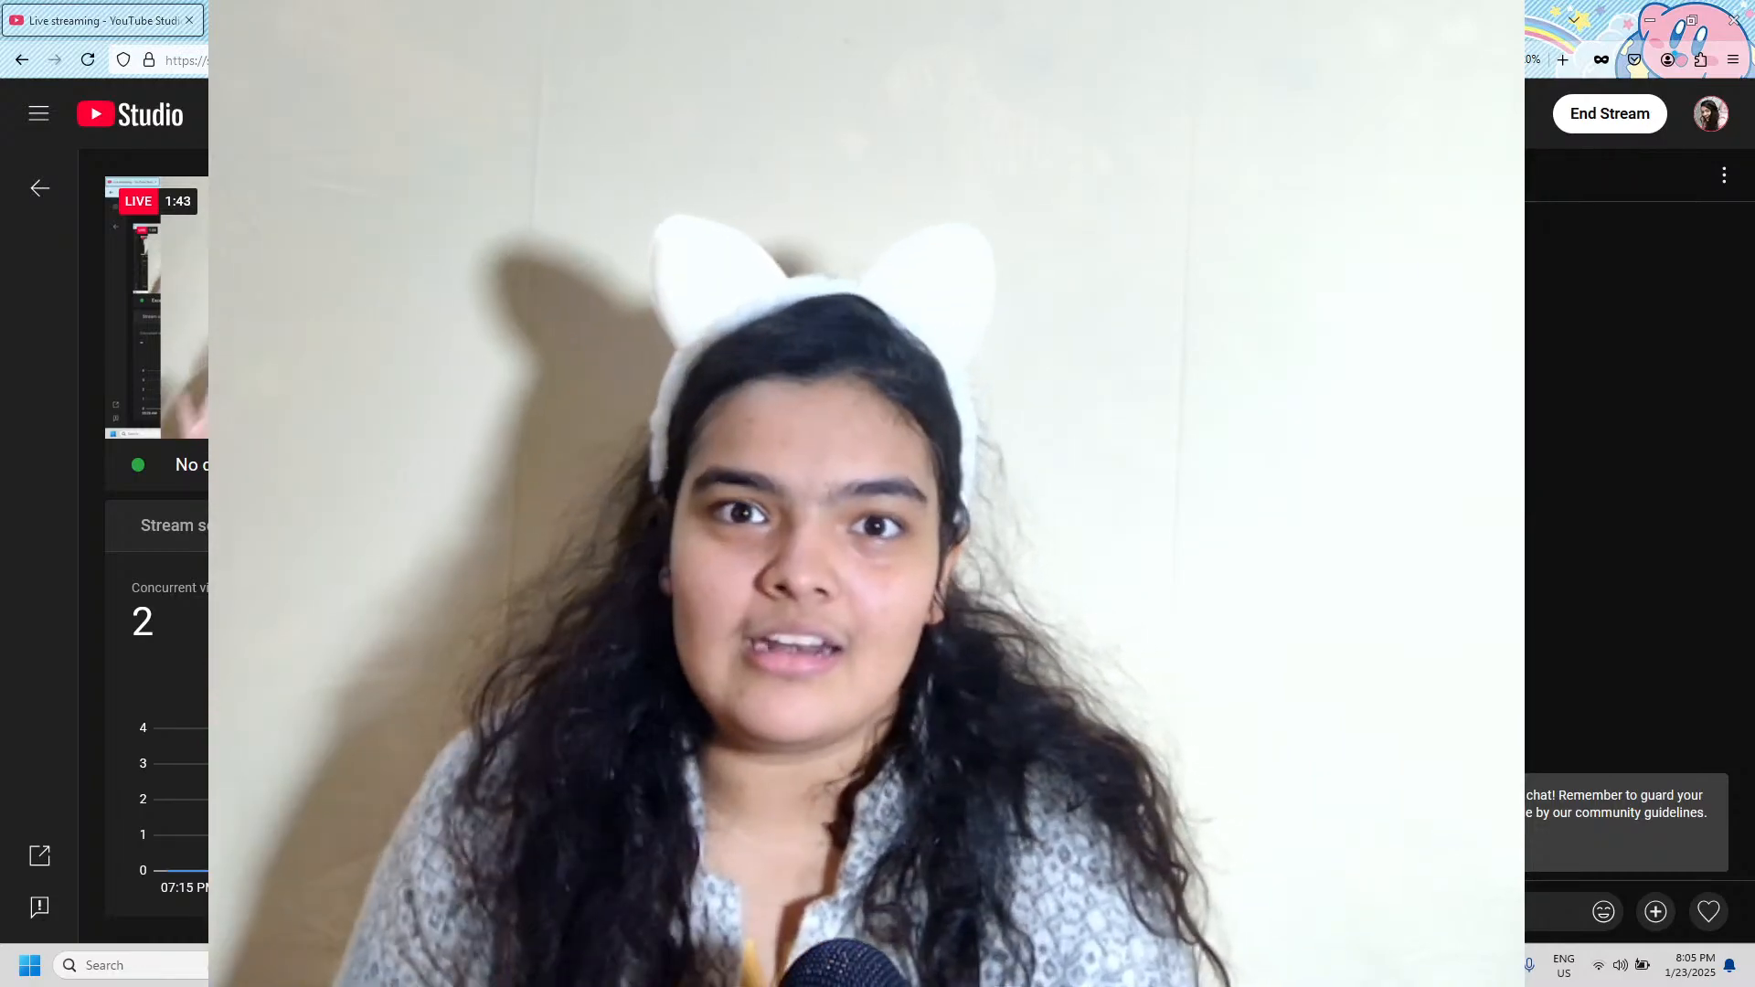
Show the Figma prototype full screen and shrink the OBS webcam source into the bottom-right corner.
click(1650, 20)
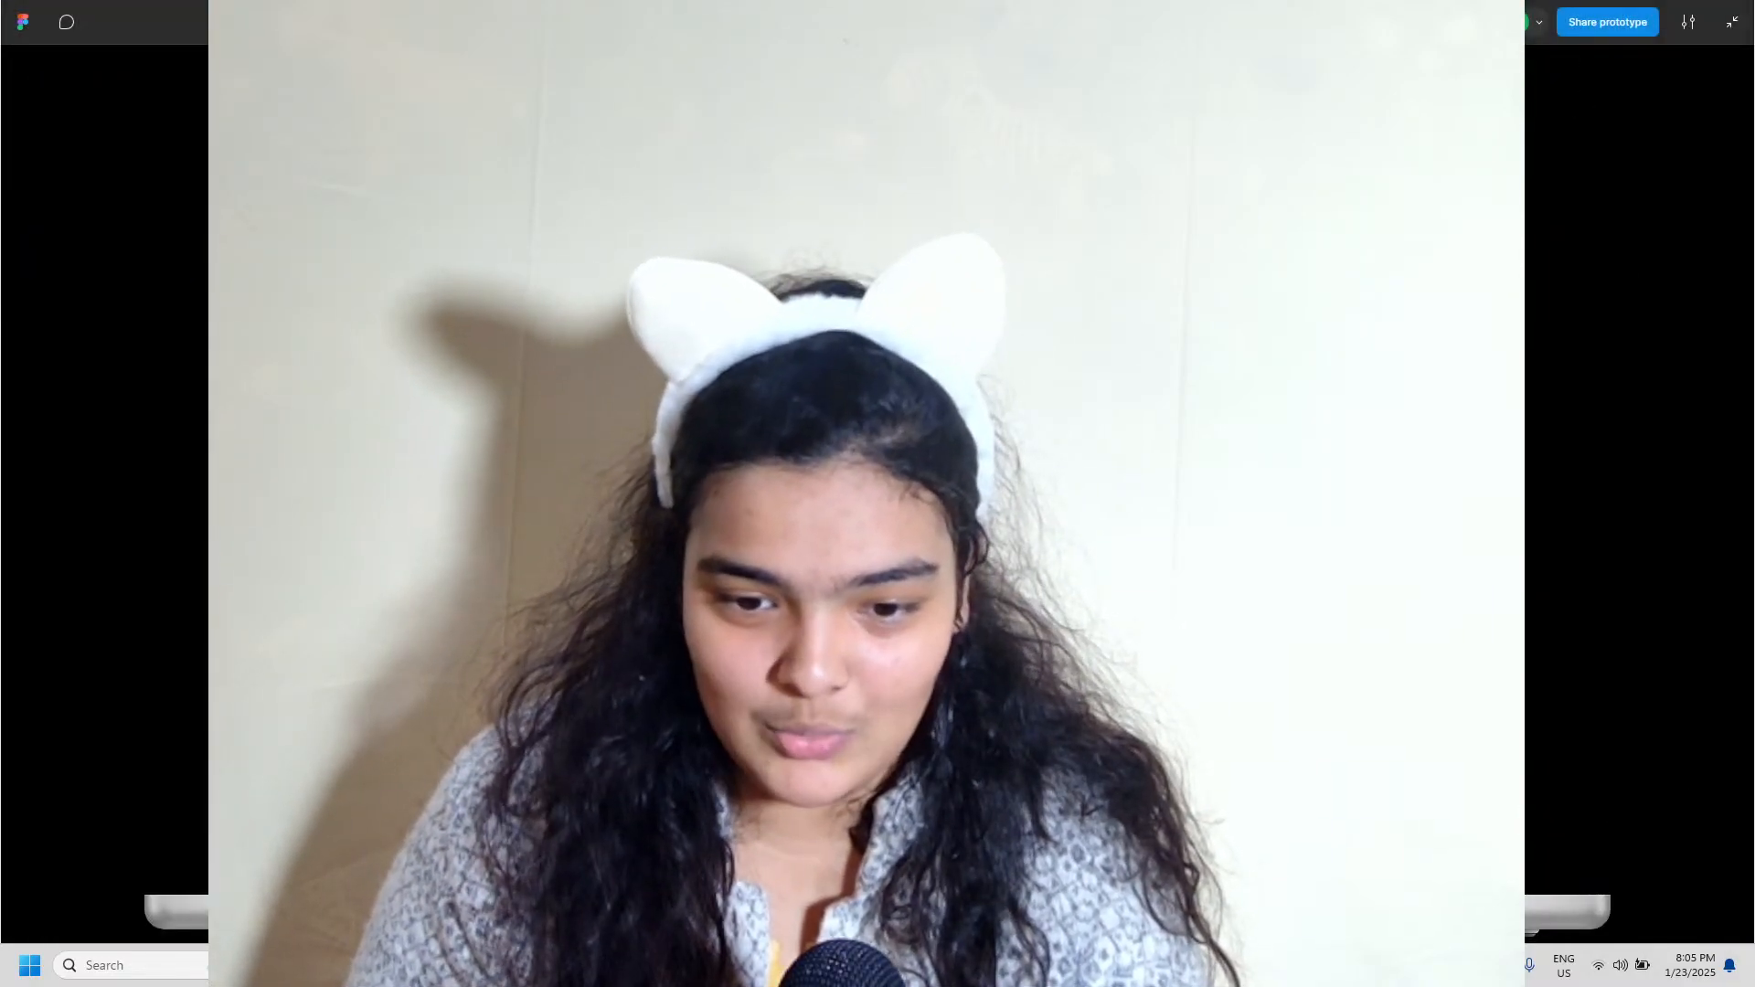
click(1280, 302)
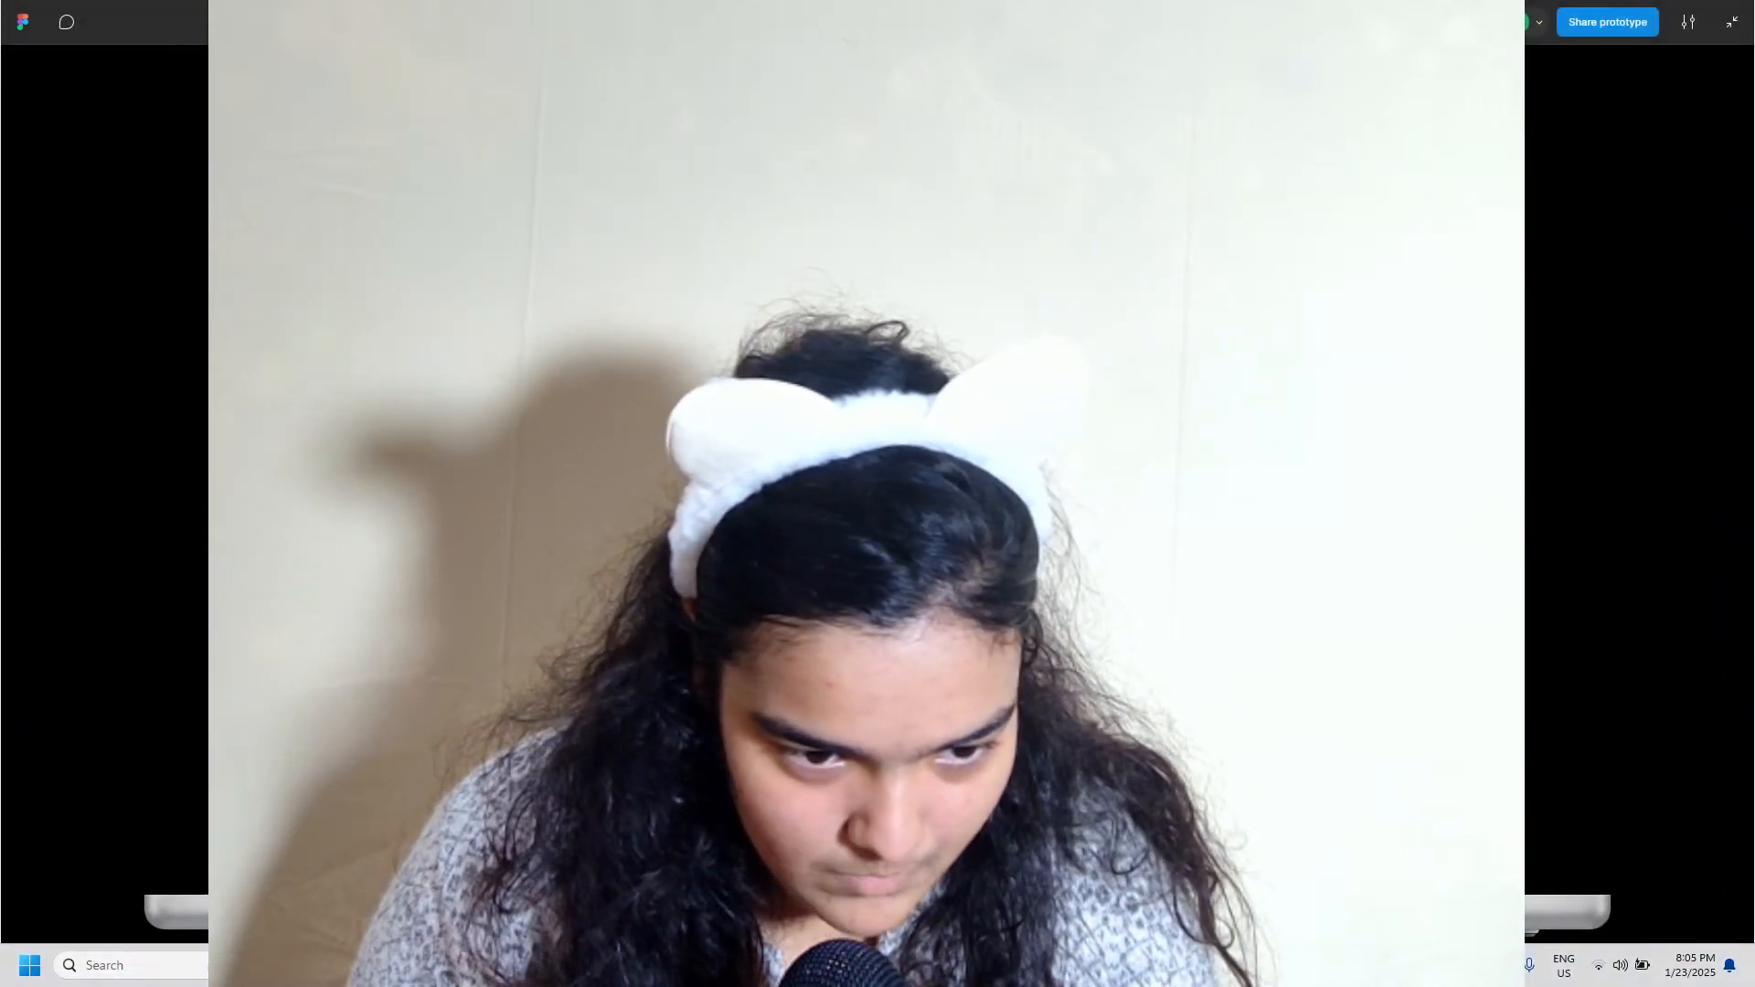
drag(665, 171, 910, 358)
drag(951, 431, 1023, 431)
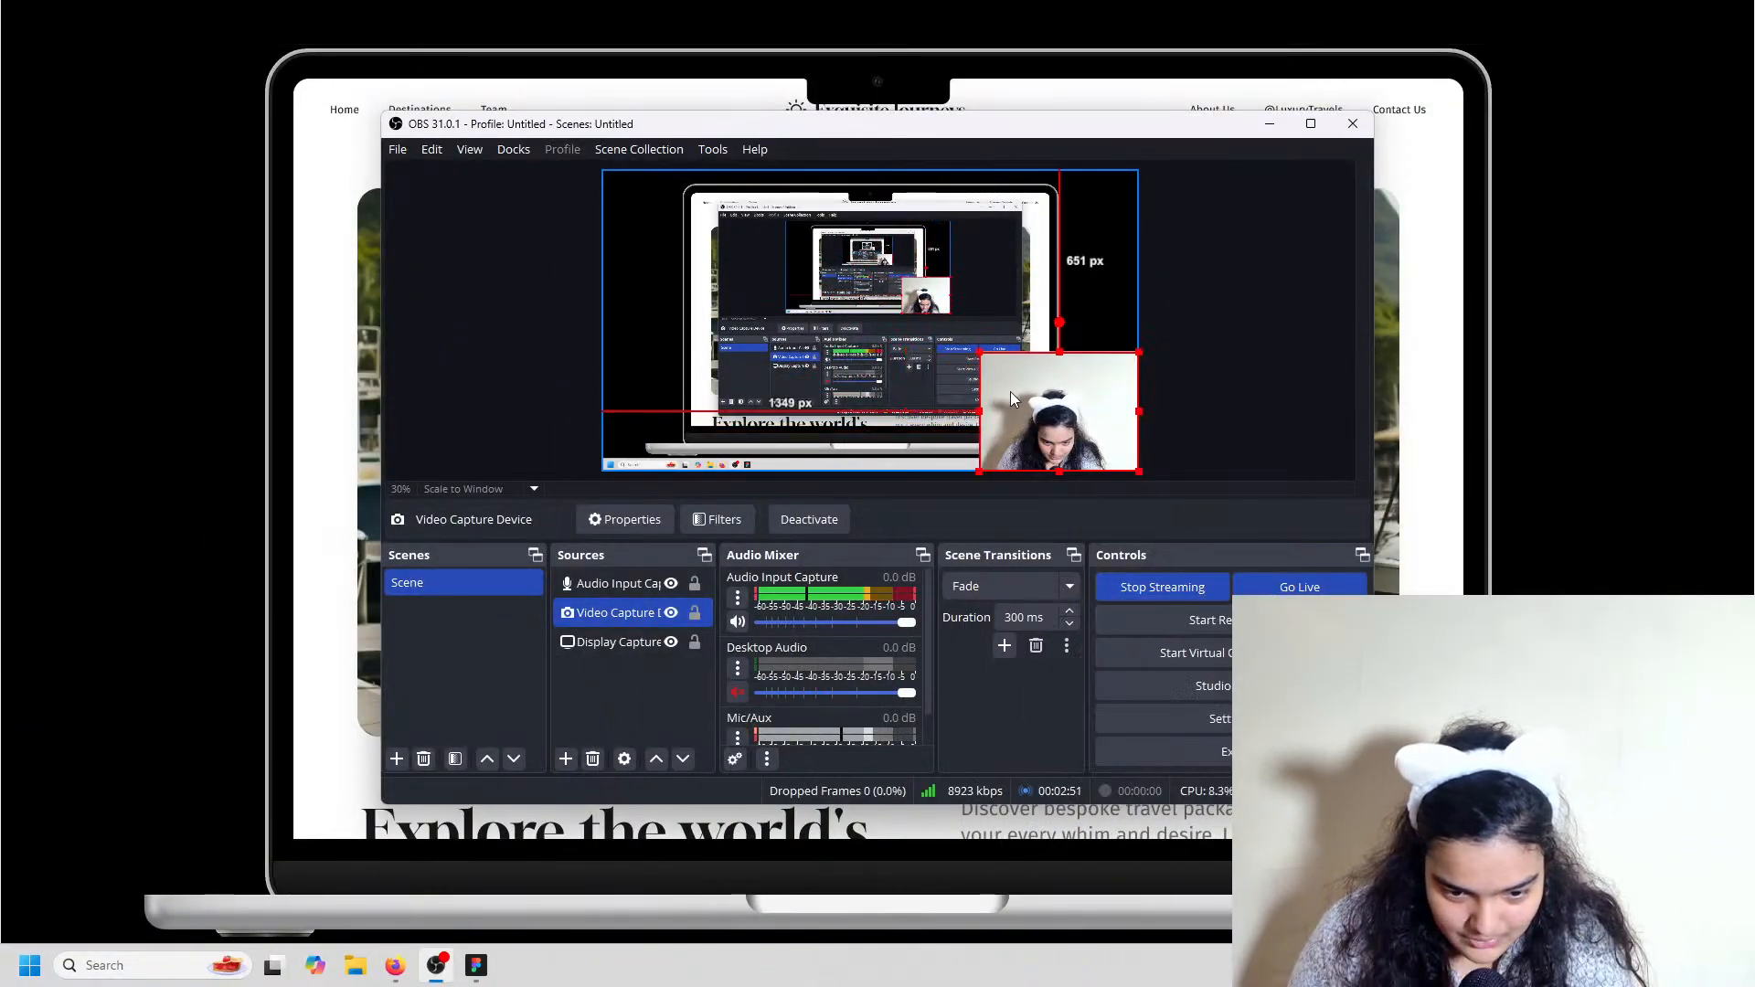
drag(980, 353, 1038, 402)
Scroll through the full-screen Exquisite Journeys prototype, then exit to the windowed prototype view.
click(1542, 75)
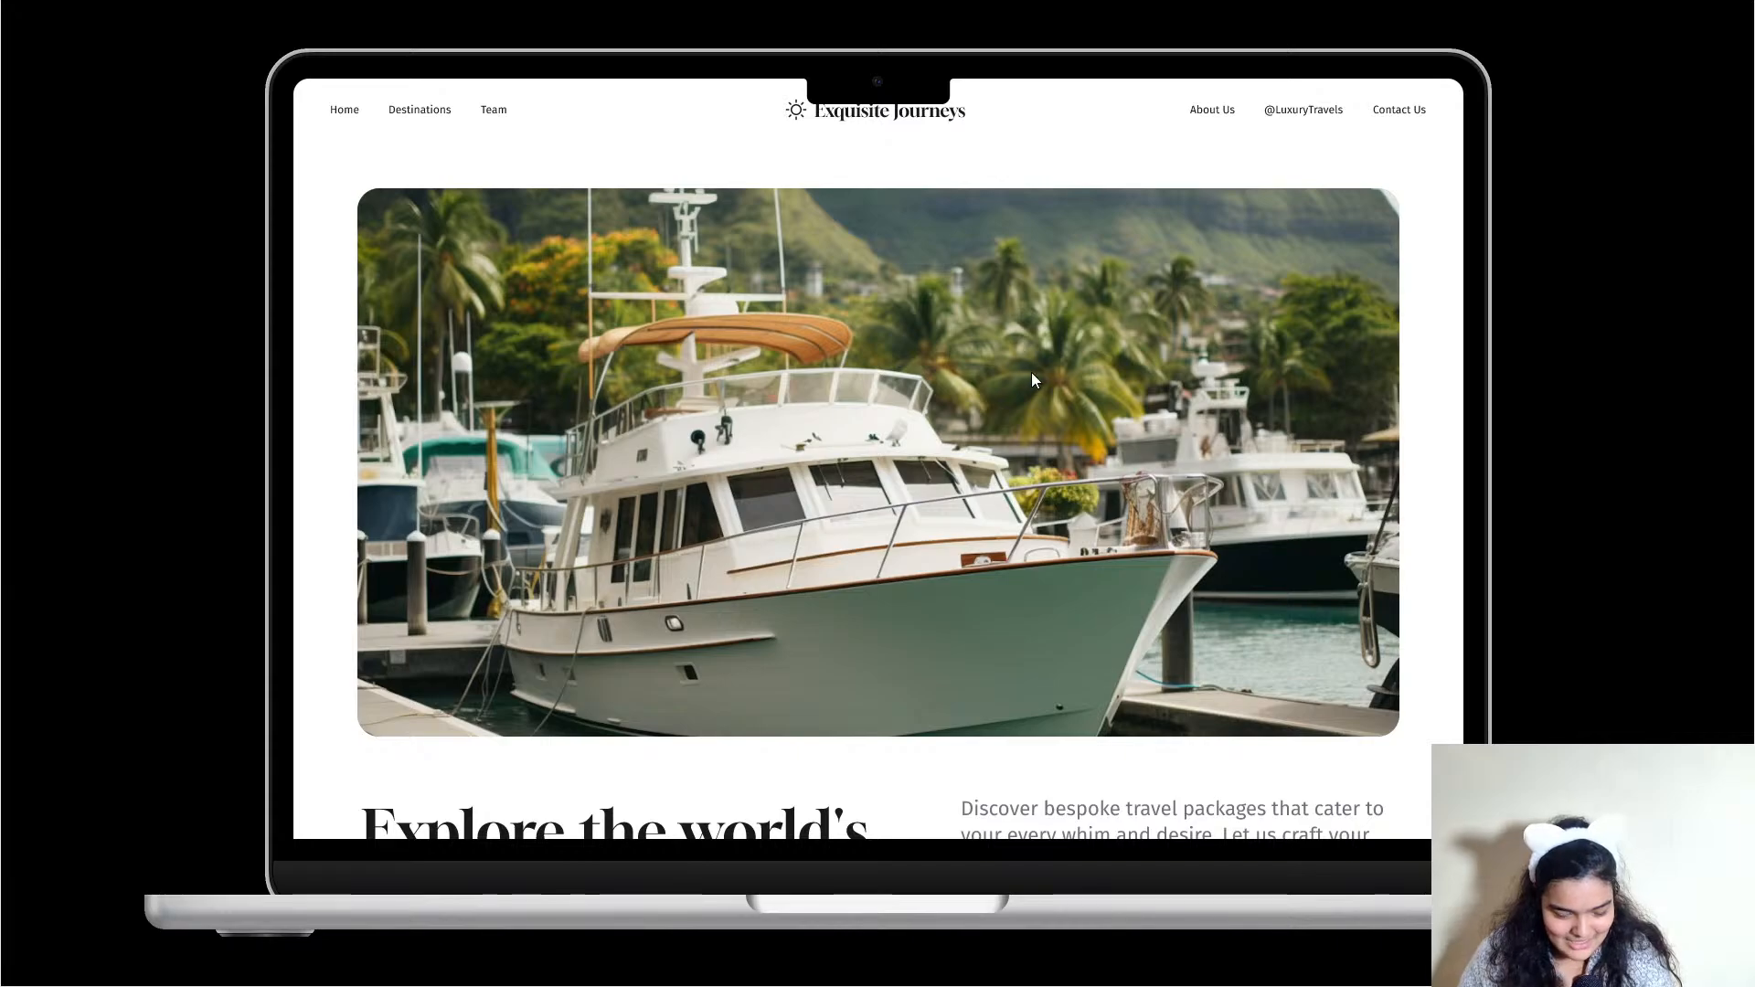
scroll(1034, 380, down, 5)
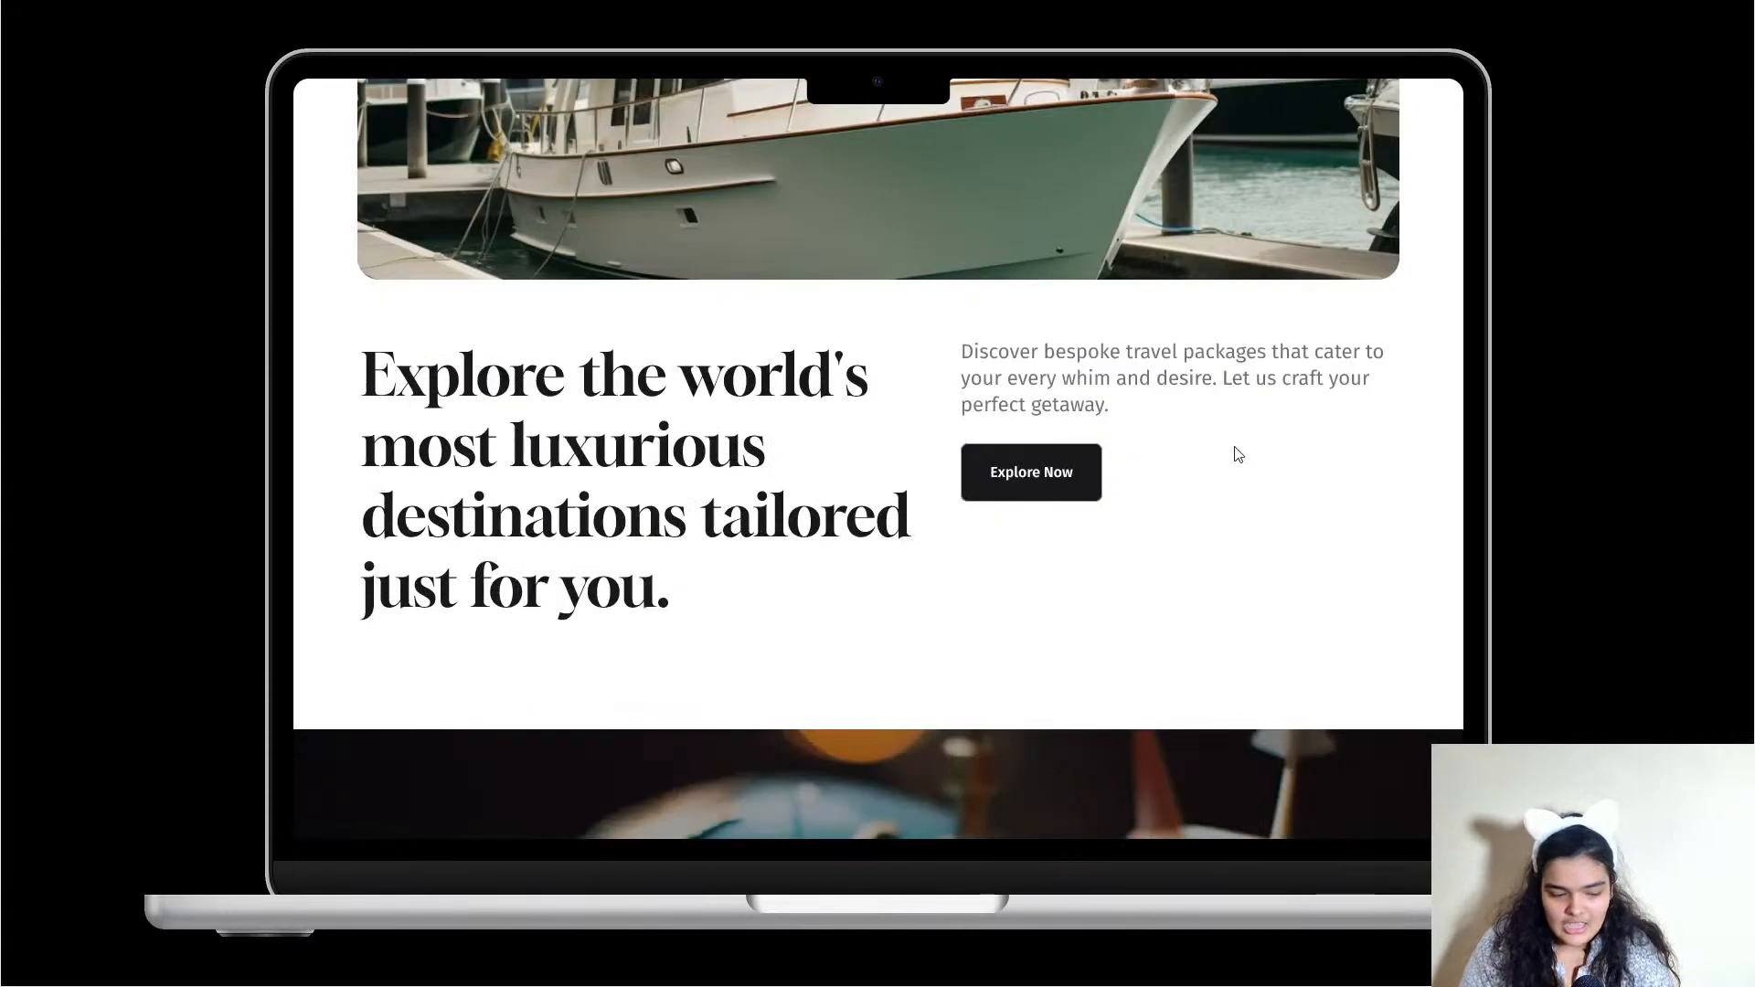
scroll(1234, 455, up, 3)
scroll(1173, 466, down, 1)
scroll(1171, 469, down, 1)
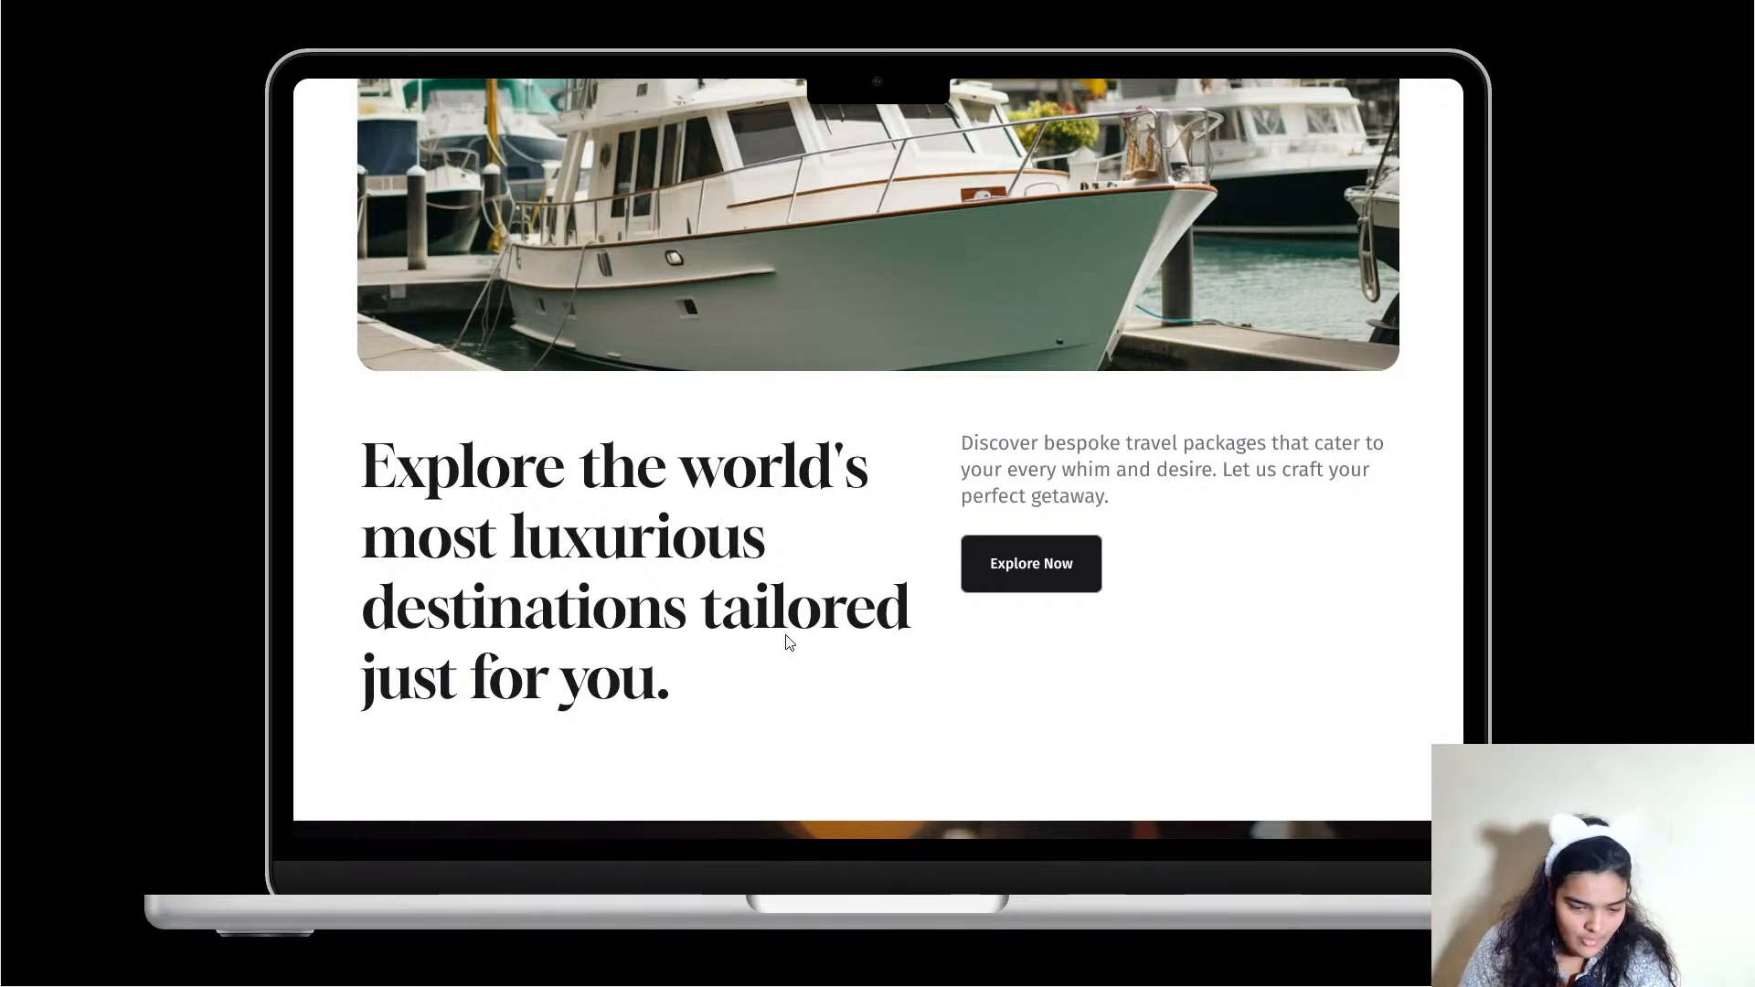
scroll(788, 642, up, 4)
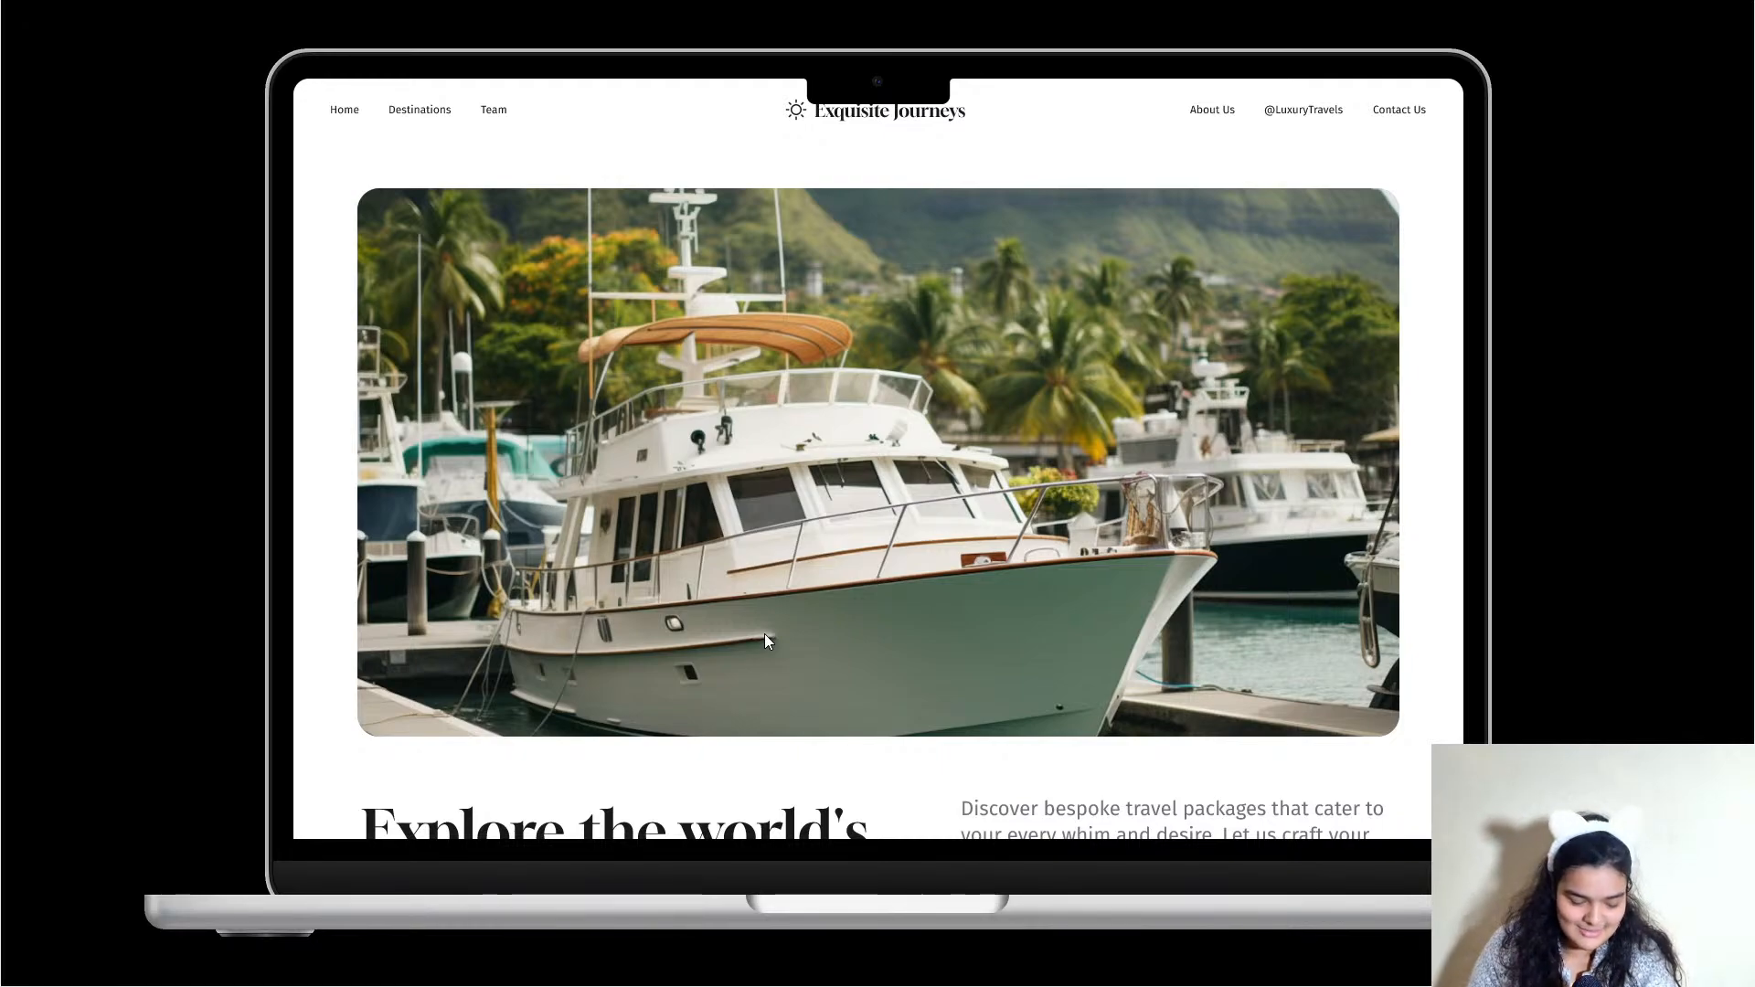
scroll(764, 640, down, 3)
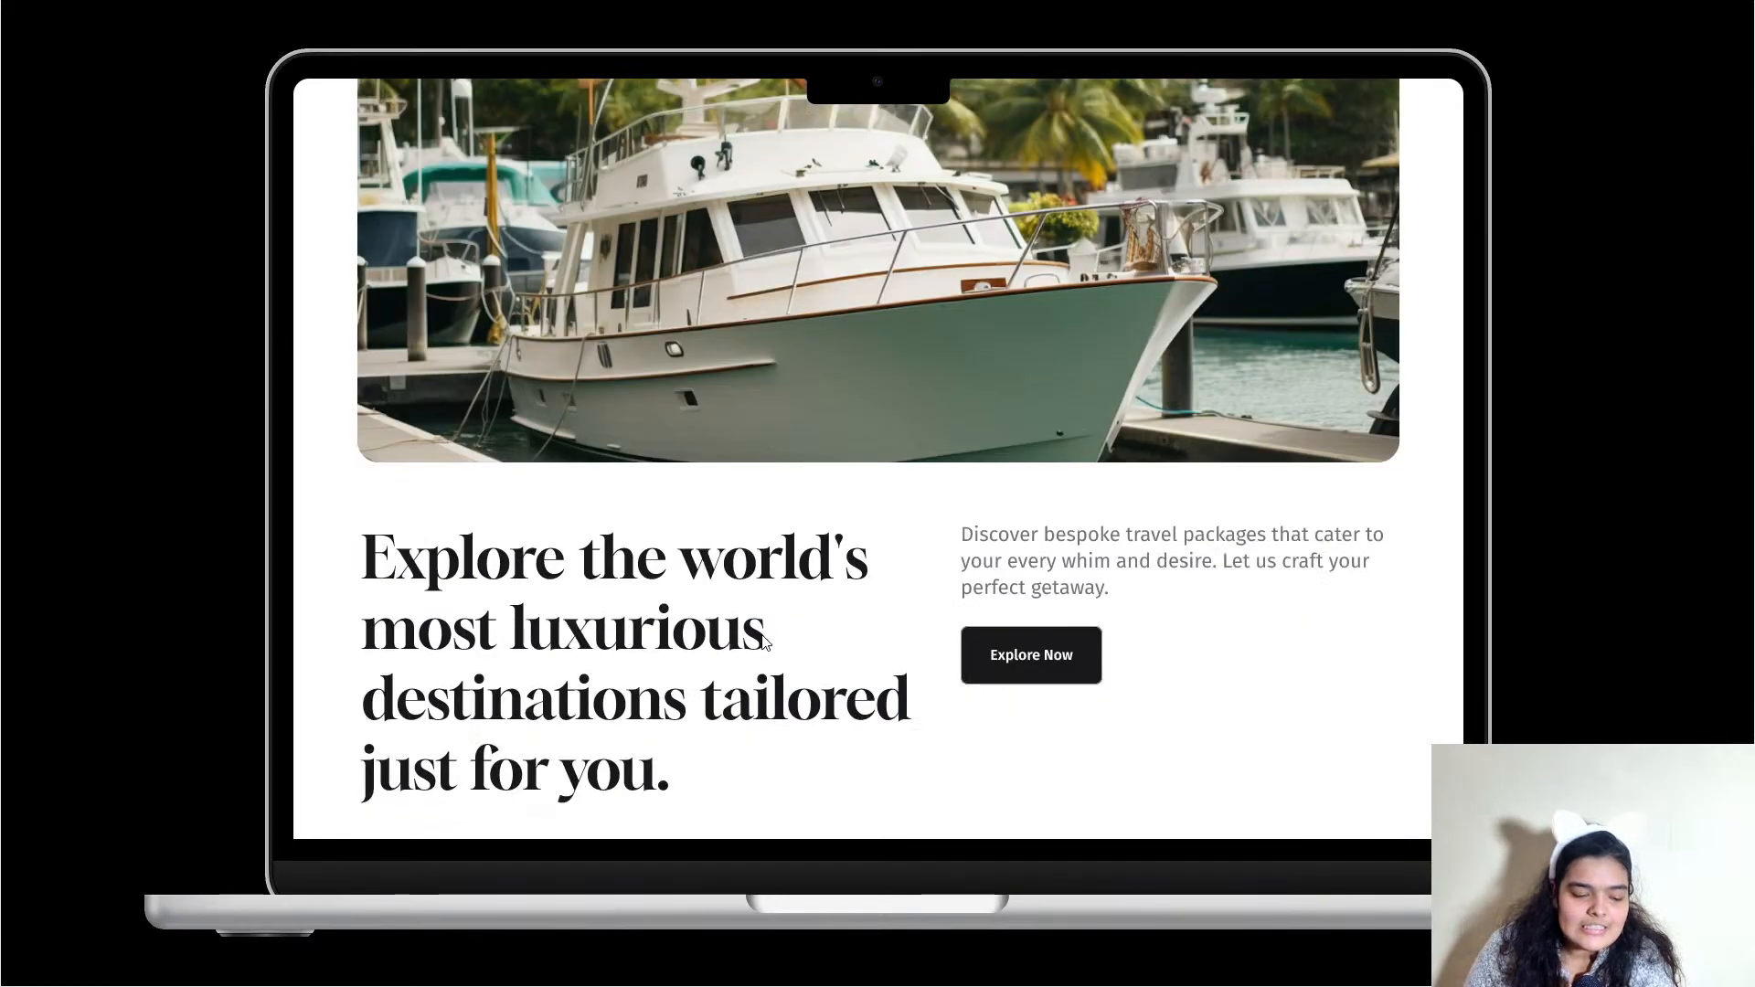
scroll(764, 640, down, 6)
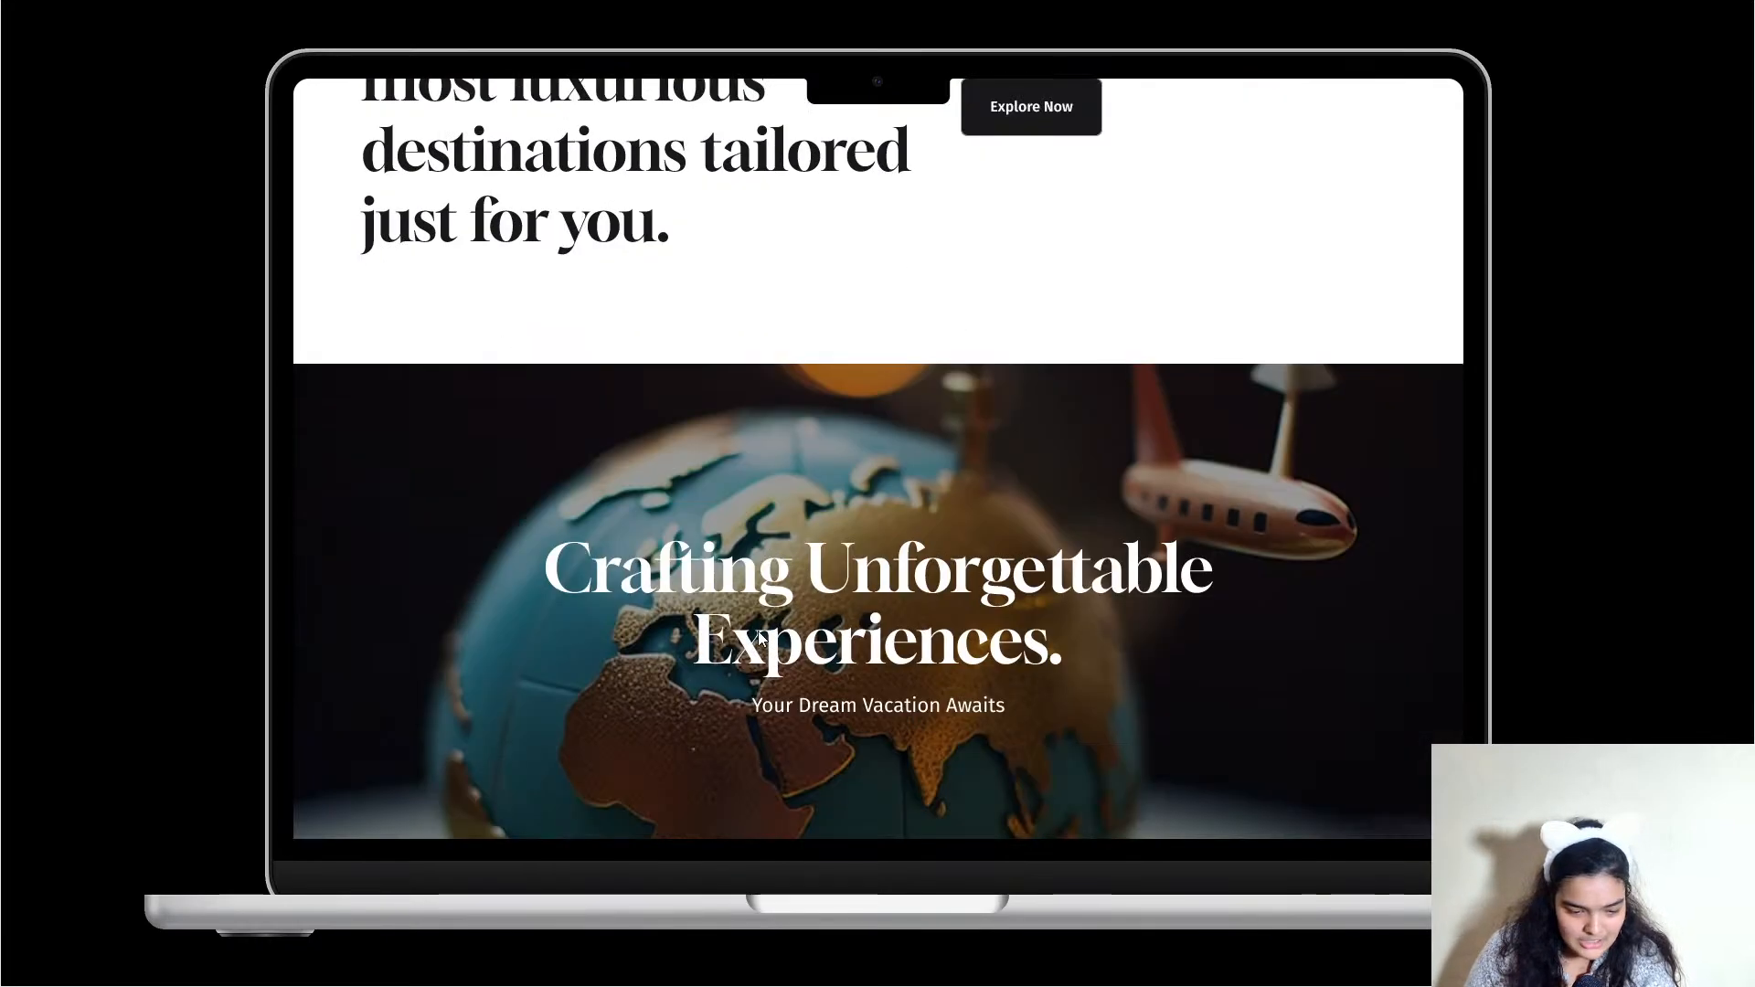
scroll(758, 637, down, 8)
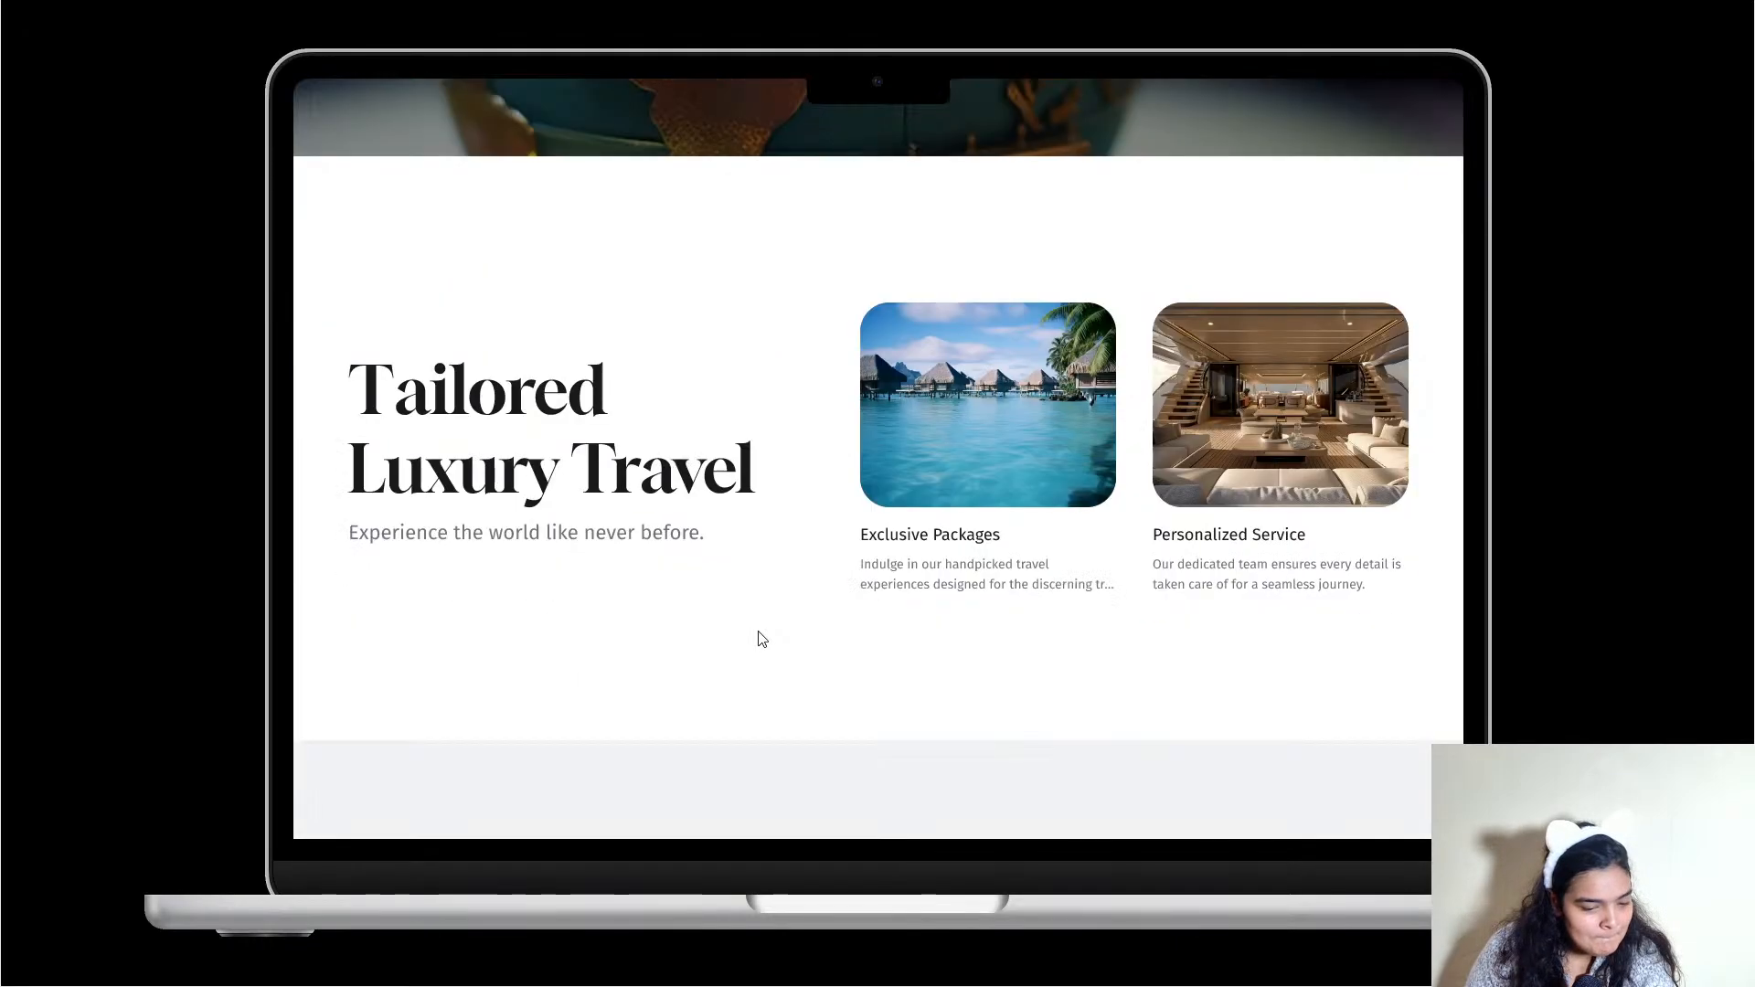
scroll(762, 639, down, 7)
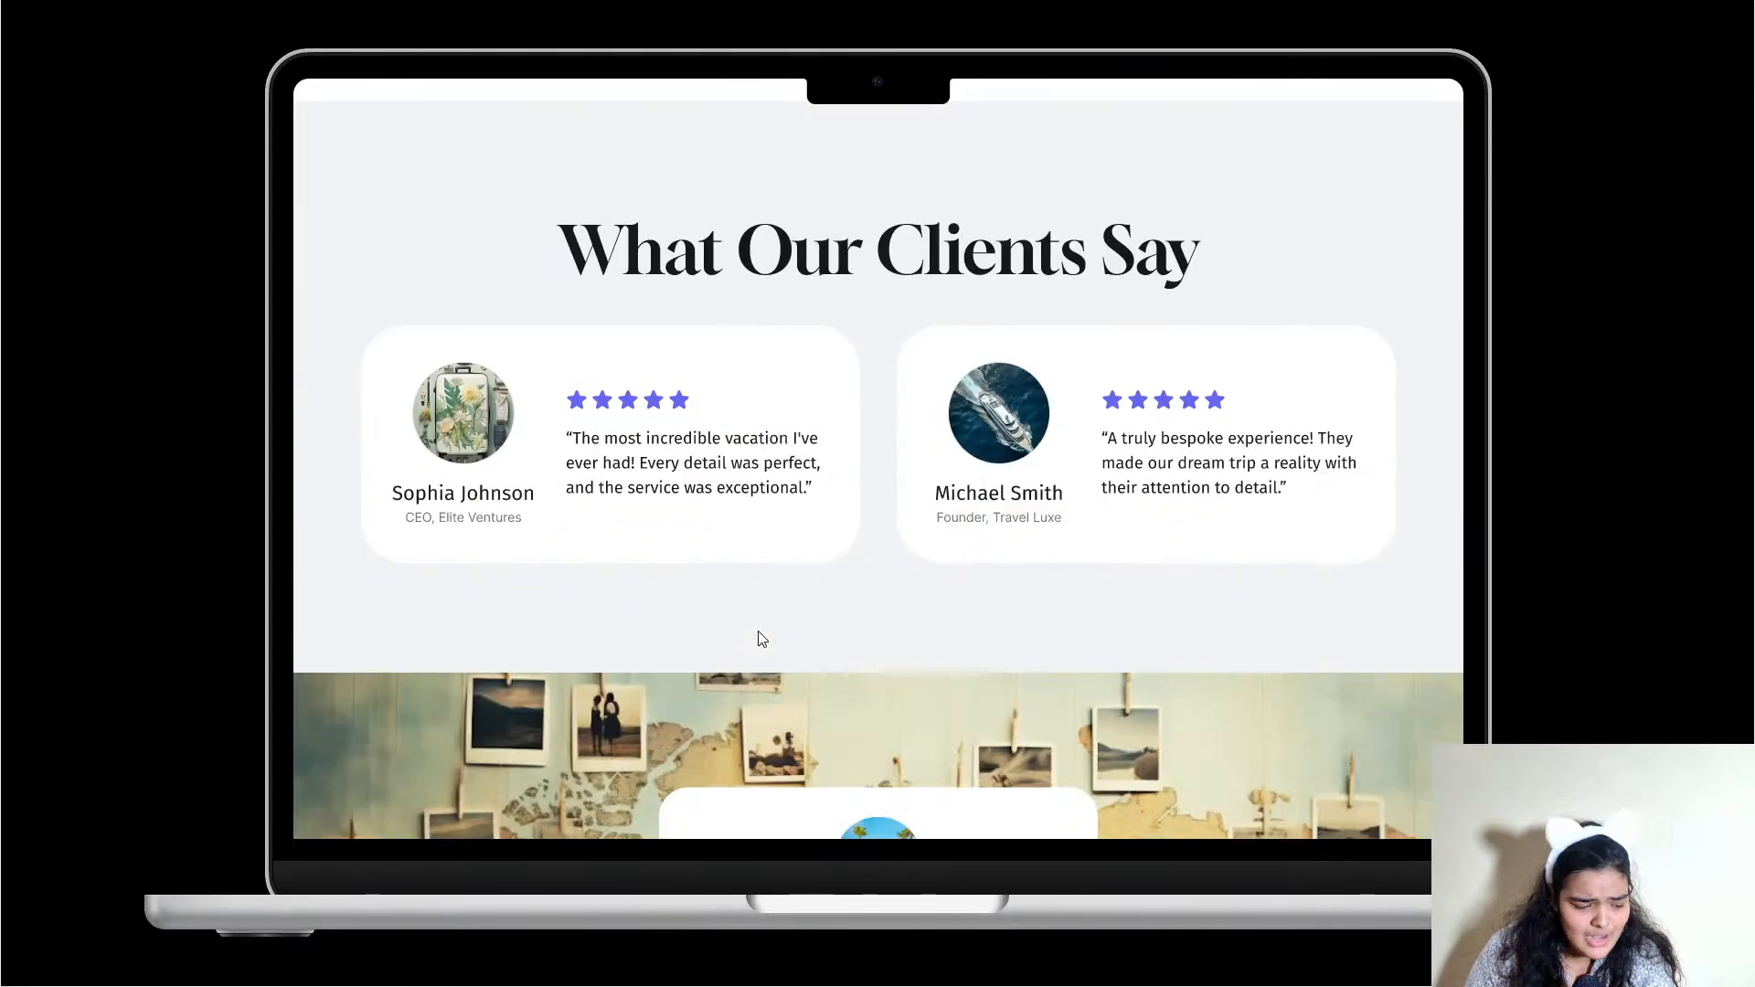
scroll(762, 639, down, 11)
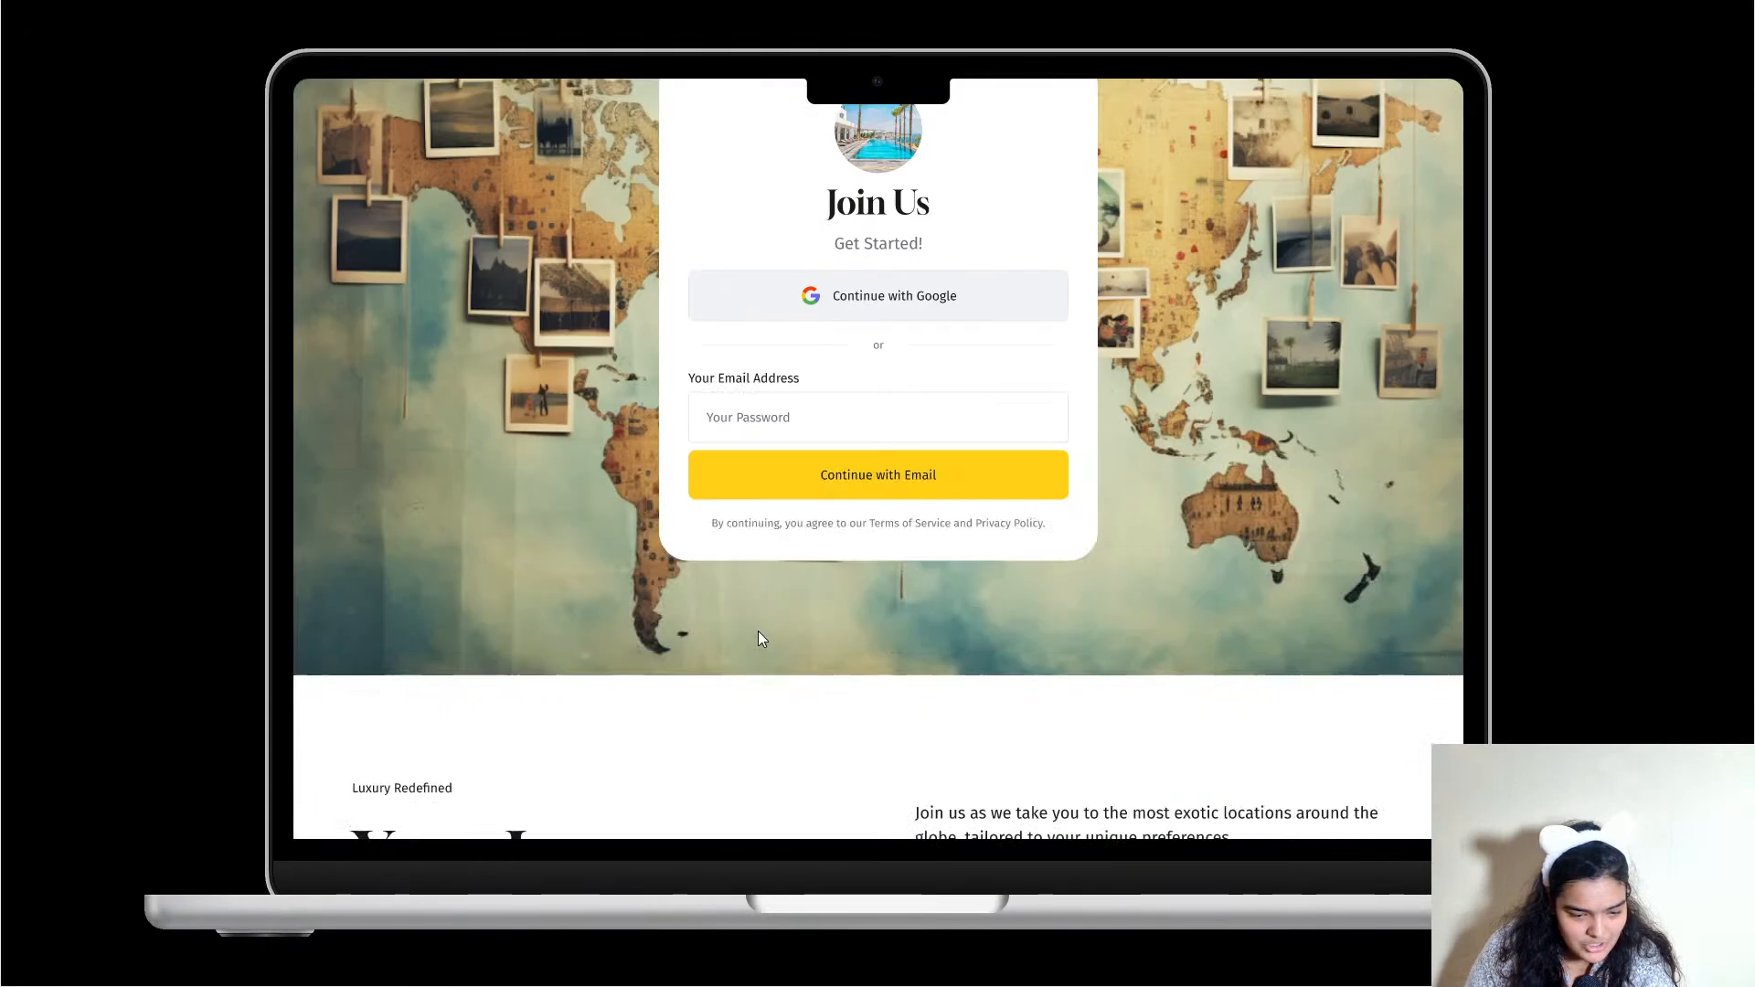
scroll(762, 639, down, 10)
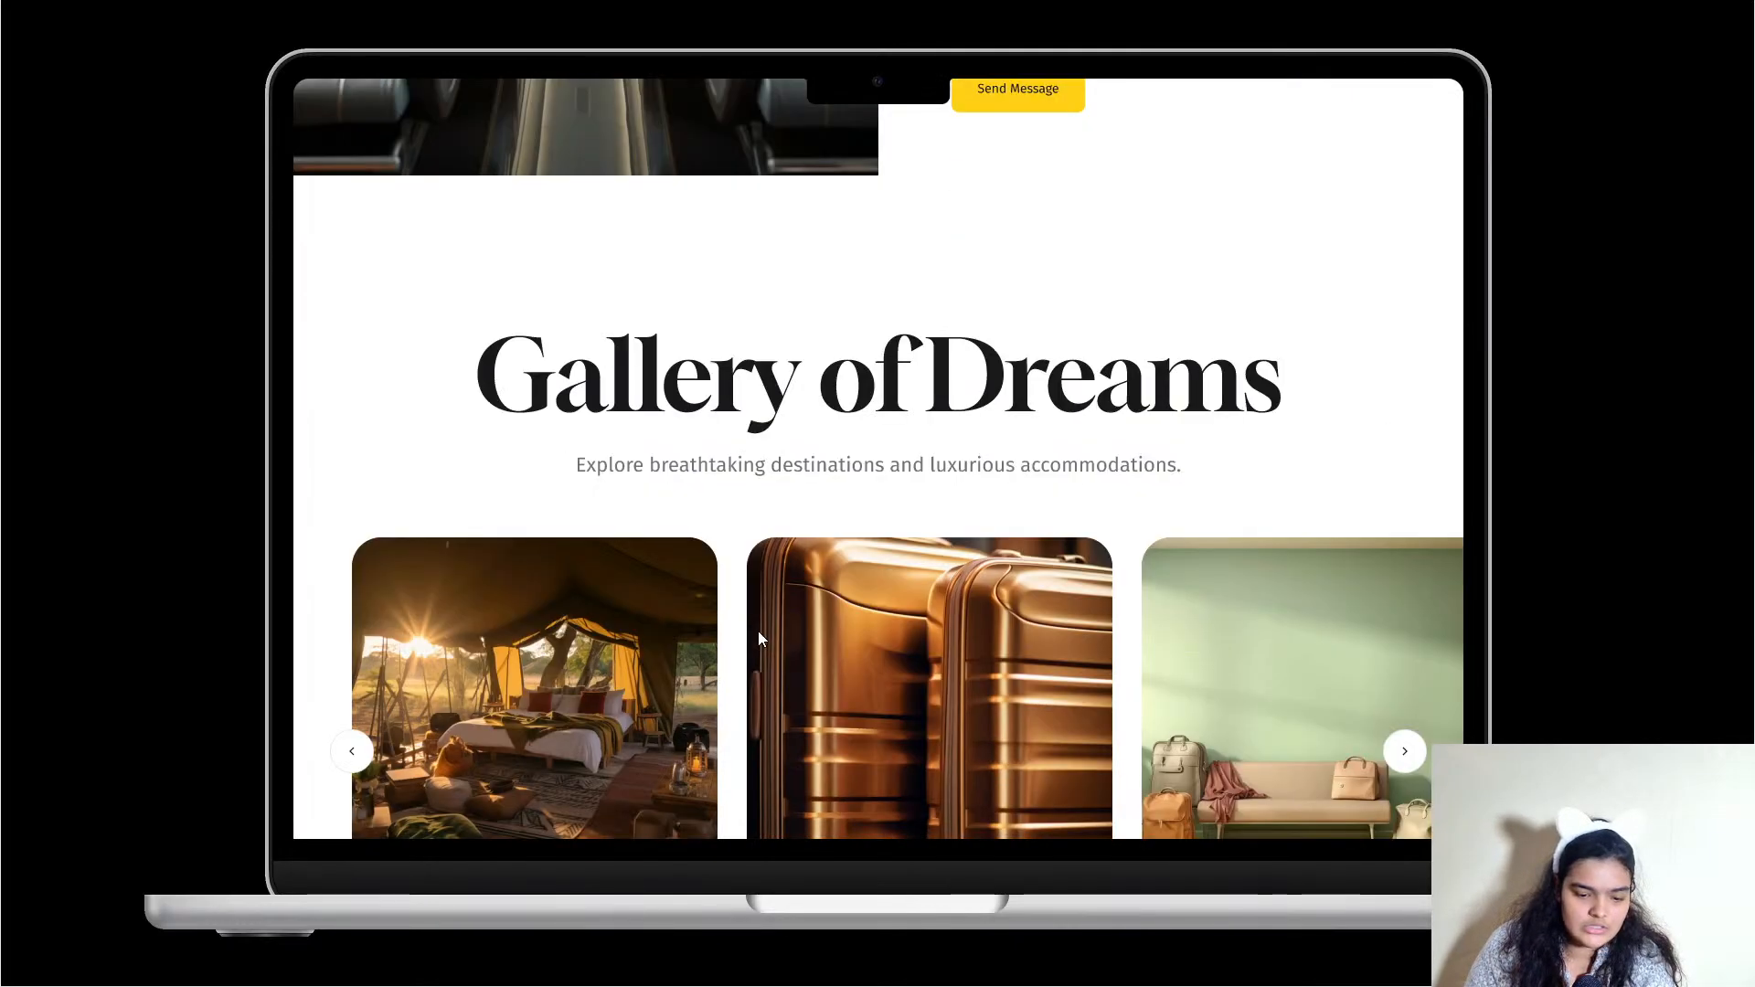
scroll(762, 639, up, 12)
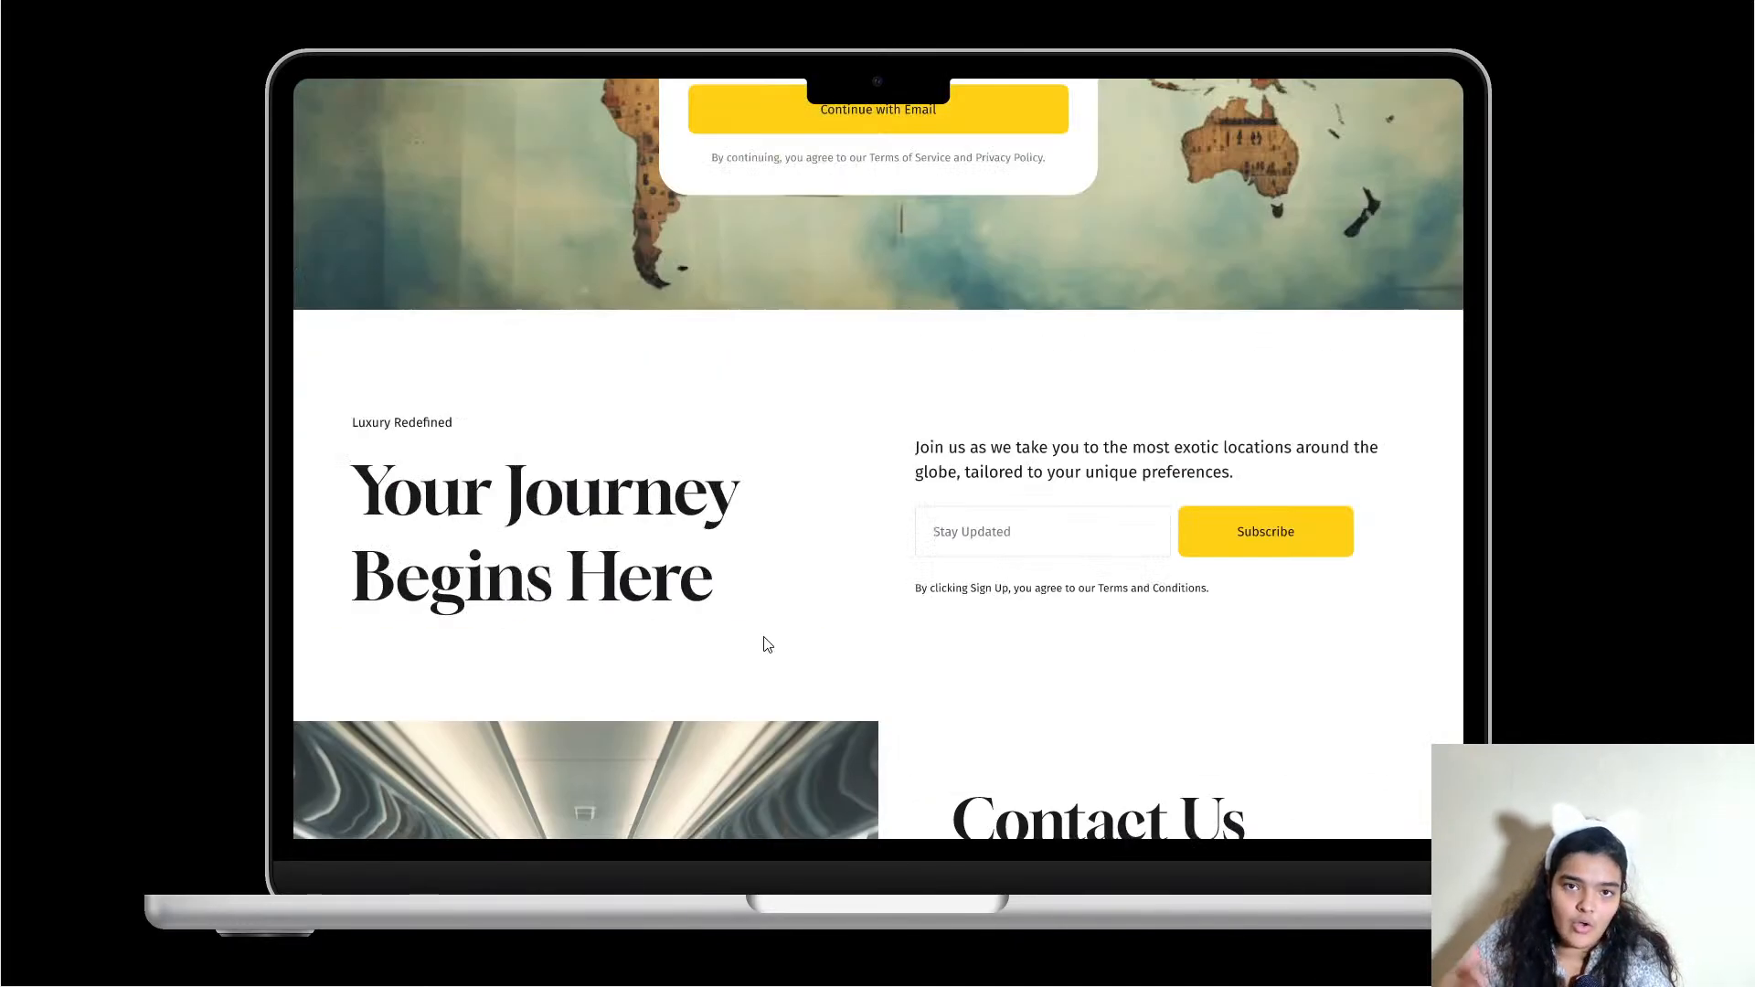
scroll(731, 622, up, 10)
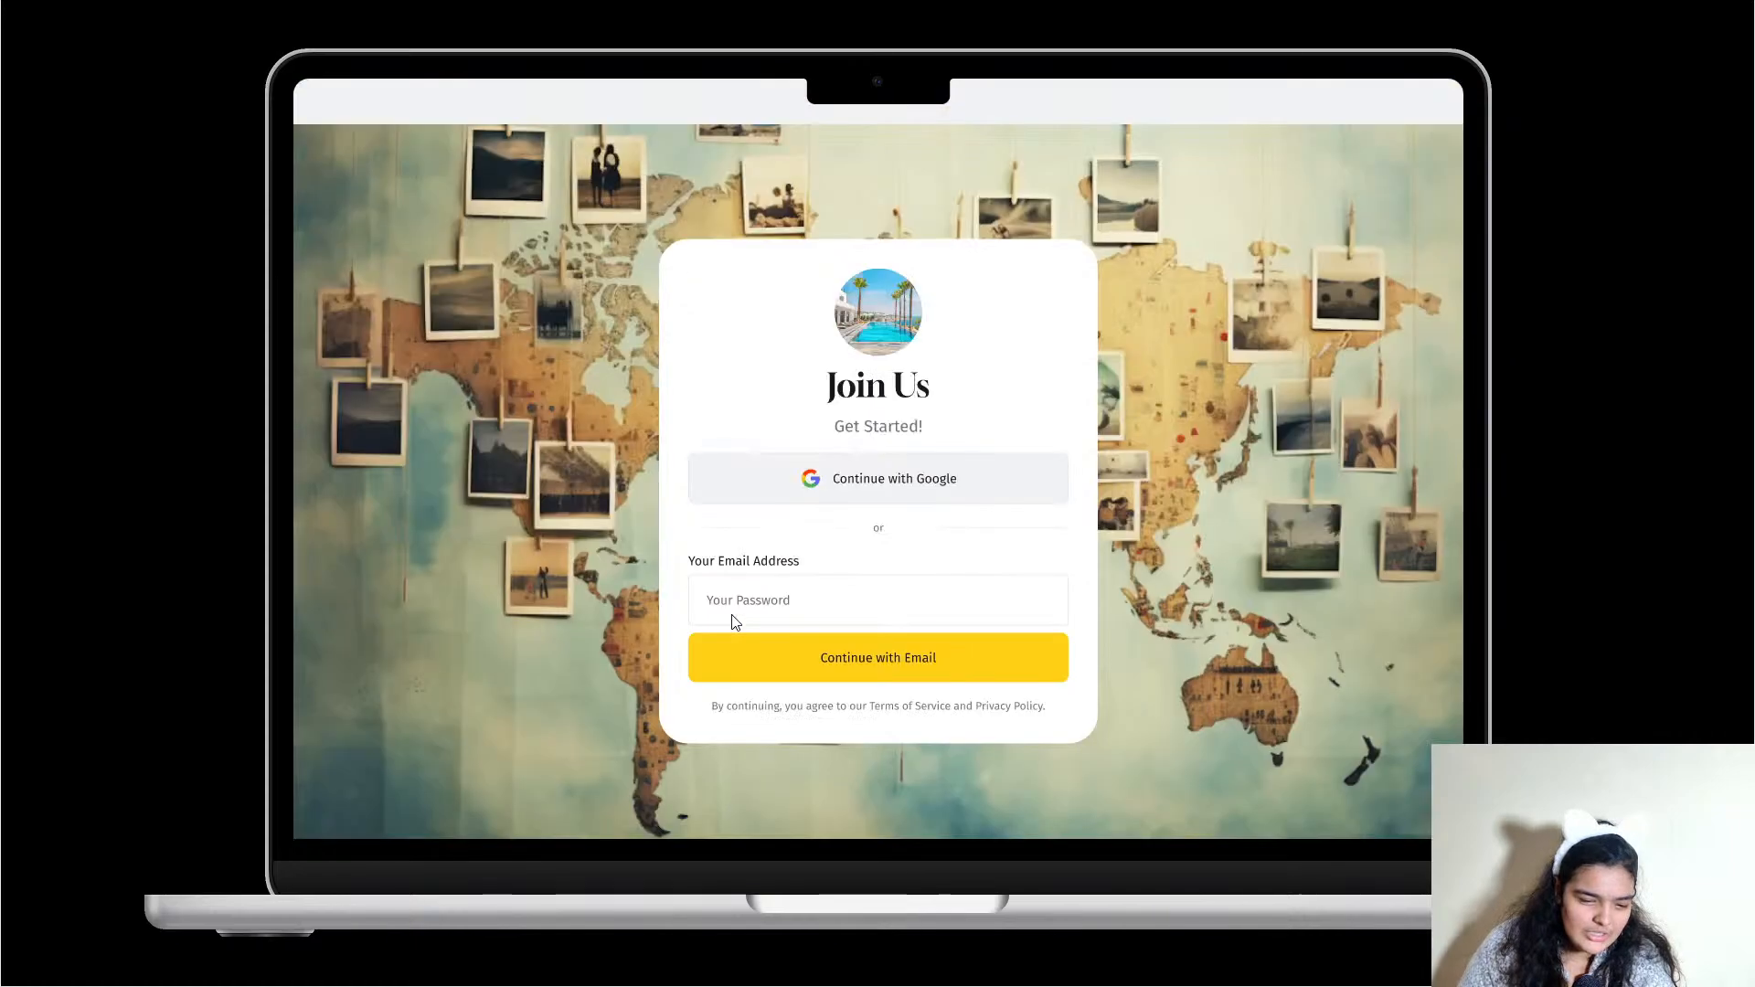
scroll(732, 618, up, 4)
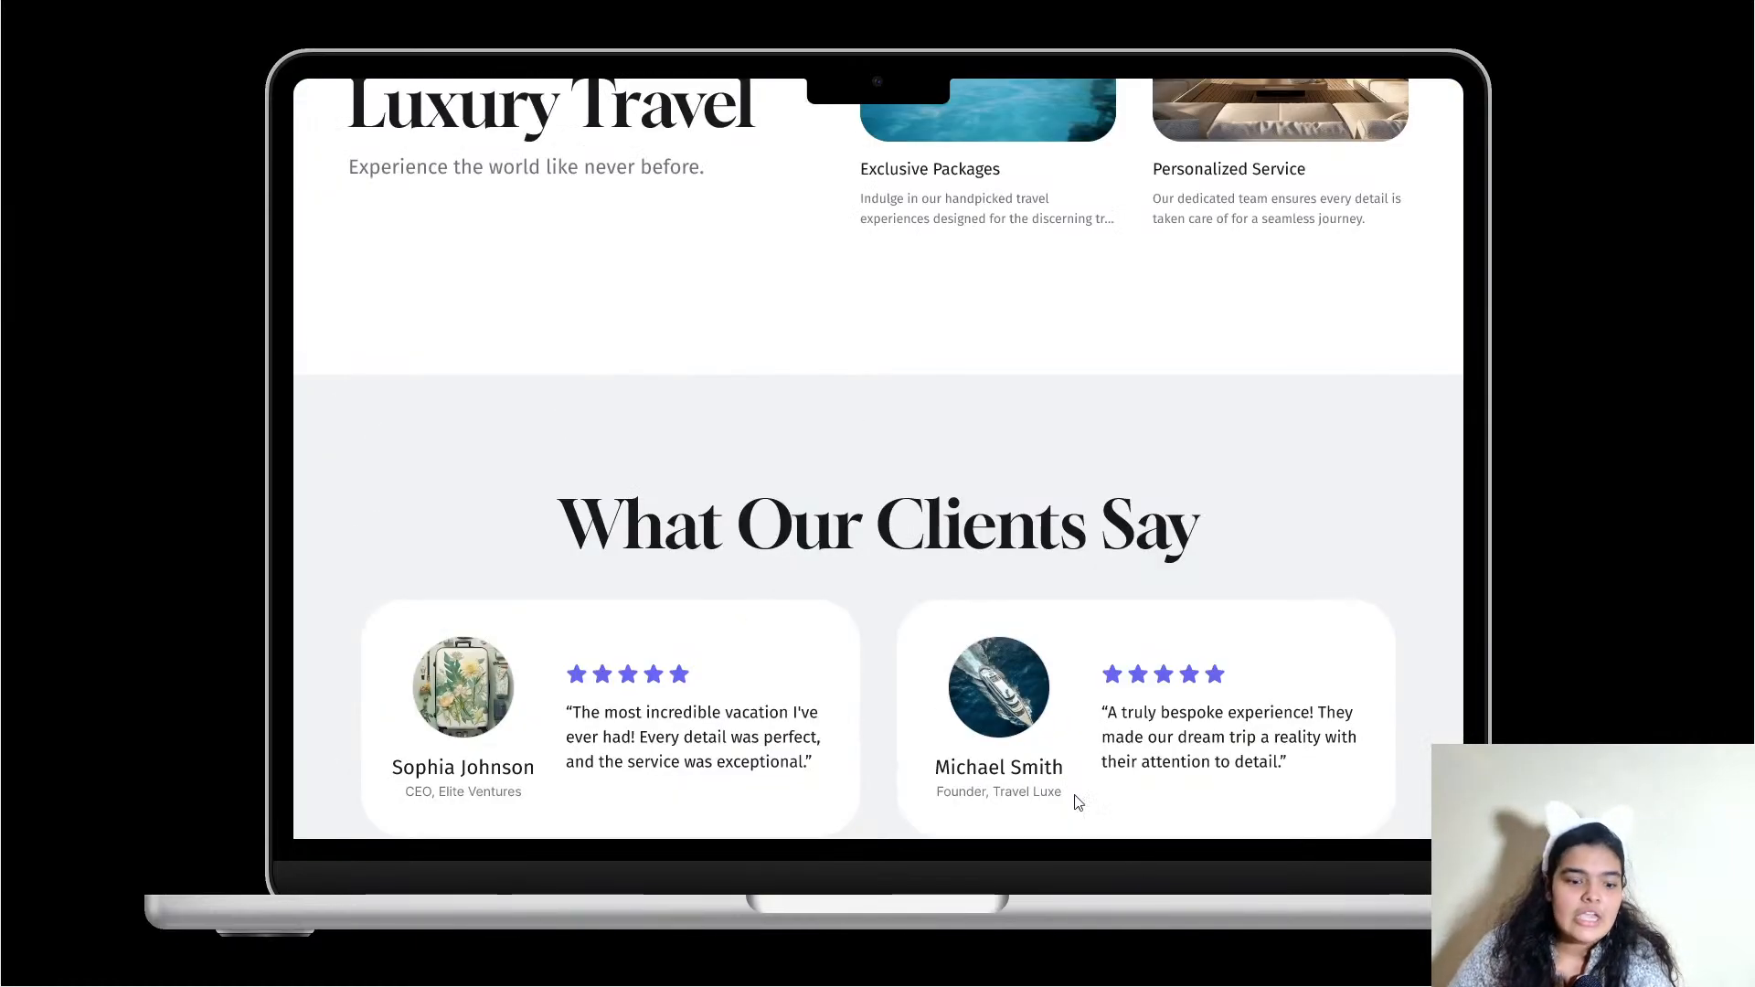
scroll(980, 702, down, 10)
scroll(980, 702, up, 11)
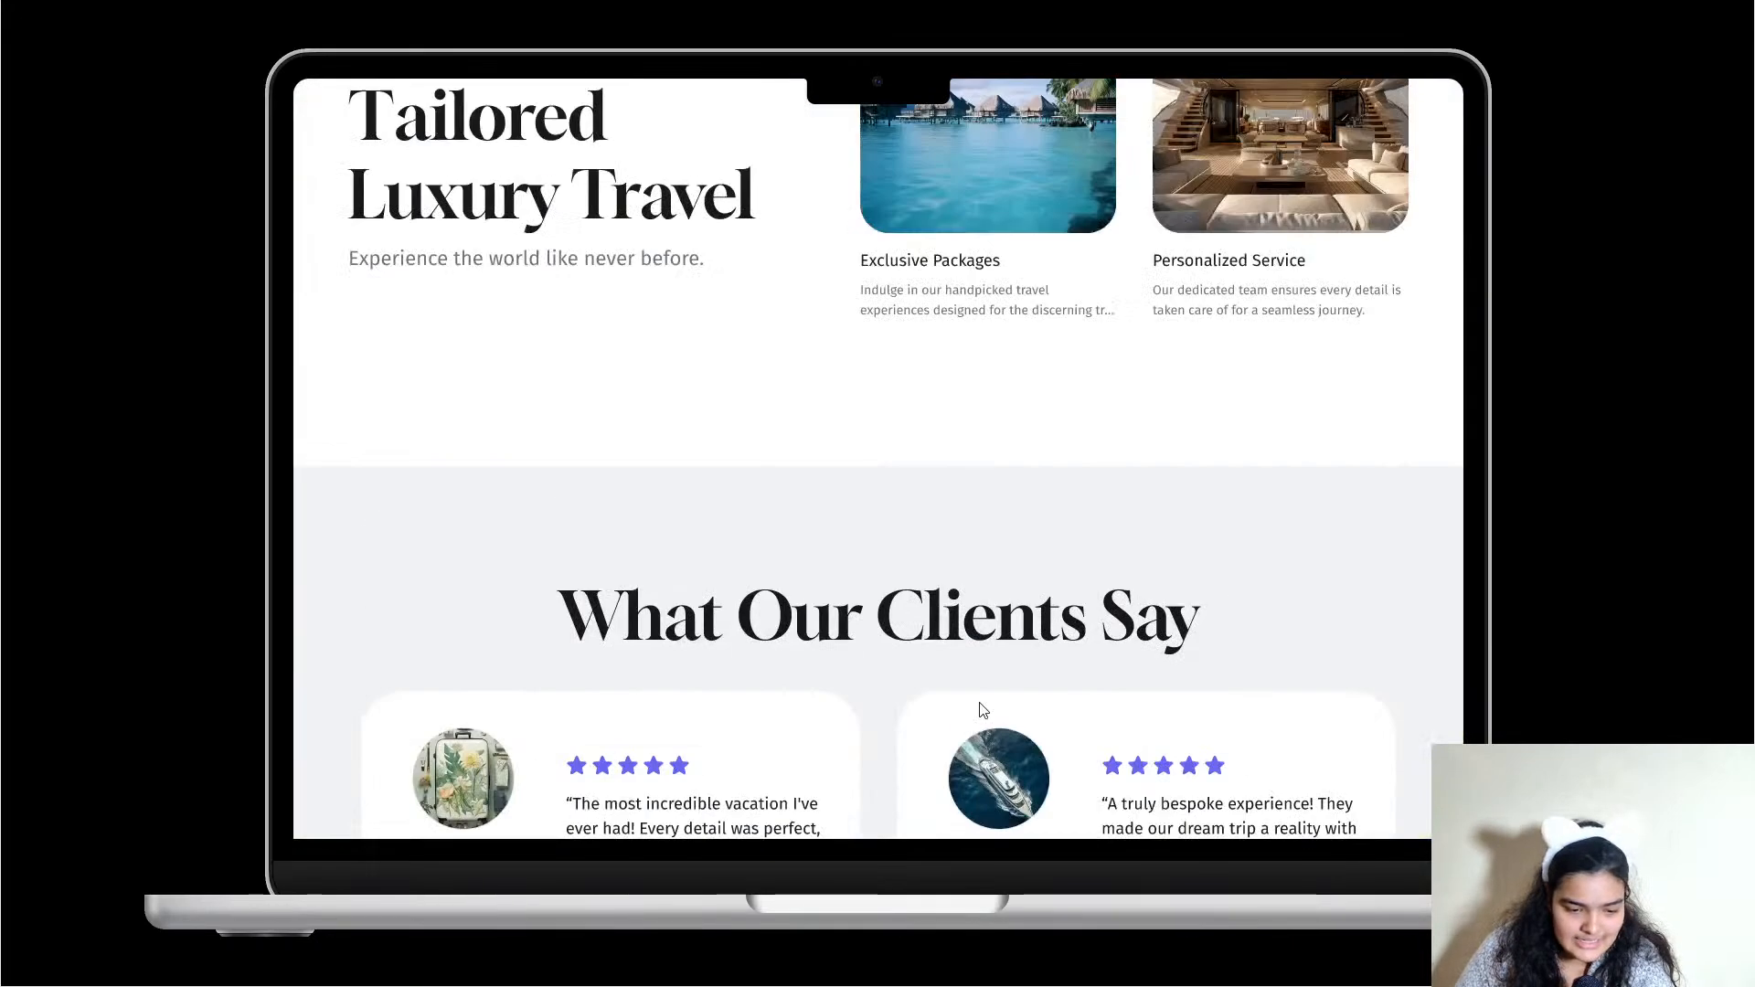
scroll(980, 702, up, 10)
scroll(980, 702, down, 3)
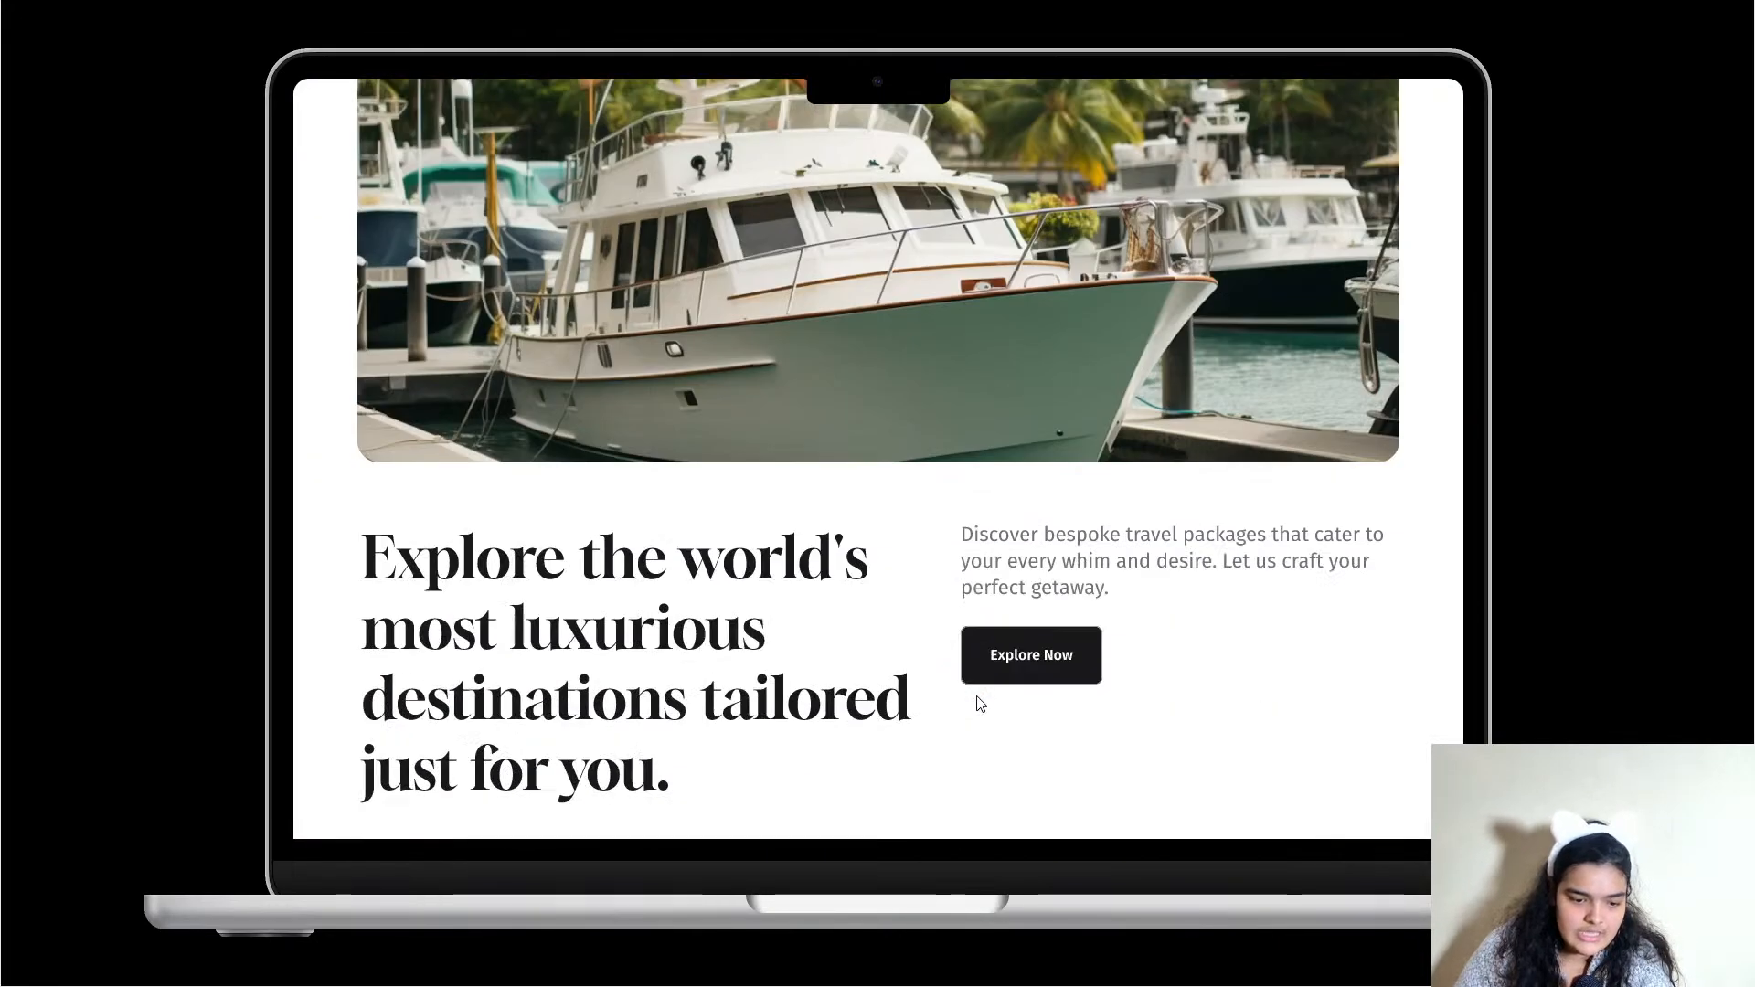
scroll(980, 702, up, 3)
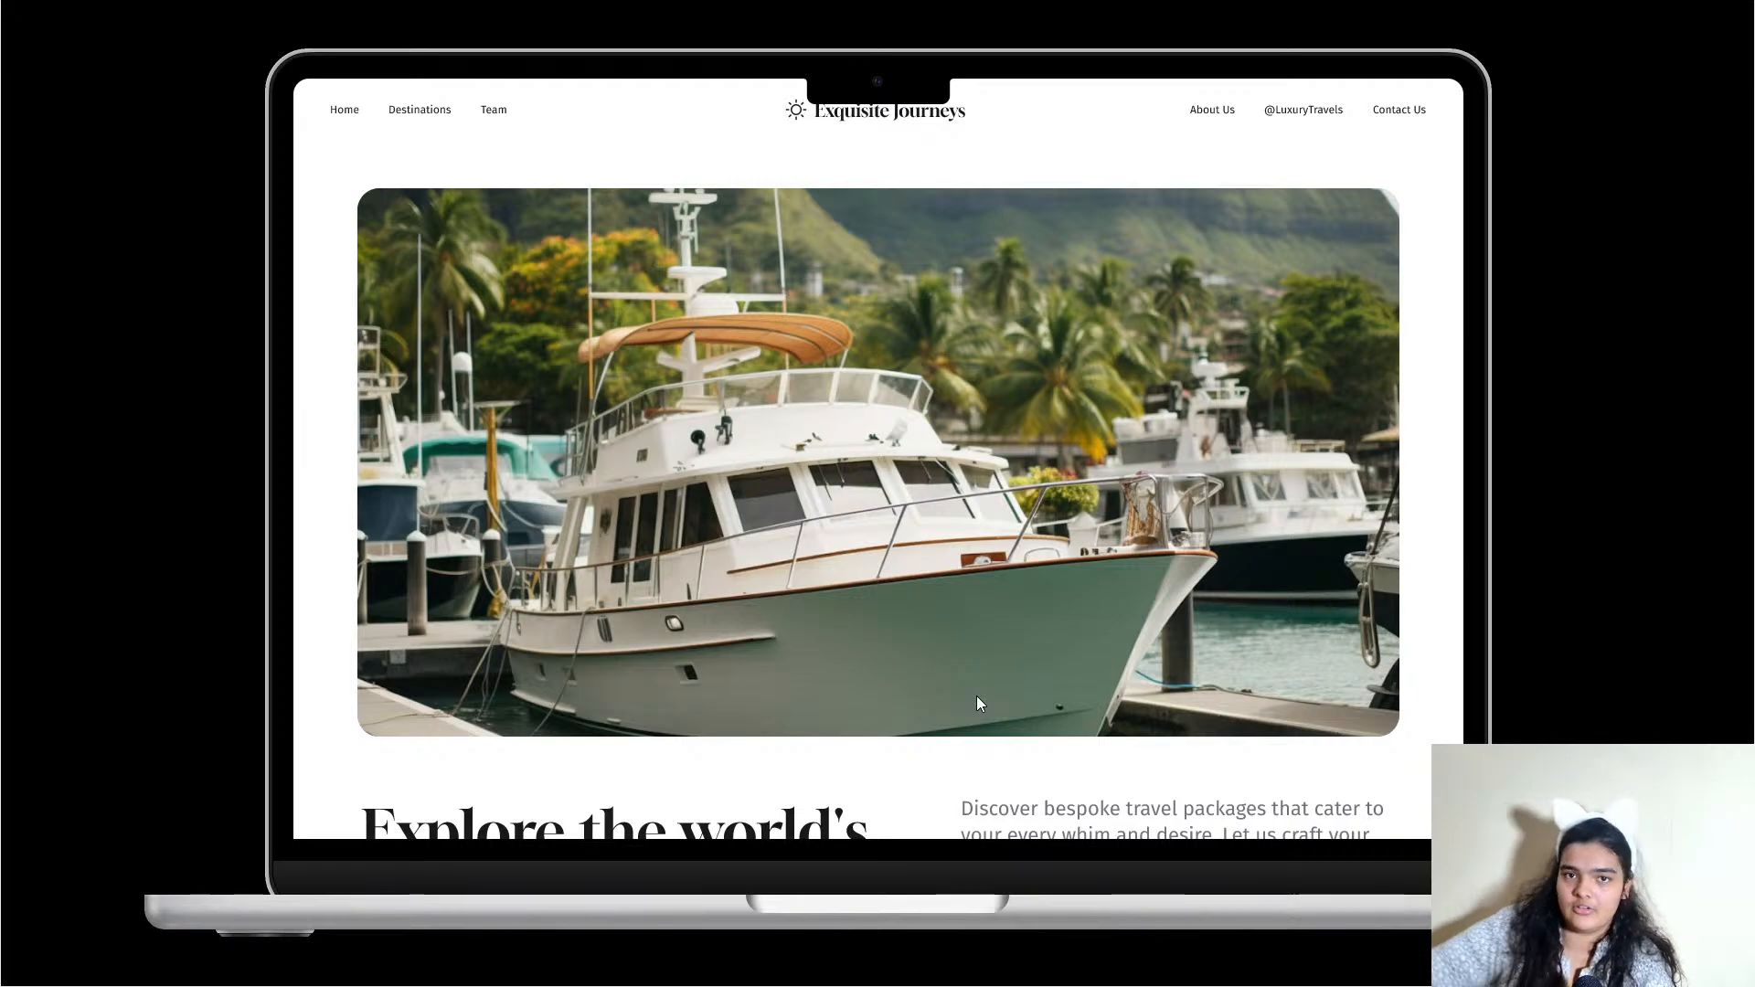
scroll(1191, 445, down, 1)
scroll(1191, 445, up, 1)
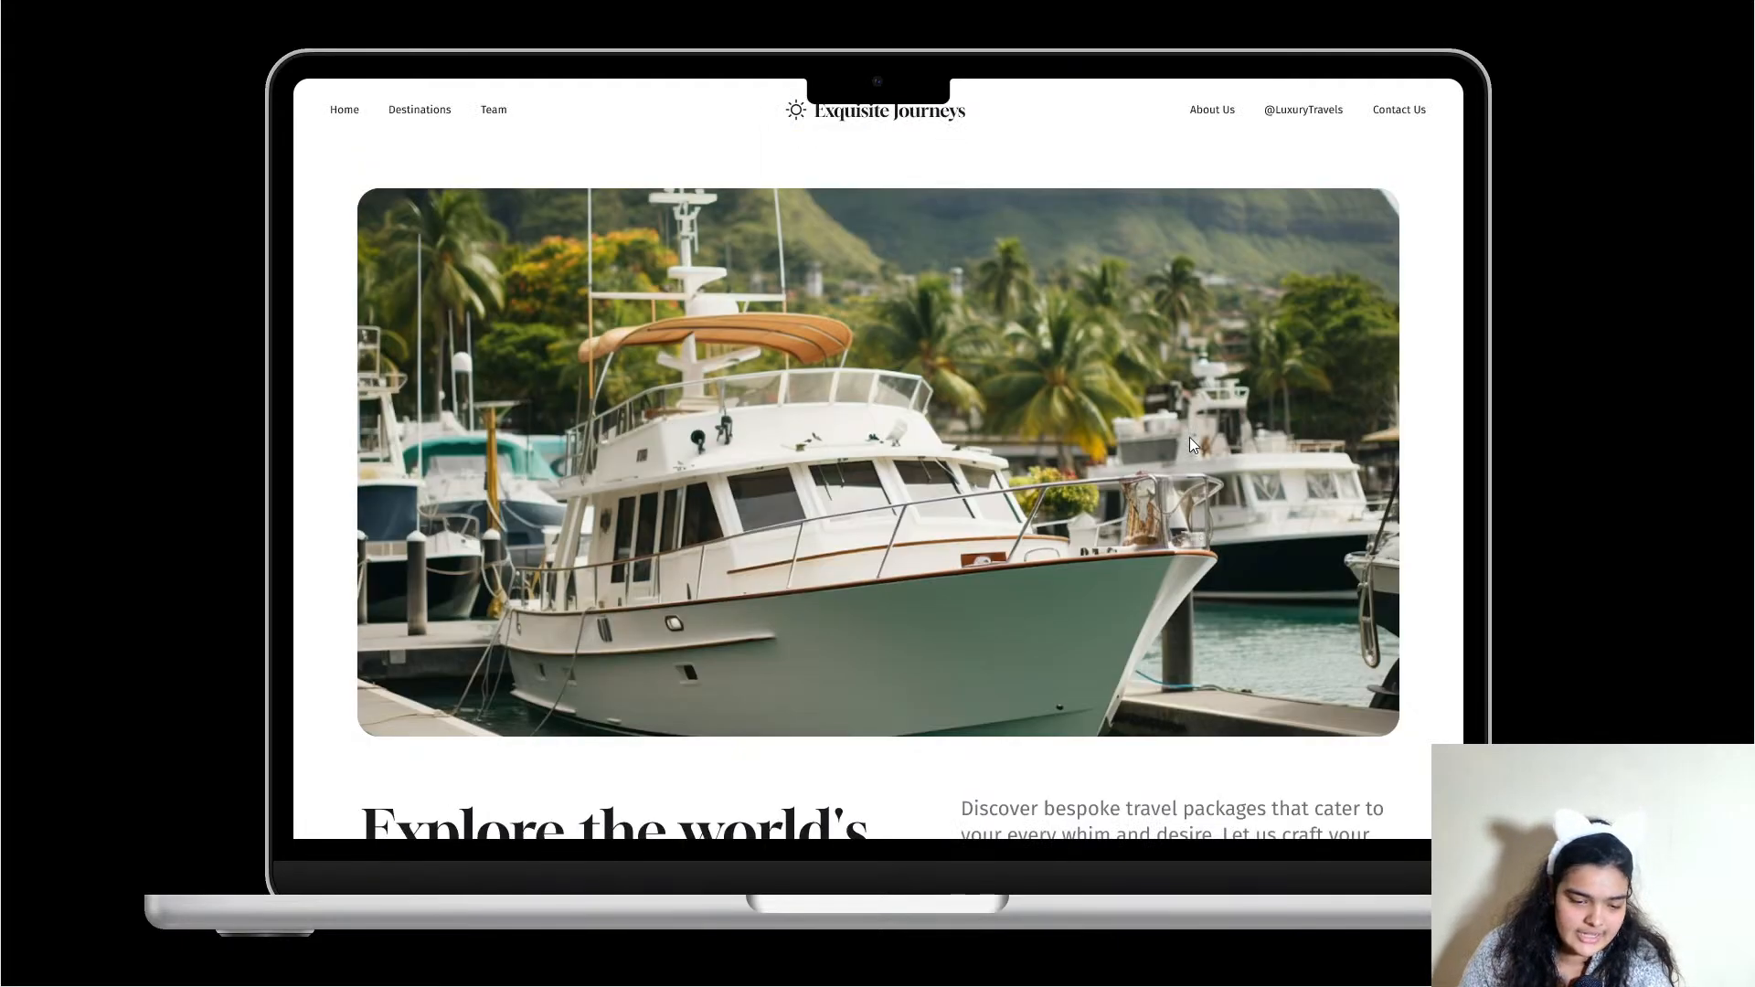
scroll(1191, 445, down, 1)
scroll(1190, 444, down, 2)
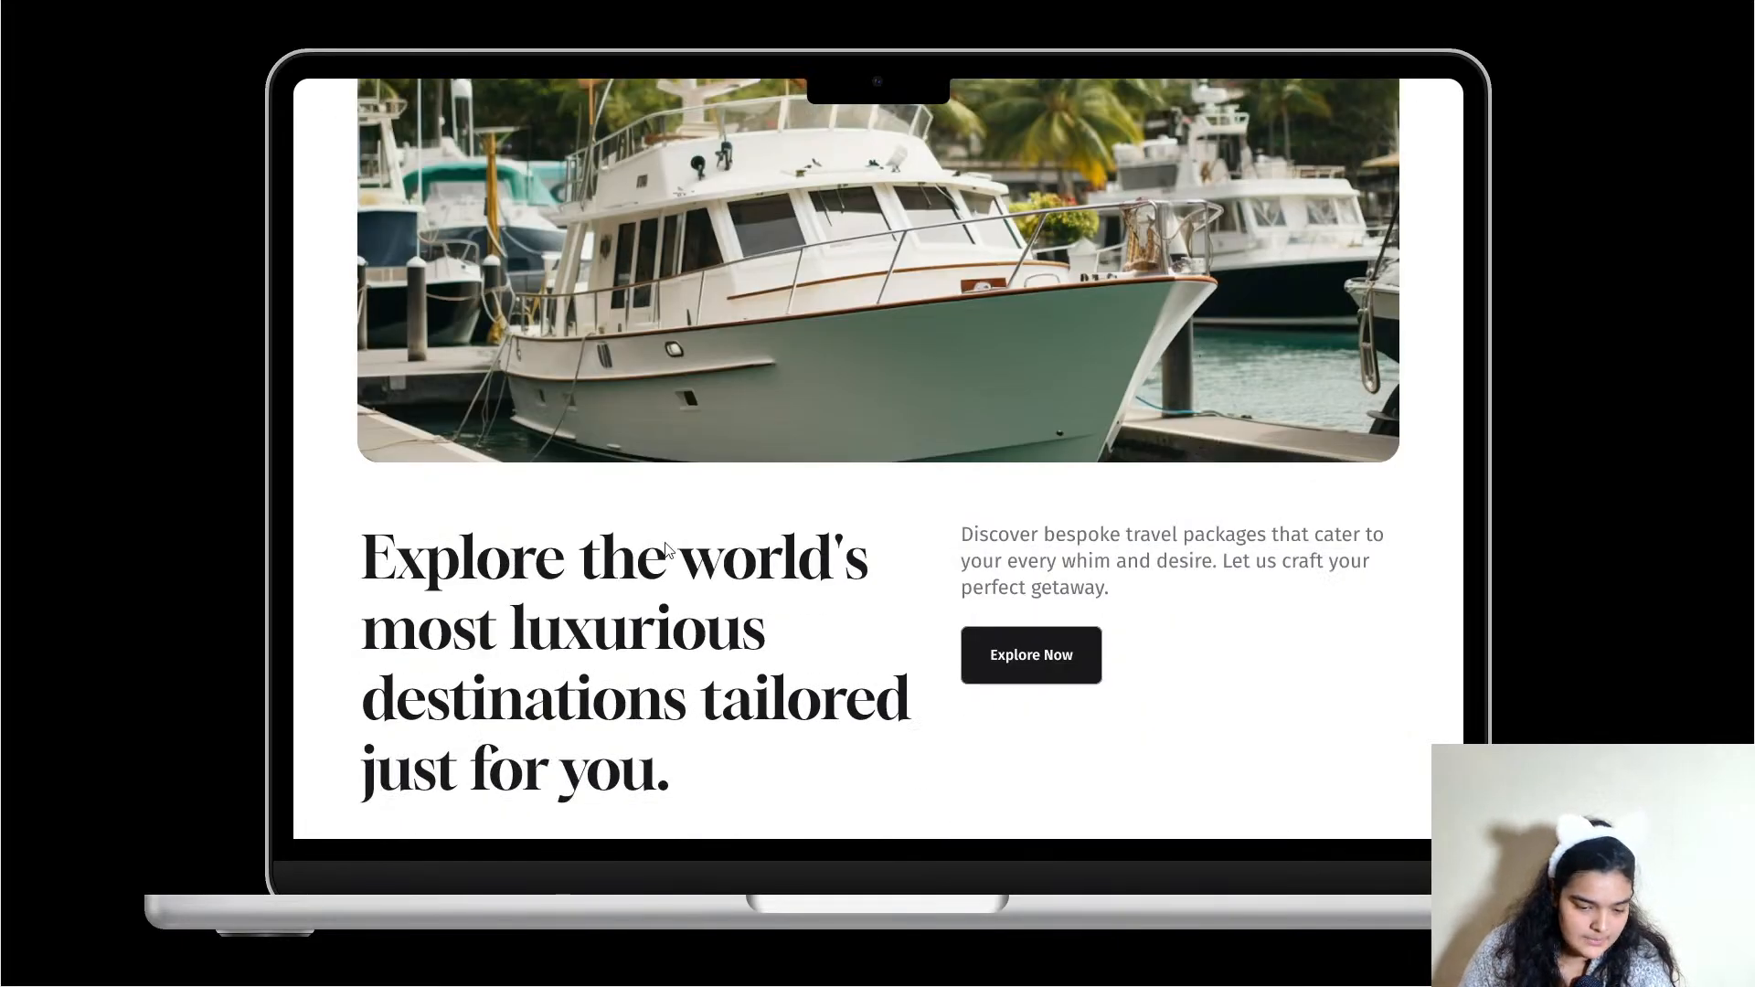
scroll(649, 541, down, 1)
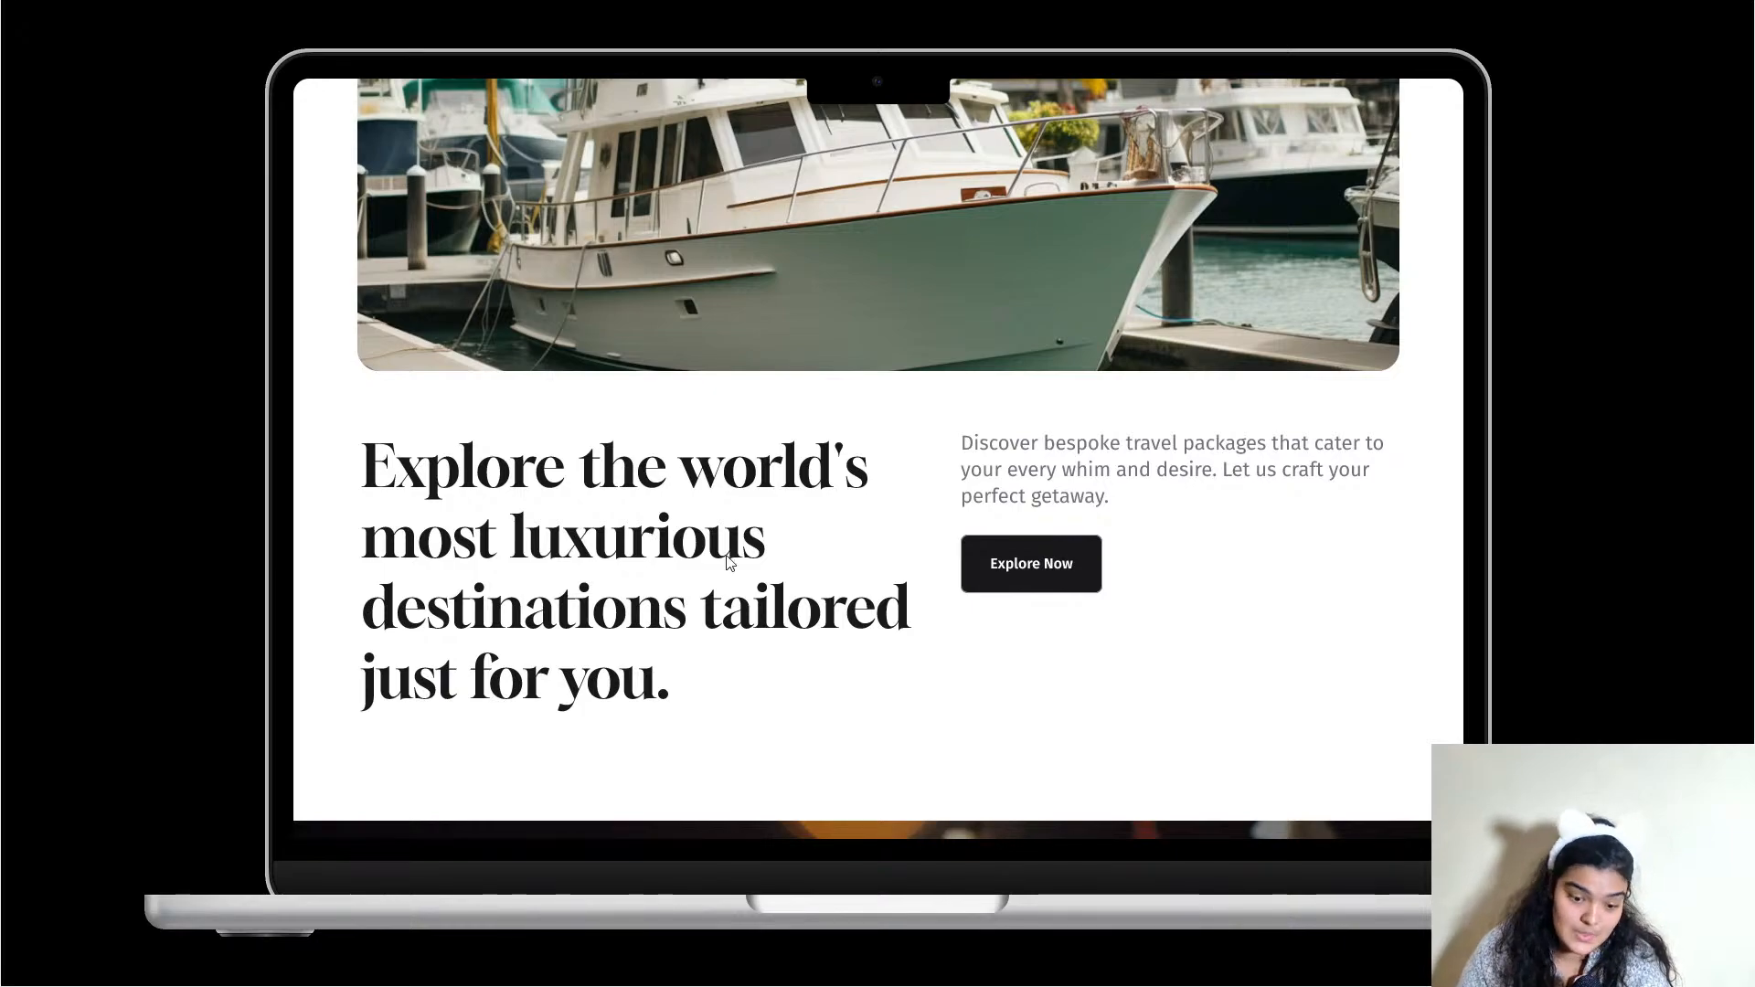
scroll(846, 538, up, 4)
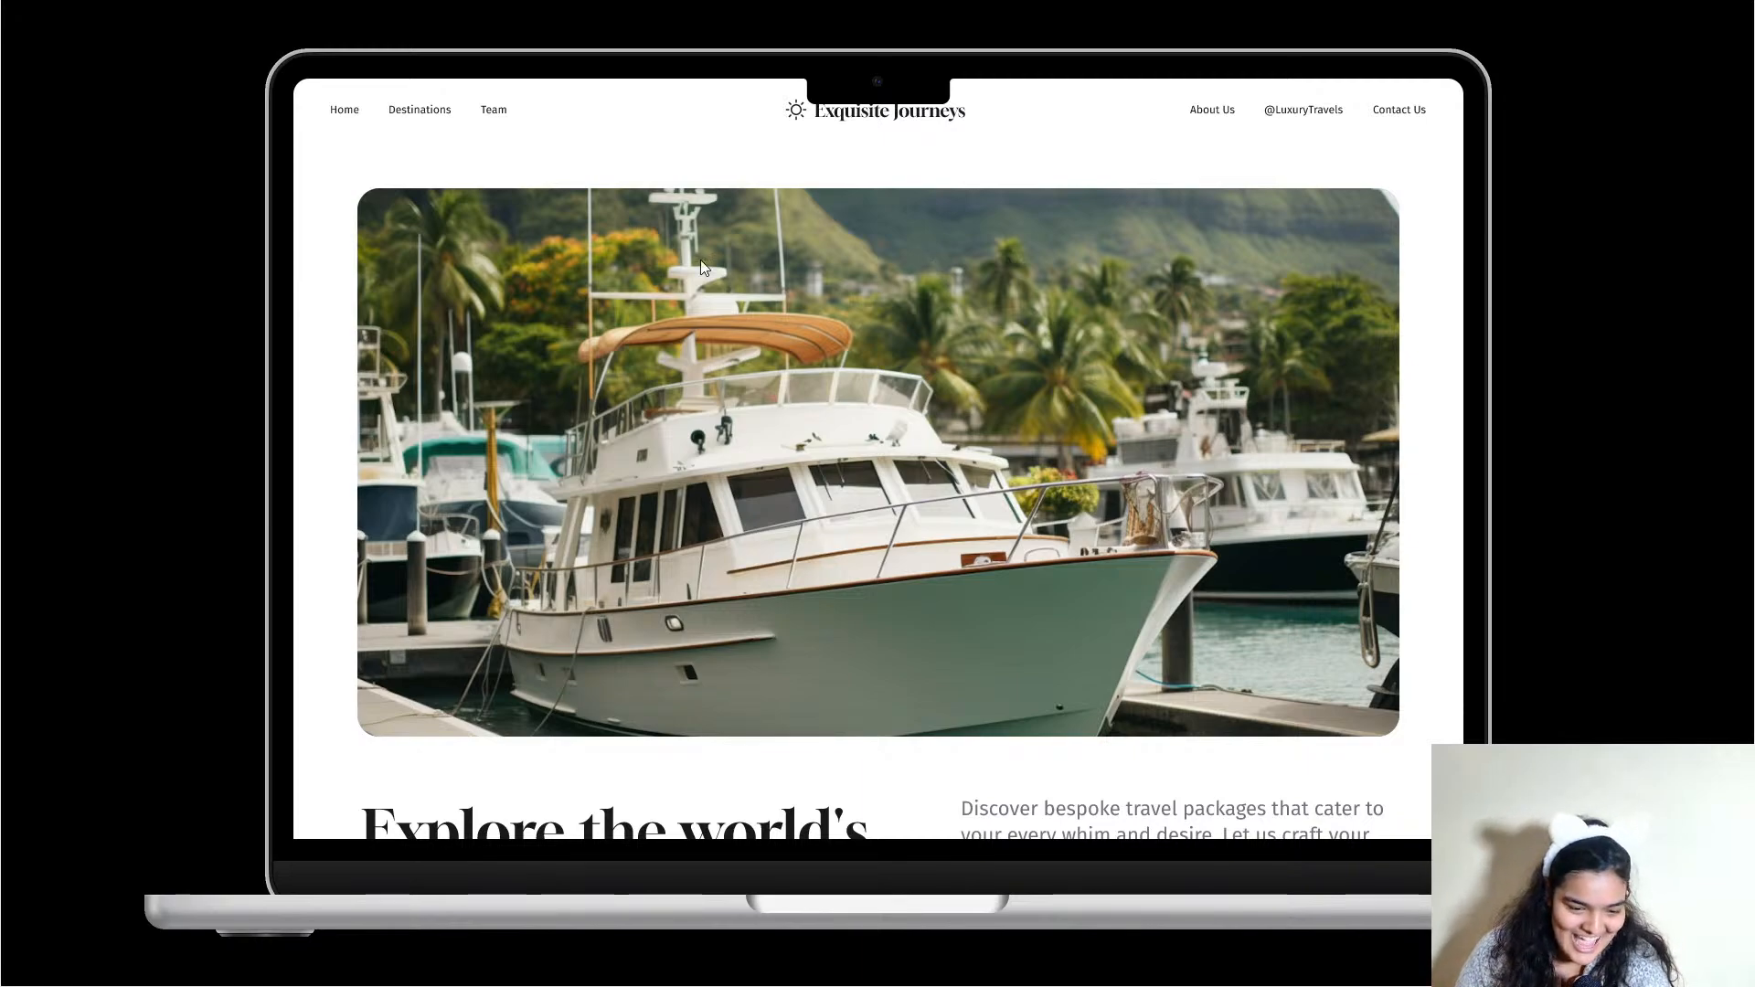
scroll(701, 262, down, 4)
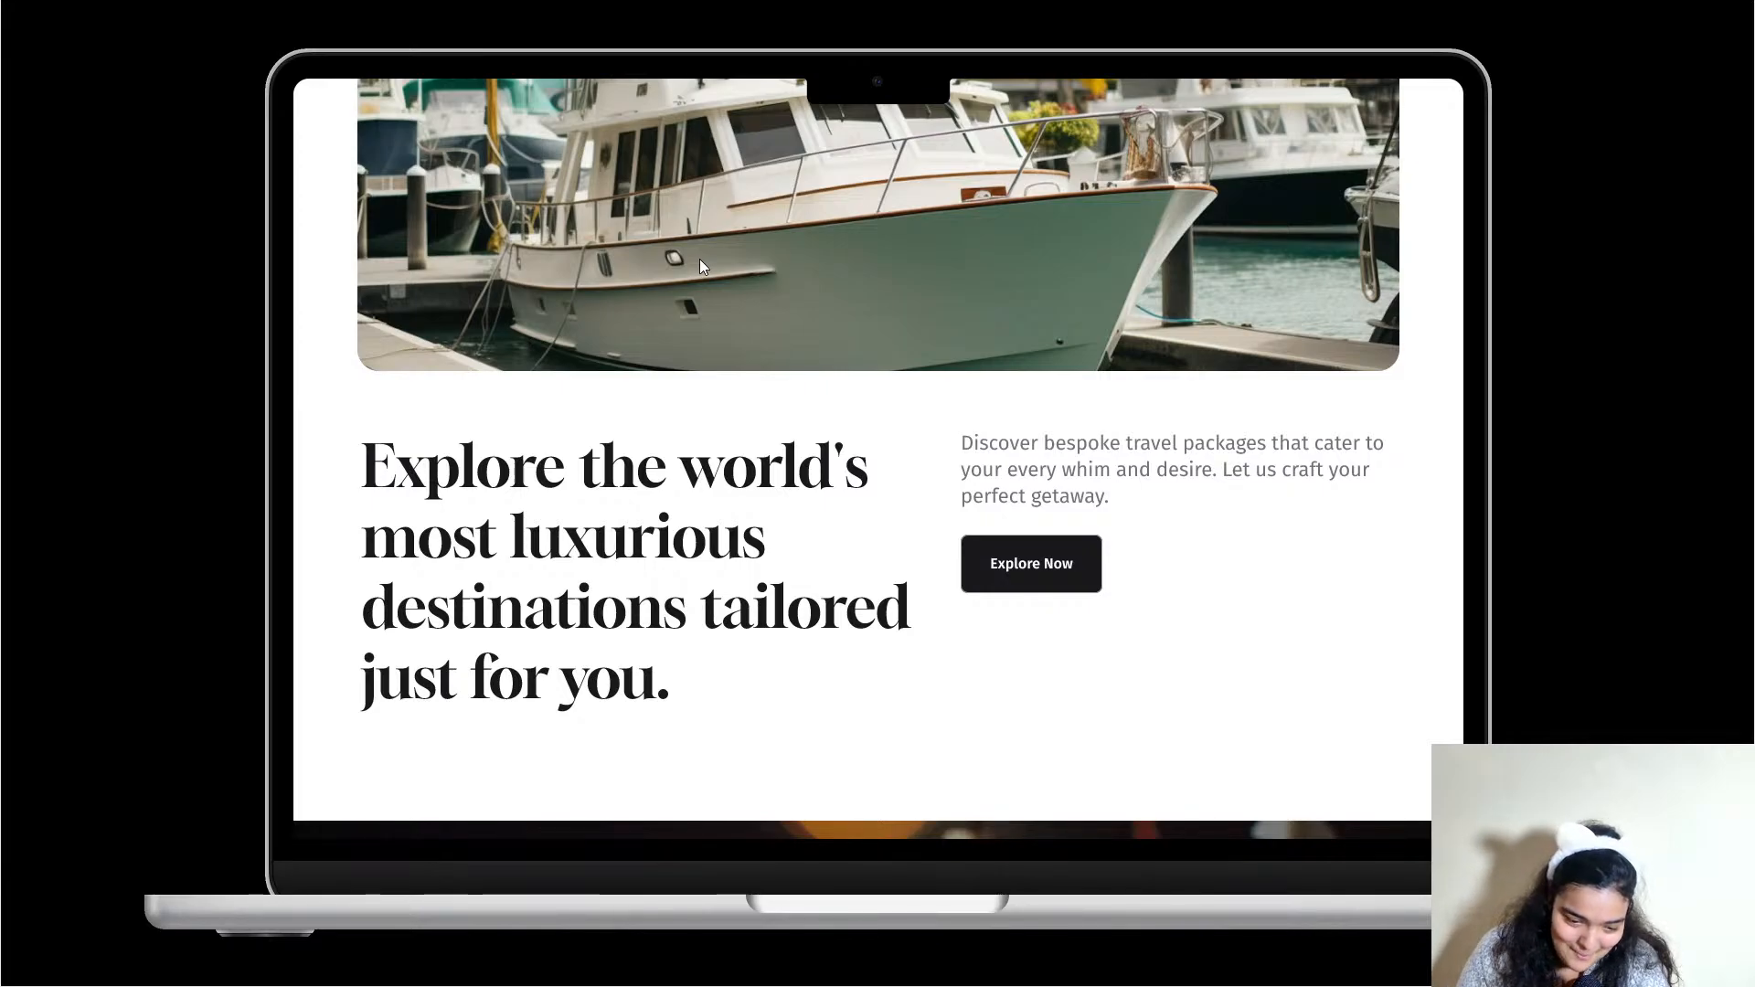
scroll(701, 261, down, 12)
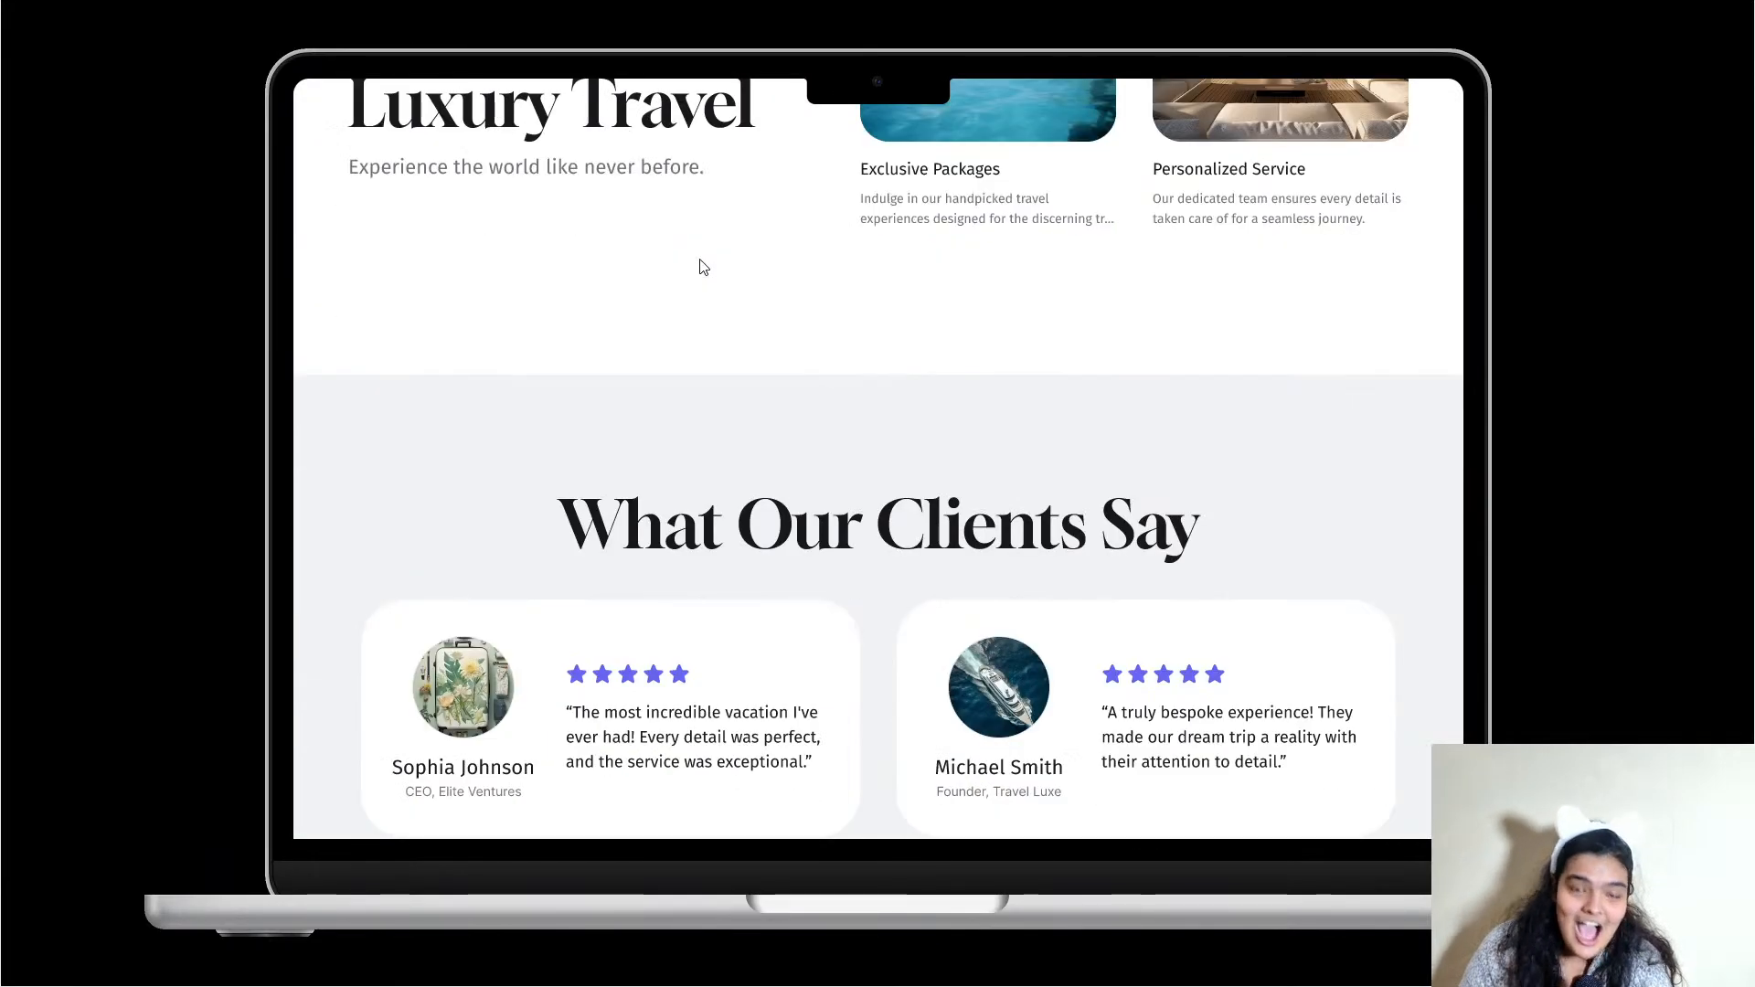
scroll(701, 265, down, 1)
scroll(701, 265, down, 8)
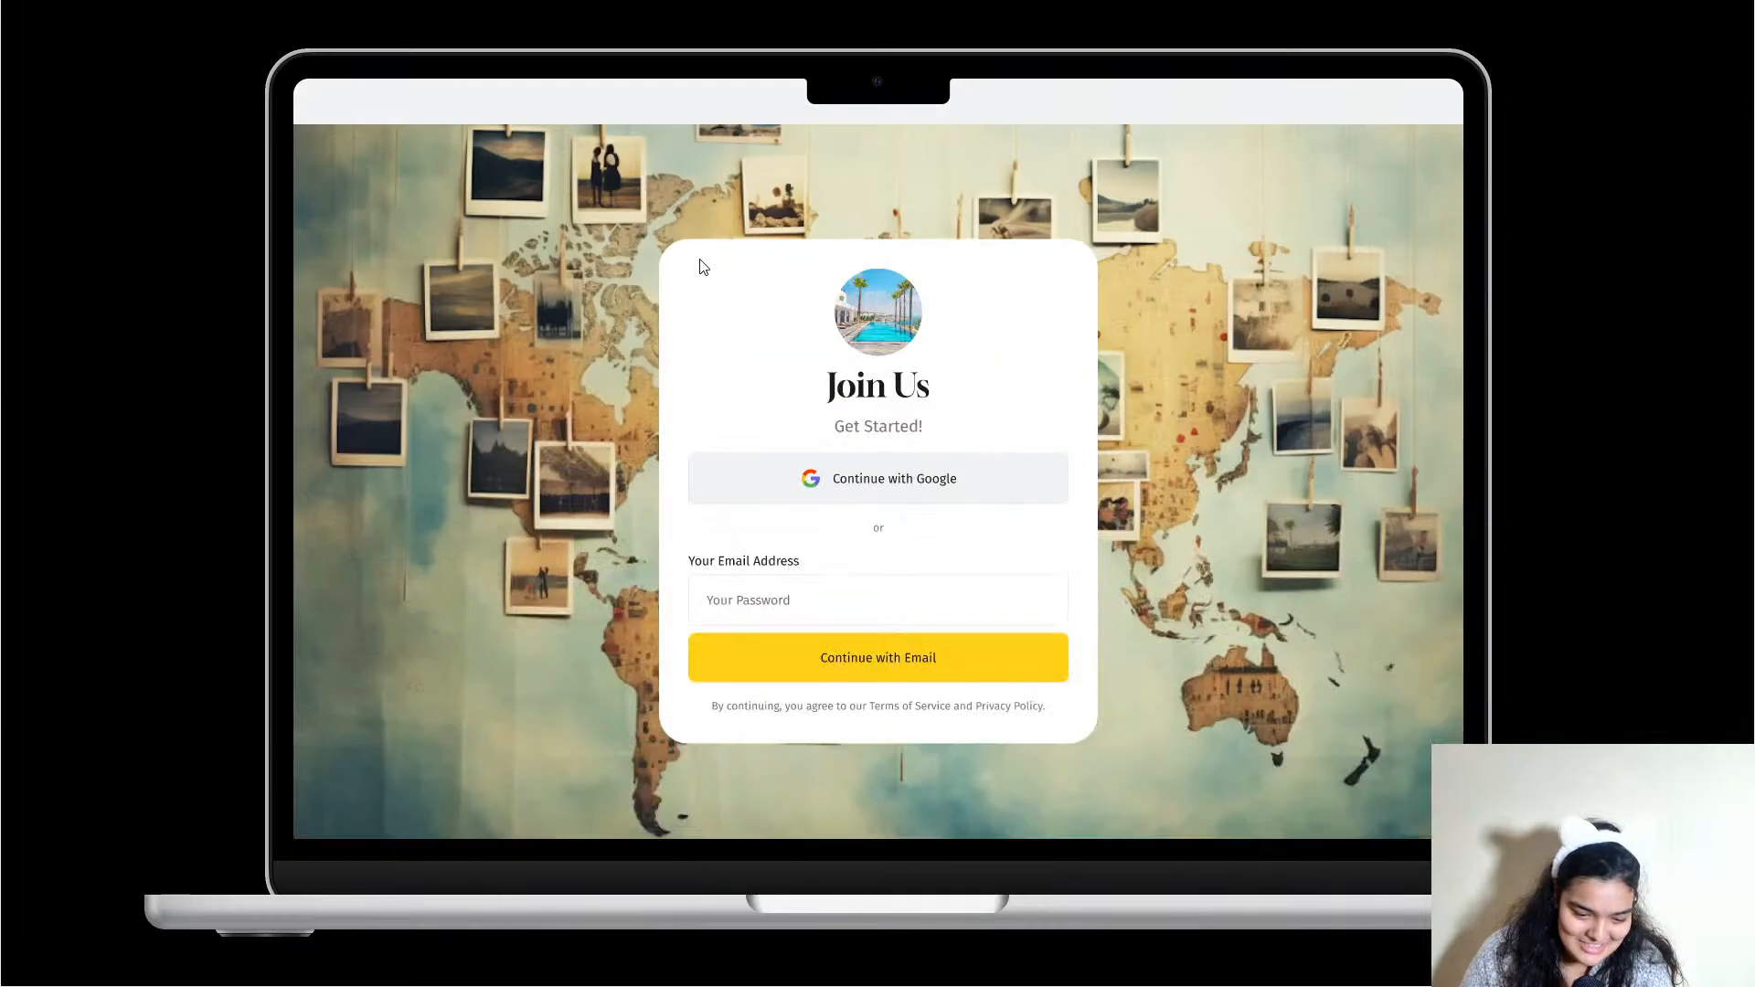
scroll(701, 266, down, 10)
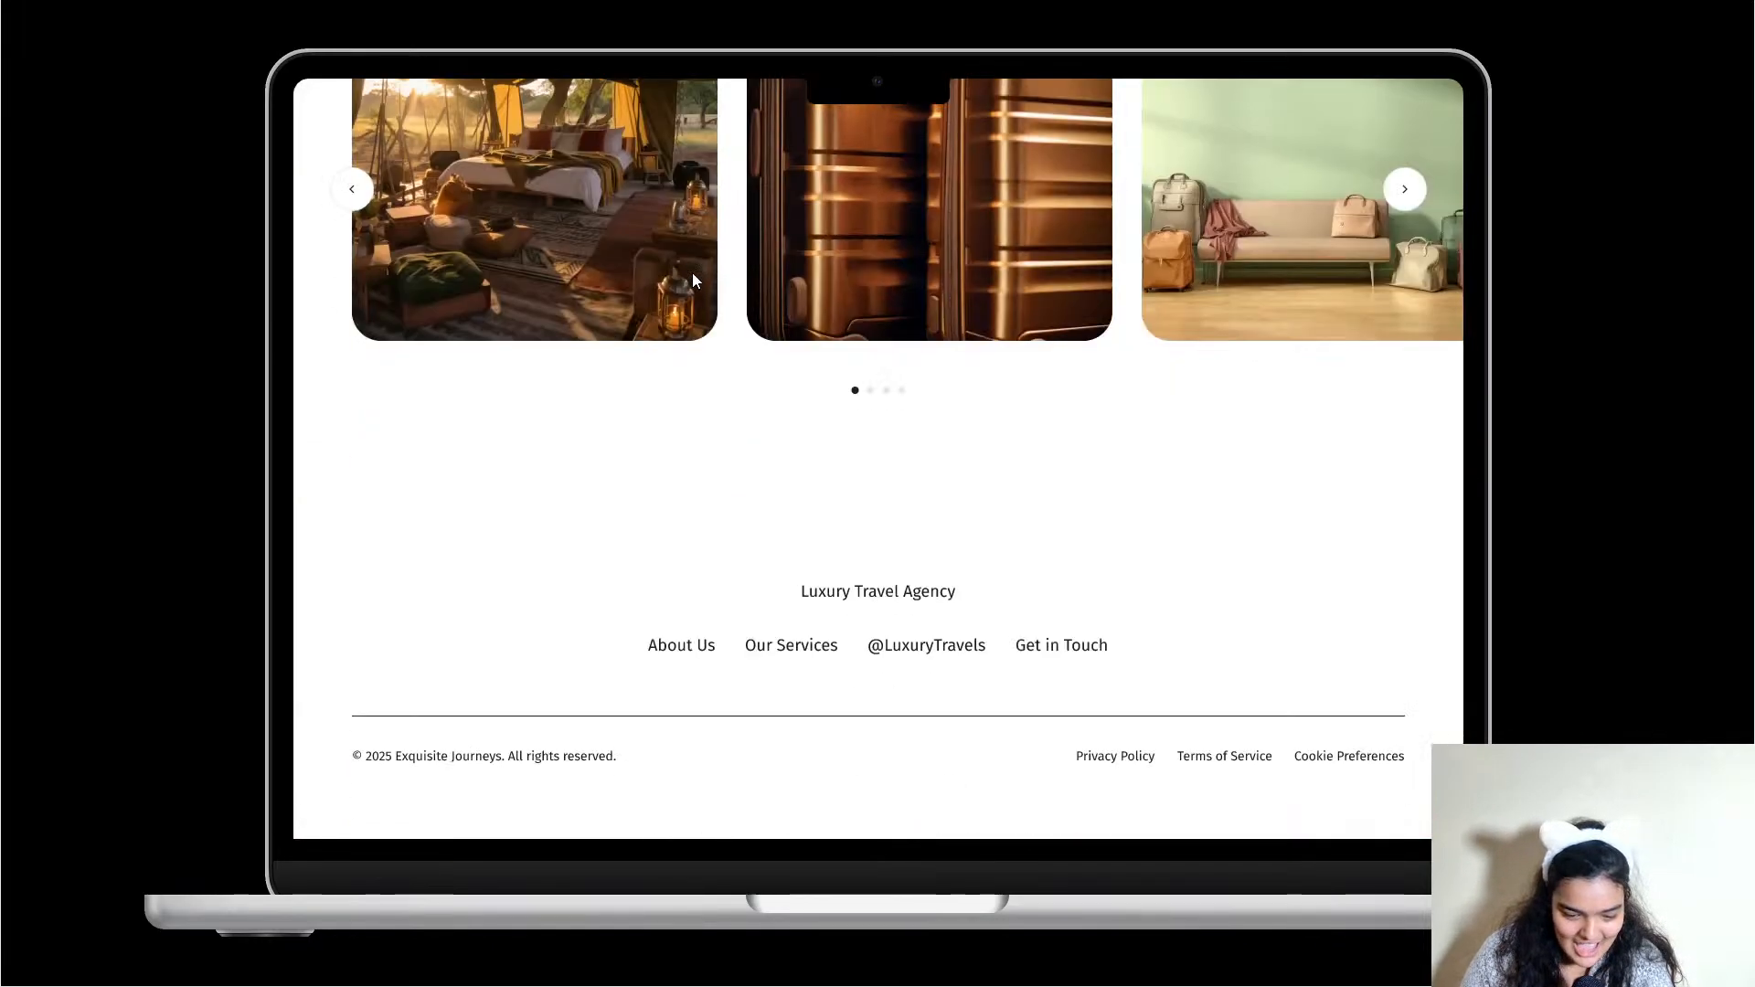
scroll(693, 272, up, 20)
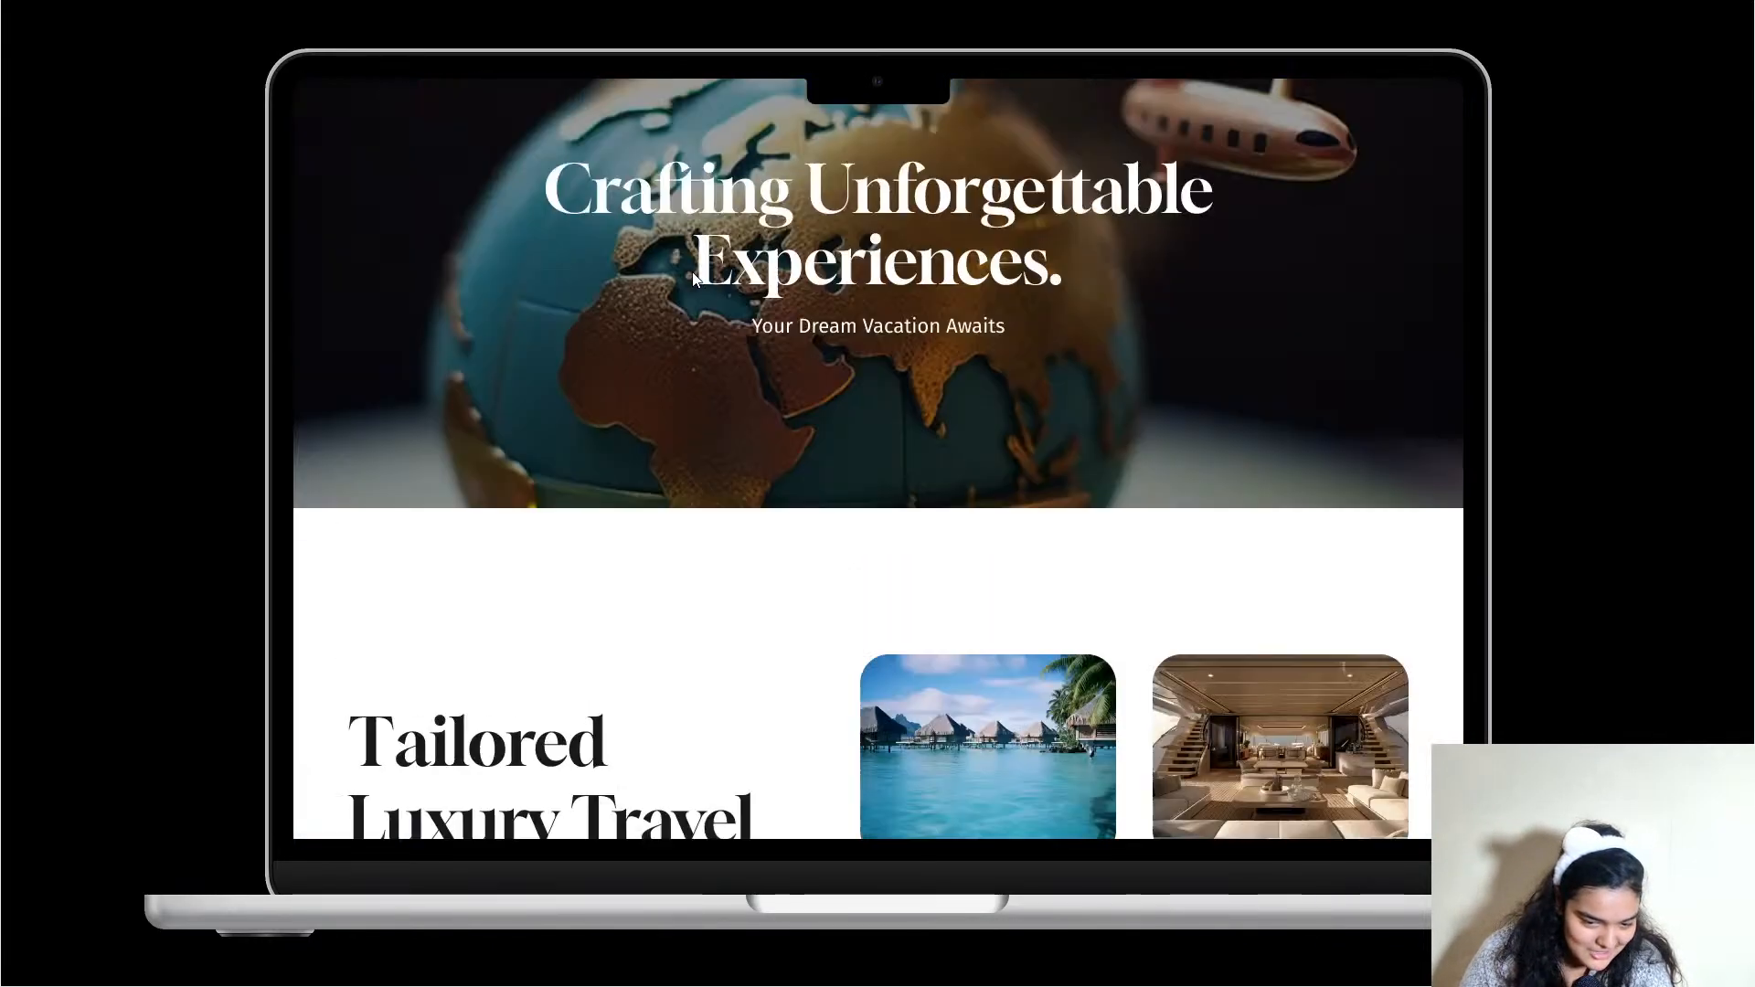
scroll(693, 271, up, 5)
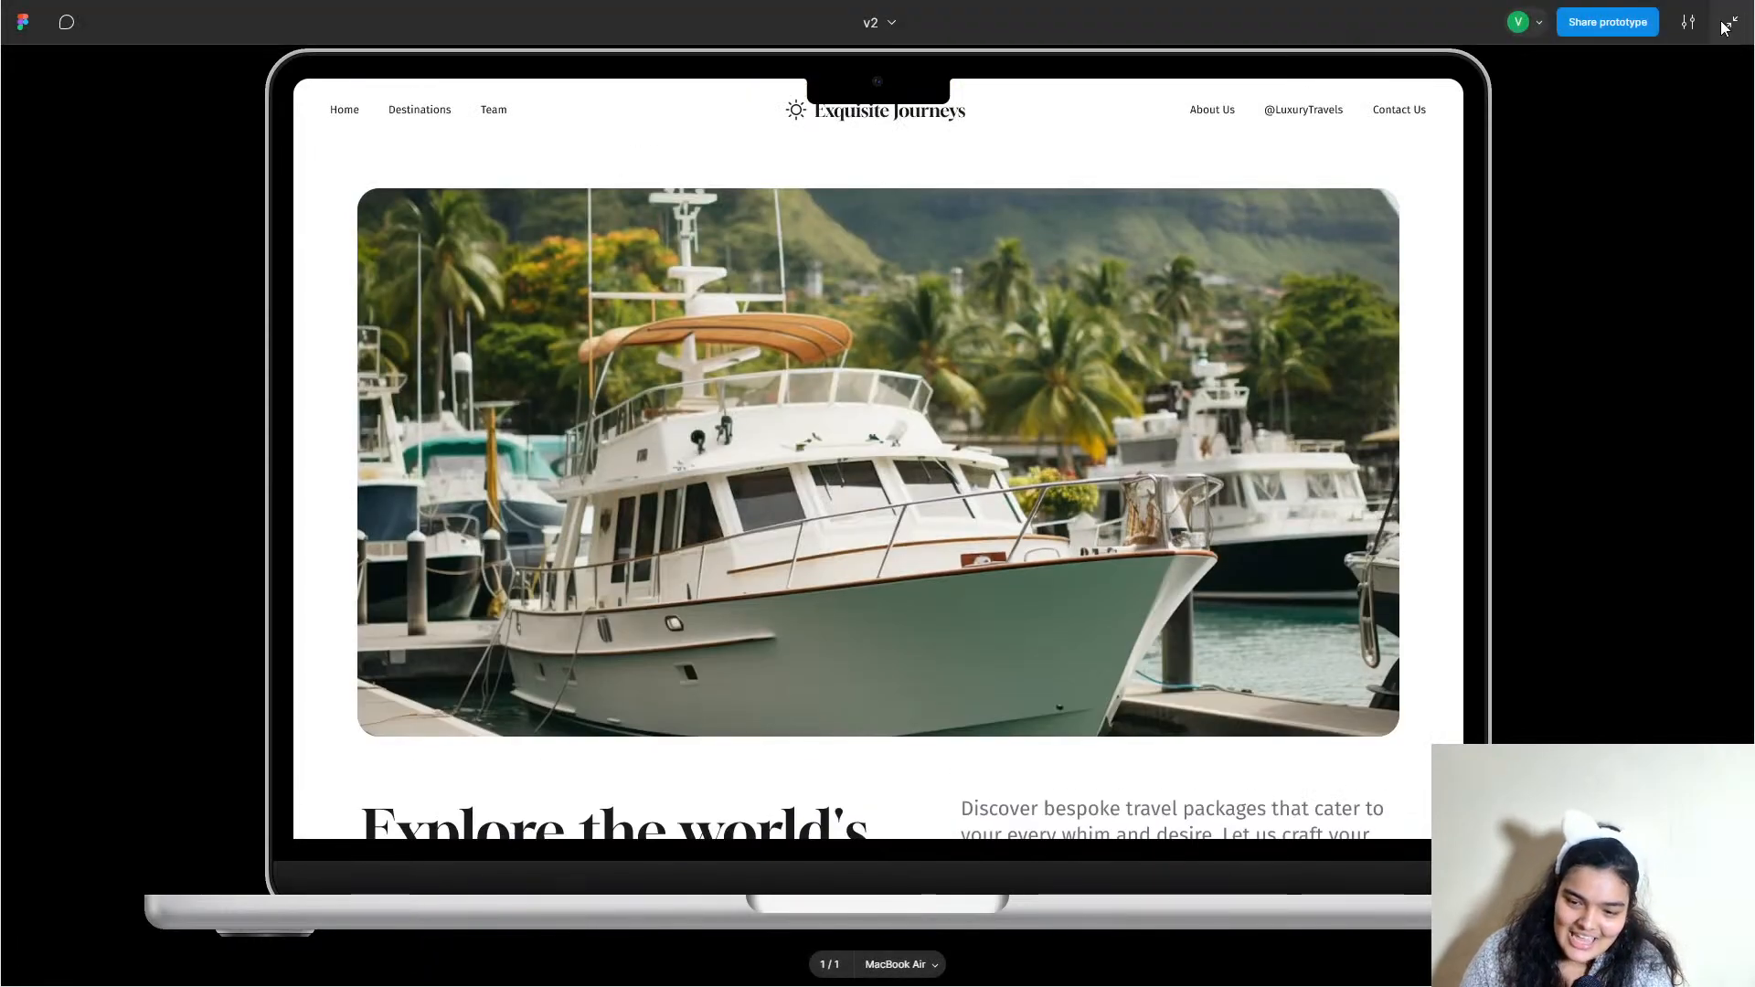
click(1730, 24)
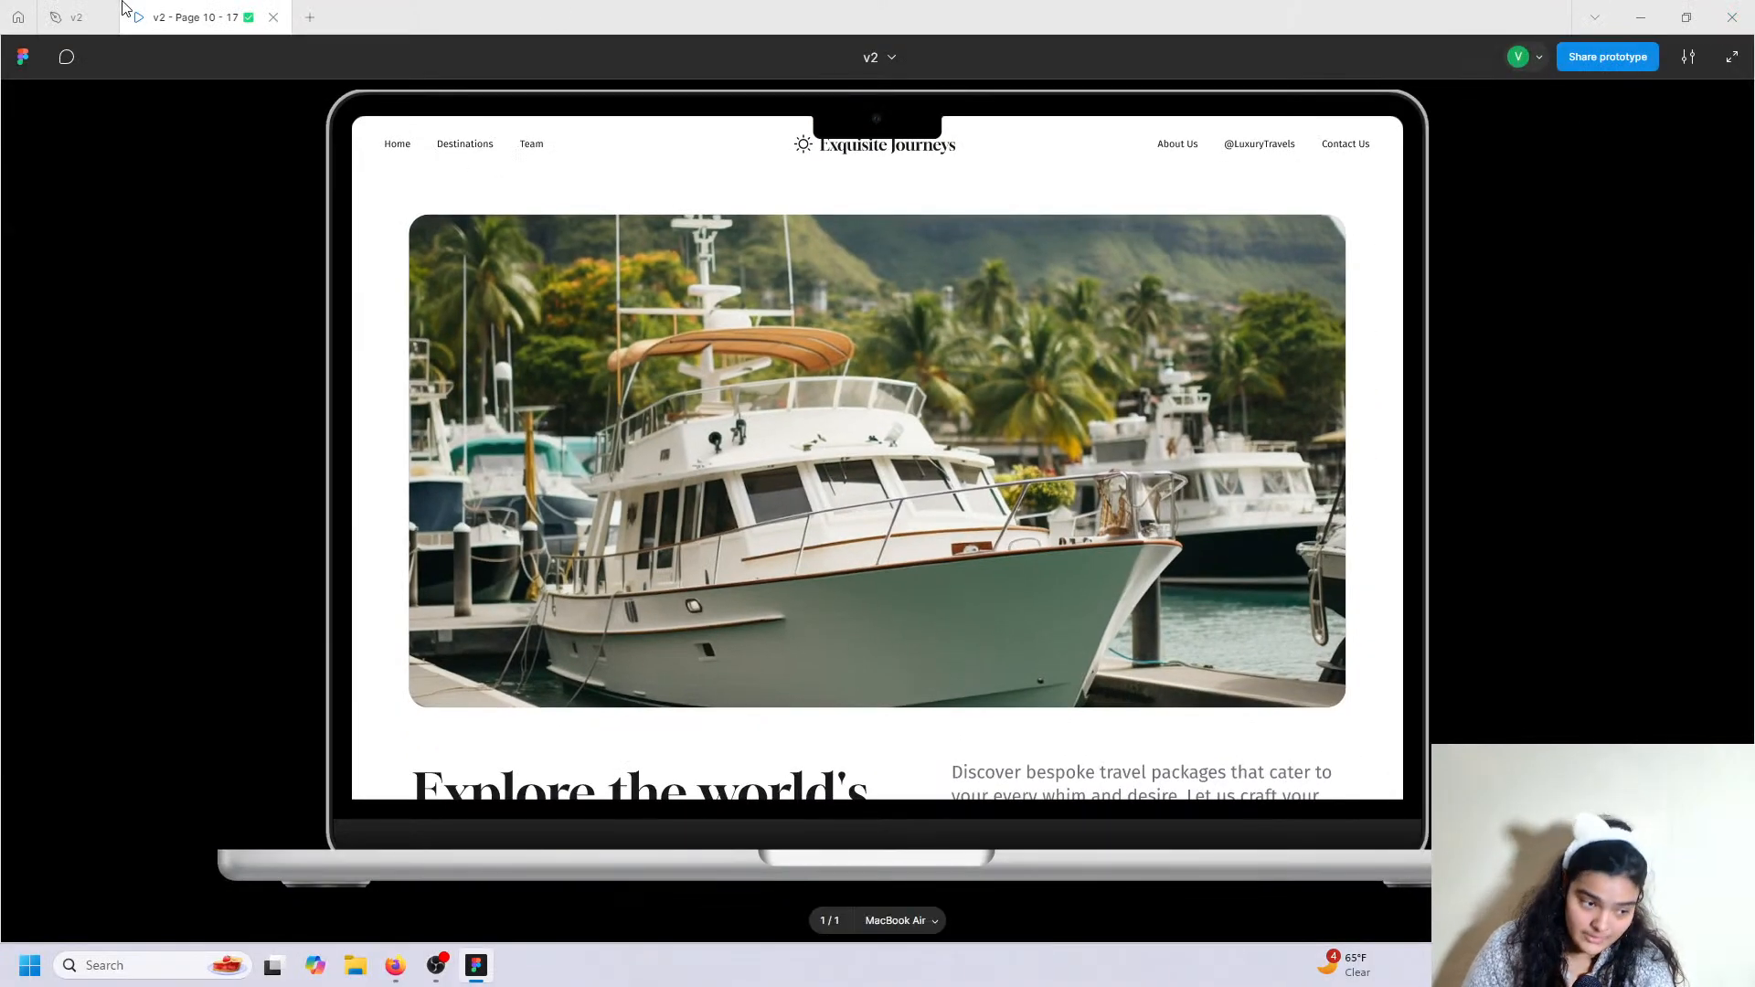
mouse_move(116, 12)
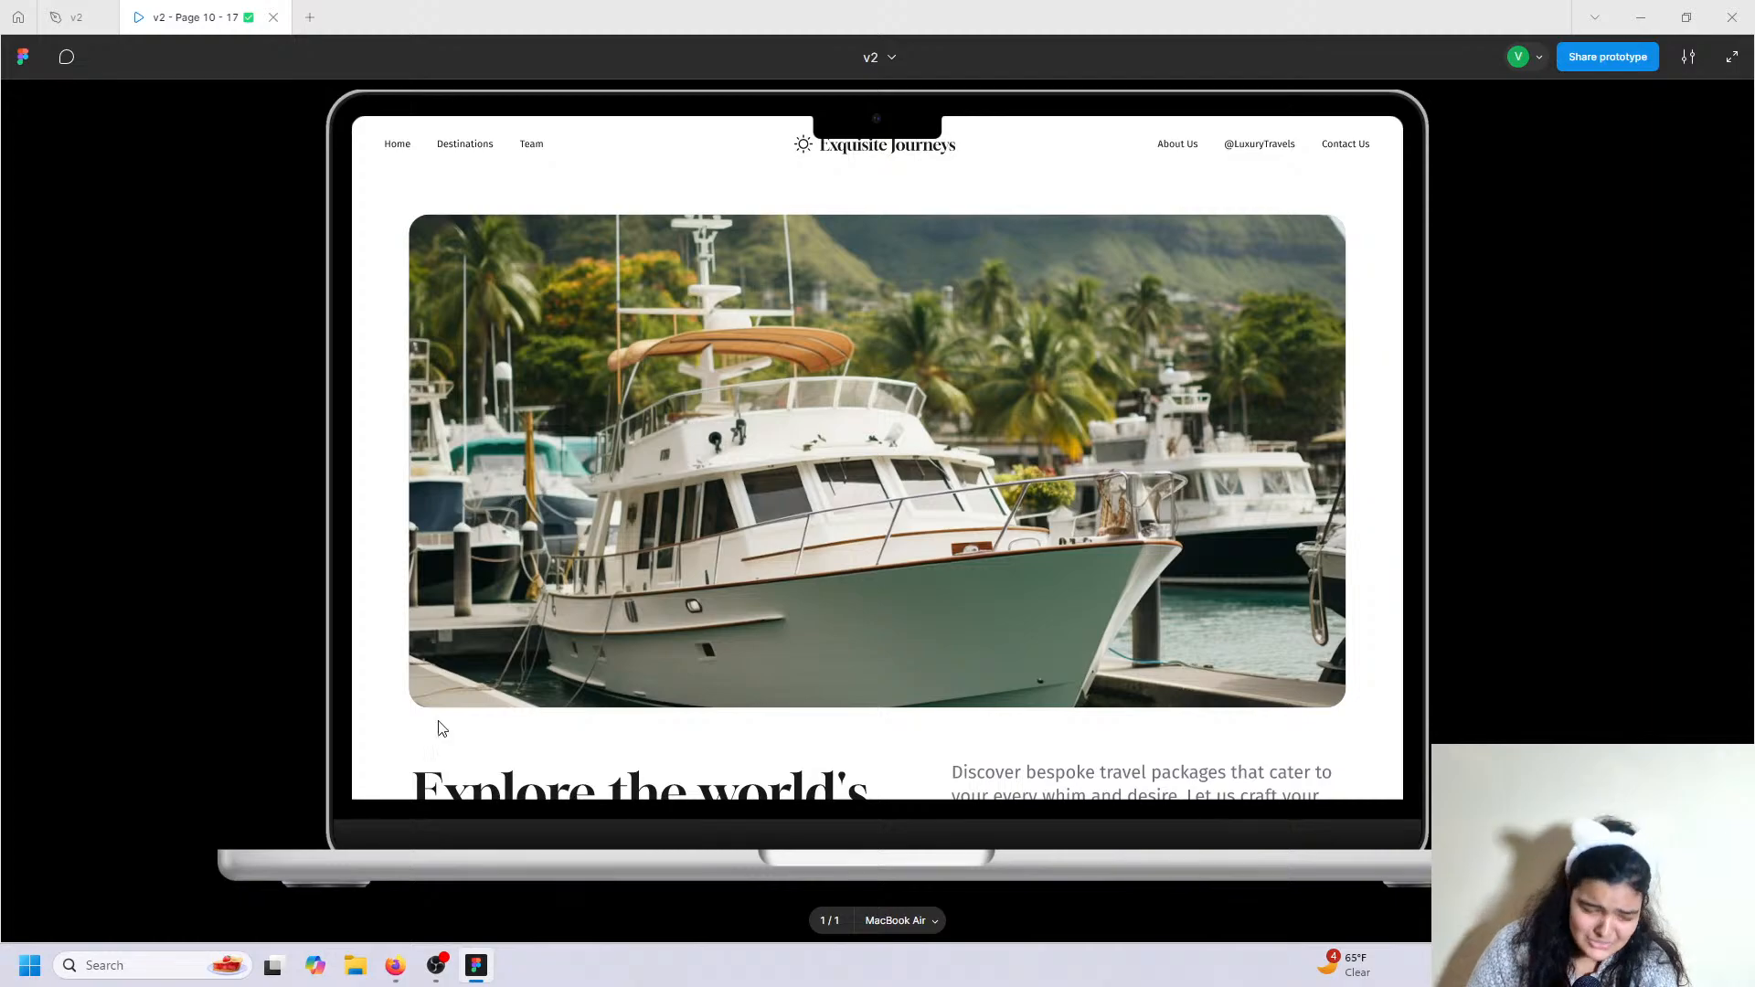
Open a new Firefox tab and load the mistyped address figma.com/downlads.
click(409, 971)
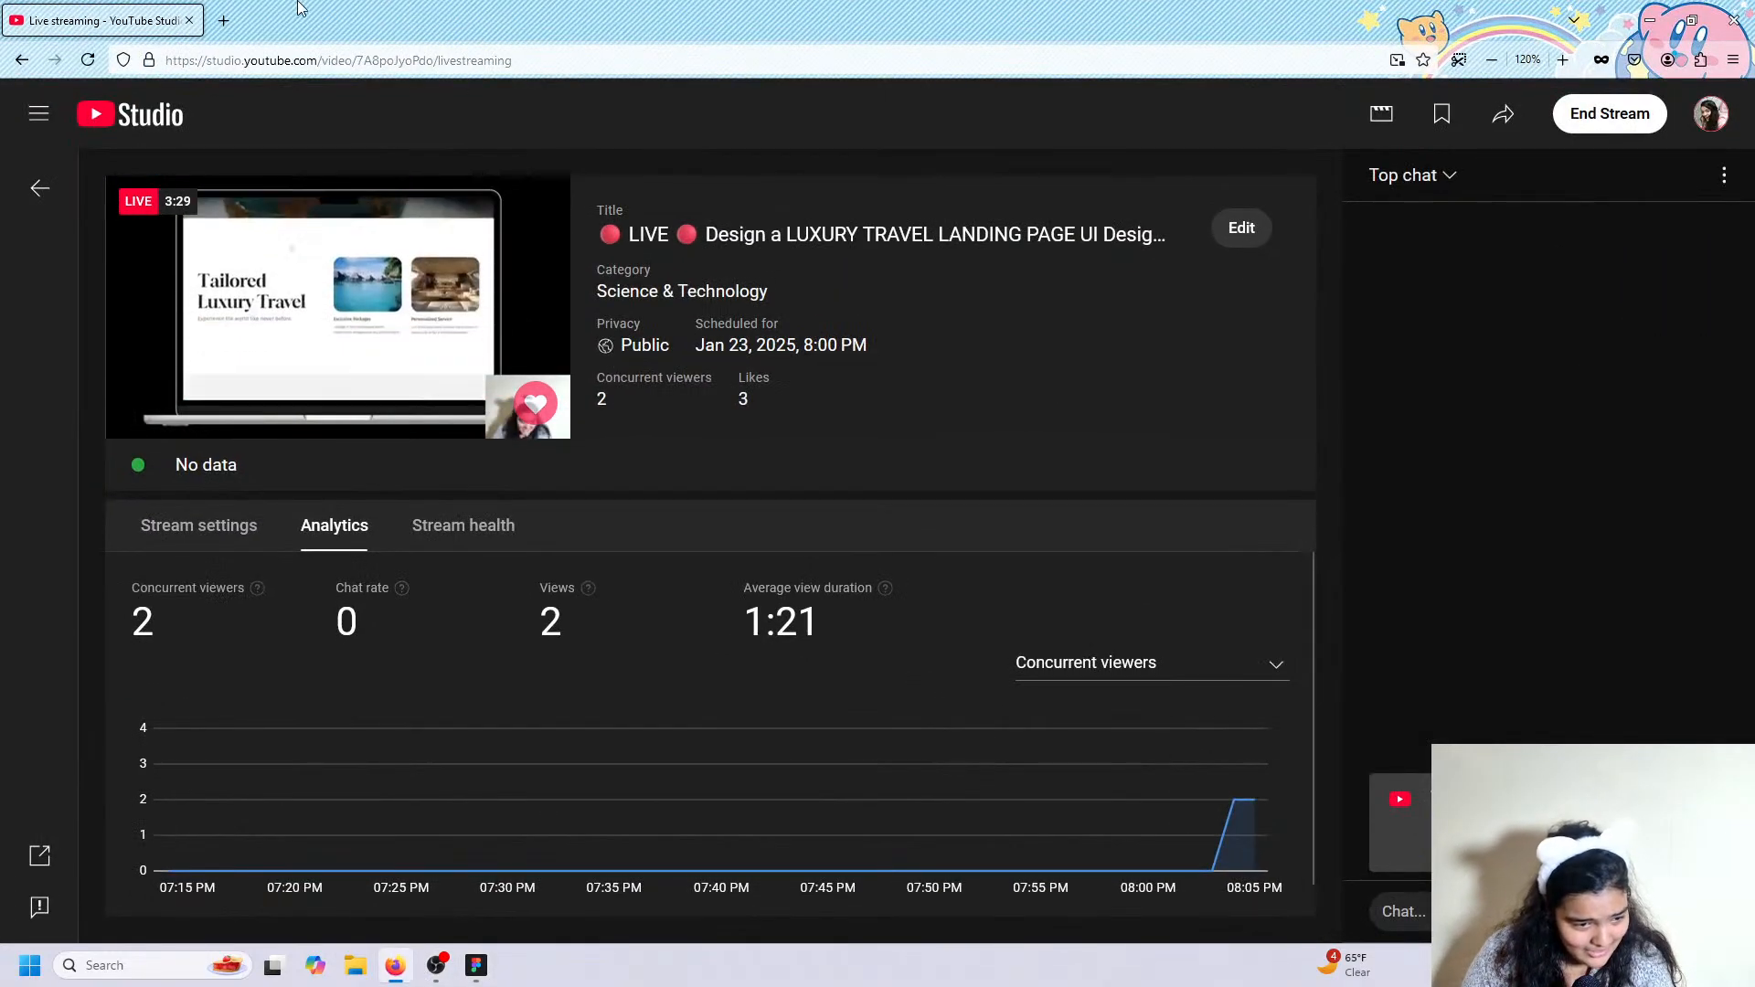
click(226, 18)
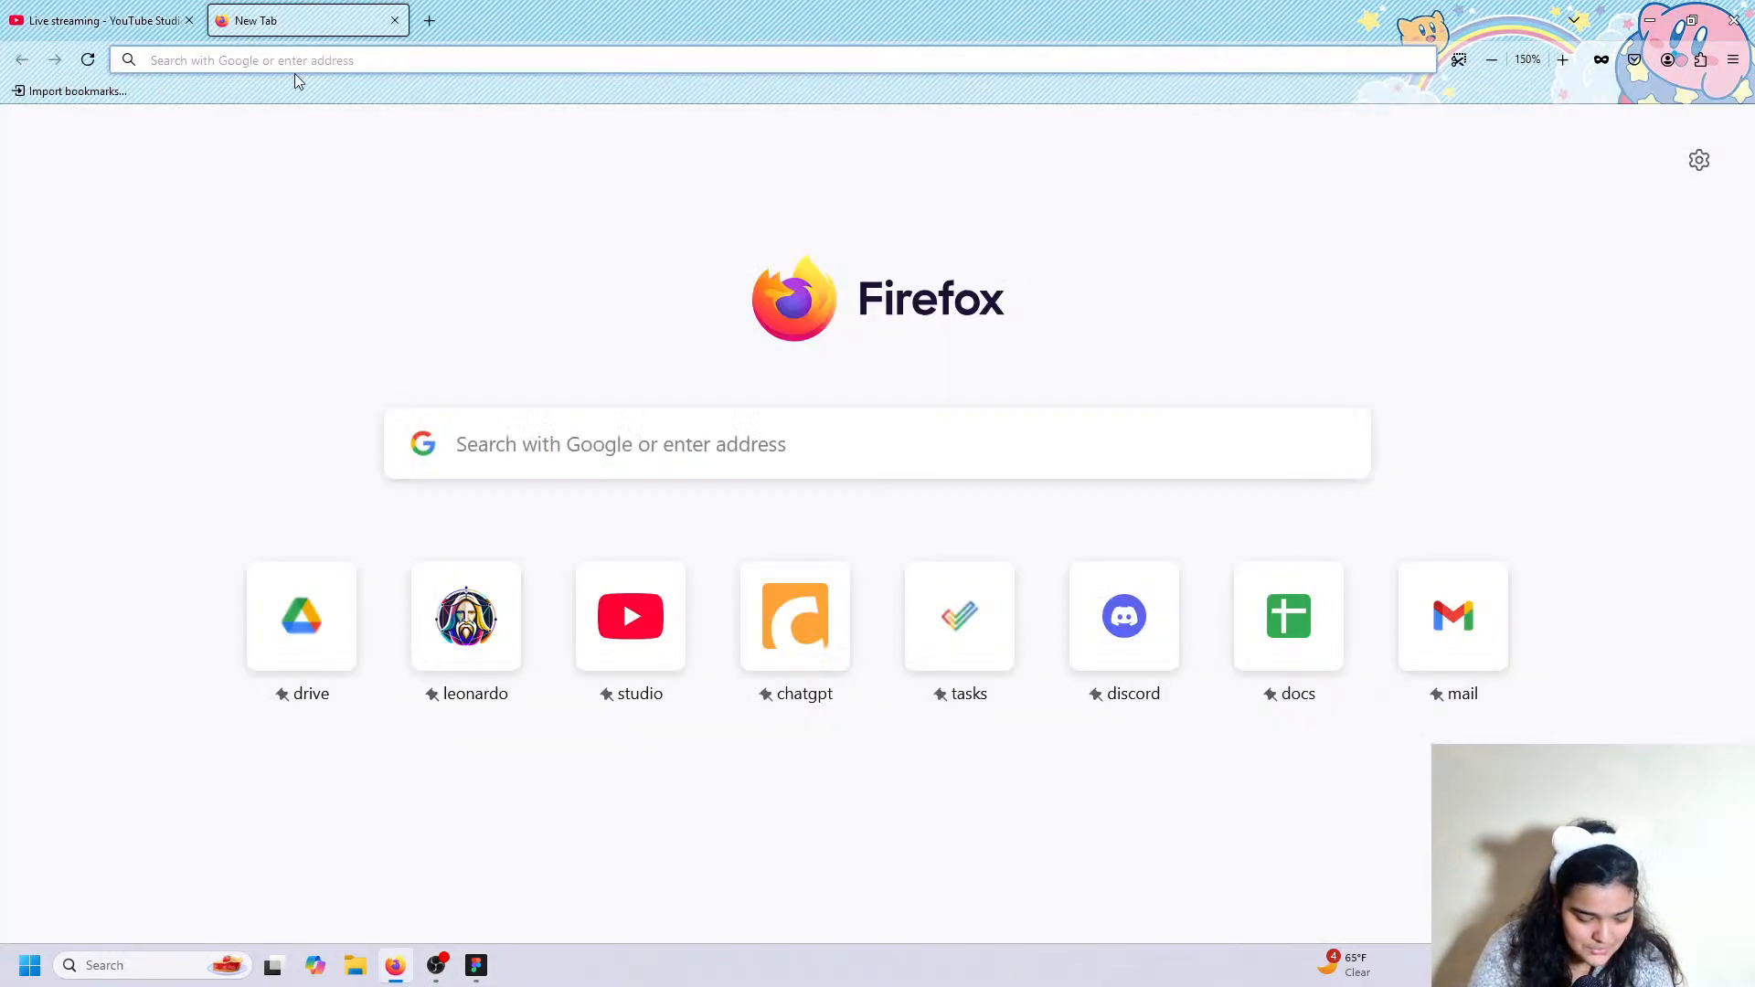
text(fig)
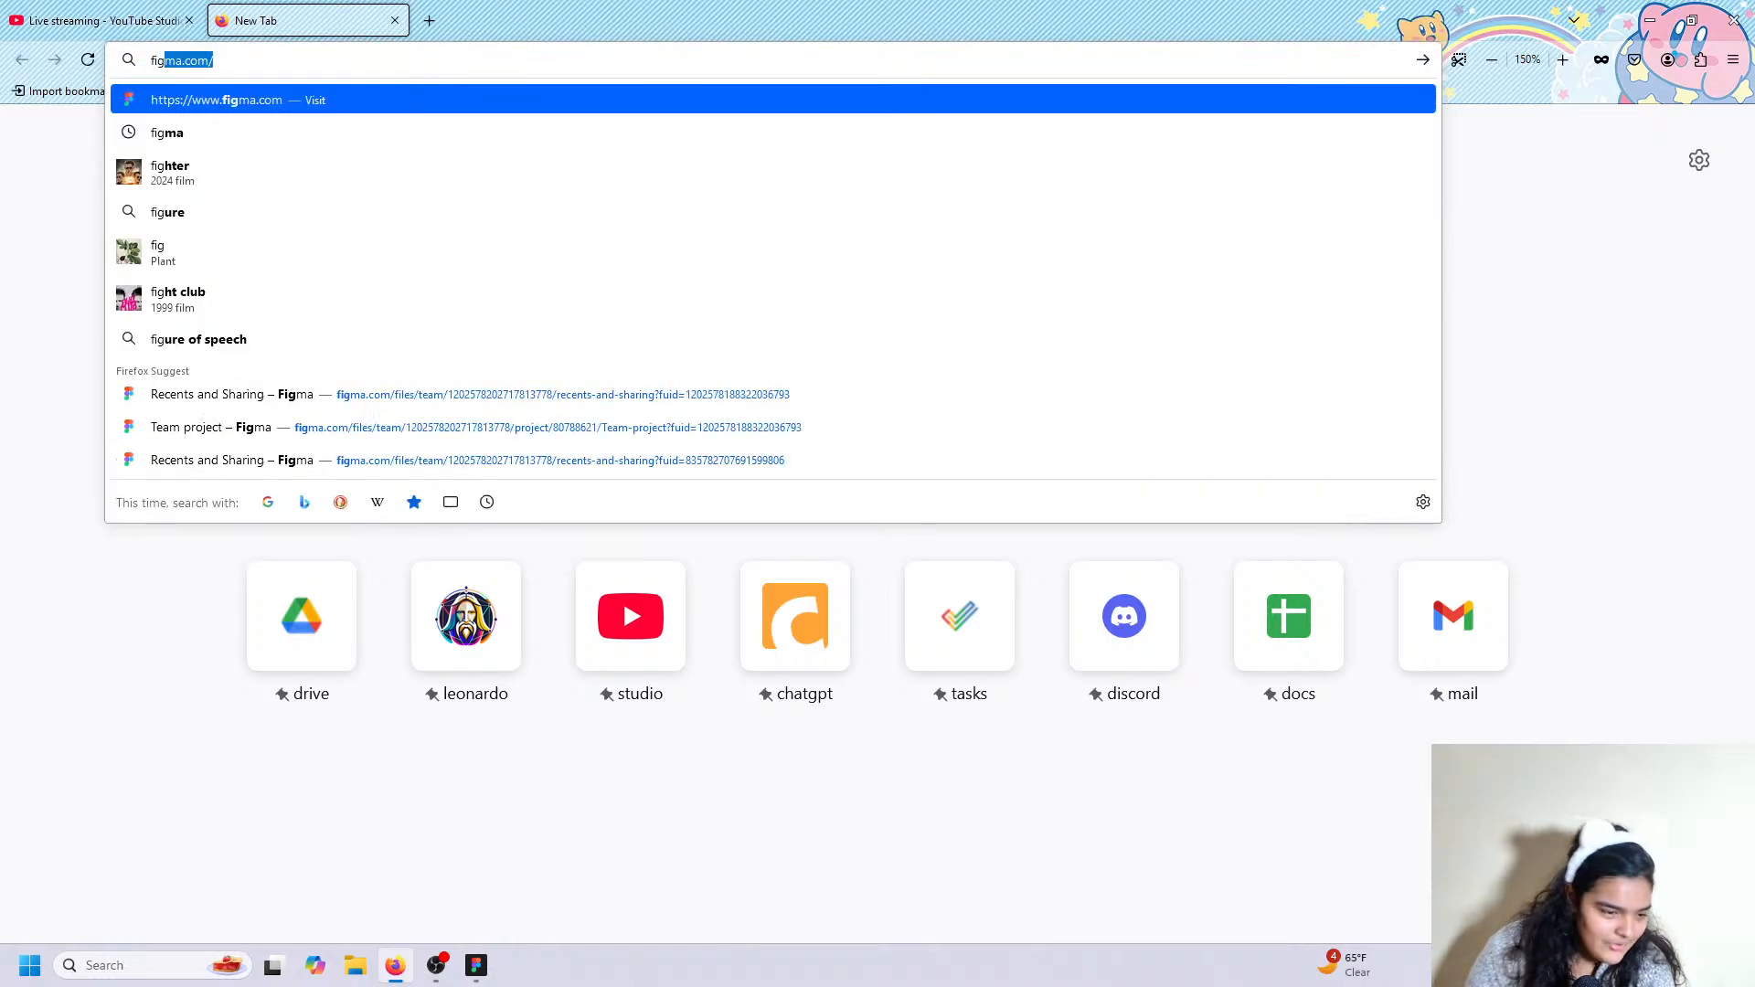
text(ma.com/down)
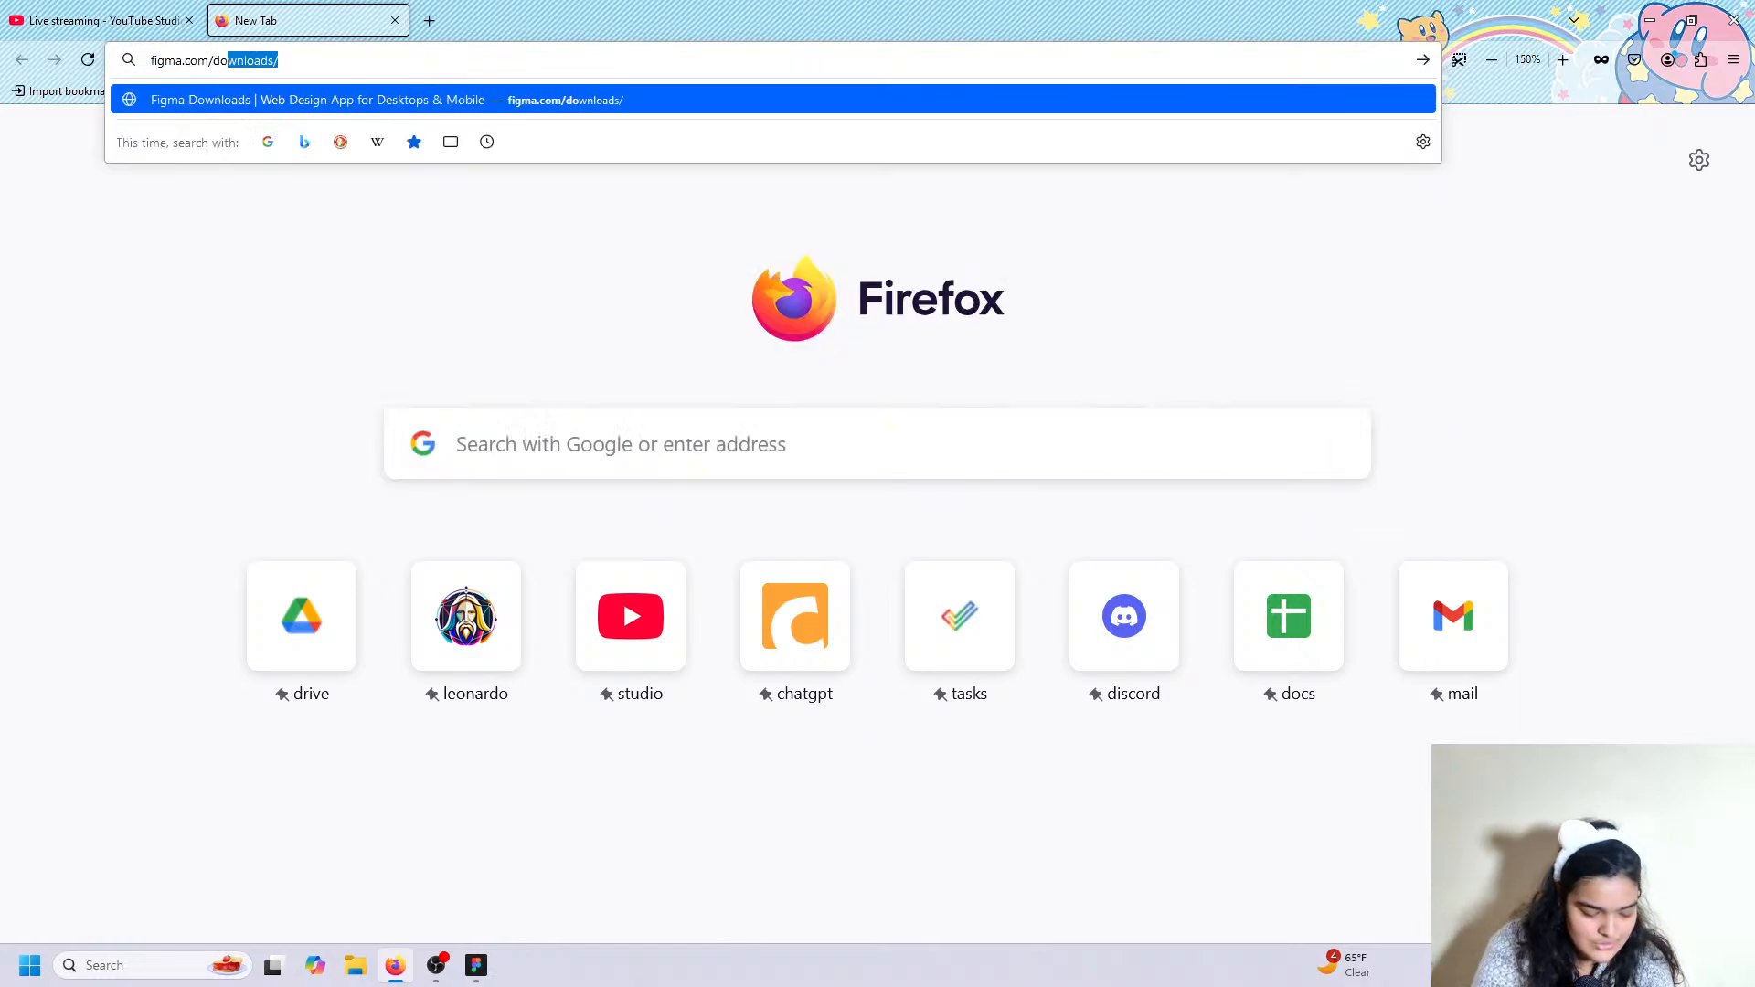
text(lads)
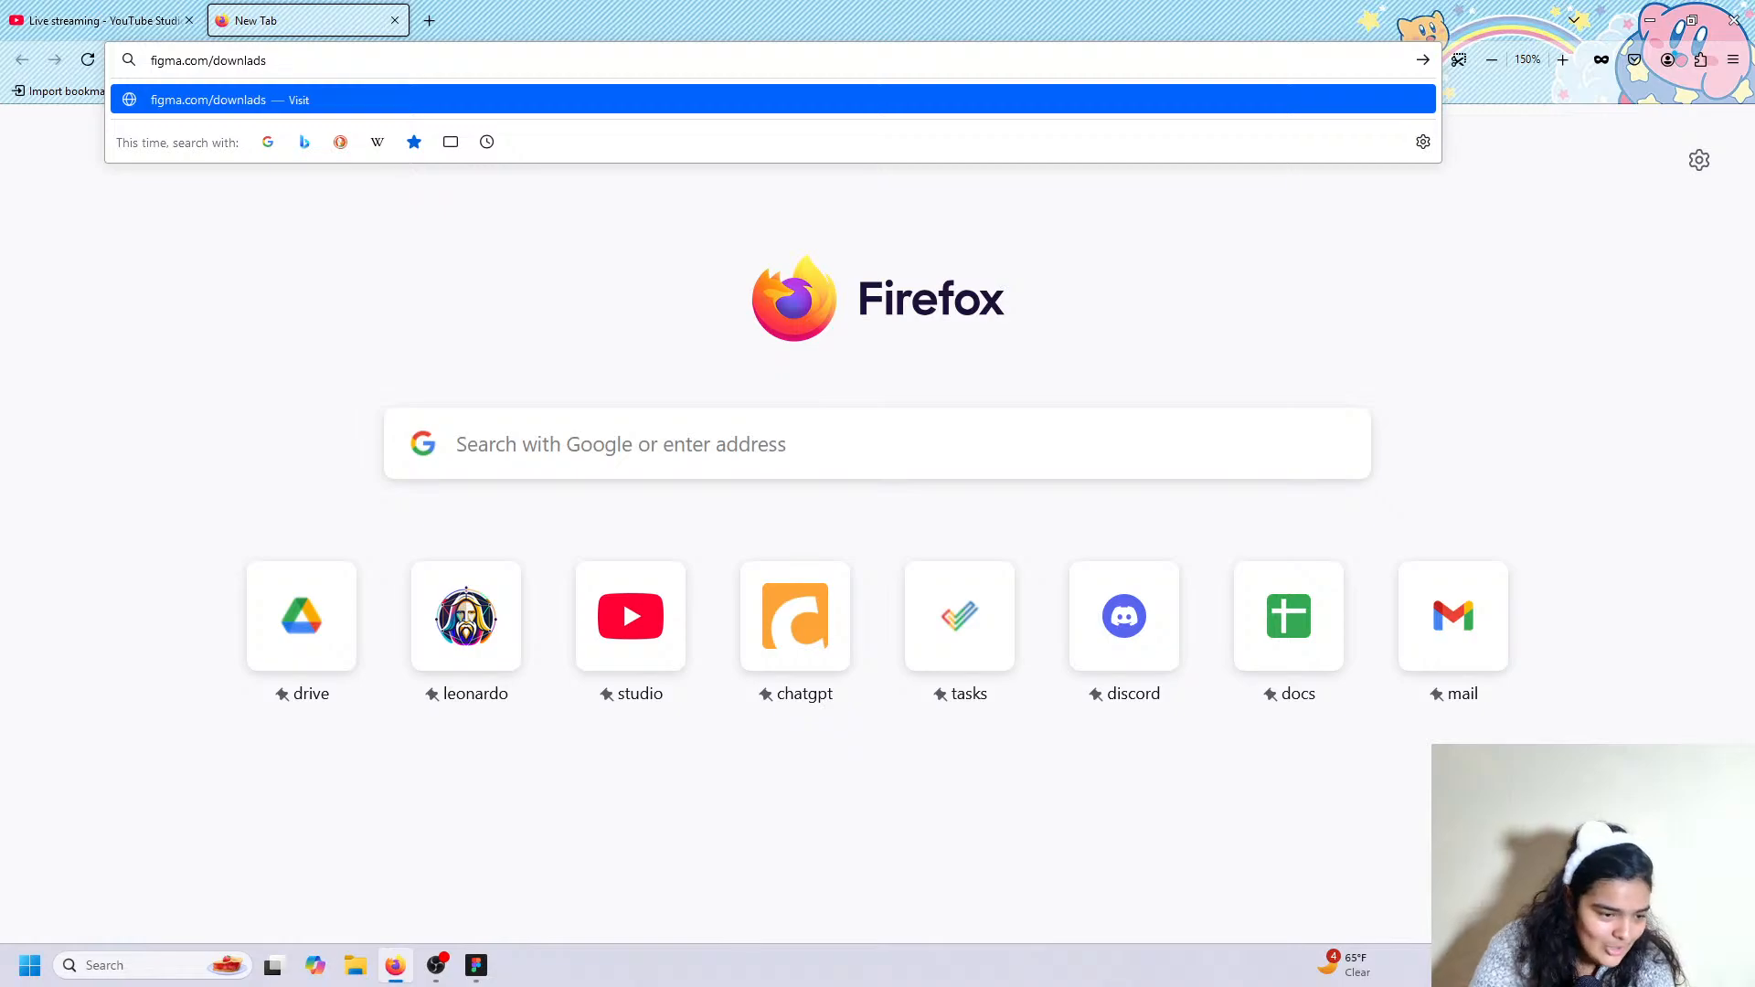
key(Return)
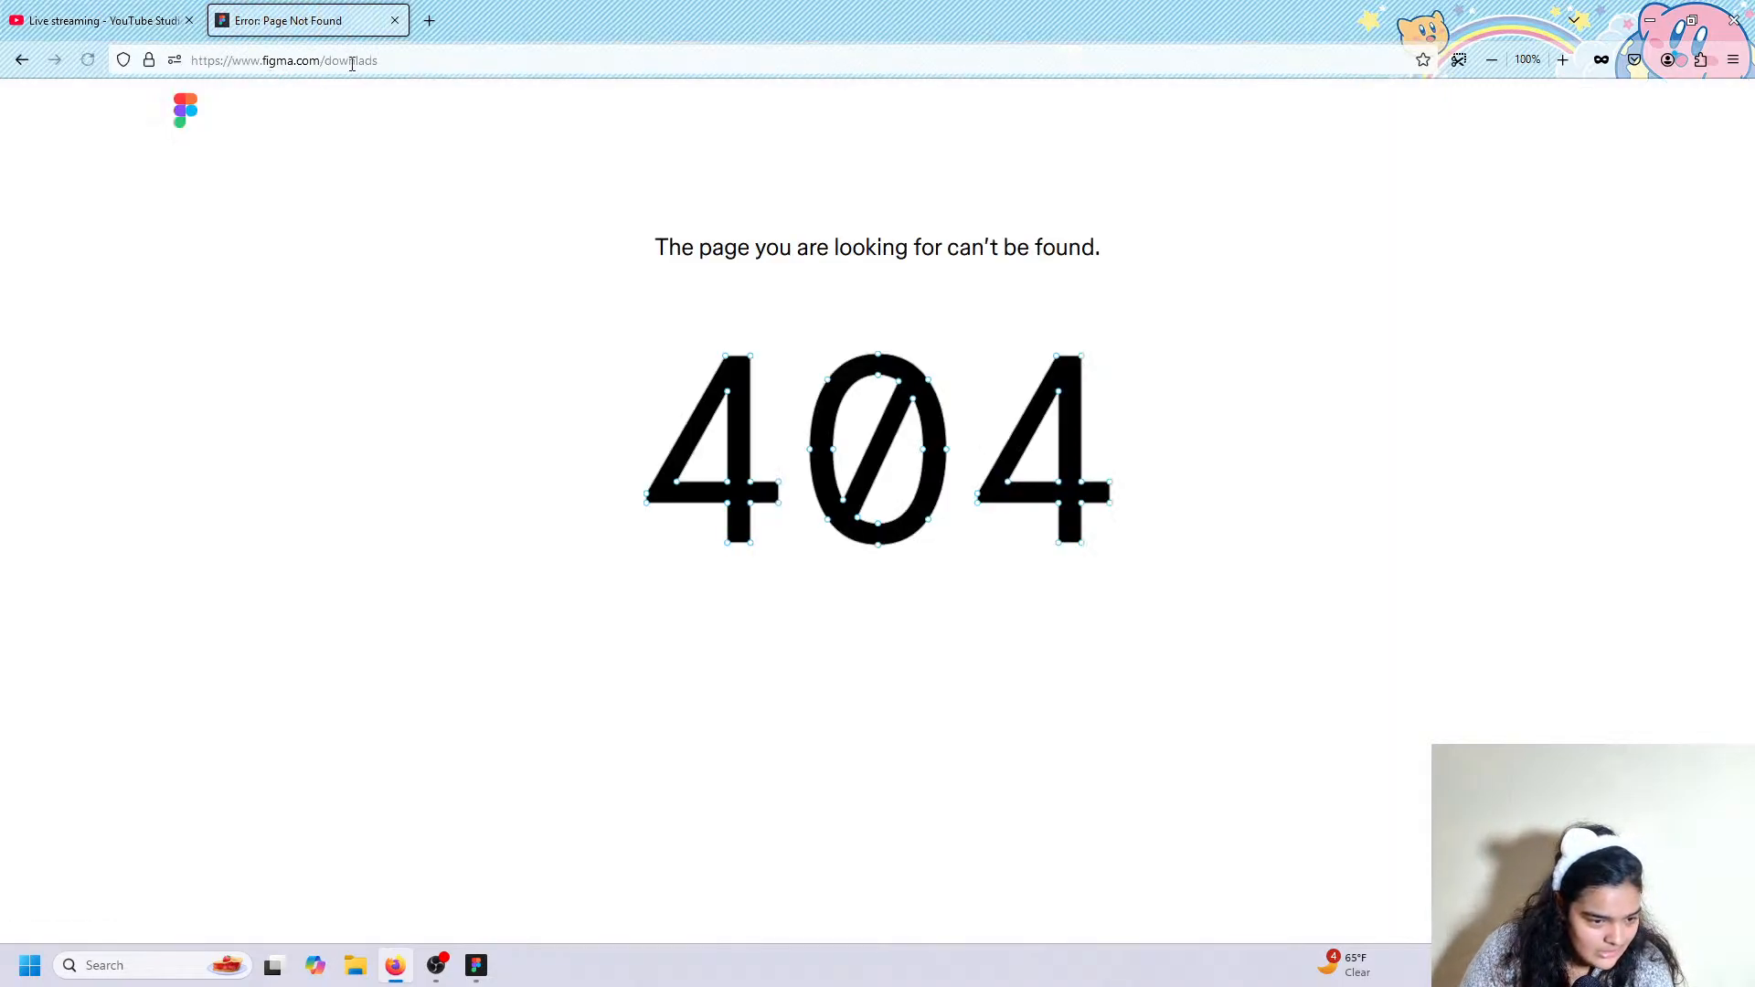
Correct the address to figma.com/downloads and scroll to the desktop app links.
click(364, 61)
click(361, 63)
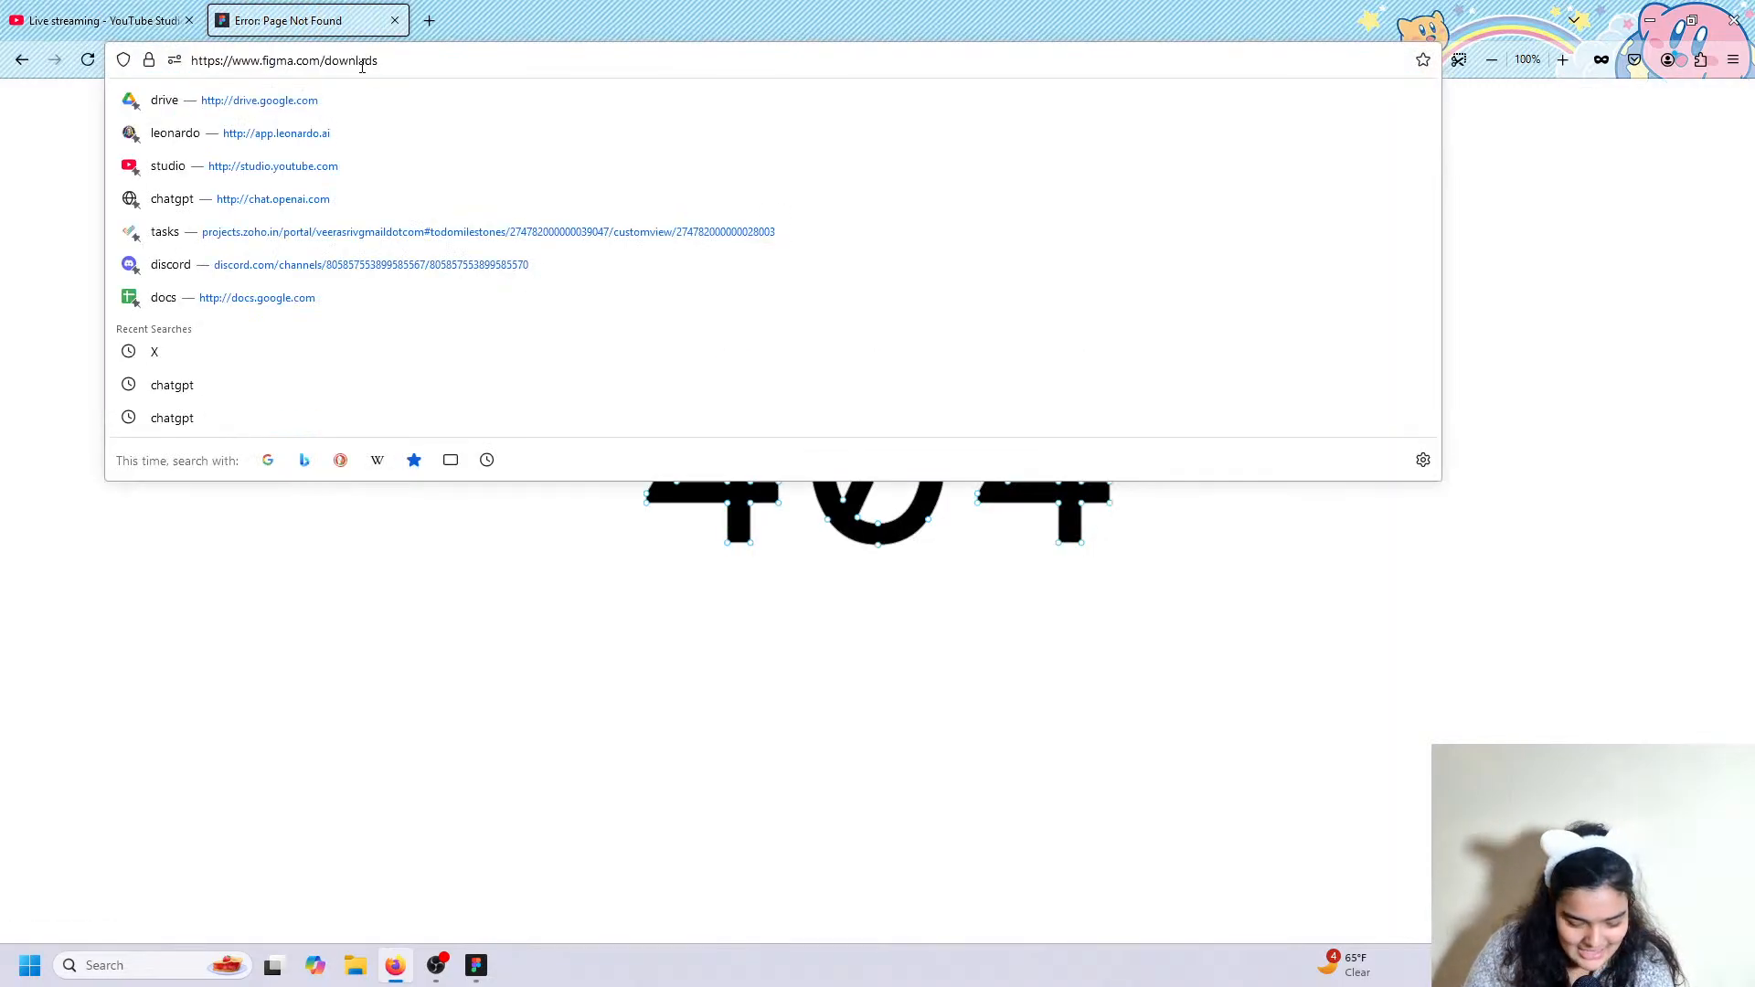
text(o)
key(BackSpace)
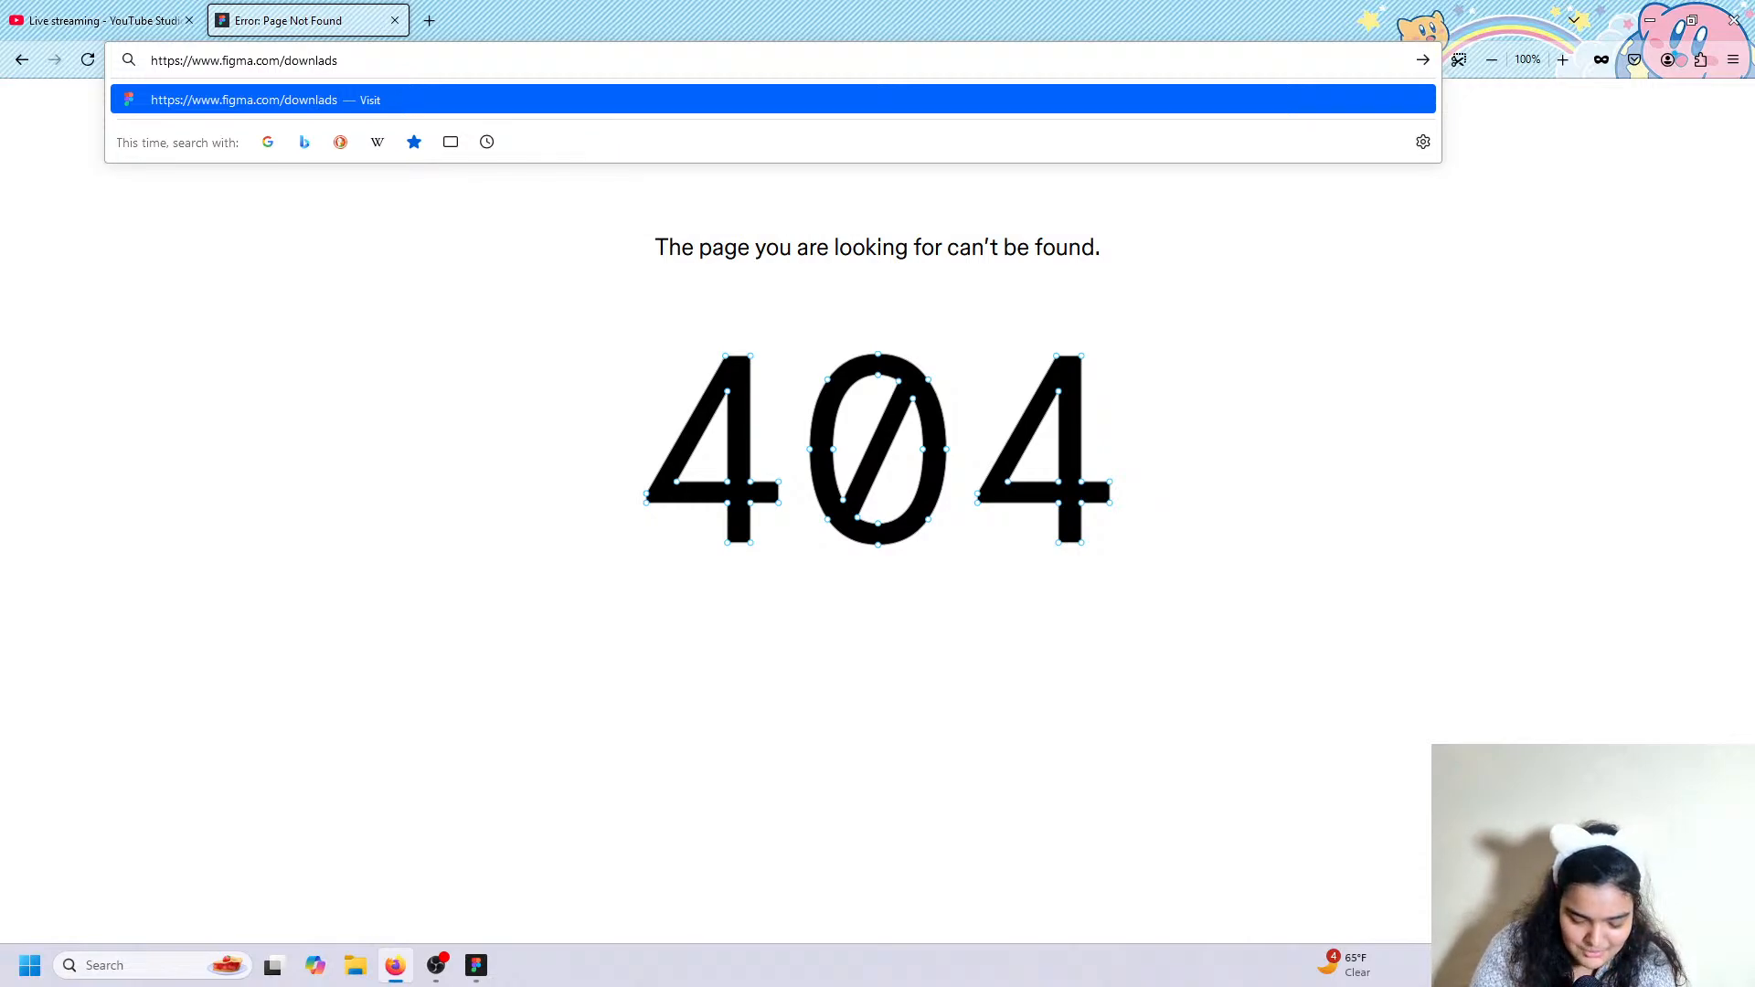
text(o)
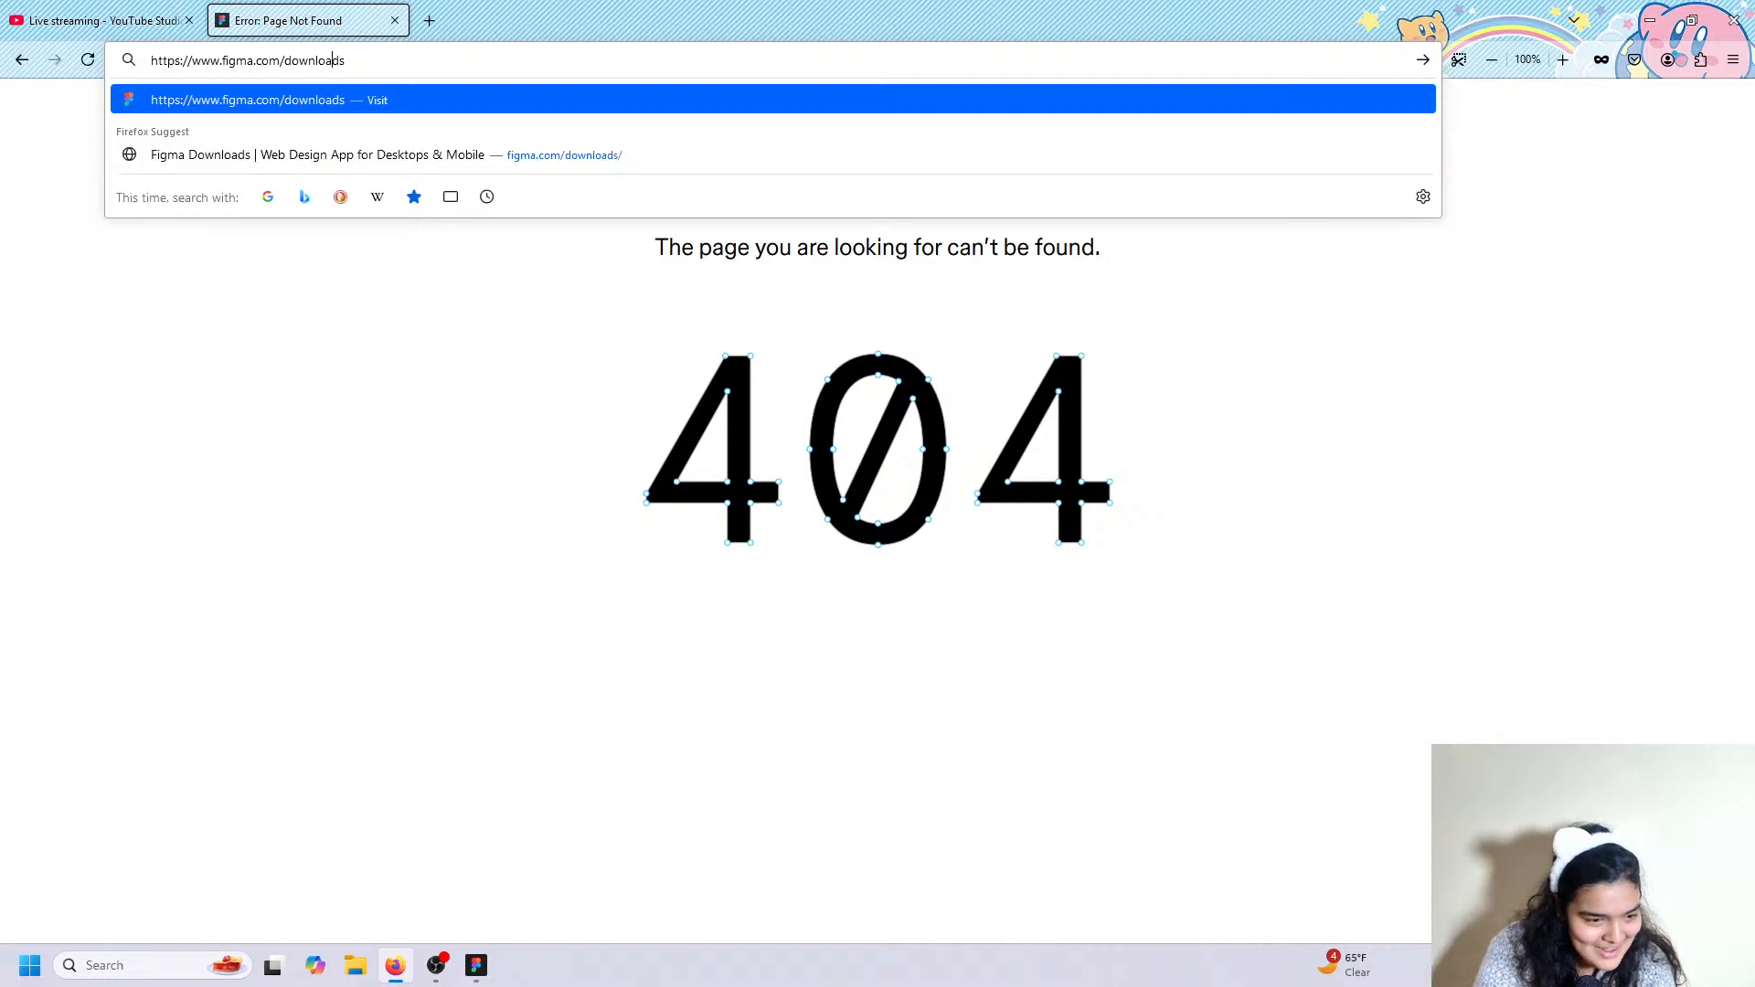
key(Return)
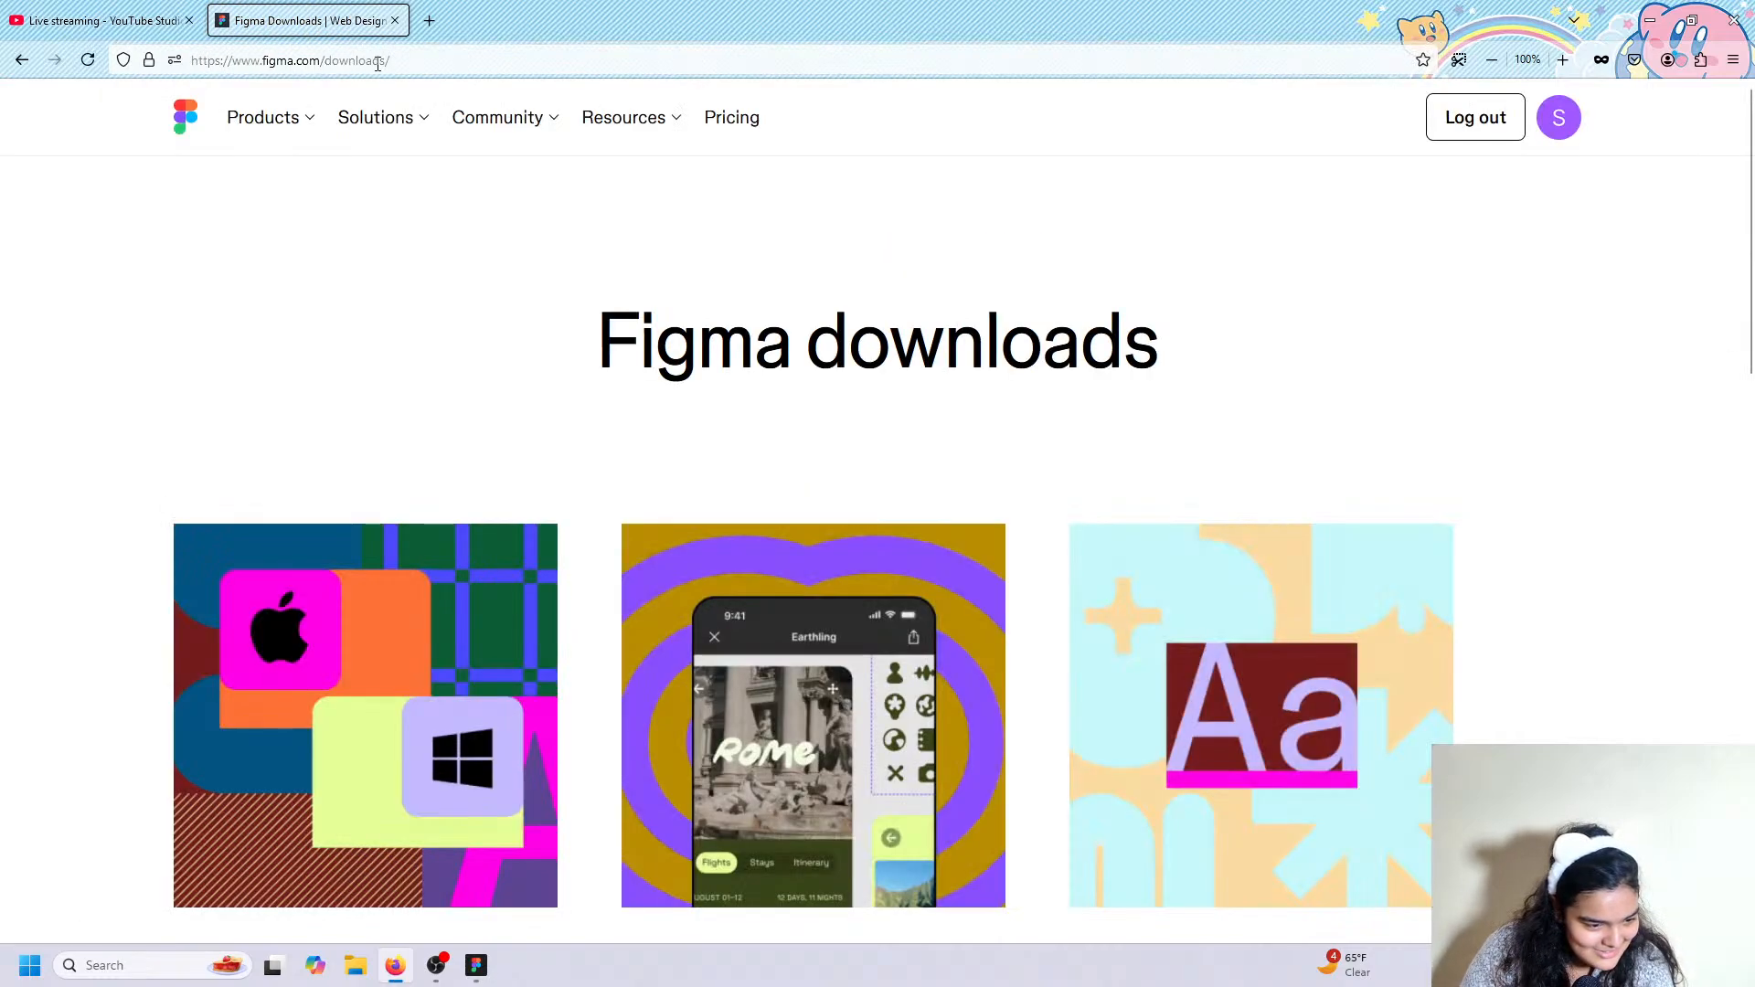
scroll(596, 297, down, 2)
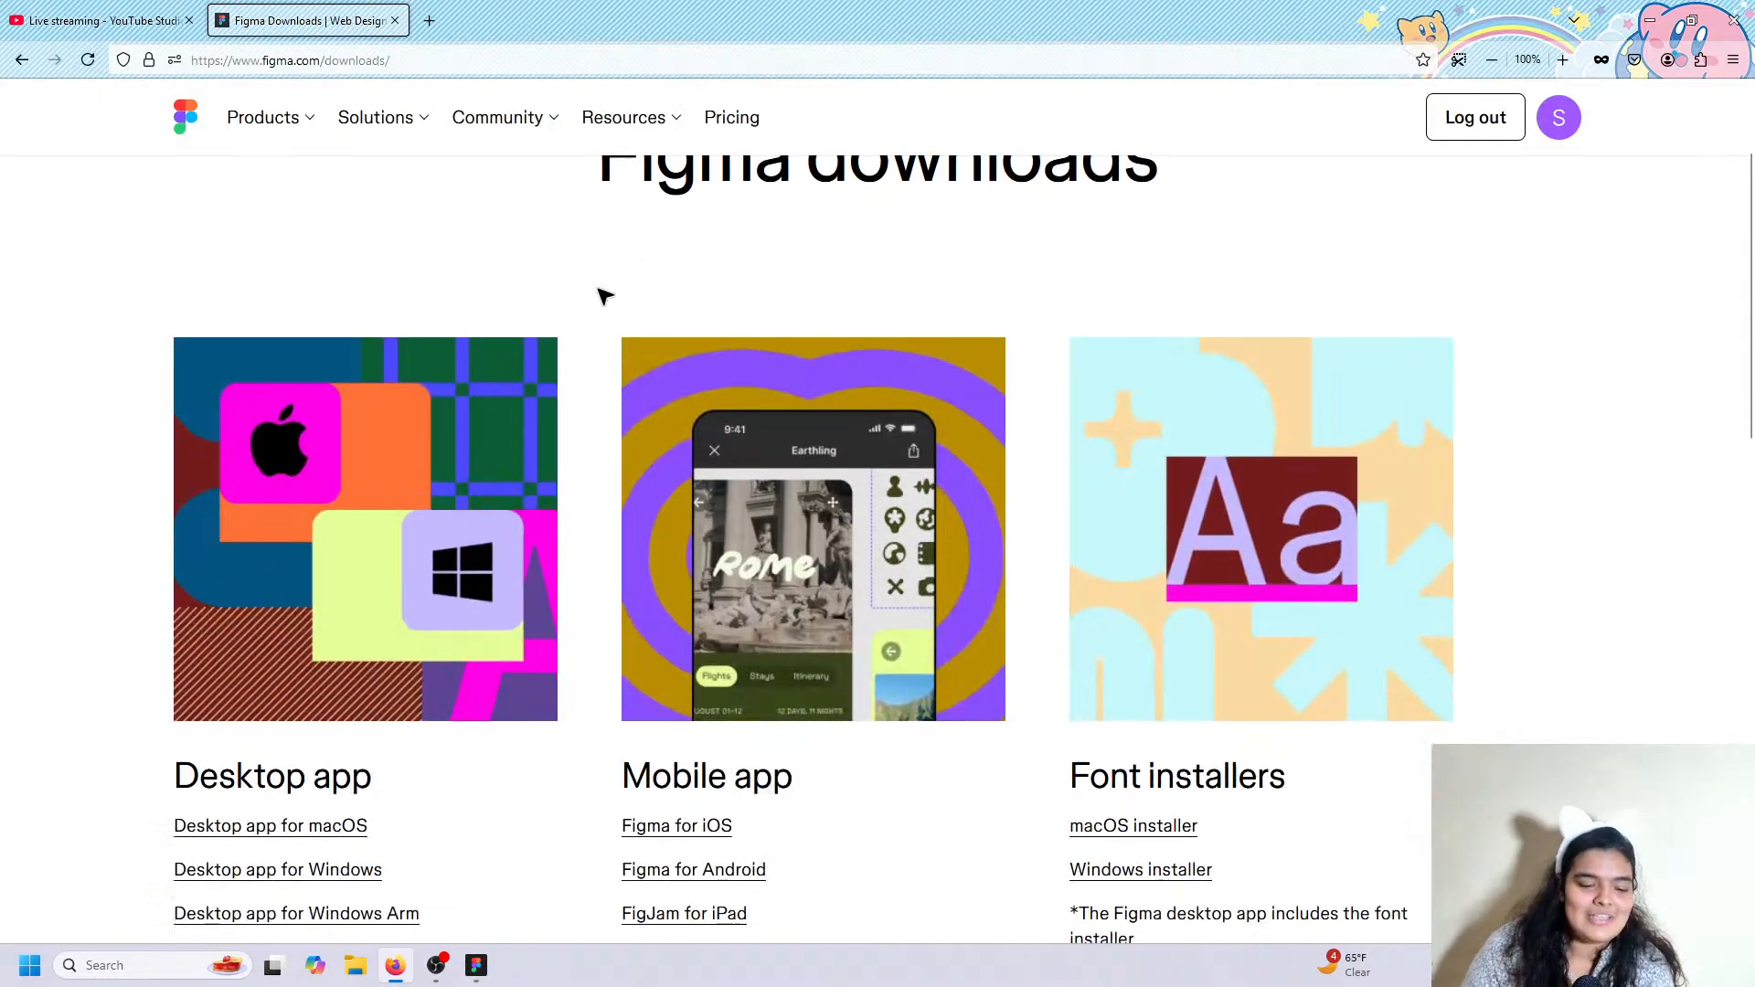
scroll(610, 291, up, 1)
scroll(611, 289, down, 4)
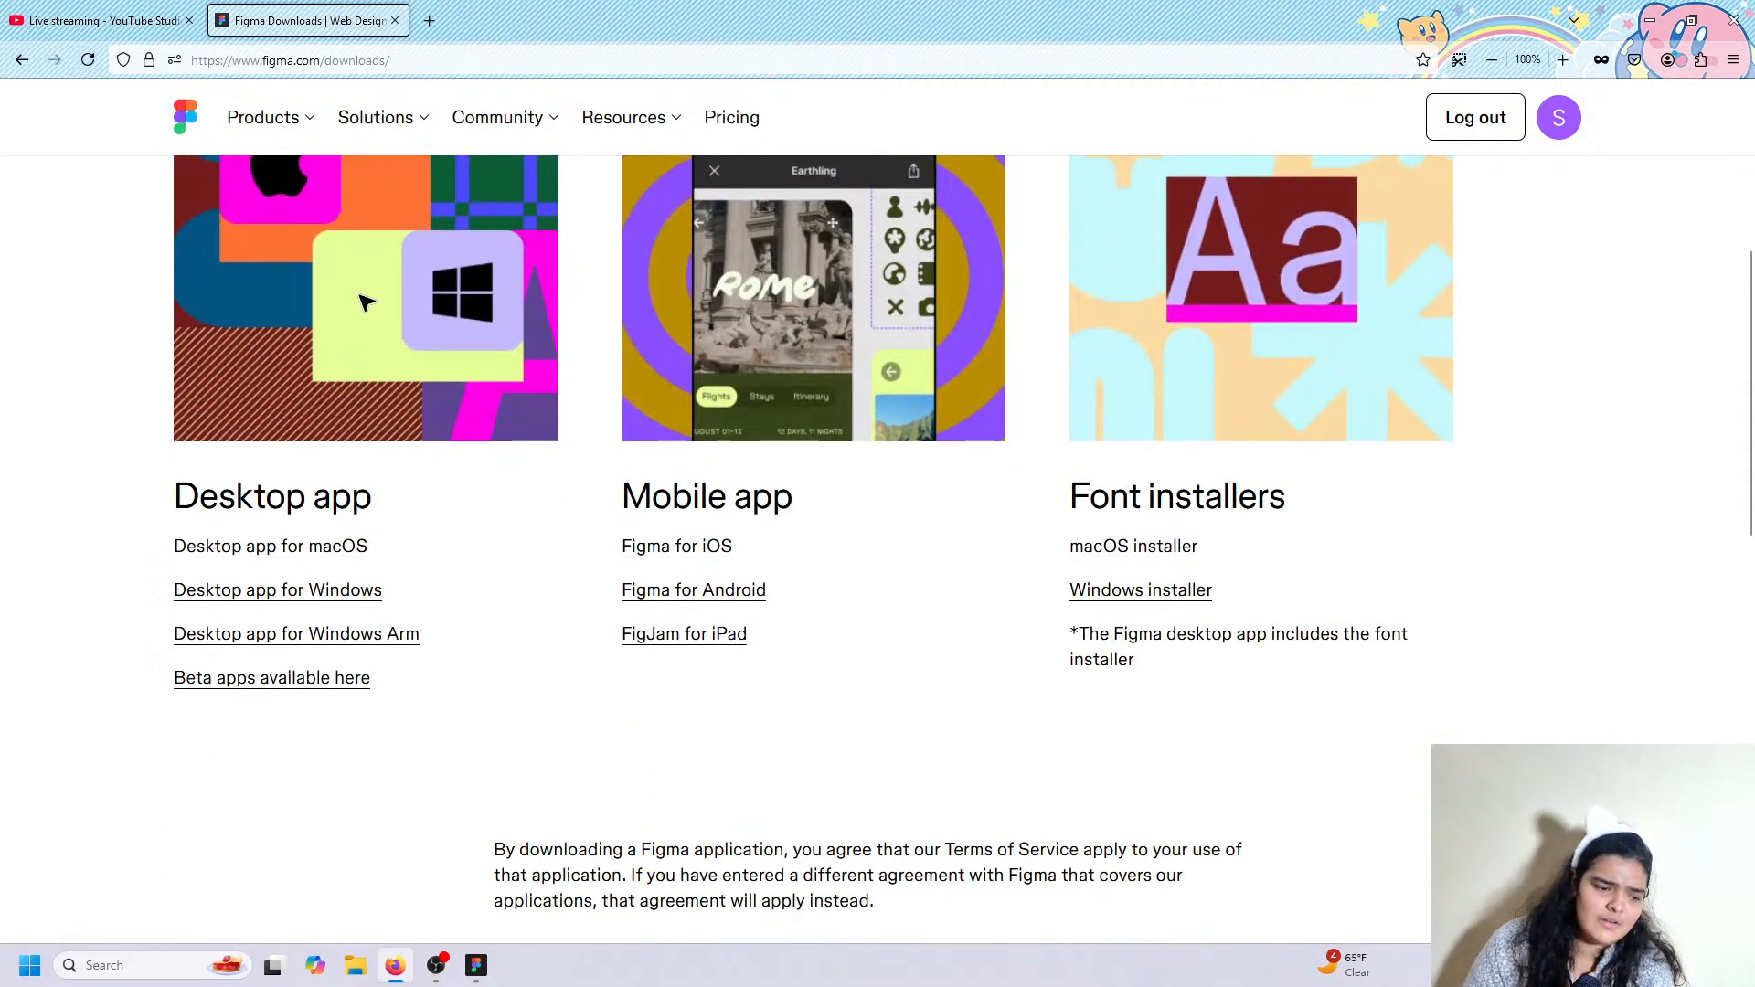
Create a new blank Untitled design file in Drafts from the Figma home file browser.
click(475, 966)
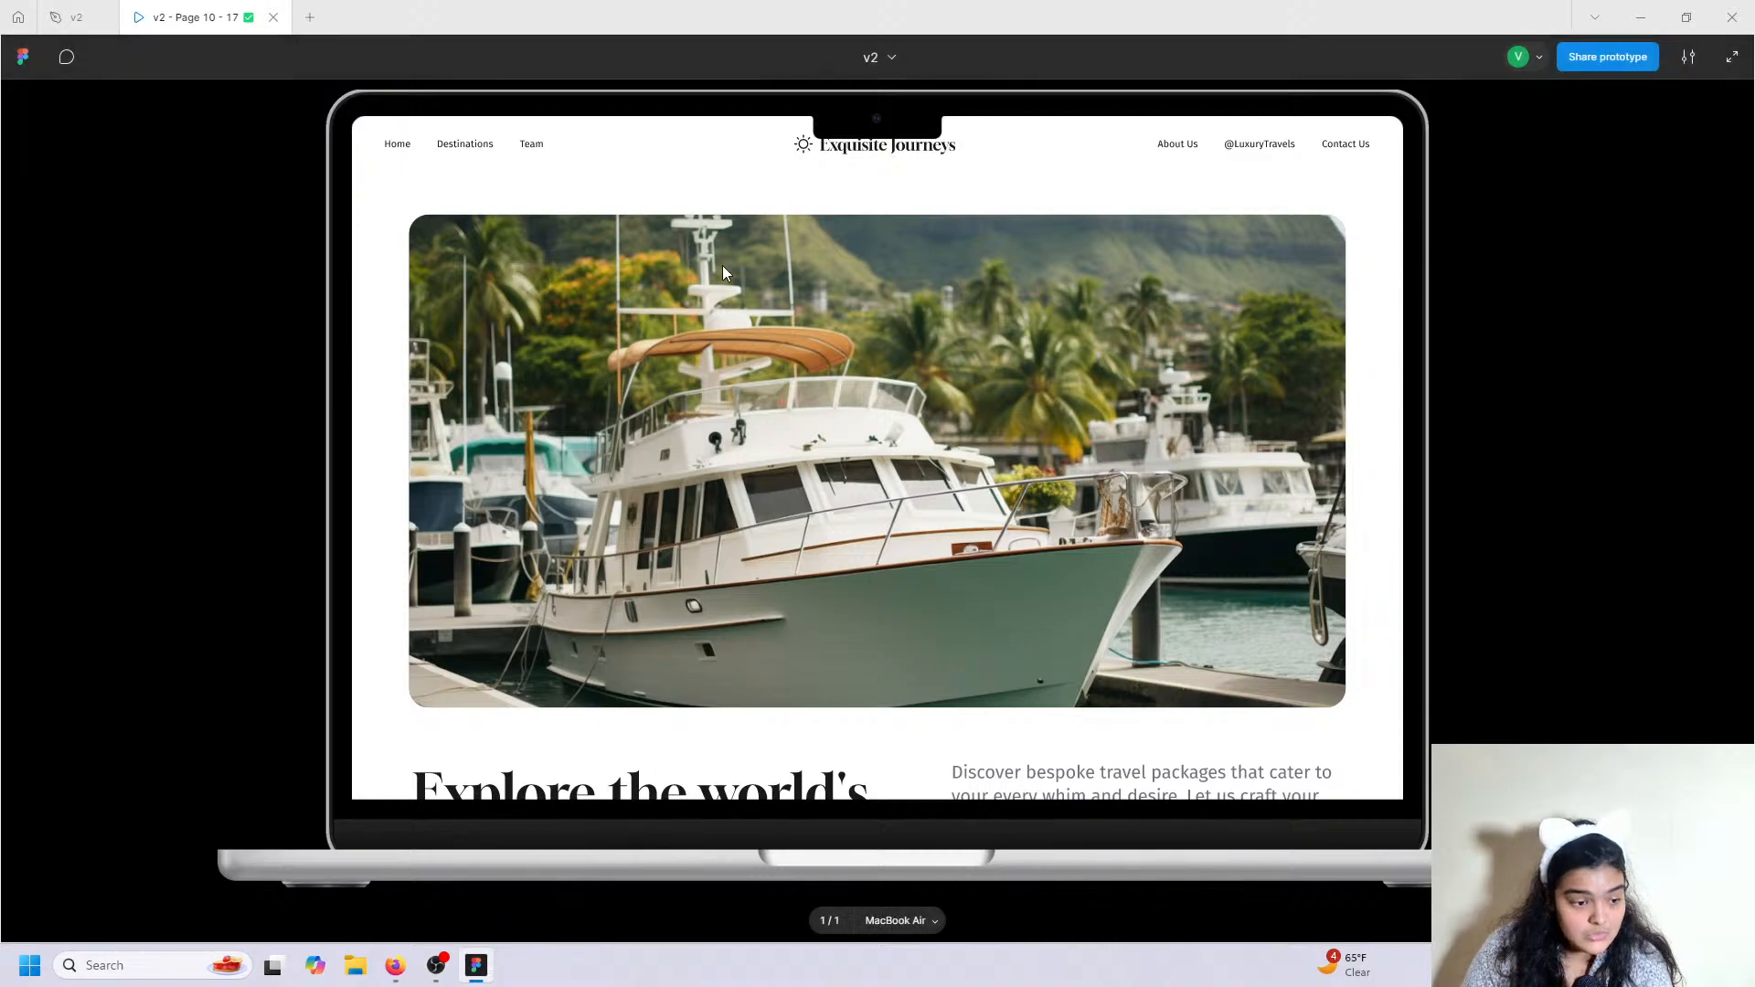
click(16, 14)
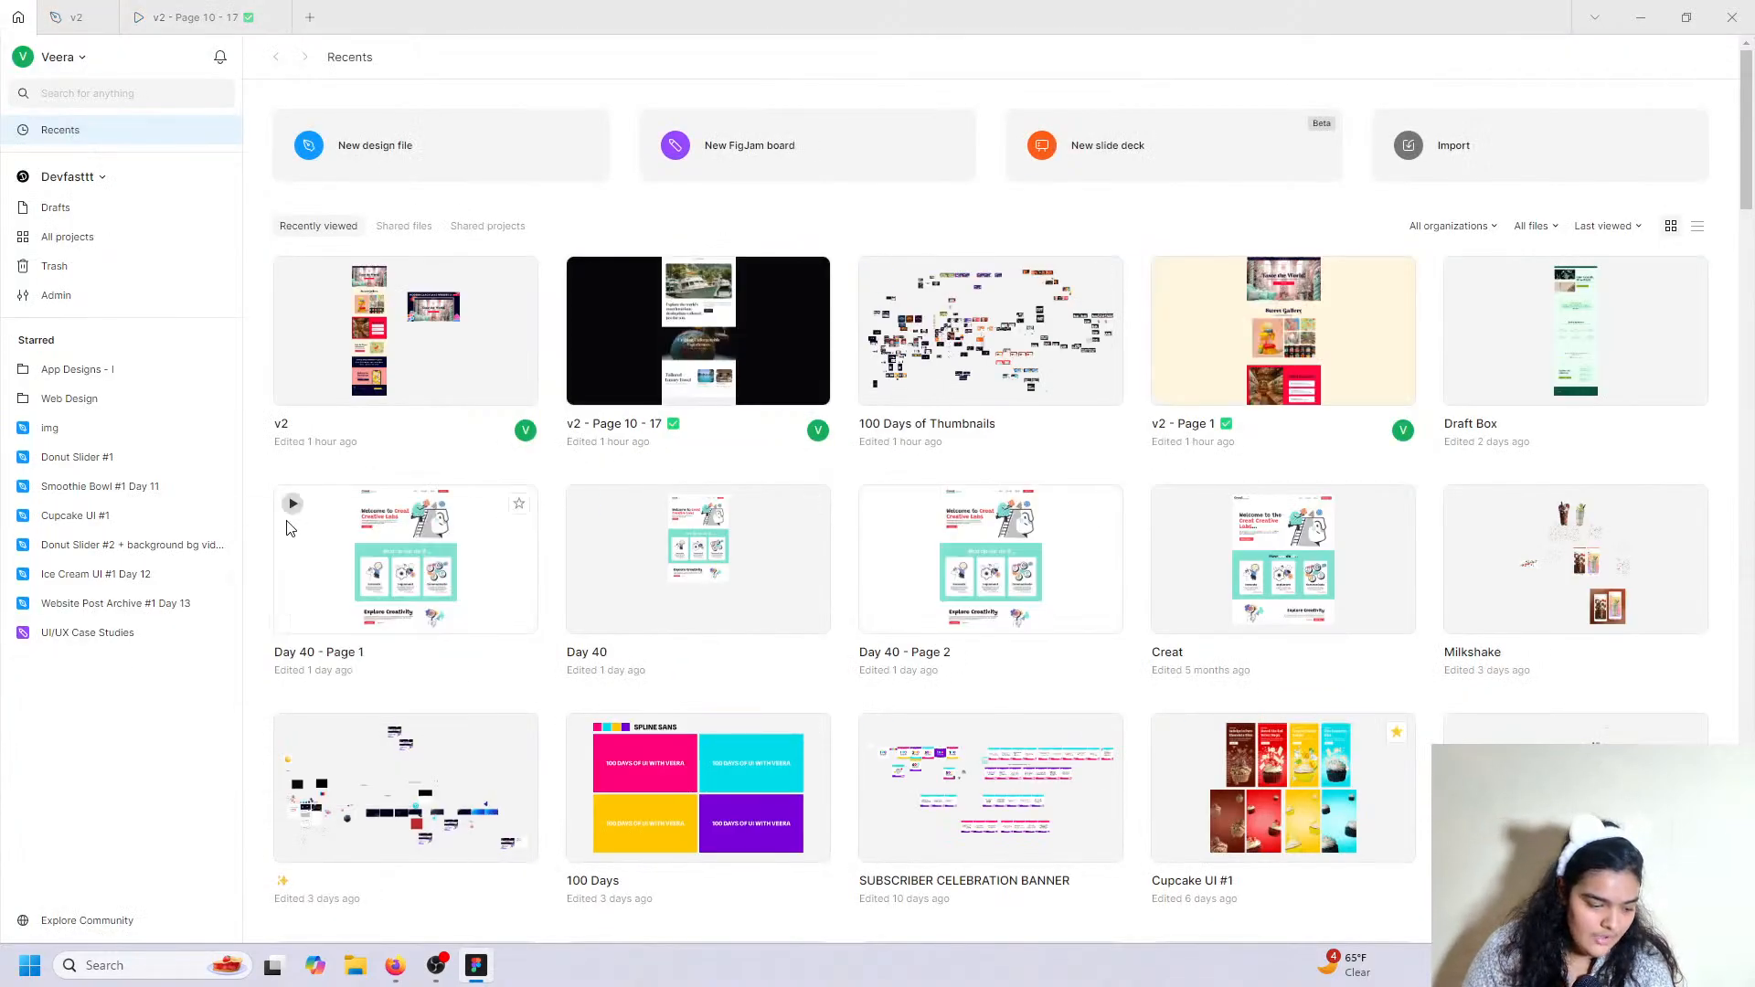
click(462, 161)
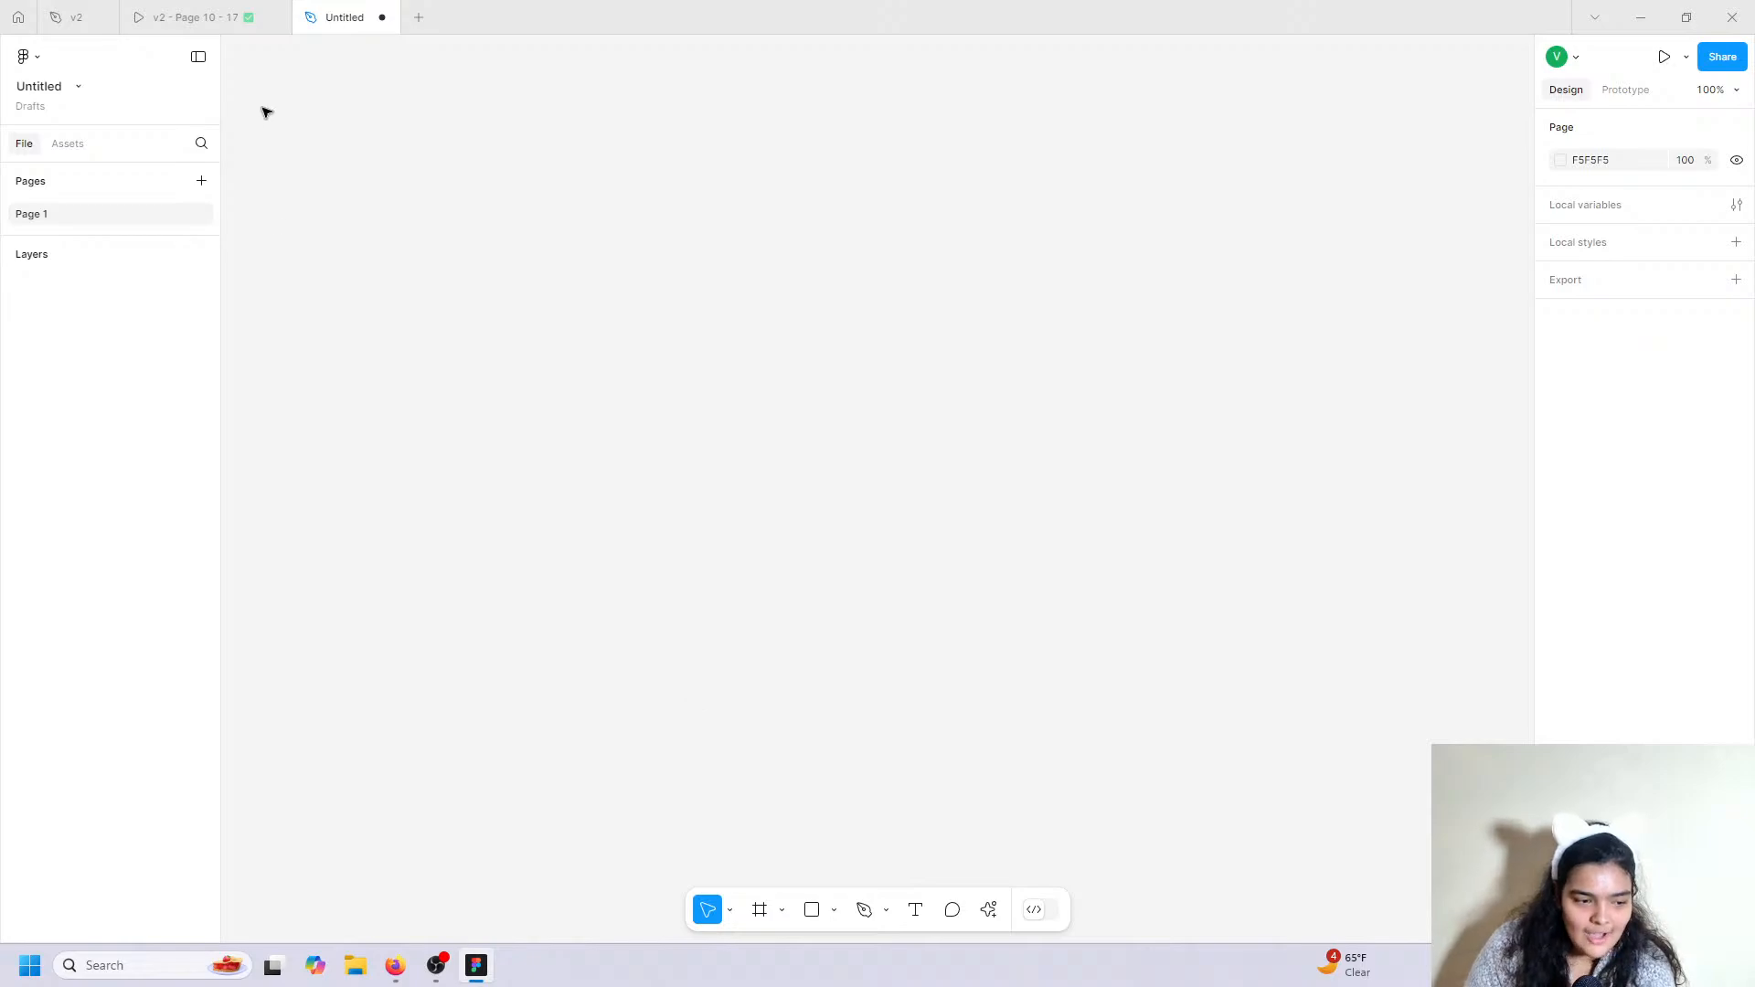
mouse_move(277, 7)
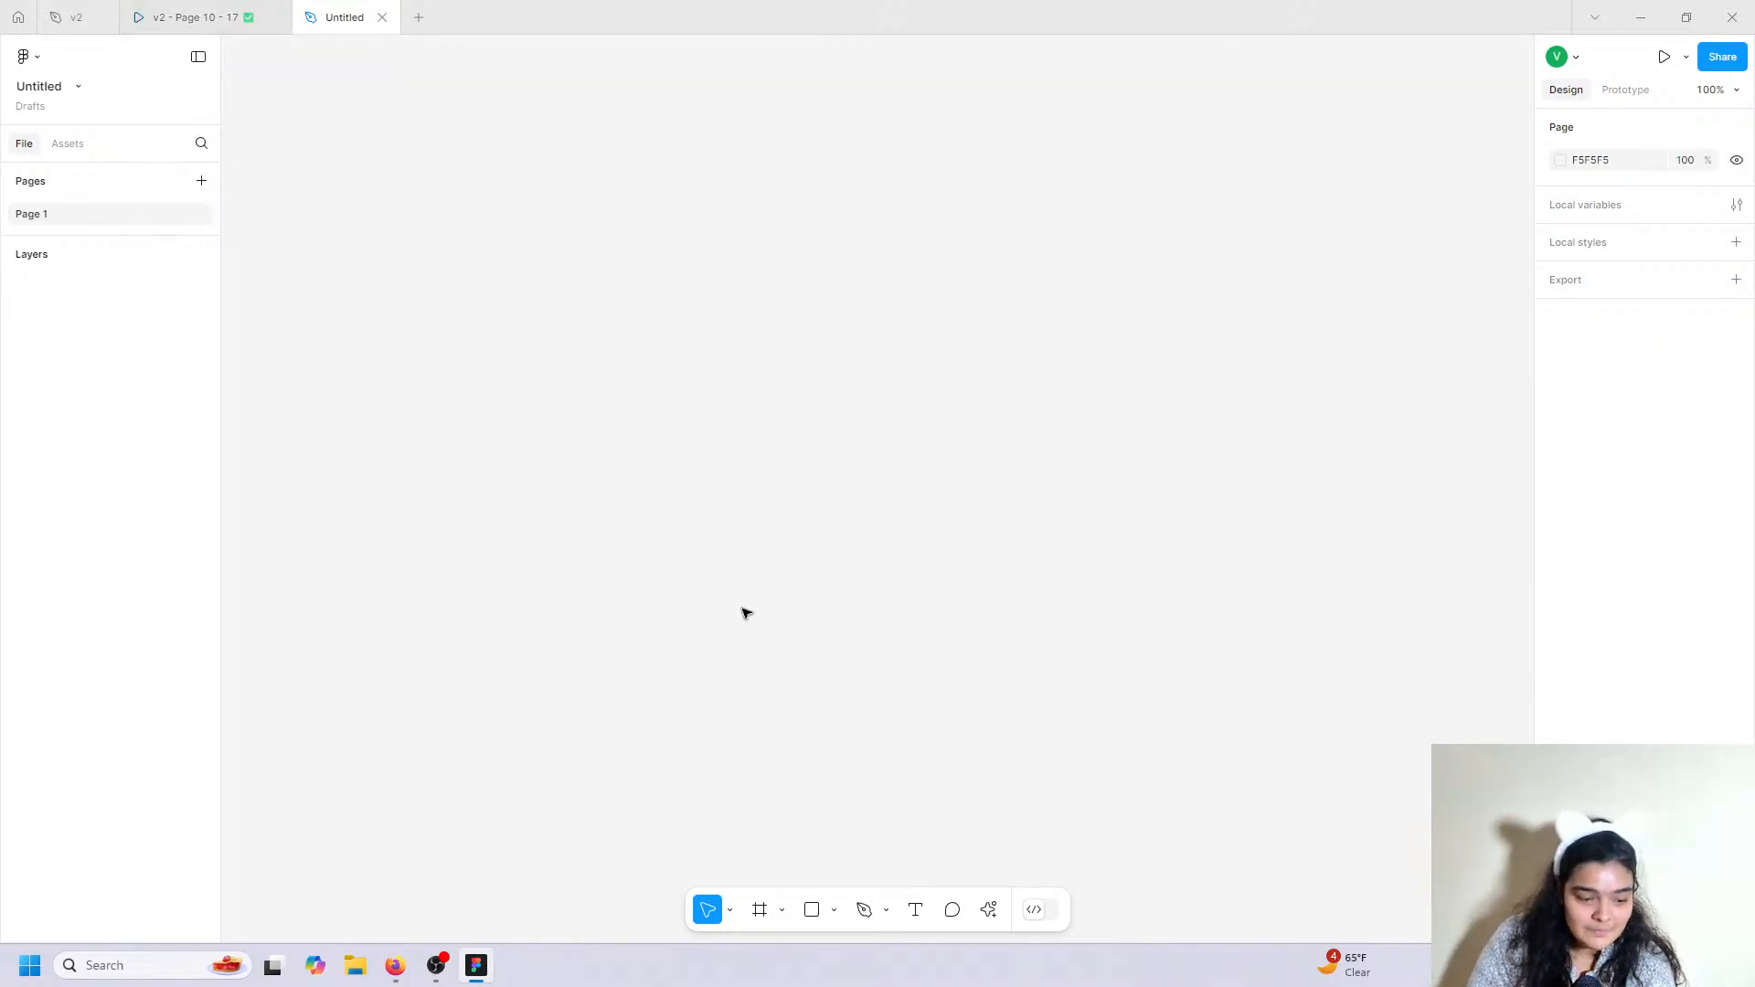
Add a 1280×832 MacBook Air frame from the Desktop frame presets.
click(759, 909)
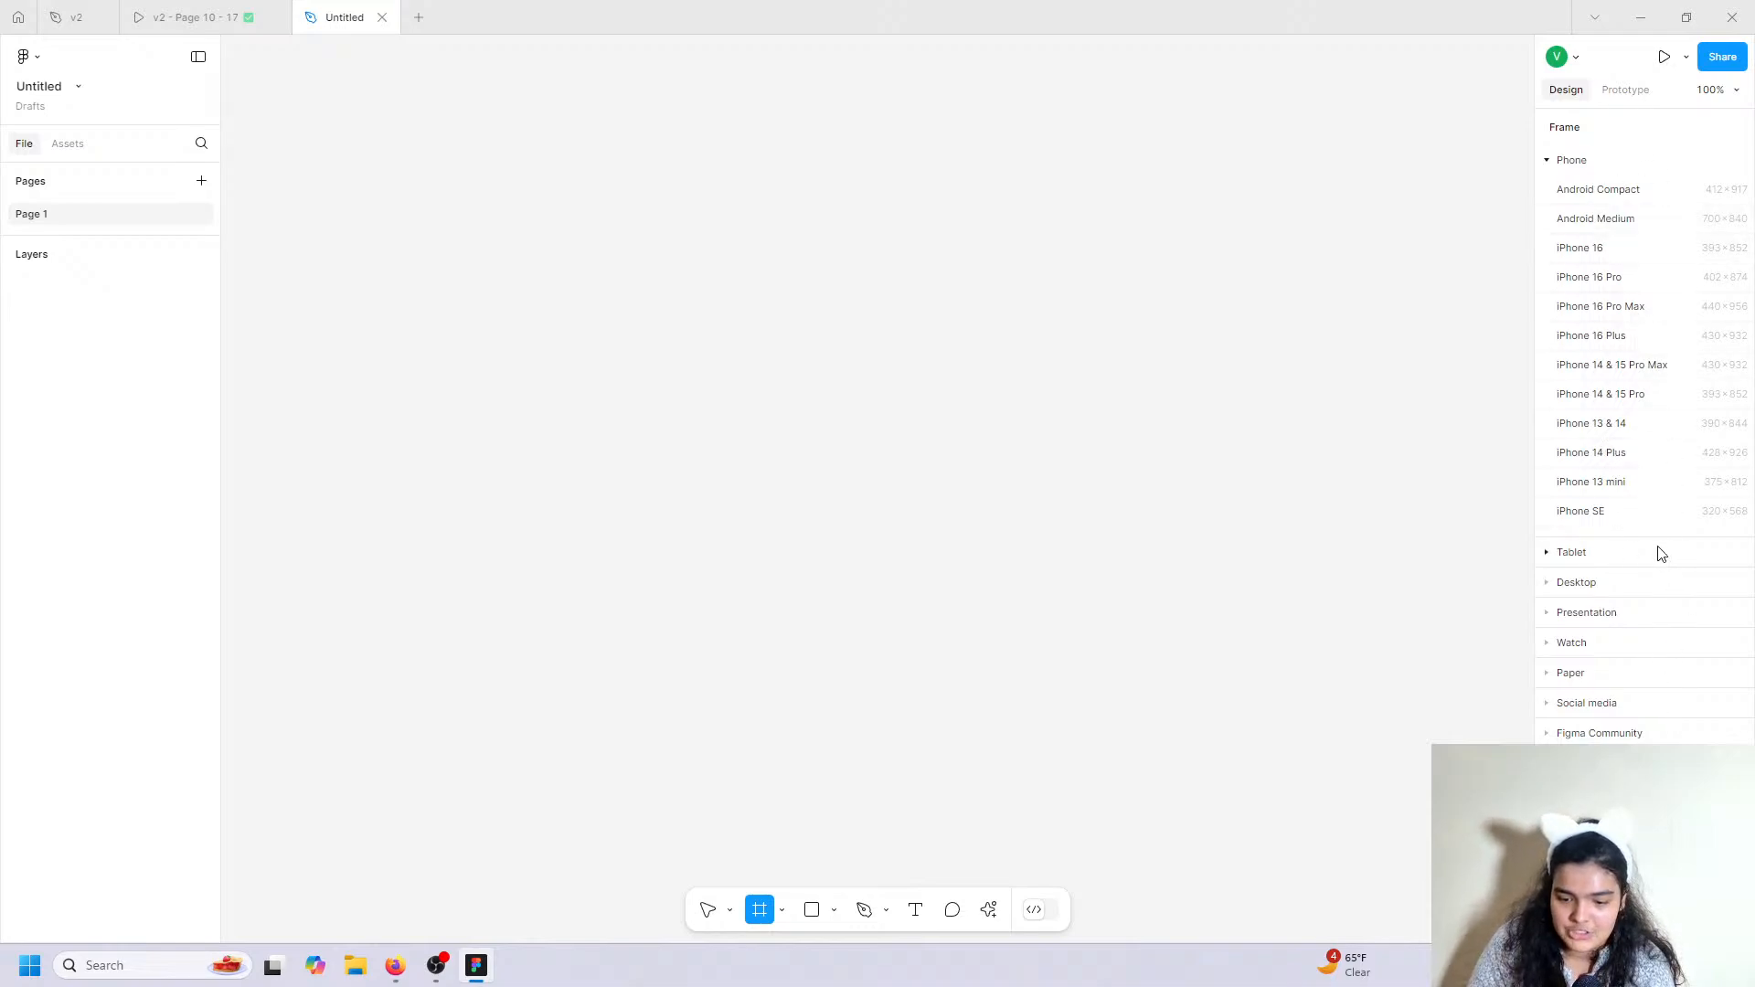
click(1666, 591)
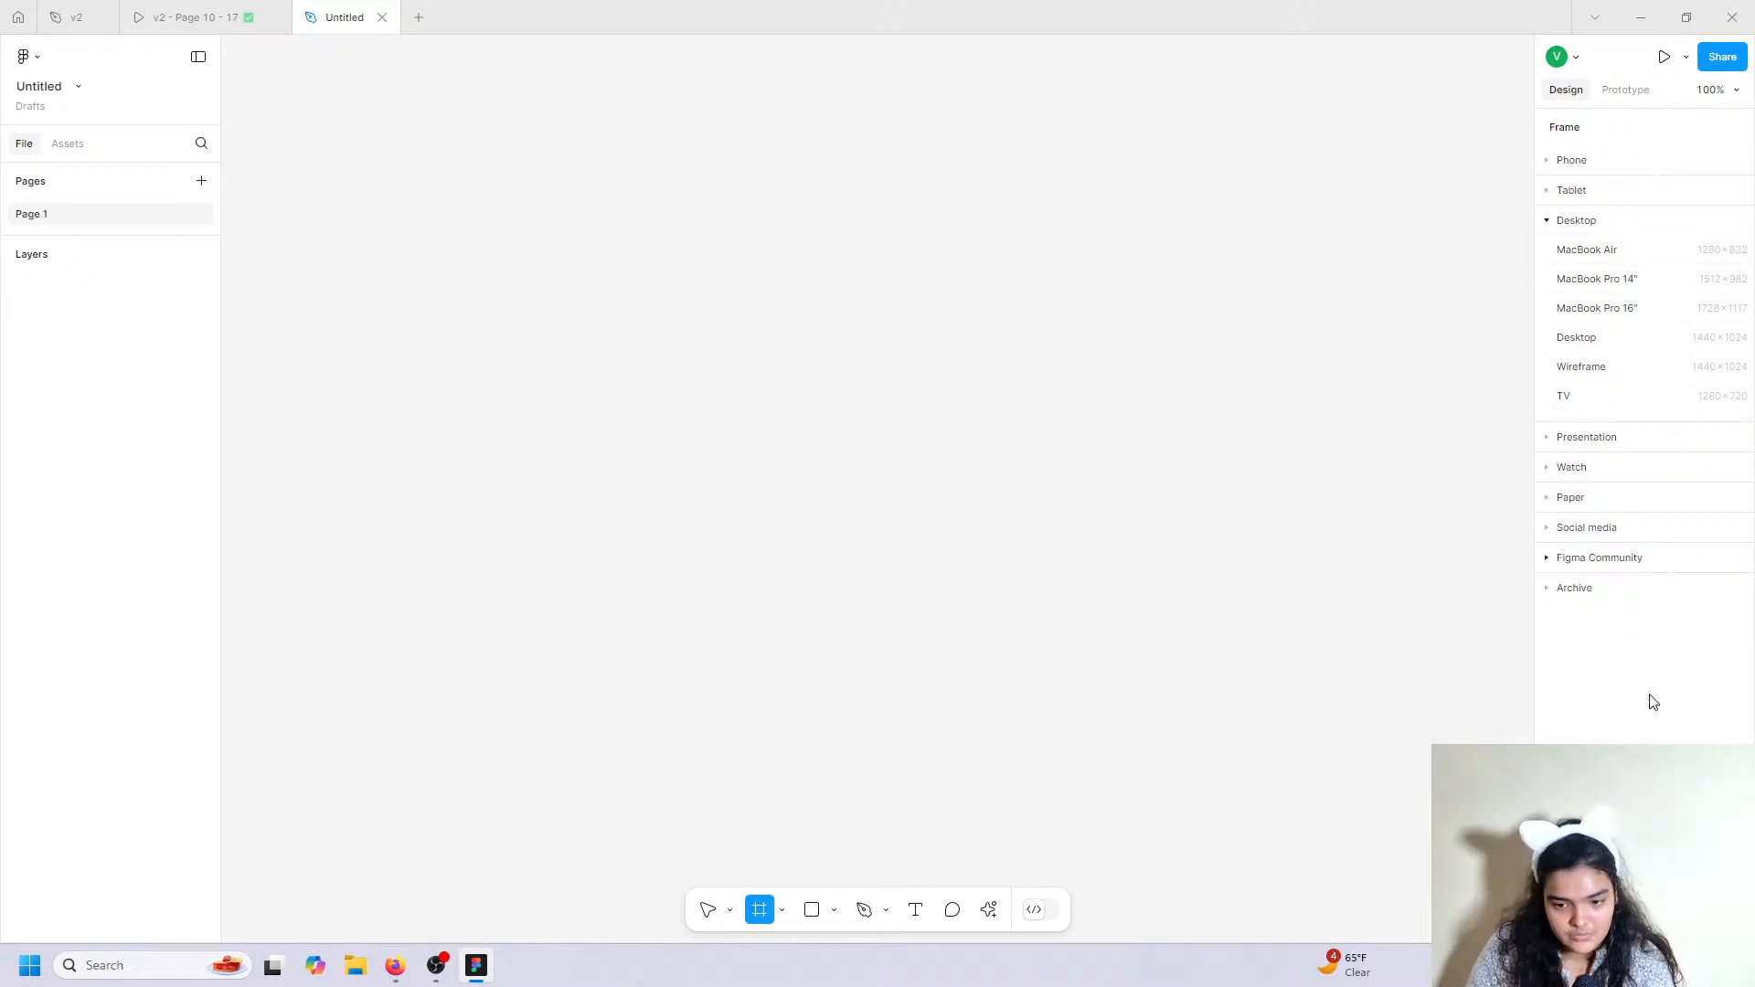
click(285, 11)
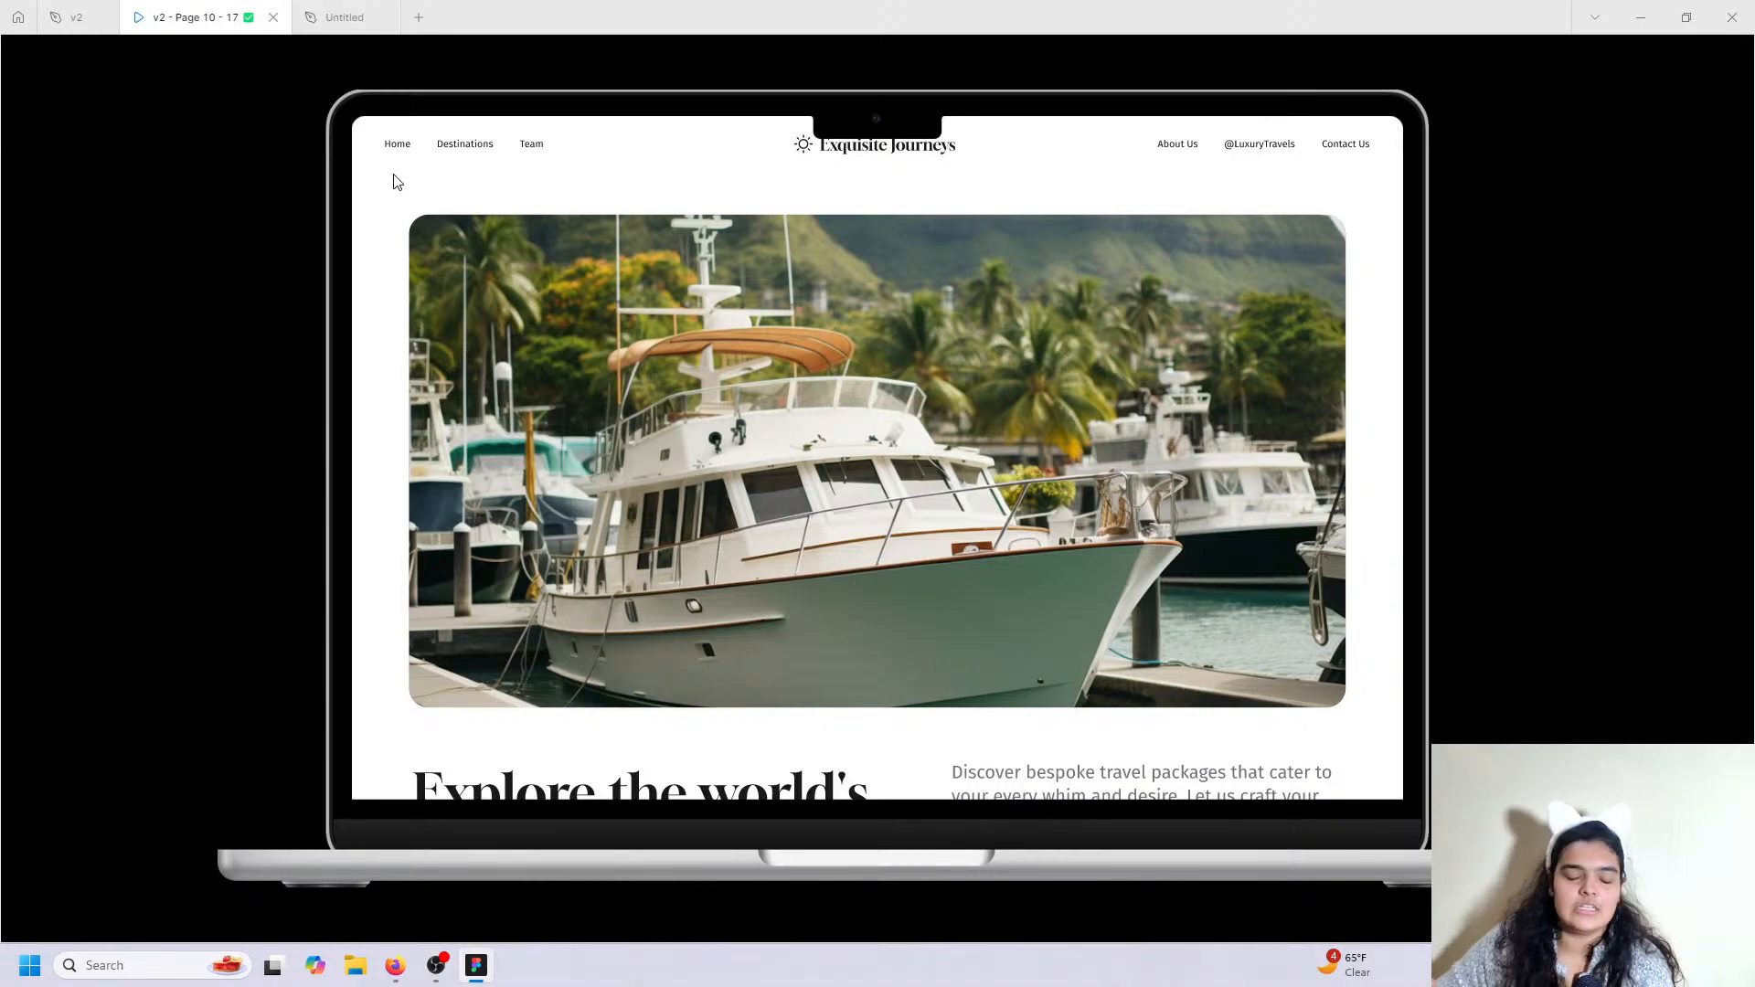
click(370, 16)
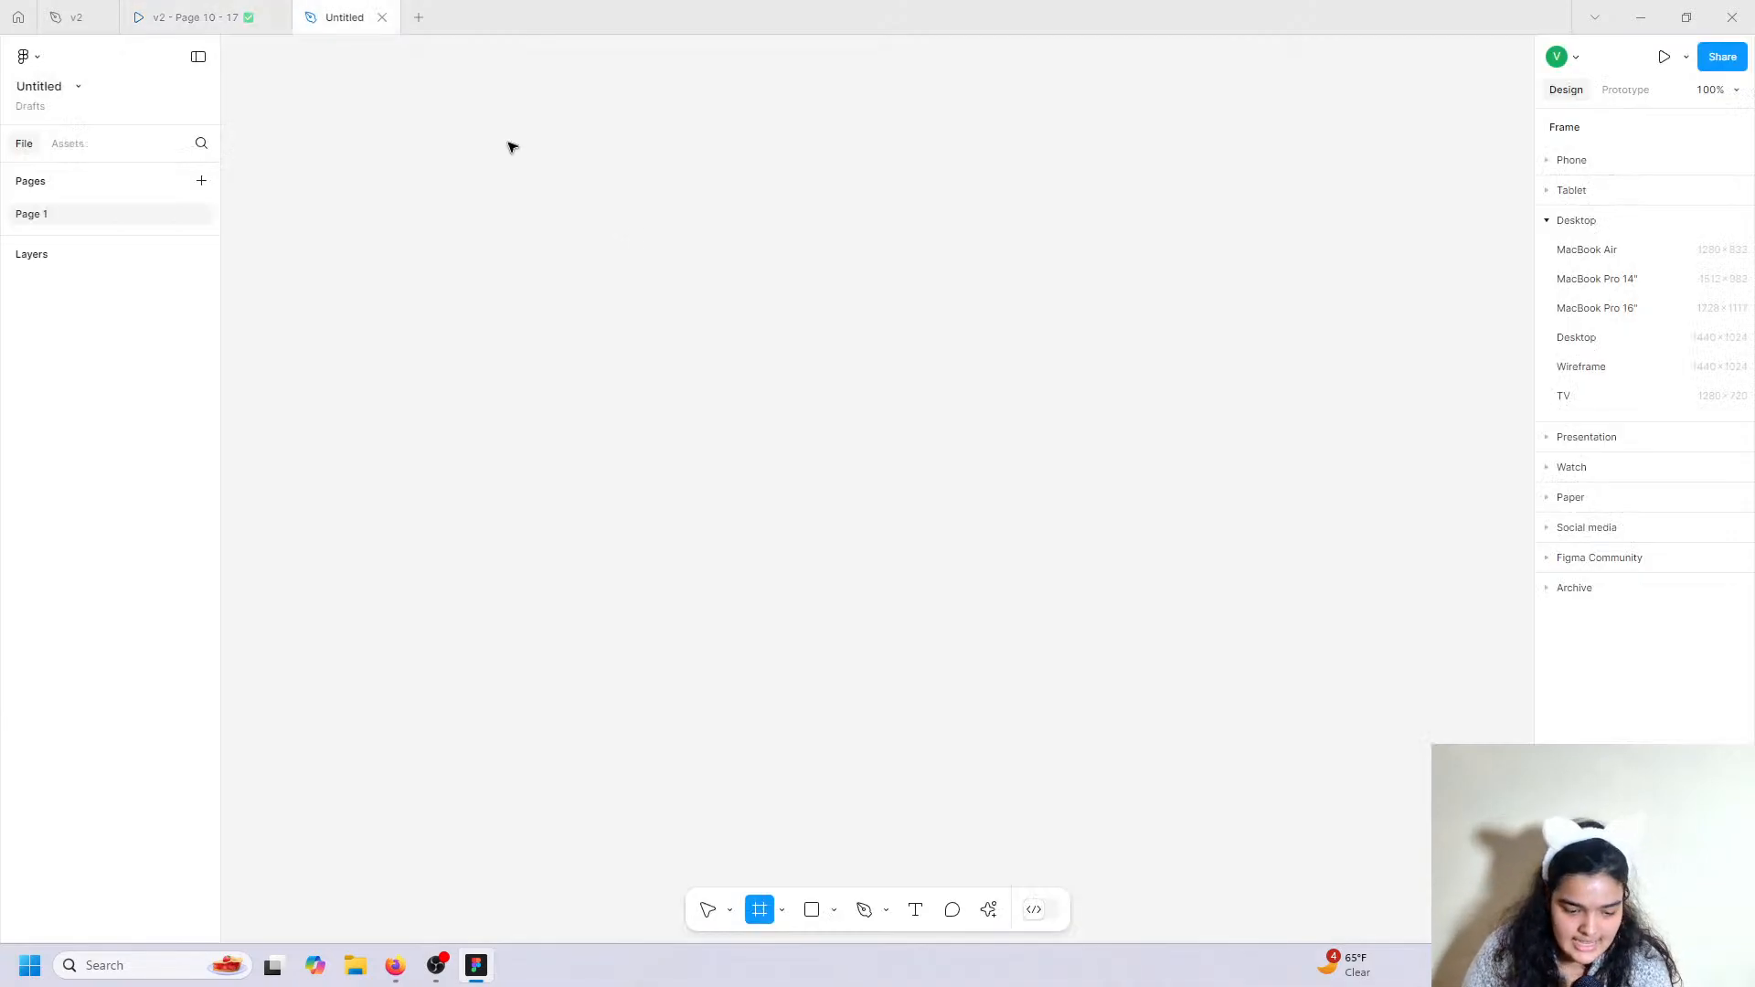
click(1618, 260)
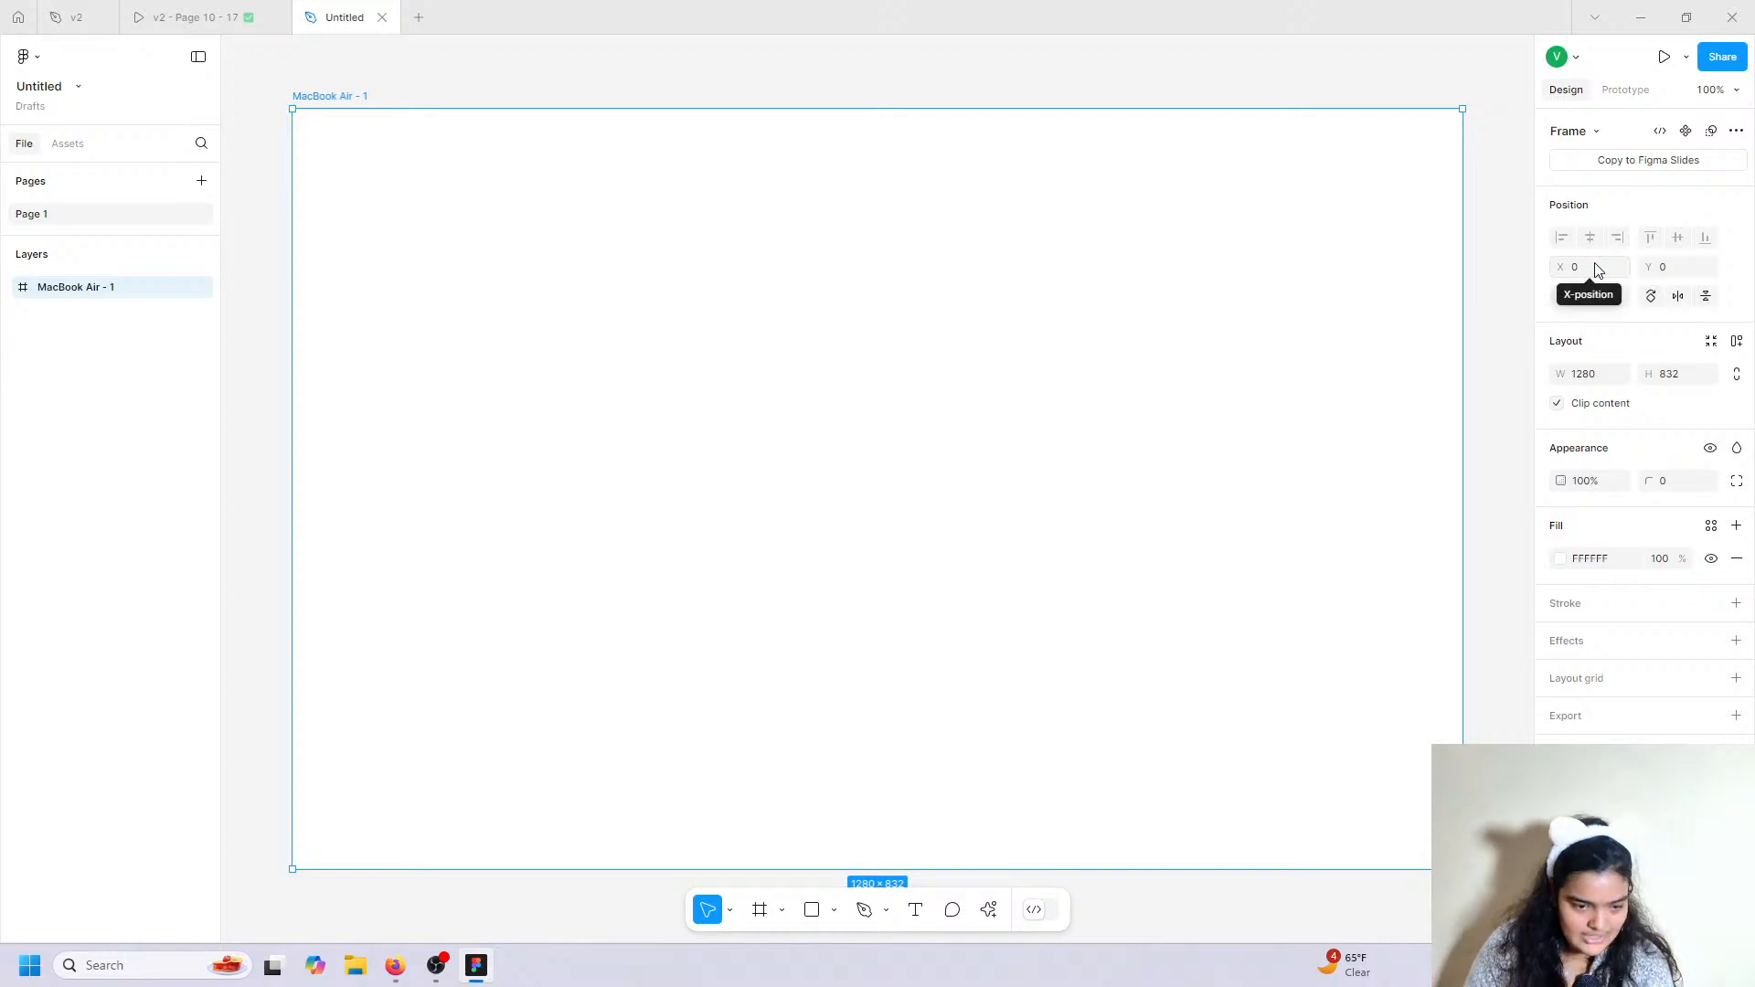
Draw a 1280×68 header frame across the top of MacBook Air - 1.
click(196, 10)
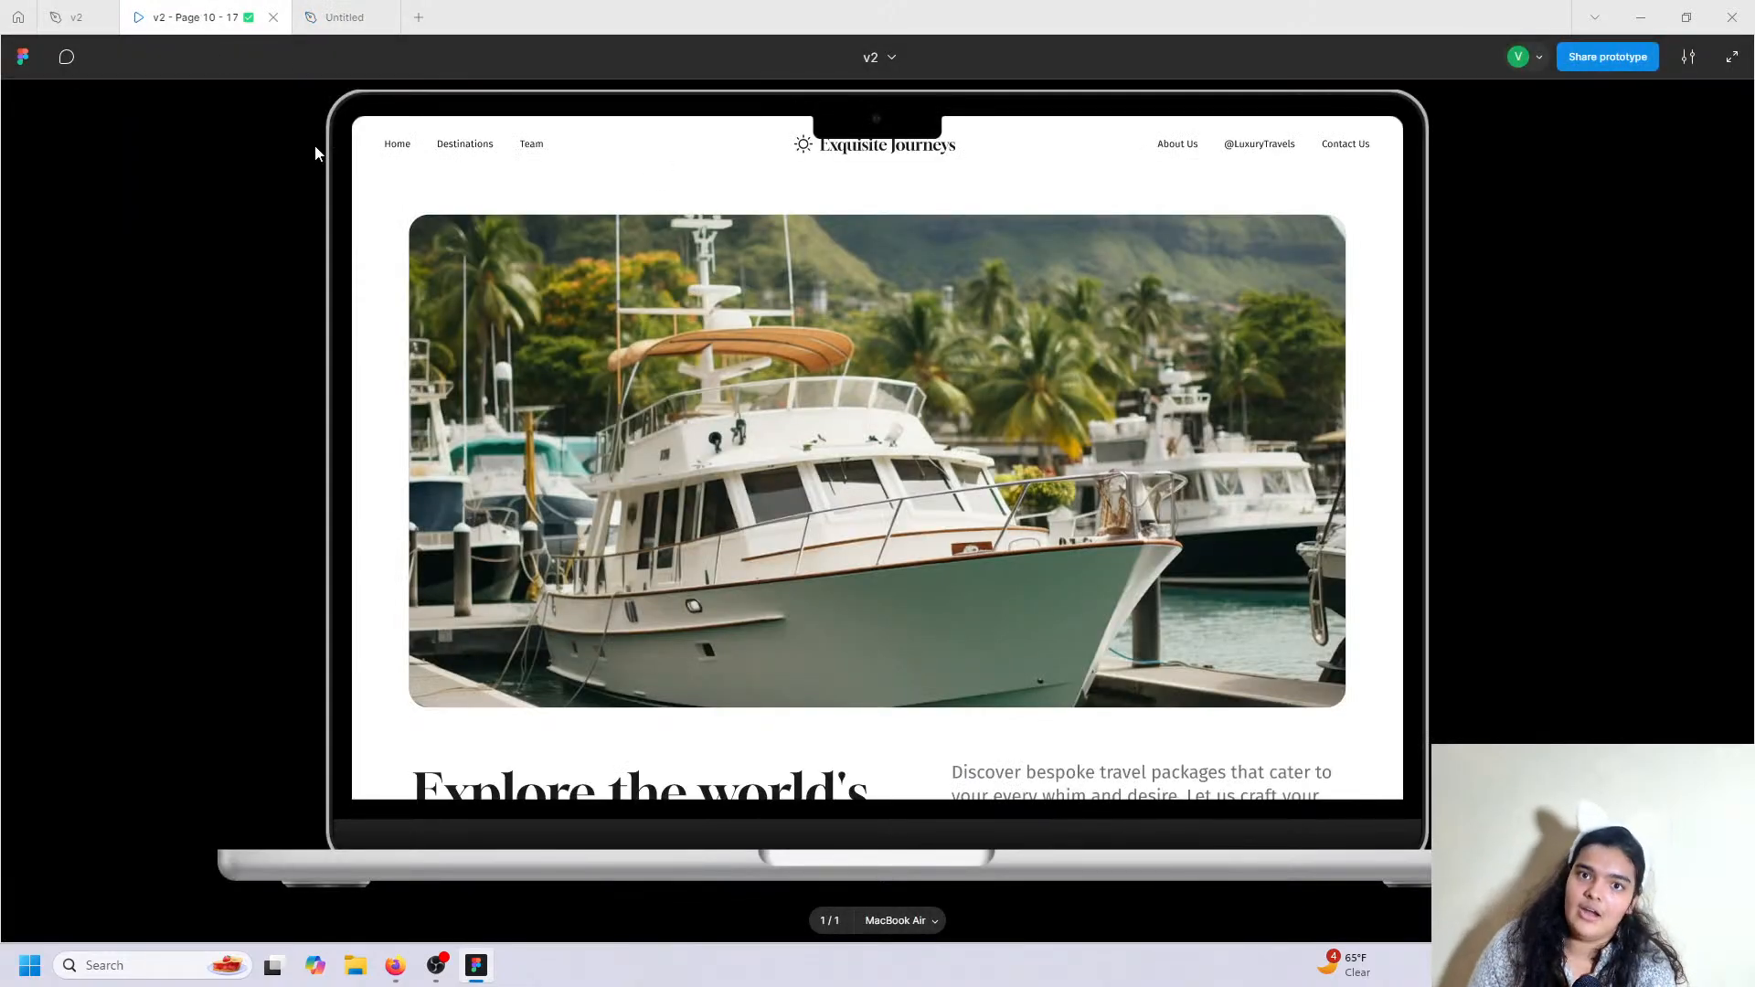
click(370, 15)
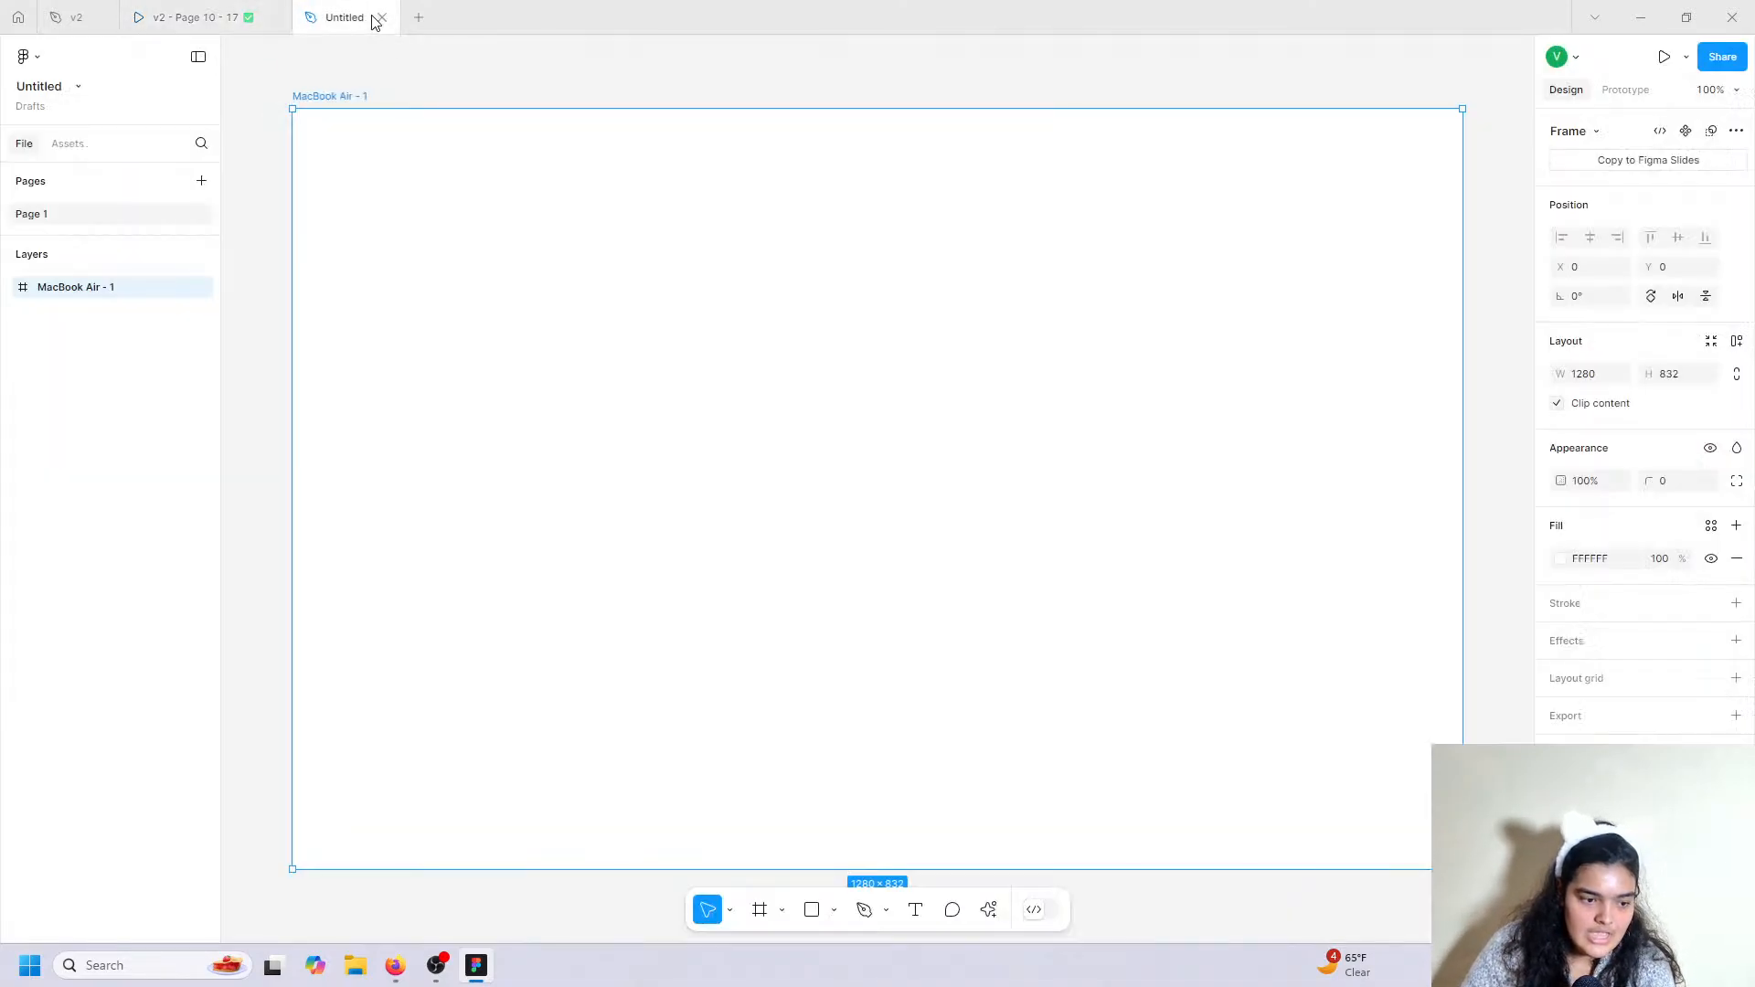
click(757, 914)
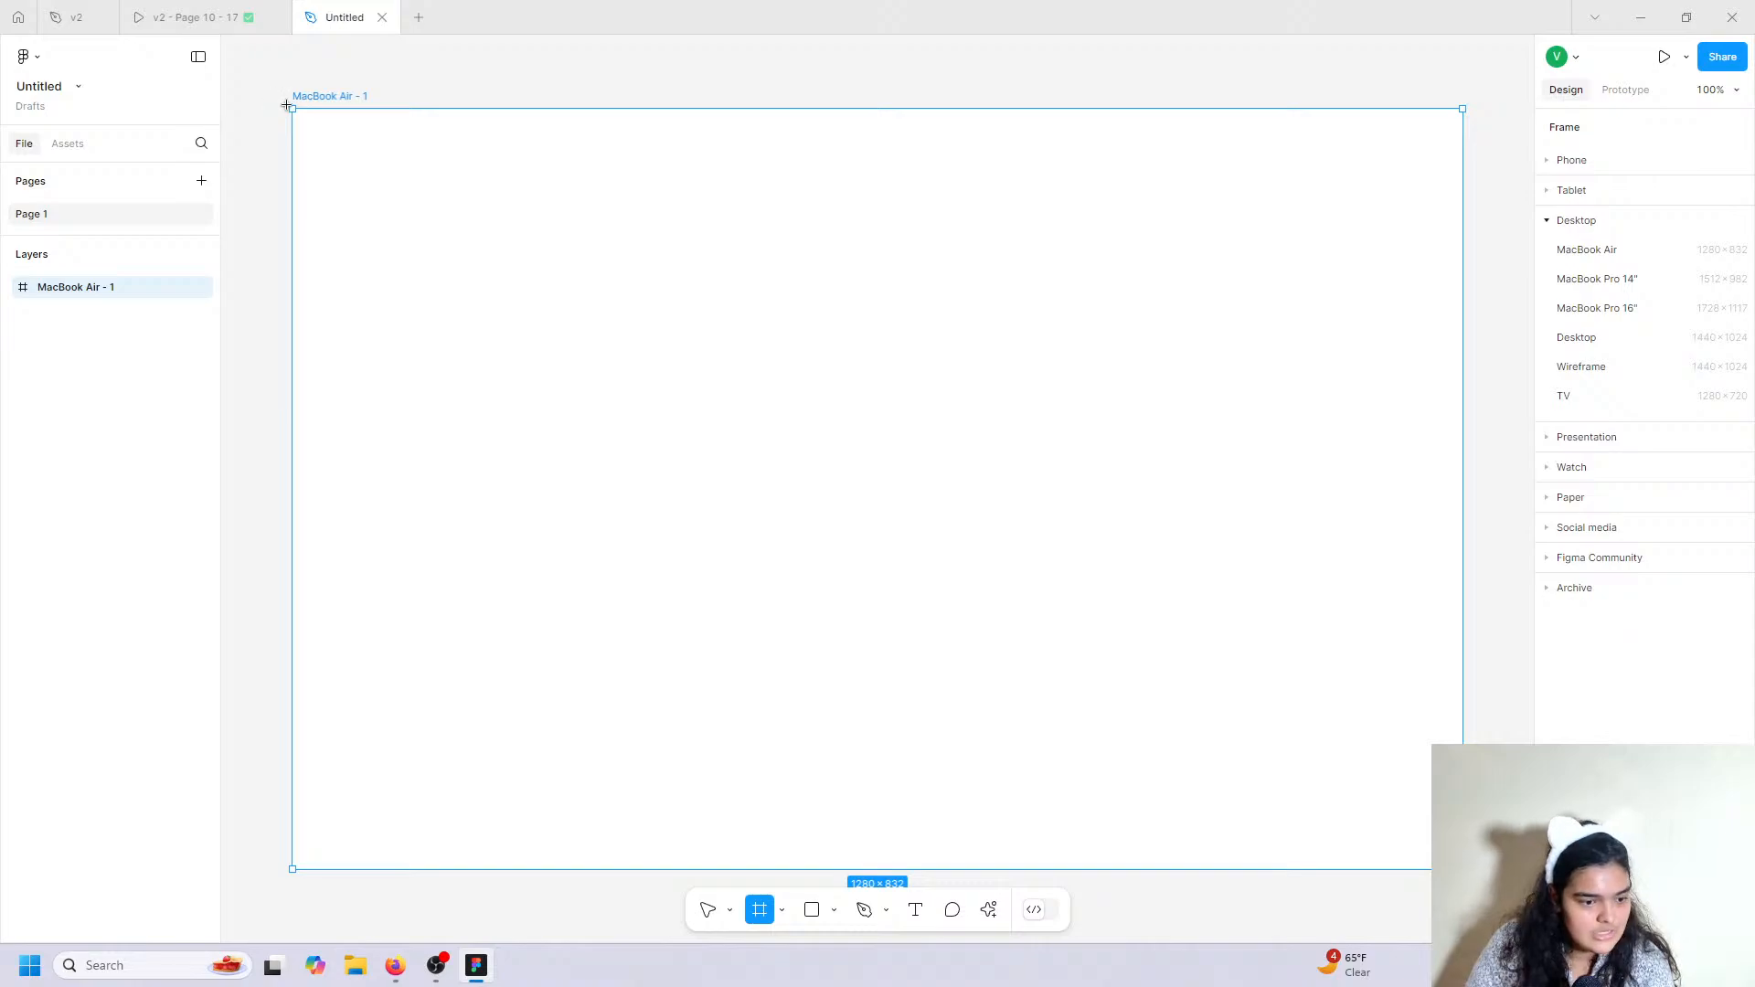
mouse_move(292, 109)
mouse_down()
mouse_move(634, 188)
mouse_move(1340, 189)
mouse_move(1491, 164)
mouse_move(1462, 171)
mouse_up()
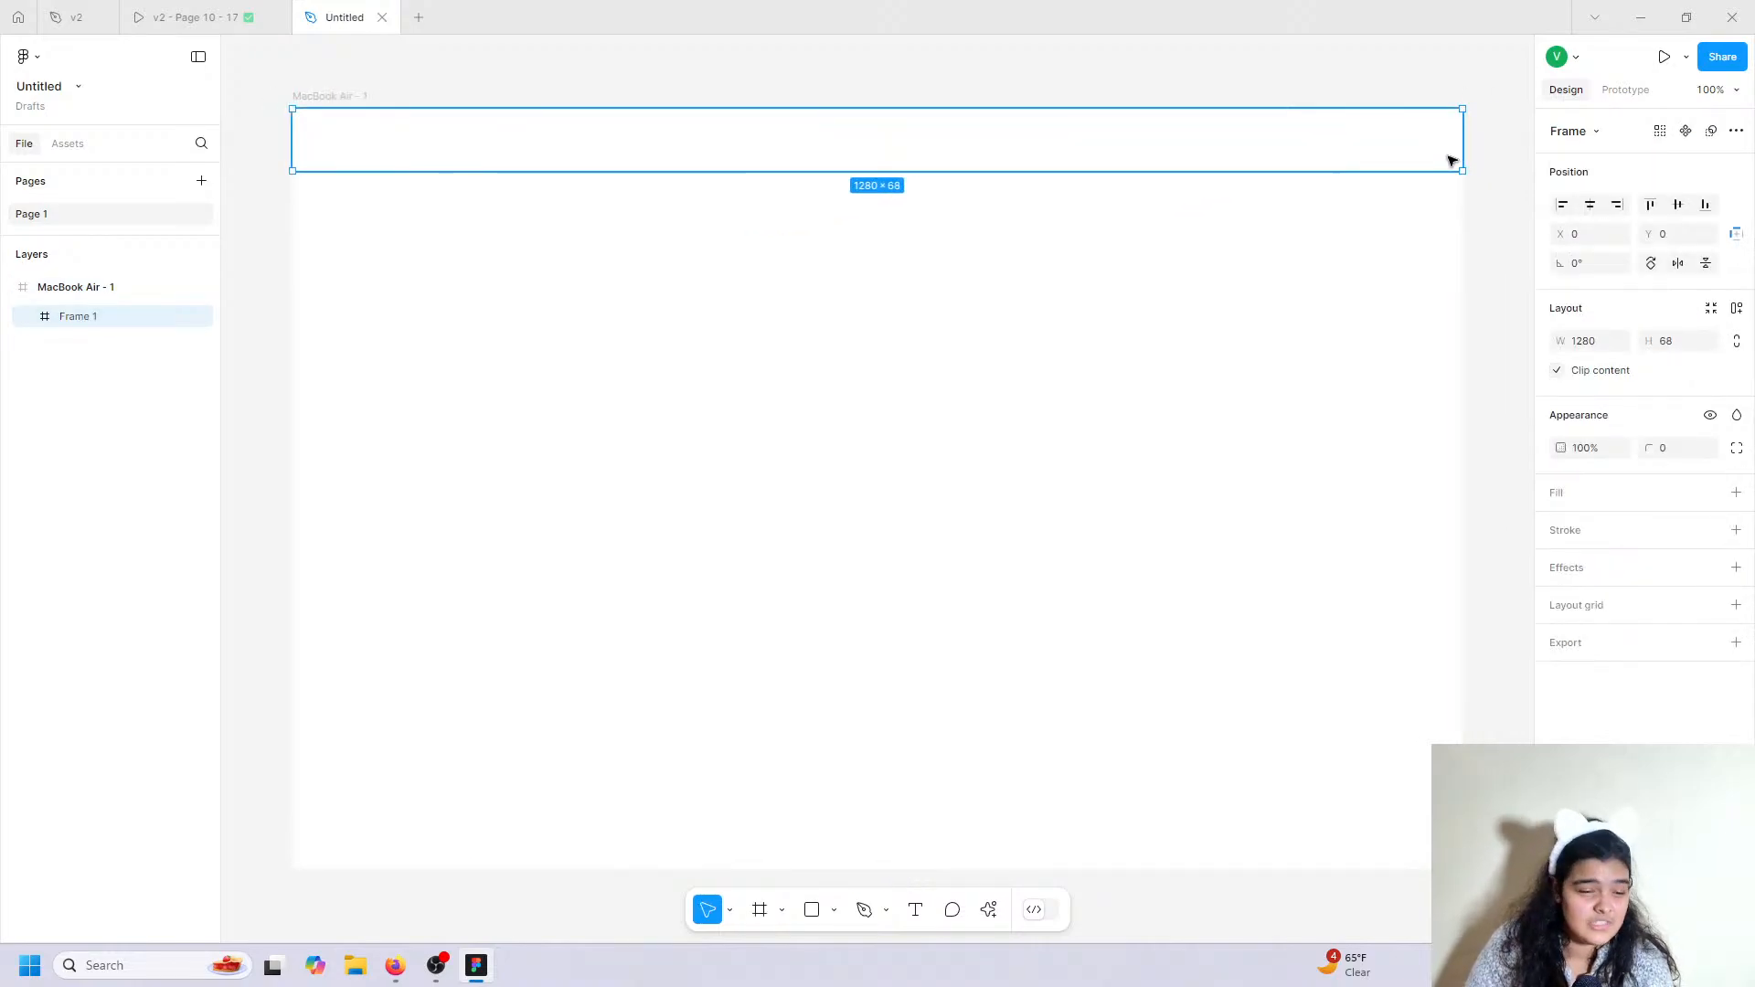
Give the header frame a white FFFFFF fill.
click(151, 8)
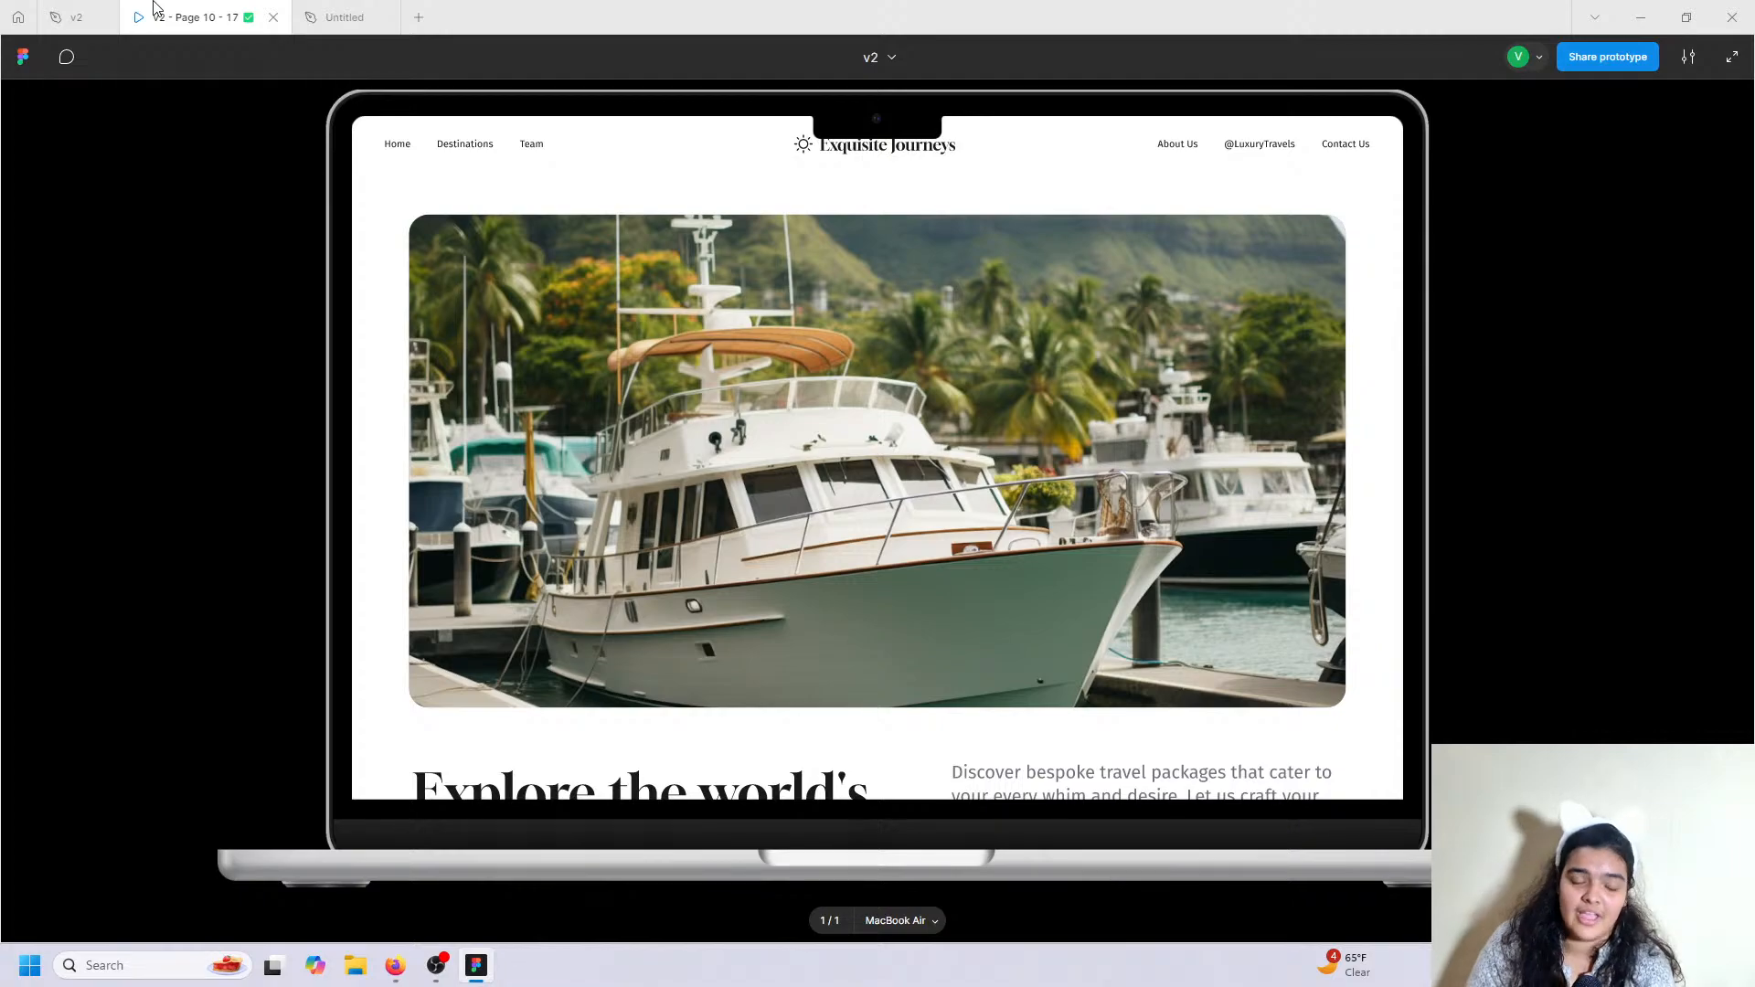
click(340, 11)
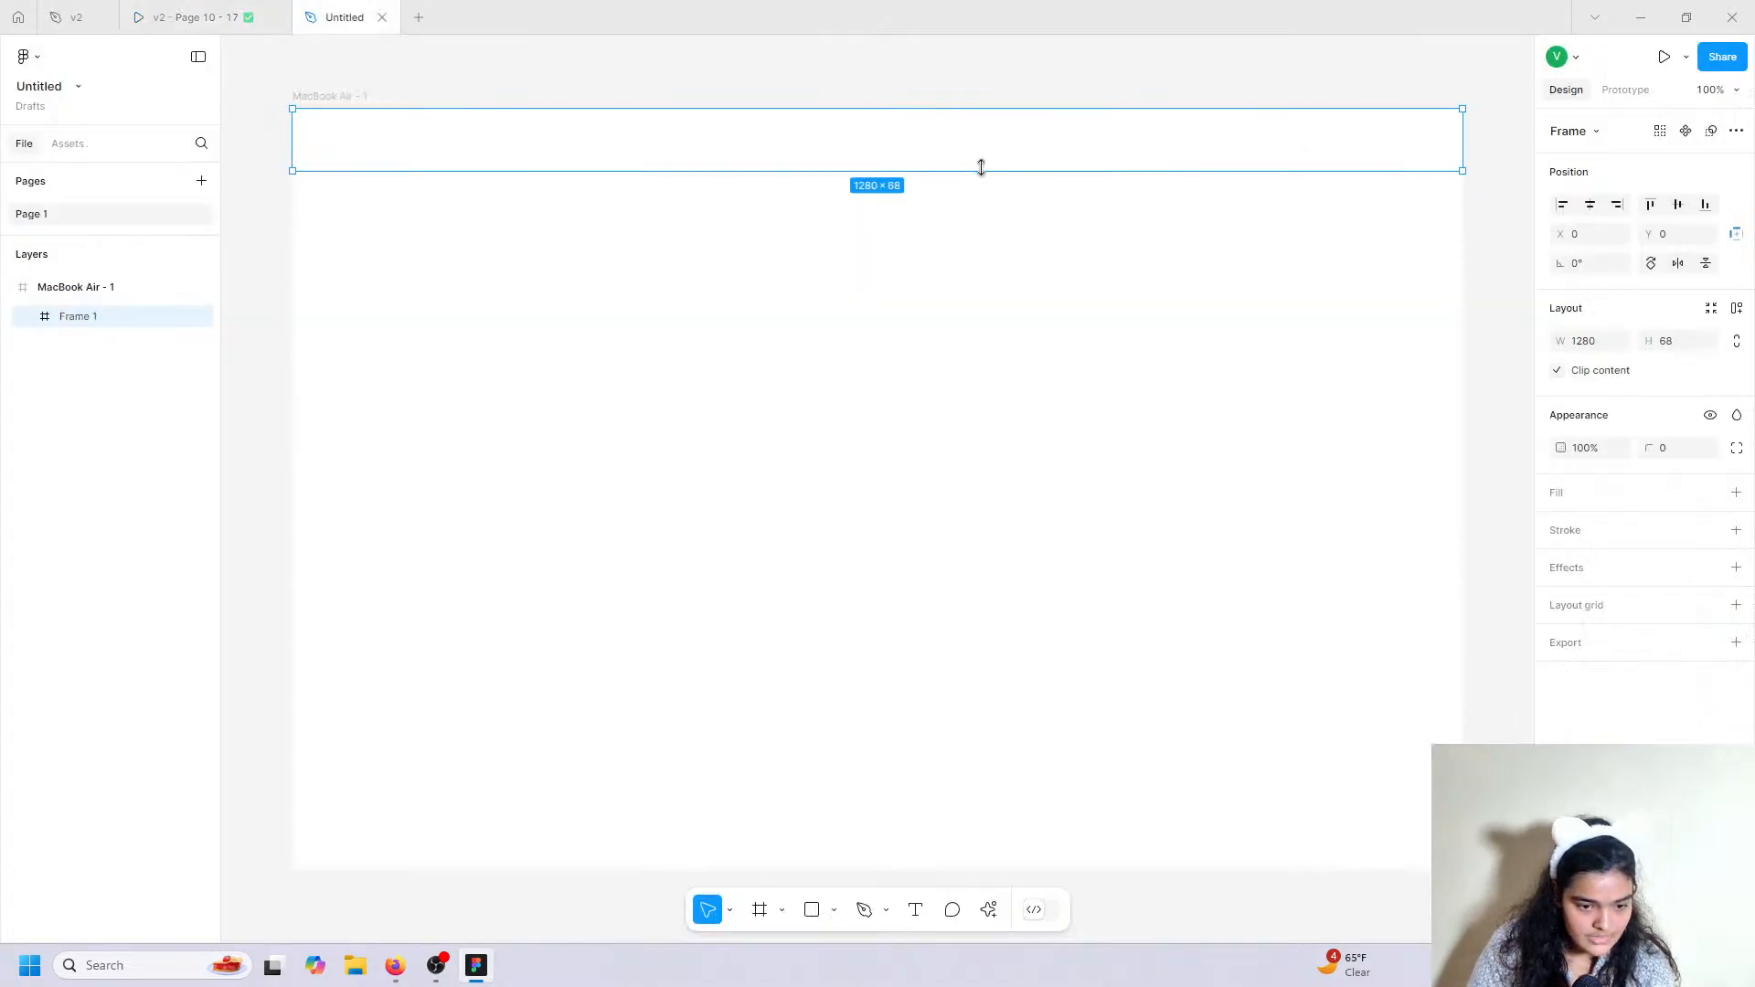
click(1736, 492)
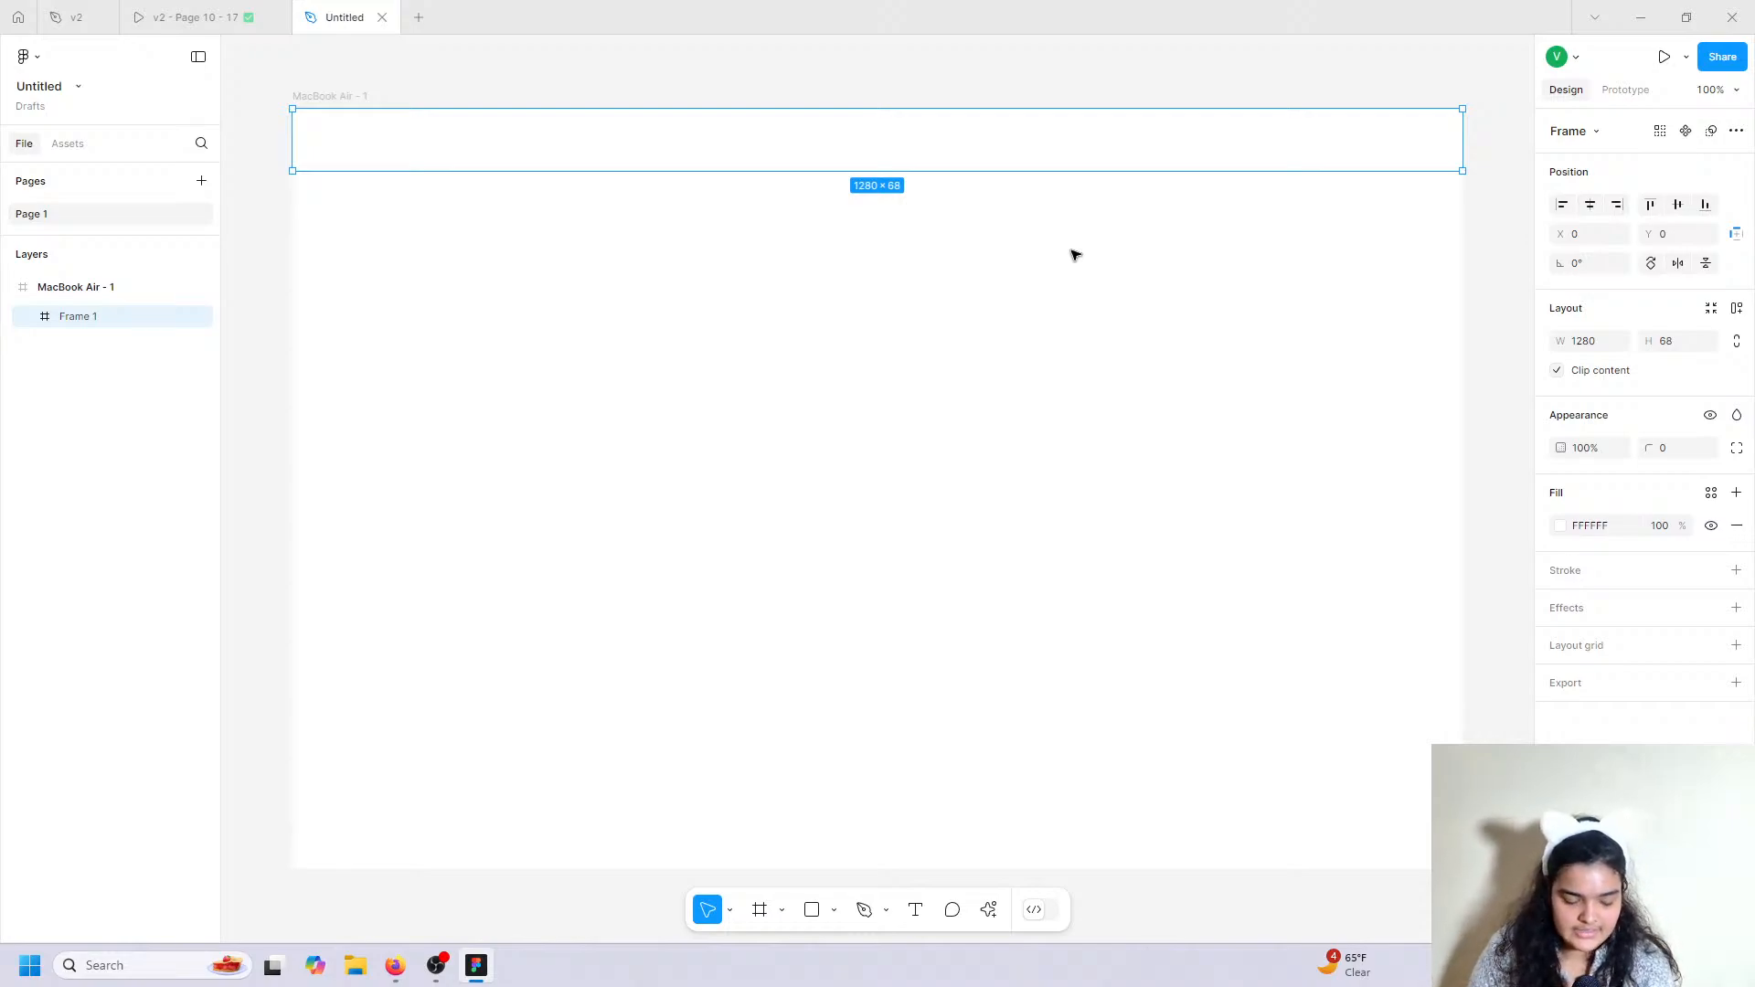
click(914, 910)
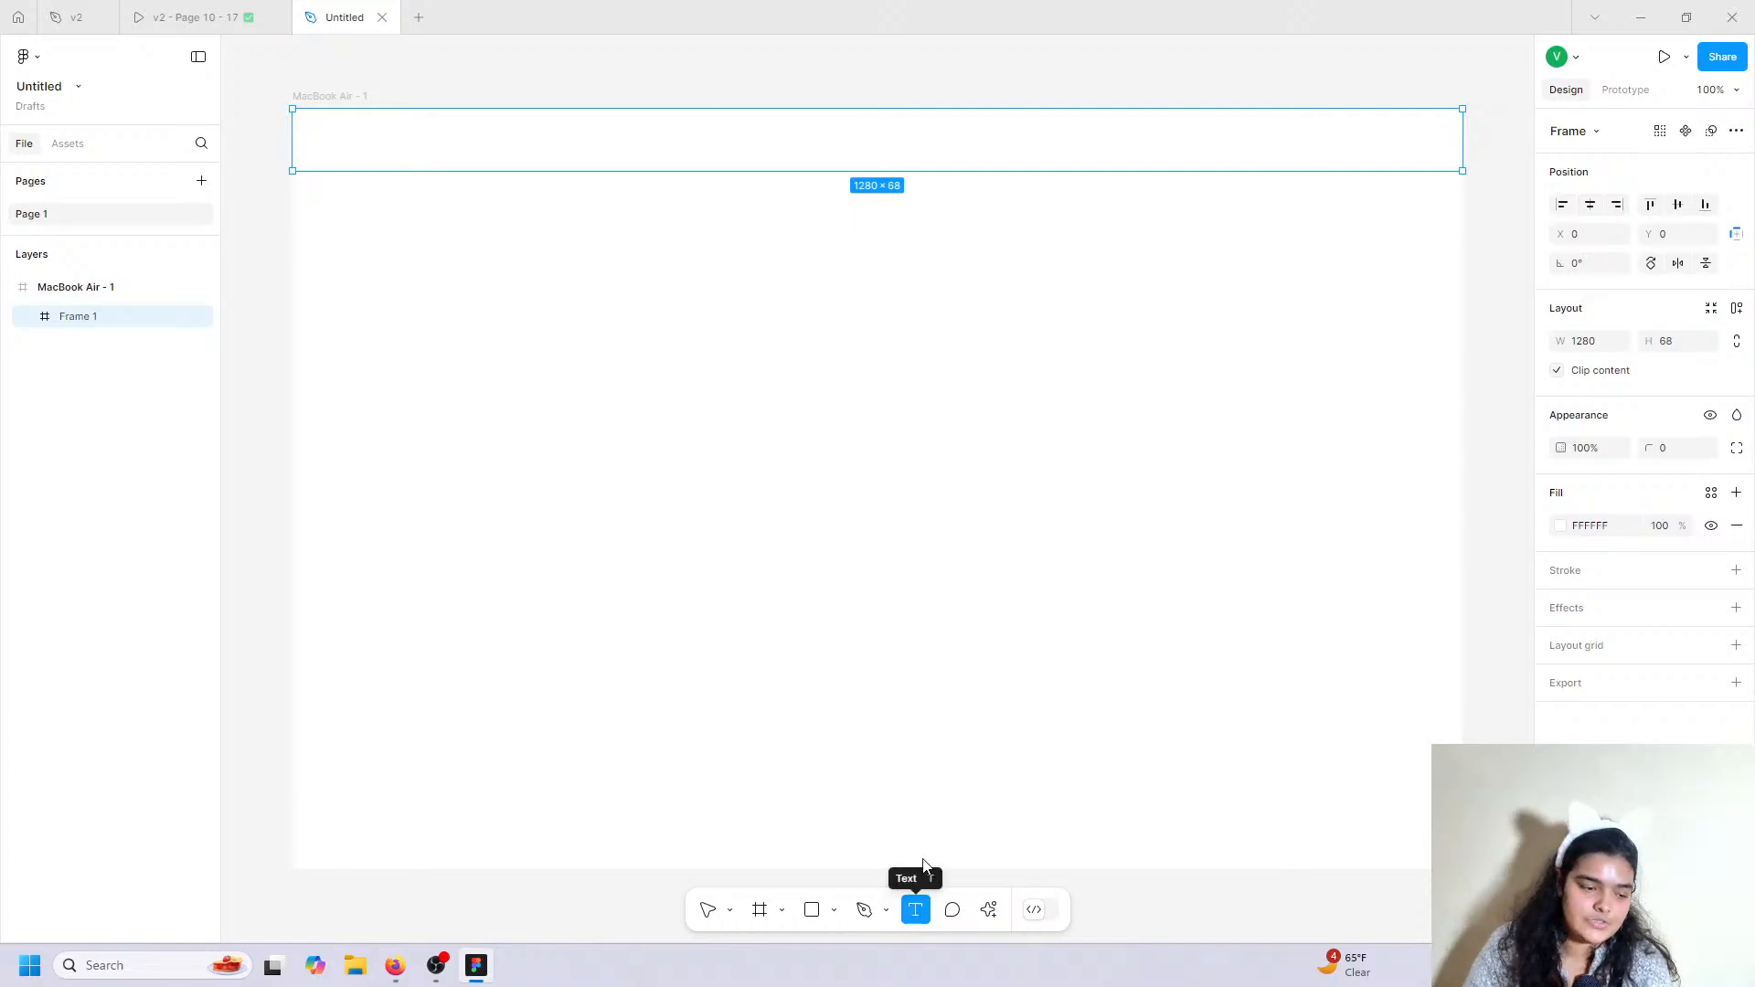
click(146, 16)
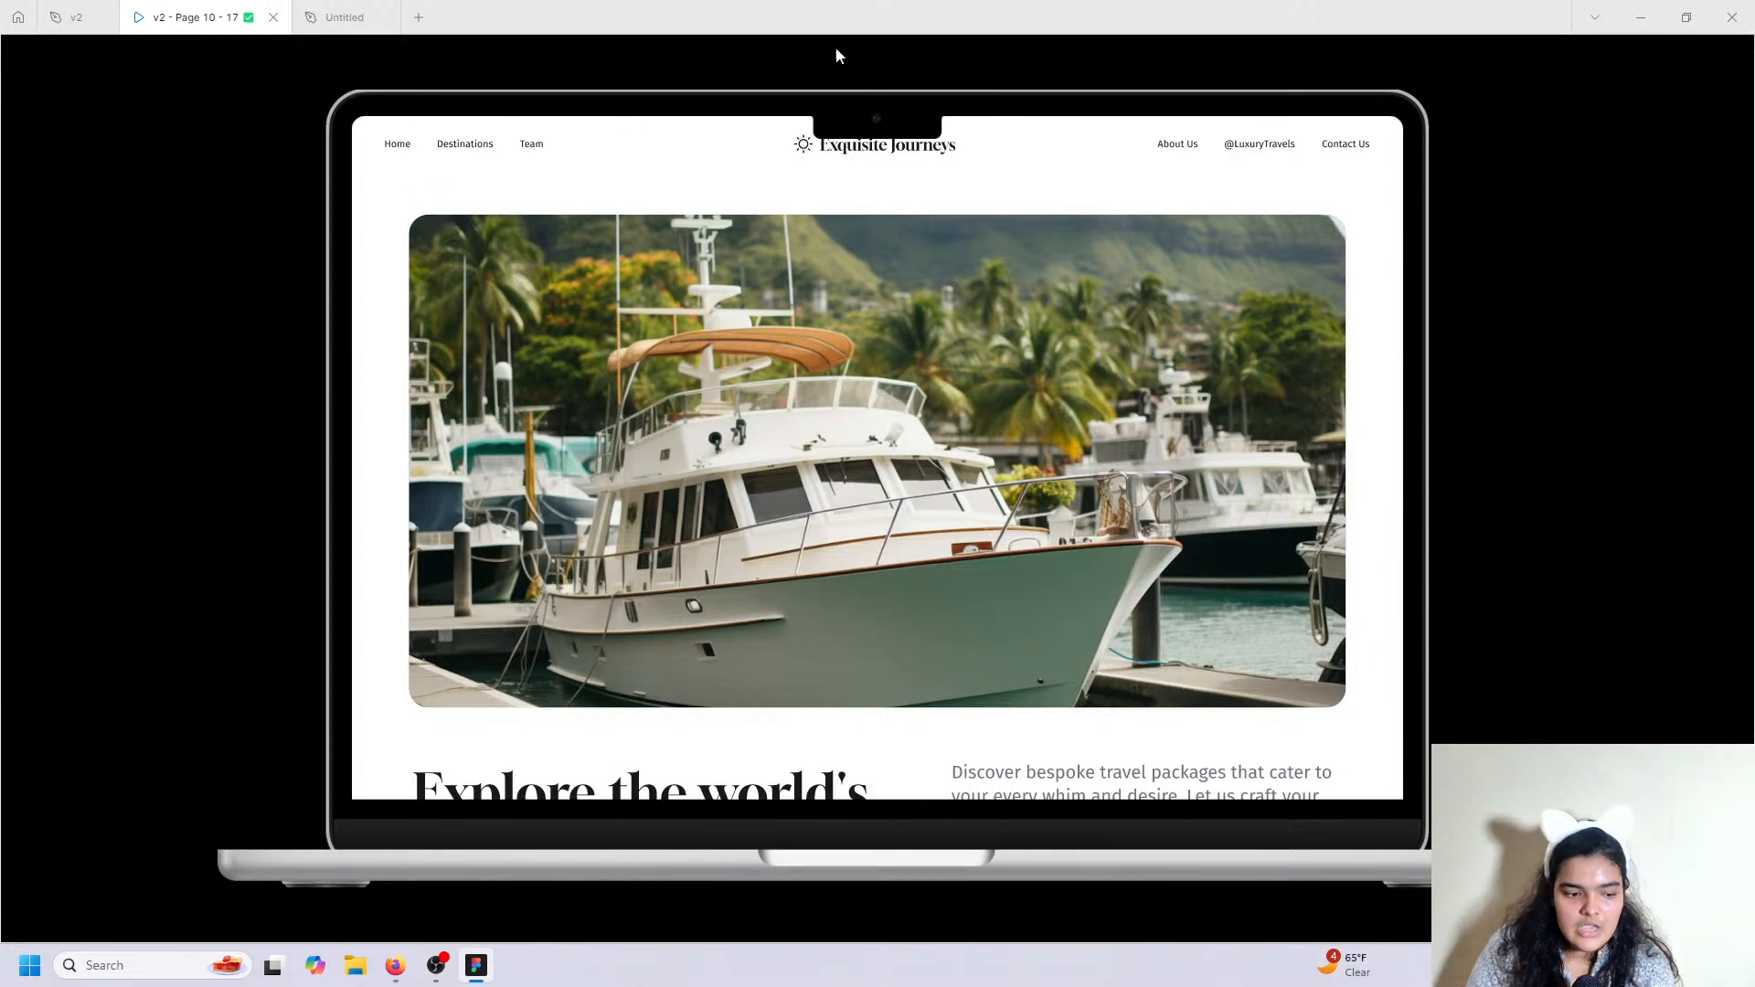
click(356, 7)
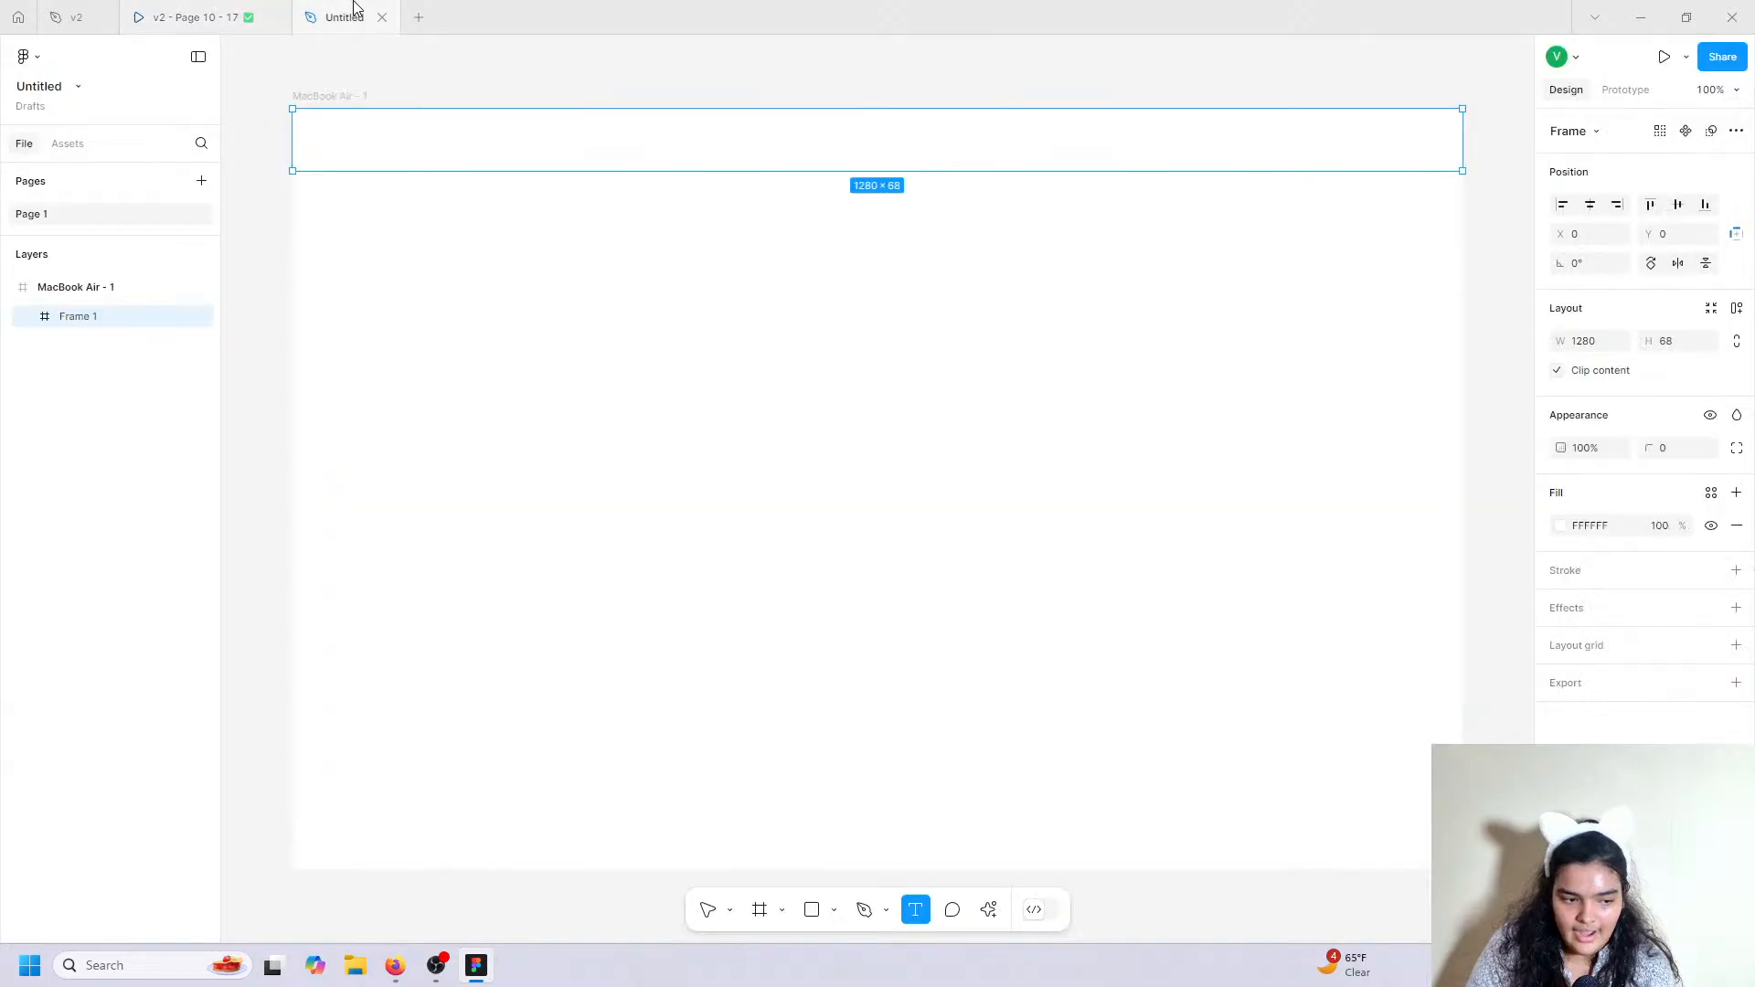
click(75, 7)
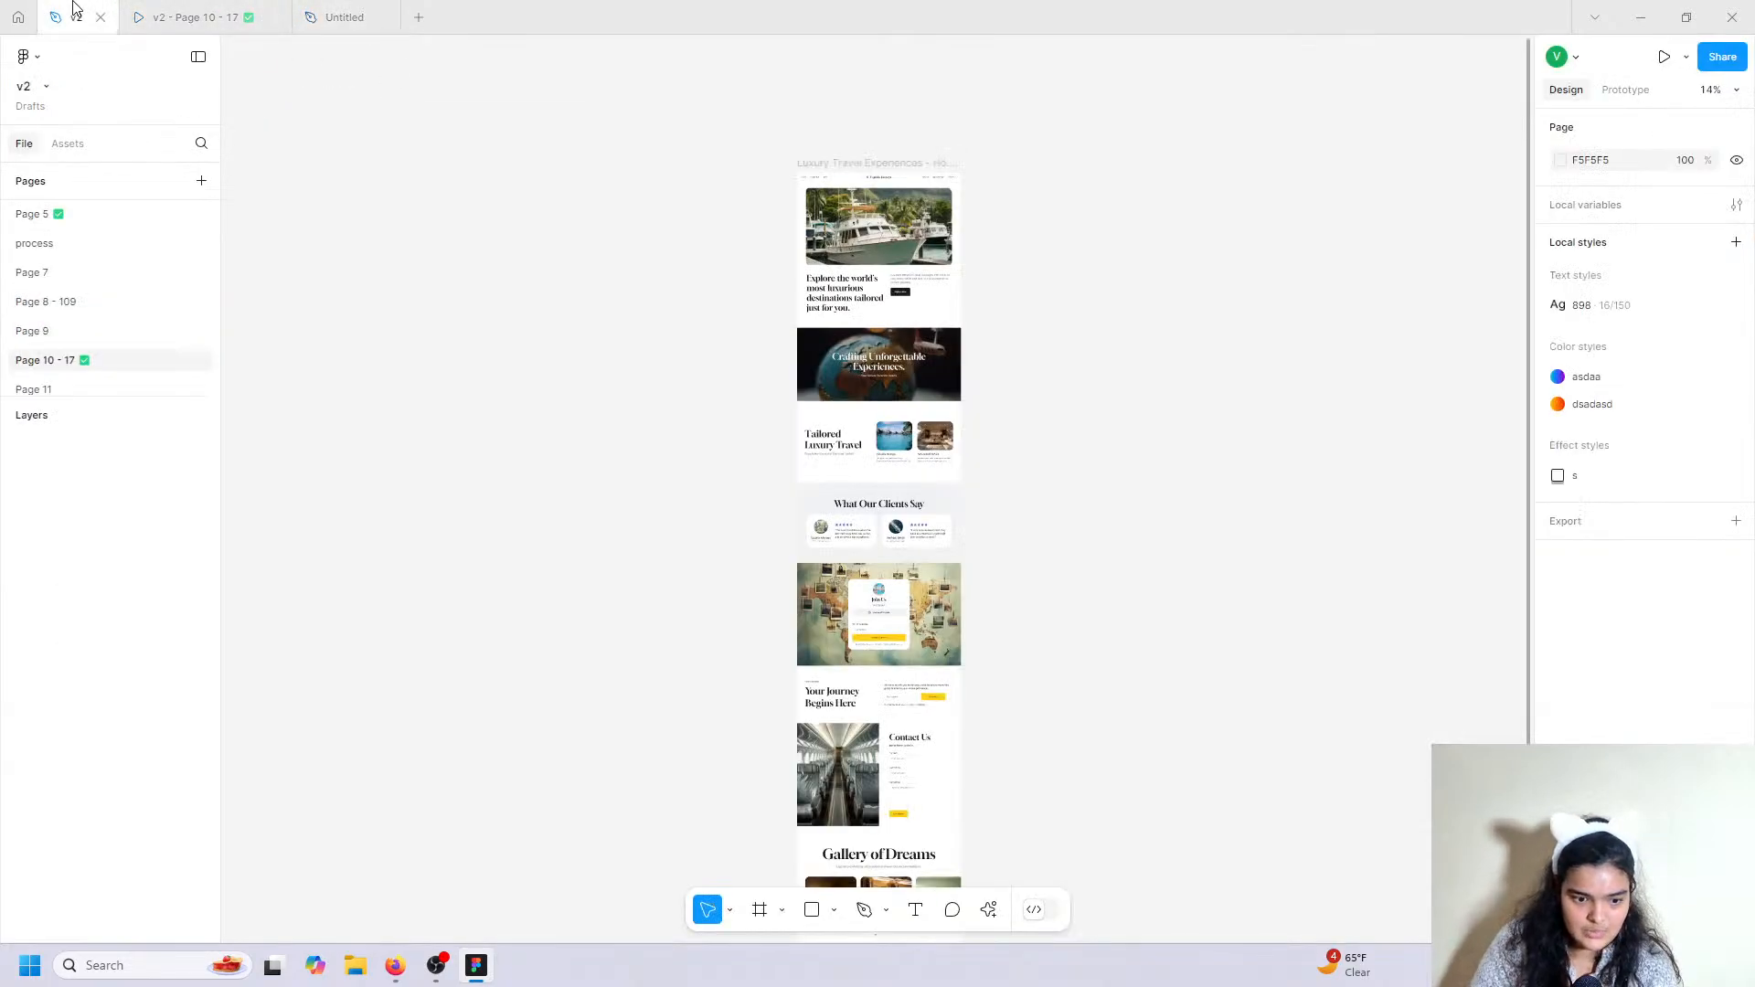
scroll(862, 169, up, 10)
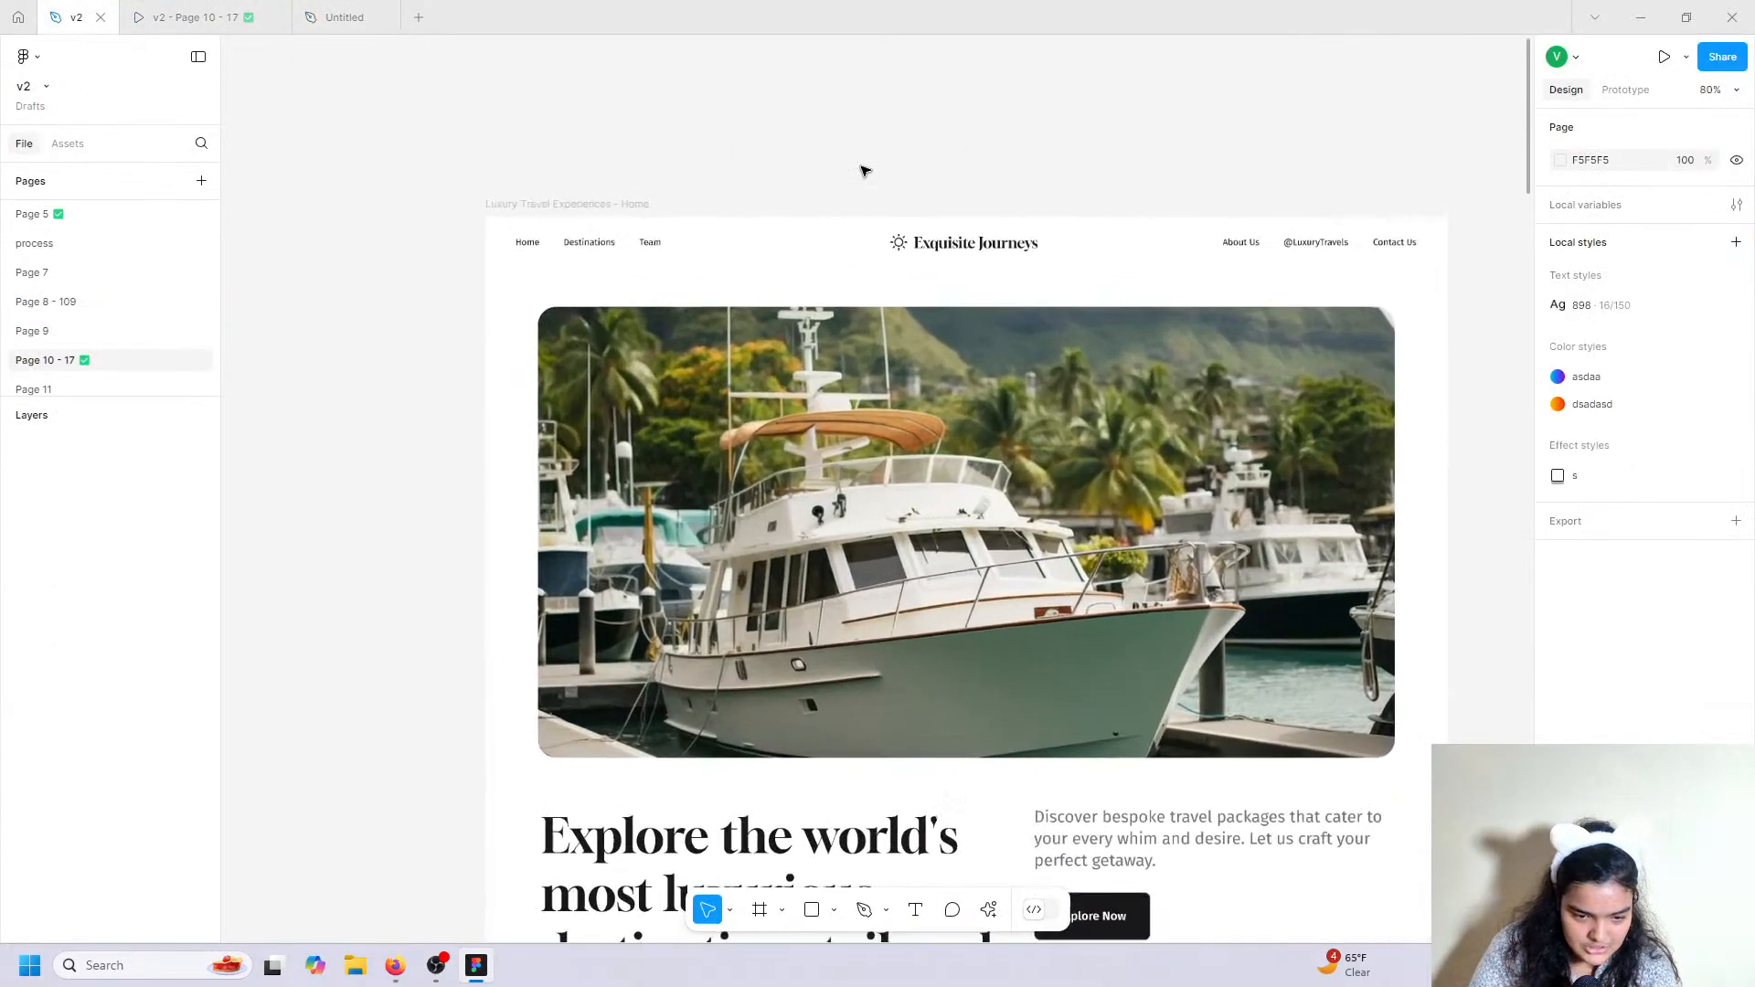
scroll(862, 169, down, 4)
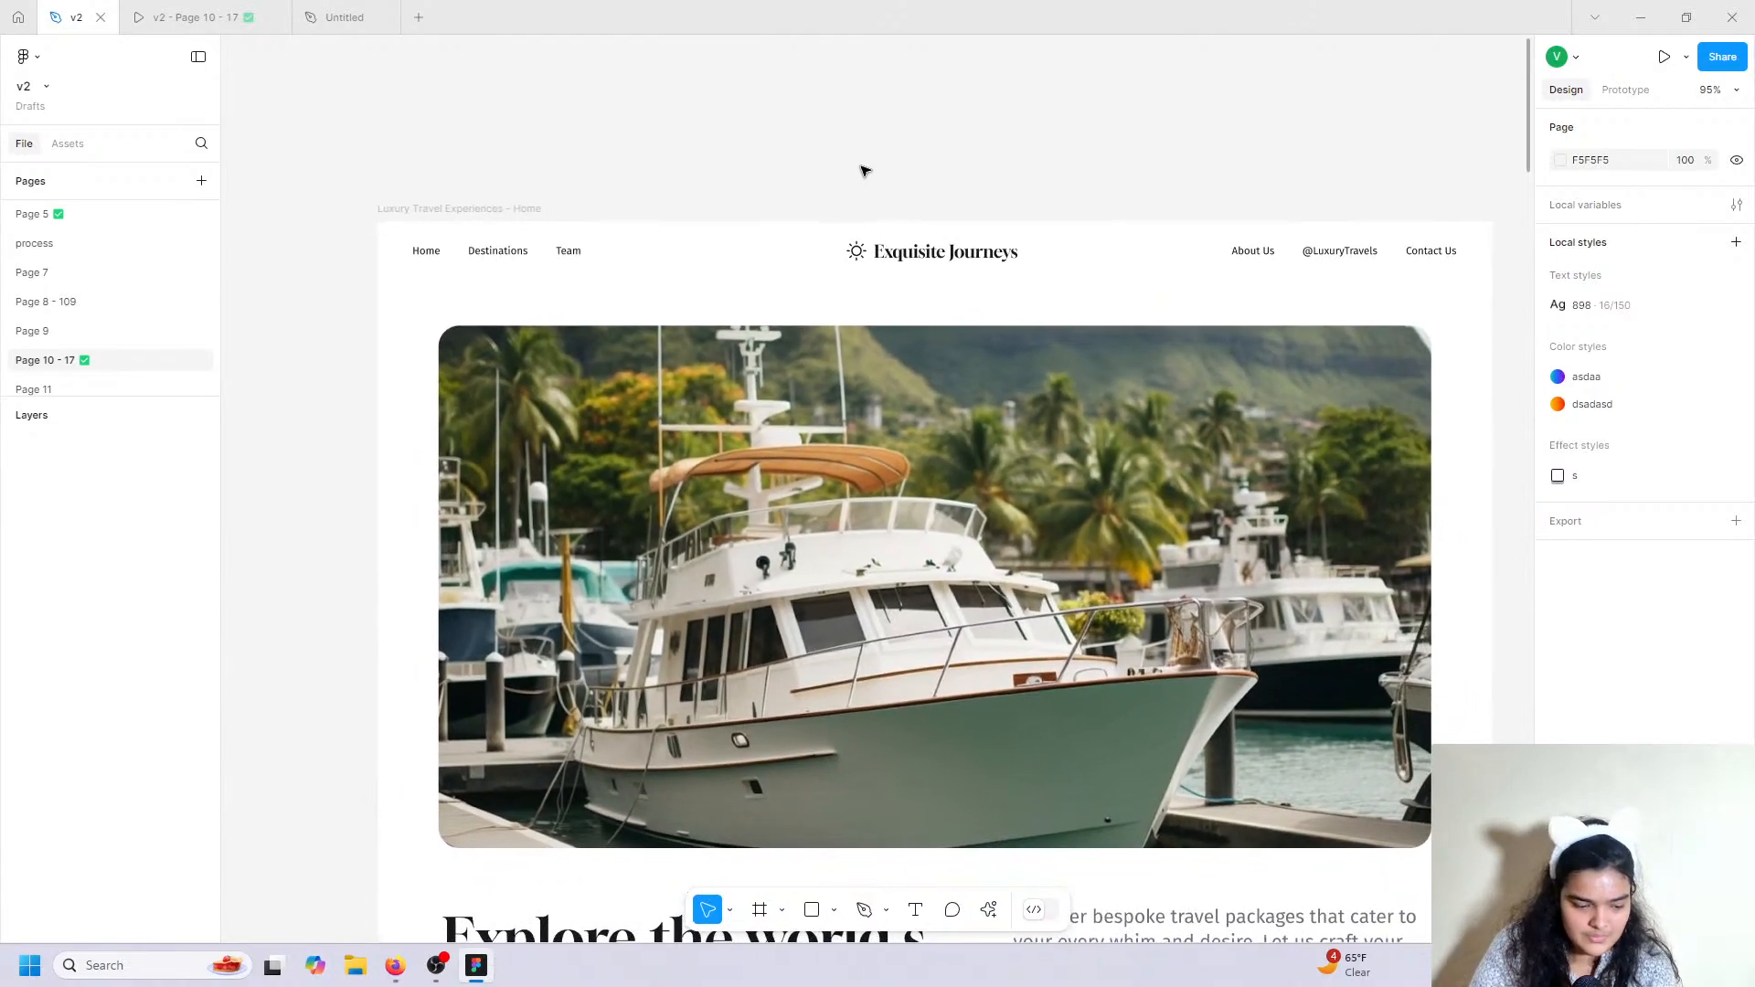
click(480, 259)
double_click(482, 259)
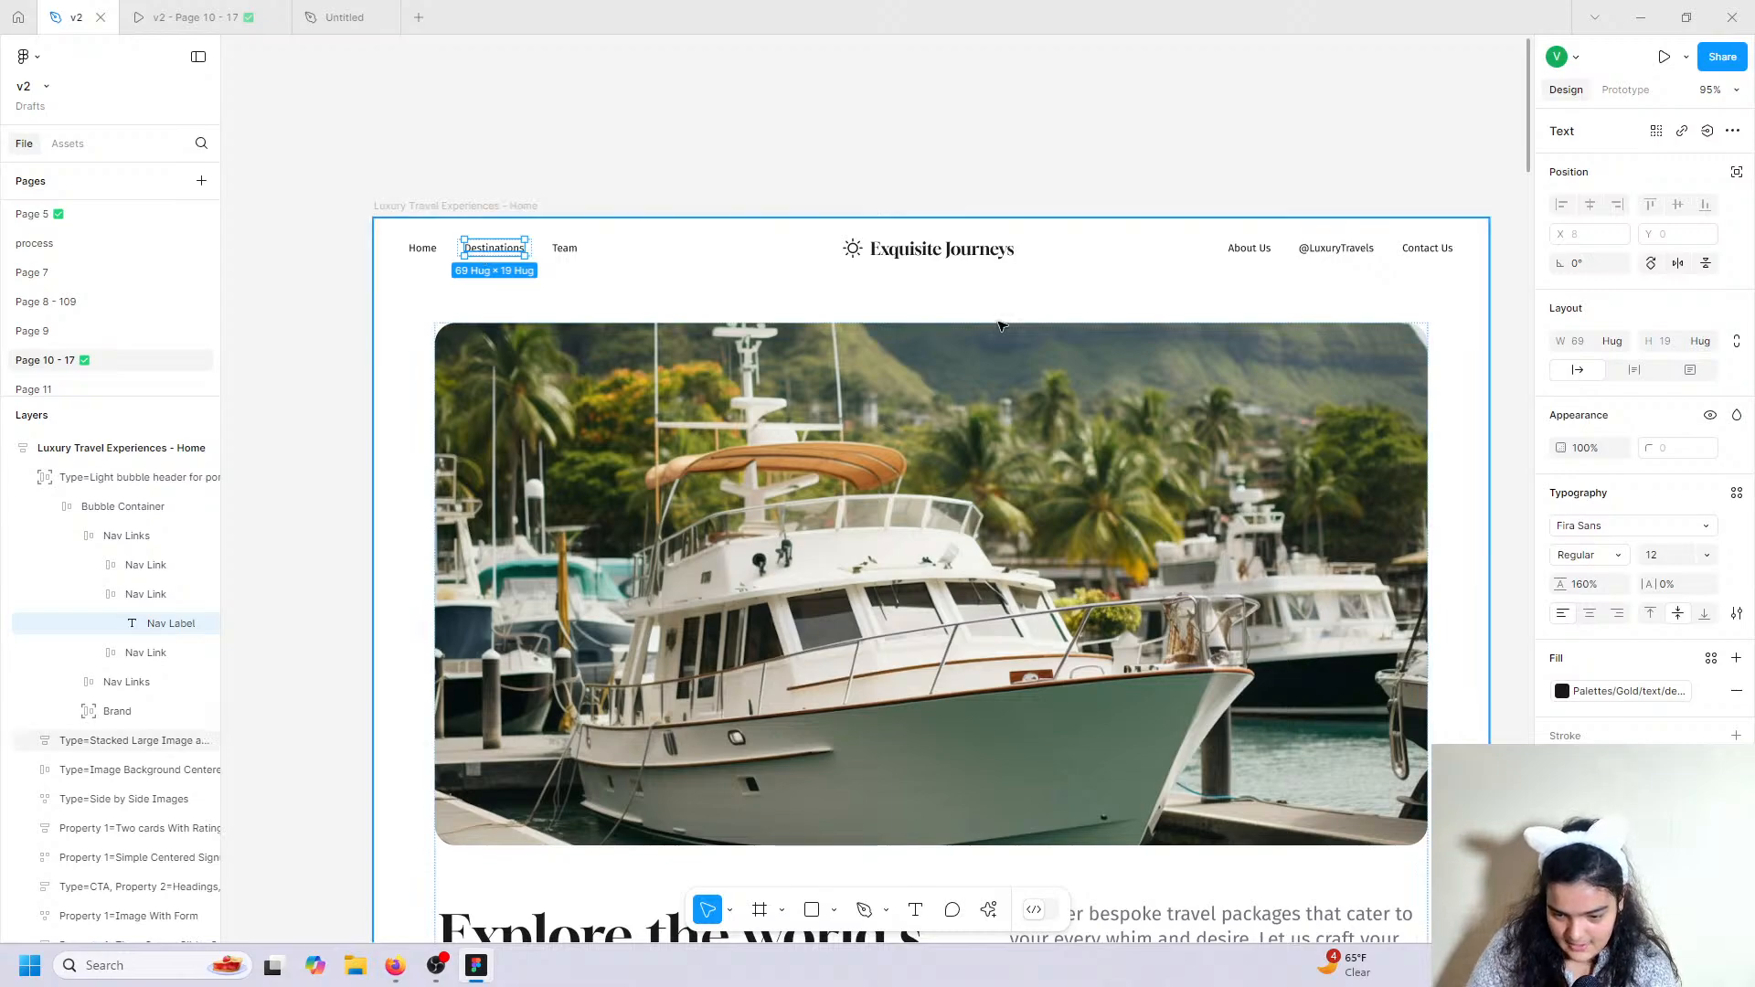
double_click(941, 248)
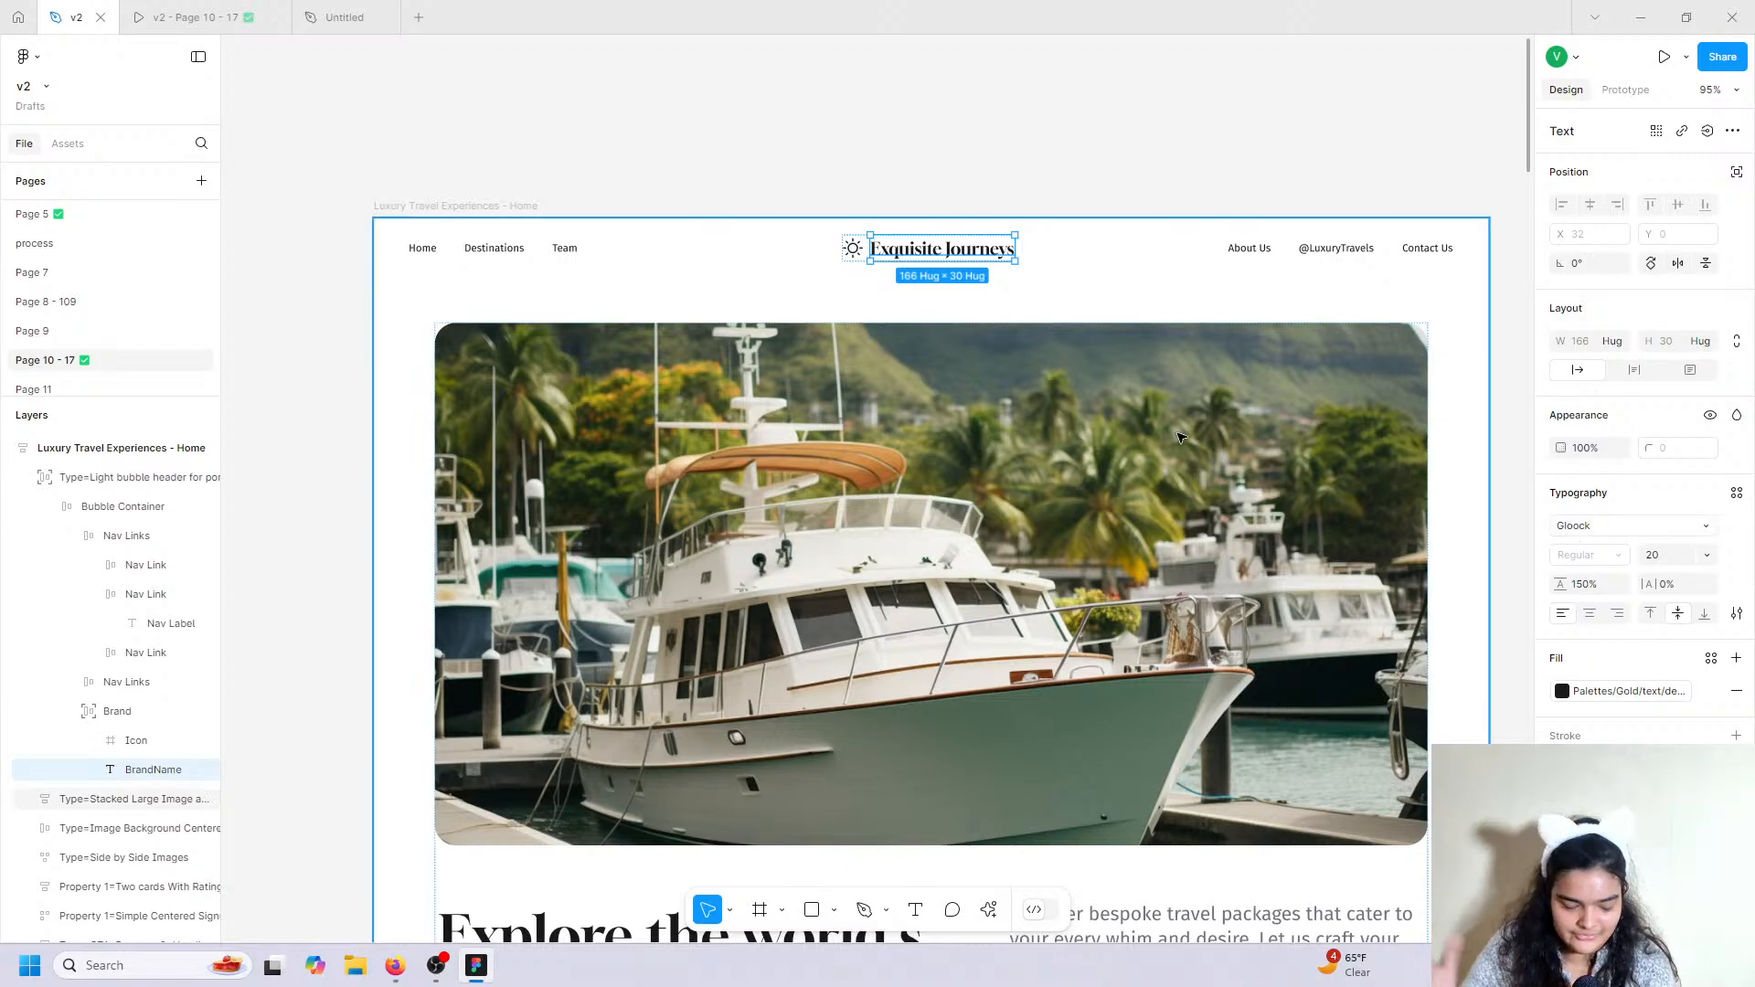
scroll(1179, 437, down, 3)
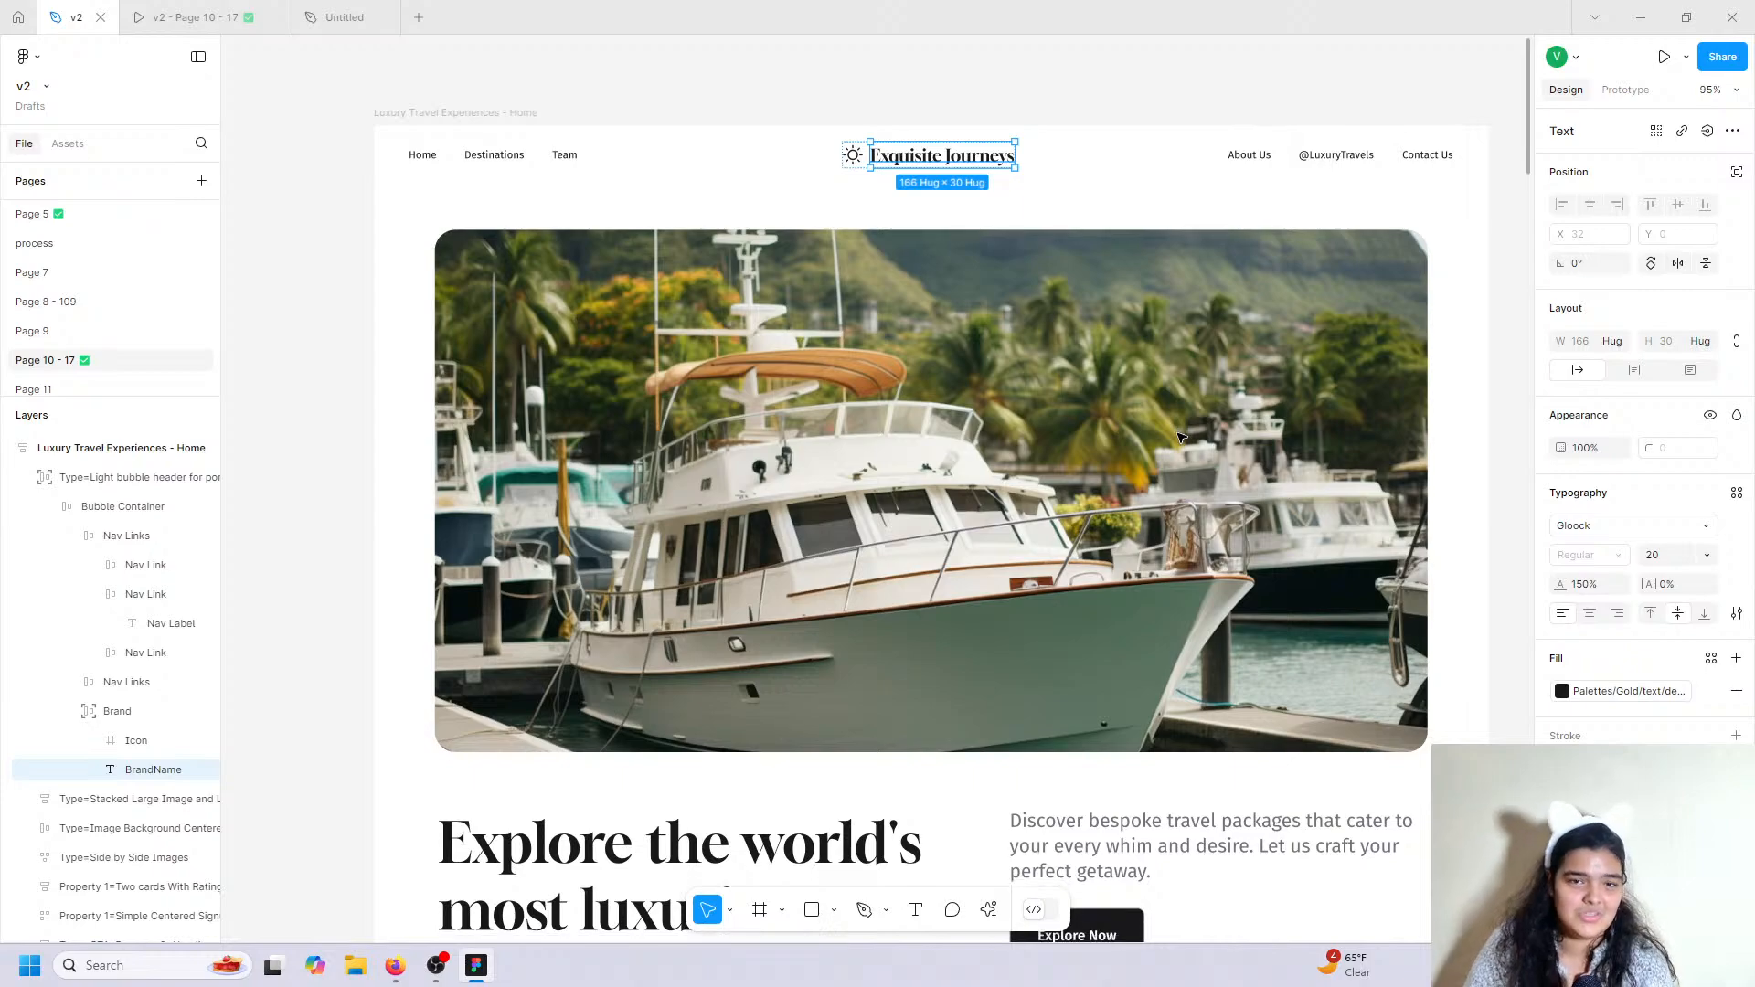
scroll(1179, 437, down, 1)
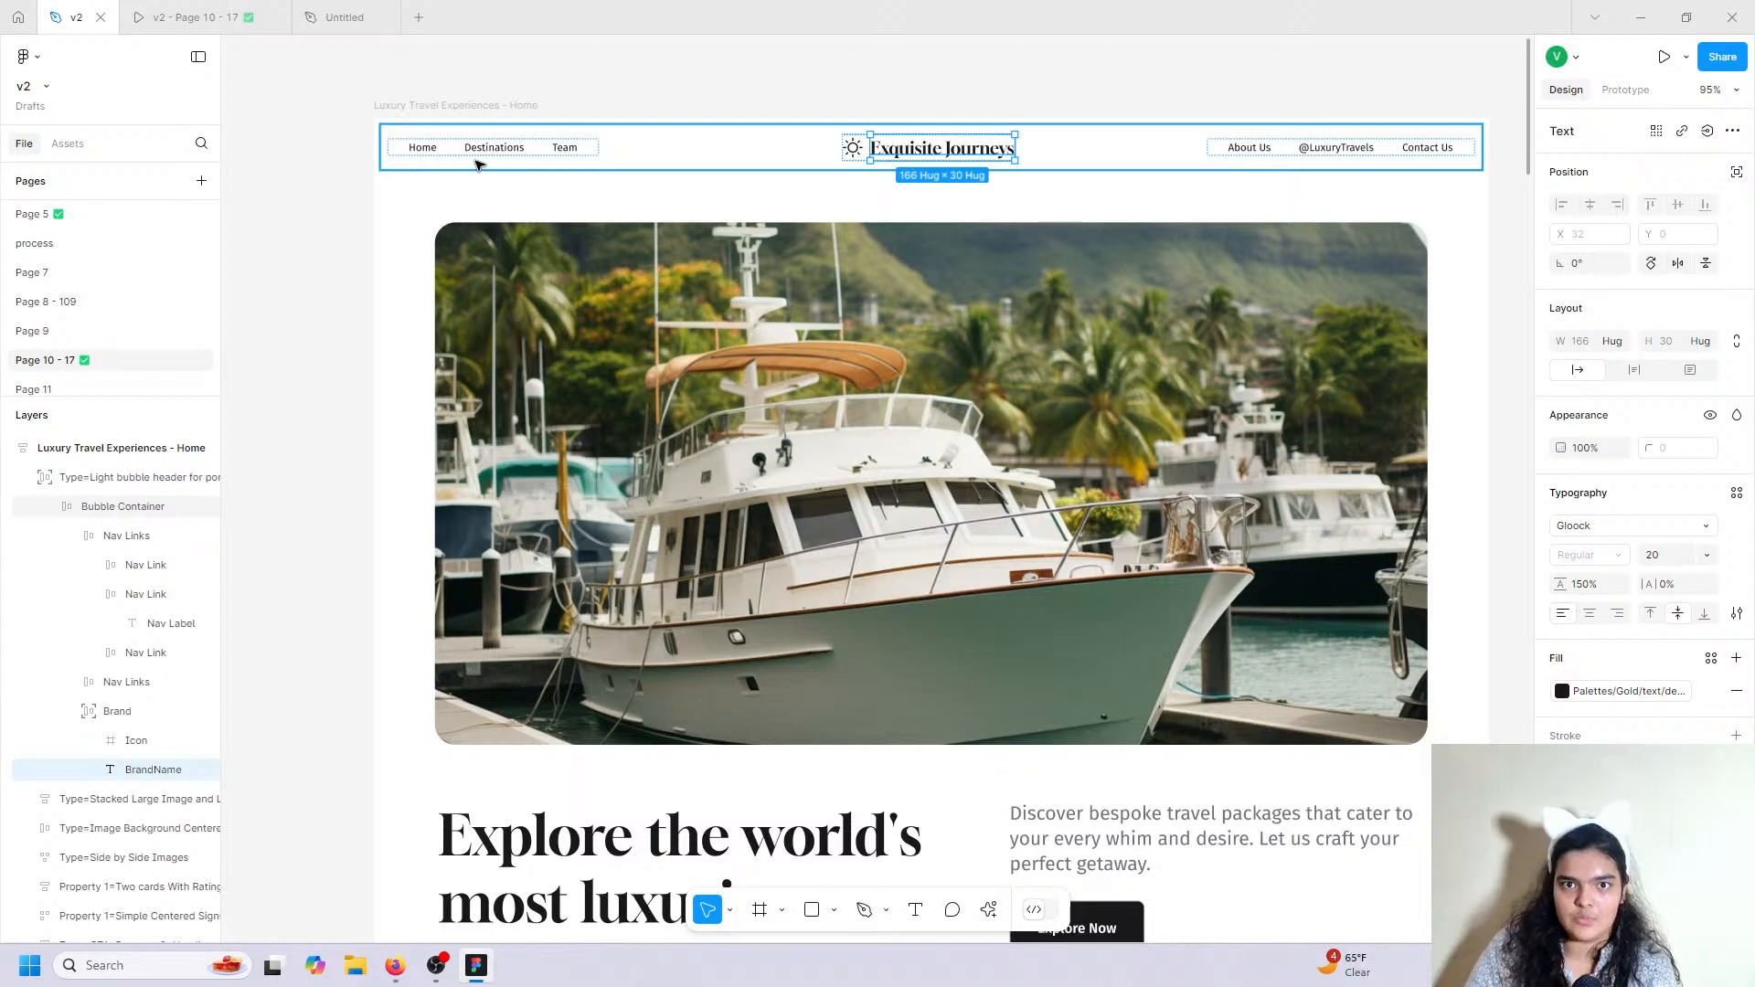
click(344, 18)
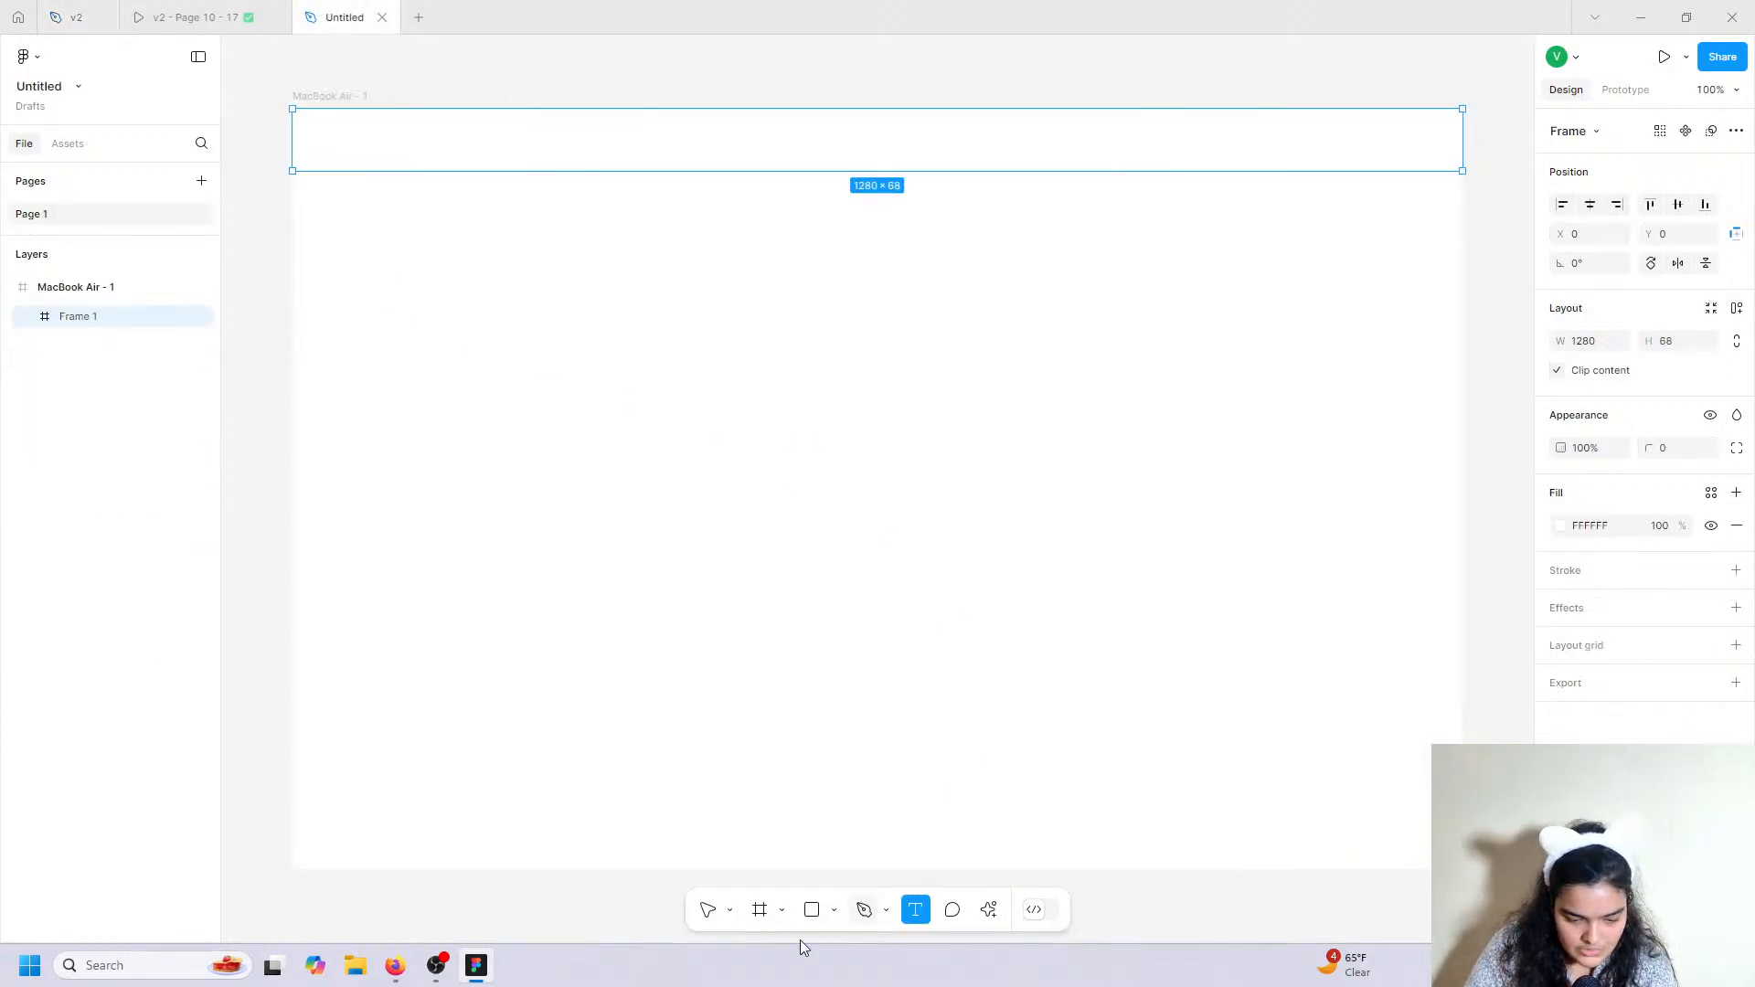
Add a 'Home' text label in the header and set its font to Fira Sans.
click(320, 126)
text(Home)
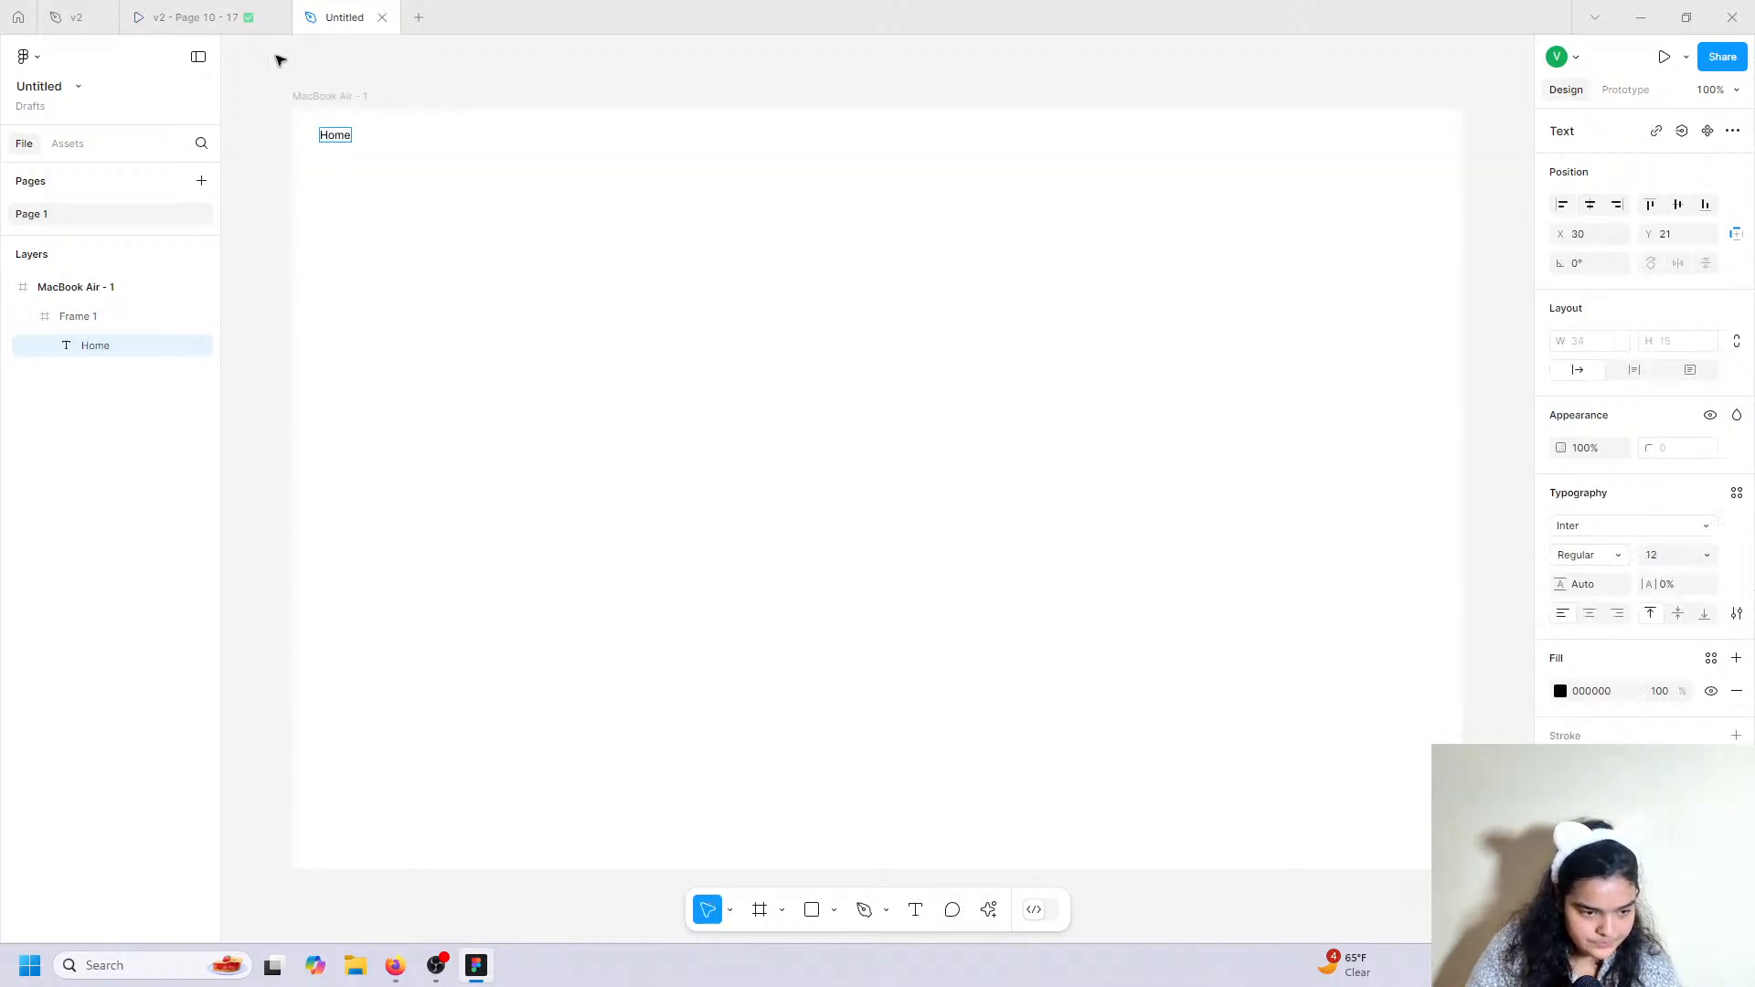
key(Escape)
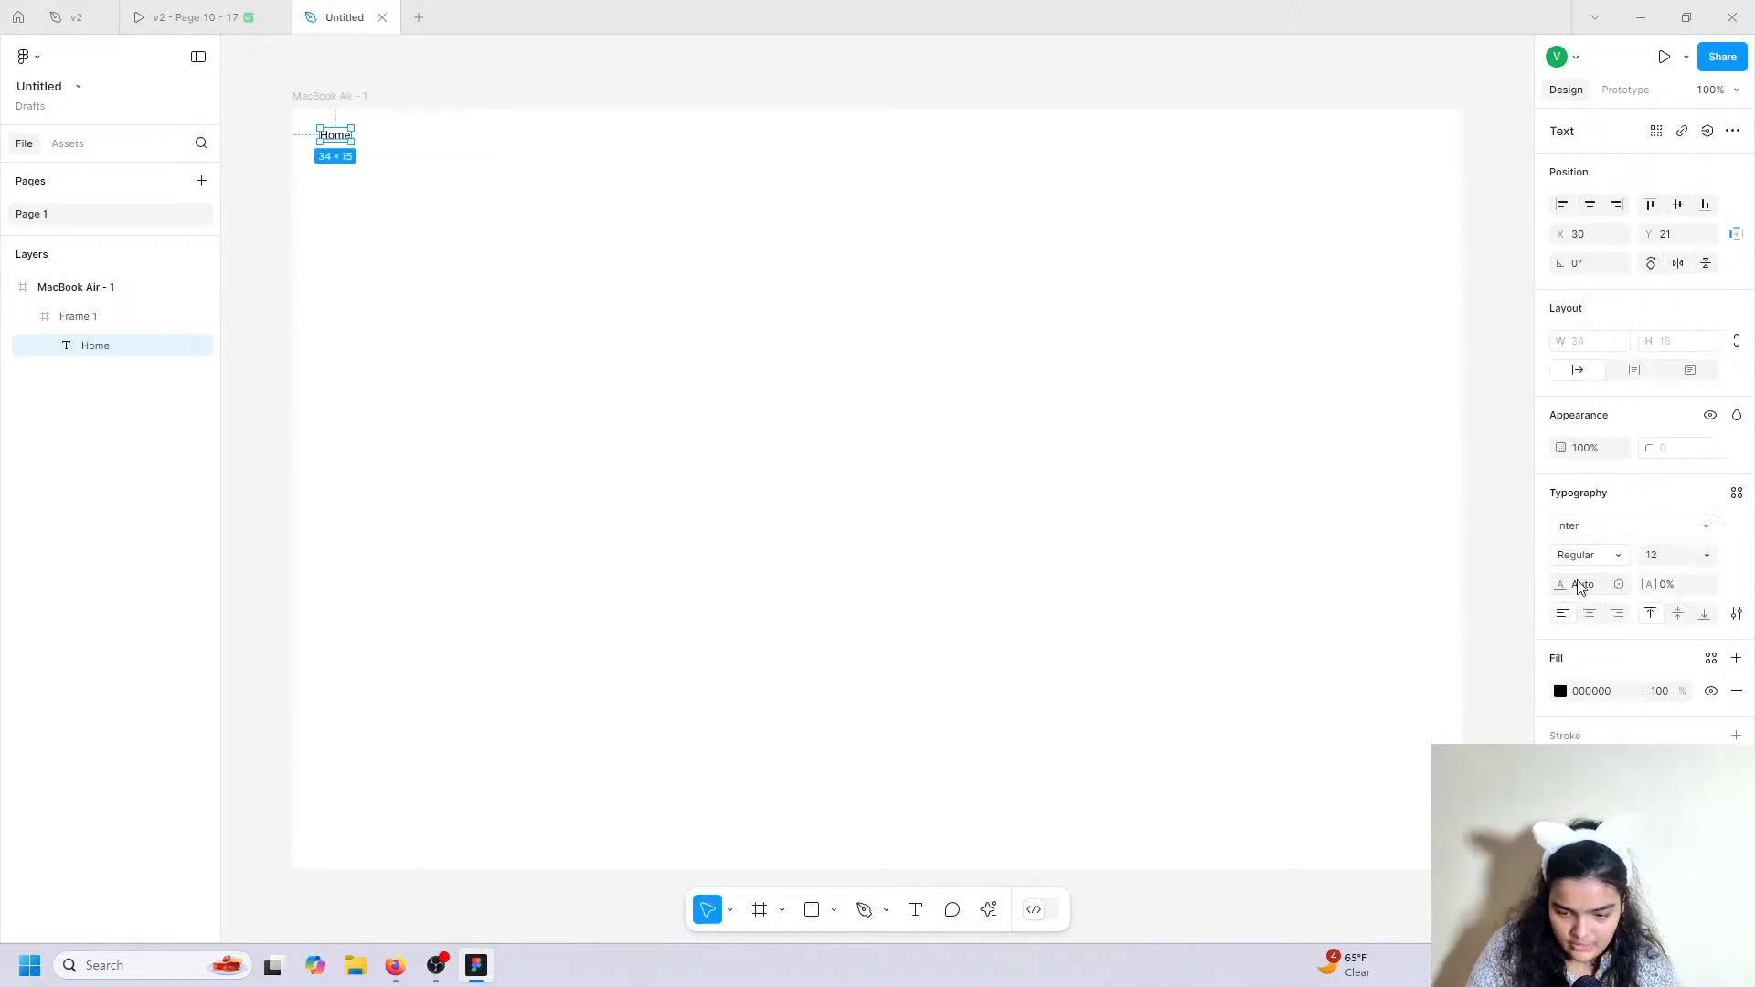
click(1587, 534)
text(fira)
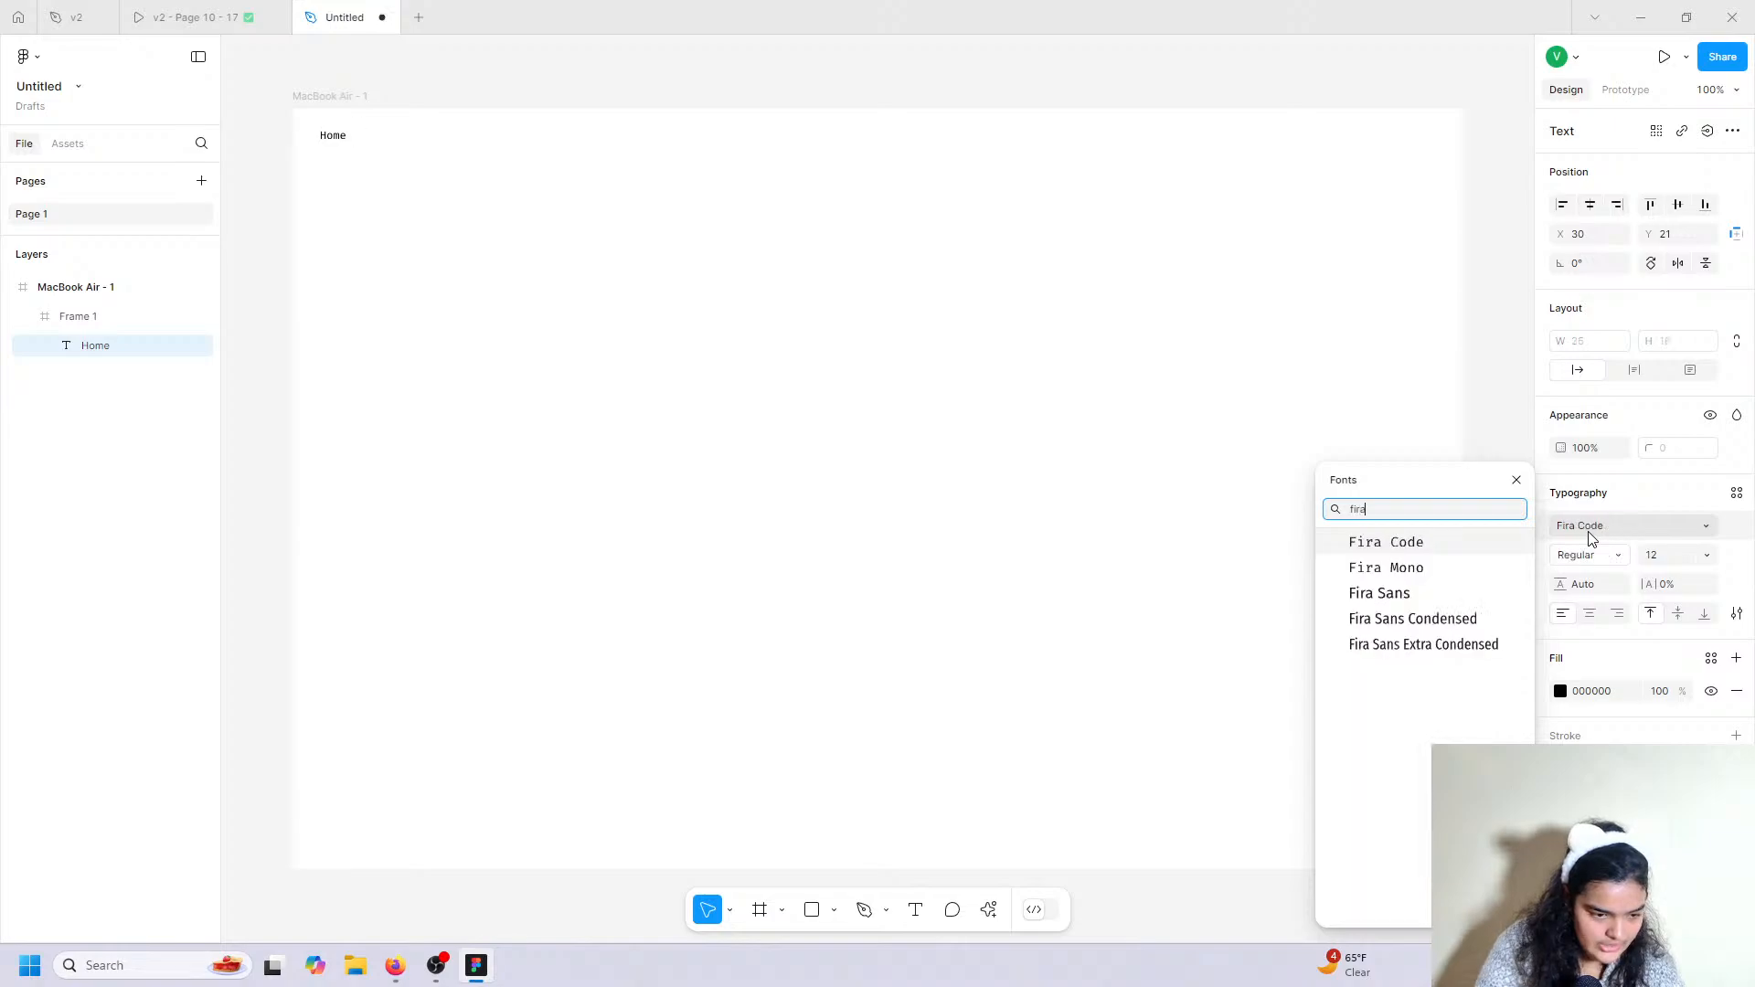
click(1442, 596)
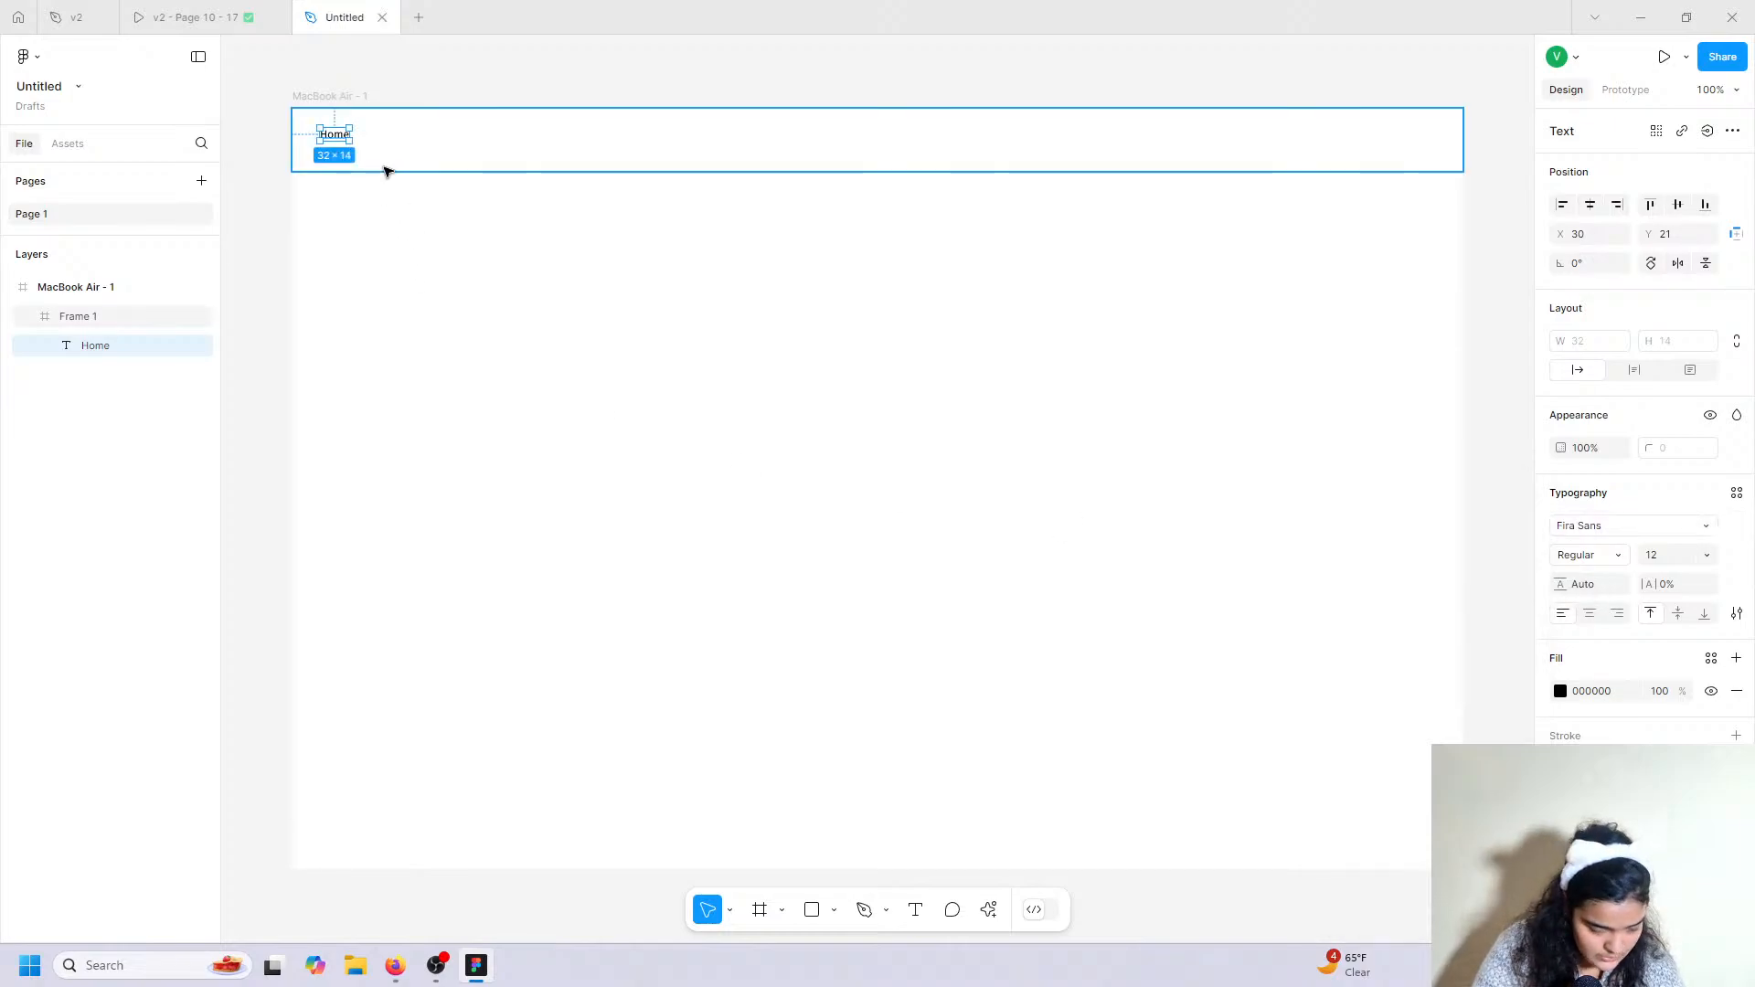
scroll(384, 171, up, 3)
scroll(384, 170, left, 3)
scroll(384, 170, right, 1)
scroll(402, 178, up, 1)
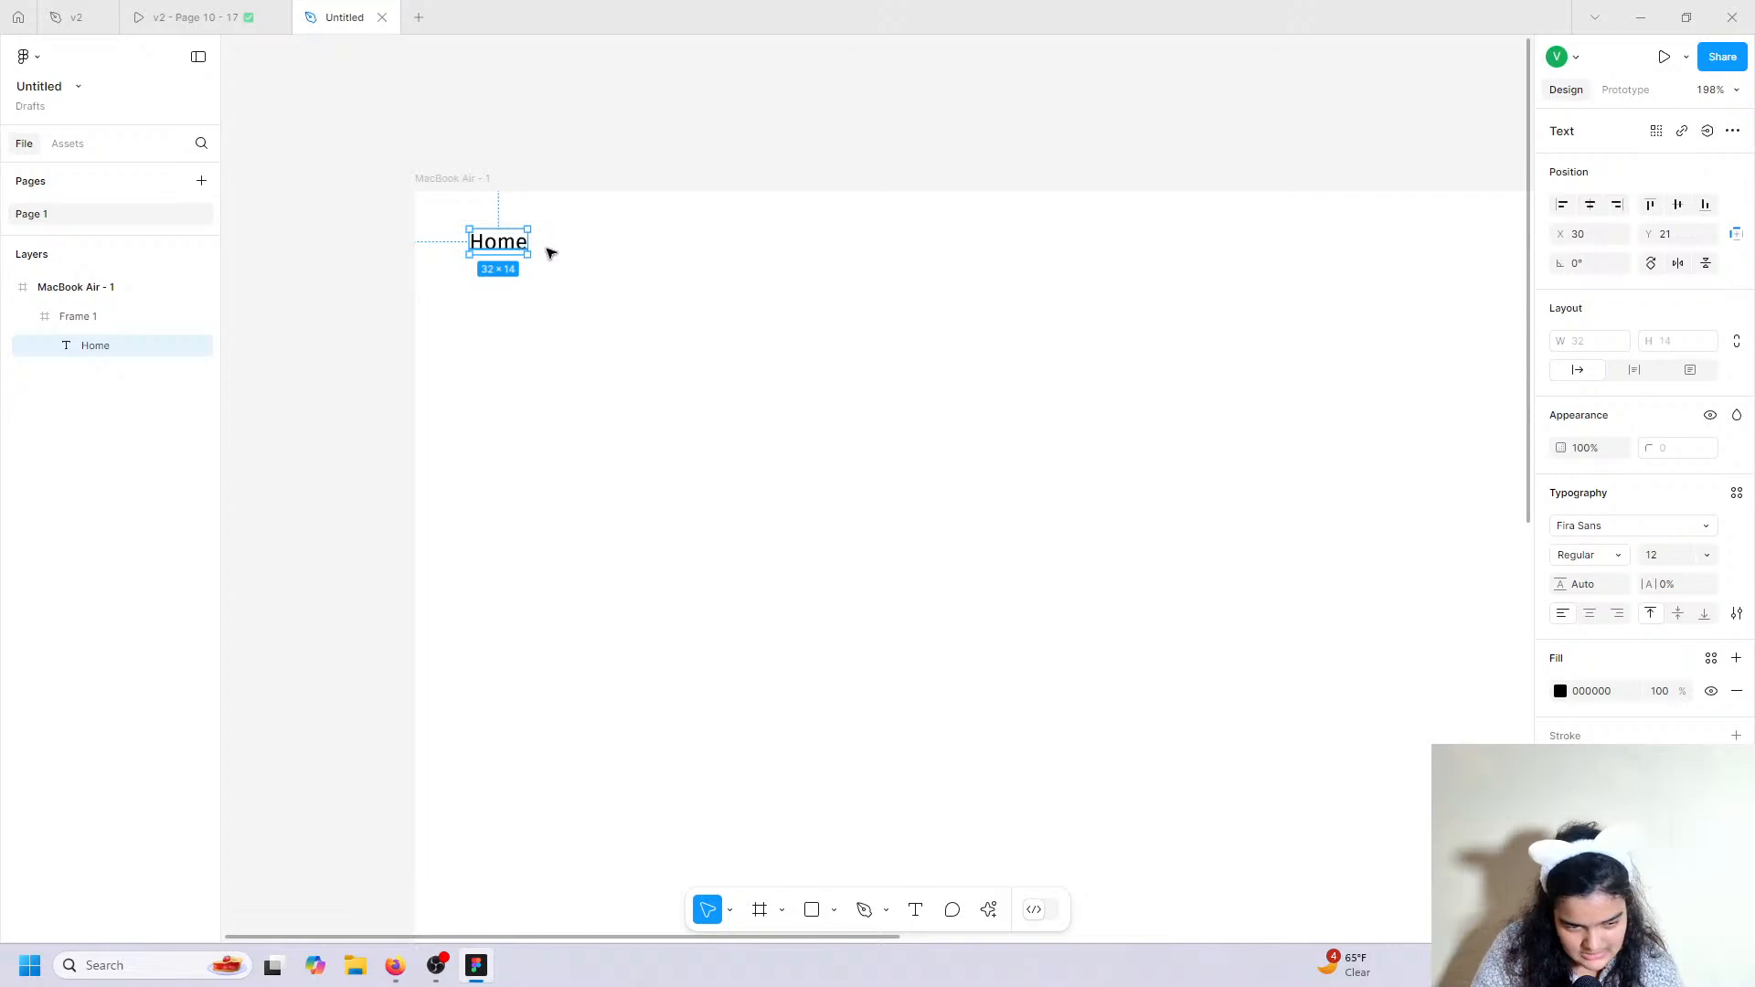
drag(520, 245, 541, 255)
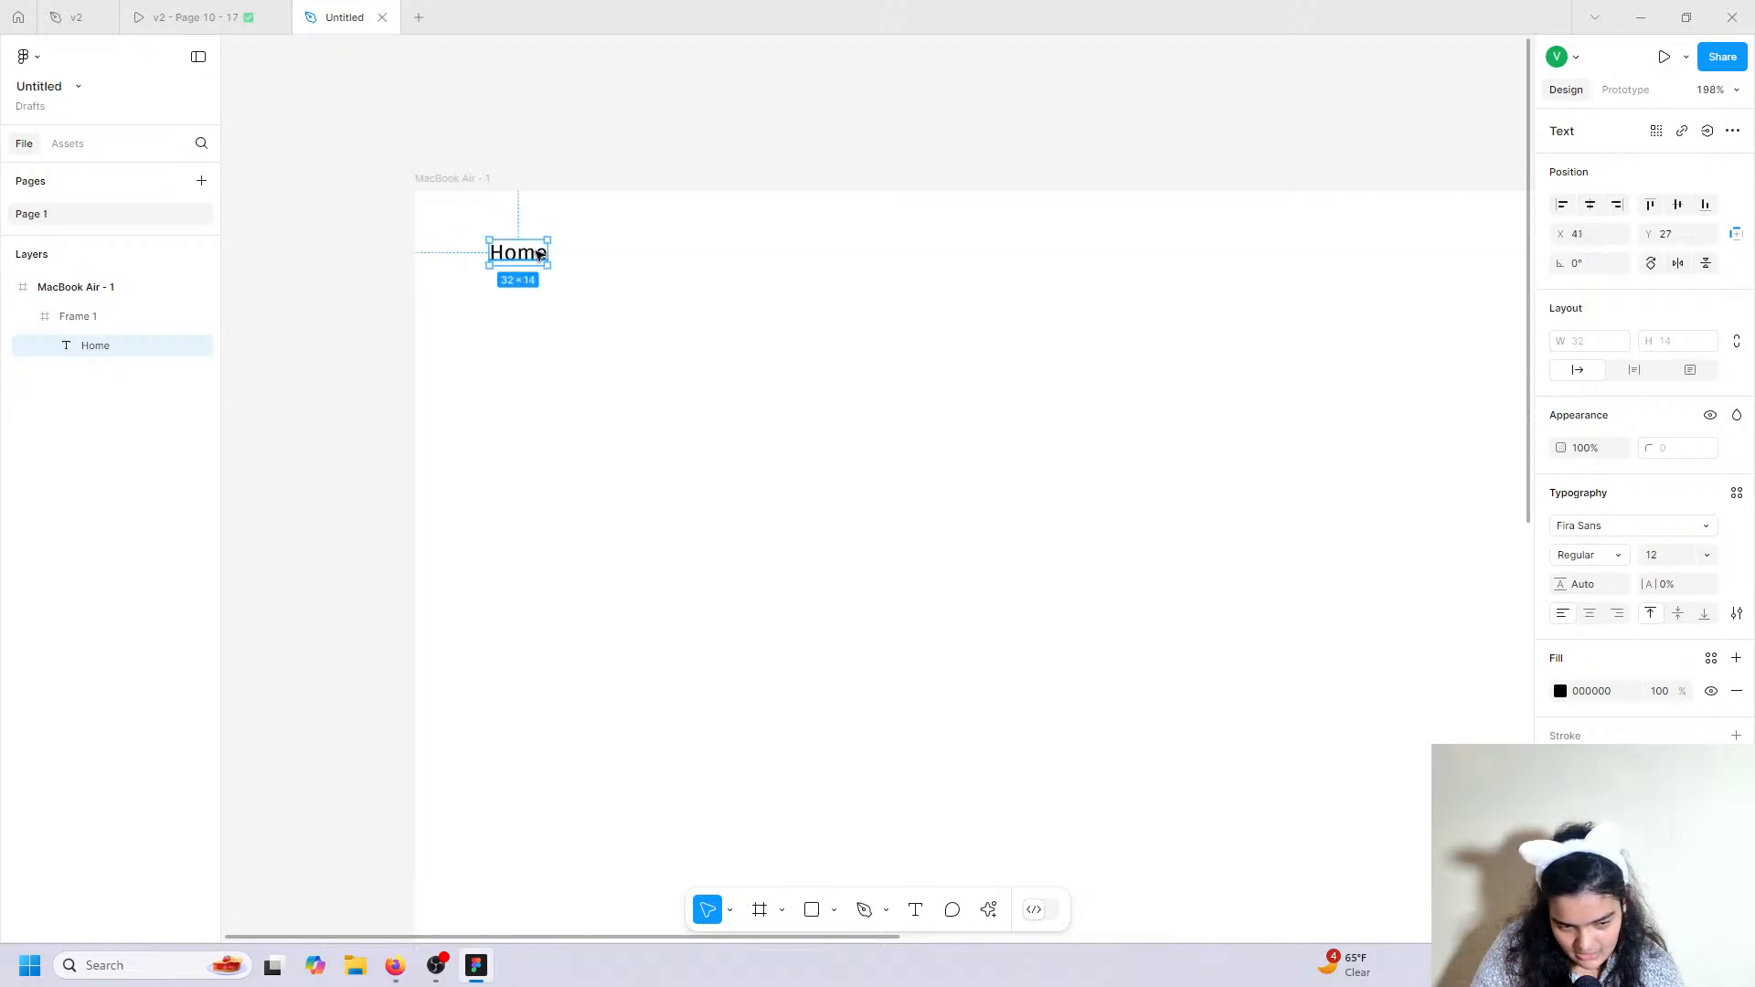
mouse_move(190, 8)
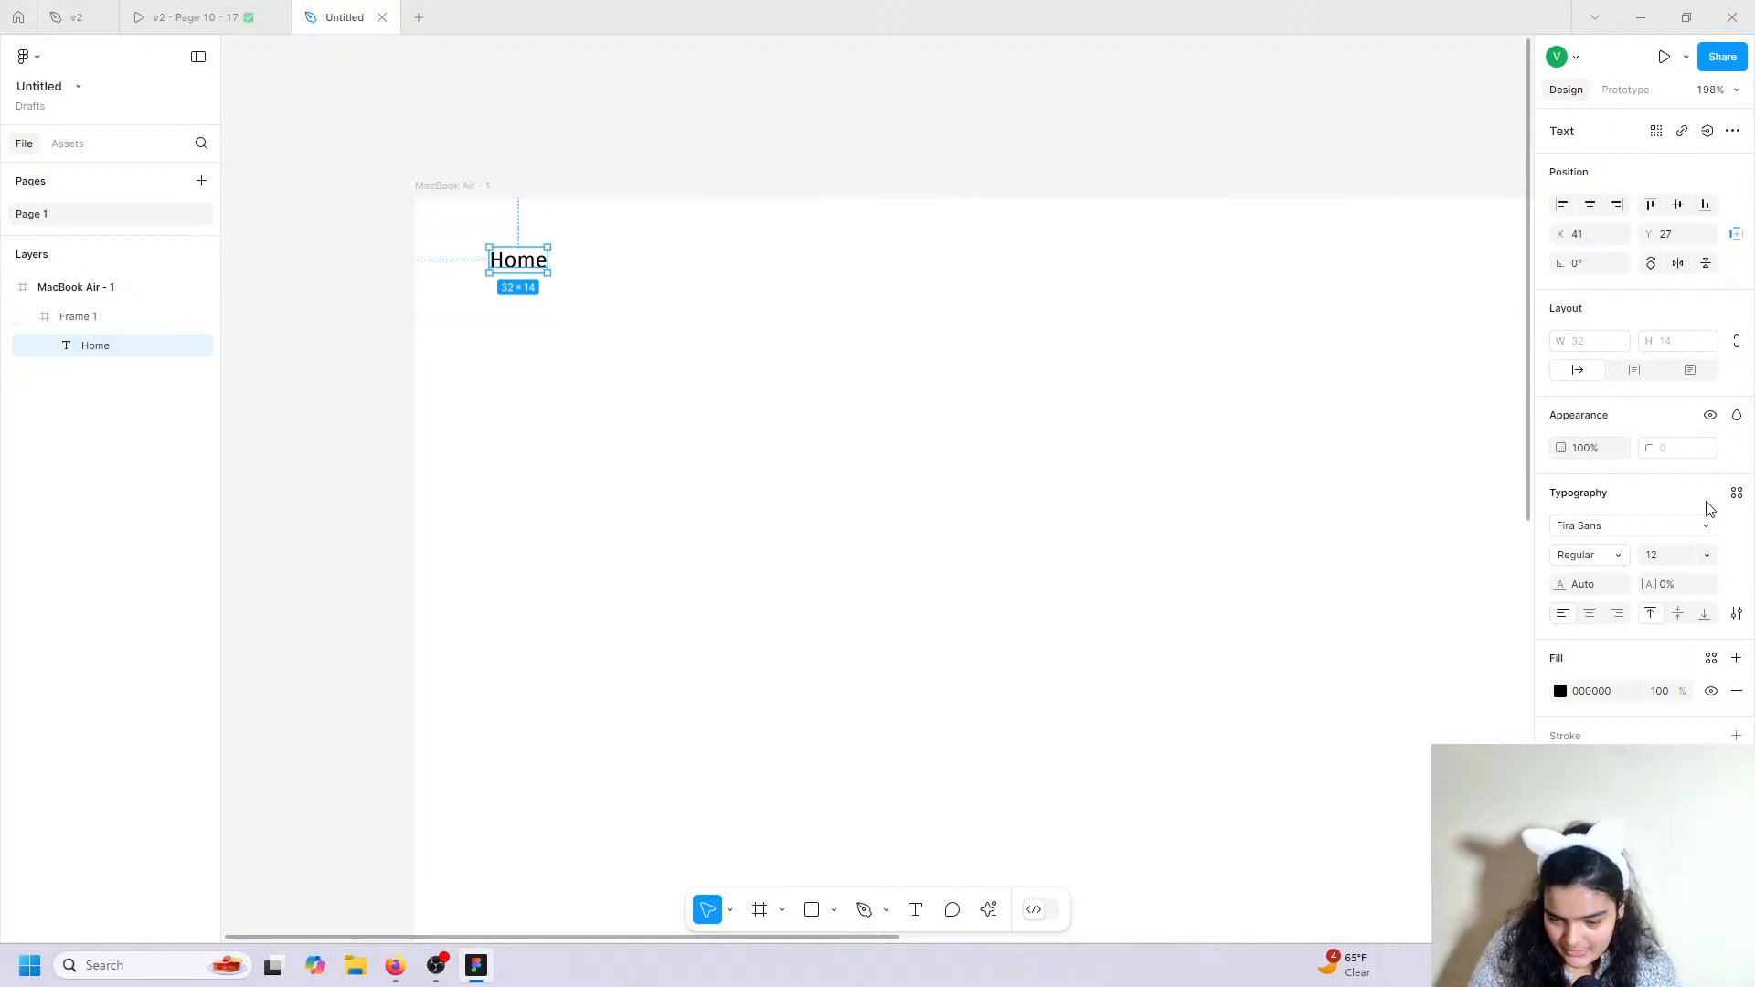
Keep Home at Regular weight, size 12, move it right, and place a copy beside it.
click(1603, 555)
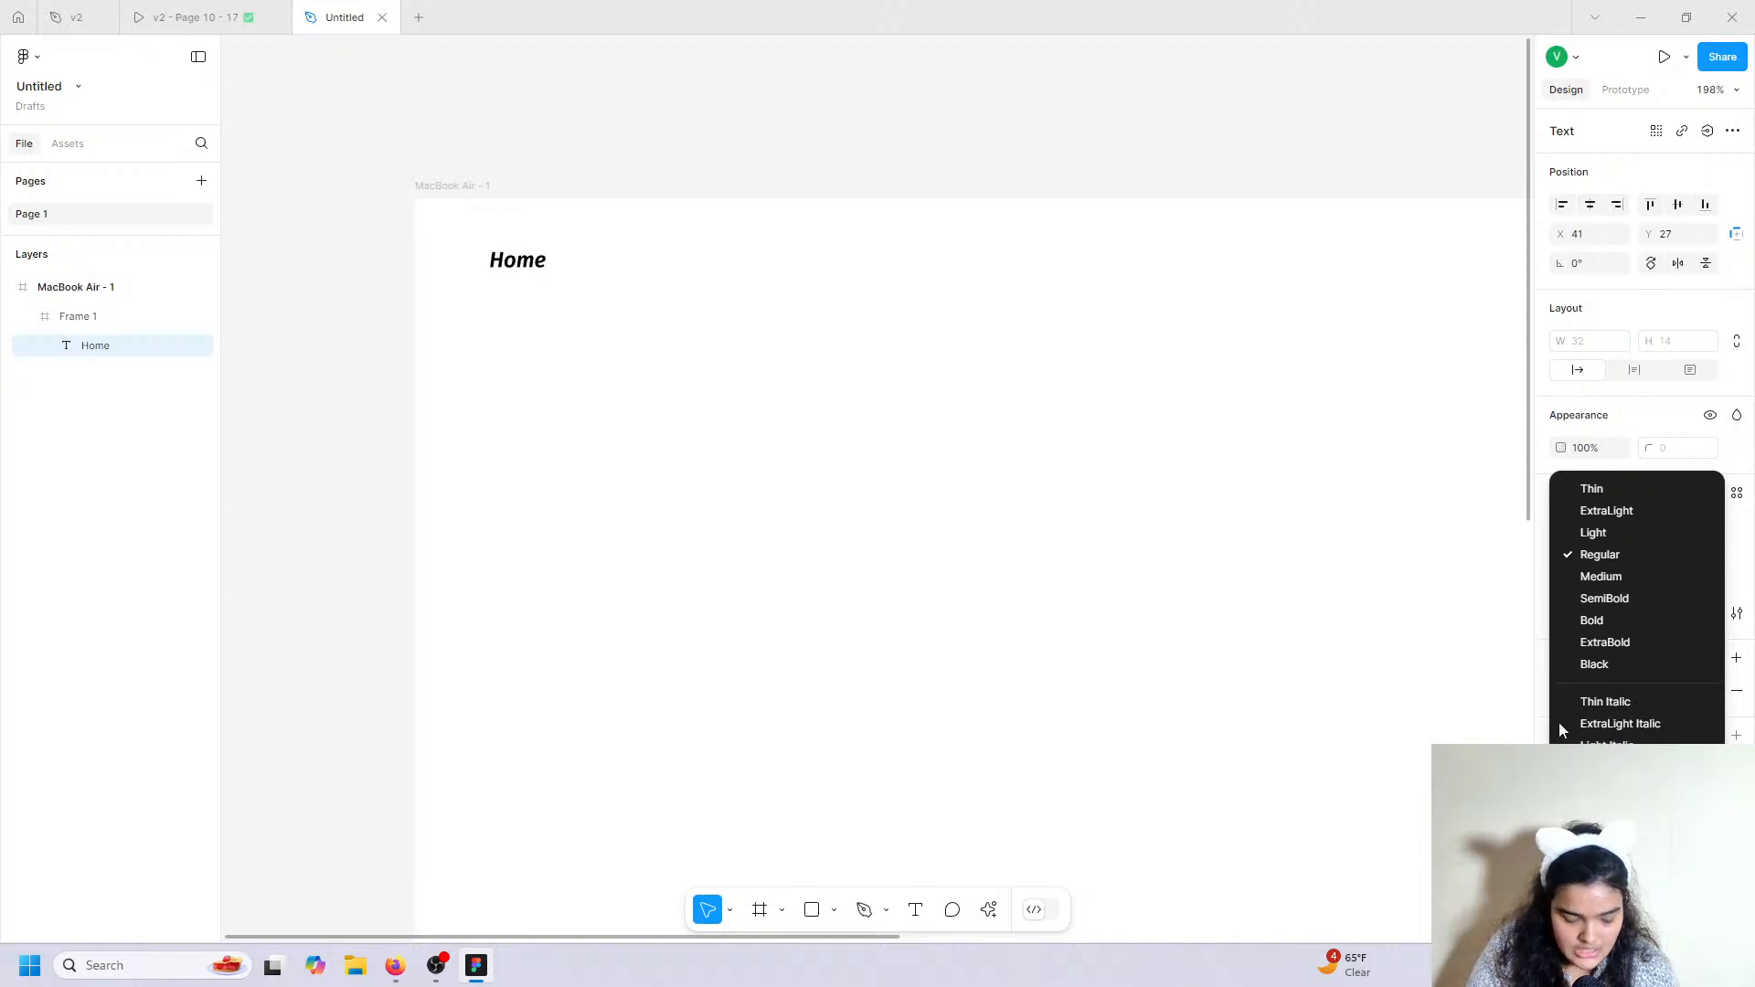
key(Escape)
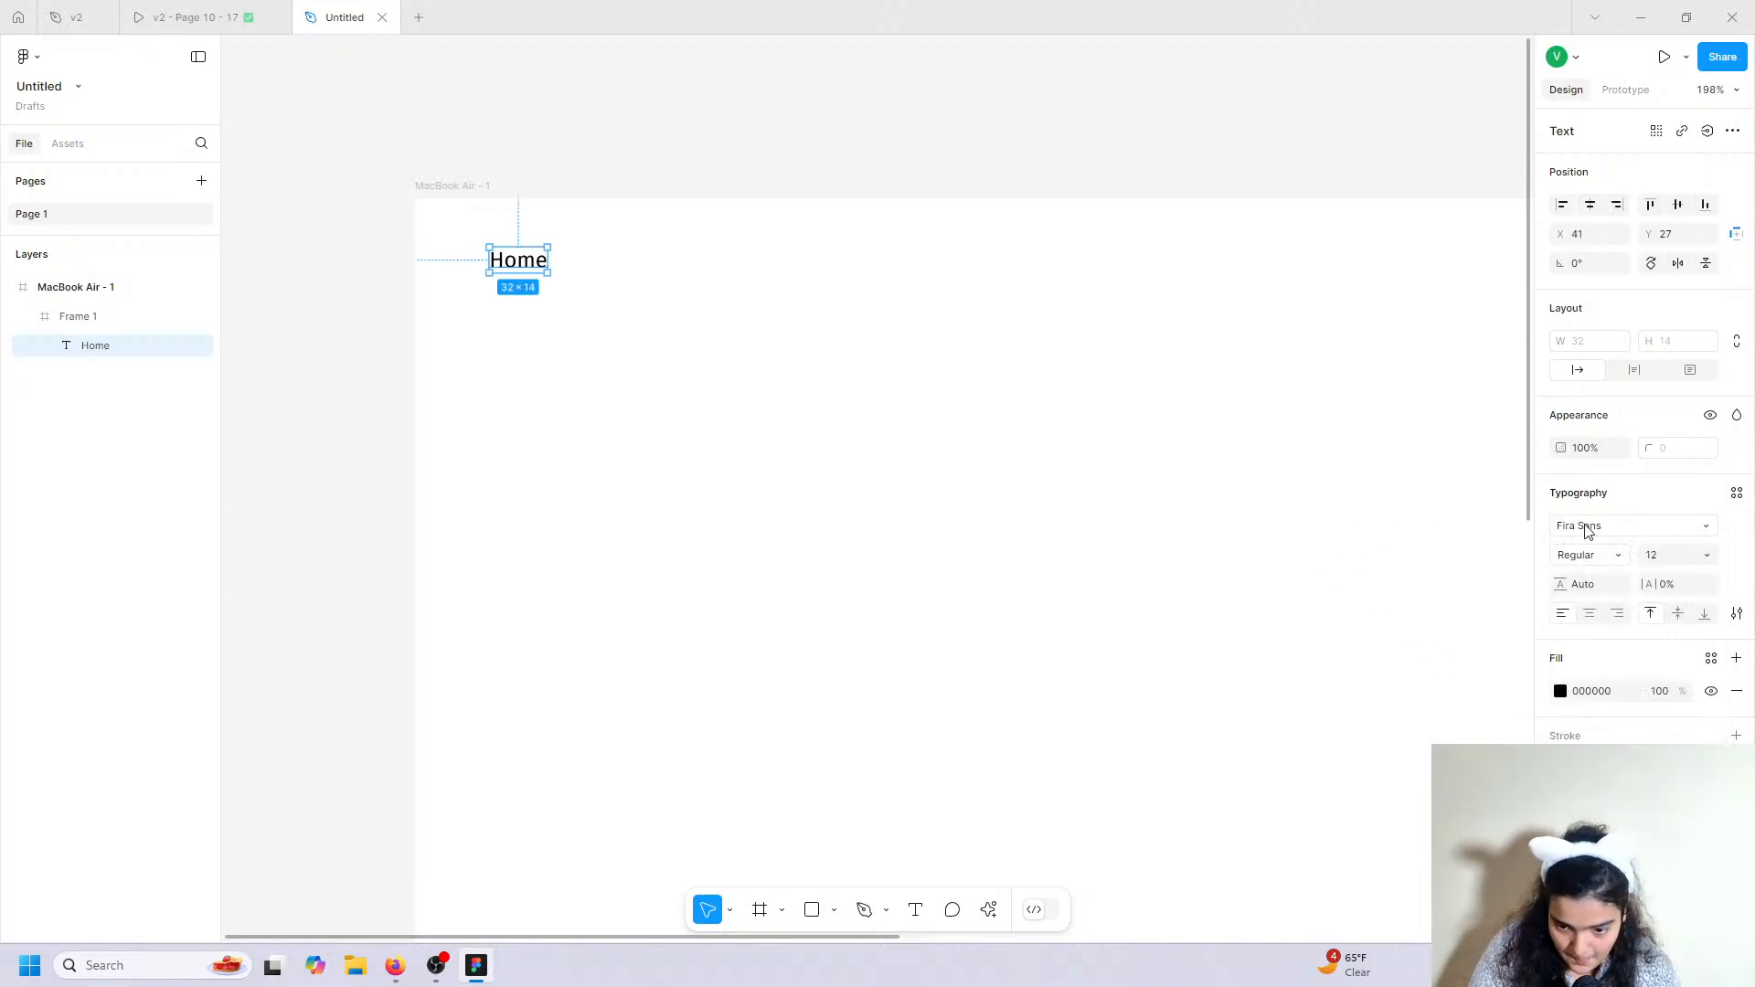
click(1659, 556)
drag(518, 274, 601, 268)
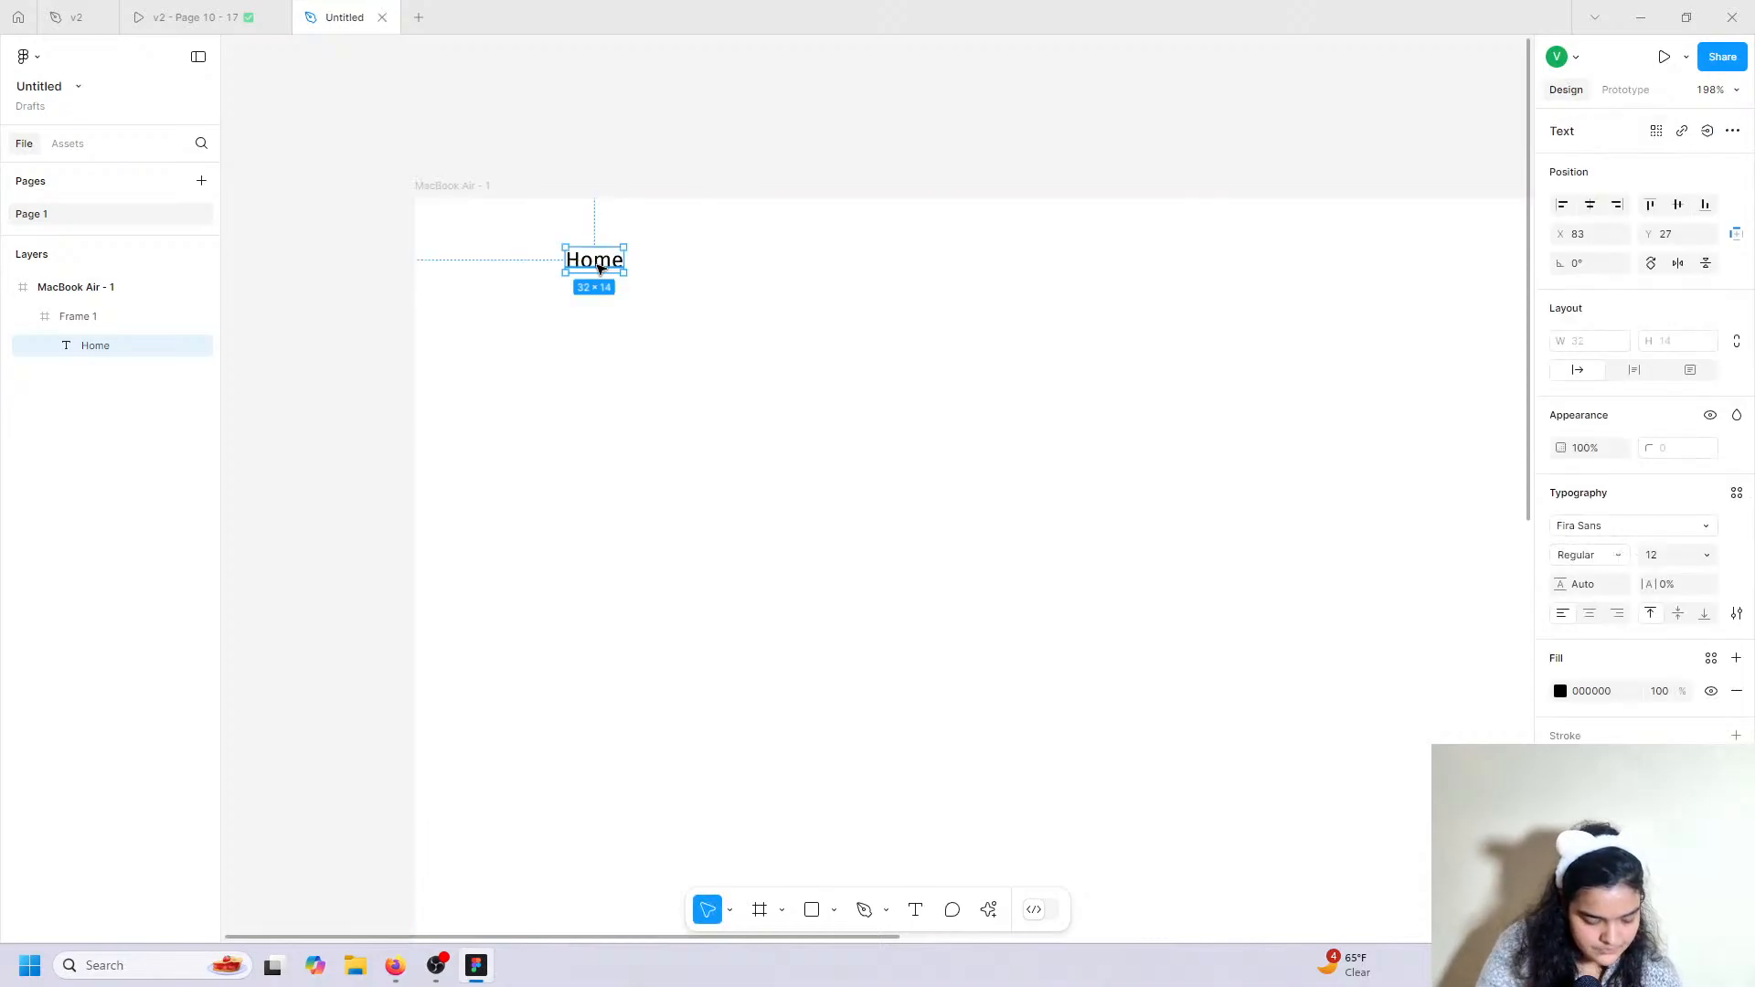
key(ctrl+d)
drag(601, 269, 687, 277)
click(164, 9)
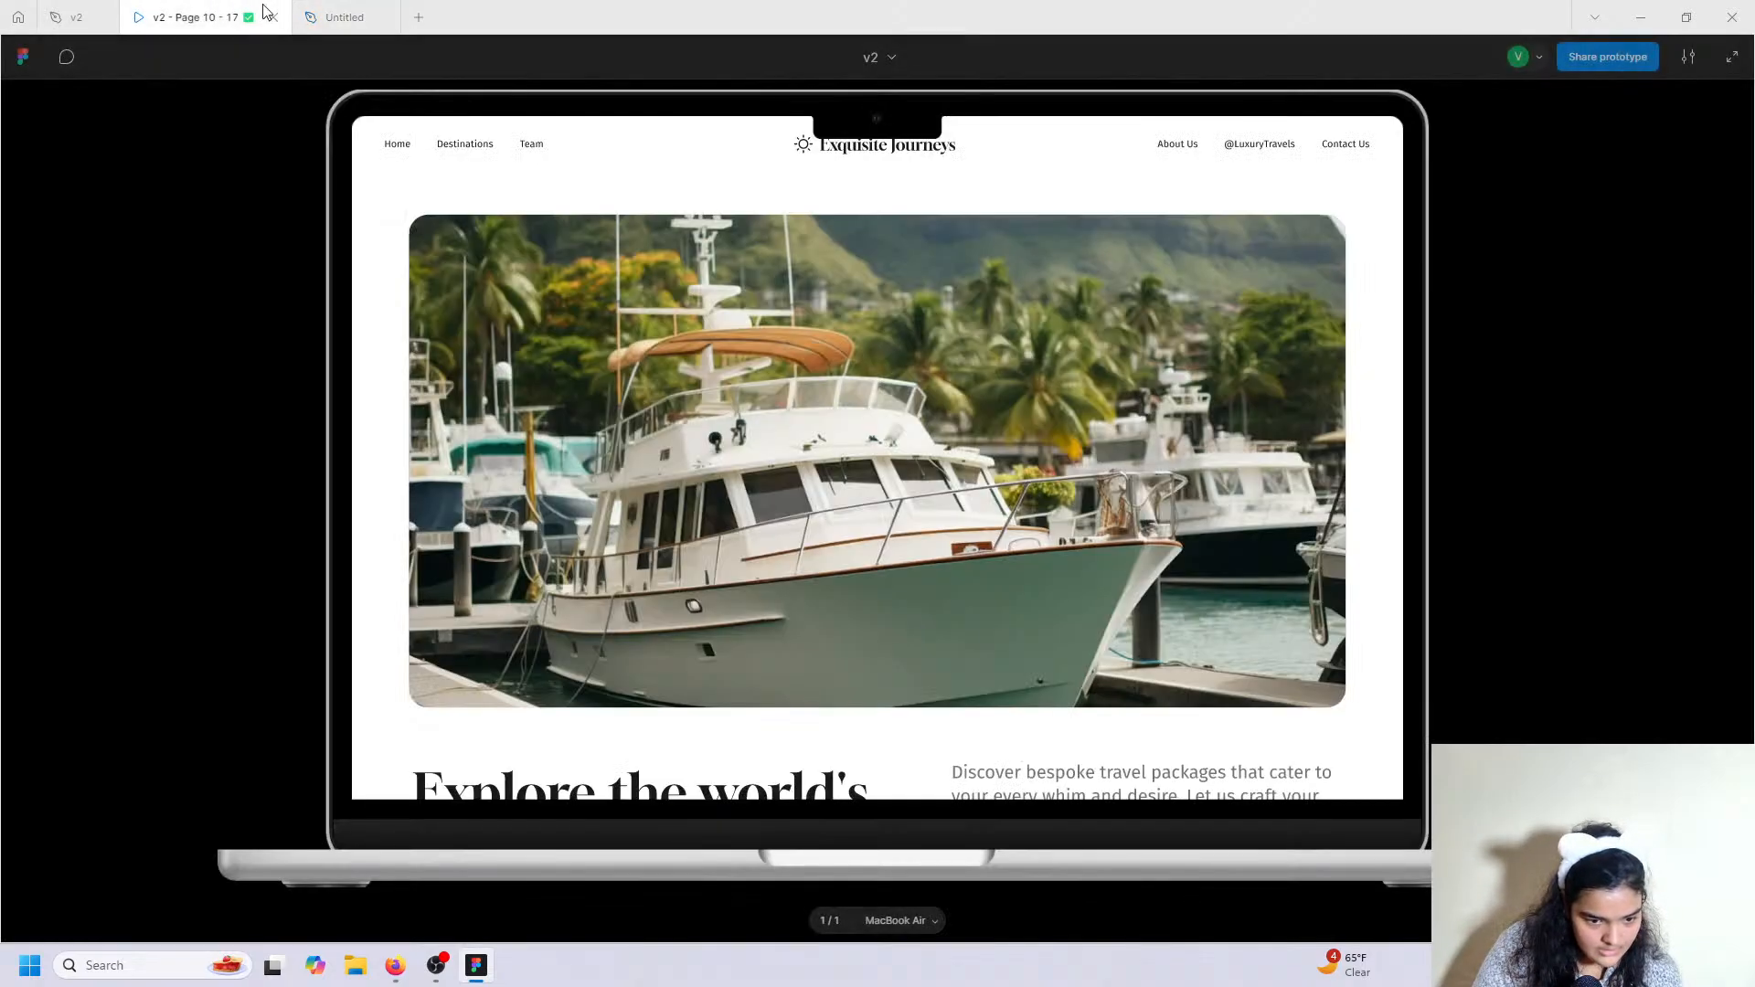
Change the Home copy to 'Destination', line it up beside Home, and duplicate it.
click(367, 11)
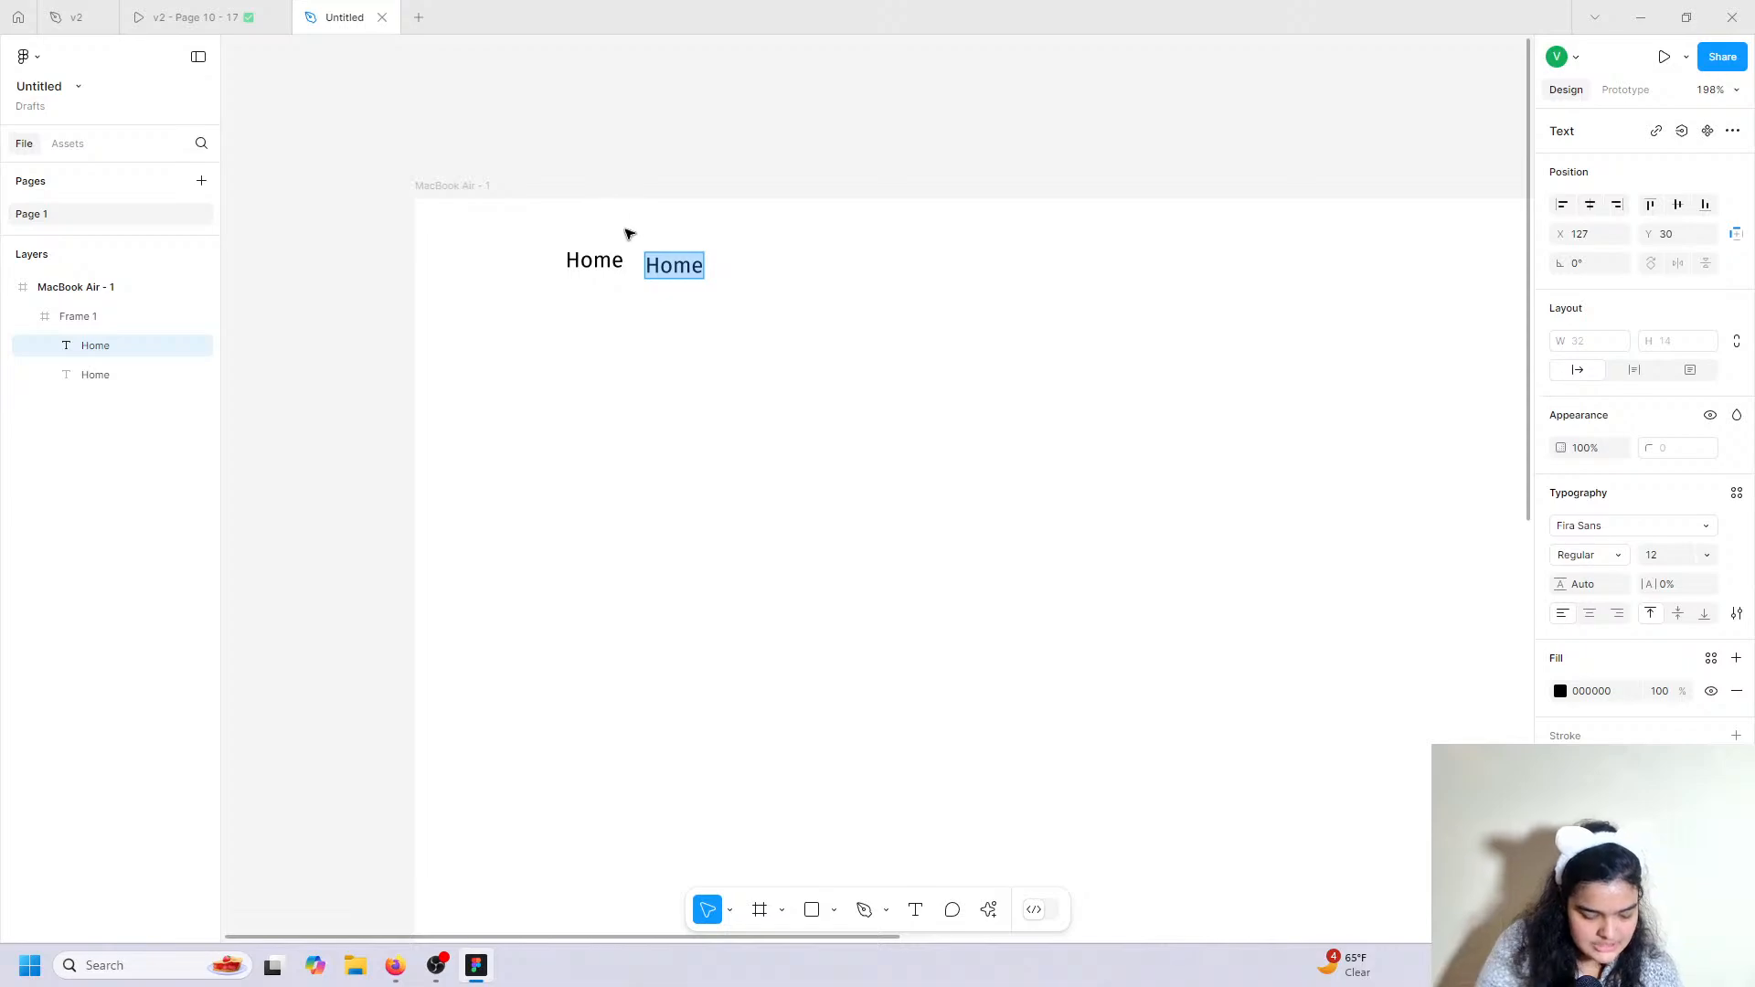
text(Destination)
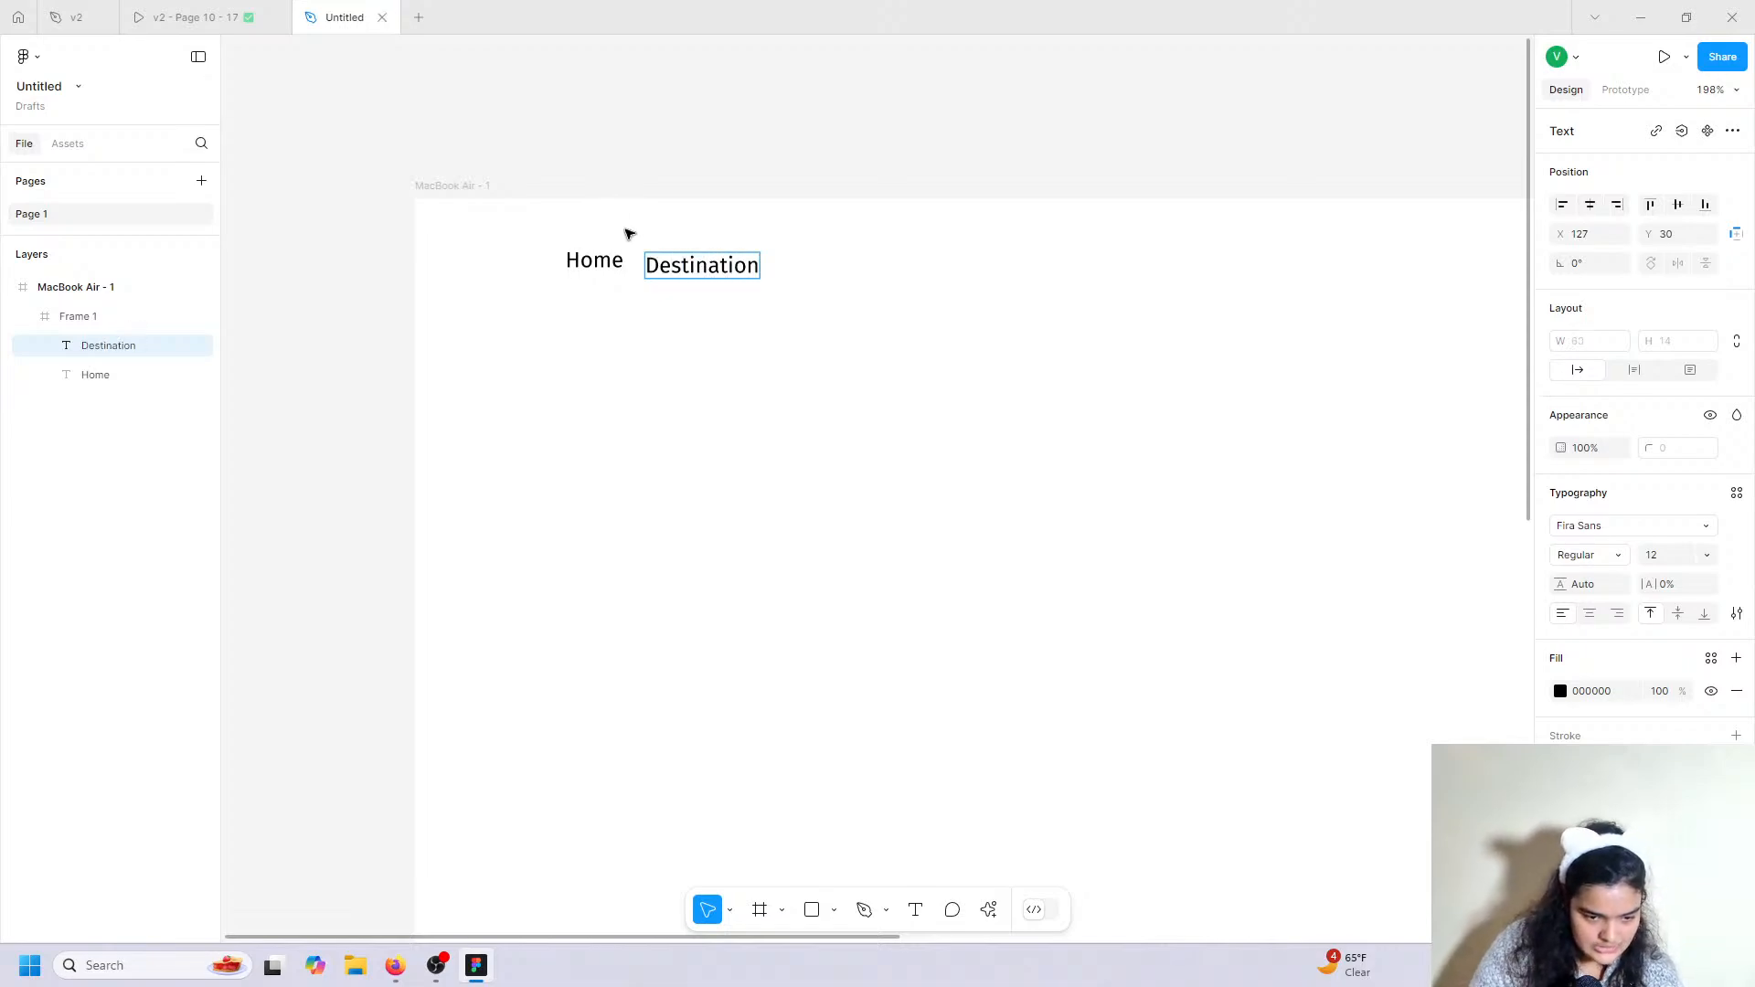
key(Escape)
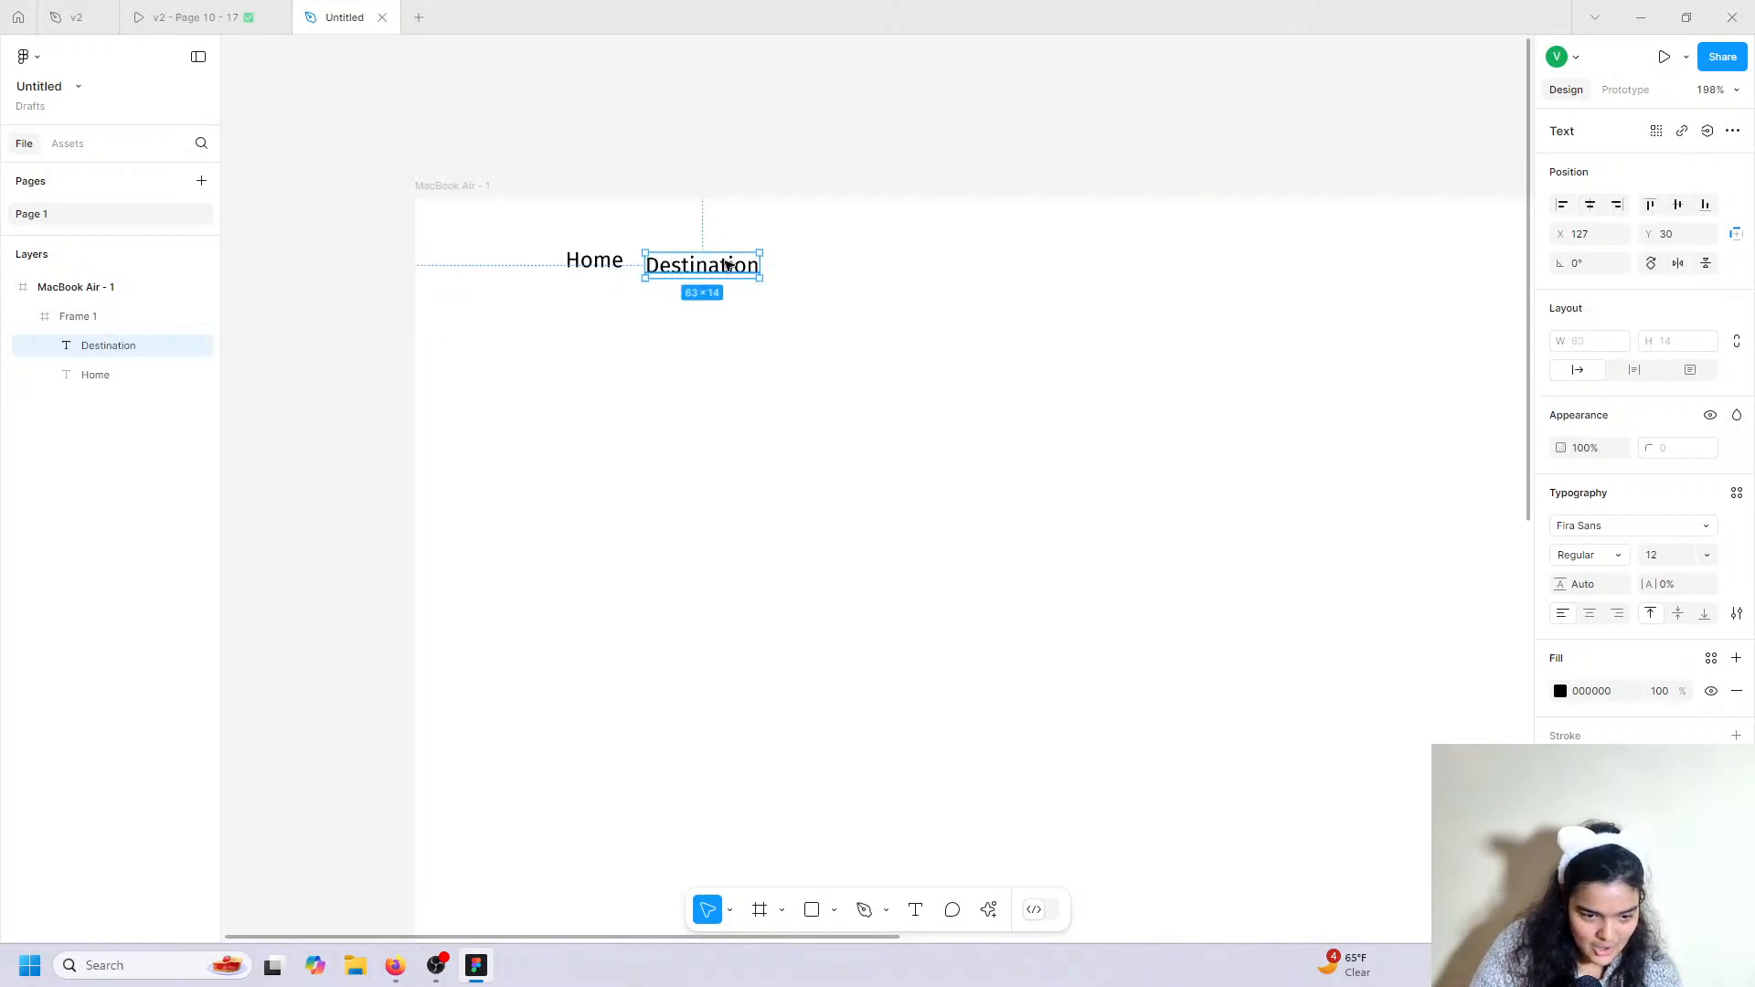
drag(727, 265, 903, 258)
key(ctrl+d)
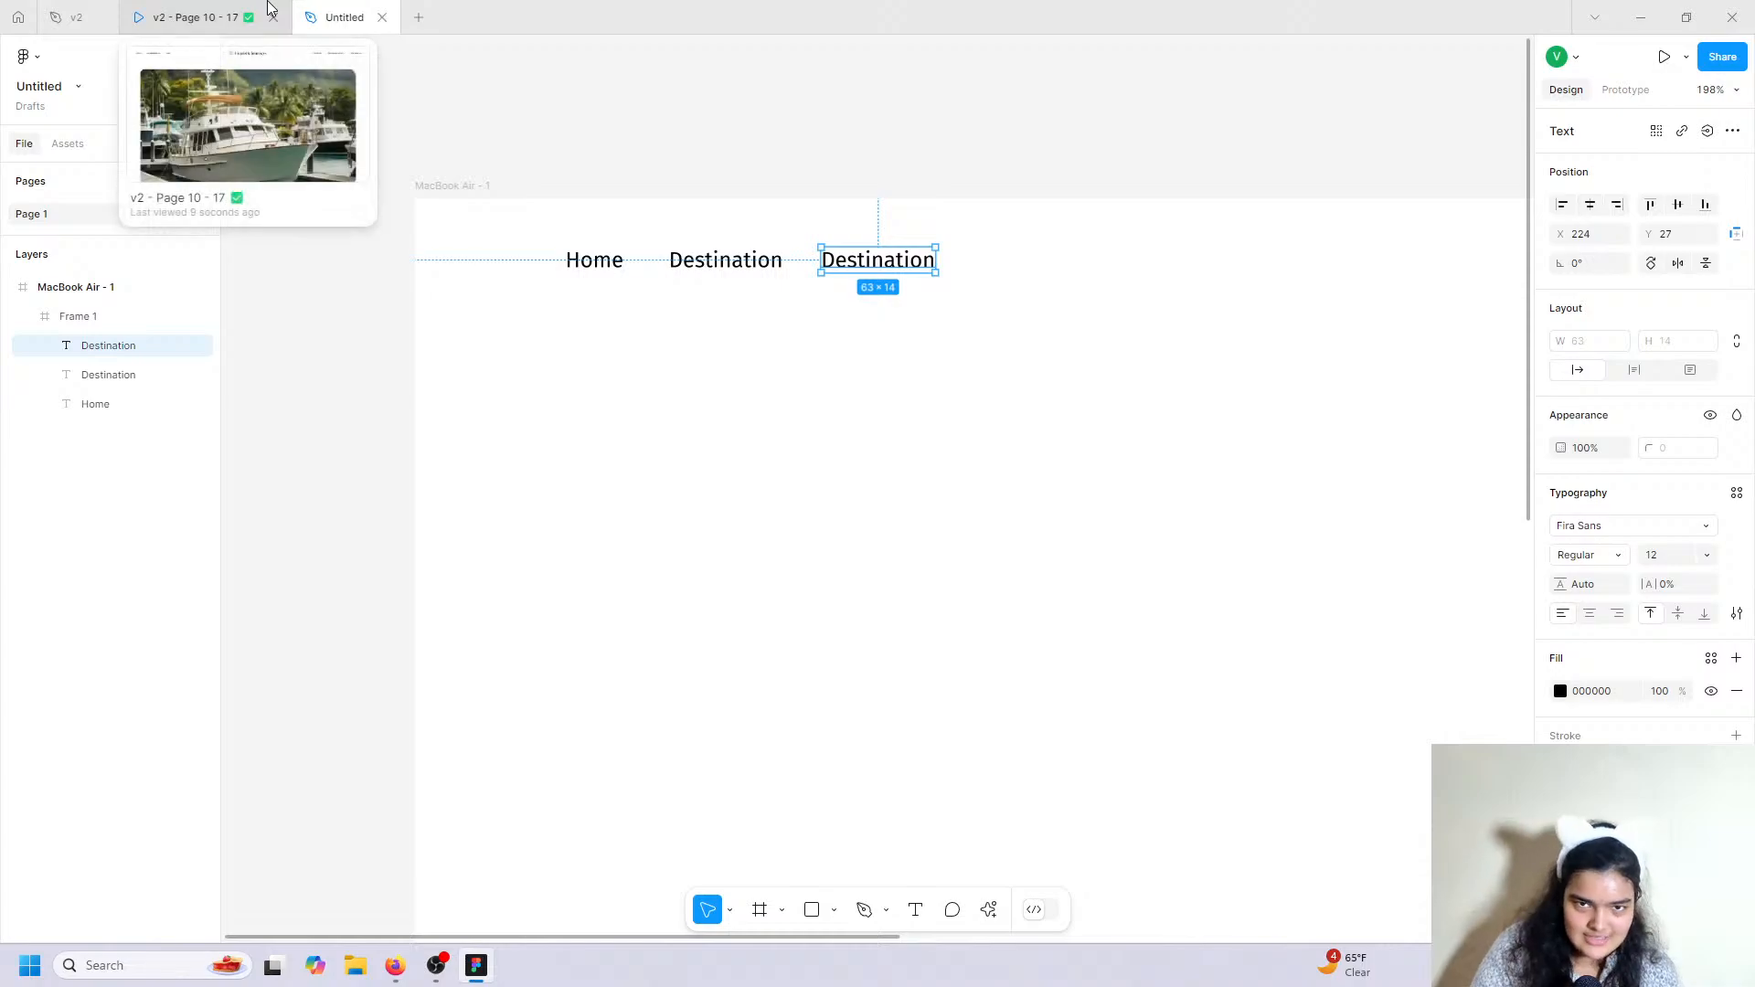
Retype the duplicated label as 'Team' and select all three nav labels.
click(271, 7)
click(298, 9)
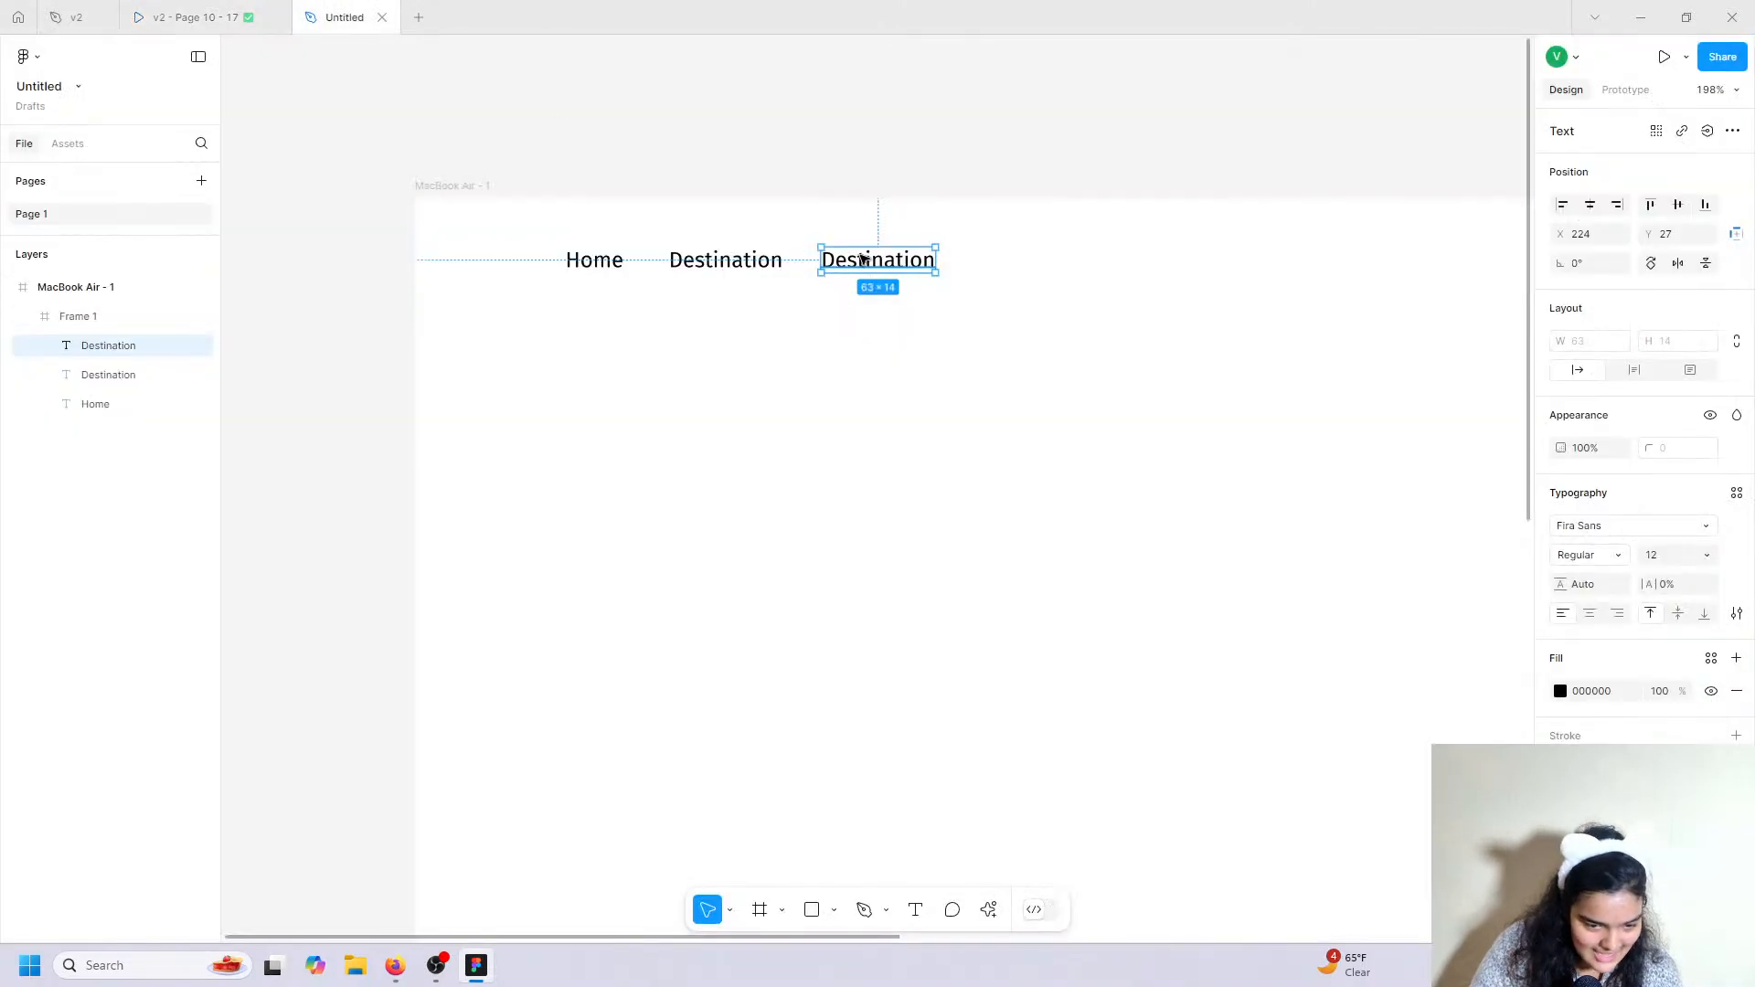
key(Return)
click(287, 7)
click(311, 14)
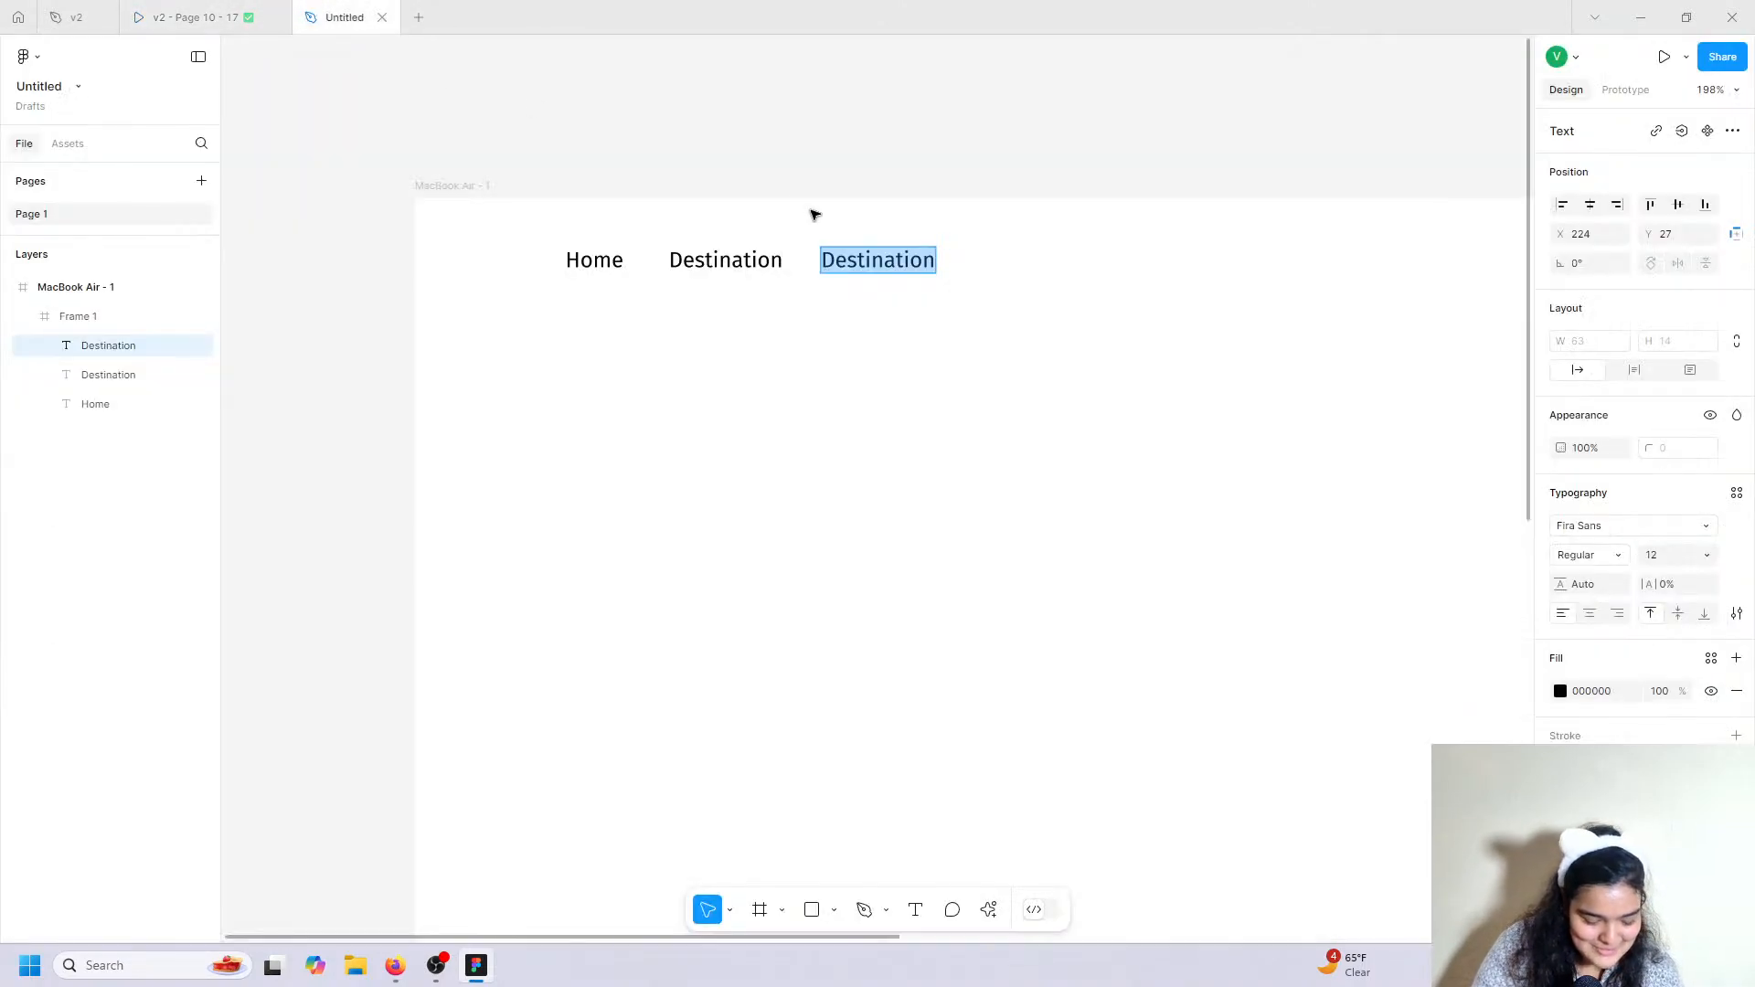
text(Team)
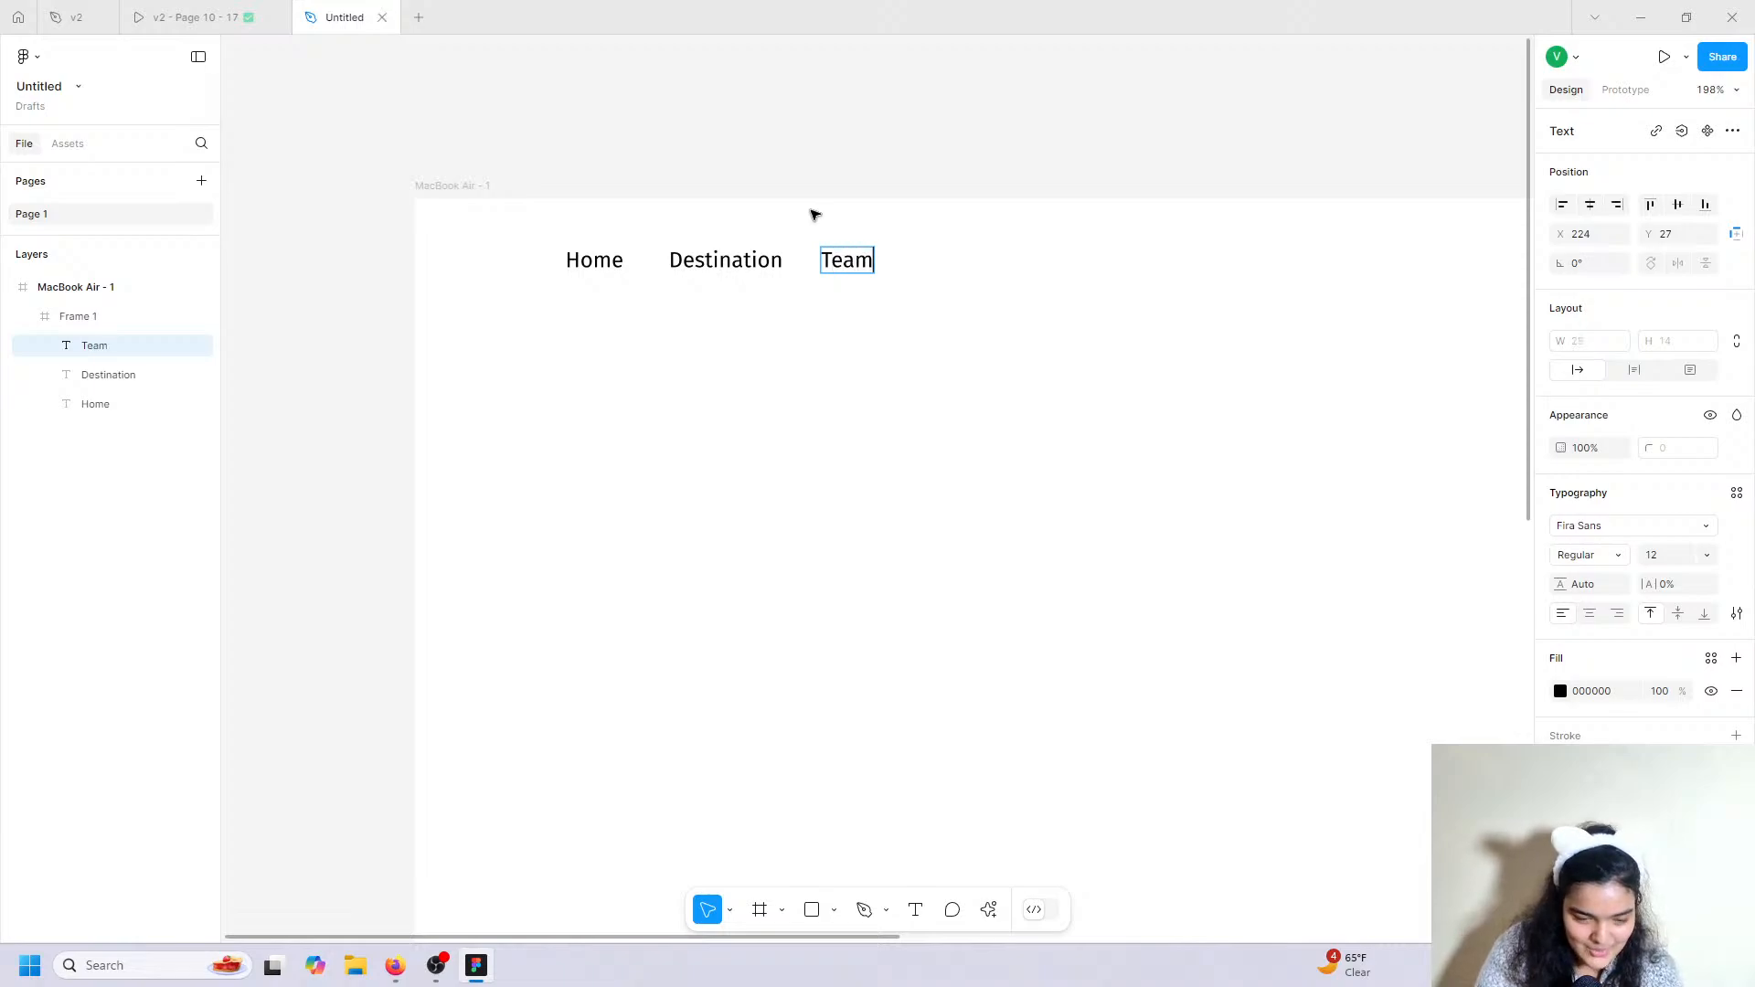
key(Escape)
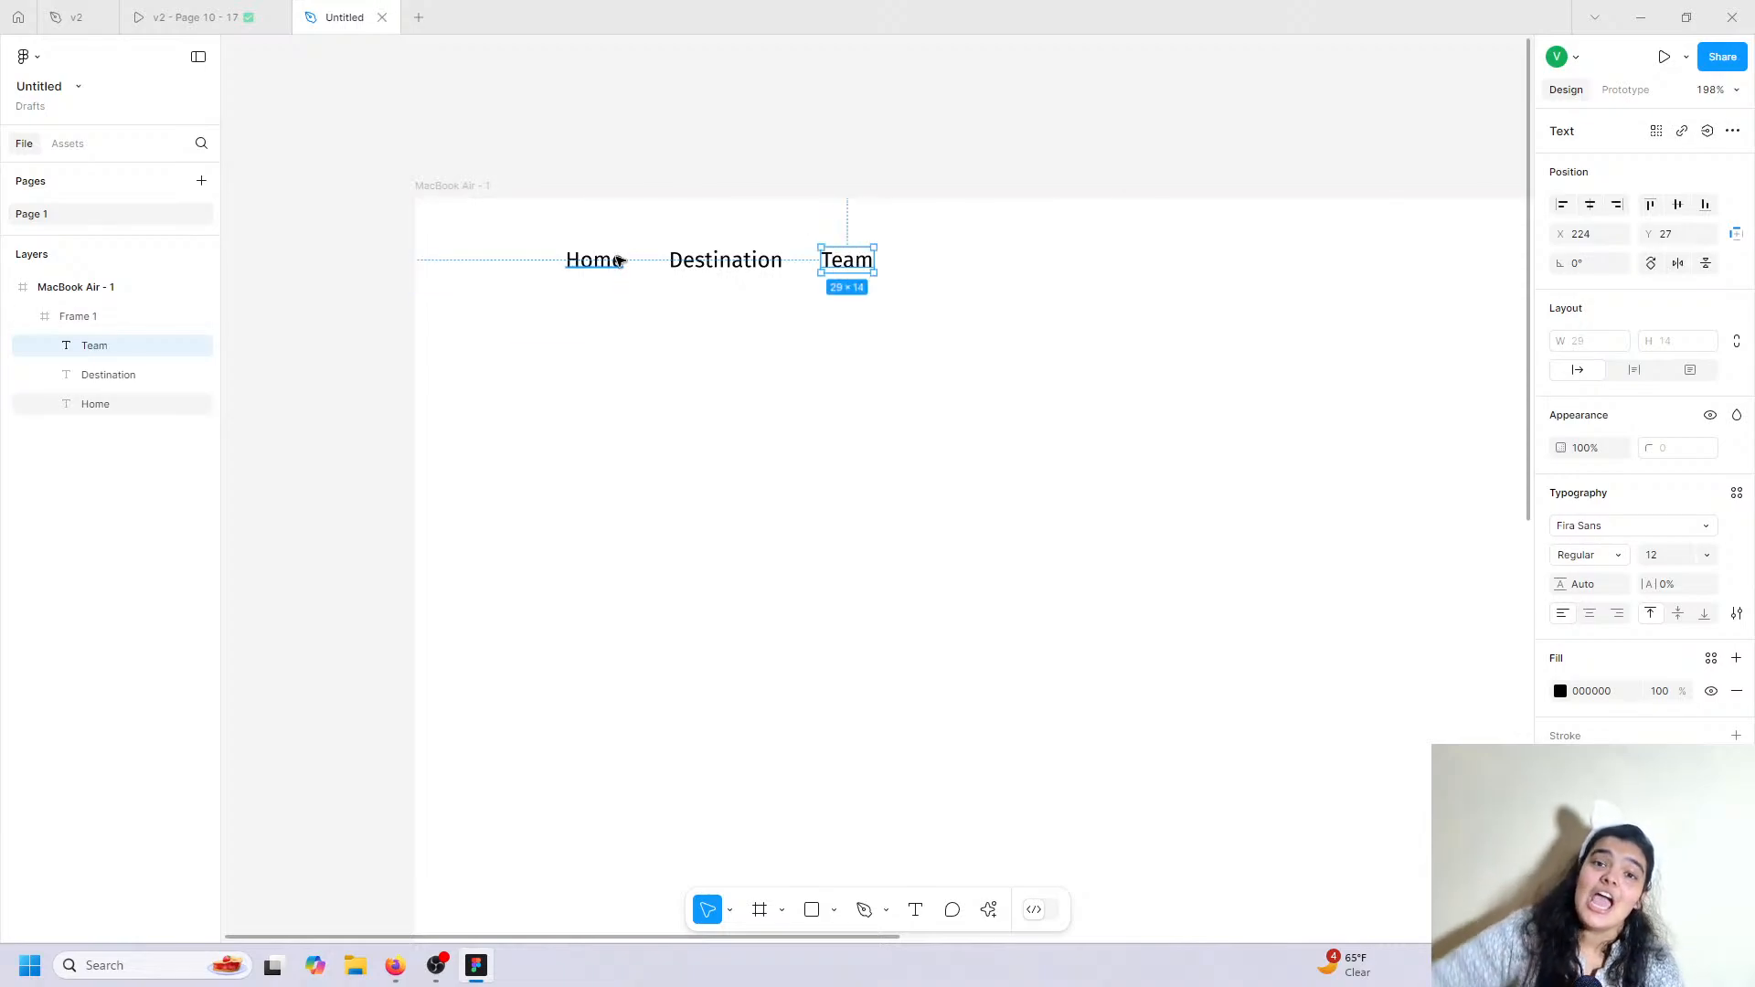
key(ctrl+a)
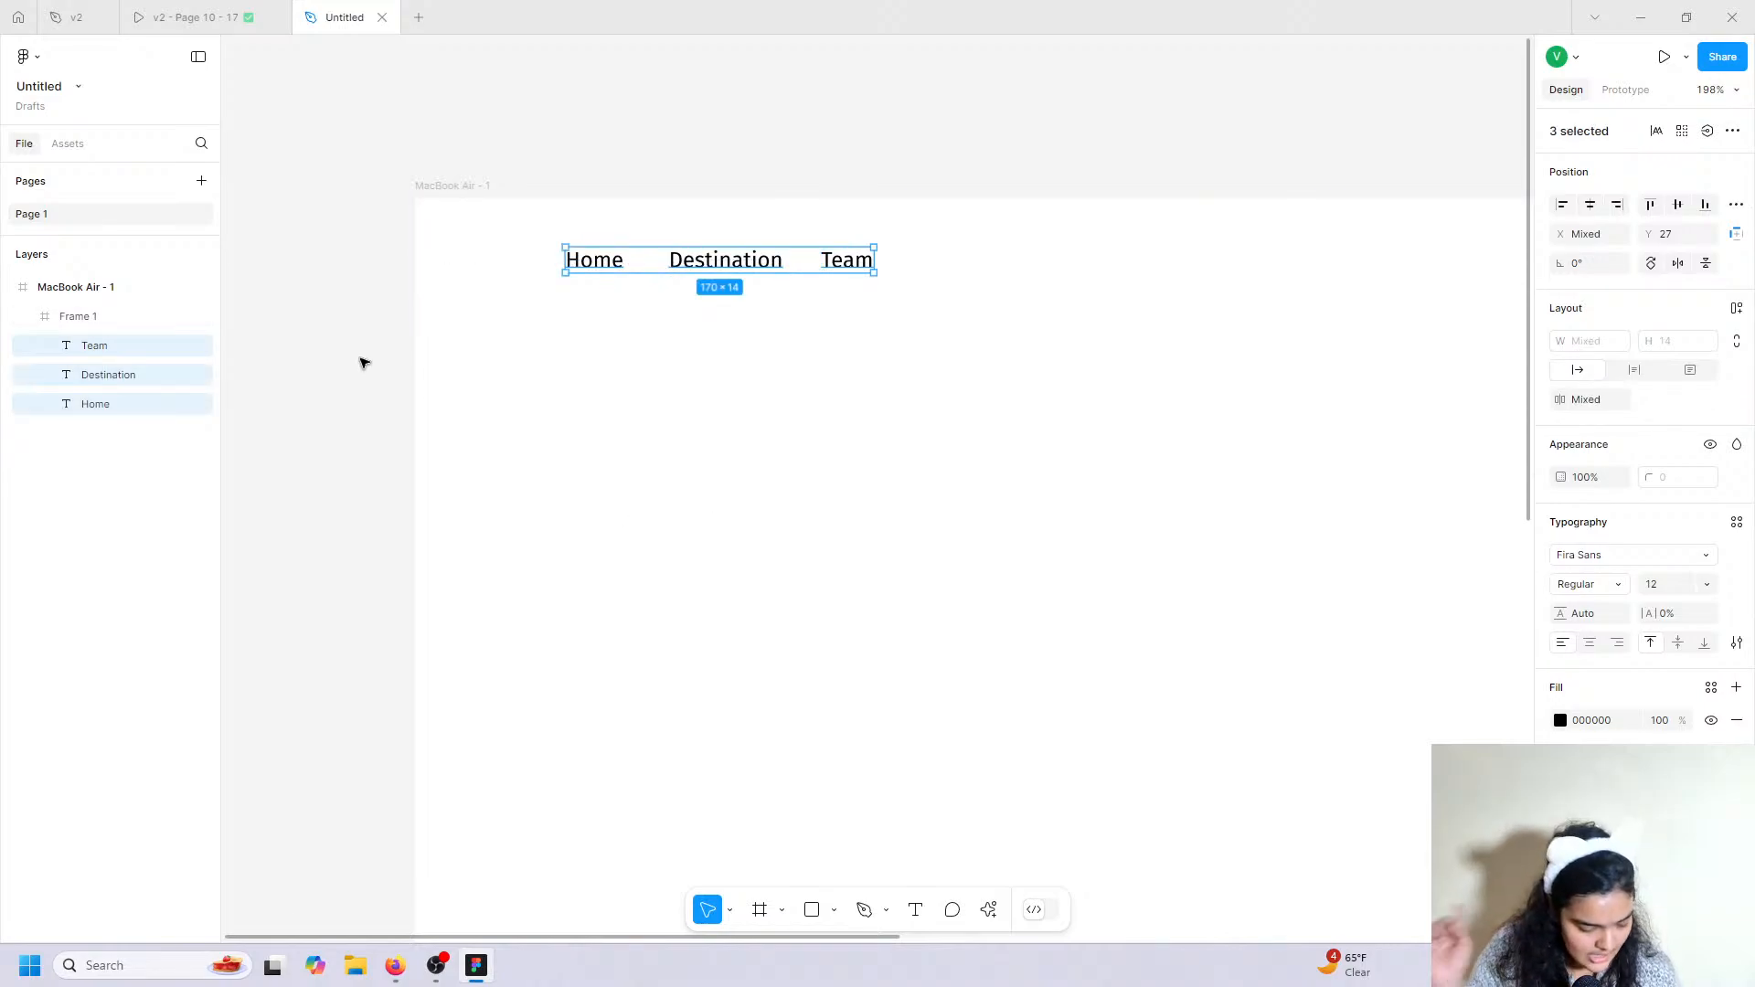
Group Home, Destination and Team into an auto-layout frame and nudge it slightly left.
key(ctrl+g)
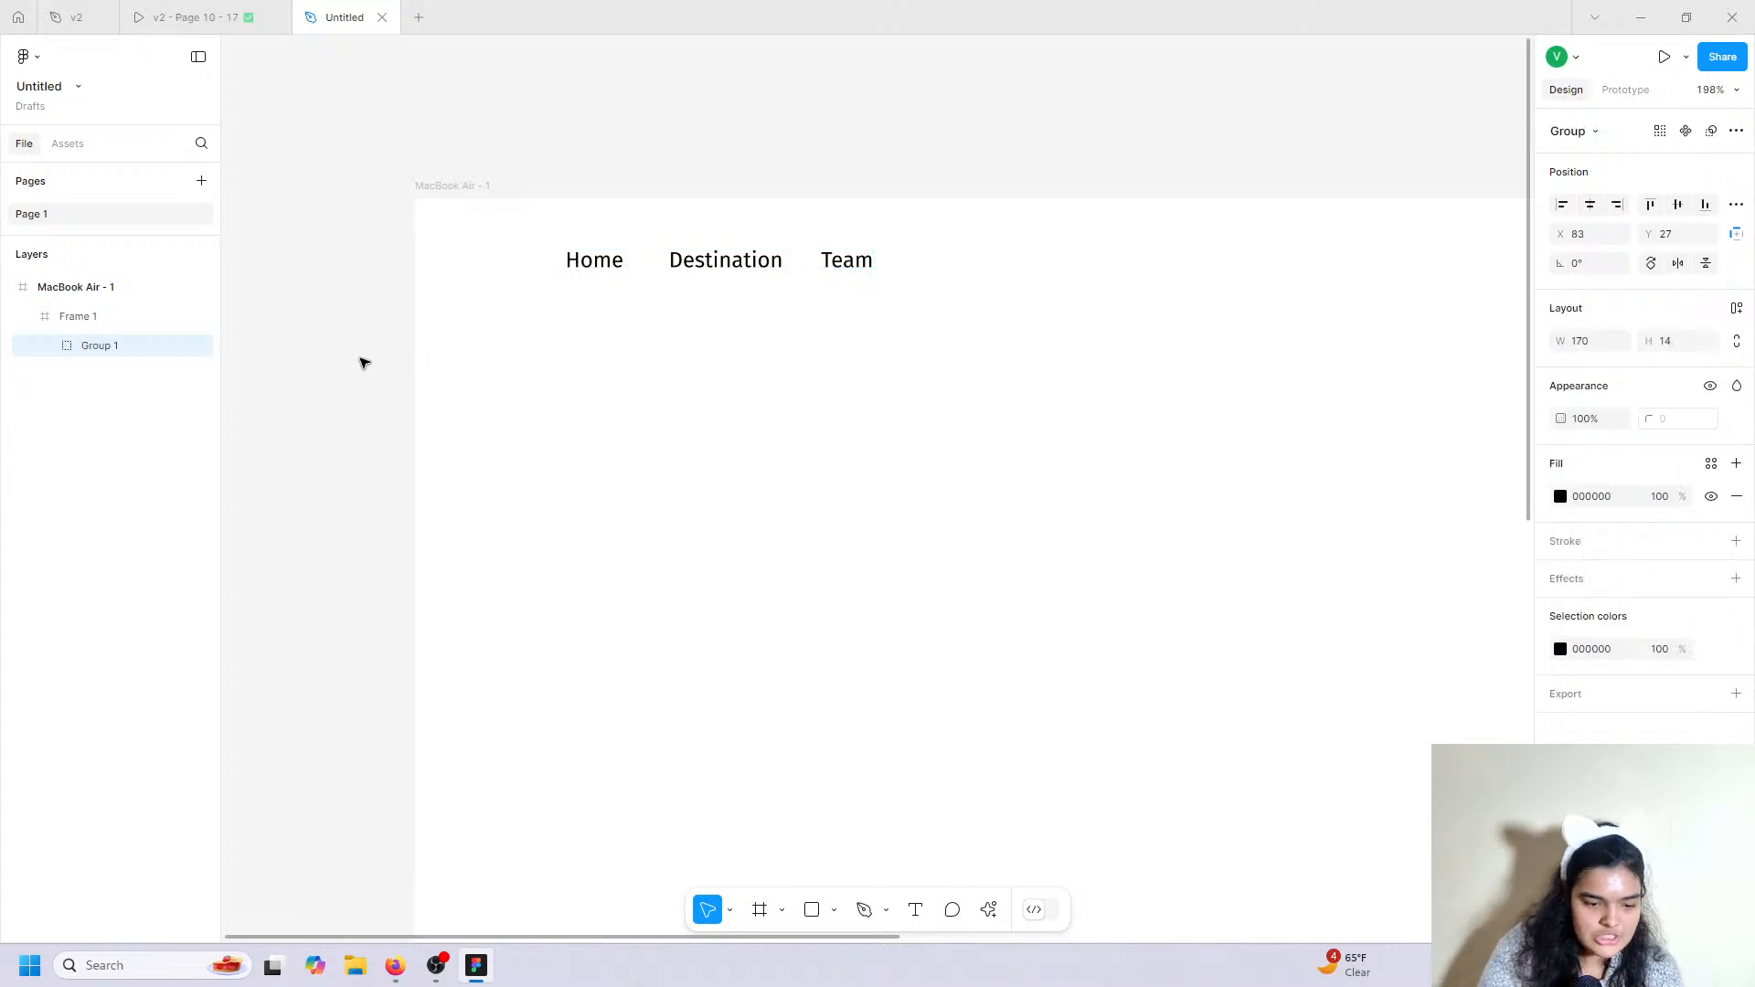
click(1735, 311)
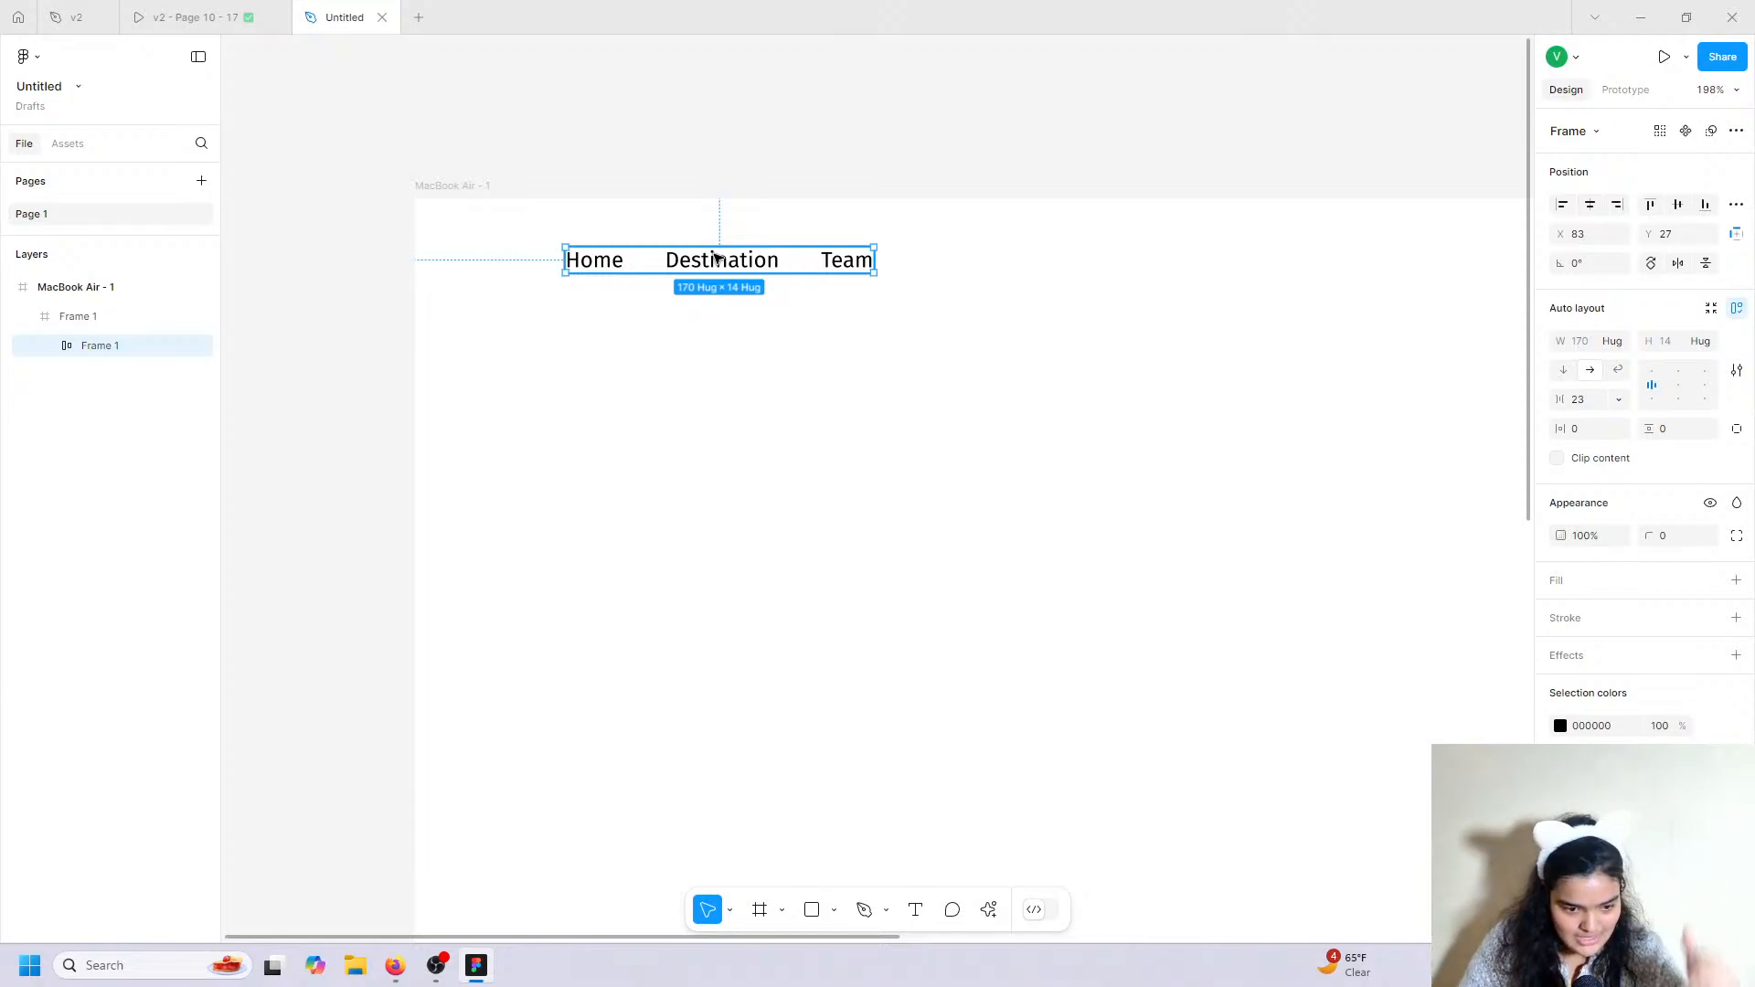
drag(639, 258, 627, 263)
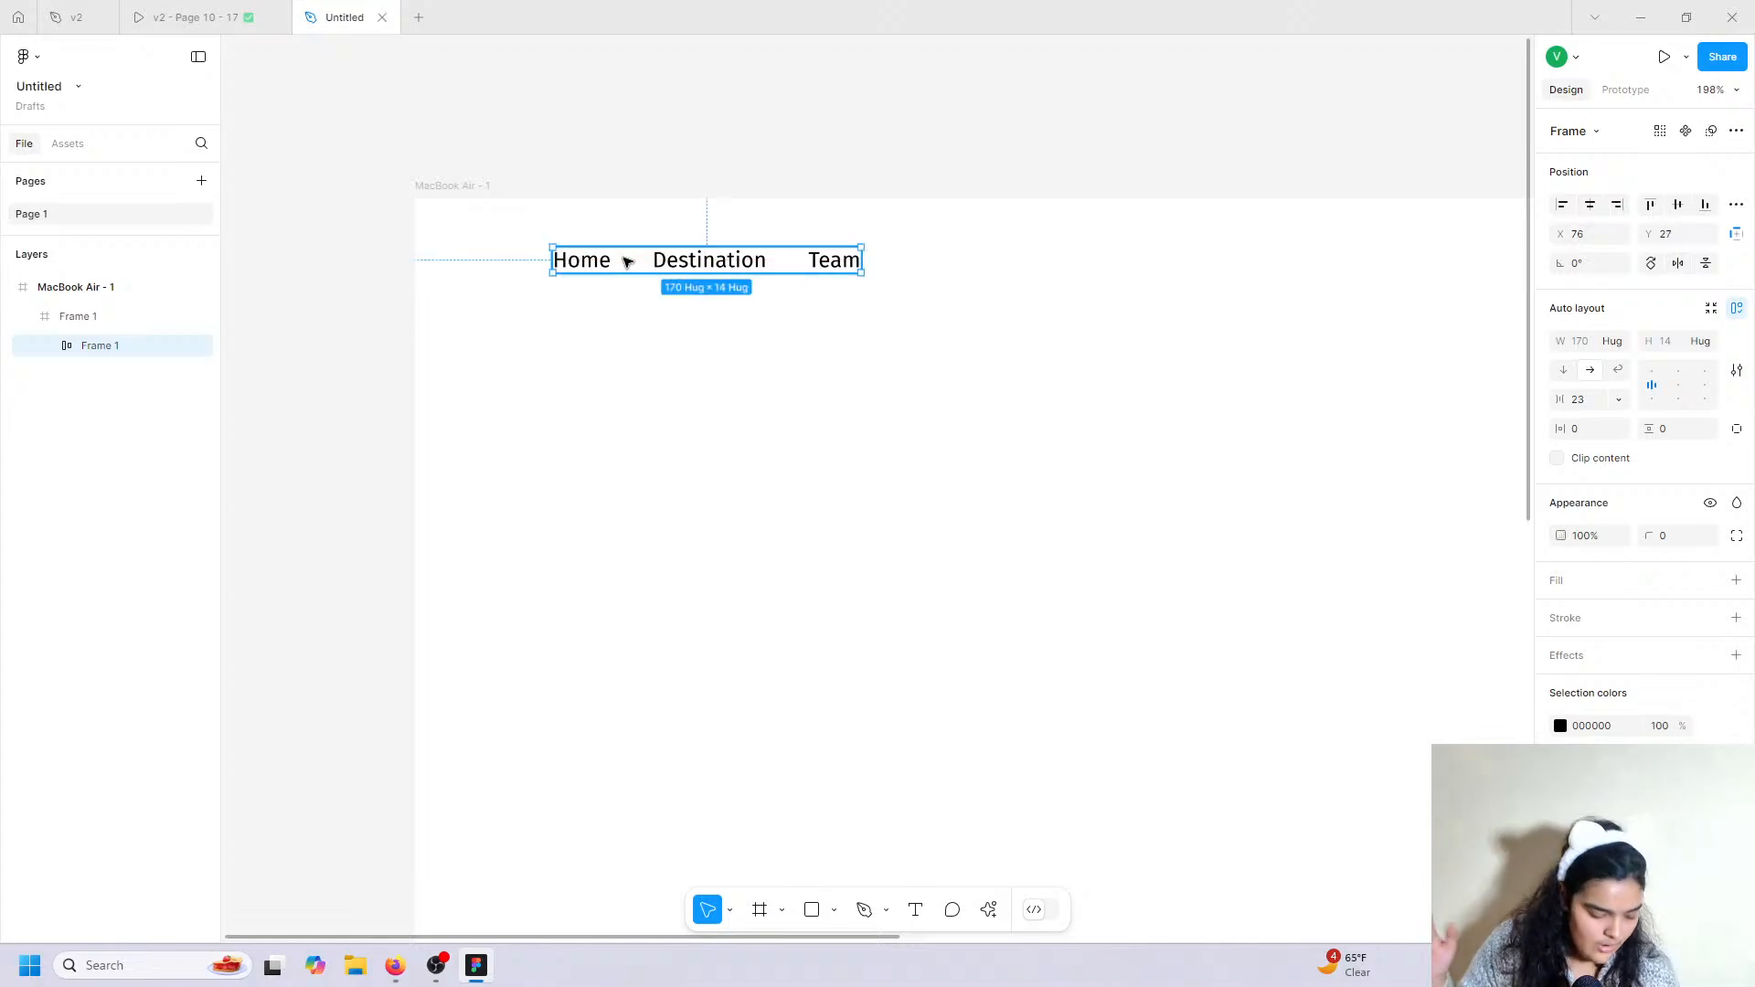
click(195, 16)
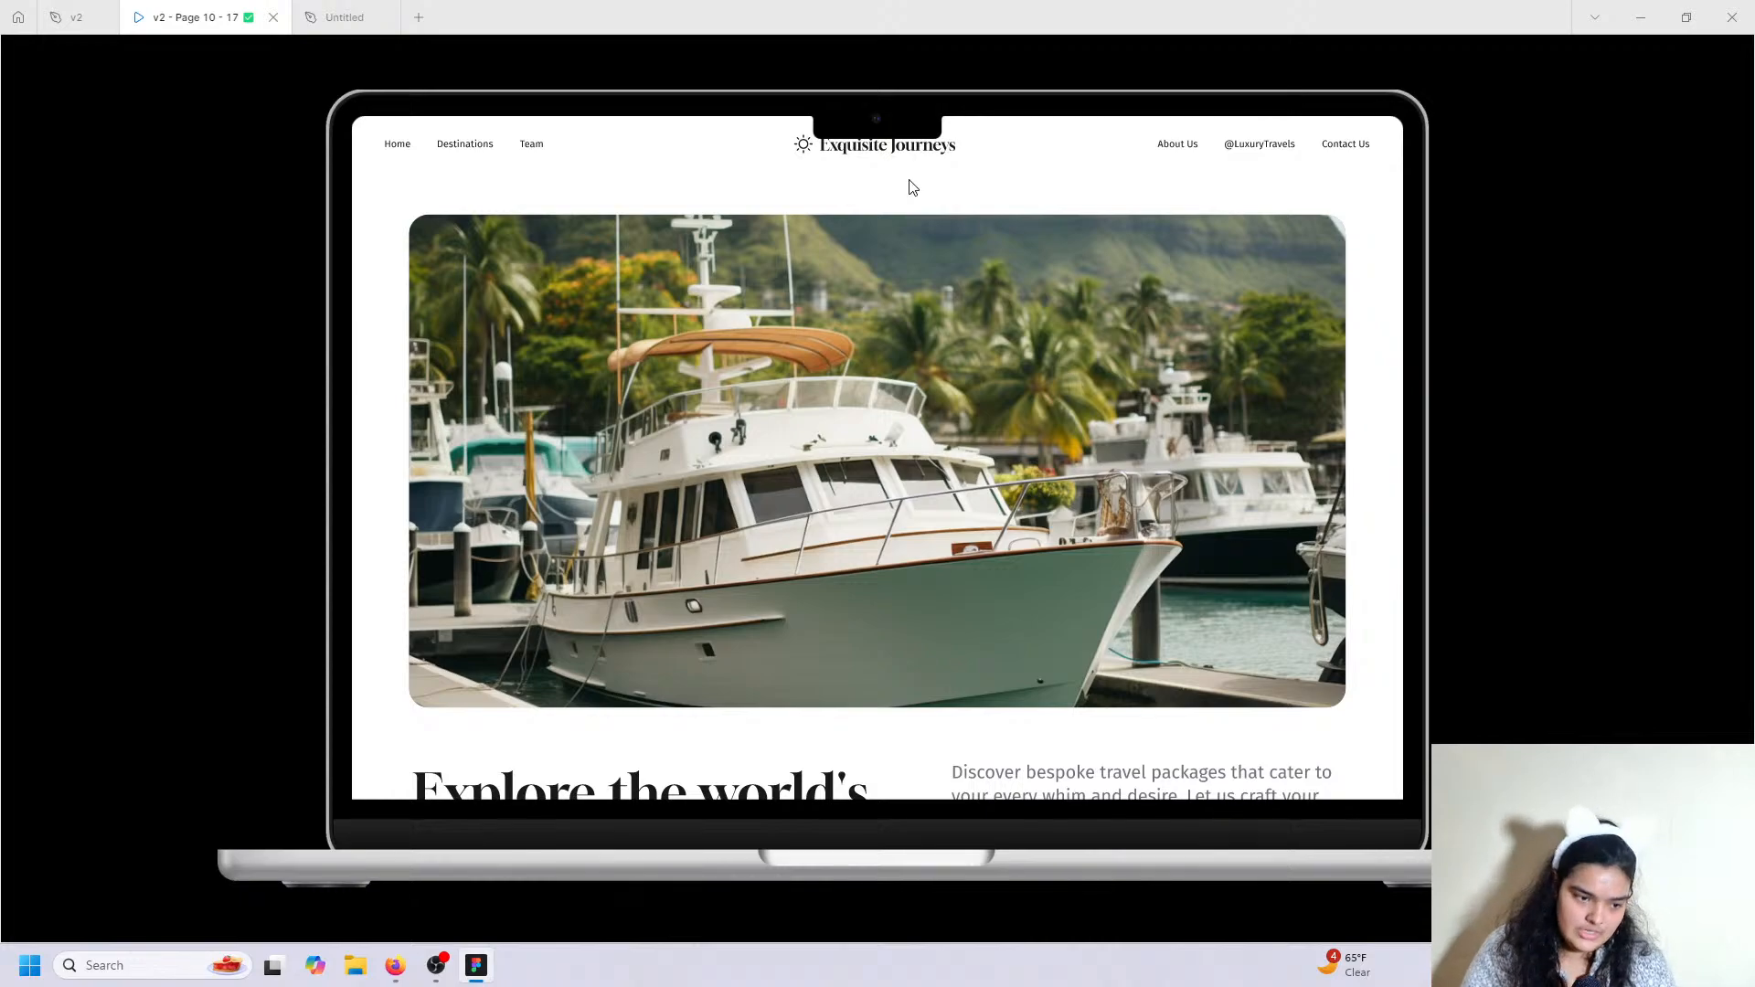
Zoom to fit the page and place a copy of the nav frame at the header's right end.
click(373, 8)
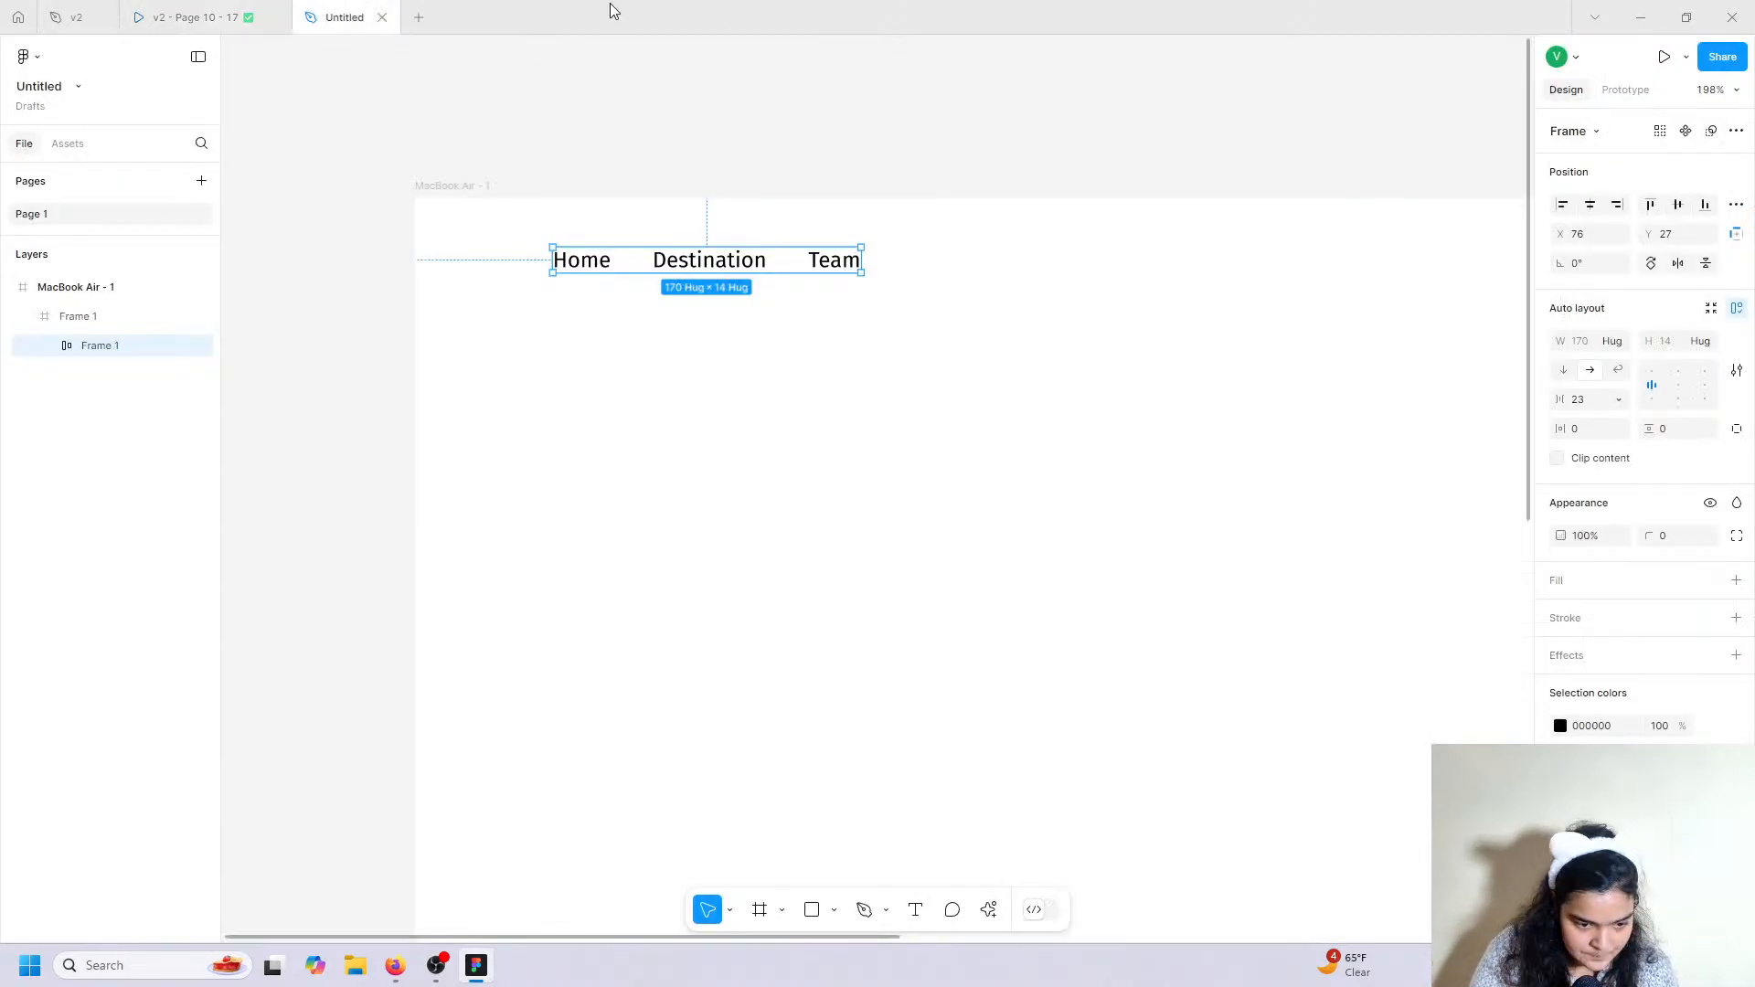
key(shift+1)
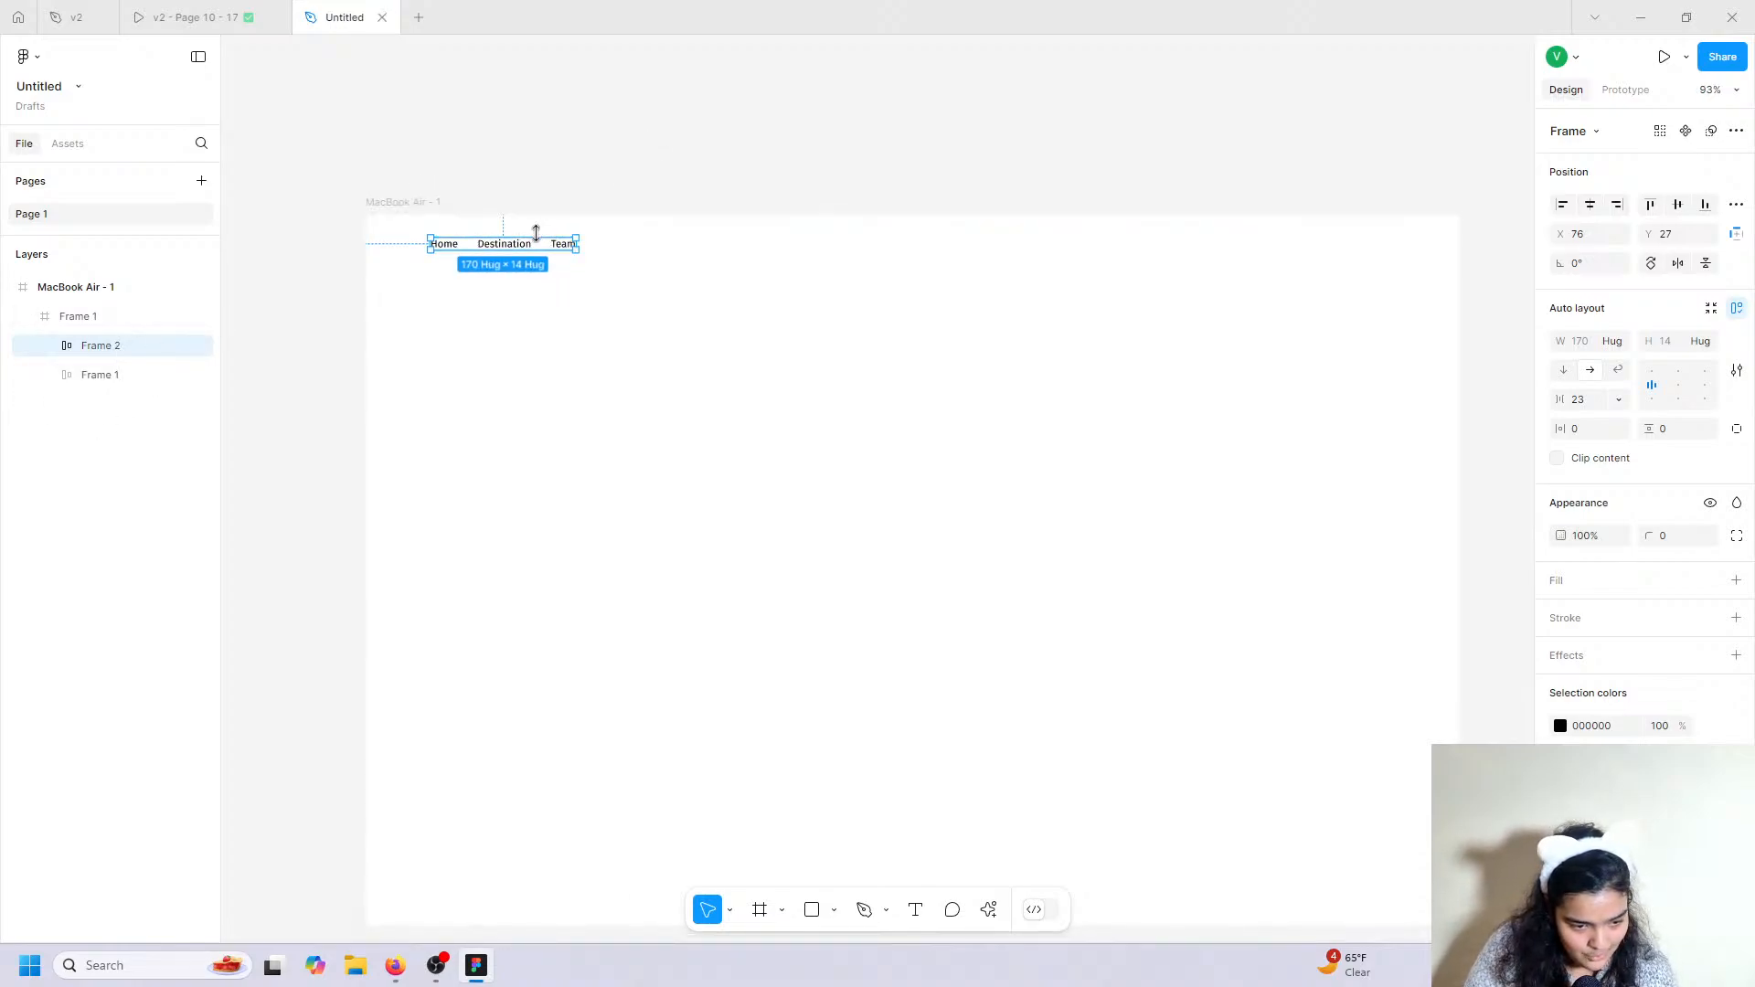
drag(565, 243, 1309, 249)
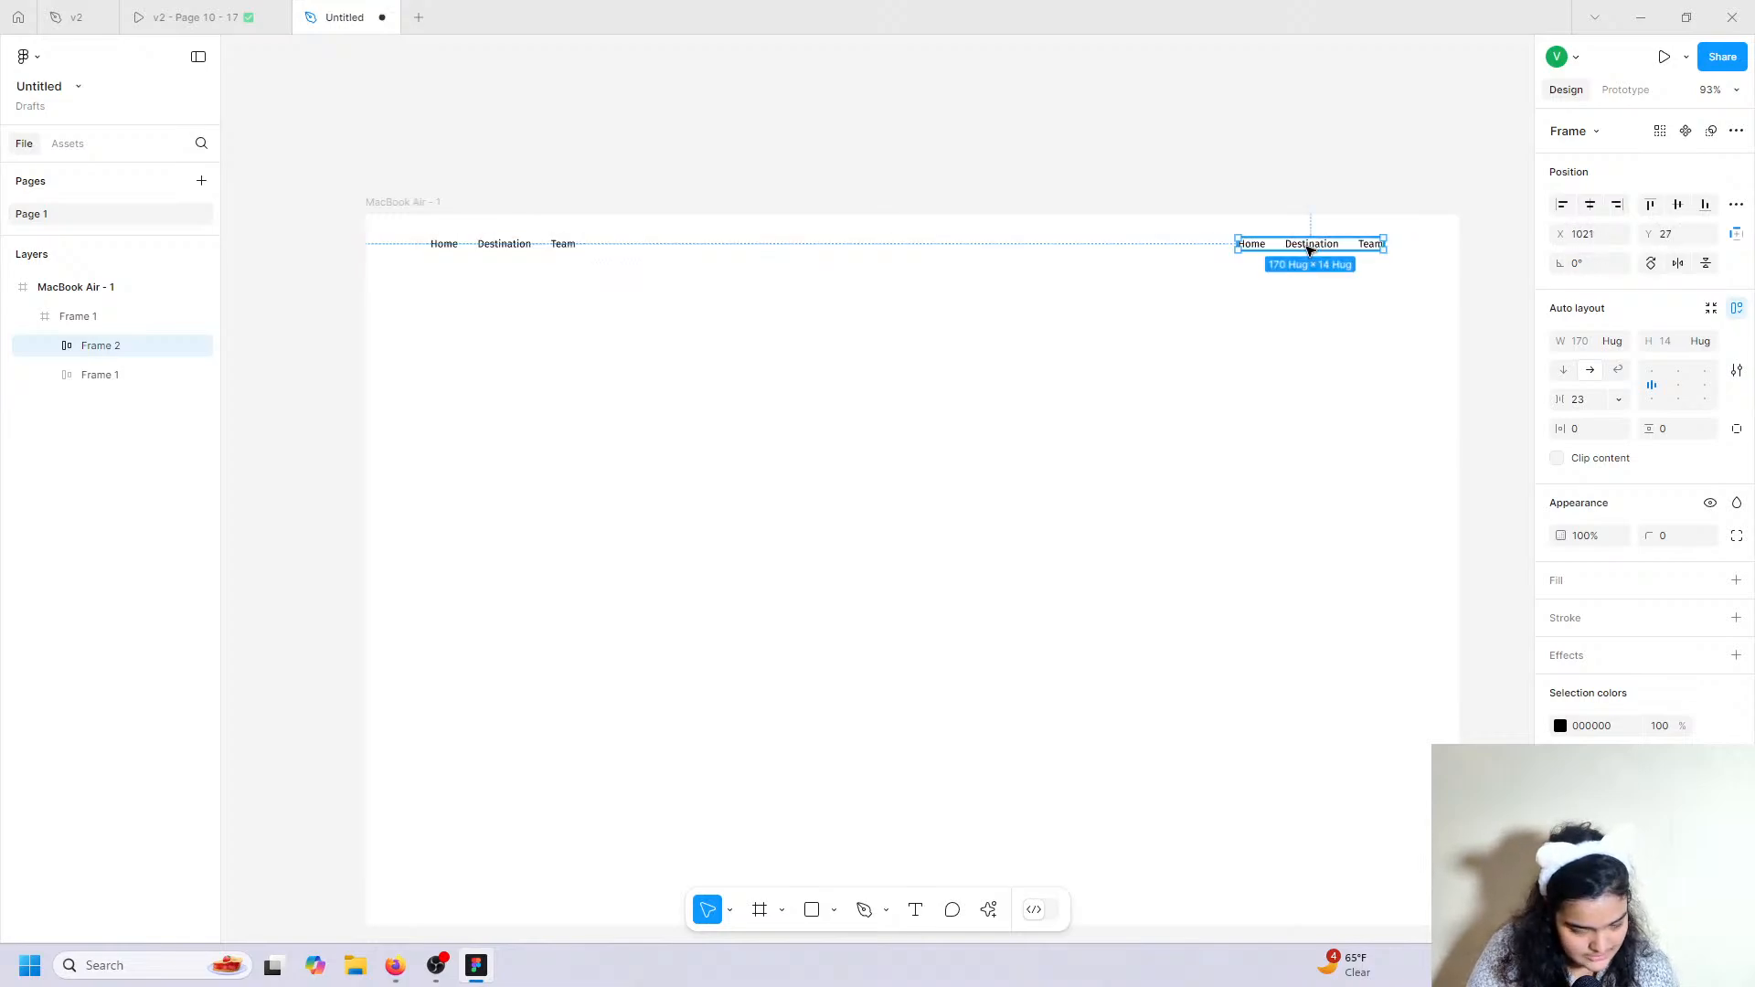
click(210, 17)
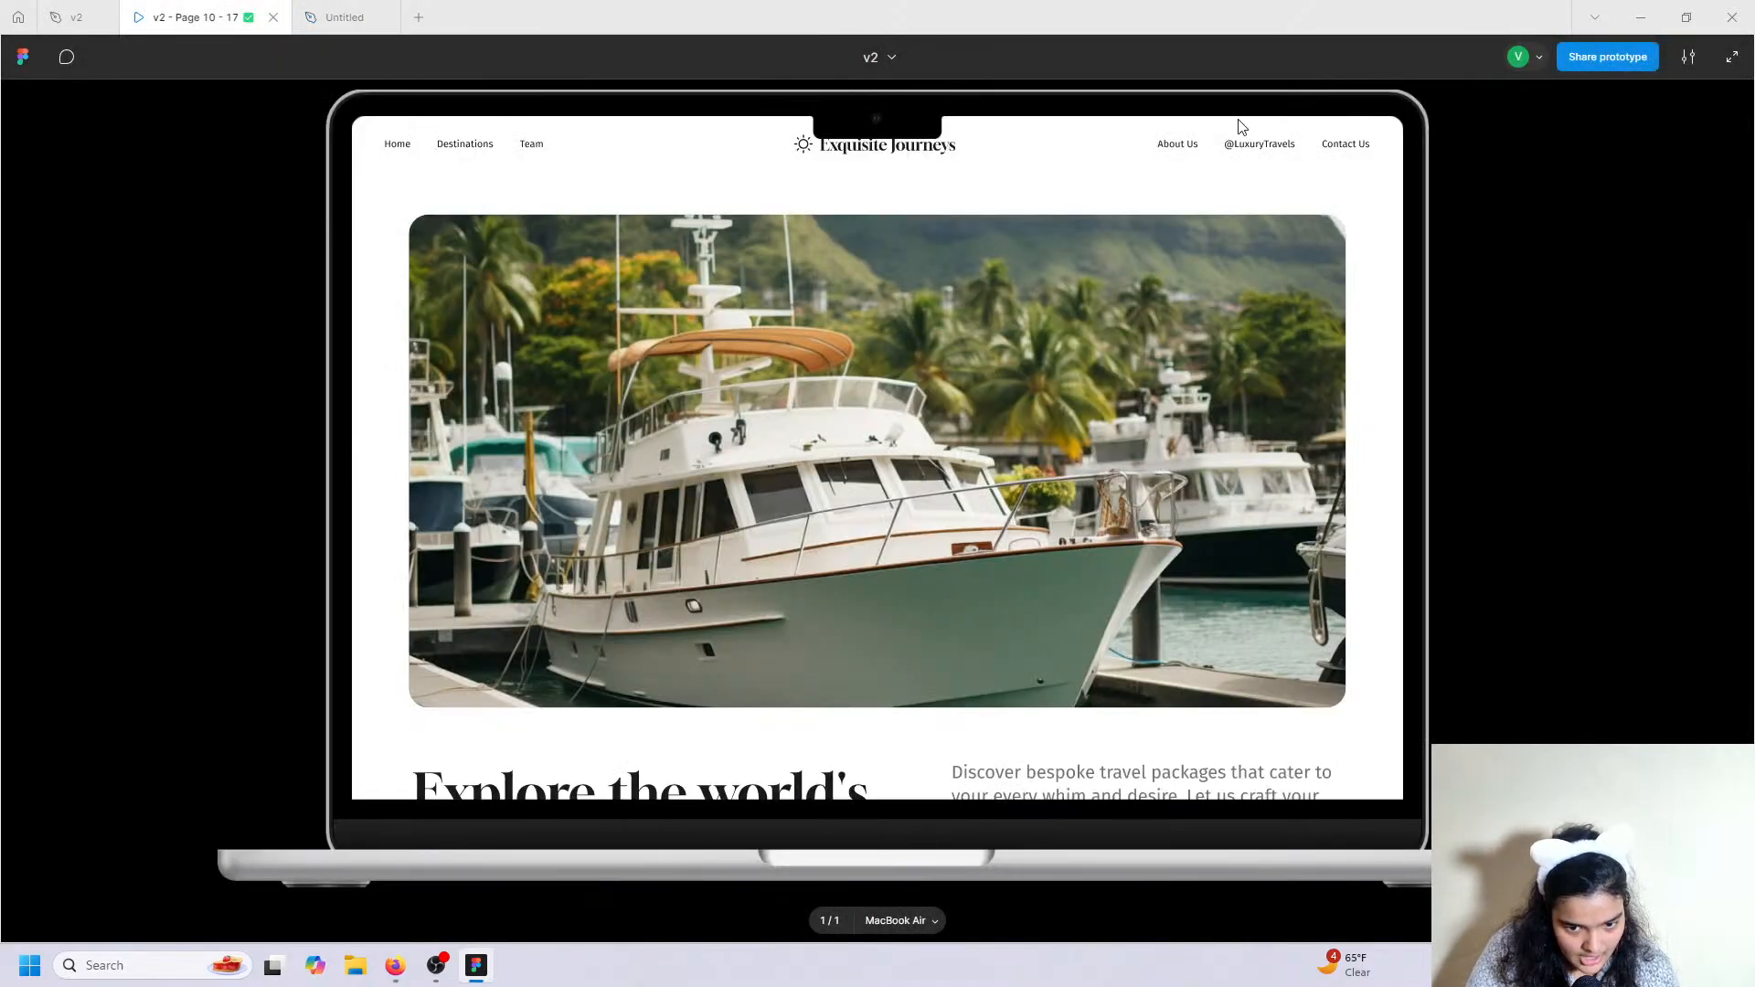
Retype the copied right-hand nav labels as About Us, a social-media handle, and Contact Us.
click(340, 16)
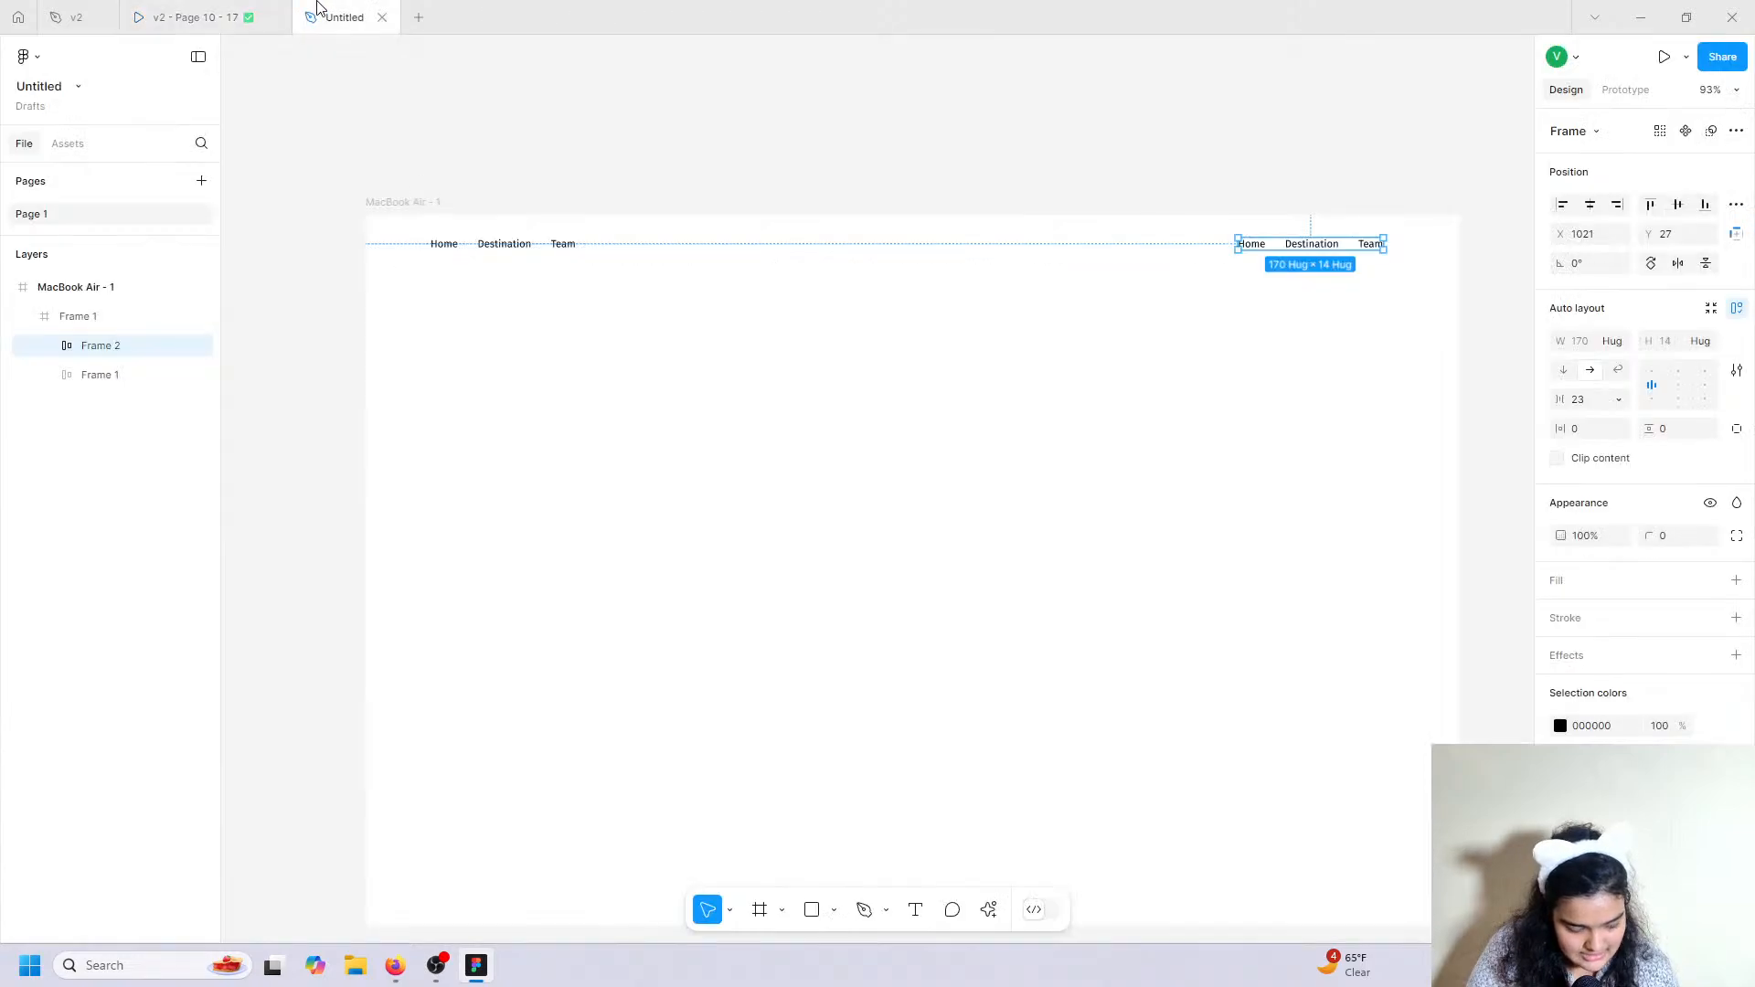
double_click(1258, 245)
double_click(1259, 245)
text(About Us)
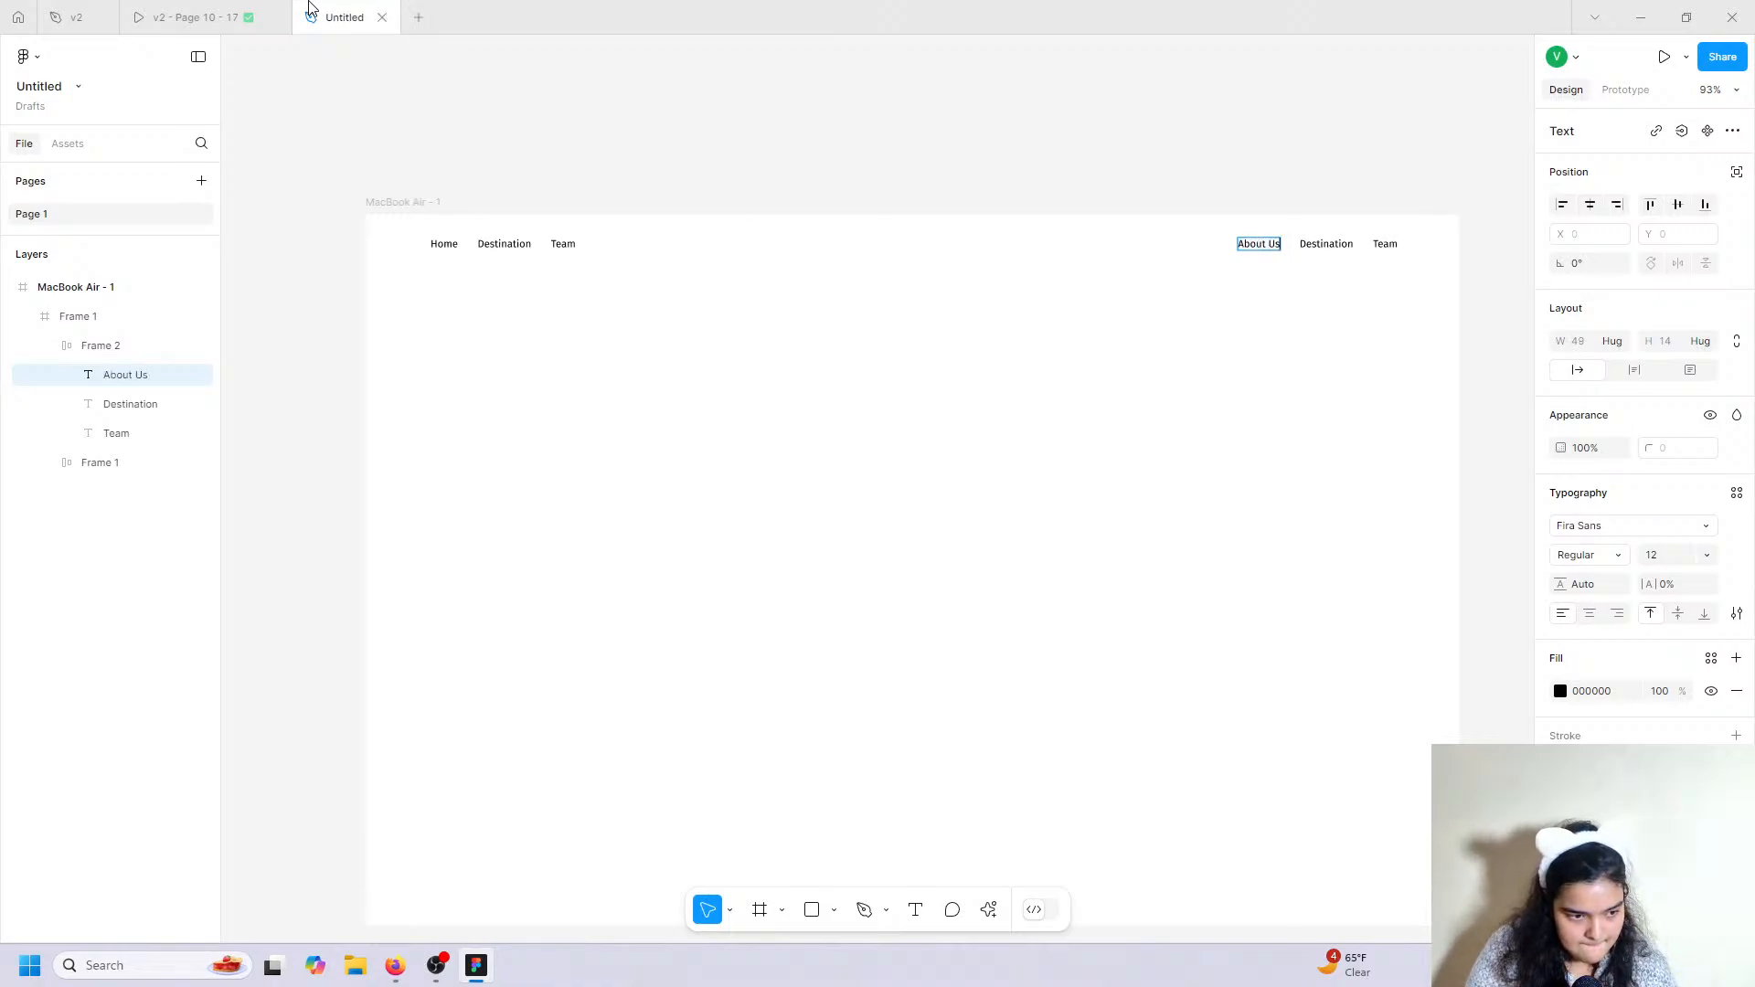
click(279, 7)
click(329, 9)
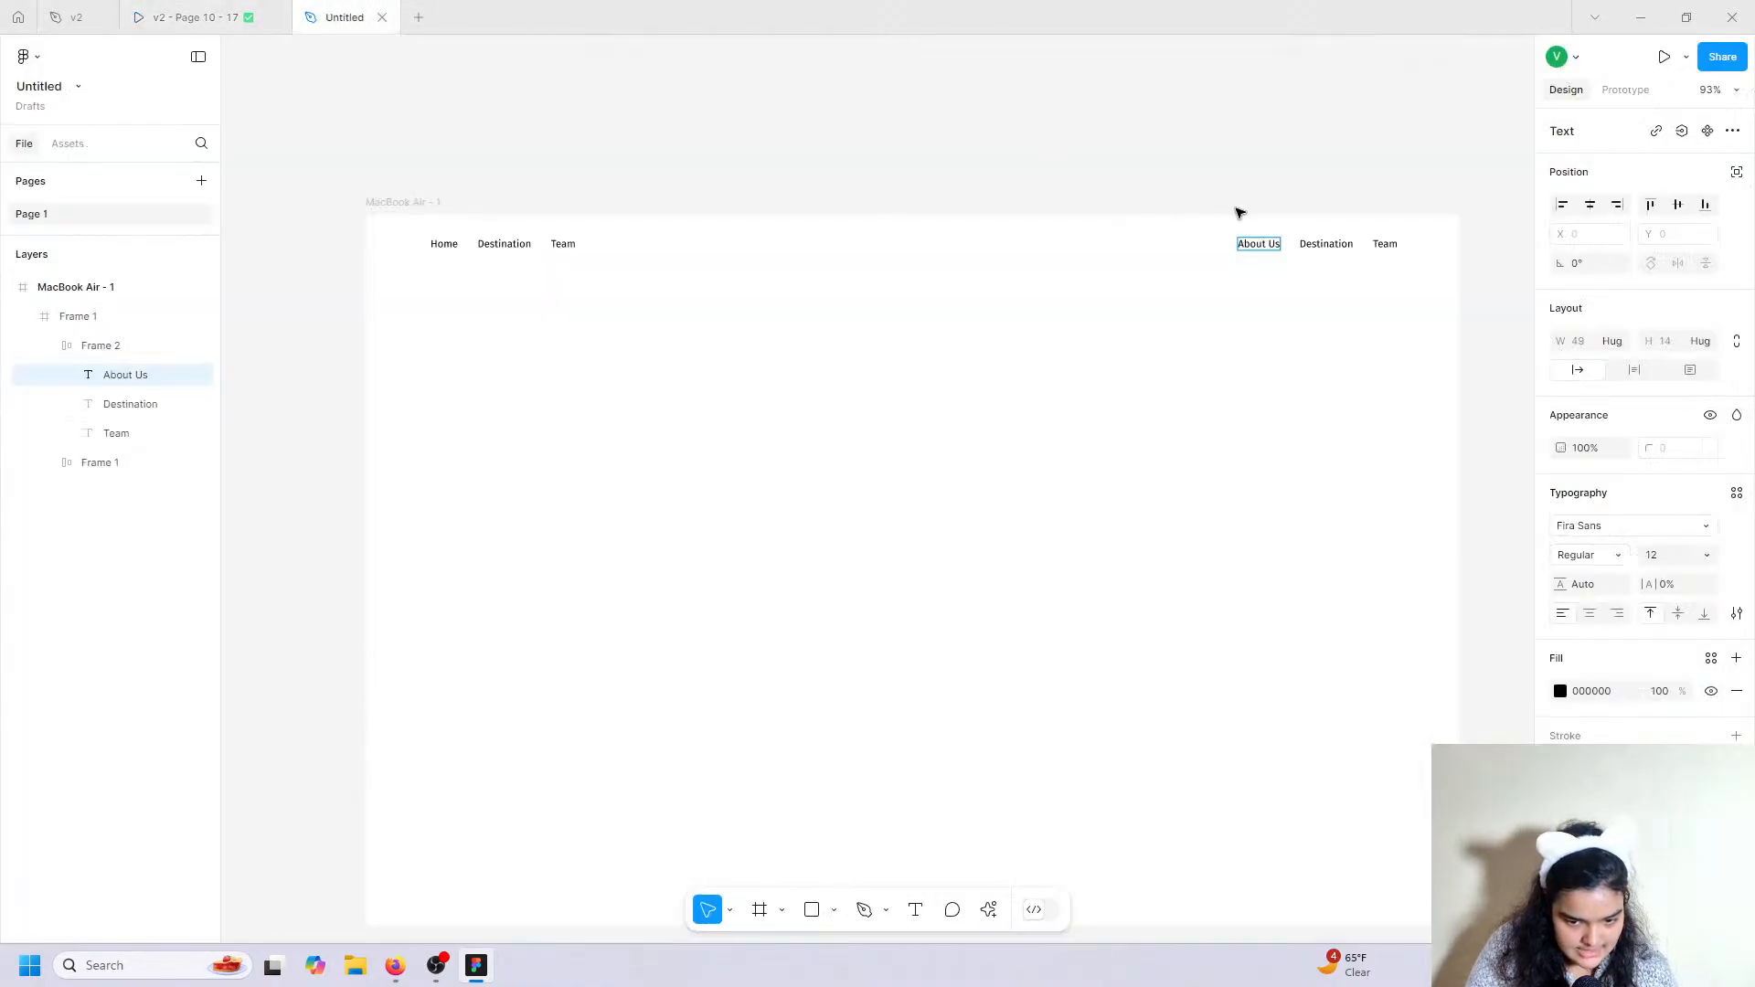
double_click(1325, 244)
text(@l)
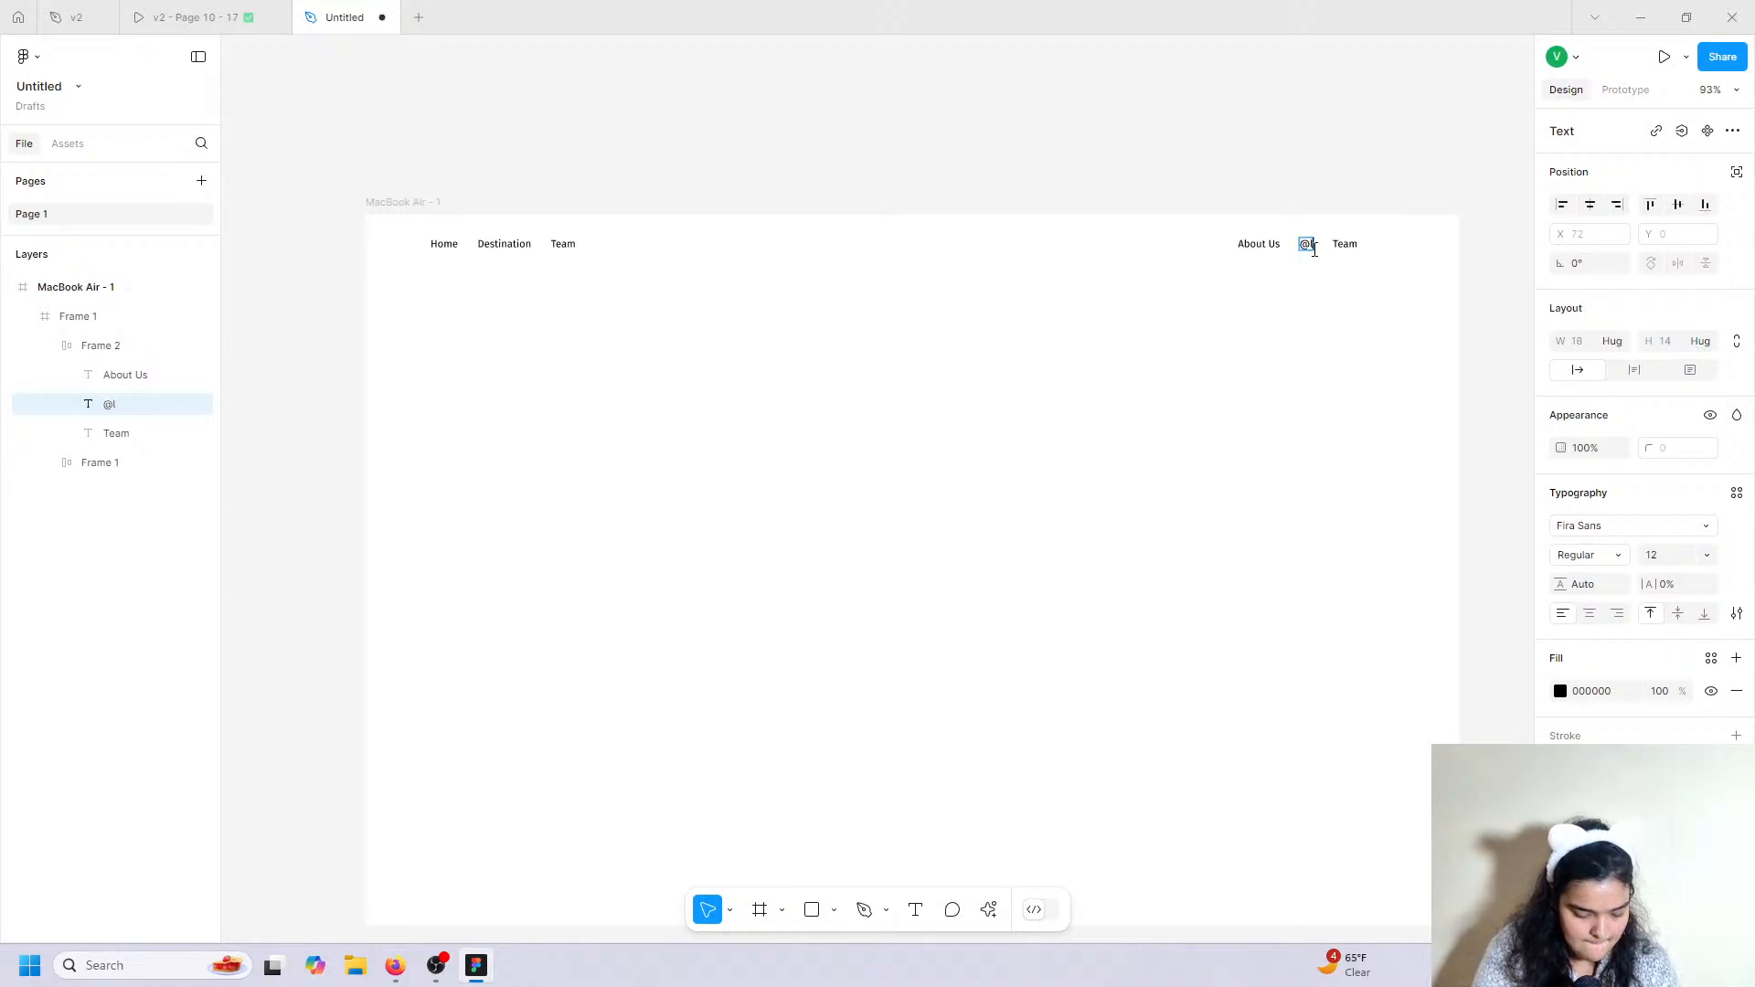
text(uxury)
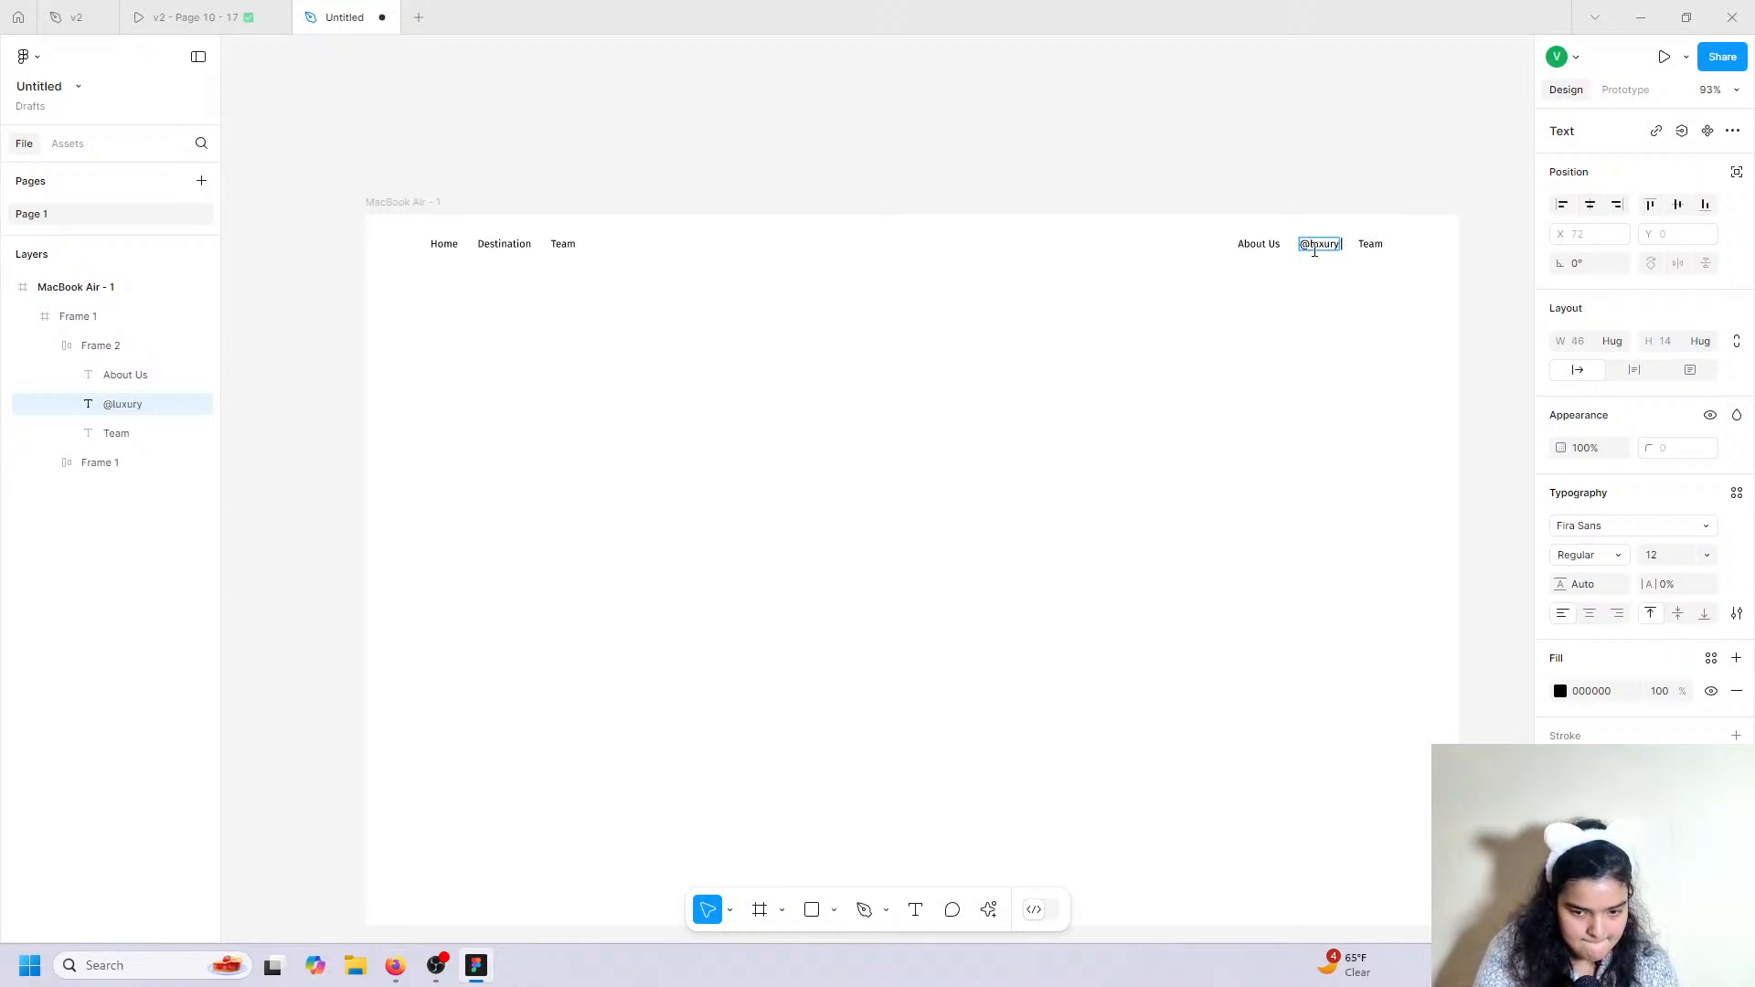
text(Travels)
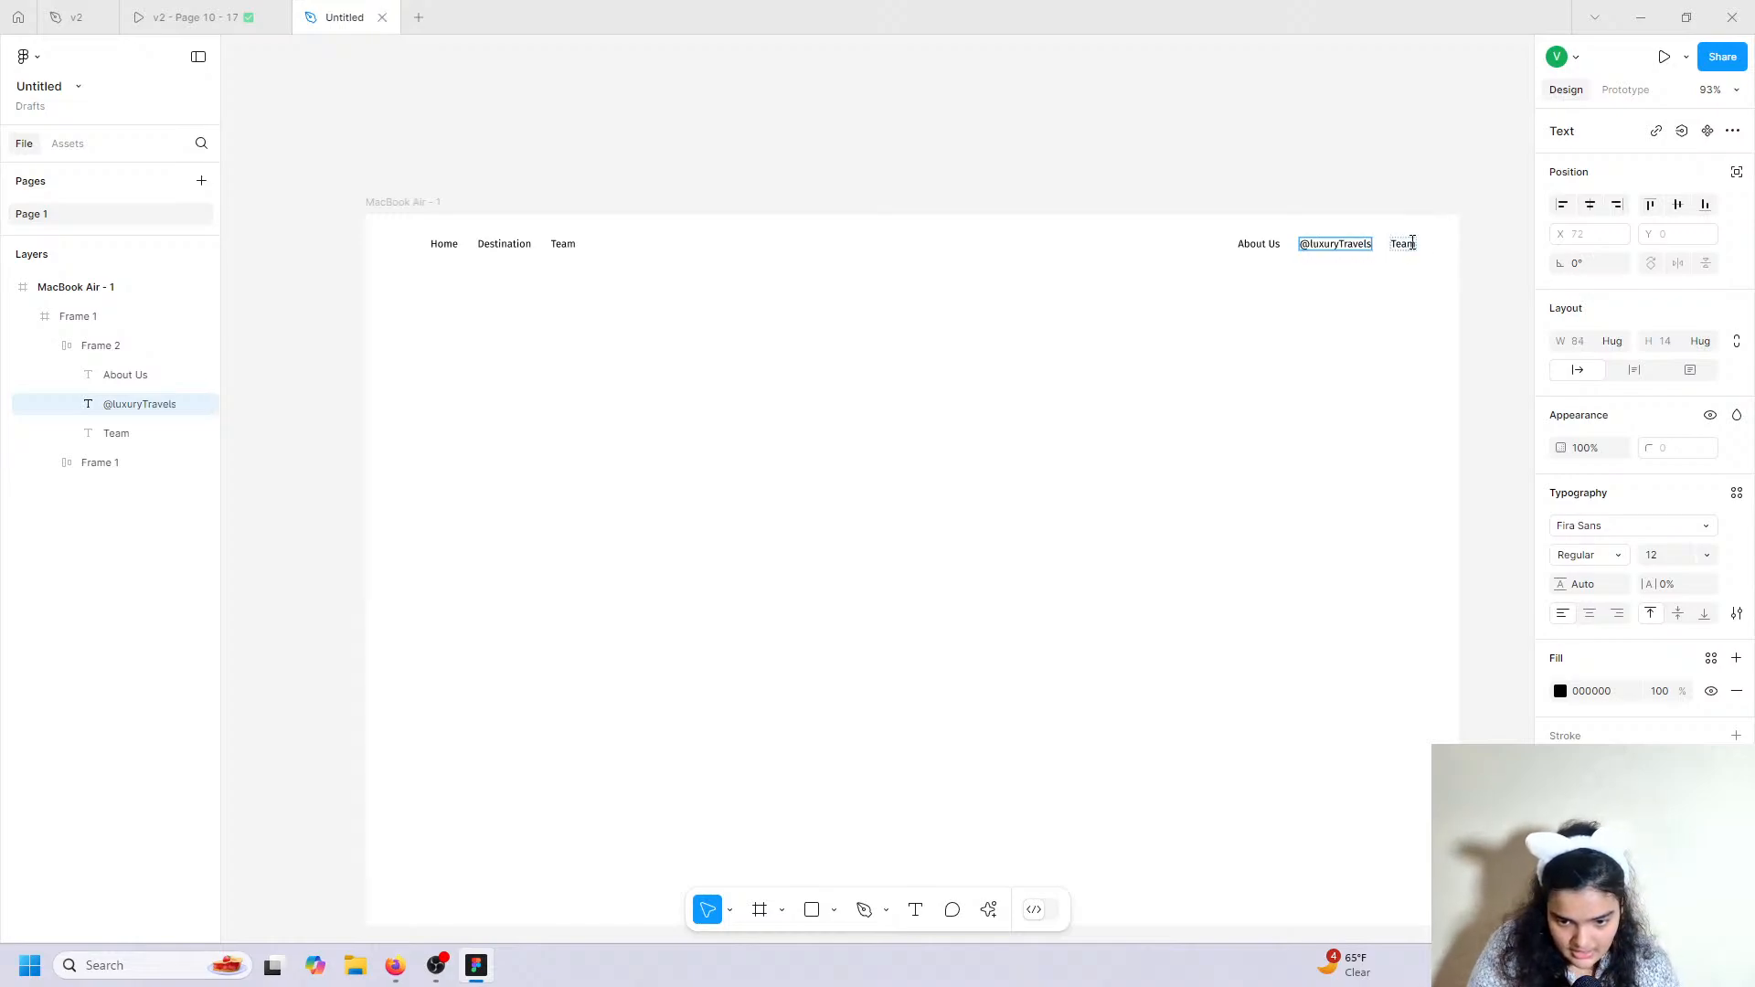
double_click(1410, 246)
text(Contact Us)
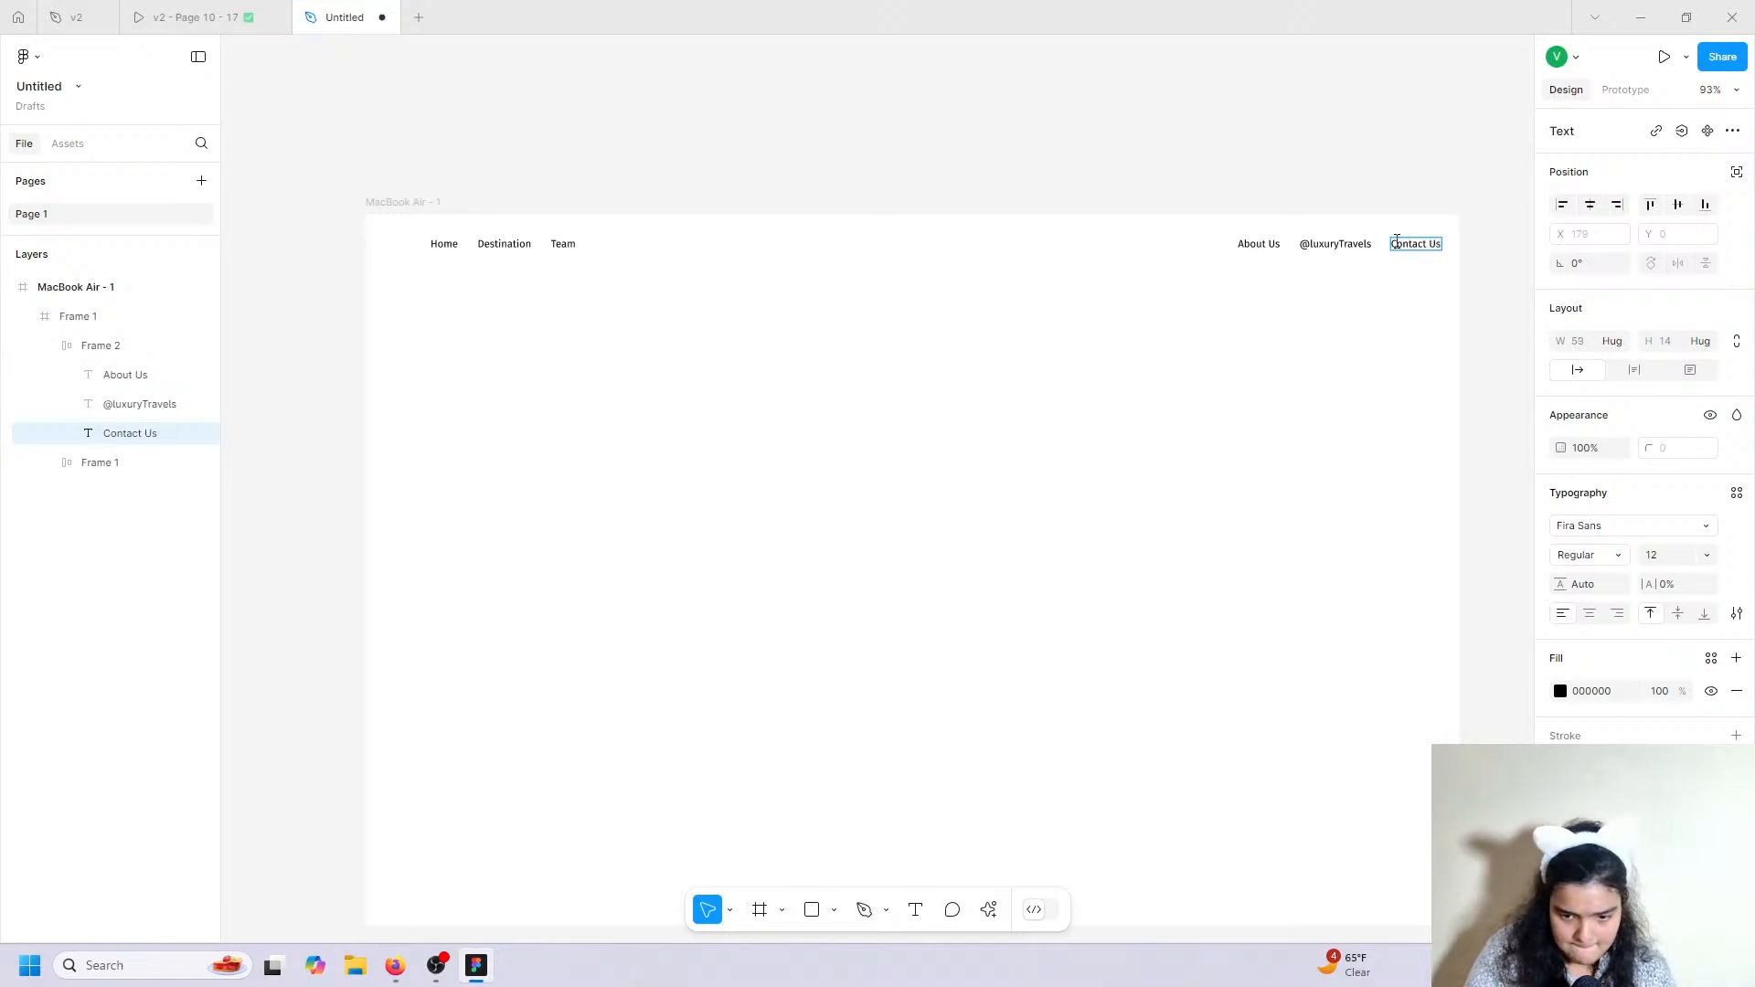
Wrap both nav groups in one 1183-wide auto-layout frame centred across the header.
click(1364, 266)
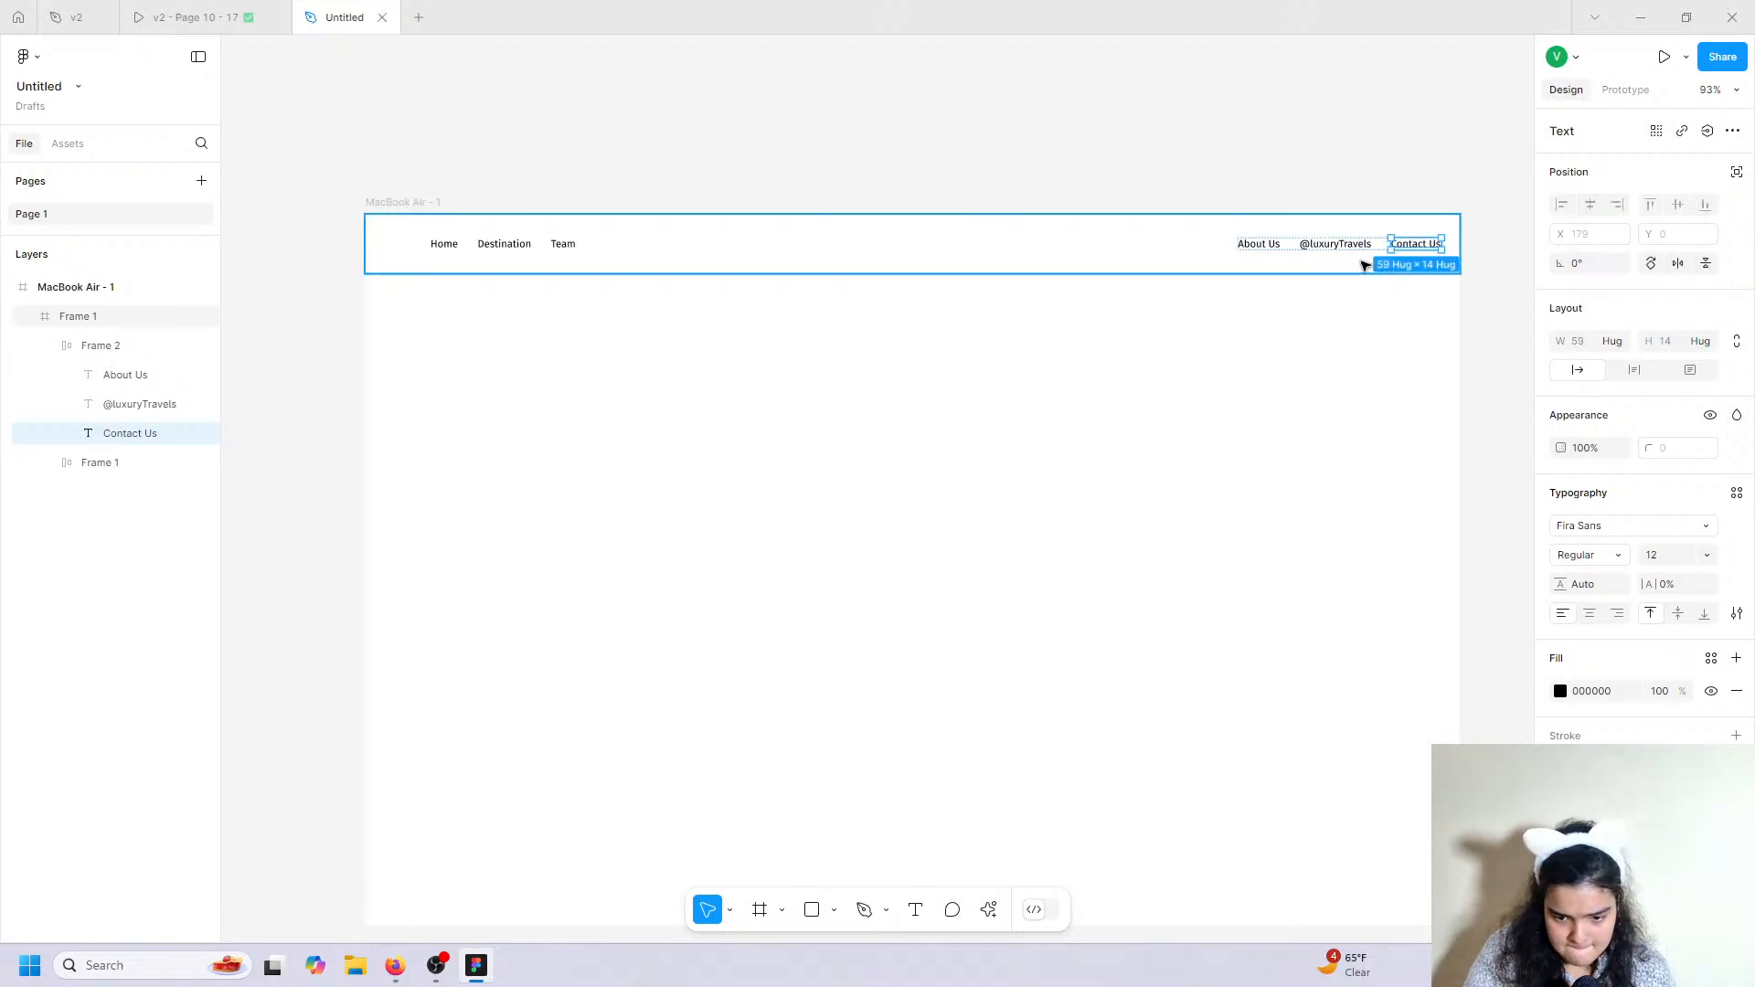
click(1292, 250)
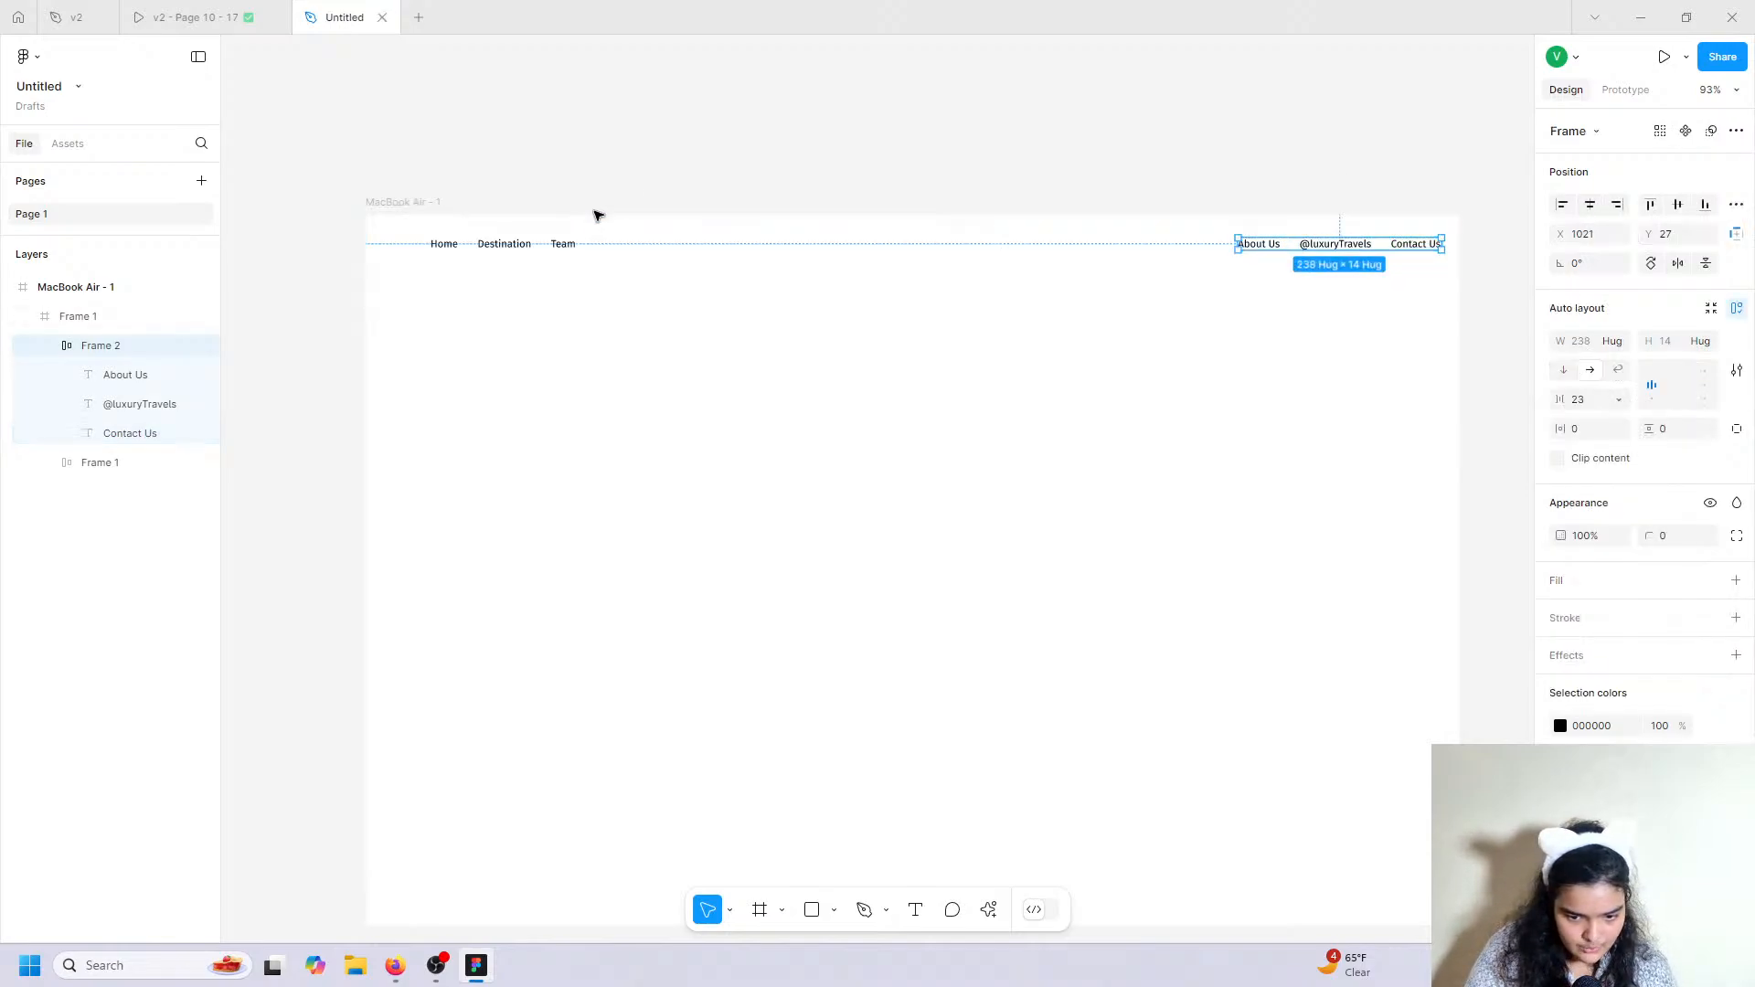
shift+click(491, 243)
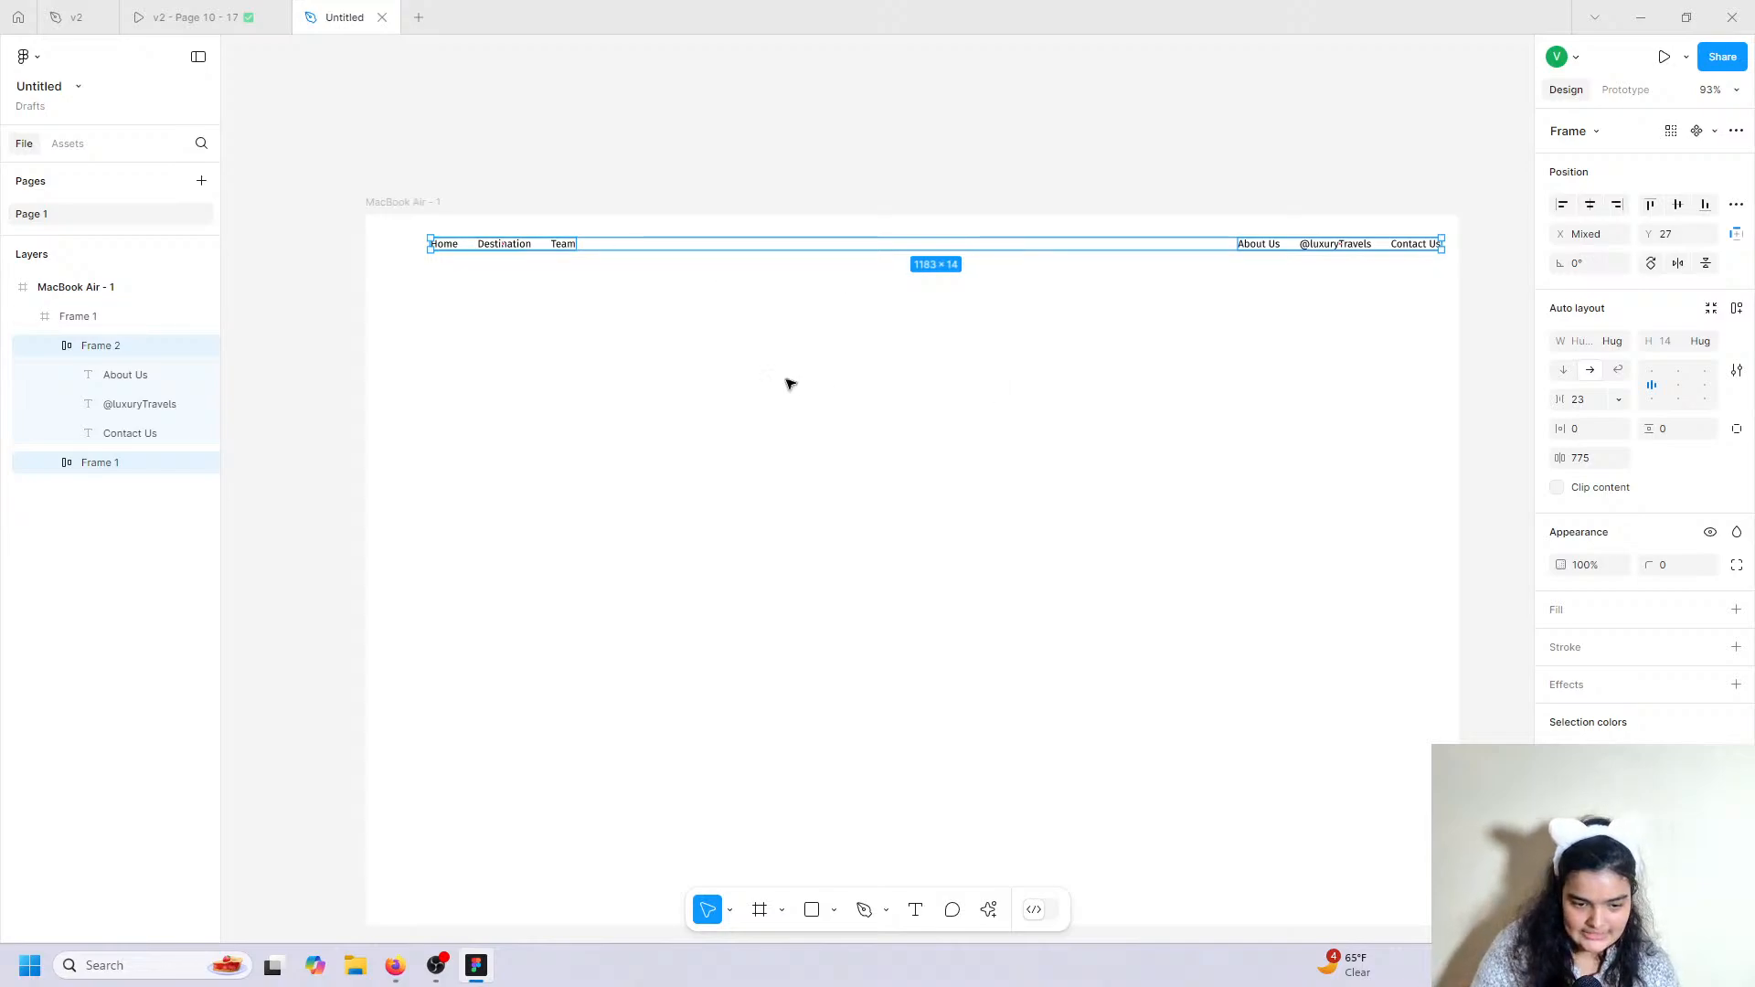
click(1736, 307)
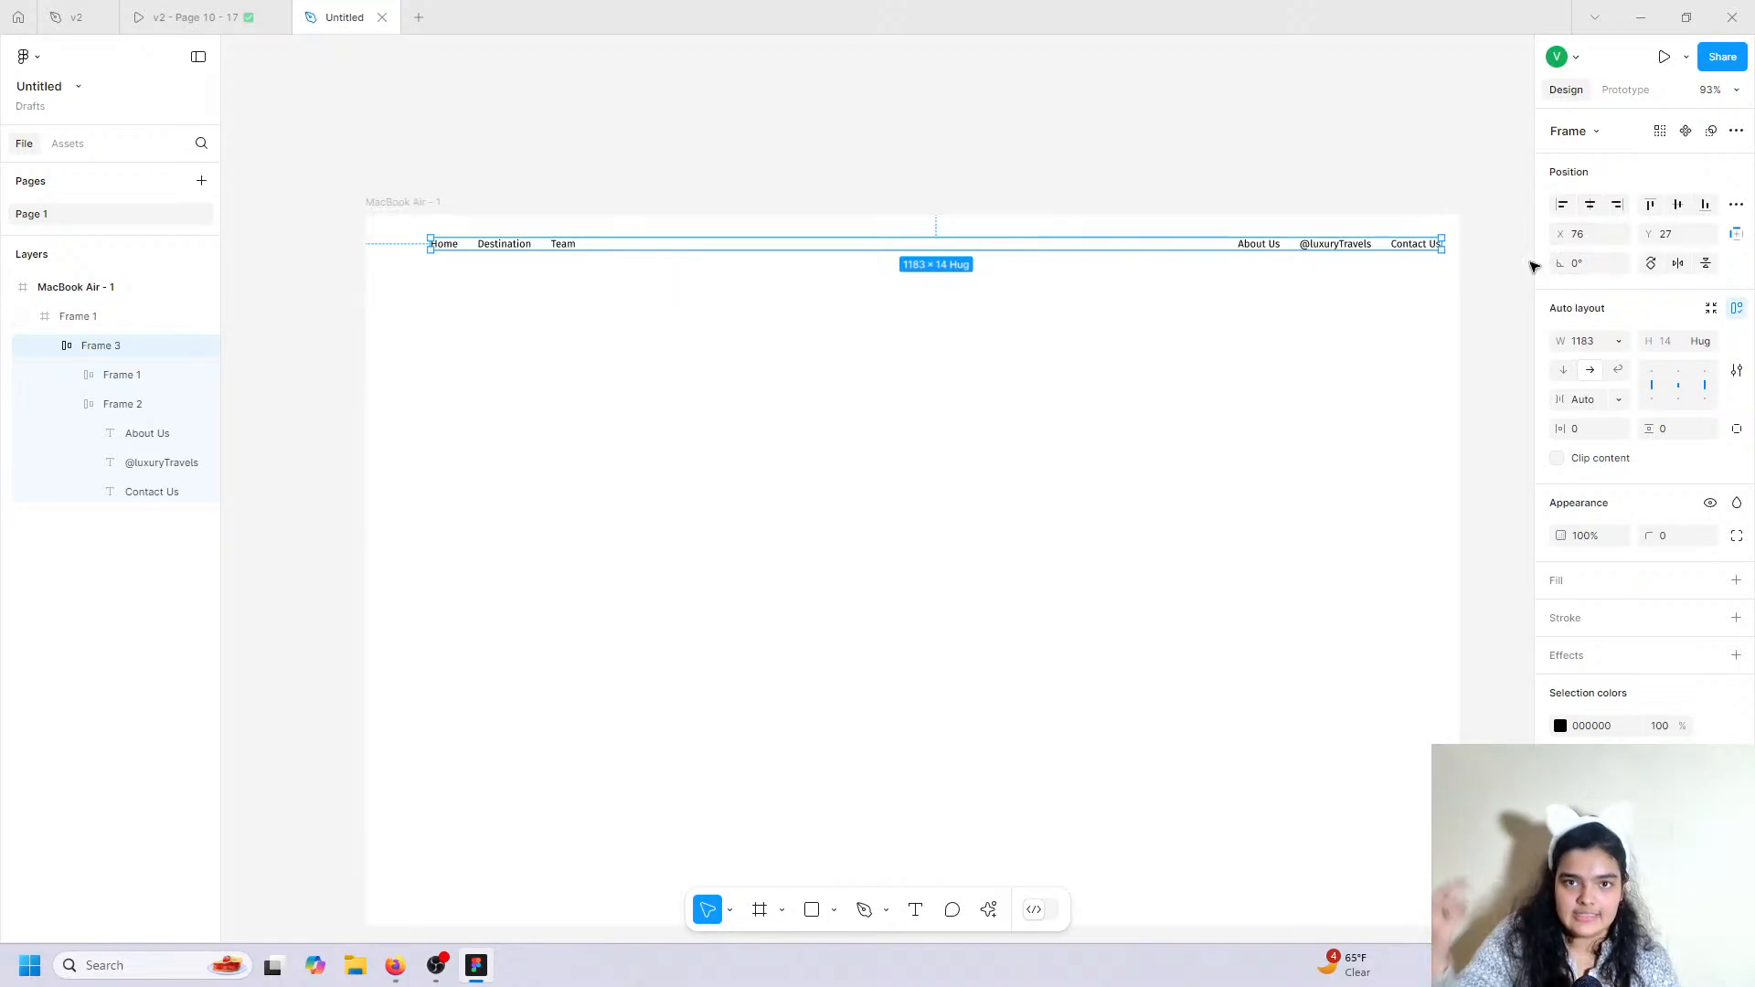
click(1590, 206)
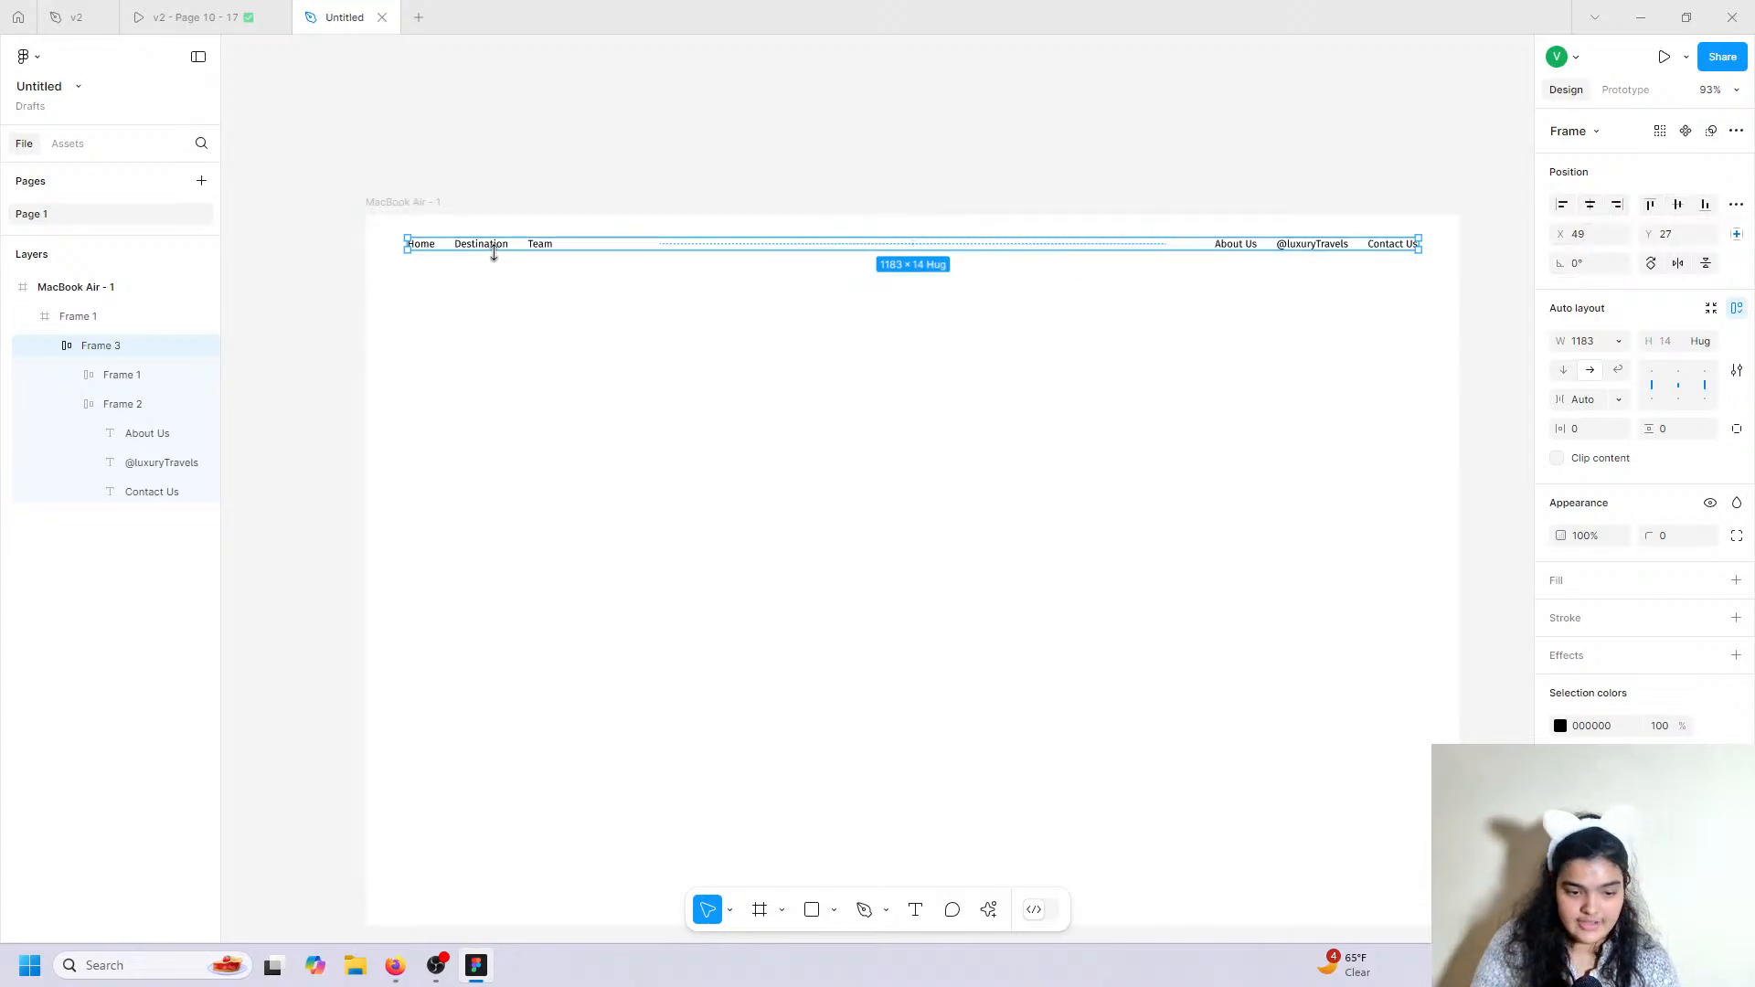
click(1038, 224)
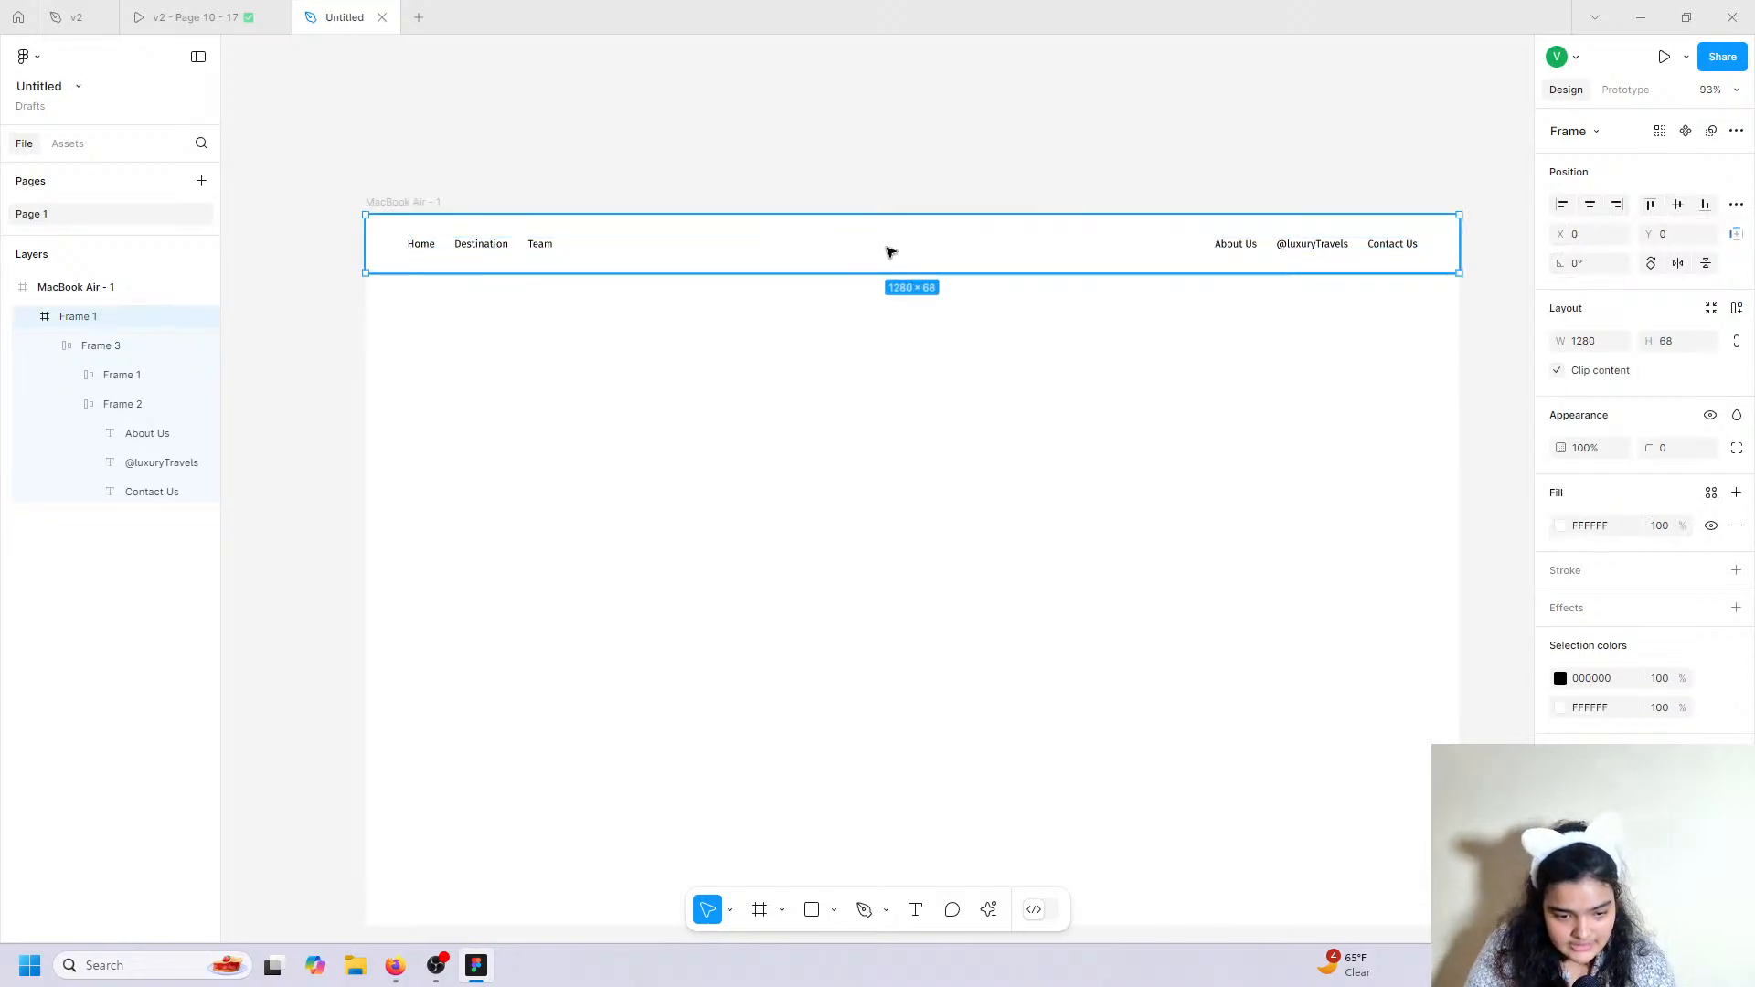
click(196, 17)
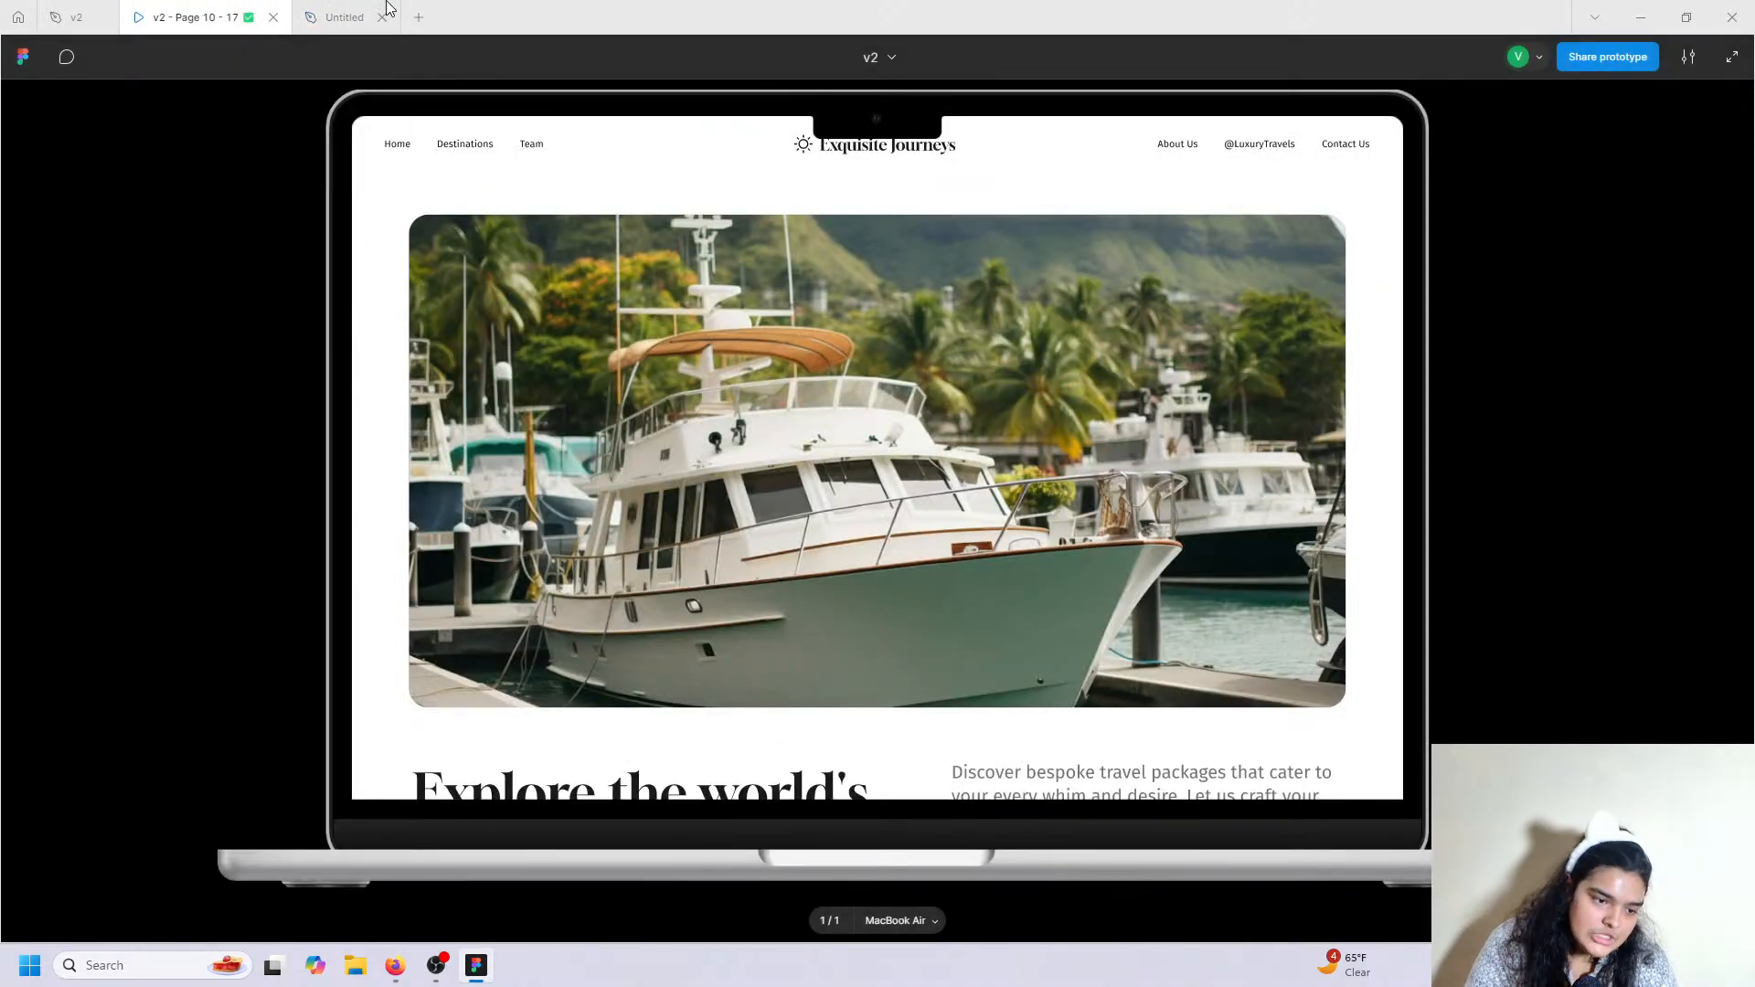
Add an 'Exquisite Travels' text box just below the header.
click(355, 15)
click(916, 914)
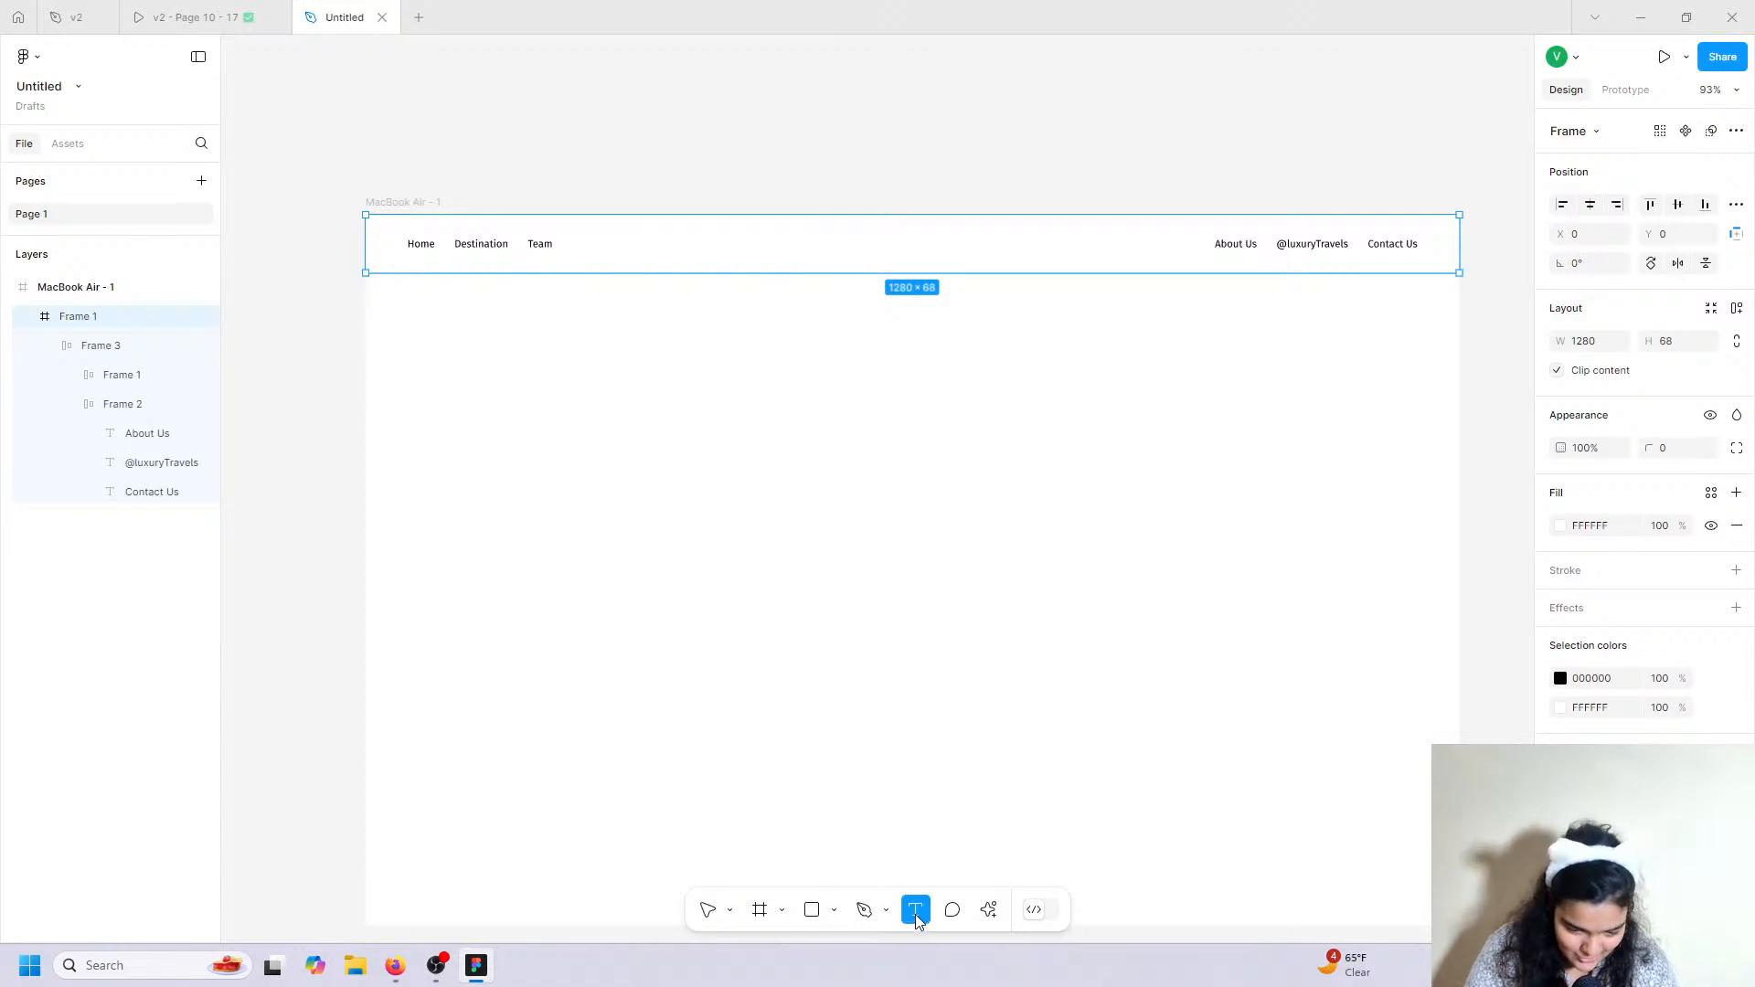
click(734, 304)
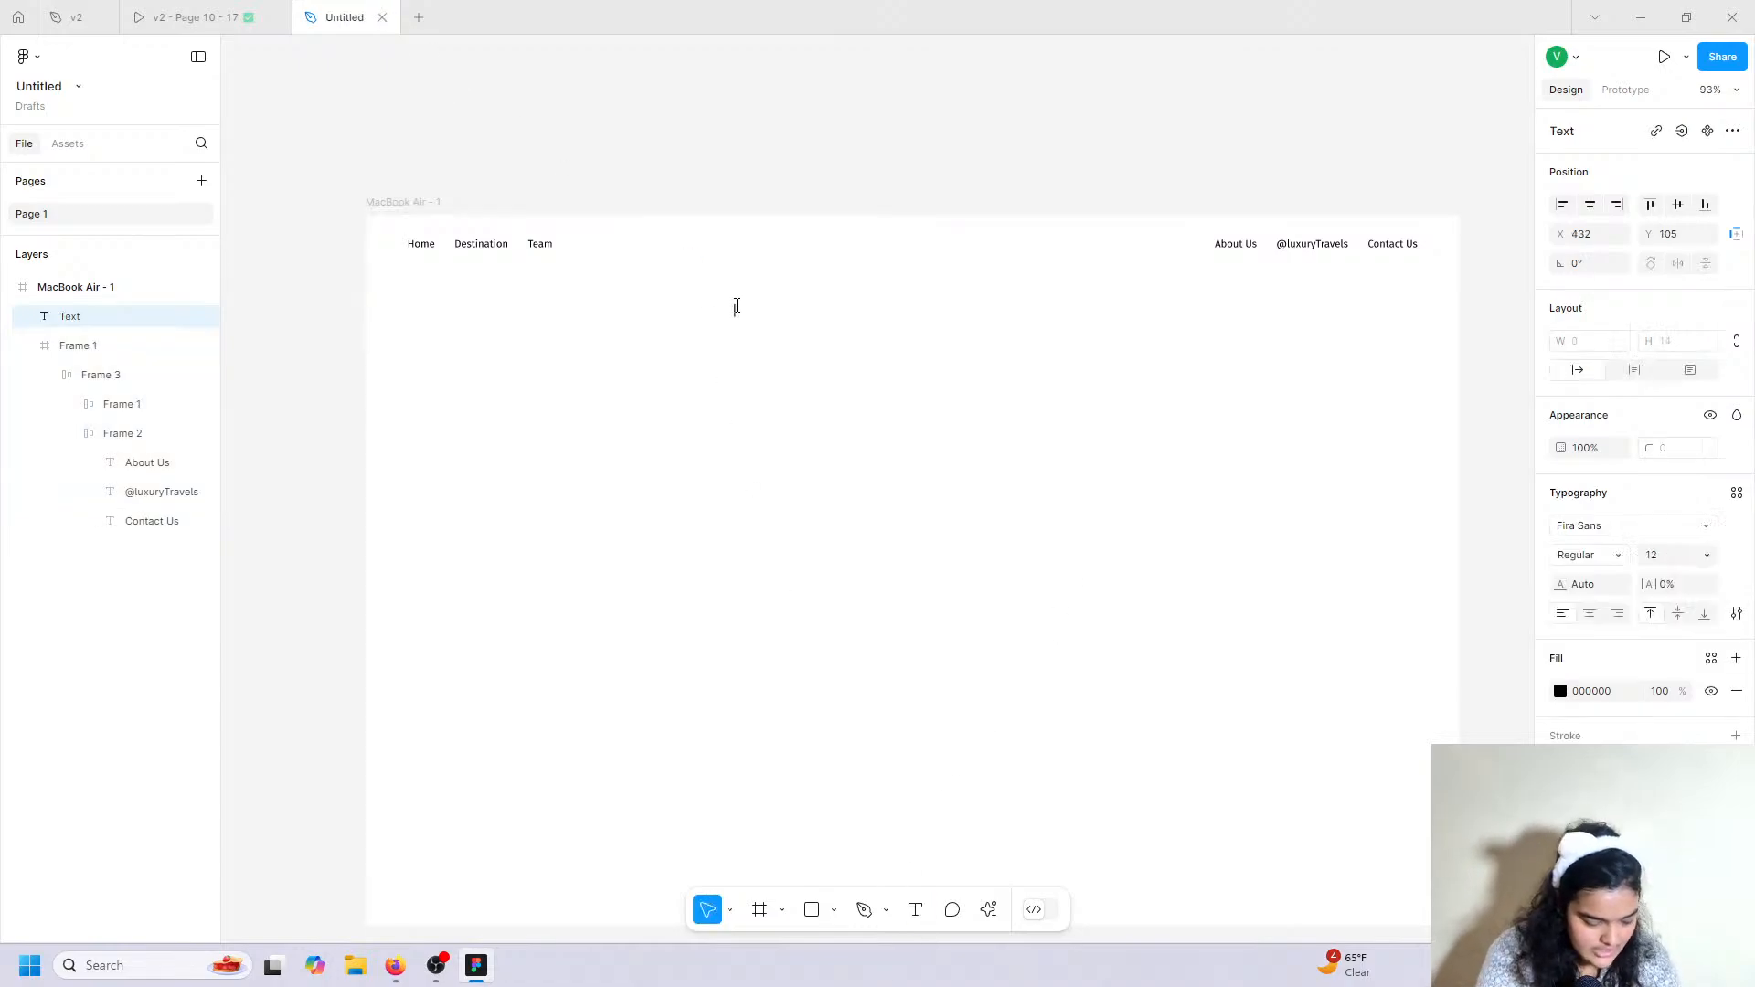
text(Exqui)
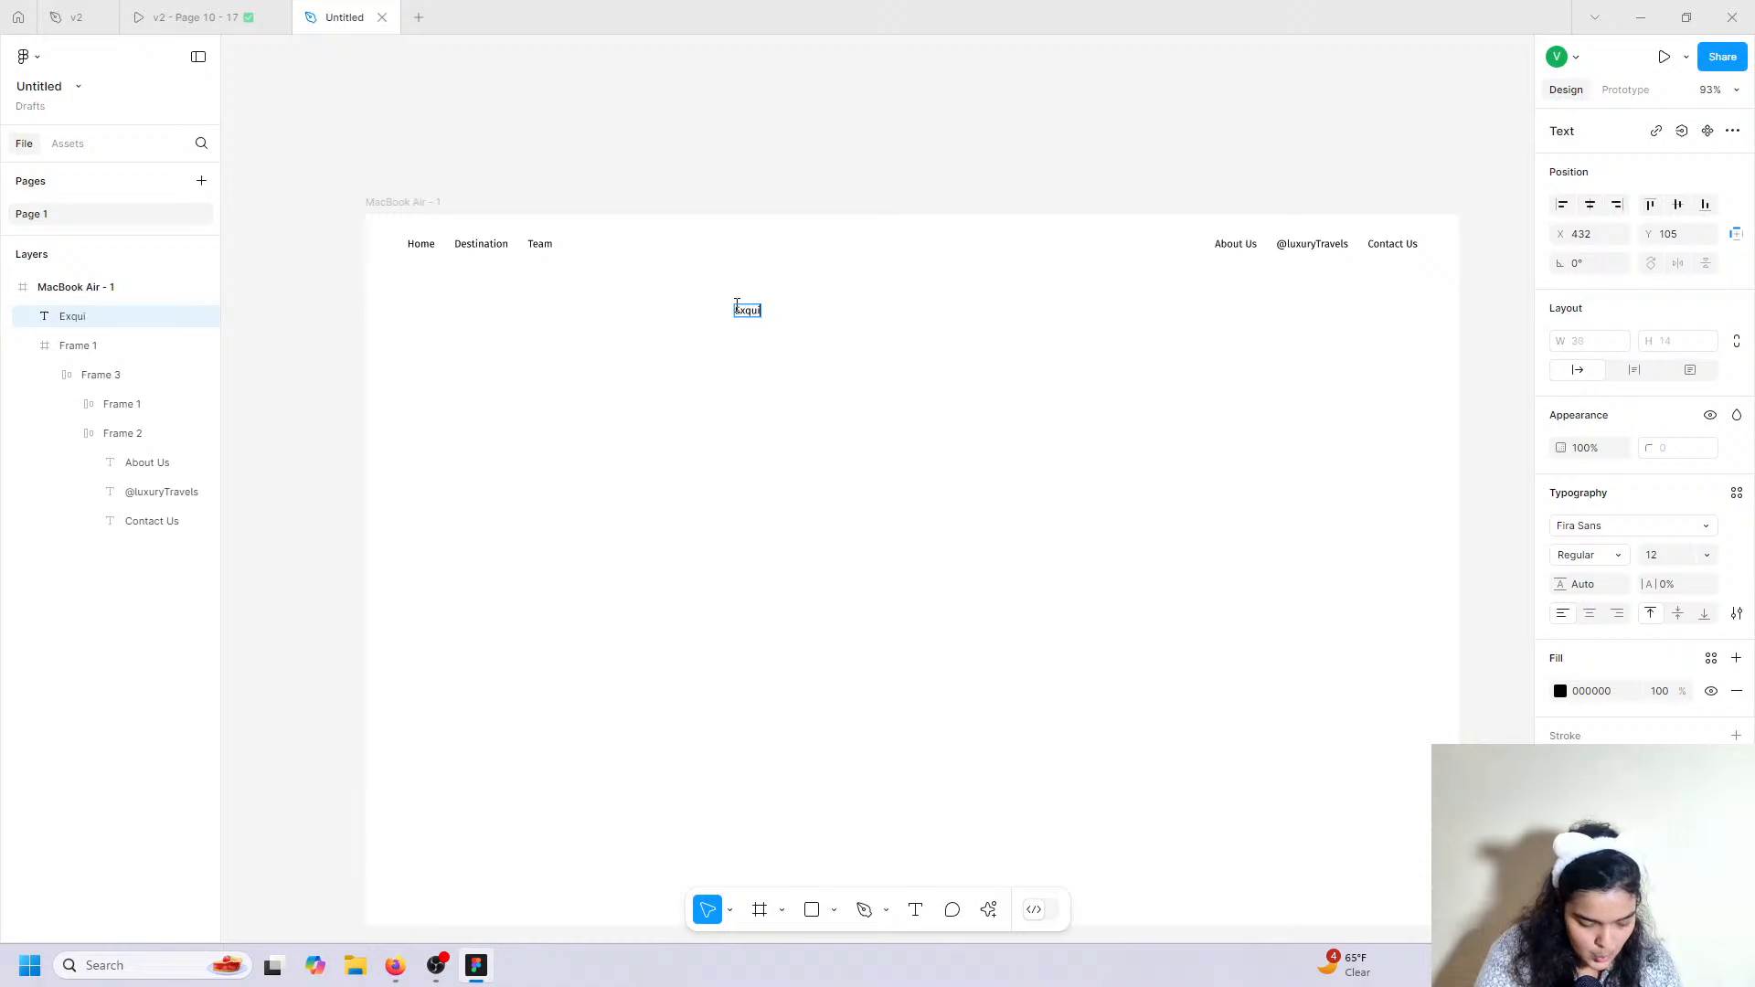
text(si)
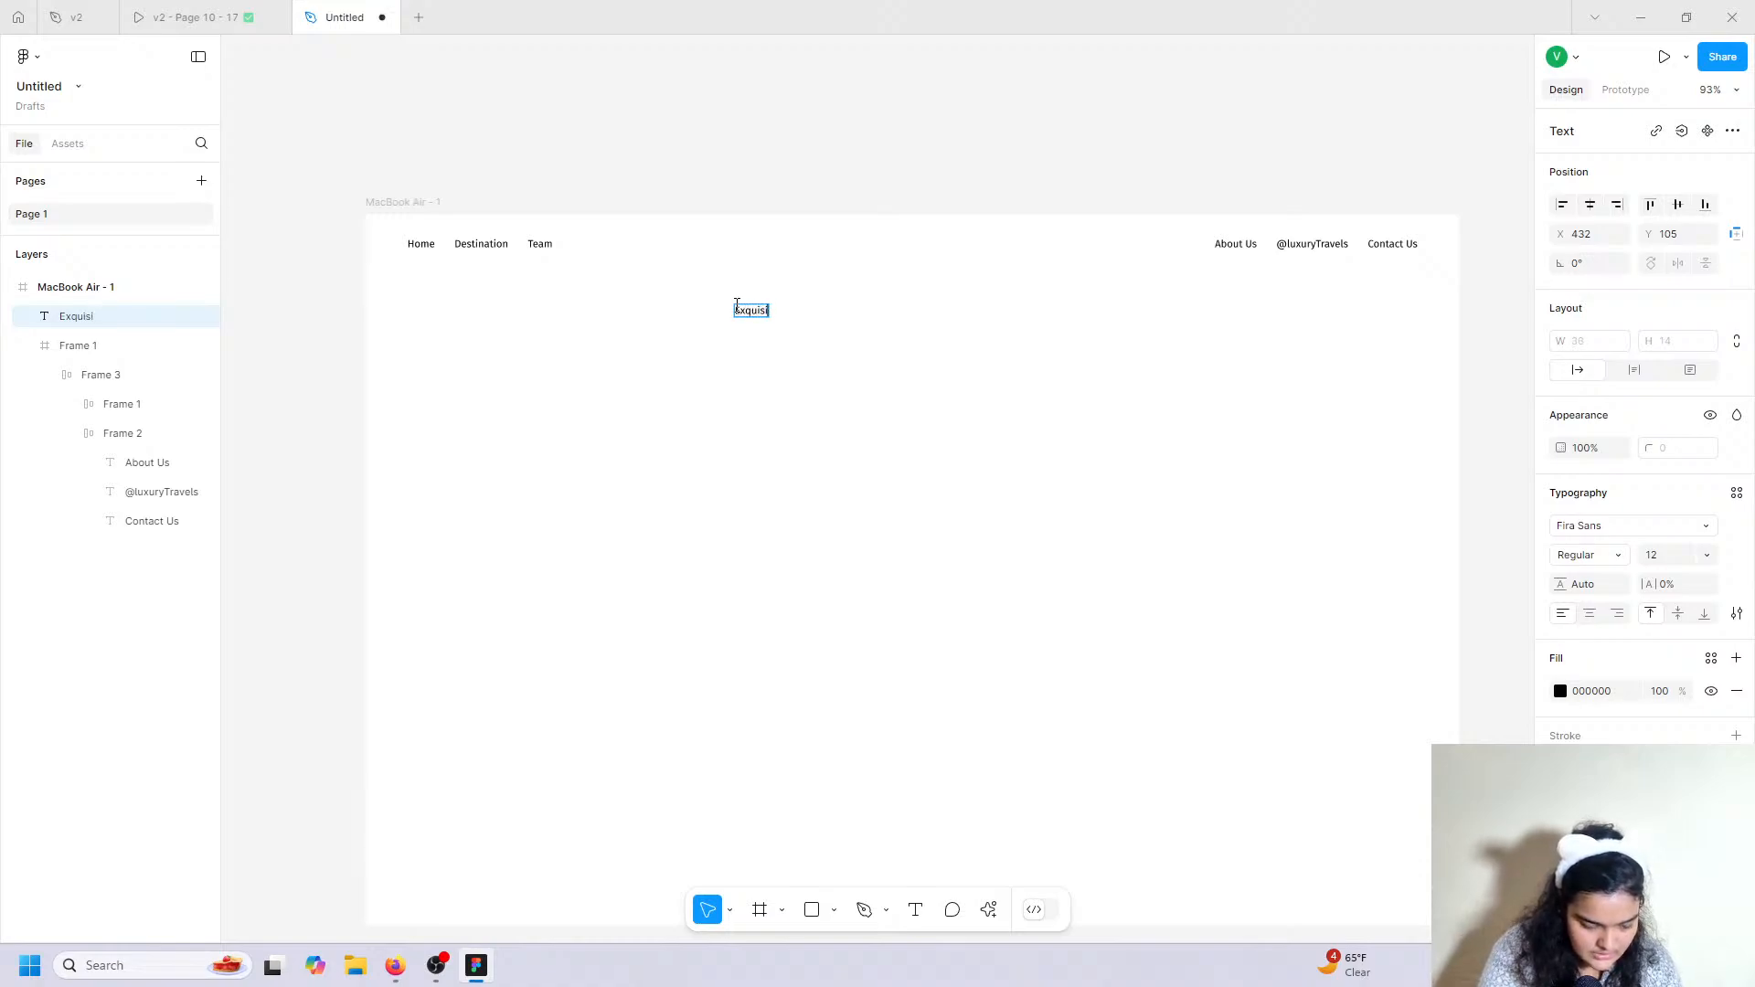
text(te Travels)
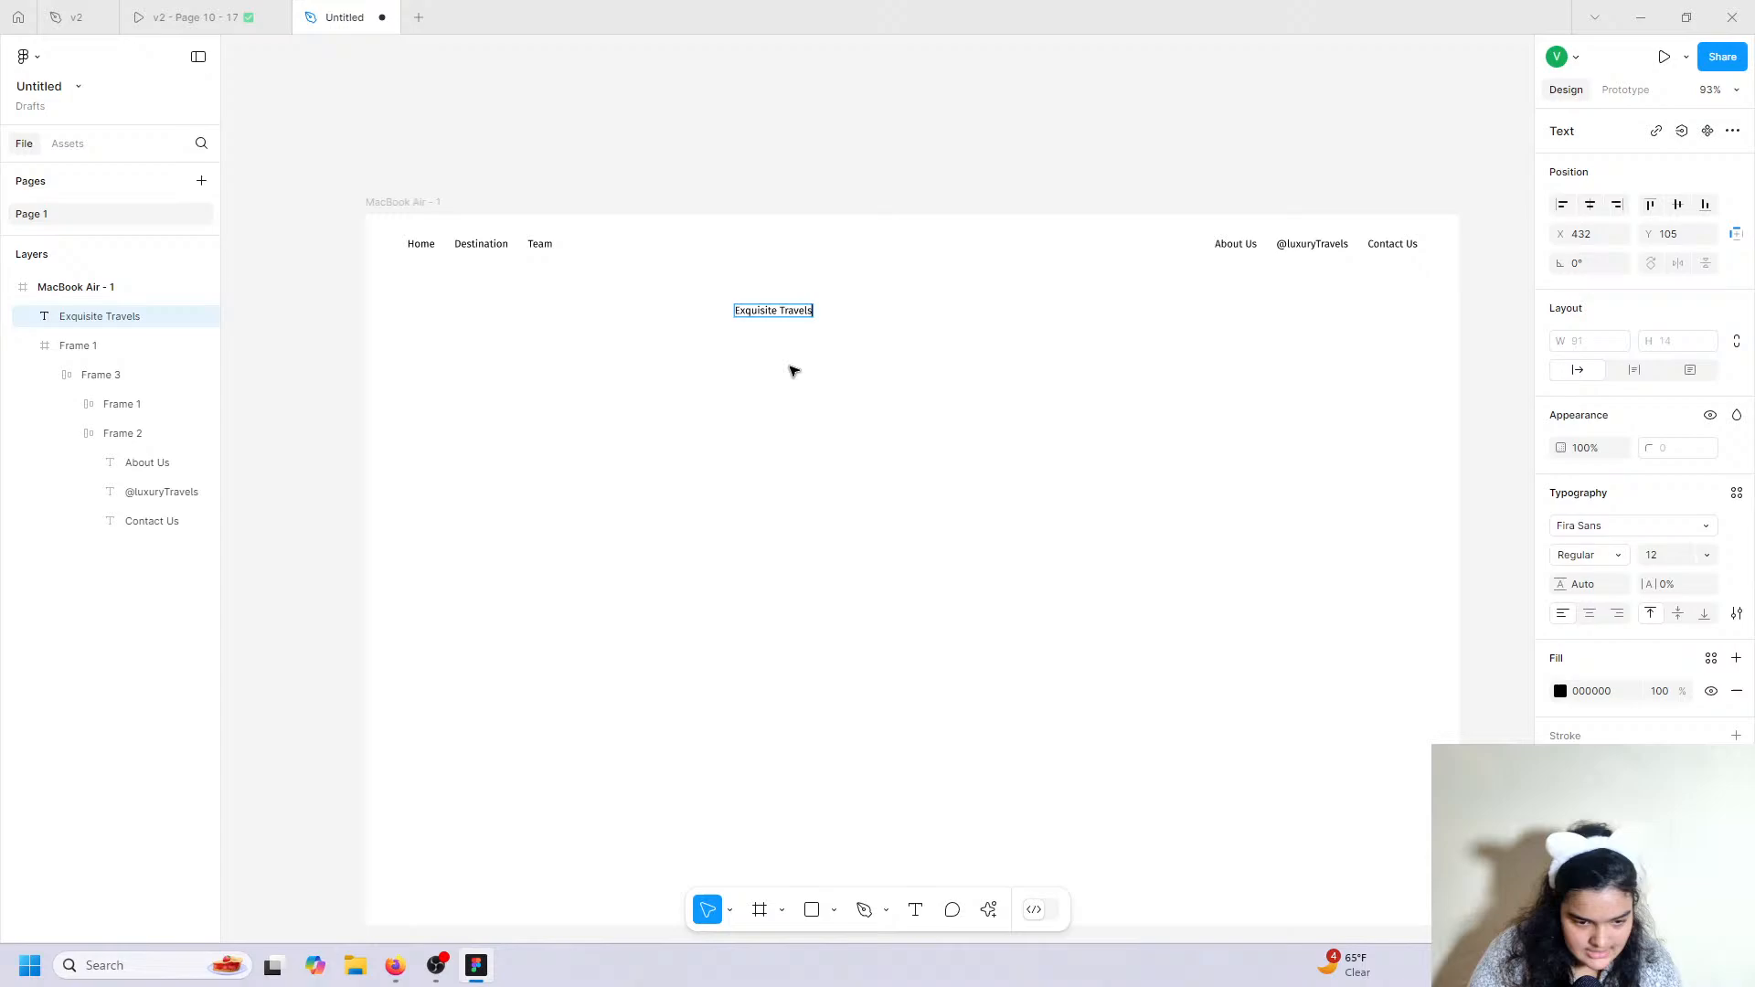
key(Escape)
Set the Exquisite Travels title's font to Gloock.
click(1605, 535)
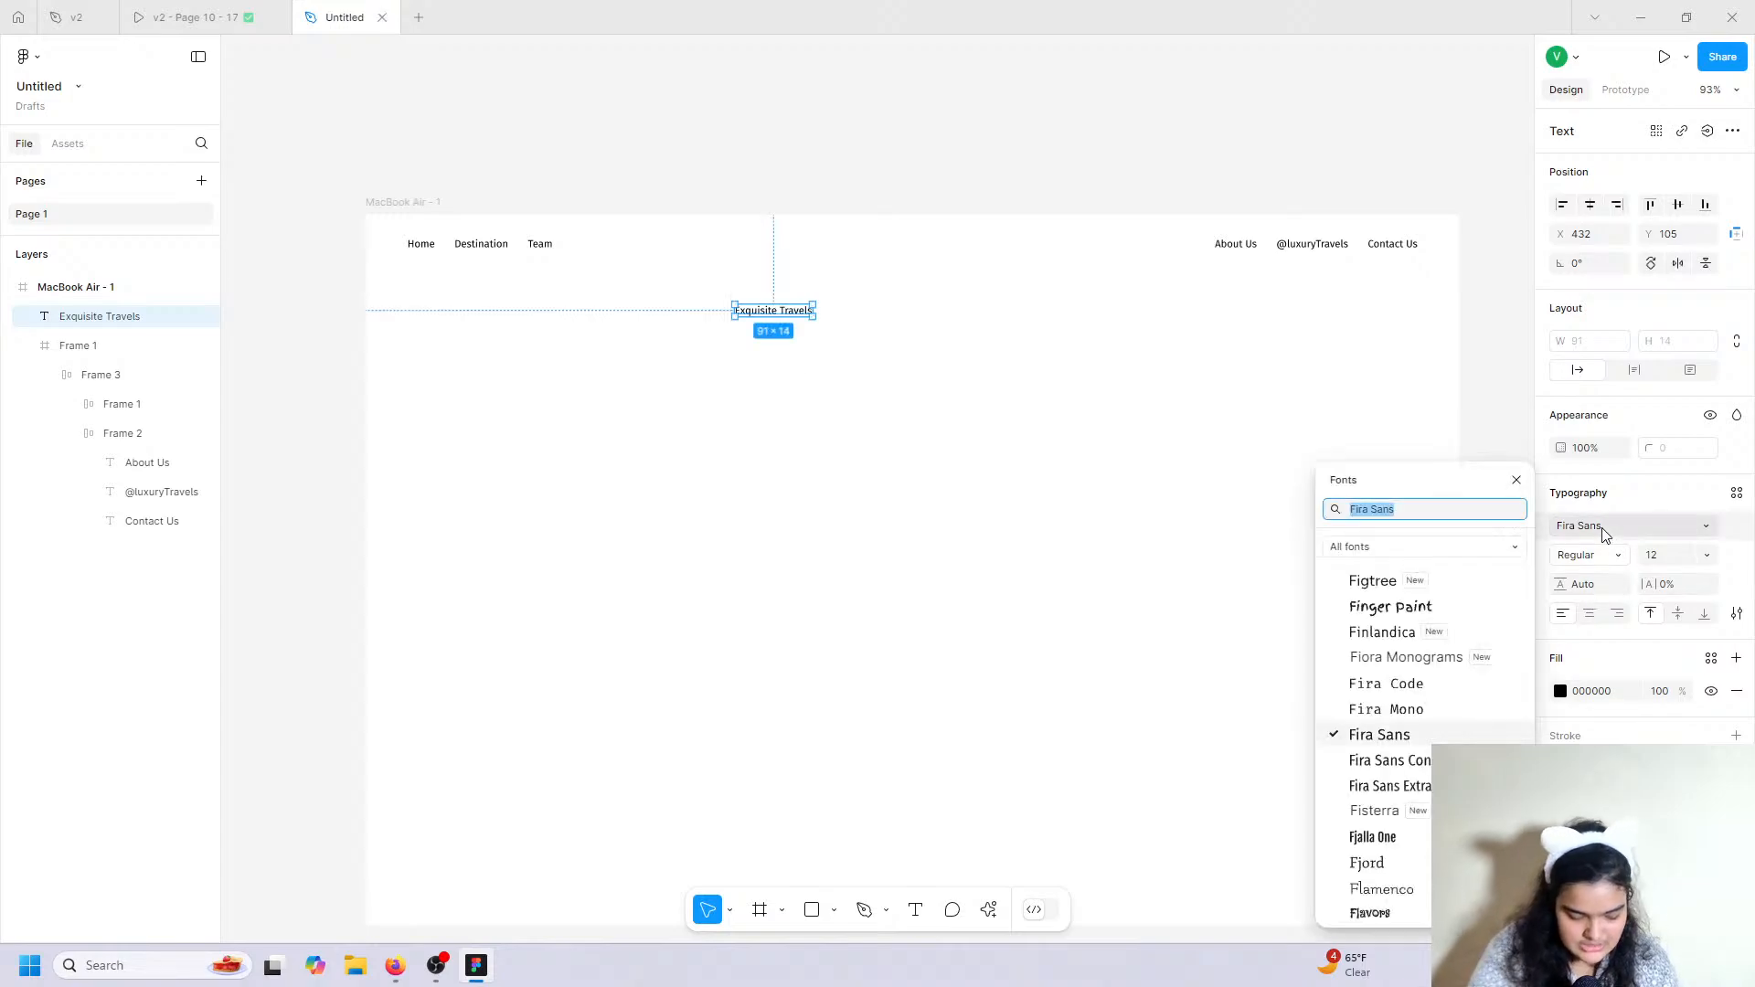
text(glpo)
key(BackSpace)
key(BackSpace)
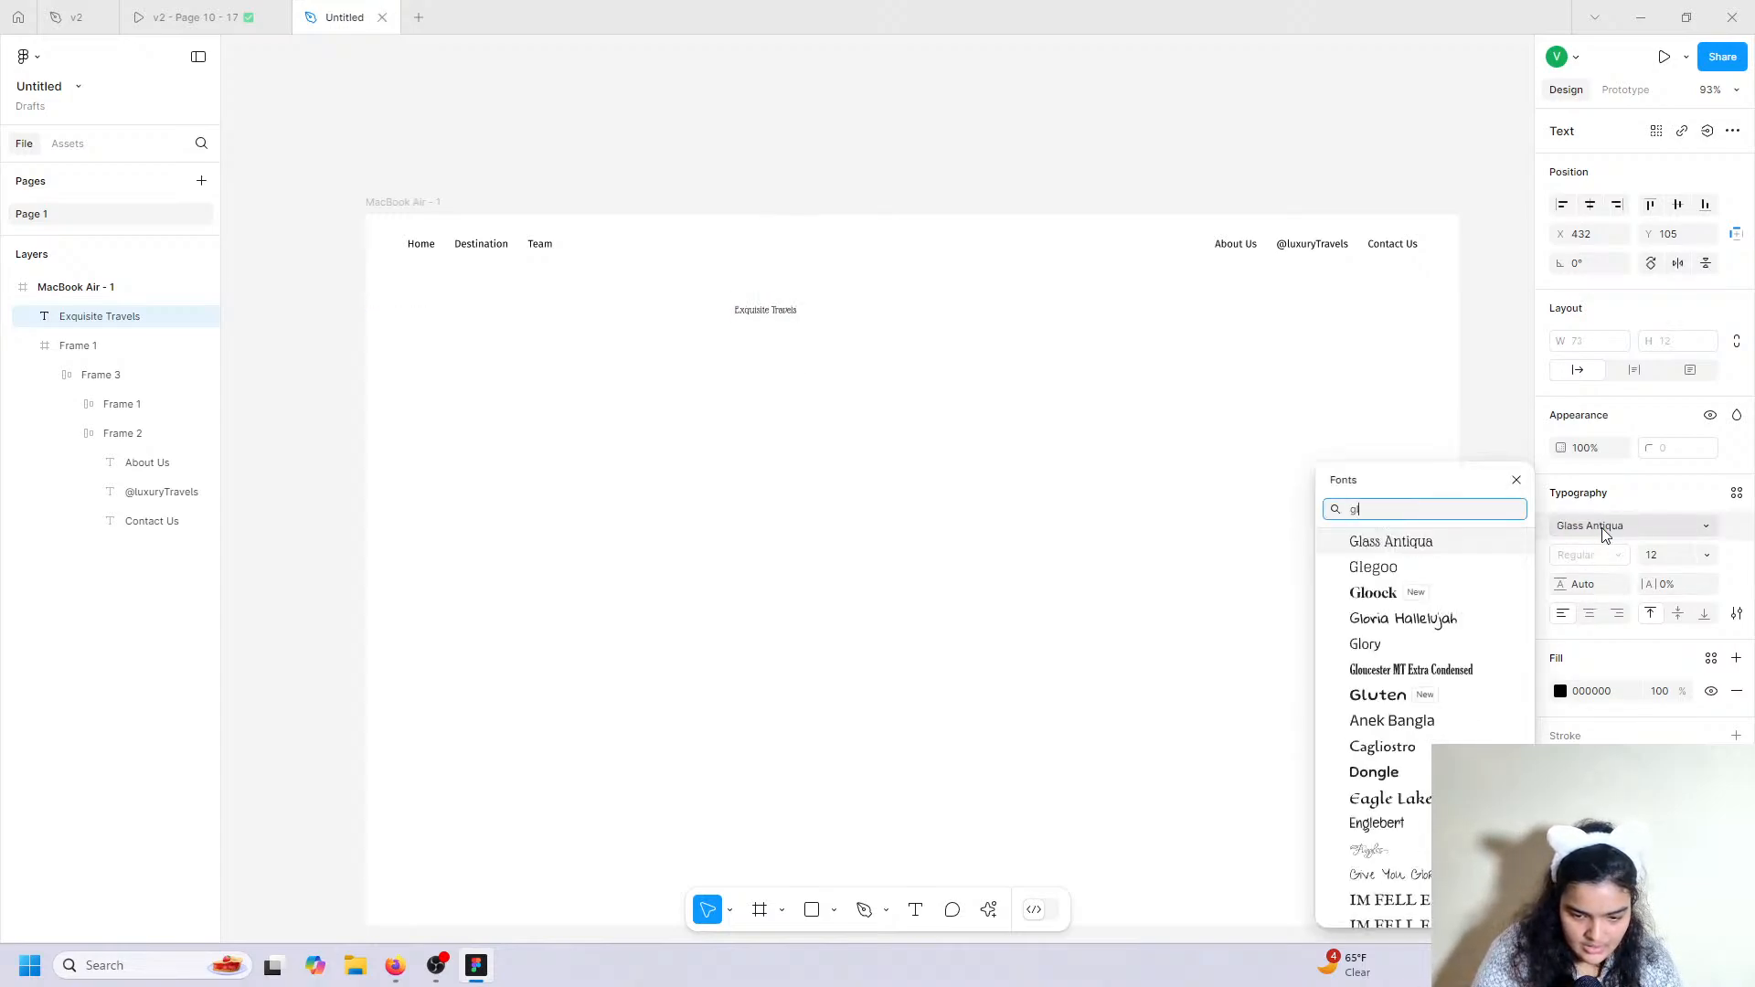
text(looc)
key(Return)
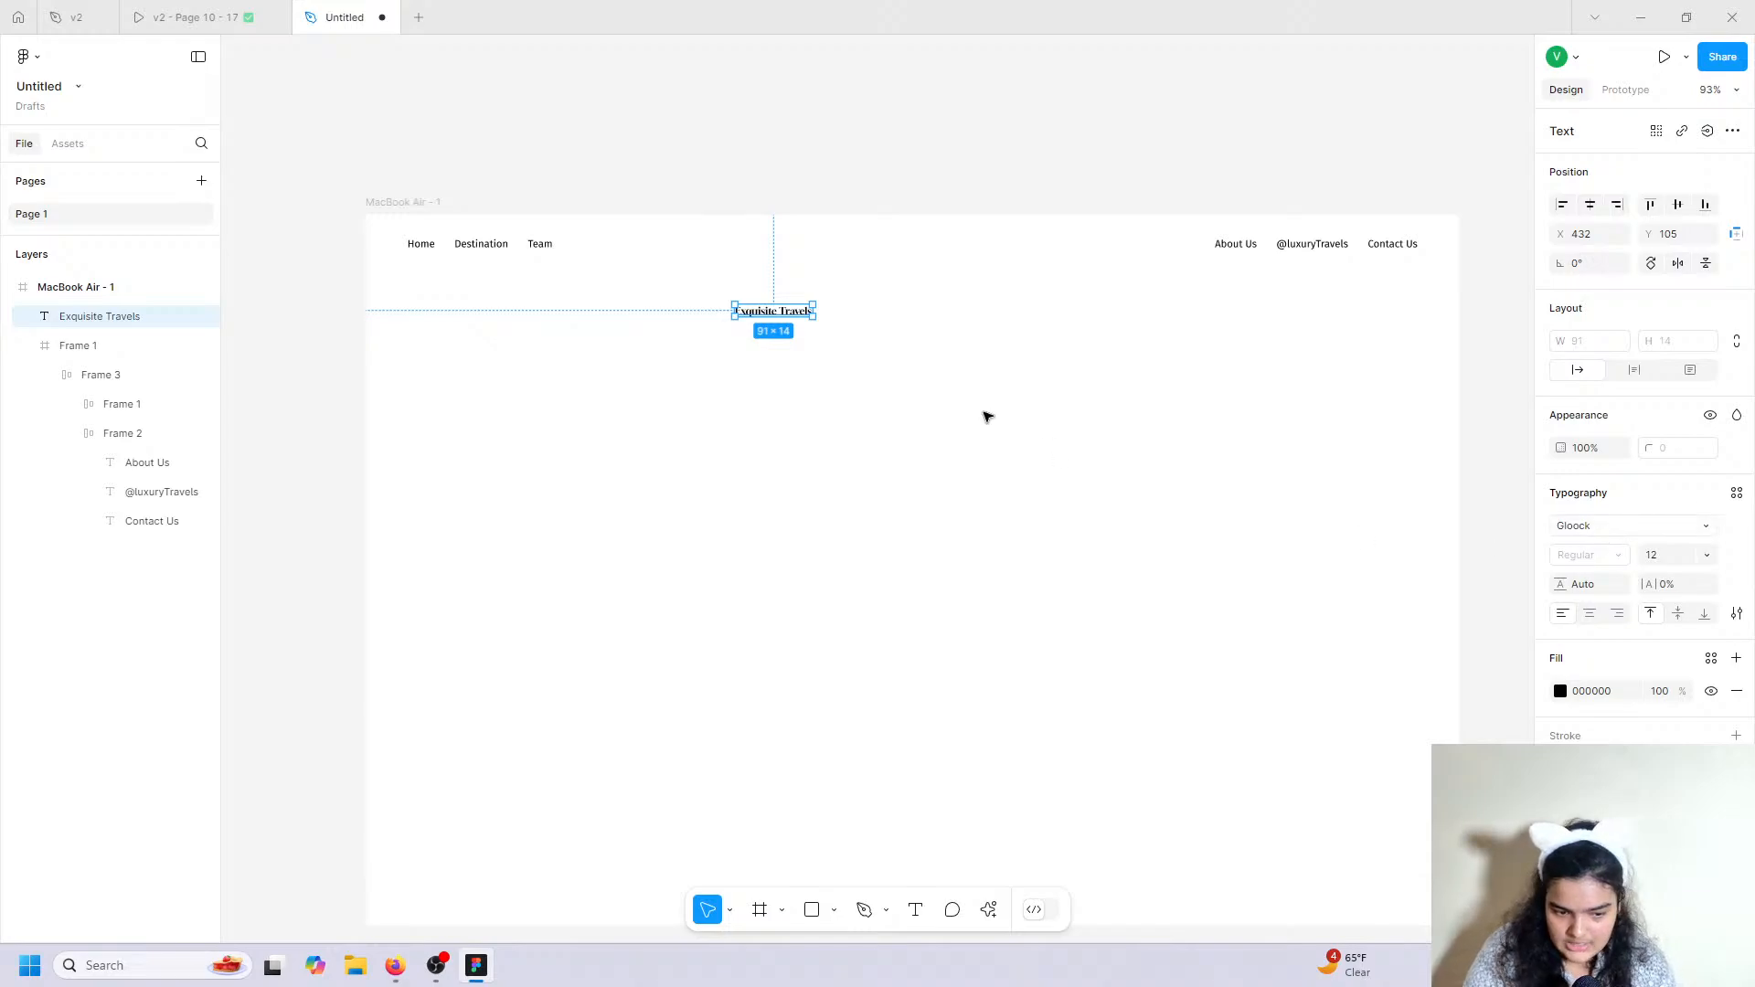
Try title sizes 32 and 28 and move the title up into the header bar.
scroll(1006, 365, up, 1)
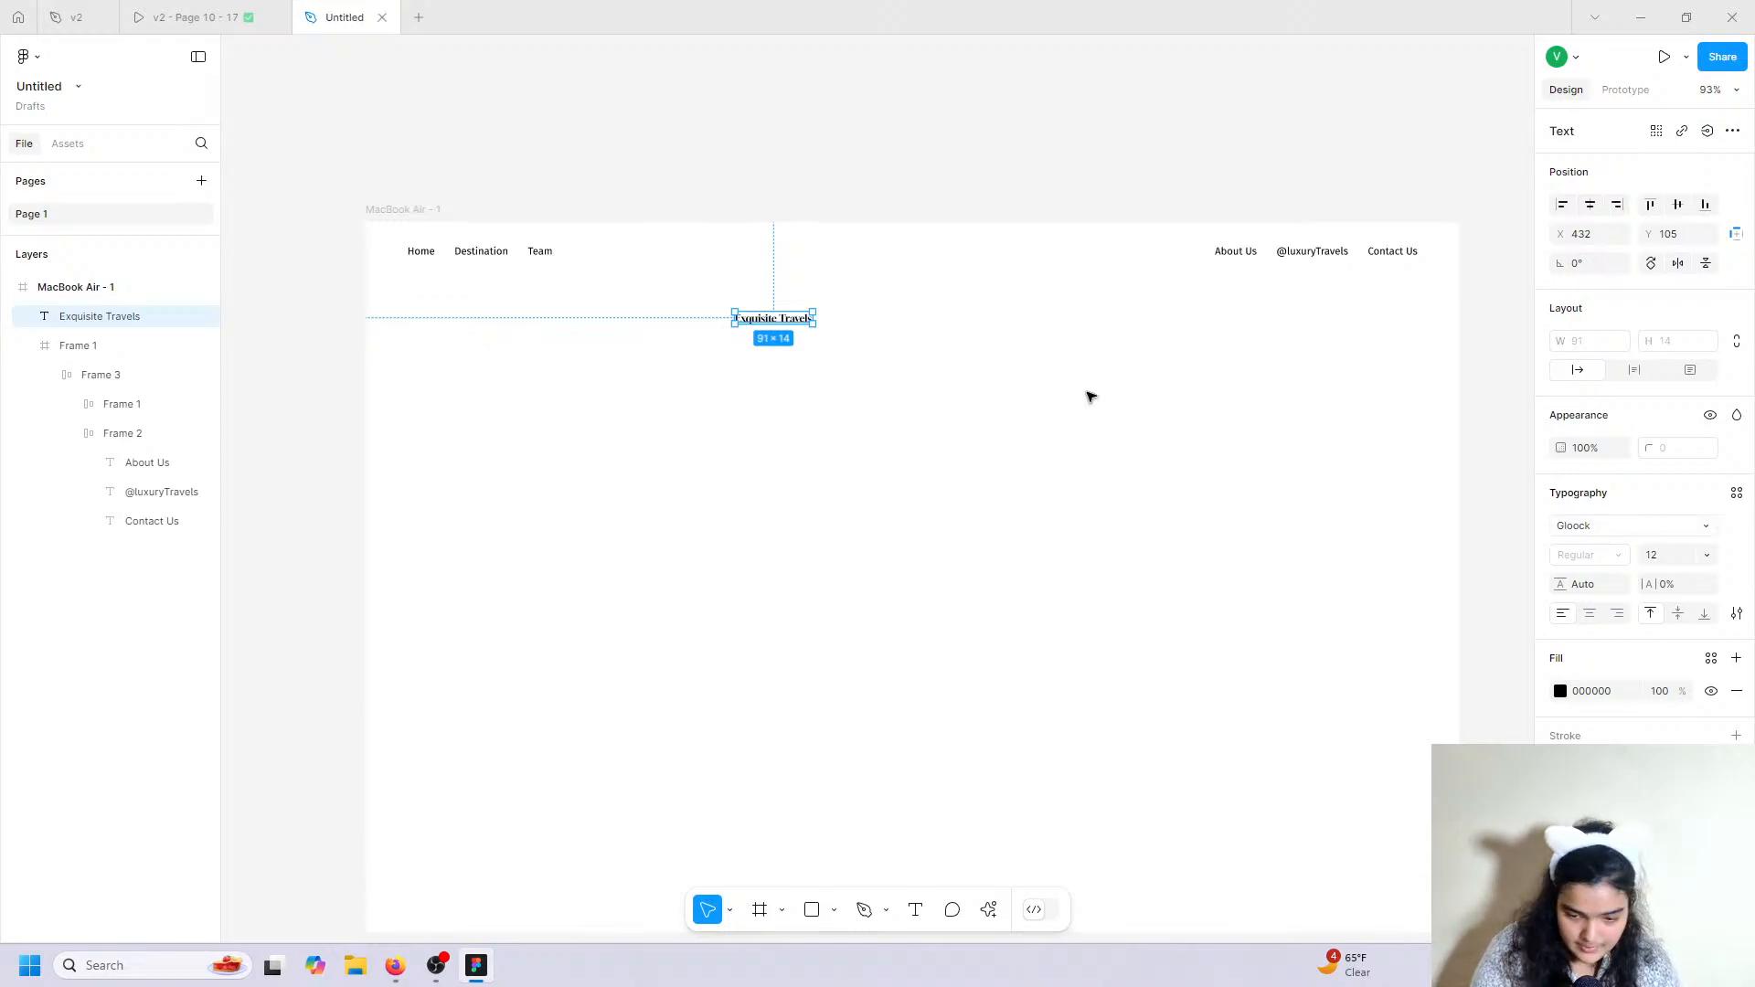
click(1704, 556)
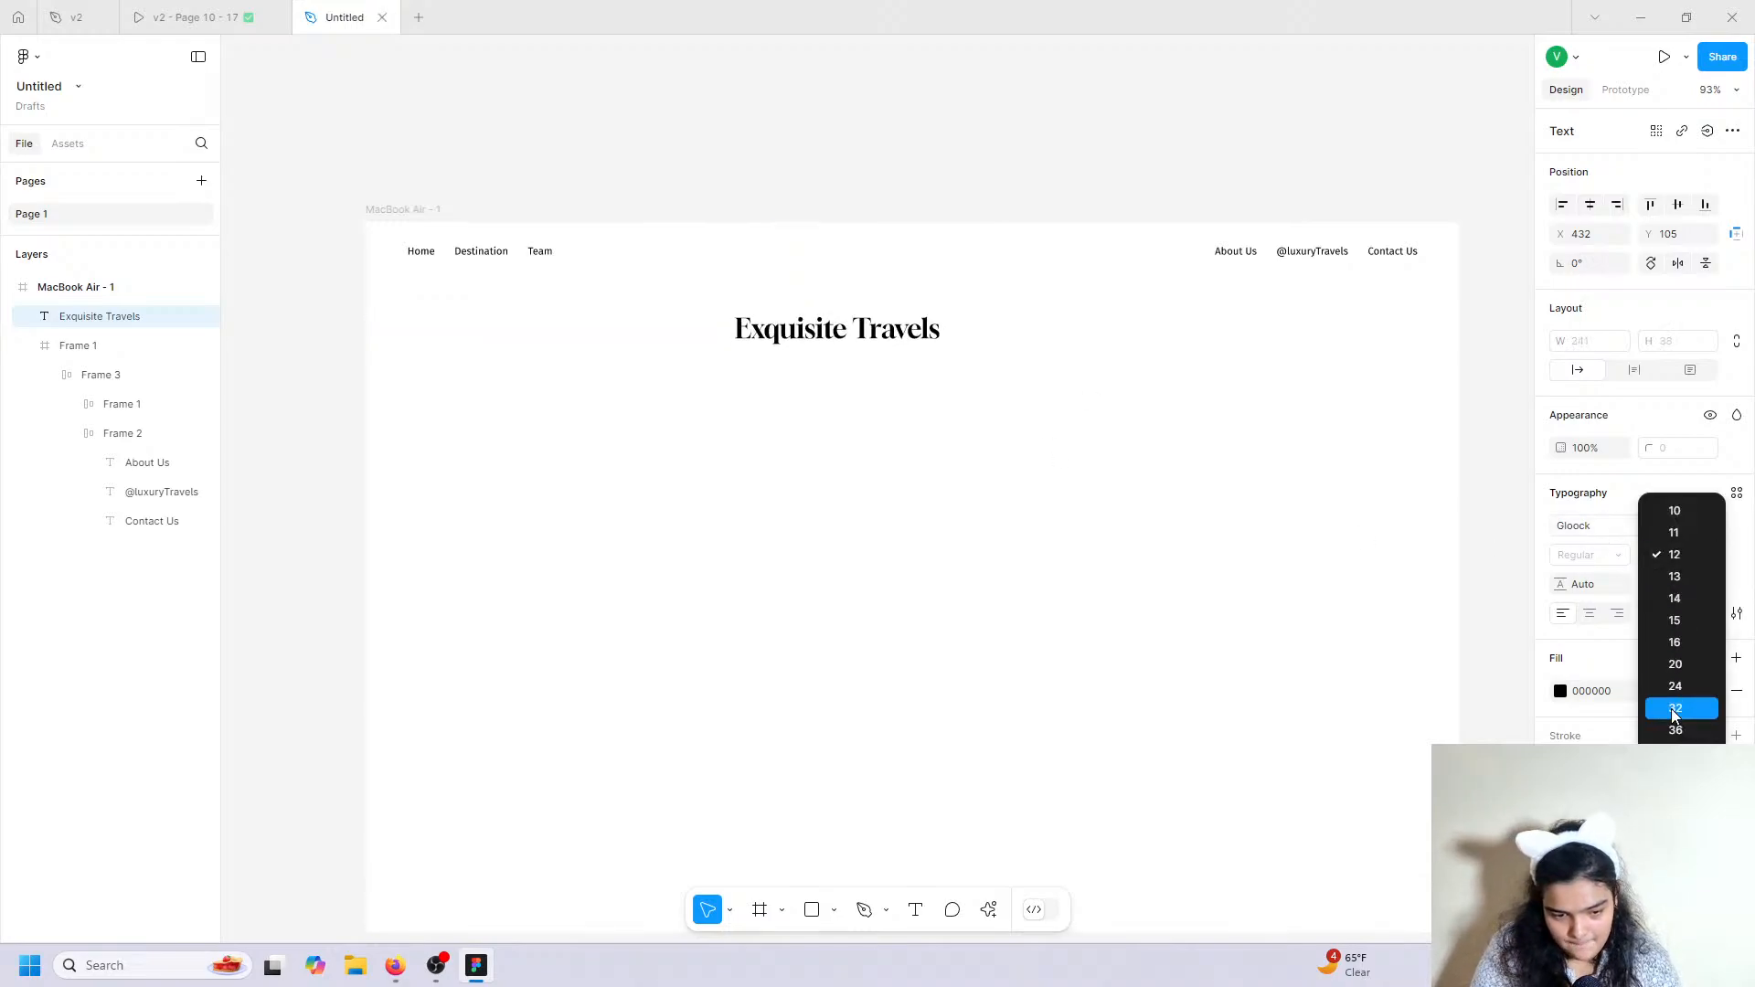
click(1675, 709)
click(1682, 554)
click(1682, 554)
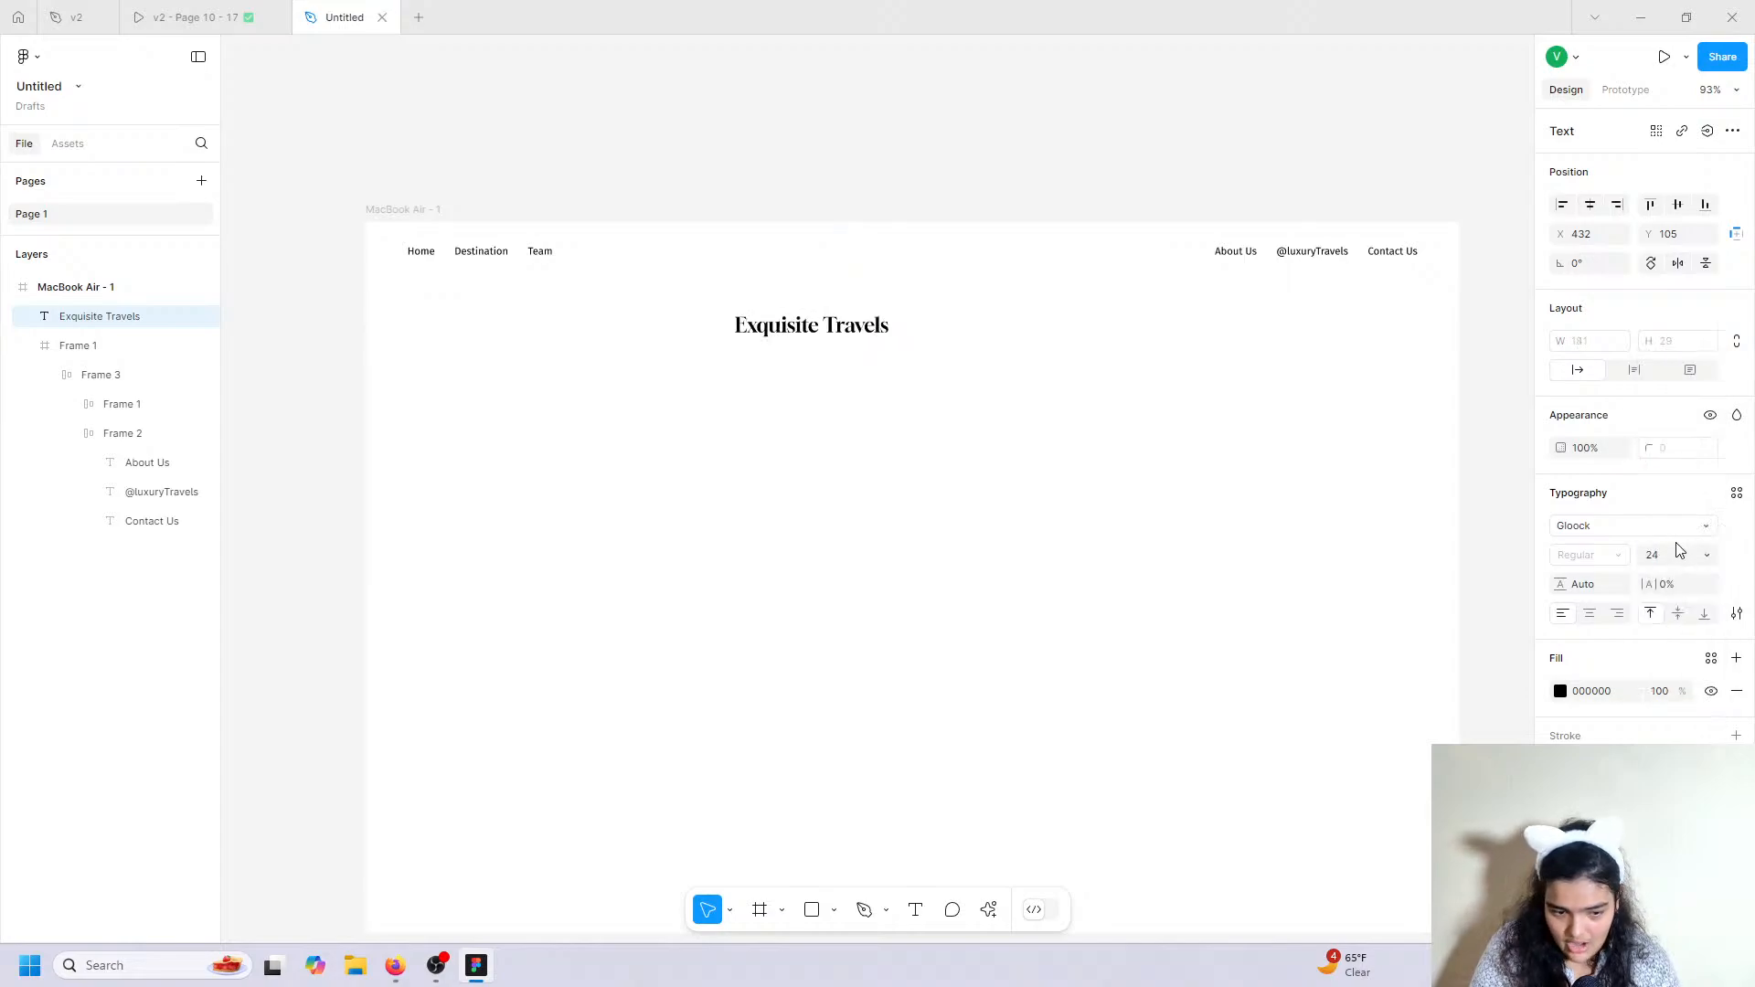
click(1669, 549)
text(28)
key(Return)
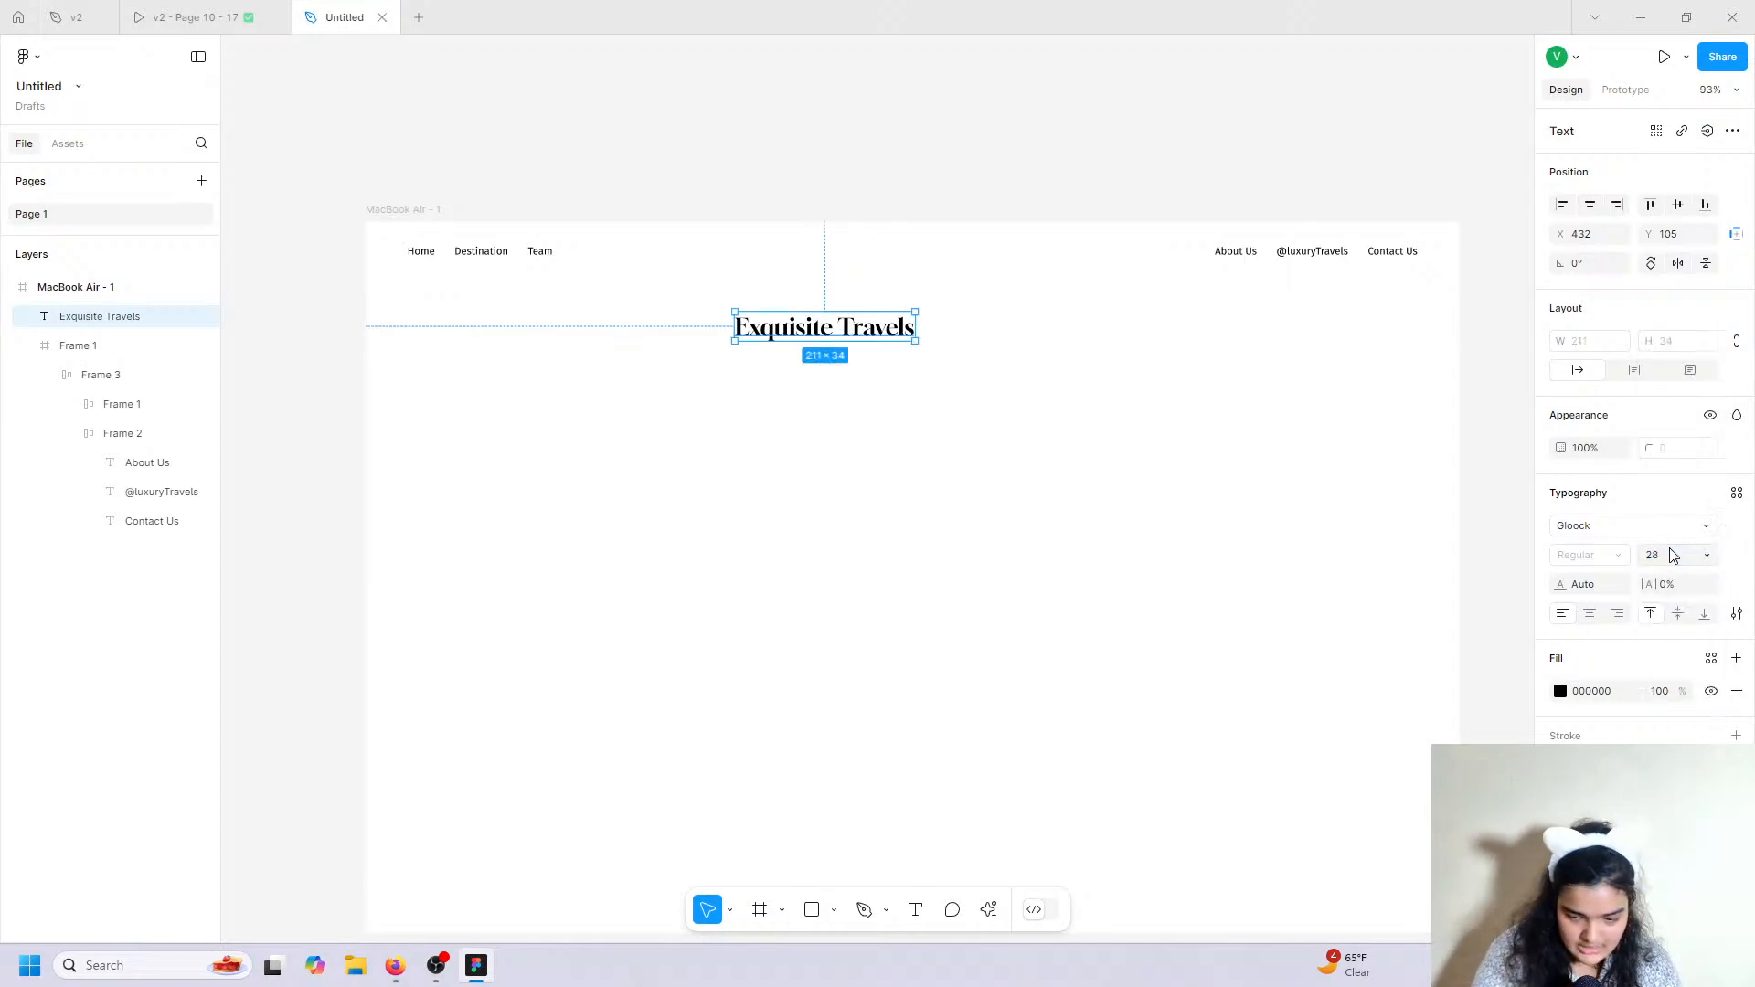
drag(833, 325, 892, 251)
Settle the title at font size 20 and shift it toward the header centre.
click(1689, 552)
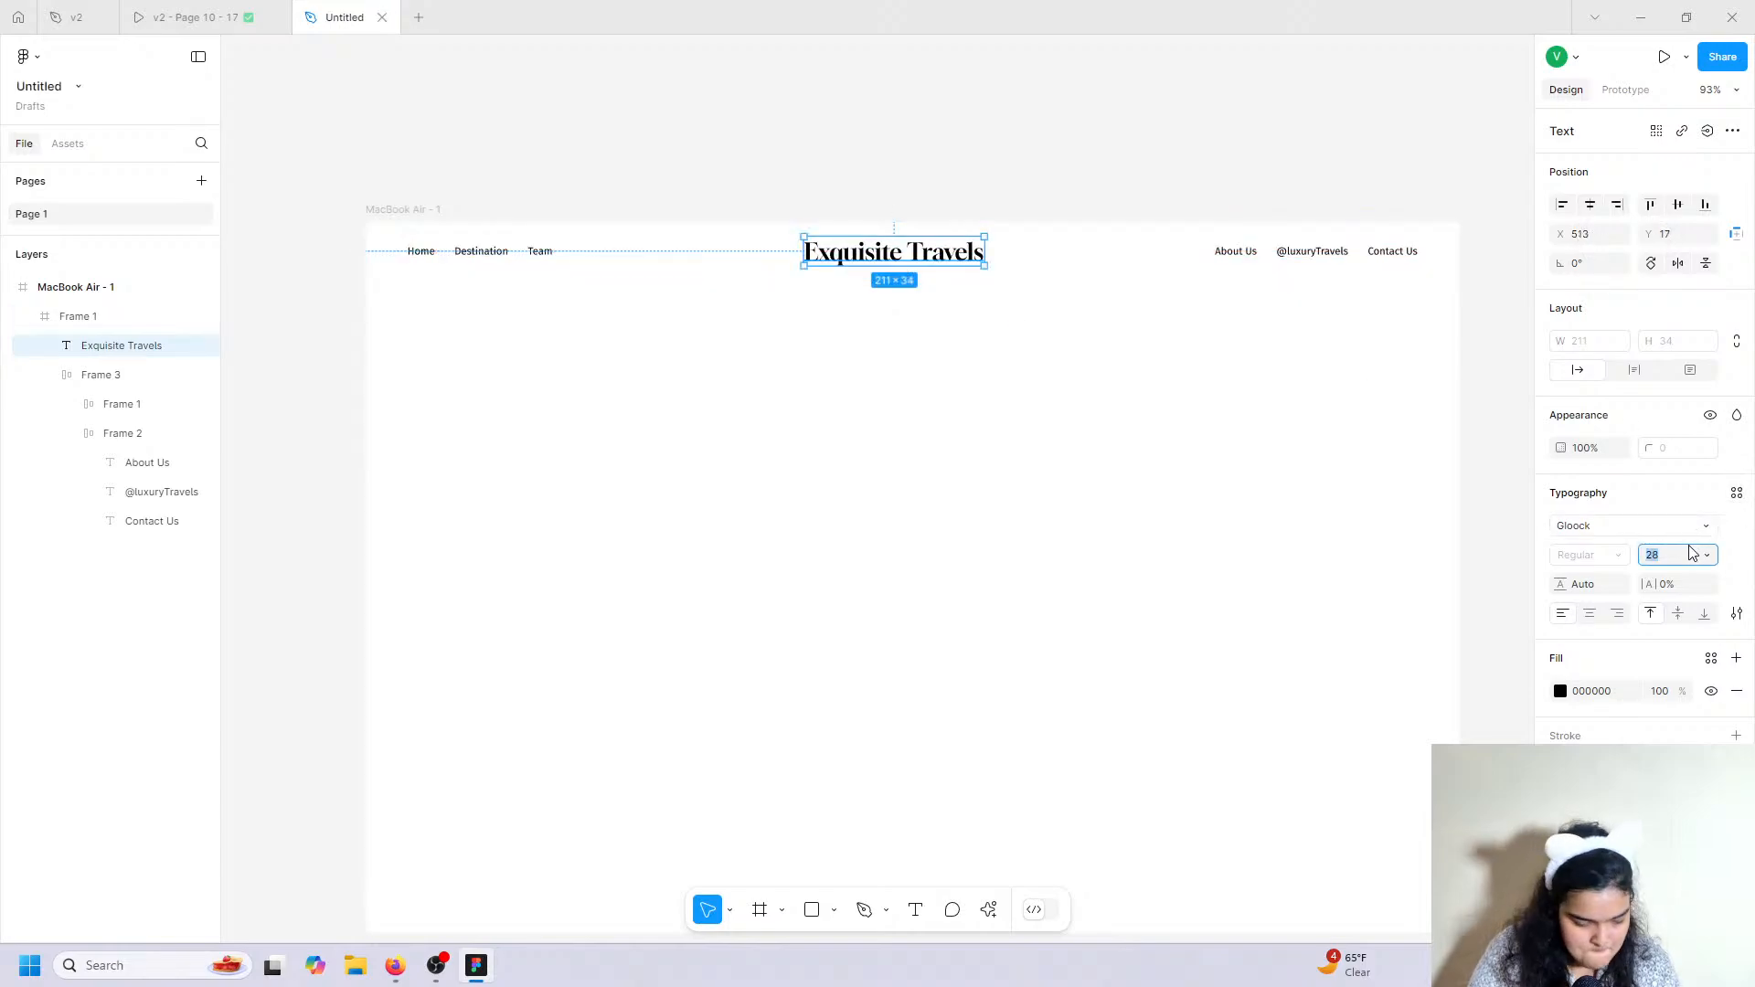
text(24)
key(Return)
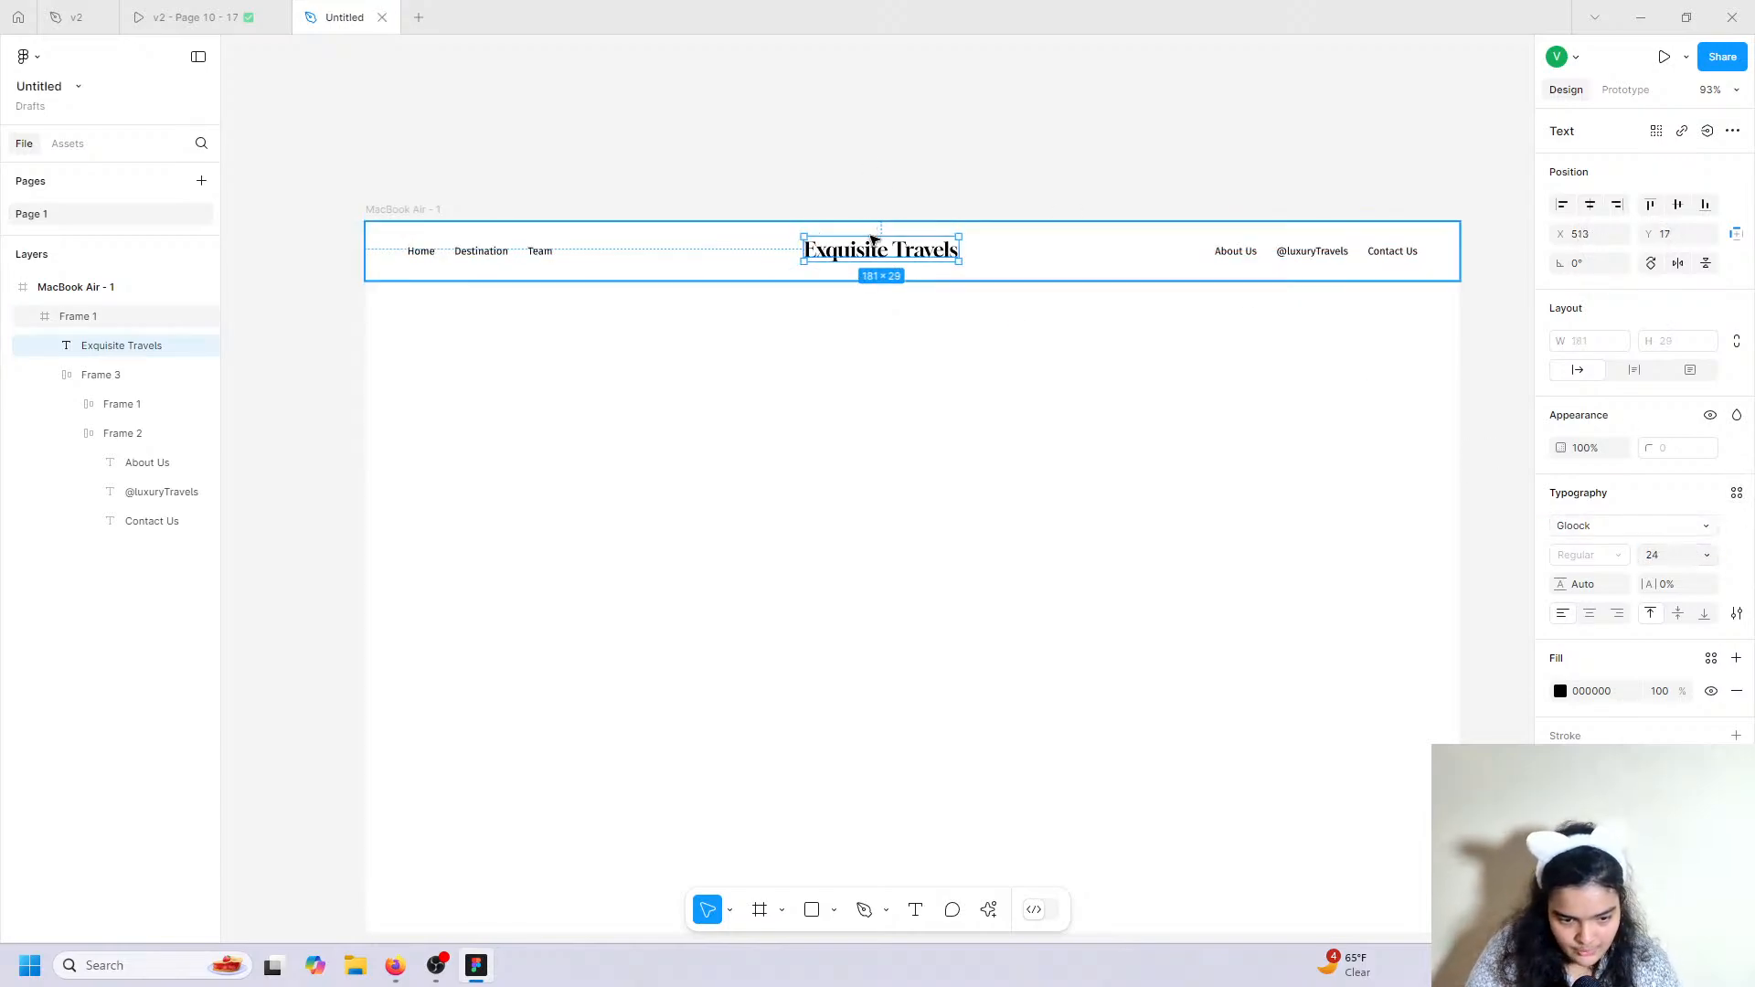
drag(882, 251, 891, 251)
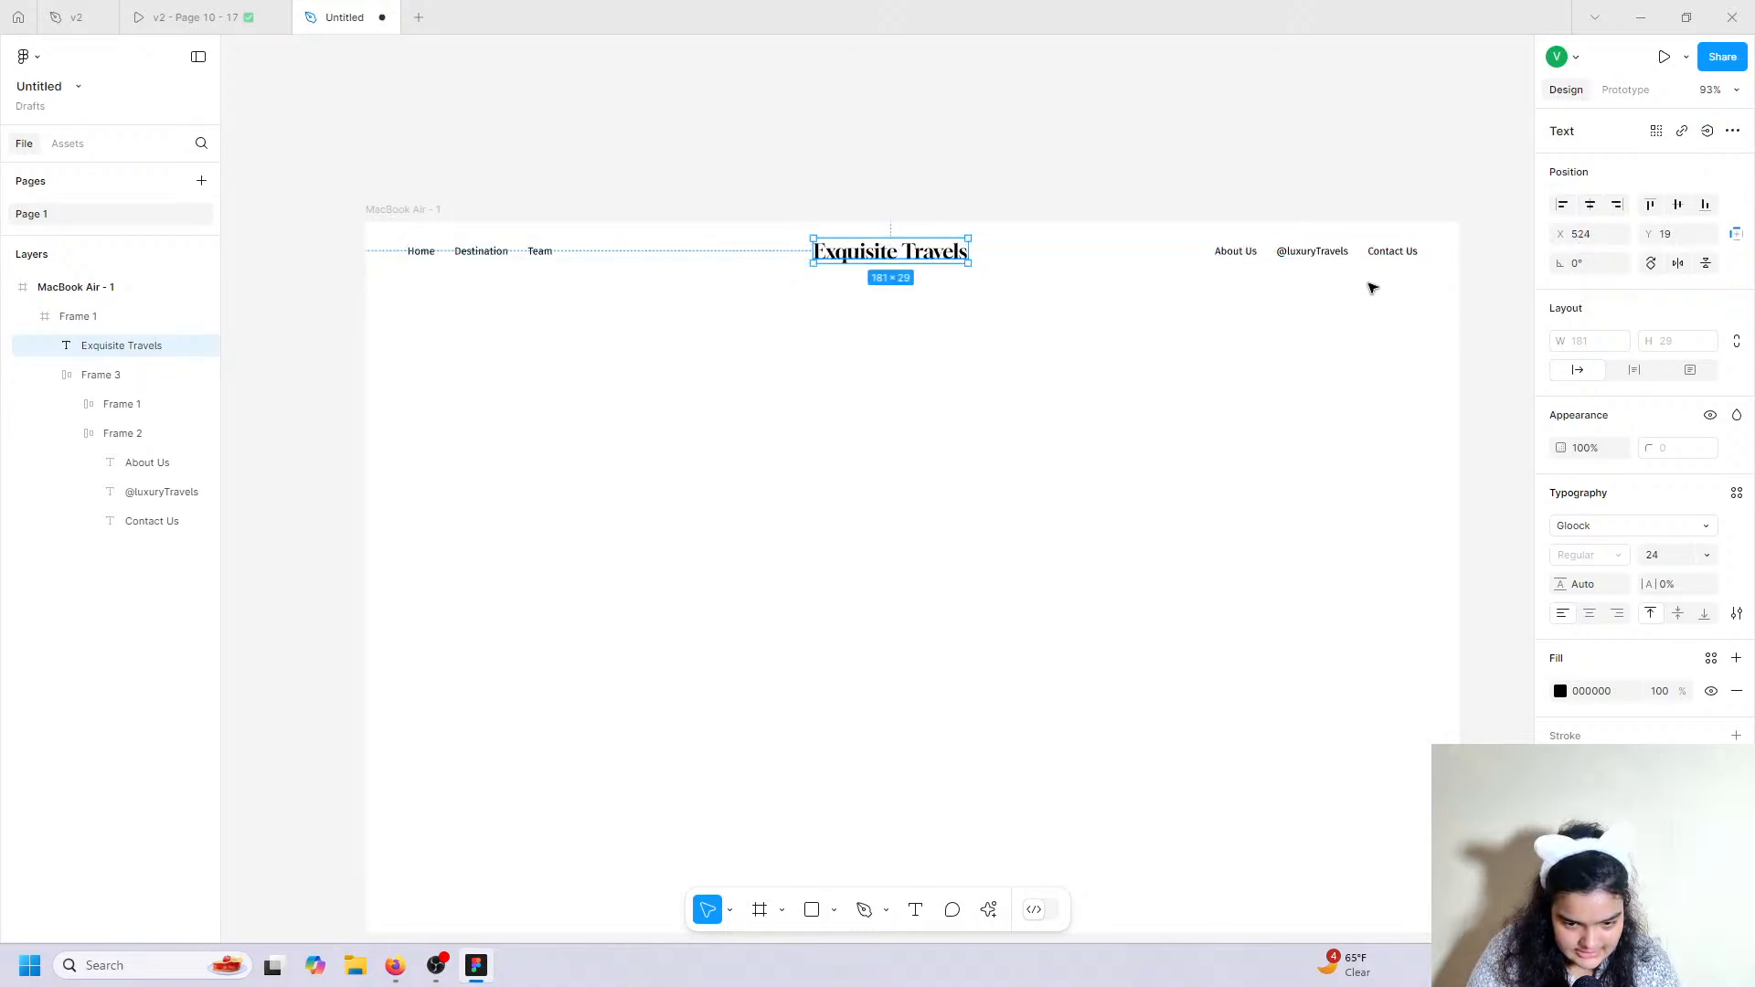
scroll(1198, 246, up, 5)
scroll(1198, 246, down, 3)
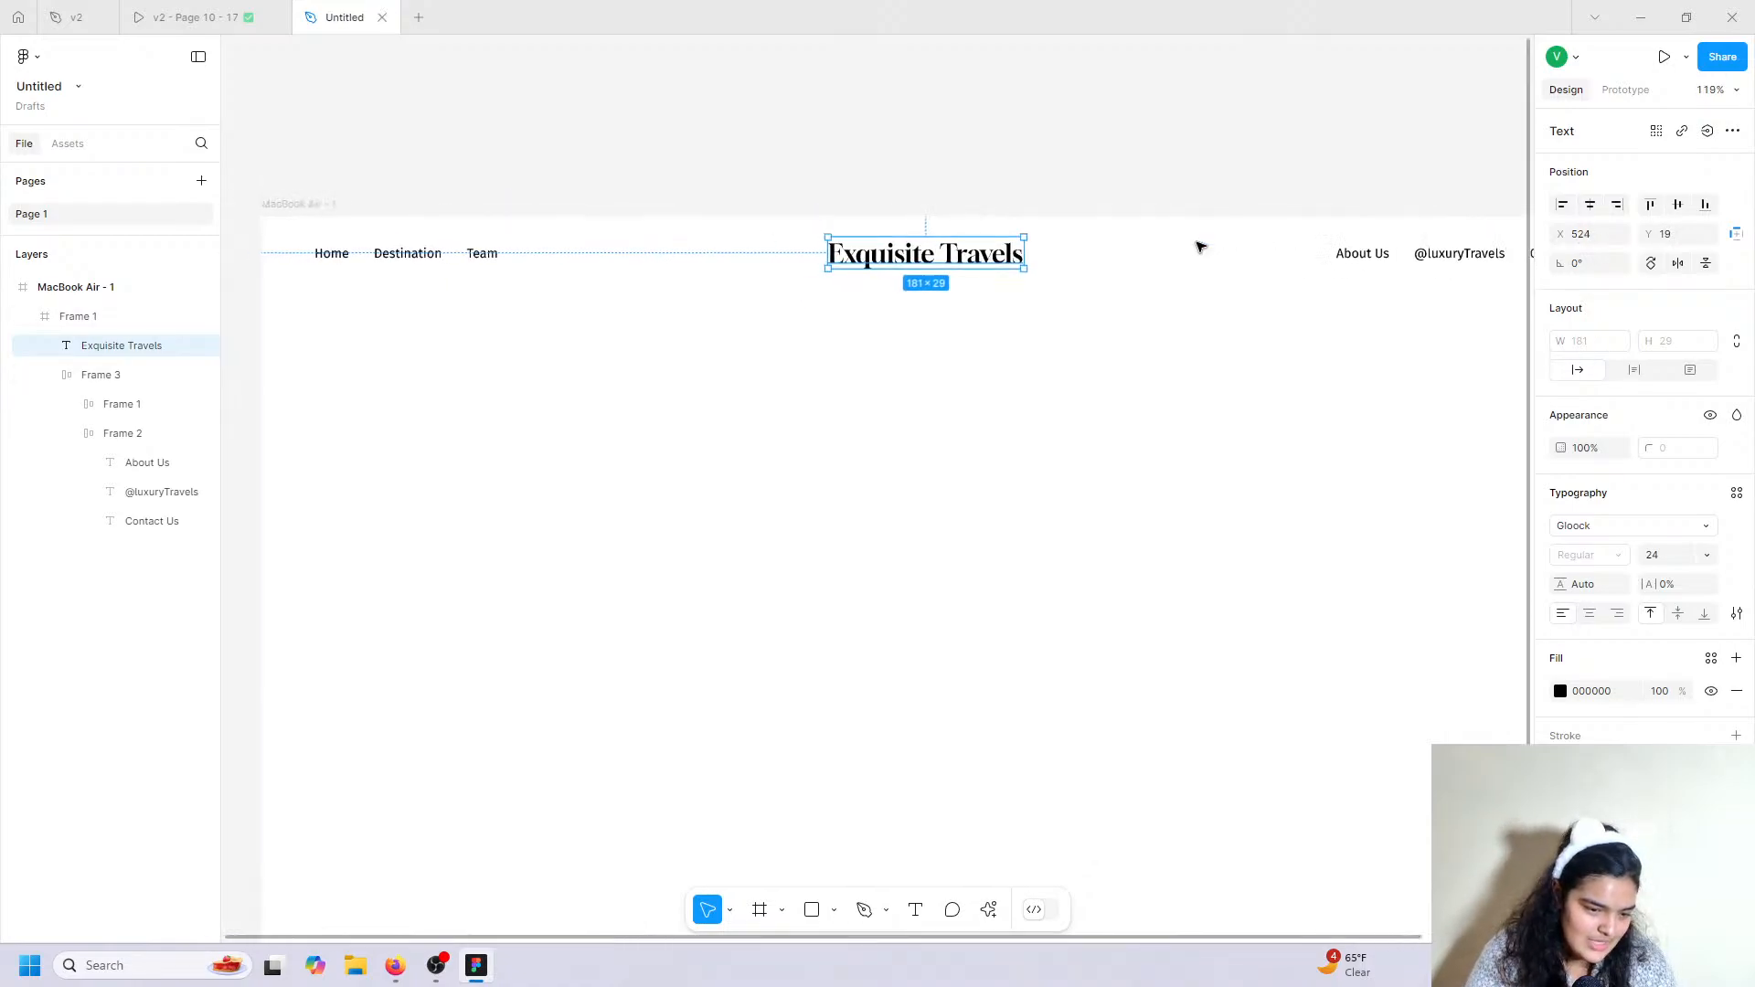
click(1664, 562)
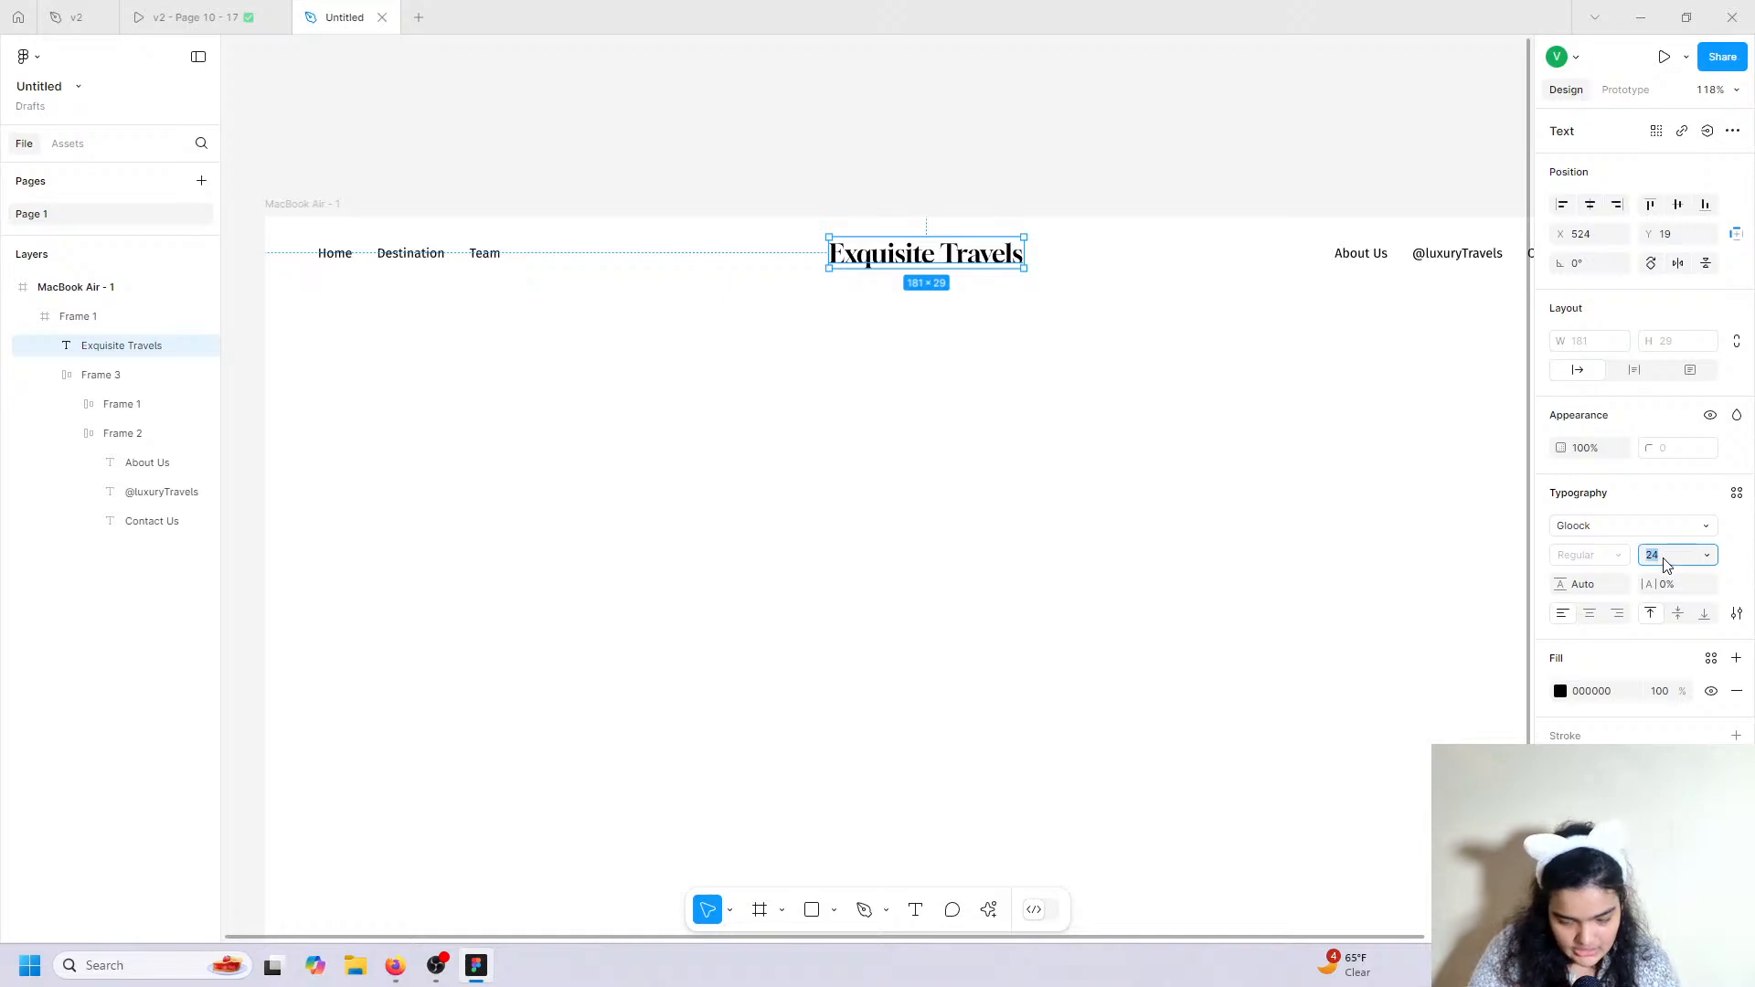
text(22)
key(Escape)
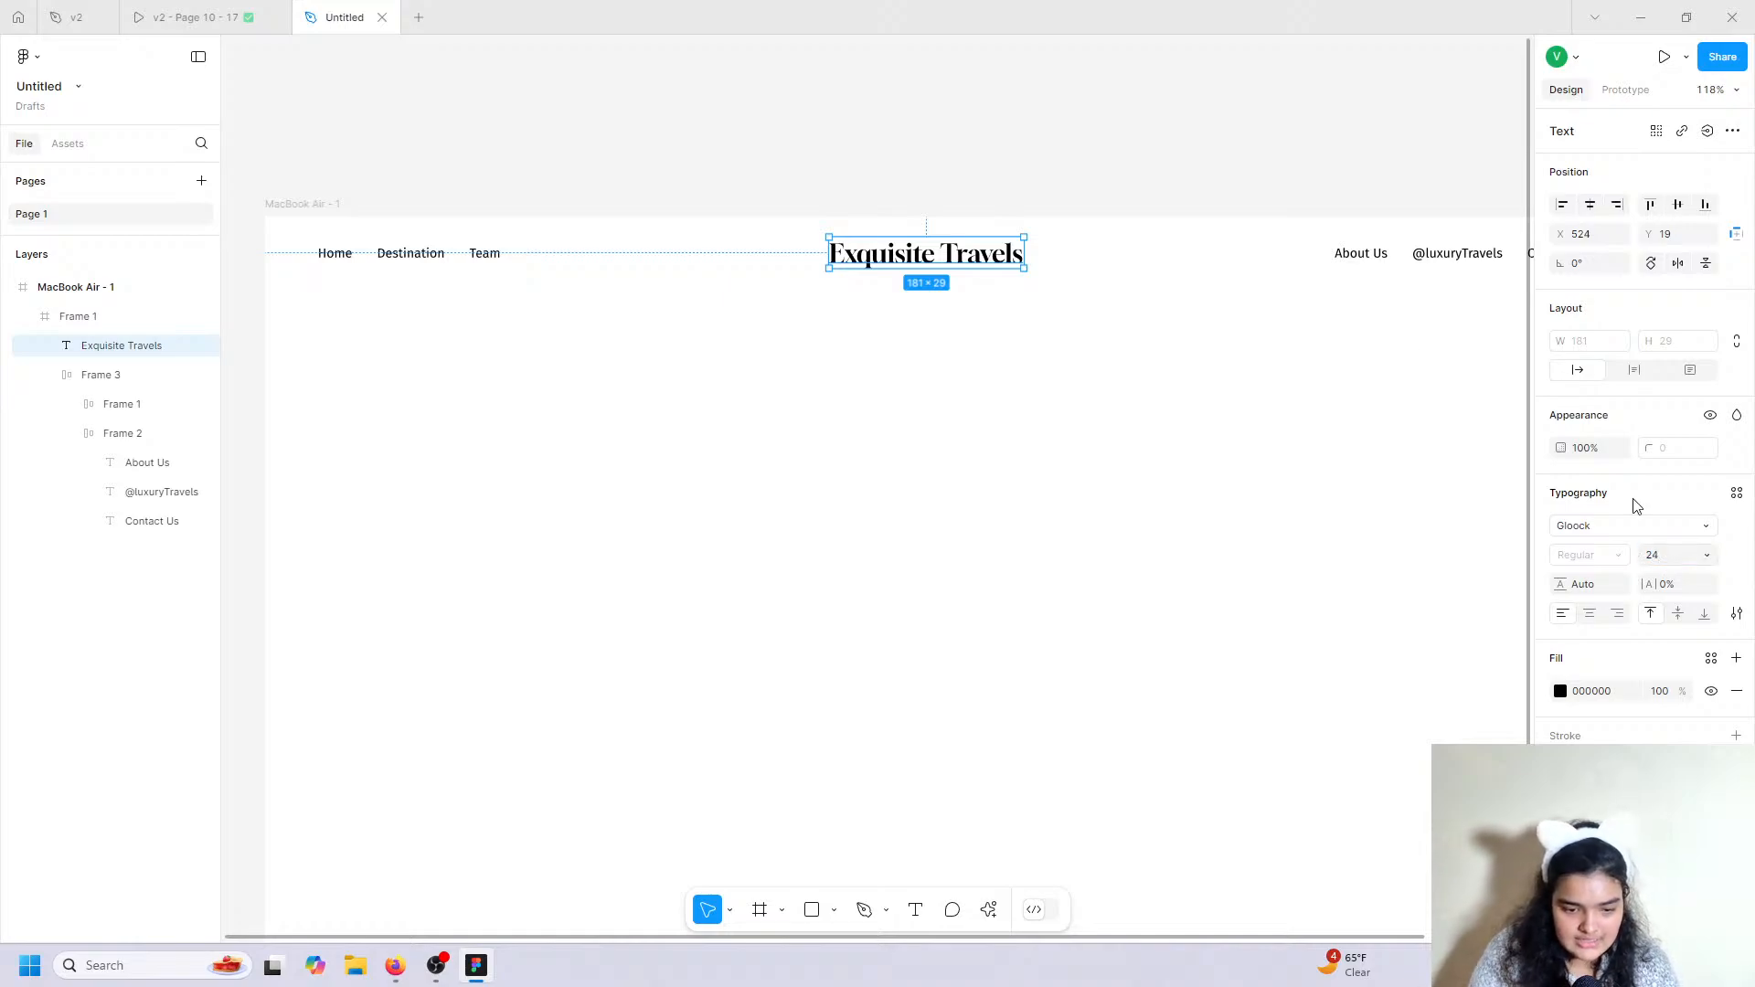
double_click(1020, 254)
click(1651, 557)
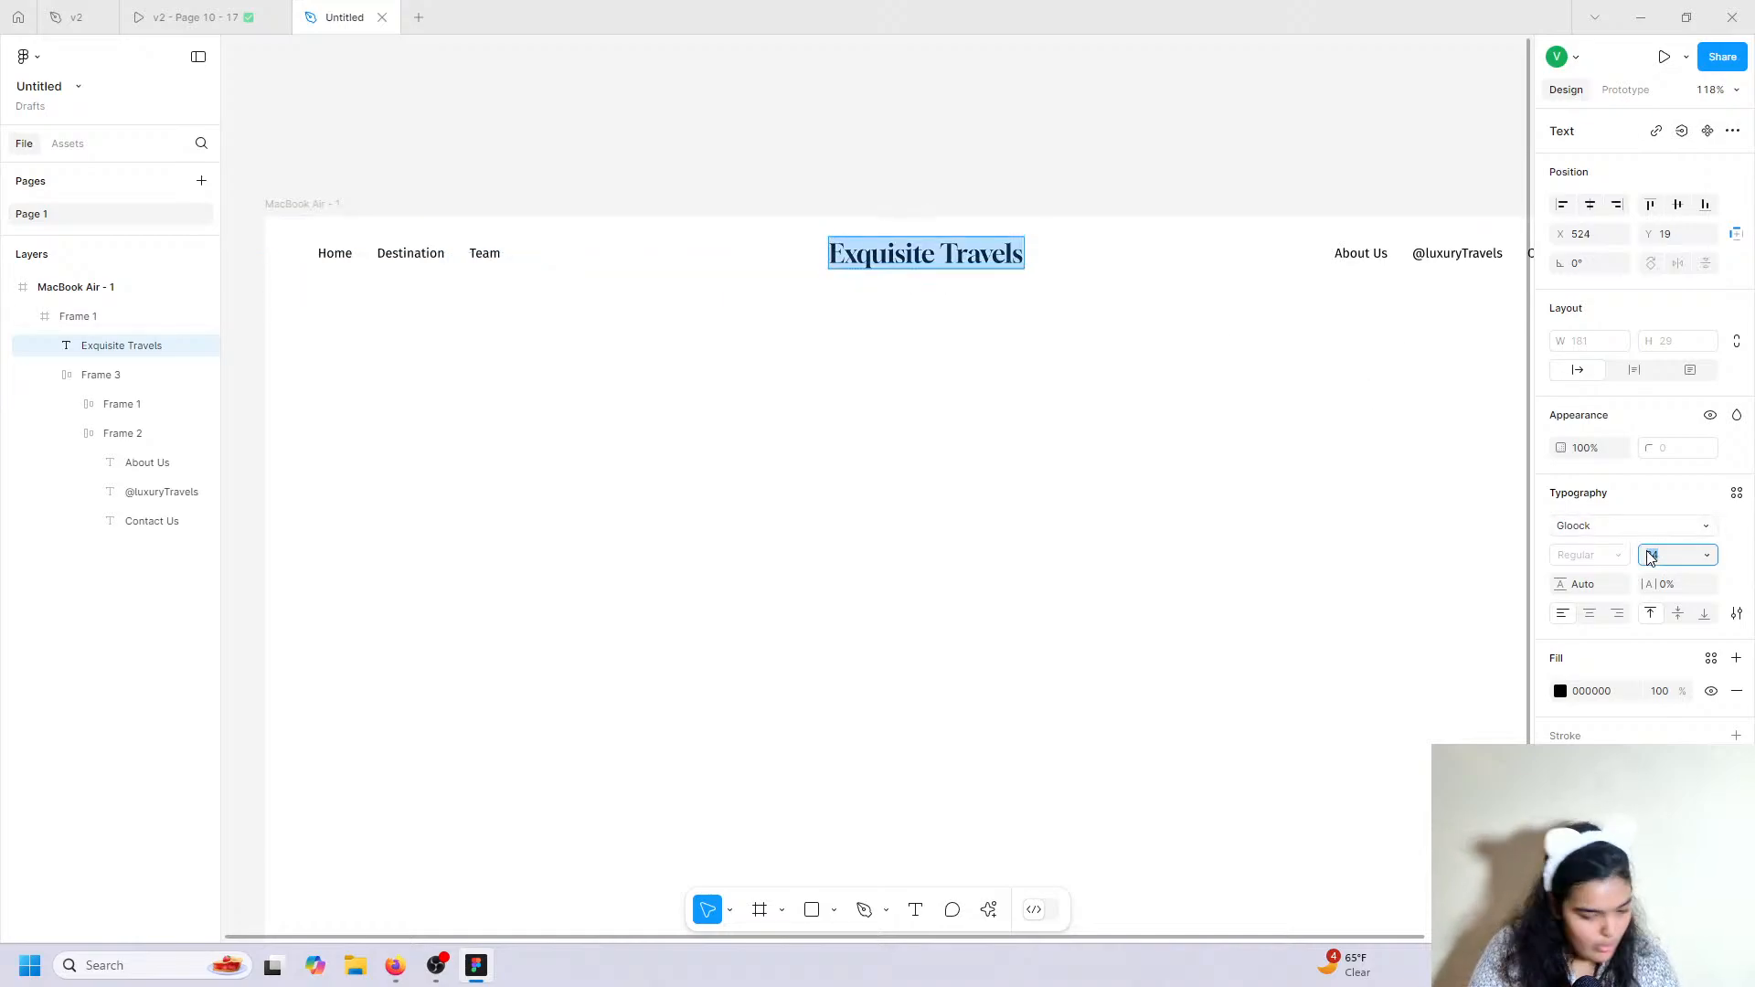
text(20)
key(Return)
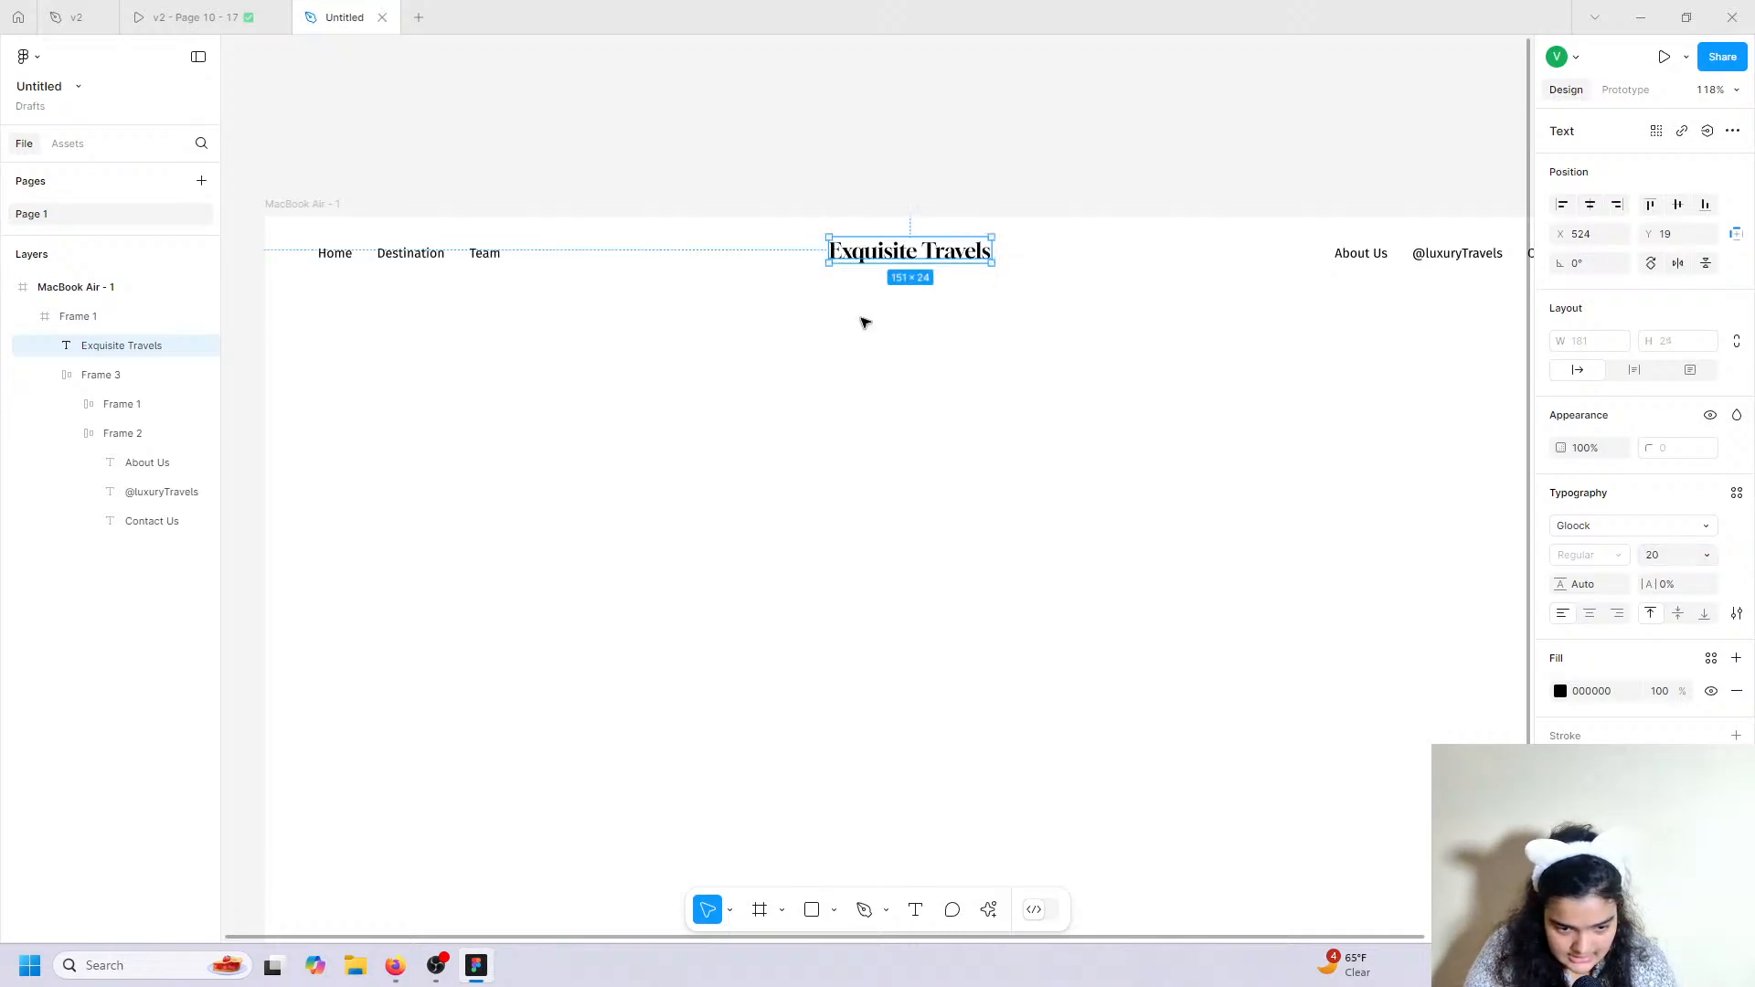
drag(909, 253, 954, 258)
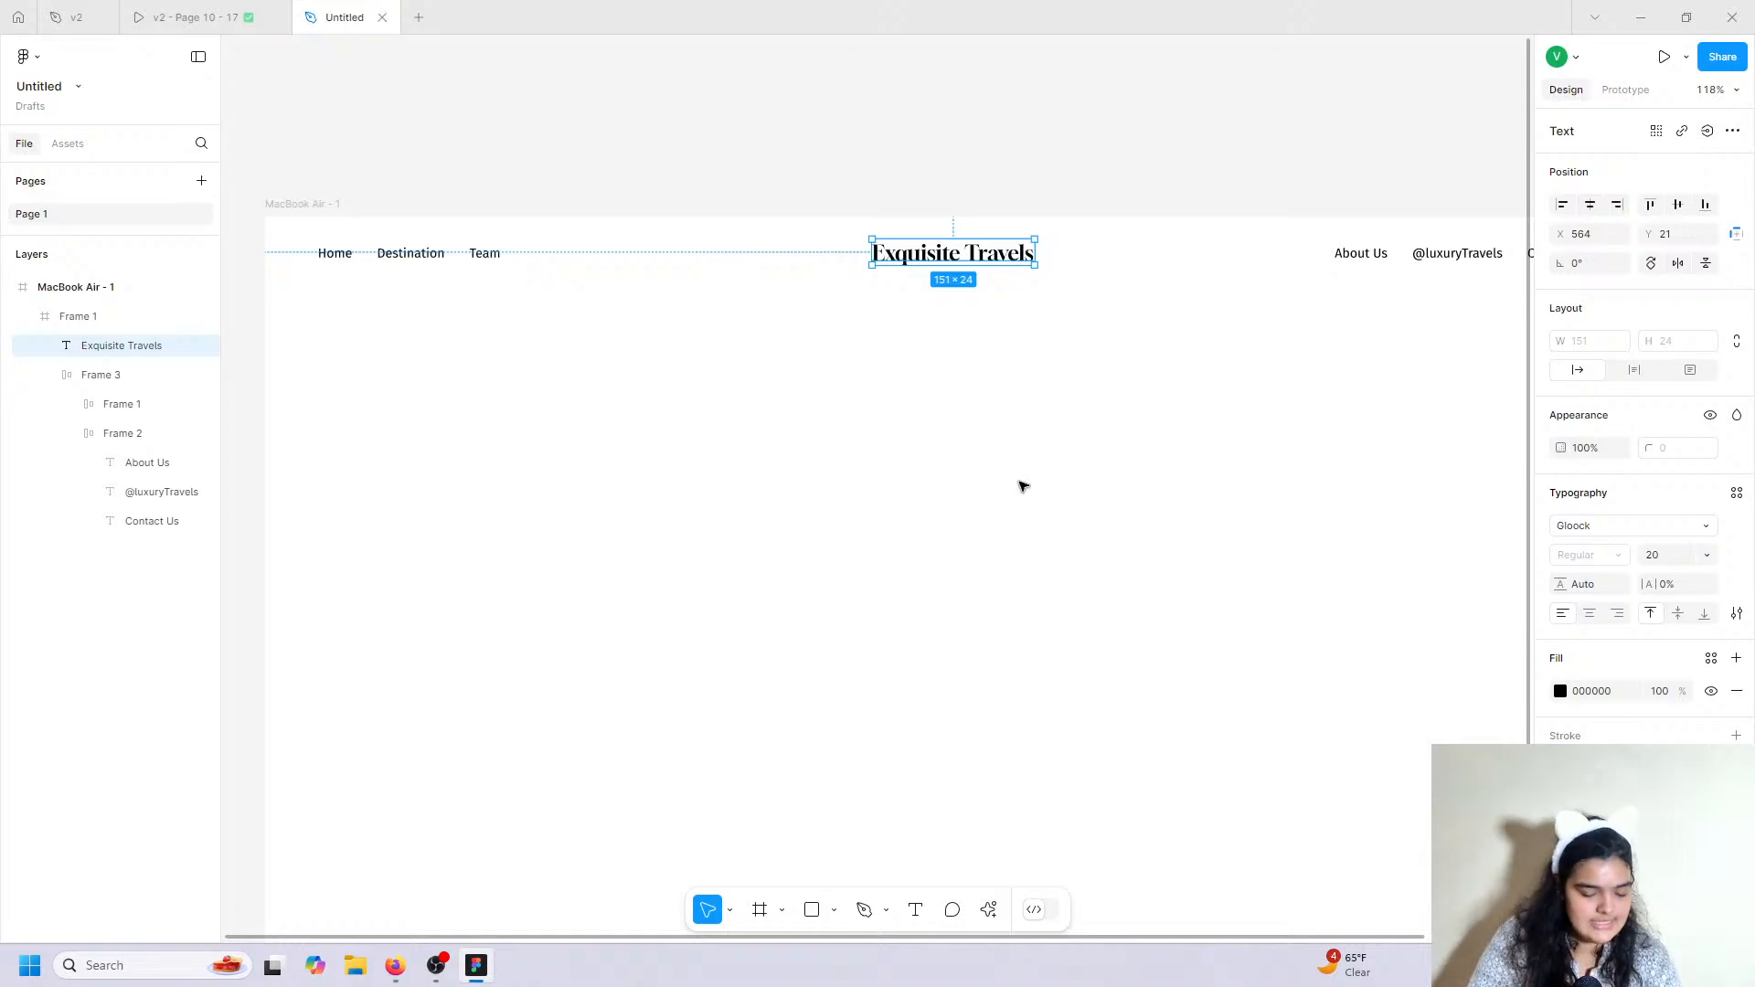
click(988, 910)
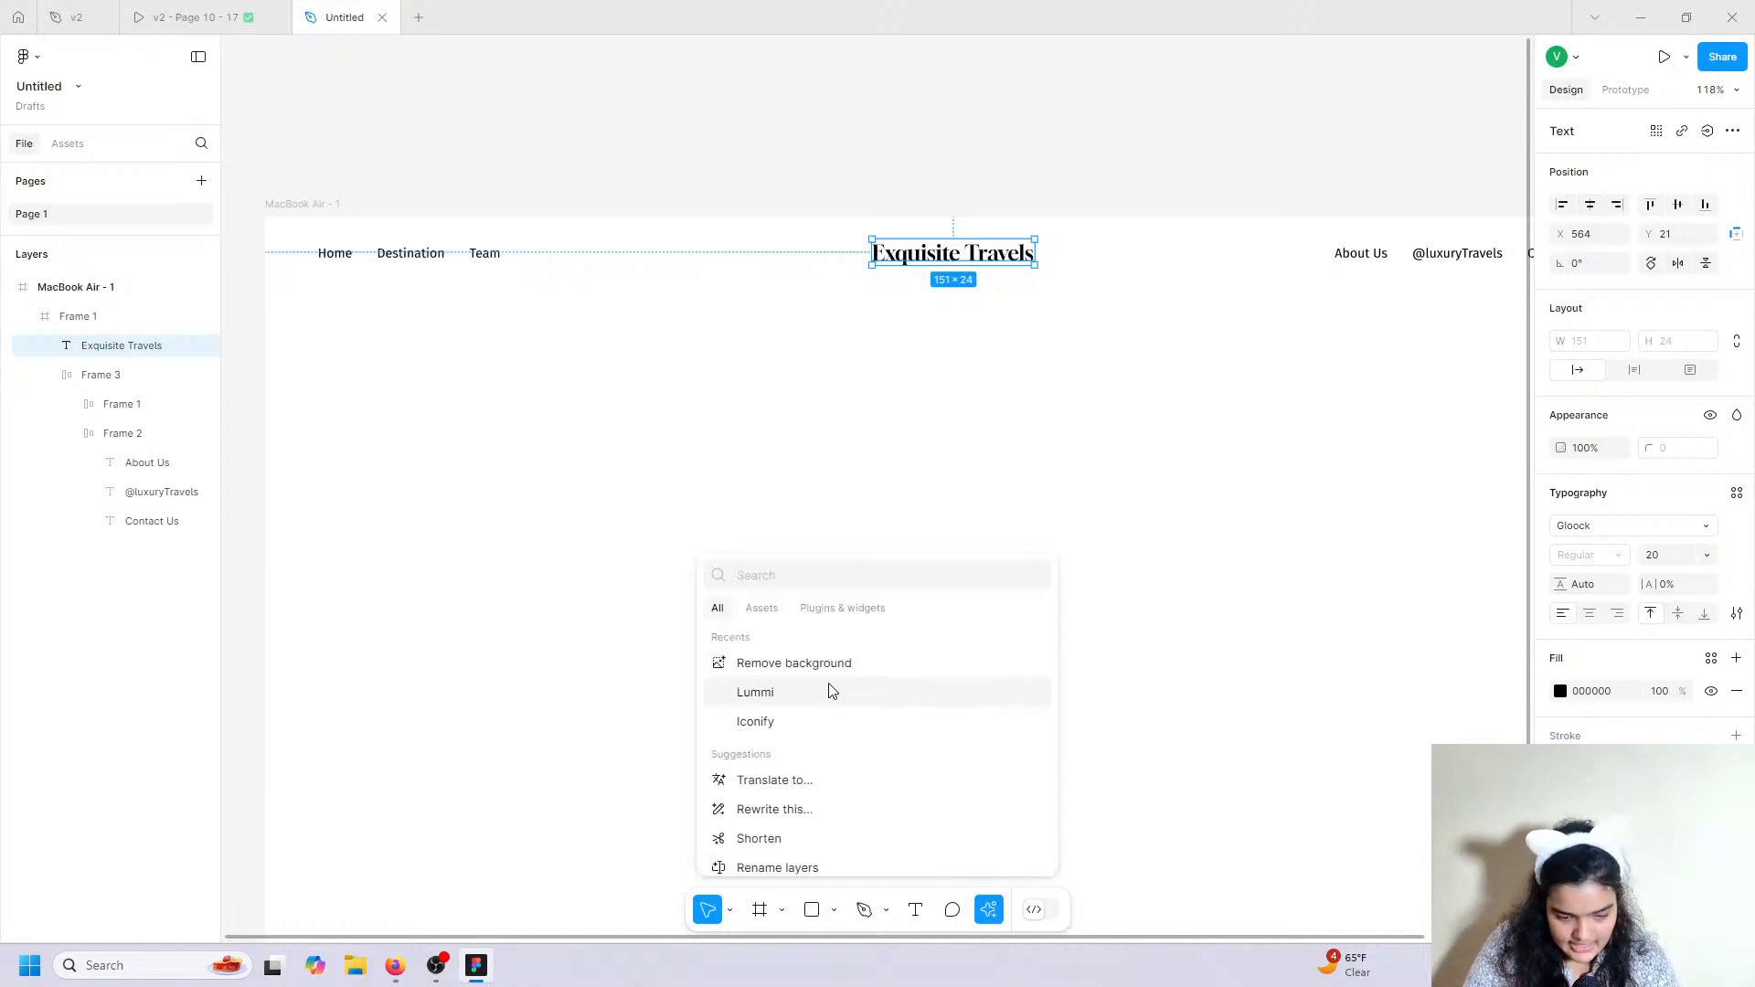
Launch the Iconify plugin from the plugins and widgets list.
click(769, 724)
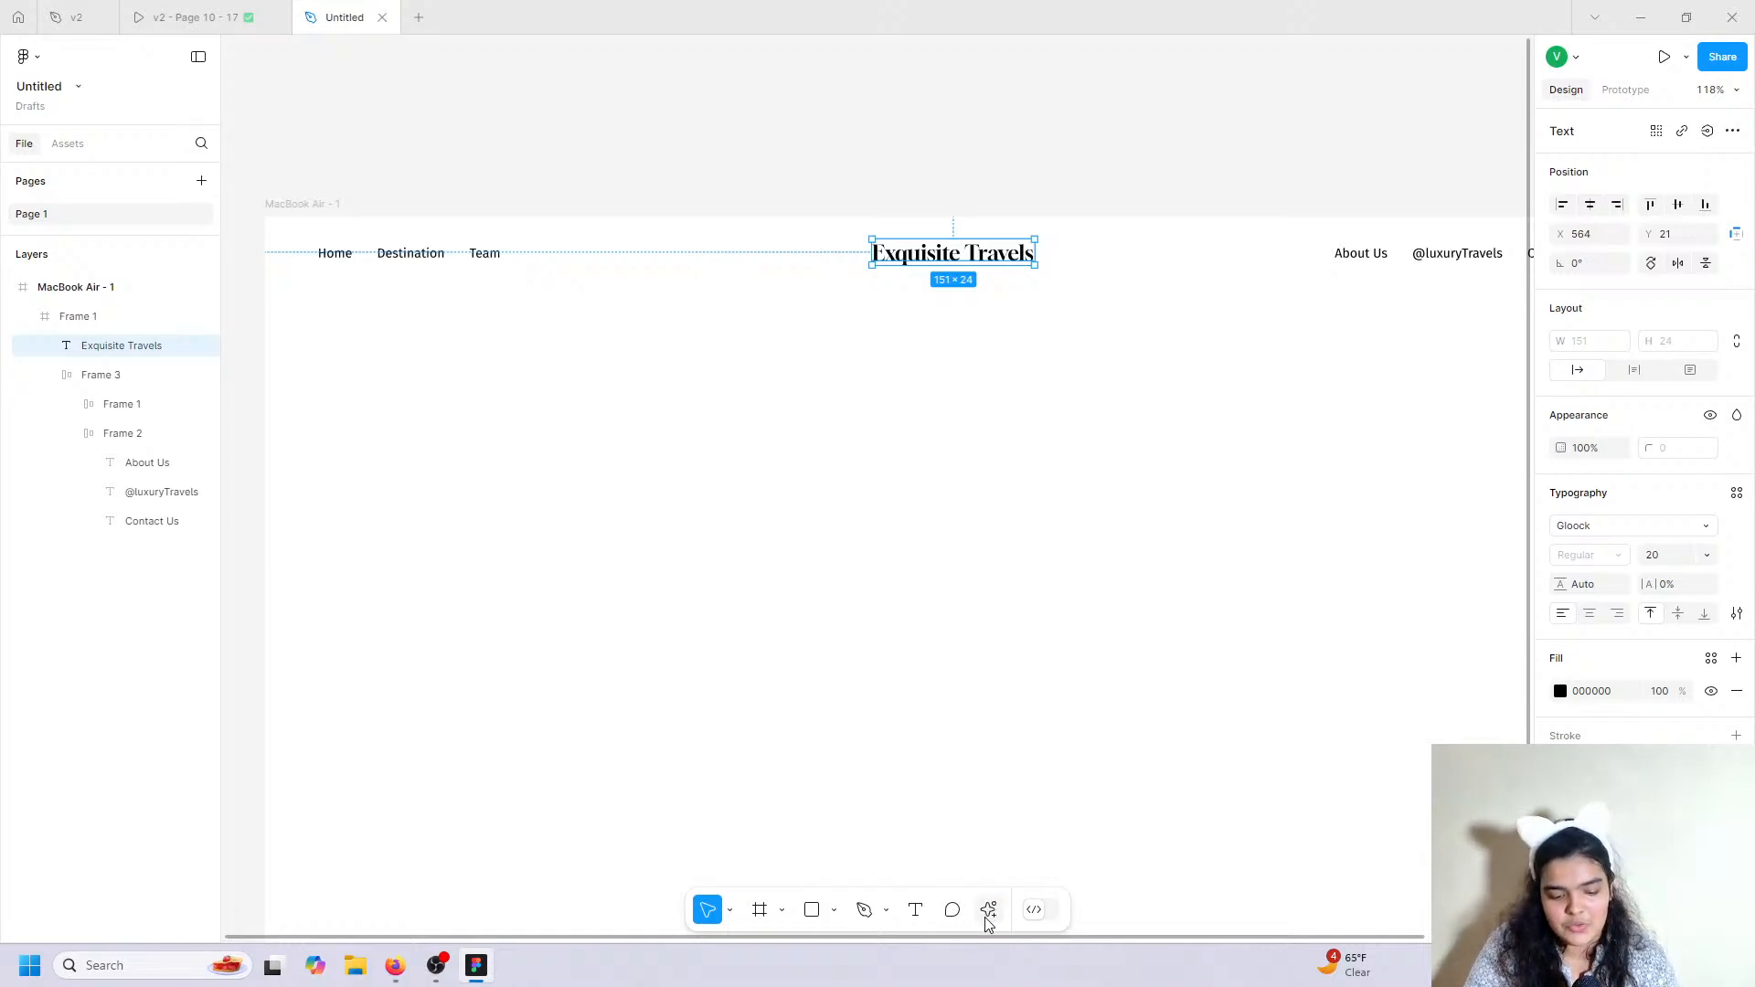
click(984, 920)
click(1018, 668)
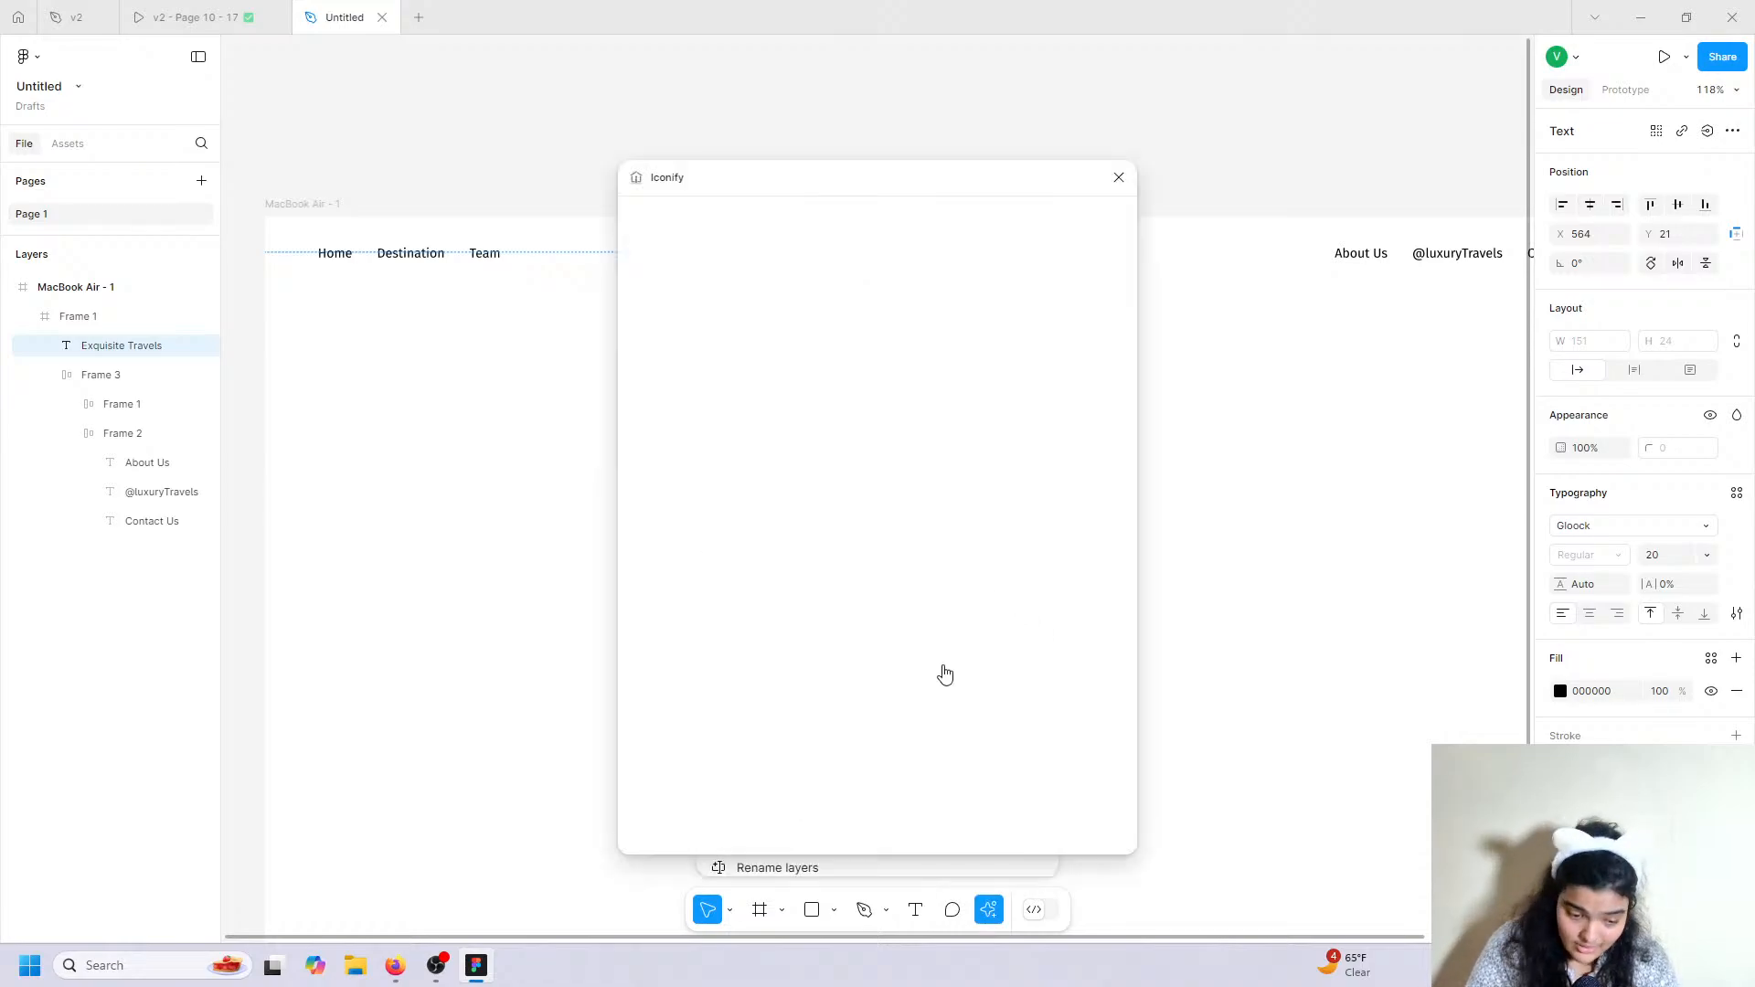
click(1118, 177)
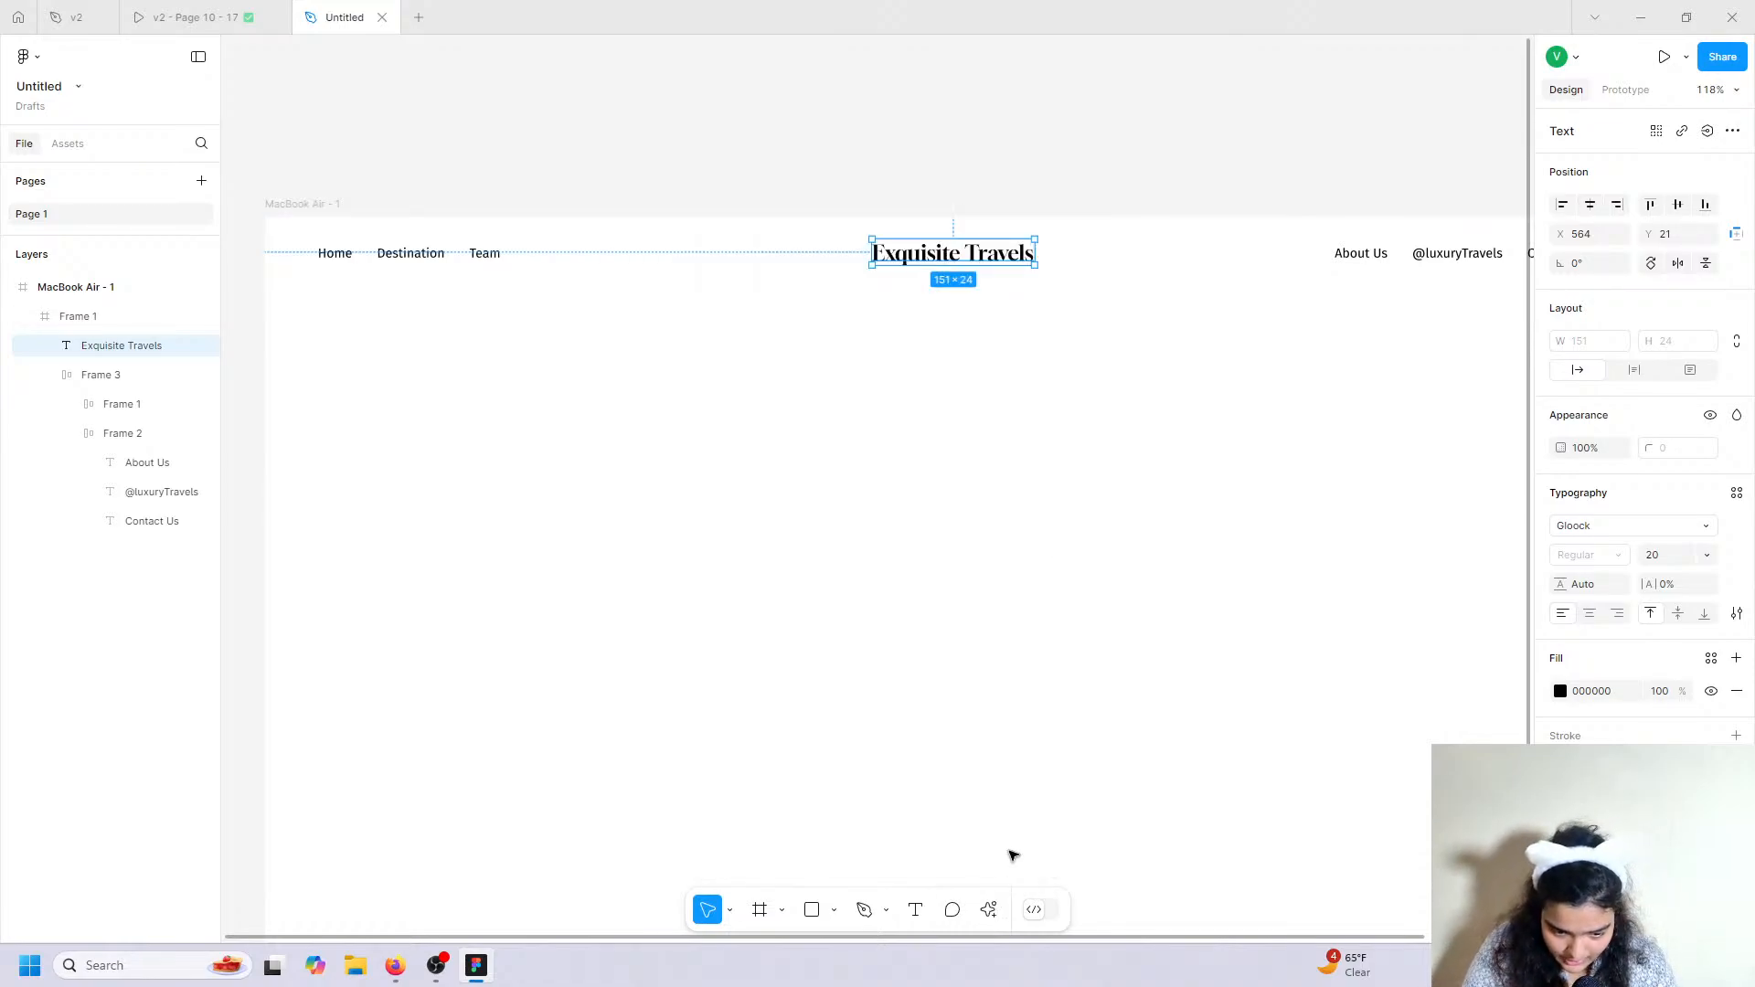
click(991, 913)
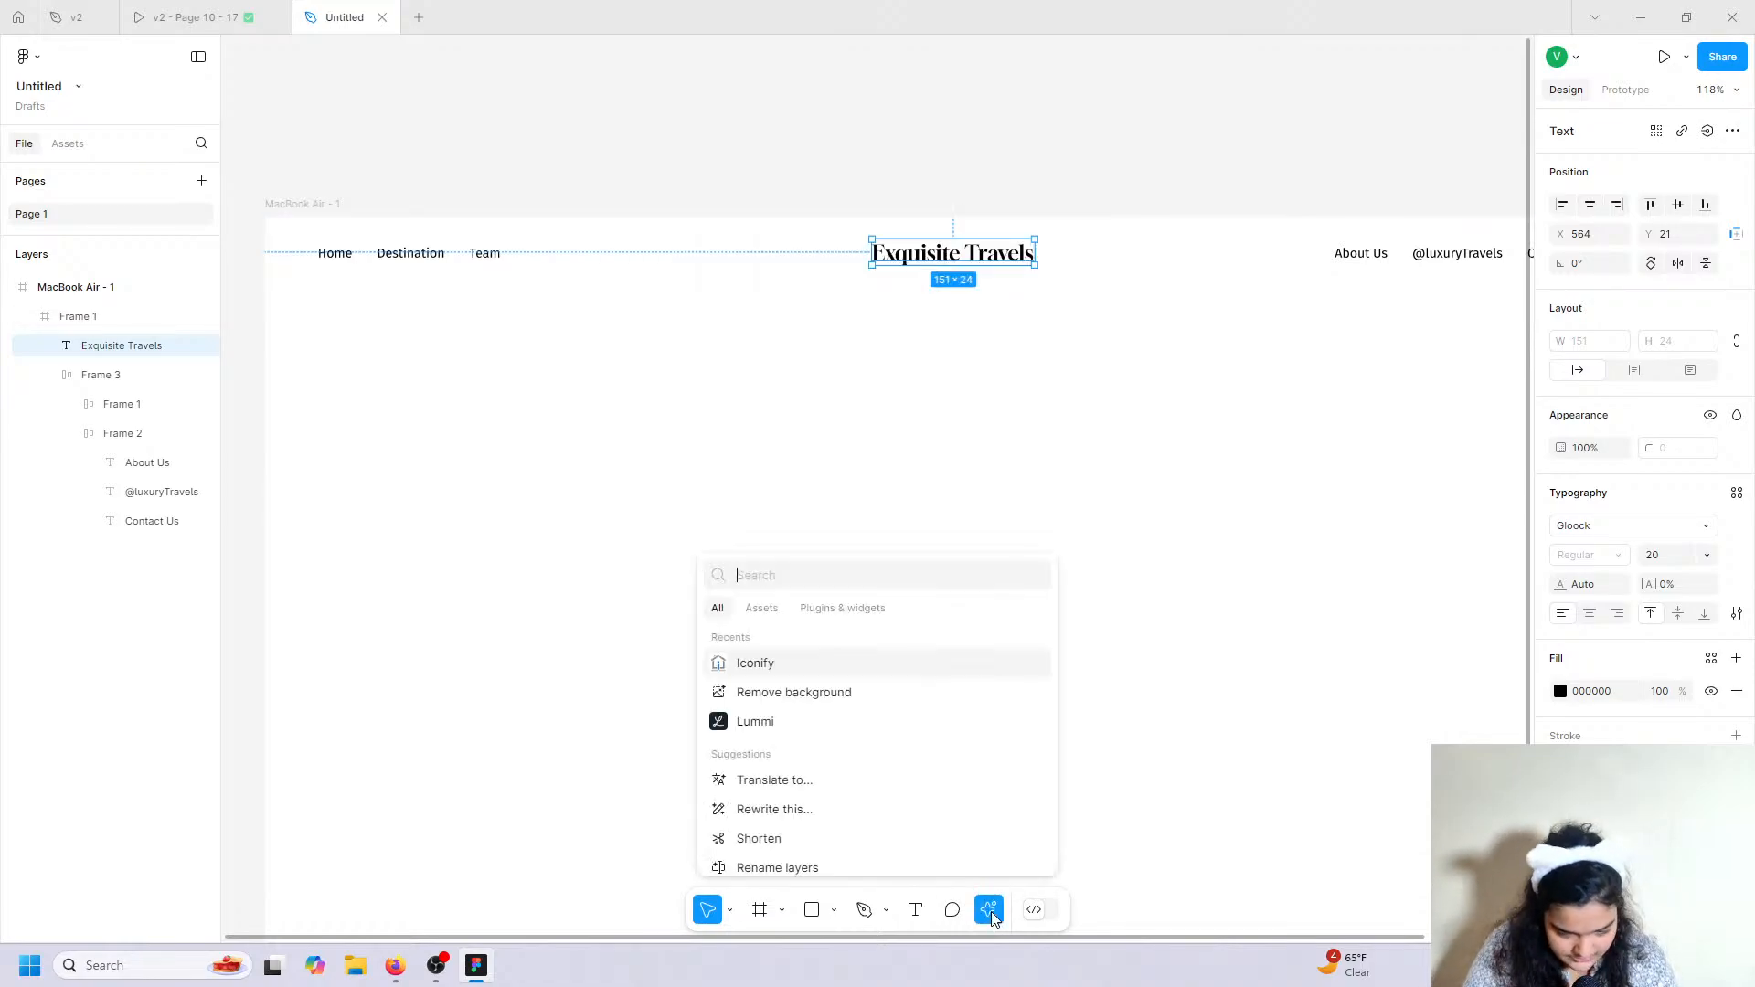
click(863, 610)
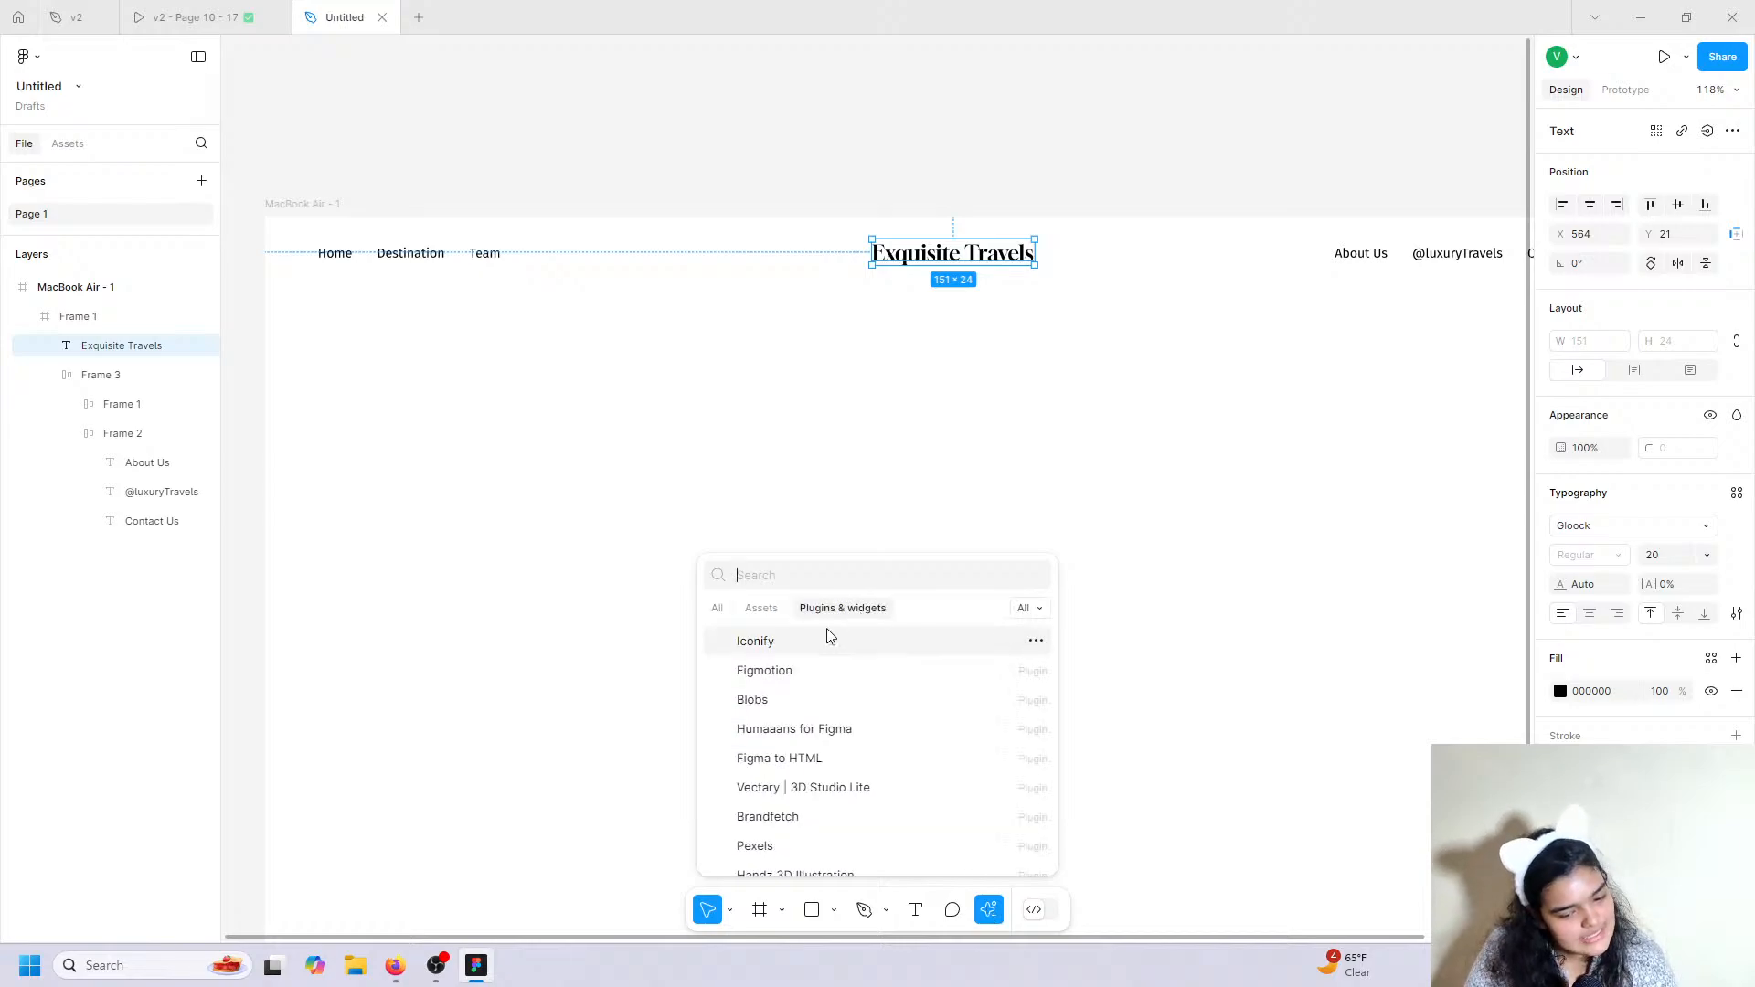
click(785, 647)
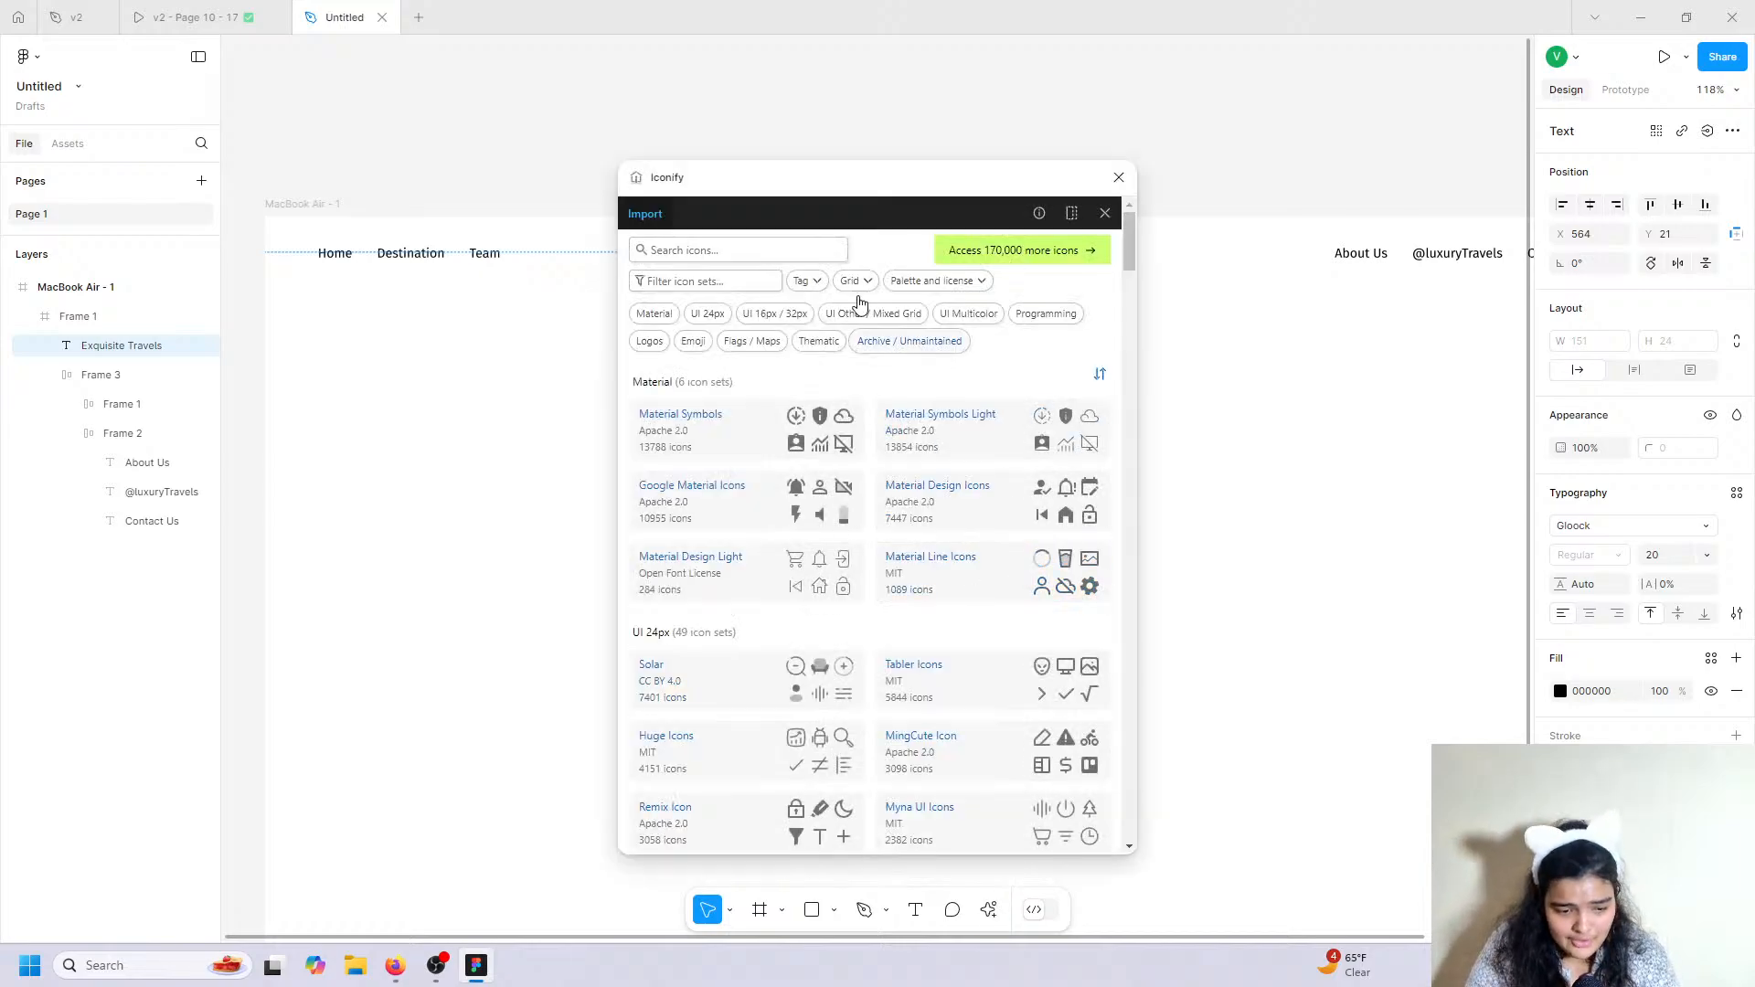
Search 'ship', import the filled ship icon, and place it at the title's start.
click(764, 240)
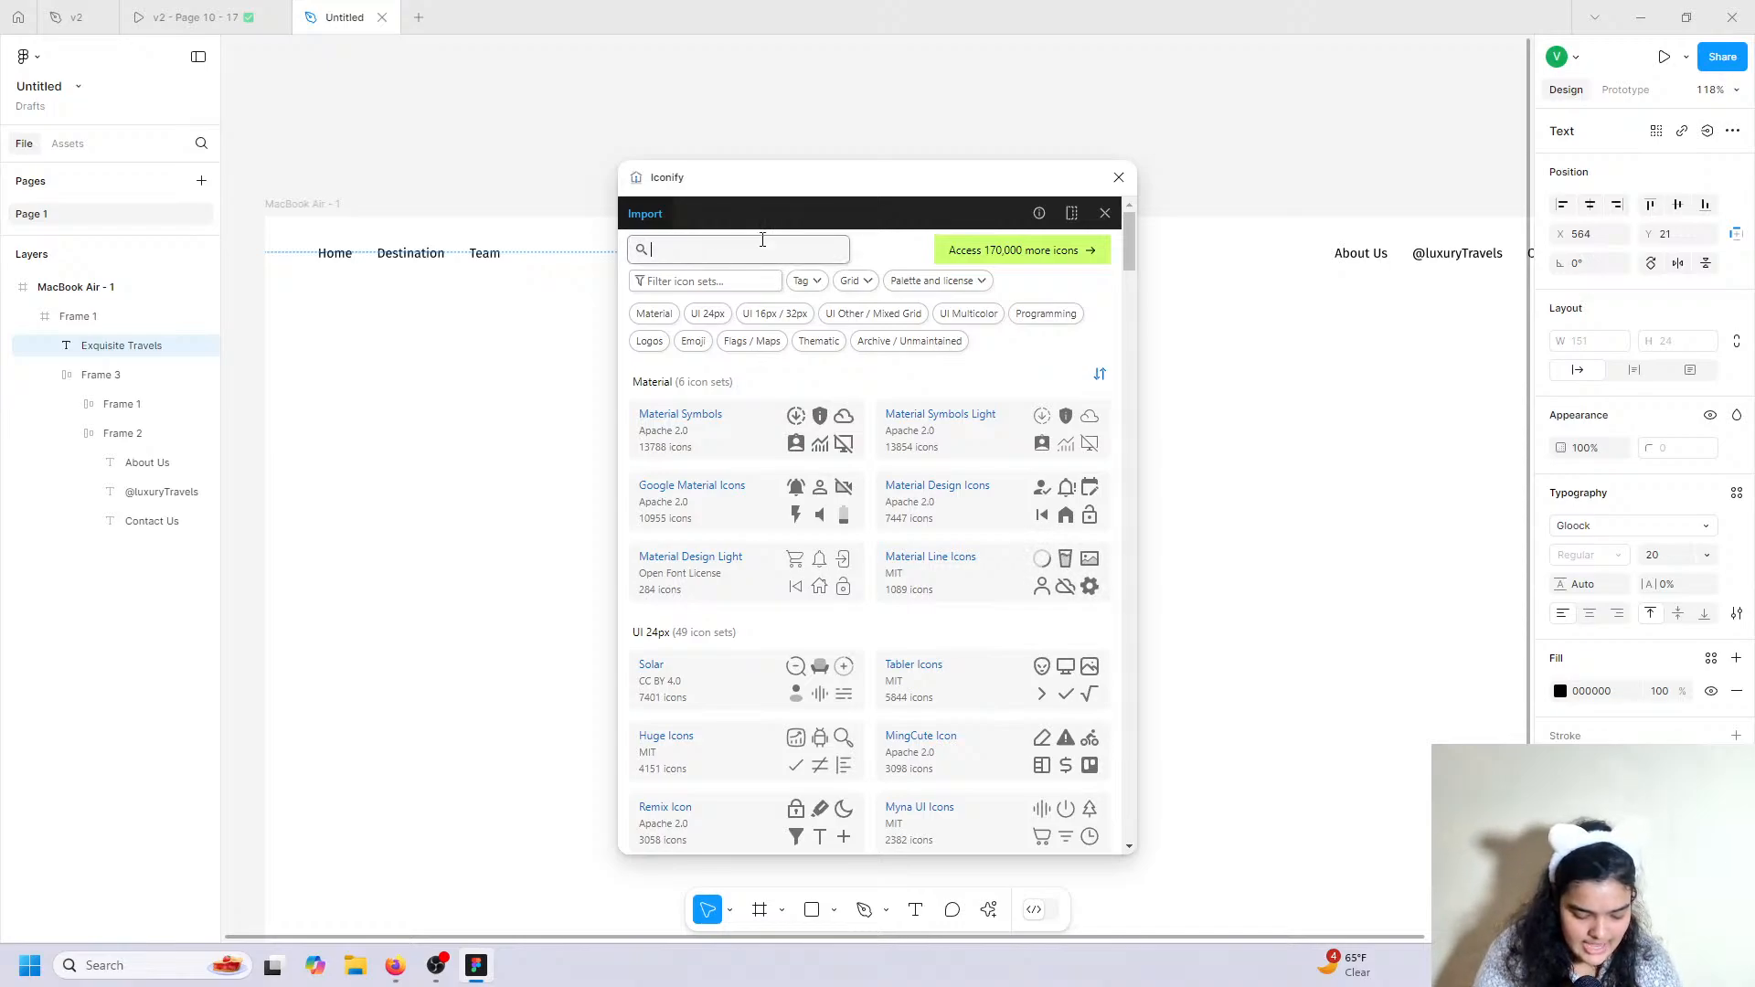
text(ship)
key(Return)
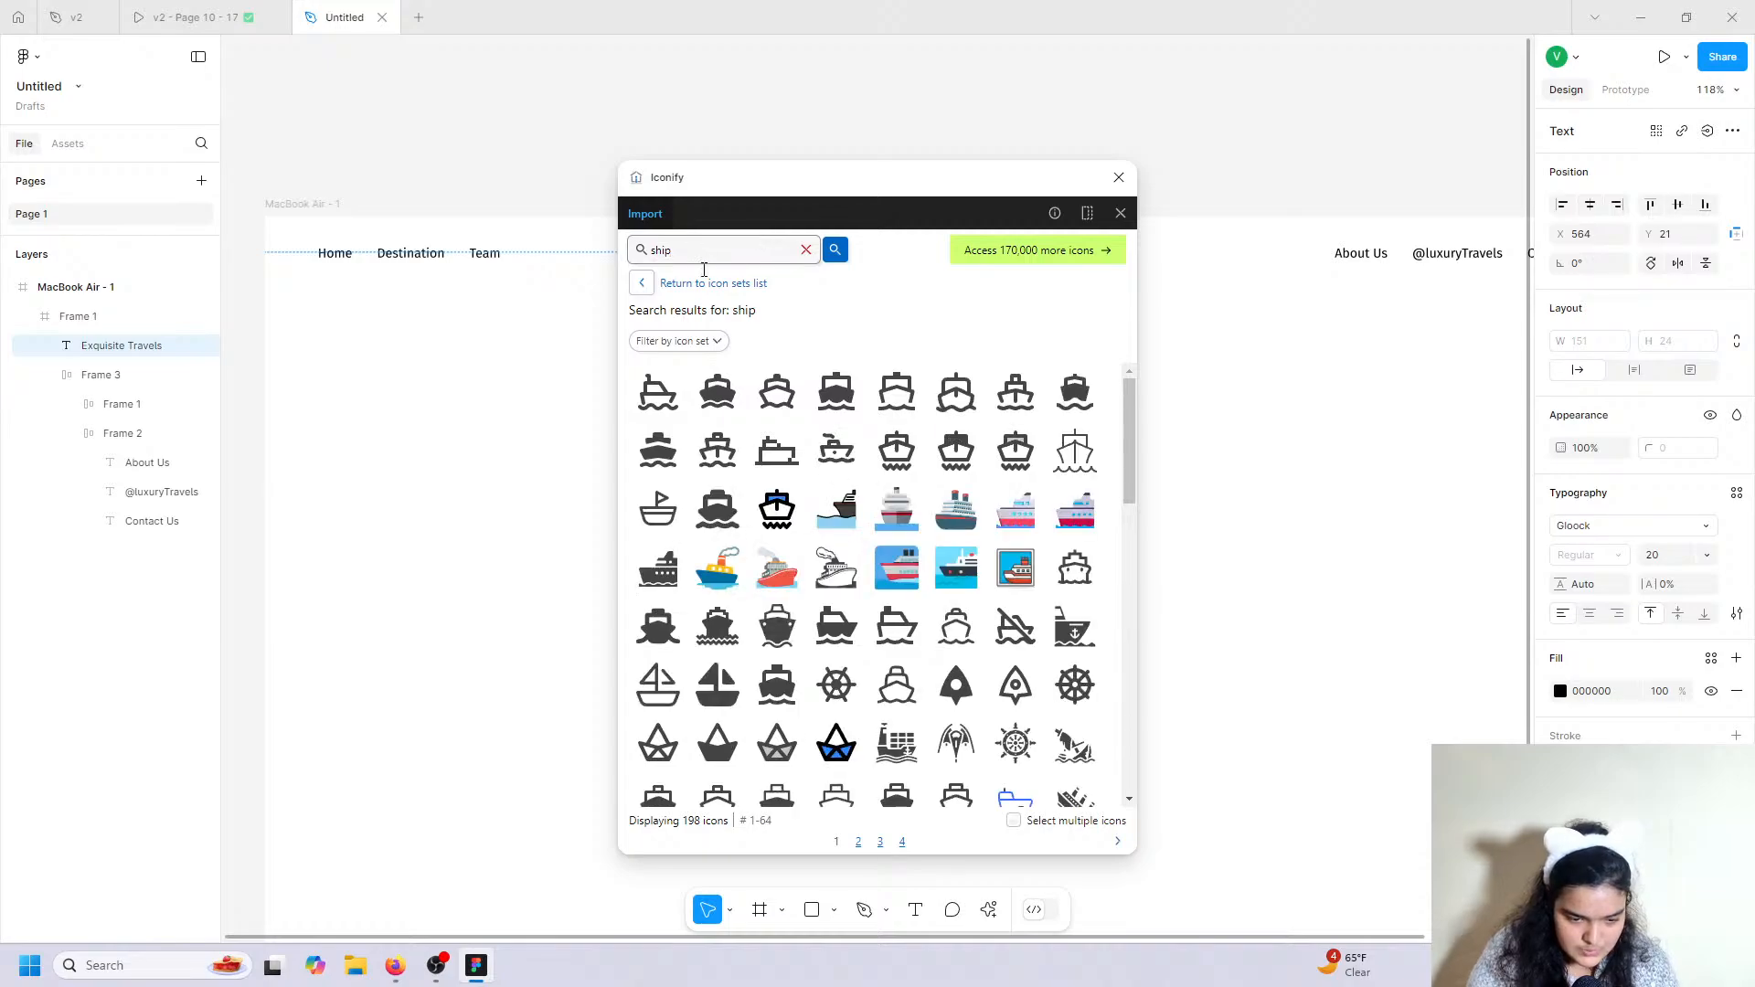
click(706, 400)
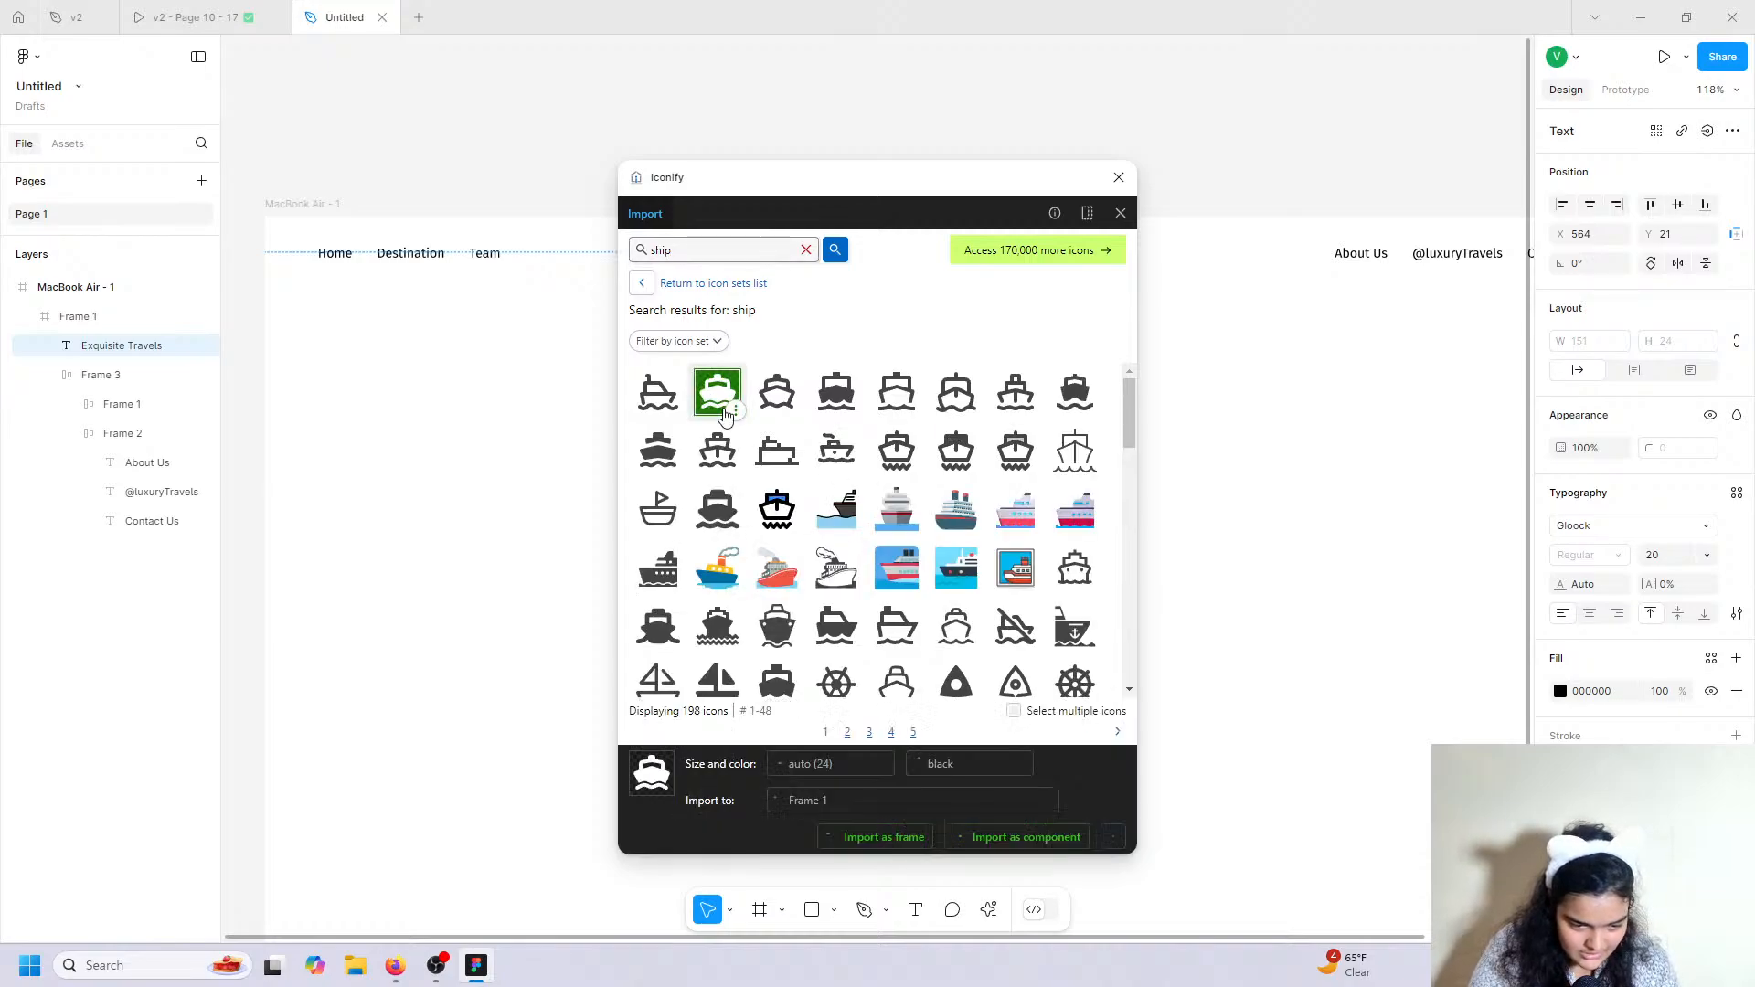
click(886, 837)
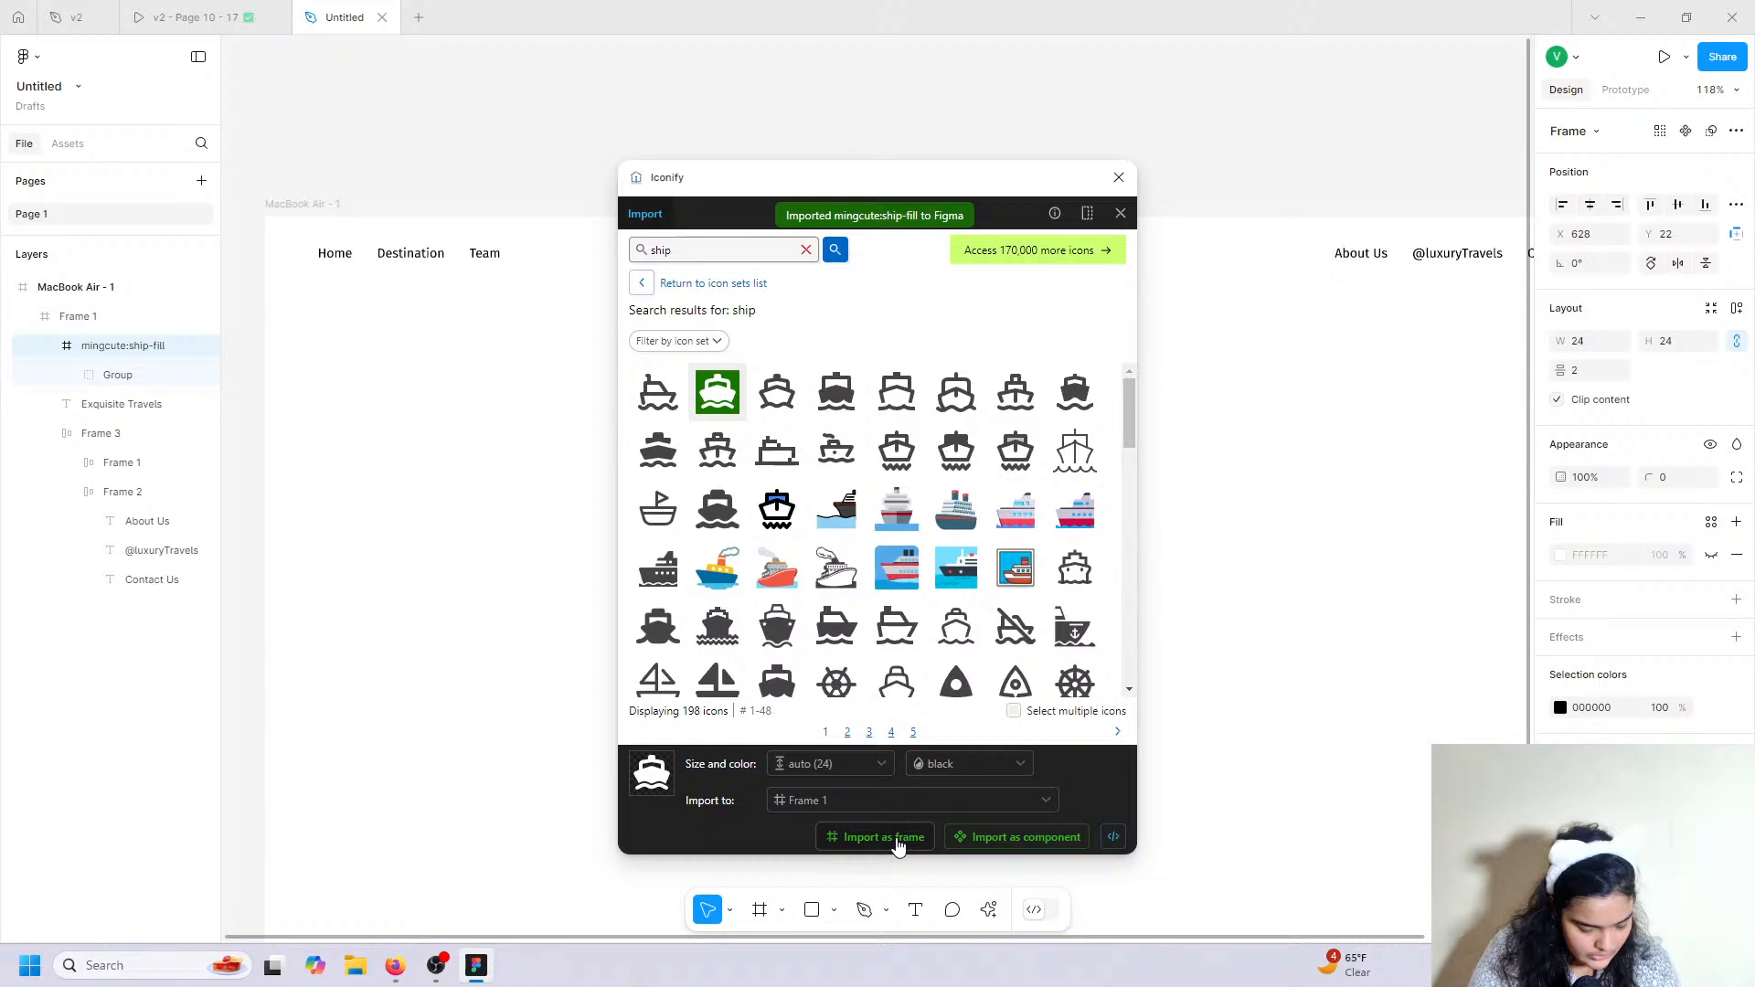
click(1119, 177)
drag(953, 256, 854, 258)
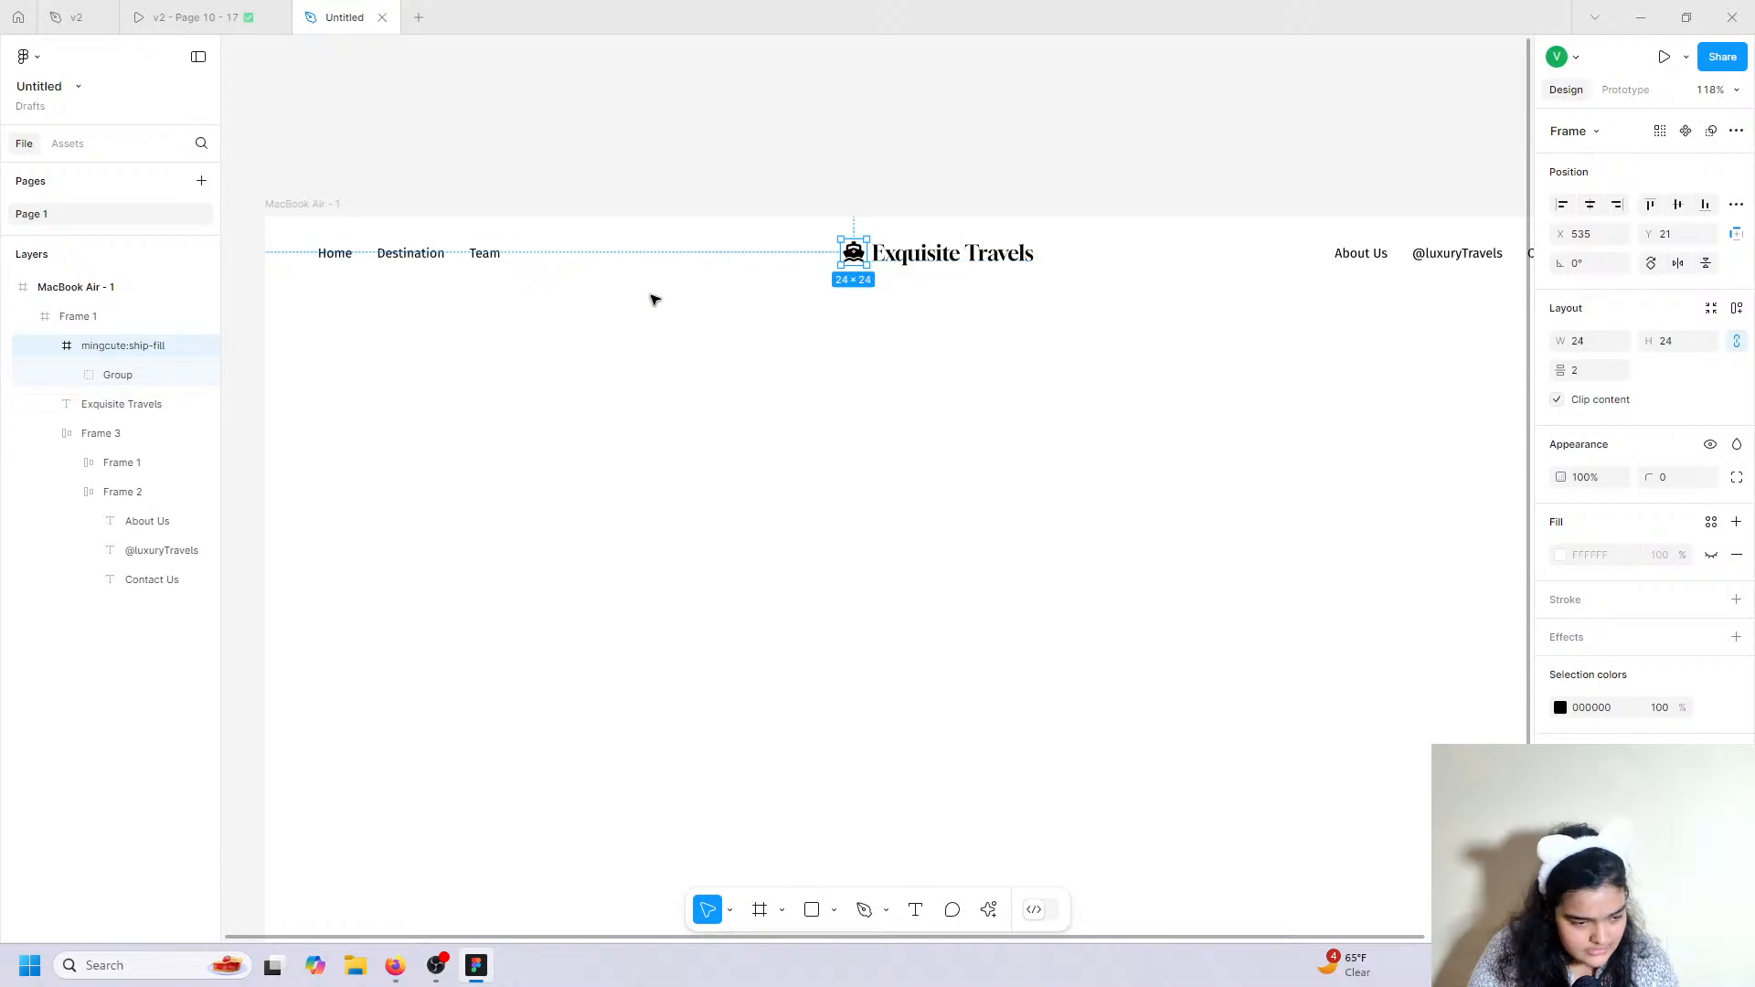
Group the ship icon with the title, centre it horizontally, and set spacing to 10.
shift+click(75, 405)
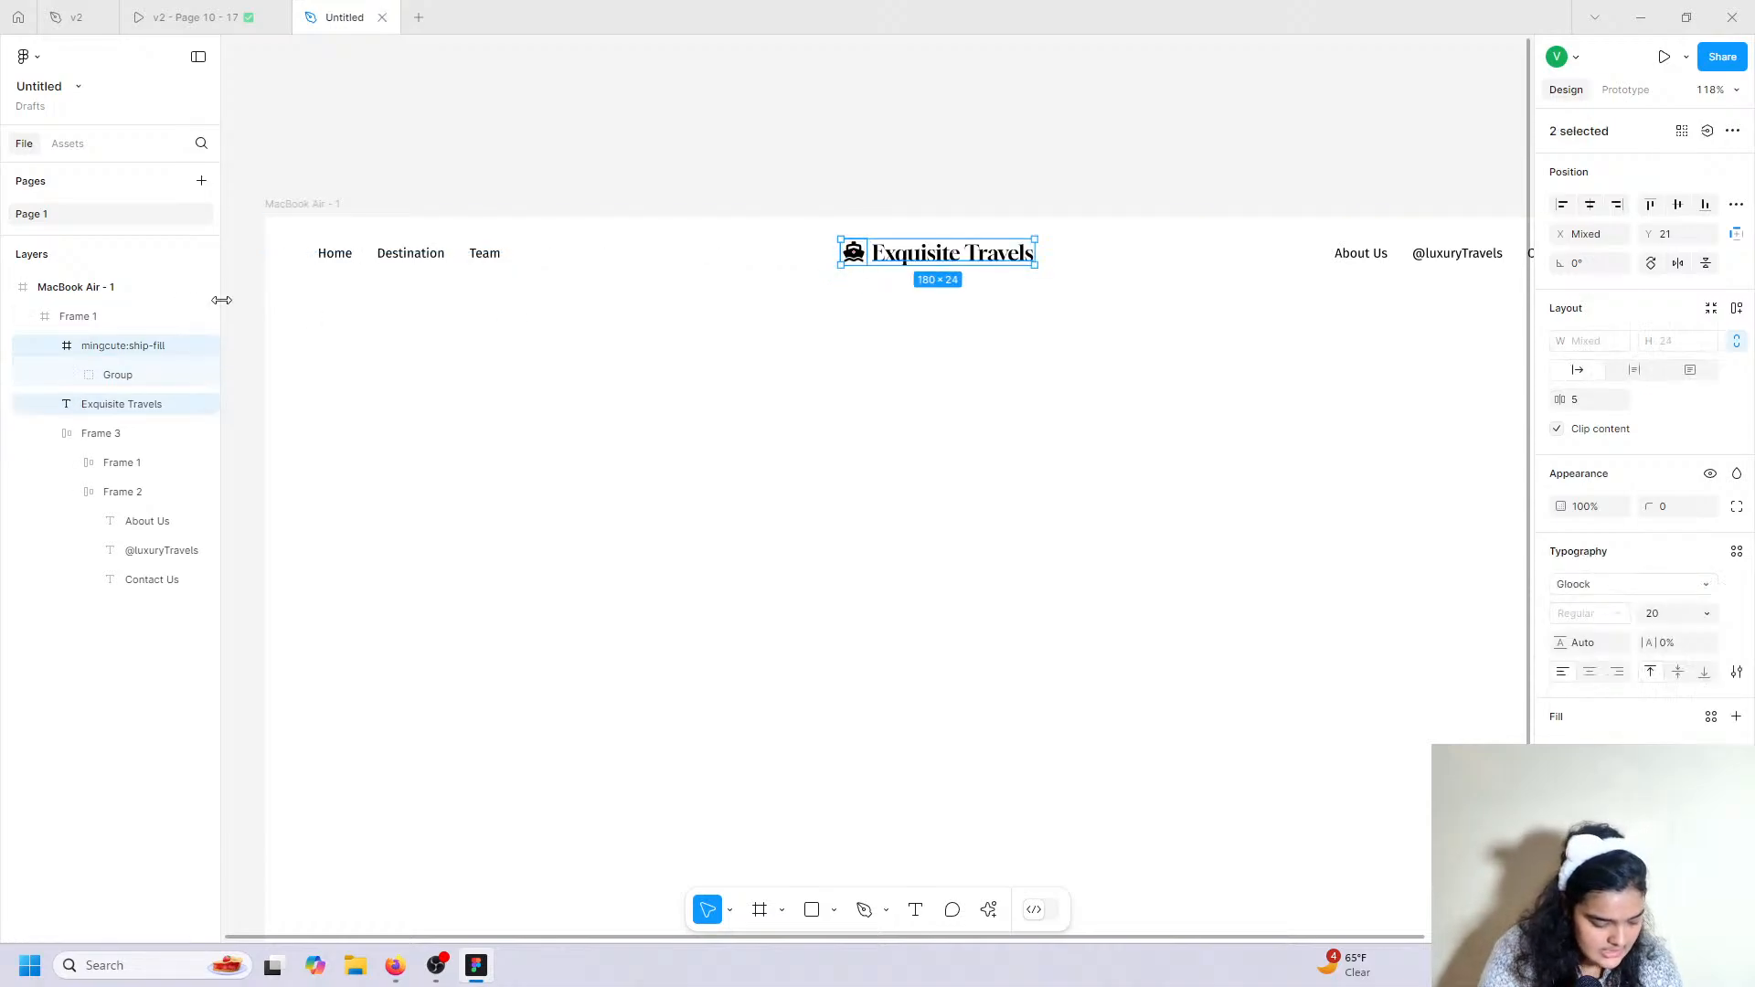
key(ctrl+g)
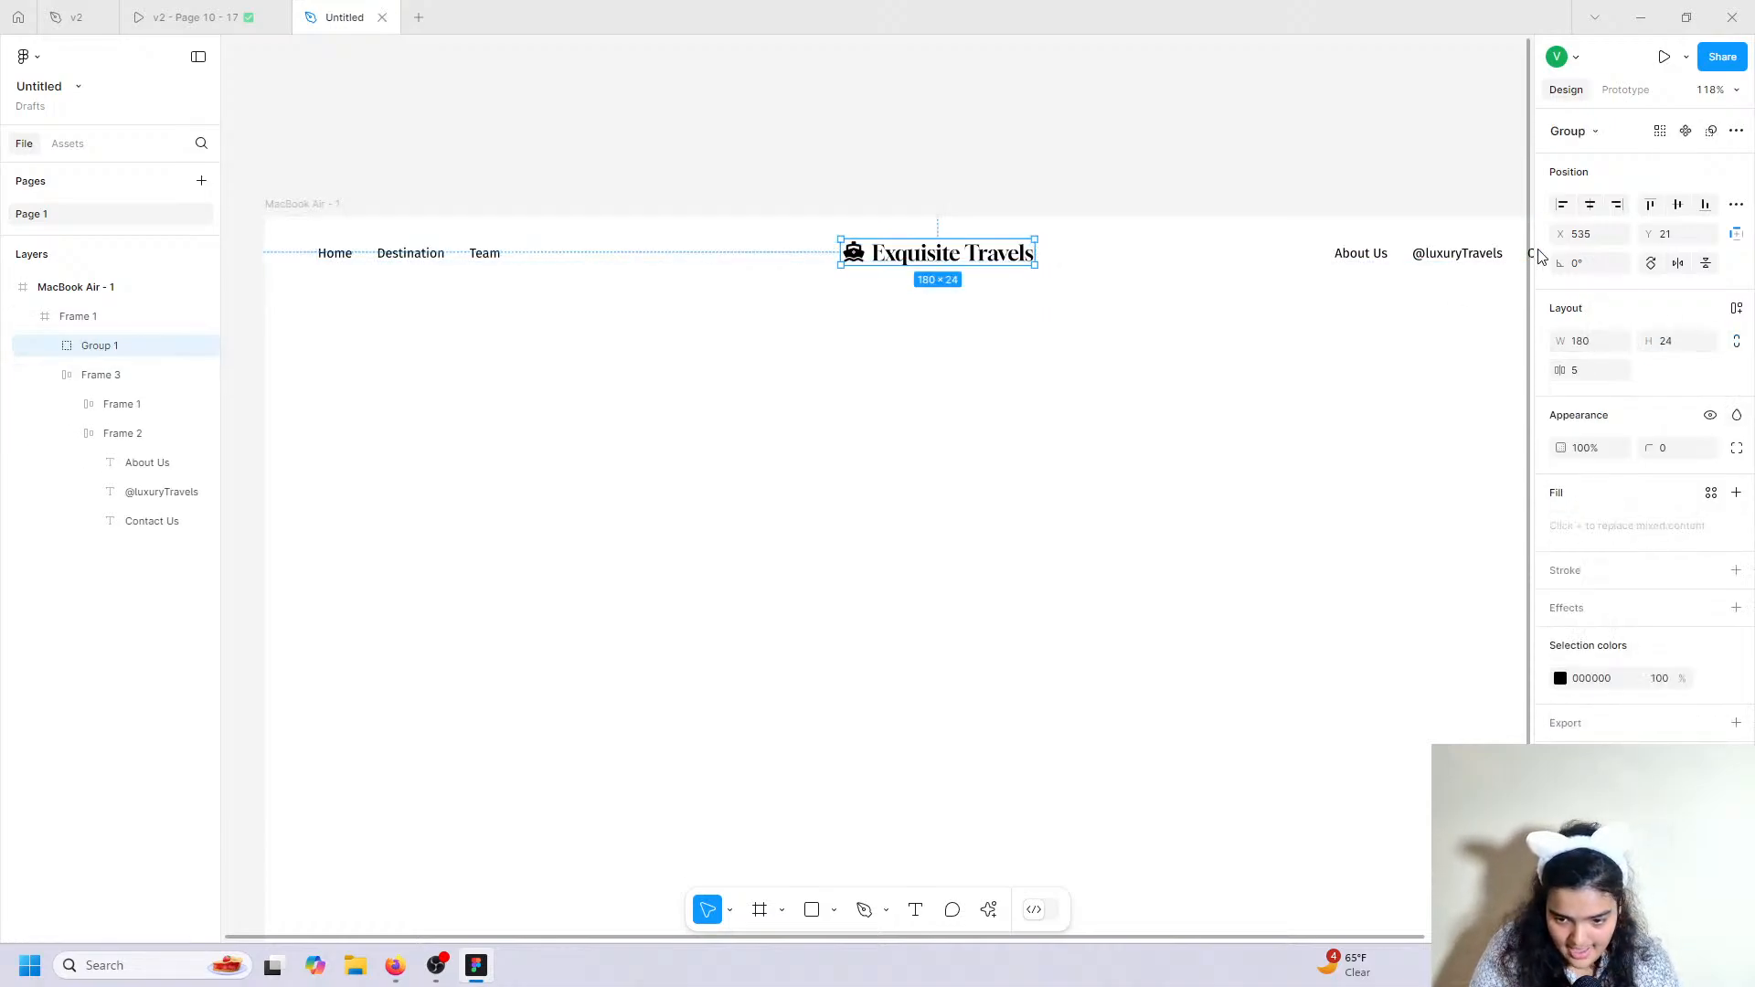
click(1590, 203)
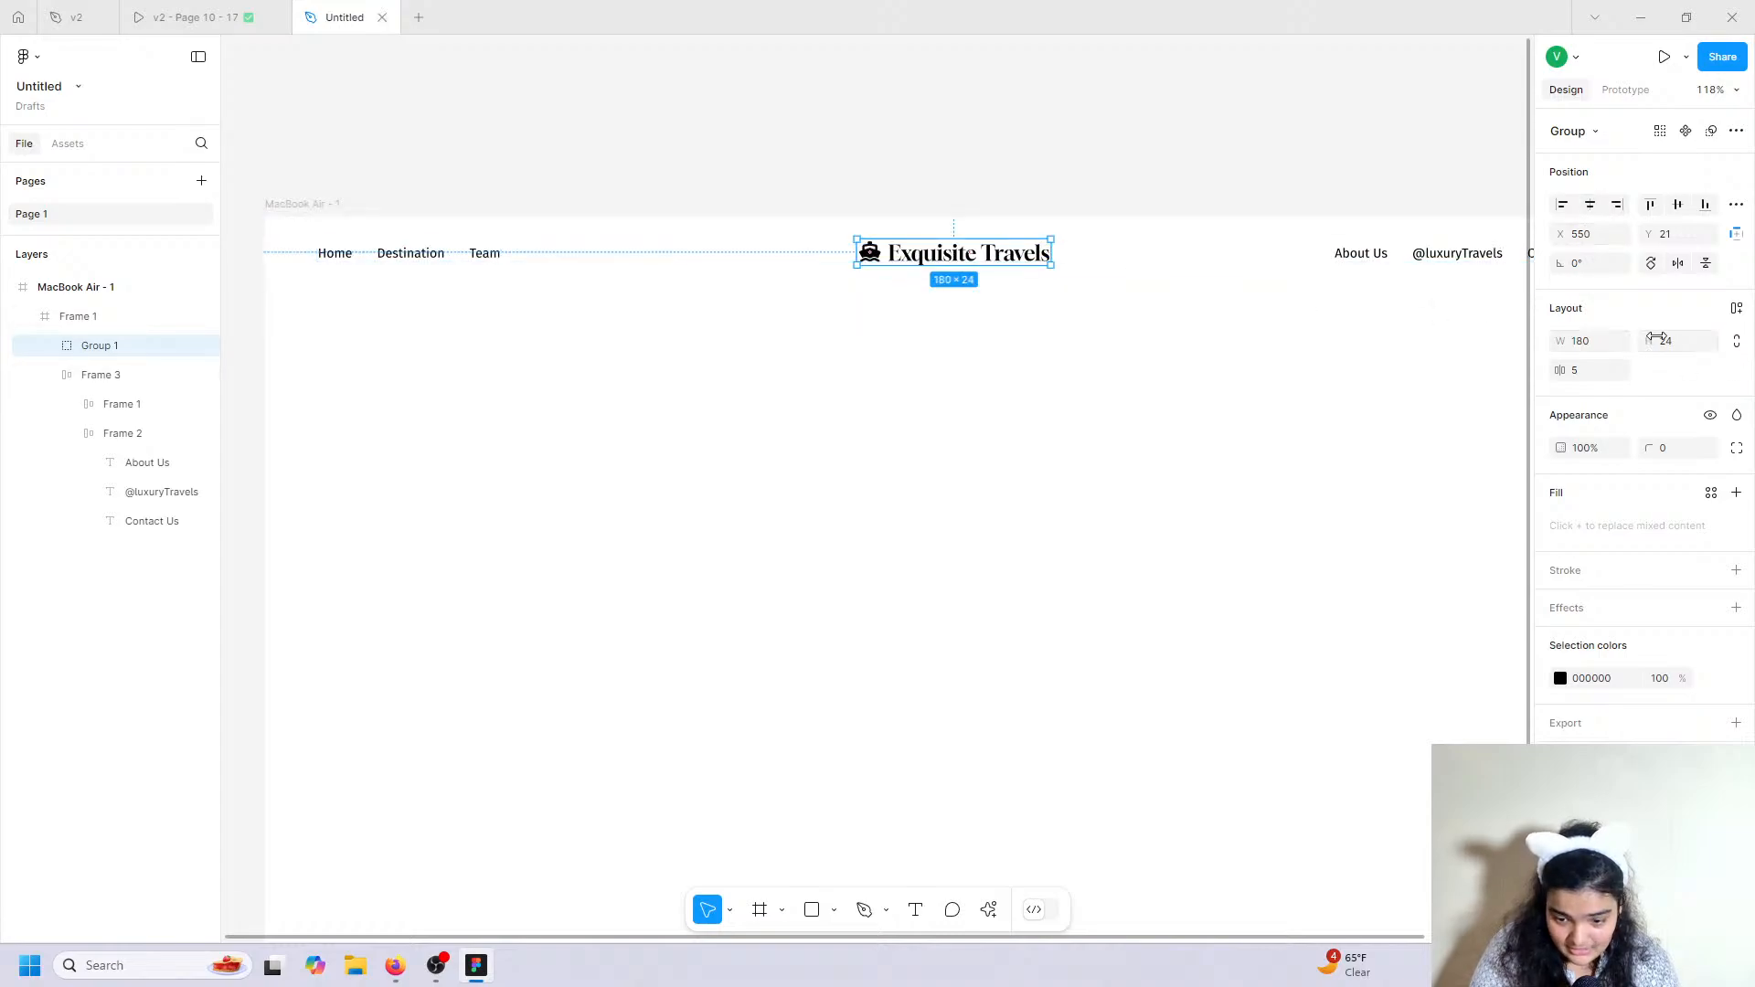
drag(1565, 370, 1575, 379)
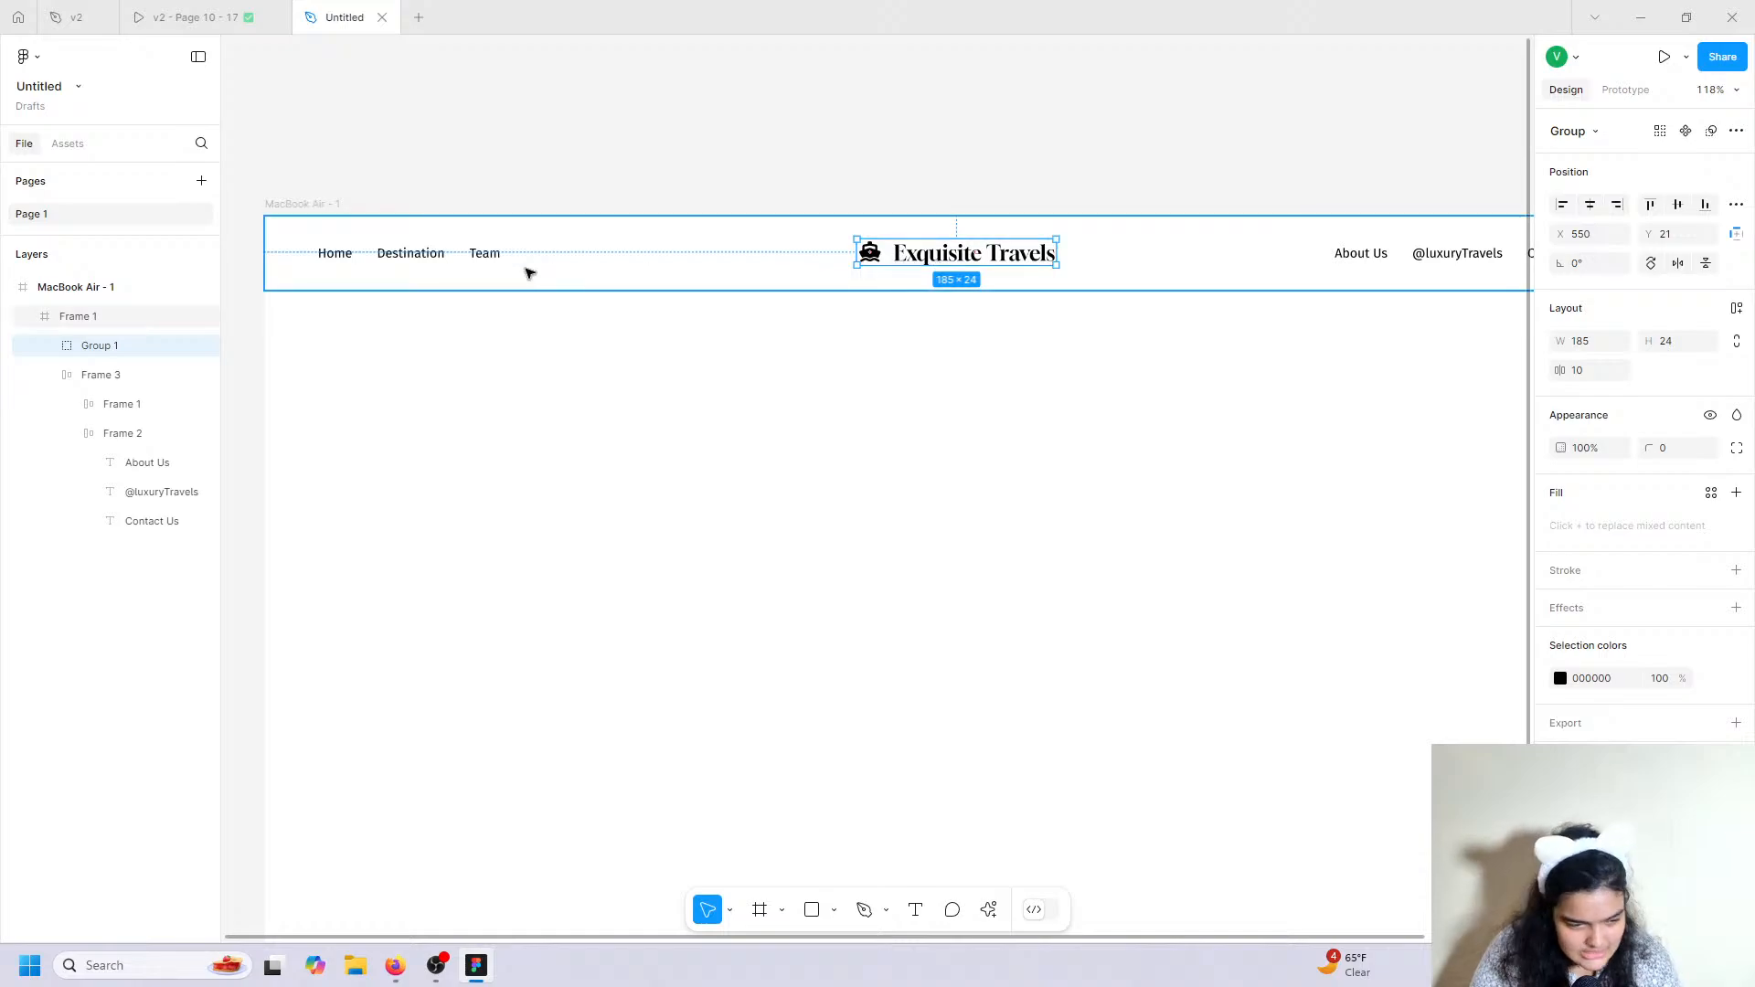
Centre the logo group vertically within the header.
click(440, 263)
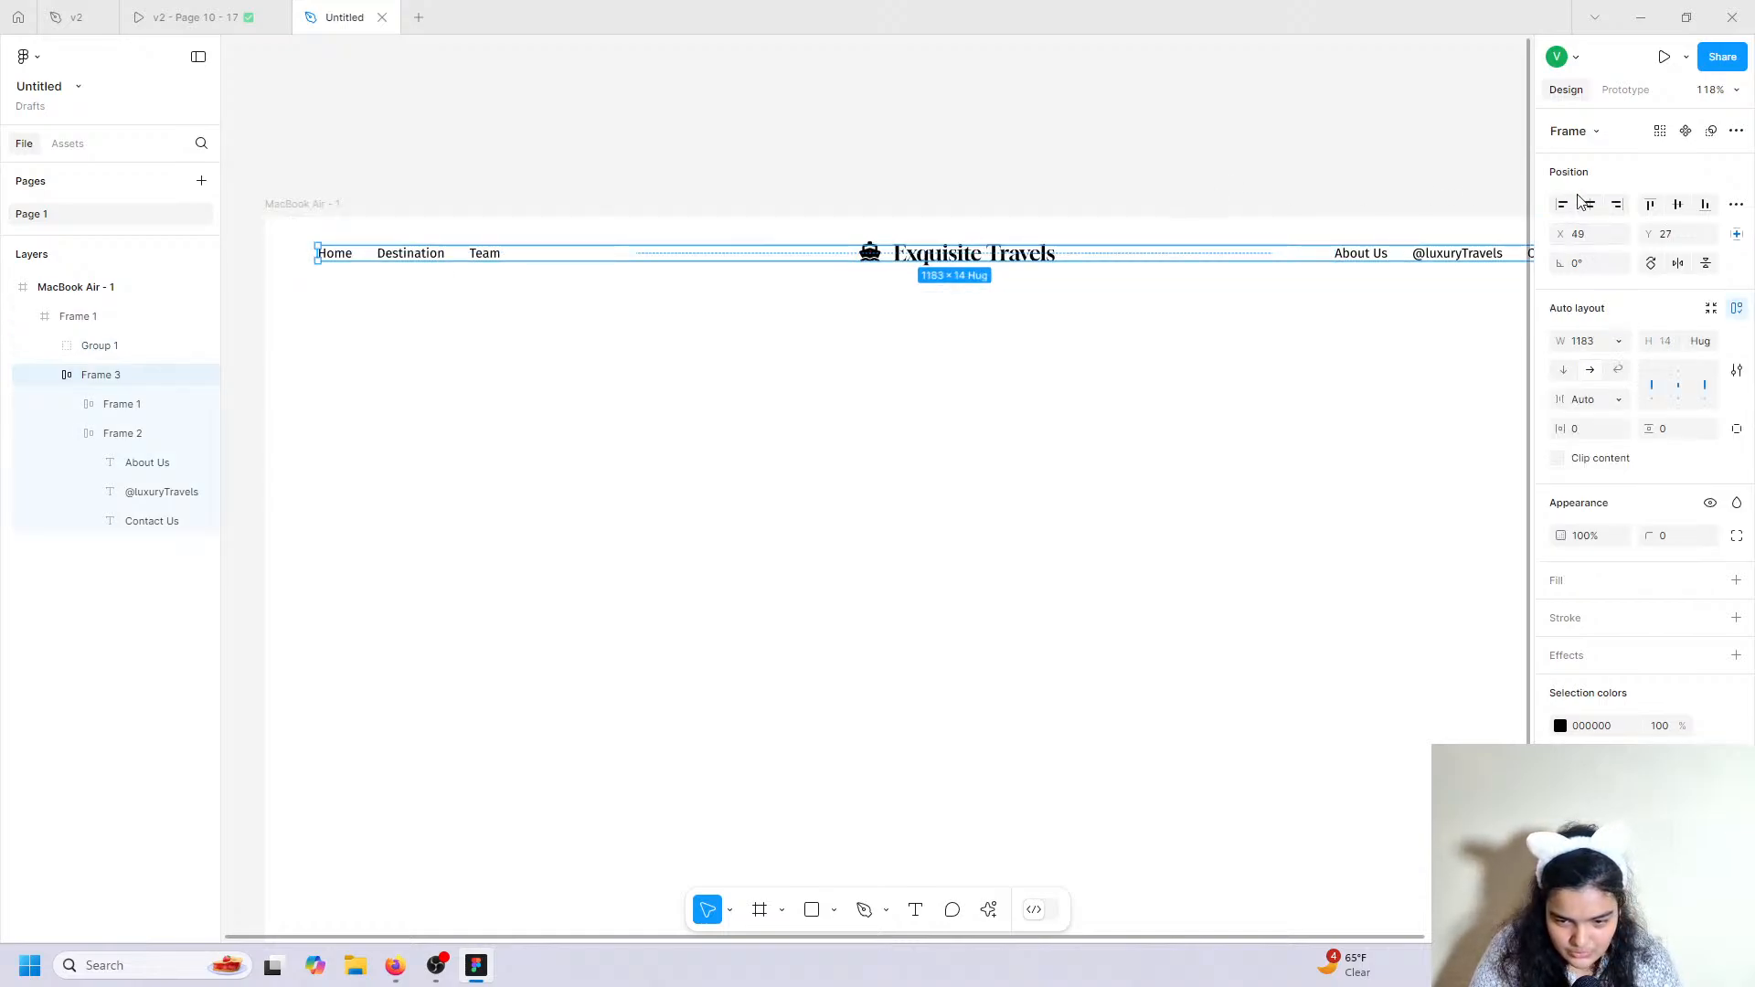
click(960, 253)
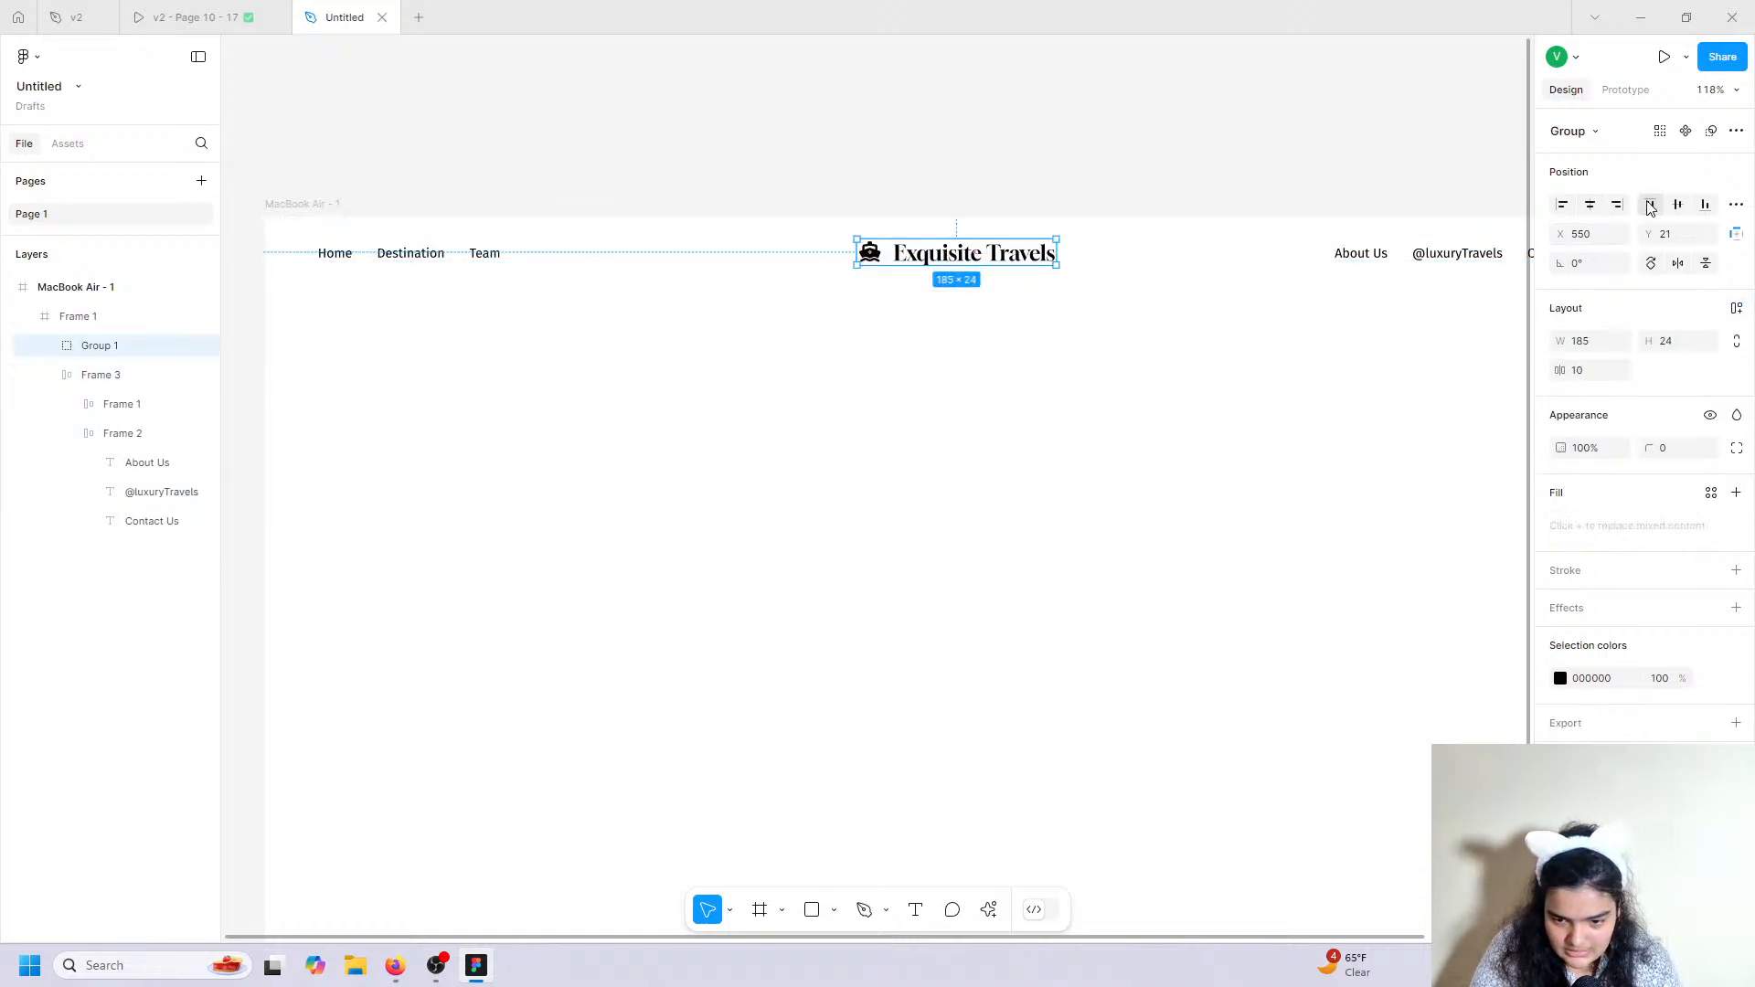
click(1650, 205)
click(1679, 205)
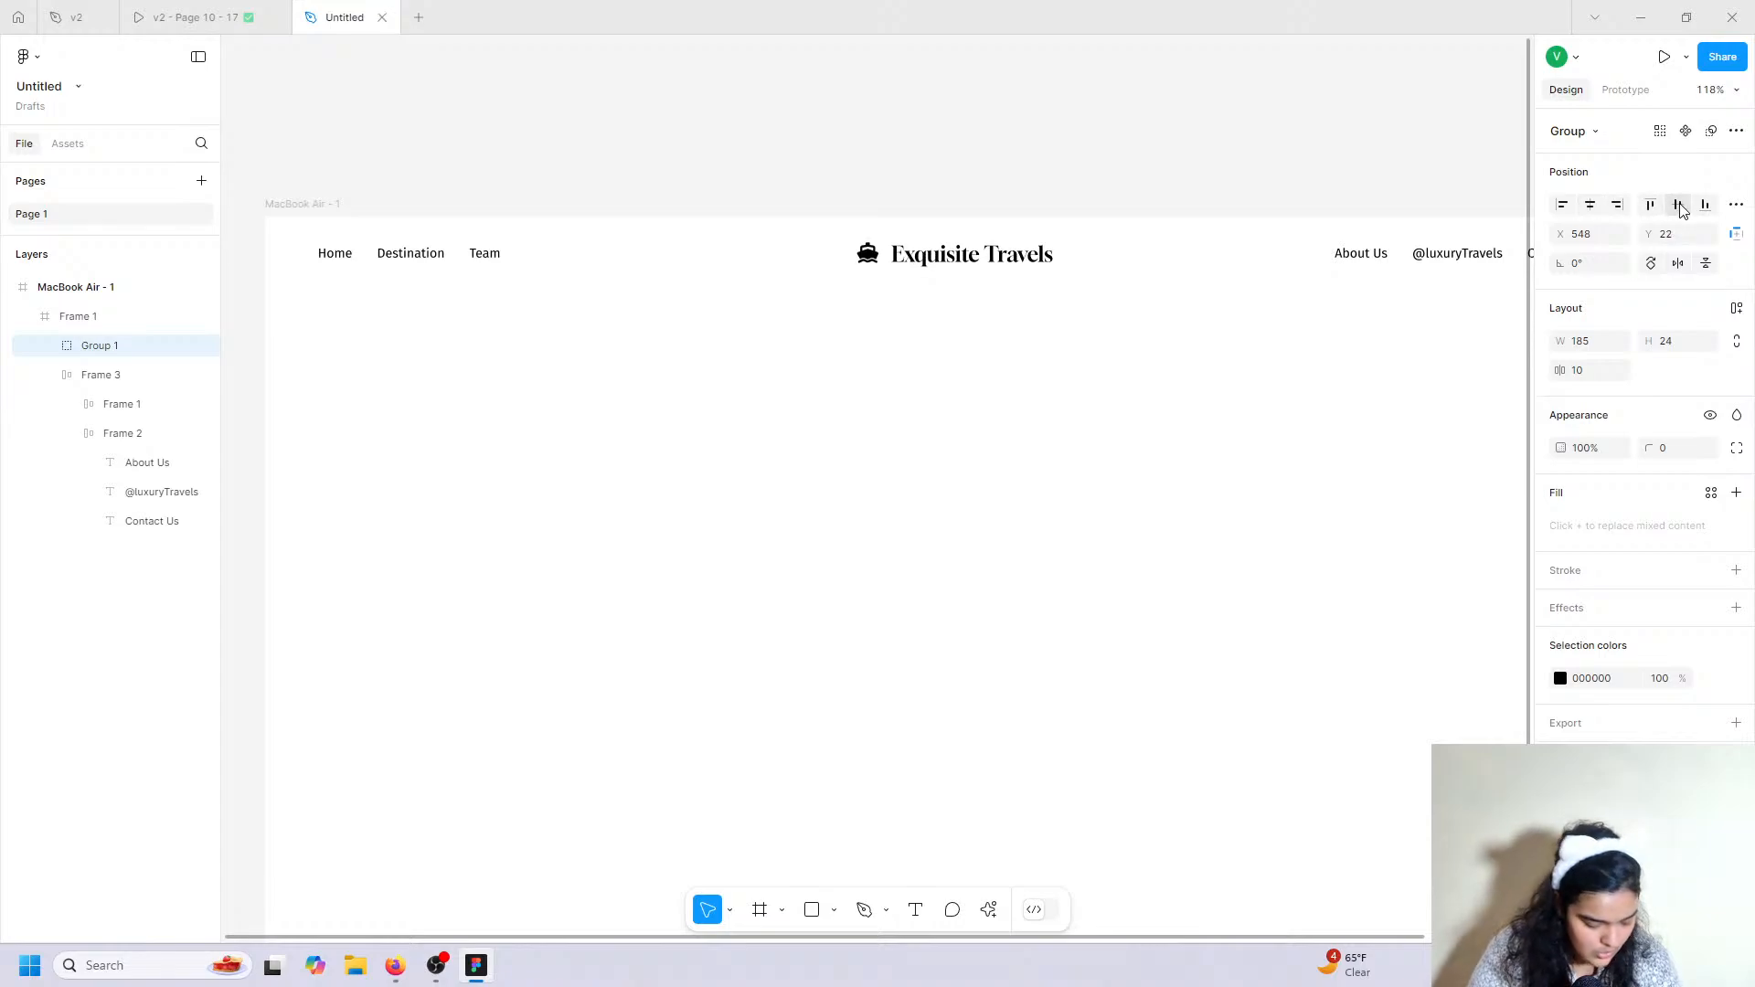
Fit the page in view and nudge the logo group to Y 25.
click(729, 266)
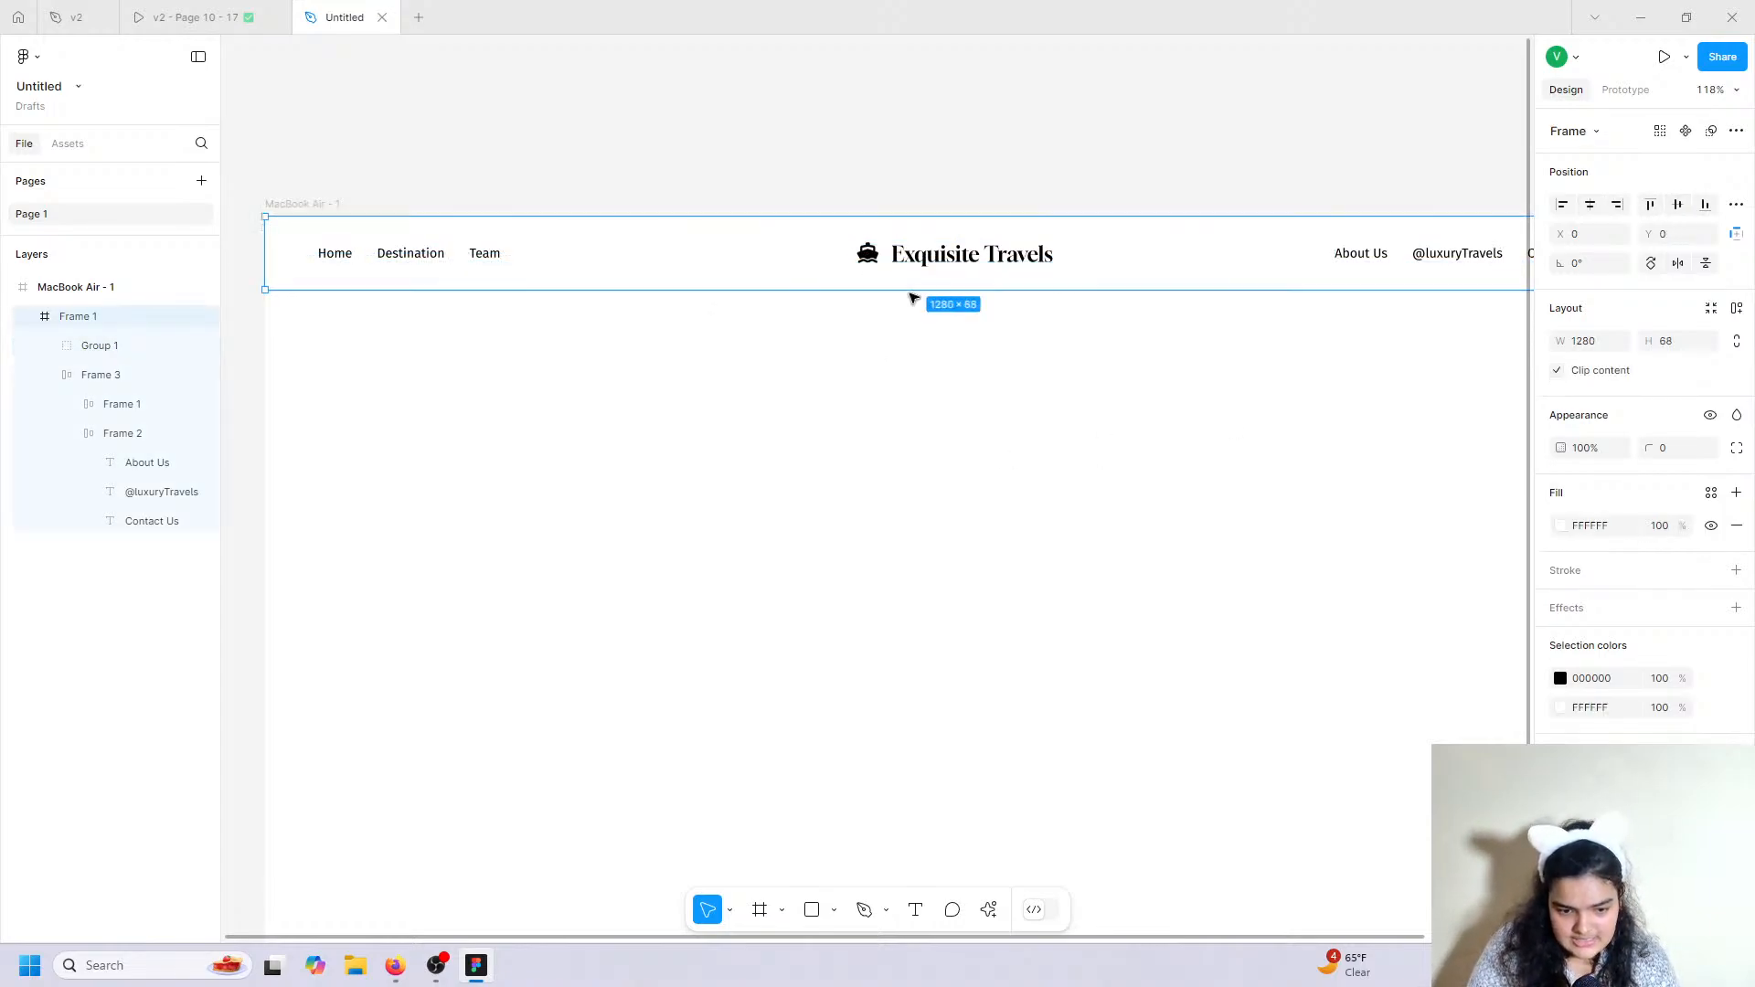
click(986, 444)
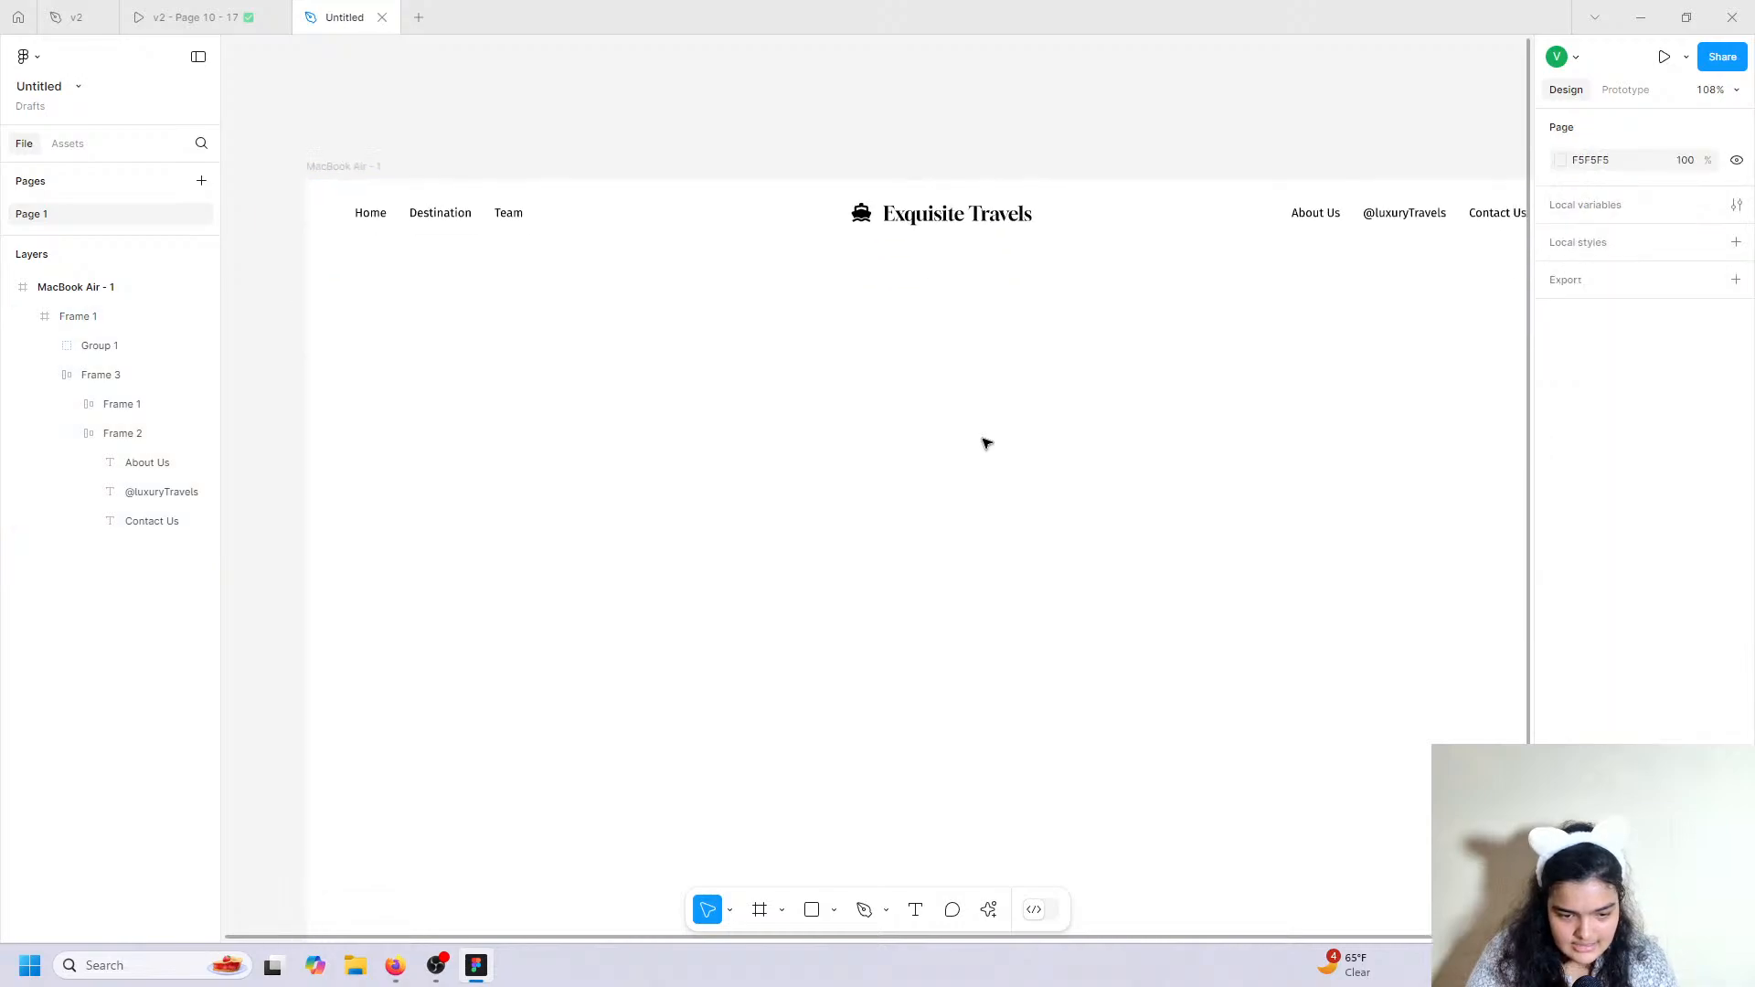
key(shift+1)
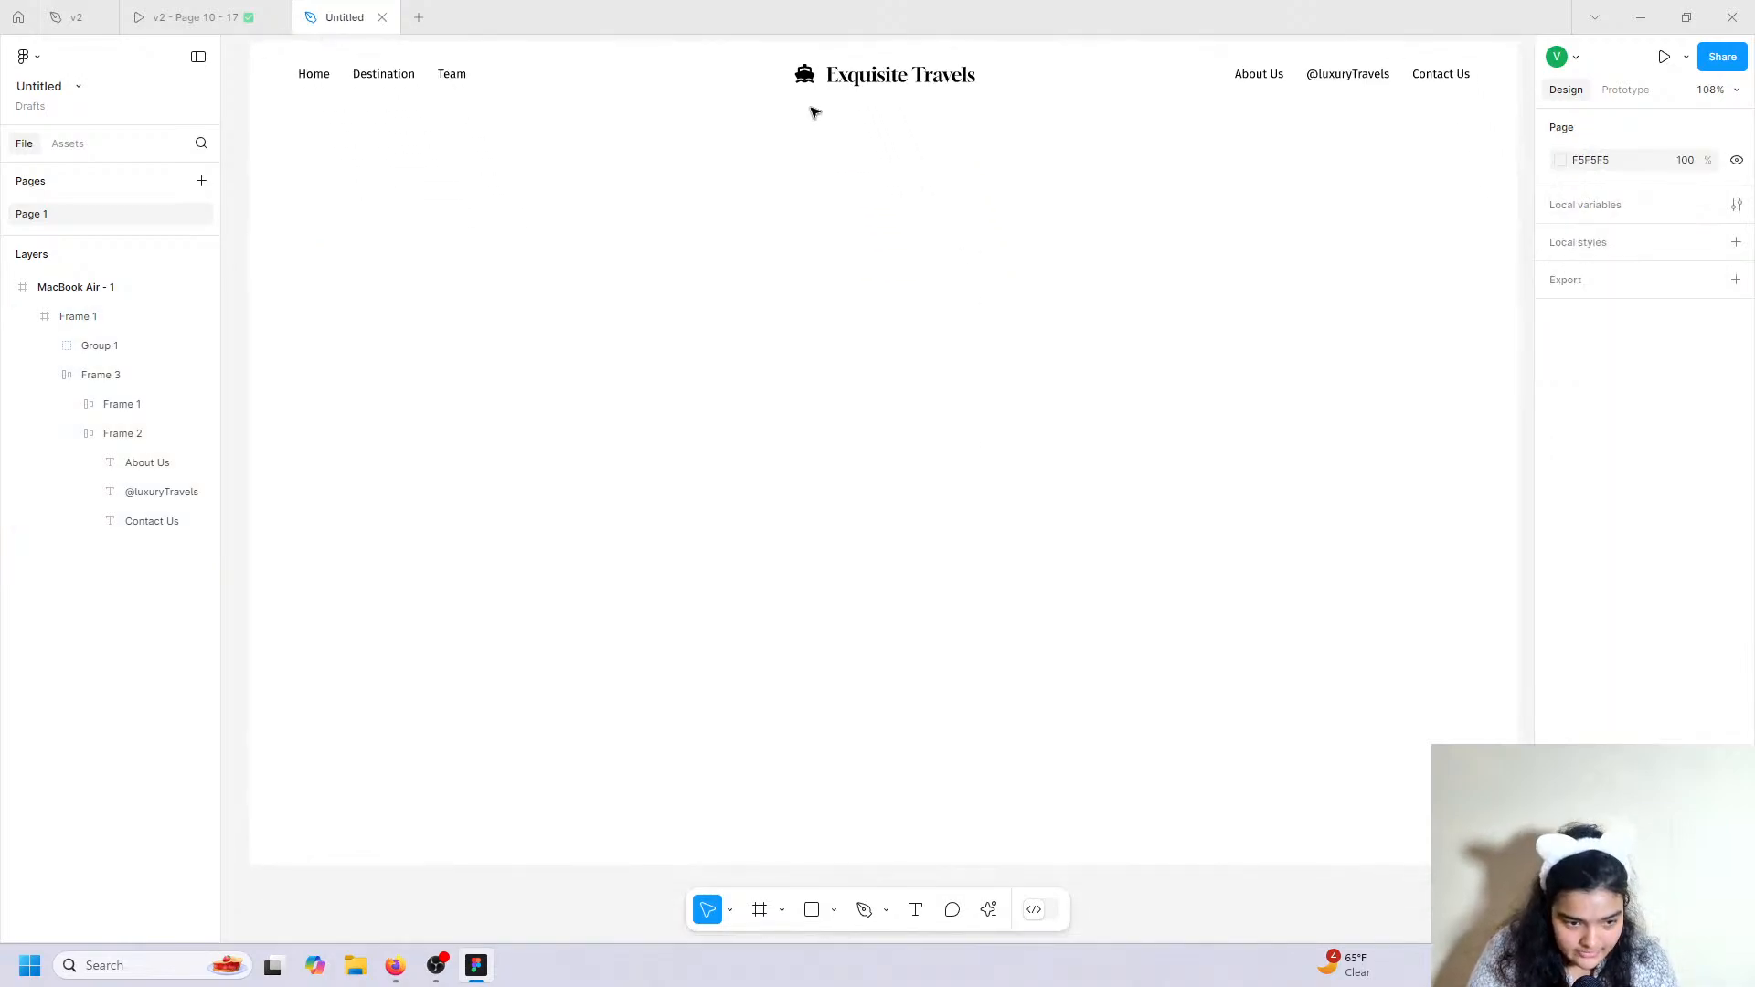
click(815, 64)
click(816, 62)
key(Down)
key(Down)
key(Down)
key(Down)
key(Down)
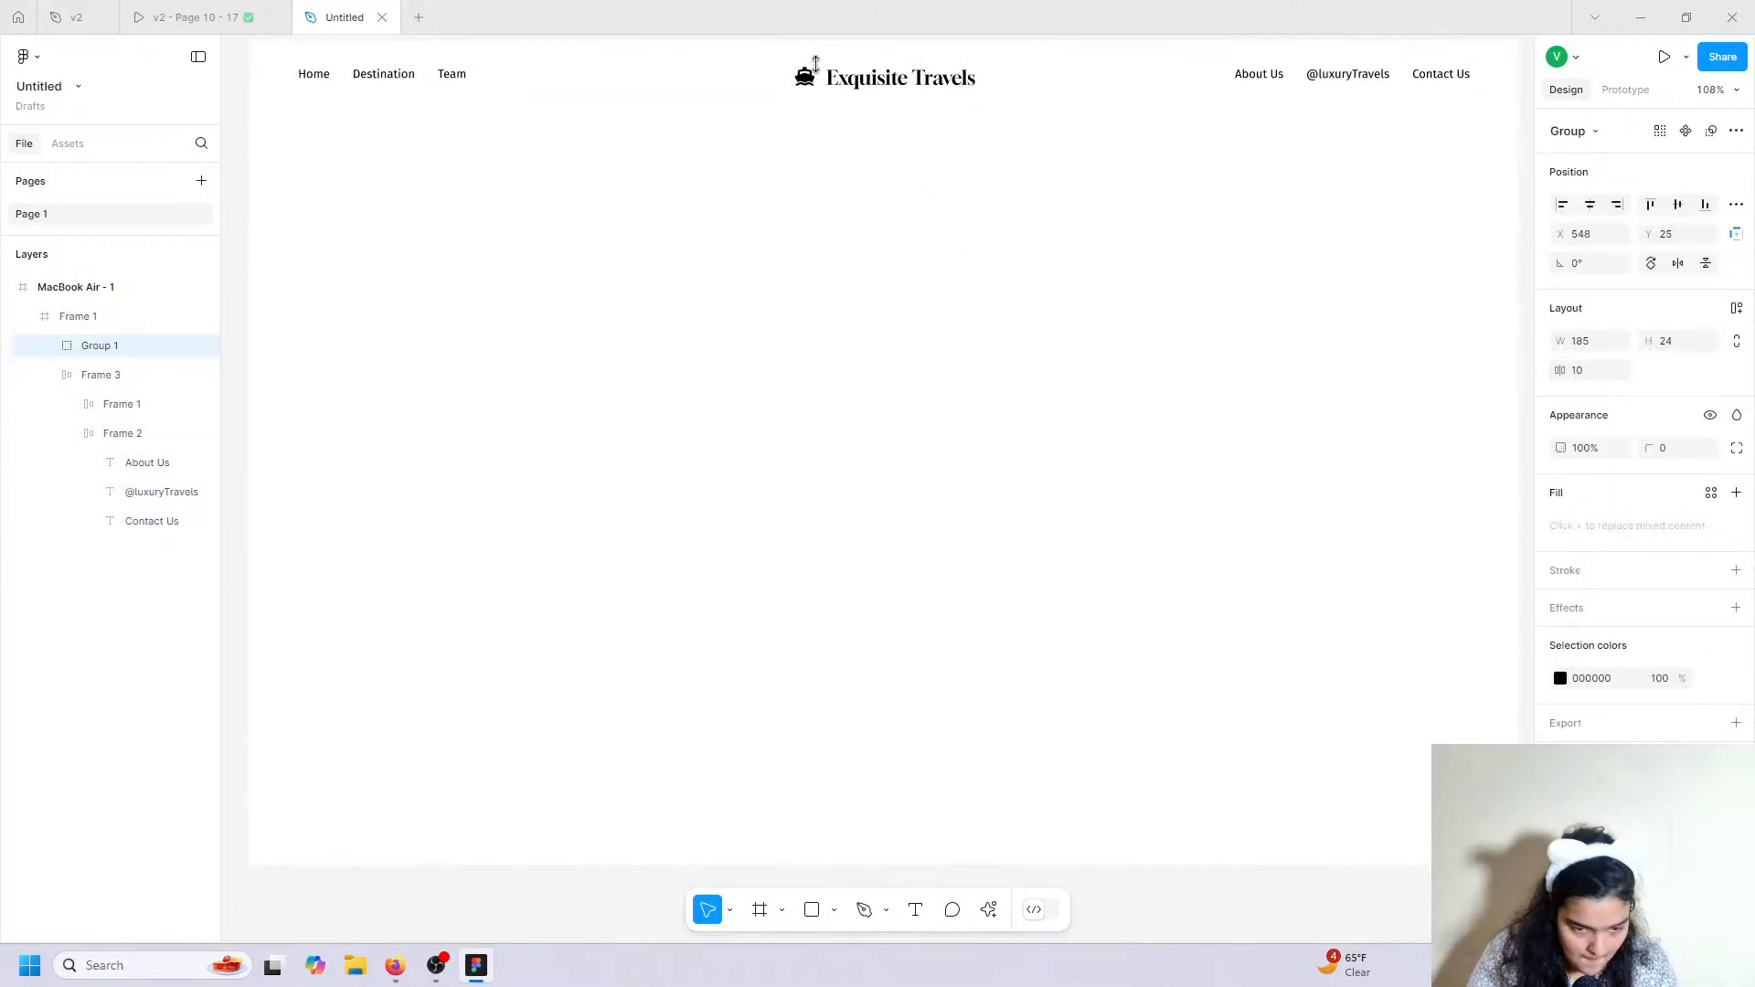
key(Up)
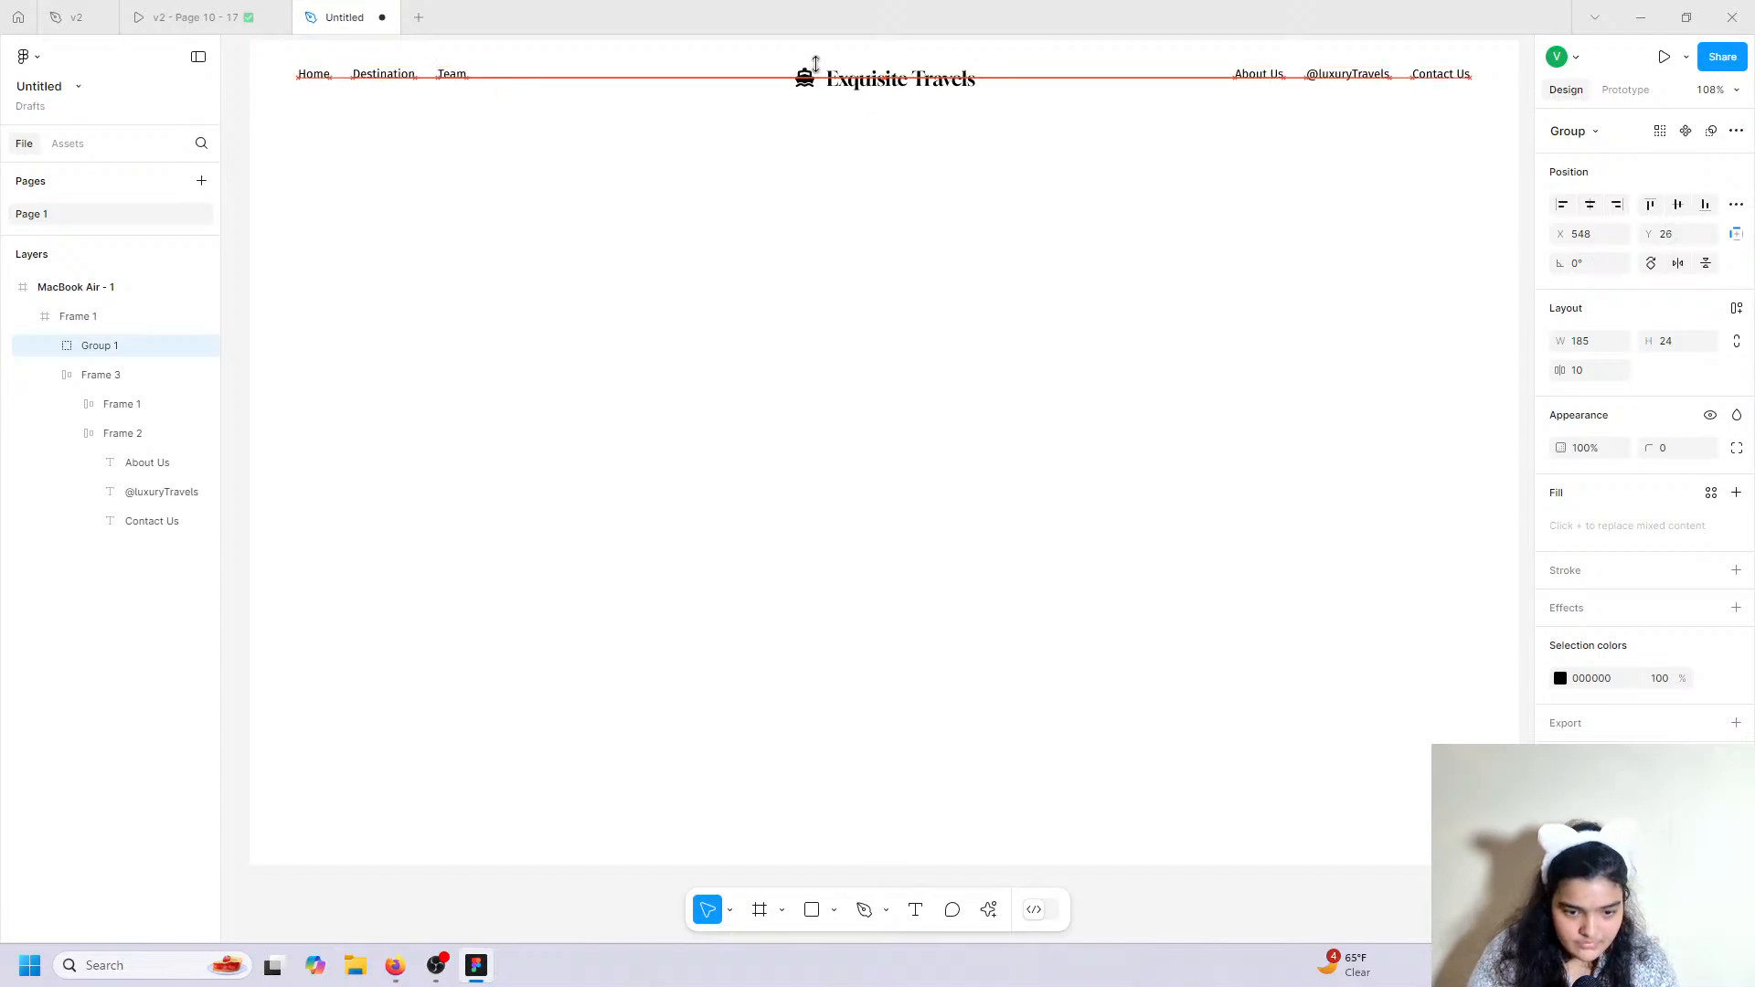
key(Up)
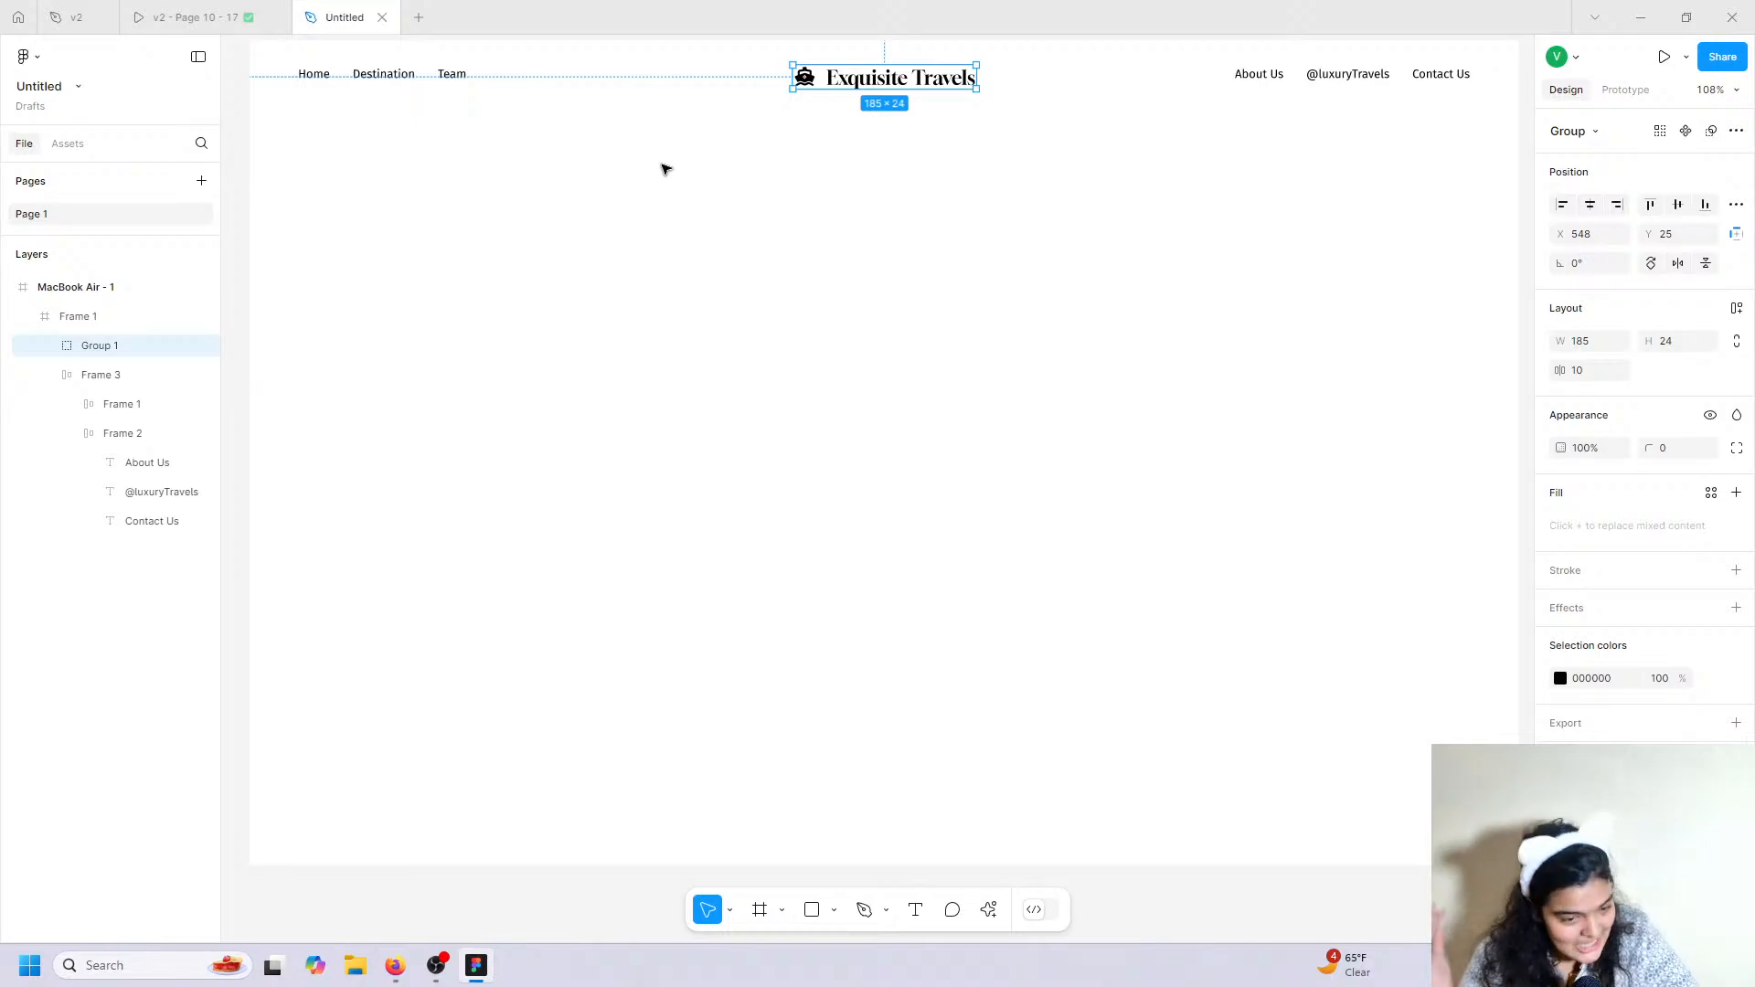
click(174, 17)
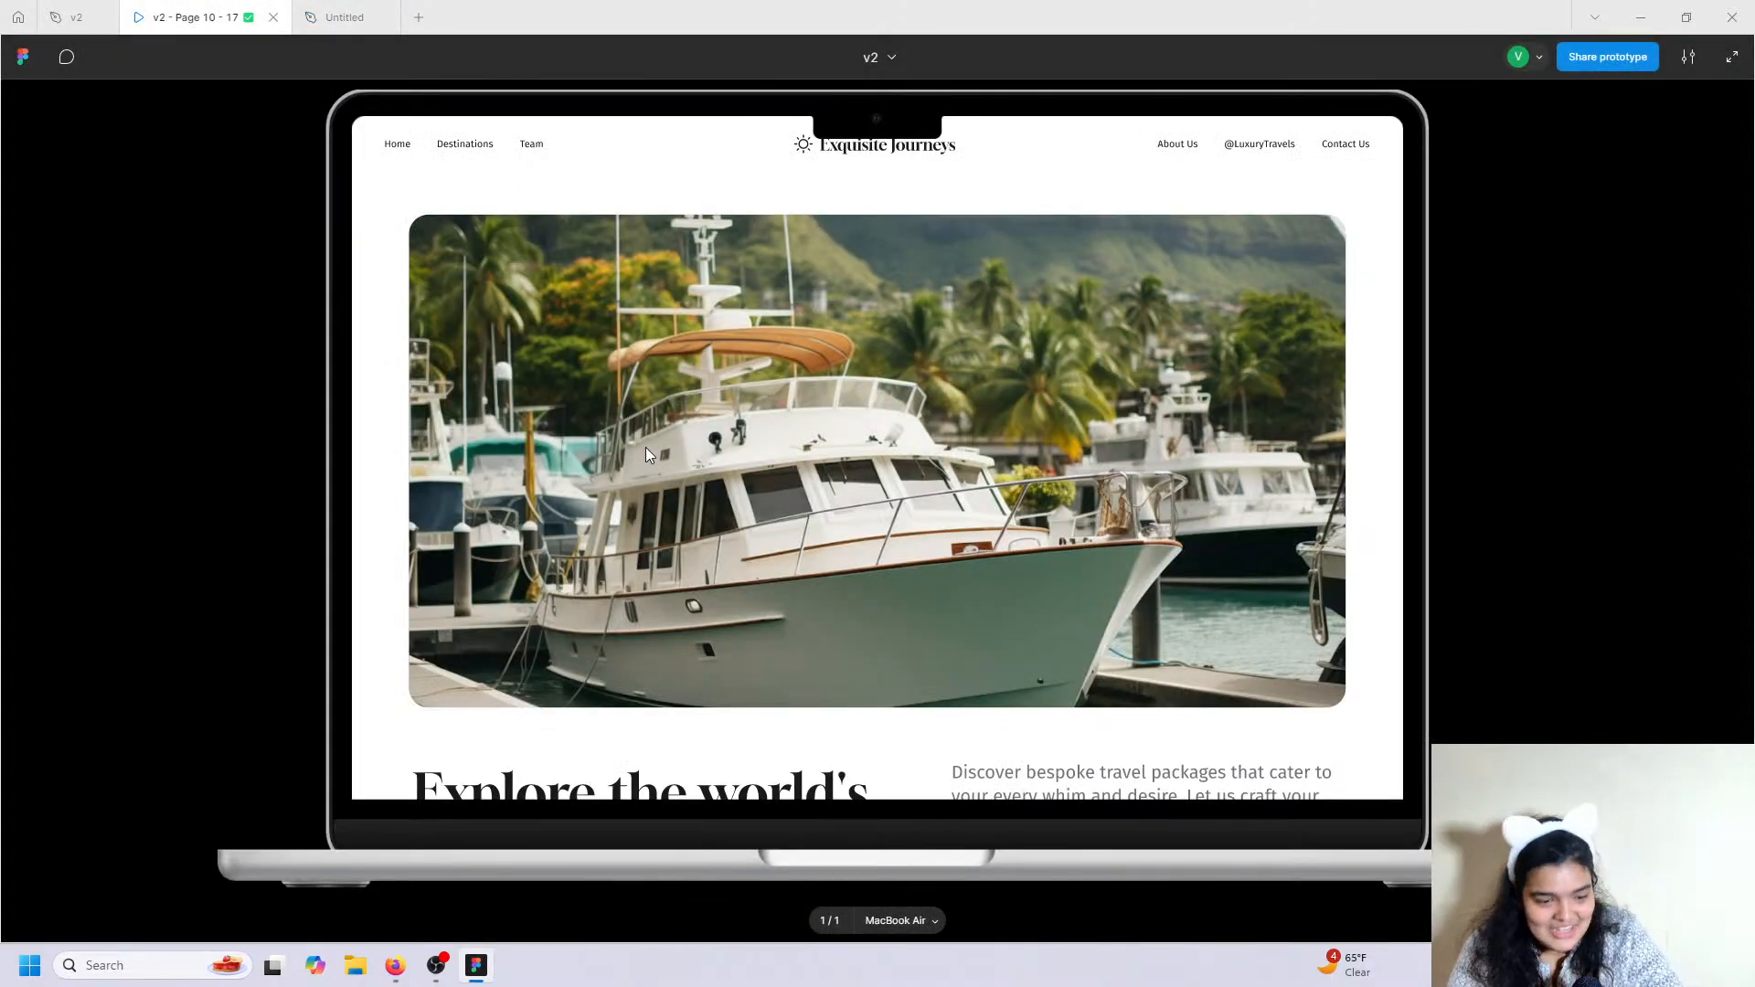
scroll(646, 447, down, 1)
scroll(458, 244, up, 1)
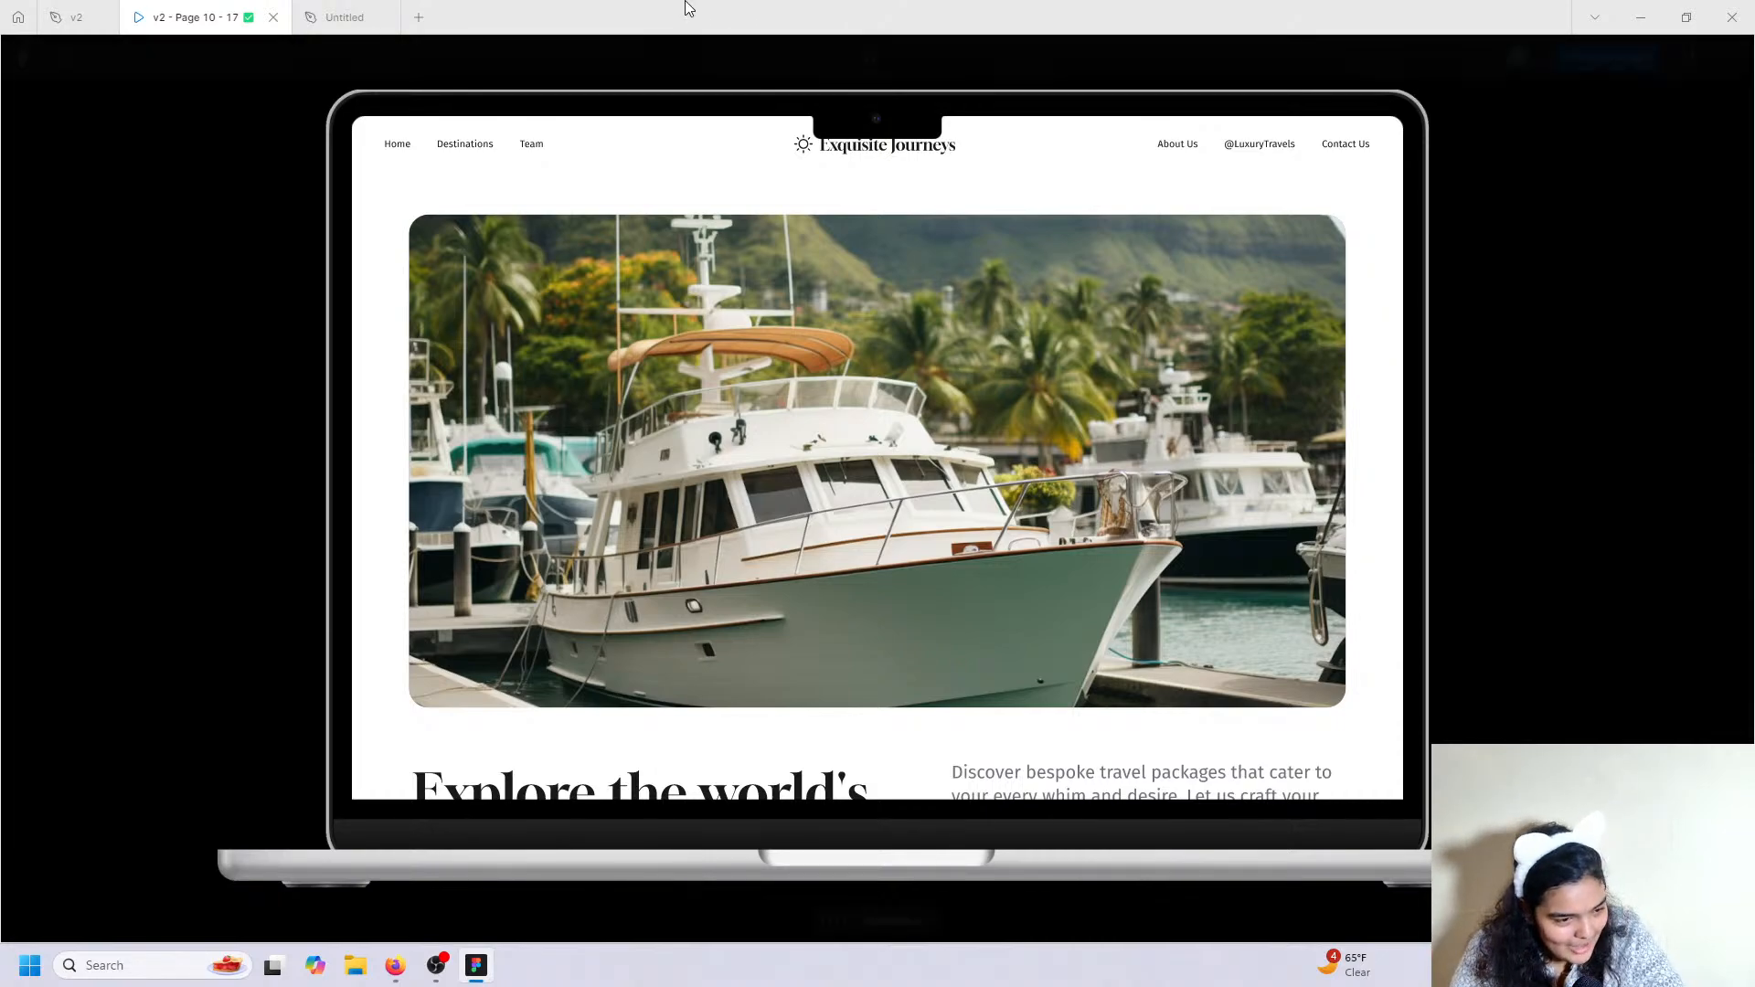
click(336, 17)
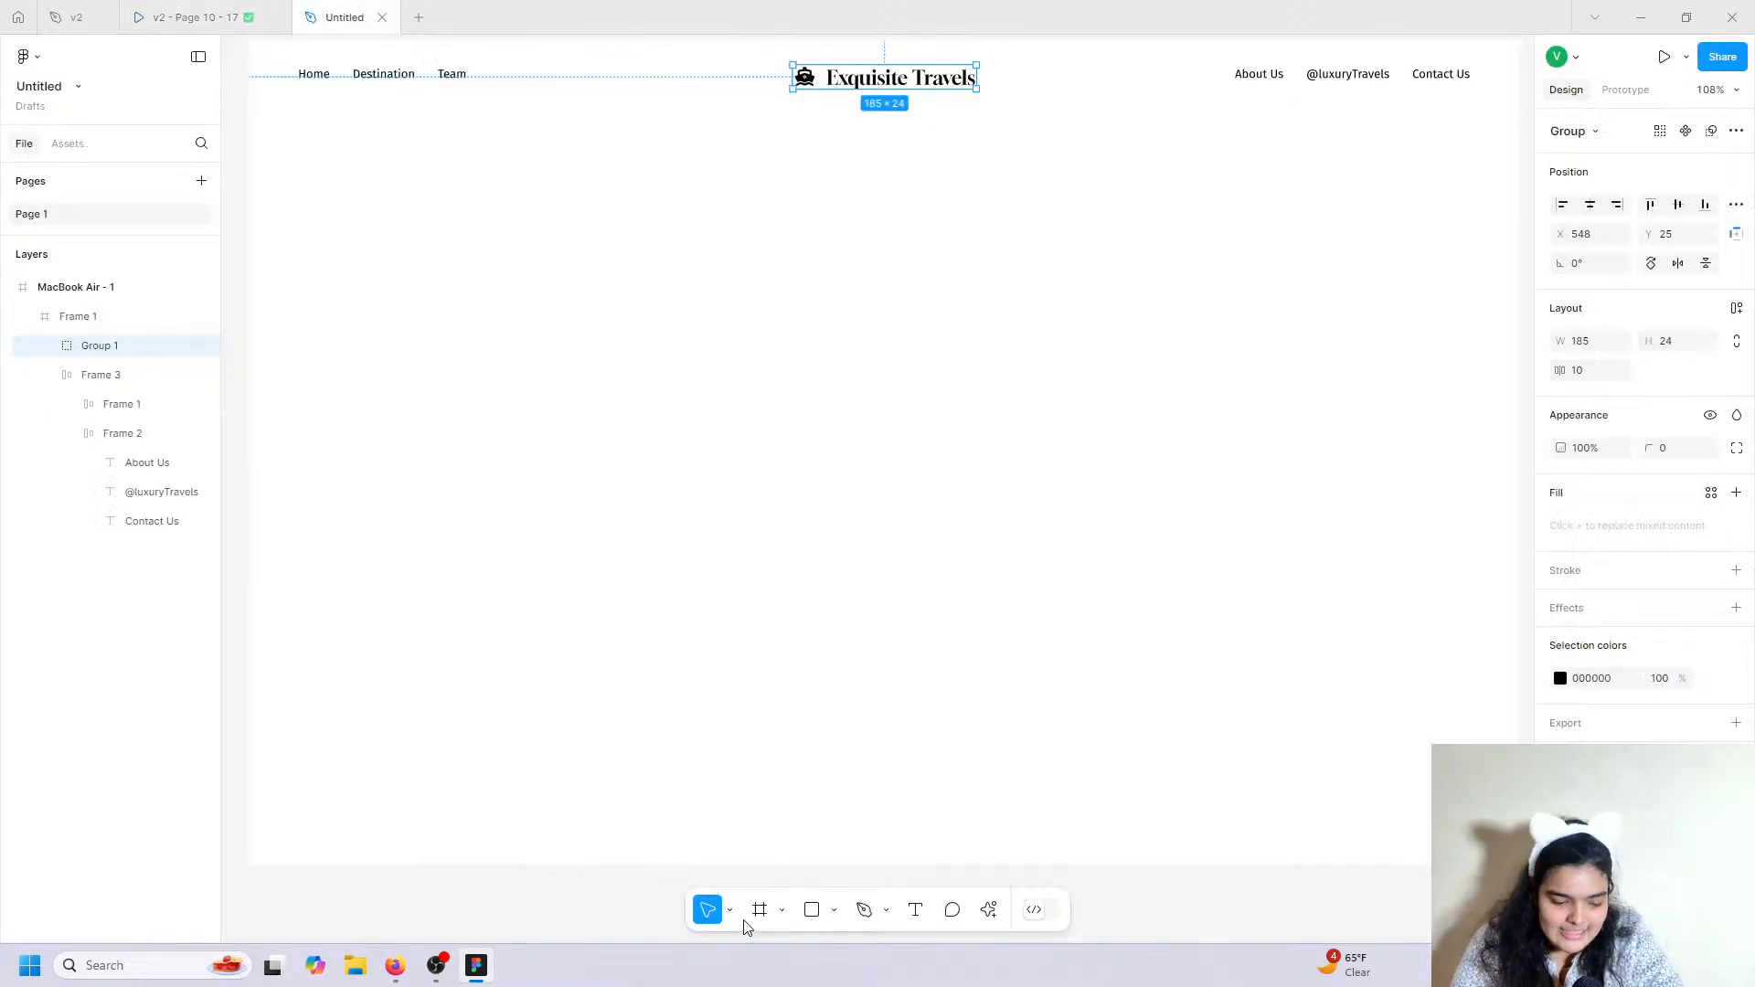
Draw a 1184×472 rectangle below the header and give it a 25 corner radius.
click(812, 909)
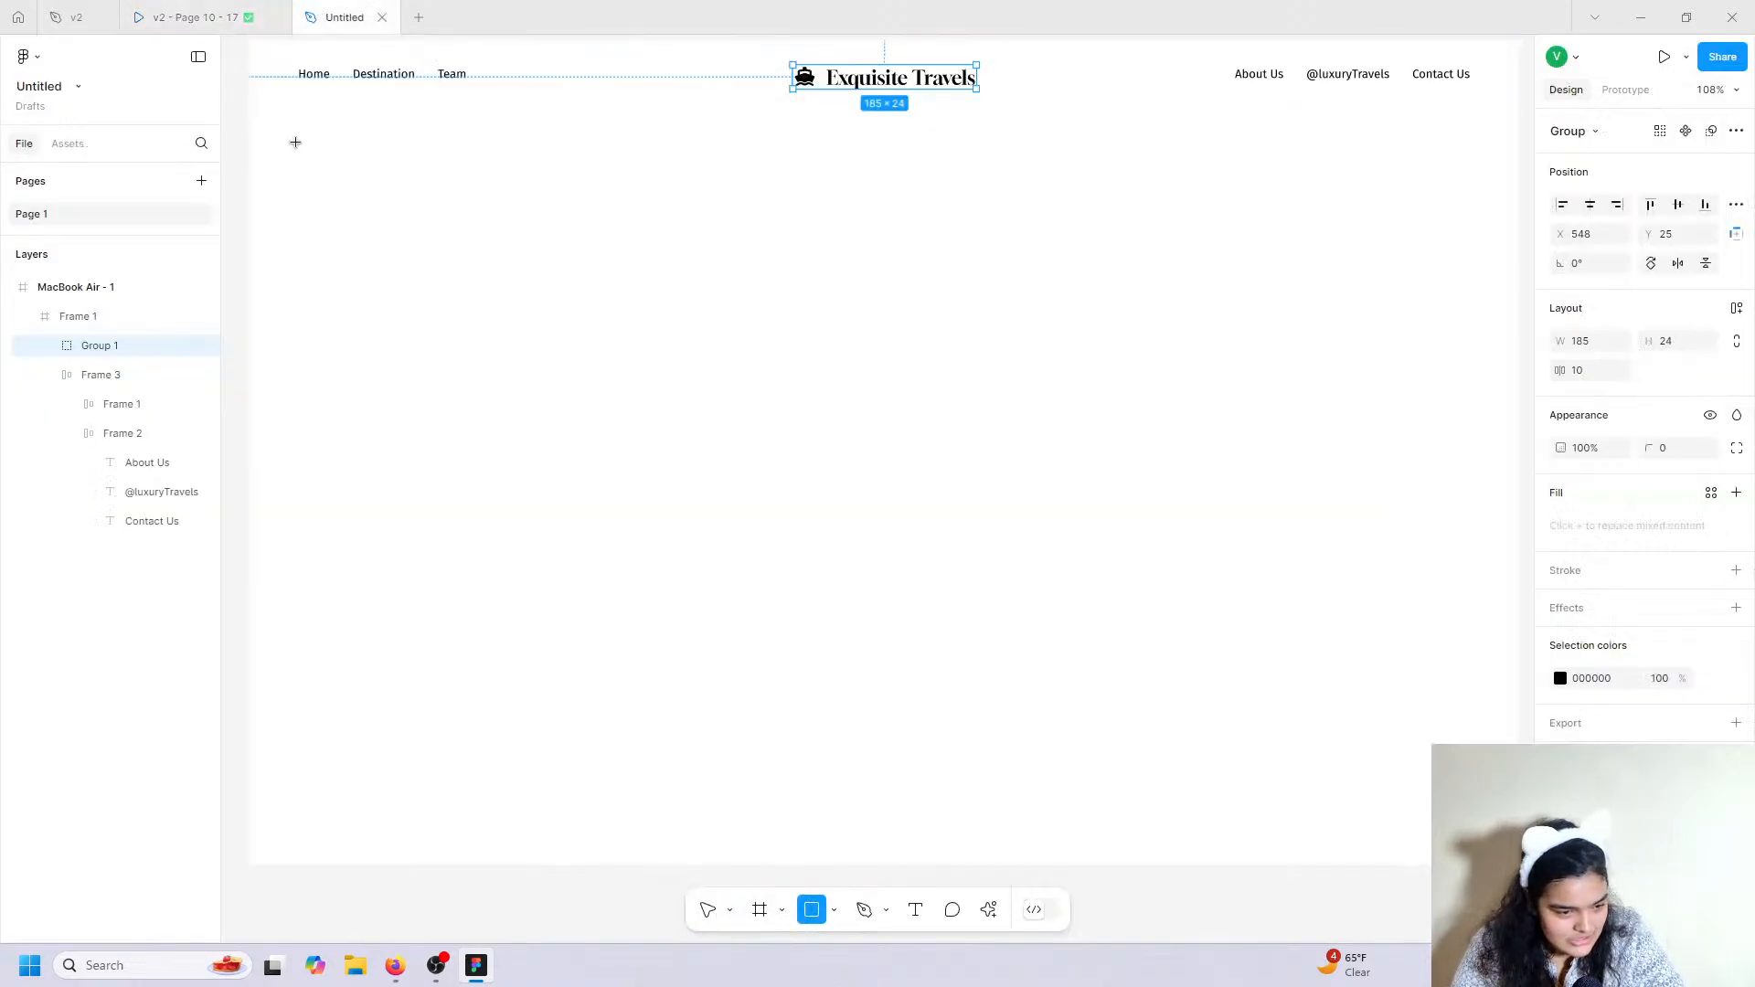
drag(296, 141, 1471, 606)
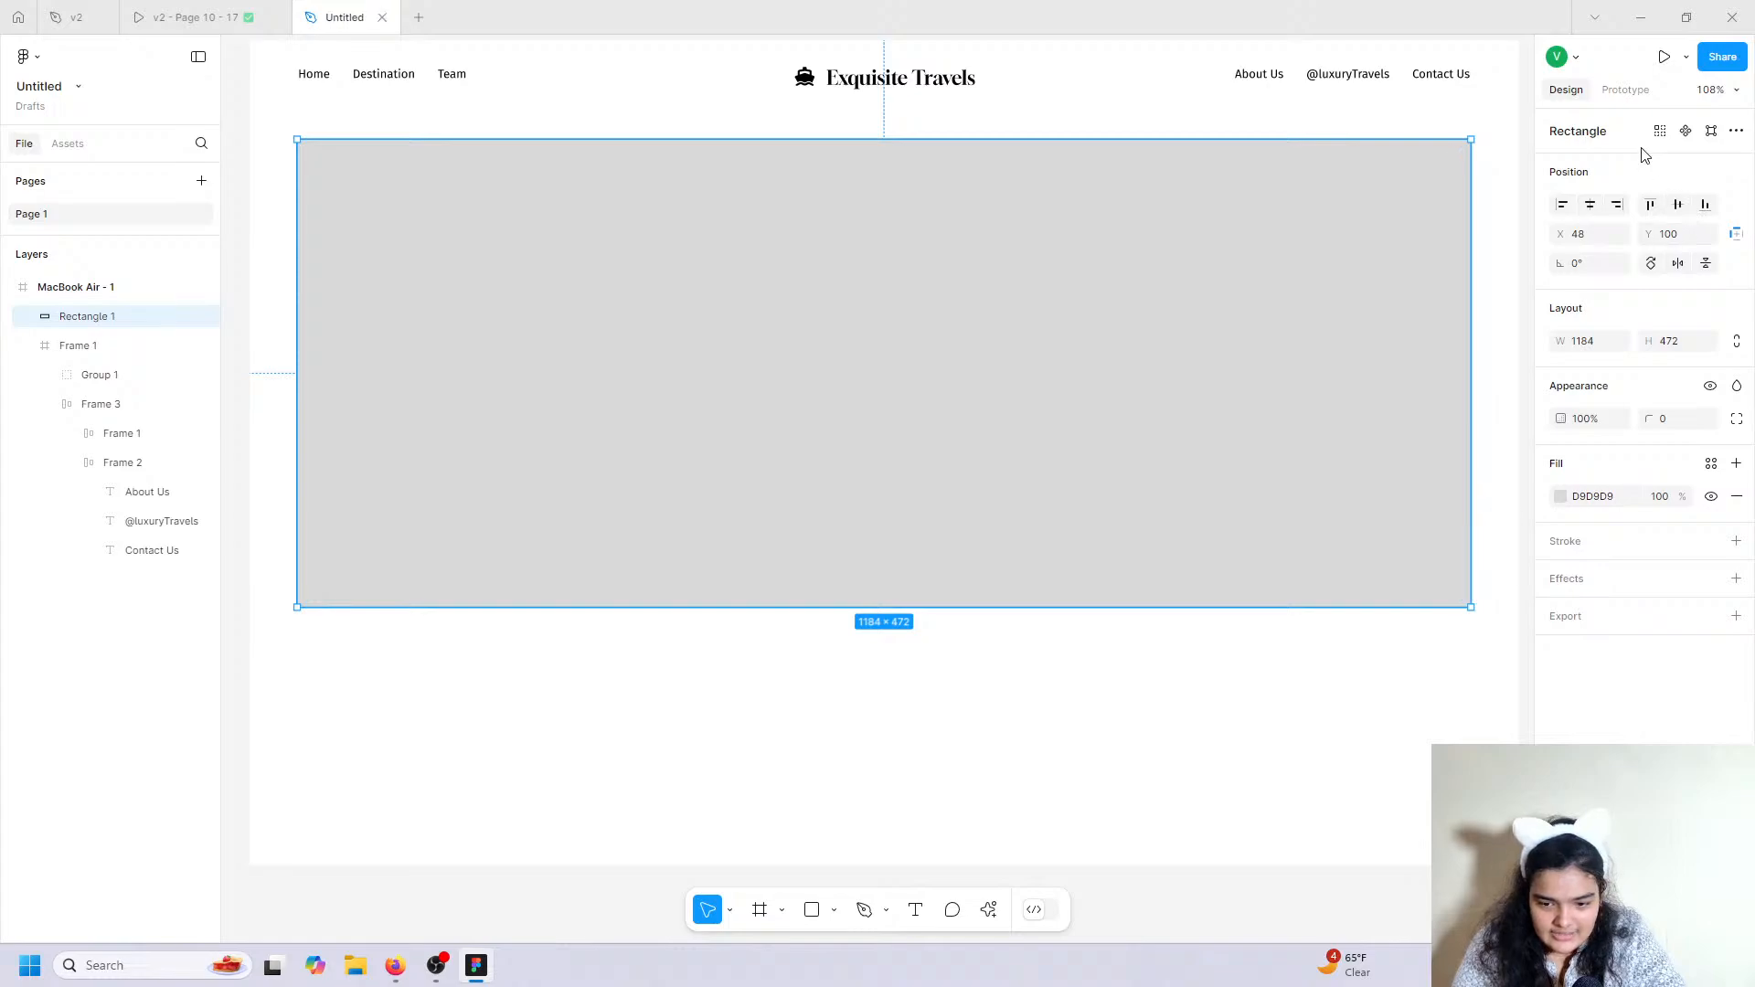
drag(1120, 279, 1119, 270)
drag(1648, 419, 356, 432)
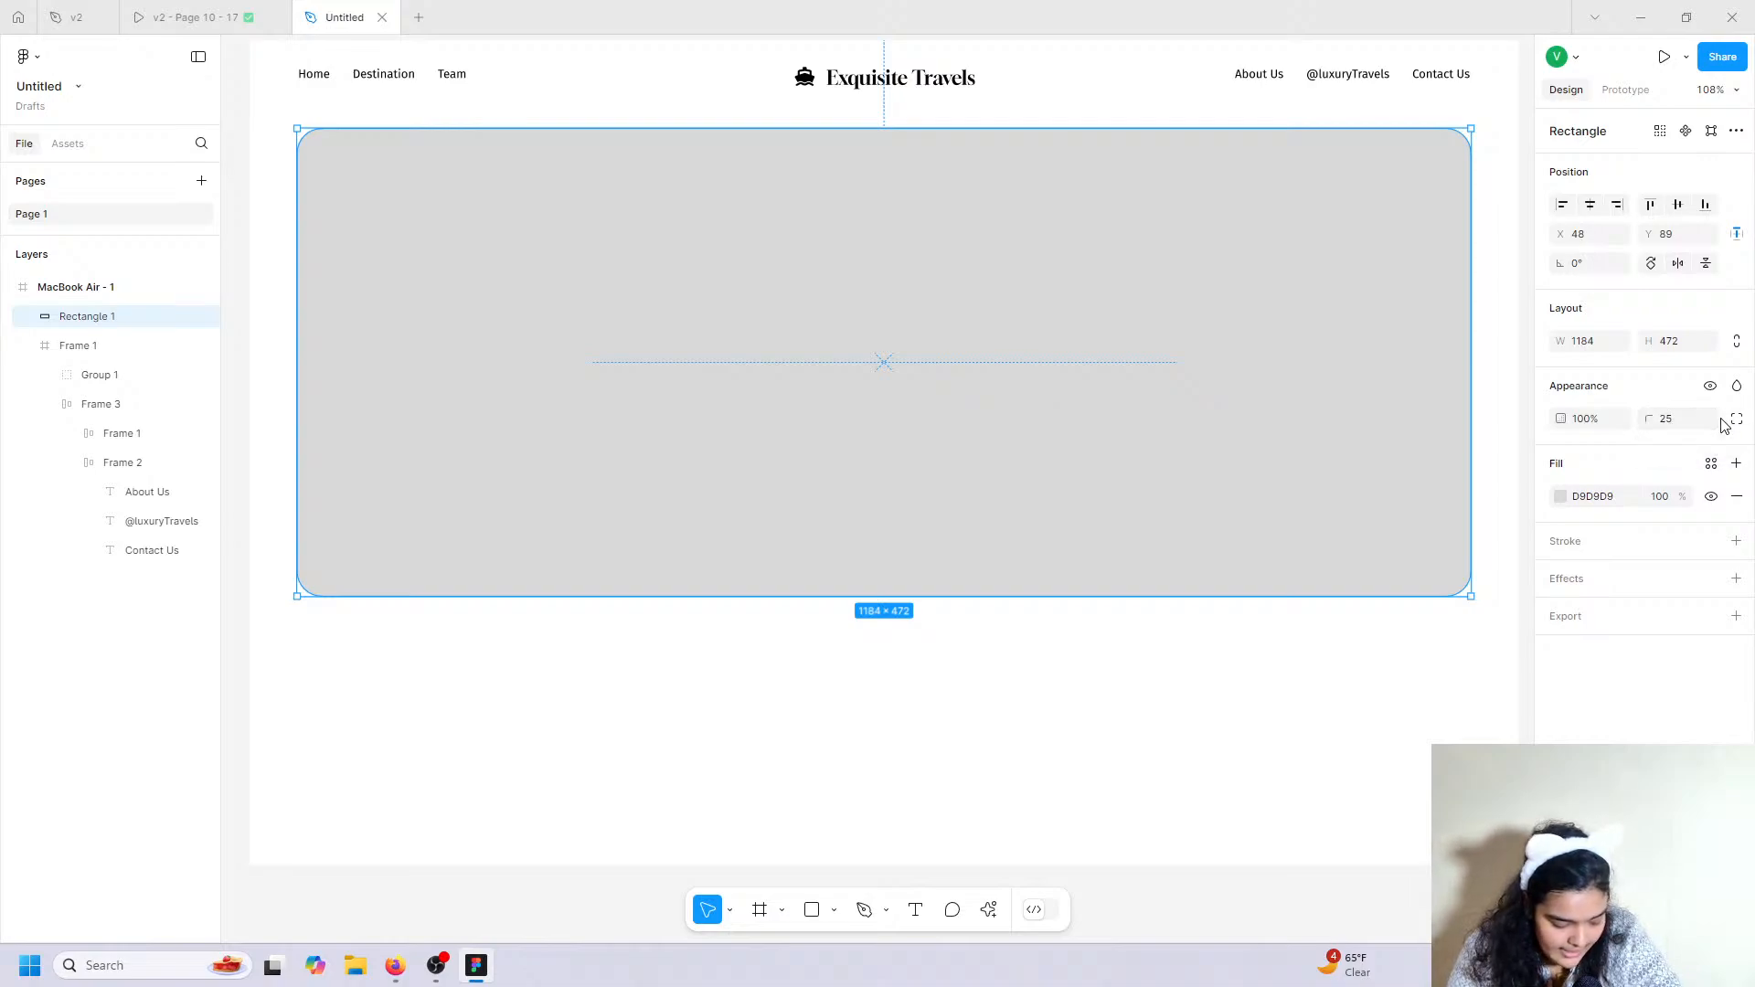
click(989, 917)
Search Lummi for 'ship' and fill the rounded rectangle with the aerial yacht photo.
click(797, 724)
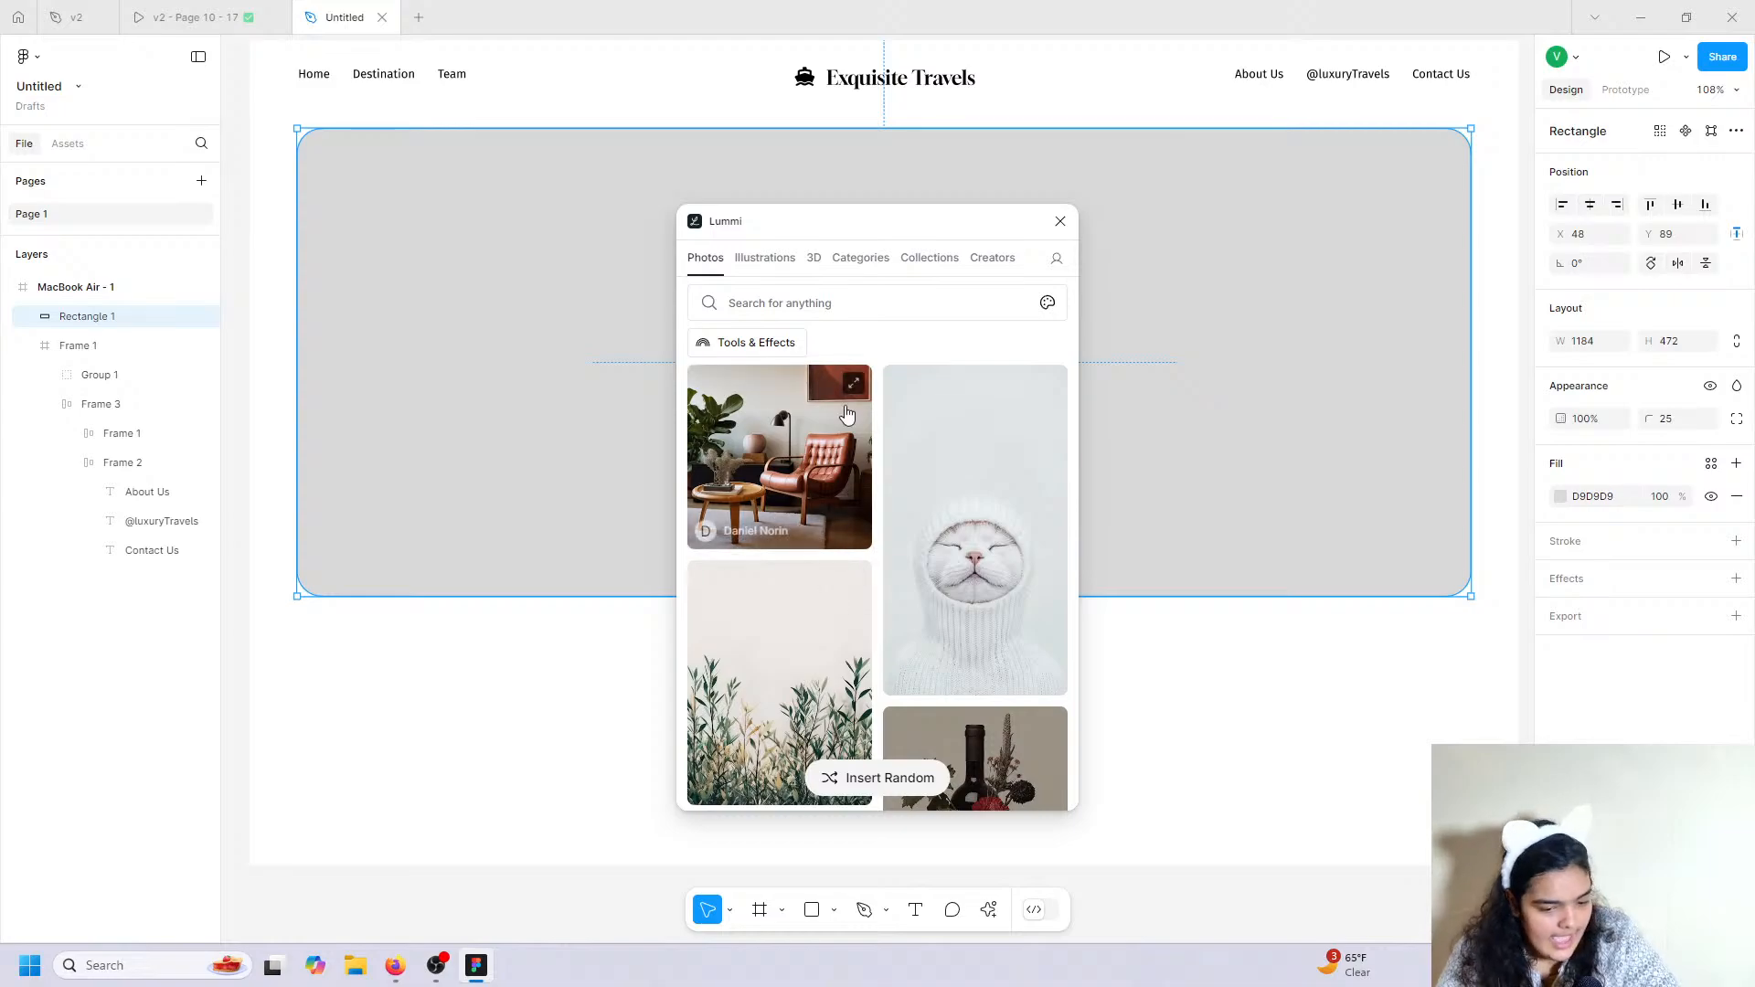
click(826, 301)
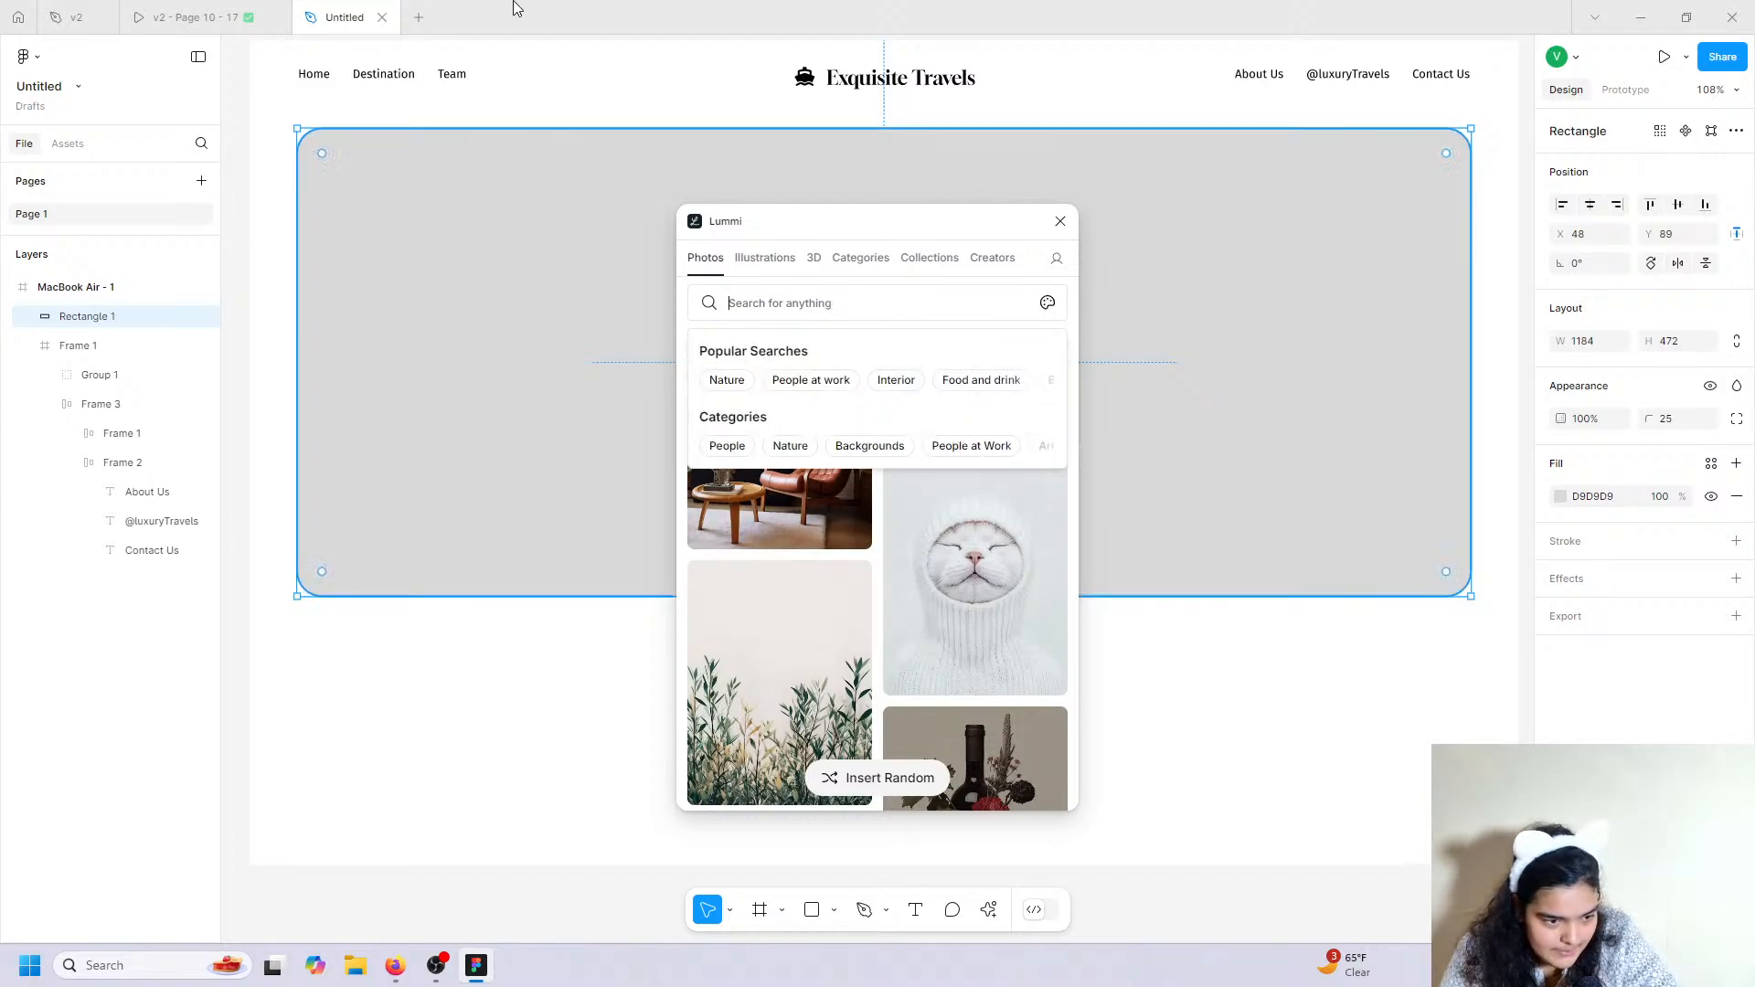
mouse_move(221, 4)
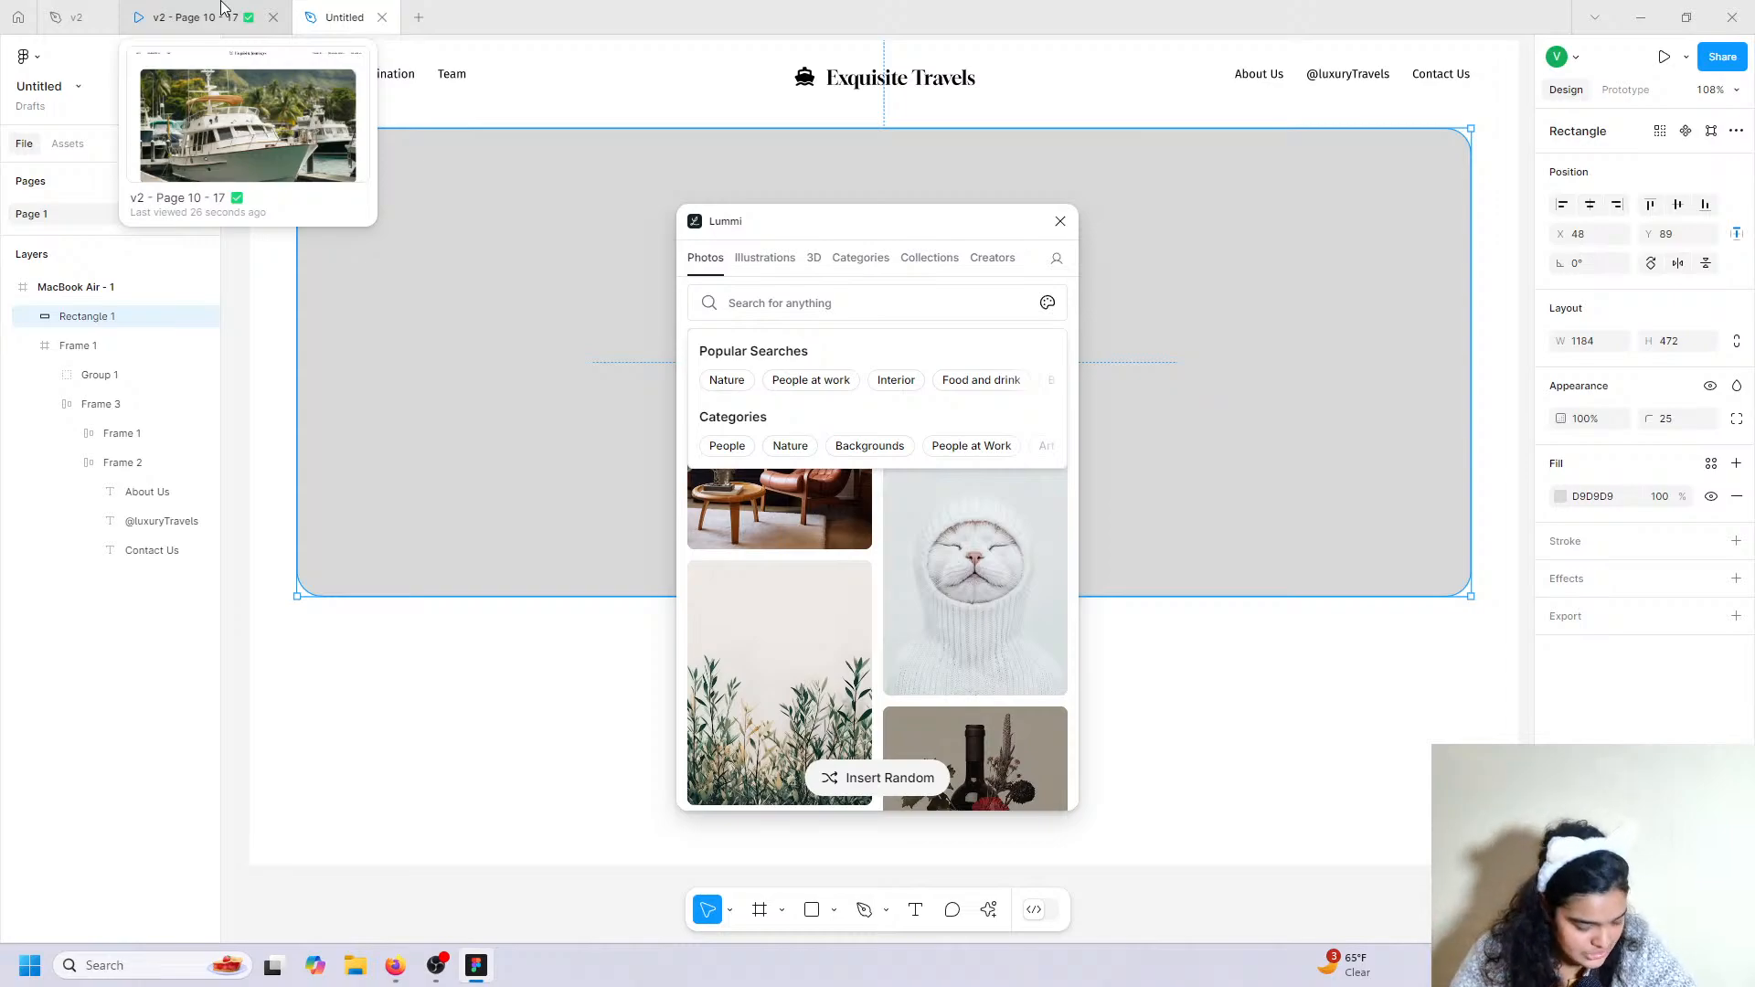
click(222, 7)
click(340, 17)
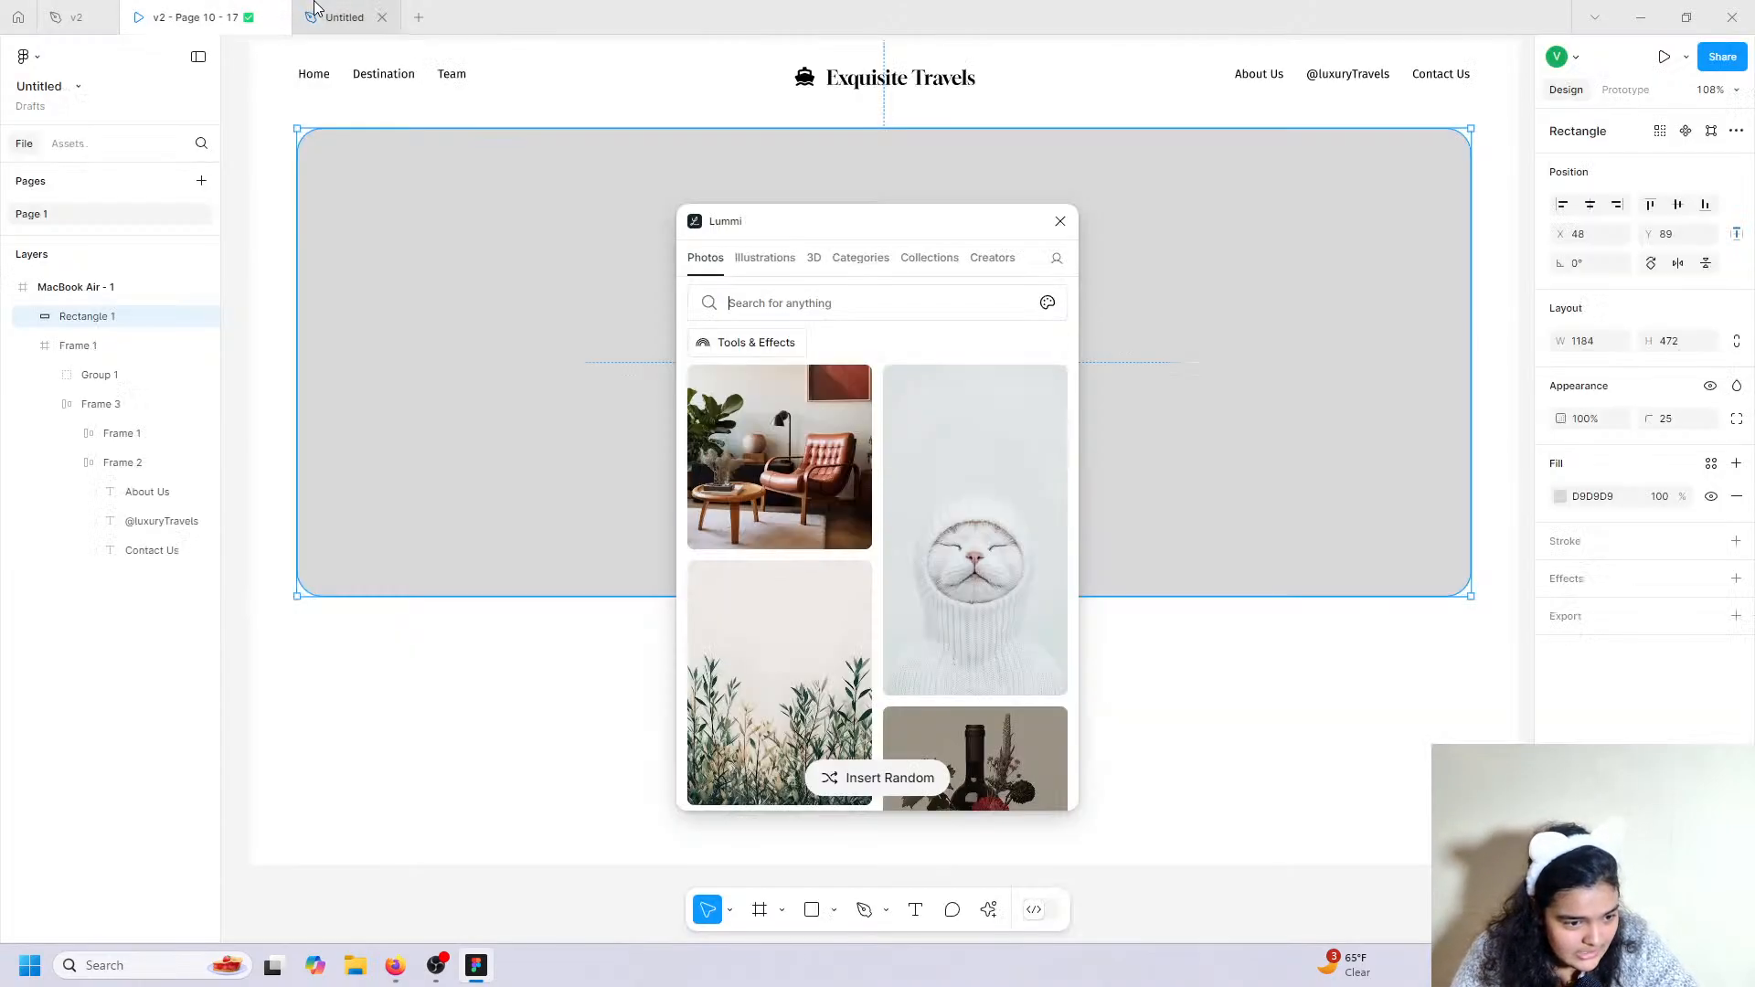
text(s)
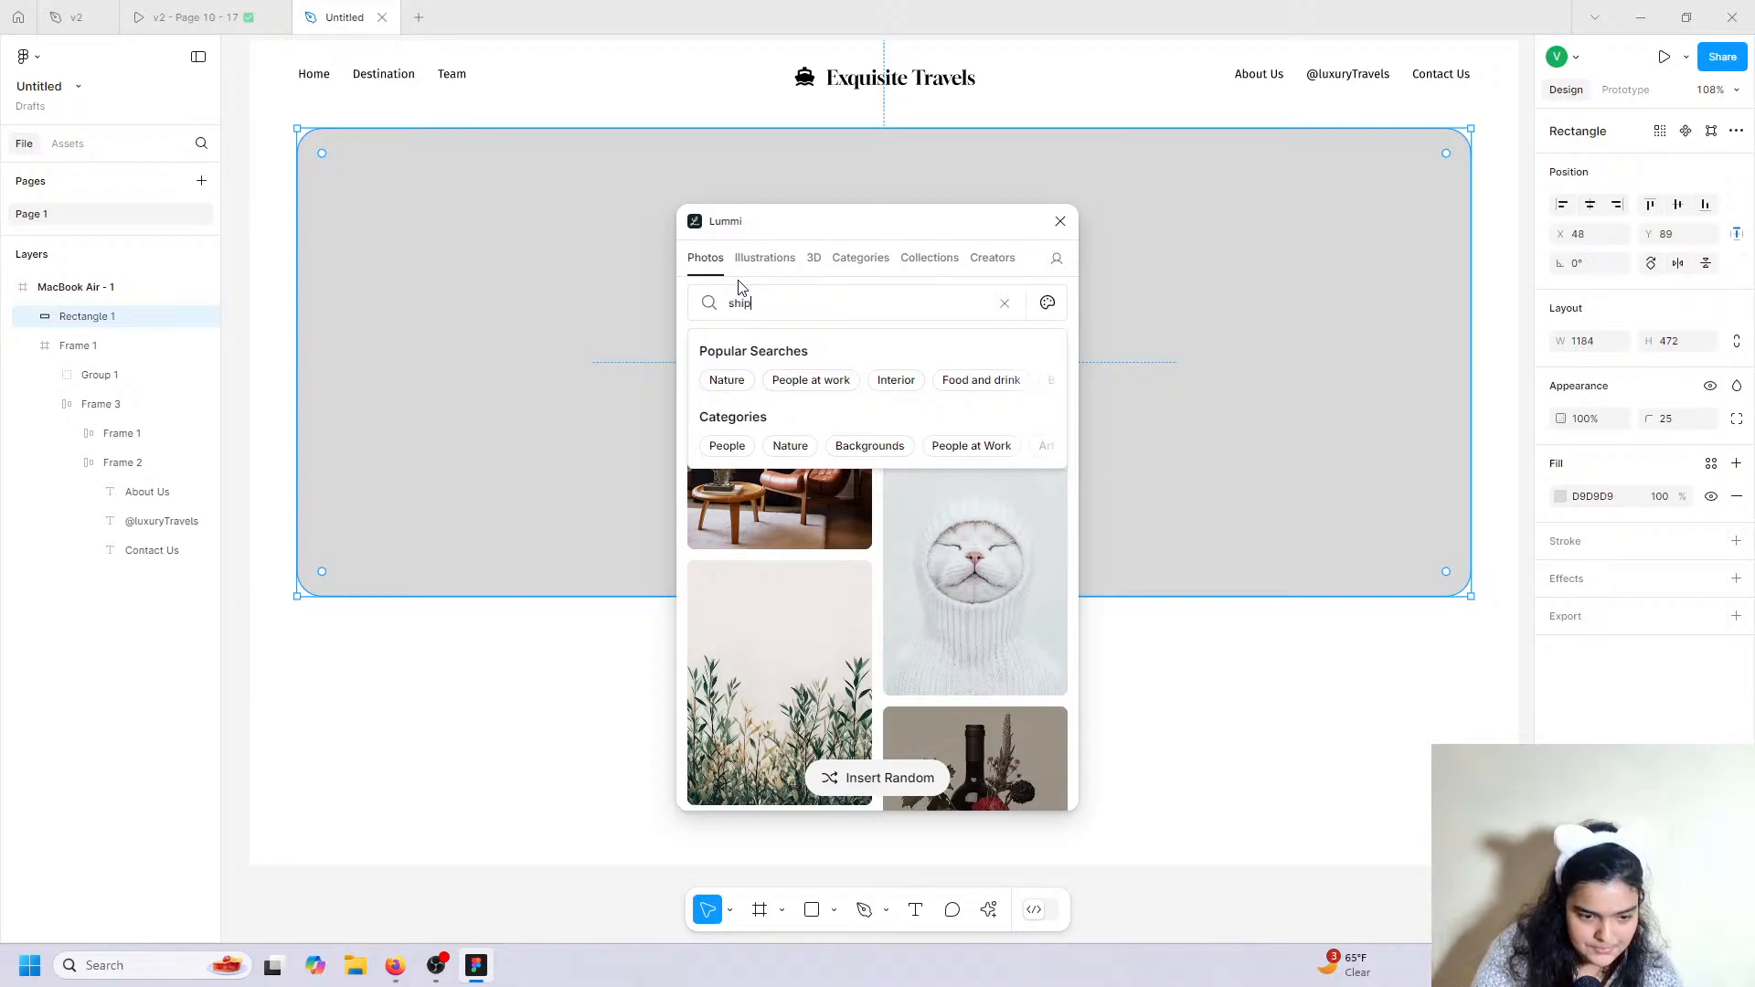
text(hip)
key(Return)
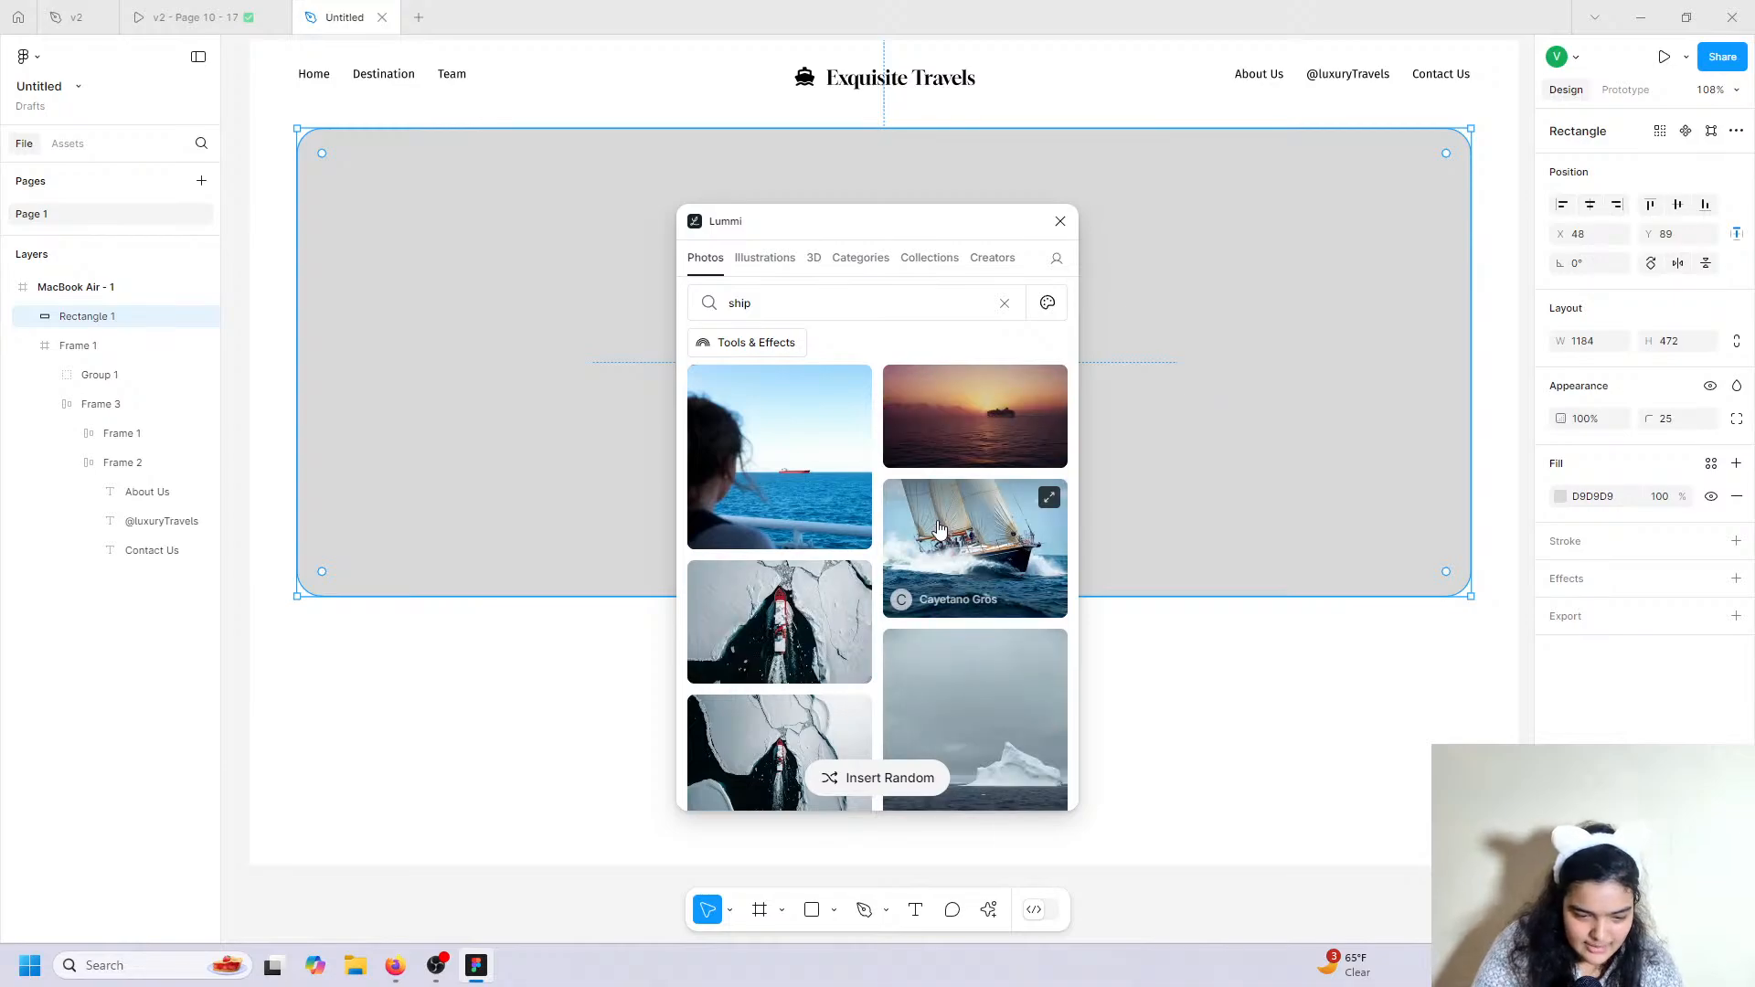
scroll(909, 582, down, 3)
scroll(909, 582, down, 3)
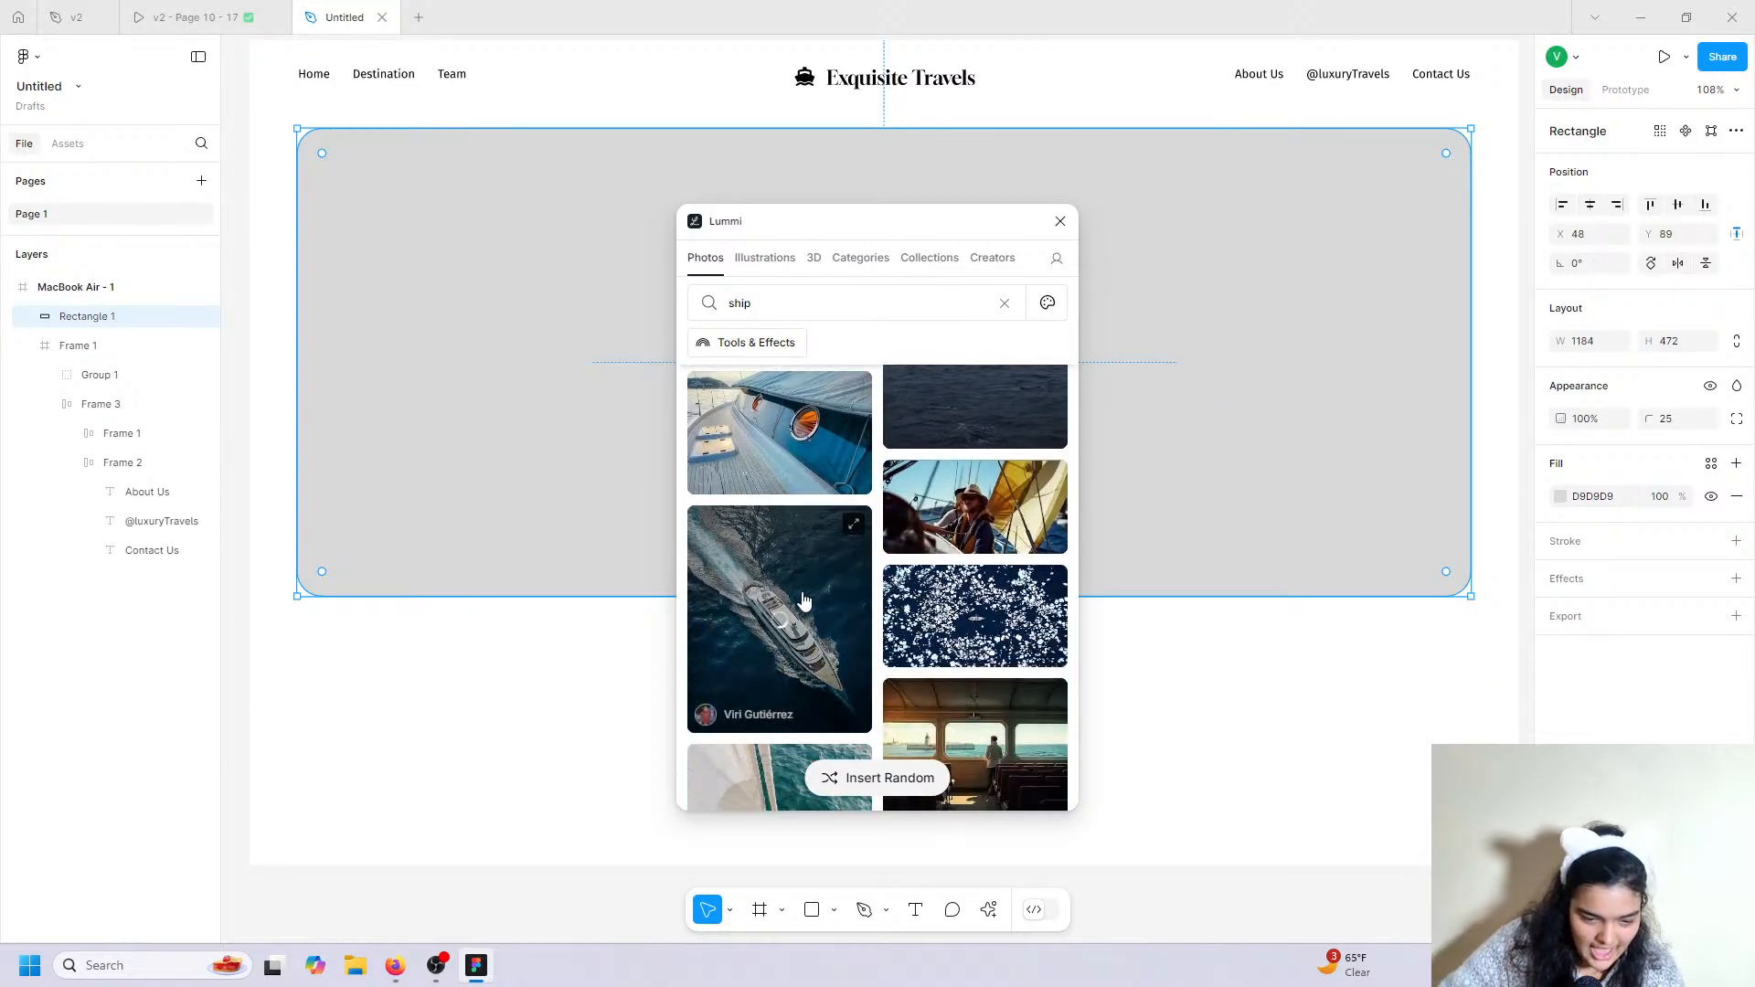
click(803, 599)
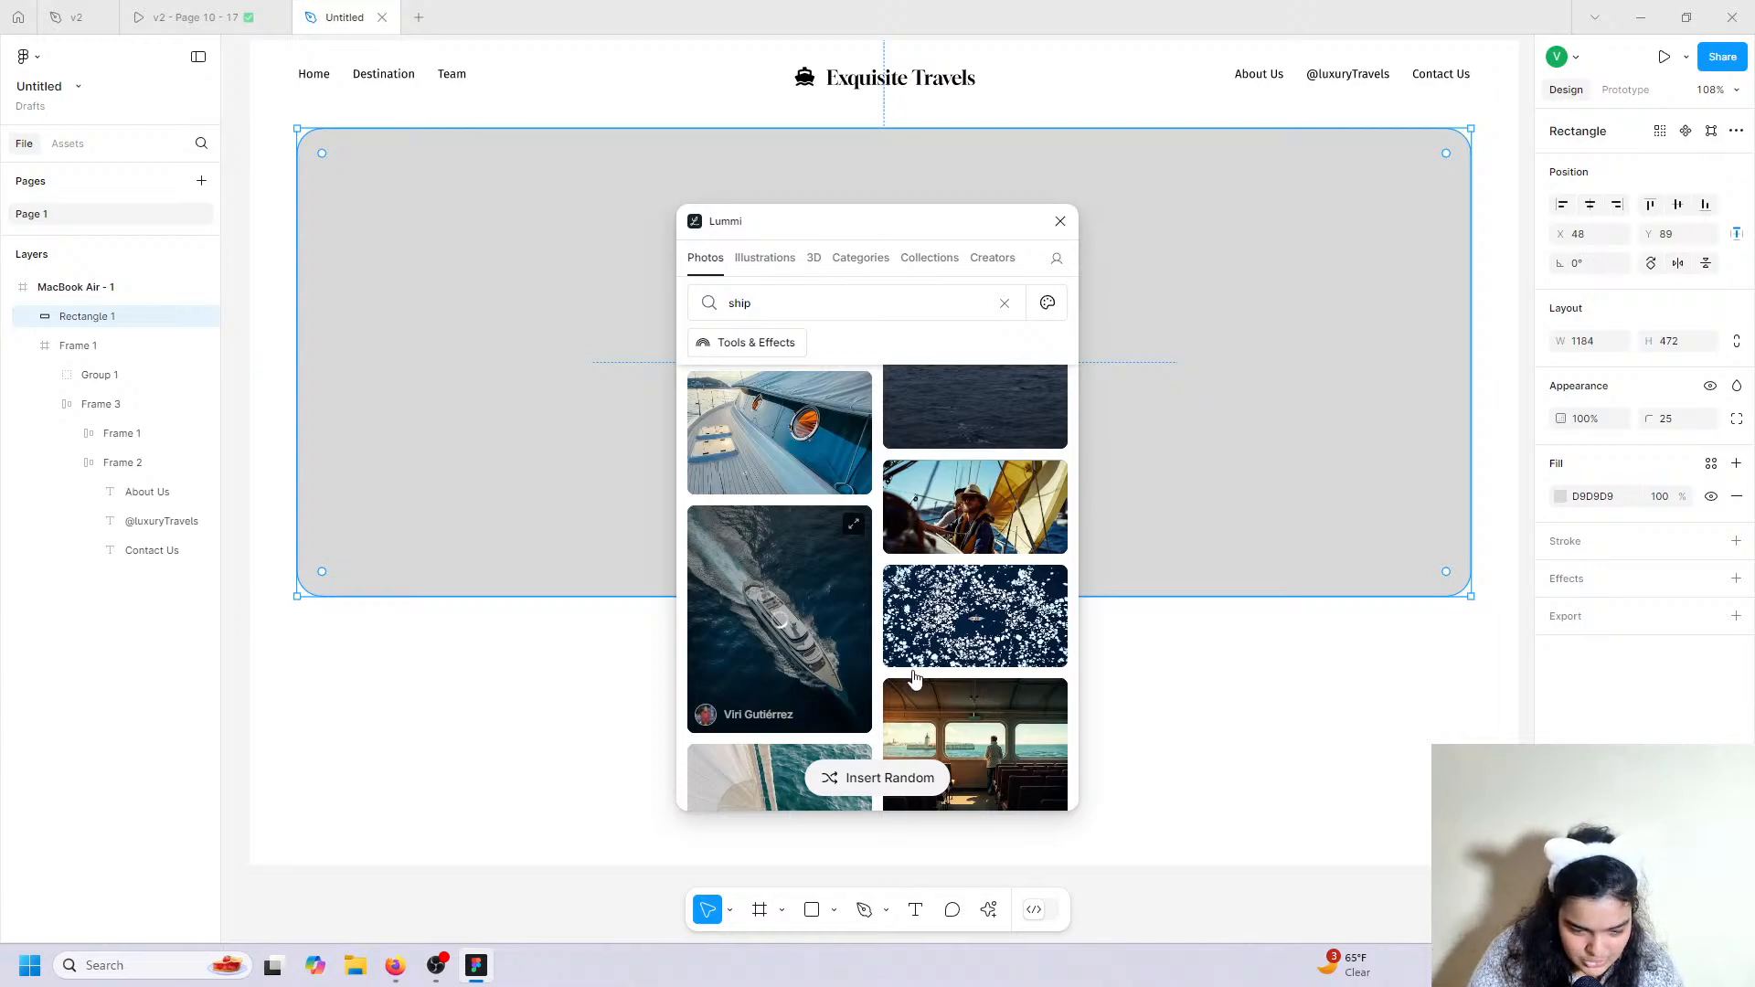
scroll(910, 677, down, 3)
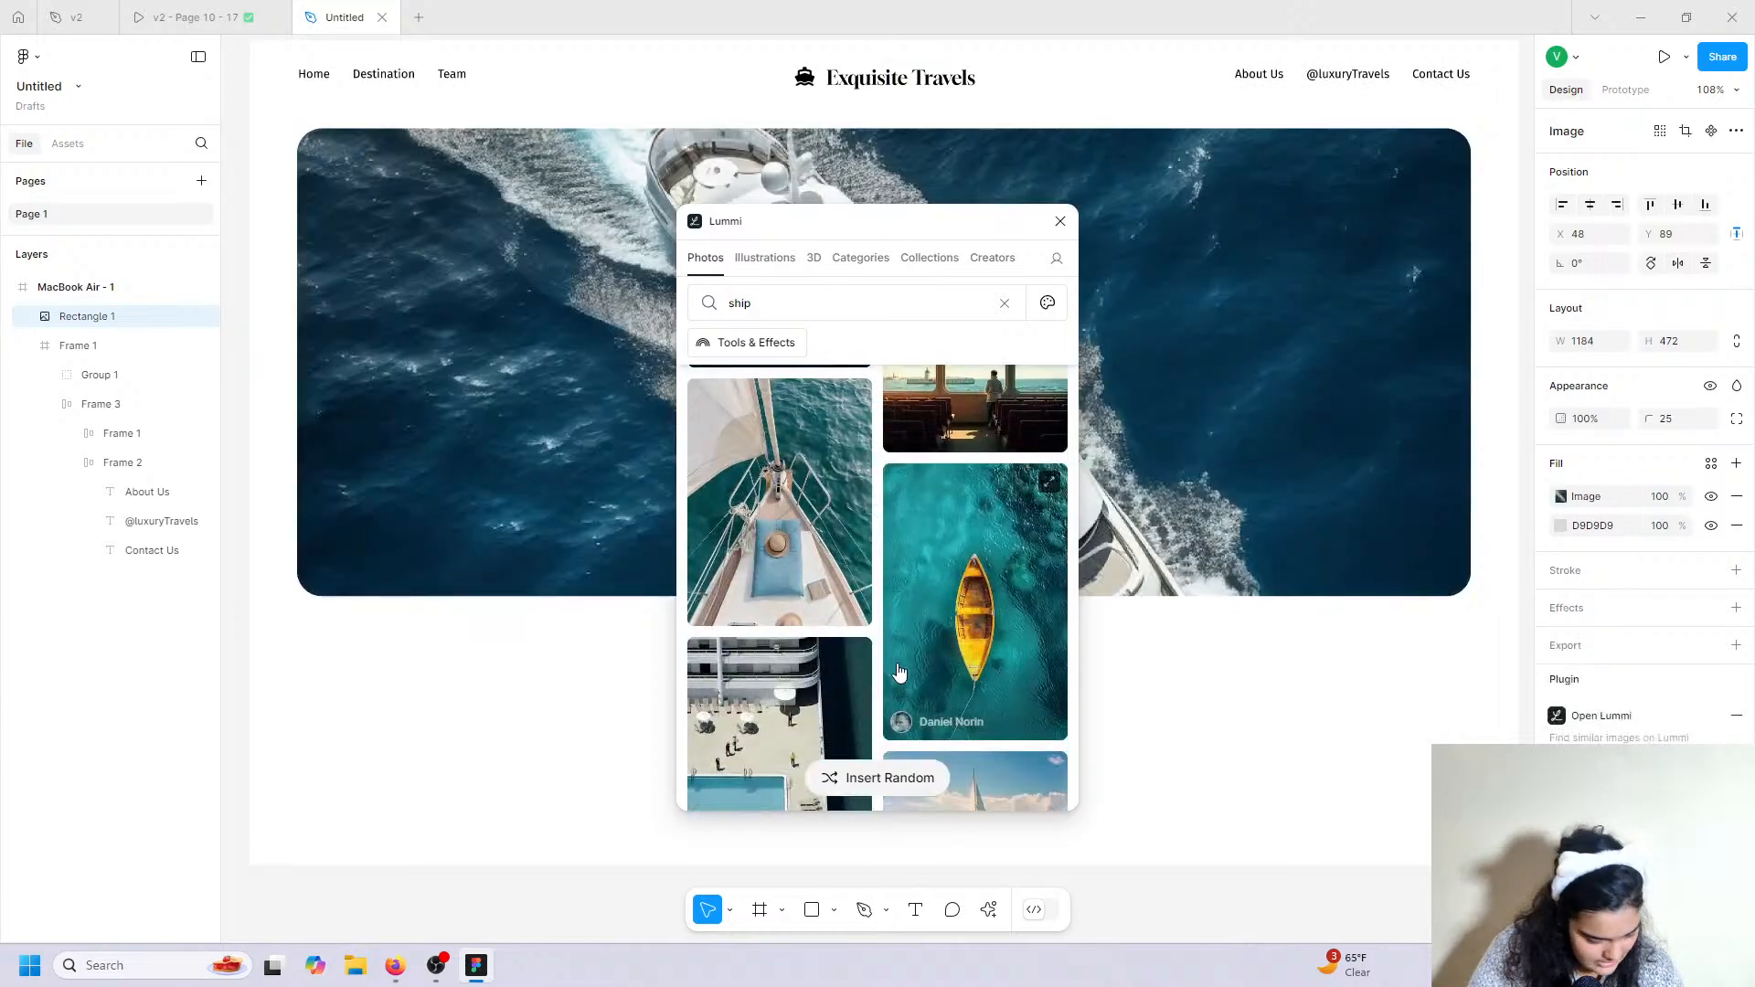
click(1060, 221)
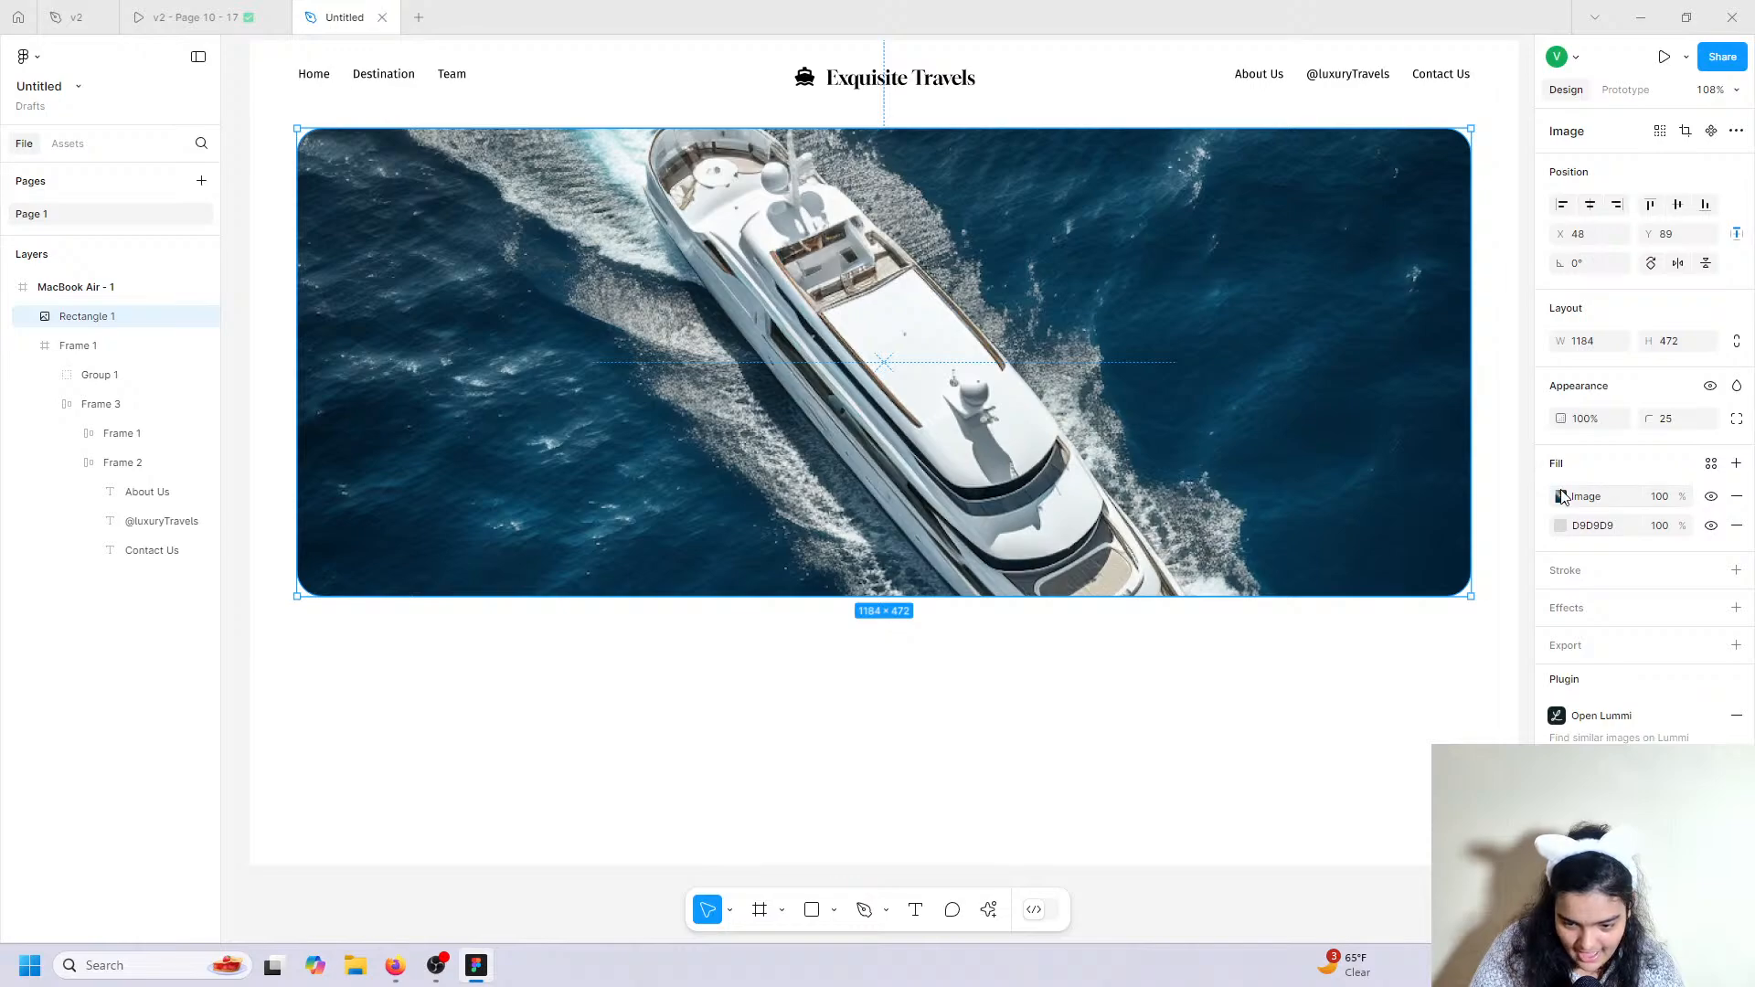
Try Fit scaling on the yacht image fill, then undo it.
click(1562, 497)
click(1375, 546)
click(1379, 567)
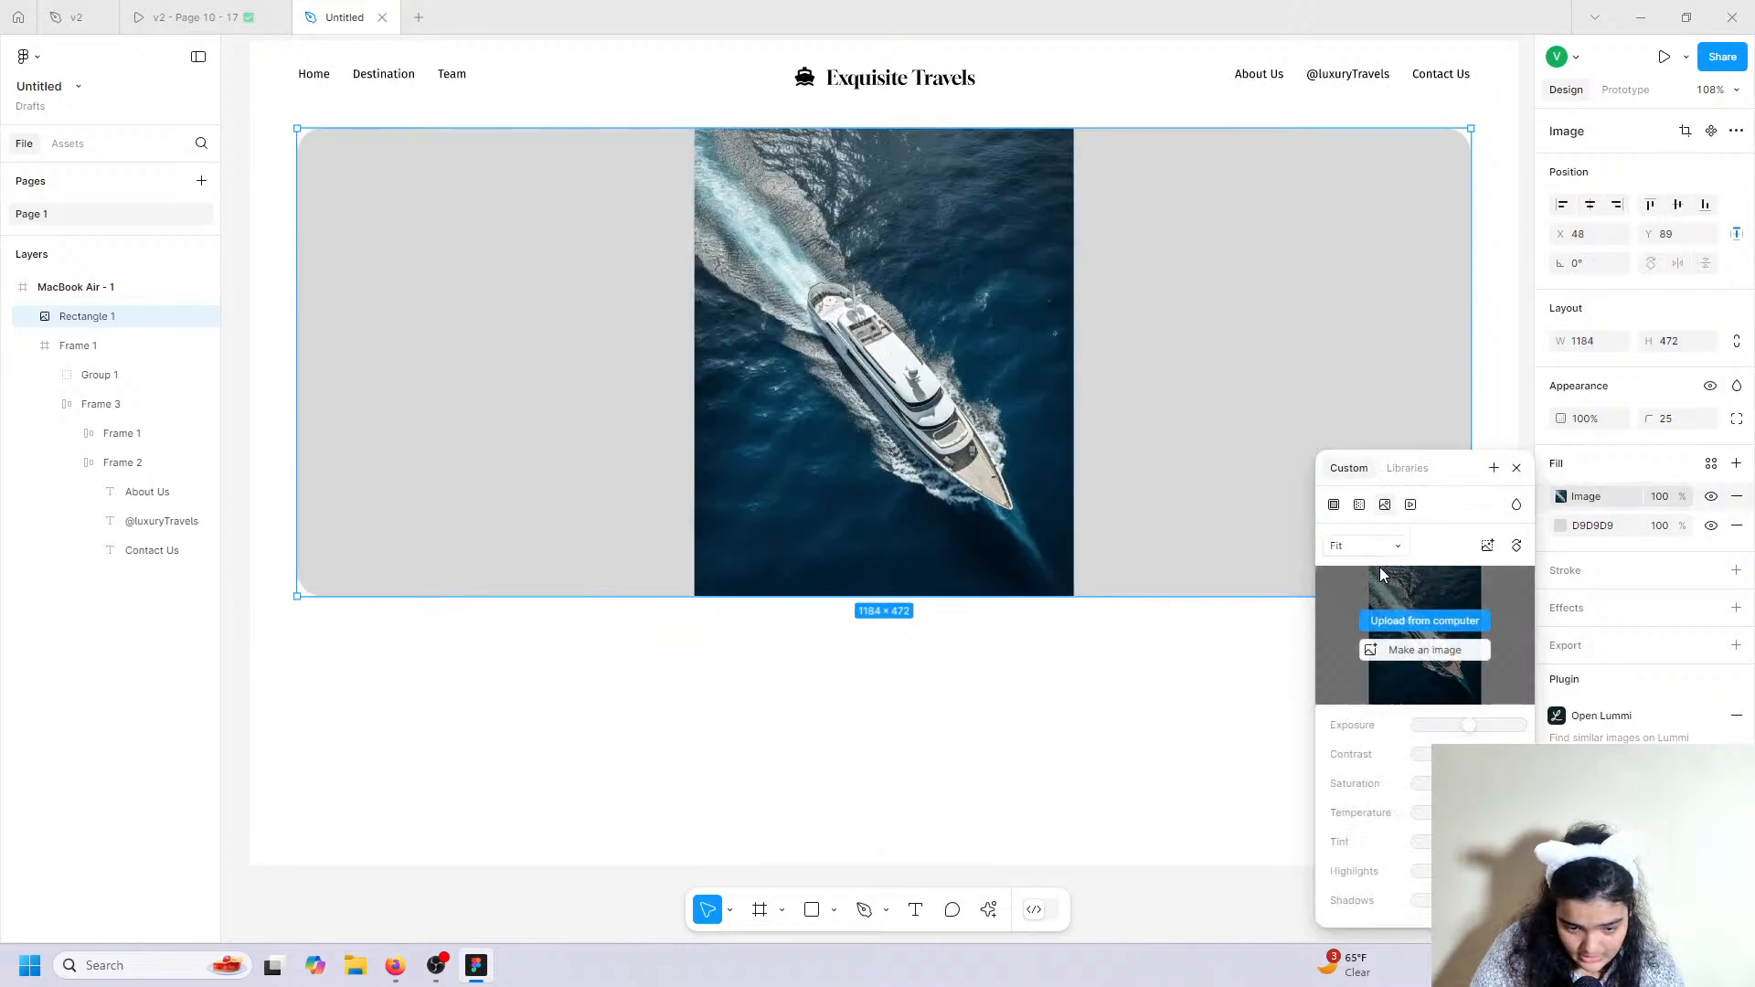
key(ctrl+z)
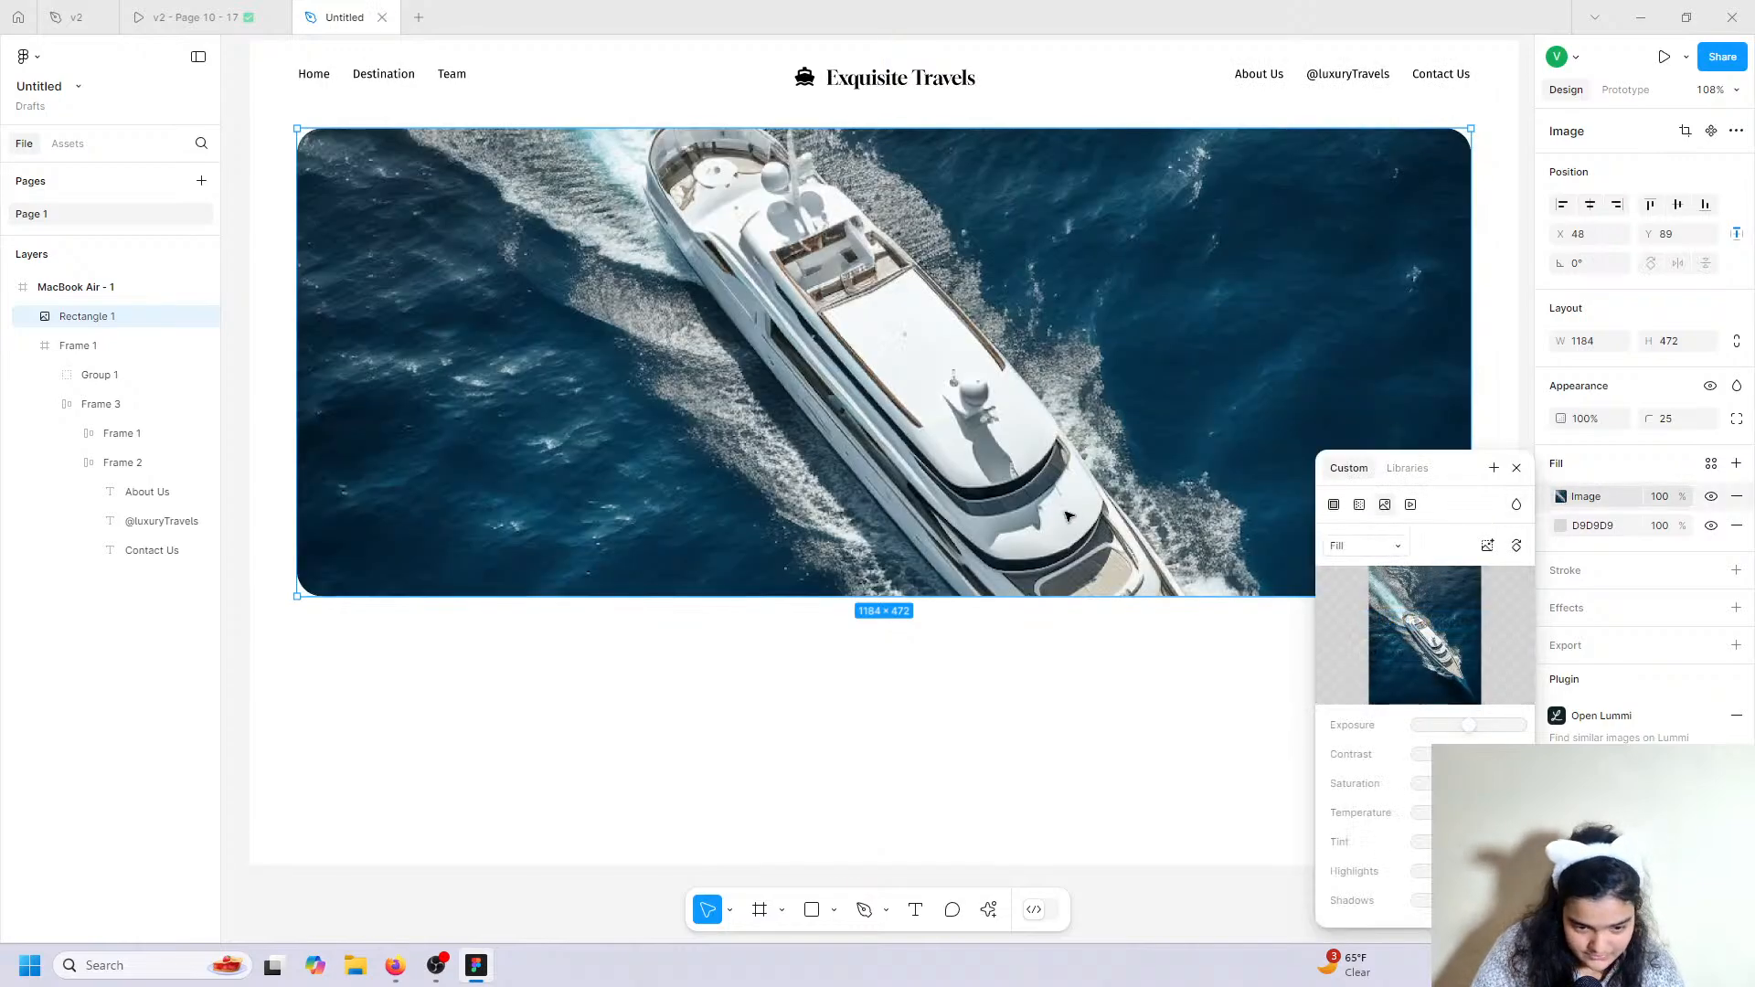
Reframe the yacht photo to Wider 2:1 with Lummi and close the plugin.
click(988, 909)
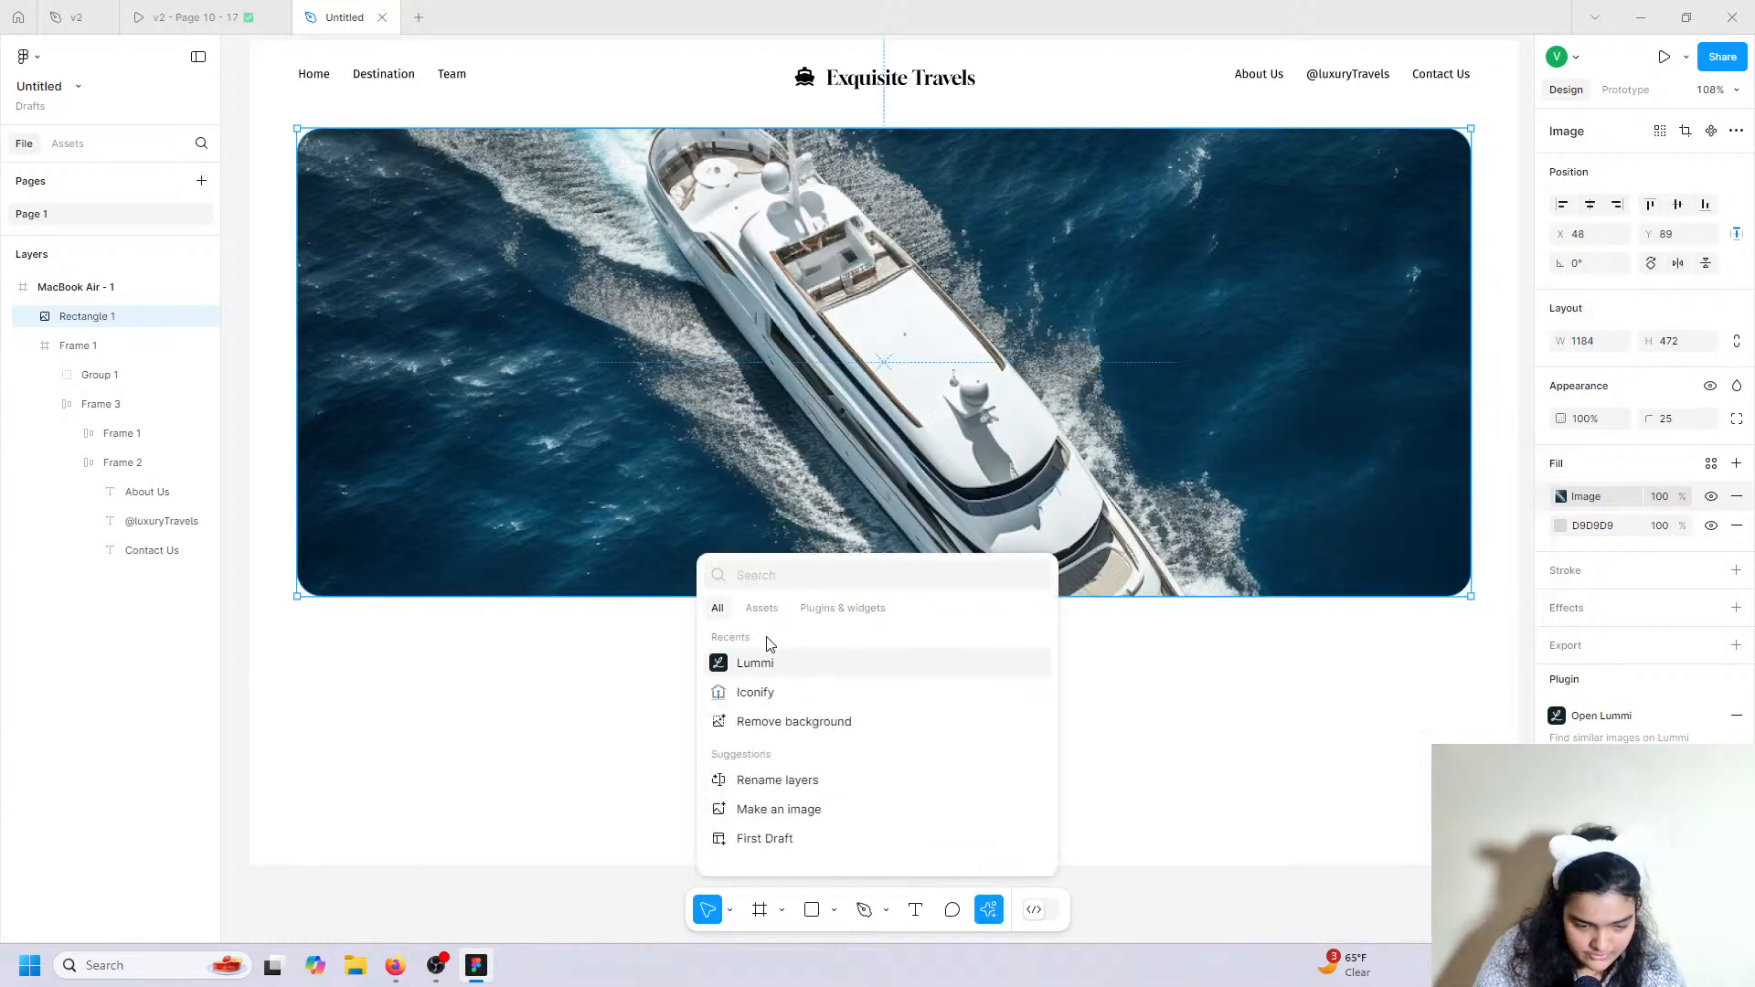
click(764, 662)
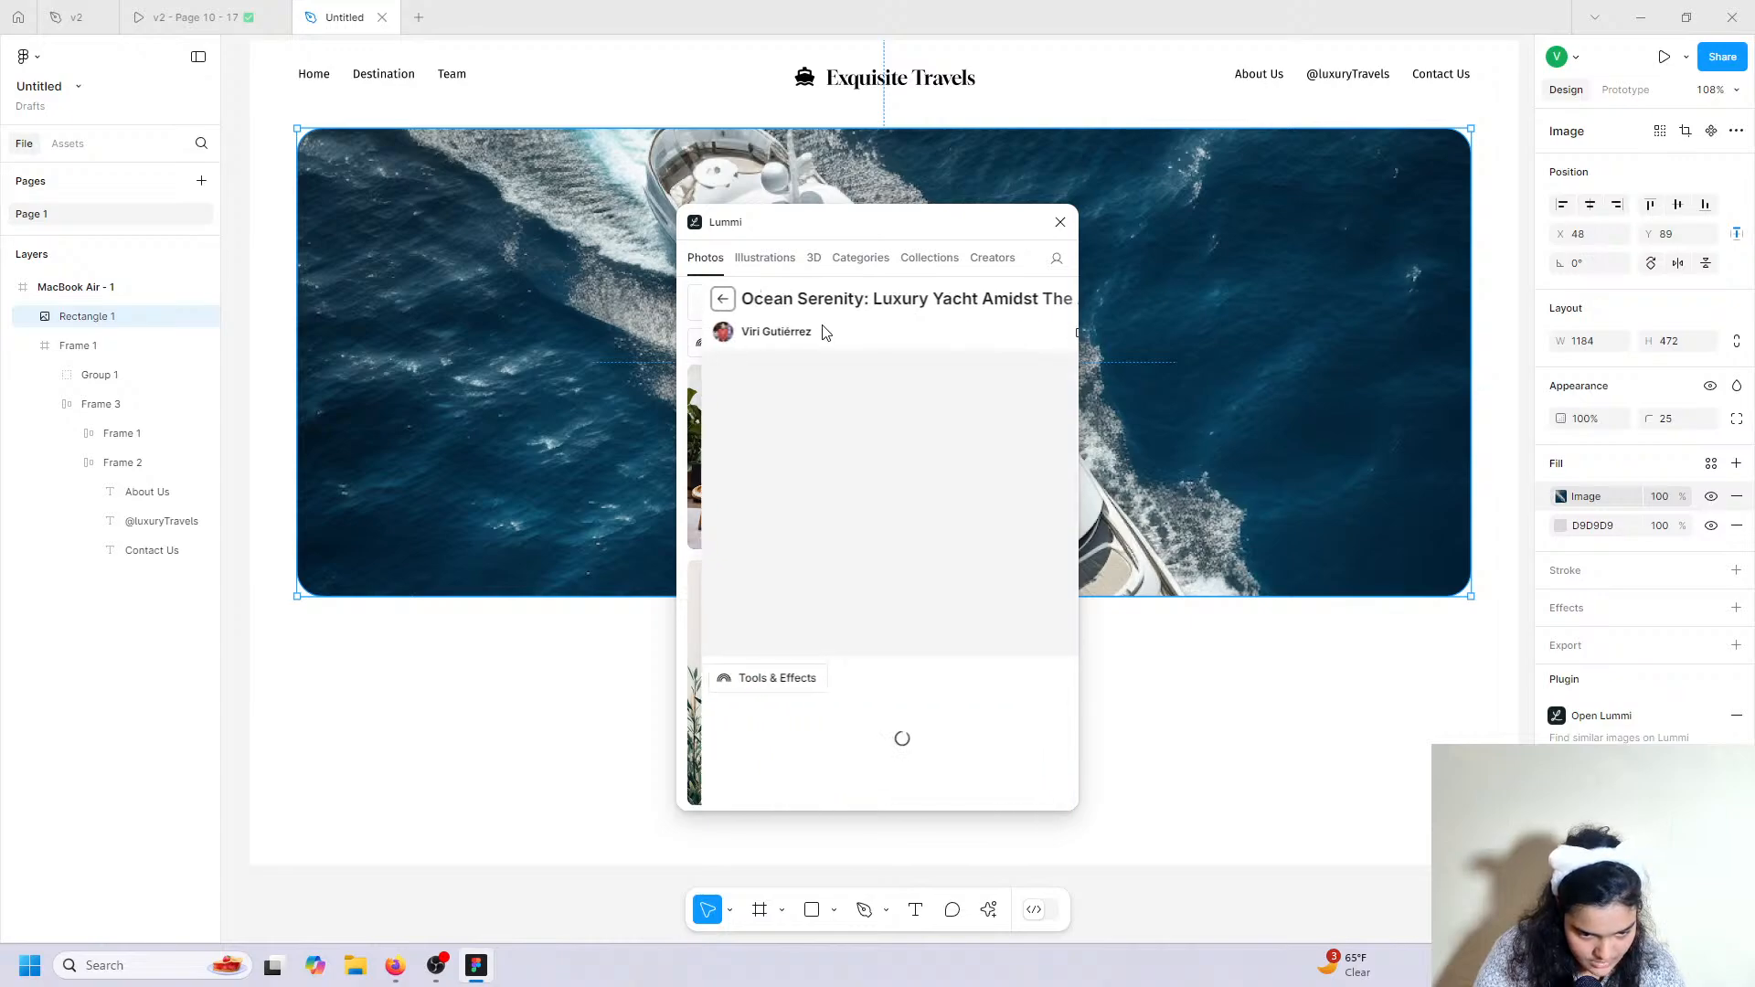
click(758, 678)
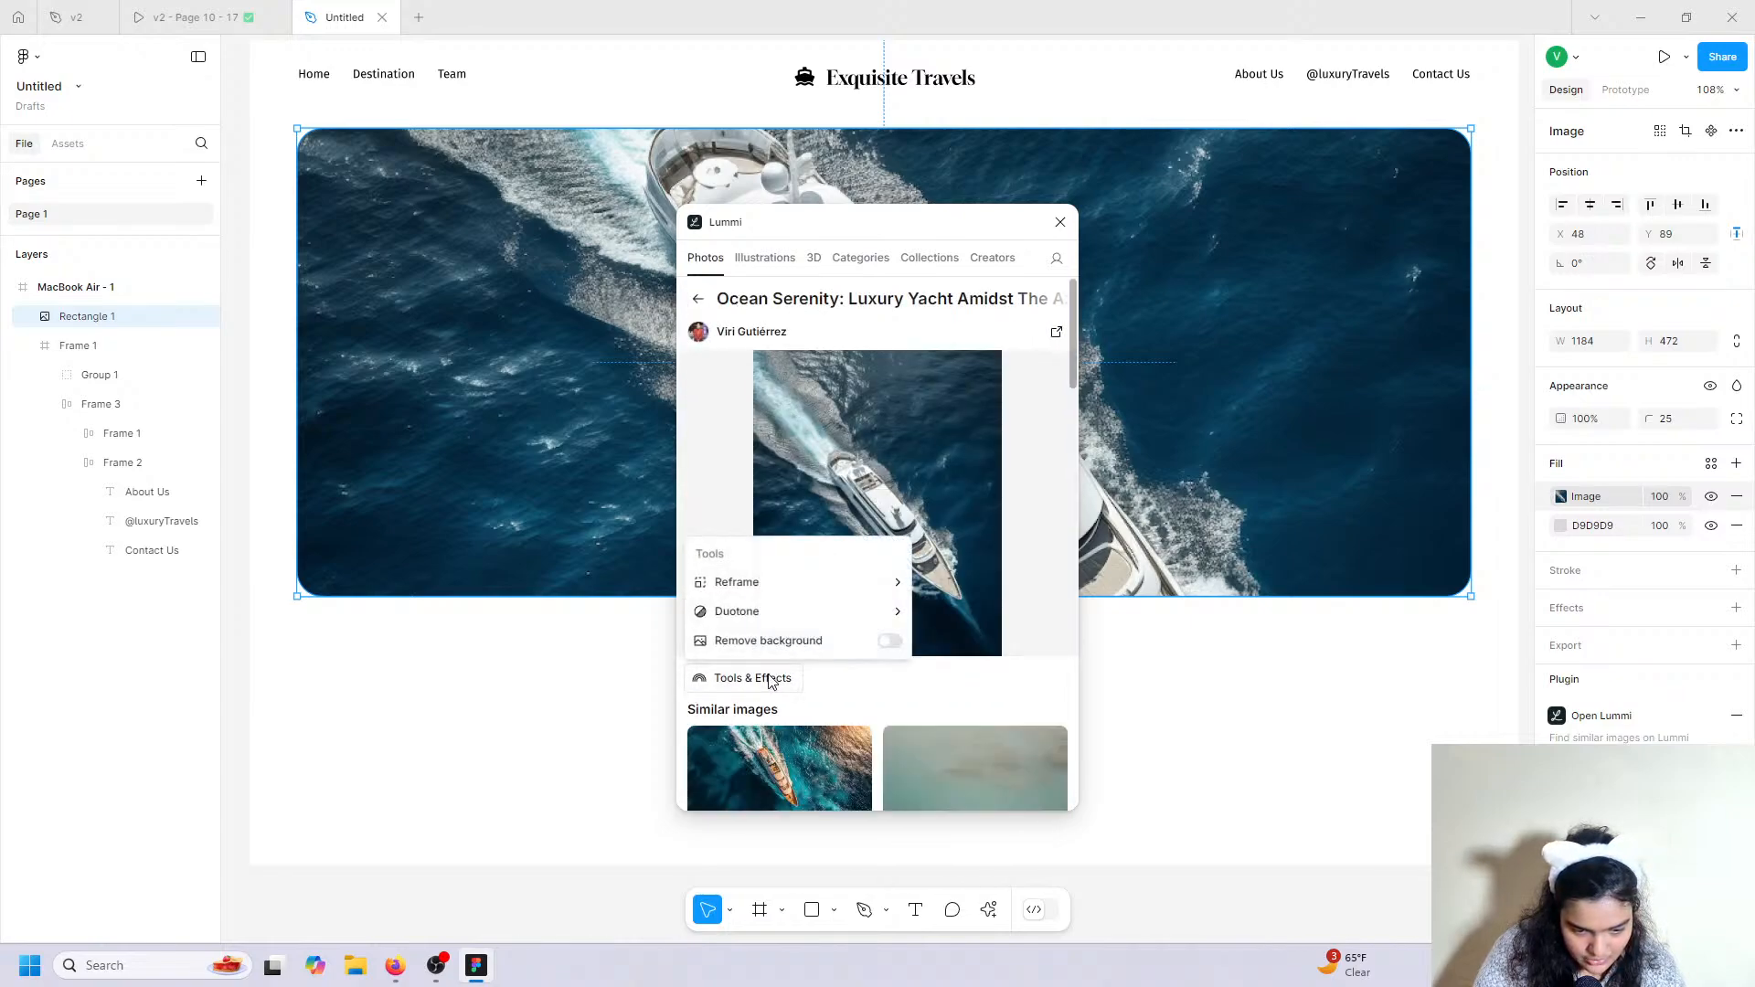
click(786, 582)
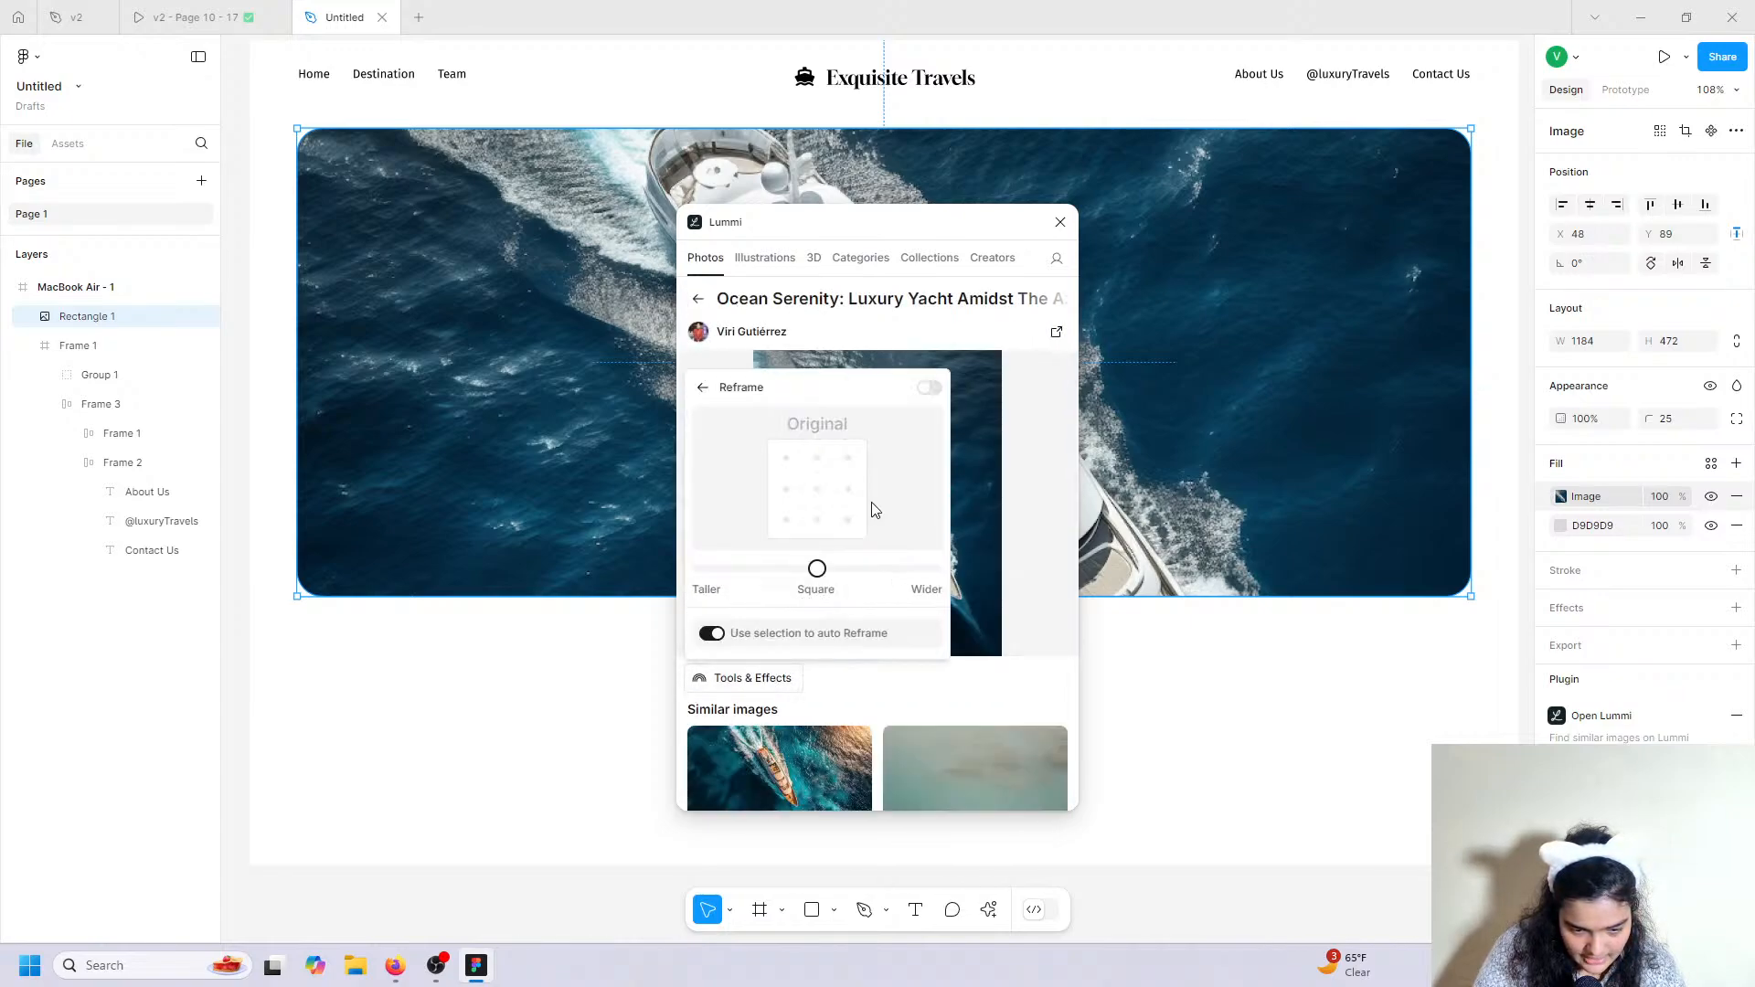
click(921, 570)
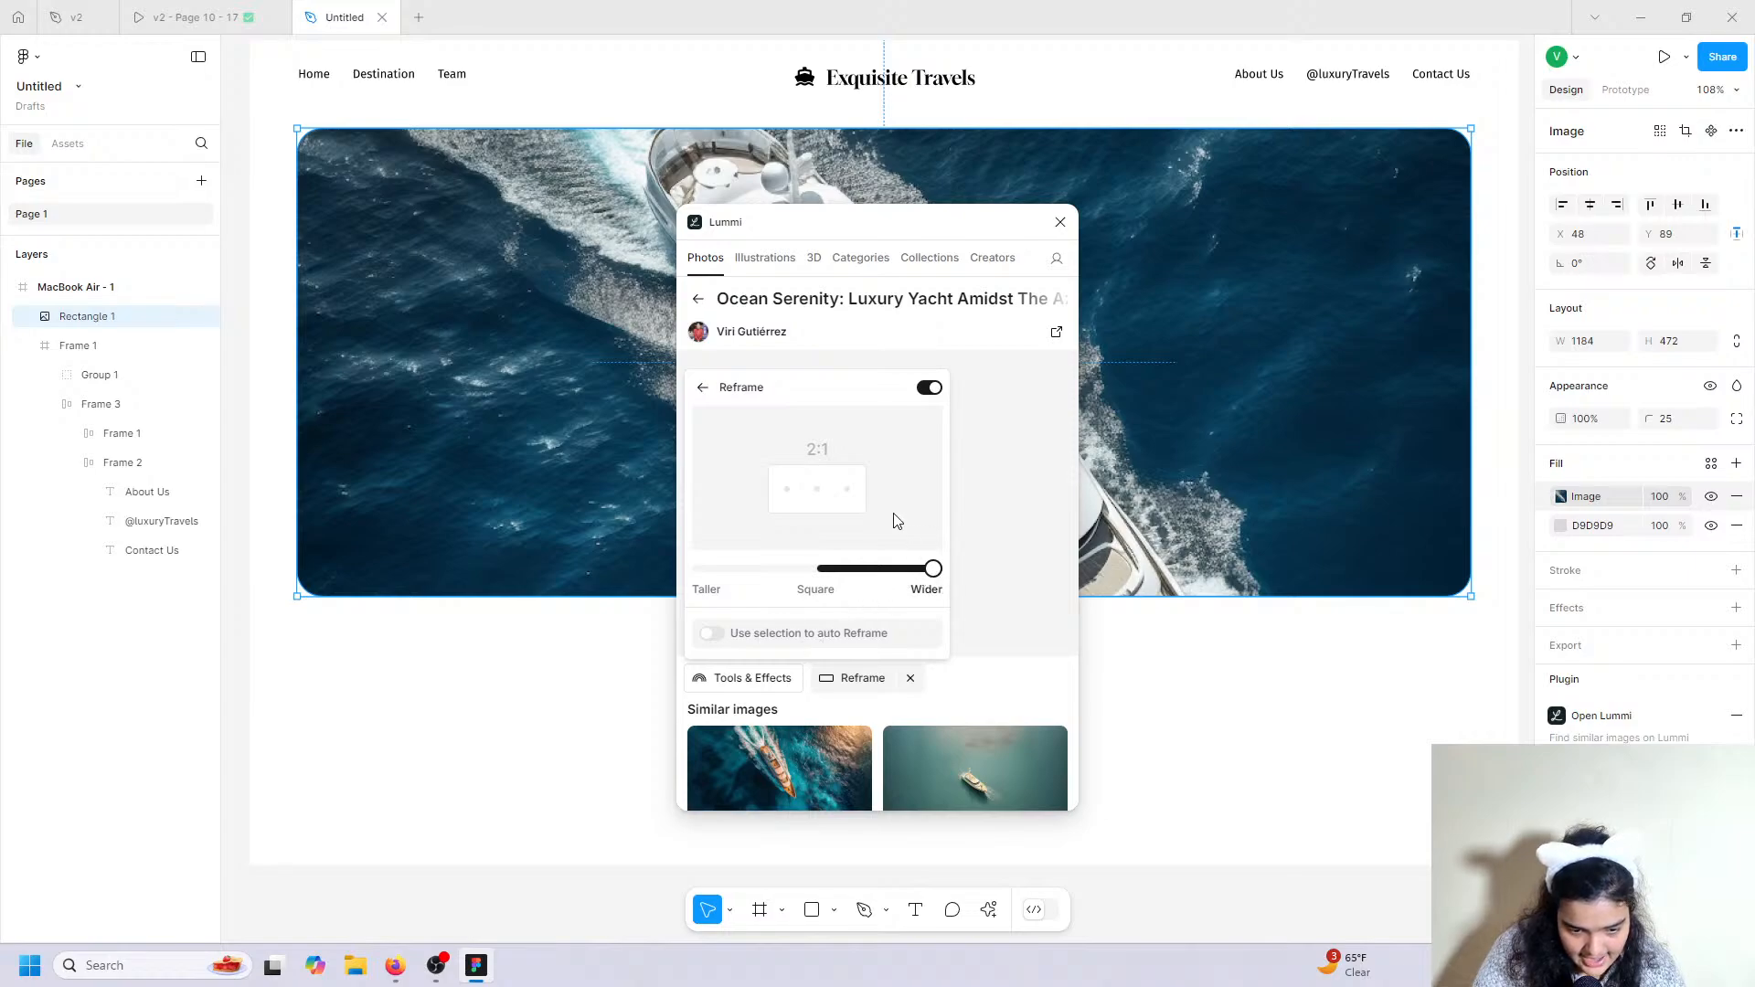
click(961, 646)
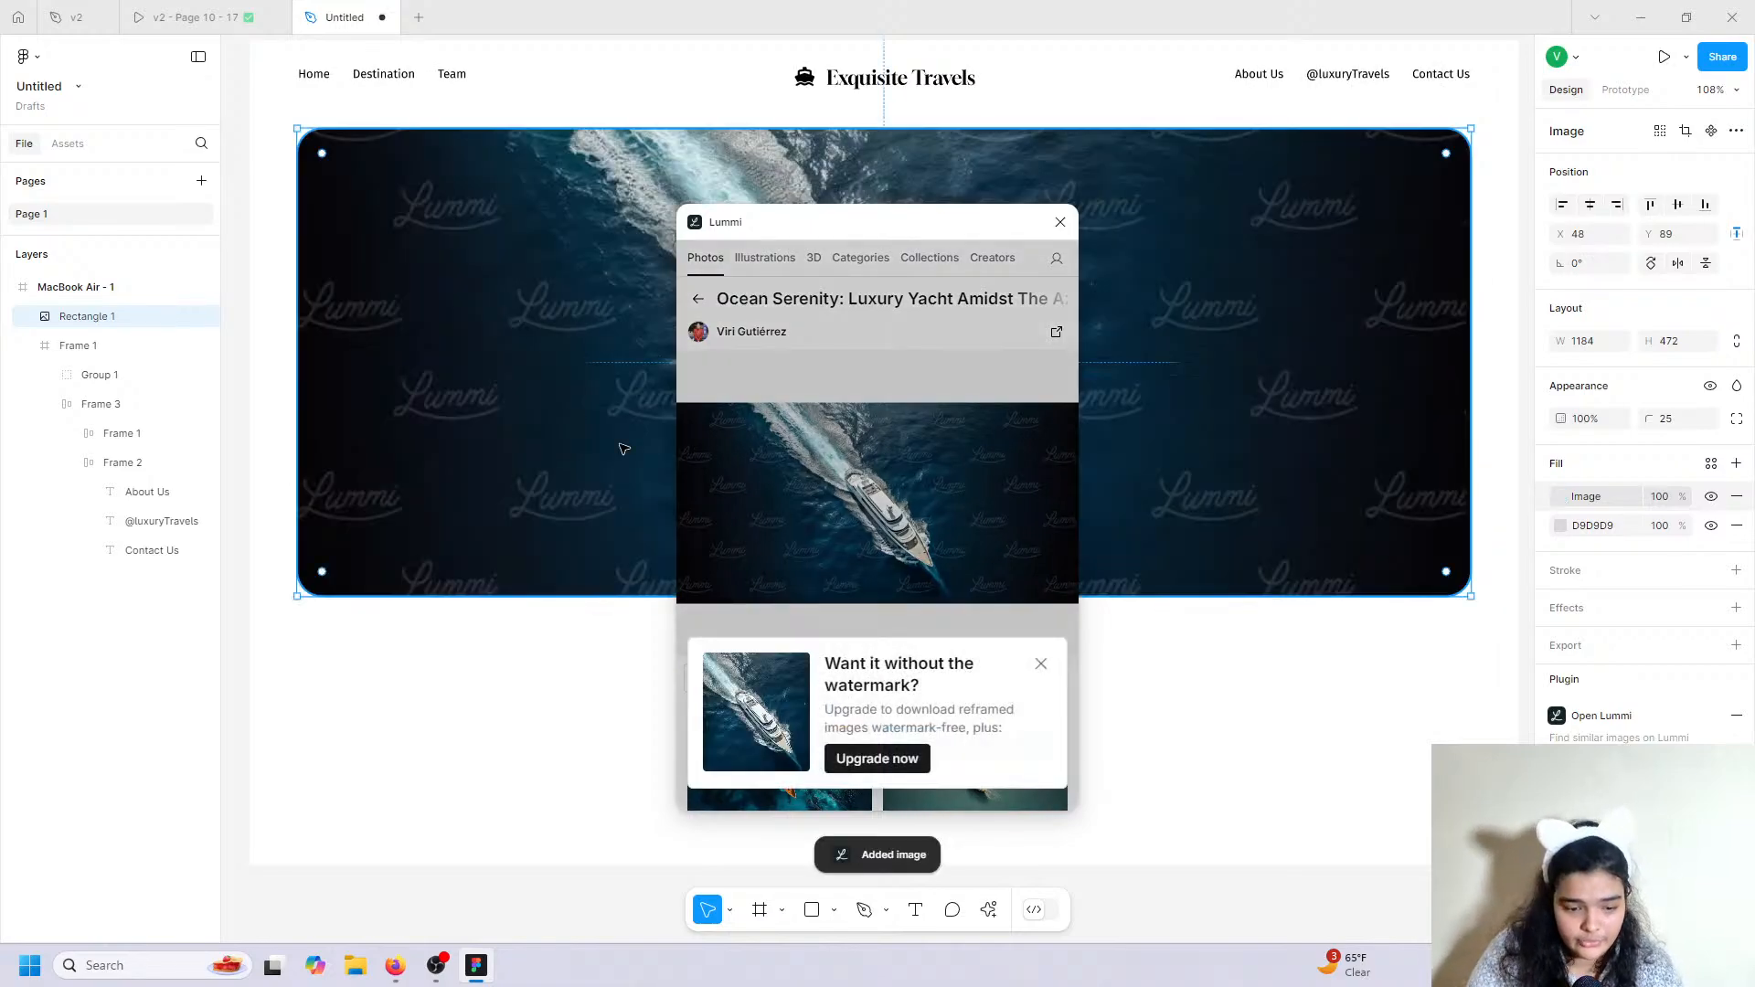
click(1060, 222)
click(1137, 658)
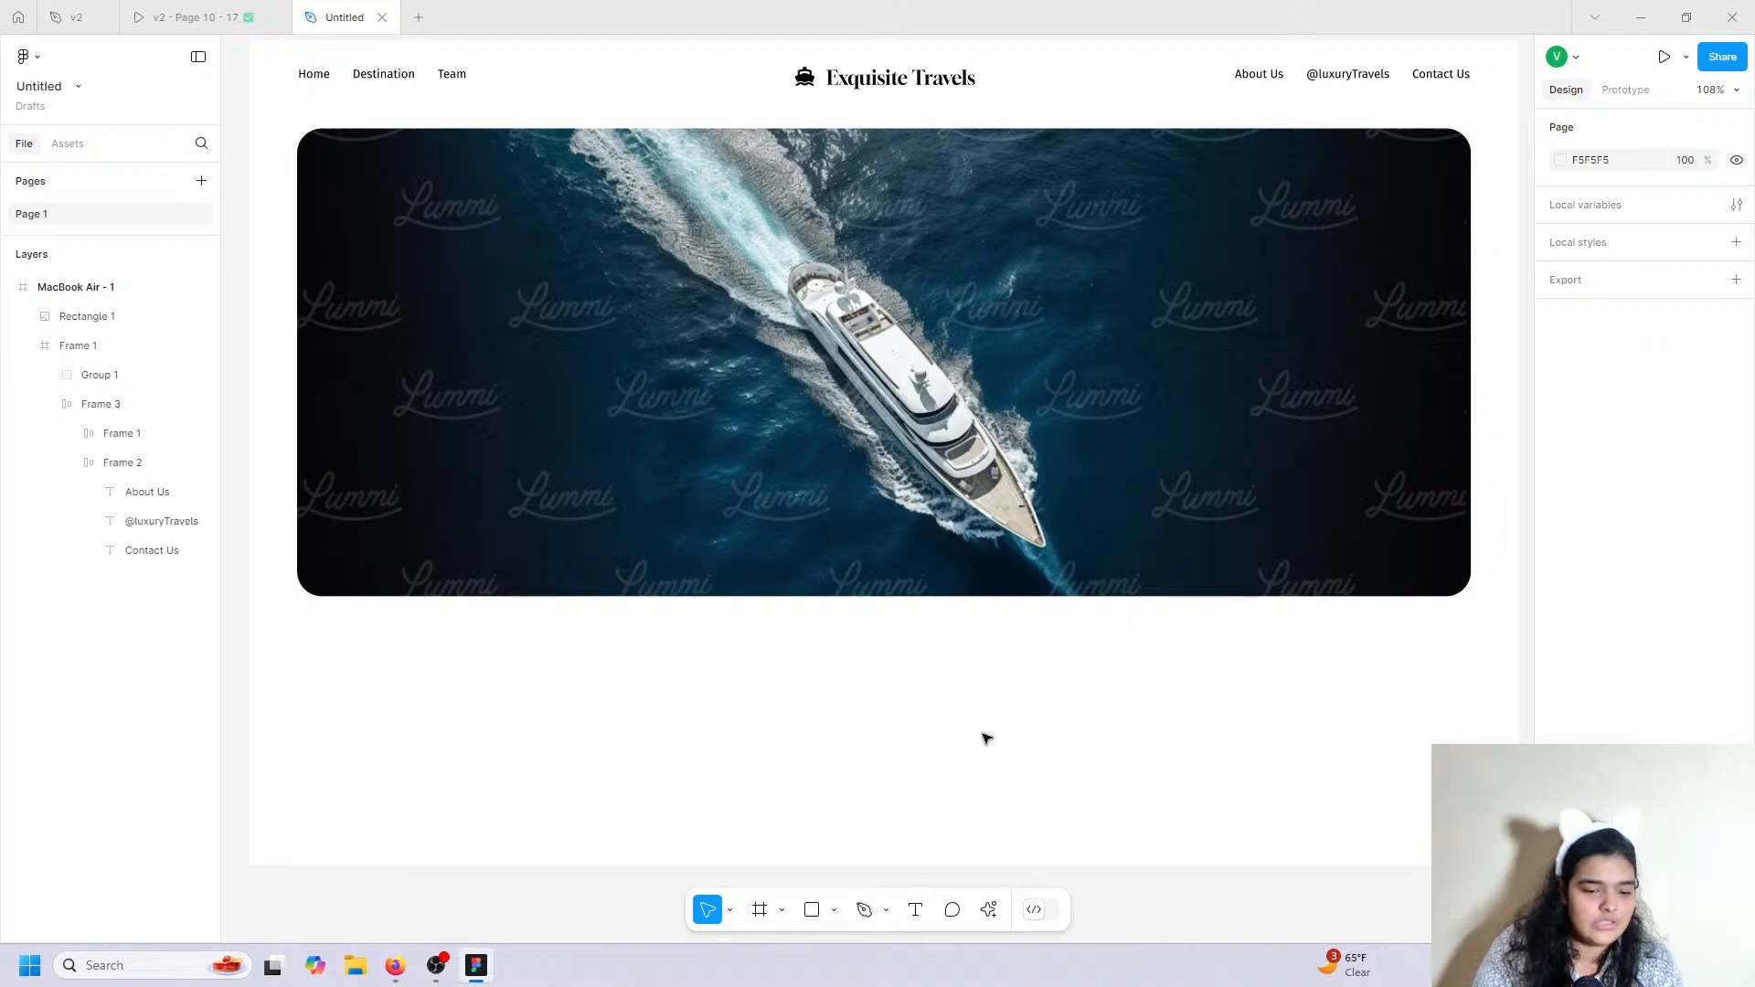
View the v2 prototype's 'Explore the world's most luxurious destinations' headline below the hero.
scroll(984, 737, up, 3)
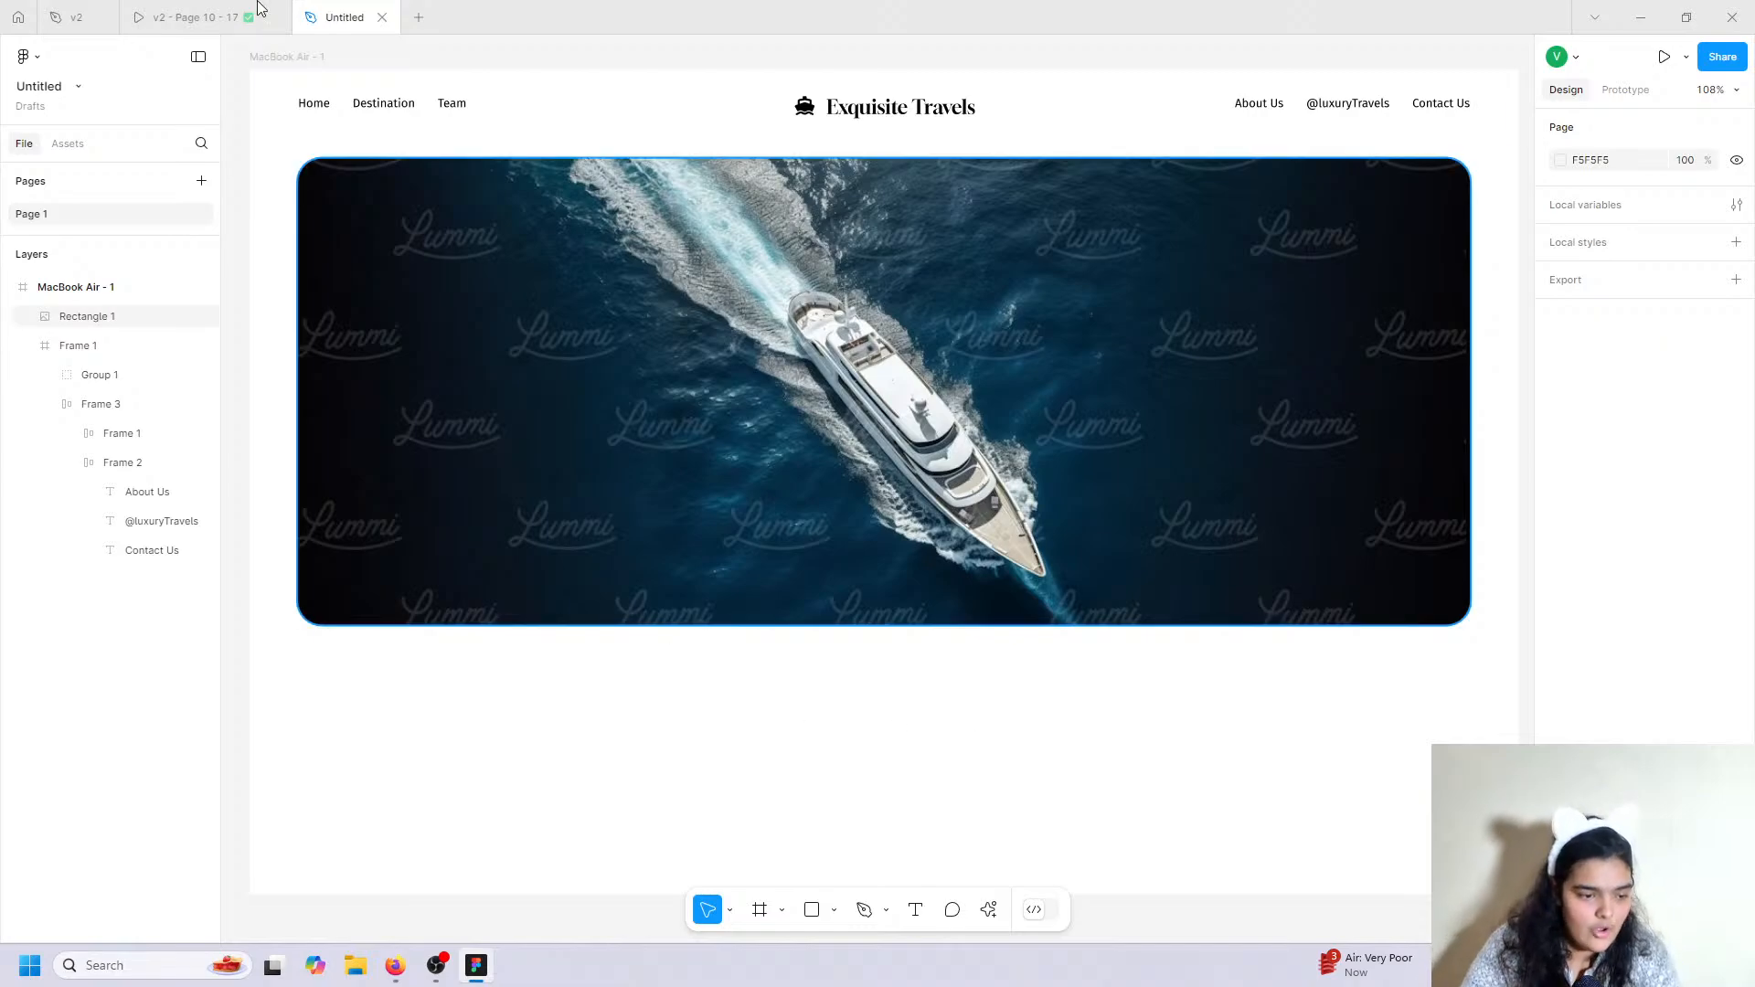
key(ctrl+shift+Tab)
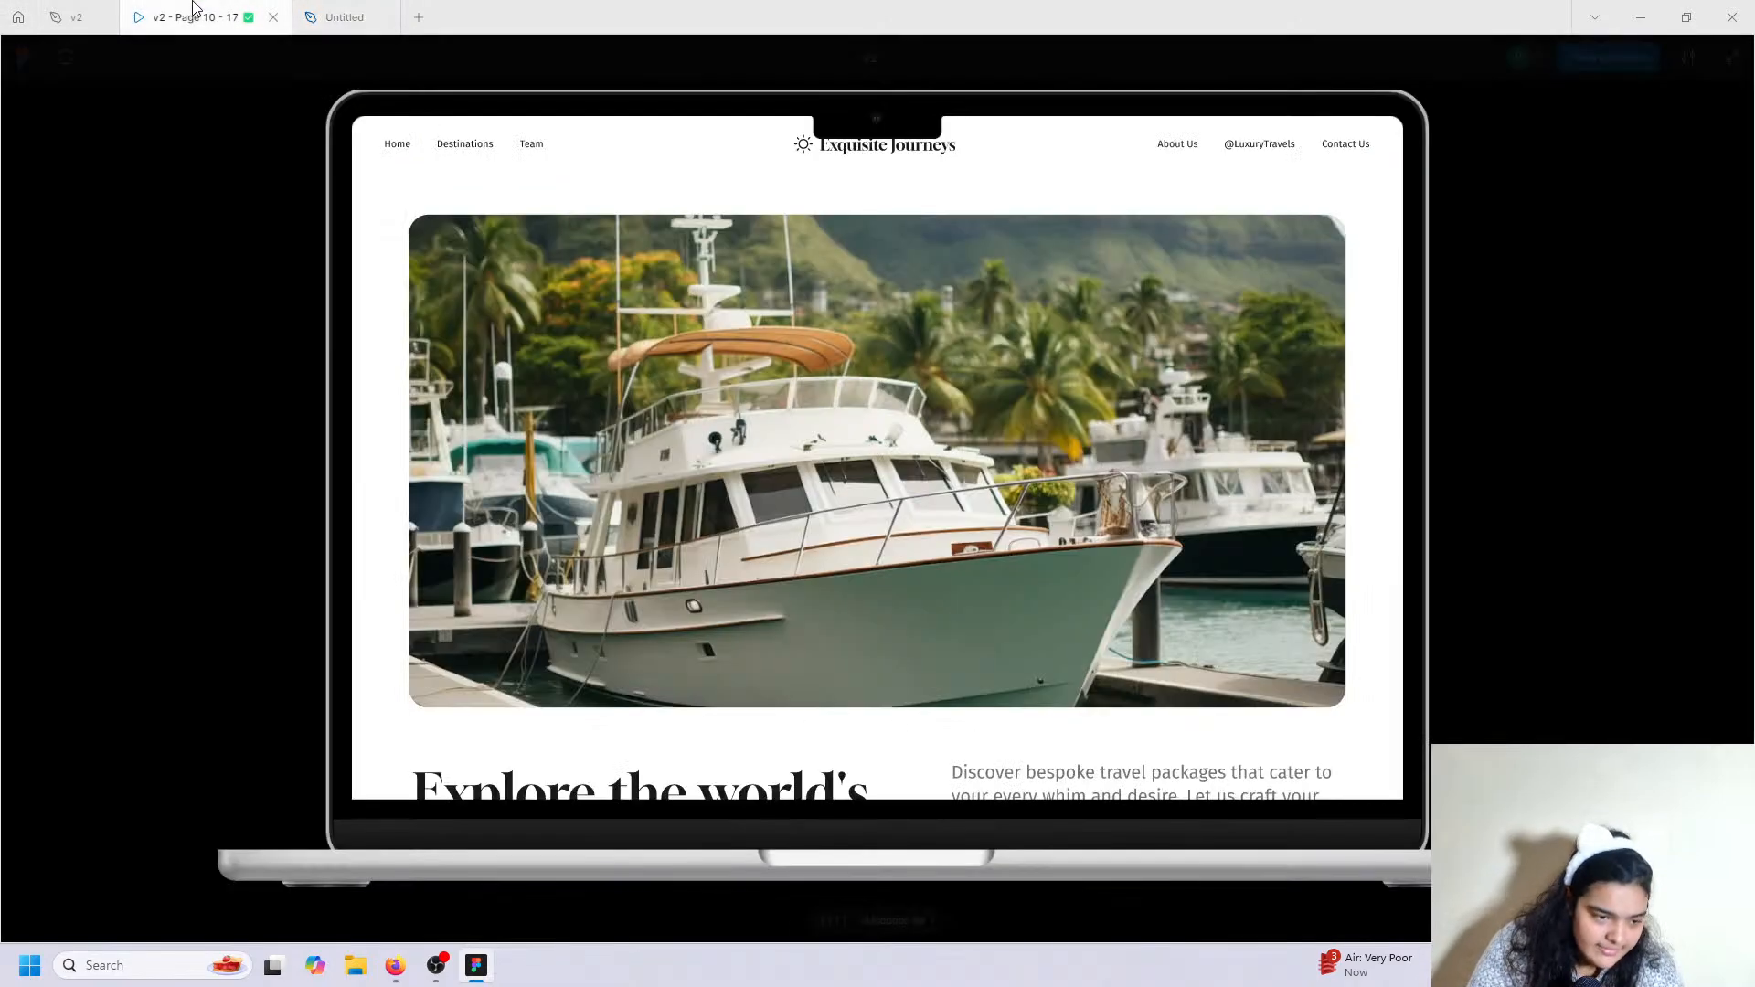
scroll(817, 337, down, 5)
scroll(816, 340, down, 2)
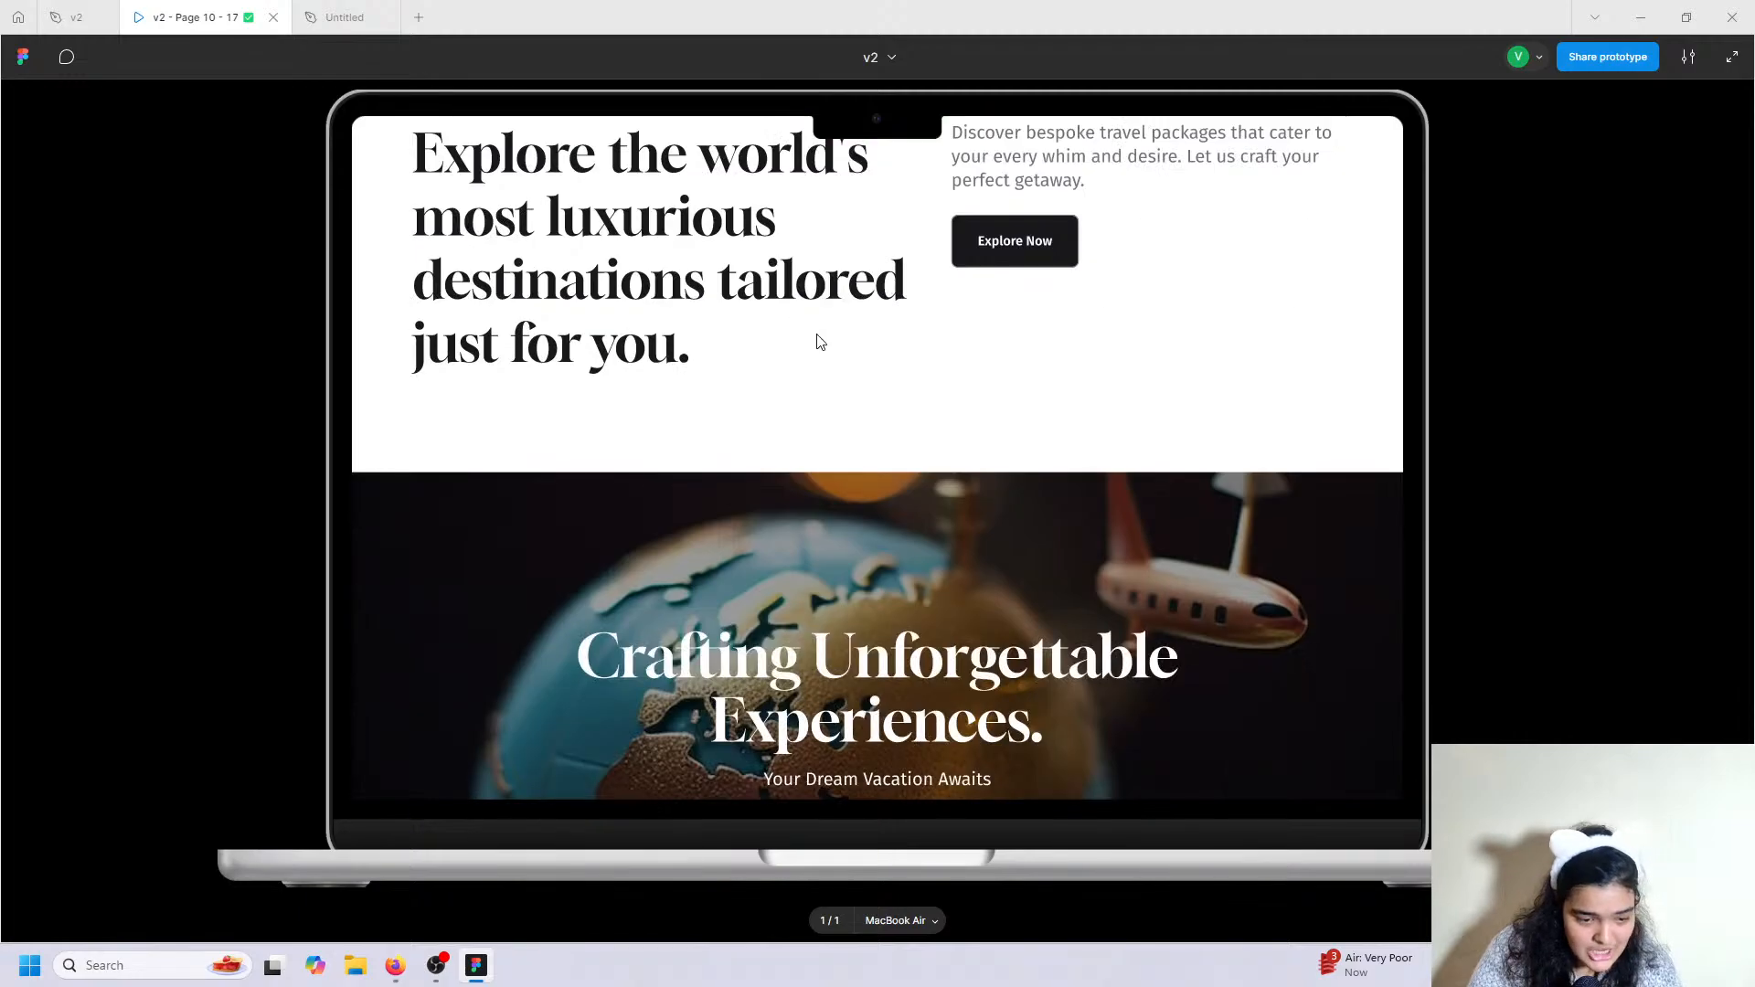
scroll(818, 340, up, 1)
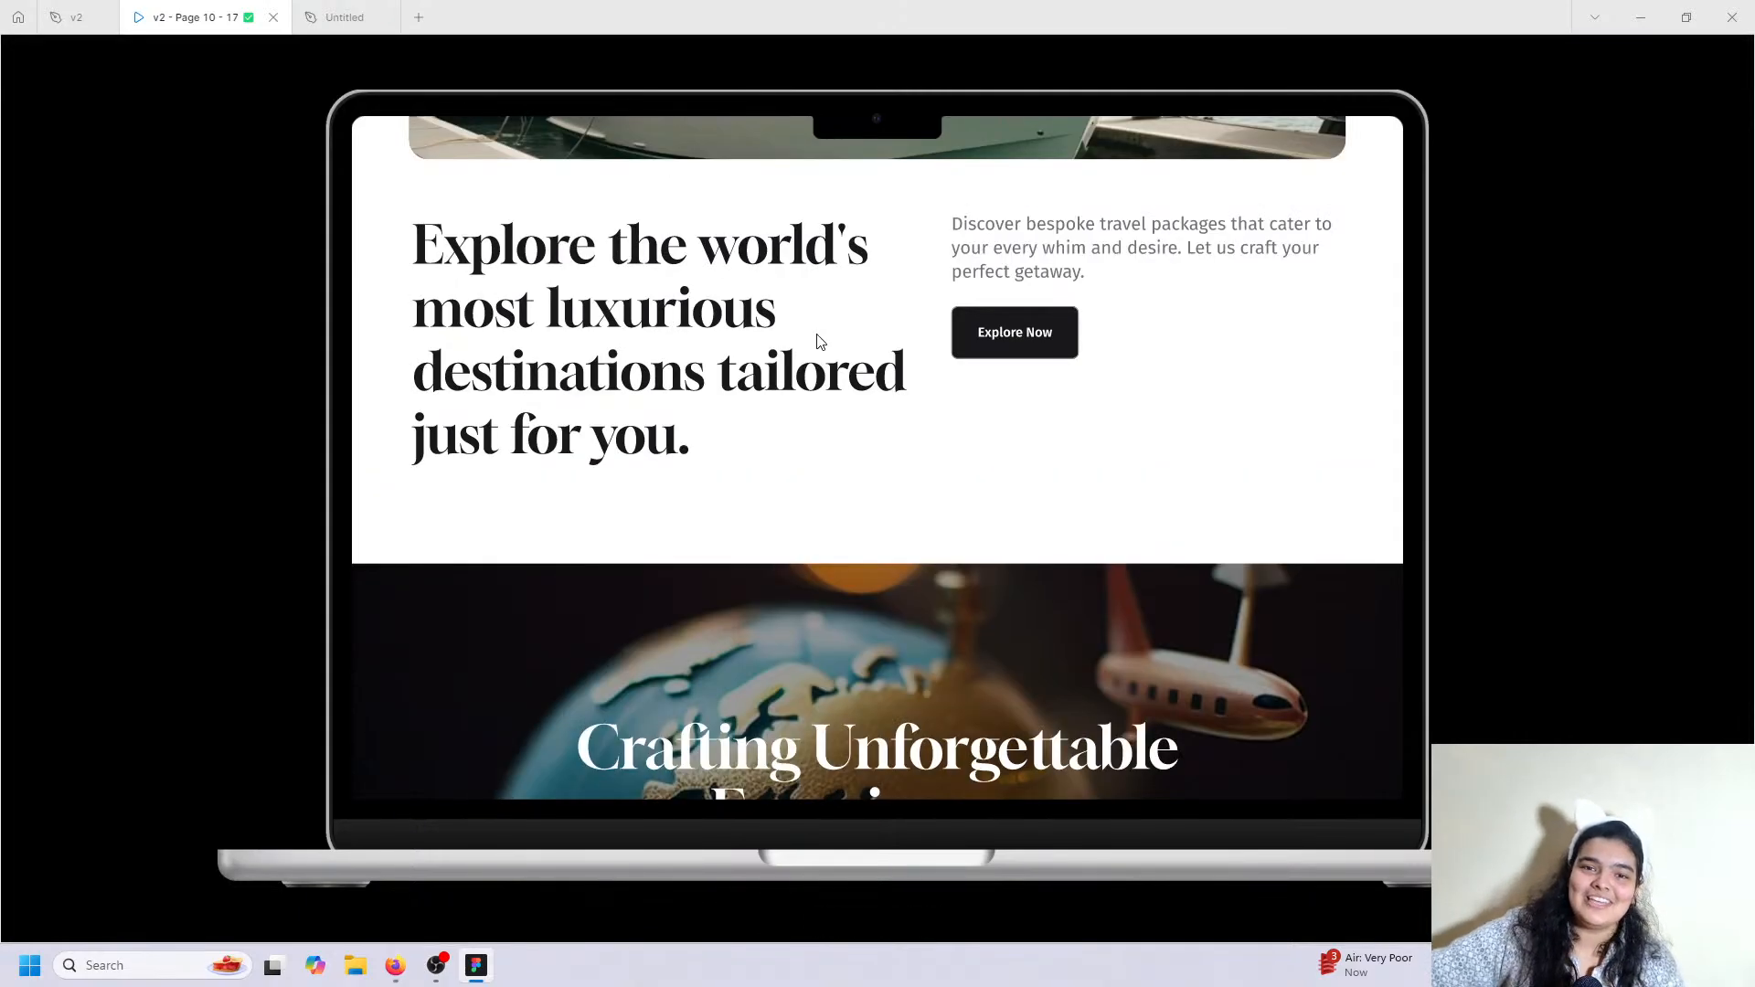
Stretch the MacBook Air - 1 frame to 1280 × 1380.
key(ctrl+Tab)
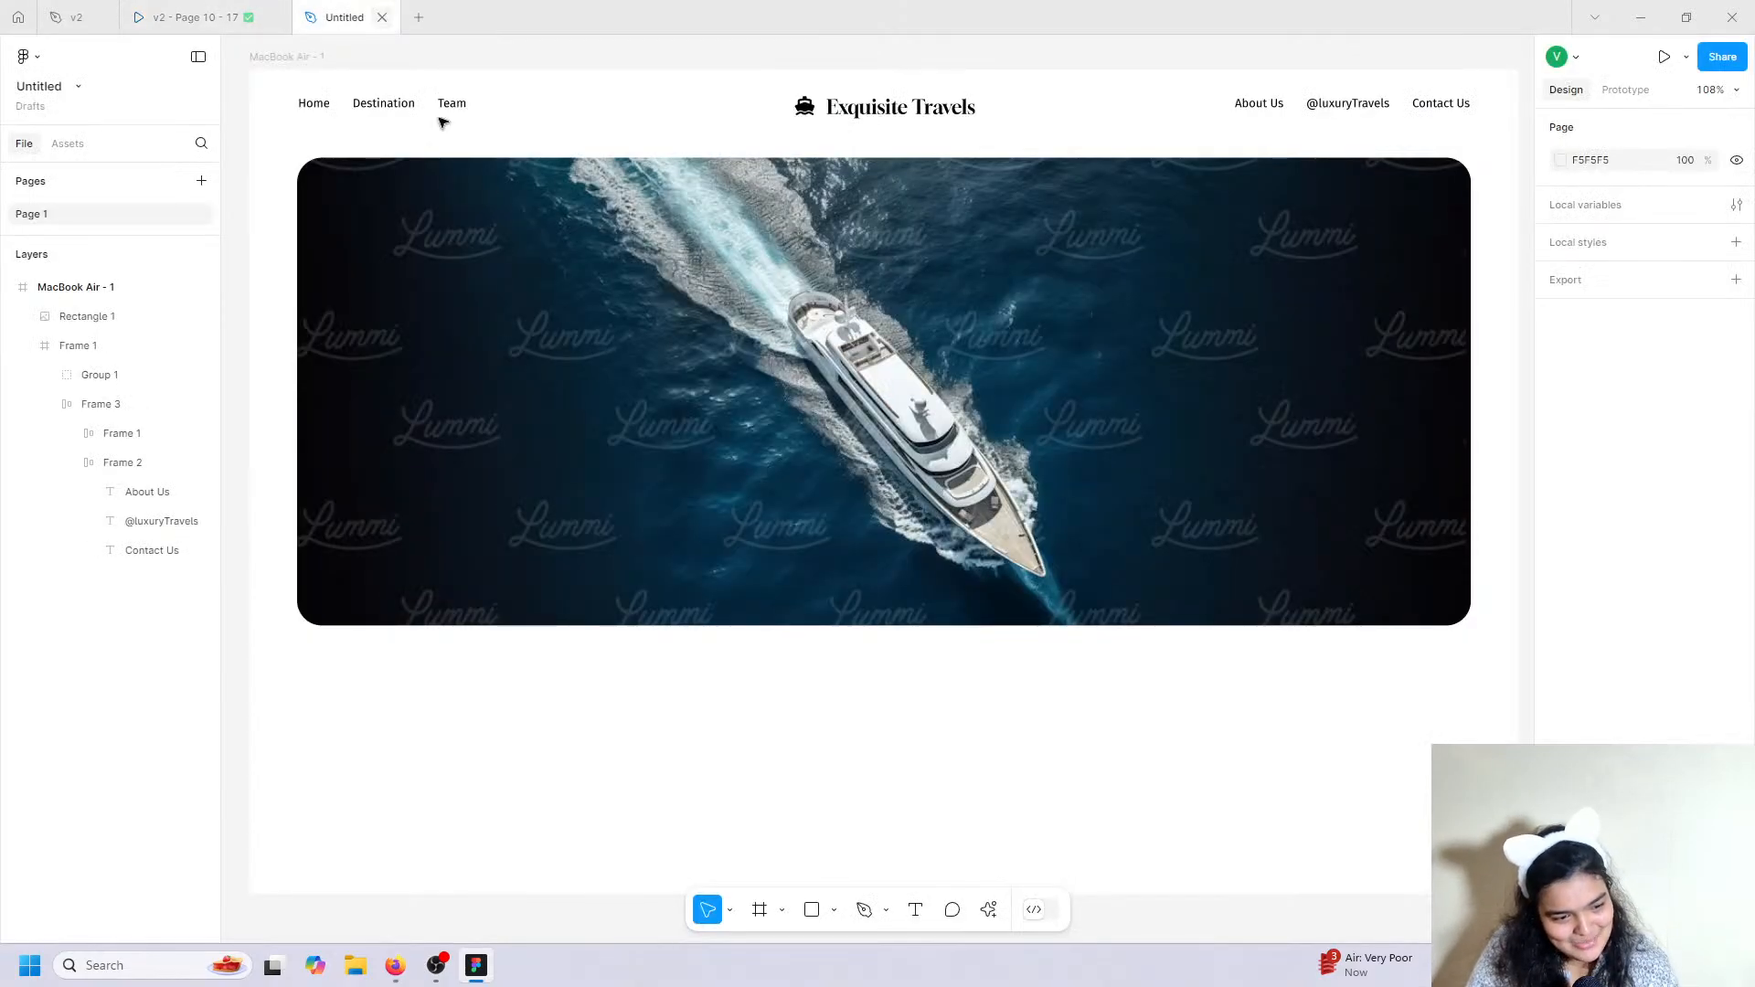
click(912, 912)
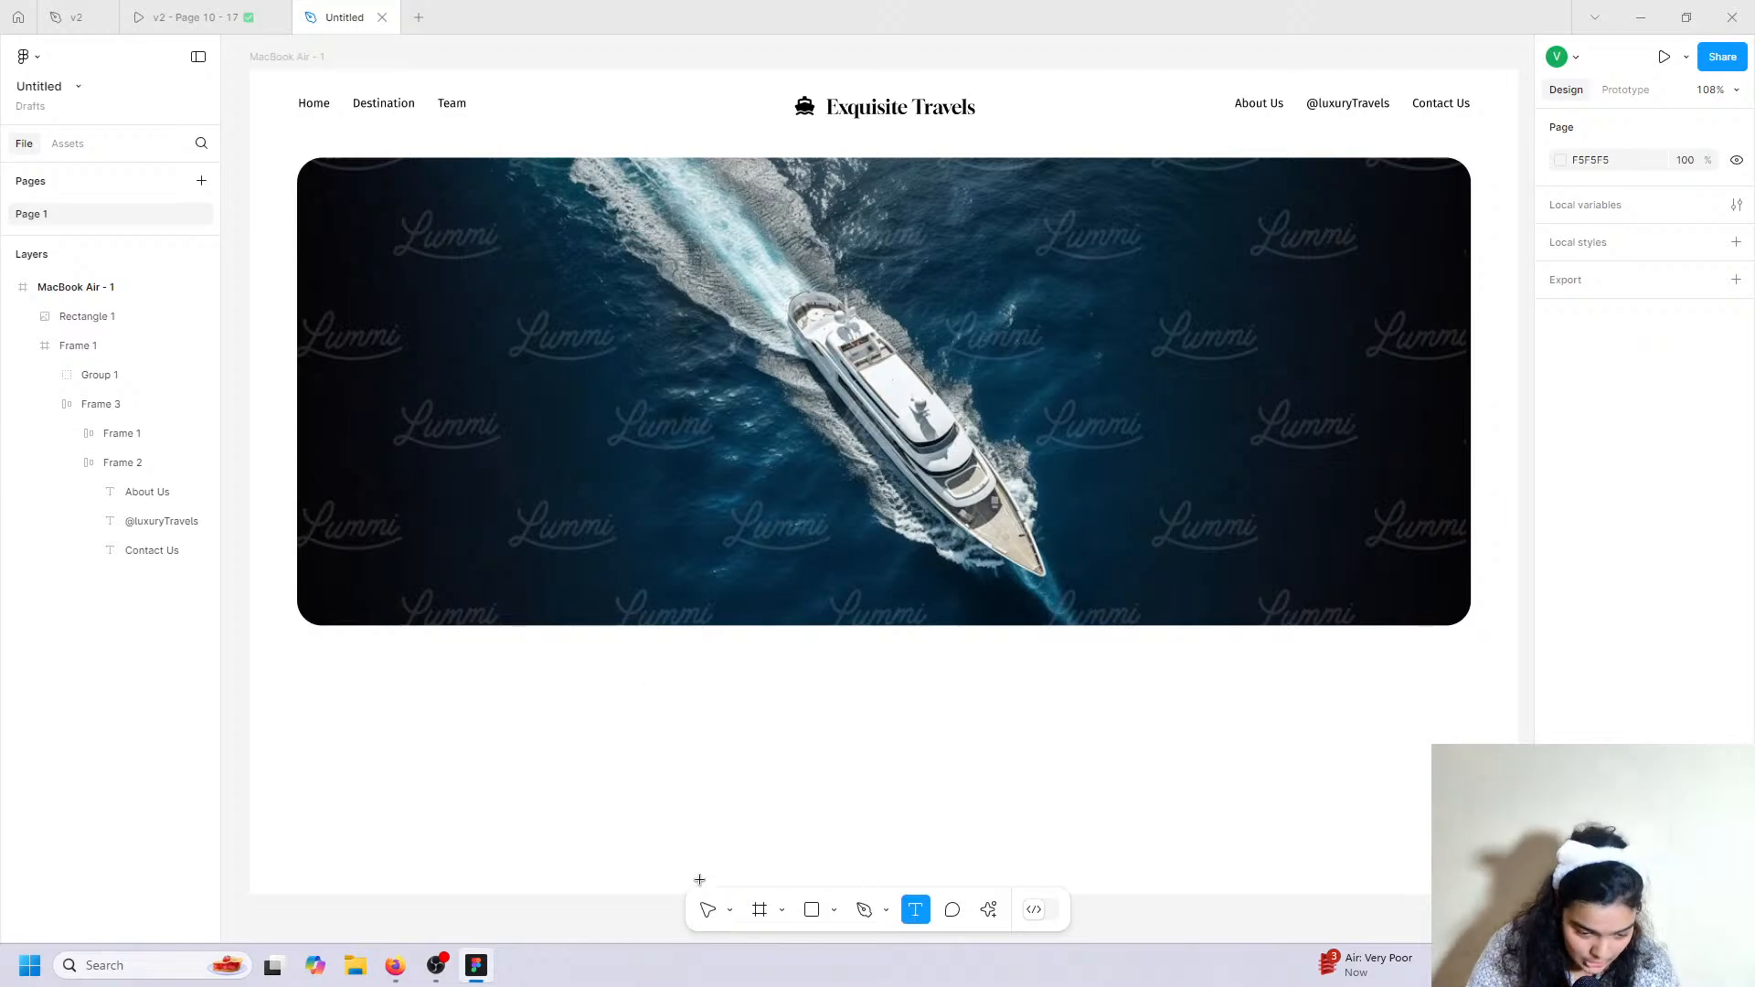
click(709, 909)
click(261, 55)
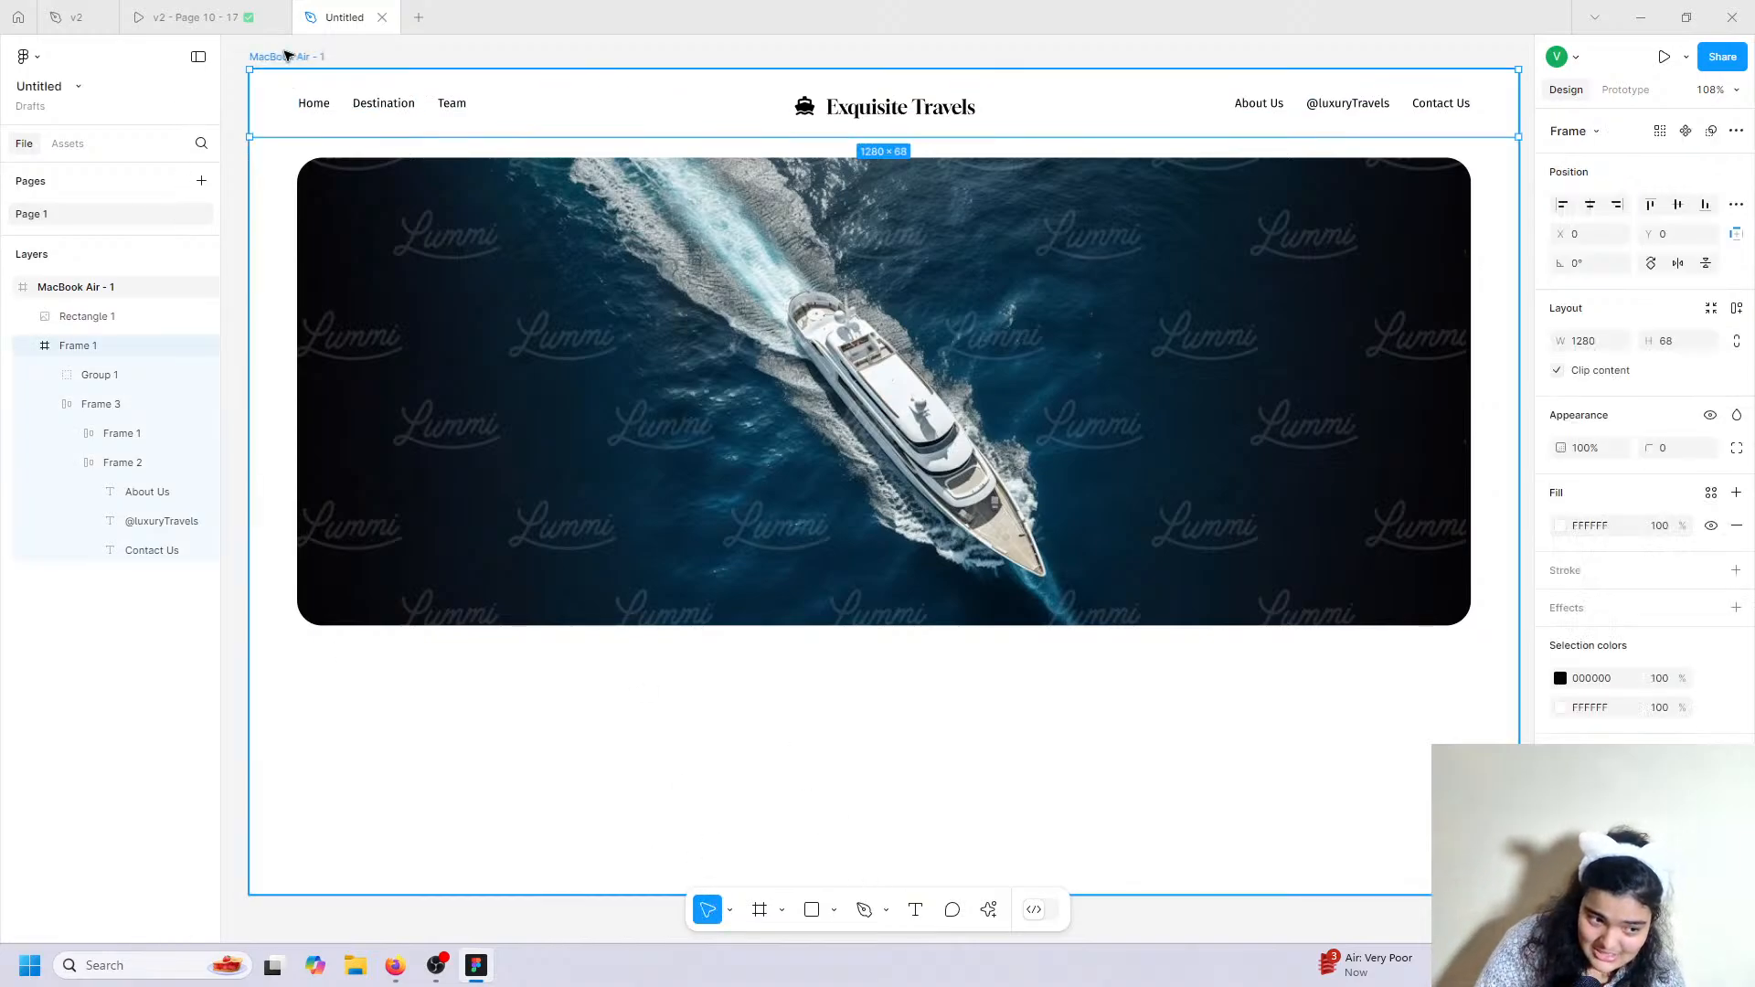
scroll(542, 575, down, 1)
scroll(541, 575, down, 4)
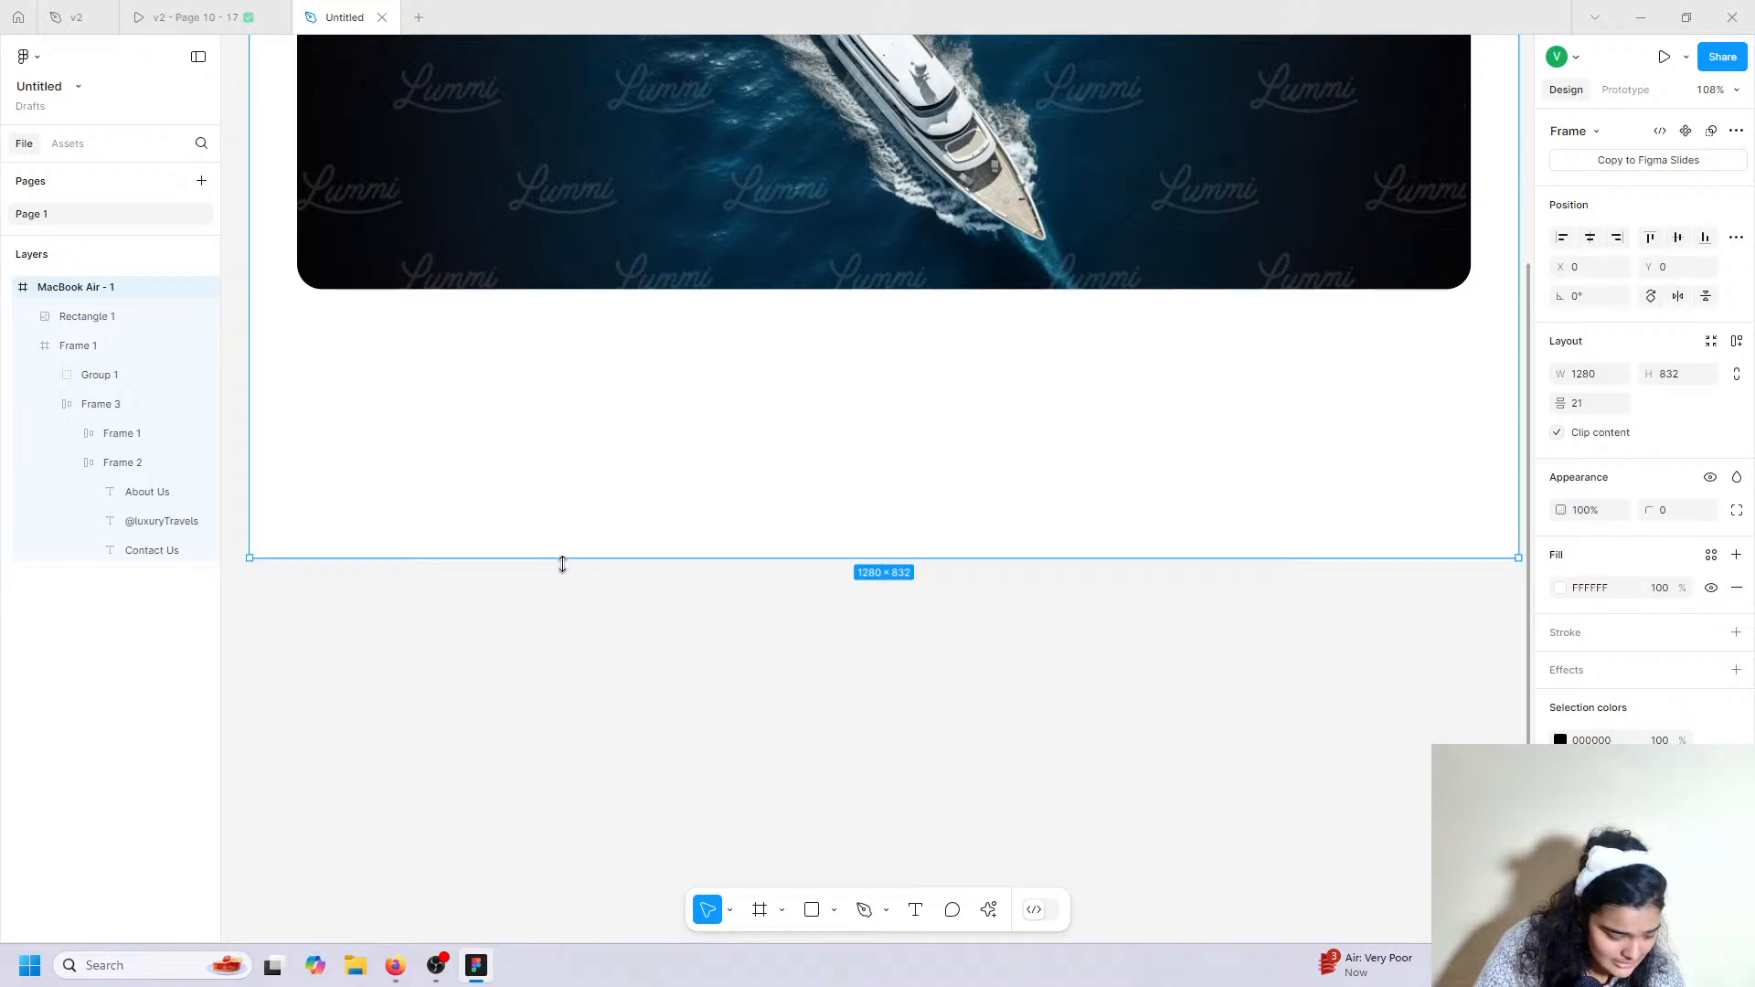
drag(563, 564, 560, 815)
scroll(528, 719, up, 1)
scroll(527, 718, up, 3)
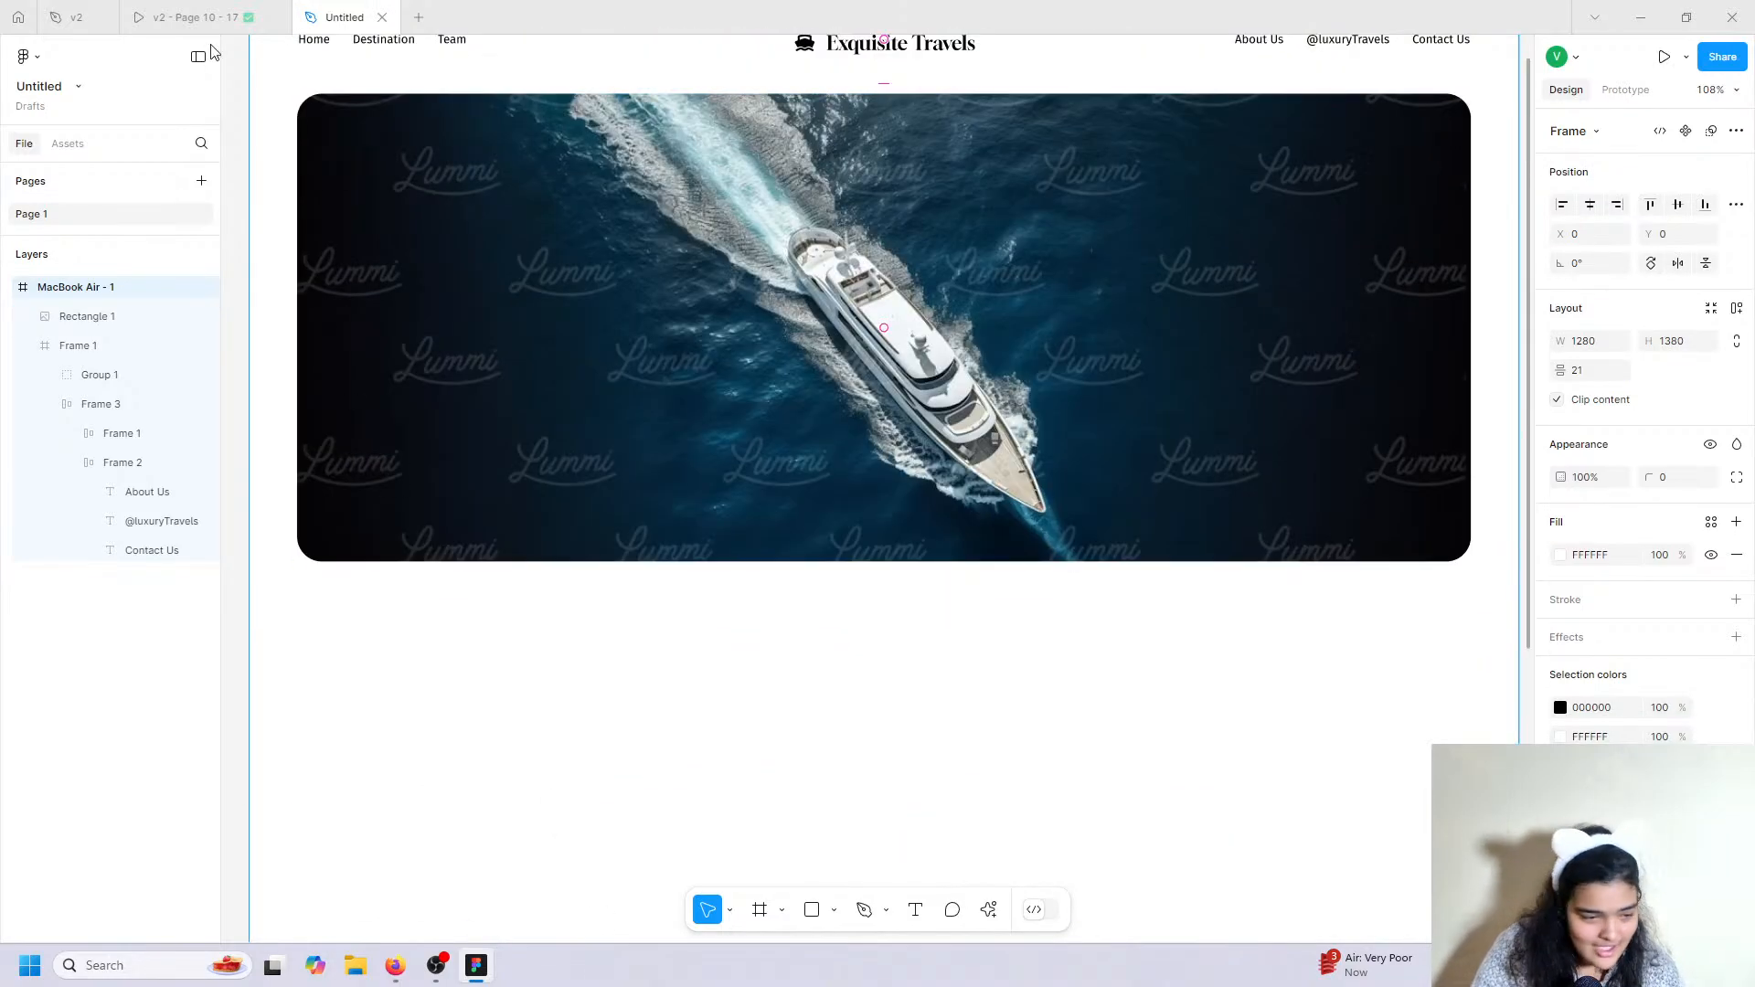
Check the v2 prototype, then place a new text box below the hero image.
click(239, 18)
click(388, 9)
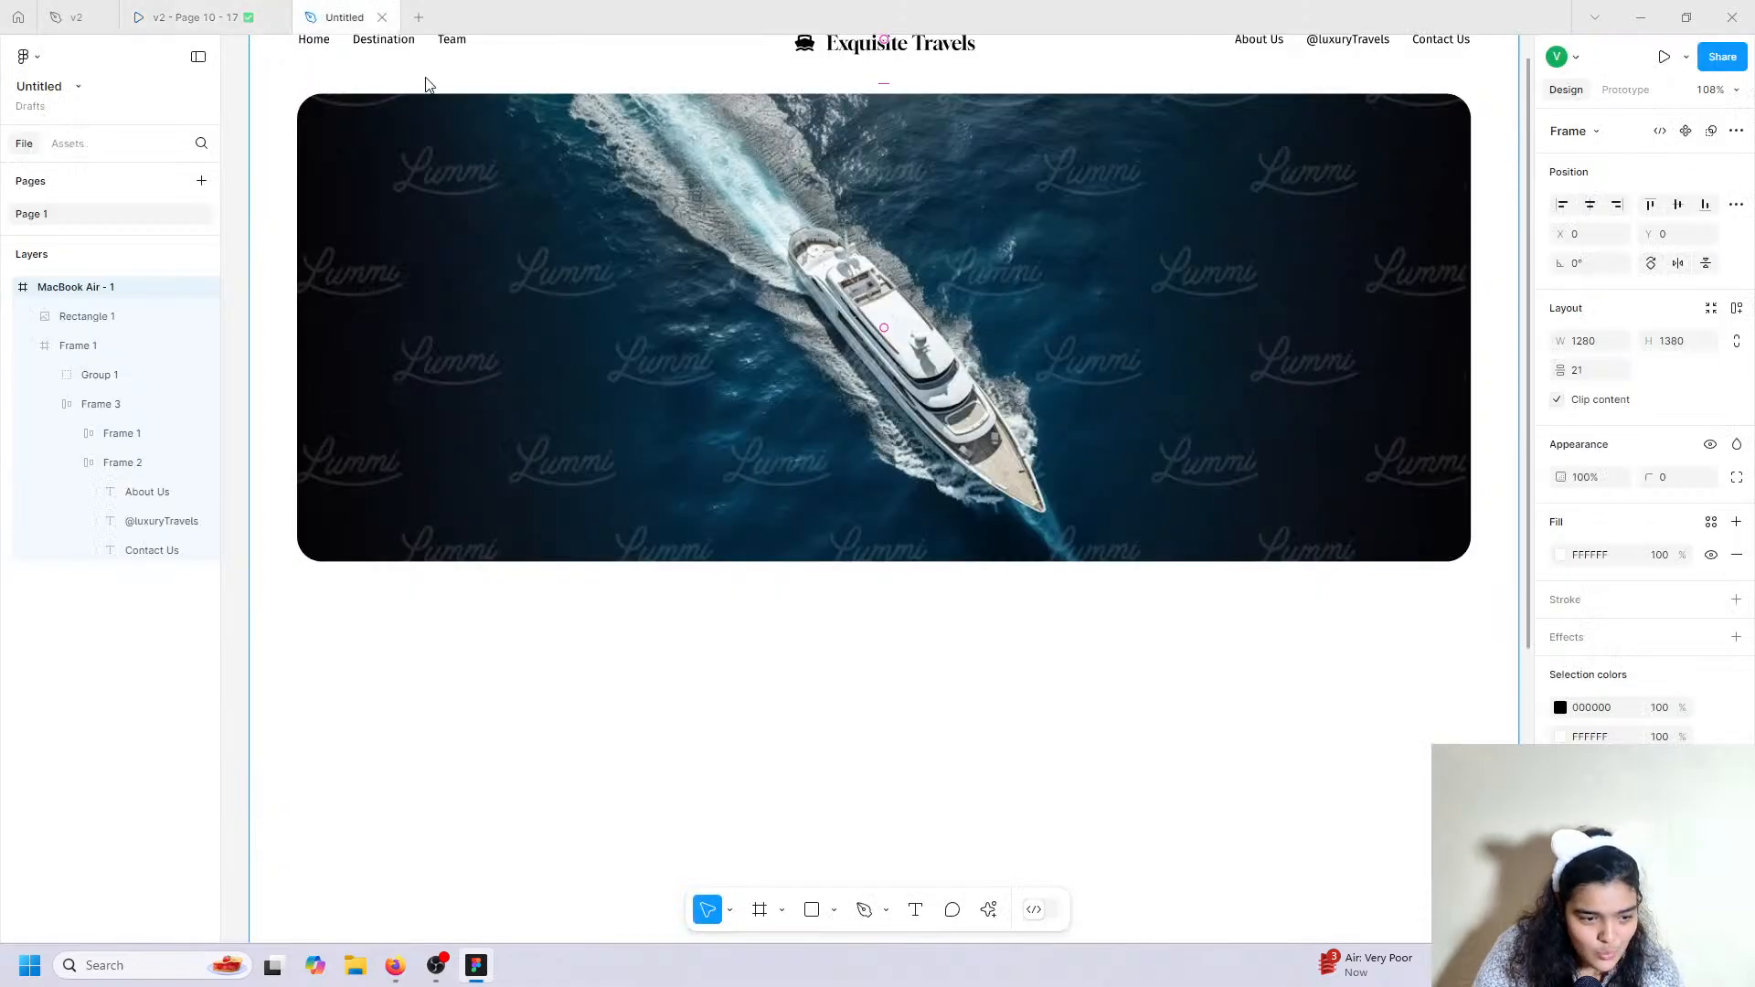
click(915, 909)
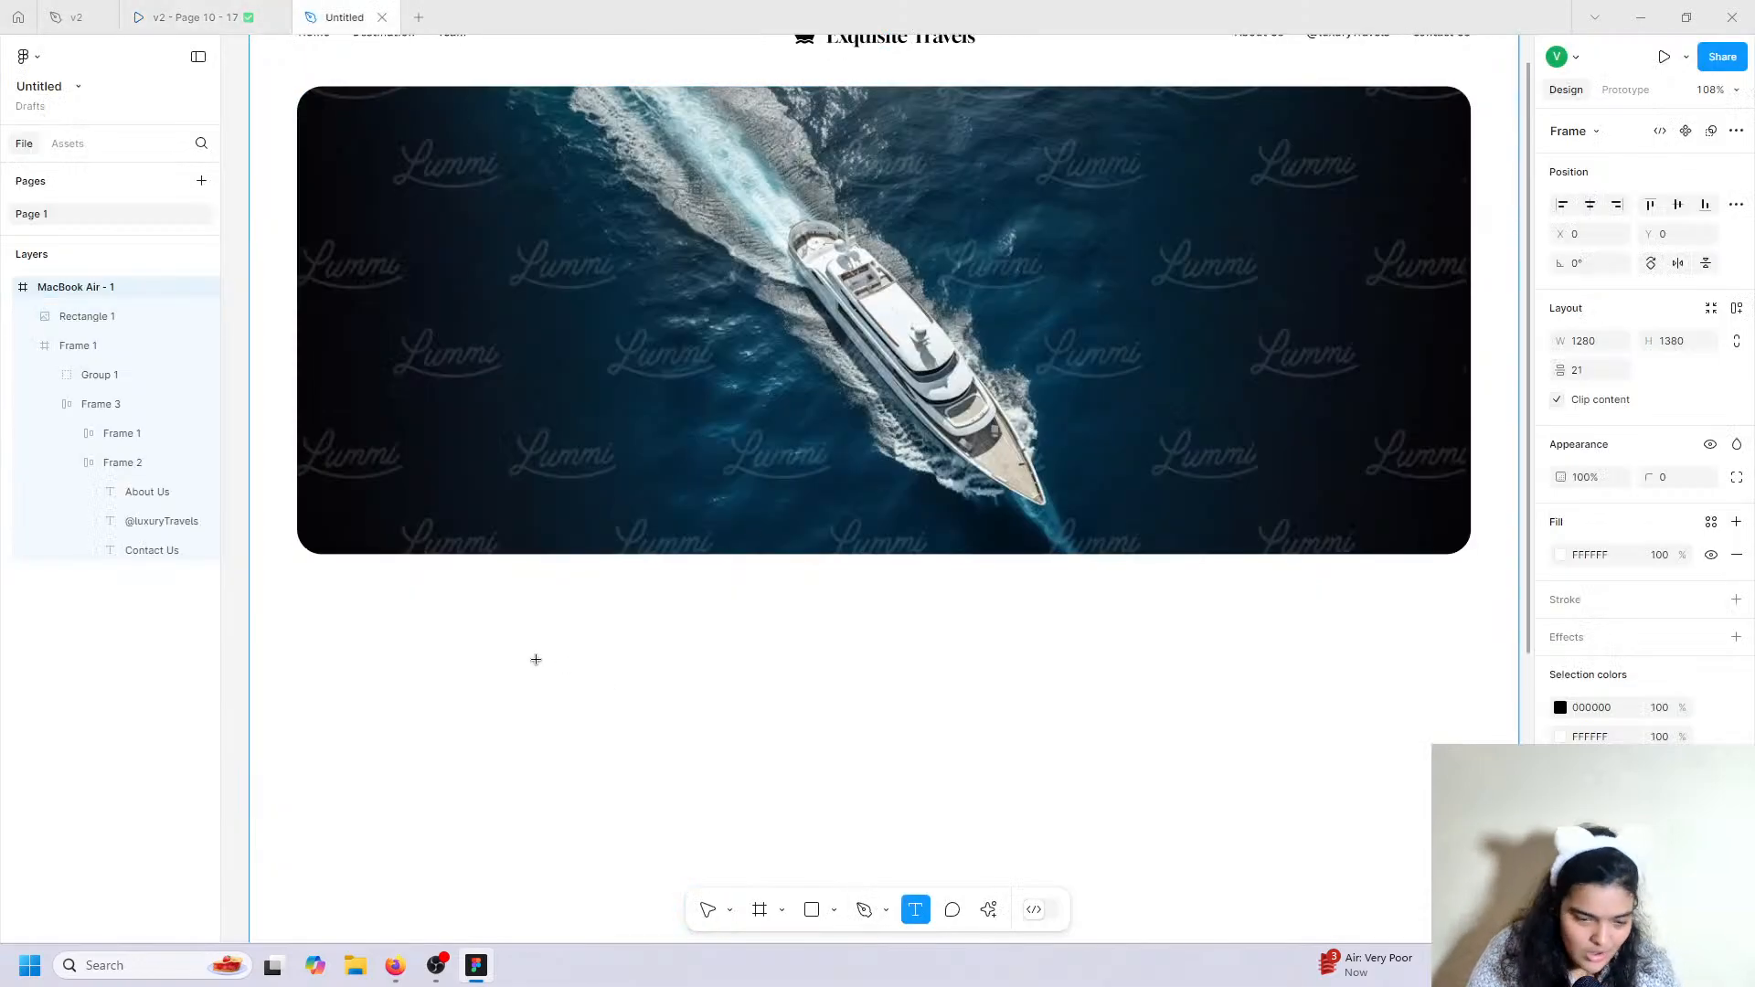
scroll(536, 660, down, 2)
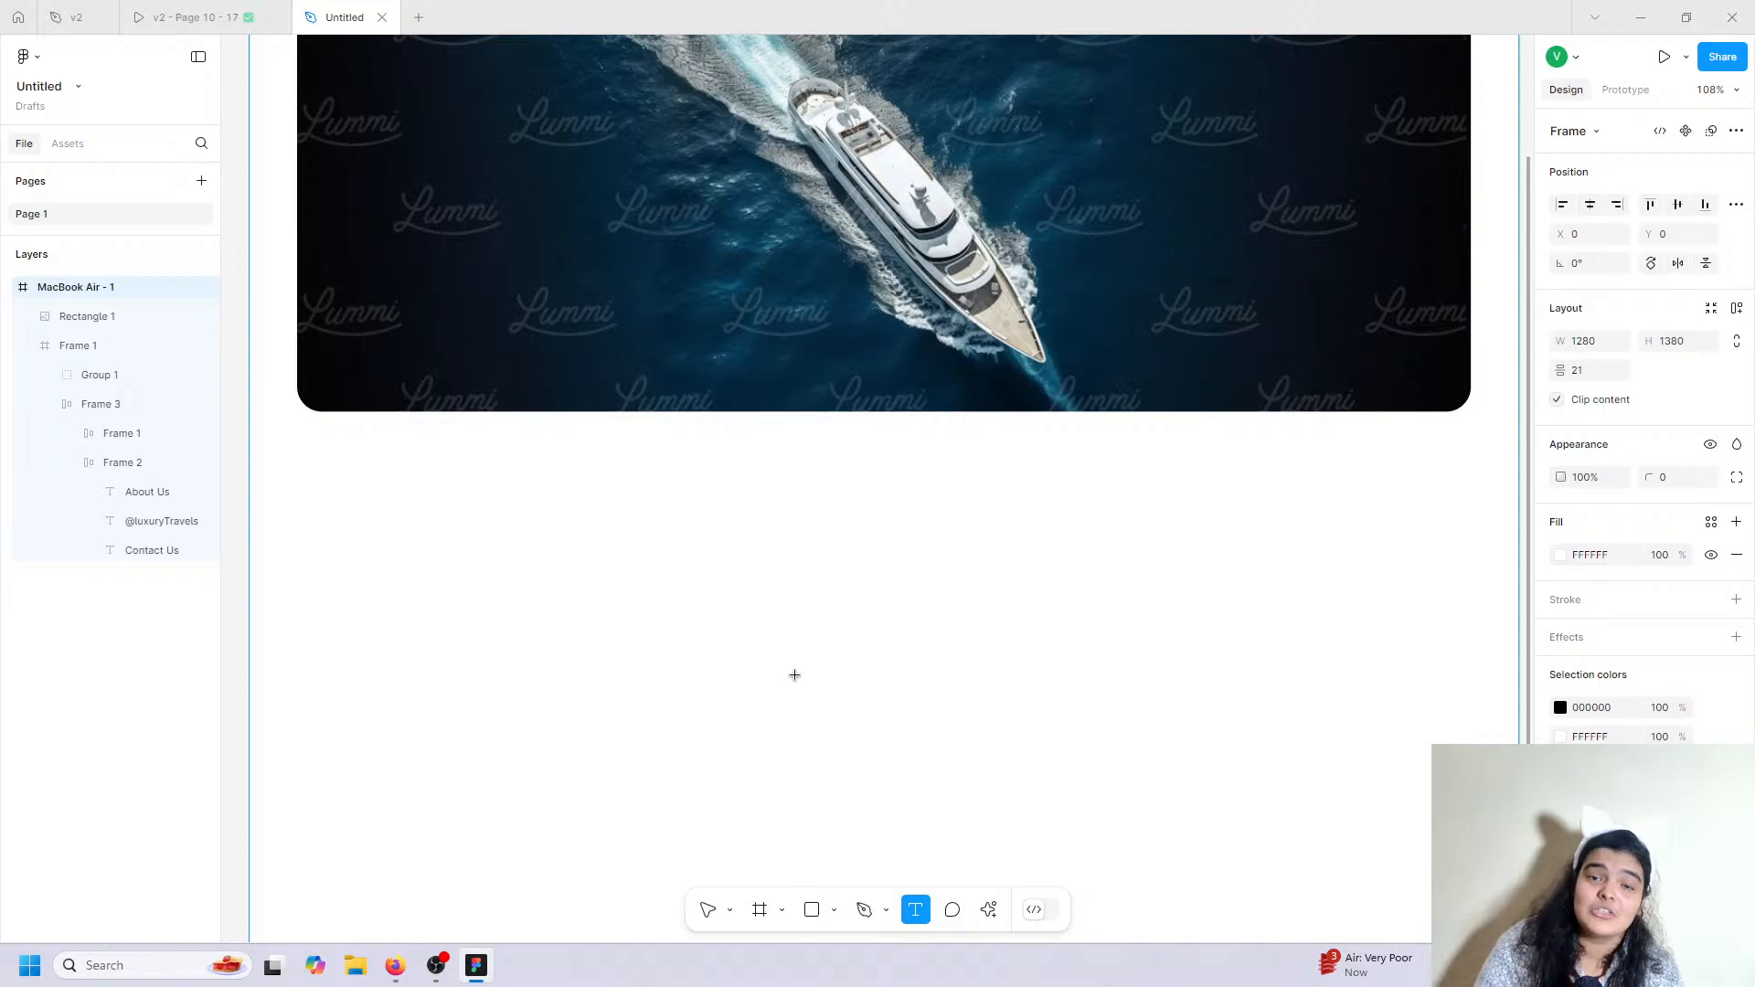
click(353, 499)
Type 'Explore the world' into the headline, matching the v2 prototype's wording.
click(188, 17)
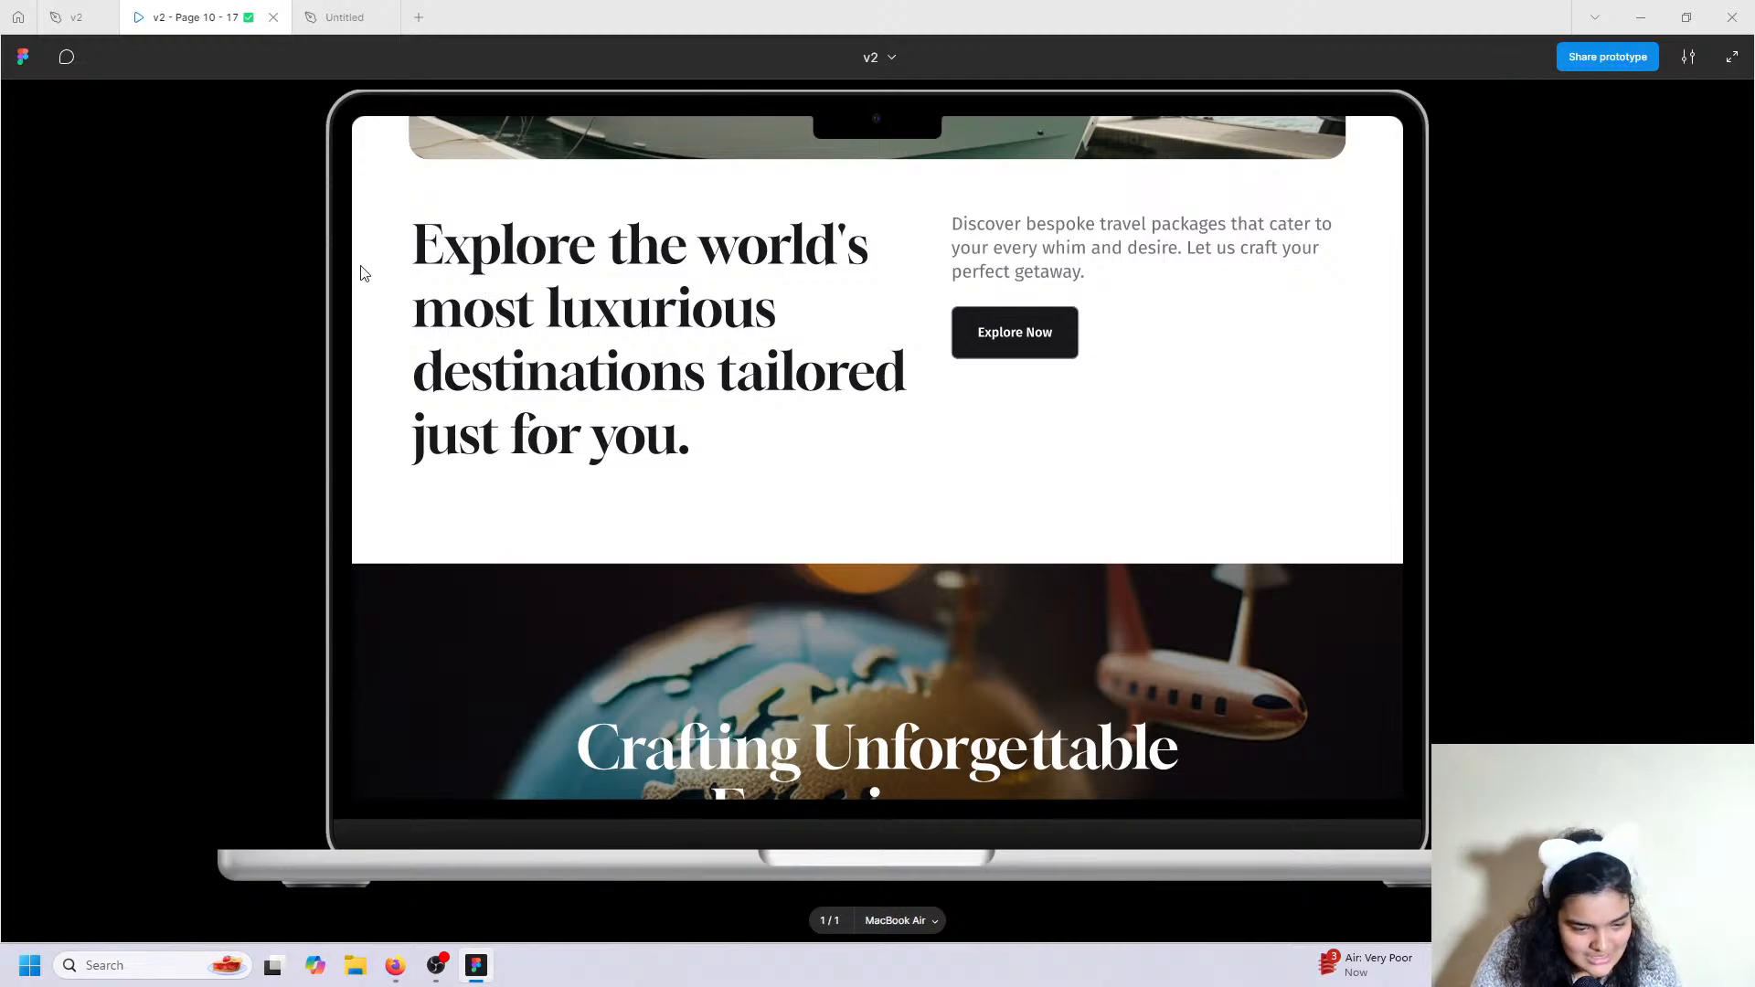
click(345, 17)
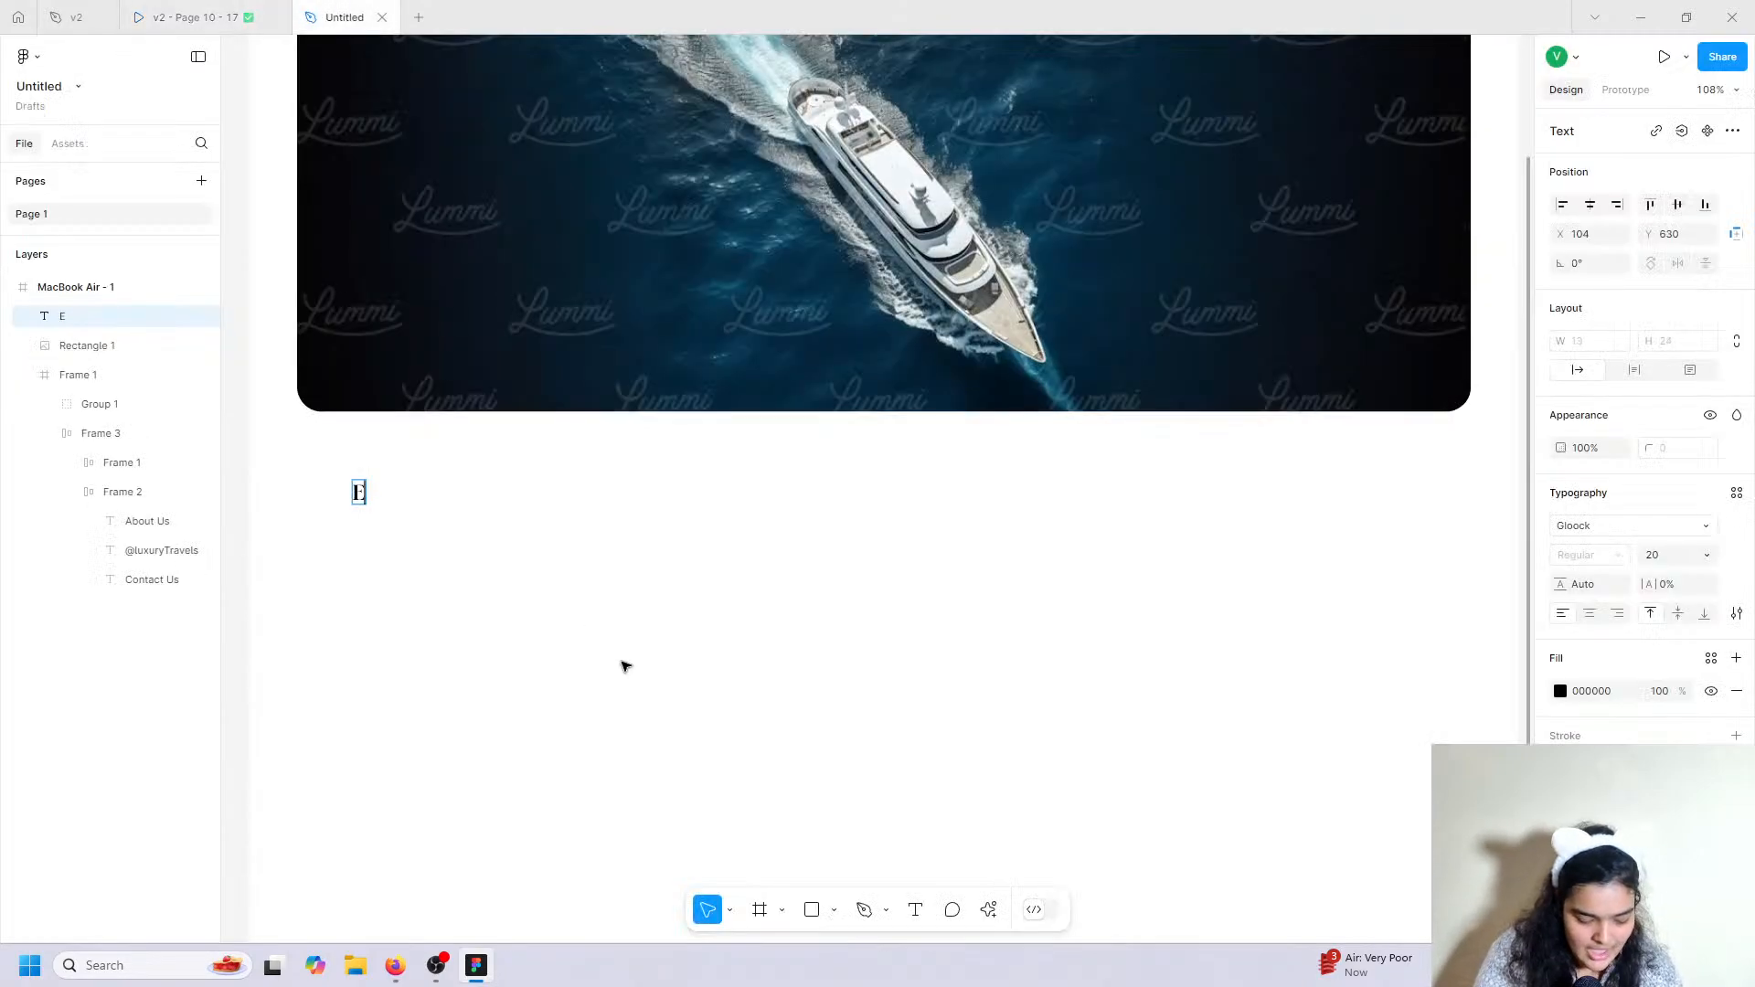
text(Explored)
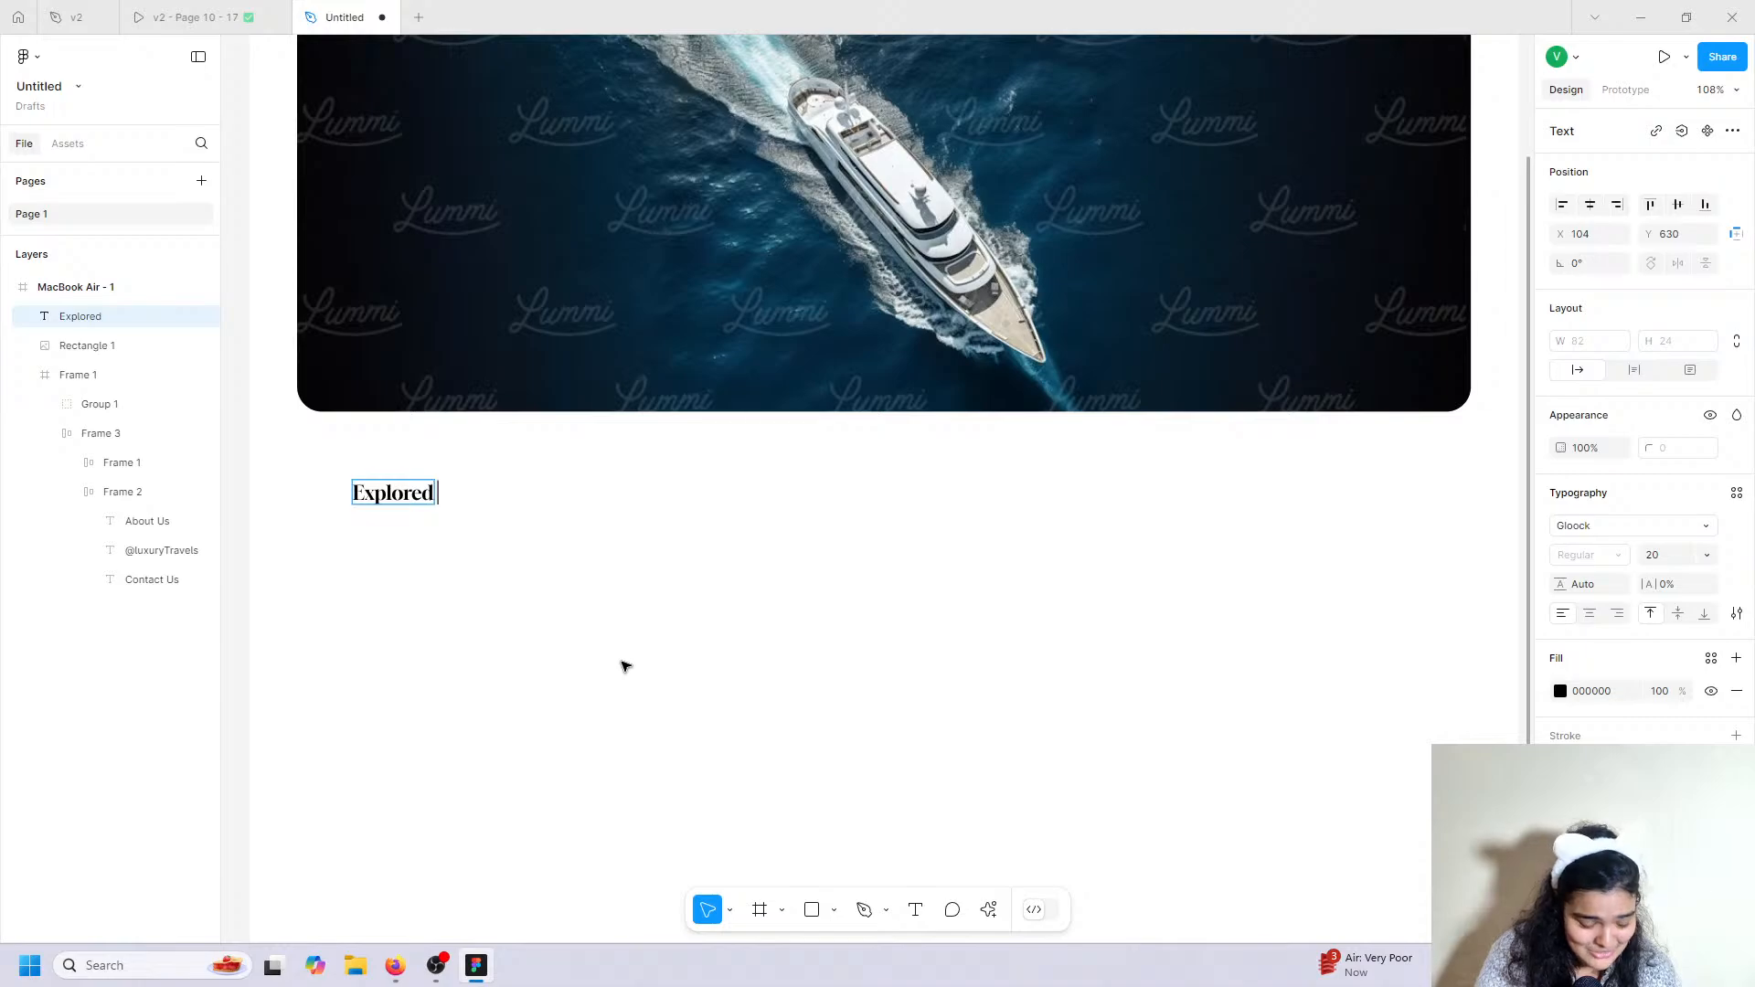
click(282, 9)
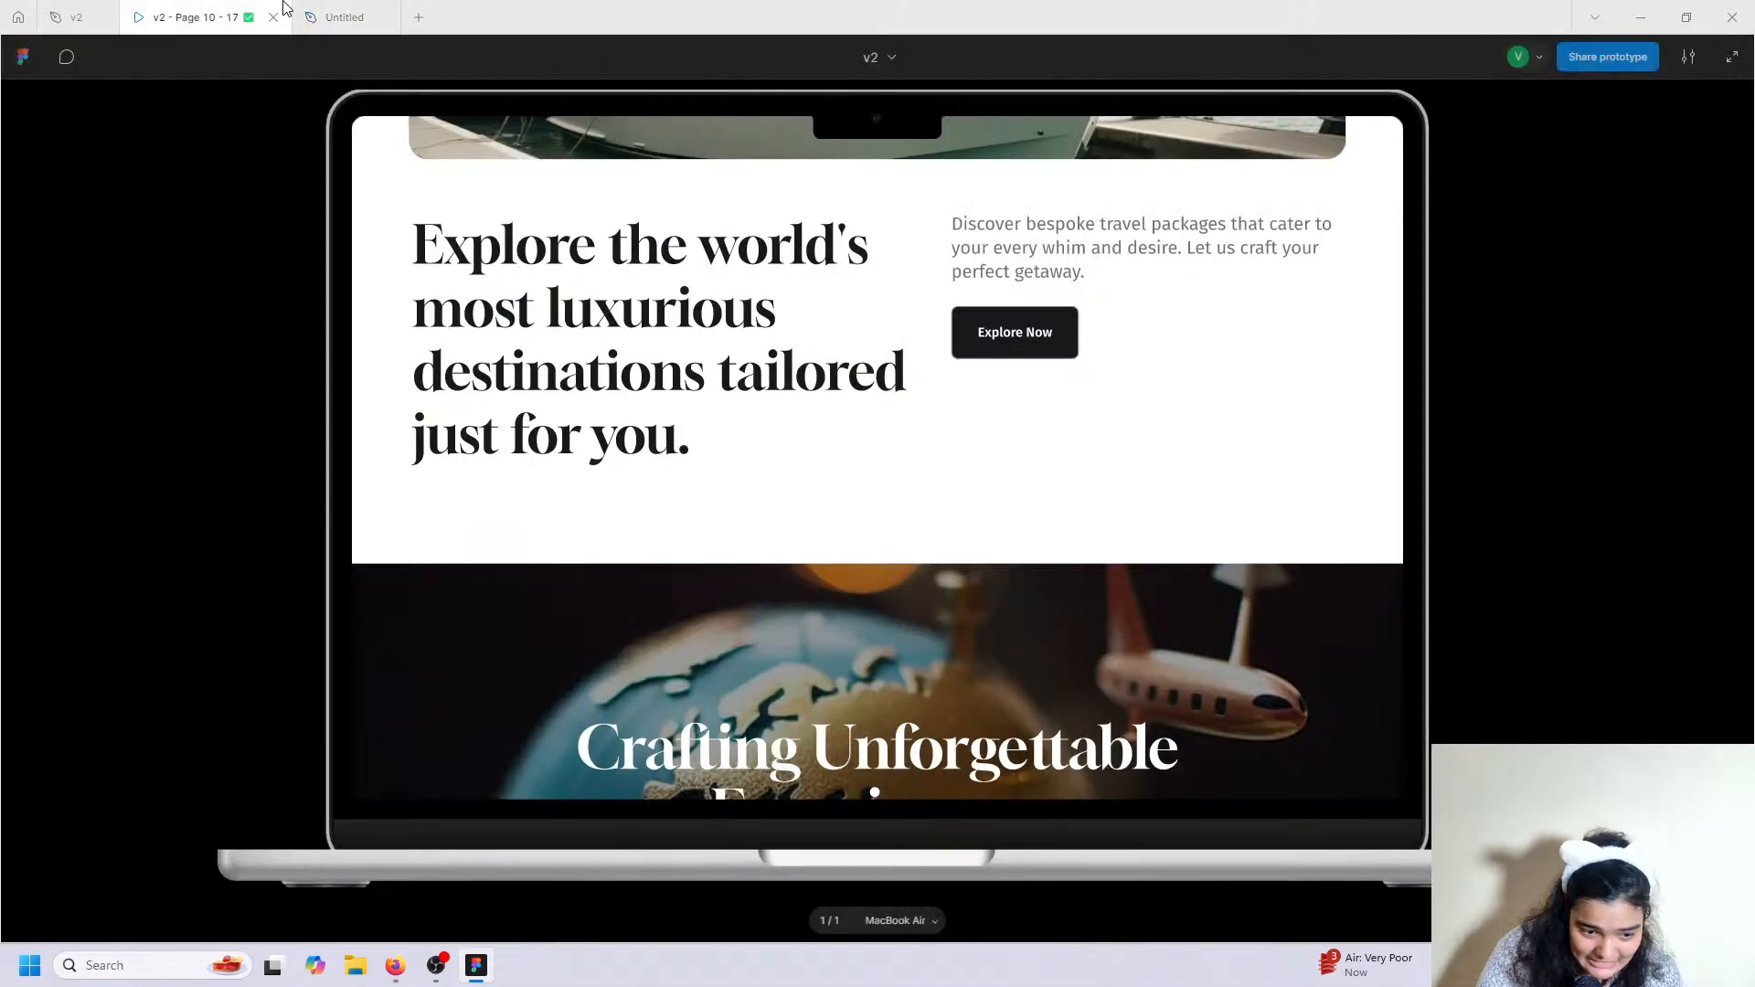
click(331, 12)
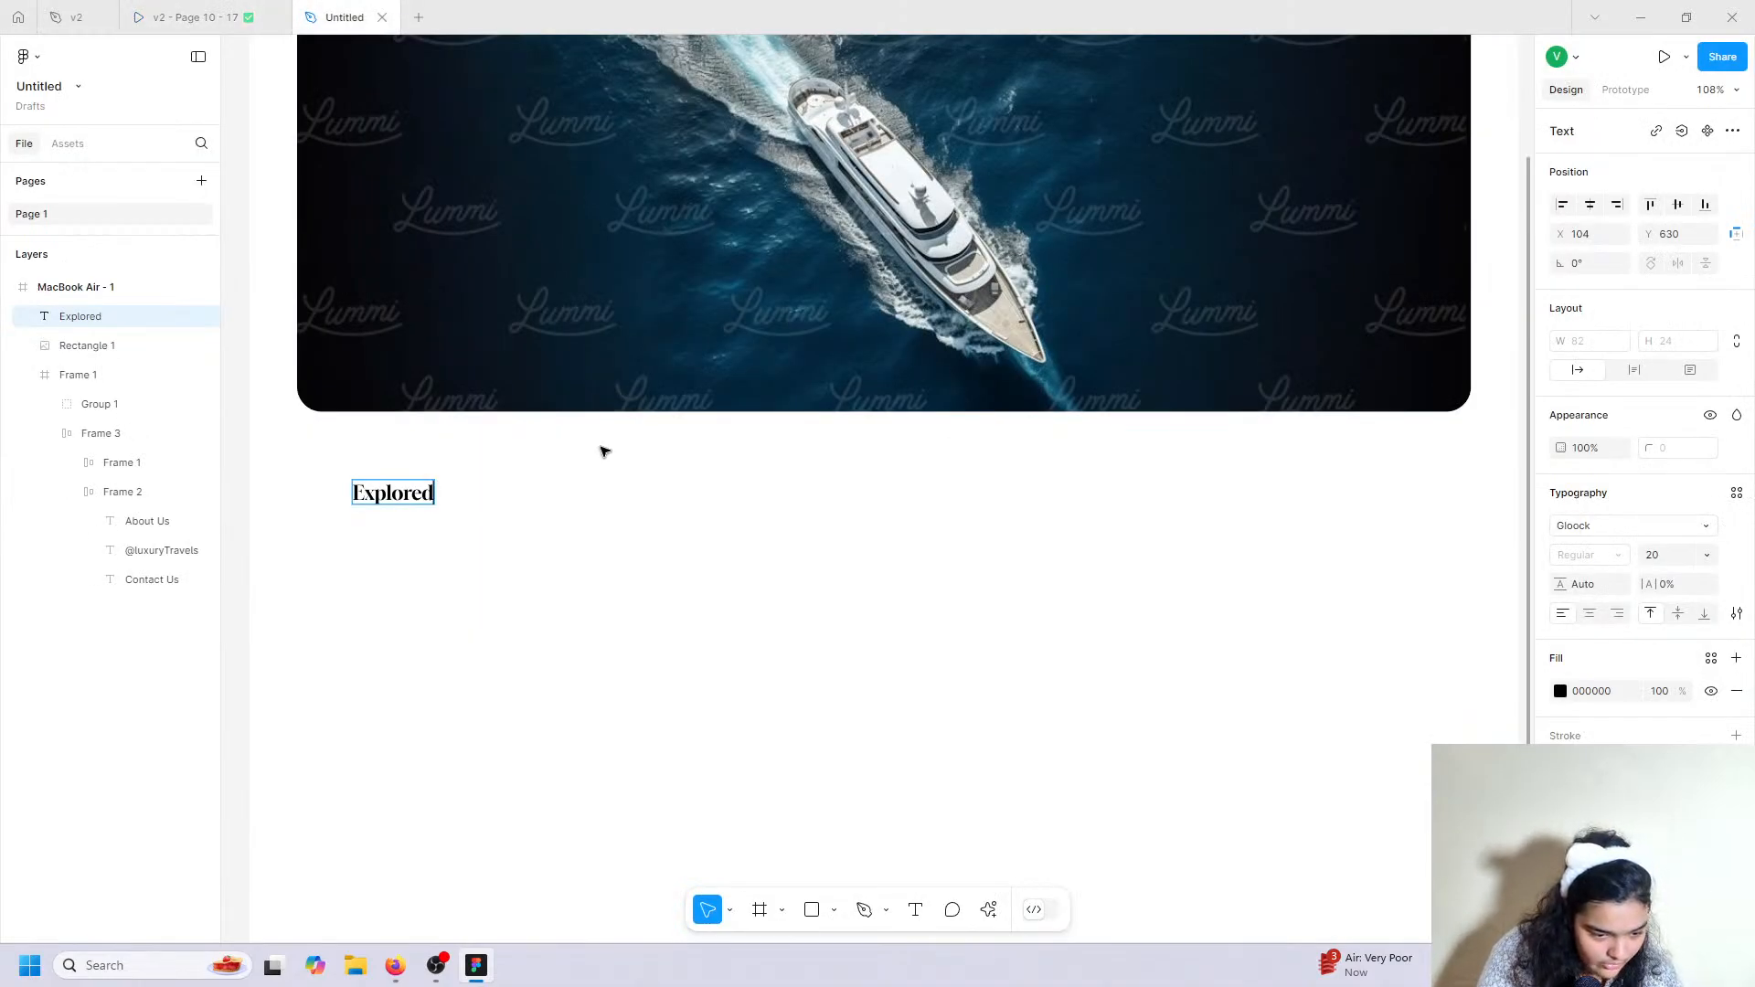
key(BackSpace)
text(the world's)
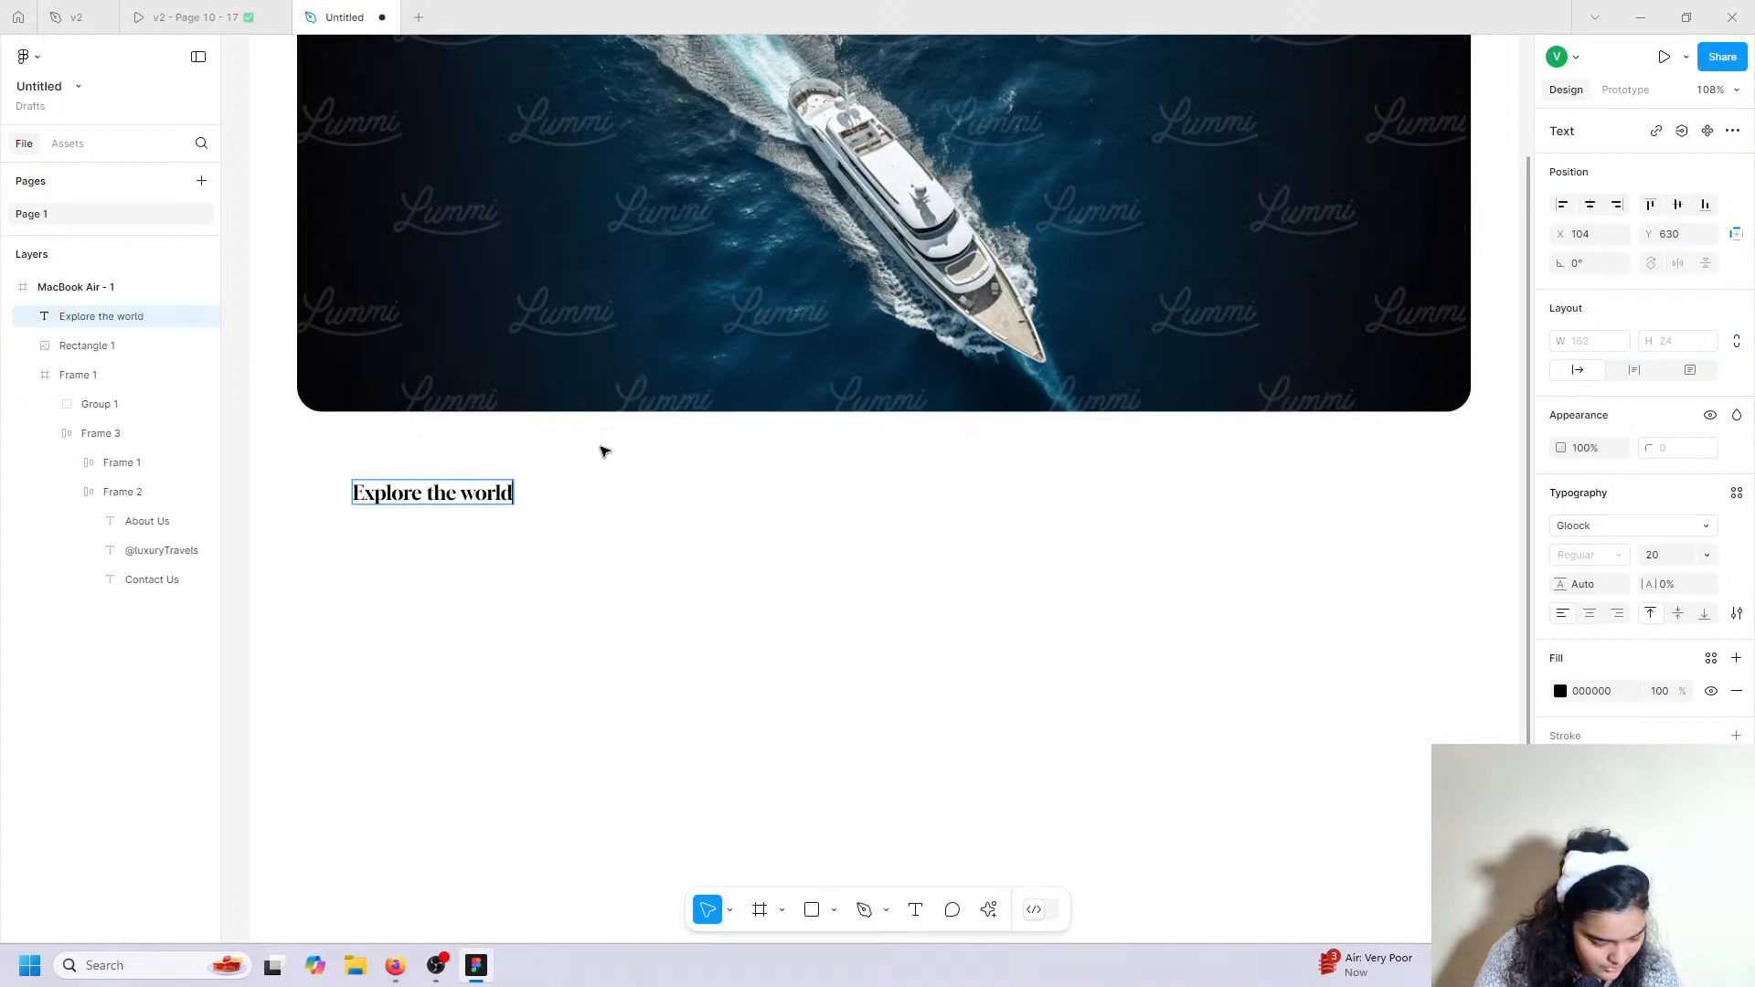
Finish the headline with 'most luxurious dstinations tailored just for you!', replacing the stray 1 with !
click(283, 11)
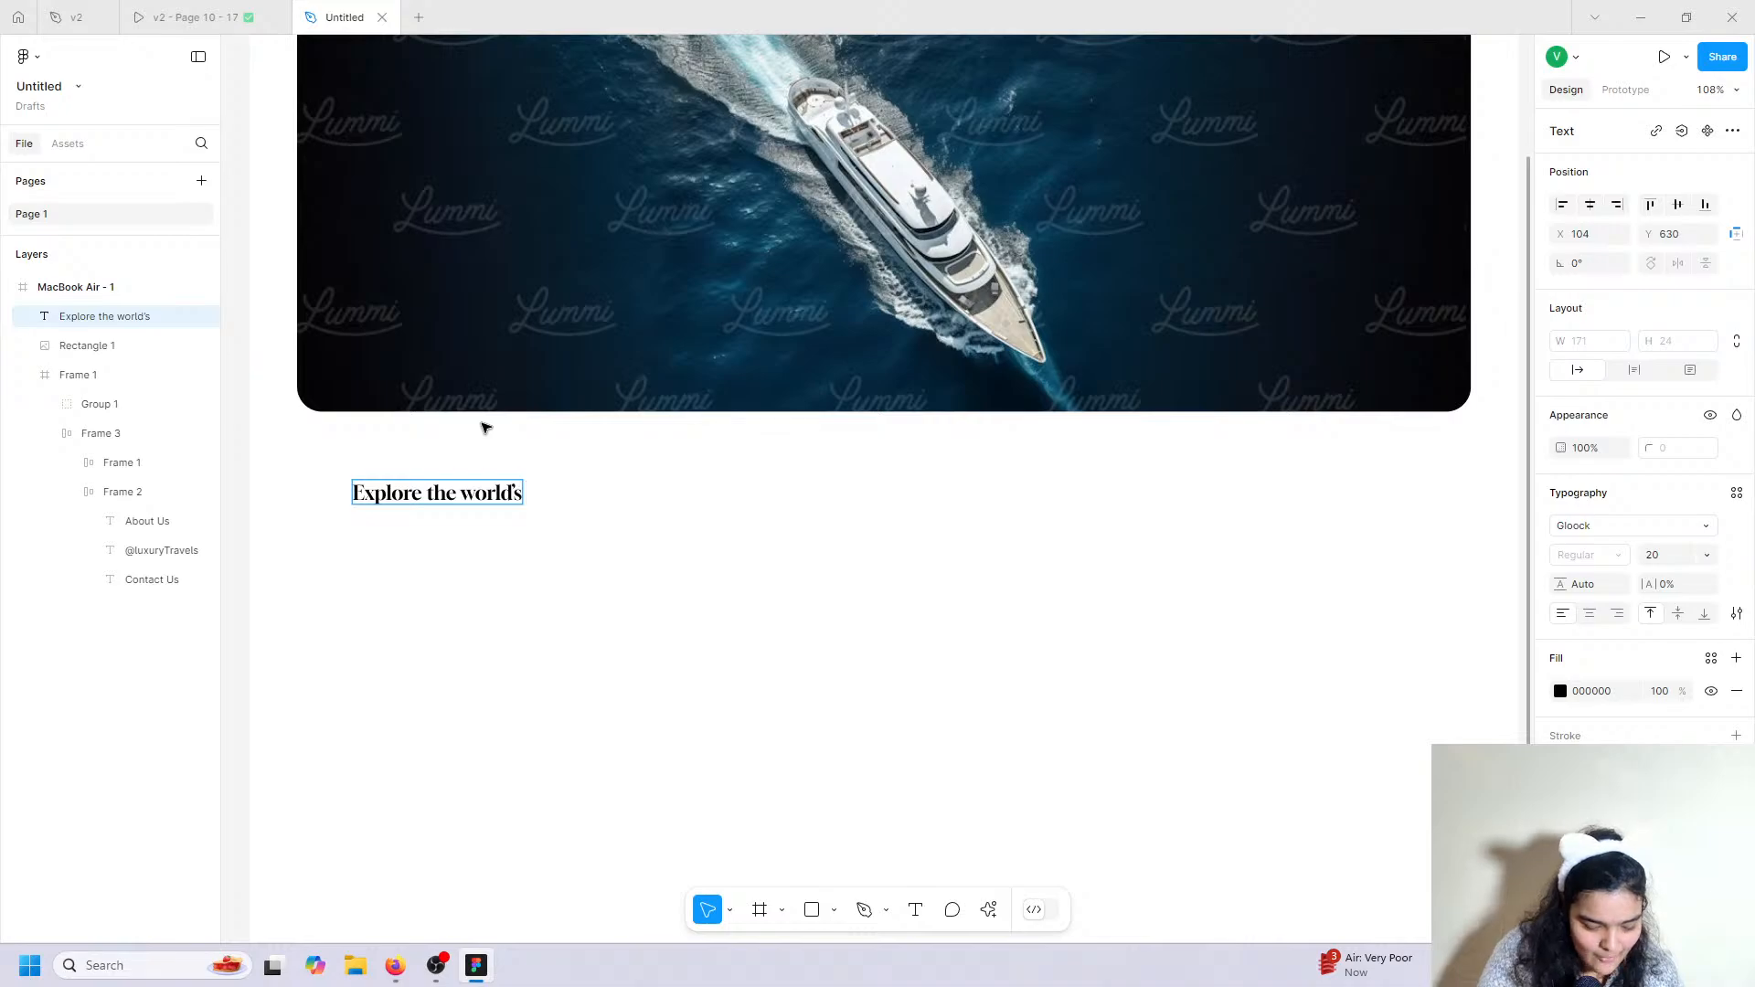
text(most luxurious)
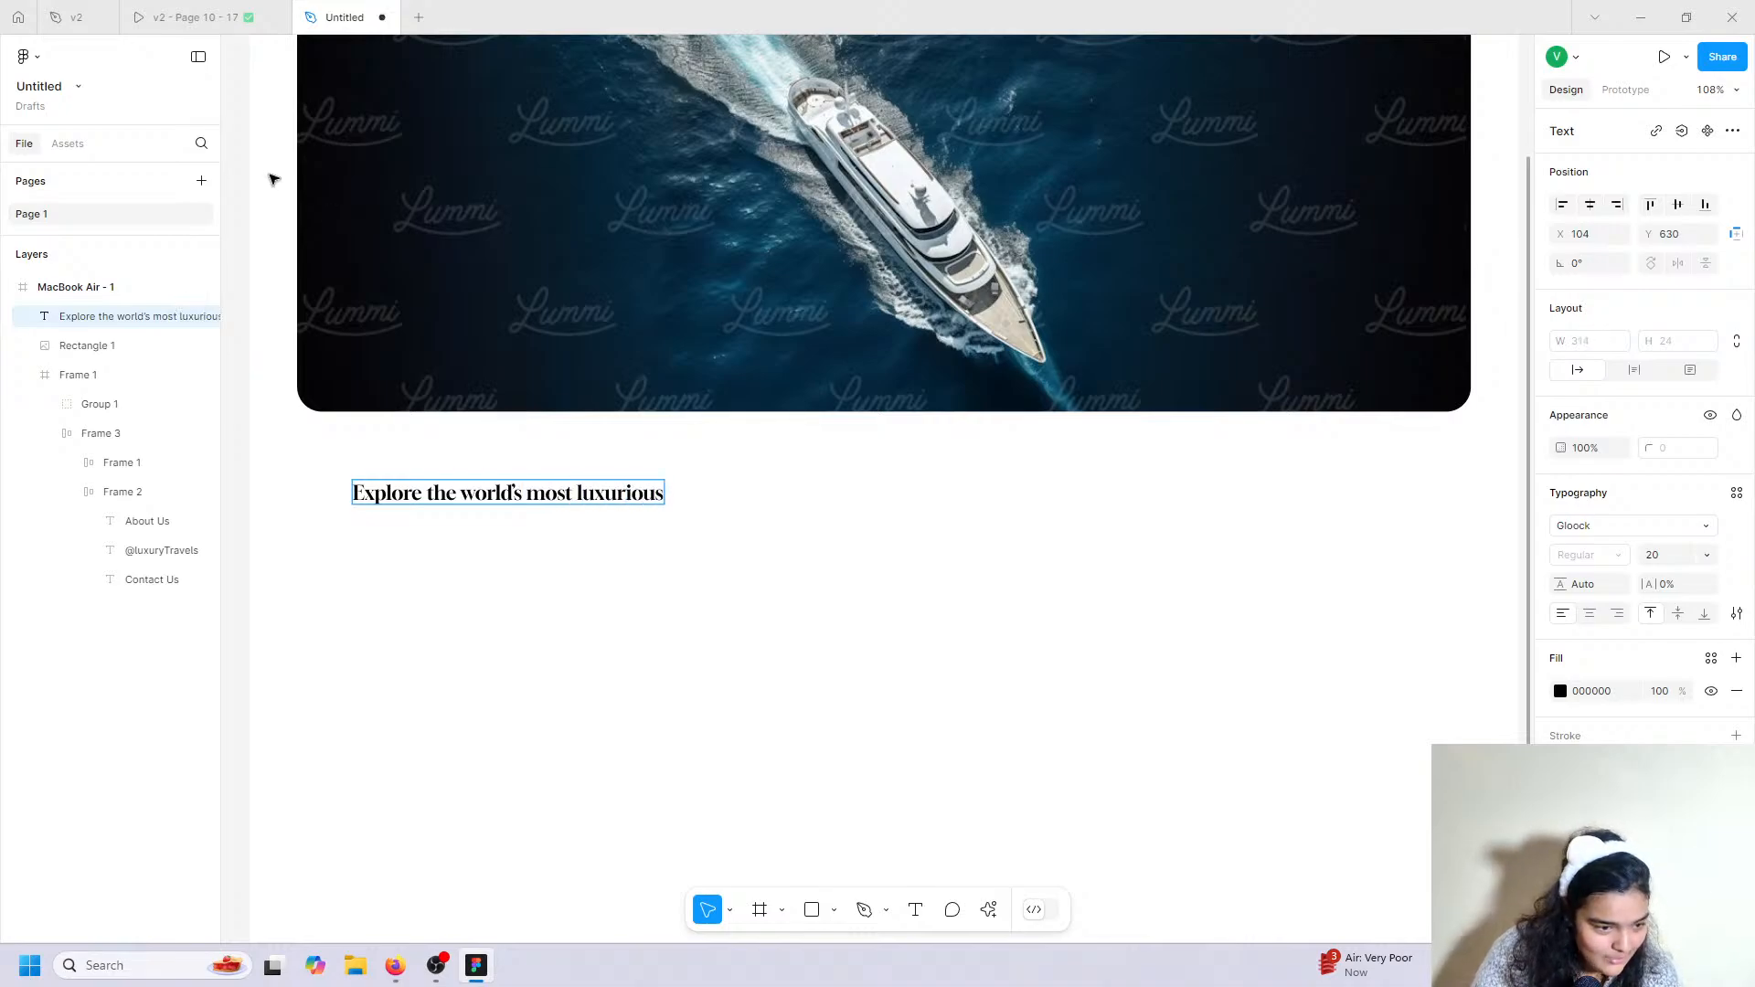
click(261, 20)
click(318, 9)
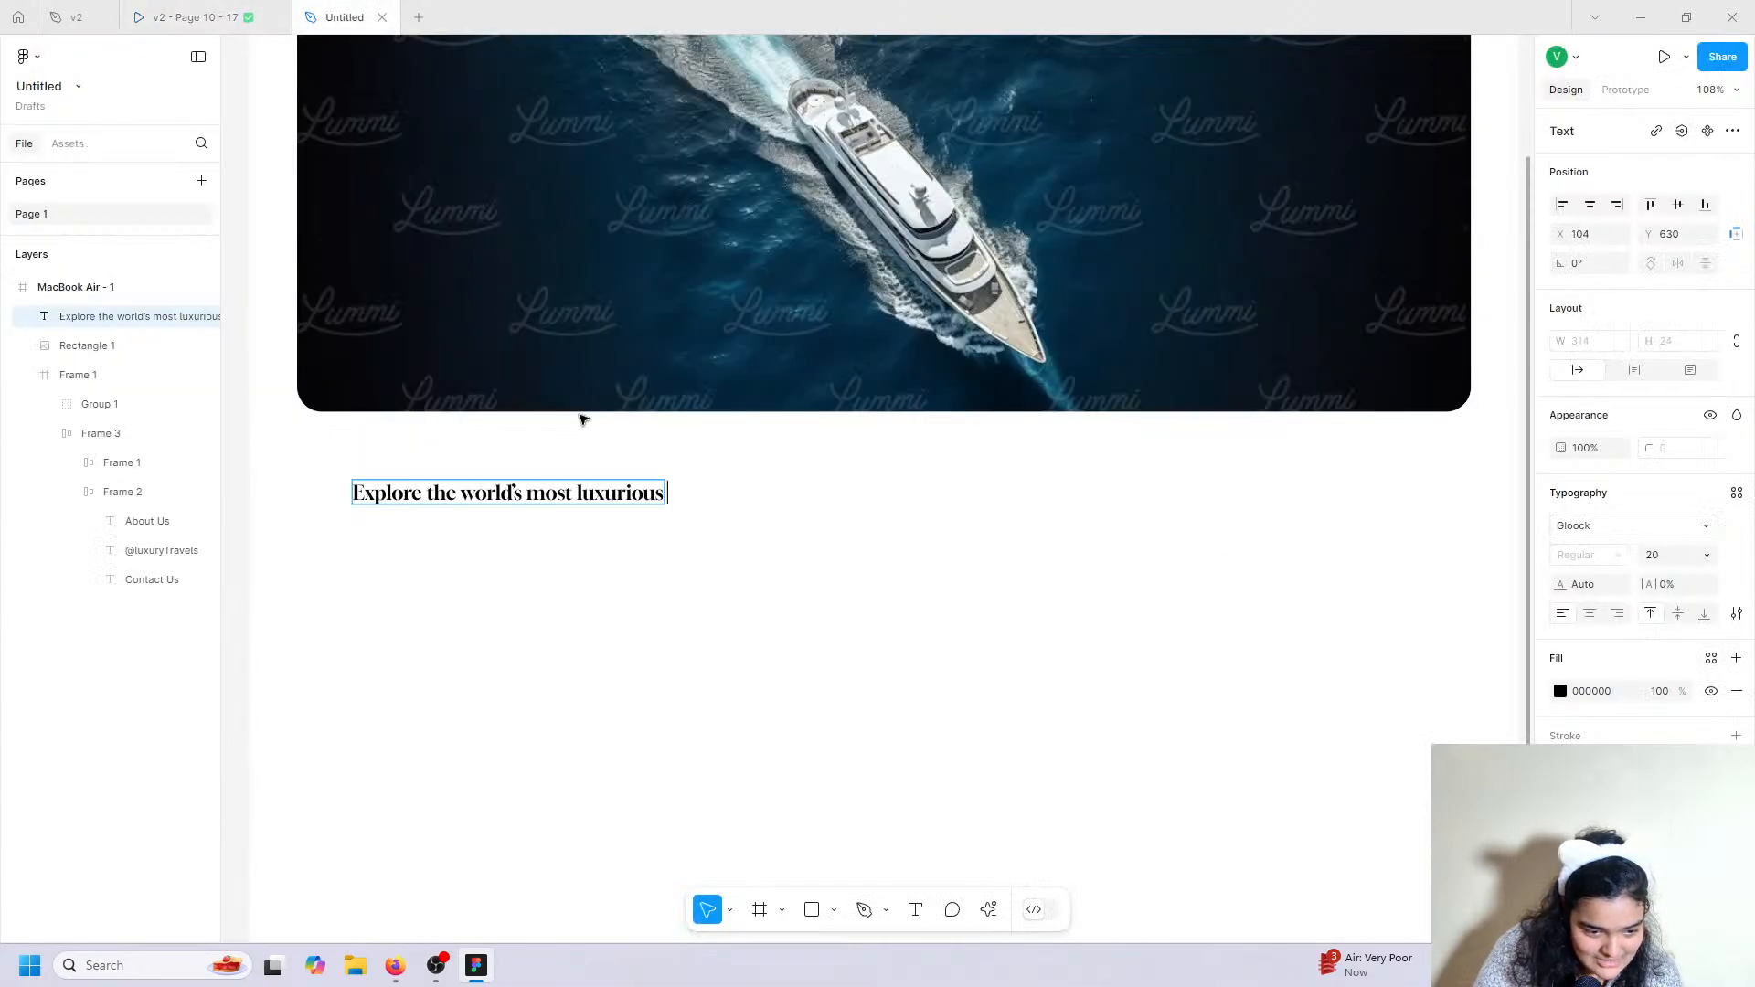
text(s dstinat)
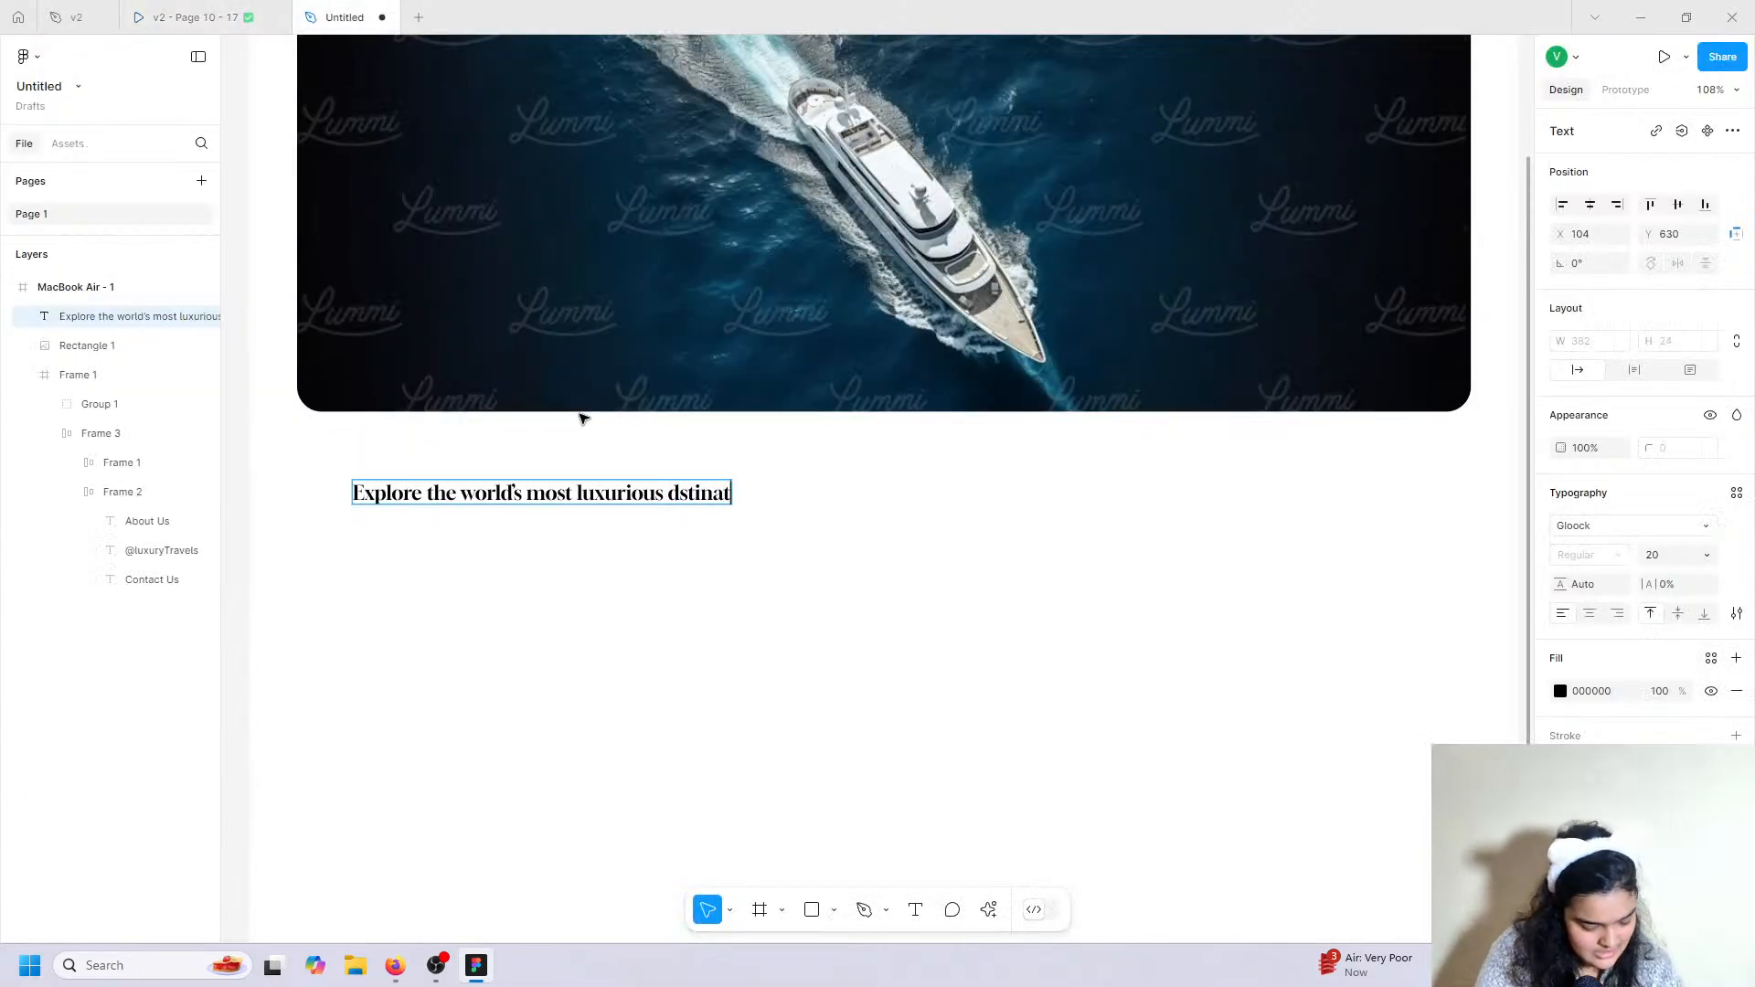
text(ions tailored)
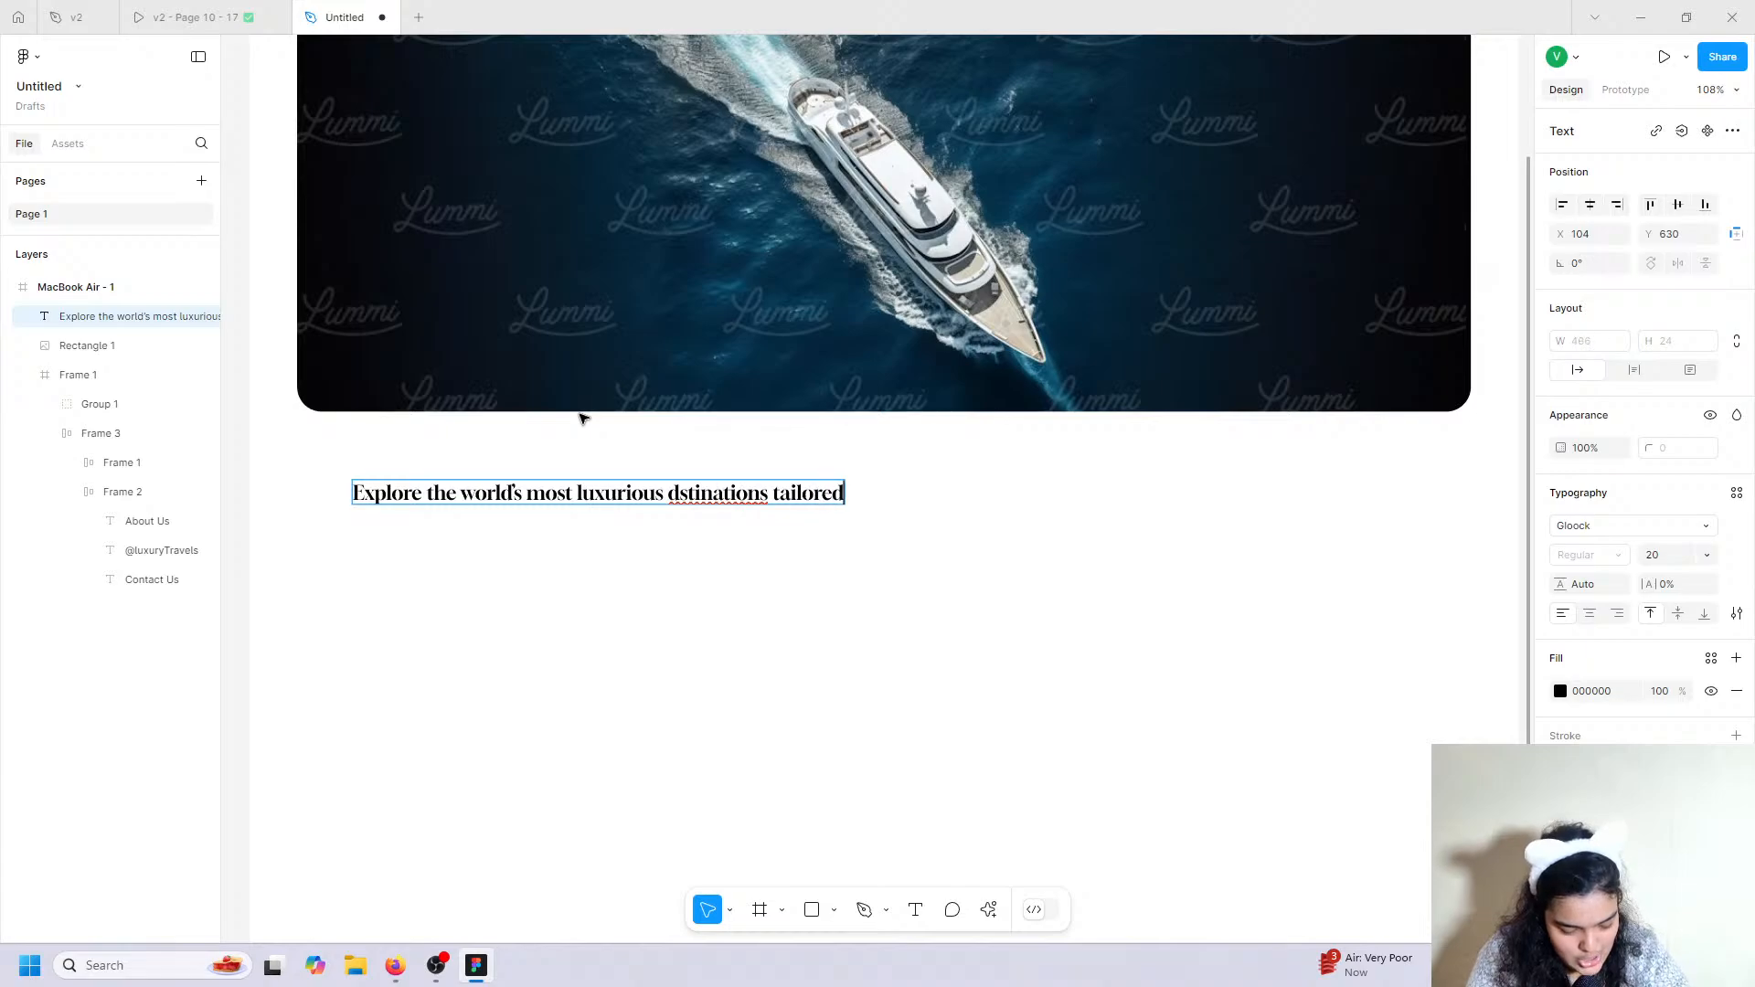
text( just for)
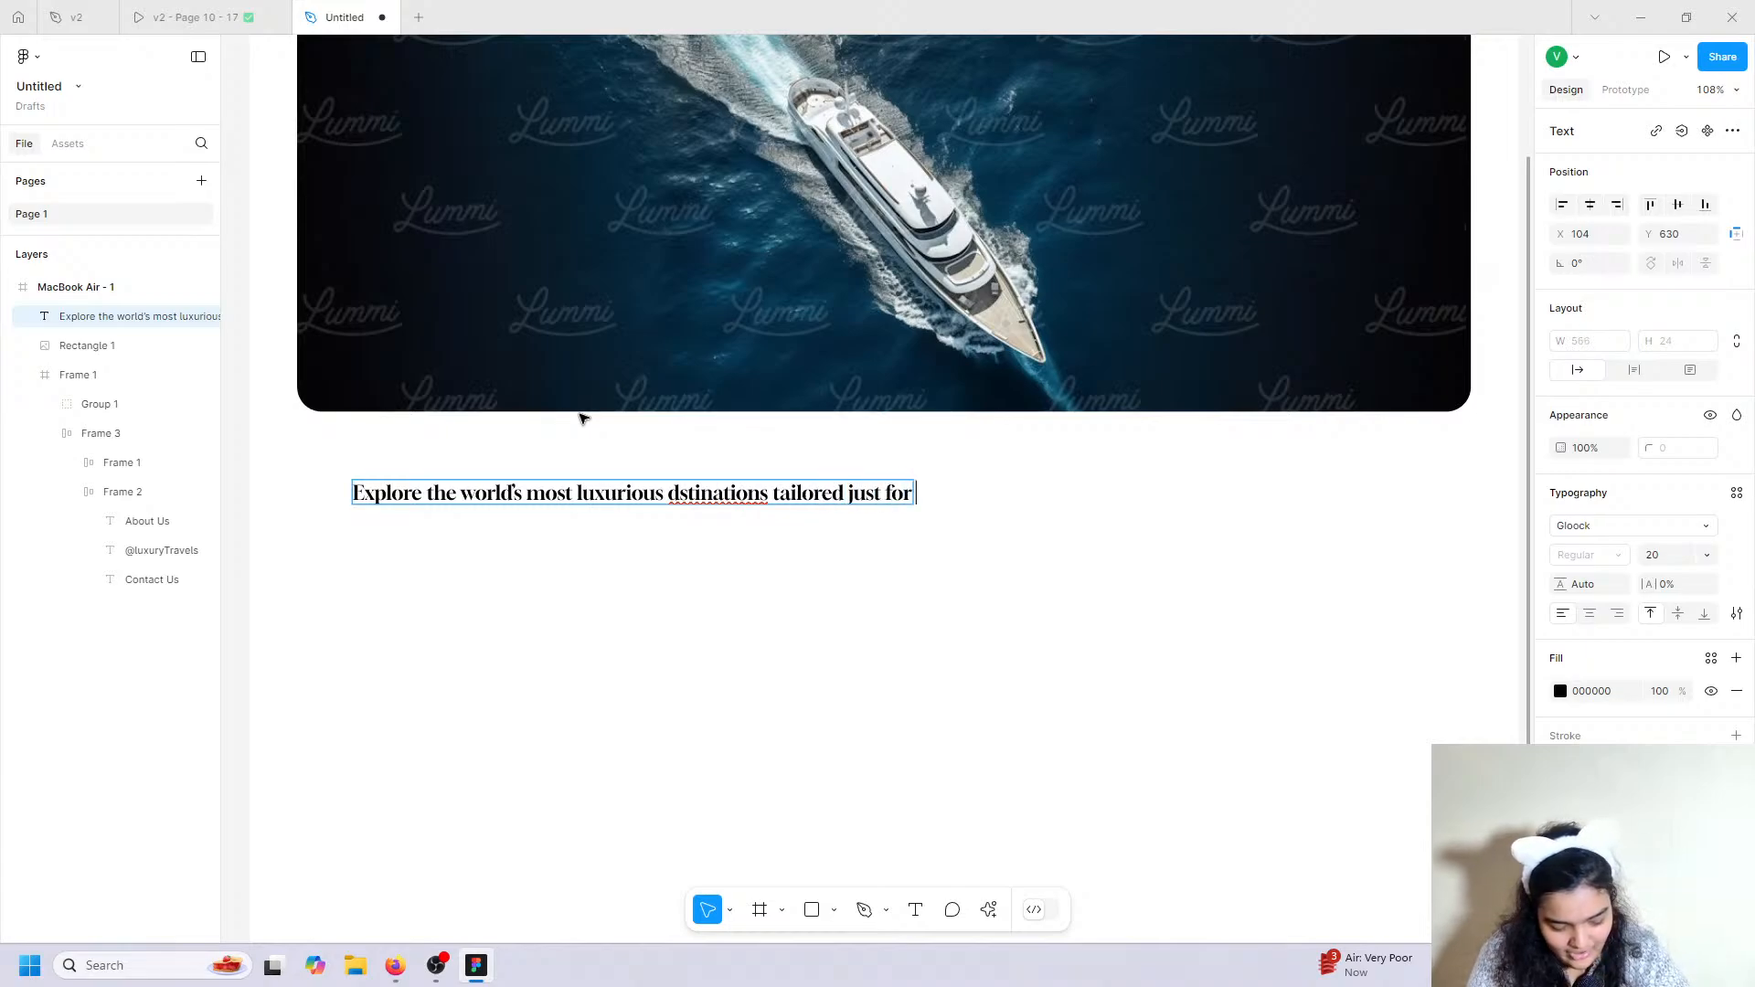
text( you)
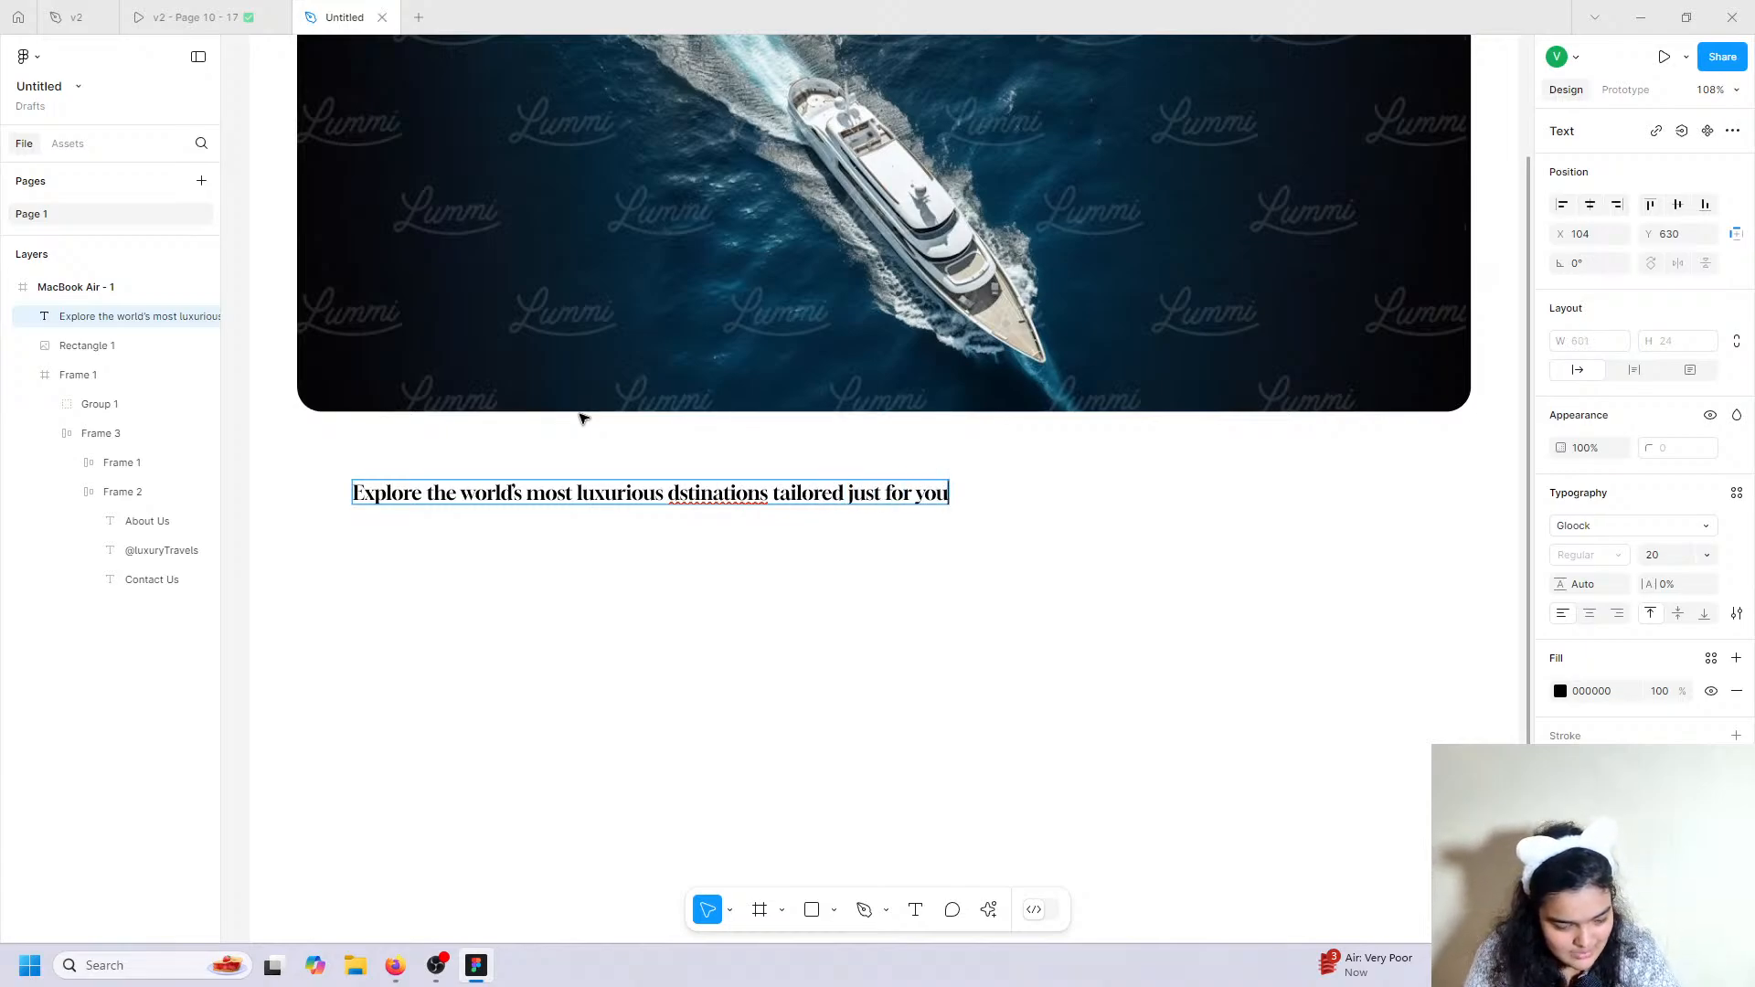
text(1)
key(BackSpace)
text(!)
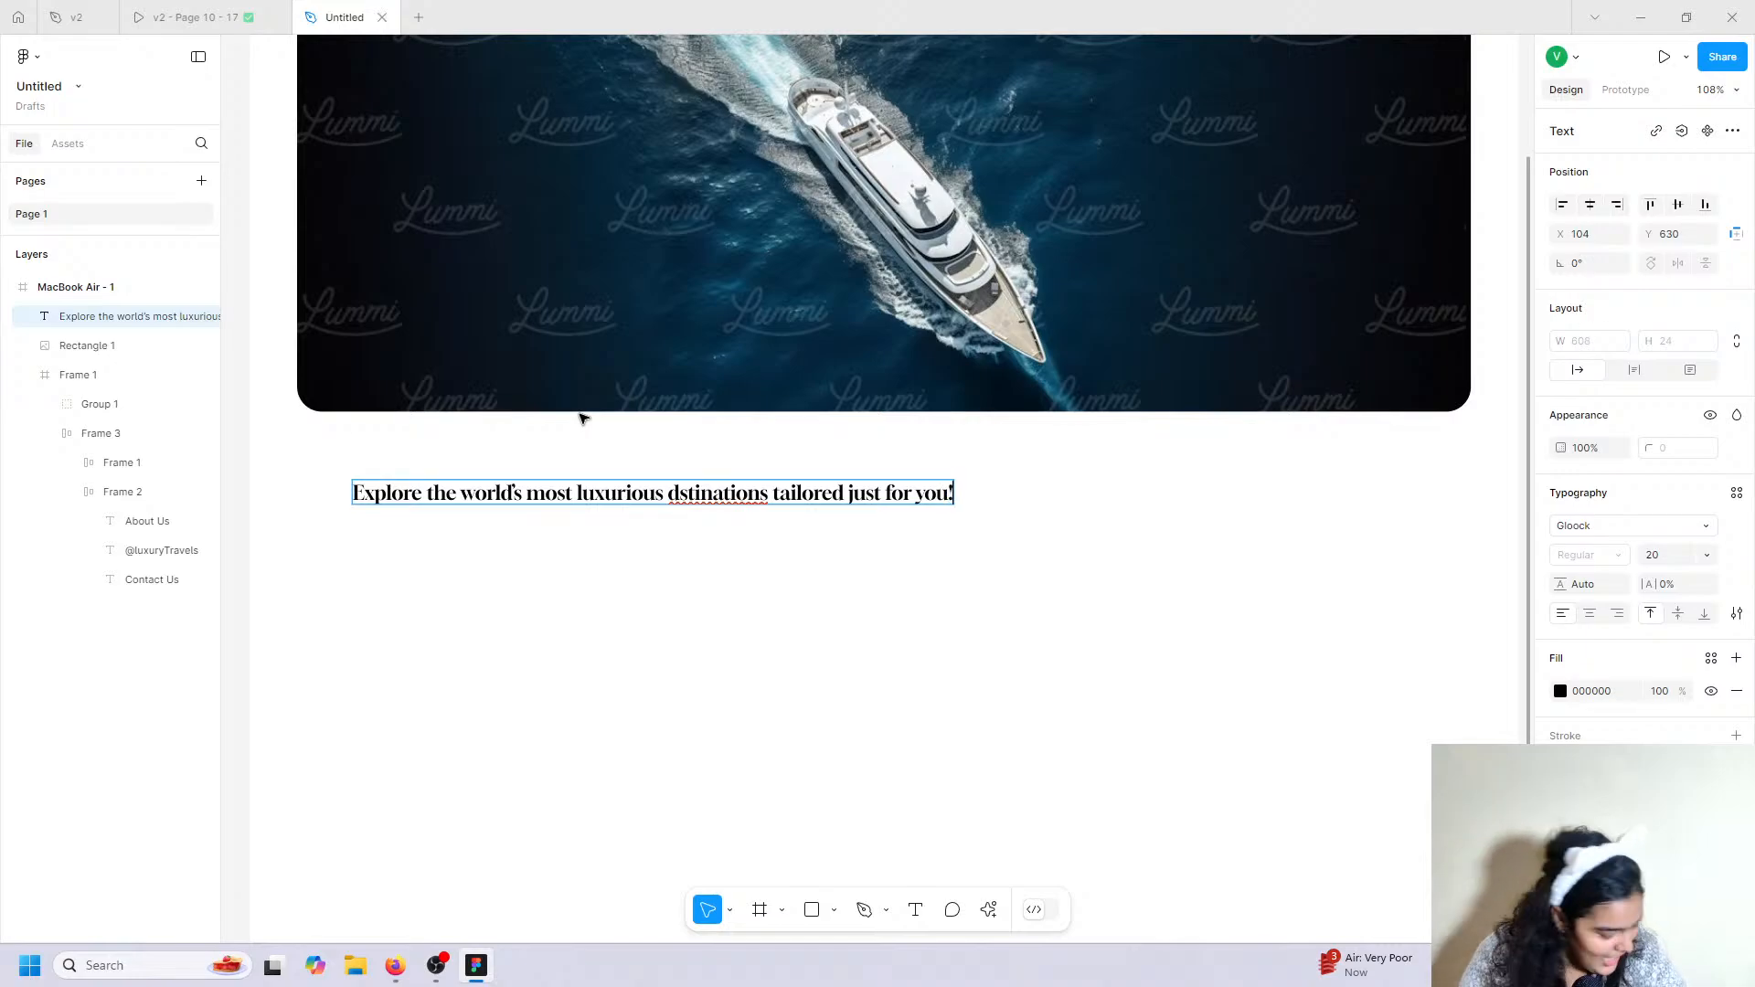
key(Escape)
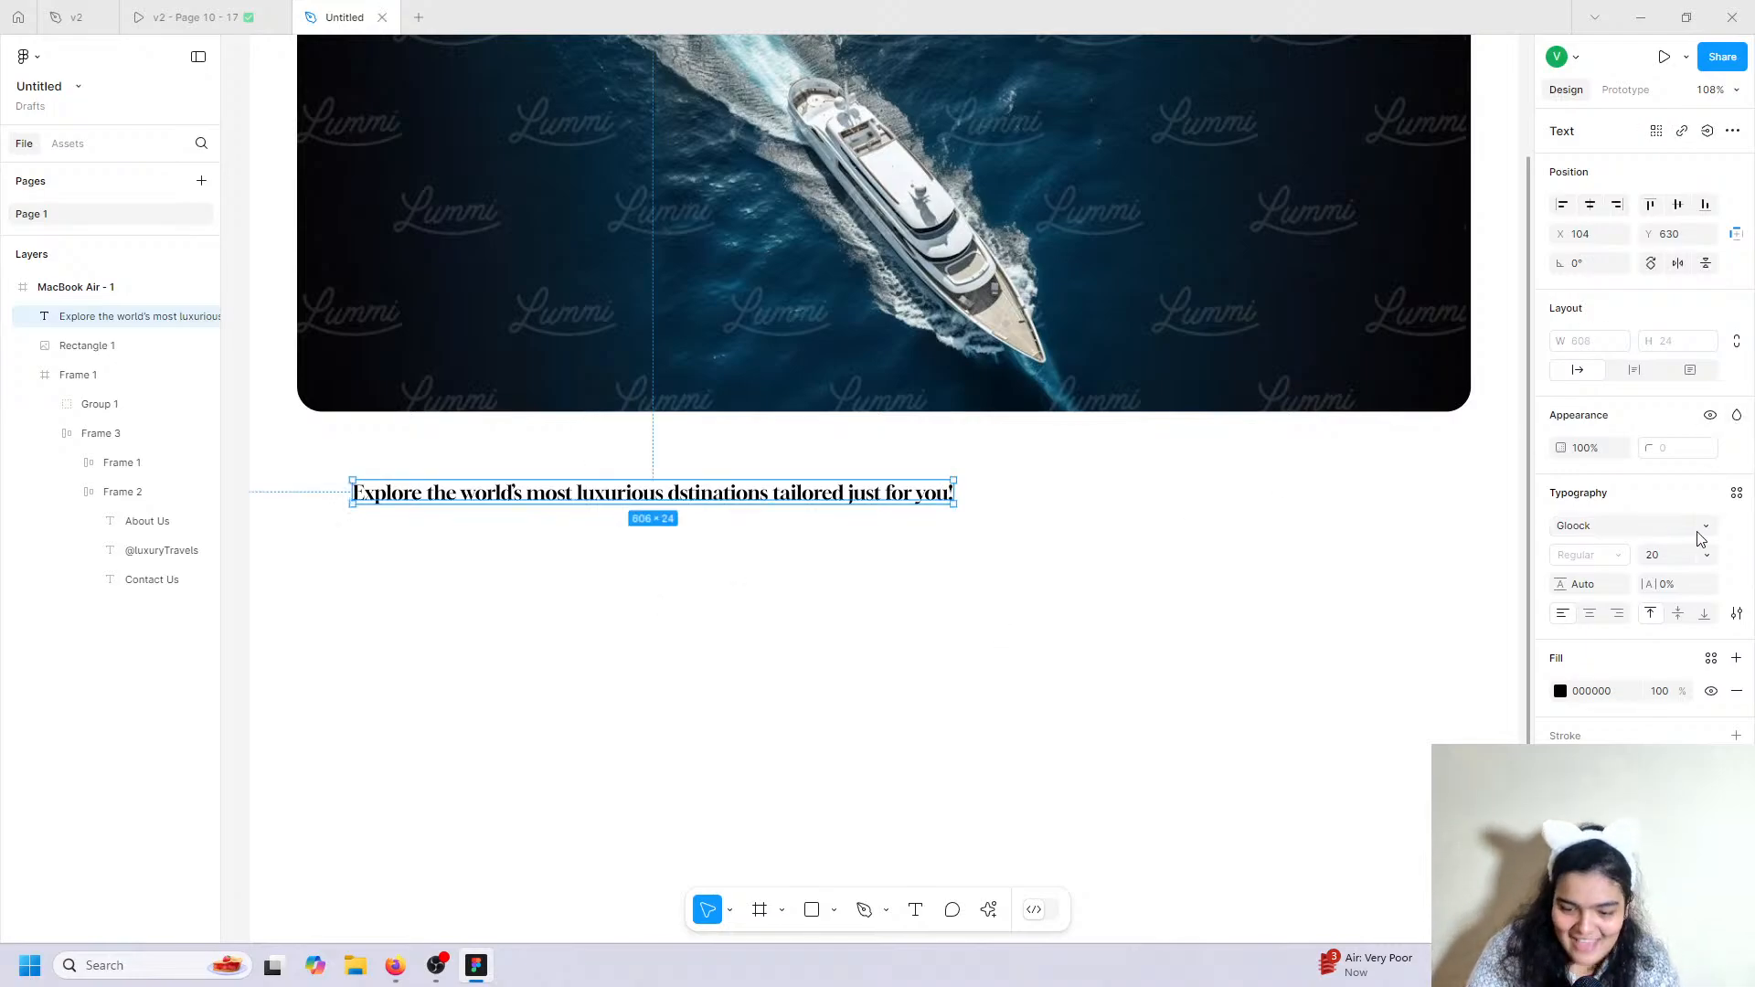
Set the headline font size to 64 and correct 'dstinations' to 'destinations'.
click(1705, 555)
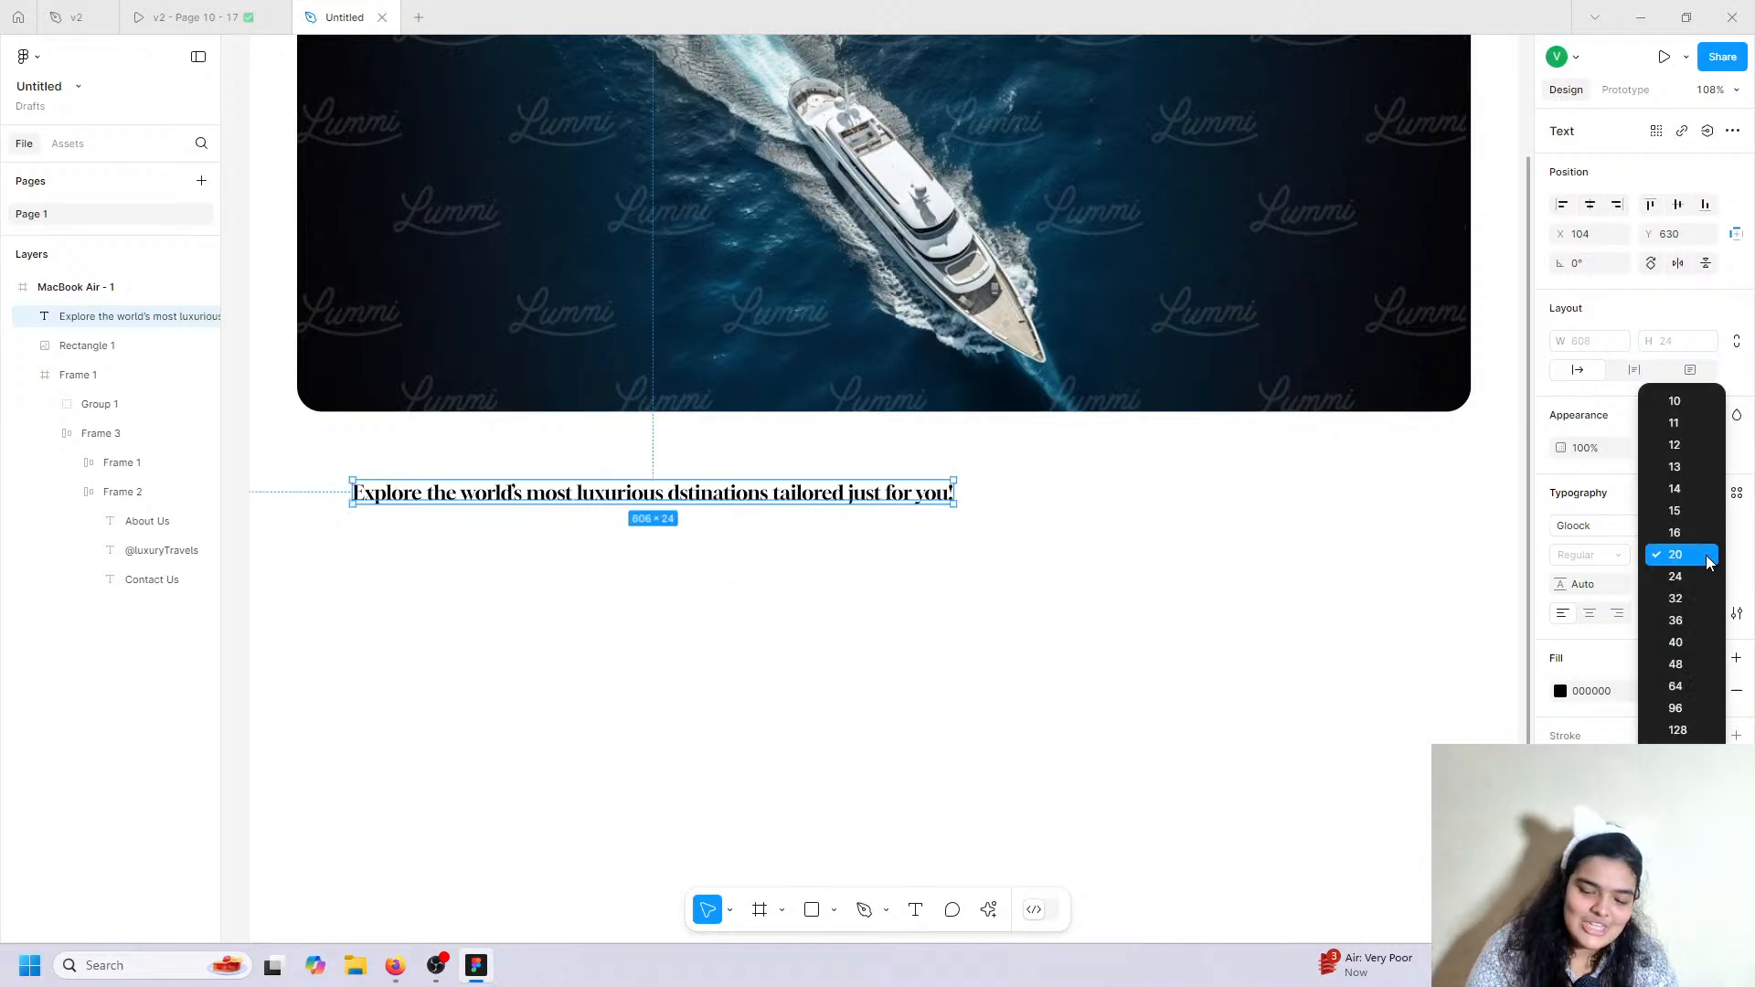
click(1683, 685)
scroll(1179, 571, right, 3)
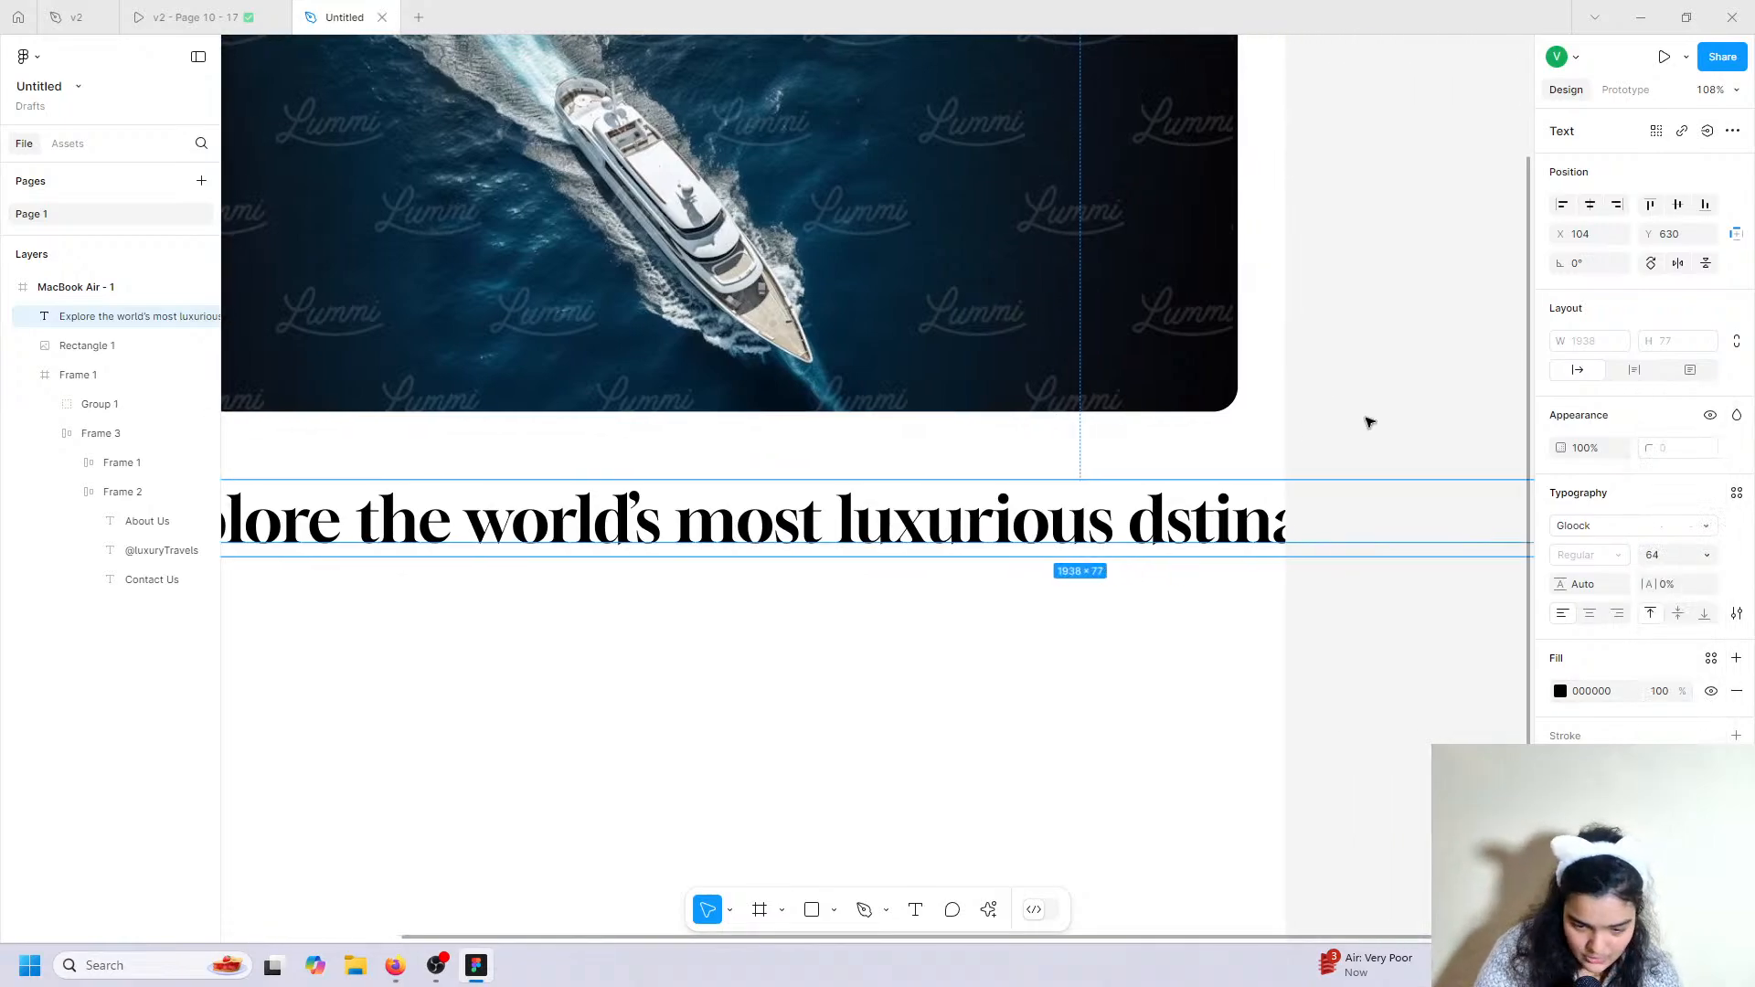
scroll(1533, 515, down, 5)
scroll(1234, 502, right, 1)
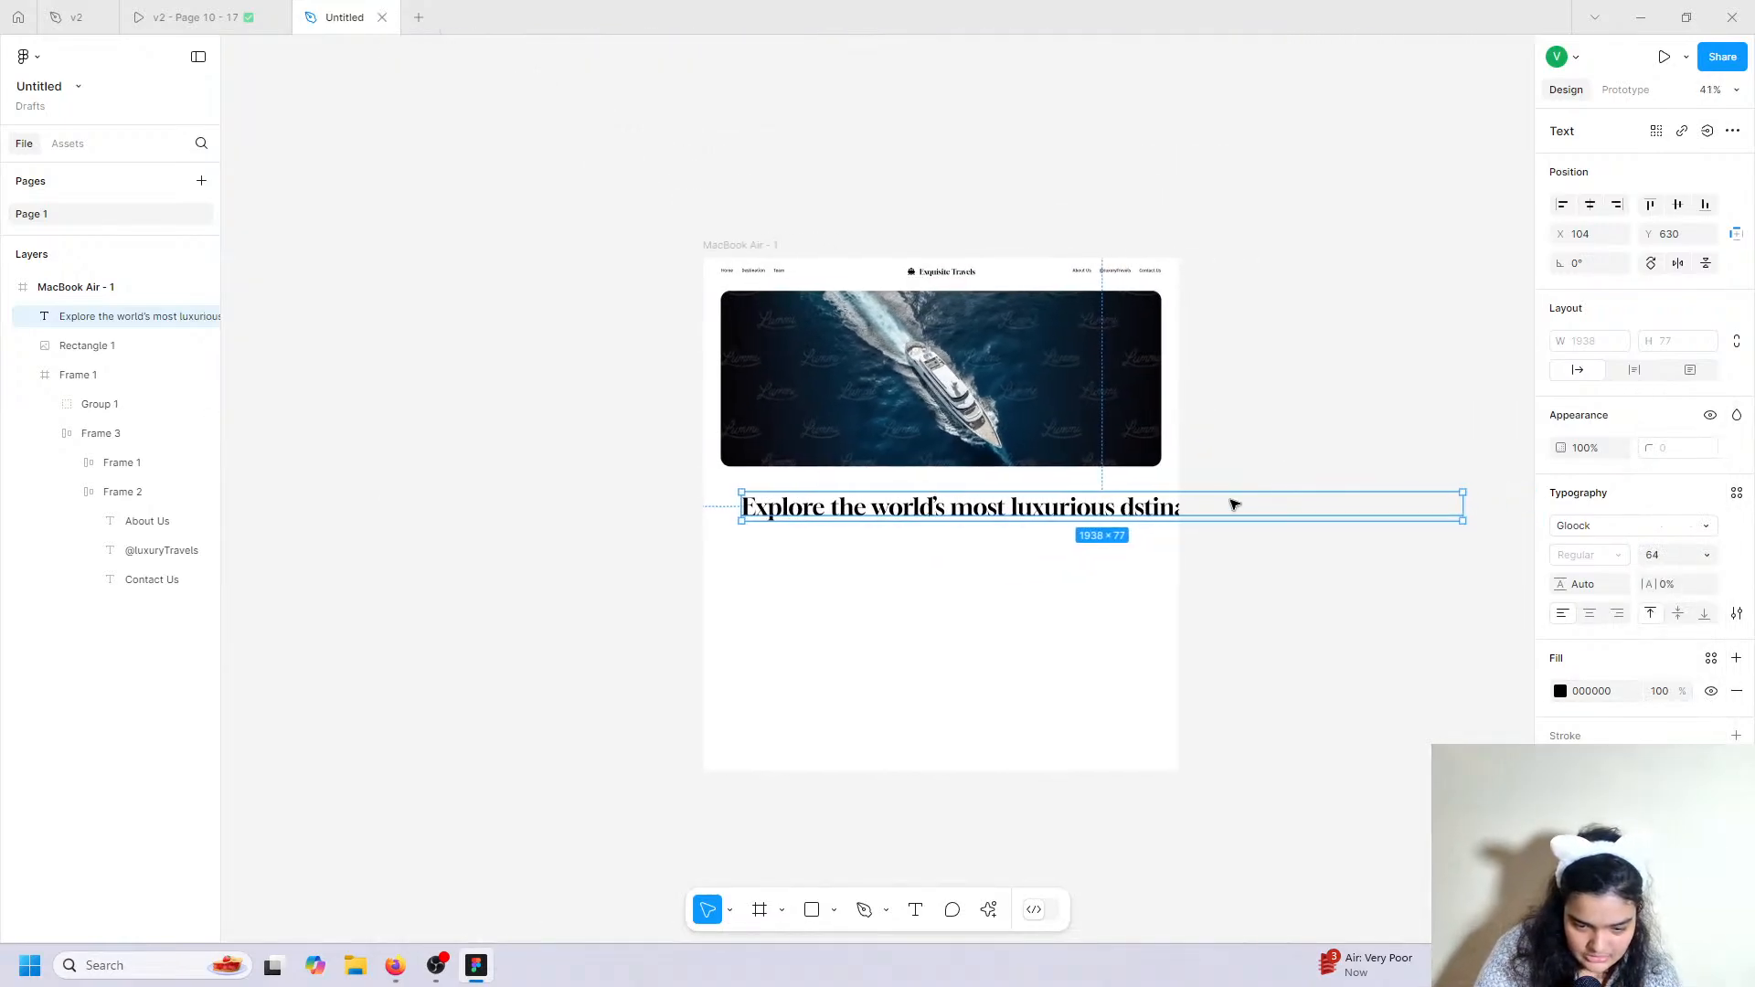
double_click(1137, 510)
text(e)
key(Escape)
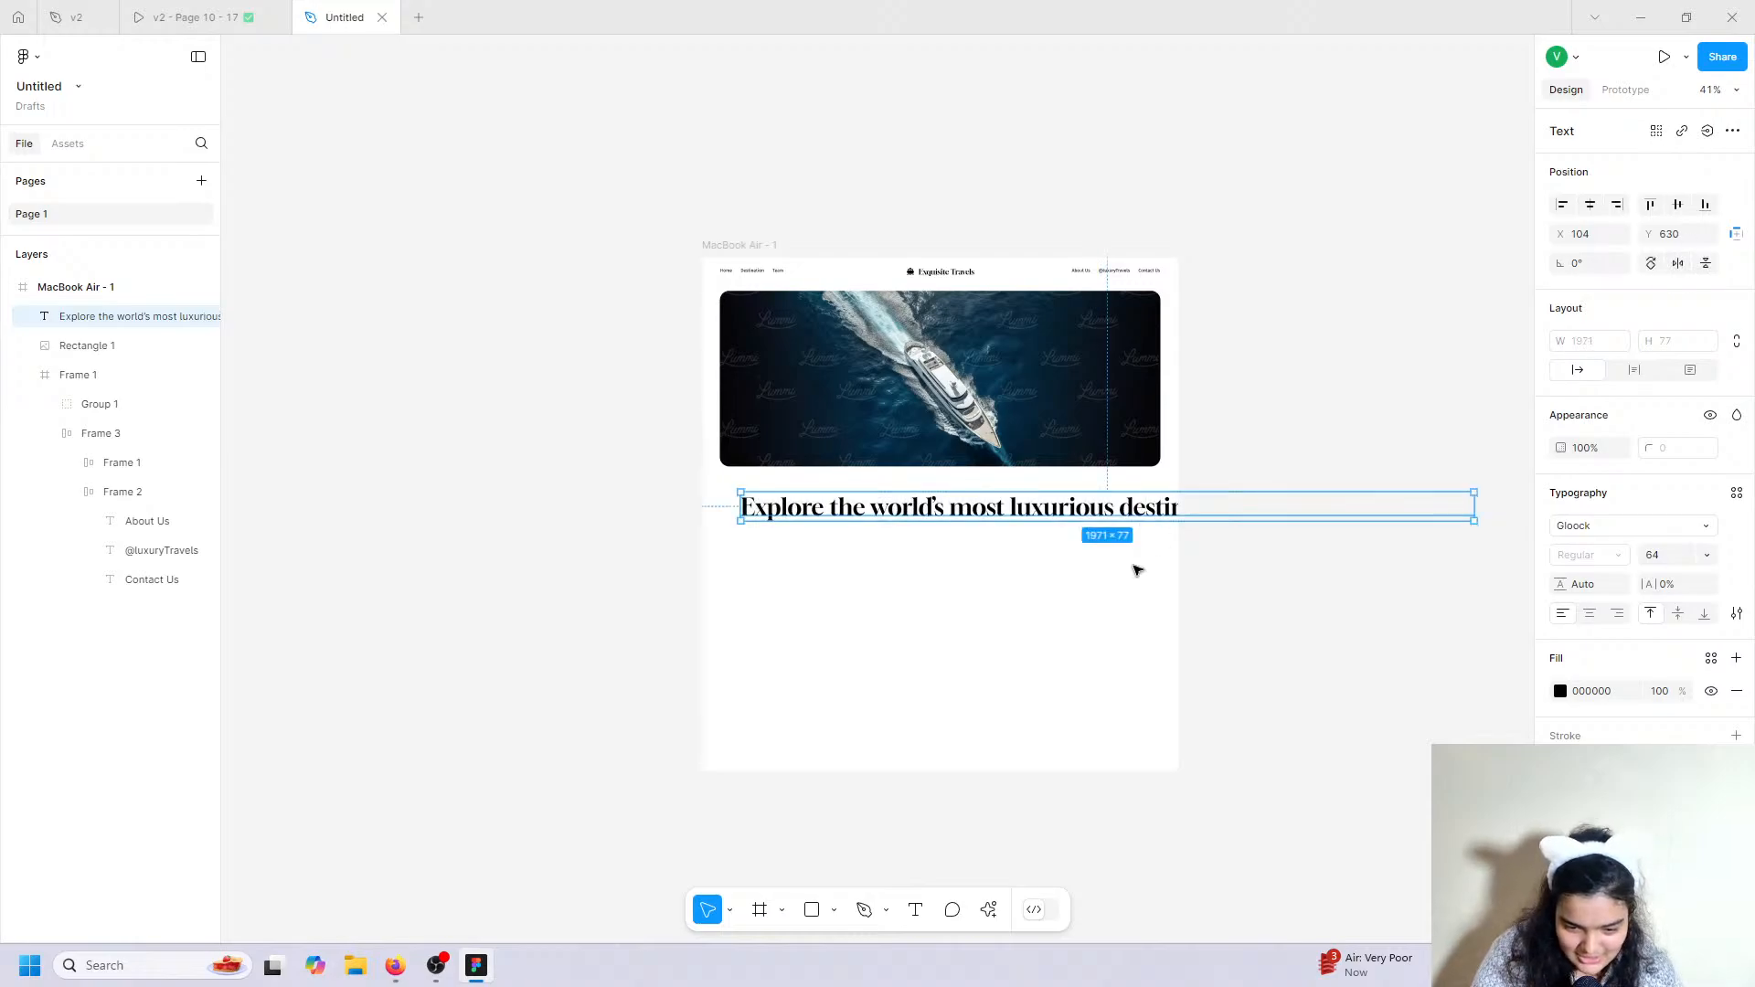
Narrow the headline box to 641 wide at font size 56 so it wraps onto three lines.
drag(1479, 503, 887, 536)
scroll(887, 536, up, 5)
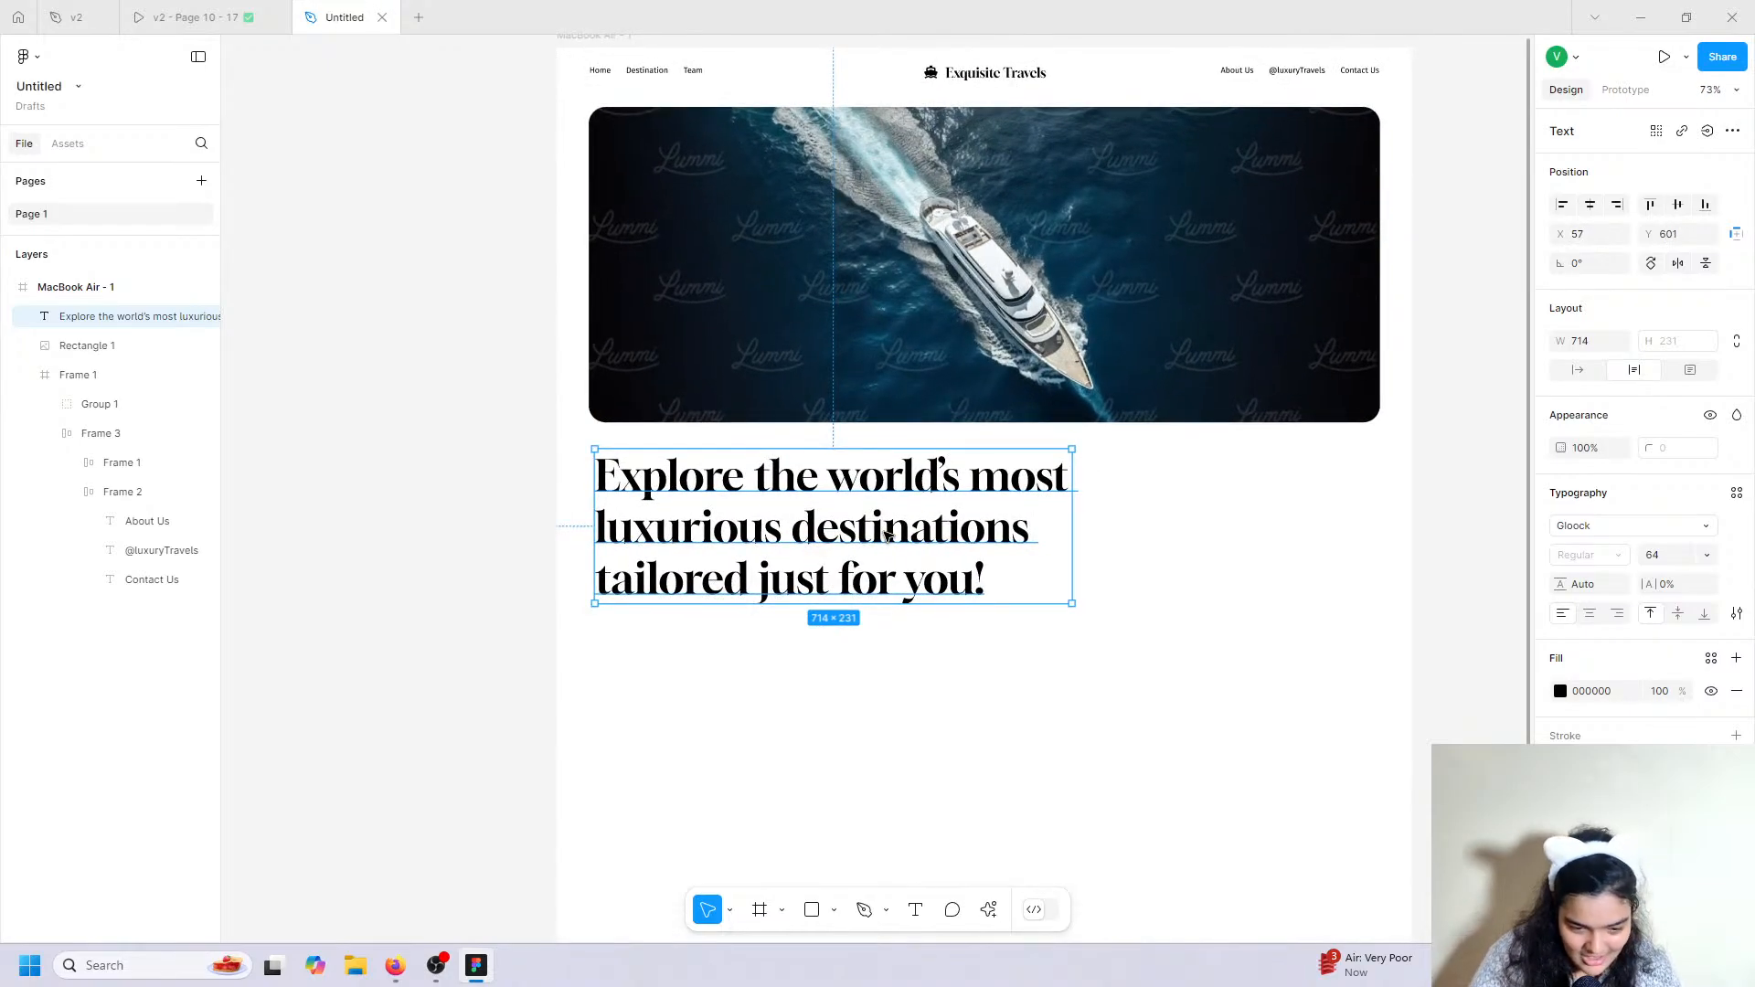
click(1653, 567)
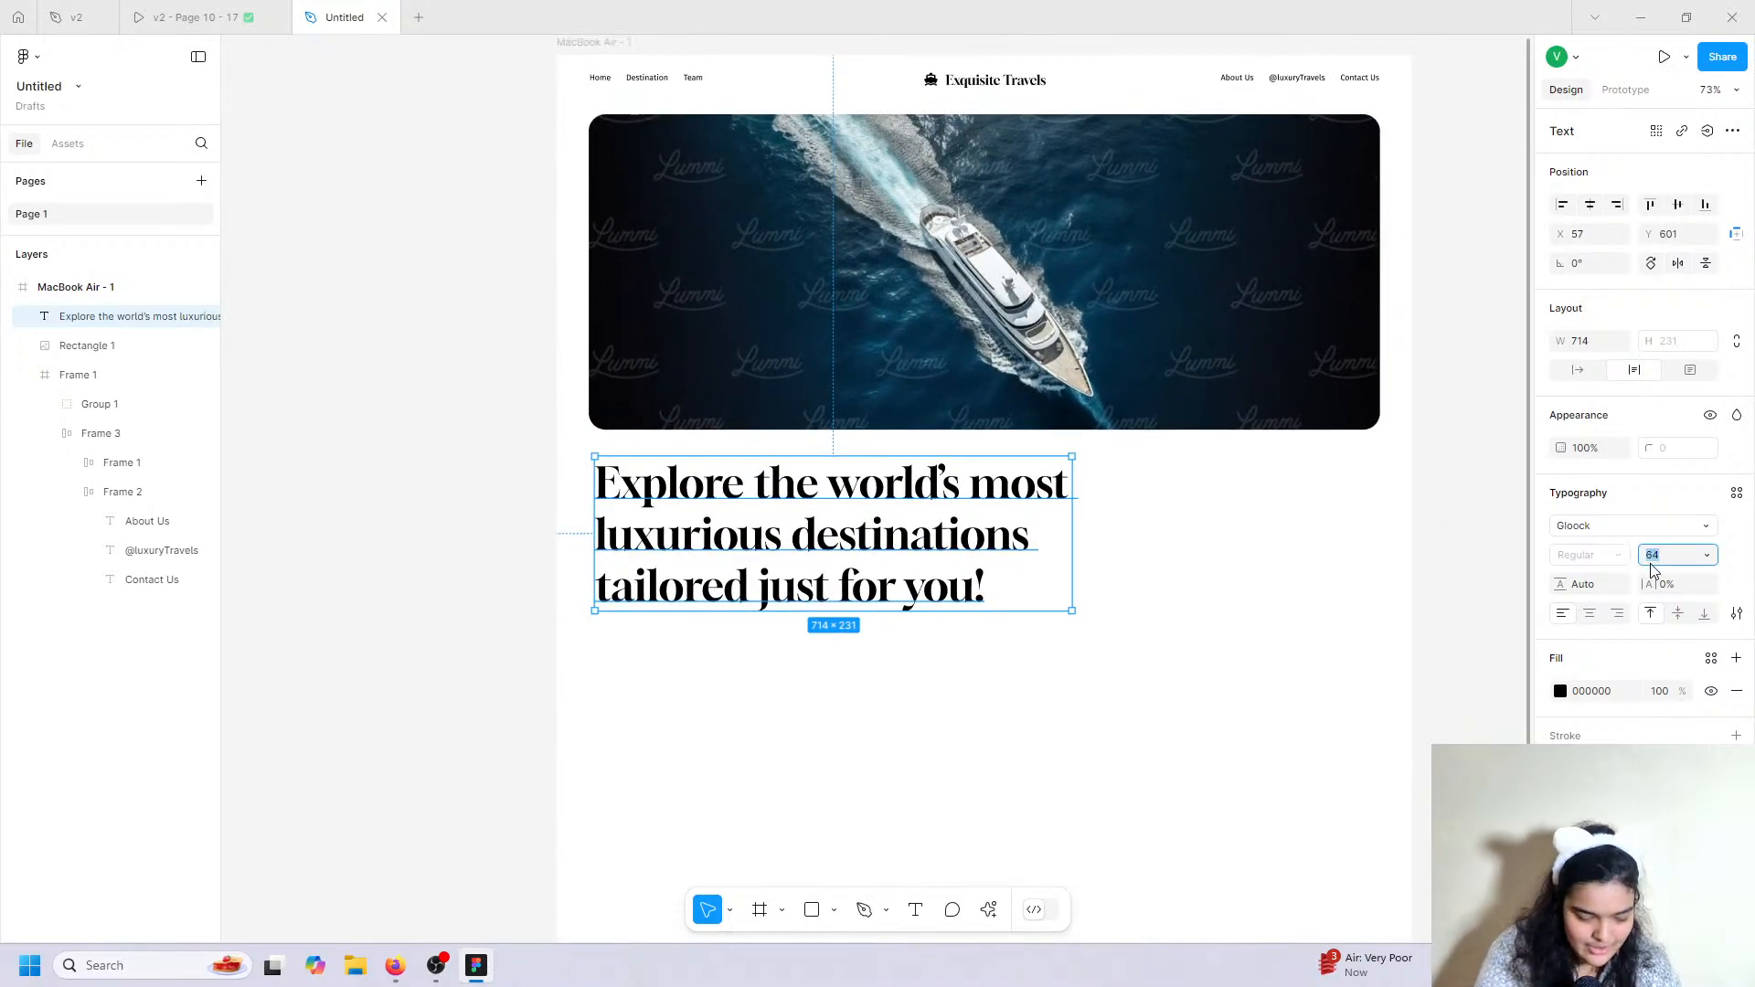
key(Return)
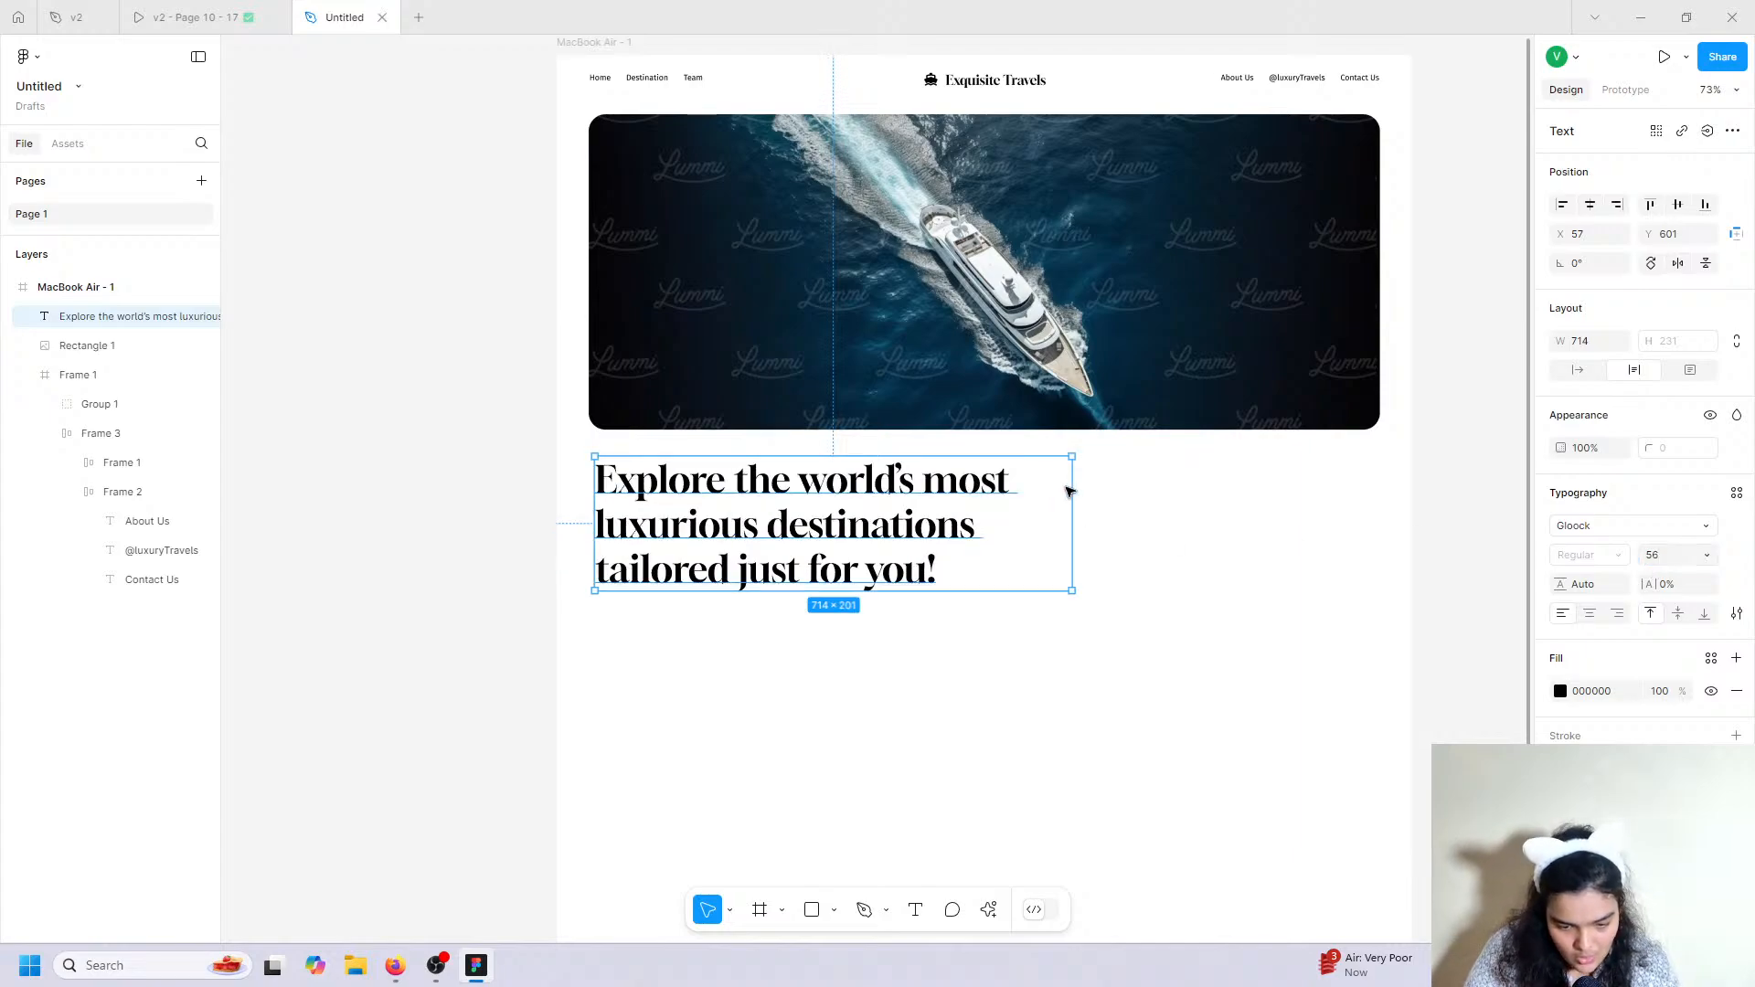
drag(1070, 492, 1023, 484)
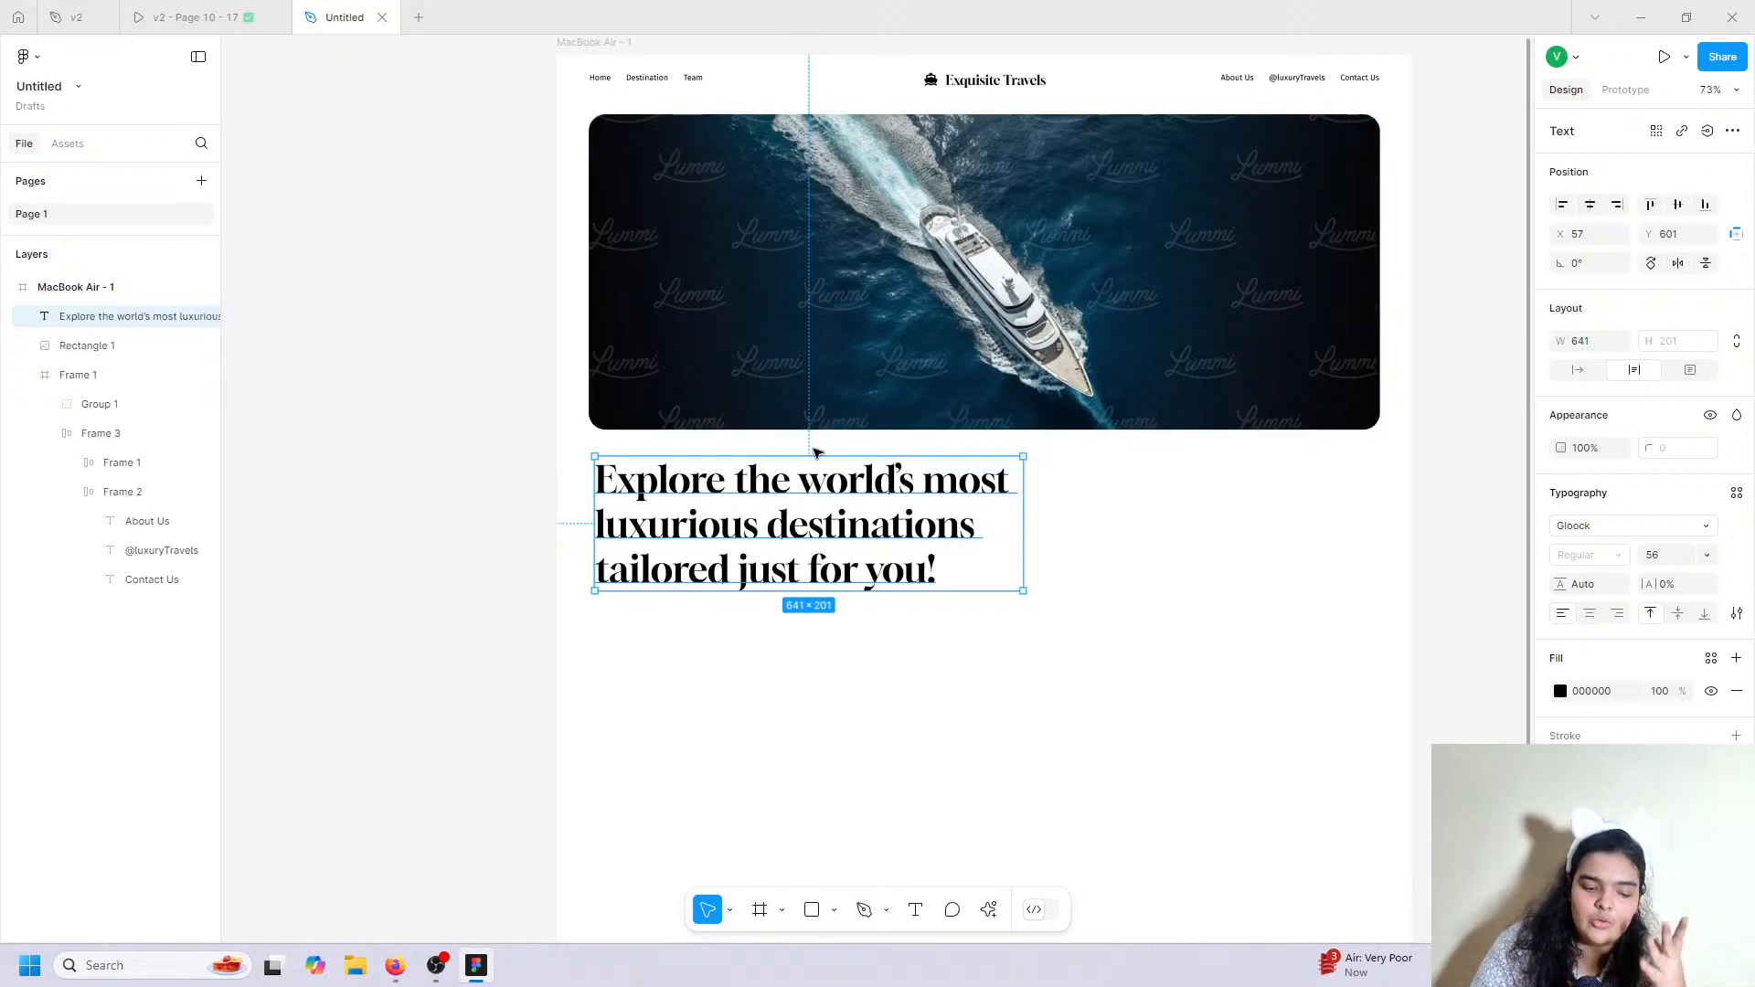
click(240, 16)
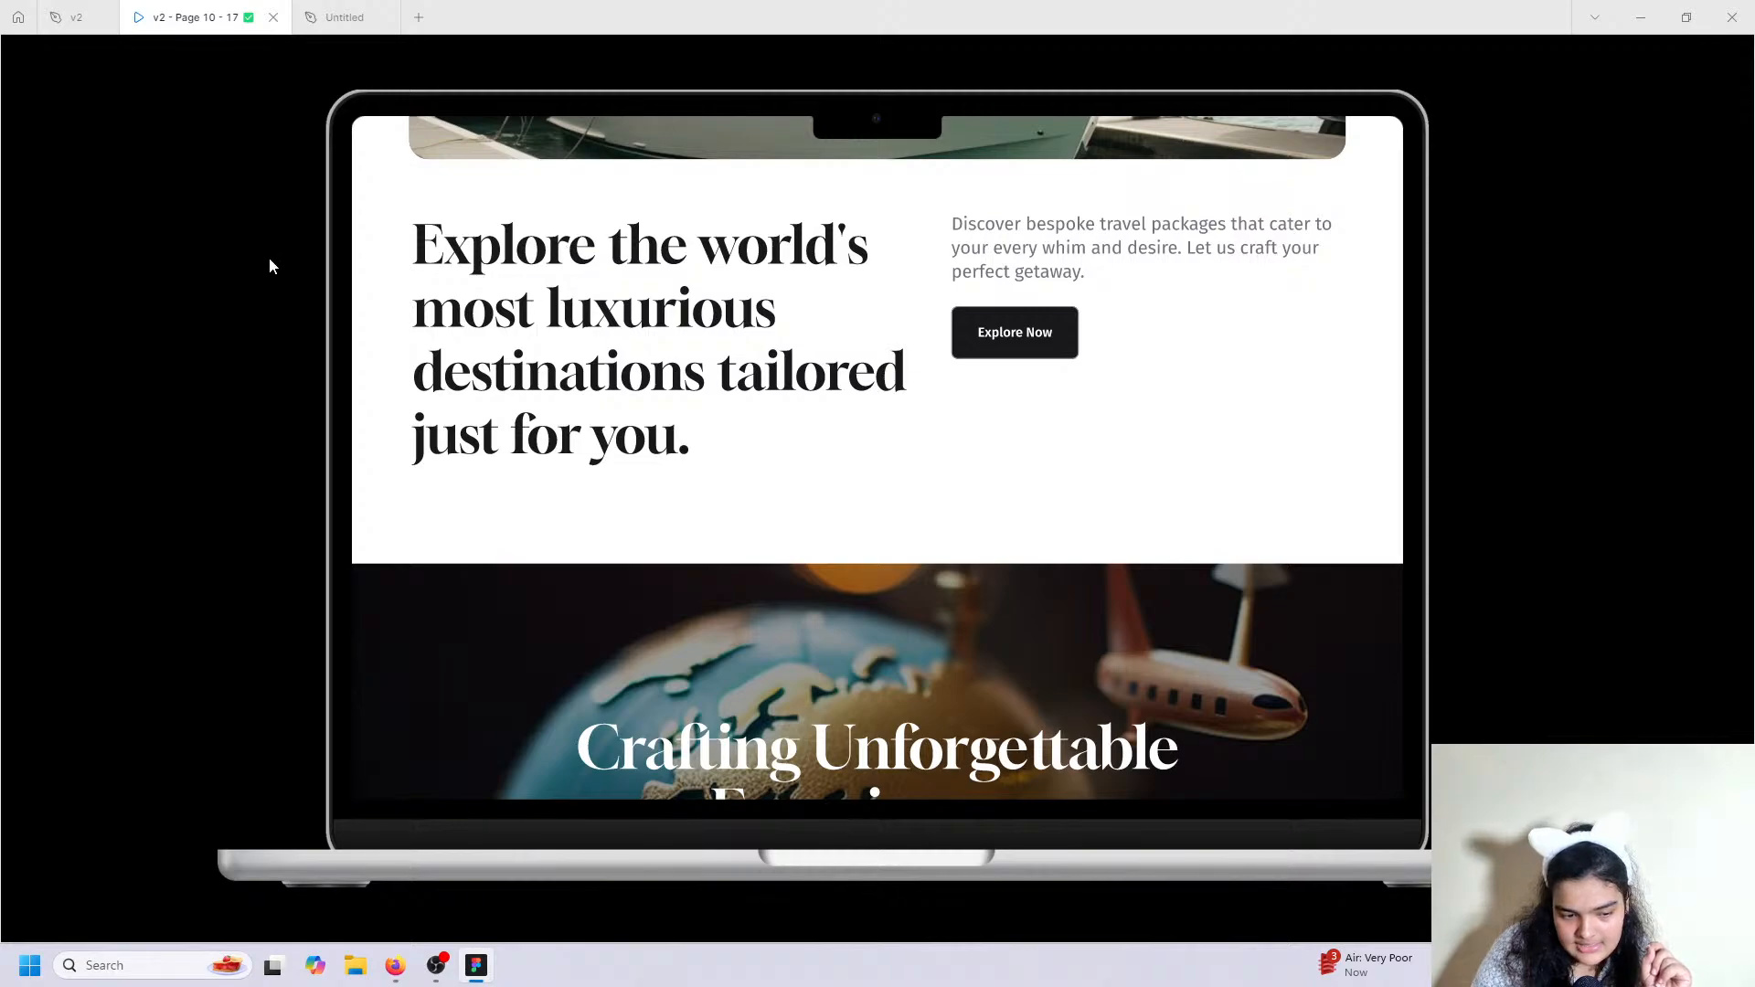
Set headline line height to 126.2%, wrap it onto four lines, and place it beneath the yacht.
click(344, 17)
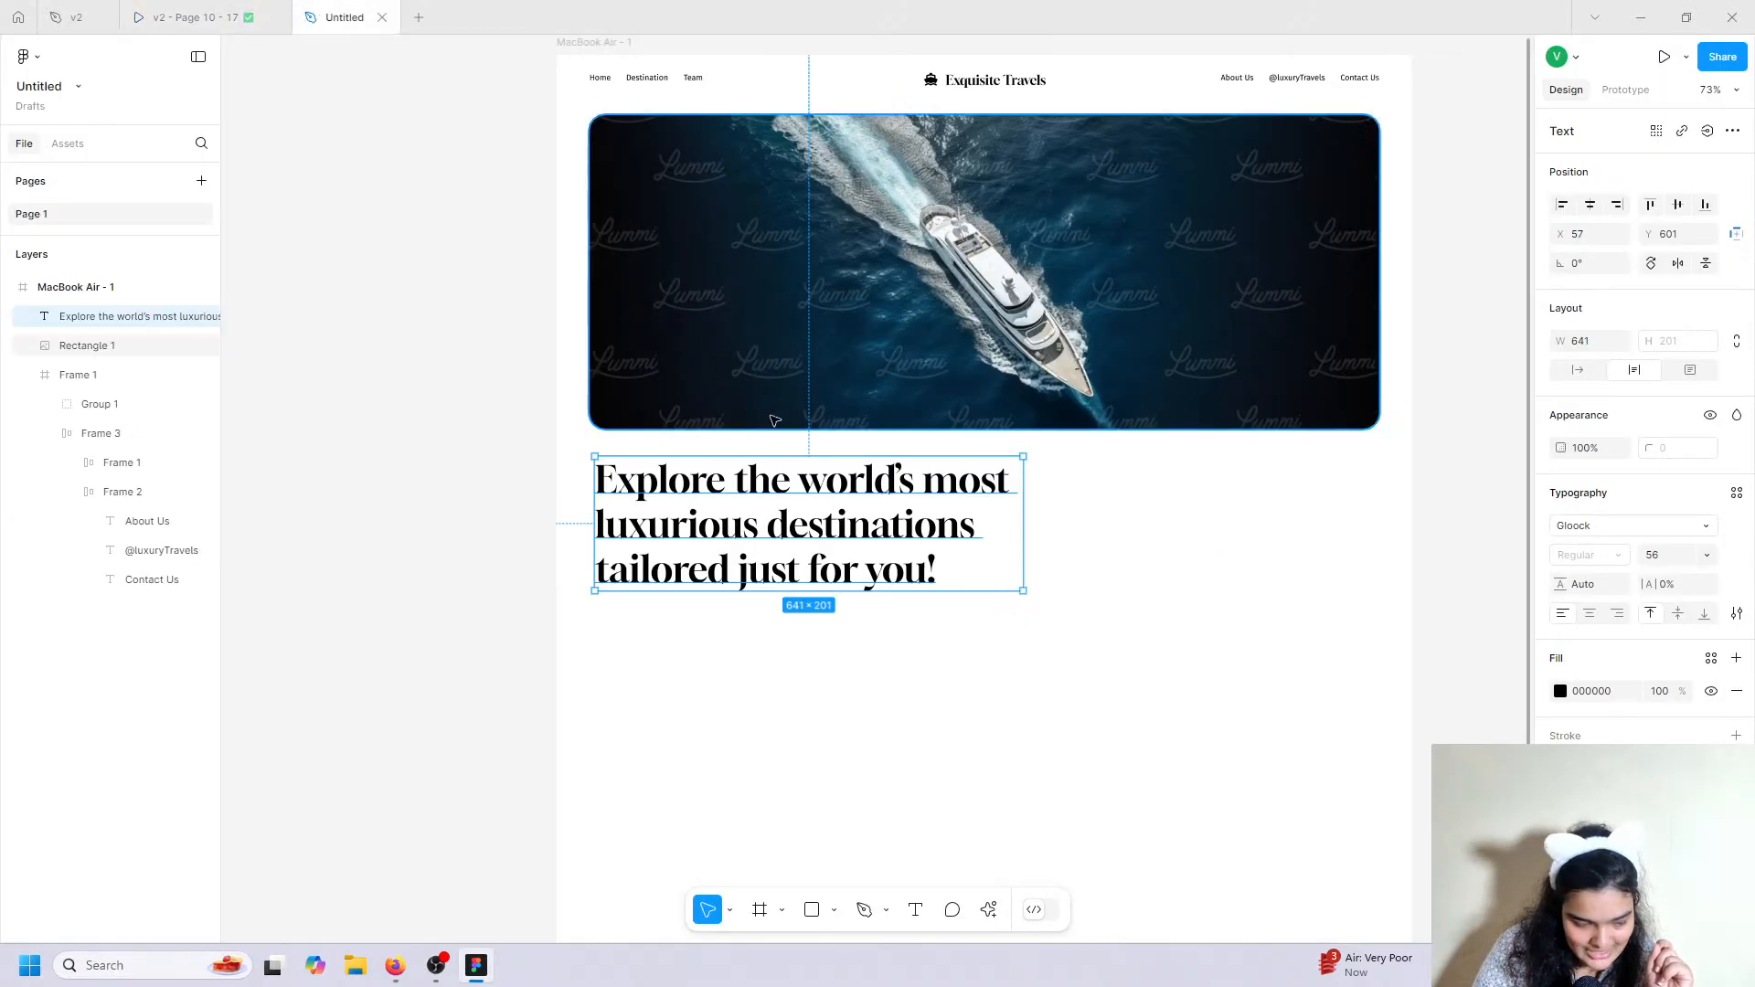
drag(1557, 586, 1347, 622)
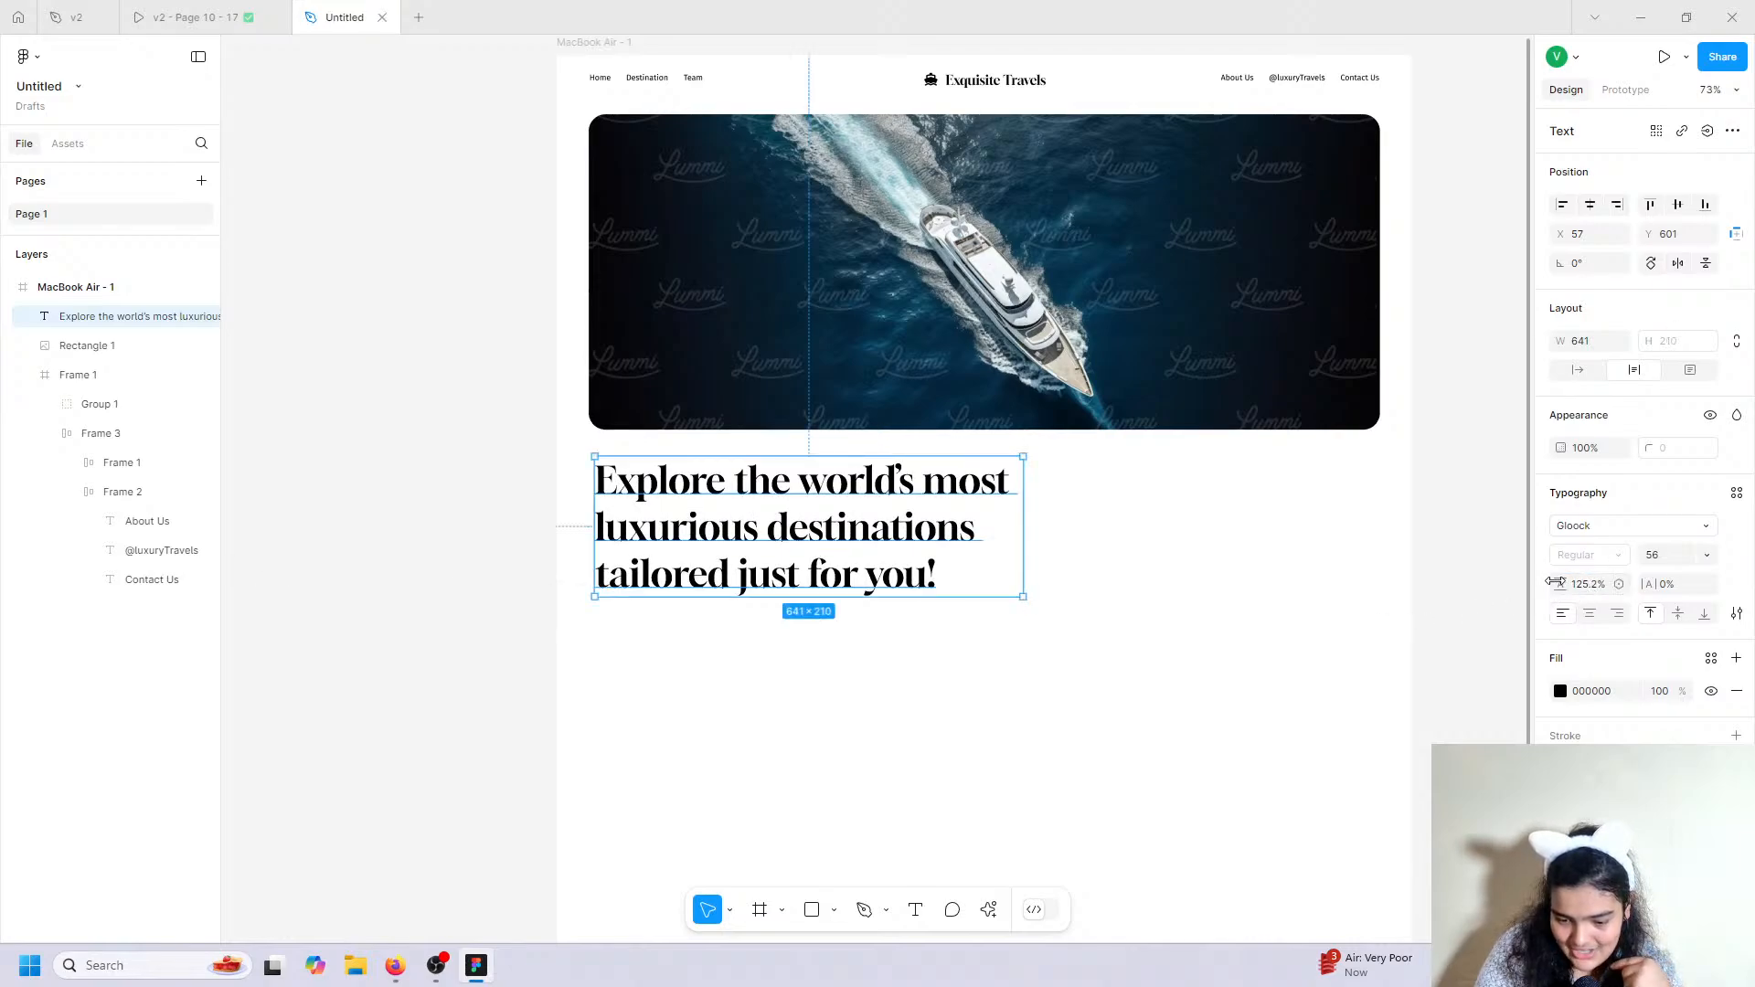
drag(1552, 586, 1508, 557)
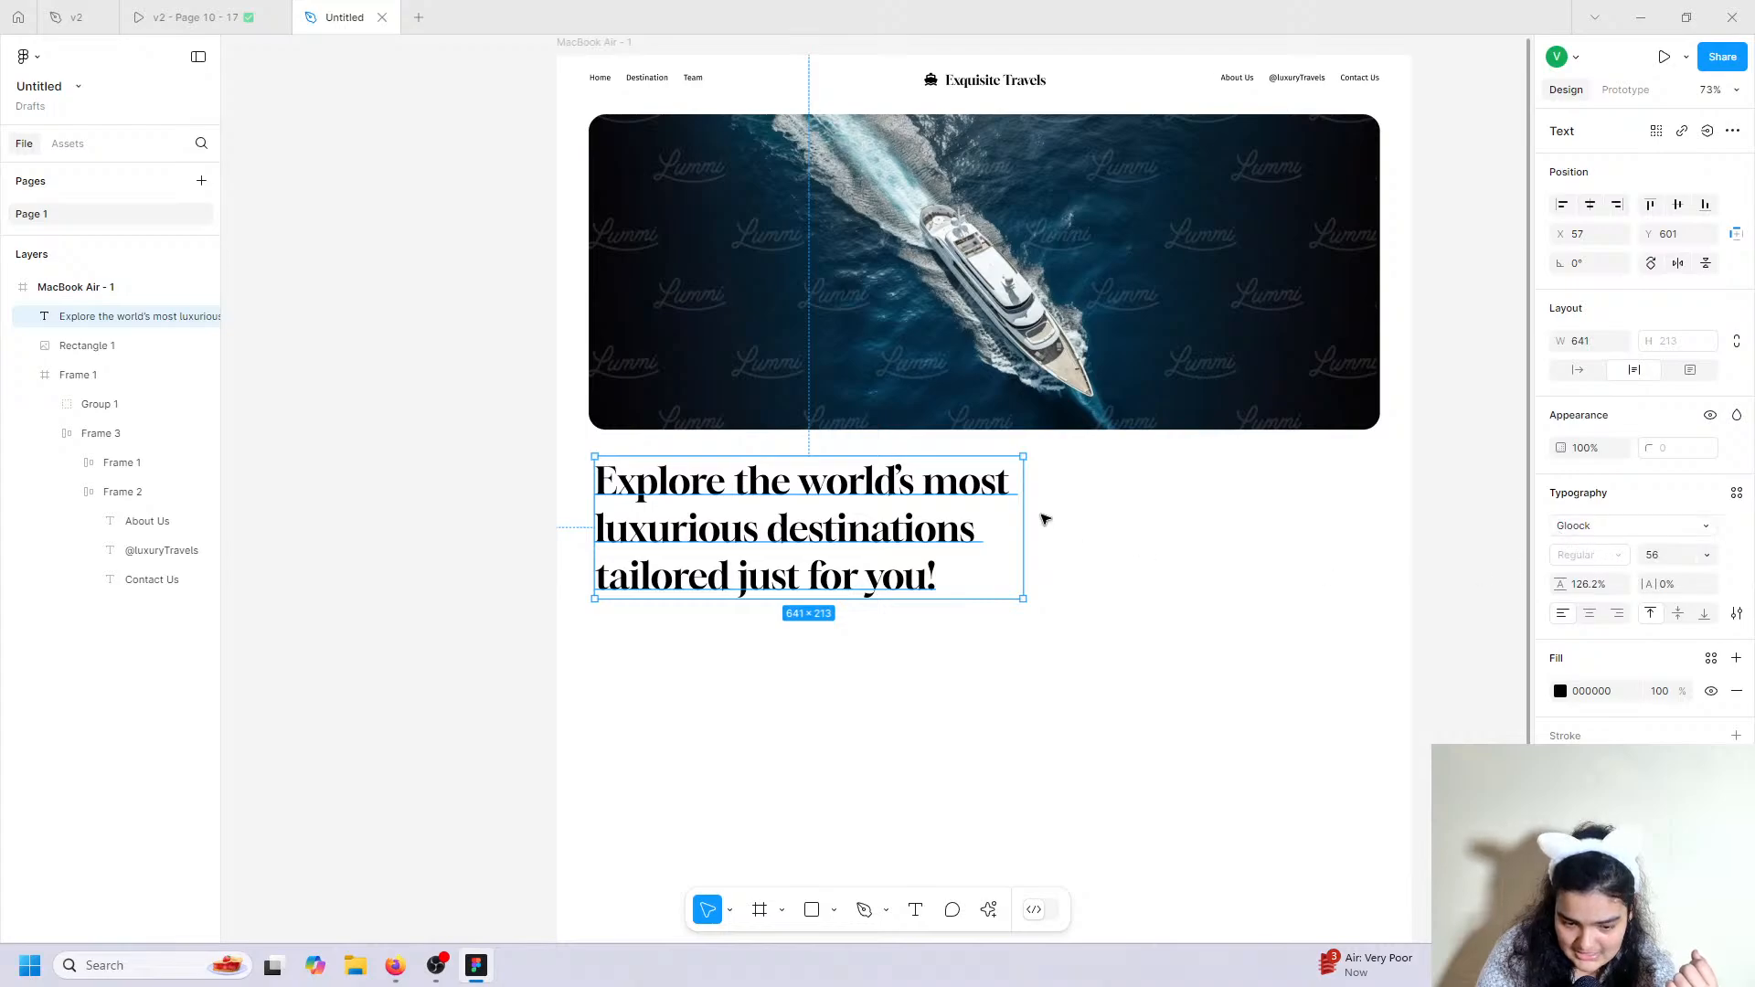
drag(1023, 495, 993, 497)
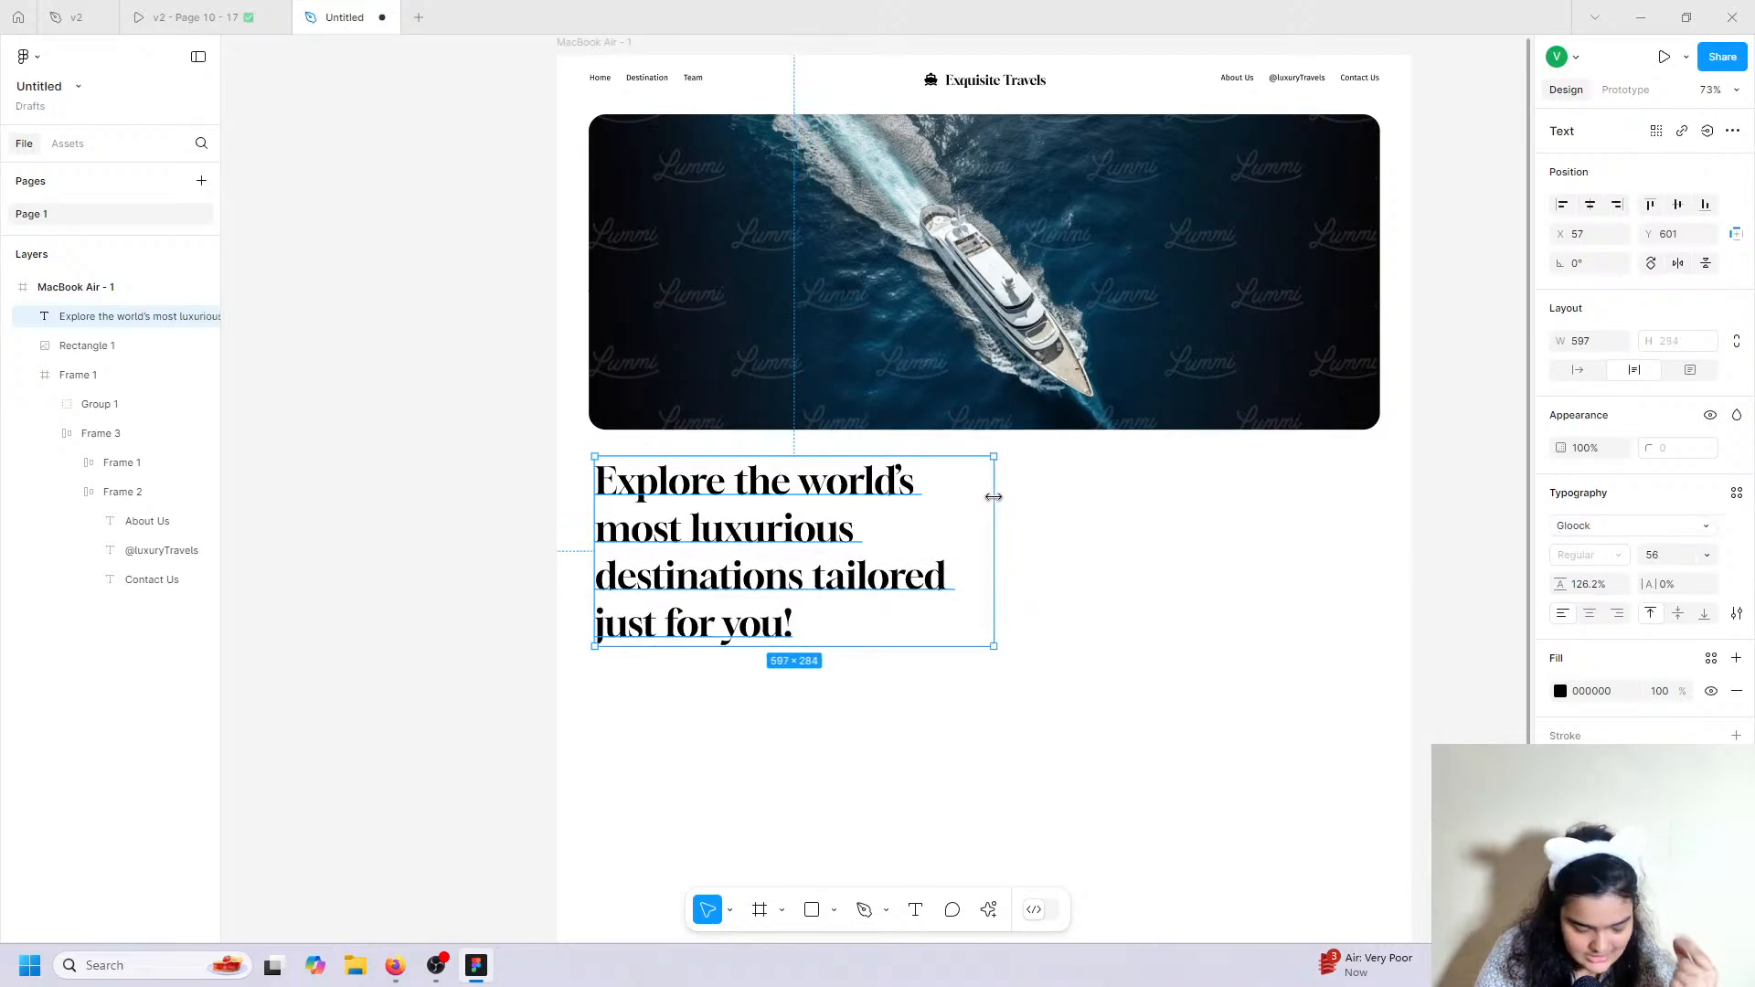
drag(663, 574, 665, 574)
Narrow the yacht hero image to 1128 wide and centre it horizontally on the page.
click(1101, 529)
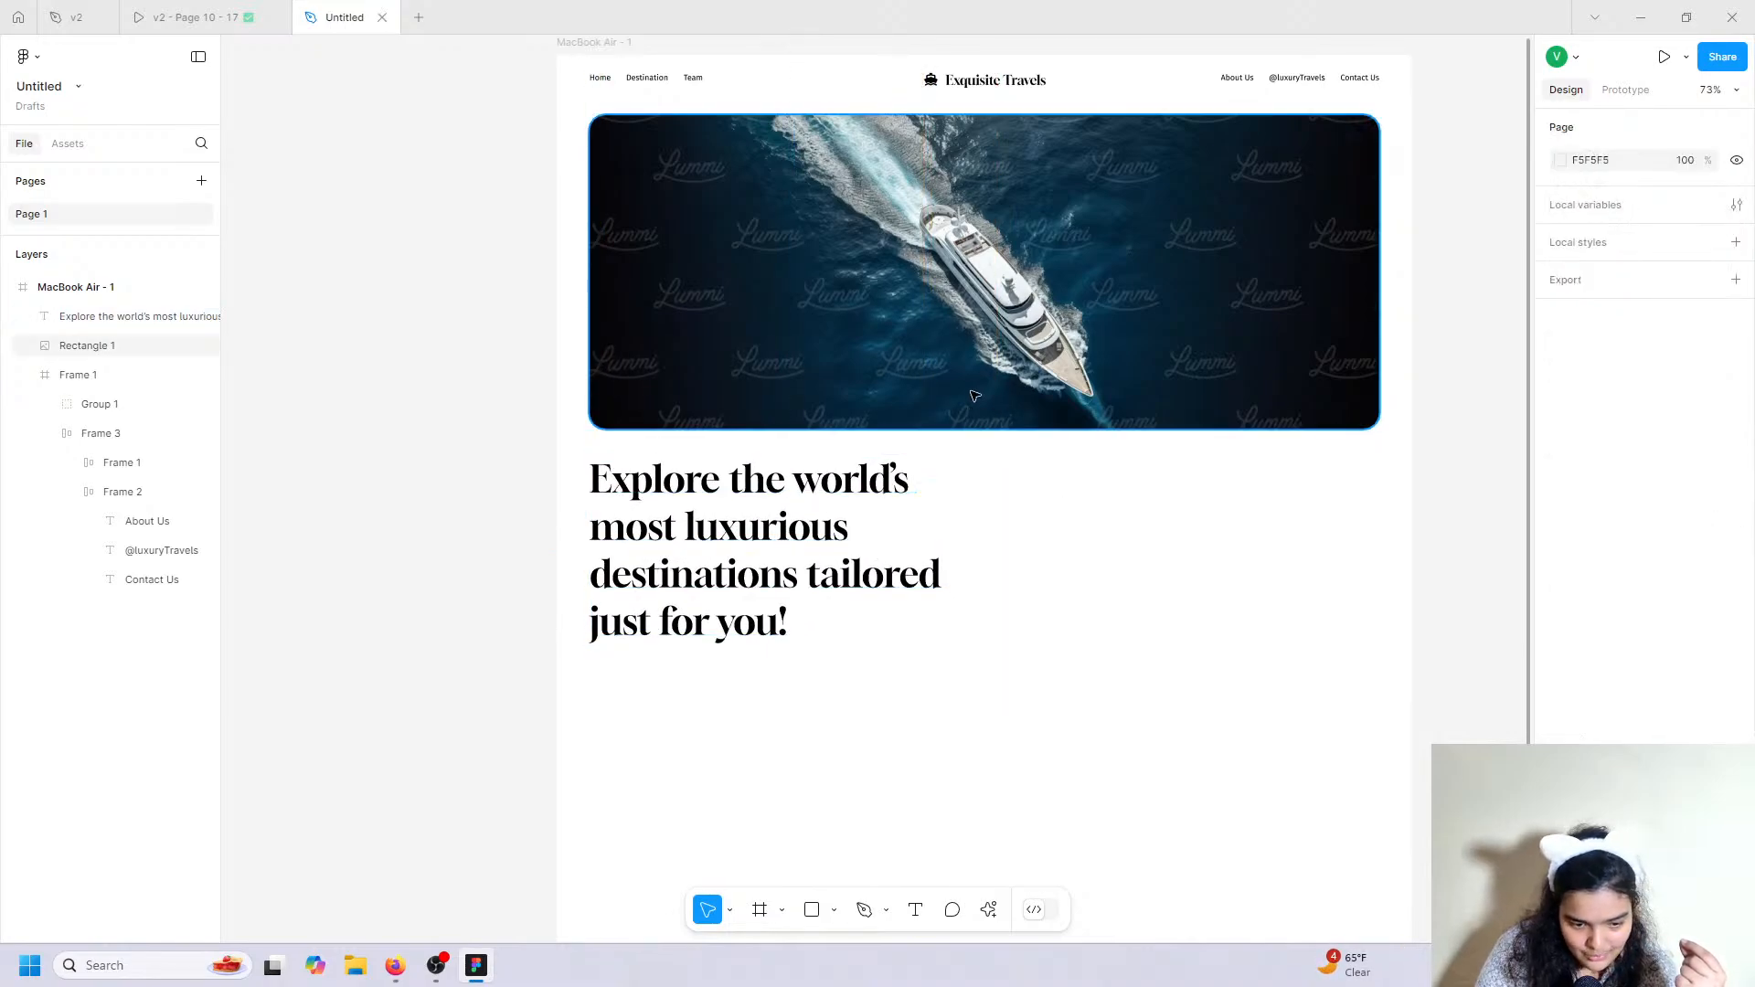
click(684, 504)
click(597, 89)
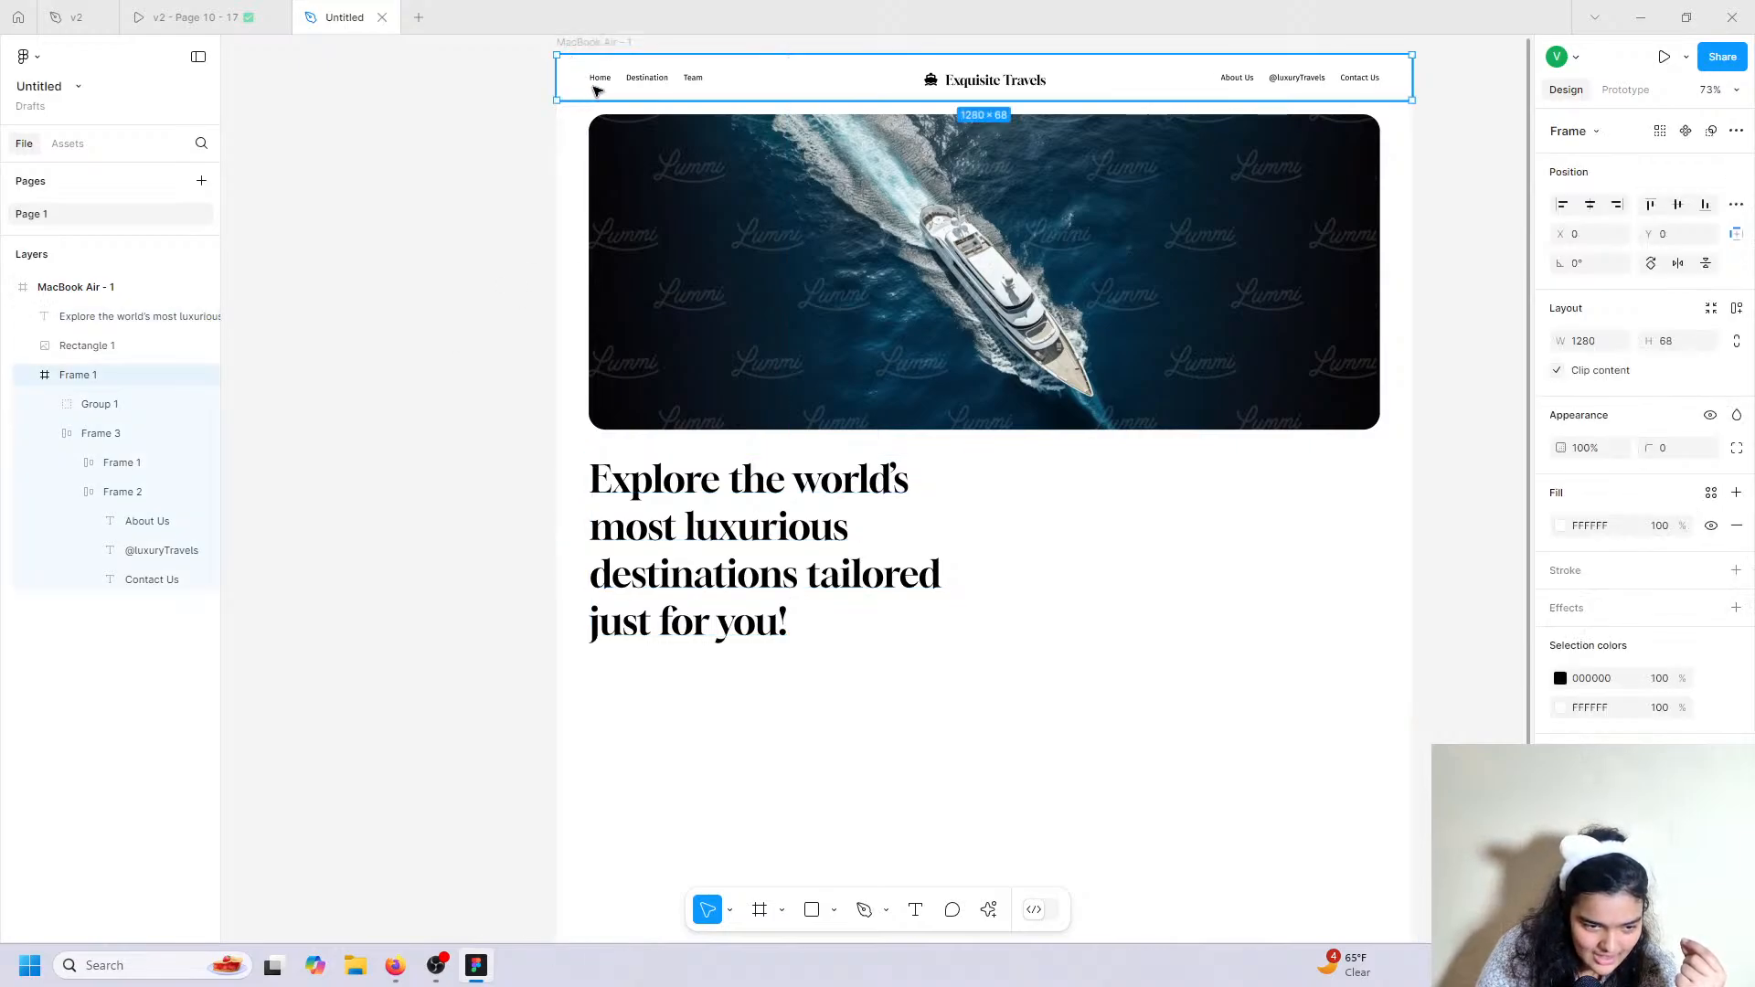
click(192, 16)
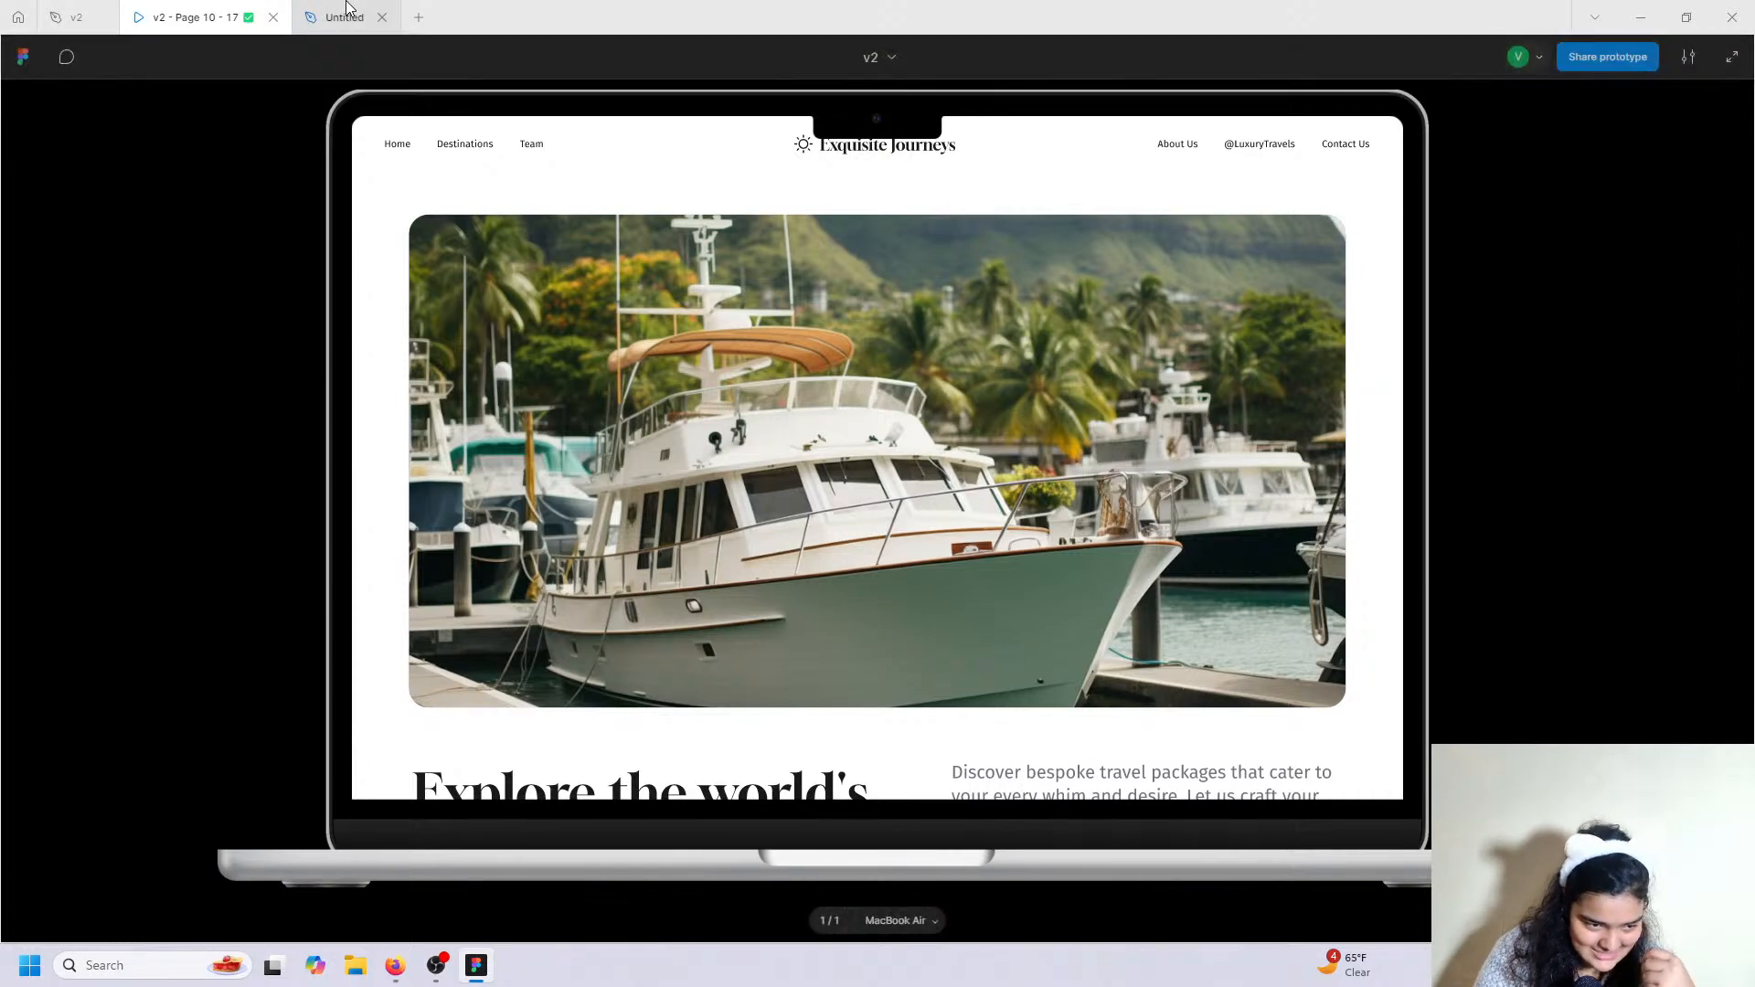
click(345, 16)
click(844, 302)
drag(589, 230, 627, 232)
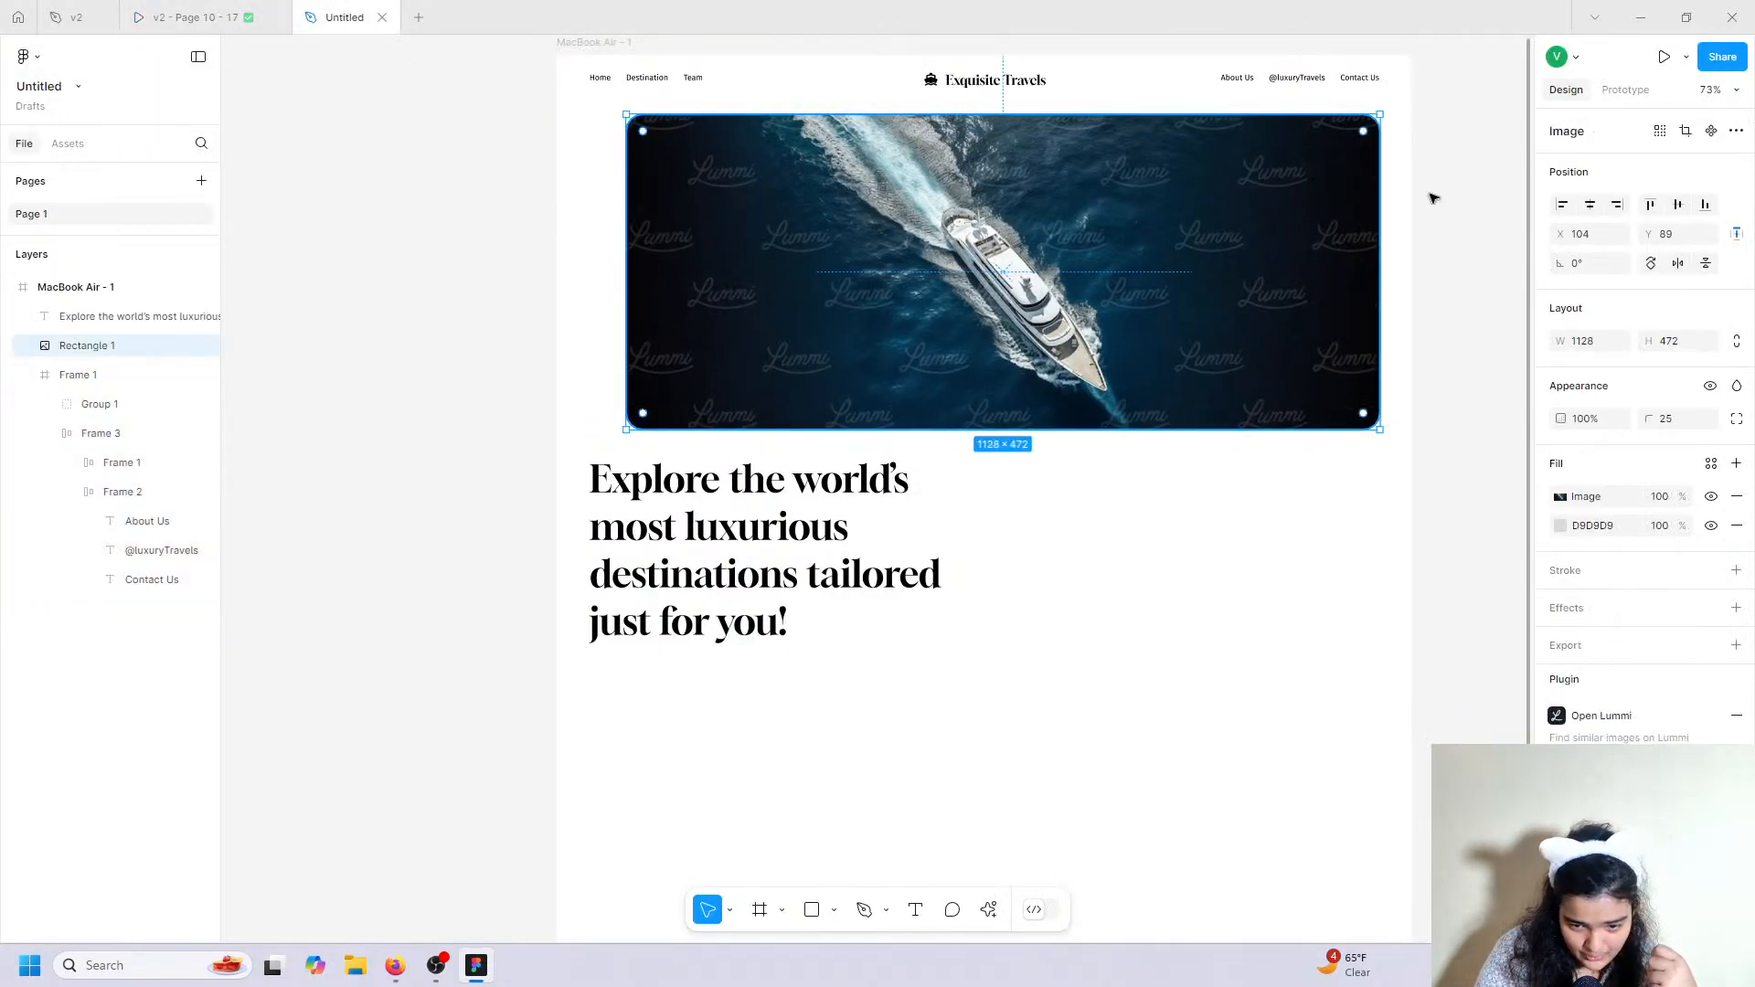
click(1590, 204)
click(1680, 206)
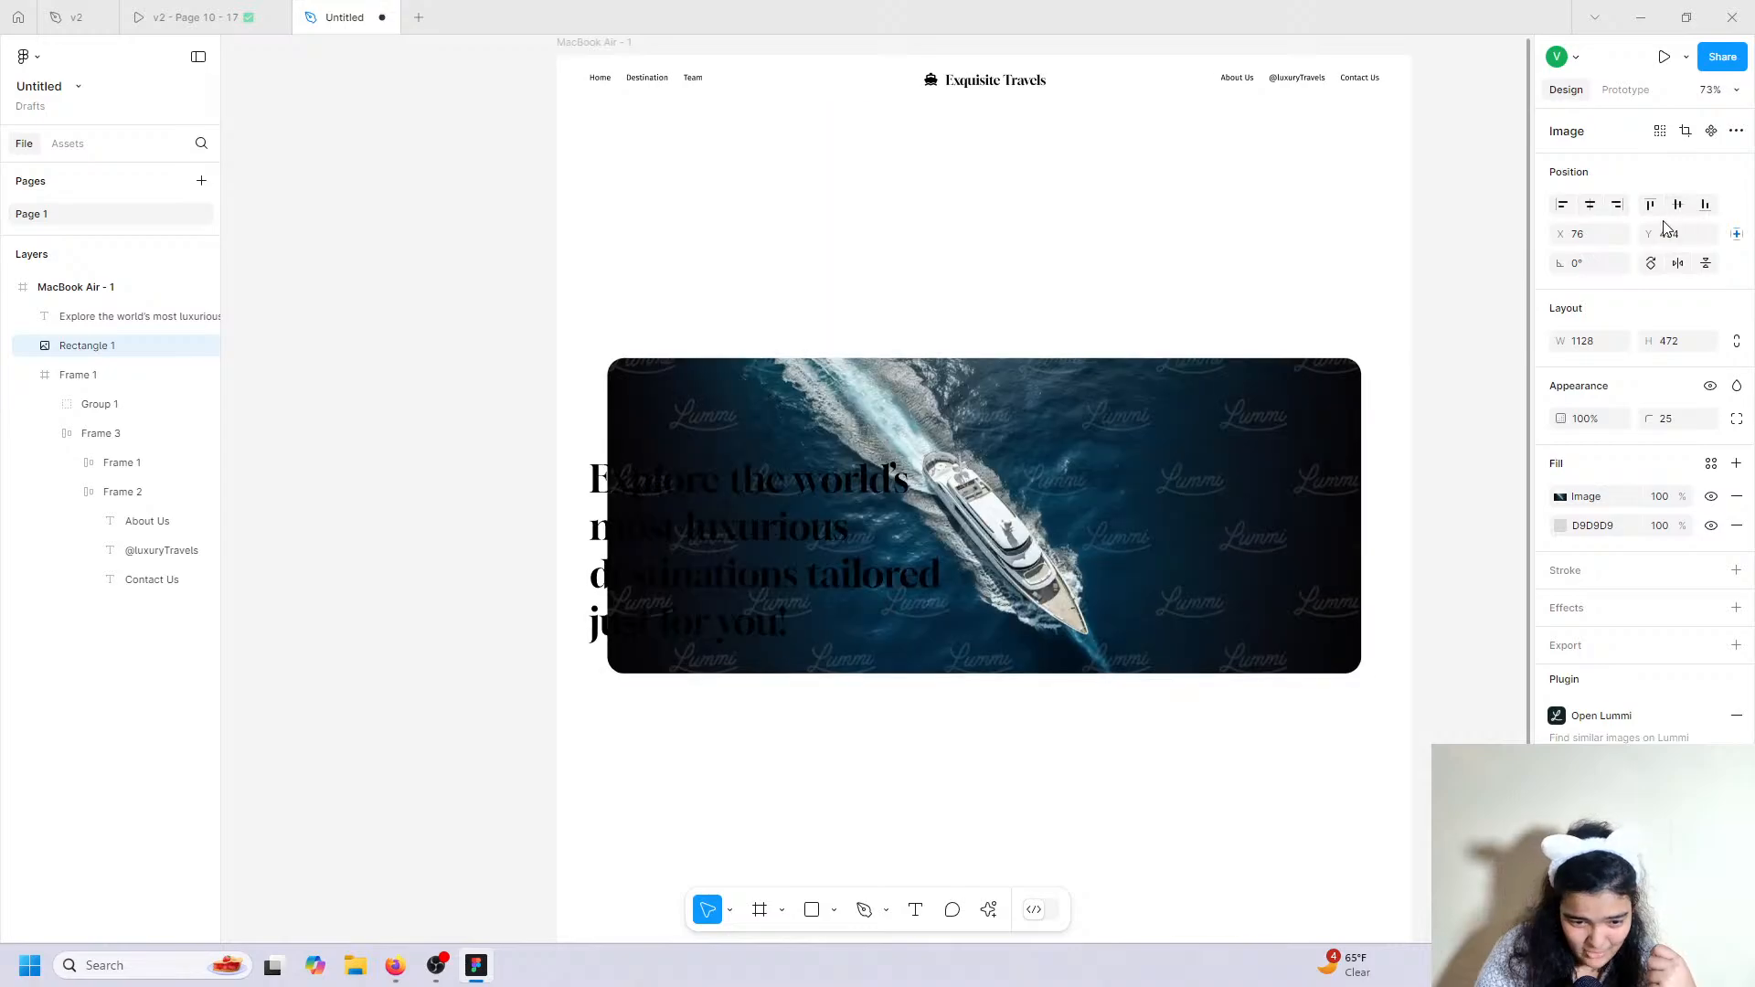
key(ctrl+z)
Align the headline with the image's left edge and compare against the v2 prototype.
click(626, 519)
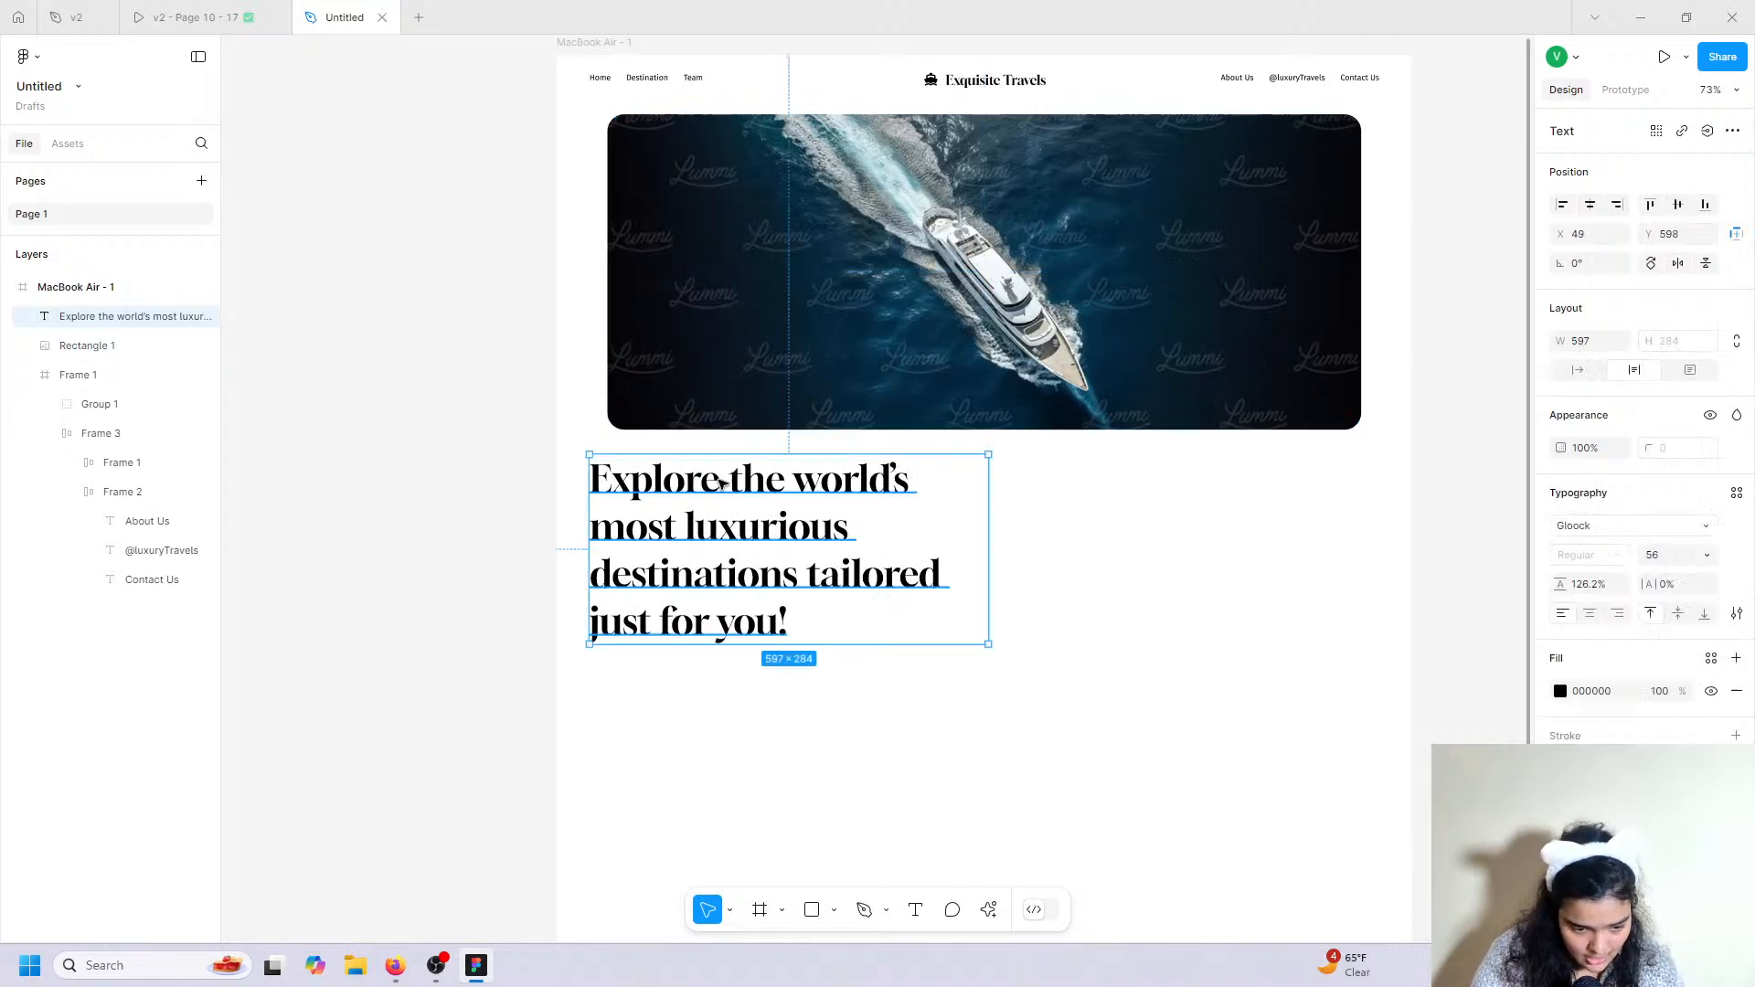
drag(626, 519, 642, 524)
click(215, 14)
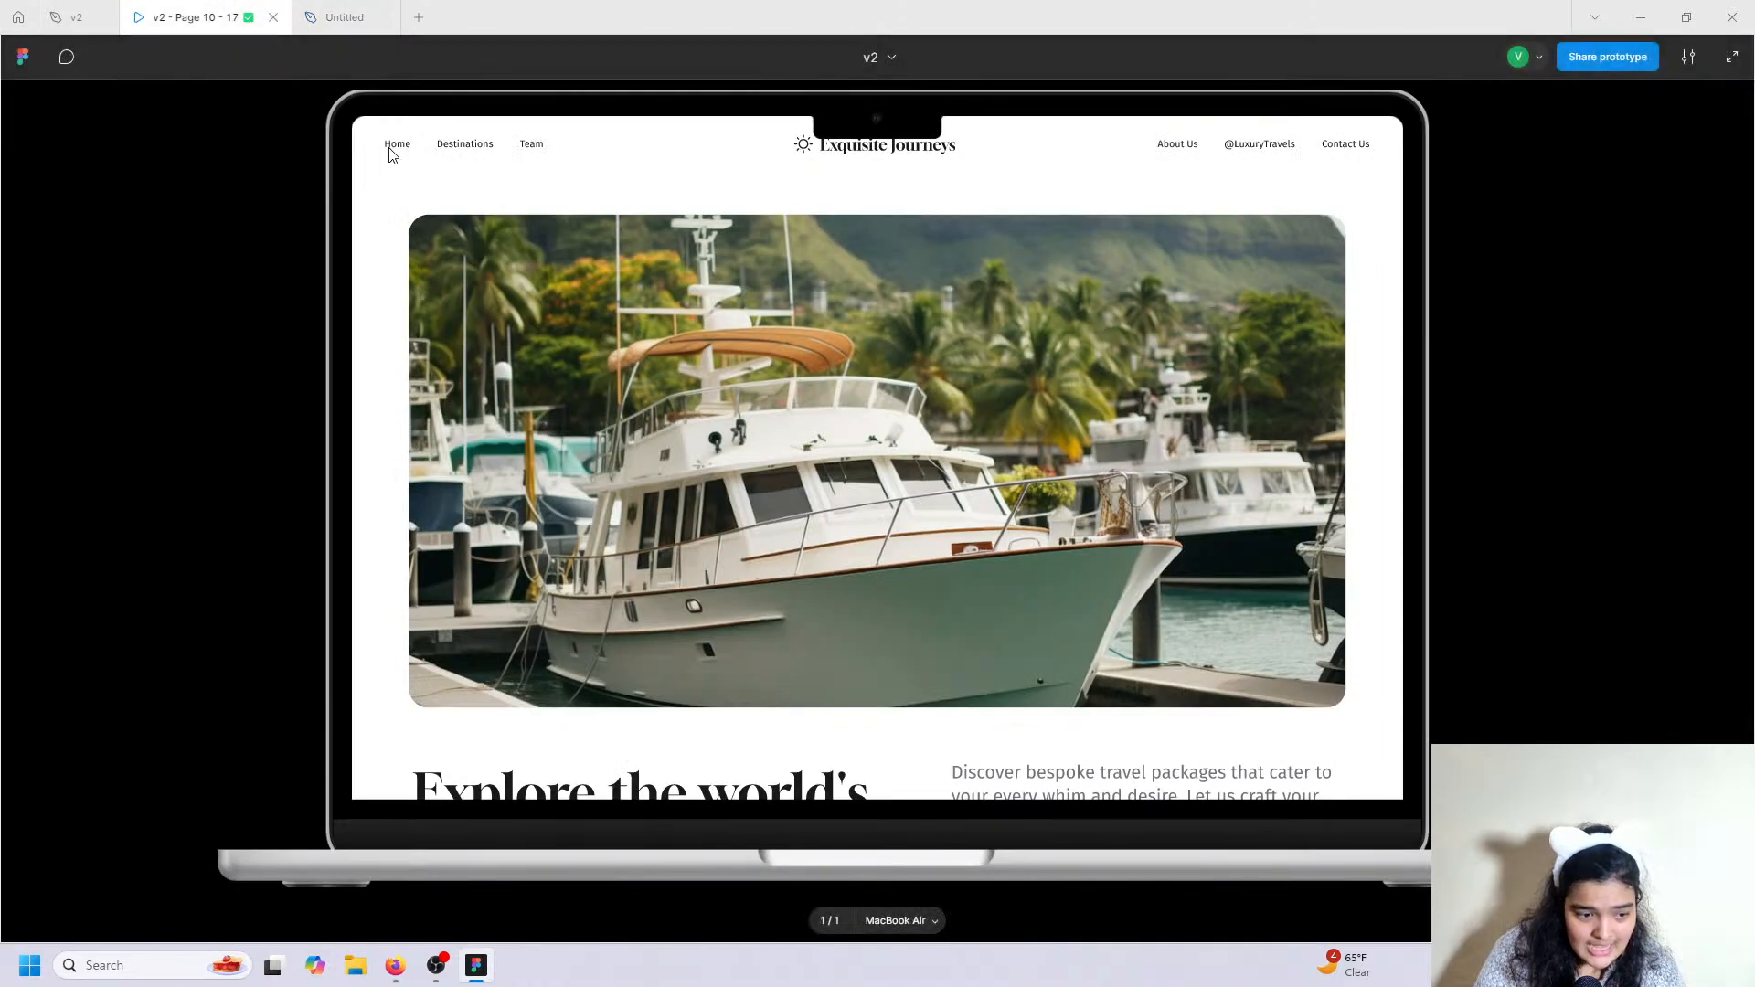
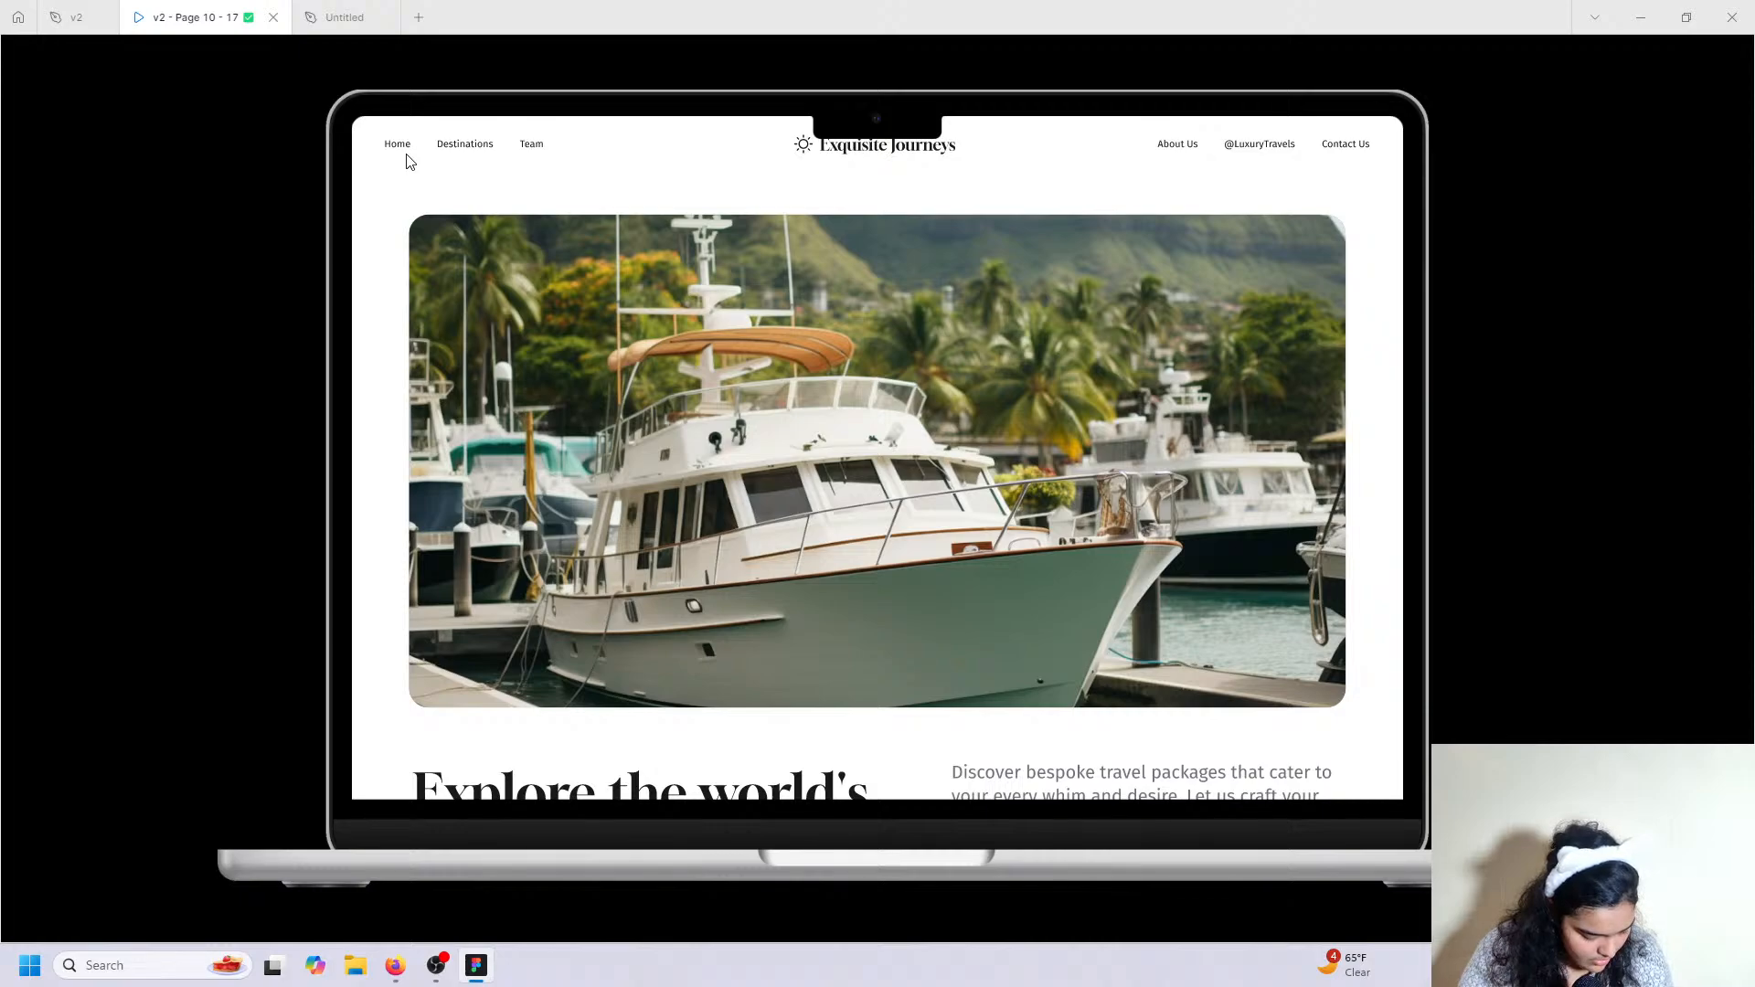
Back in the Untitled design, add a new text box to the right of the headline.
click(312, 11)
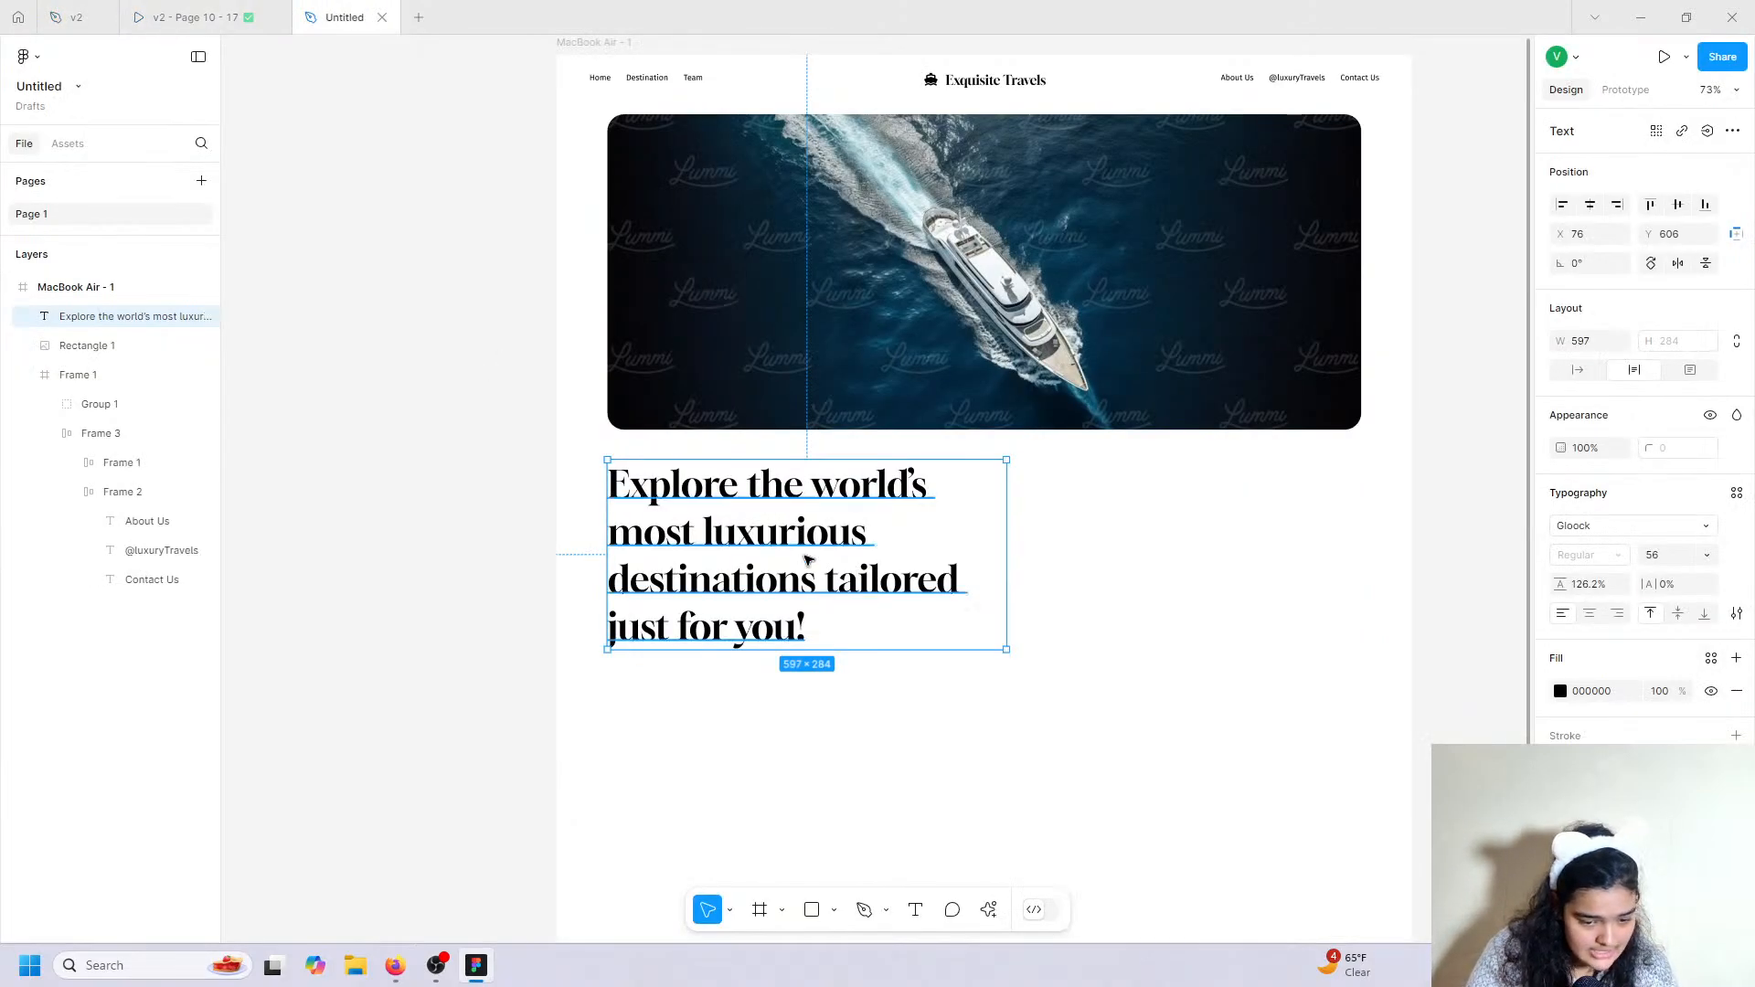
click(197, 16)
scroll(1083, 602, down, 4)
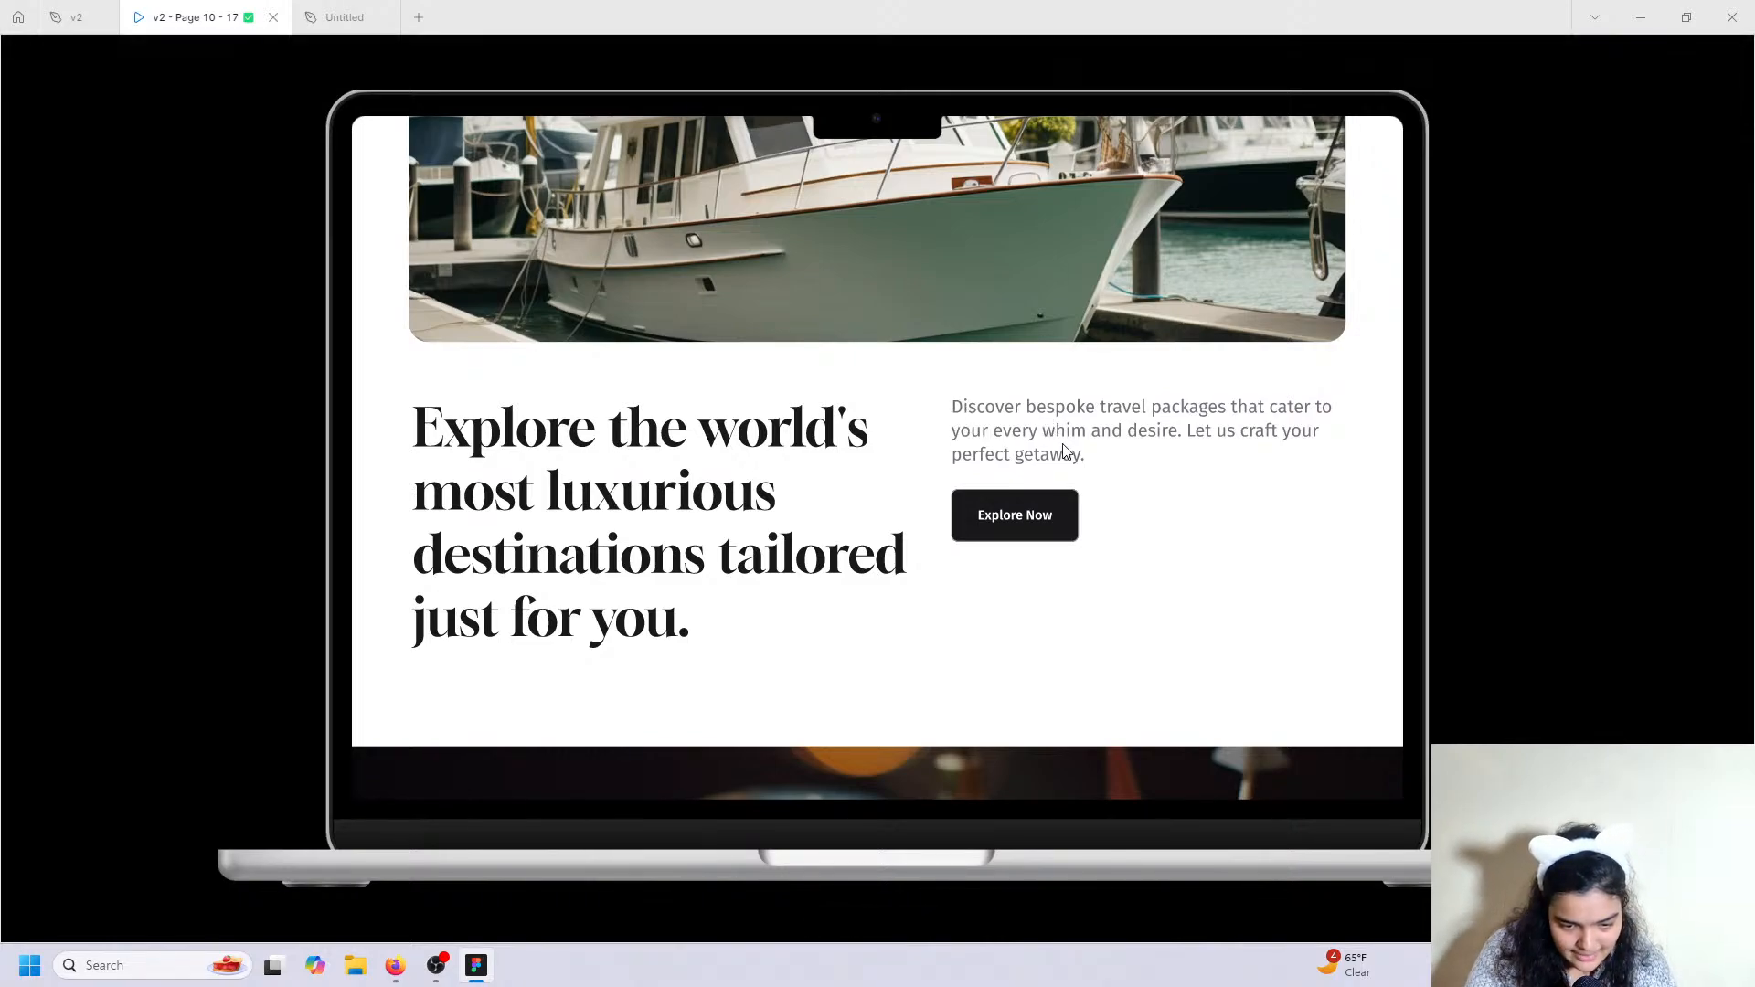
click(364, 16)
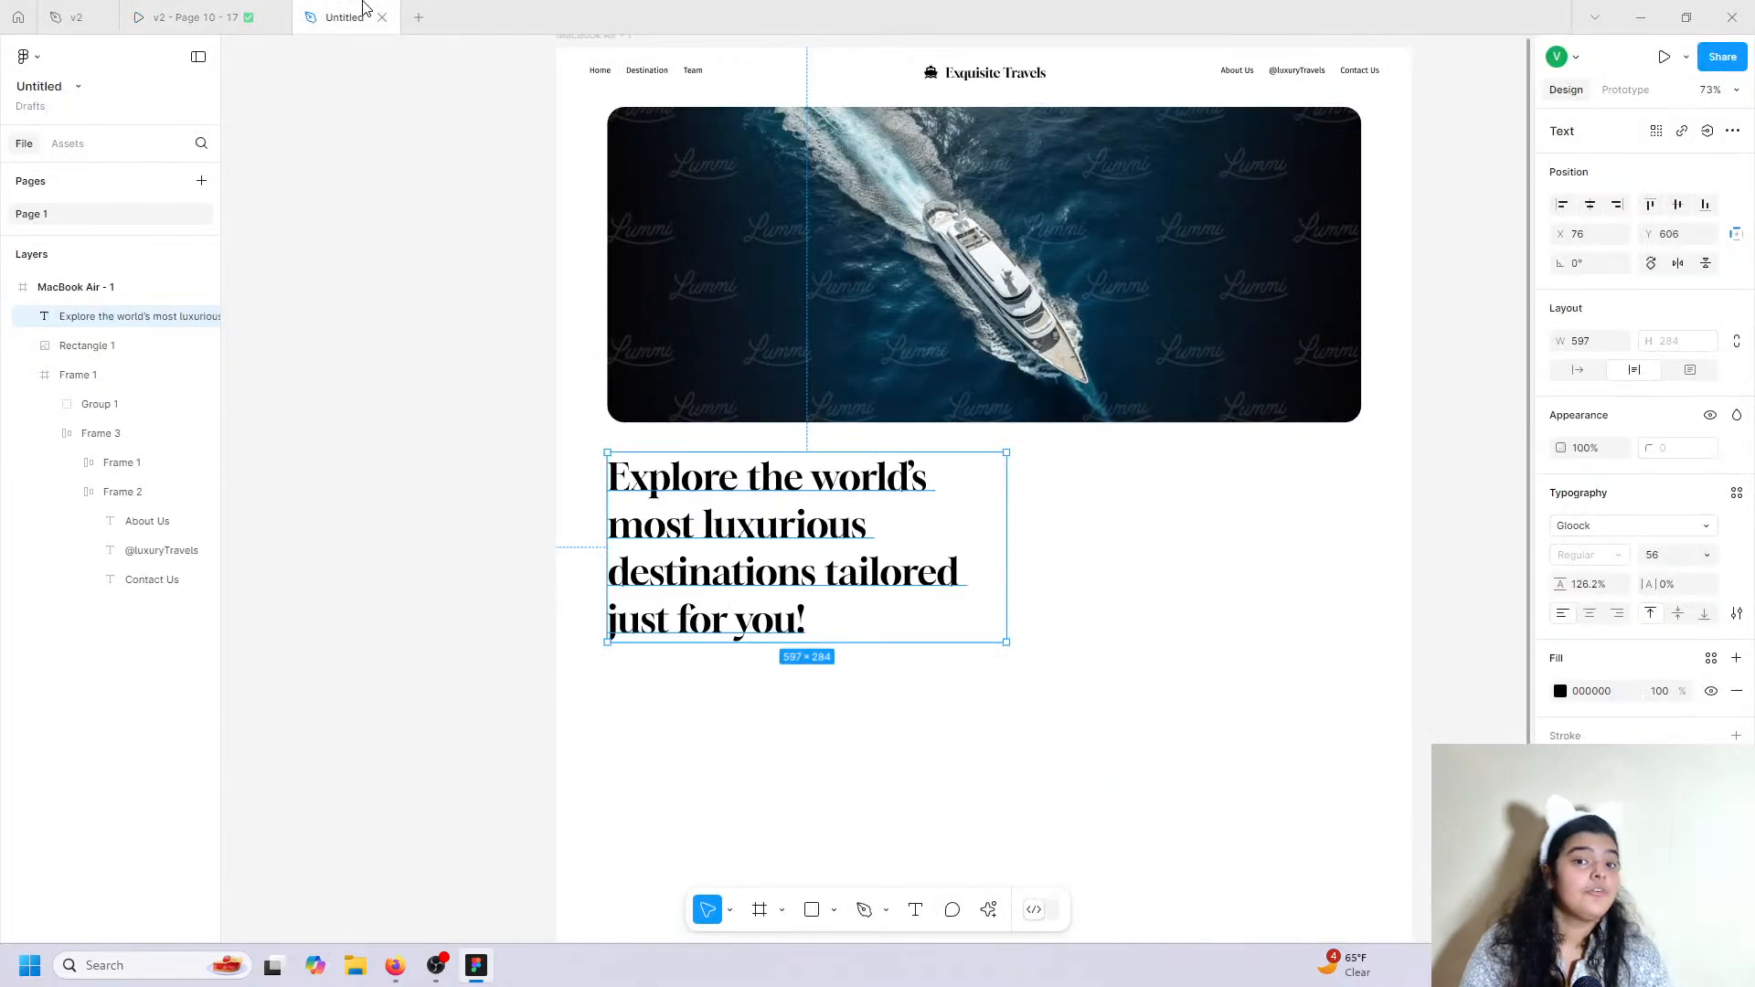
click(915, 911)
click(1032, 468)
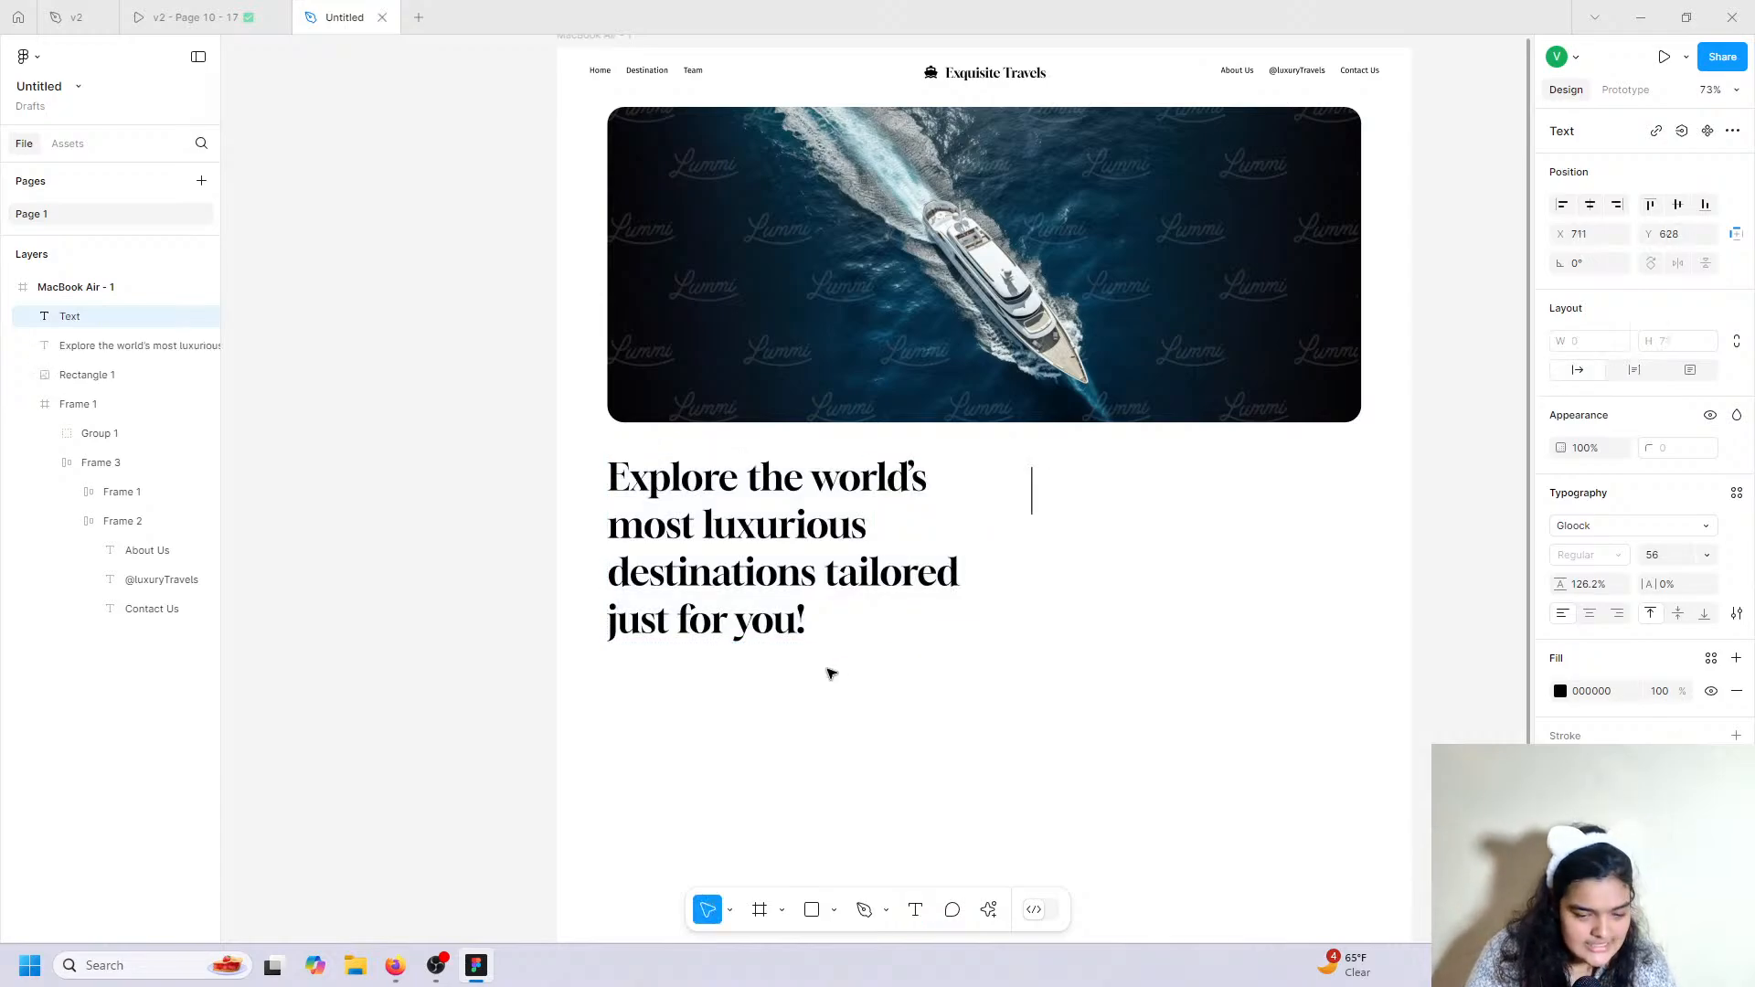
Type 'Disocver' as a placeholder and copy the 'Discover bespoke travel packages…' paragraph from the v2 file.
text(Disocver)
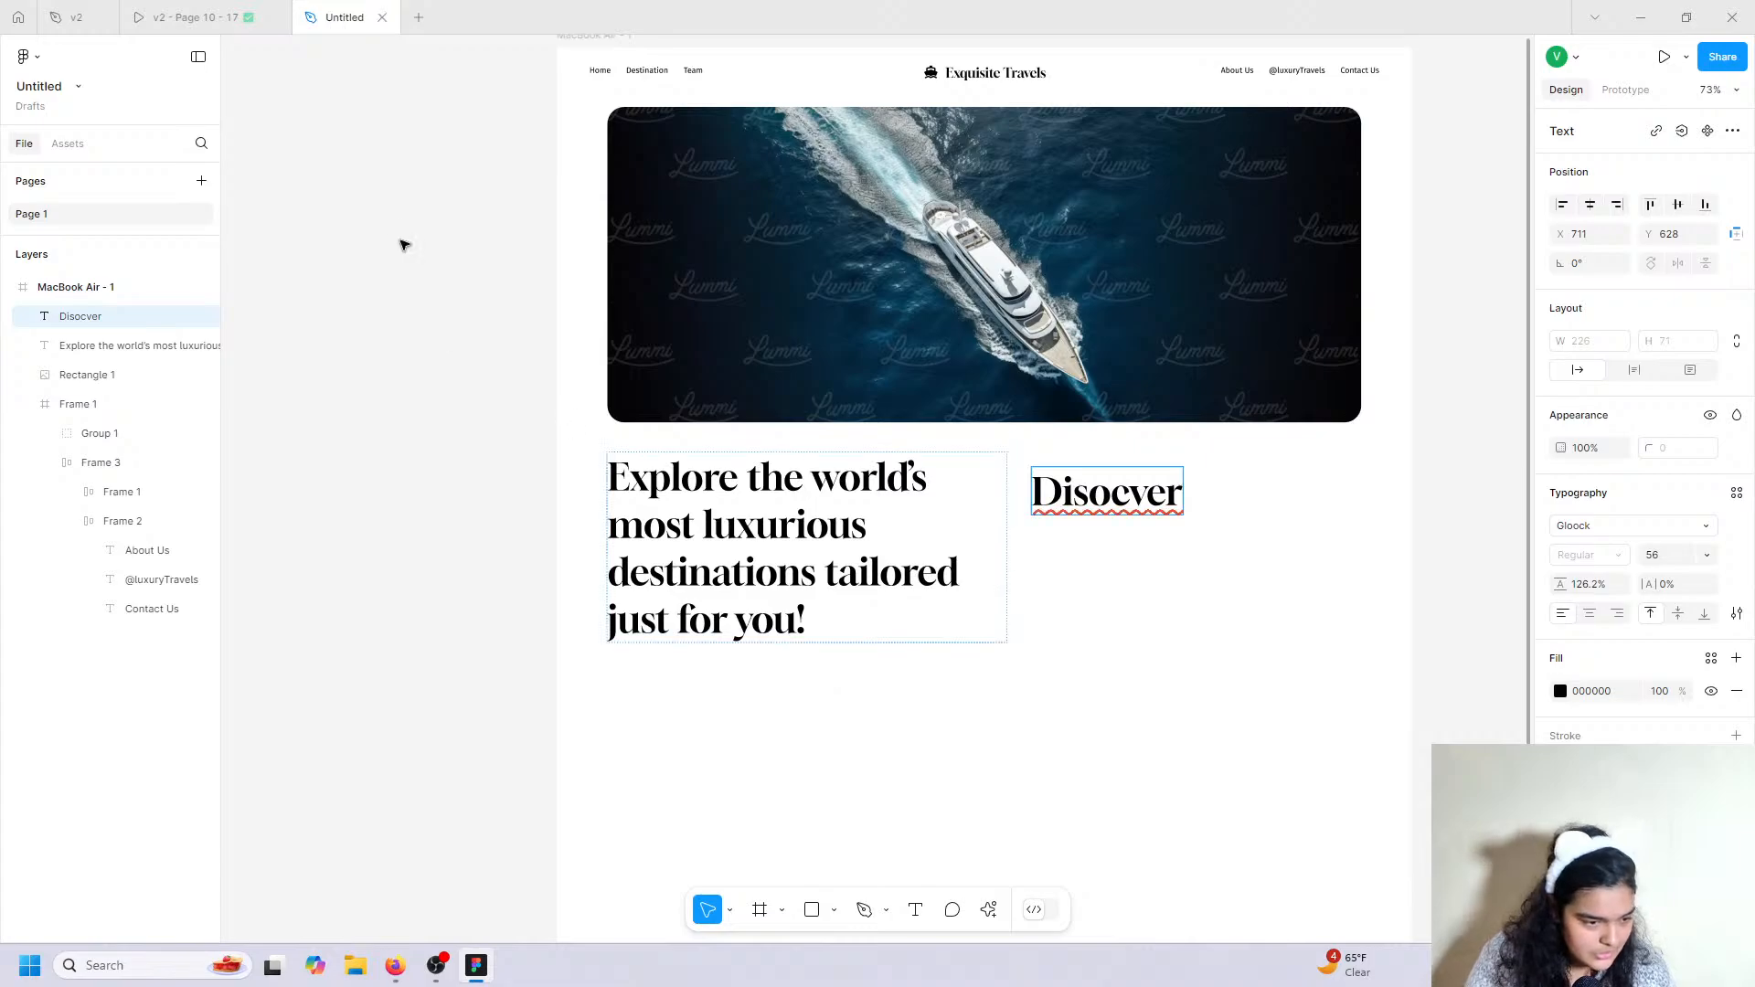
click(82, 17)
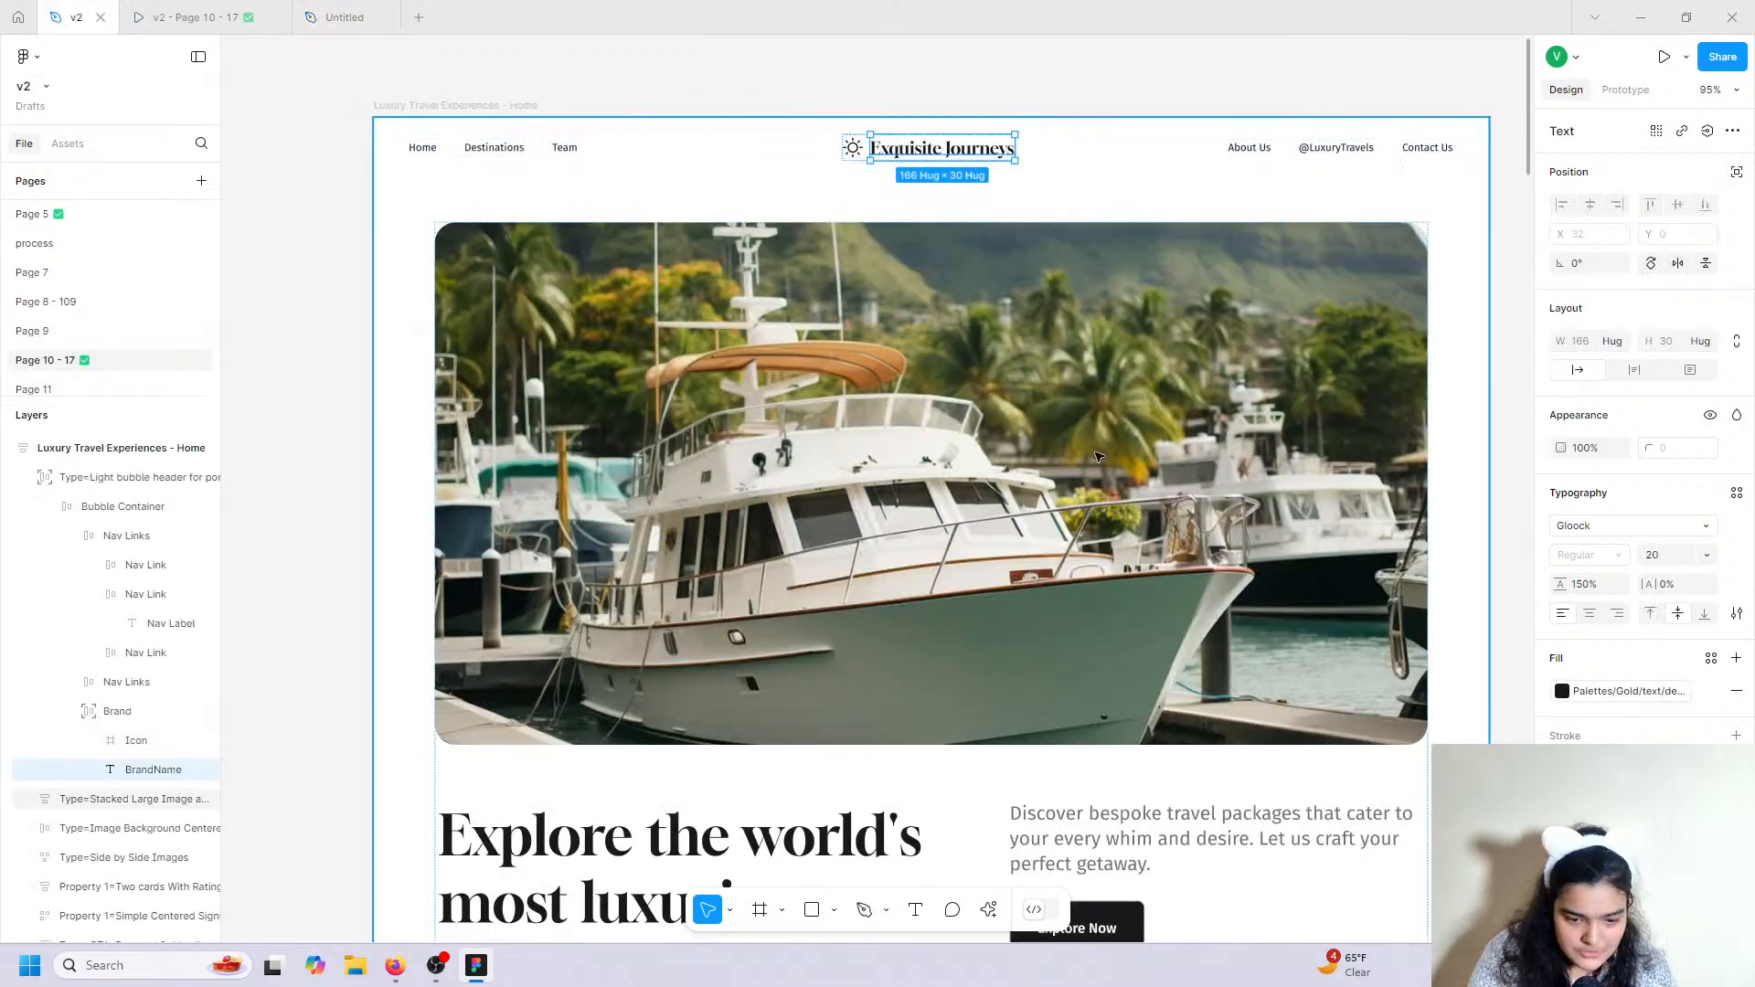
scroll(1130, 580, down, 3)
double_click(1085, 628)
double_click(1085, 628)
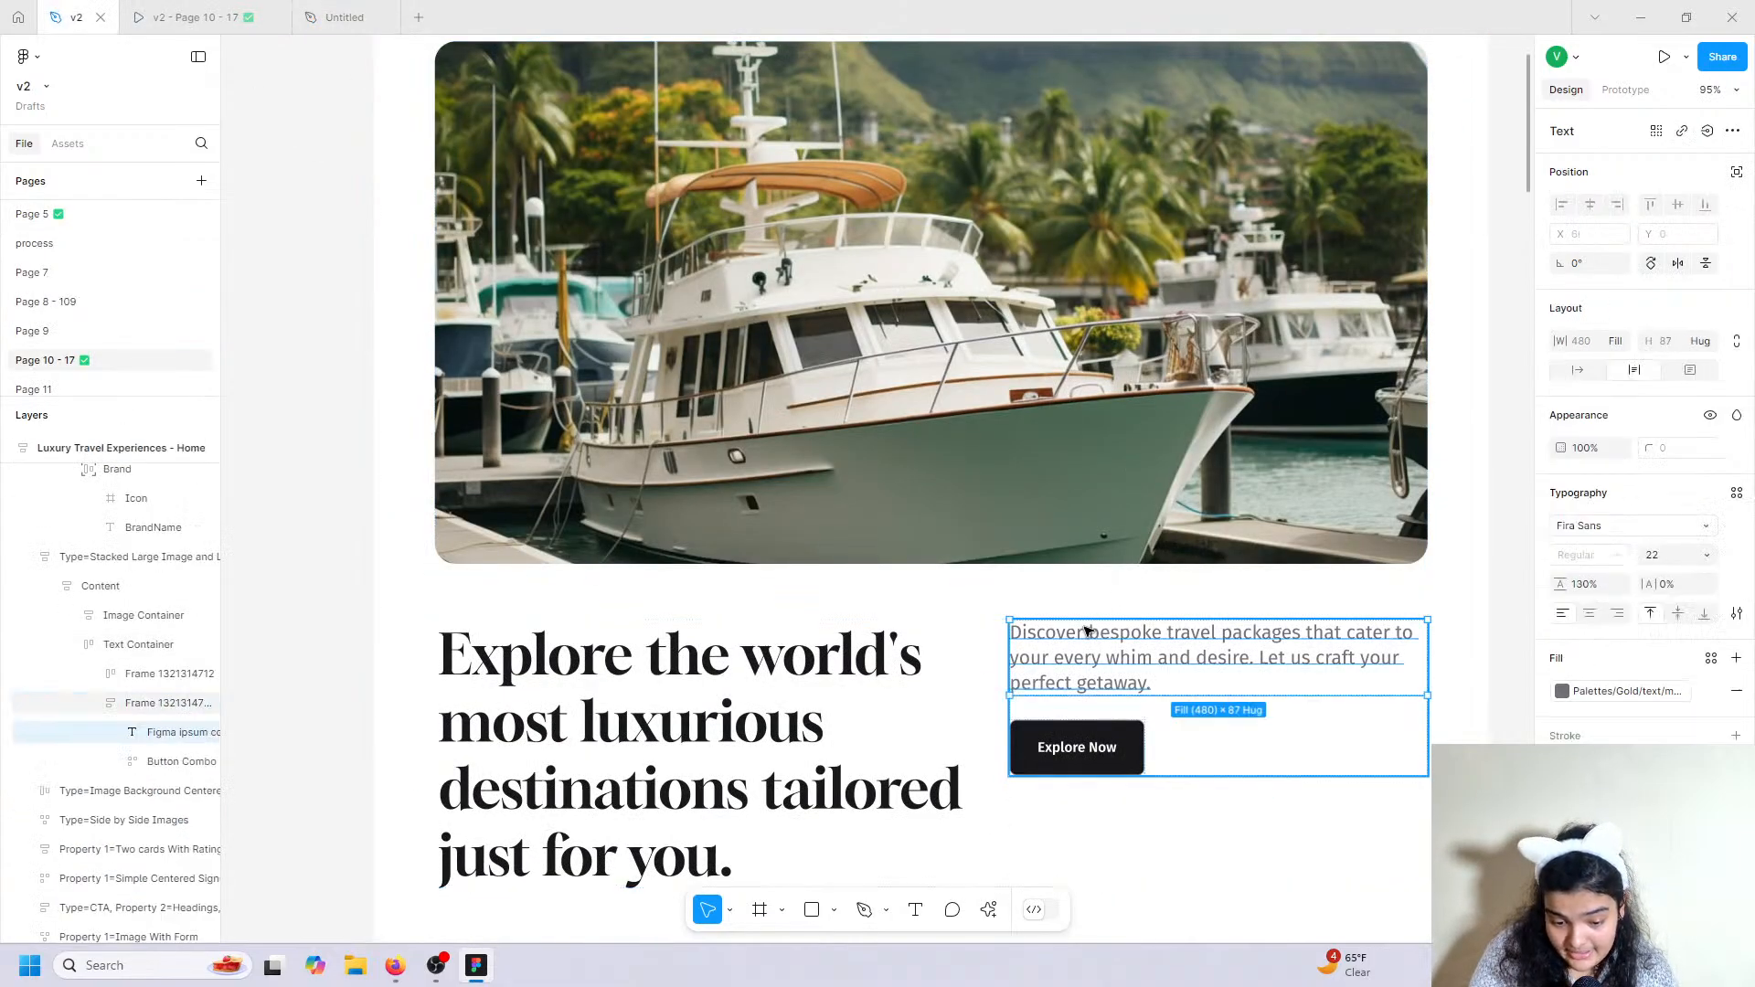
double_click(1085, 628)
right_click(1085, 628)
click(1108, 641)
Replace 'Disocver' with the copied paragraph and move the box left over the headline.
click(345, 16)
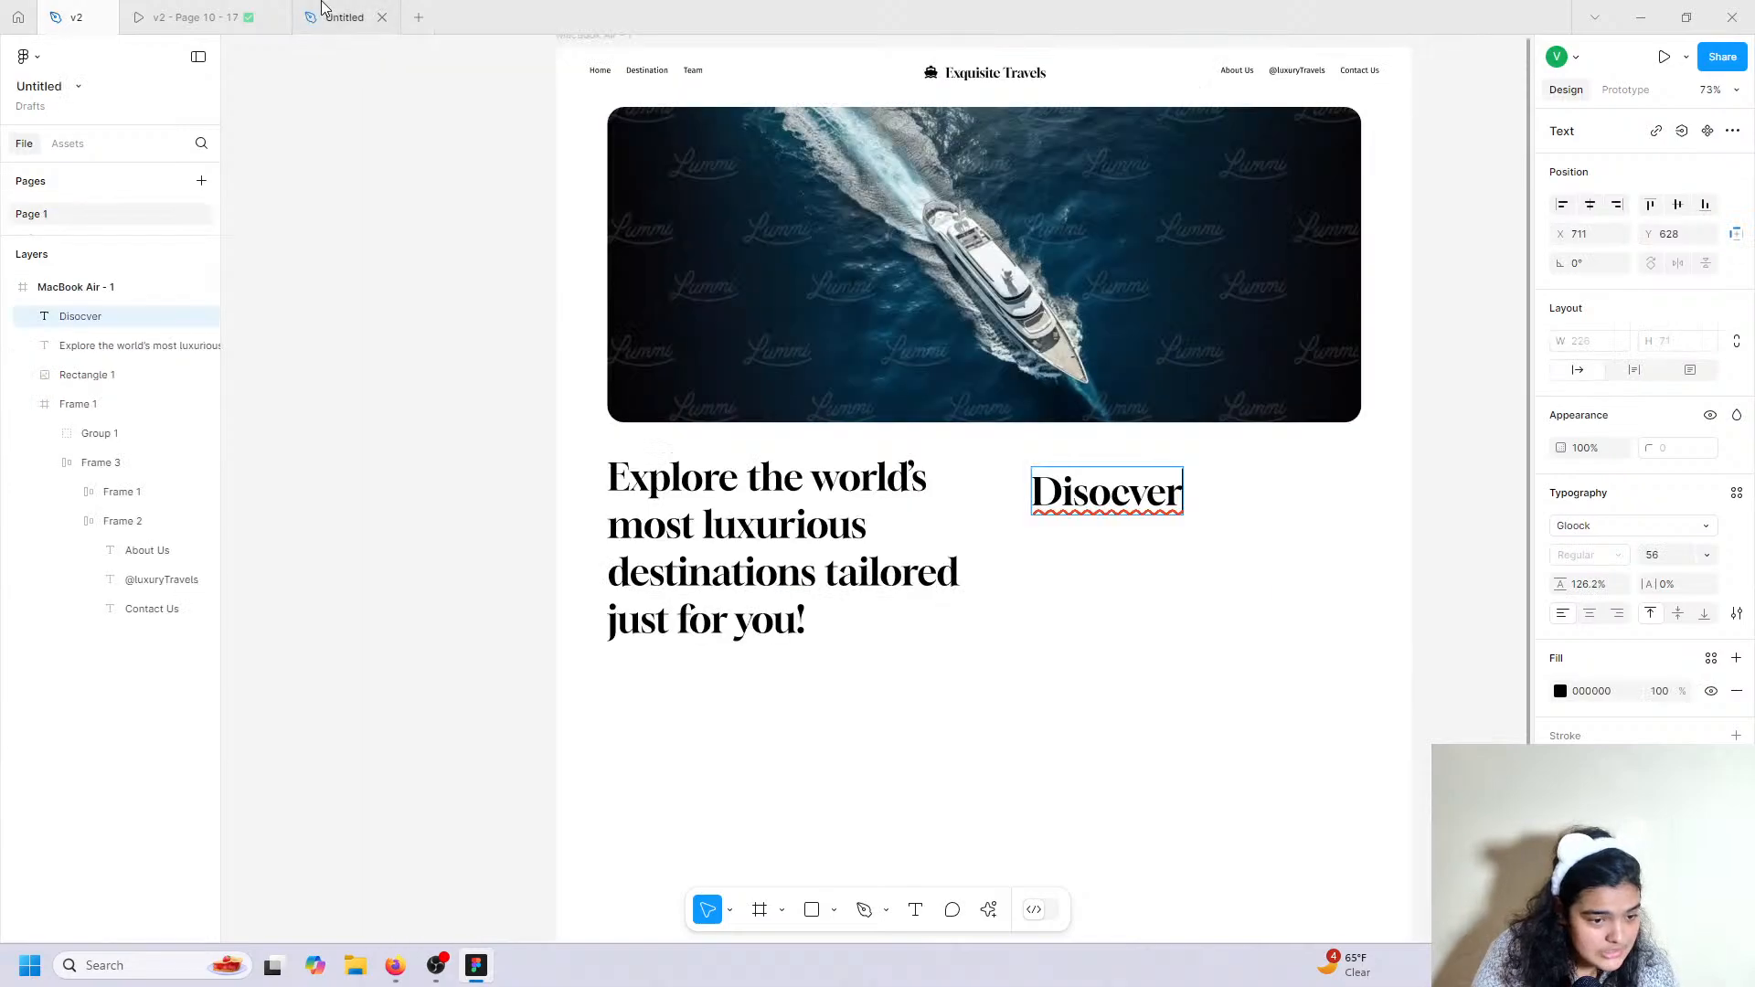
double_click(1141, 503)
right_click(1141, 504)
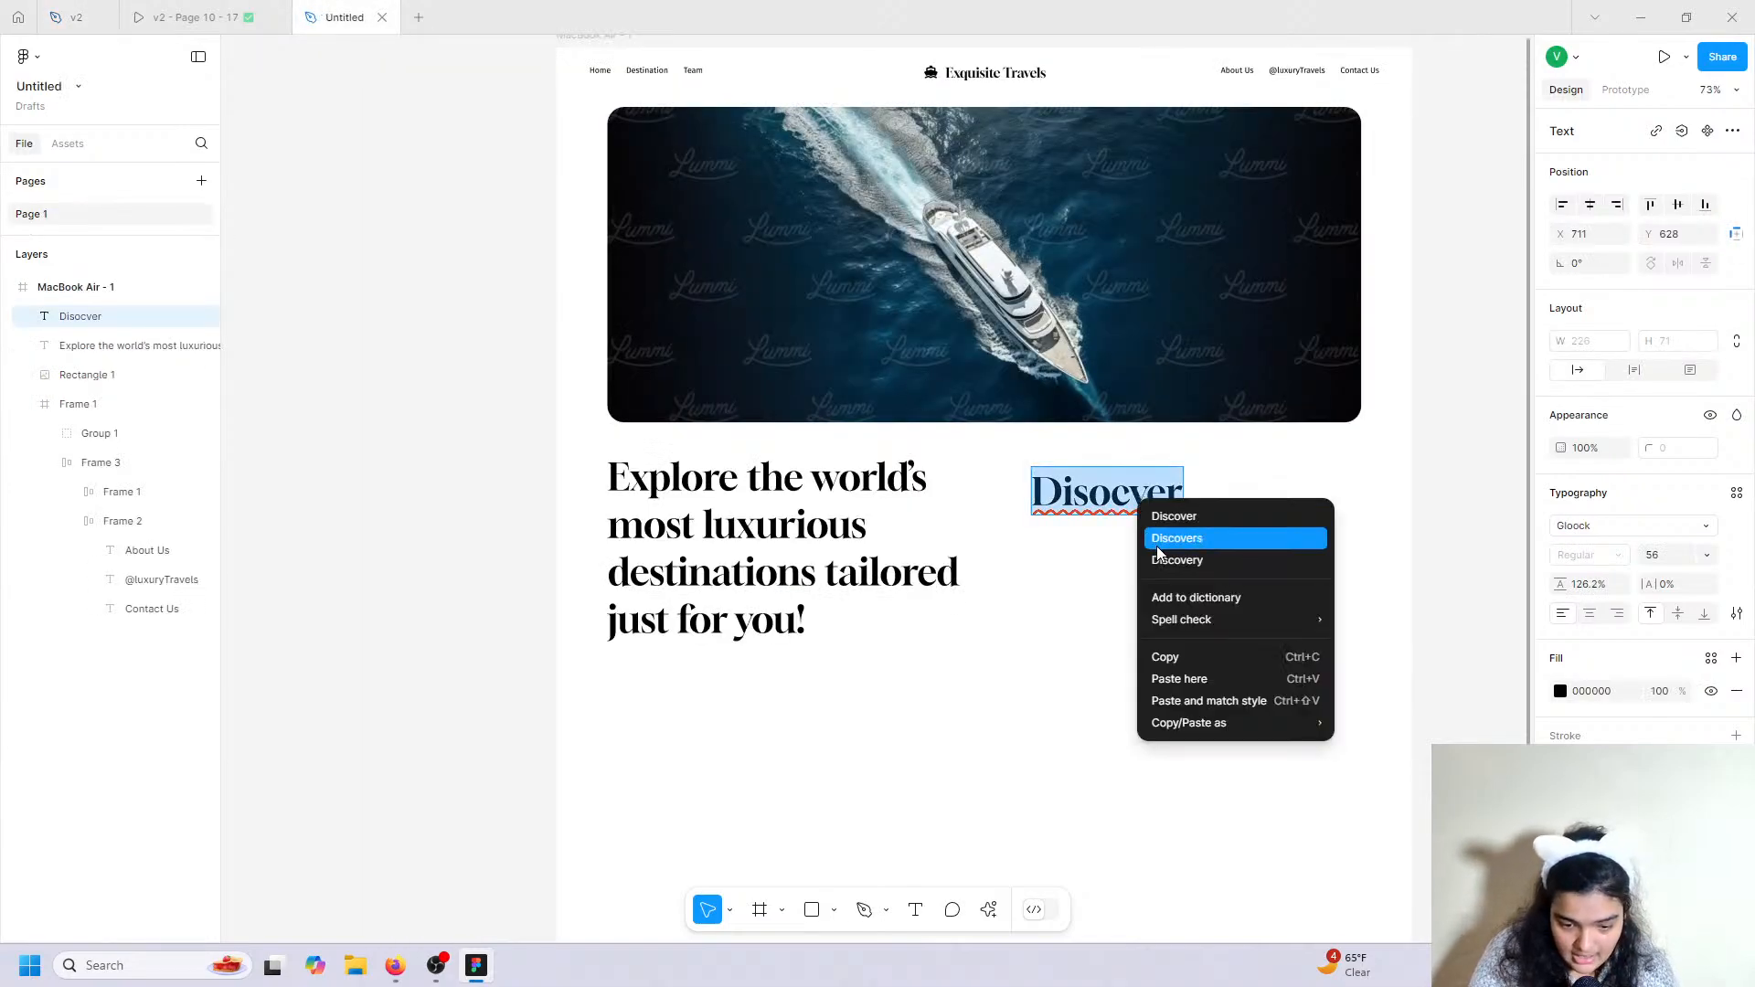
click(1162, 682)
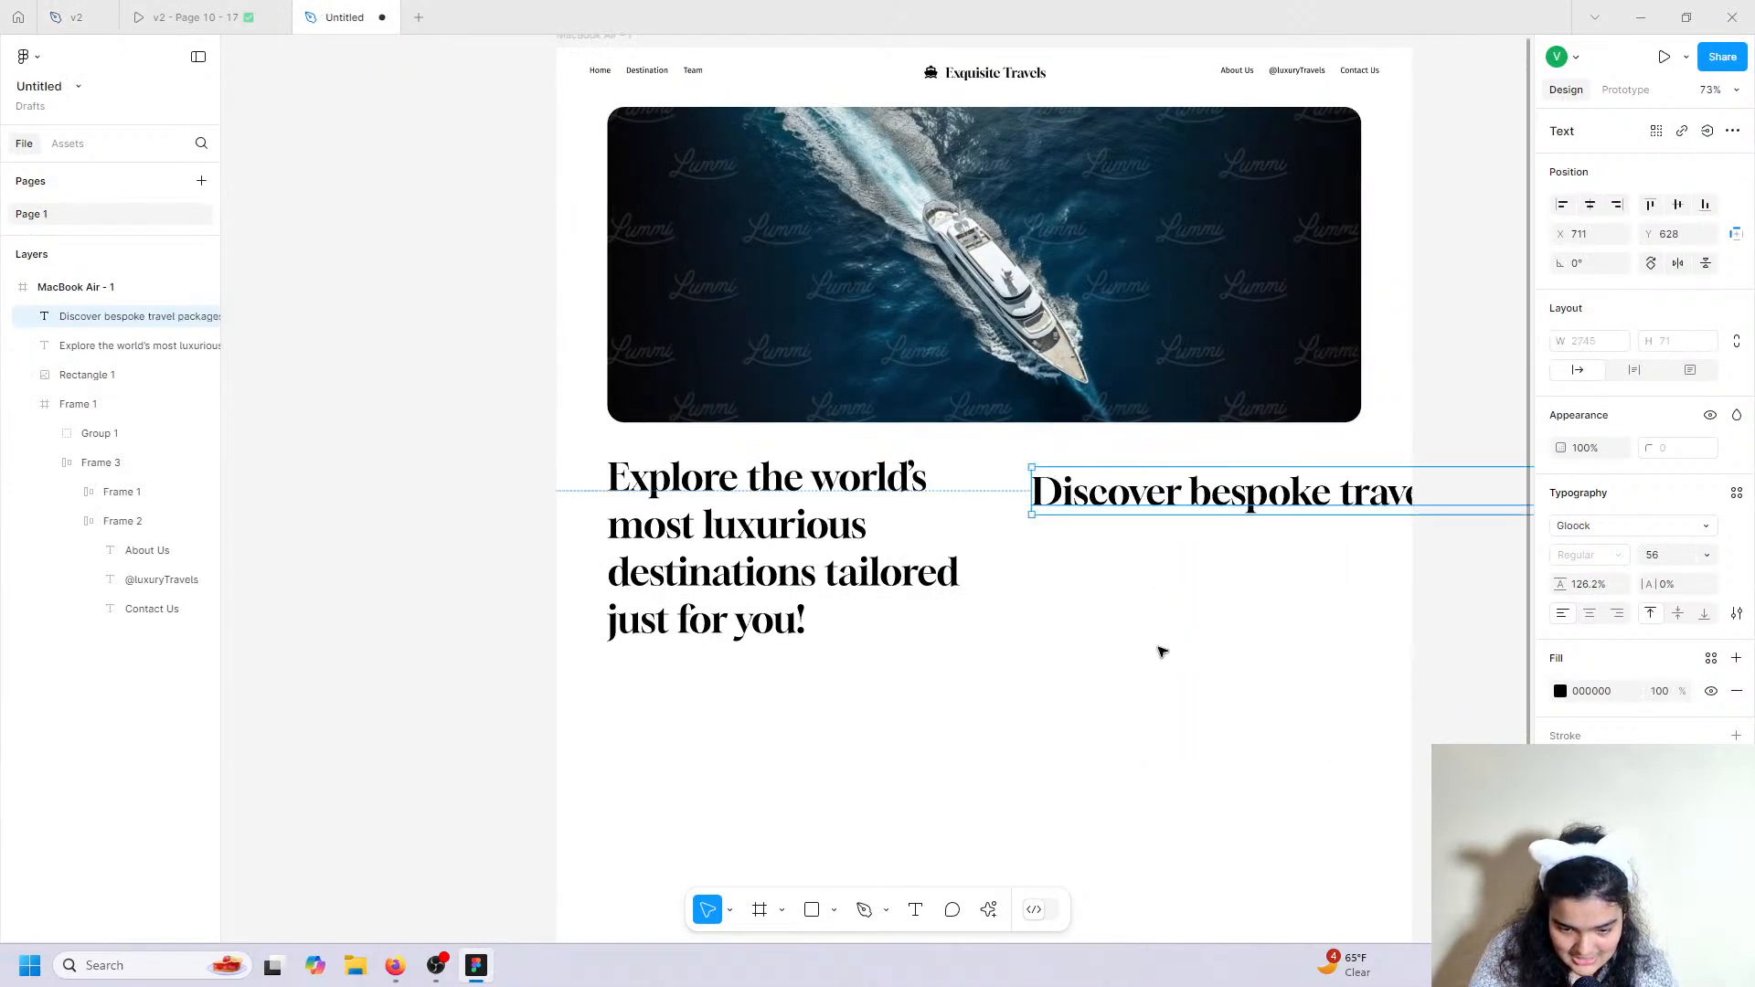
key(Escape)
drag(1180, 508, 467, 540)
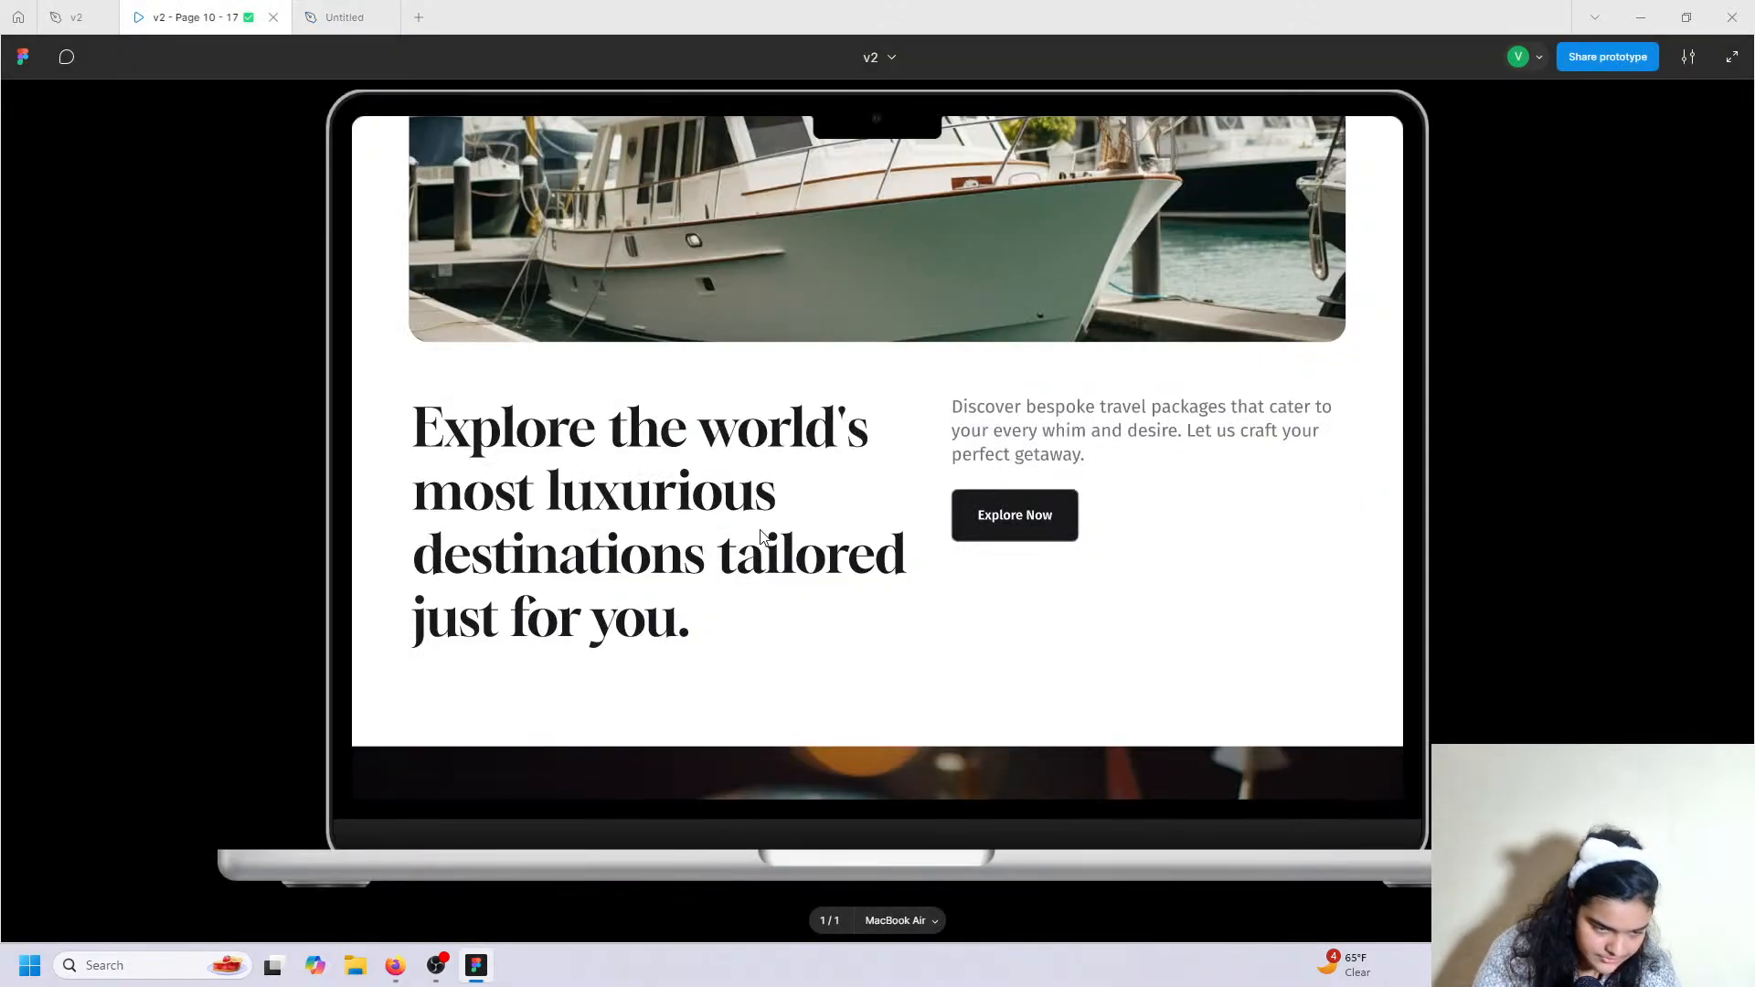
Set the paragraph's font to Fira Sans.
click(345, 16)
click(1588, 526)
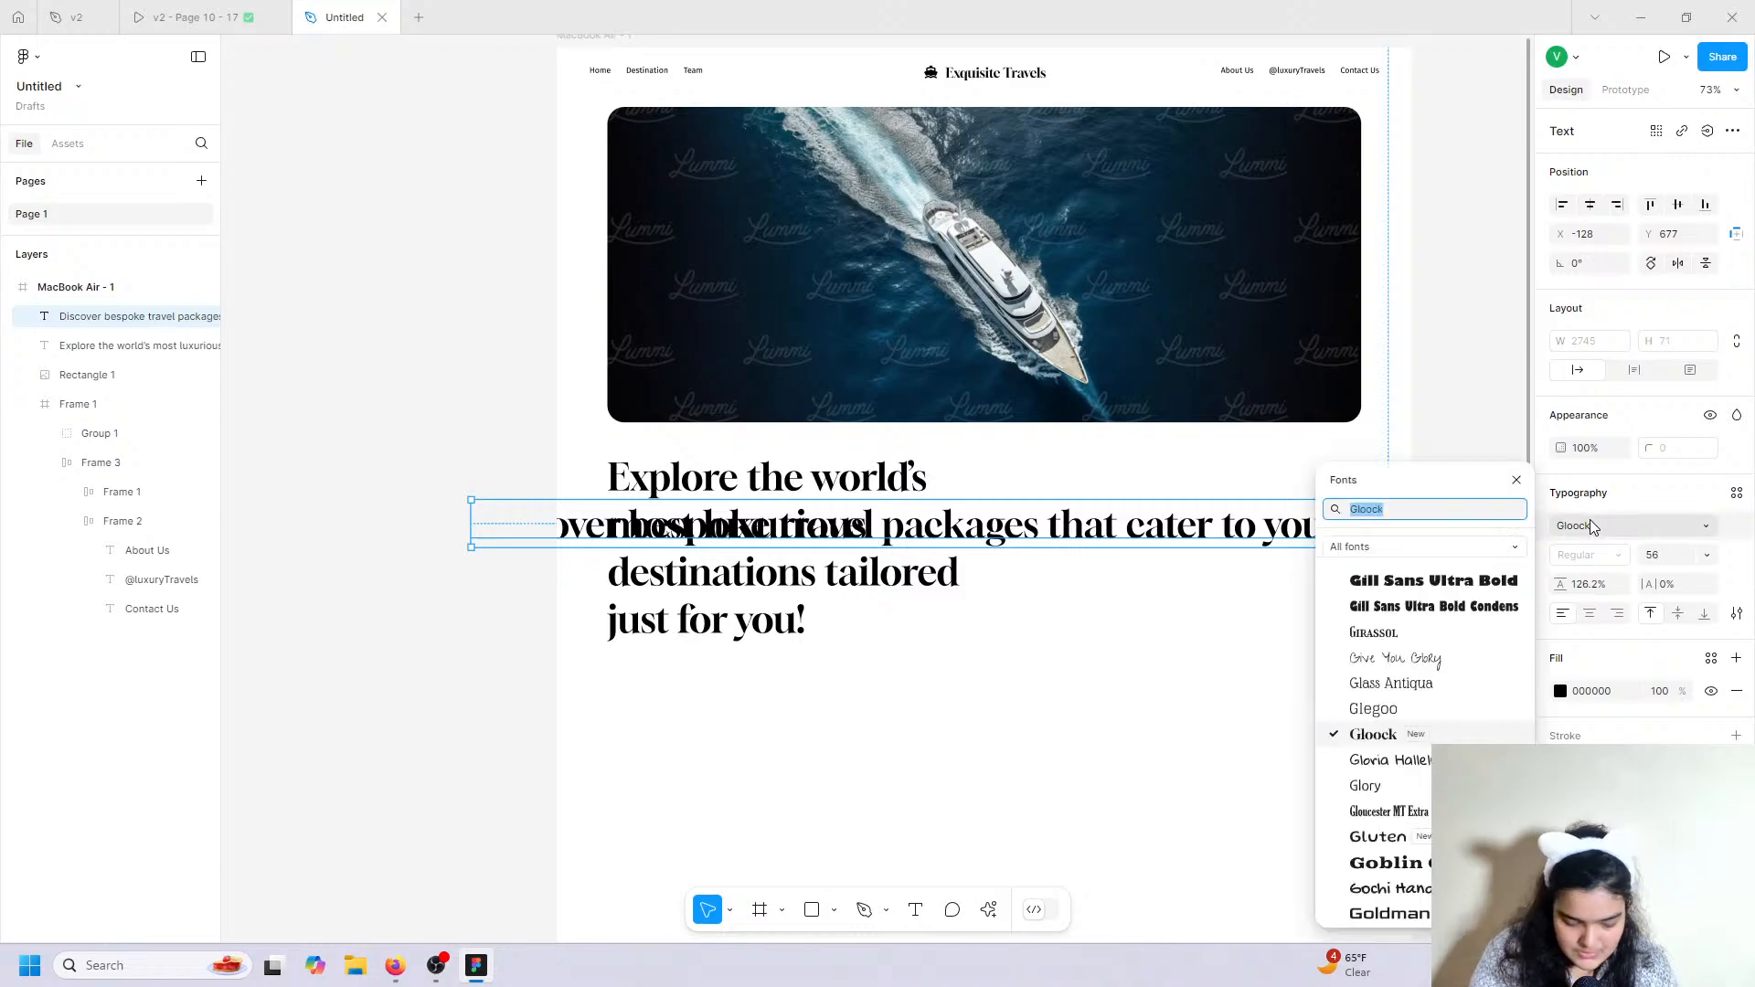
text(firta san)
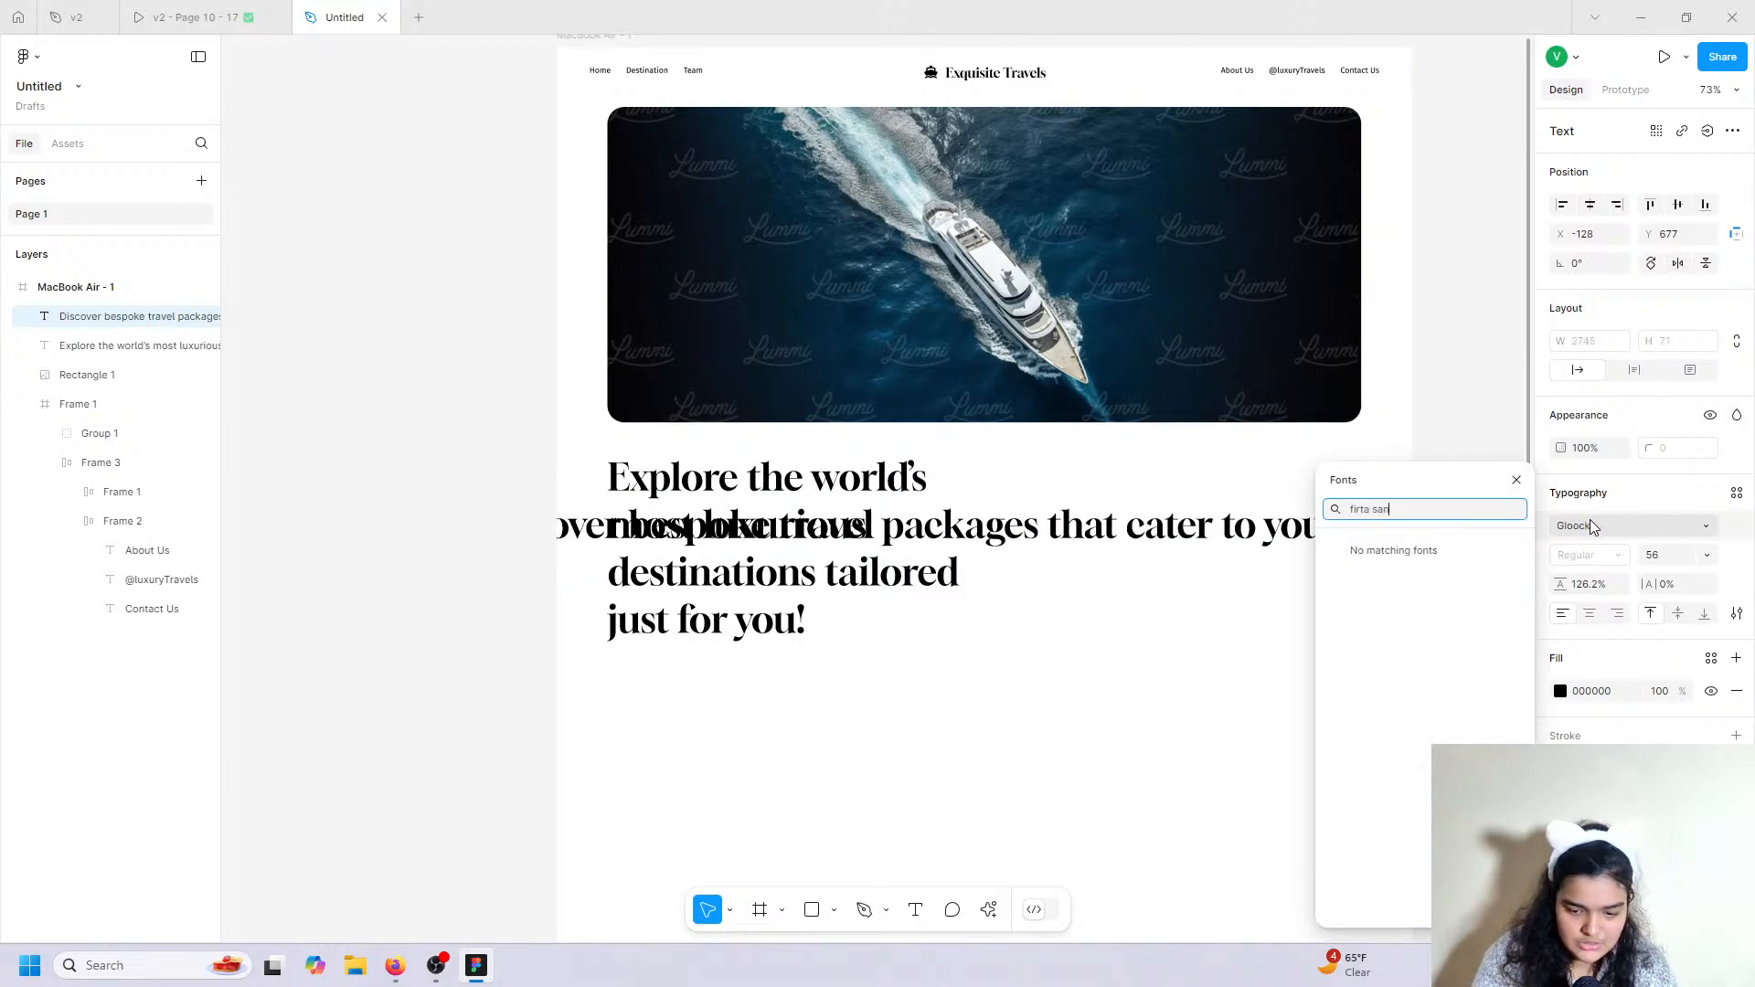
key(BackSpace)
key(BackSpace)
key(BackSpace)
key(BackSpace)
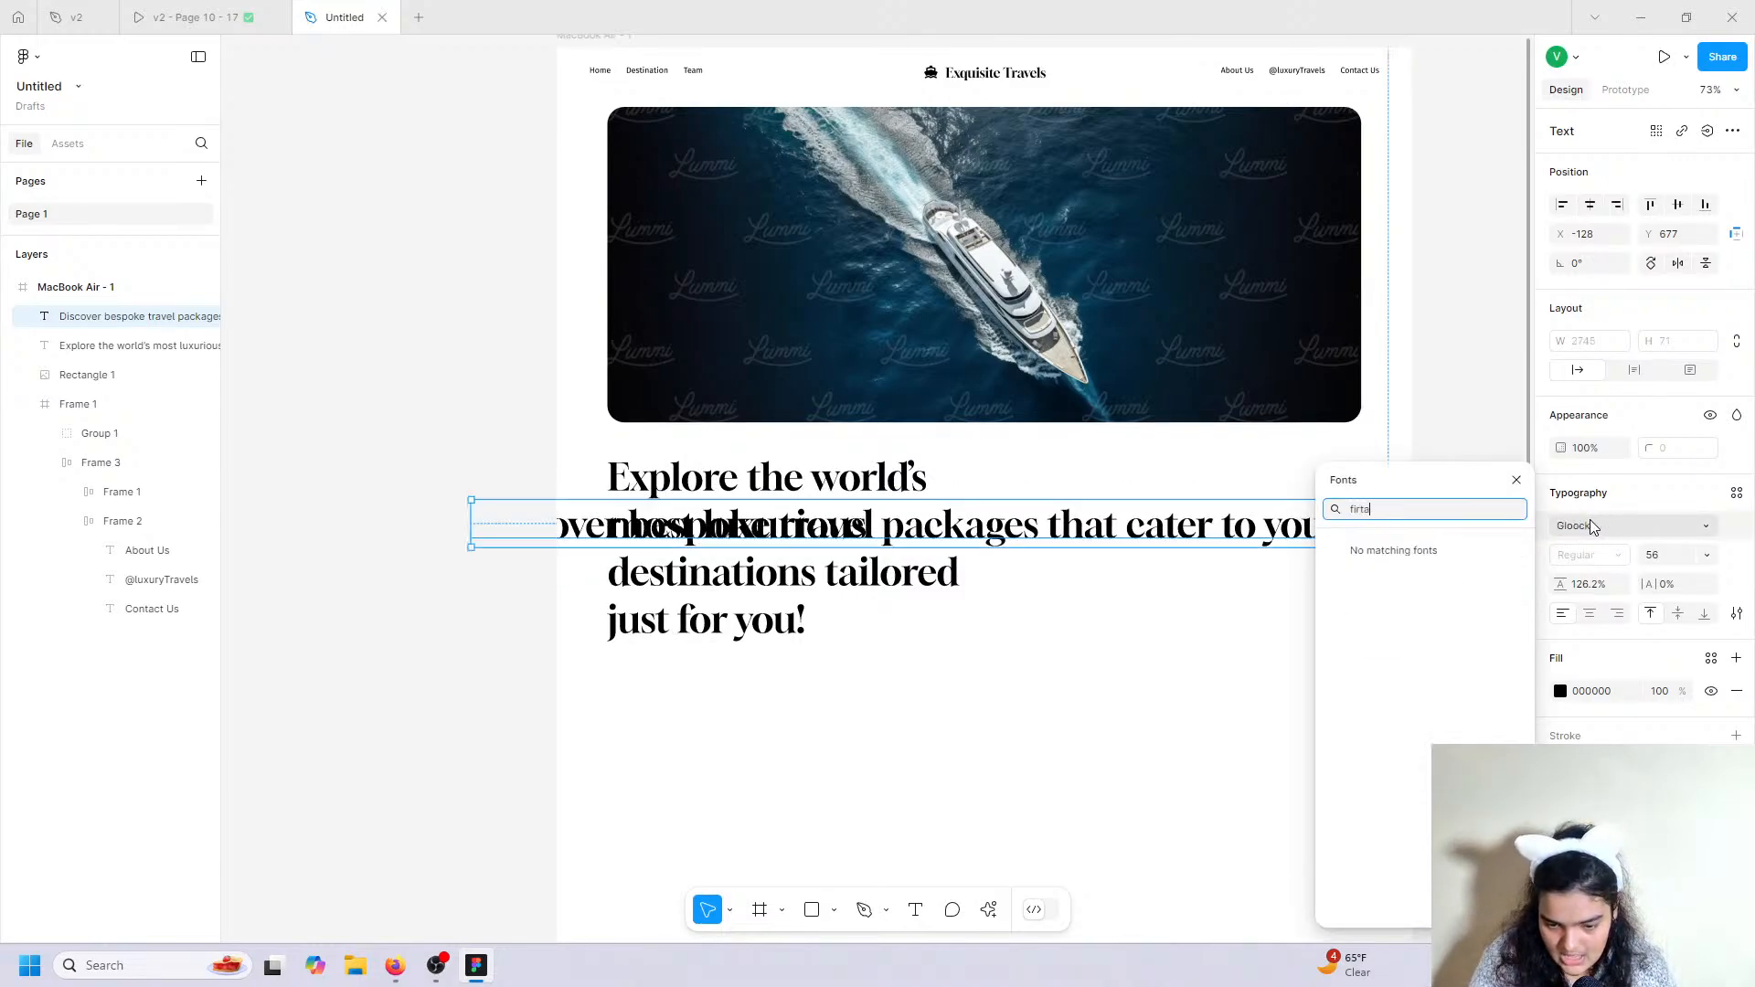
key(BackSpace)
key(BackSpace)
text(a)
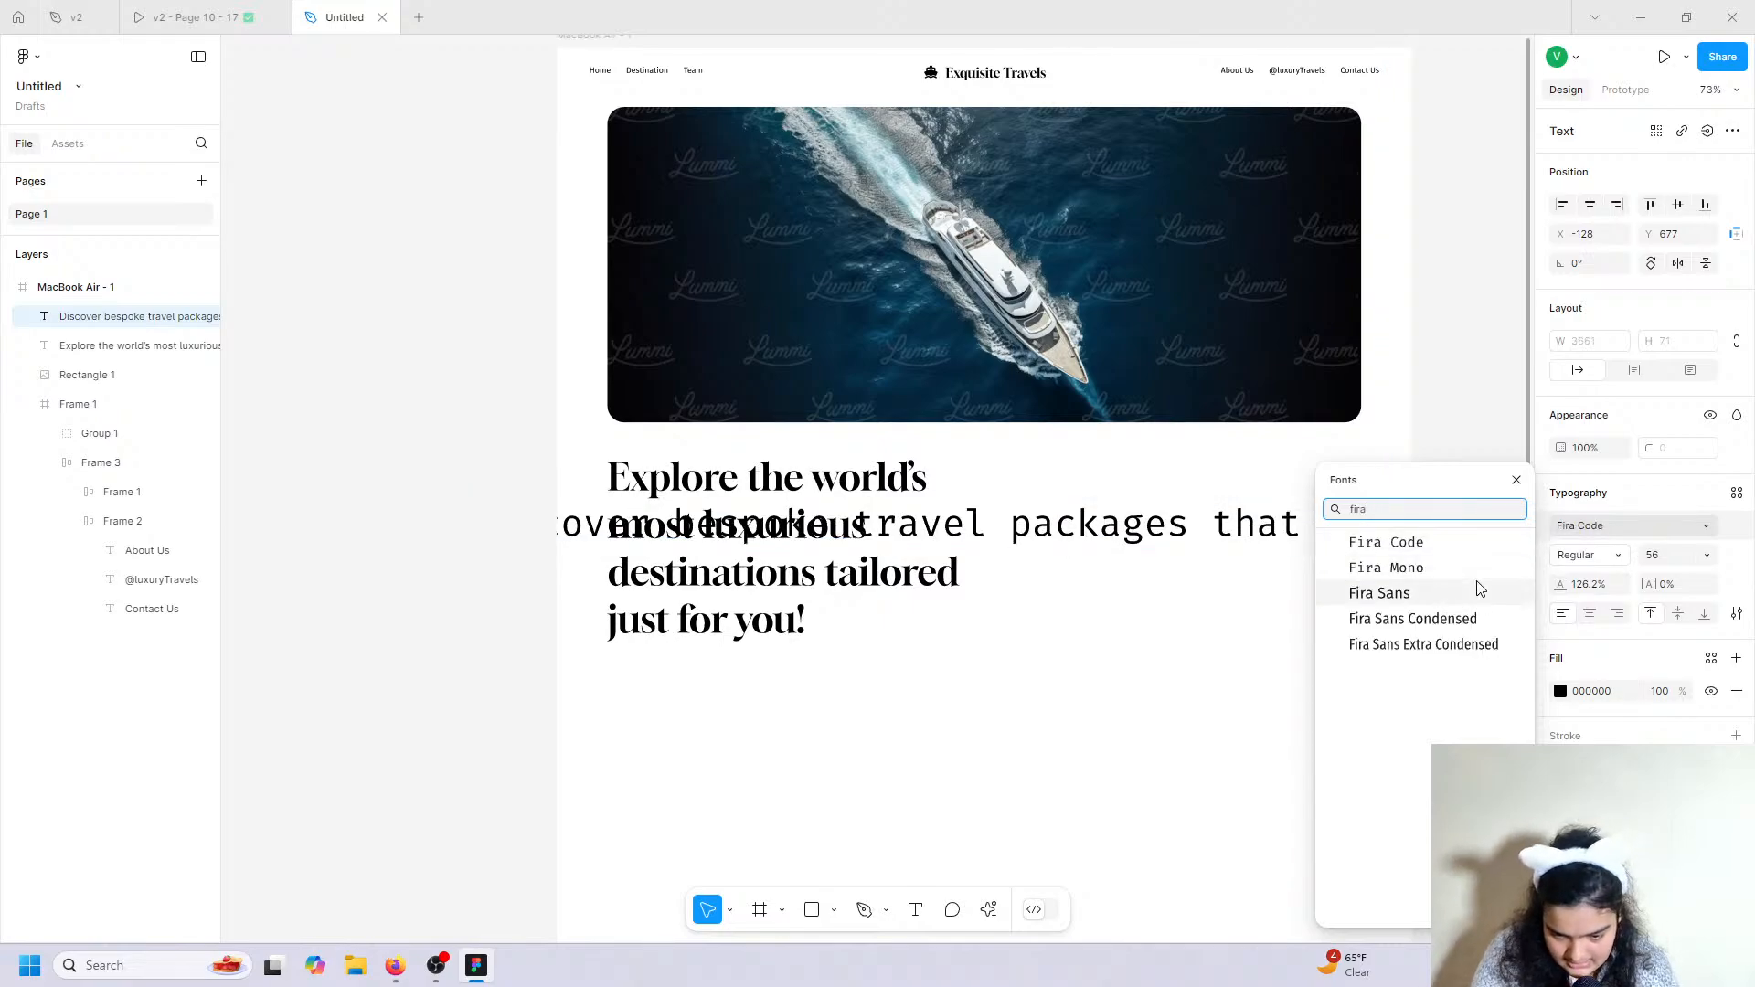
click(1380, 594)
Make the paragraph size 24, narrow its box so it wraps, and right-align it.
click(1706, 555)
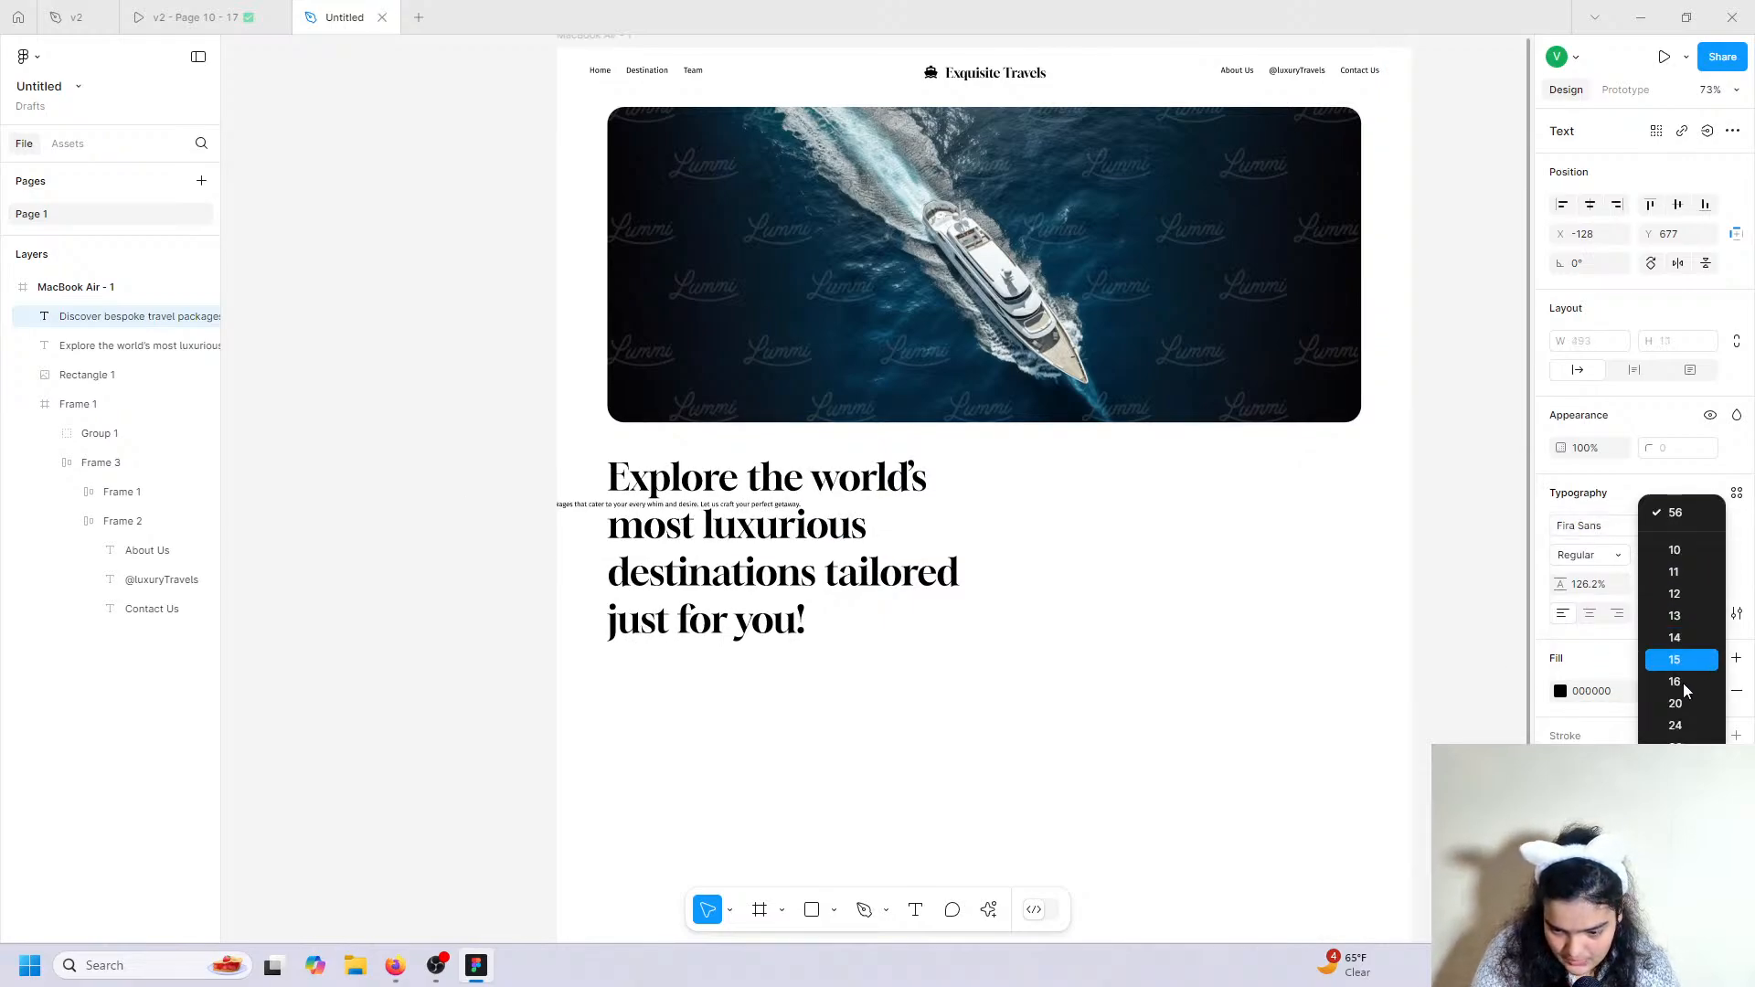
click(1676, 704)
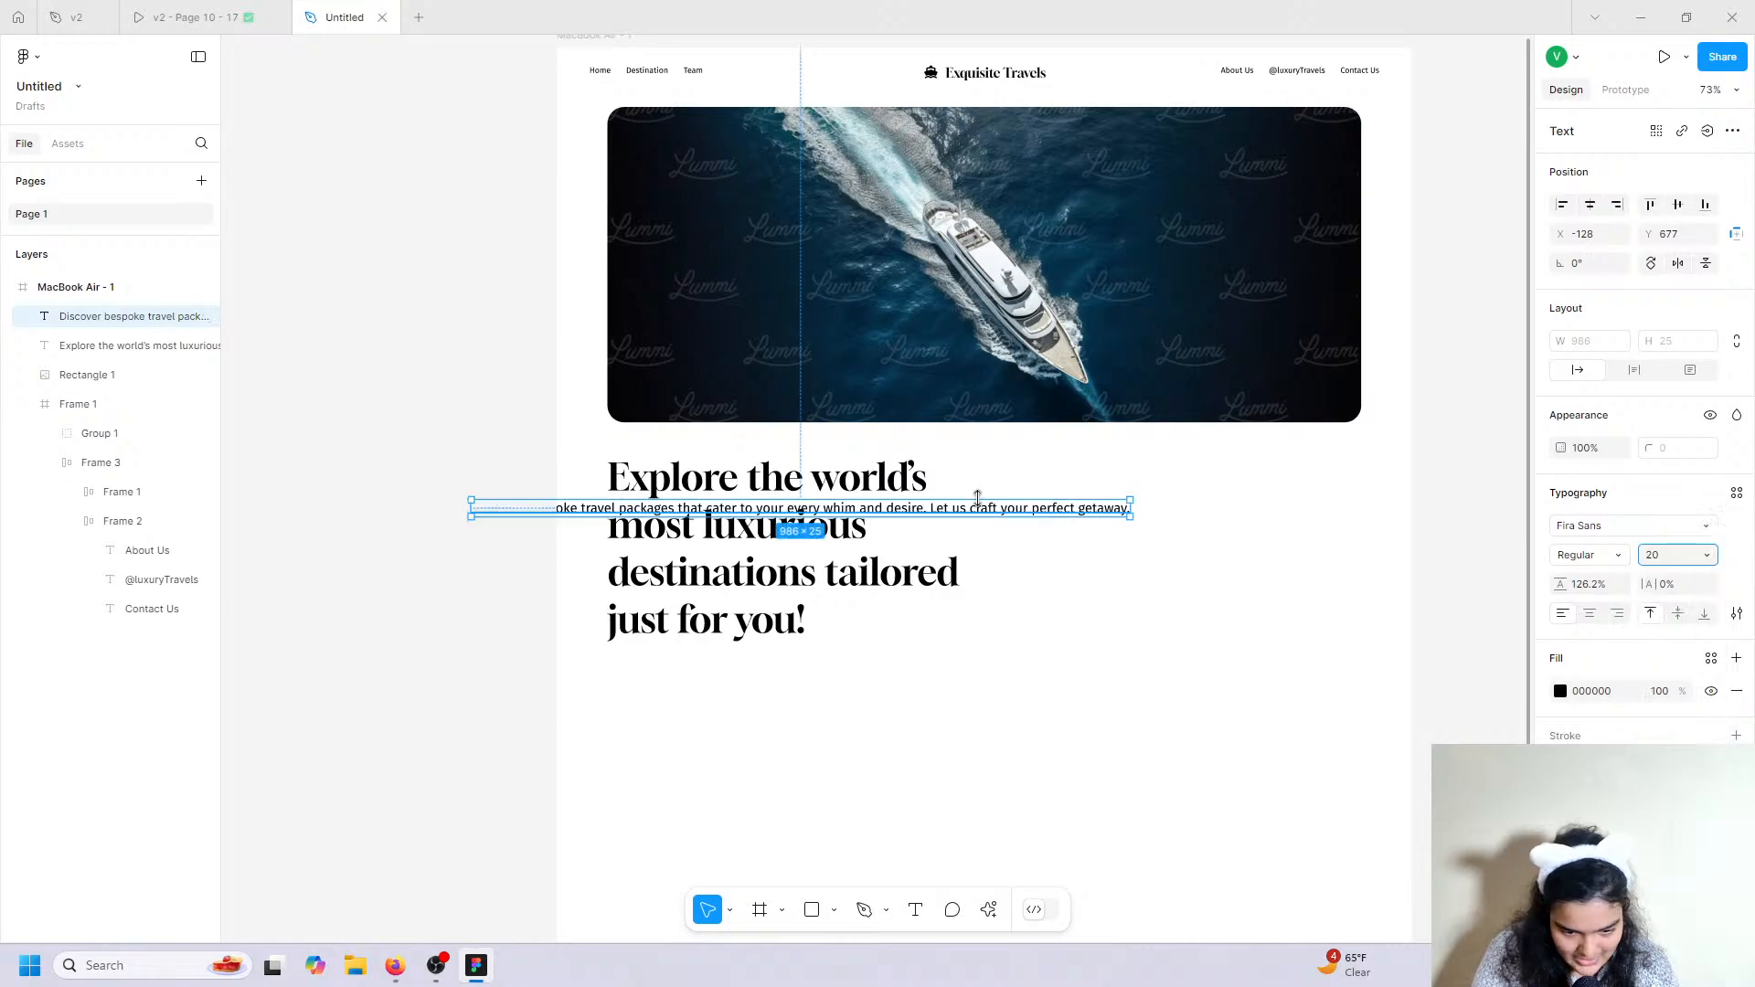
click(1706, 555)
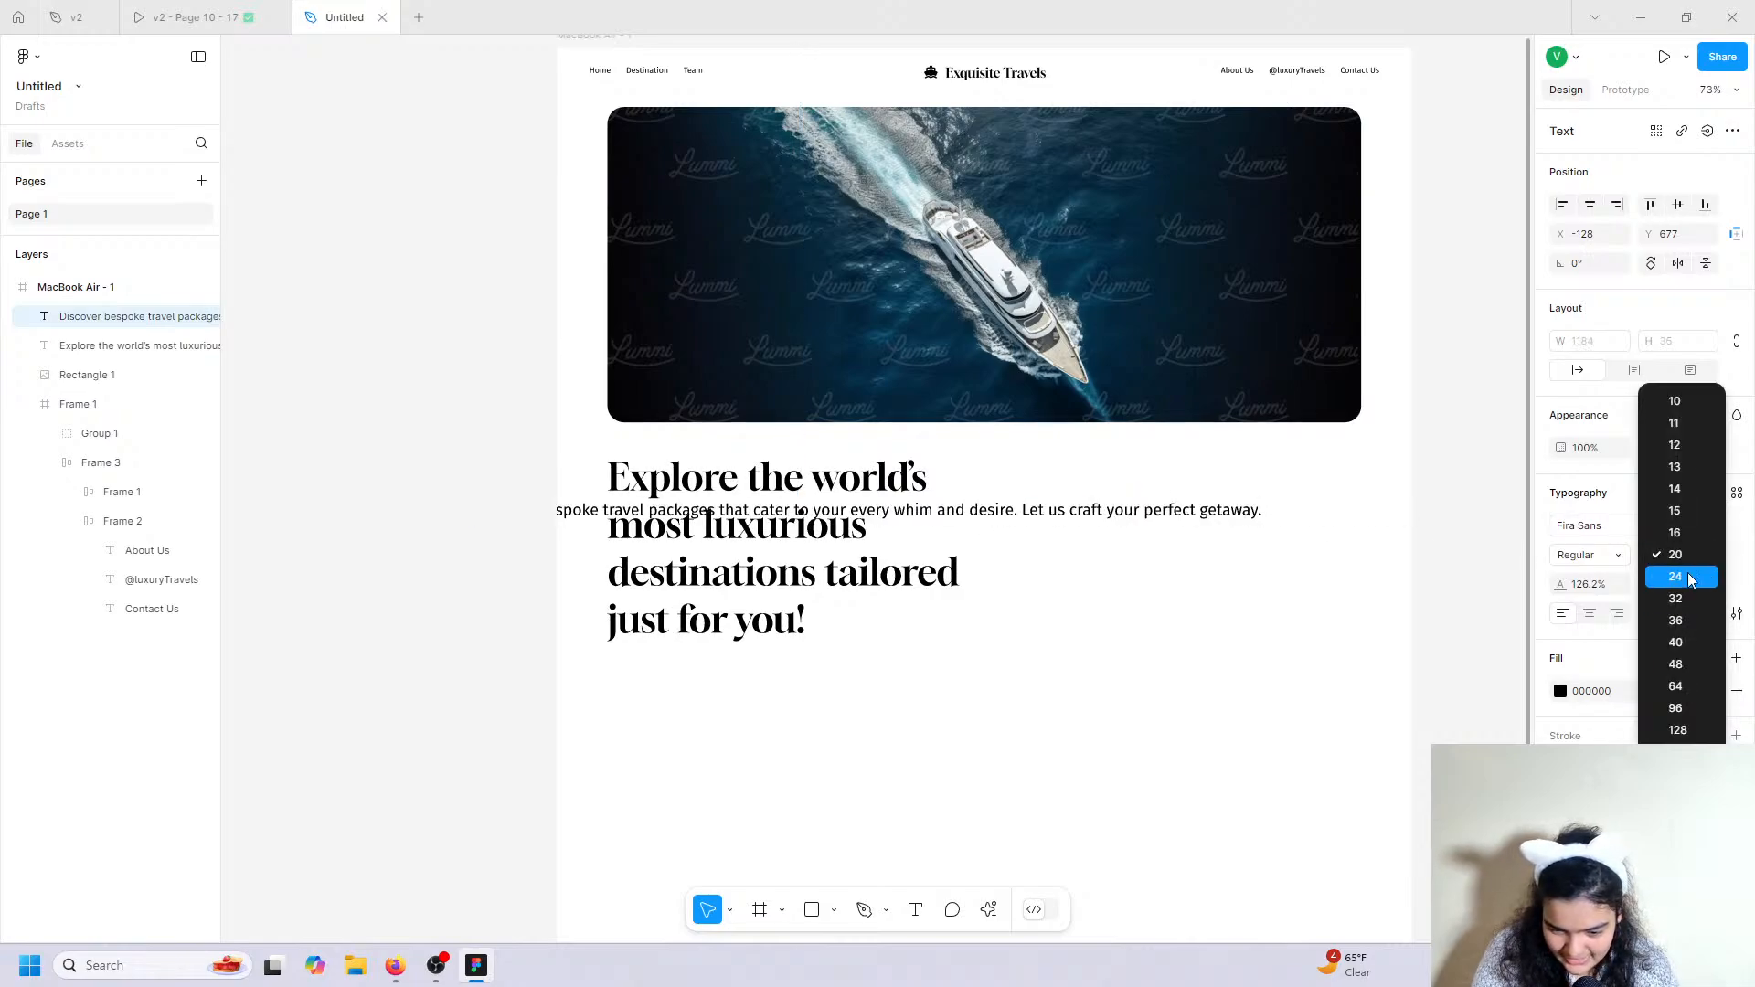
click(1677, 576)
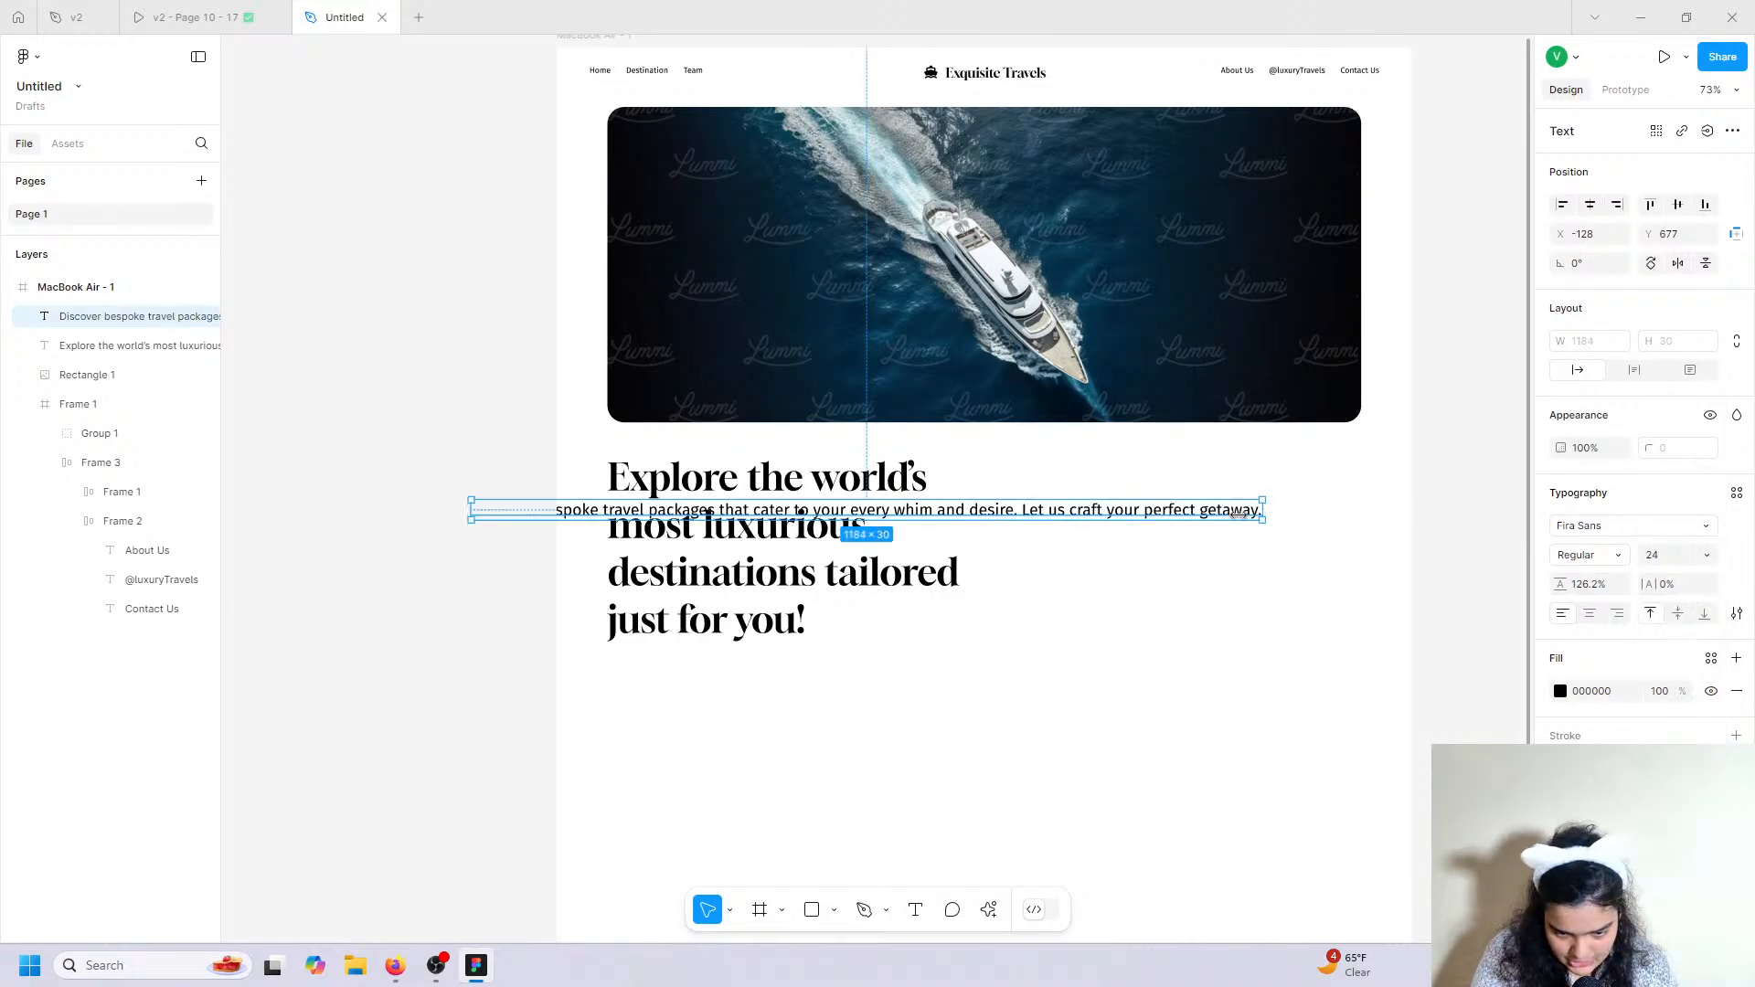
mouse_move(1262, 509)
mouse_down()
mouse_move(834, 522)
mouse_move(1259, 506)
mouse_up()
click(1618, 614)
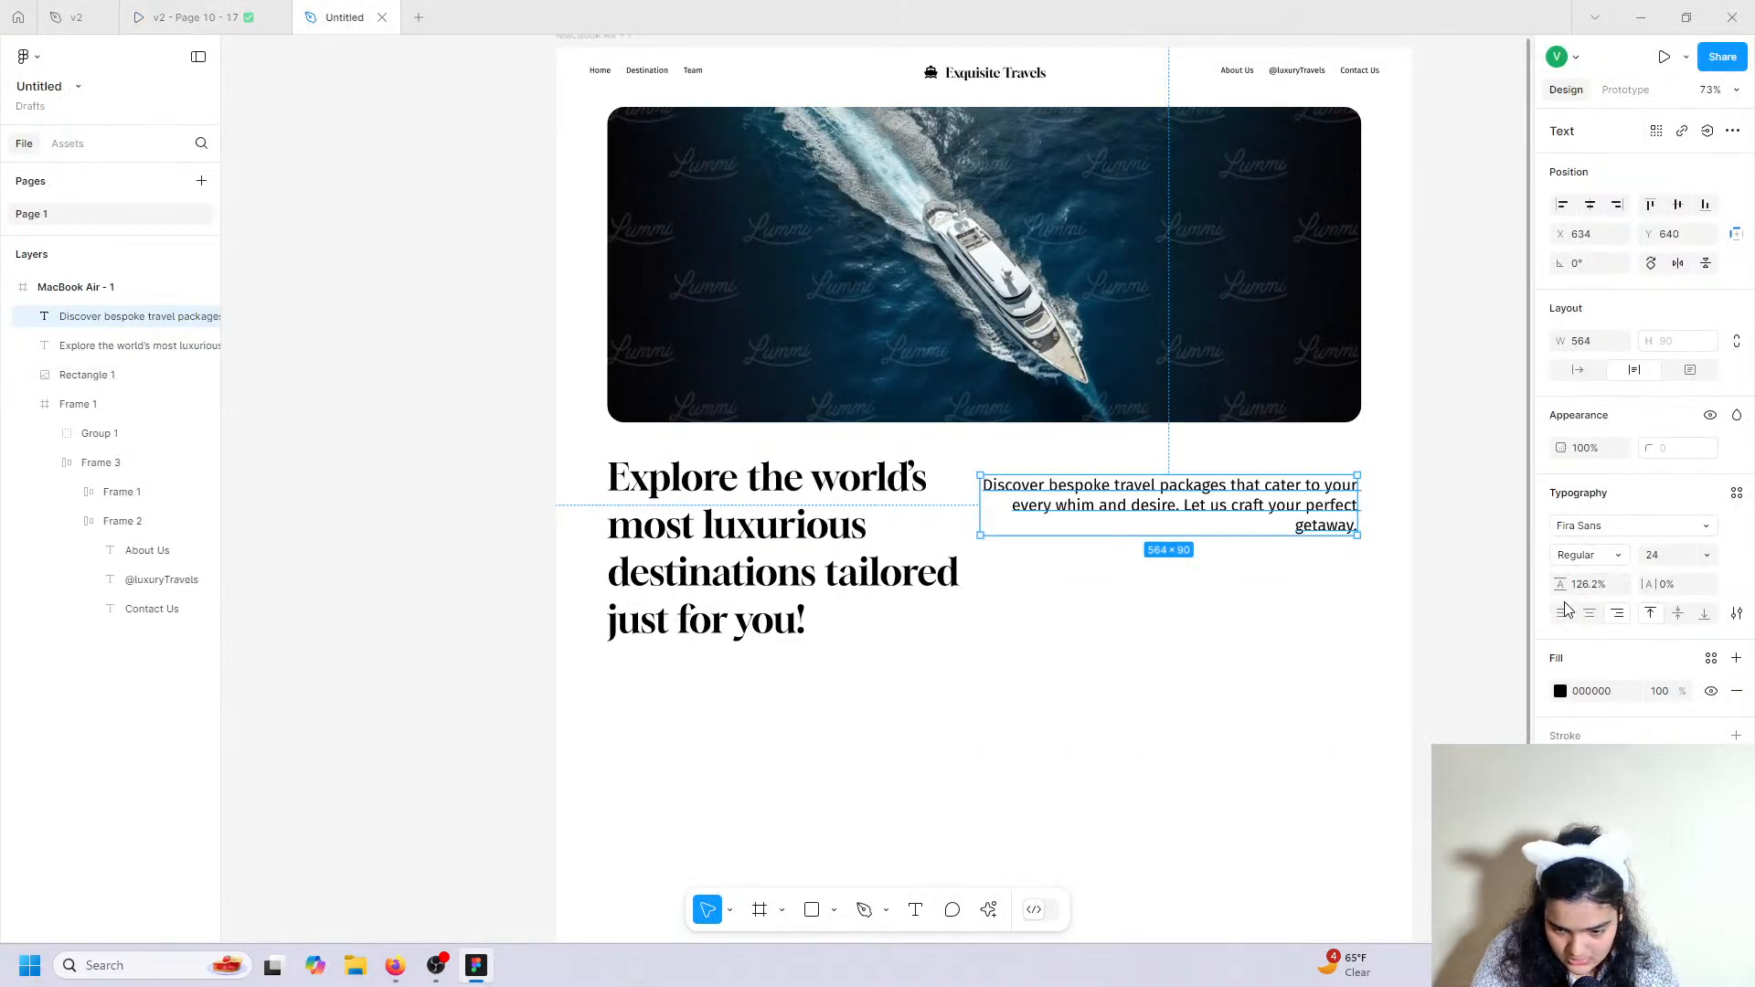
Left-align the paragraph, narrow it to 549 wide, set 140% line height and Medium weight.
click(1564, 612)
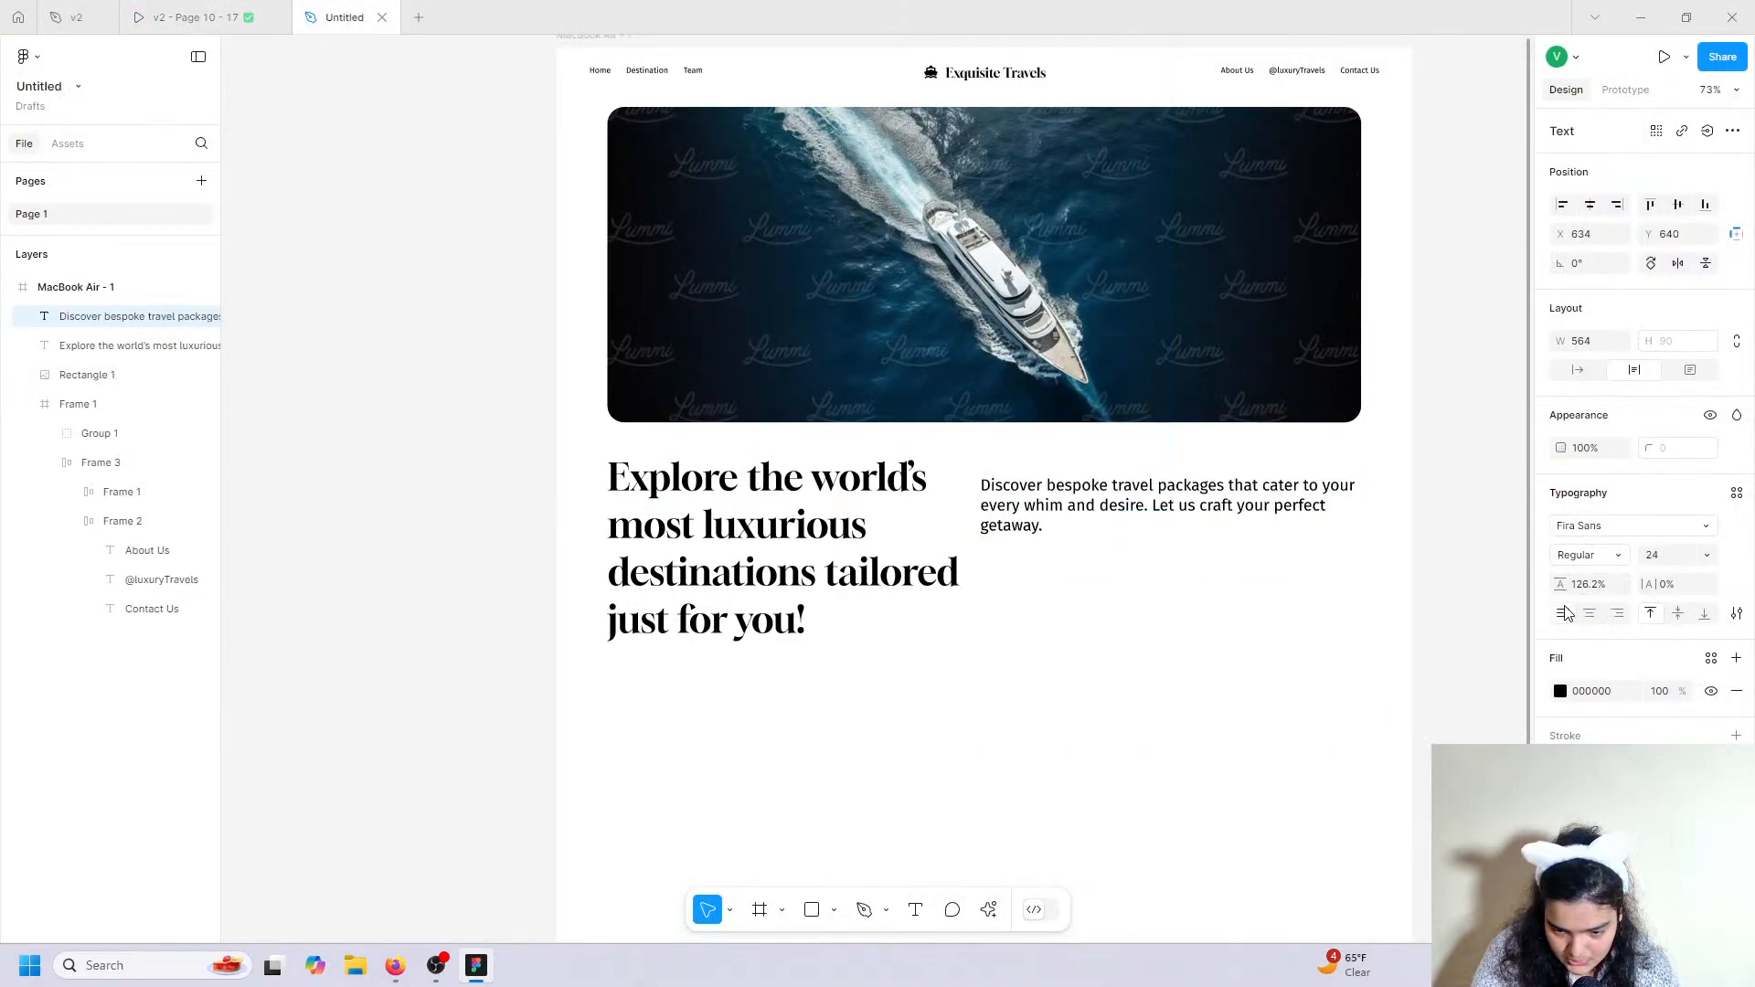
drag(1356, 501, 1347, 504)
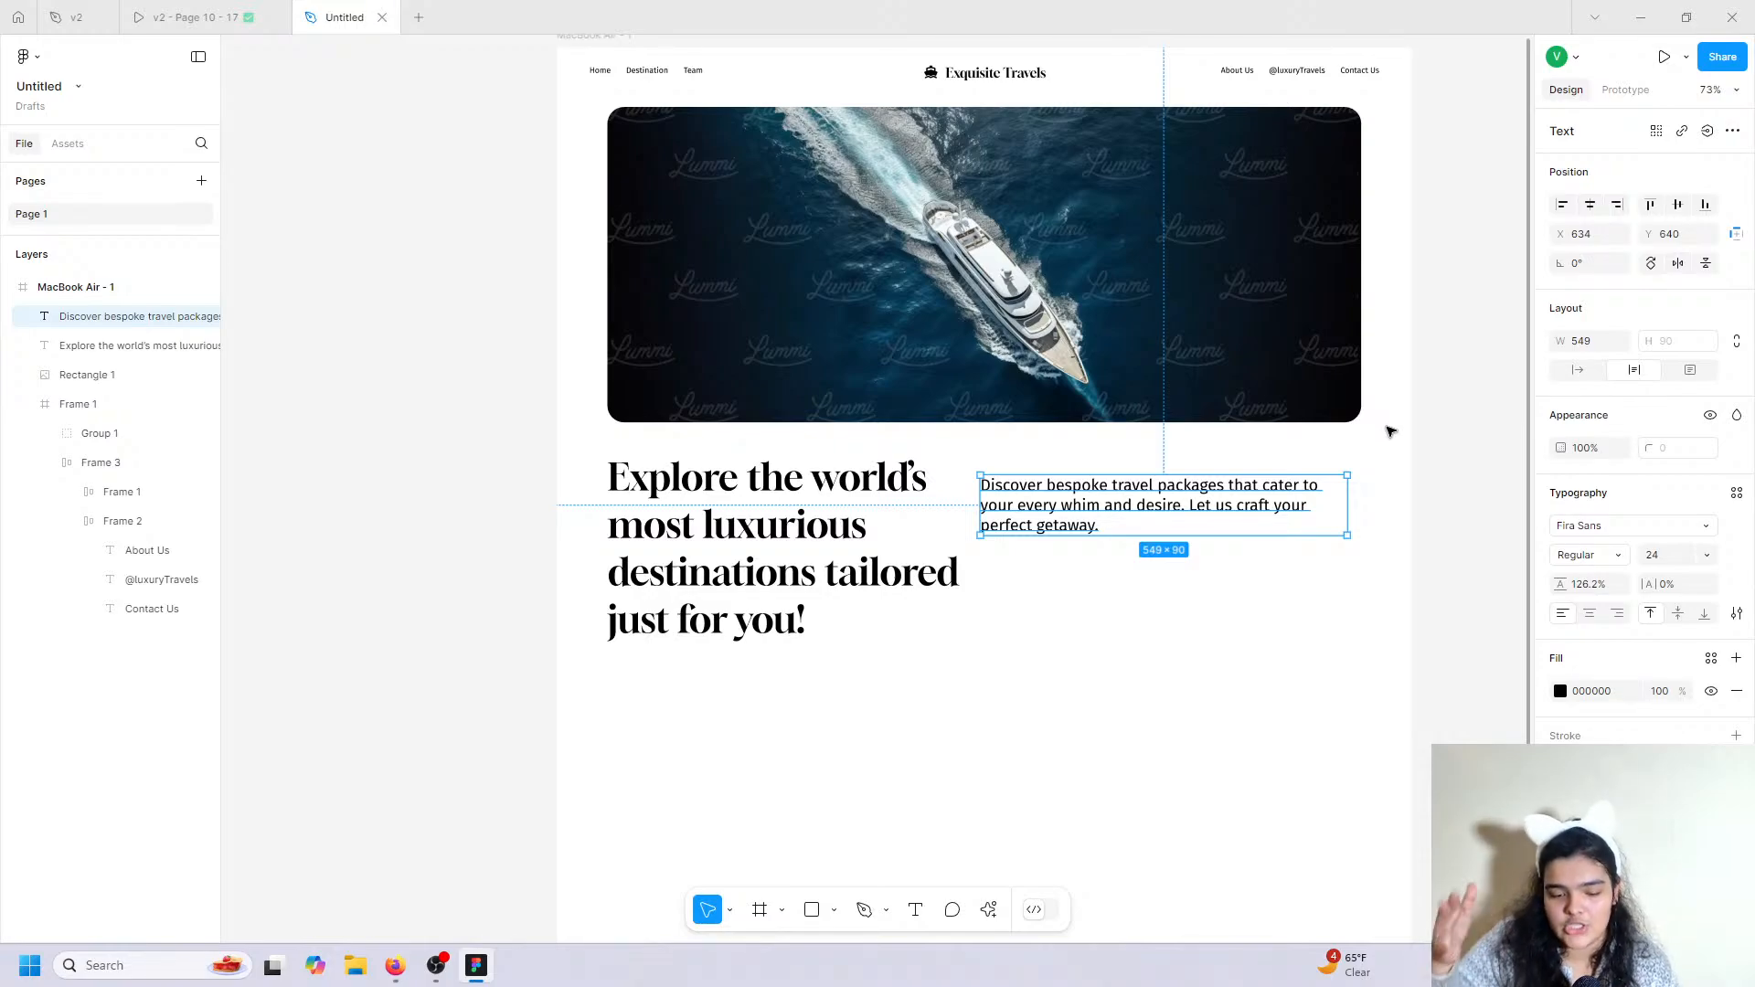
drag(1560, 585, 1595, 599)
click(1583, 556)
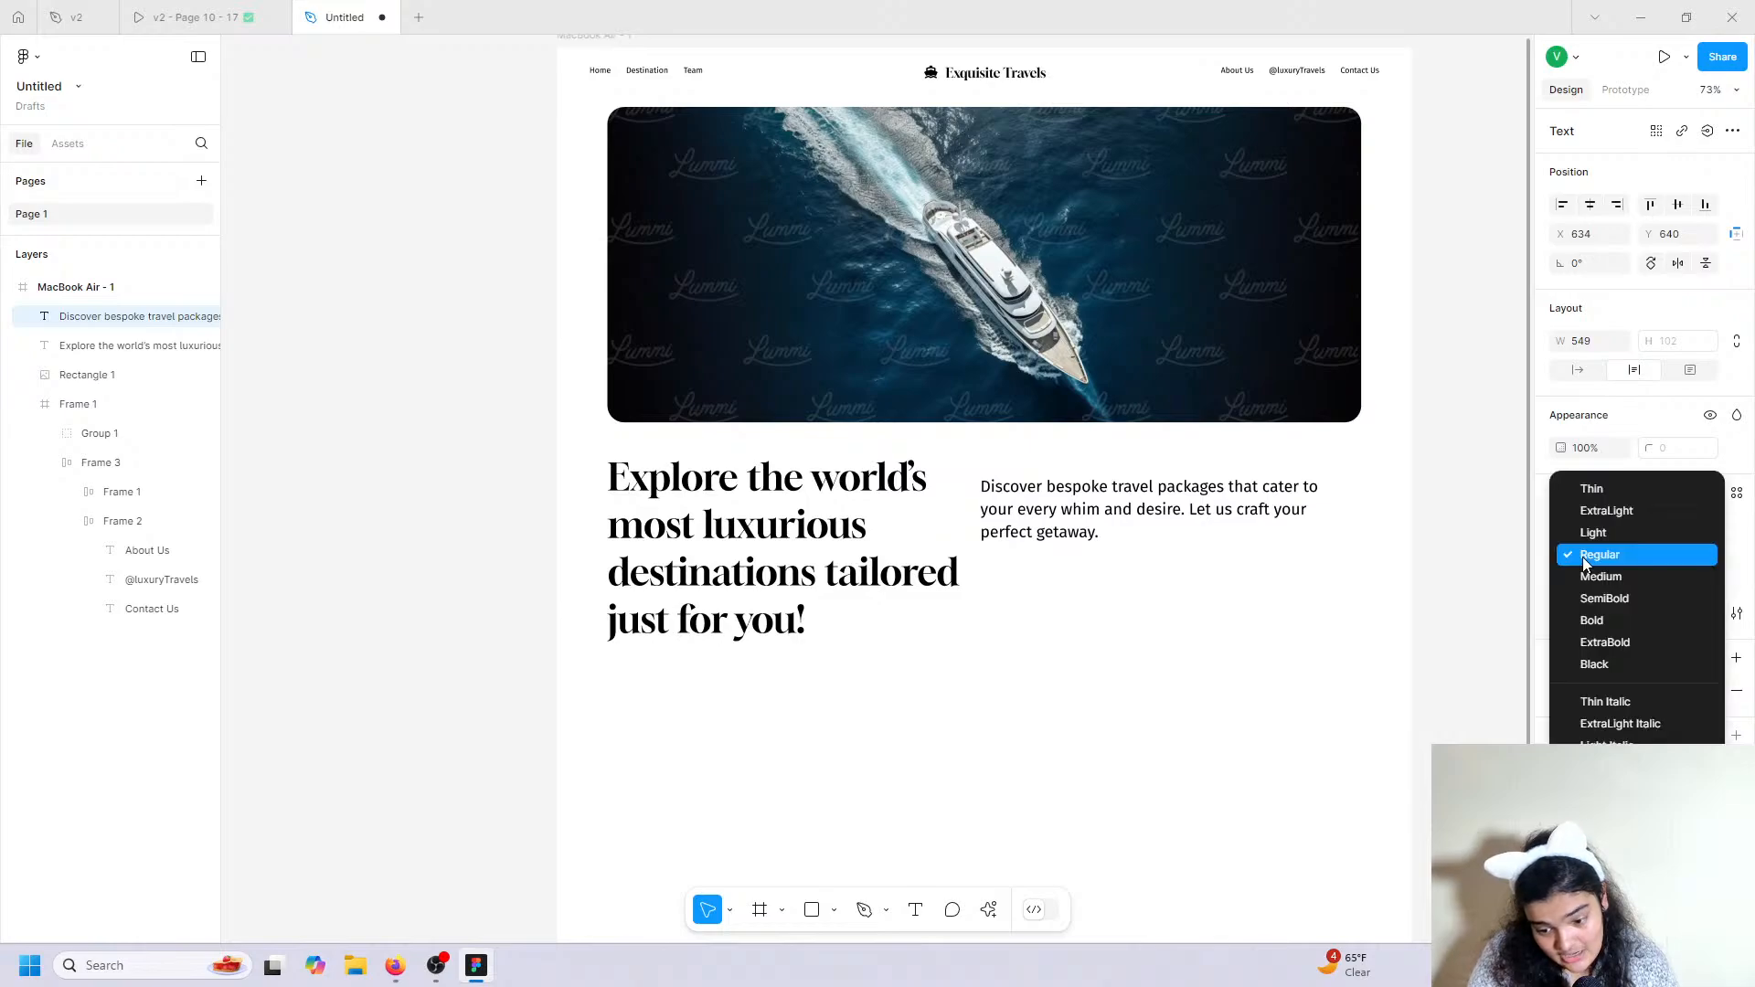
click(1592, 577)
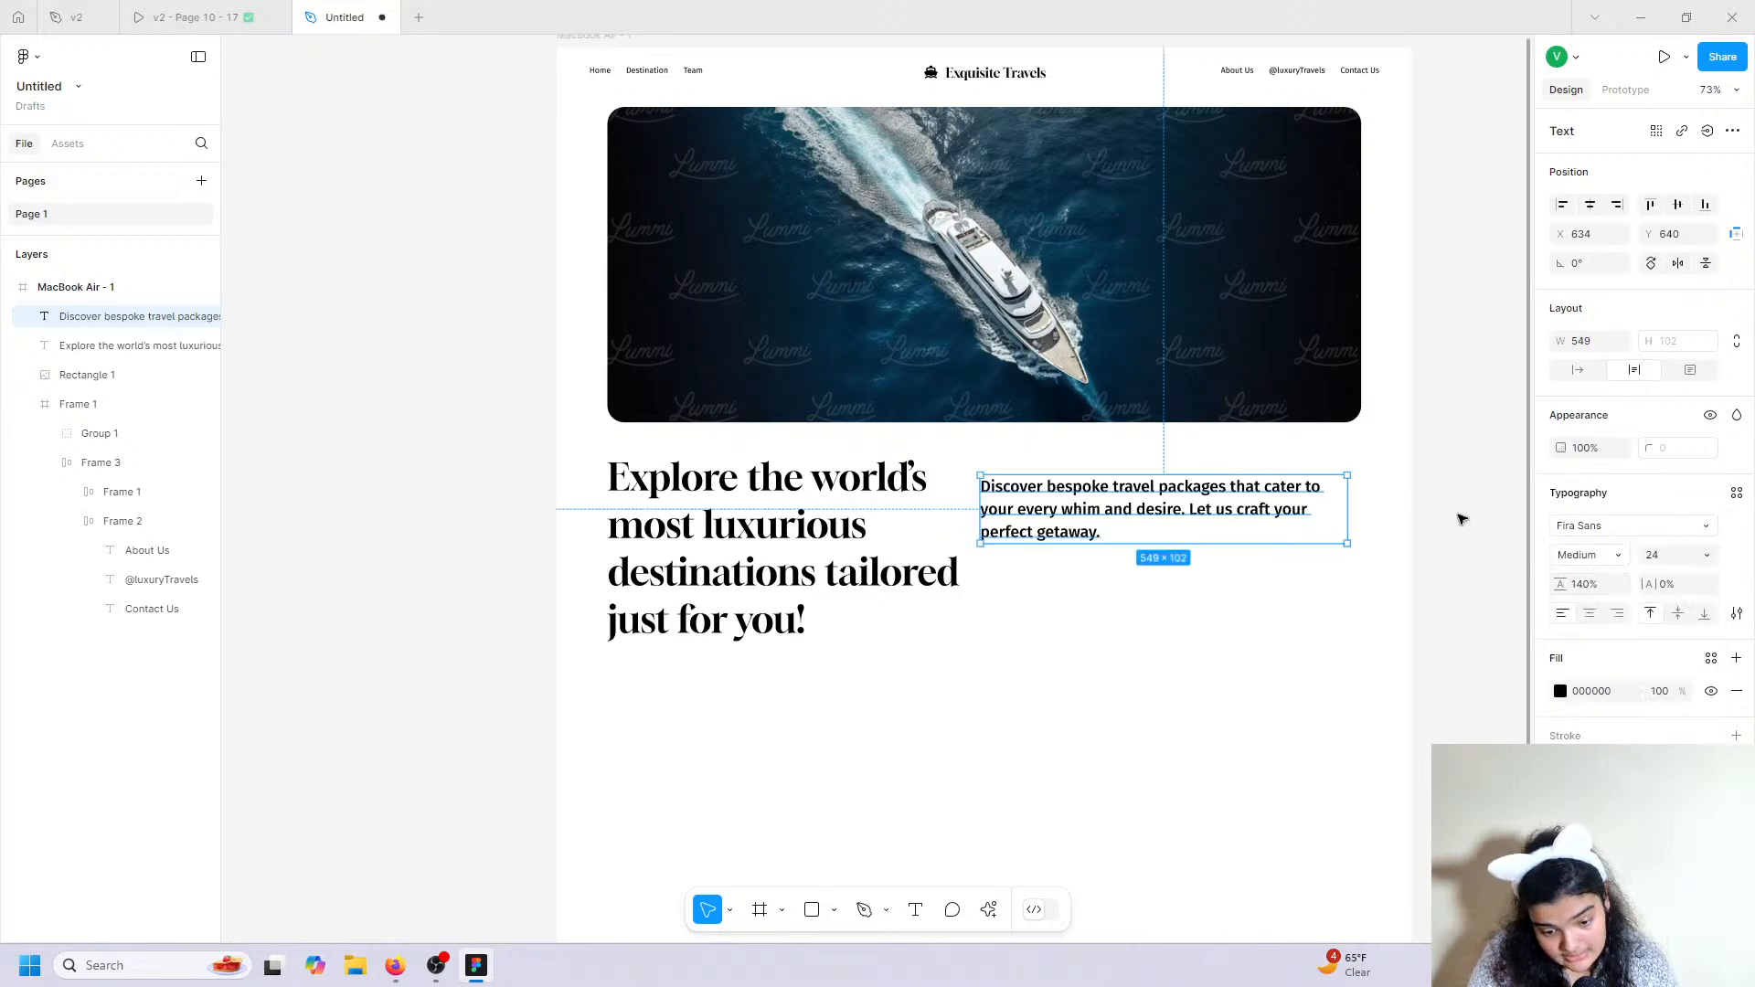
Colour the paragraph light grey A9A9A9, keeping it Medium weight.
click(1562, 692)
drag(1387, 619, 1215, 588)
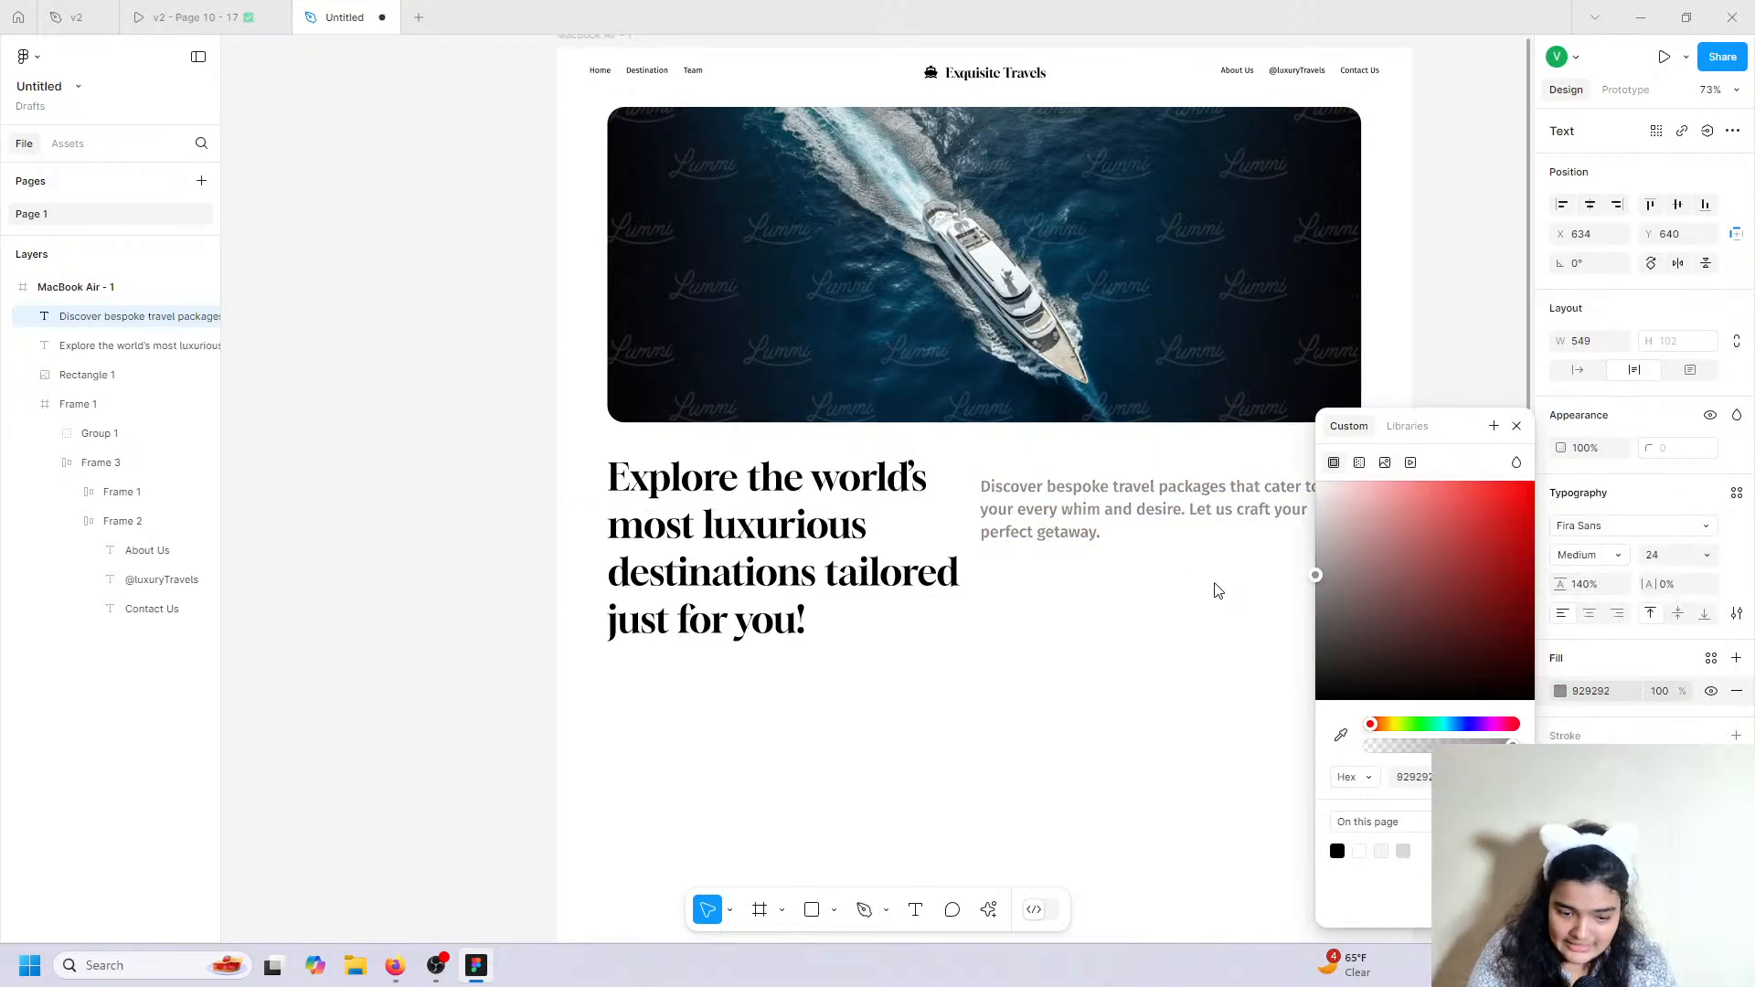
click(1587, 555)
click(1577, 531)
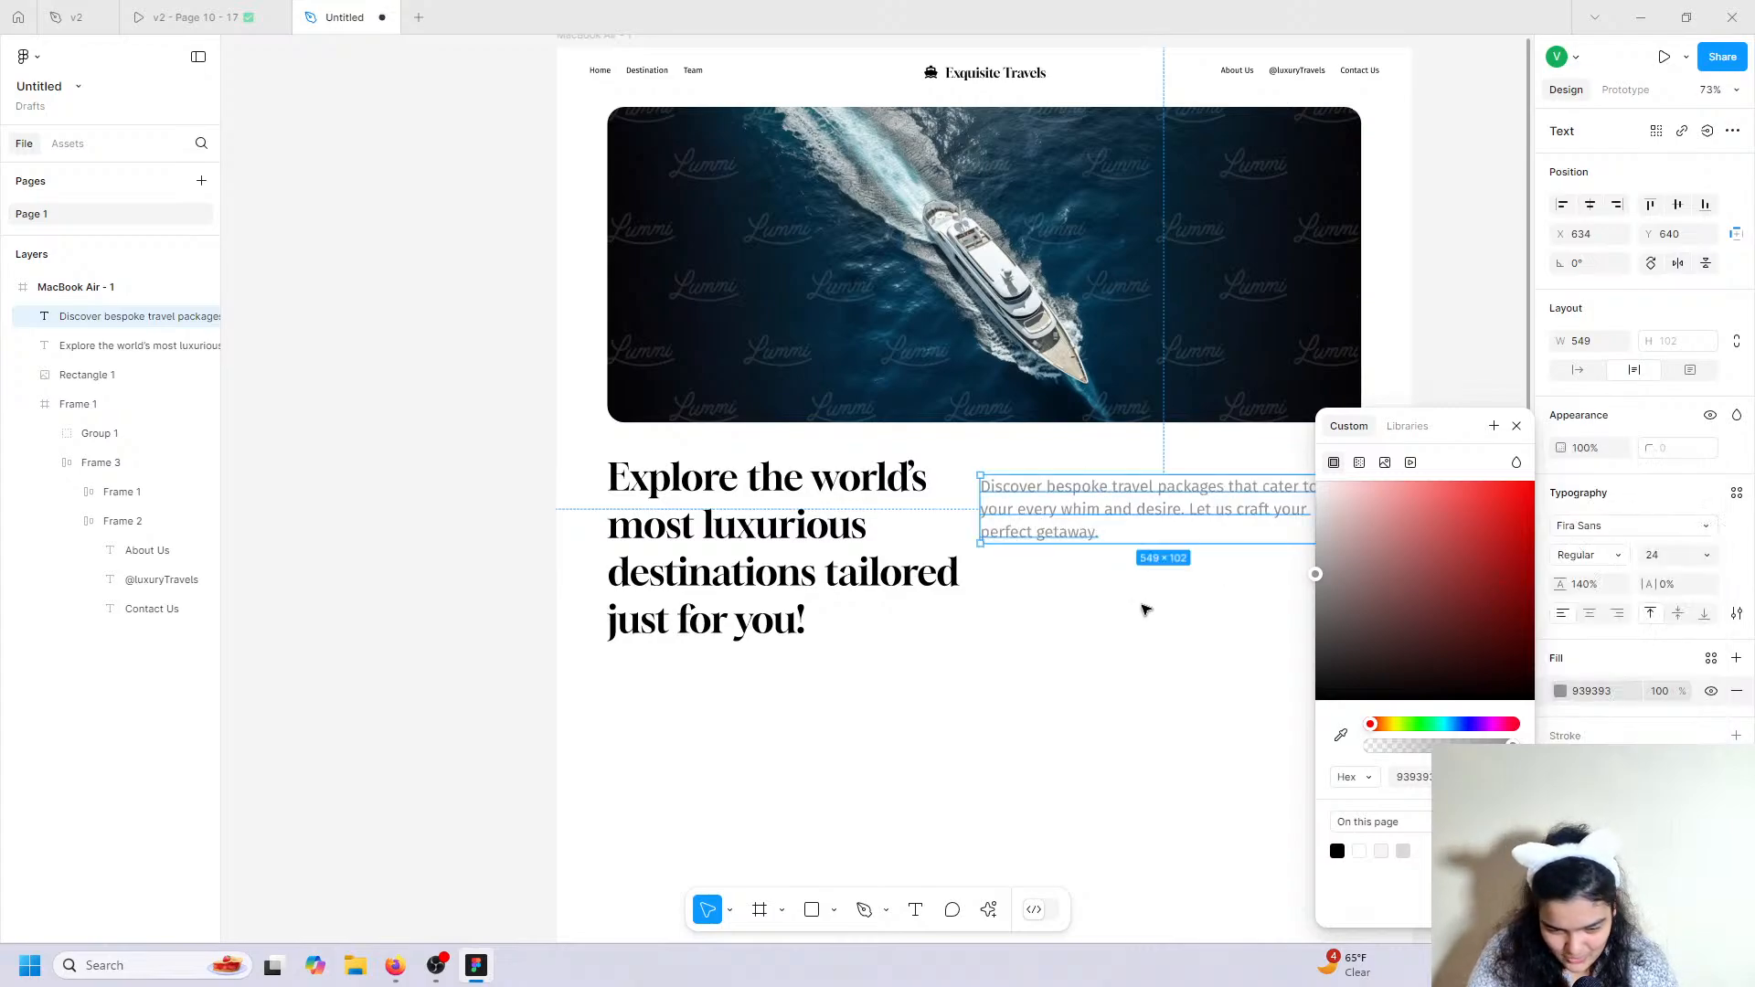
click(1622, 555)
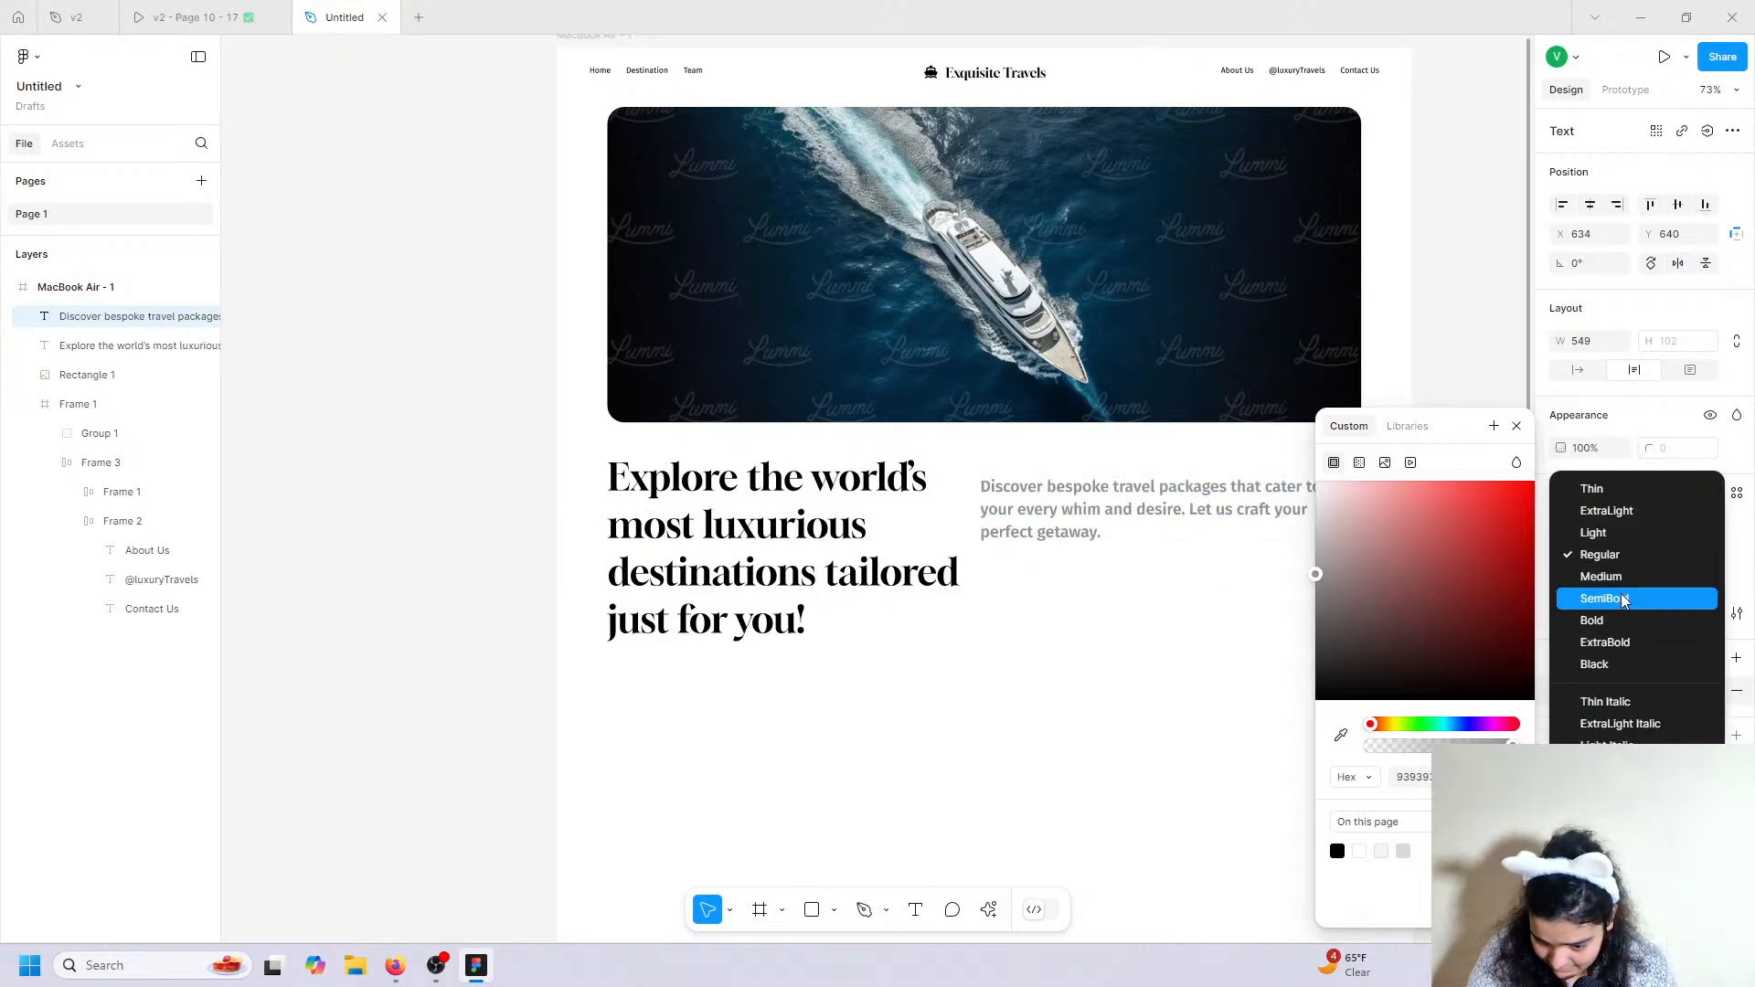
click(1595, 556)
click(203, 16)
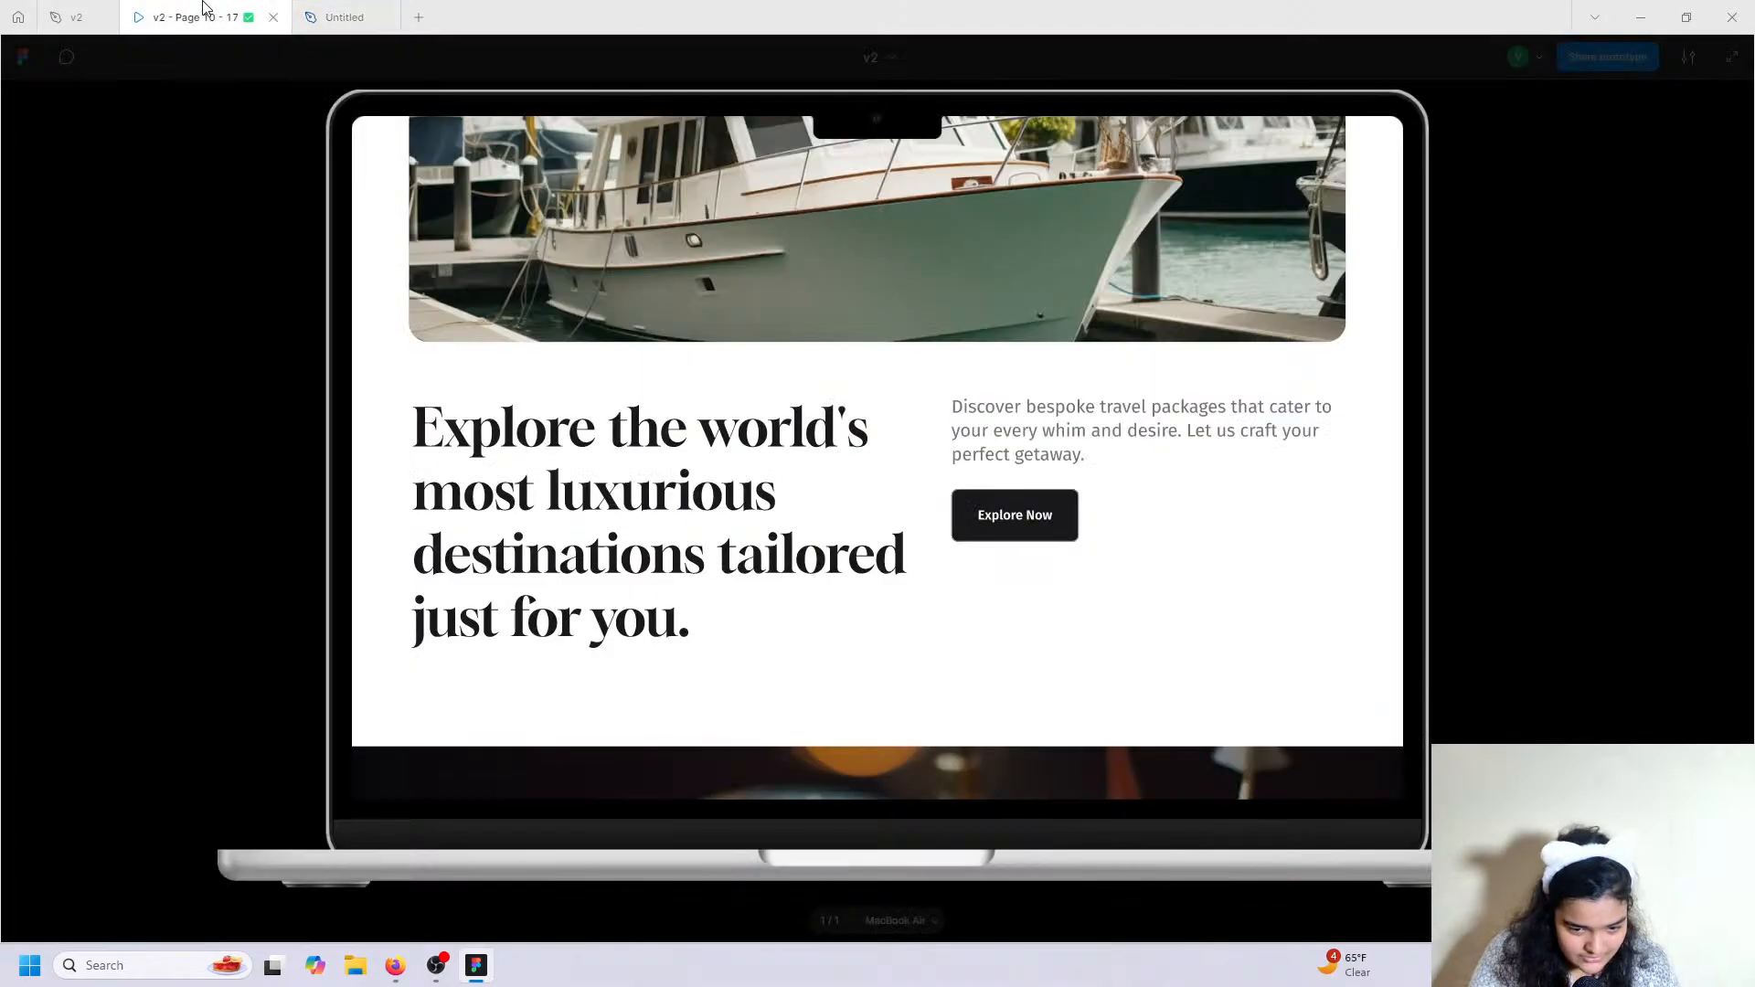
click(345, 17)
click(1562, 558)
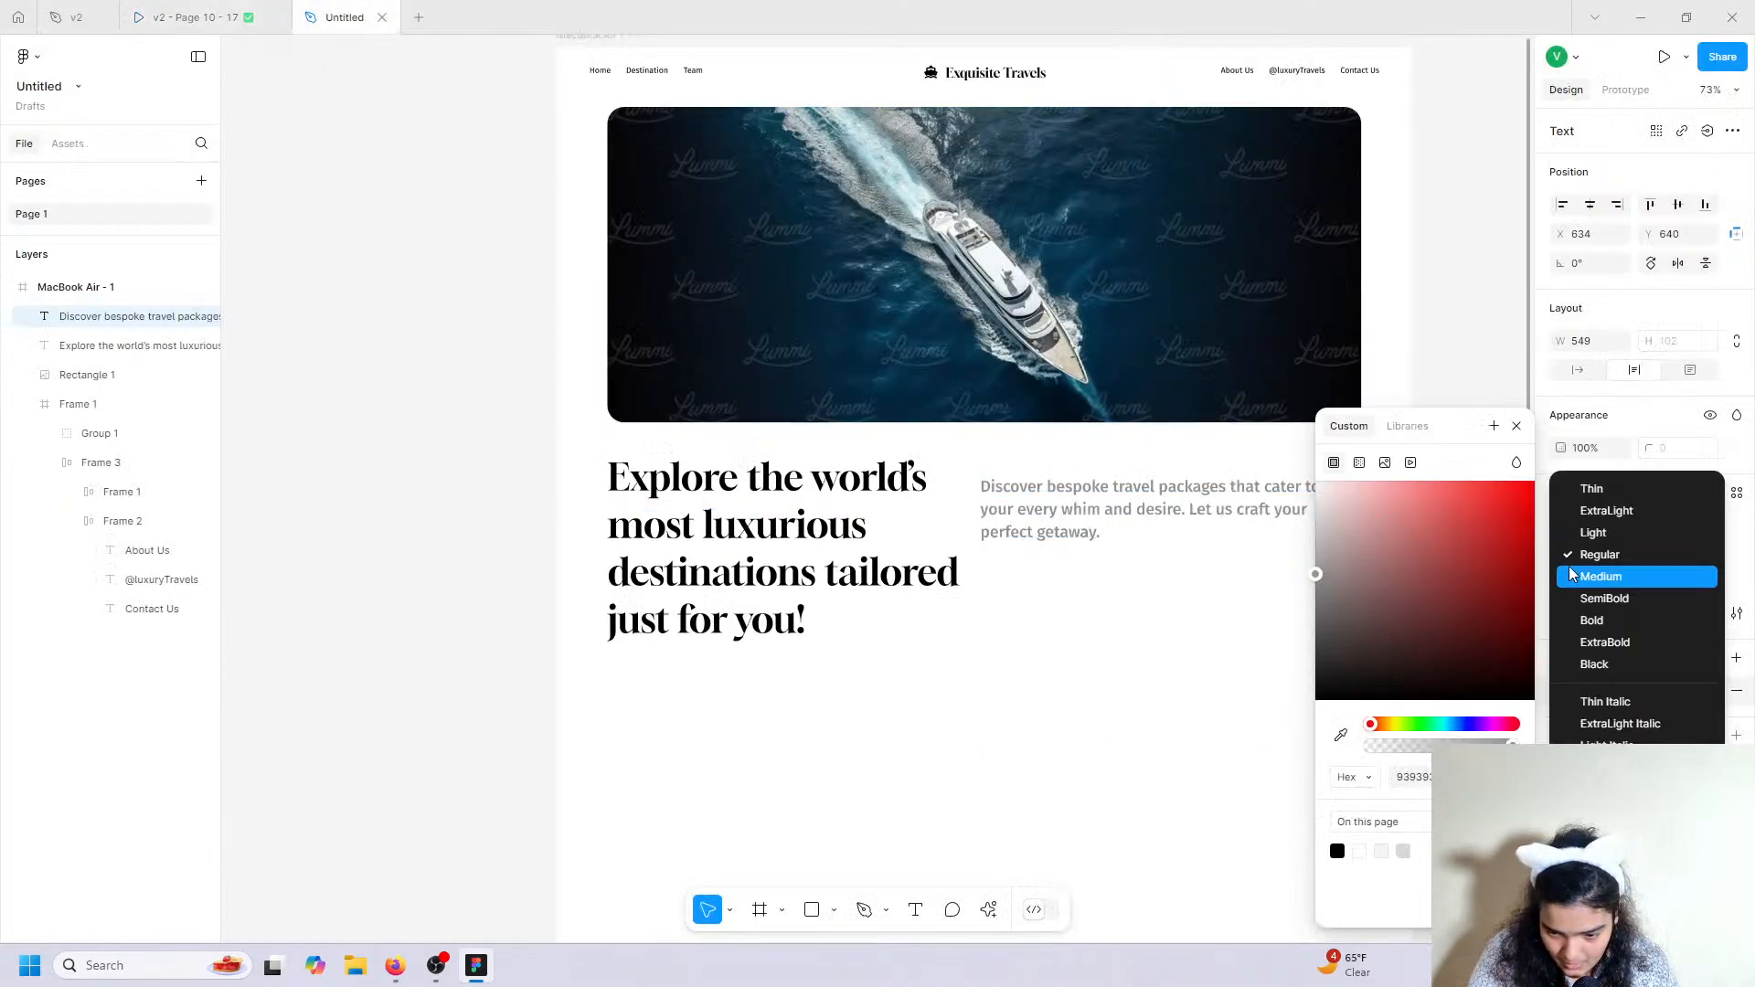
click(1579, 572)
drag(1316, 574, 1223, 521)
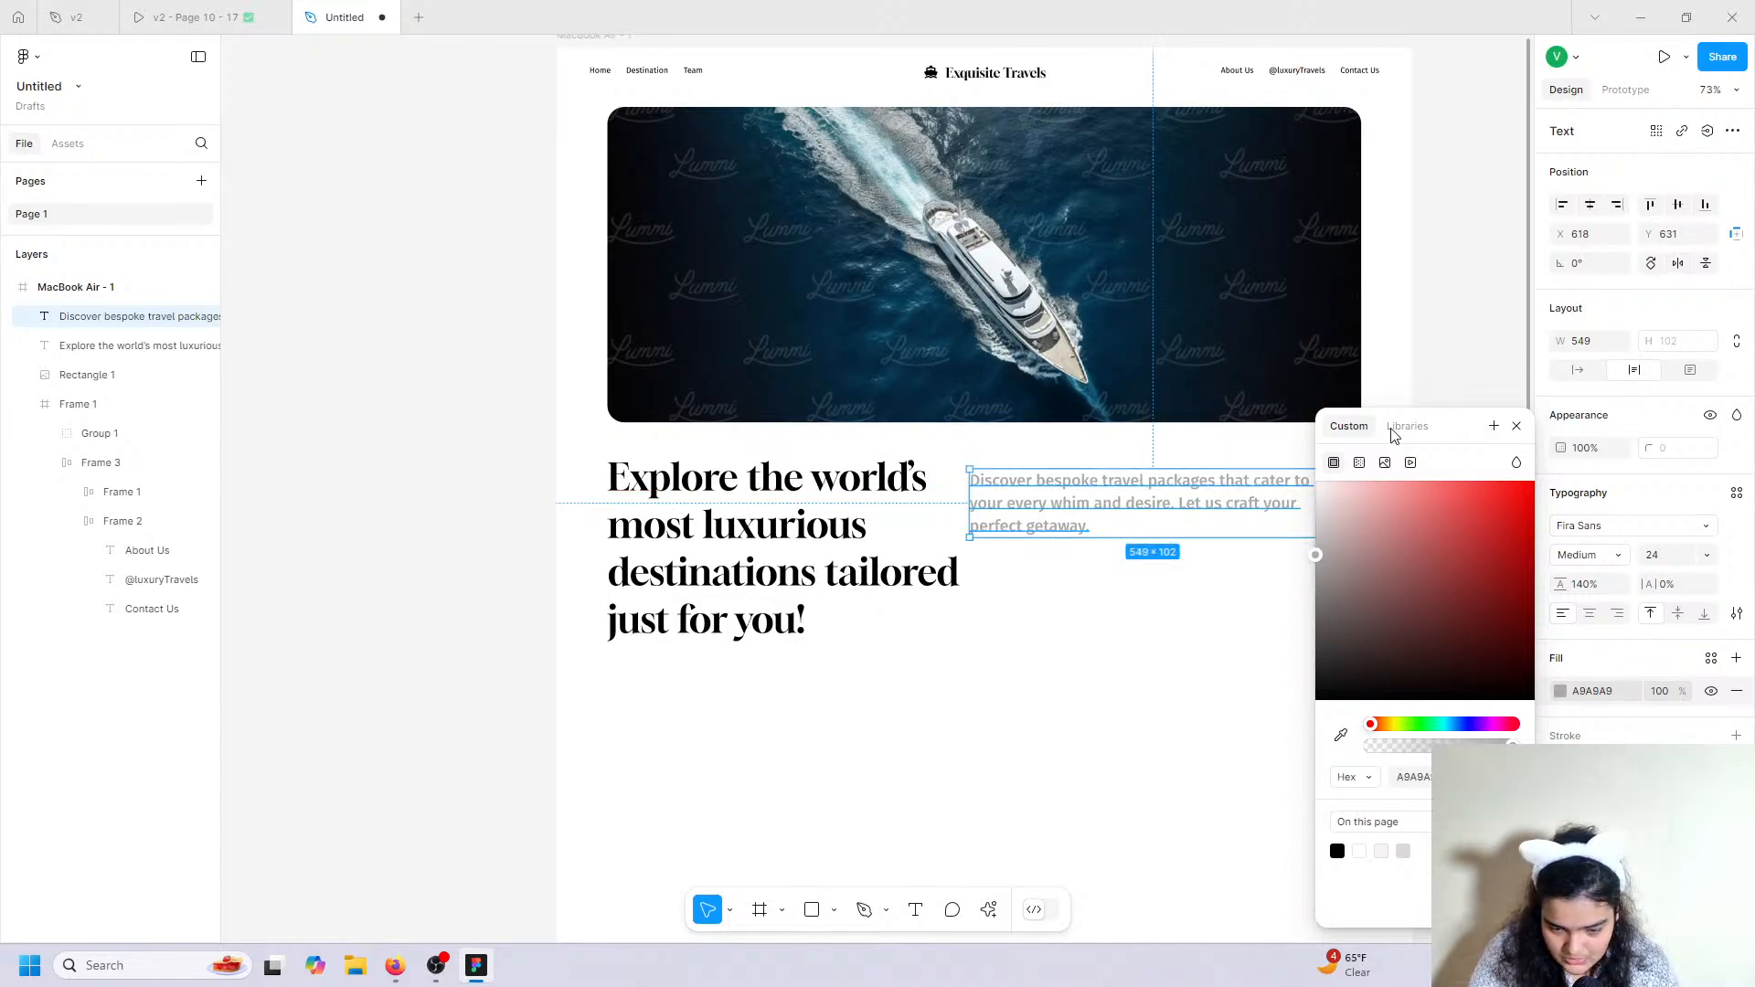
Adjust the paragraph box width and set its font size to 22.
click(1516, 425)
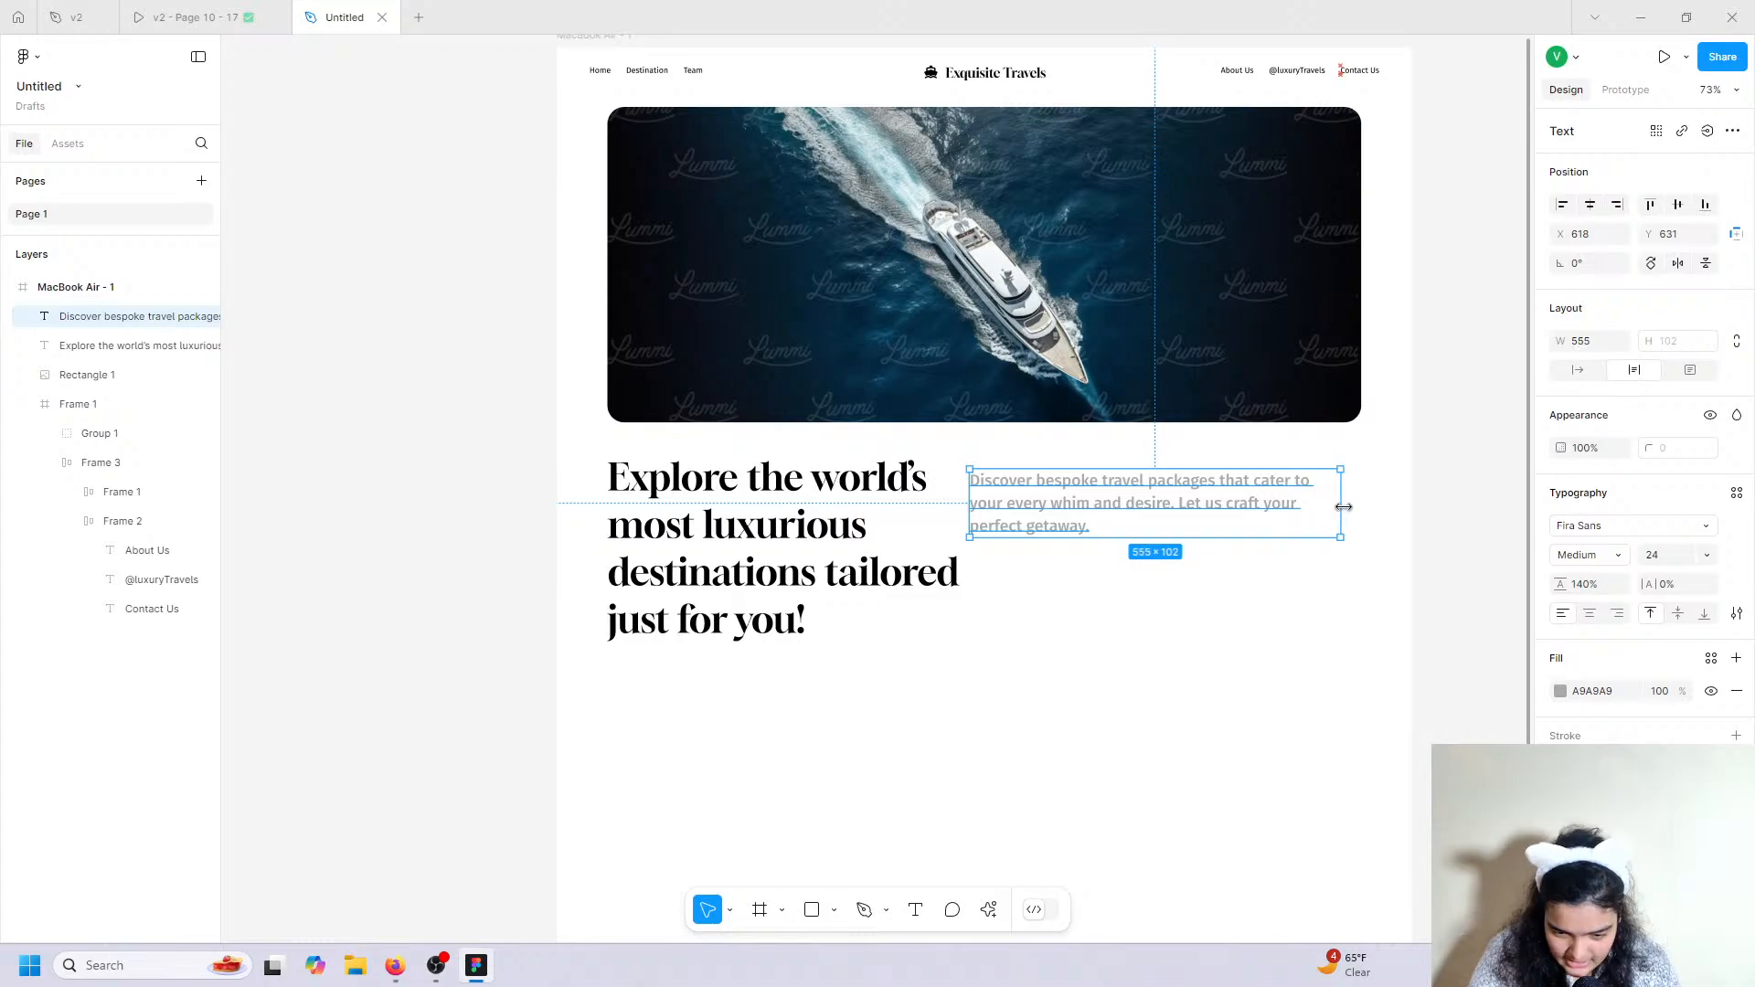
drag(1339, 506, 1282, 508)
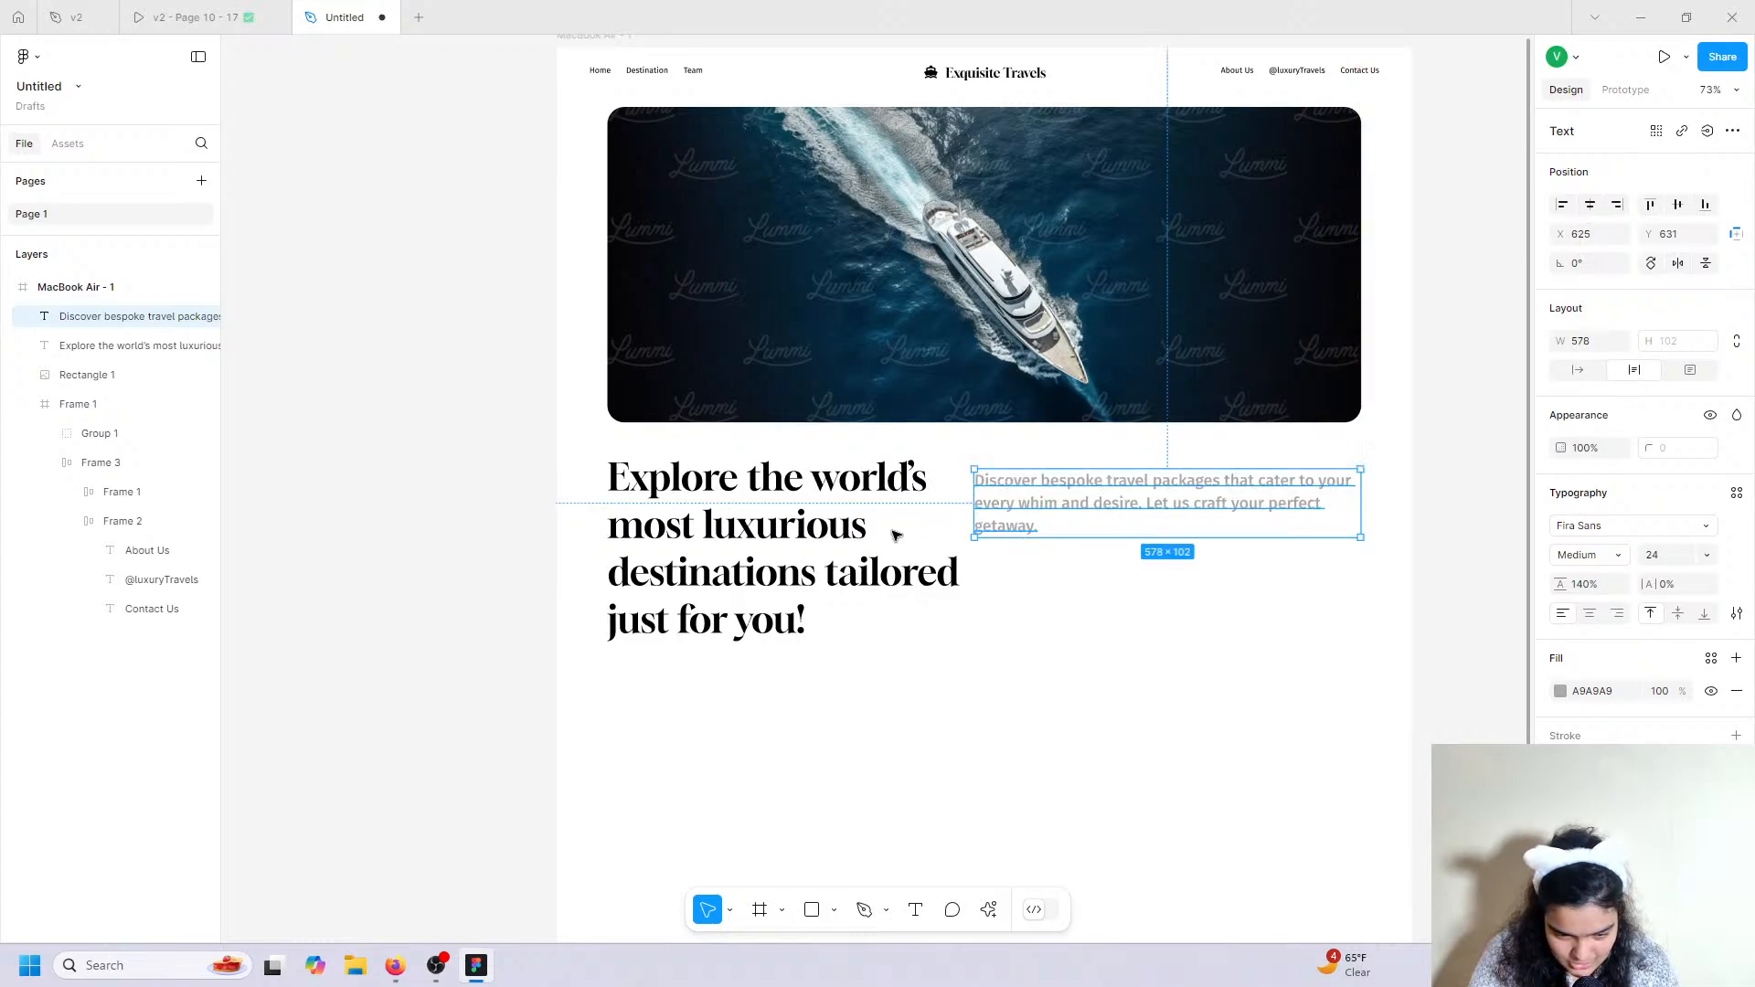
click(208, 11)
click(345, 17)
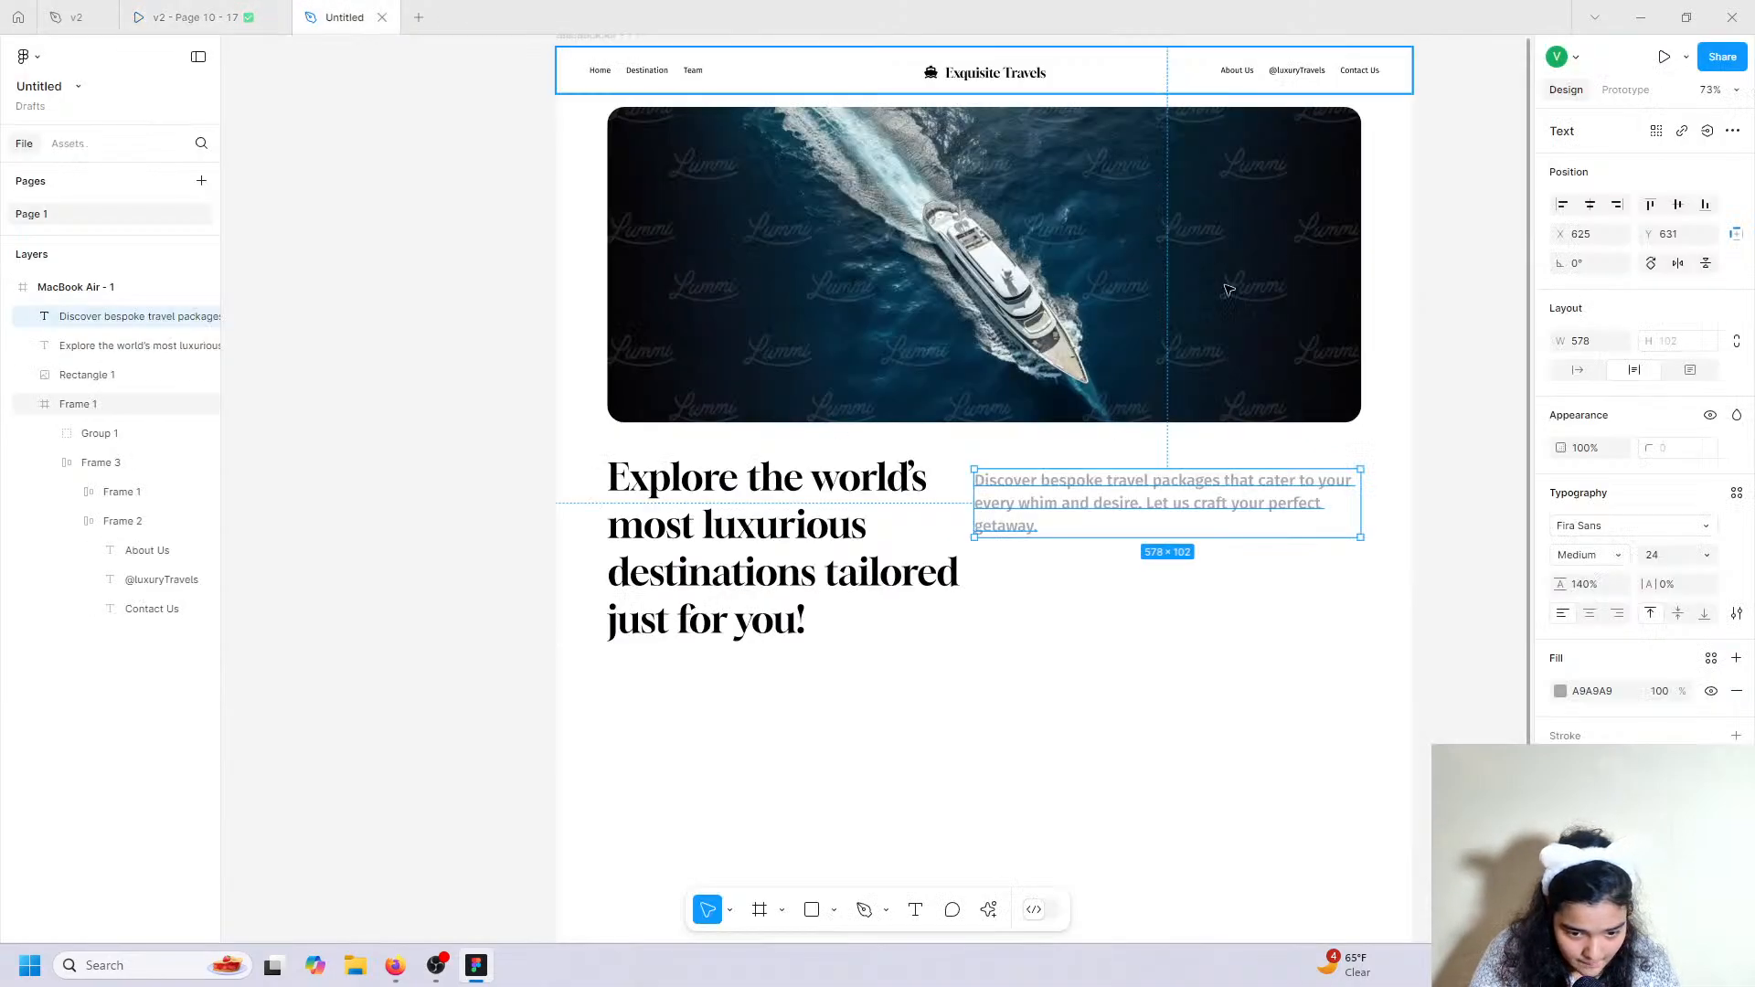
drag(1362, 493, 1251, 495)
click(1660, 556)
text(22)
key(Return)
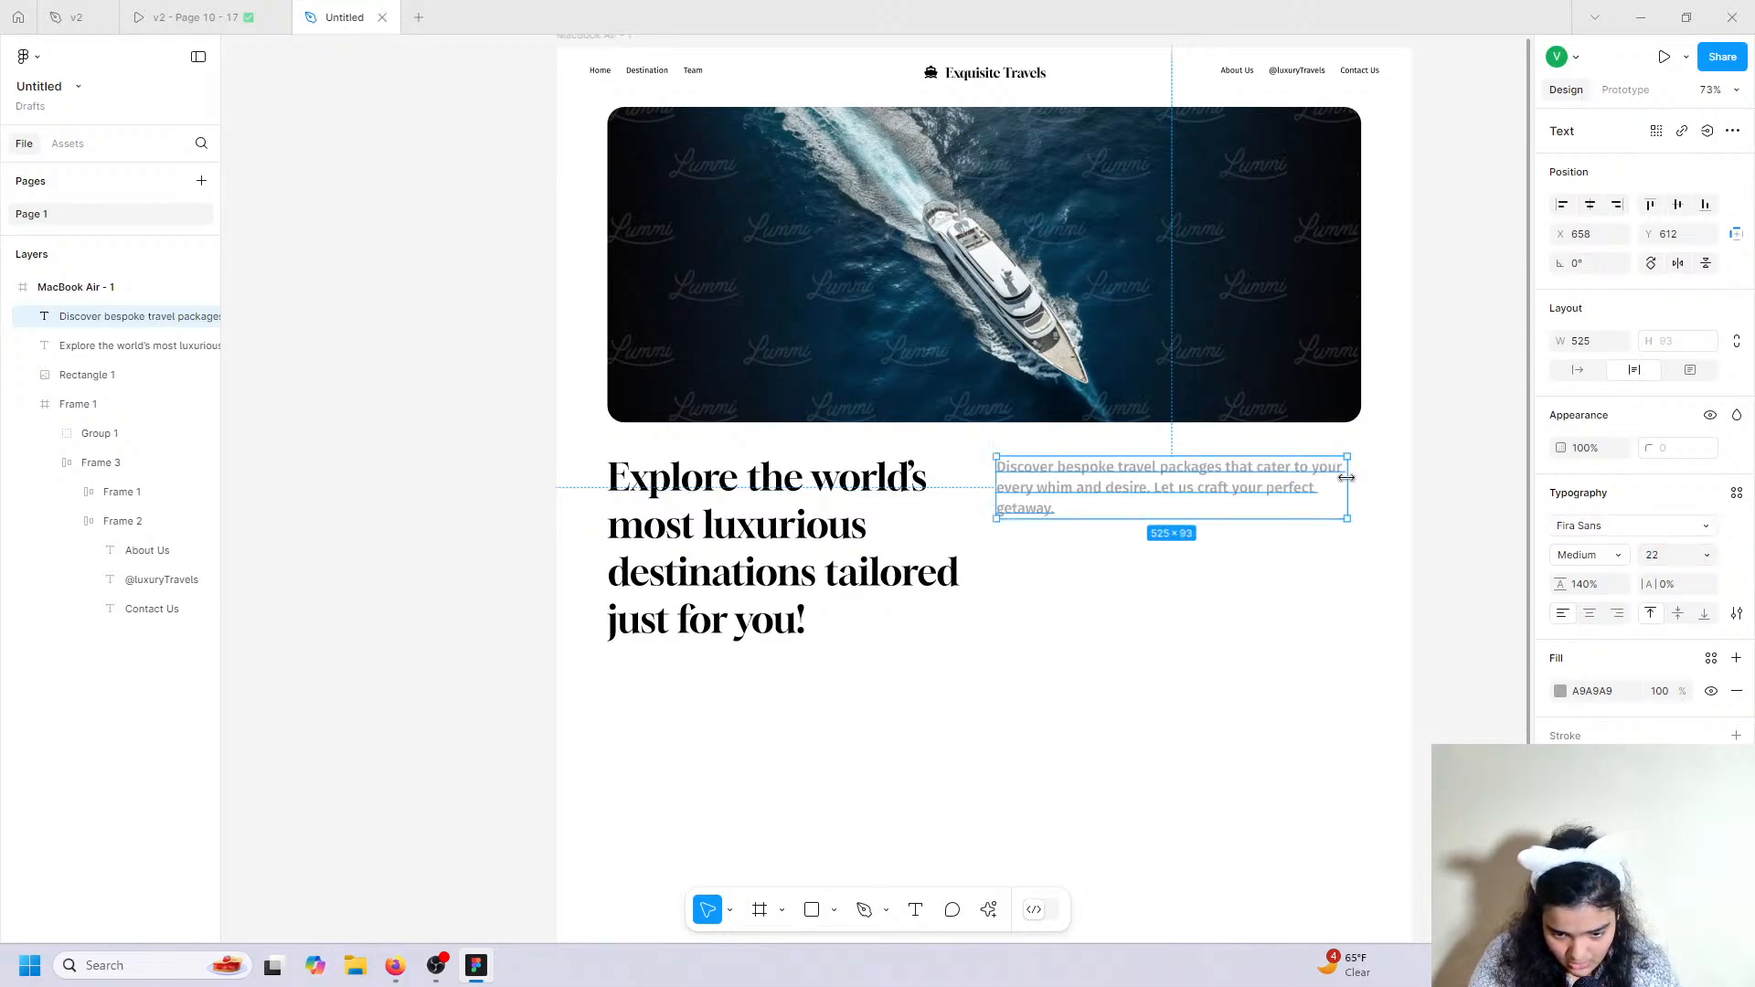
Bump the paragraph to size 26, aligning it with the image's right edge and widening it leftward.
drag(1335, 477, 1319, 478)
drag(1207, 499, 1244, 501)
drag(1354, 485, 1337, 494)
click(1652, 555)
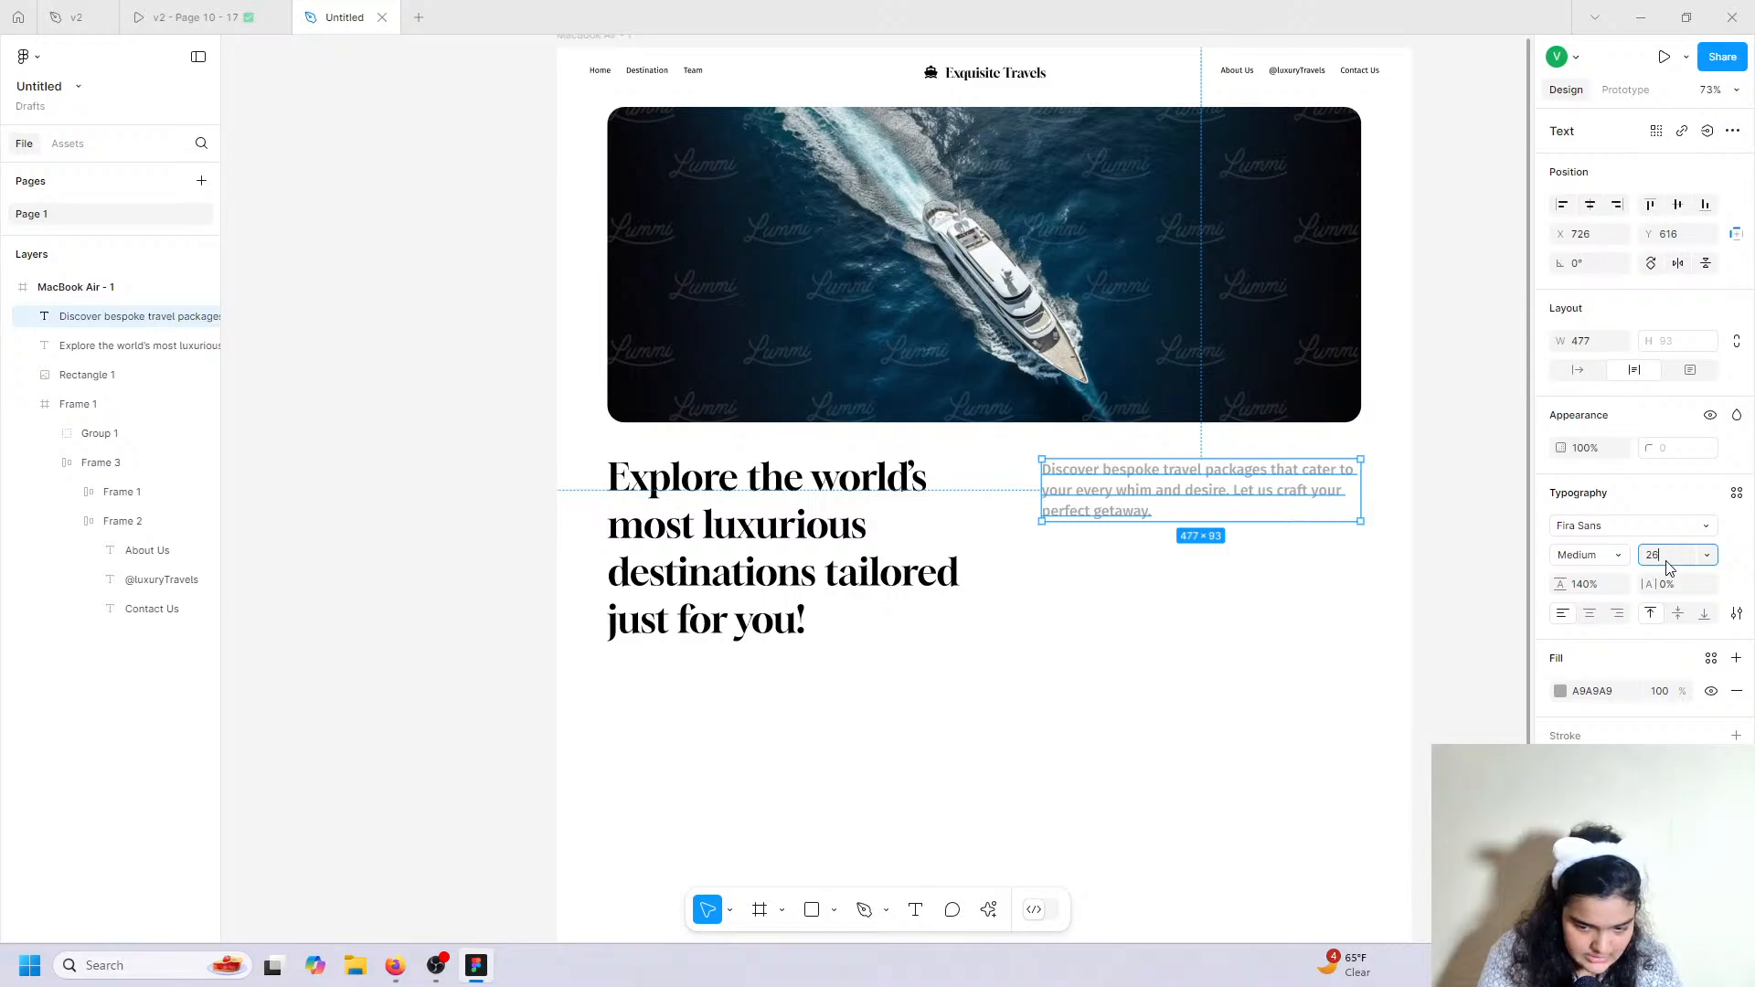
key(Return)
drag(1042, 484, 1005, 479)
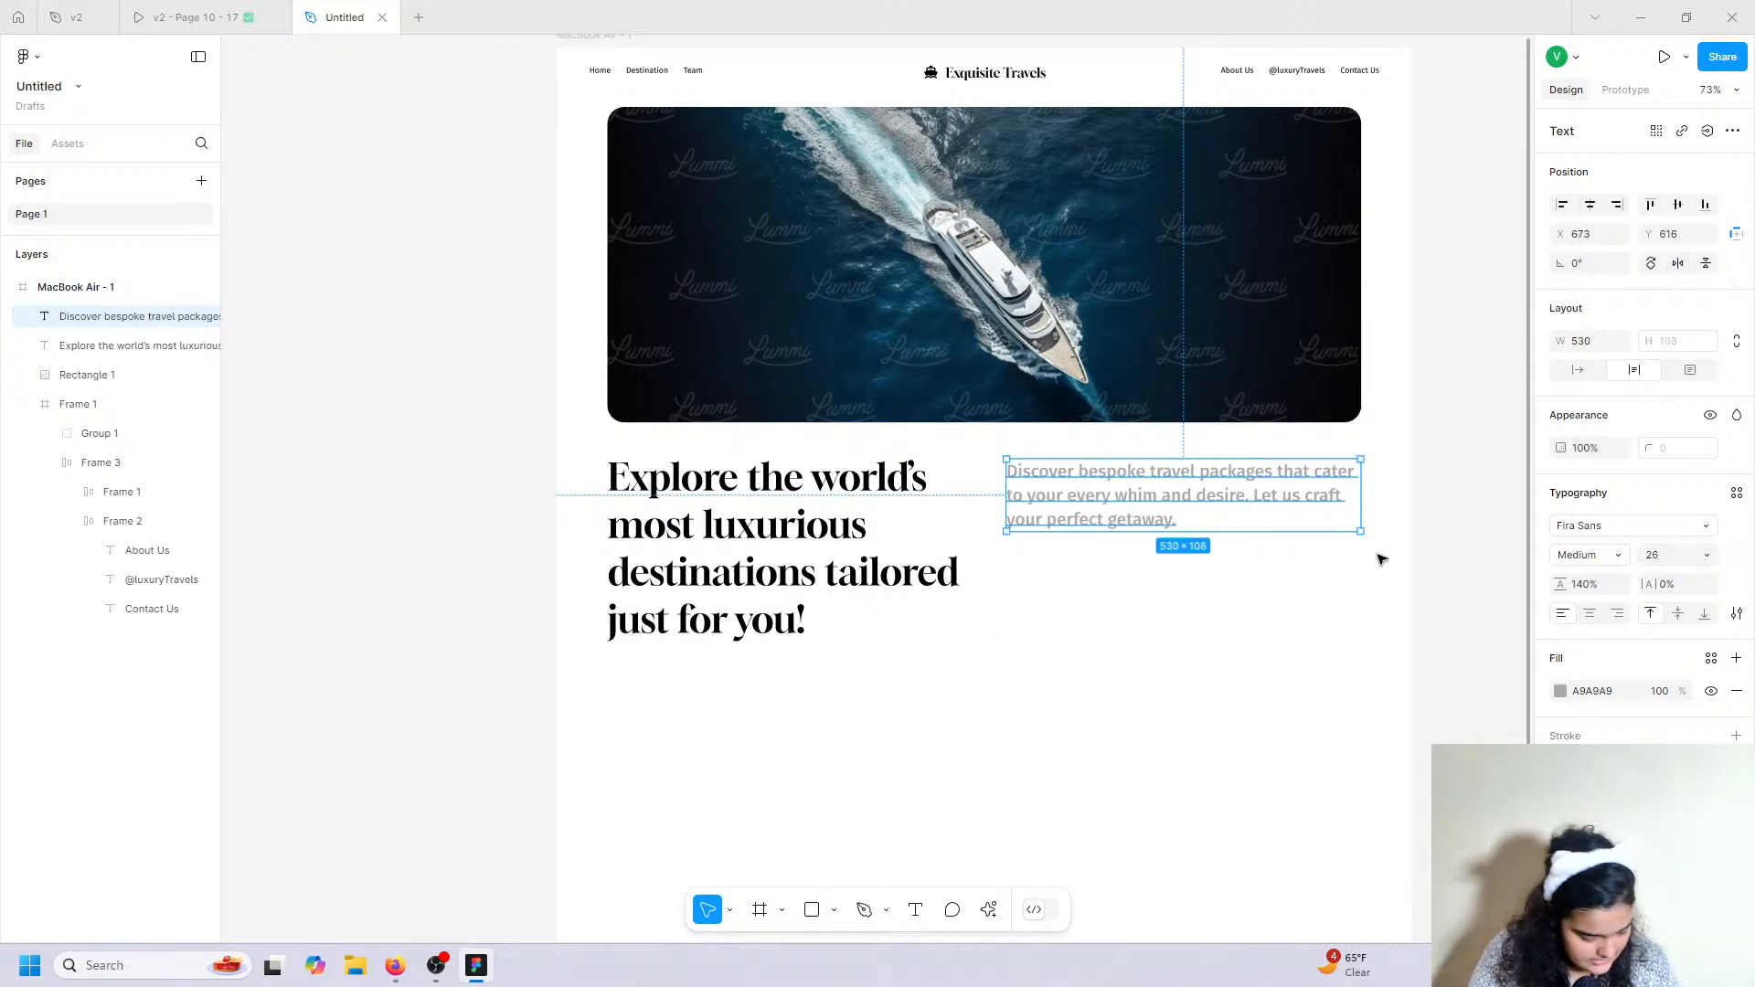
scroll(1302, 542, down, 1)
drag(1005, 414, 990, 411)
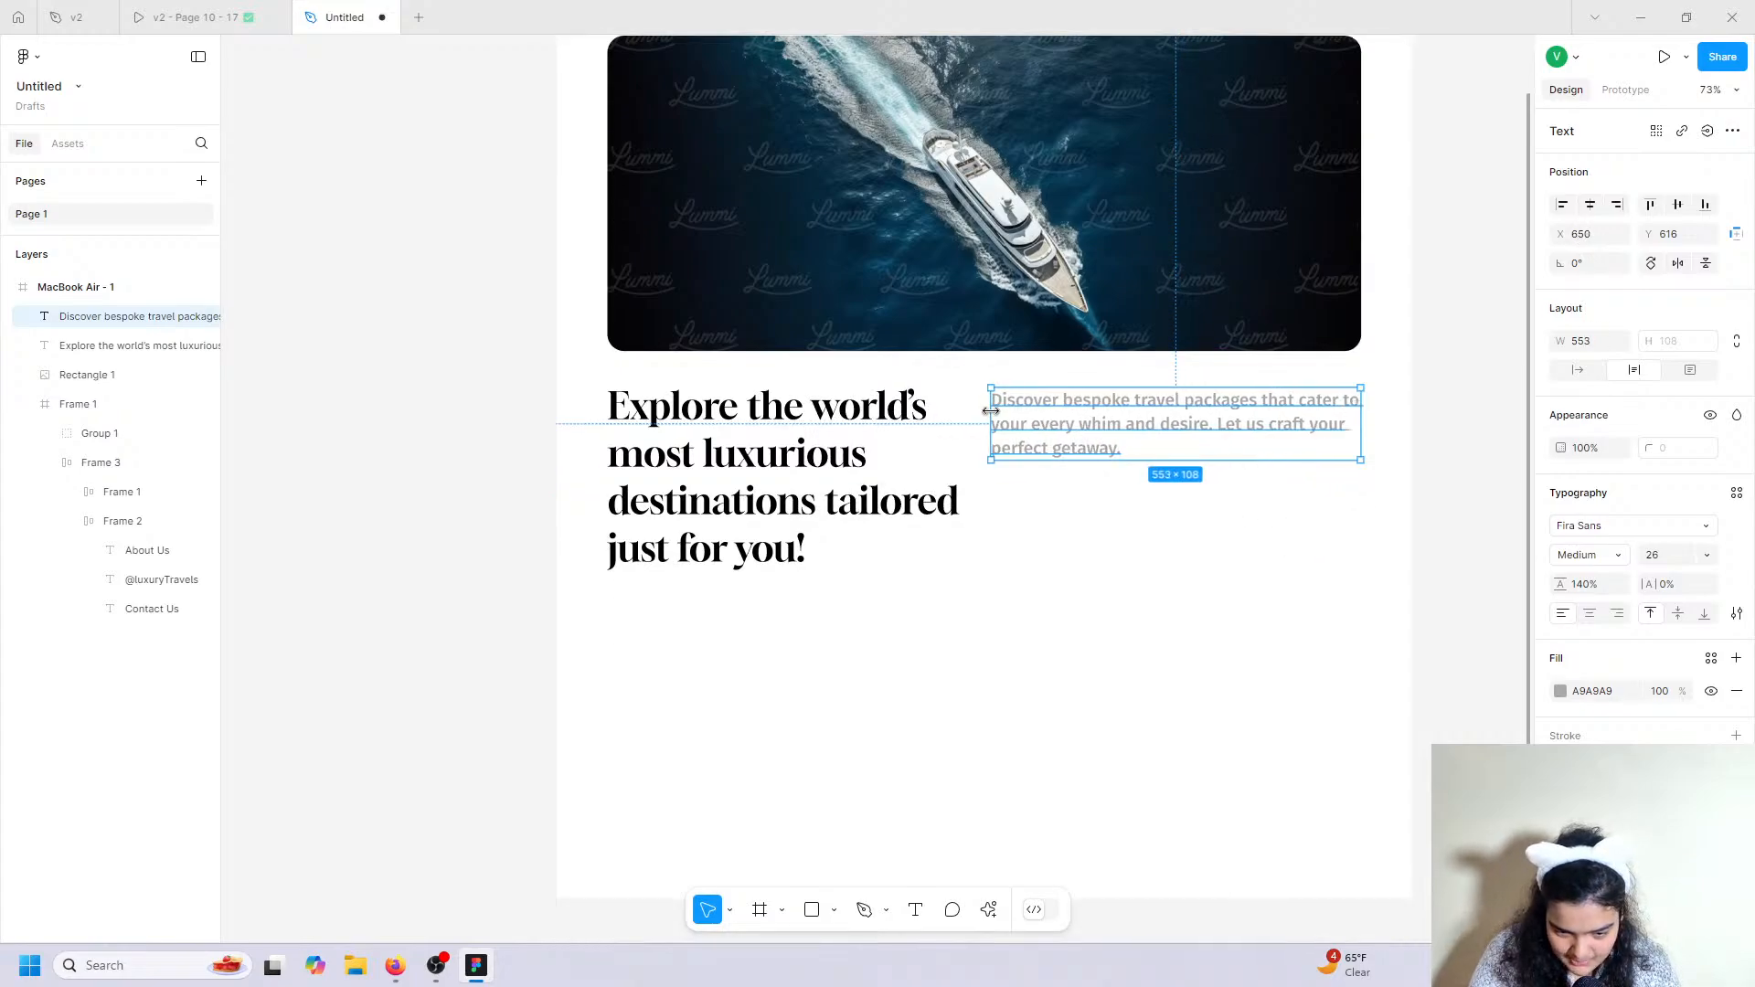
click(1056, 529)
Make the paragraph Regular weight and darken its fill to grey 939393.
click(285, 13)
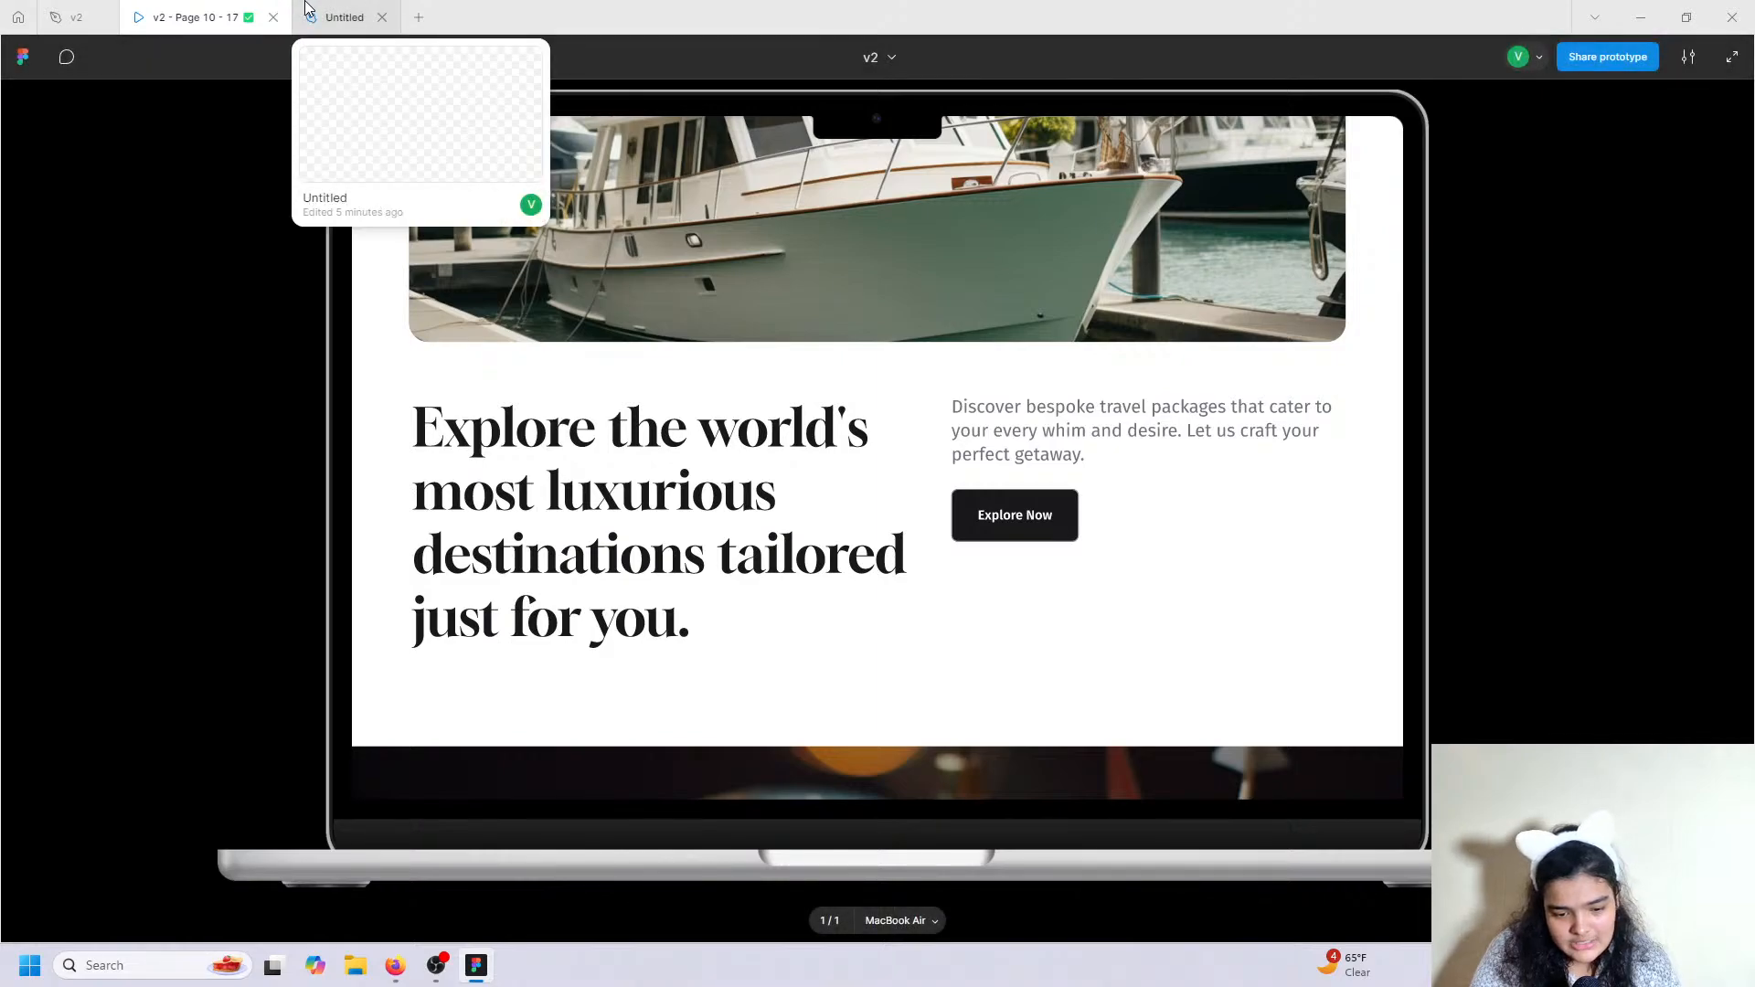
click(345, 16)
click(1070, 402)
click(1570, 555)
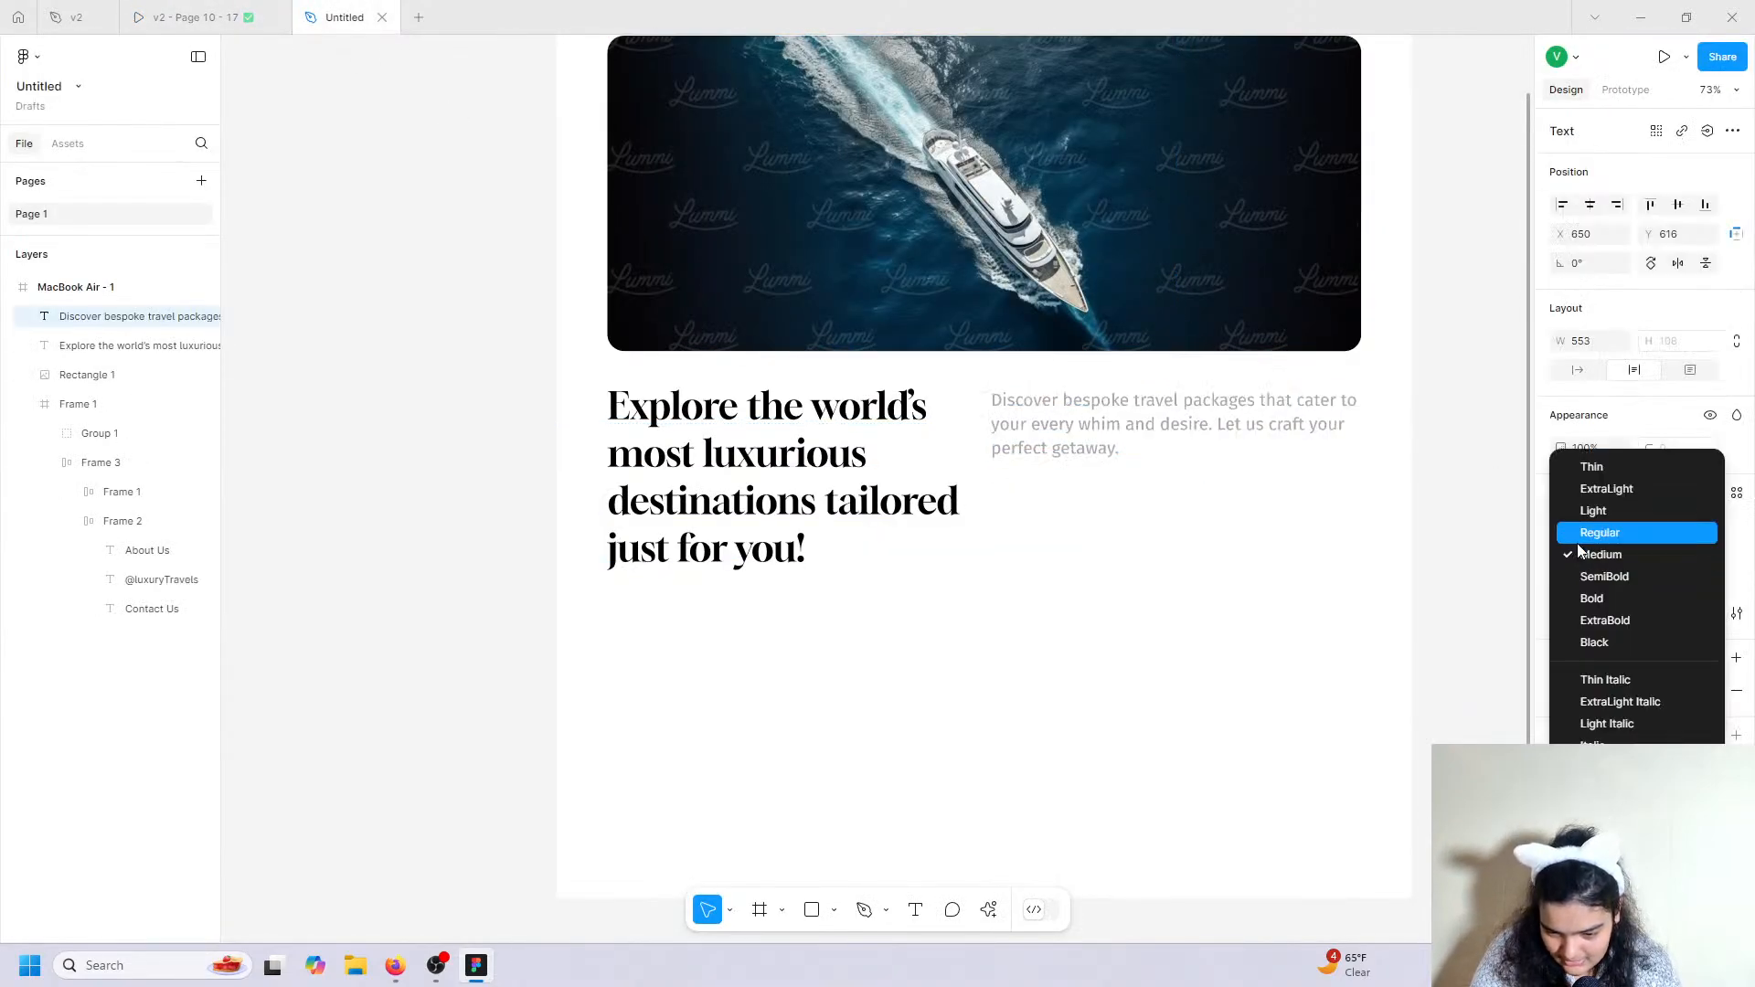
click(1577, 537)
click(1563, 694)
drag(1398, 666, 1273, 592)
click(1209, 546)
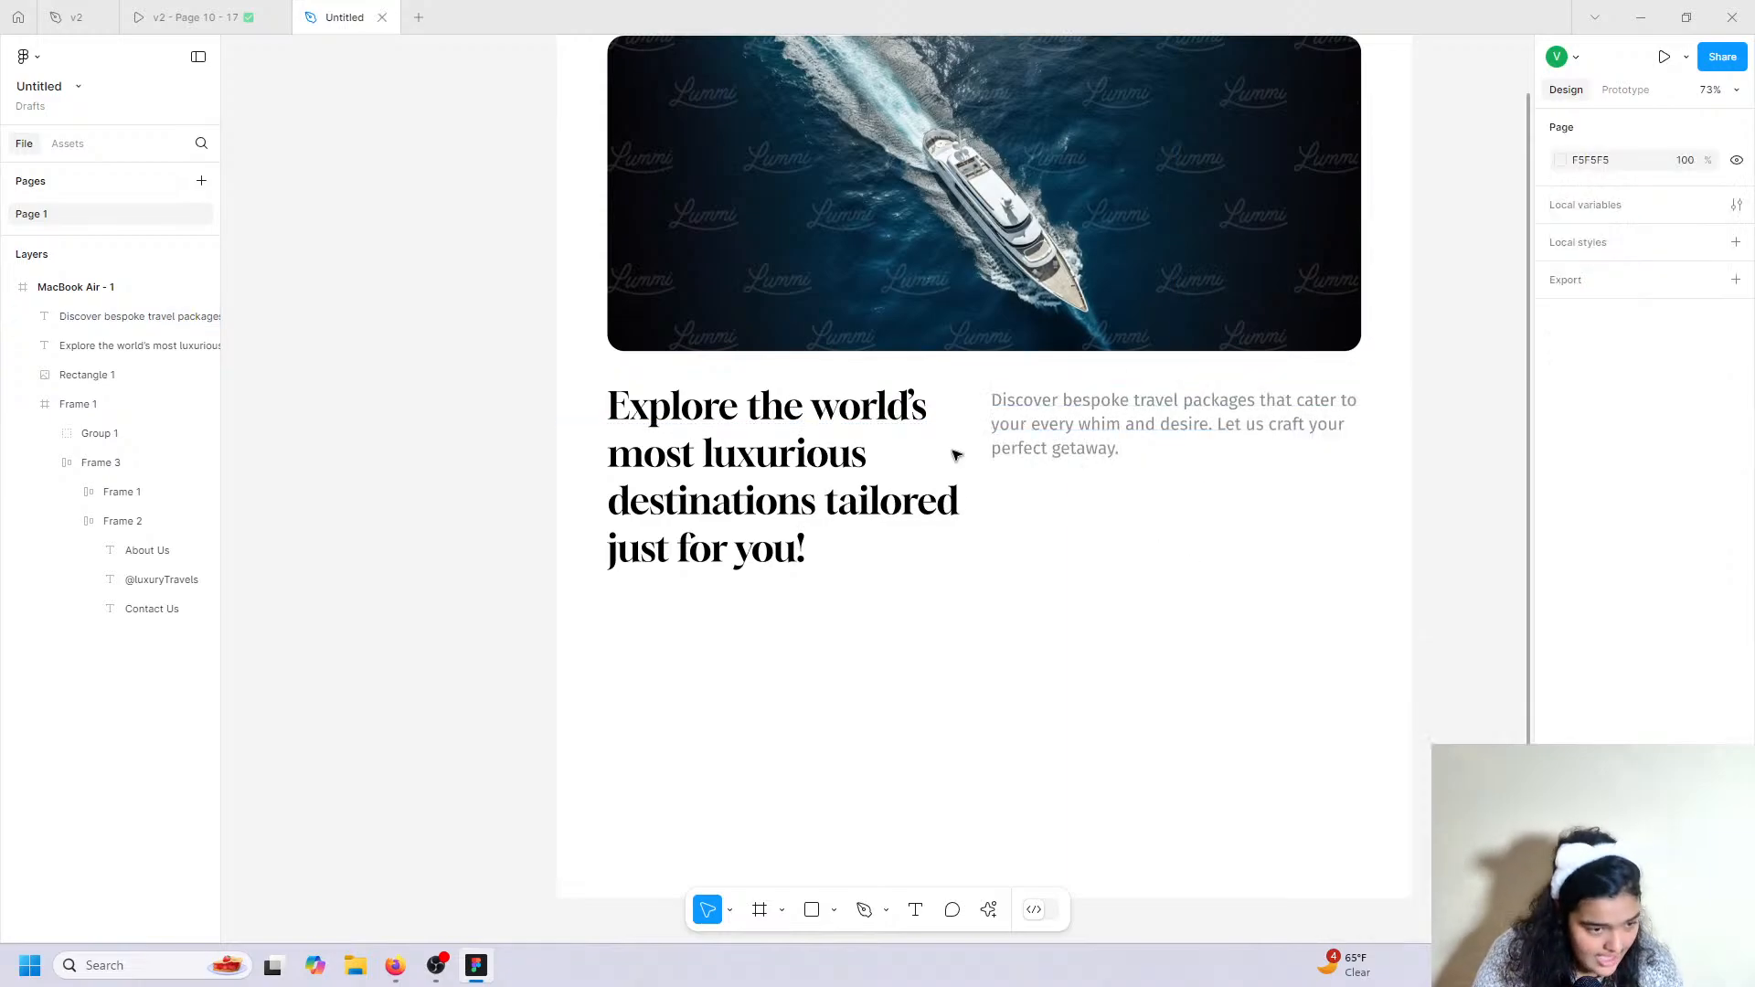
Paste a Fira Sans Bold 26 copy below the paragraph and retype it as 'Explore Now'.
click(233, 15)
click(419, 16)
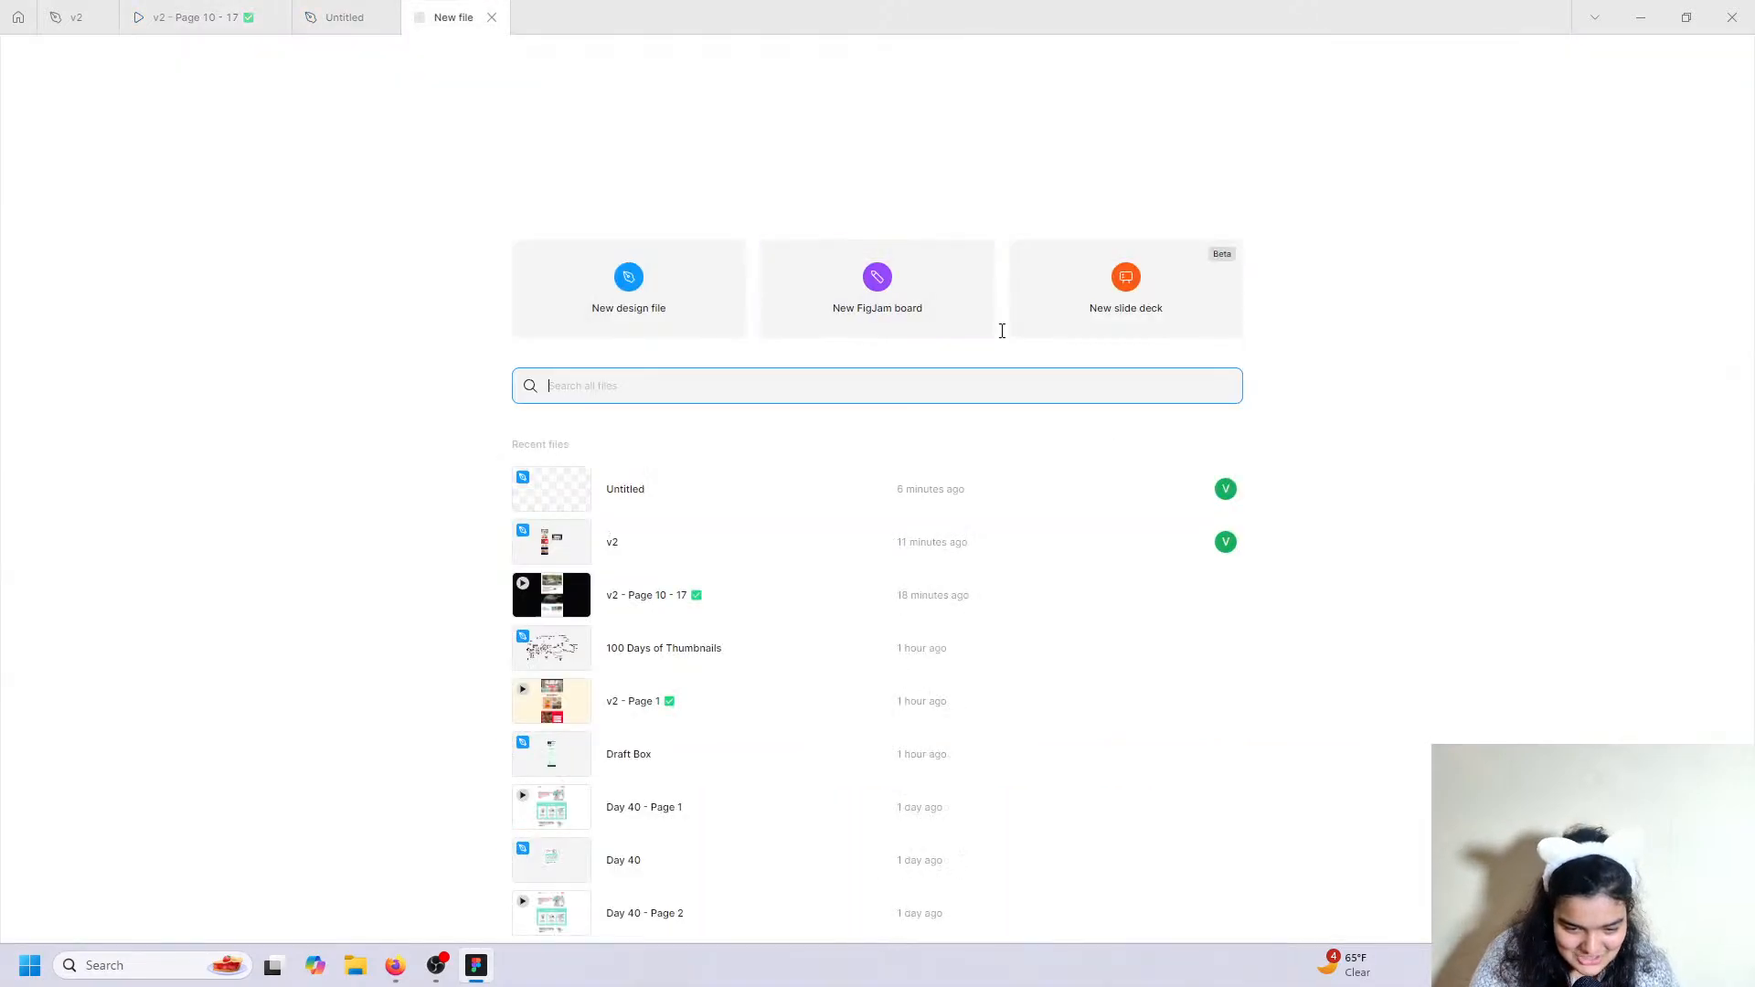
click(331, 13)
click(1061, 429)
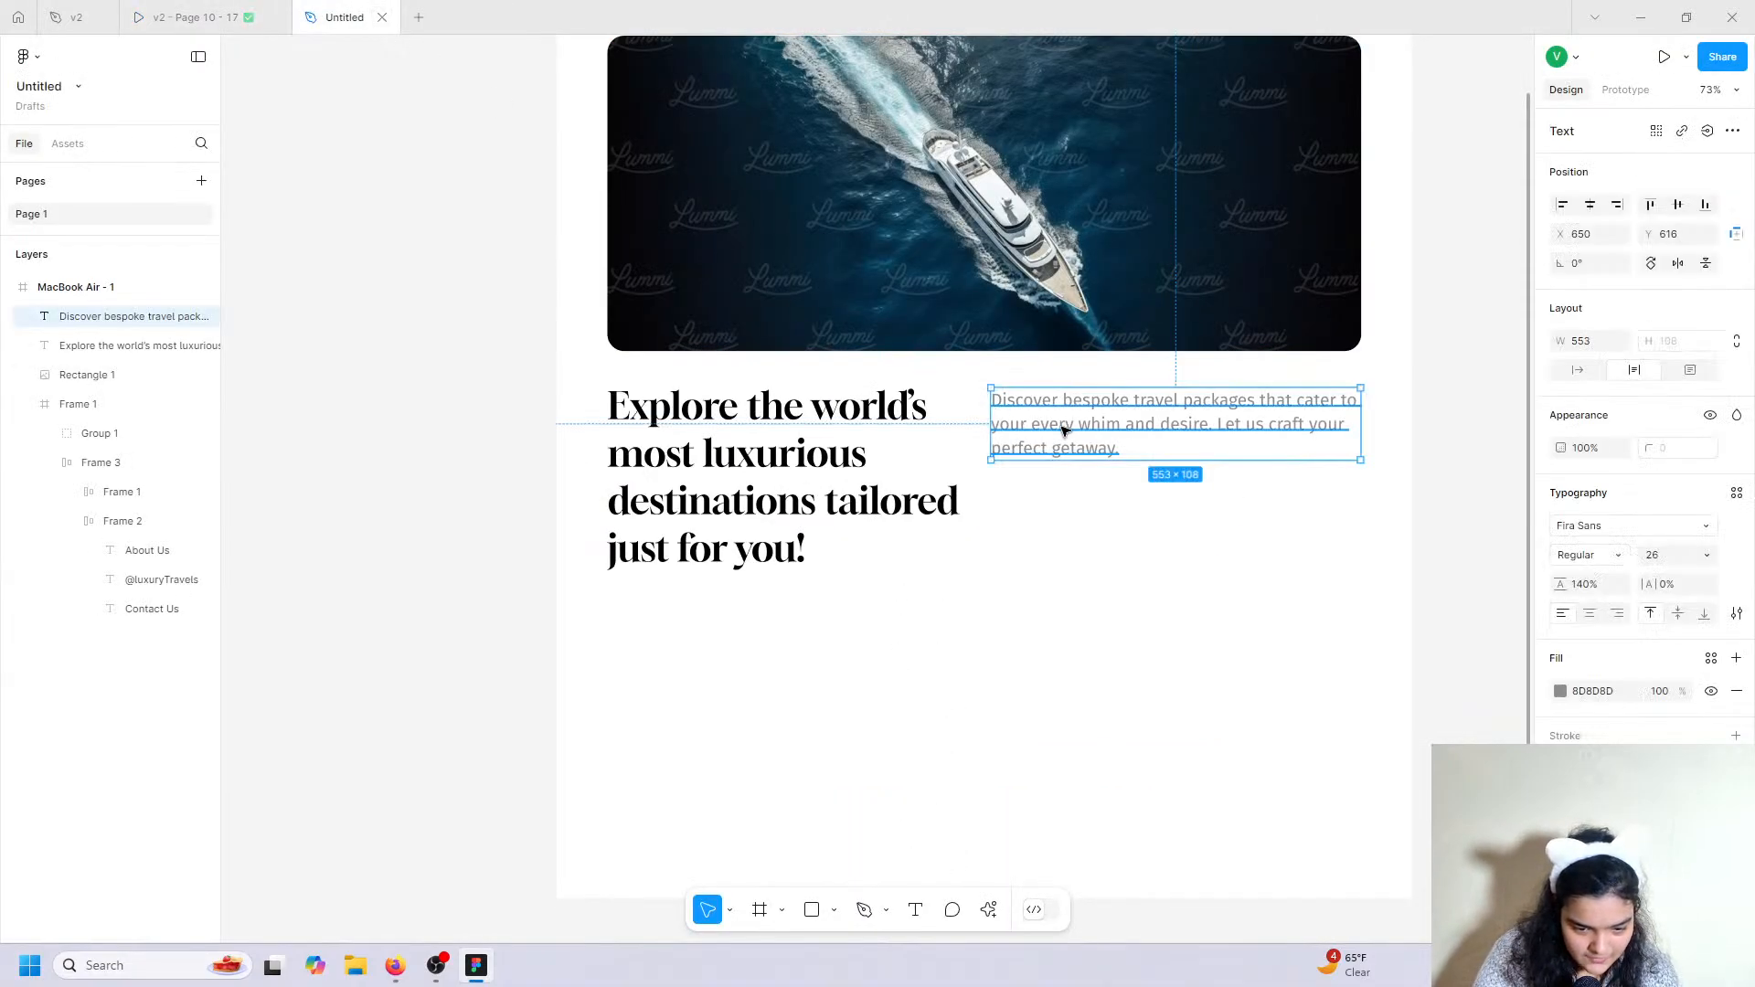
key(ctrl+v)
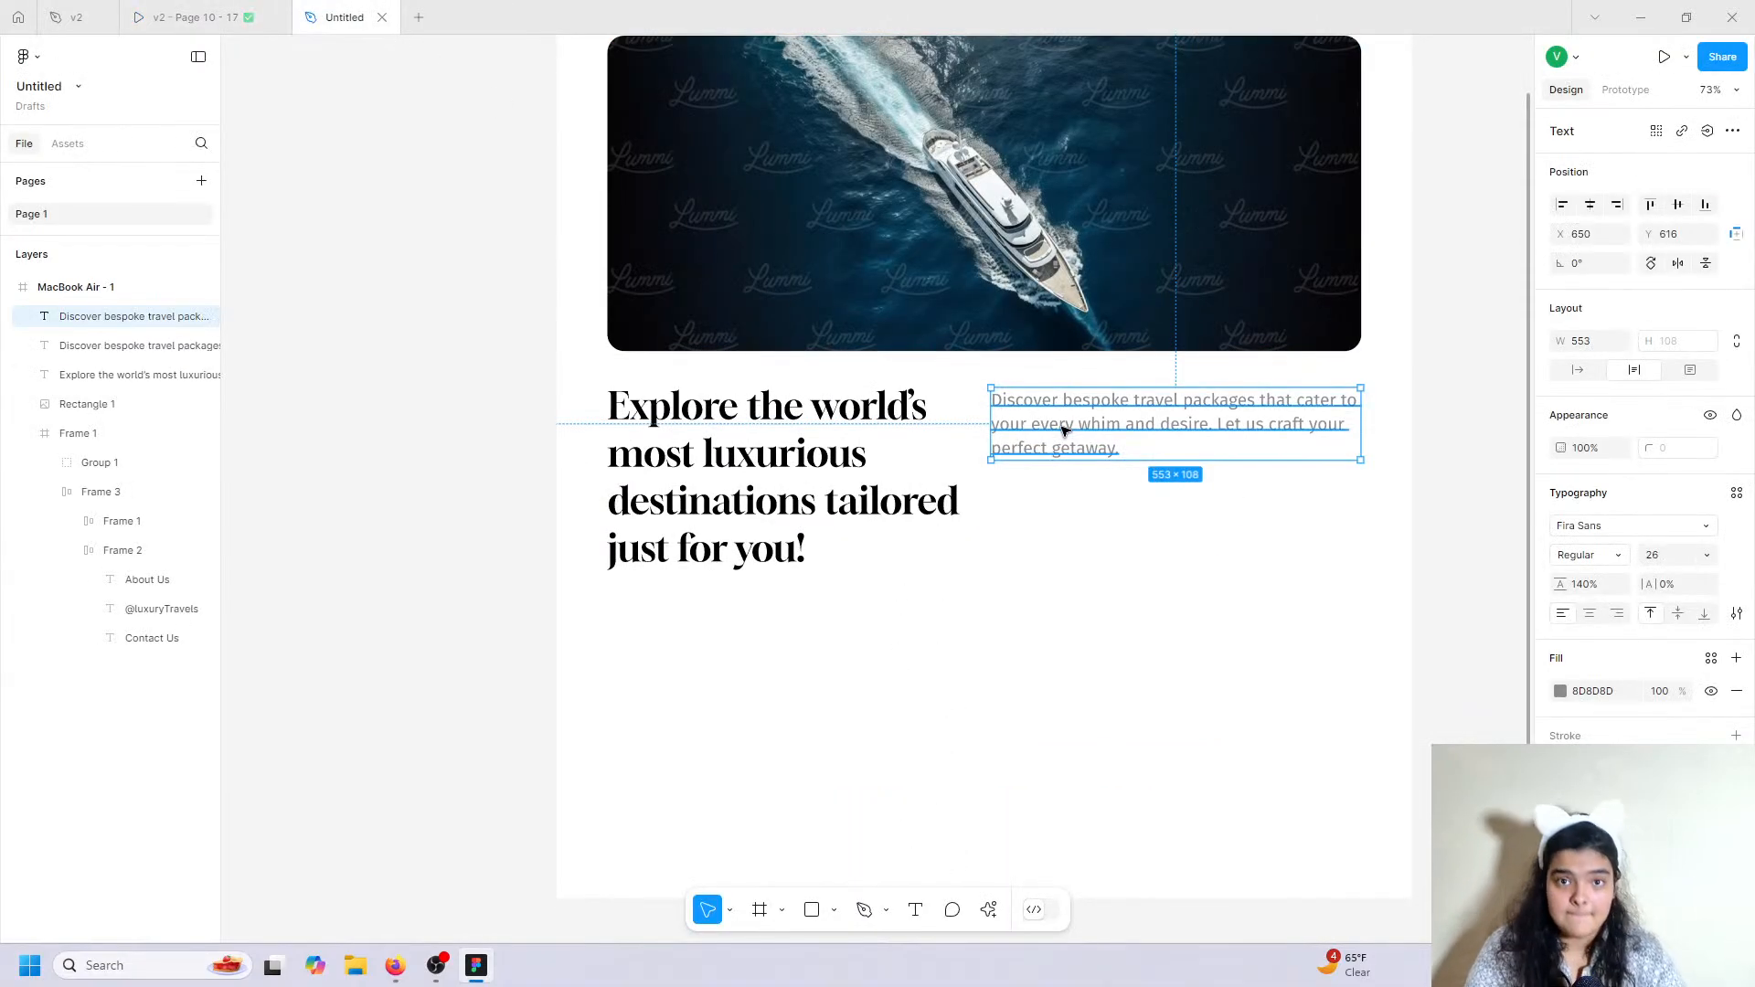
drag(1064, 429, 1075, 522)
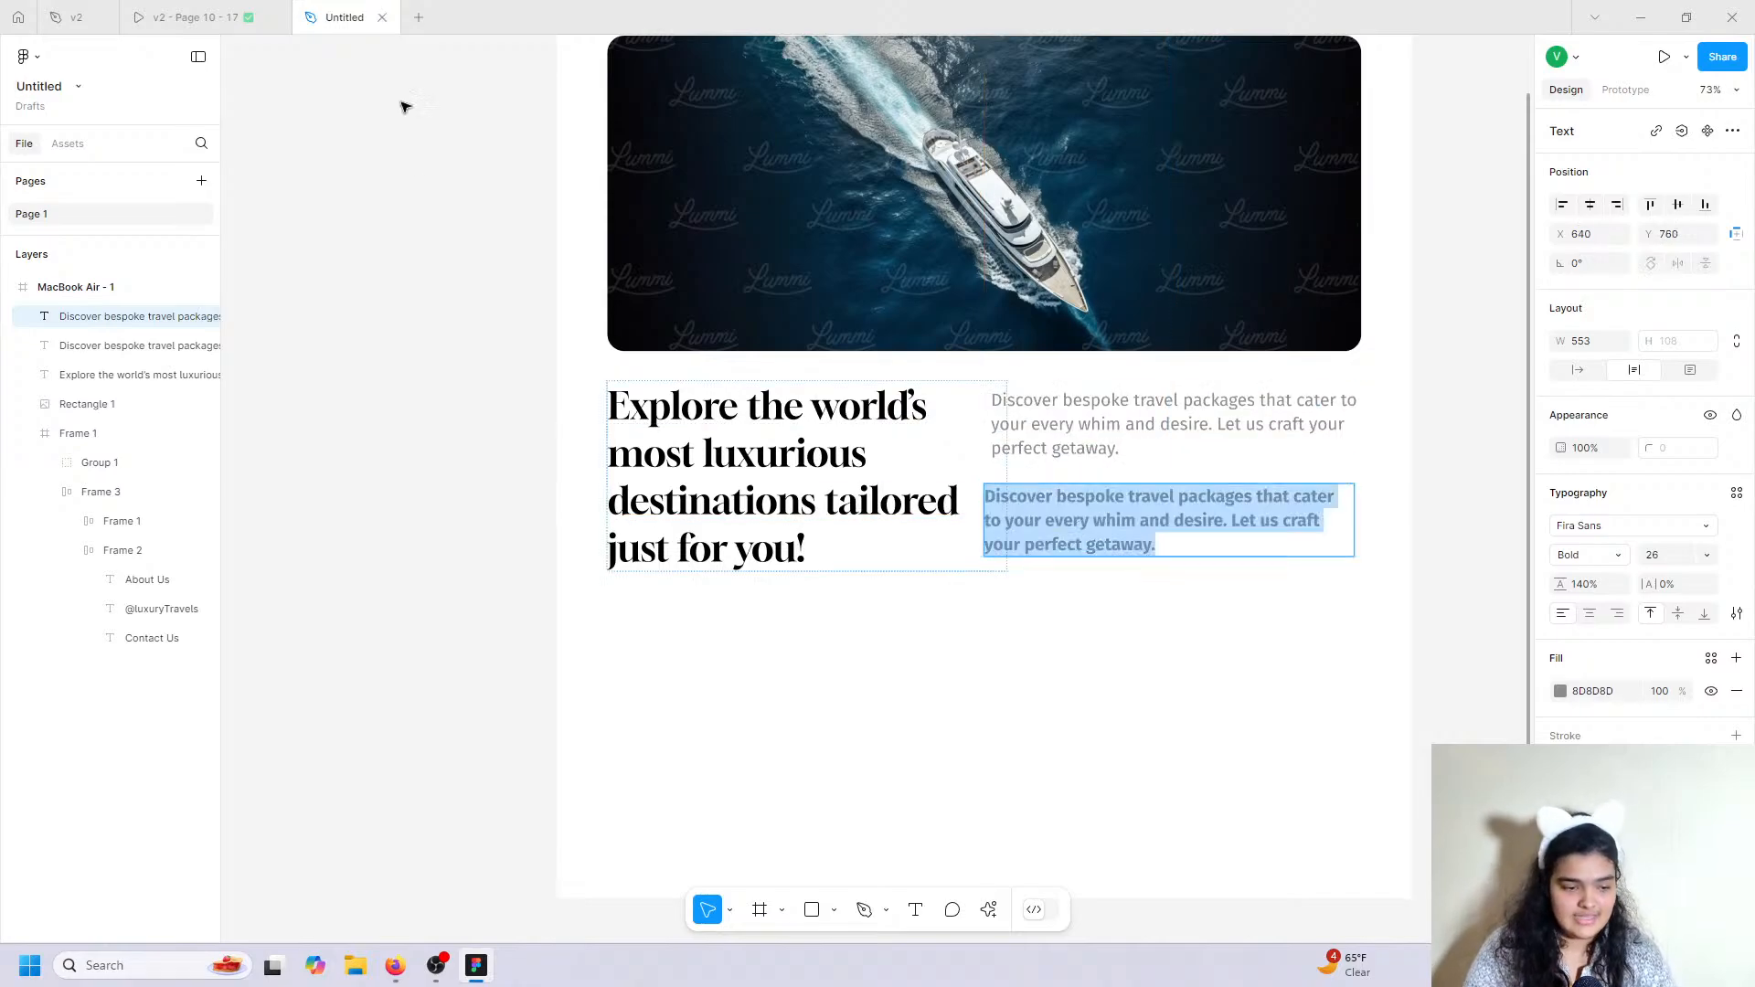
click(289, 9)
click(311, 17)
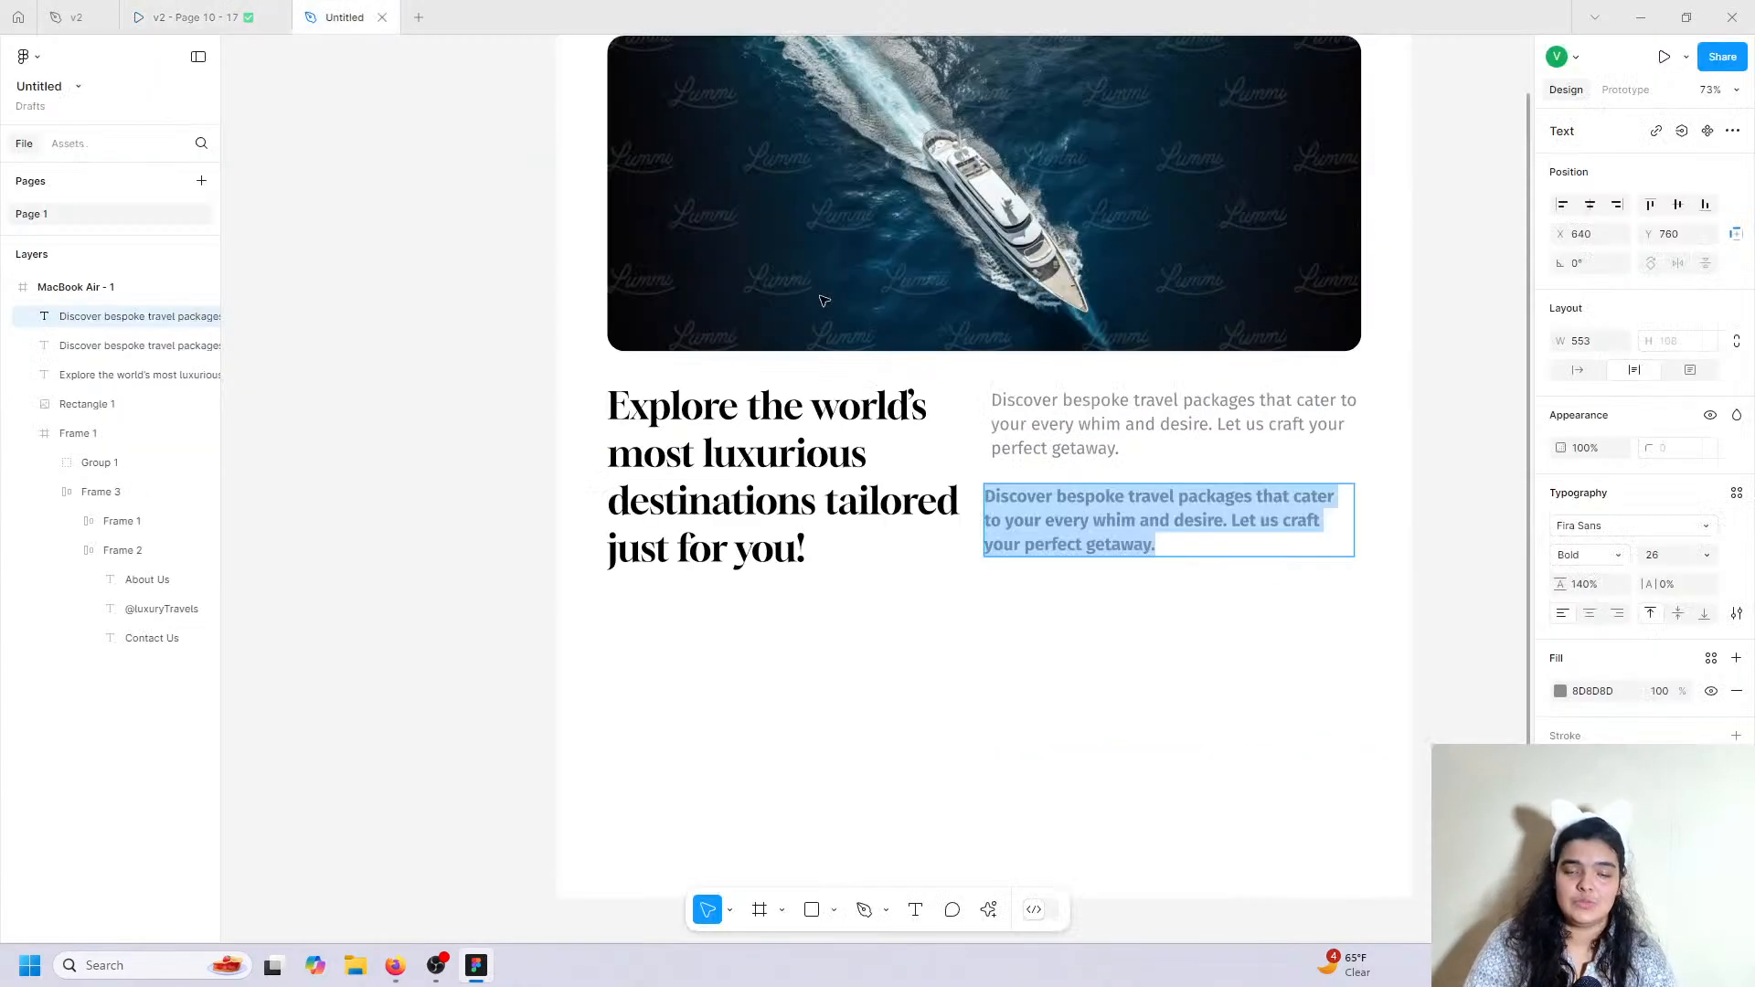
text(Expl)
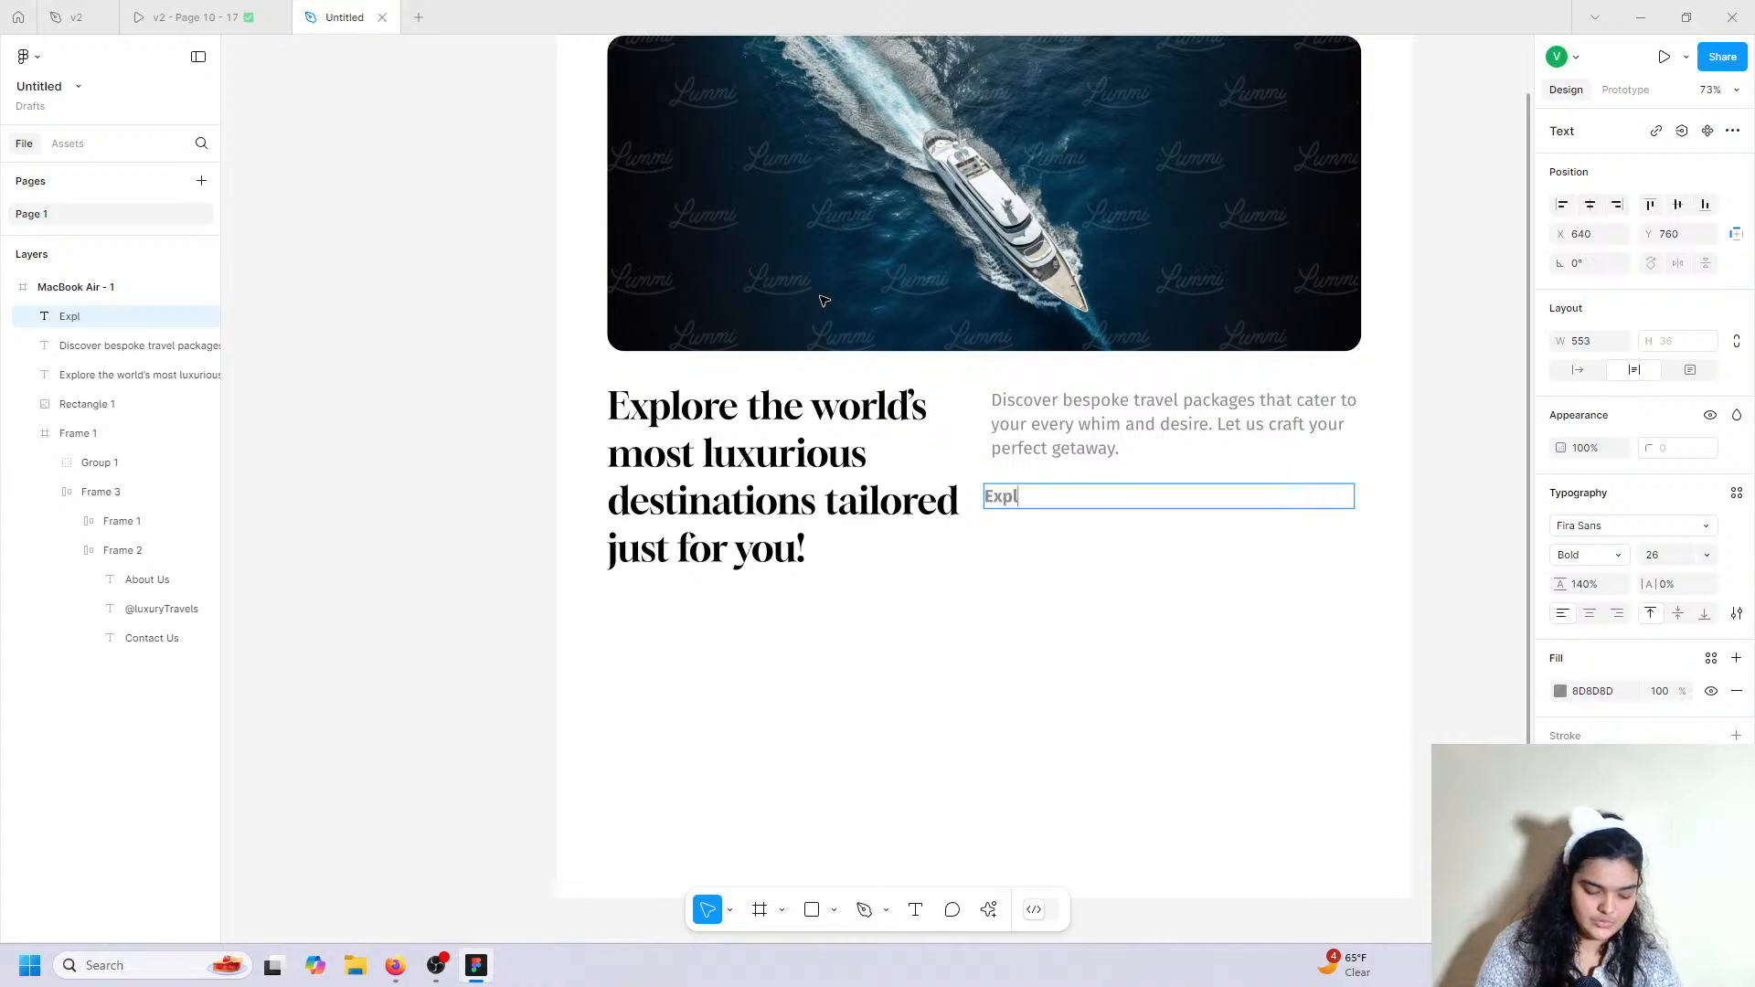
text(ore)
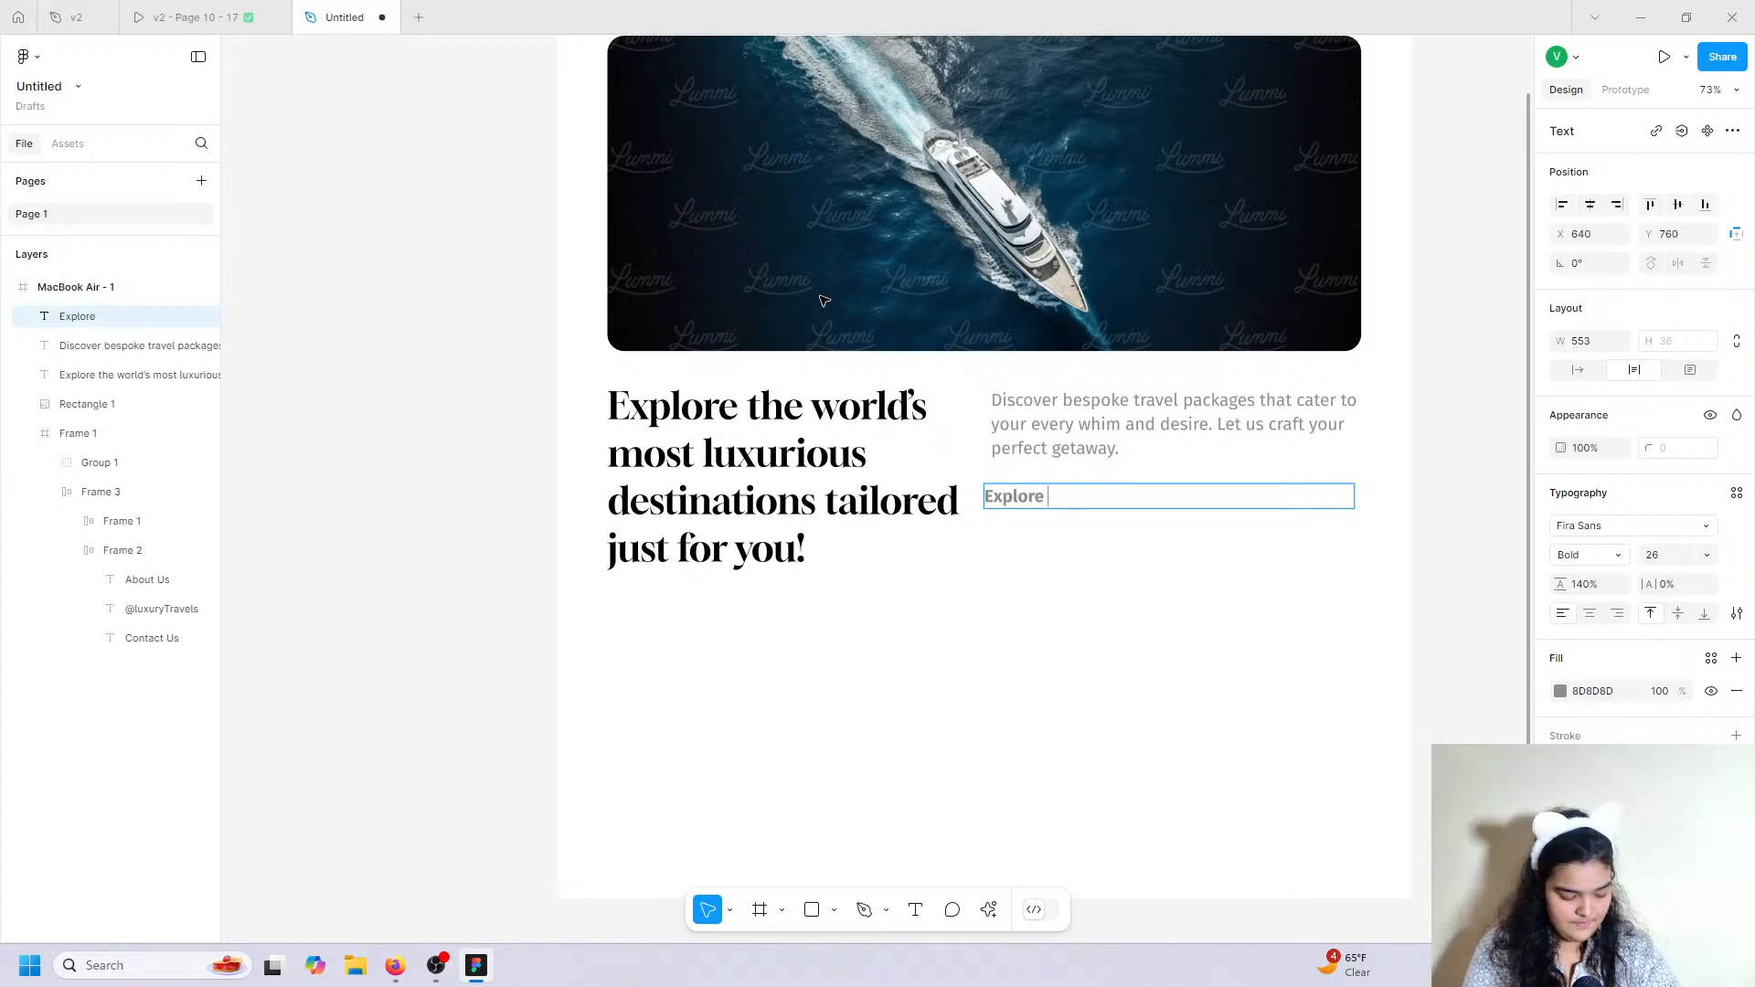
text( Nowe)
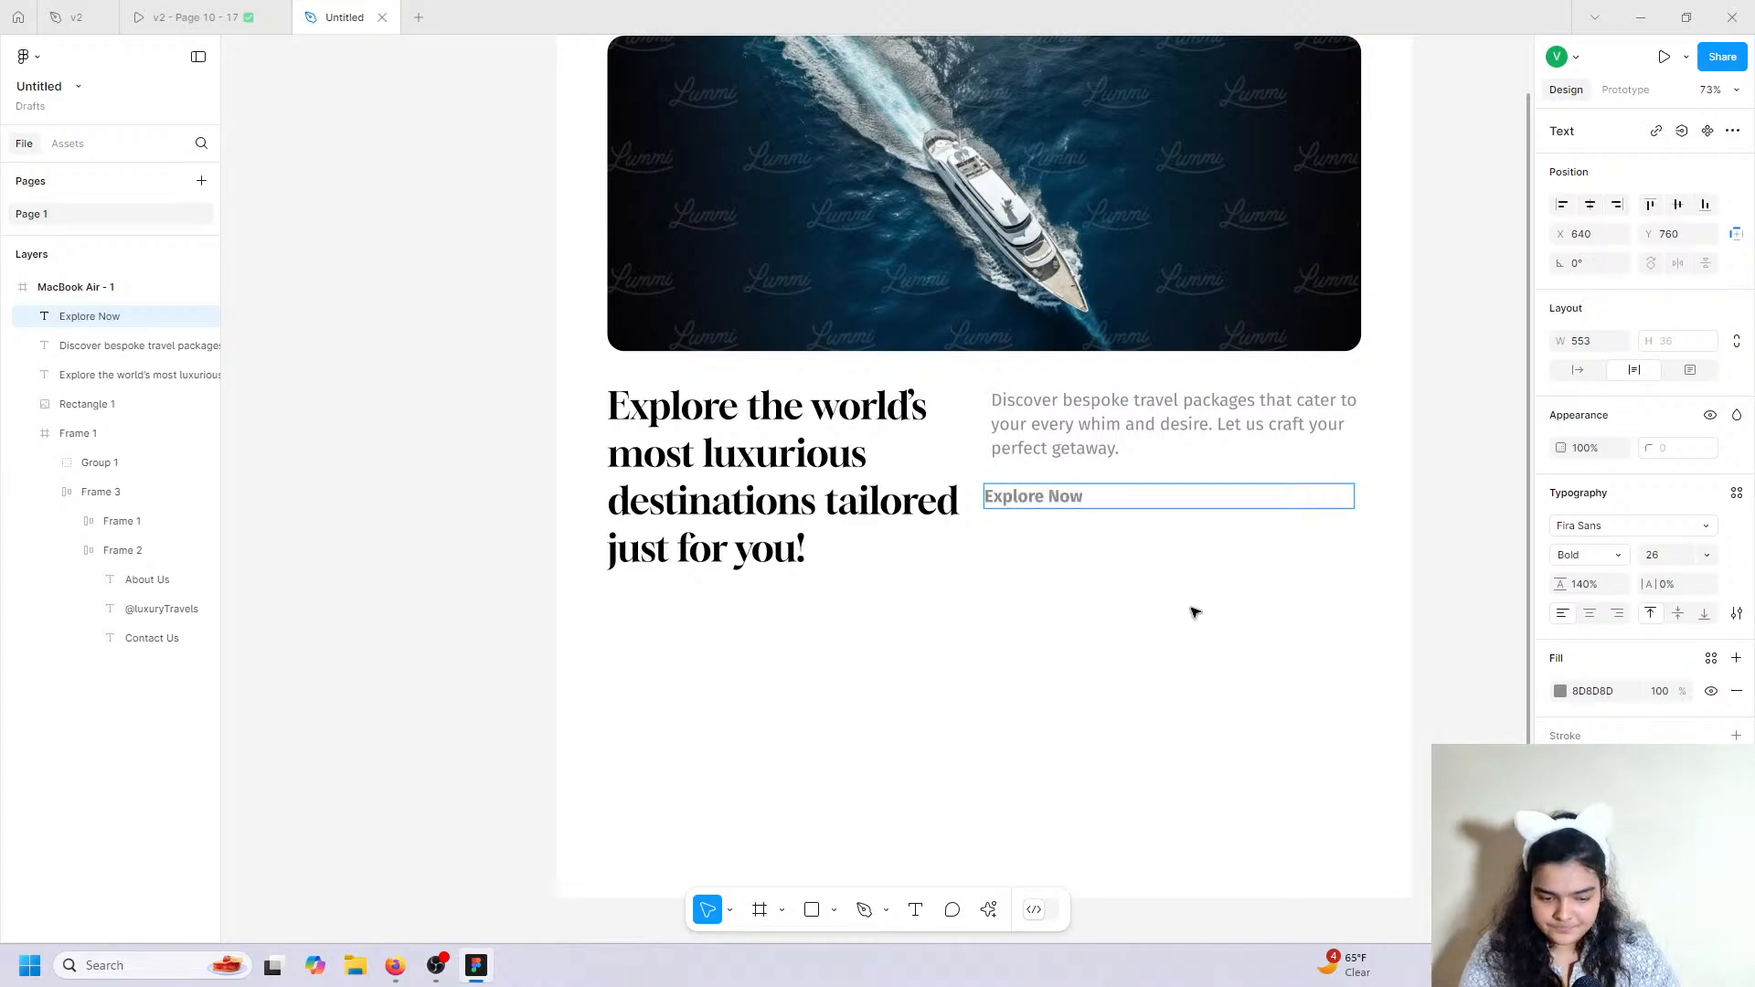
Make 'Explore Now' auto width, wrap it in an auto-layout frame with 30 horizontal padding.
key(Escape)
click(1577, 370)
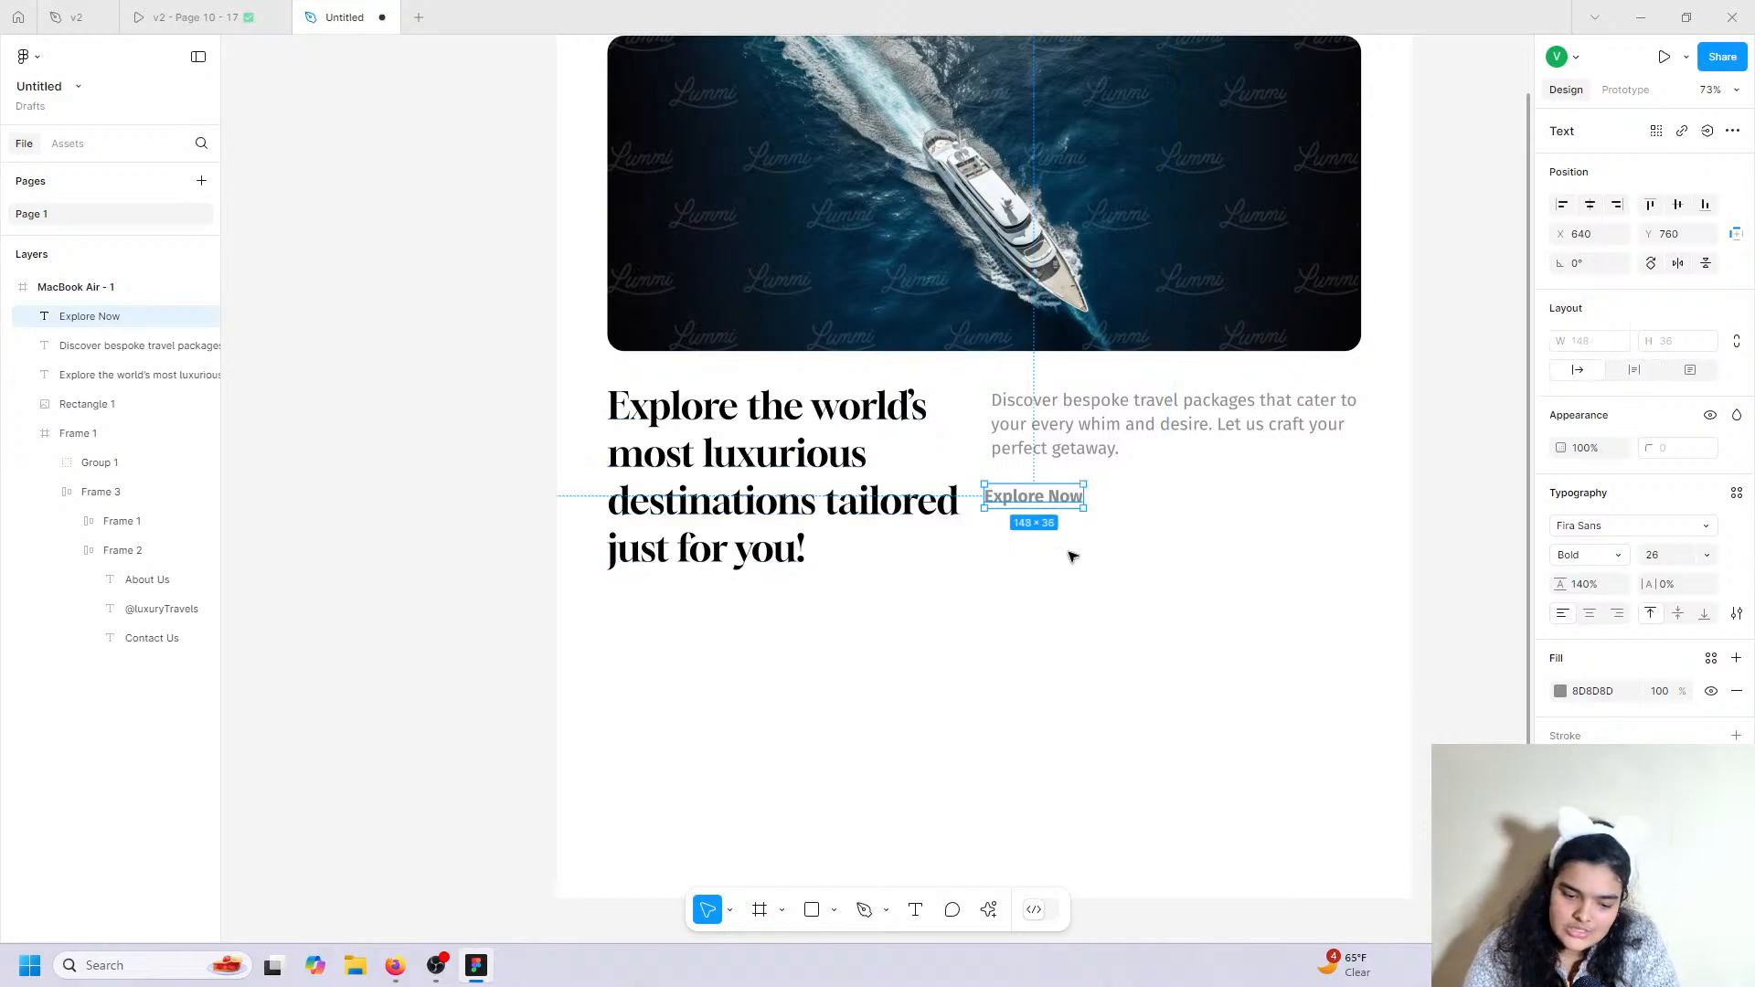
mouse_move(1030, 502)
mouse_down()
mouse_move(1078, 500)
mouse_move(1065, 483)
mouse_move(1044, 503)
mouse_up()
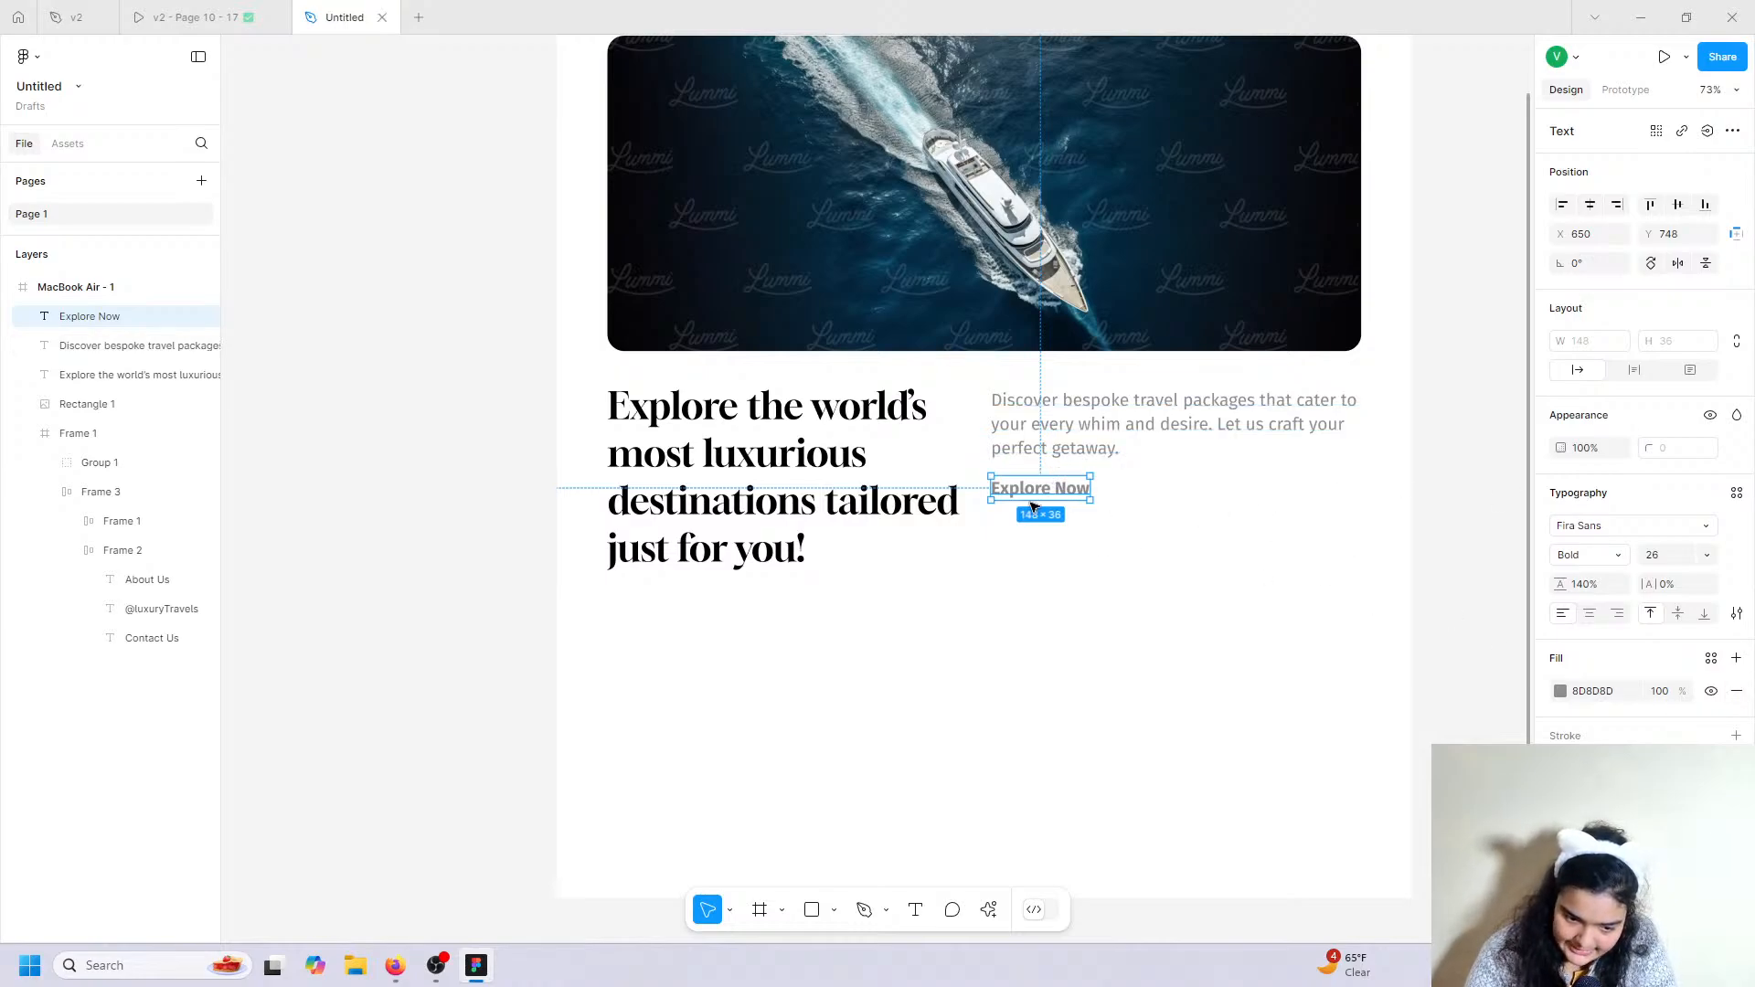
right_click(1033, 507)
click(1063, 579)
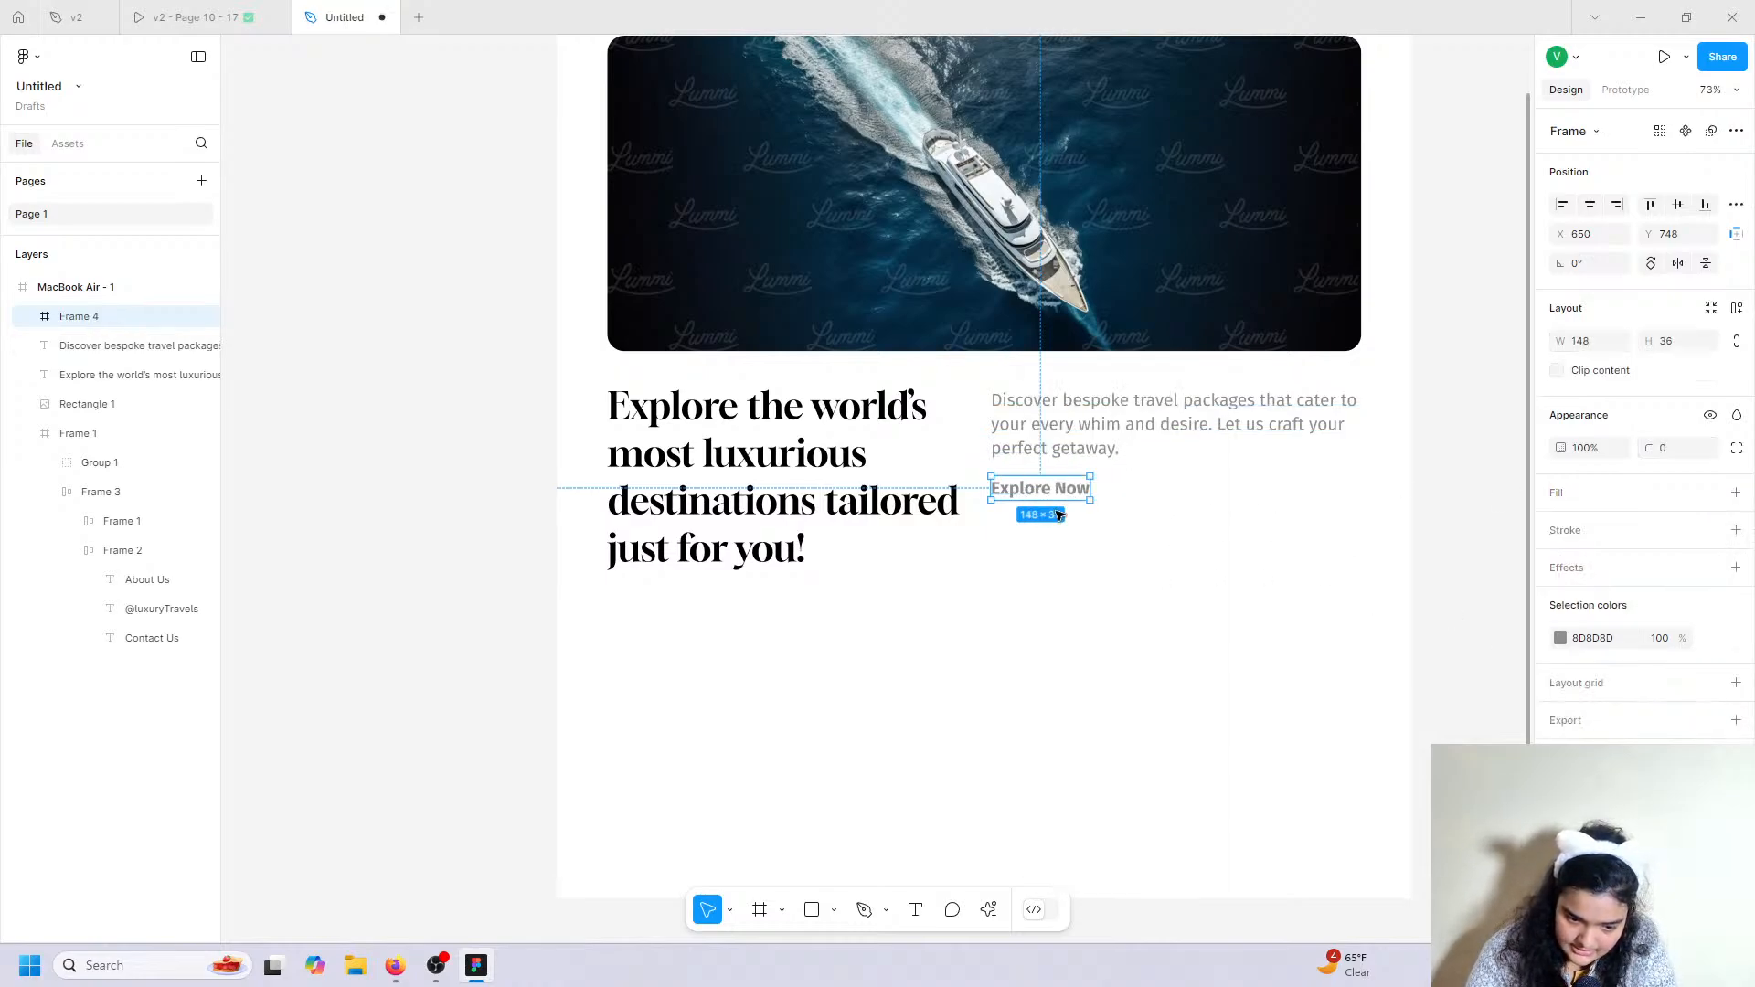
click(1737, 308)
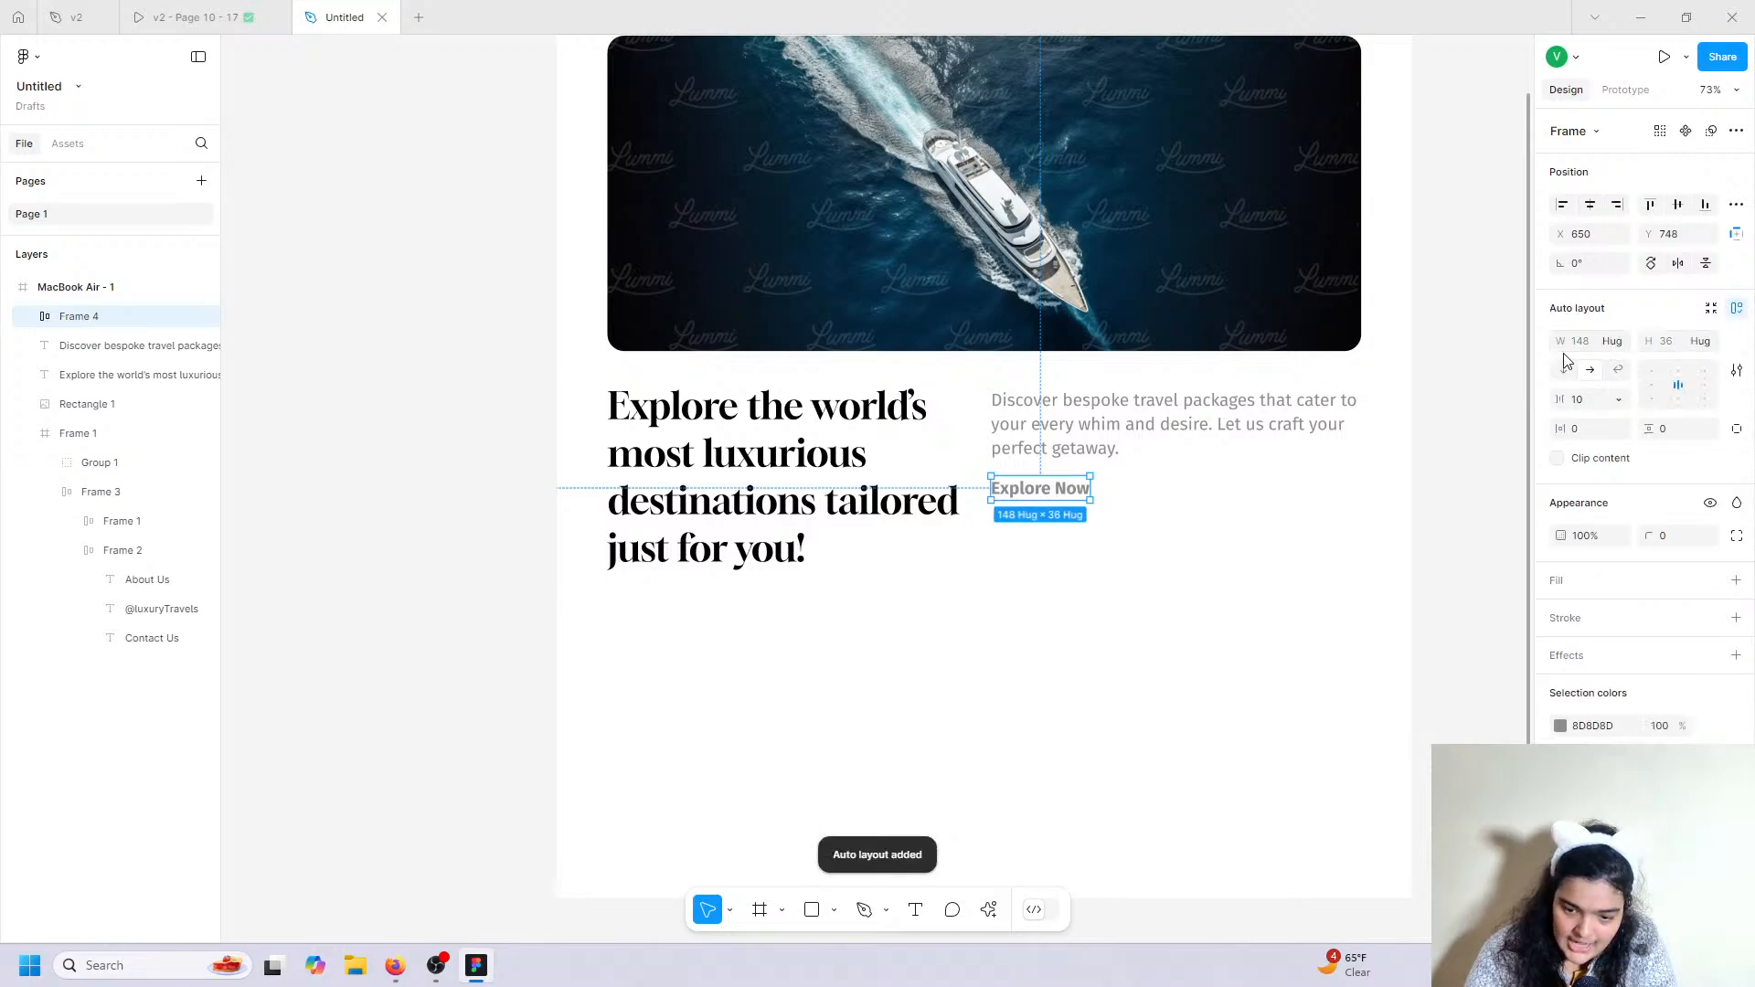
drag(1556, 433, 1685, 425)
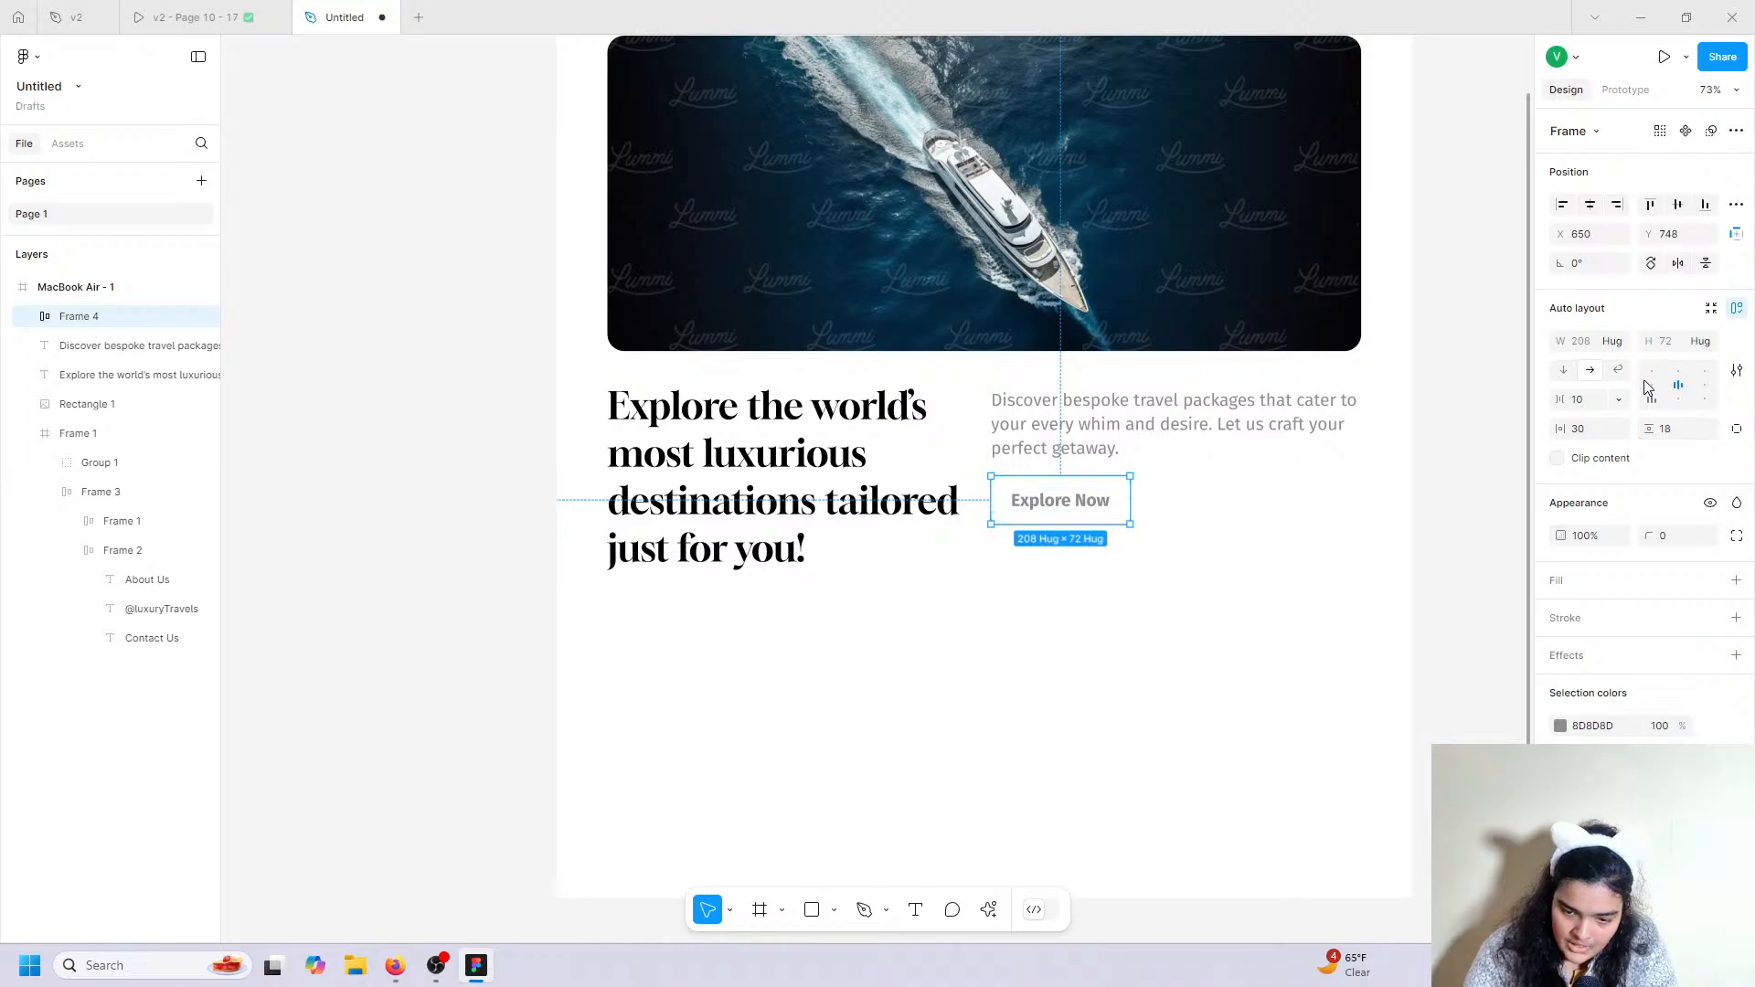
Give the button a black fill, white text and corner radius 8, then nudge it into alignment.
click(1736, 580)
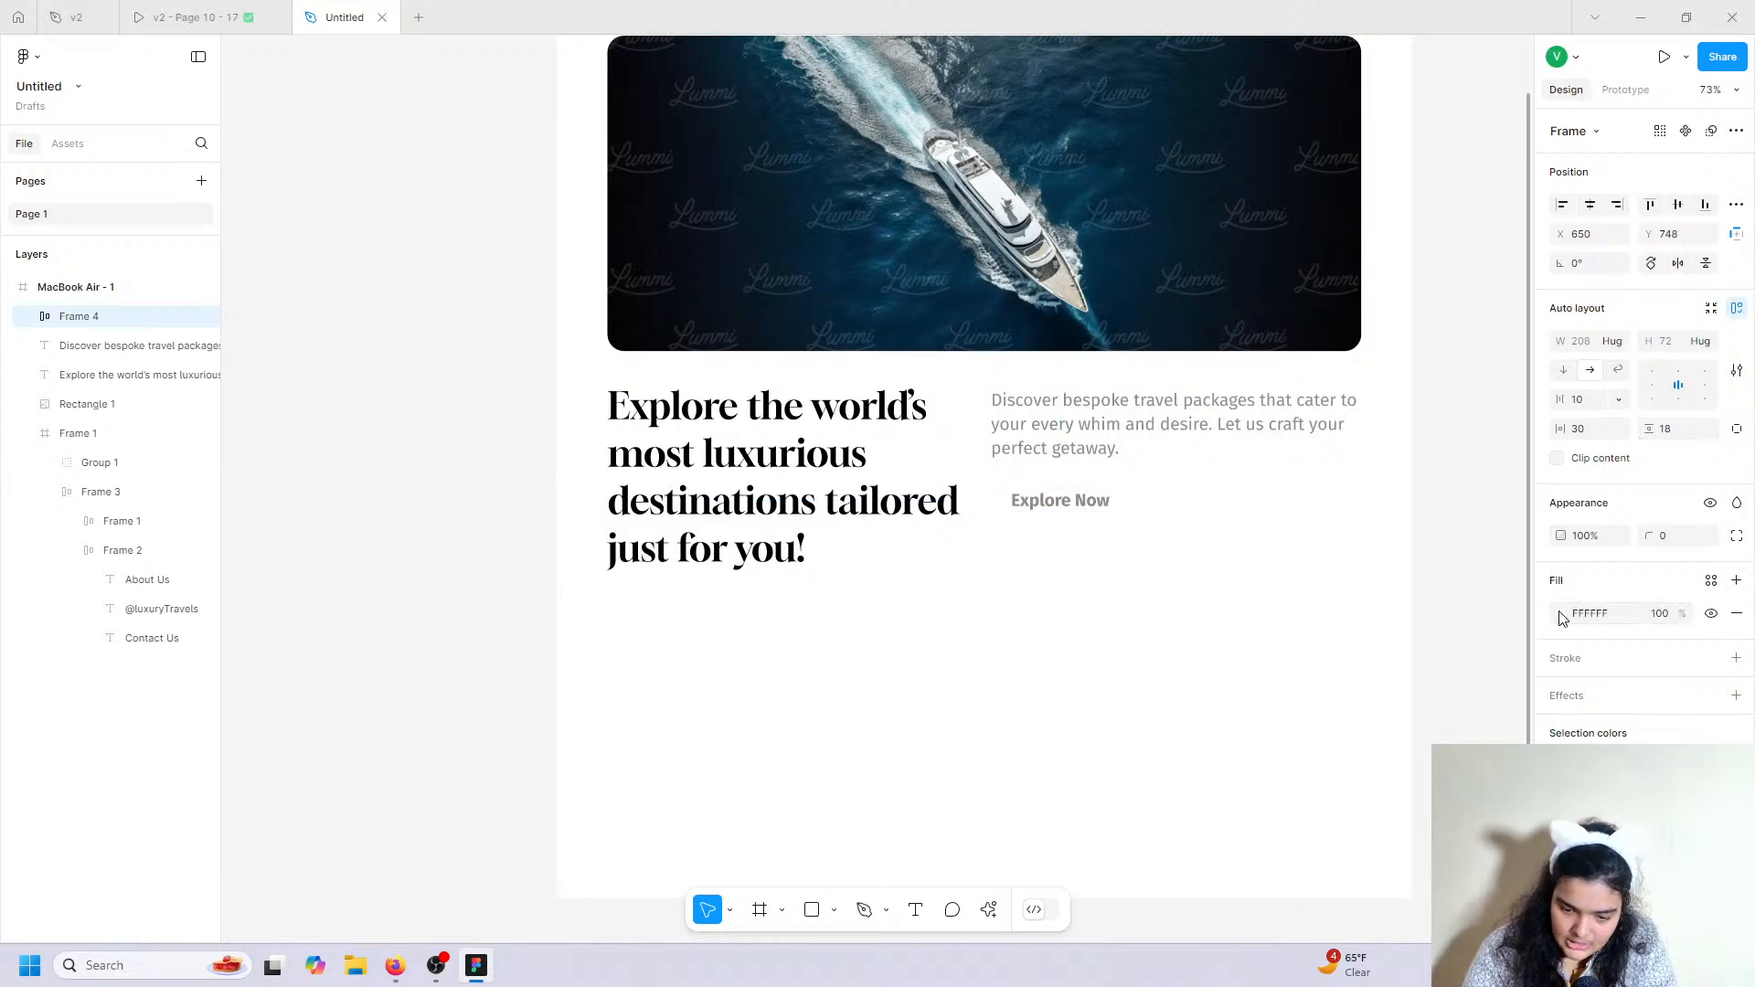
click(1562, 615)
click(1338, 851)
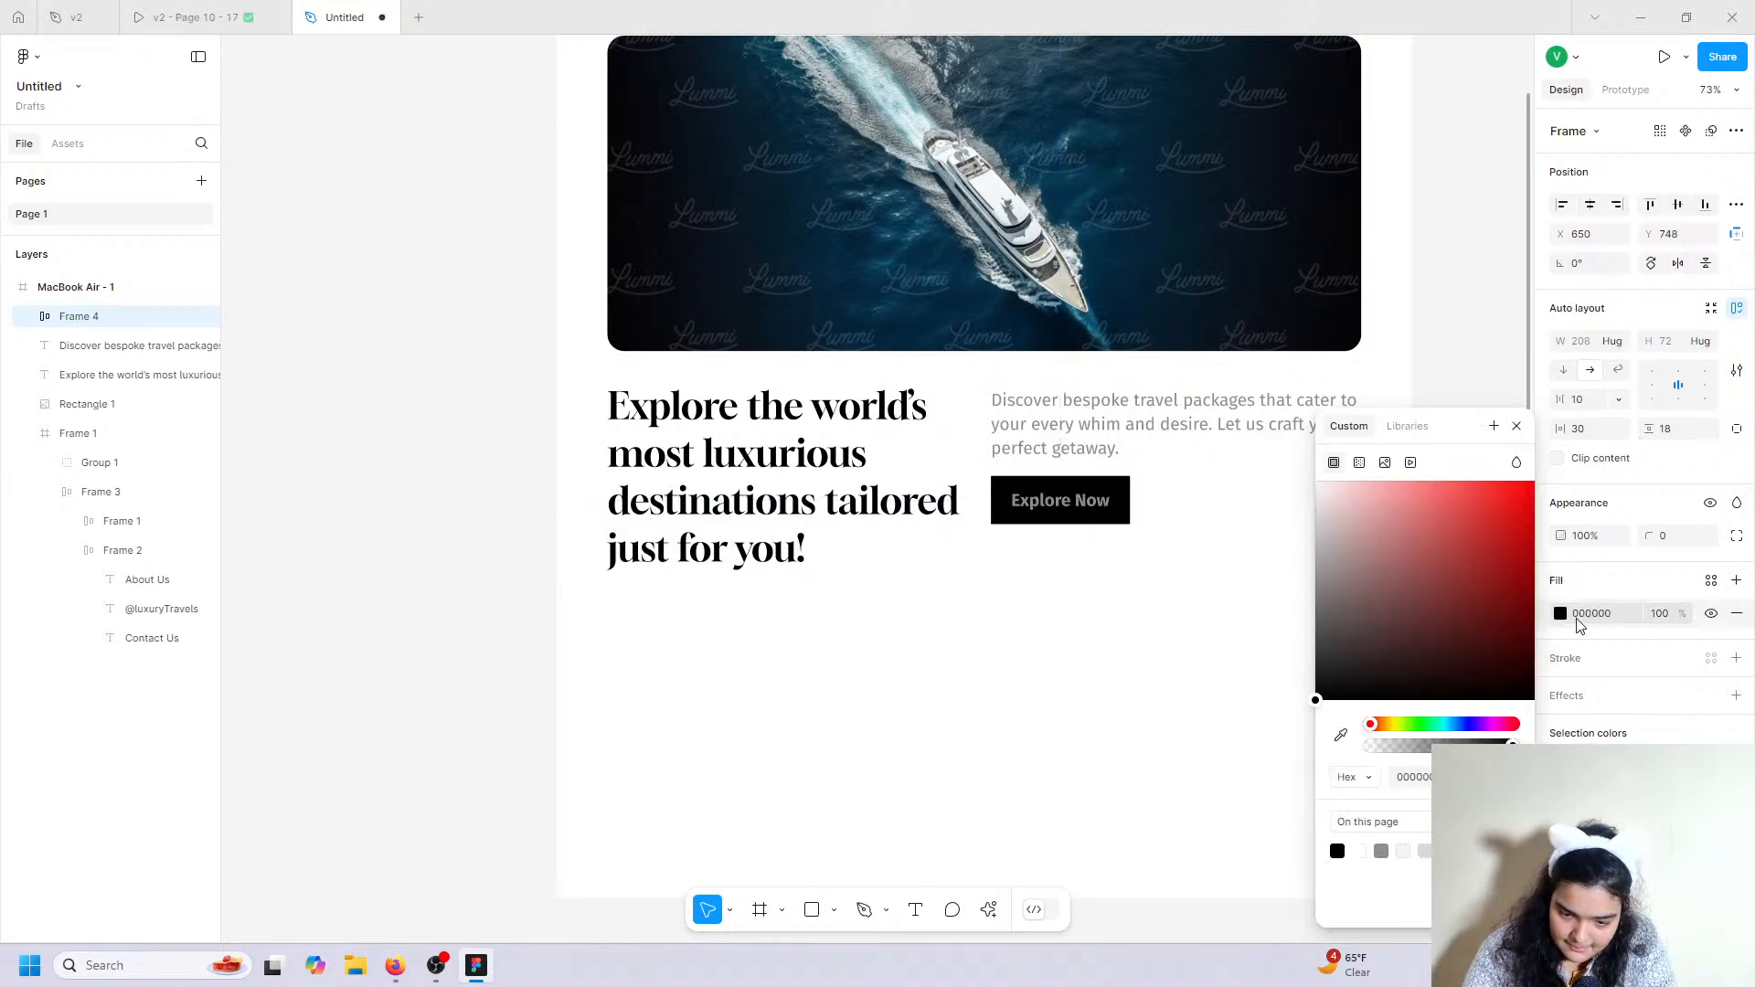
click(1560, 793)
drag(1471, 592, 1259, 393)
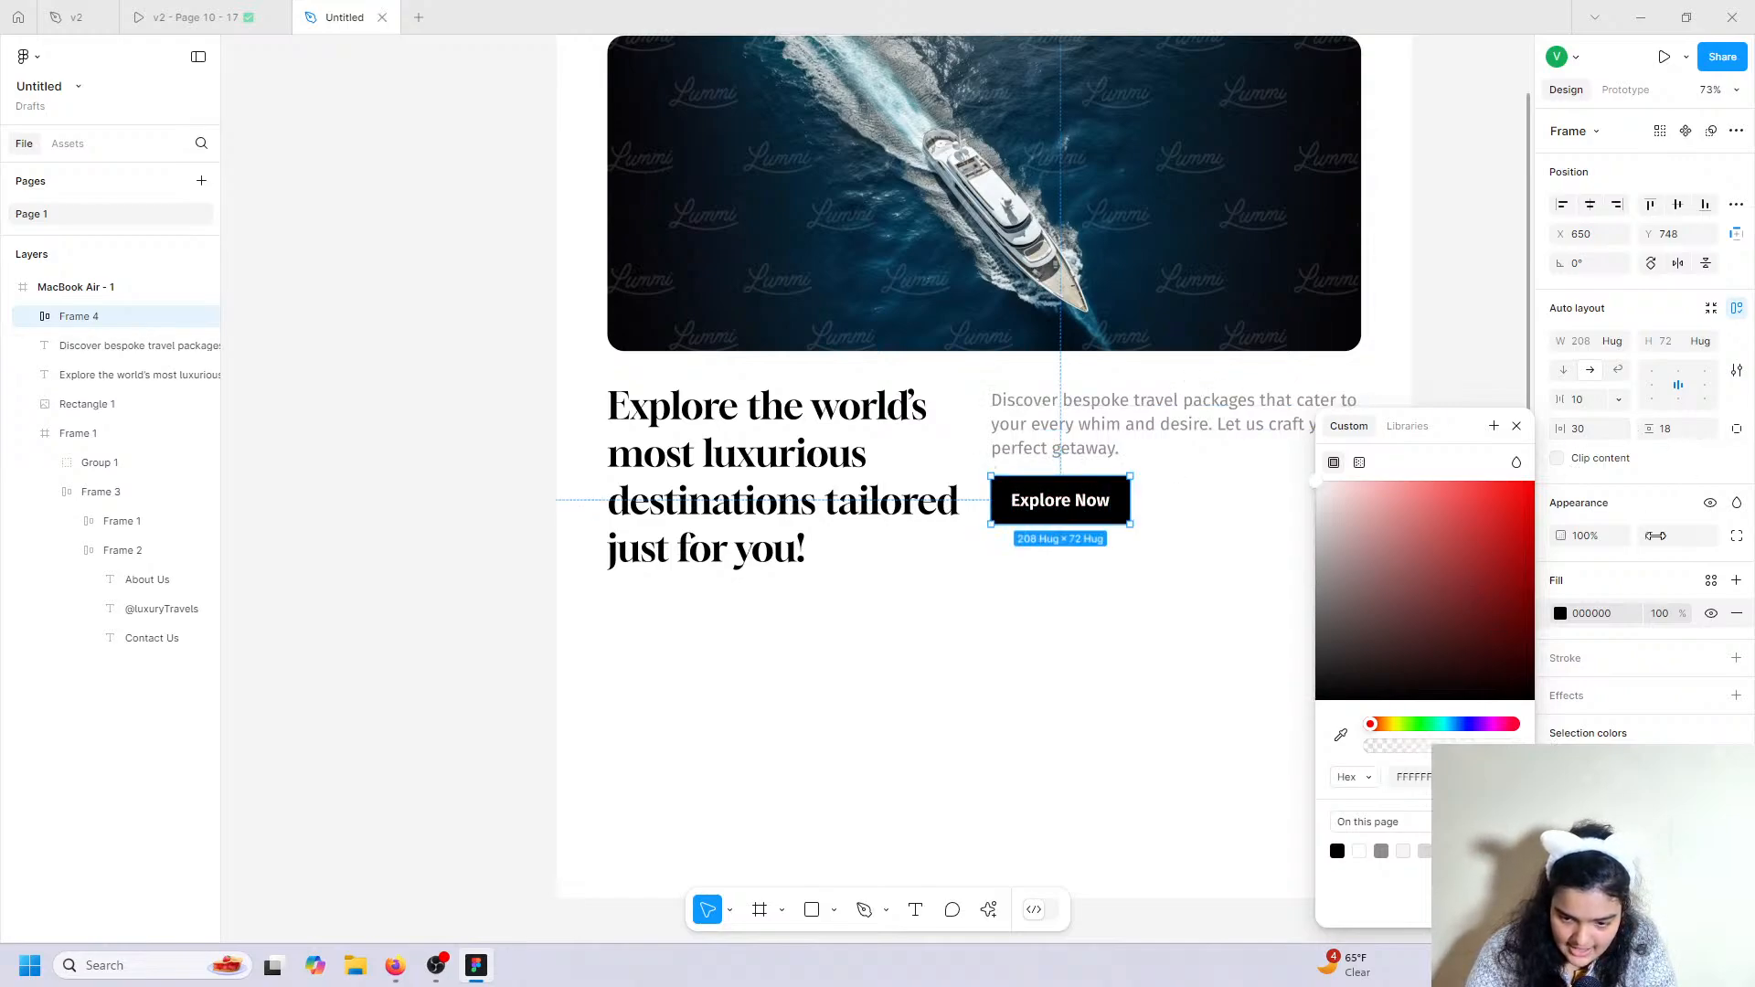
click(1656, 536)
text(6)
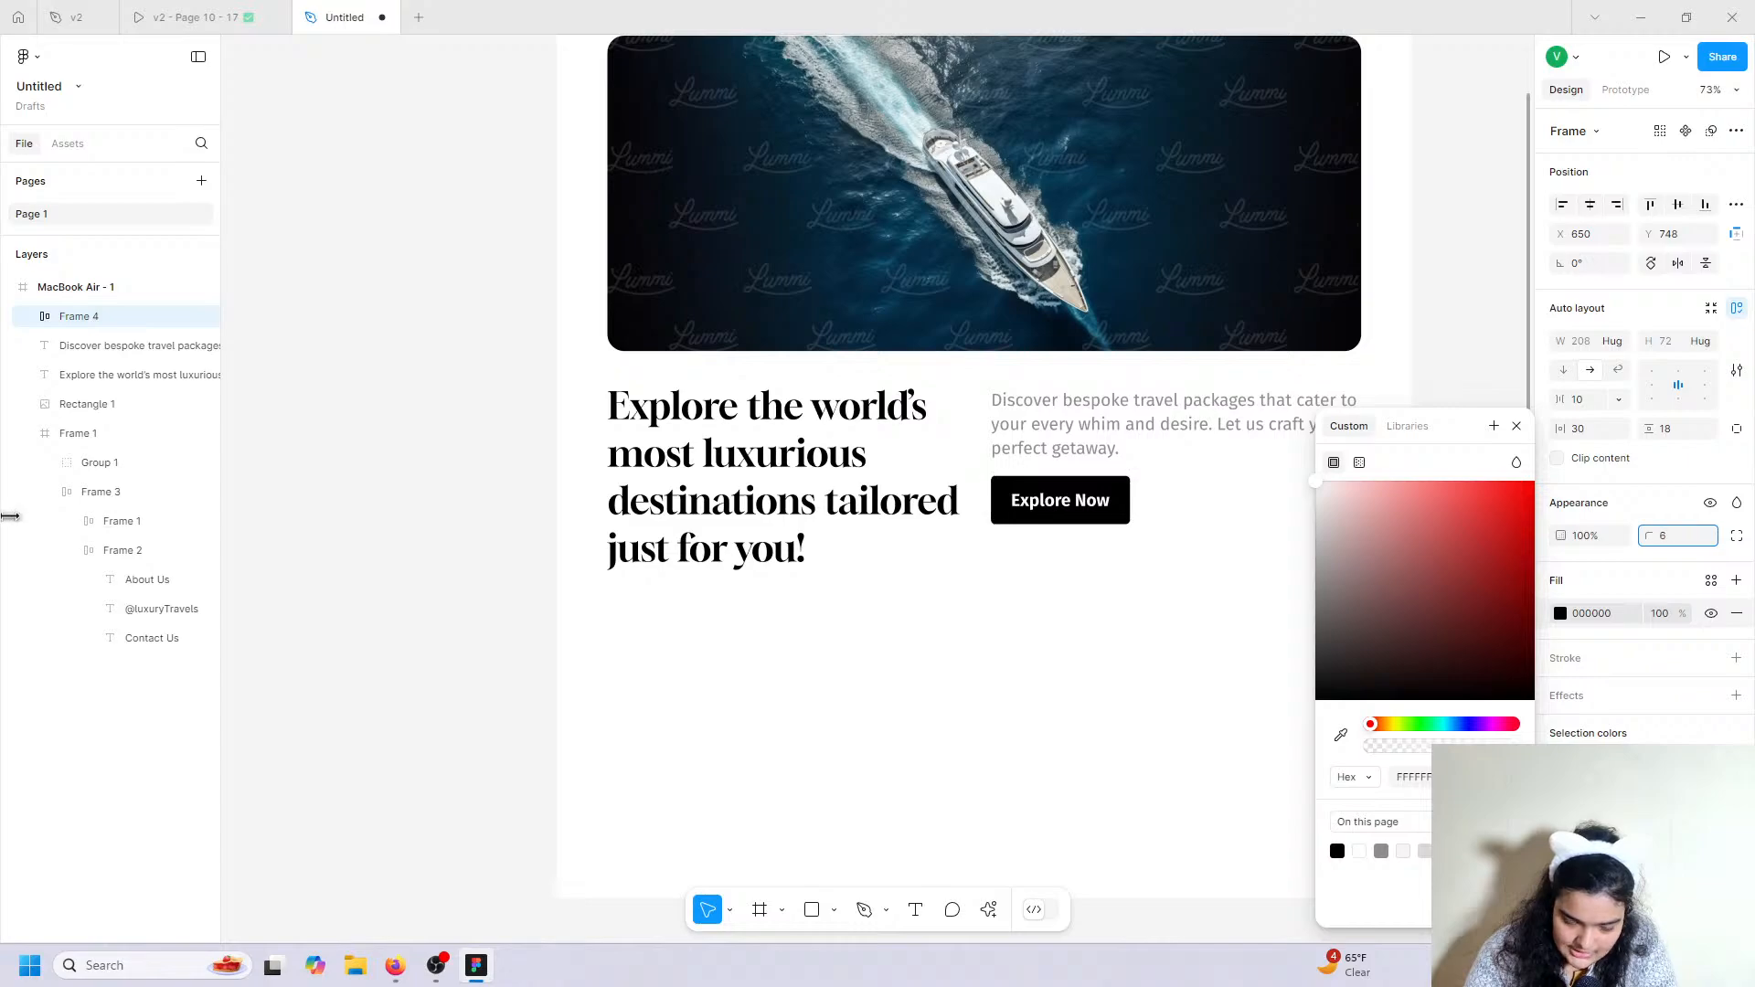
drag(9, 517, 45, 529)
drag(1071, 501, 1211, 502)
Set the paragraph to 24 px, narrow it to 514 wide, and left-align the Explore Now button beneath it.
click(239, 12)
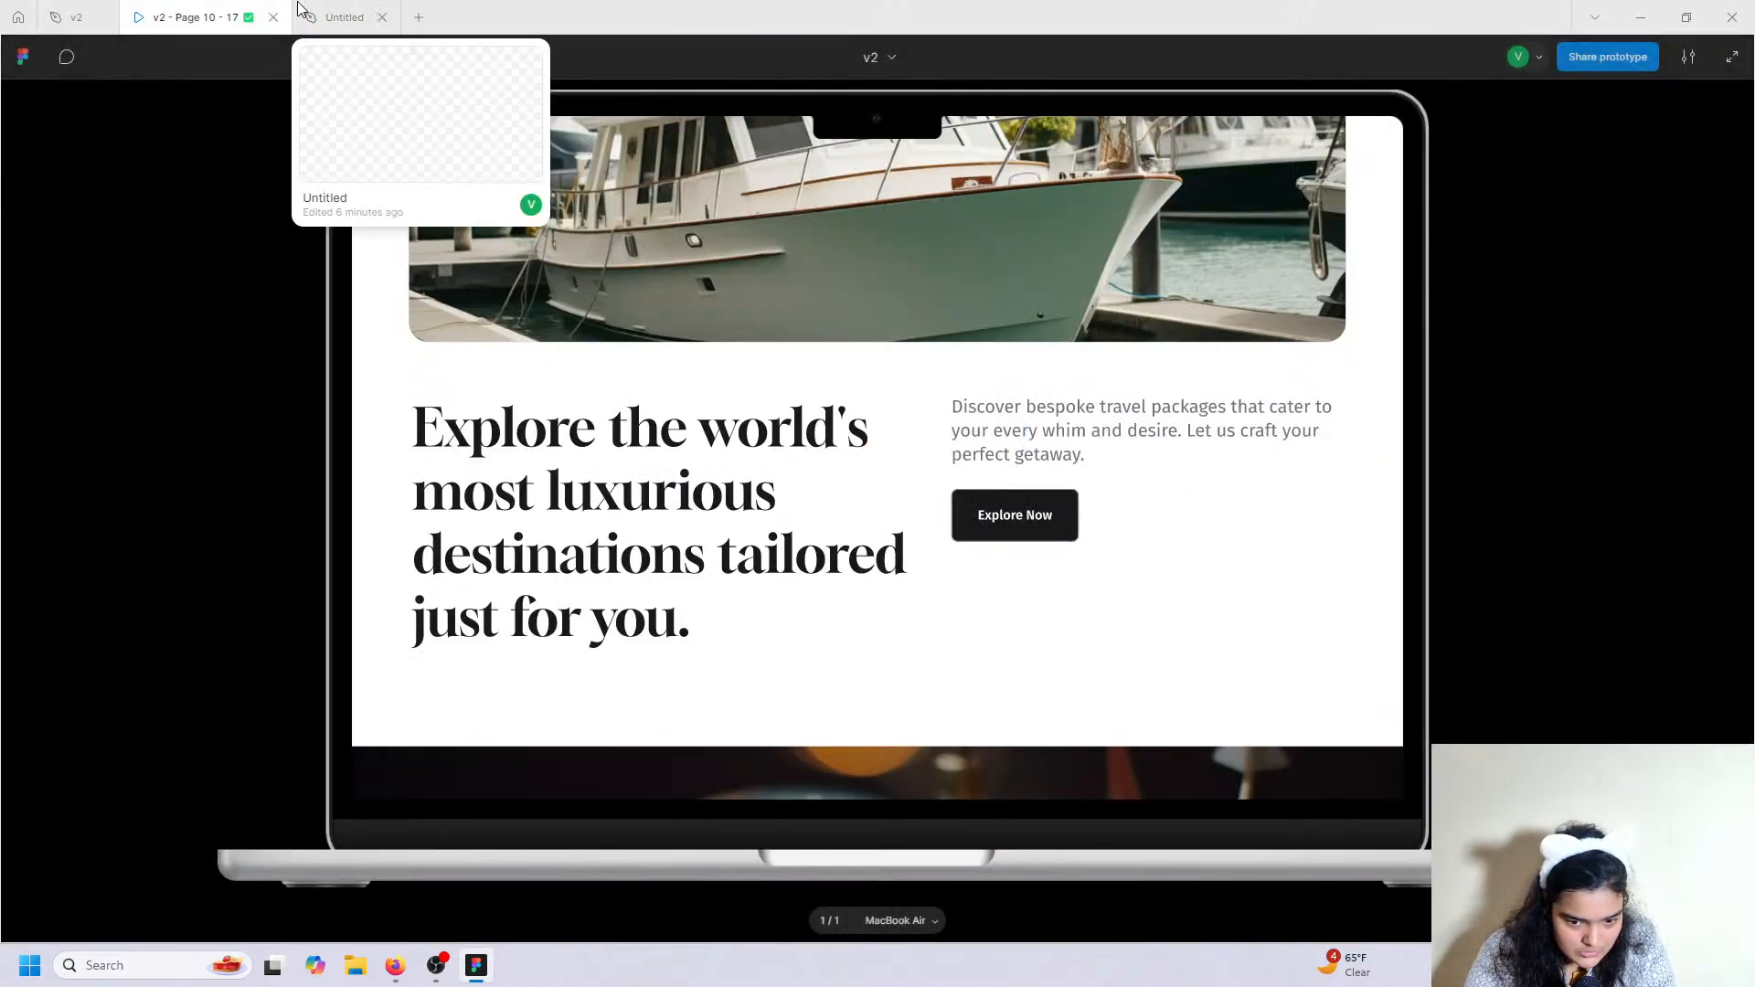
click(346, 9)
click(914, 457)
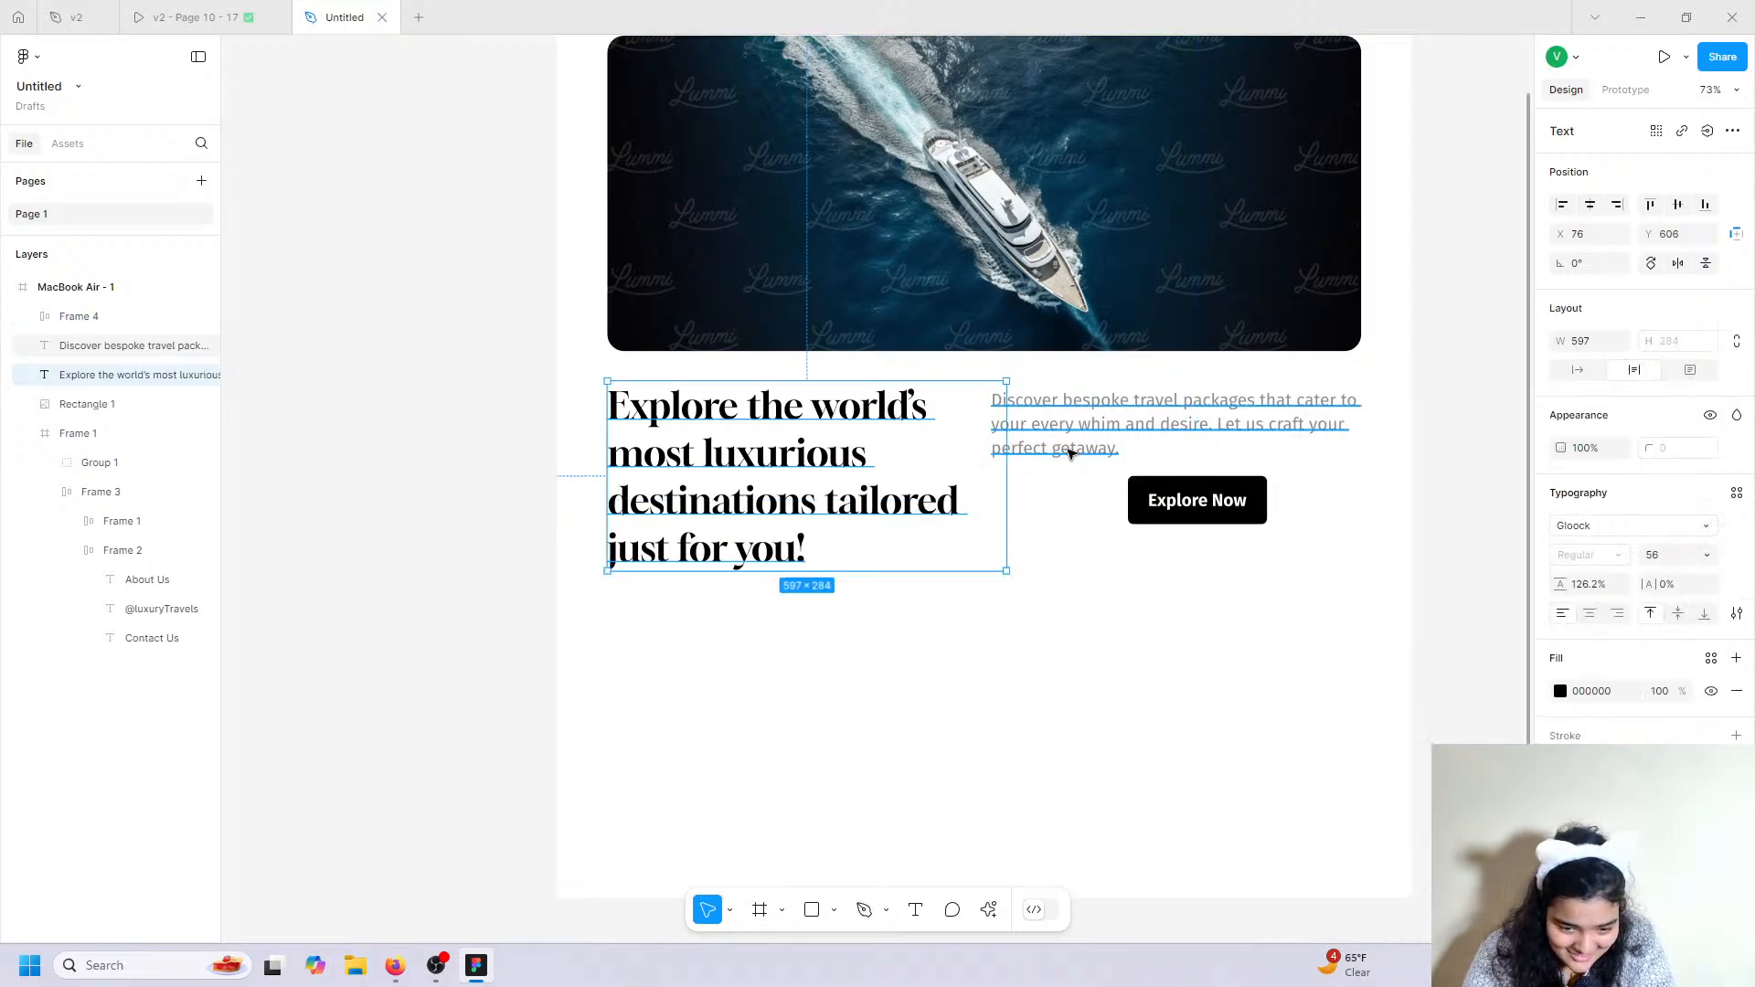
click(1070, 454)
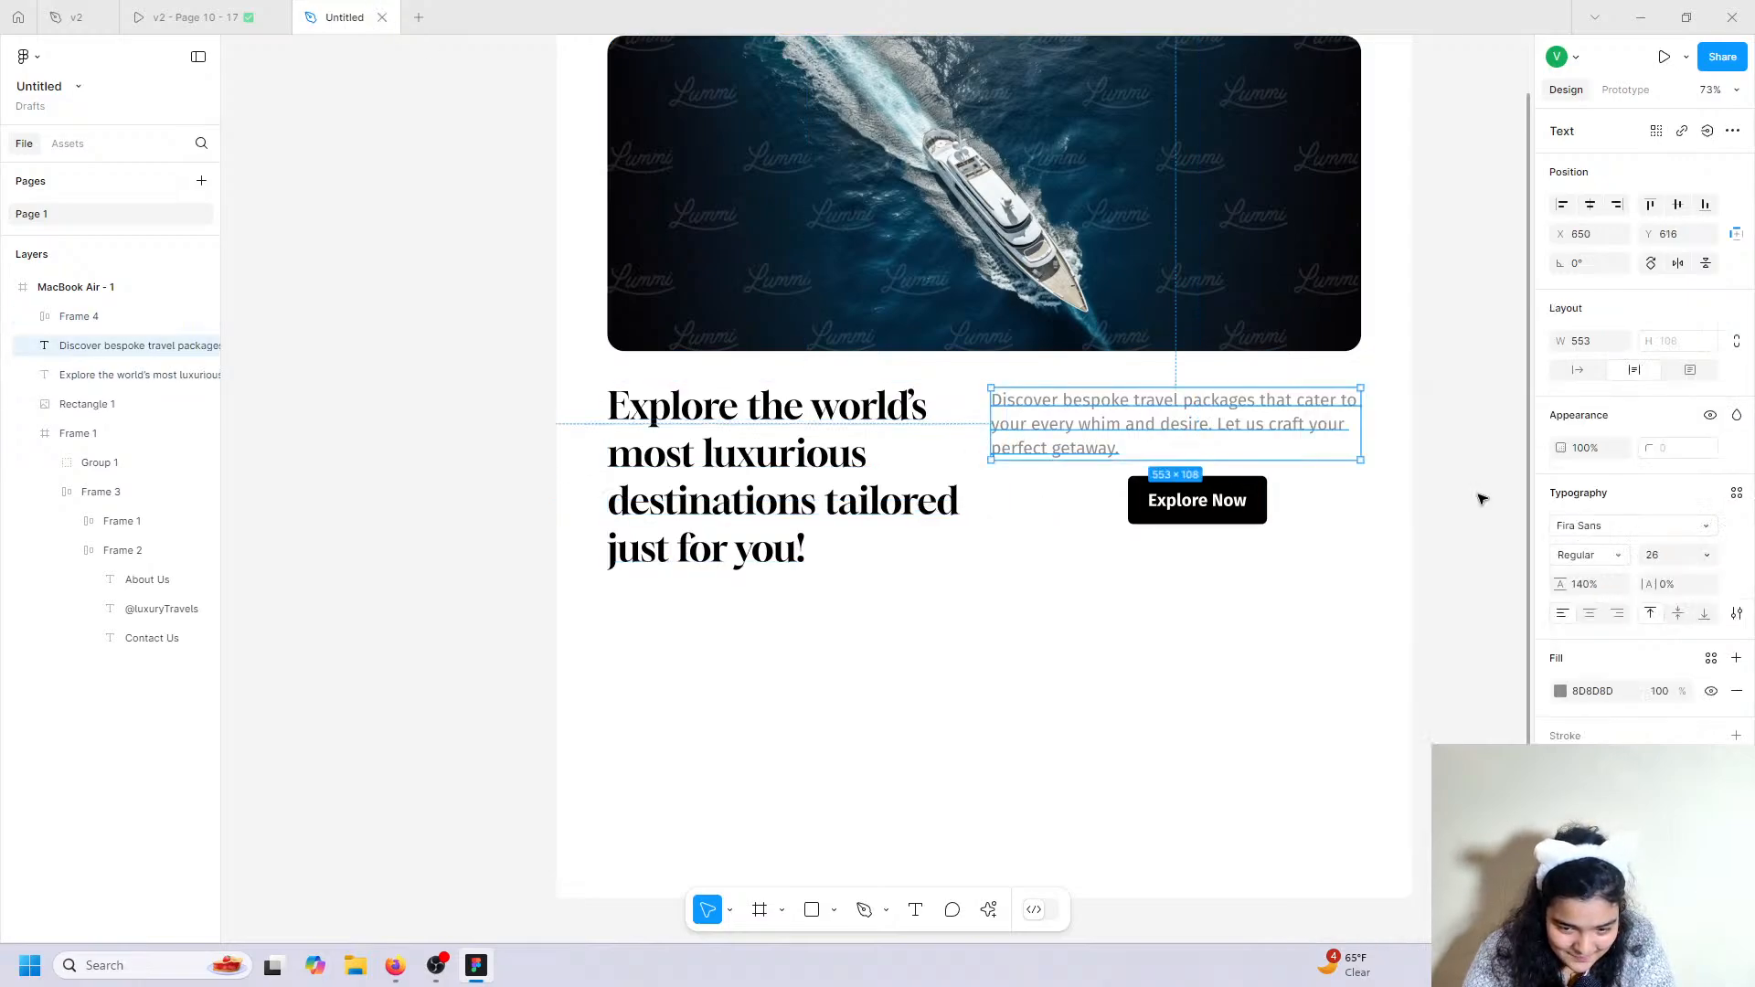
click(283, 12)
click(324, 11)
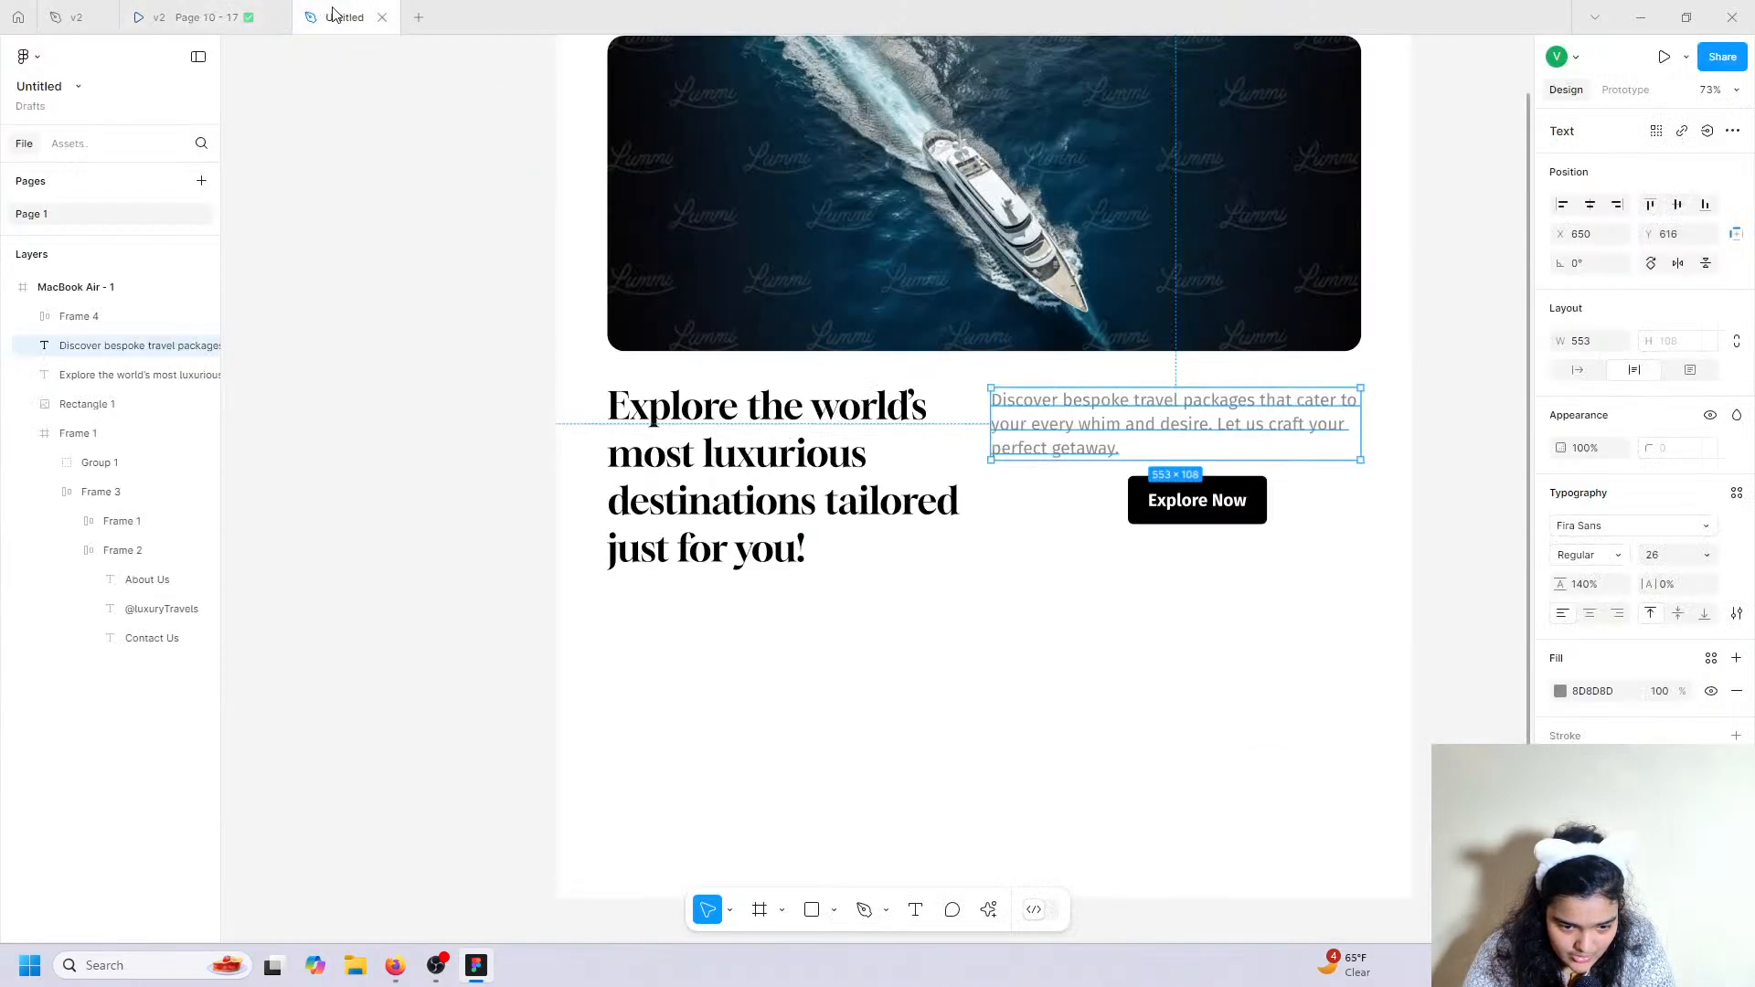
click(1658, 558)
click(1707, 556)
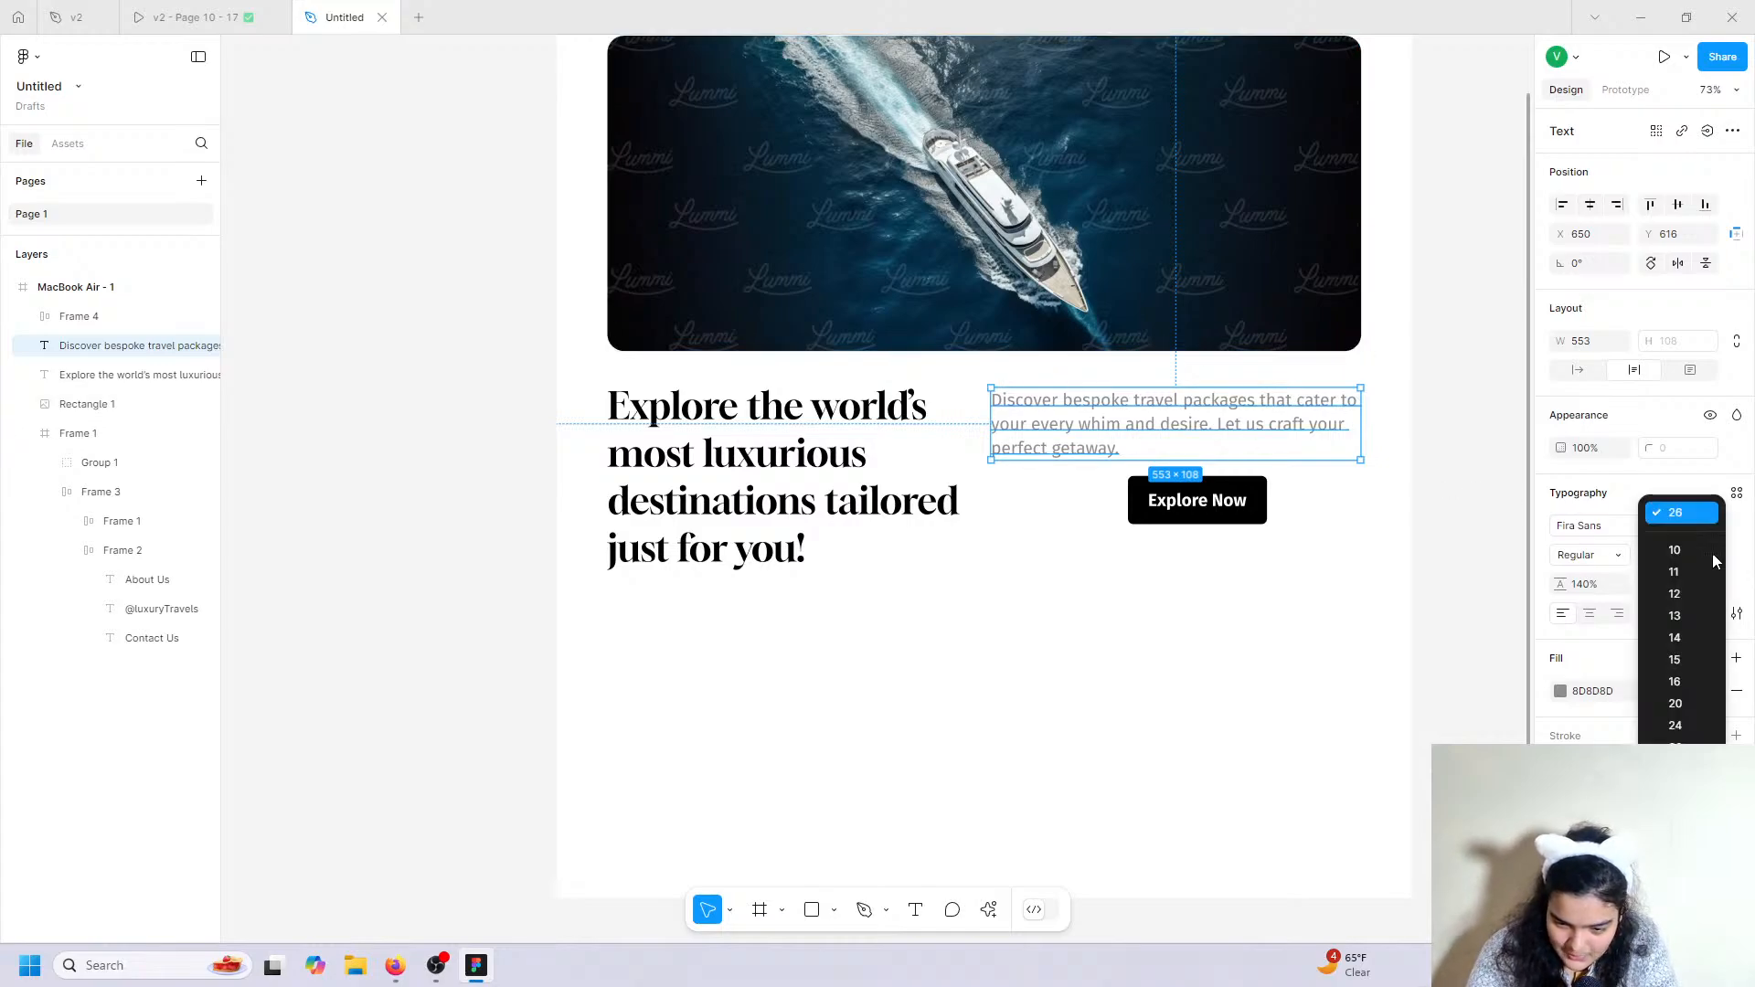
click(1685, 706)
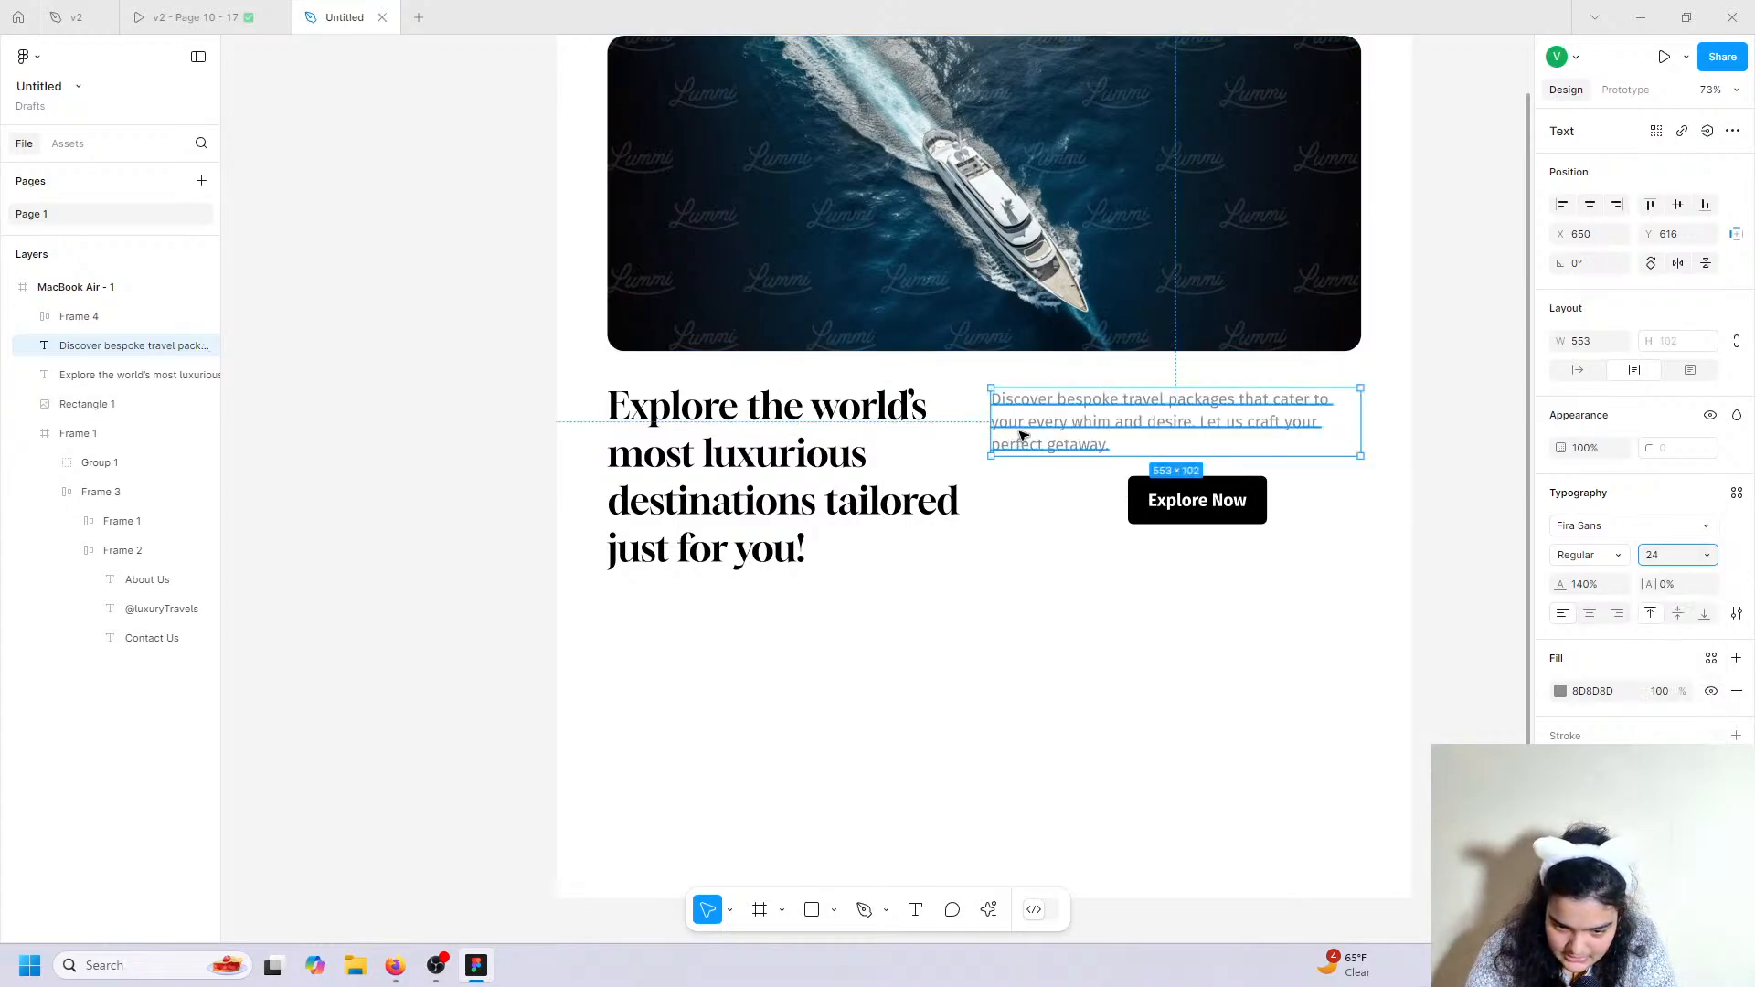
drag(991, 420, 1017, 420)
drag(1199, 502, 1106, 494)
click(1015, 607)
Set the Explore Now label's weight to SemiBold.
scroll(1014, 613, up, 3)
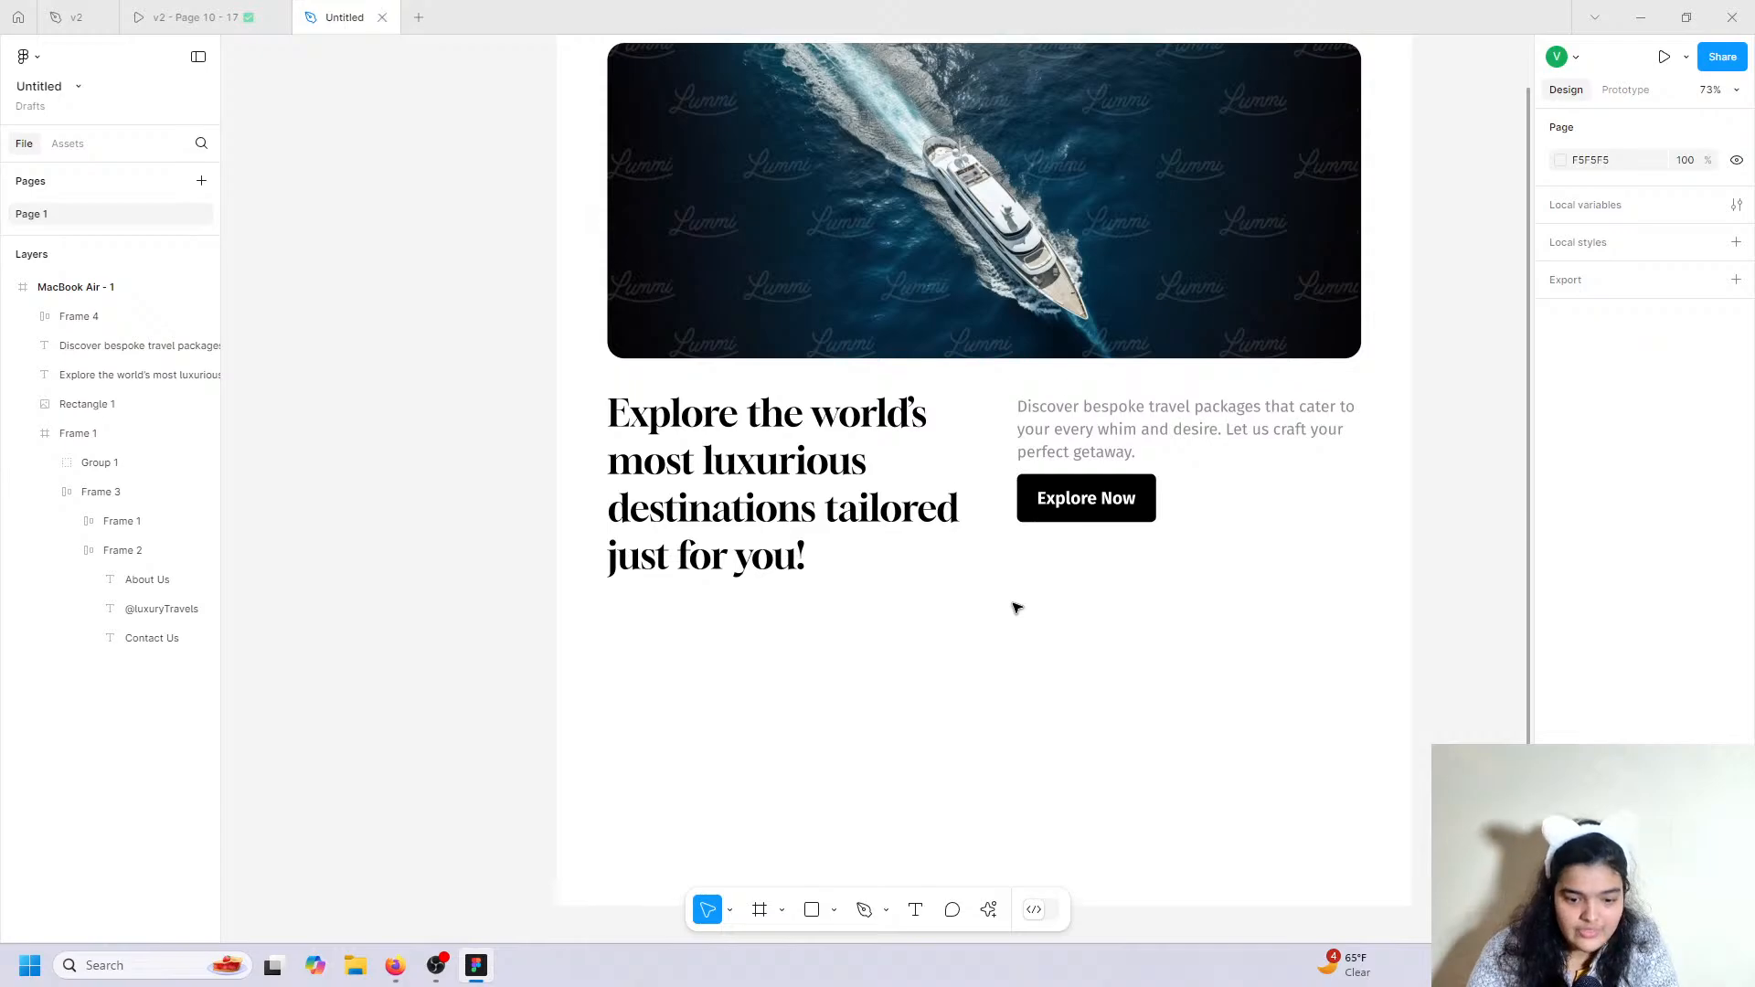
scroll(1006, 660, up, 5)
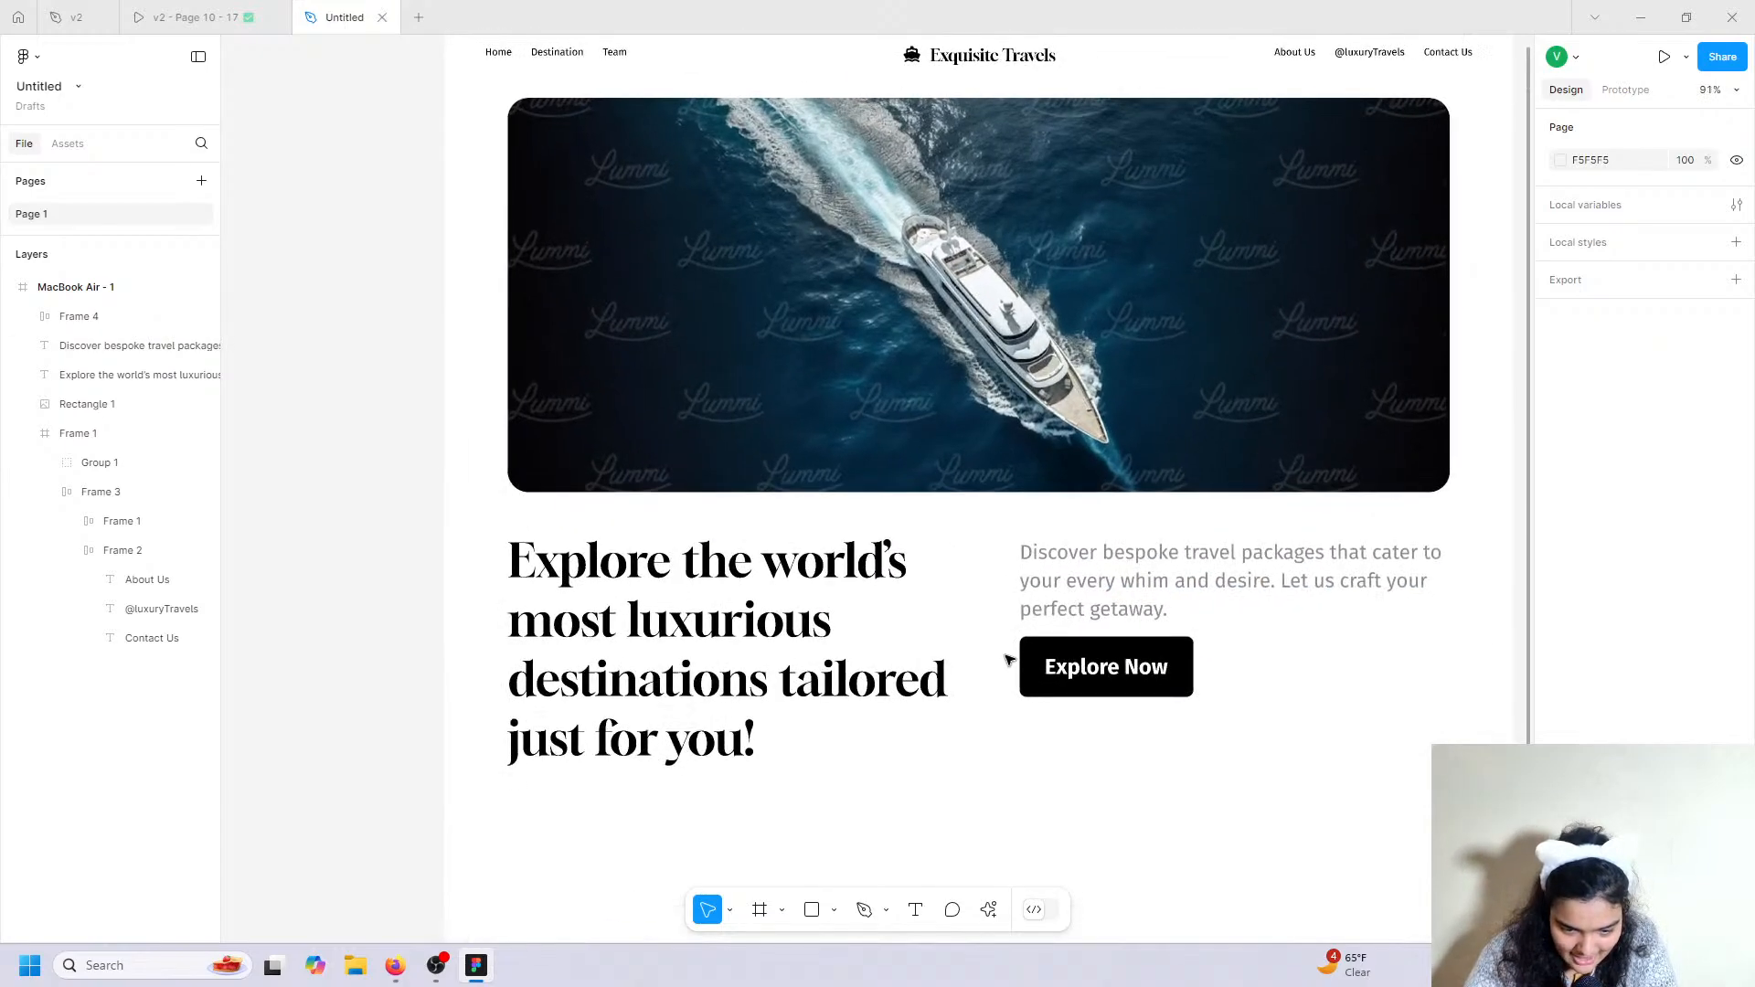
scroll(1008, 660, left, 2)
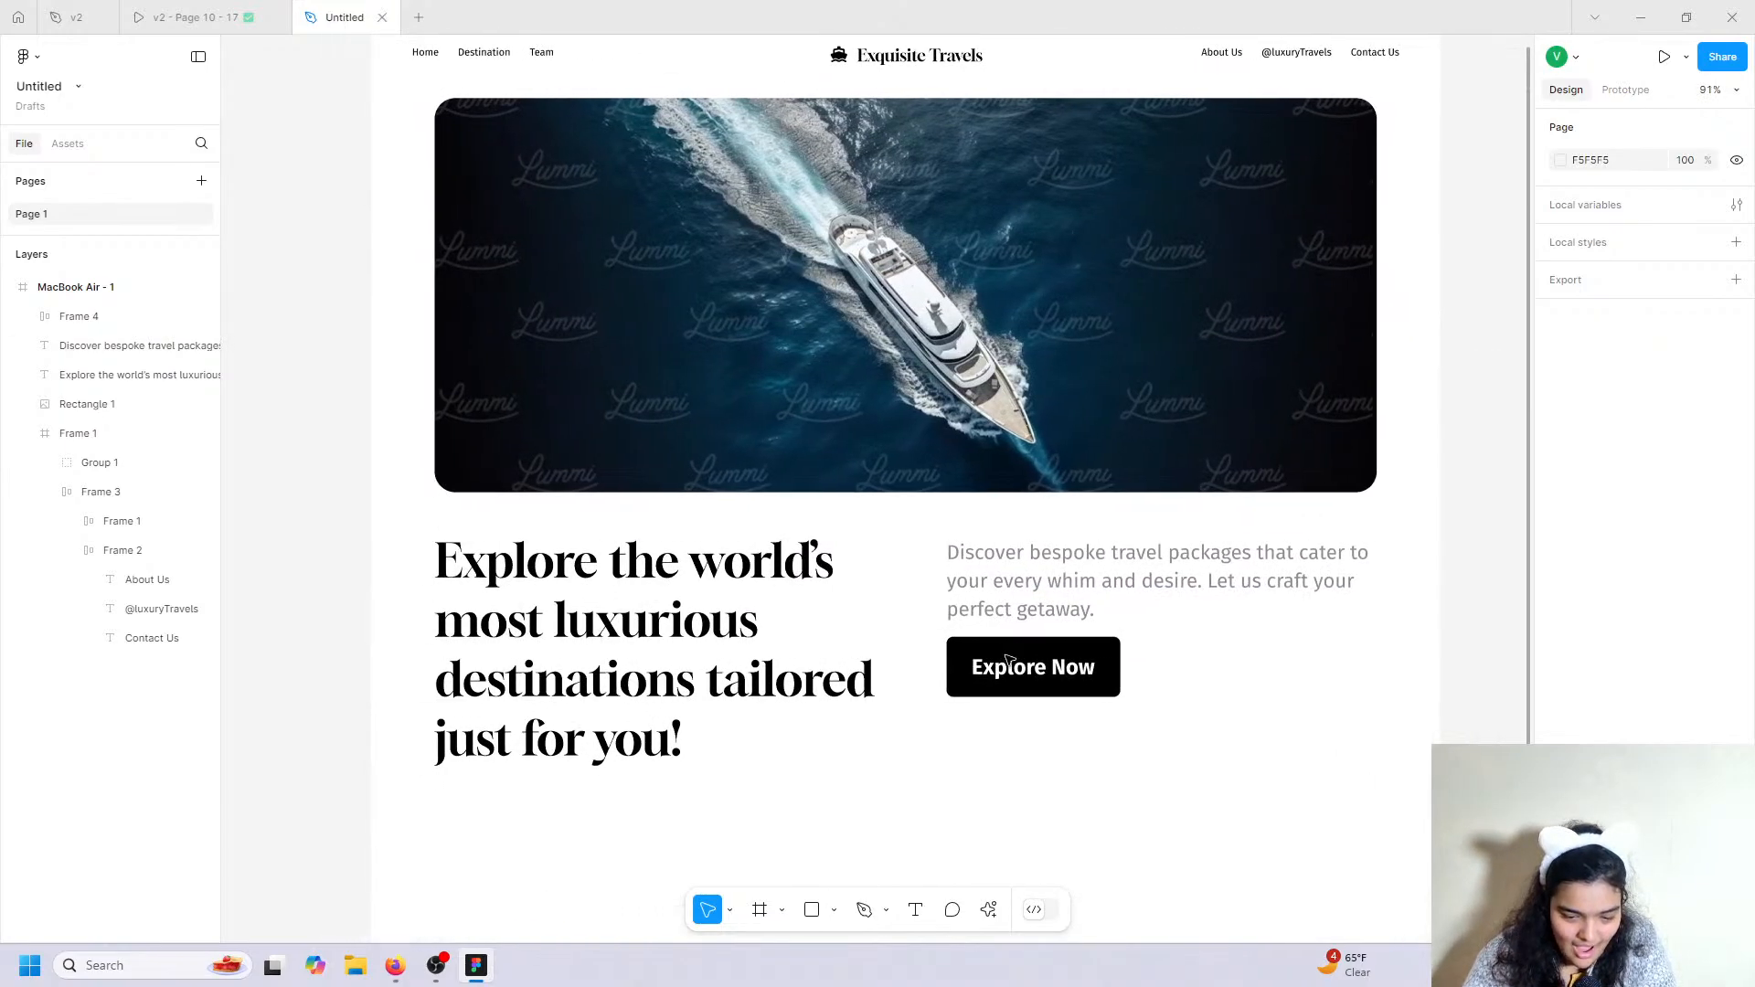
double_click(1010, 664)
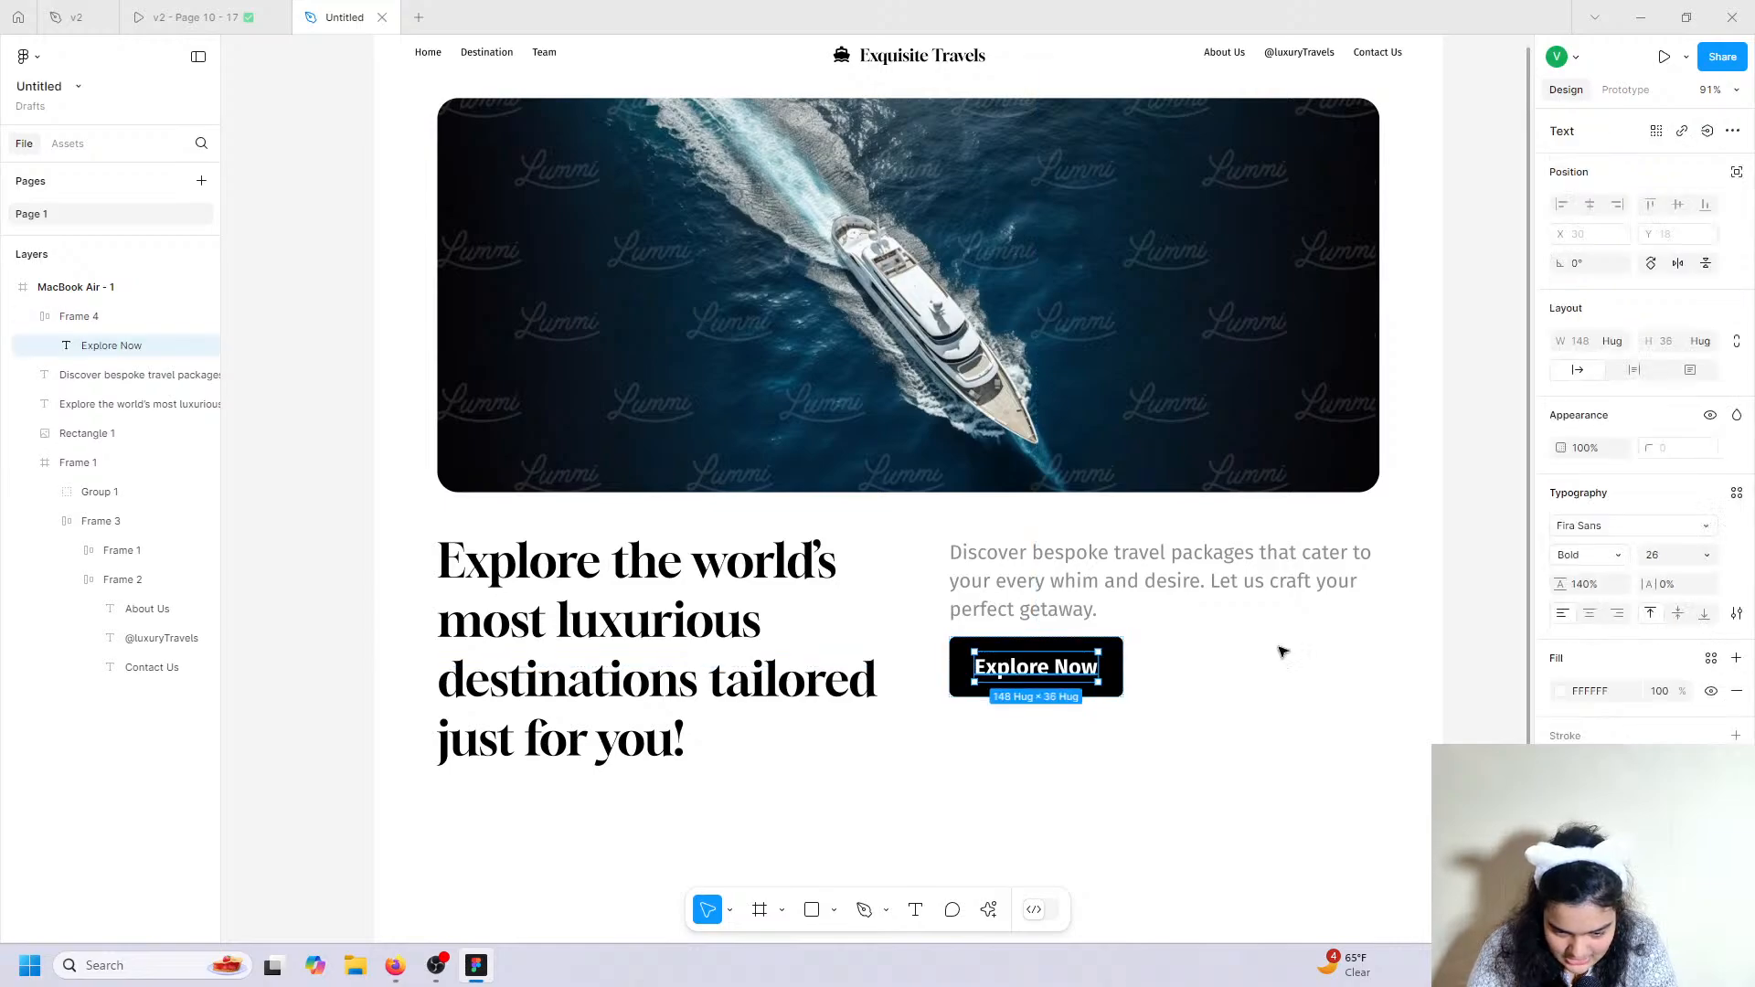
click(1618, 557)
click(1620, 537)
click(1196, 663)
click(1084, 669)
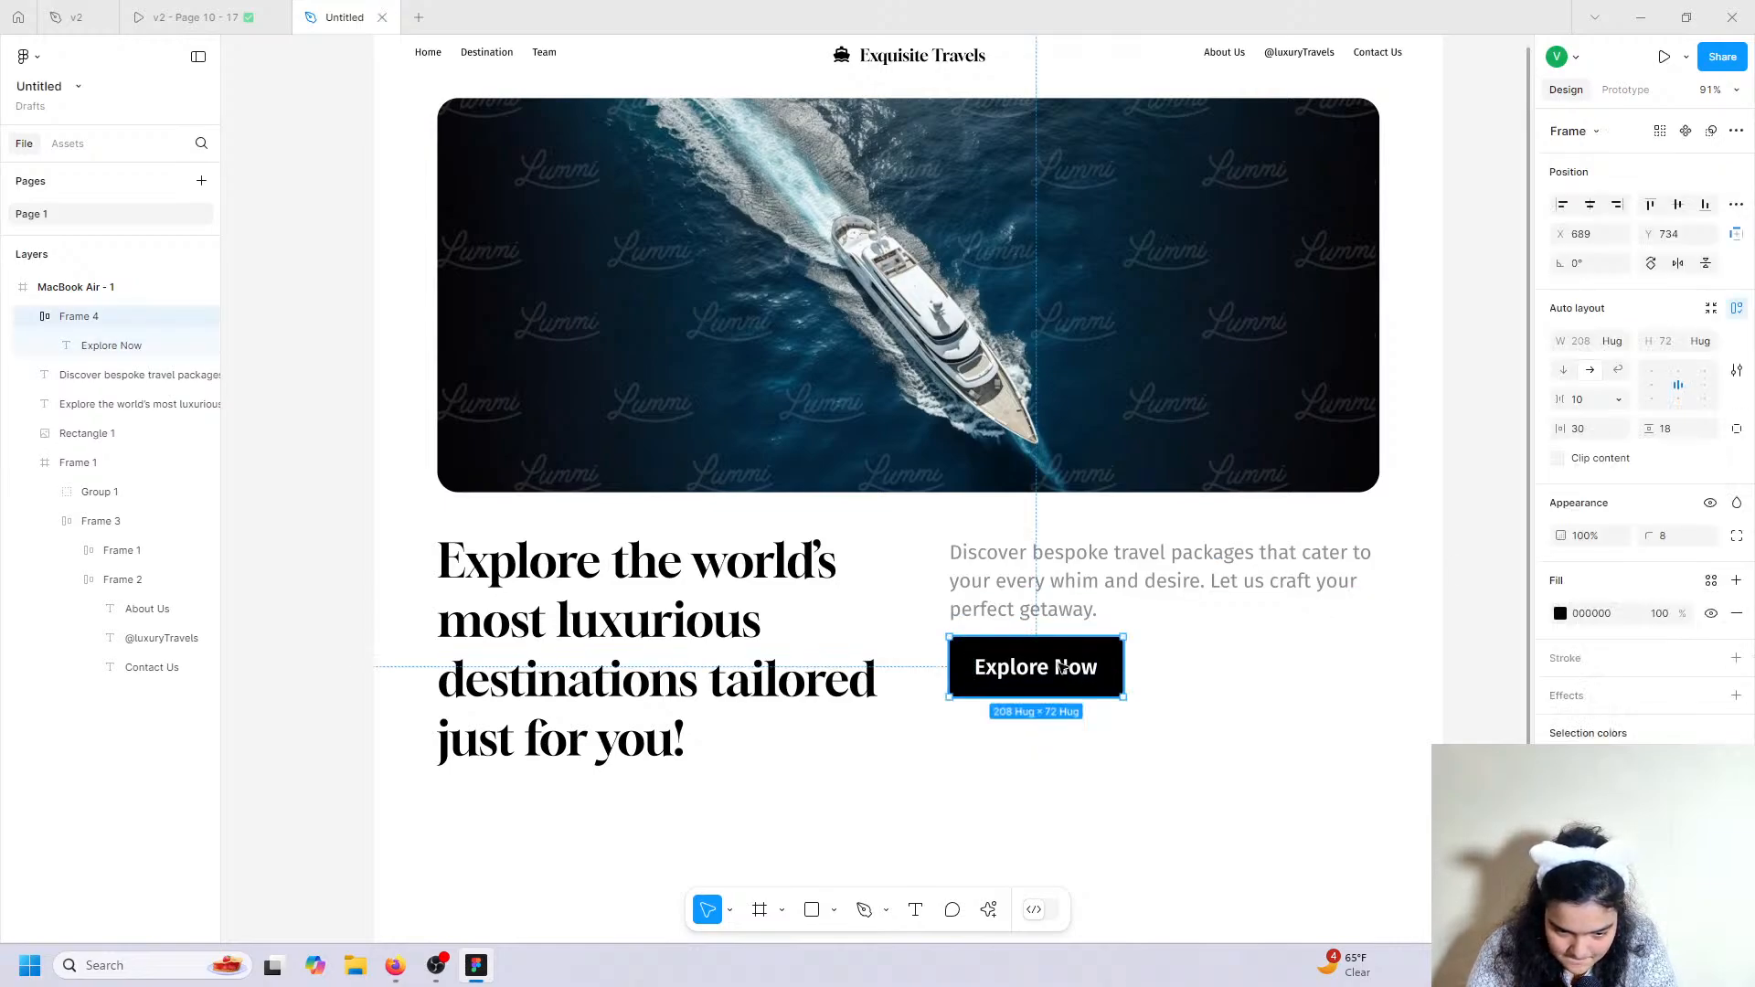
double_click(1065, 668)
click(1211, 693)
Open the v2 - Page 10 - 17 prototype and scroll to the 'Crafting Unforgettable Experiences' hero.
scroll(1212, 693, up, 1)
scroll(1211, 693, up, 1)
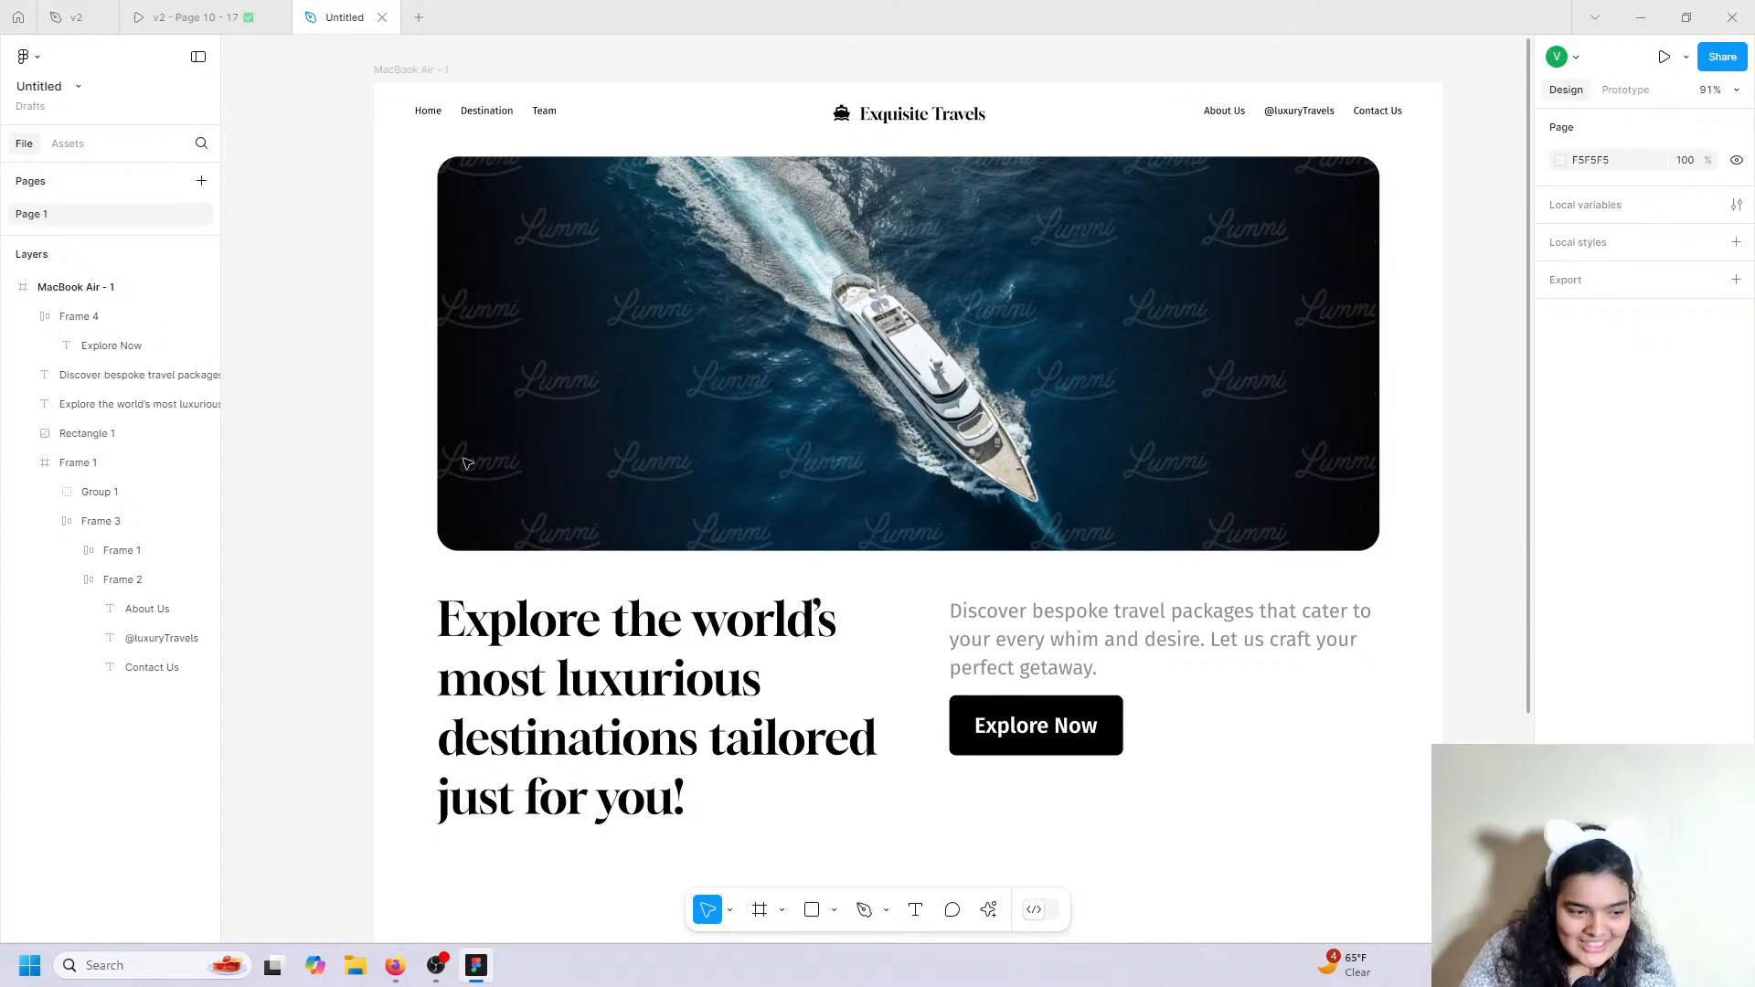
click(281, 8)
scroll(905, 446, down, 10)
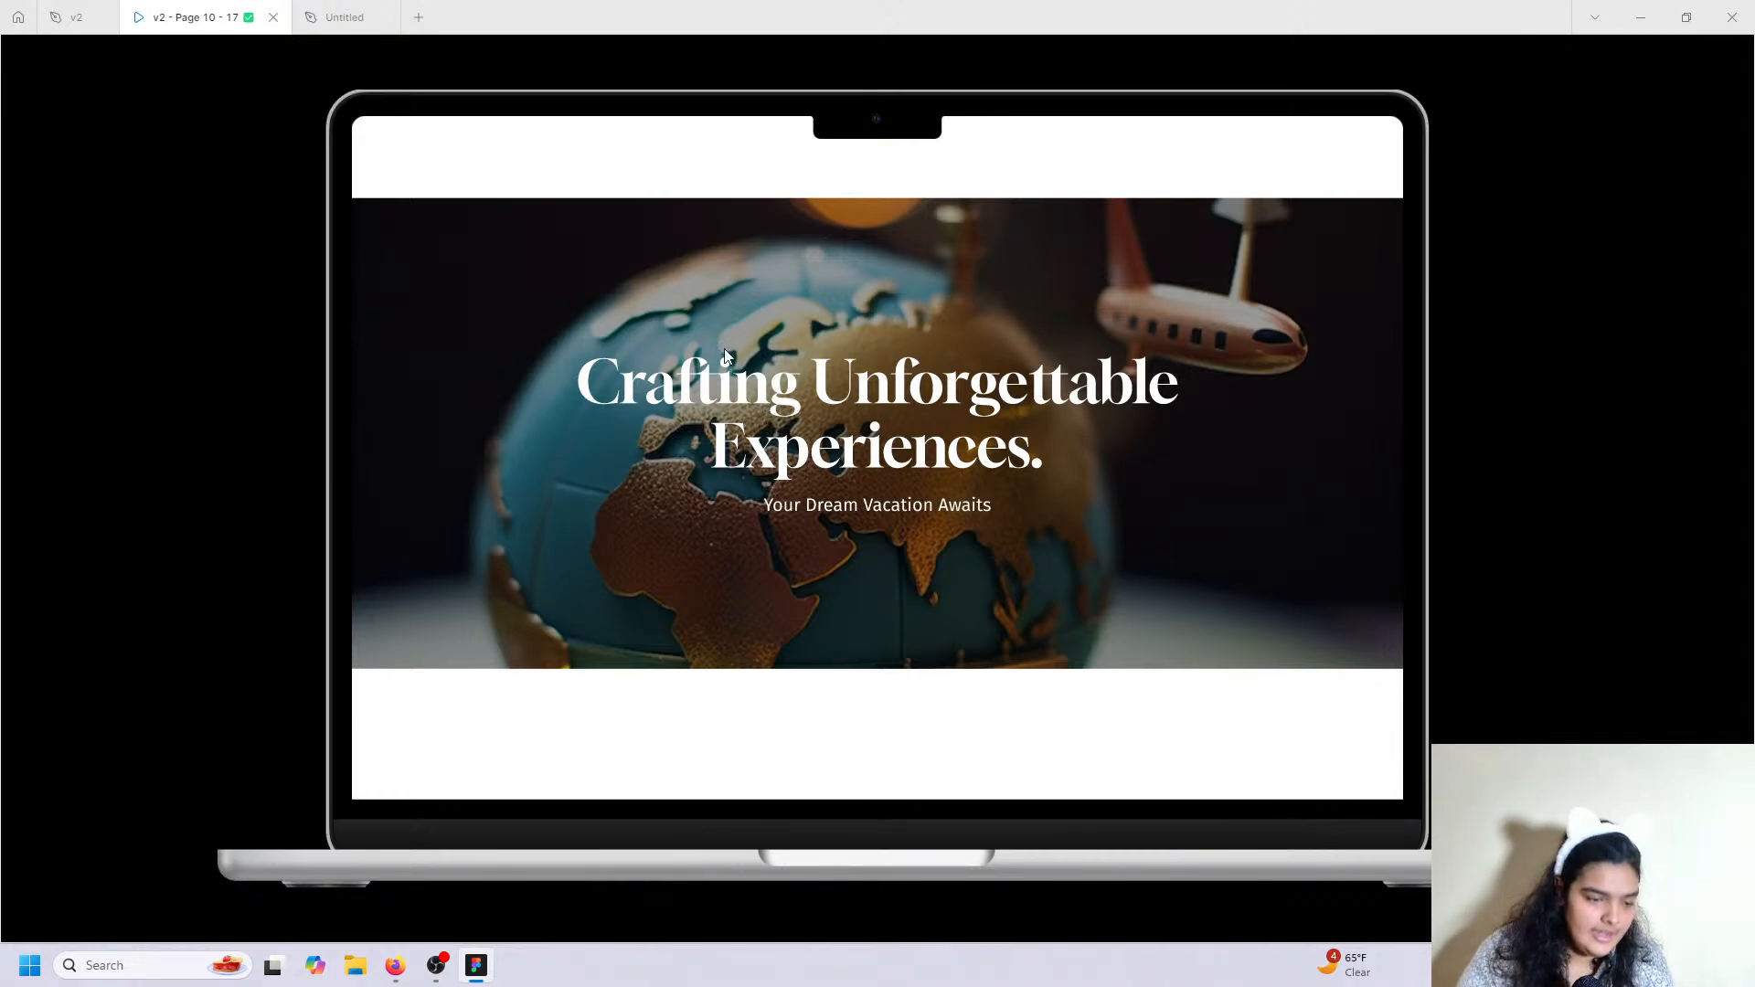
In the Untitled file, drag the MacBook Air - 1 frame's bottom edge down to H 2574.
click(345, 16)
scroll(798, 812, down, 7)
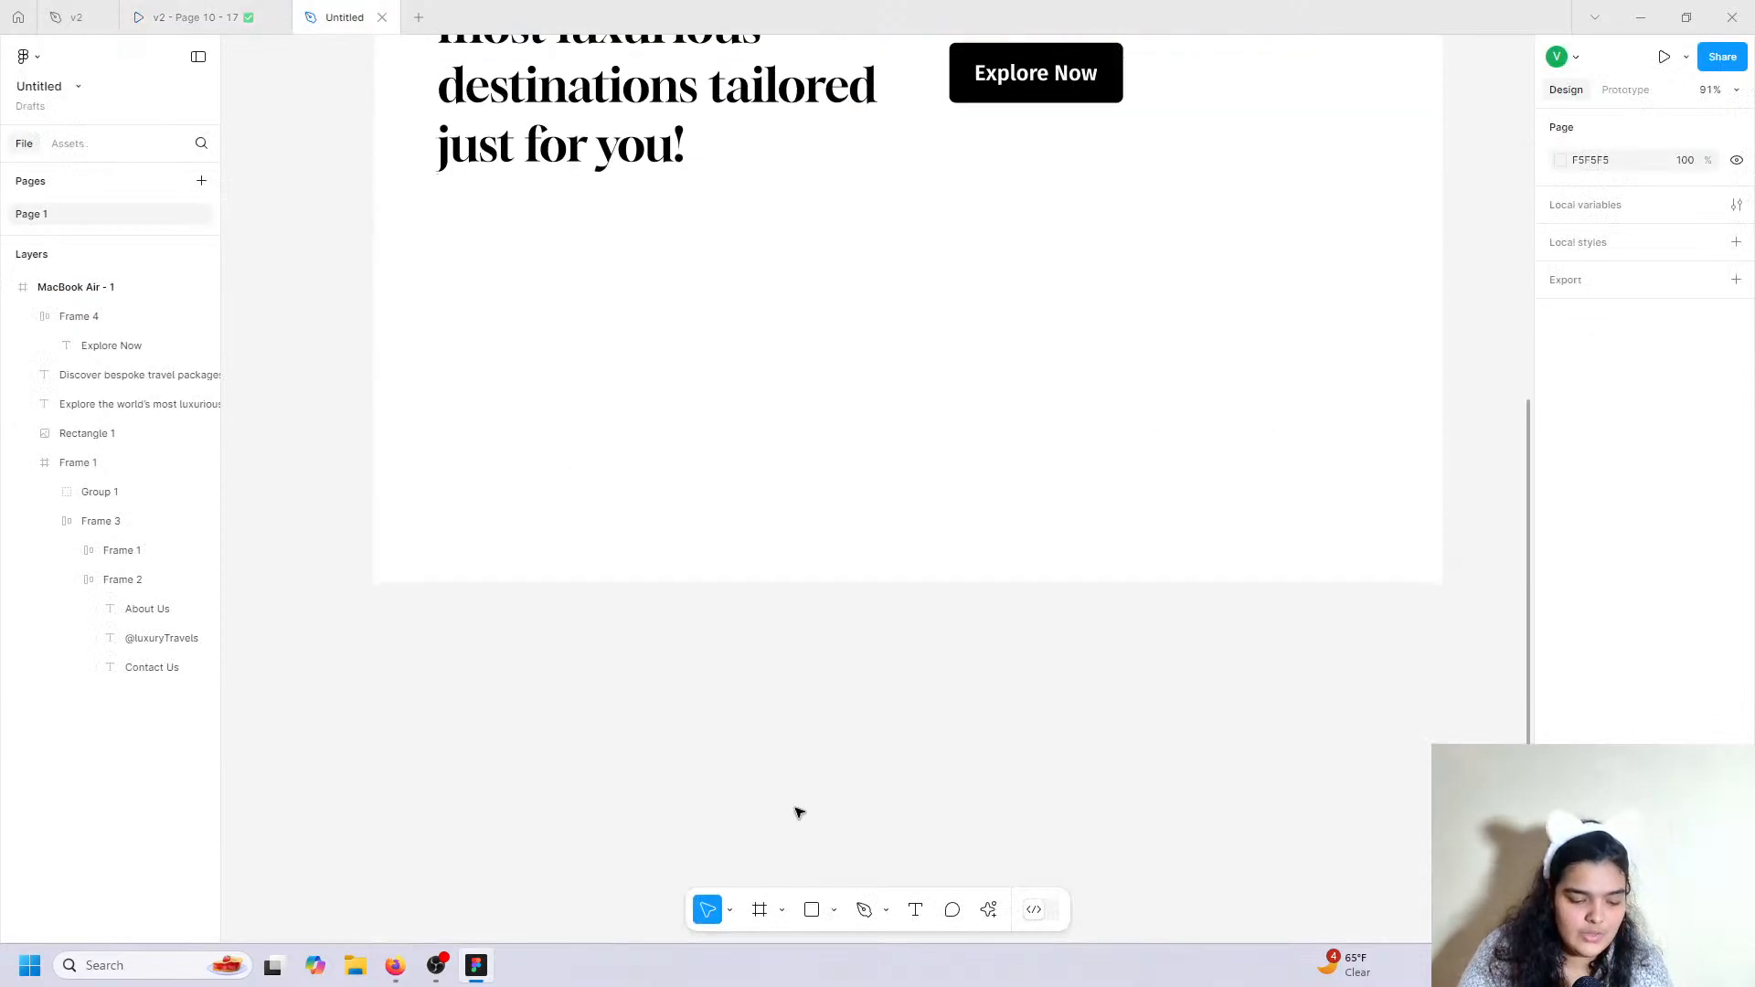
scroll(655, 619, up, 5)
click(101, 286)
scroll(866, 675, down, 6)
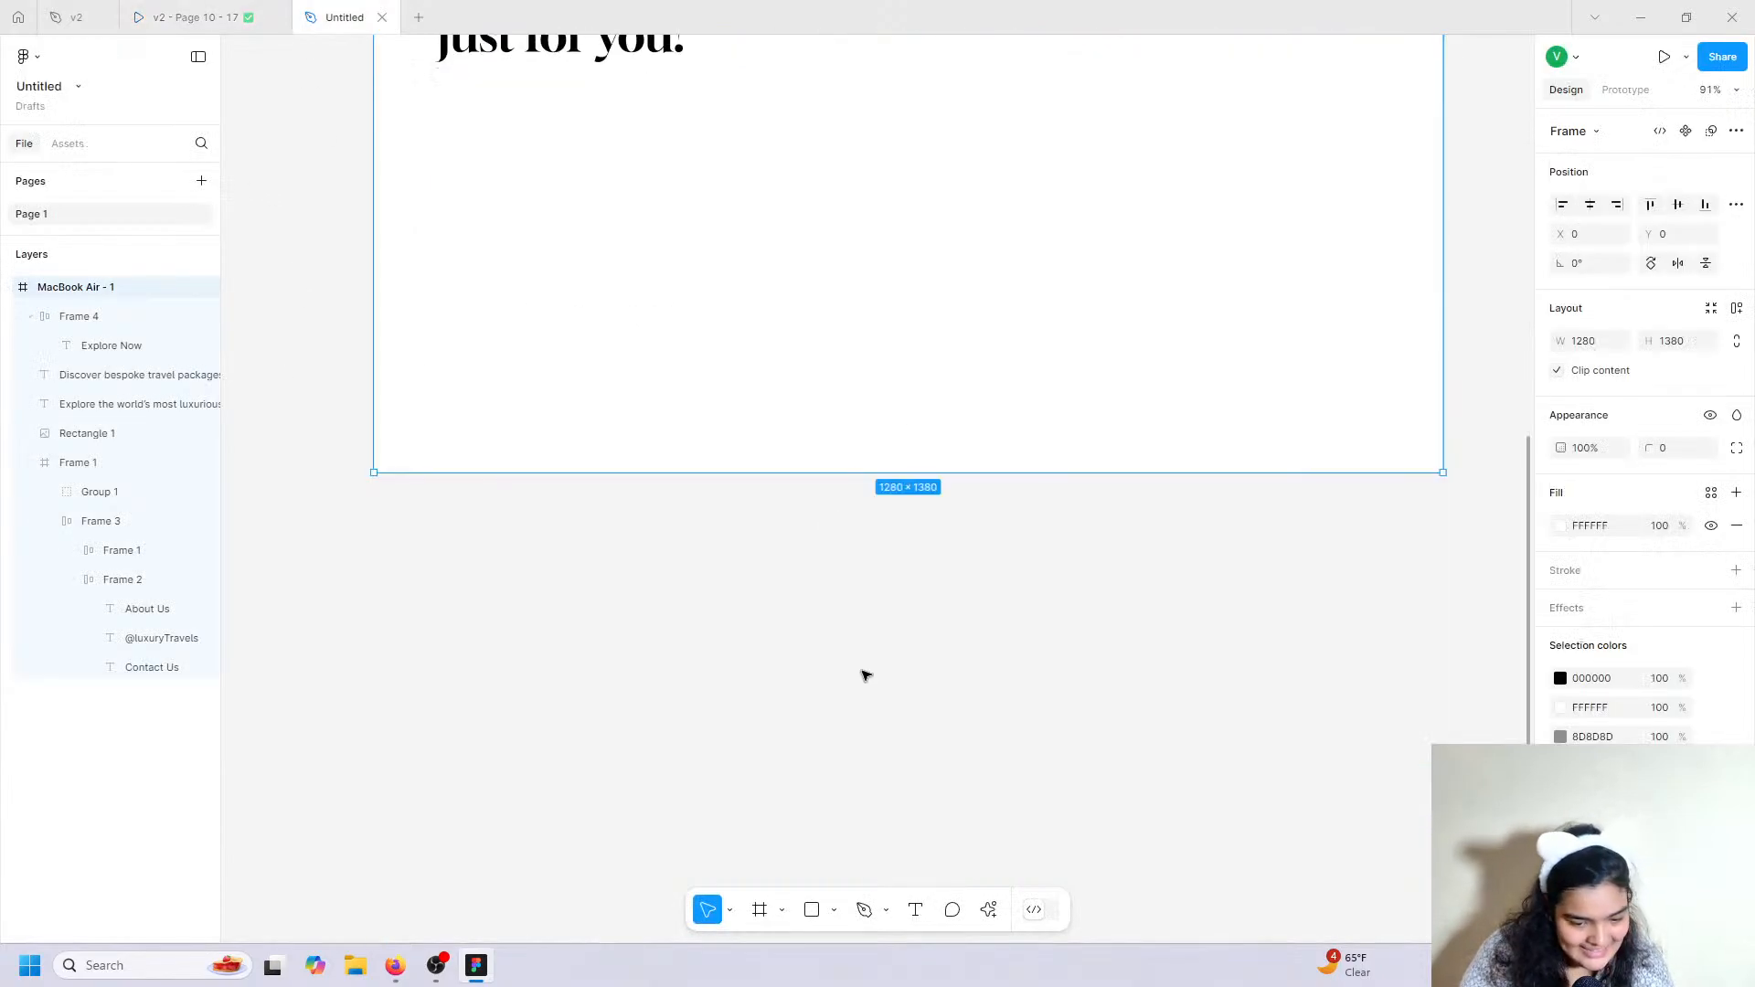
drag(853, 476, 890, 961)
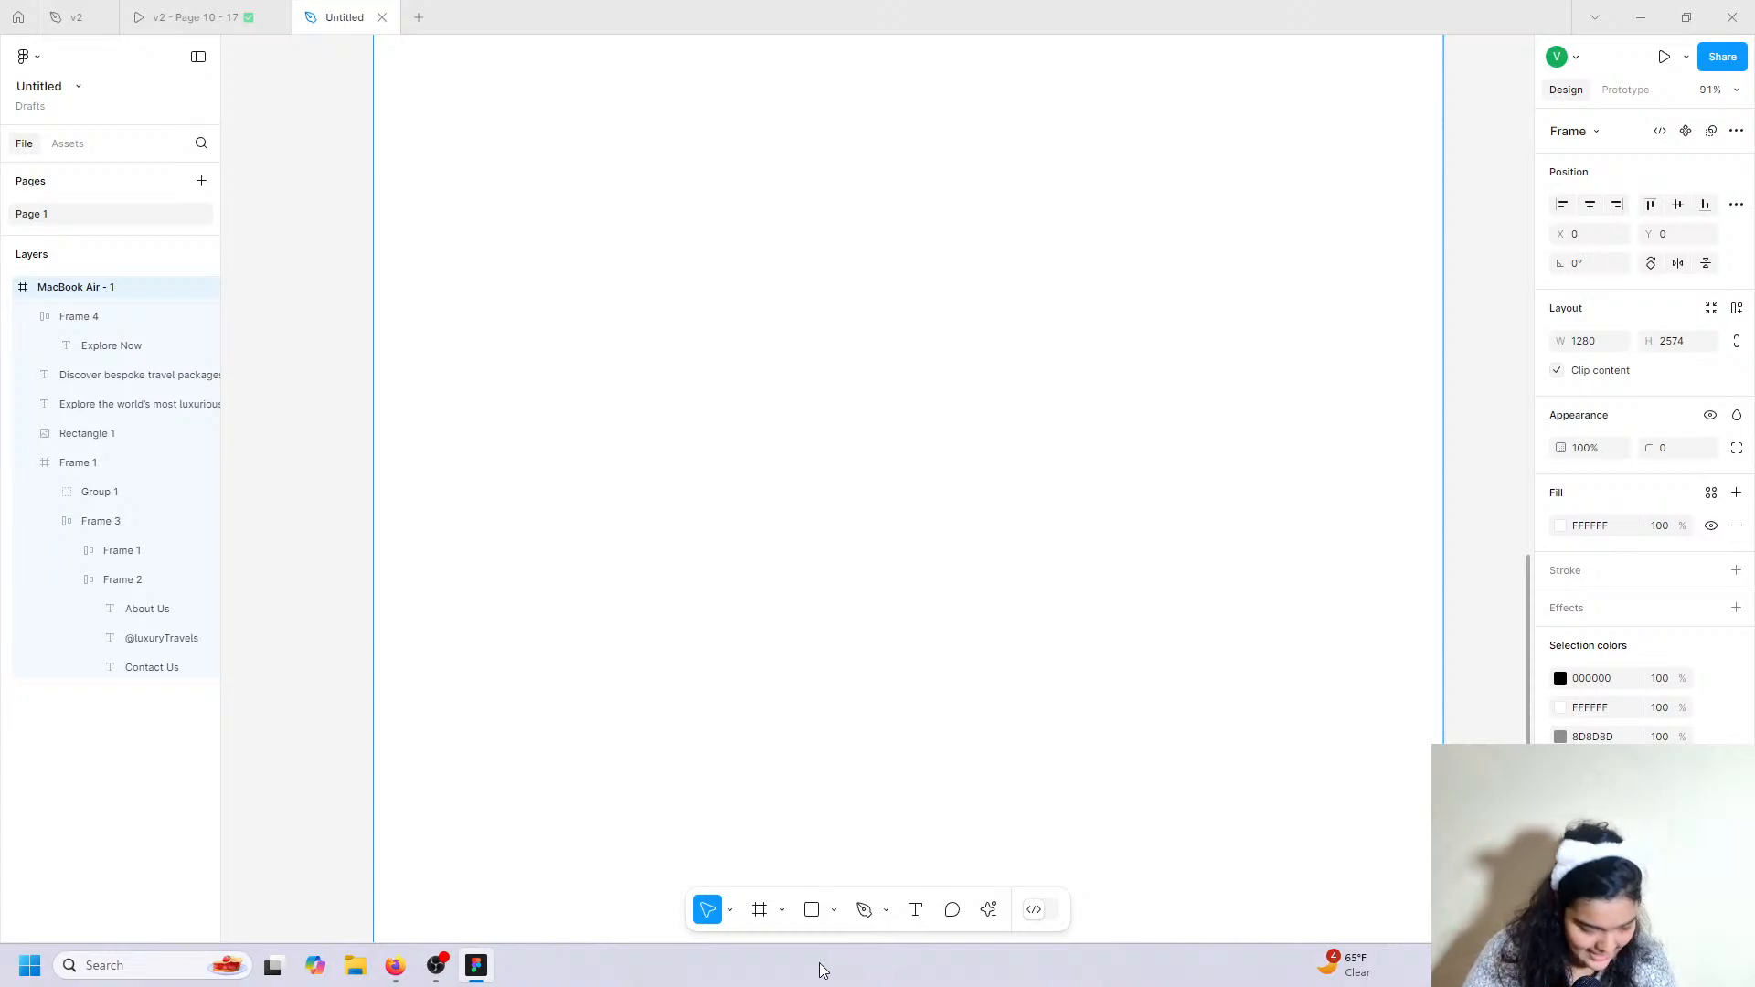
Draw a full-width 1279×602 frame, Frame 5, below the hero text at Y 964.
click(758, 910)
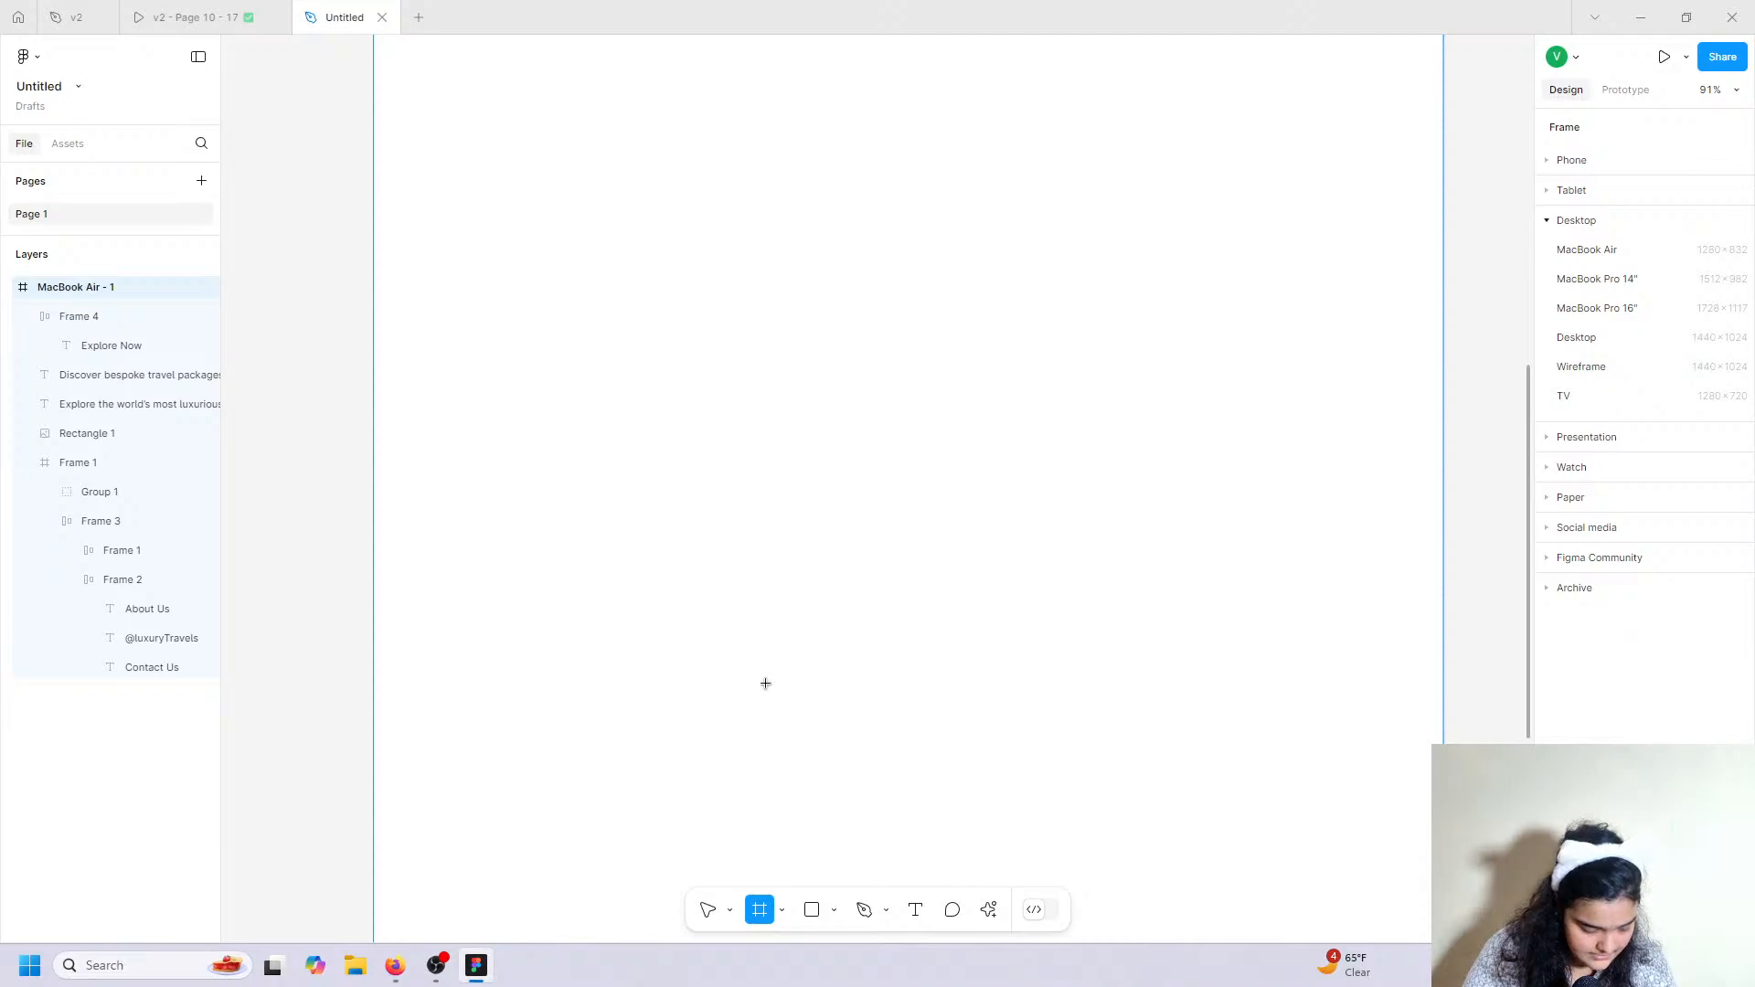
scroll(752, 670, up, 2)
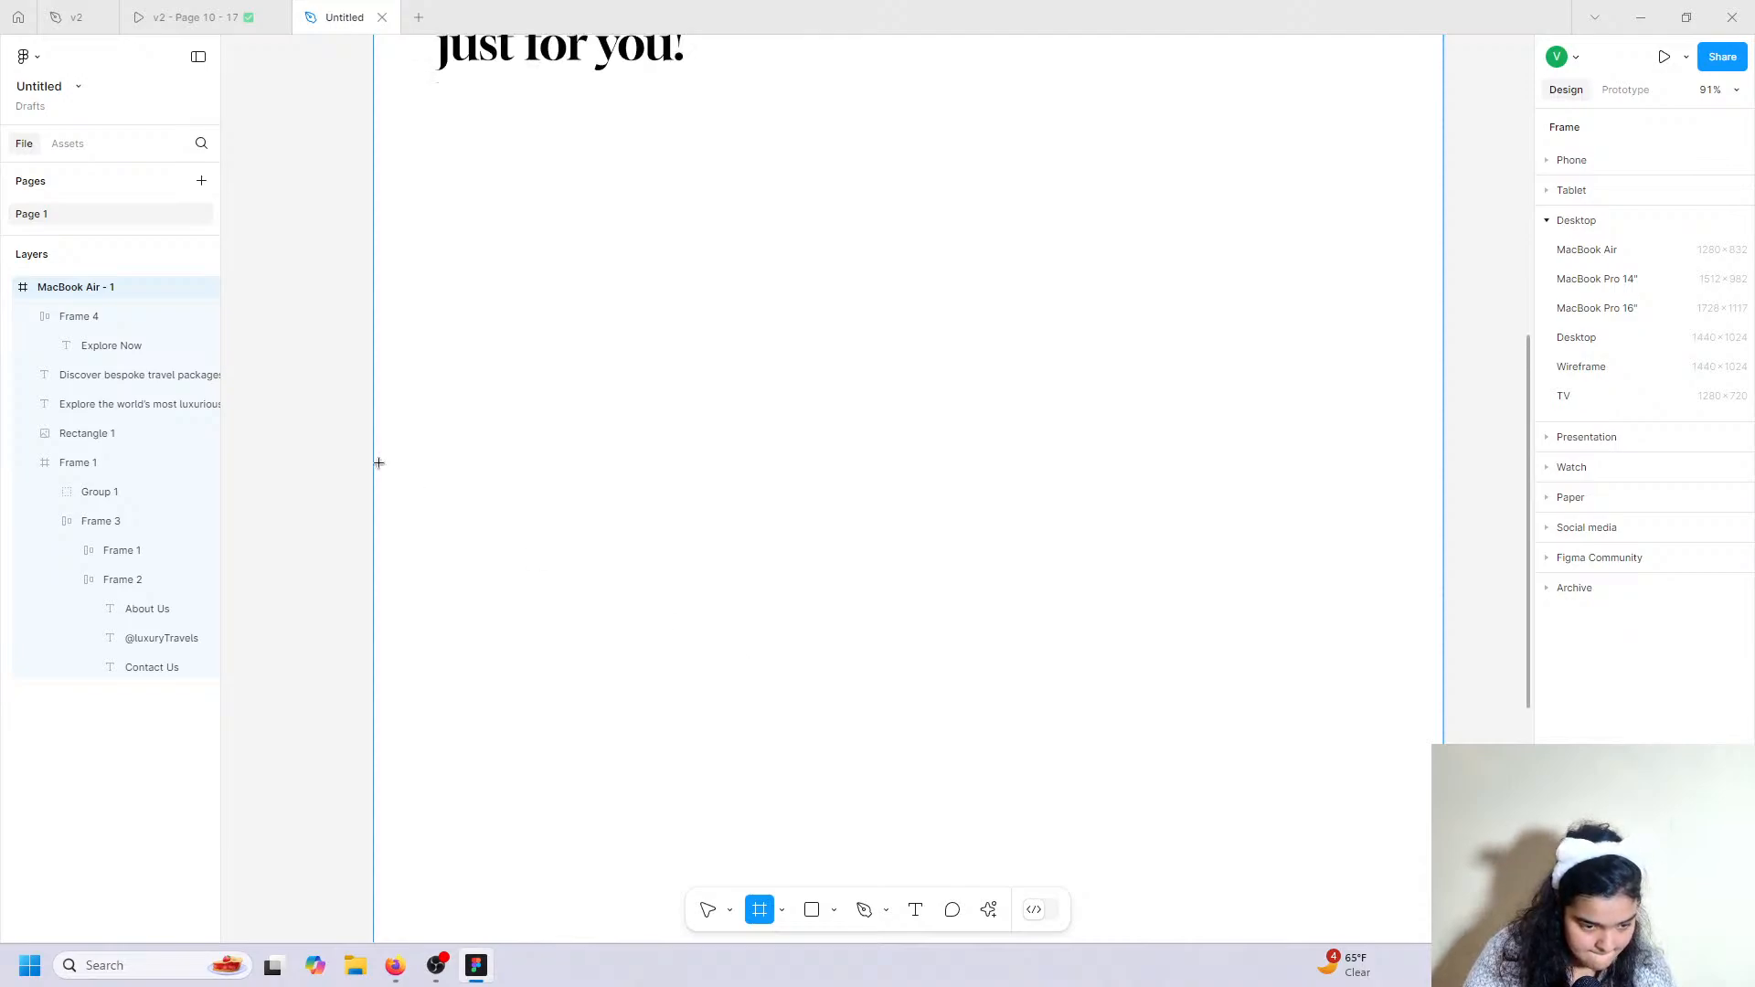
drag(376, 133, 1445, 635)
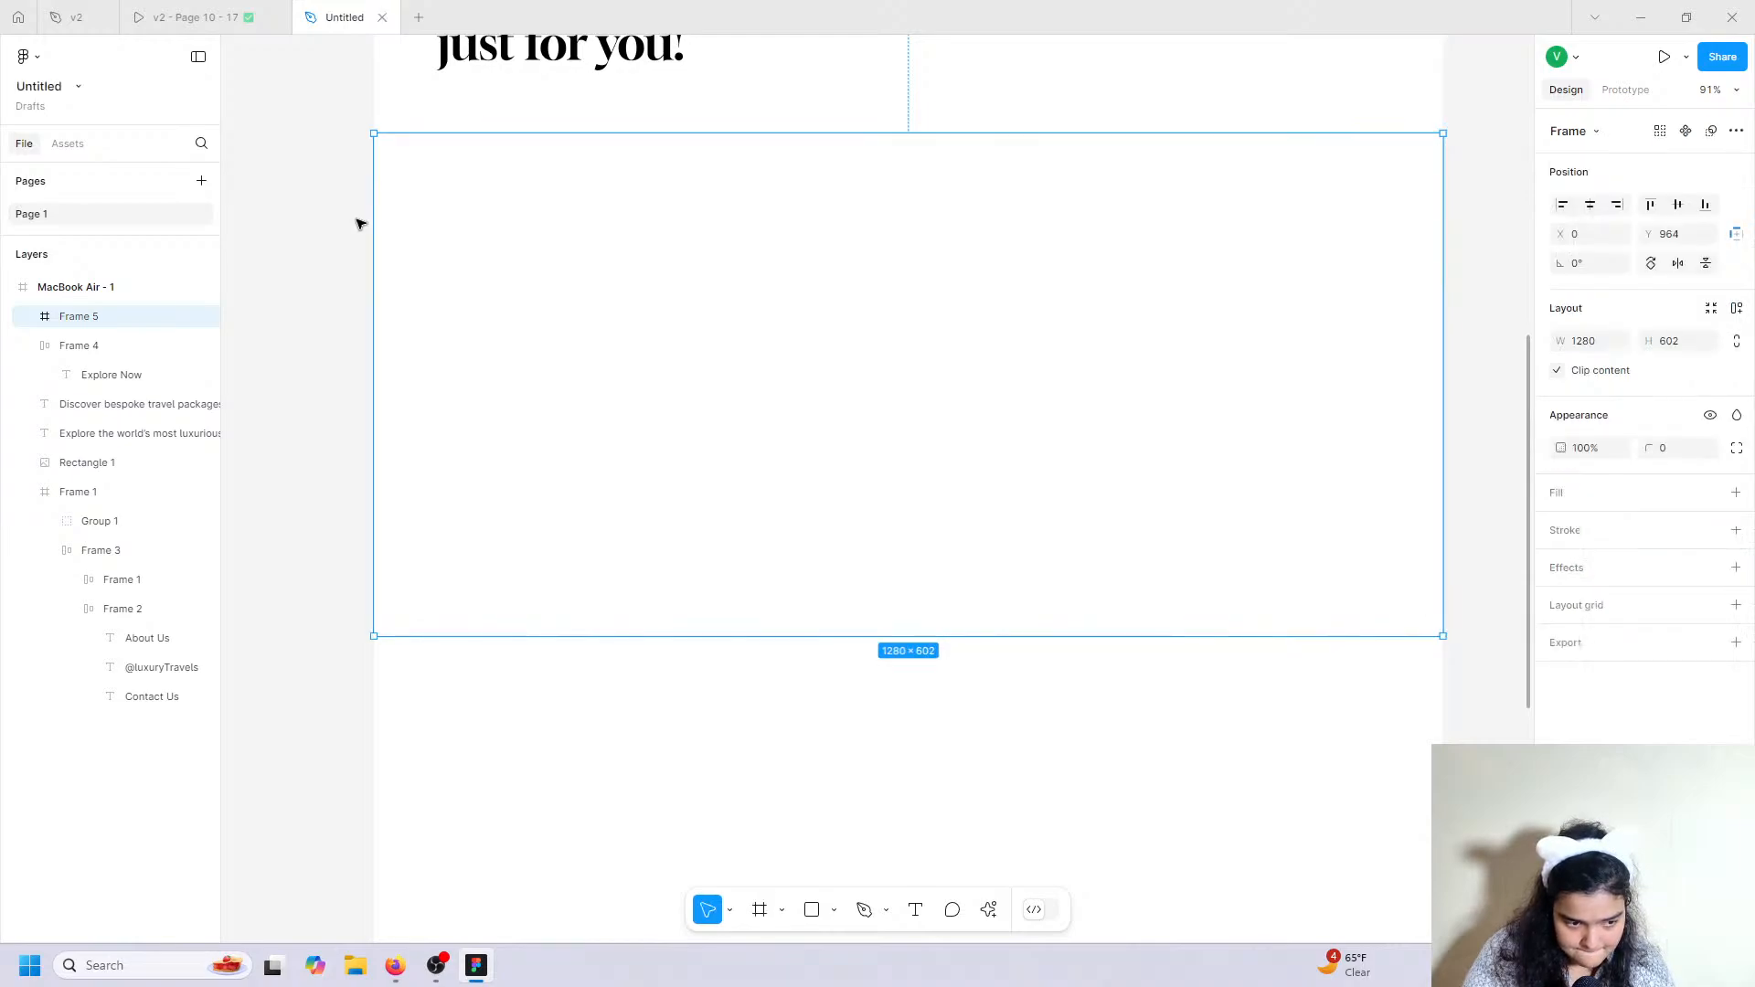
drag(373, 223, 376, 223)
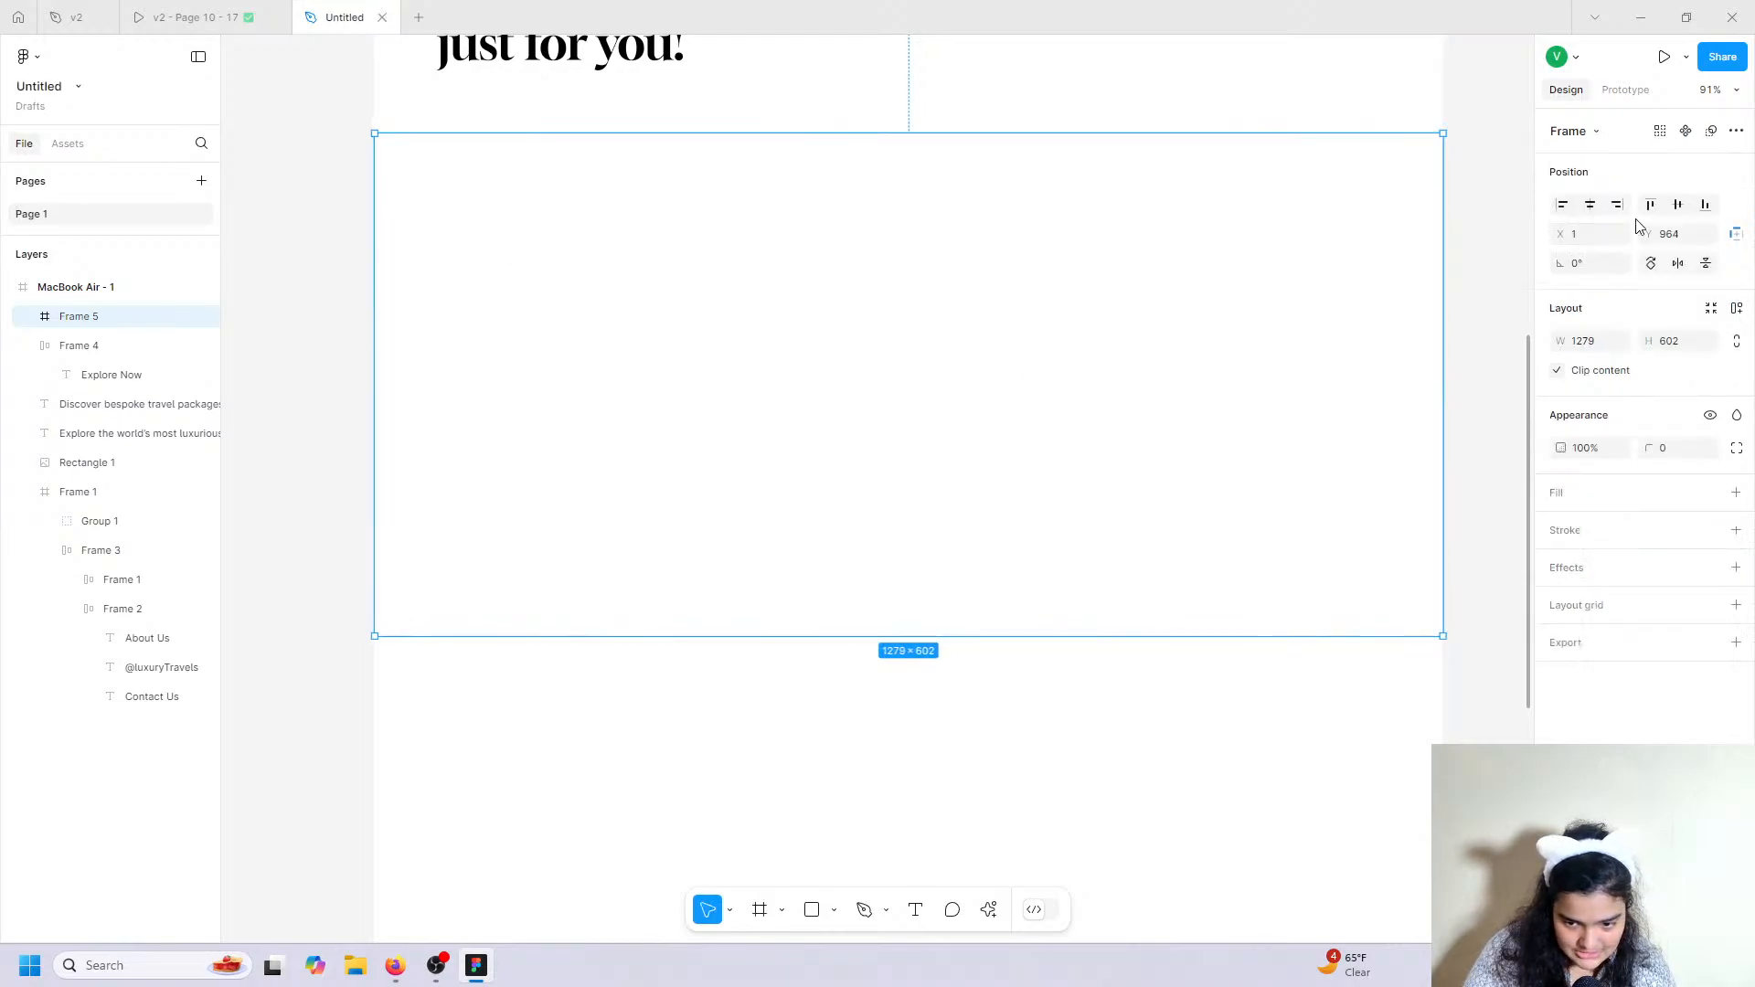
Give Frame 5 a black 000000 fill at 20% opacity.
click(1735, 493)
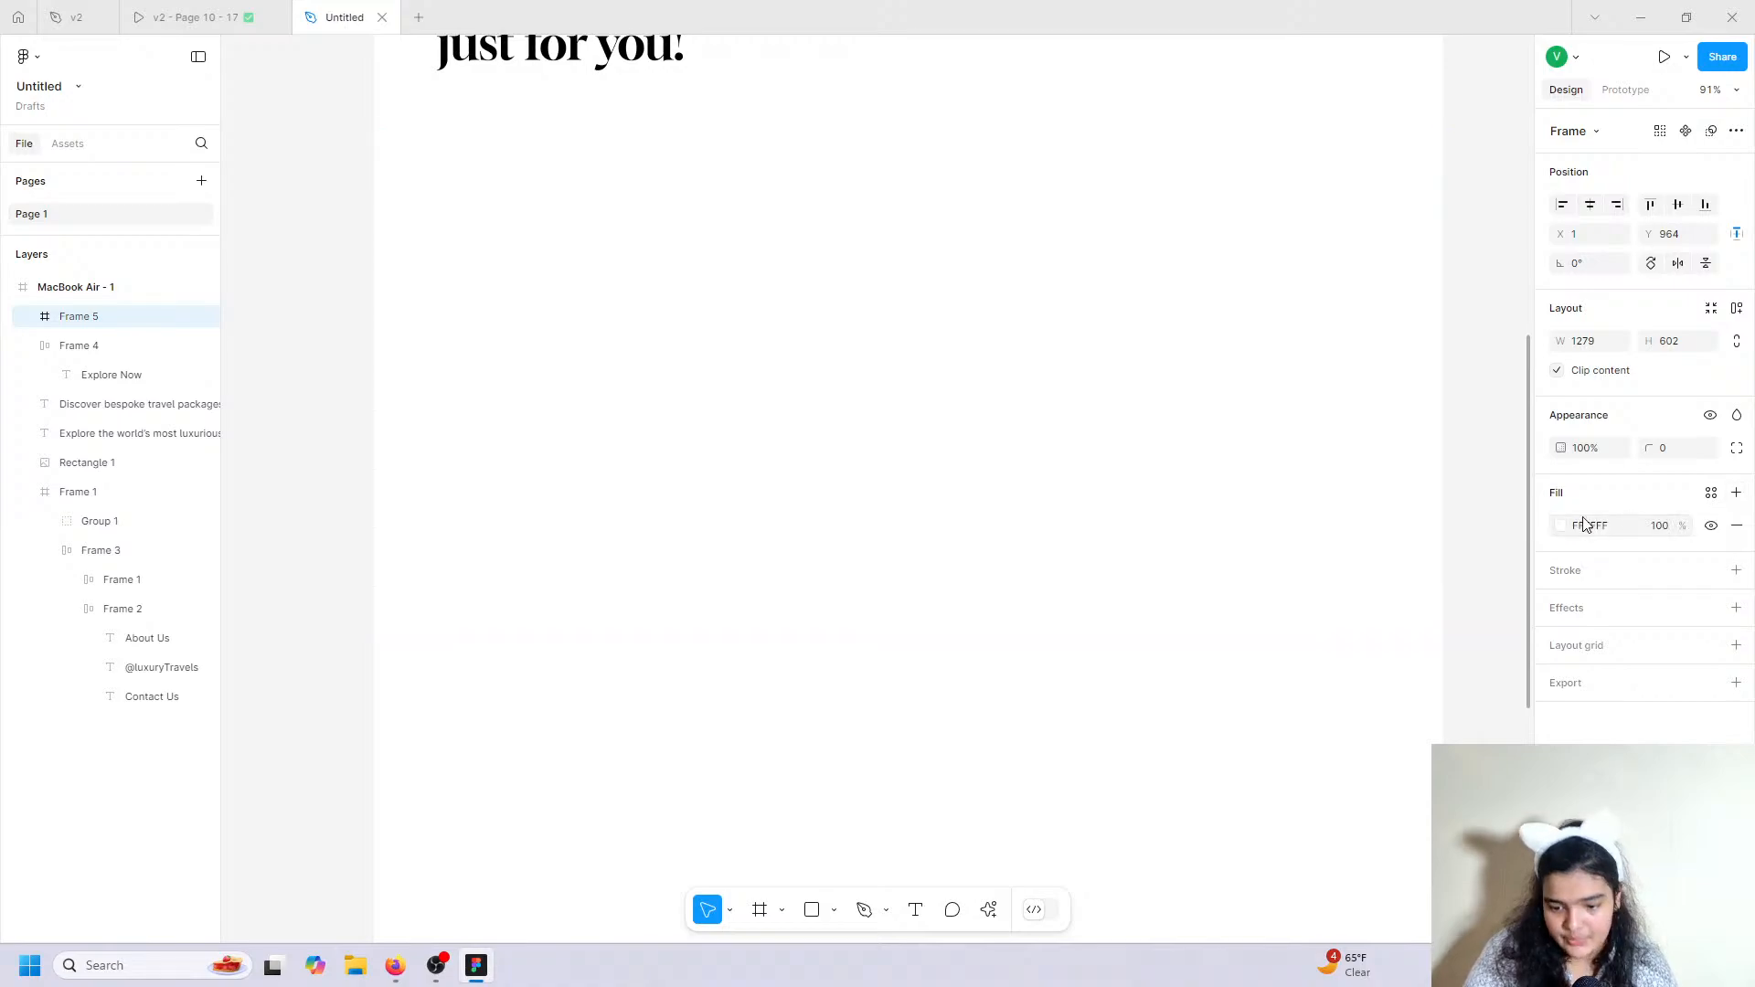
click(1566, 528)
drag(1480, 572, 1365, 361)
drag(1324, 668, 1301, 732)
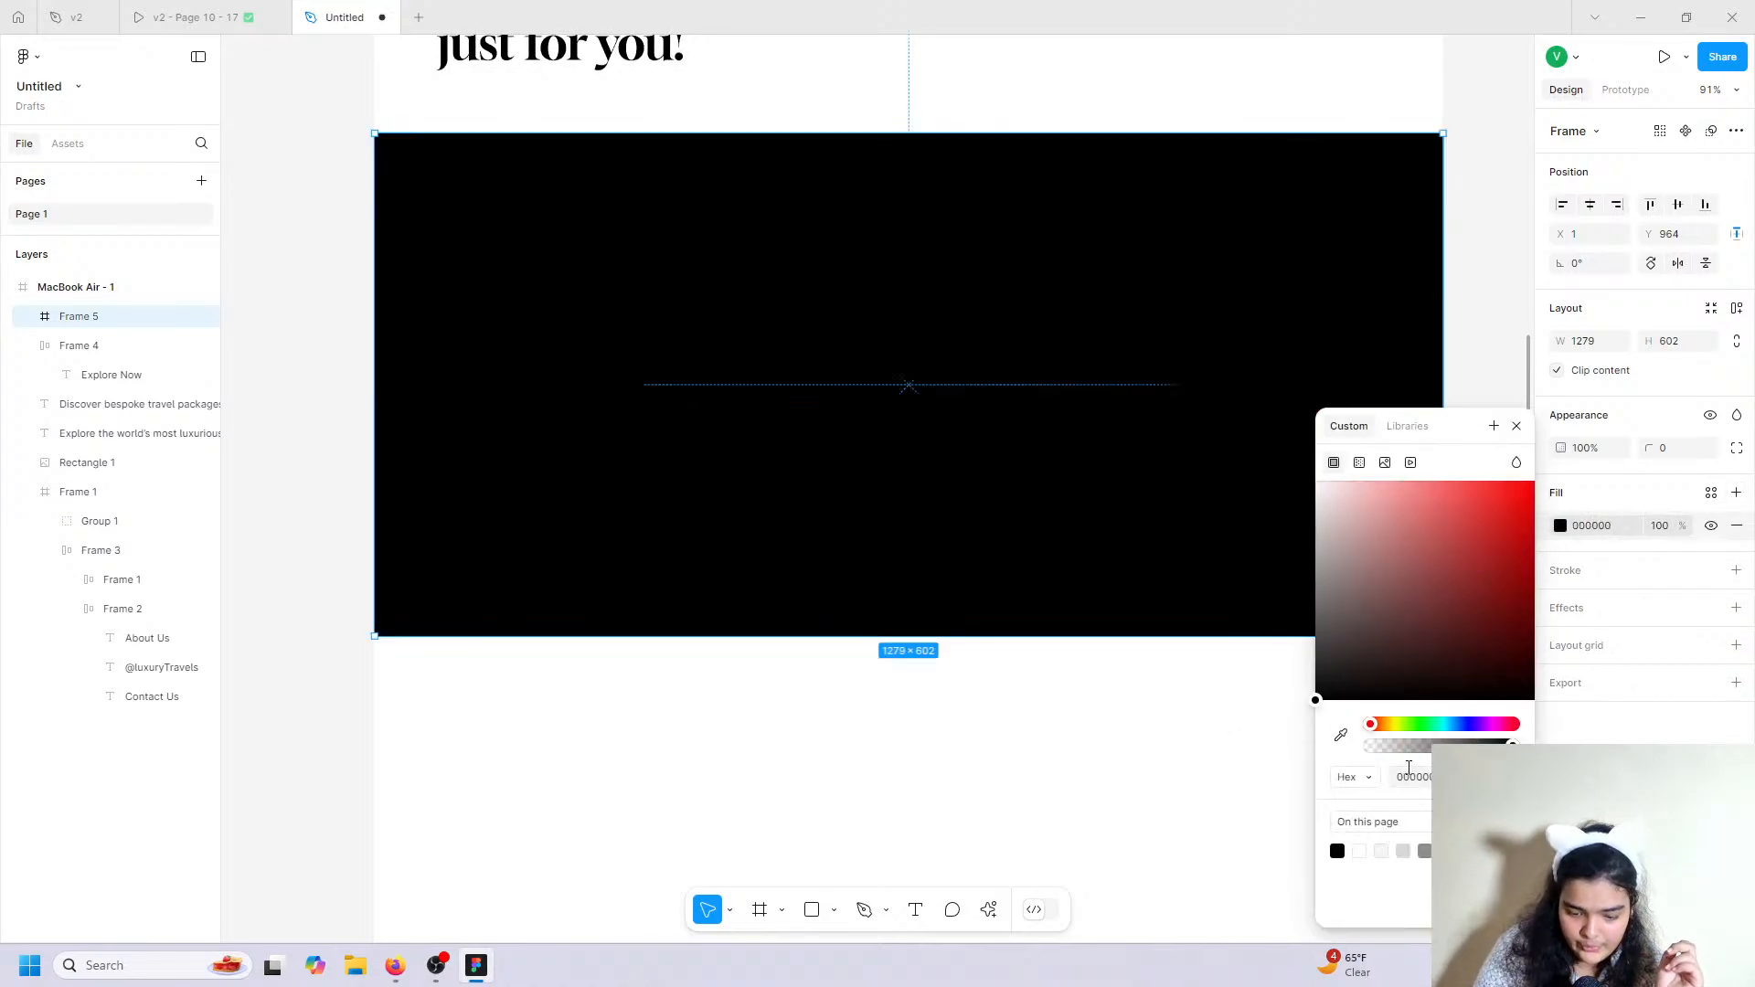
drag(1412, 750, 1401, 758)
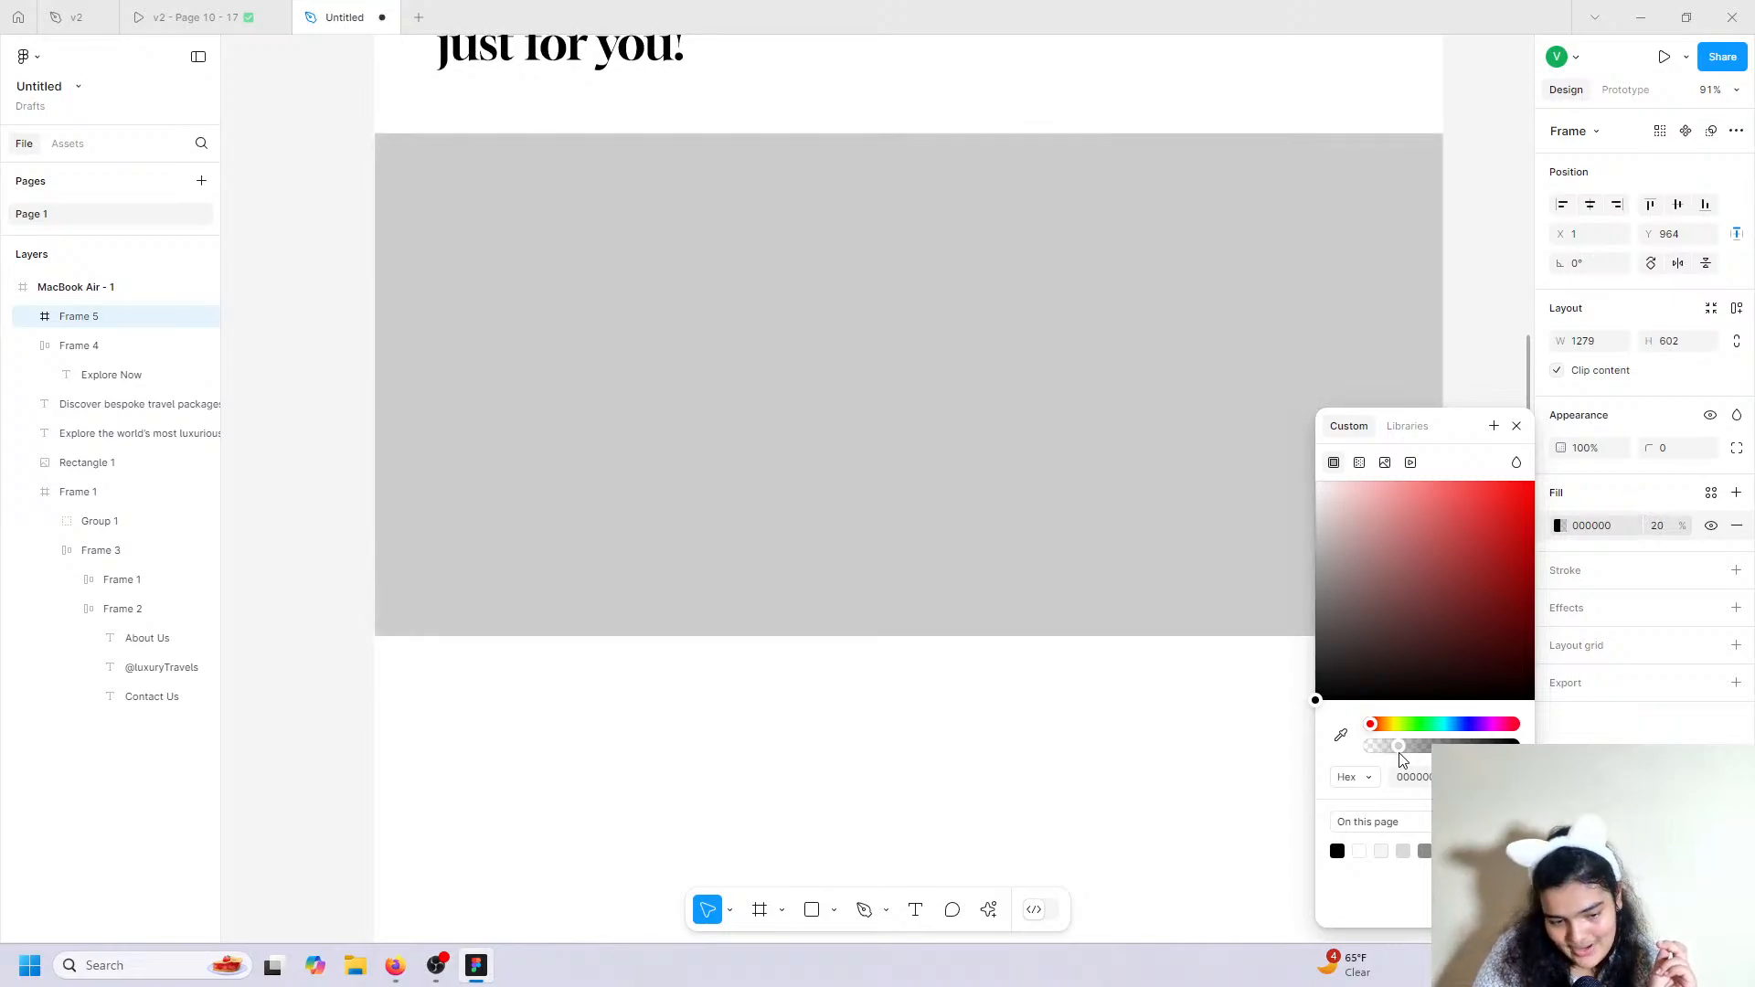
click(989, 910)
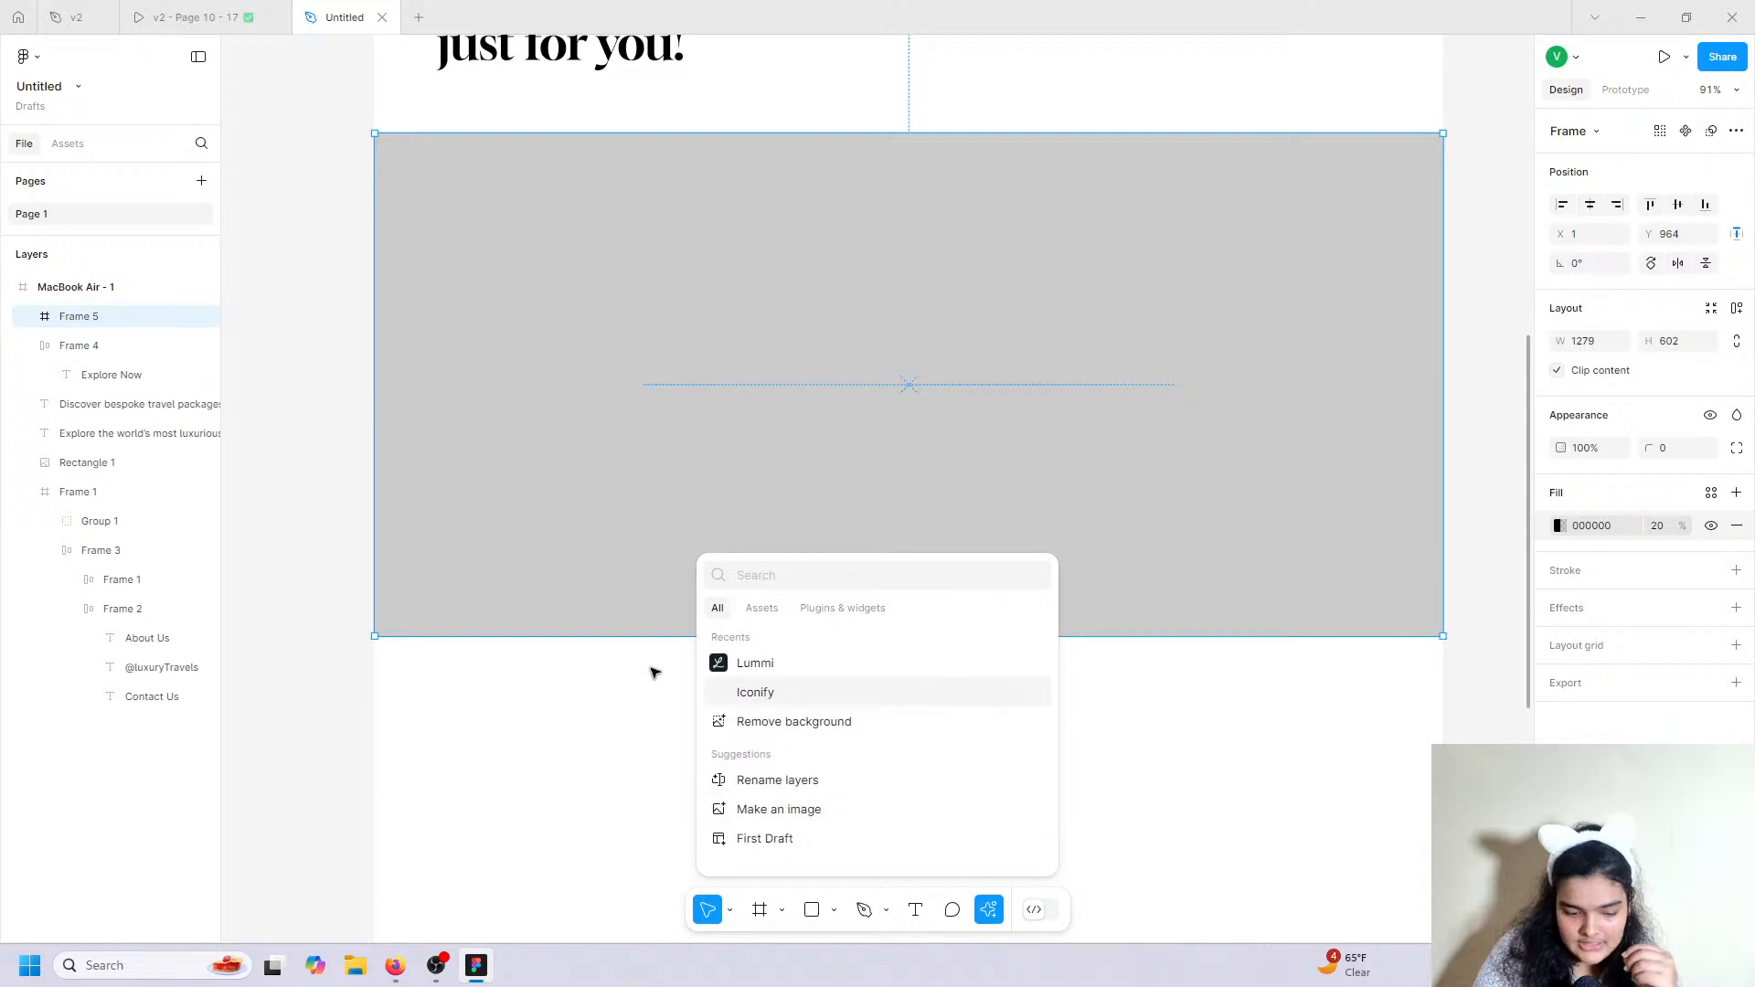
Search the Lummi plugin for globe photos and browse the results.
click(773, 663)
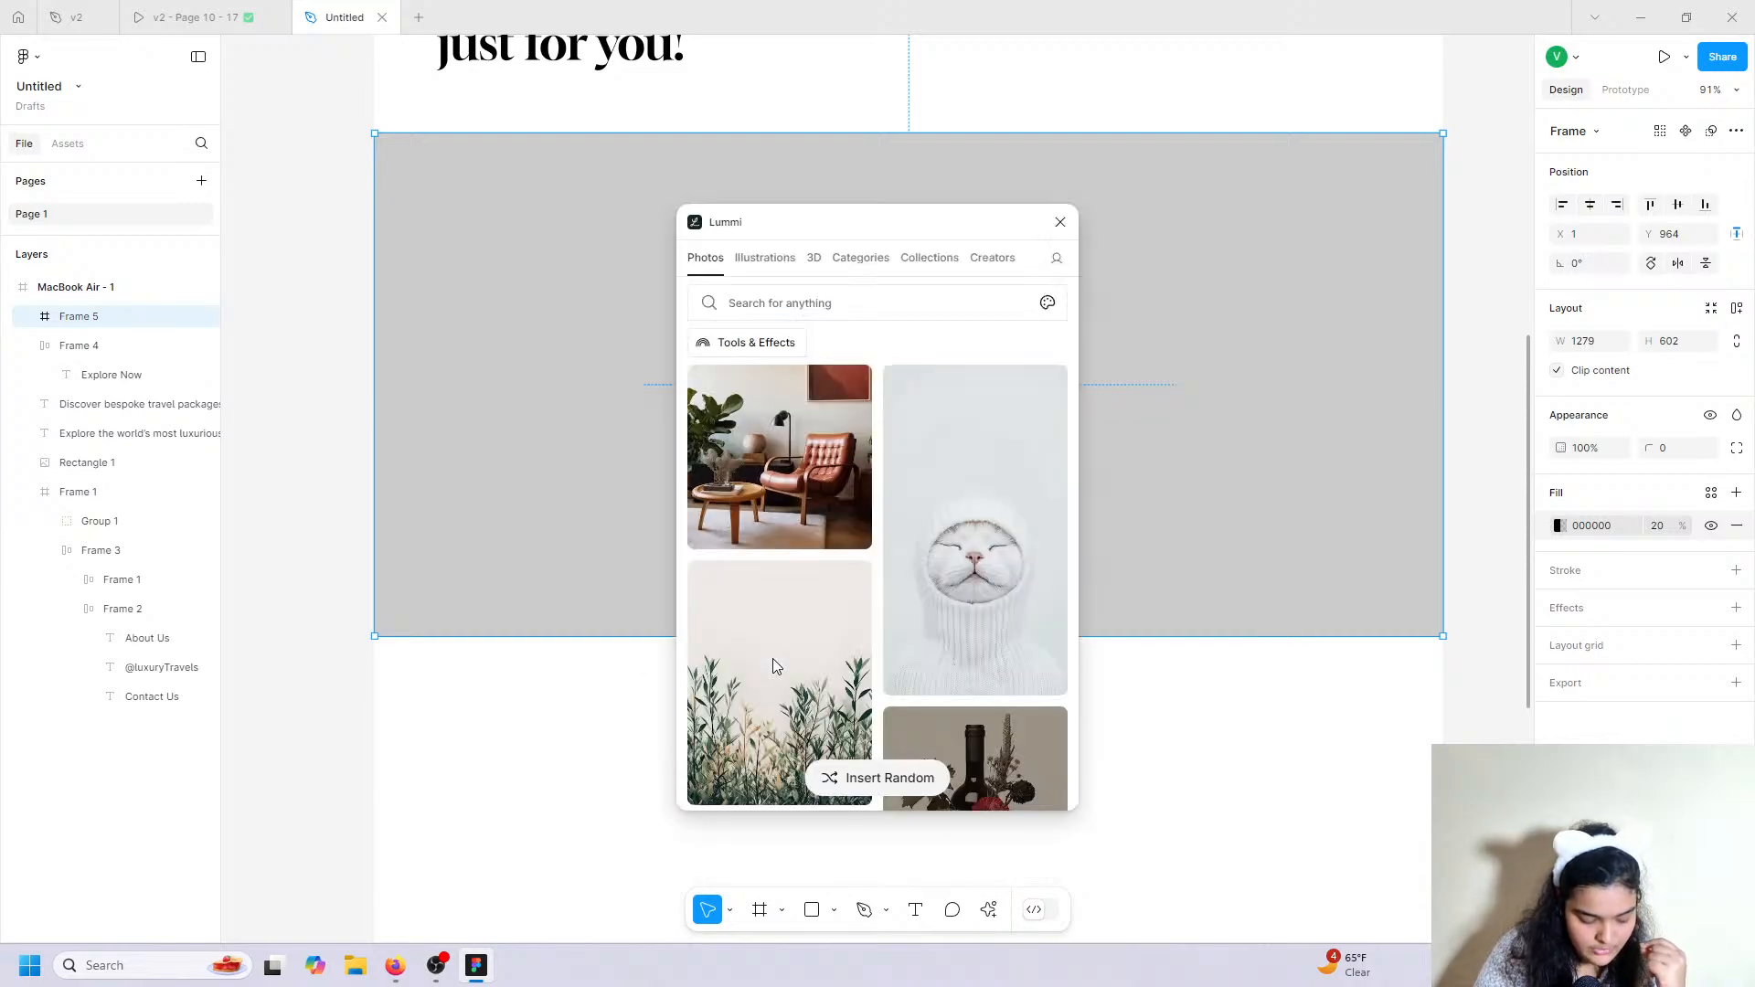
click(727, 303)
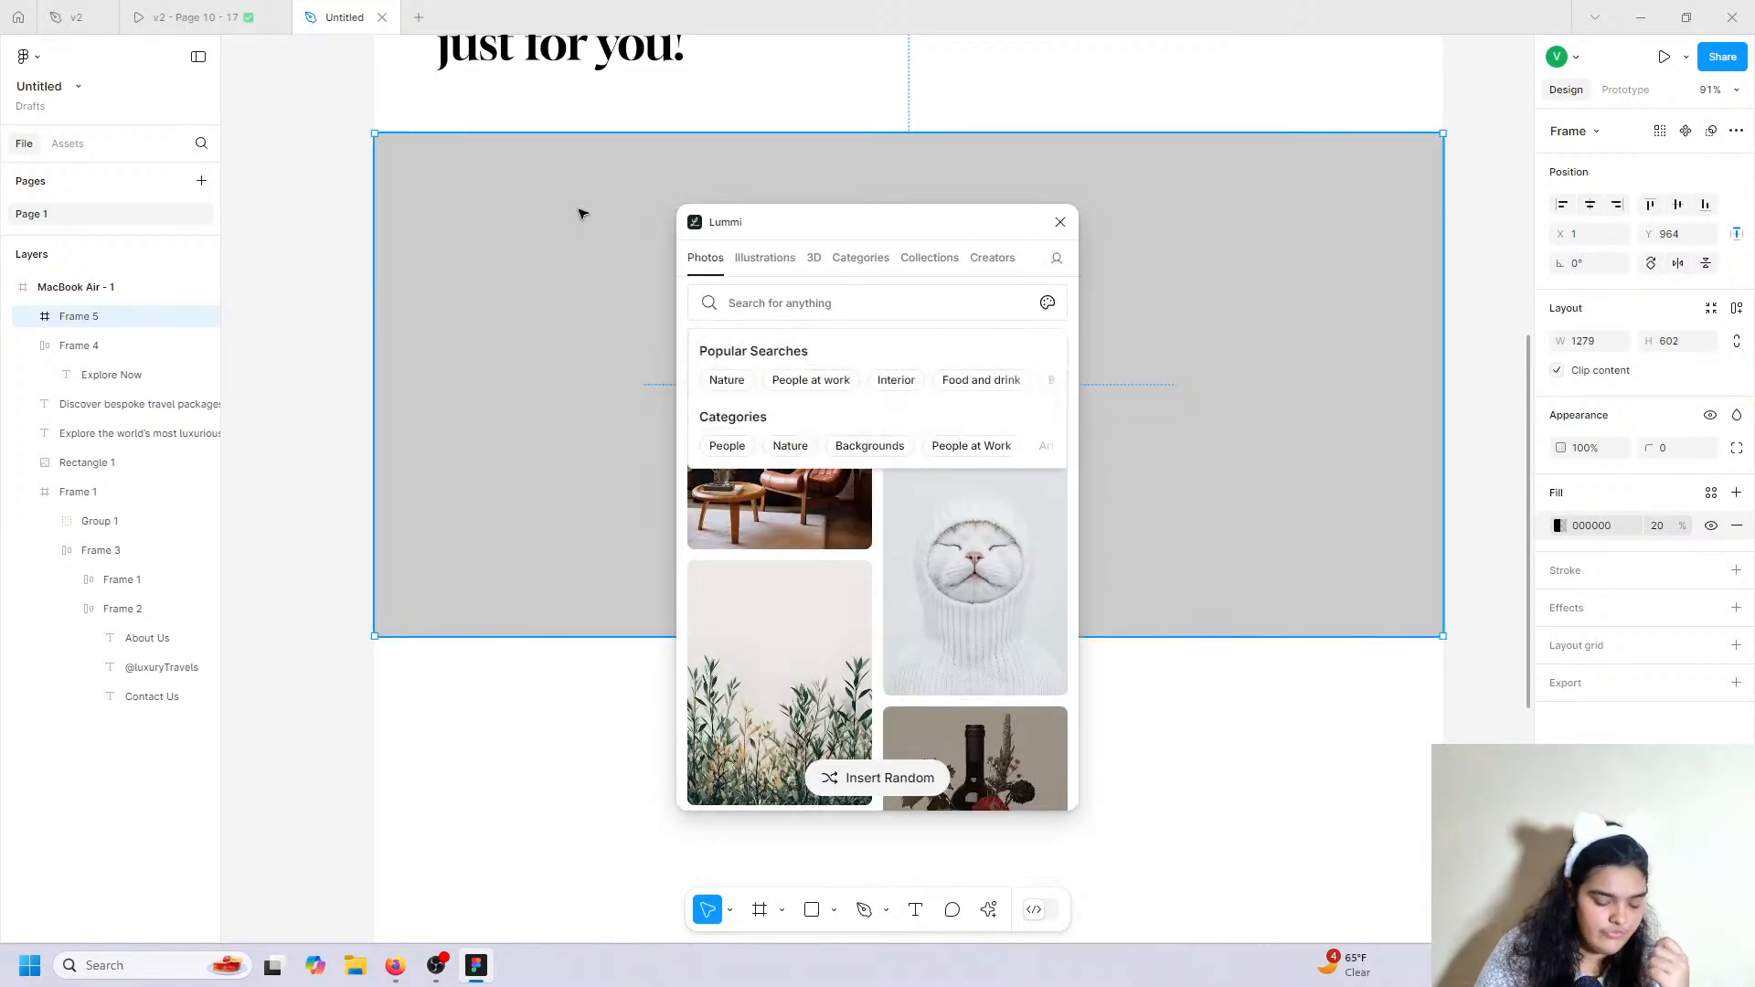
text(globe)
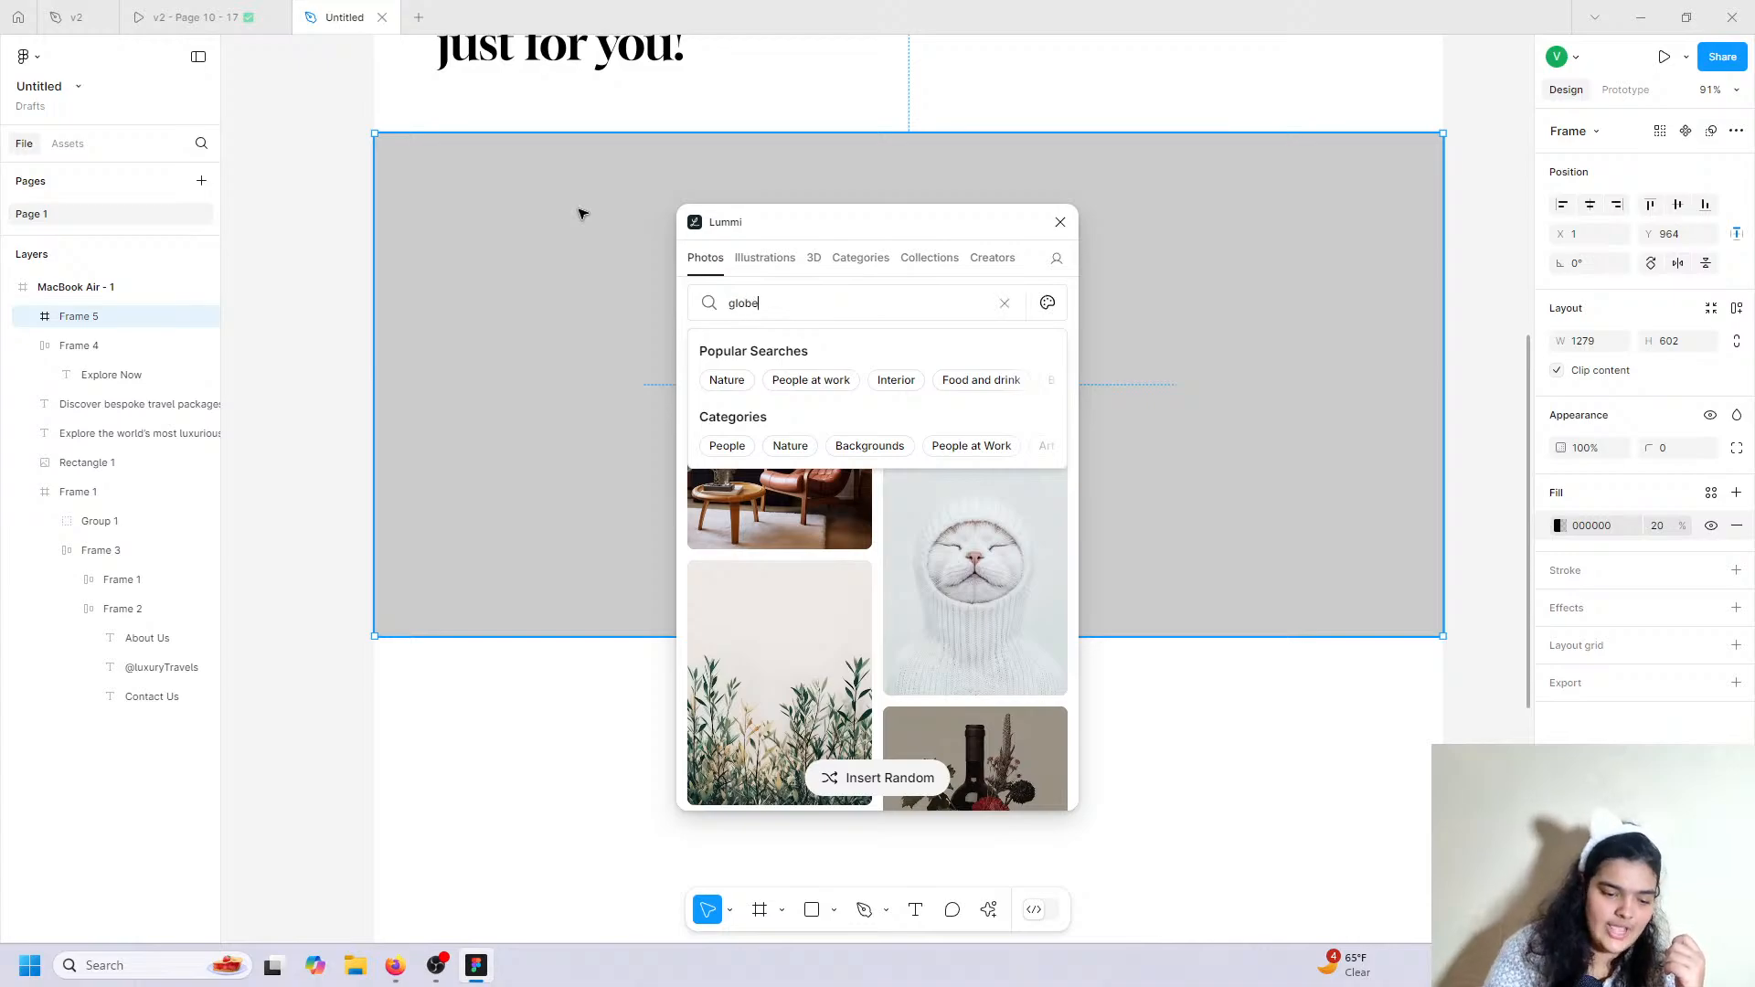
key(Return)
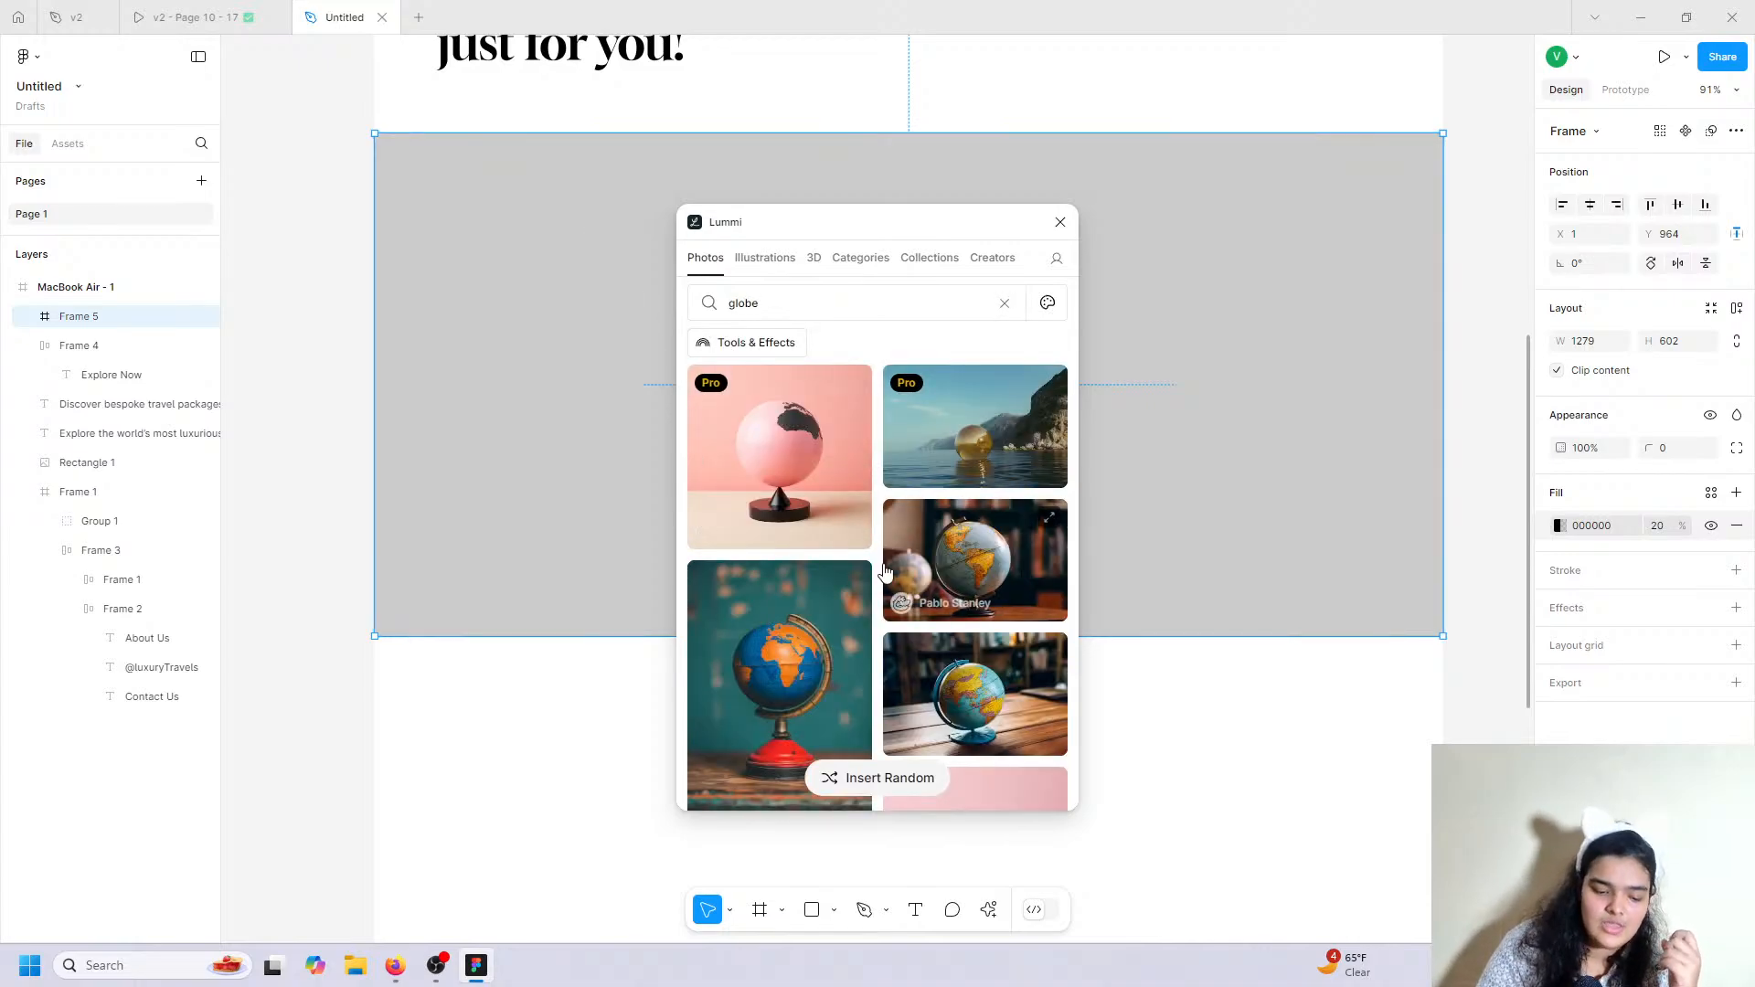
scroll(883, 569, down, 10)
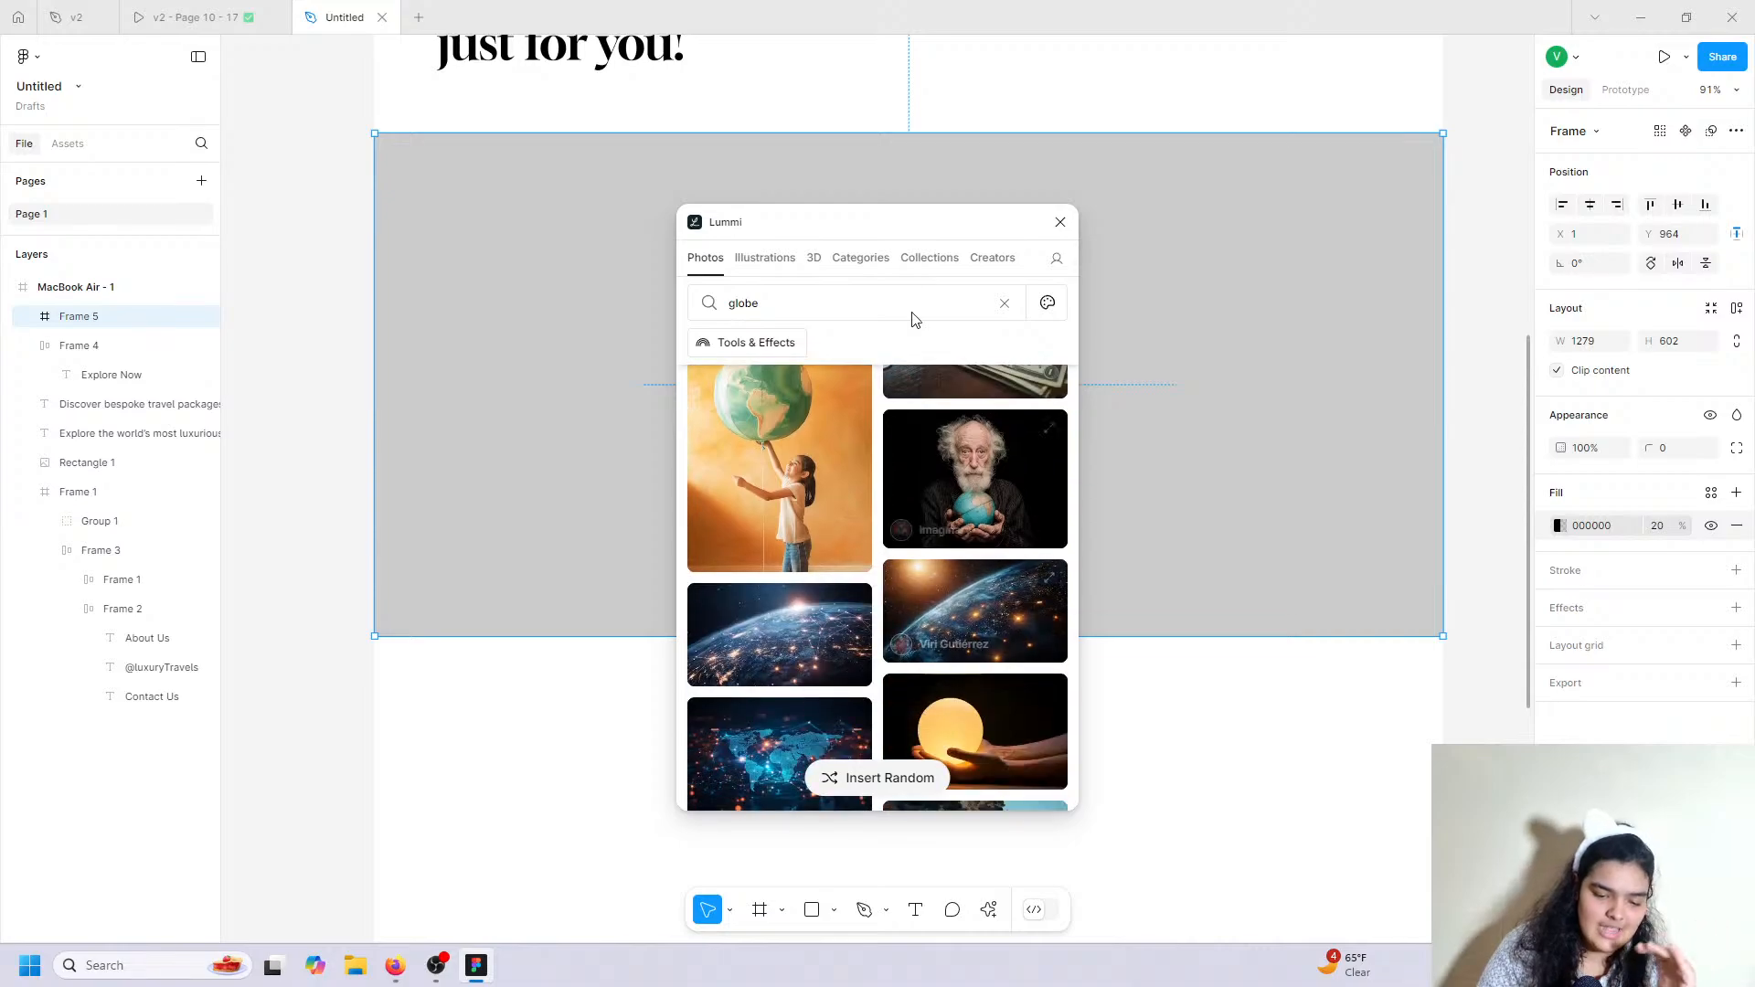
scroll(823, 357, down, 2)
click(786, 344)
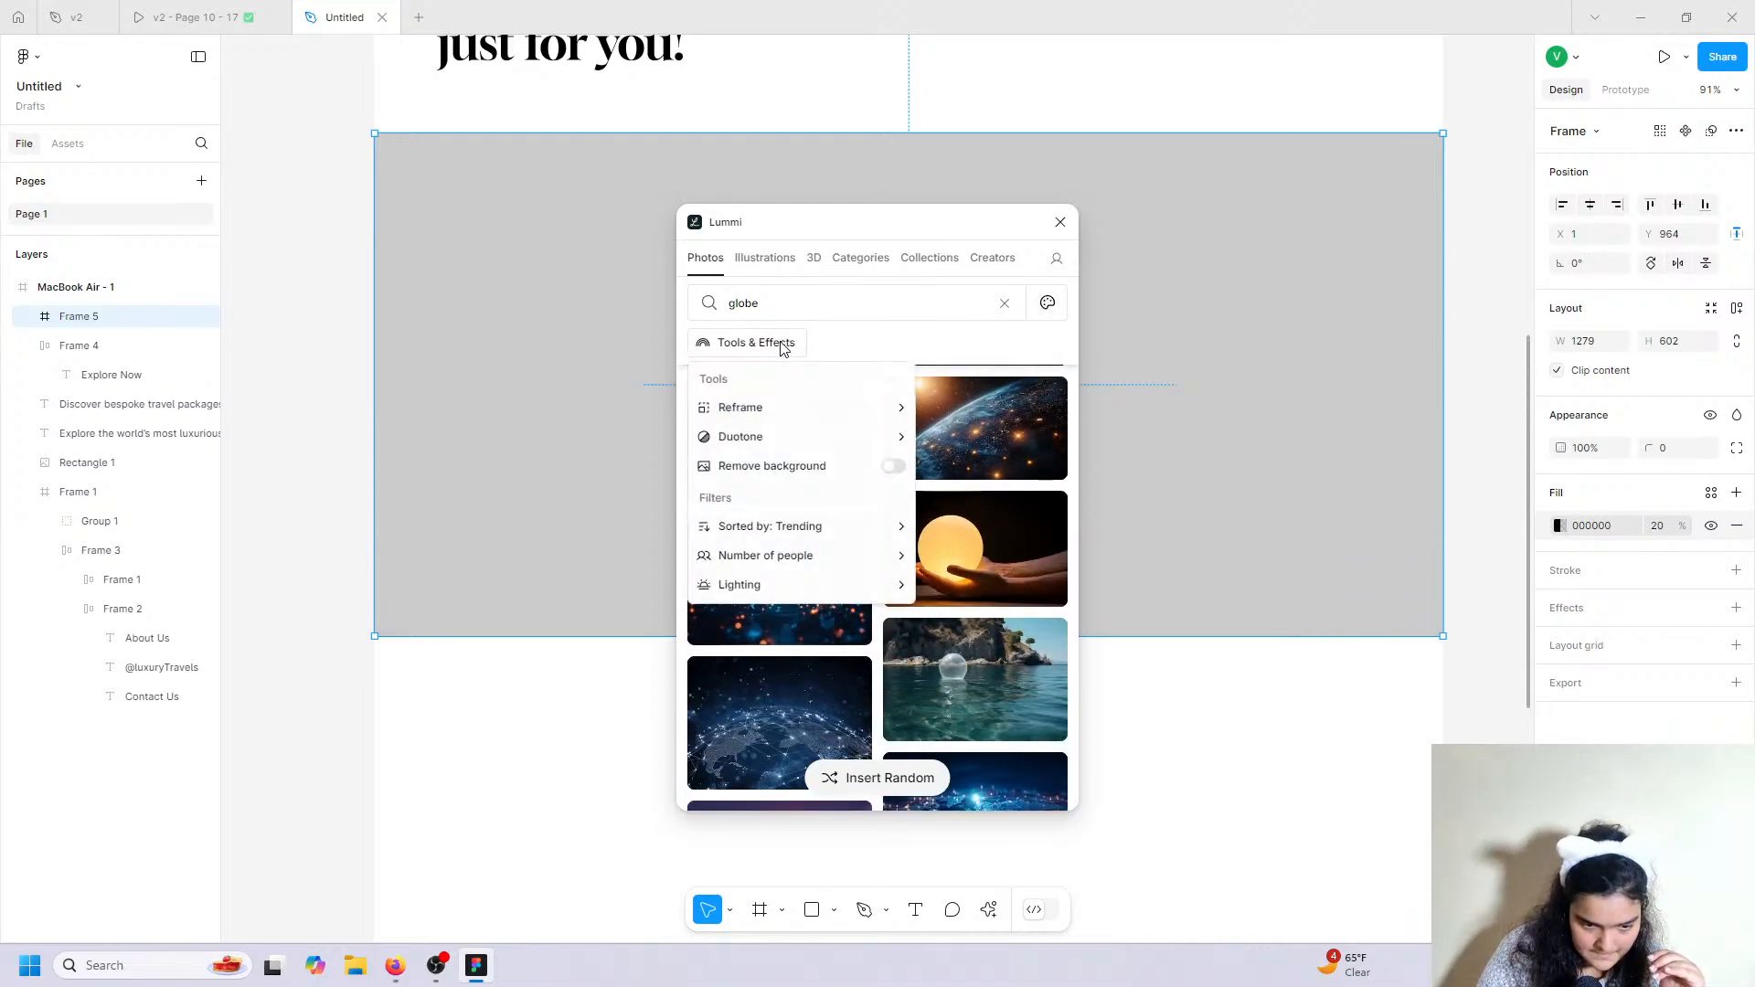
click(1047, 302)
click(791, 601)
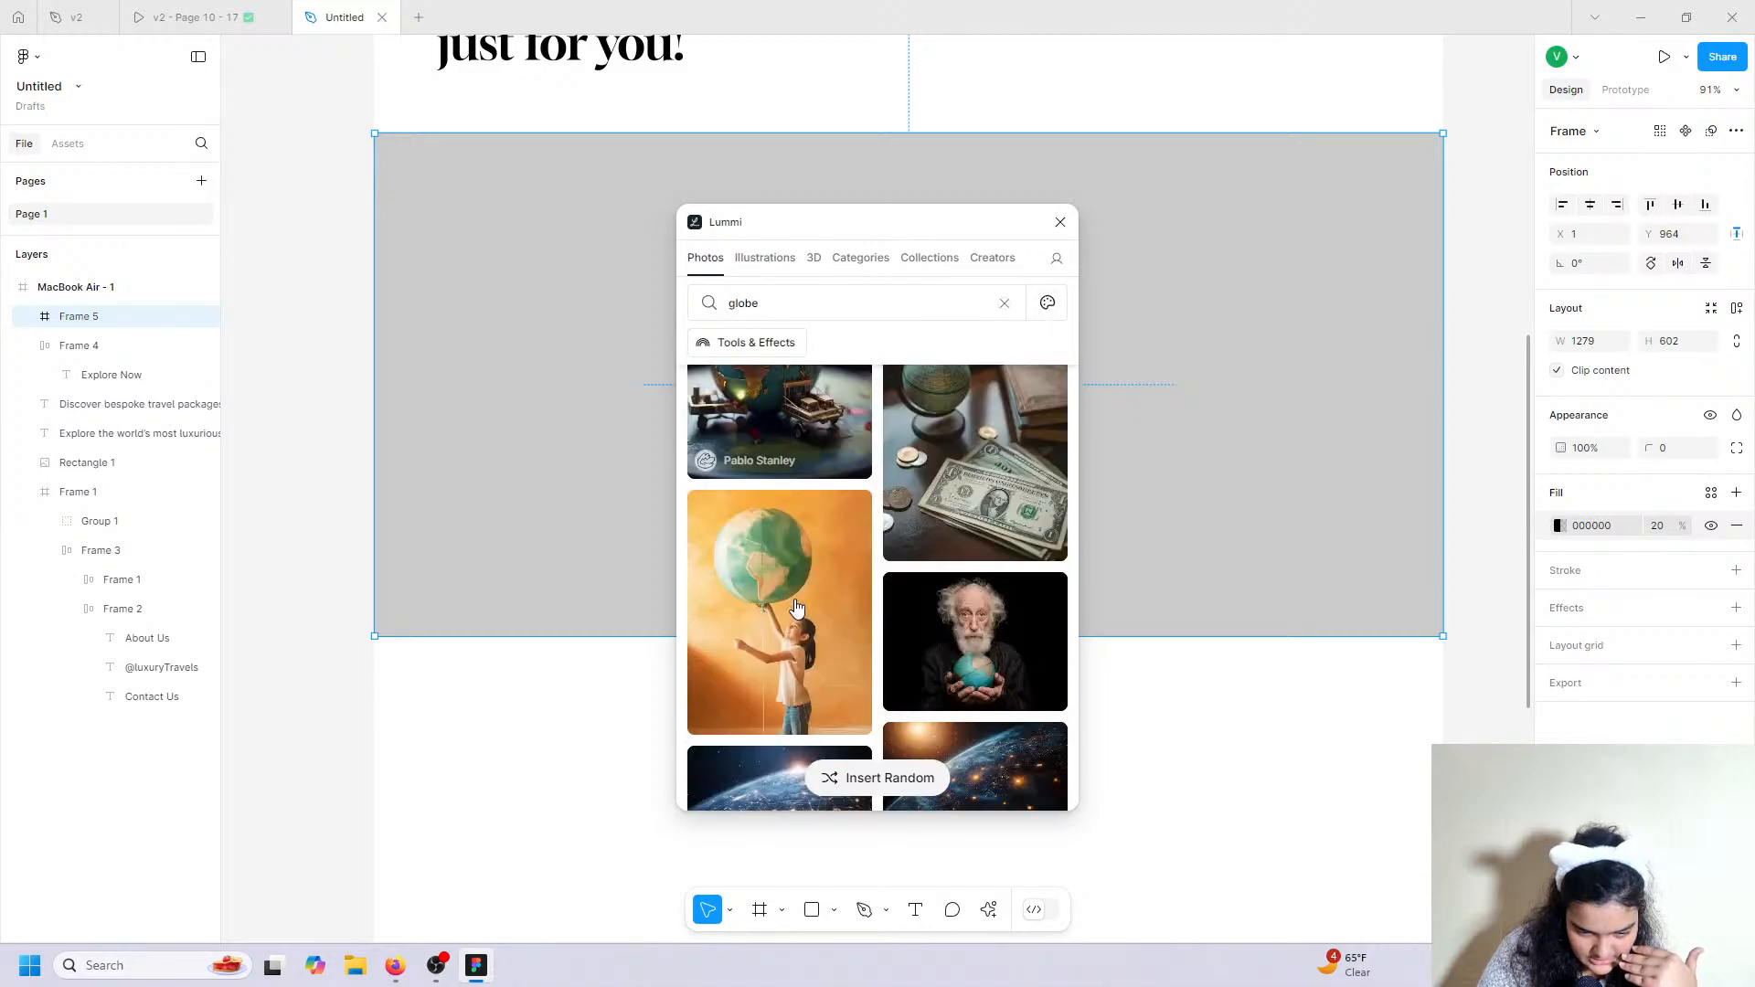
scroll(795, 607, down, 15)
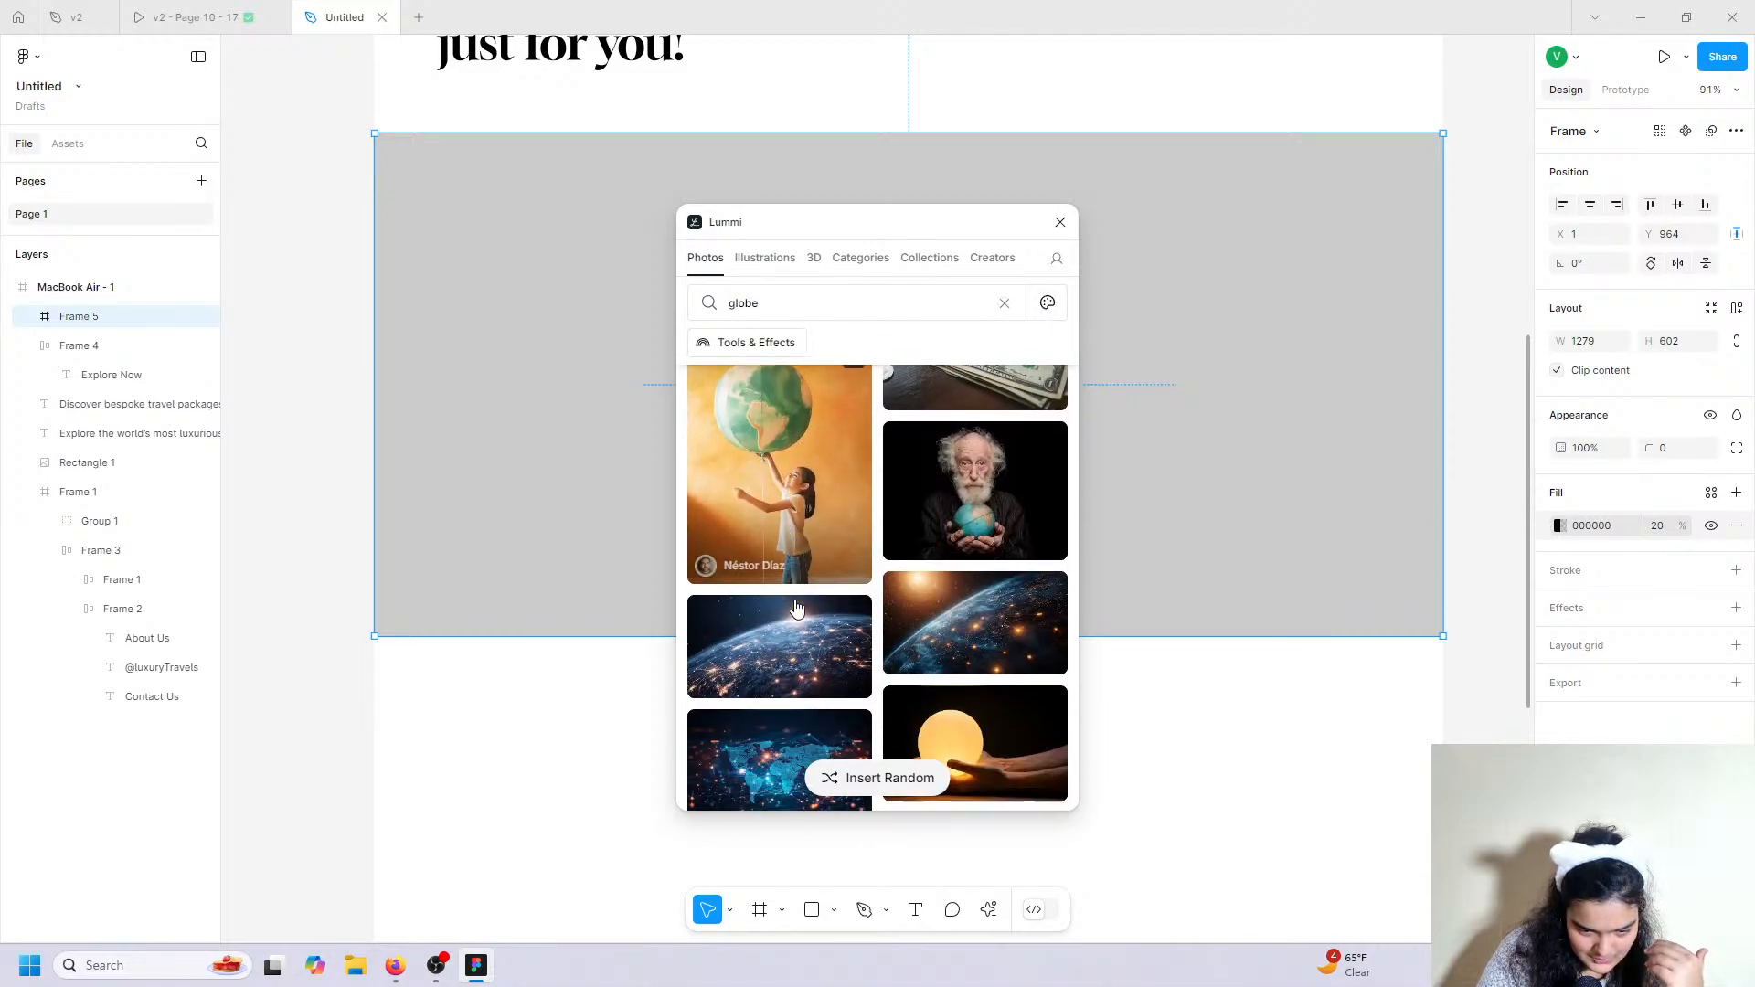
scroll(796, 607, down, 15)
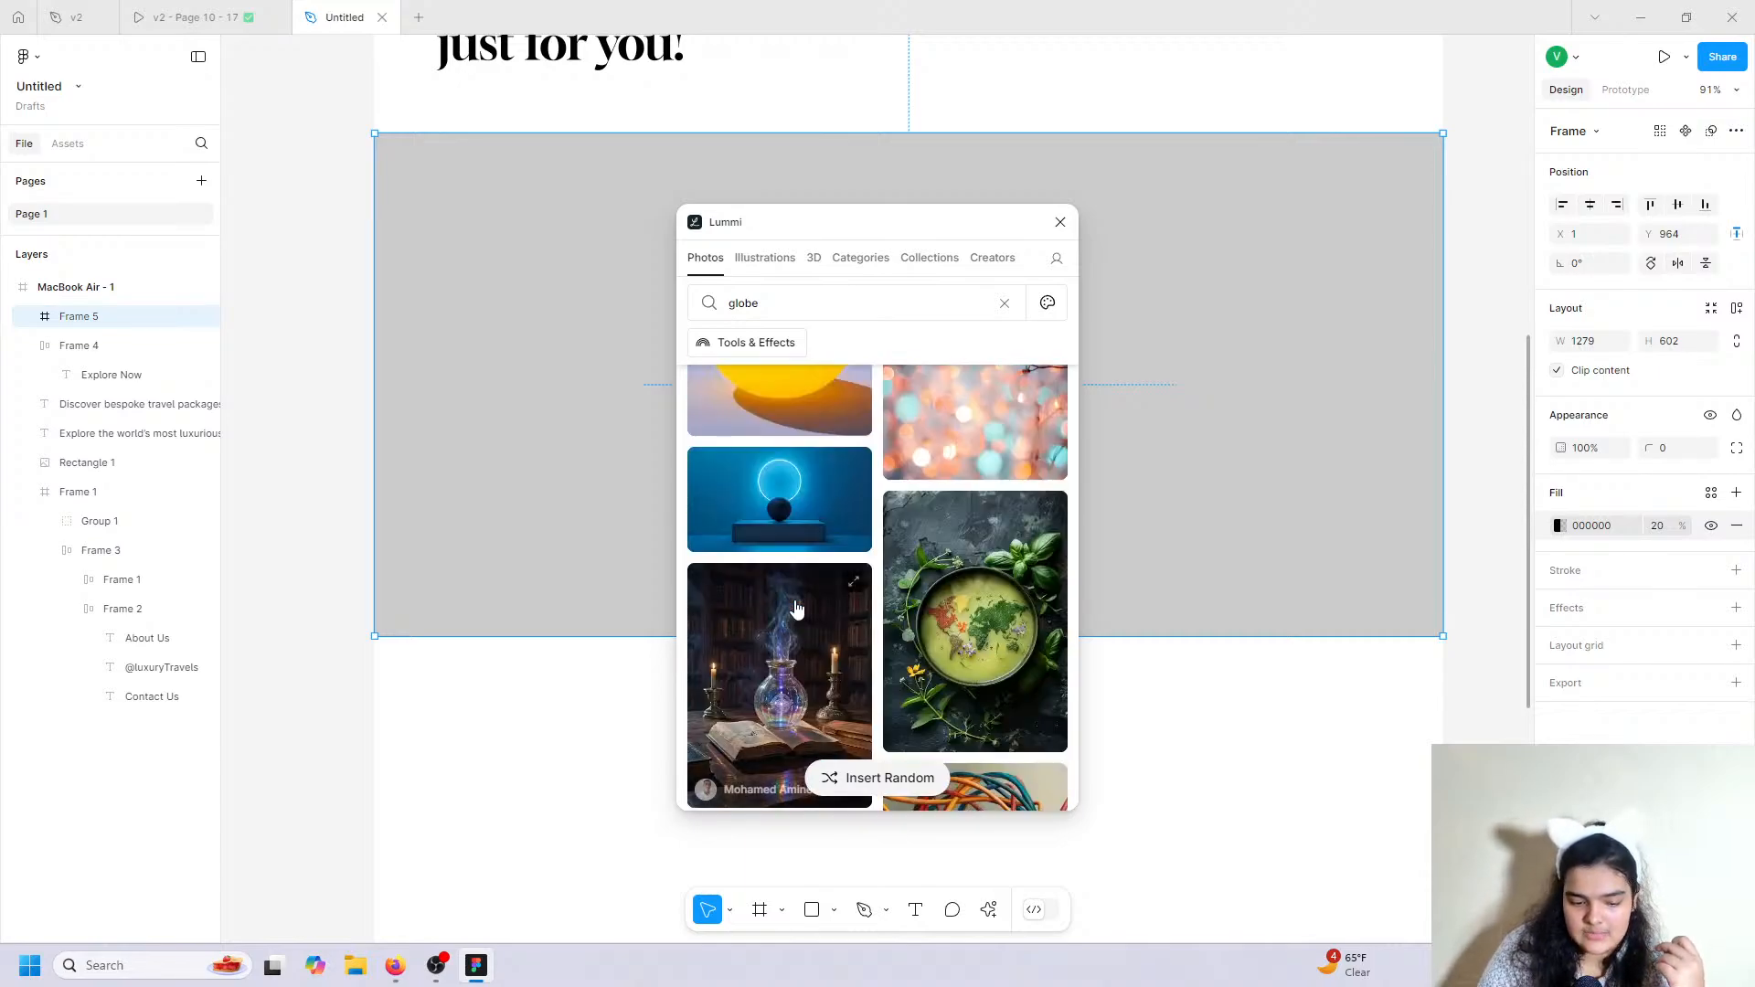
scroll(776, 567, down, 3)
scroll(776, 567, up, 15)
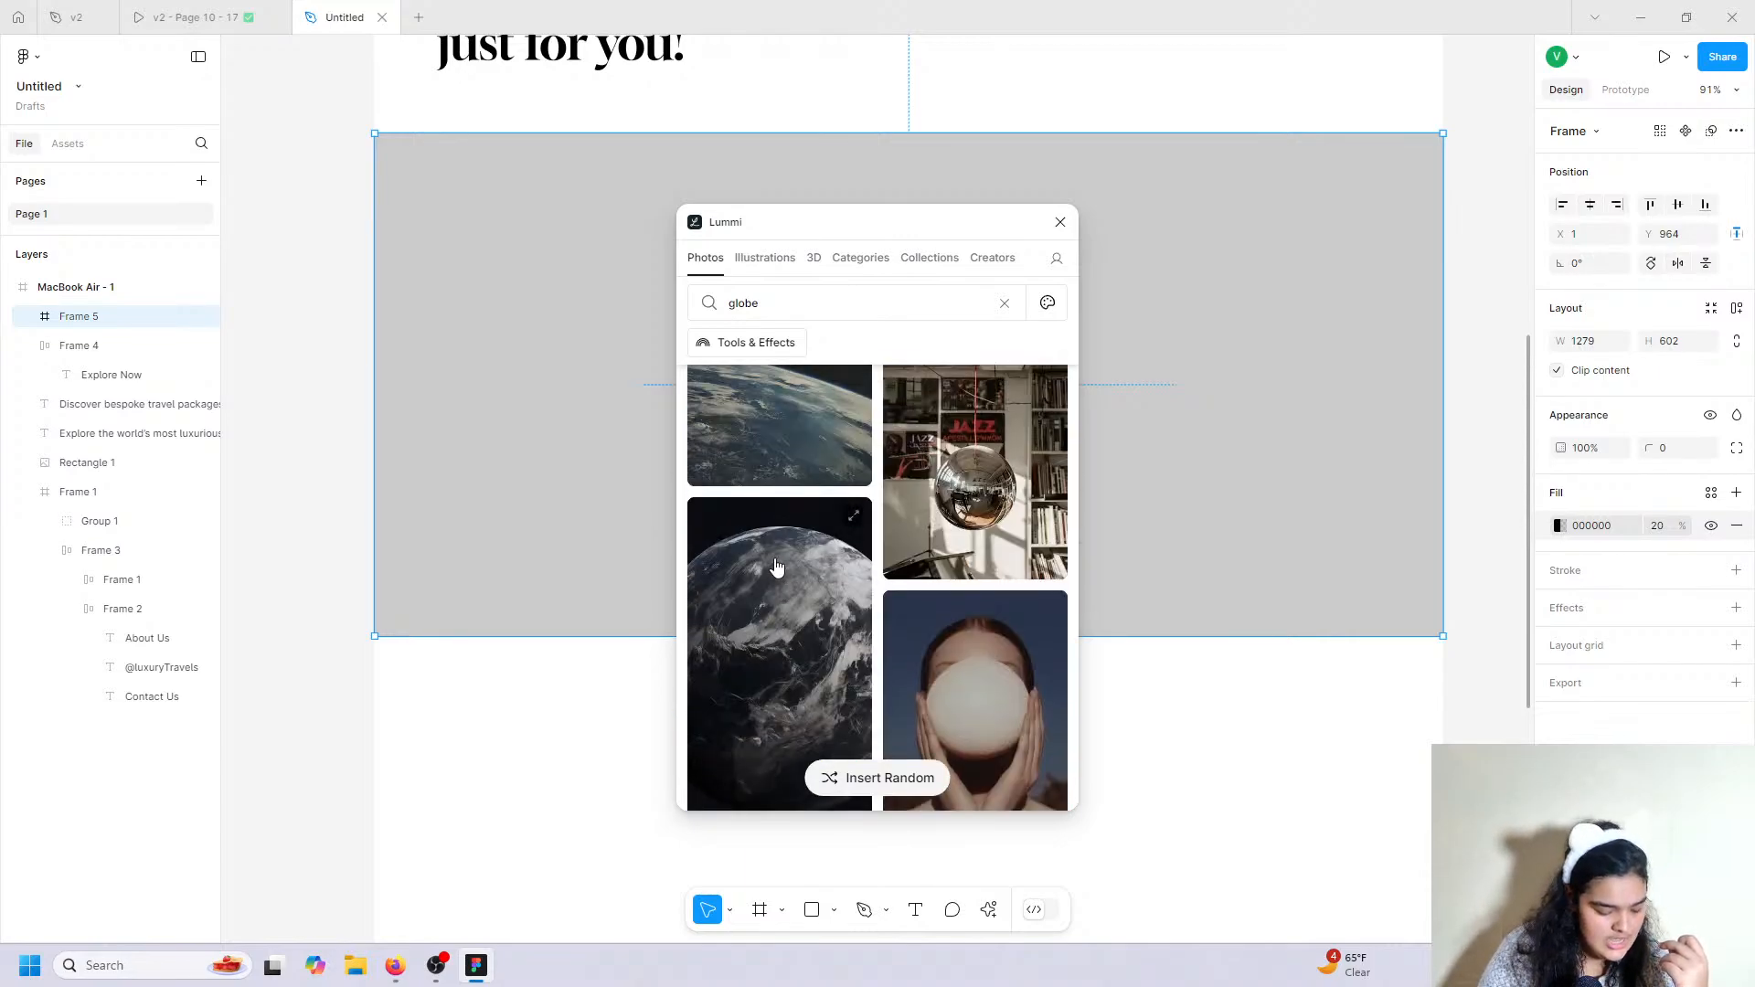
scroll(776, 567, up, 10)
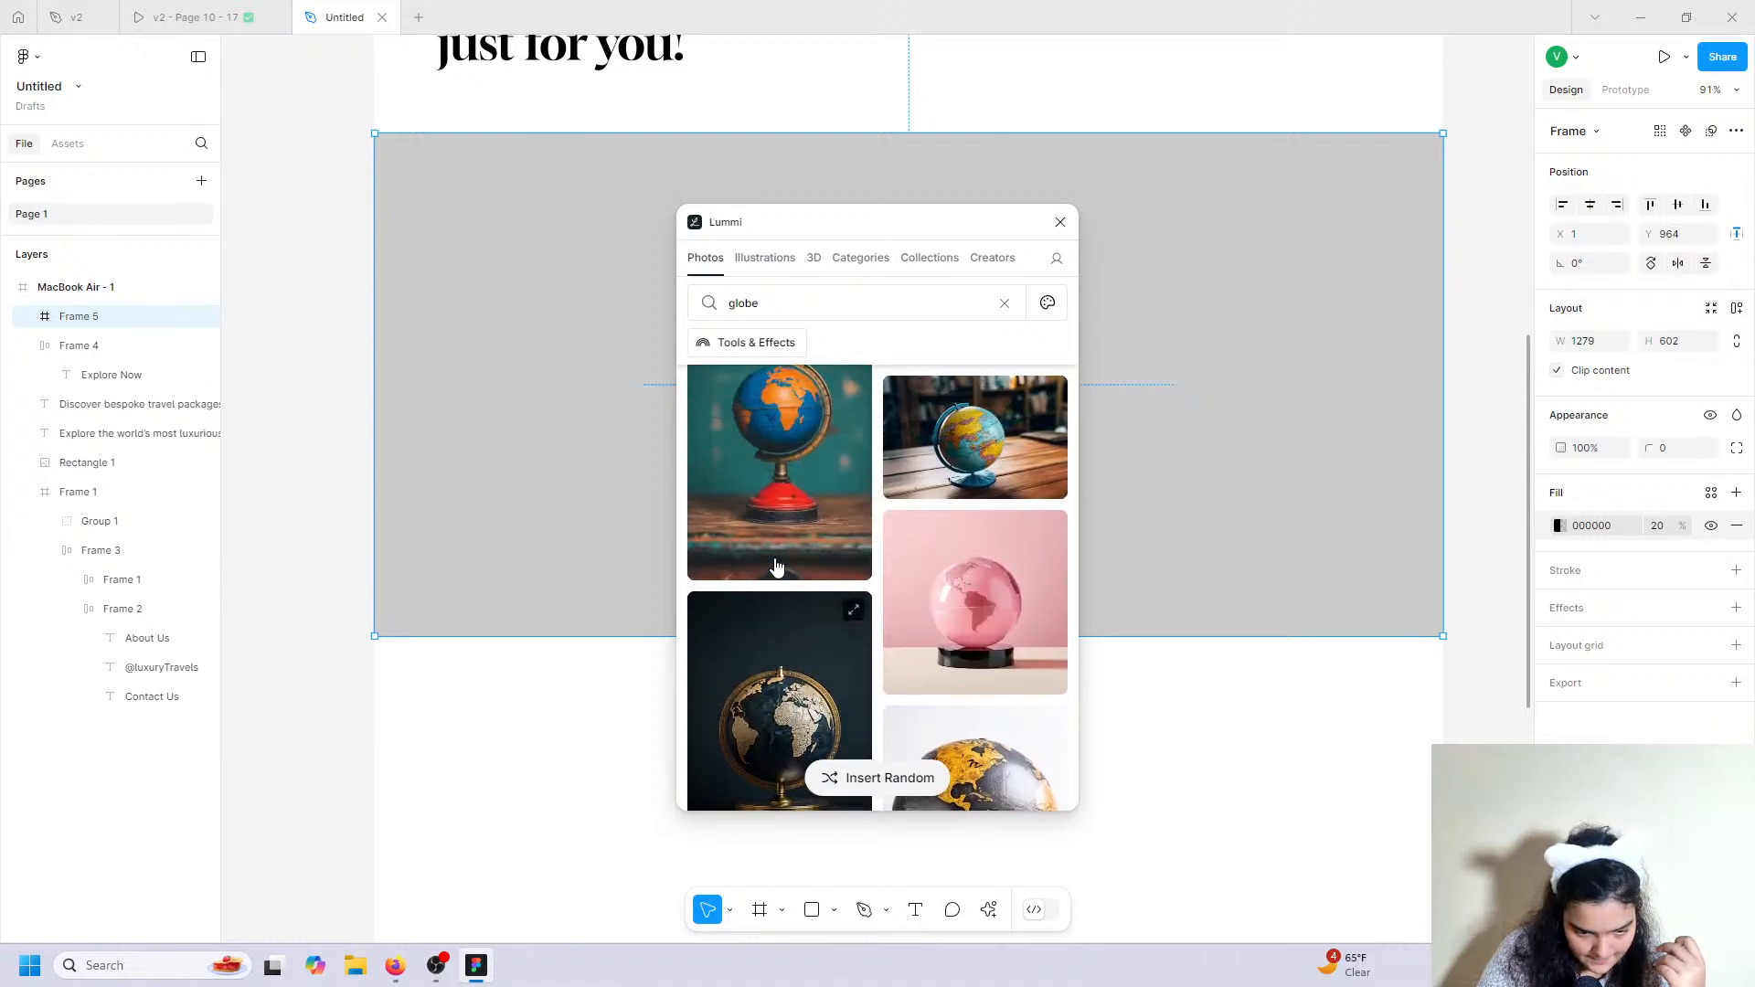
scroll(777, 558, down, 5)
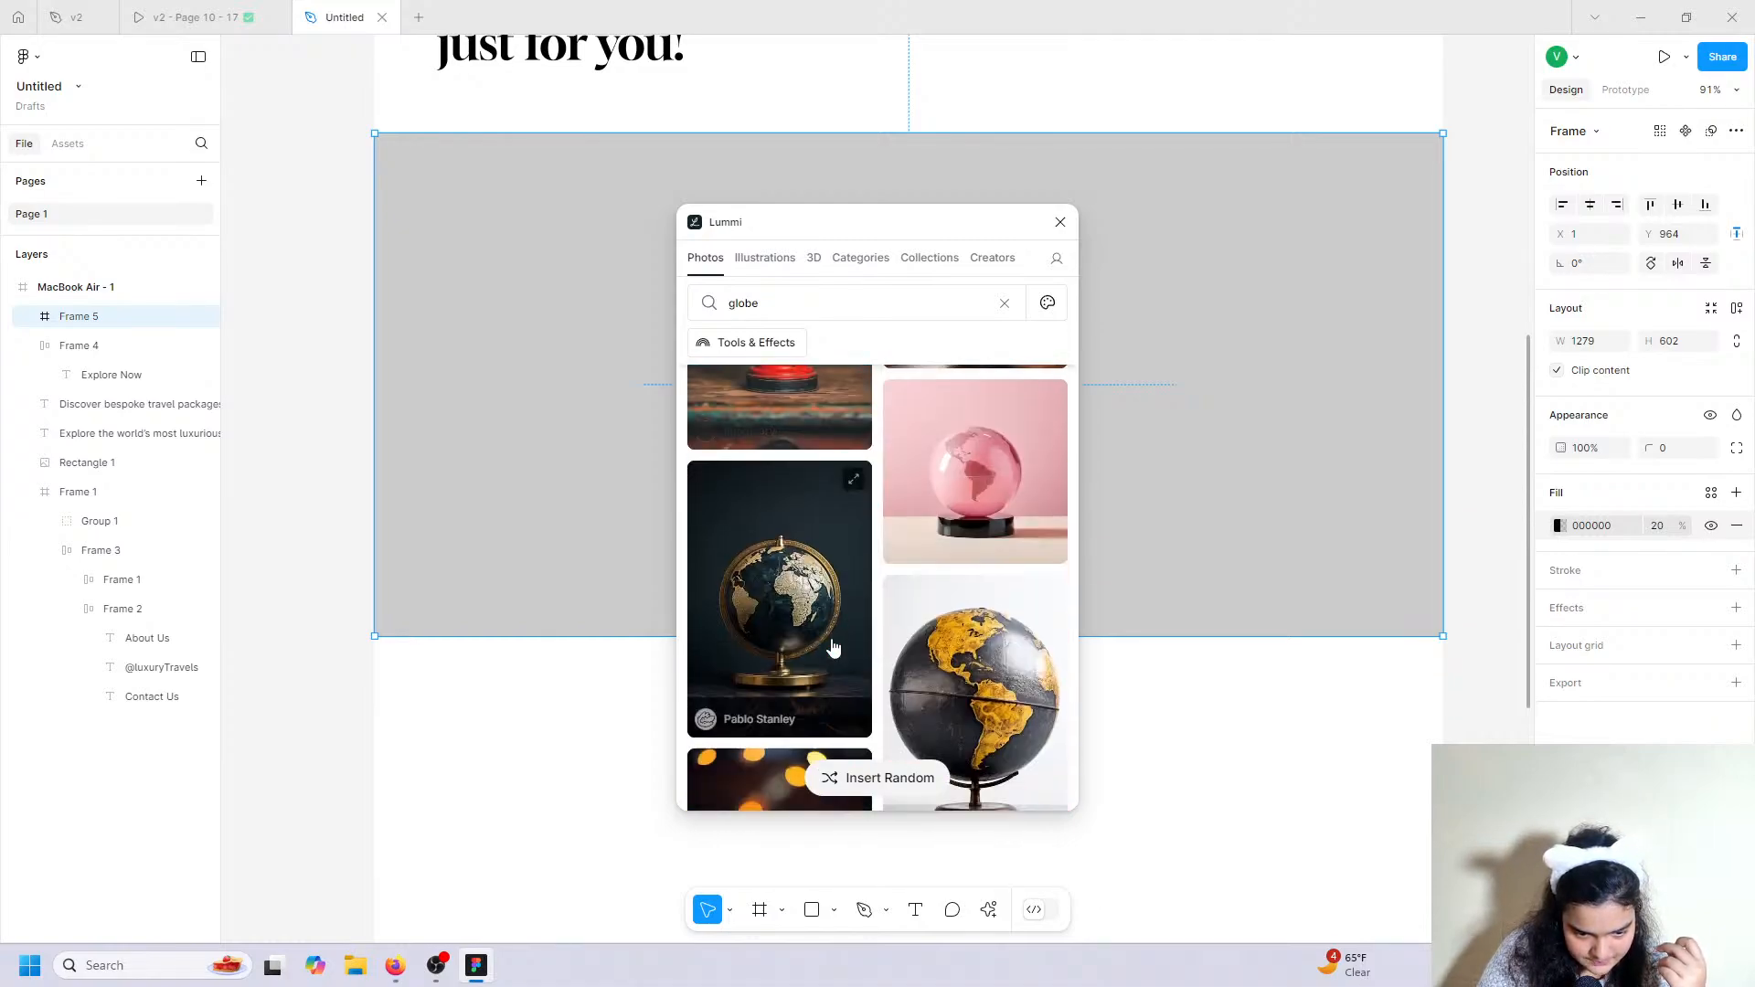
Fill Frame 5 with the globe-and-plane photo, reframed to a wider aspect ratio.
click(768, 344)
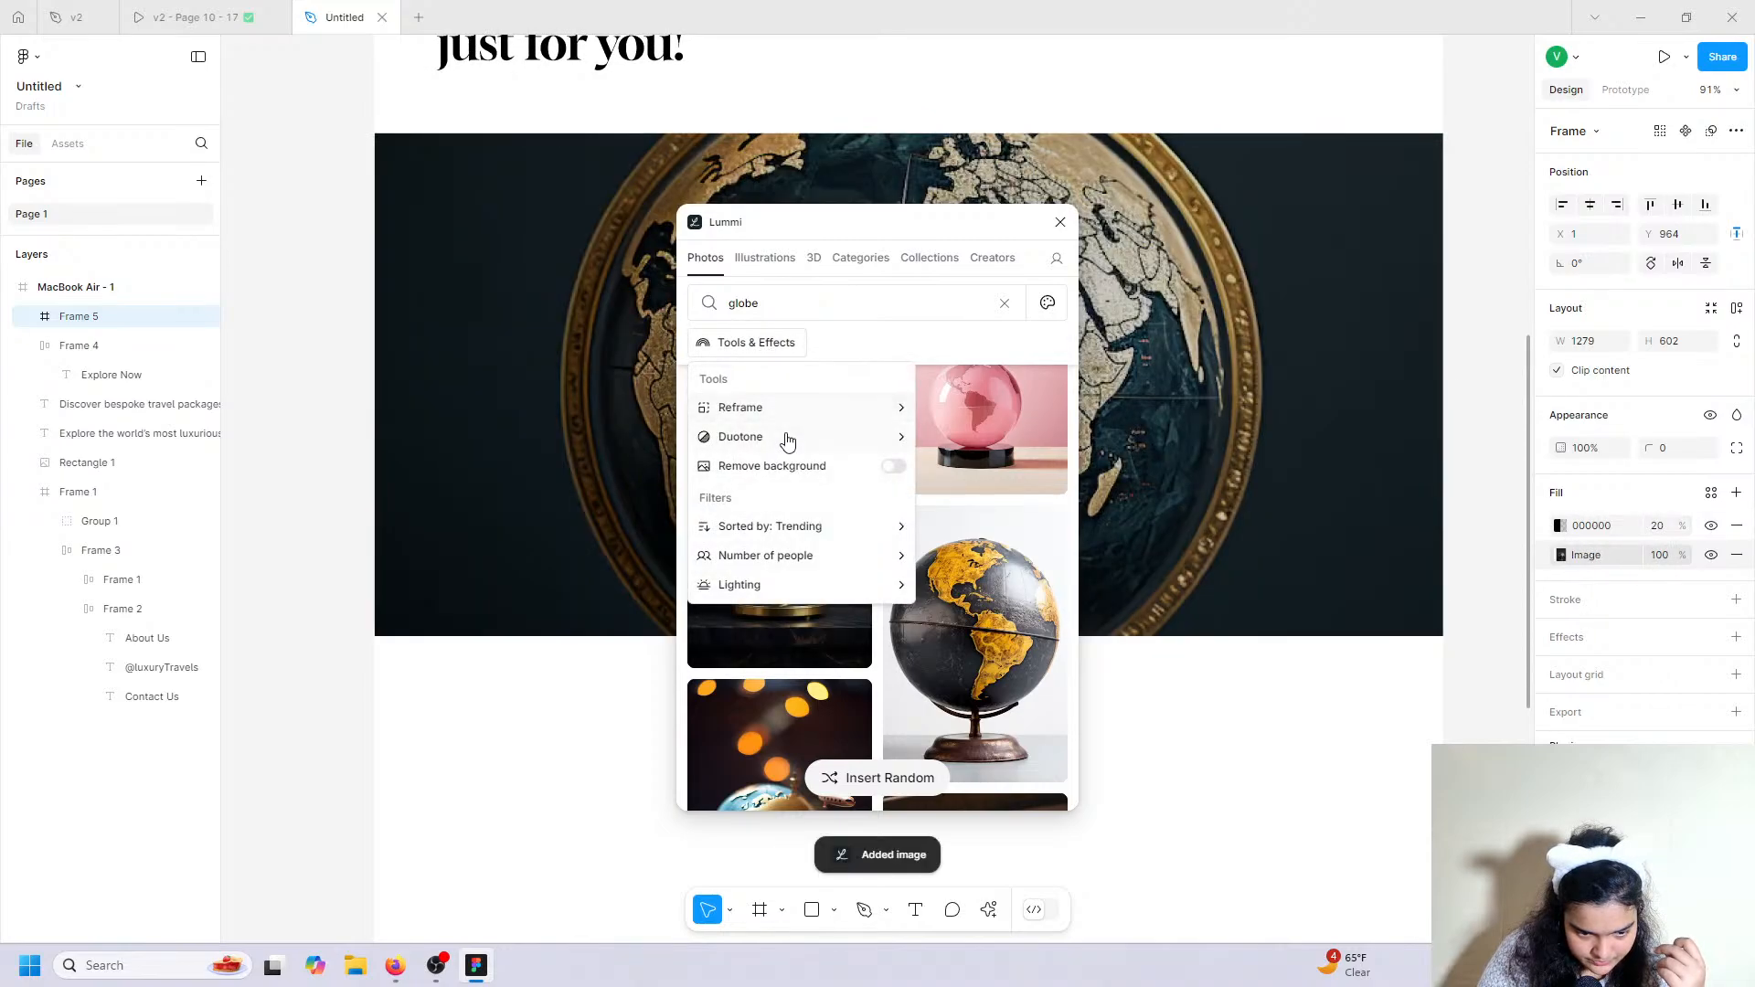
click(902, 416)
click(940, 573)
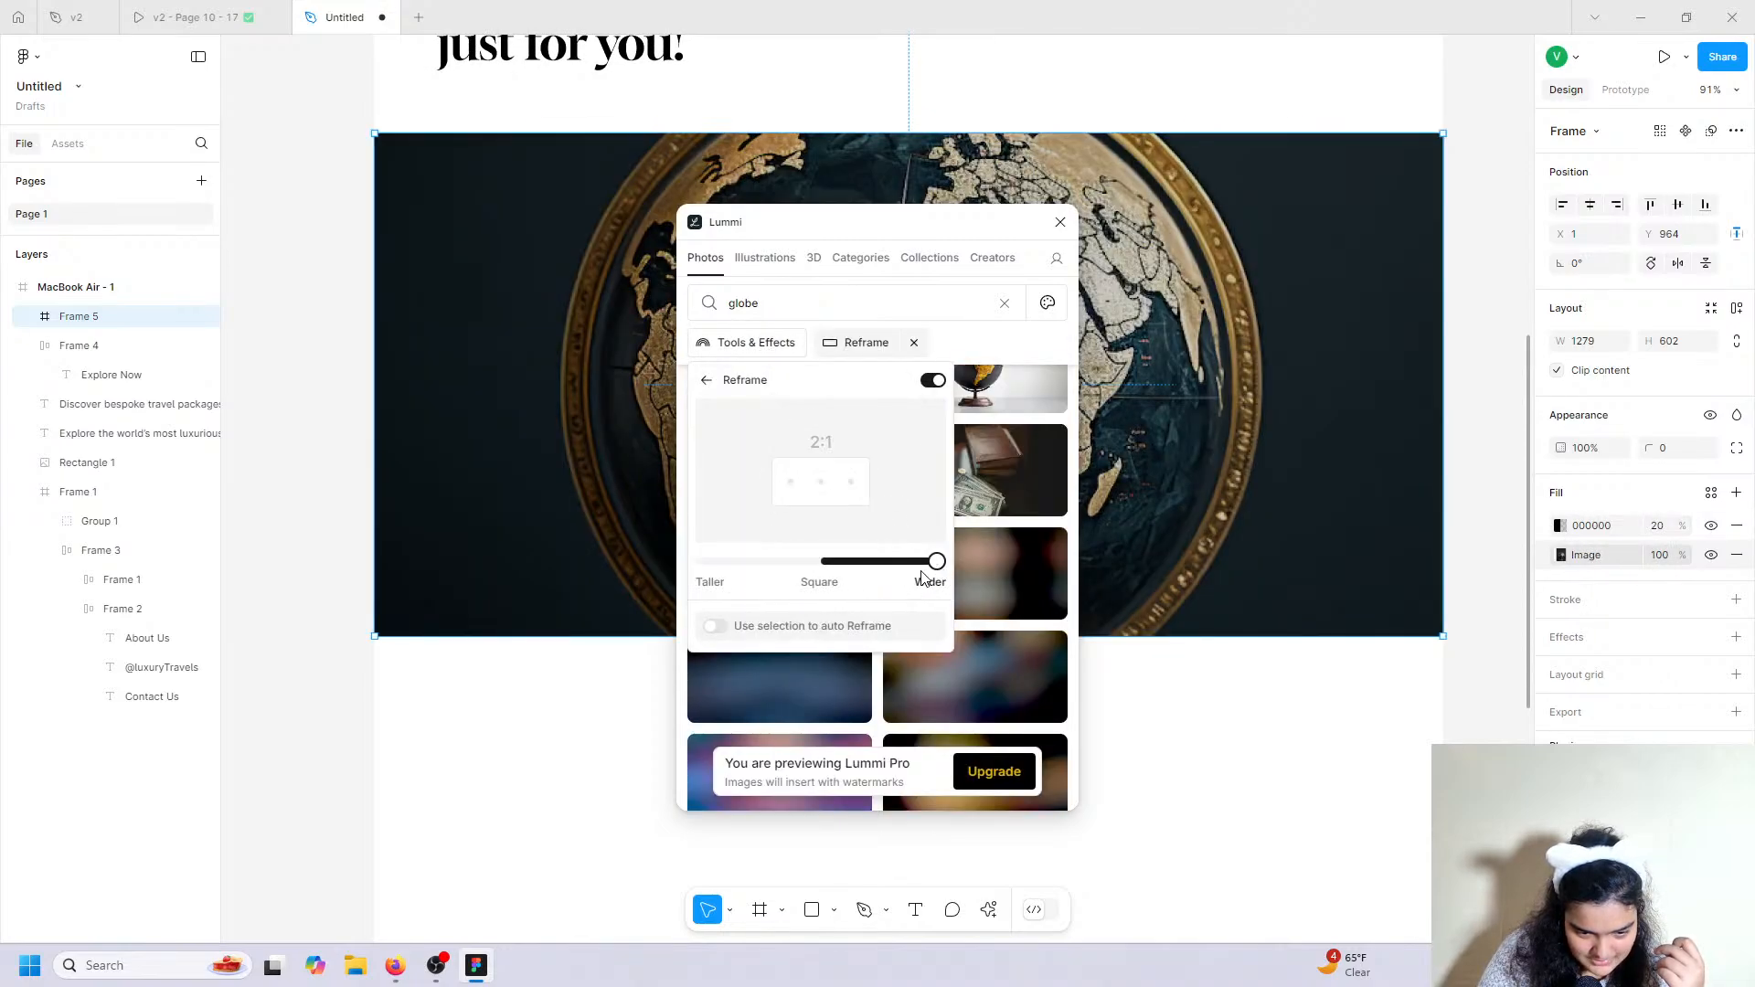
scroll(1060, 535, up, 1)
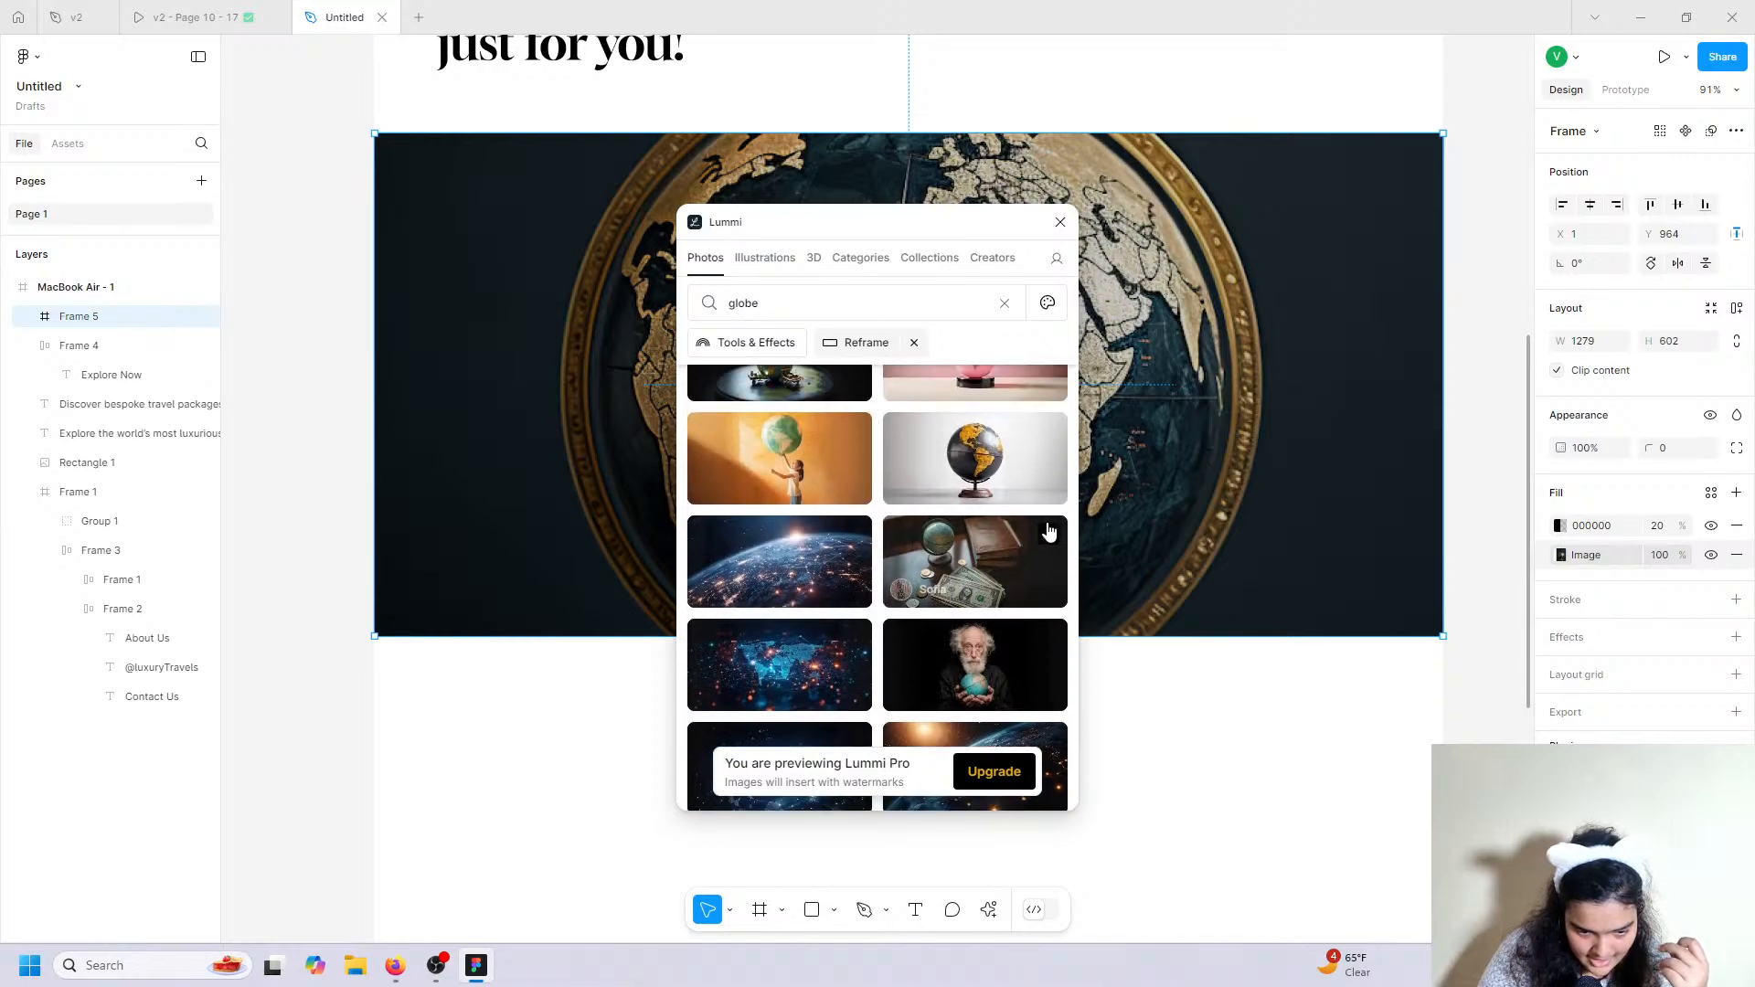
scroll(1042, 521, up, 1)
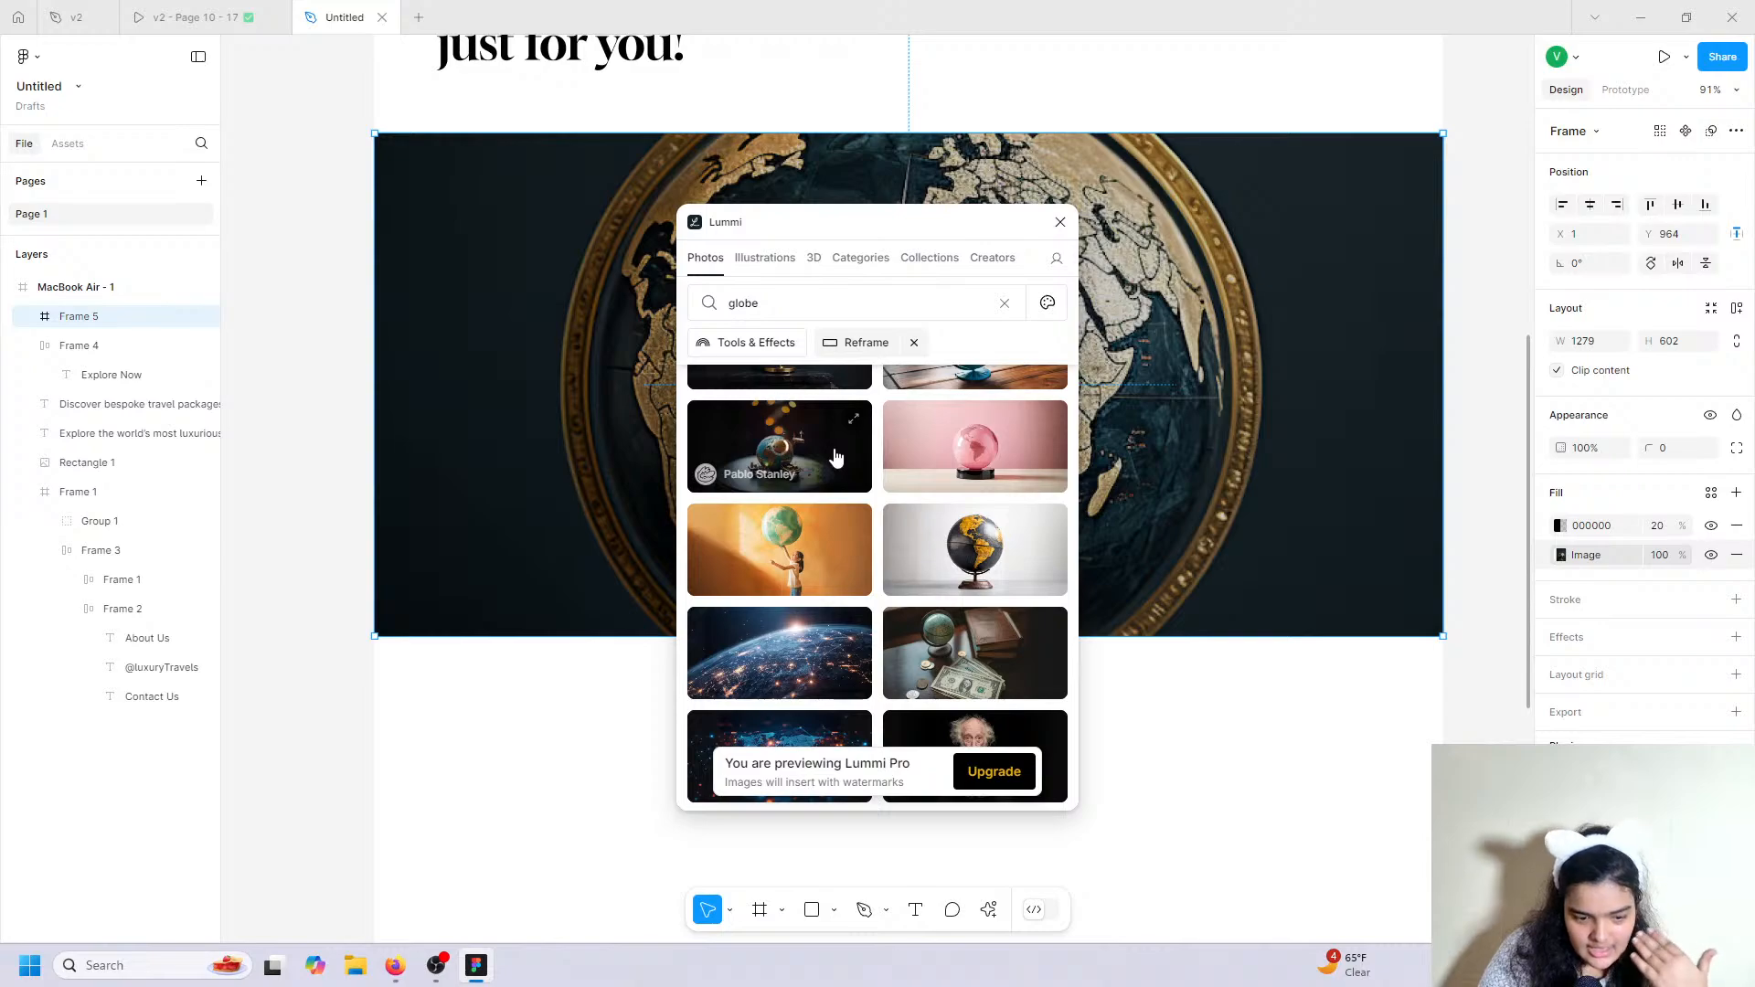
click(835, 453)
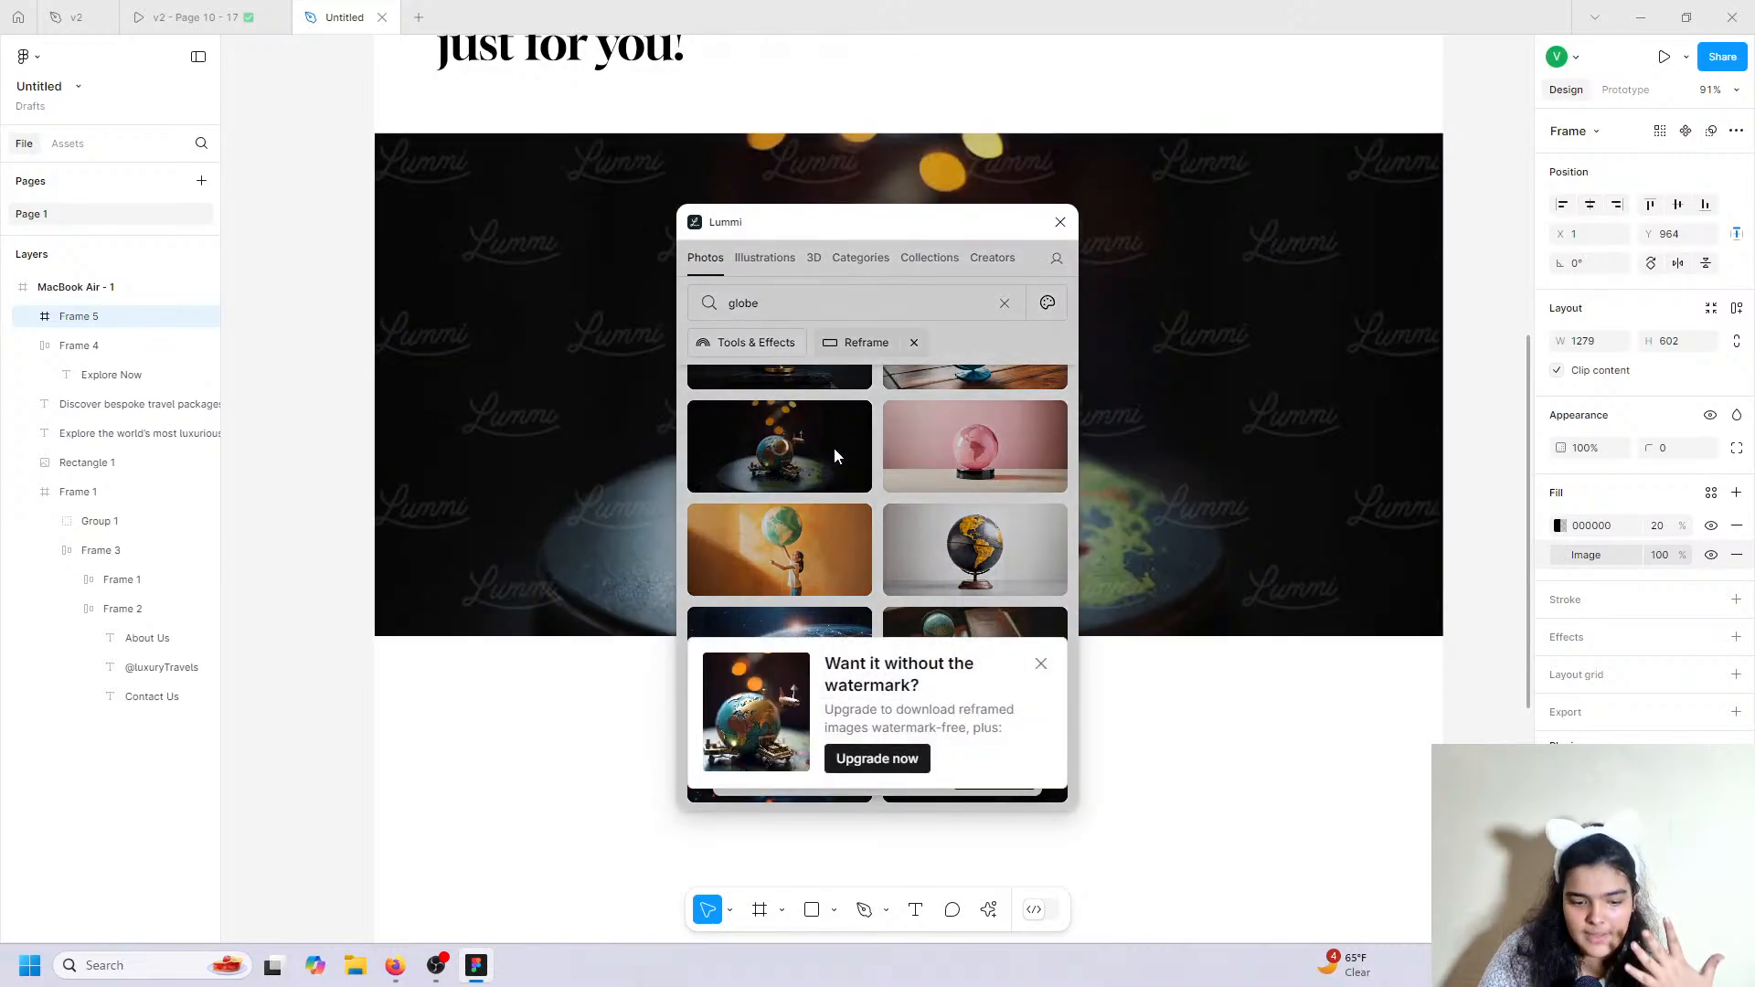
click(1061, 222)
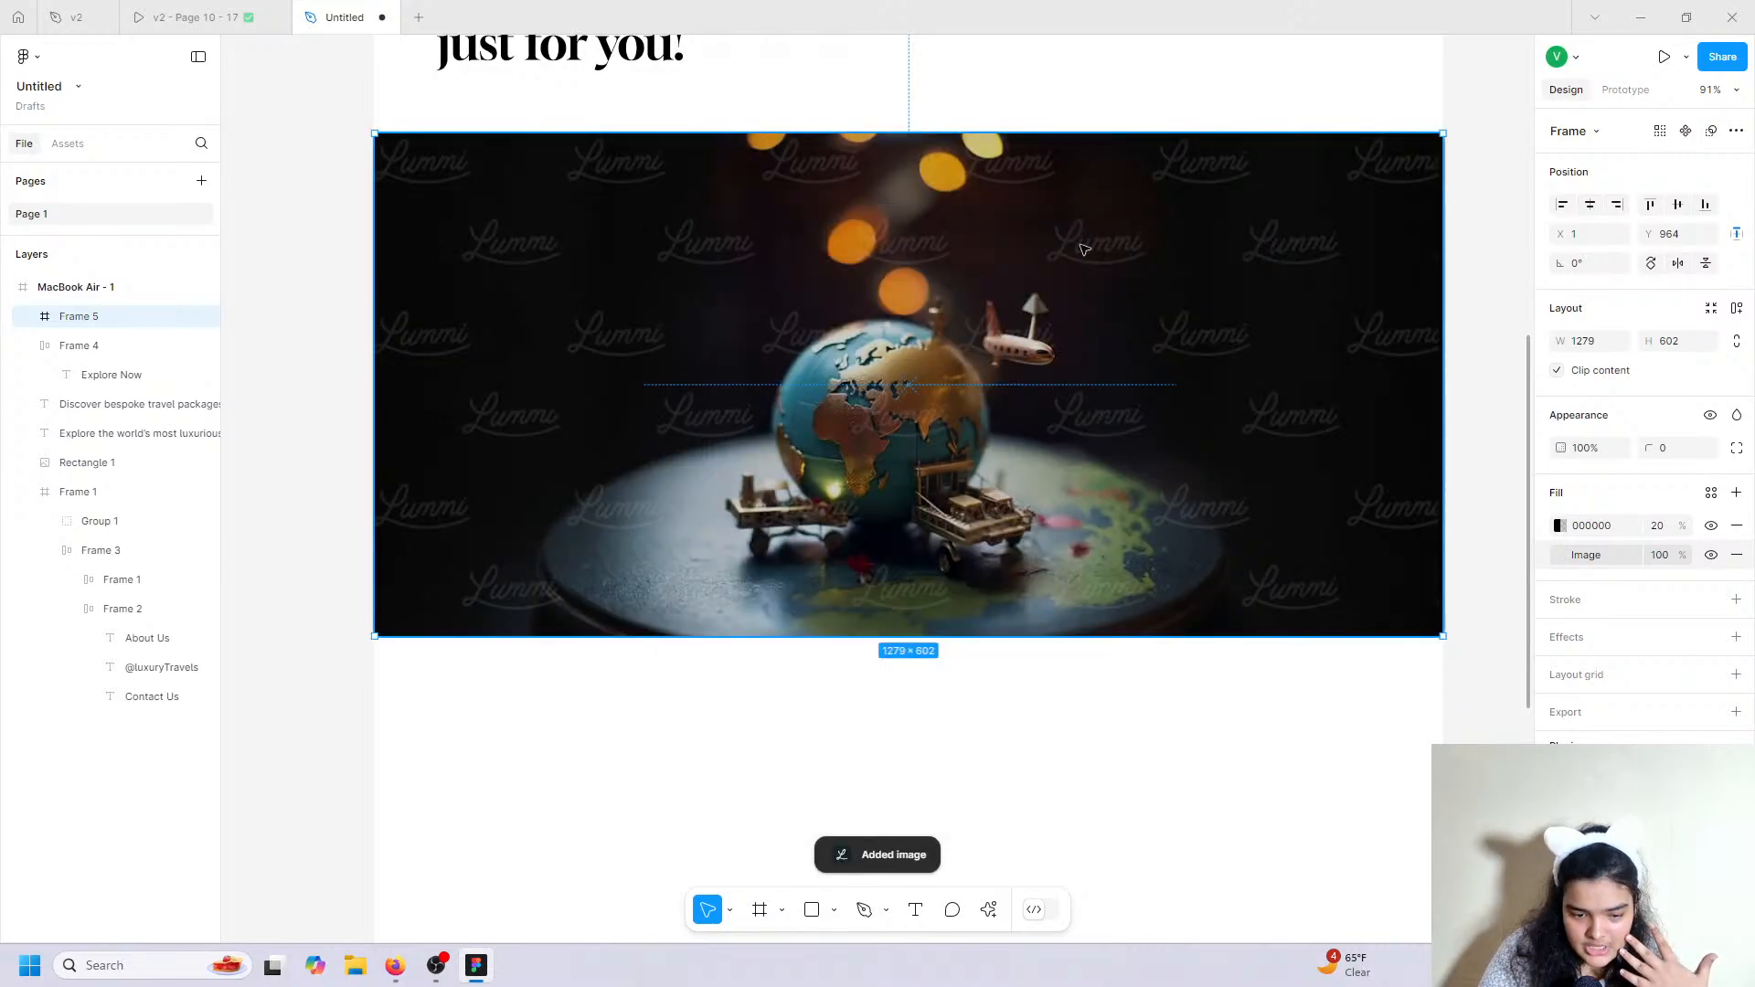
Move the 20% black fill below the image, then back above it to dim the photo.
click(1543, 528)
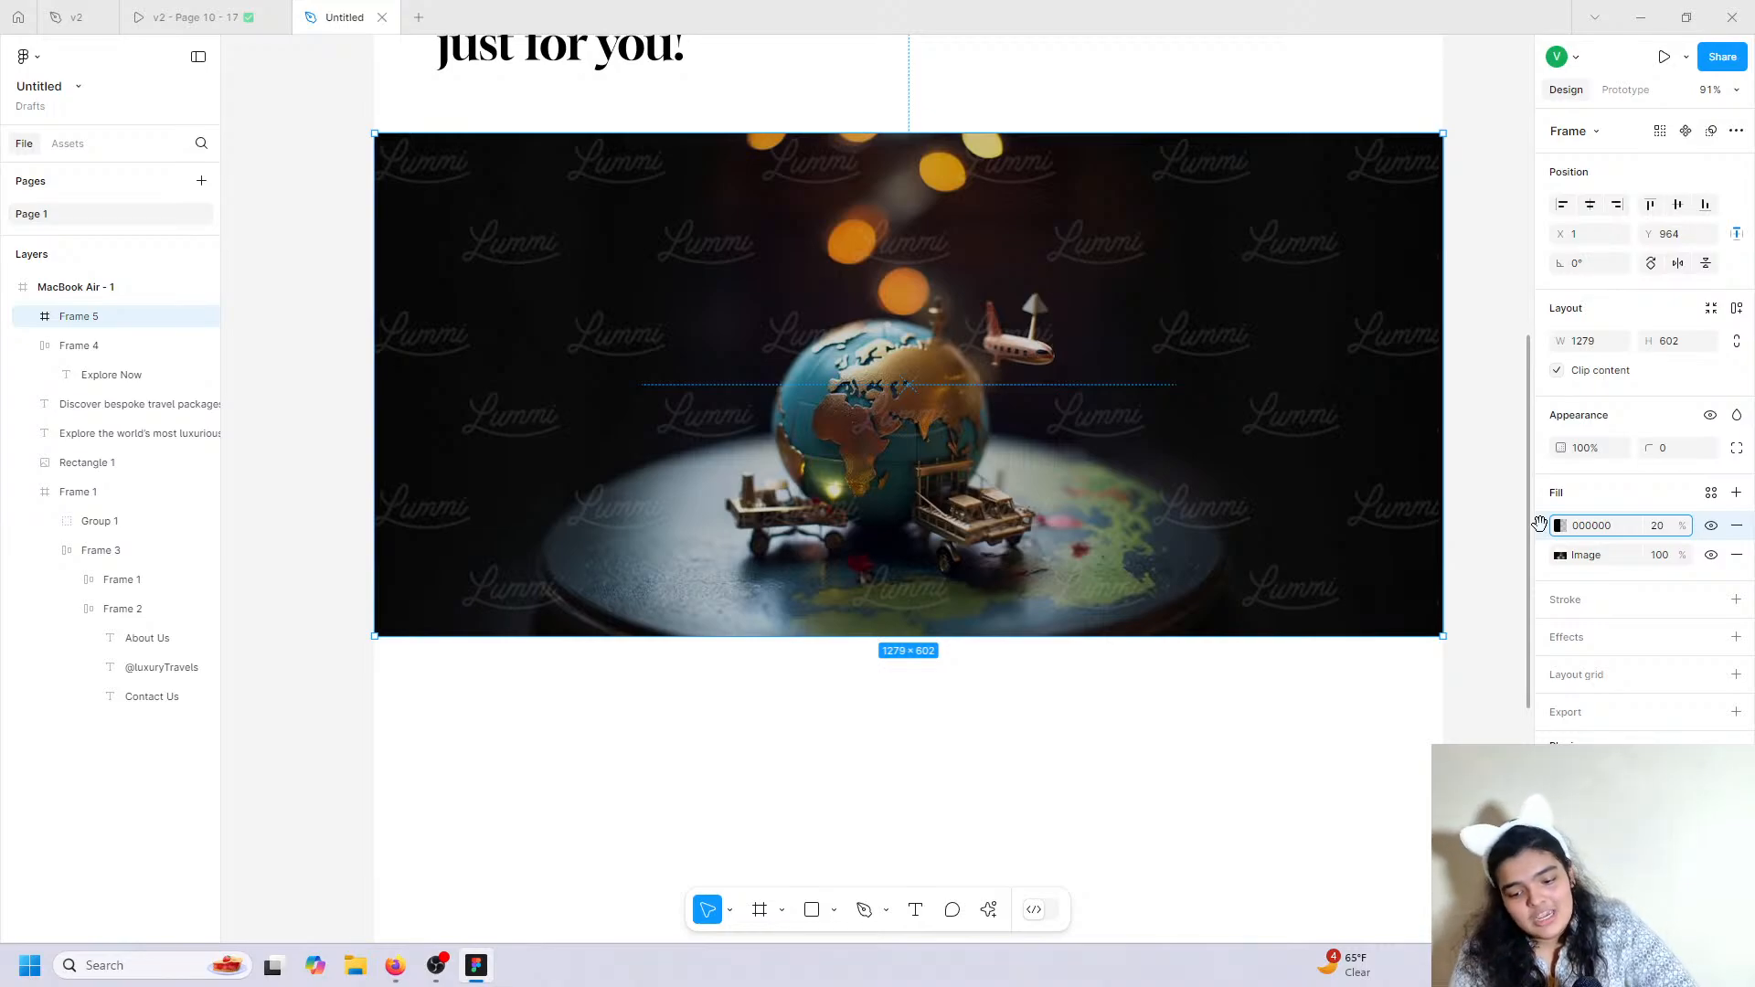
mouse_move(1541, 526)
mouse_down()
mouse_move(1543, 563)
mouse_move(1527, 502)
mouse_up()
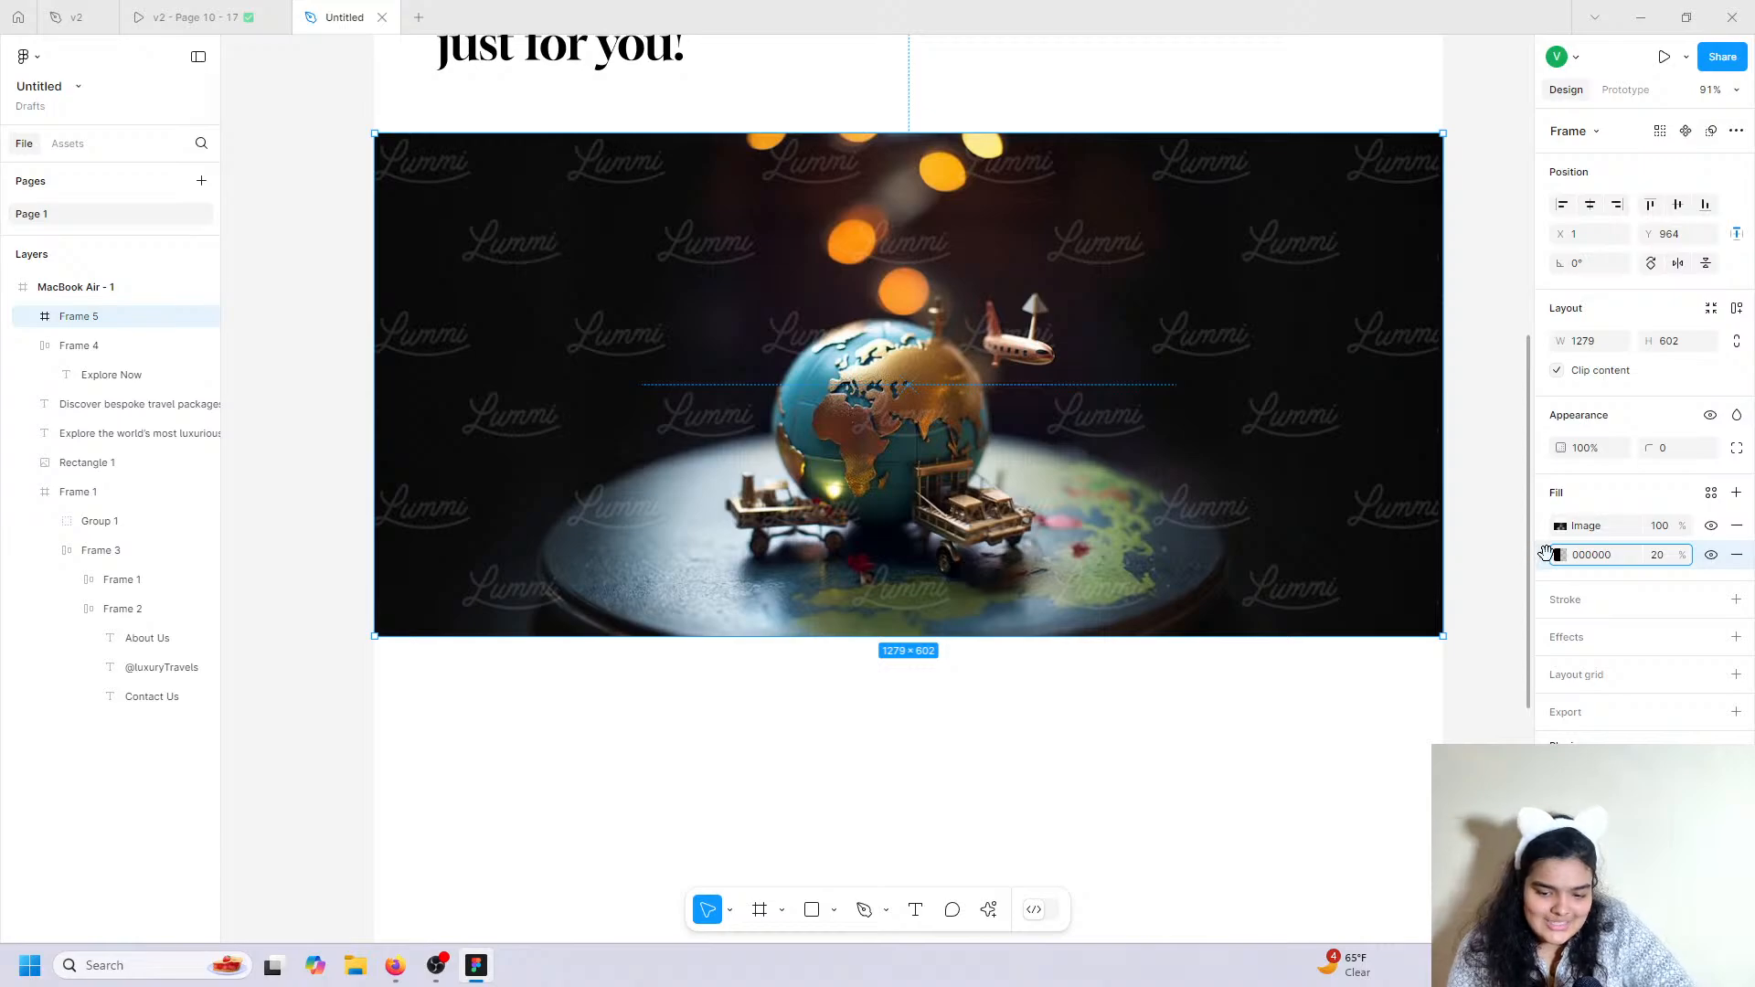
drag(1545, 553, 1545, 510)
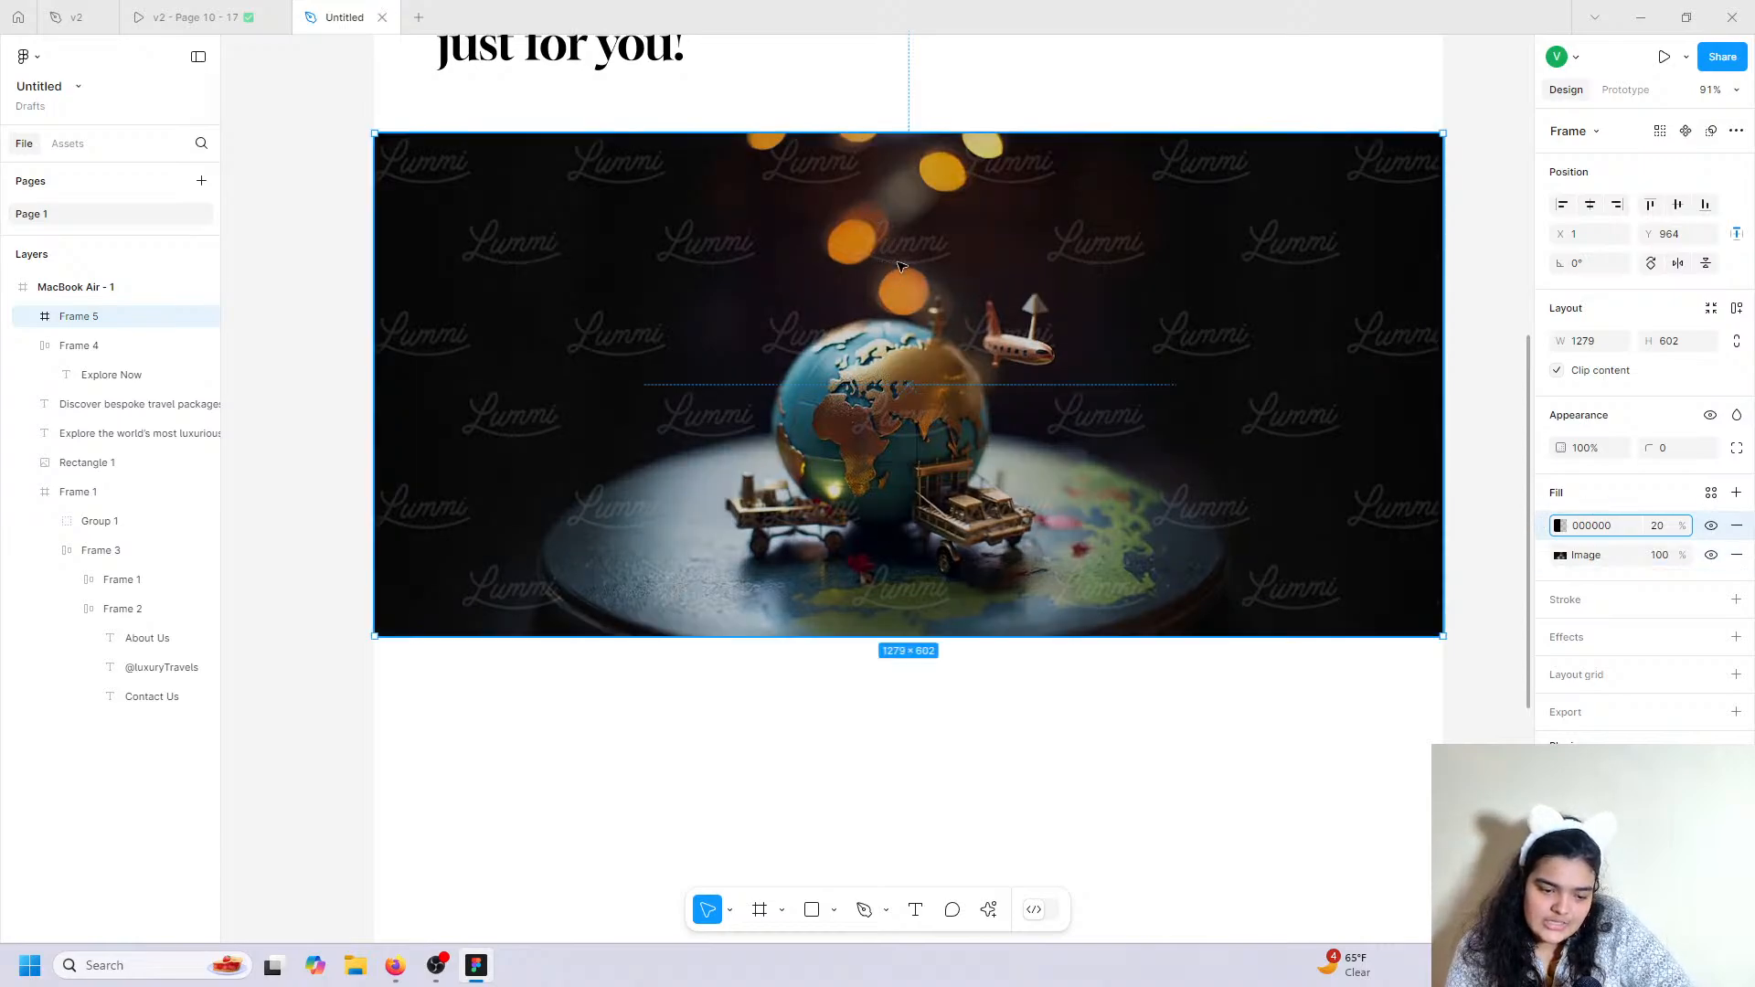
Nudge the globe frame down to Y 980 and compare against the prototype.
scroll(883, 240, up, 8)
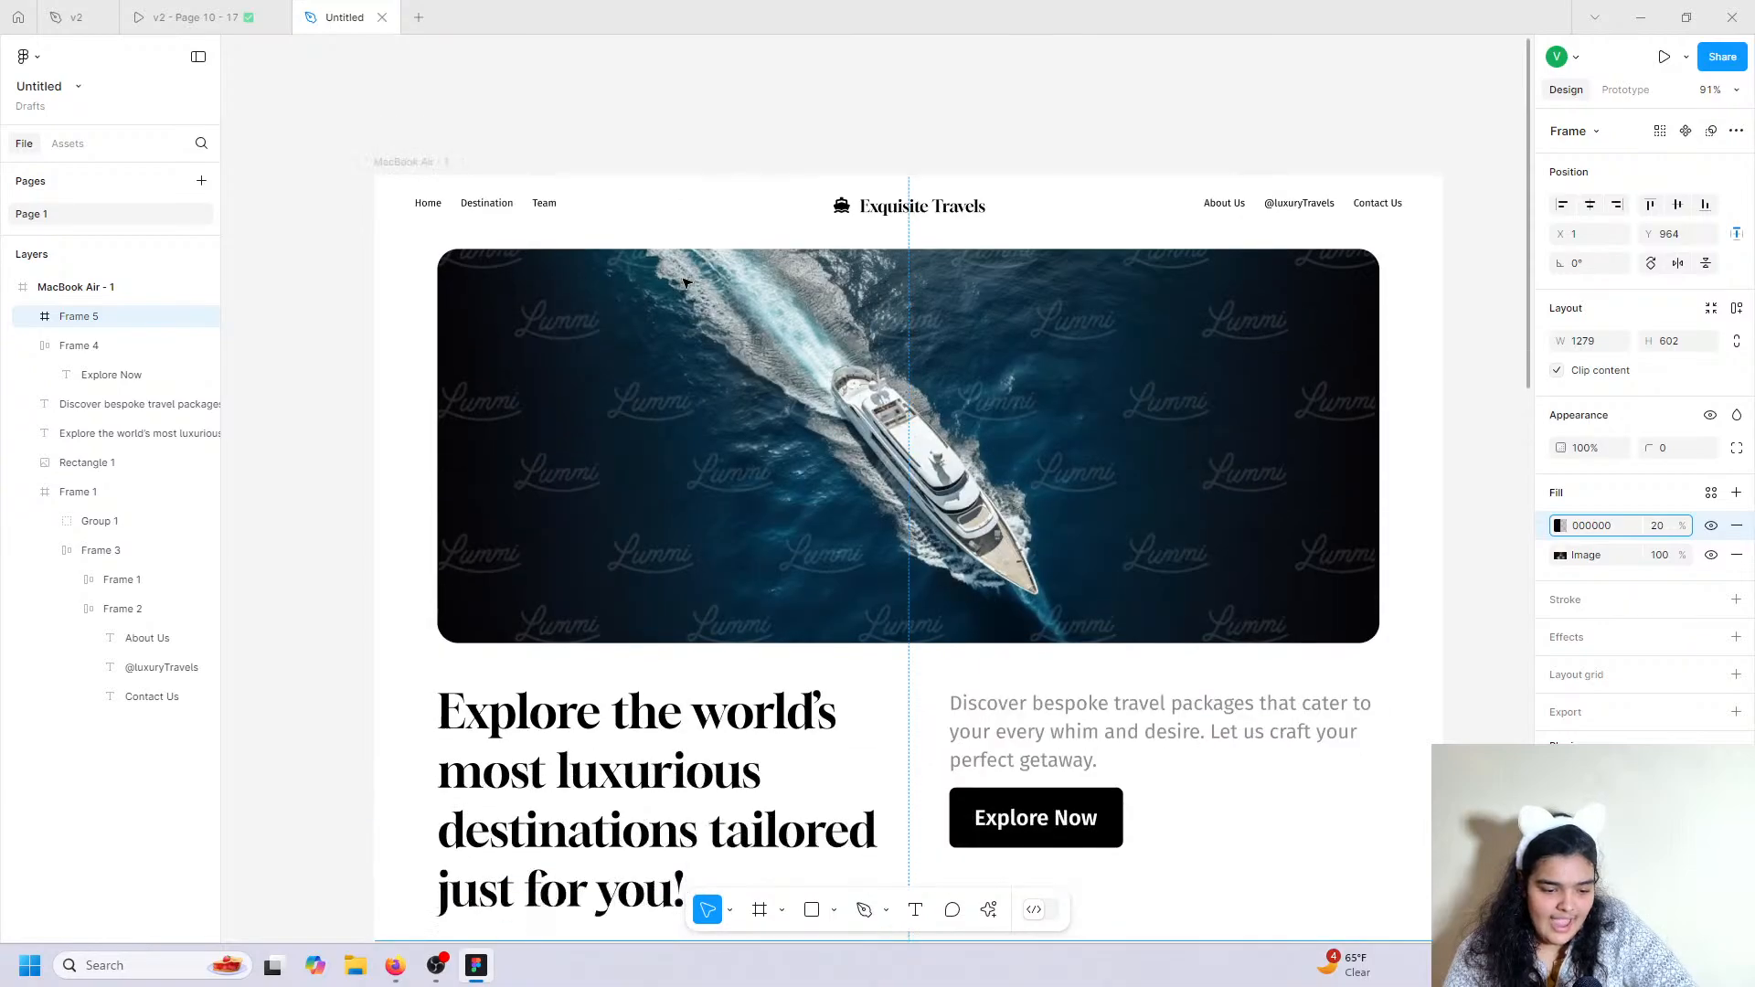
scroll(980, 539, down, 3)
drag(967, 686, 967, 700)
click(151, 10)
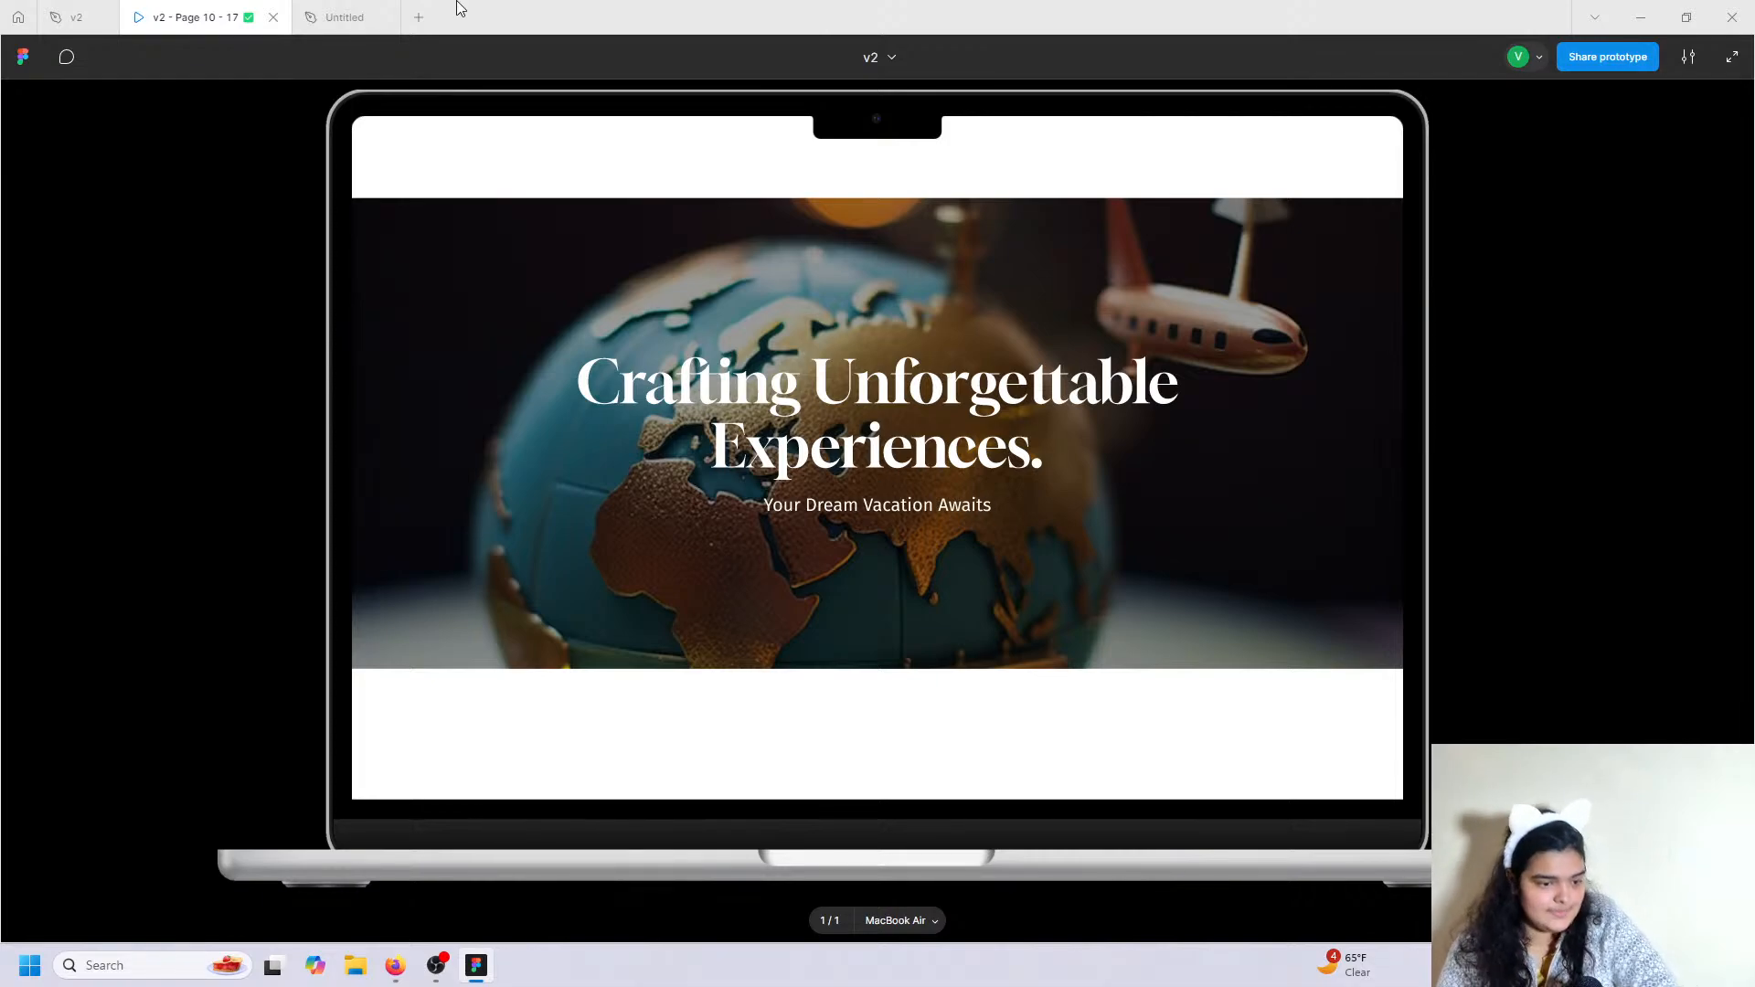
click(345, 16)
scroll(905, 640, down, 5)
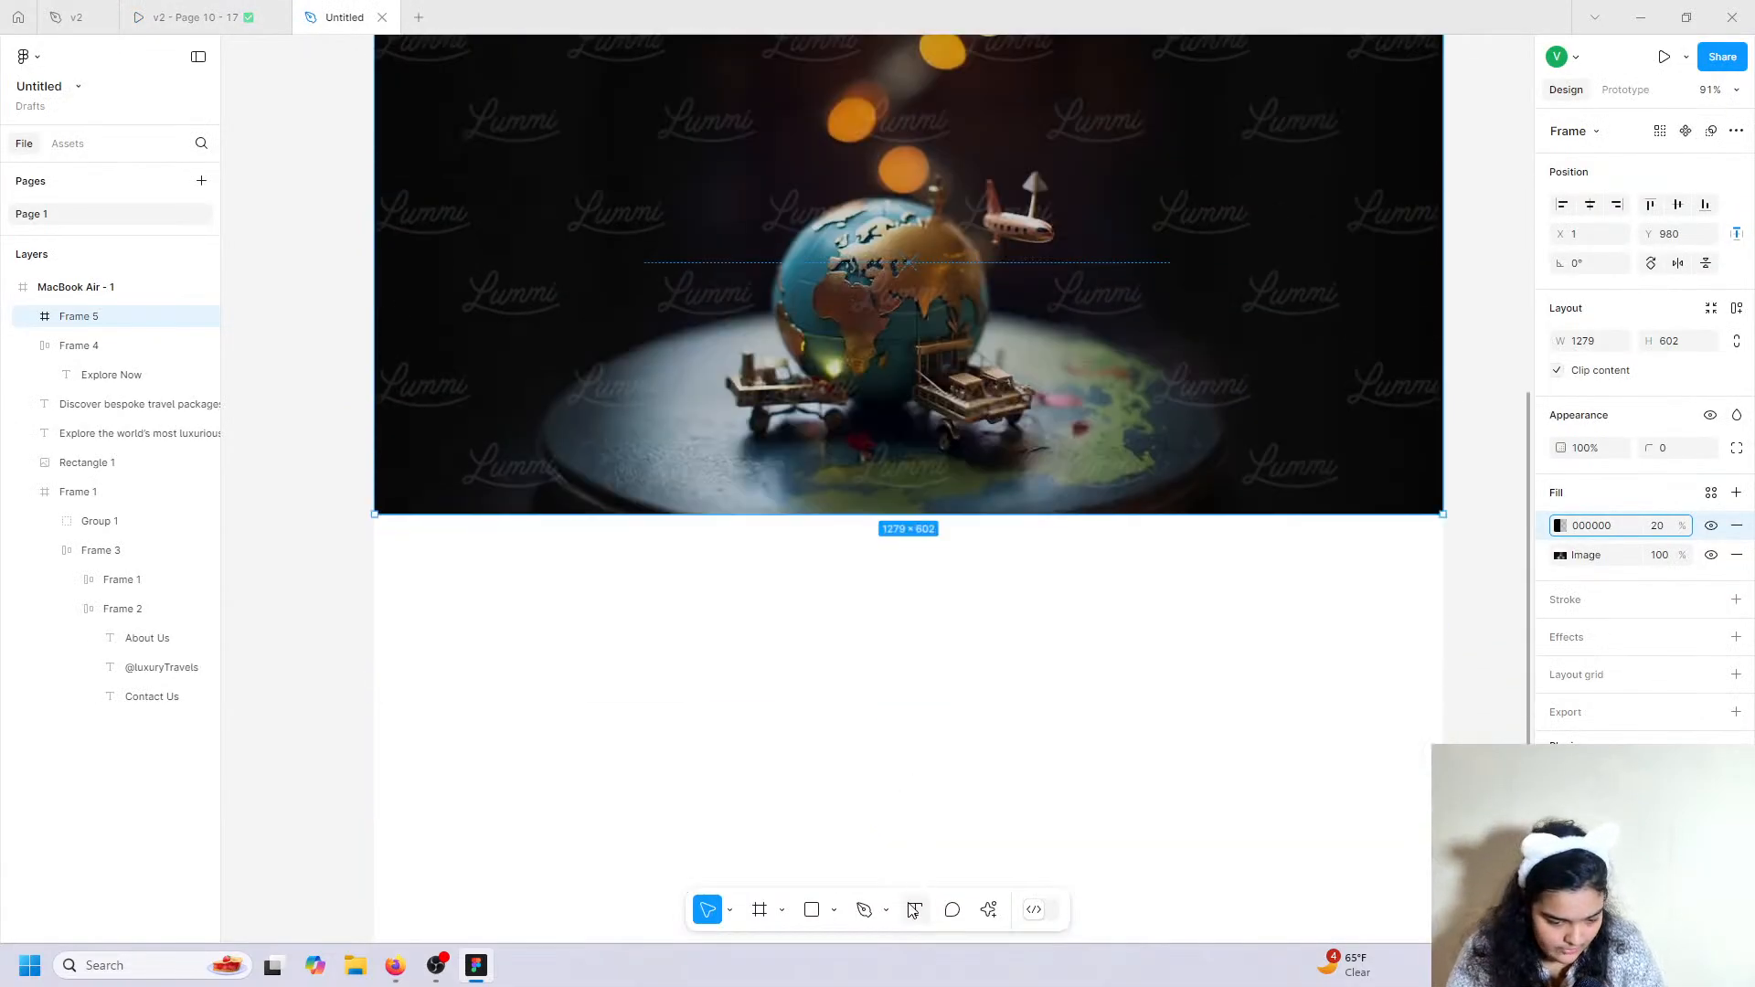
Add the heading 'Crafting Unforgettable Experiences' on the globe photo in Gloock 64.
click(913, 909)
scroll(839, 738, up, 5)
click(637, 522)
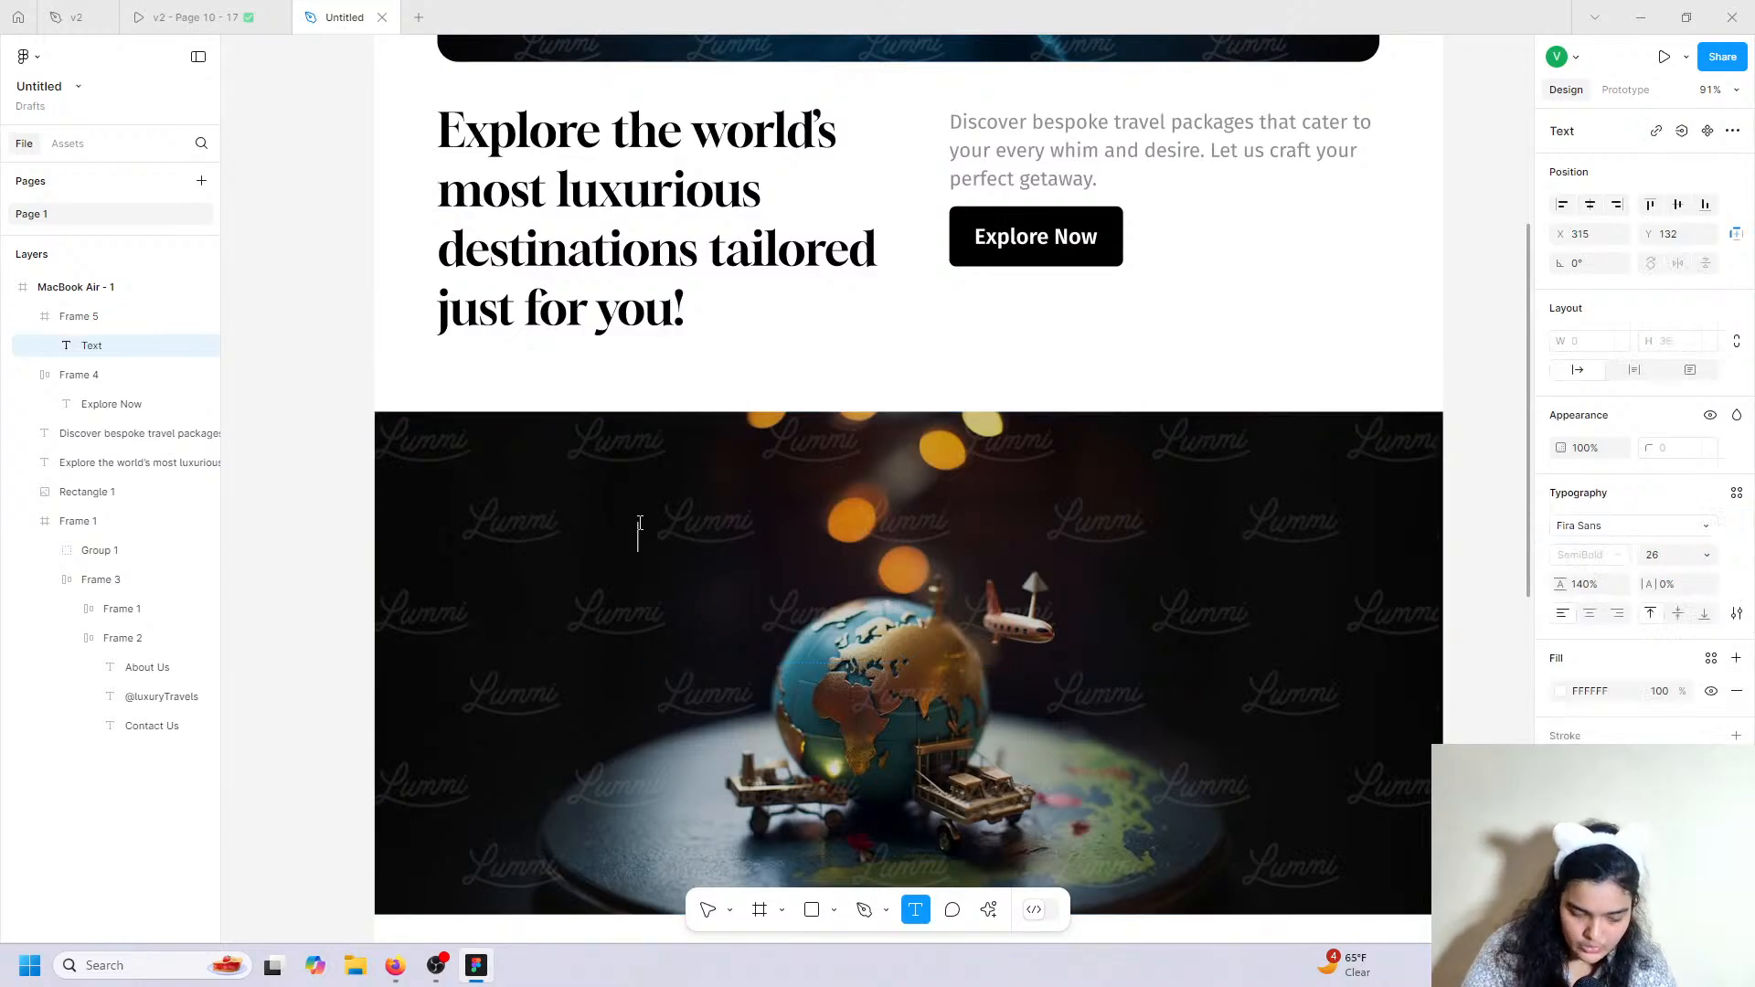
text(Craftin)
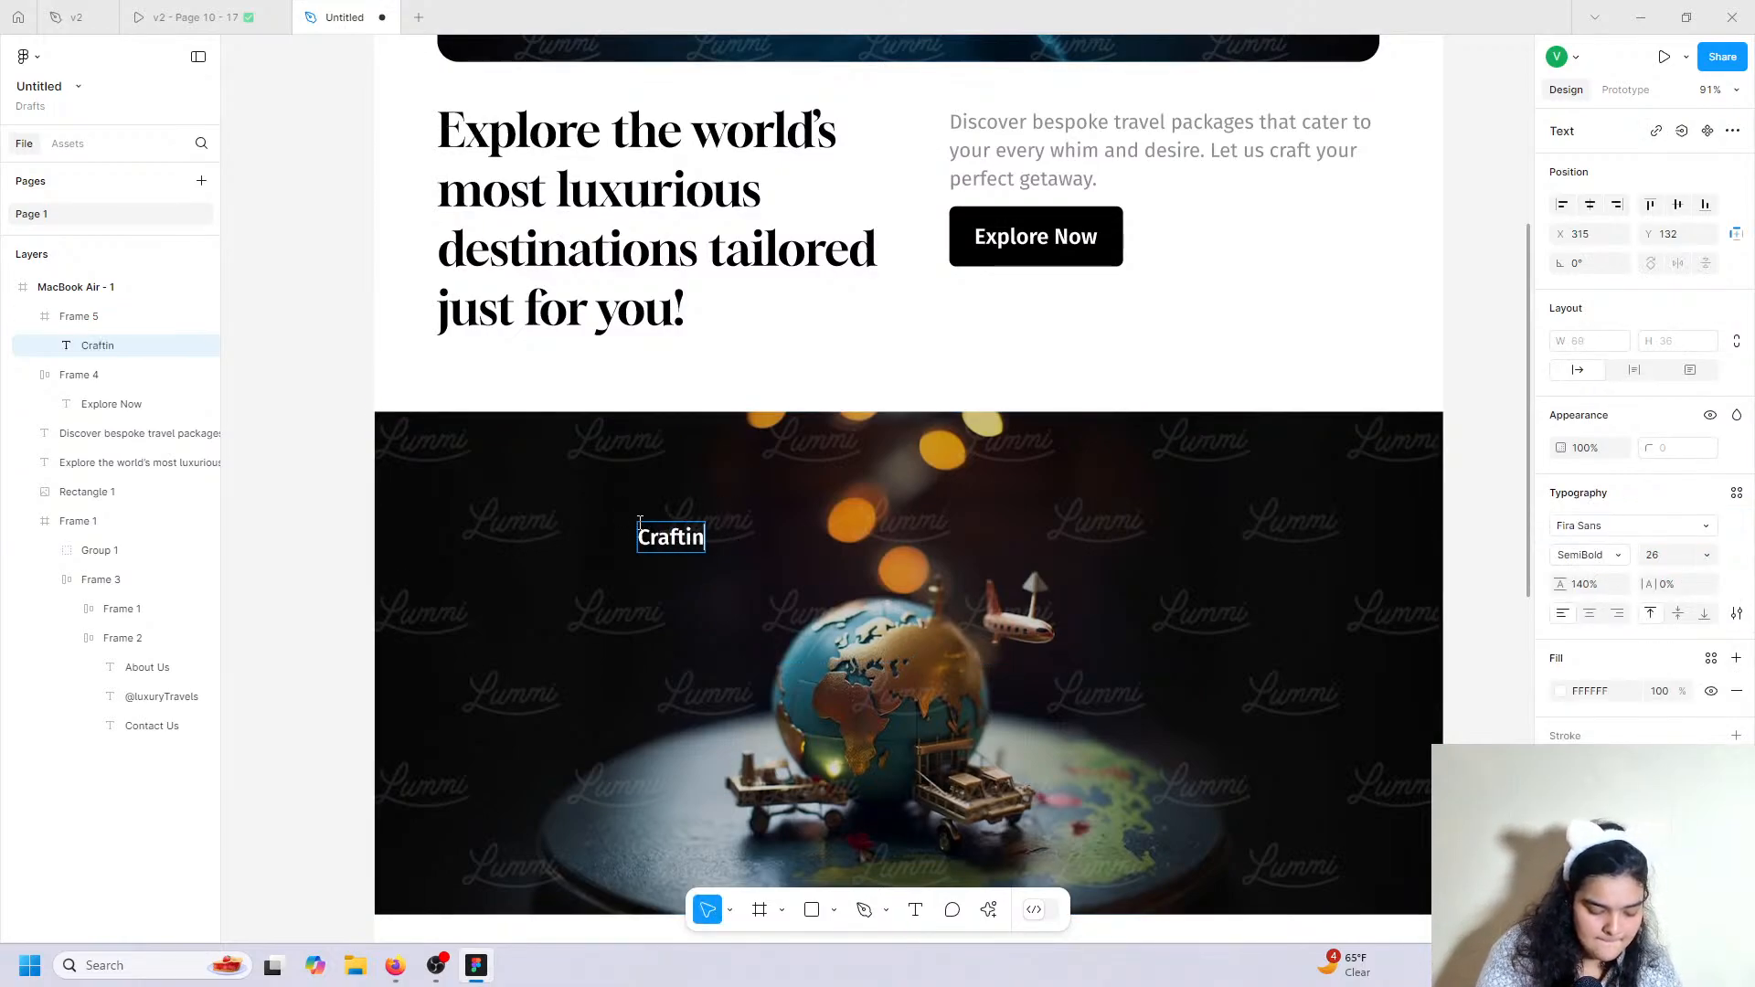
text(g Unforgett)
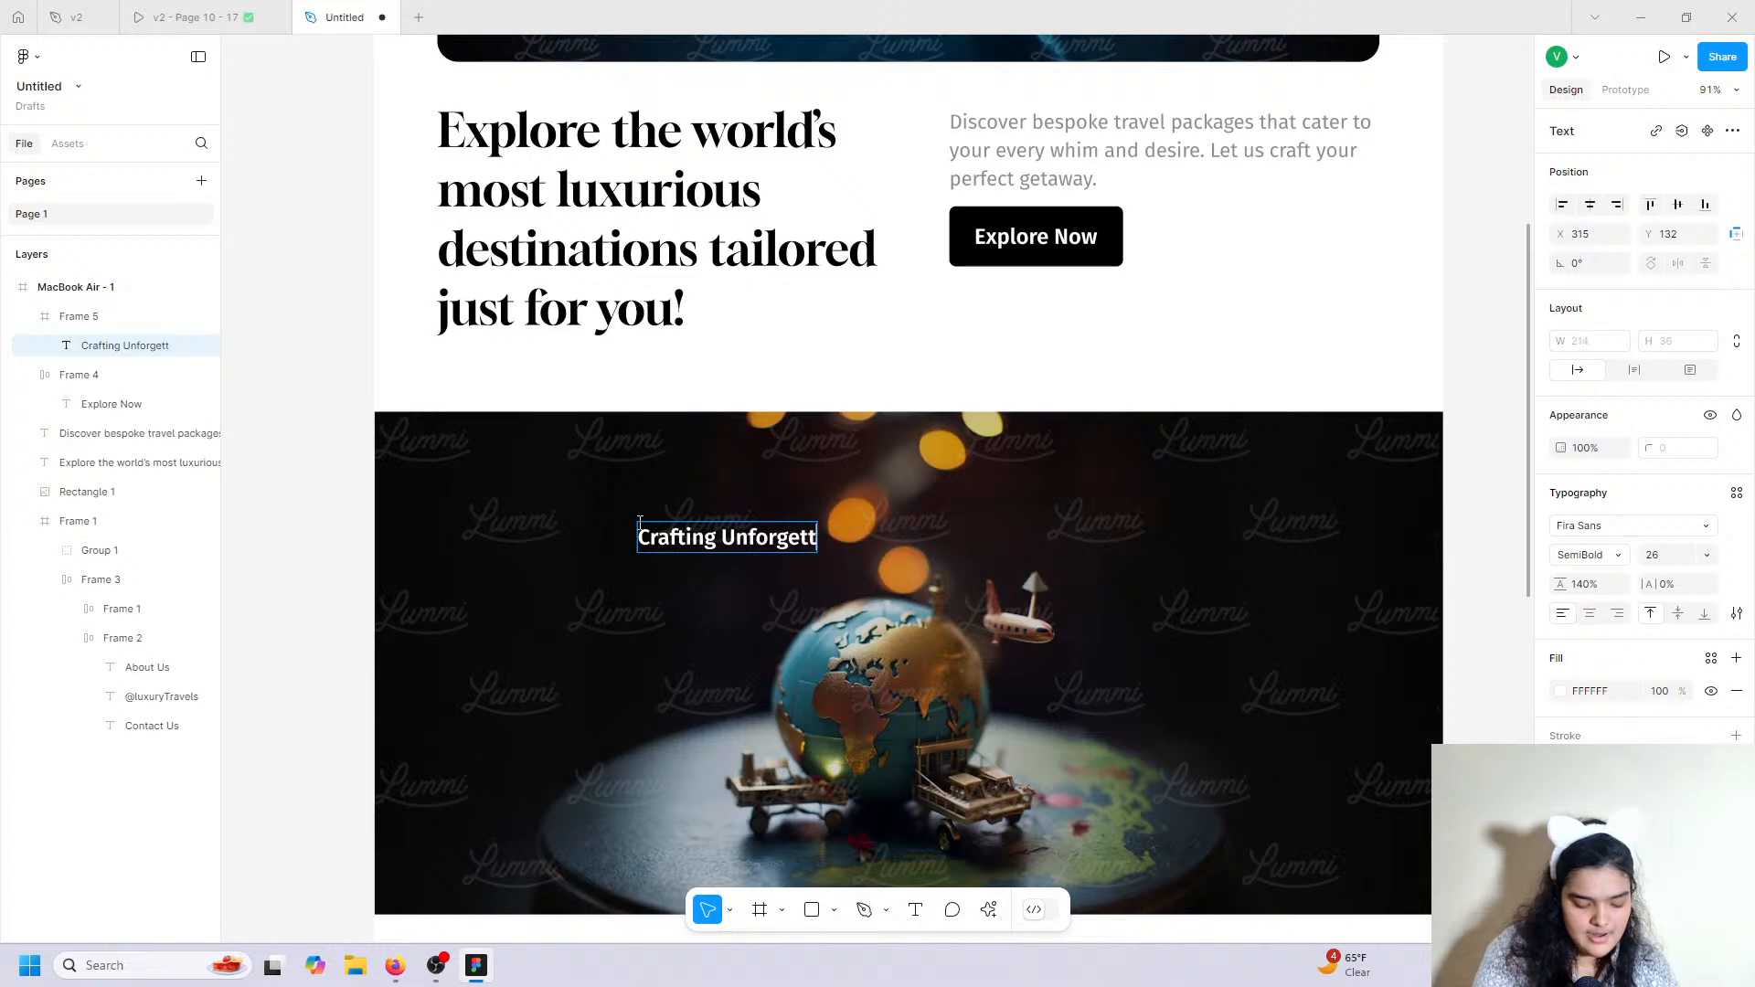
text(able Ex)
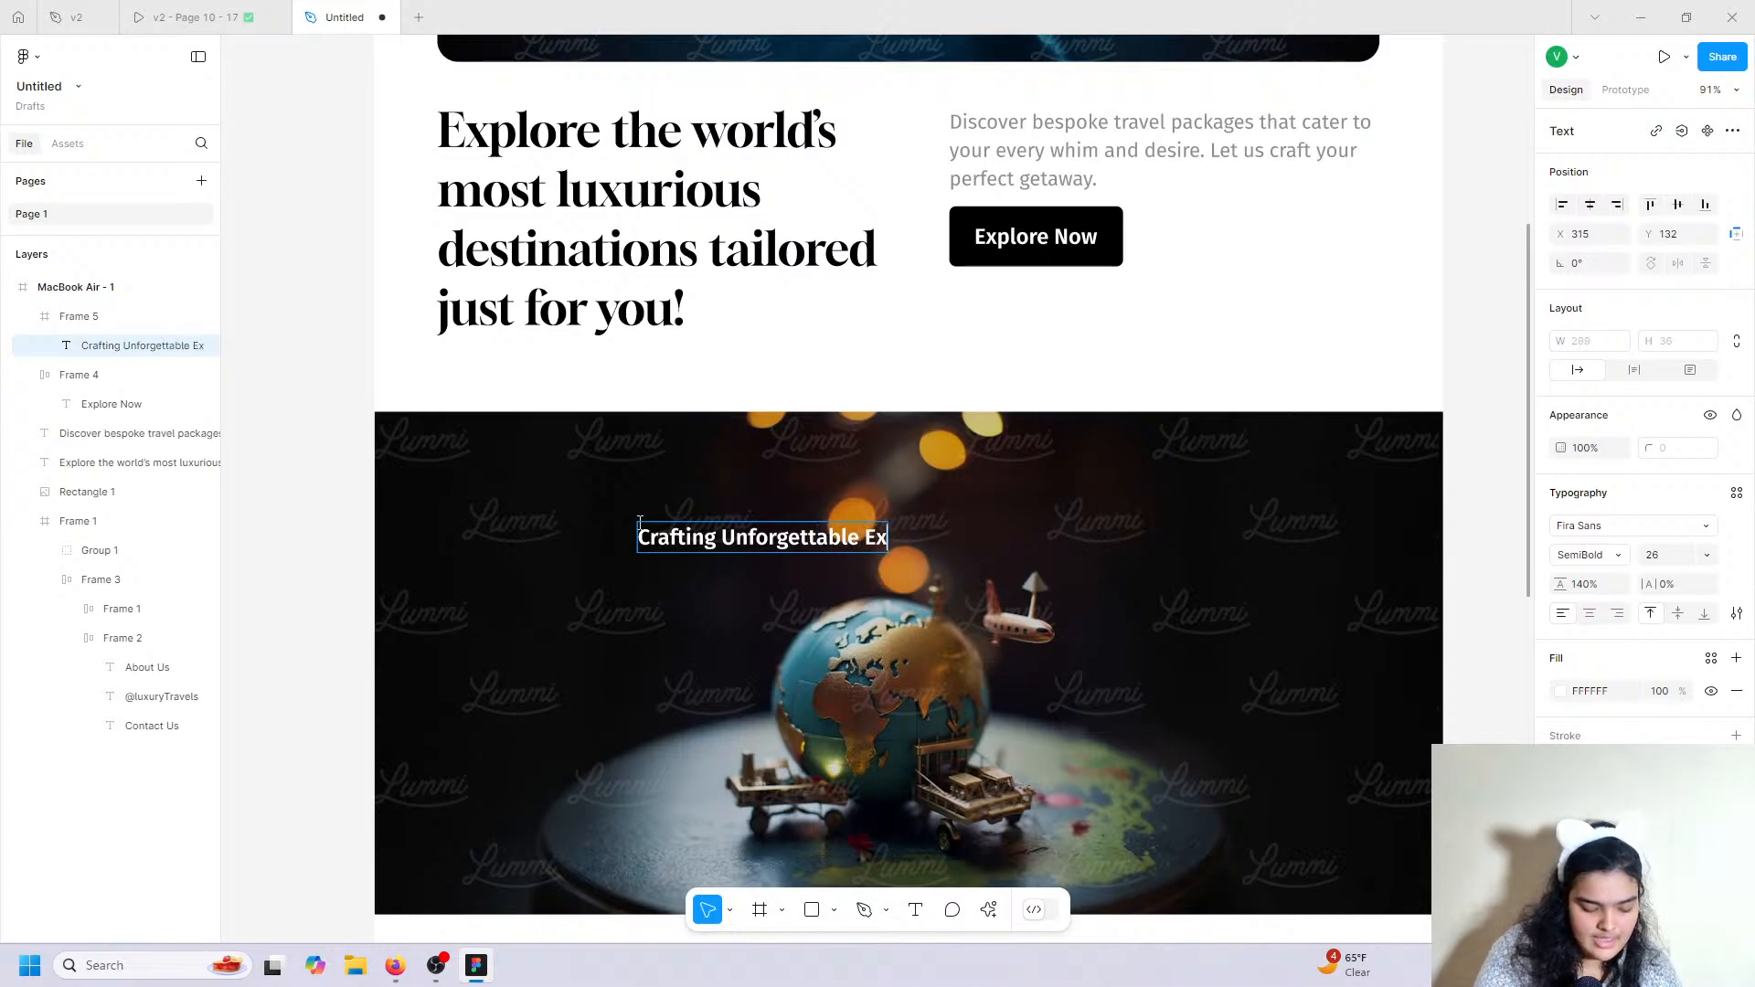
text(periences)
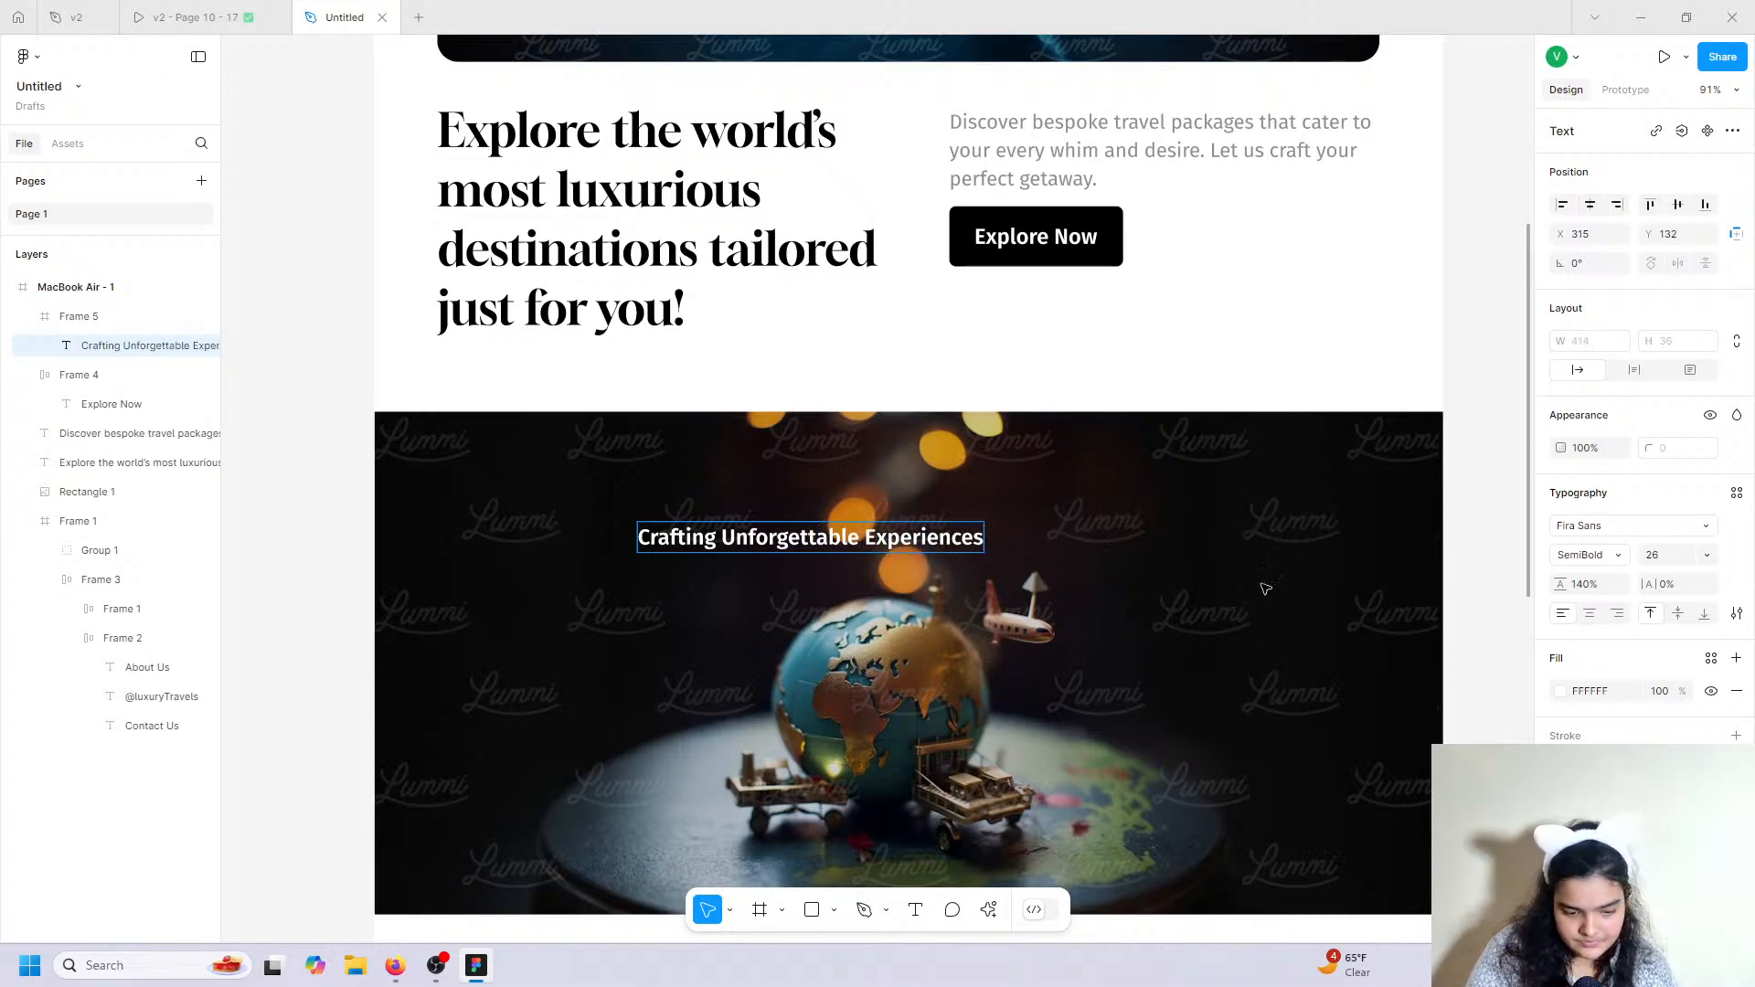
key(Escape)
click(1613, 527)
text(gloc)
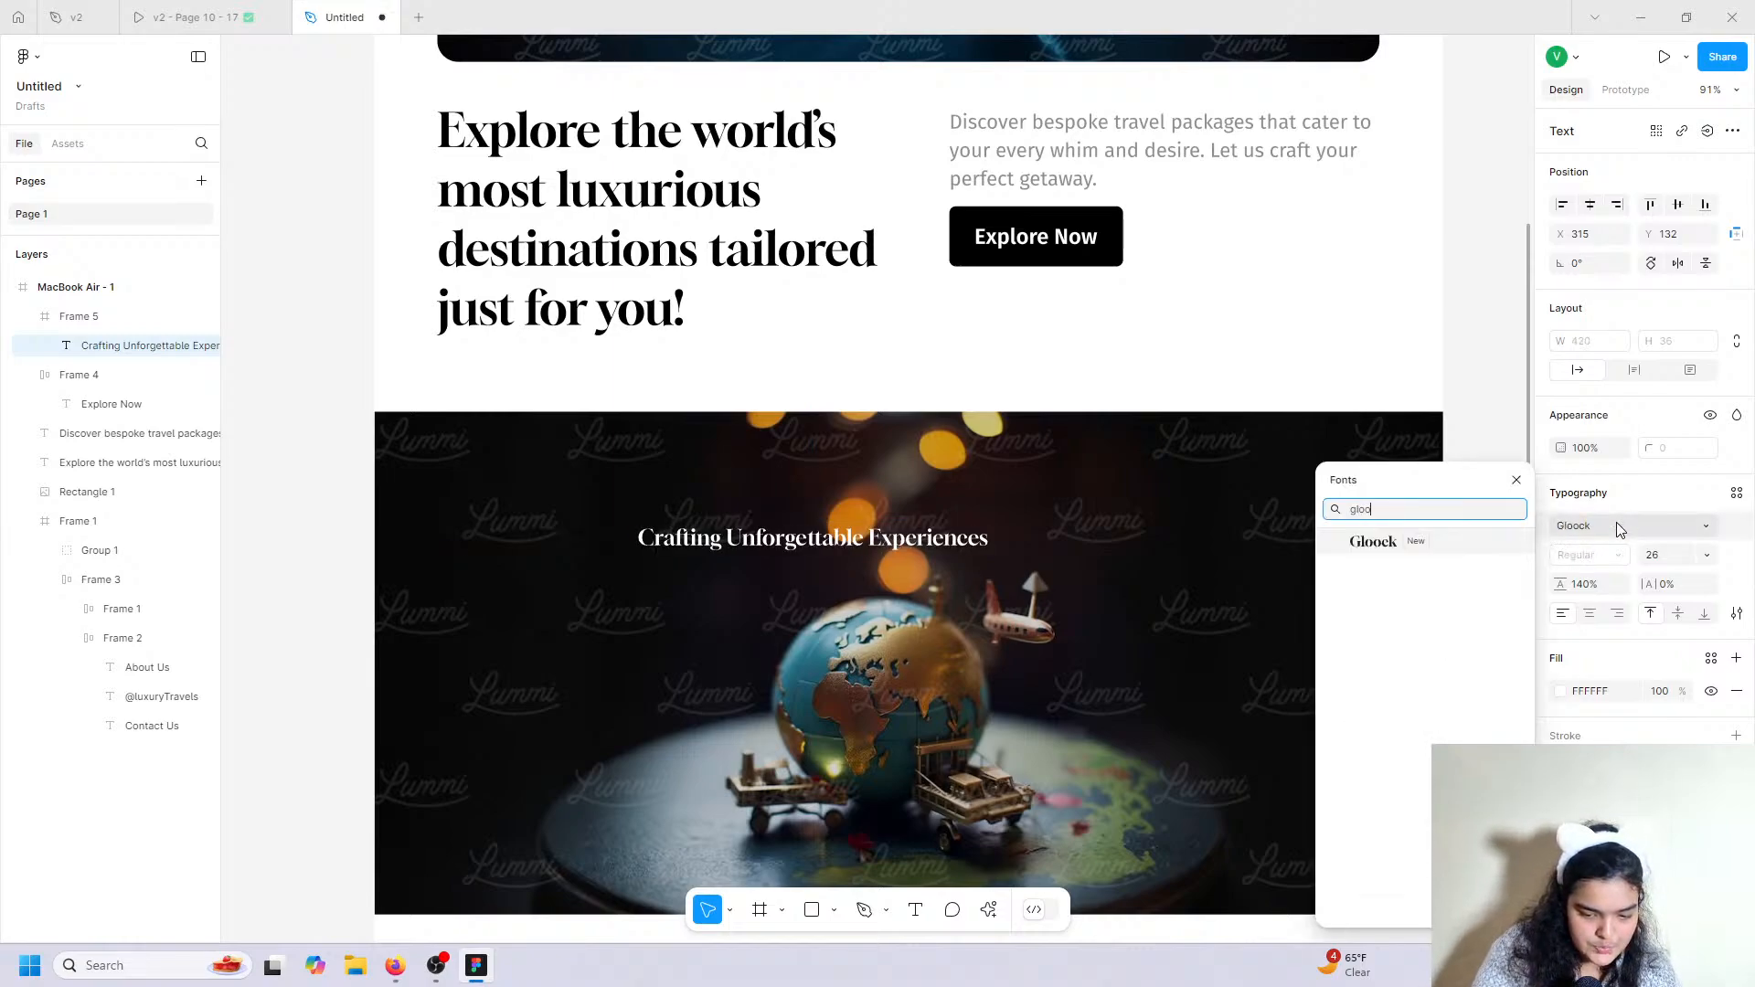
key(Return)
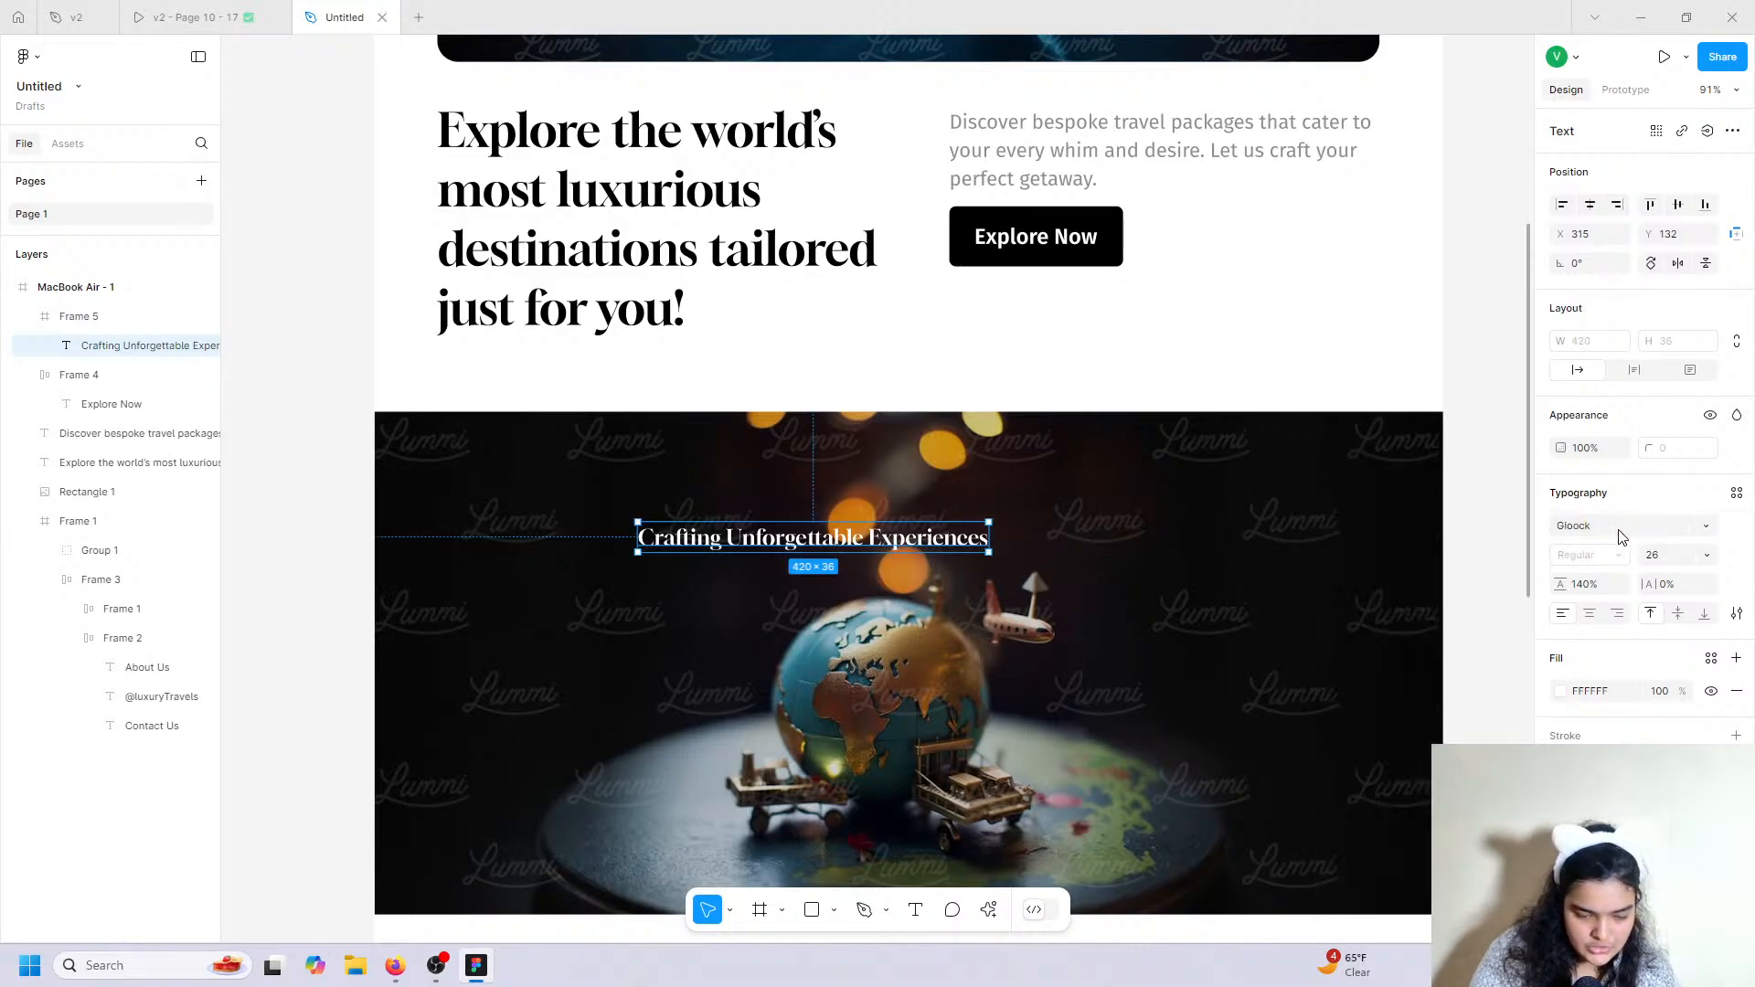
click(1706, 555)
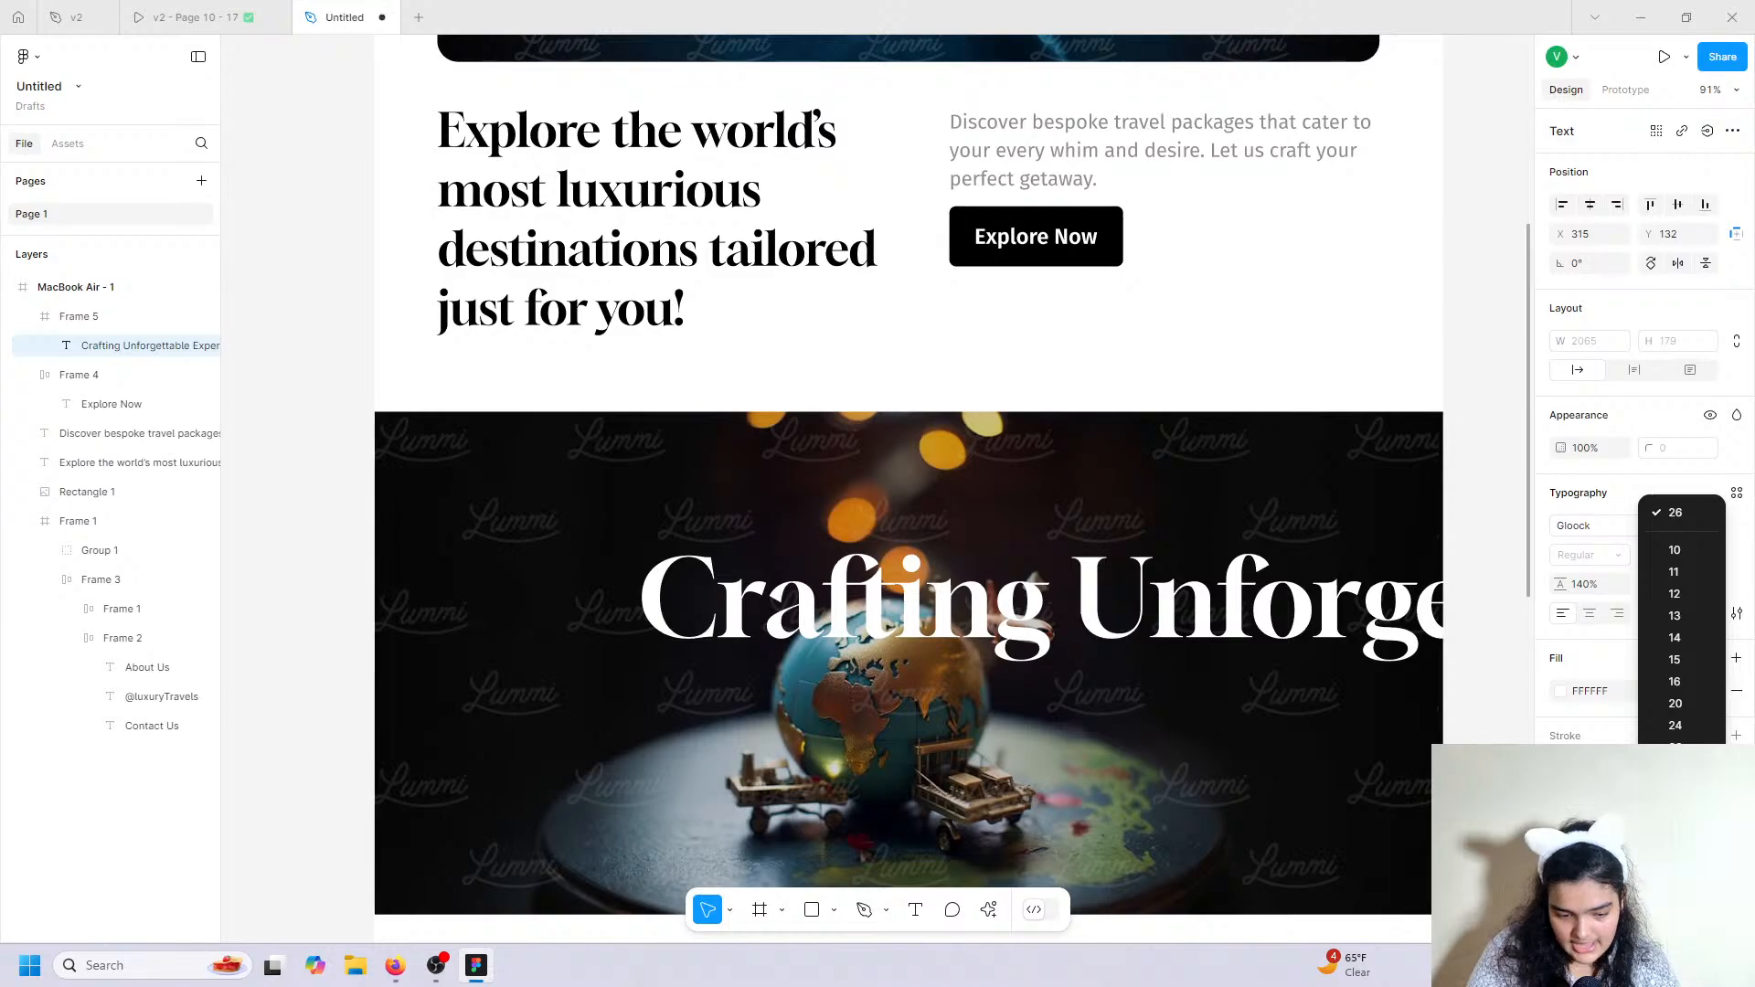
click(1675, 836)
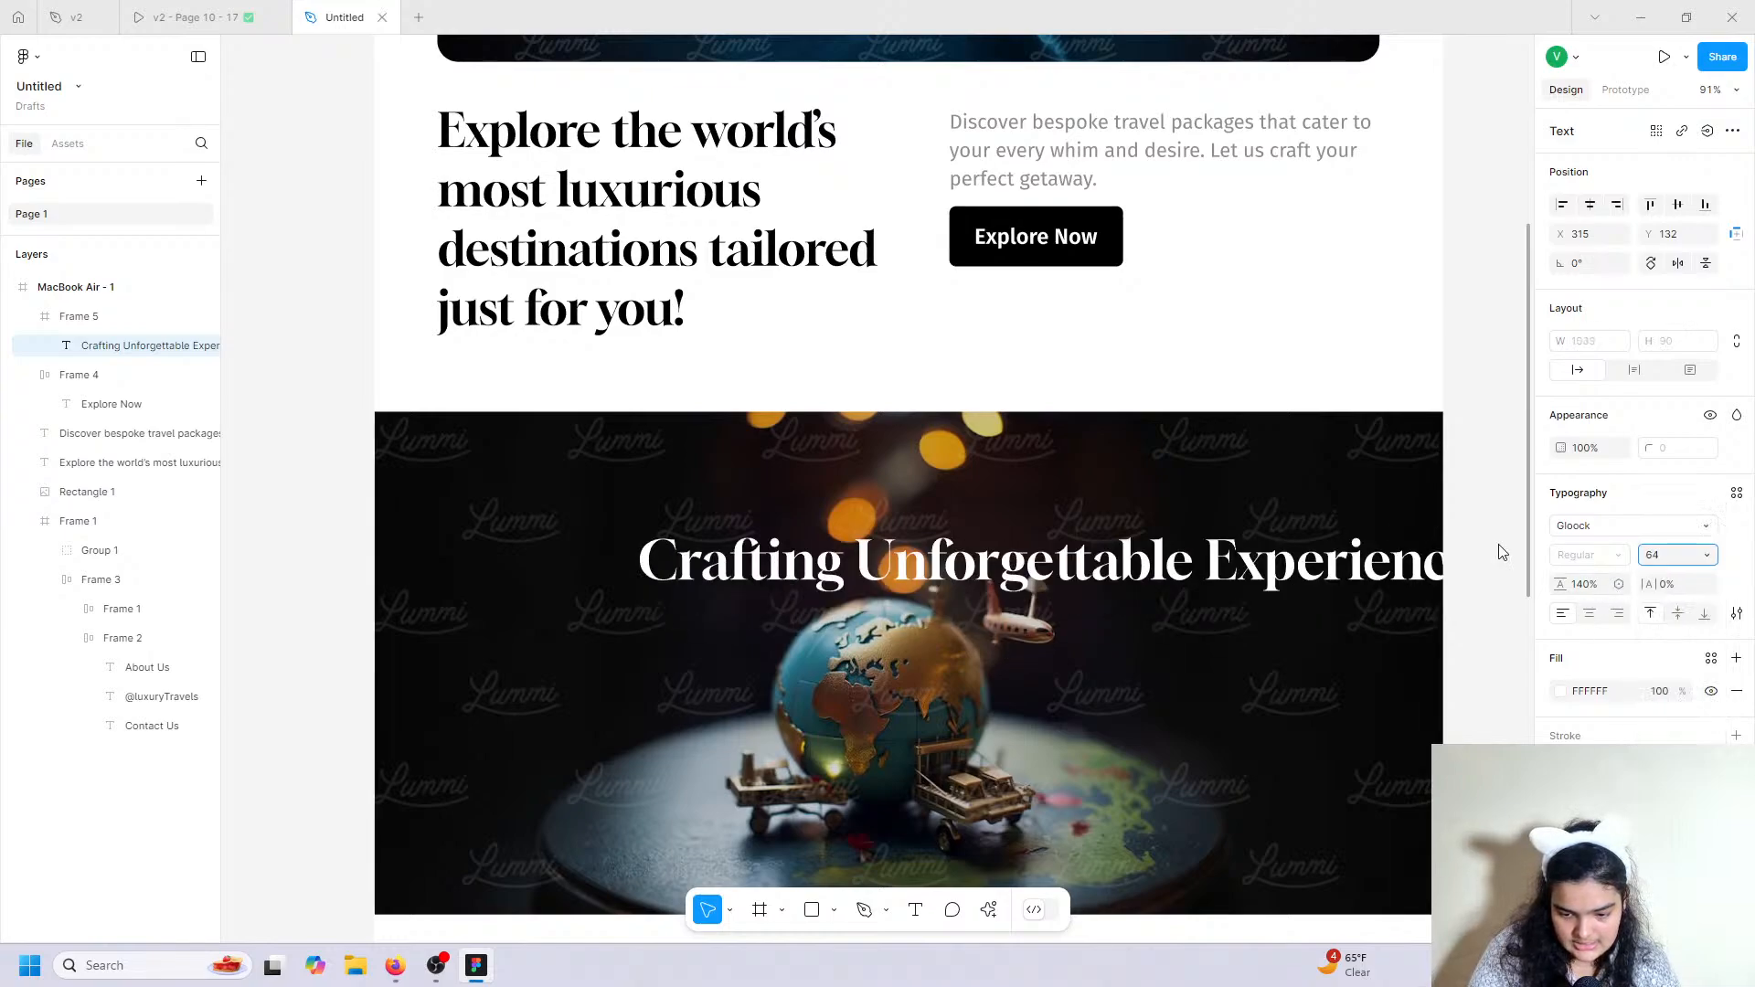
Wrap the heading at 683 wide with Auto line height, centre-aligned and centred in the frame.
drag(1275, 594, 1148, 612)
drag(1376, 587, 1083, 596)
click(1586, 587)
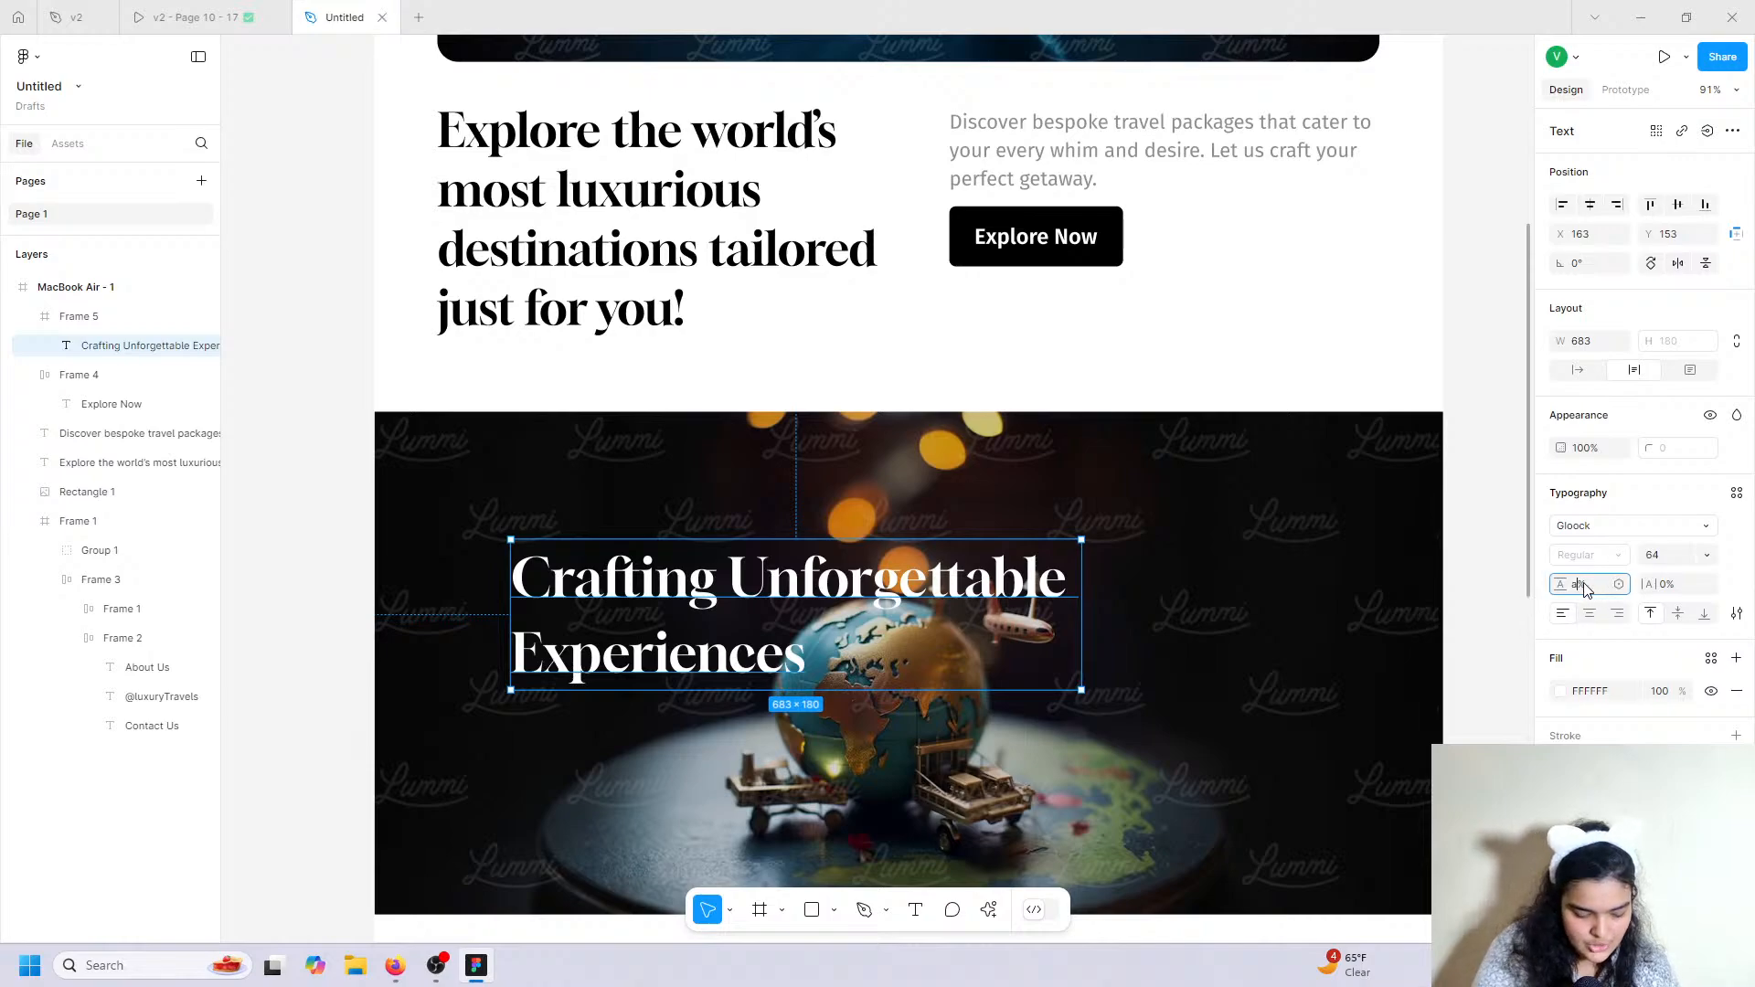
key(Return)
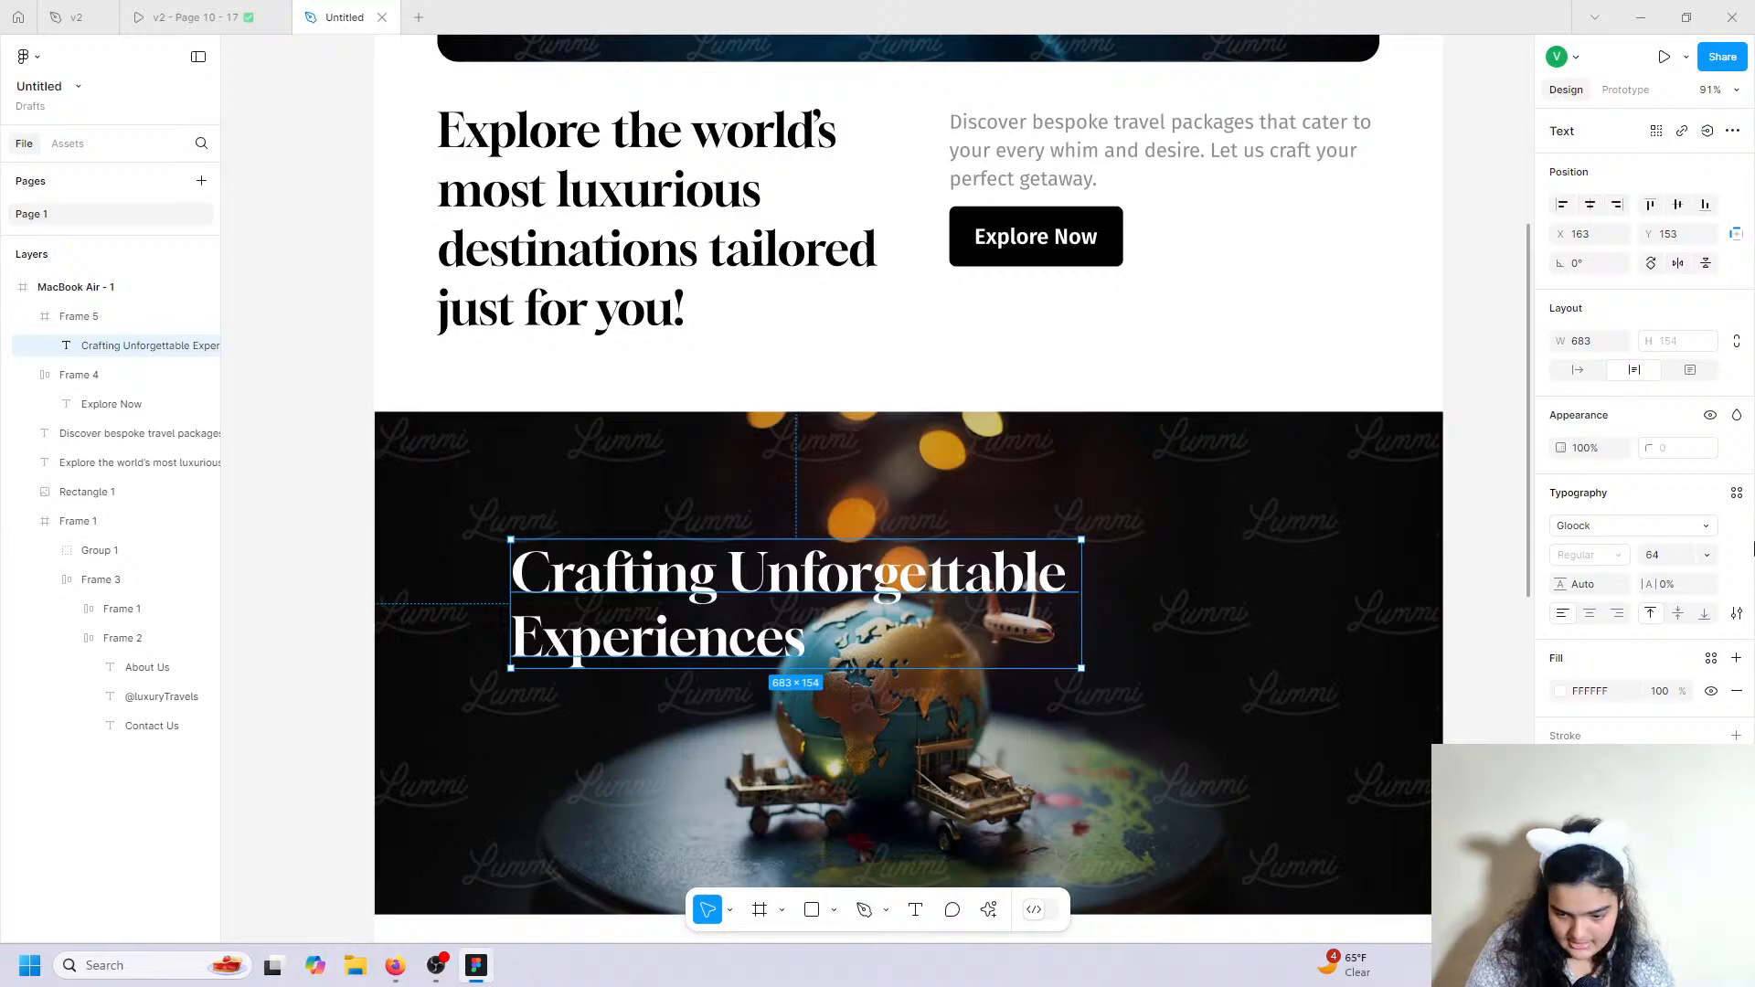
click(1587, 622)
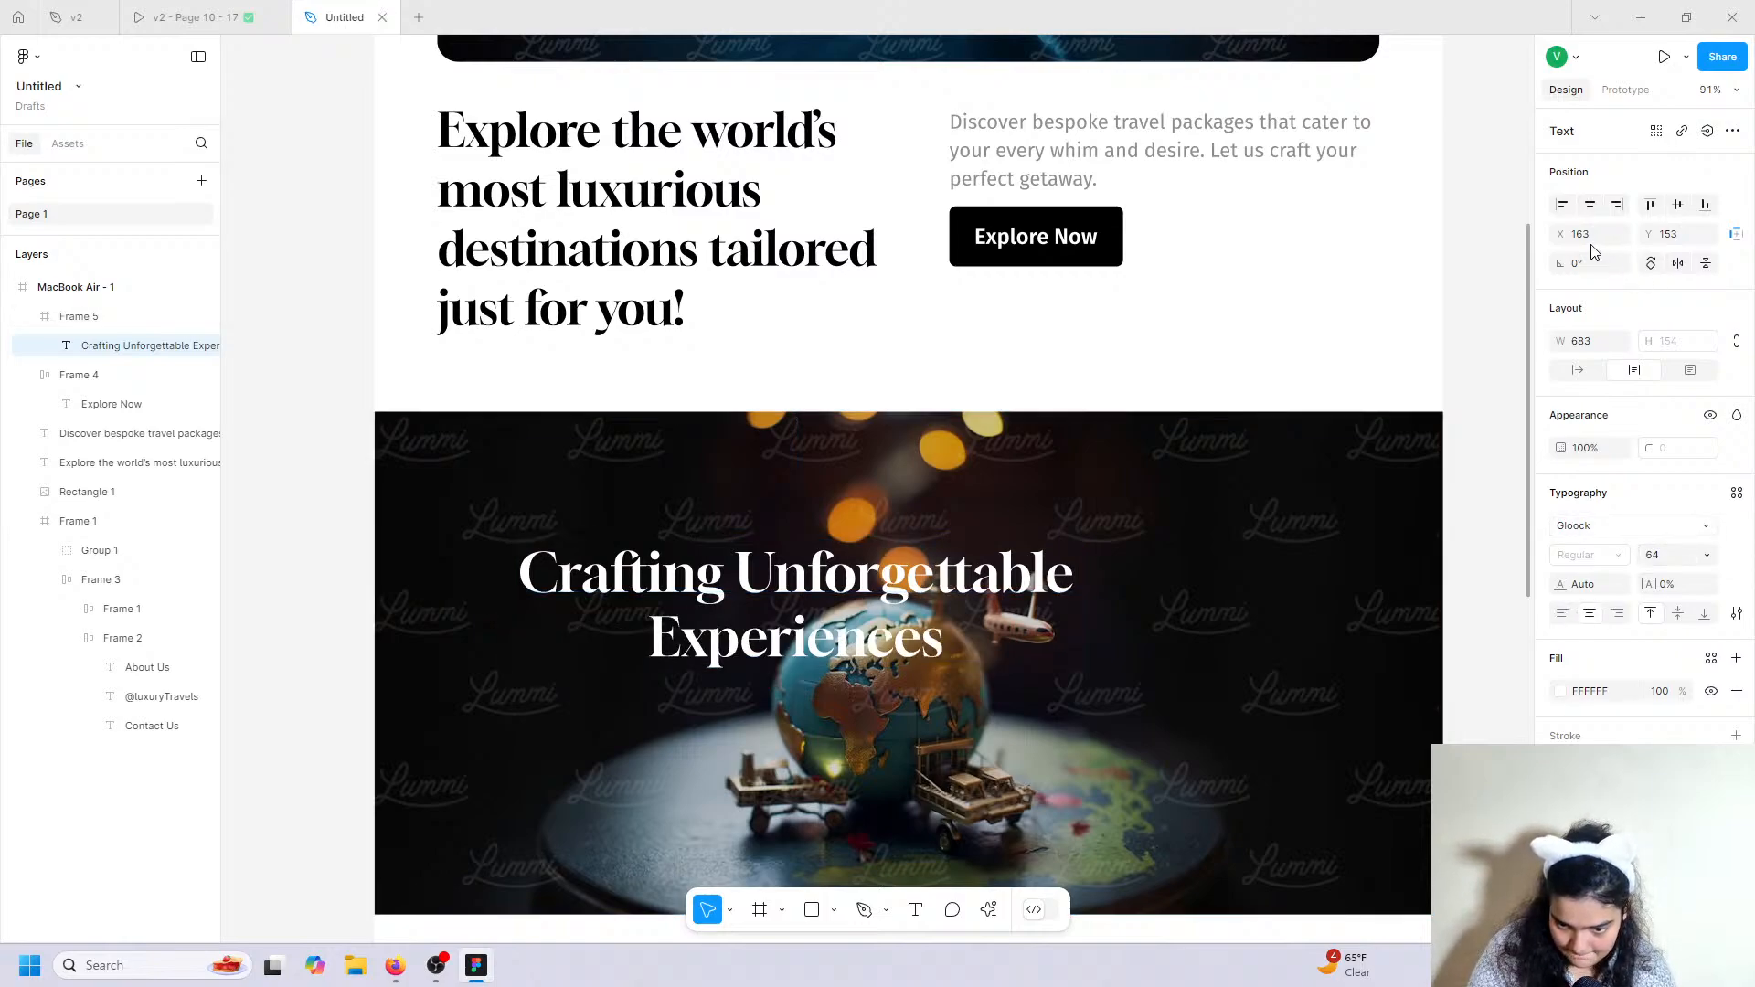
click(1589, 203)
click(1677, 204)
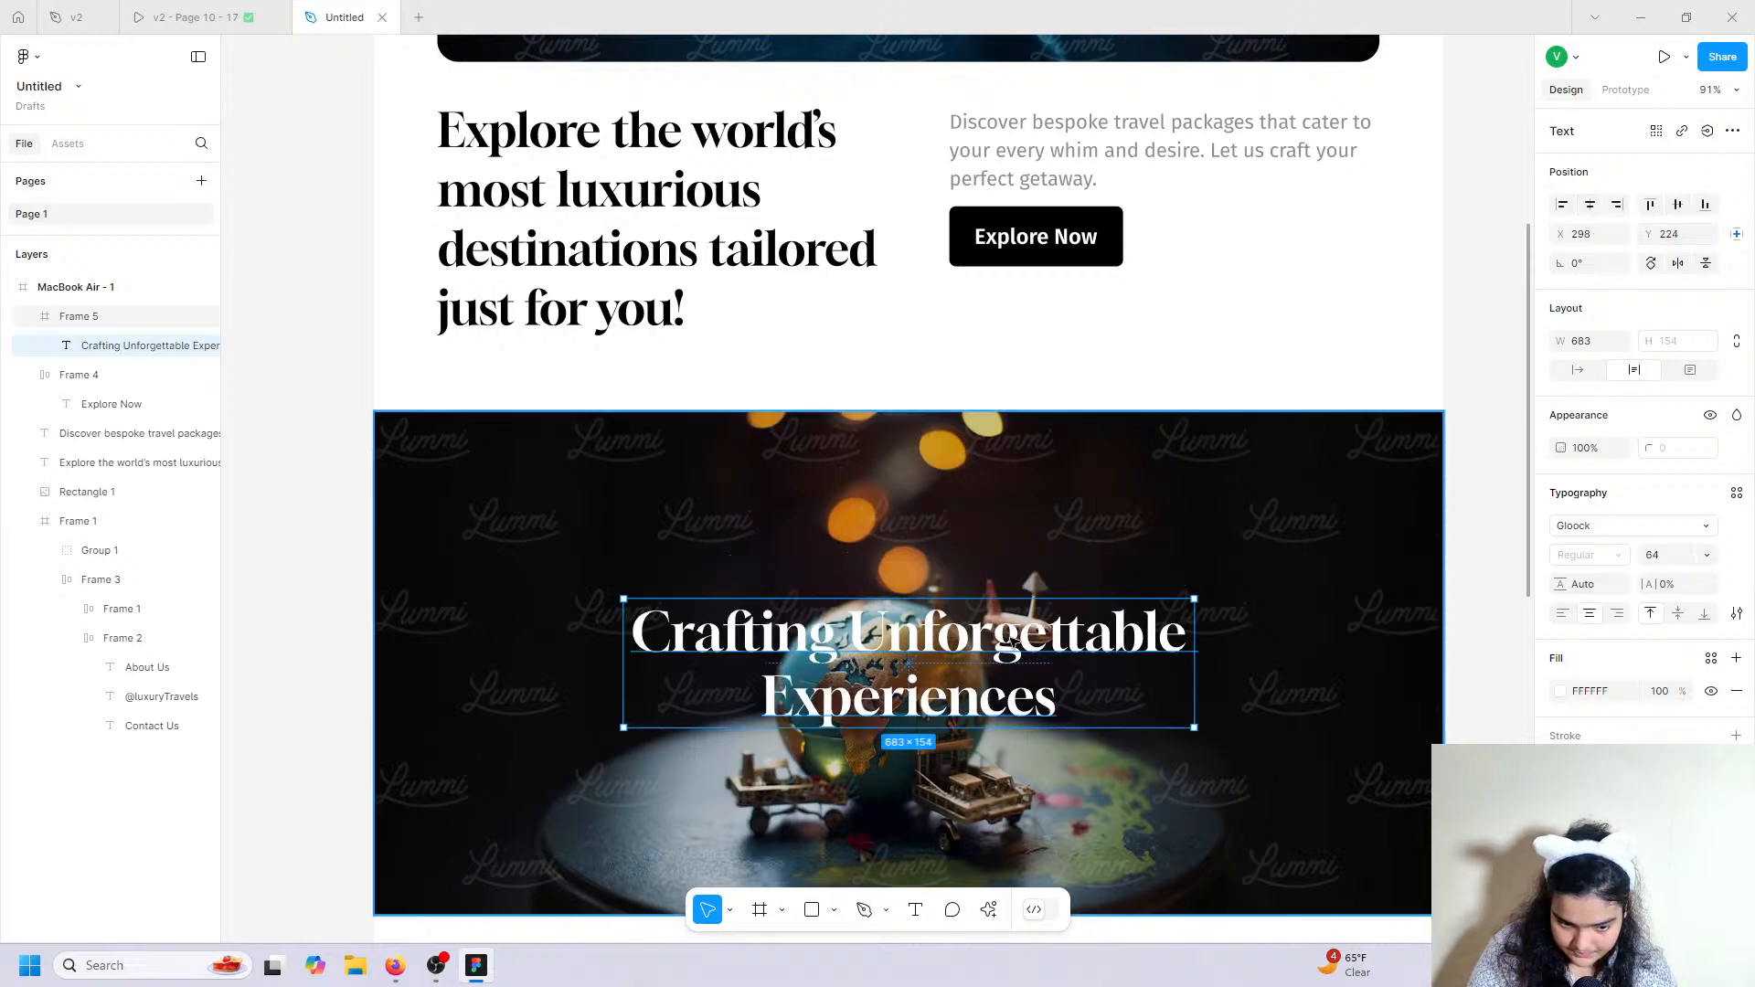
scroll(1005, 640, down, 2)
drag(891, 583, 887, 576)
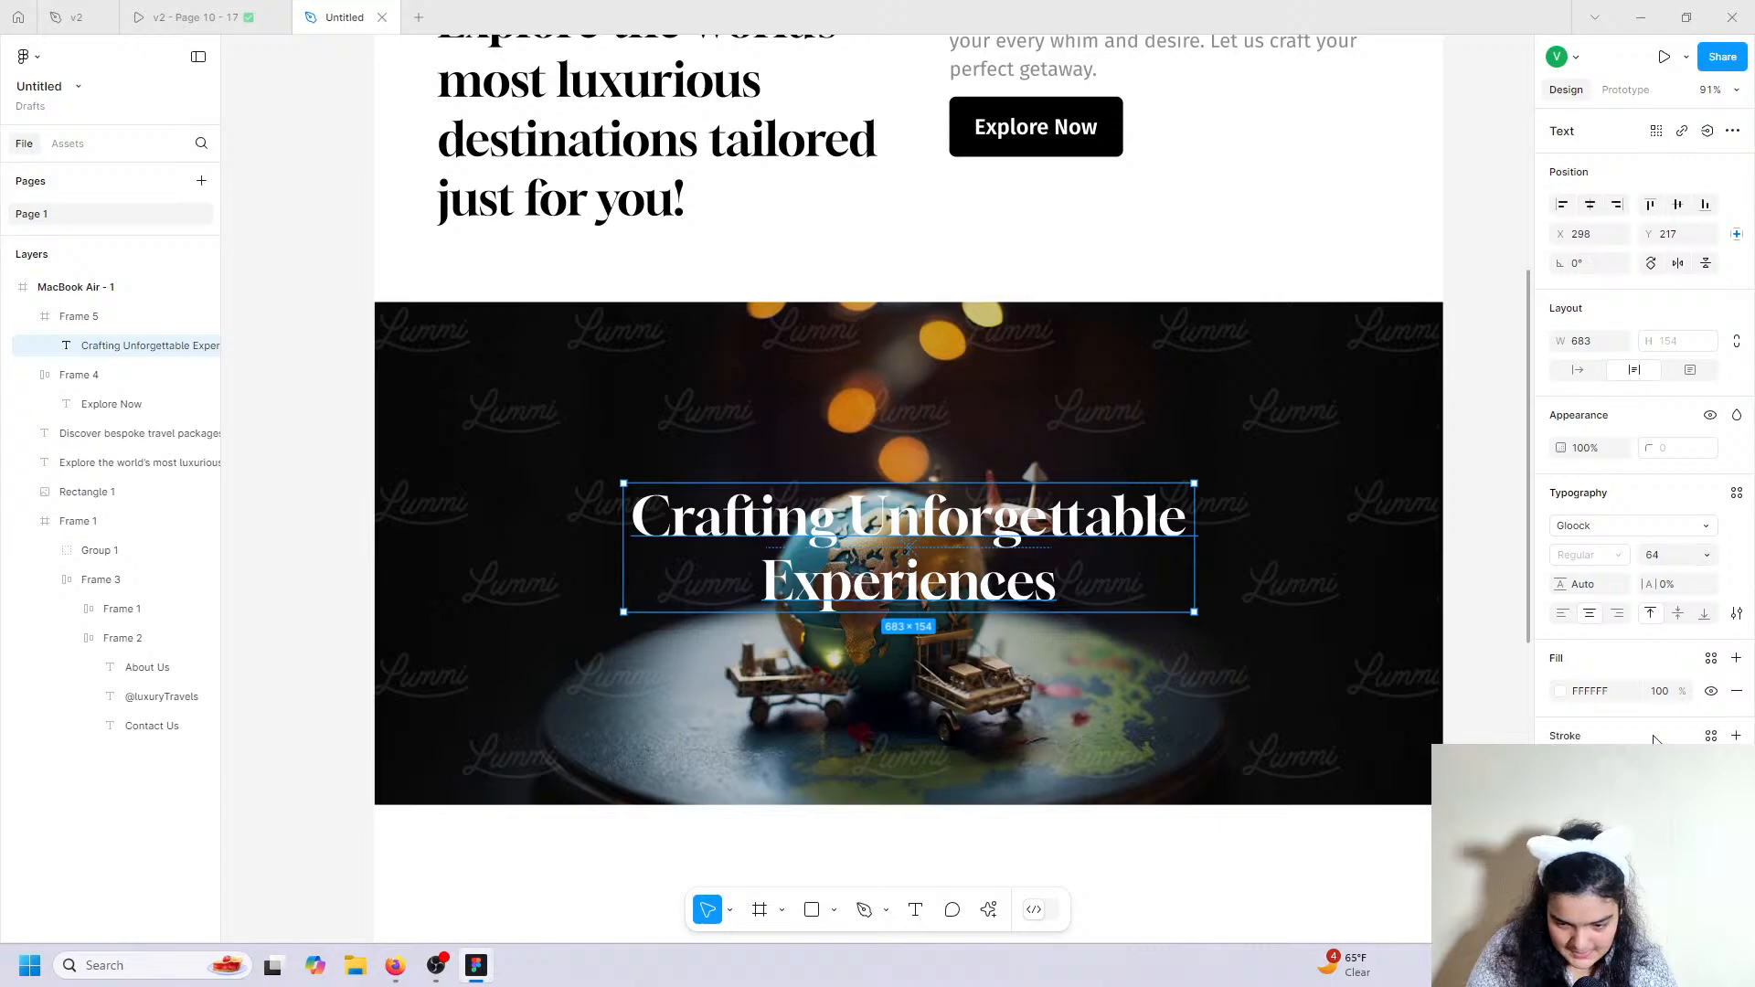
click(1736, 773)
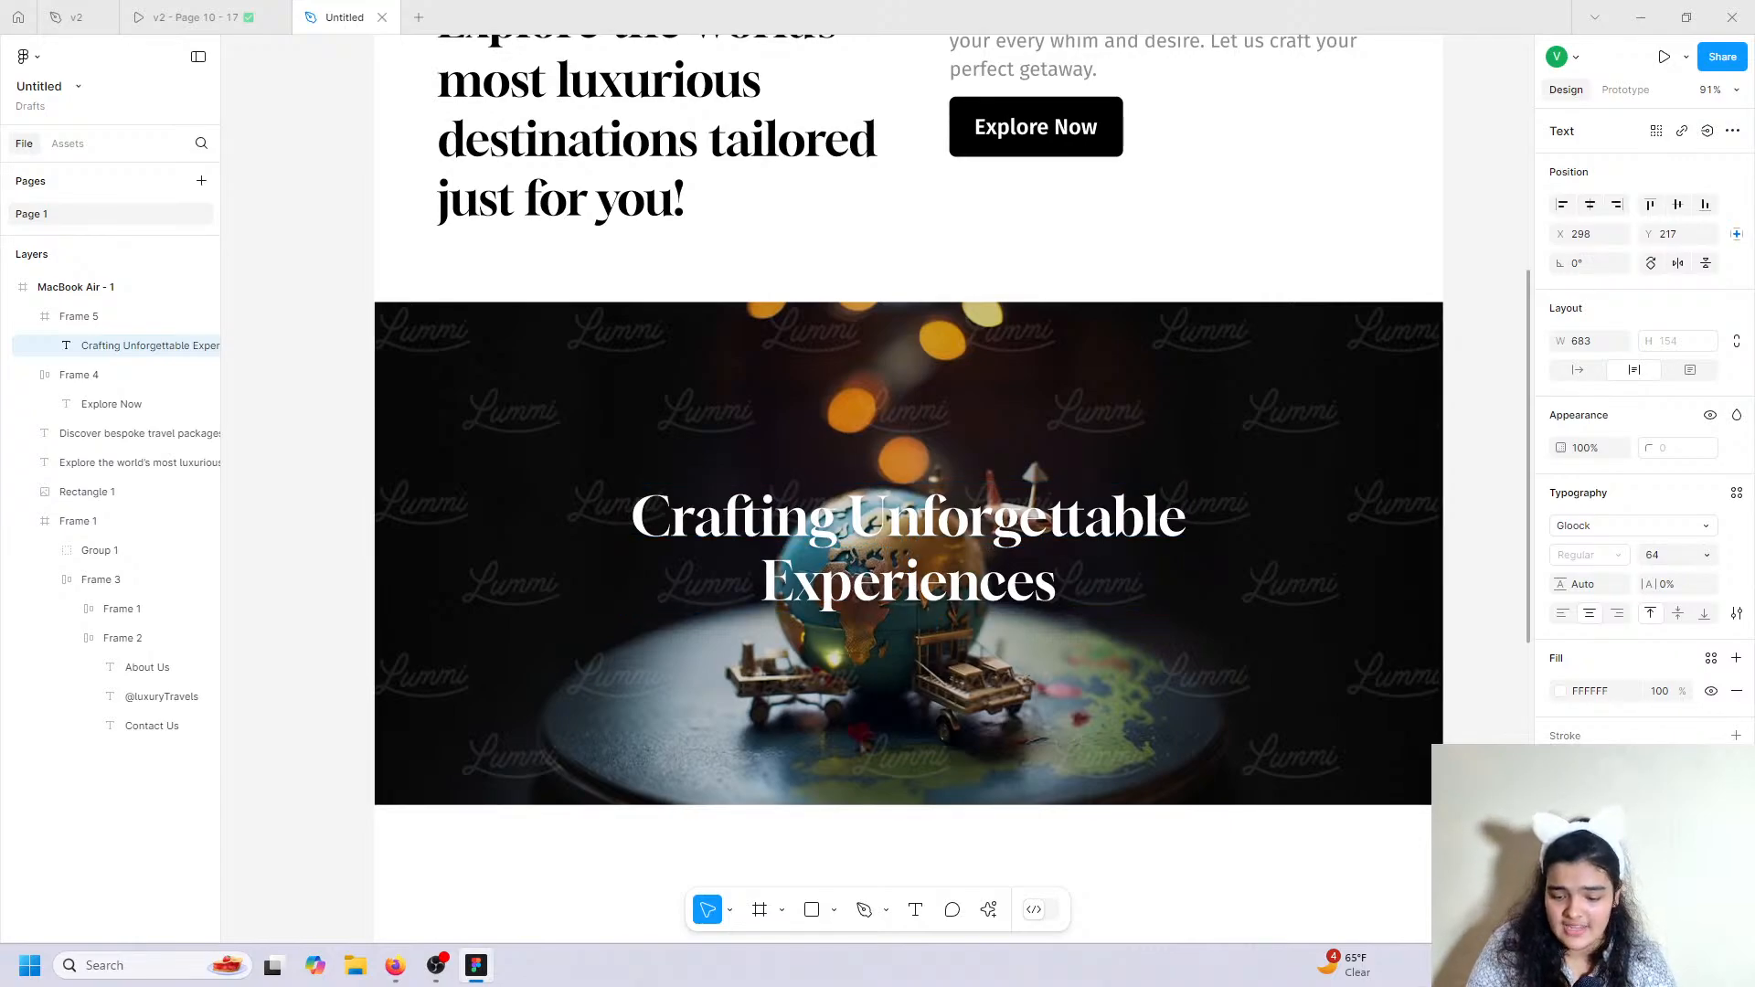
Give the heading a black drop shadow at 69% opacity, offset 4, blur 4.
click(1560, 805)
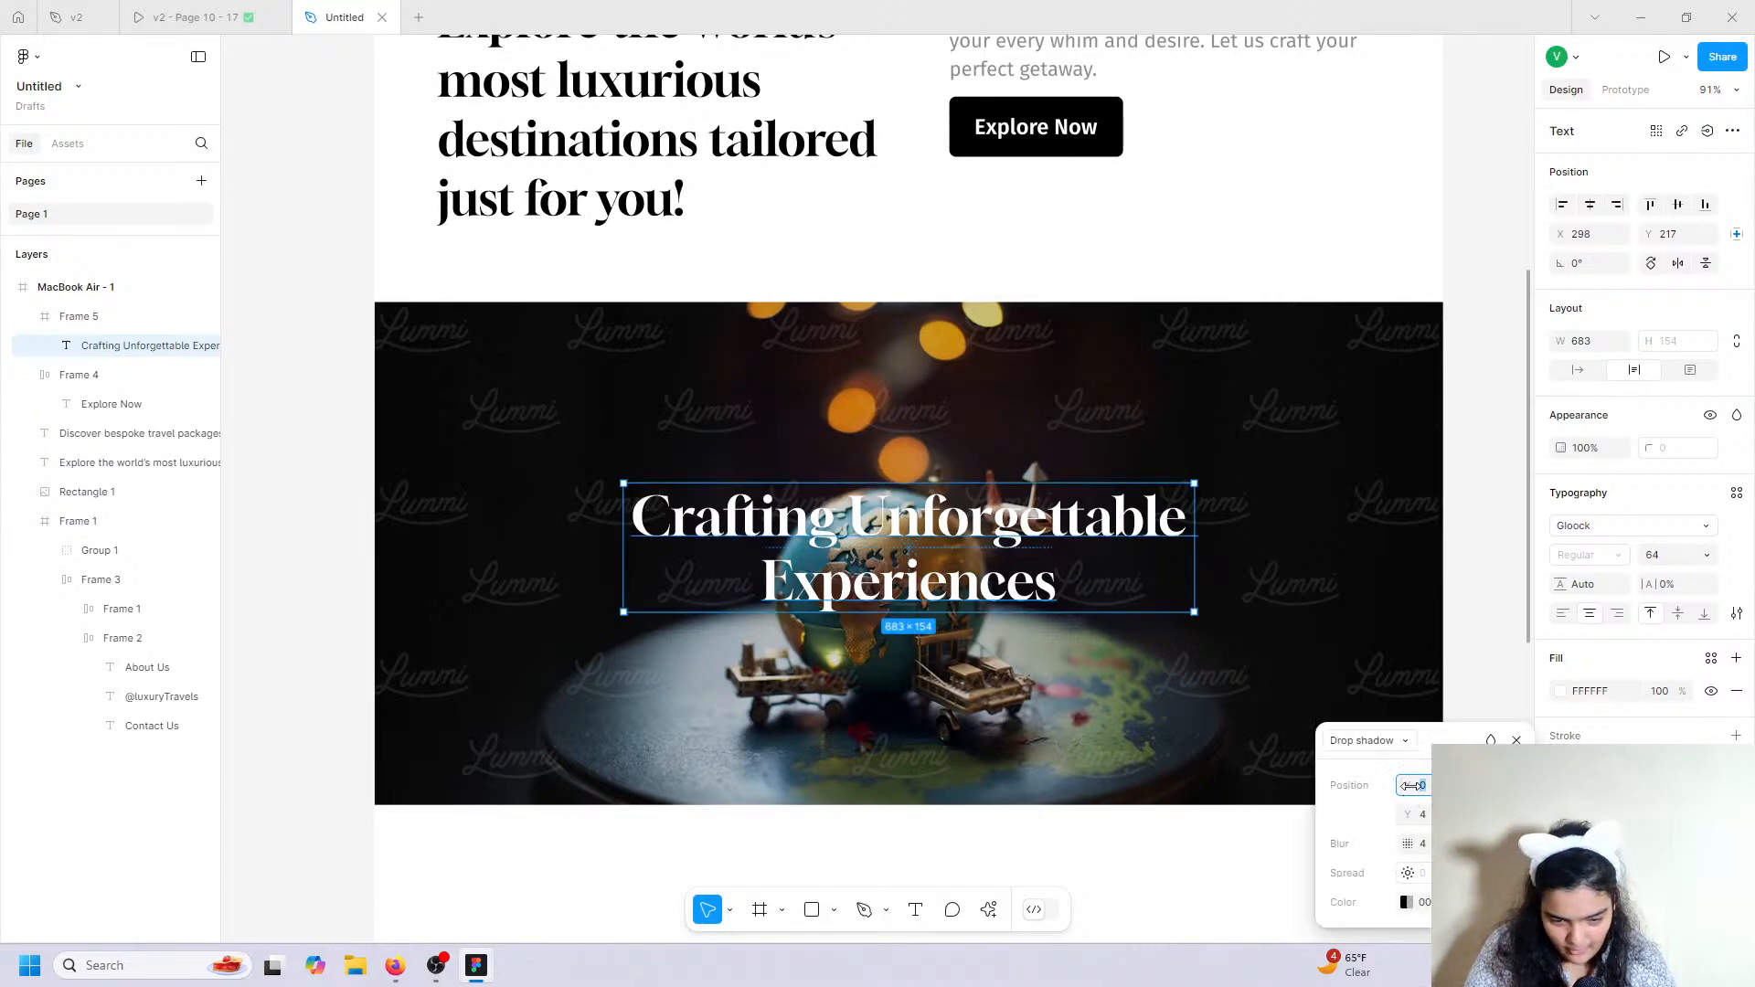
click(1407, 902)
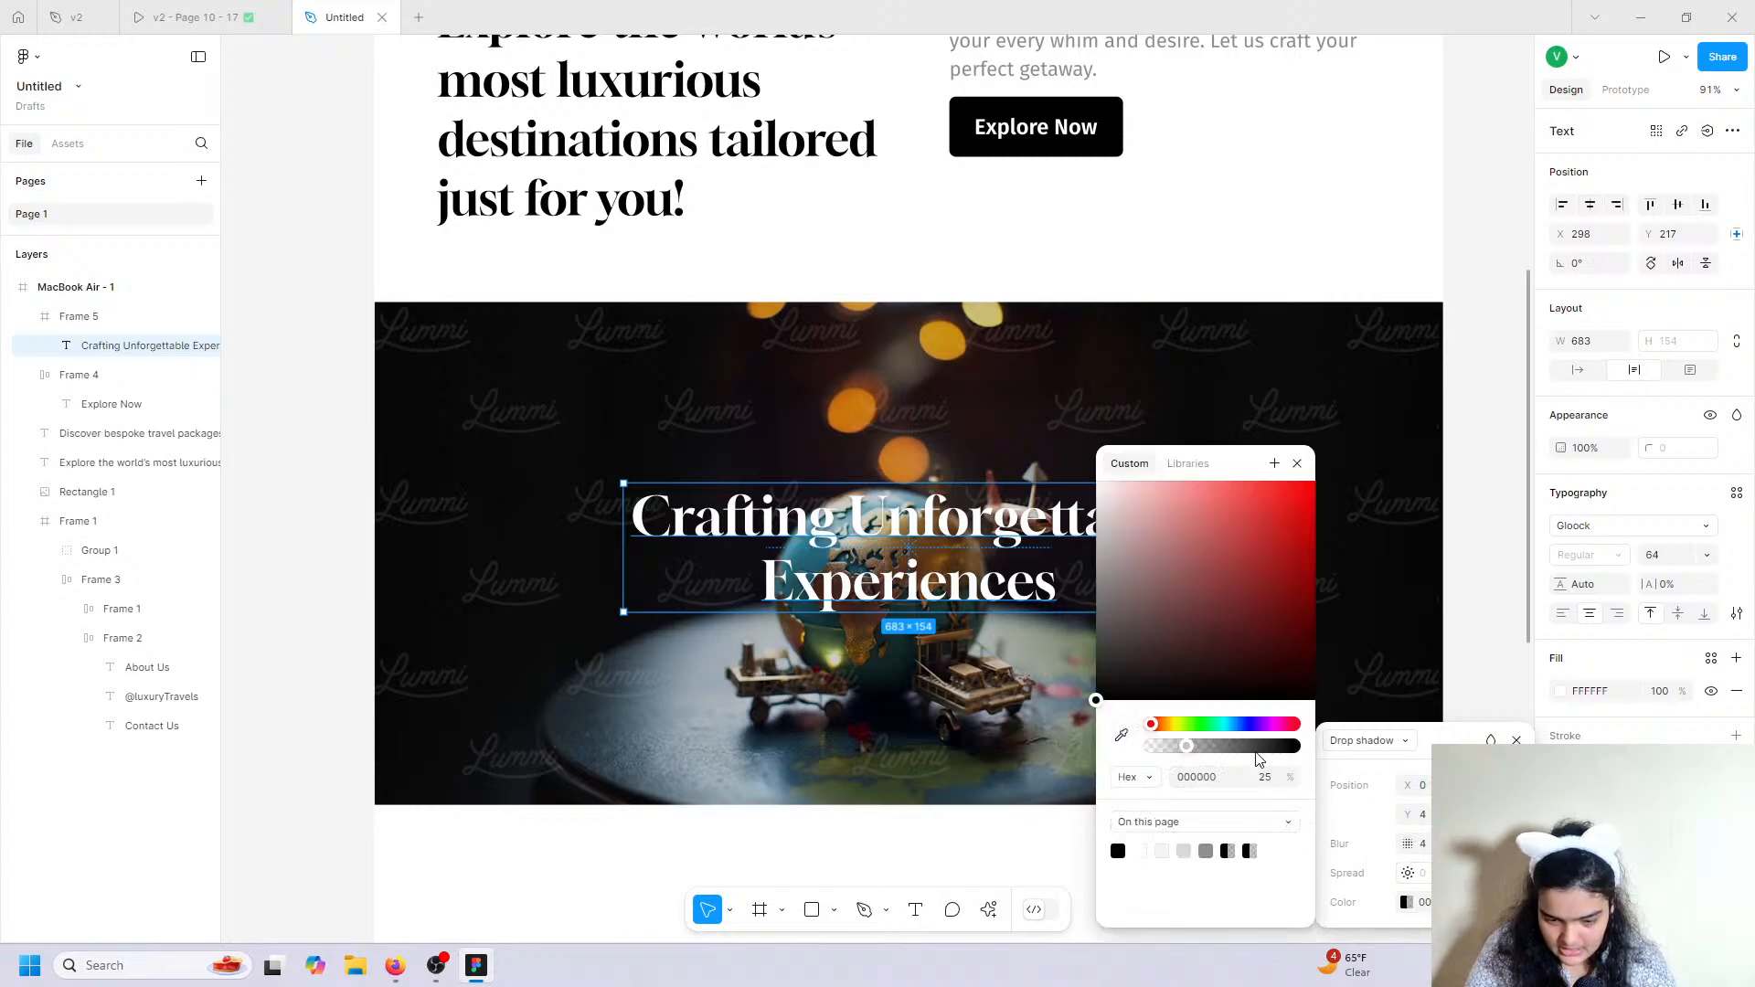
drag(1258, 747, 1340, 748)
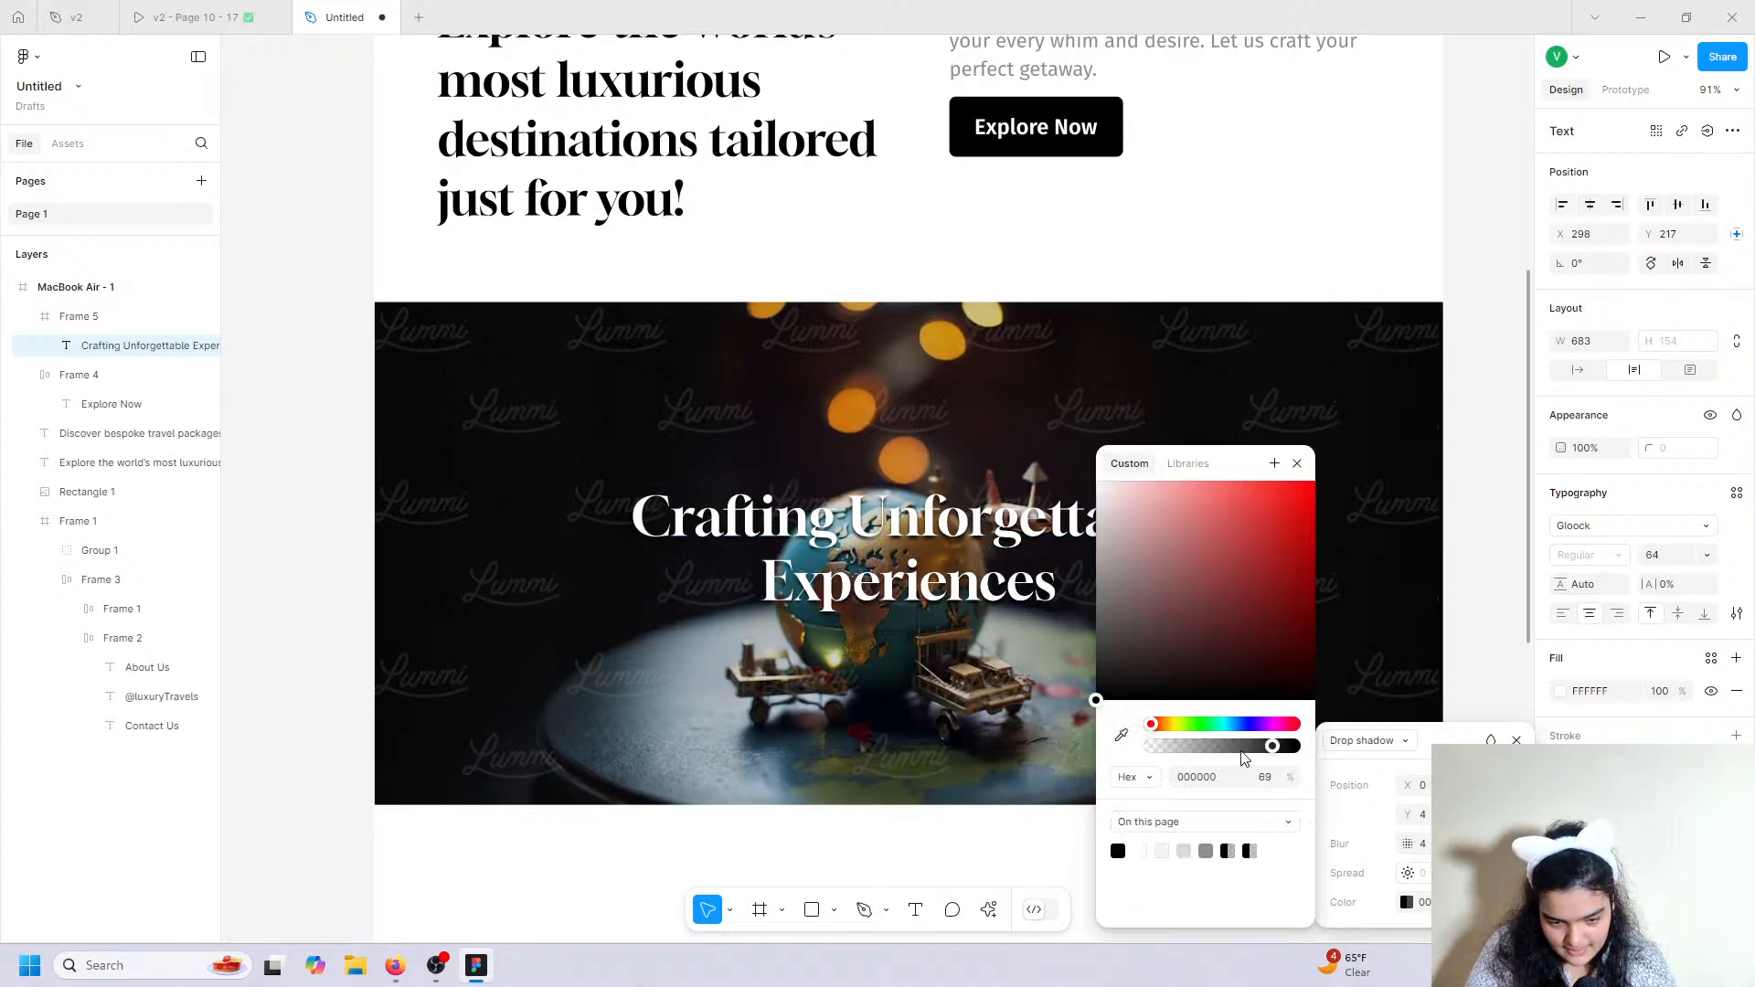
click(1396, 471)
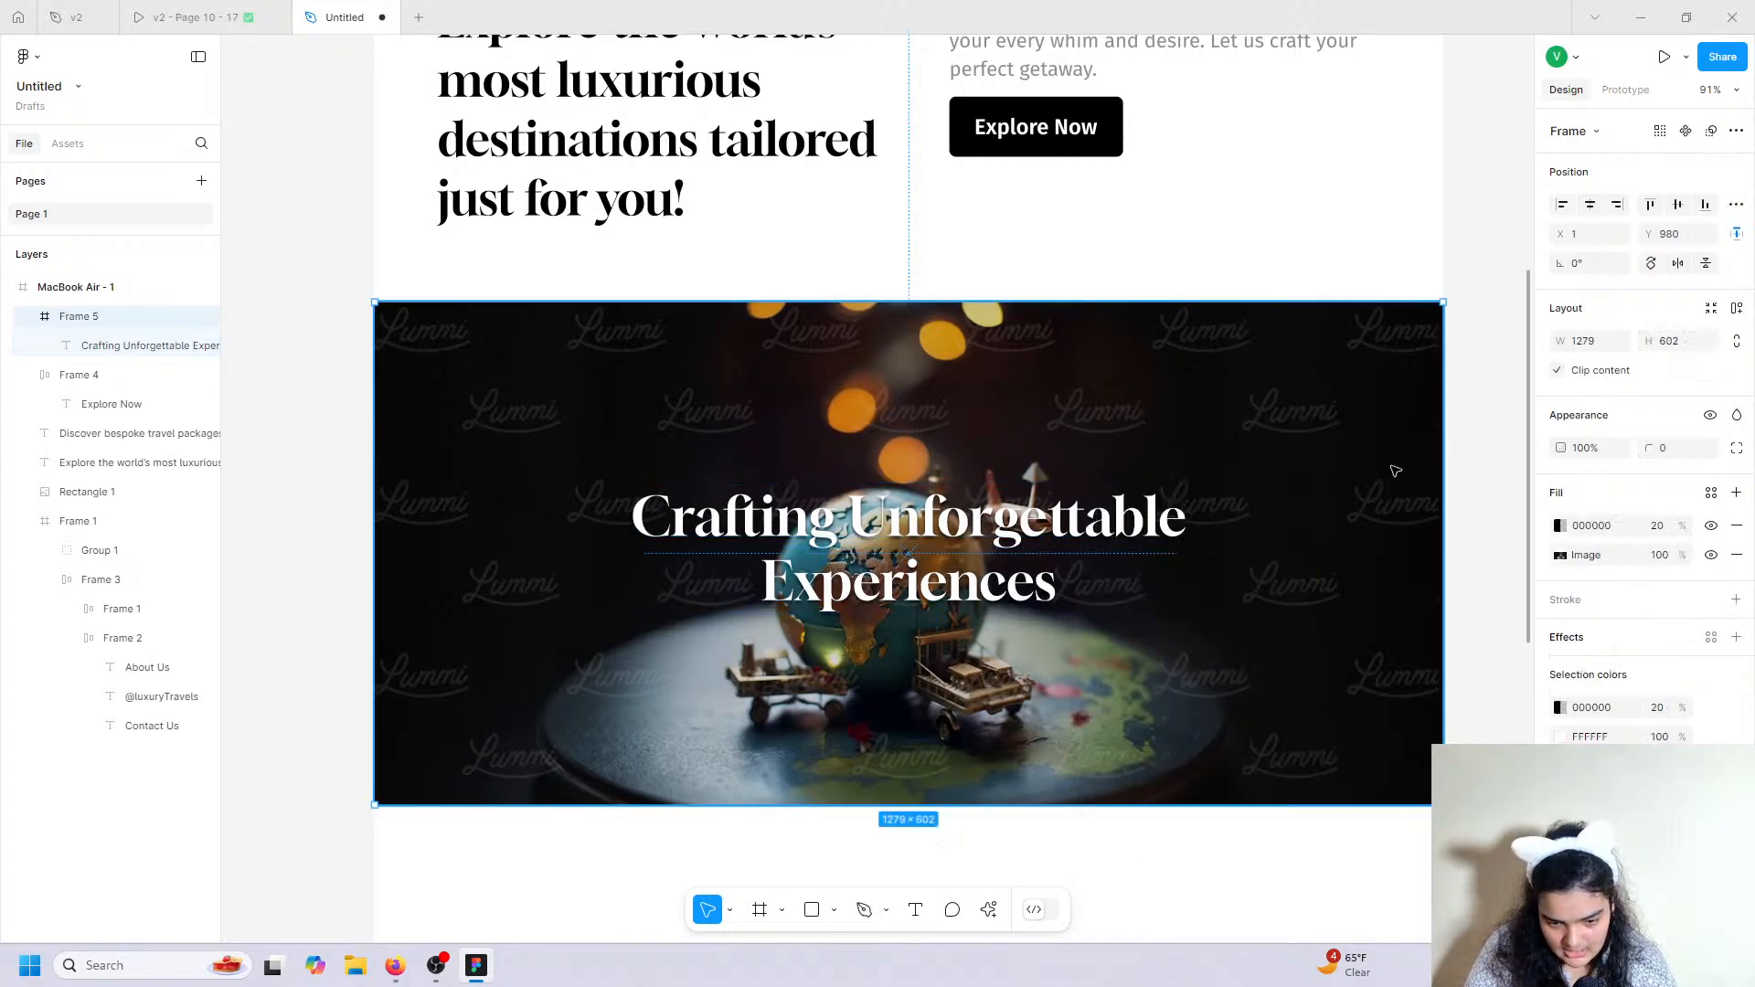
click(1587, 557)
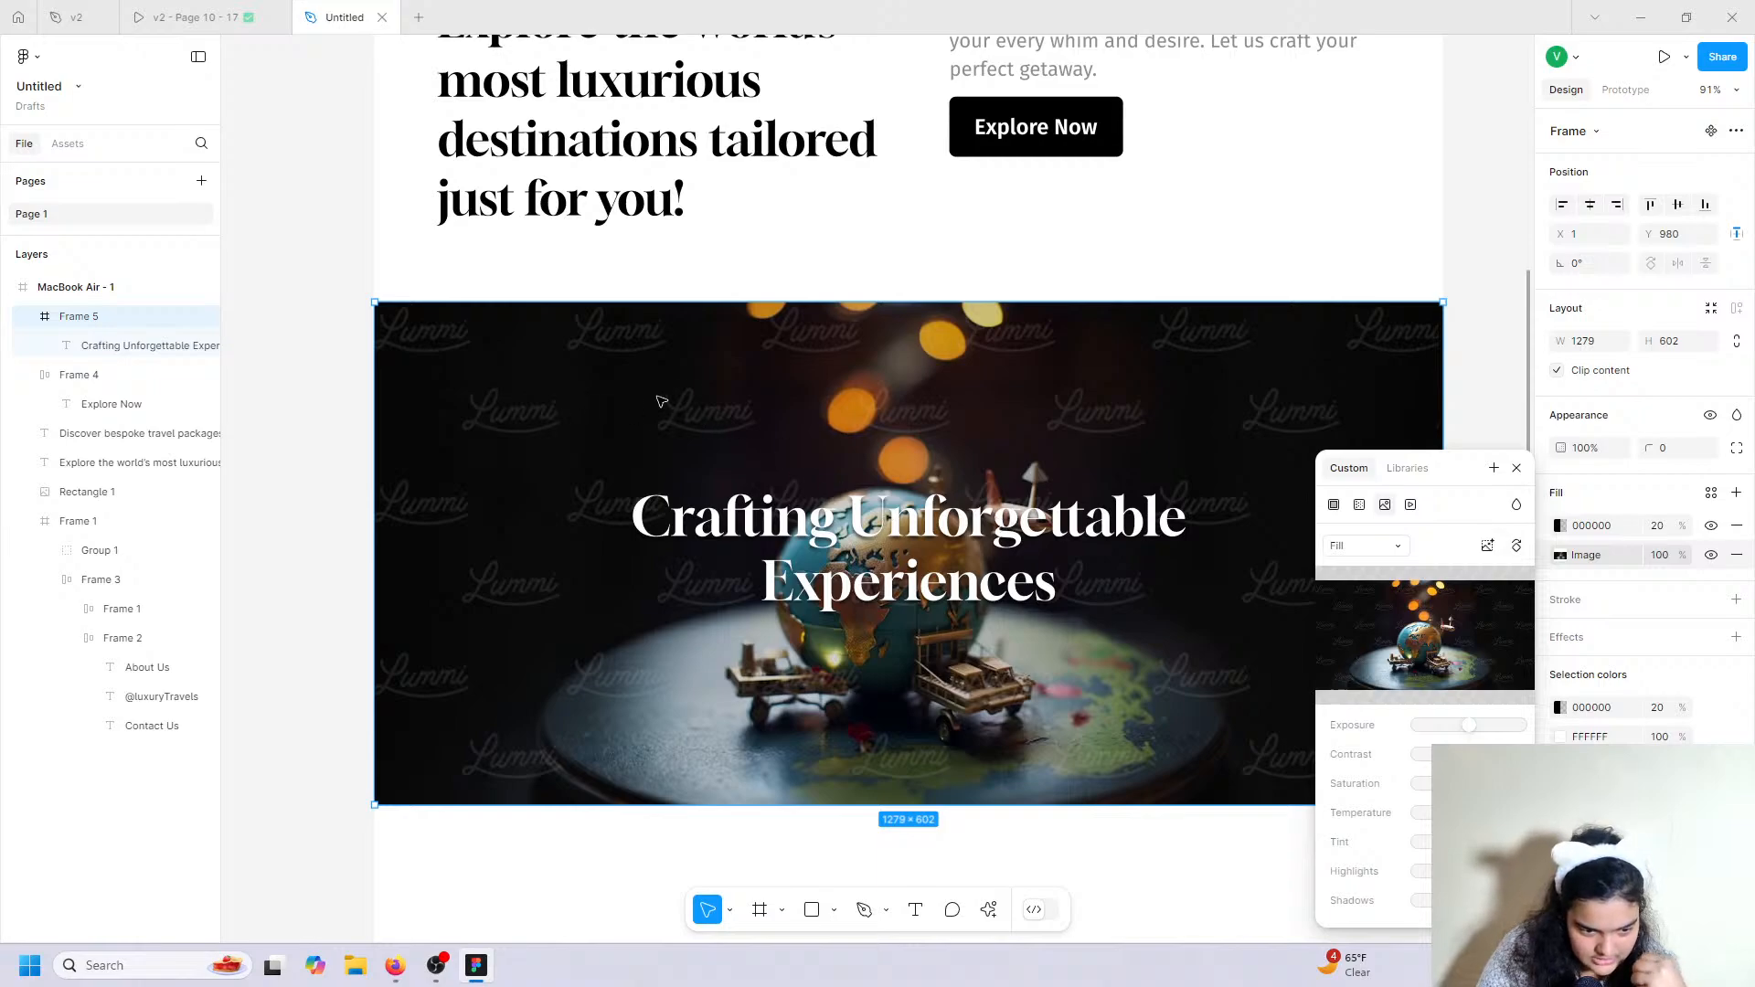
Replace Frame 5's photo with Lummi's world-map board of pinned snapshots.
click(988, 908)
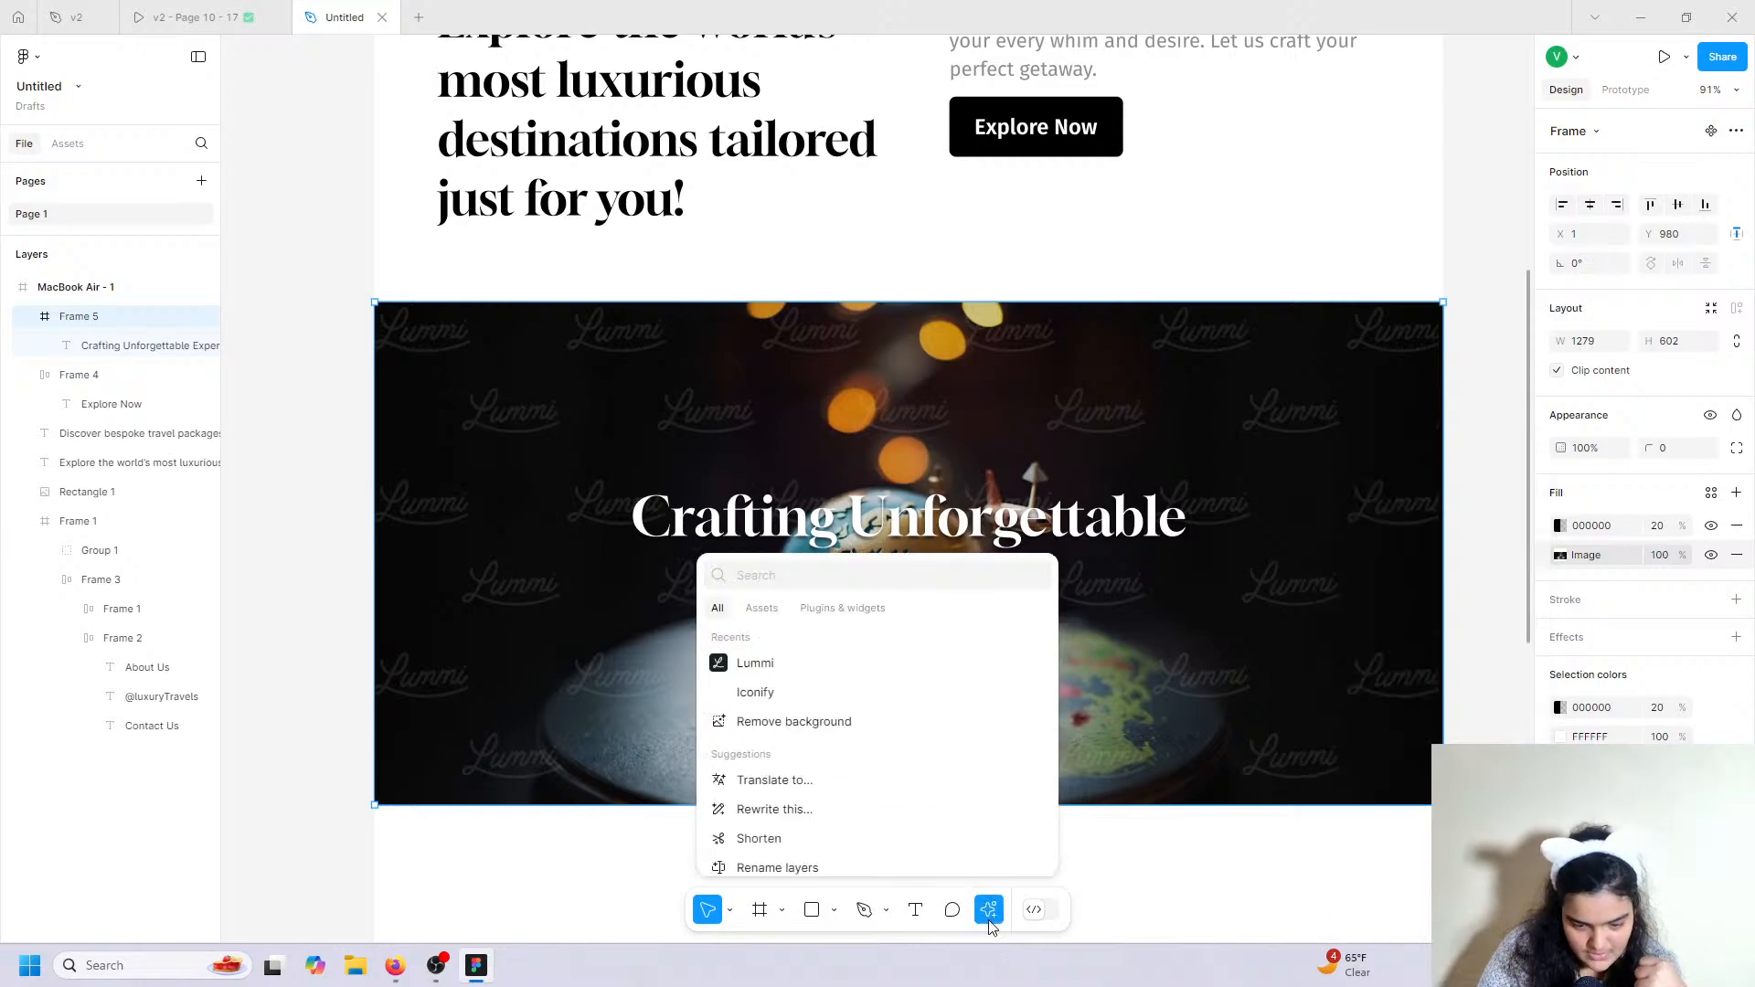
click(793, 664)
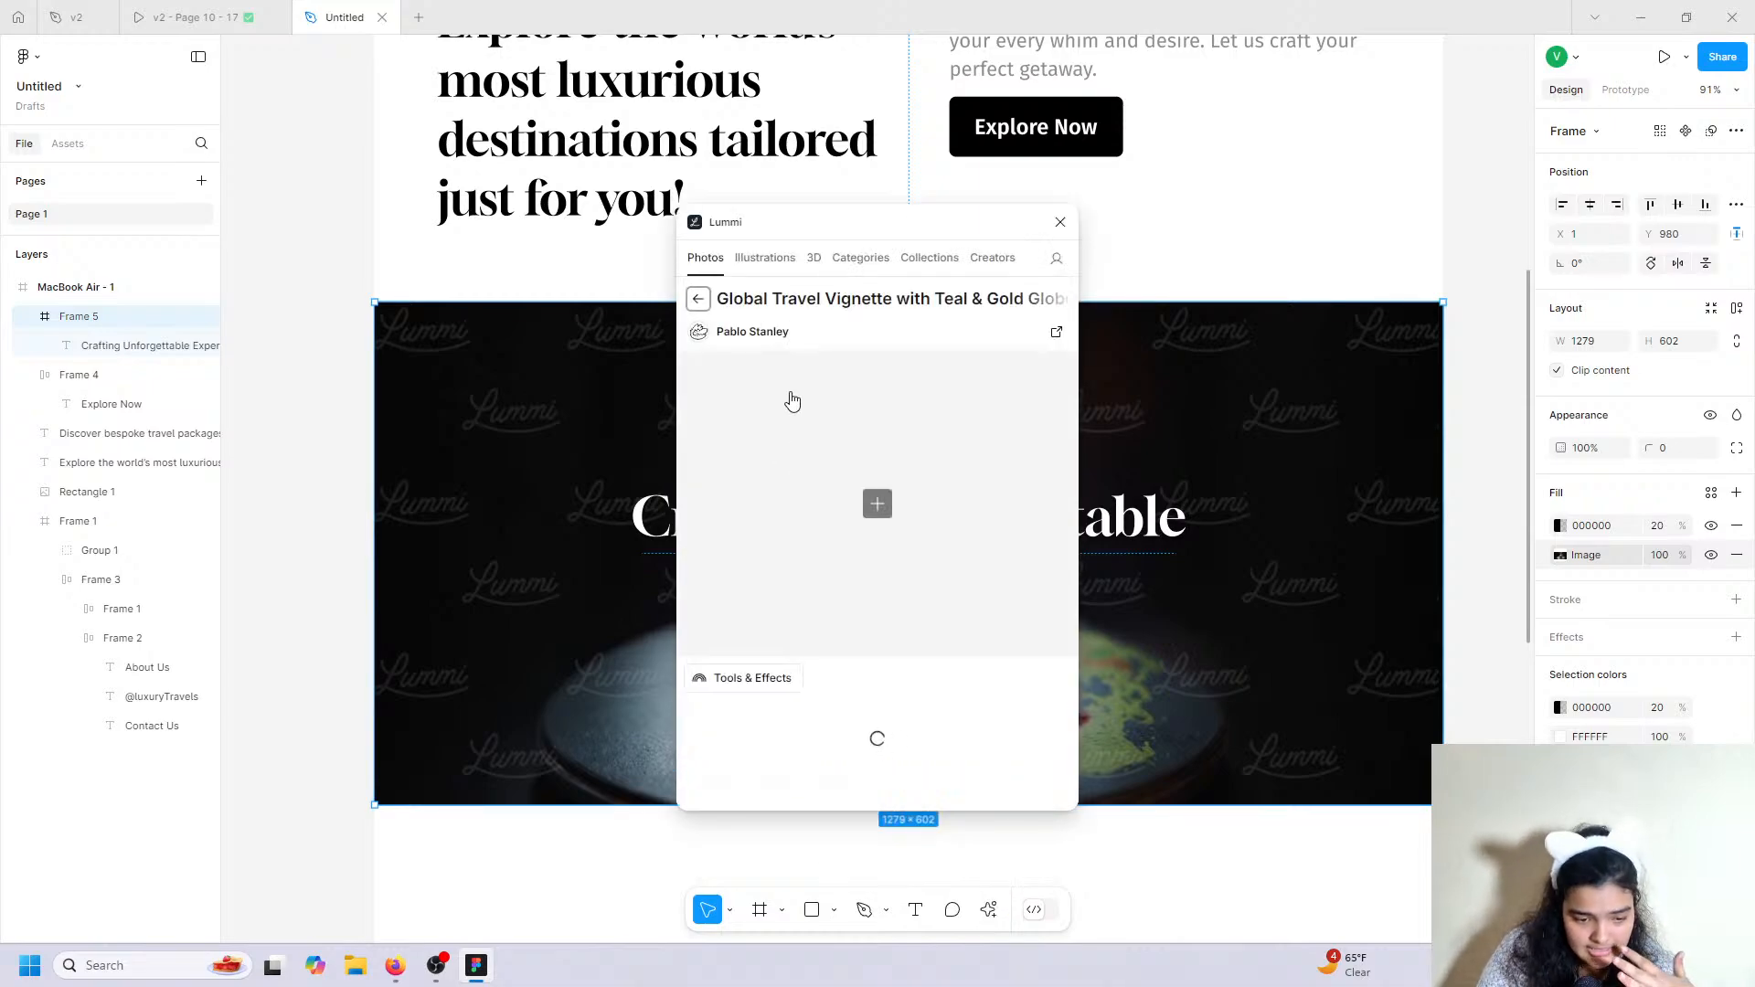
scroll(812, 502, down, 3)
scroll(813, 502, down, 10)
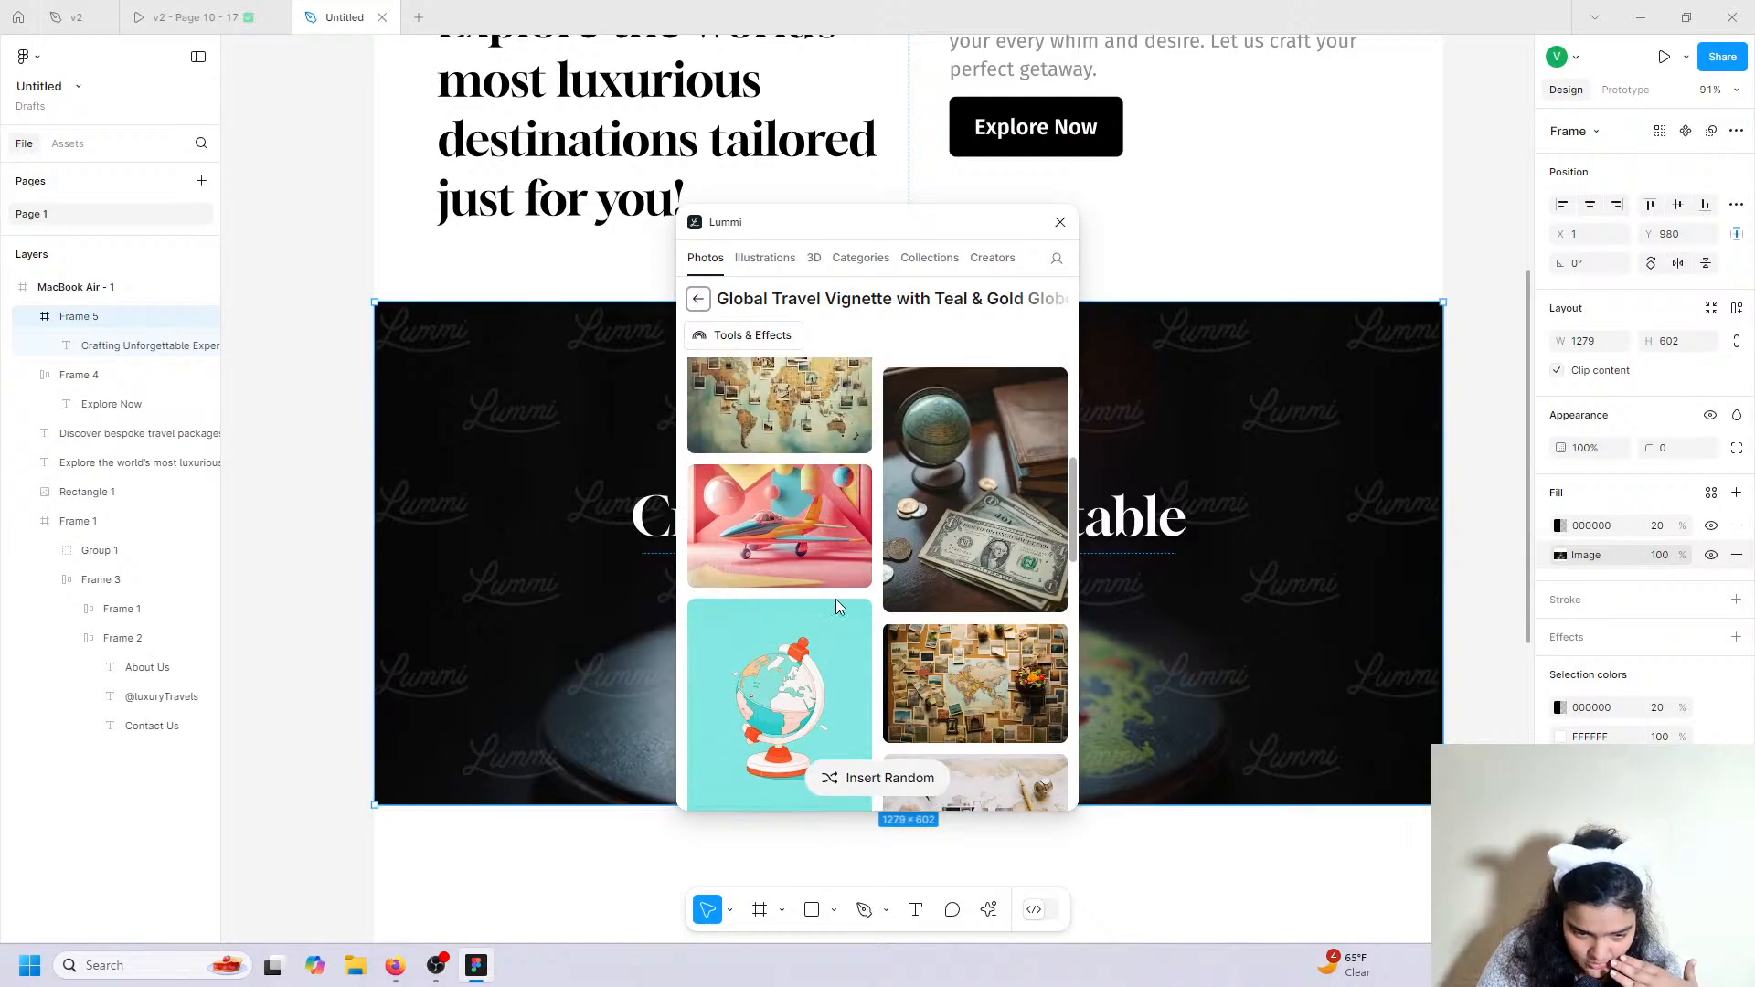
click(976, 656)
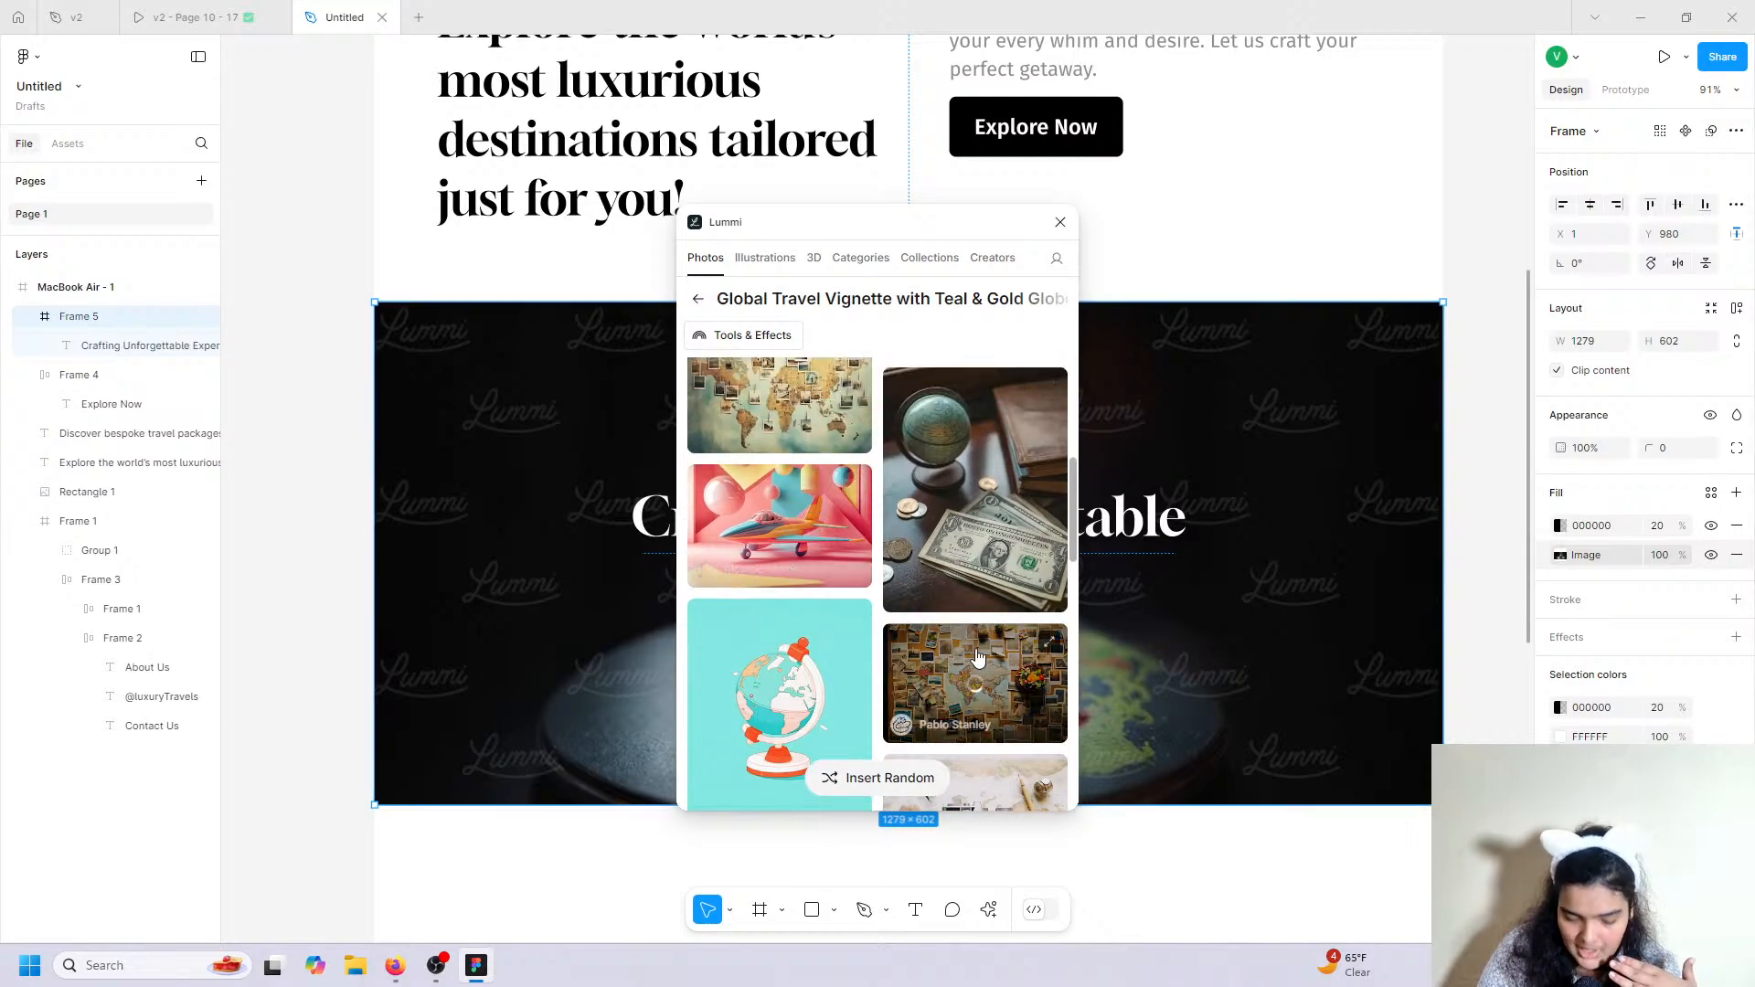
click(1061, 222)
click(978, 540)
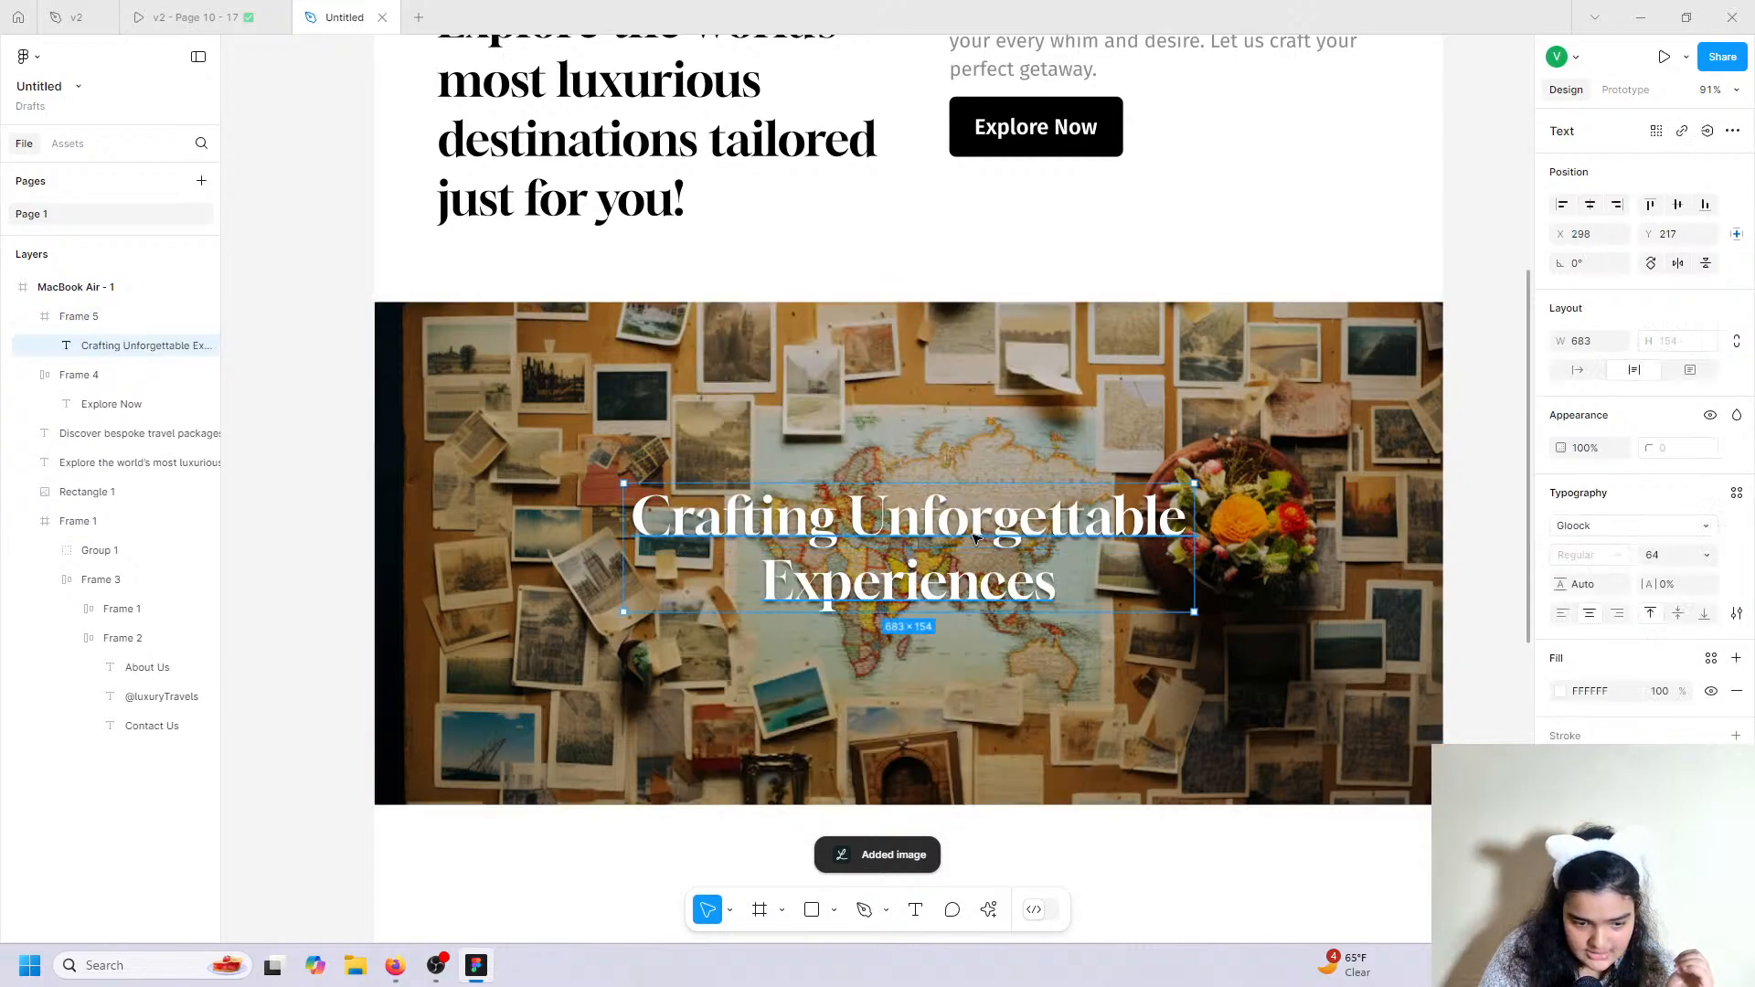
Resize the heading to 74 in a 998-wide box and centre it horizontally on the banner.
scroll(1024, 608, down, 2)
scroll(870, 668, down, 1)
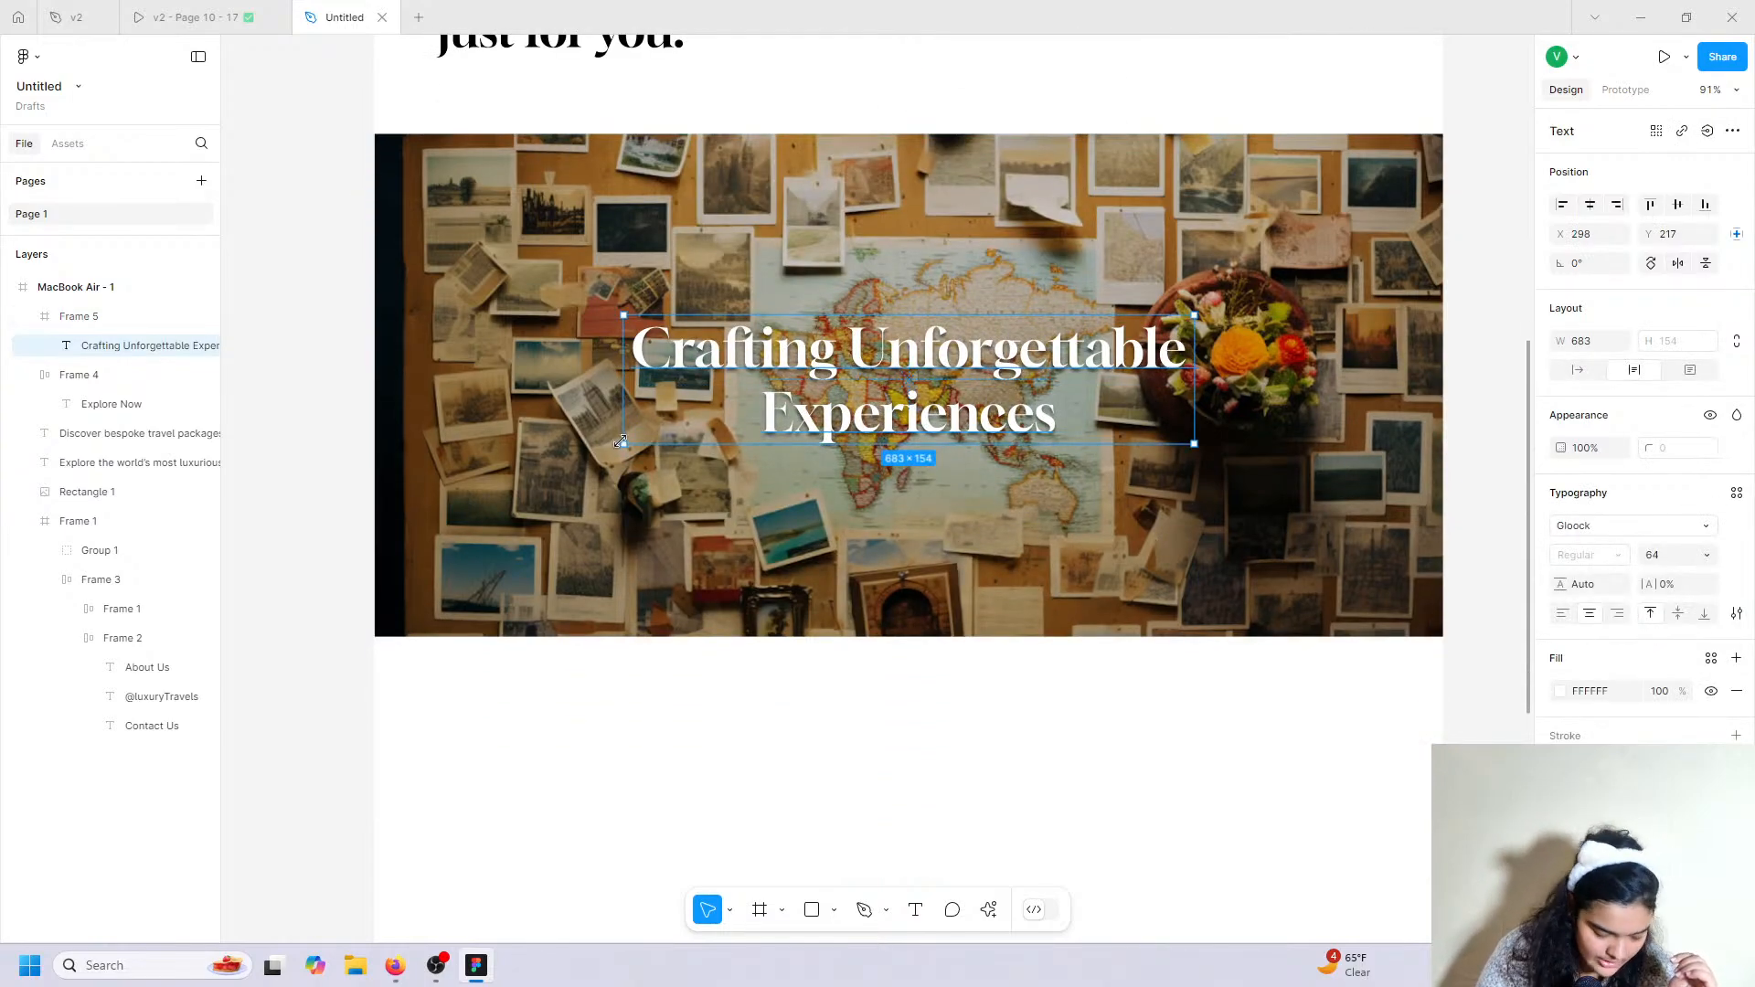
click(1706, 555)
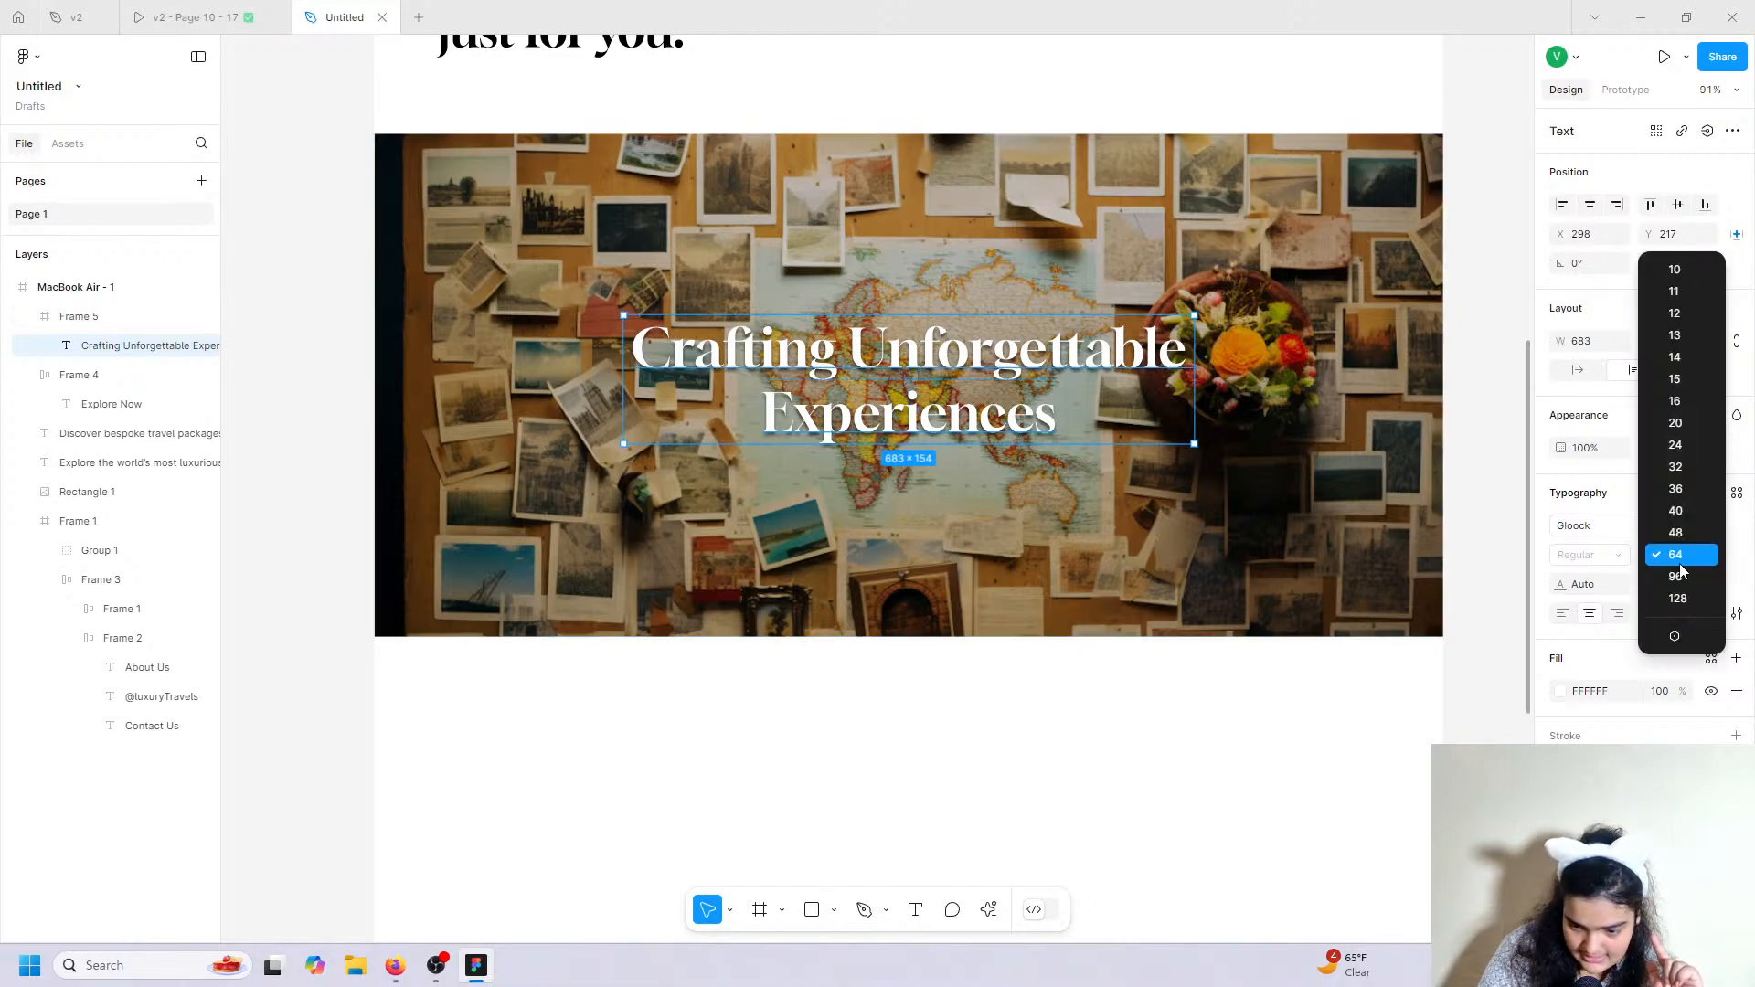
click(1679, 574)
drag(1195, 399, 1240, 425)
scroll(969, 485, left, 1)
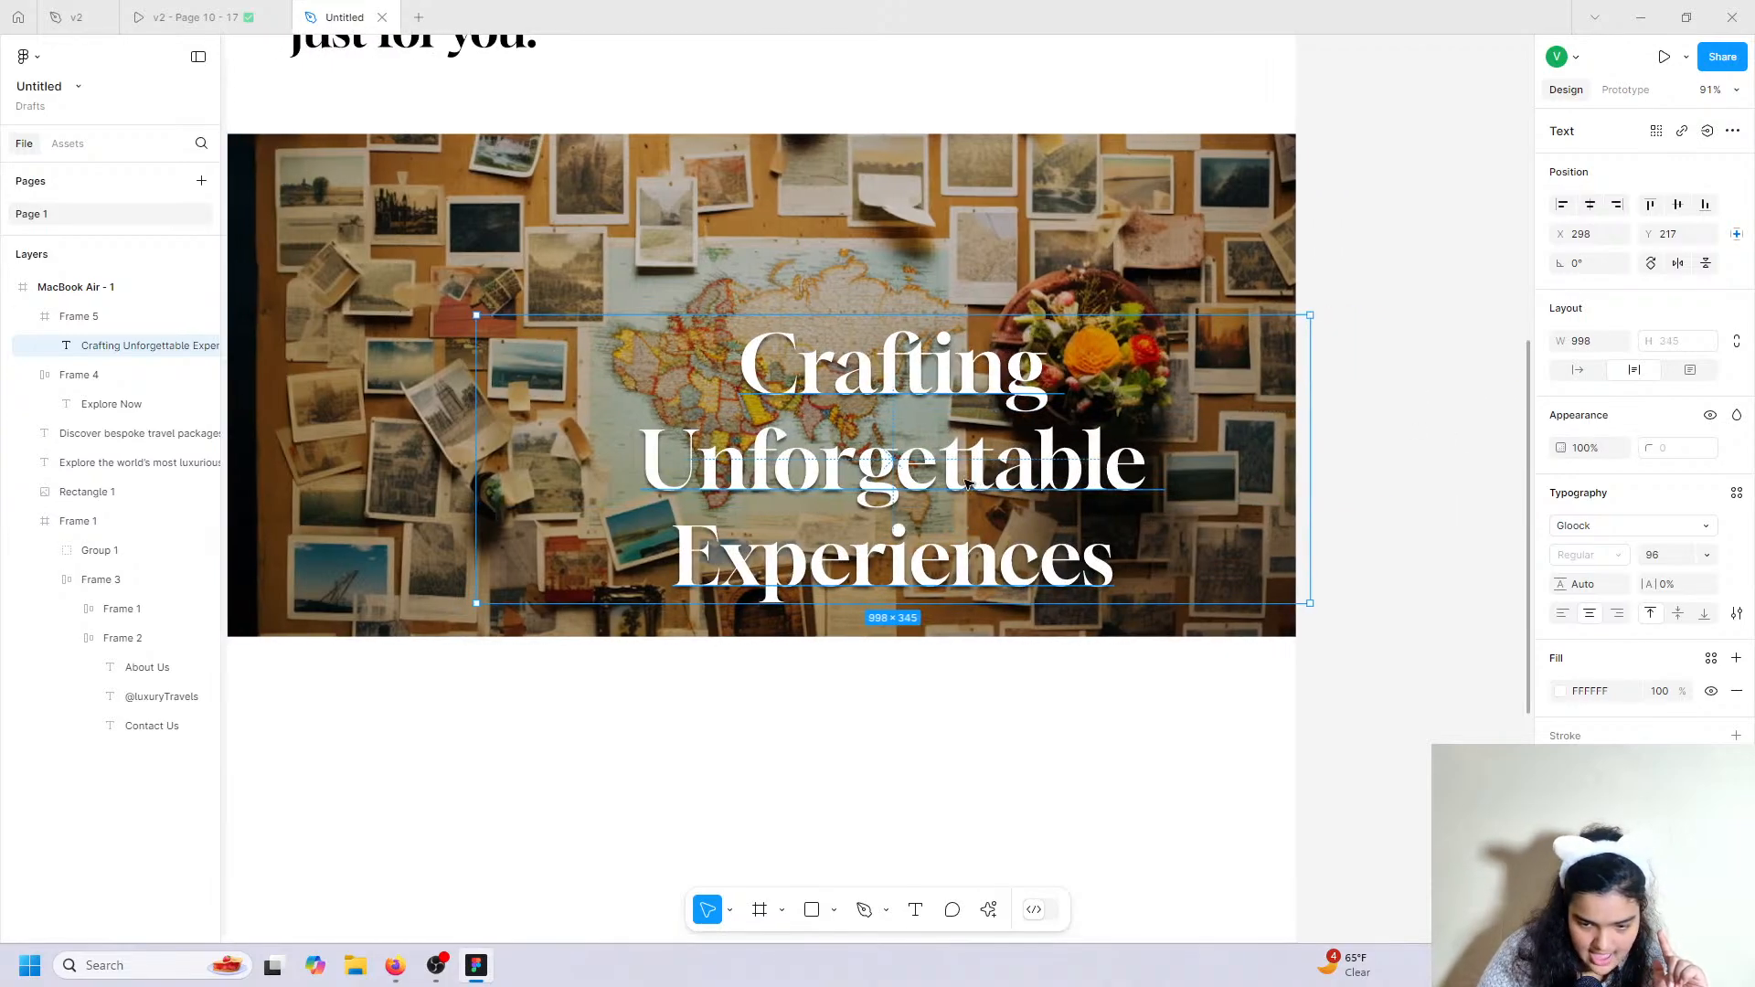
click(1679, 569)
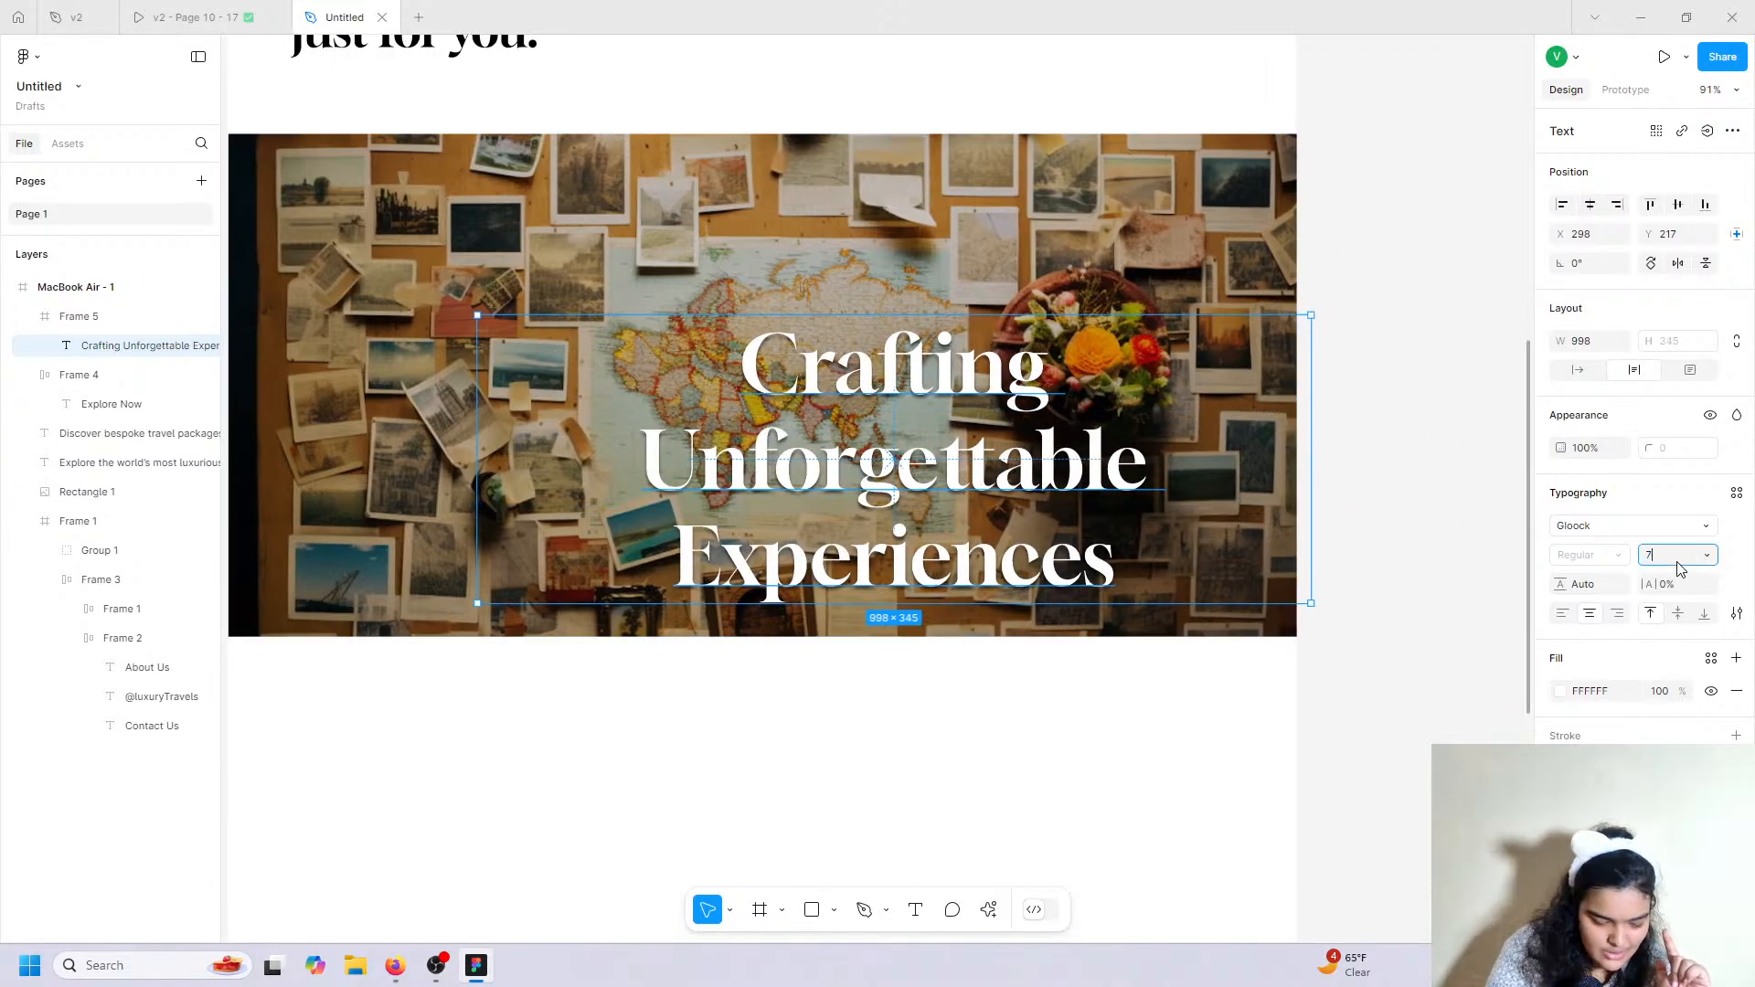
text(7=)
click(1676, 560)
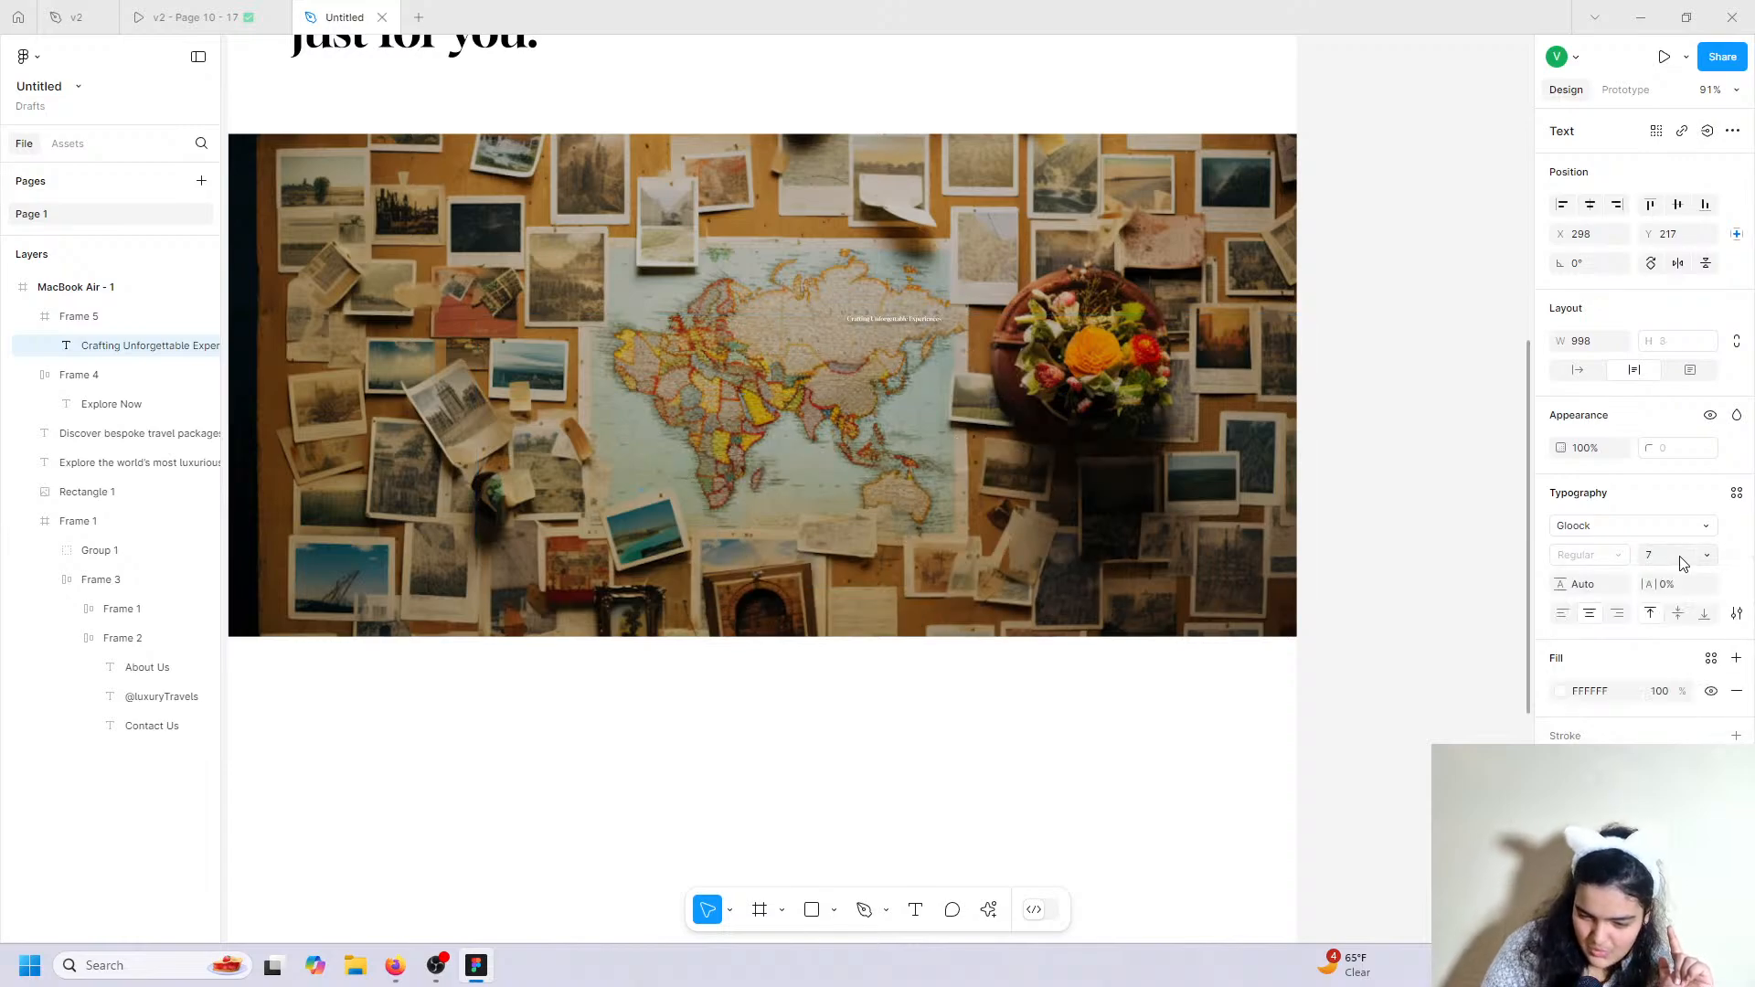
text(4)
key(Return)
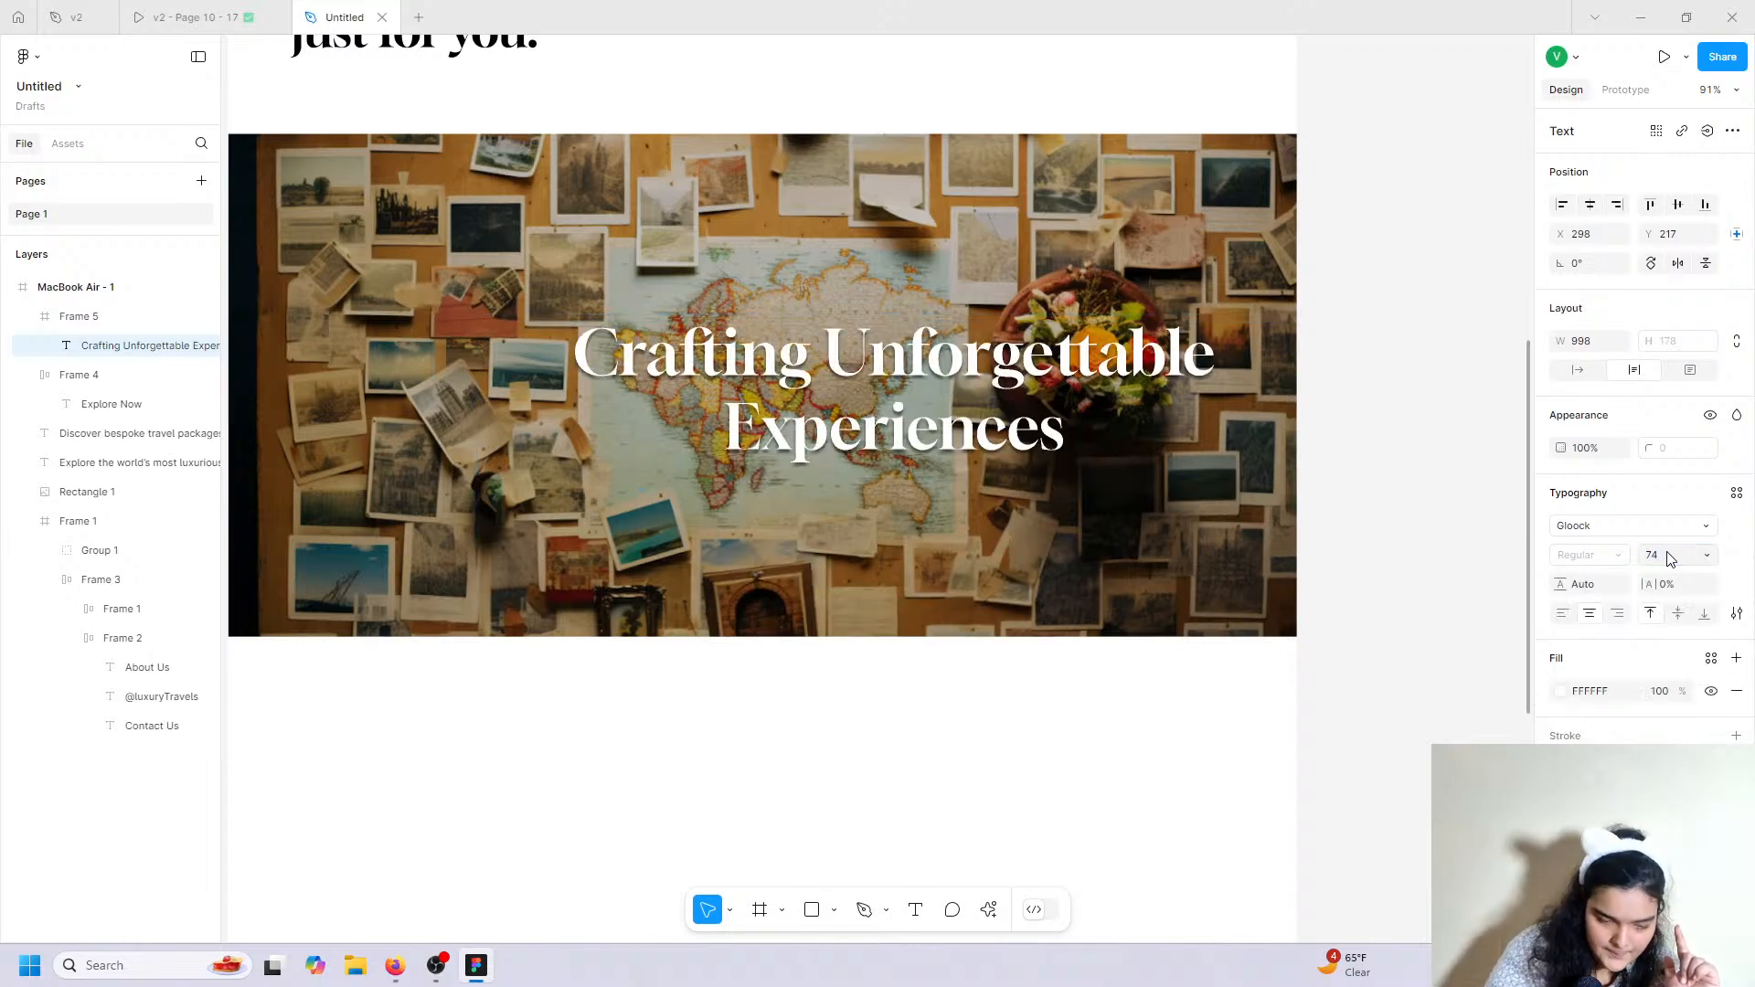
drag(918, 390, 795, 375)
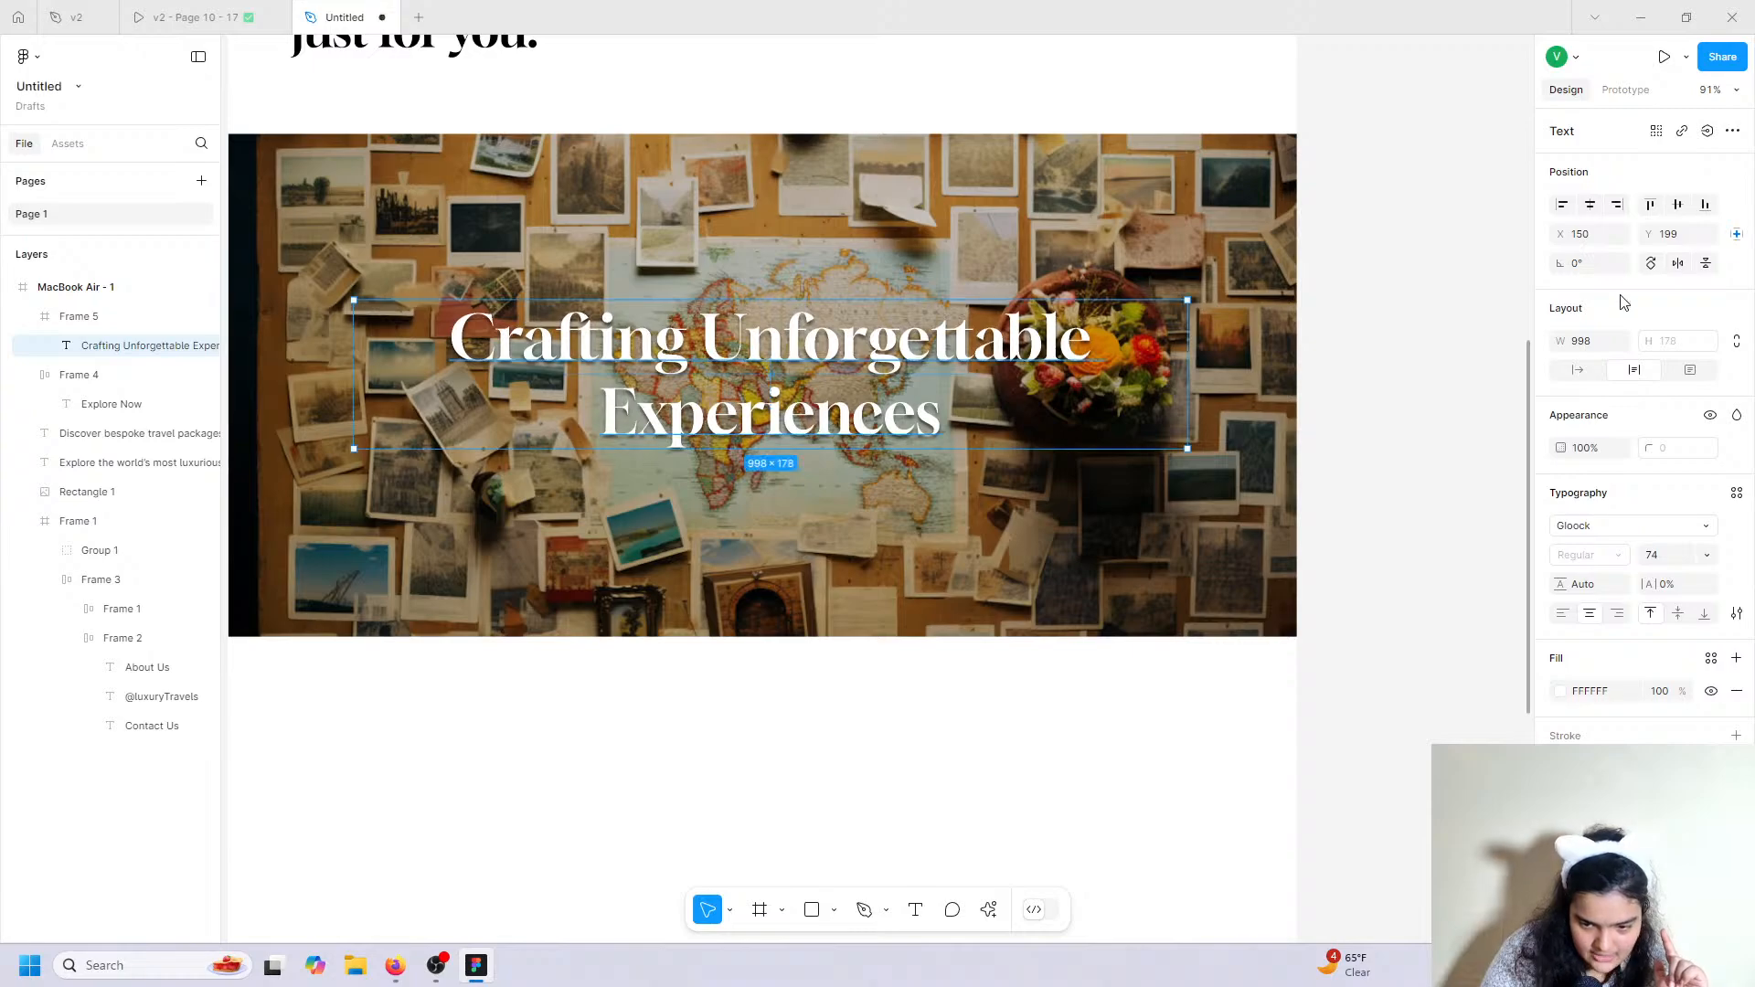
click(1590, 206)
click(1595, 212)
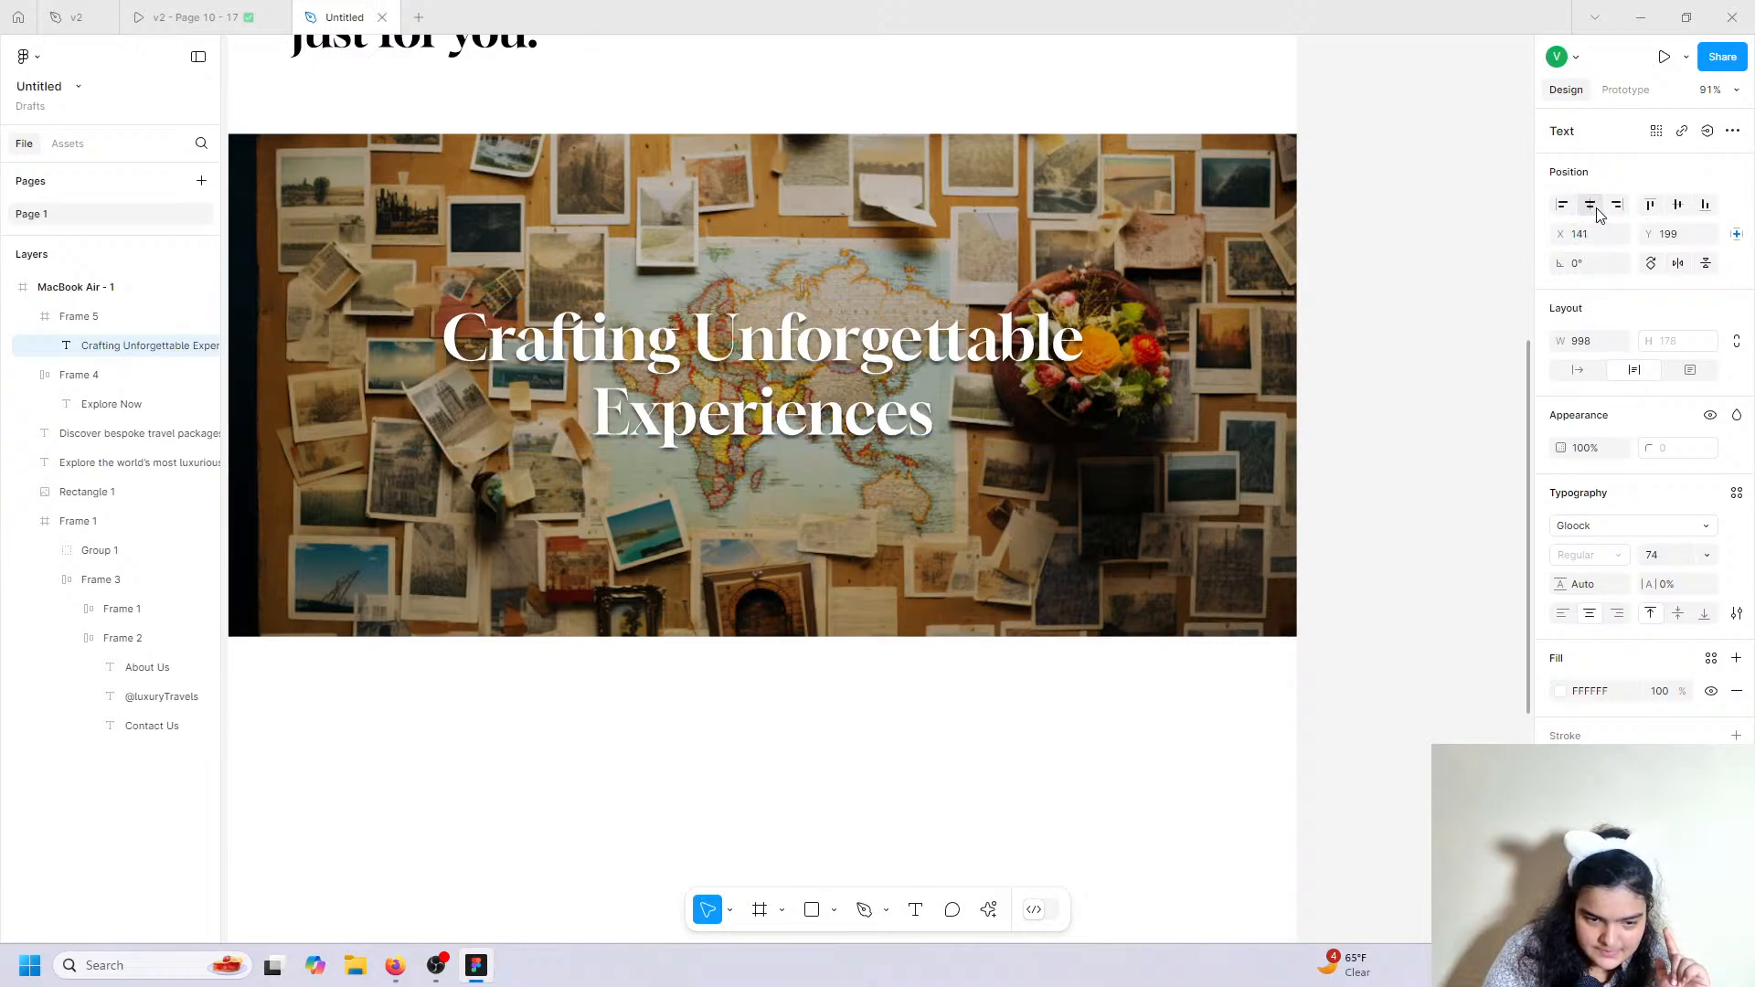
scroll(998, 188, left, 4)
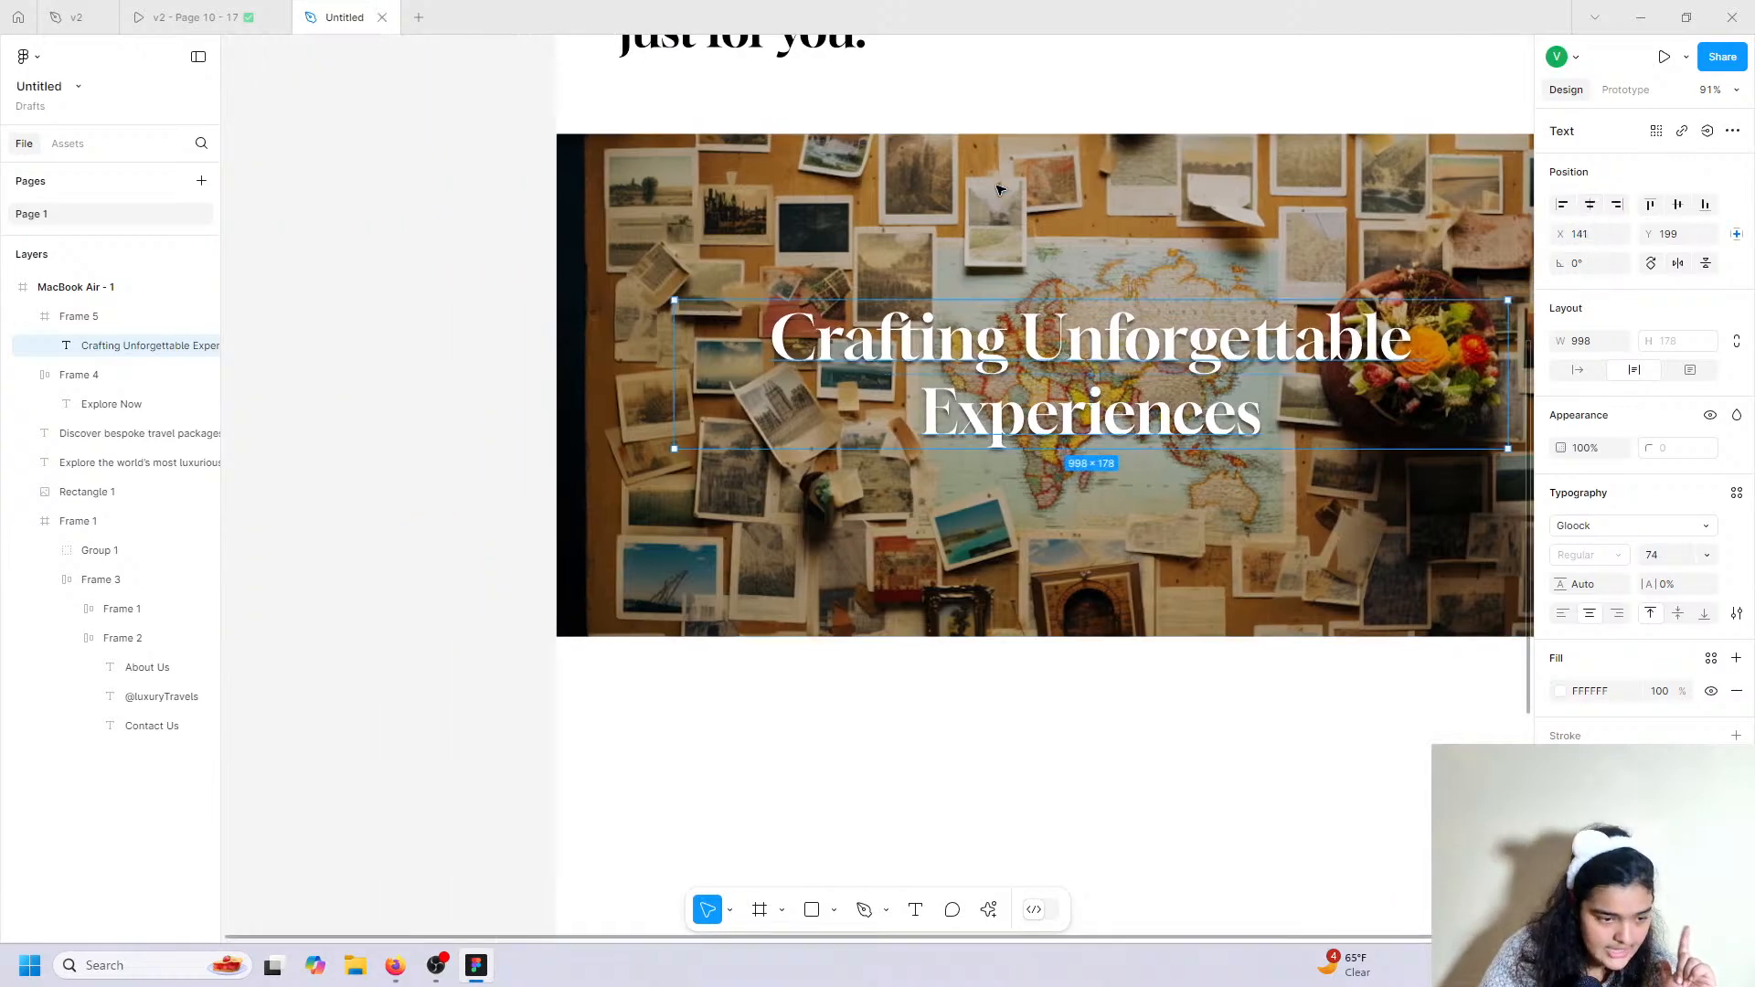
Check the prototype for reference, then start an empty text box beneath the heading.
click(998, 186)
click(176, 17)
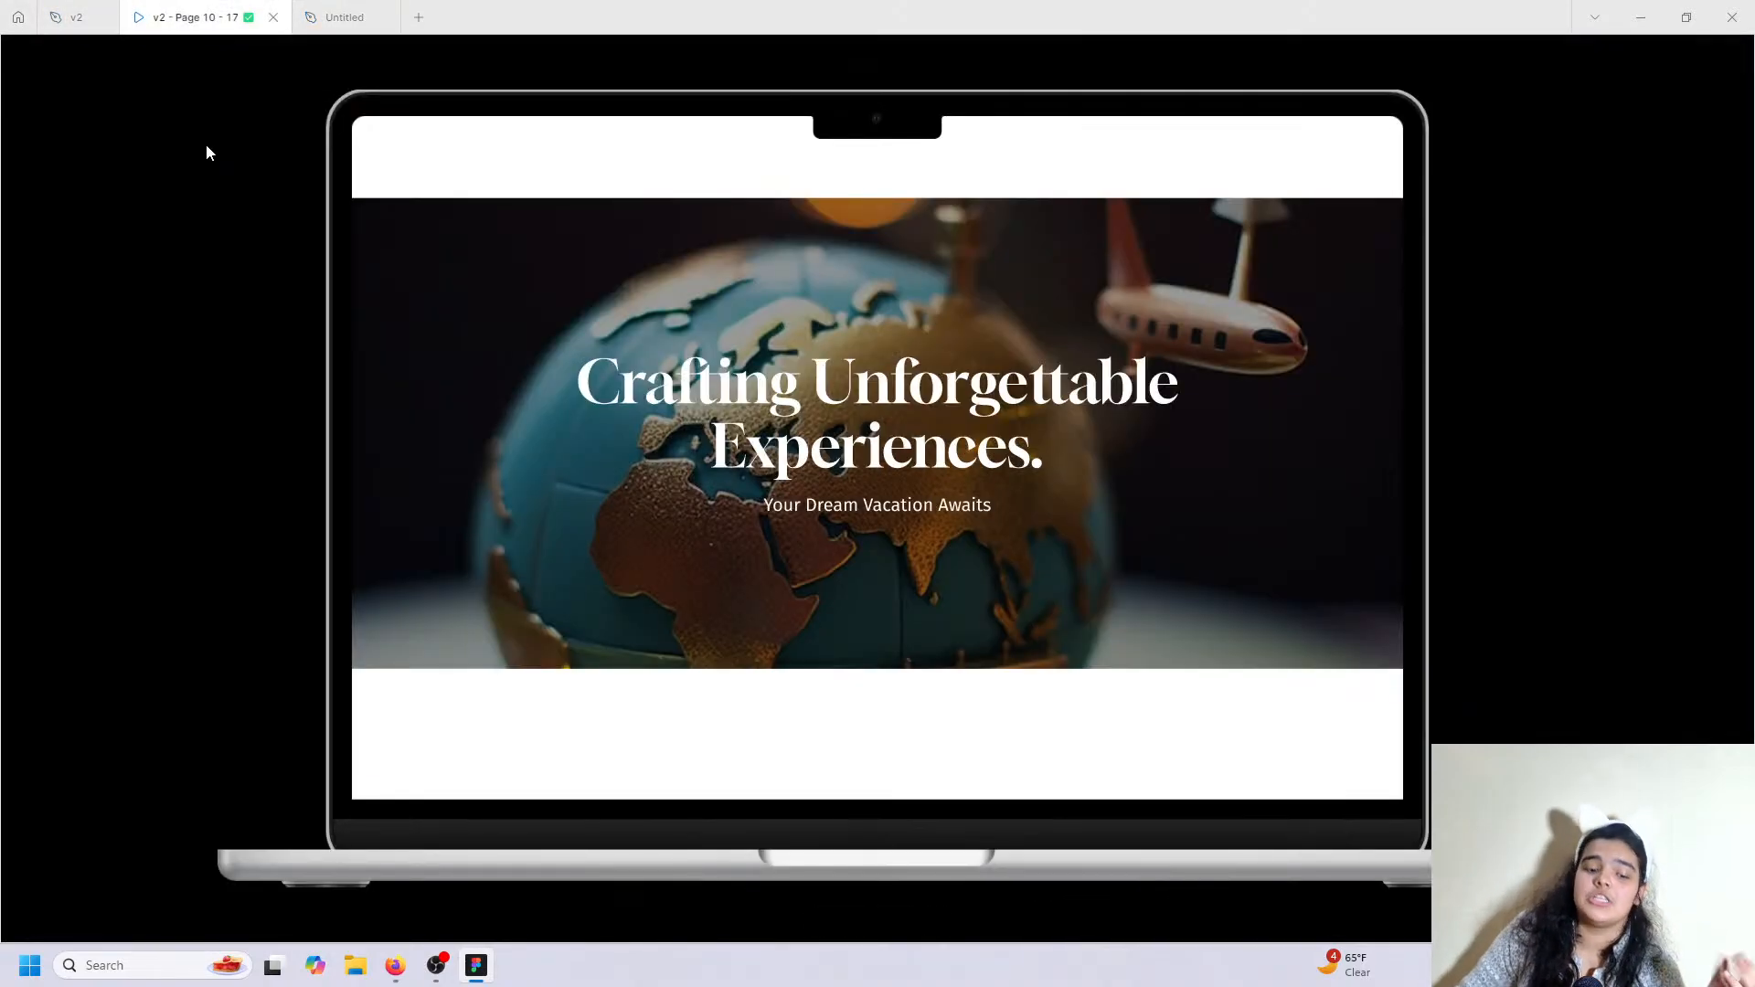
click(302, 11)
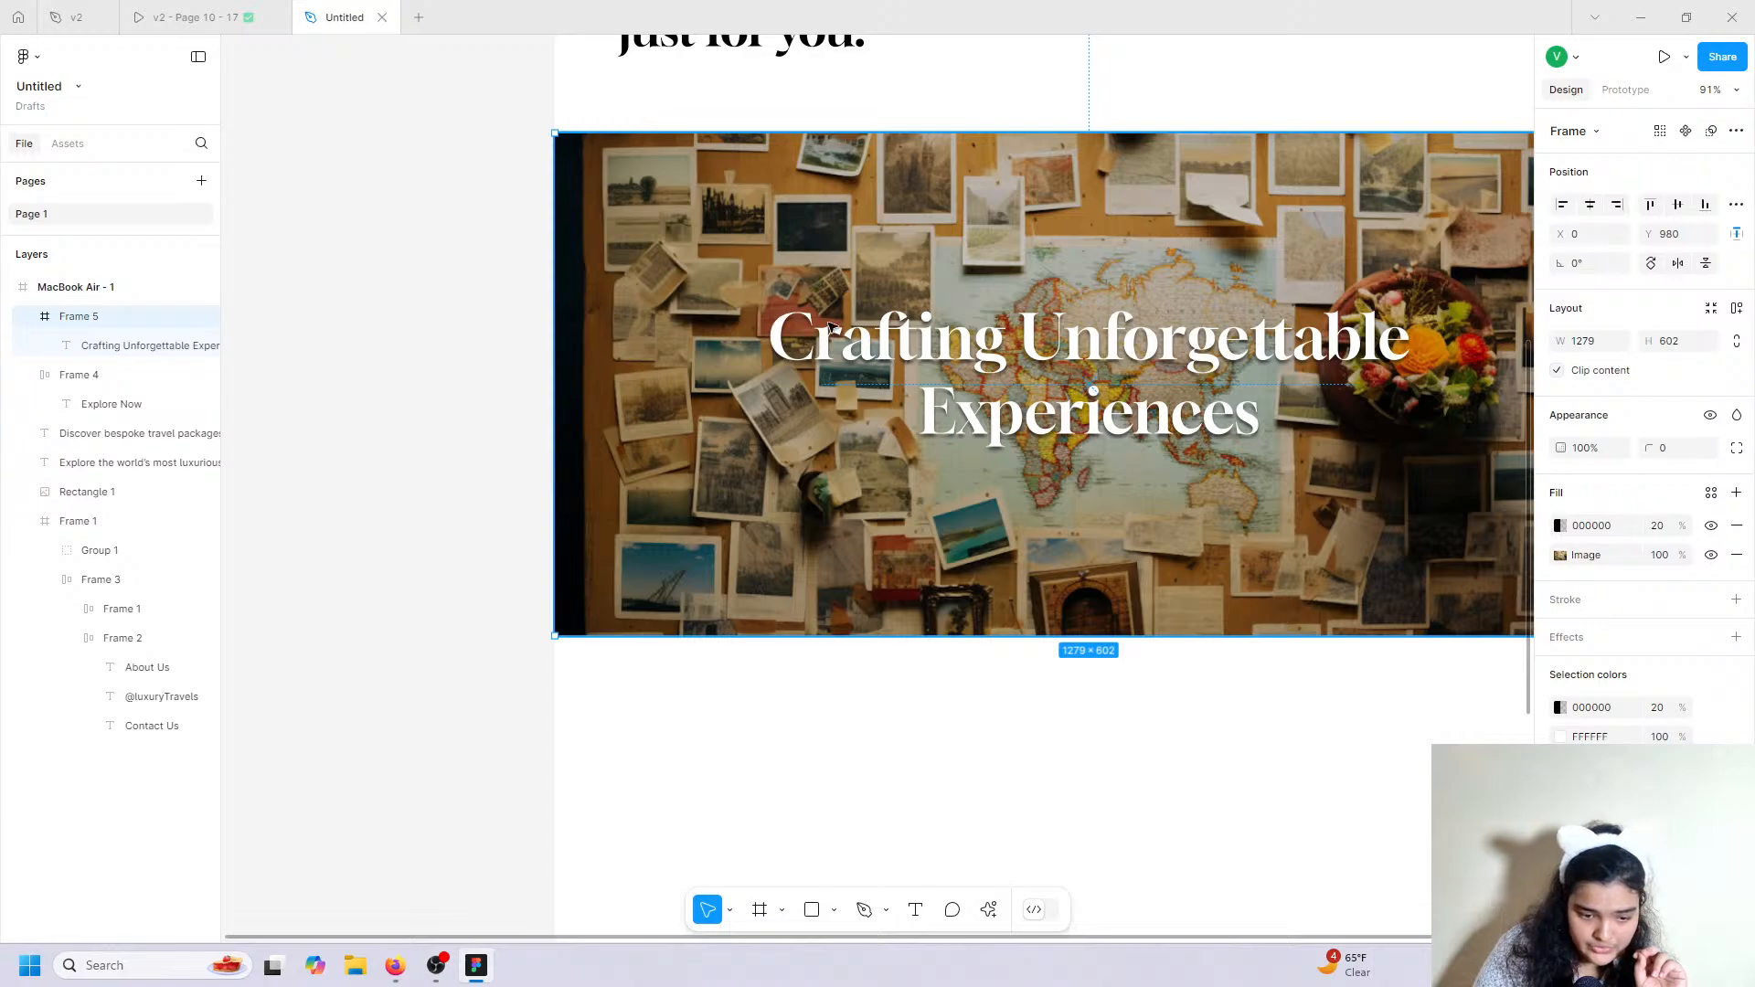
click(887, 340)
scroll(887, 340, right, 3)
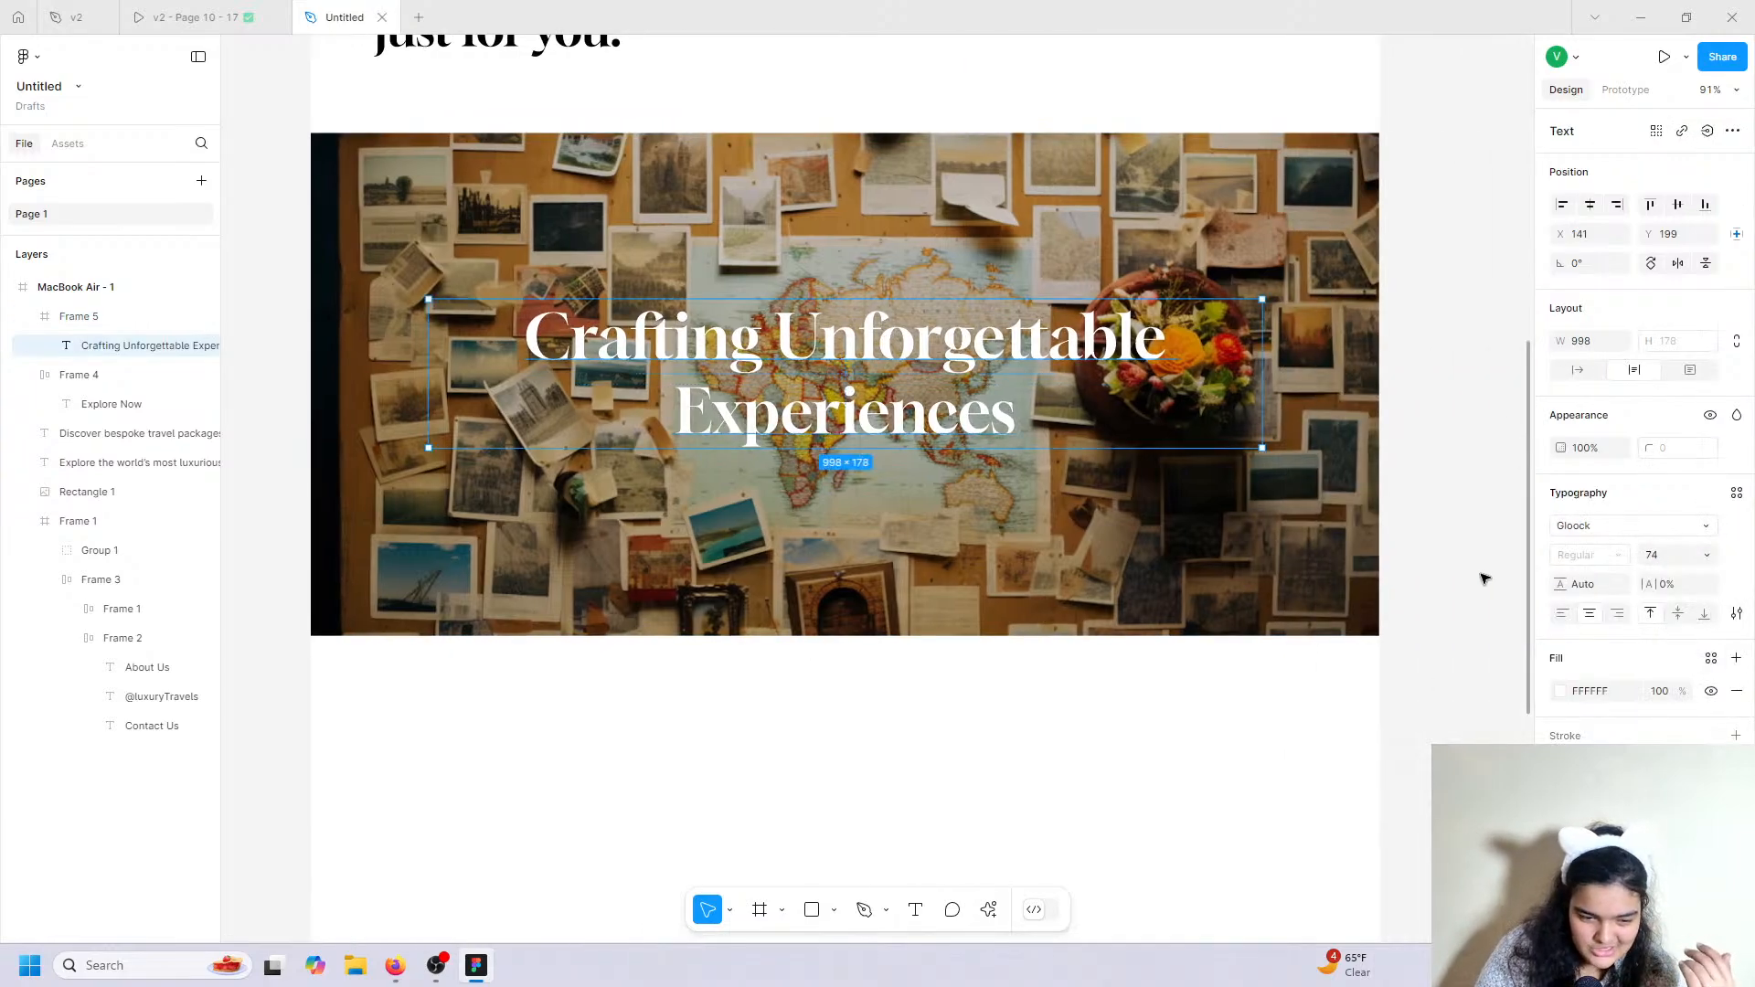
click(1432, 601)
click(915, 910)
click(737, 474)
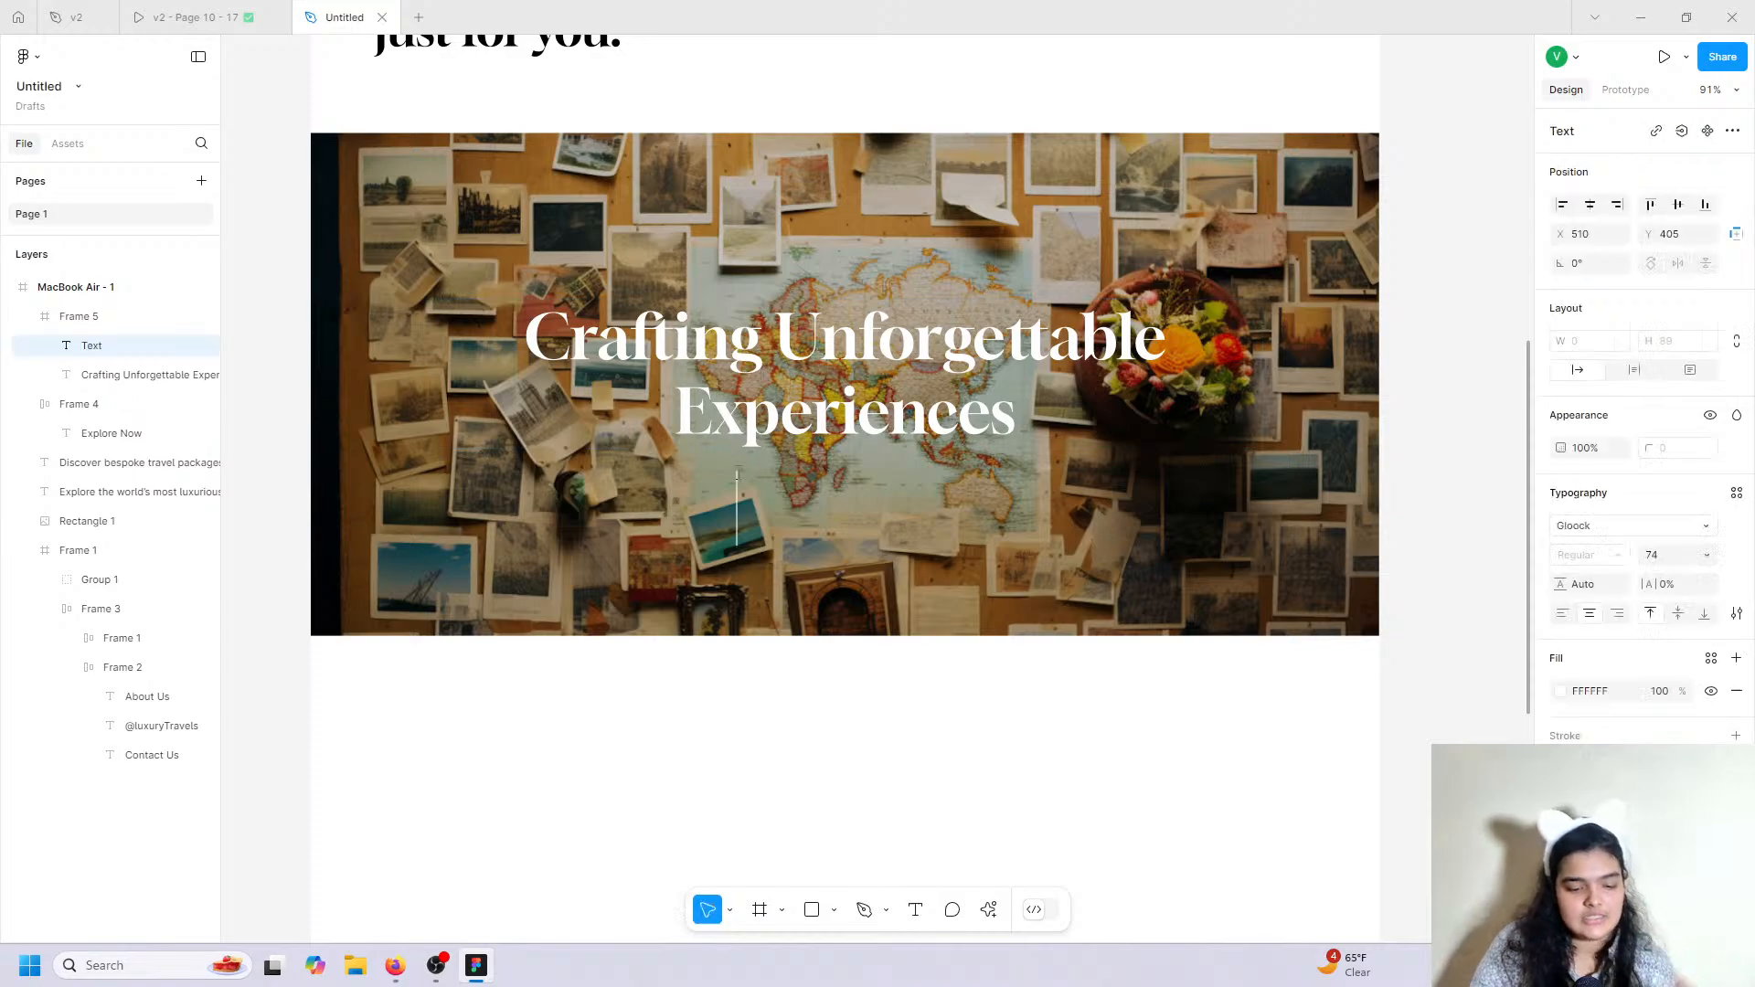
Add the subtitle 'Your Dream Location Awaits' in Fira Sans Medium 24, centred under the heading.
text(Your )
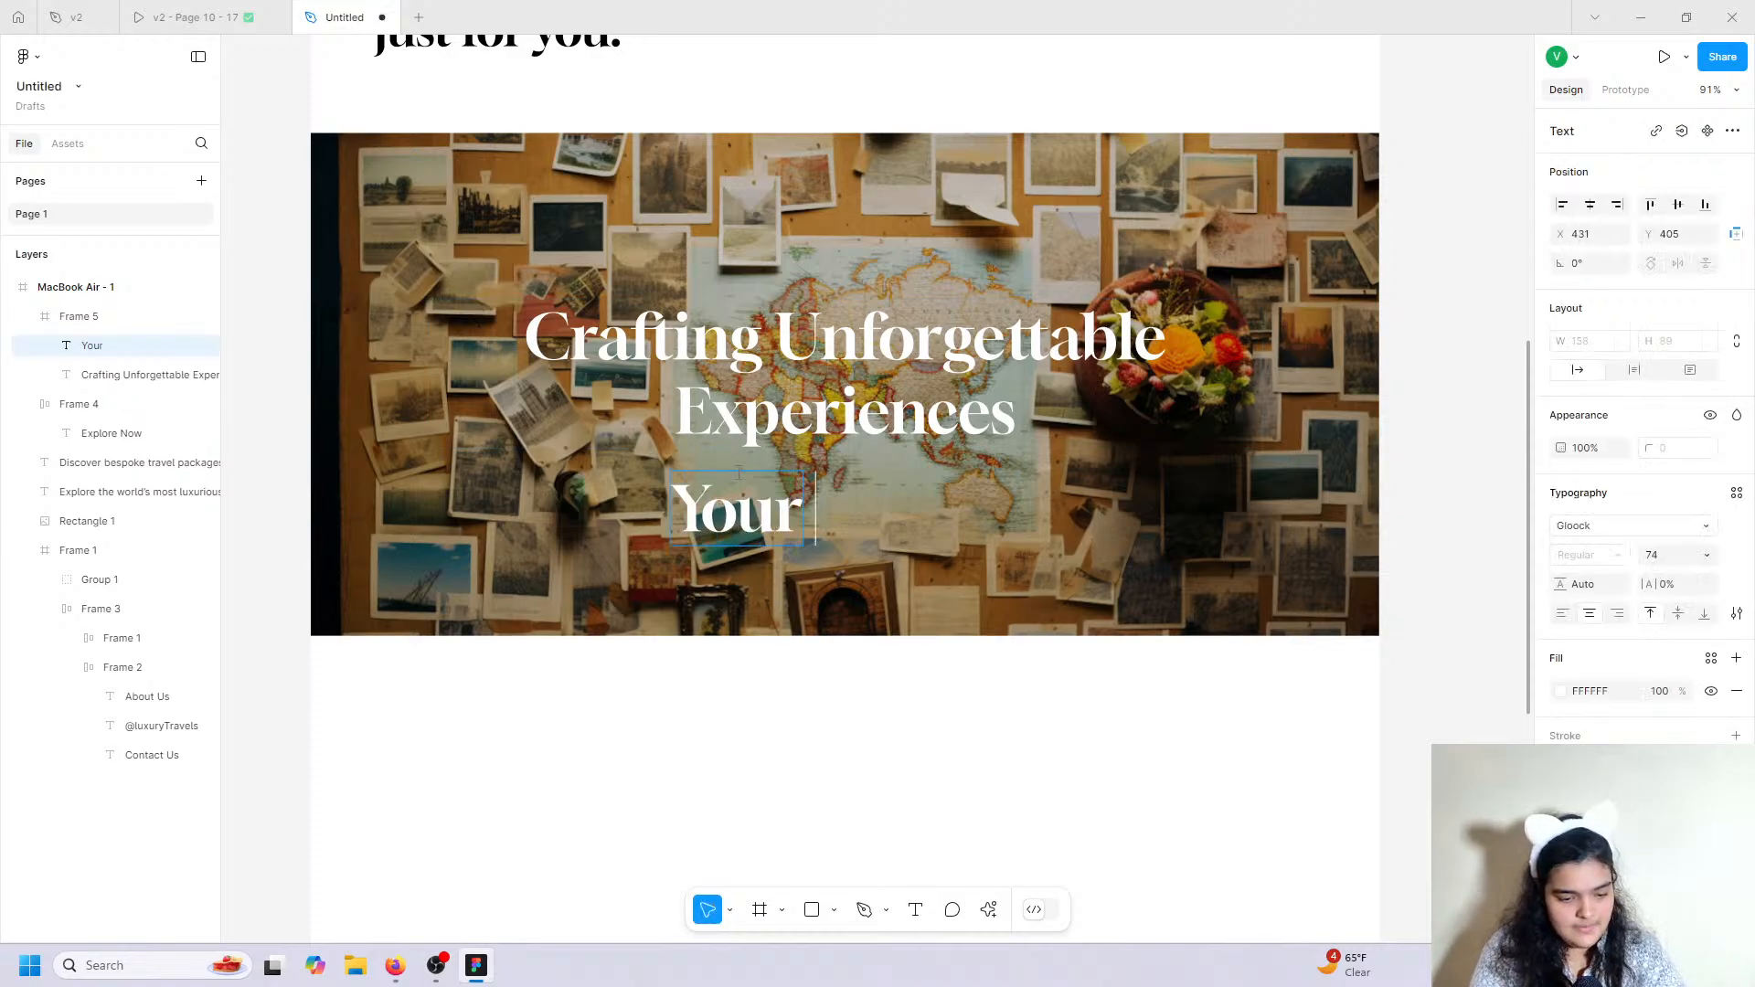
text(Dream L)
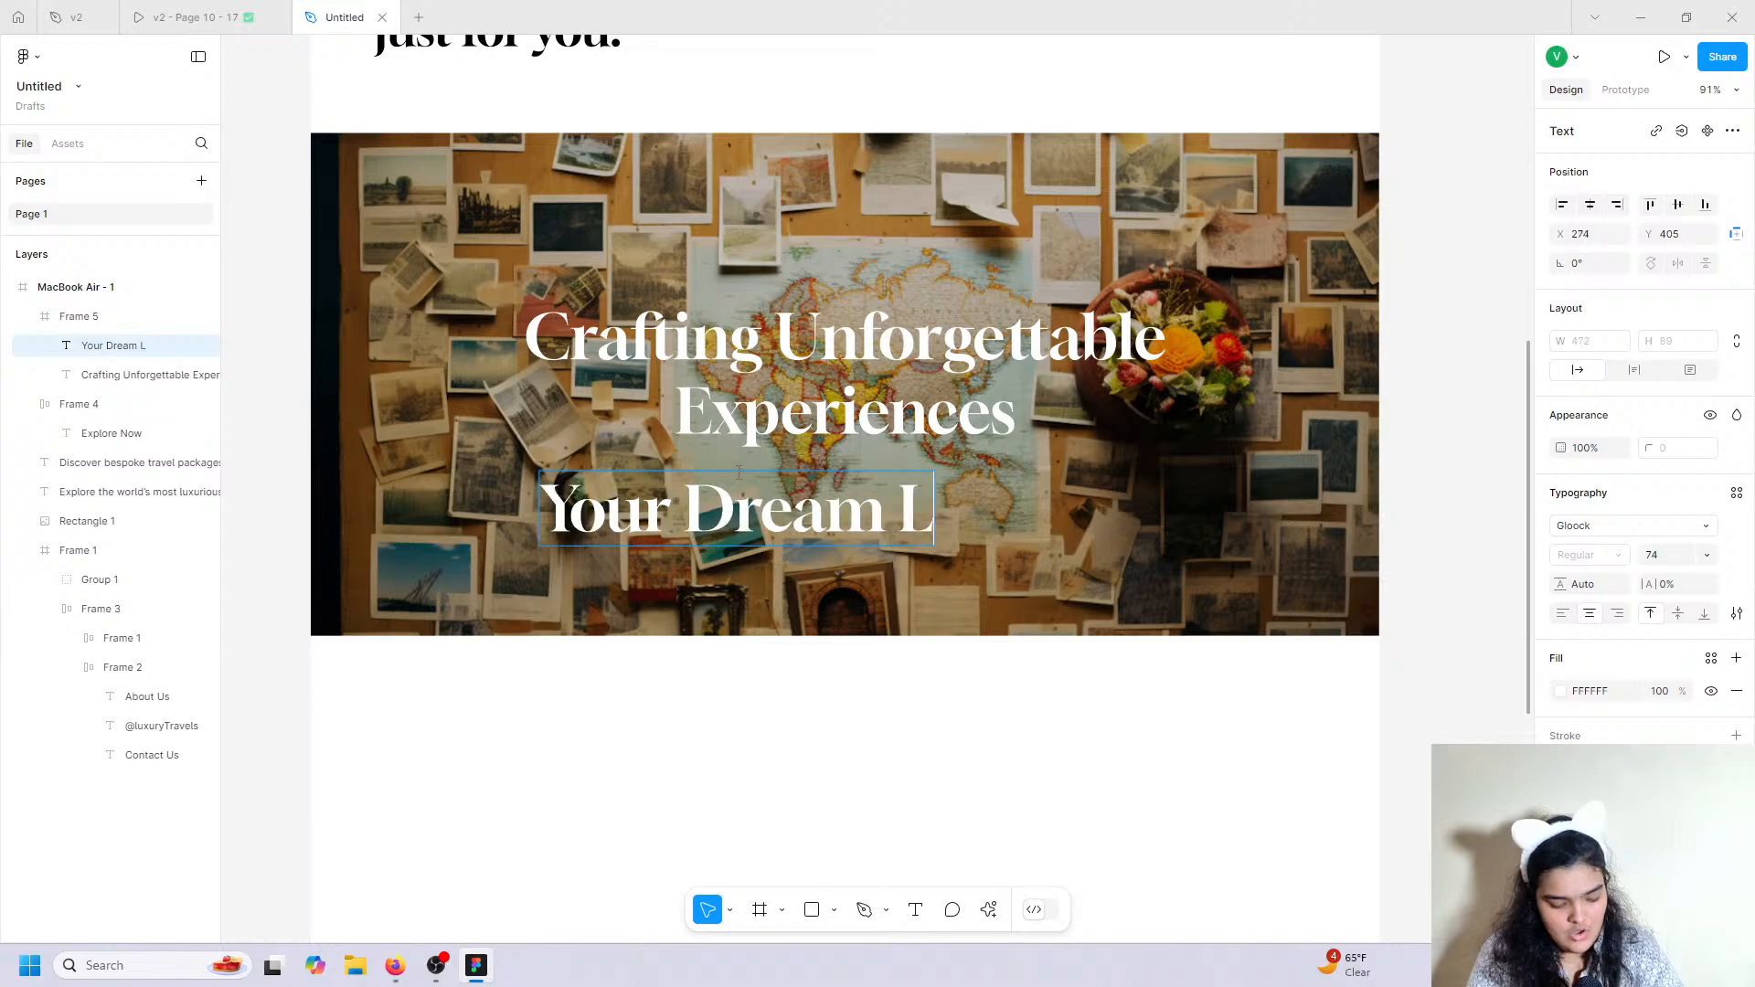
text(ocation Awaits)
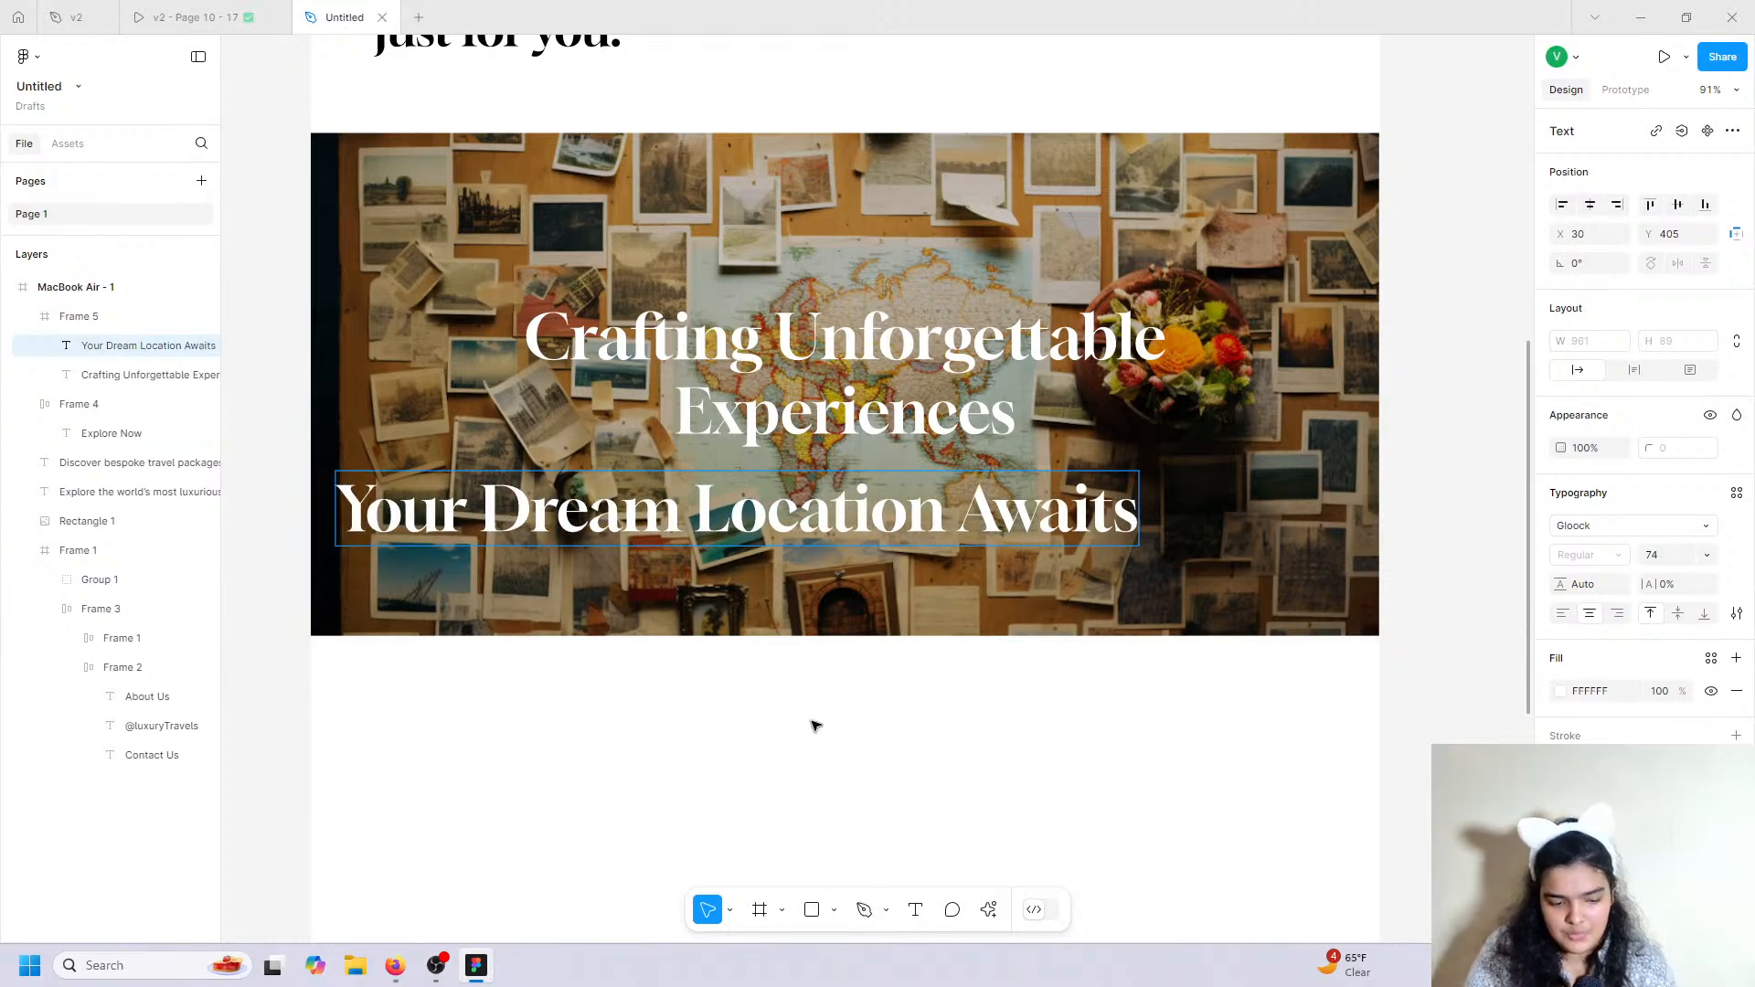
key(Escape)
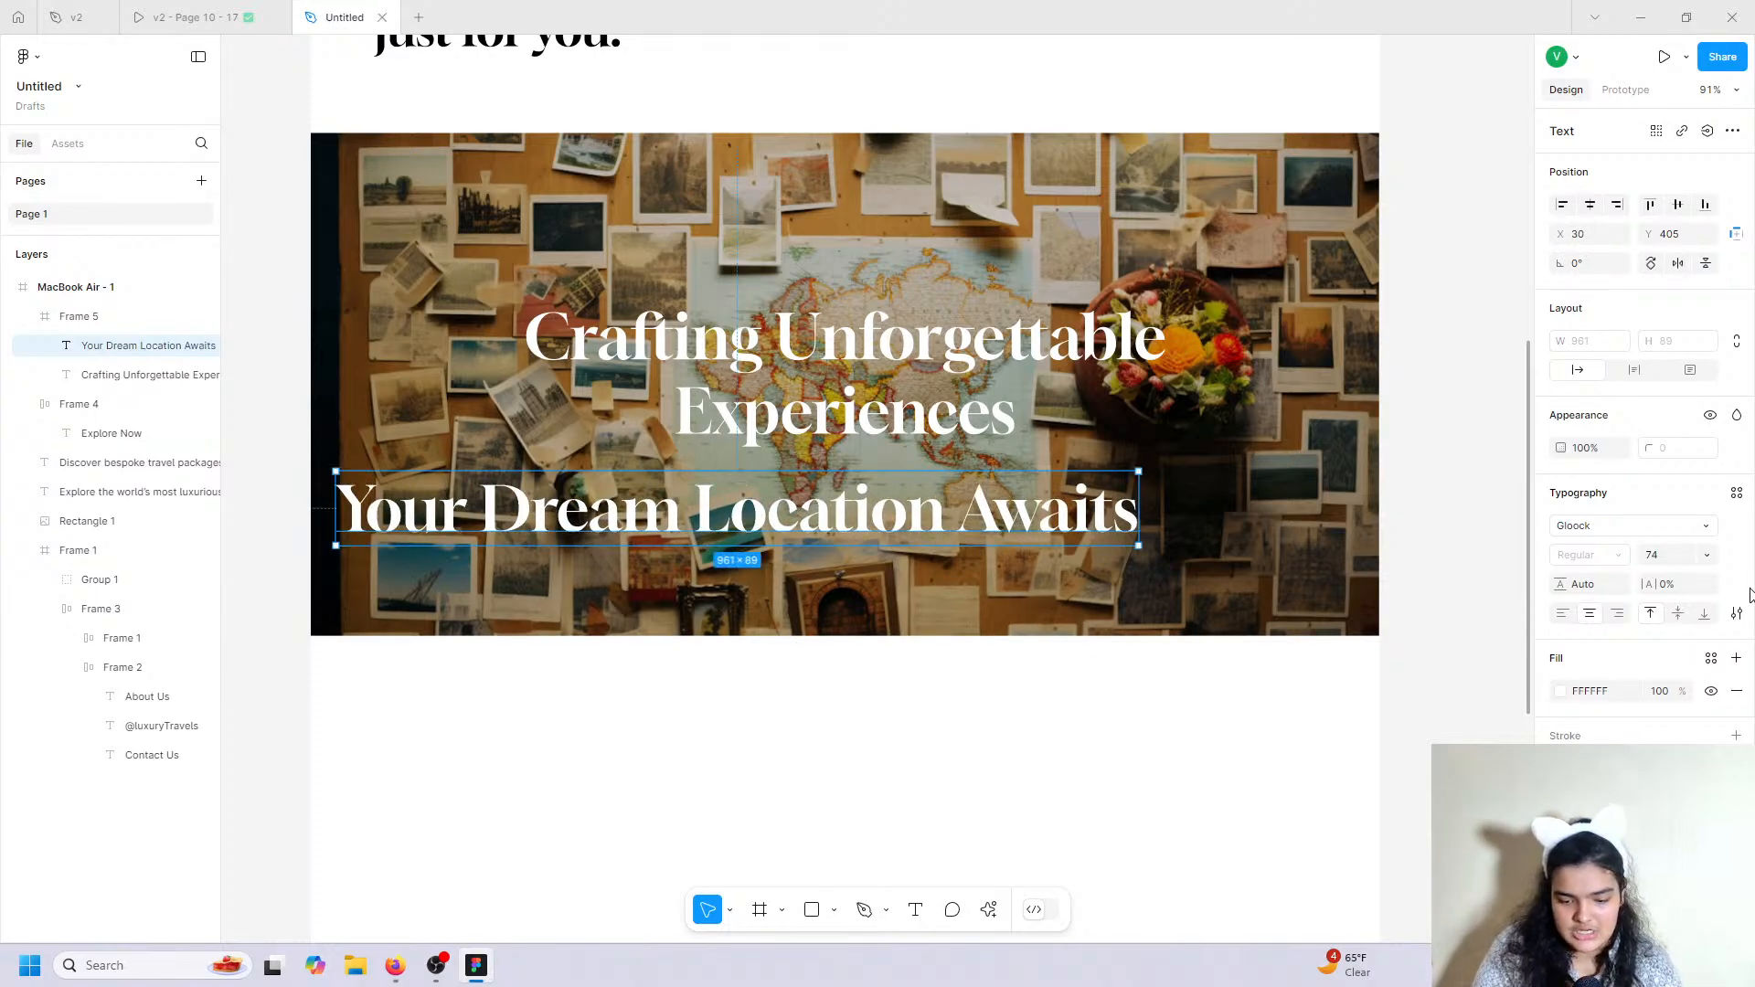
click(1637, 539)
text(fira)
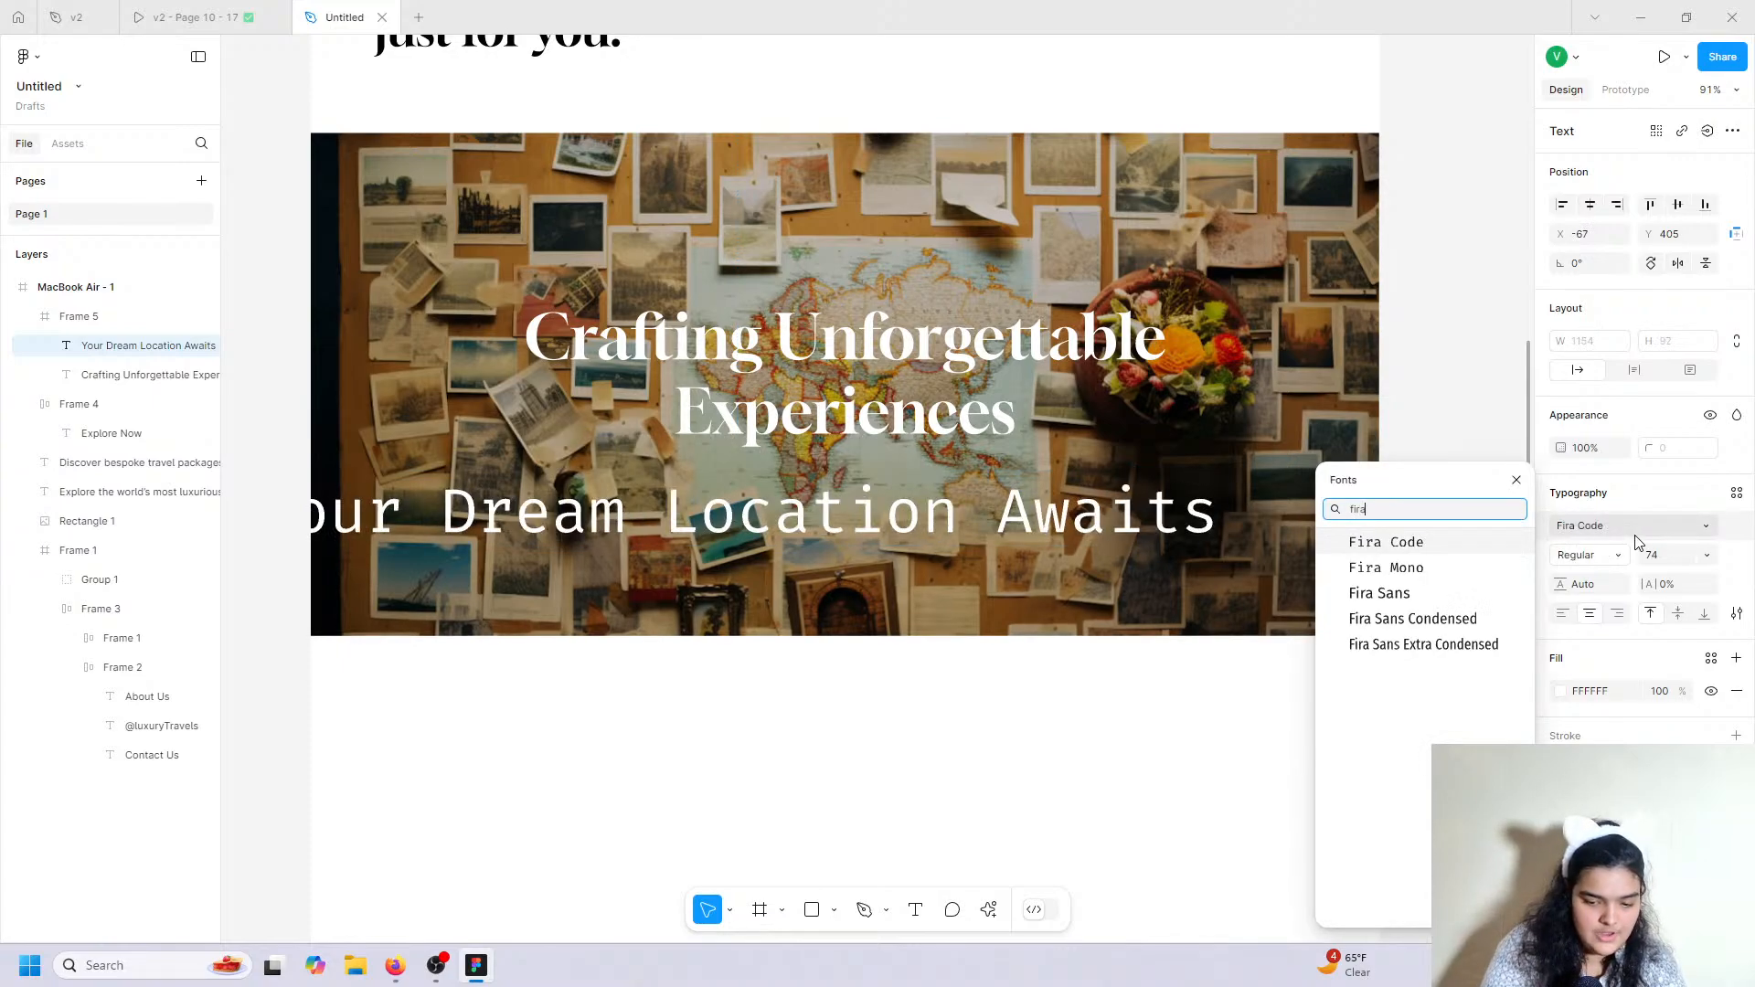
click(1380, 593)
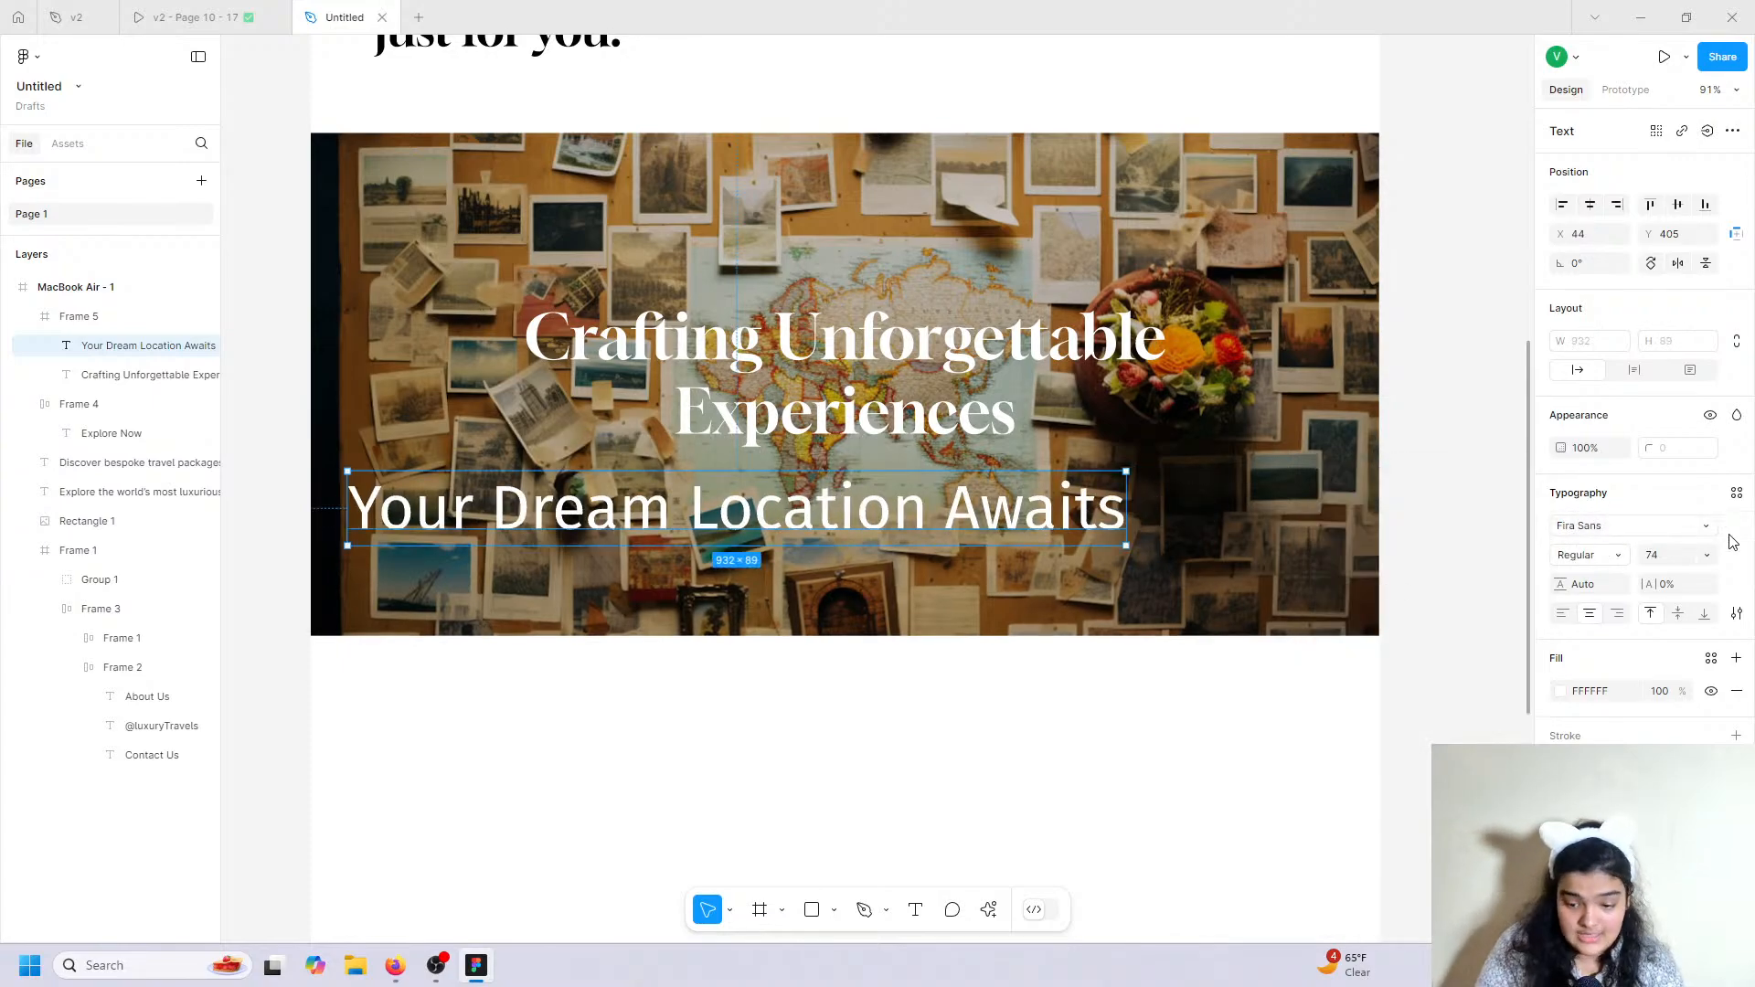
click(1705, 554)
click(1675, 681)
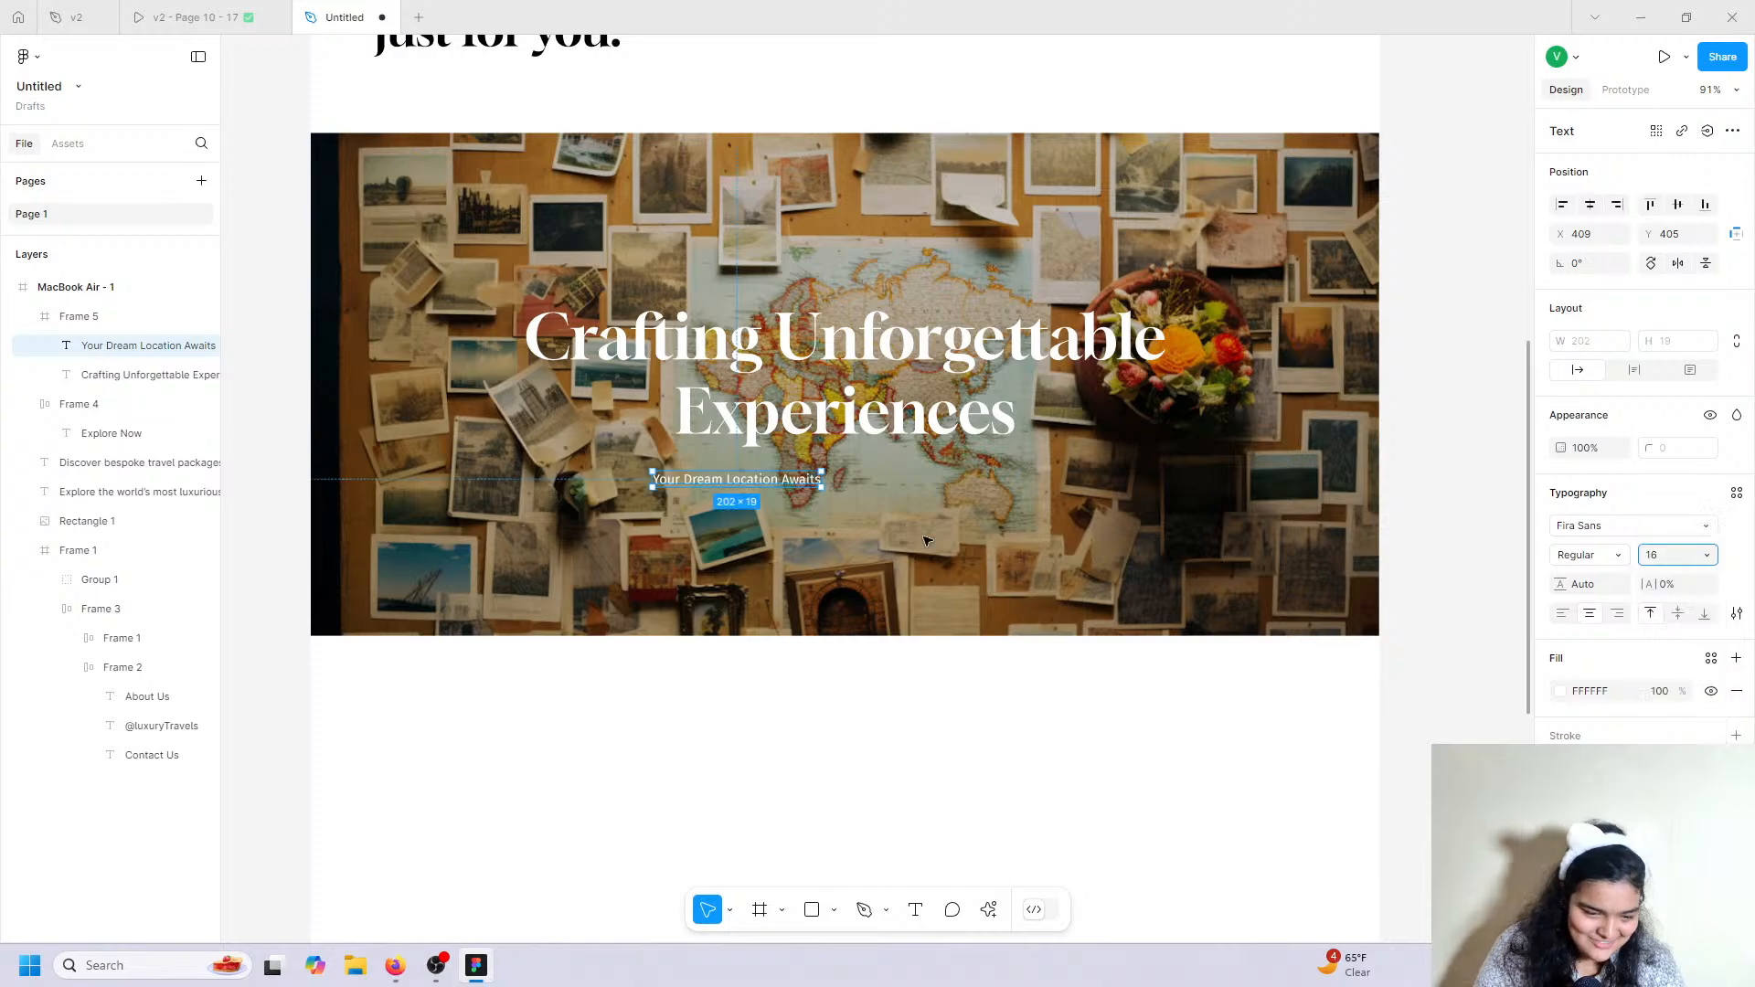
click(1706, 556)
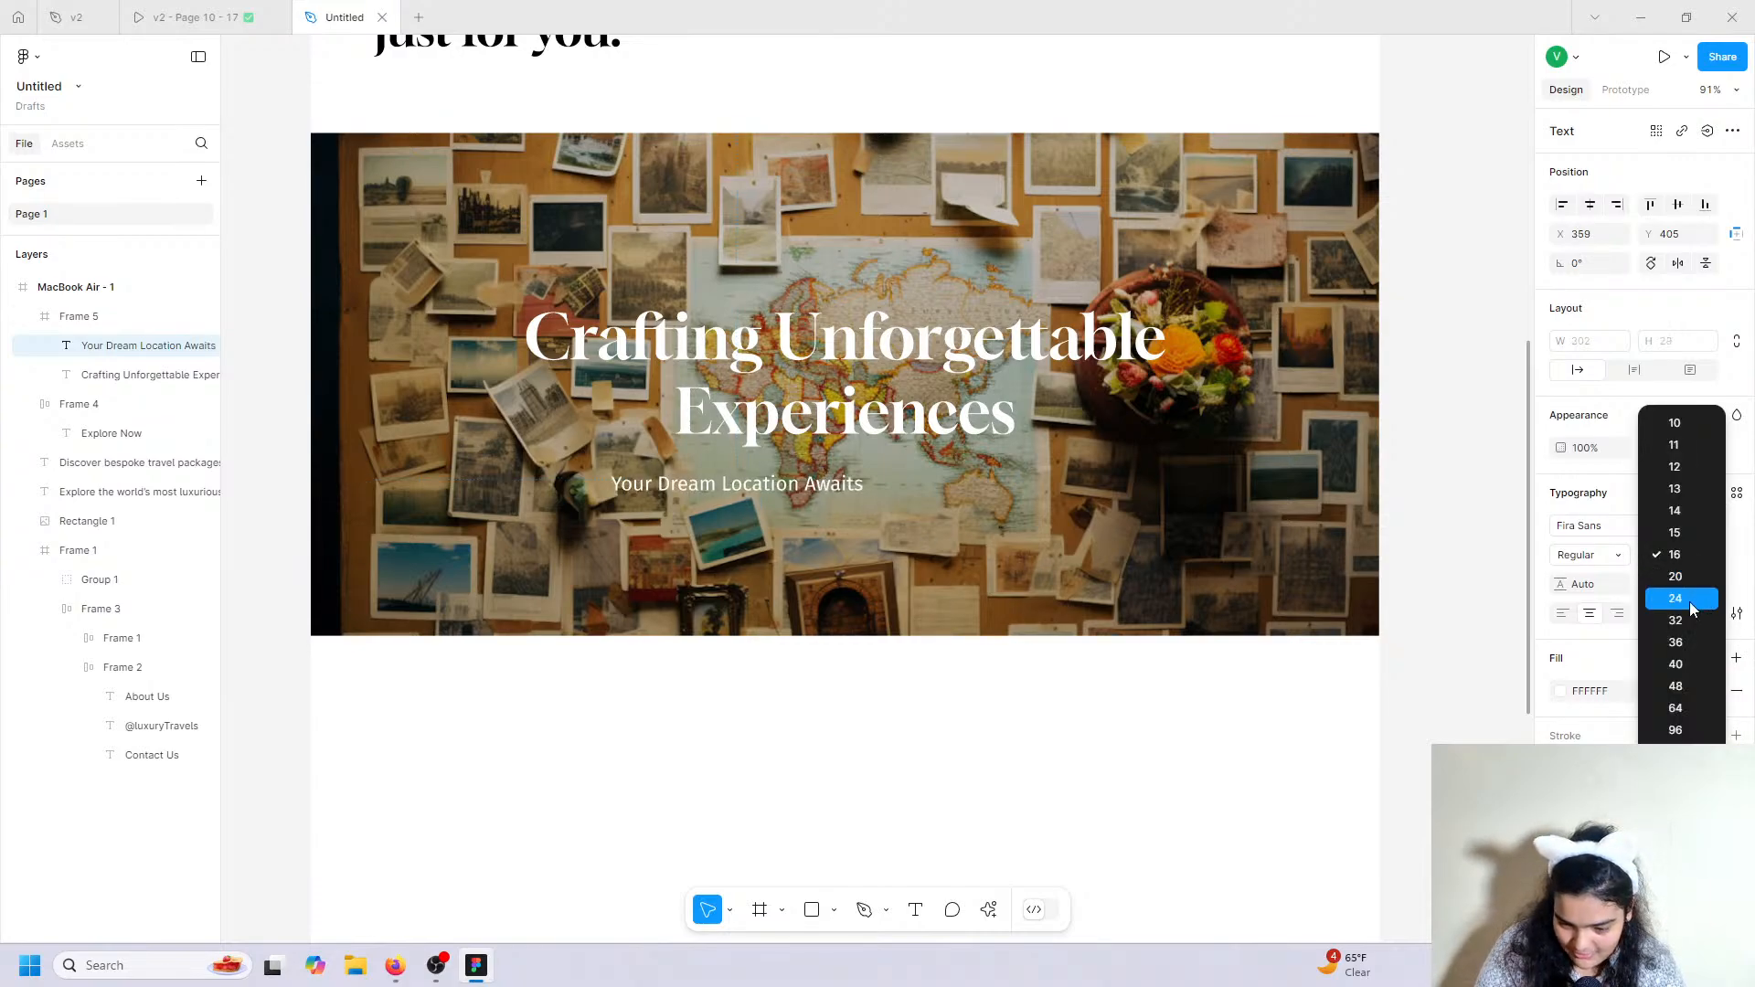
click(1676, 598)
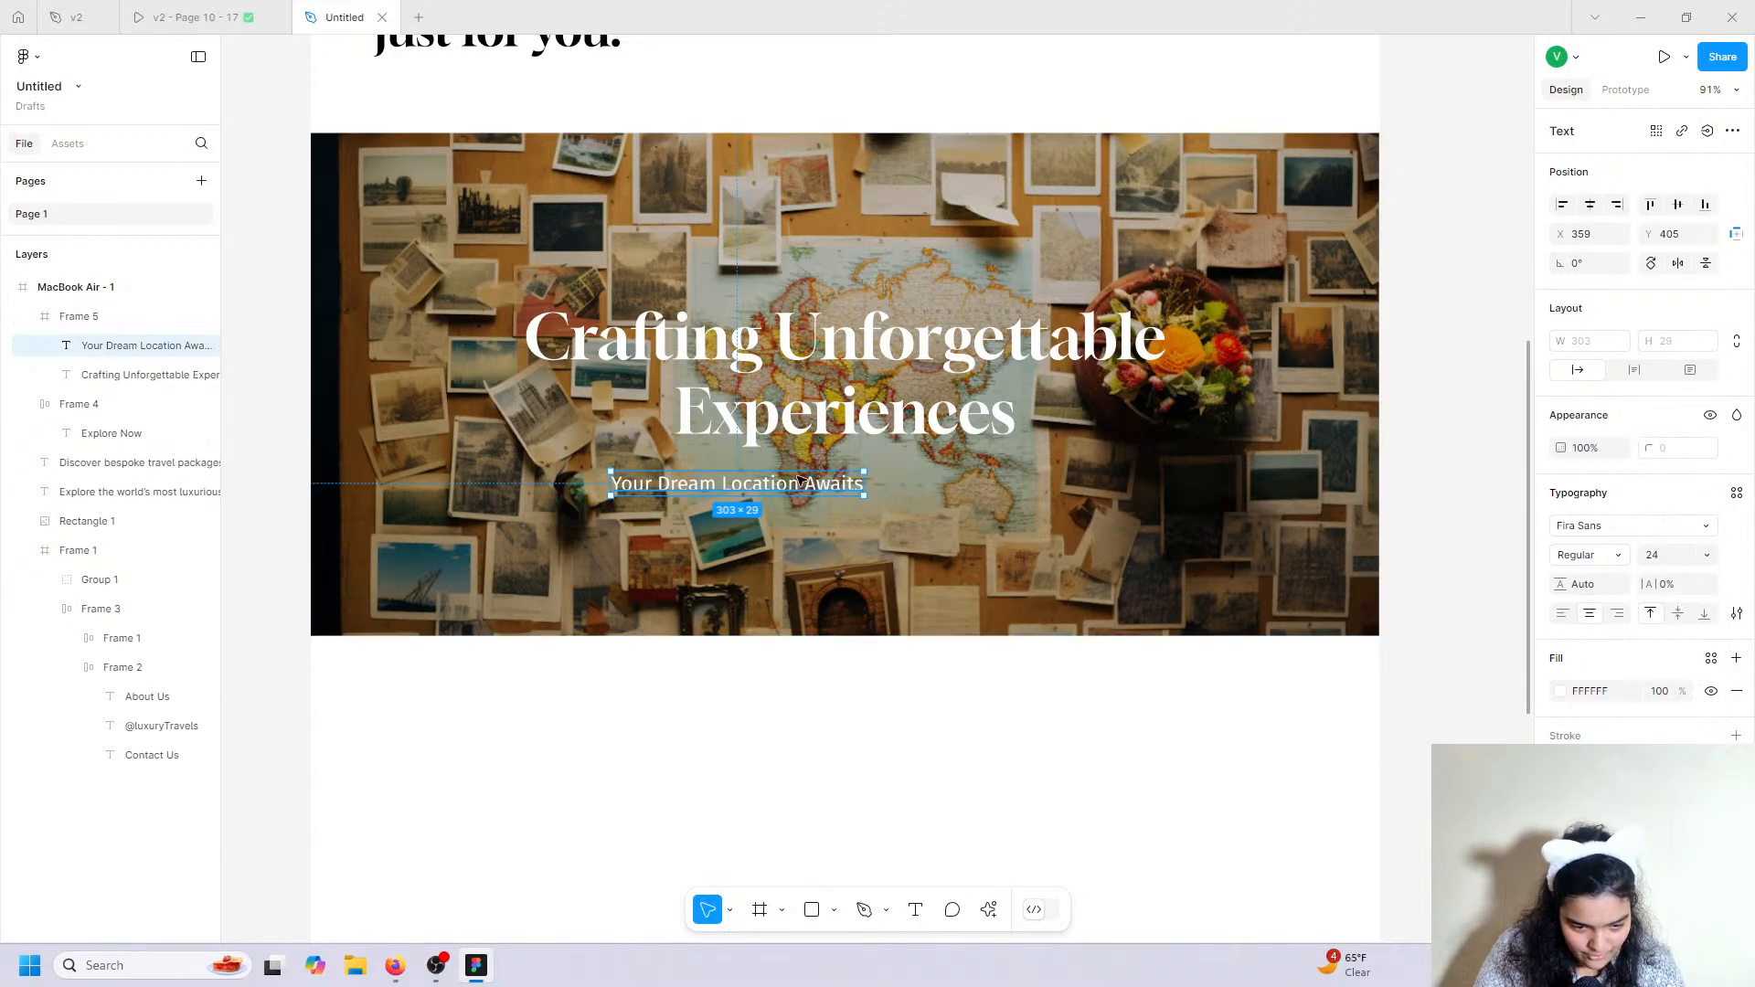
drag(791, 480, 903, 462)
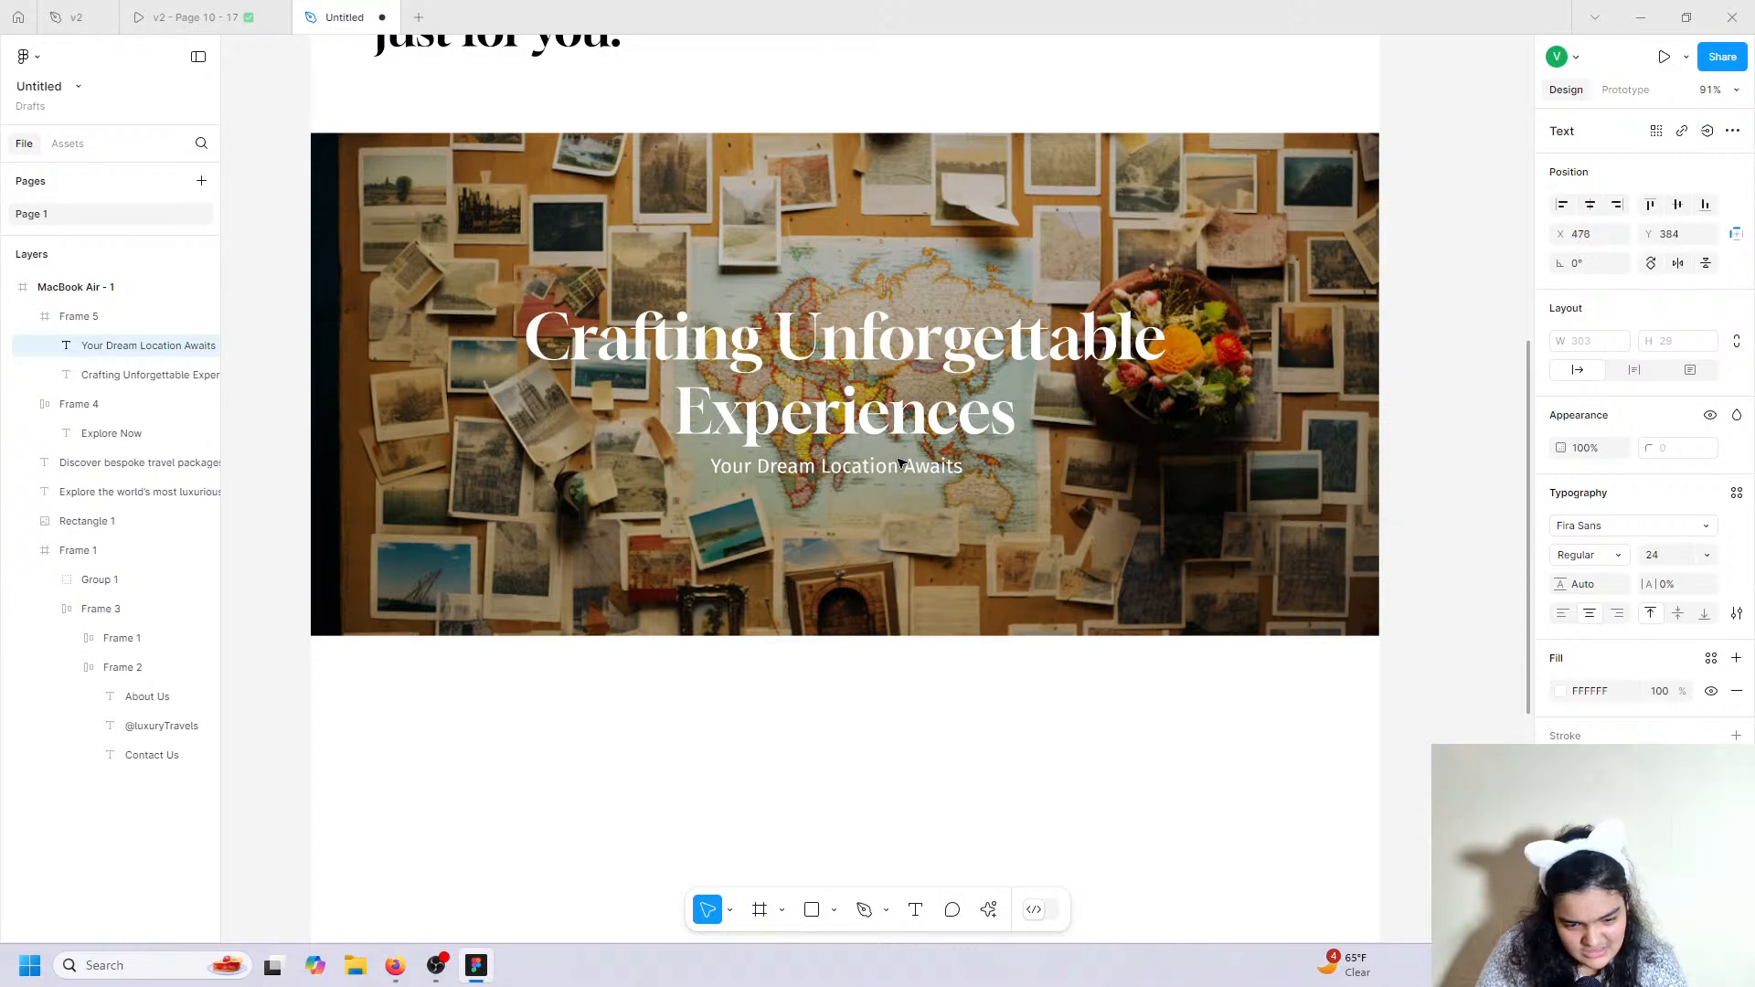
click(1600, 559)
click(1611, 585)
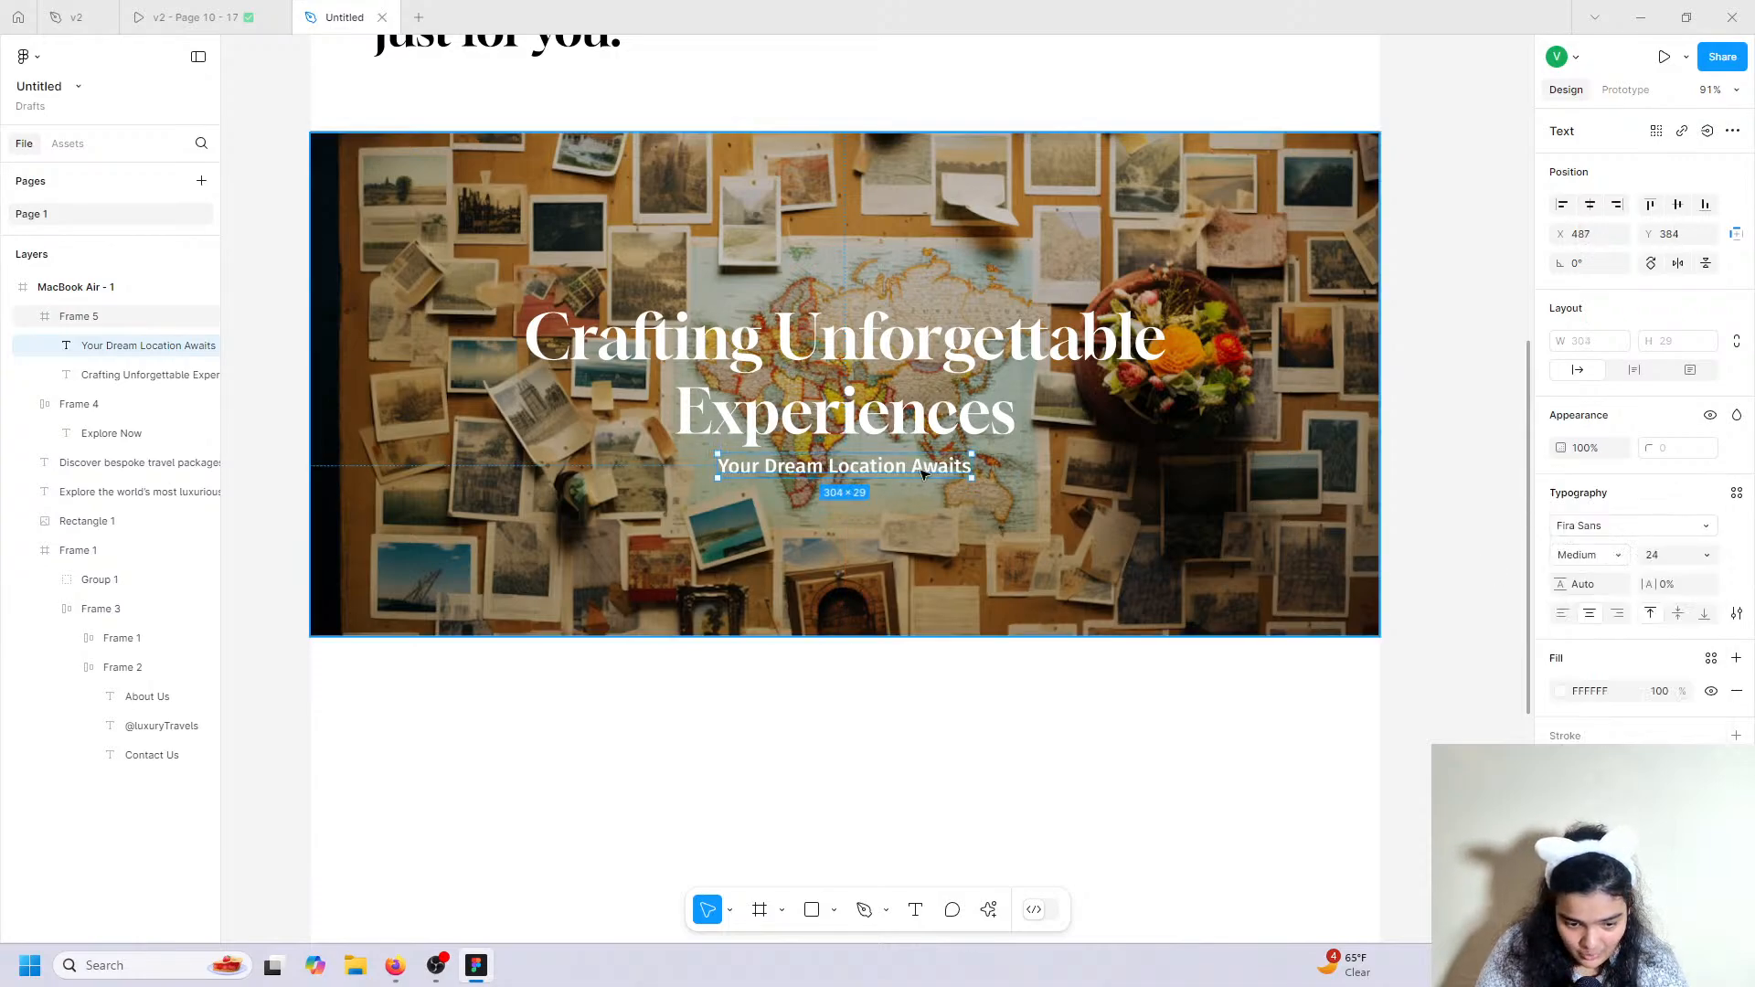
Group heading and subtitle into Group 2, centre it vertically, then select each text inside.
shift+click(904, 416)
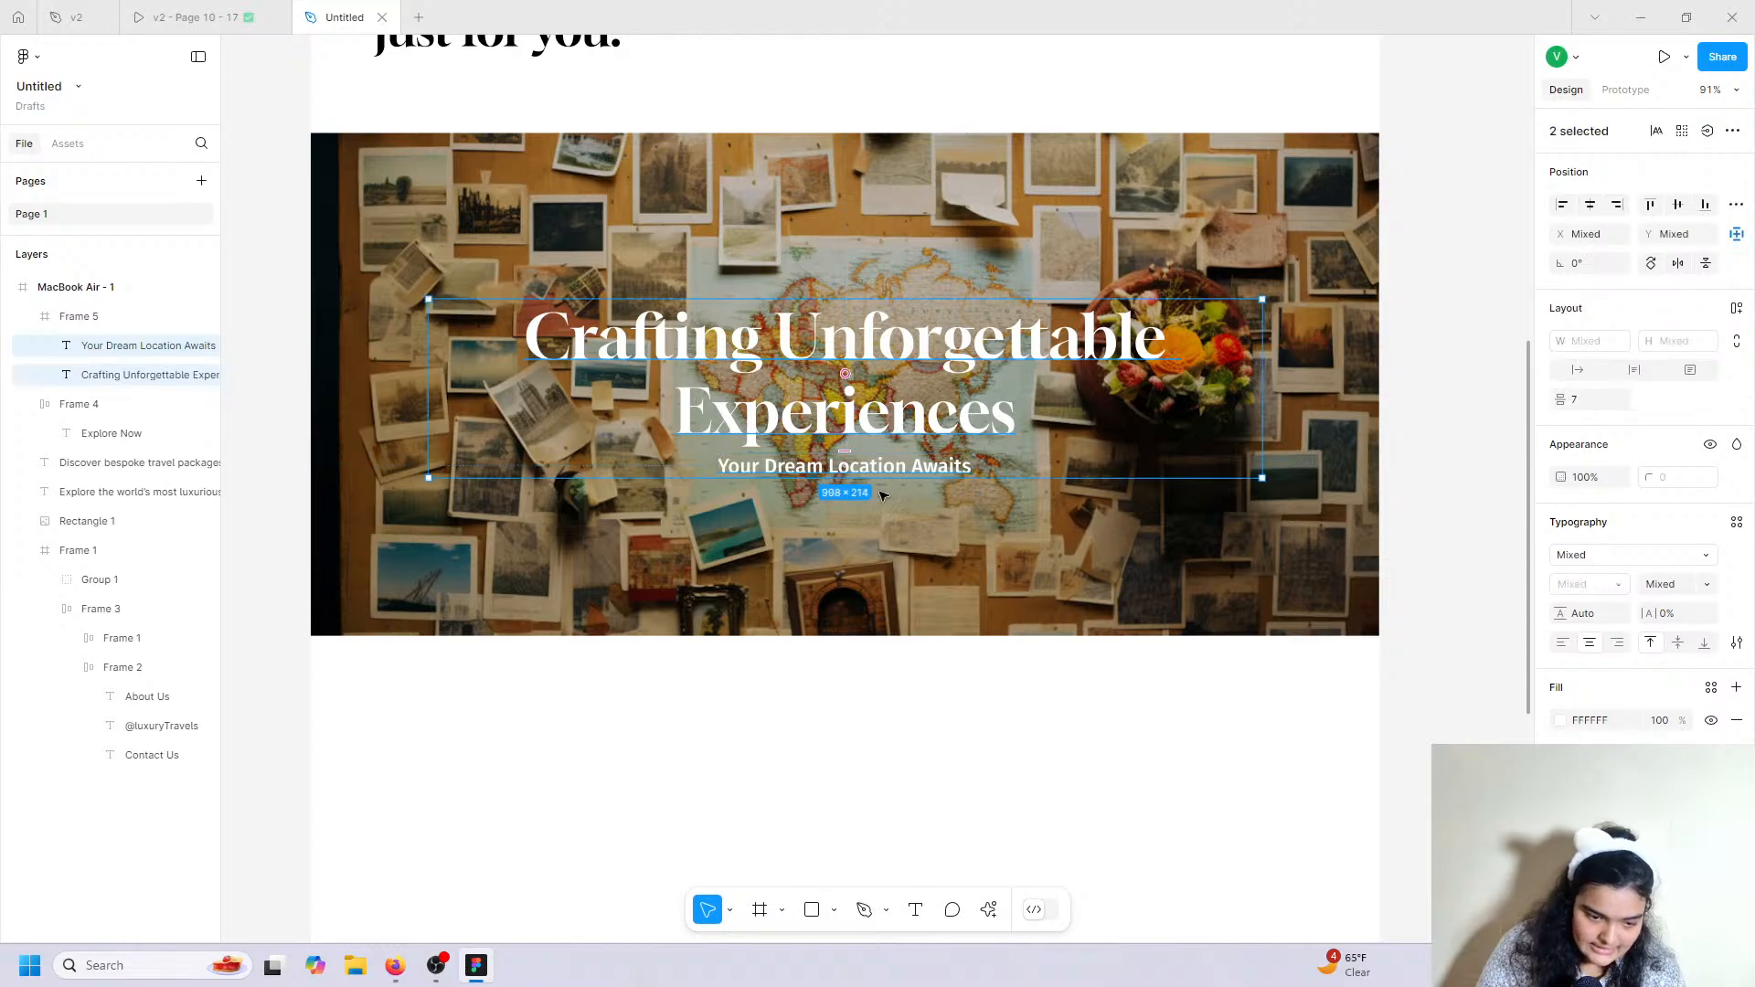
key(ctrl+g)
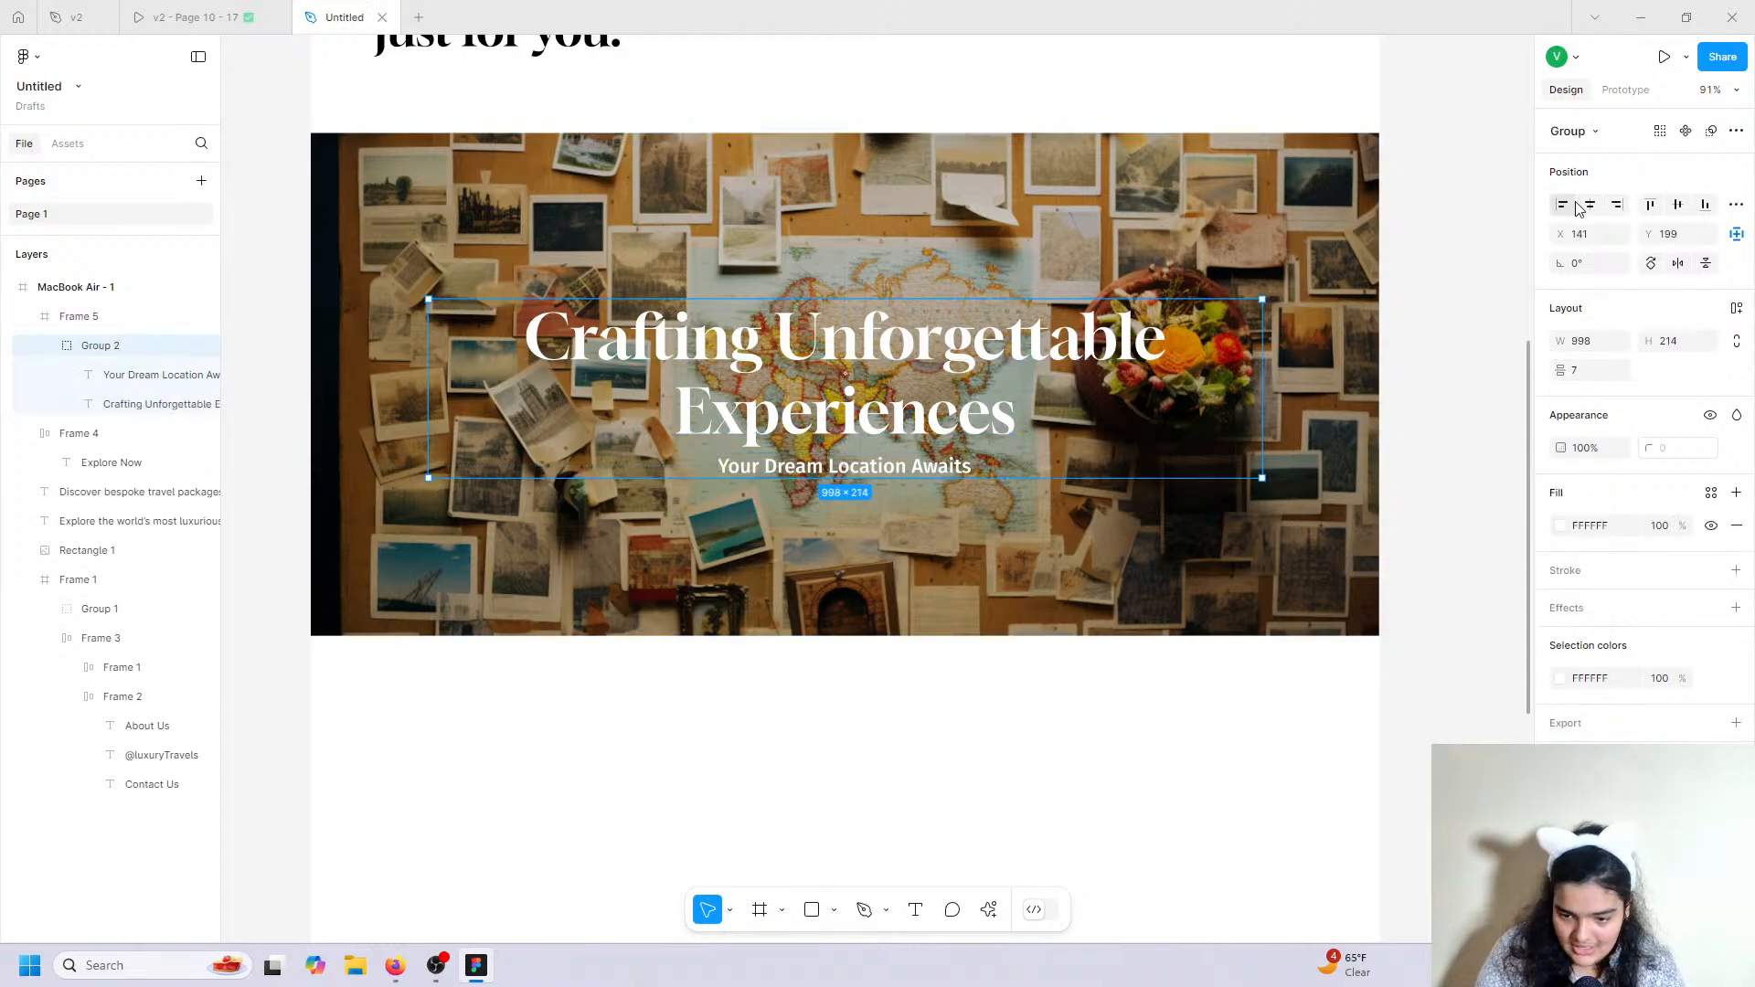
click(1678, 205)
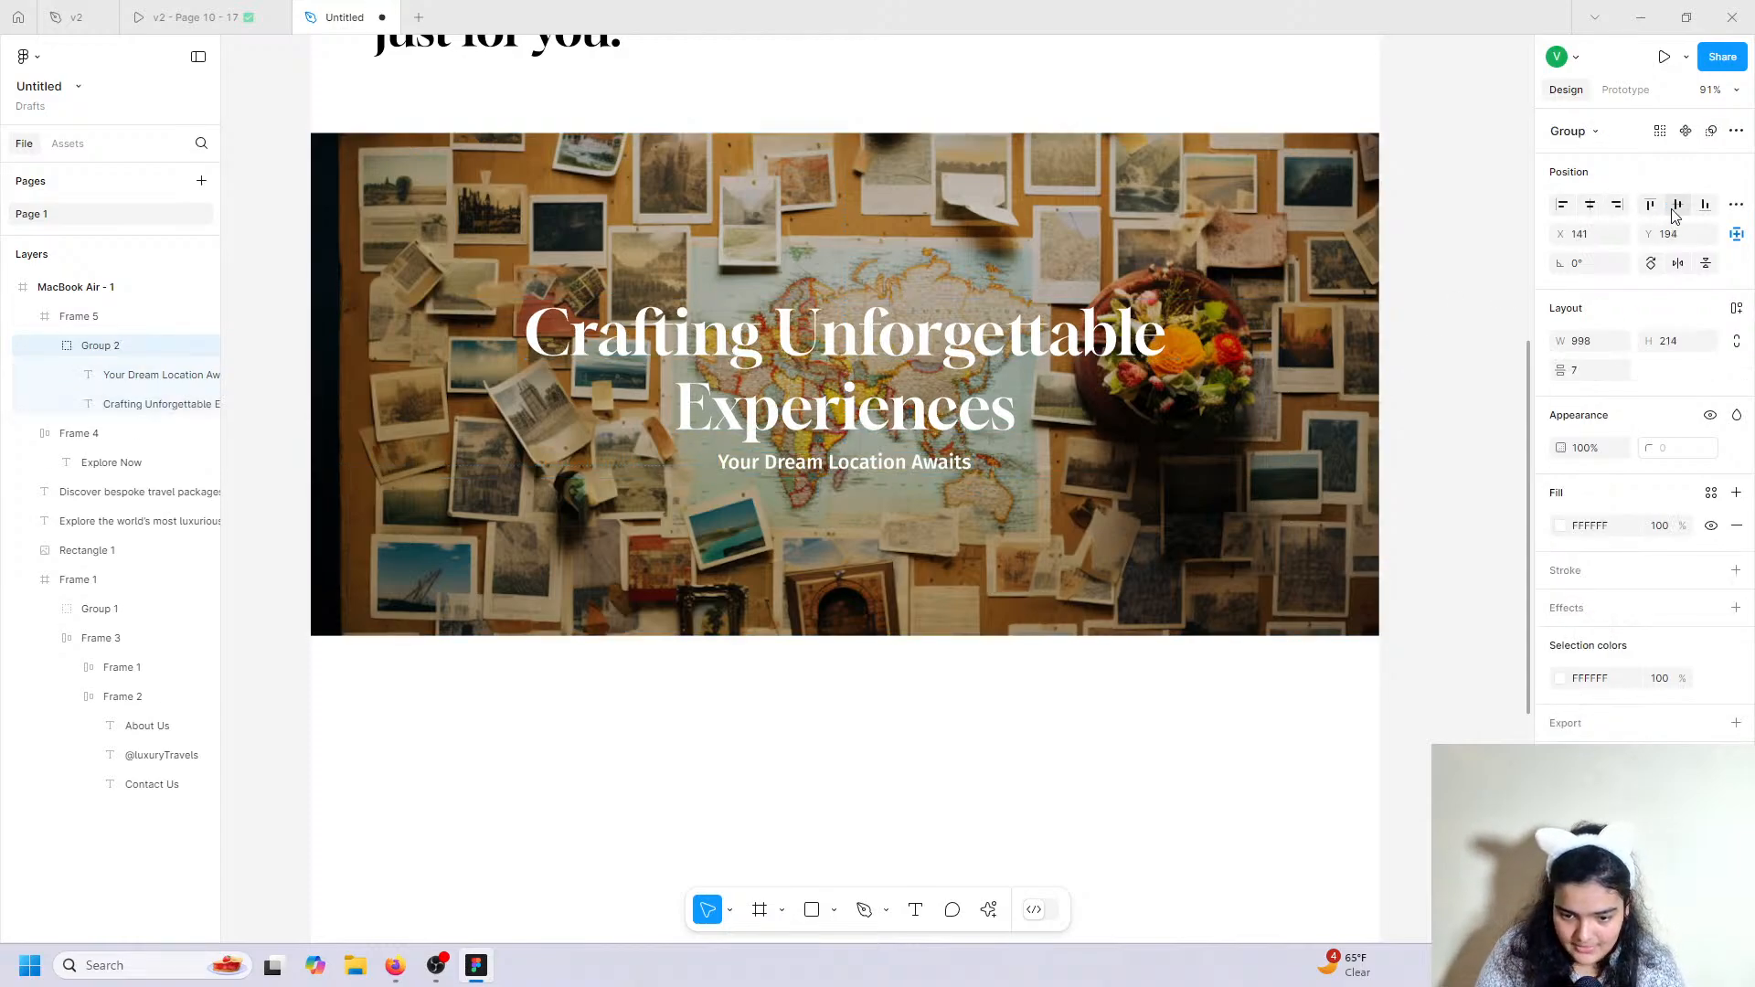
double_click(891, 464)
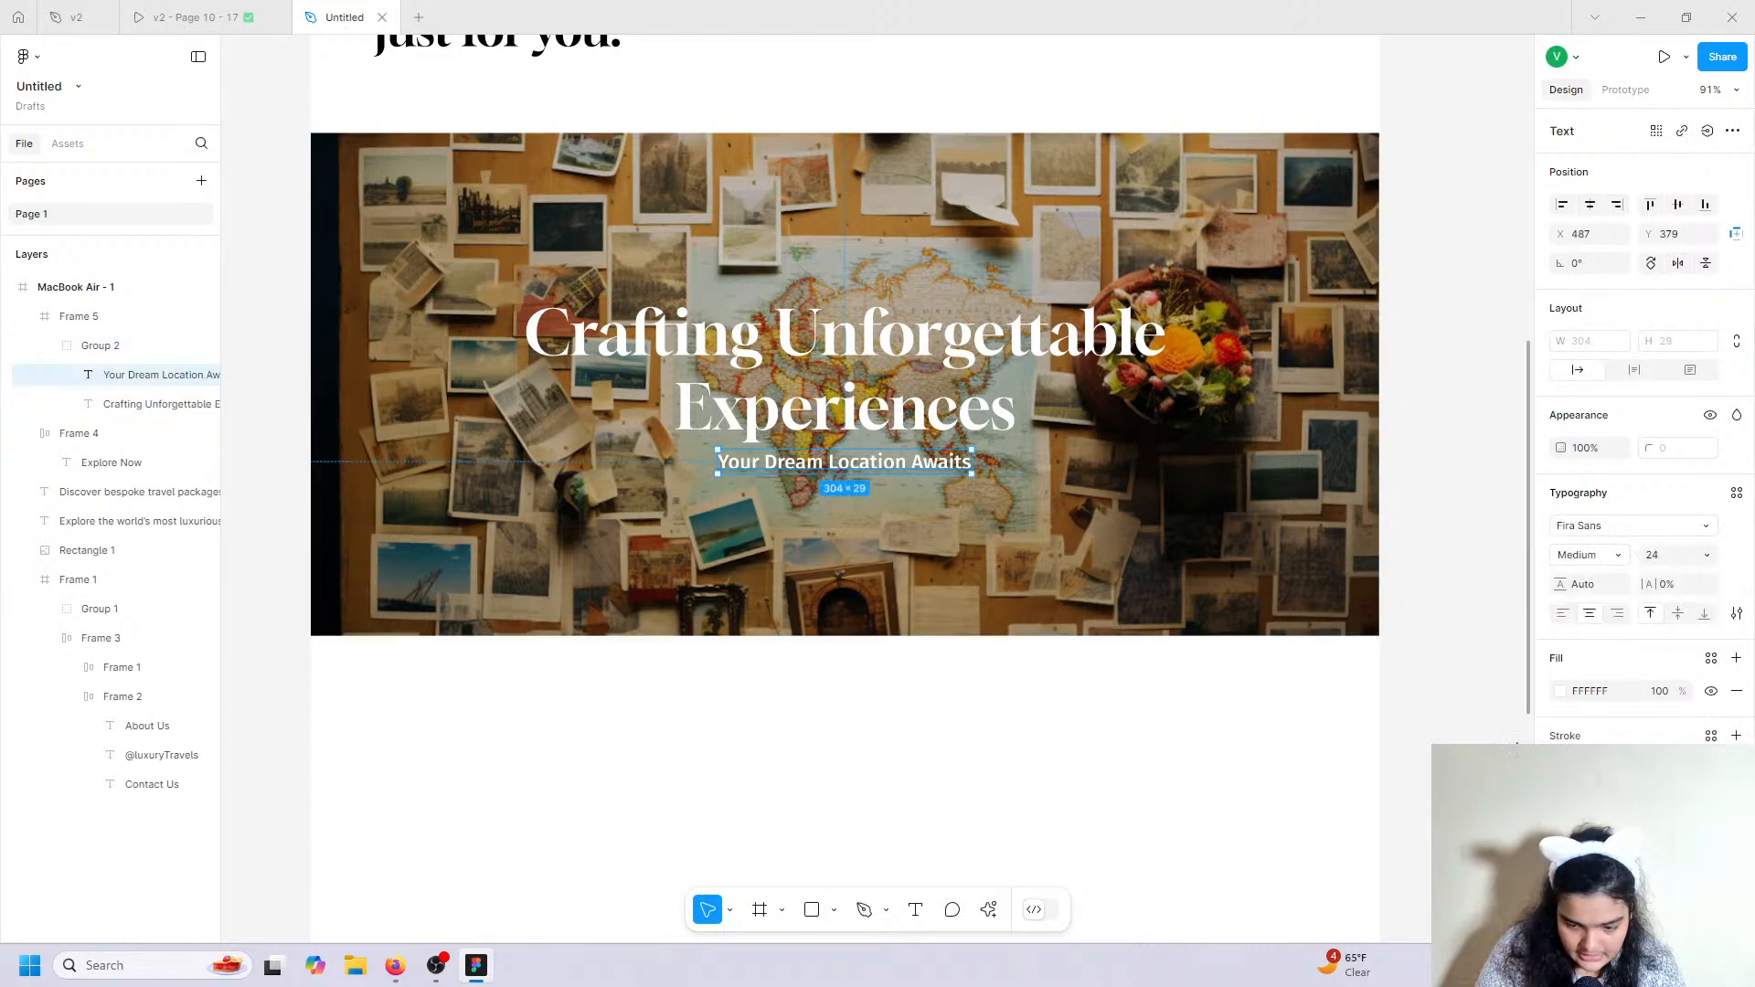
click(913, 378)
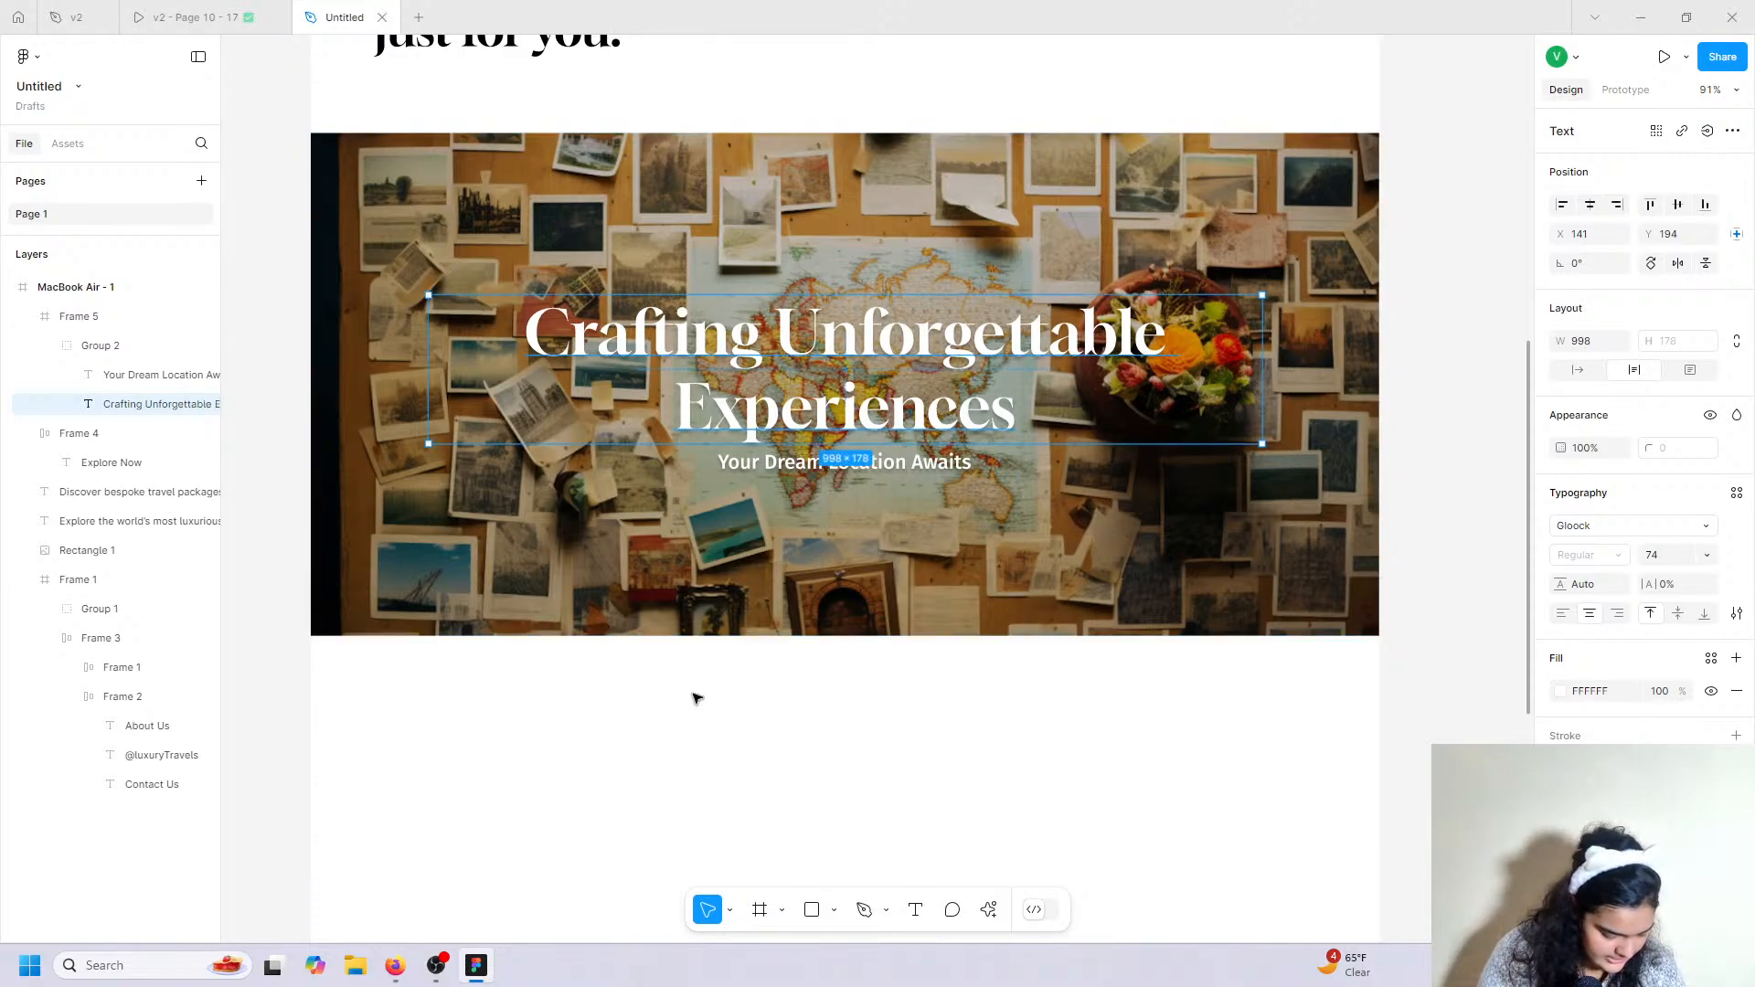
Review the v2 prototype, then draw an empty 1279×597 Frame 6 below the map banner.
click(192, 18)
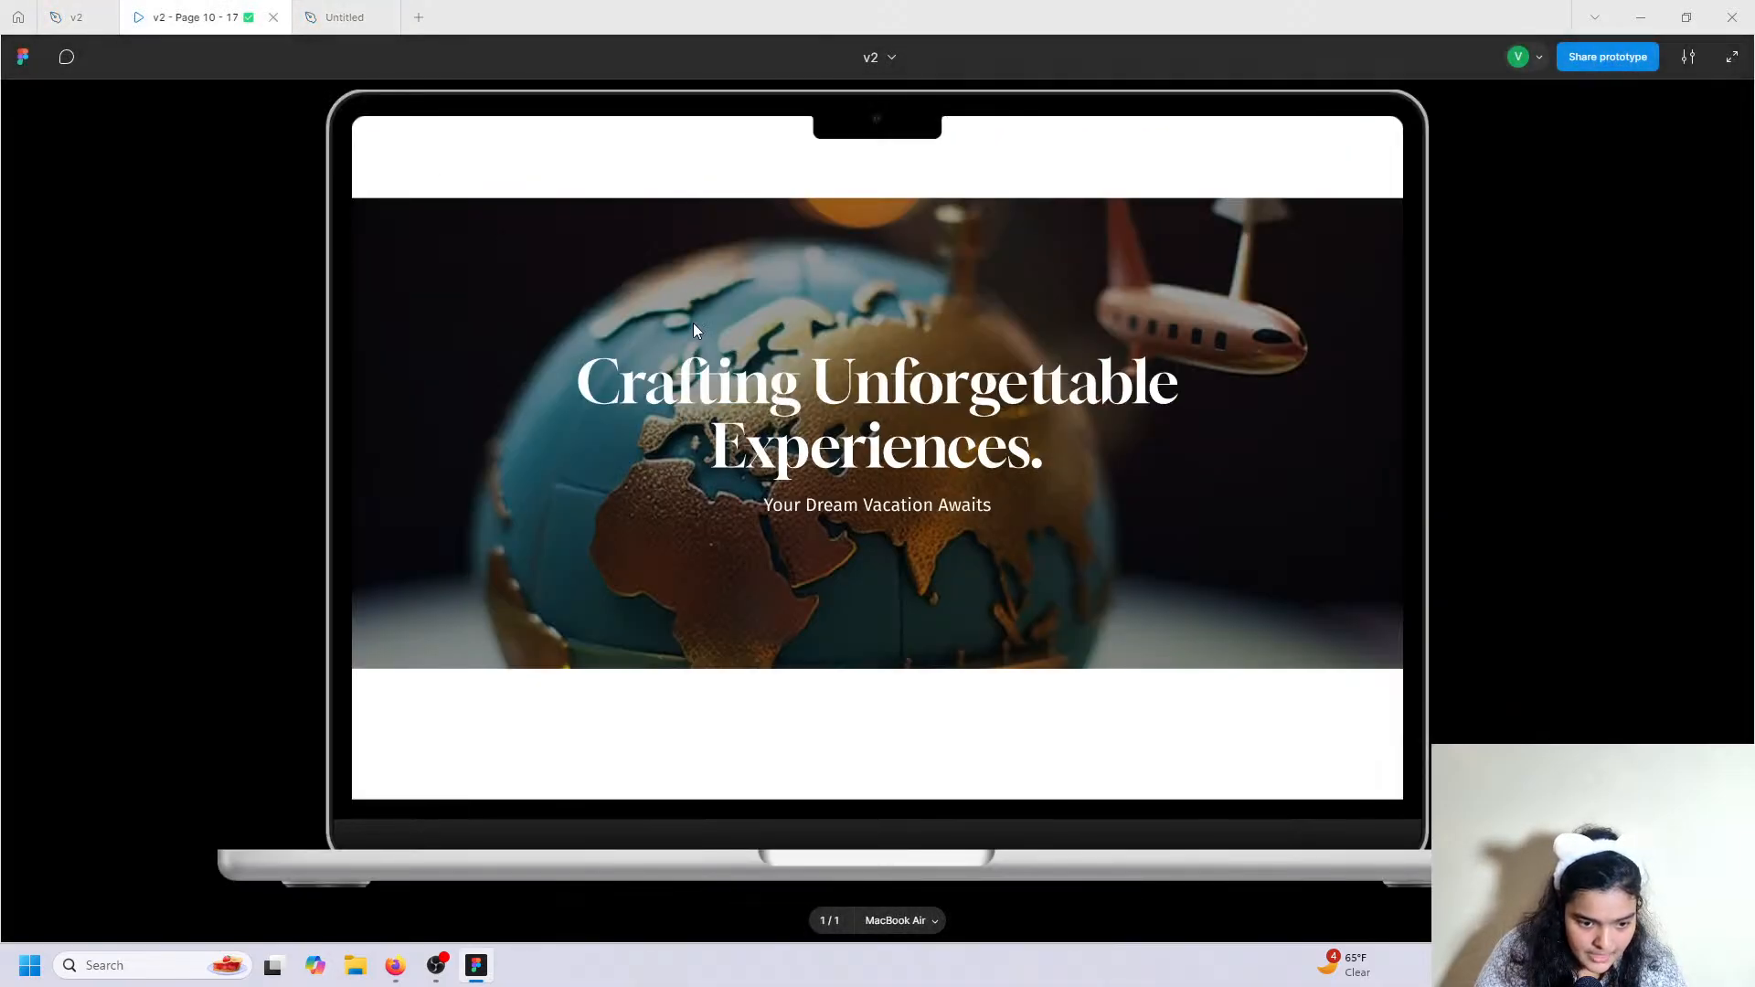
scroll(634, 407, down, 8)
scroll(633, 406, up, 2)
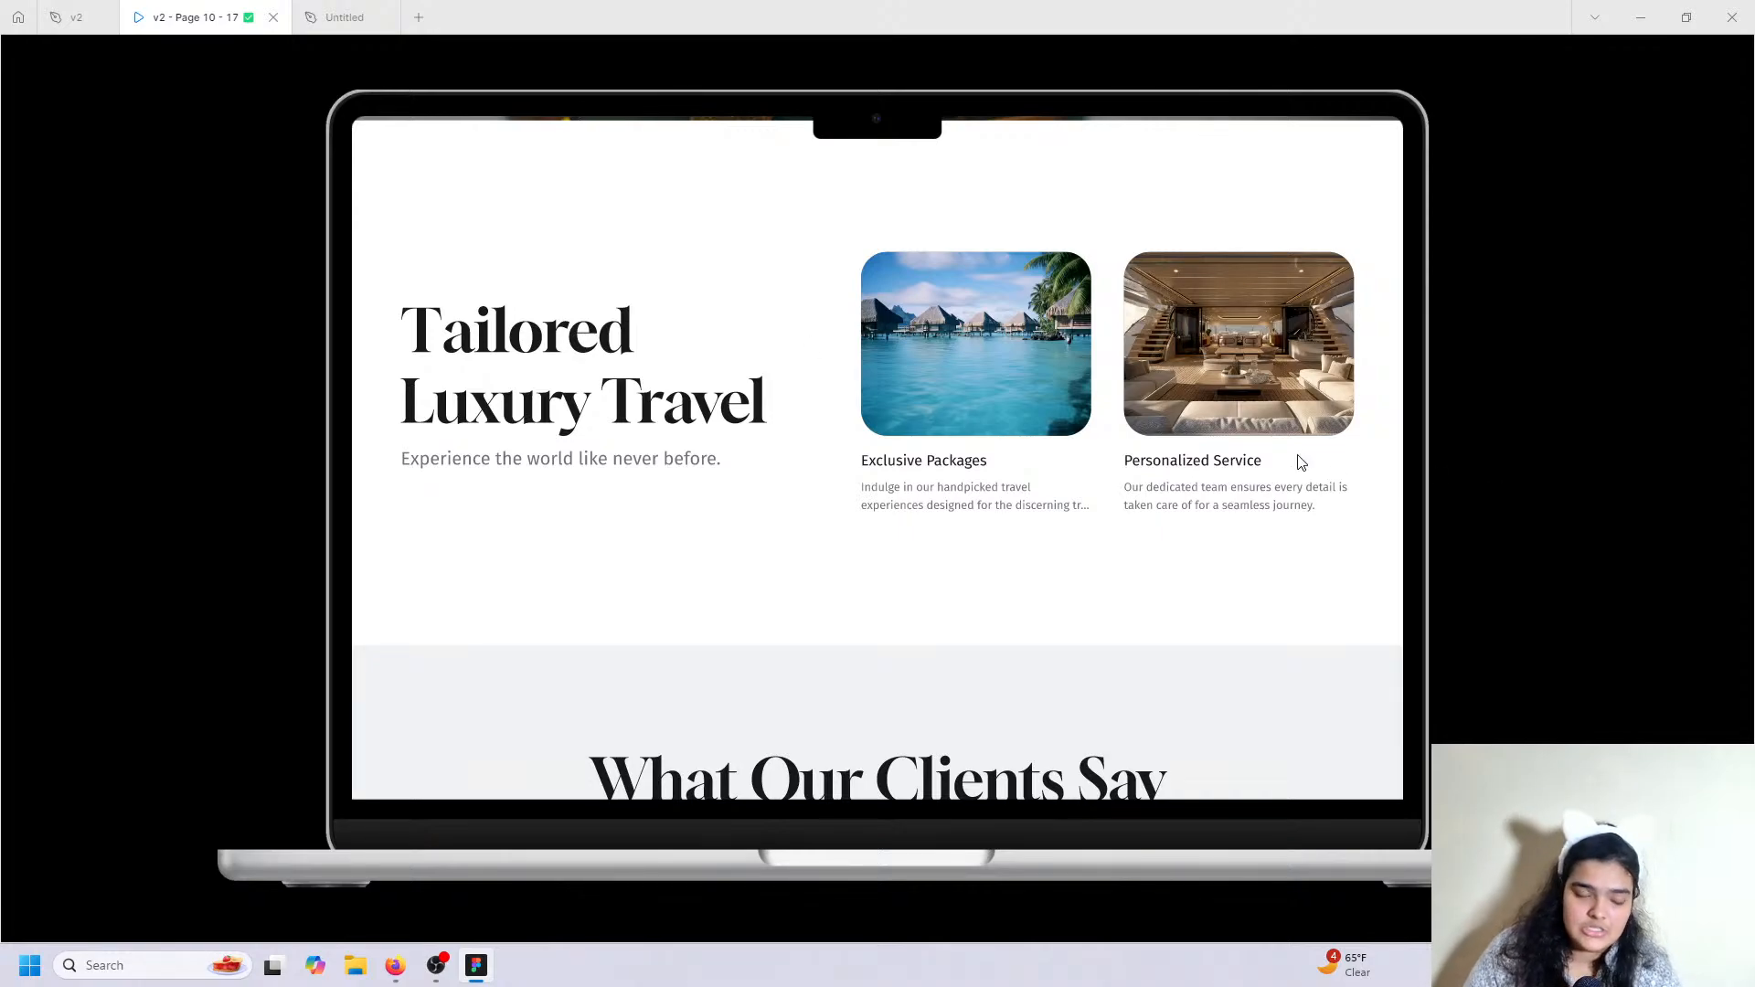
click(345, 17)
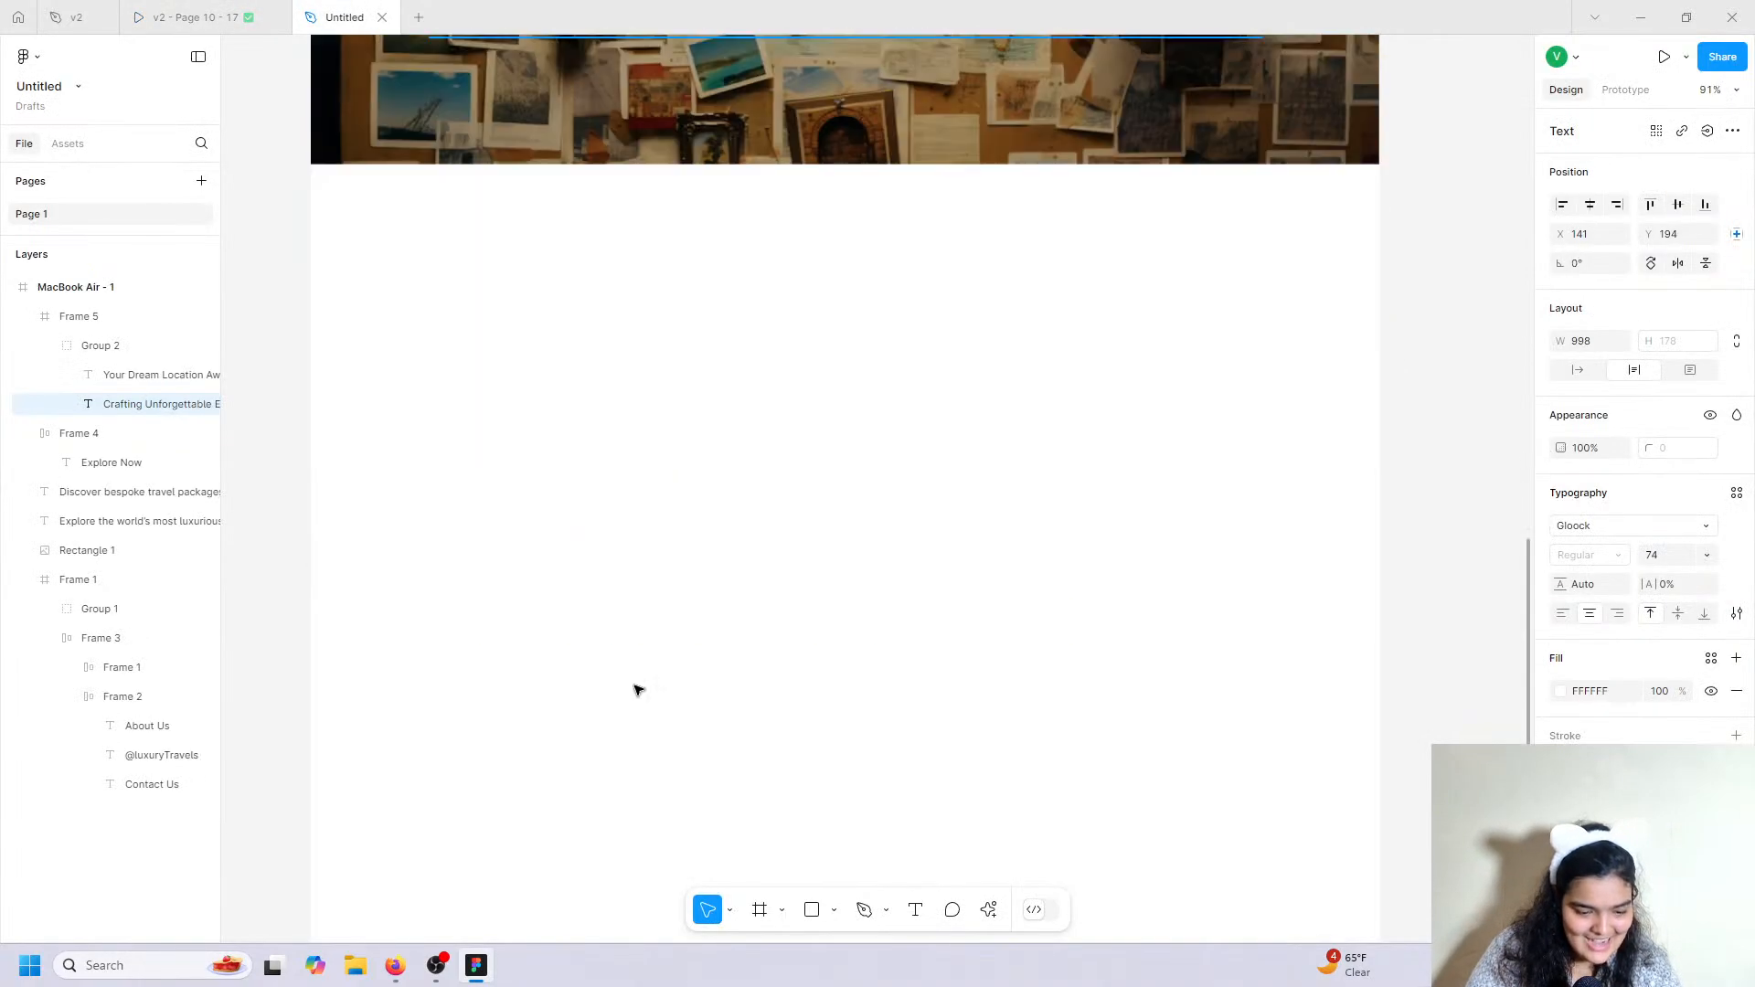
click(759, 909)
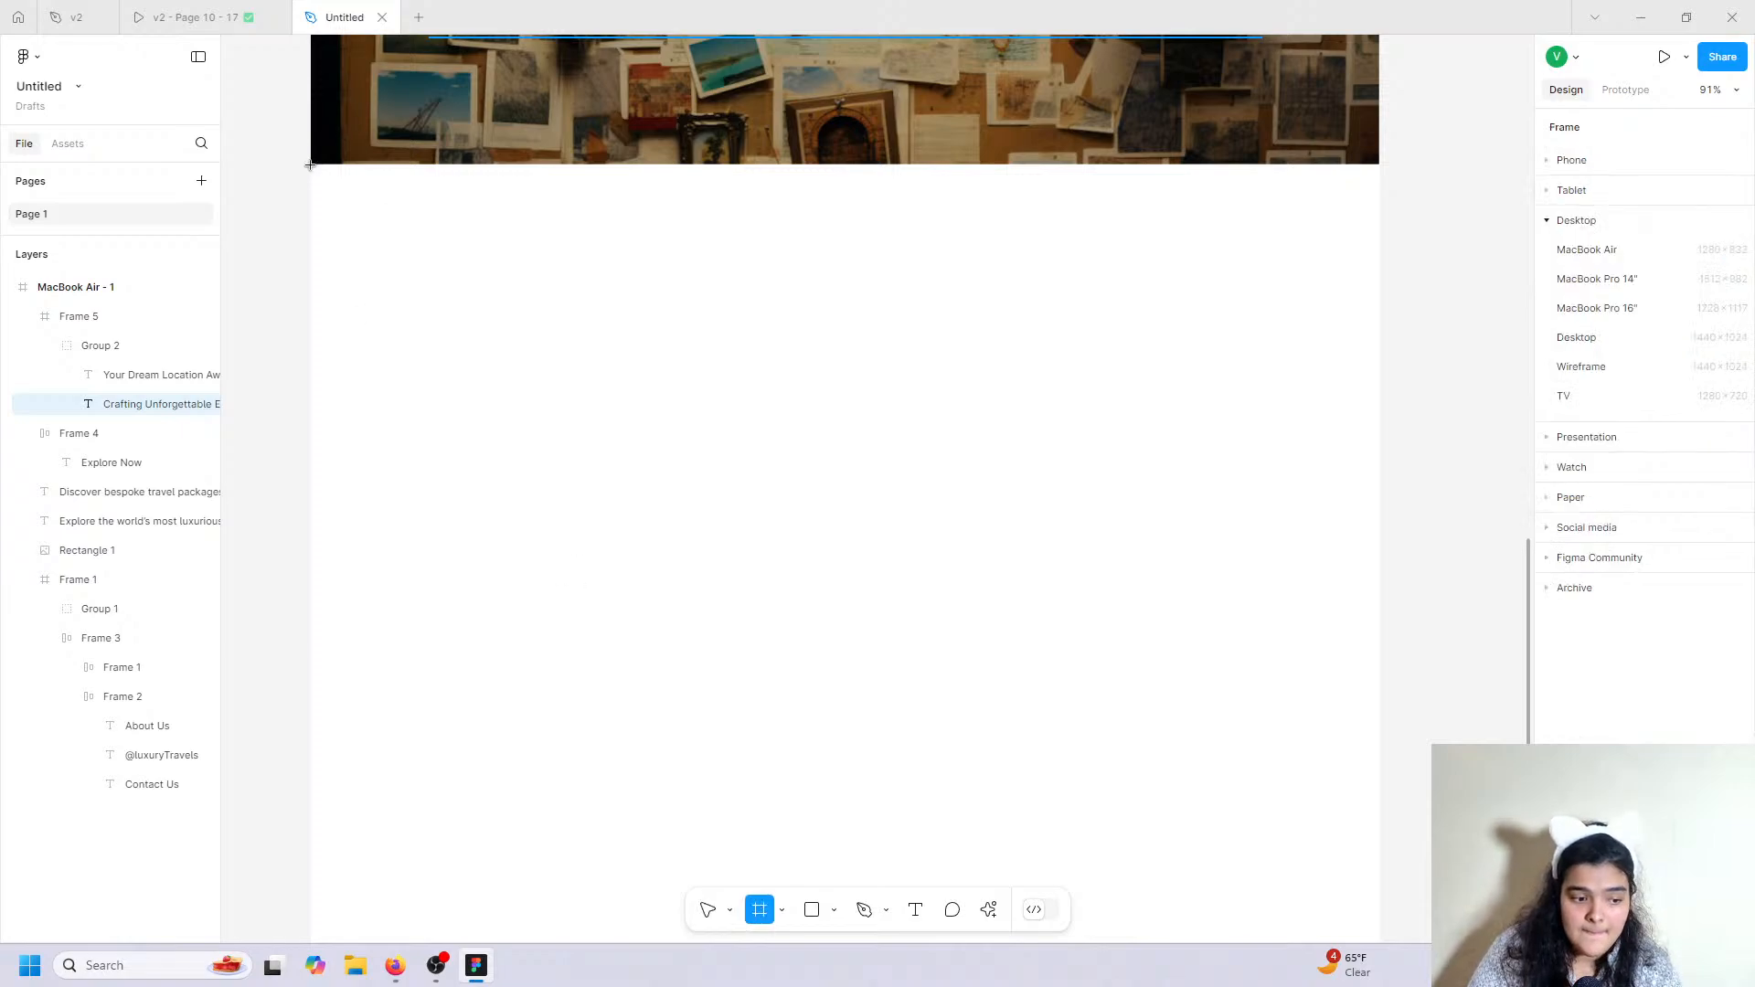
mouse_move(310, 165)
mouse_down()
mouse_move(1308, 646)
mouse_move(1415, 667)
mouse_move(1379, 666)
mouse_up()
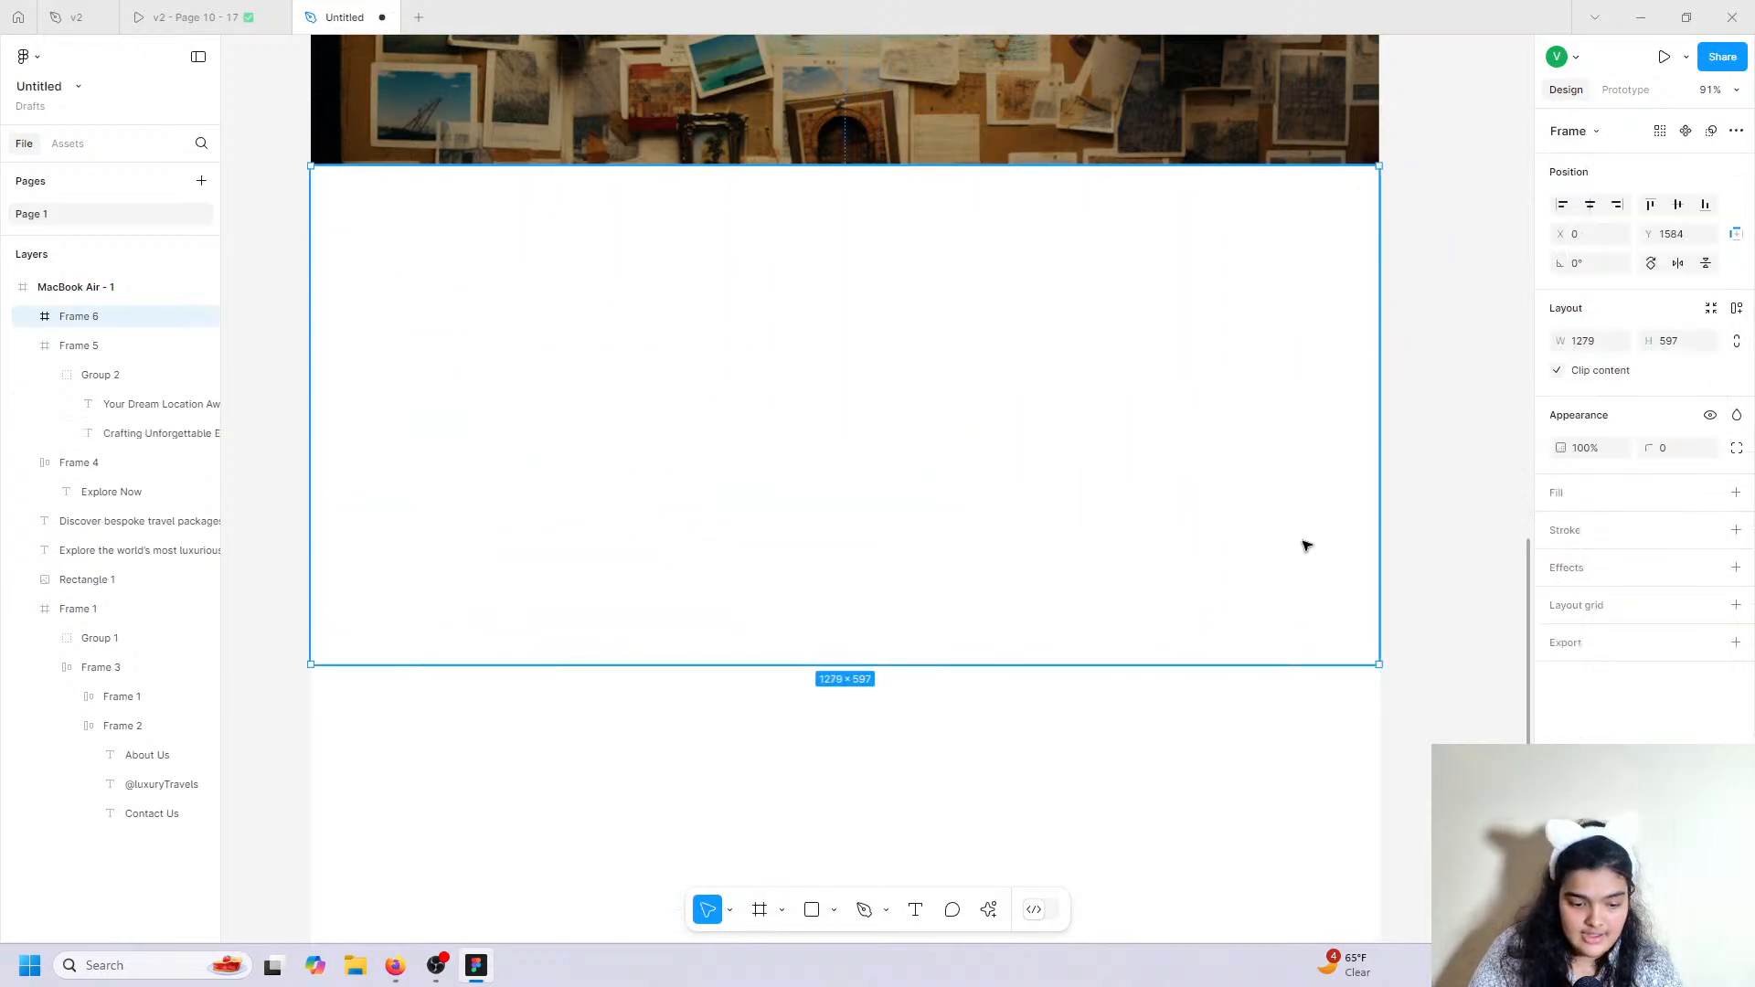
click(192, 17)
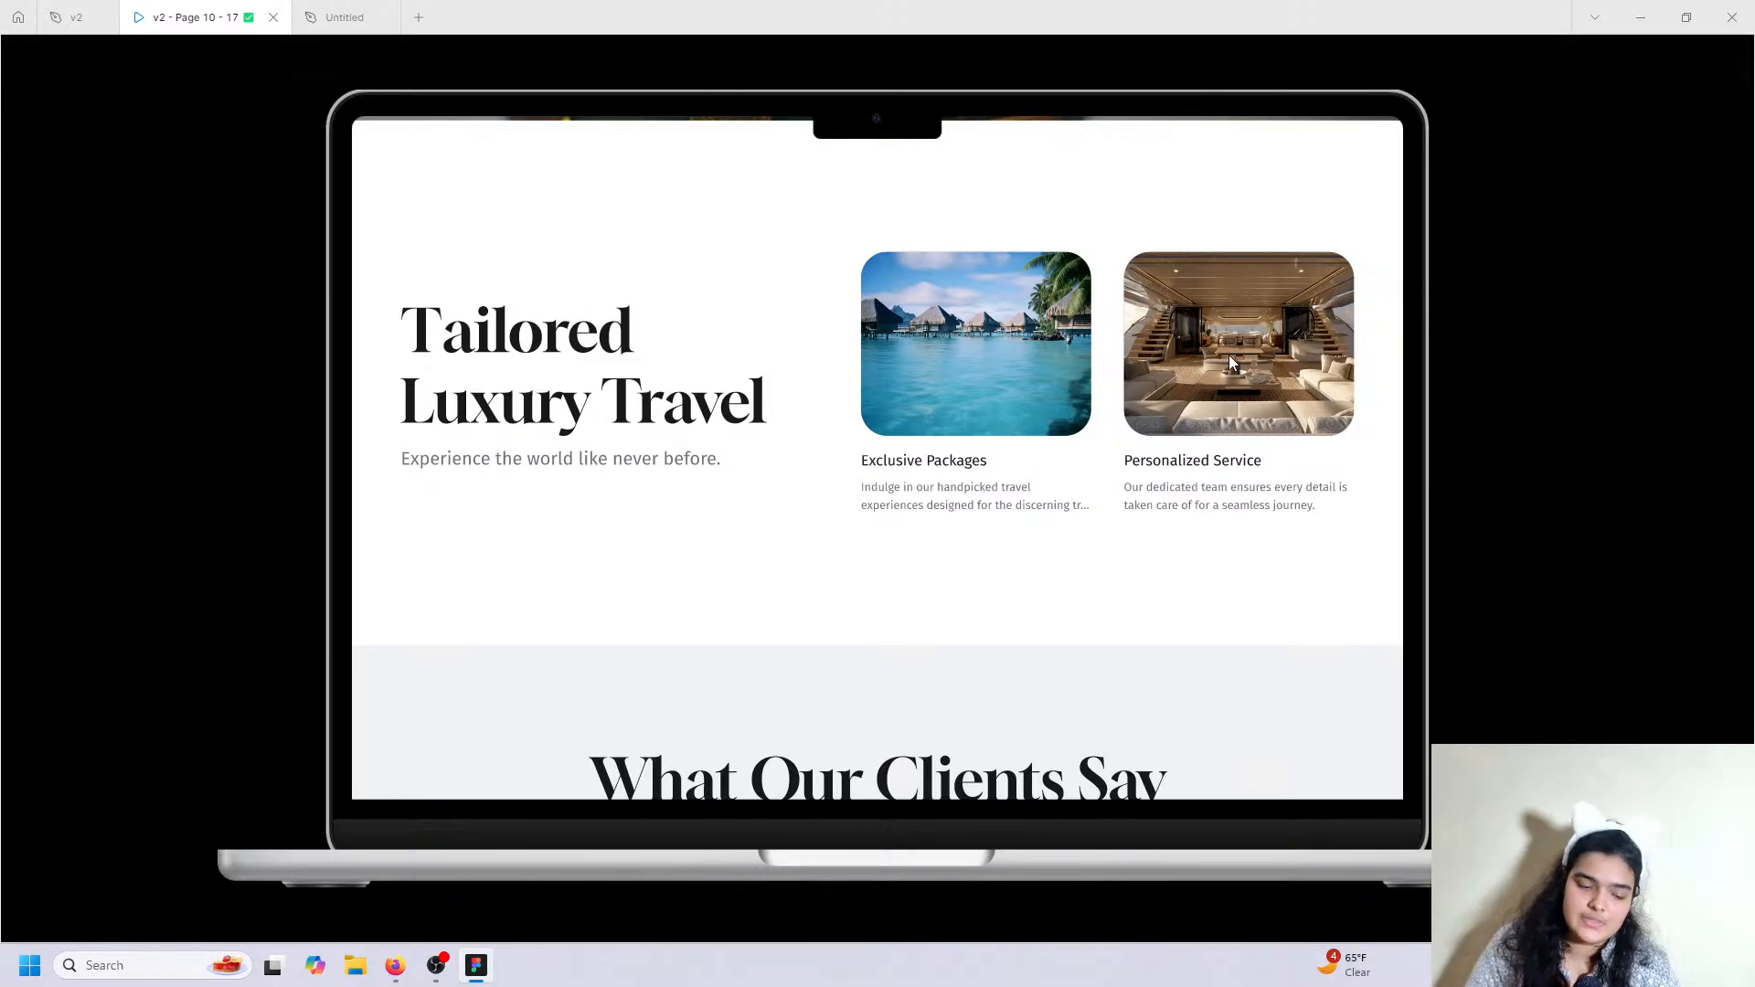
Scroll through the v2 prototype's 'Tailored Luxury Travel' section with its two image cards.
scroll(1156, 360, up, 2)
scroll(862, 485, down, 1)
scroll(689, 449, up, 1)
scroll(692, 455, up, 1)
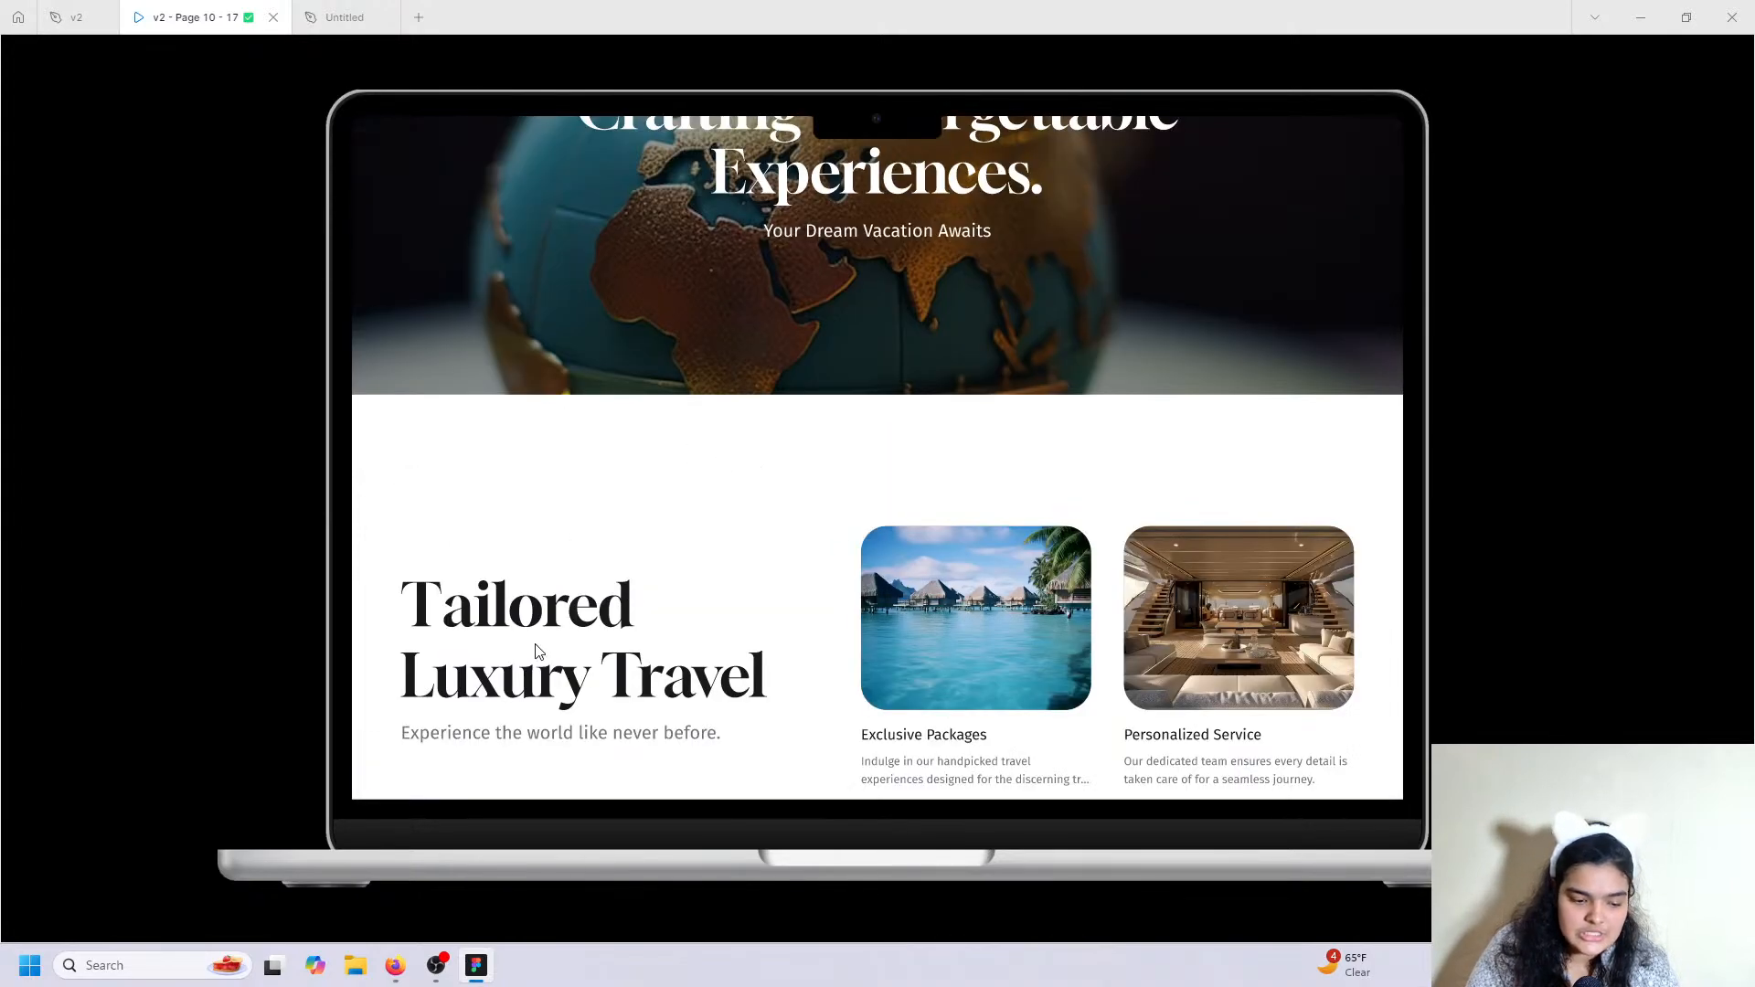
scroll(471, 528, down, 1)
scroll(644, 519, up, 3)
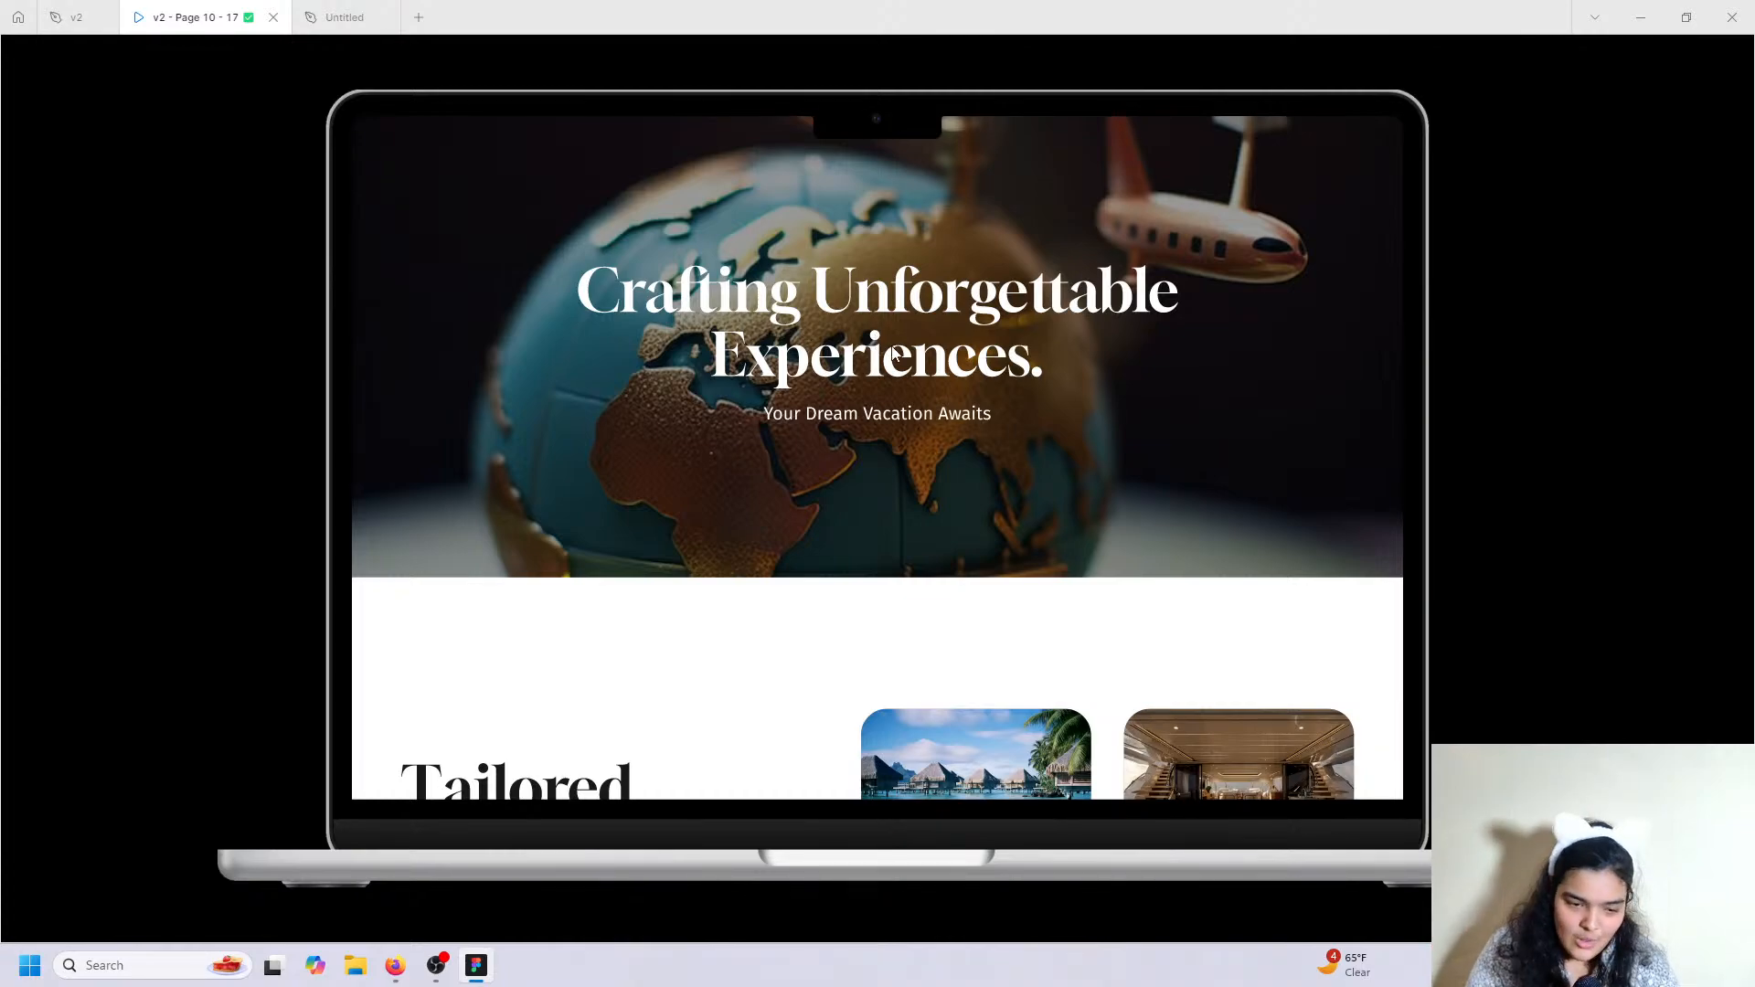
scroll(544, 528, down, 4)
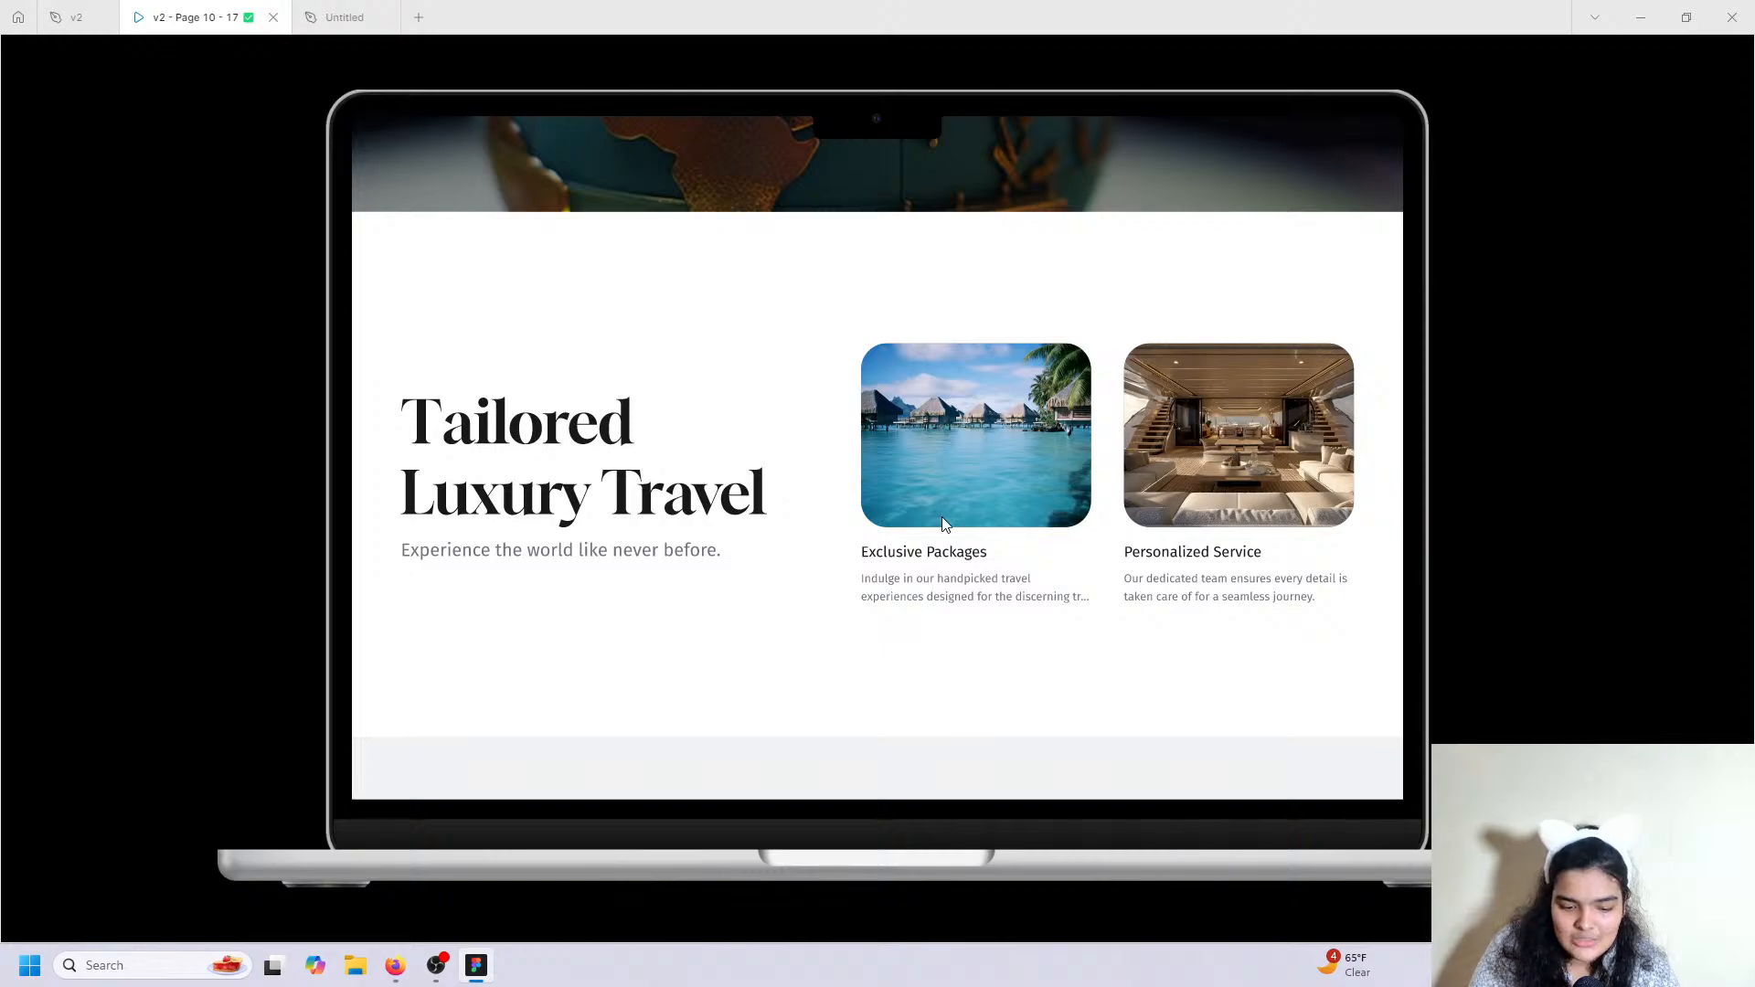
scroll(745, 501, up, 1)
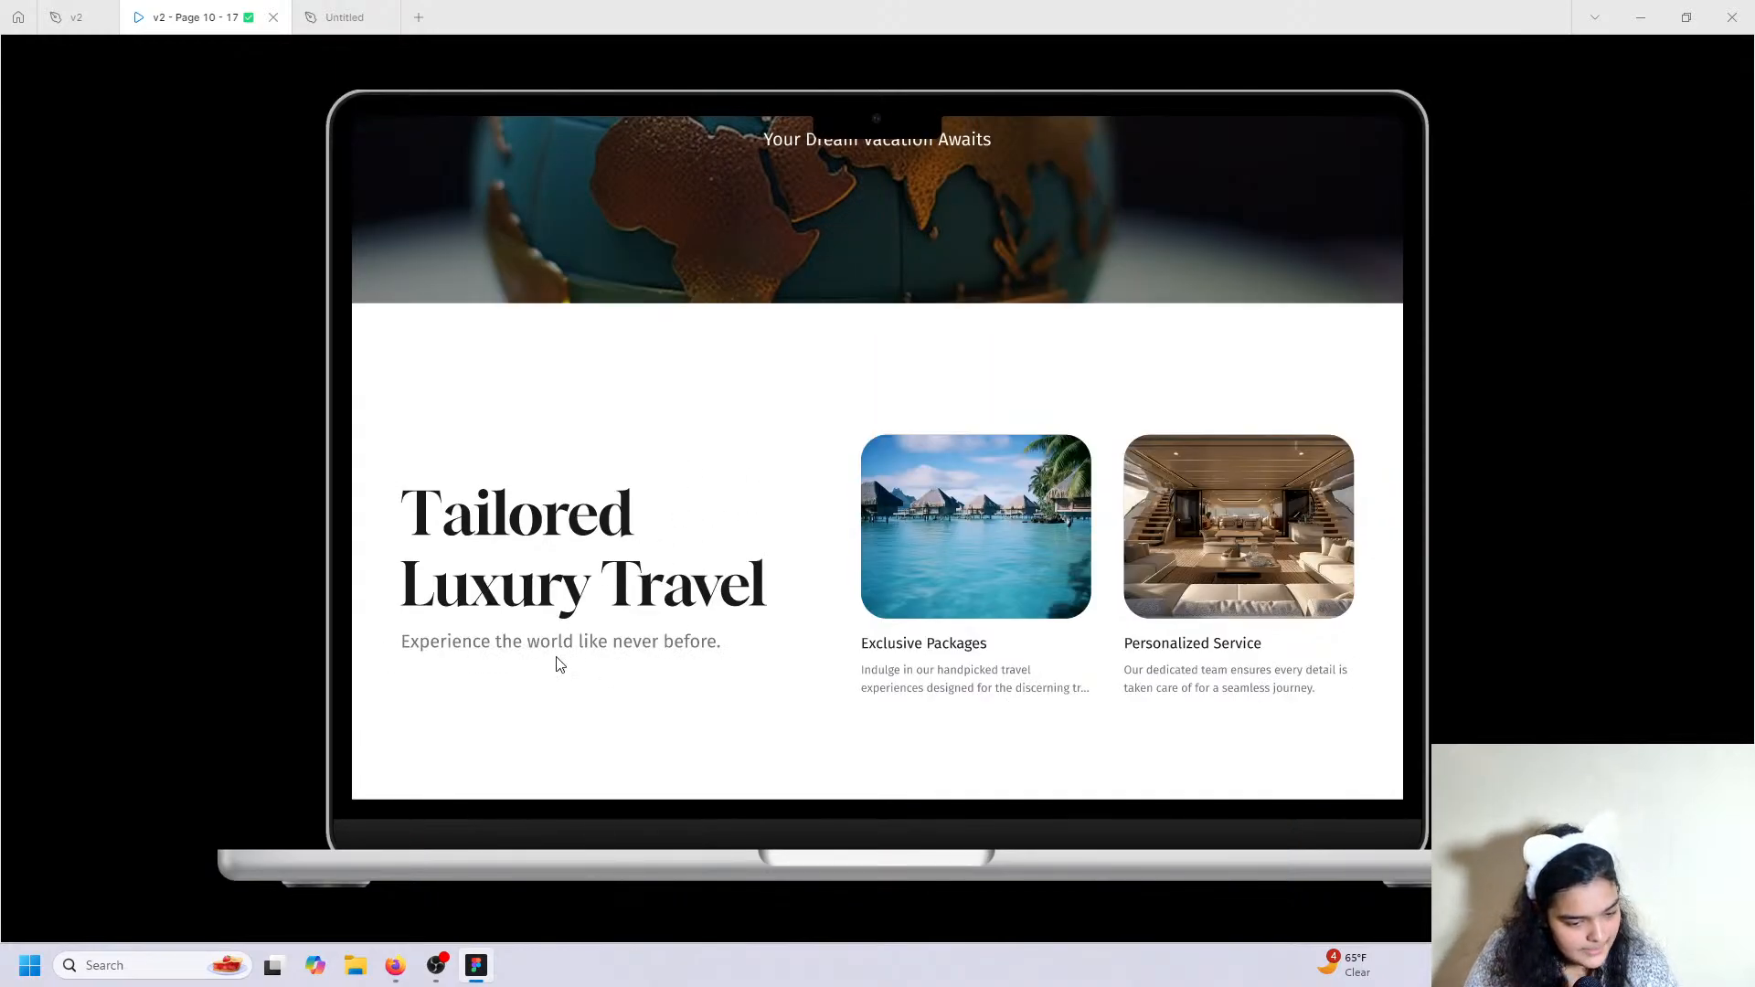
Back in the Untitled file, give the new empty frame below the hero a white fill.
click(353, 11)
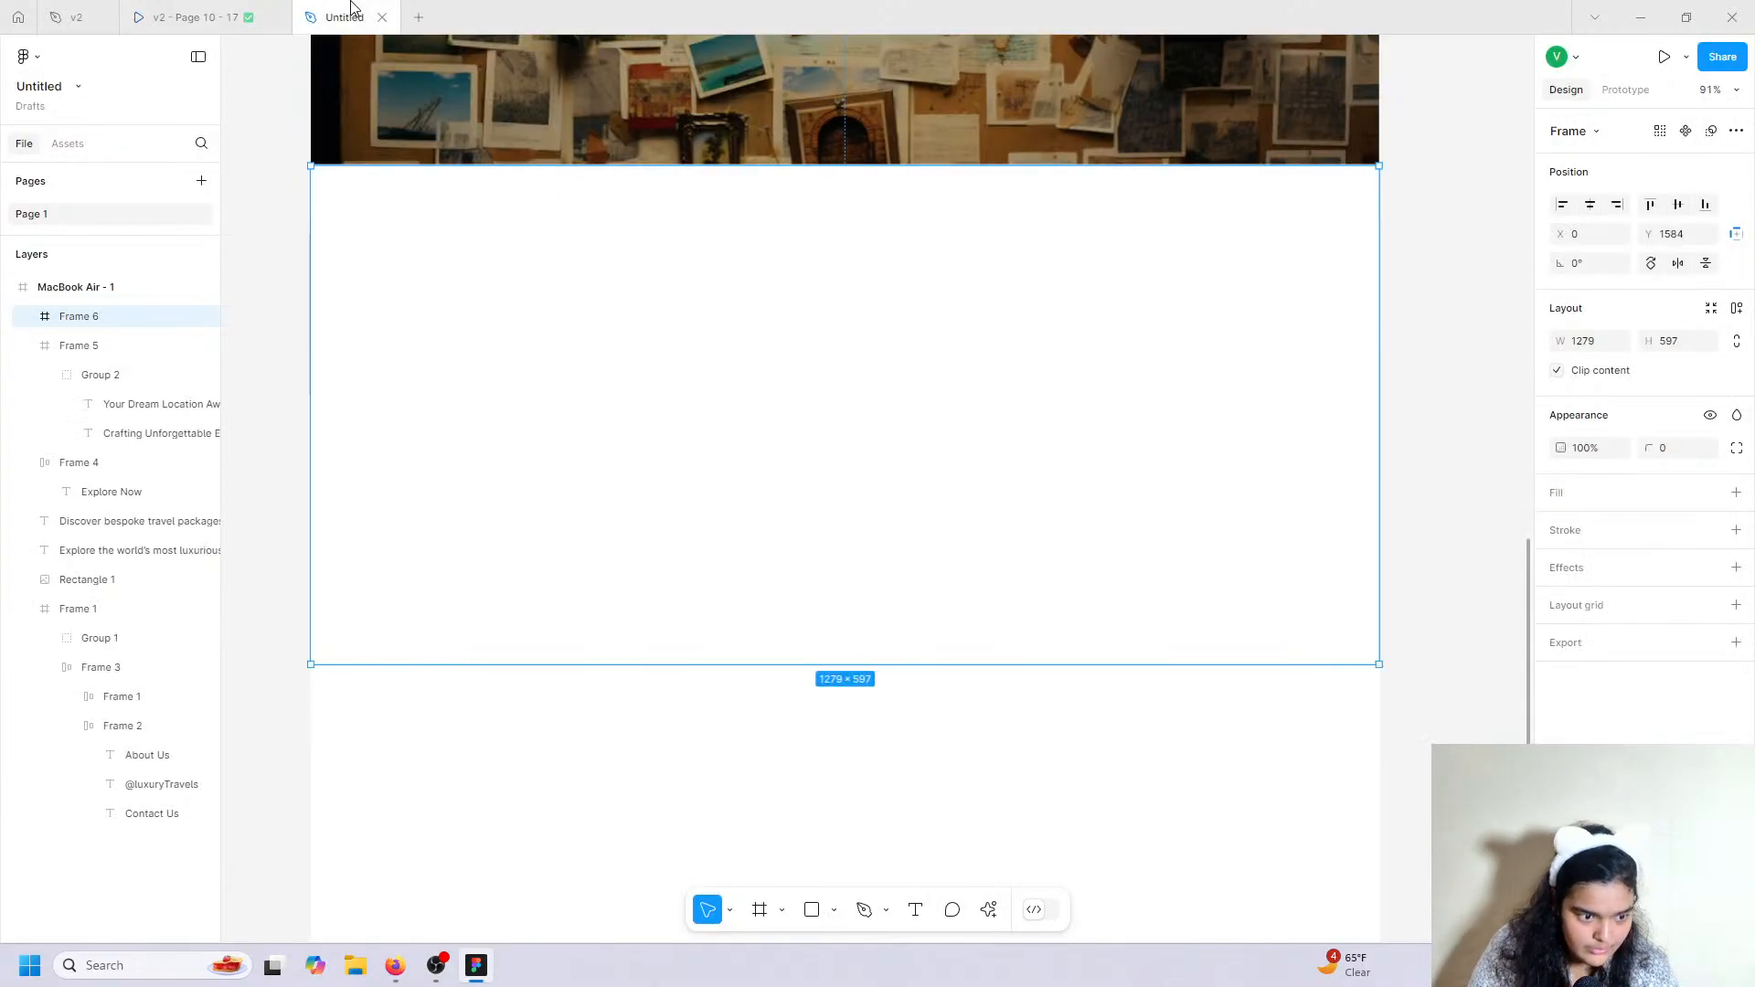
scroll(659, 220, up, 3)
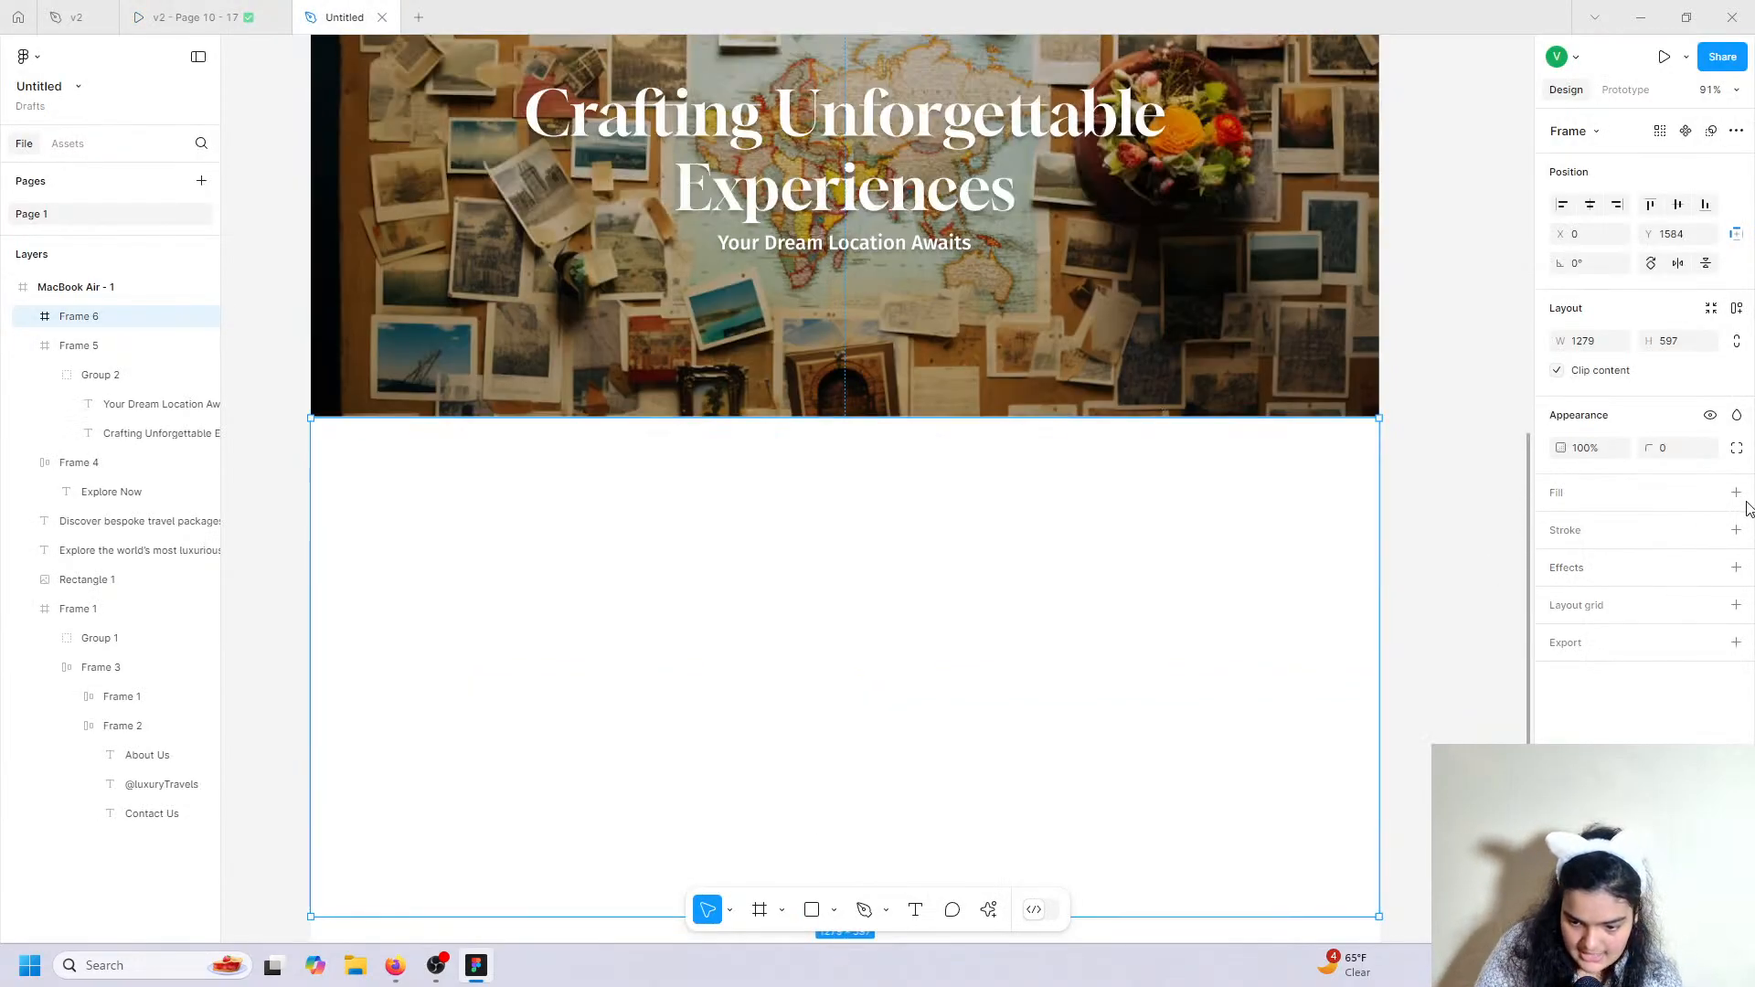
click(1736, 494)
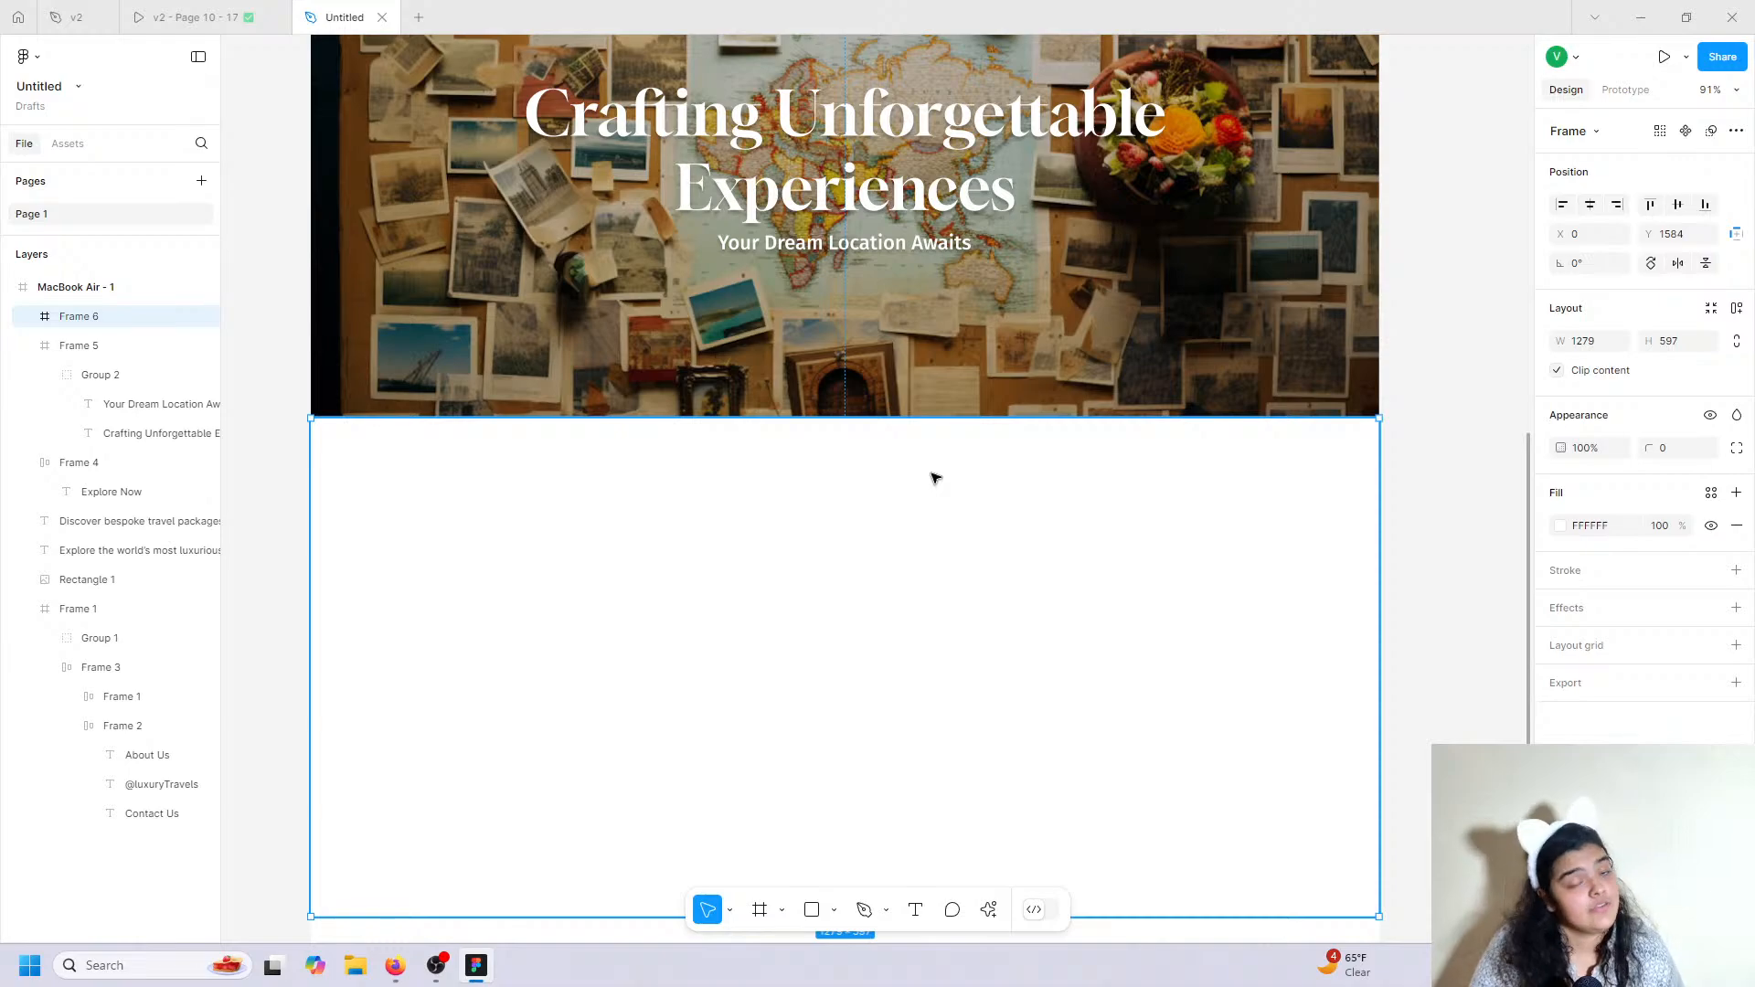
Duplicate the hero headline-and-subtitle group into the new frame and make both texts black.
scroll(935, 477, up, 1)
double_click(747, 252)
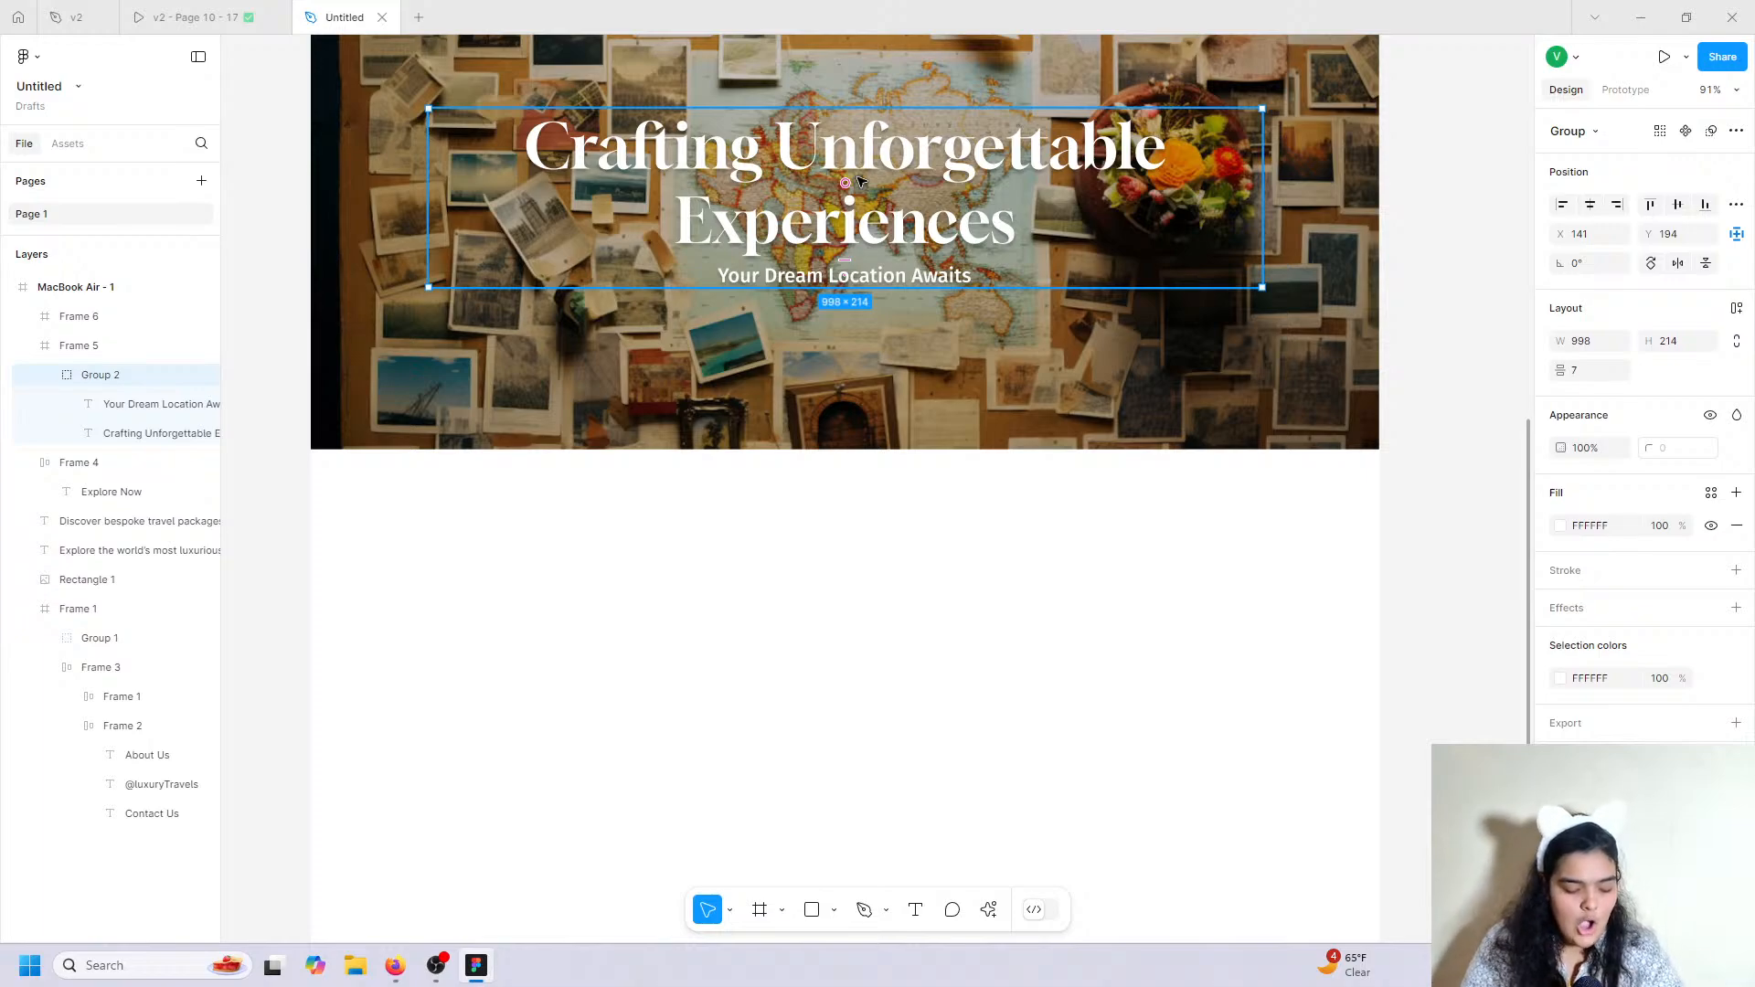
key(ctrl+d)
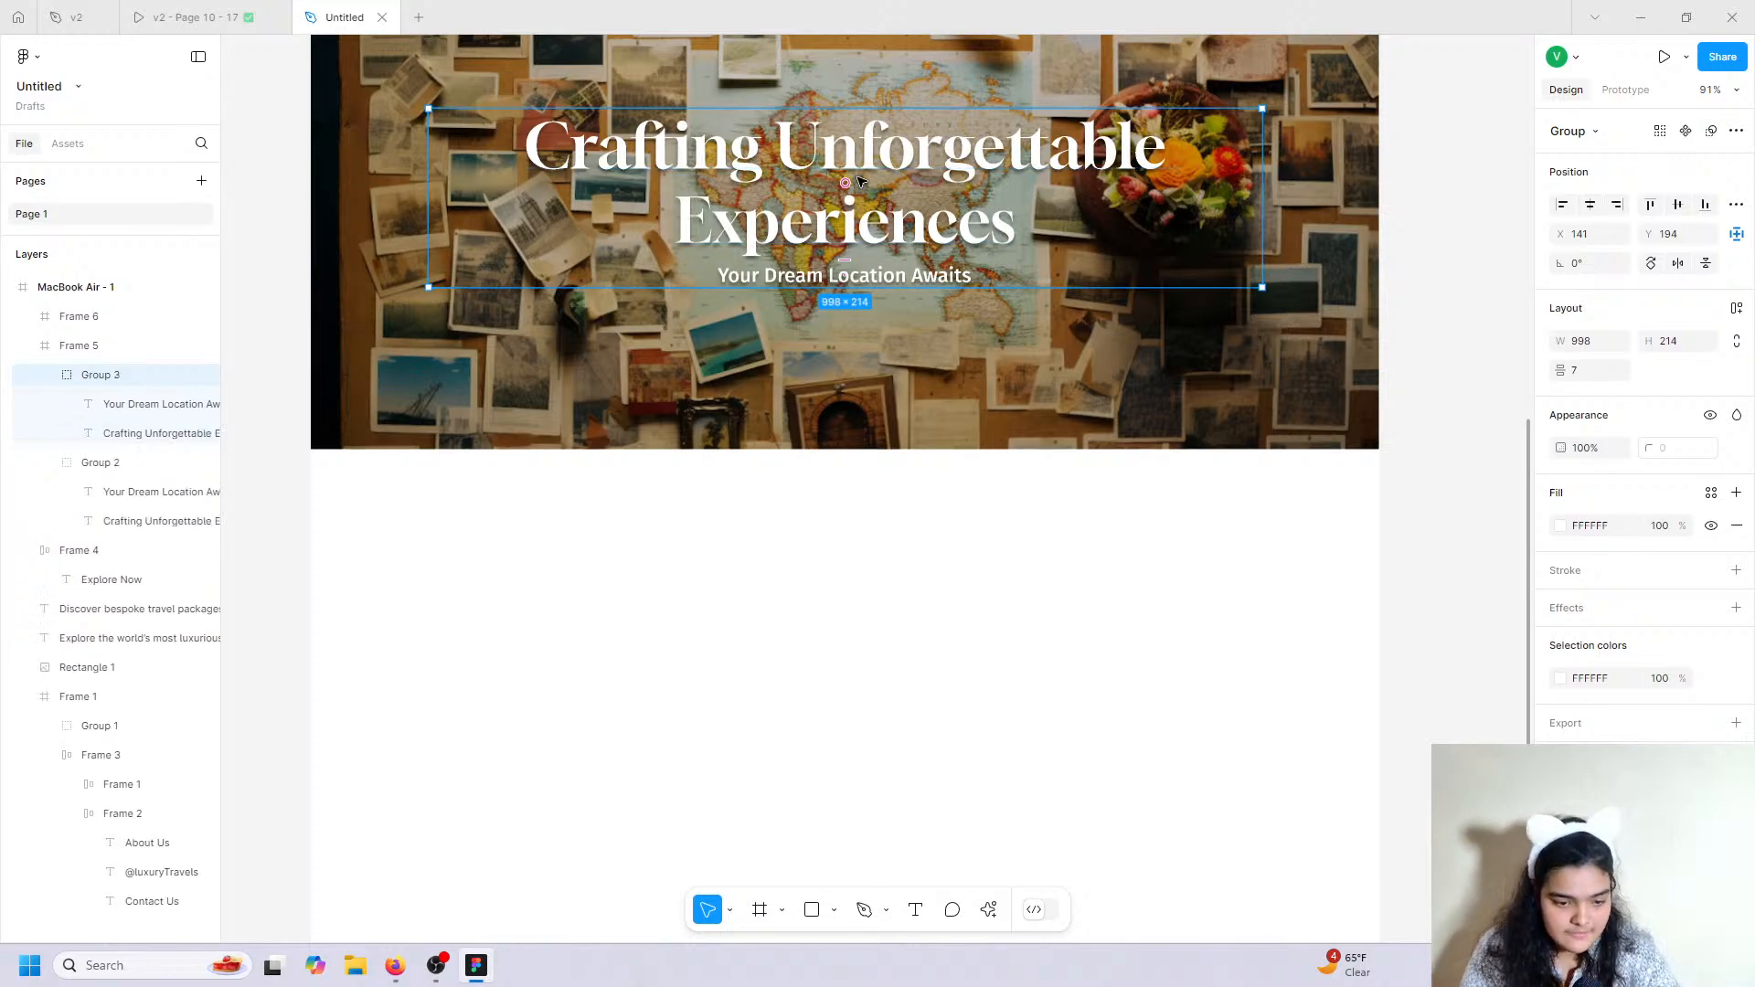
drag(859, 181, 628, 692)
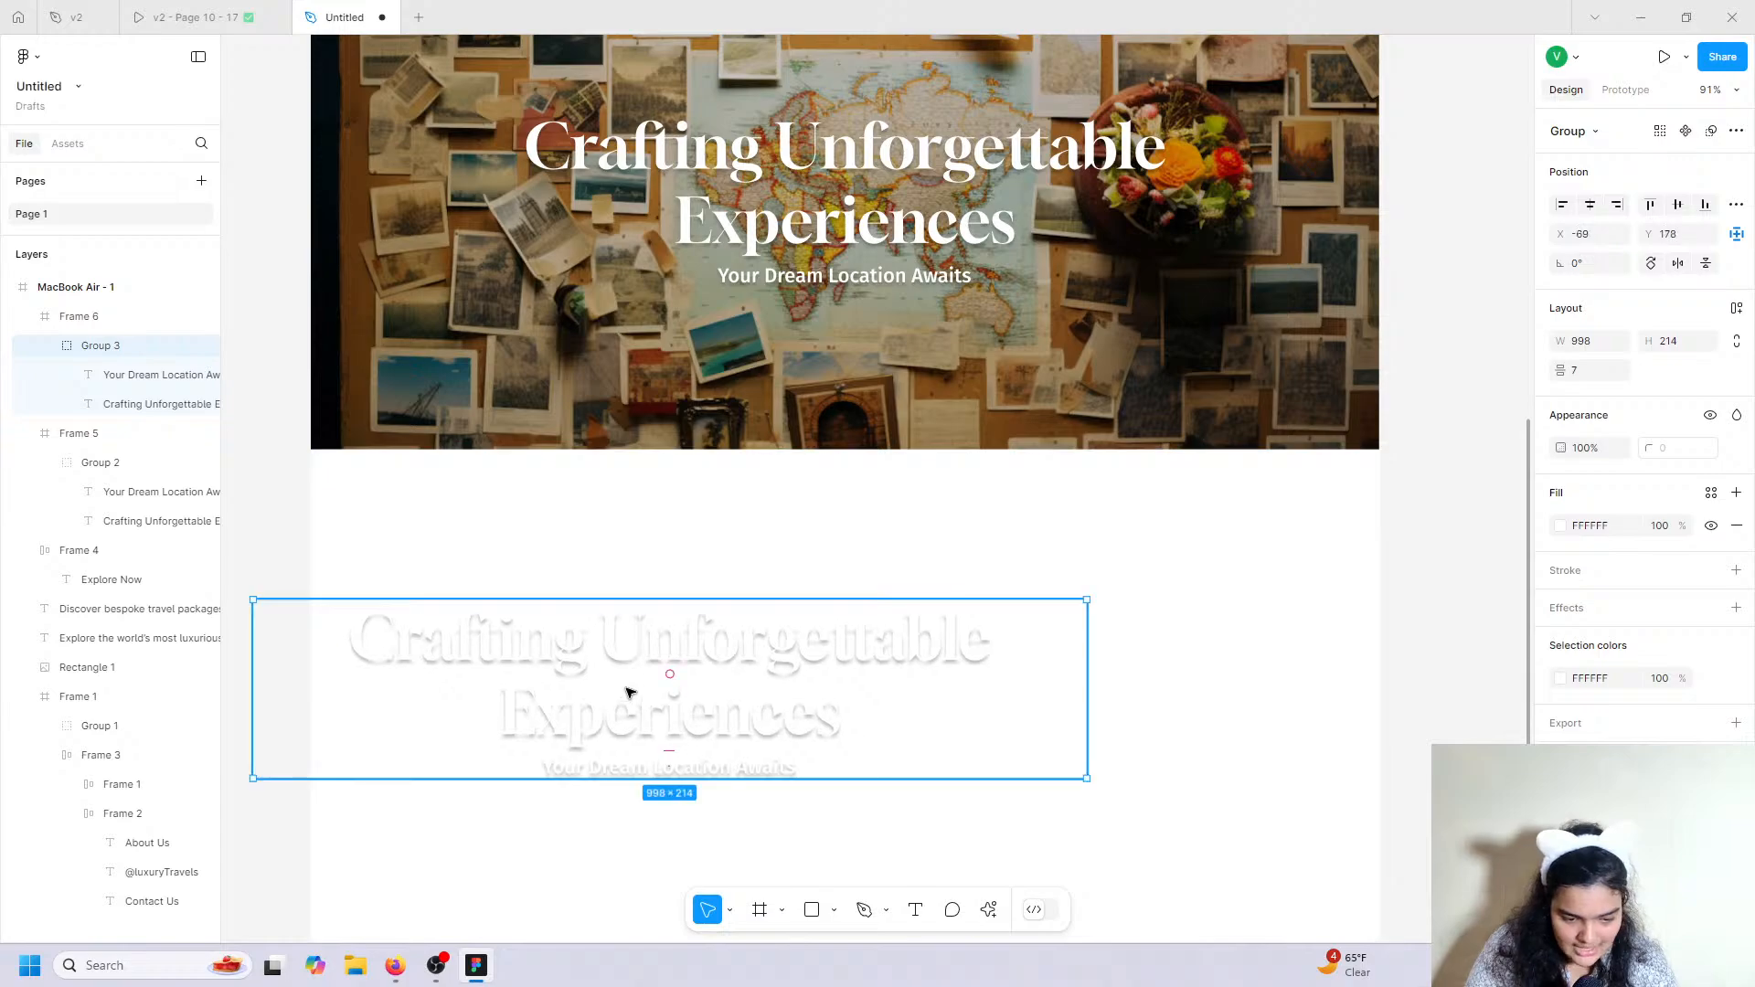
double_click(627, 692)
shift+click(686, 763)
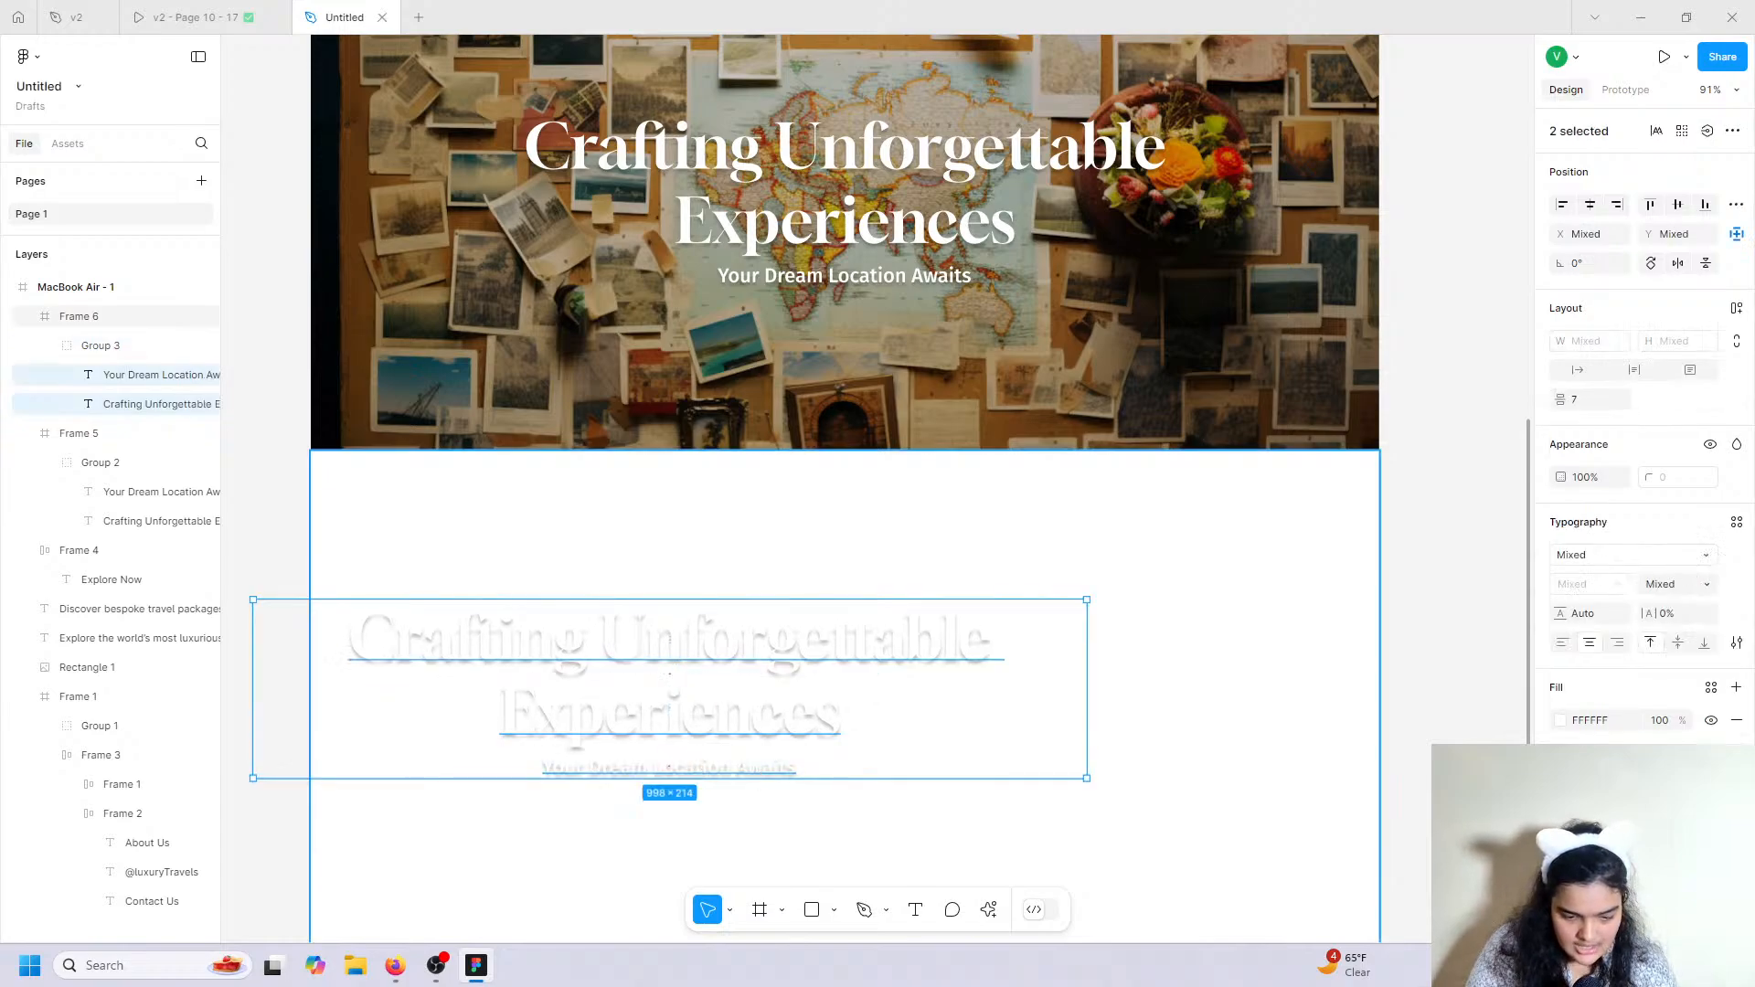
click(1561, 720)
click(1337, 851)
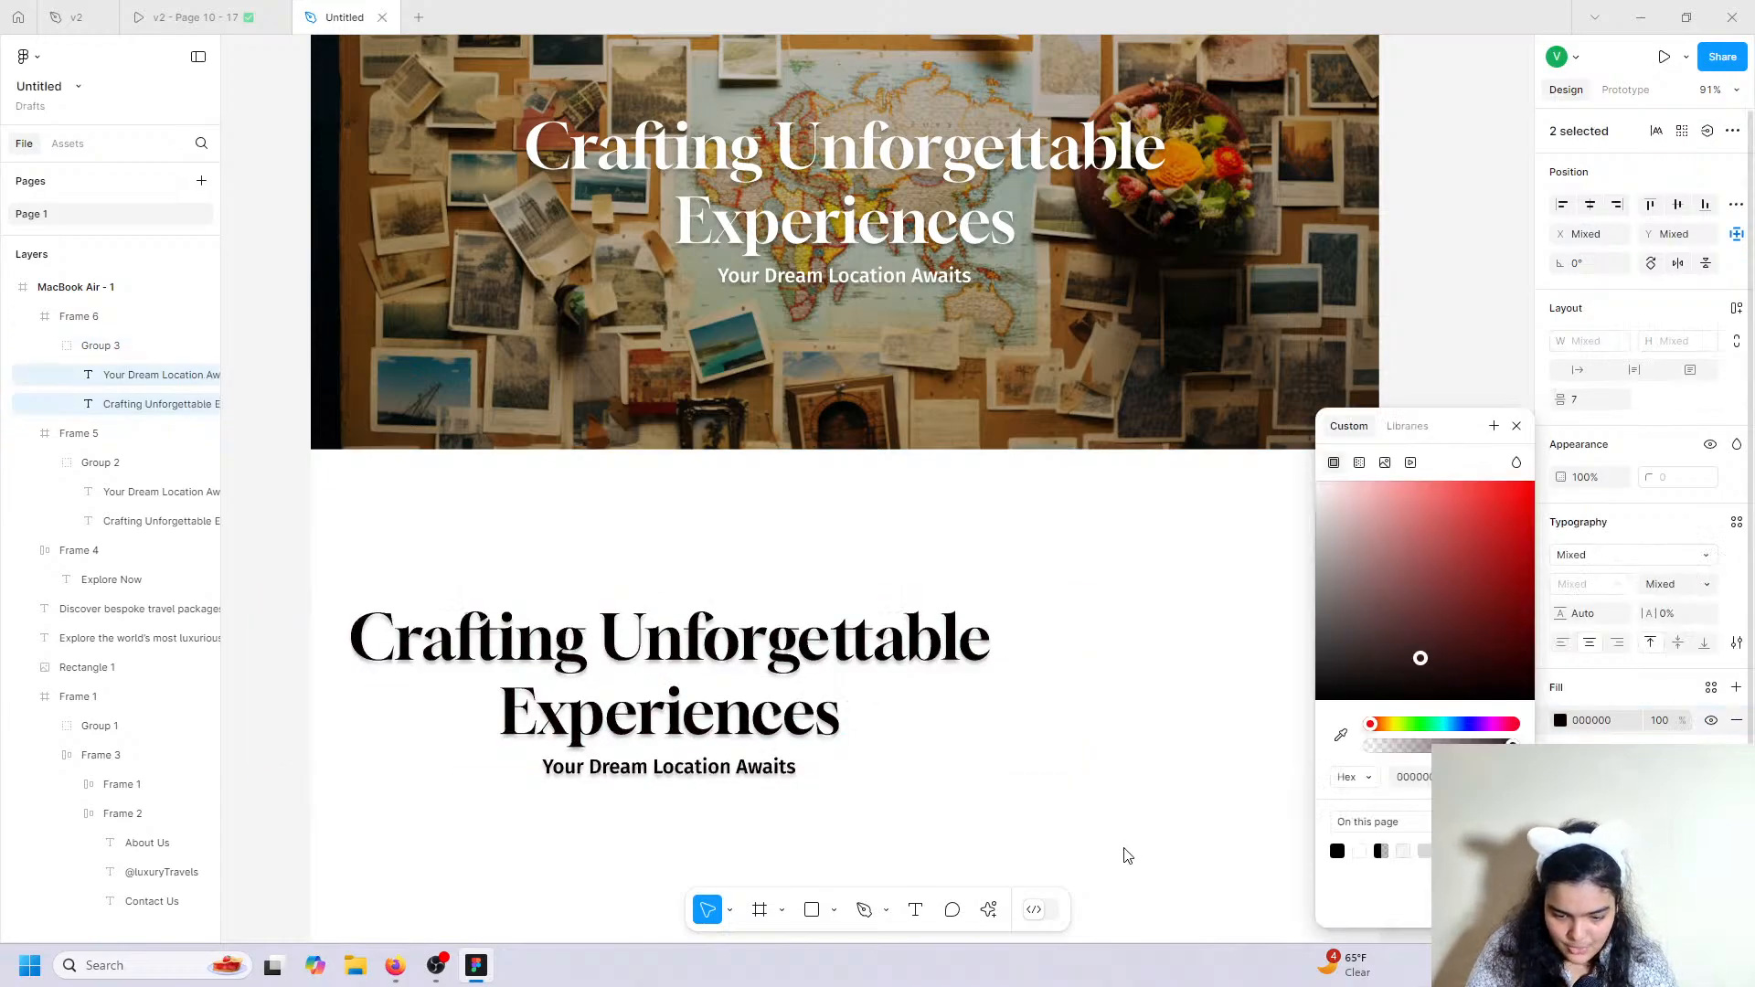
key(Escape)
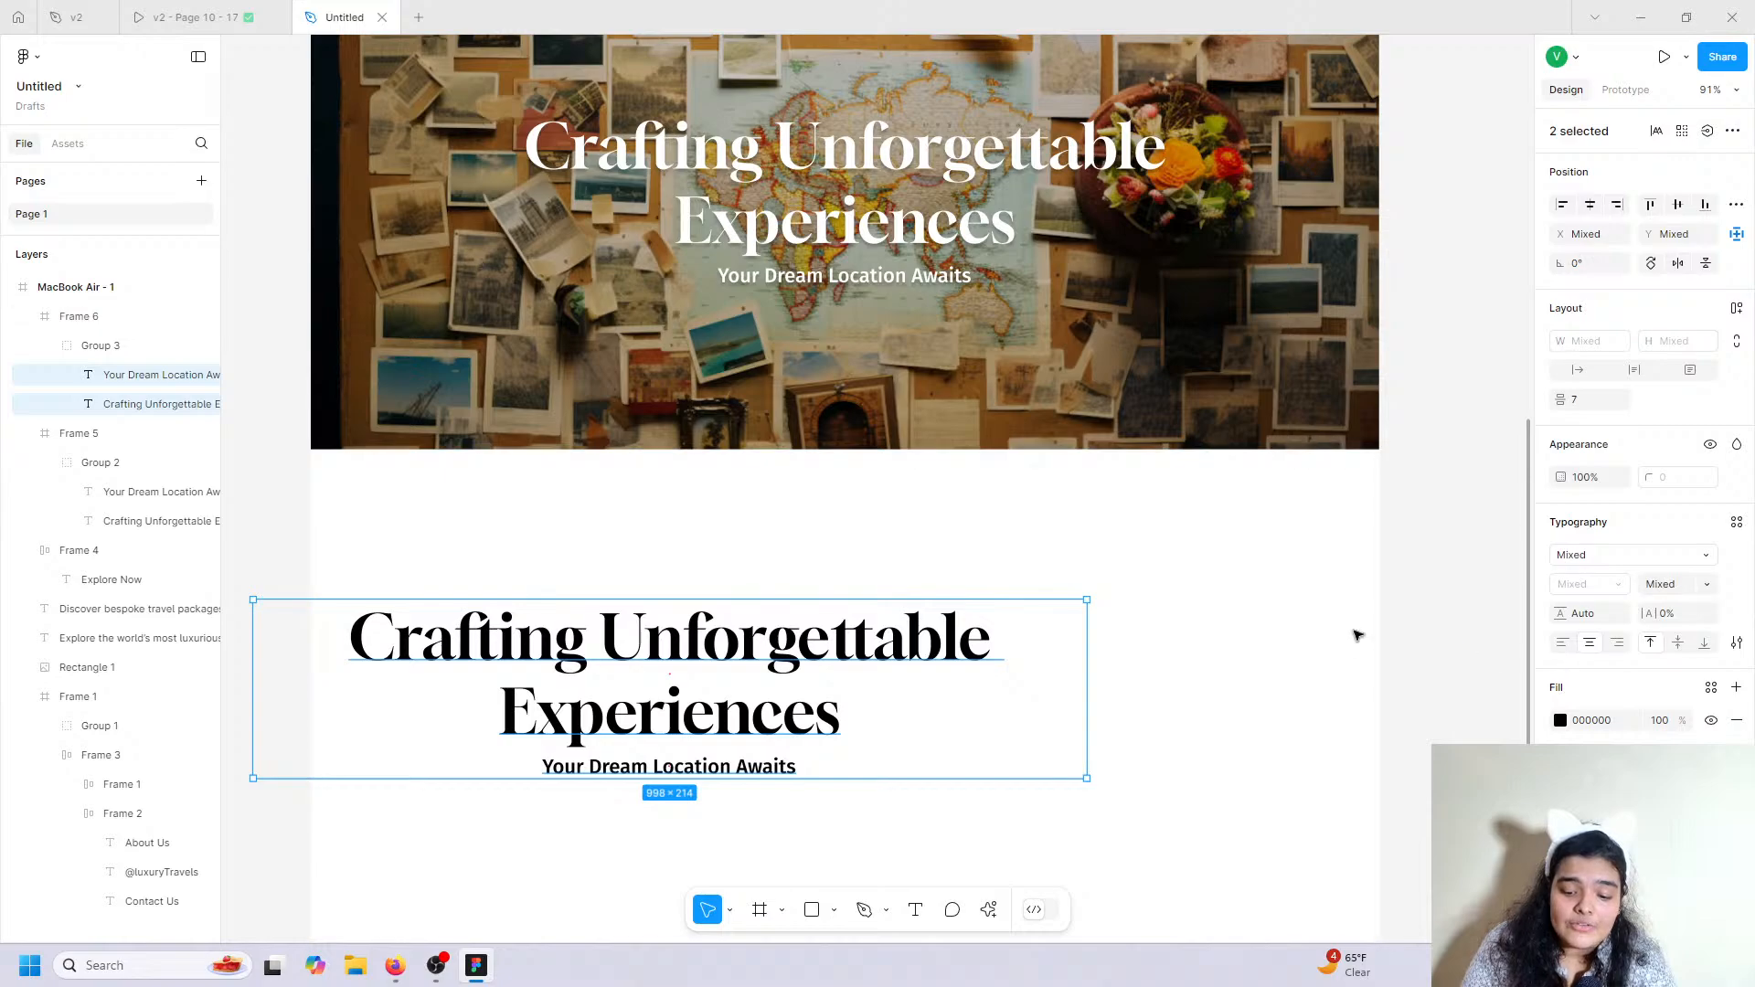
Left-align the copied texts, narrow the headline box, and place the subtitle beneath it.
click(1562, 644)
drag(546, 695, 633, 692)
click(637, 697)
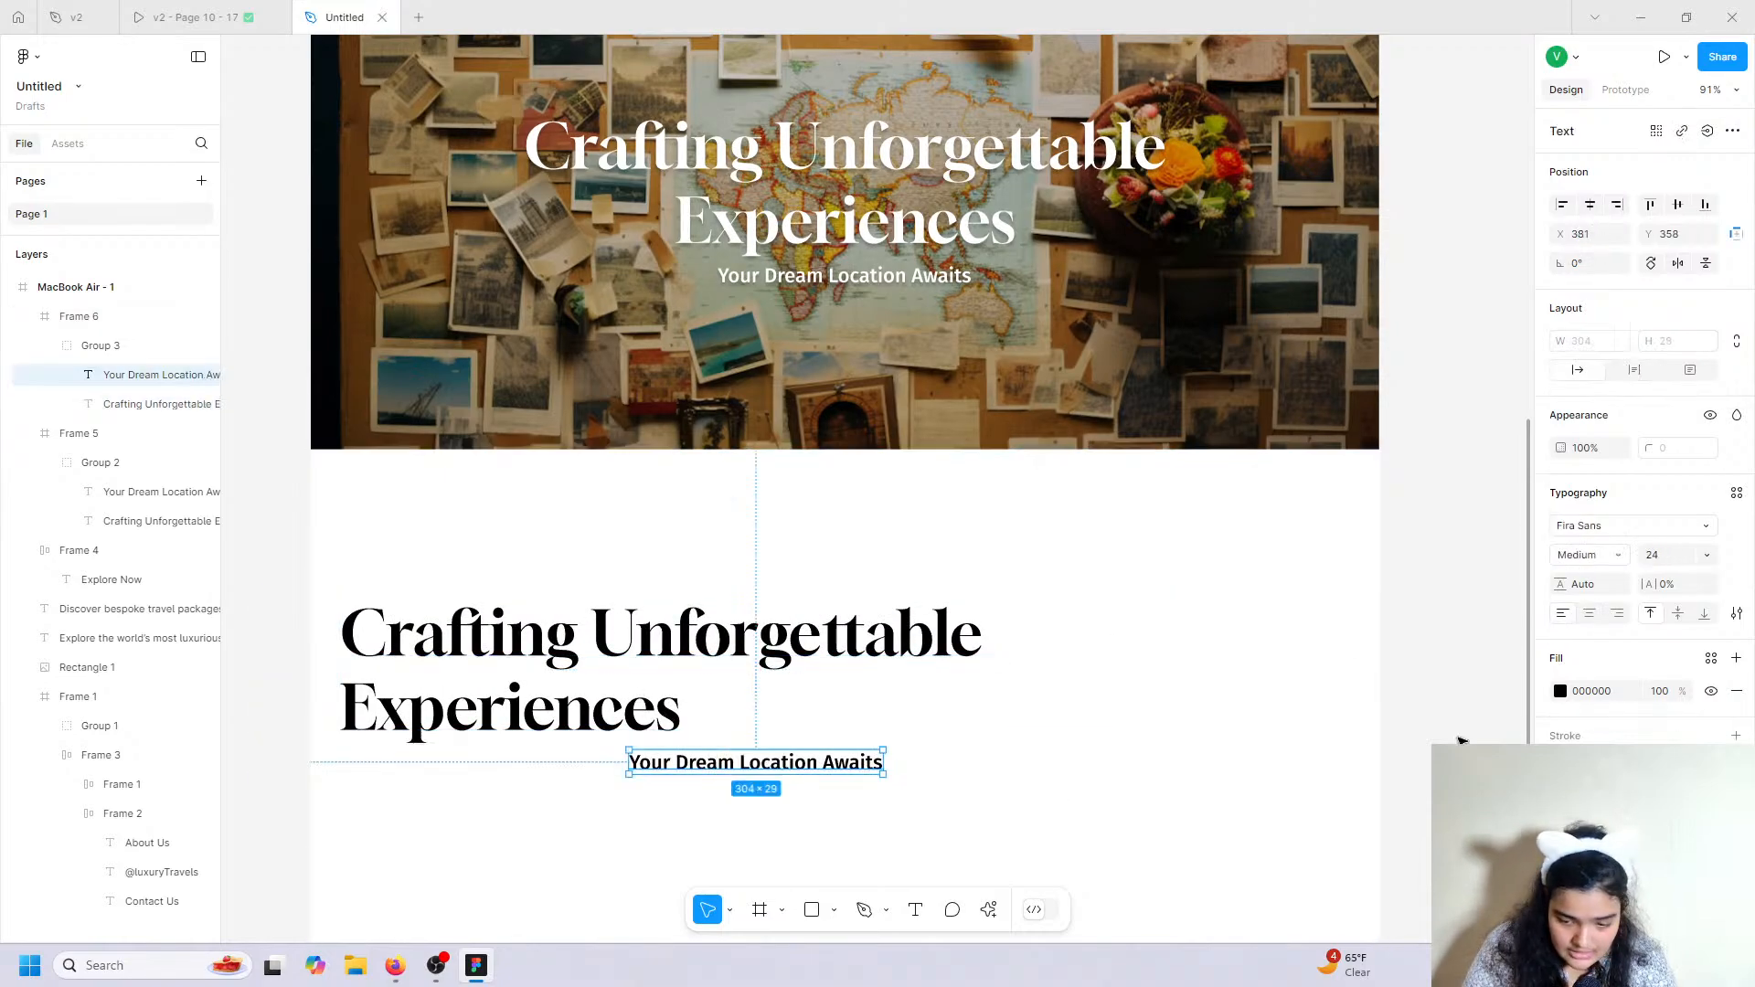
drag(1174, 646, 1000, 629)
drag(784, 764, 496, 776)
Set the headline to 64 pt, narrow it to 676 wide, and move the subtitle up under it.
click(541, 708)
click(1678, 557)
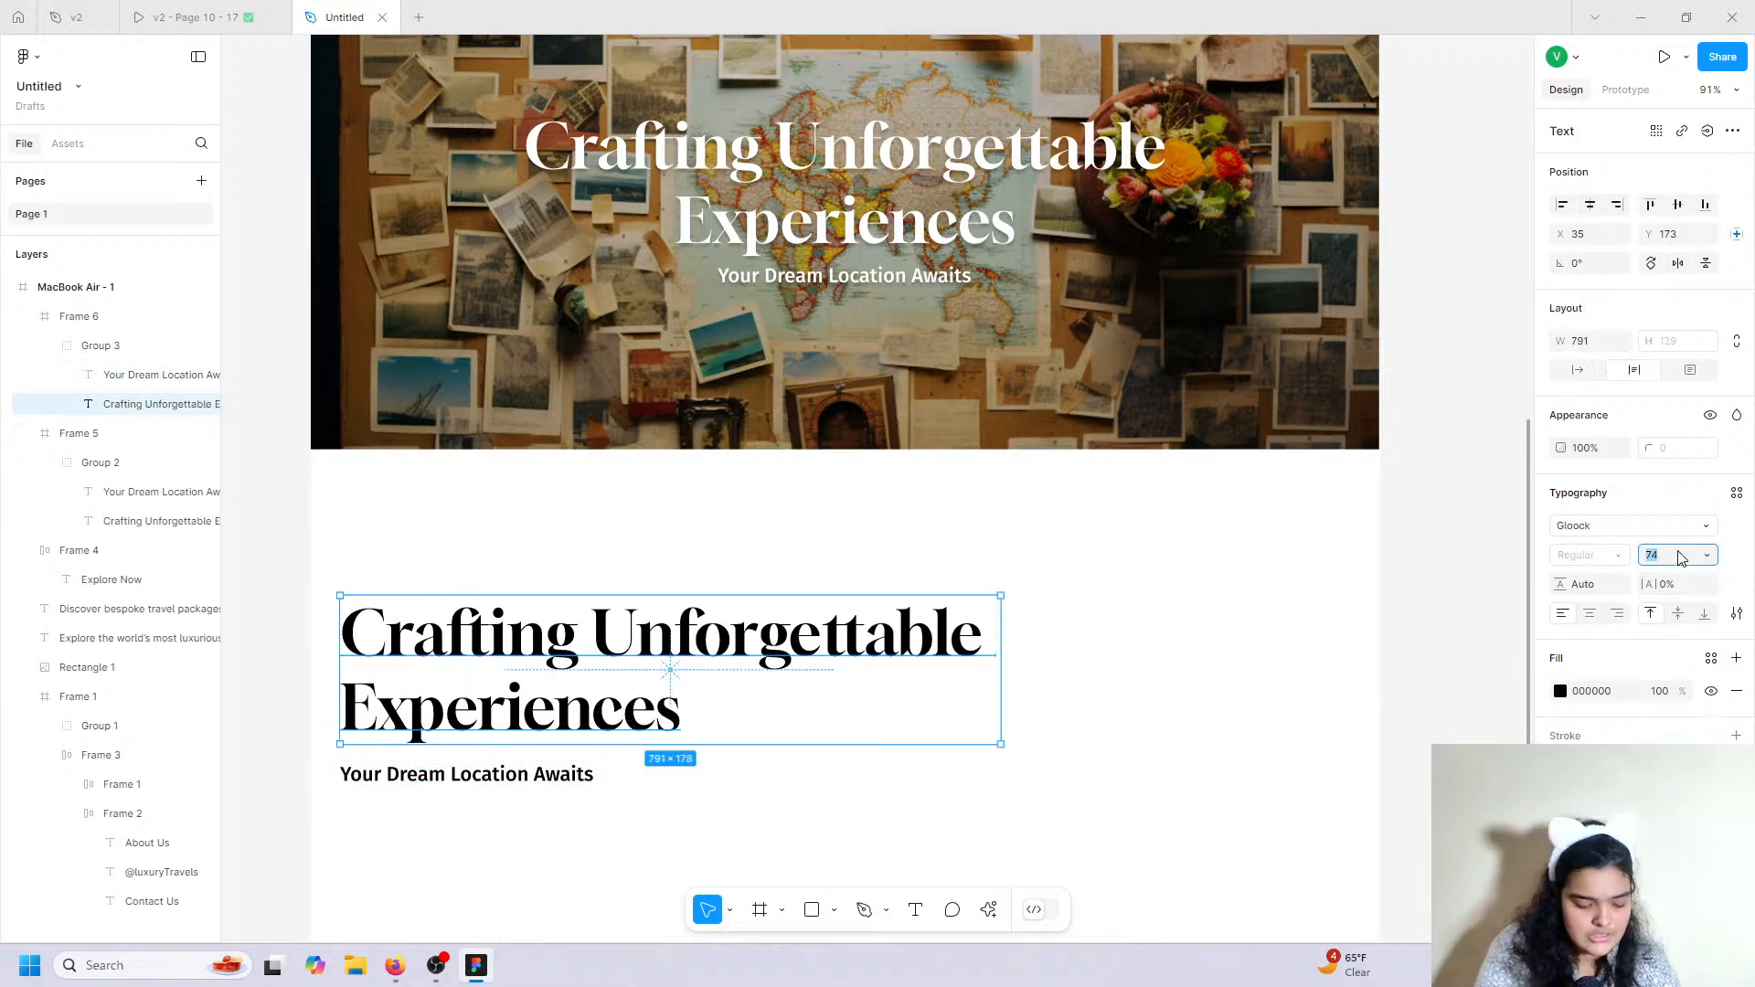
text(64)
key(Return)
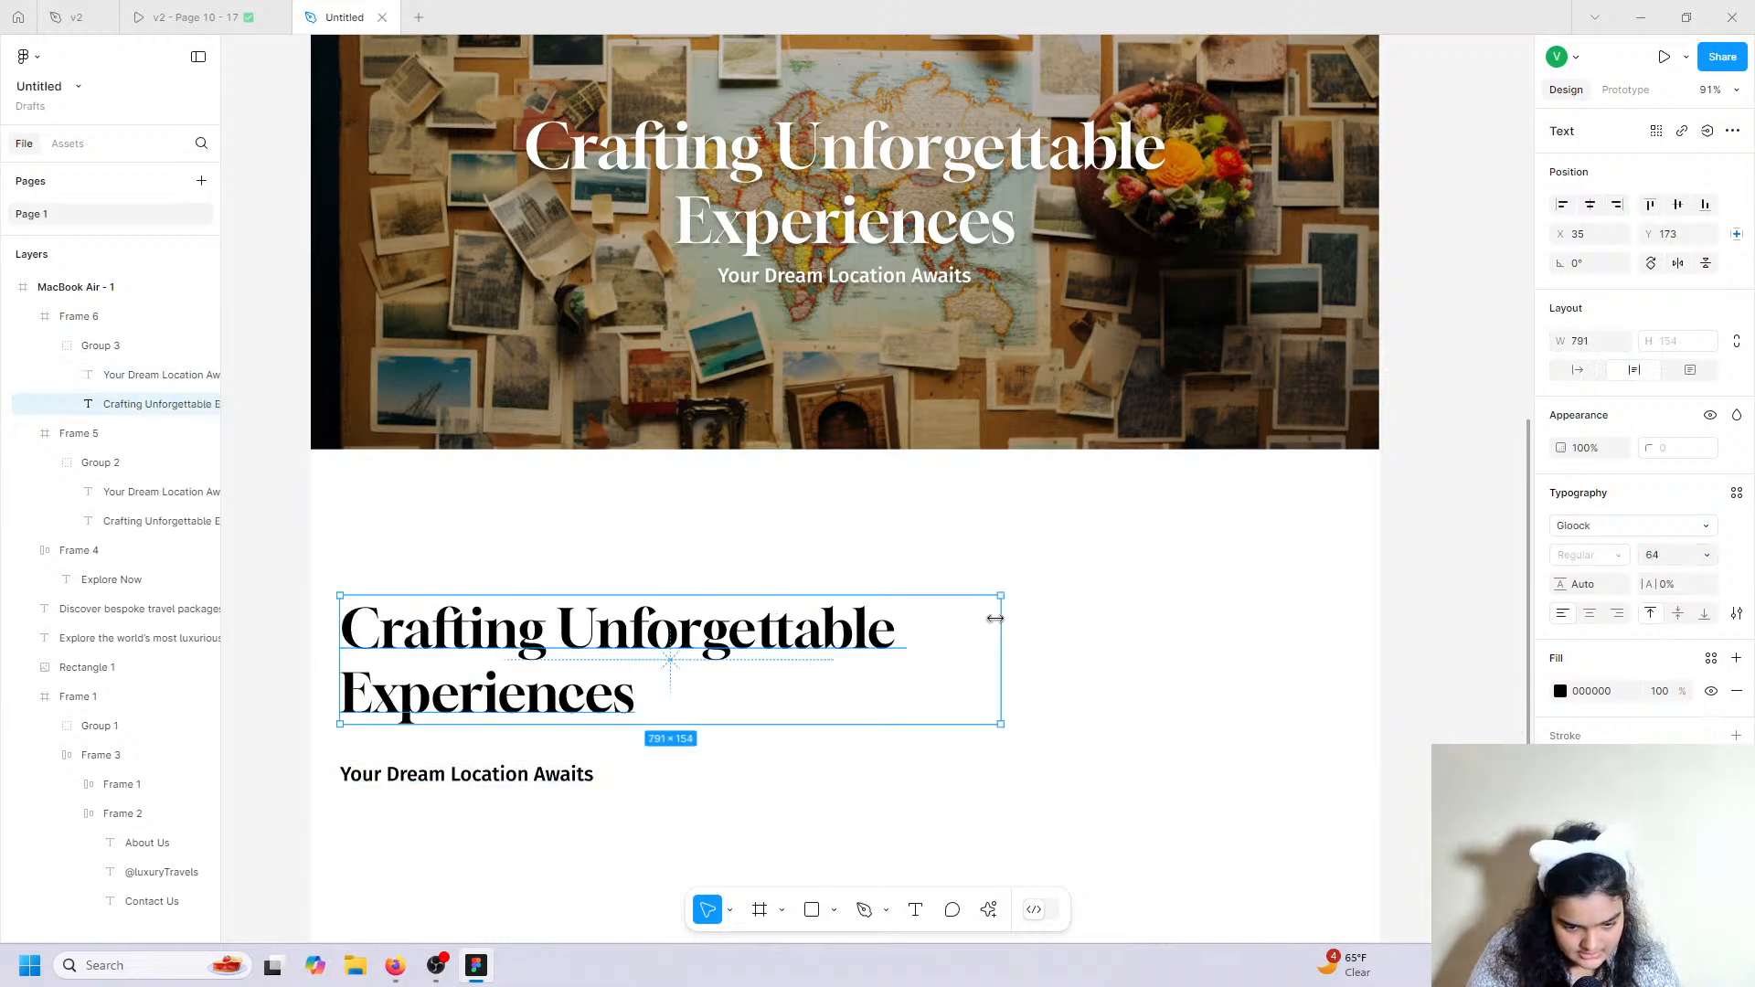
drag(947, 627, 896, 629)
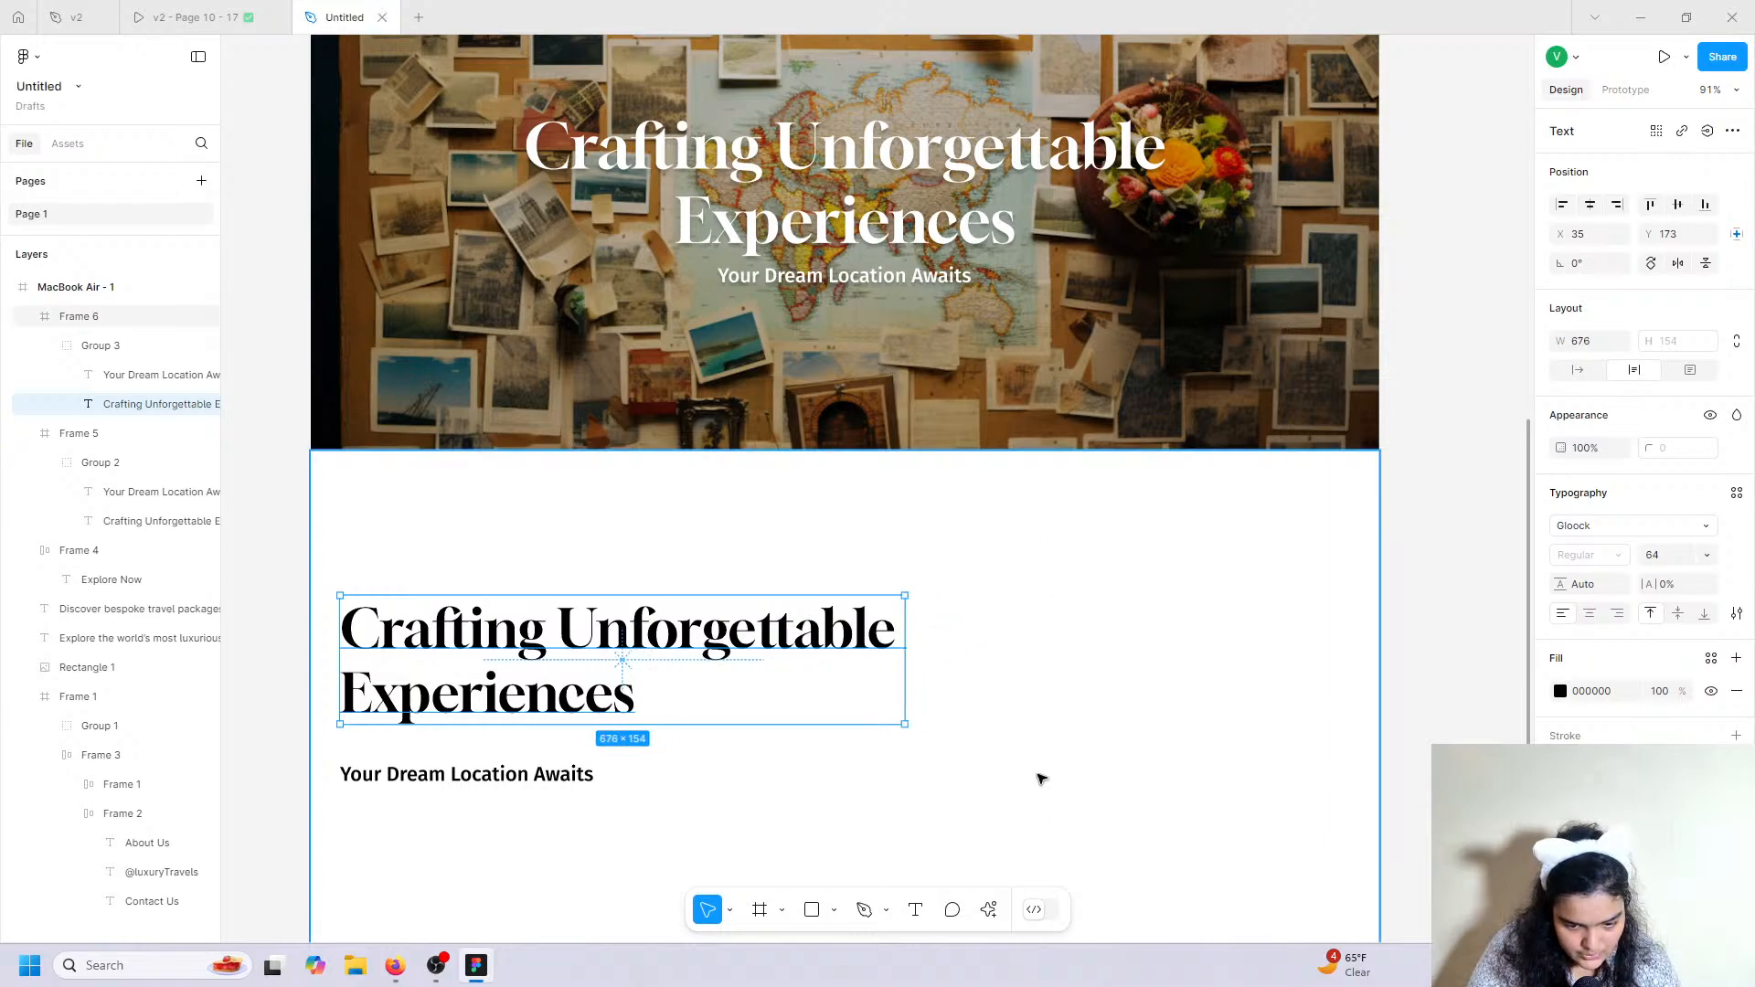
click(417, 774)
drag(408, 766, 469, 703)
shift+click(418, 709)
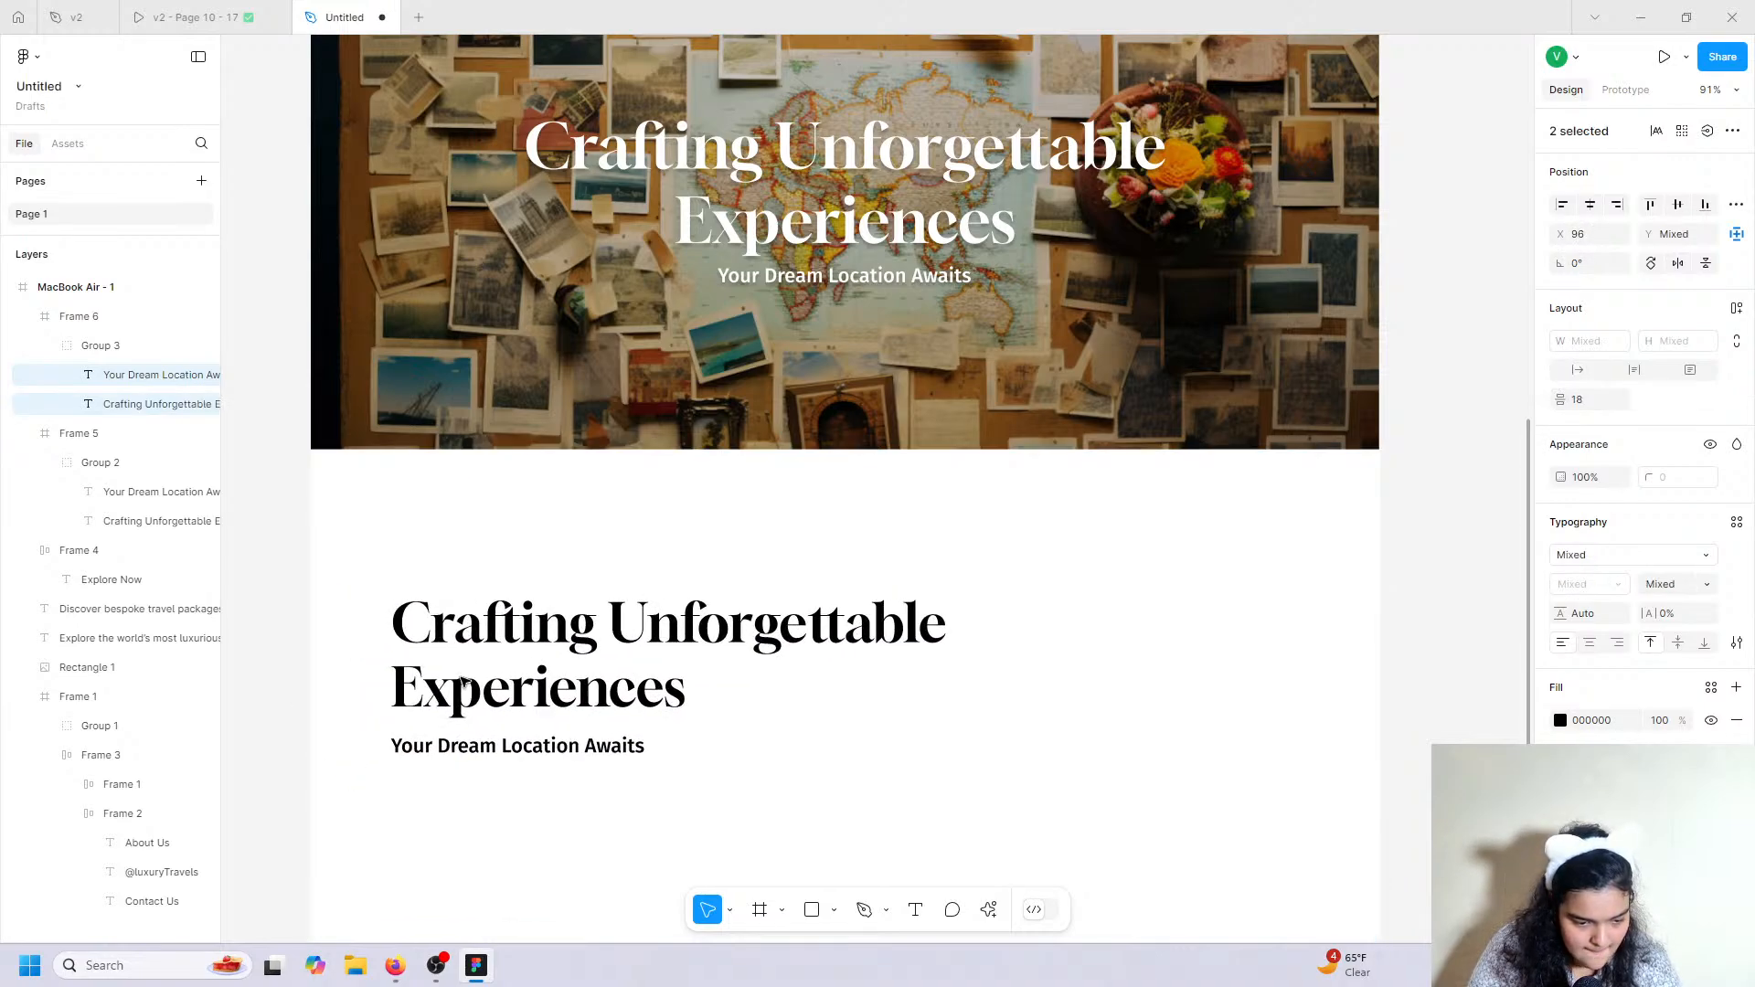
Vertically centre the headline-and-subtitle group on the frame's left side.
scroll(466, 686, down, 4)
click(526, 499)
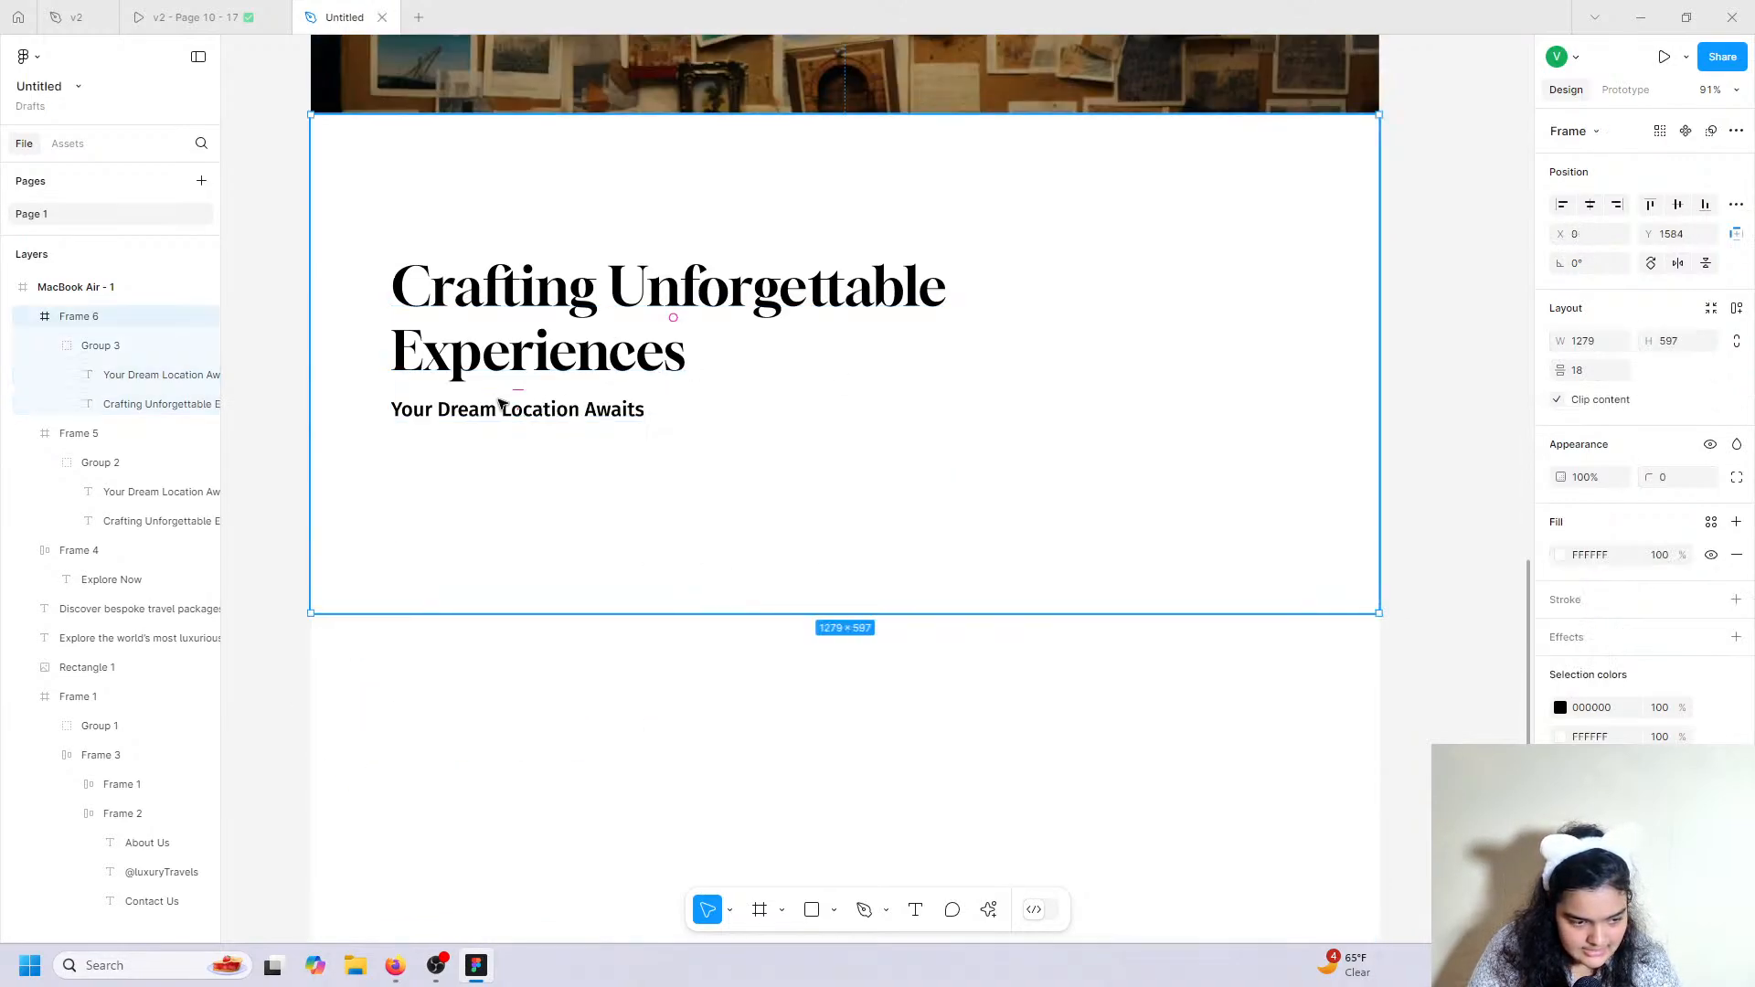
click(129, 345)
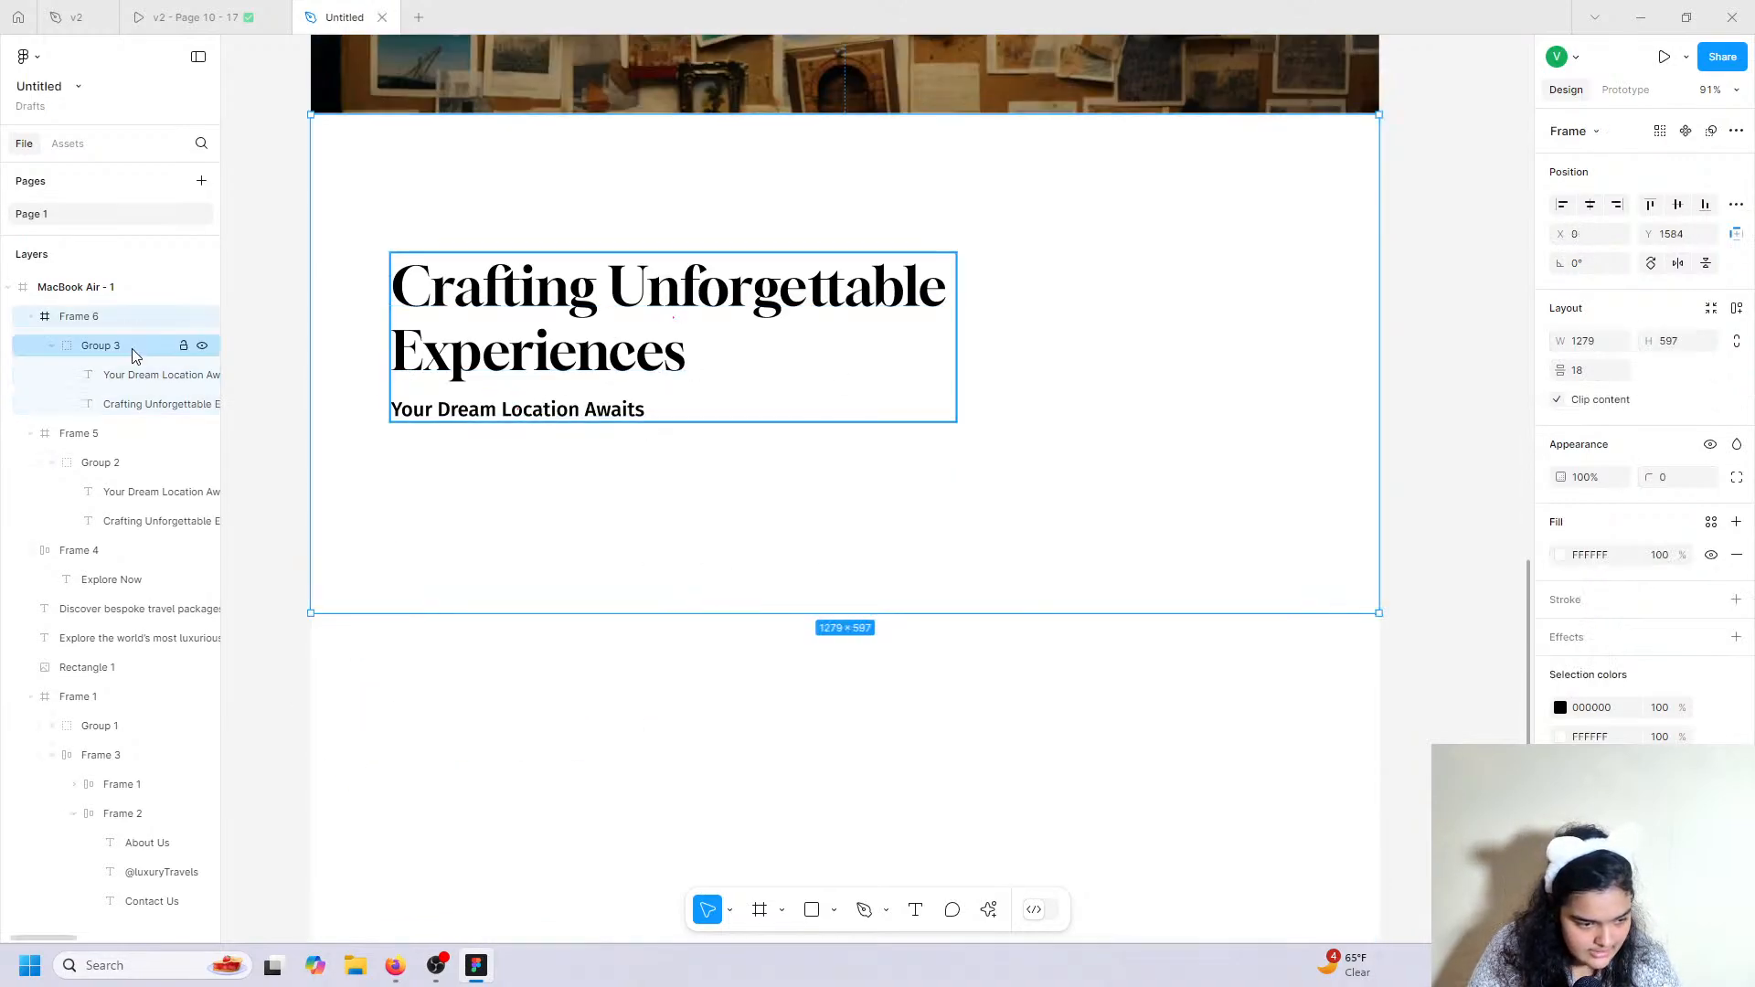
click(1678, 205)
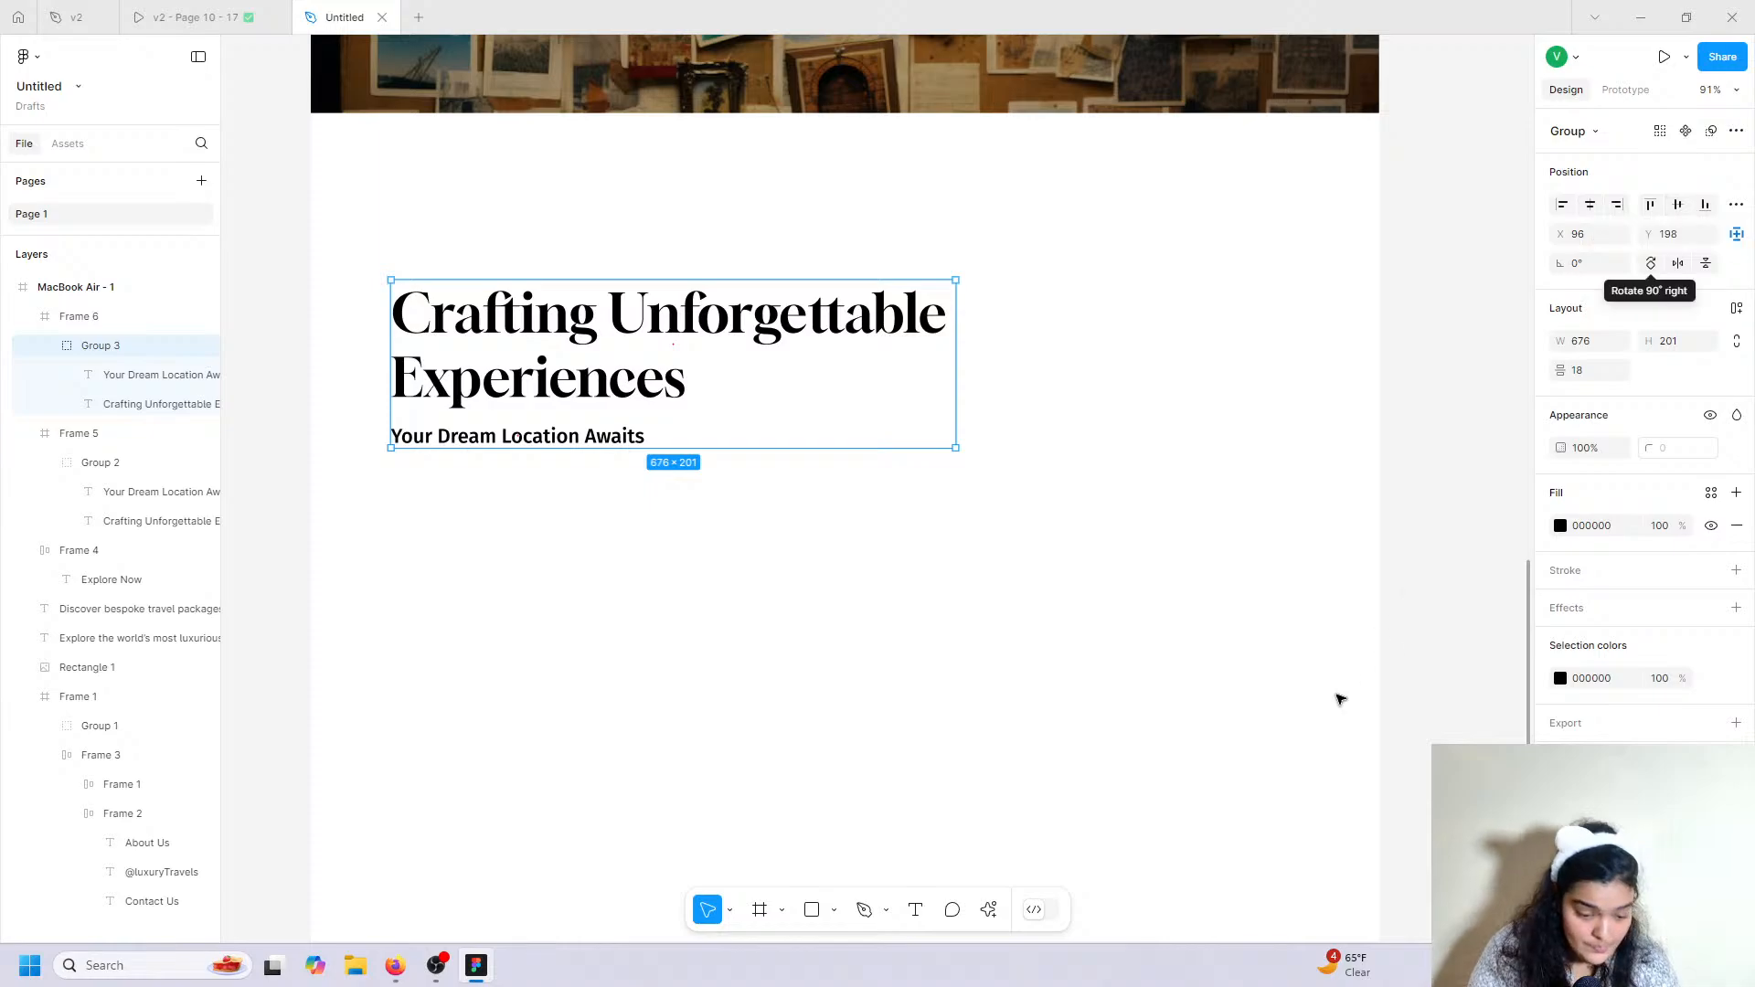
click(814, 909)
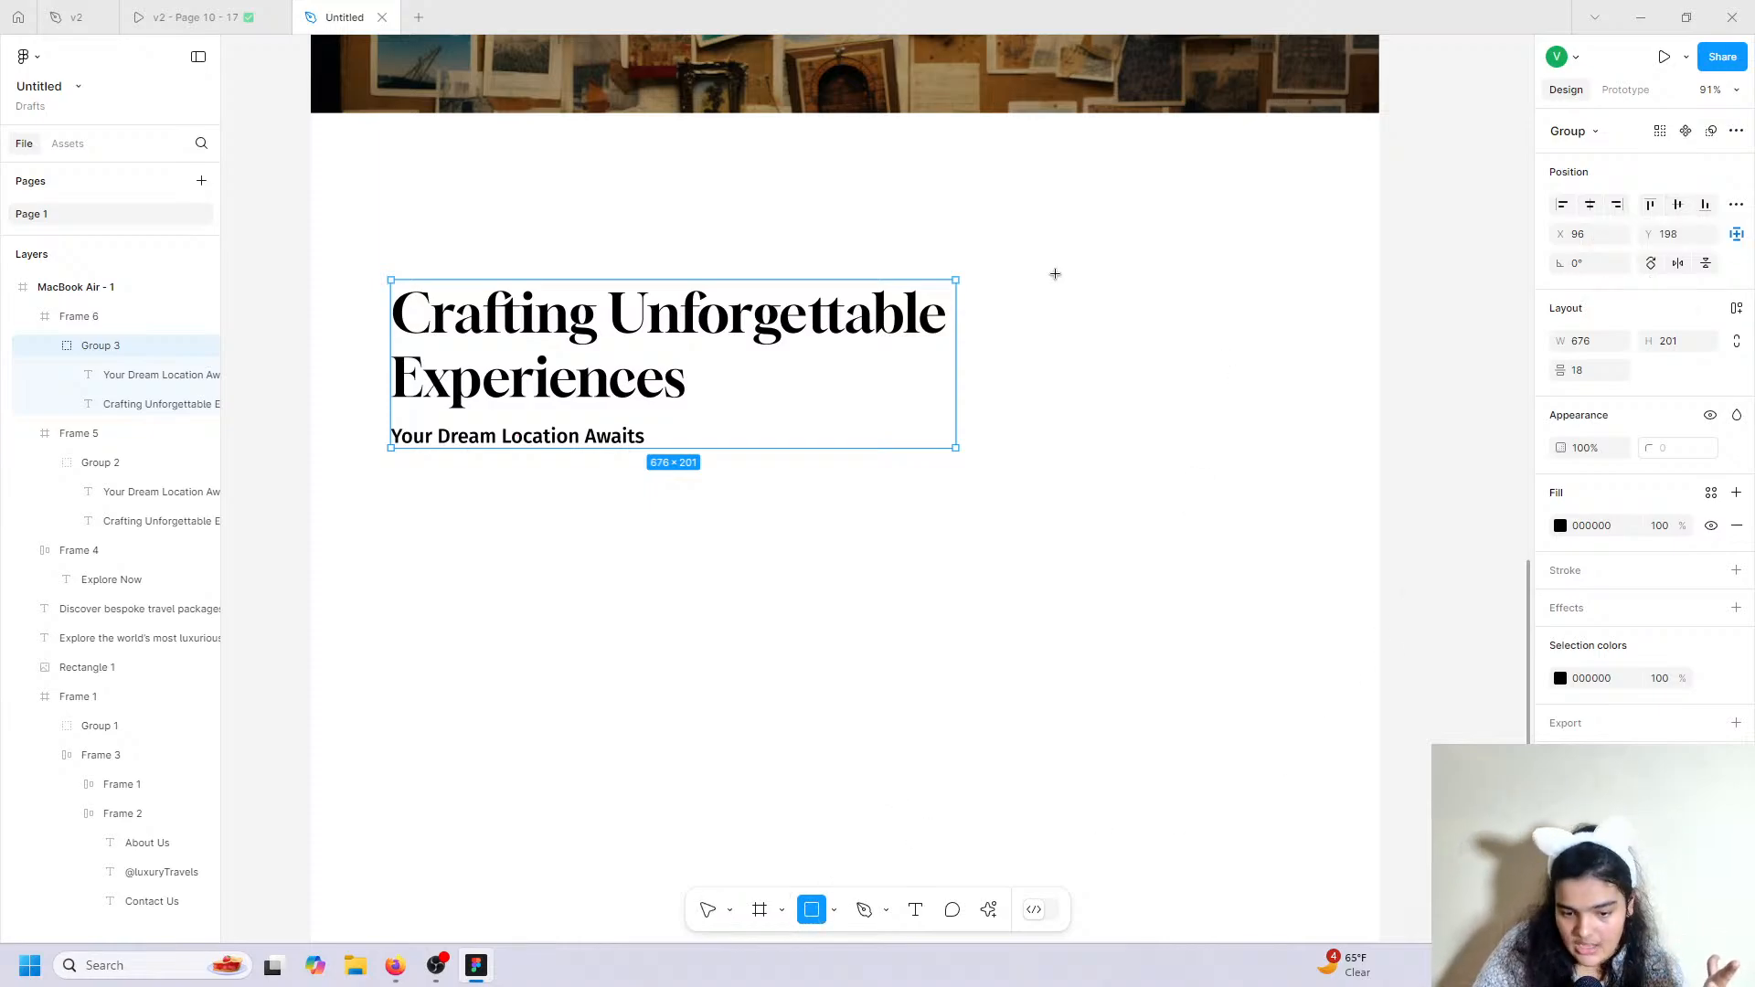
Draw a 264×214 grey placeholder rectangle right of the headline and compare with the v2 prototype.
drag(1016, 260, 1236, 431)
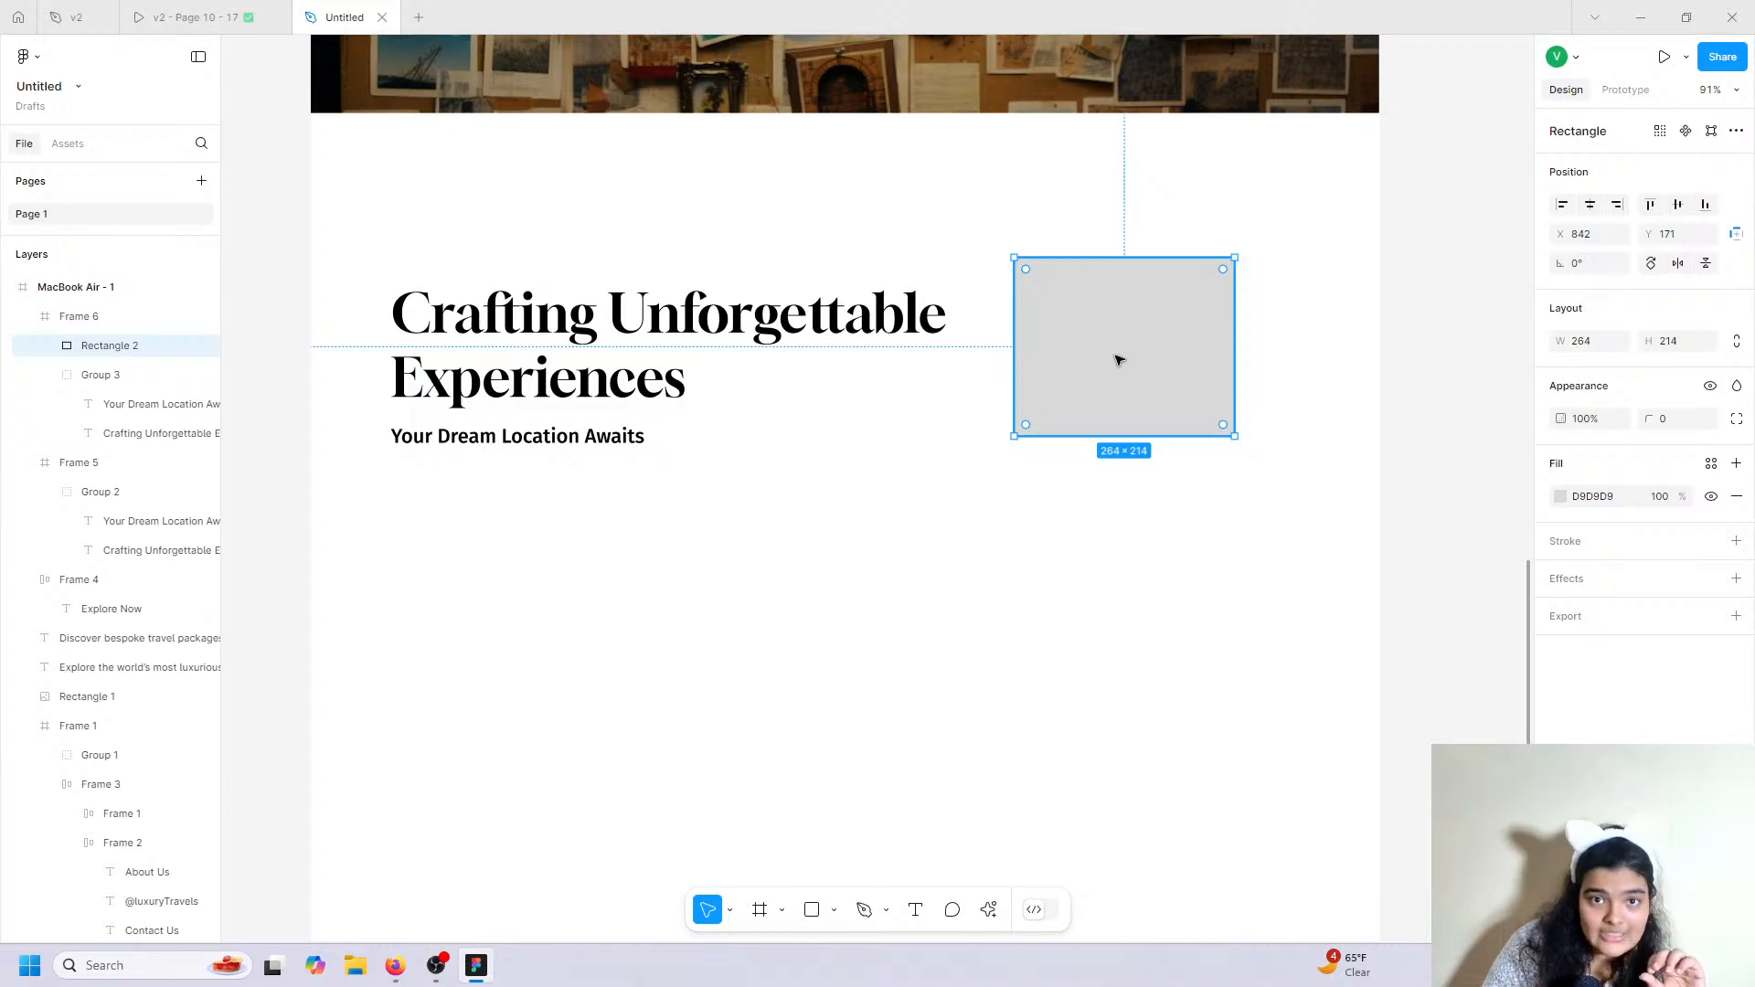
click(287, 11)
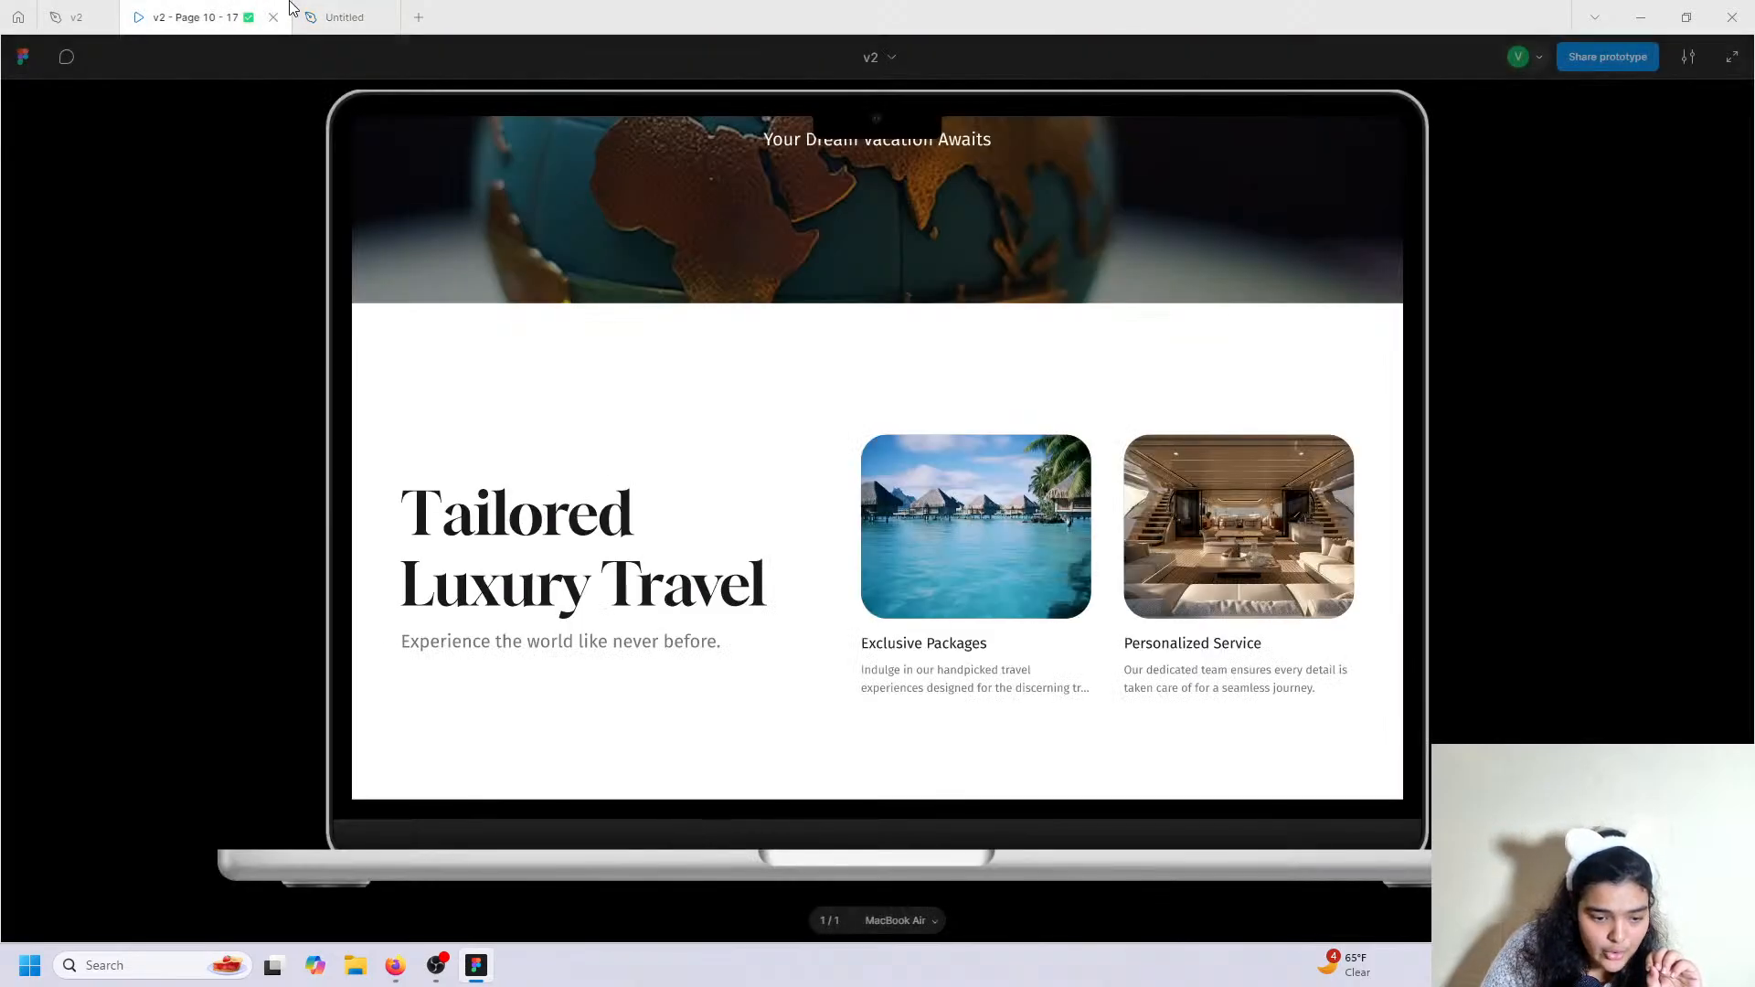
click(316, 12)
double_click(859, 332)
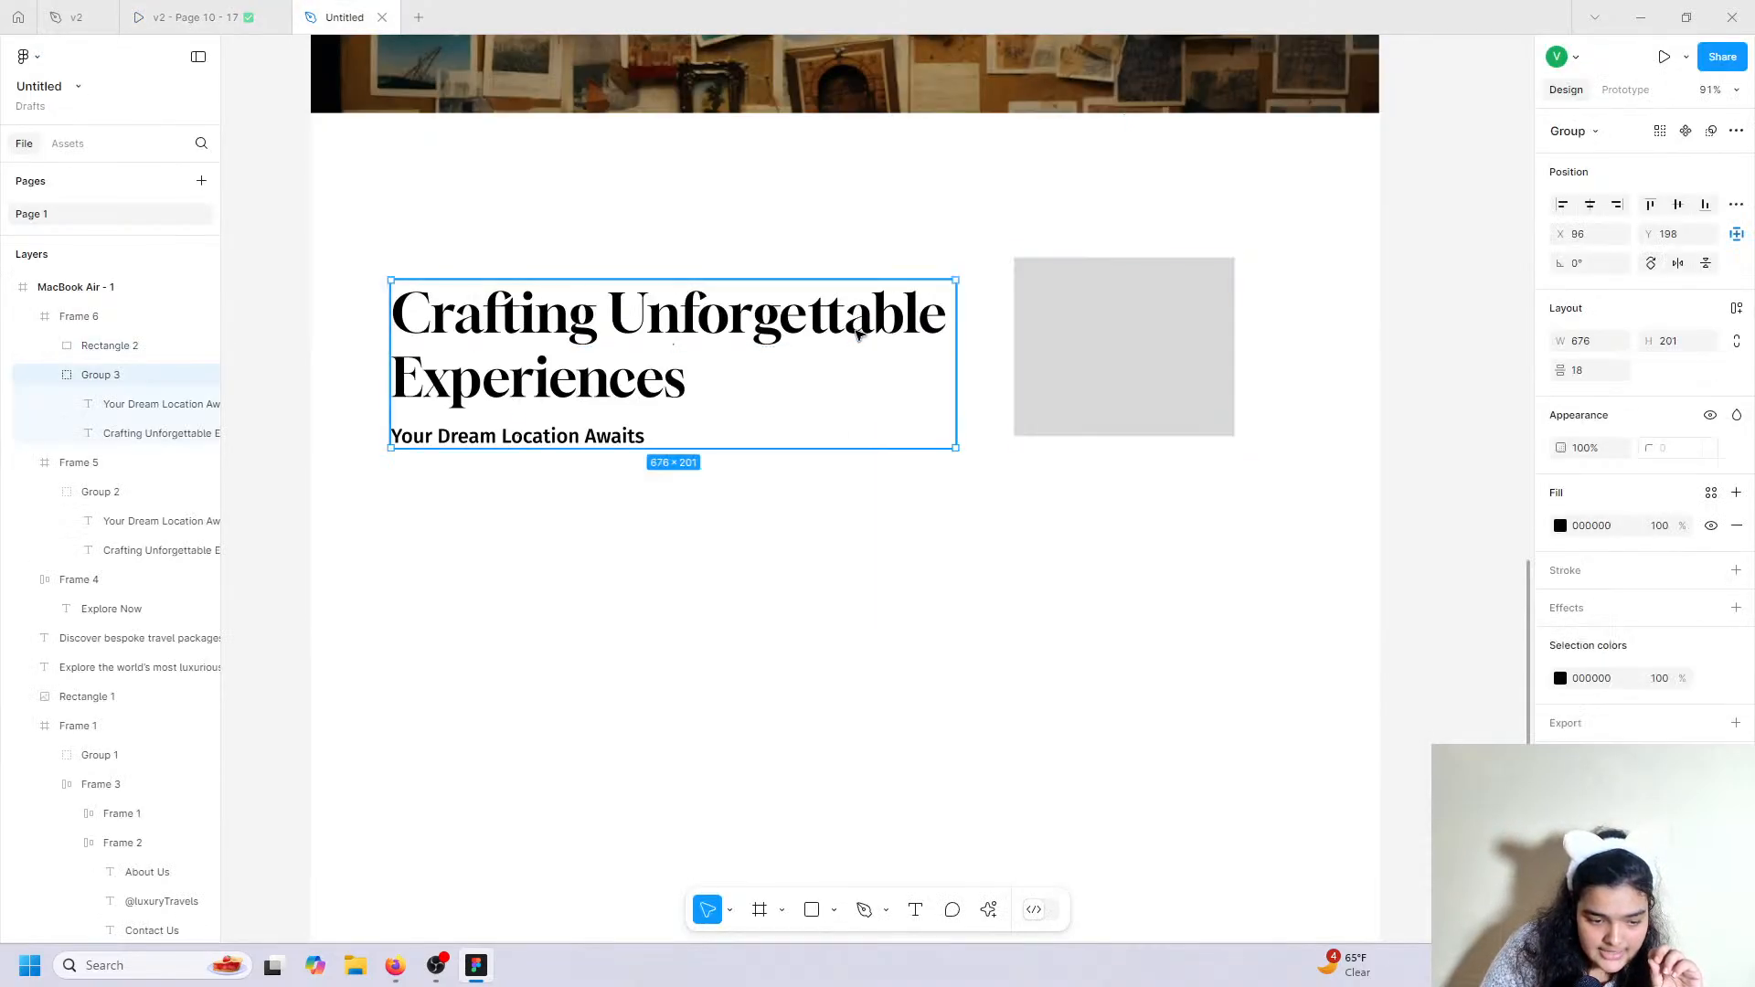
click(249, 7)
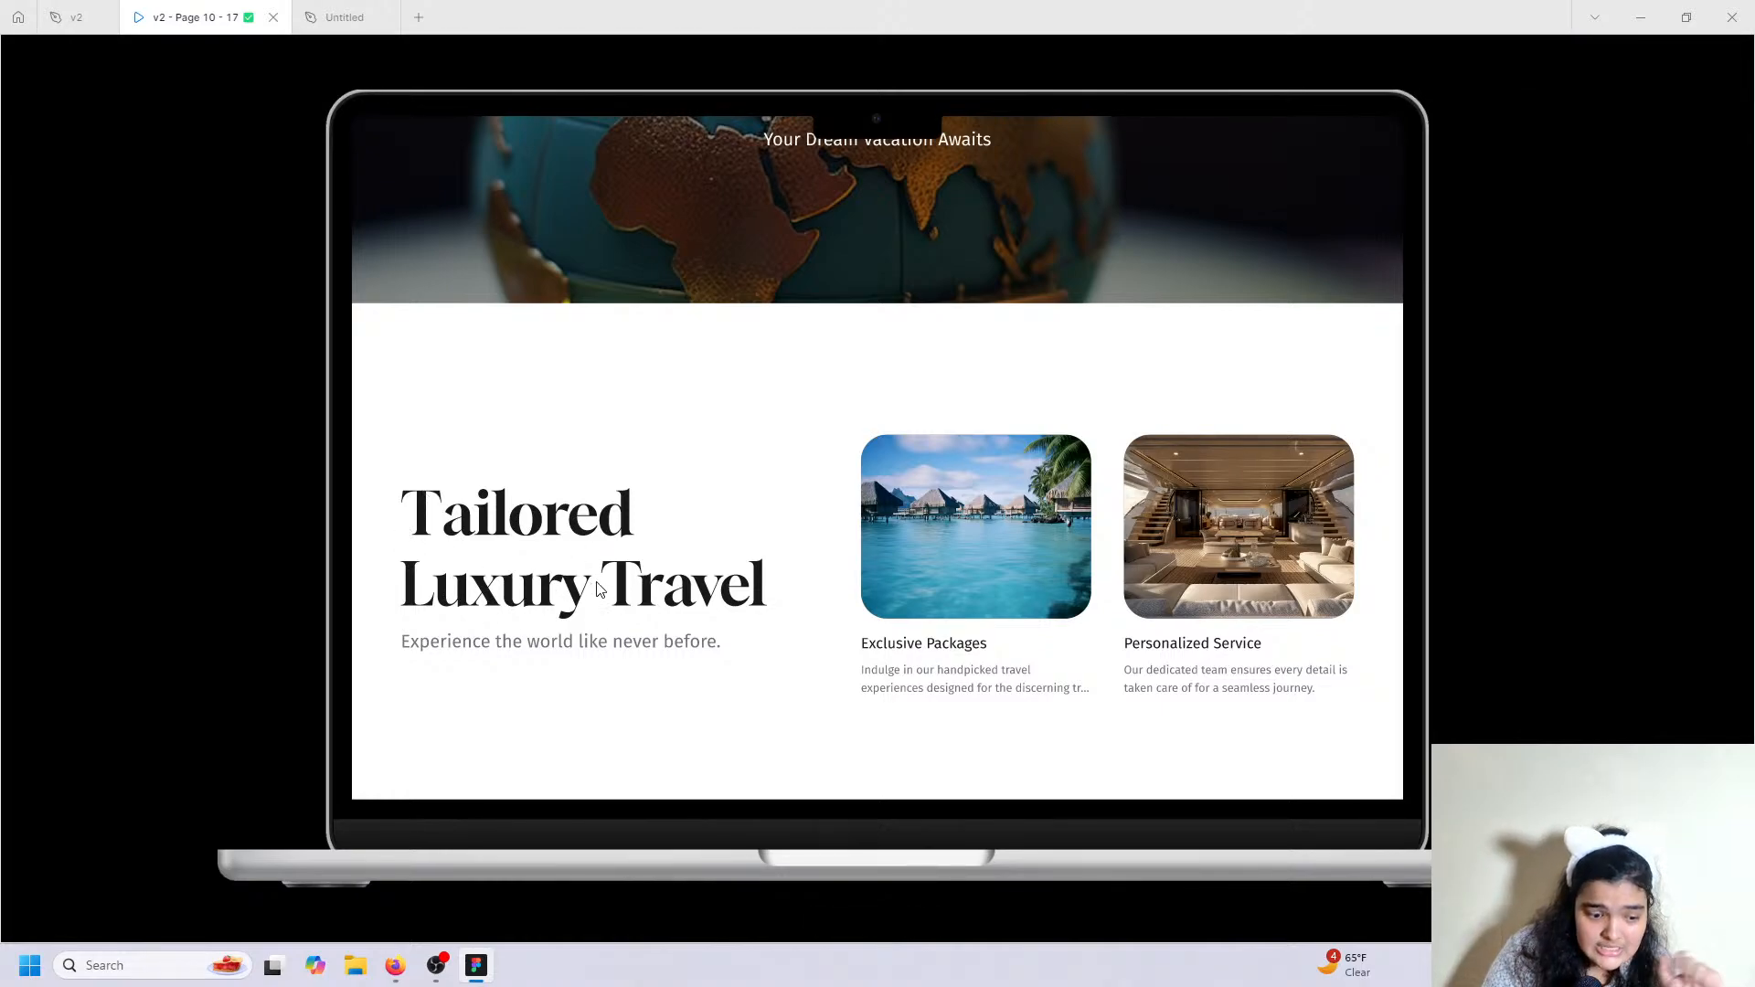
Retype the heading as 'Tailored Luxury Travel', breaking 'Luxury Travel' onto a second line.
click(345, 17)
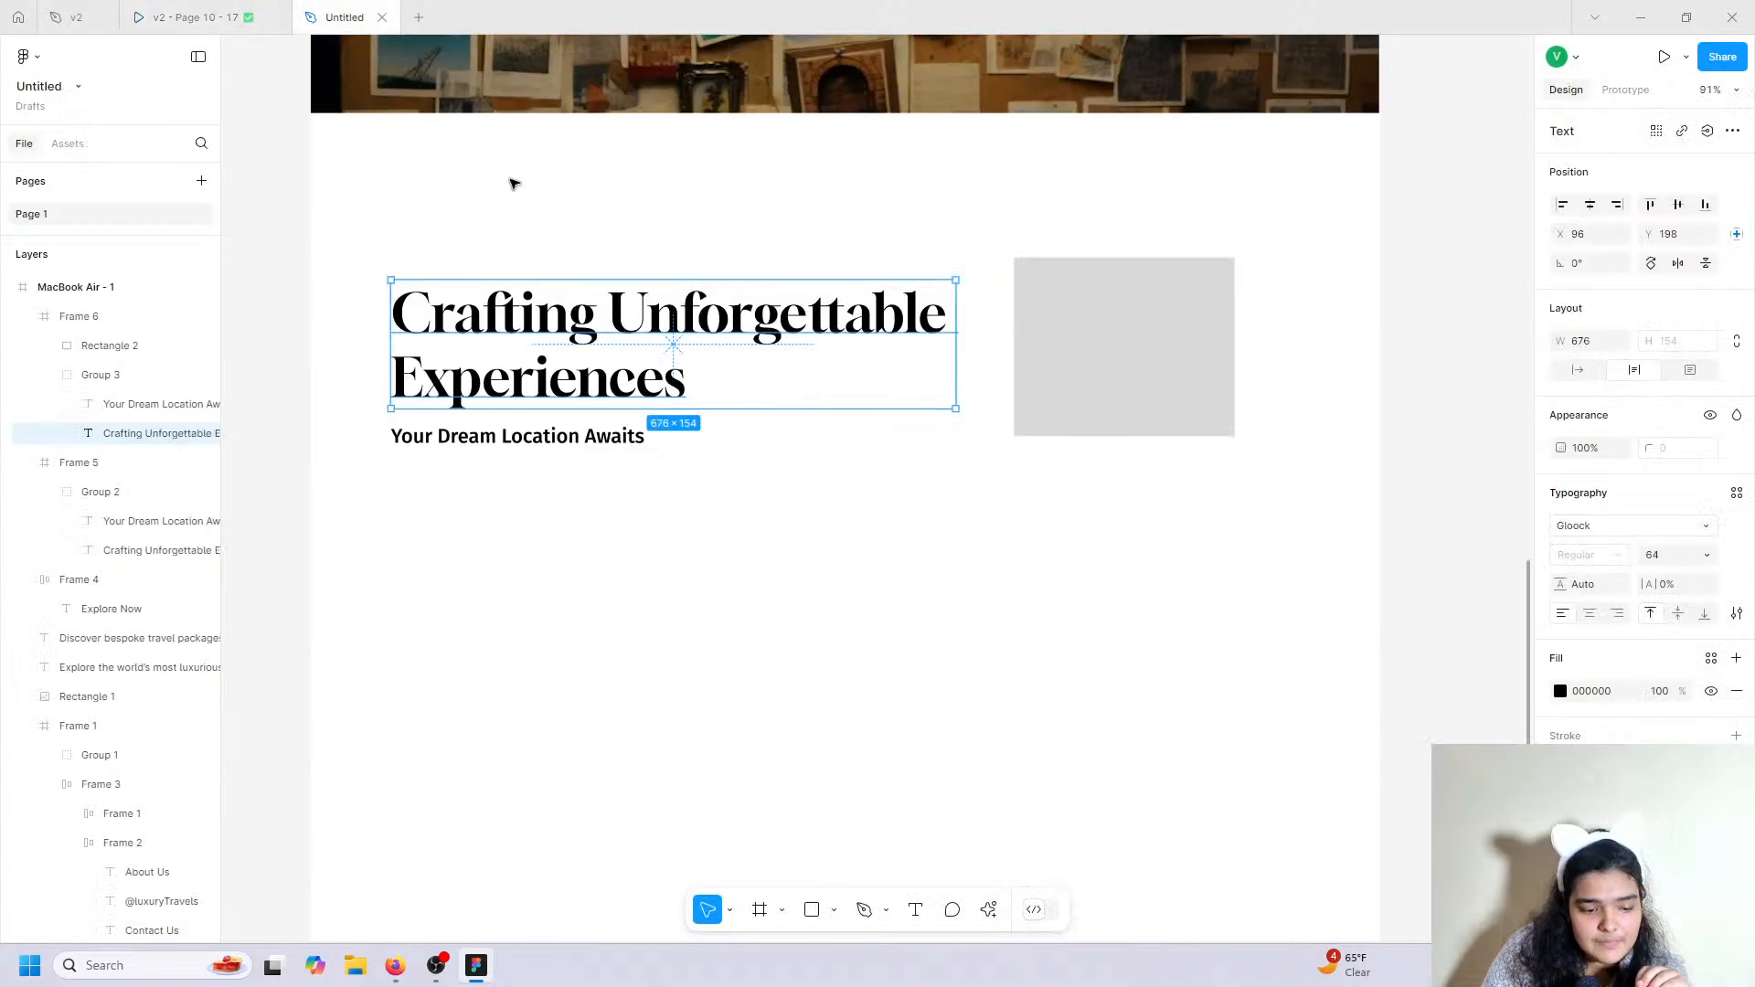
double_click(572, 300)
text(tz)
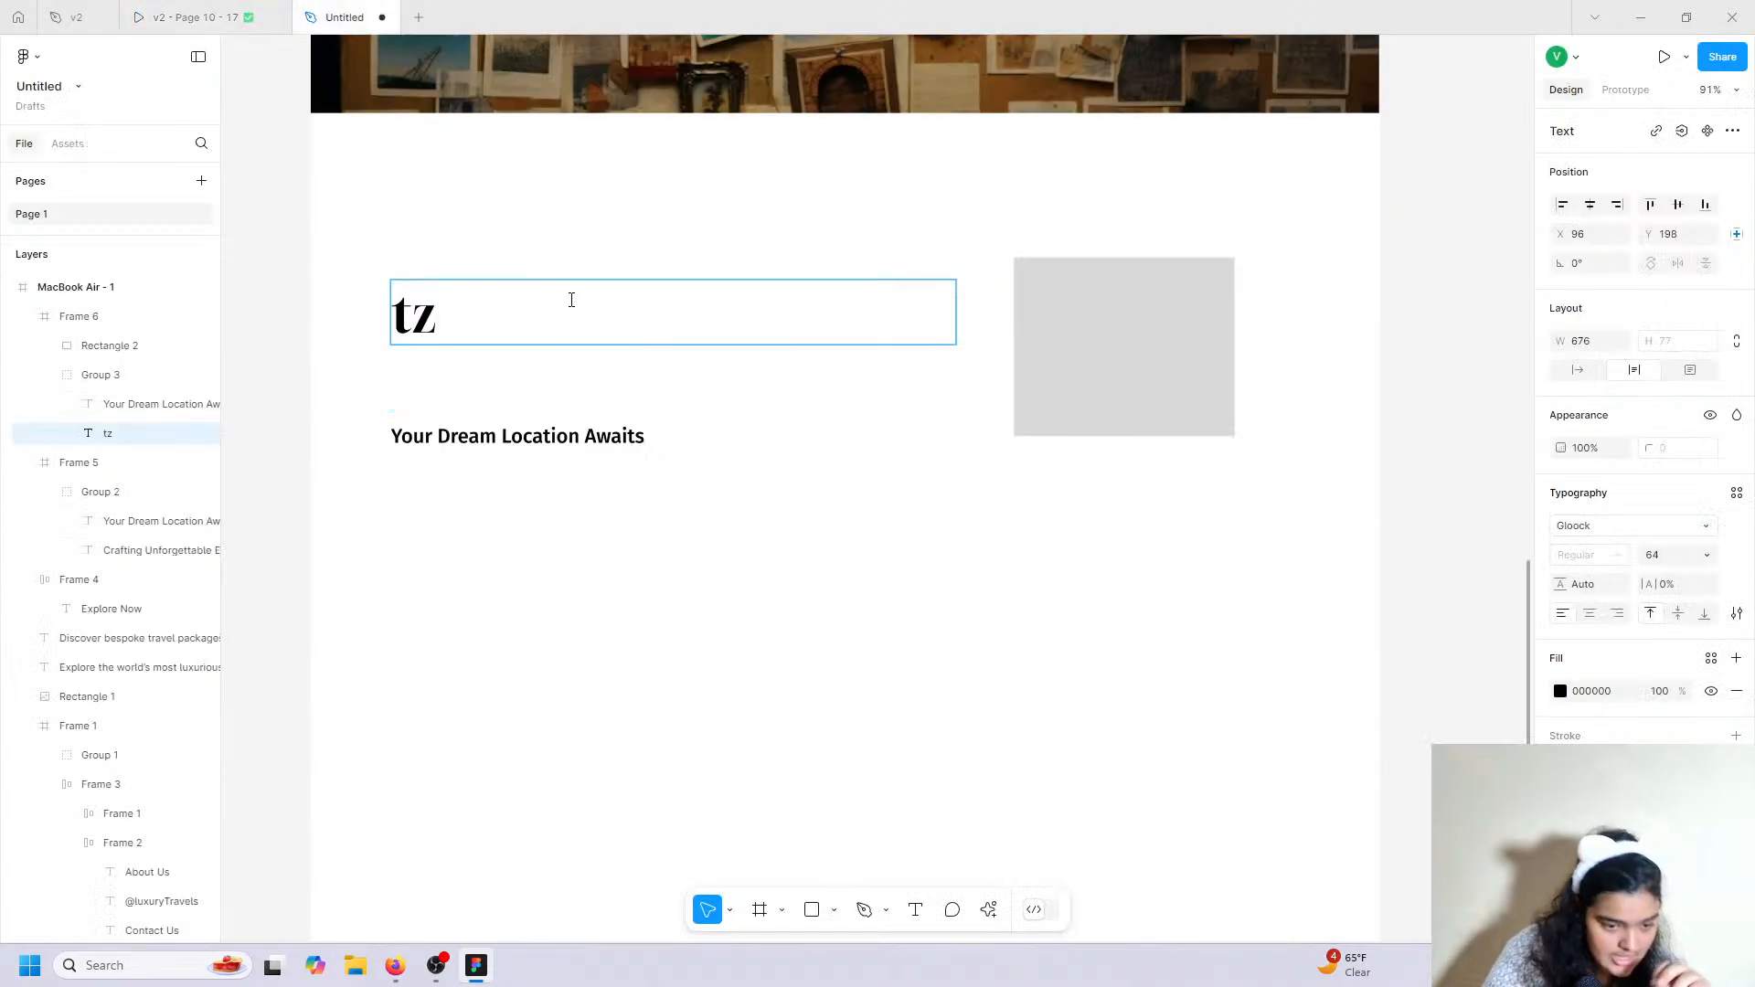
key(BackSpace)
key(BackSpace)
text(Tailo)
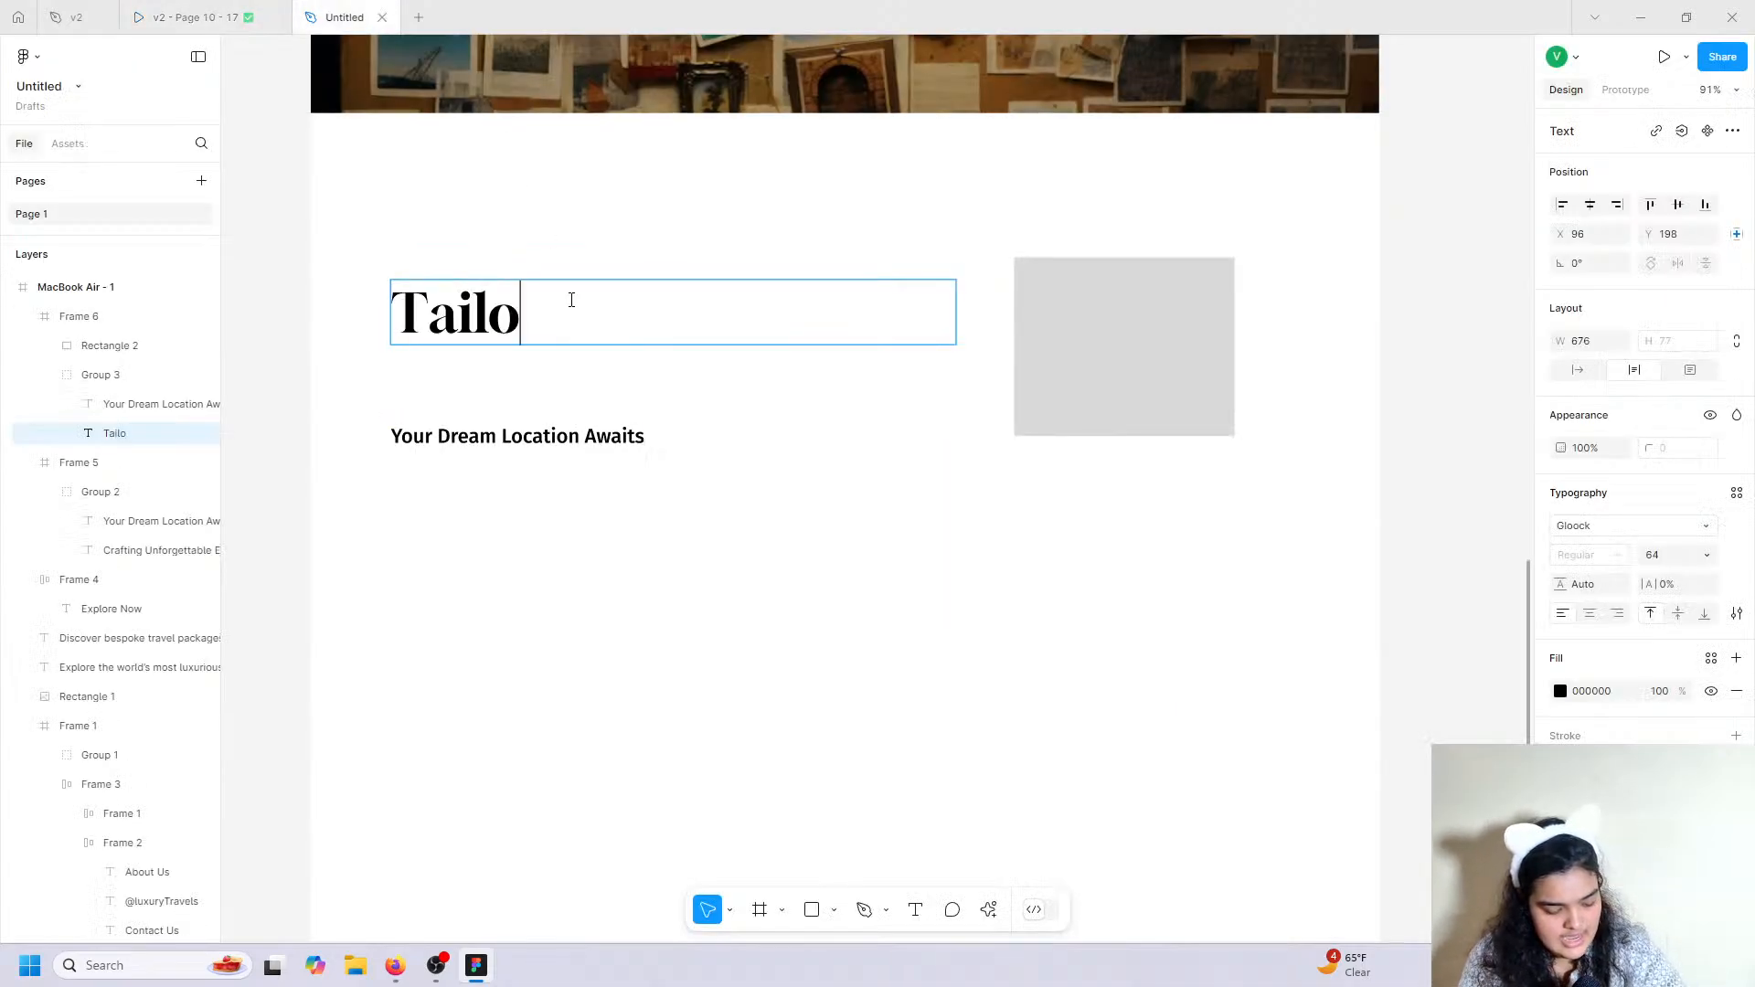
text(red Luxu)
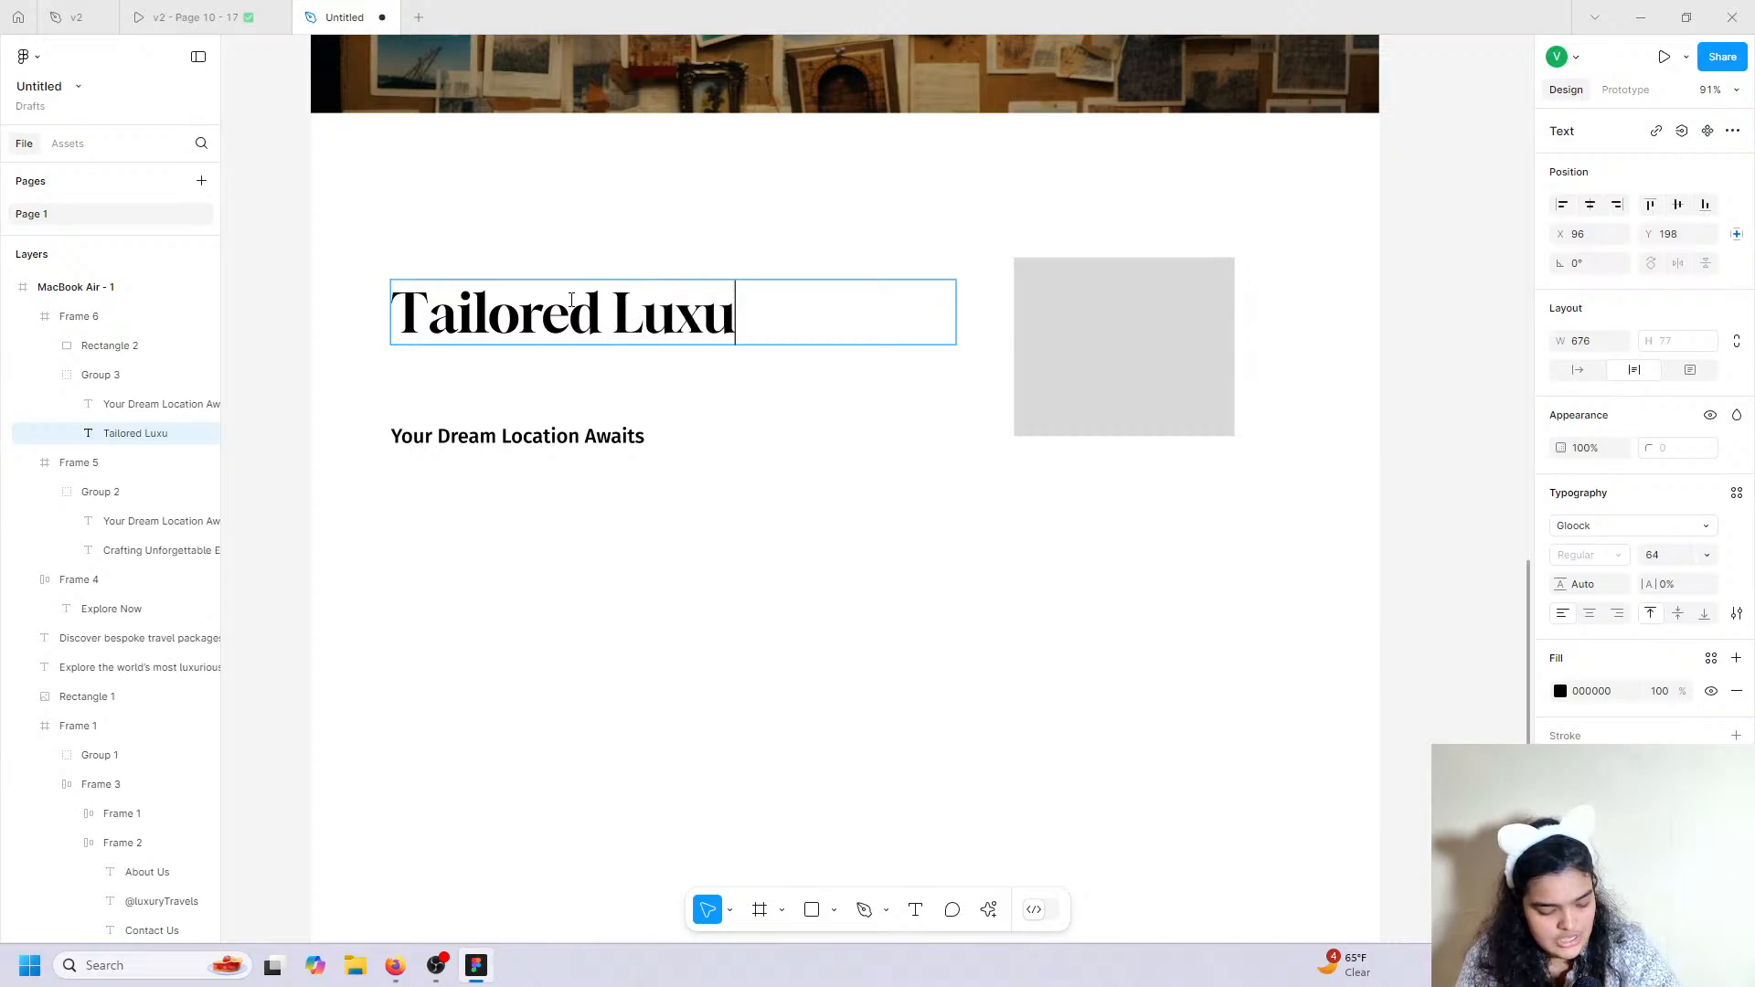
text(ry)
key(BackSpace)
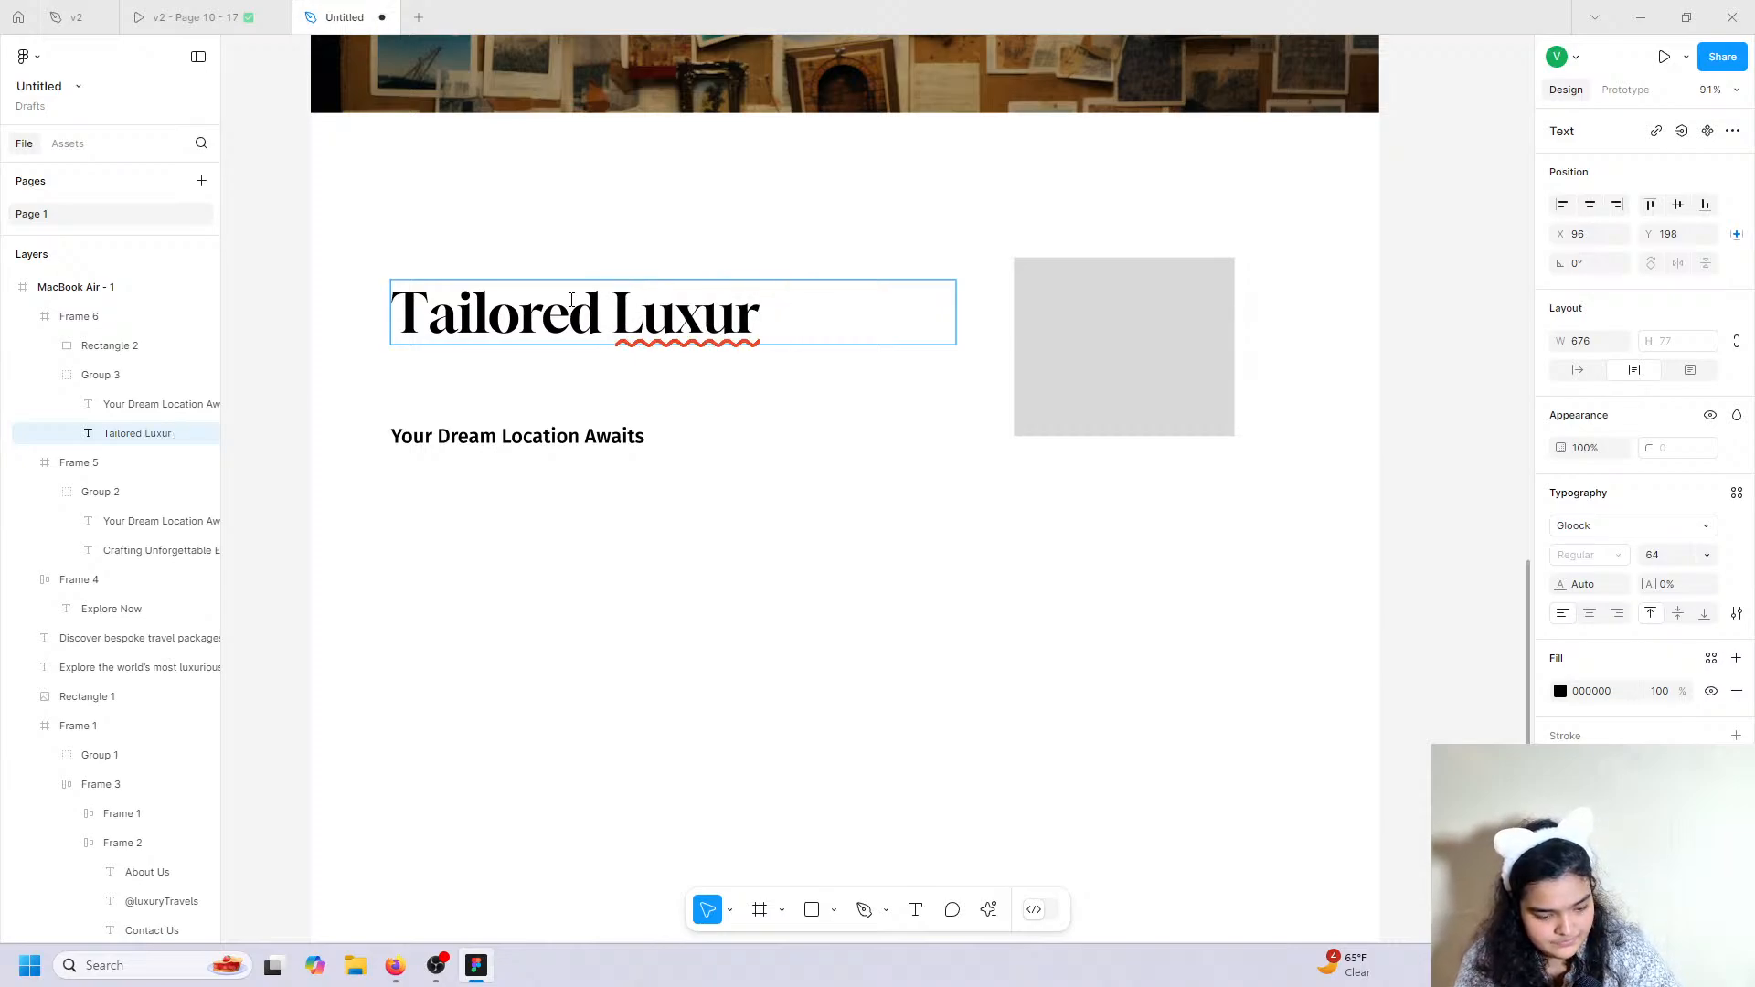
text(y Te)
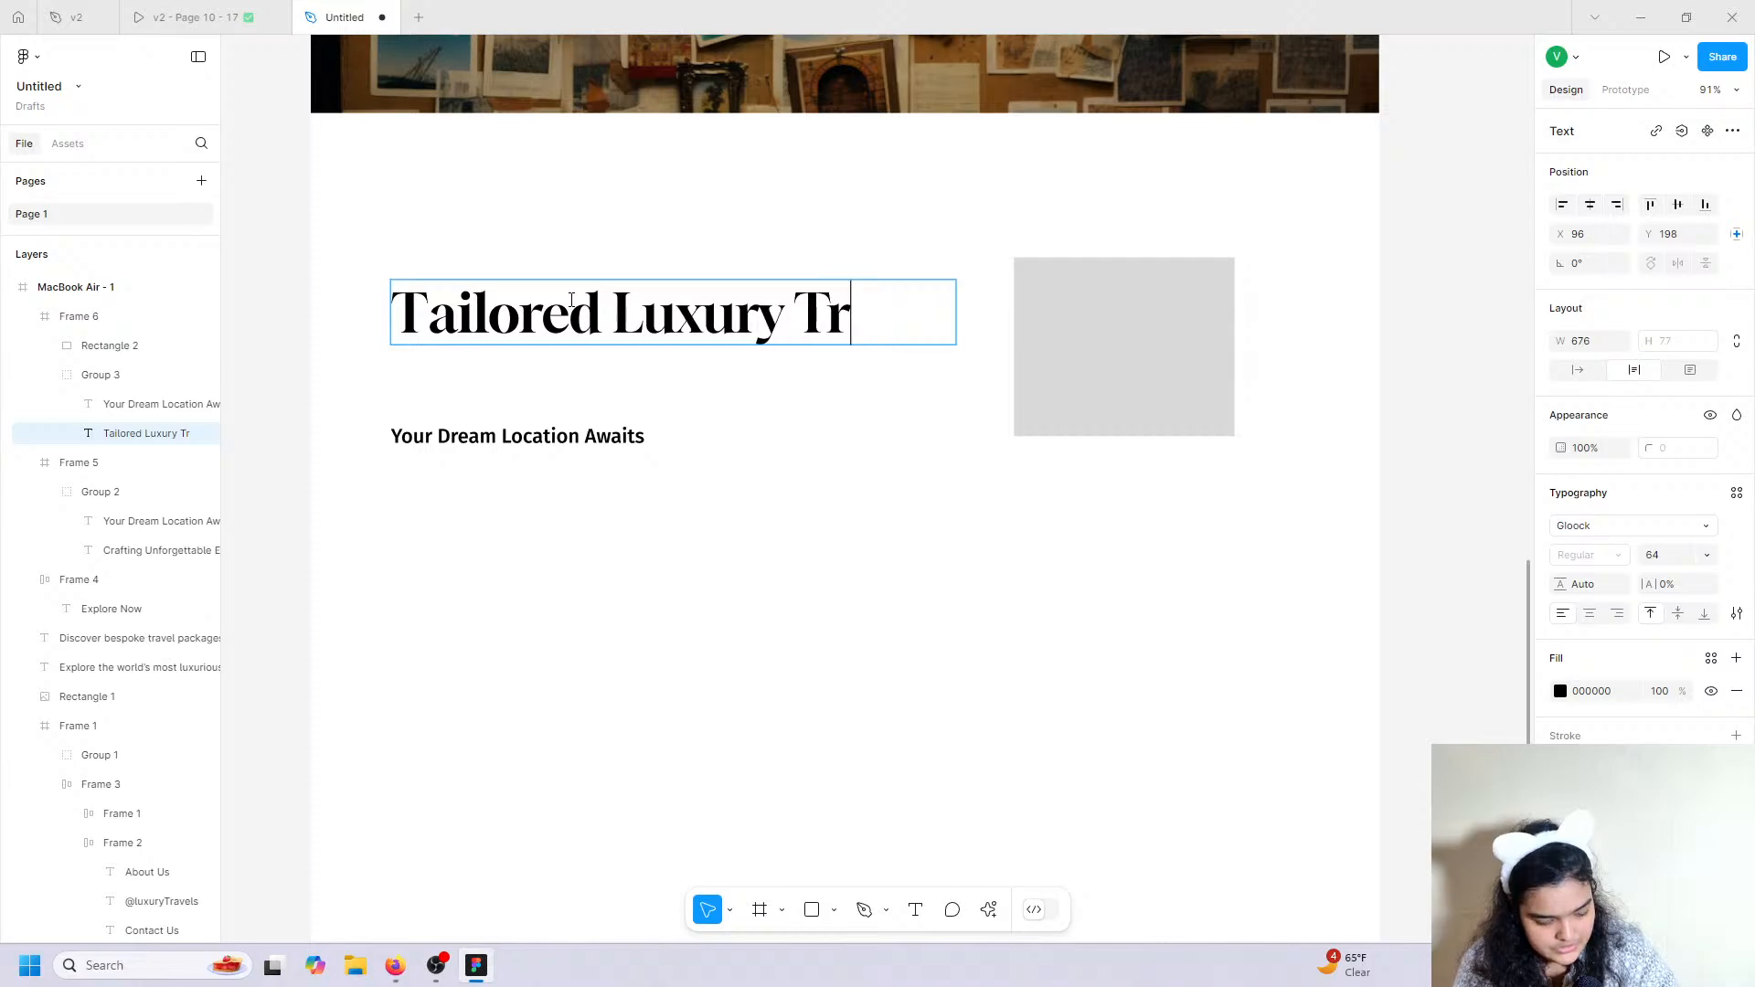
text(avel)
key(Return)
text(\)
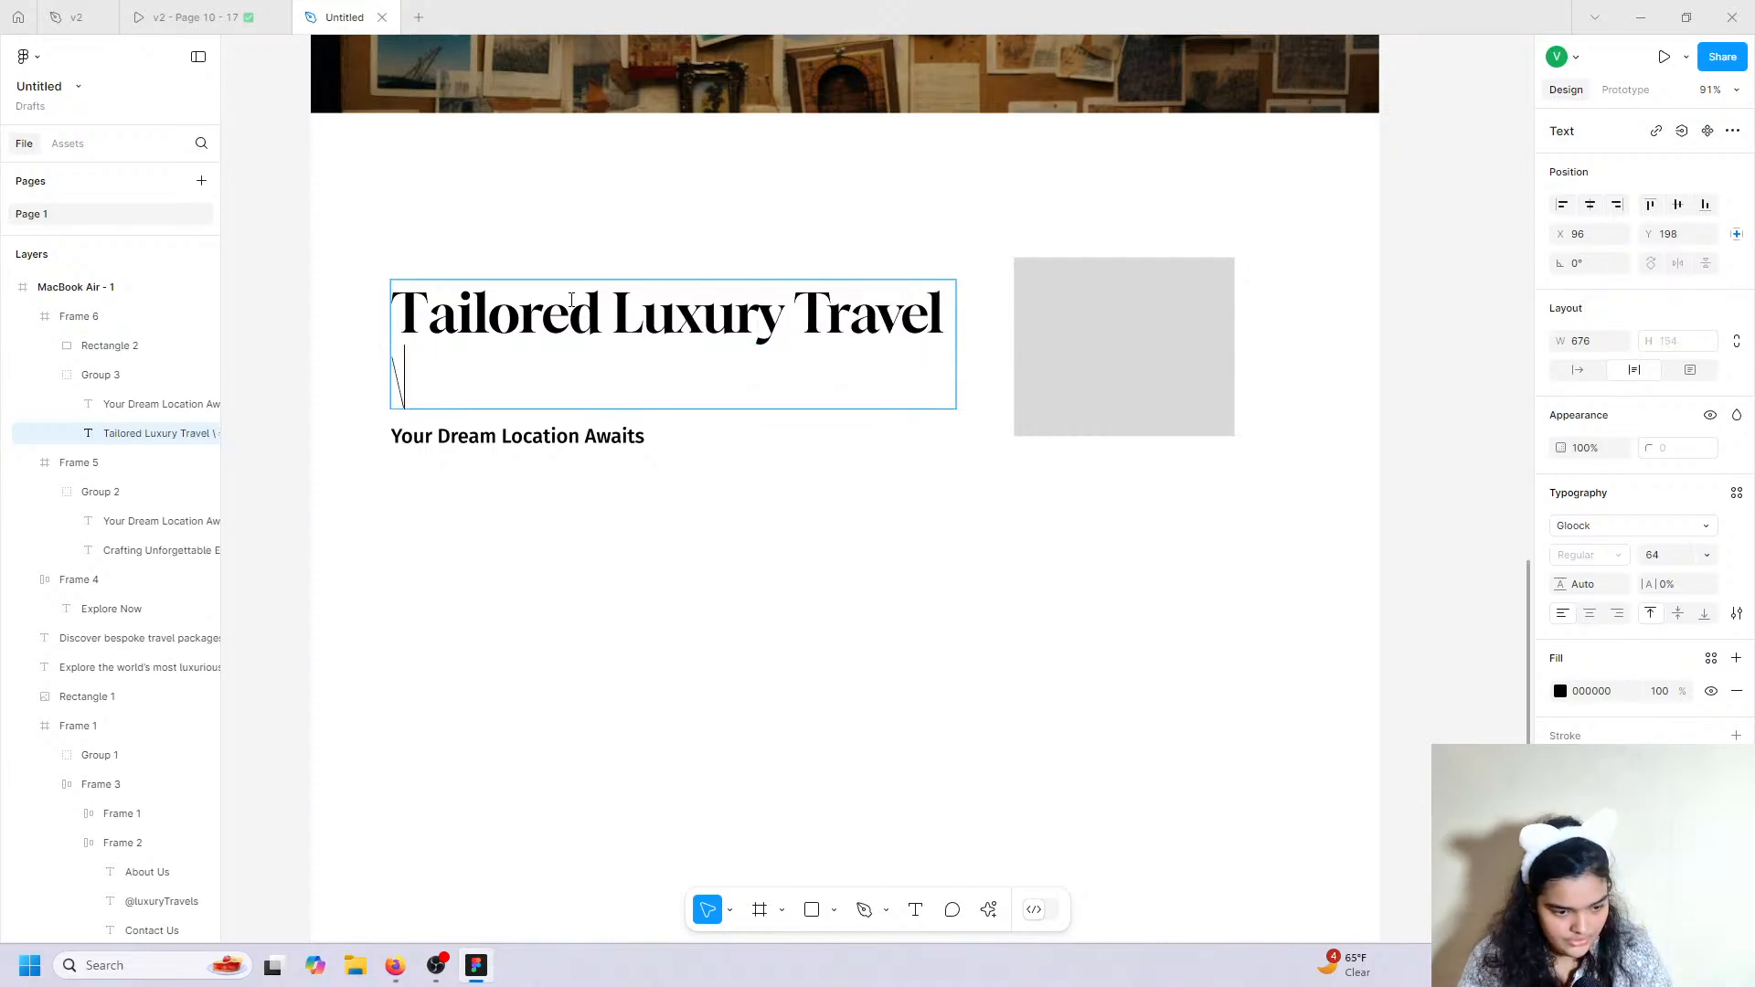
key(BackSpace)
key(BackSpace)
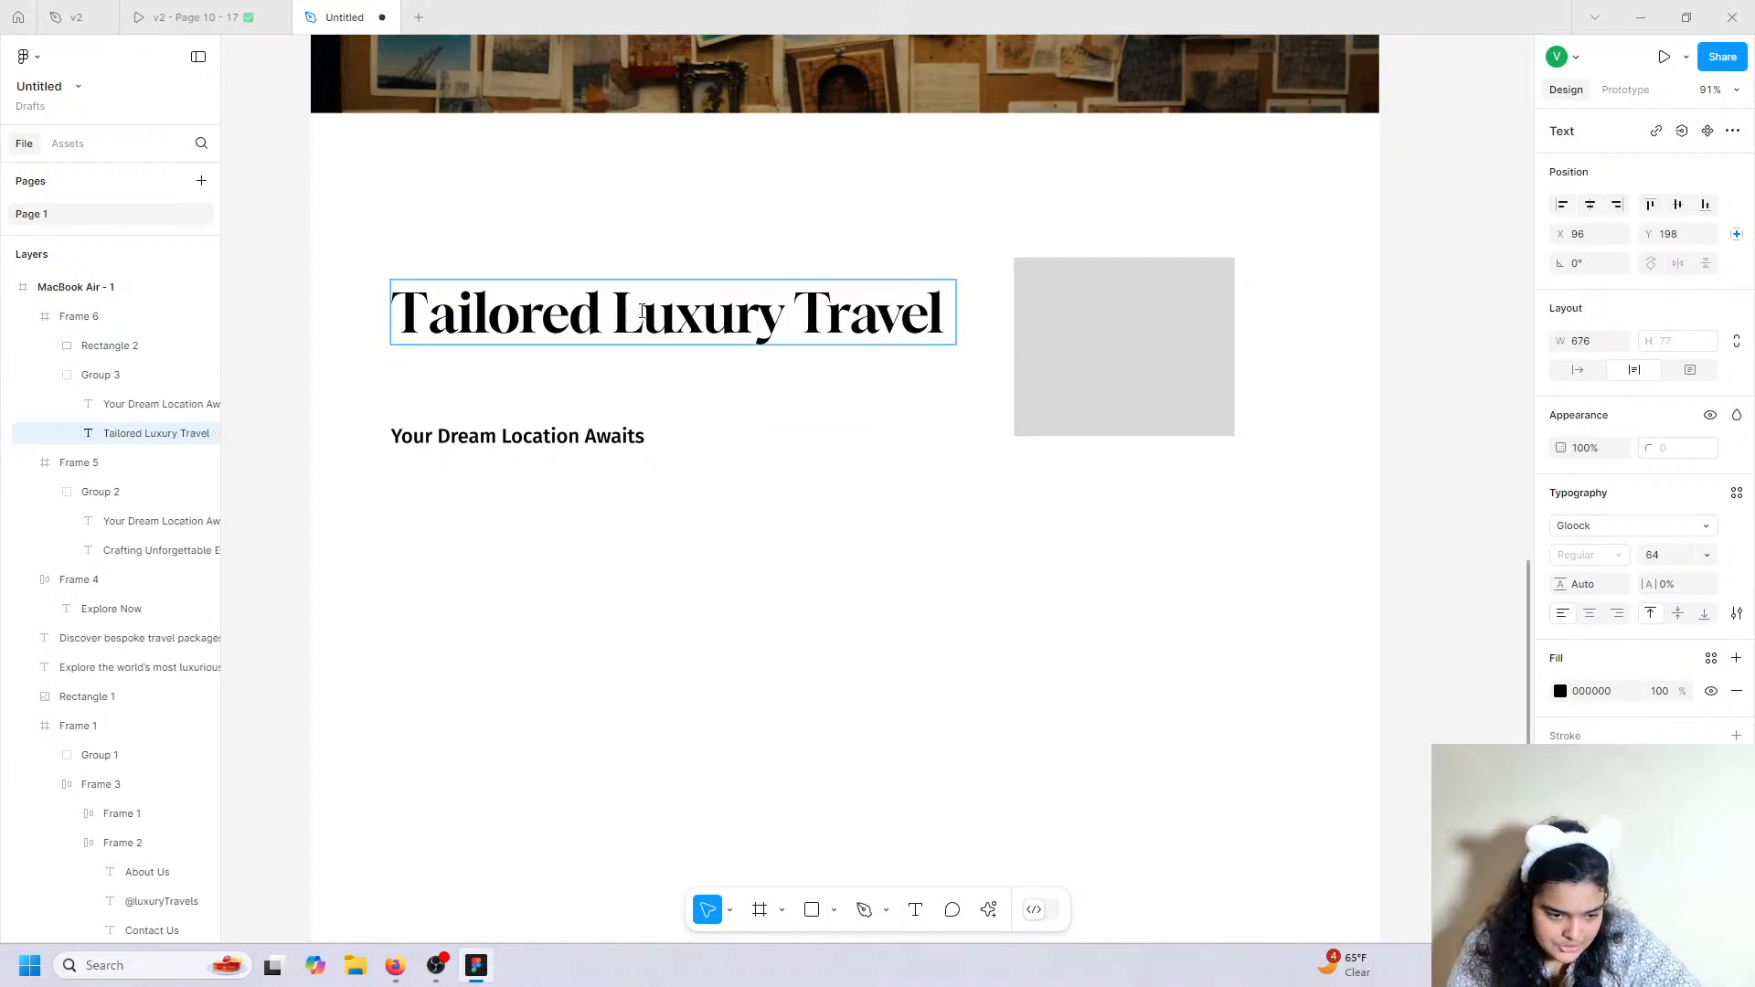
drag(601, 311, 615, 309)
key(Return)
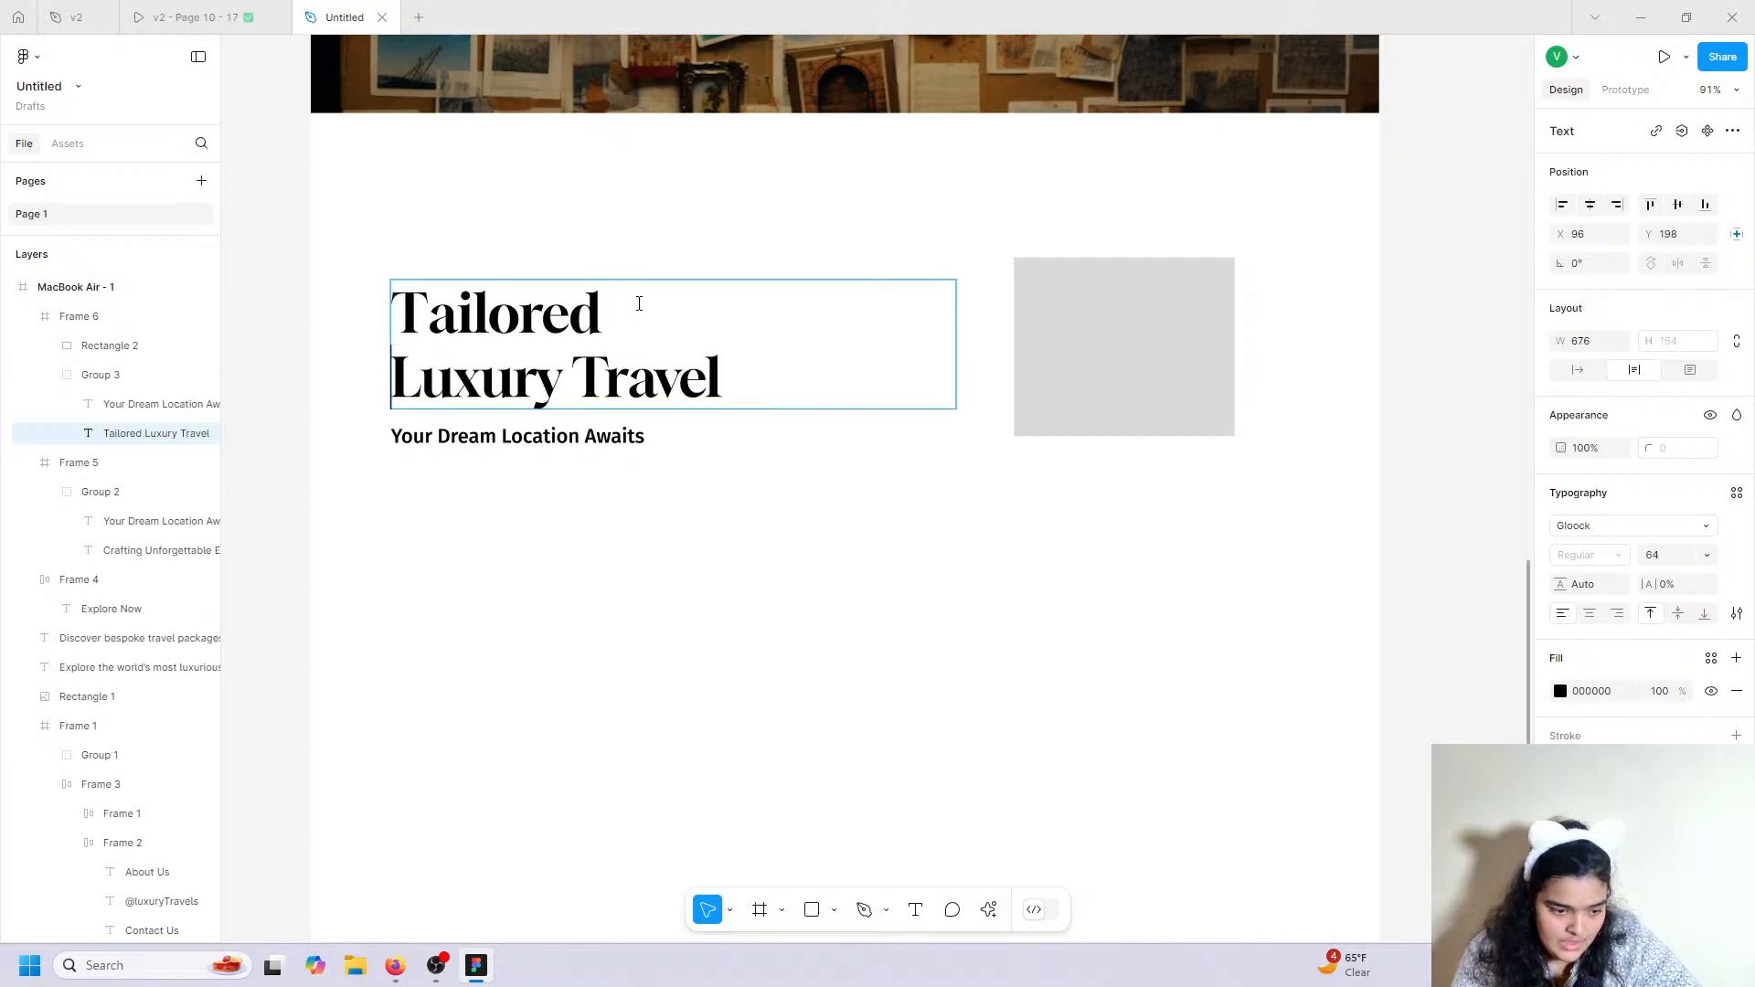
key(Escape)
Move the grey rectangle left beside the heading and round its corners to 14 px.
click(614, 438)
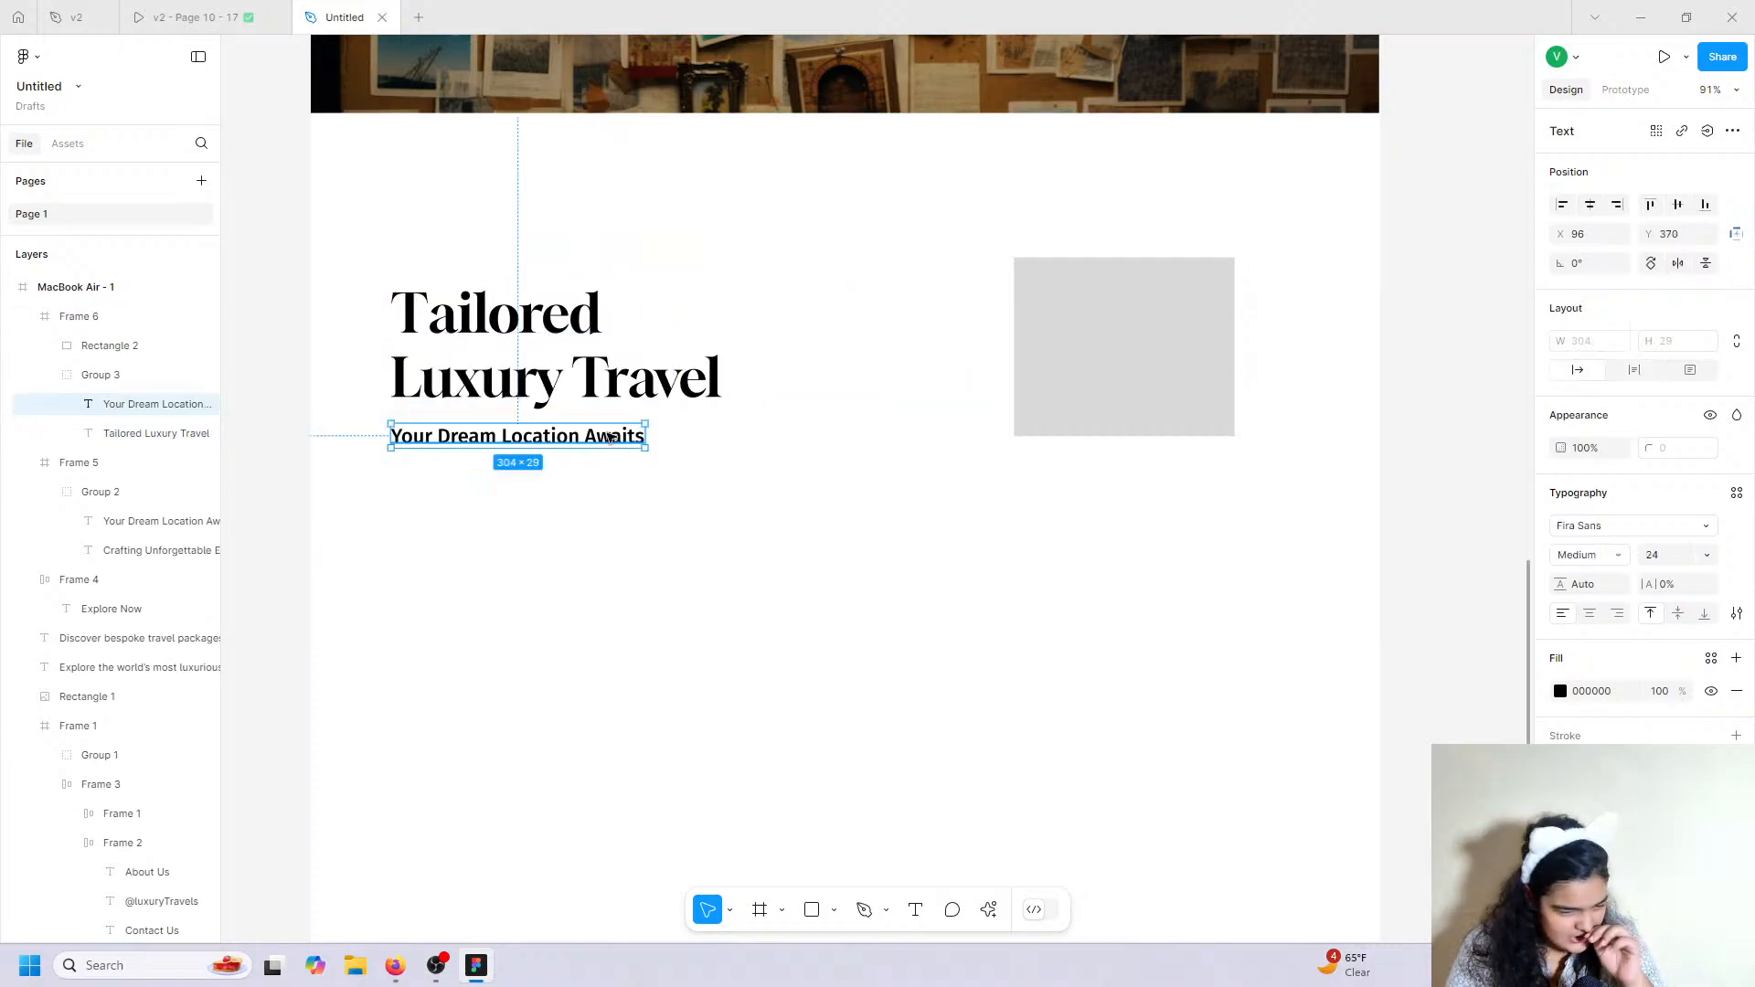
drag(1197, 351, 1022, 348)
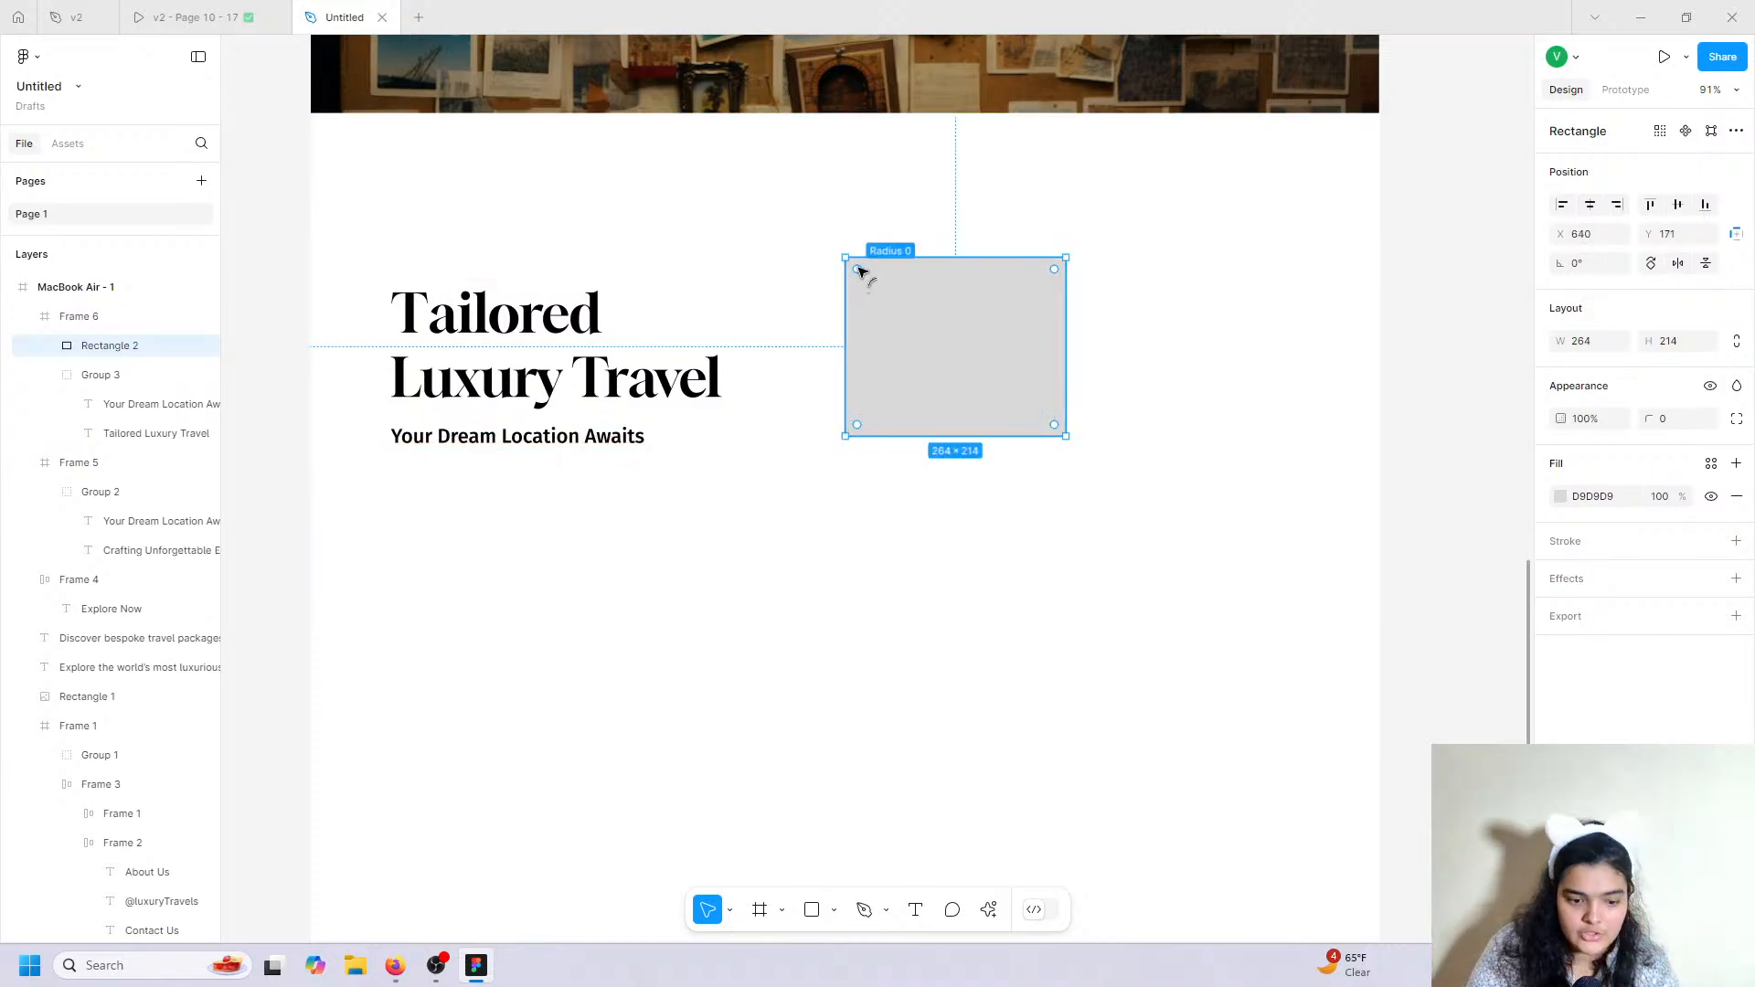
drag(858, 271, 850, 260)
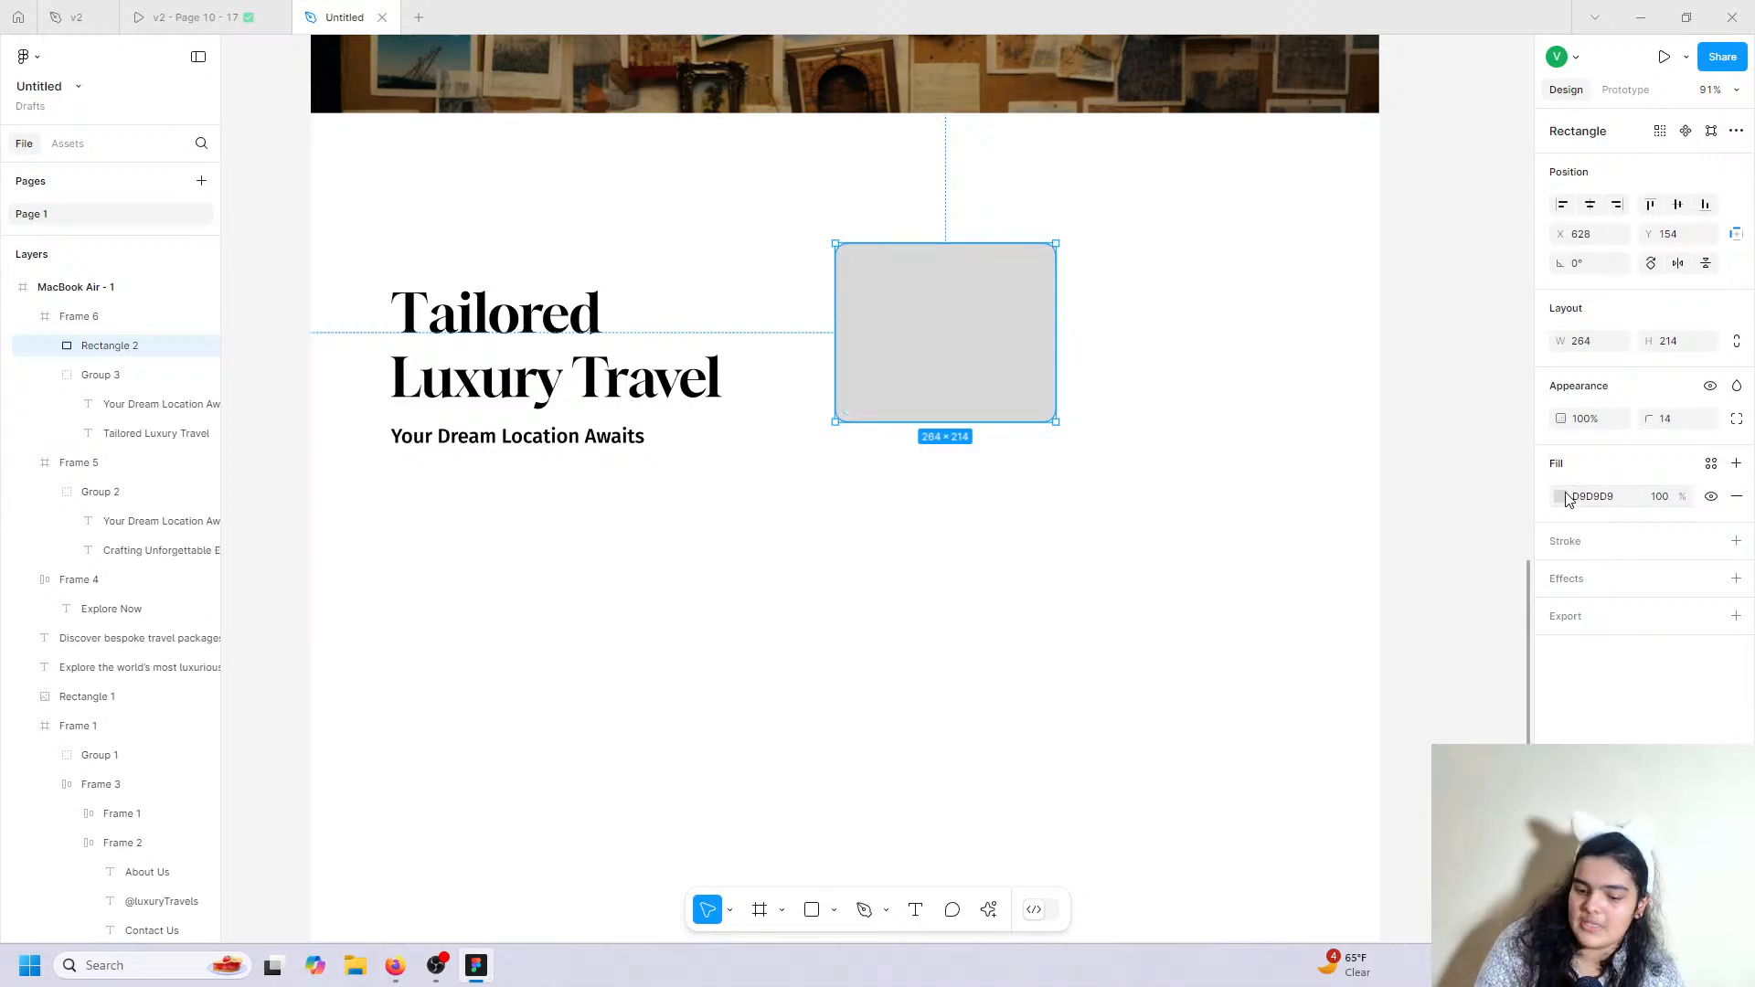
click(281, 10)
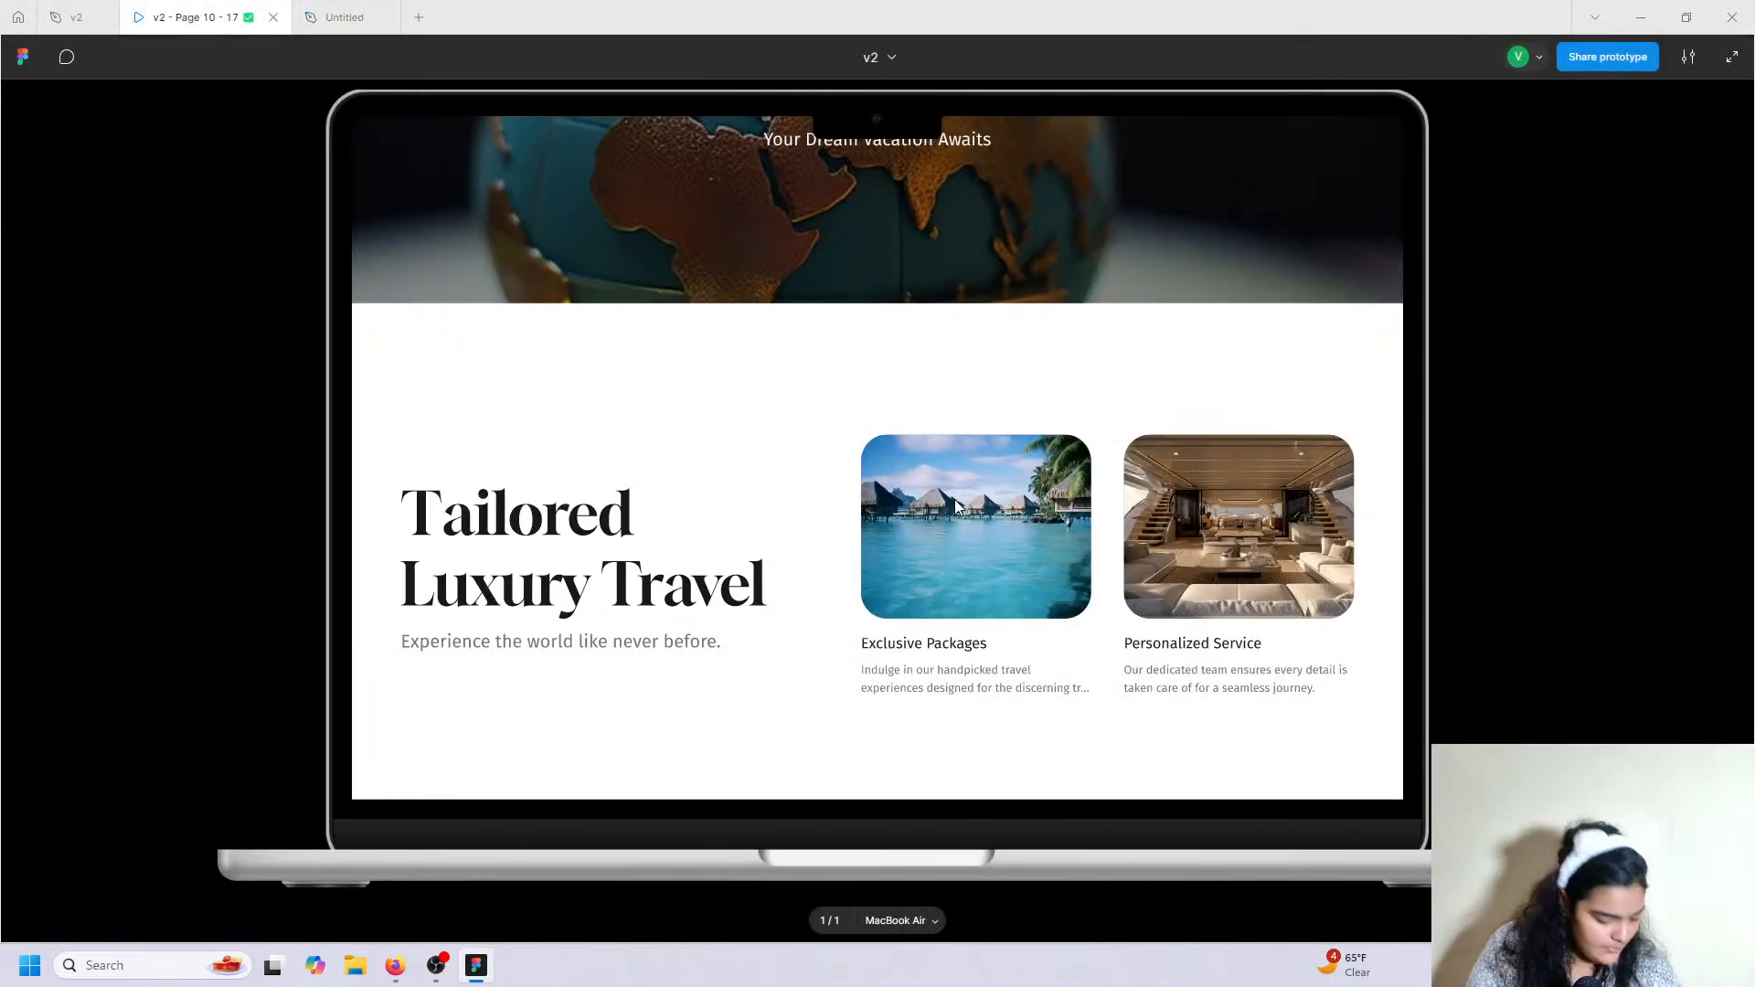
click(344, 11)
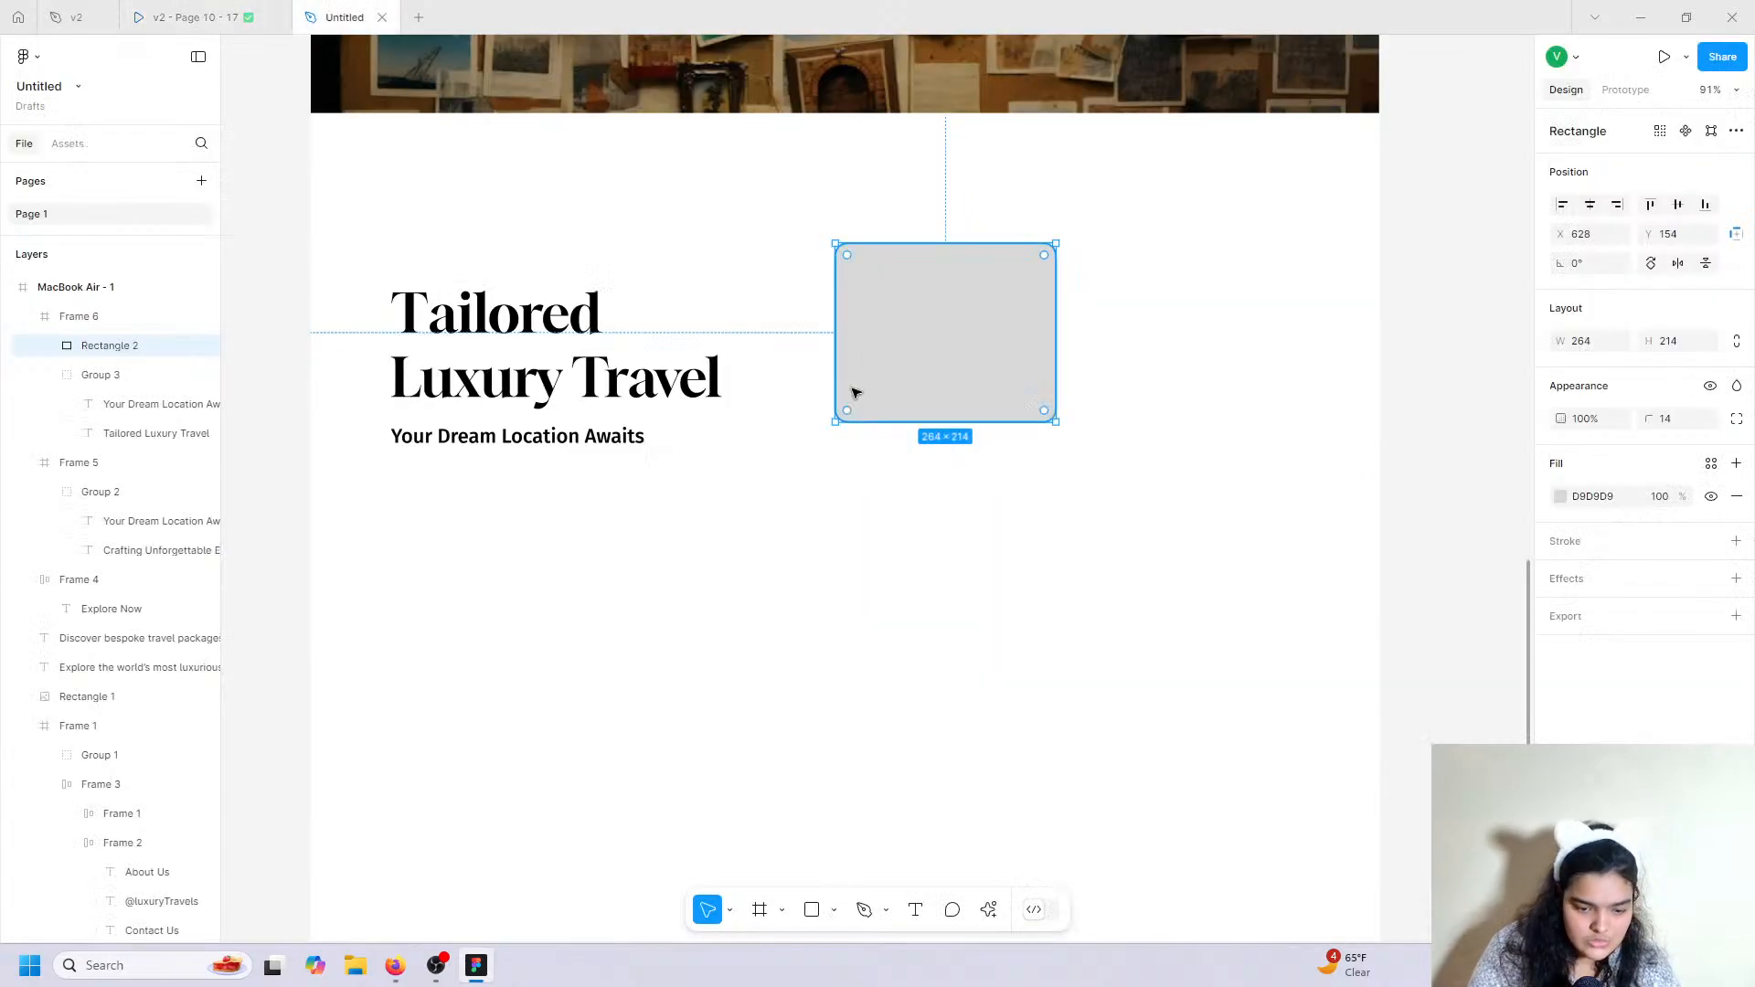
Fill the rounded rectangle with a Lummi 'sea' photo of turquoise water and a shoreline town.
click(989, 909)
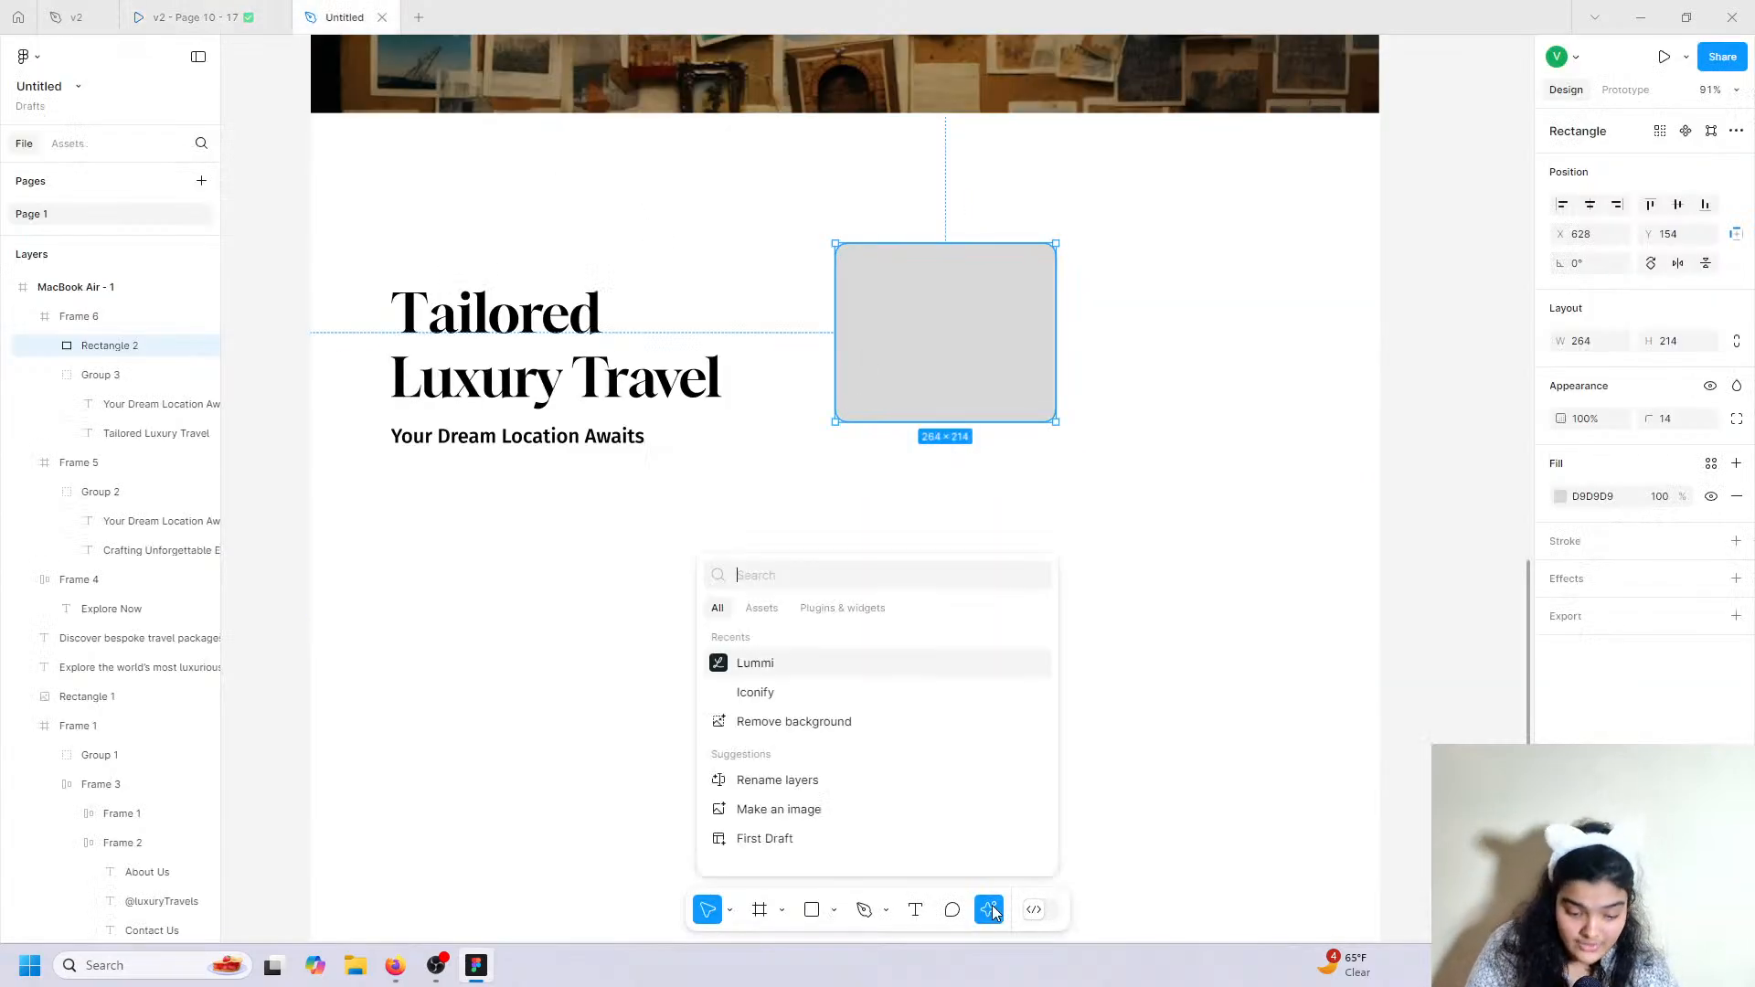
click(748, 660)
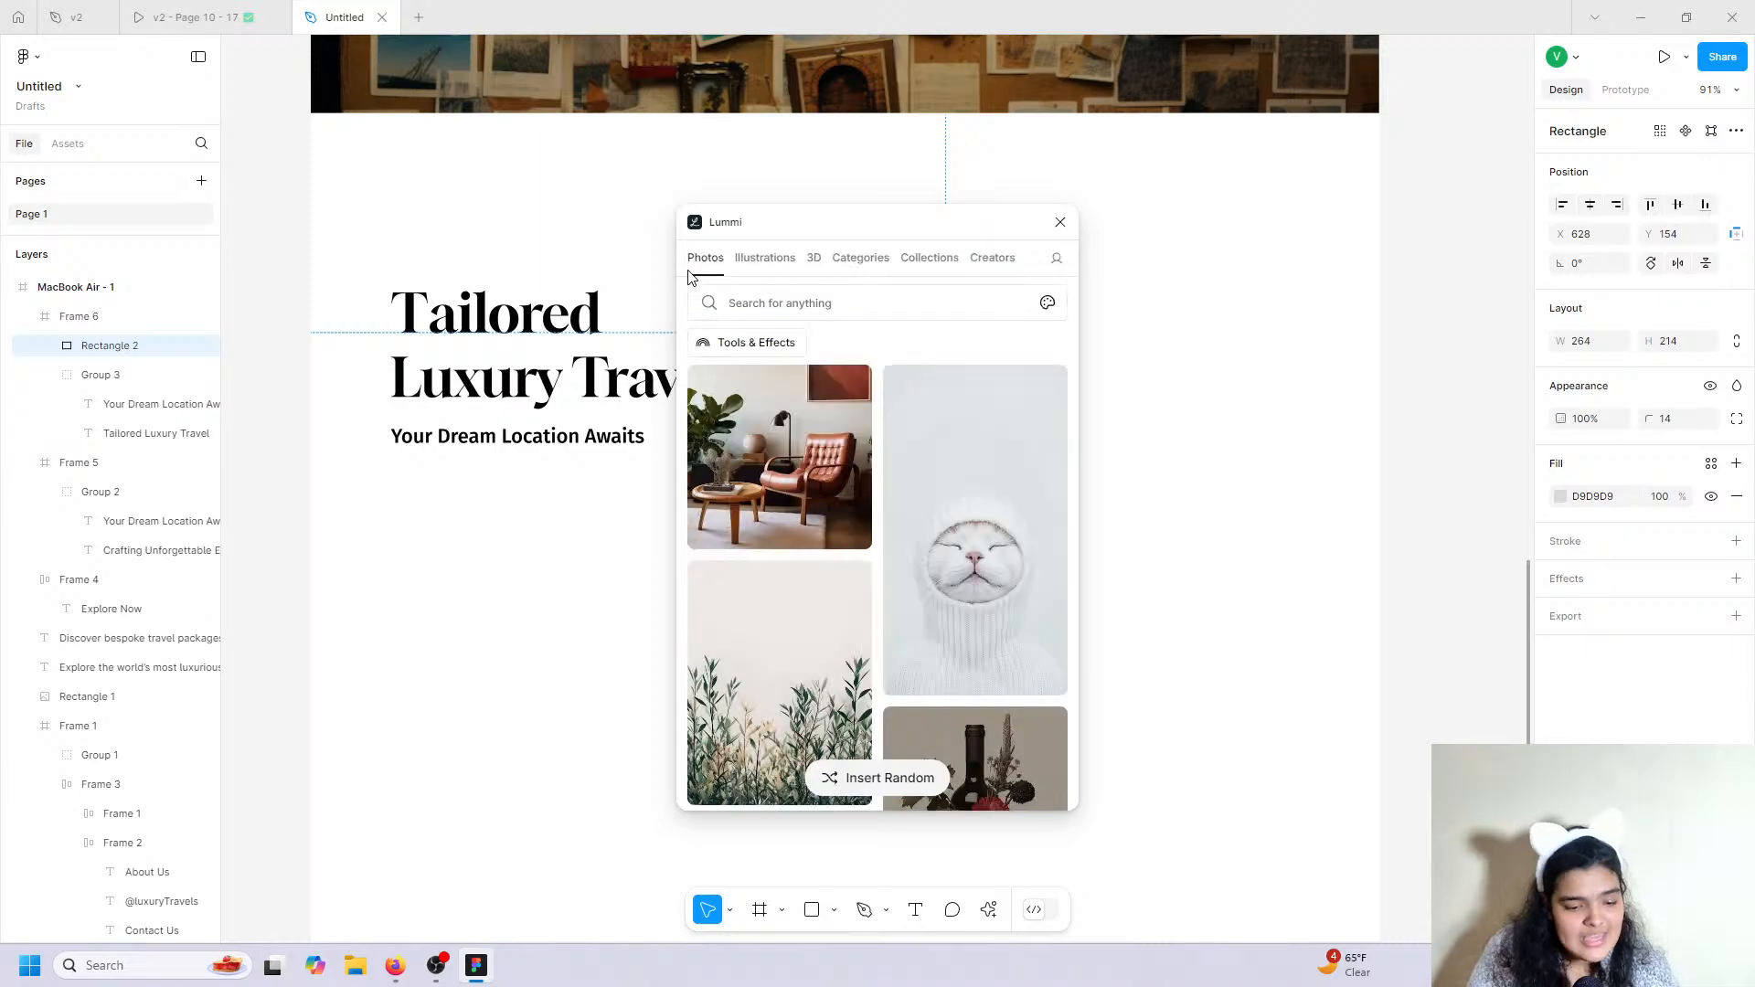
click(733, 290)
text(s)
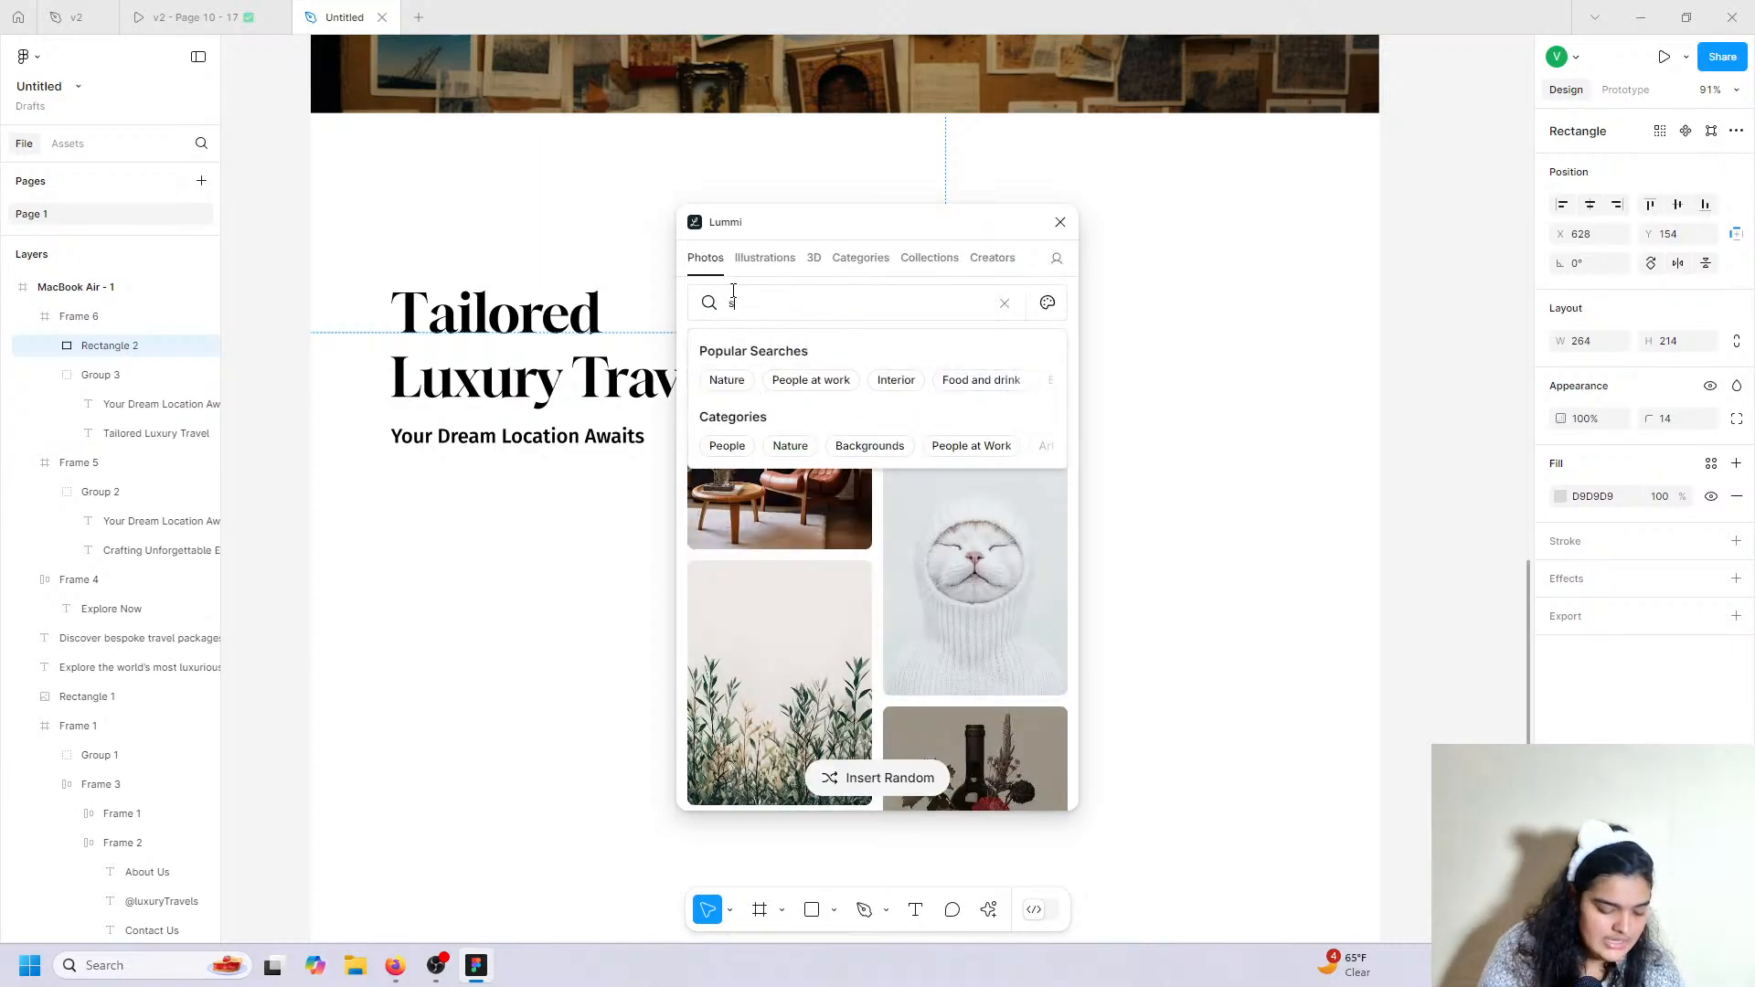
text(ea)
key(Return)
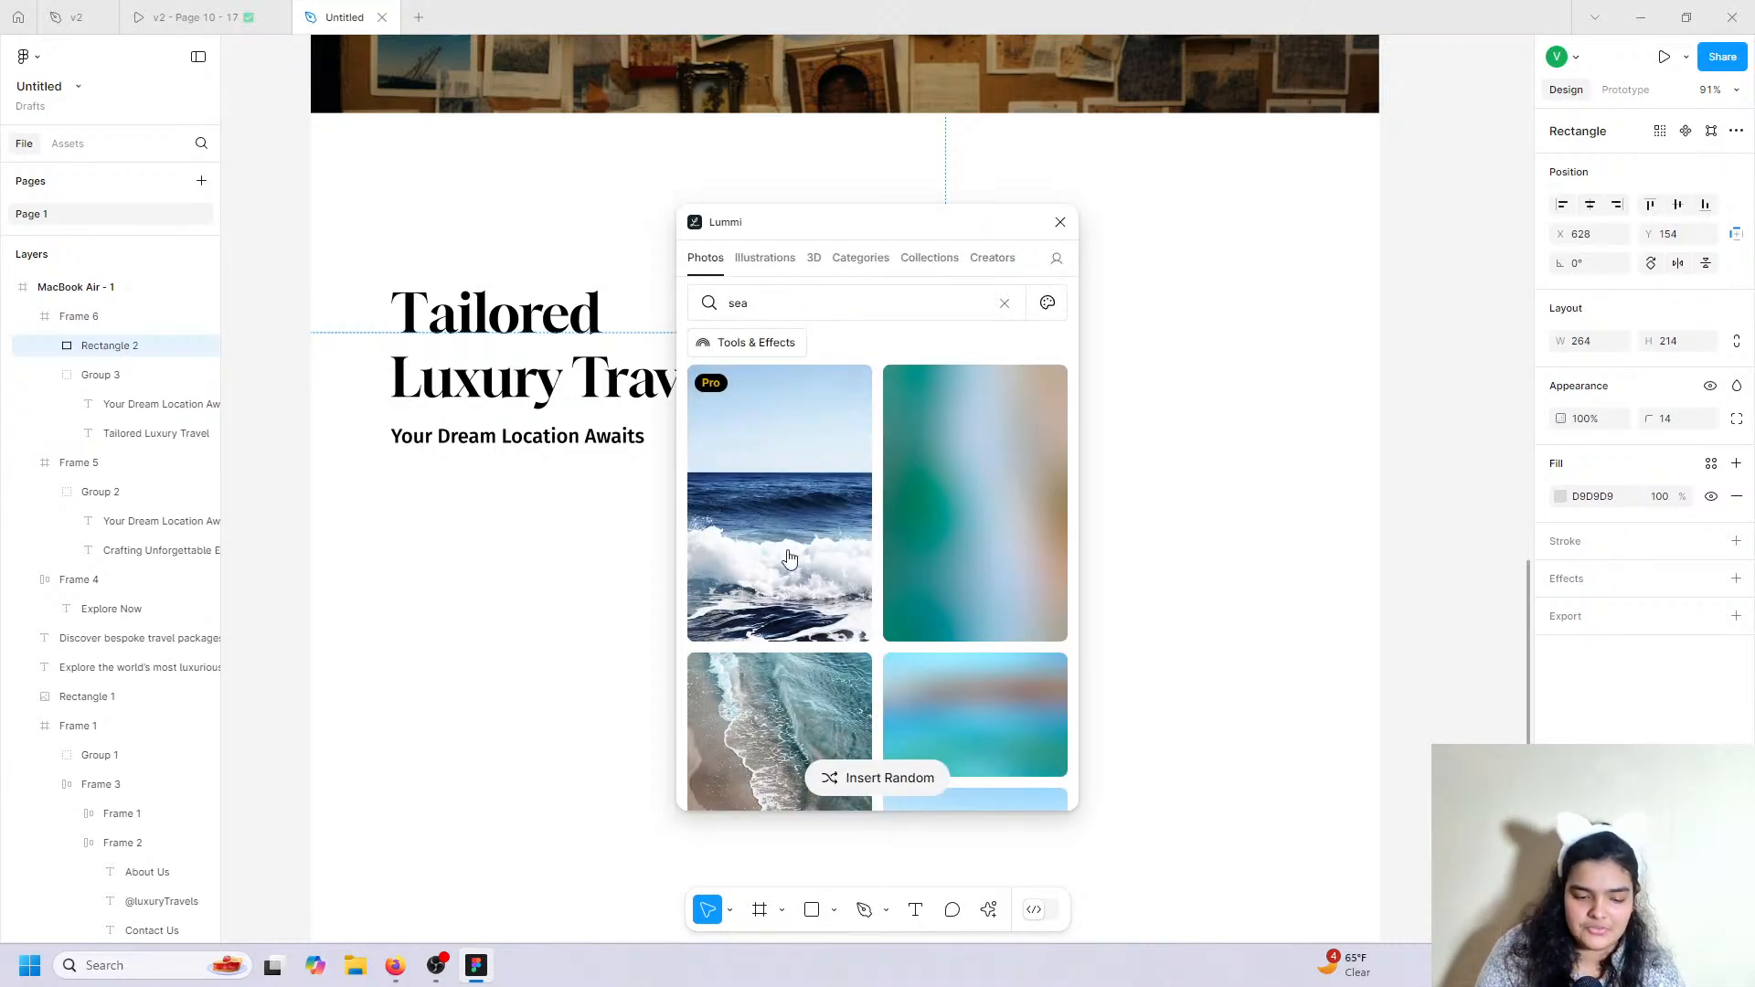
click(955, 757)
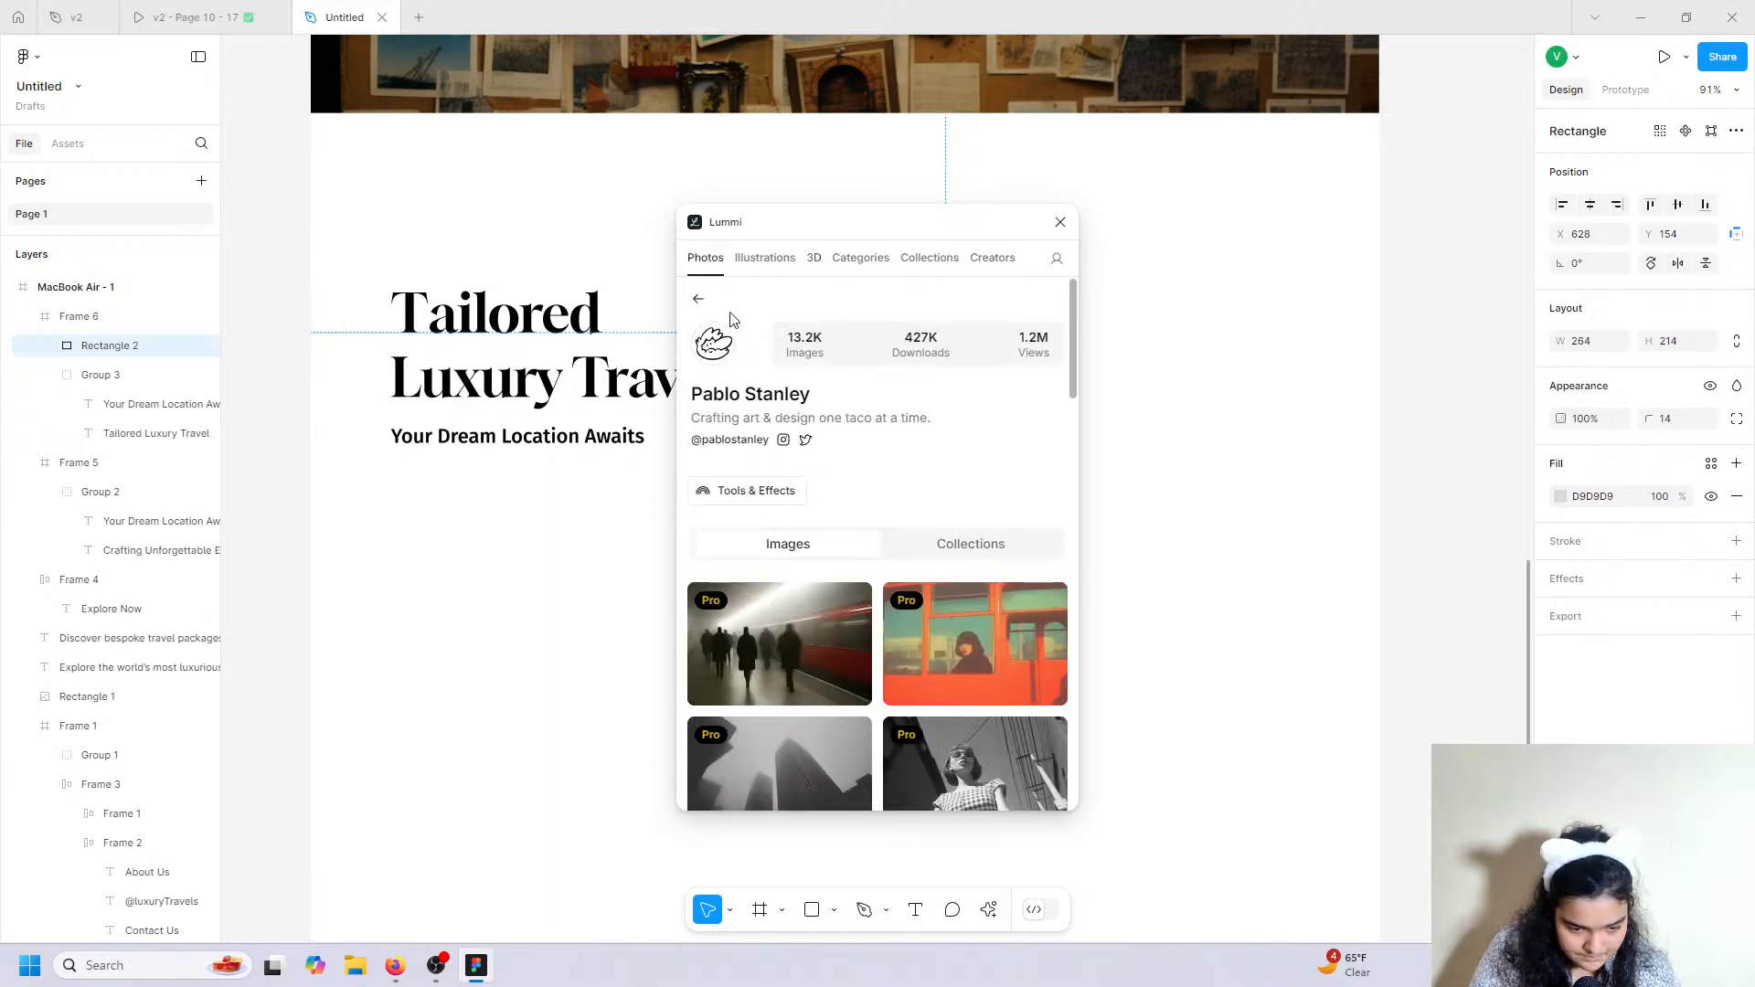
click(700, 302)
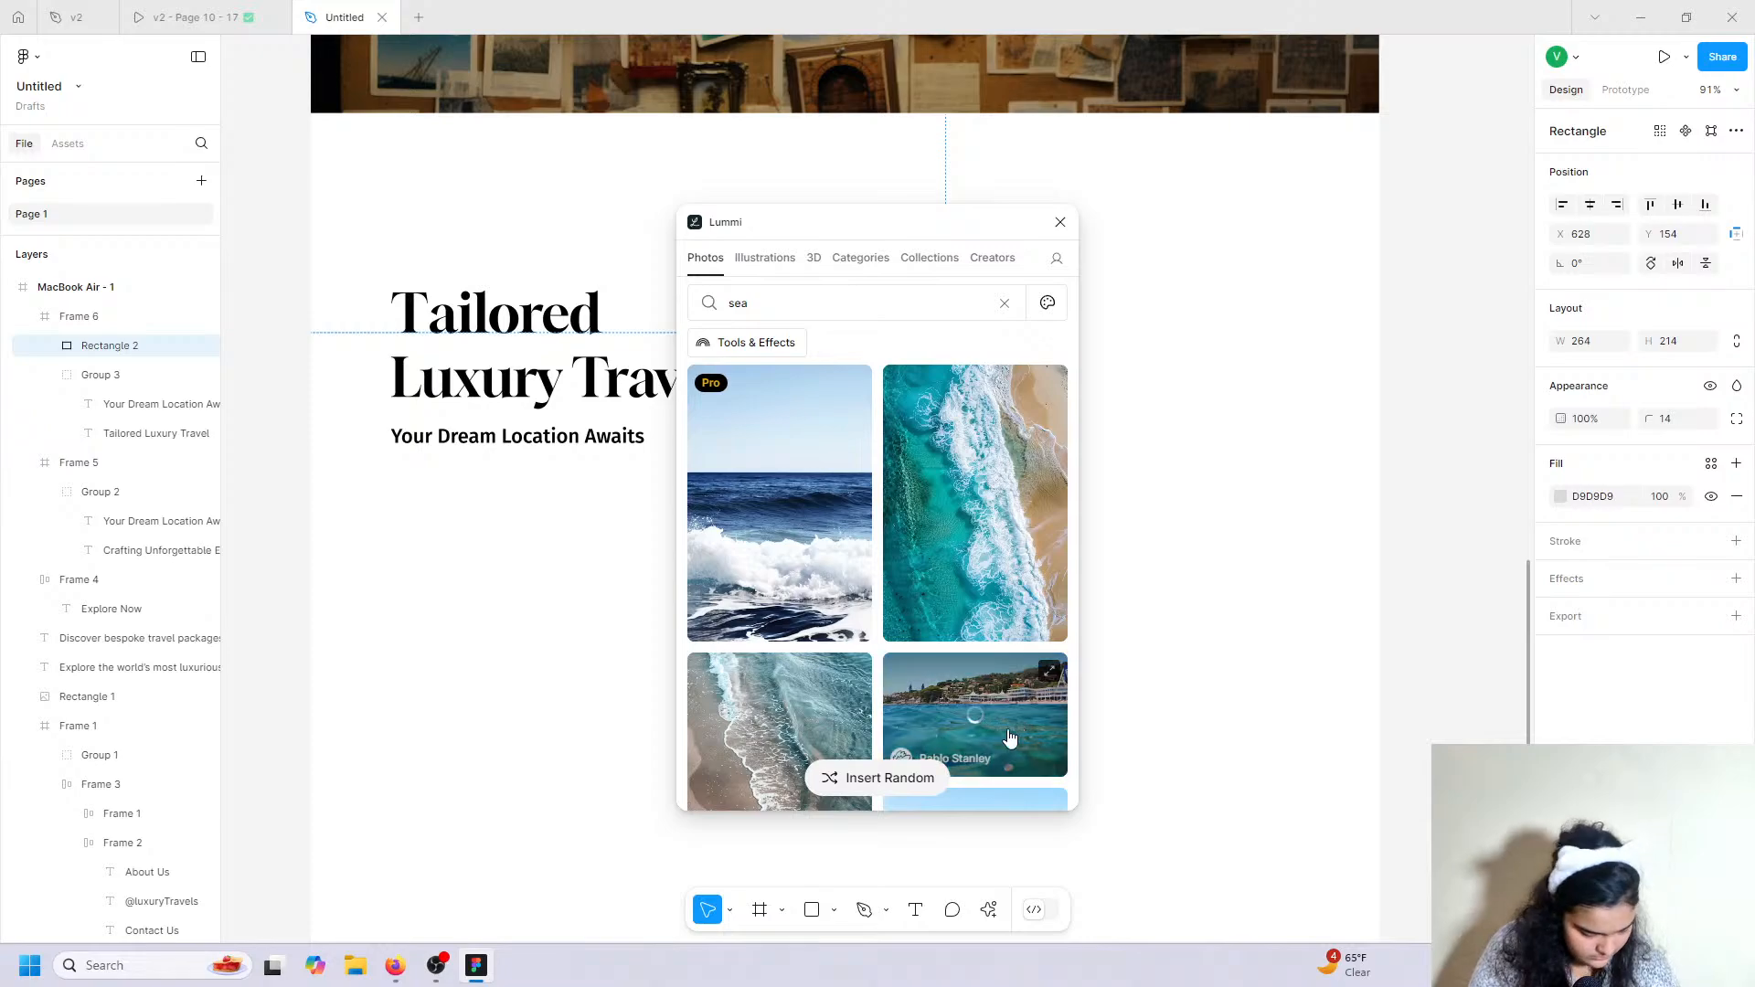
drag(998, 237, 683, 297)
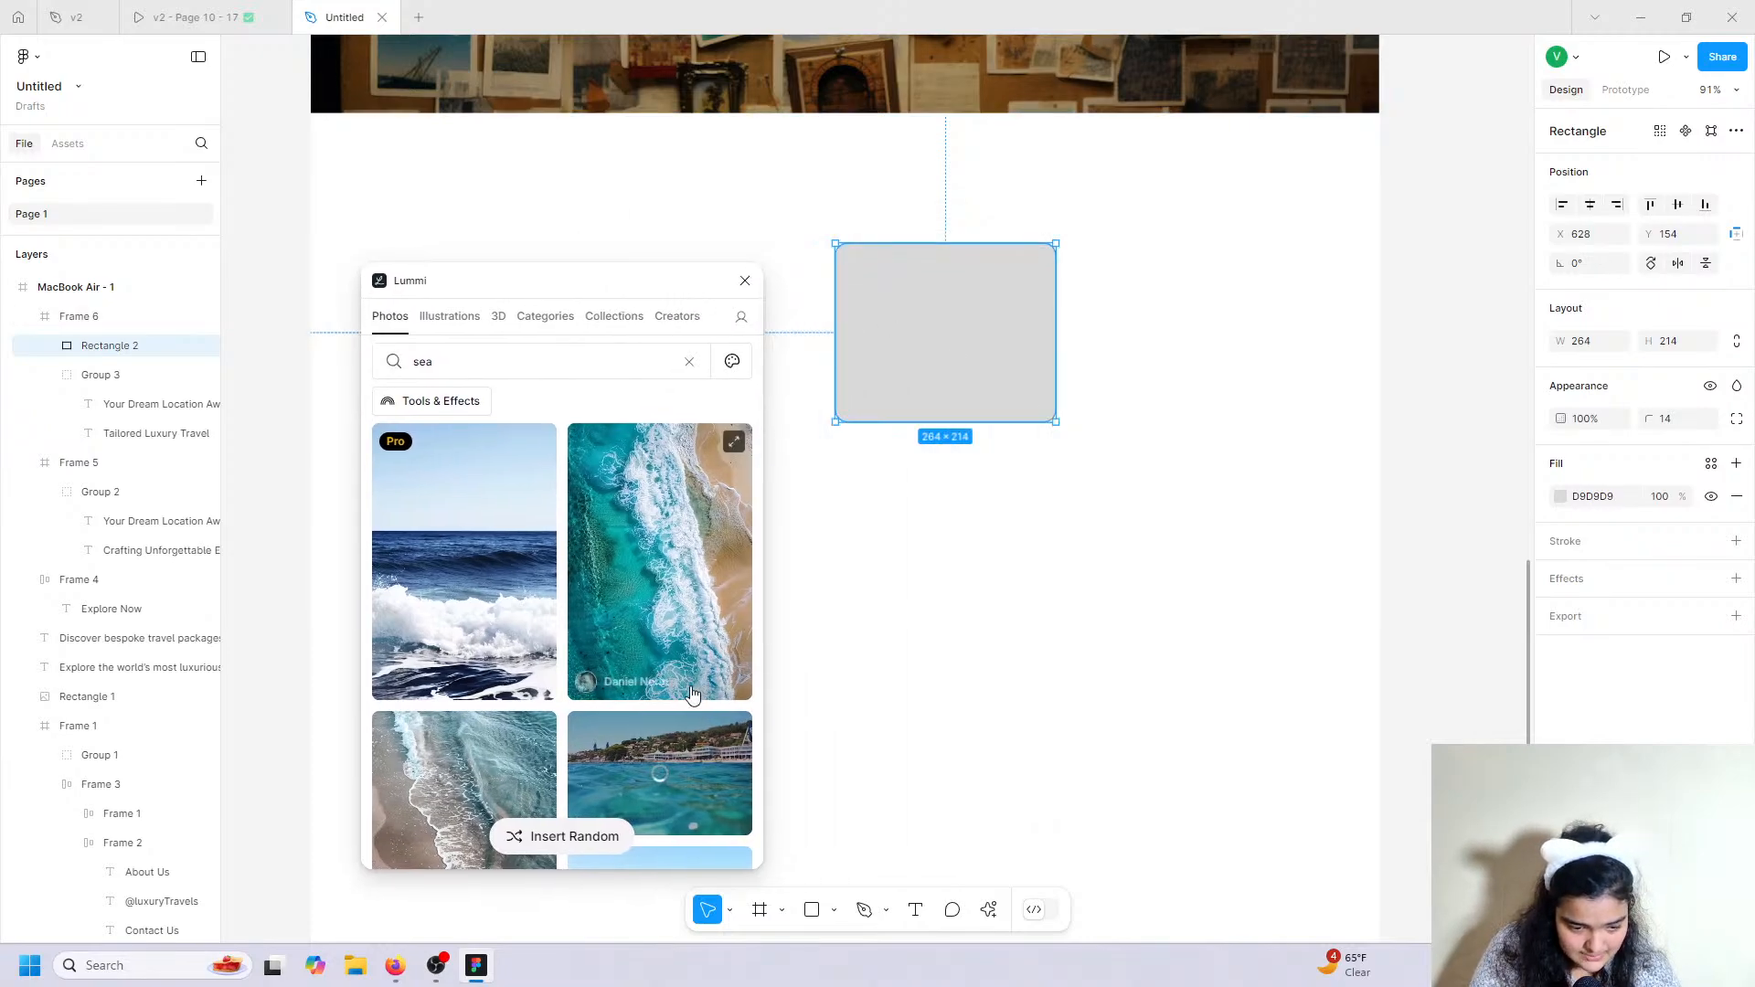
scroll(749, 612, down, 3)
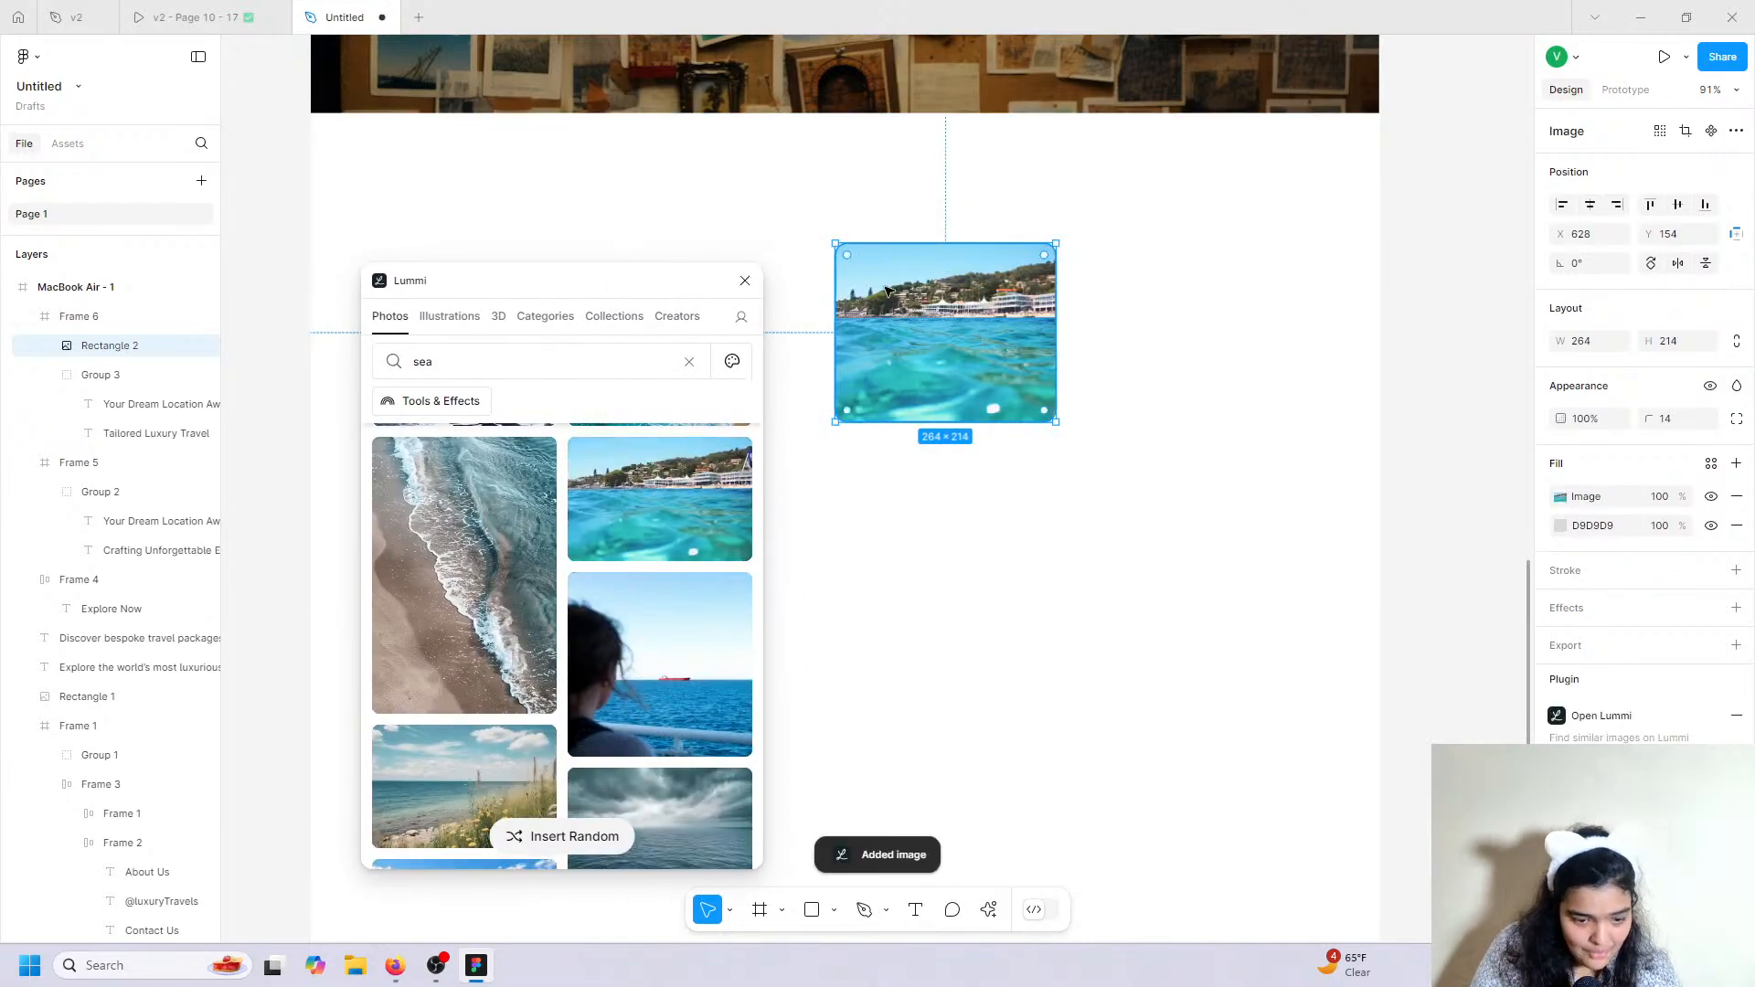
click(745, 280)
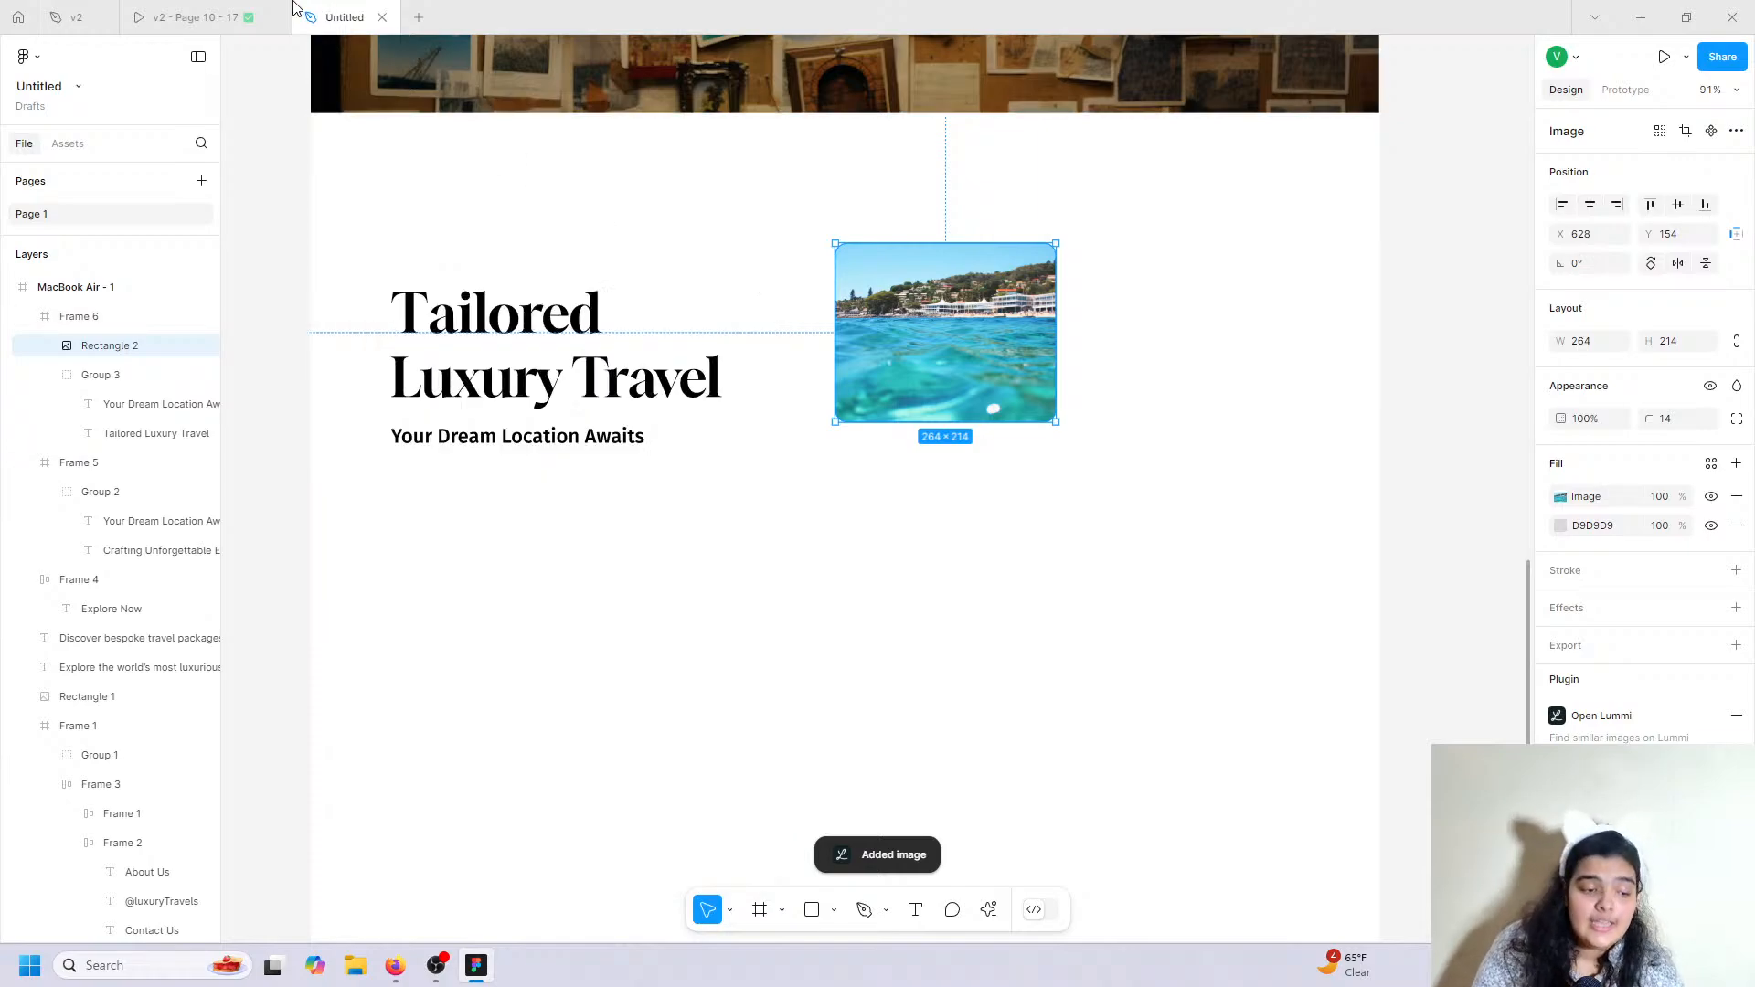
click(201, 18)
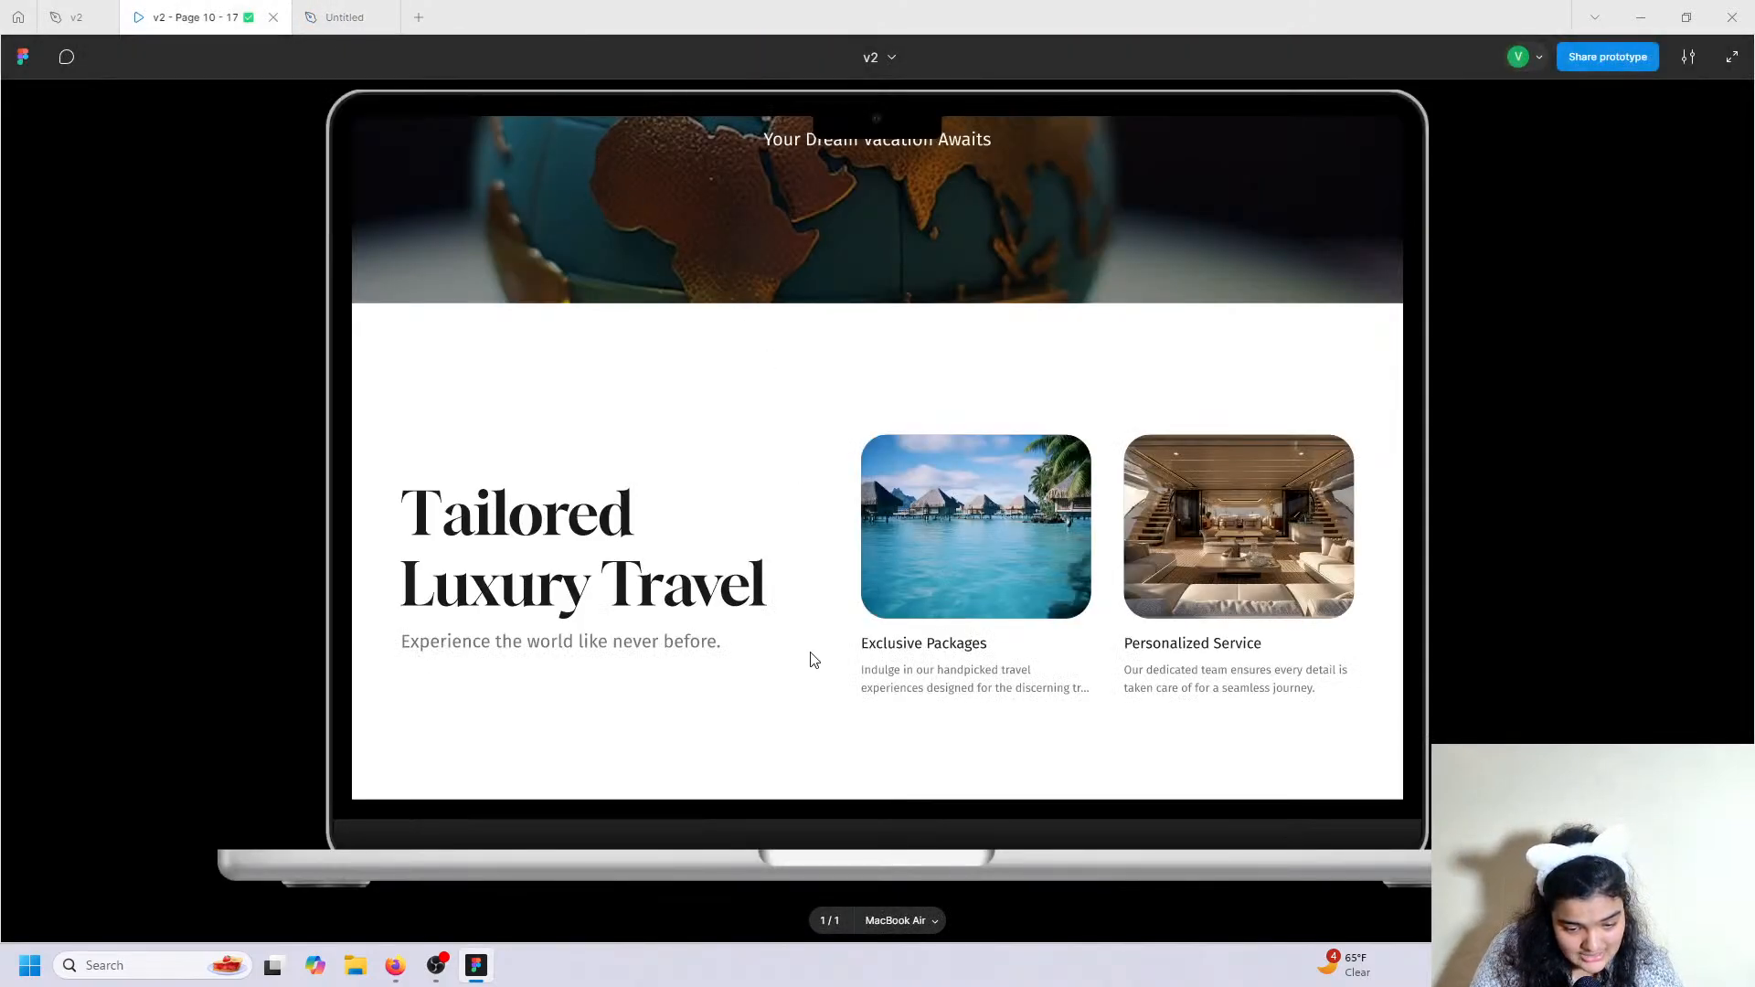
Increase the sea image's corner radius to about 21 and shift it up-right.
key(ctrl+Tab)
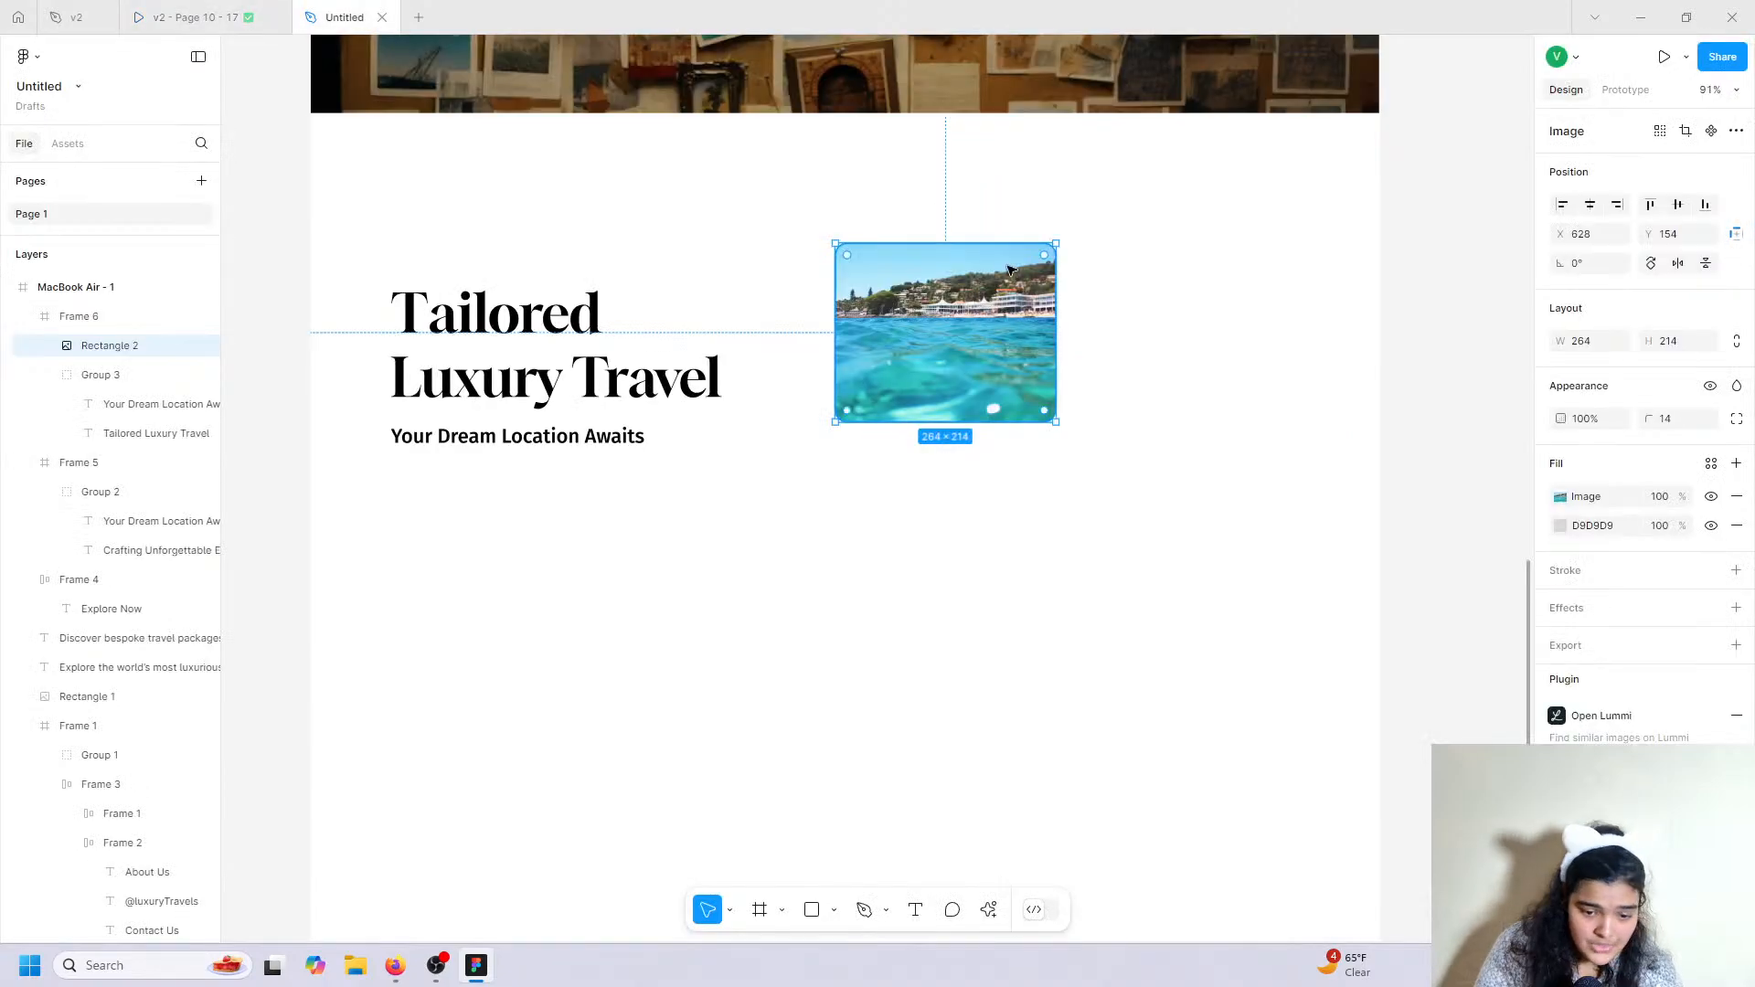
drag(847, 409, 853, 399)
mouse_move(956, 354)
mouse_down()
mouse_move(959, 322)
mouse_move(972, 331)
mouse_up()
Copy the 'Experience the world like never before.' subheading text from the v2 reference.
double_click(599, 443)
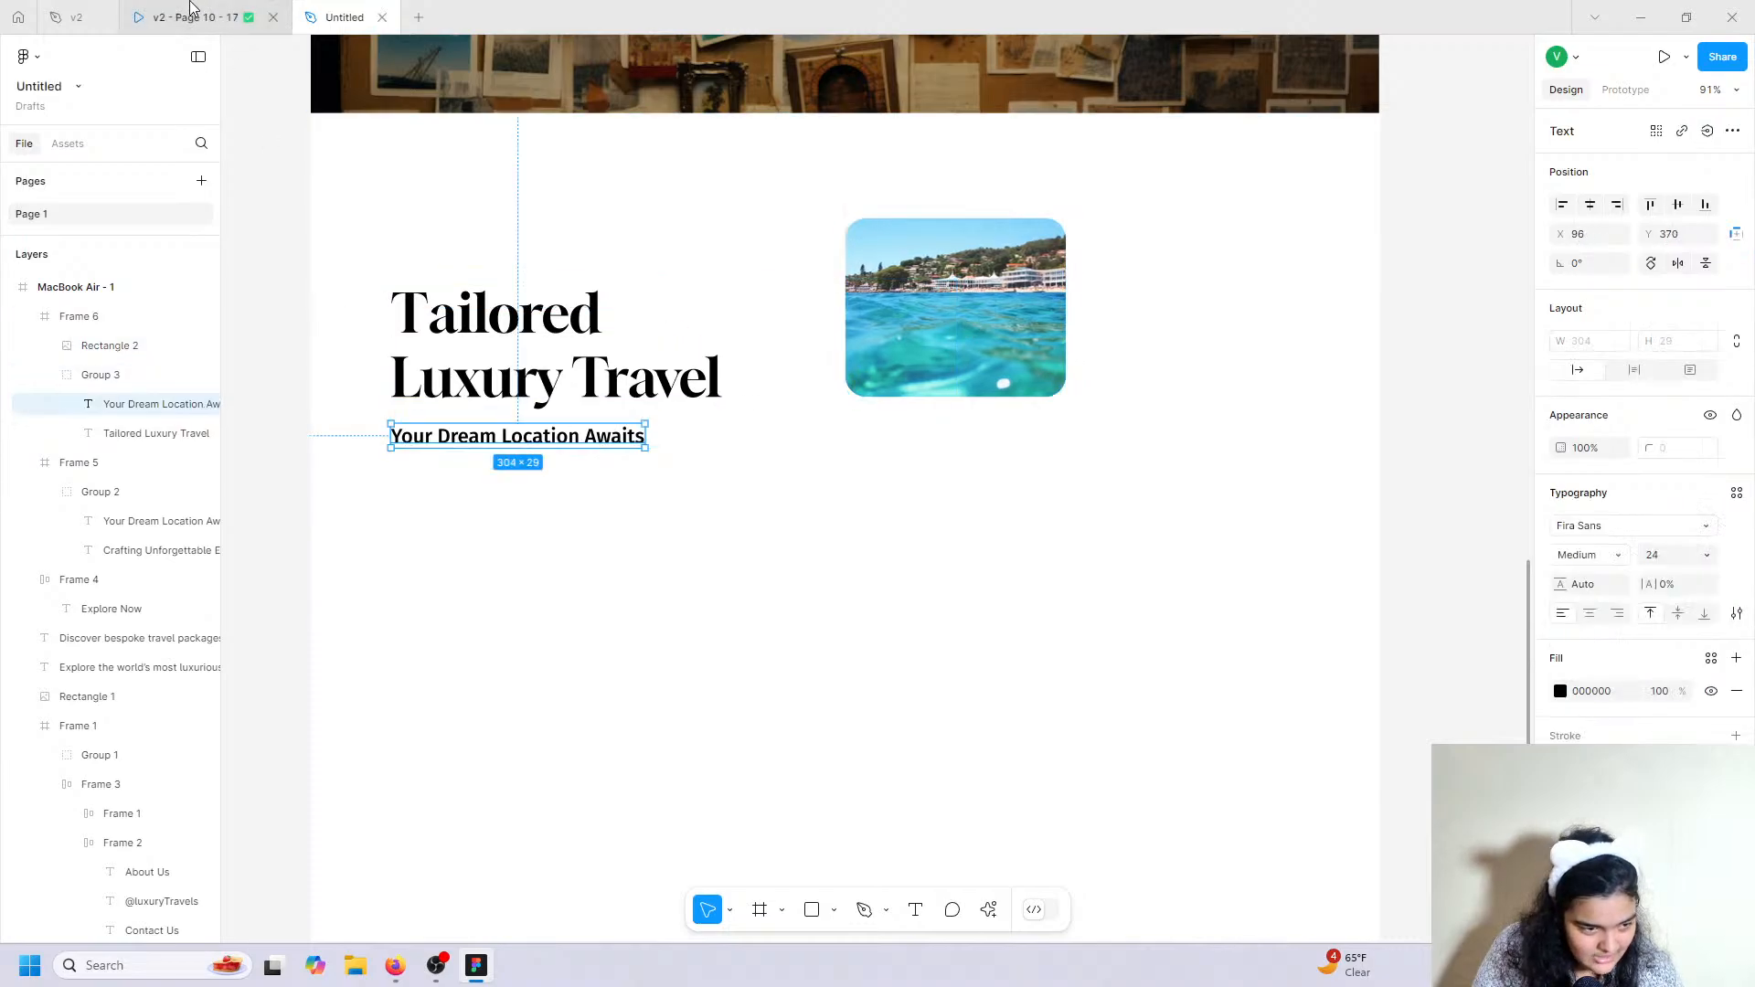
click(71, 7)
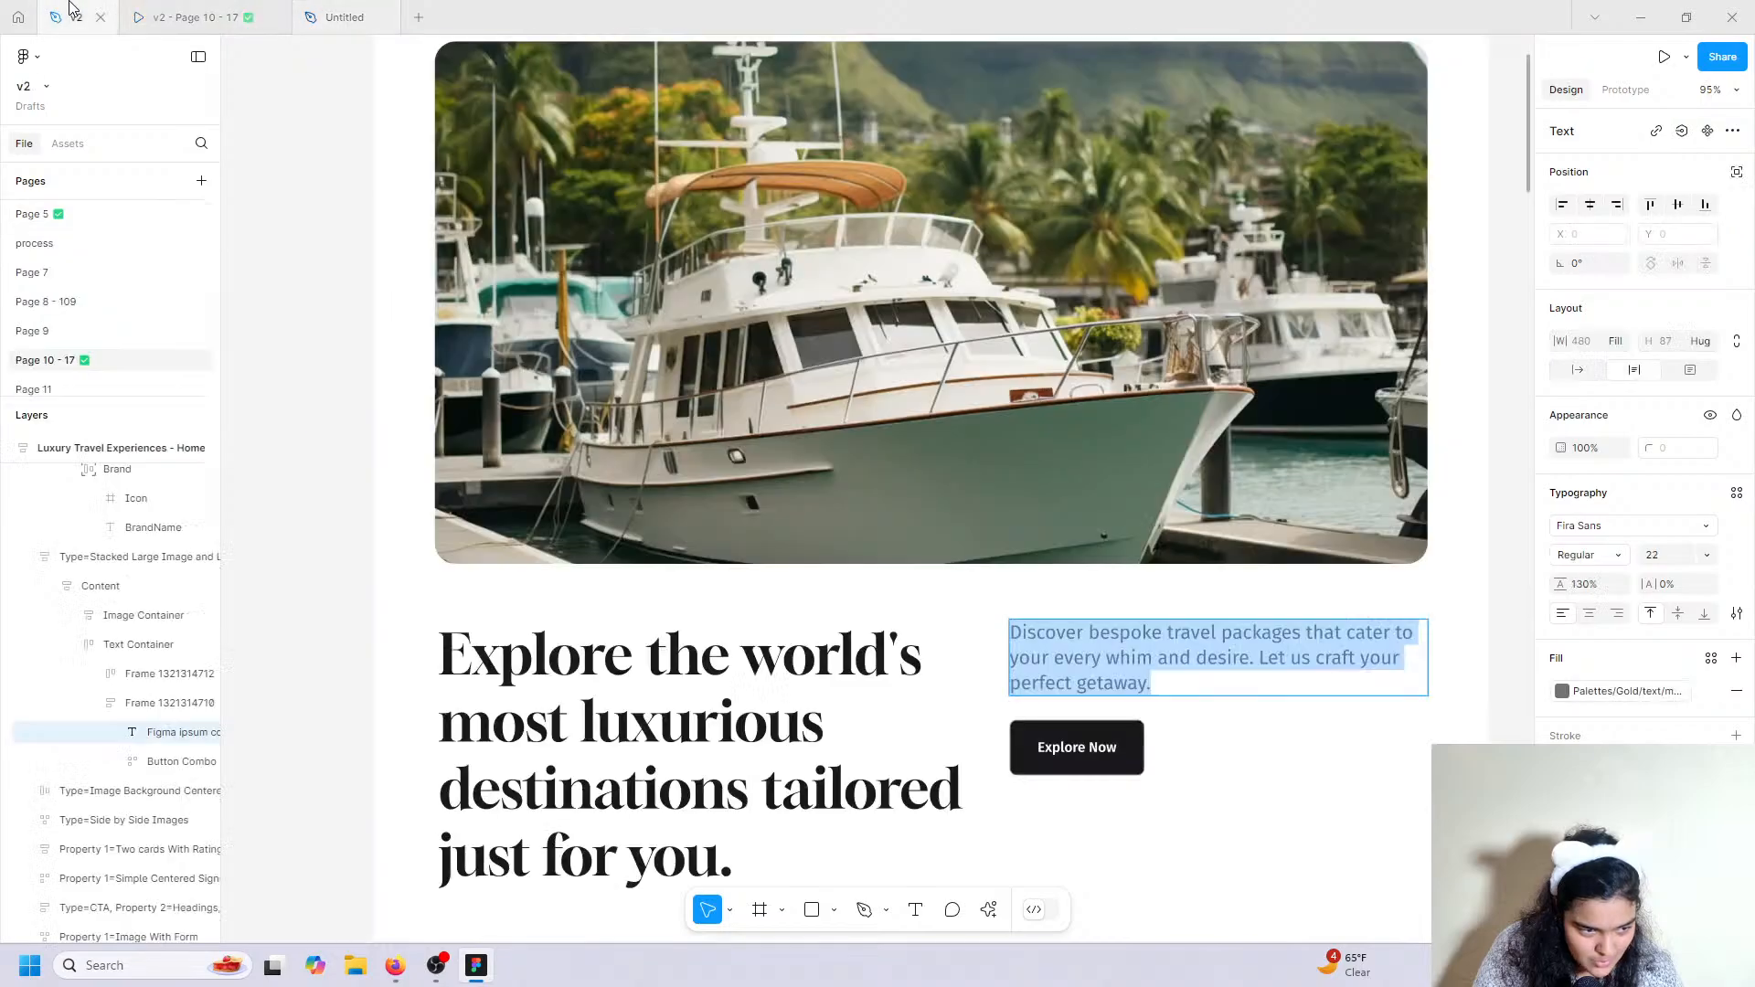
scroll(451, 585, down, 10)
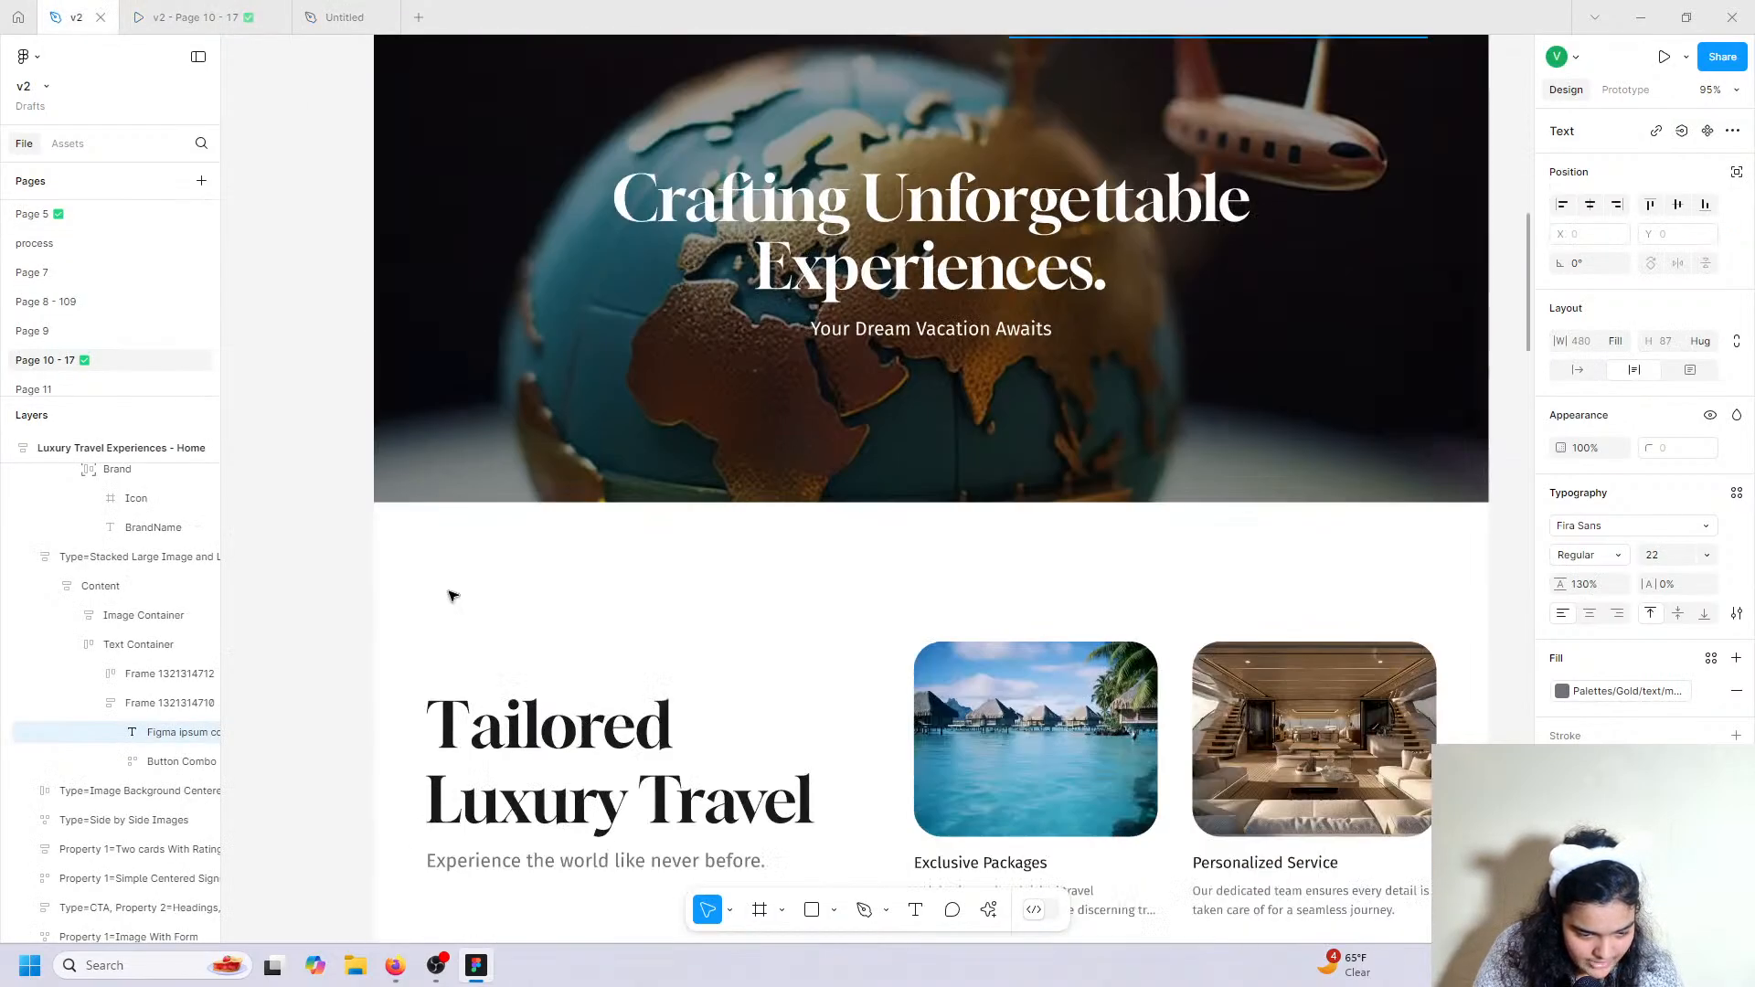
scroll(451, 596, down, 3)
click(498, 630)
click(494, 627)
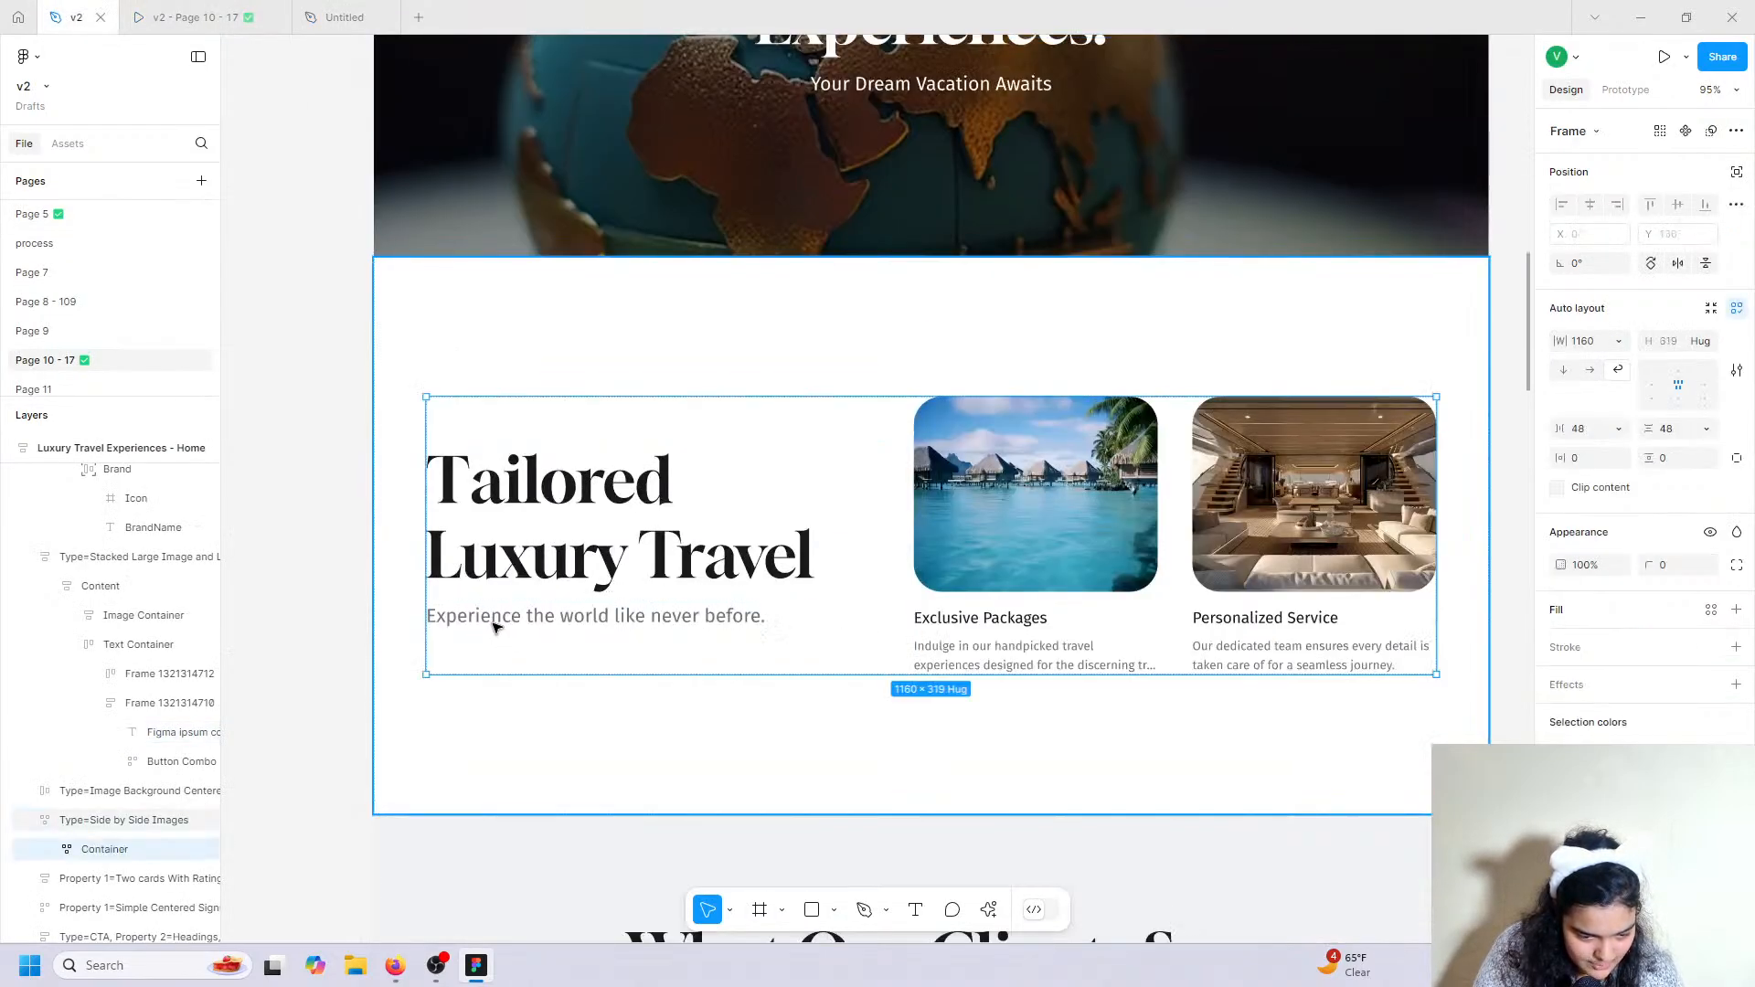
click(493, 627)
double_click(493, 628)
right_click(490, 623)
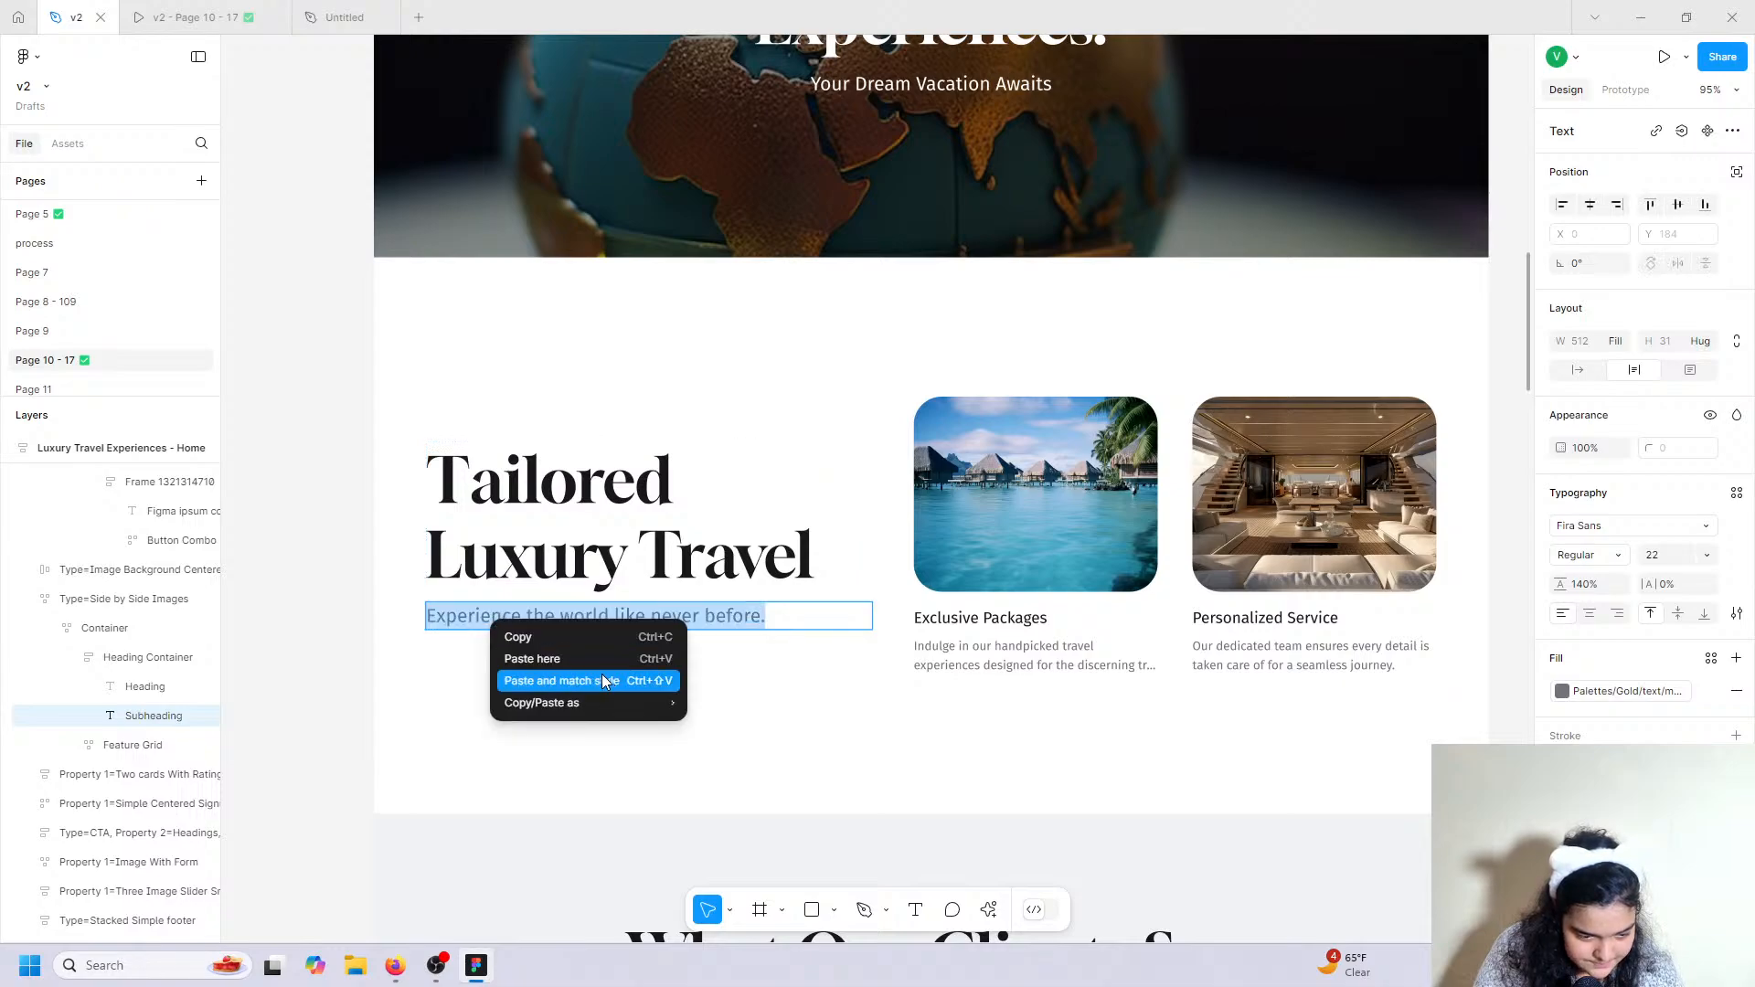
click(557, 639)
Paste it over the 'Your Dream Location Awaits' subtitle, matching the existing style.
click(341, 16)
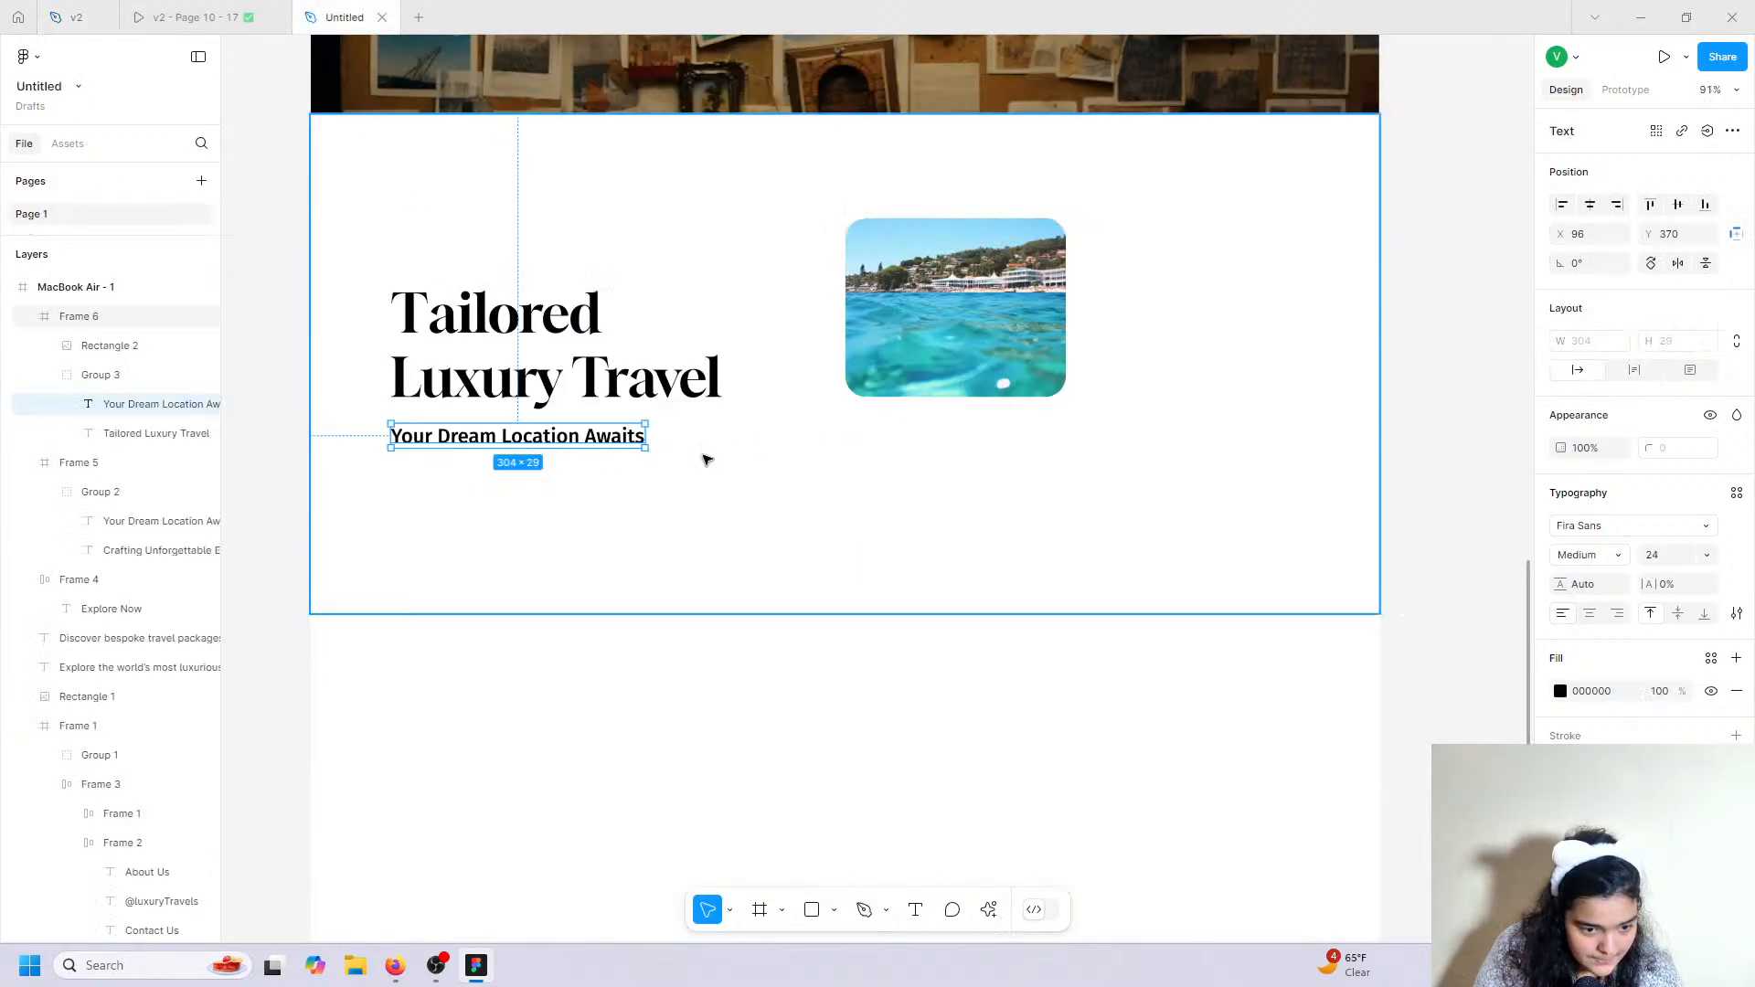
double_click(588, 439)
right_click(588, 439)
click(611, 509)
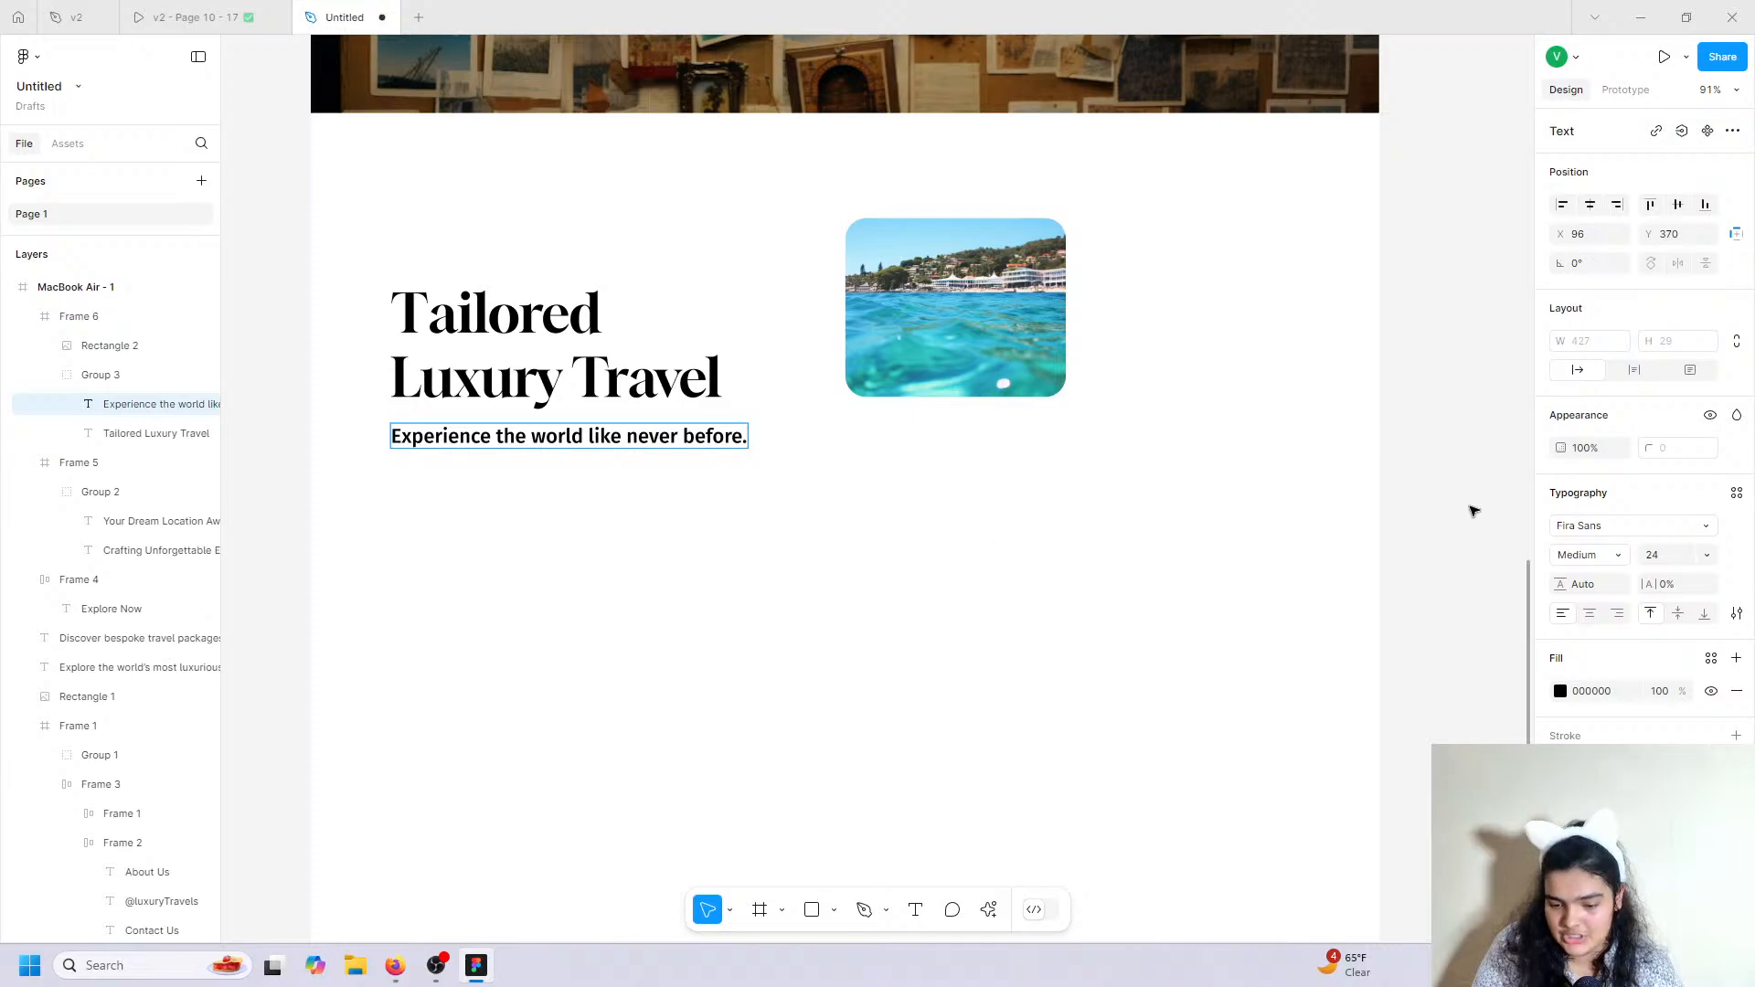
double_click(671, 426)
Set the new subtitle to Regular weight with a grey 8D8D8D fill.
click(1580, 560)
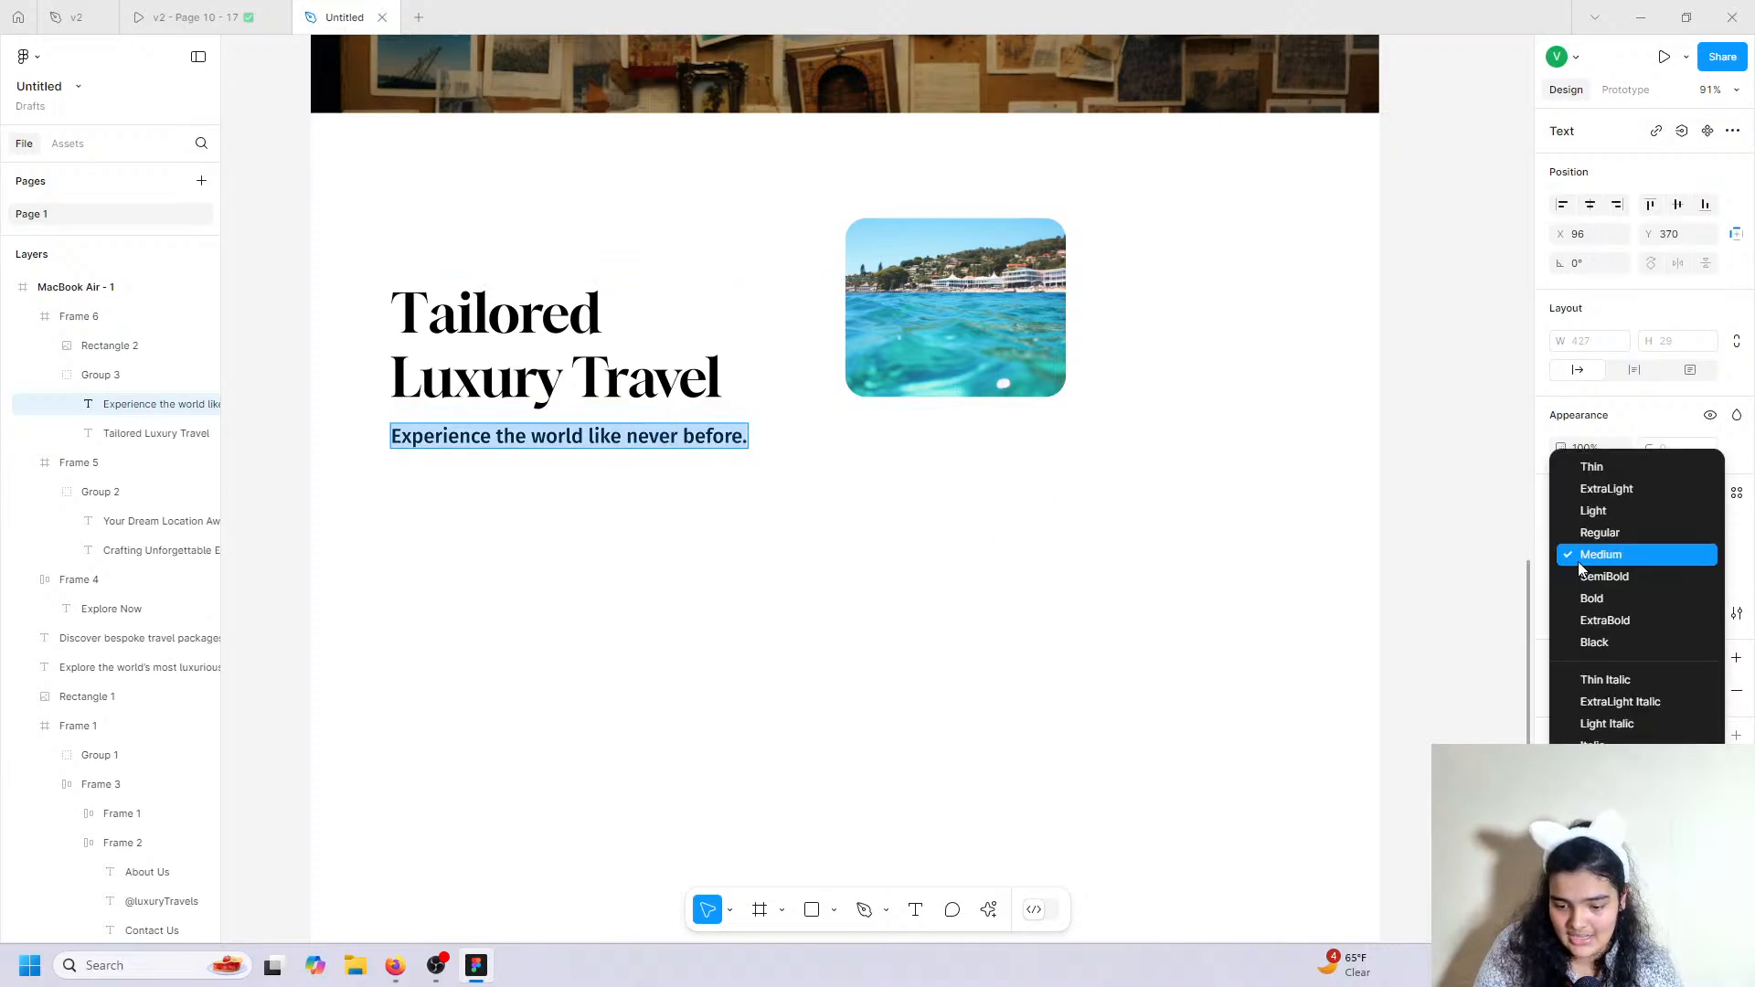
click(1584, 554)
click(1584, 559)
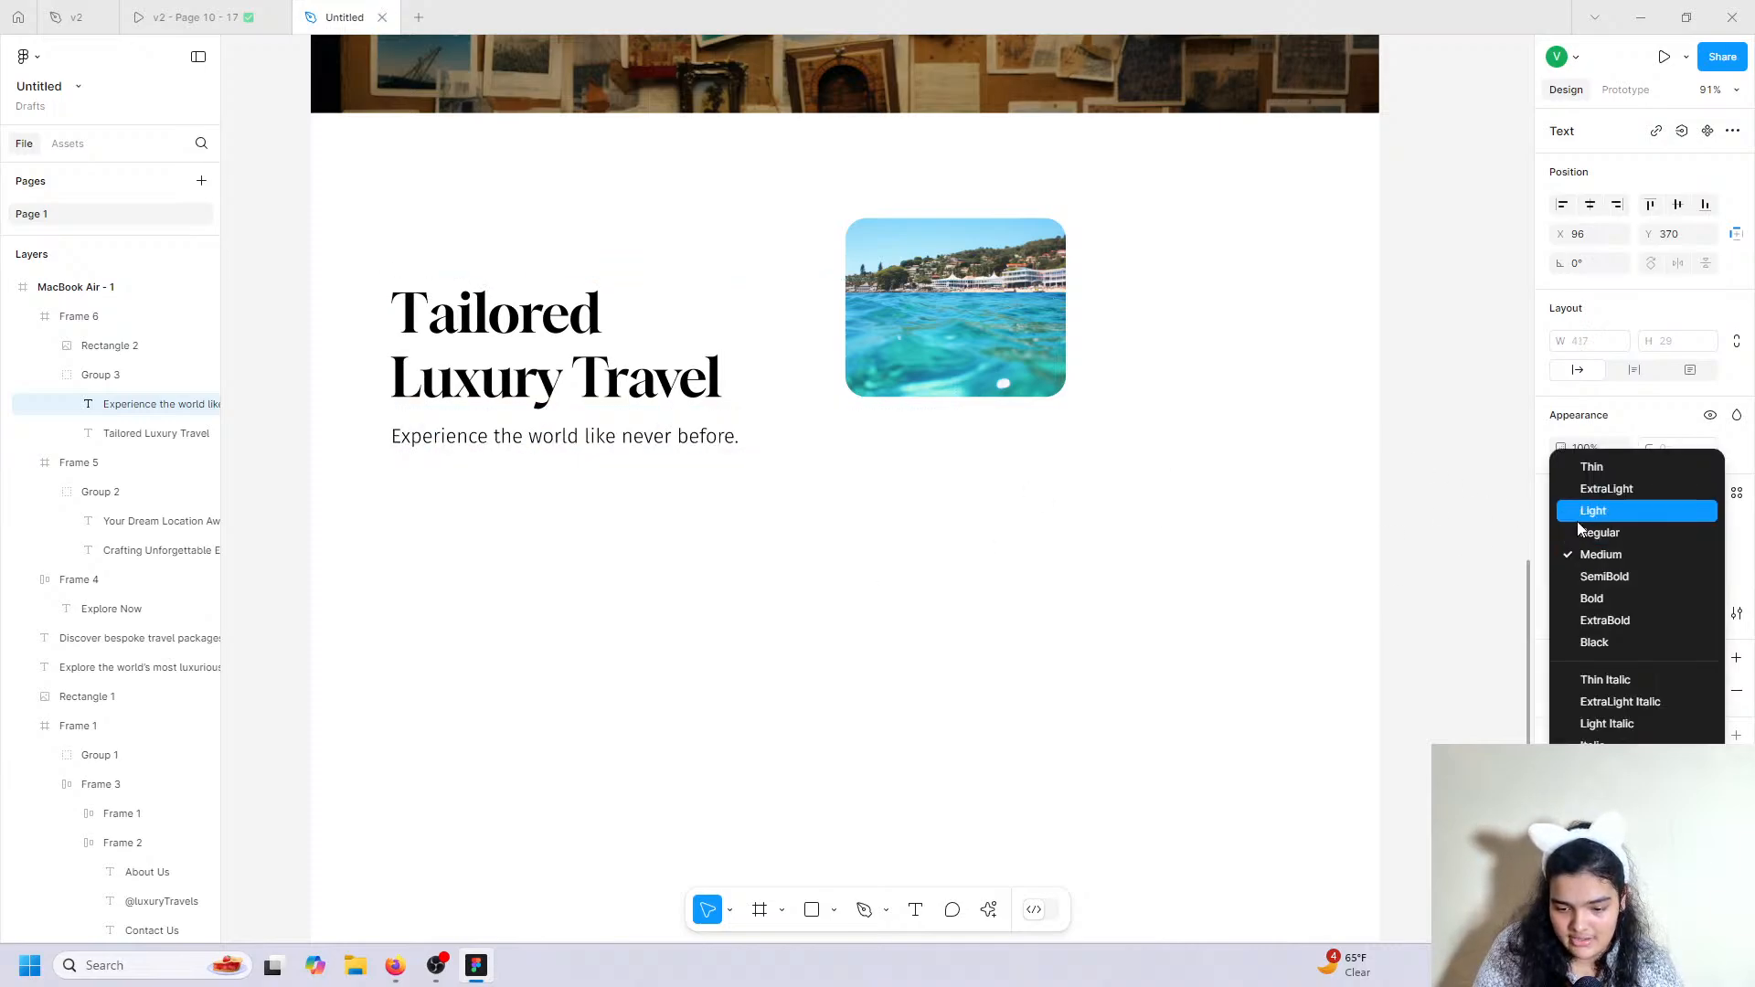
click(1585, 509)
click(1586, 559)
click(1588, 567)
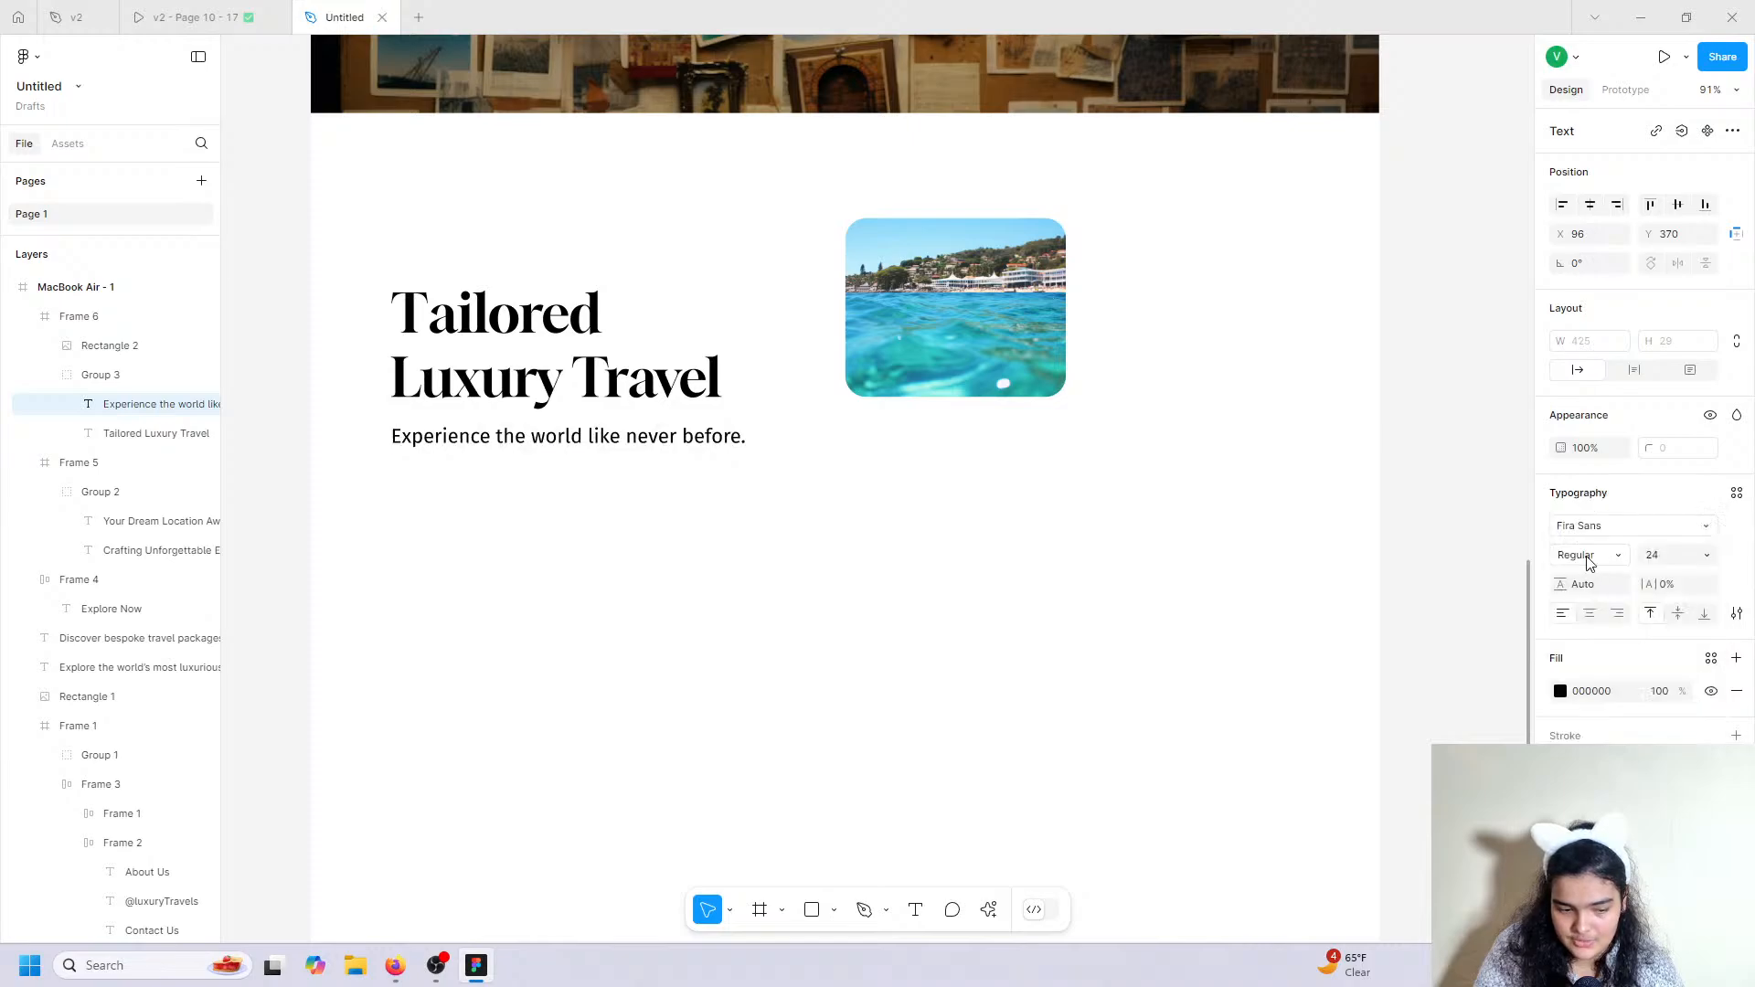
click(1561, 692)
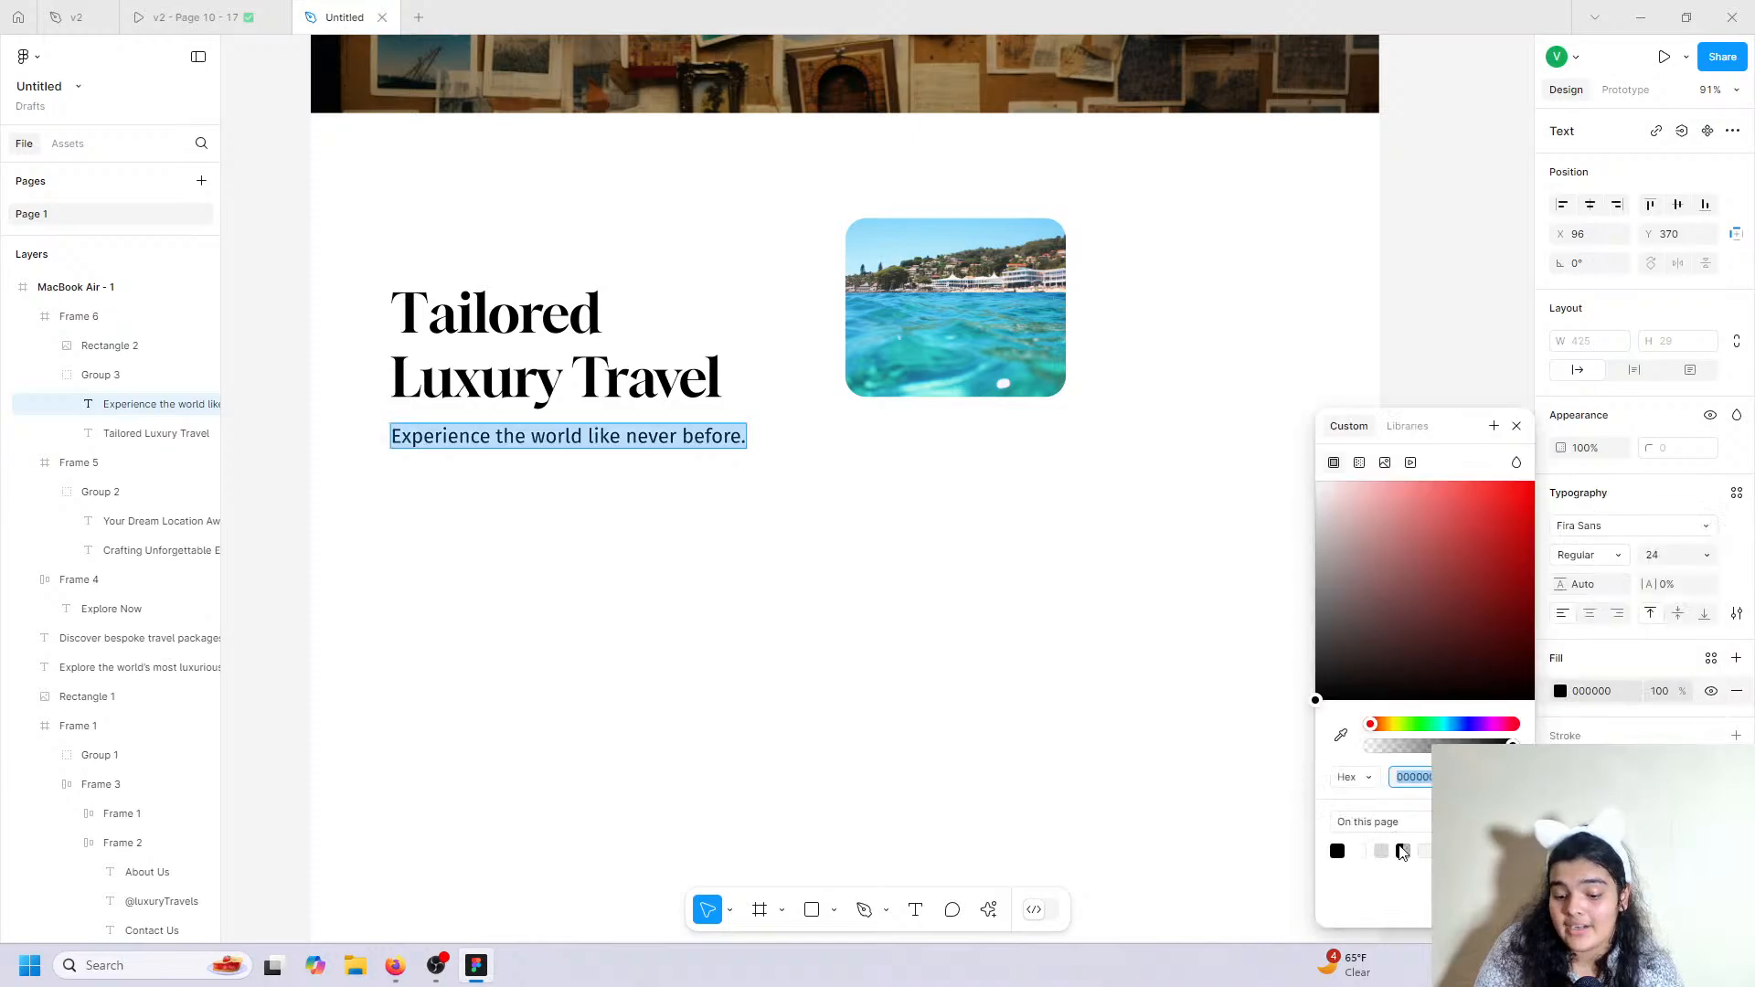
text(8D8D8D)
key(Return)
scroll(949, 717, down, 10)
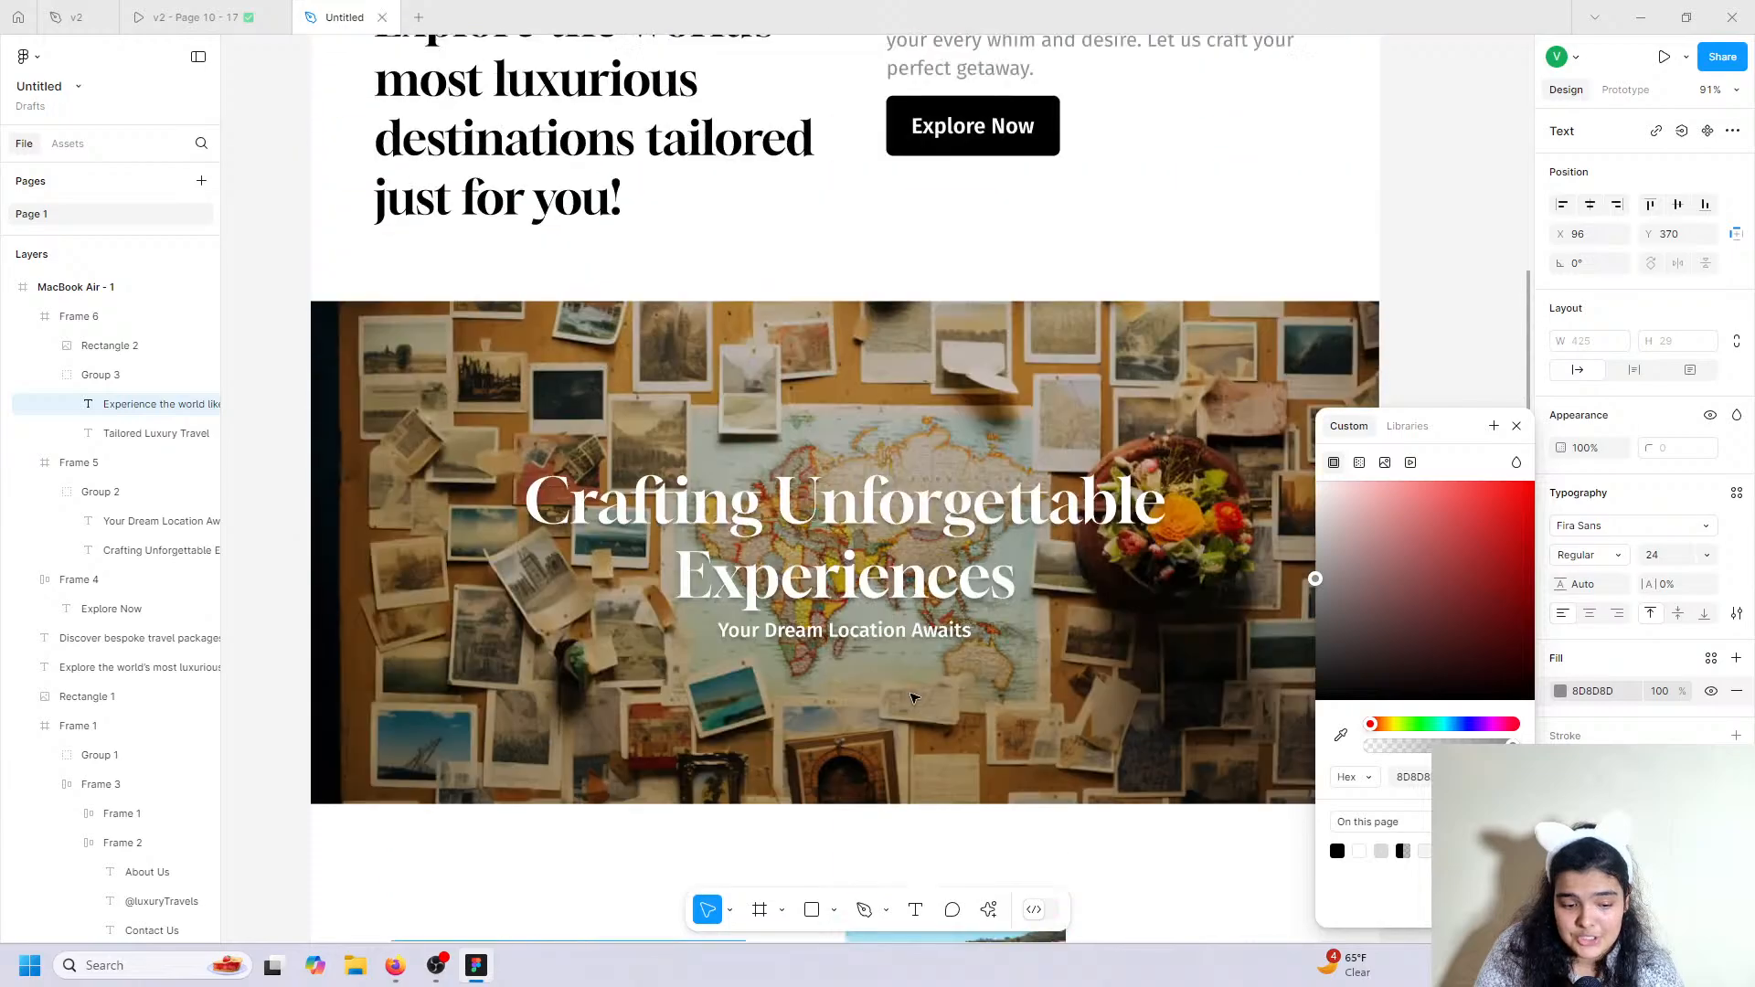
scroll(916, 553, down, 10)
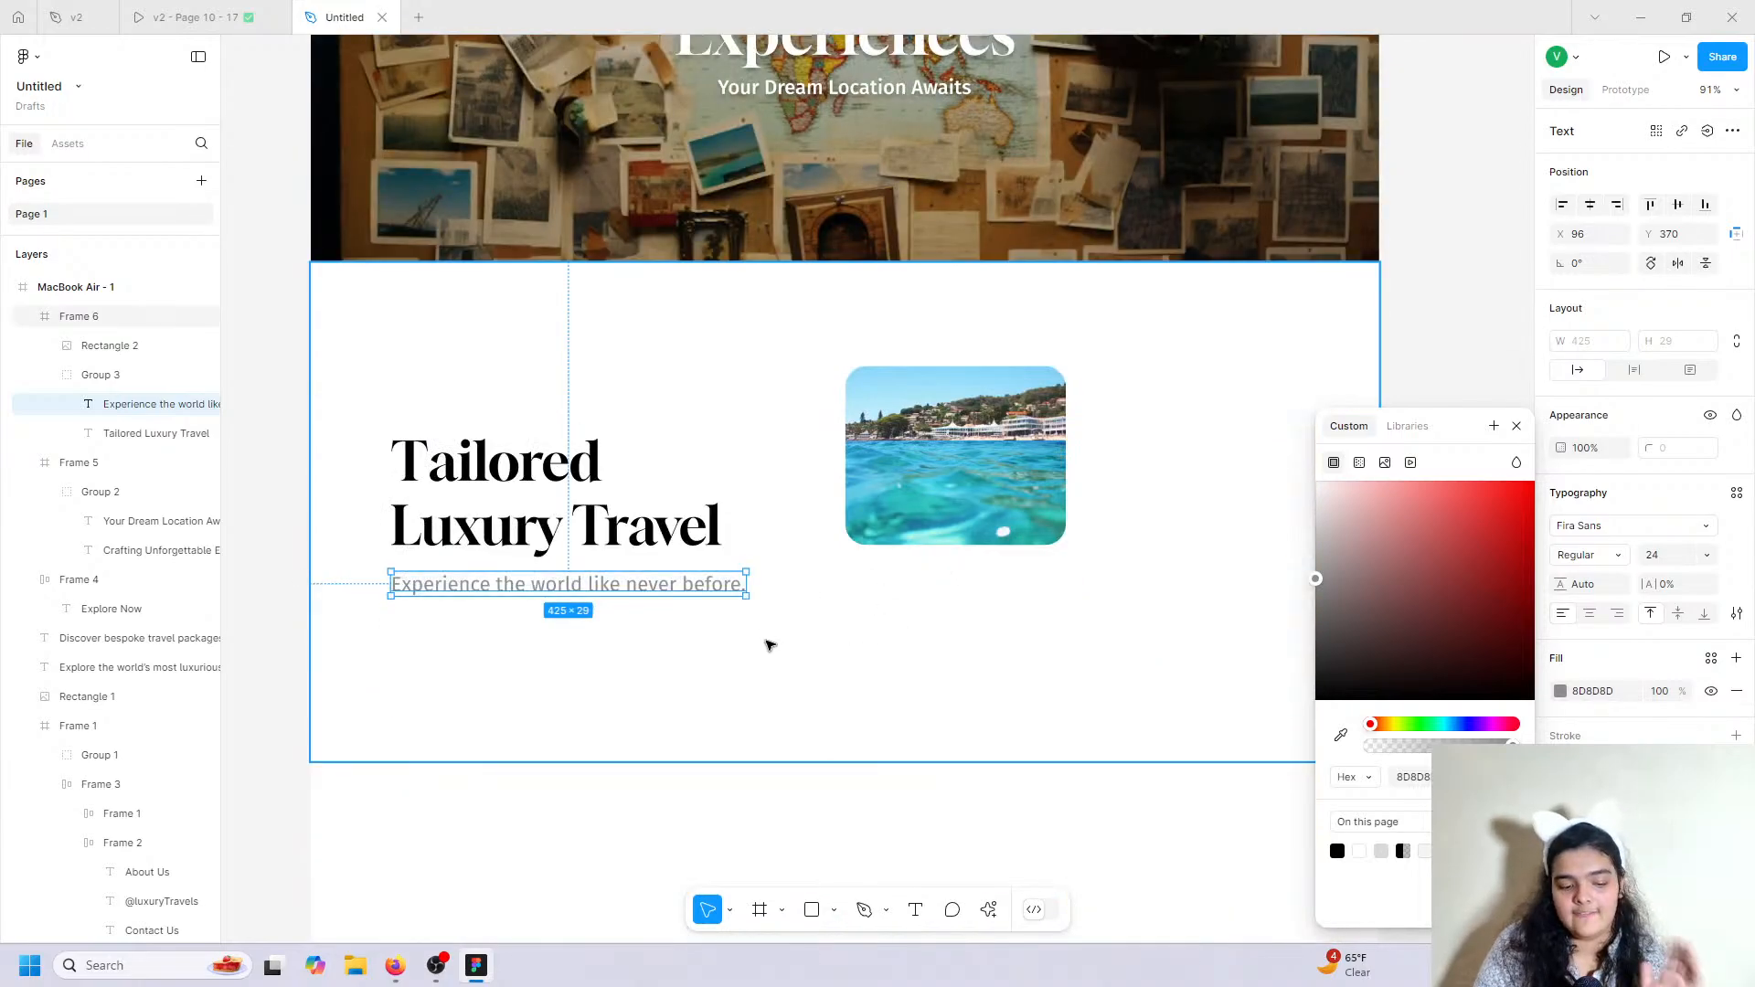
click(771, 748)
Select just the subtitle text and duplicate it.
click(652, 583)
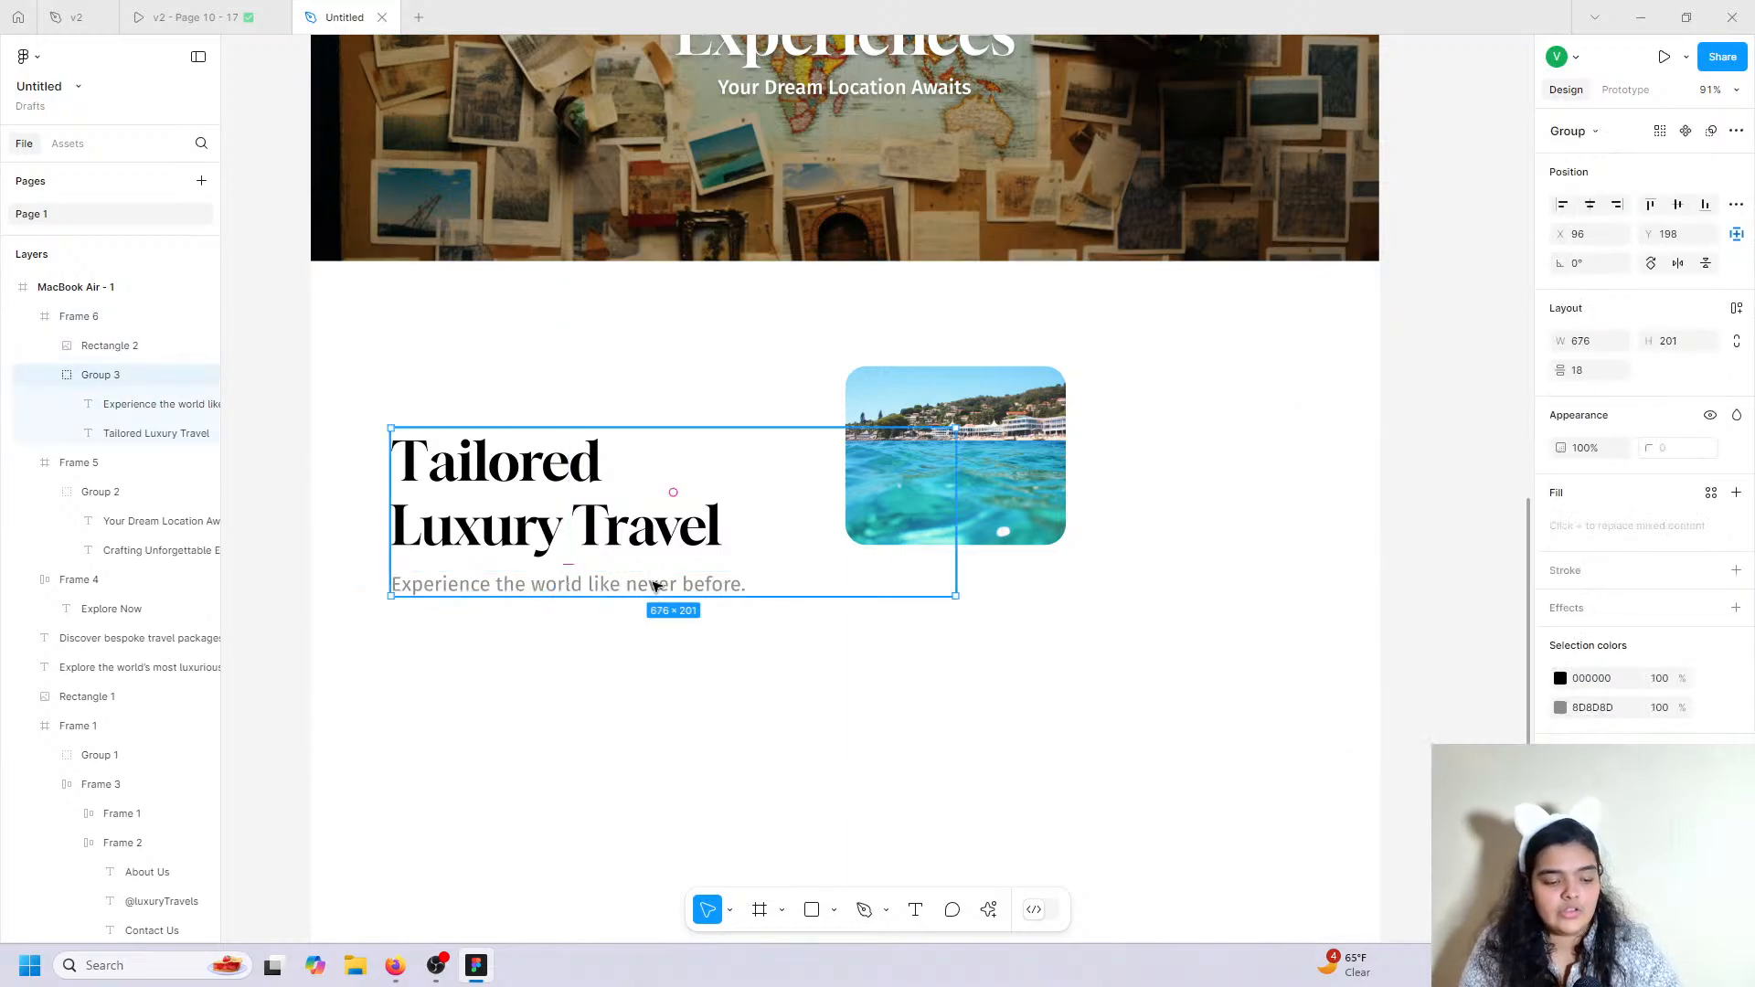
click(654, 586)
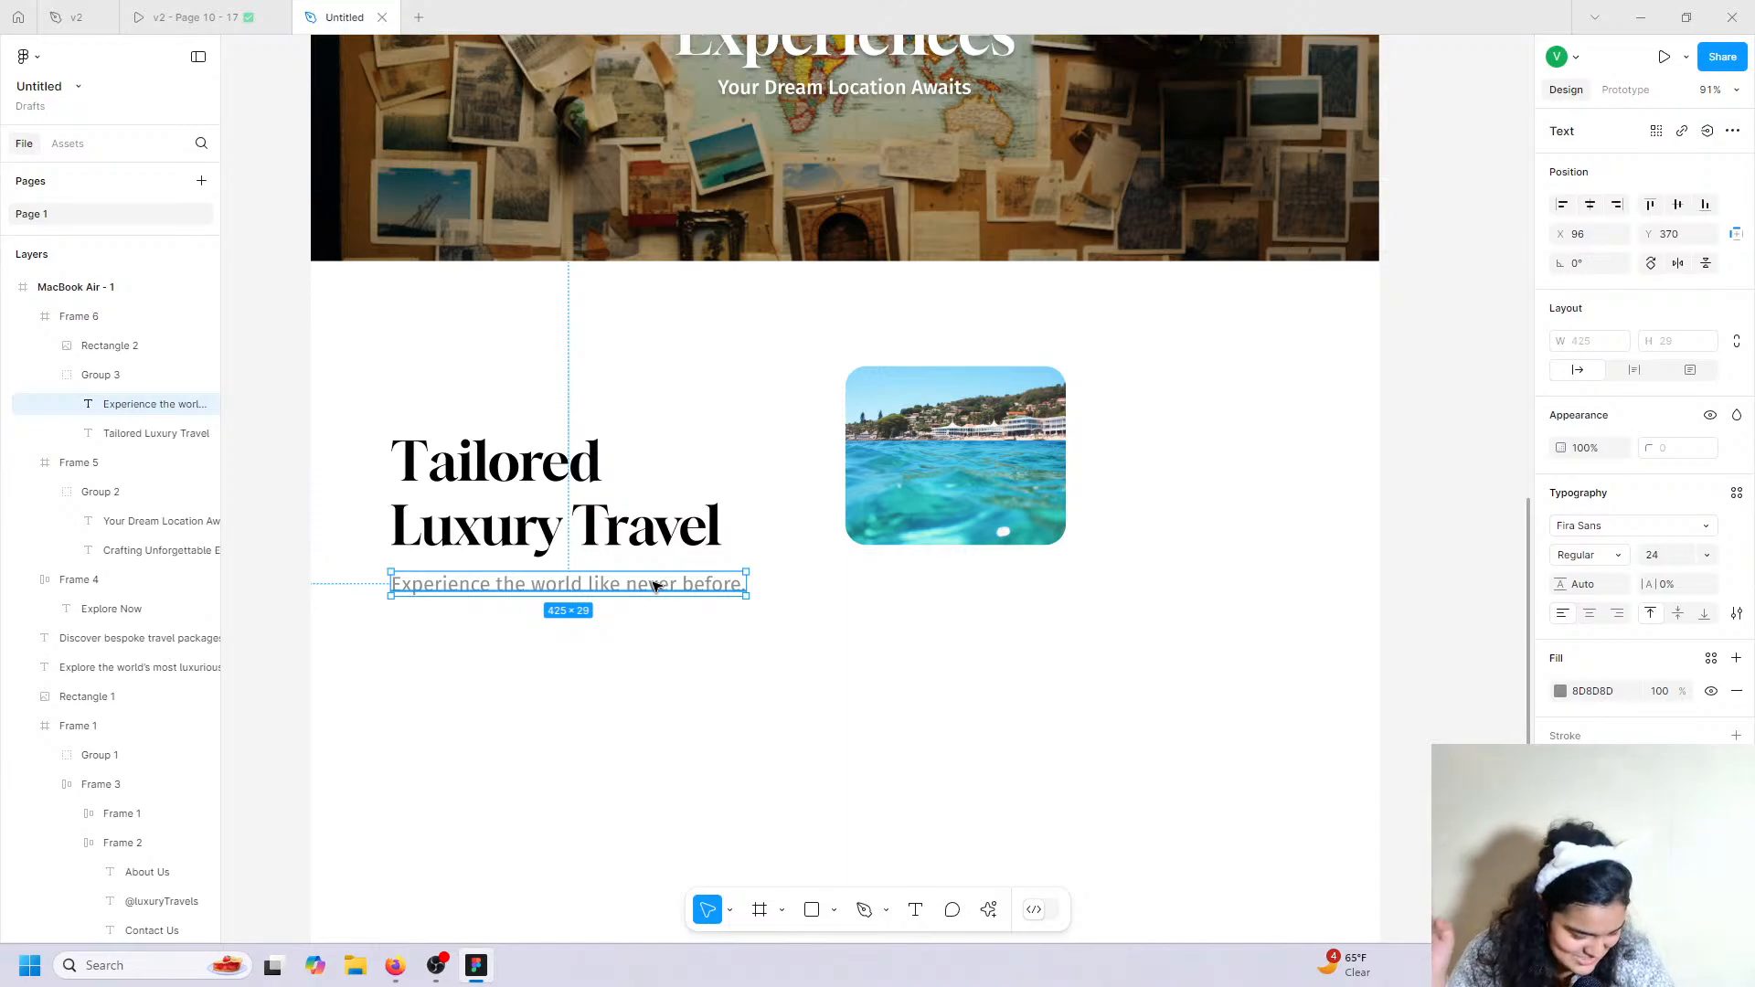
key(ctrl+d)
Place the subtitle copy under the image card and retype it as 'Exclusive Packages'.
drag(655, 584, 1040, 583)
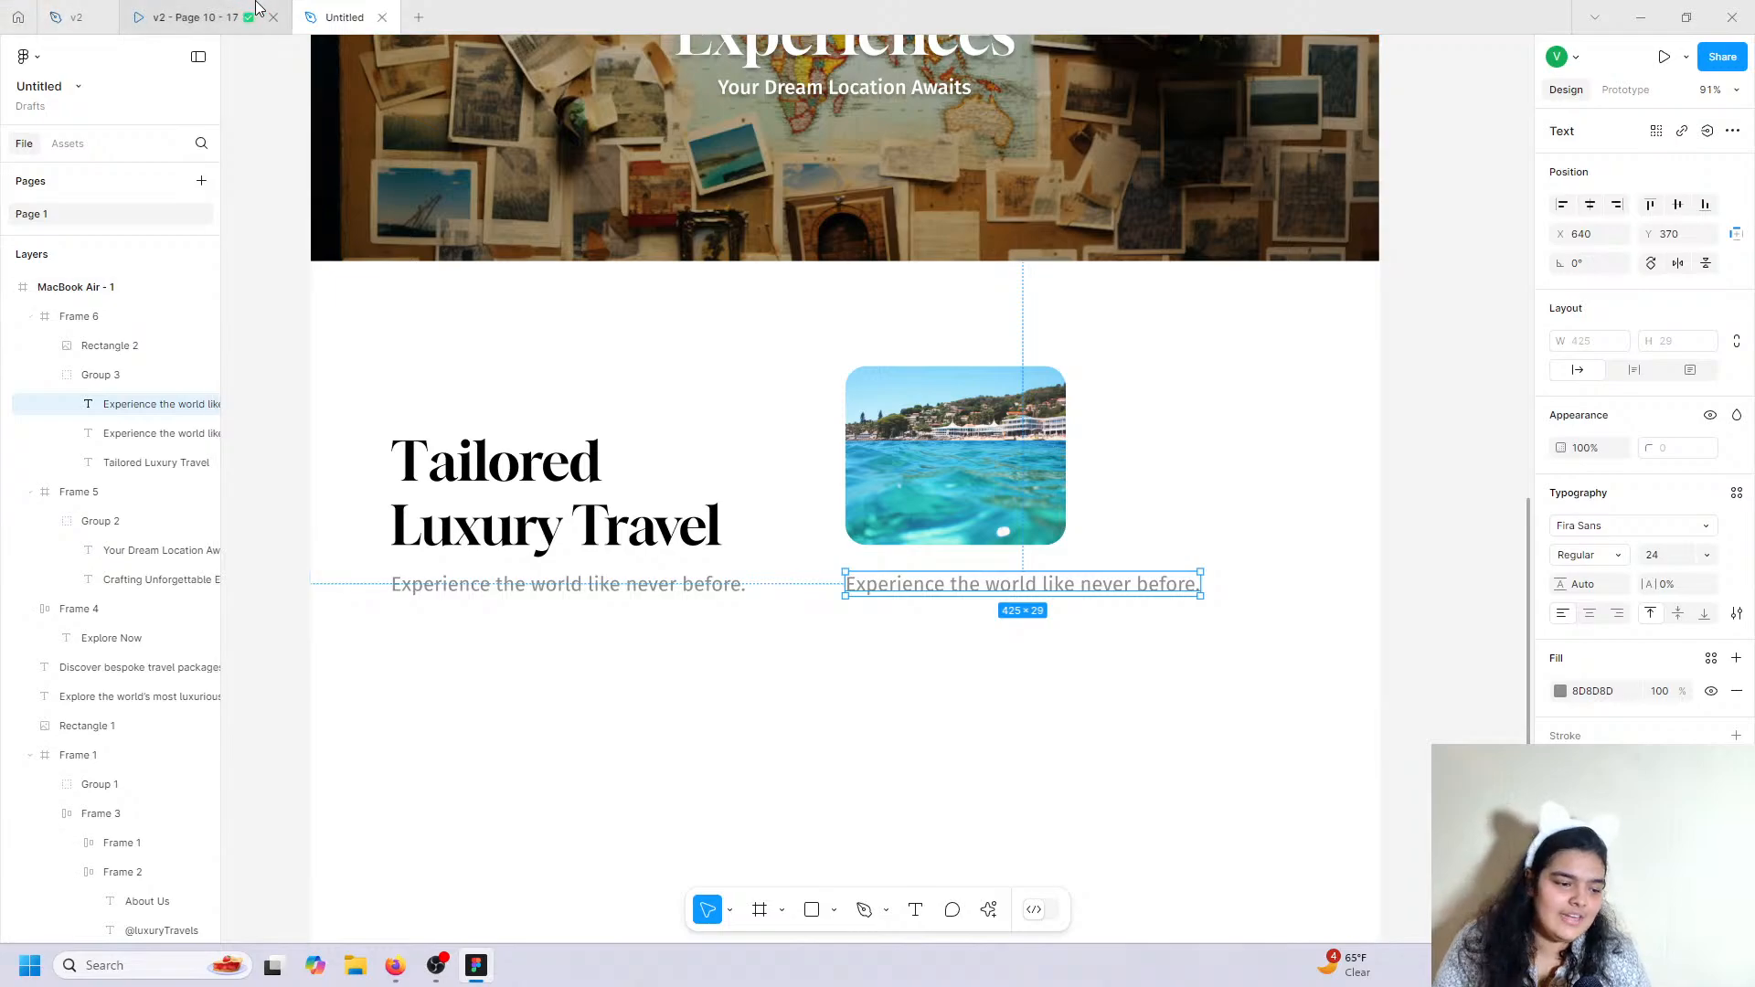
click(188, 18)
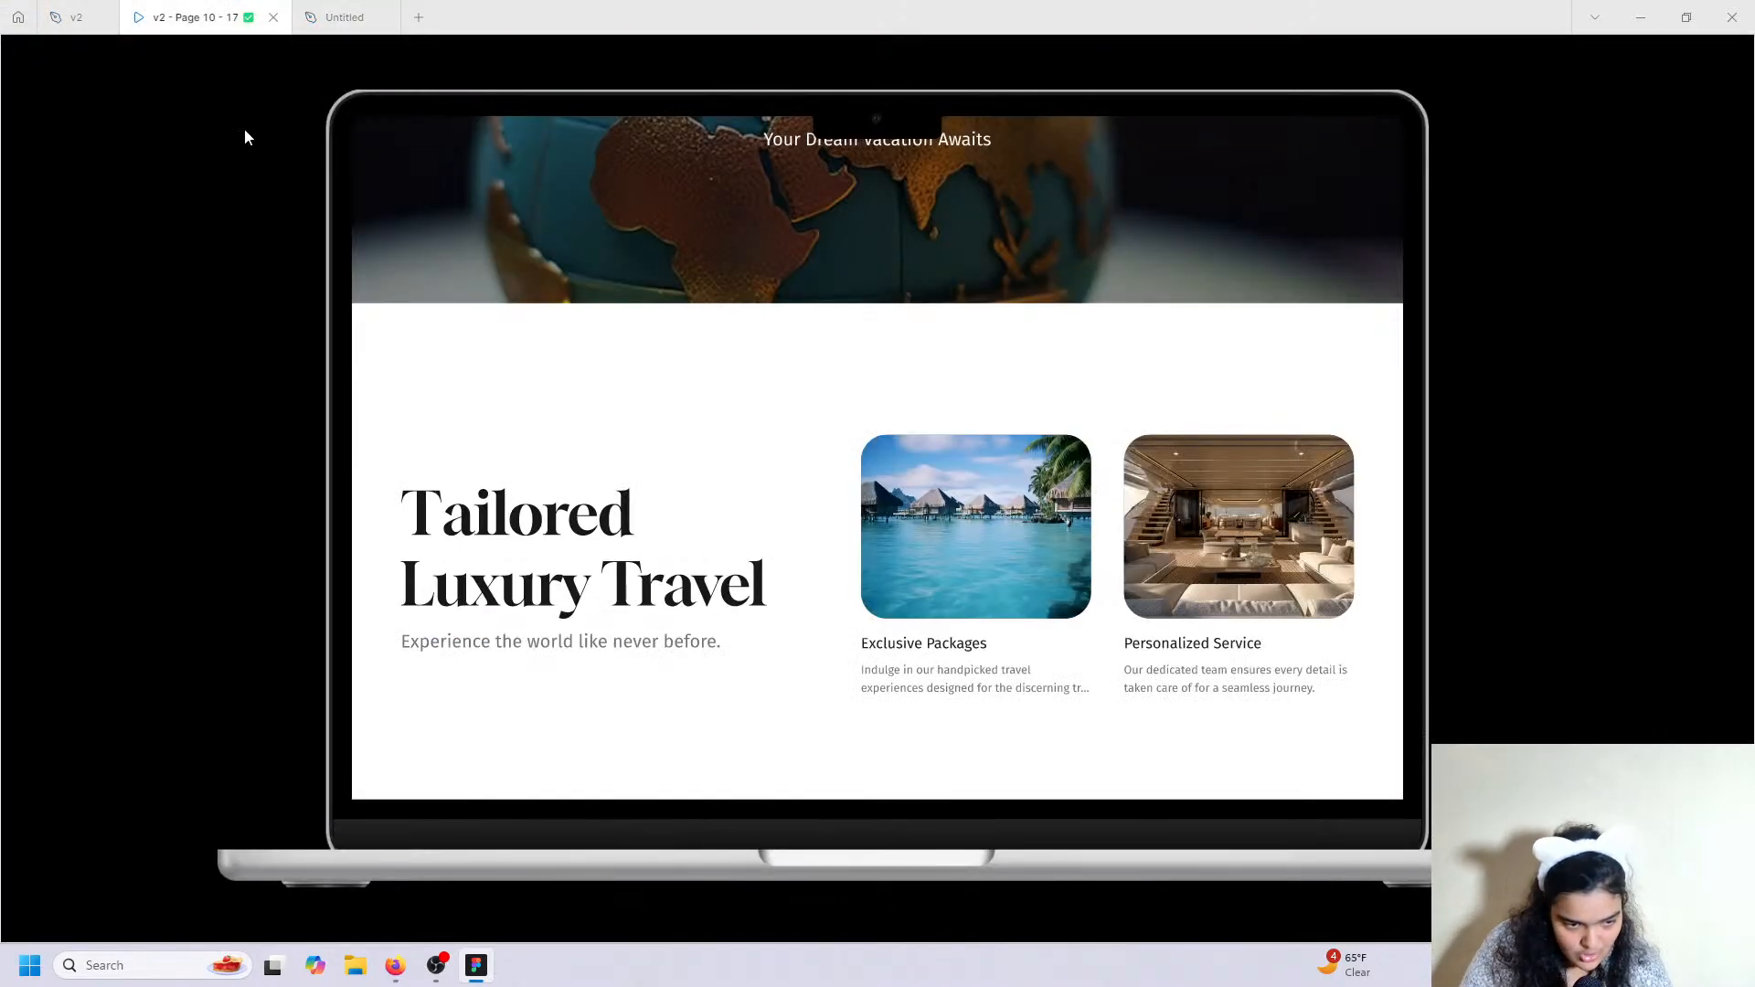
click(345, 17)
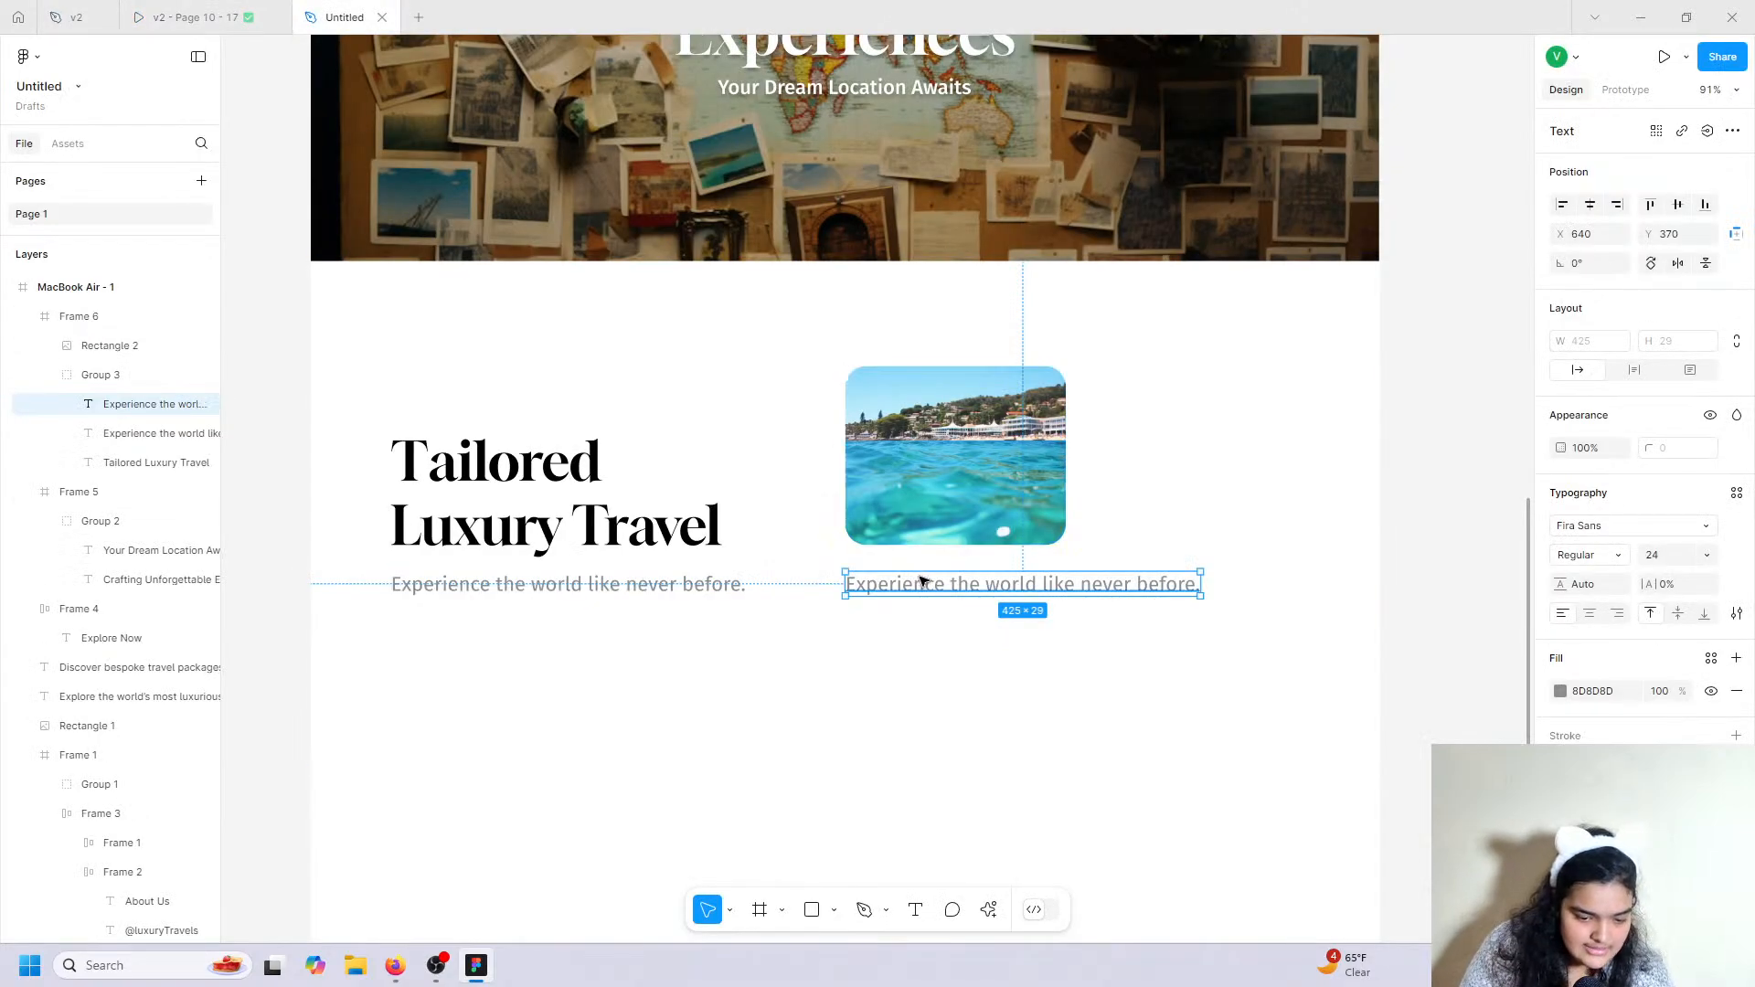
key(Return)
text(Exp)
key(BackSpace)
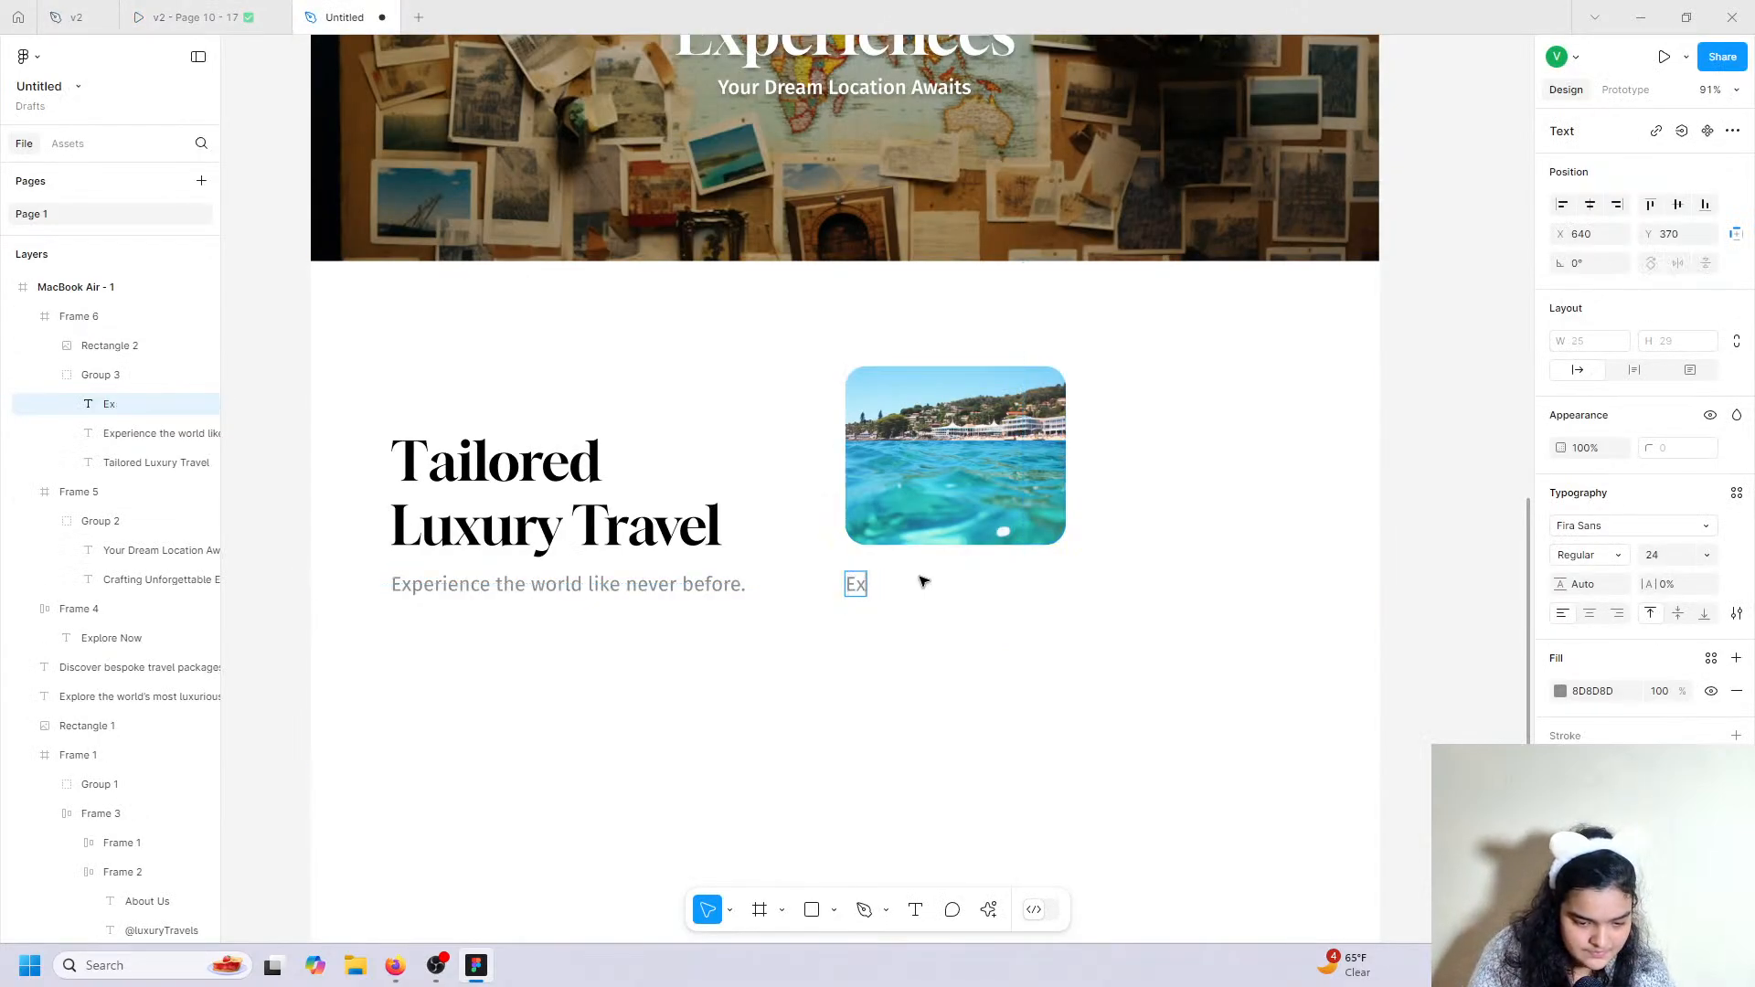
text(clusive P)
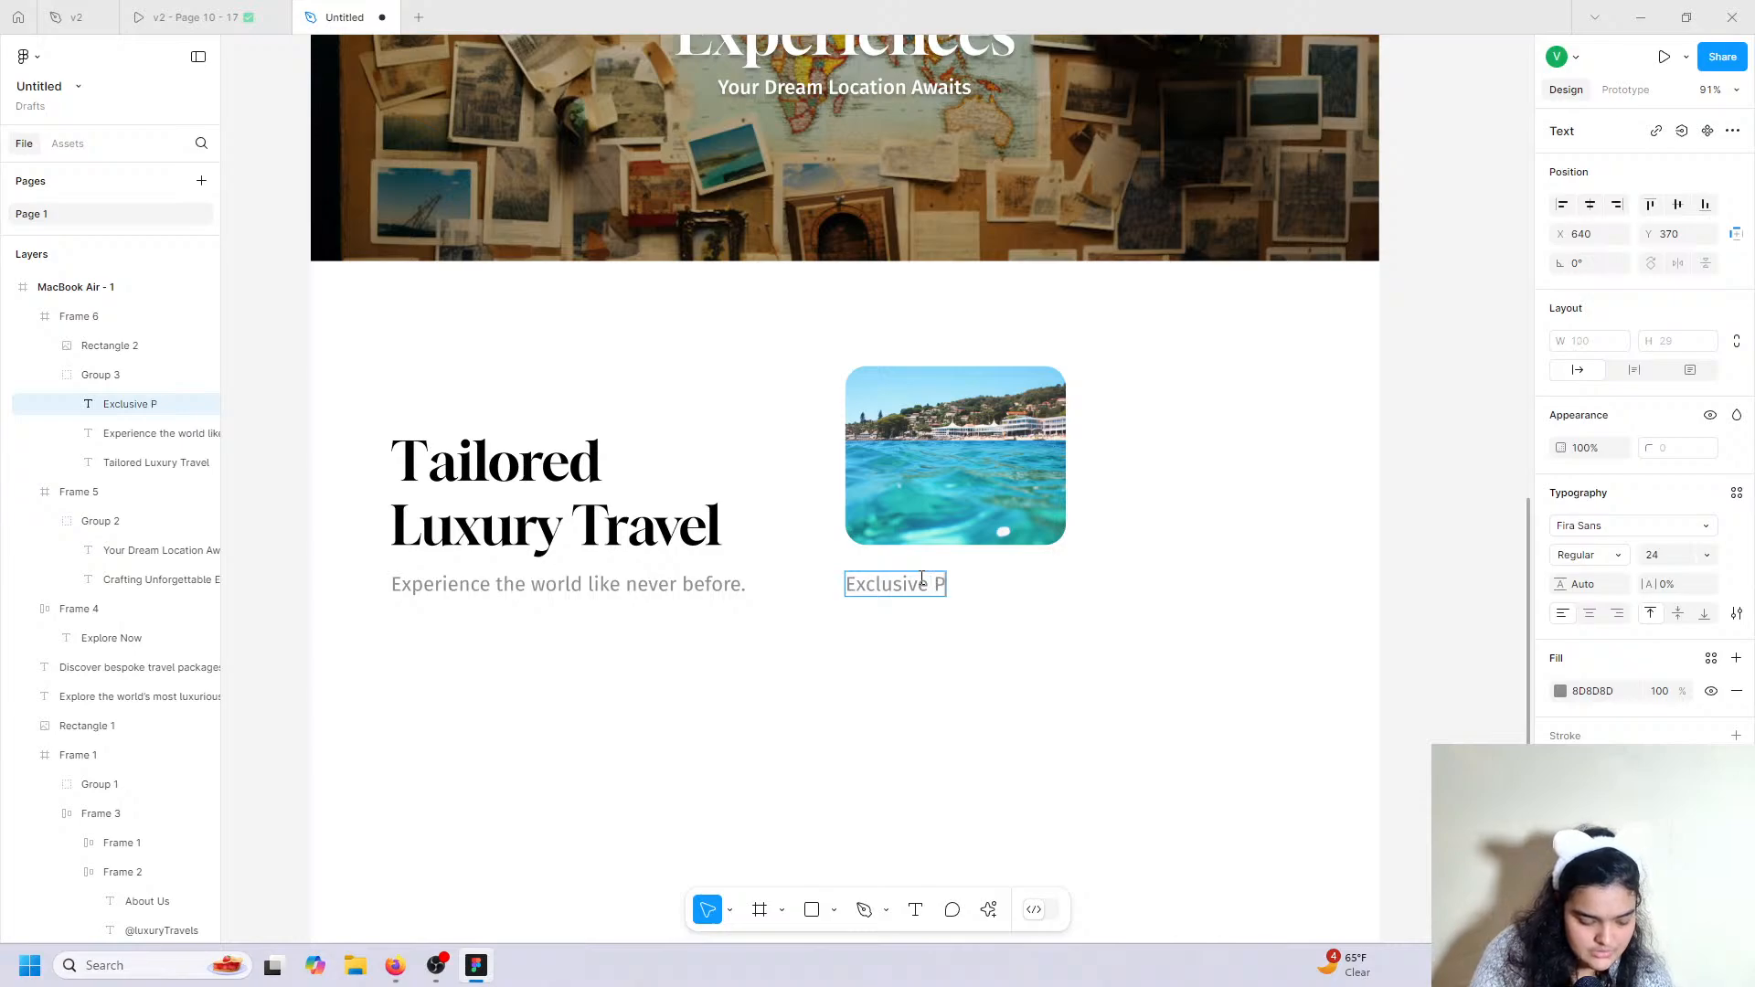
text(ackages)
key(Escape)
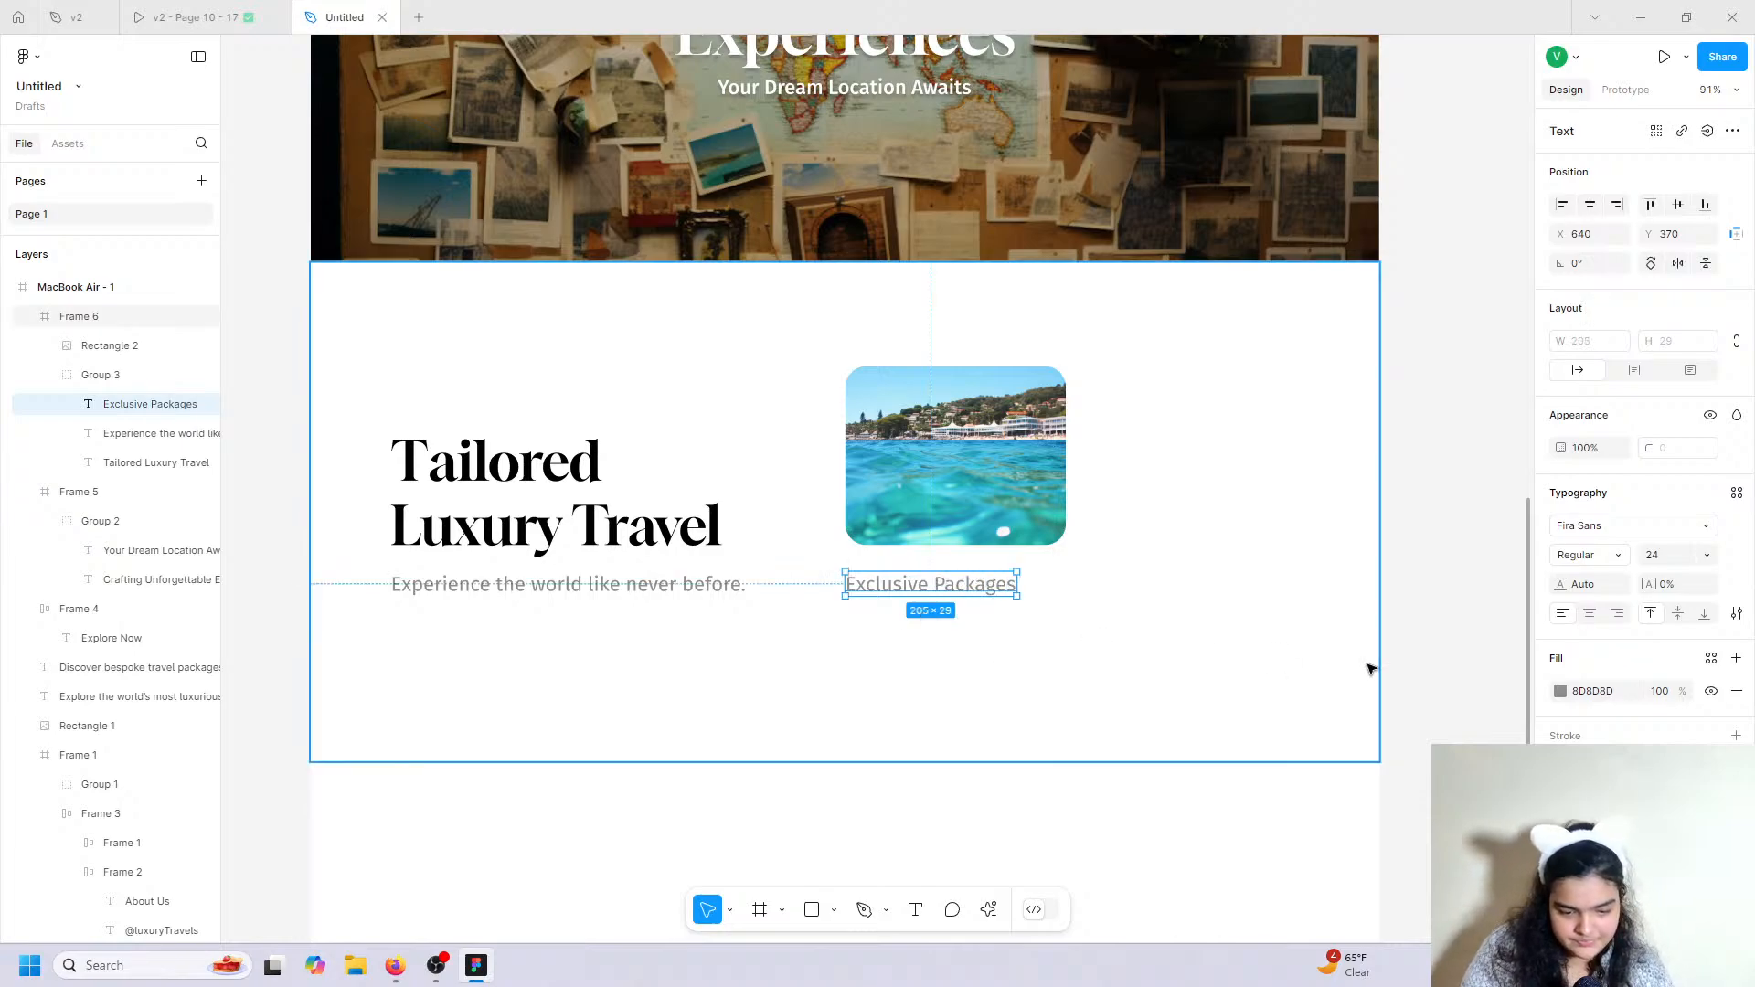
Make the Exclusive Packages title black at size 20, nudged closer to the image.
click(1560, 691)
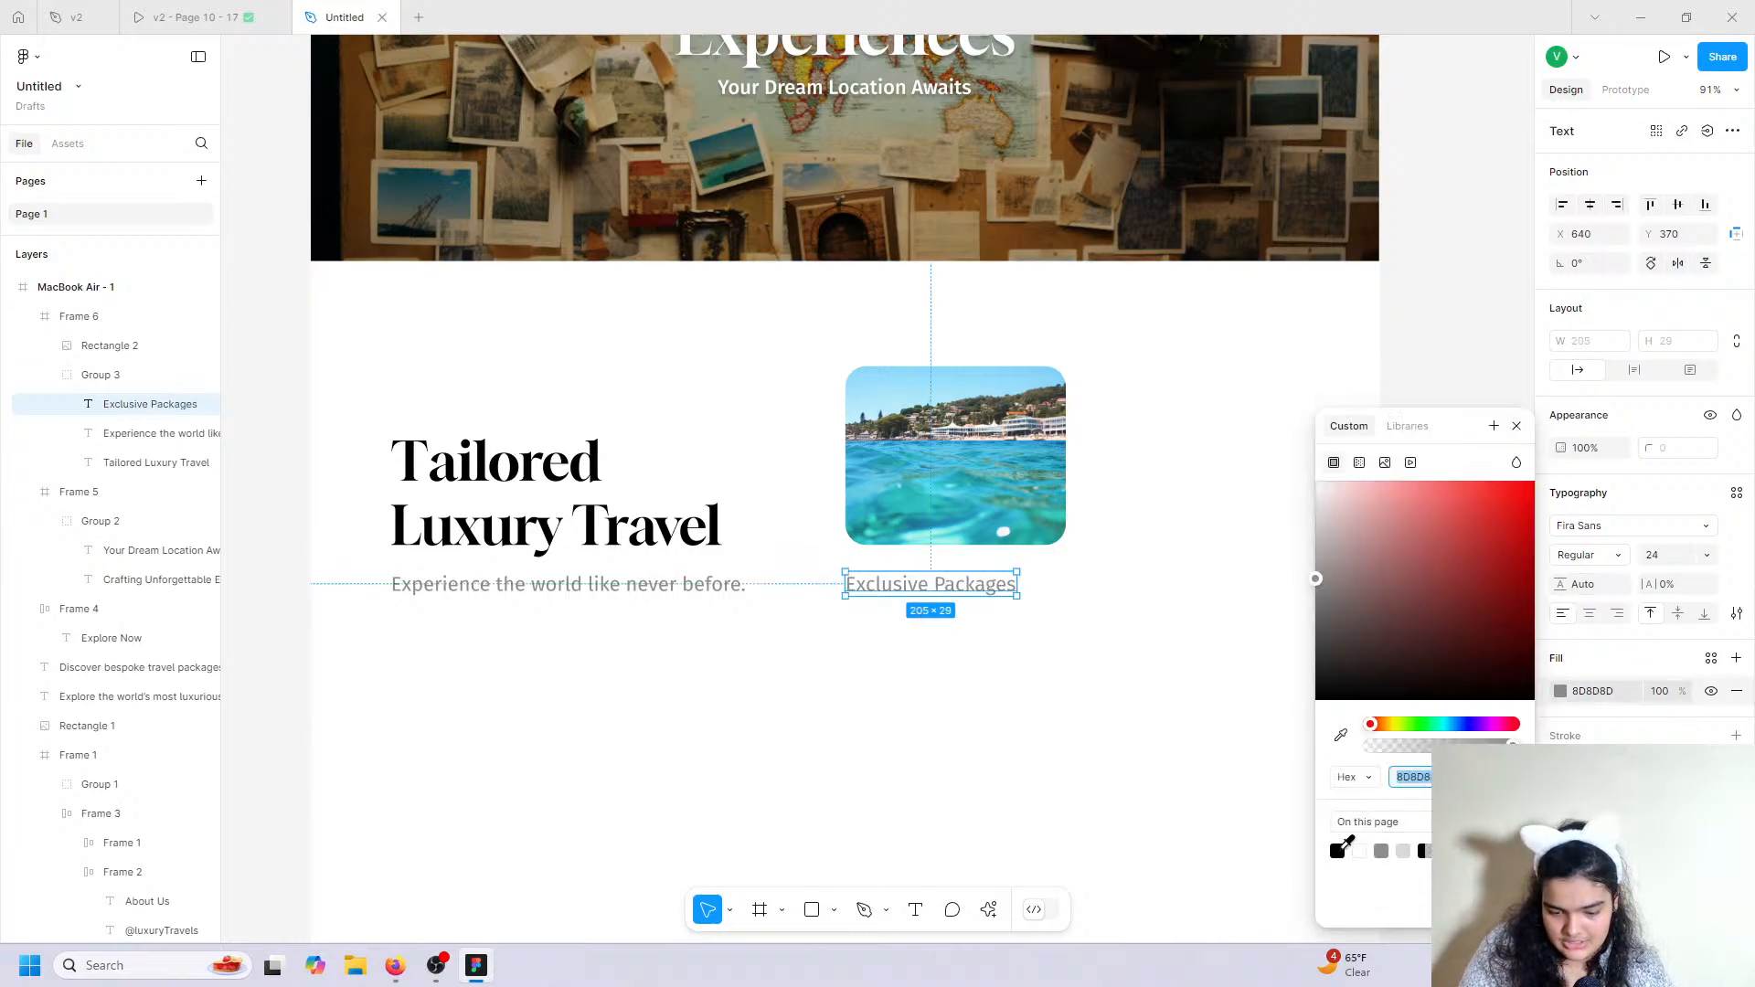
click(1339, 849)
click(1713, 559)
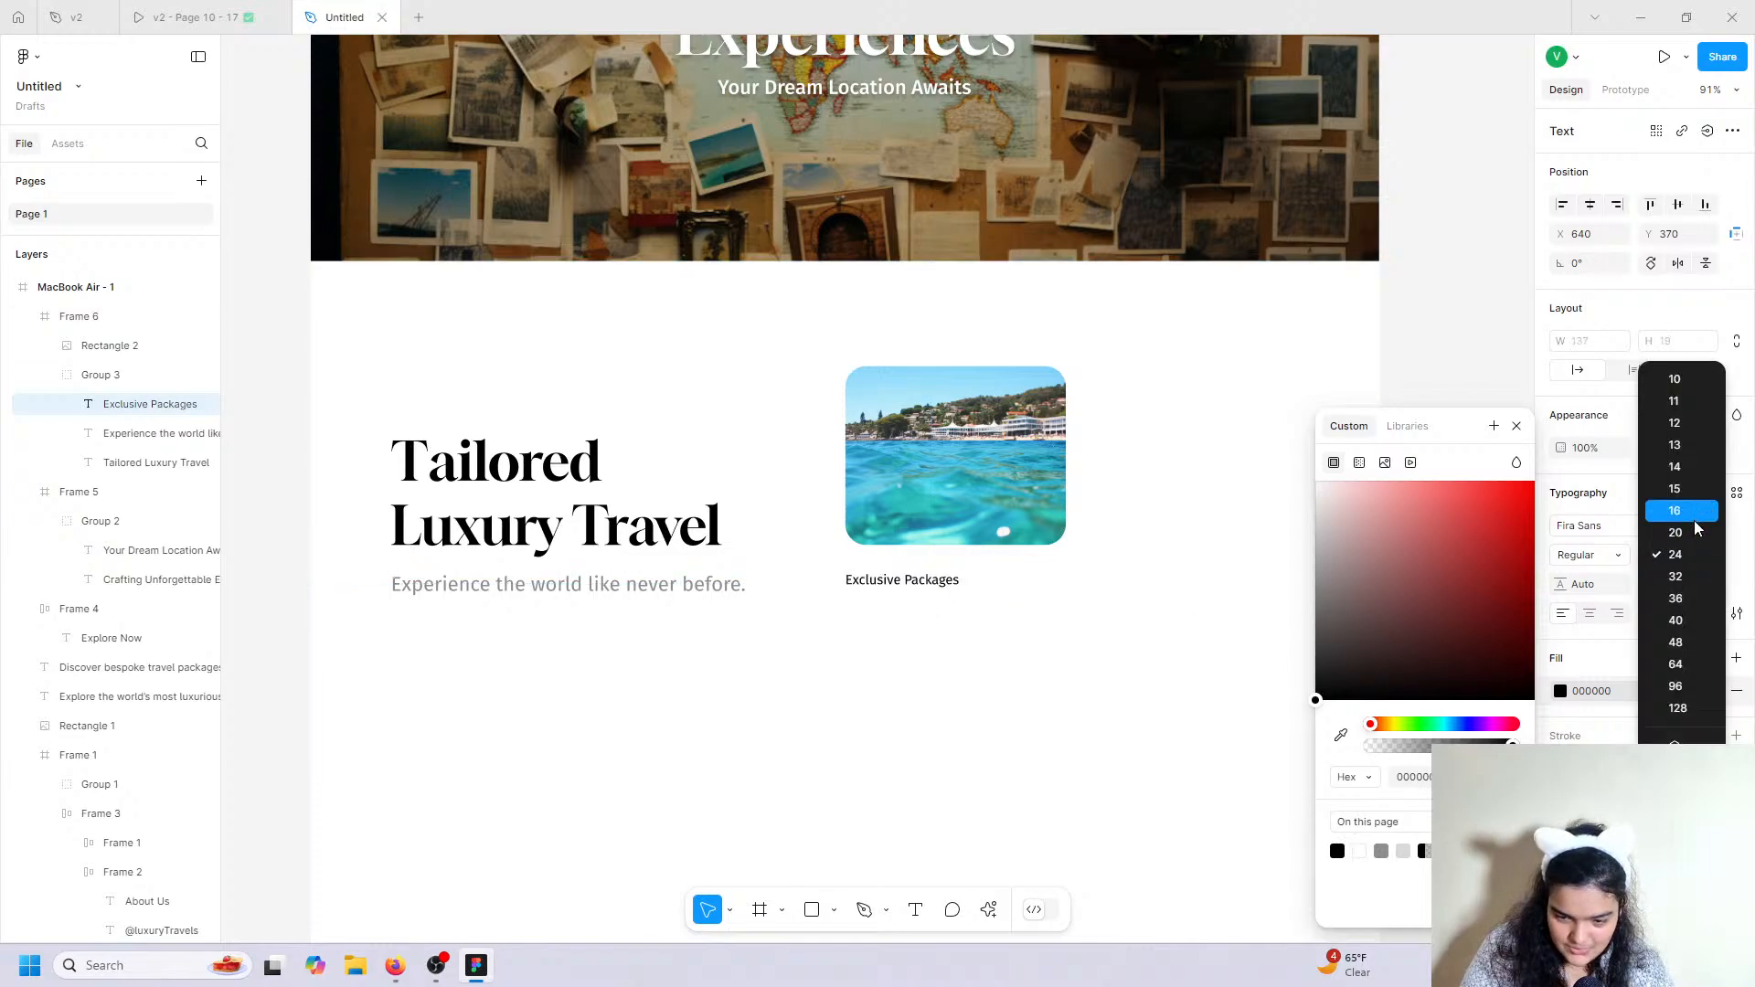
click(1682, 532)
drag(894, 580, 895, 572)
click(896, 580)
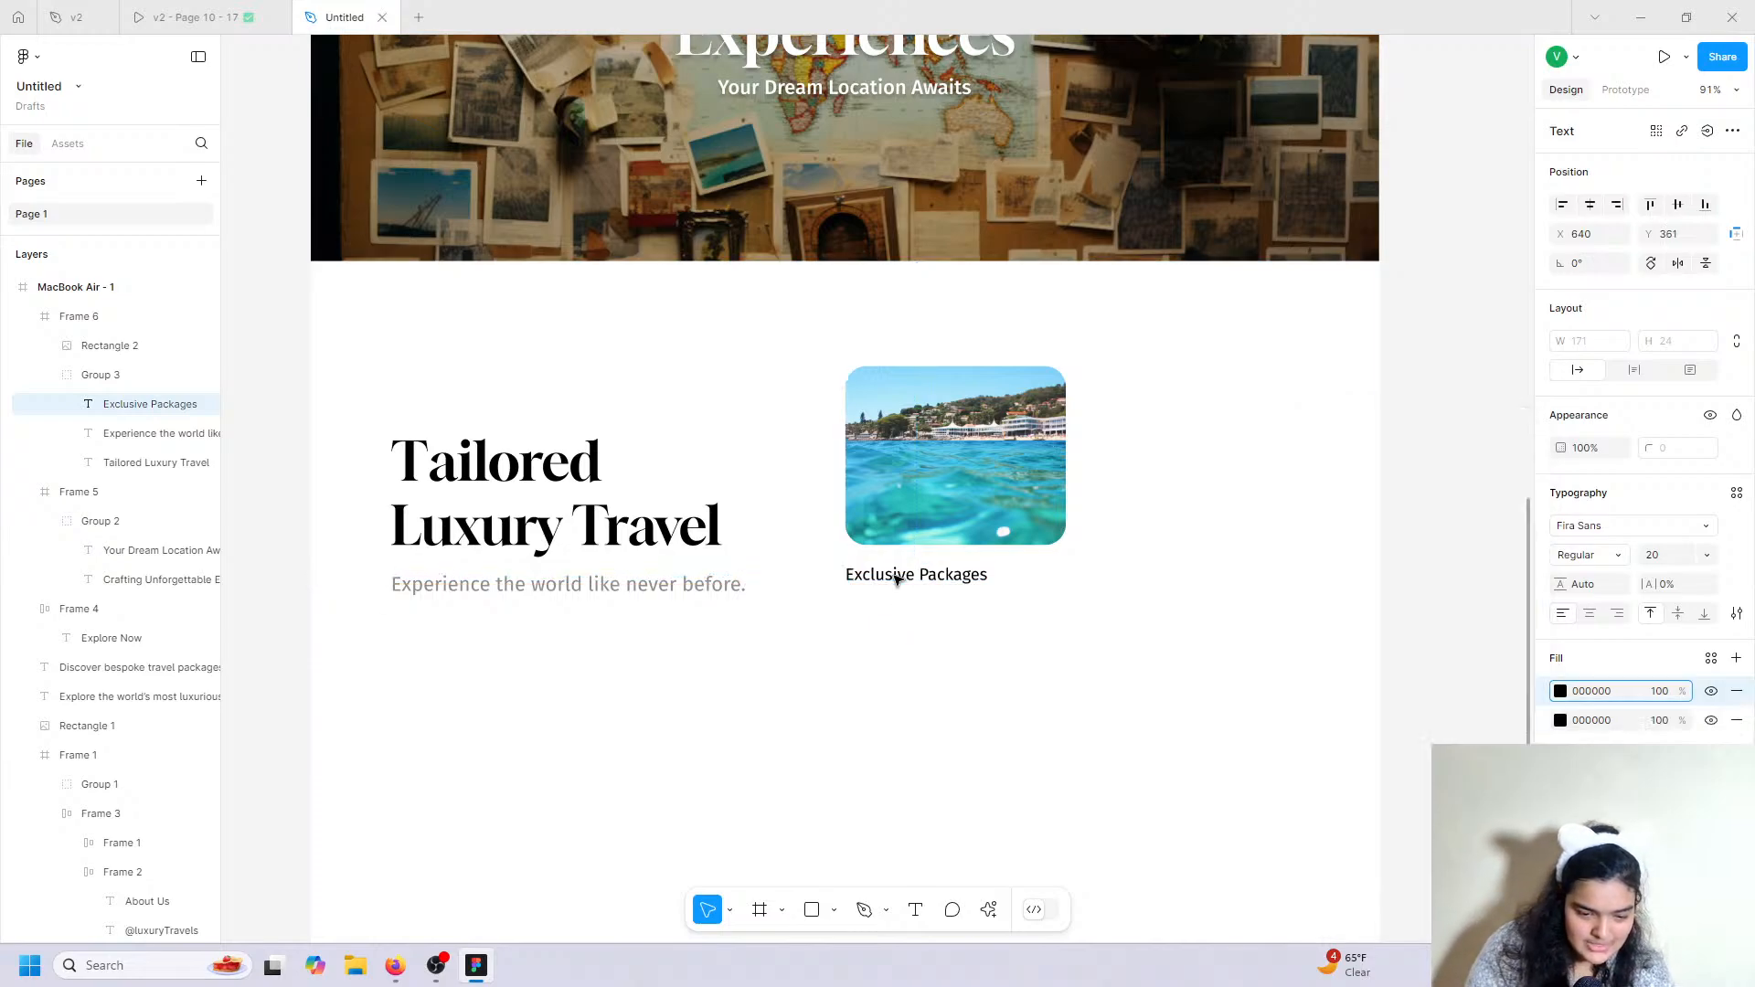
click(1109, 659)
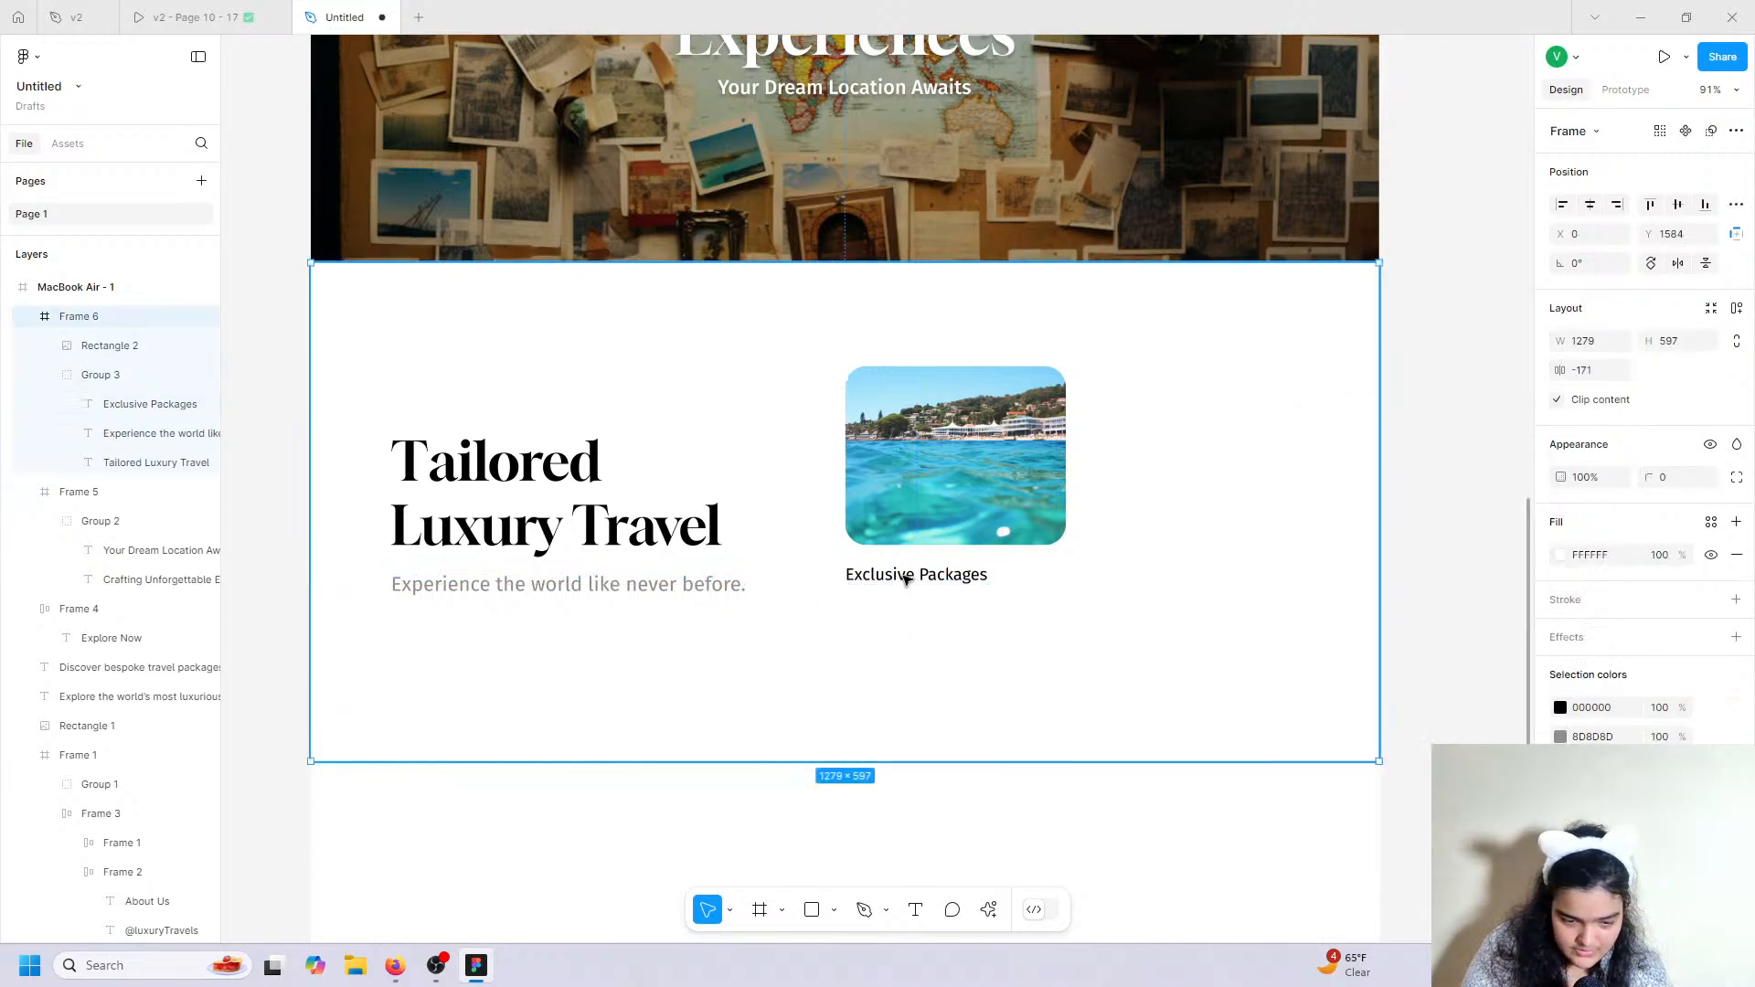
Move Exclusive Packages out of Group 3 and duplicate it just below for a description.
click(905, 577)
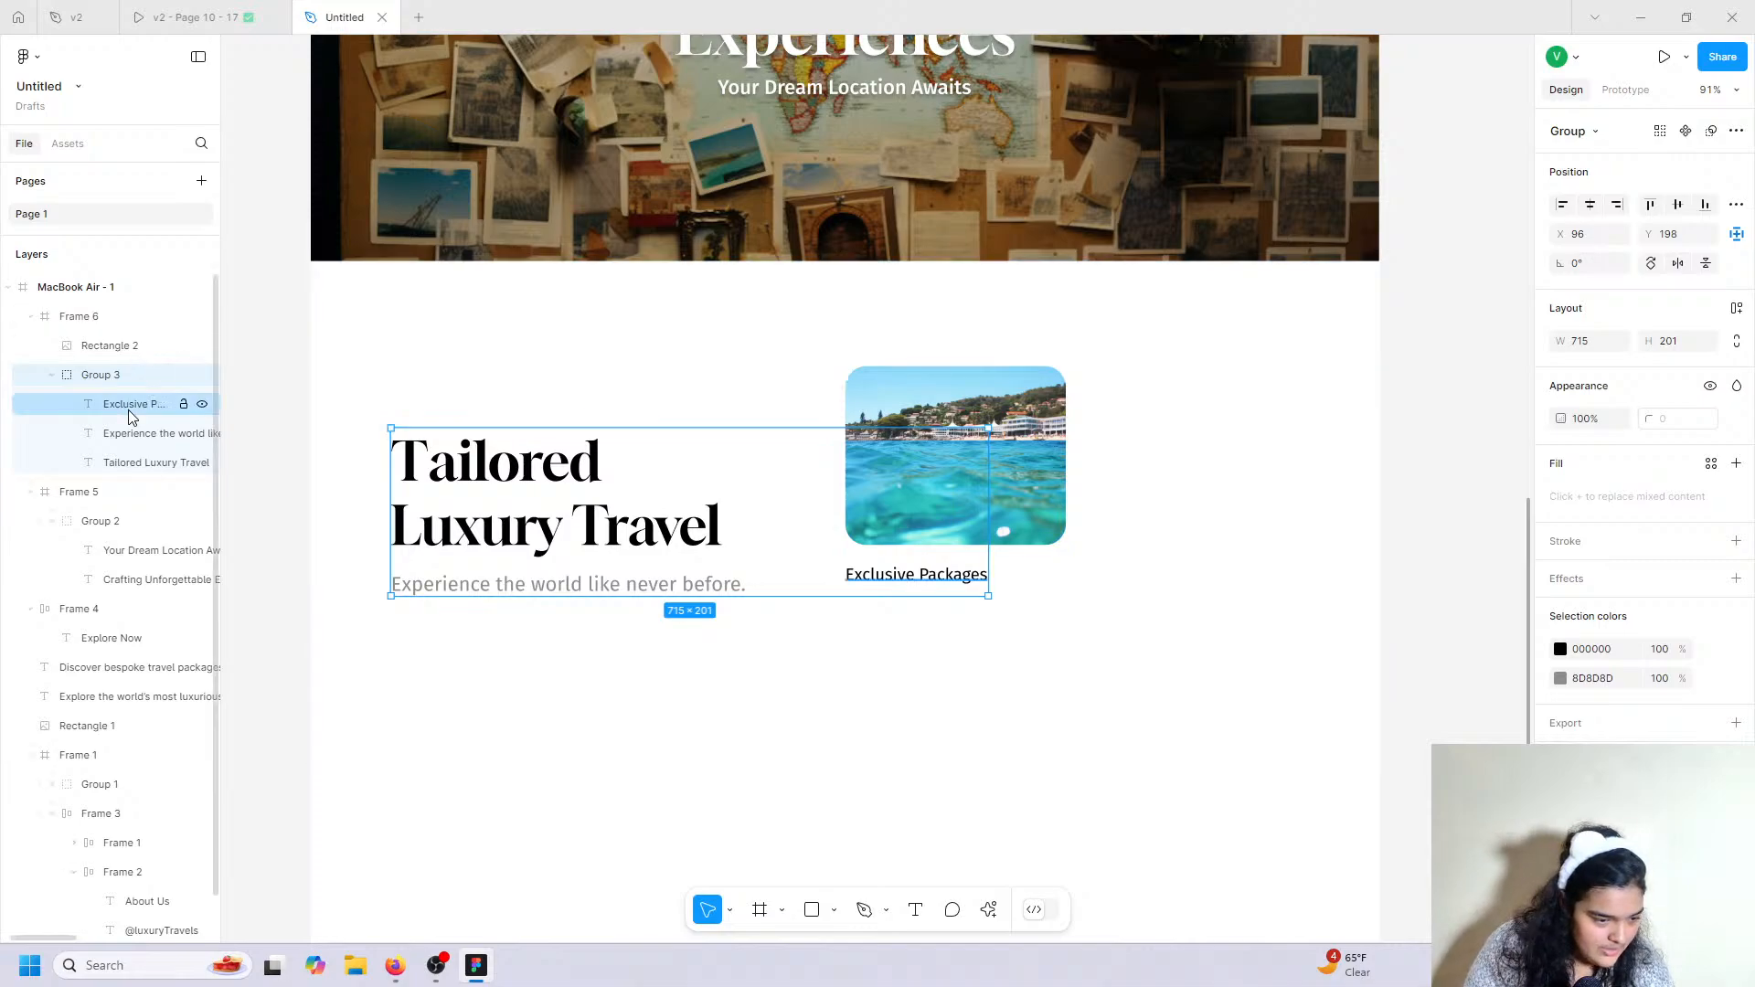
drag(128, 408, 129, 366)
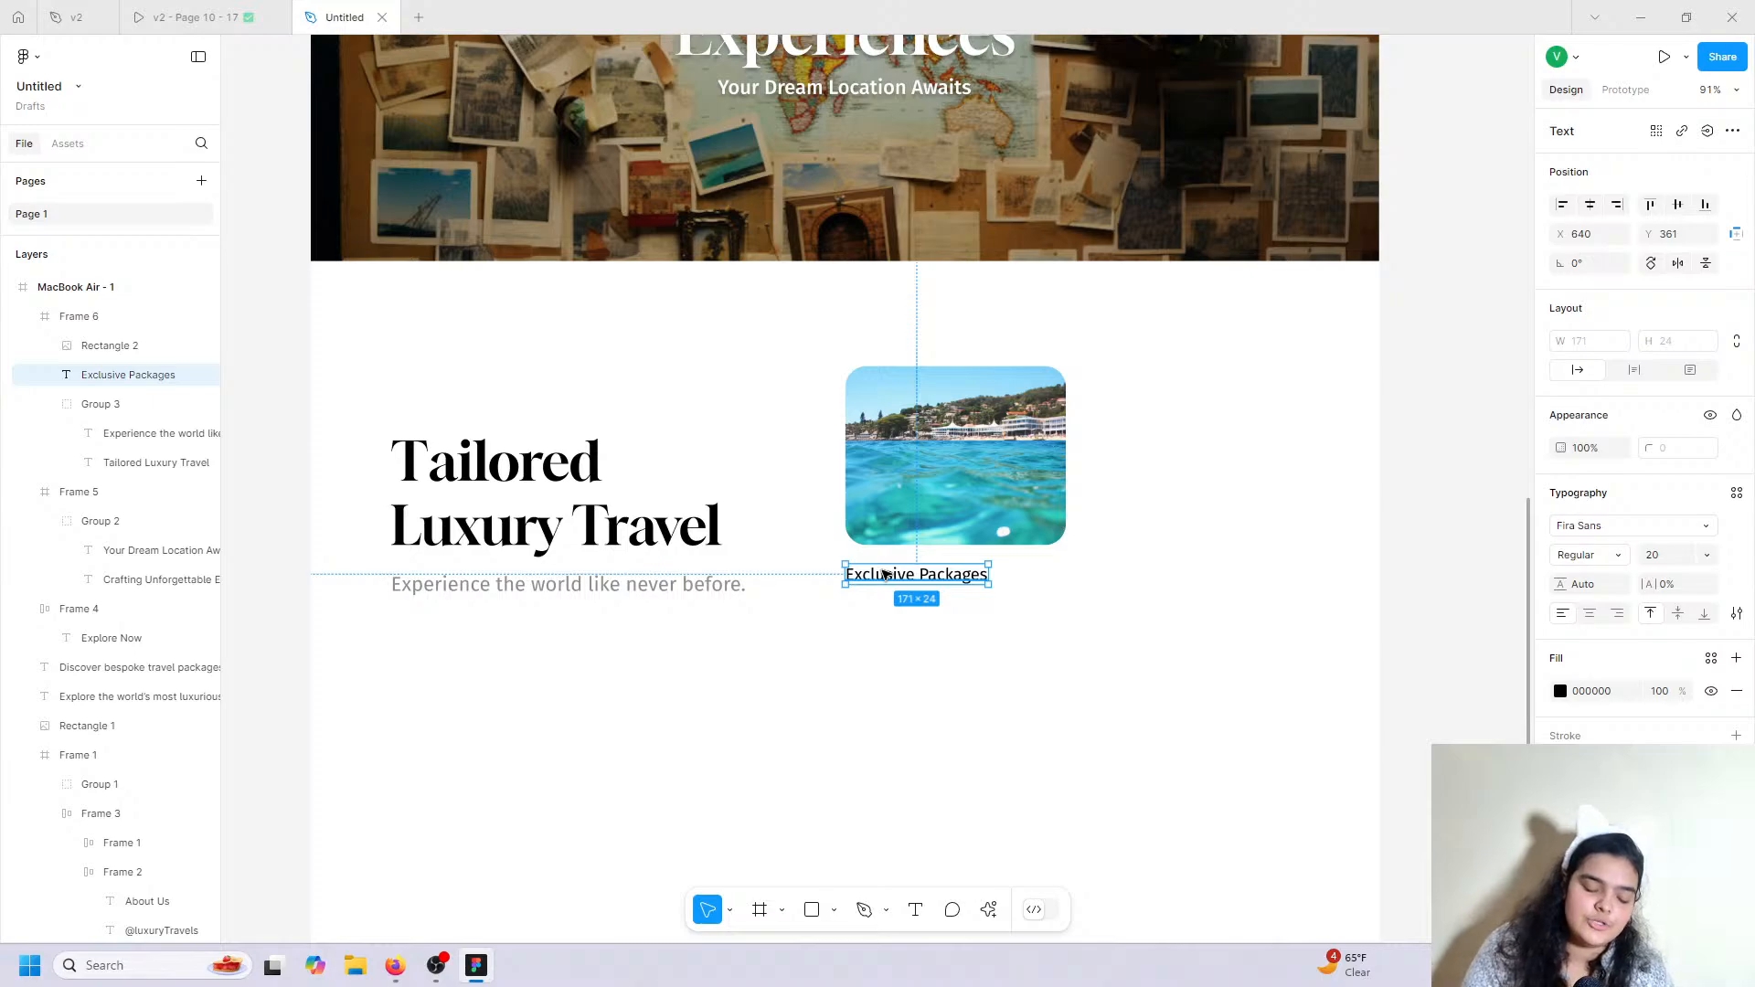
scroll(885, 574, down, 1)
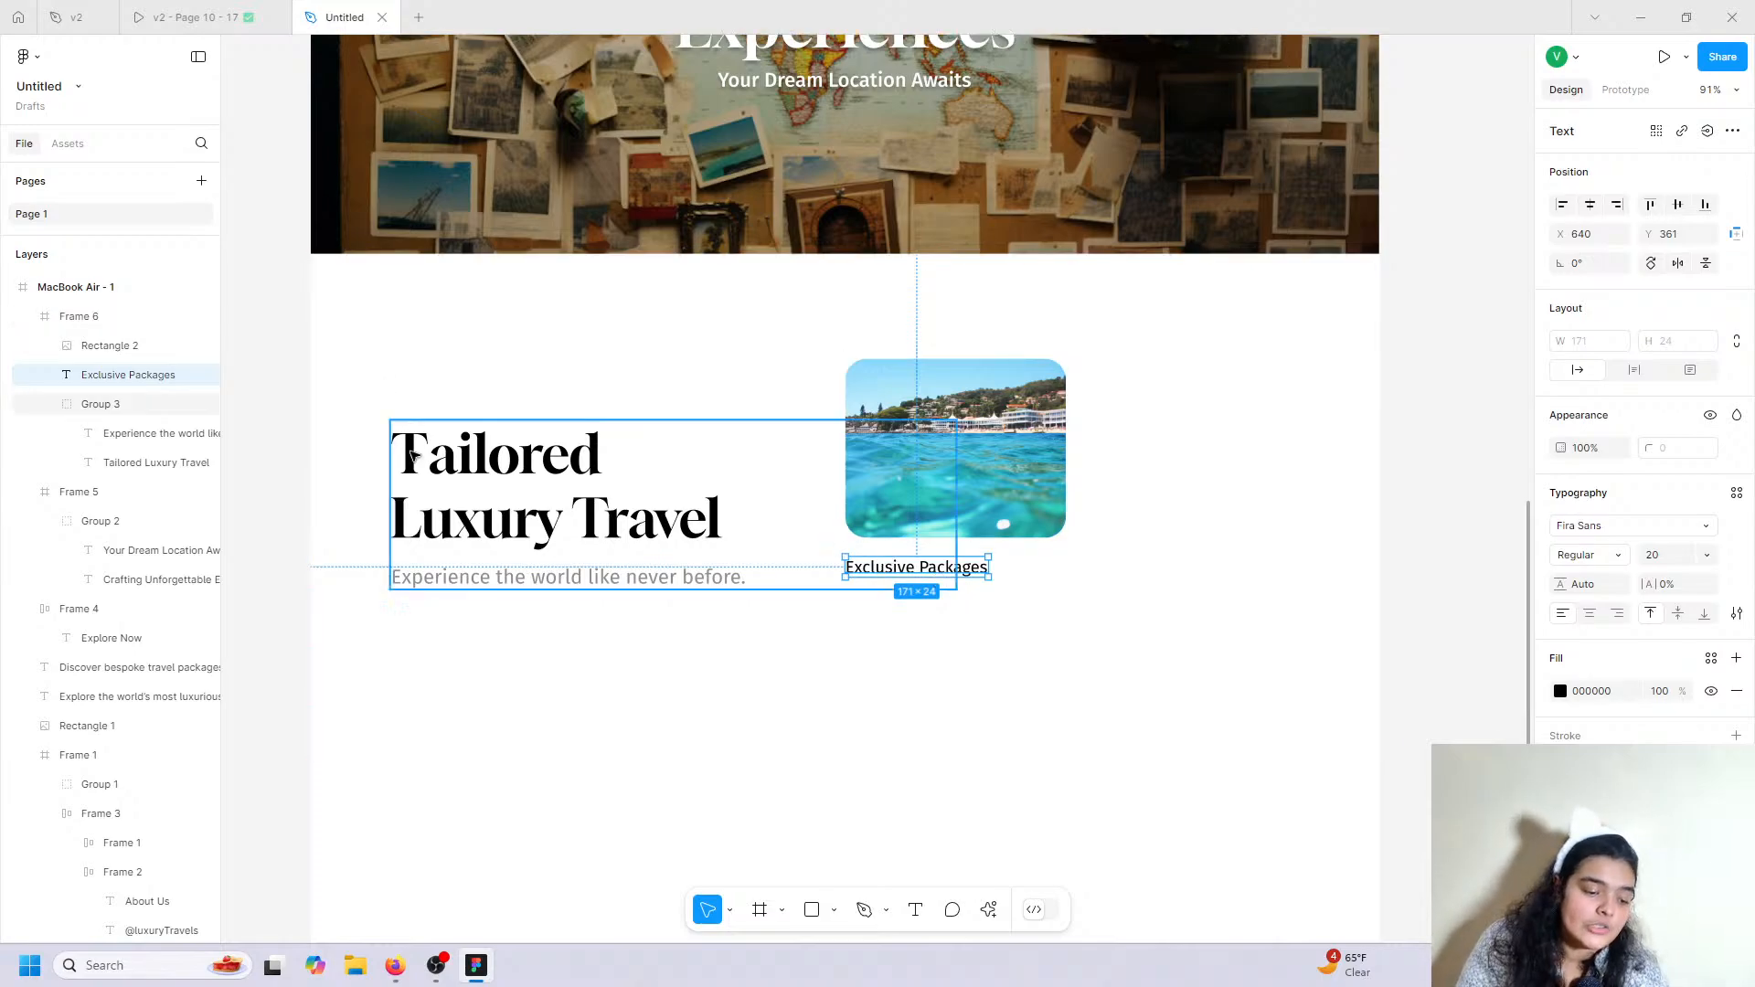
key(ctrl+d)
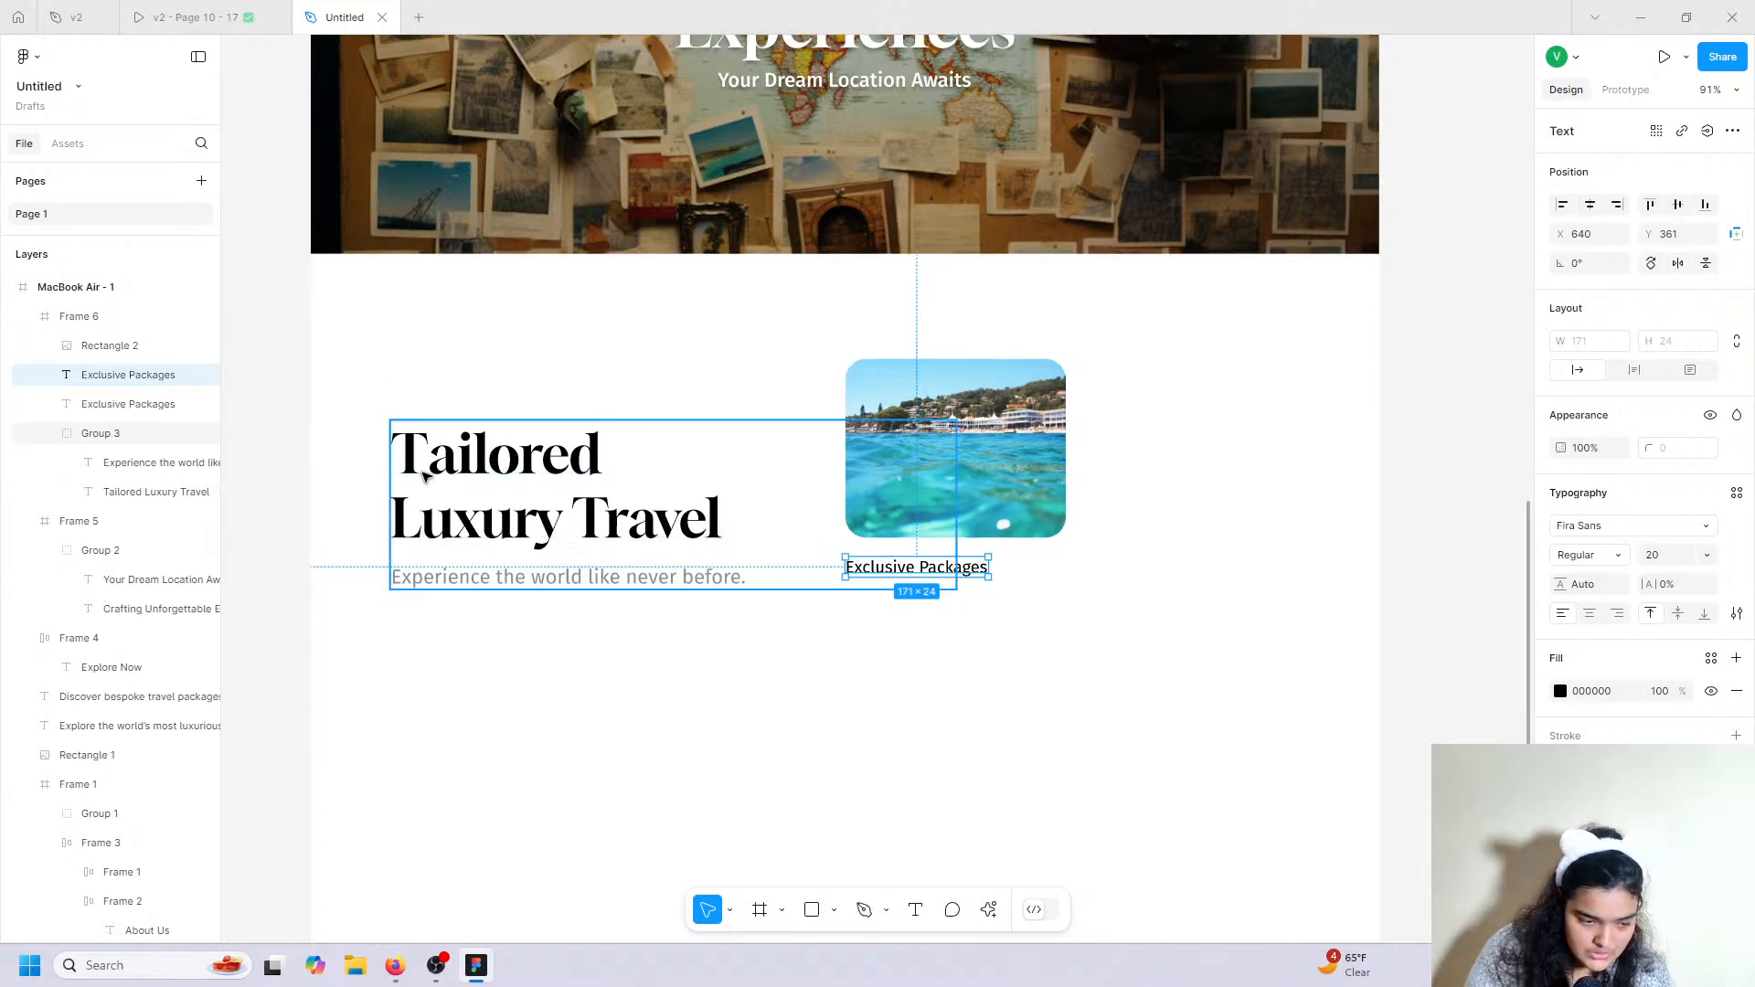
drag(878, 593, 877, 619)
click(191, 9)
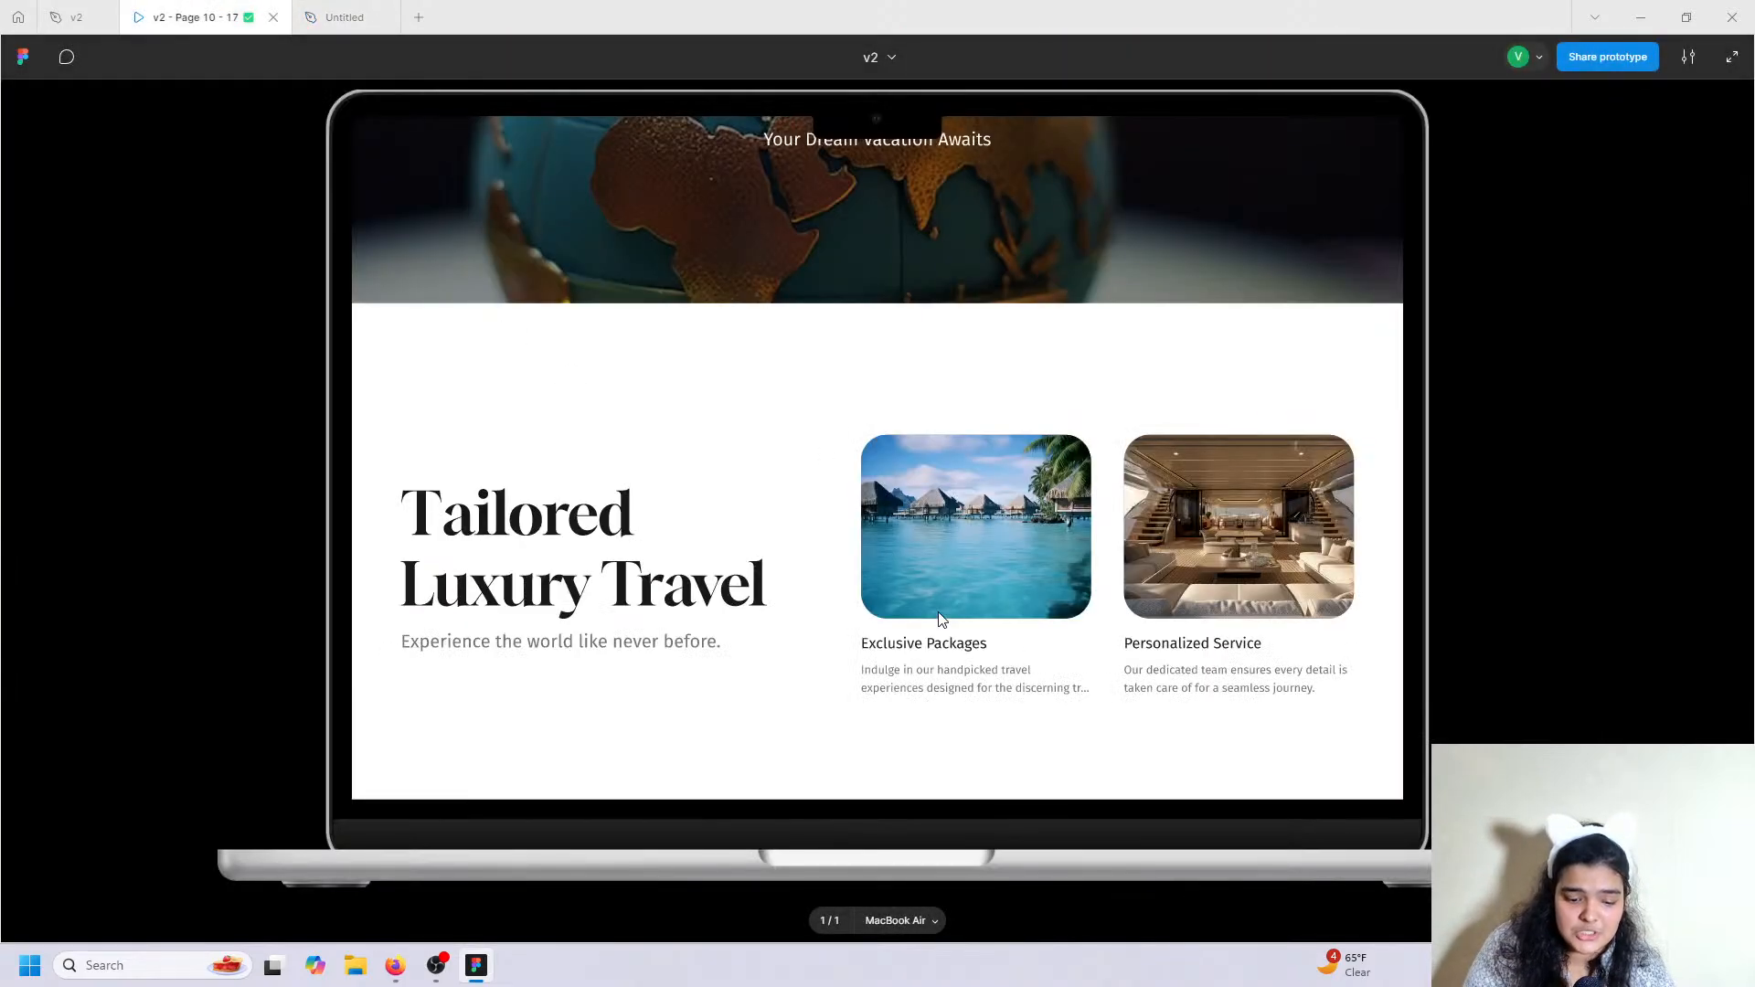
Copy the reference card's description from v2 and paste it into the duplicated text, keeping its style.
click(345, 16)
click(77, 17)
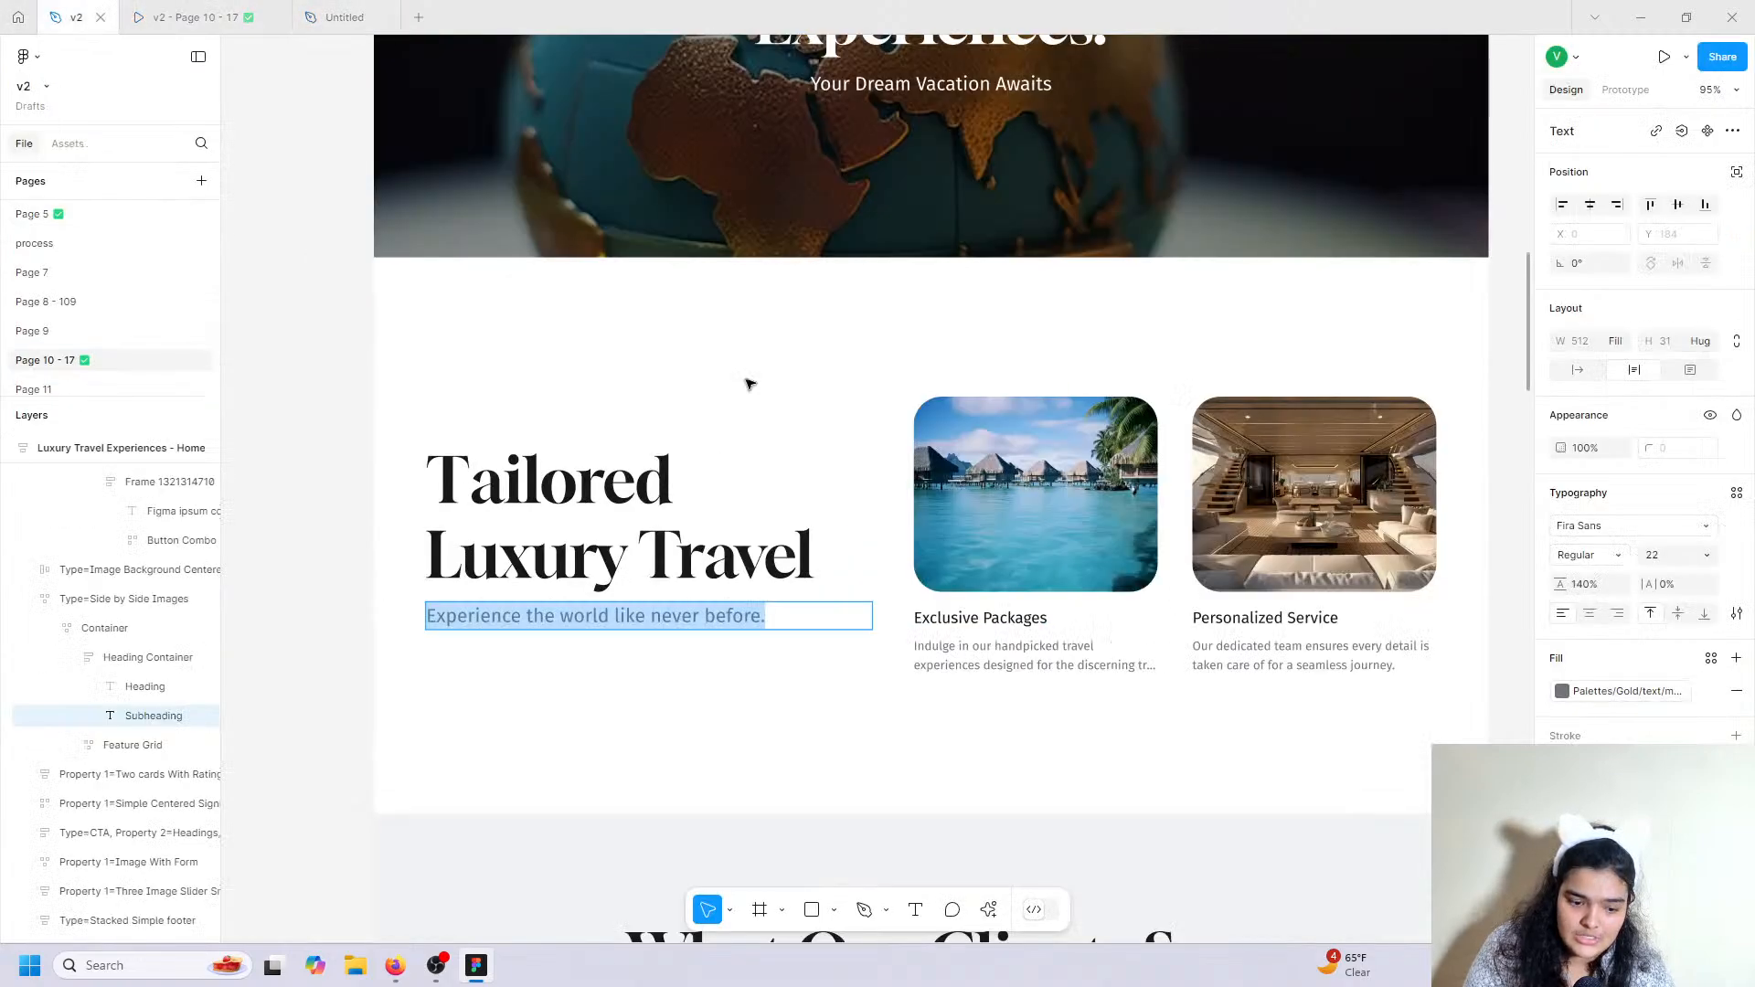
double_click(944, 656)
right_click(944, 660)
click(968, 675)
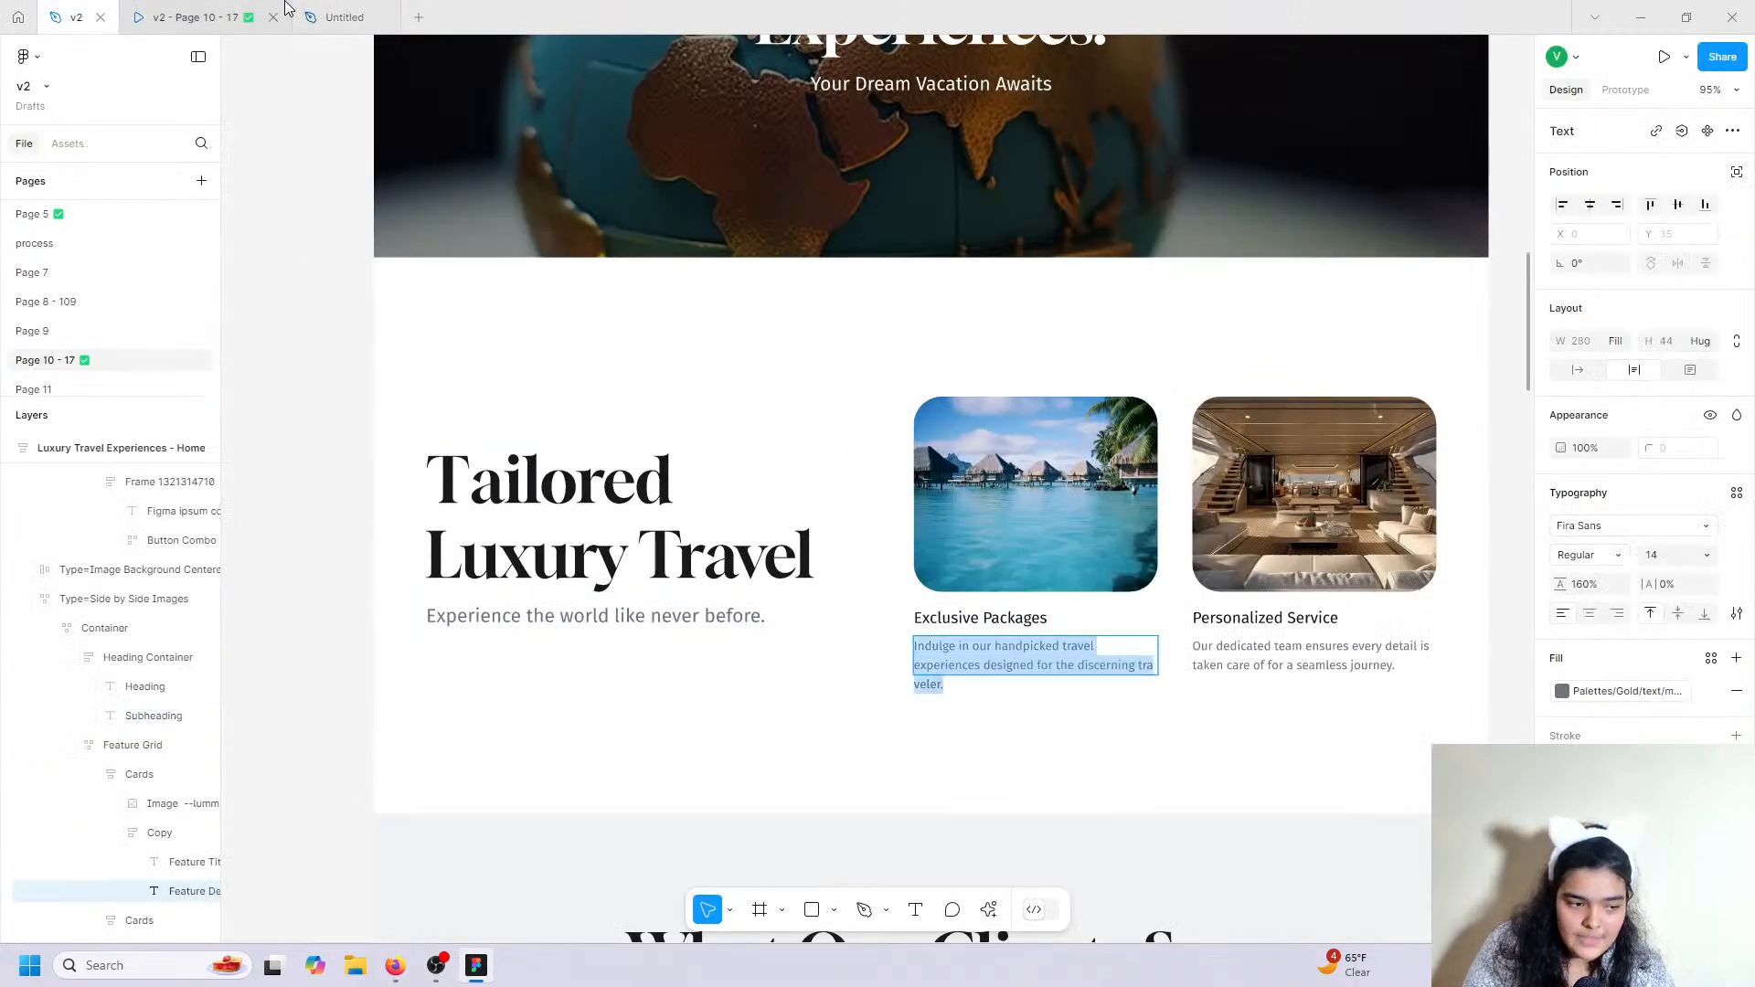
click(345, 16)
double_click(878, 595)
right_click(878, 598)
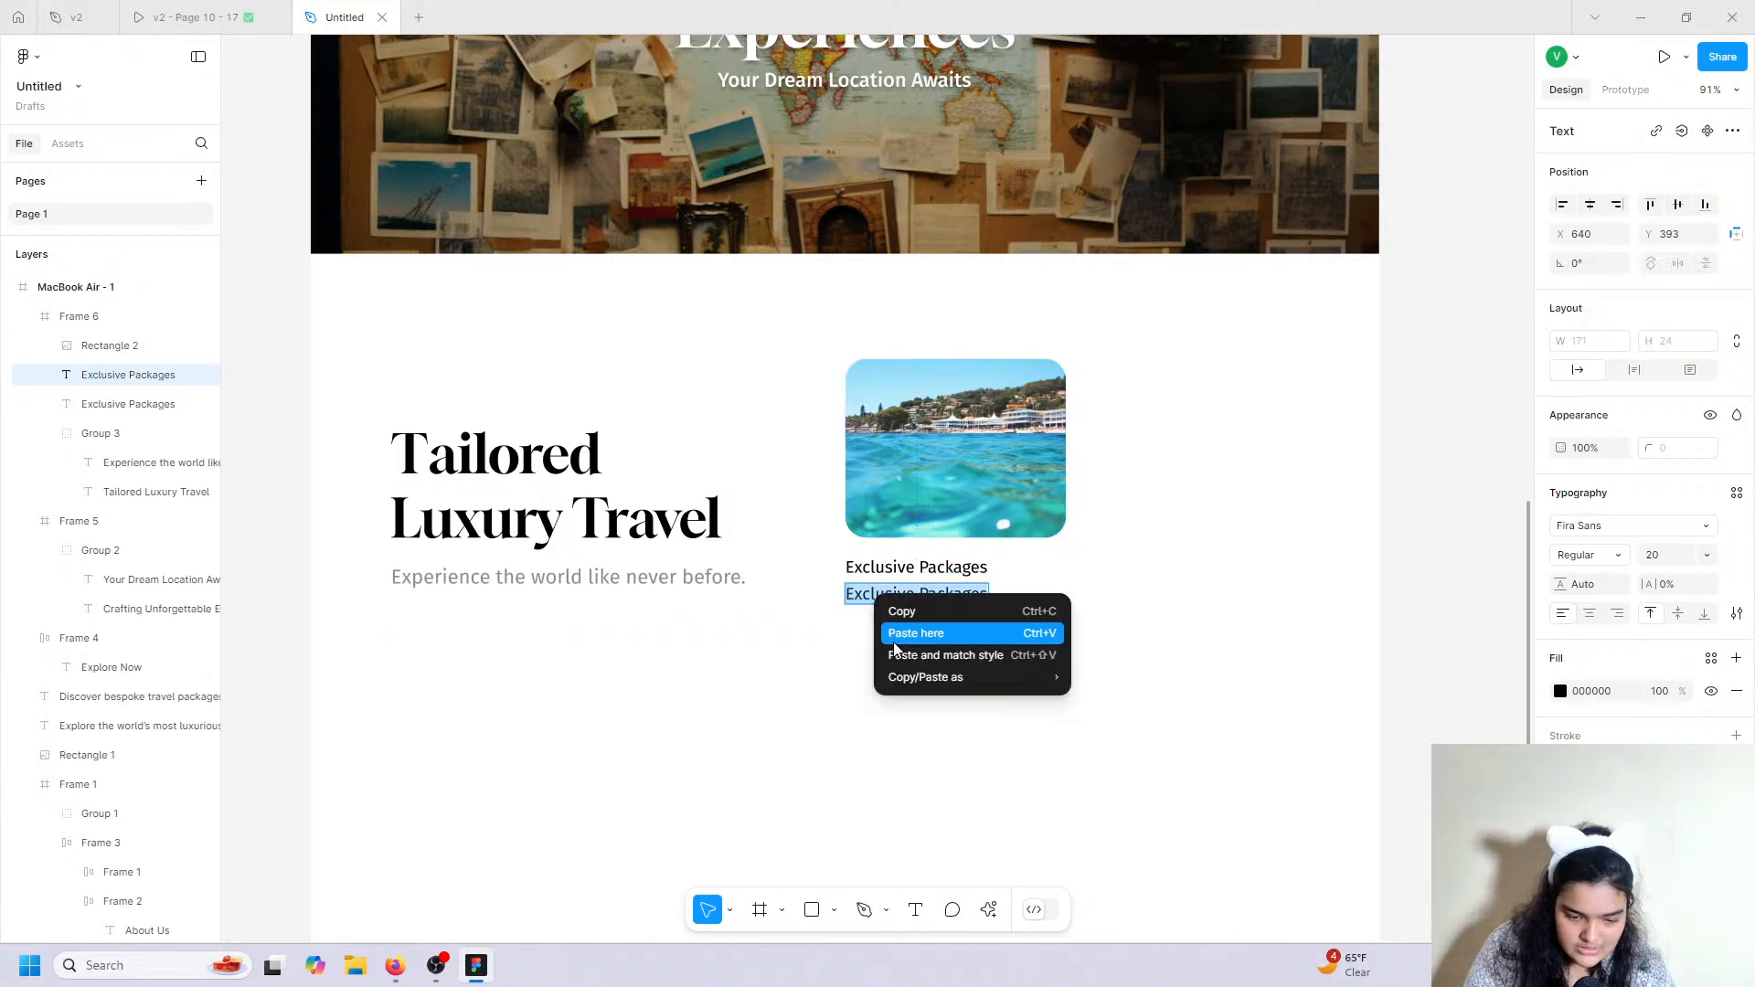
click(907, 656)
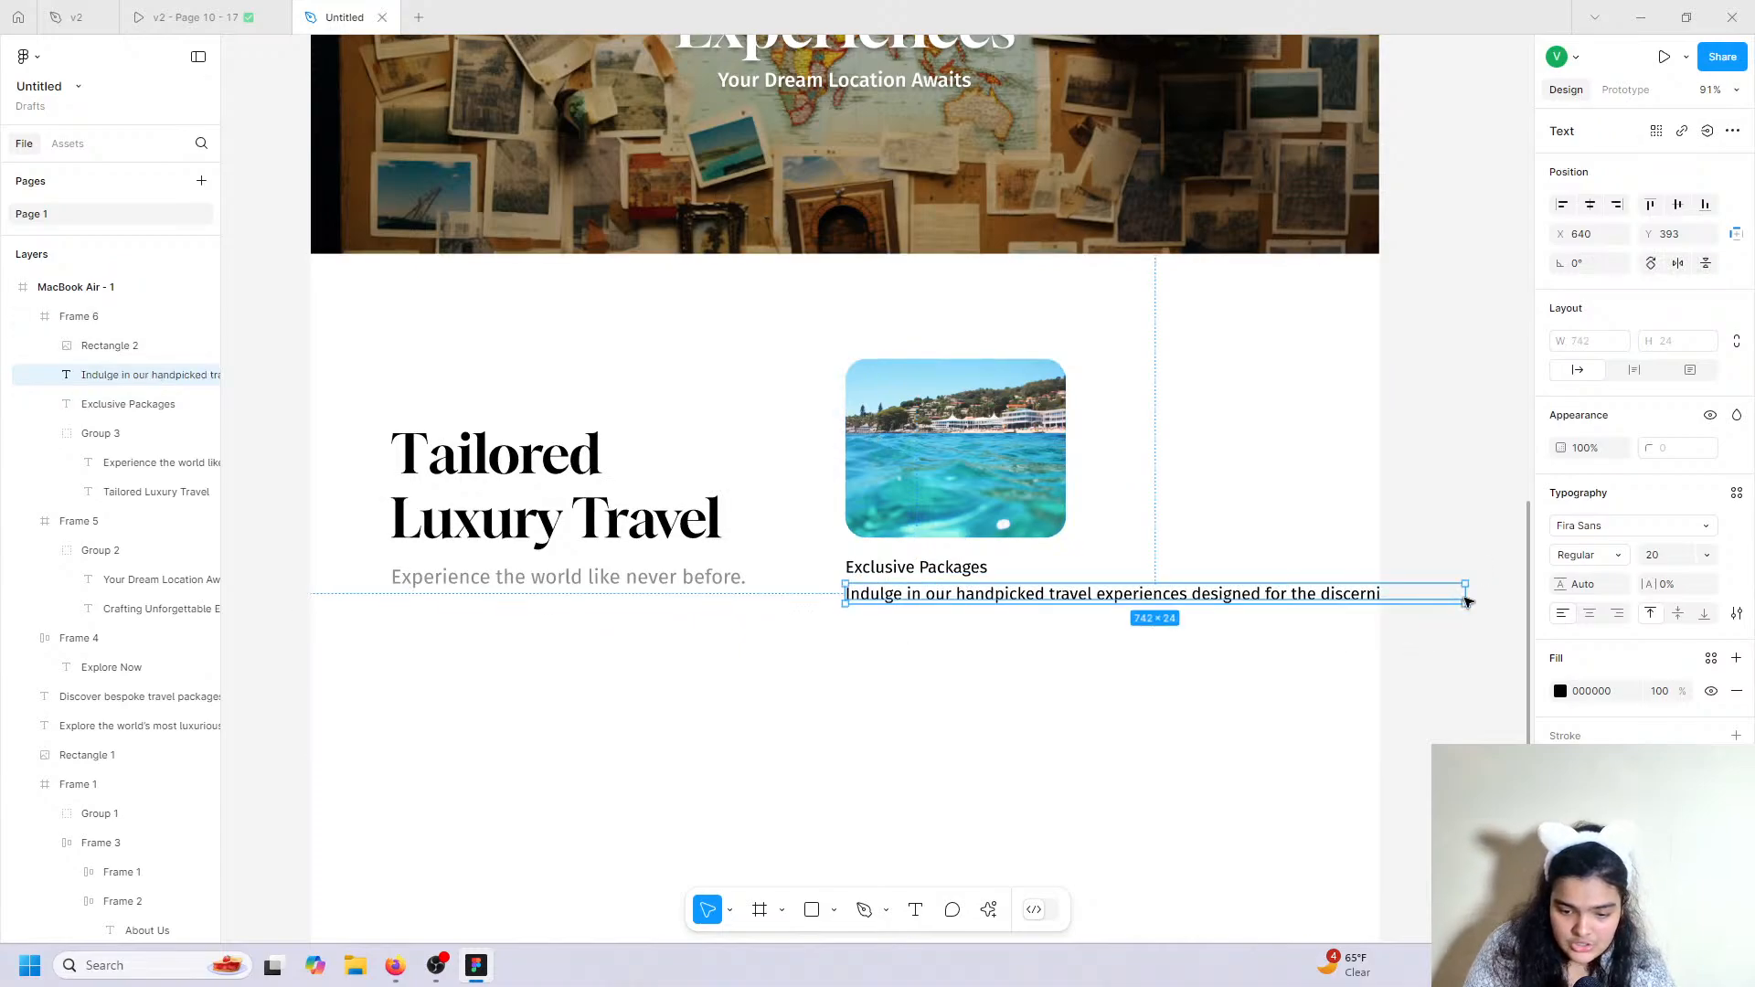
Style the description at size 14, grey 8D8D8D, adjusted line height, wrapped to three lines.
drag(1380, 593, 1109, 608)
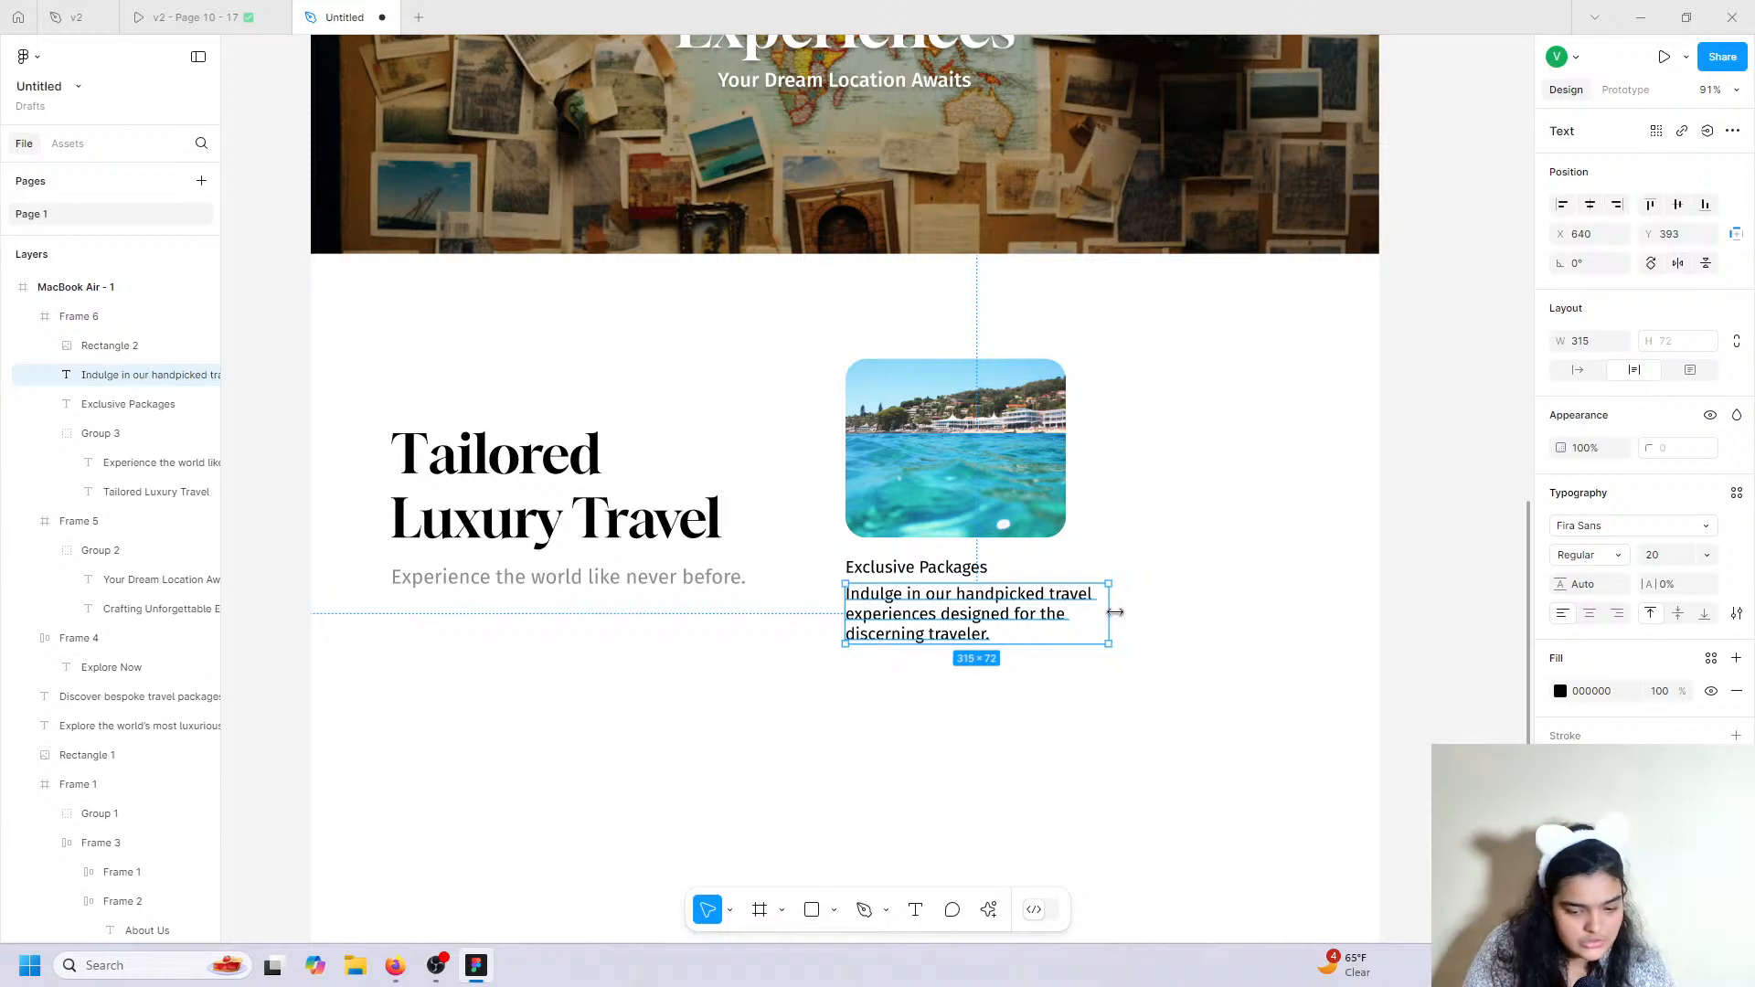
click(1706, 556)
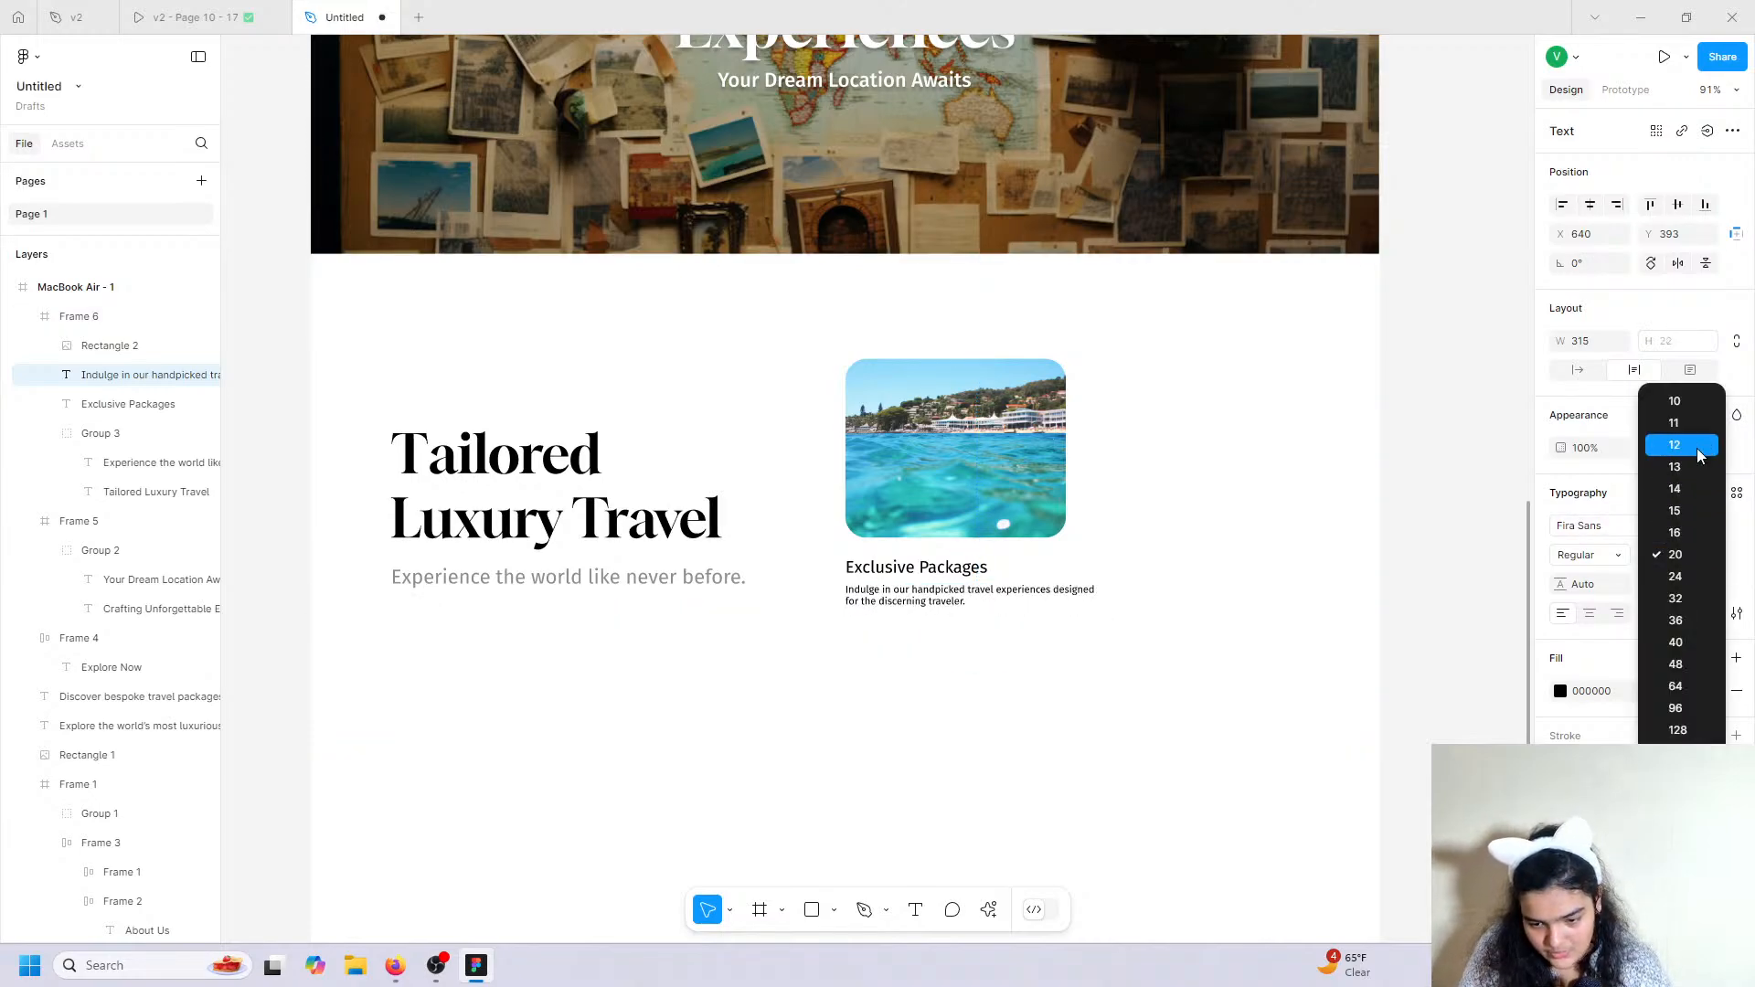
click(1697, 500)
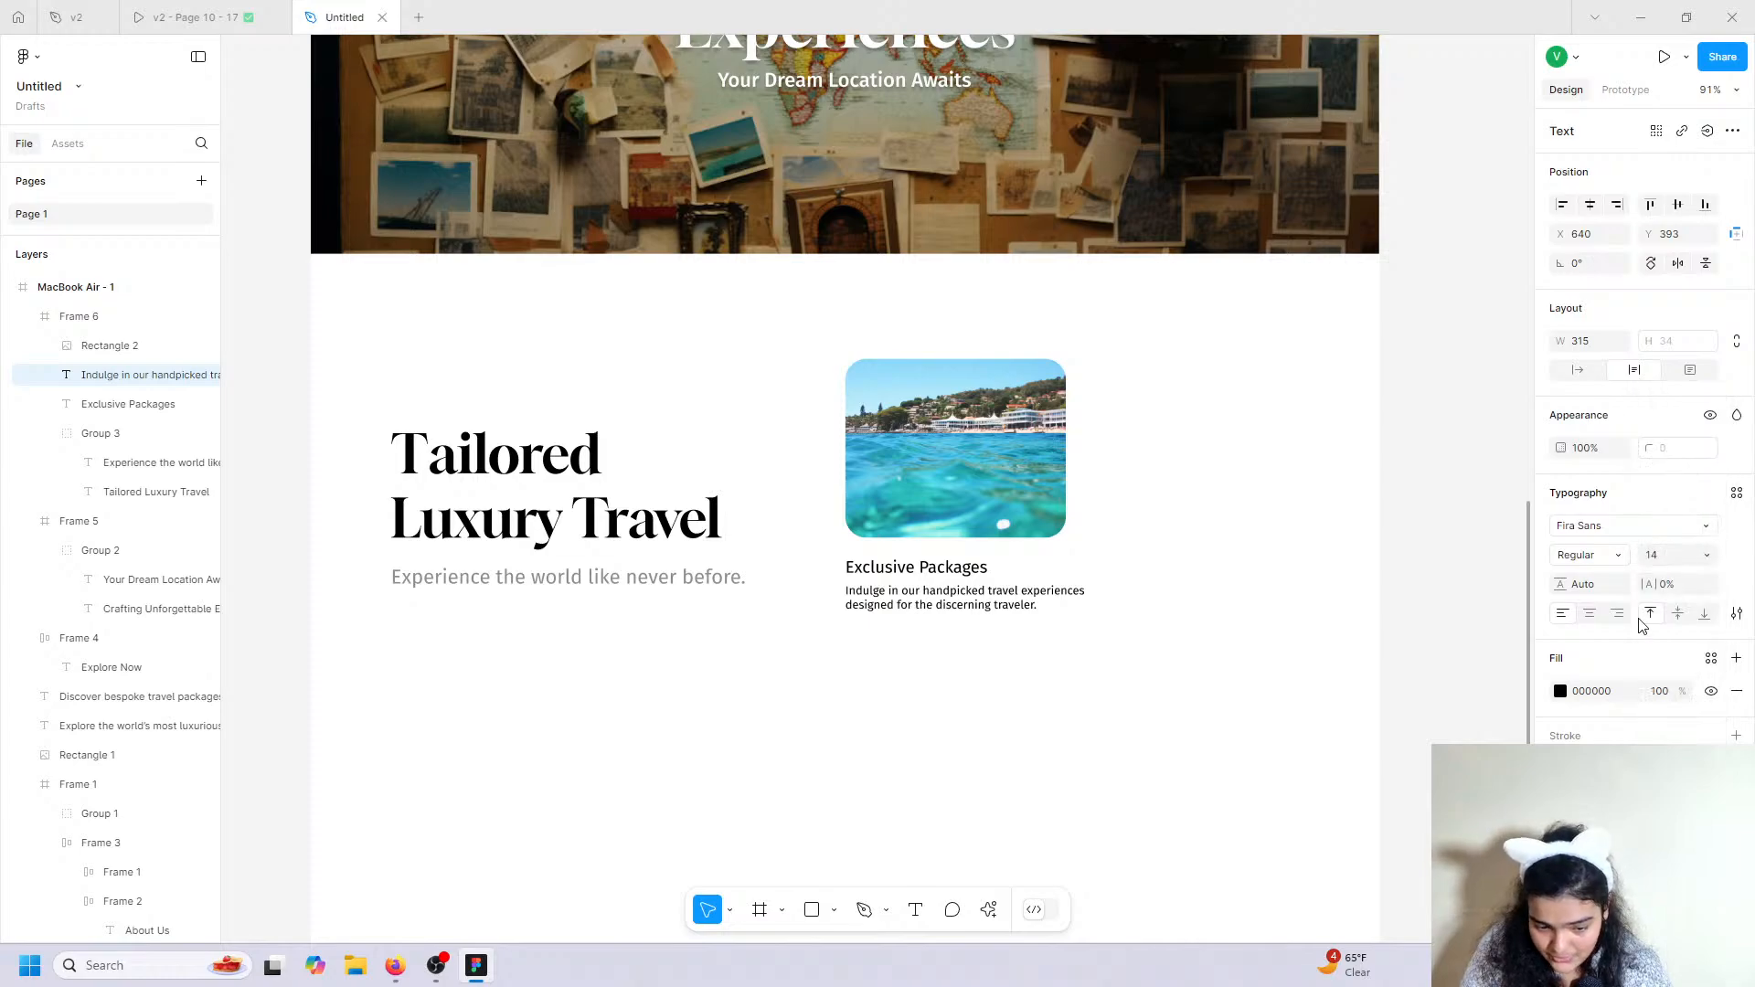
click(1581, 584)
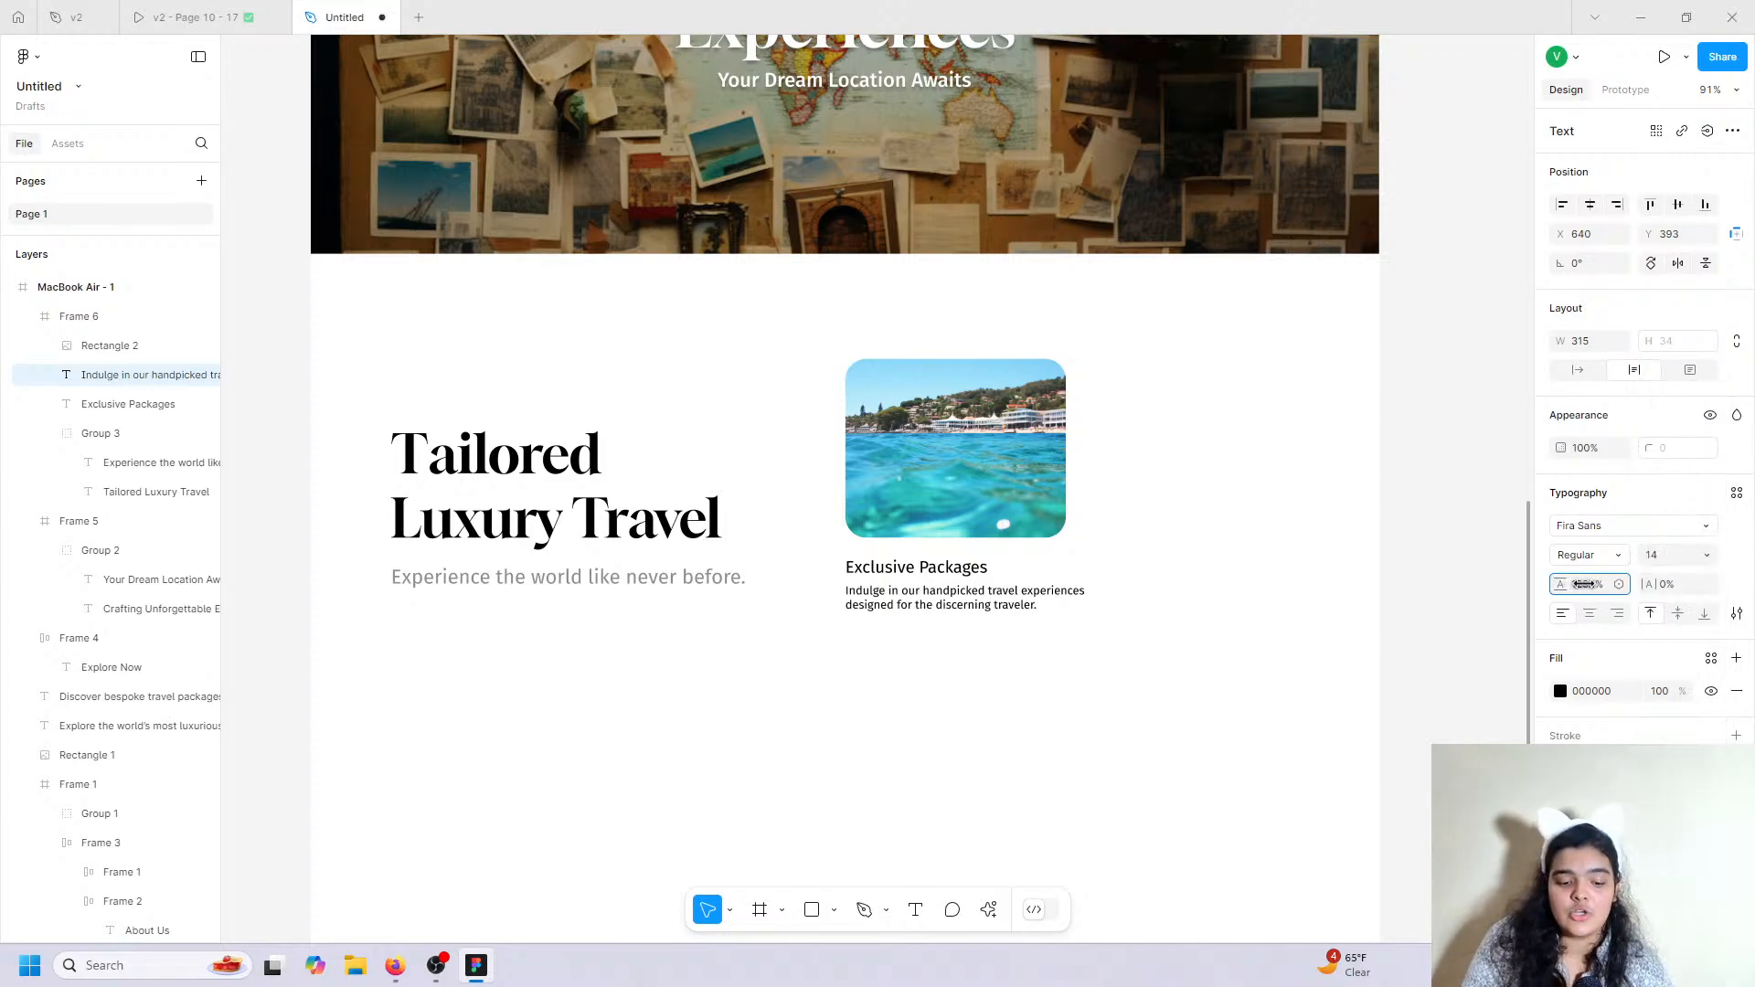
mouse_move(1584, 584)
mouse_down()
mouse_move(1694, 583)
mouse_move(40, 564)
mouse_move(1561, 588)
mouse_up()
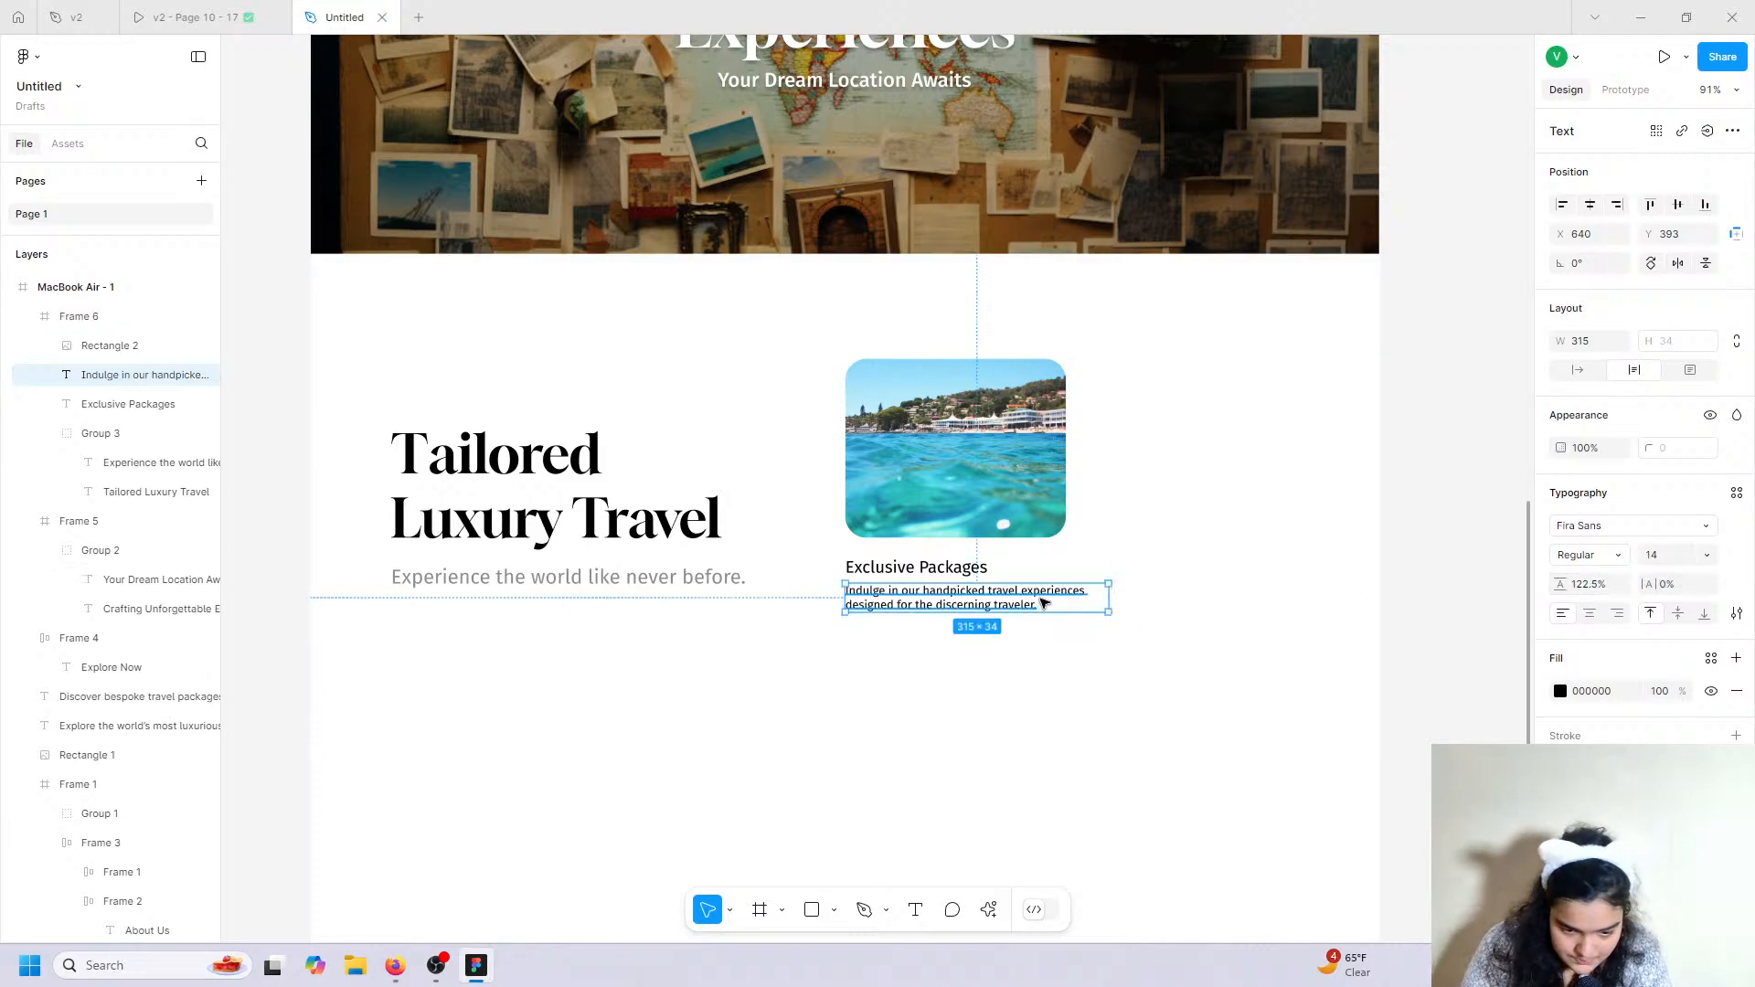
click(1561, 692)
click(1403, 850)
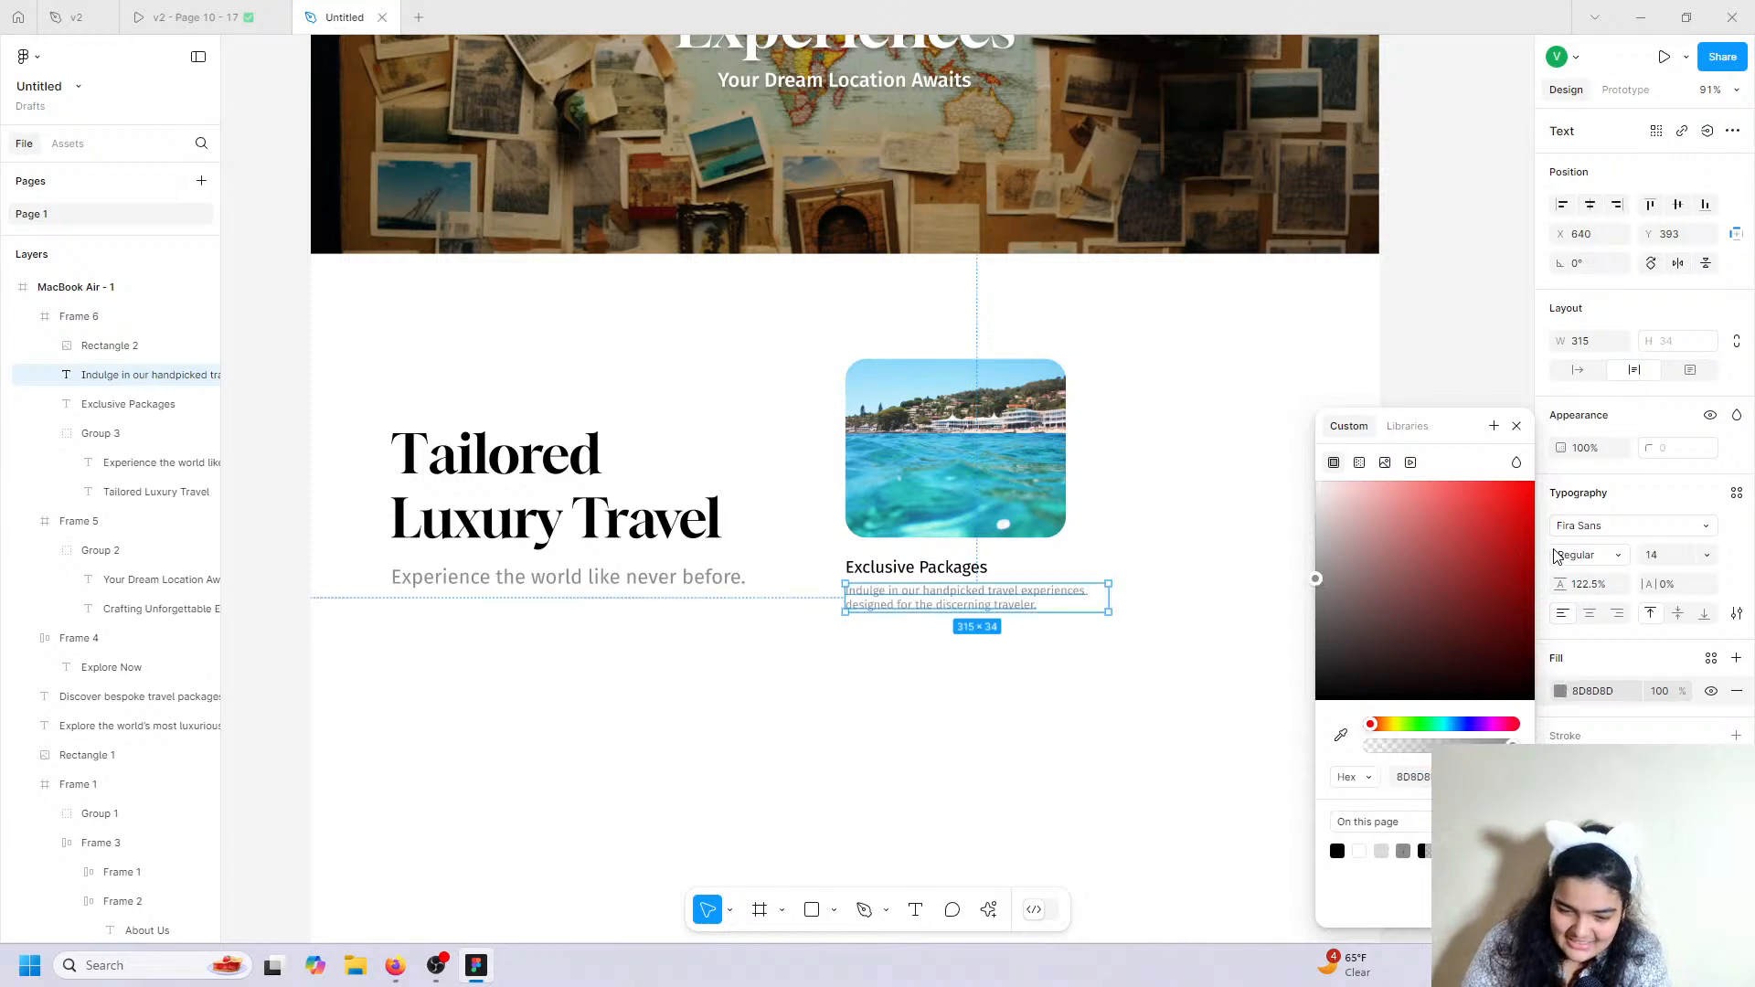
drag(1559, 583, 1049, 597)
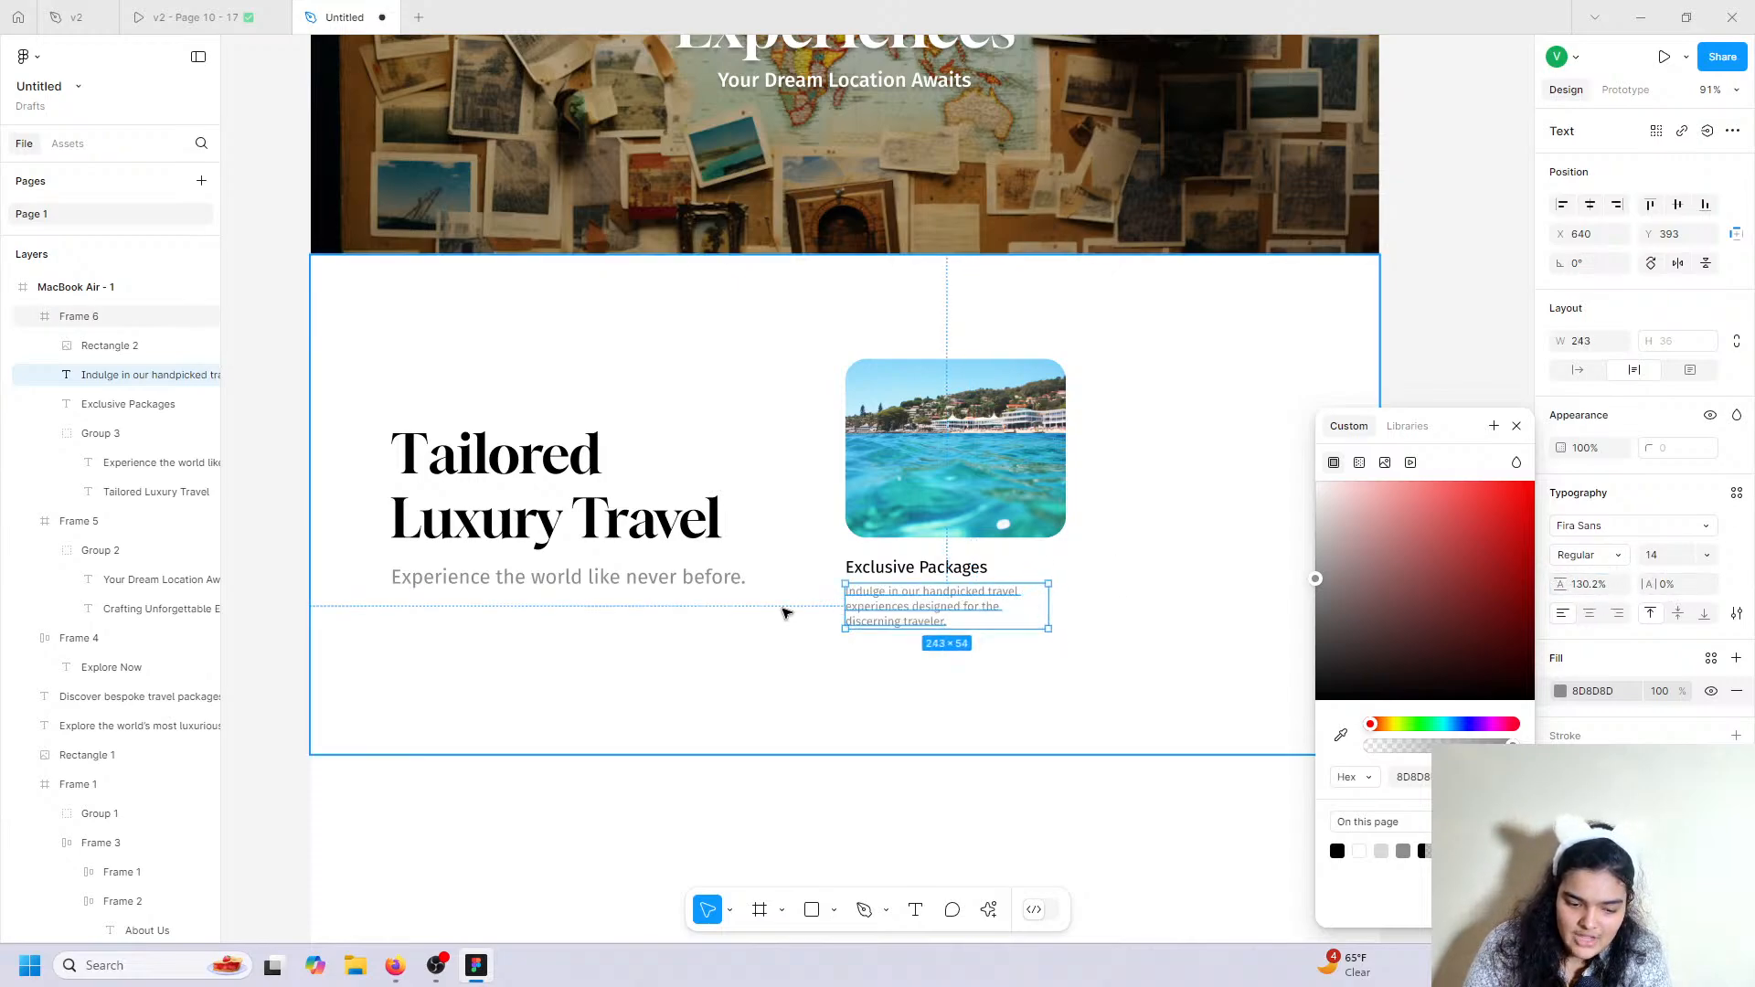
drag(850, 611, 865, 608)
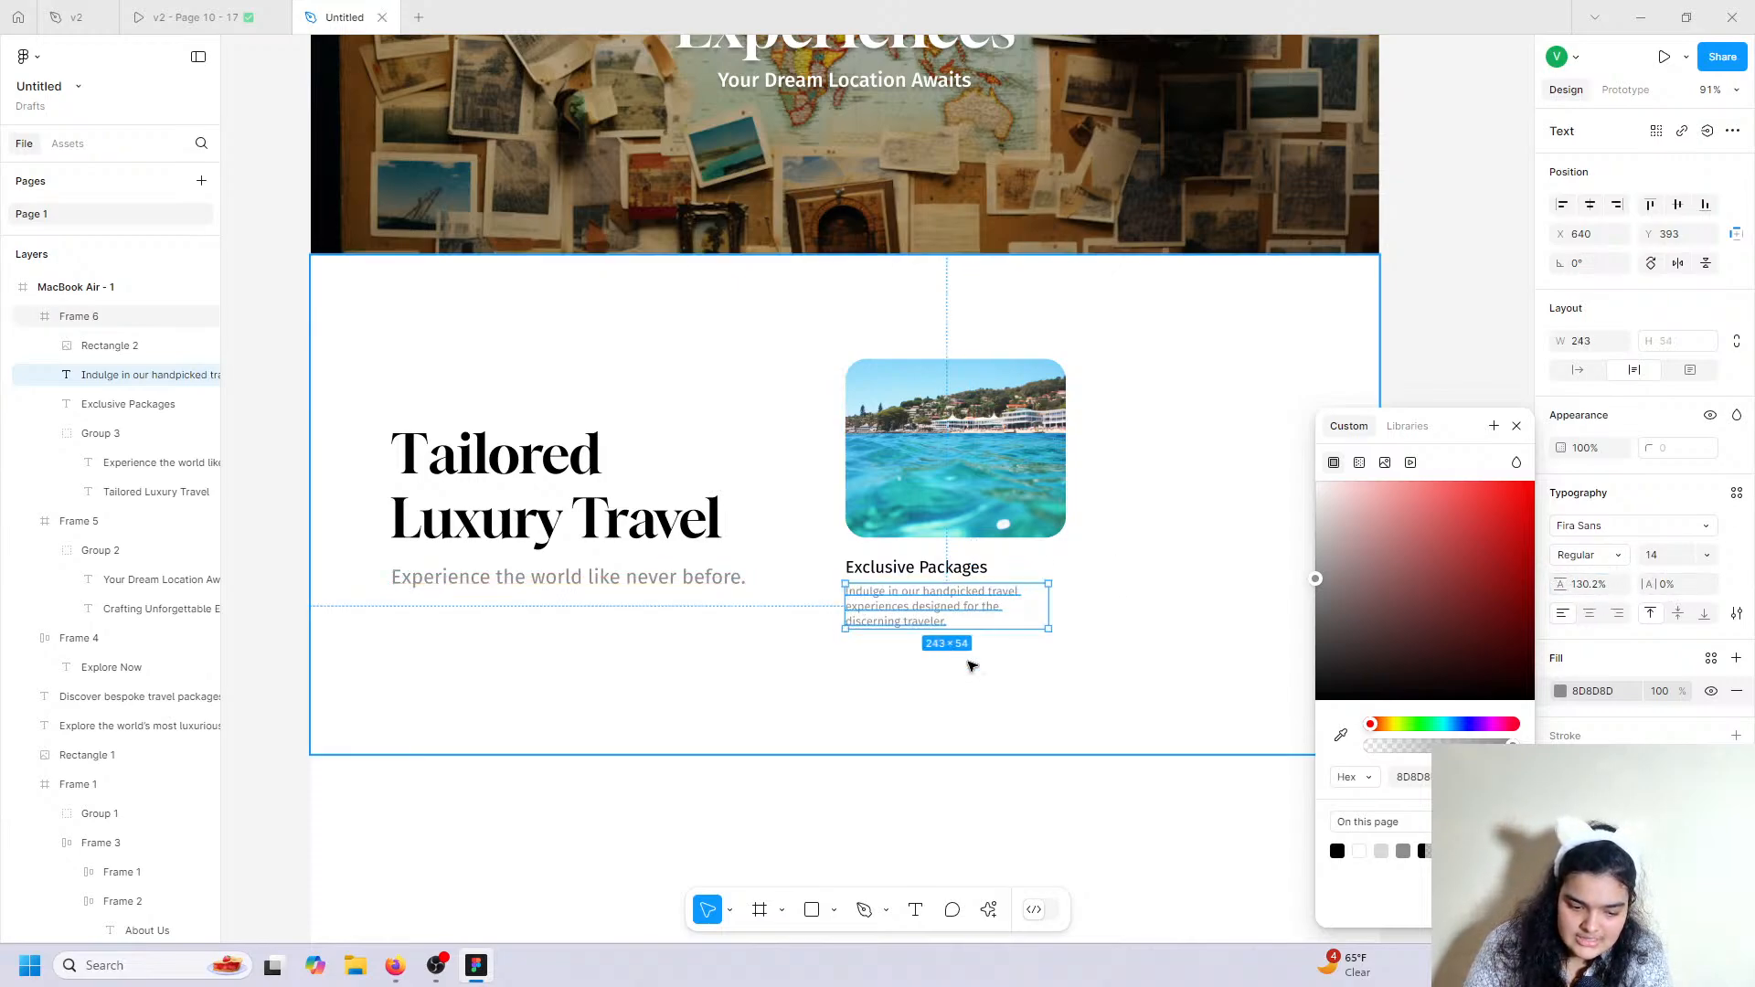
Group the image, Exclusive Packages title and description, then duplicate the card to its right.
click(971, 666)
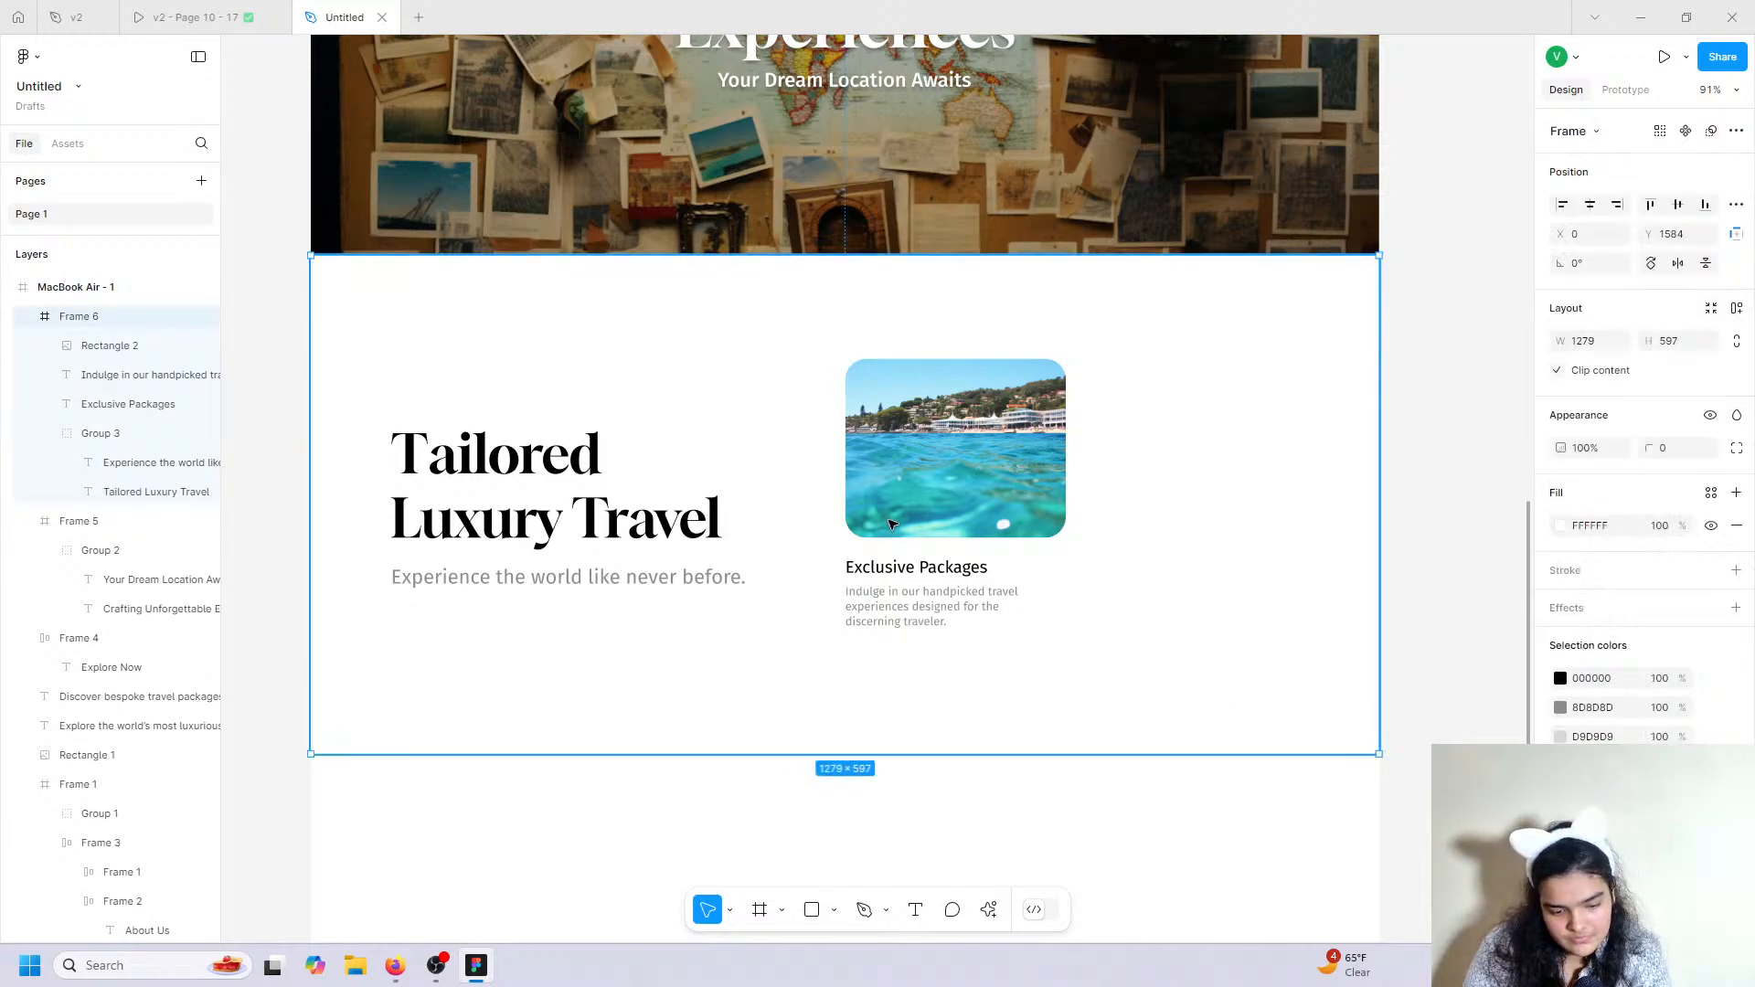
click(880, 574)
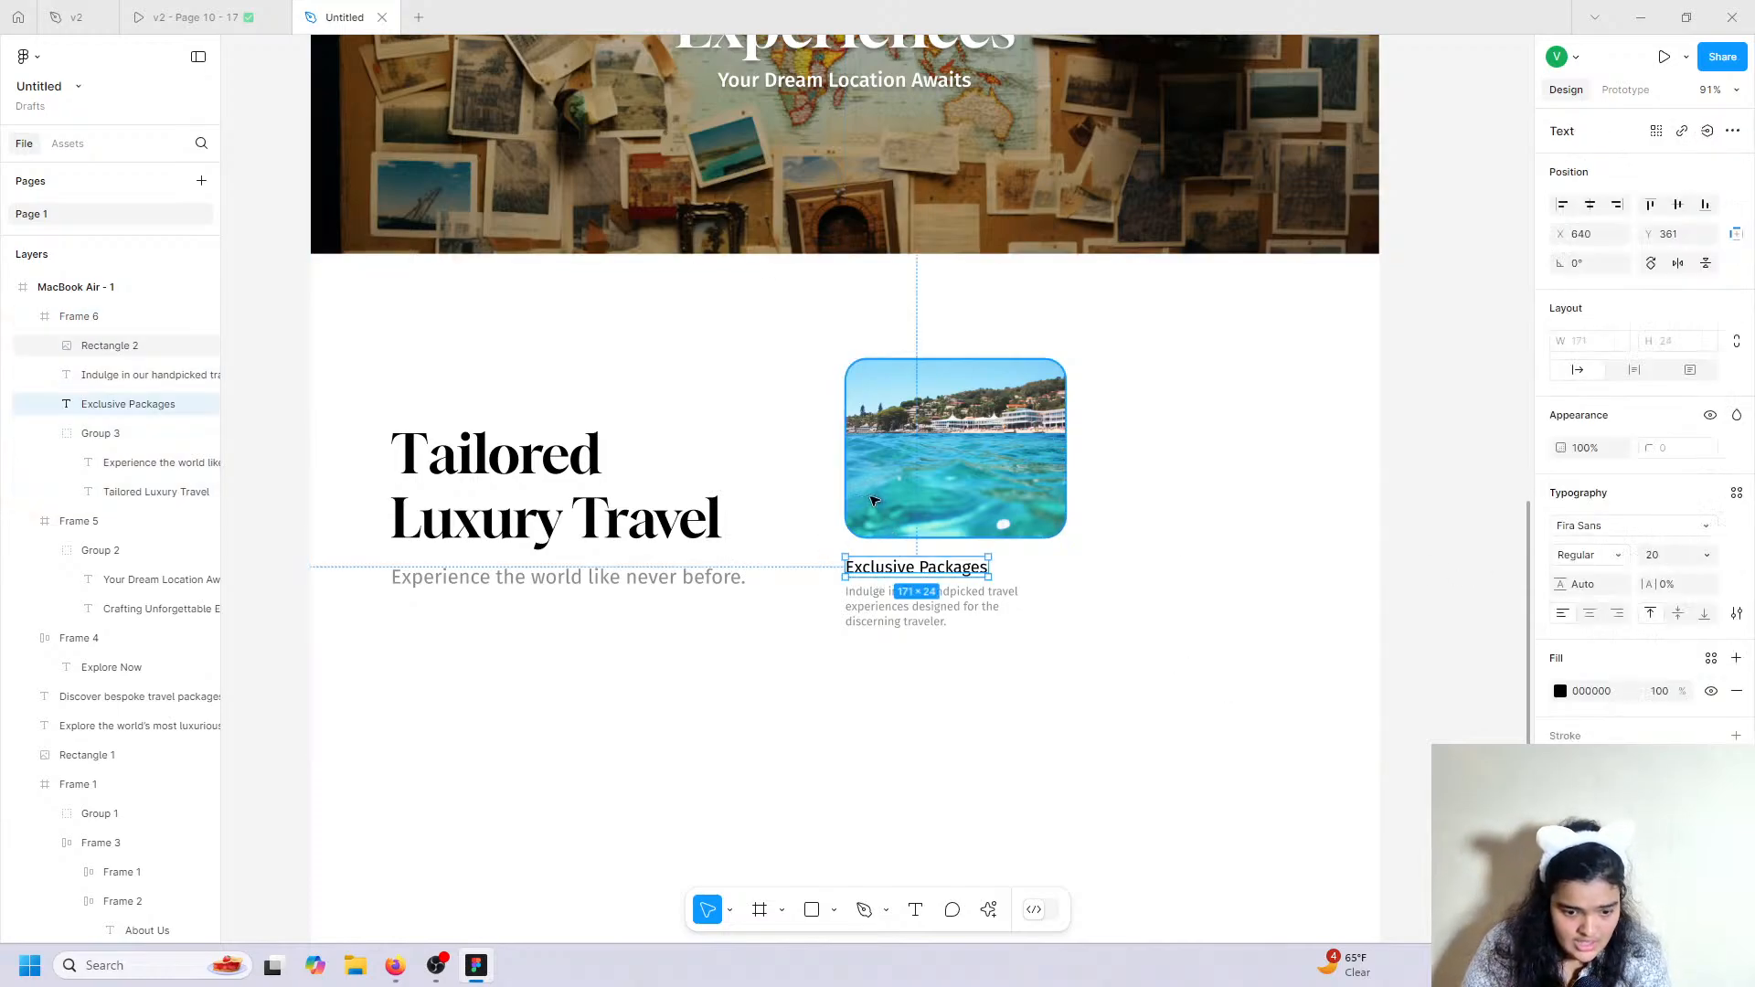
click(914, 493)
shift+click(879, 576)
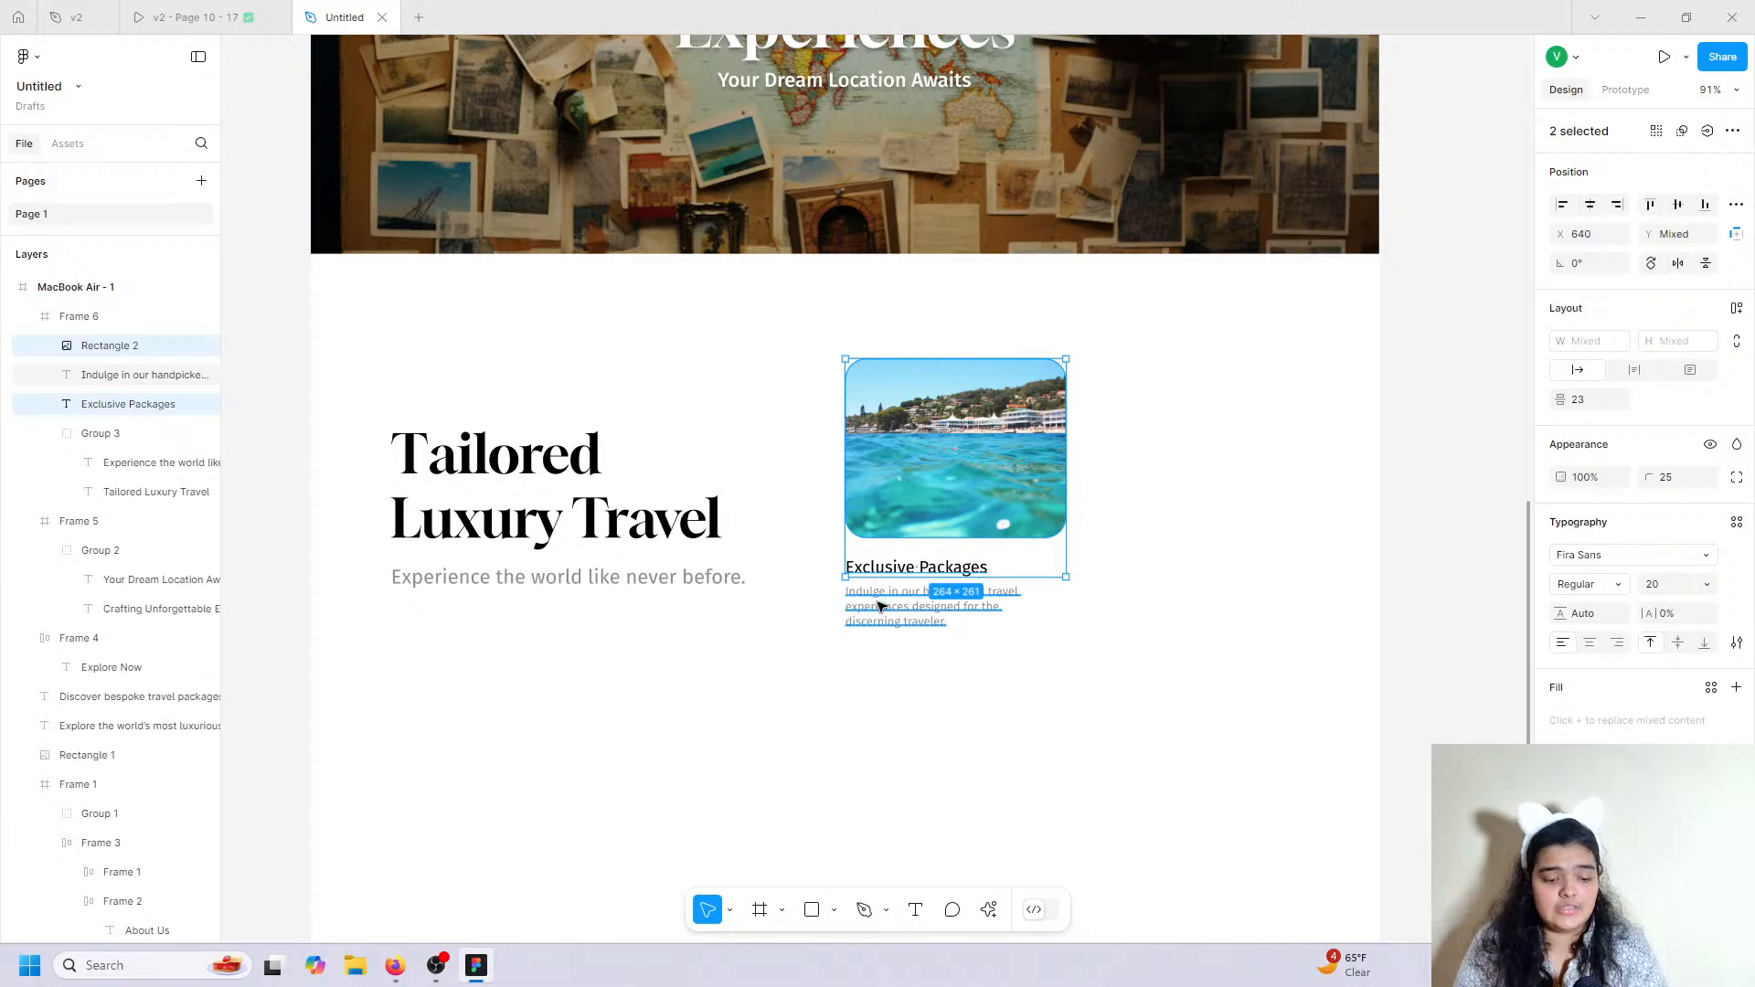
shift+click(880, 603)
key(ctrl+g)
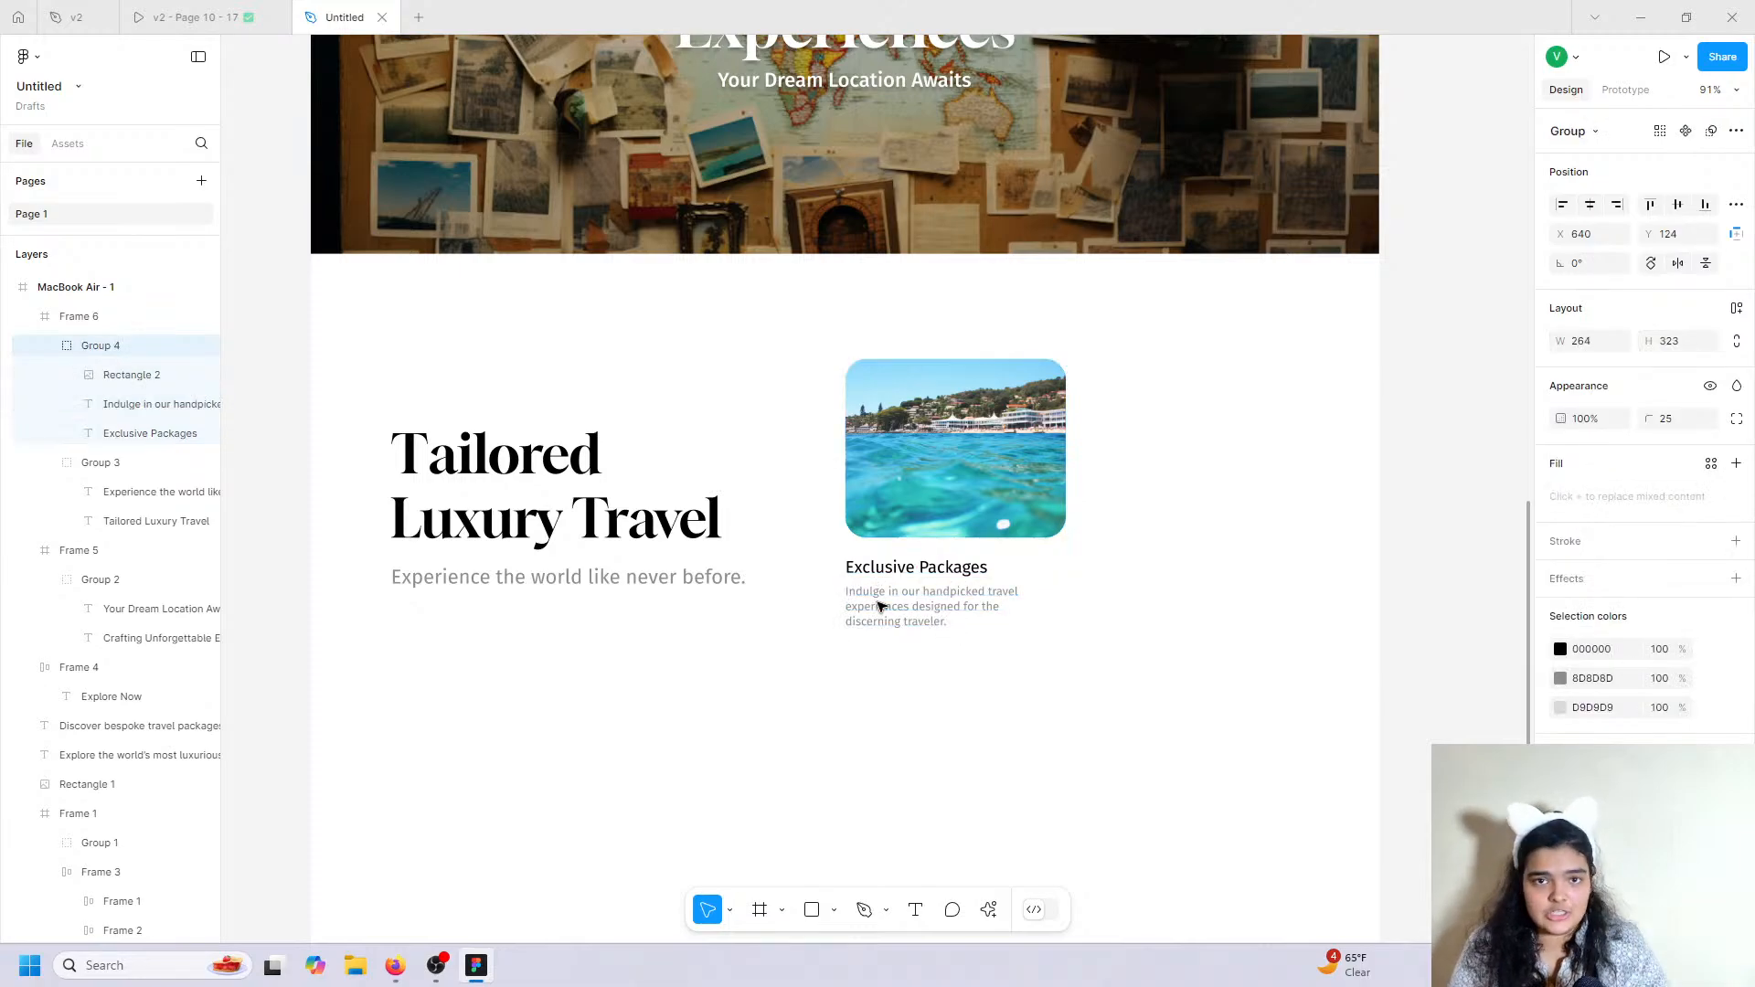
click(878, 606)
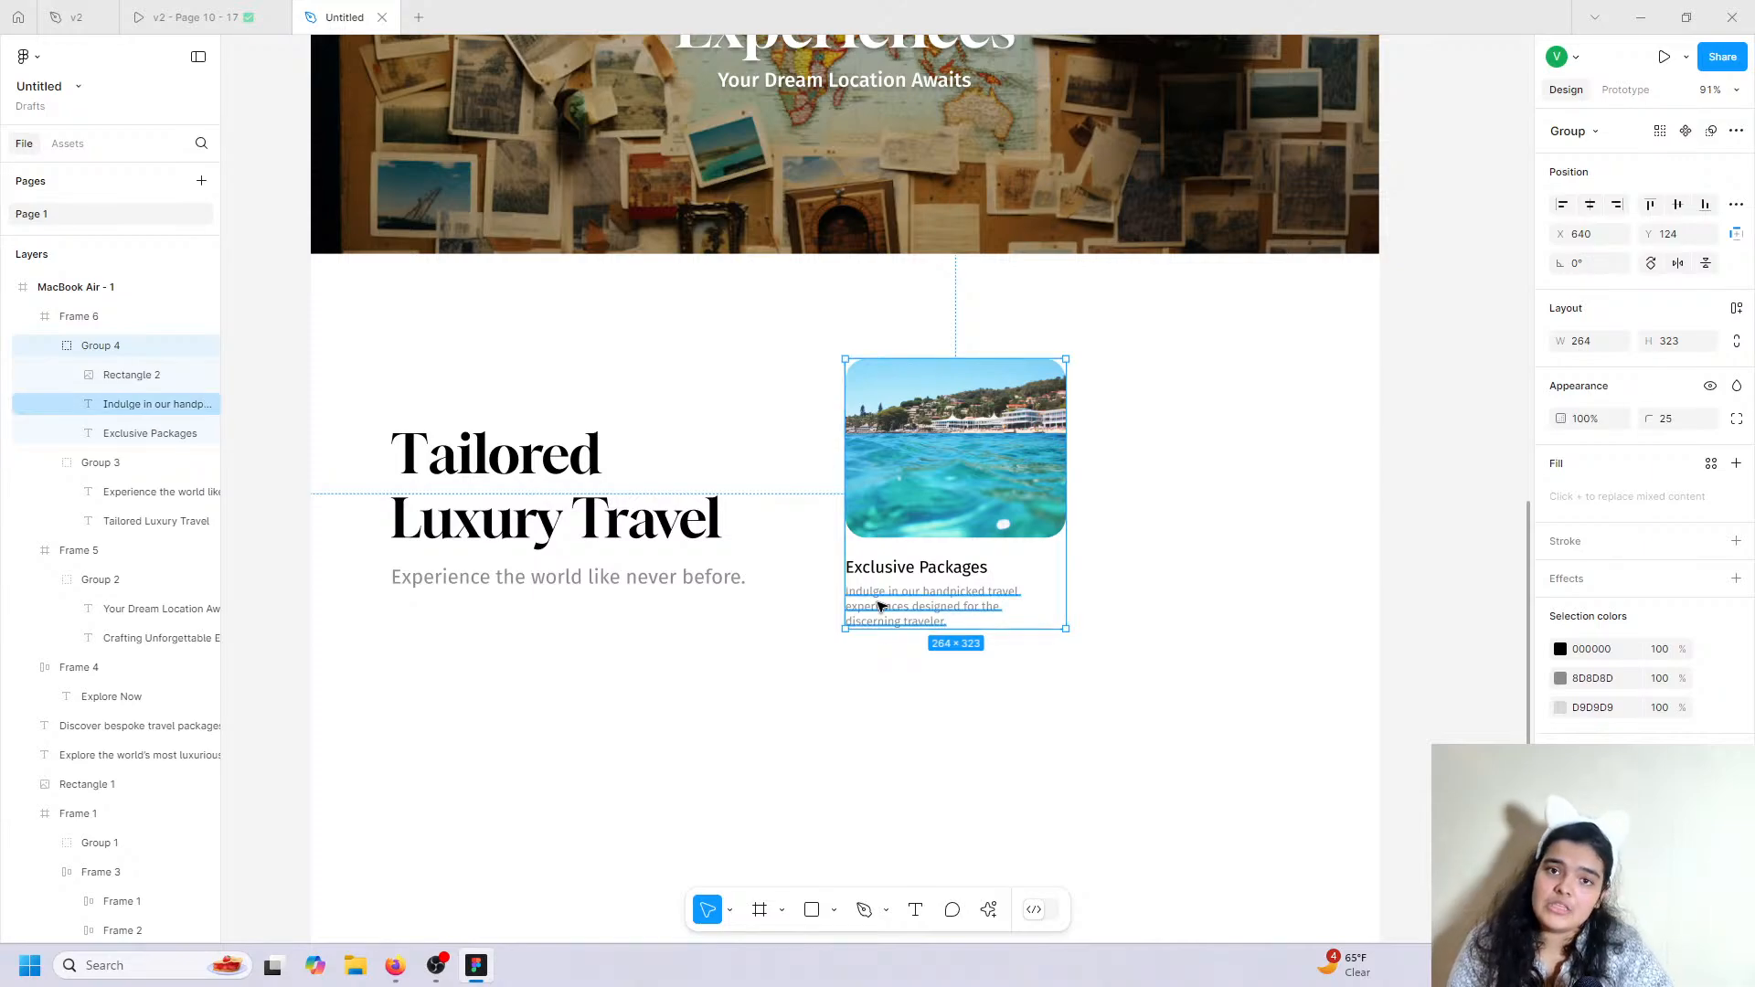
key(ctrl+d)
drag(951, 495, 1213, 495)
click(222, 15)
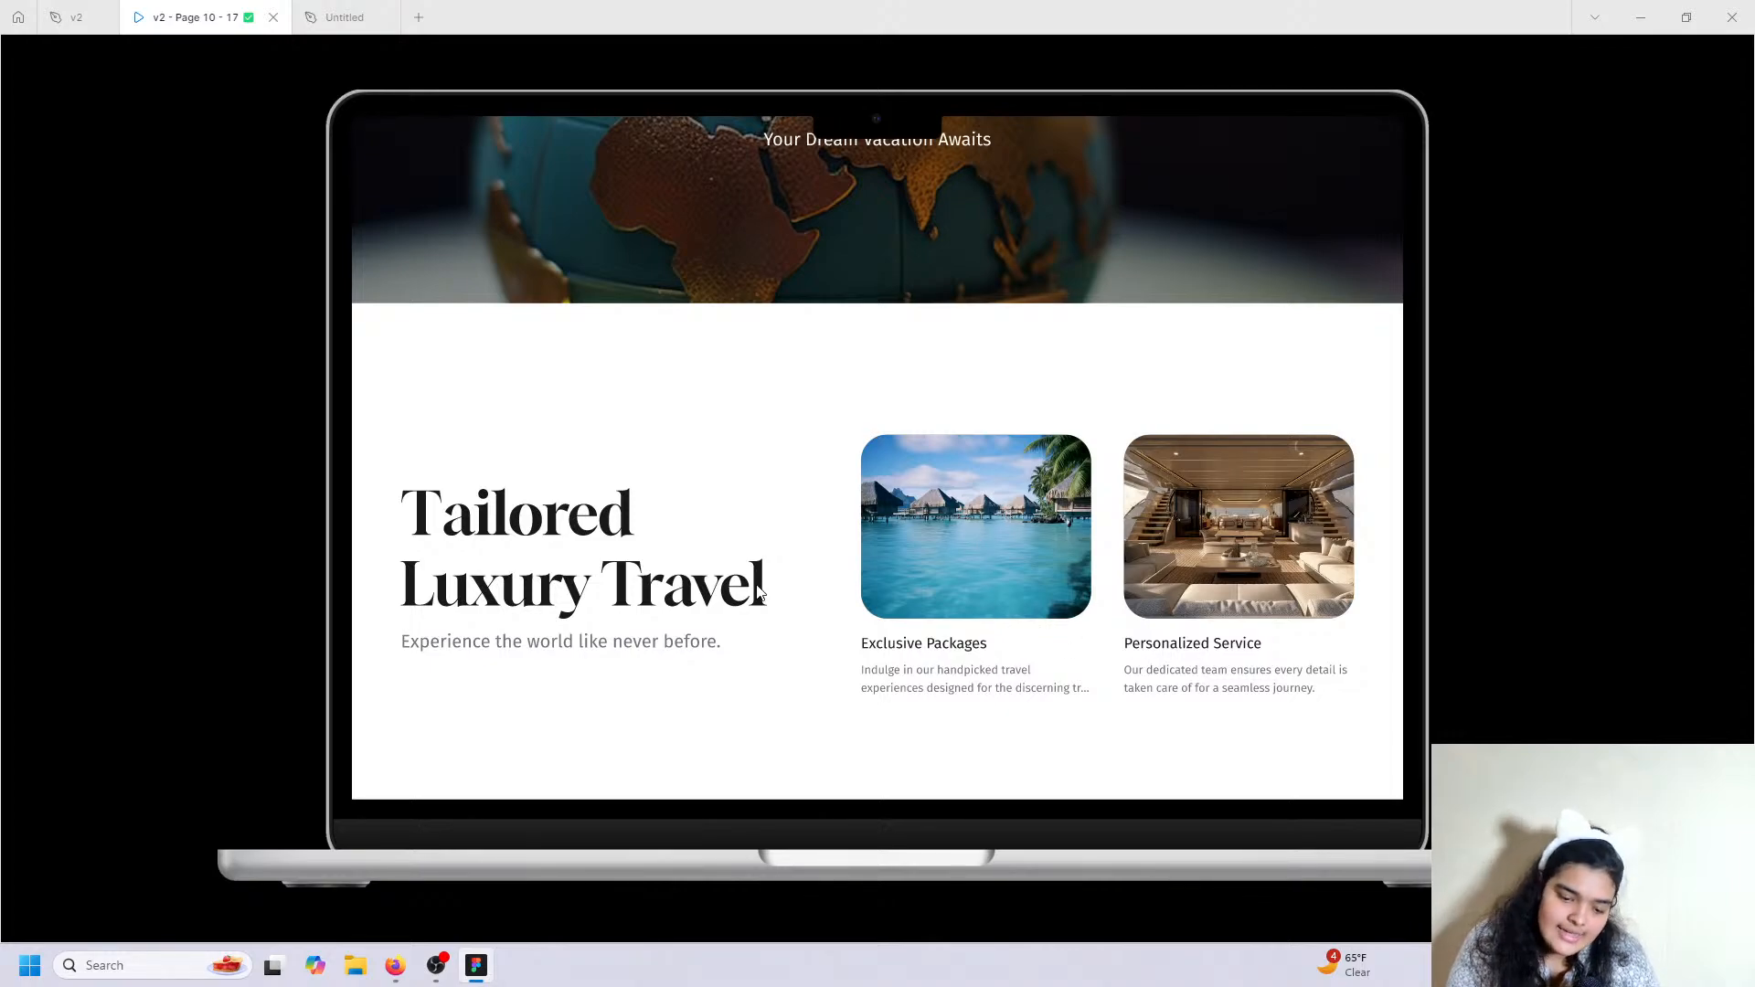
Fill the right card's image with a beach-waves photo from the Lummi plugin.
click(352, 17)
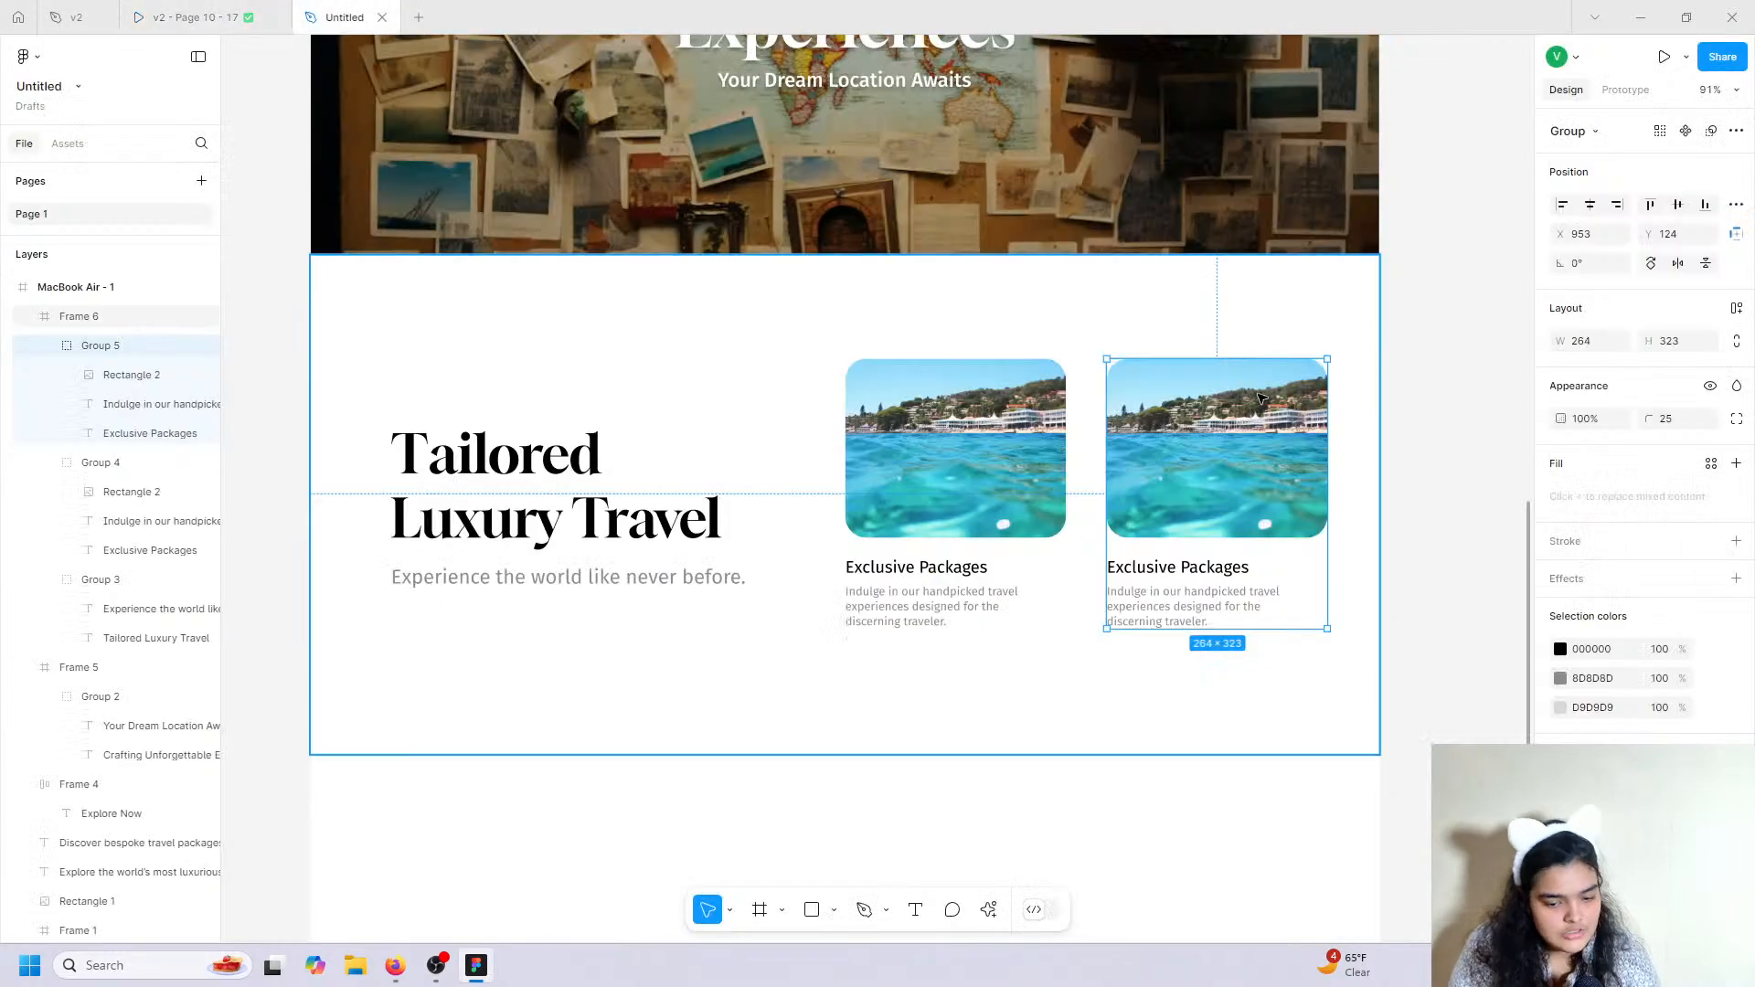
click(1265, 423)
click(990, 921)
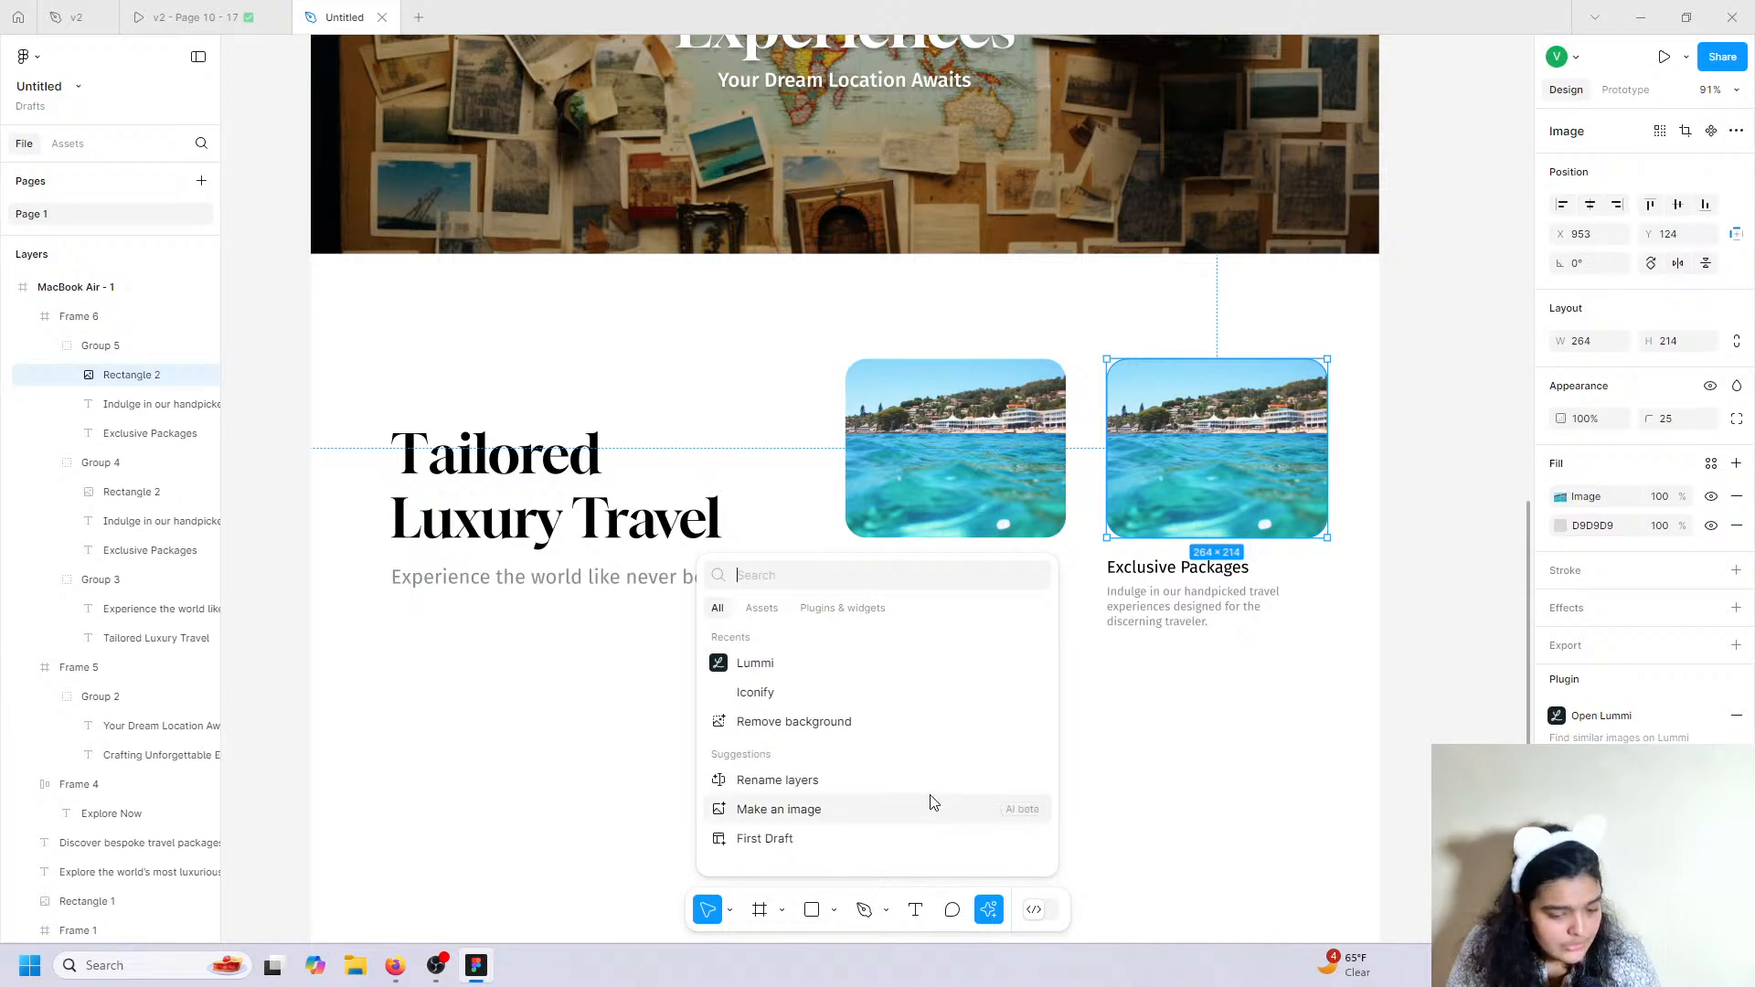
click(877, 662)
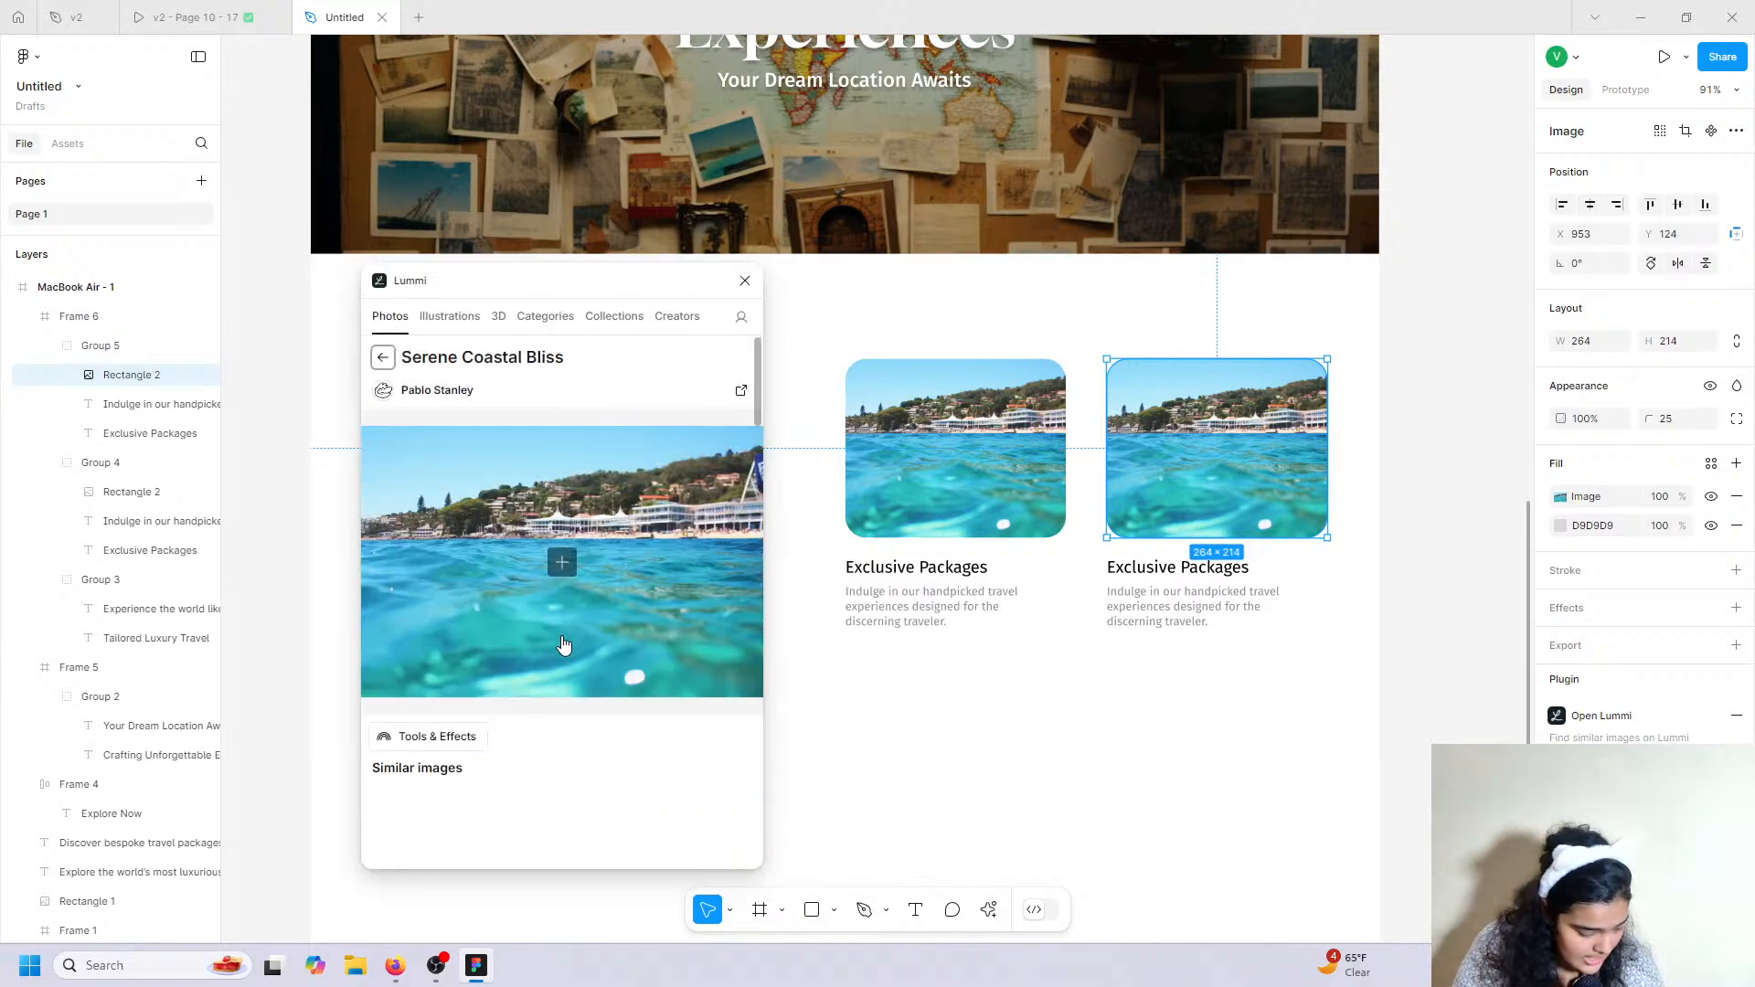
scroll(562, 646, down, 5)
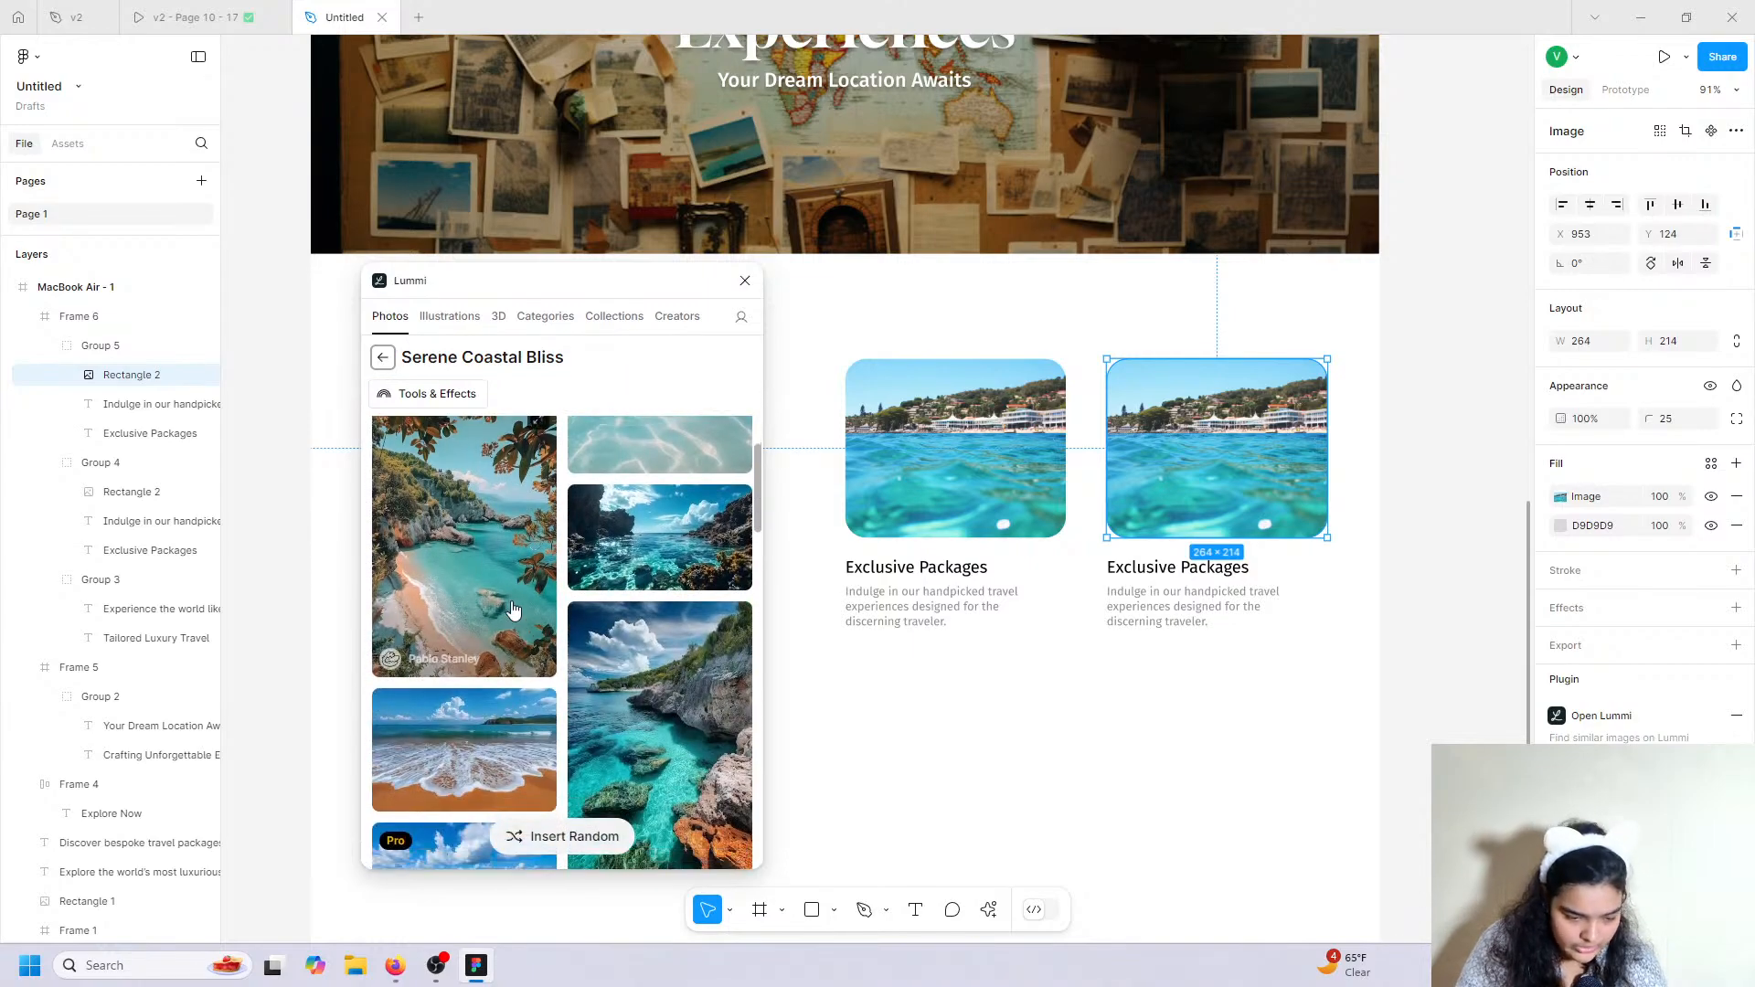
click(518, 774)
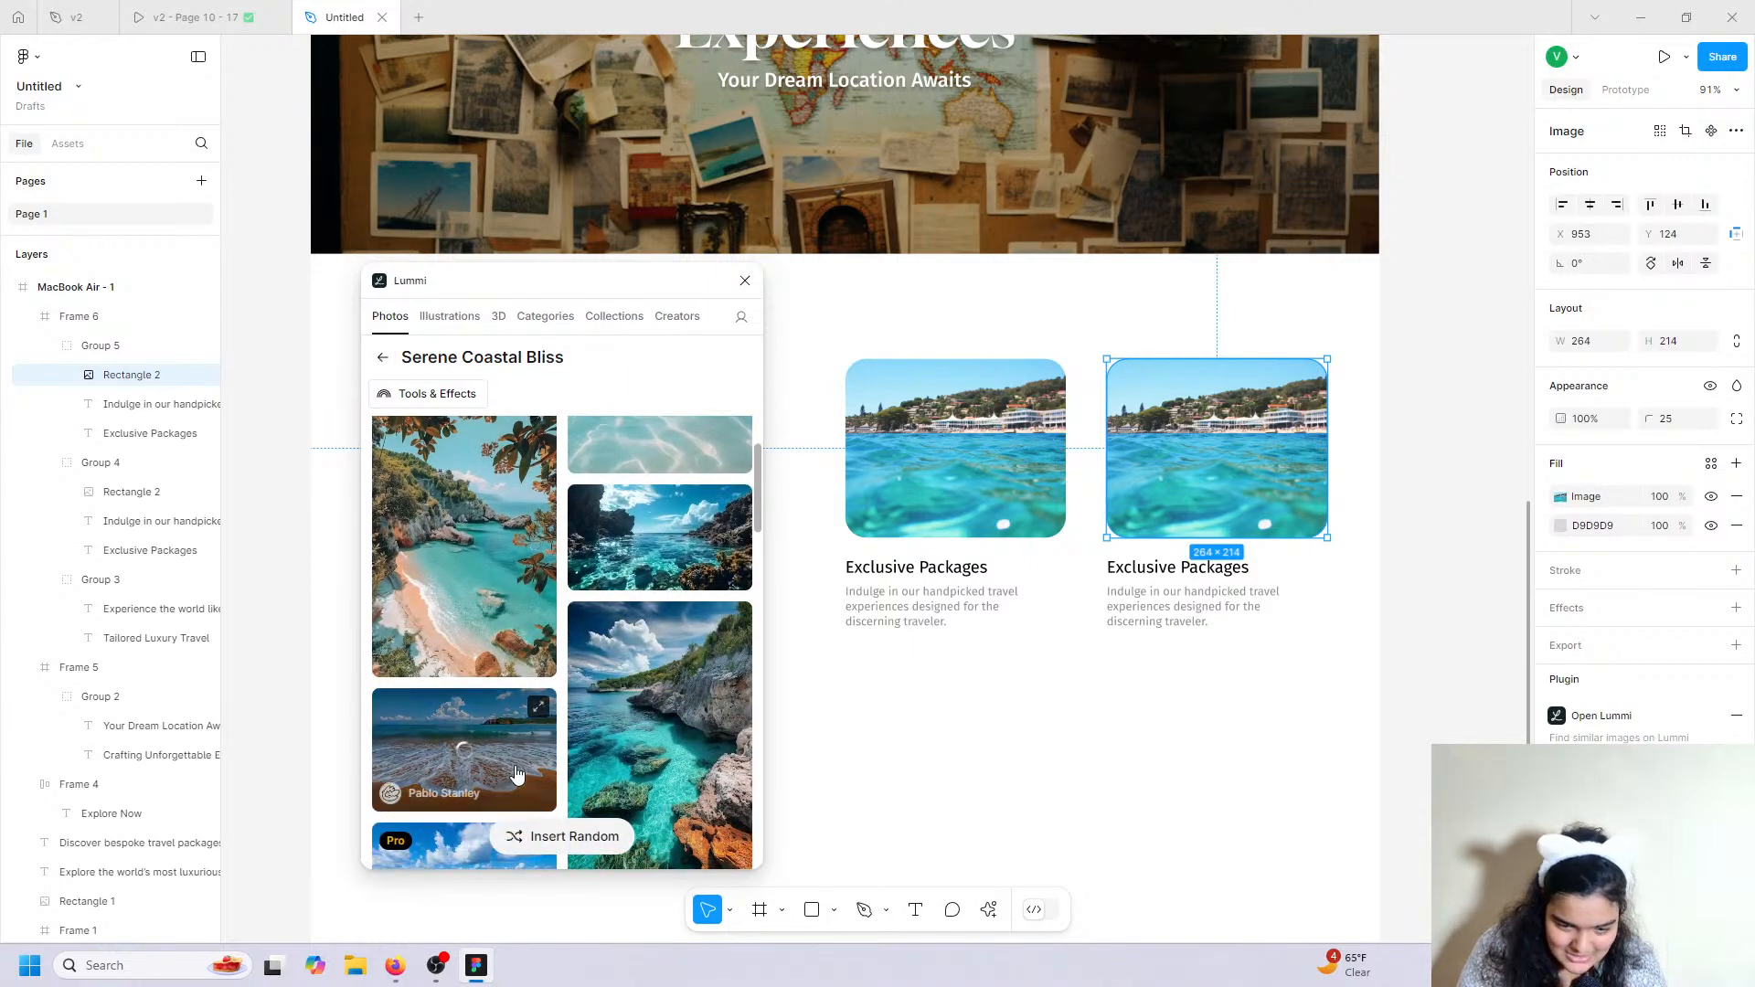
Replace the right card's title with 'Personalized Service' copied from v2.
double_click(1109, 569)
click(76, 17)
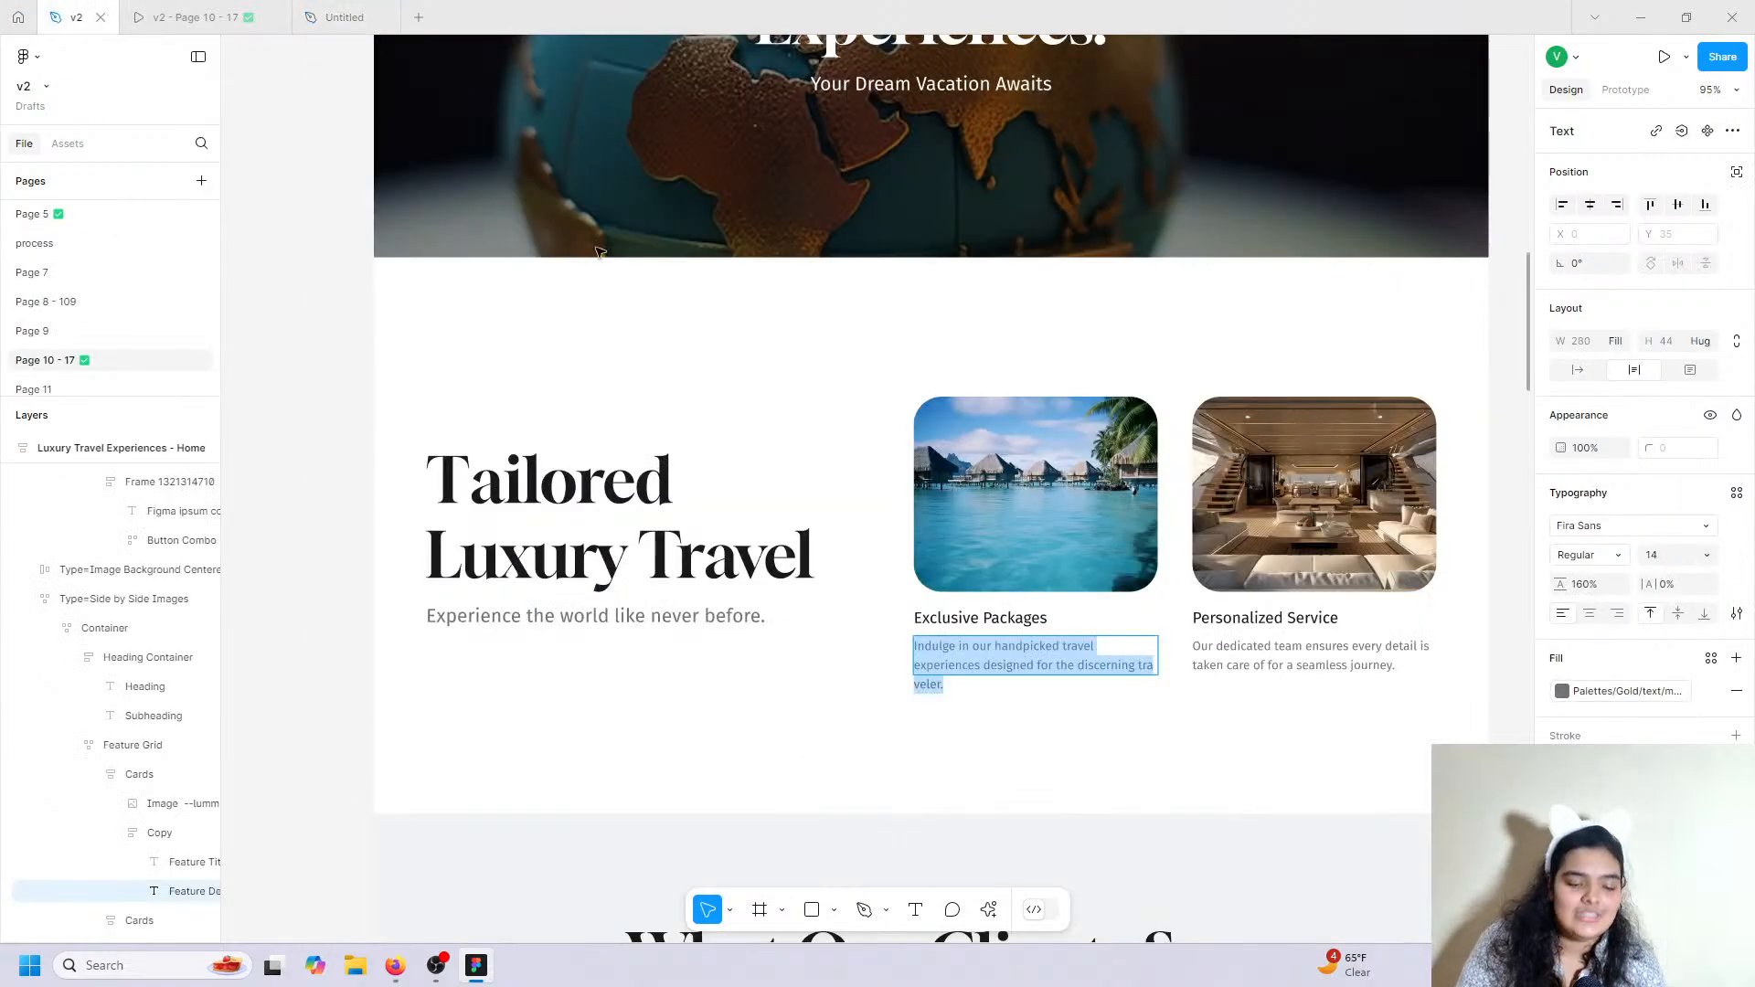
double_click(1237, 622)
right_click(1237, 628)
key(ctrl+a)
key(ctrl+c)
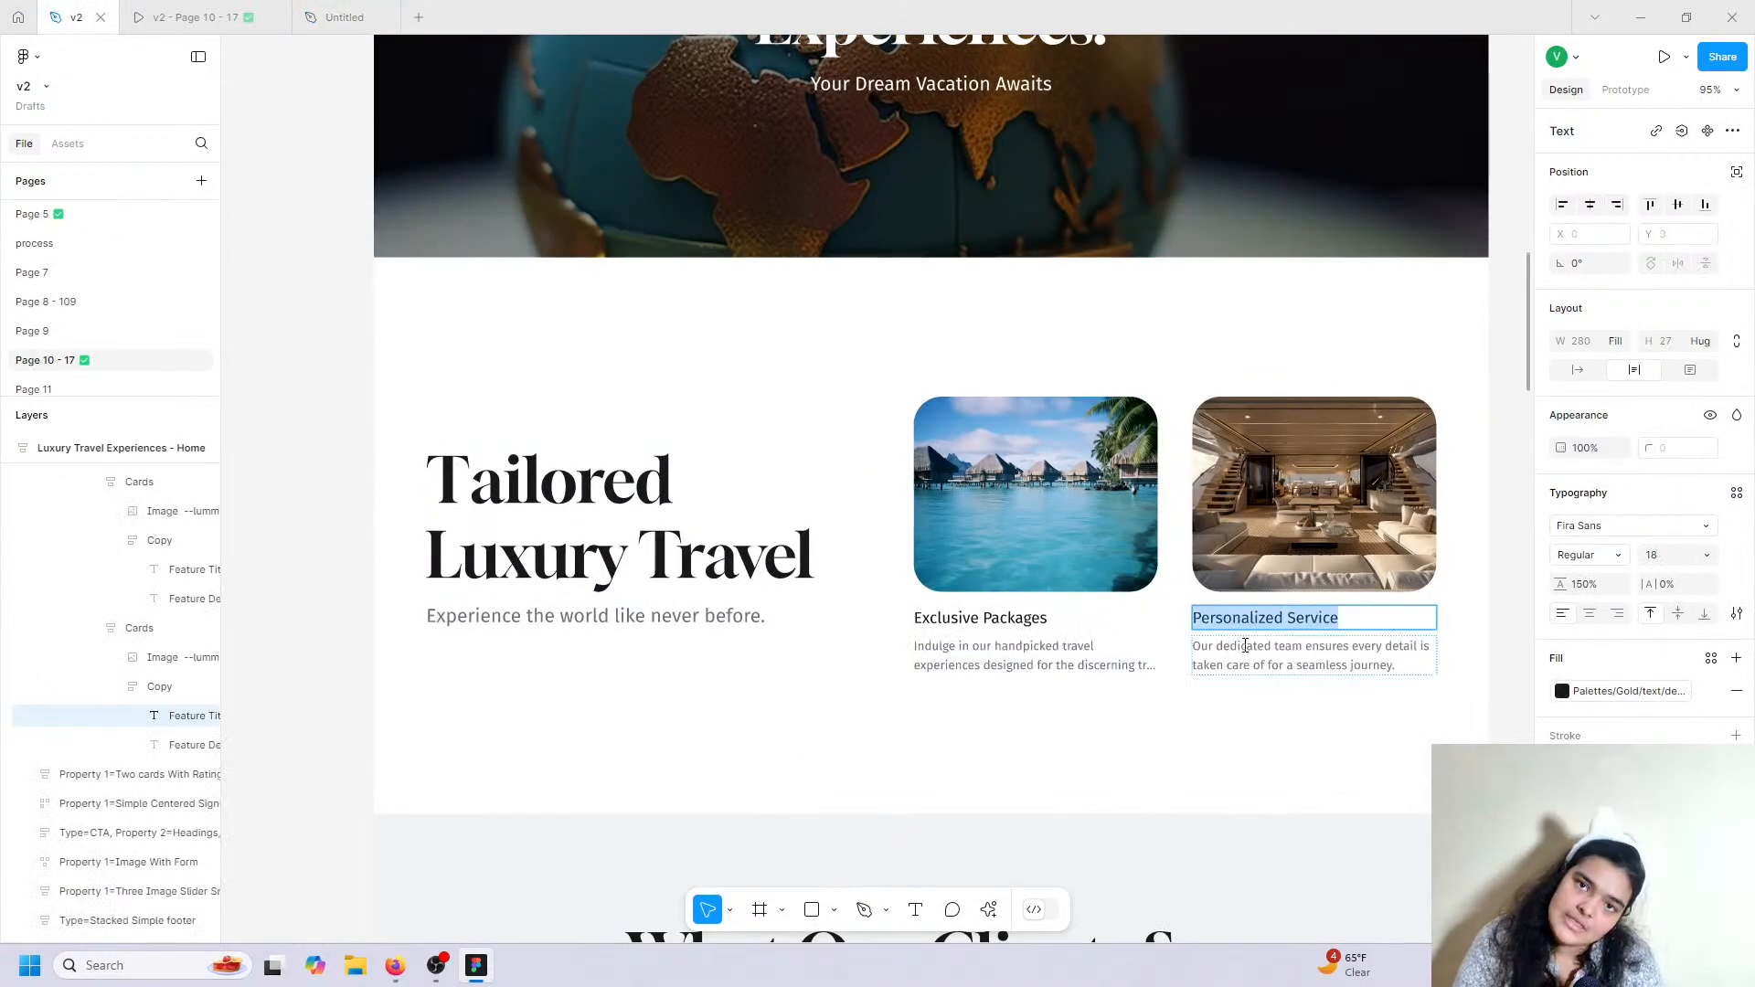
click(216, 11)
click(345, 17)
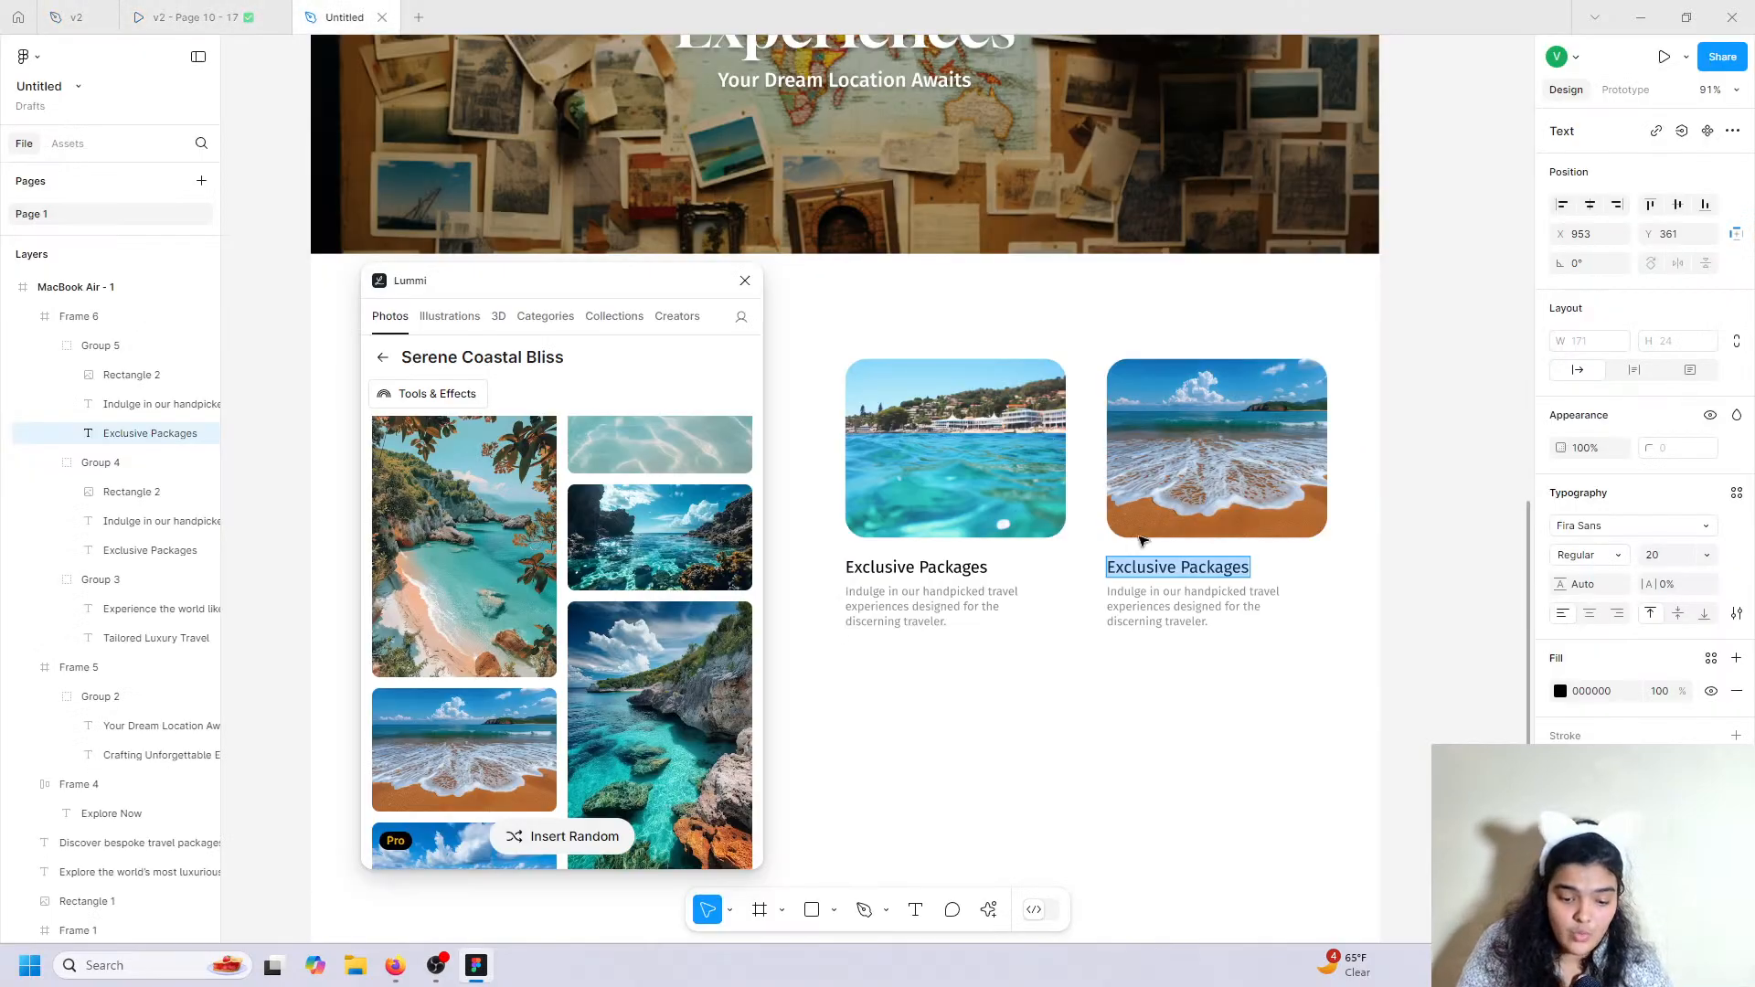
right_click(1157, 575)
click(1186, 631)
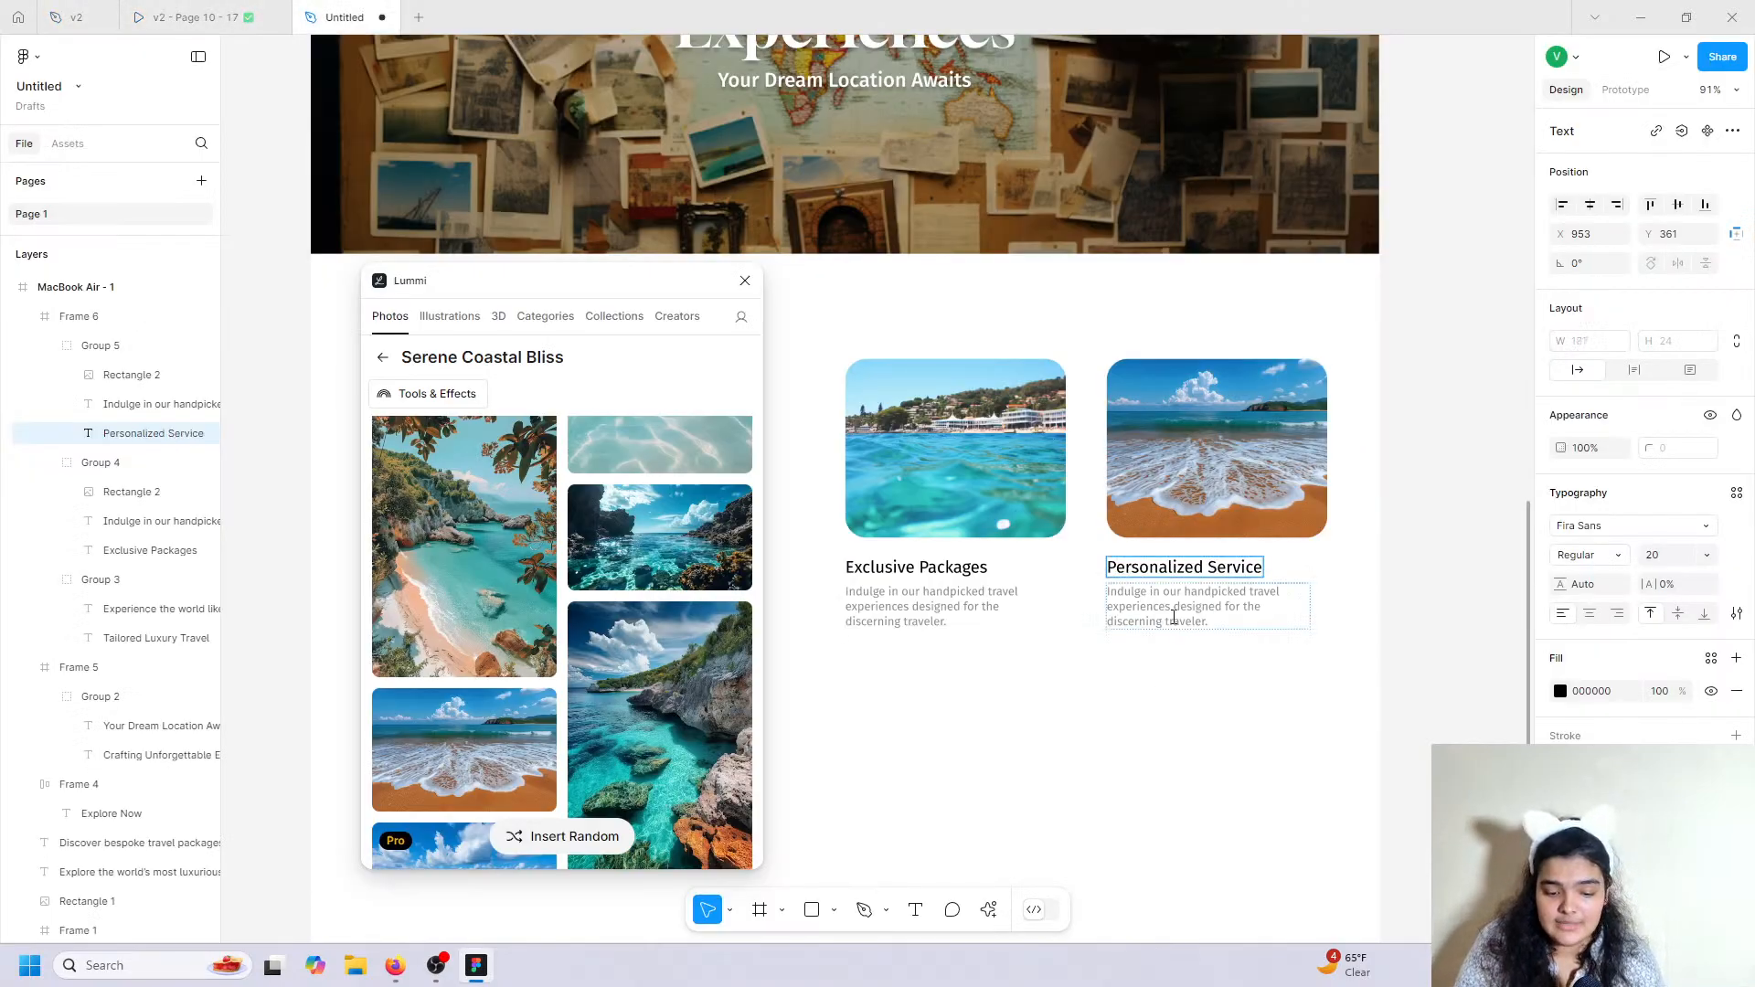
Paste the 'Our dedicated team ensures every detail…' description from v2, matching the existing style.
click(1174, 618)
key(Return)
click(745, 281)
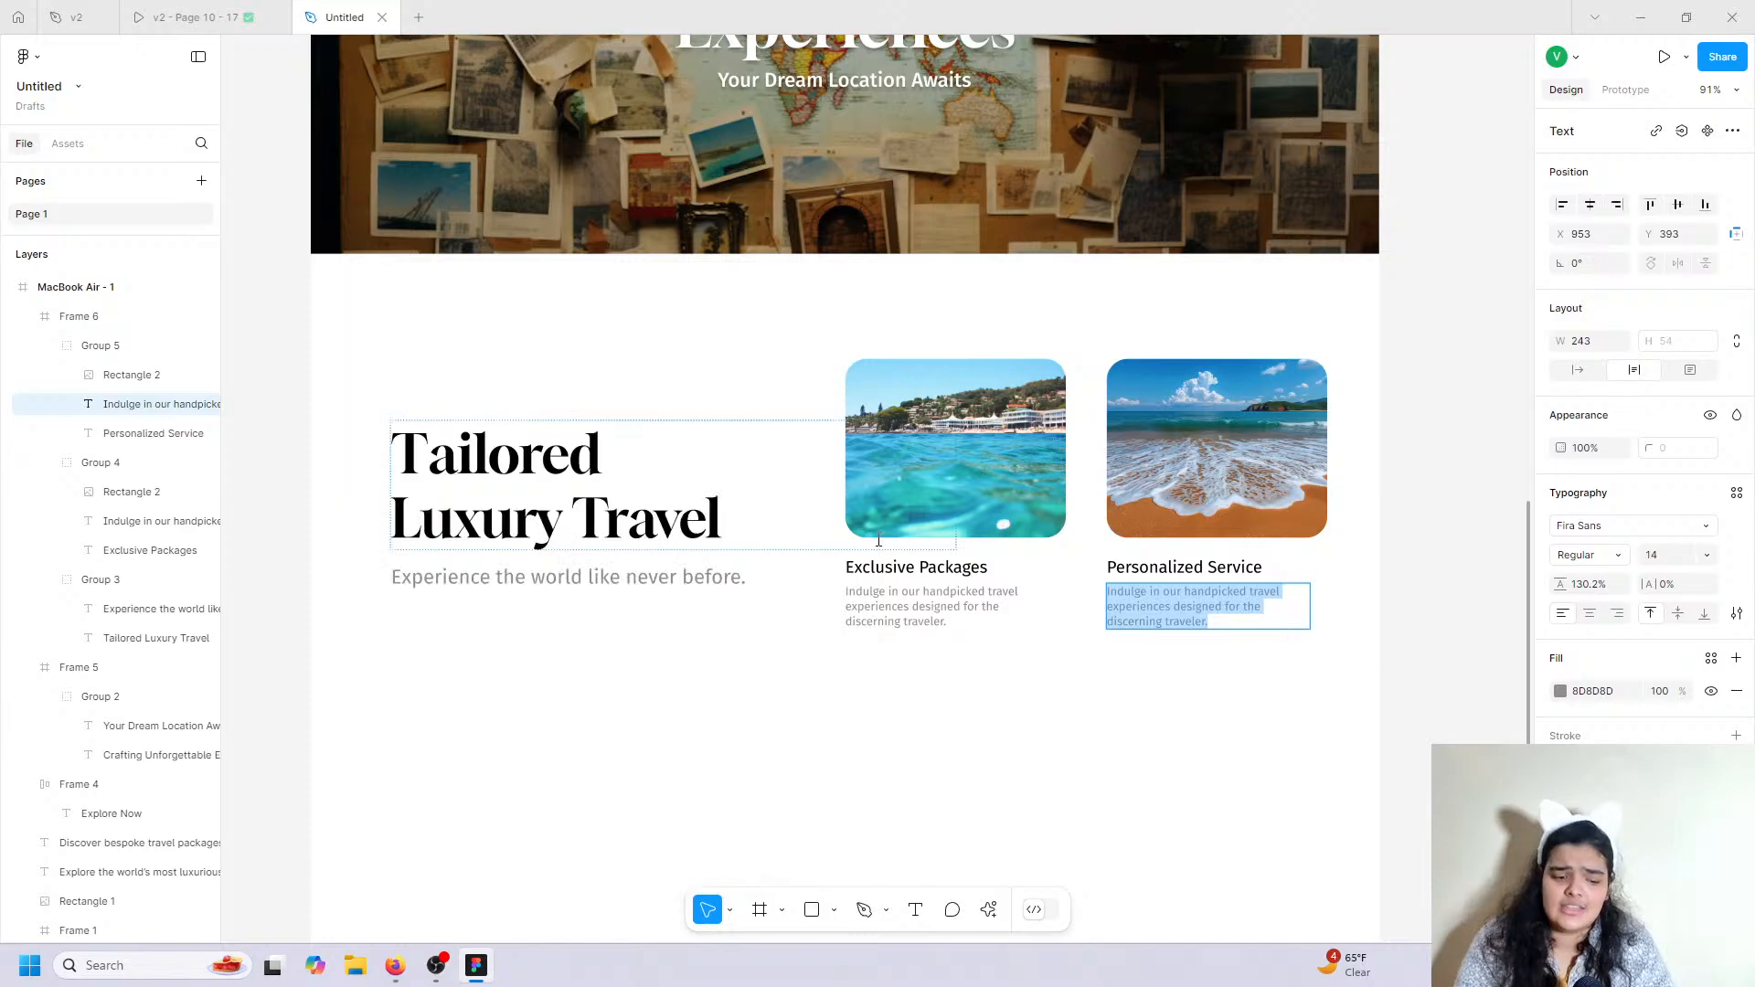
click(106, 11)
double_click(1241, 662)
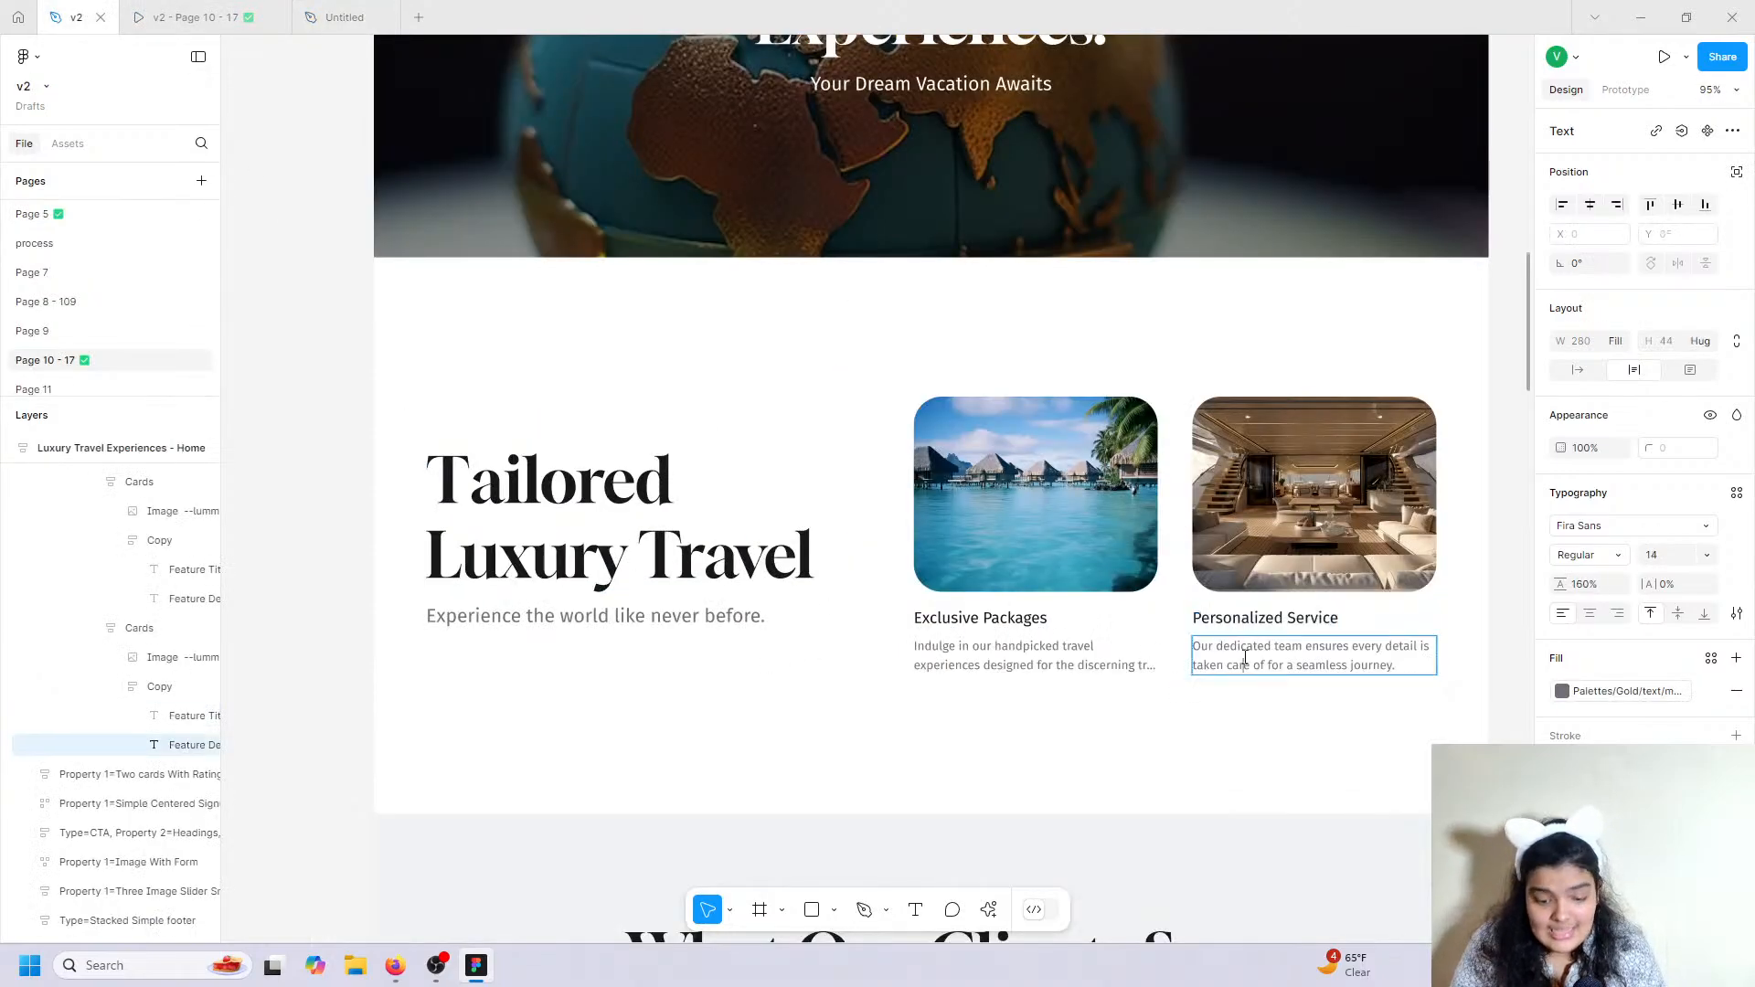
right_click(1241, 662)
click(1262, 670)
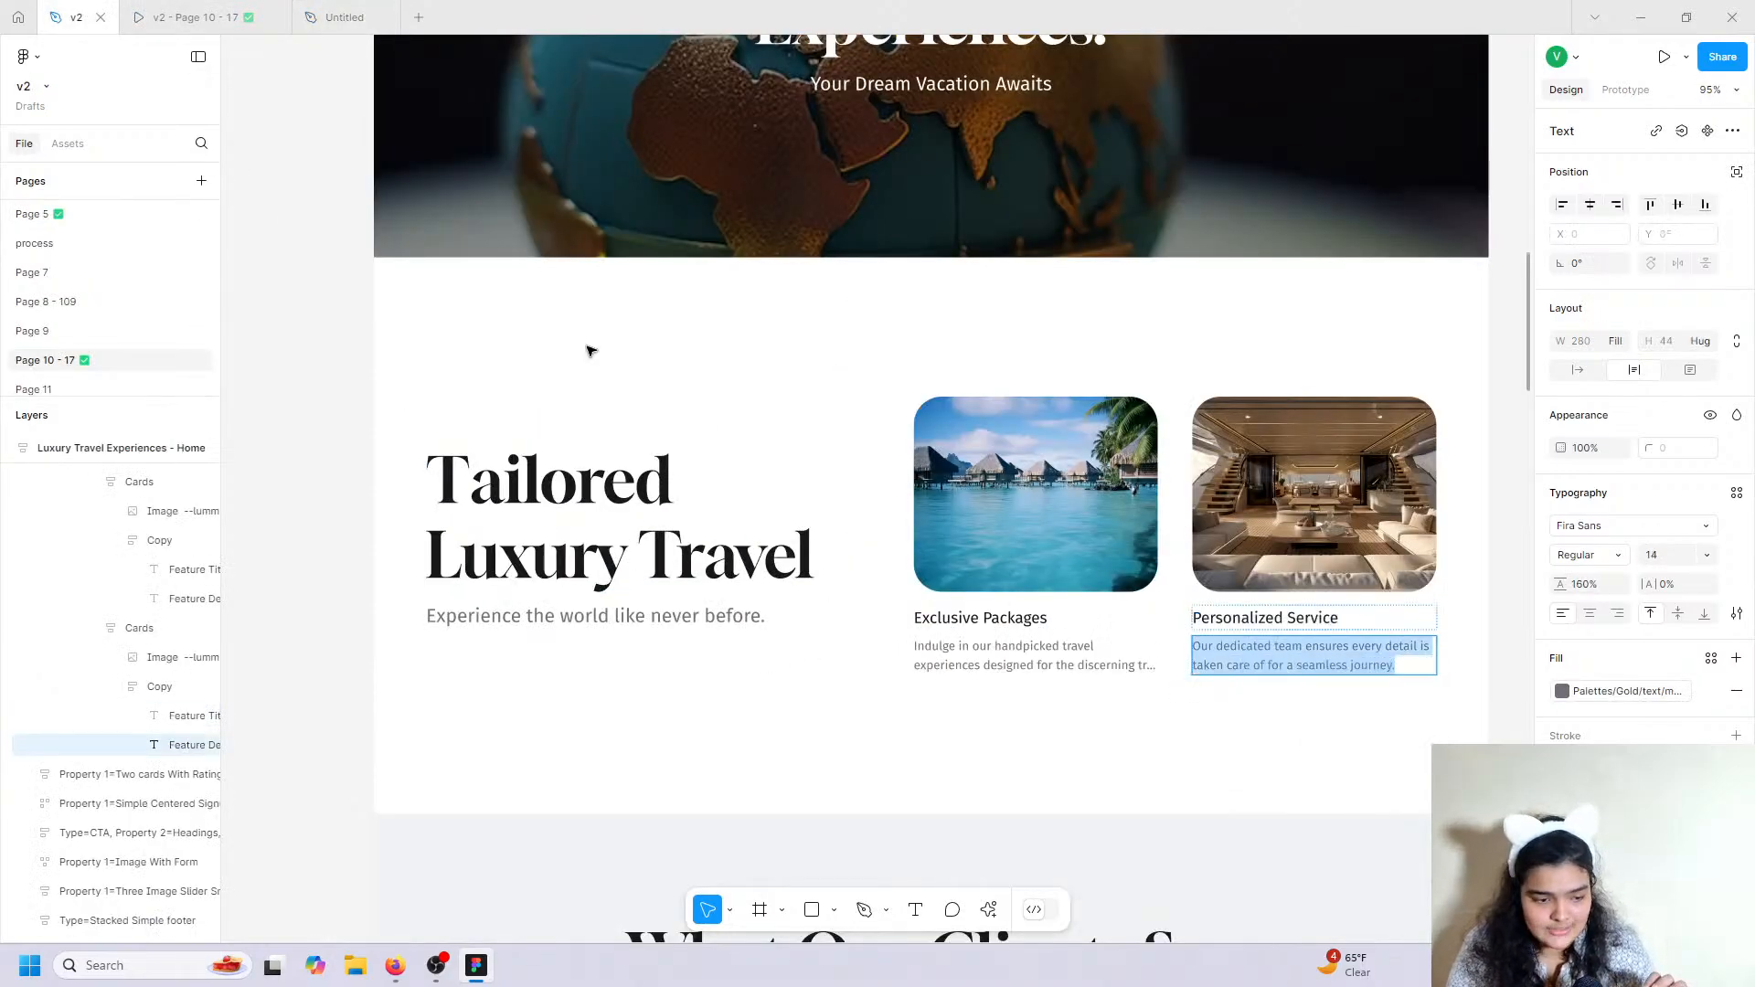
click(344, 17)
right_click(1189, 602)
click(1225, 660)
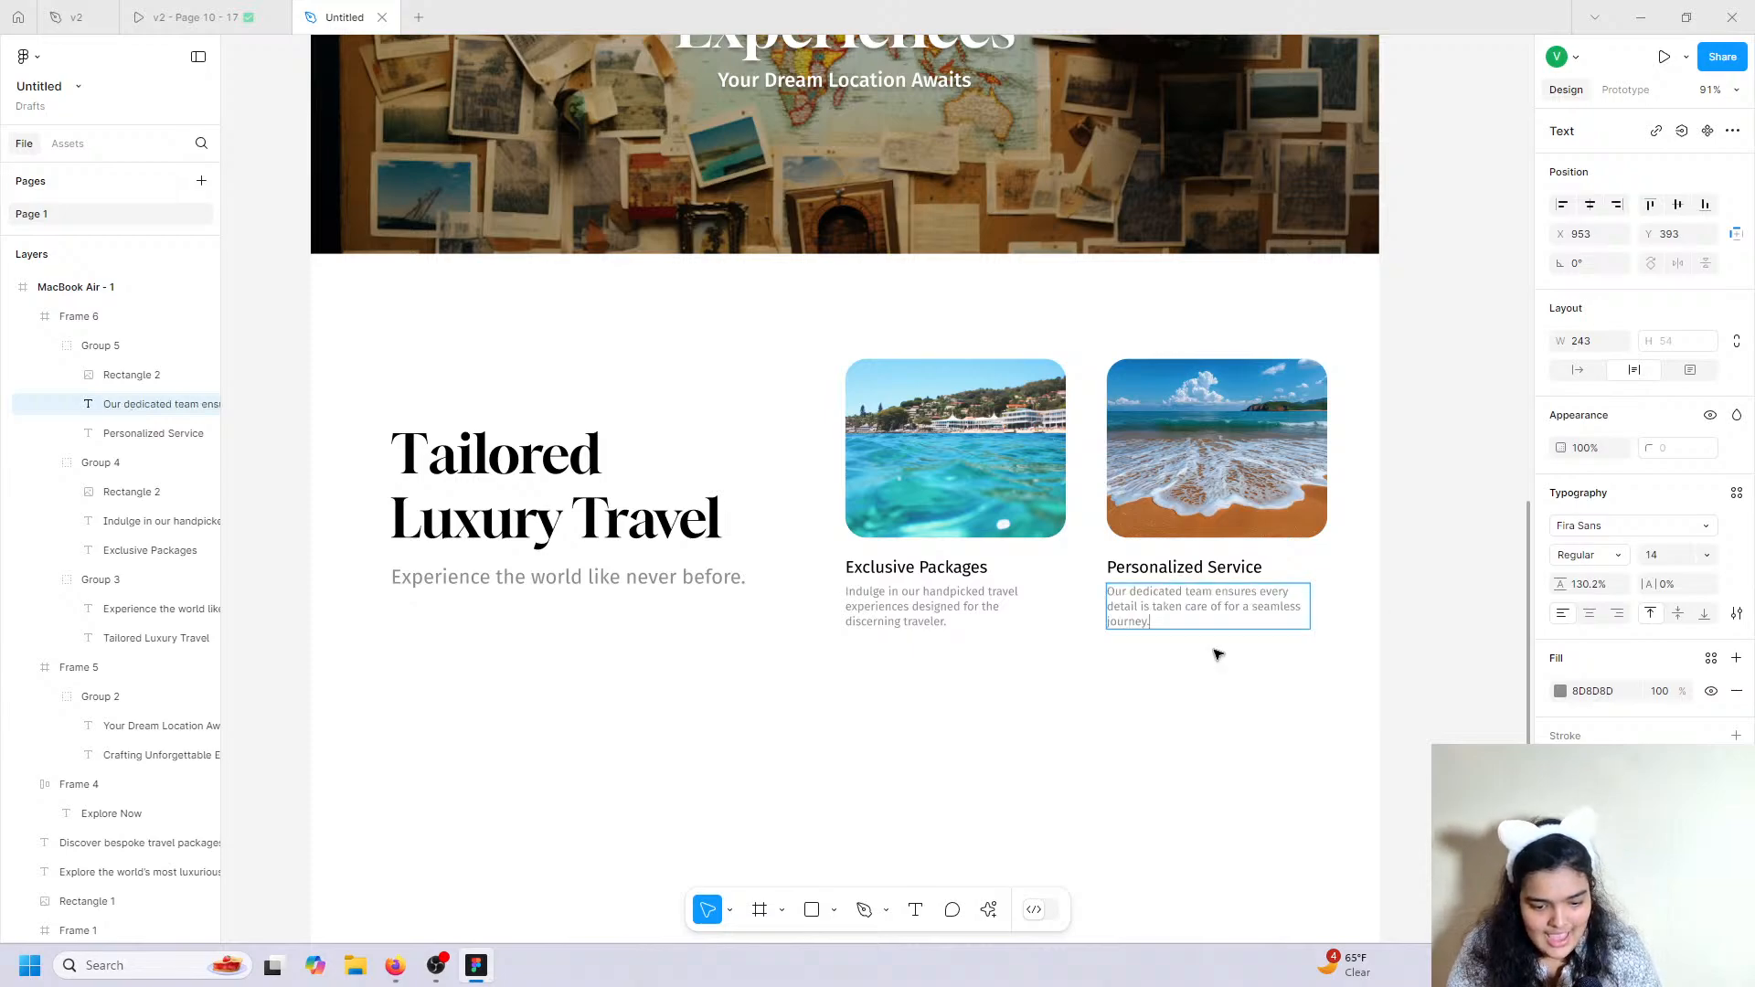
click(1203, 665)
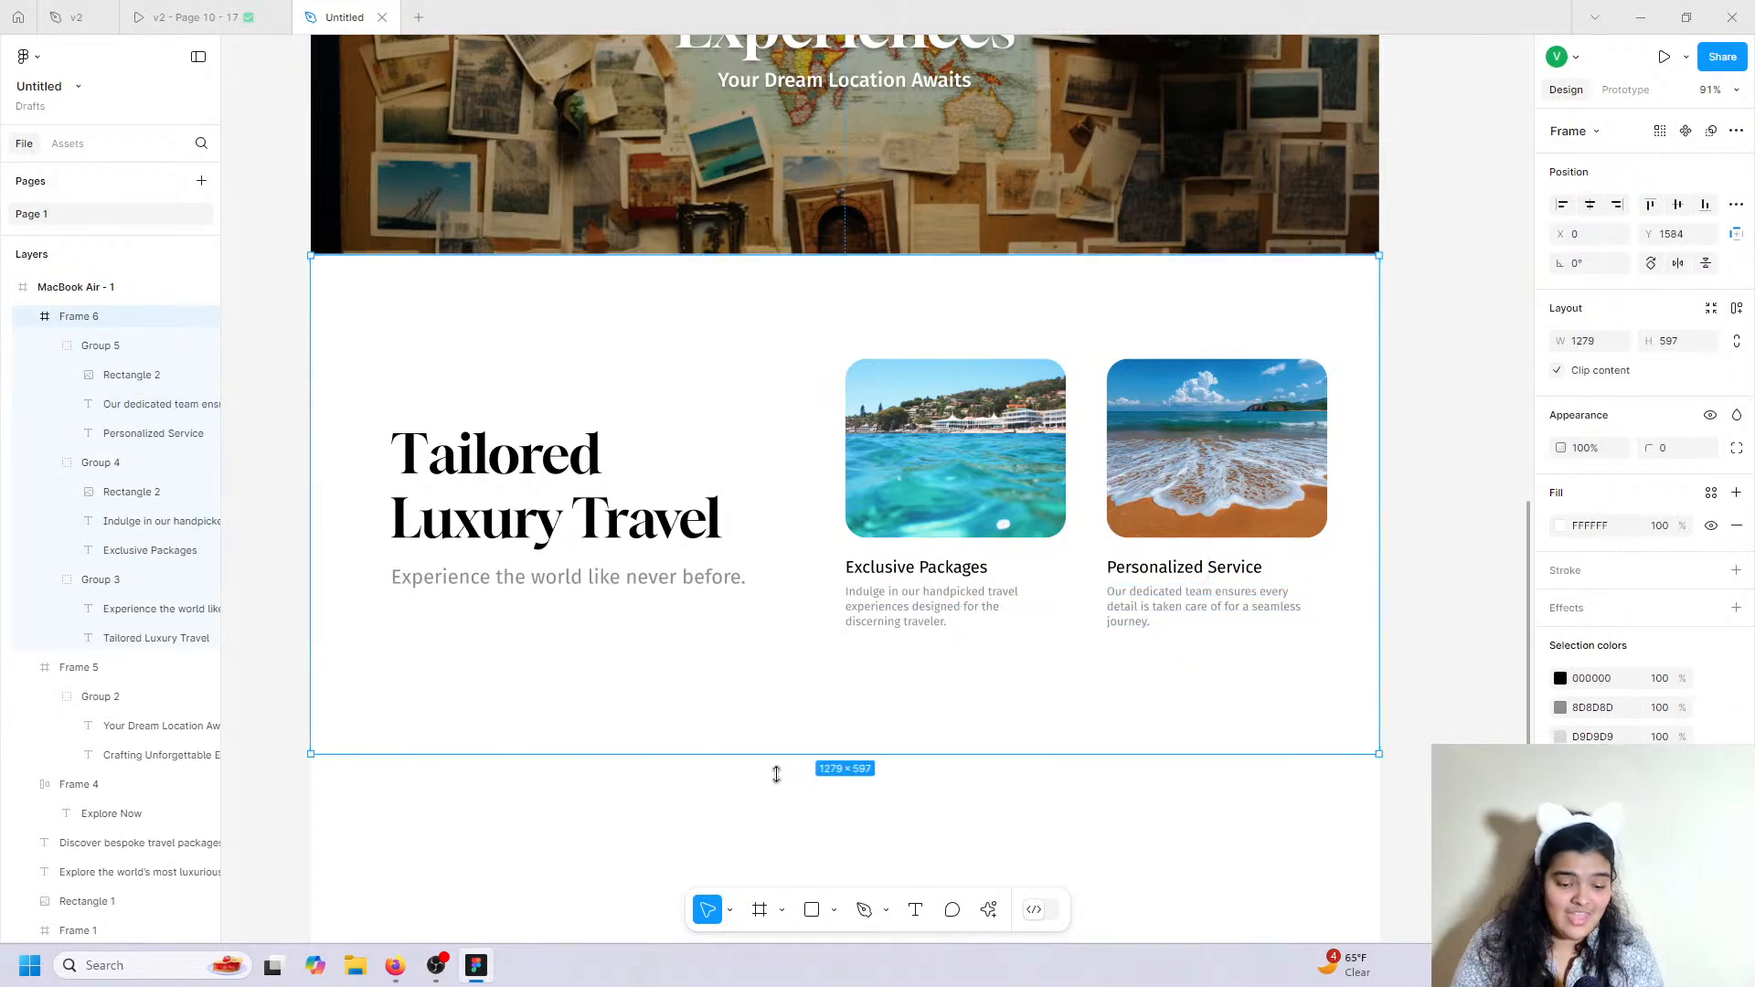
click(867, 834)
Select the Tailored Luxury Travel section, then scroll the v2 prototype down to What Our Clients Say.
scroll(850, 809, up, 10)
scroll(848, 806, up, 5)
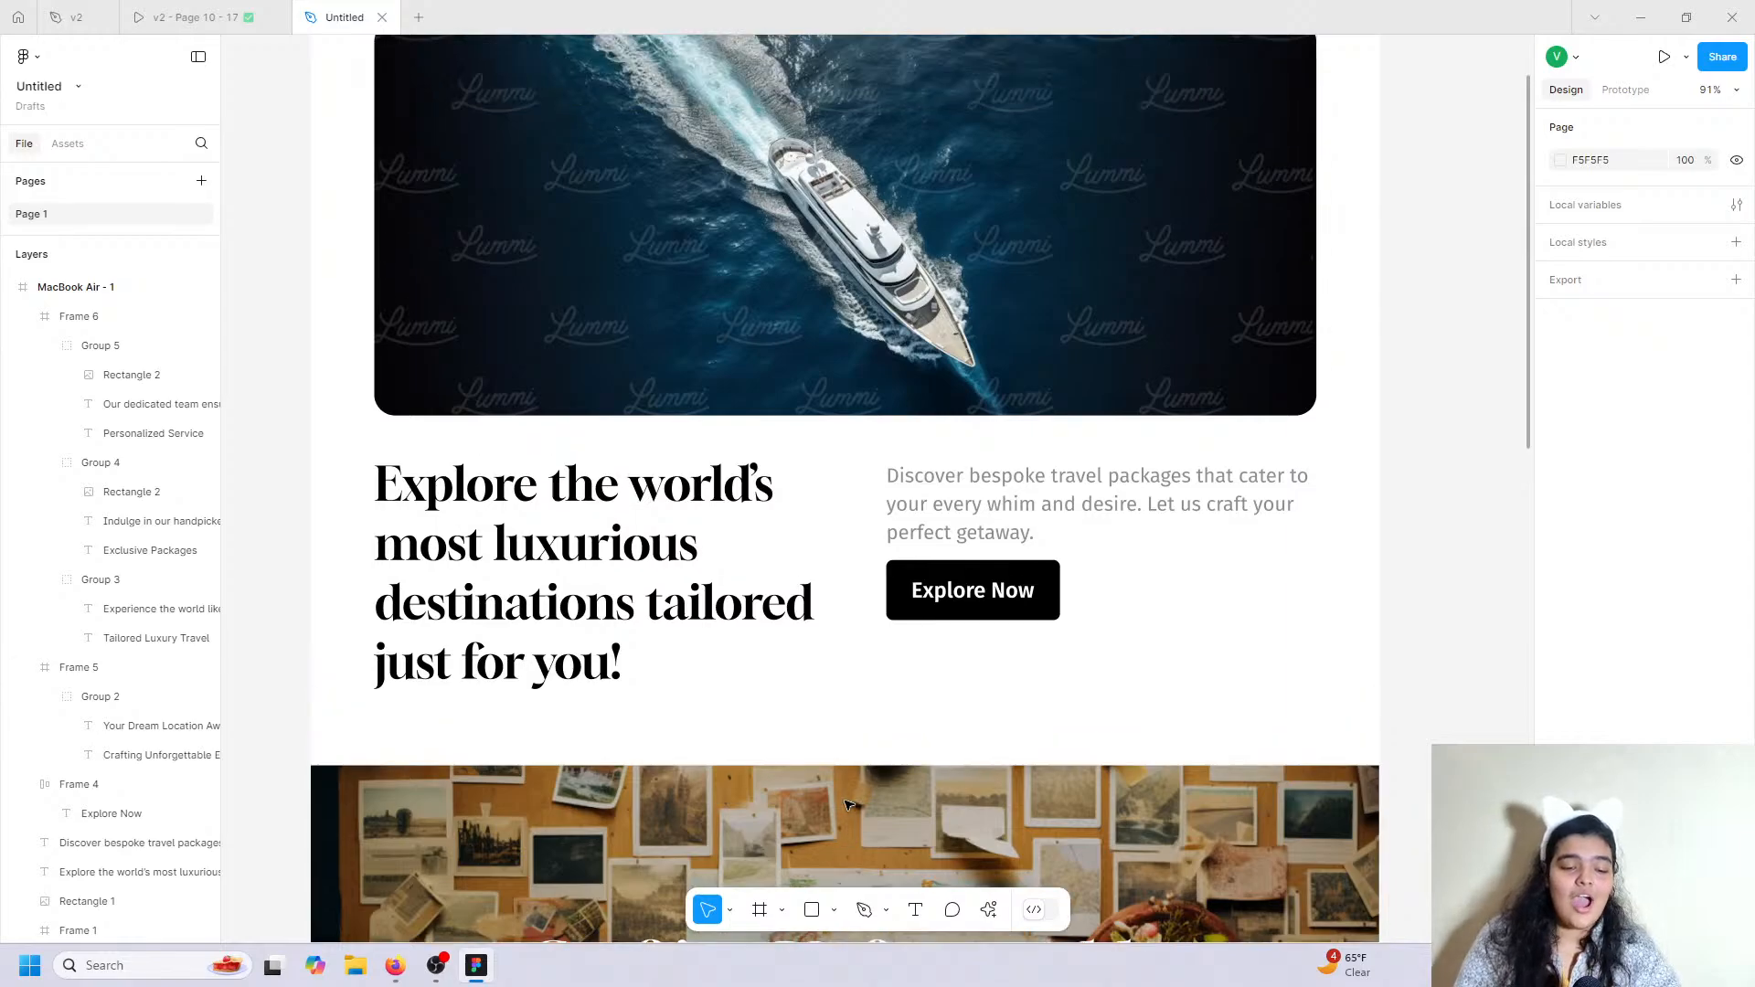
scroll(847, 803, down, 5)
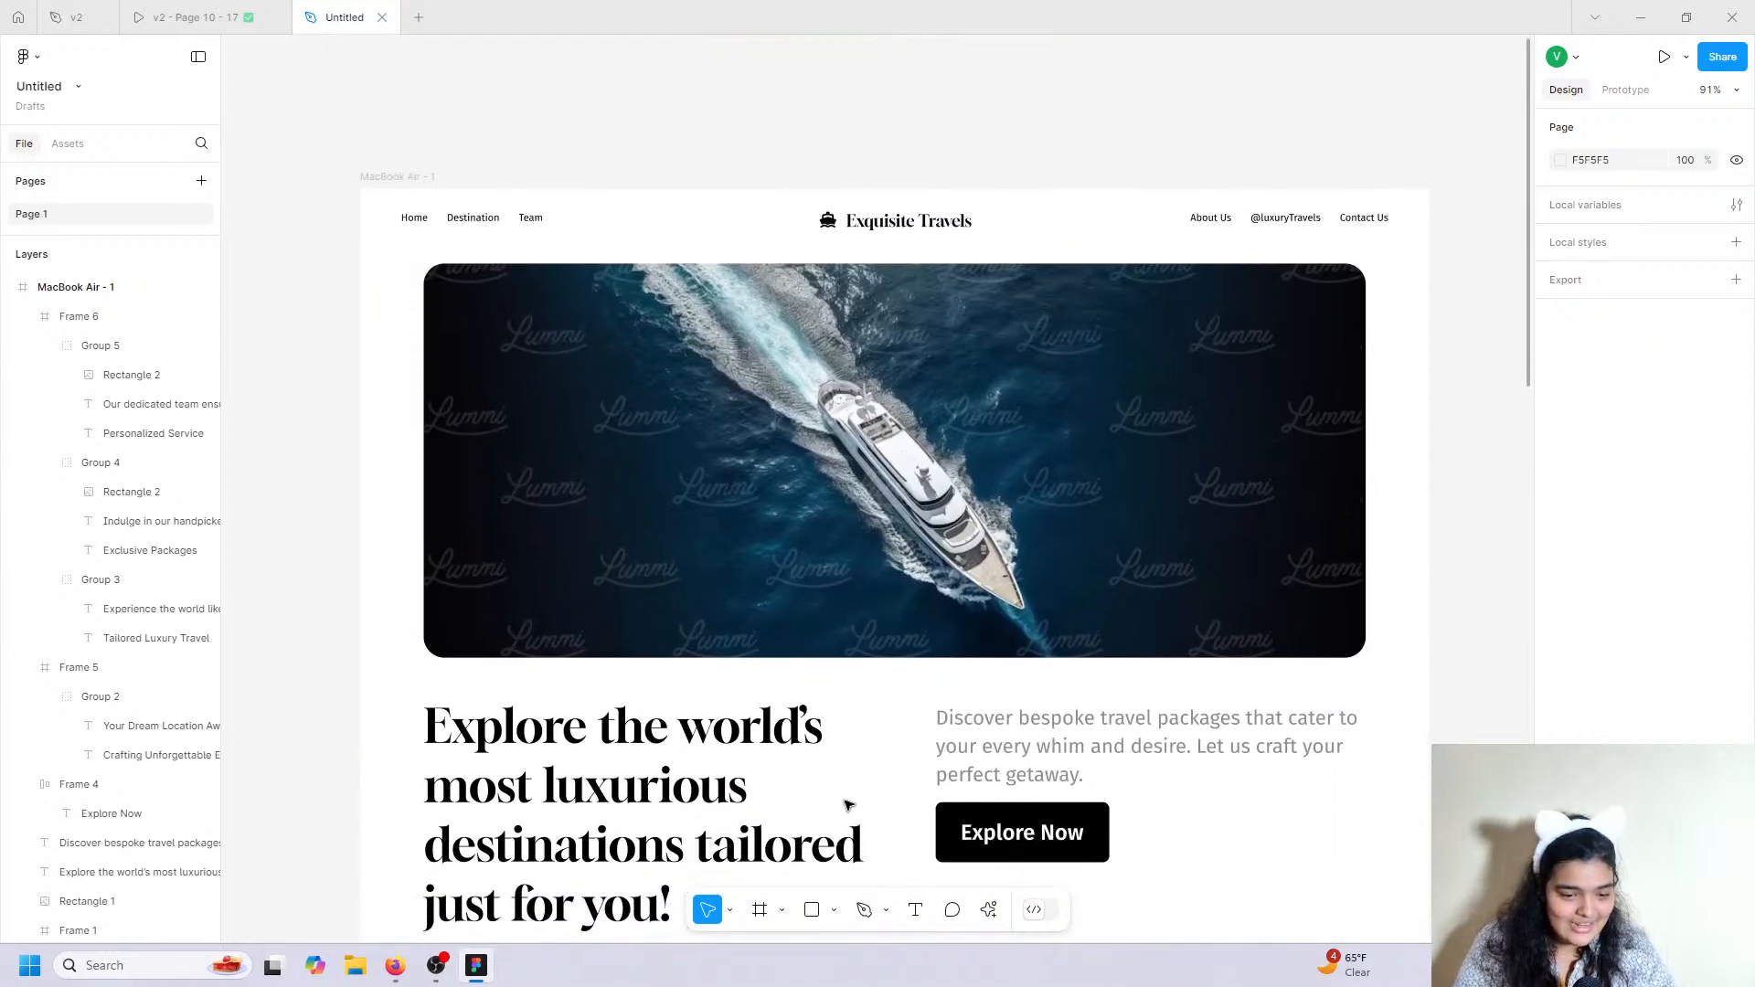
scroll(816, 771, down, 5)
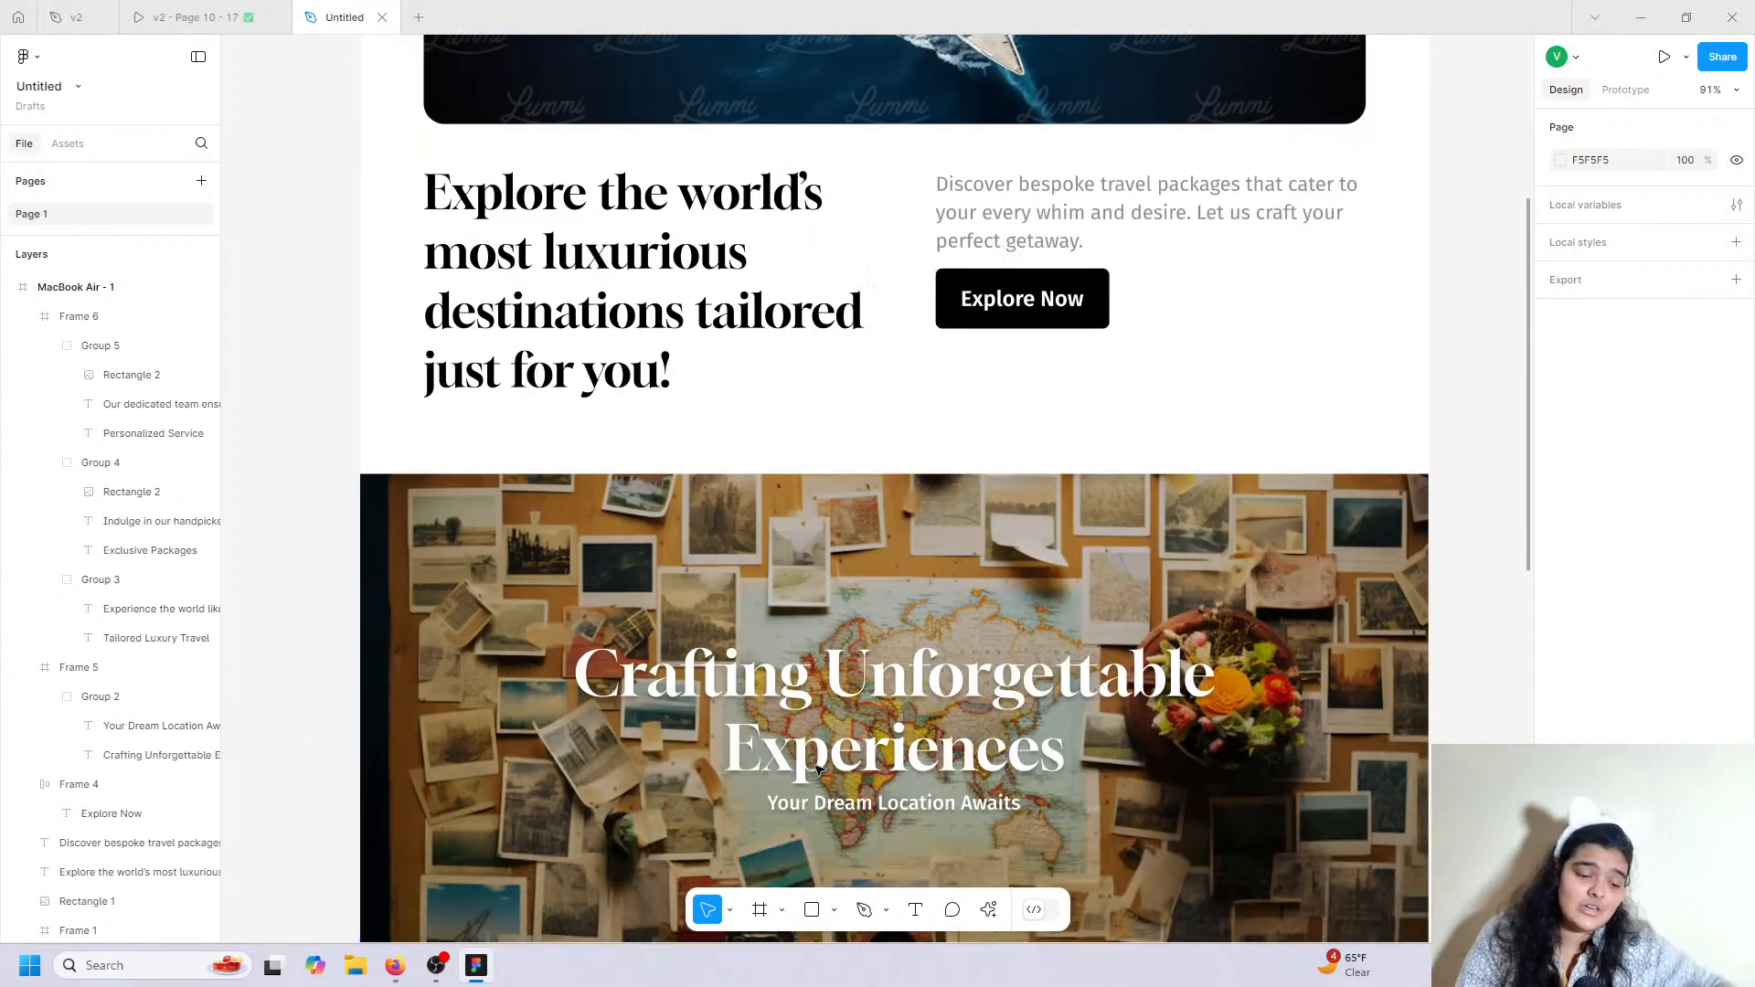
scroll(739, 546, down, 3)
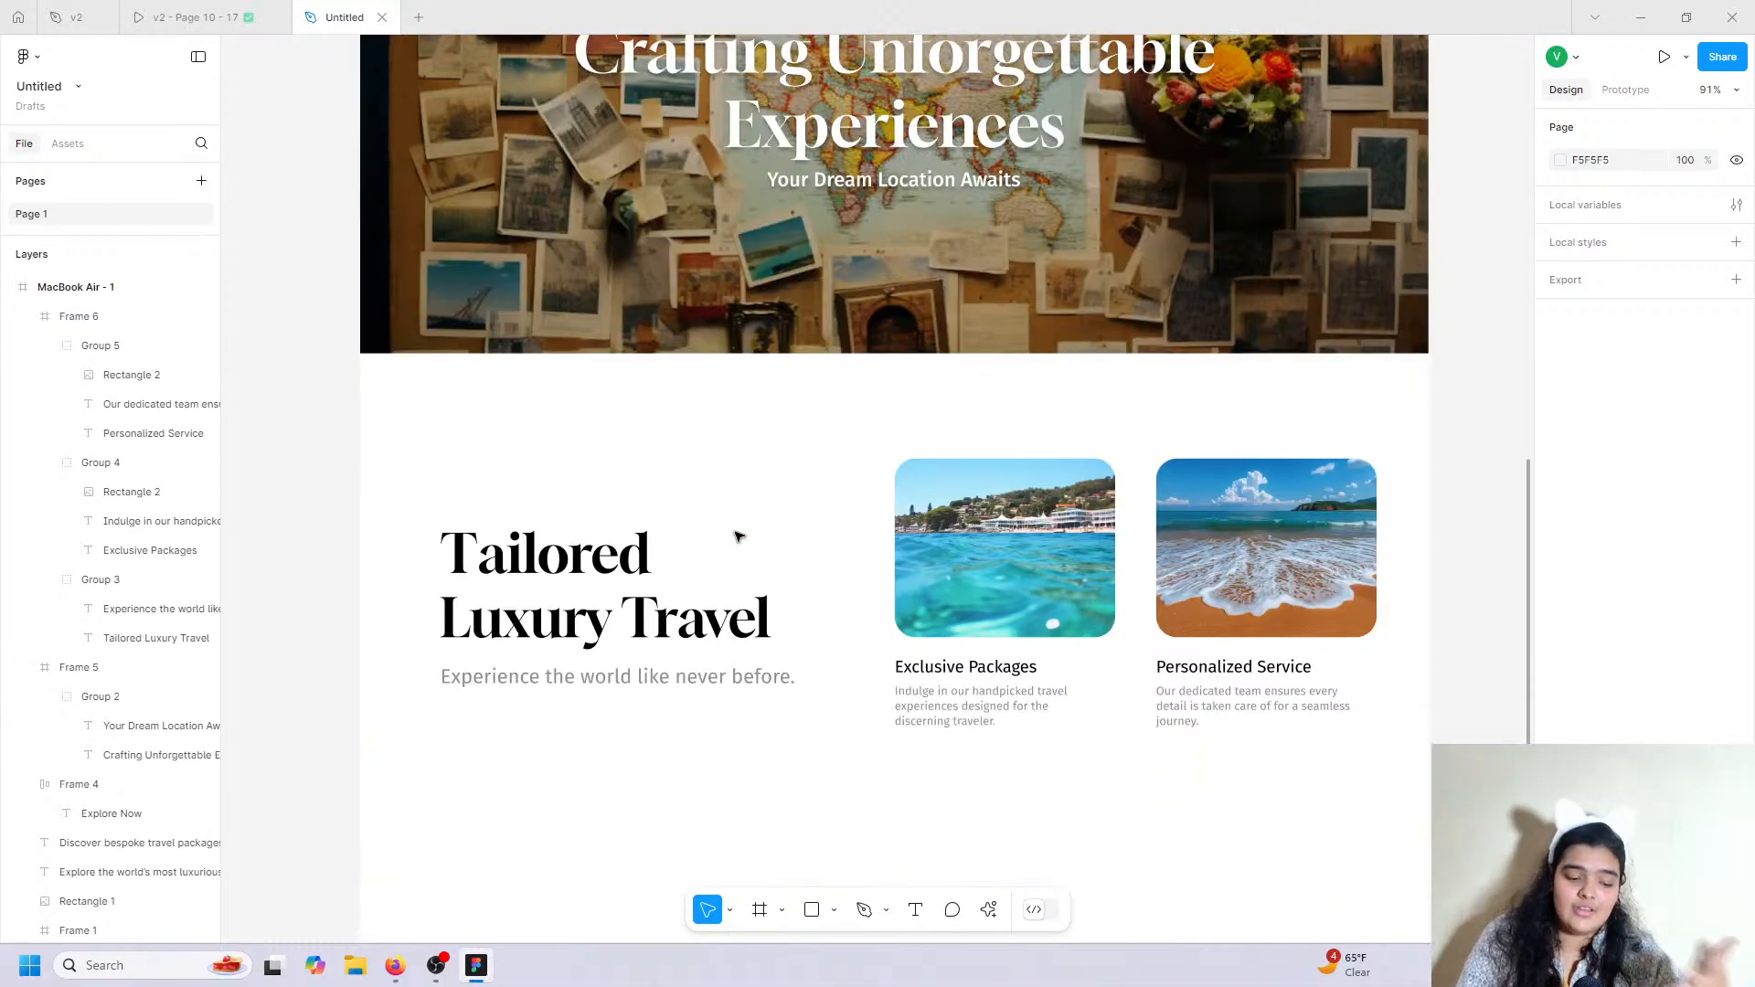
click(756, 612)
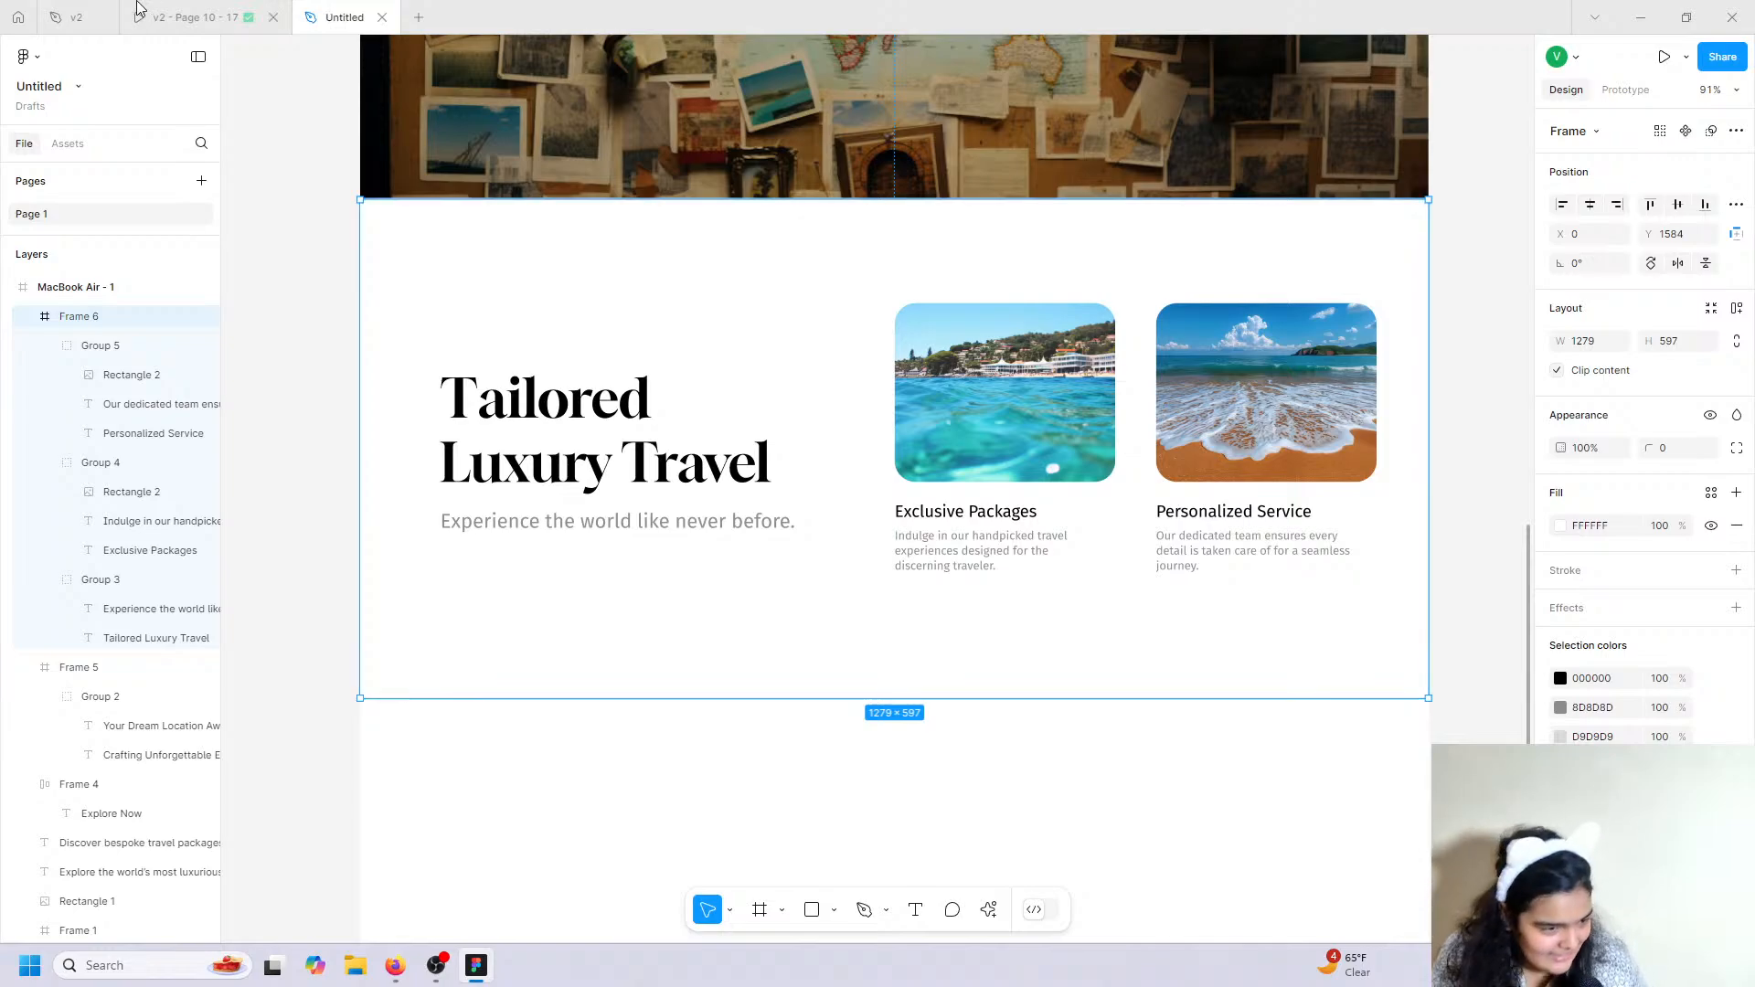
click(243, 11)
scroll(607, 443, down, 7)
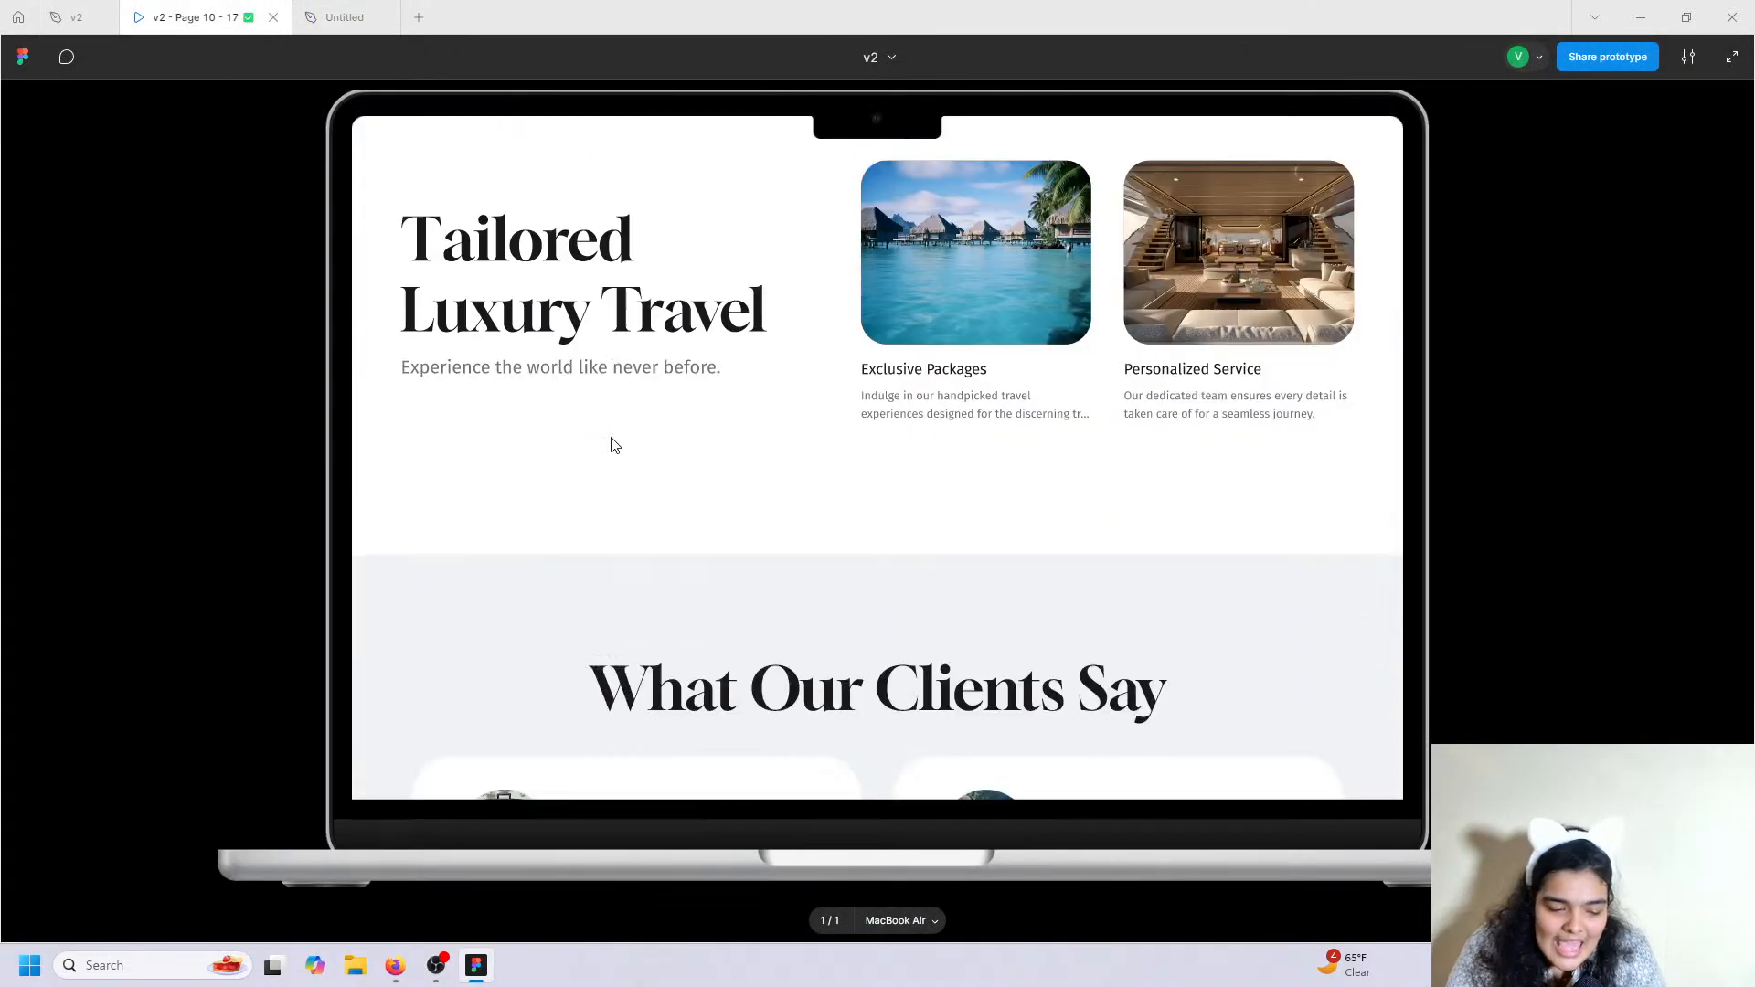
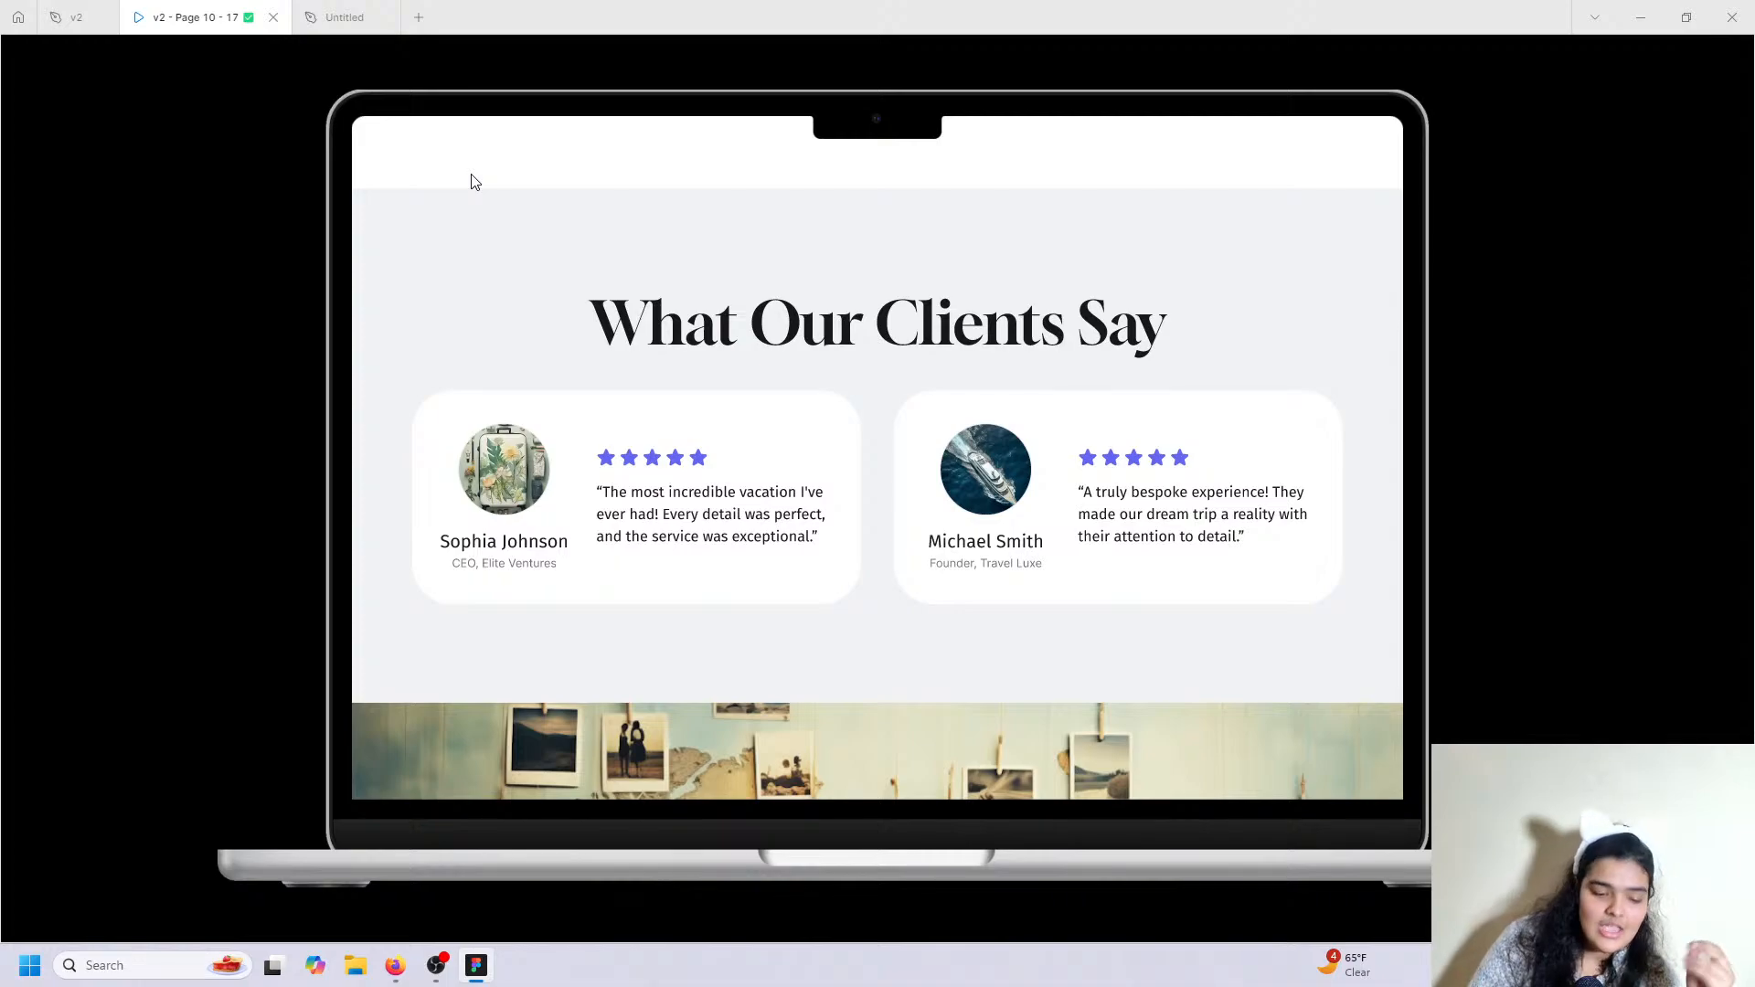
Scroll through the v2 prototype's hero, feature, banner and client testimonial sections.
scroll(605, 351, up, 7)
scroll(609, 418, down, 3)
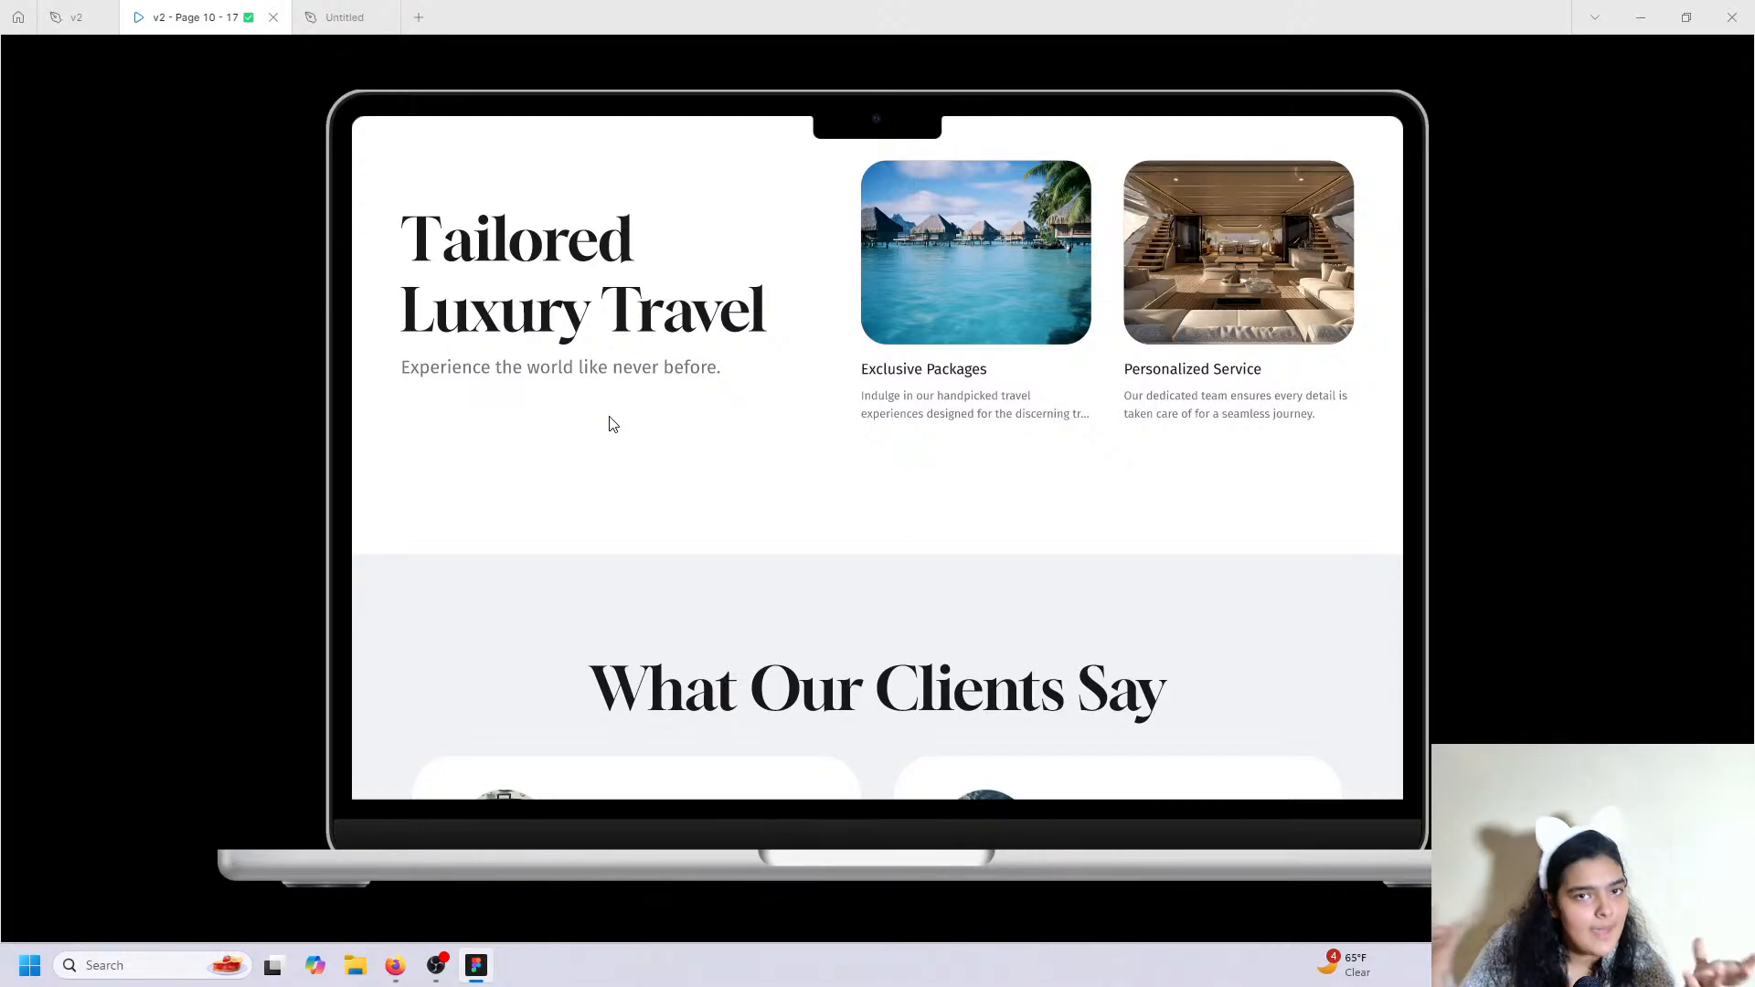
scroll(611, 420, up, 1)
scroll(610, 457, down, 3)
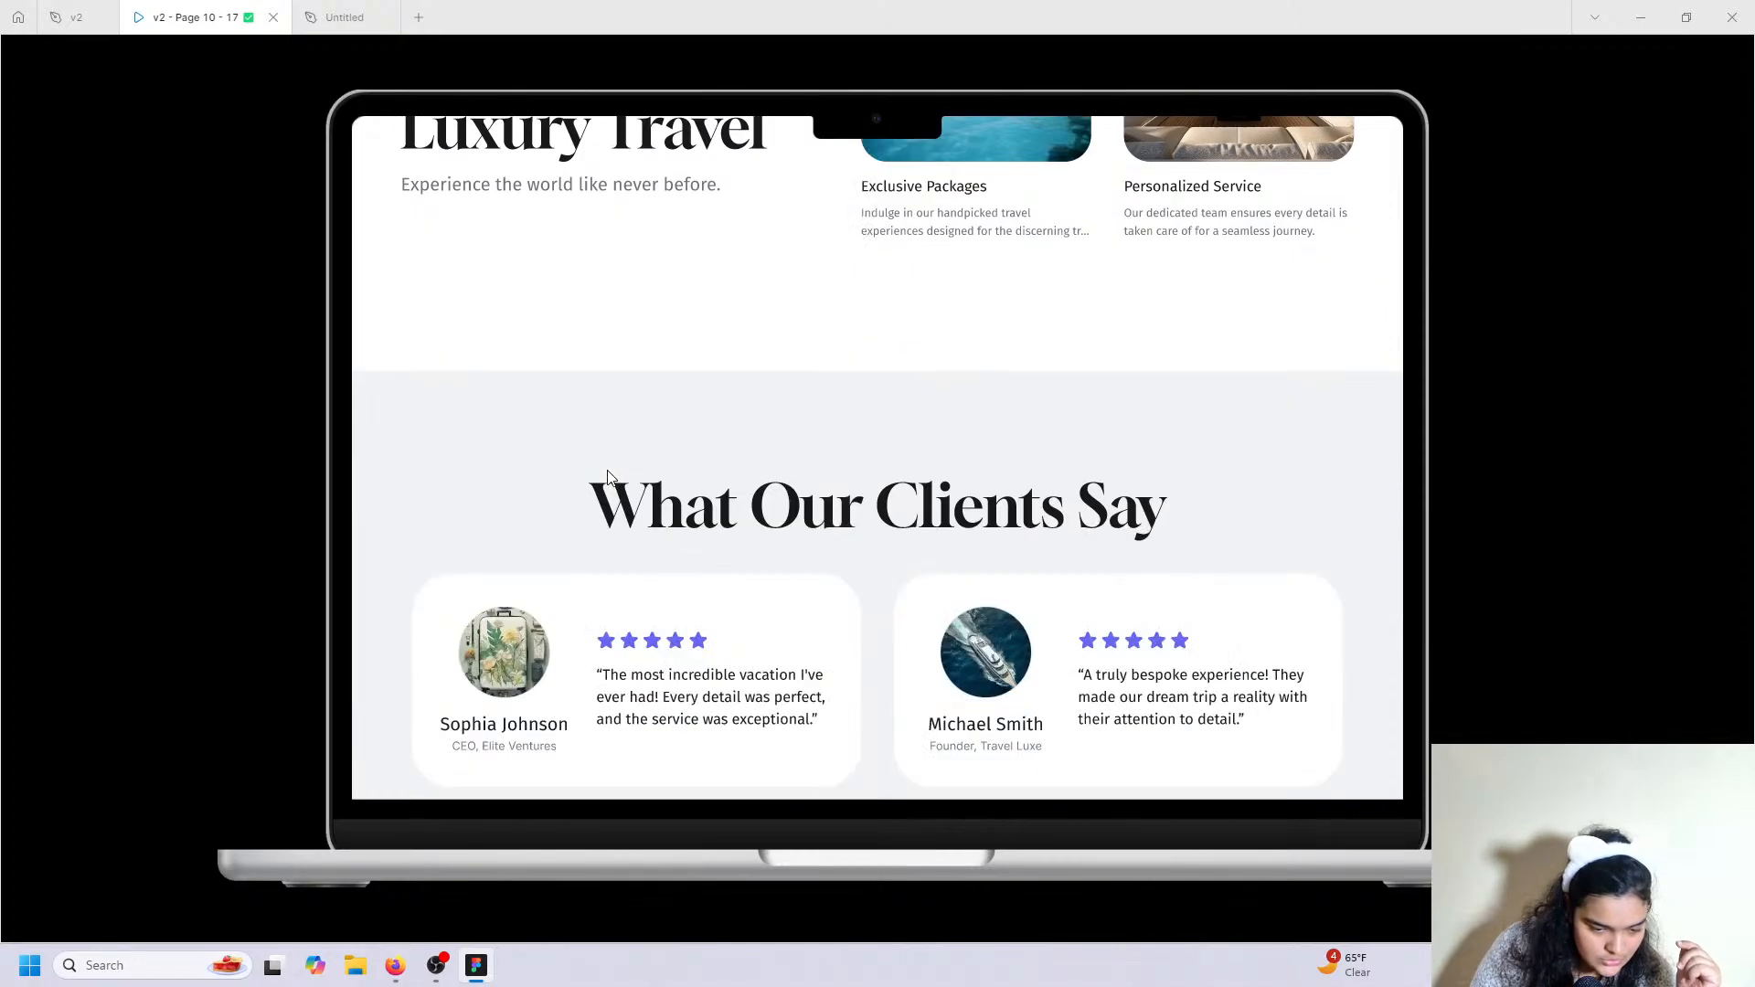
scroll(491, 470, up, 3)
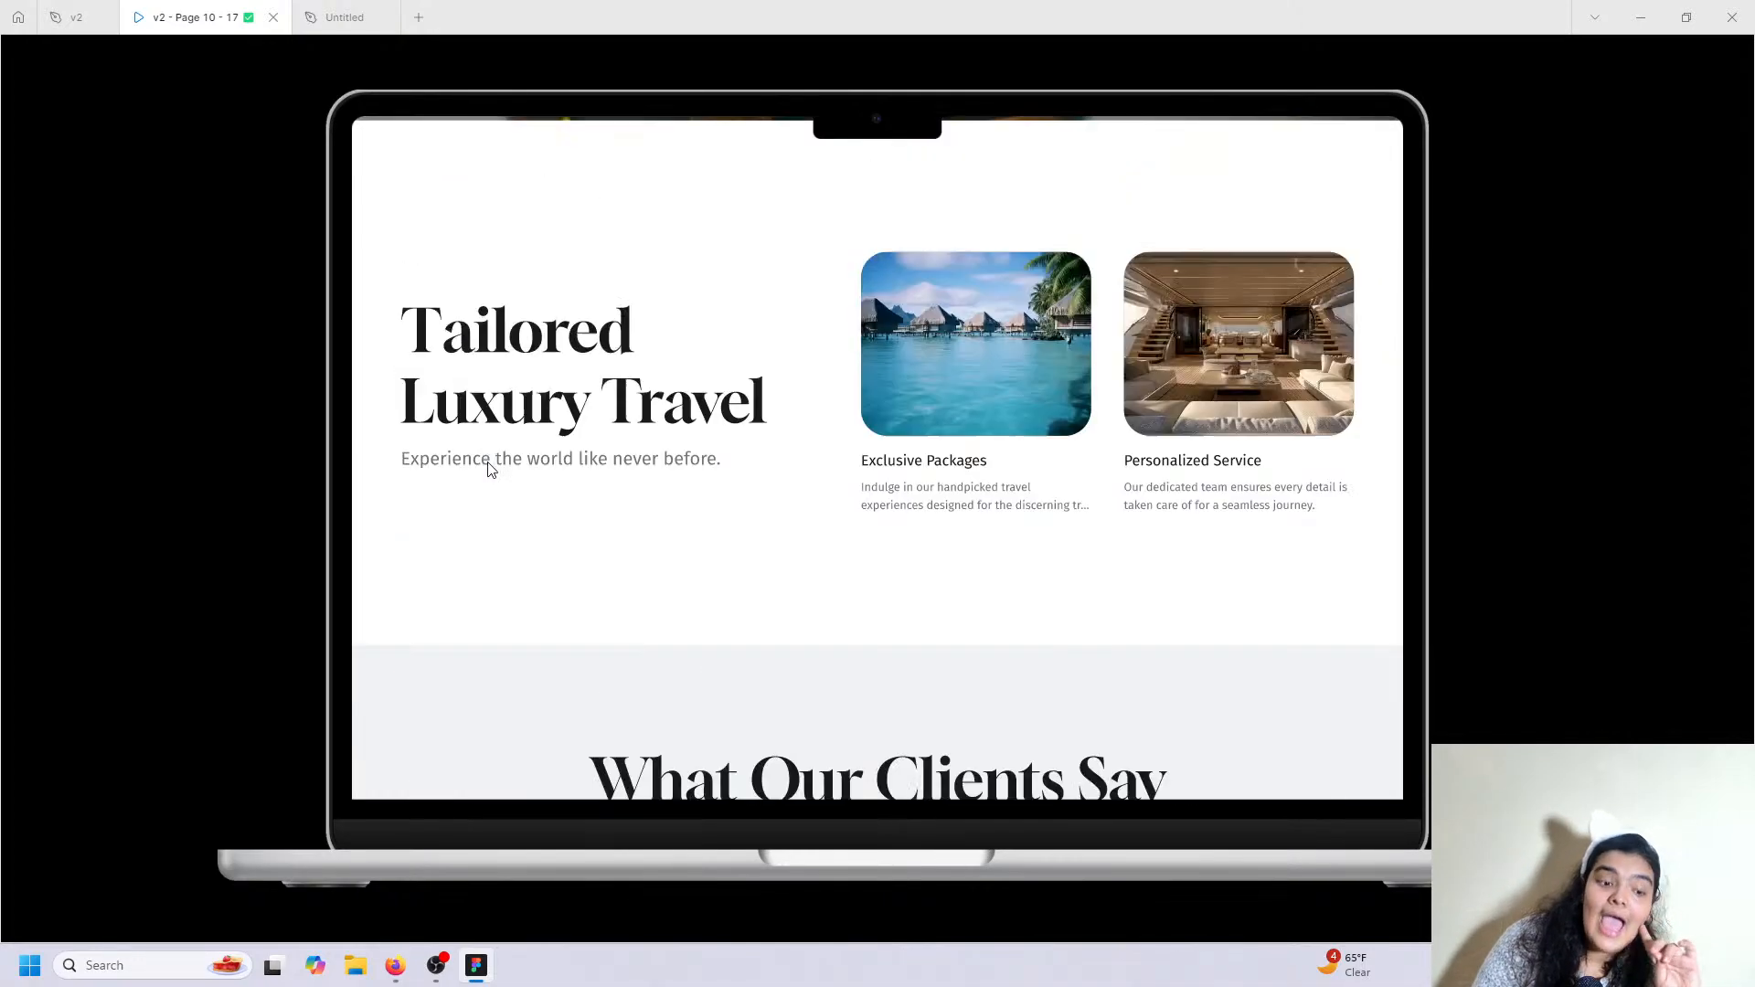
scroll(489, 512, up, 15)
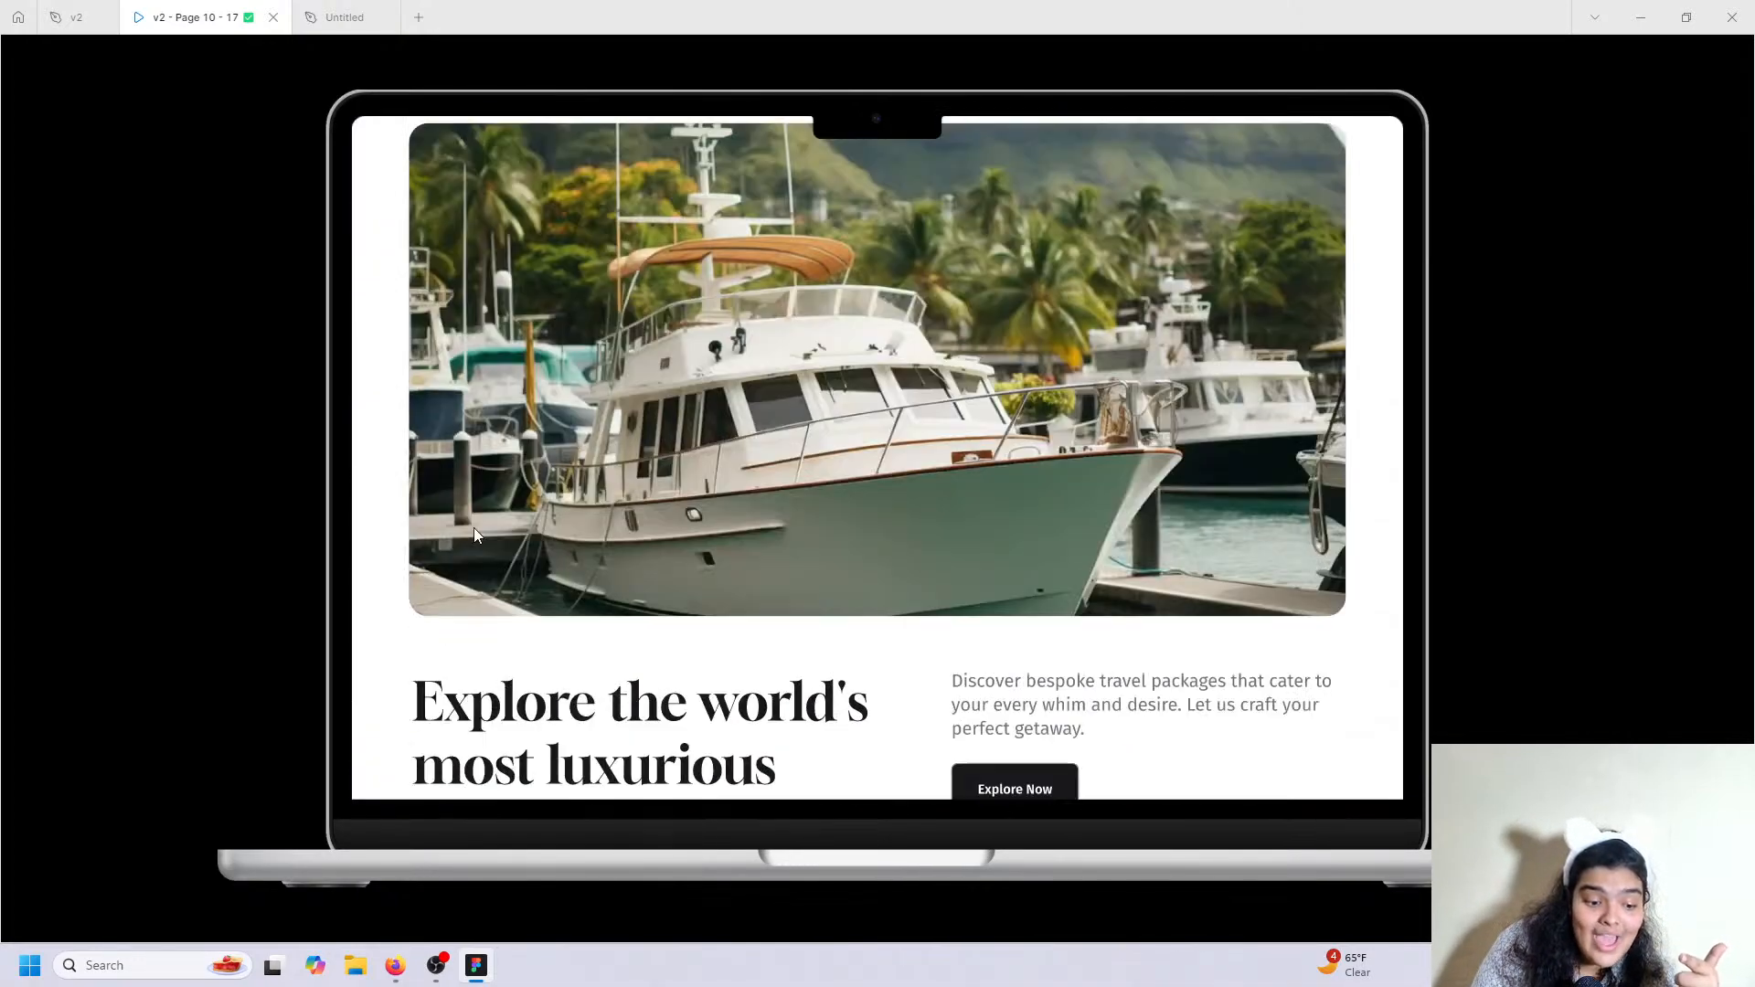
scroll(436, 343, down, 4)
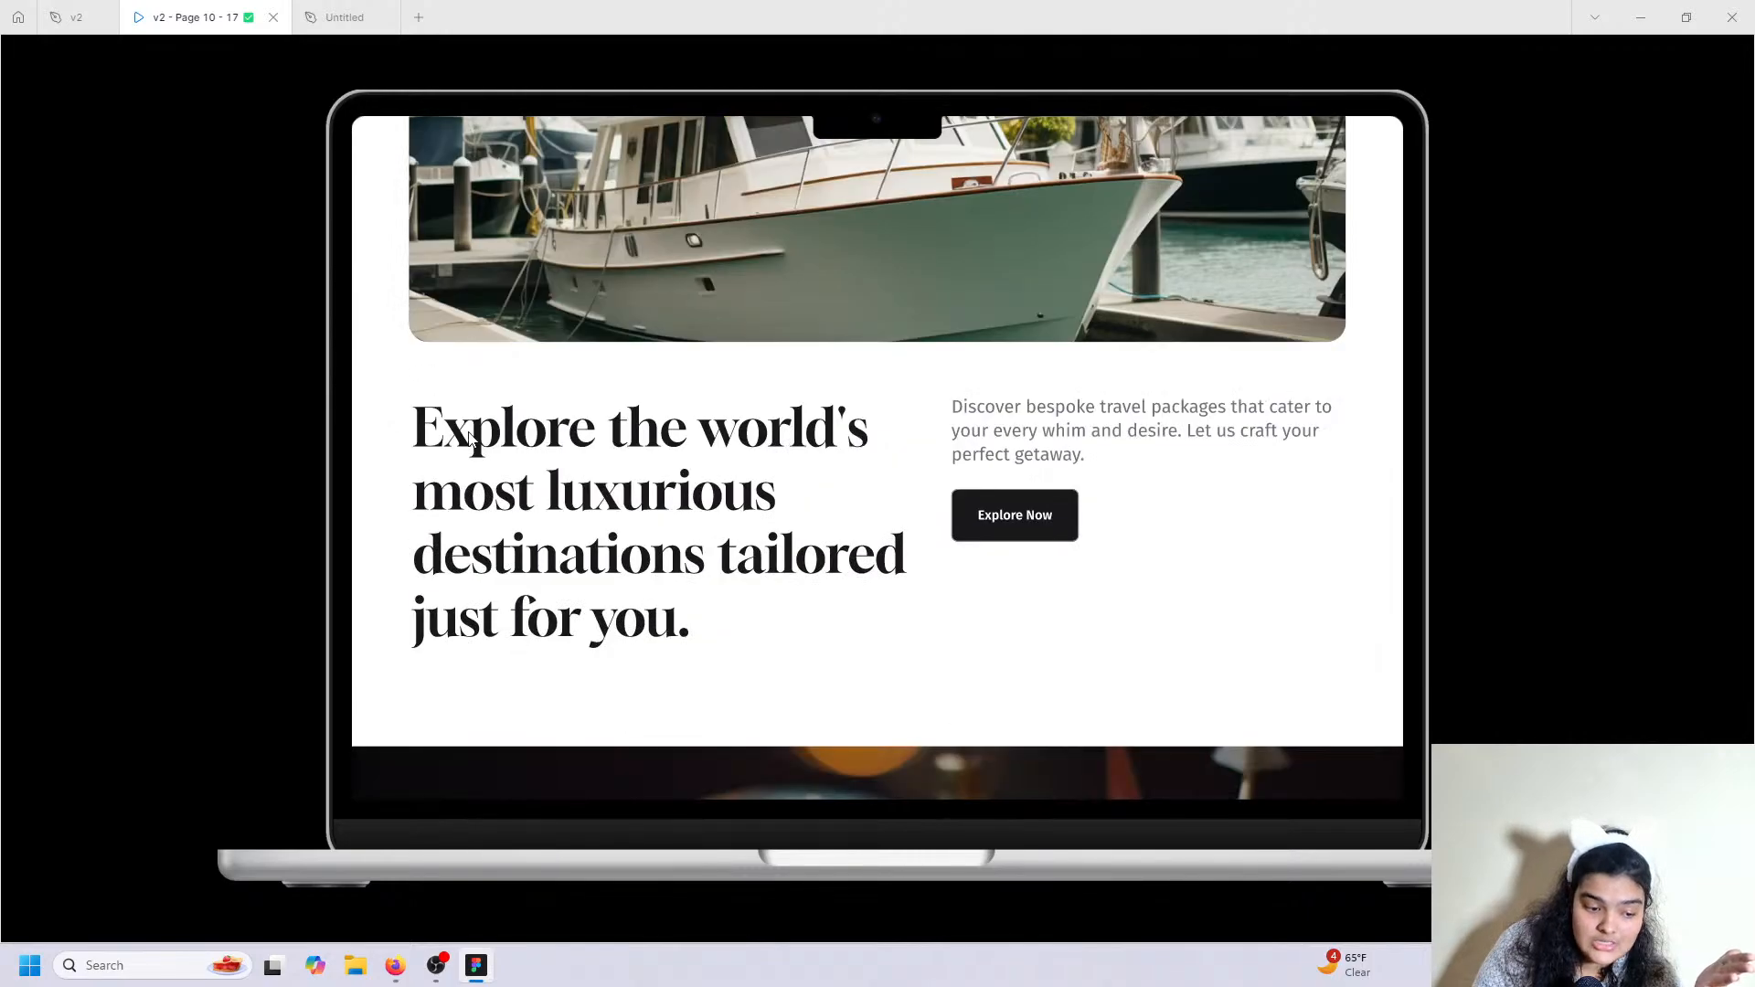
scroll(548, 512, down, 5)
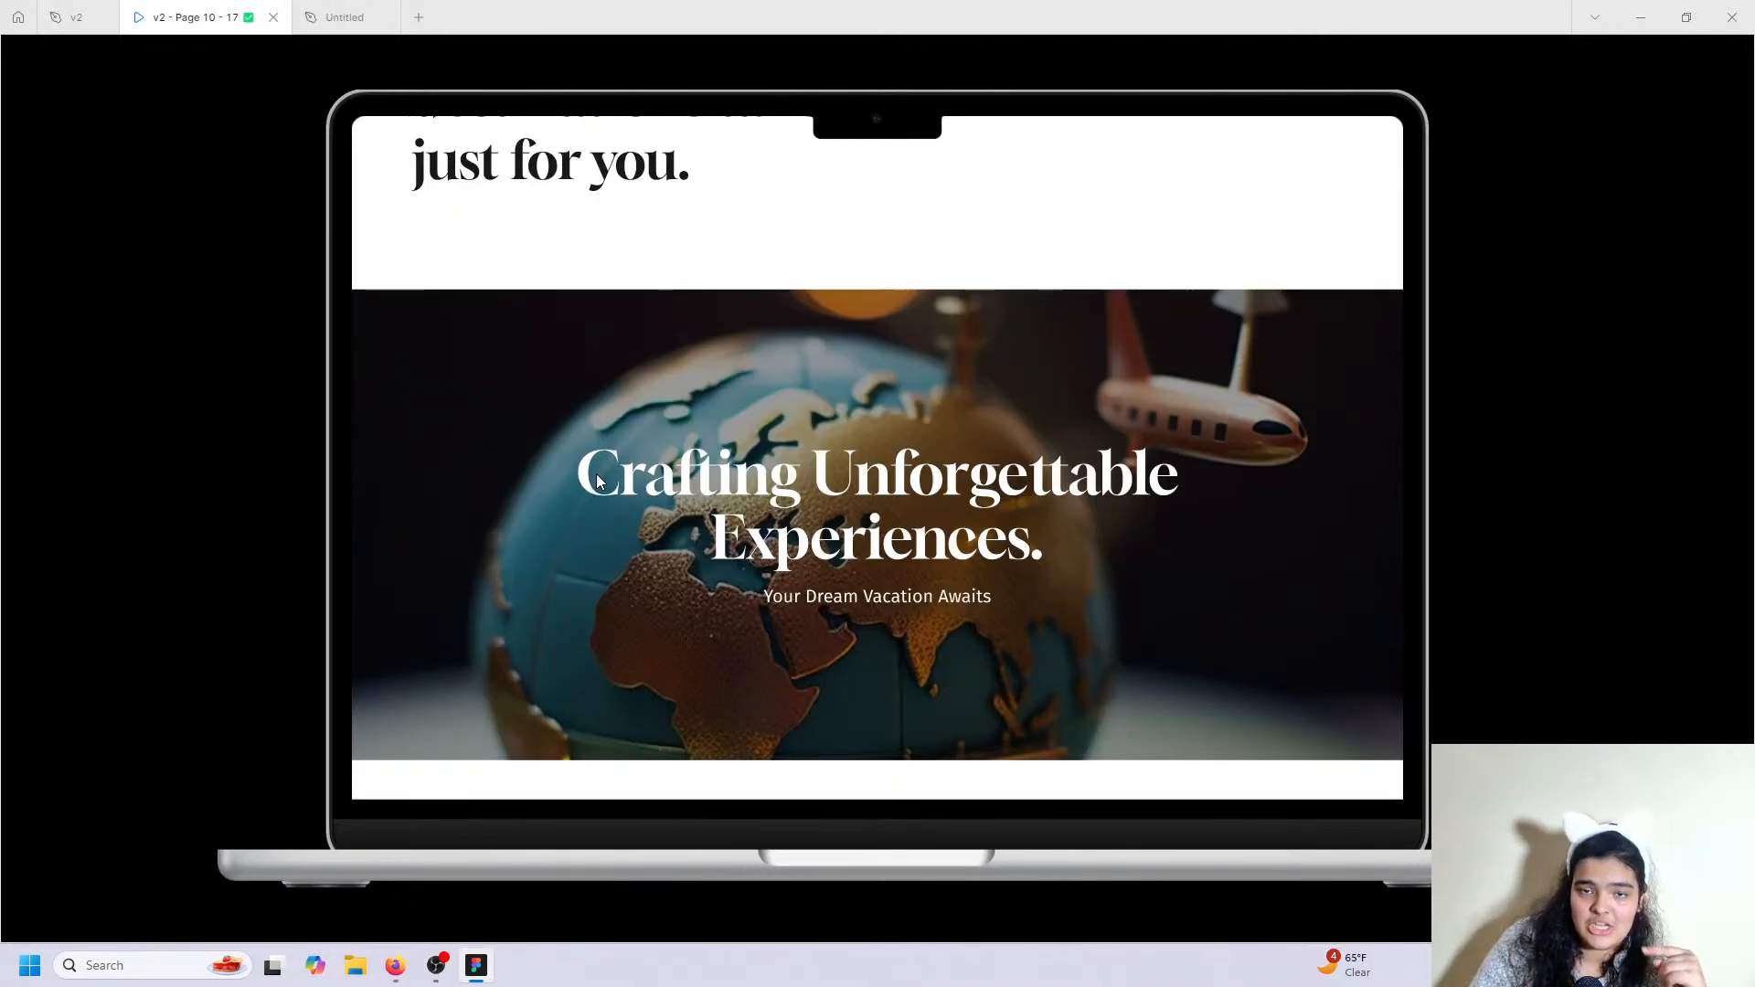
scroll(603, 467, down, 4)
scroll(806, 629, down, 7)
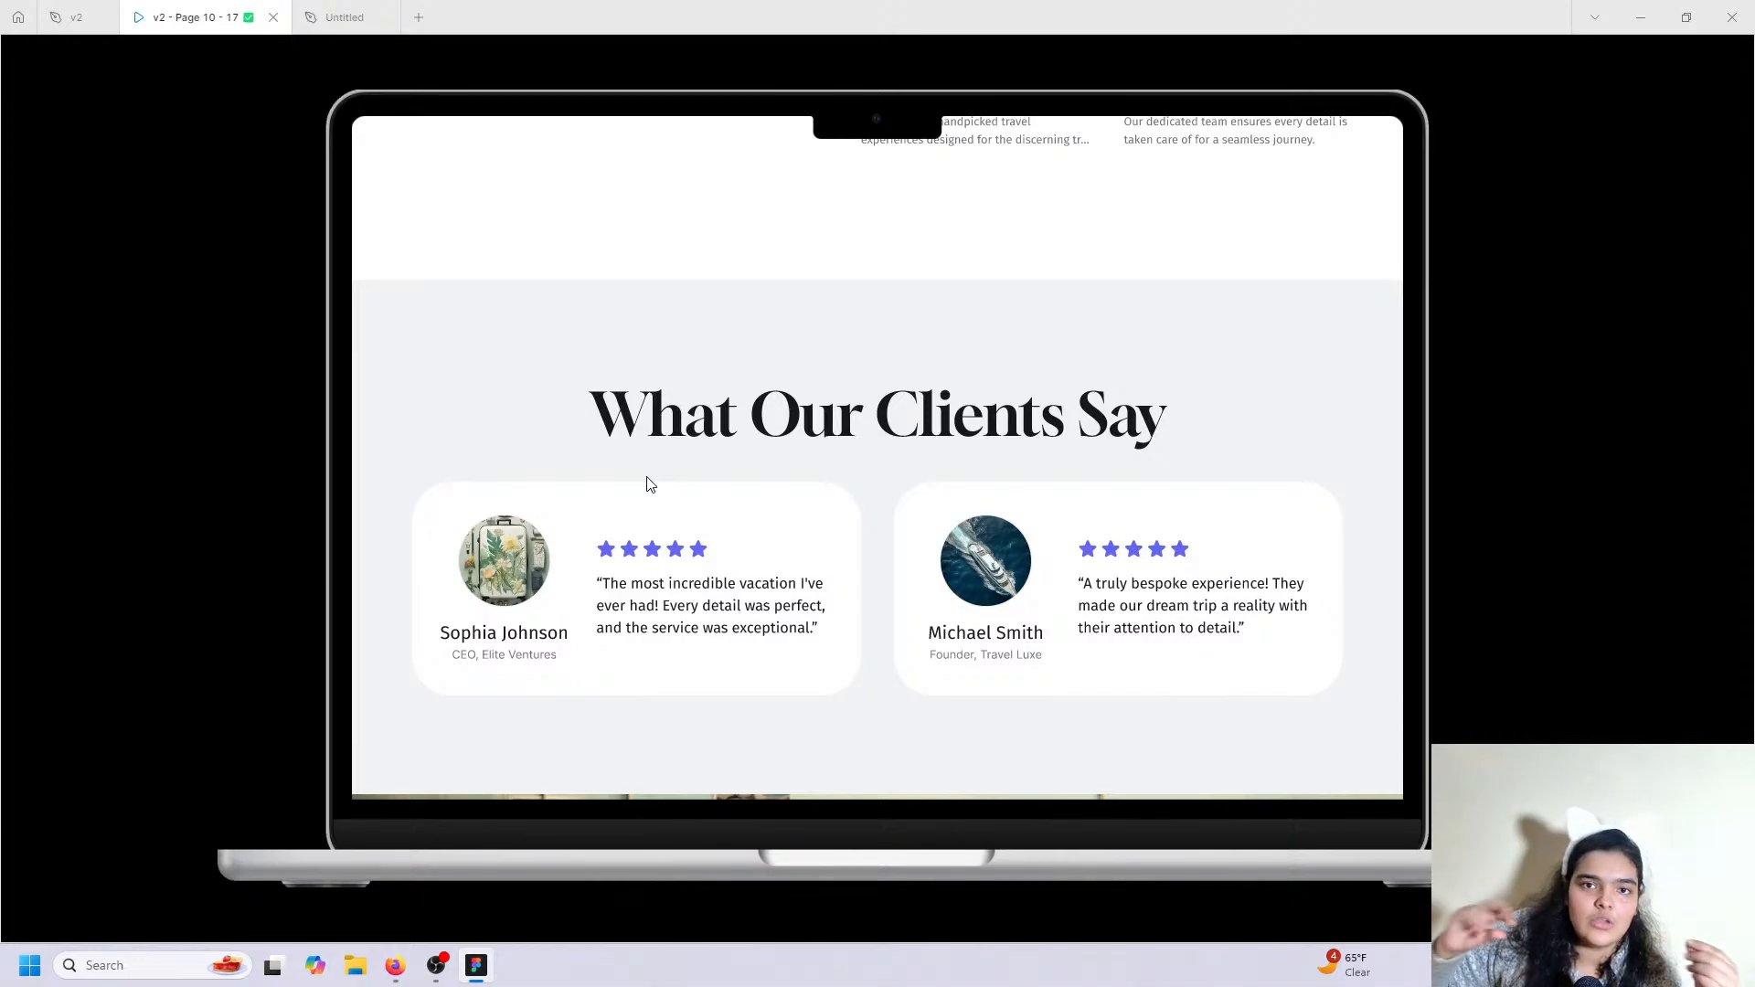
Extend the MacBook Air - 1 page frame downward to make room for a new section.
click(351, 14)
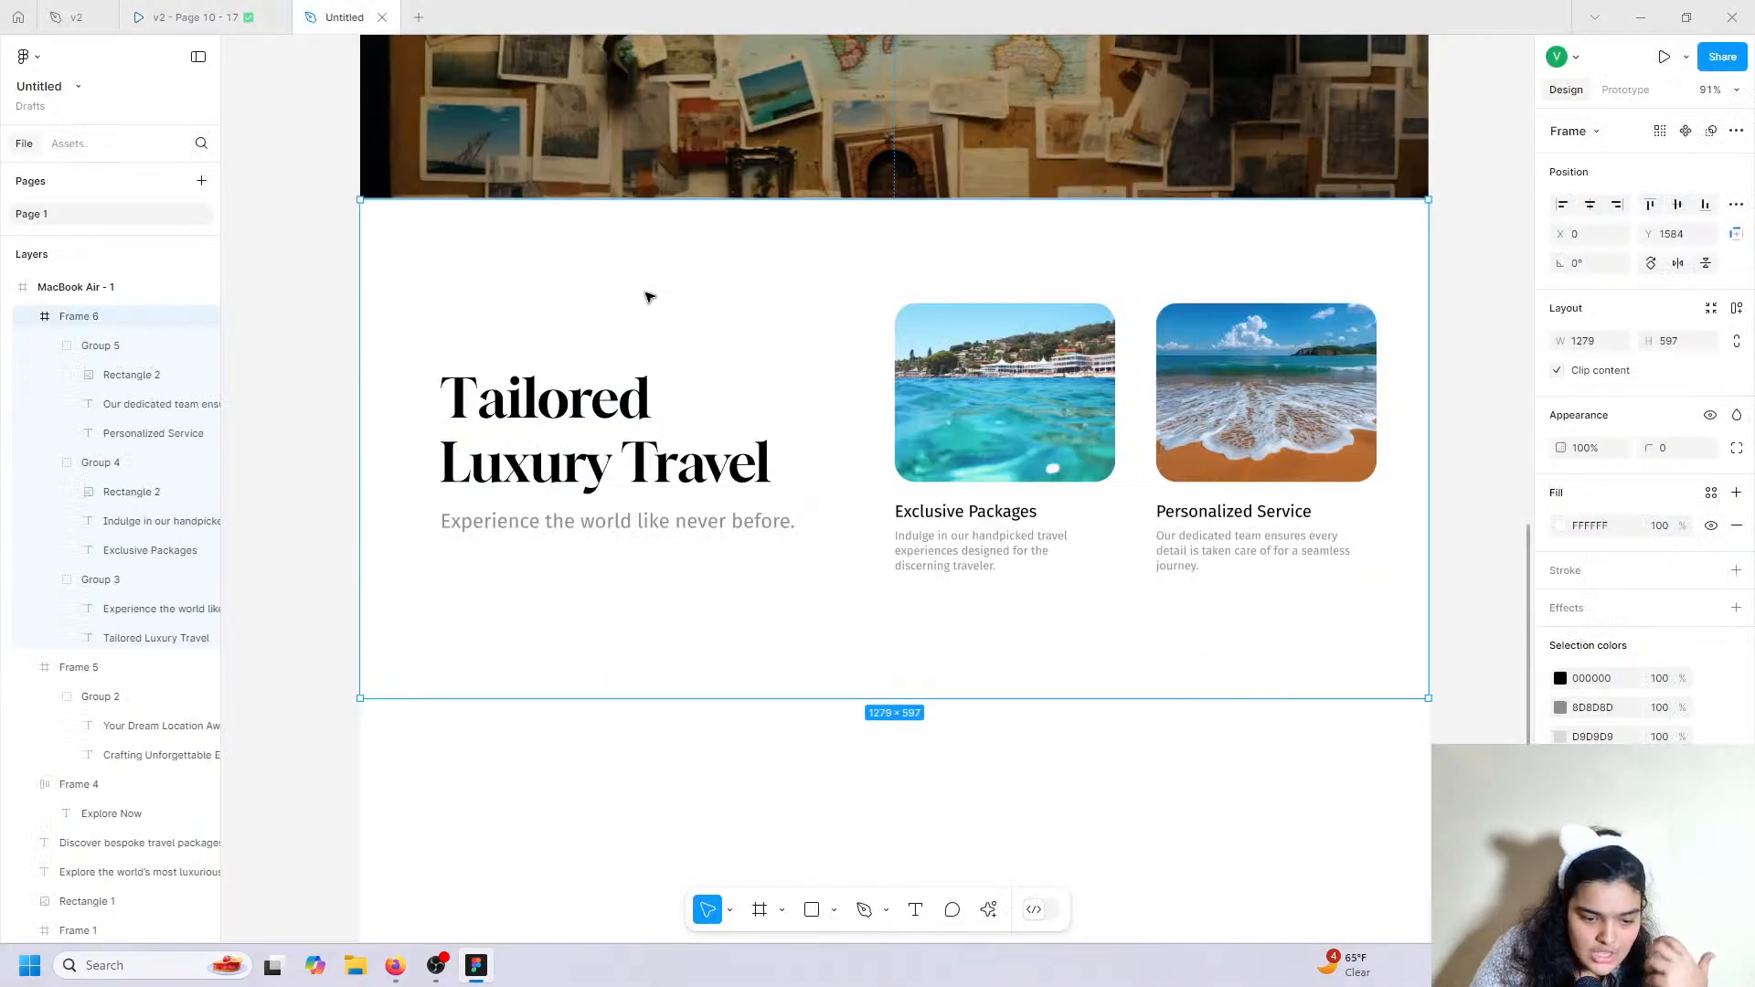
scroll(662, 402, down, 2)
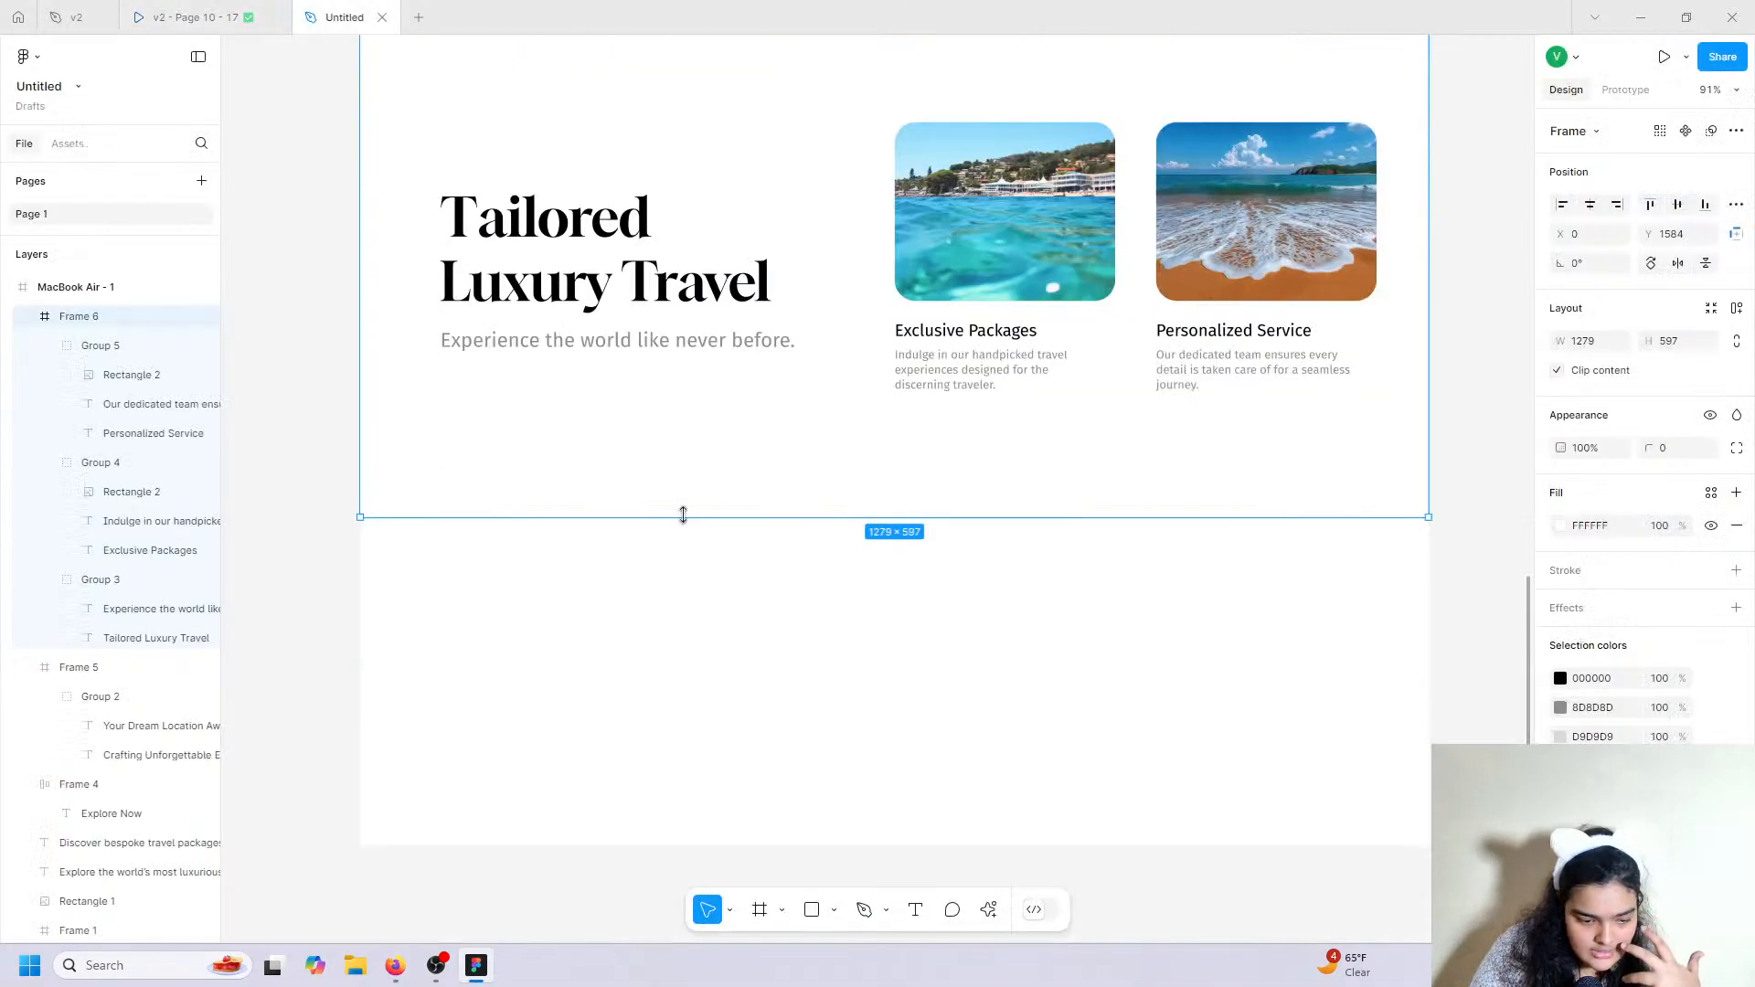
click(133, 291)
scroll(519, 582, down, 3)
drag(526, 557, 525, 918)
Draw a 1279×514 frame below the Tailored Luxury Travel section.
scroll(366, 585, up, 4)
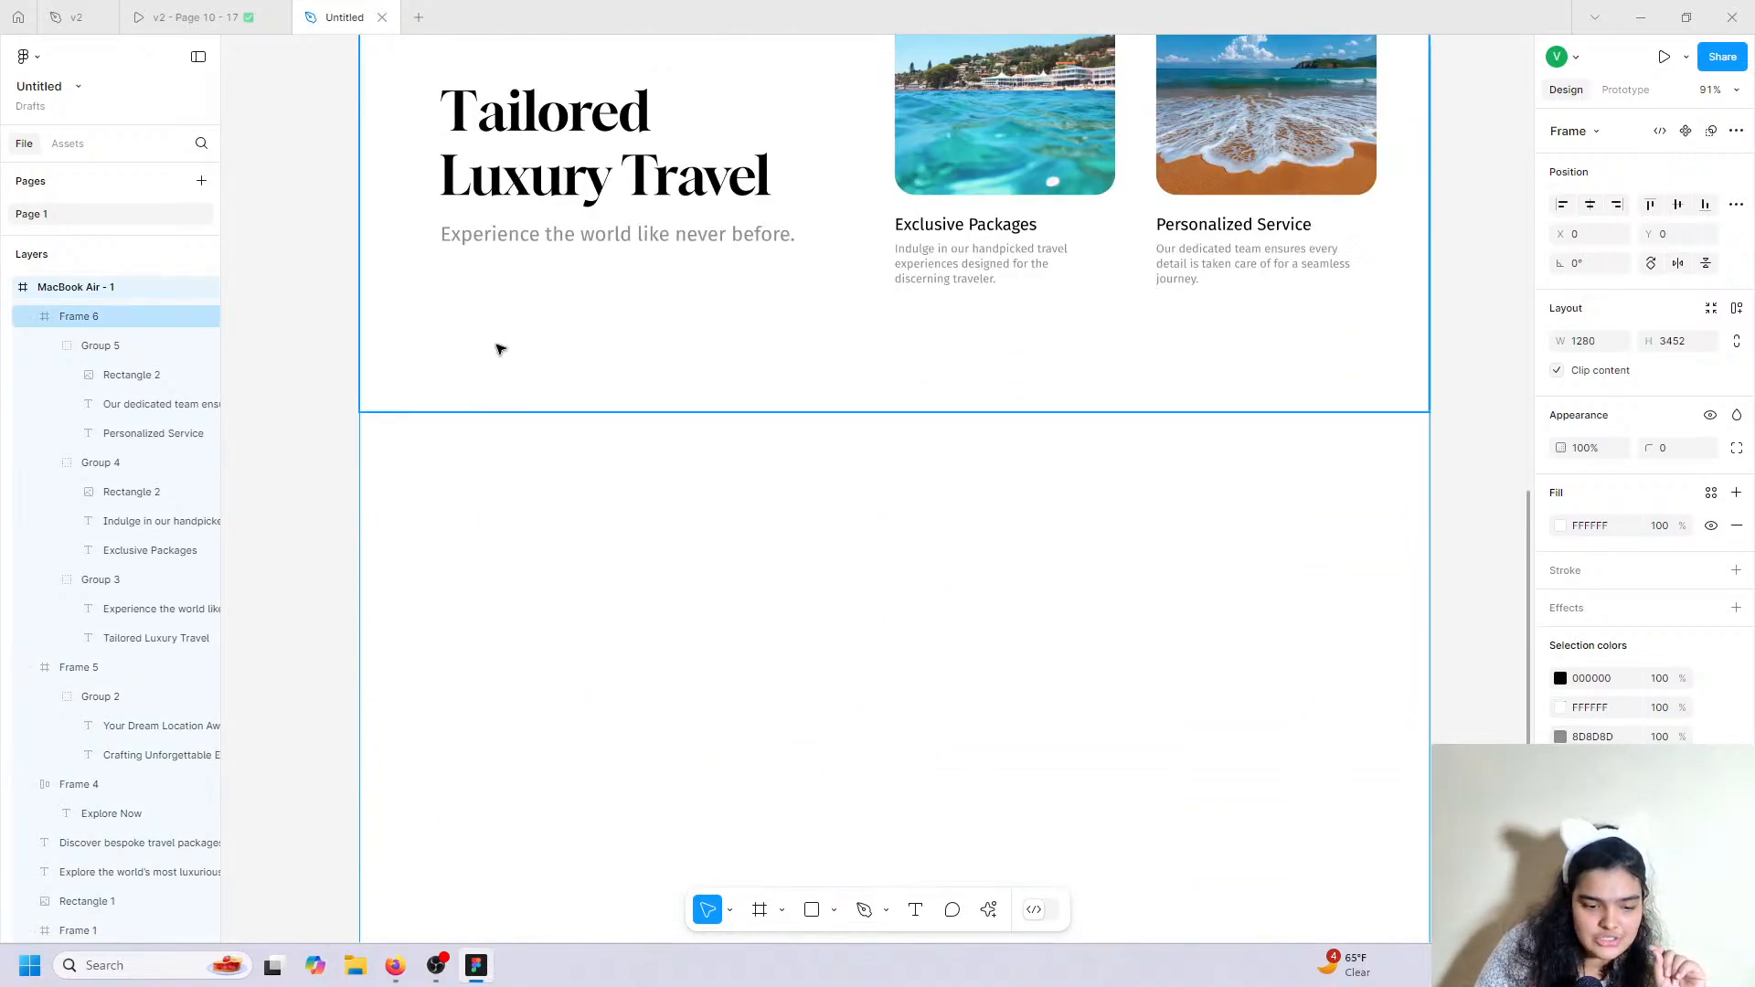
click(615, 390)
click(765, 907)
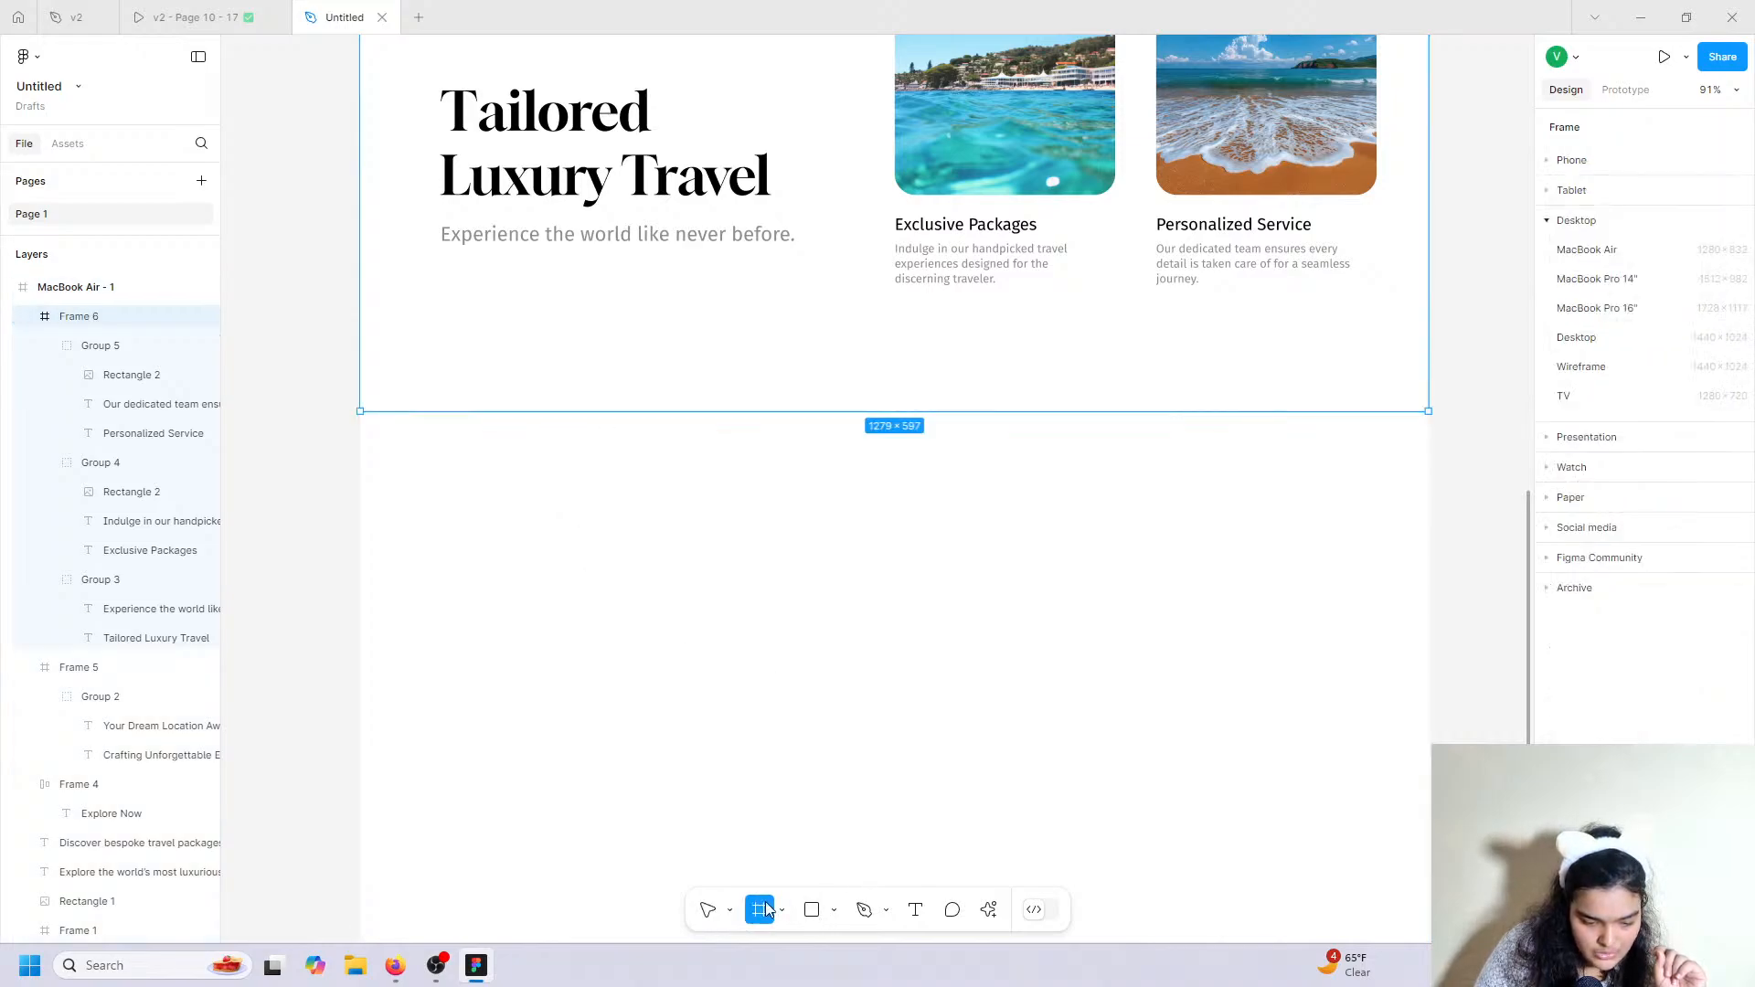
drag(359, 411, 1427, 840)
scroll(804, 481, down, 3)
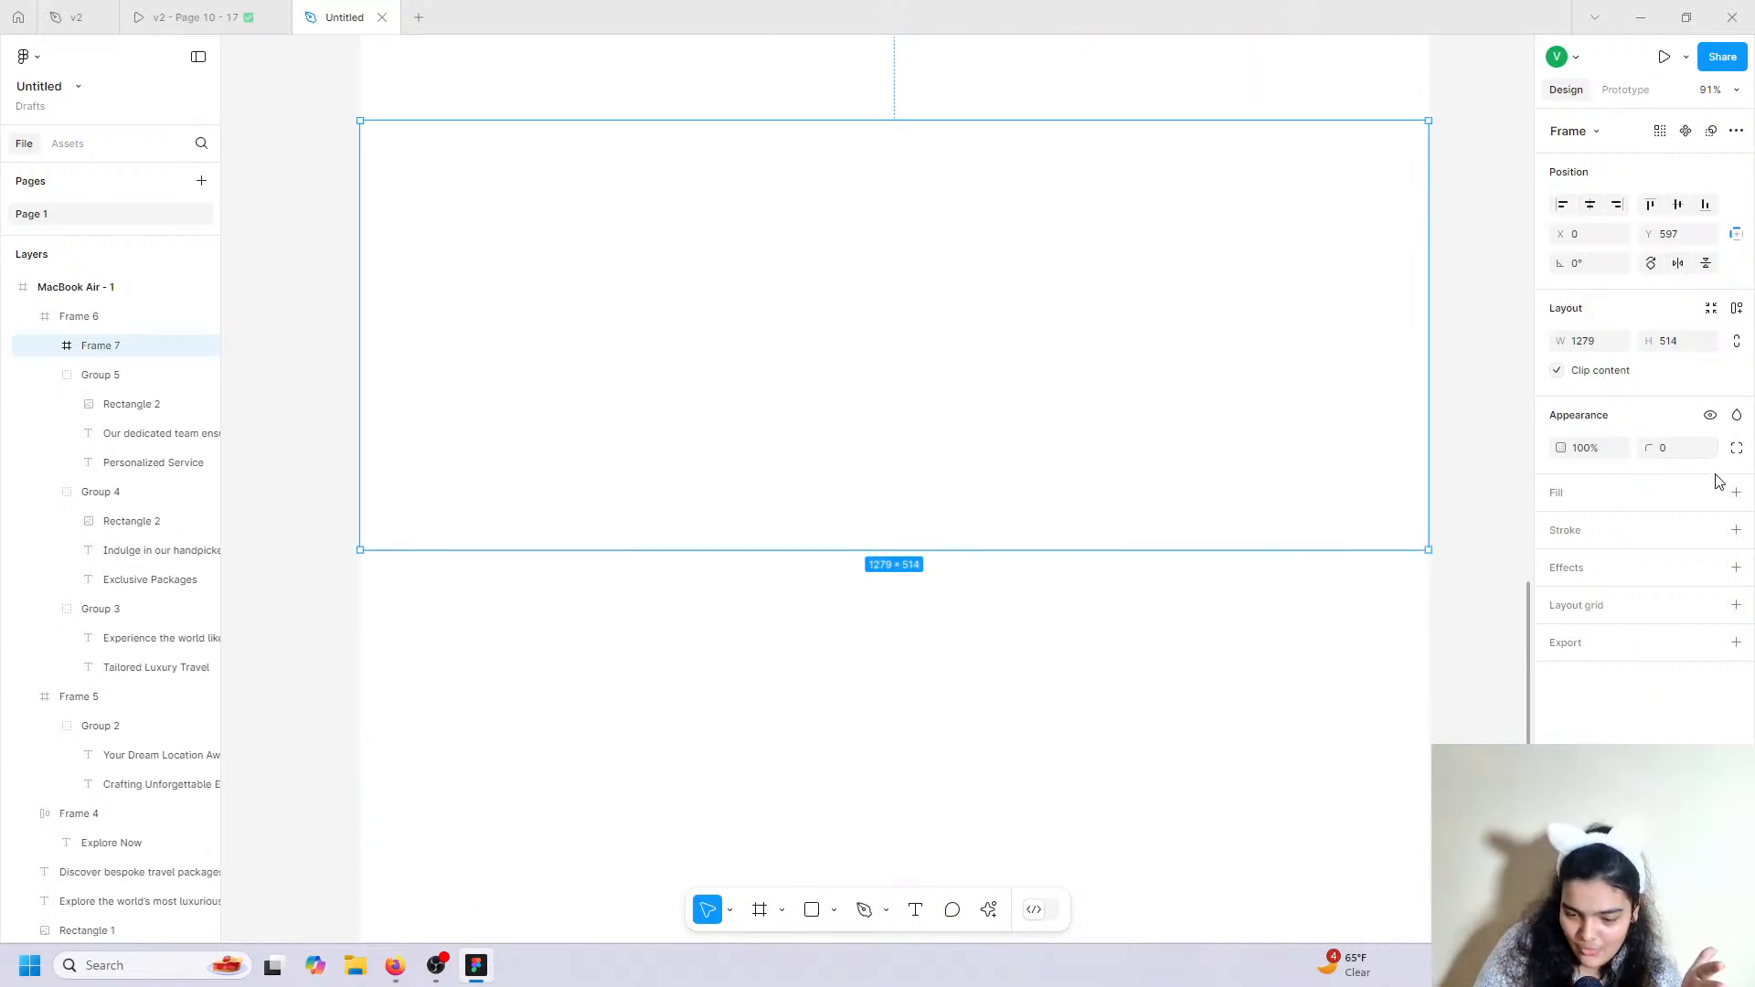
Give Frame 7 a light blue fill and nest it inside MacBook Air - 1.
click(1736, 492)
click(1561, 527)
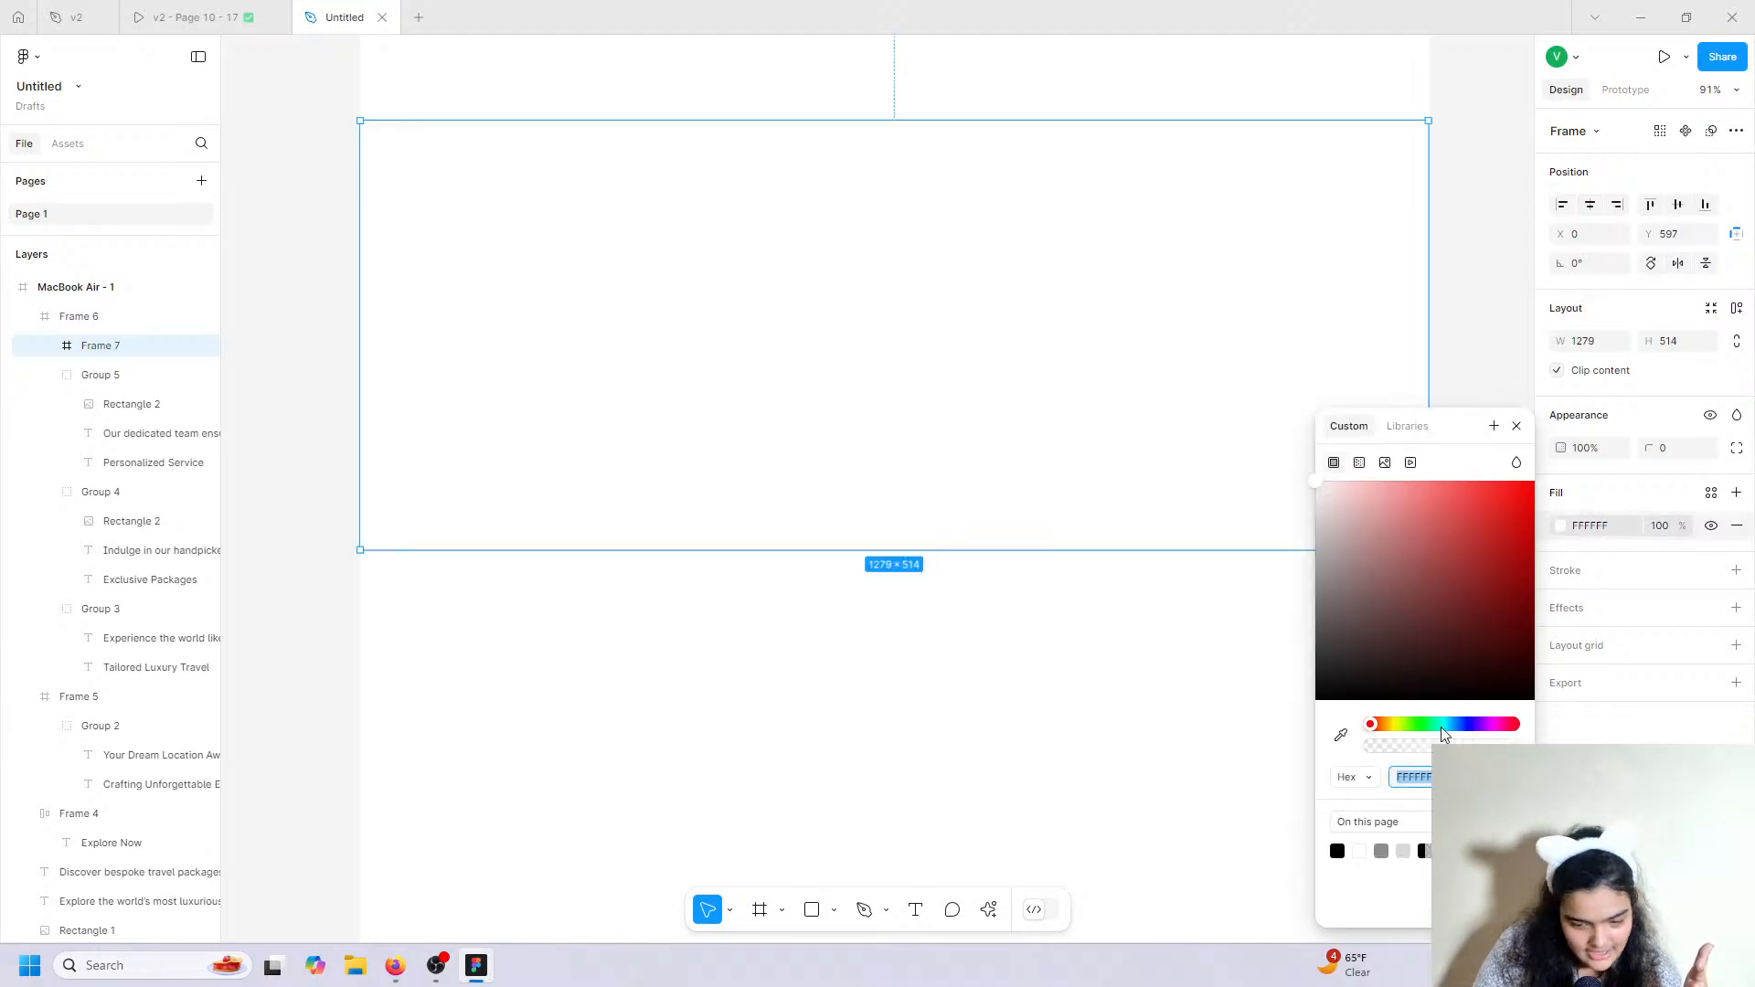
mouse_move(1441, 725)
mouse_down()
mouse_move(1467, 736)
mouse_move(1453, 736)
mouse_up()
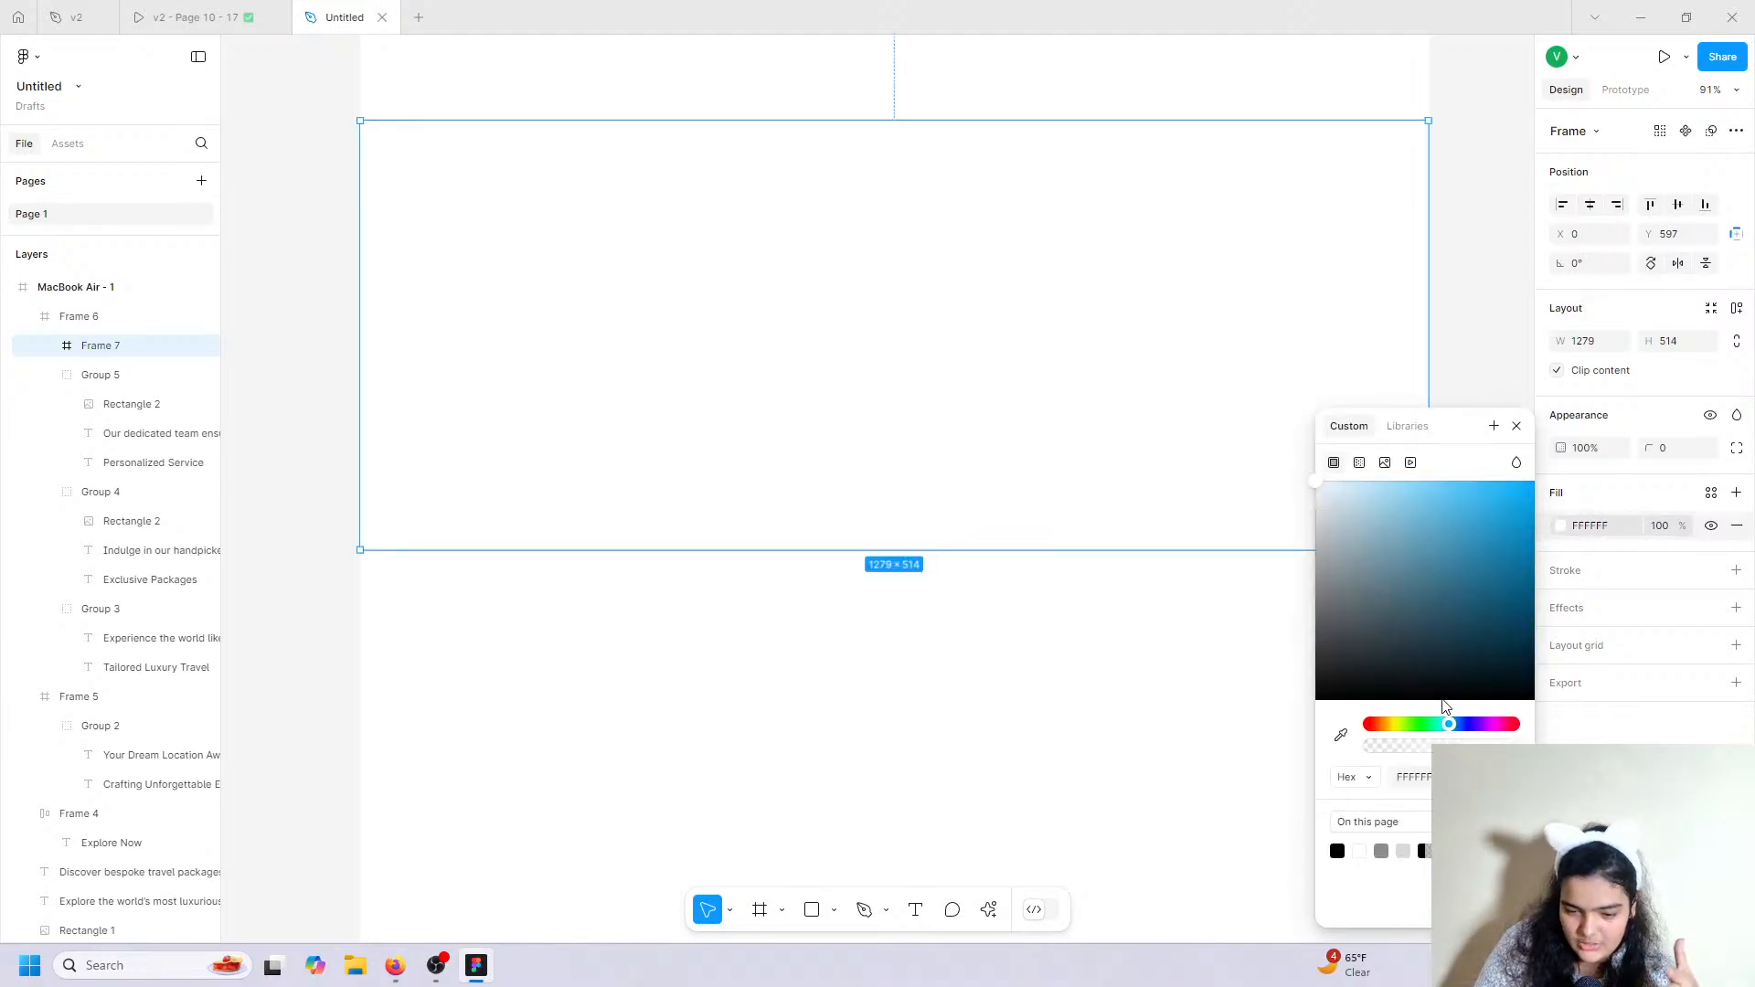
drag(1390, 594, 1358, 481)
drag(57, 352, 66, 318)
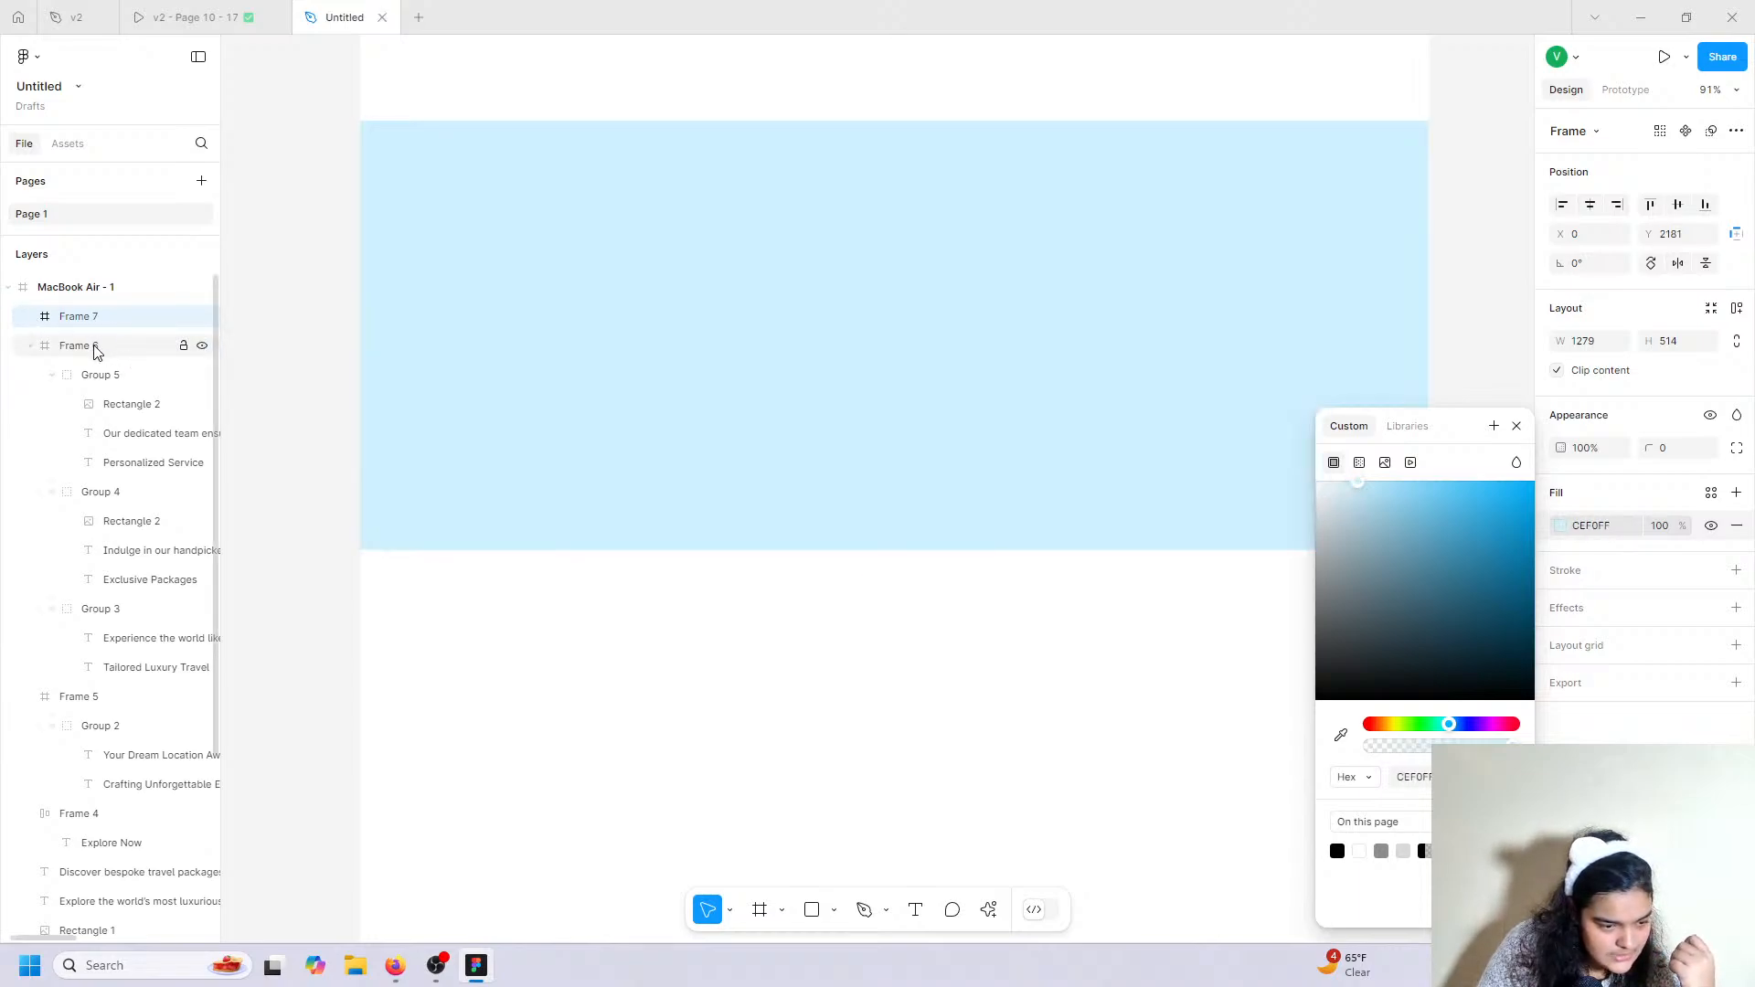
click(1355, 489)
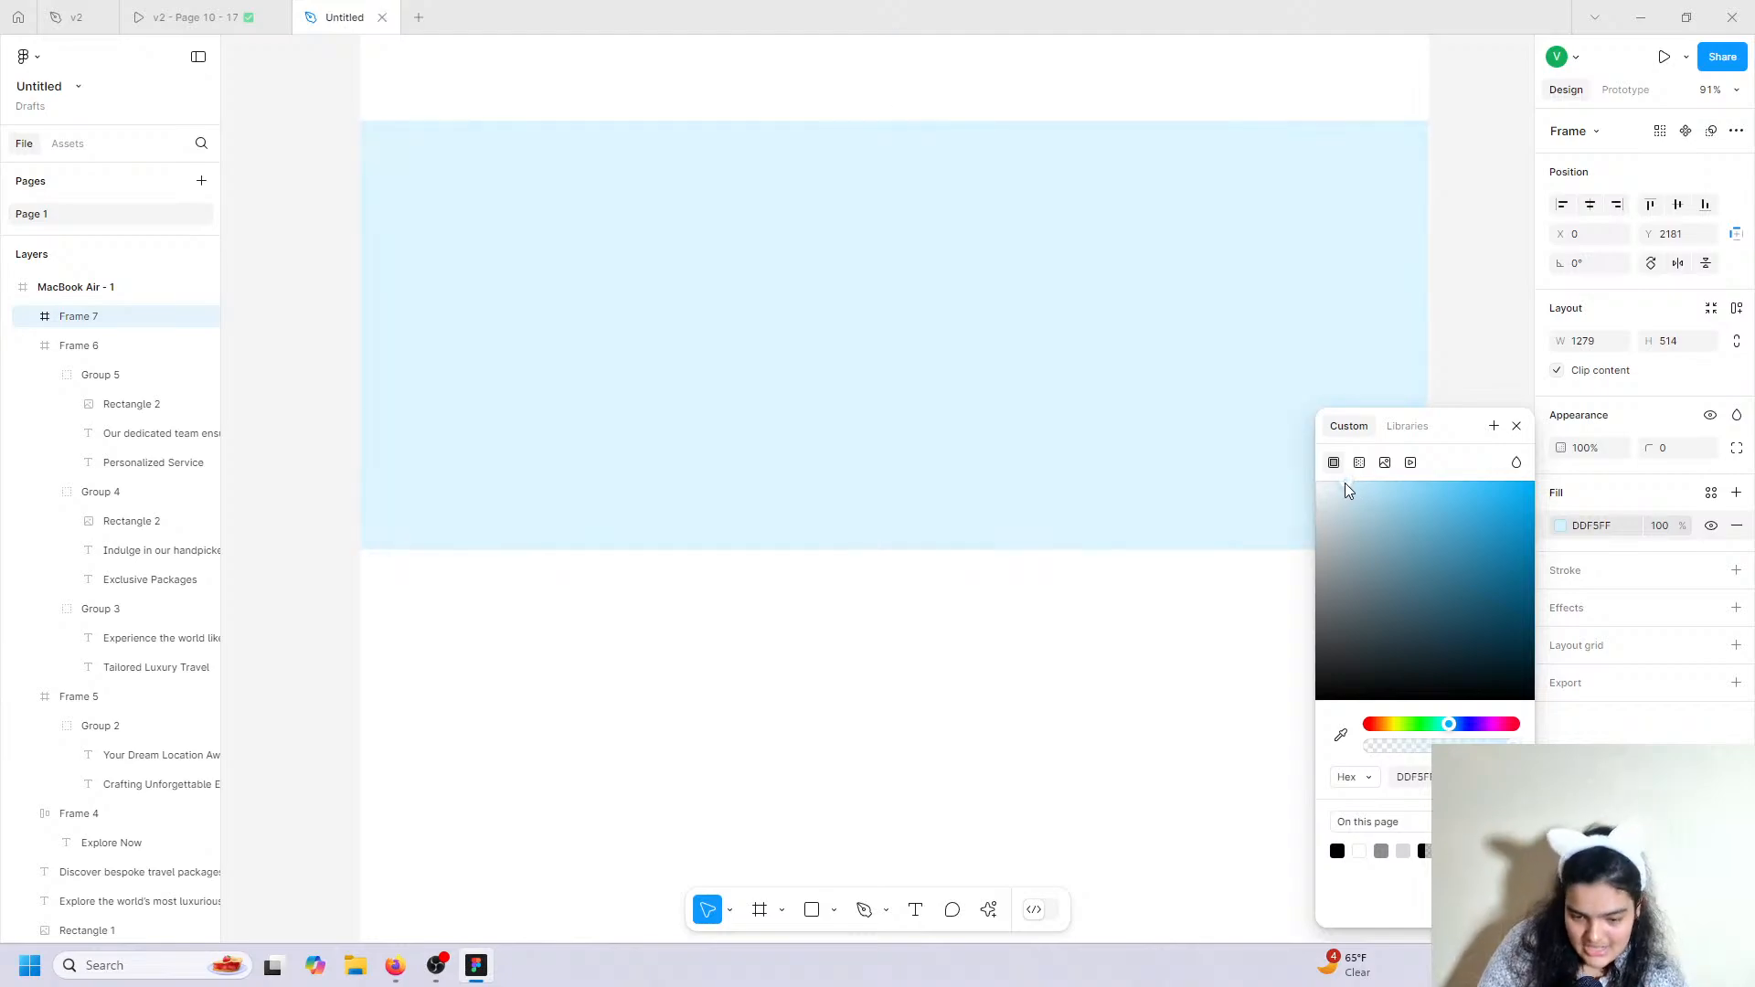
click(1341, 488)
drag(1335, 488, 1332, 487)
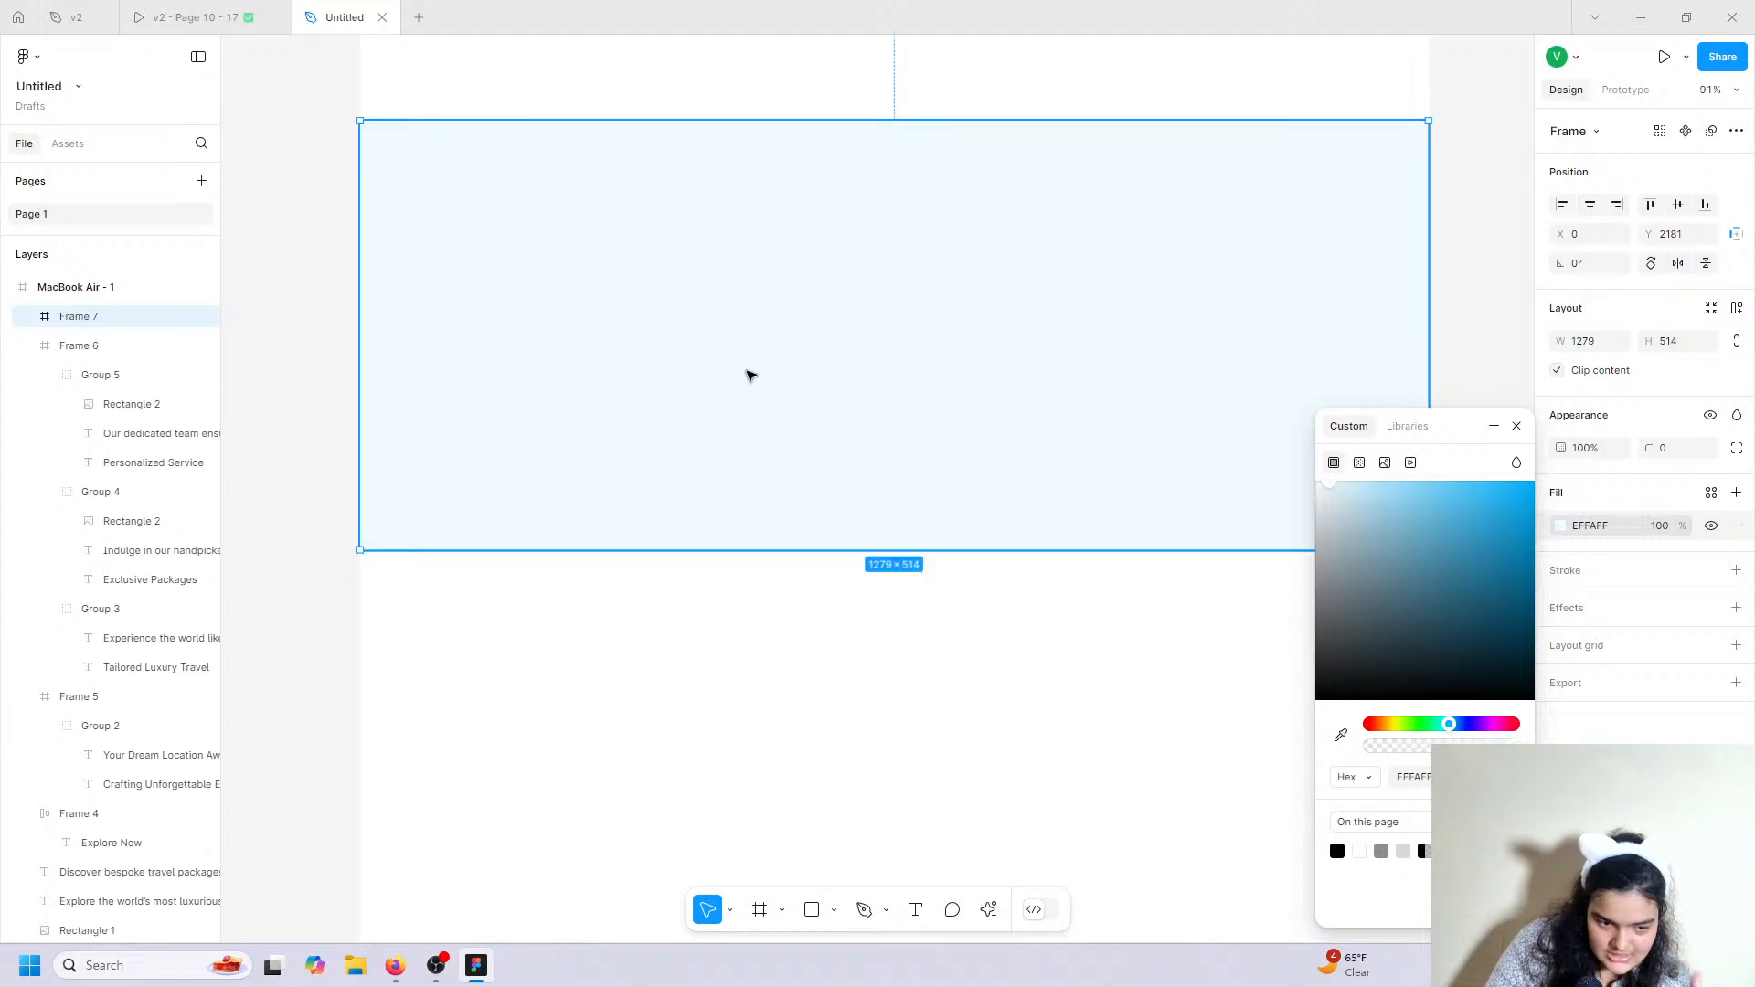
Check the reference background, then lighten Frame 7's fill to pale blue F5FCFF.
click(243, 13)
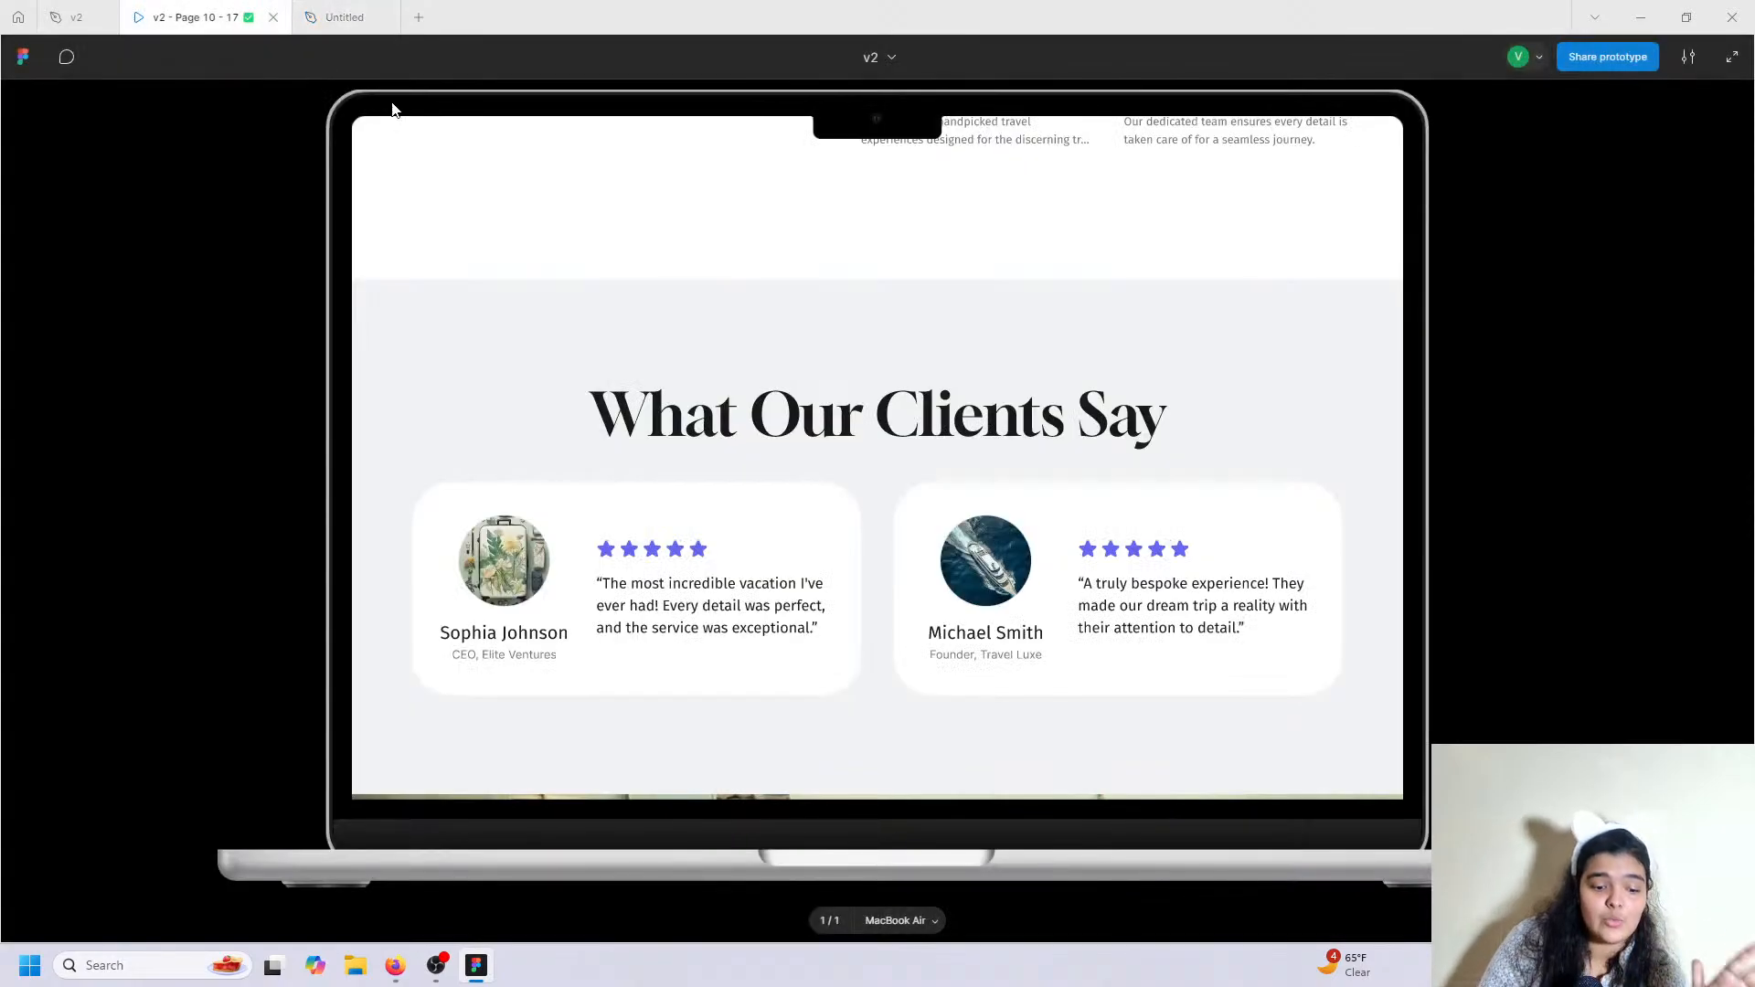
click(345, 11)
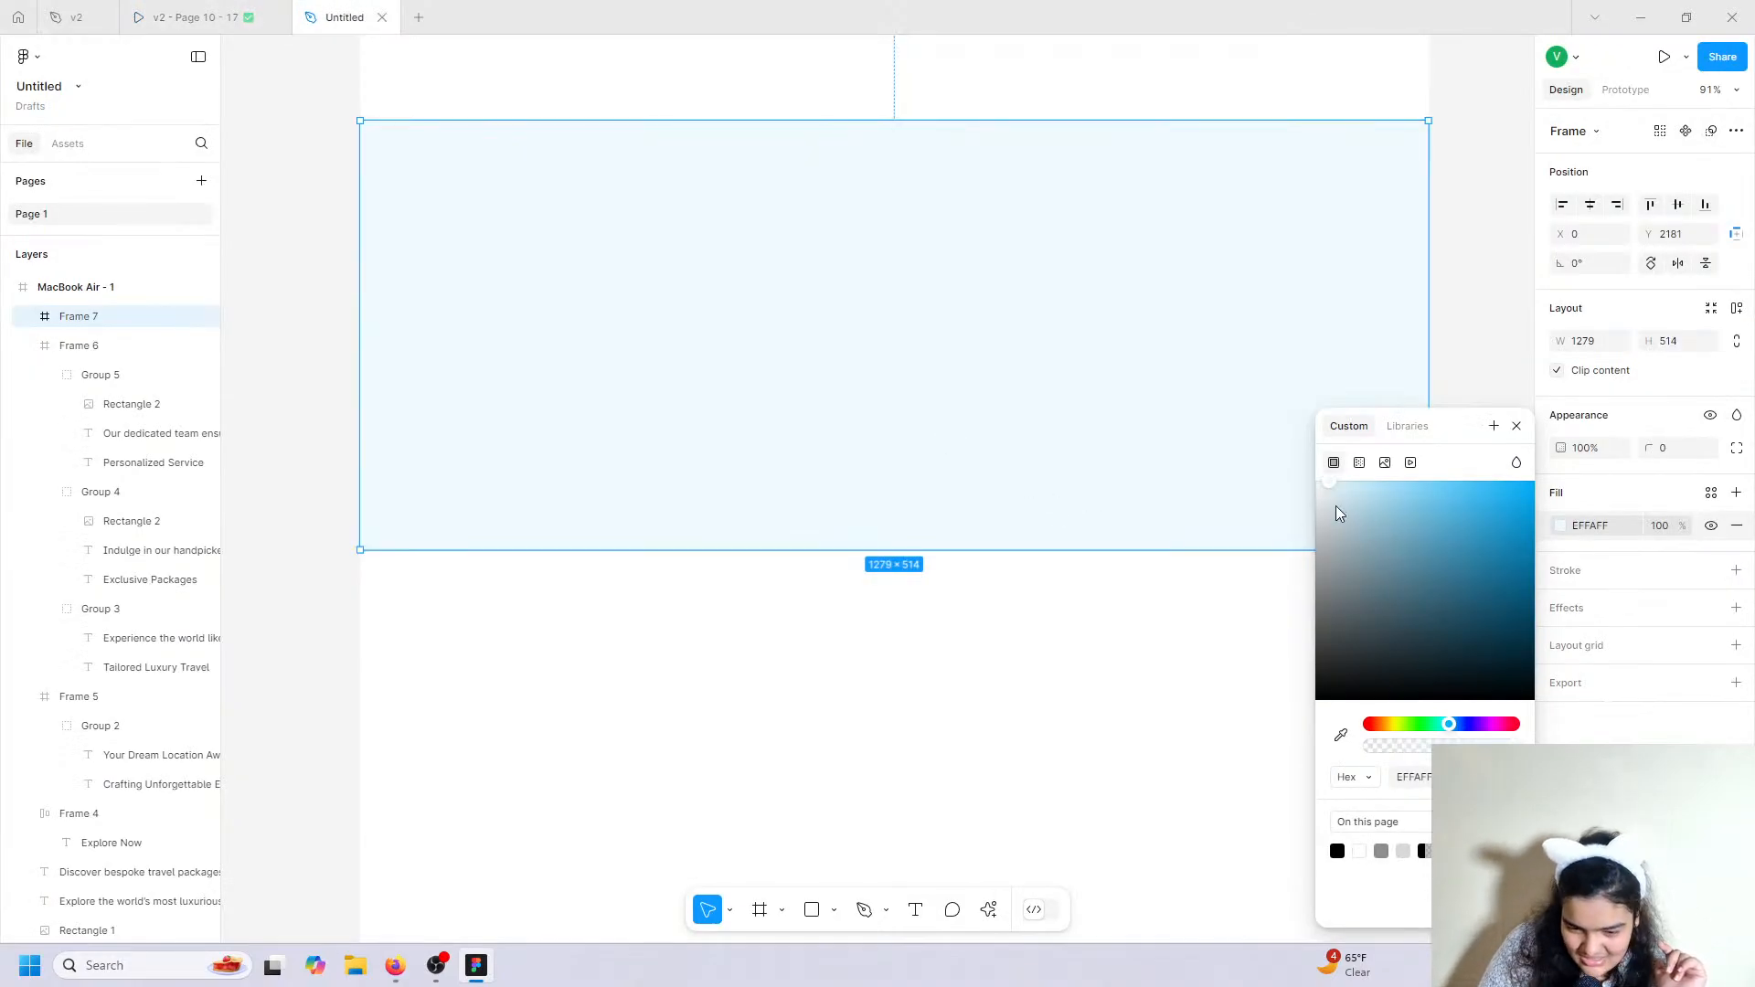
mouse_move(1344, 485)
mouse_down()
mouse_move(1316, 486)
mouse_move(1315, 504)
mouse_move(1335, 502)
mouse_move(1325, 486)
mouse_up()
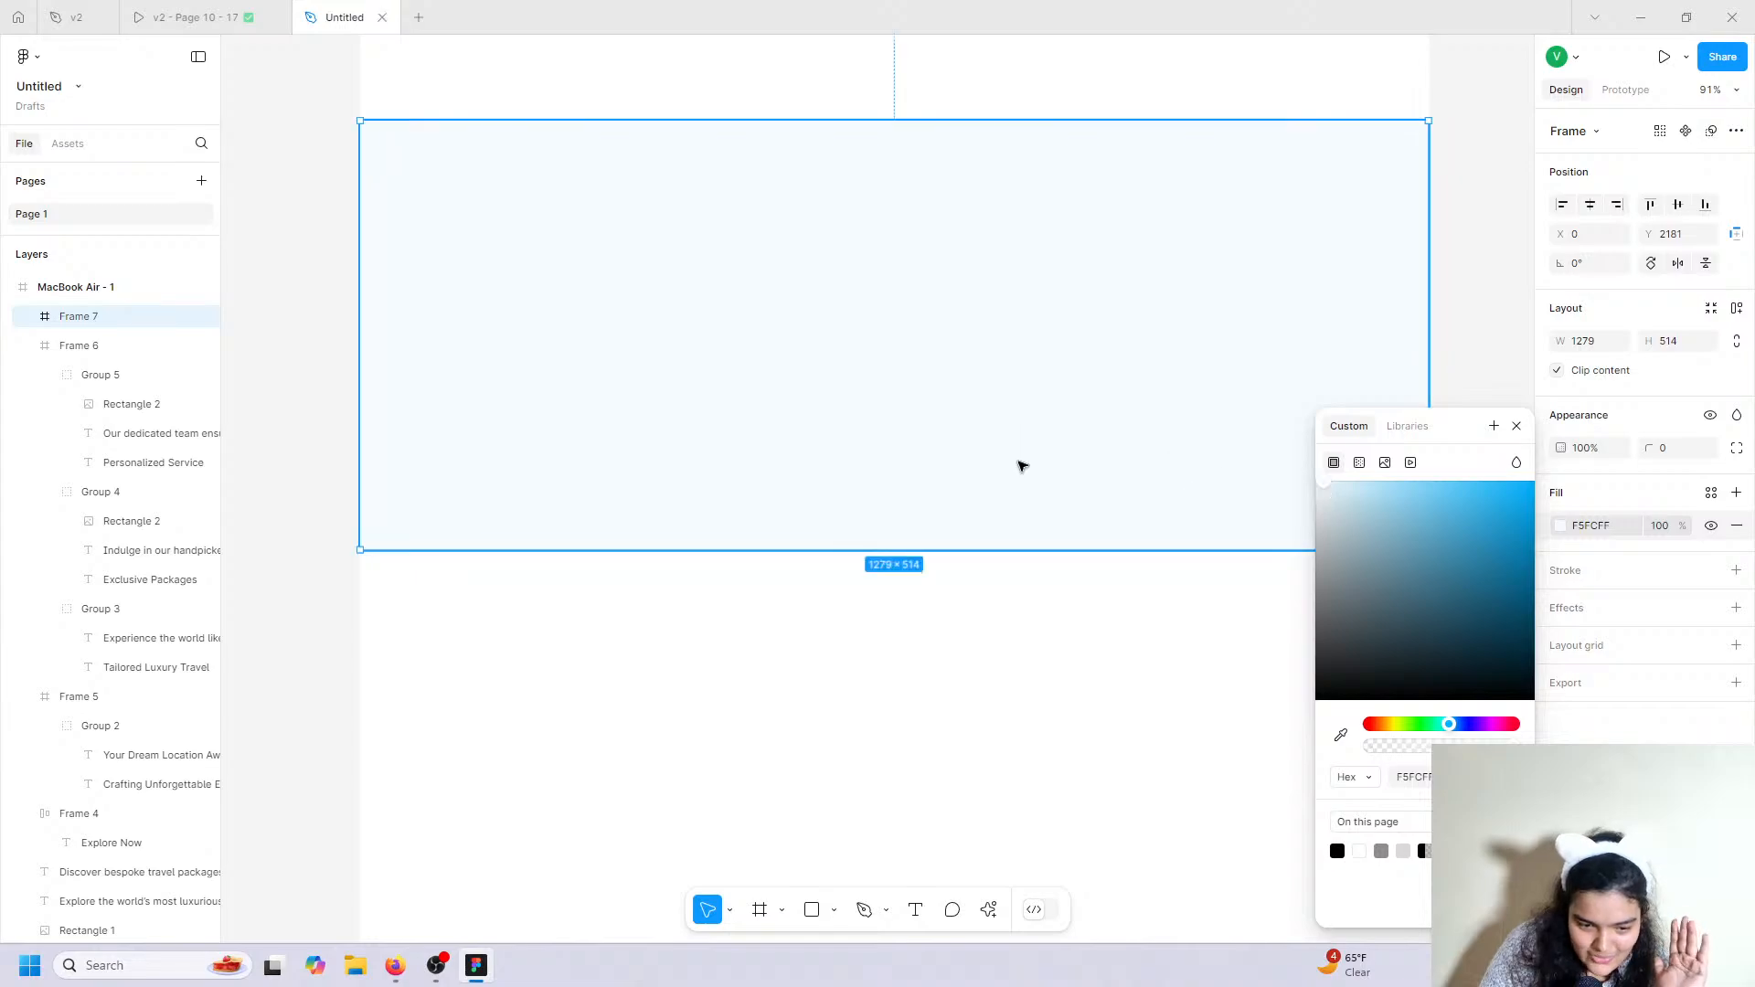
click(1043, 603)
click(1012, 551)
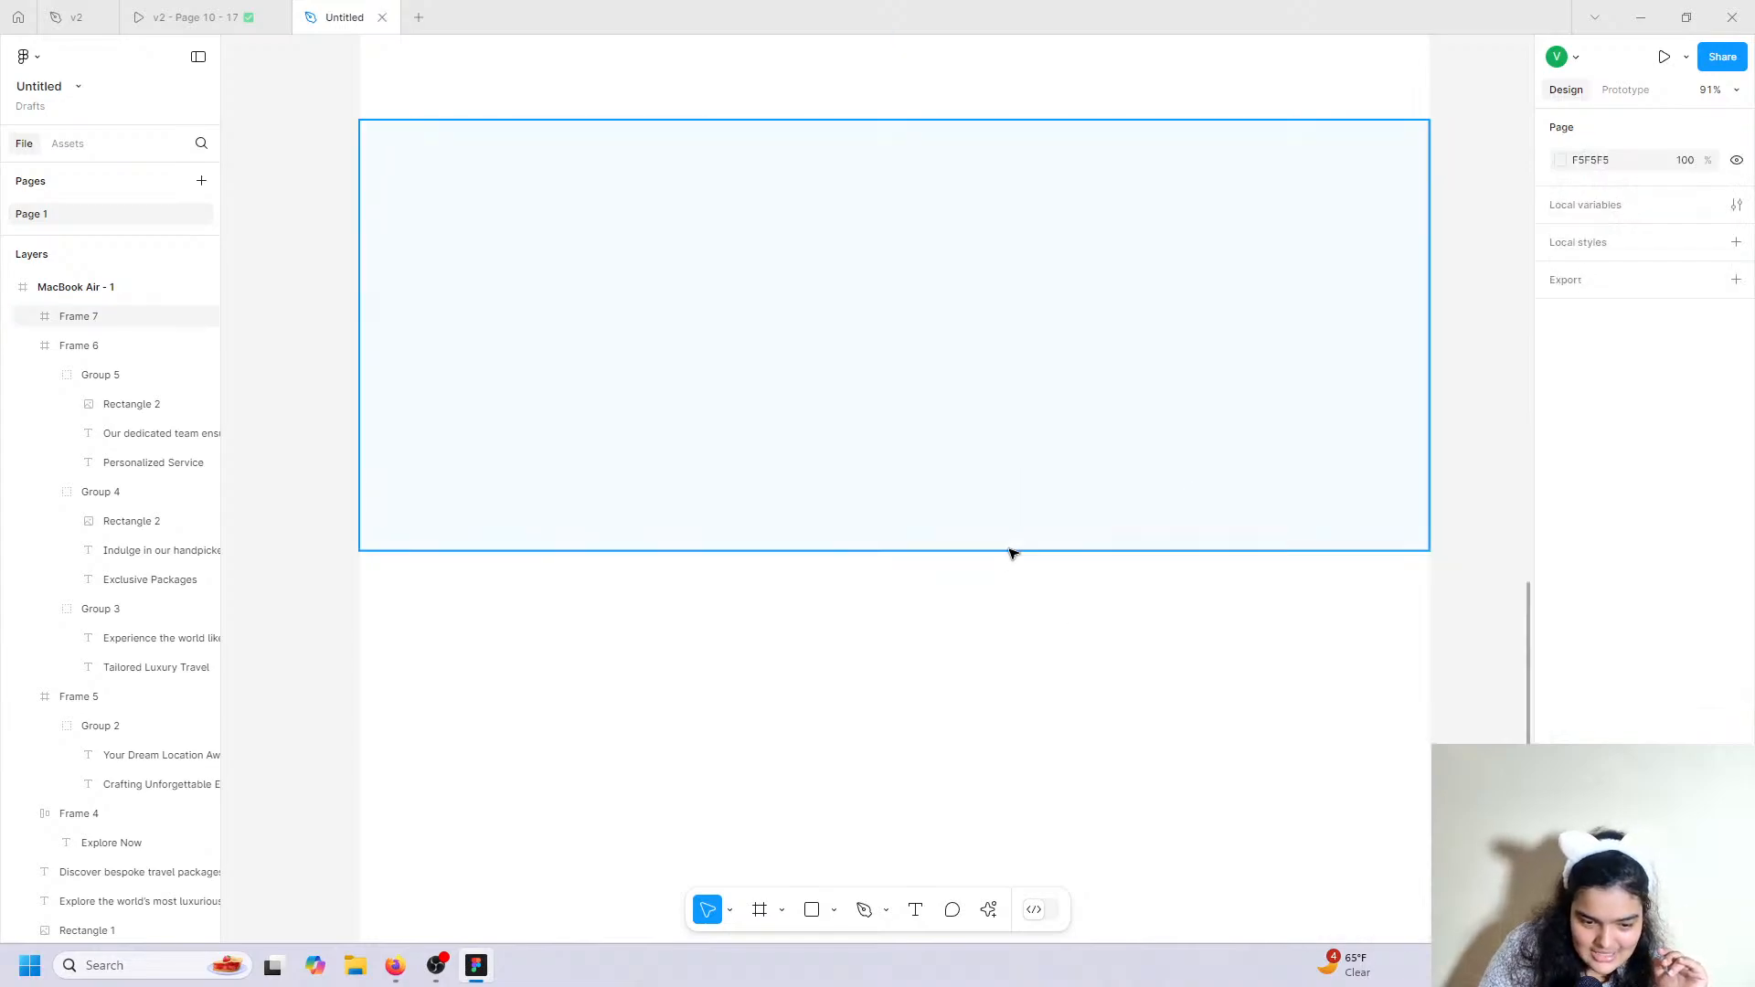
Add a 'What Our Clients Say' heading in the pale-blue section and compare with v2's testimonials.
click(1028, 656)
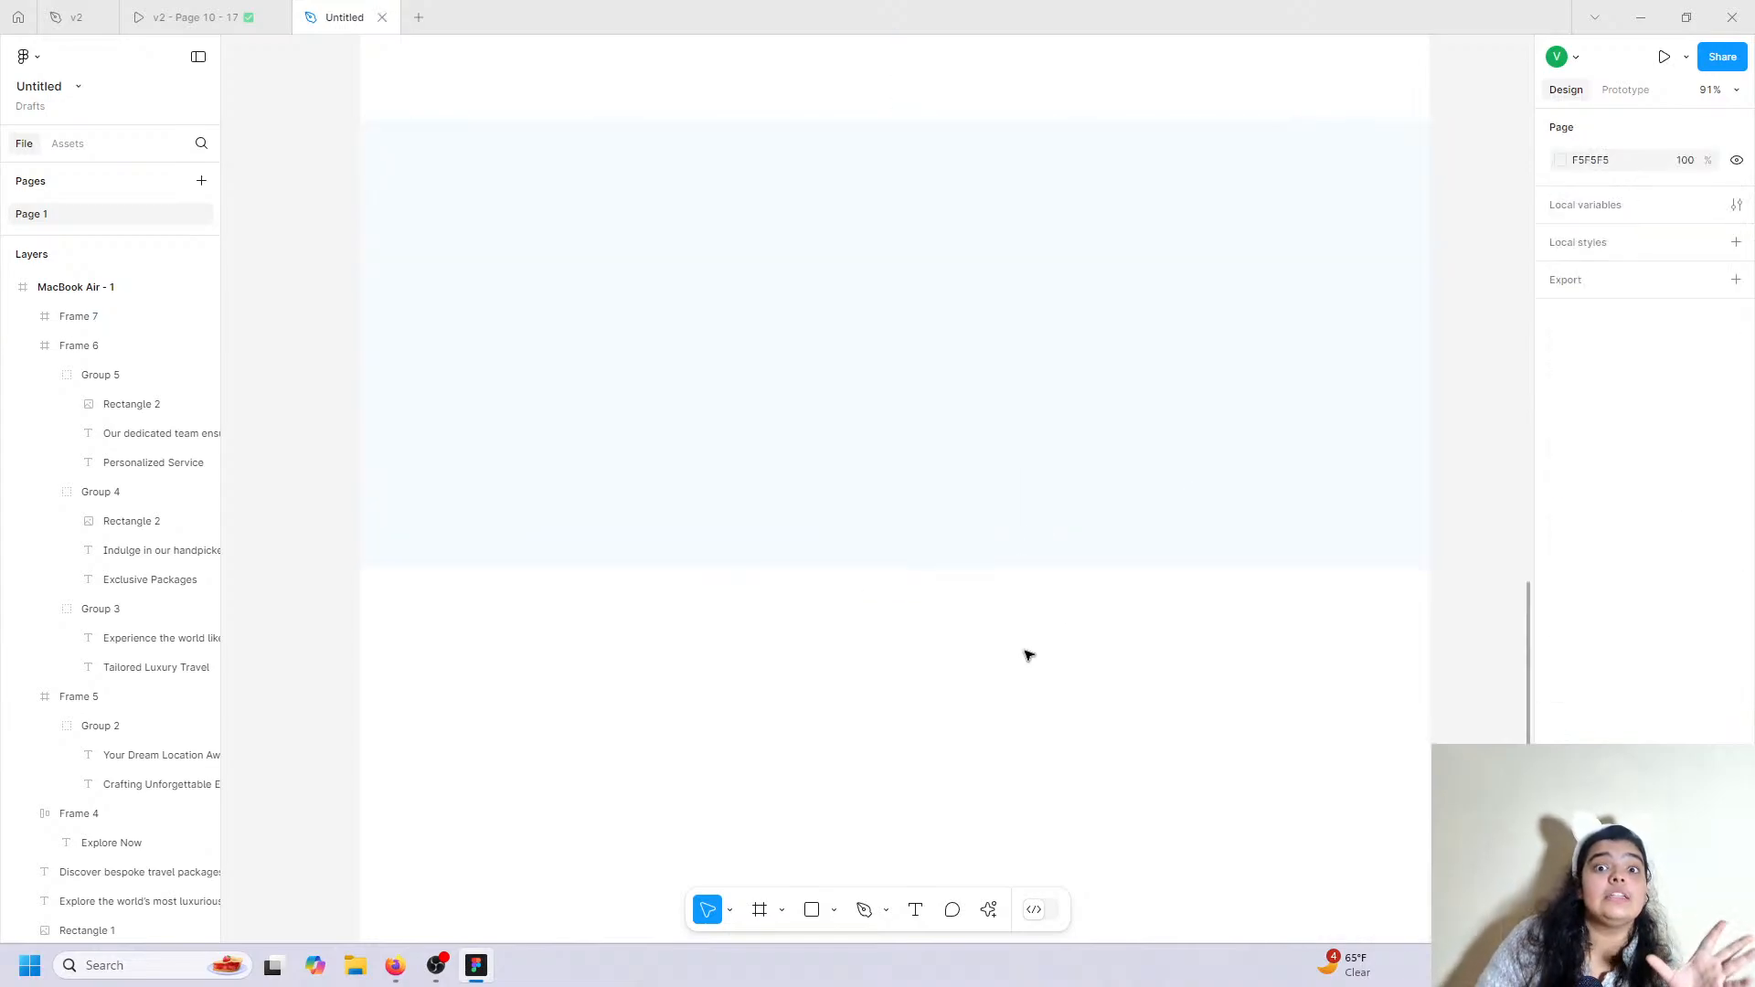
click(146, 17)
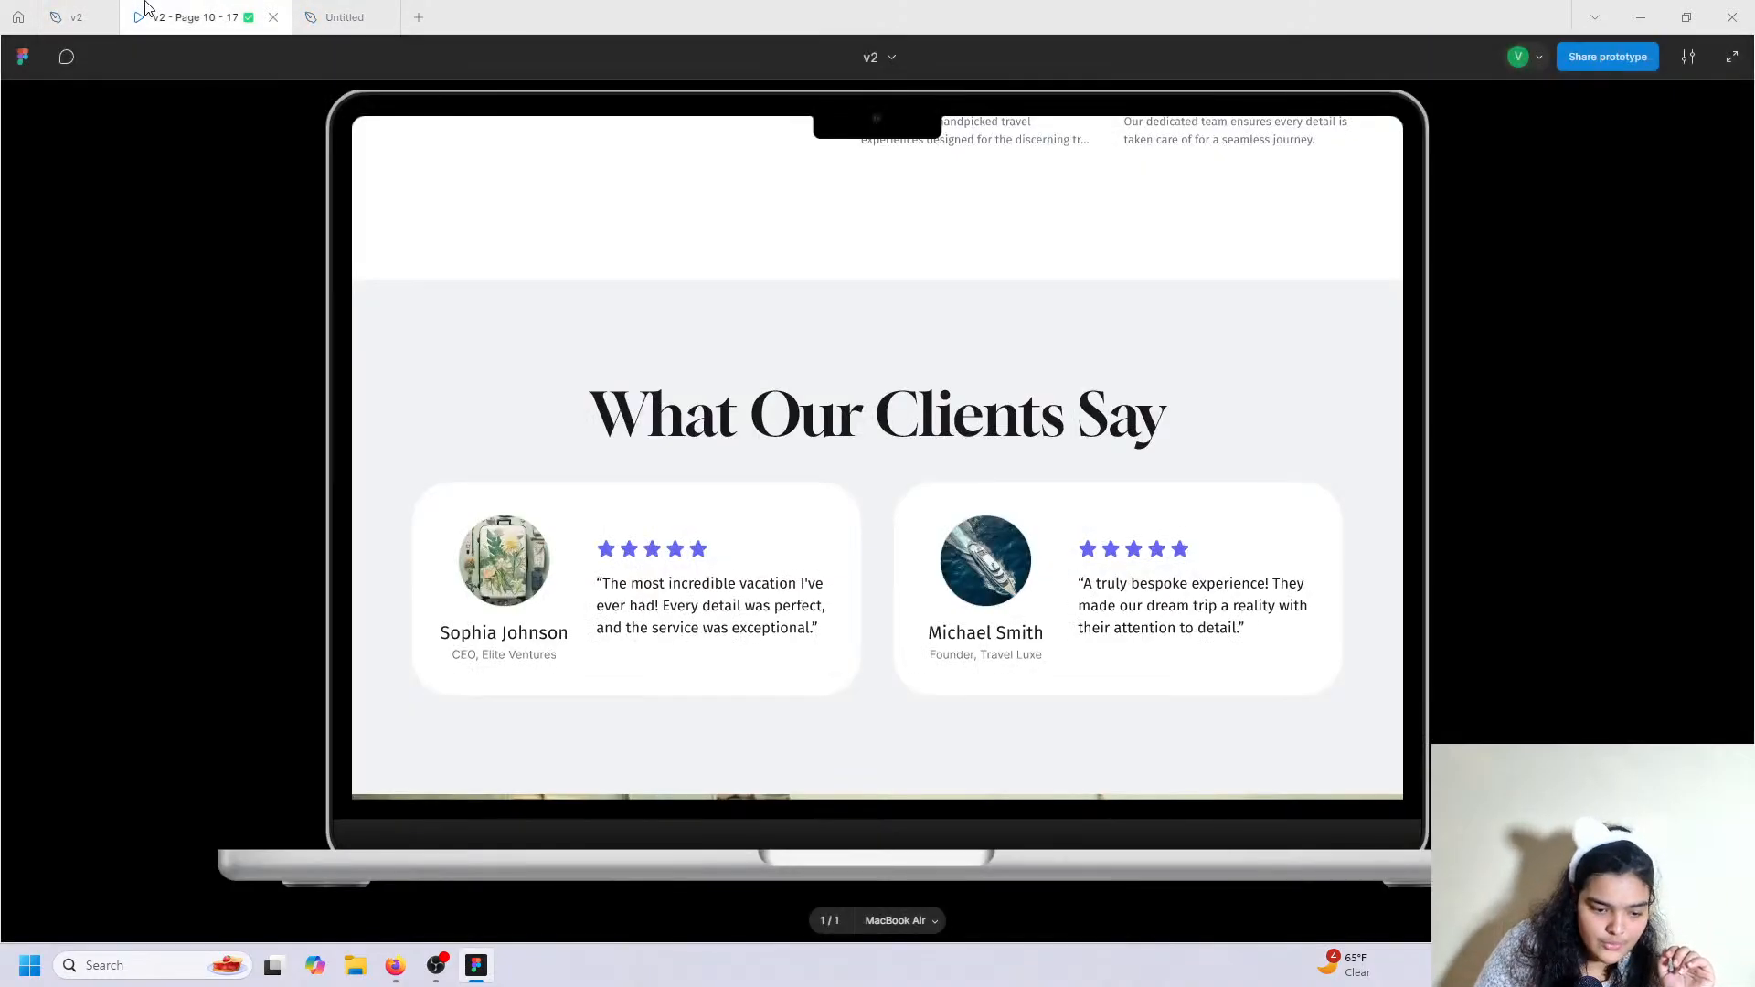
click(344, 17)
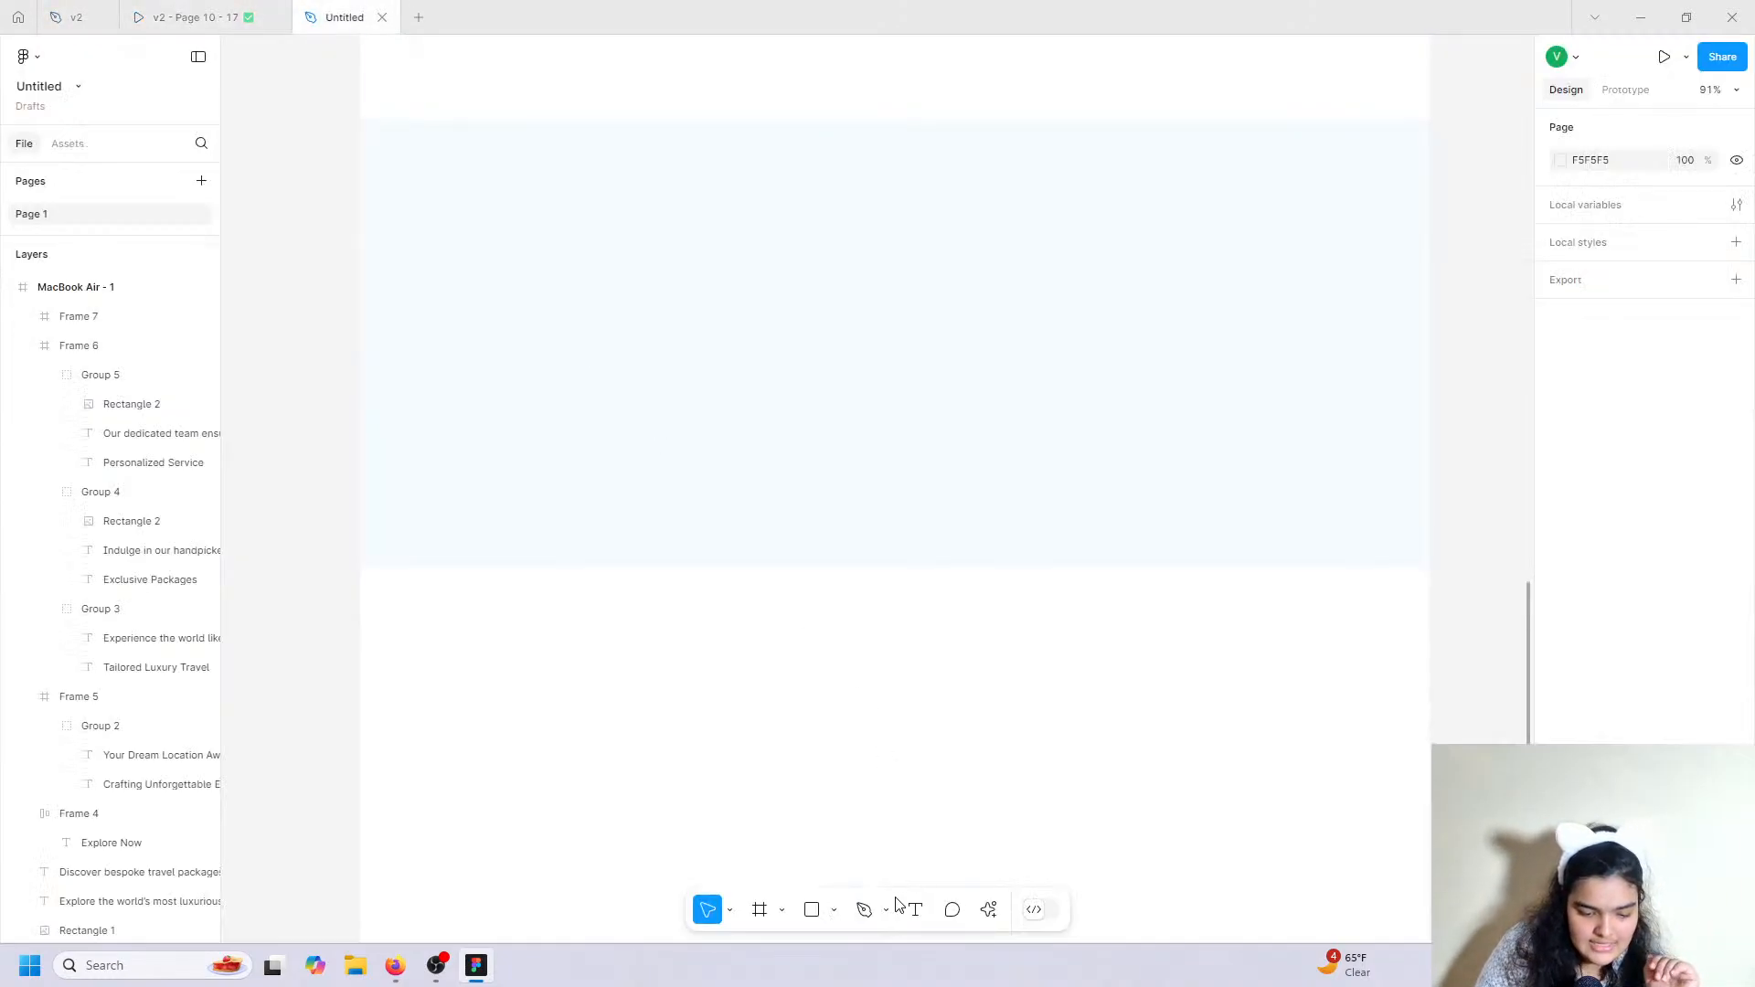
click(588, 153)
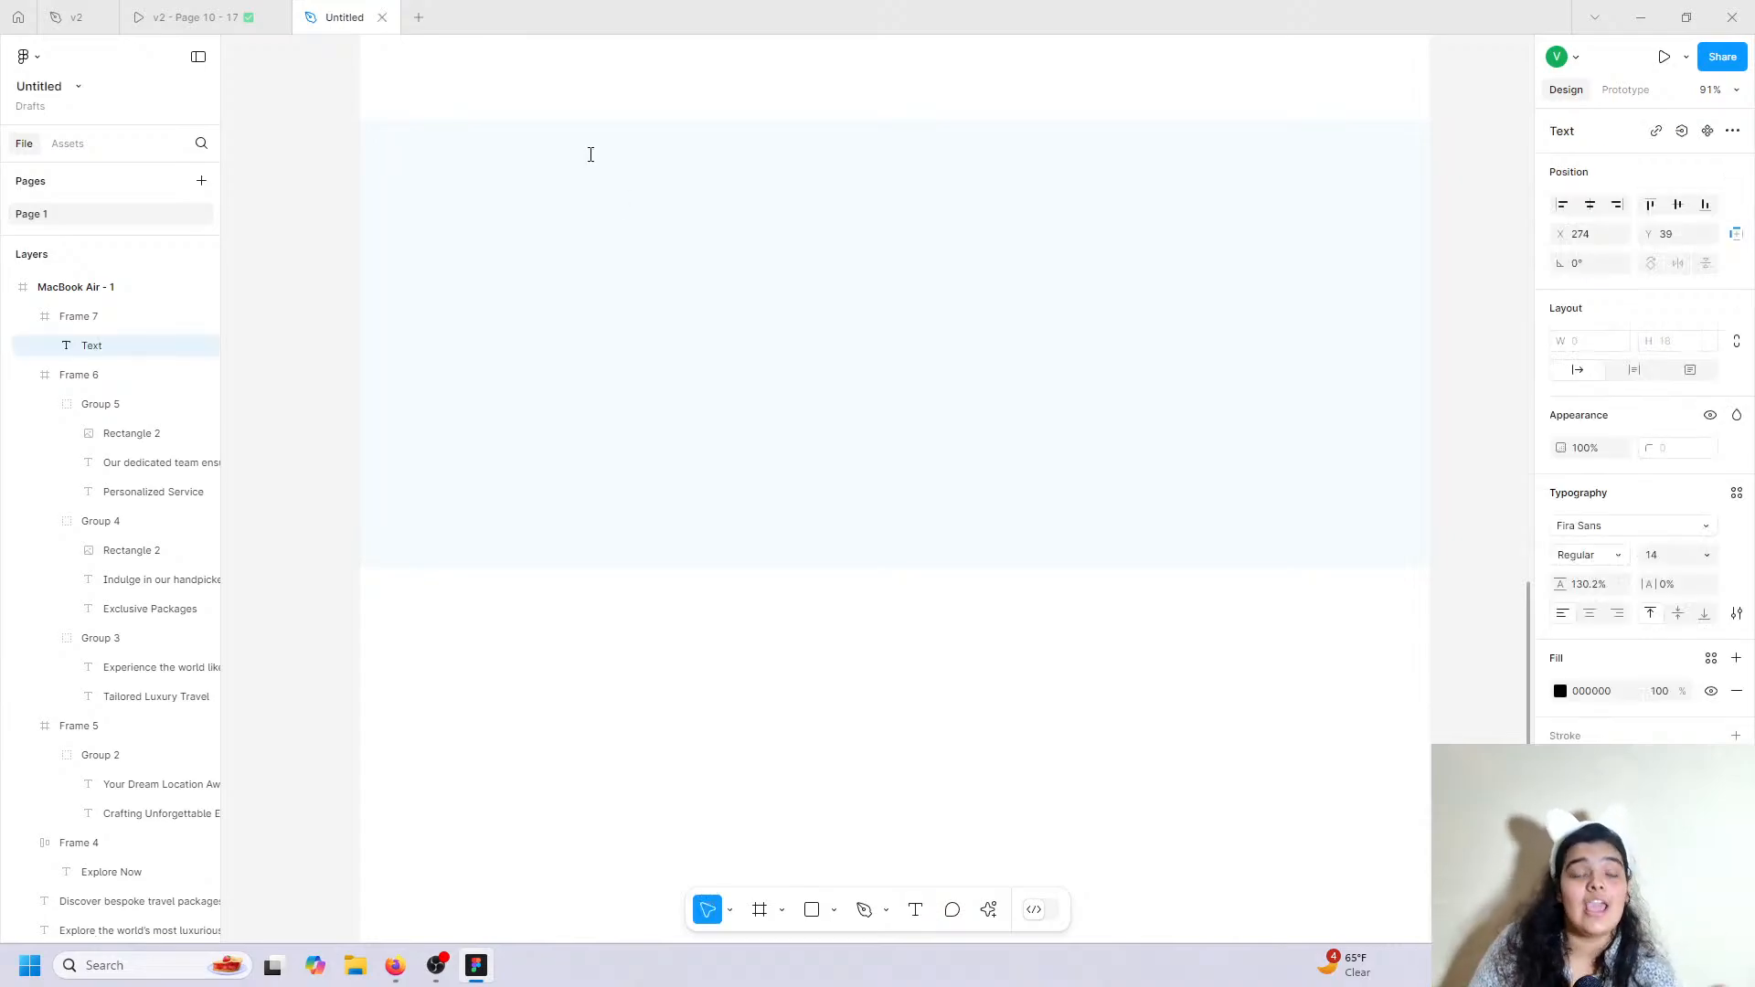
text(W)
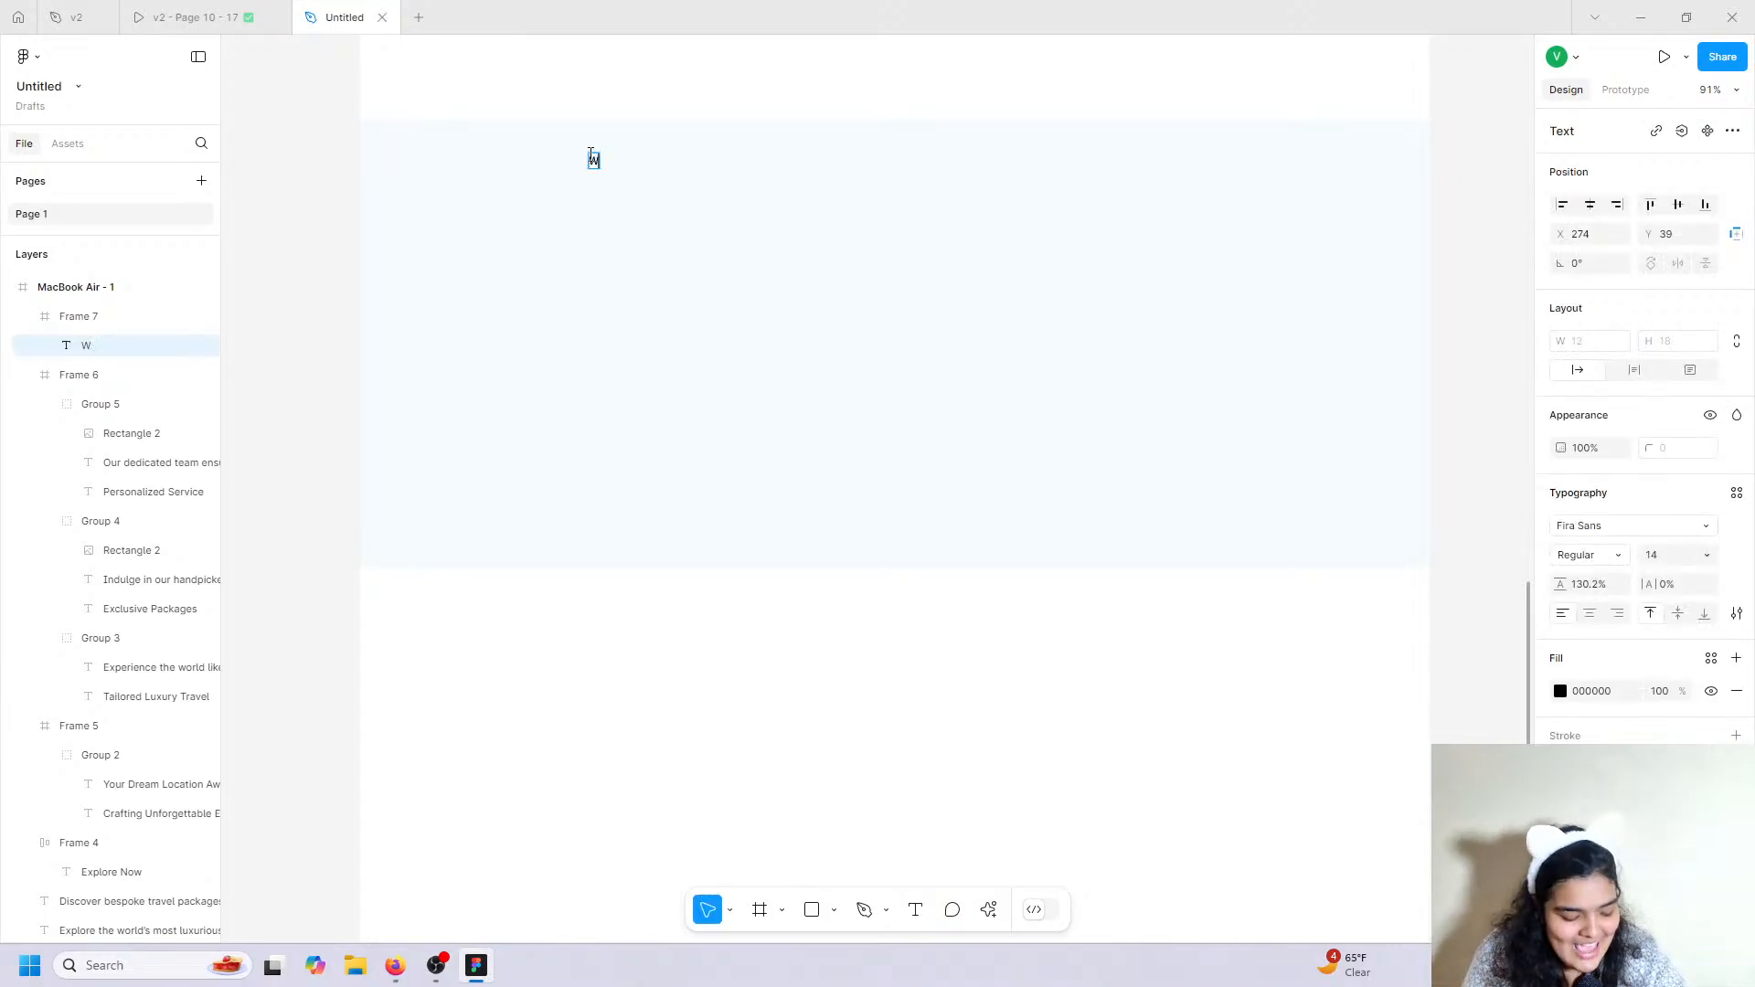
text(hat Our Clients Say)
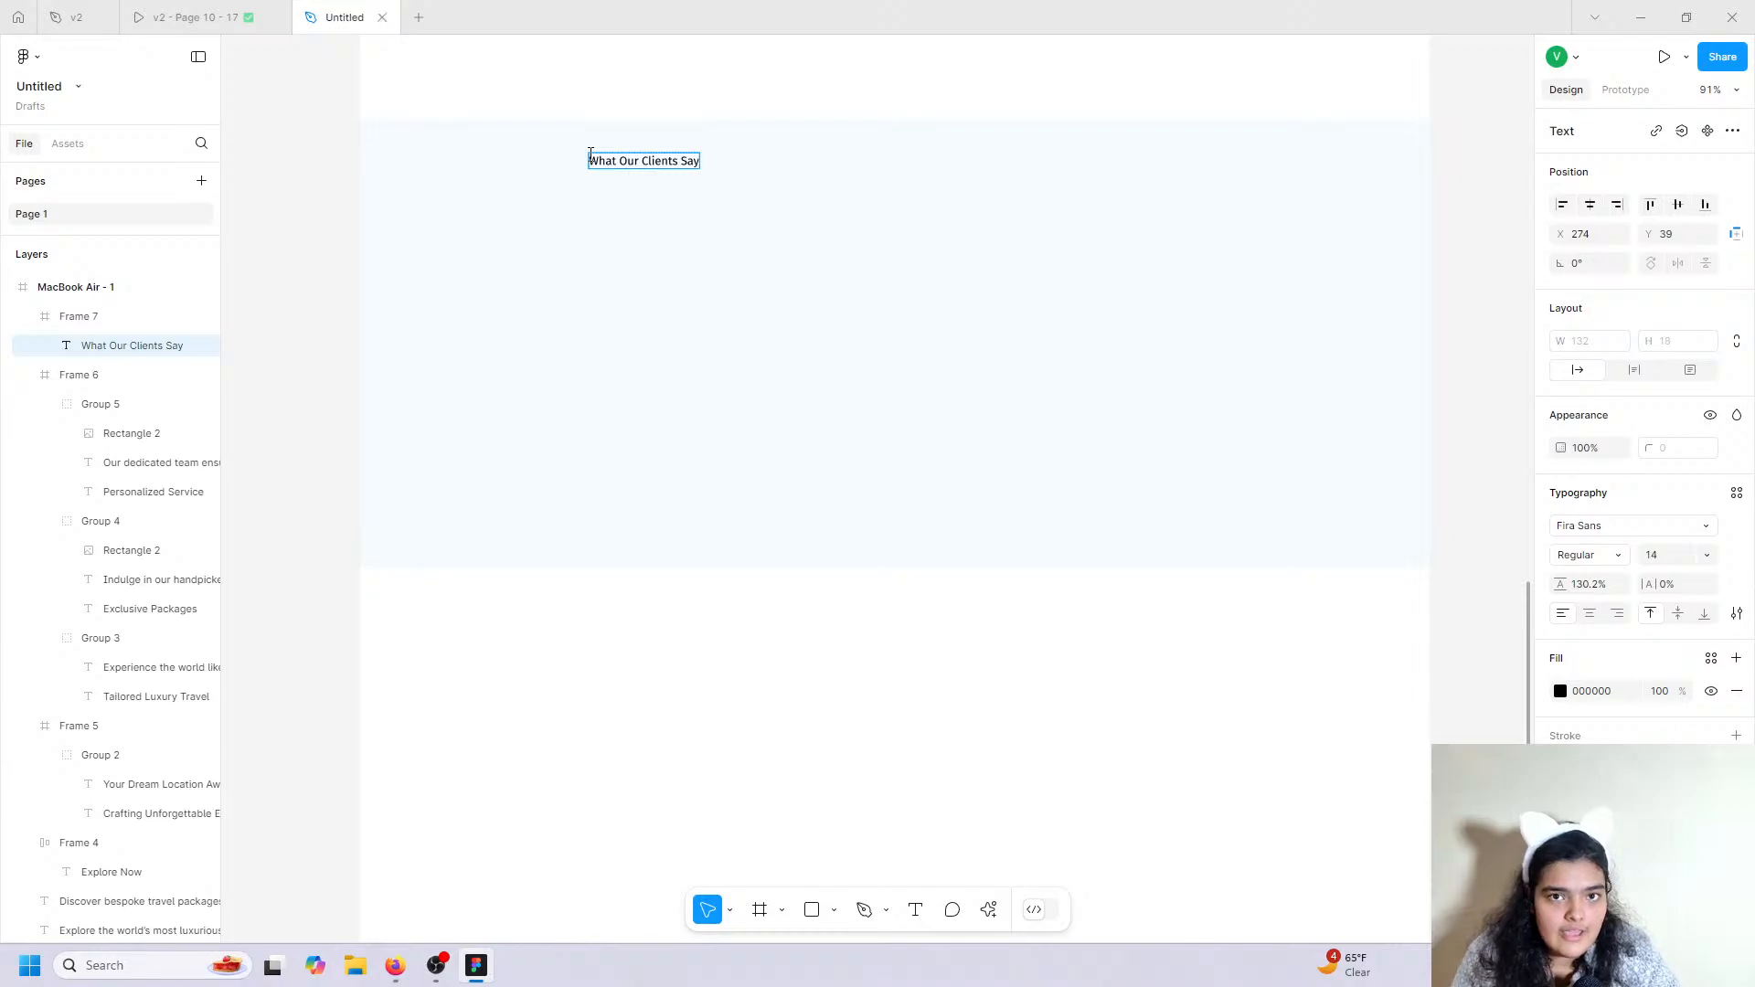
key(Escape)
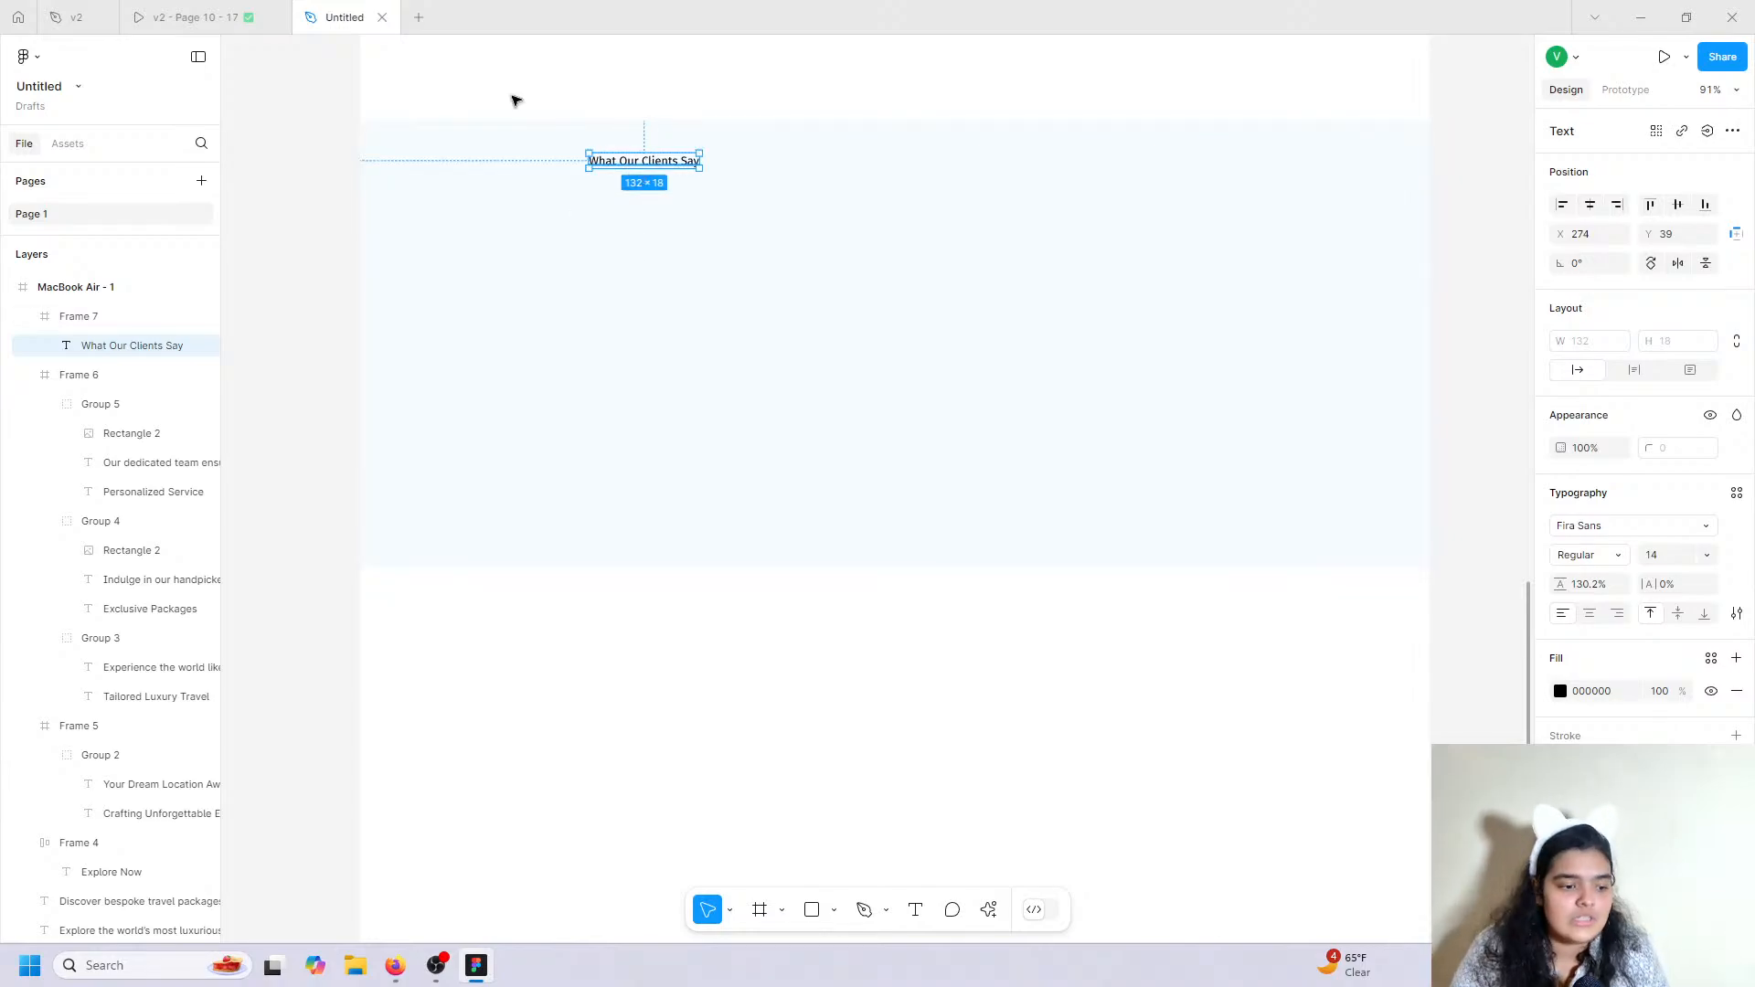
click(197, 18)
scroll(714, 413, down, 1)
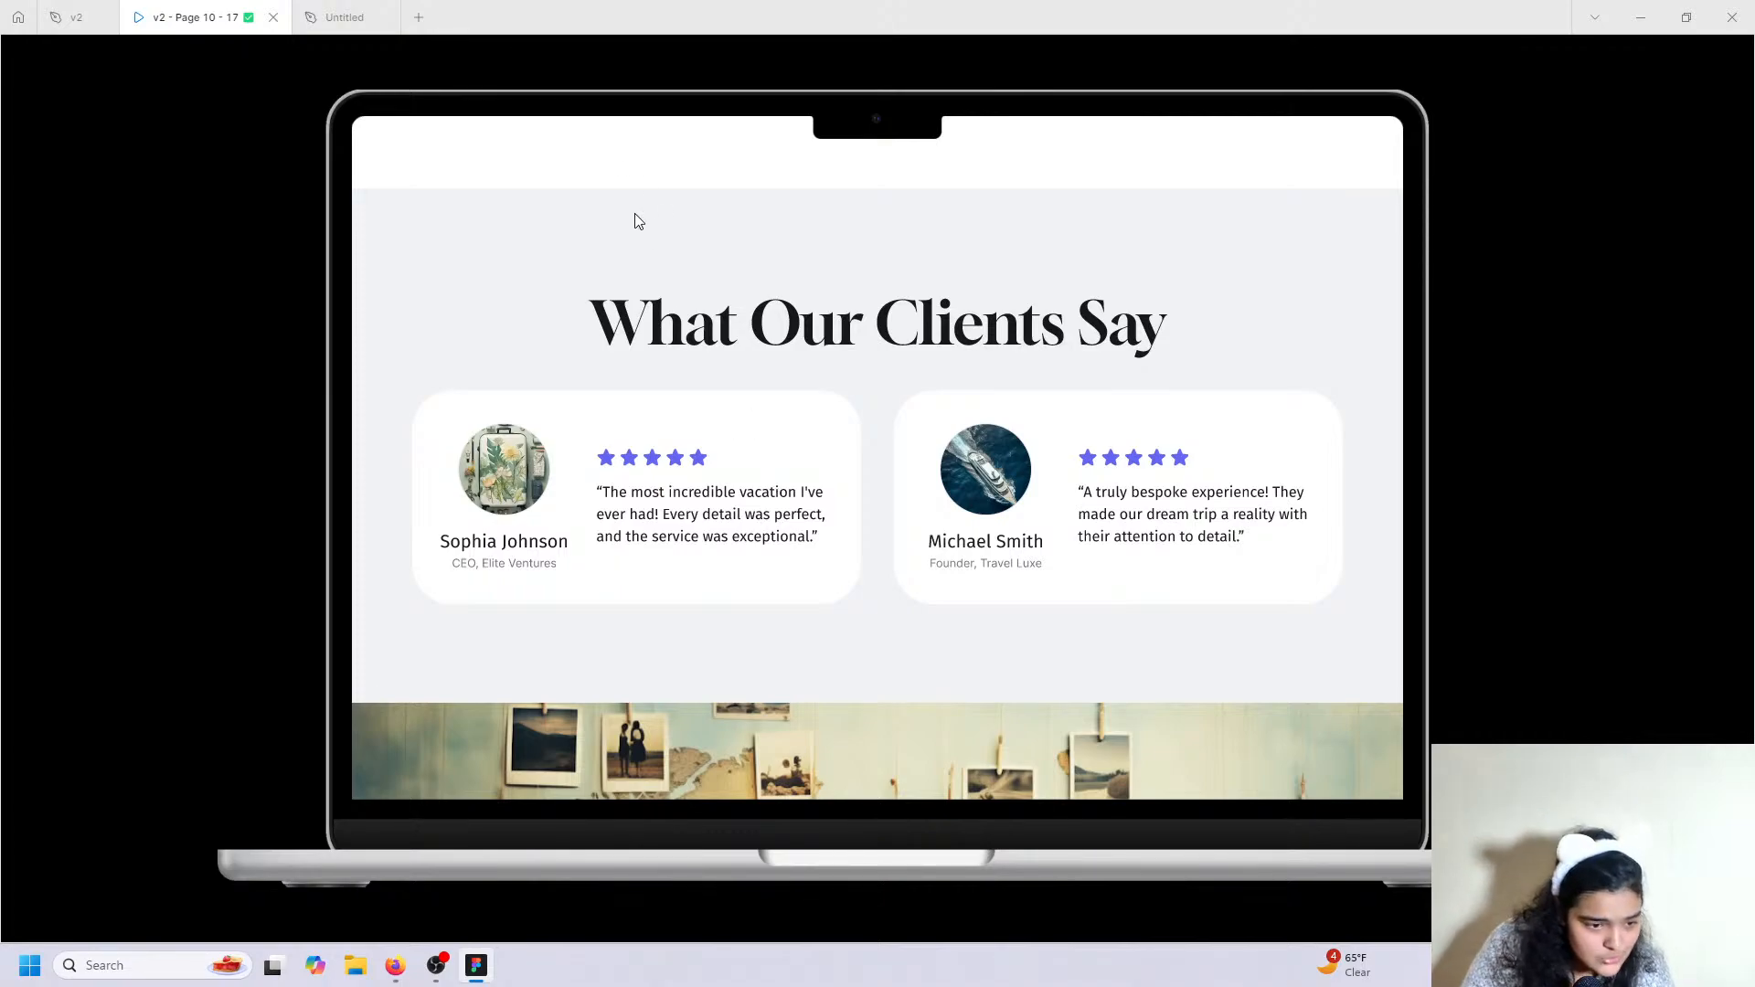
Set the 'What Our Clients Say' heading to Gloock at size 74.
mouse_move(537, 8)
click(345, 16)
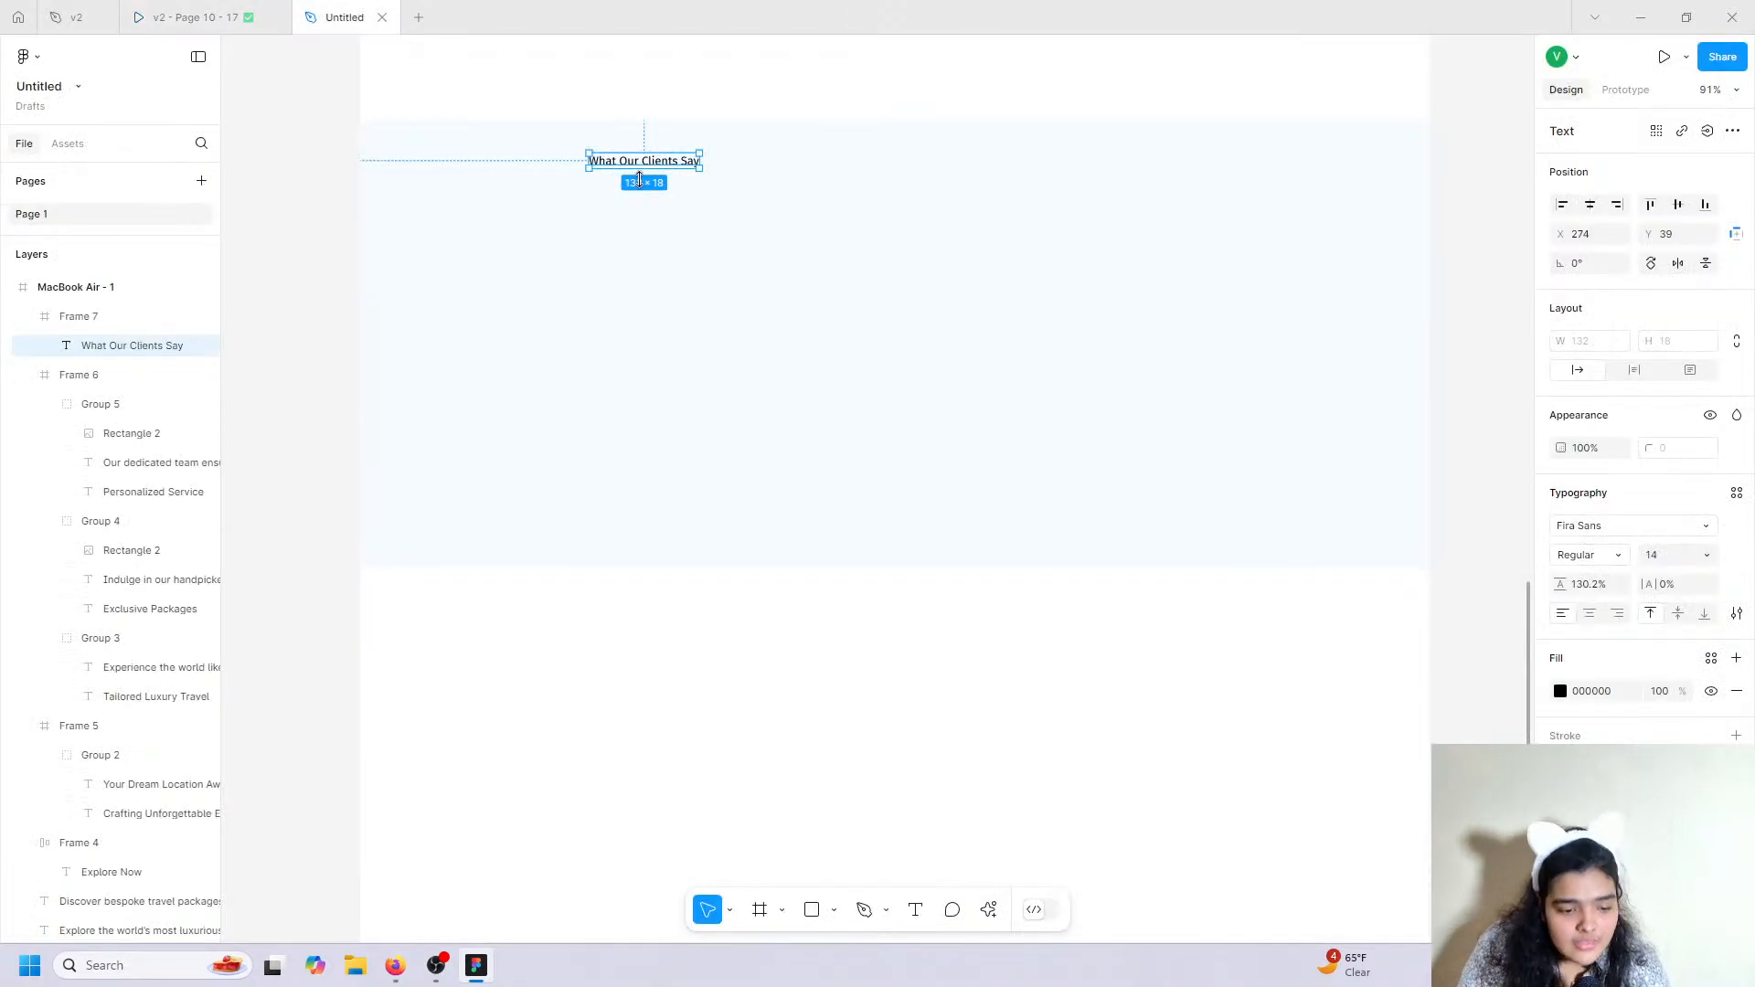
click(1565, 530)
text(g)
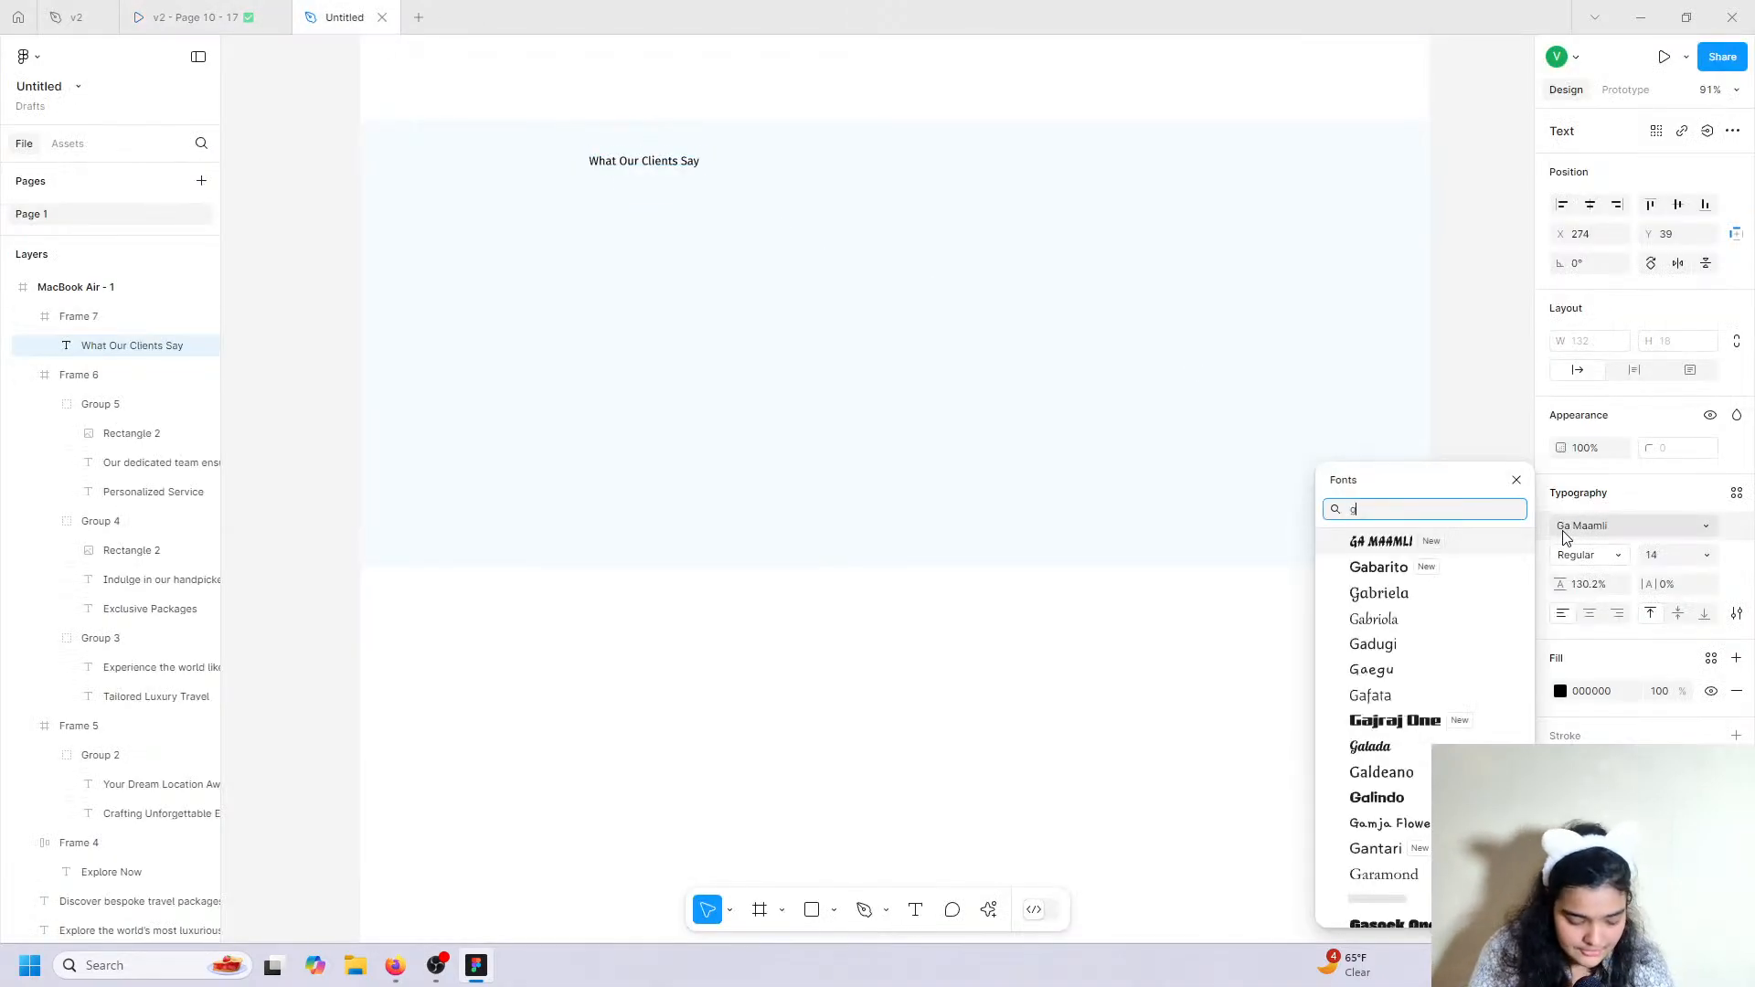
text(lo)
key(Return)
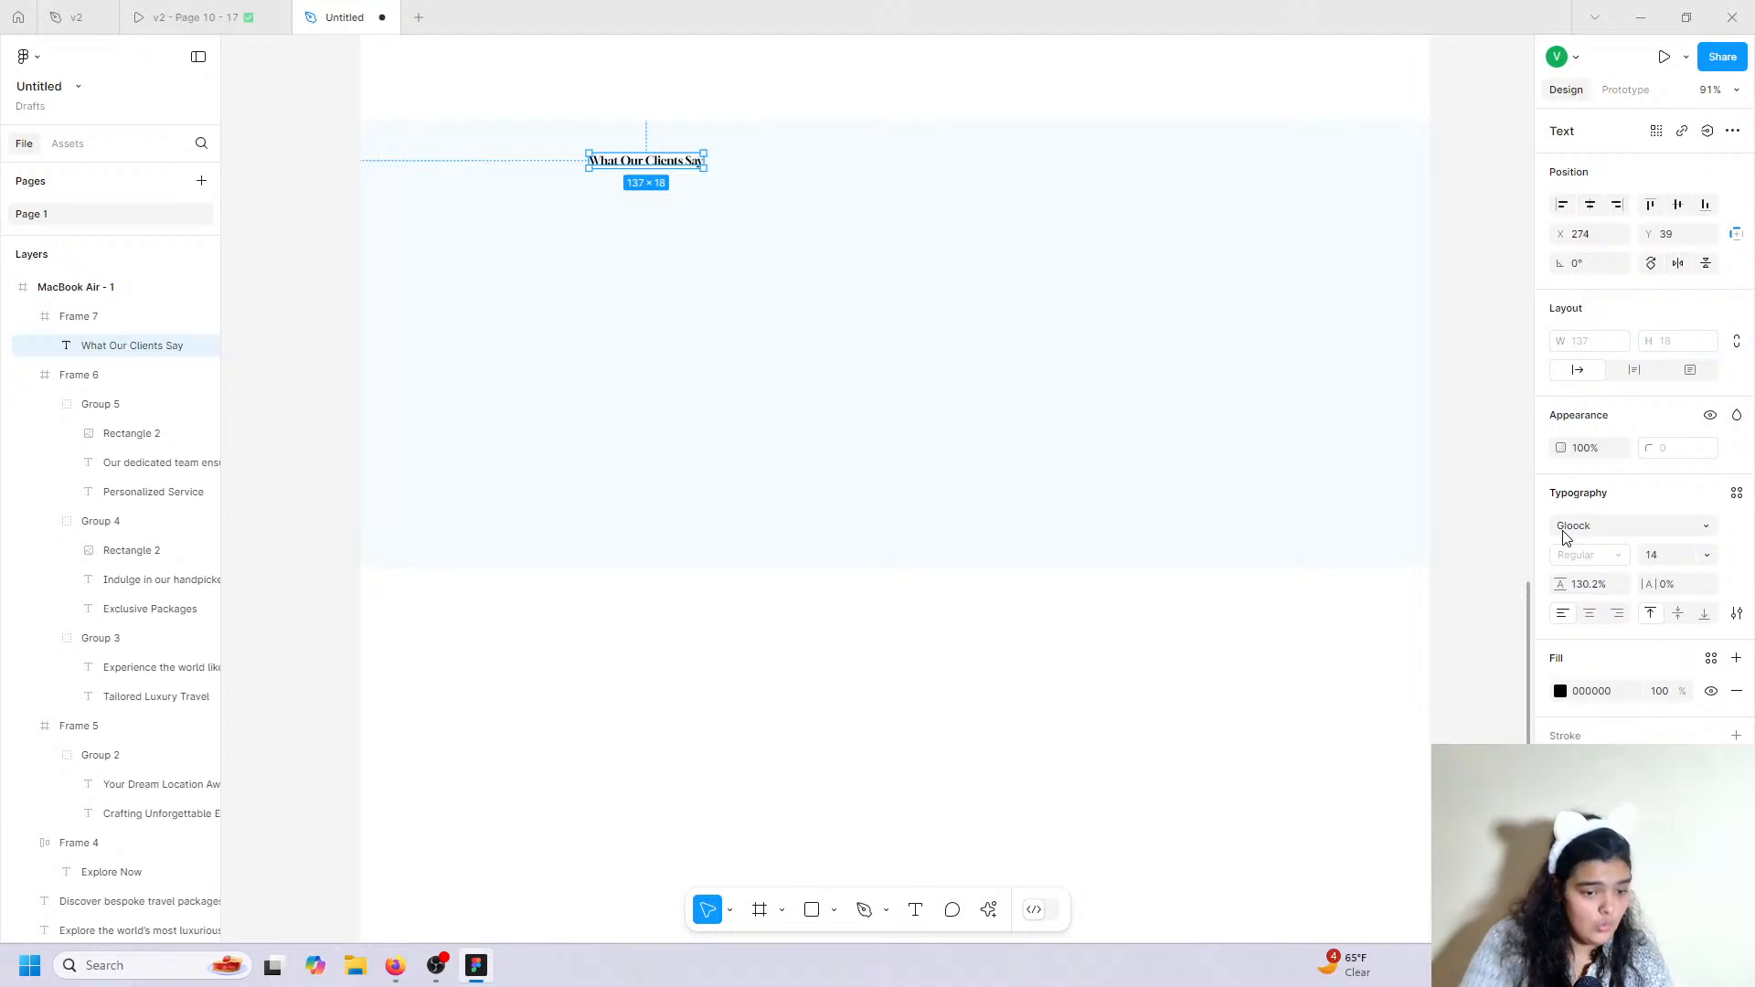
click(1706, 555)
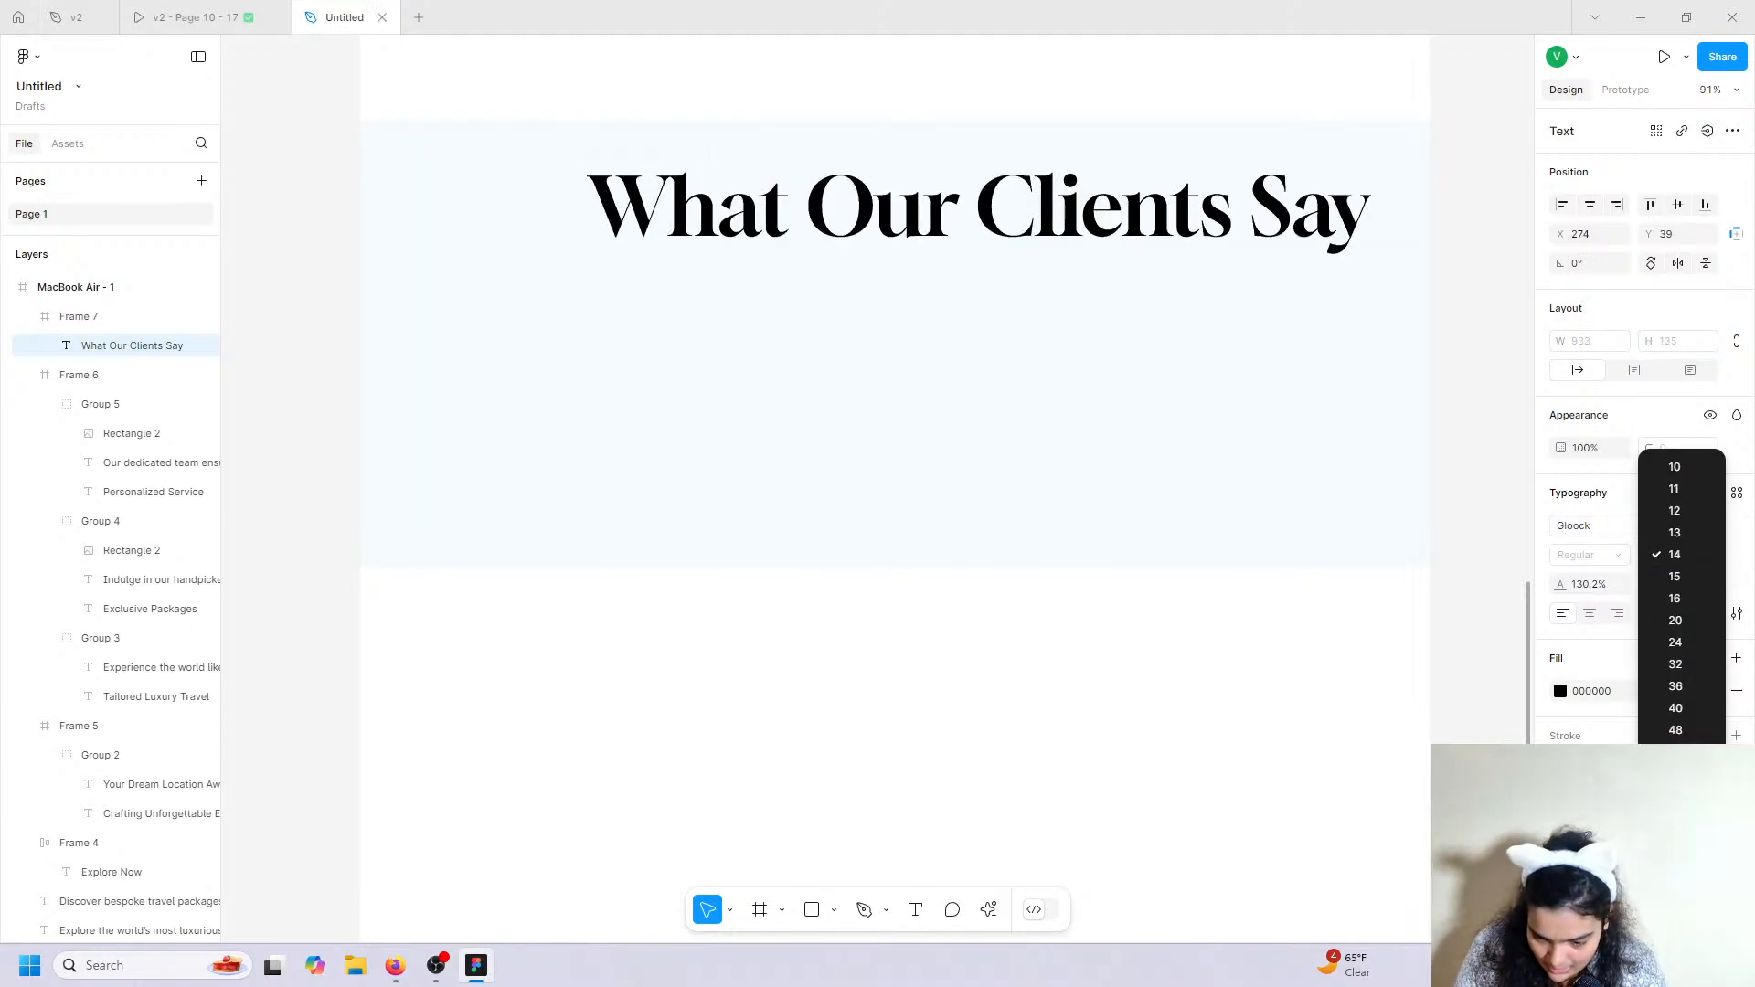
click(1678, 556)
text(7)
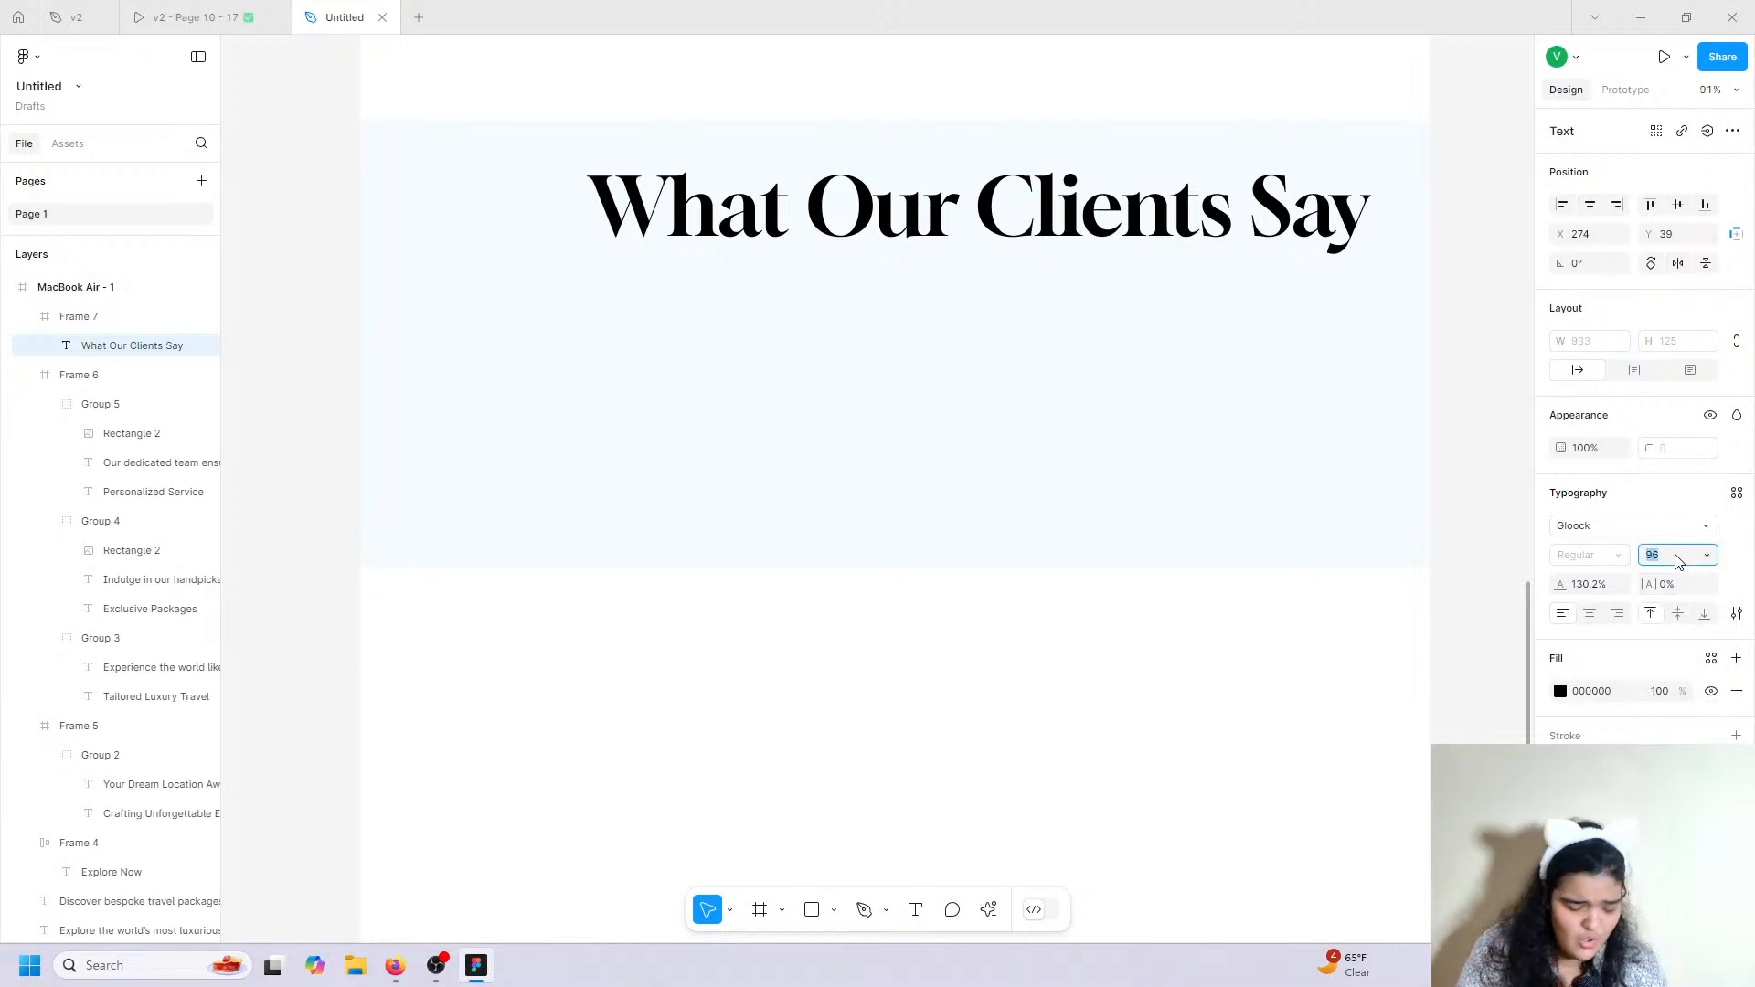
text(4)
key(Return)
Centre the heading lower and make the section 664 tall, then view the reference.
drag(960, 188, 964, 225)
click(1000, 563)
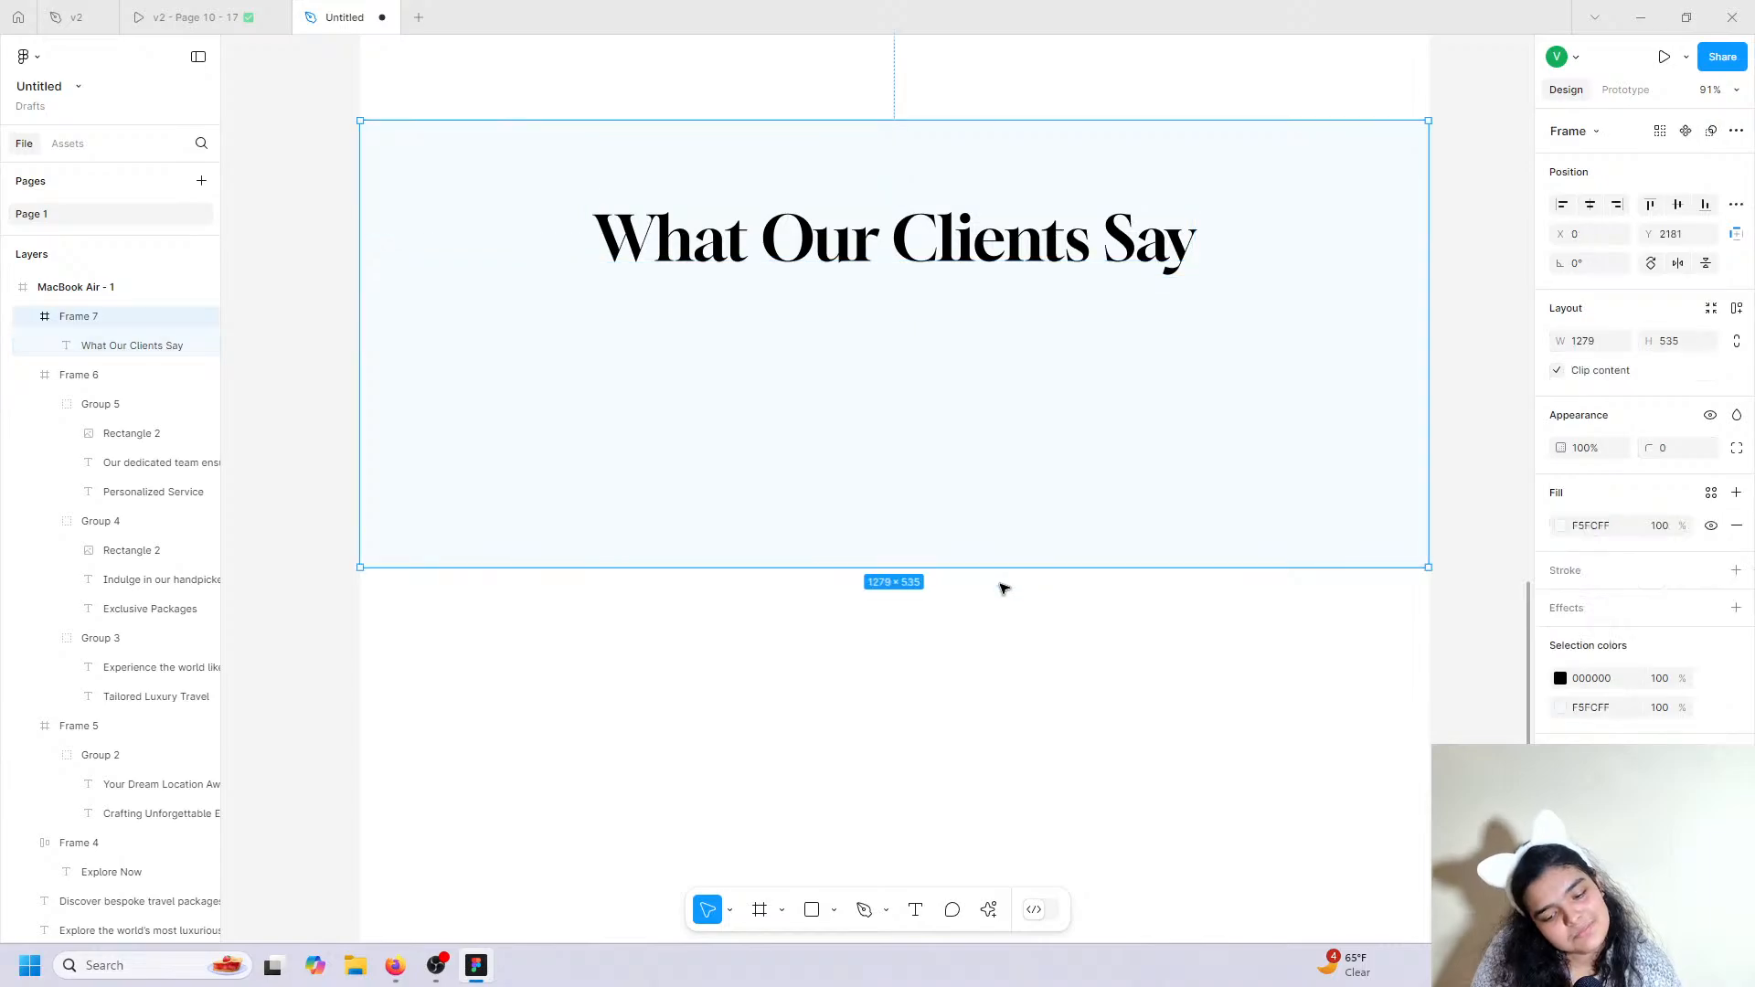
drag(1008, 566, 1017, 676)
click(192, 18)
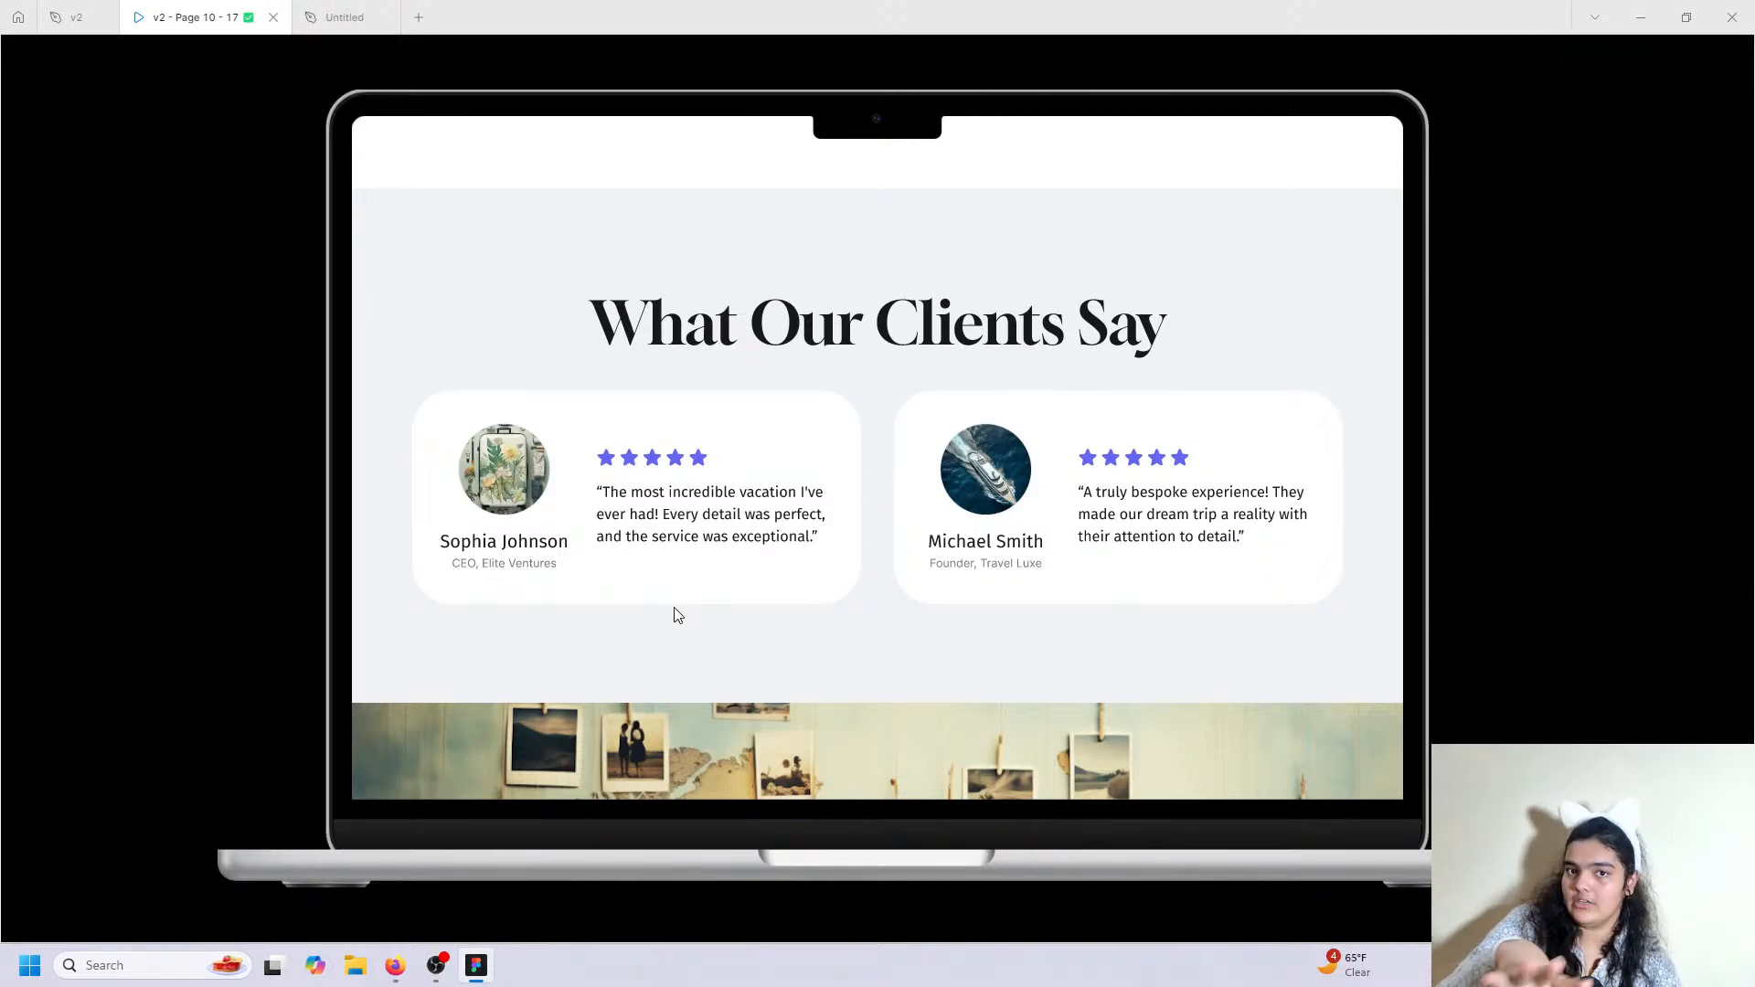
Review the reference testimonial cards in v2 and go back to the Untitled file.
scroll(546, 353, down, 1)
scroll(539, 325, up, 1)
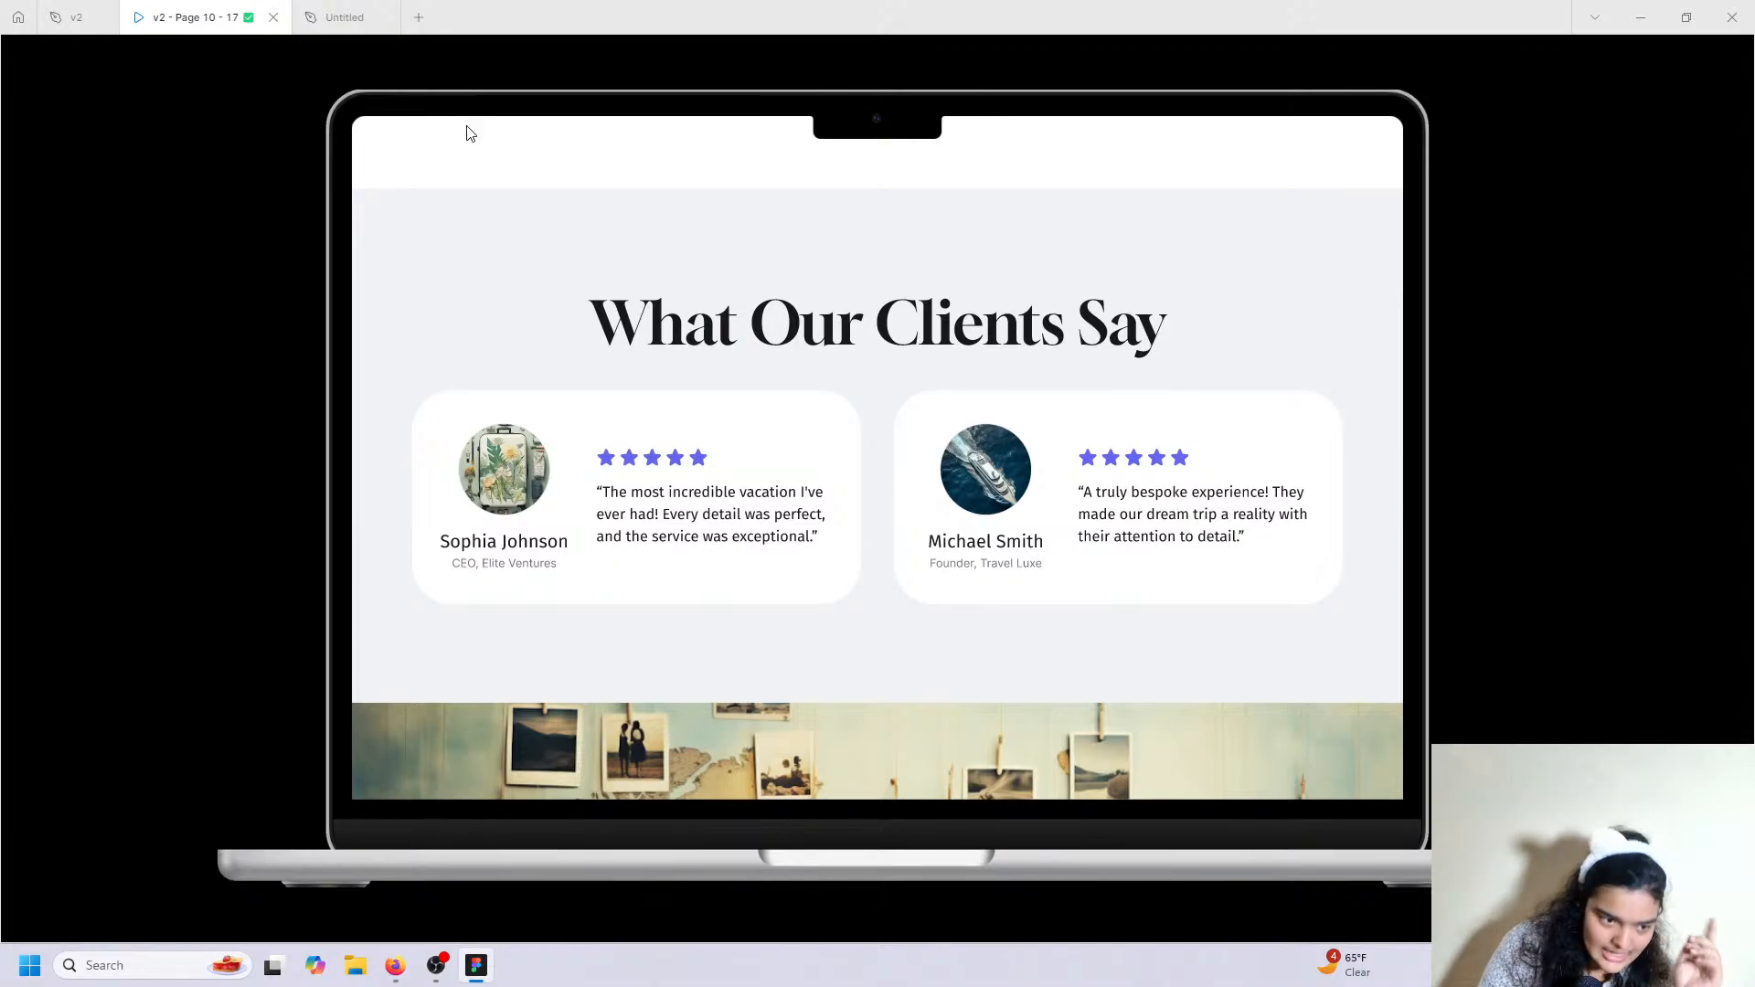
click(310, 7)
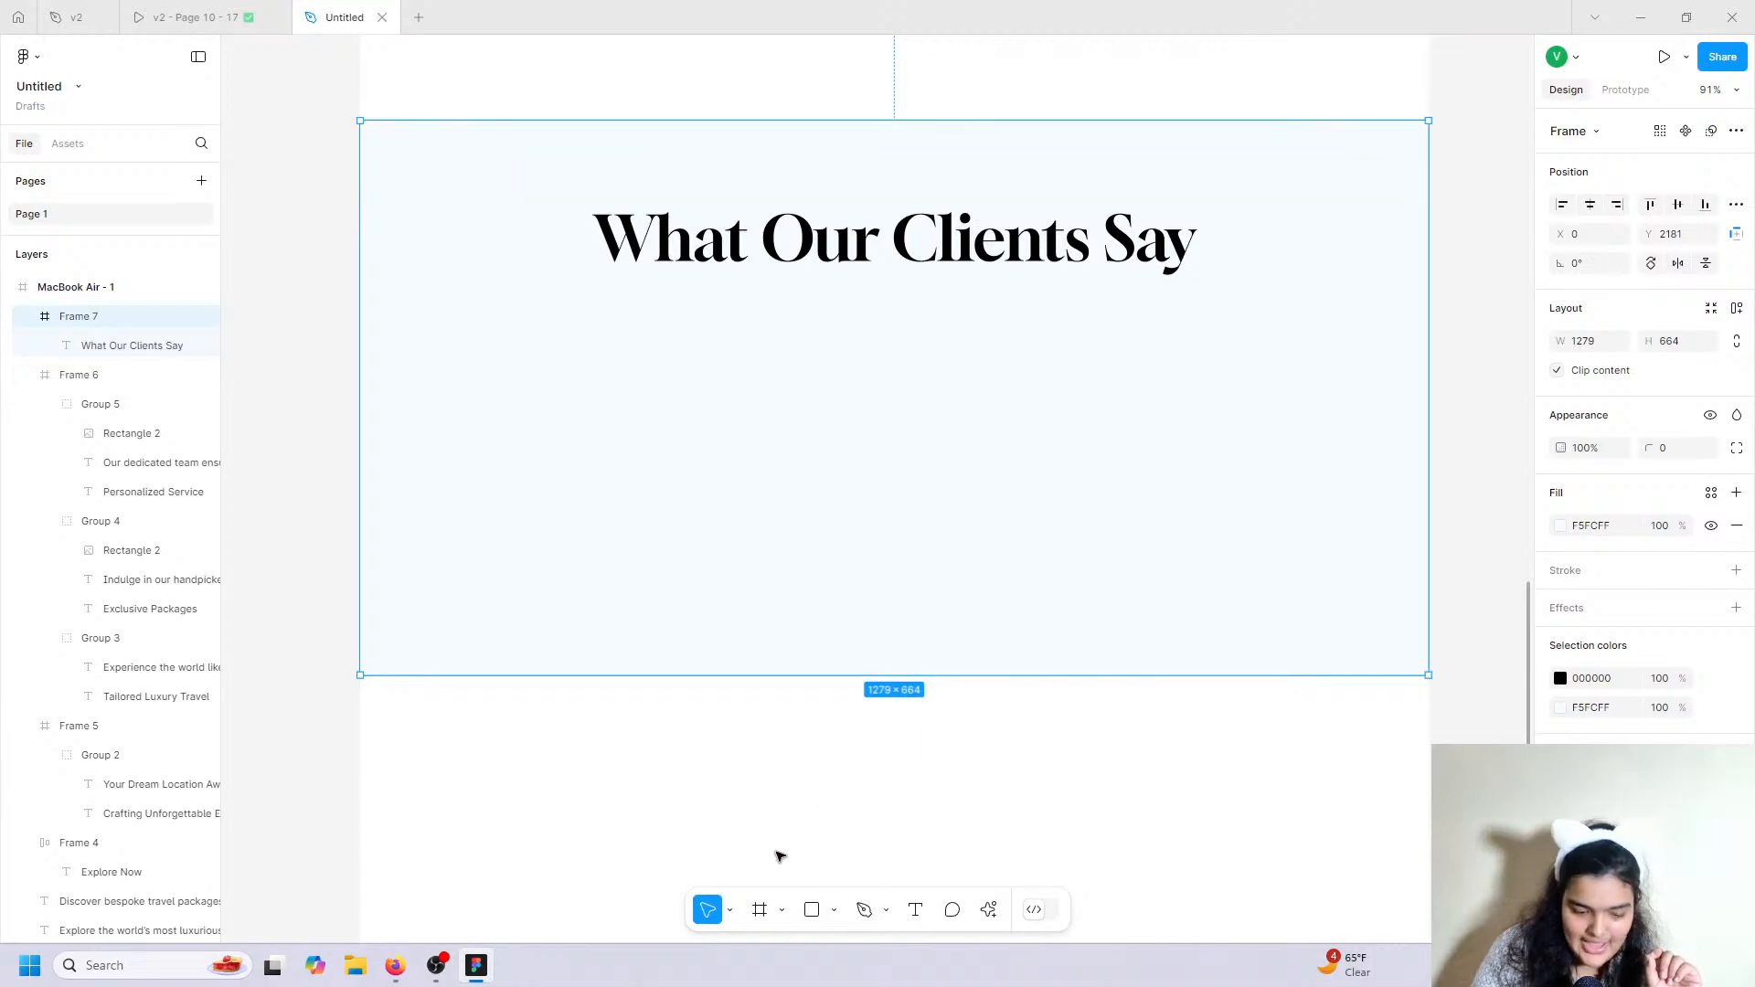
Draw a white 496×276 card in the section's left half with corner radius 40.
click(755, 910)
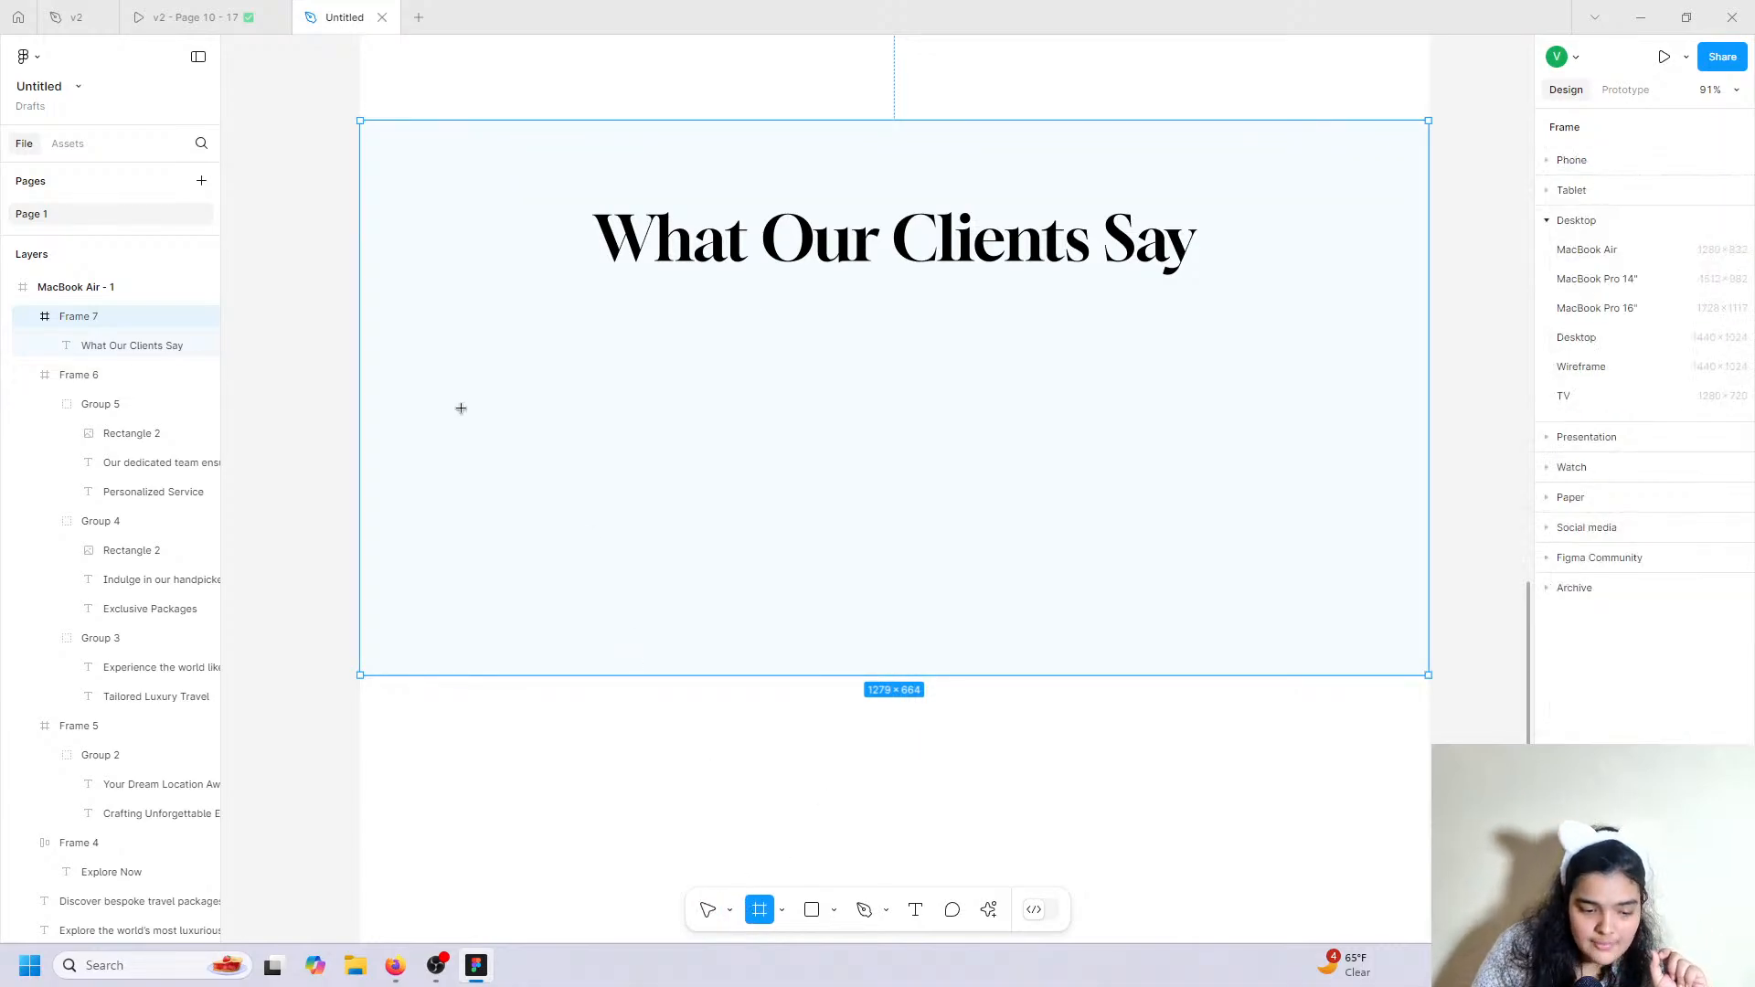
drag(465, 342, 880, 573)
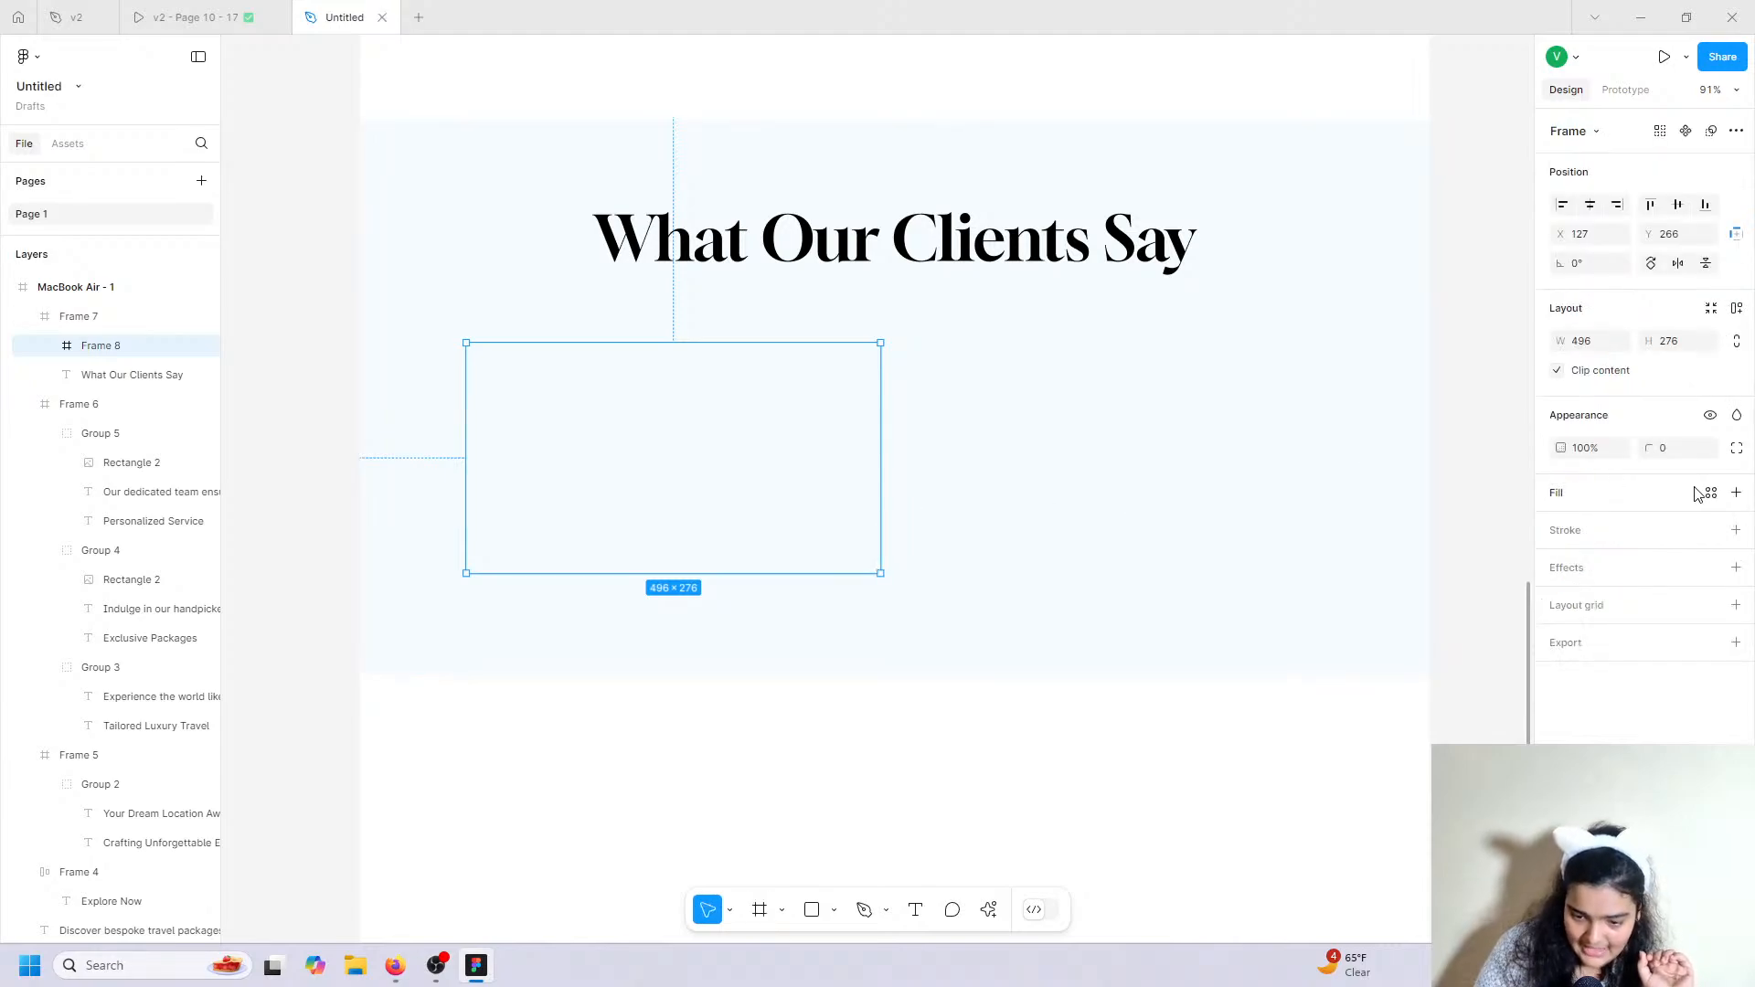
click(1737, 494)
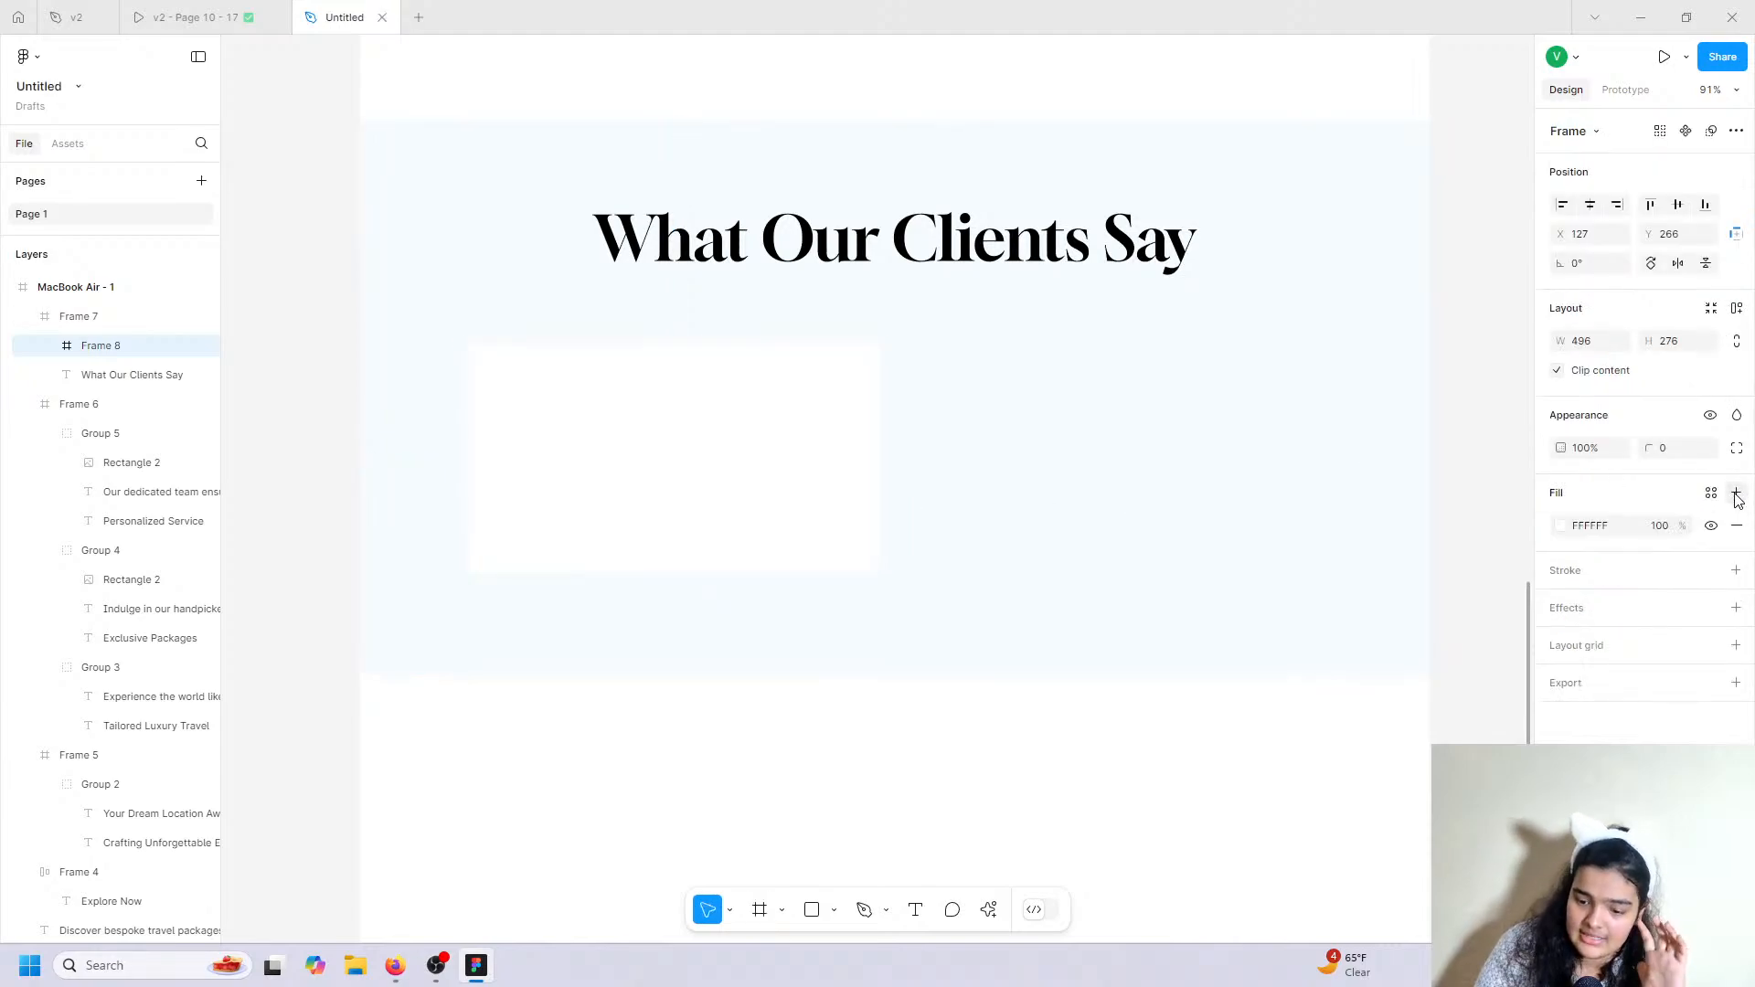
click(1657, 448)
drag(1657, 448, 639, 442)
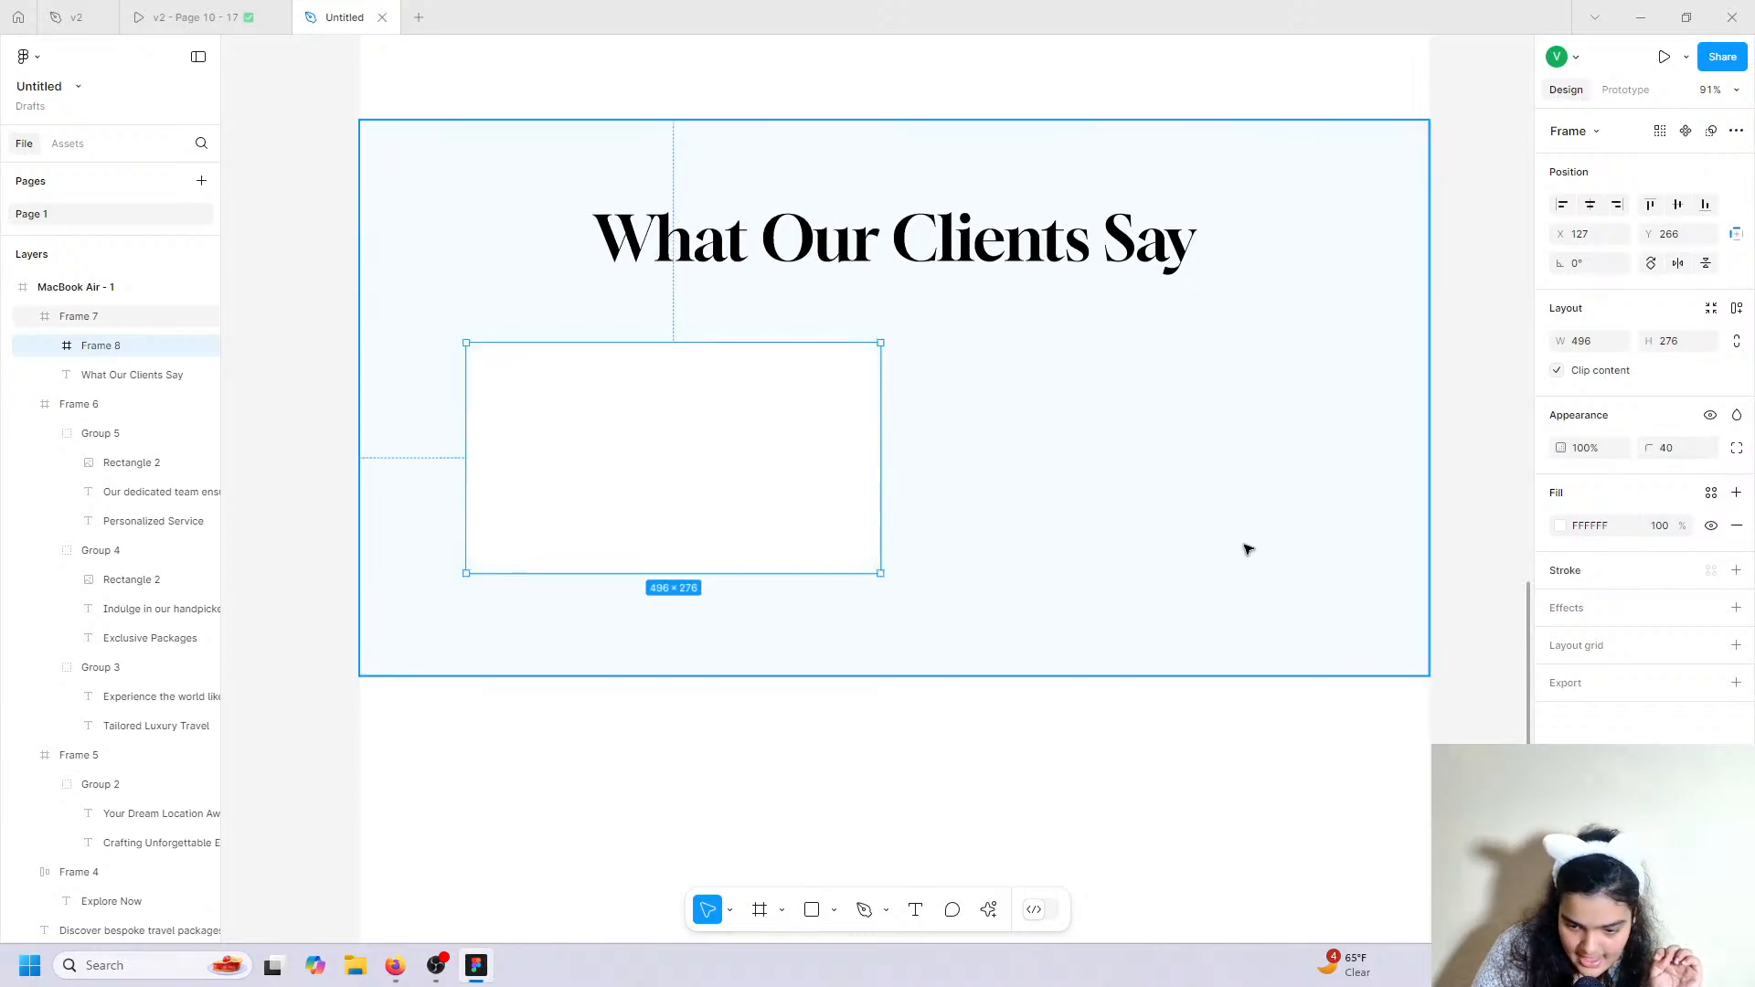
Recolour the section fill to light blue-grey E5F1F5 and nudge the card into place.
key(Escape)
click(1559, 555)
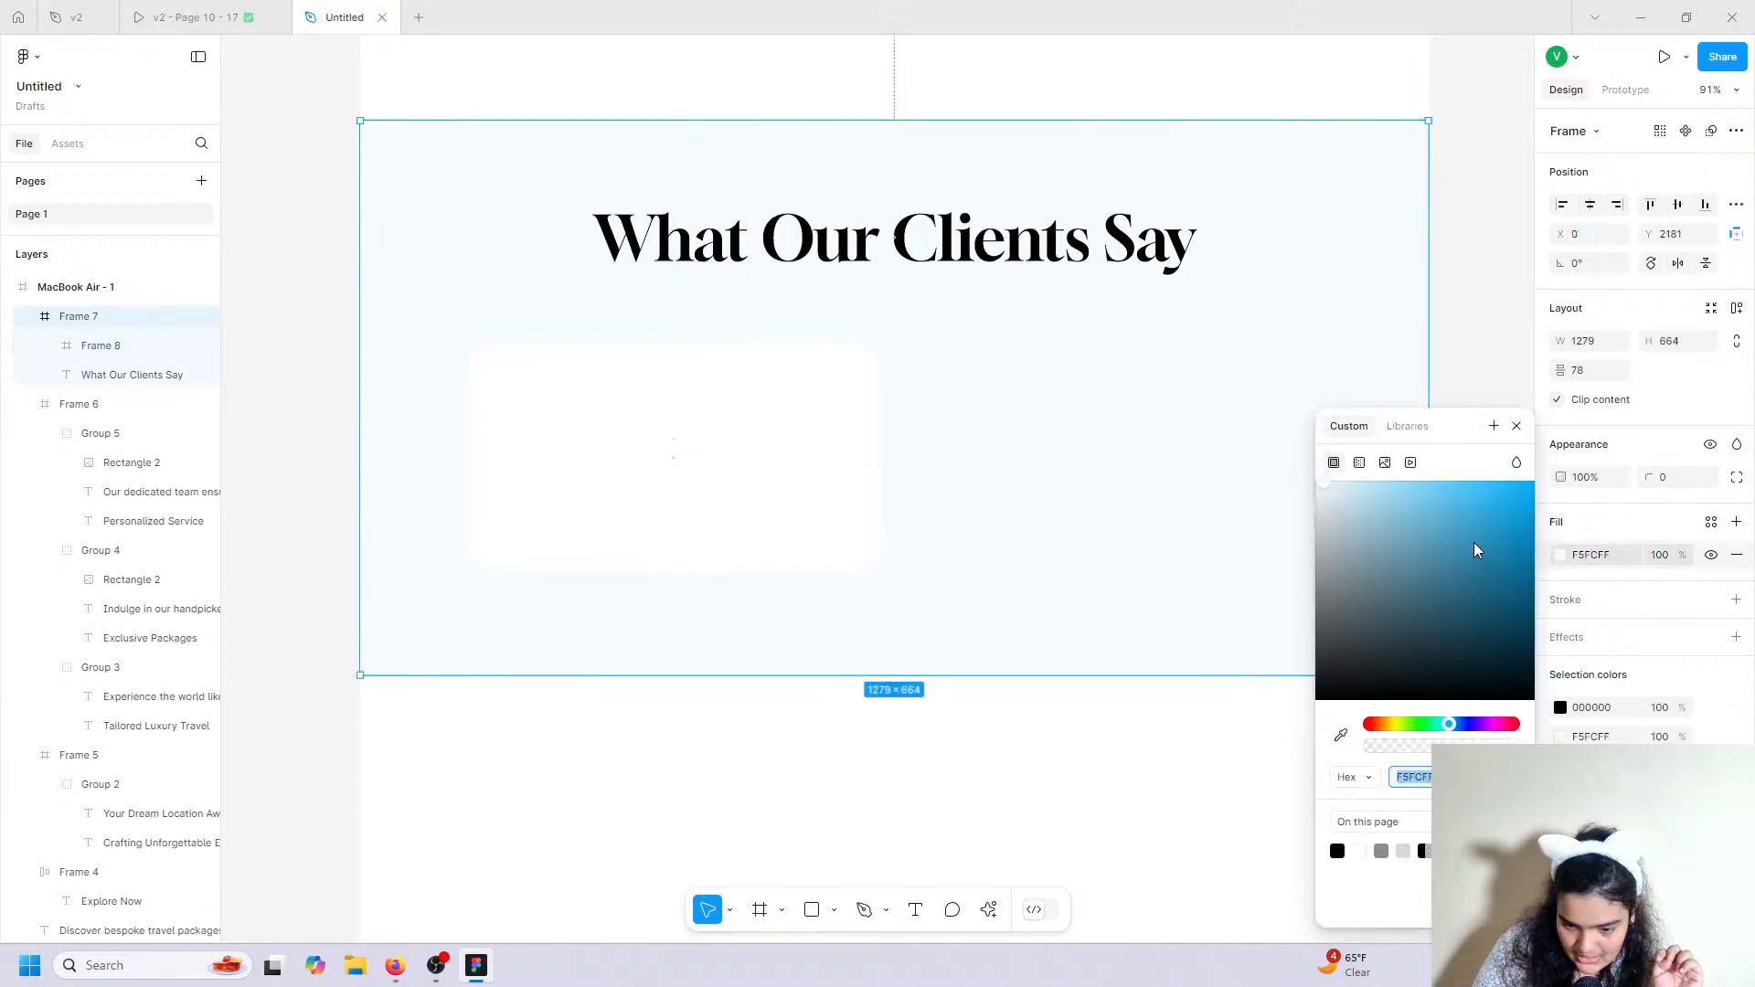
drag(1327, 501, 1332, 503)
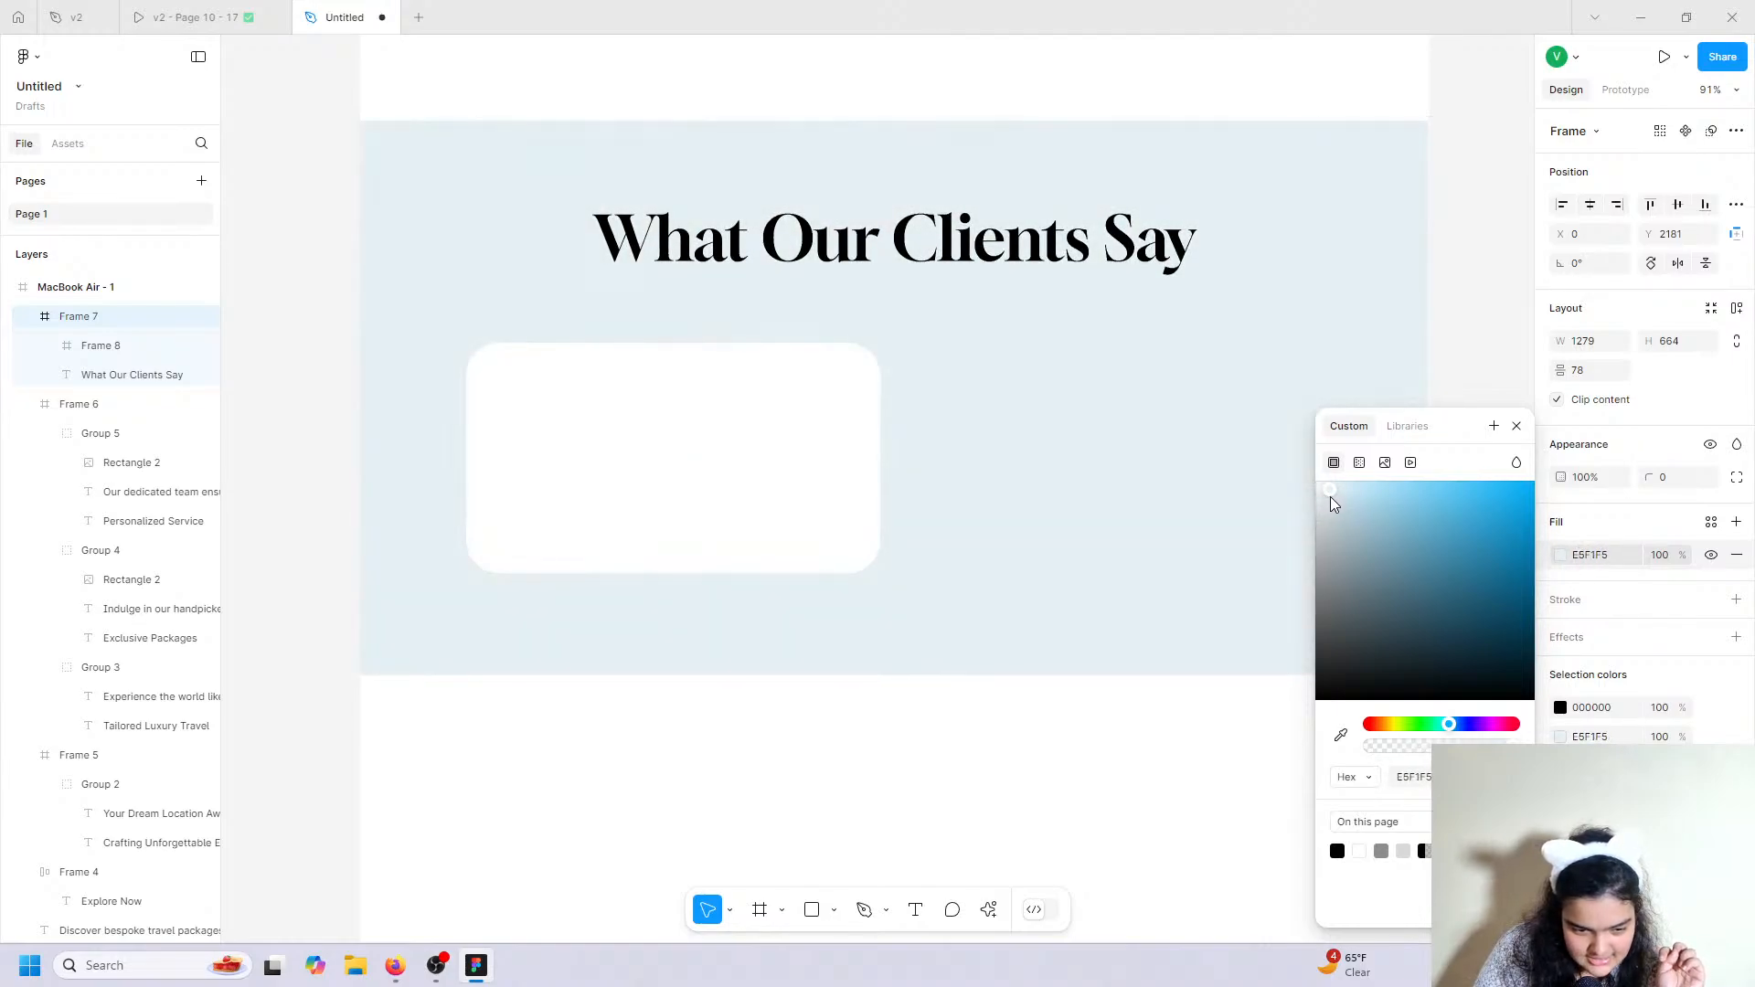
click(807, 441)
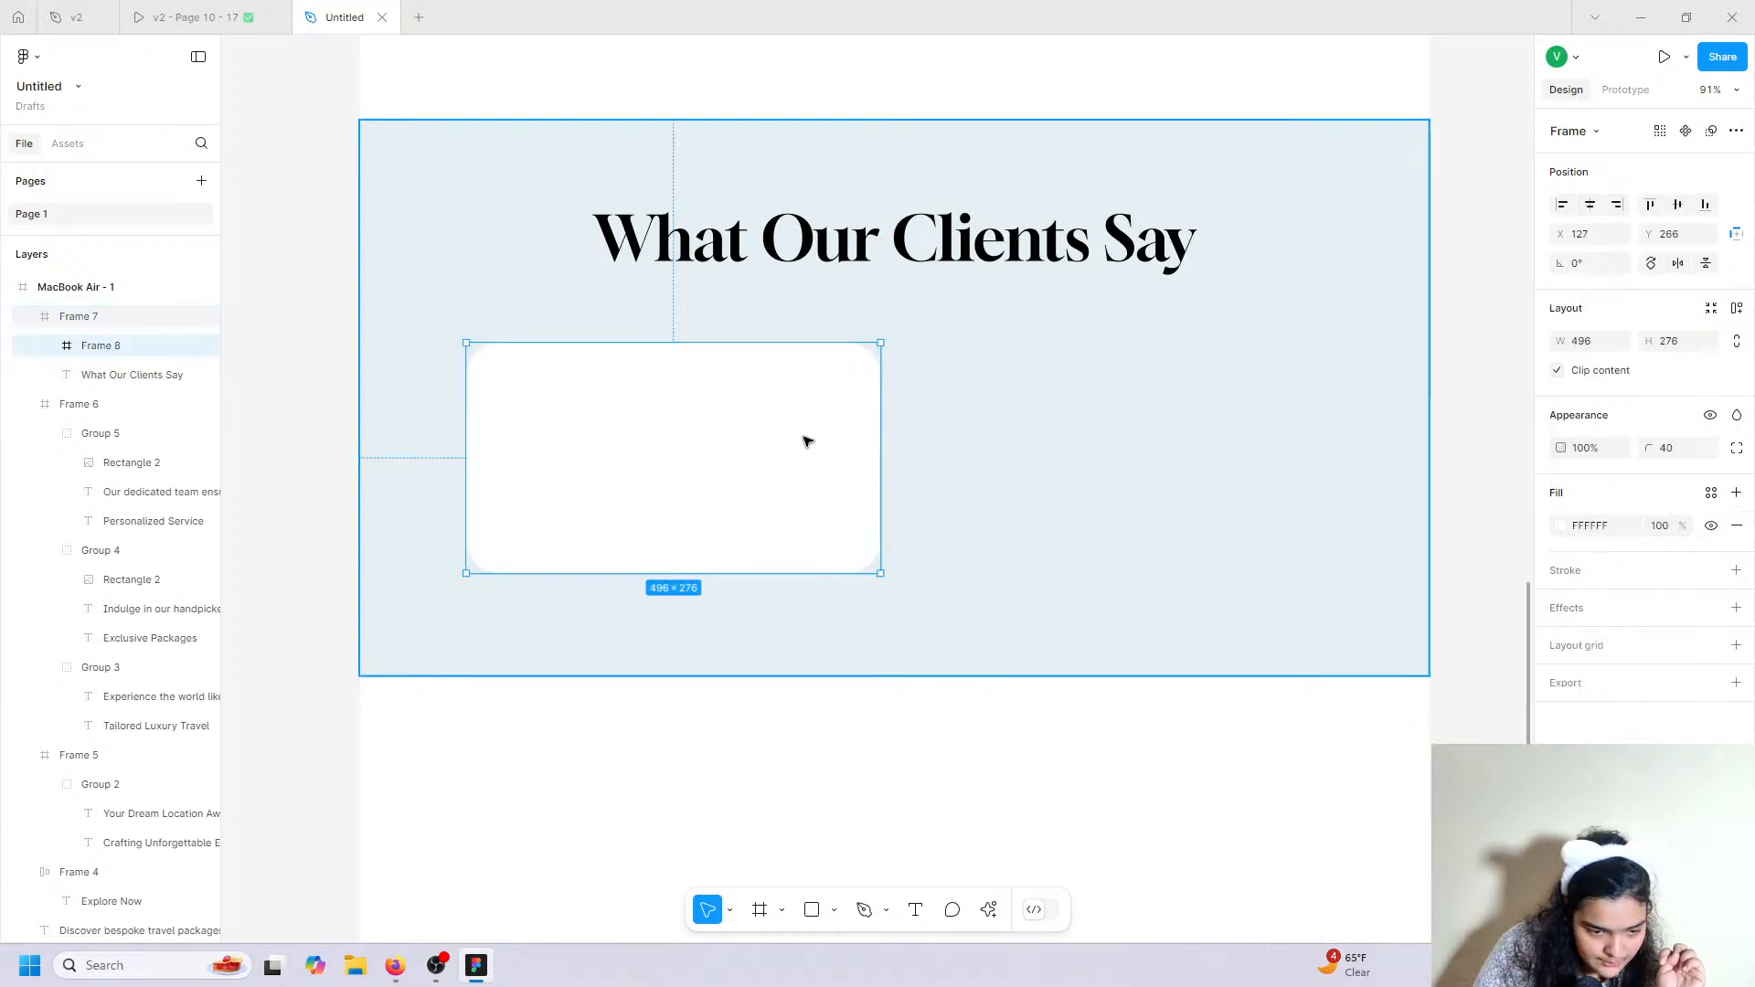
drag(825, 457, 826, 455)
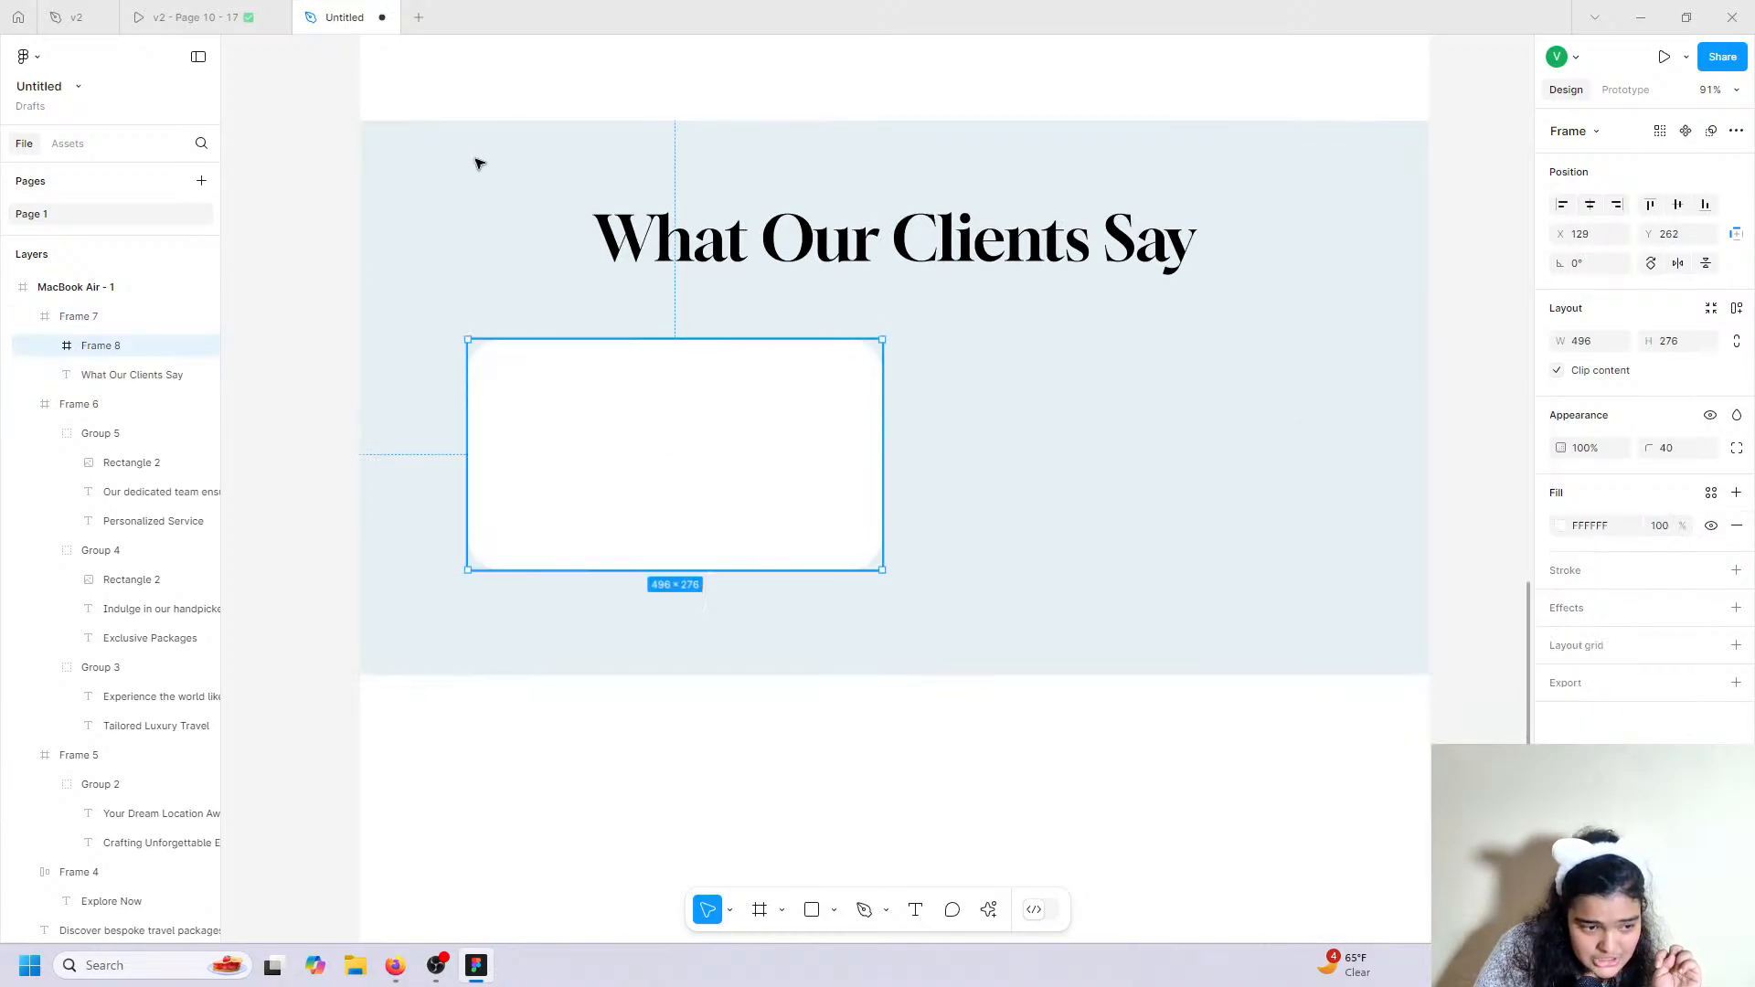
click(187, 16)
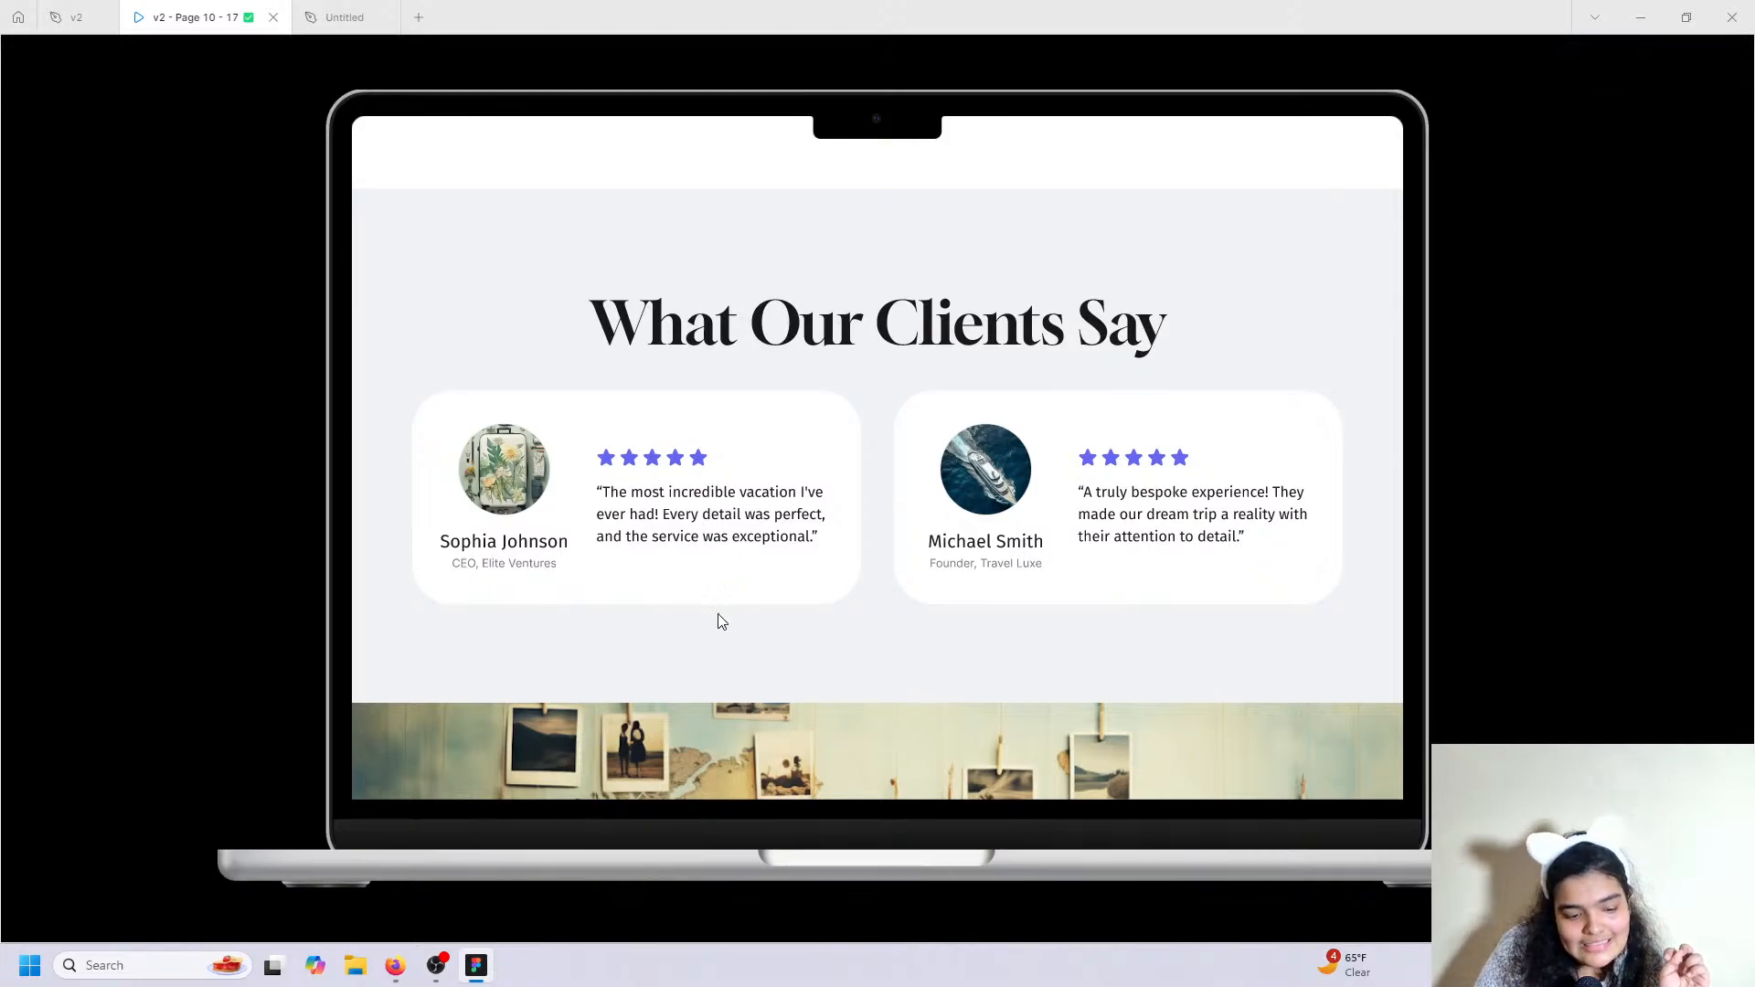
Return to the Untitled design file showing the white card.
click(345, 16)
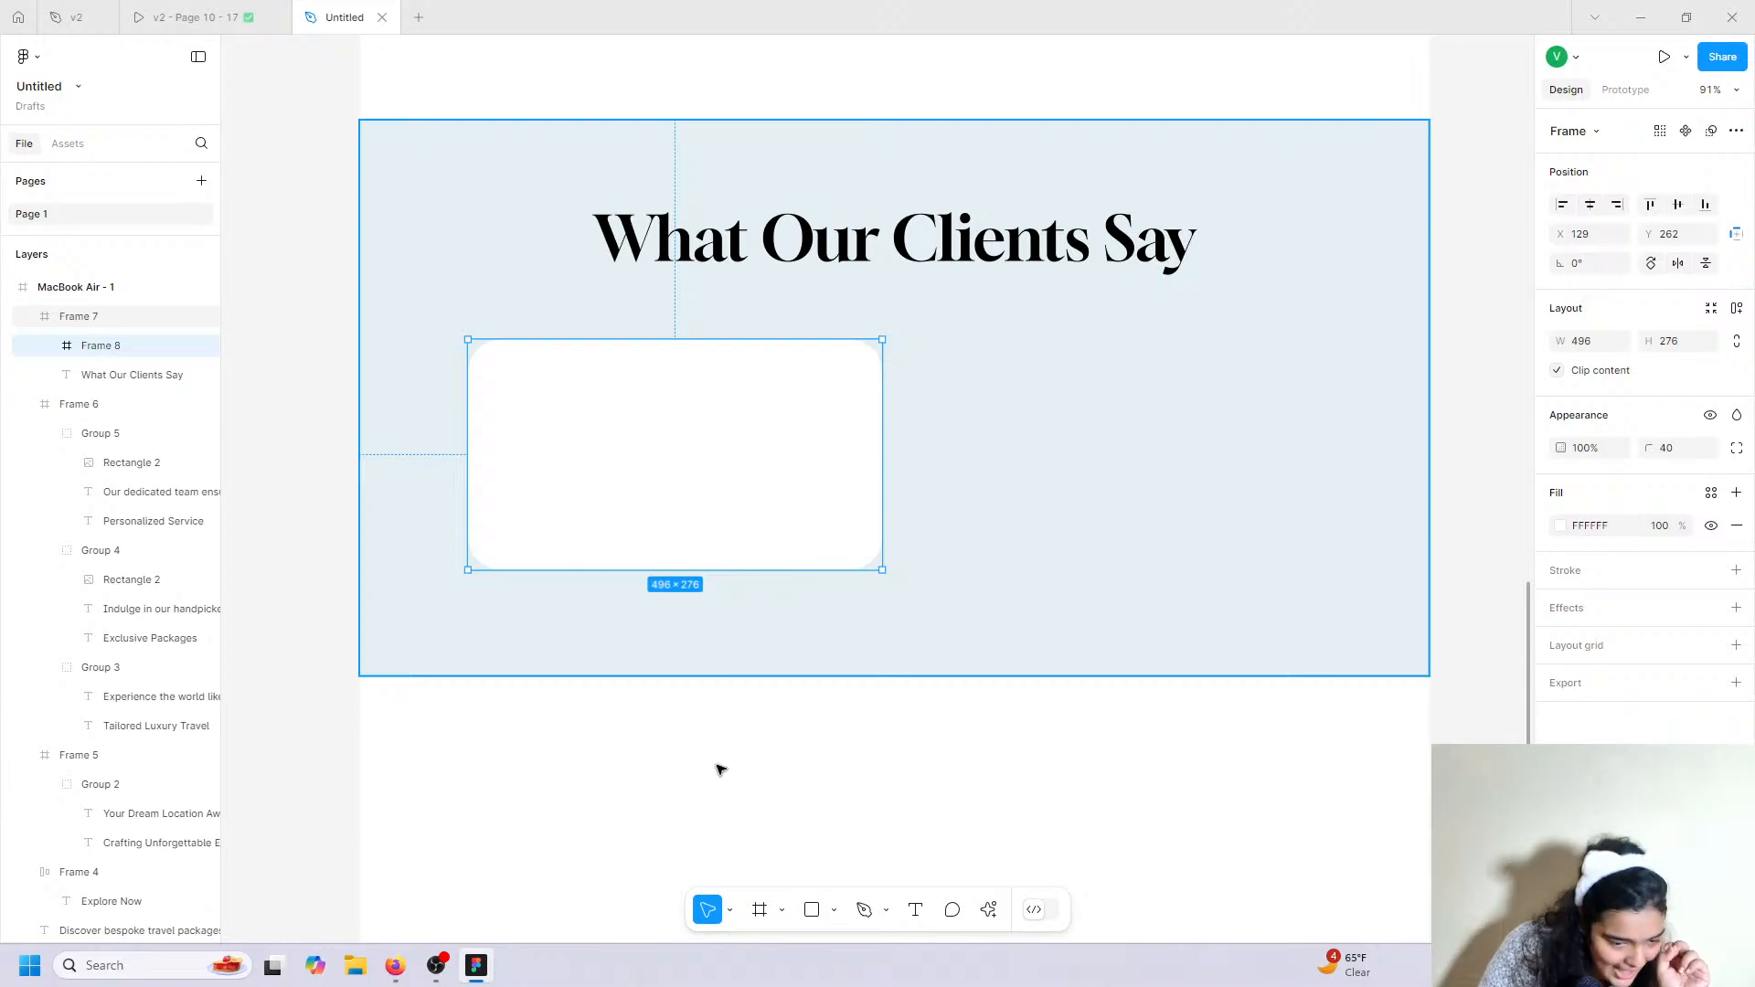
Draw a 135×135 grey D9D9D9 circle at X 58, Y 42 as the card's avatar placeholder.
click(813, 910)
click(832, 910)
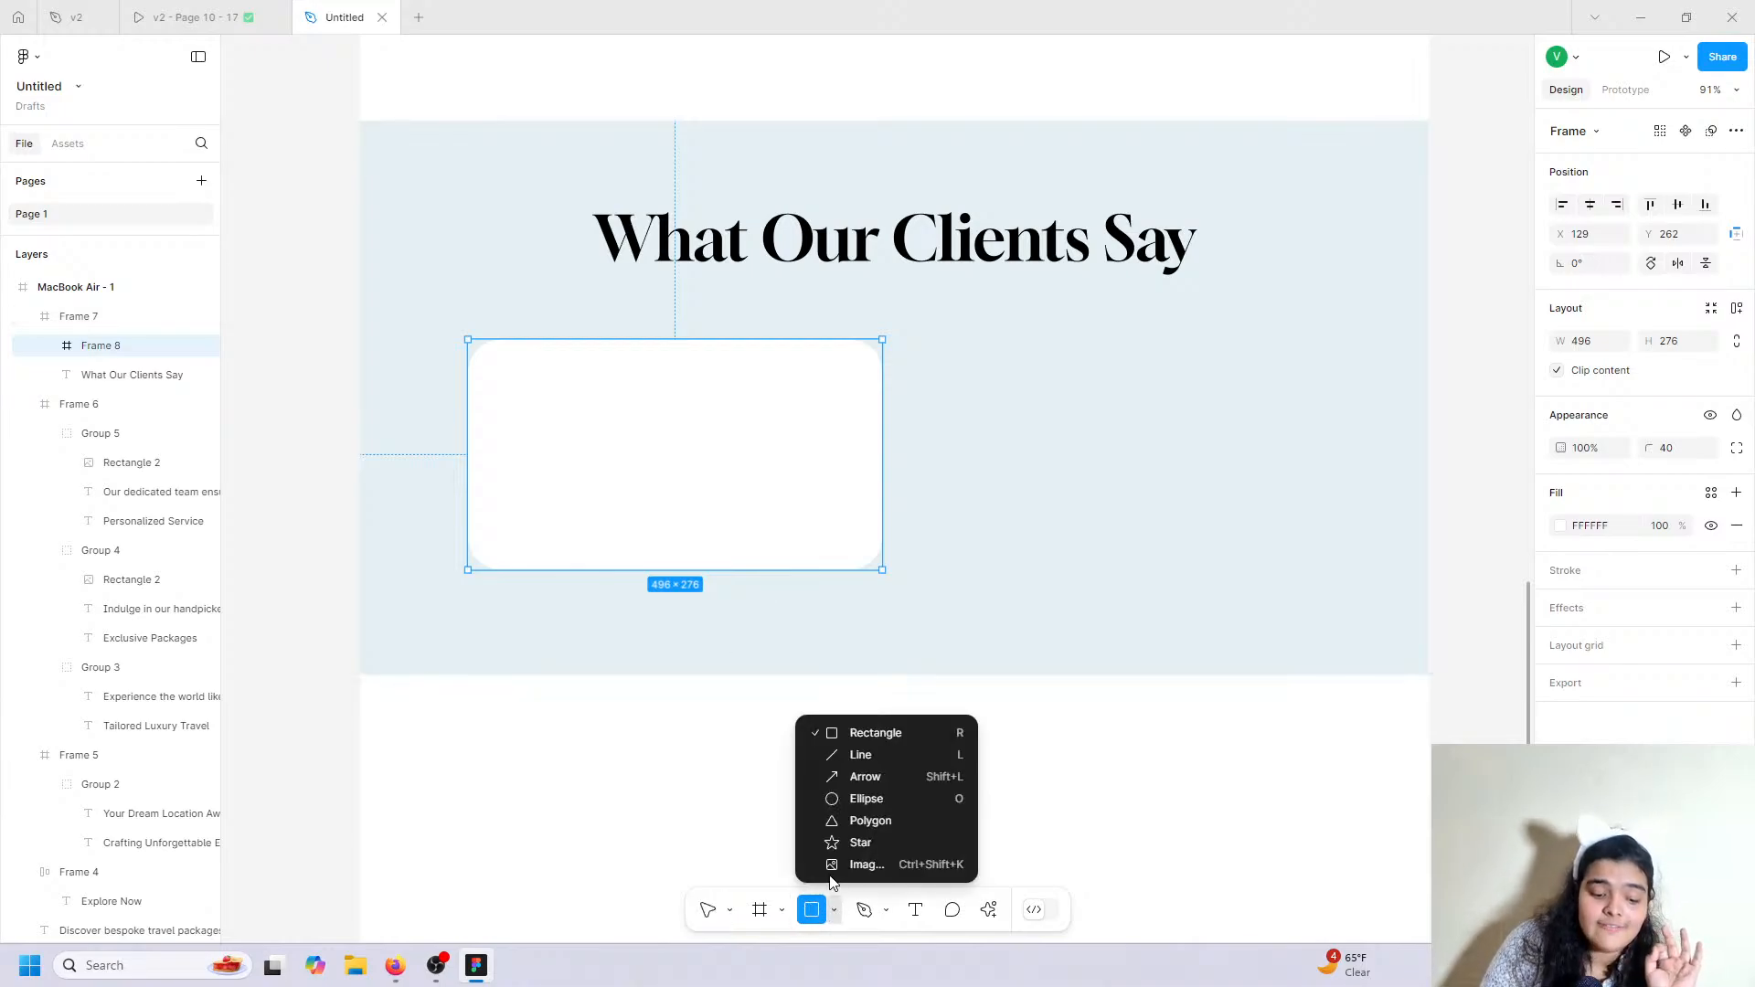
click(863, 806)
drag(508, 381, 621, 497)
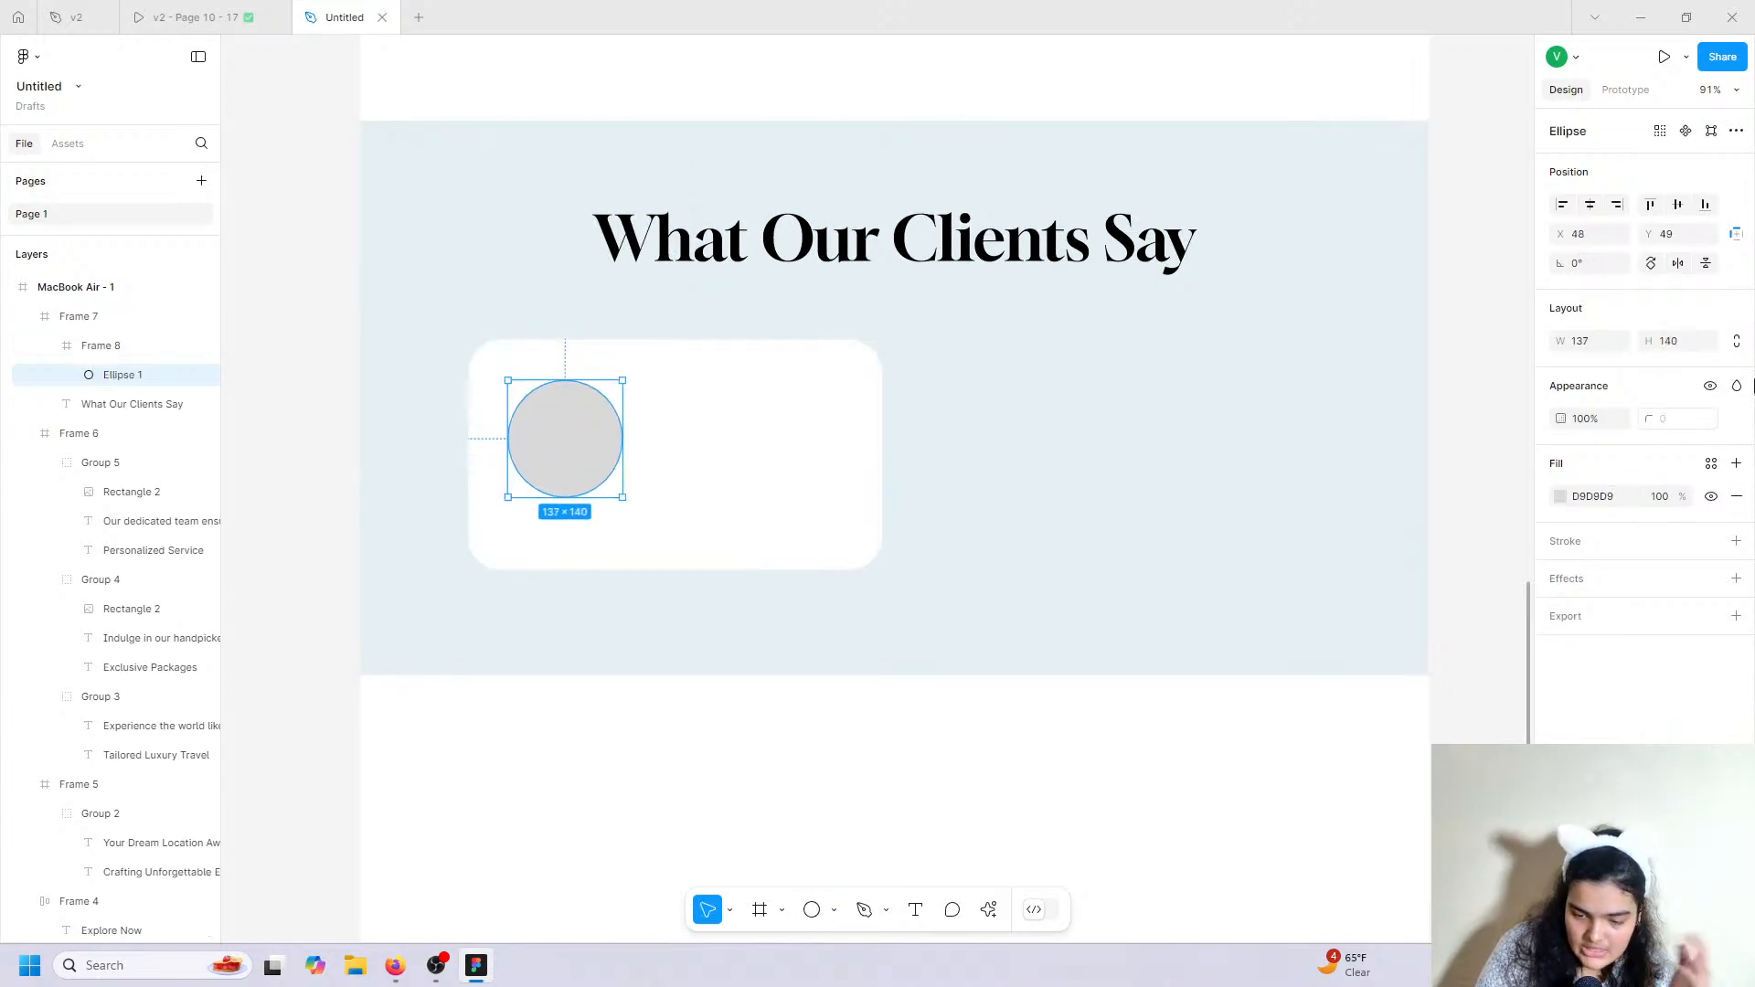
click(1608, 348)
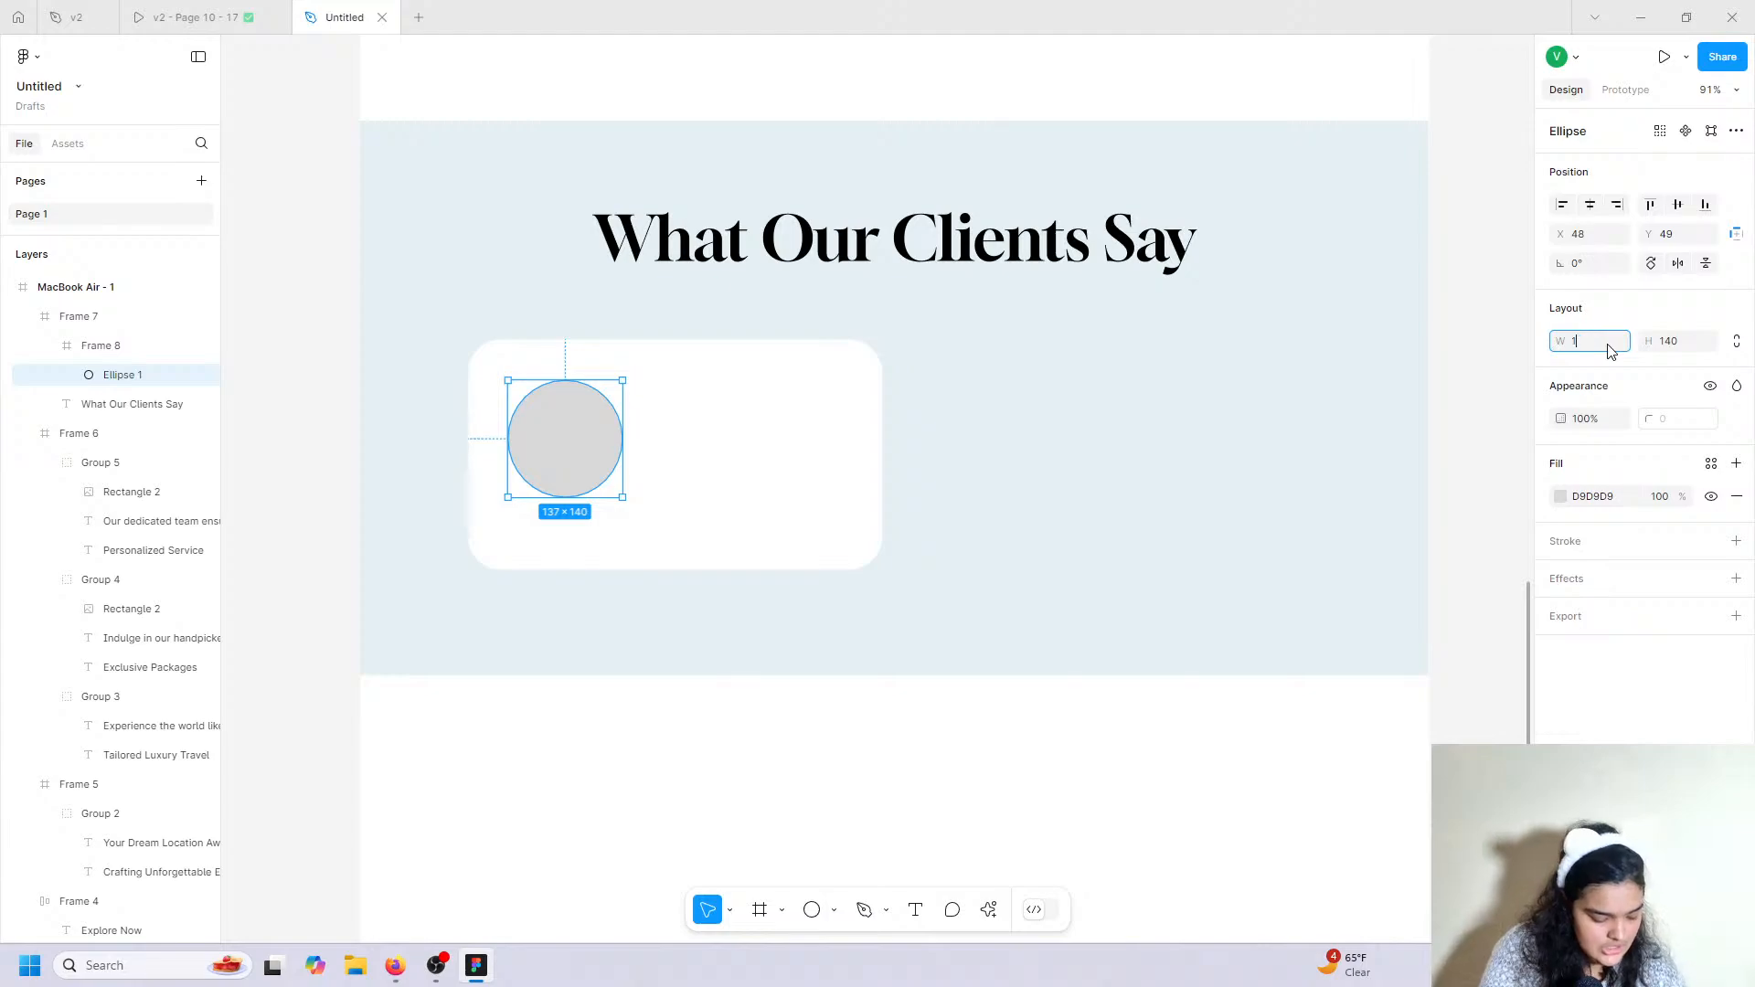
click(1688, 344)
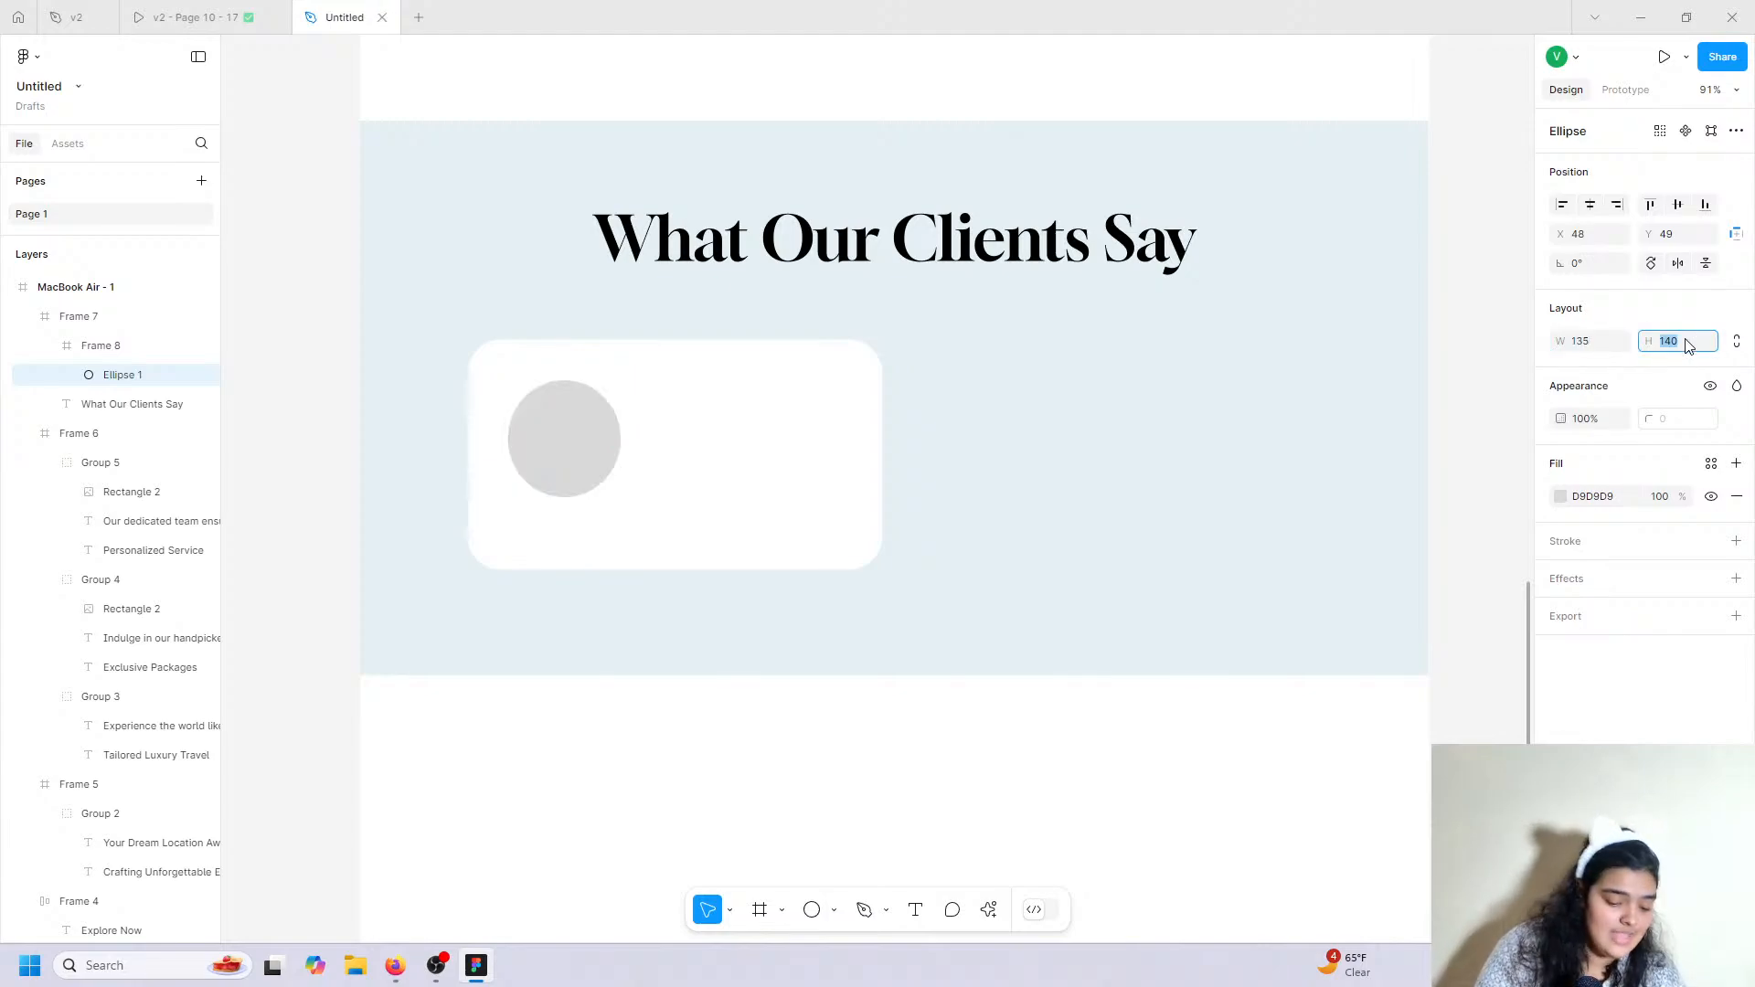
text(135)
key(Return)
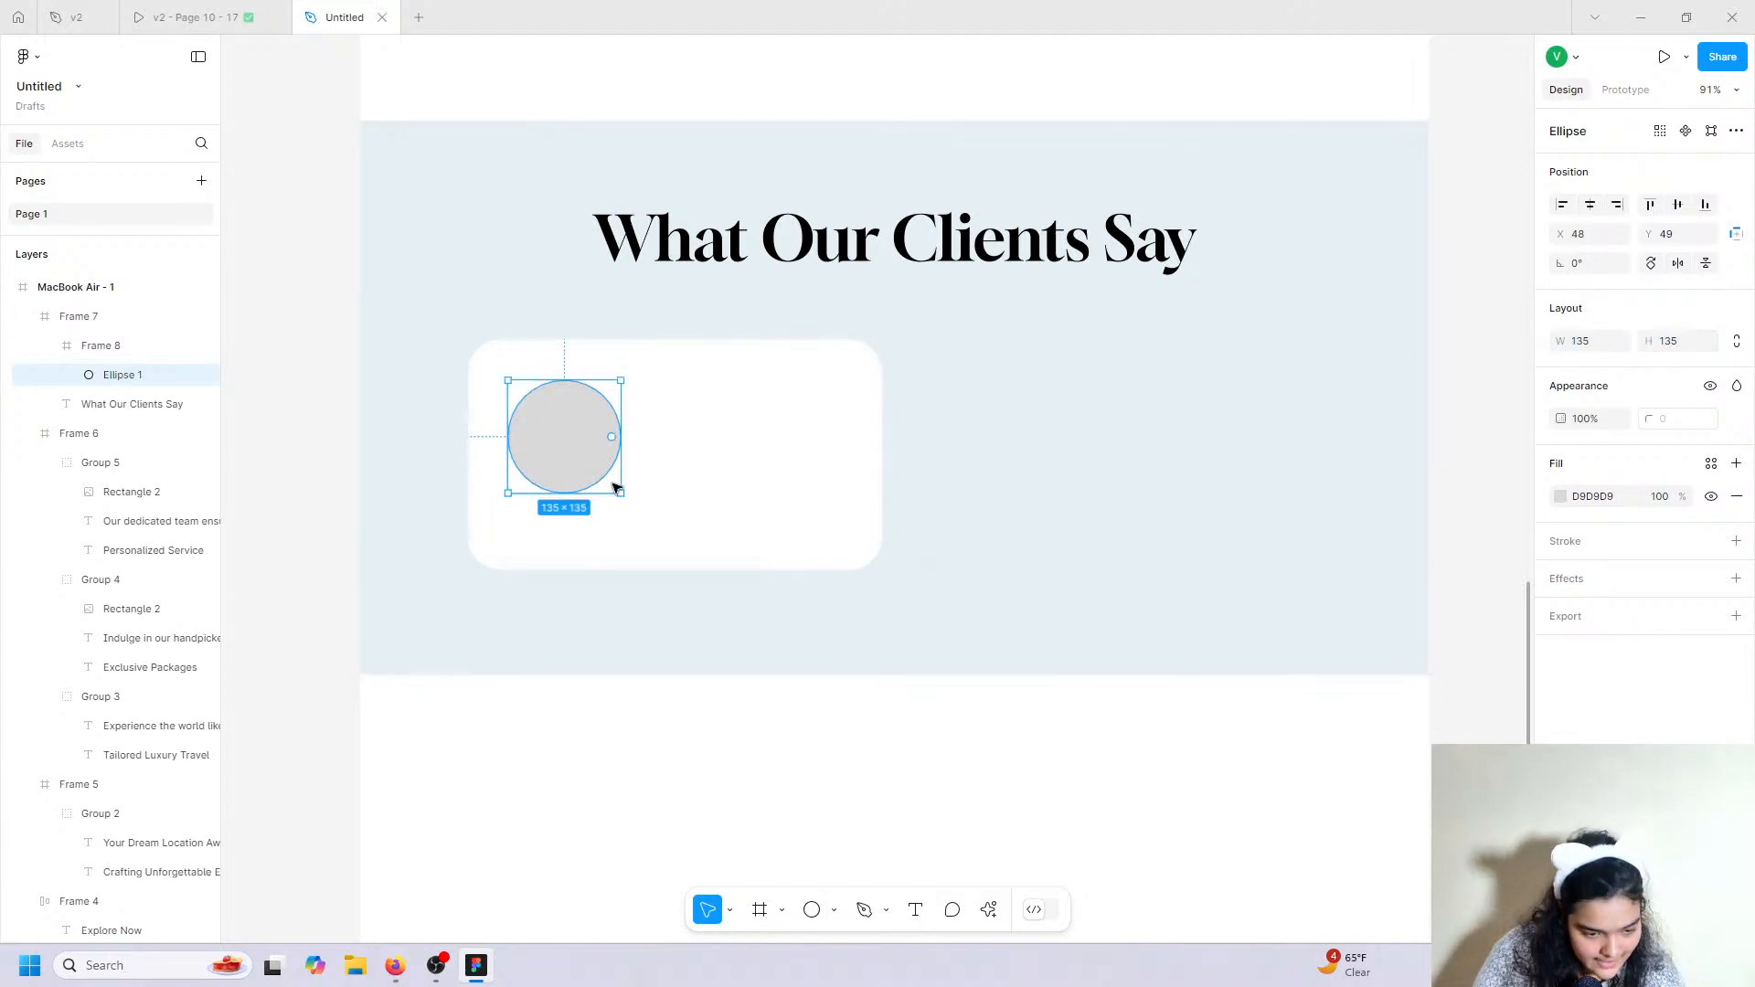
drag(596, 470, 606, 462)
scroll(606, 462, up, 5)
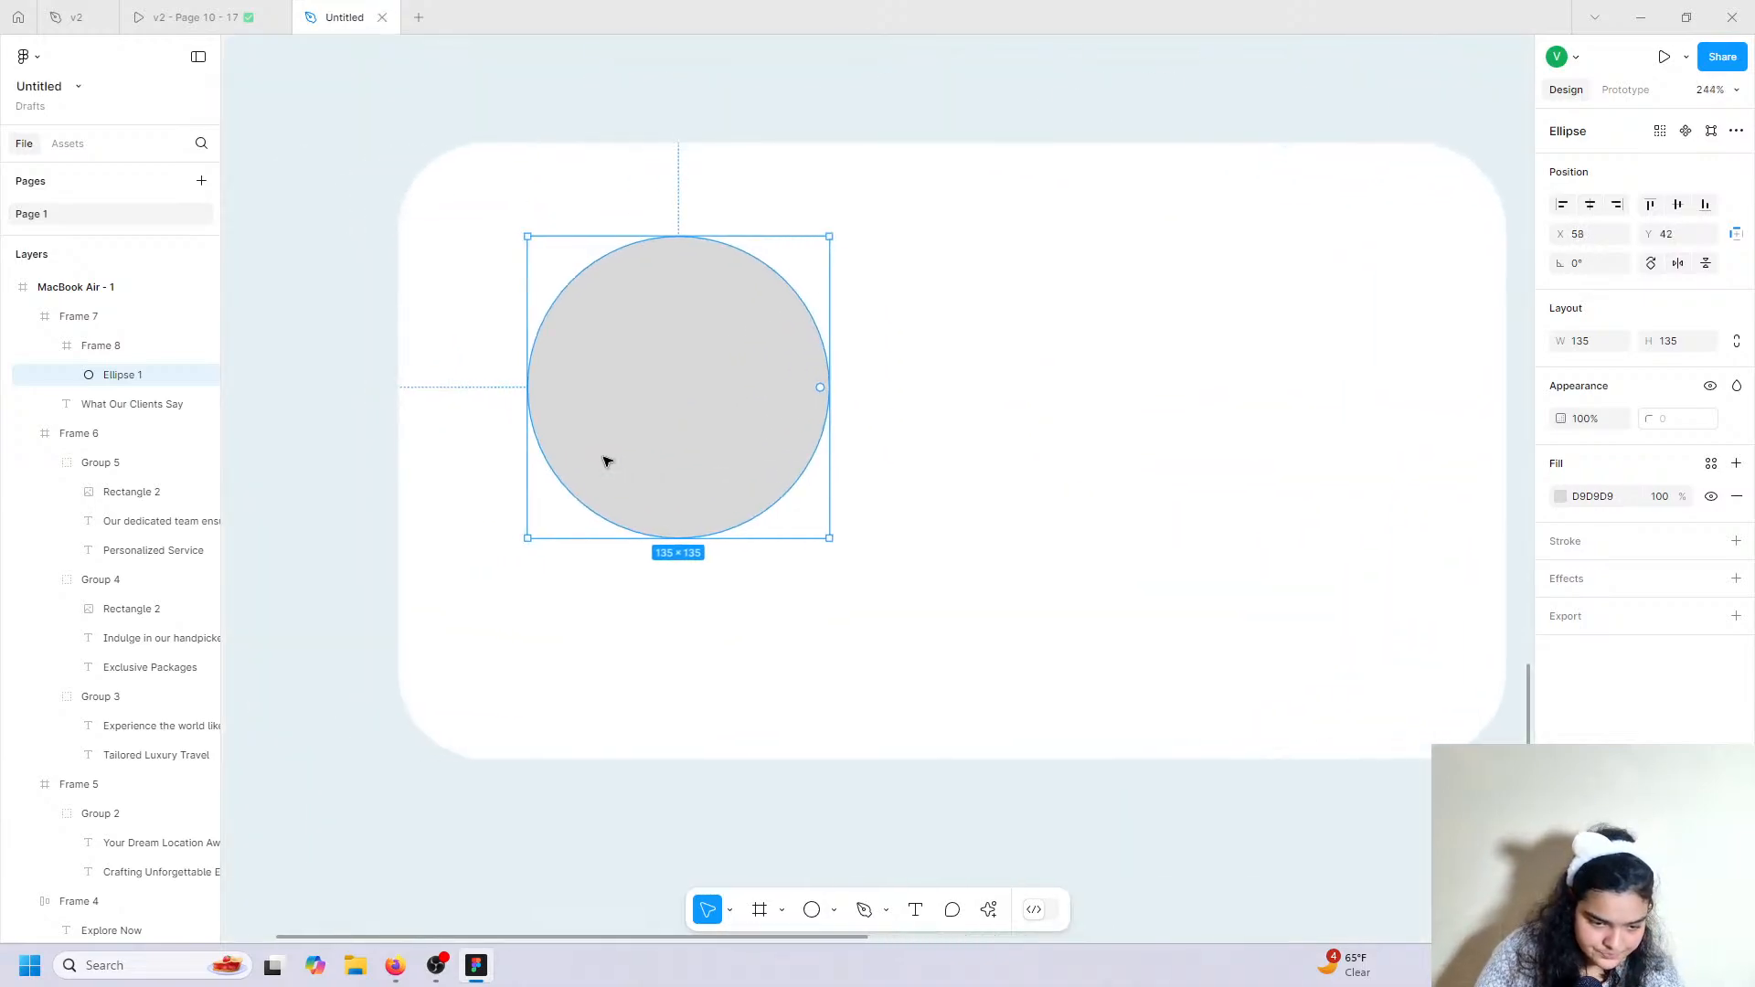
scroll(607, 461, left, 1)
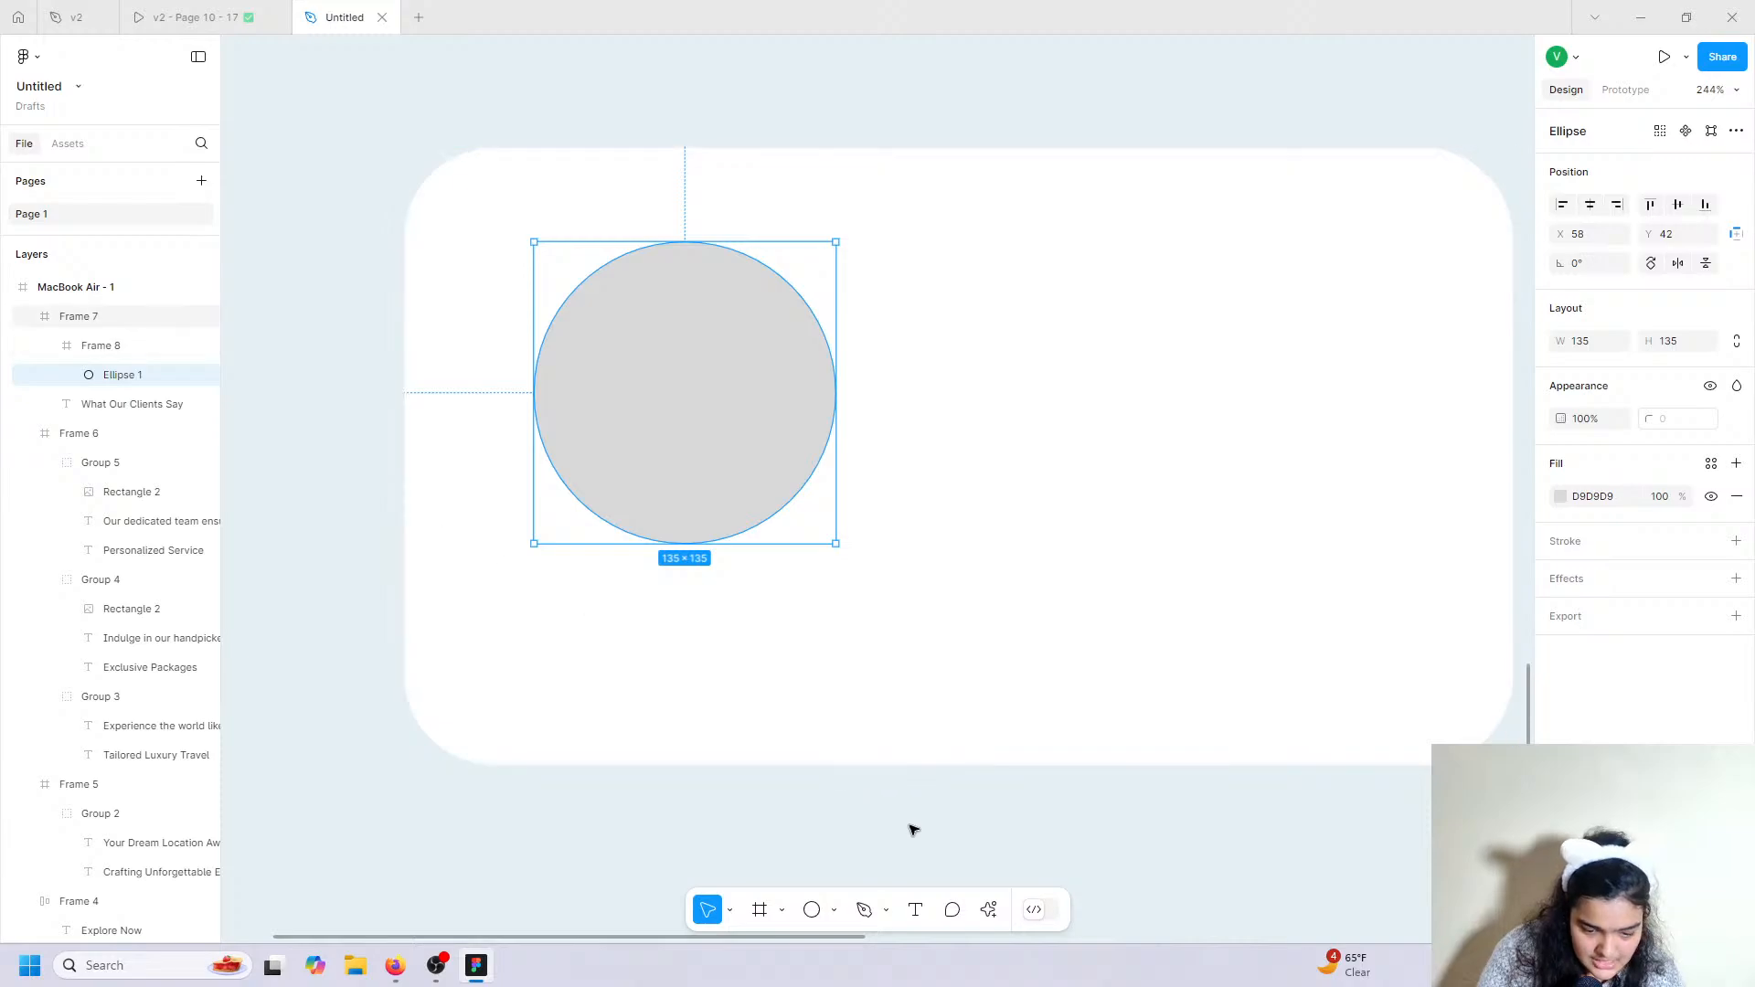
Fill the circle with a 'person' stock photo from the Lummi plugin.
click(988, 910)
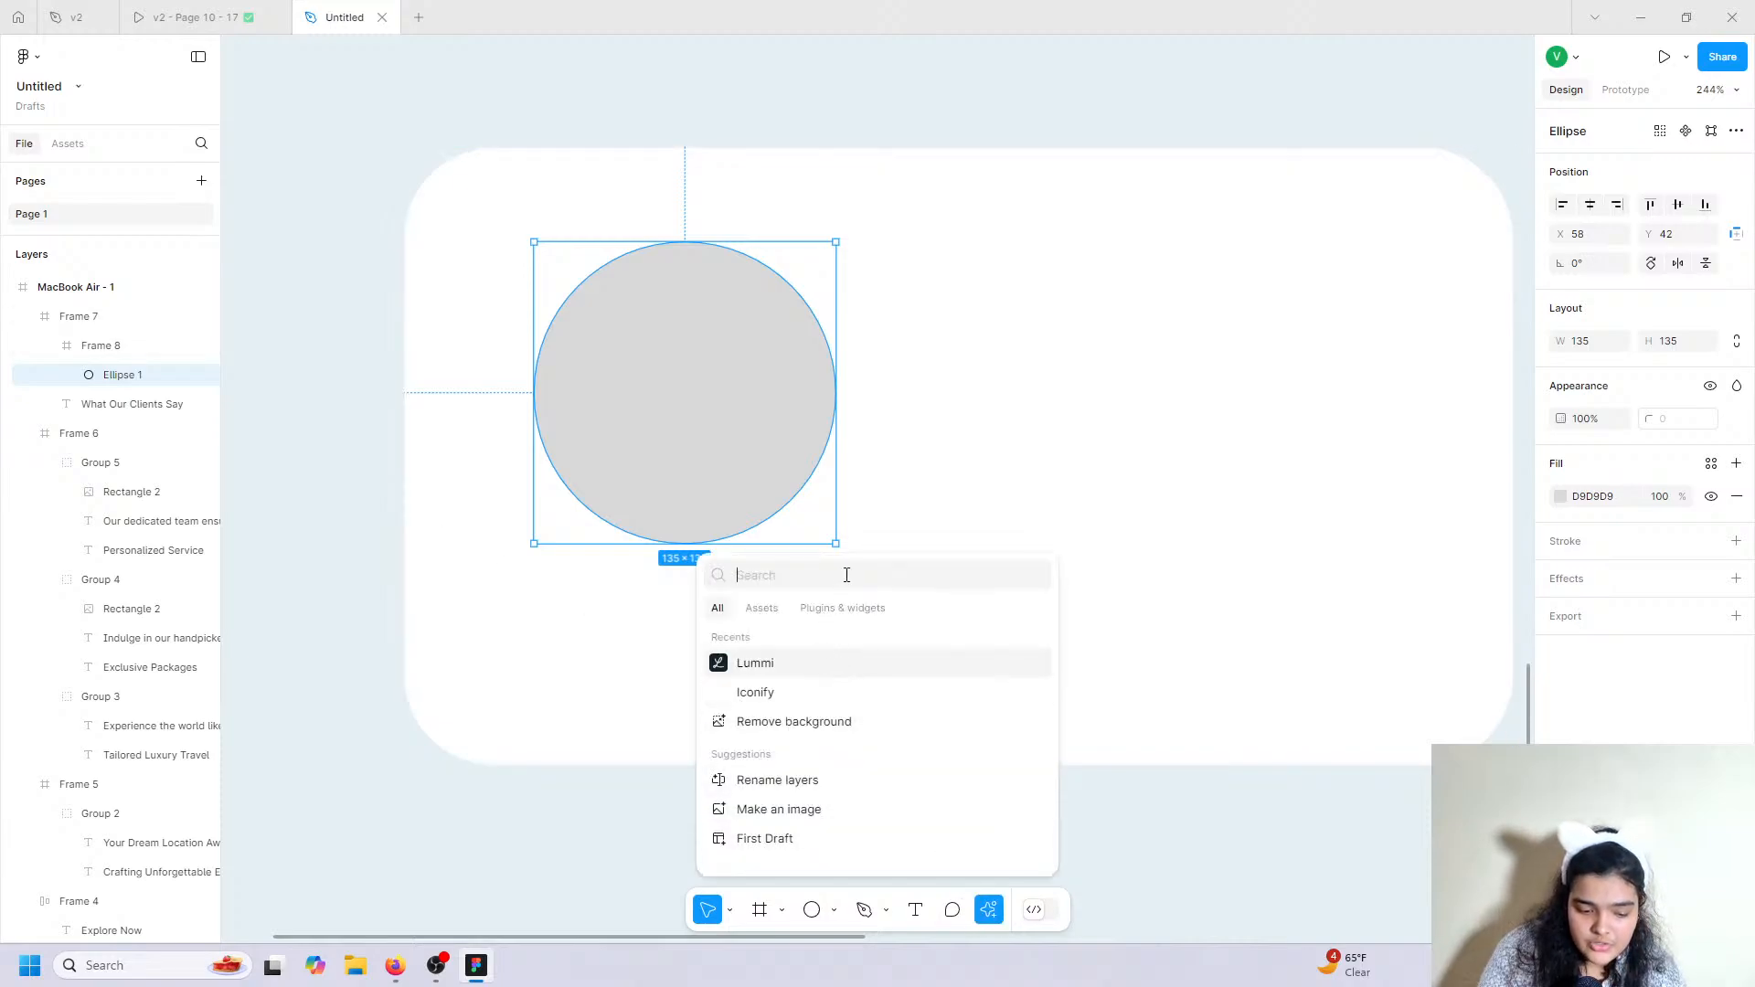
text(lummi)
key(Return)
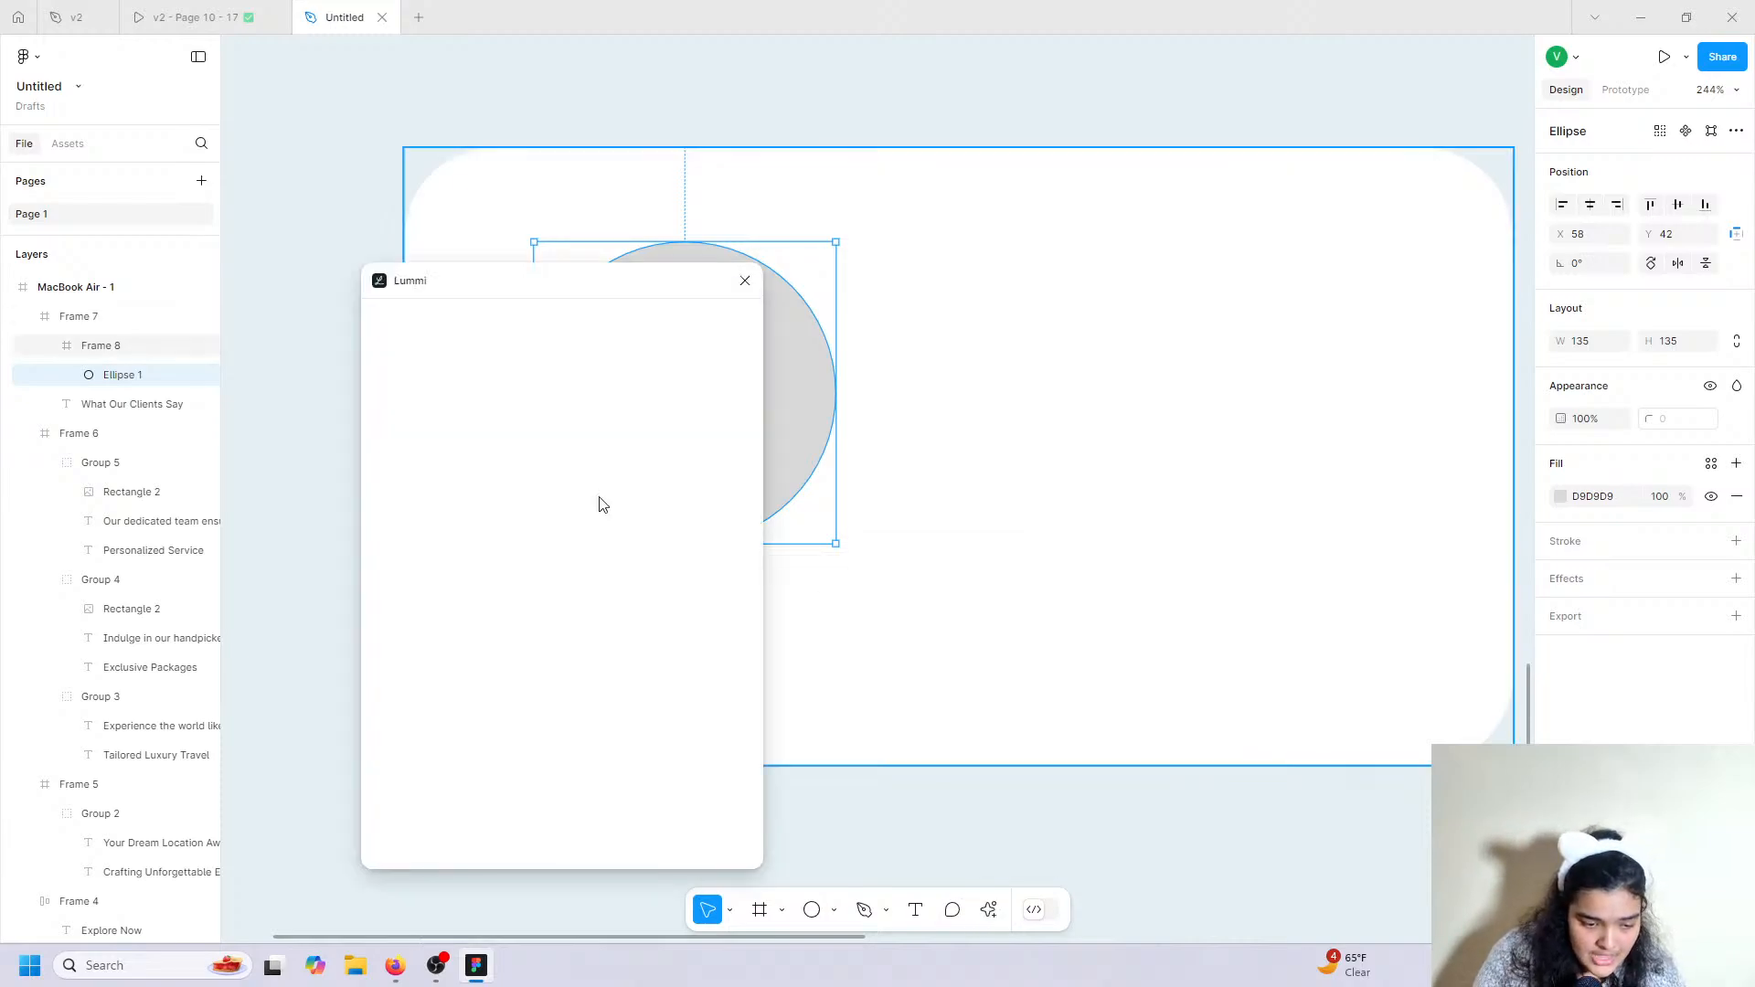
drag(454, 278, 1015, 228)
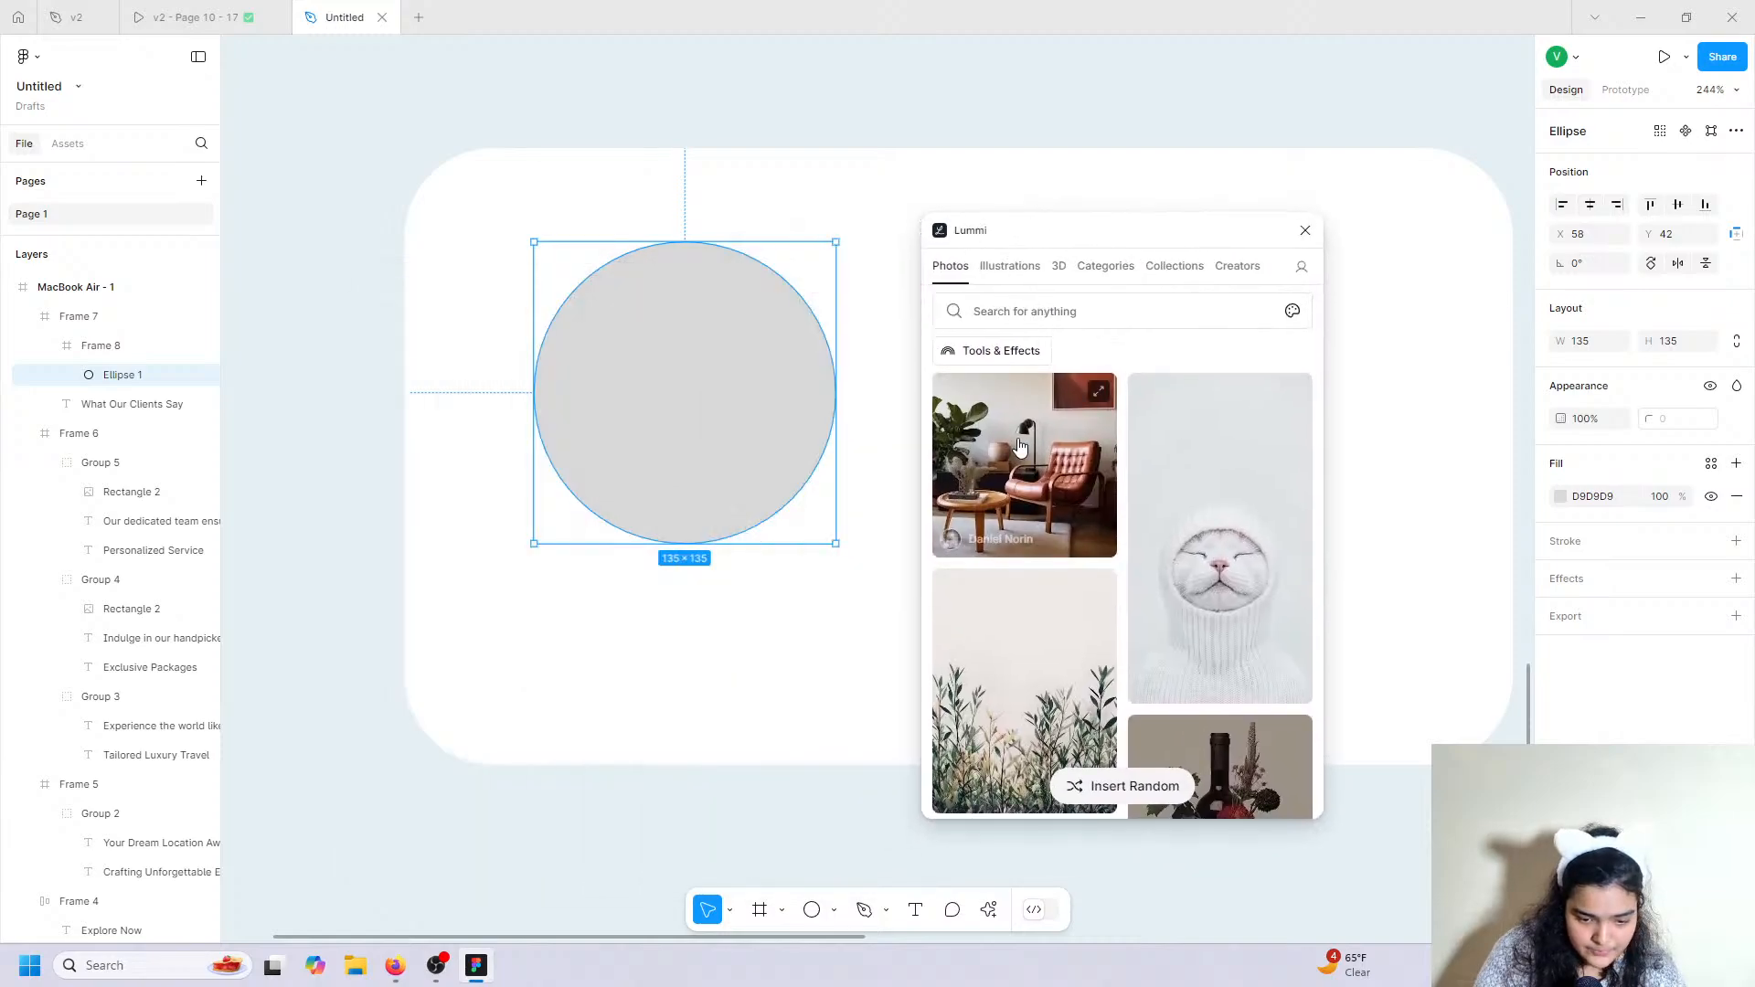
click(1058, 317)
text(person)
key(Return)
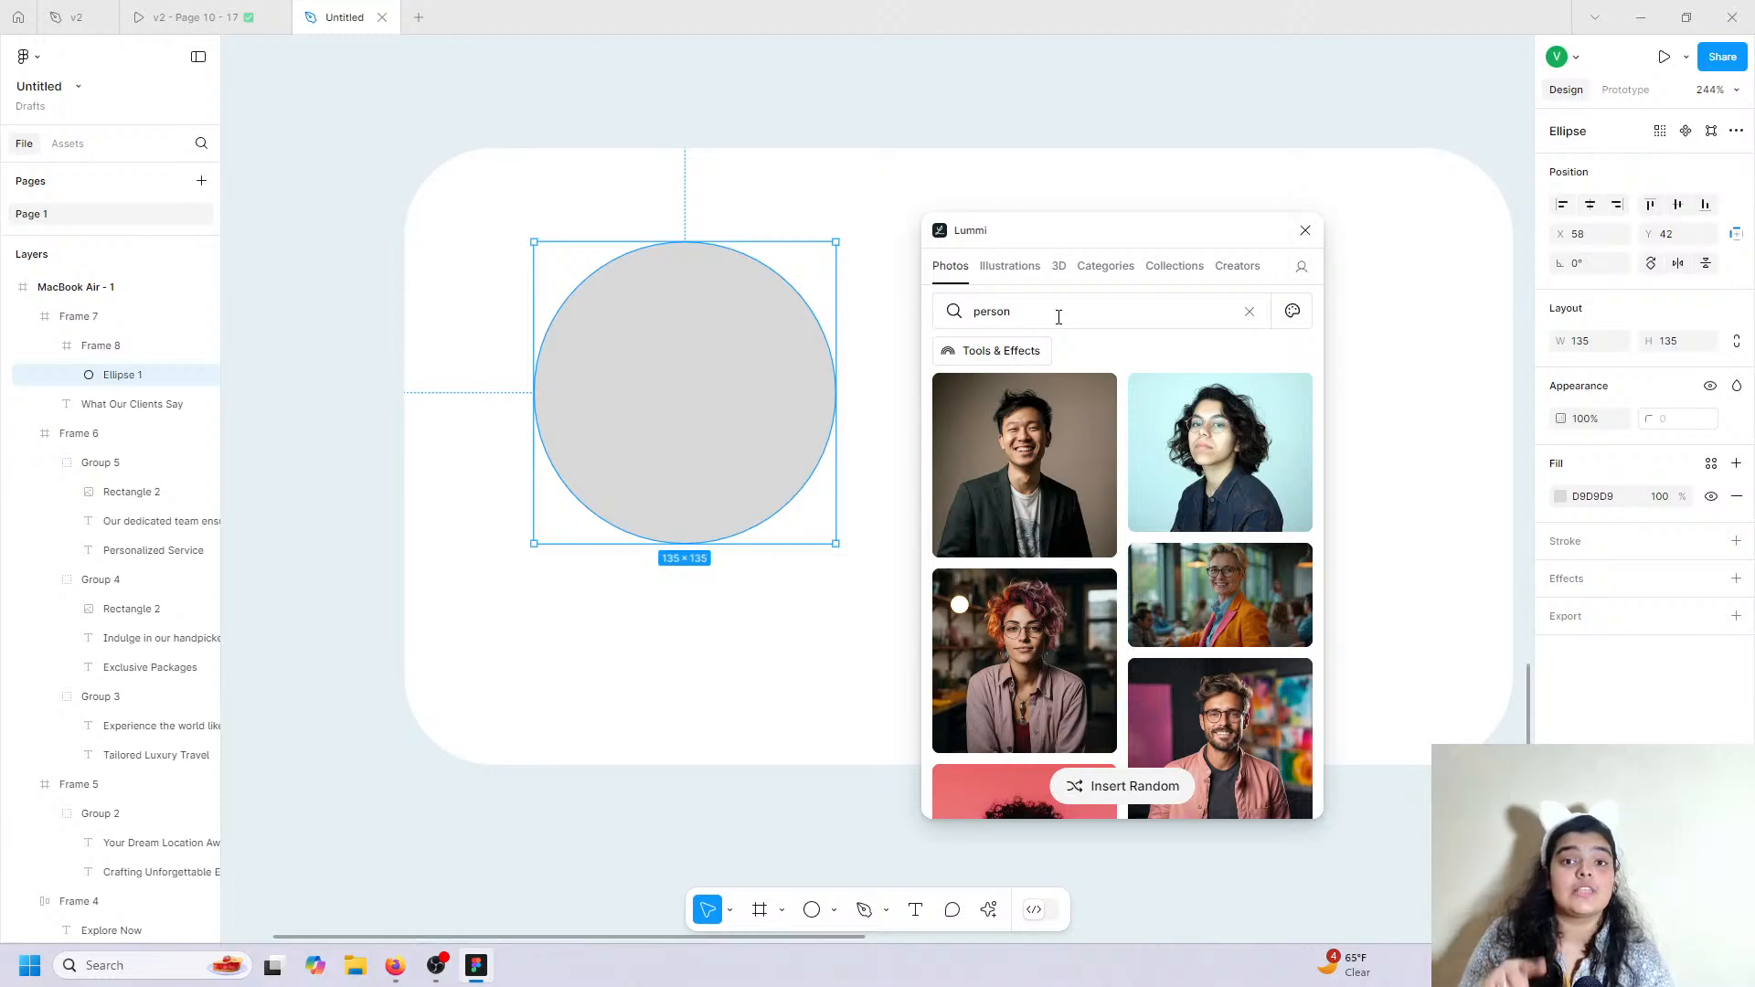
click(1228, 473)
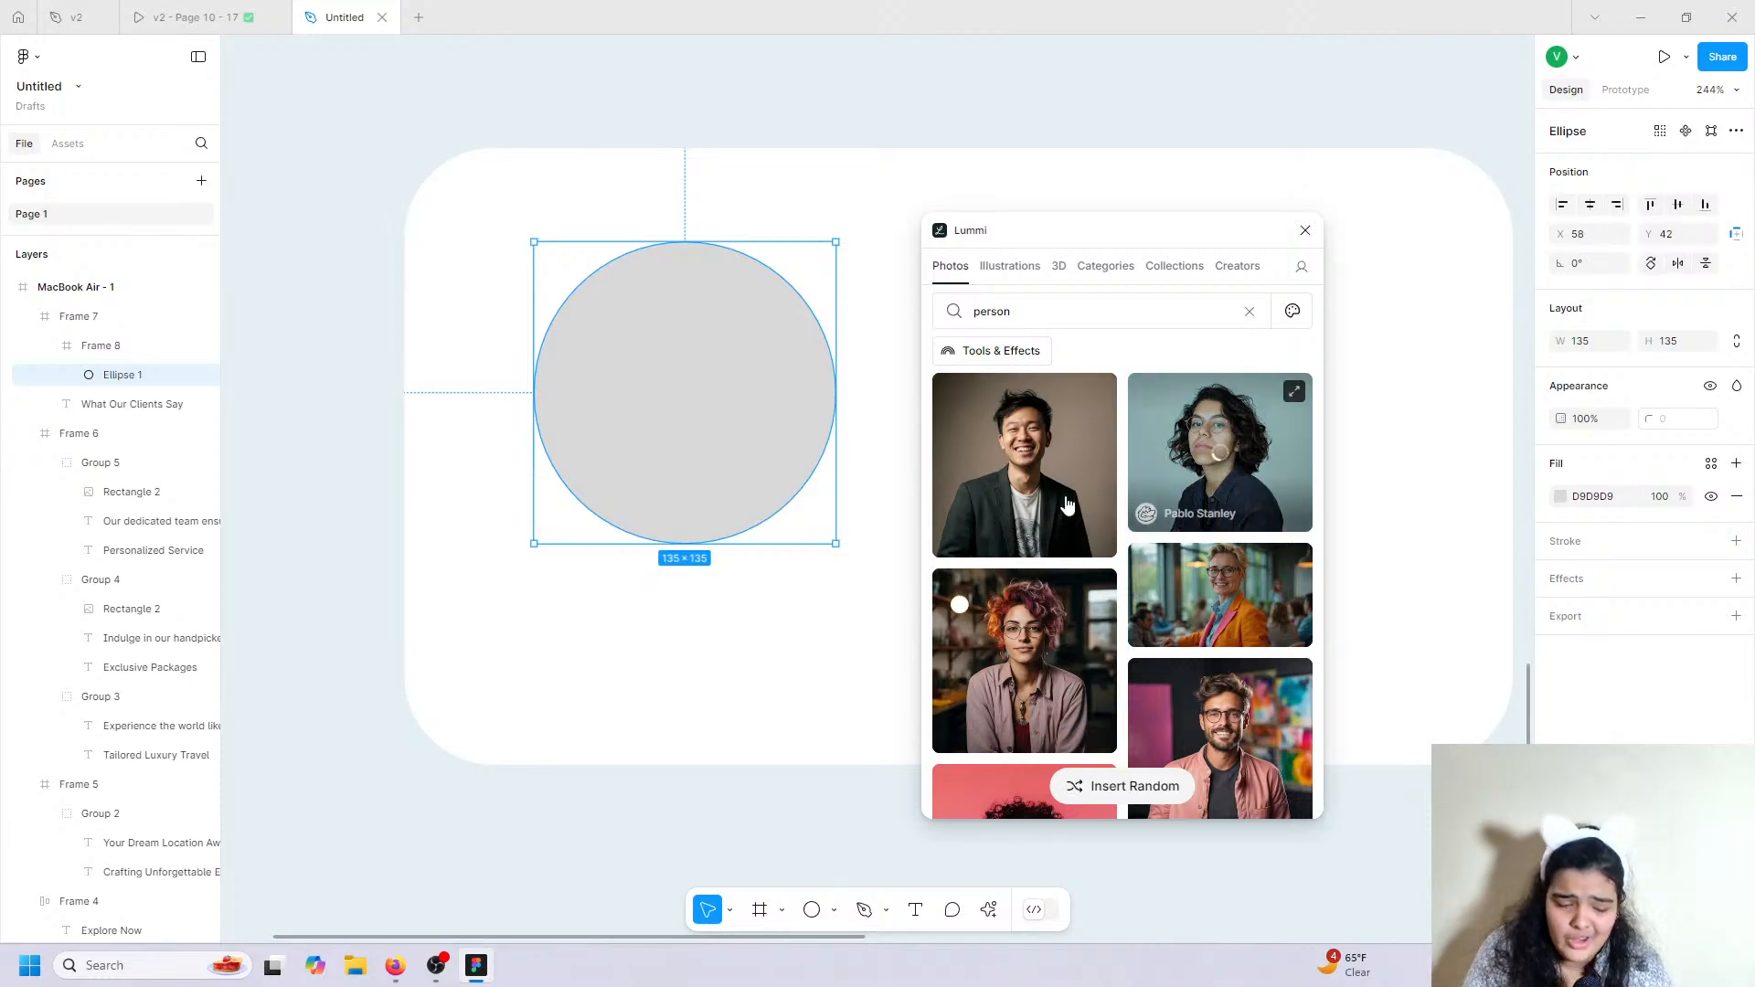
click(1304, 231)
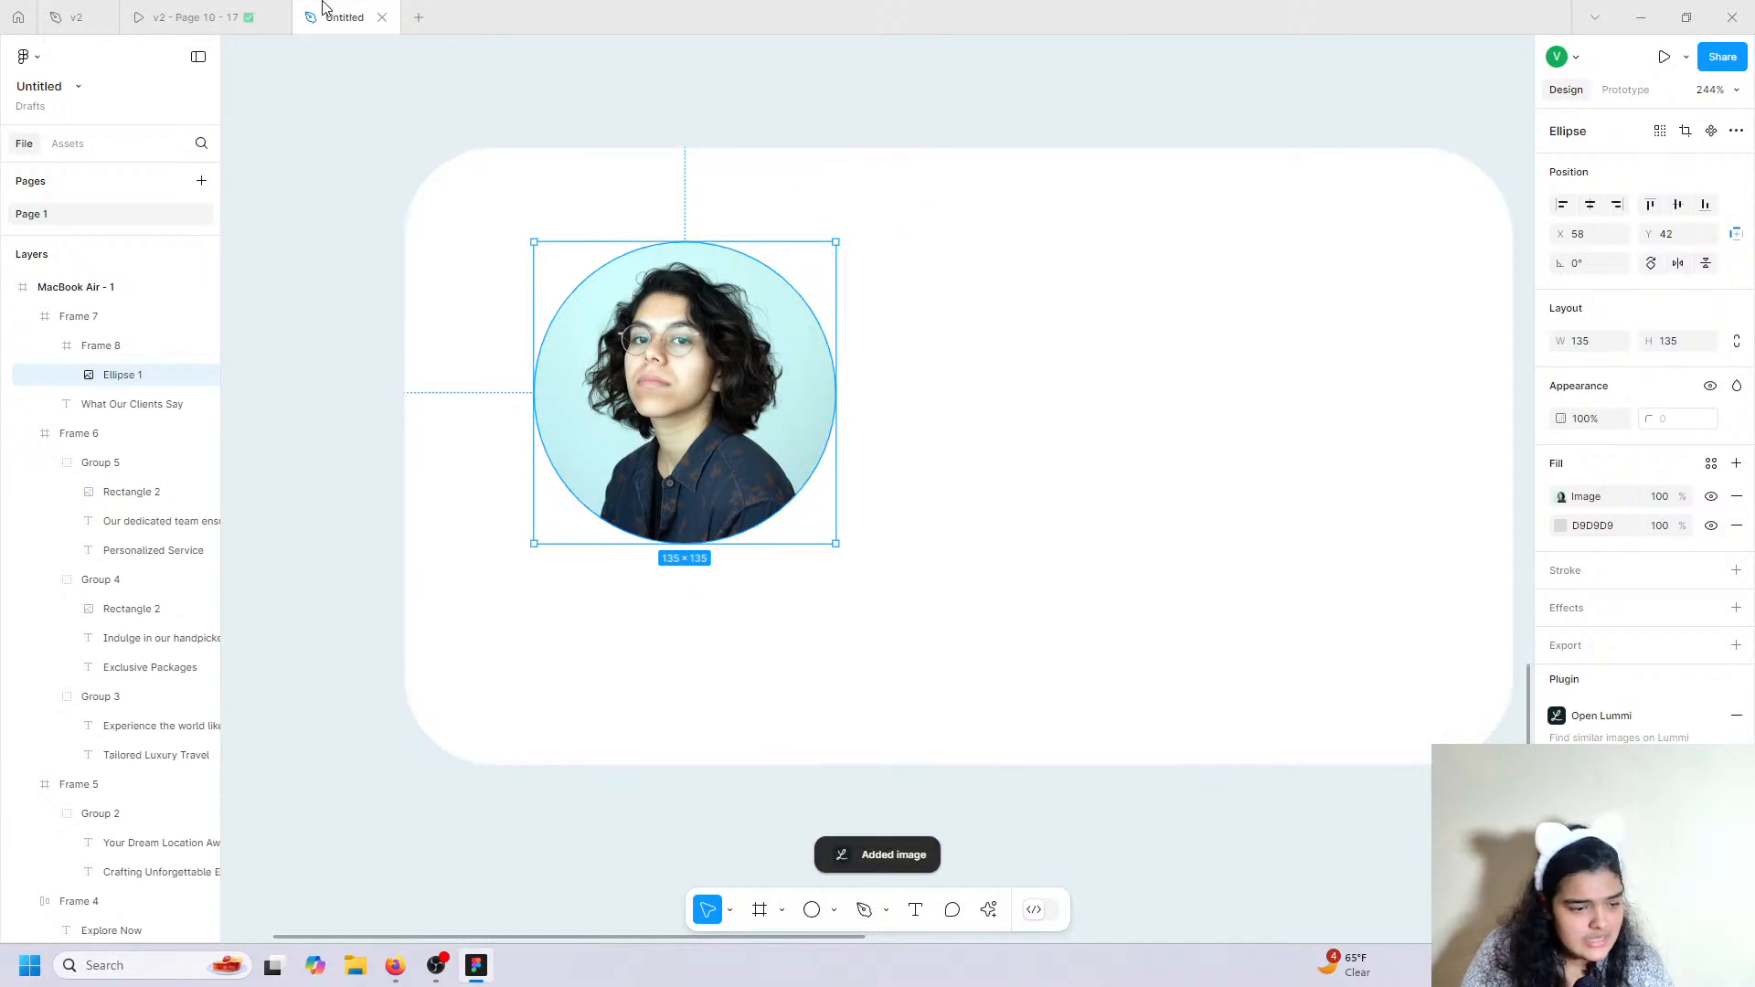
Check the reference testimonial design and pick the Text tool.
click(229, 17)
click(320, 15)
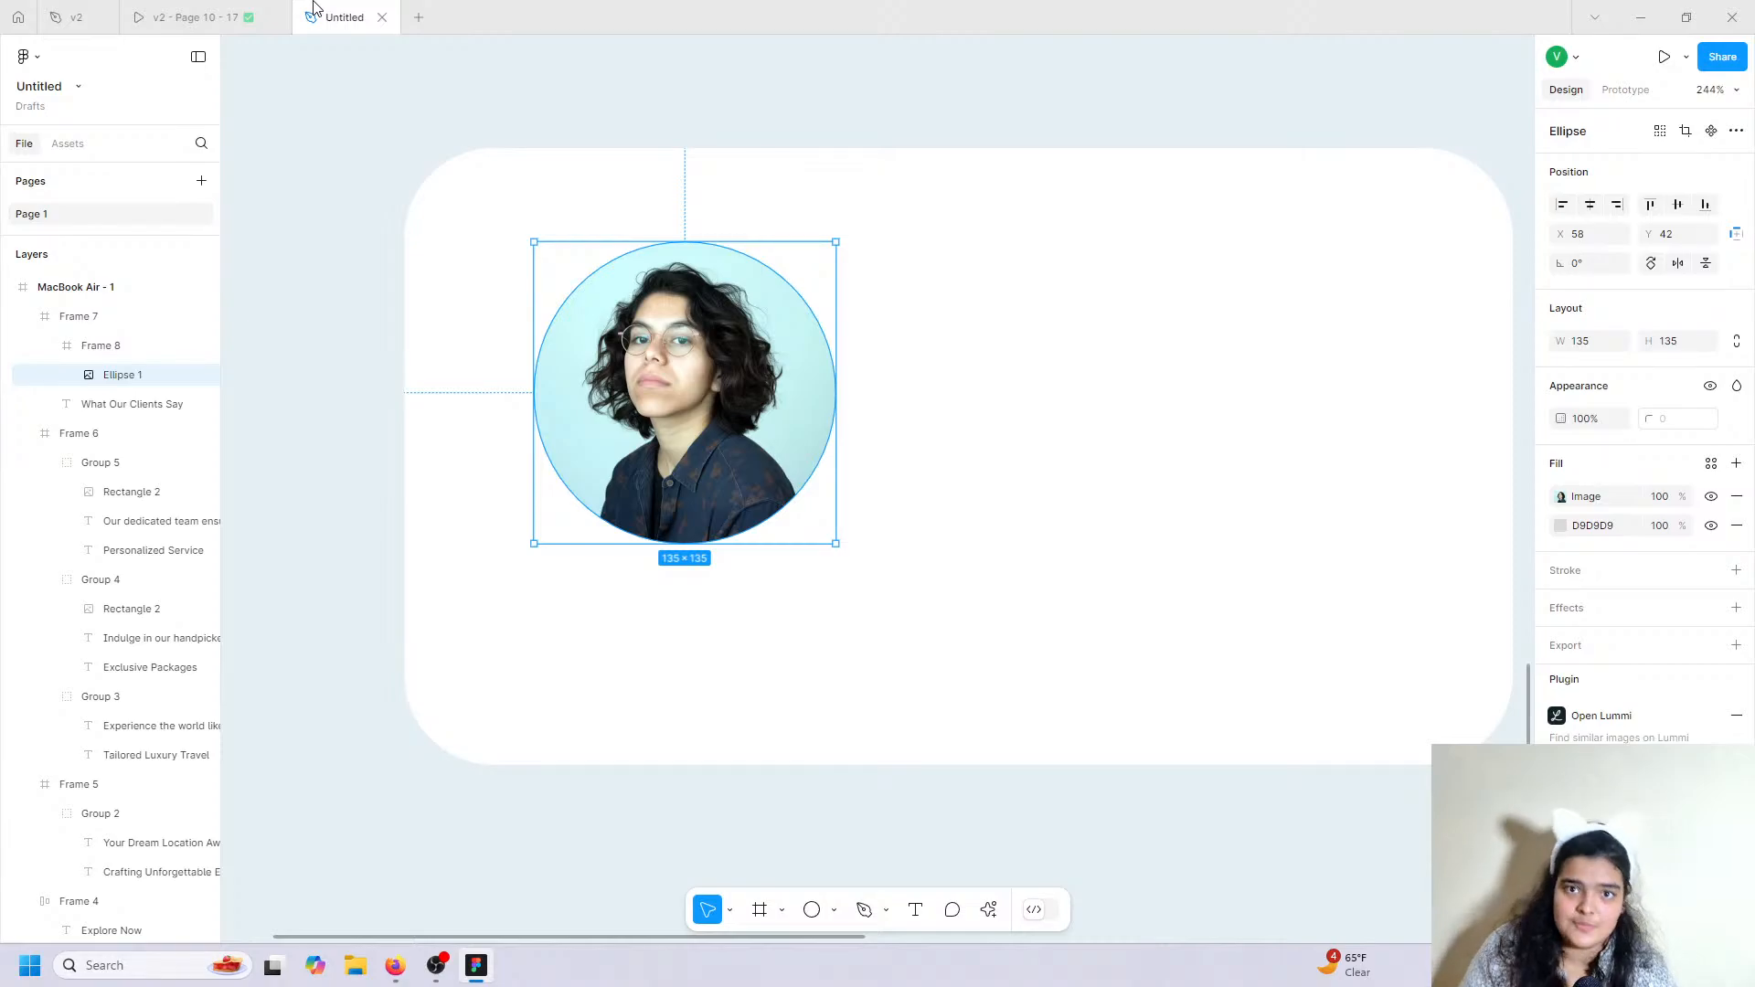
click(928, 908)
click(219, 17)
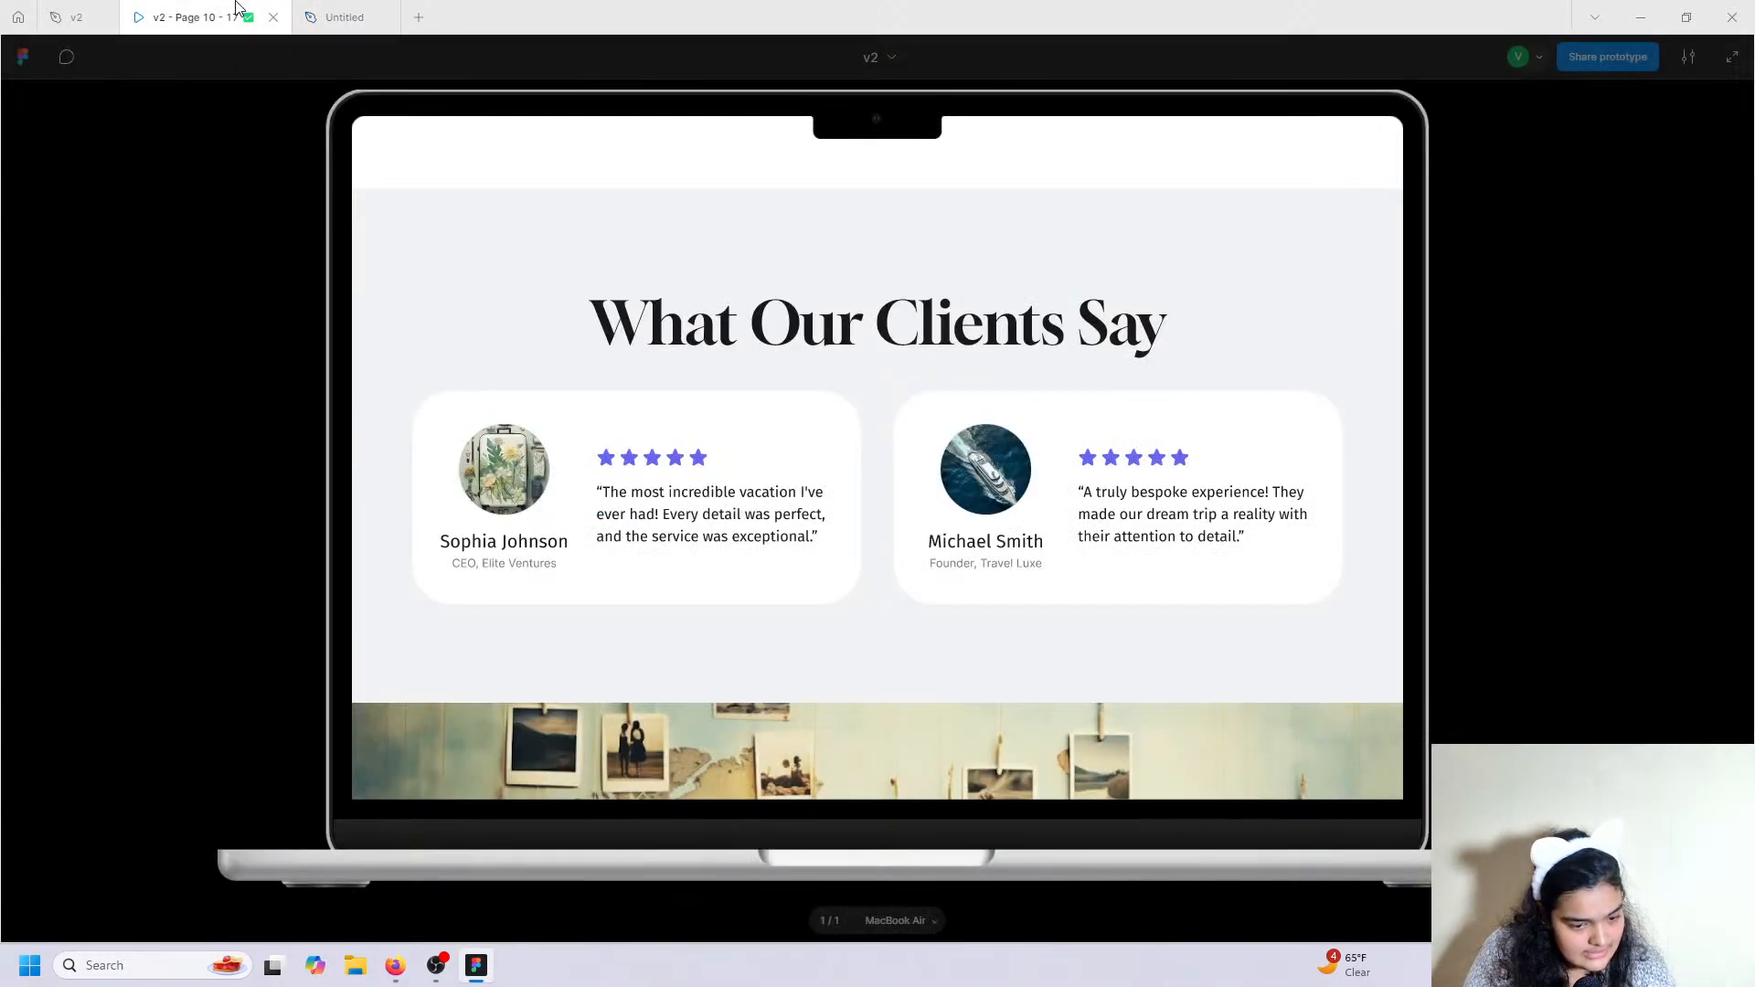
click(350, 17)
Type the client's full name in a text box below the portrait photo.
click(511, 567)
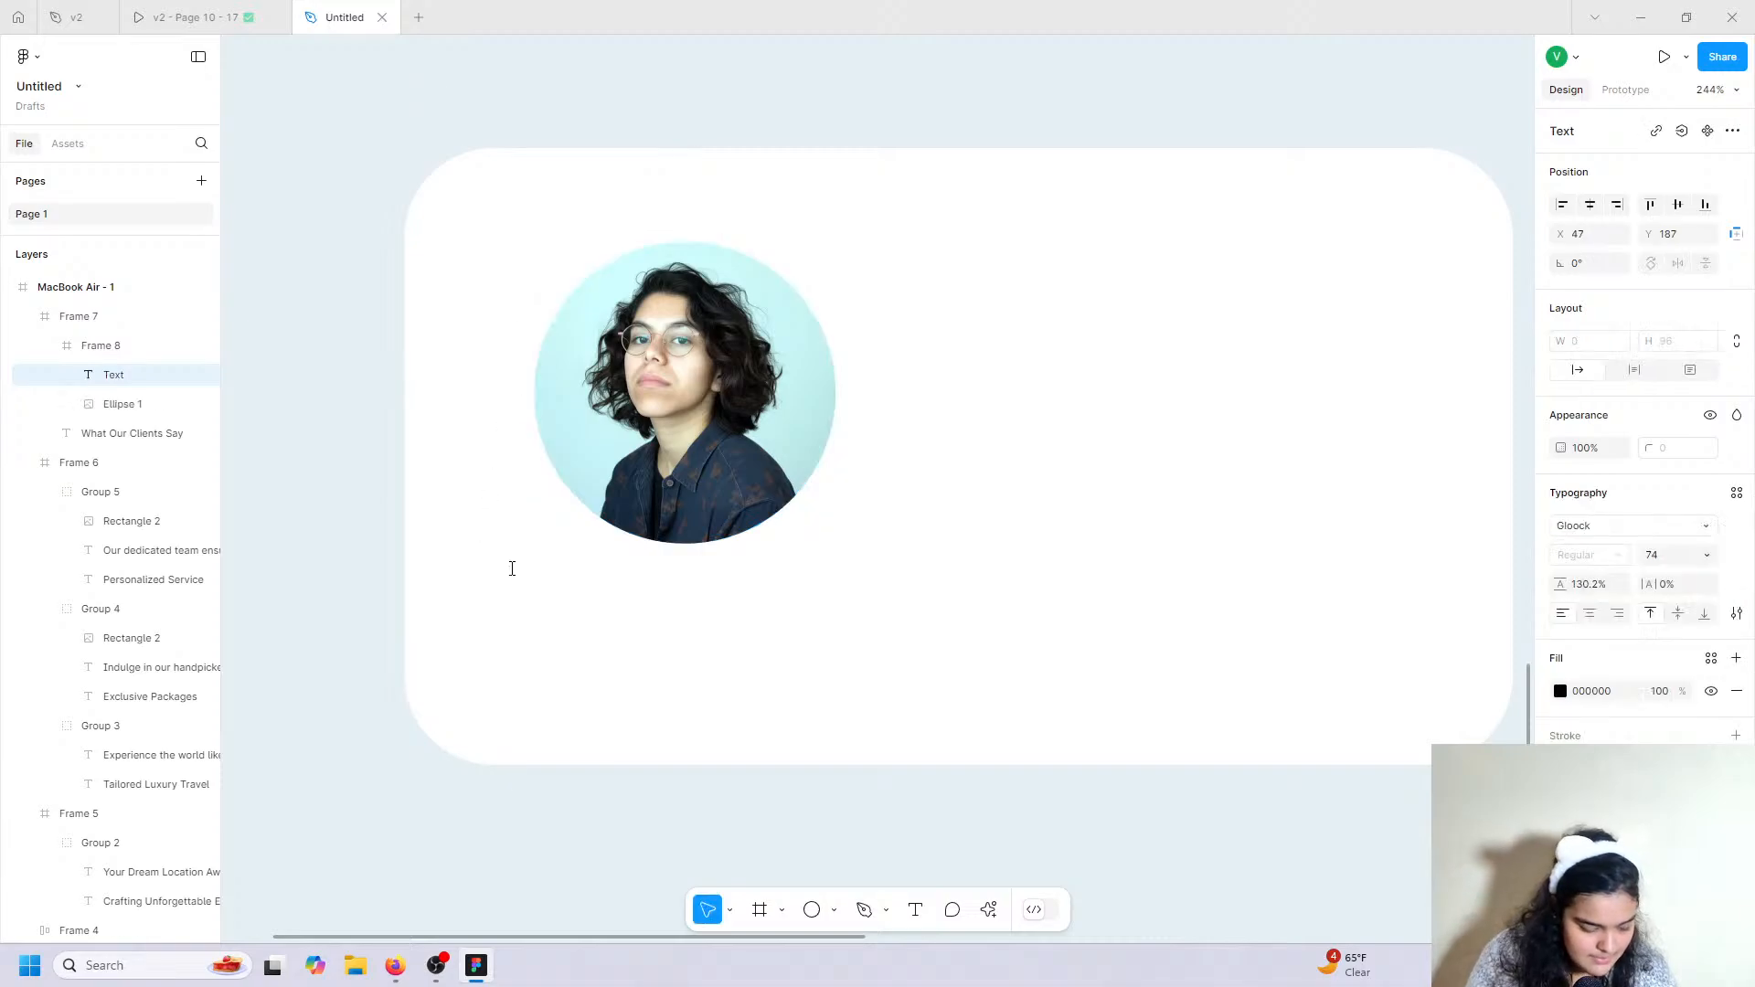
text(Sop)
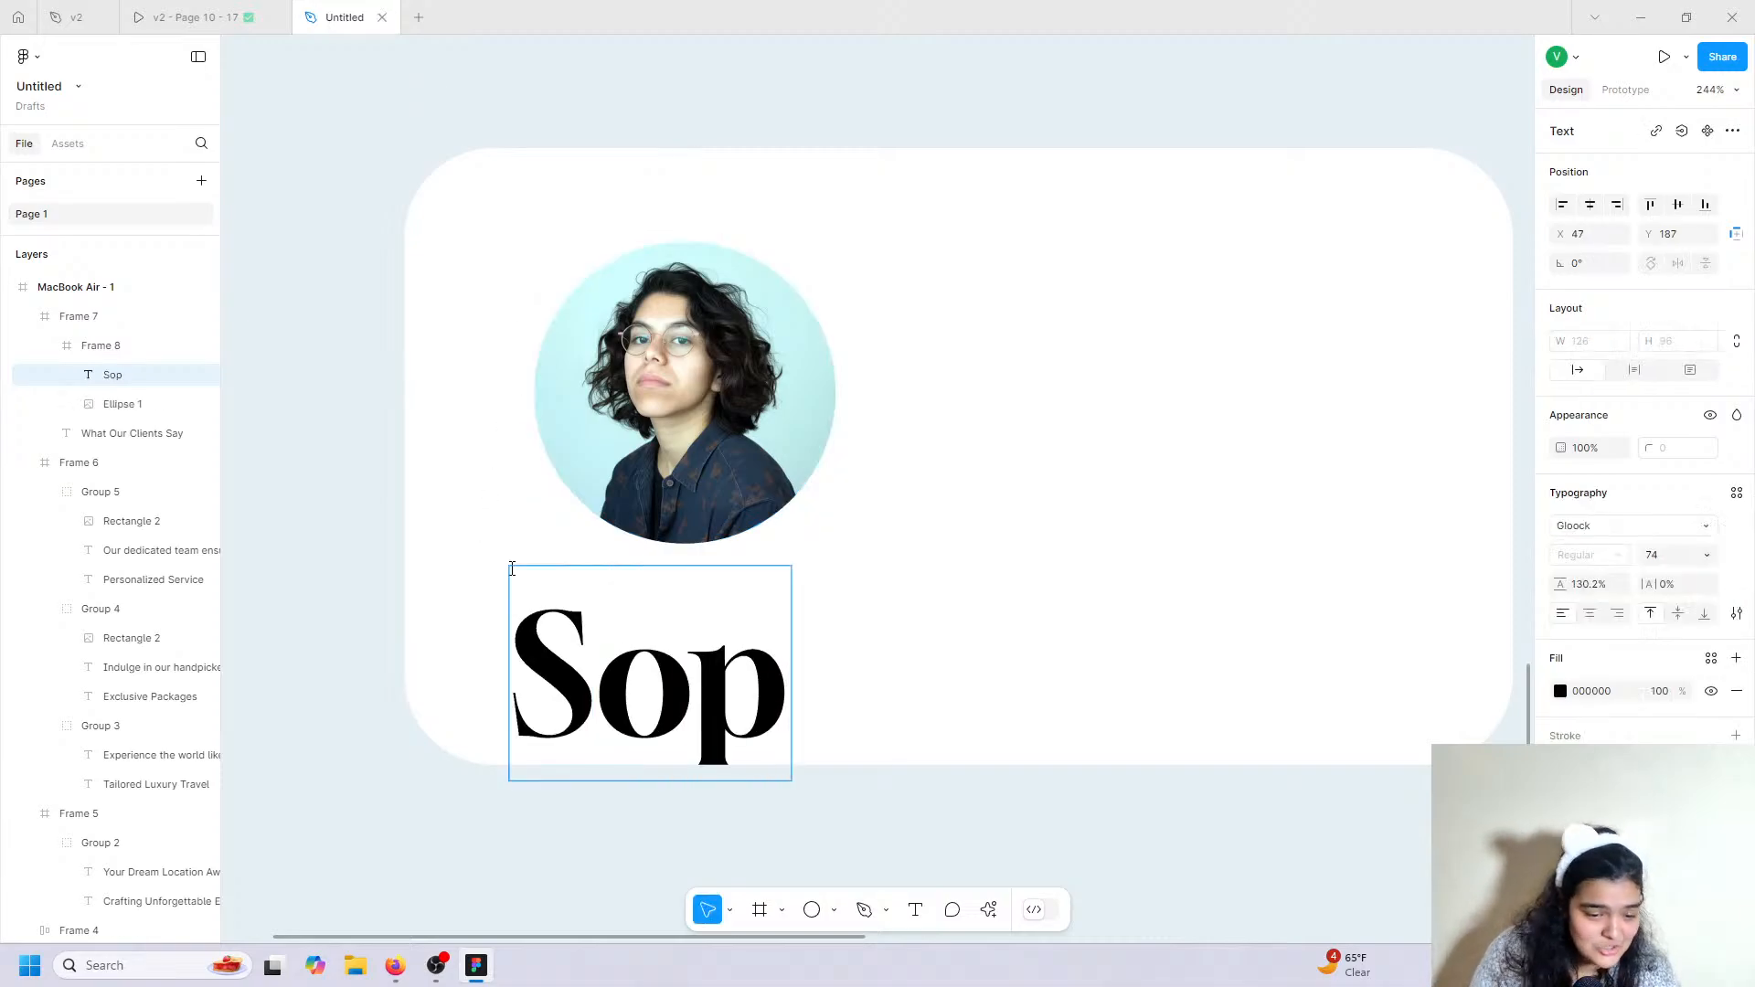
scroll(622, 448, up, 1)
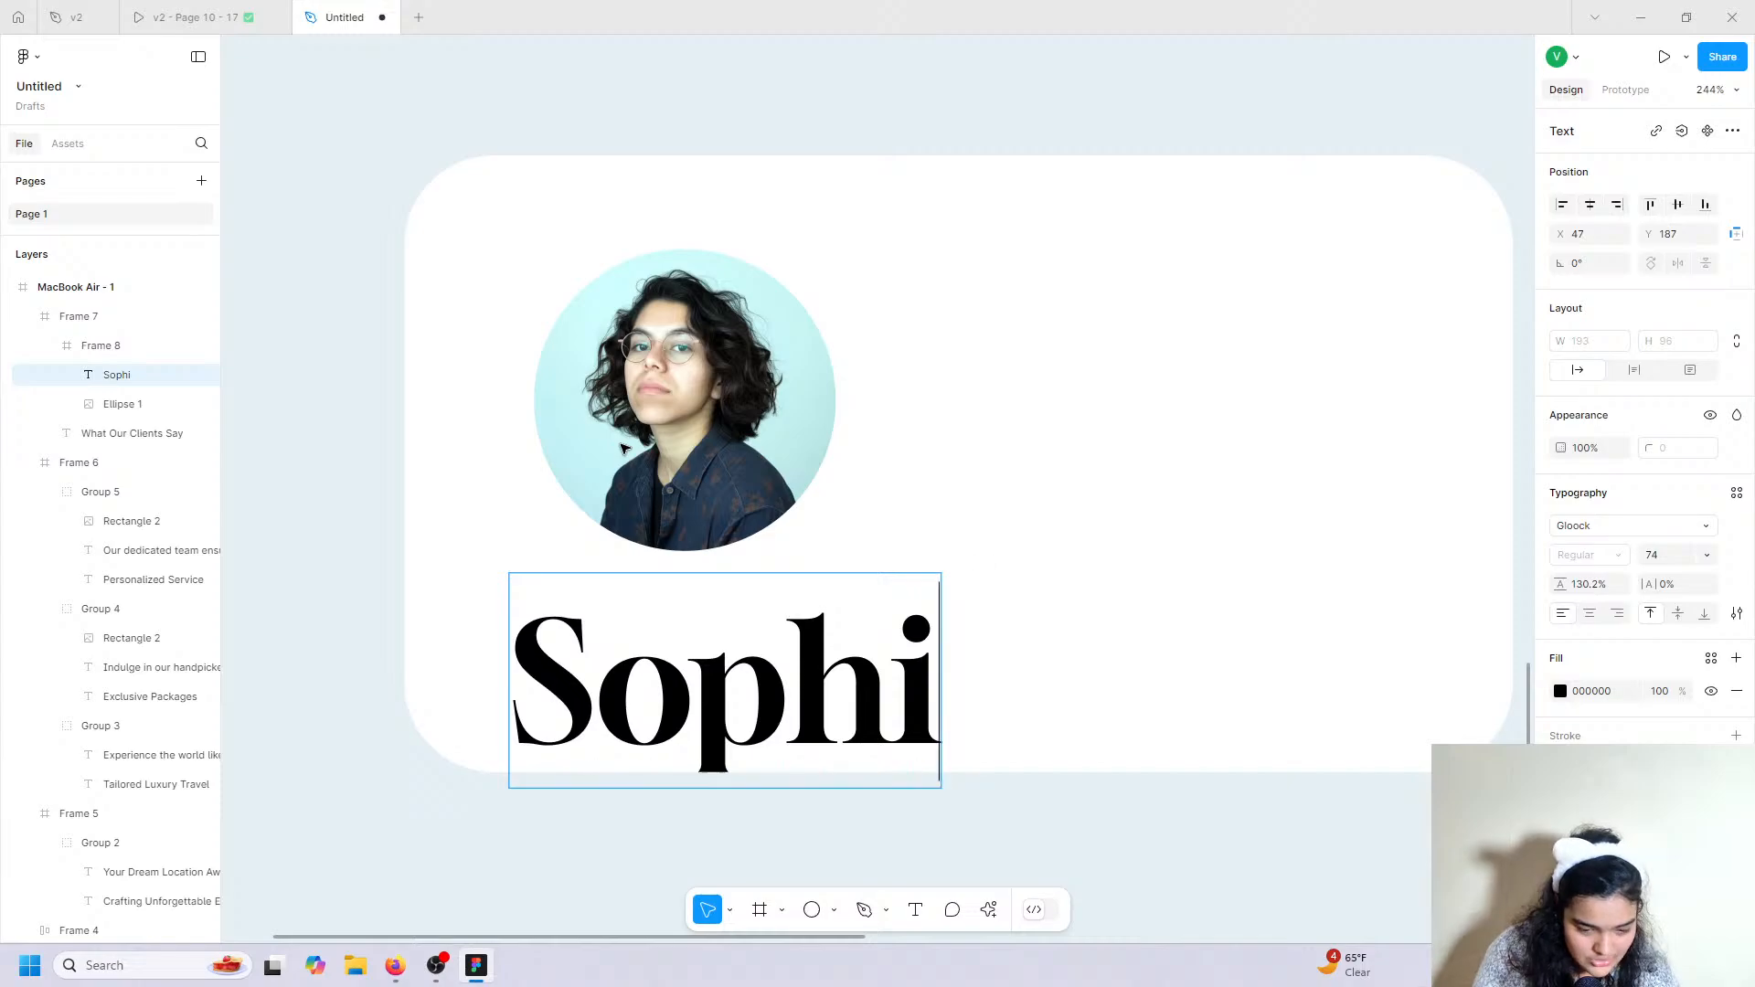
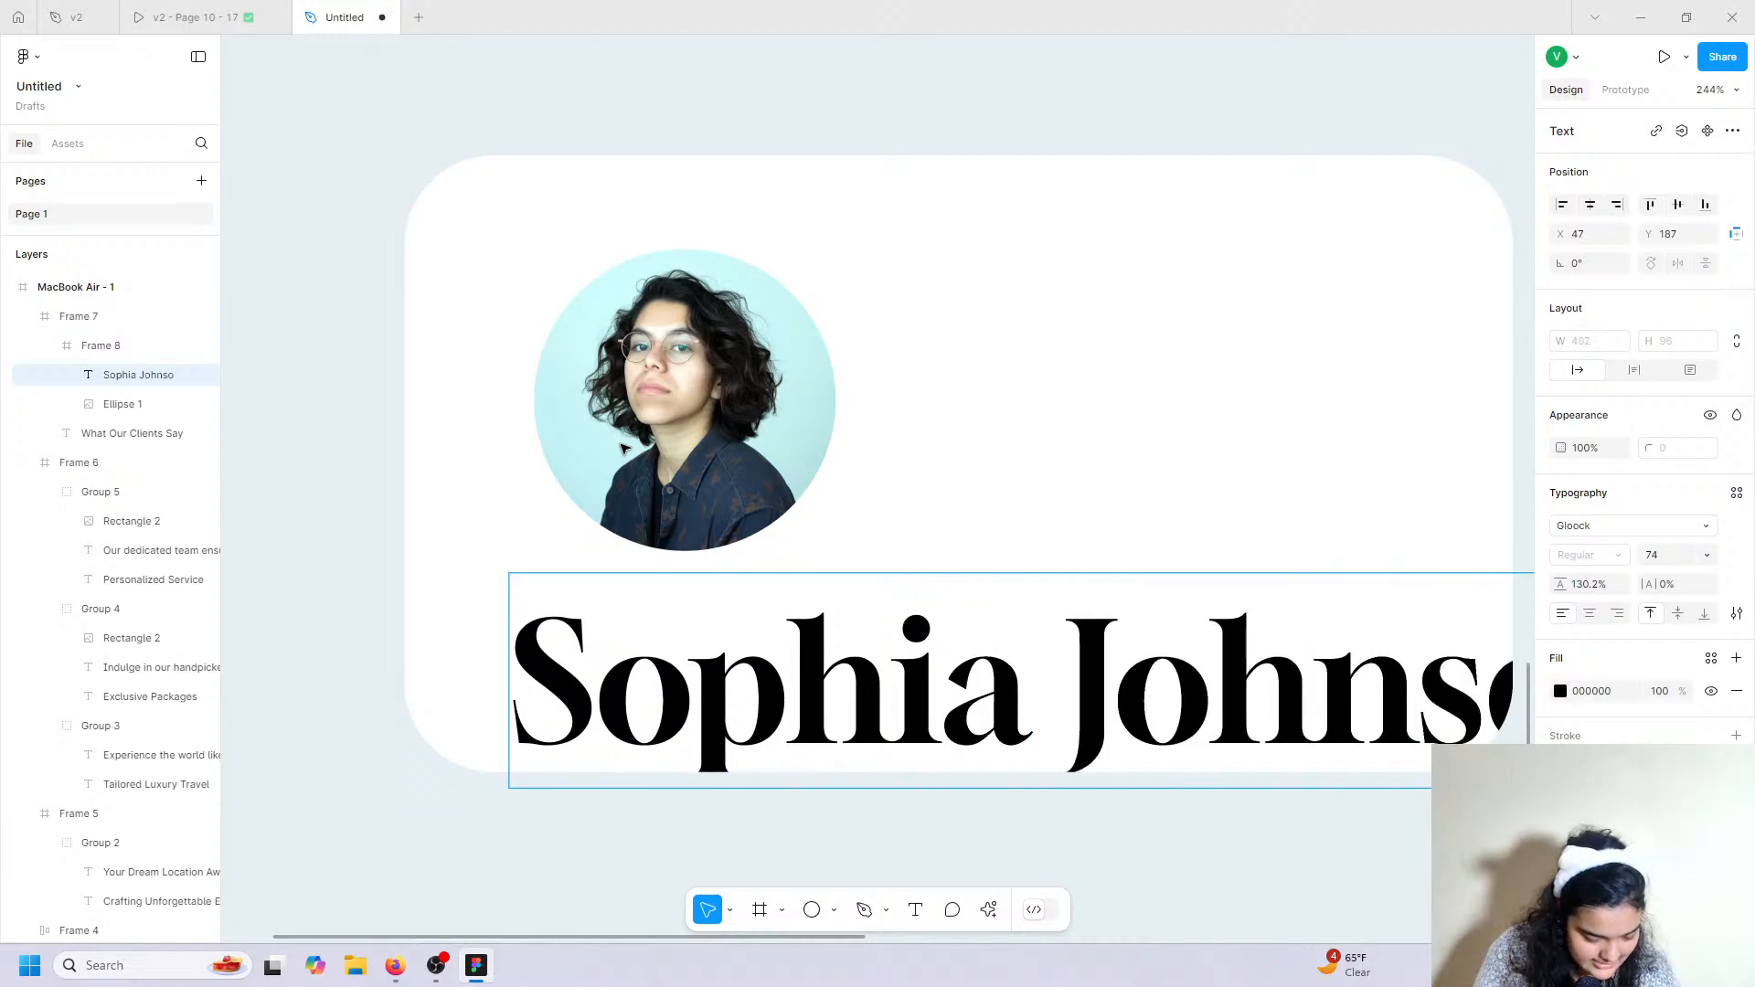
key(Escape)
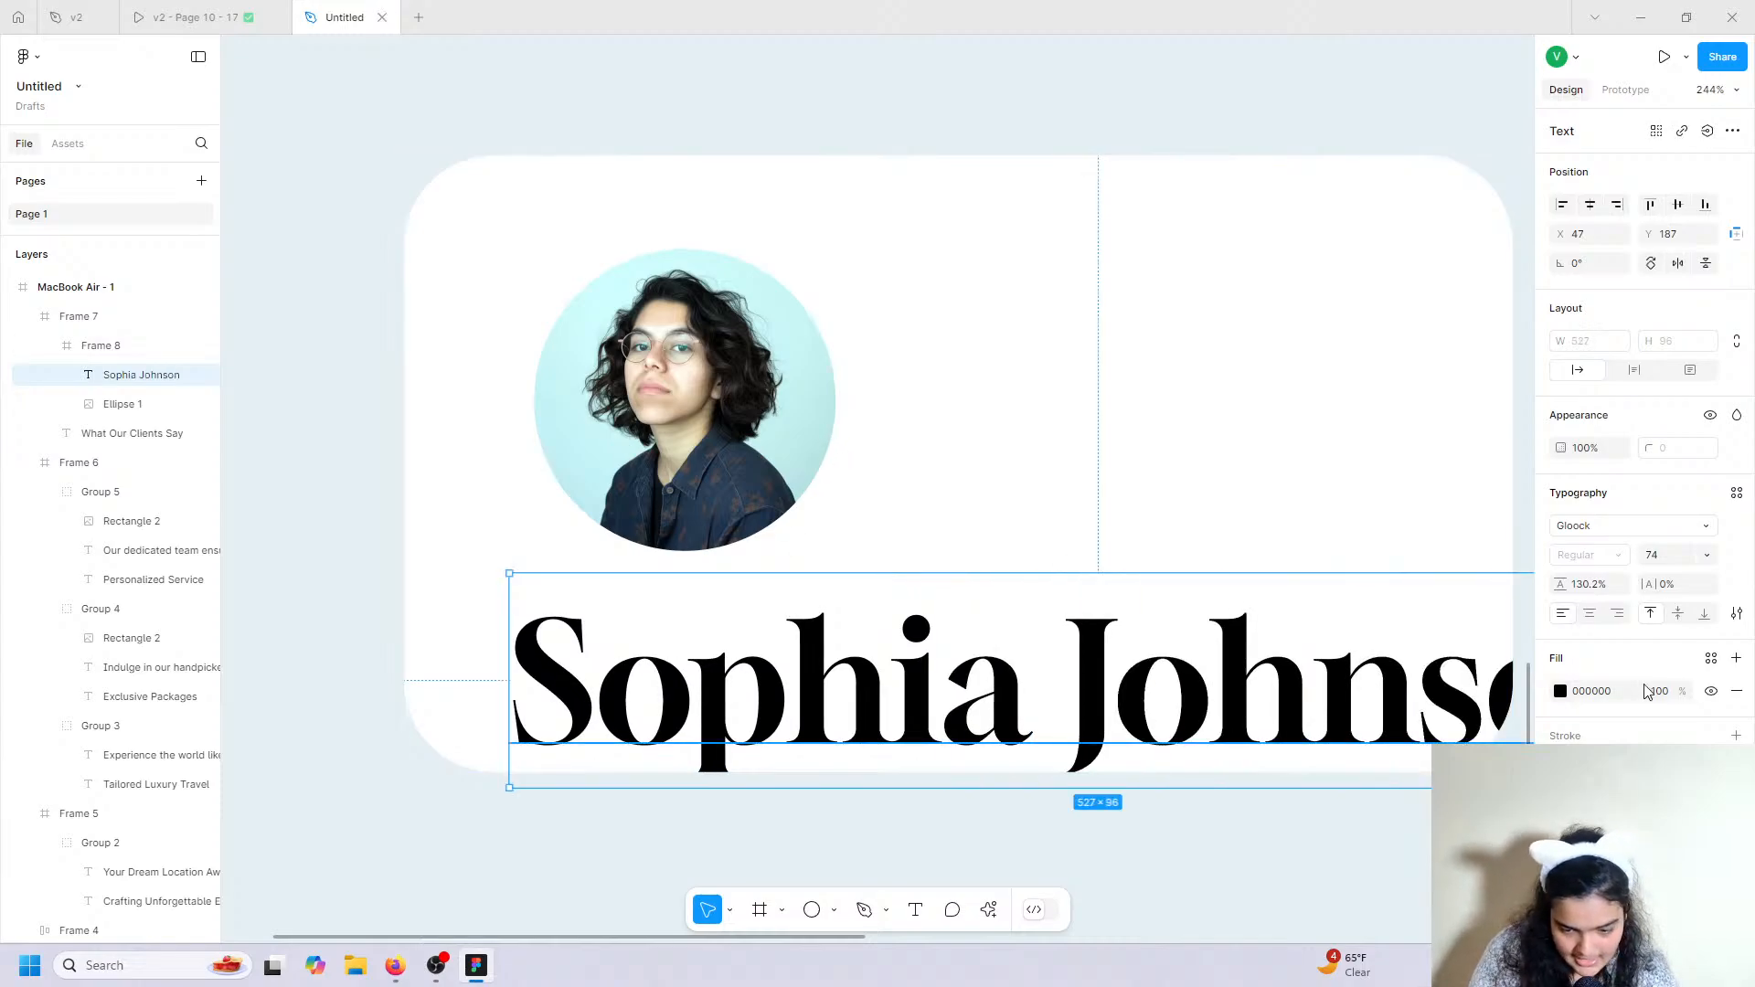
Set the name's font to Fira Sans and move it up in the card.
click(1634, 537)
text(fora)
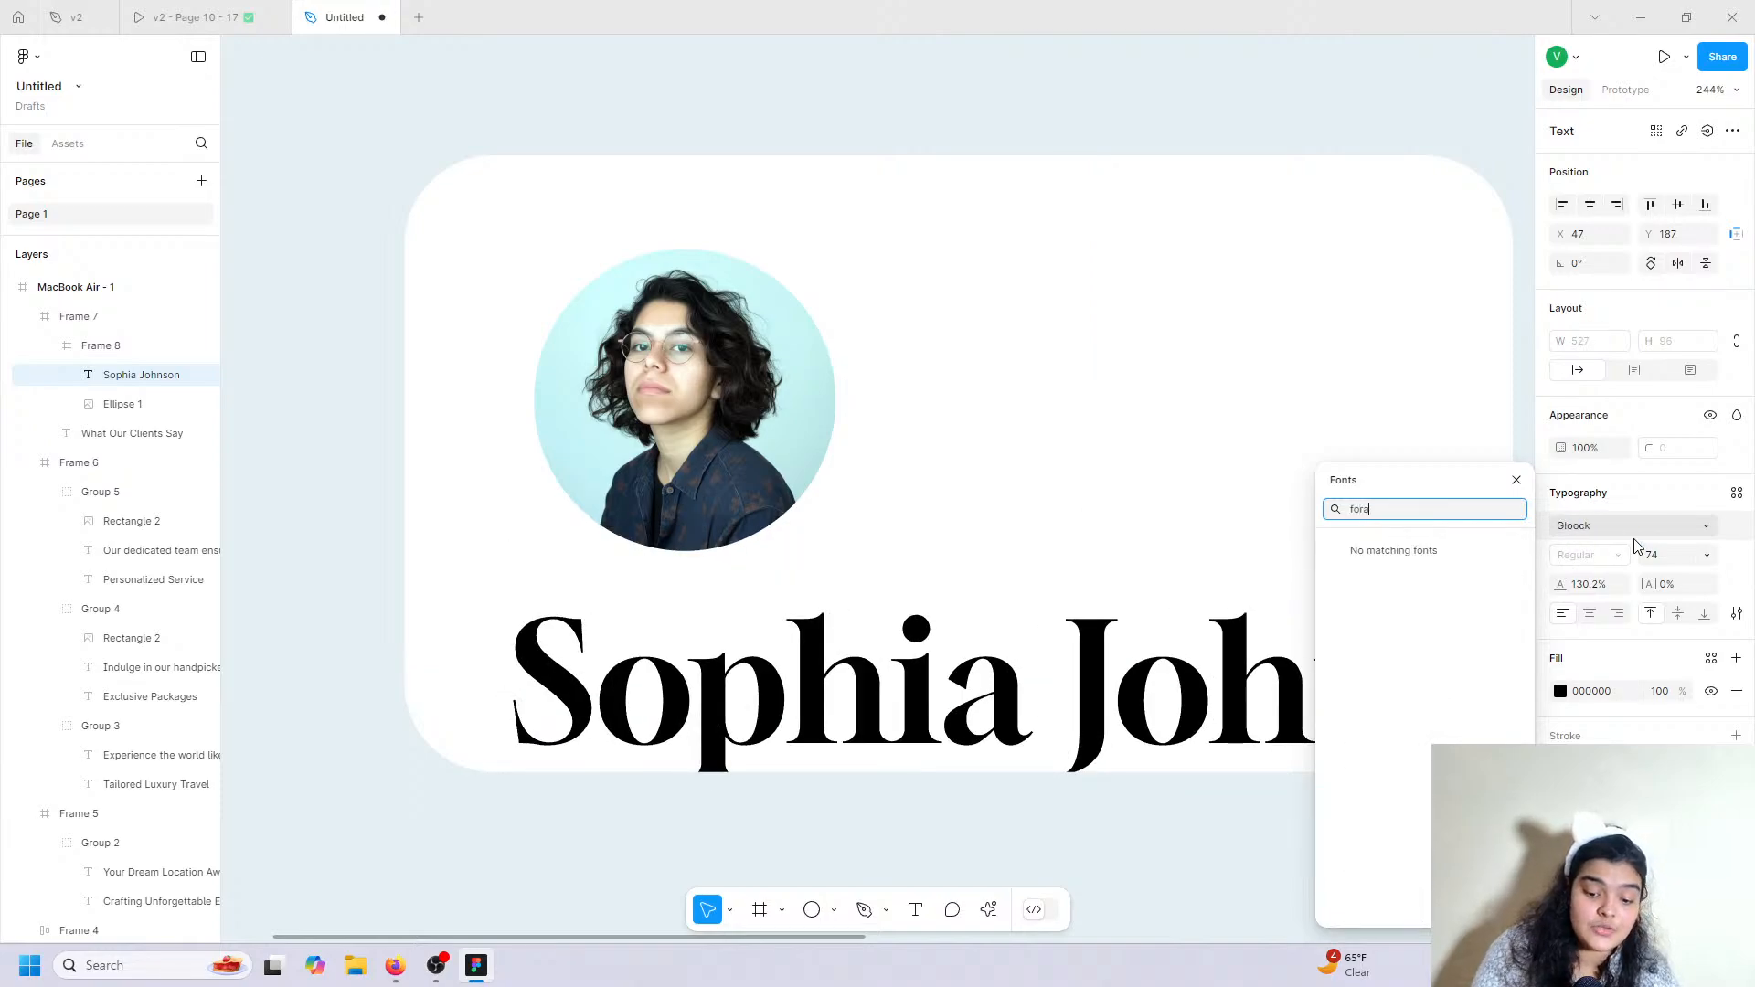
key(BackSpace)
key(BackSpace)
key(BackSpace)
text(ira)
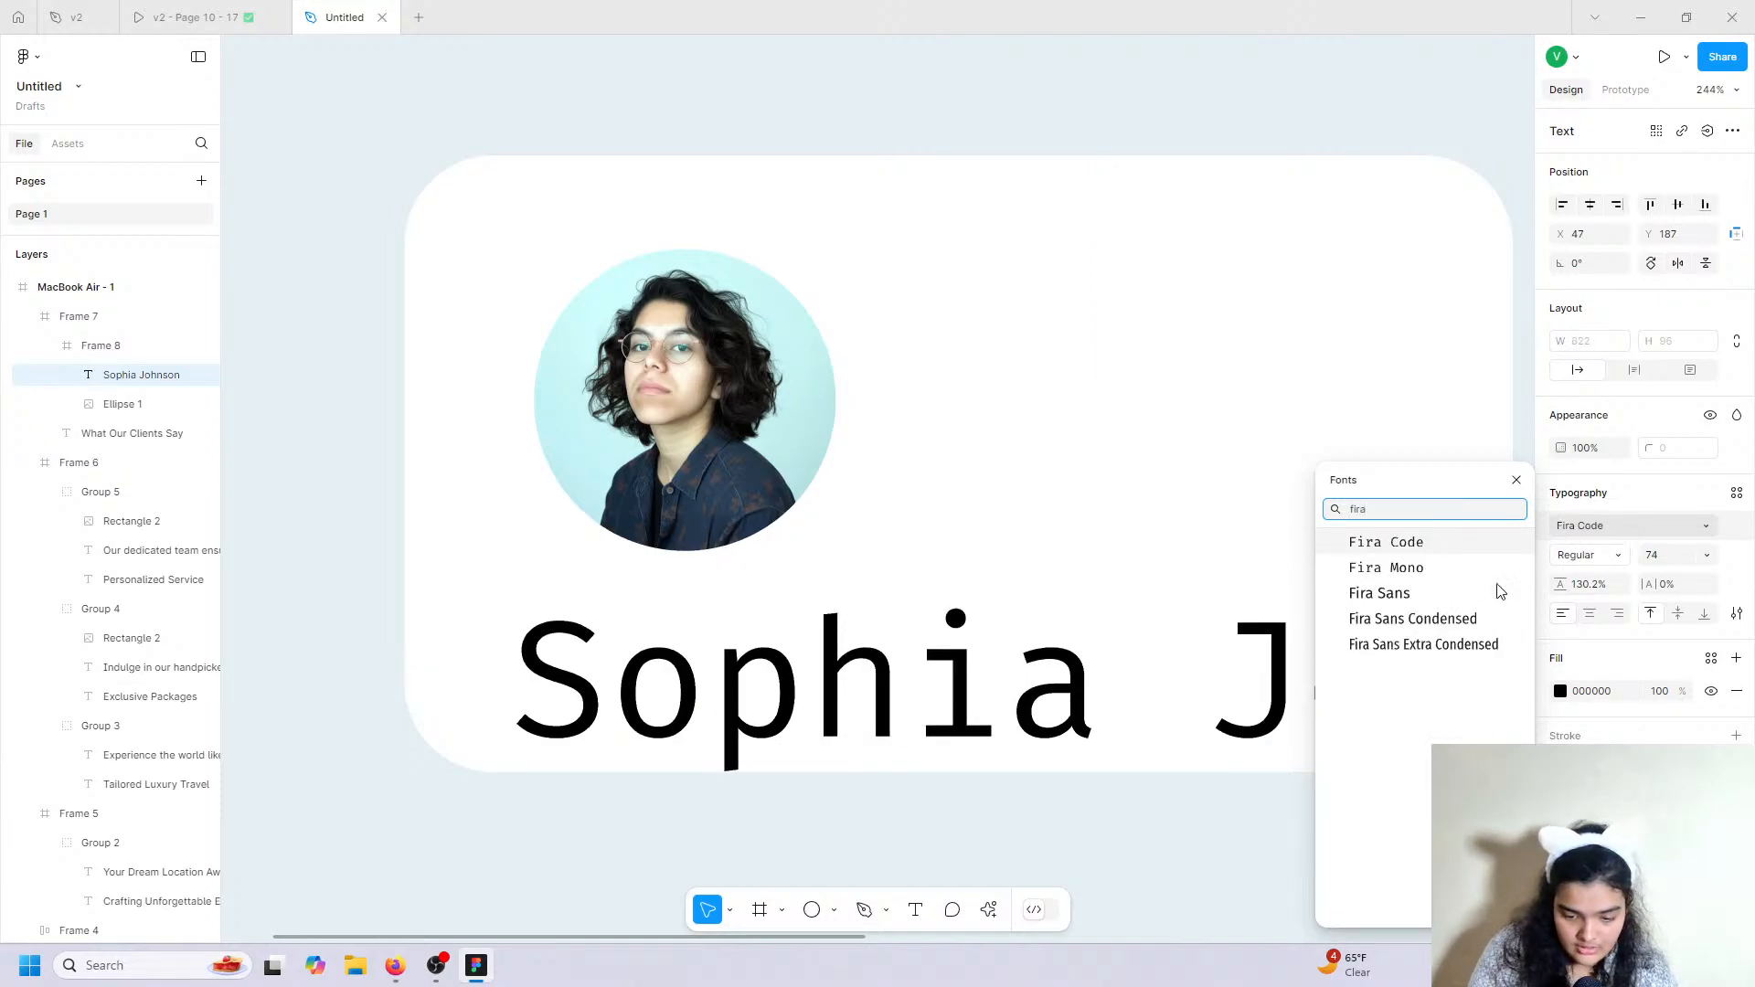
click(1500, 592)
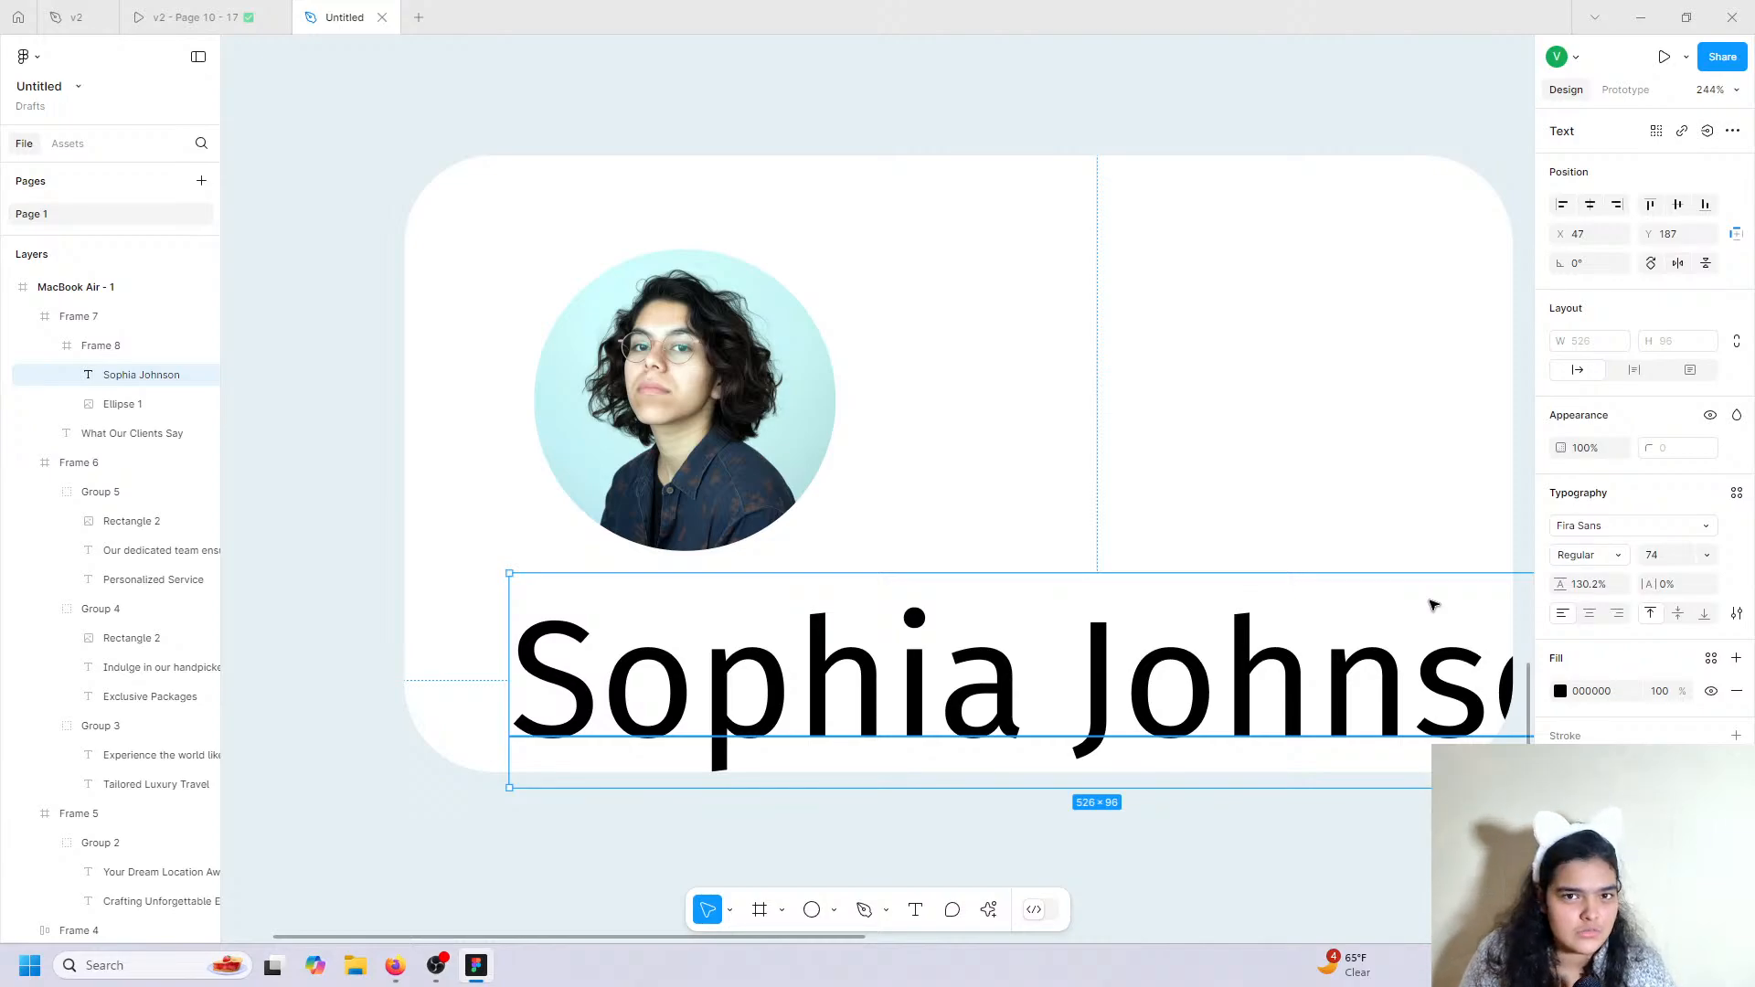
scroll(1426, 601, up, 5)
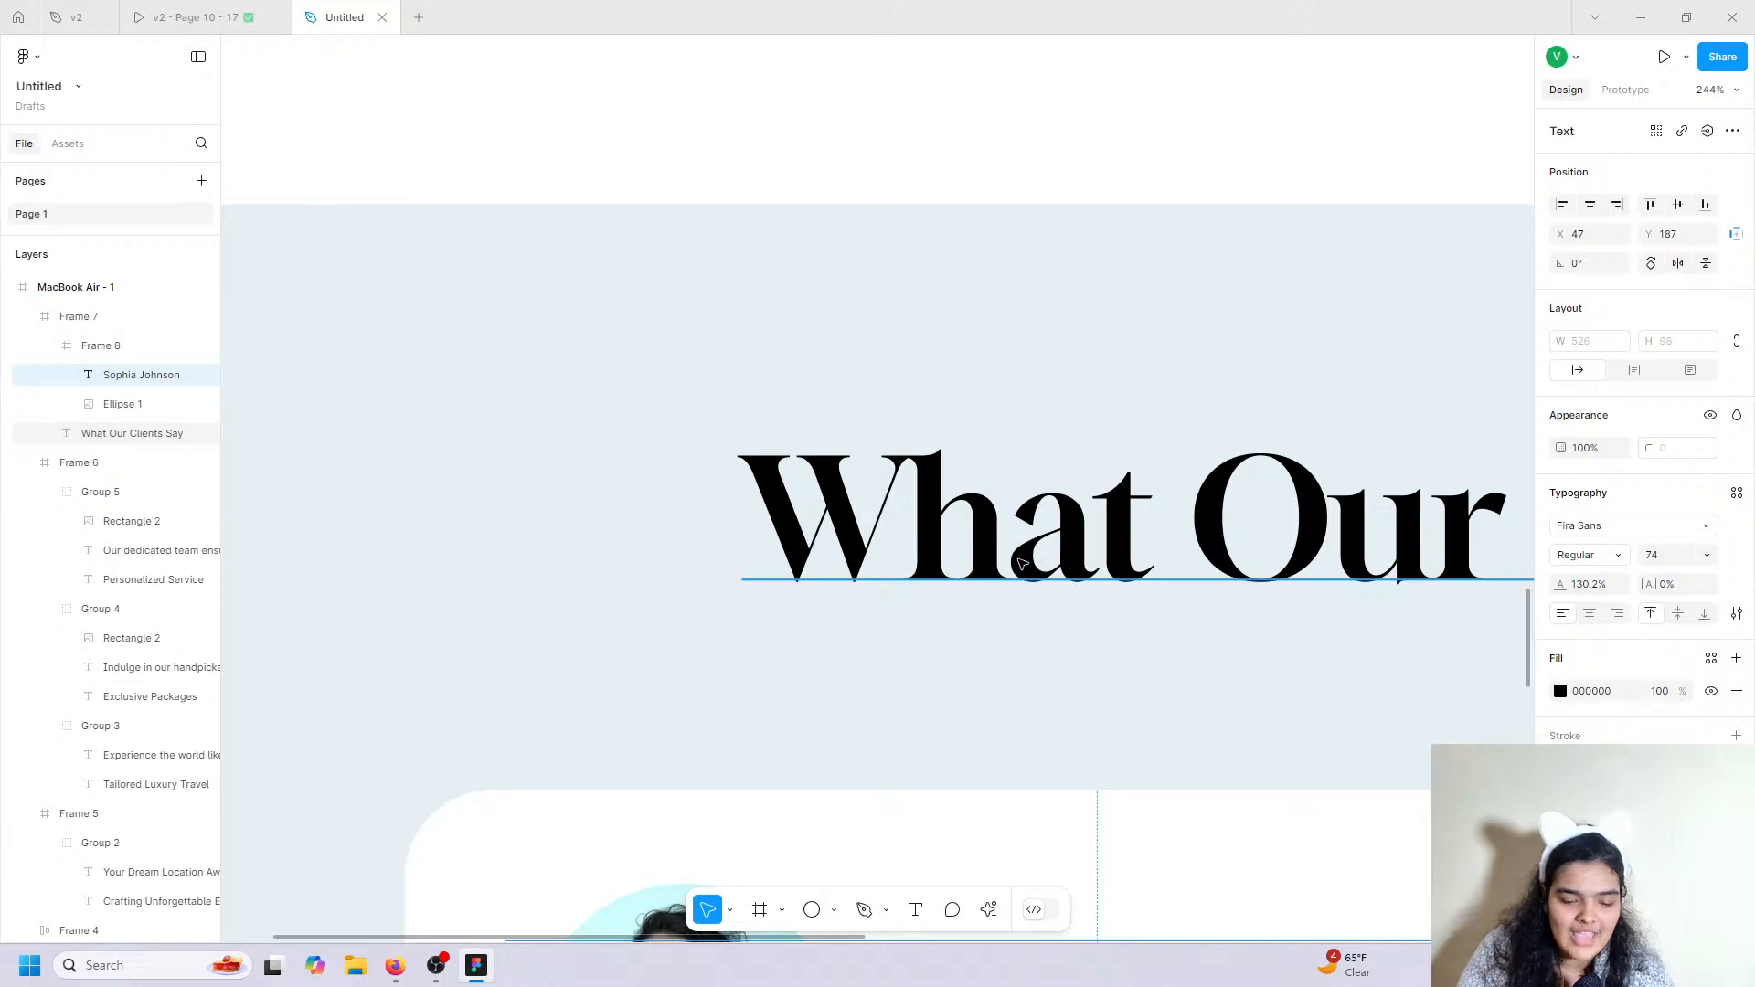
scroll(1249, 593, down, 4)
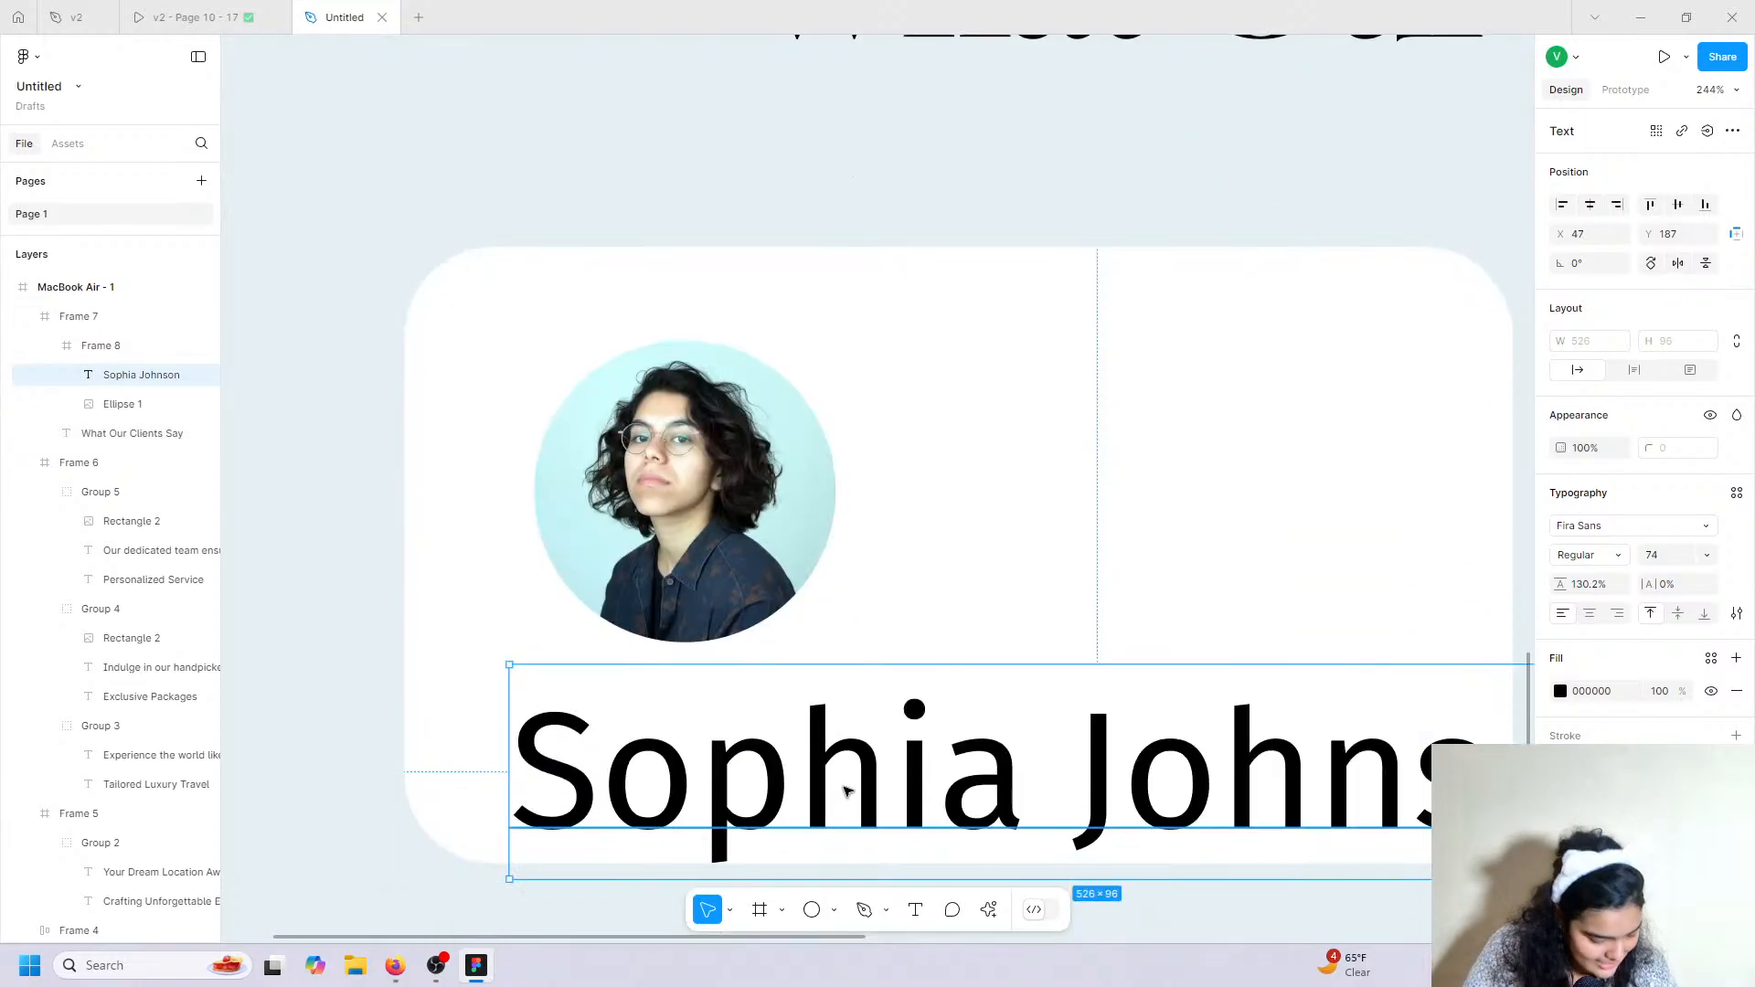
scroll(805, 722, down, 1)
drag(784, 687, 749, 624)
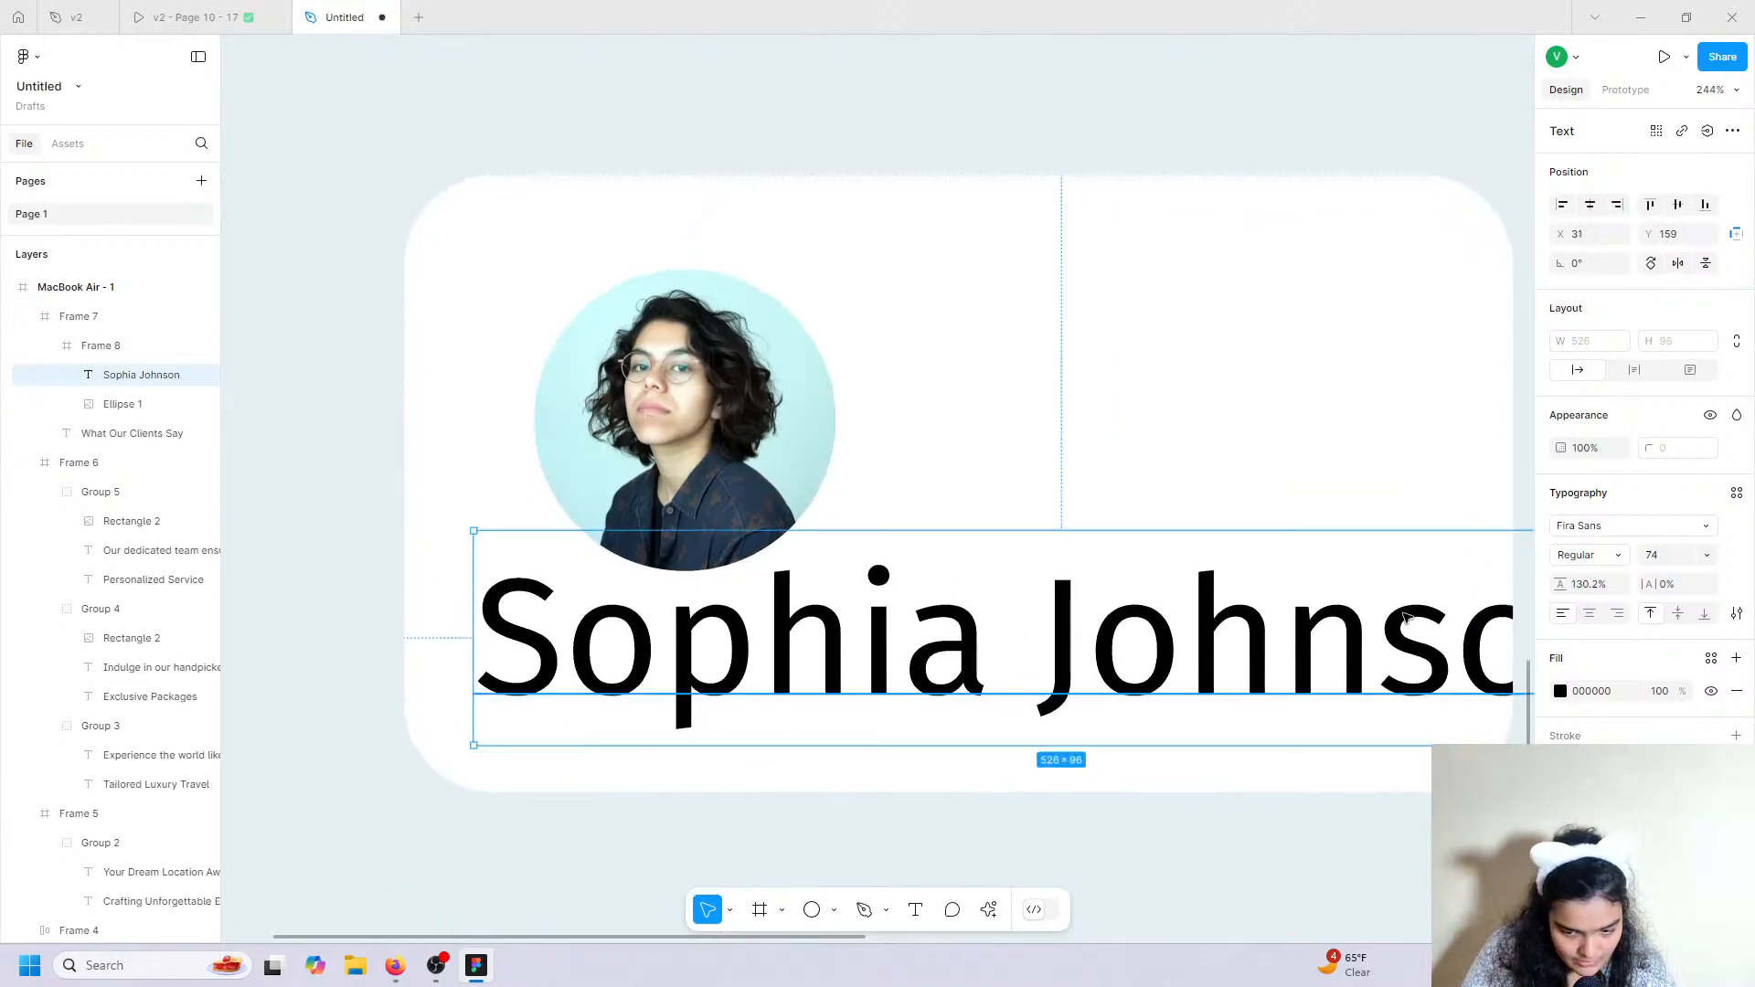
Make the name size 24 Medium and align it just below the nudged photo.
click(1702, 554)
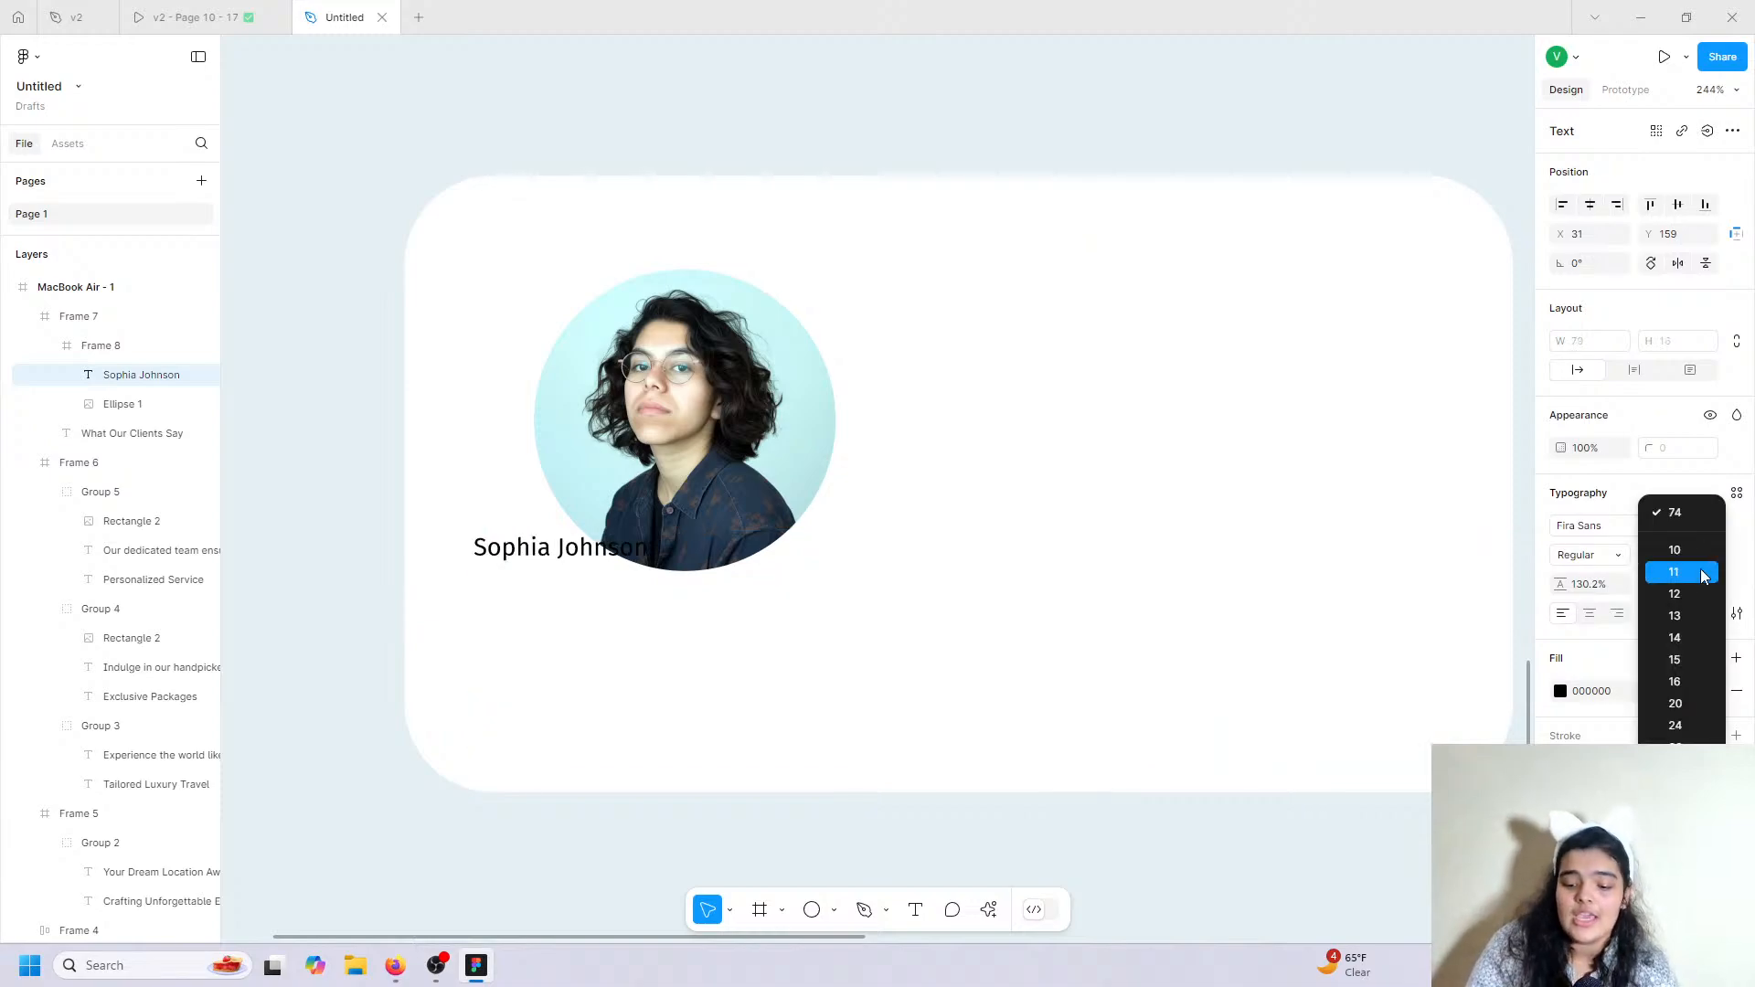
click(1676, 725)
drag(686, 565, 705, 618)
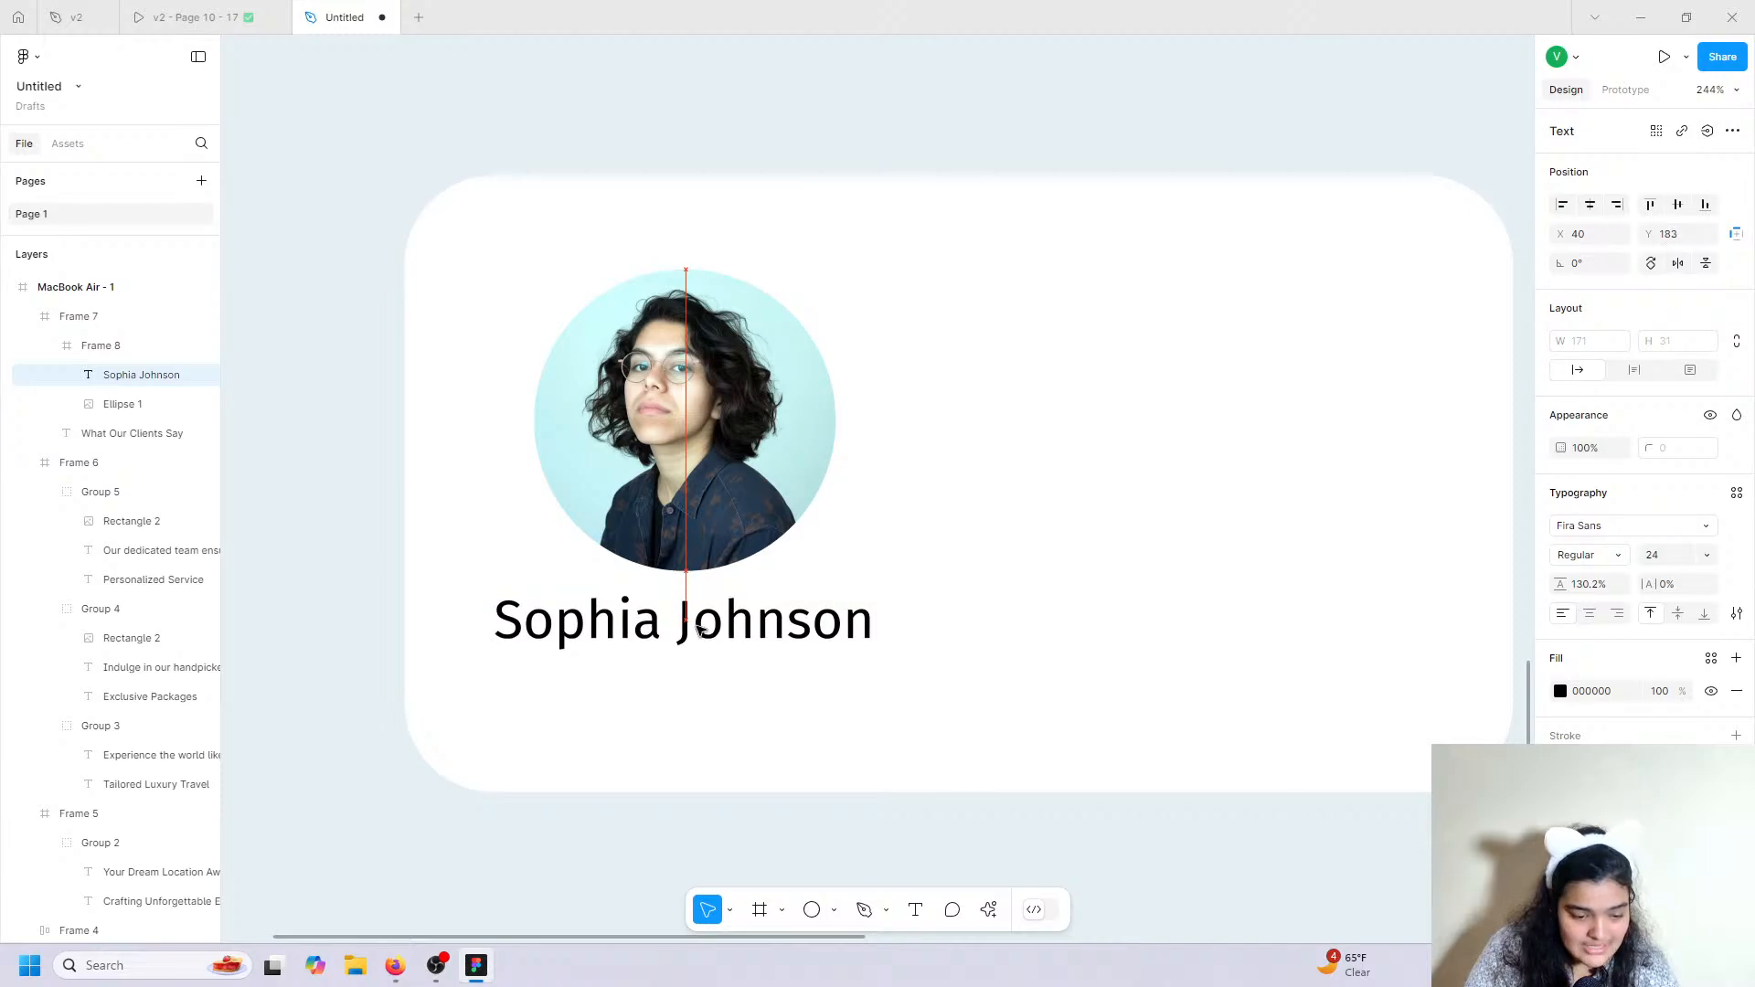
click(691, 467)
drag(690, 468, 691, 452)
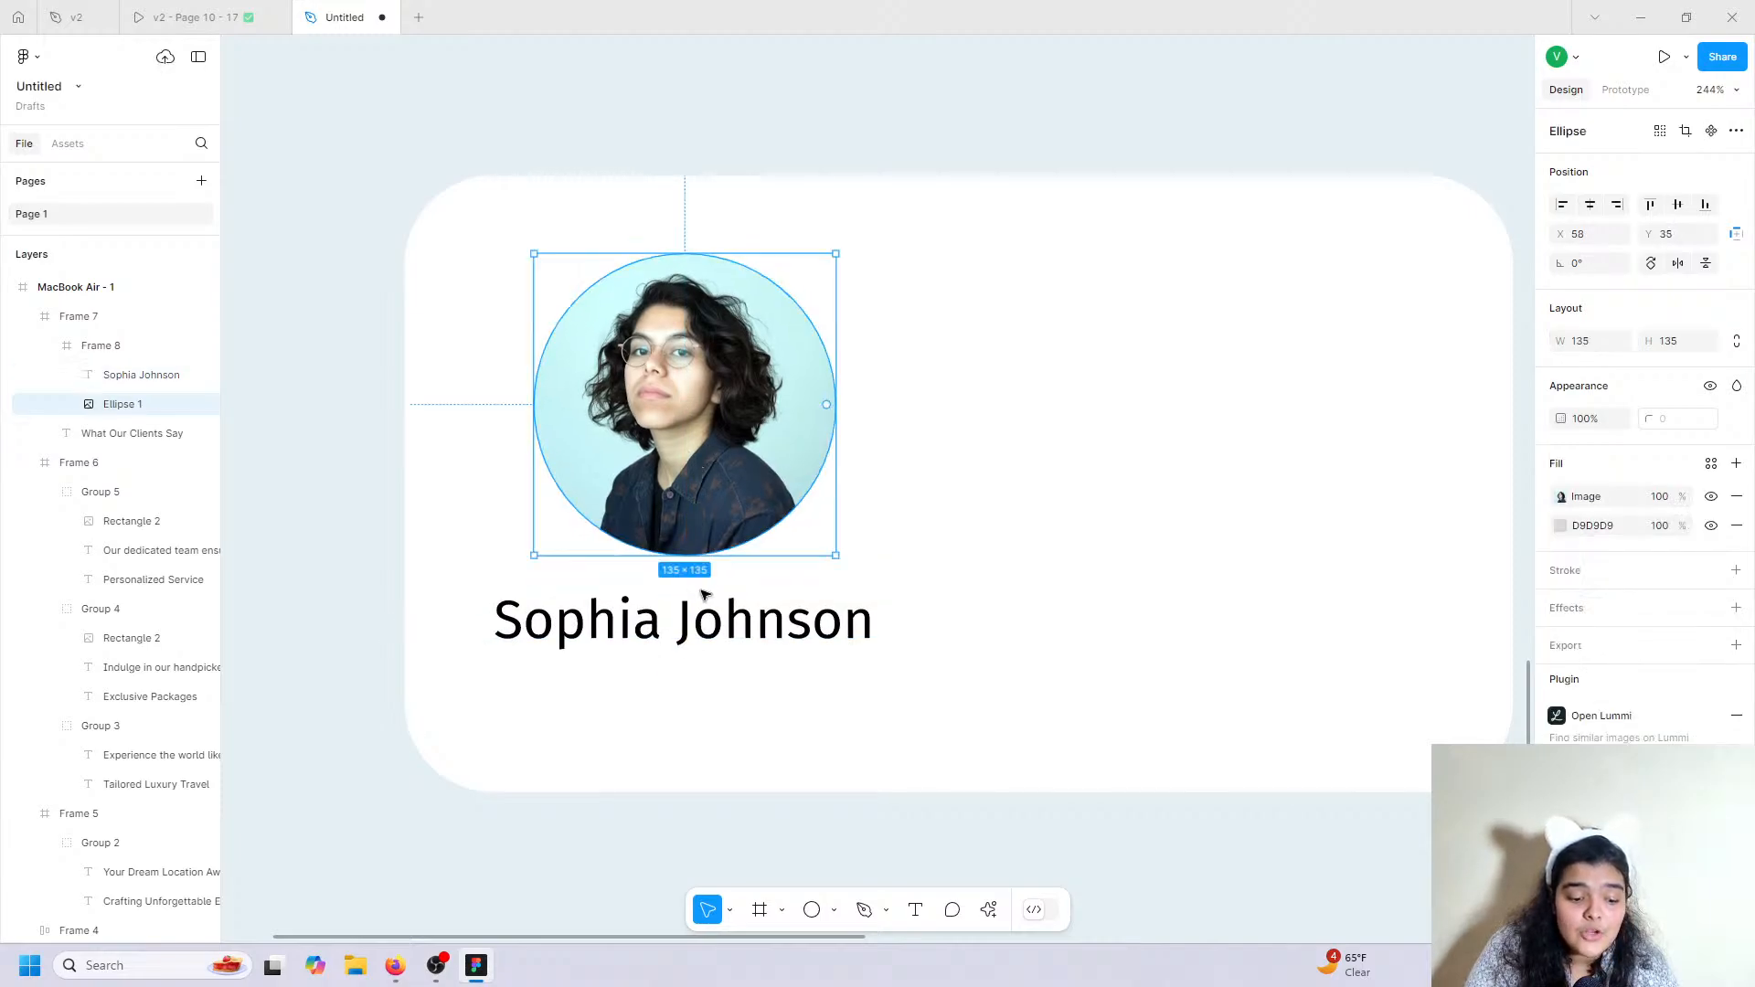
click(714, 627)
drag(714, 627, 713, 618)
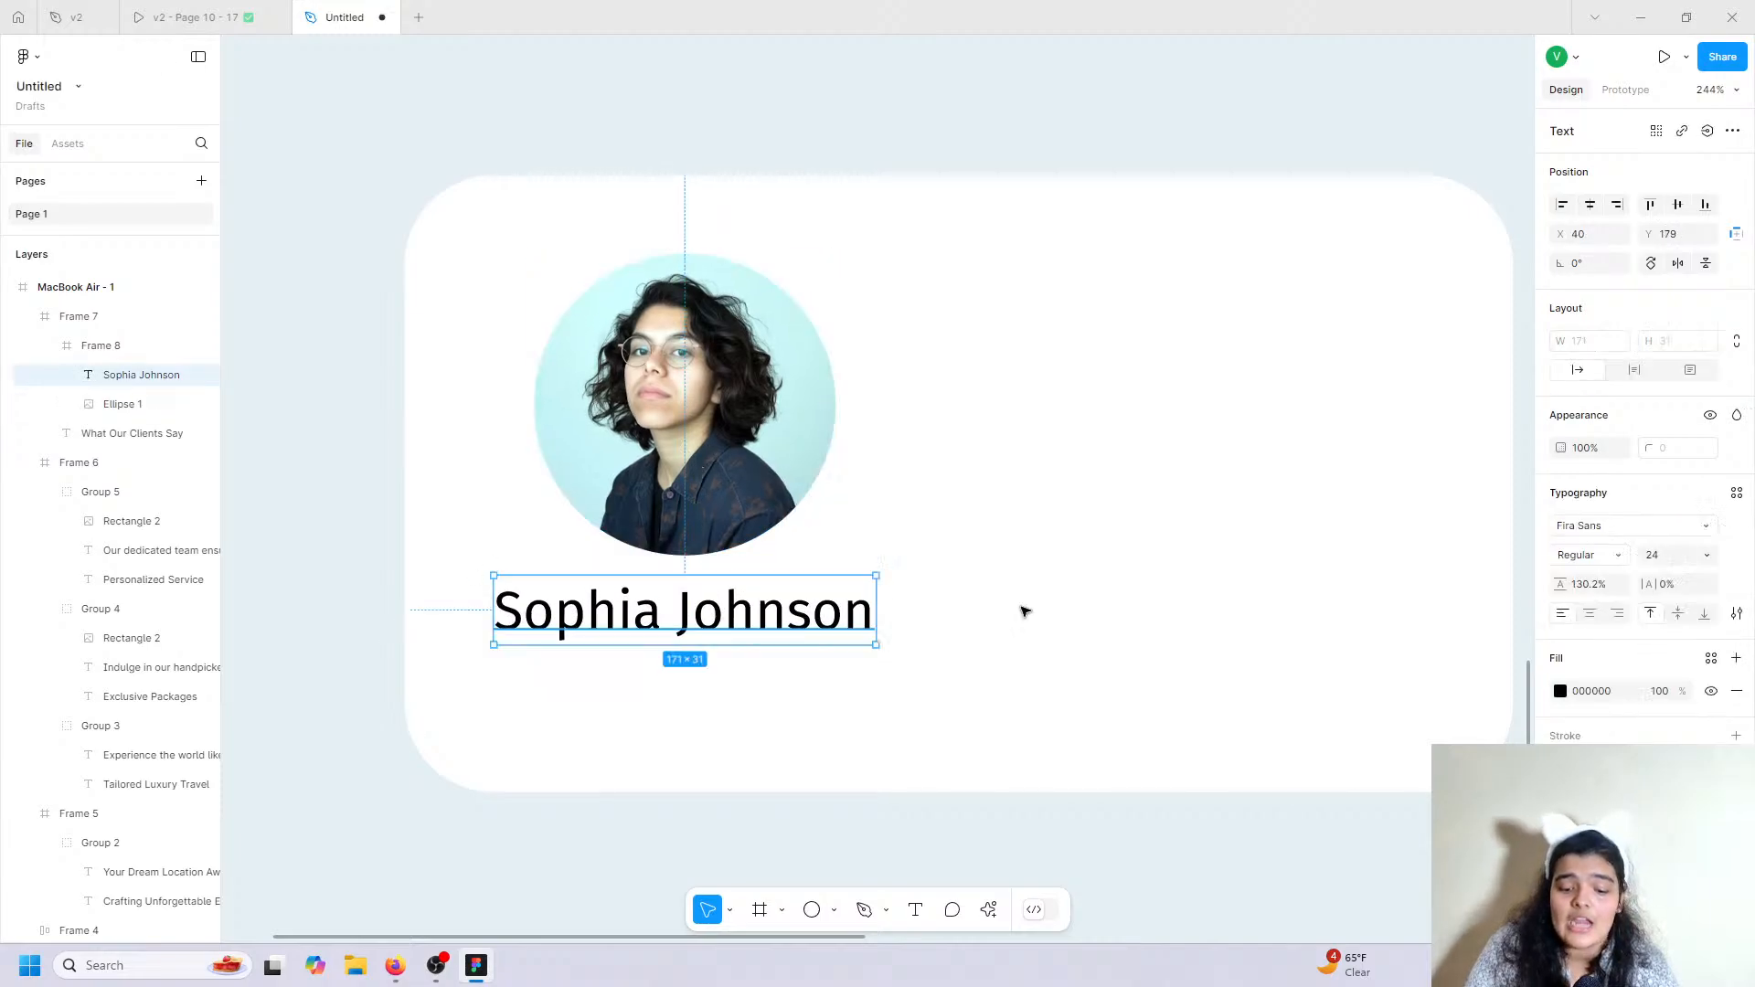
click(1611, 557)
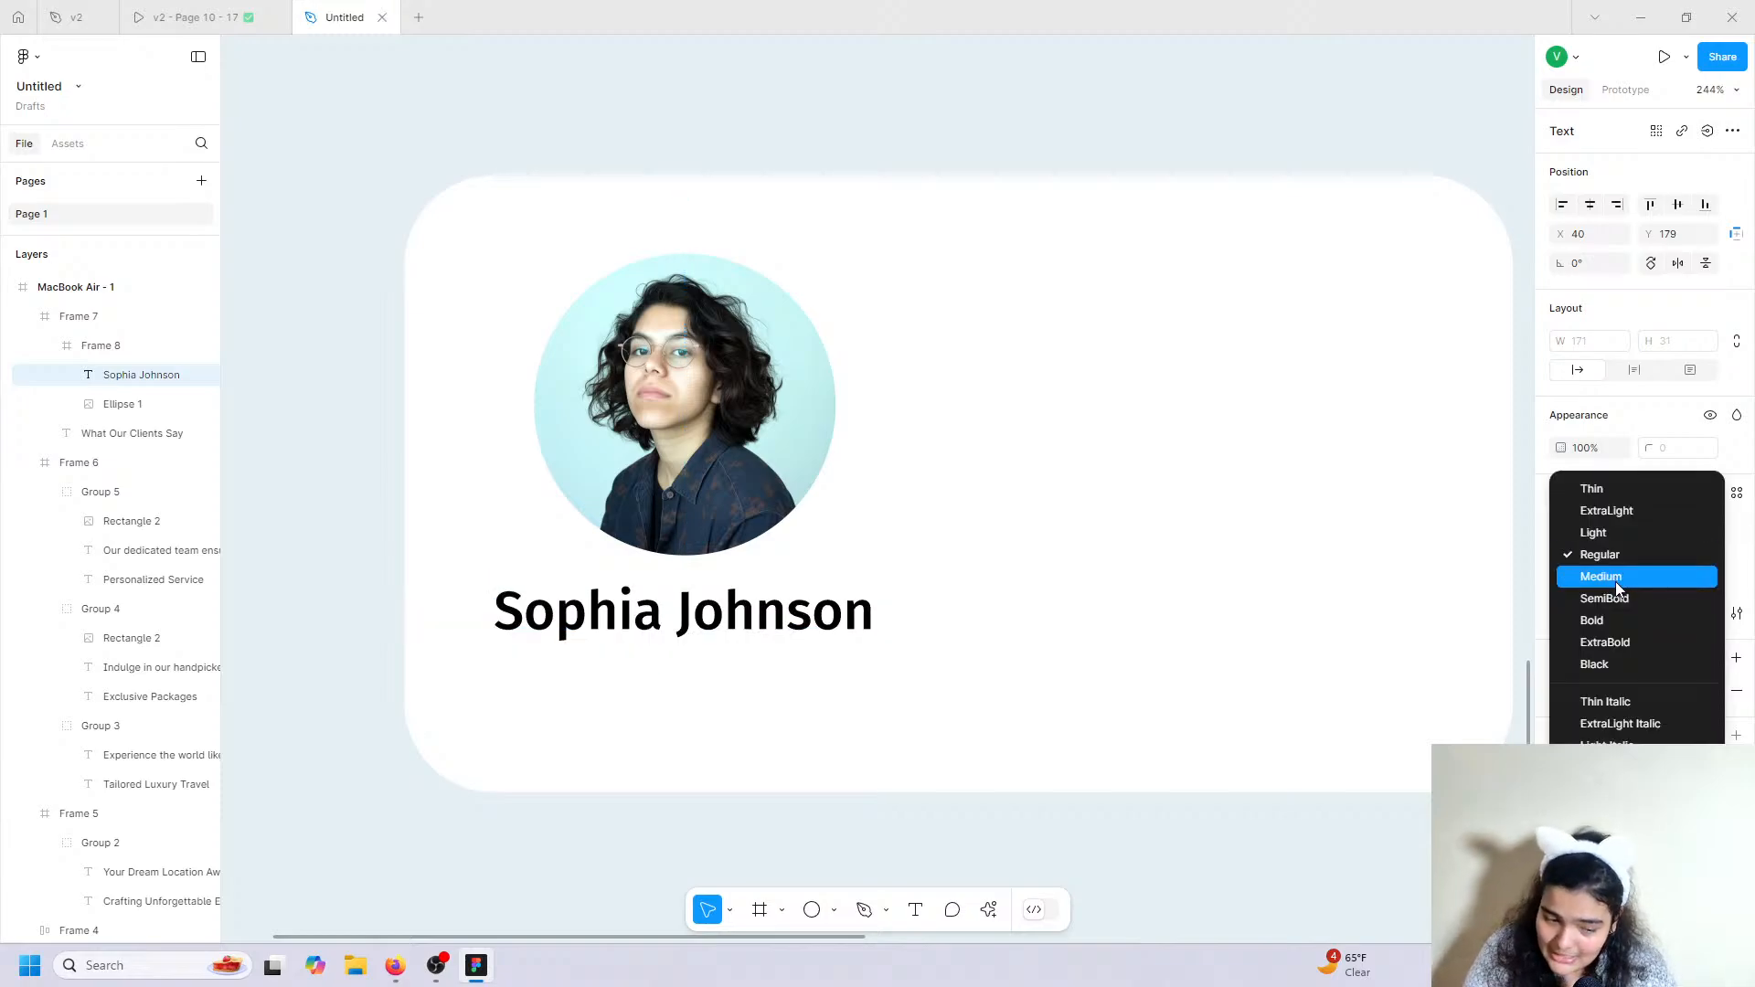
click(1616, 588)
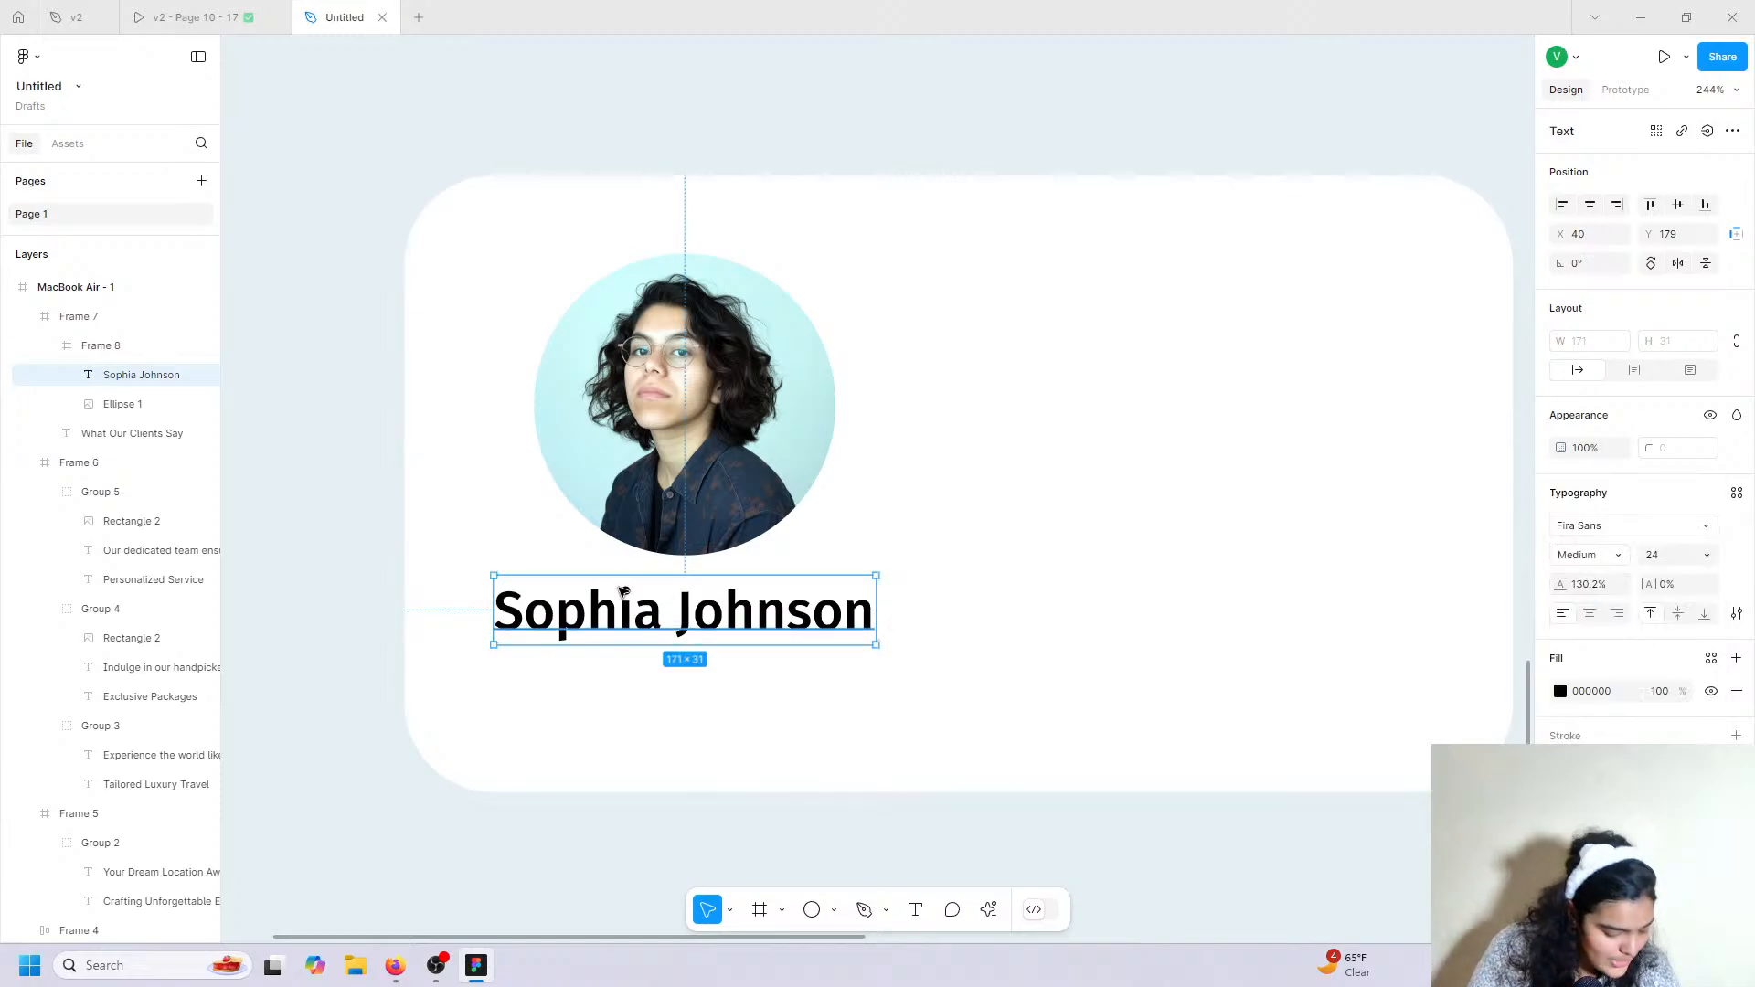
After comparing with the reference, reduce the name to size 20 and centre it under the photo.
click(243, 18)
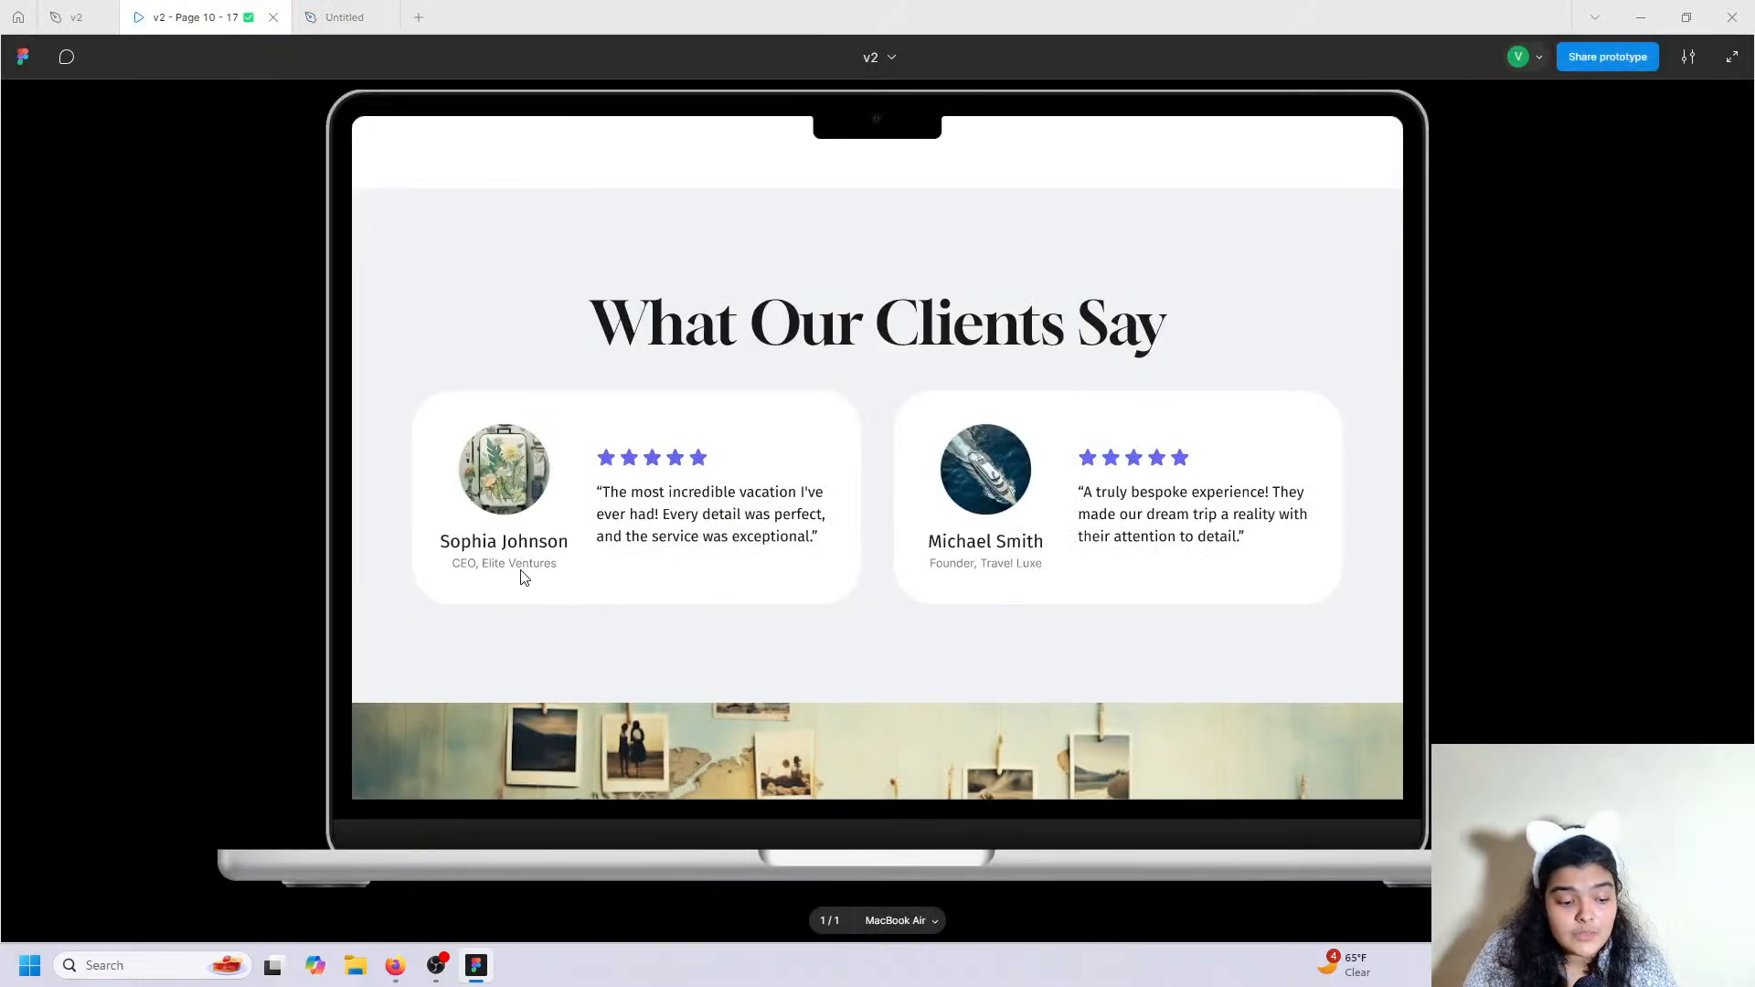
click(314, 12)
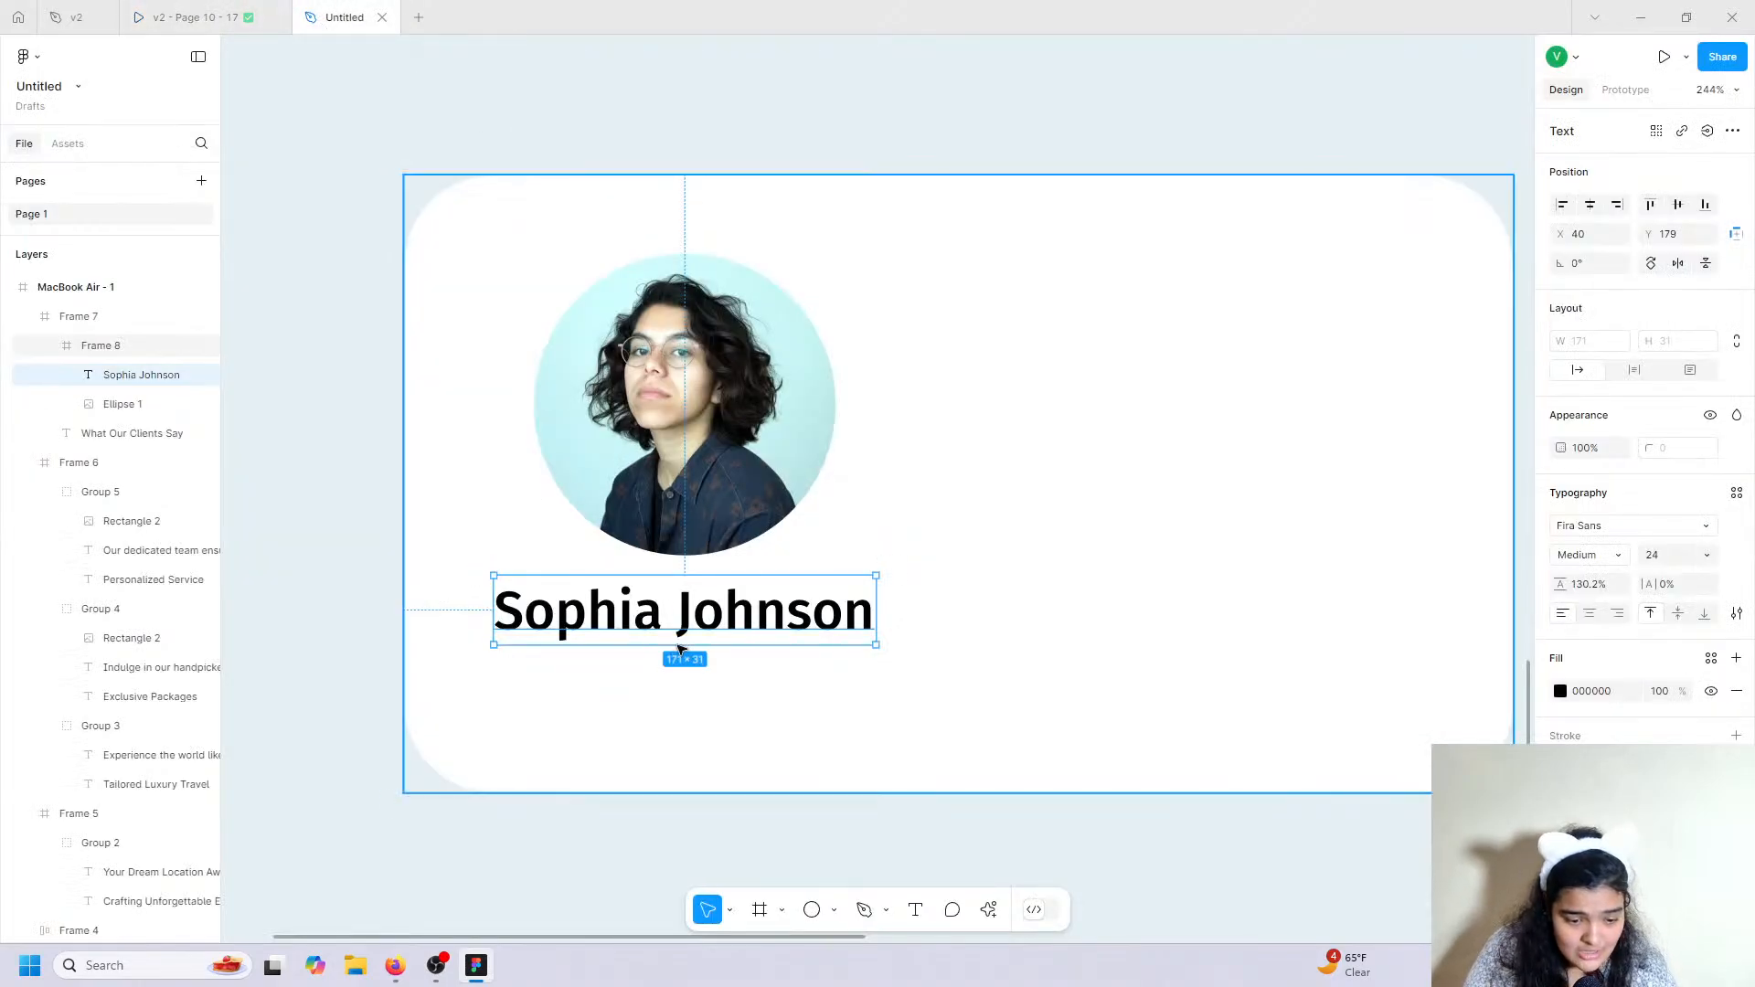
drag(676, 623, 676, 619)
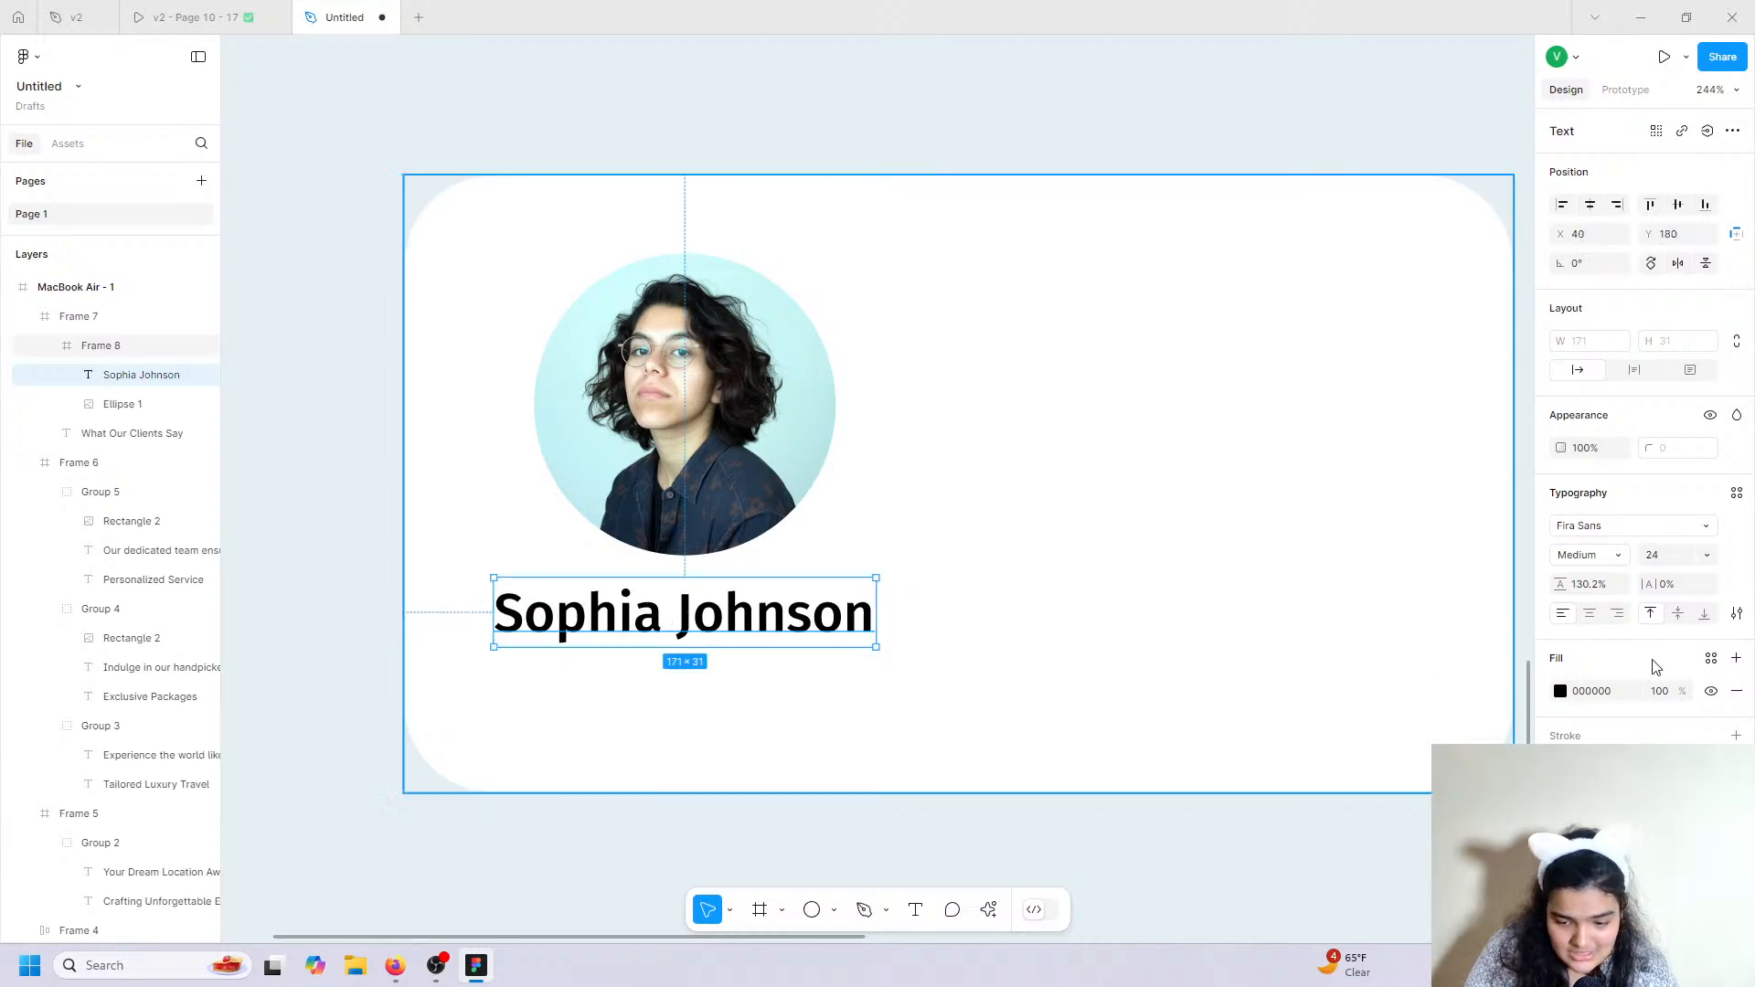
click(1669, 563)
text(20)
key(Return)
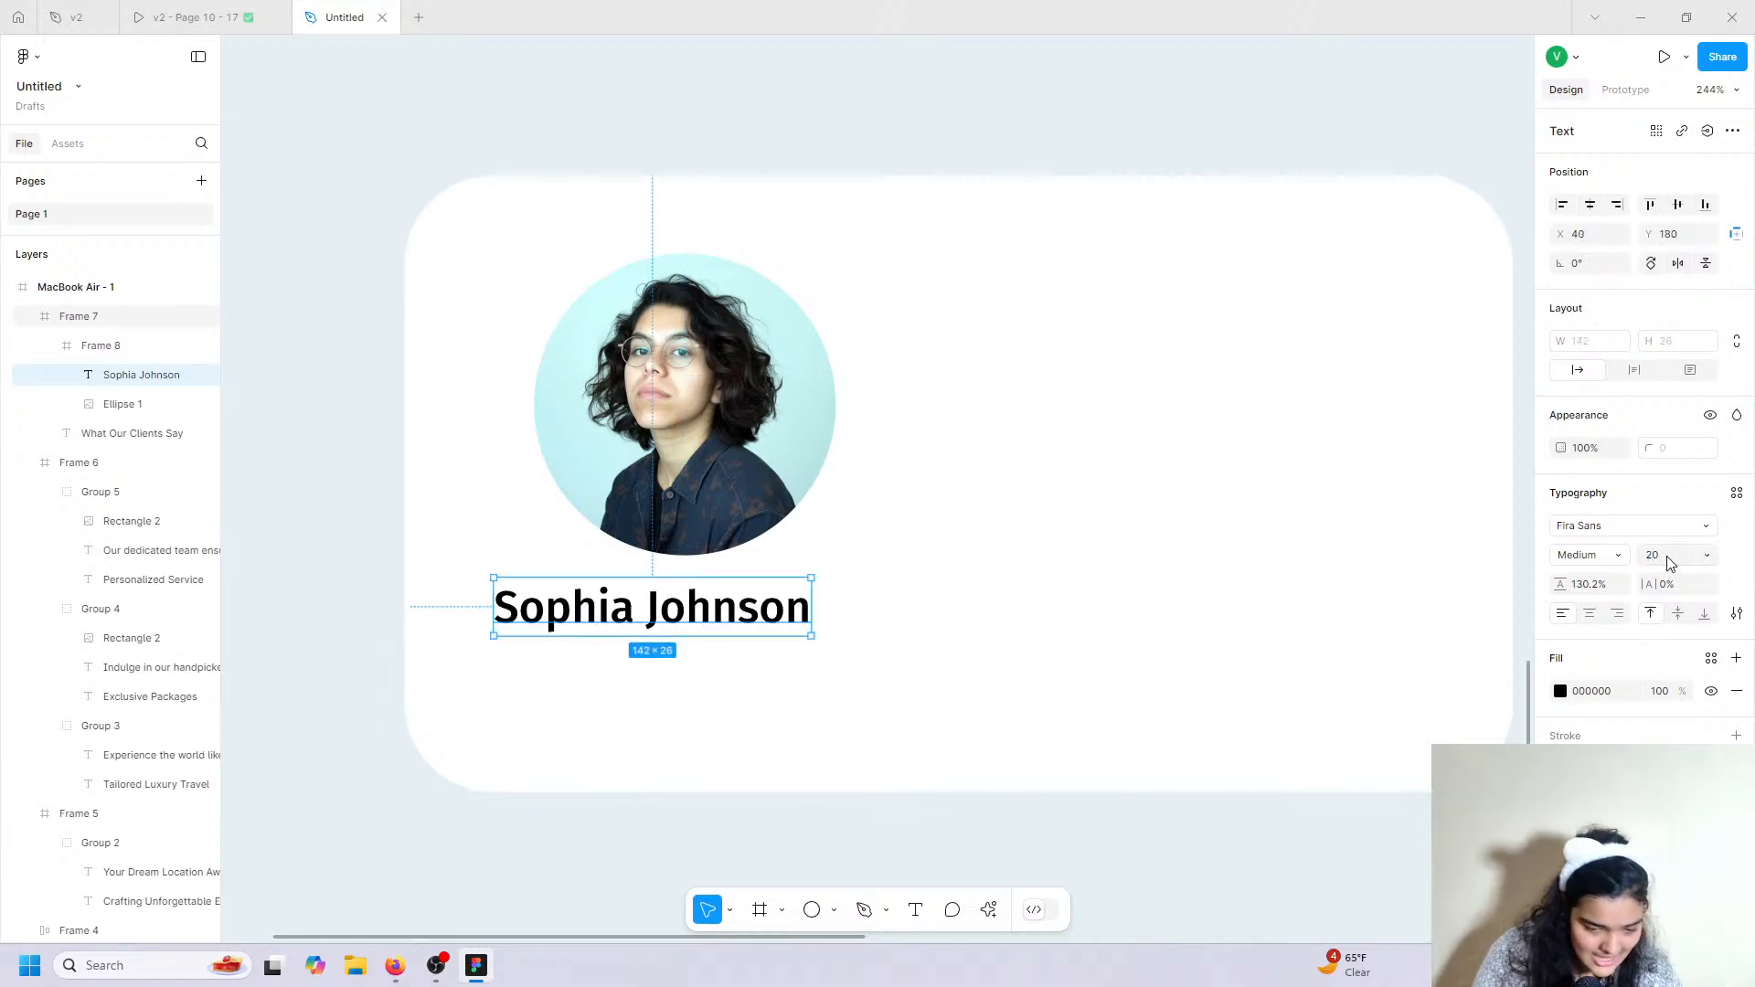
drag(687, 603, 712, 603)
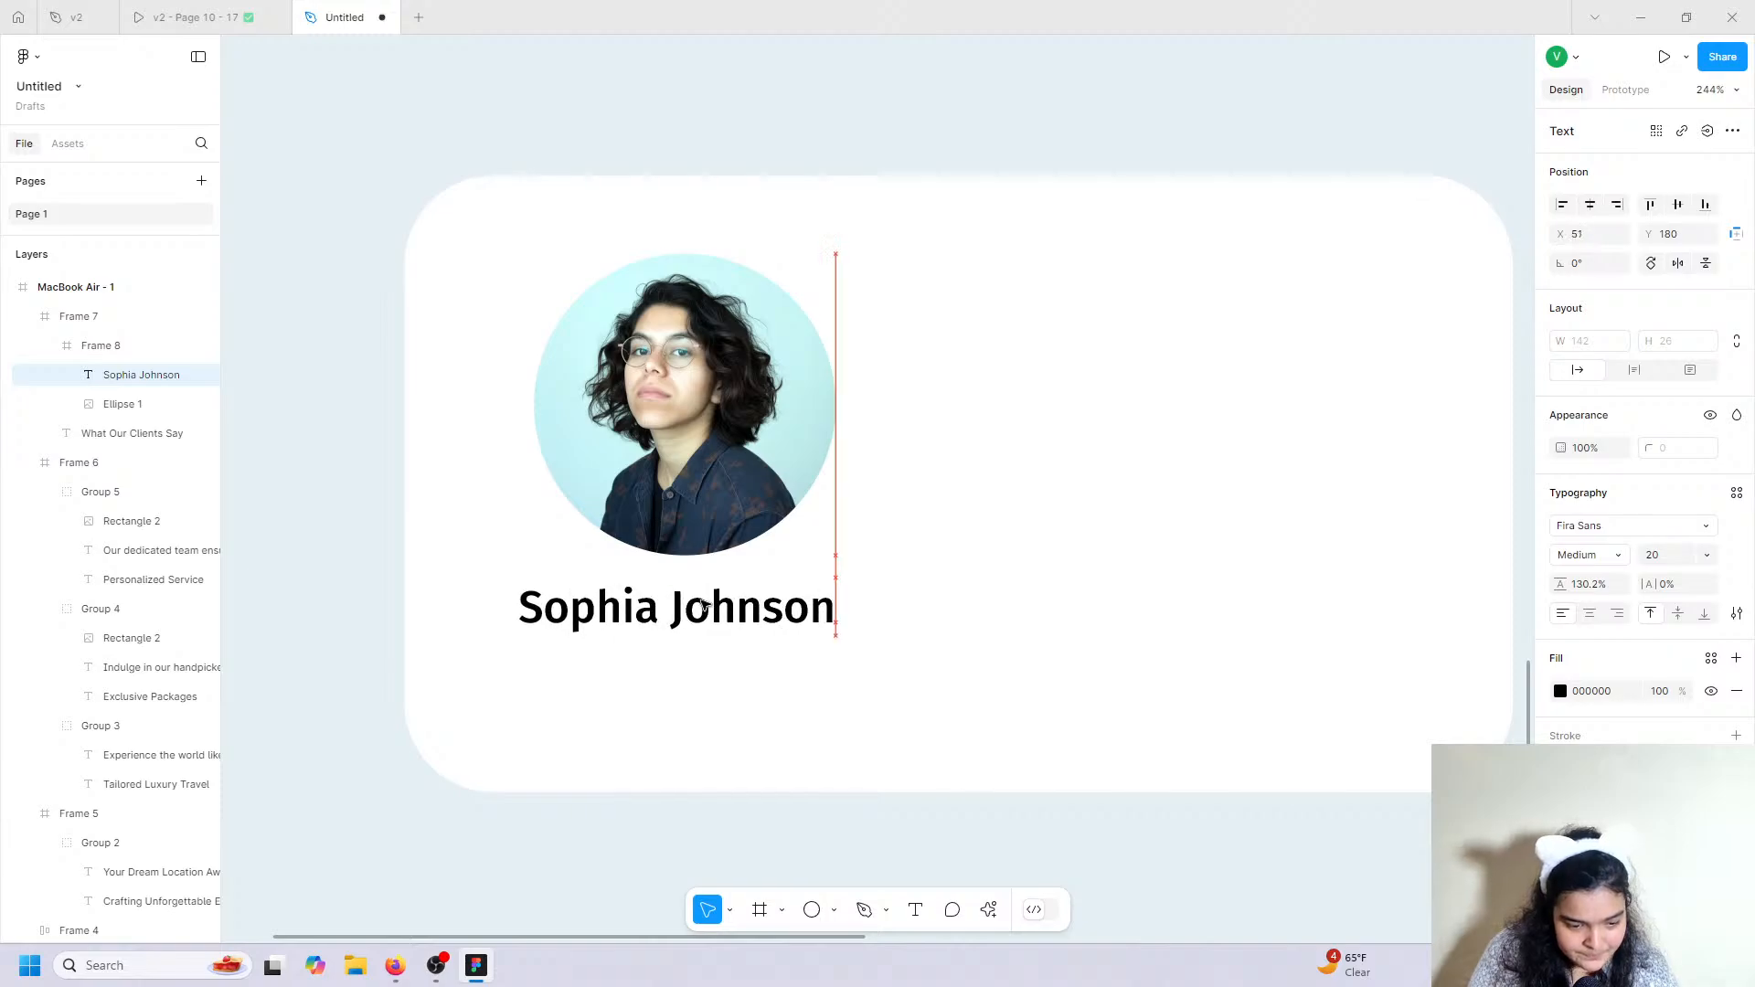
Add a 'CEO, Elite Ventures' role text below the client's name.
click(913, 910)
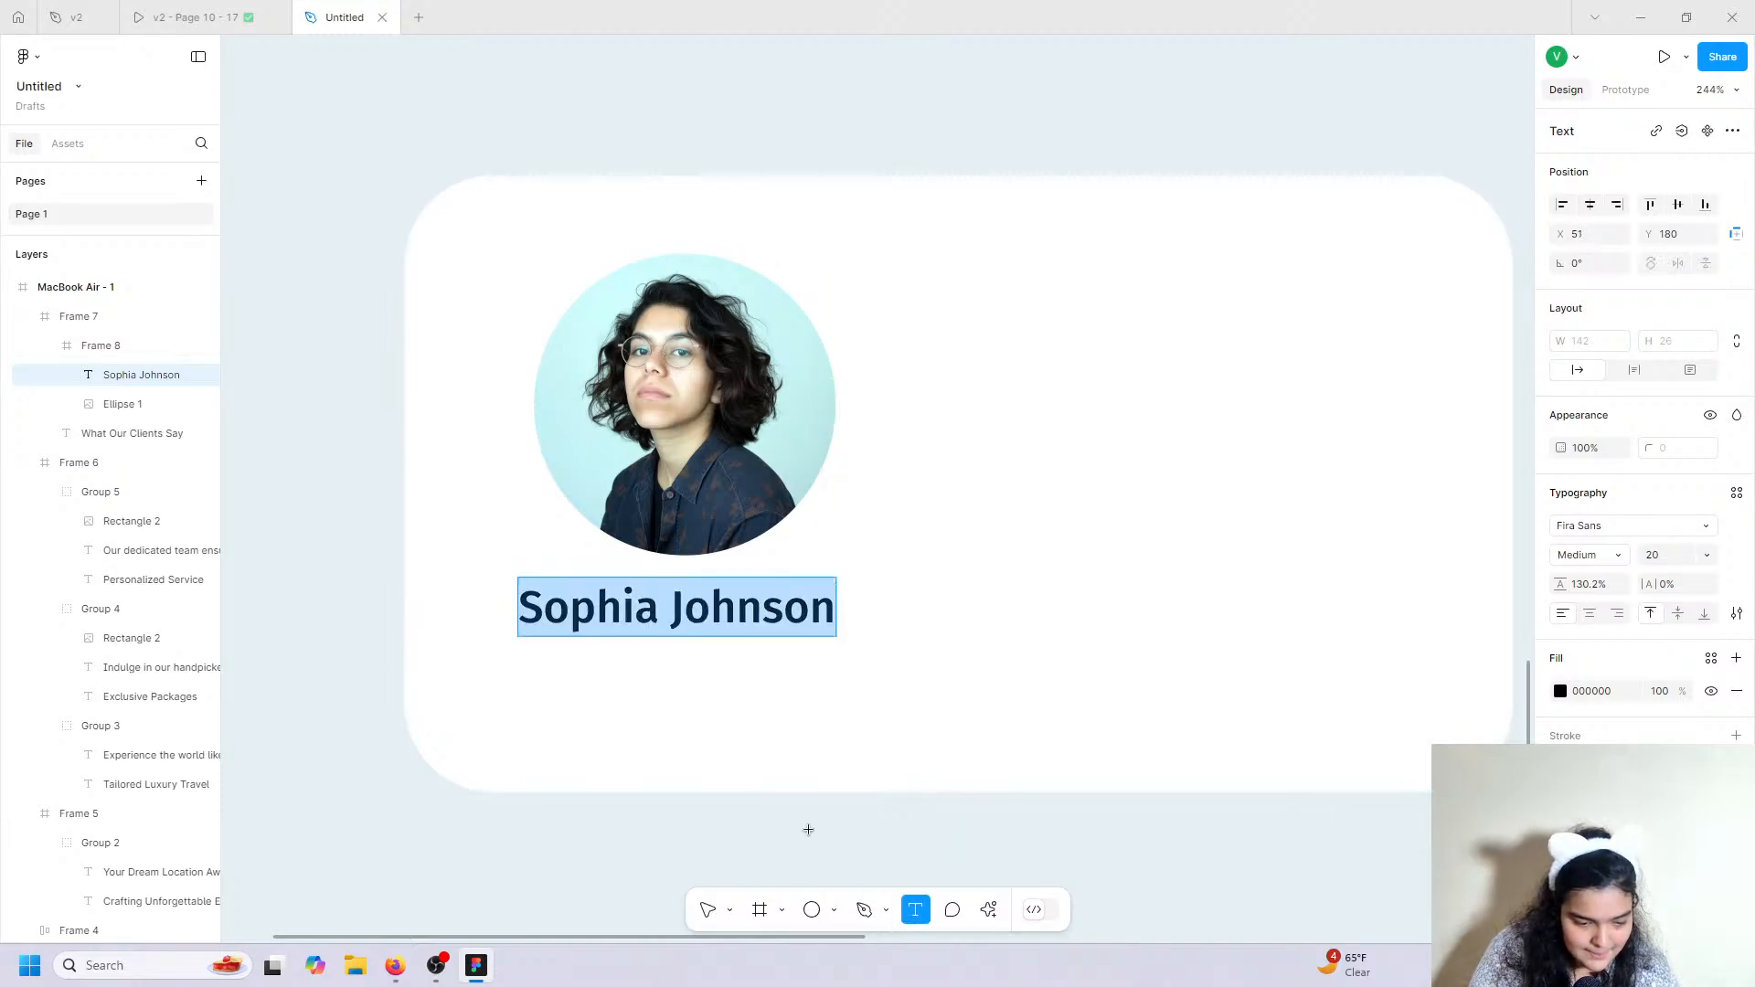
click(546, 696)
text(CEO,)
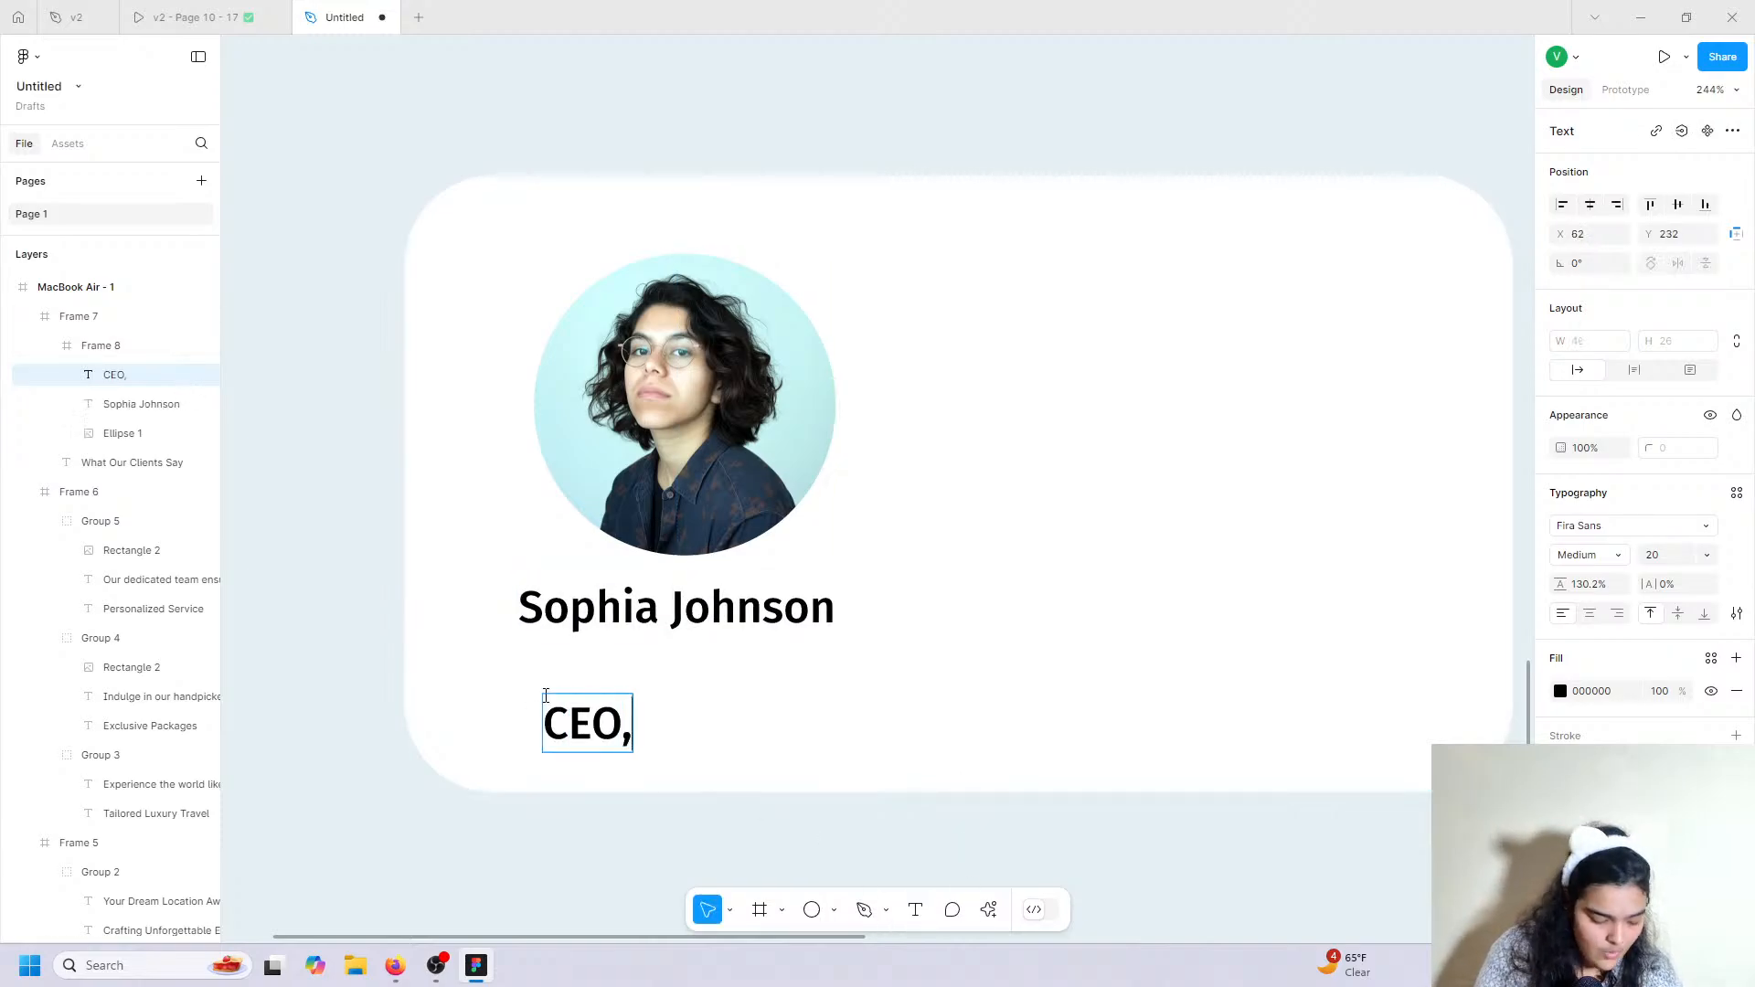
text( Elite )
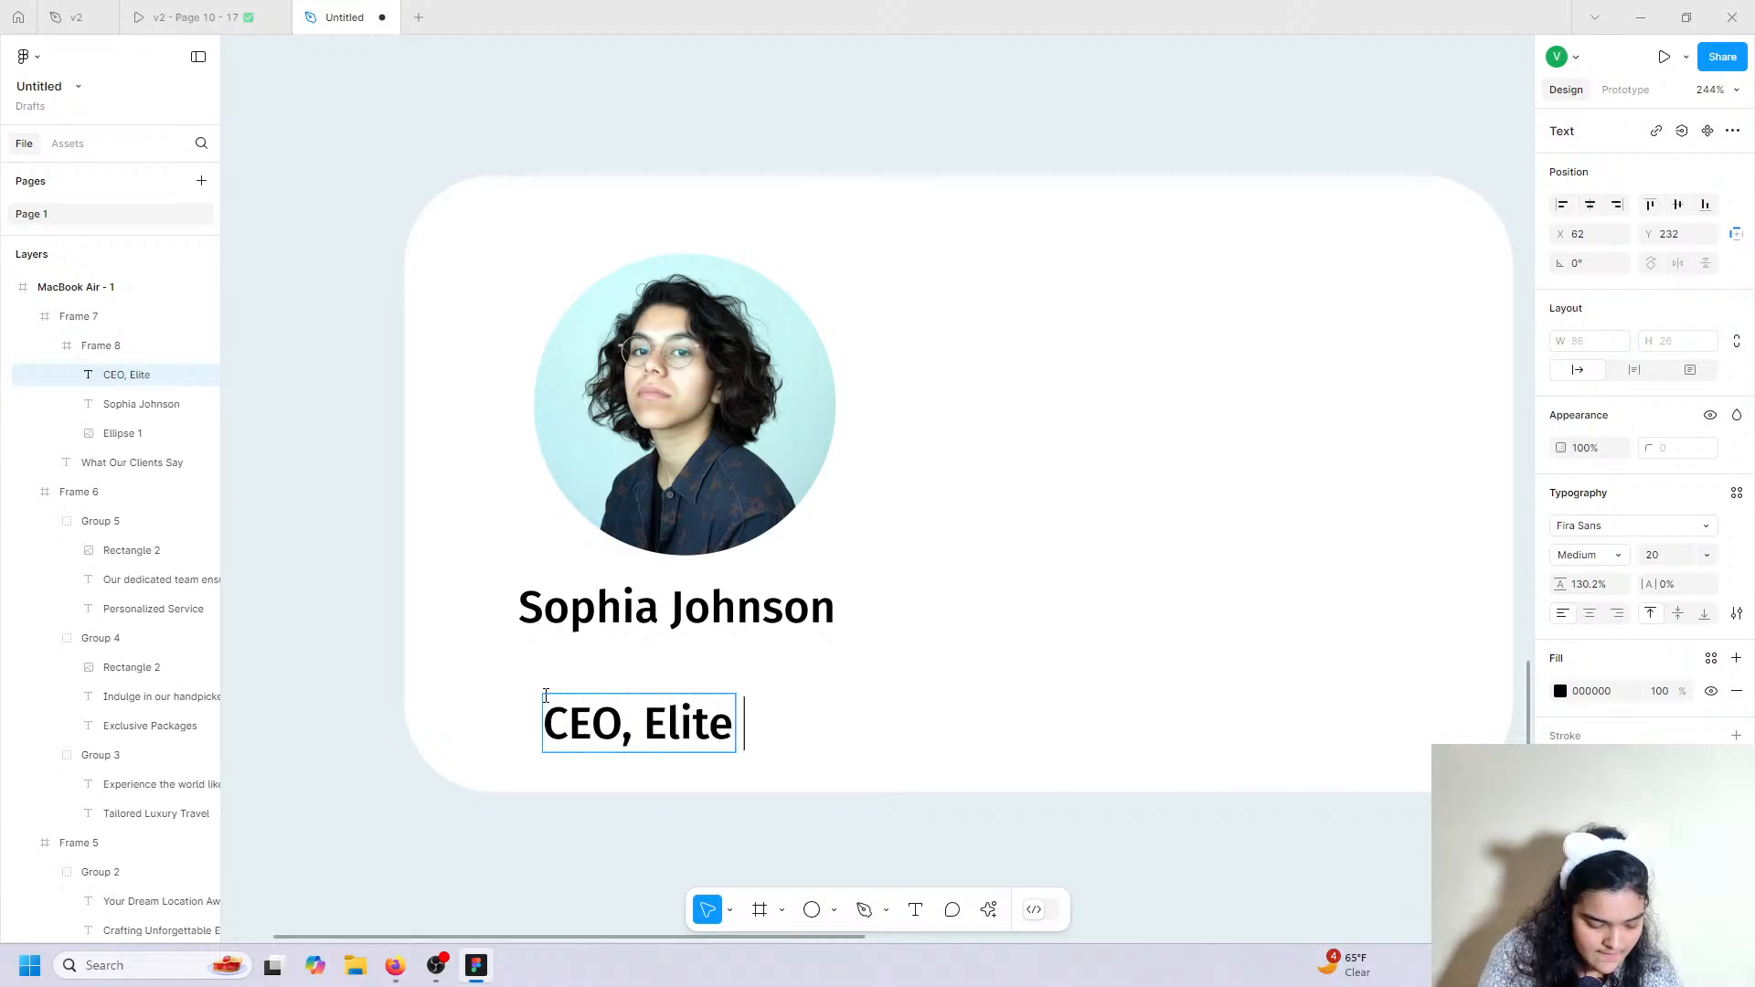
text(Ventures)
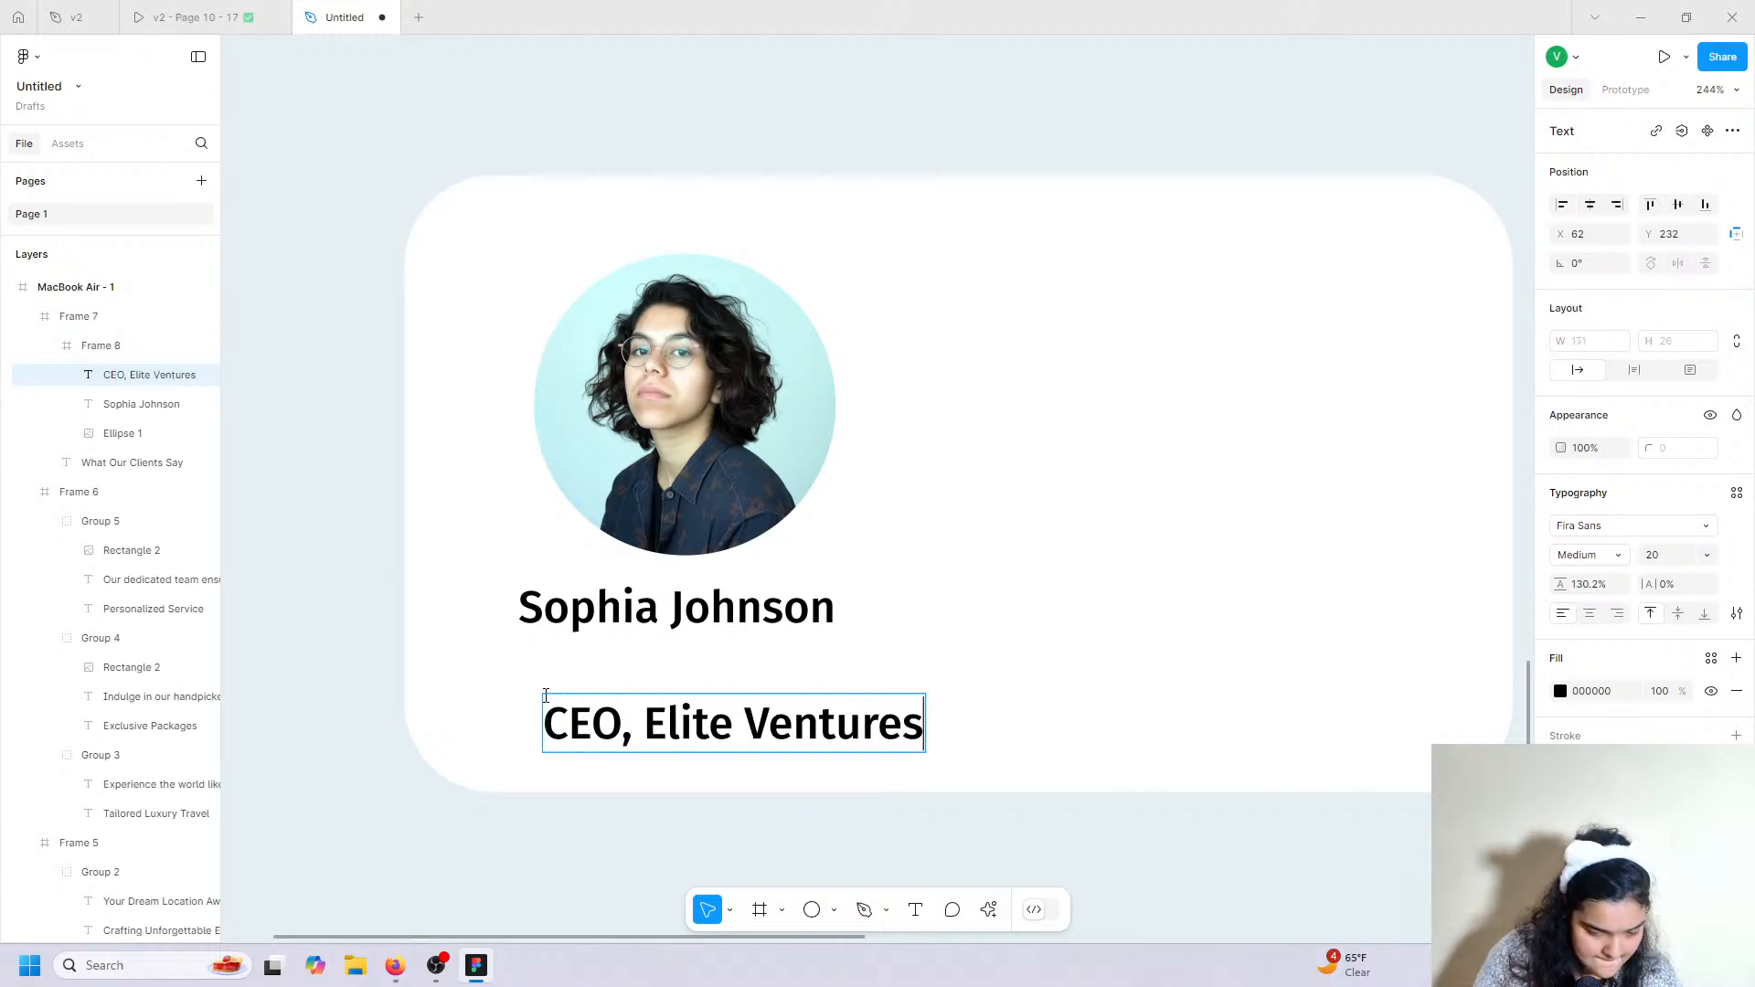
key(Return)
key(BackSpace)
key(Escape)
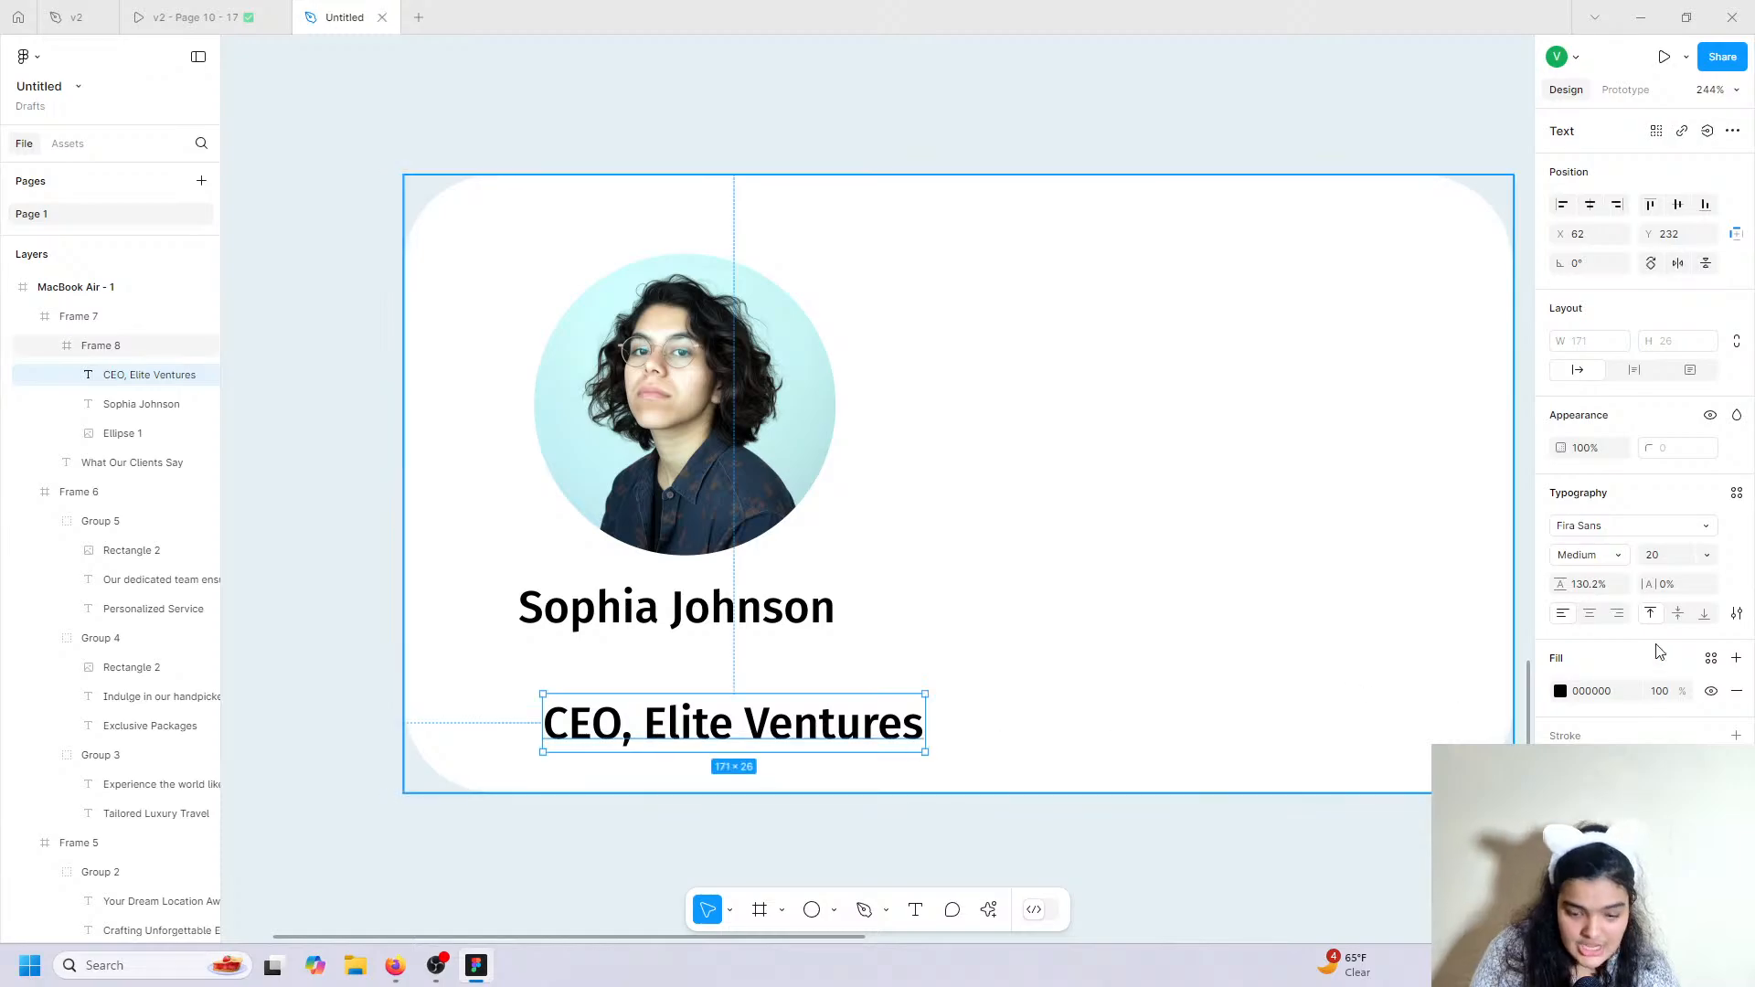
Style the role text grey 8D8D8D, Fira Sans Regular 14, placed just under the name.
click(1561, 691)
click(1399, 853)
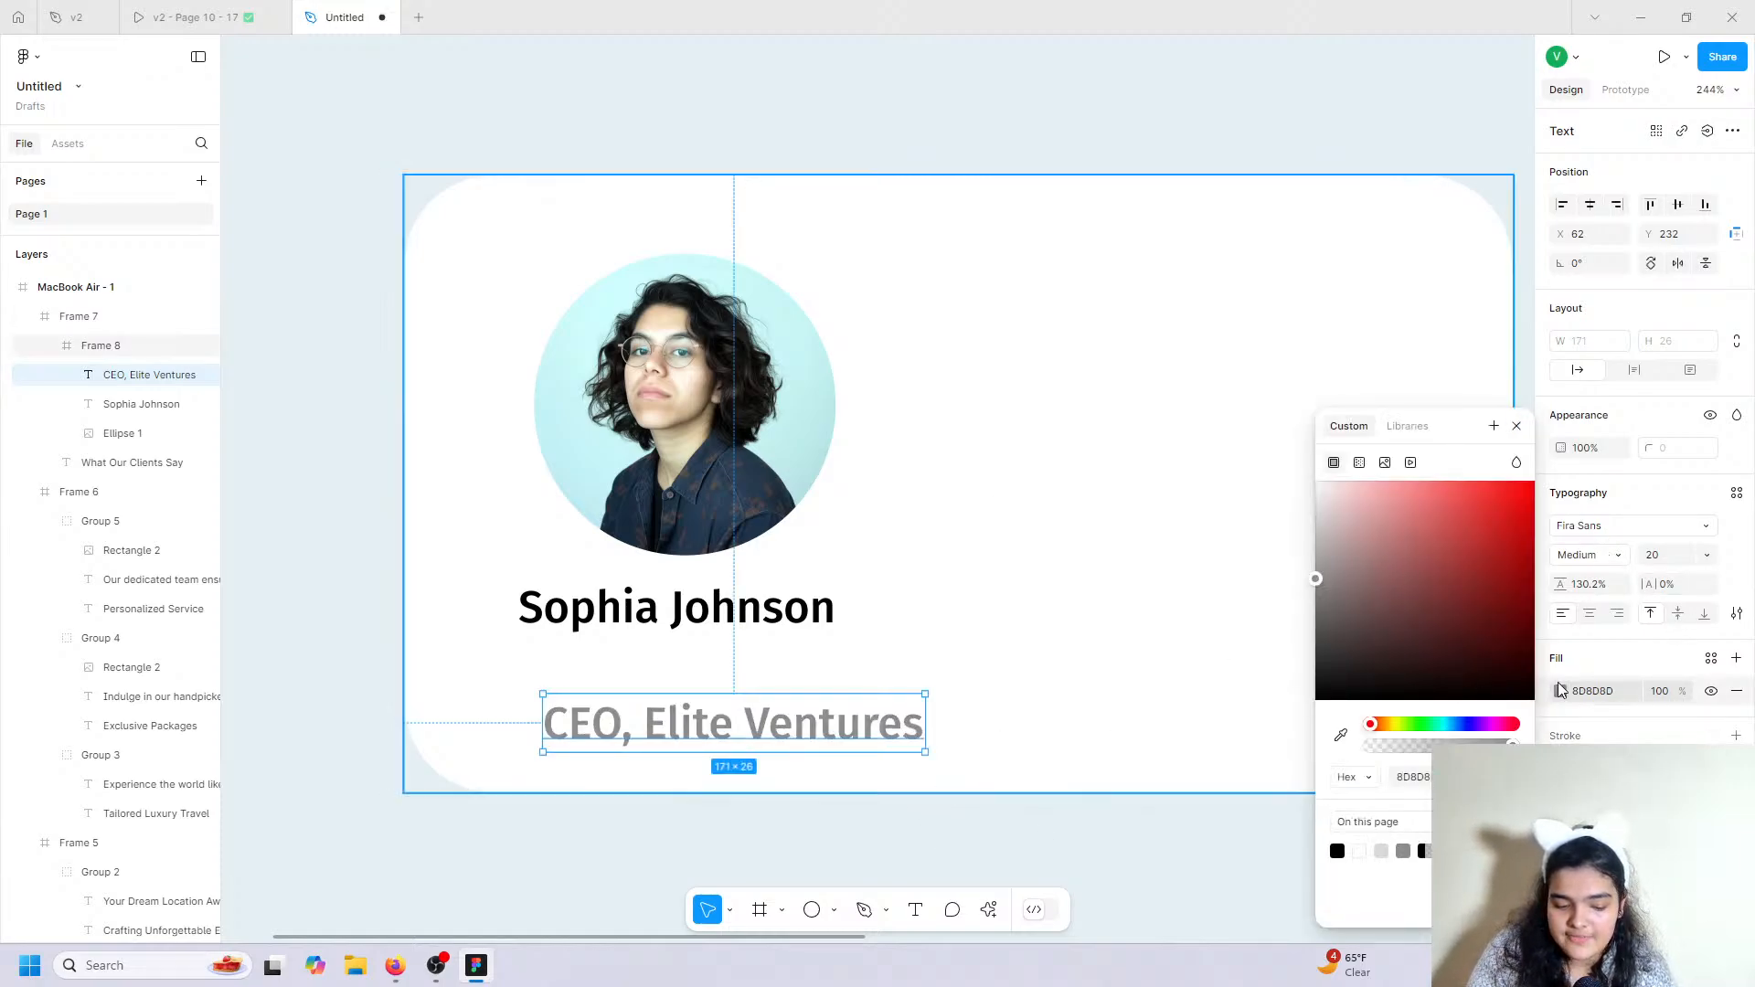
click(1704, 556)
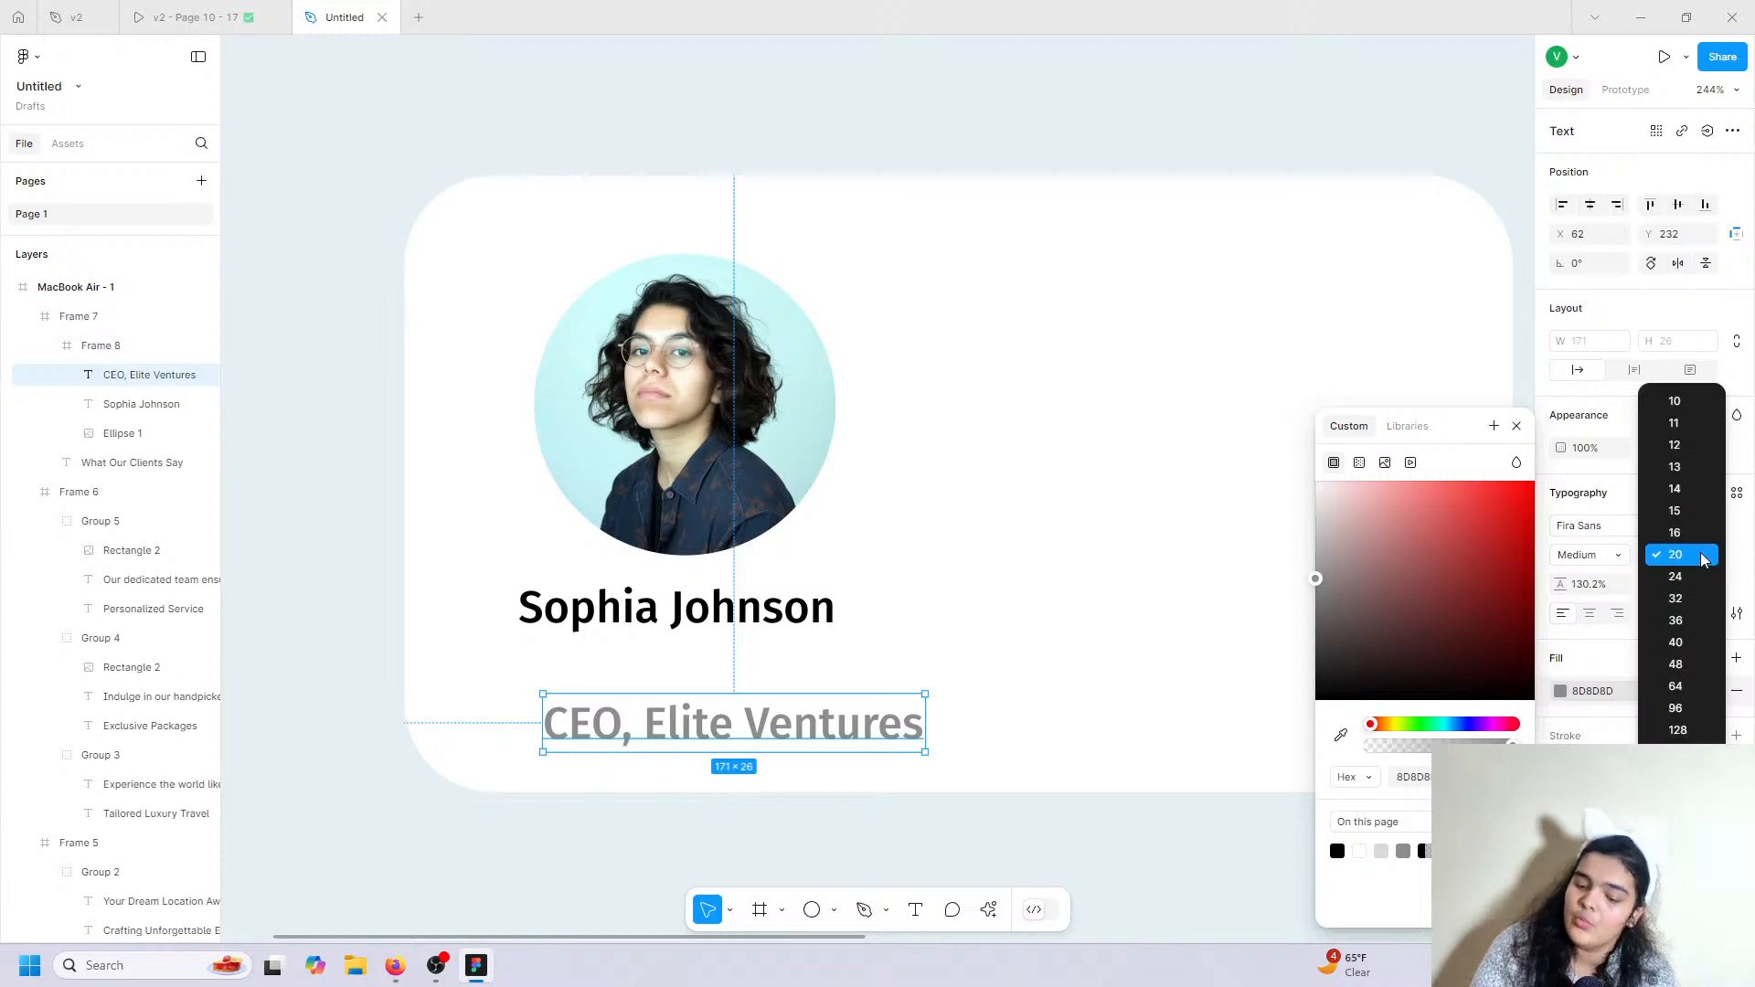
click(1699, 490)
drag(709, 705, 737, 662)
click(1601, 555)
click(1590, 529)
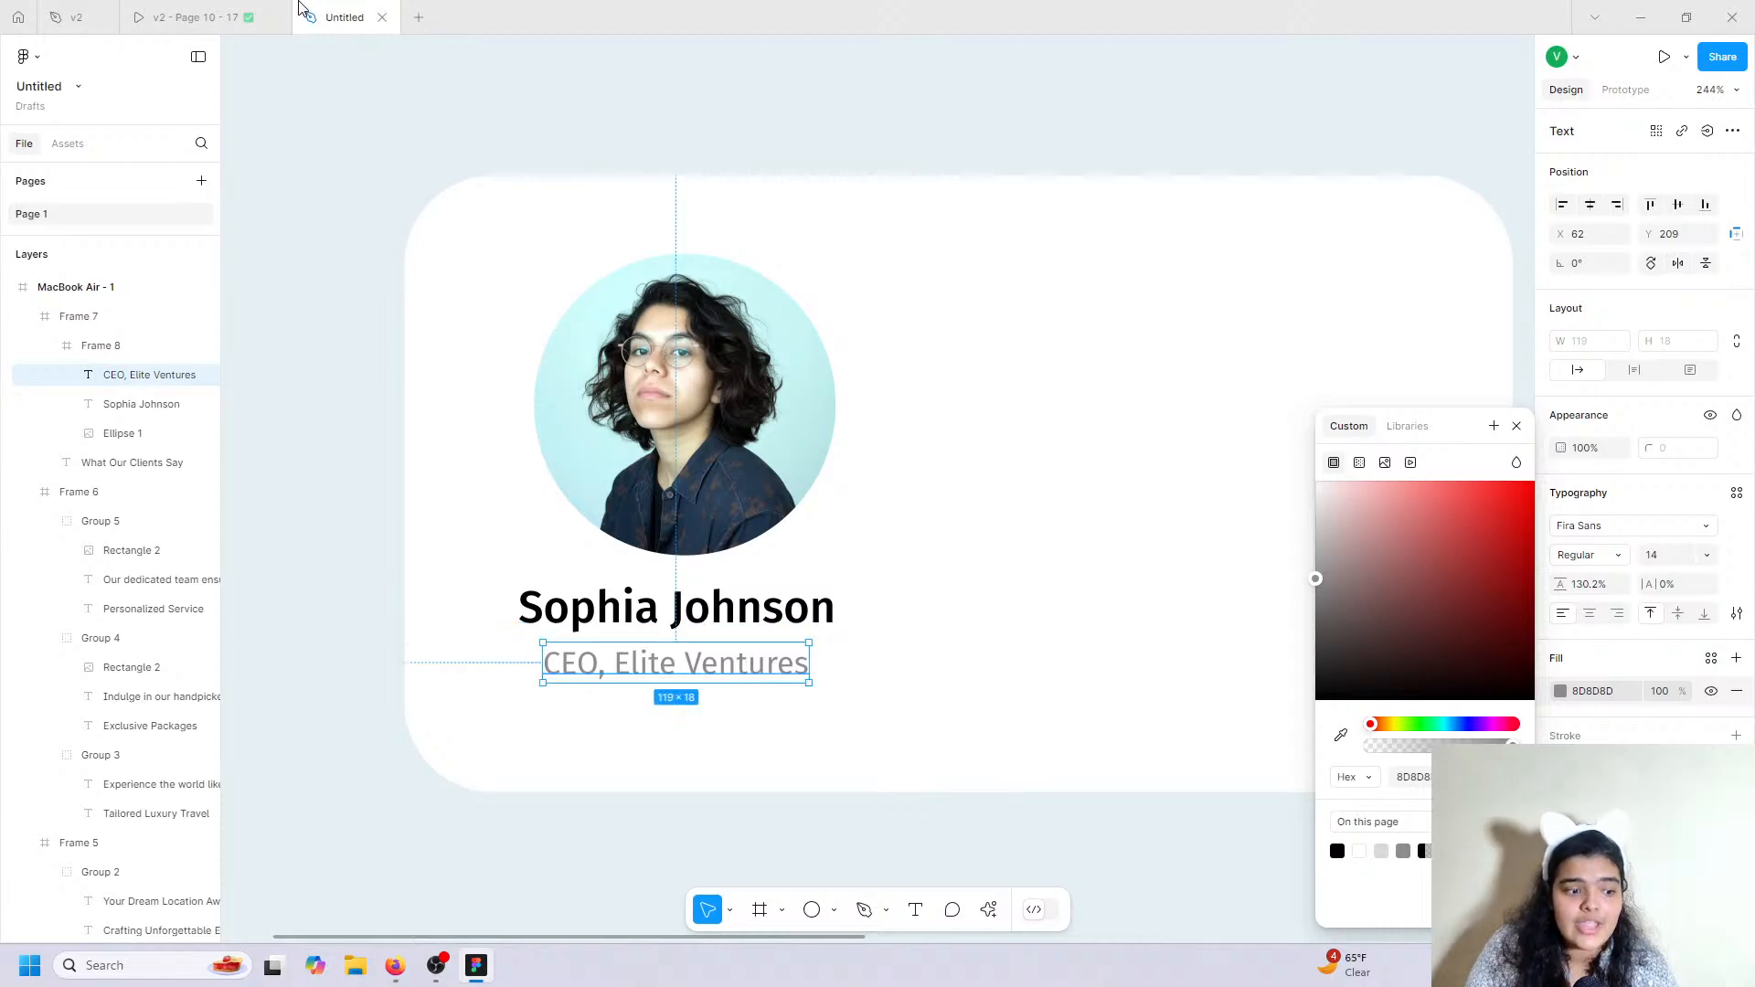
Compare against the reference testimonial design, then bring up the plugins and quick actions list.
click(192, 17)
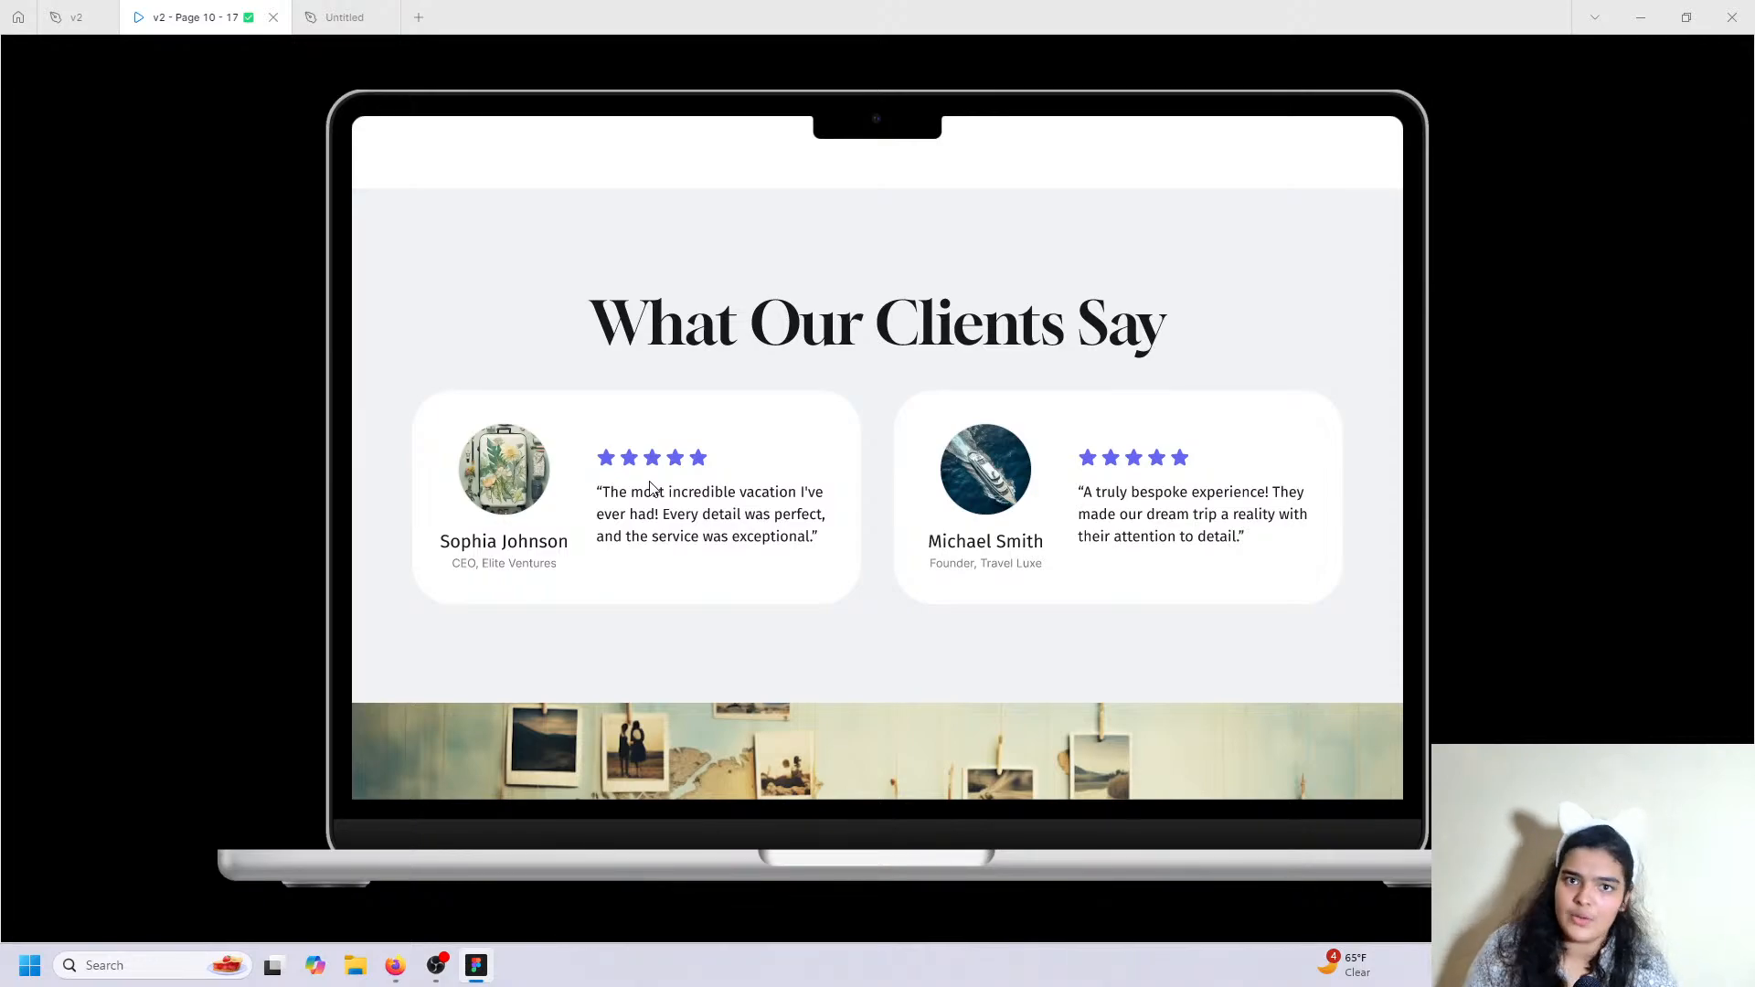
click(345, 17)
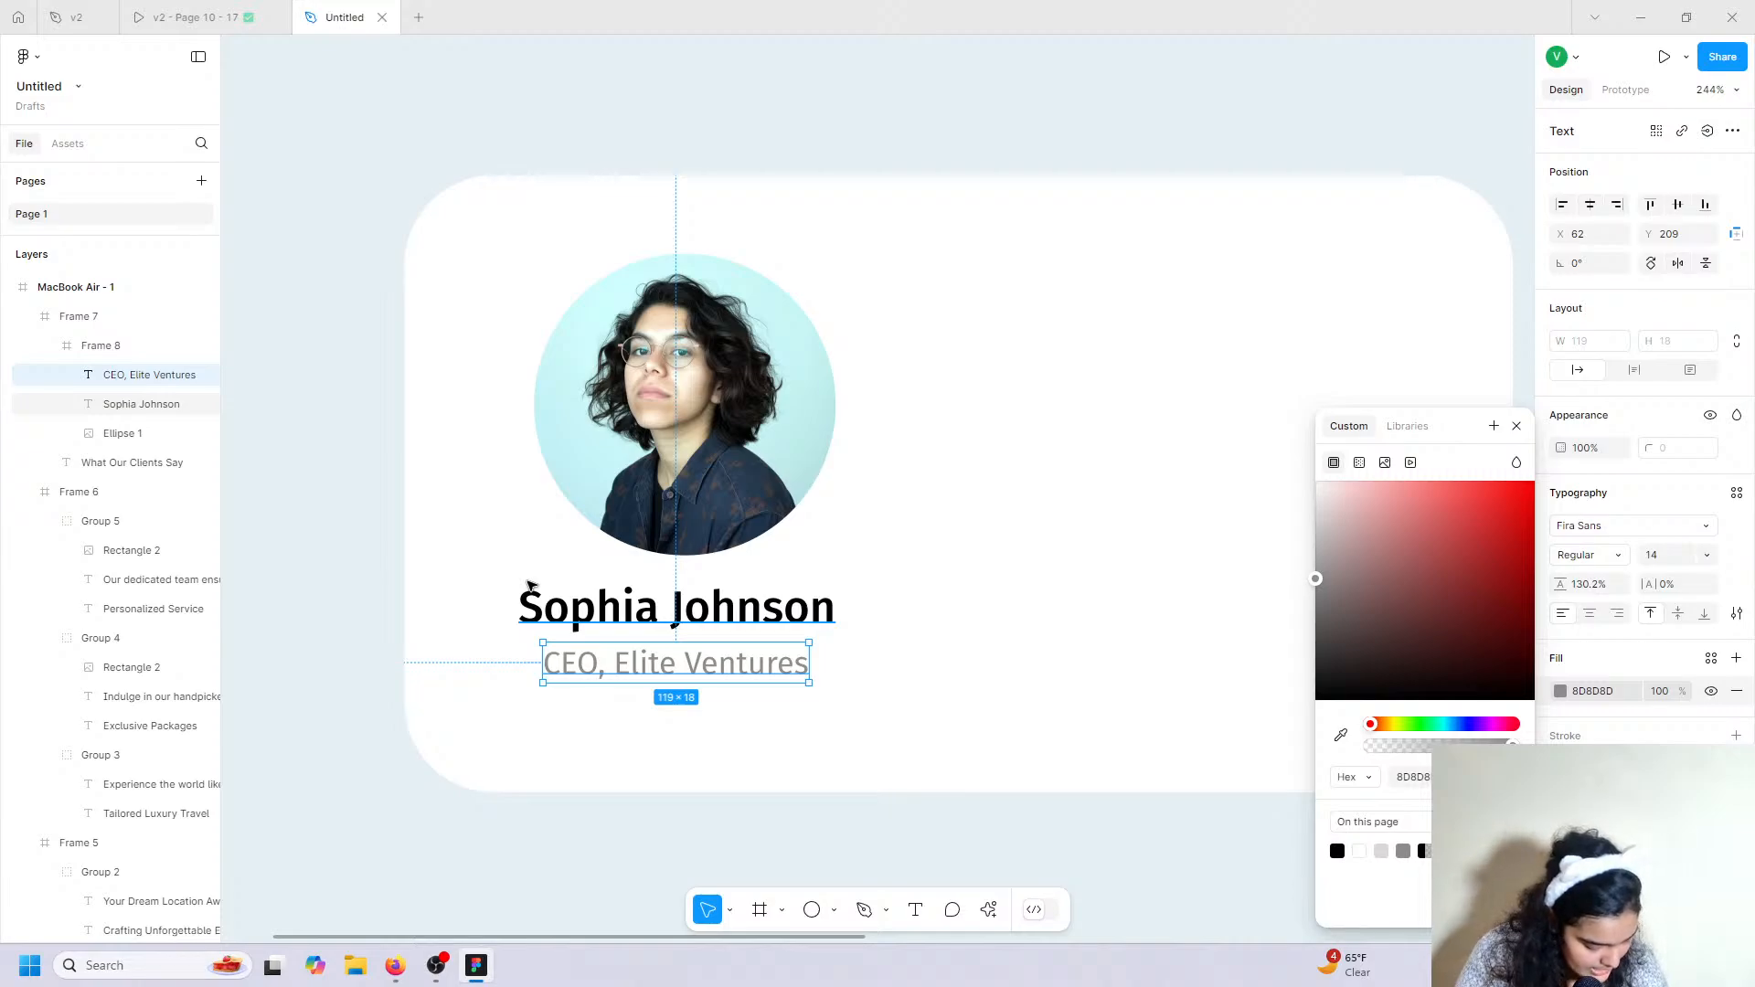
click(989, 909)
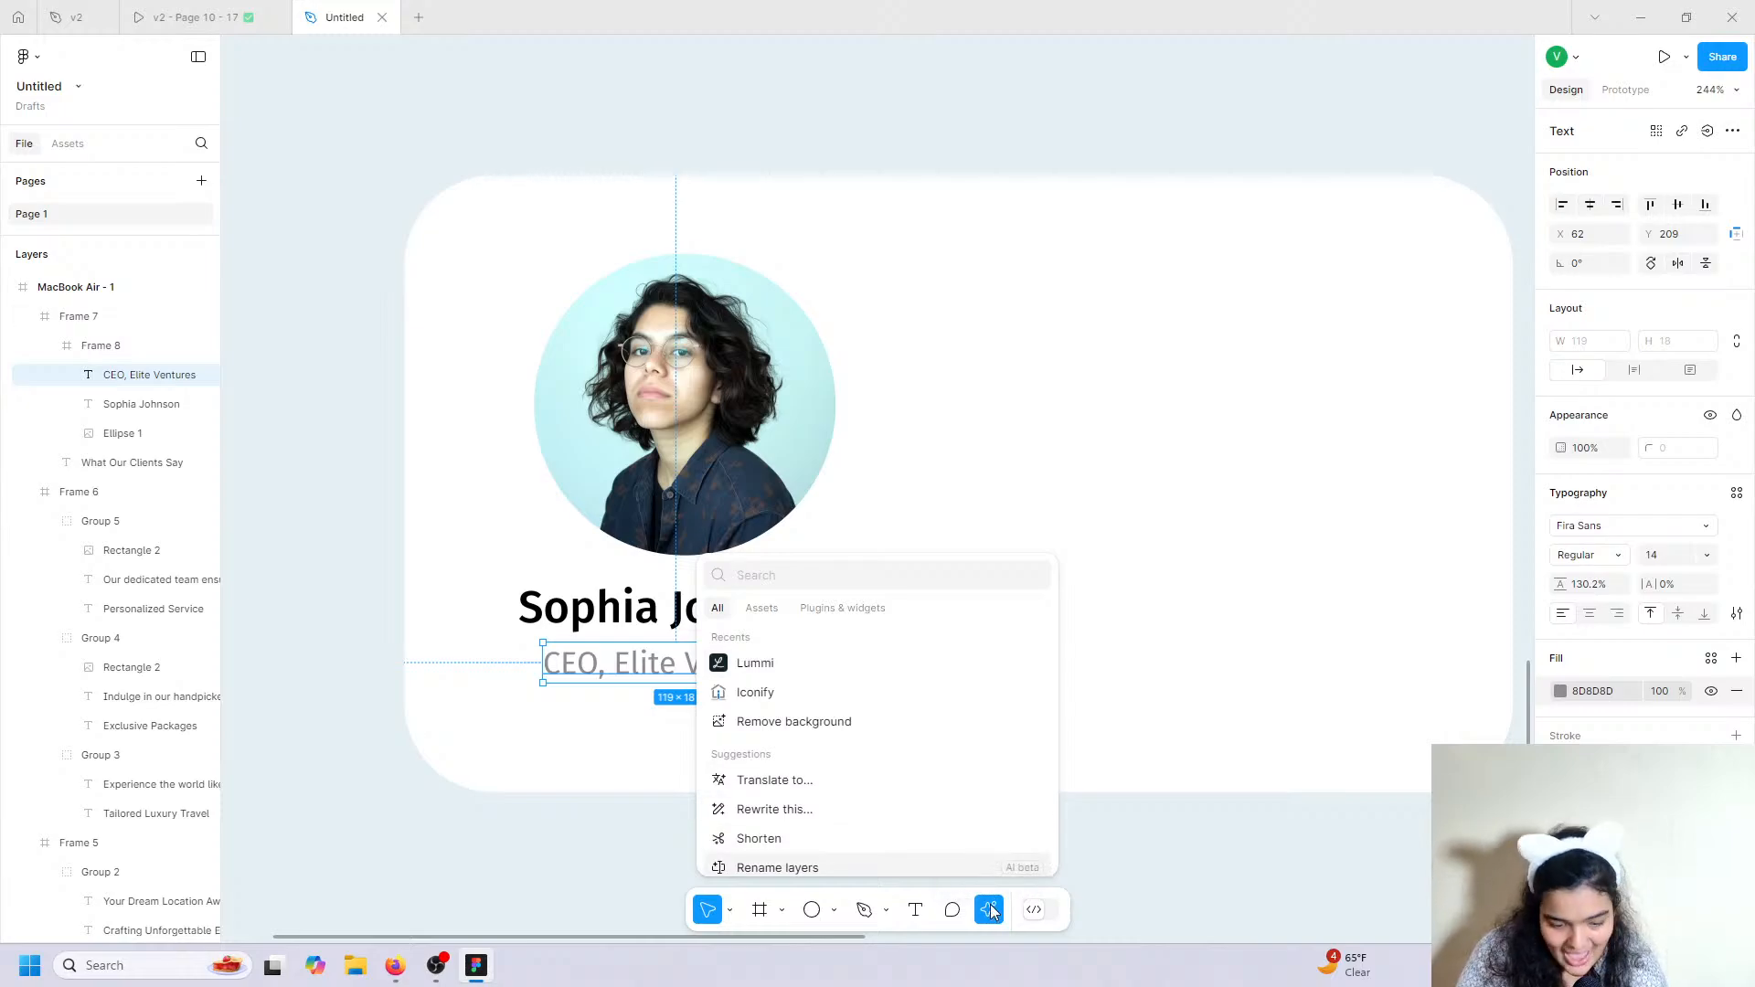
Import a filled 'star' icon from Iconify and place it beside the portrait.
click(869, 697)
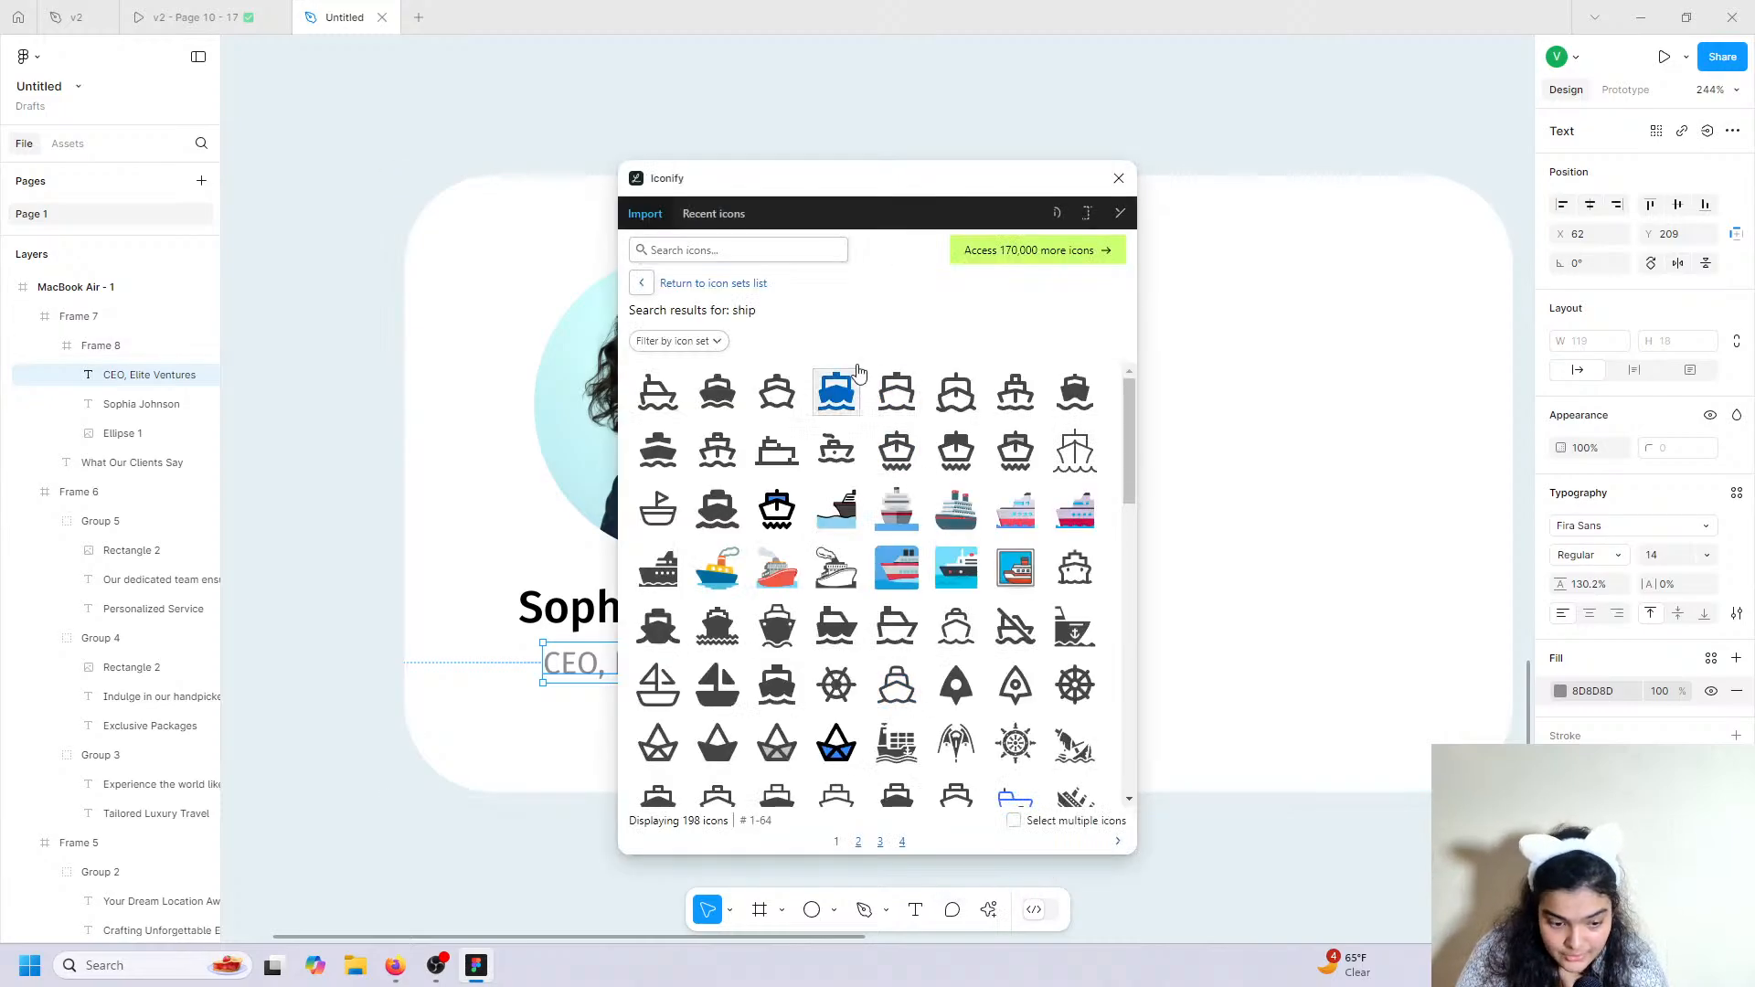
click(763, 246)
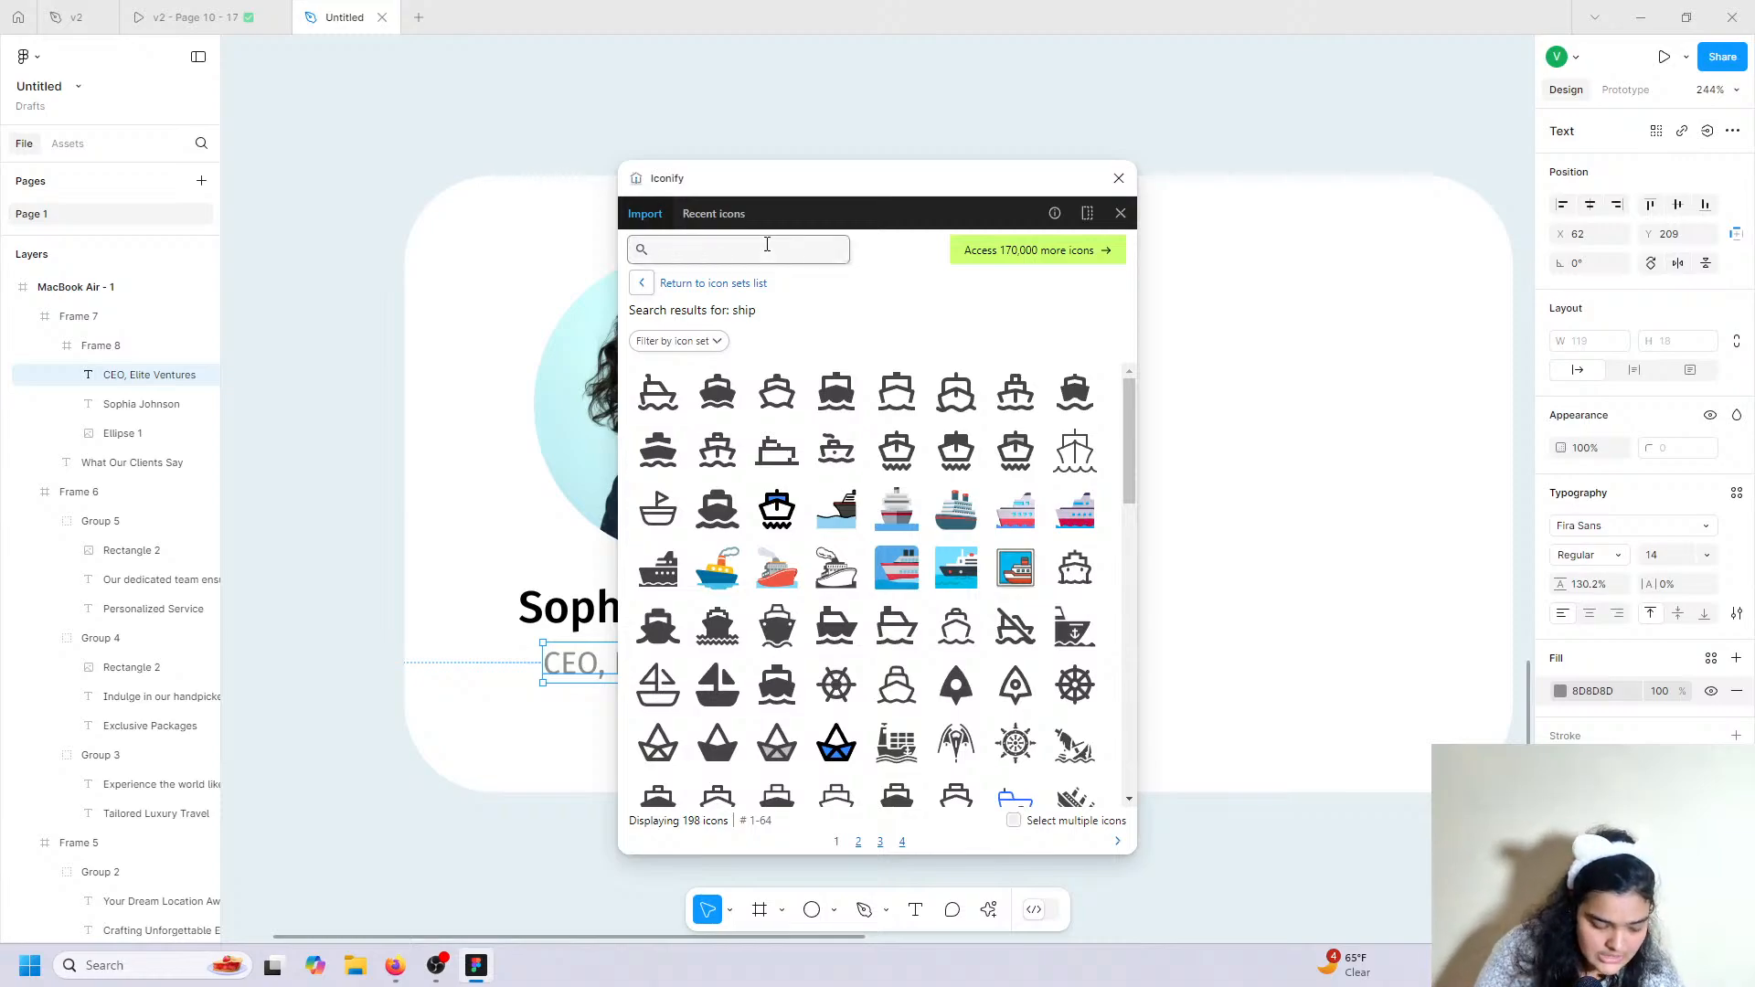
text(star)
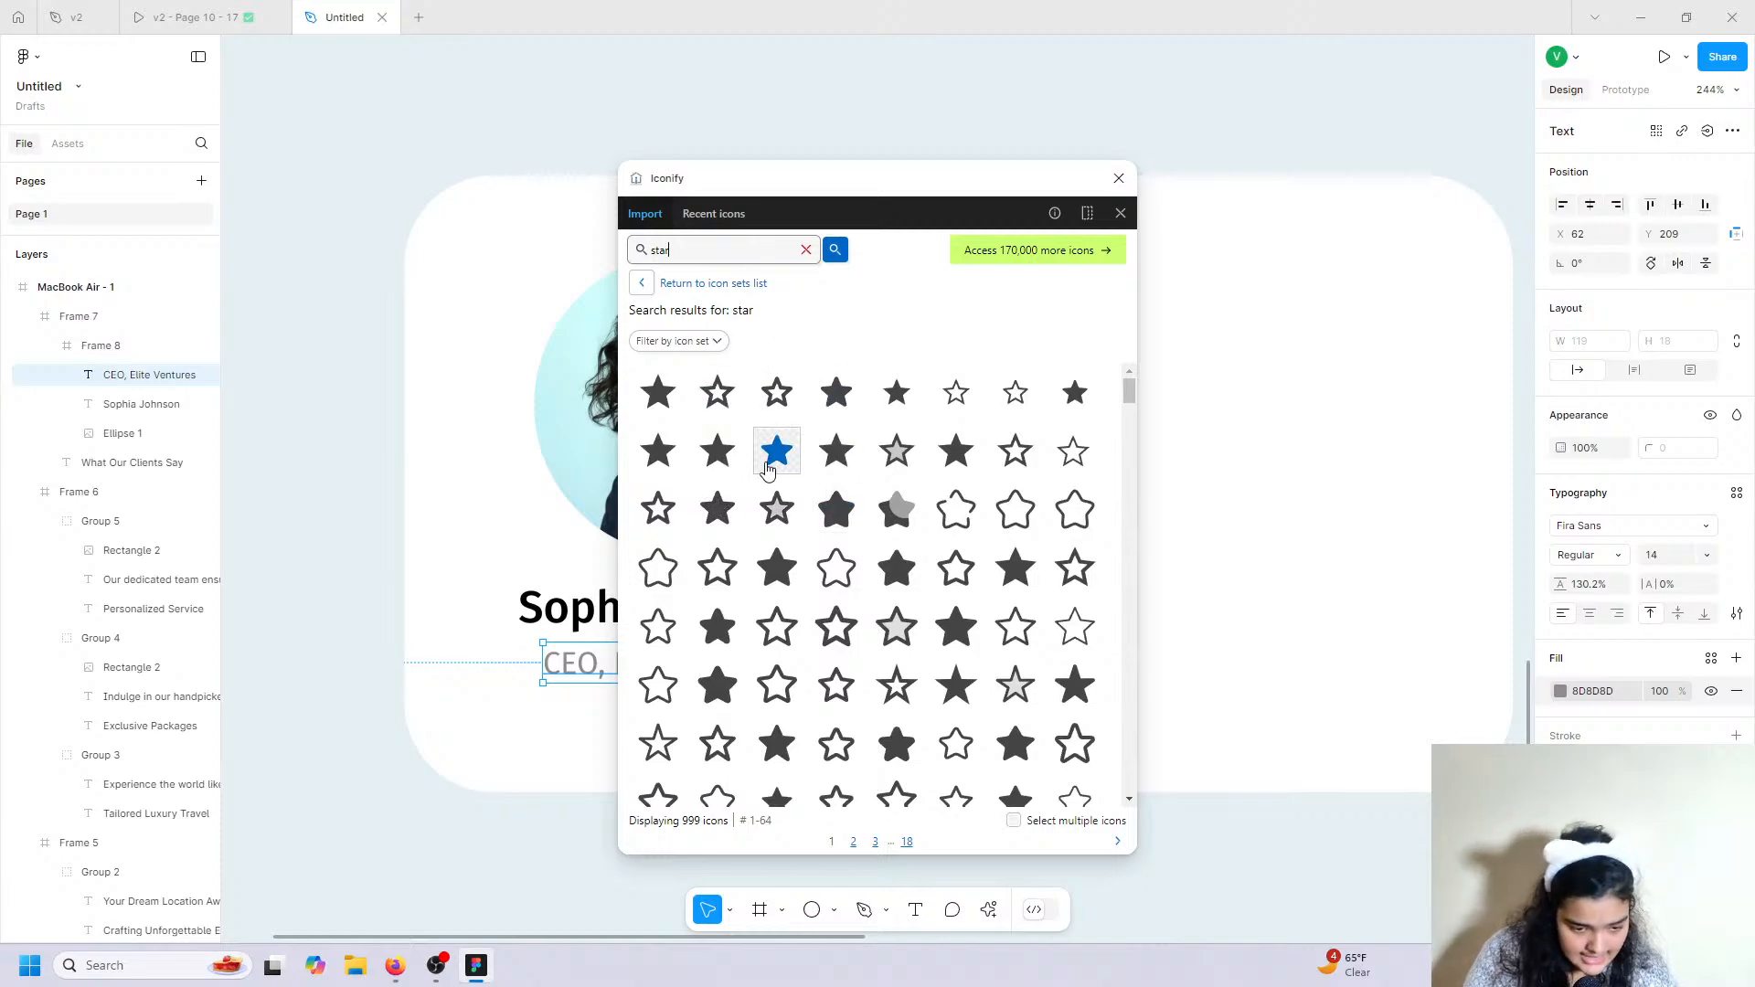
click(660, 474)
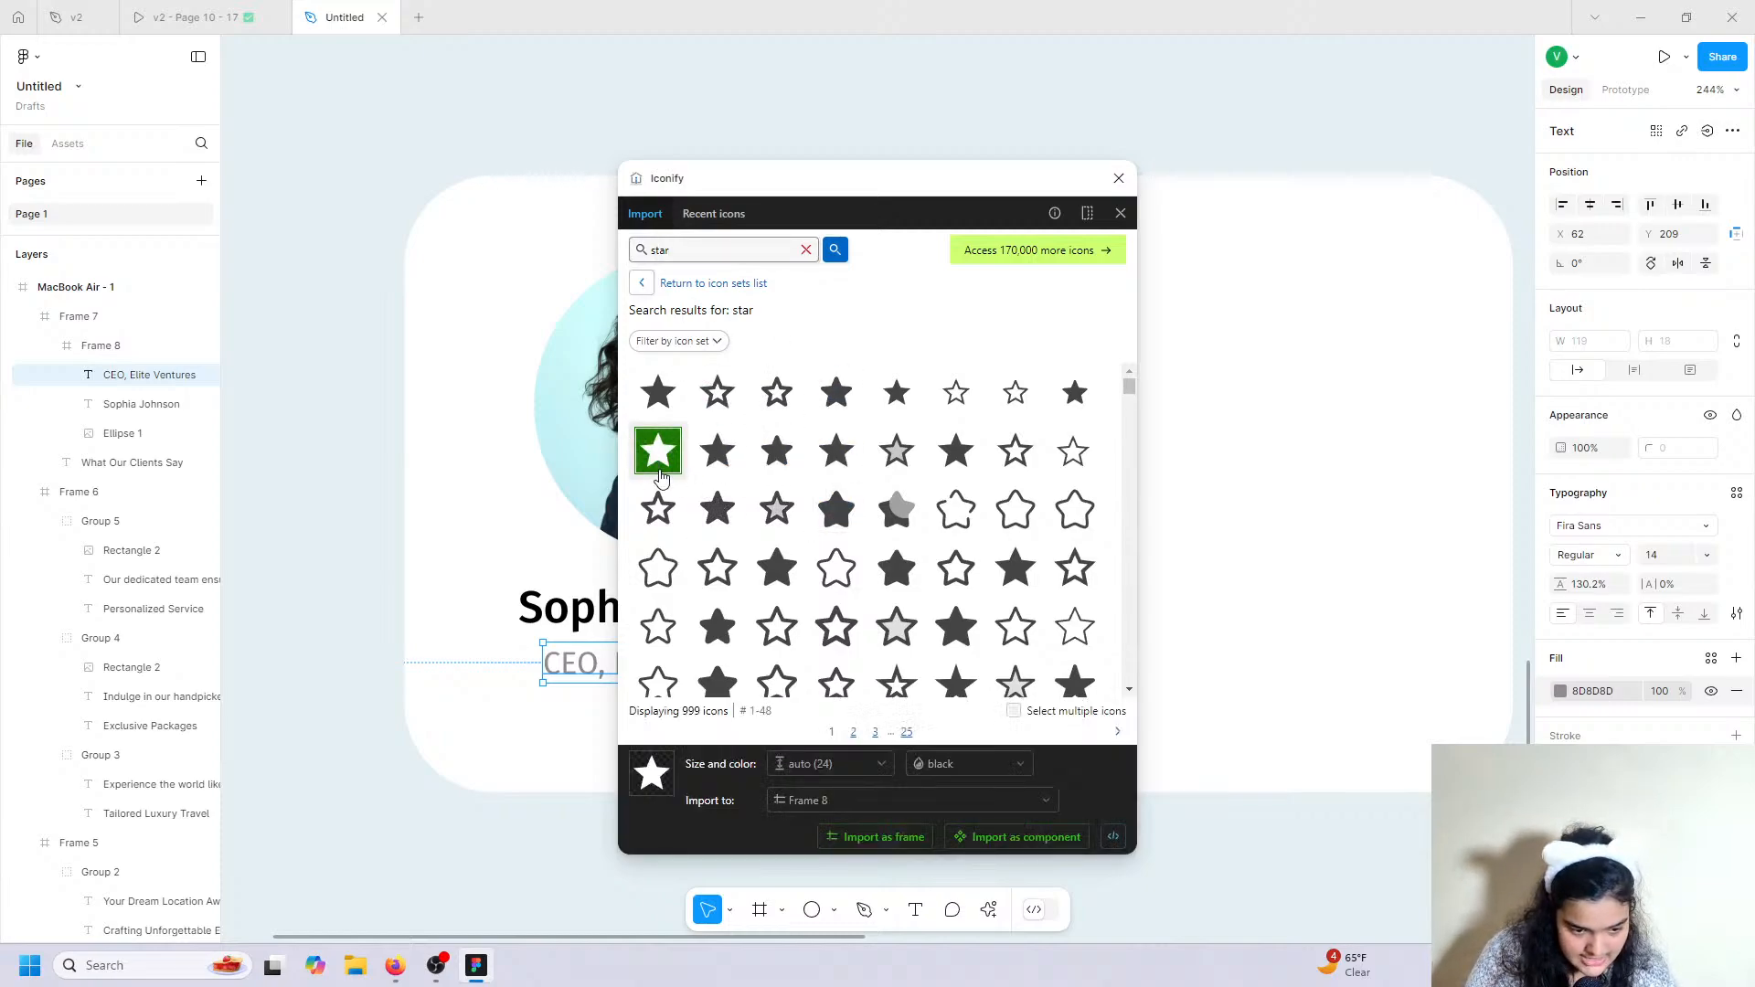
click(873, 837)
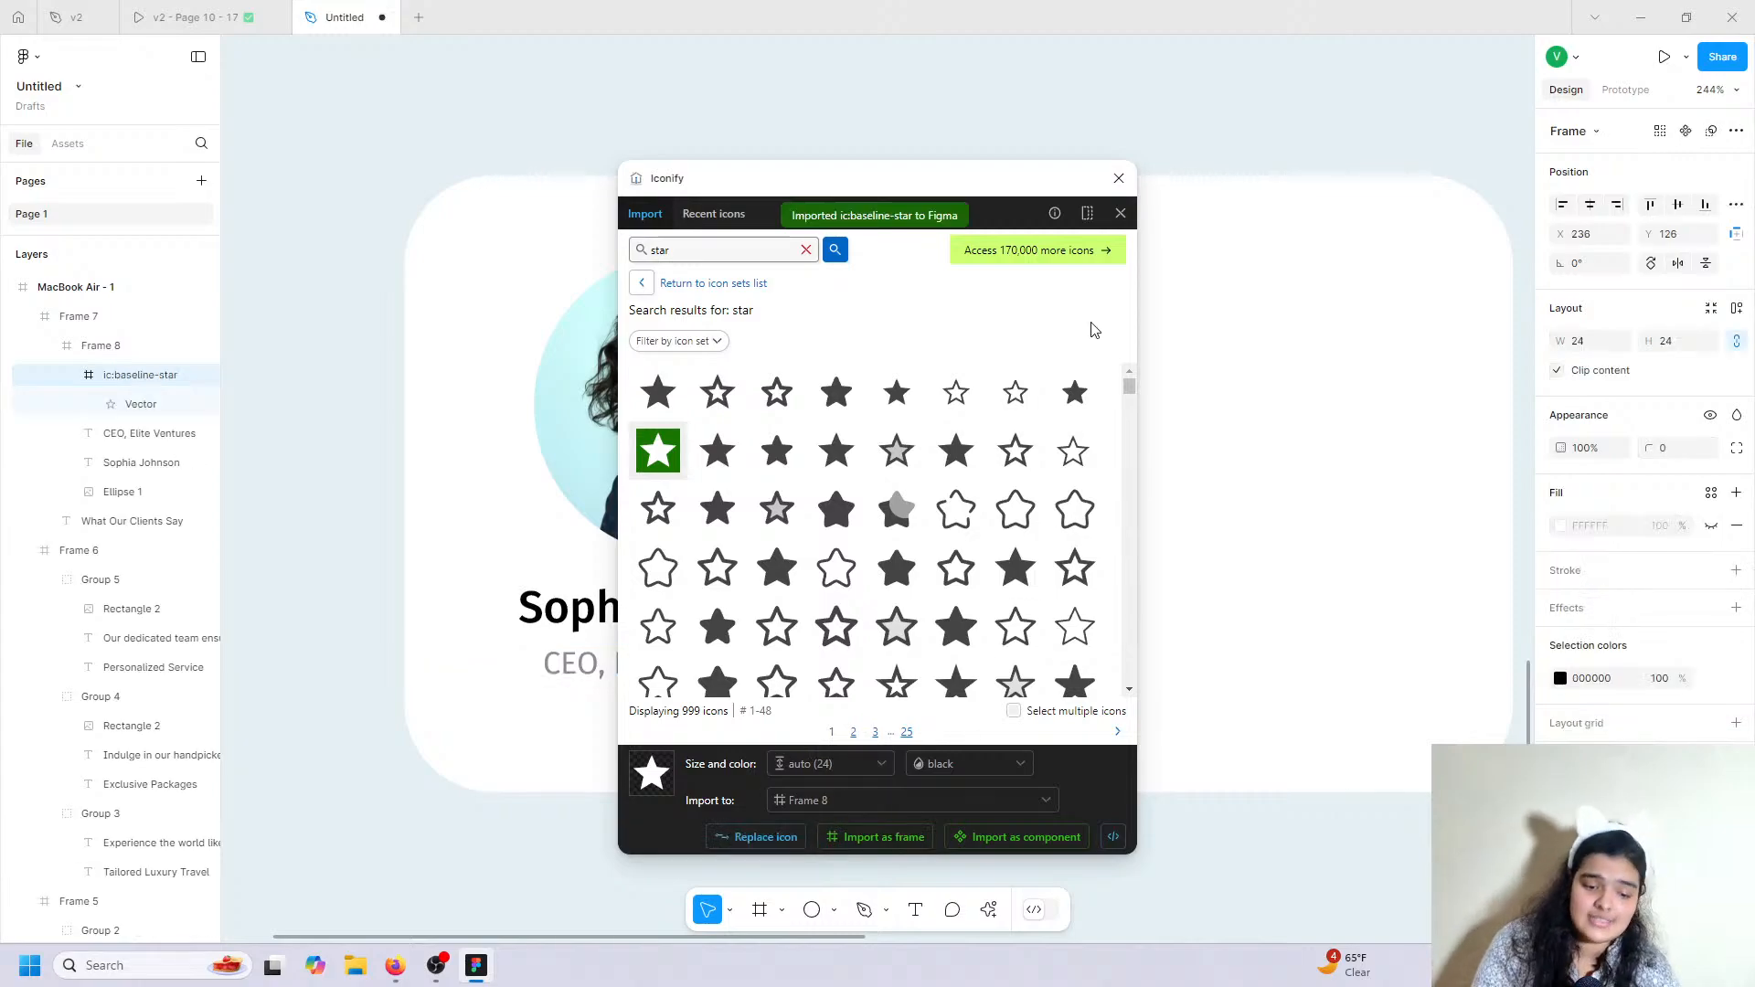
click(1119, 177)
drag(958, 477, 980, 320)
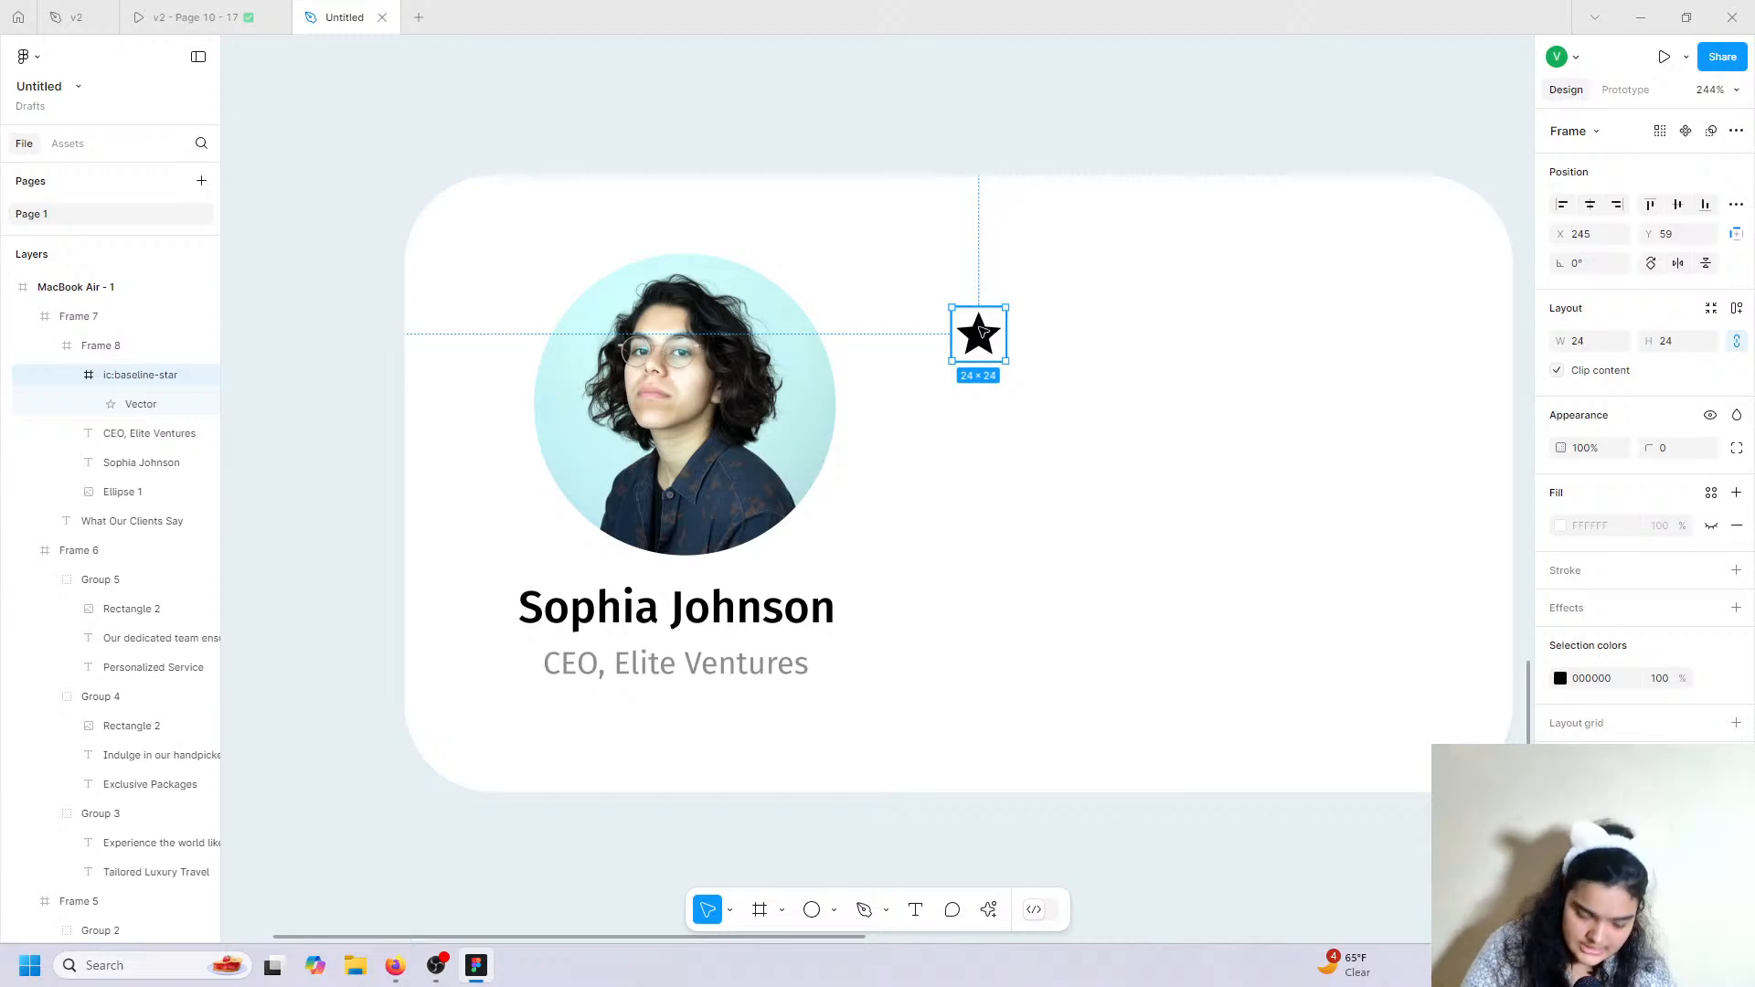
Duplicate the star into a row of four evenly spaced stars and select them all.
key(ctrl+d)
drag(981, 329, 1120, 329)
key(ctrl+c)
key(ctrl+v)
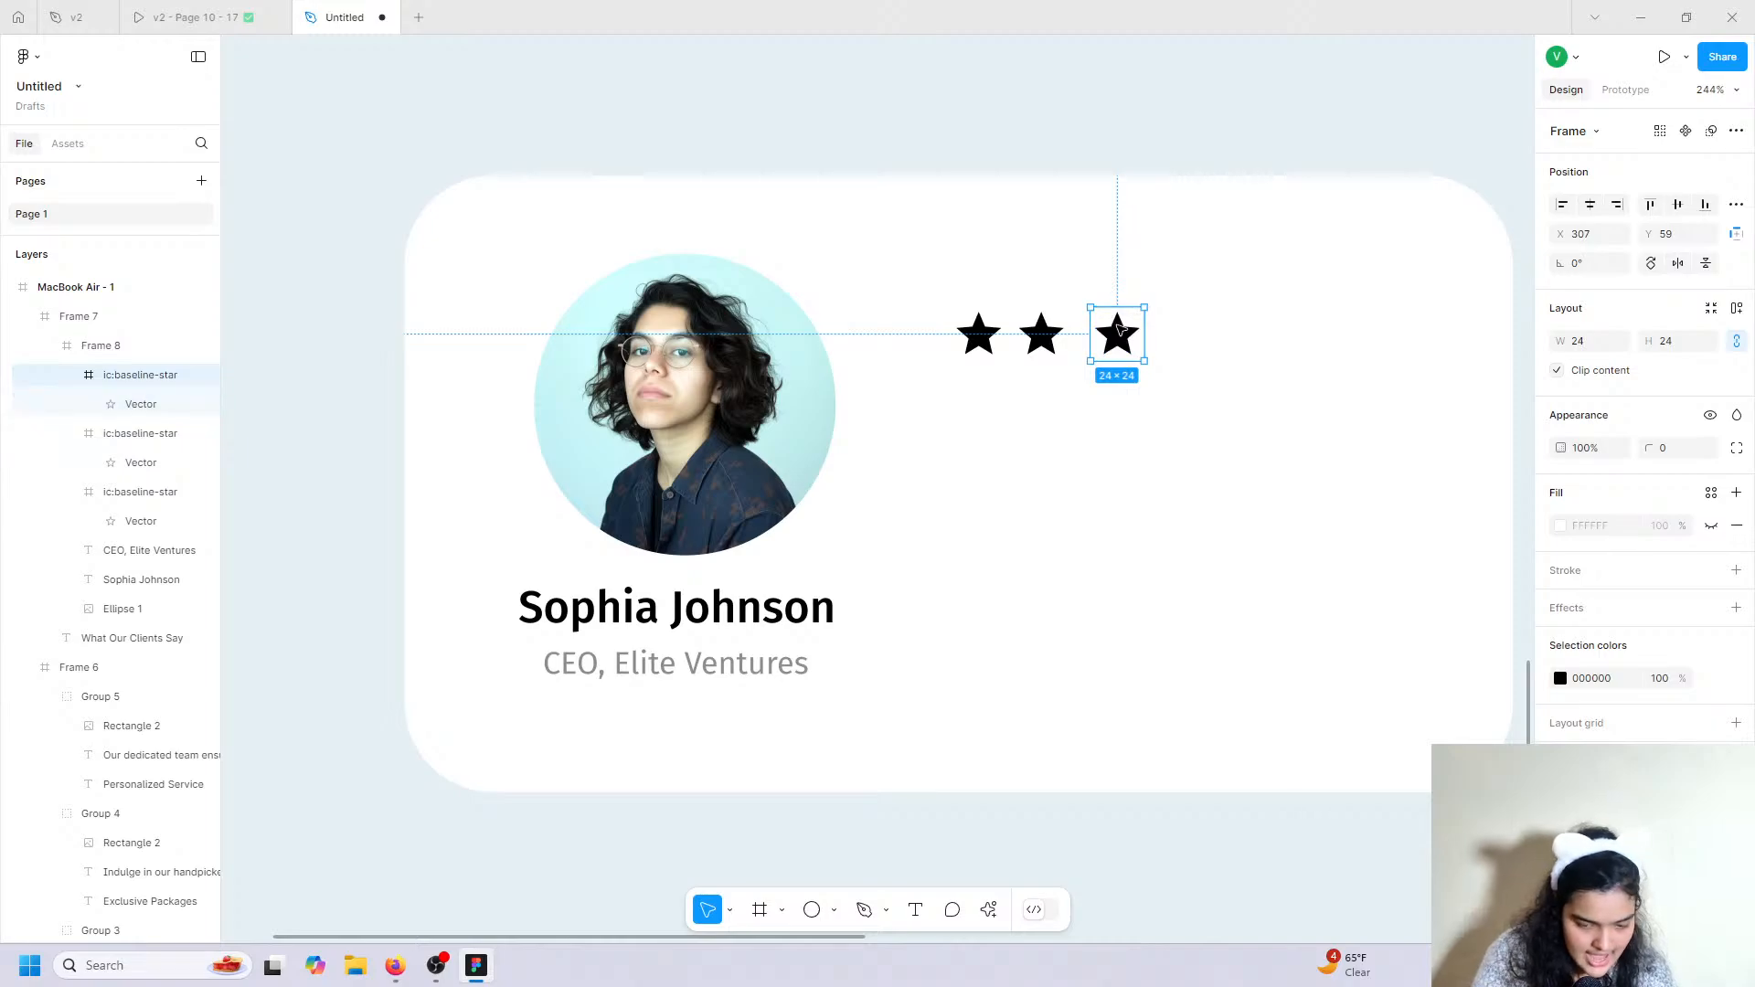
key(ctrl+d)
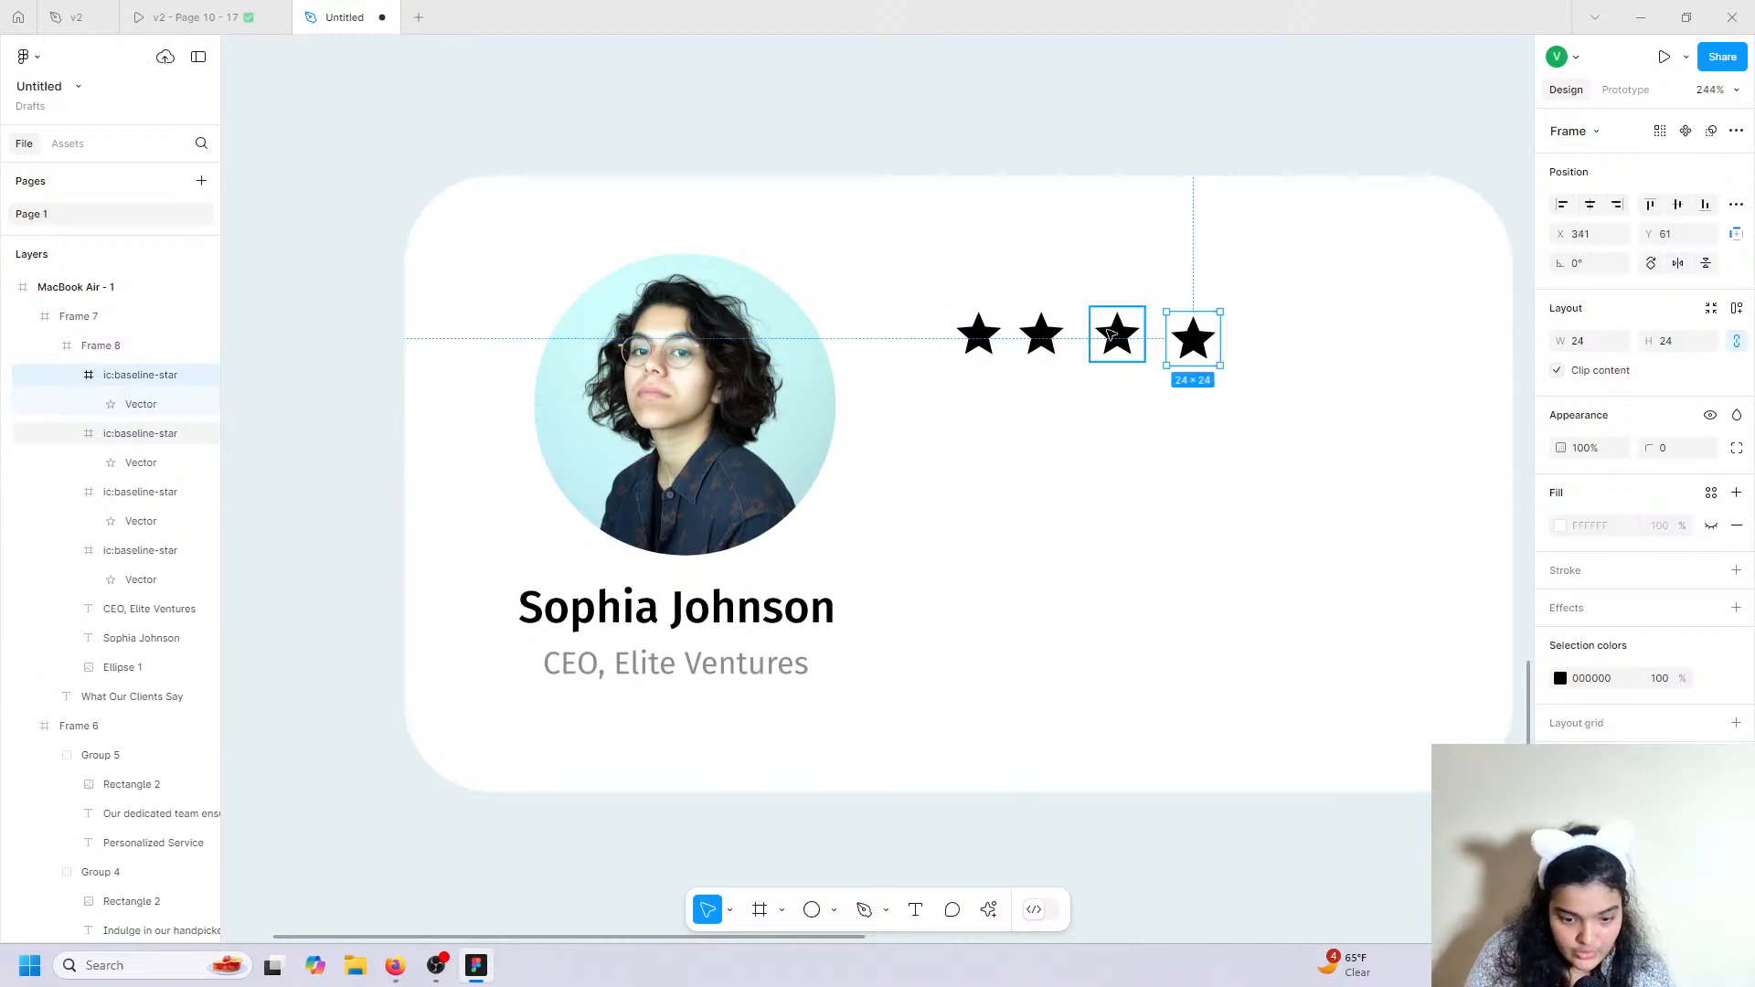
shift+click(1110, 333)
shift+click(1056, 325)
shift+click(978, 335)
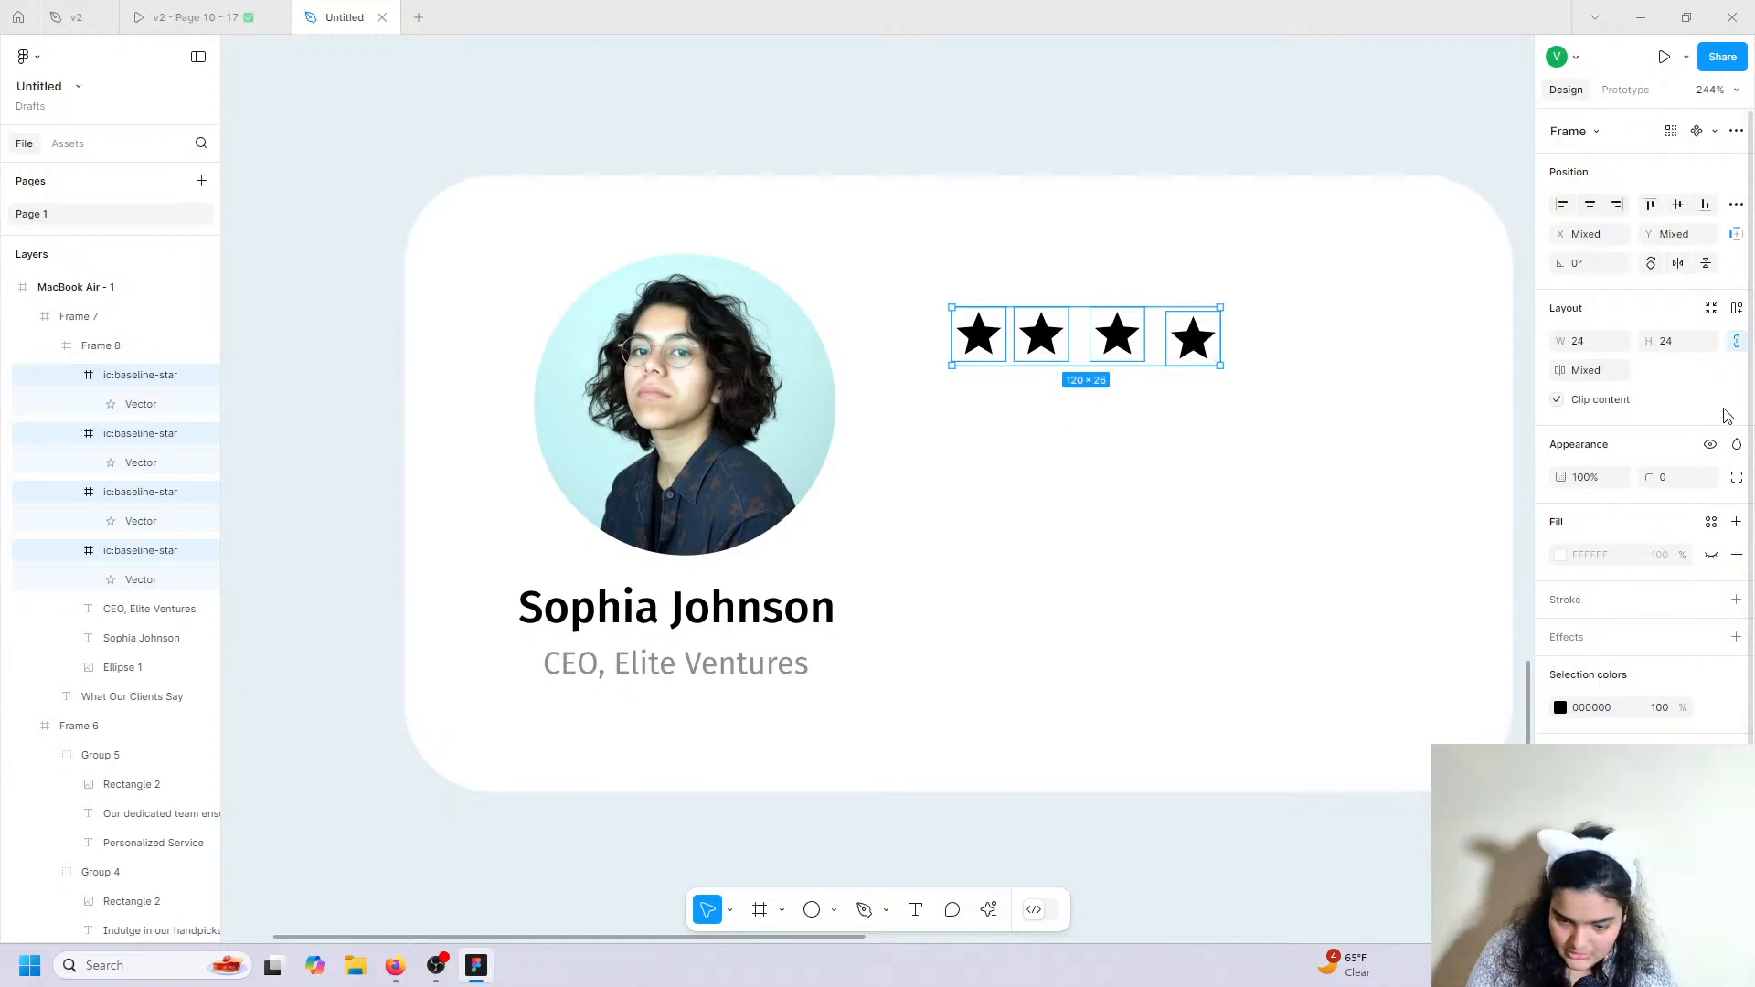
Try wrapping the stars in an auto layout row, adjusting radius, spacing and container type.
click(1736, 308)
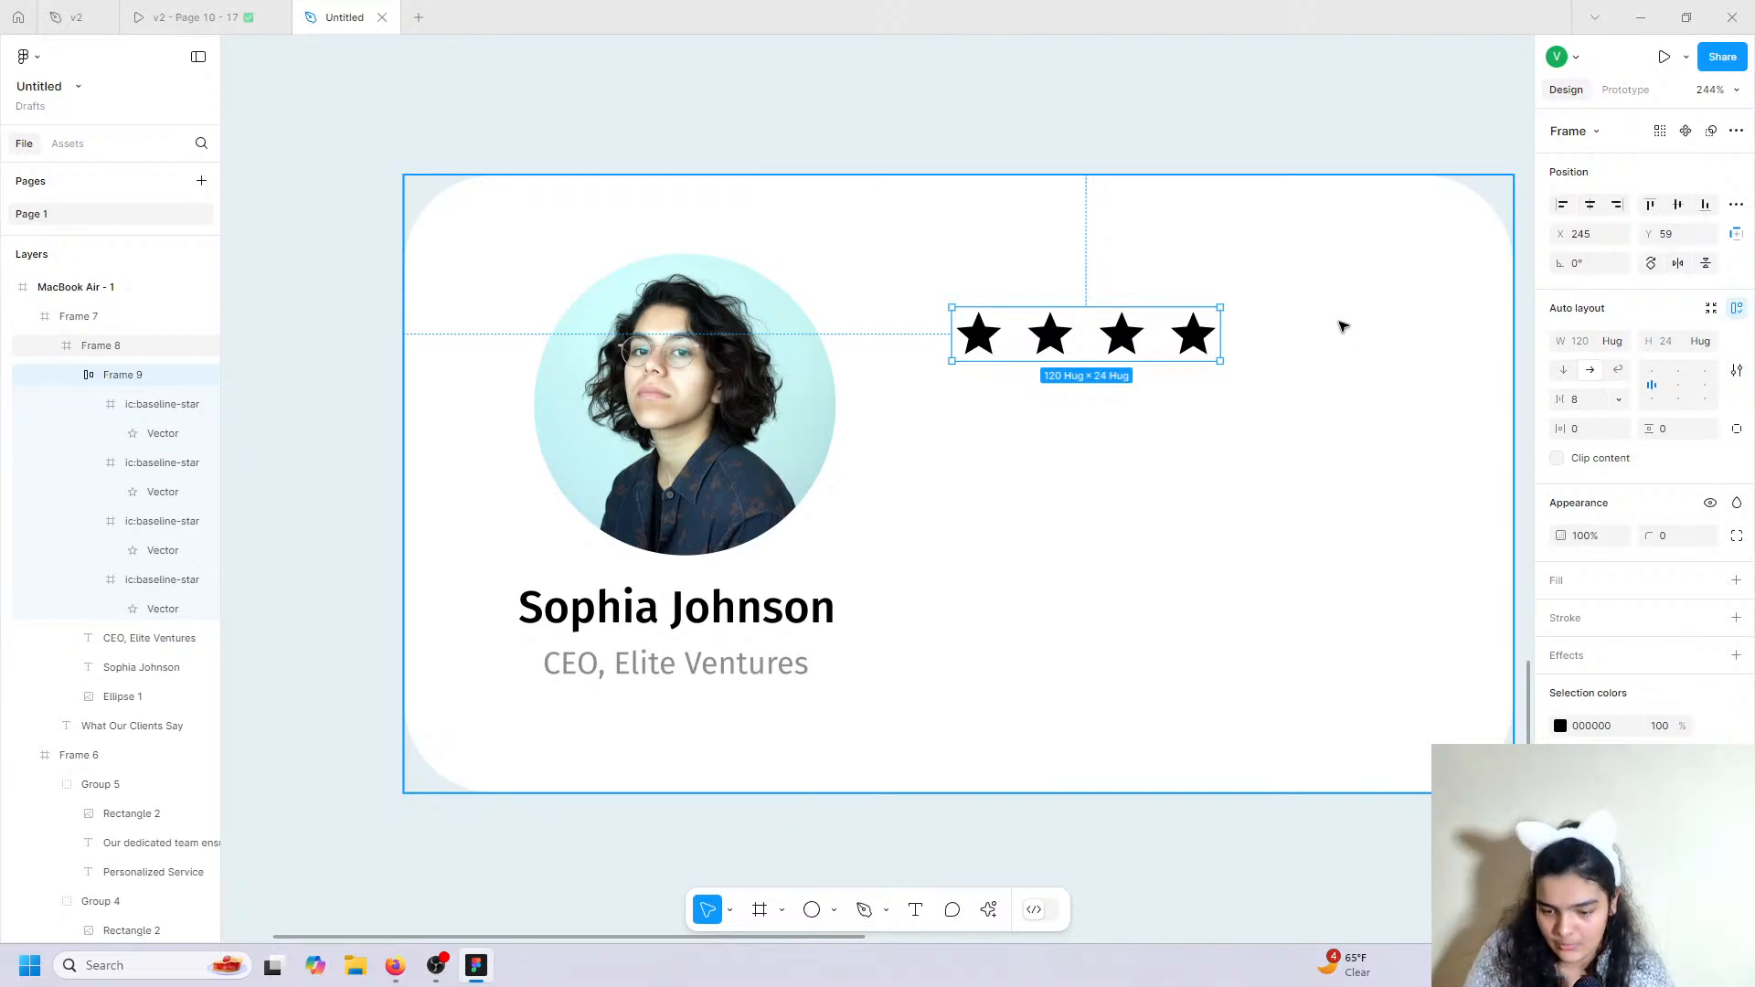
click(1665, 532)
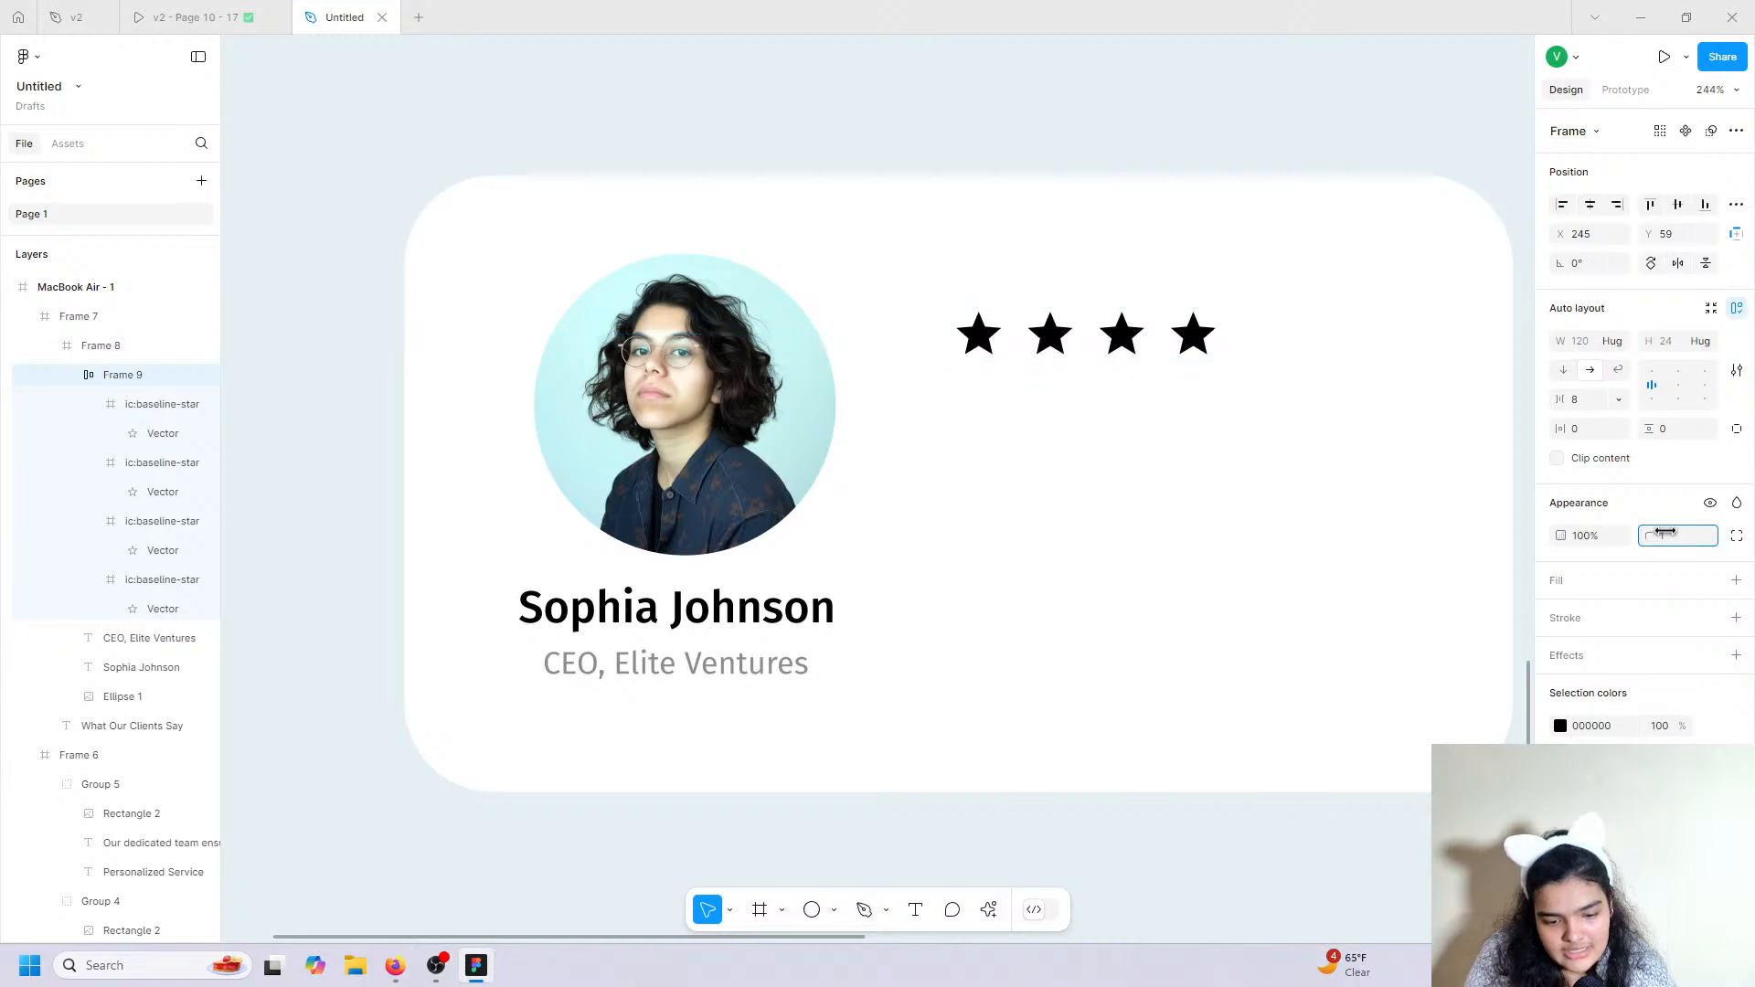
mouse_move(1665, 532)
mouse_down()
mouse_move(29, 522)
mouse_move(1638, 539)
mouse_up()
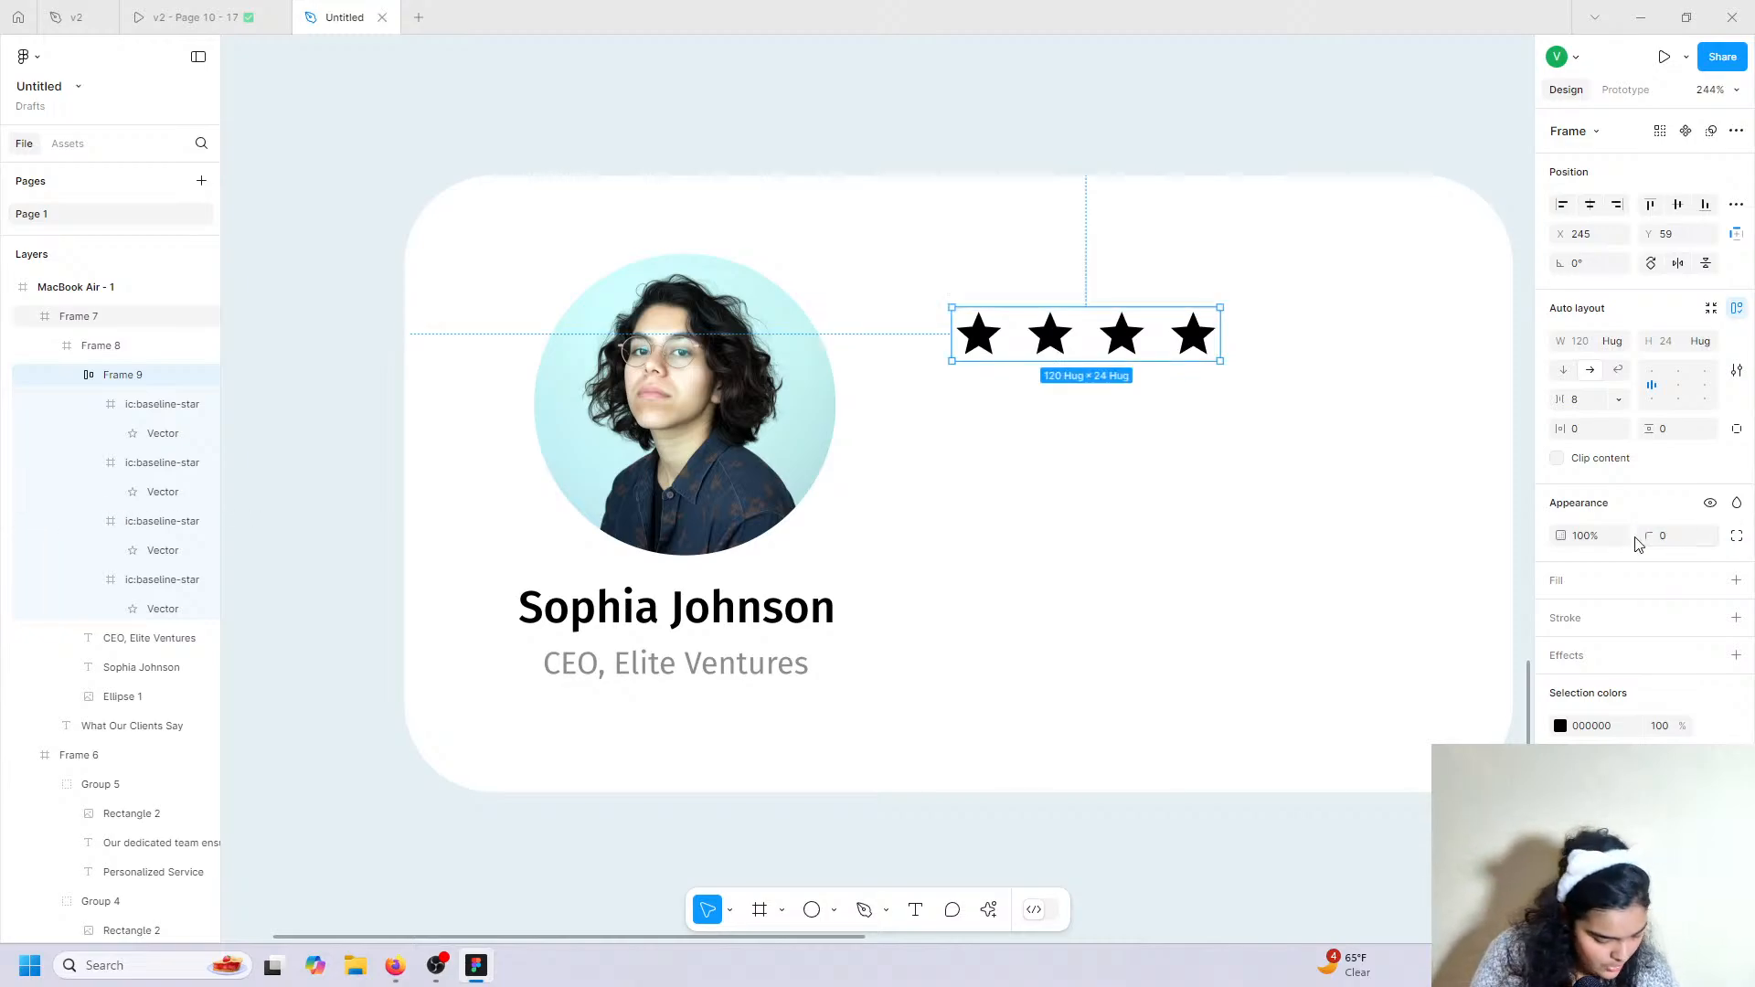
drag(1567, 400, 1567, 400)
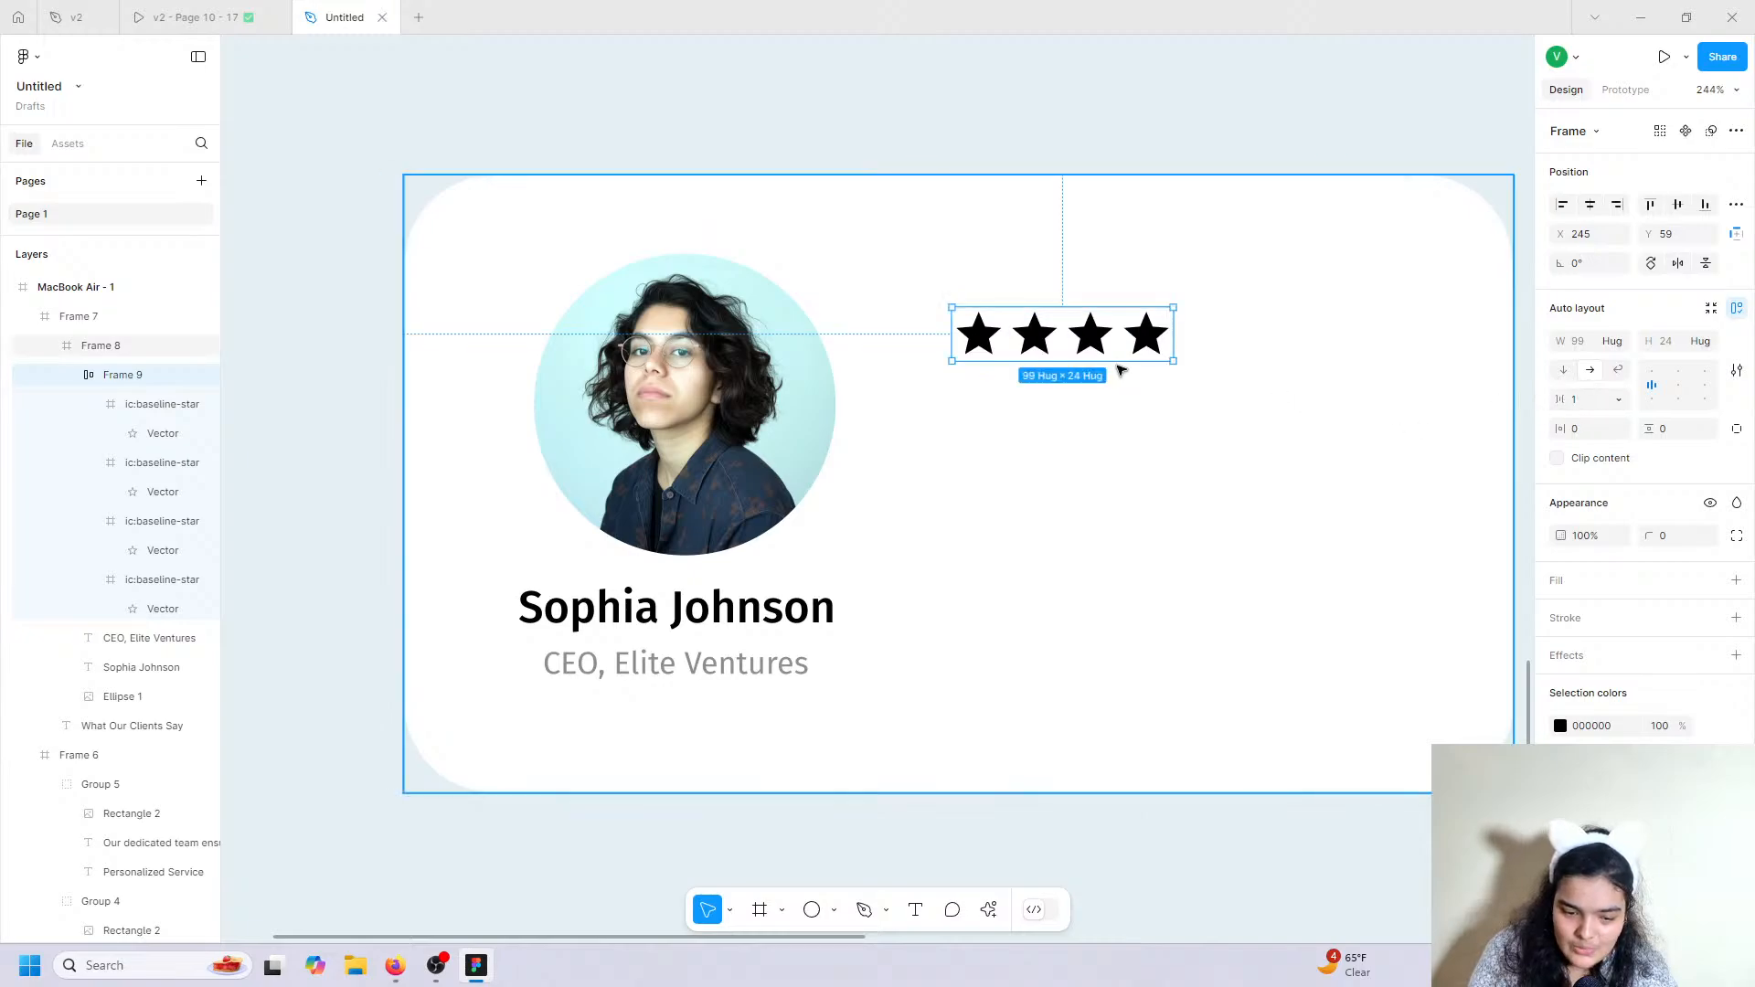
drag(1090, 345, 1069, 349)
key(ctrl+z)
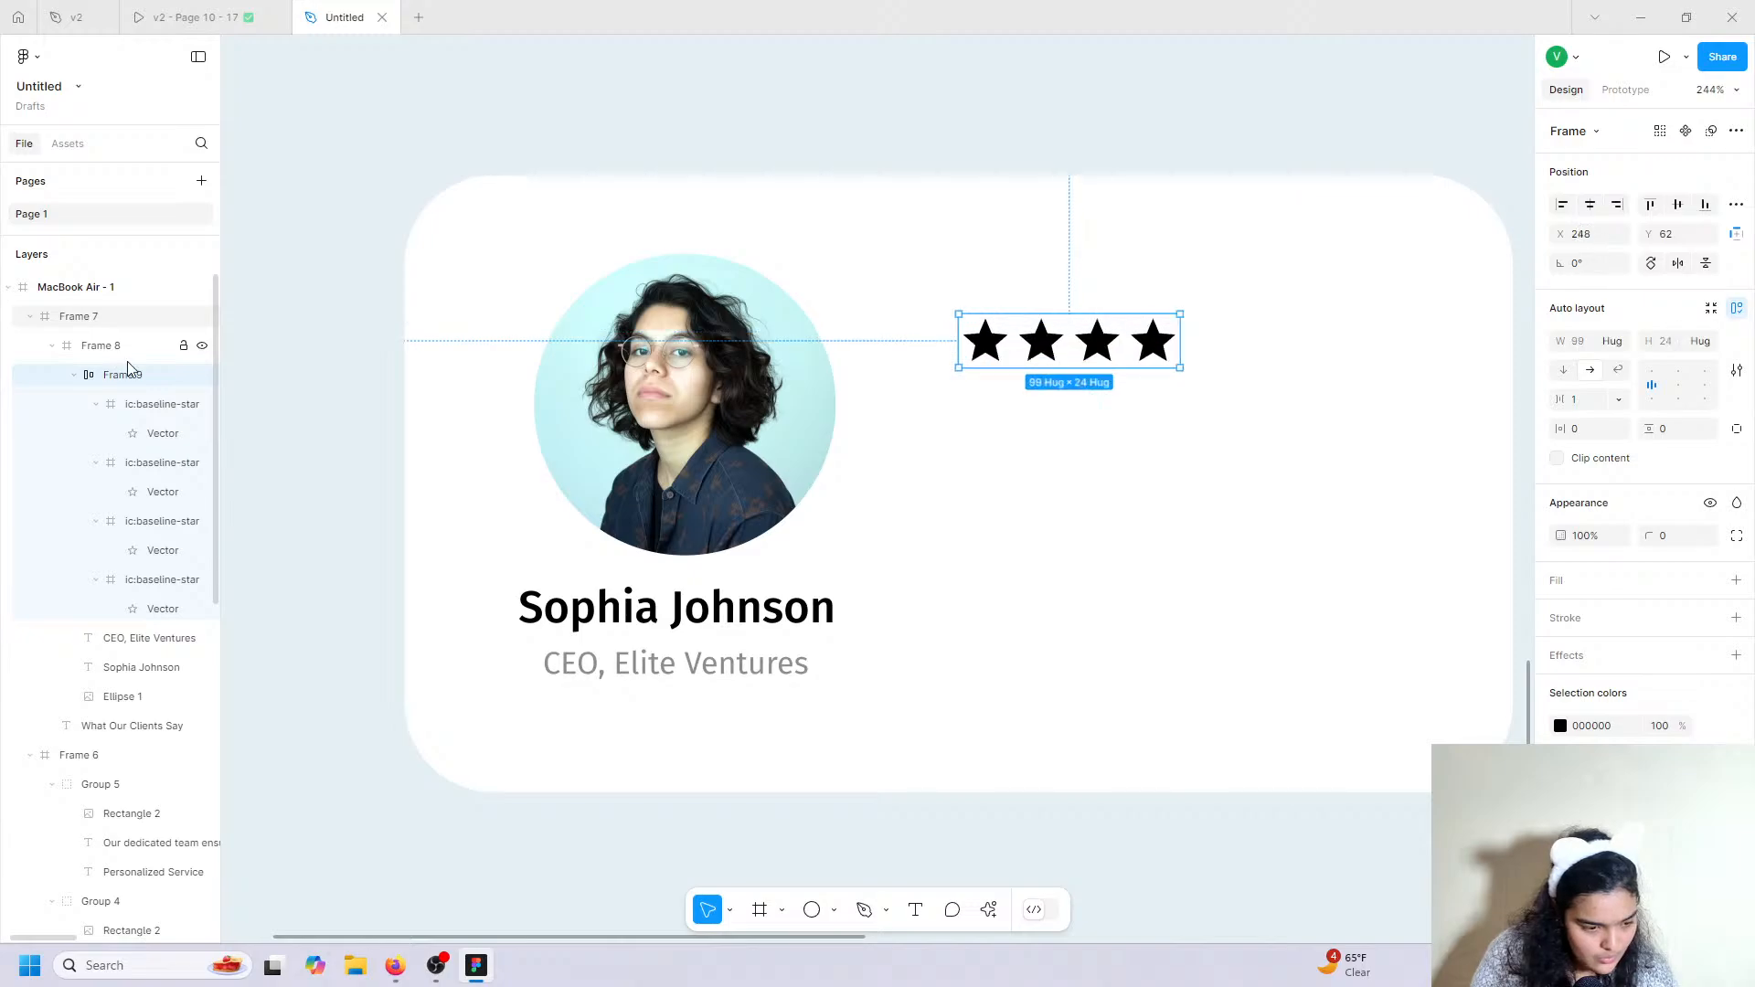
click(1578, 136)
click(1583, 145)
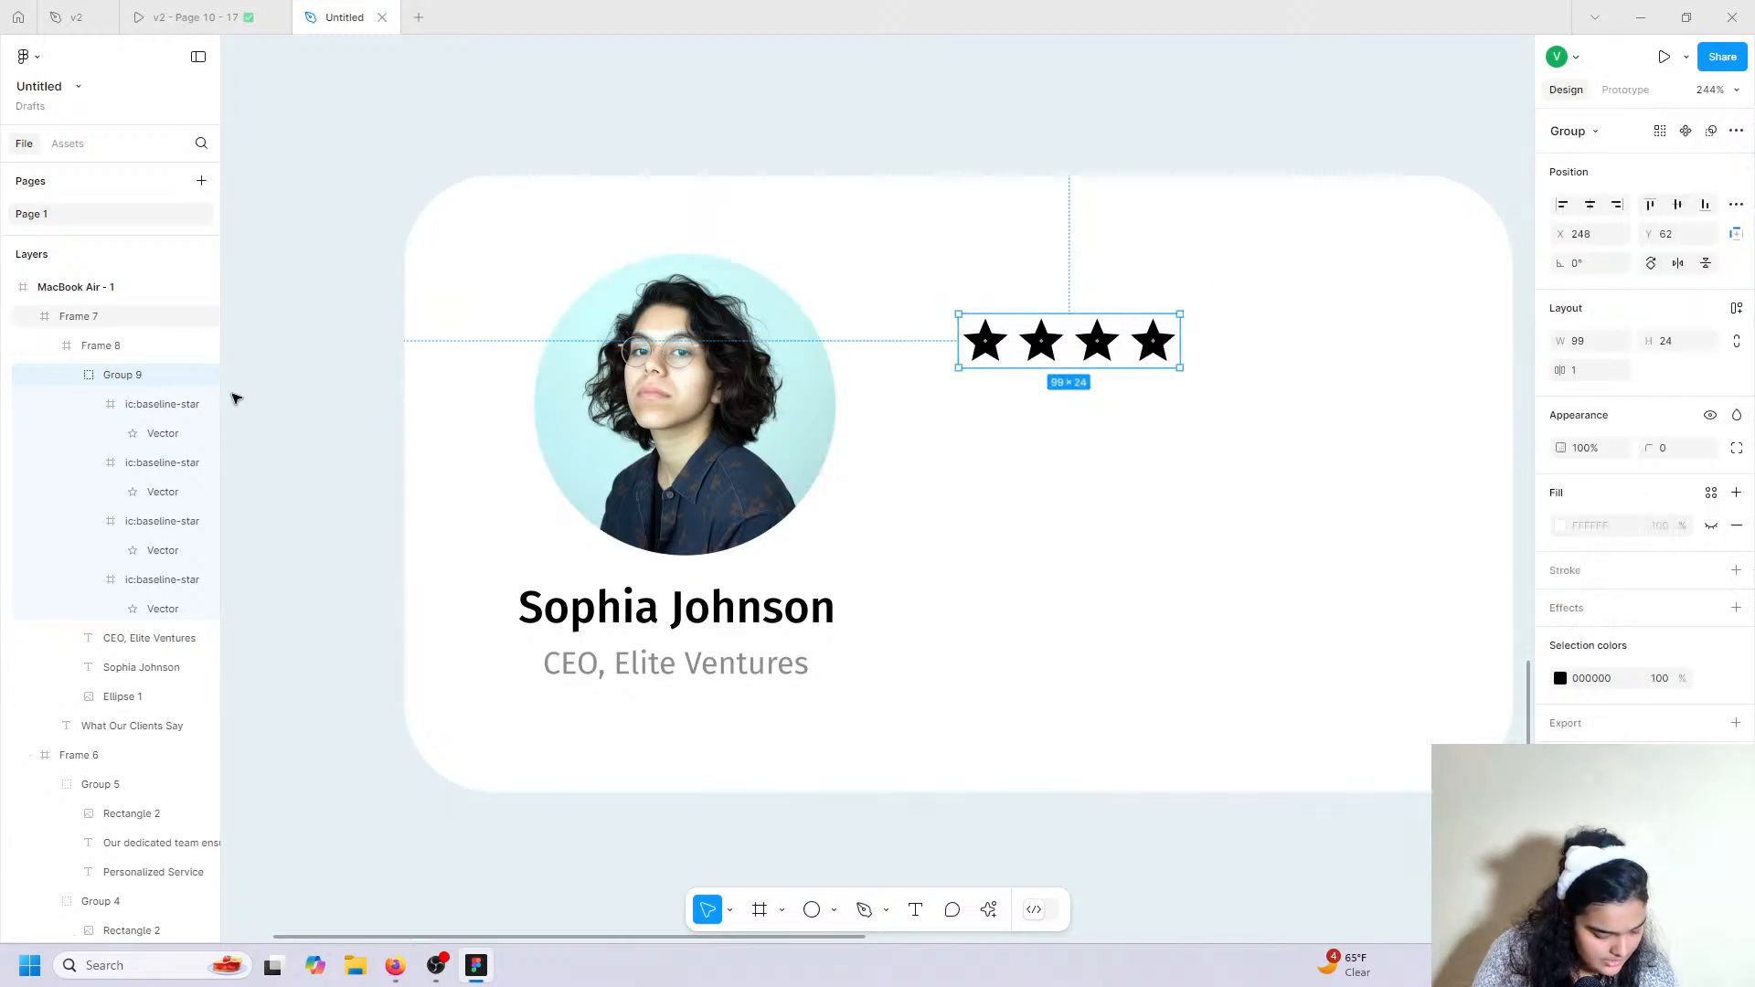
key(ctrl+z)
Ungroup the star wrappers, regroup the four stars with auto layout and tighten their gap.
key(ctrl+shift+g)
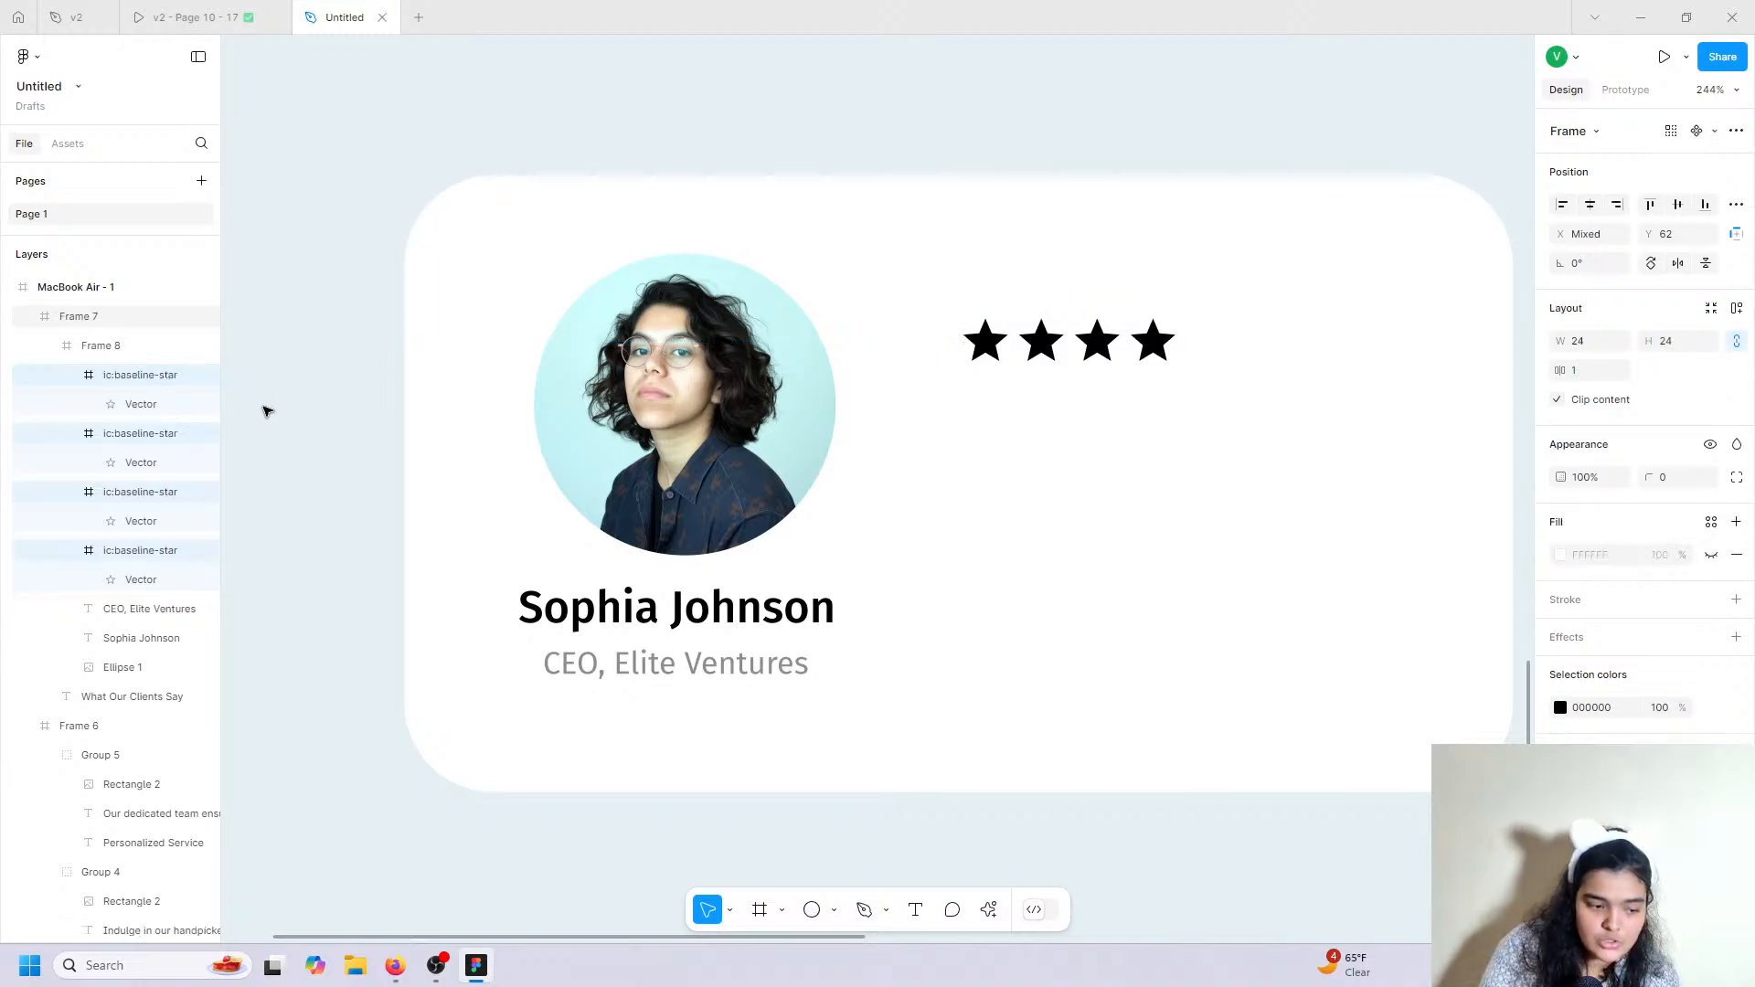
key(ctrl+shift+g)
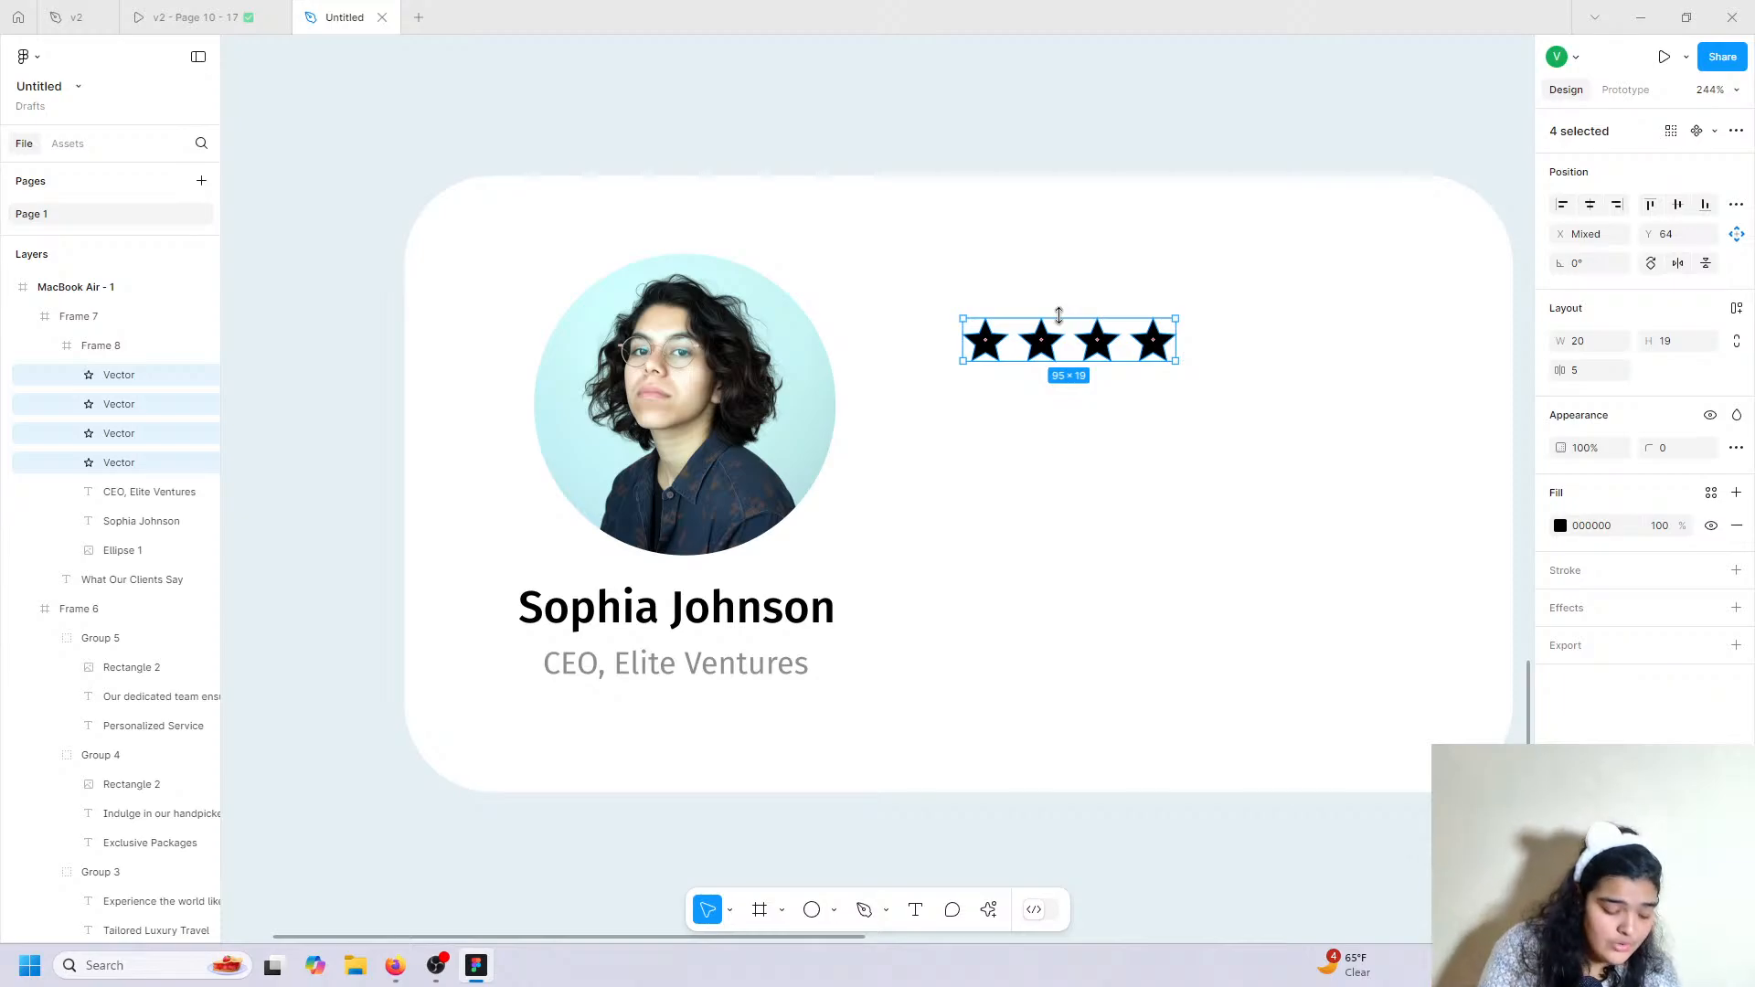
key(ctrl+g)
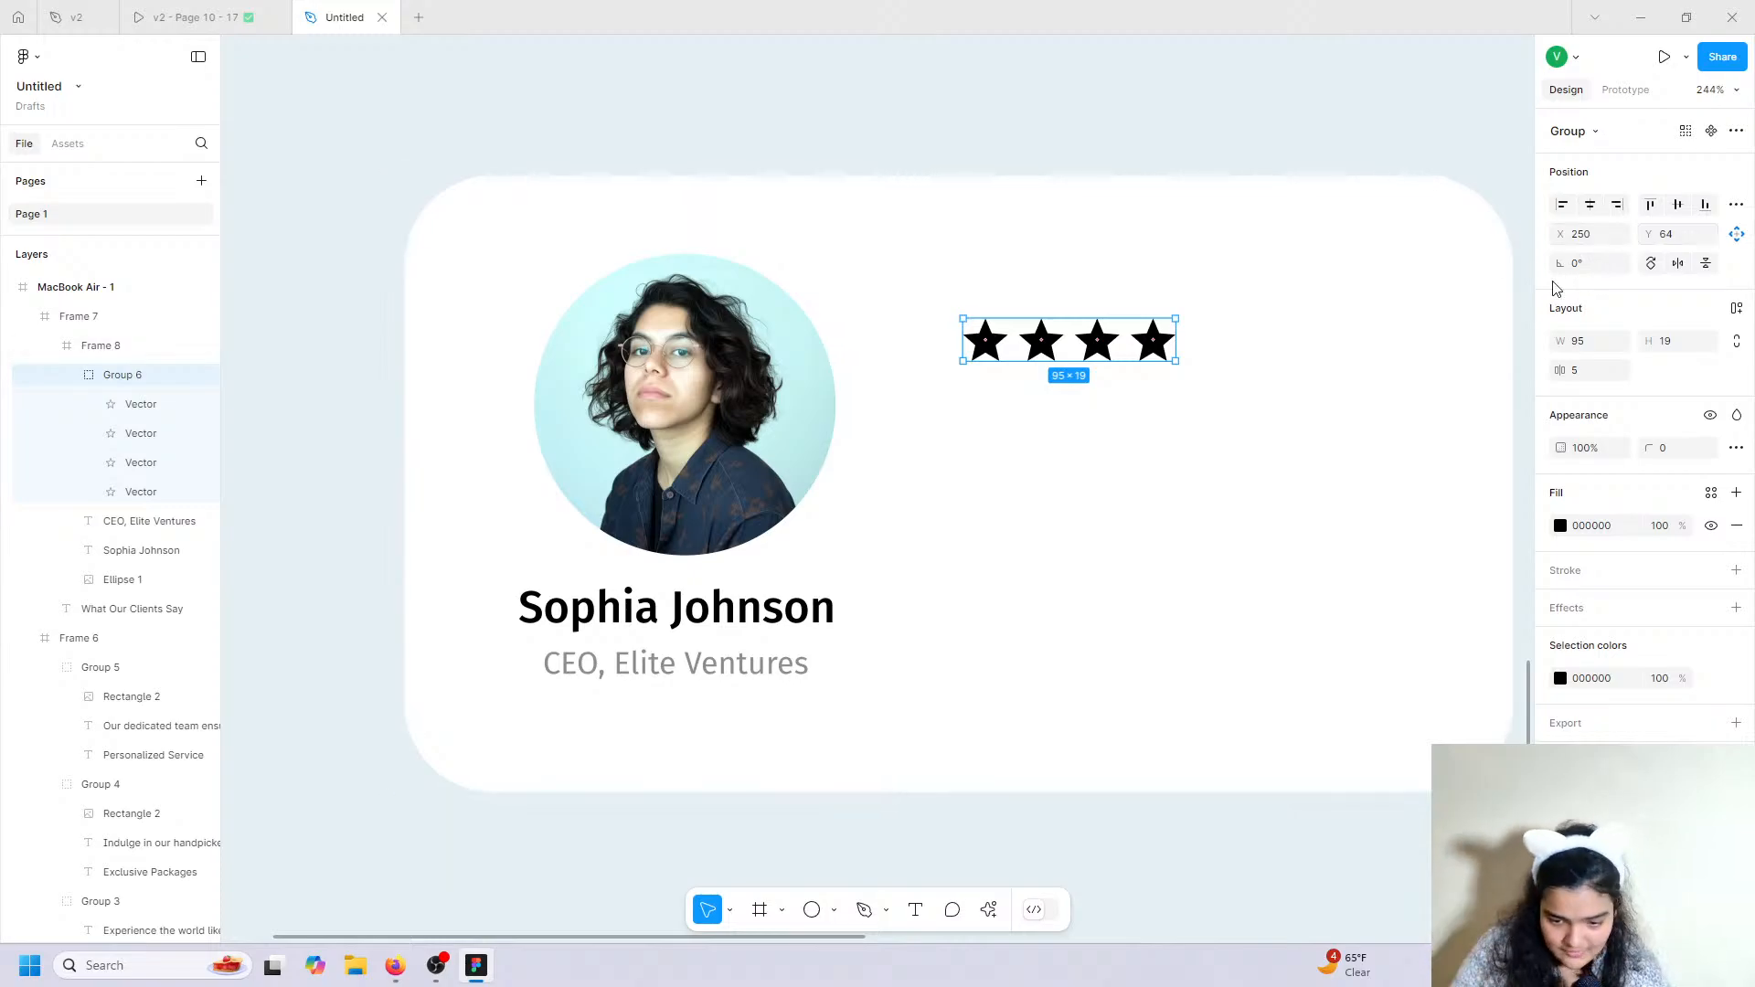
click(1737, 310)
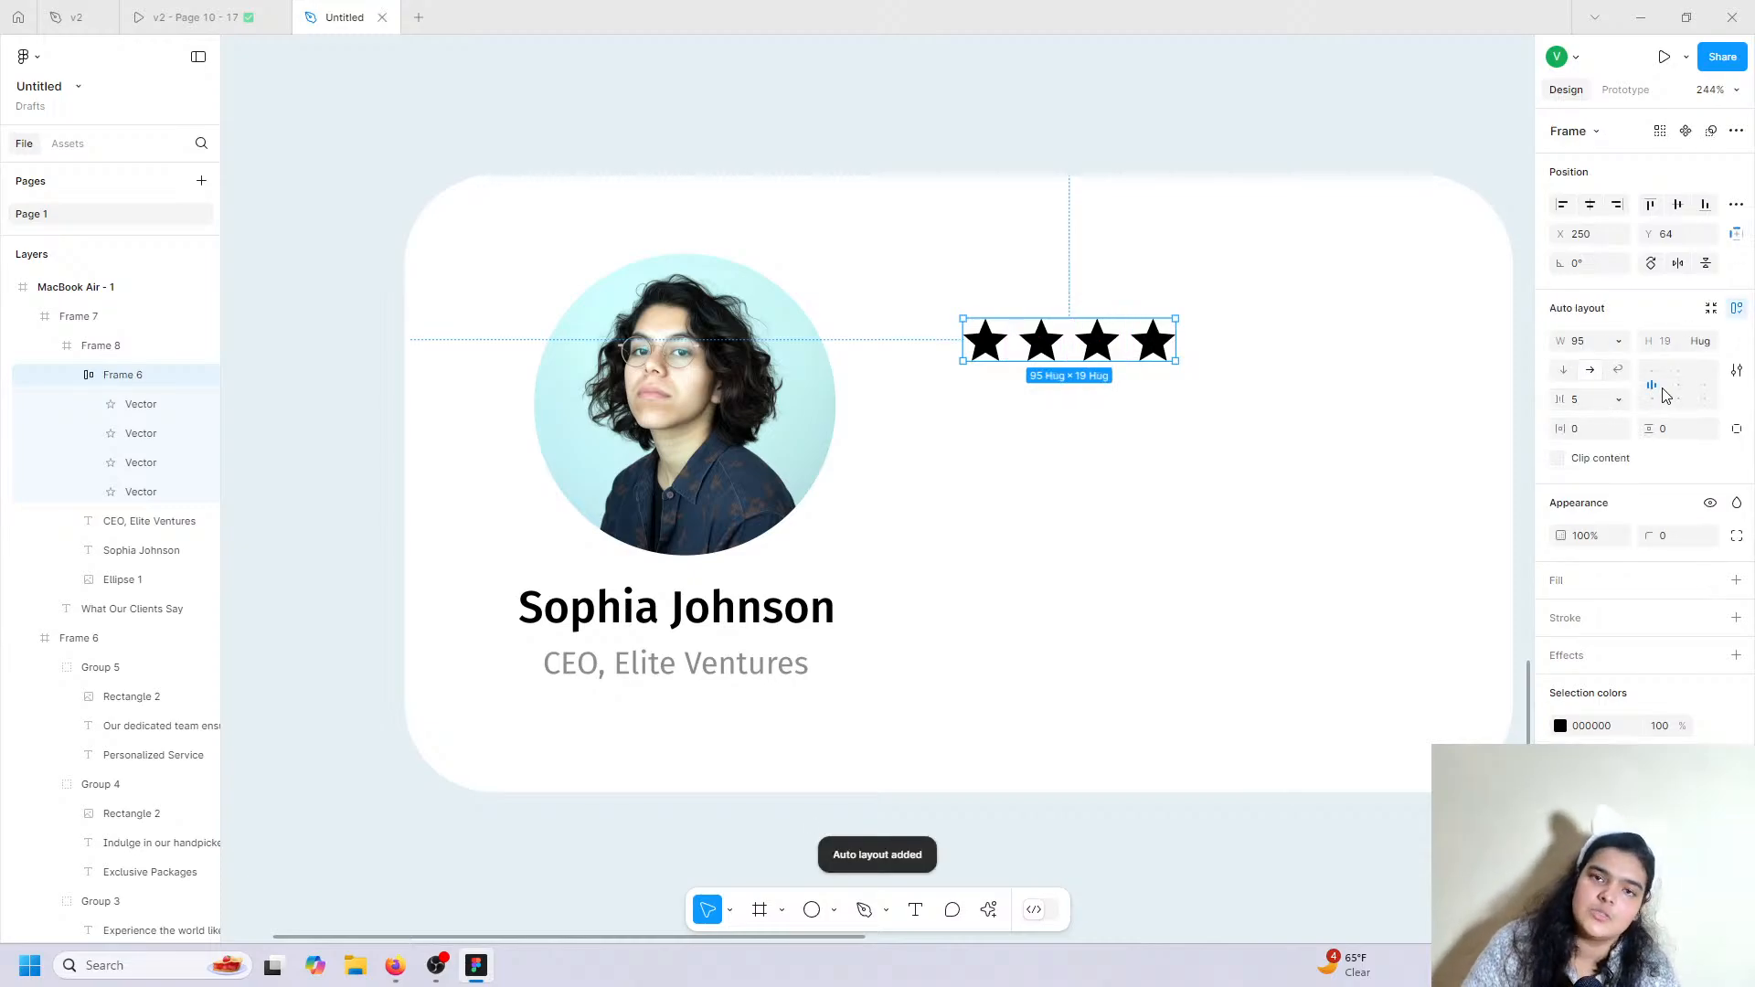
drag(1563, 403, 1566, 406)
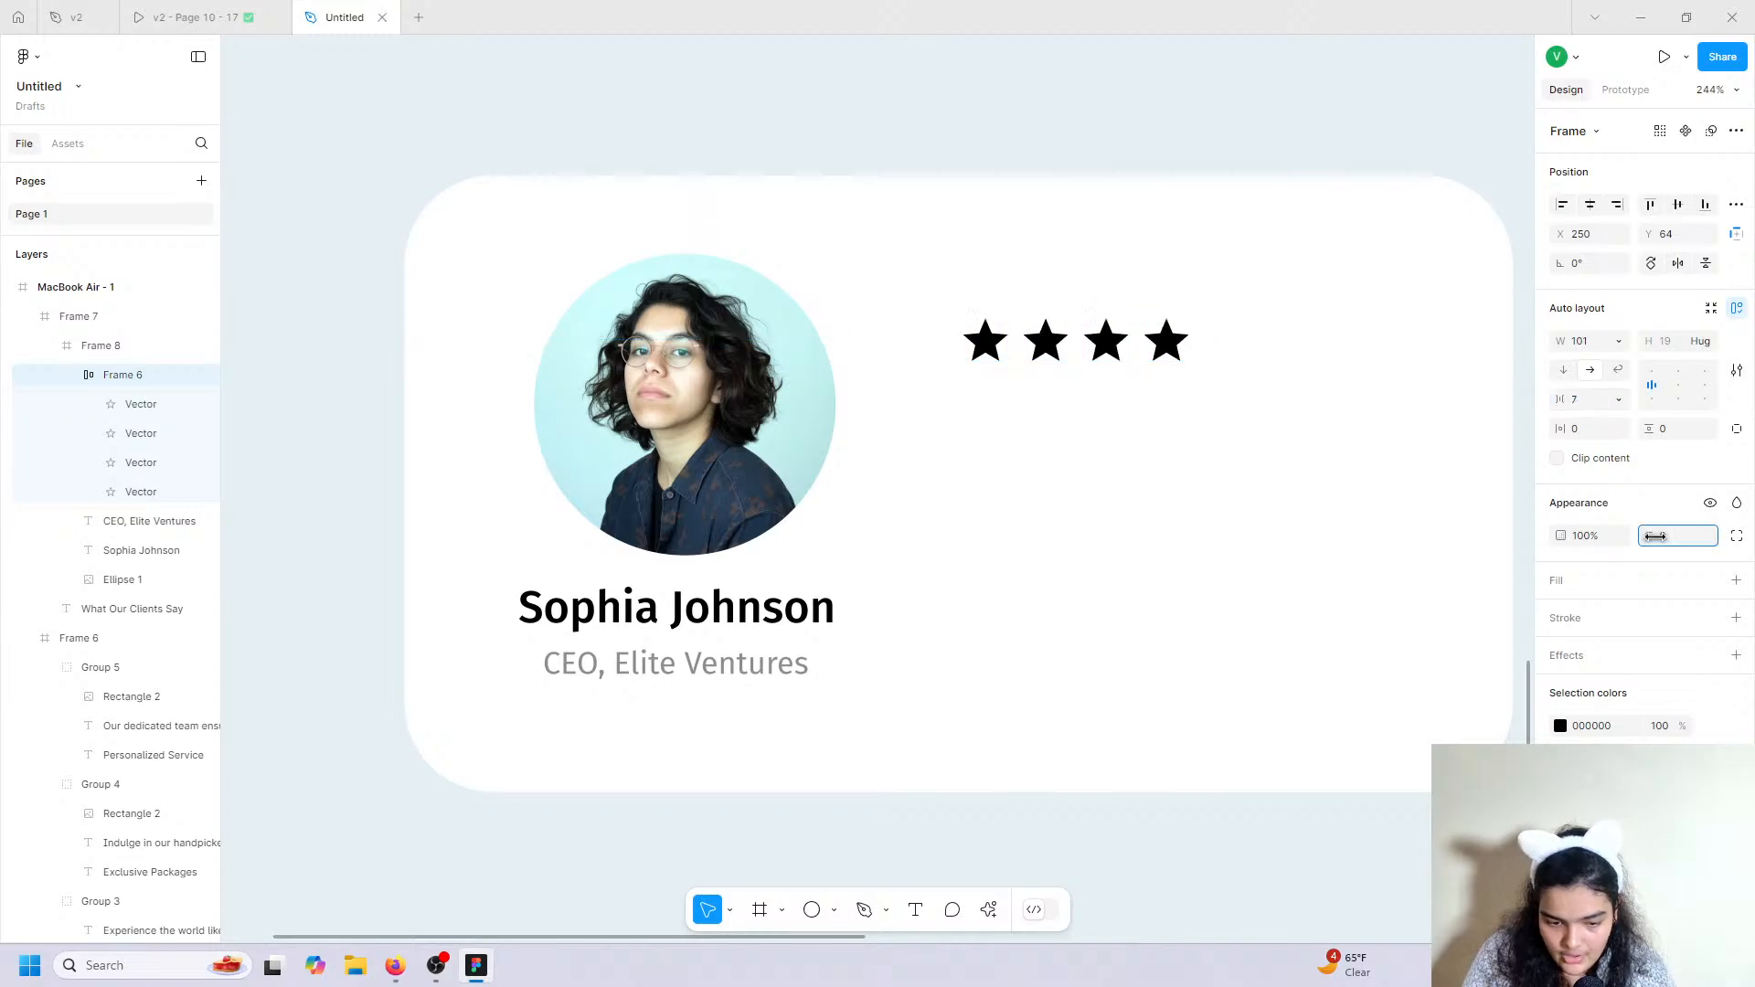
Round the points of all four star shapes with corner radius 1.
click(141, 403)
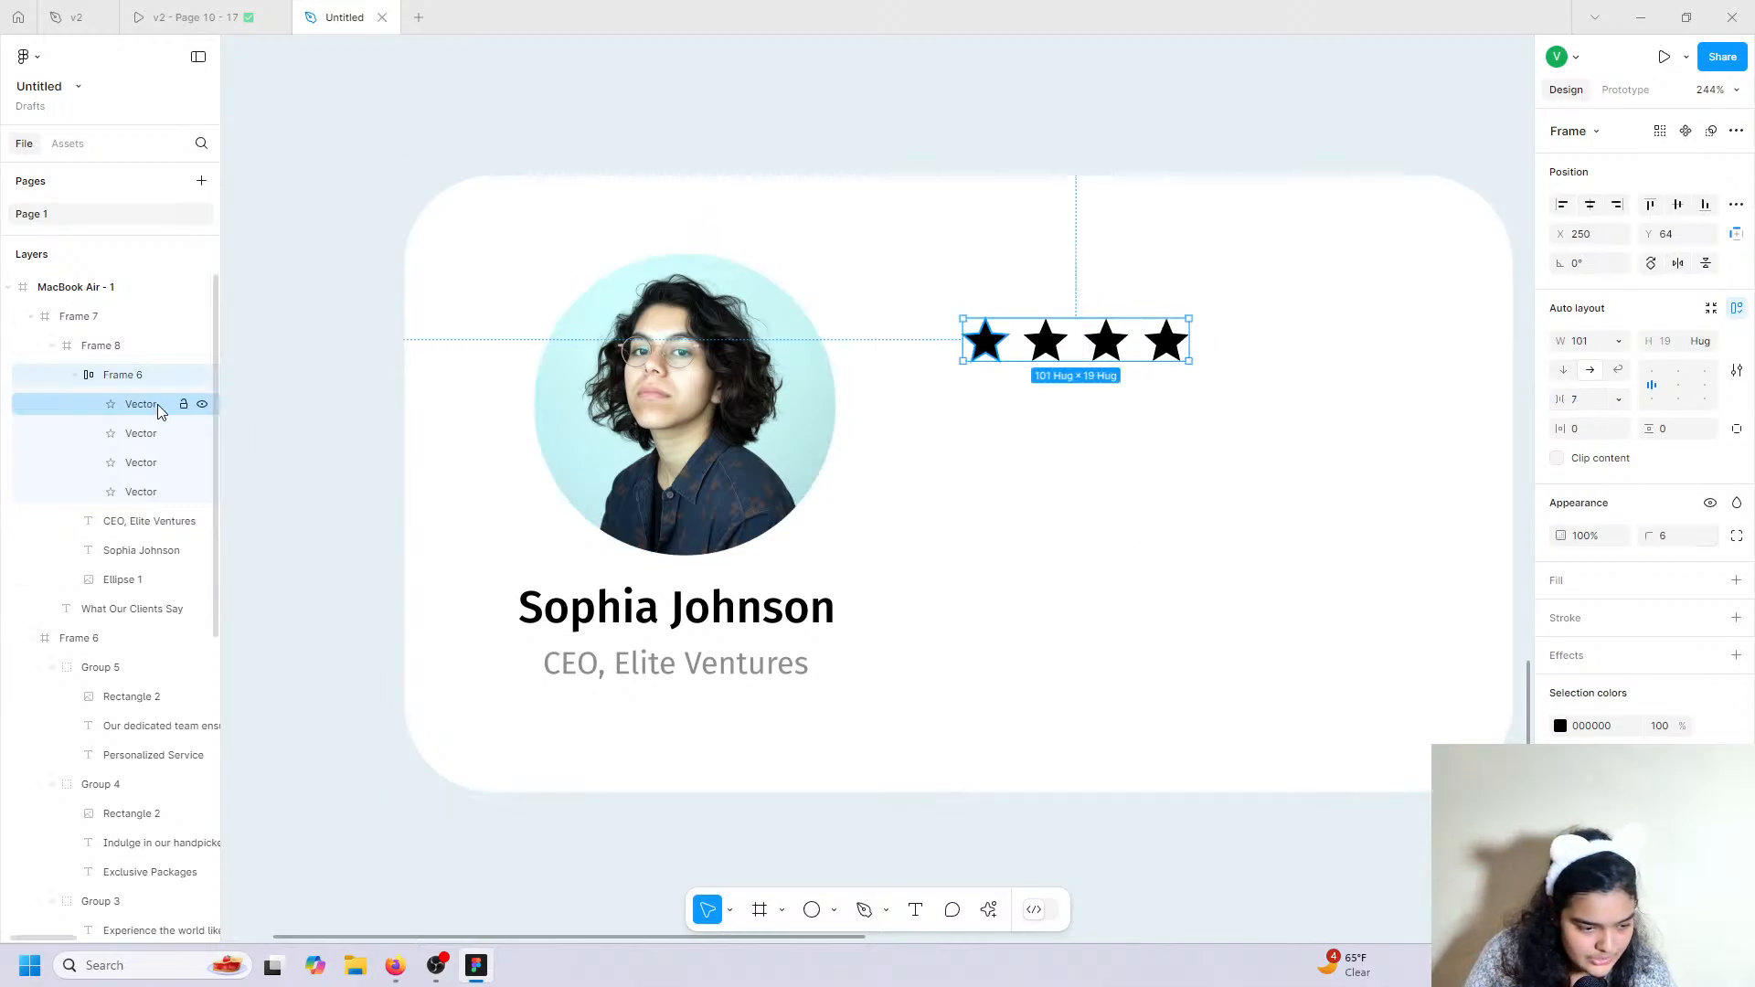
shift+click(131, 491)
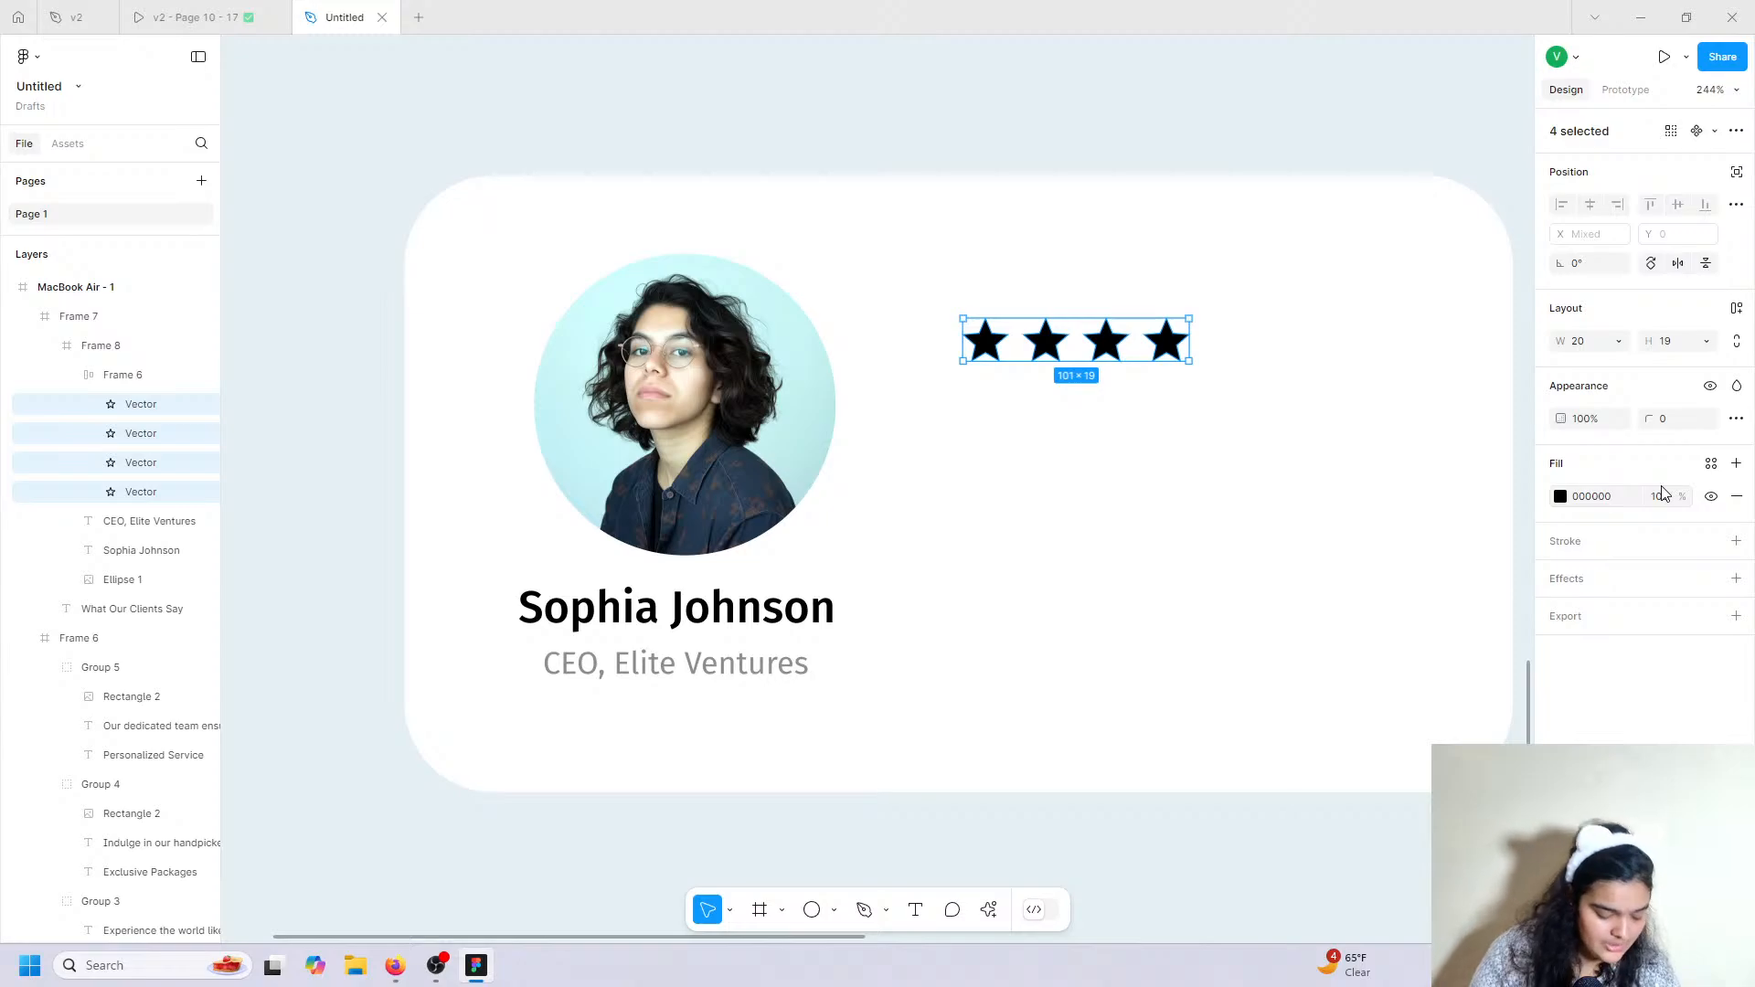
click(1666, 418)
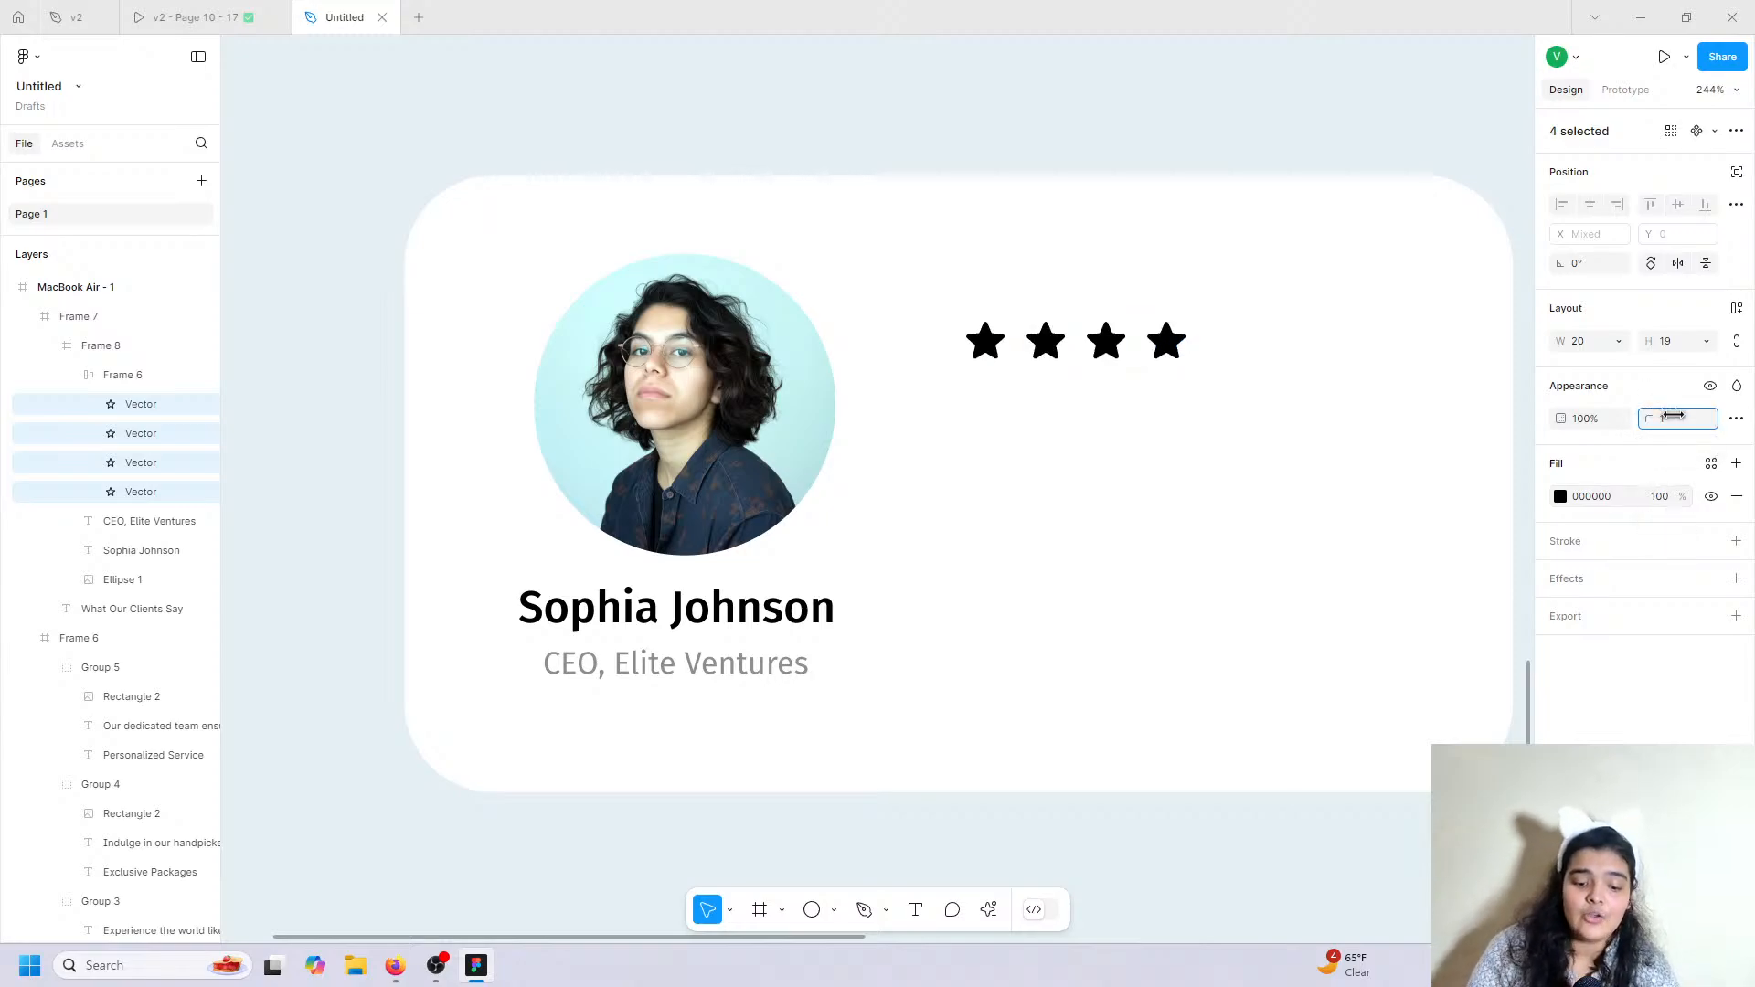
text(1)
key(Return)
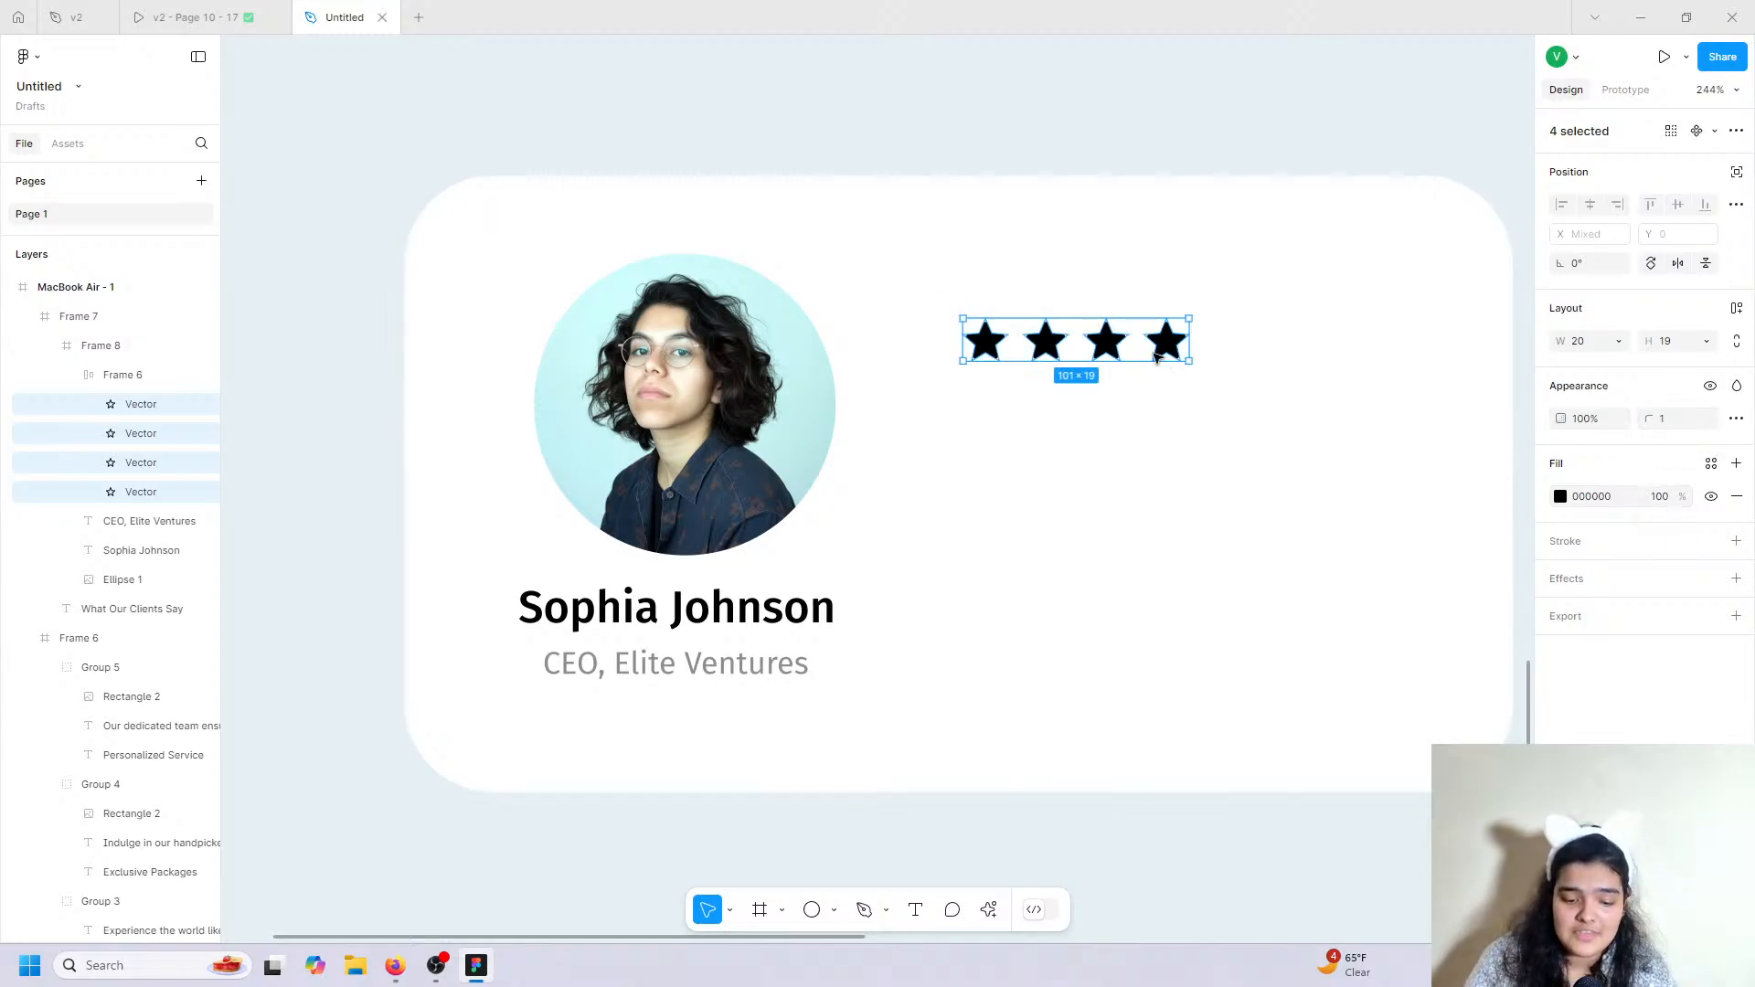
scroll(1156, 358, up, 10)
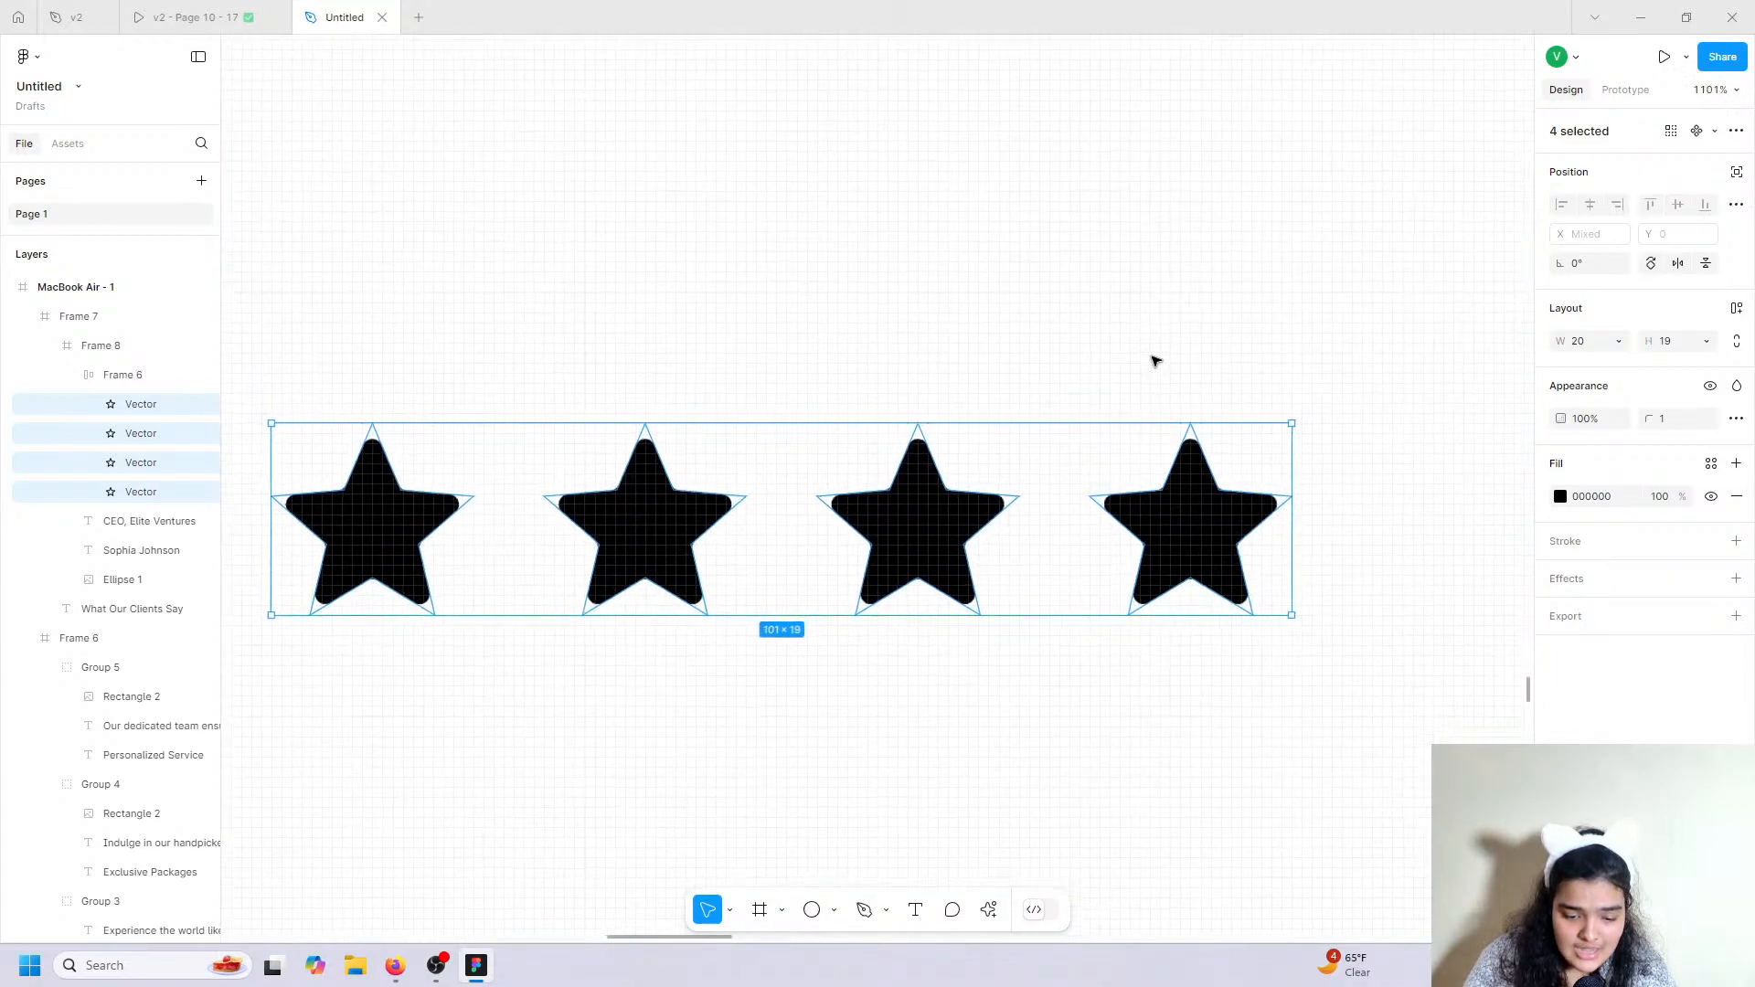
scroll(1154, 359, down, 5)
scroll(1154, 358, left, 3)
scroll(1154, 358, up, 1)
scroll(1153, 359, right, 1)
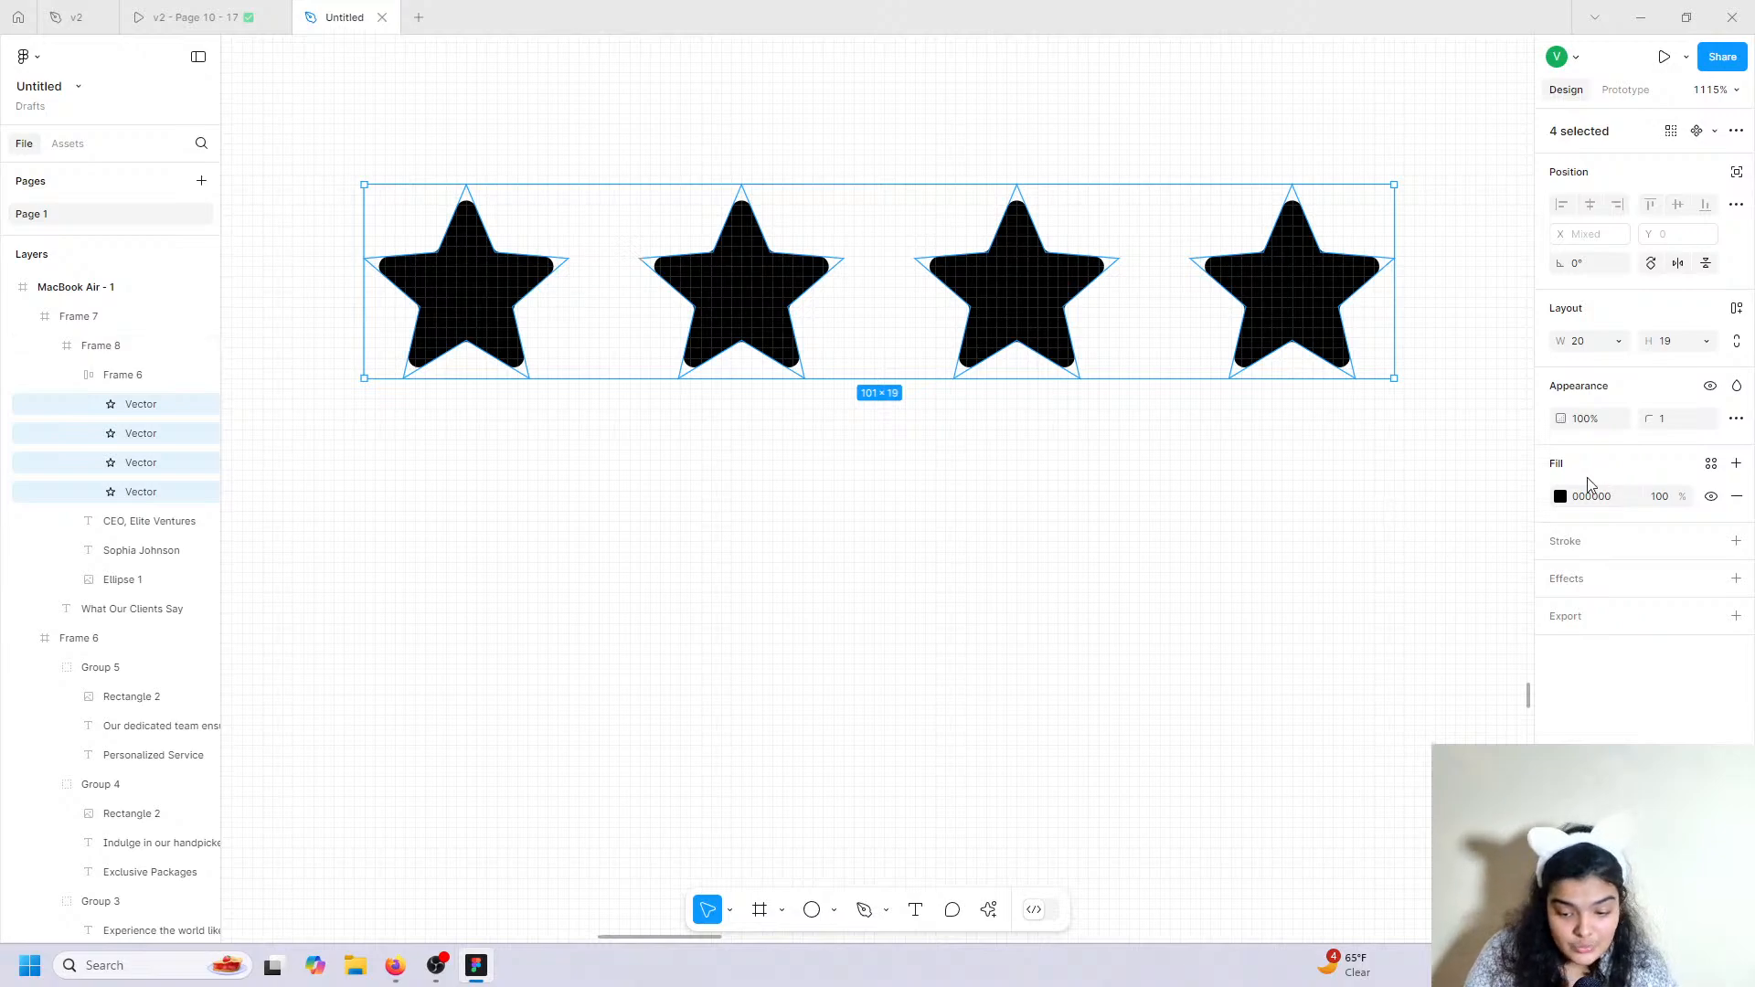
Fill the four stars blue 009EE2 and enlarge the star row to 135×27.
click(1560, 498)
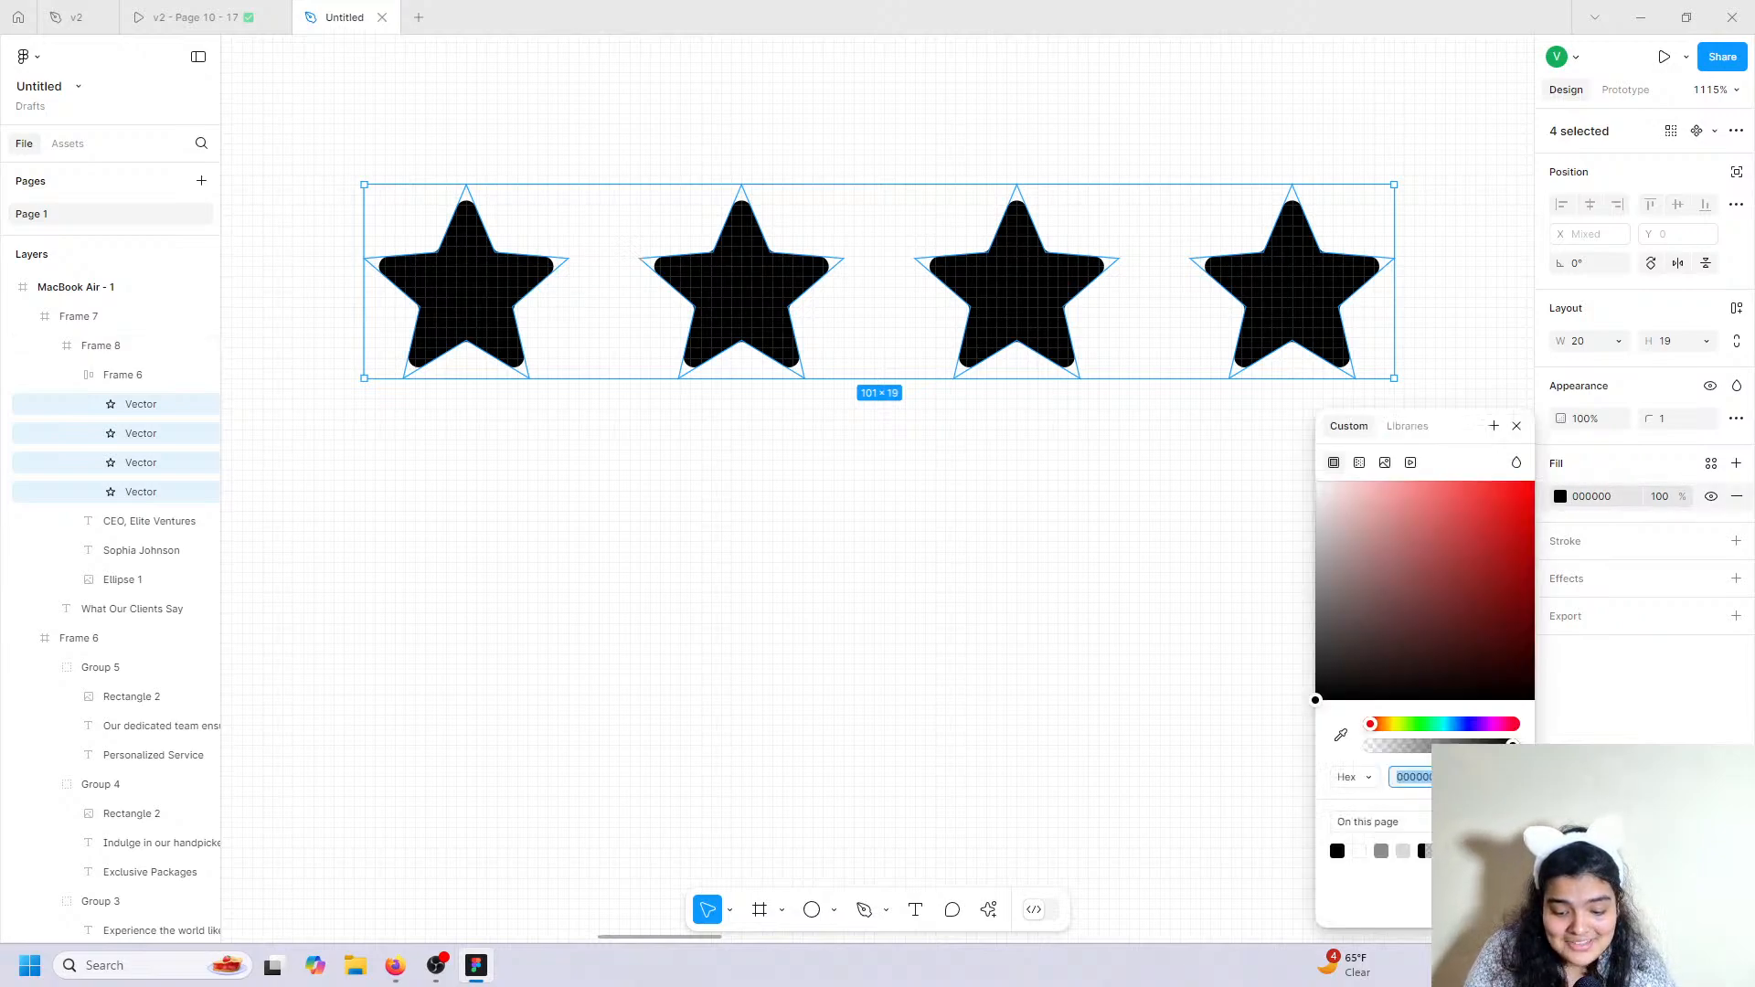
text(E5F1F5)
key(Return)
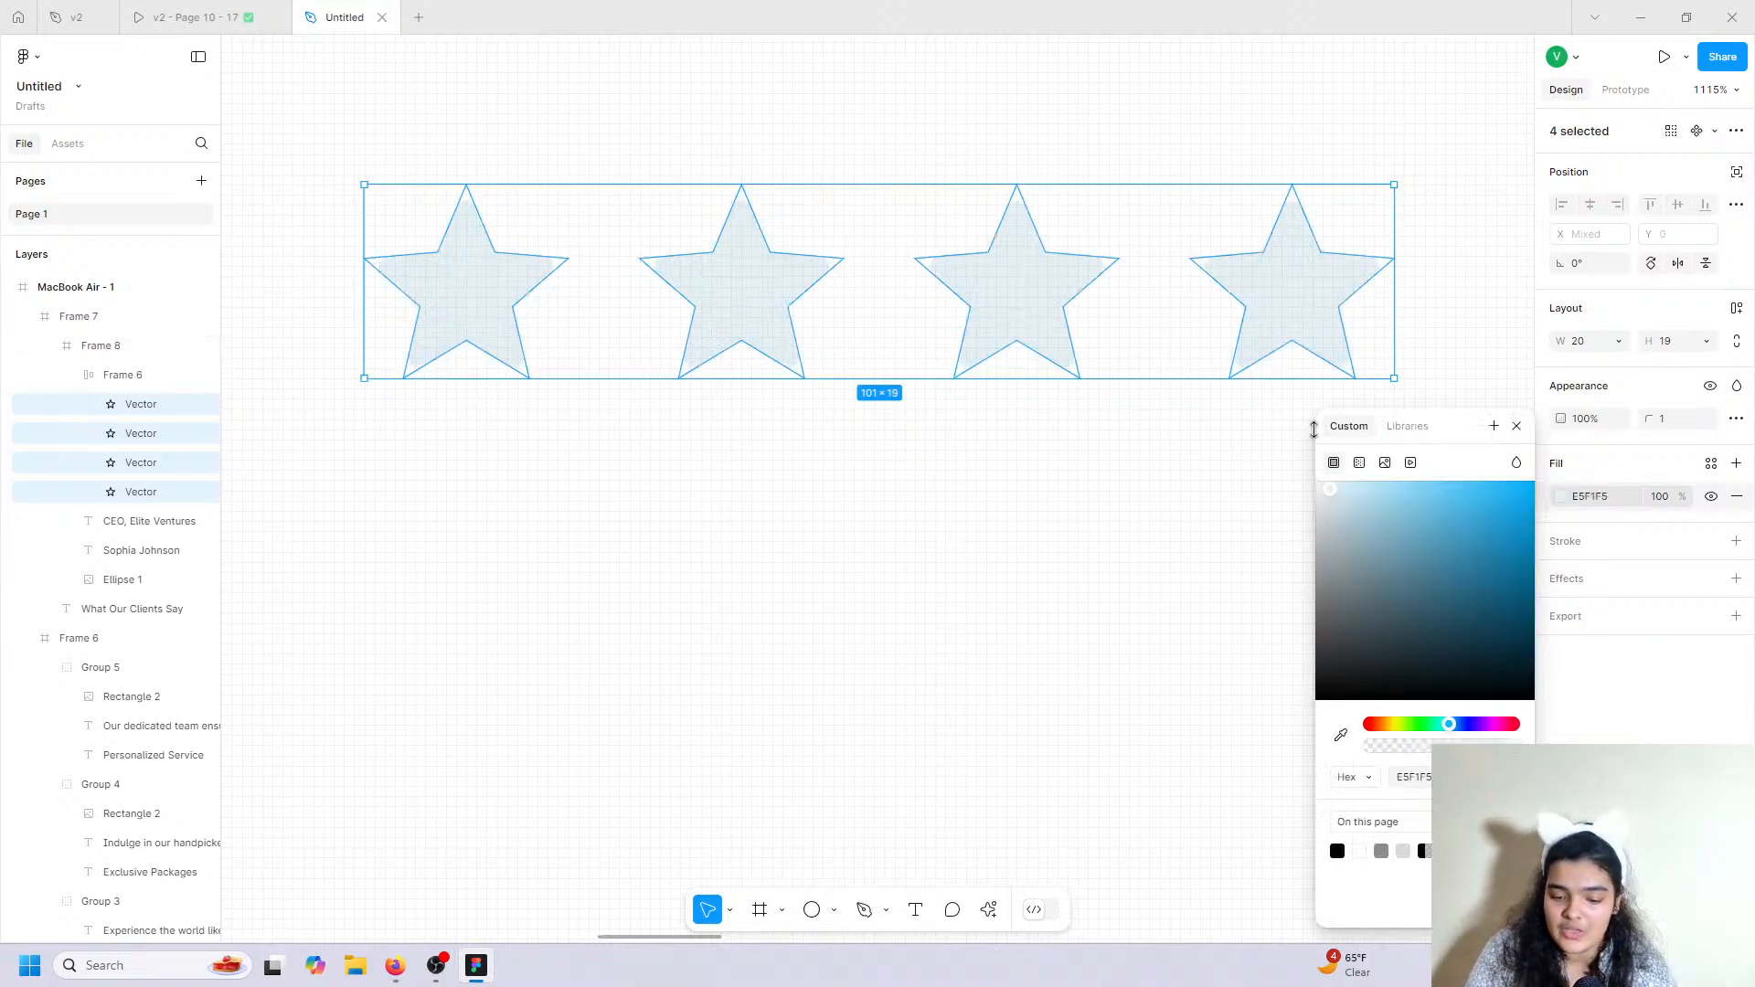
drag(1458, 543, 1563, 506)
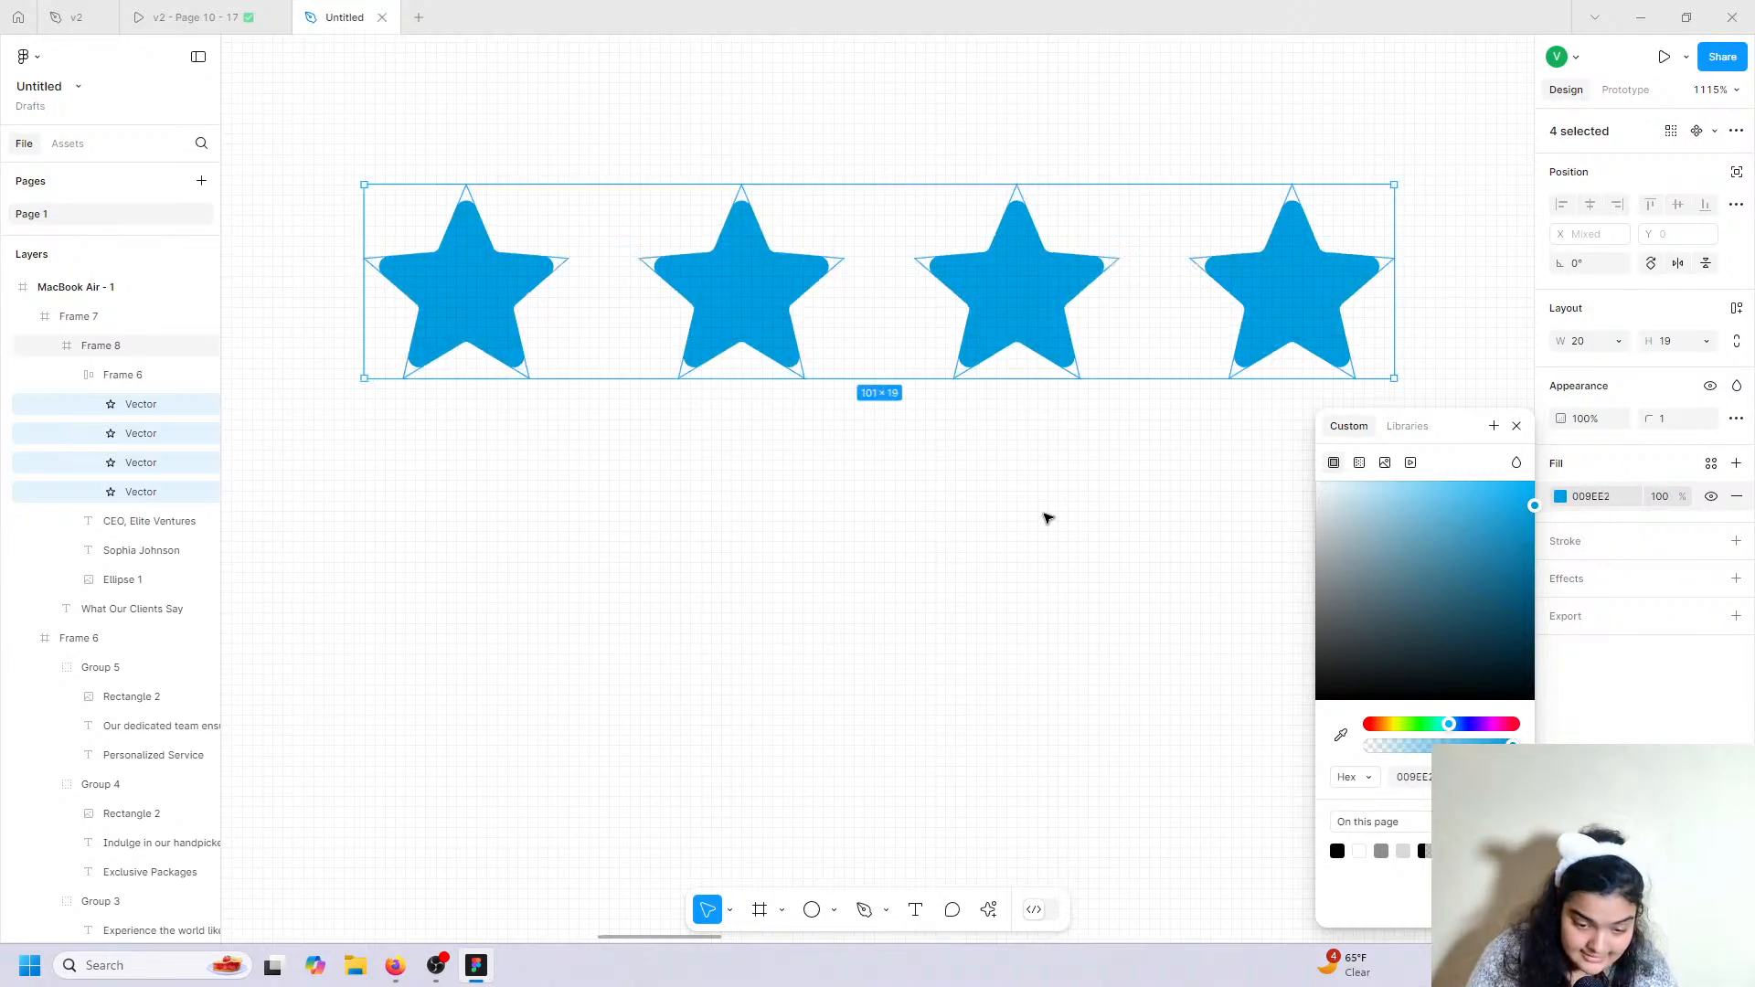
scroll(1047, 518, down, 10)
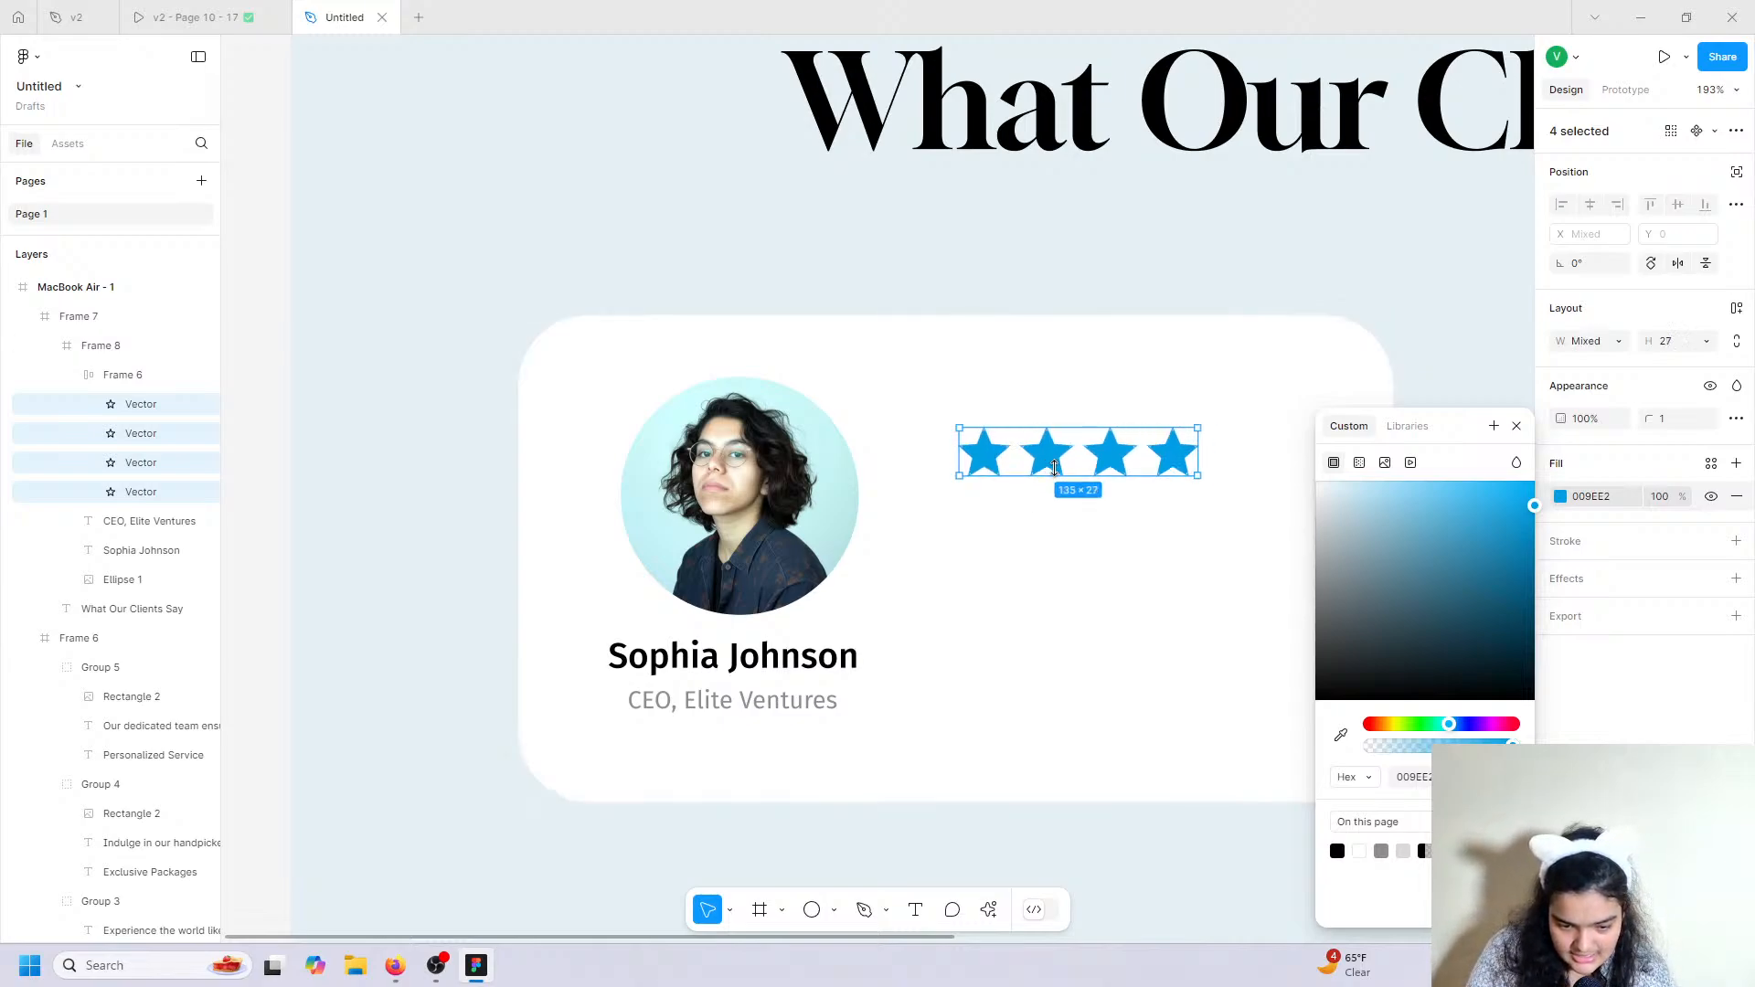
drag(1053, 463, 1060, 475)
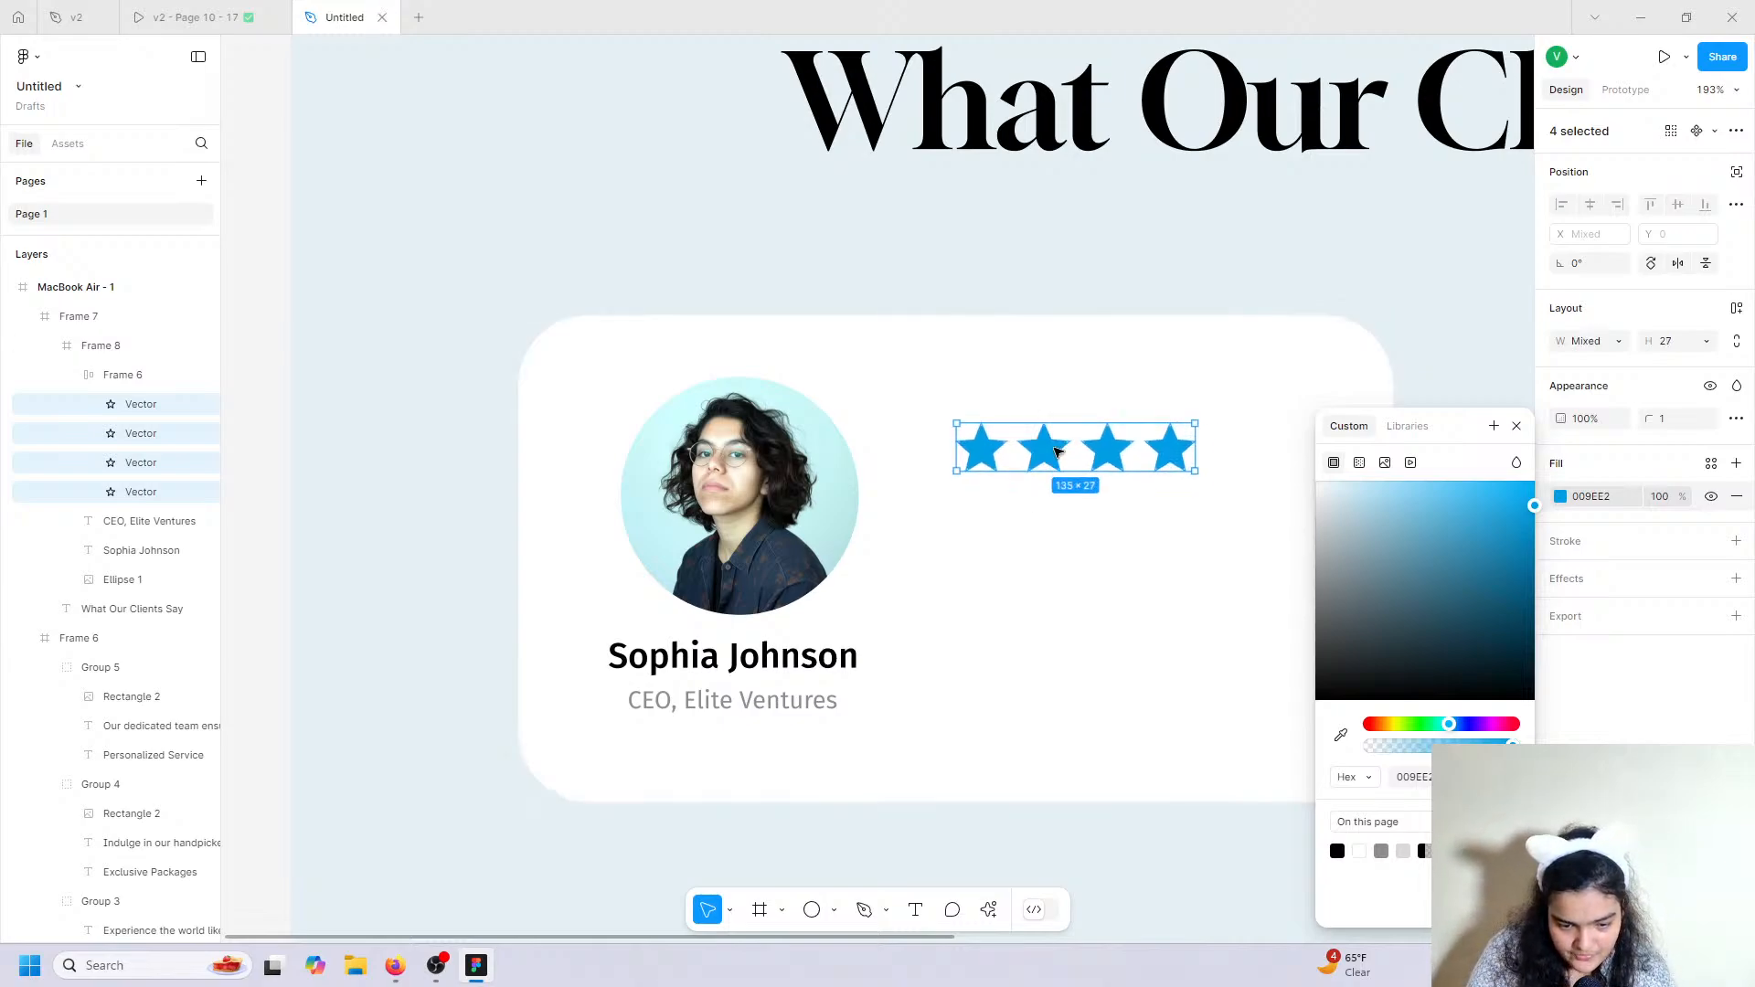
click(1516, 426)
click(1442, 462)
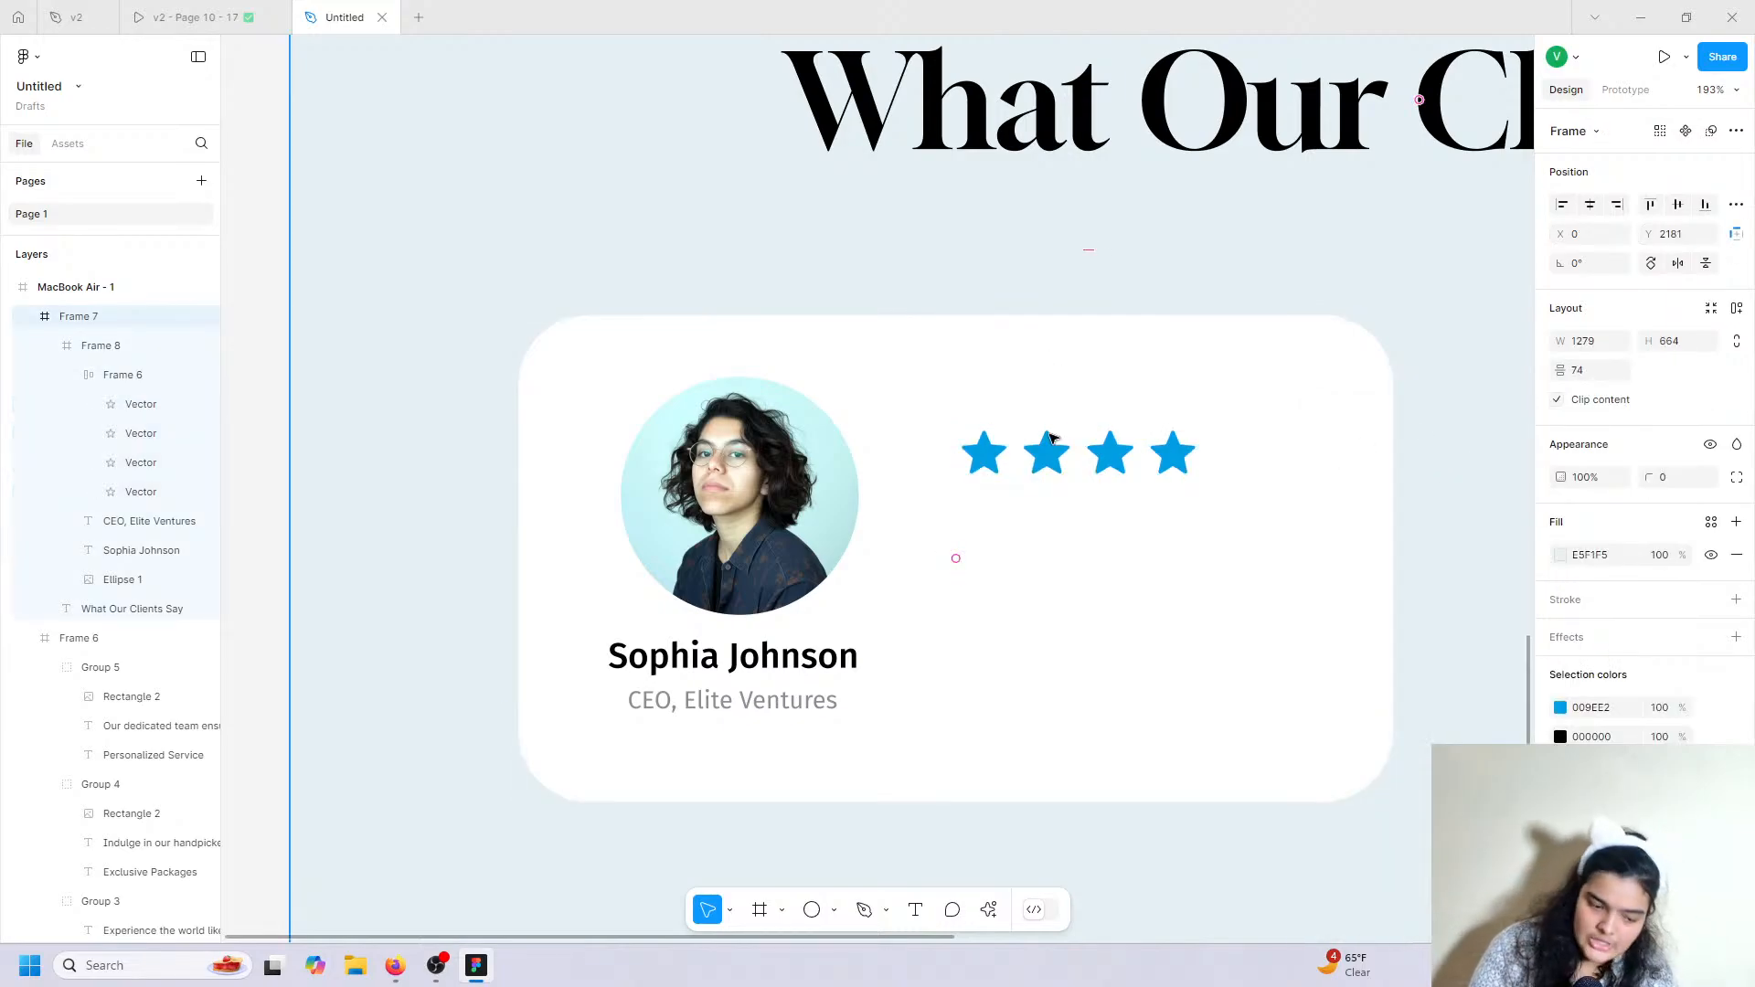
click(137, 9)
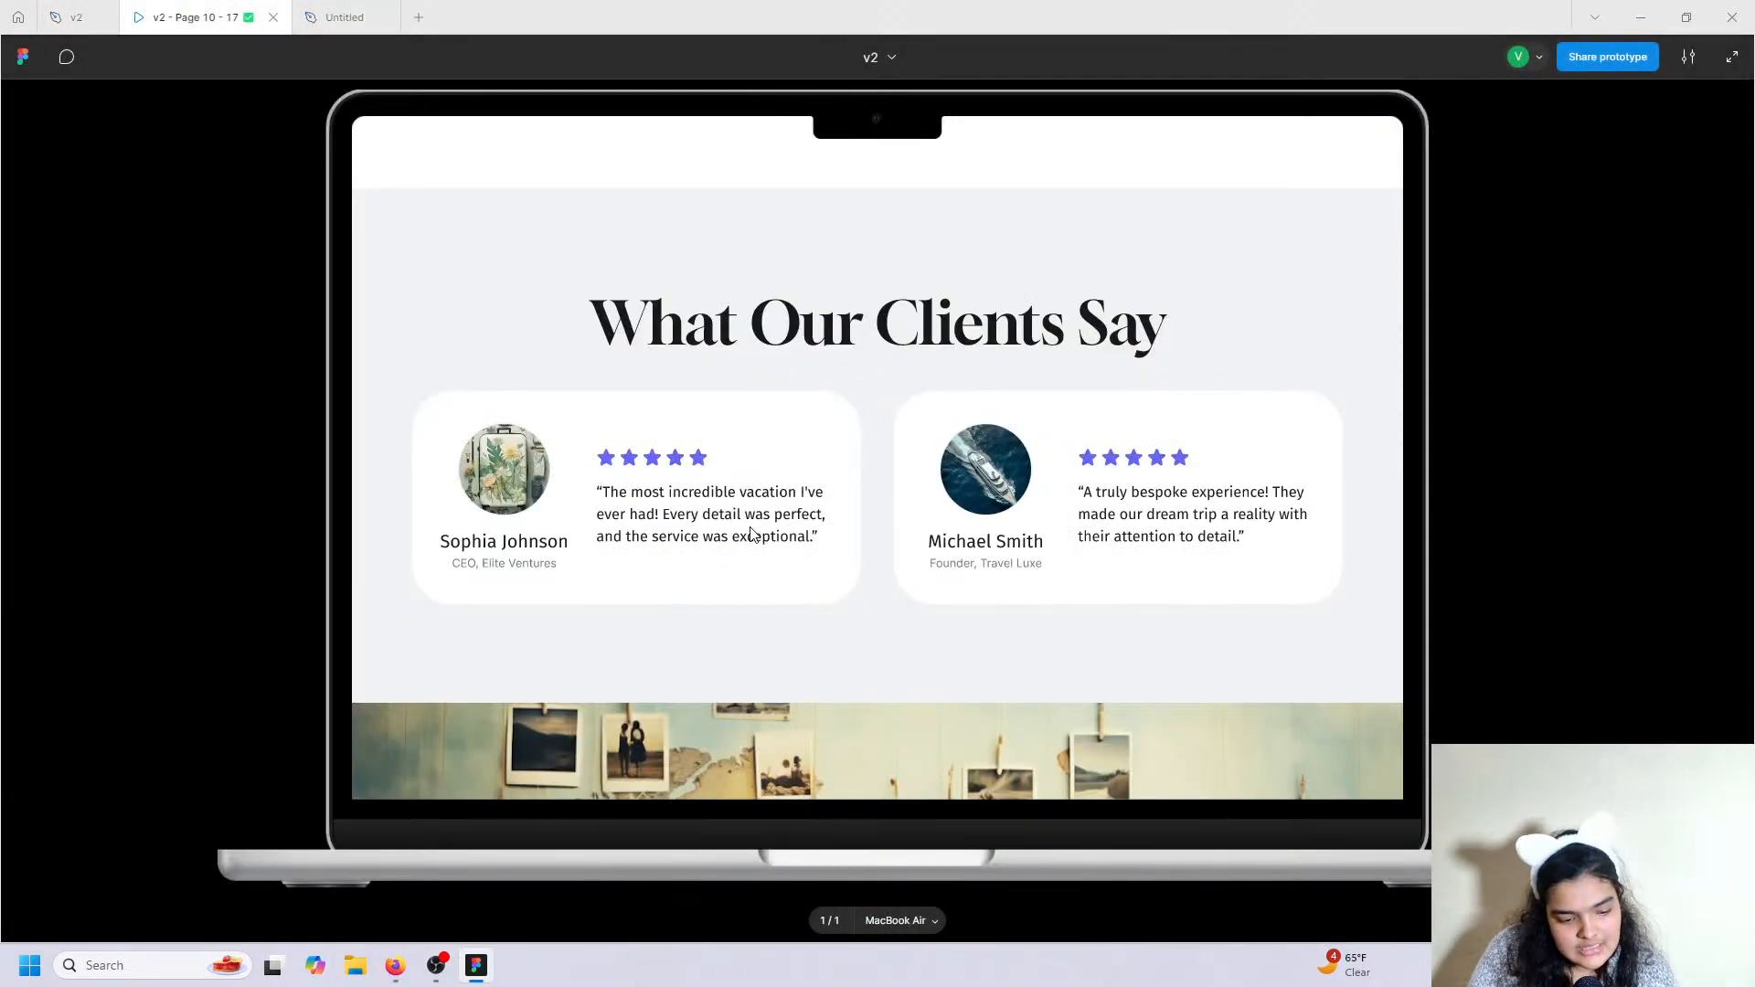
click(78, 16)
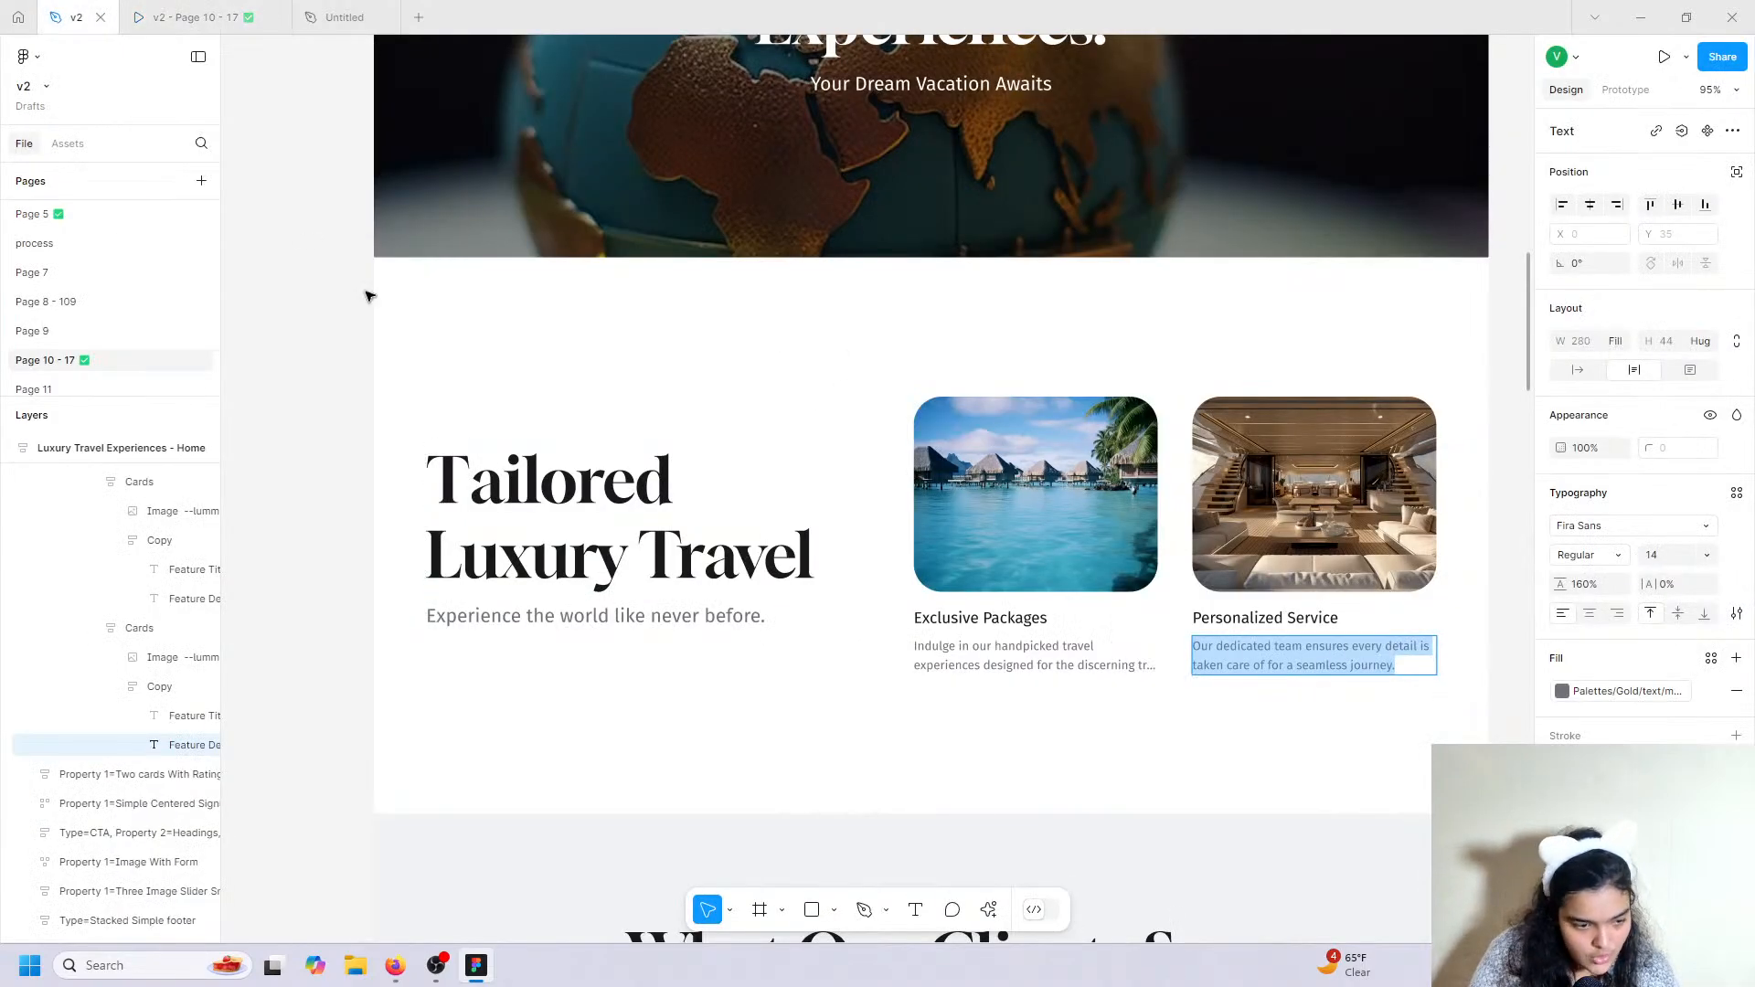
scroll(930, 610, down, 10)
scroll(883, 554, up, 3)
triple_click(700, 375)
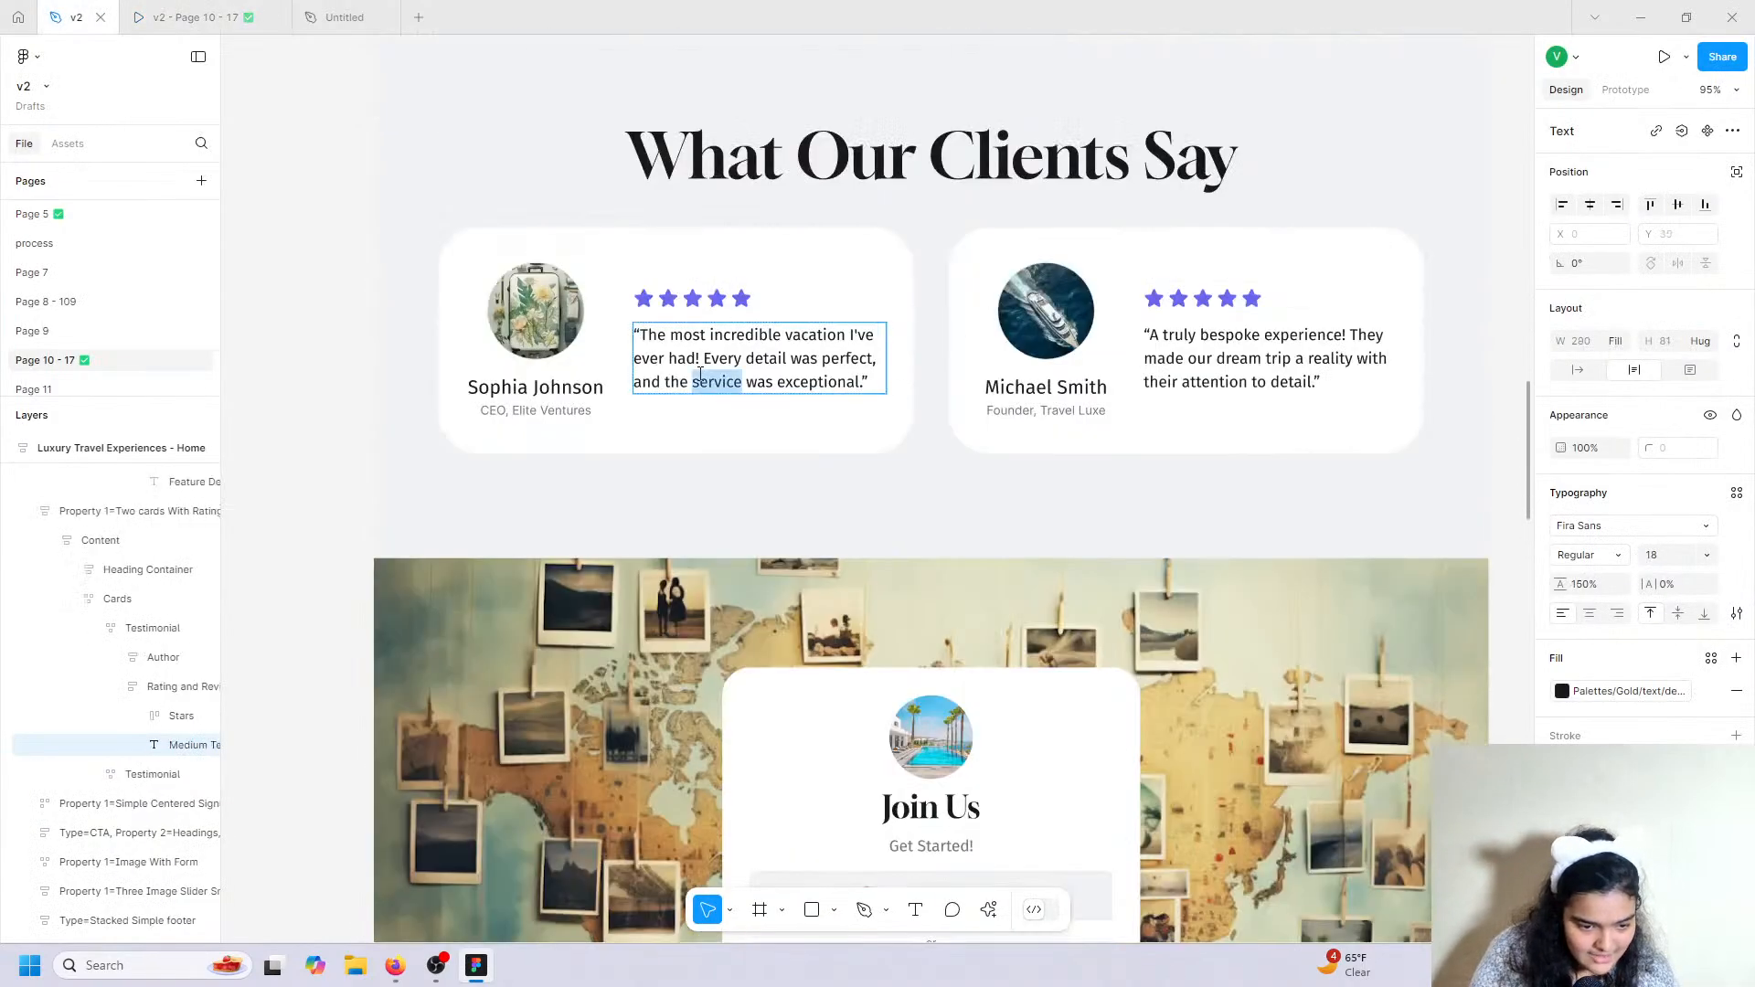
right_click(700, 374)
click(724, 386)
click(347, 16)
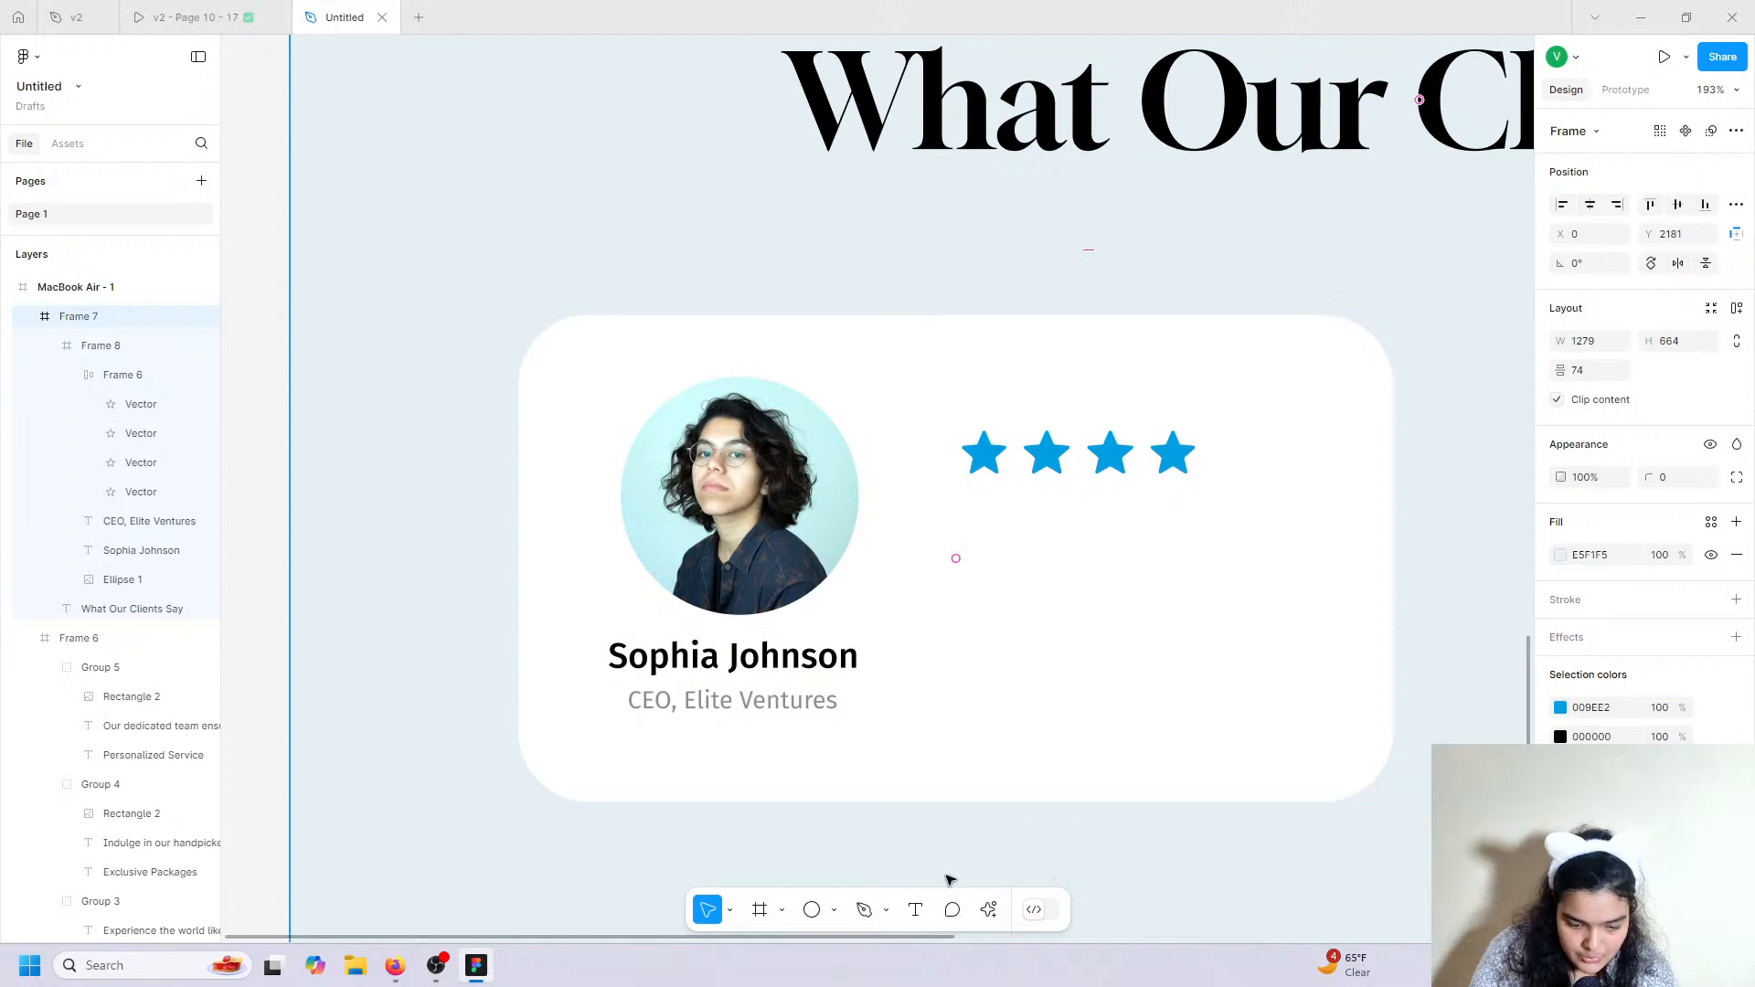
Paste the 'most incredible vacation' quote as a new text layer in the card.
key(t)
click(967, 547)
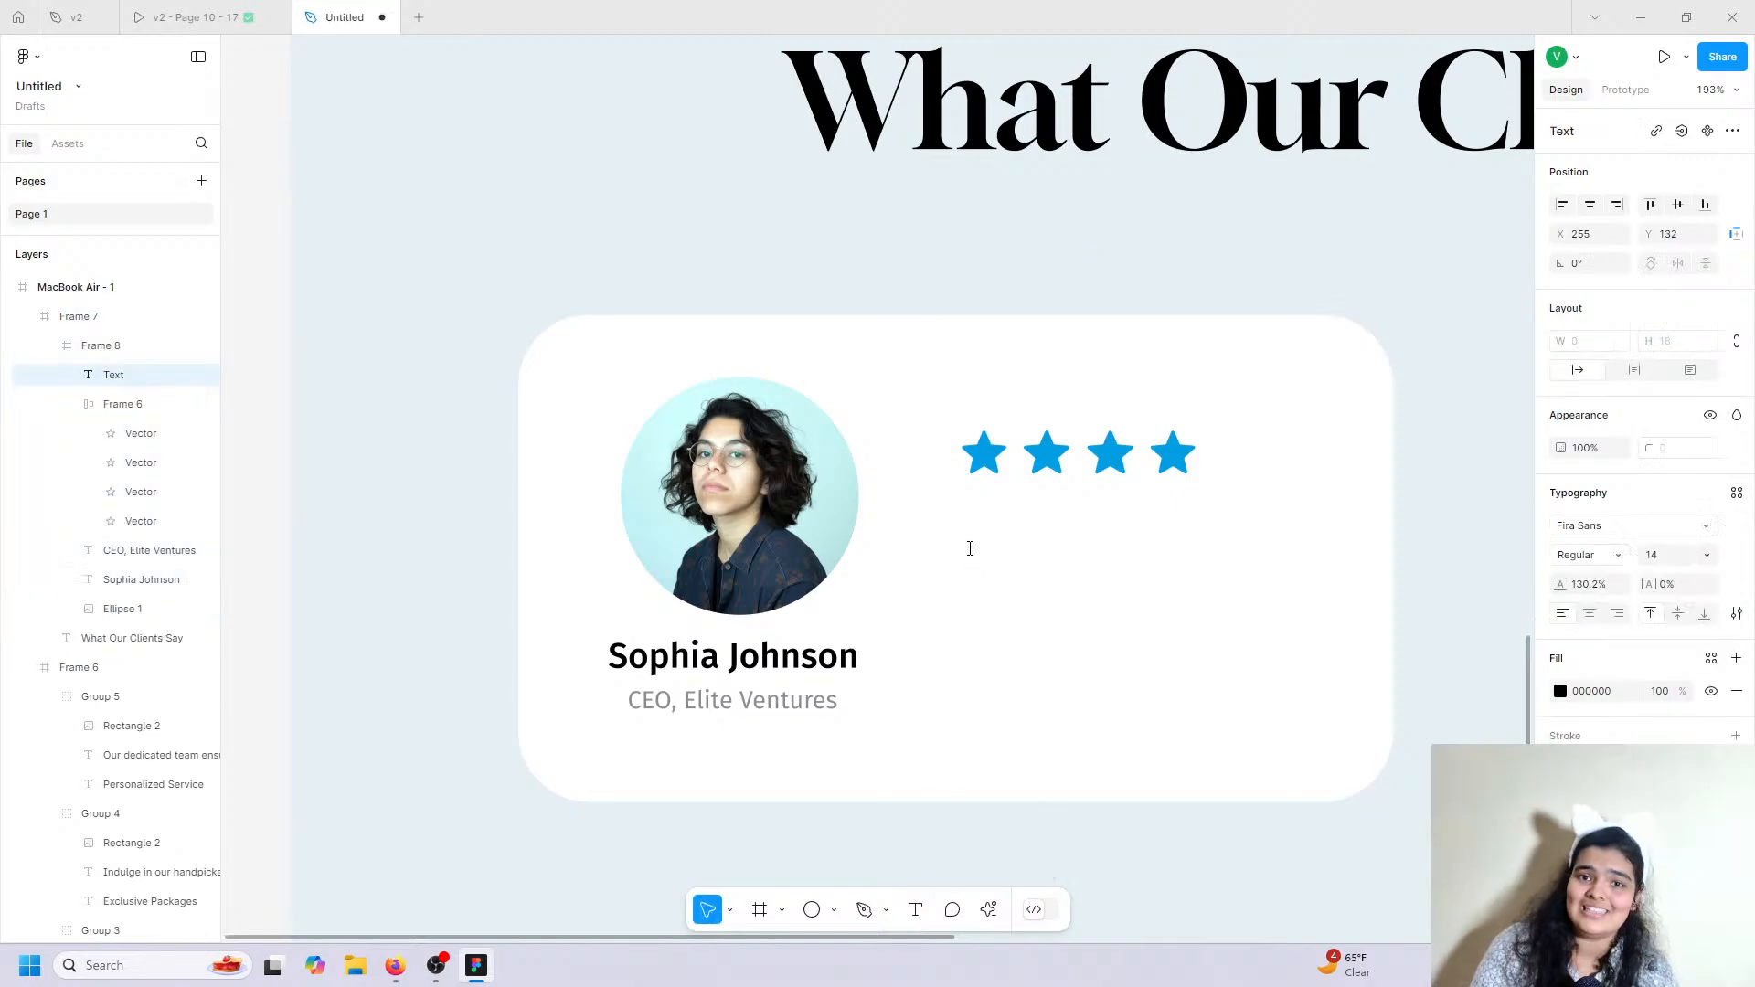
right_click(970, 550)
click(1024, 605)
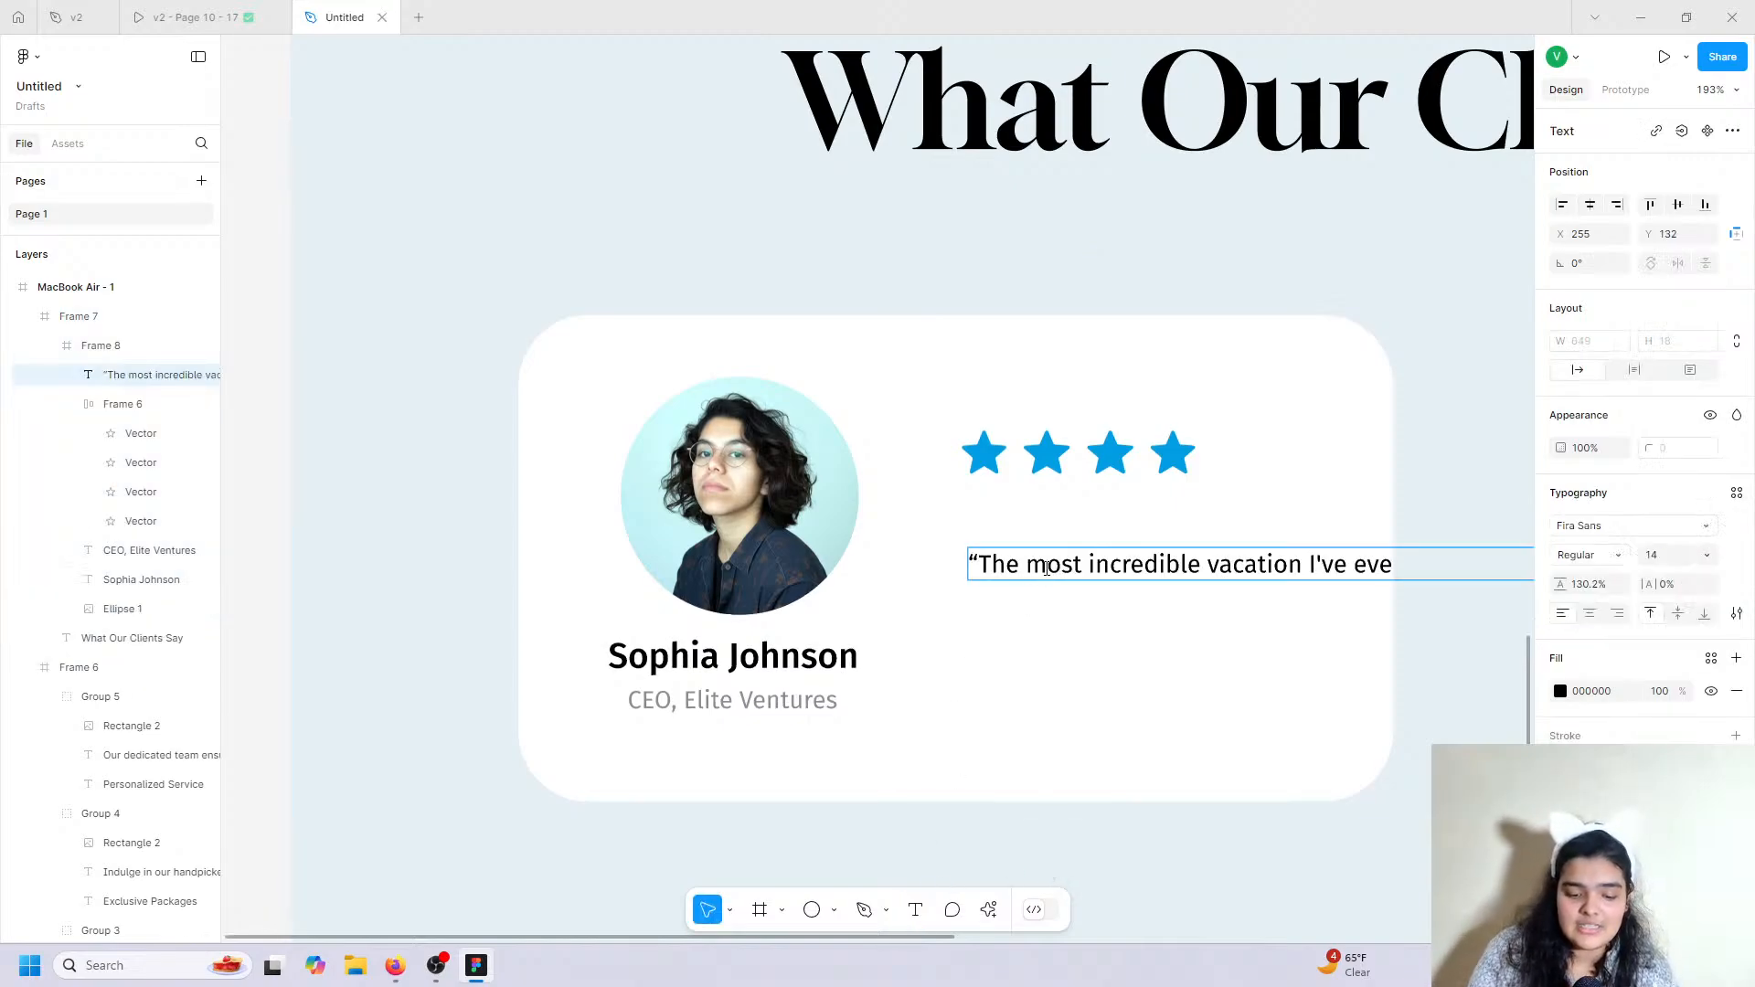
key(Escape)
scroll(1065, 622, down, 5)
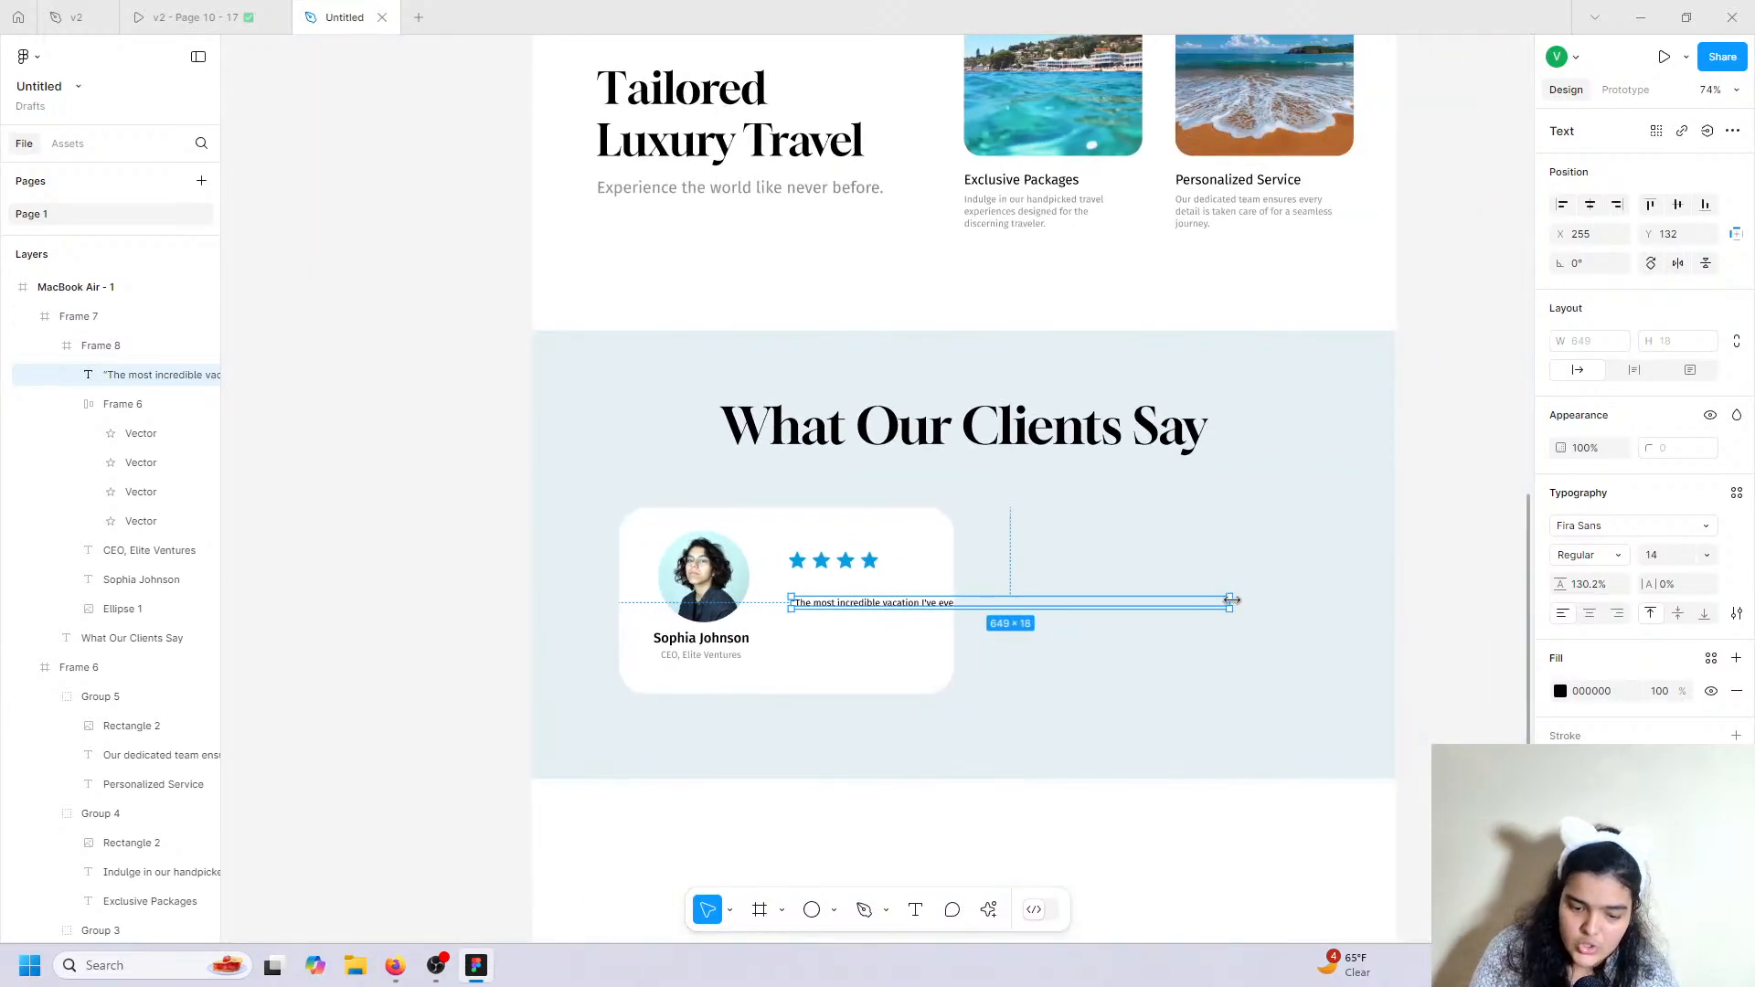
drag(1231, 601, 946, 613)
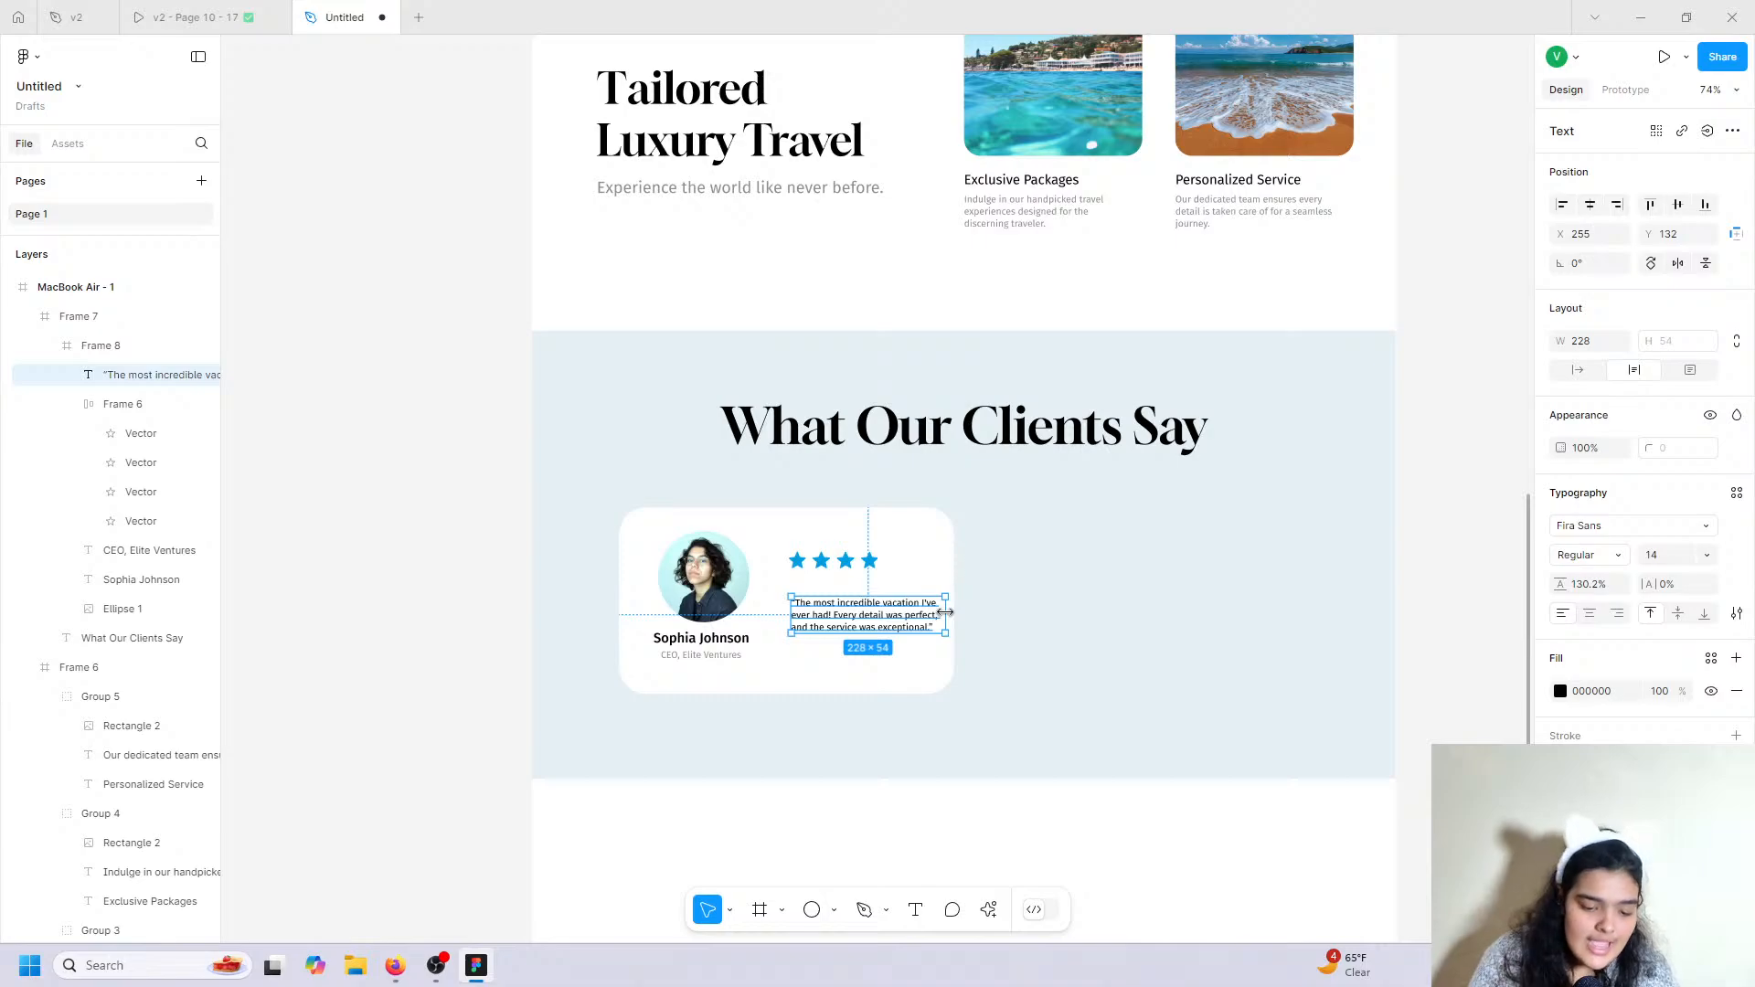
Position the quote under the stars, wrapped onto four left-aligned lines.
scroll(942, 609, down, 2)
scroll(945, 611, up, 4)
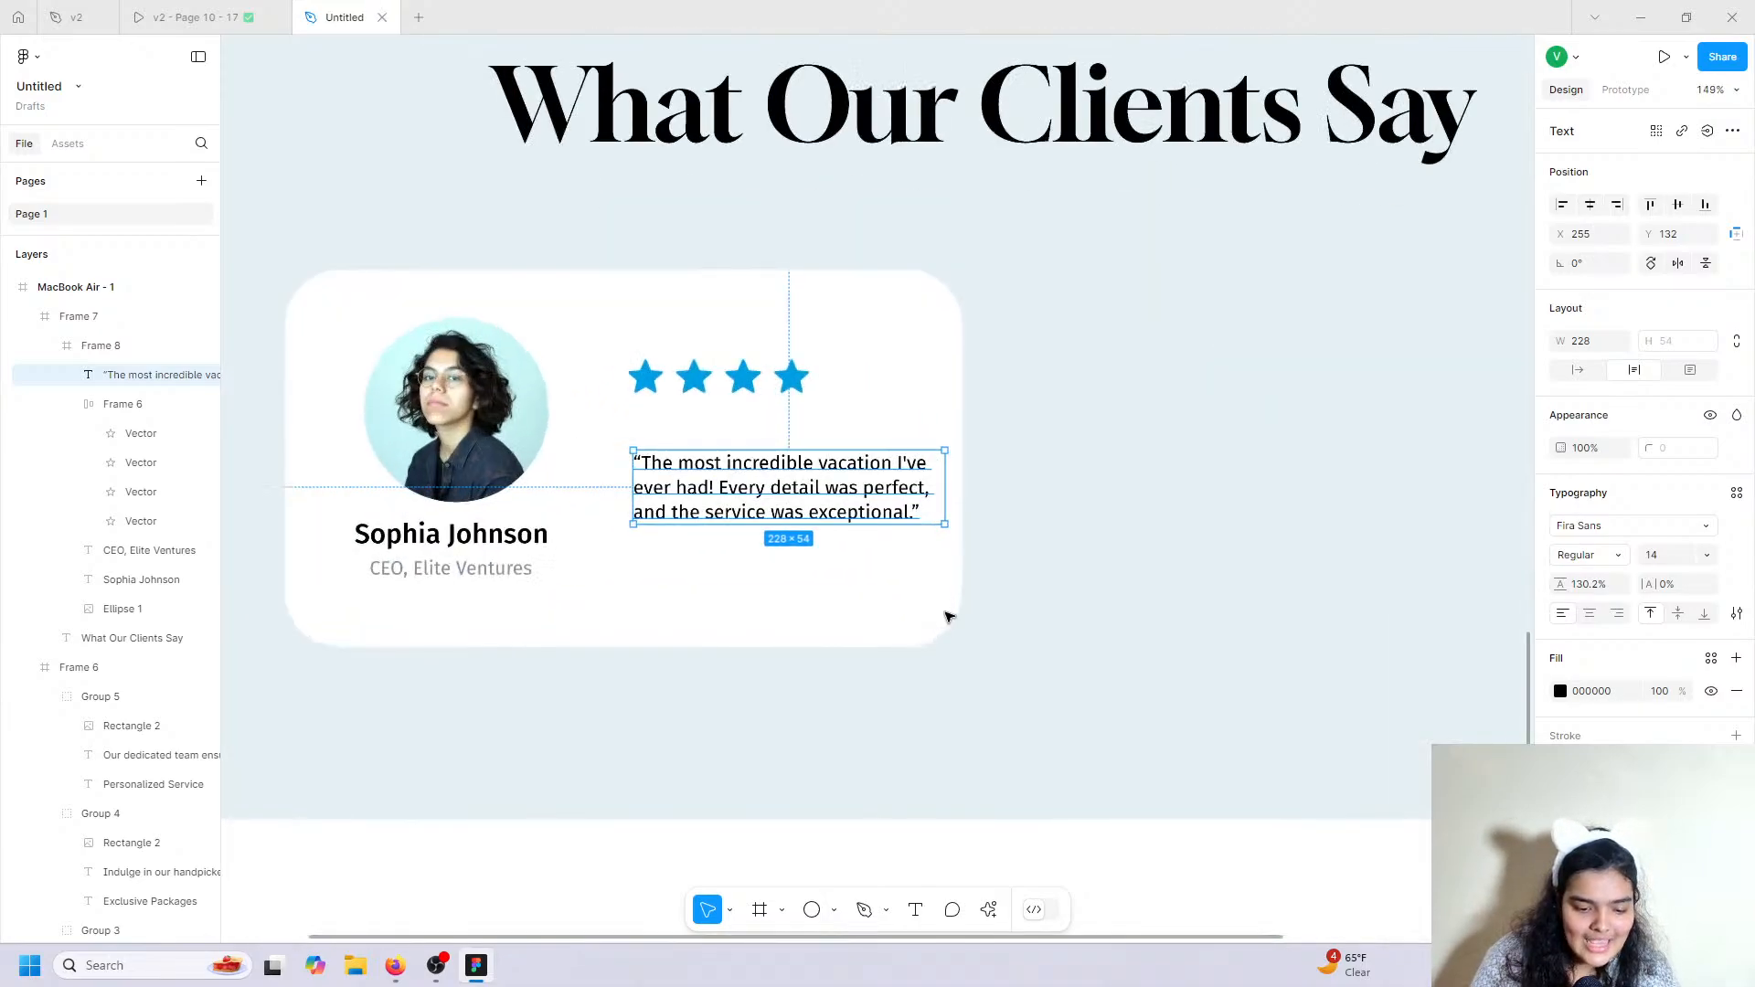
scroll(947, 617, up, 4)
scroll(944, 615, left, 3)
scroll(946, 617, right, 2)
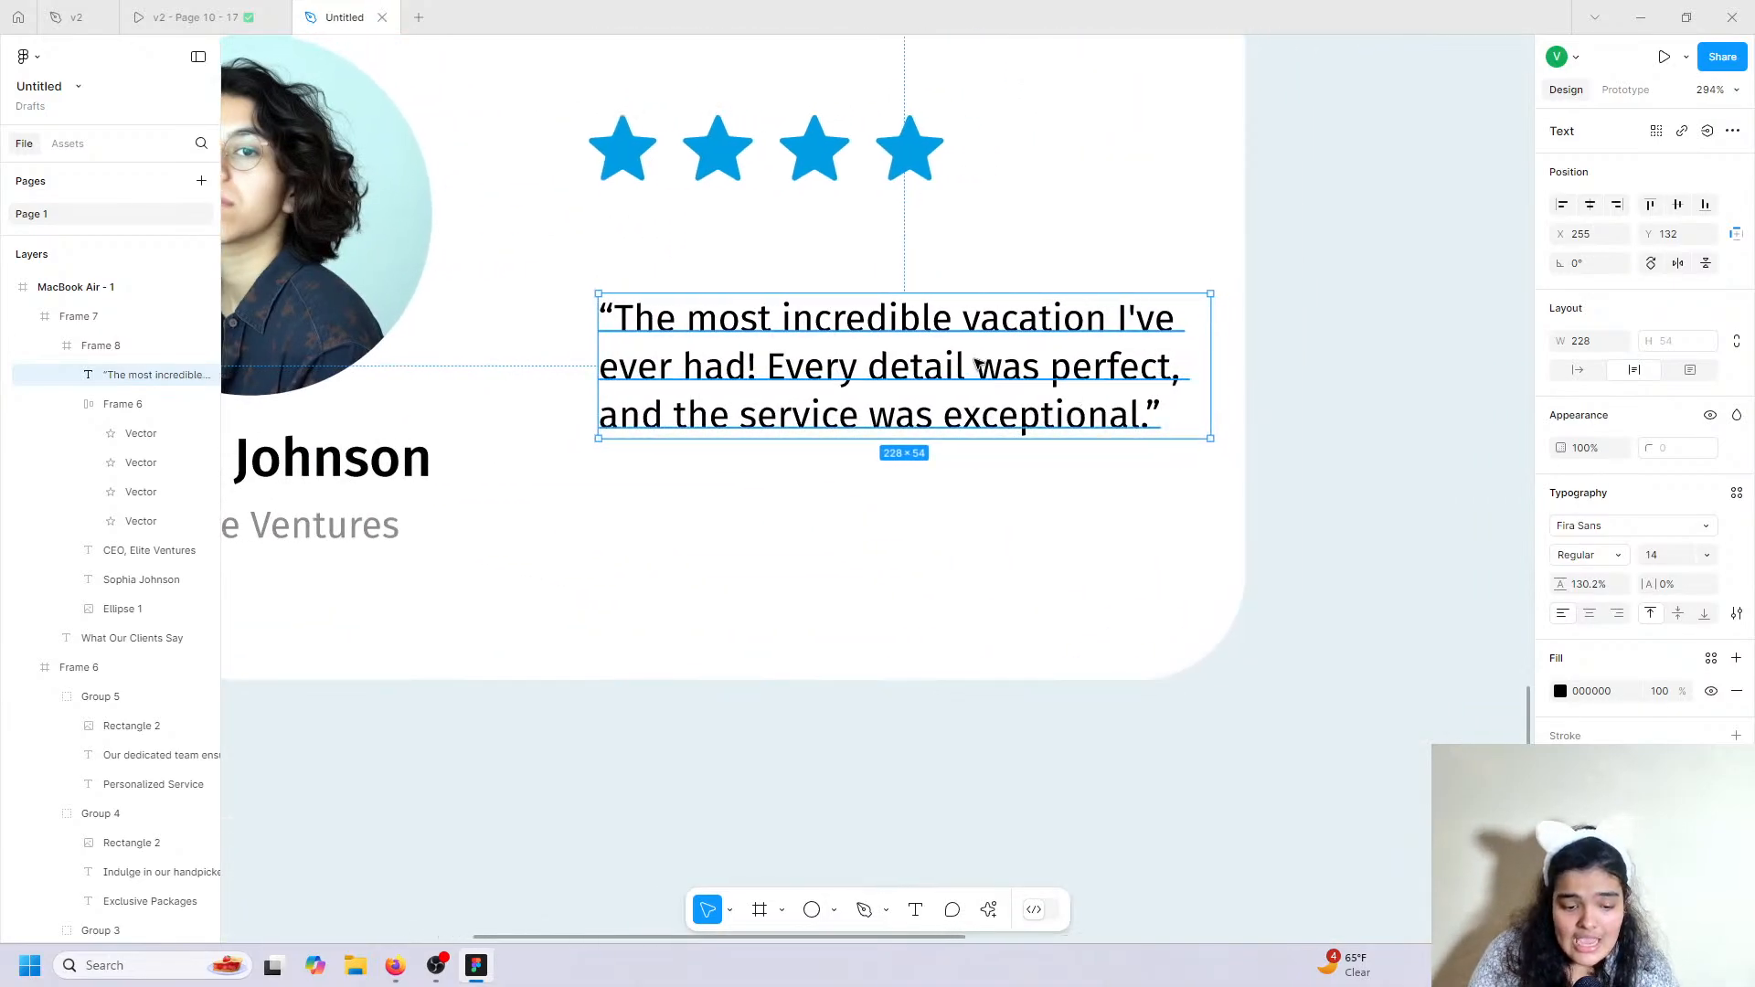
drag(976, 363, 957, 347)
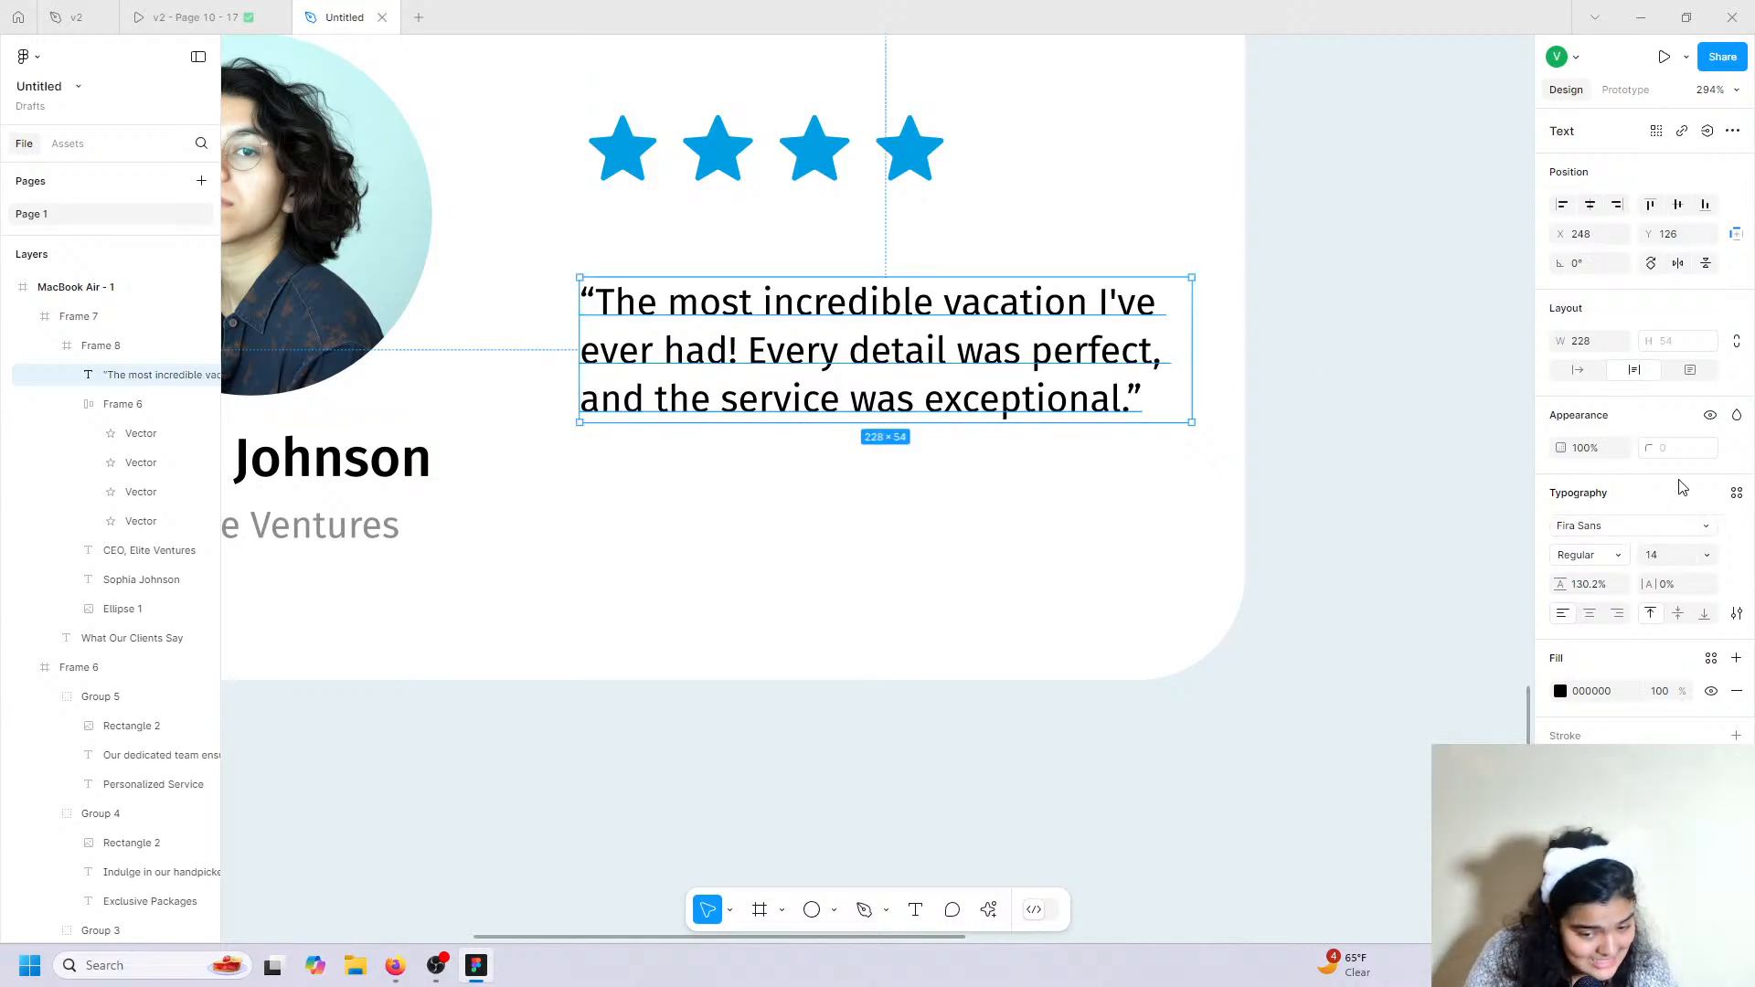
drag(1192, 308, 1097, 315)
click(1589, 613)
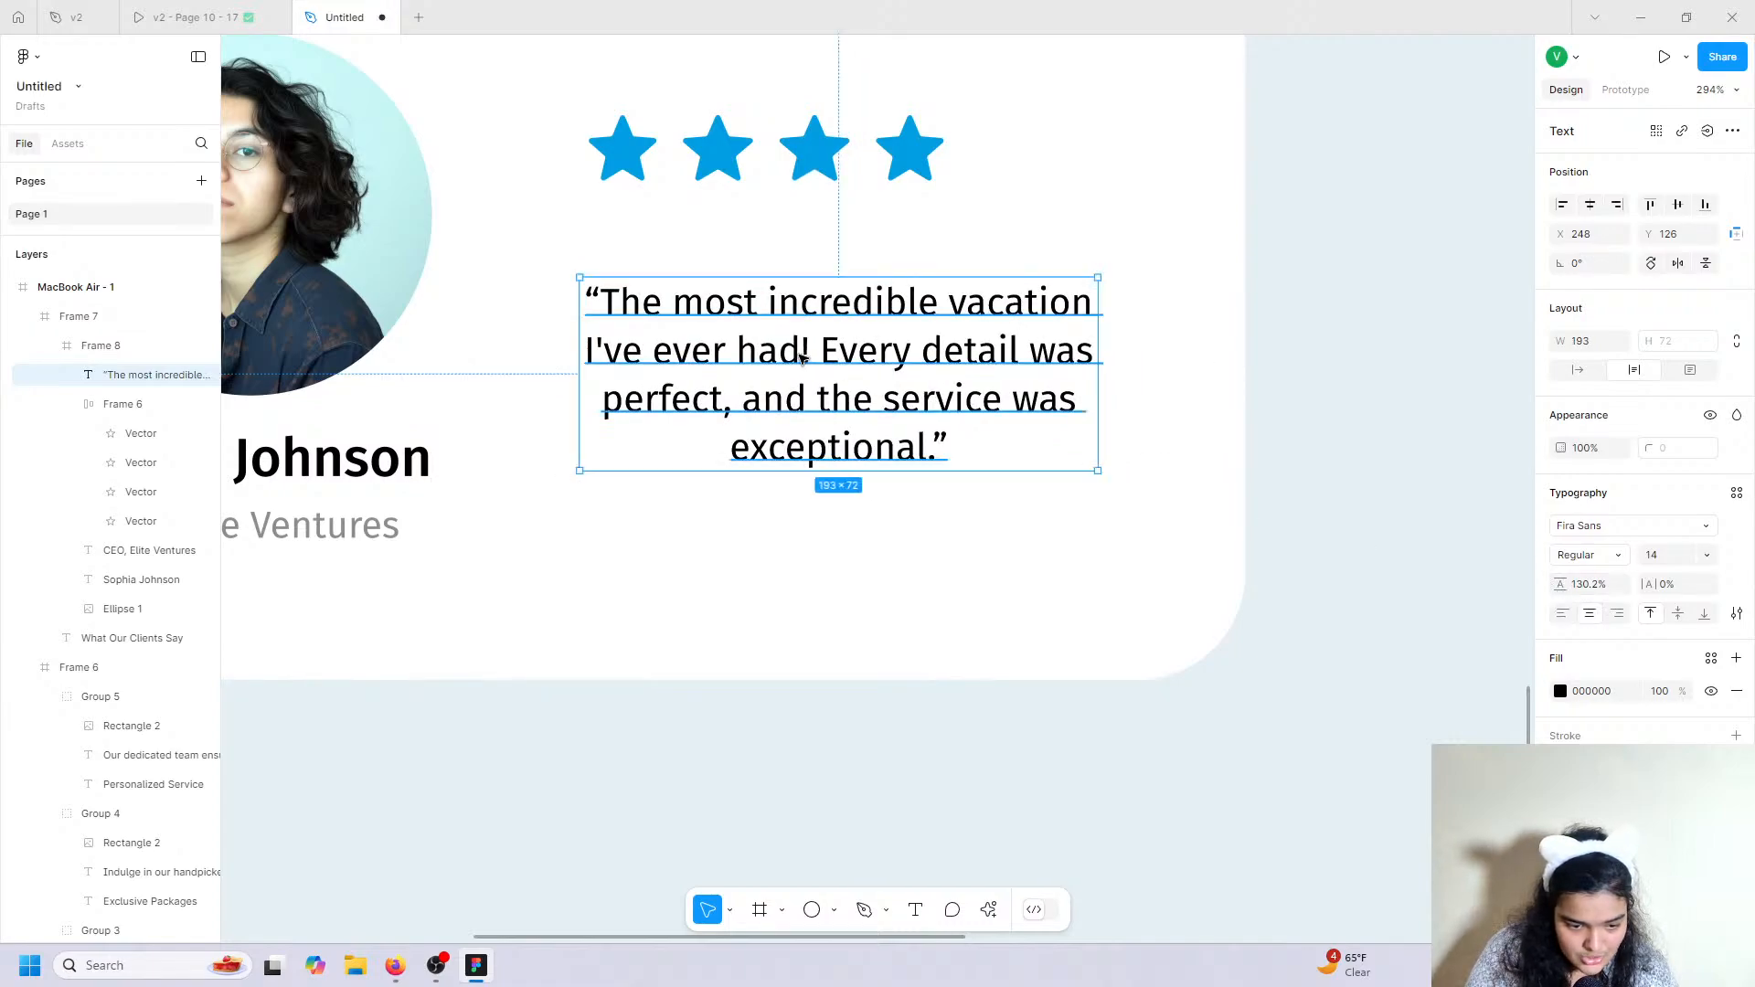
drag(803, 359, 804, 334)
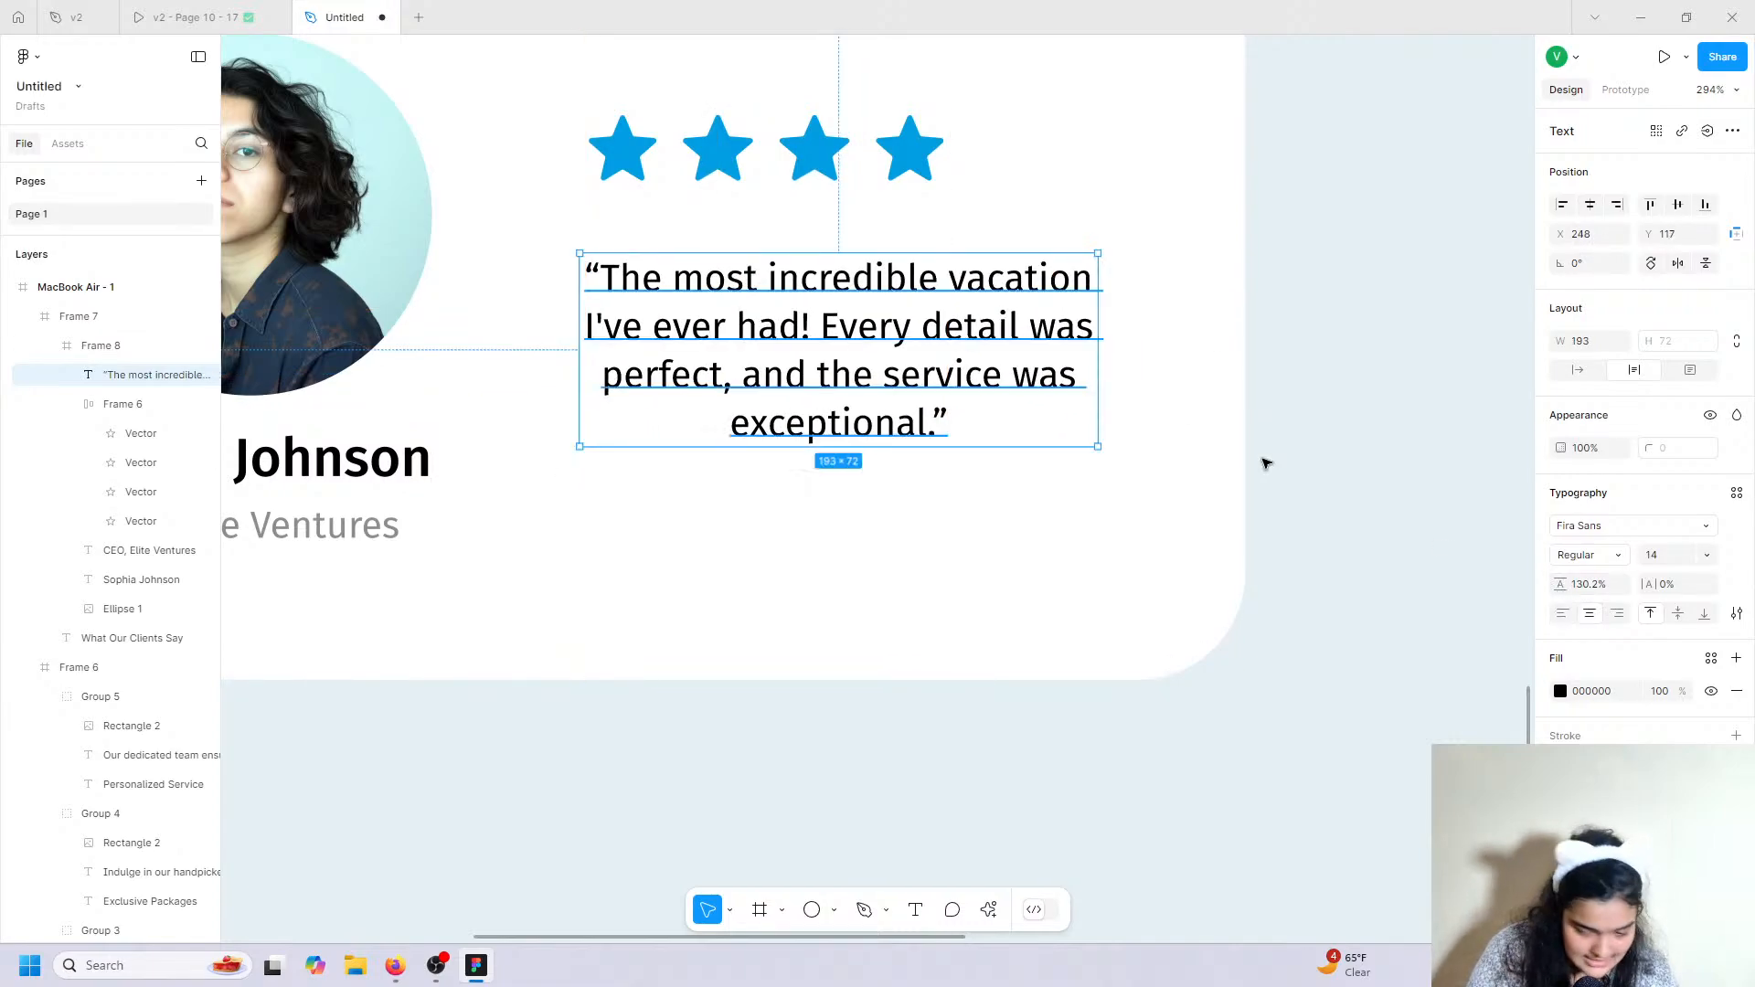
click(1562, 613)
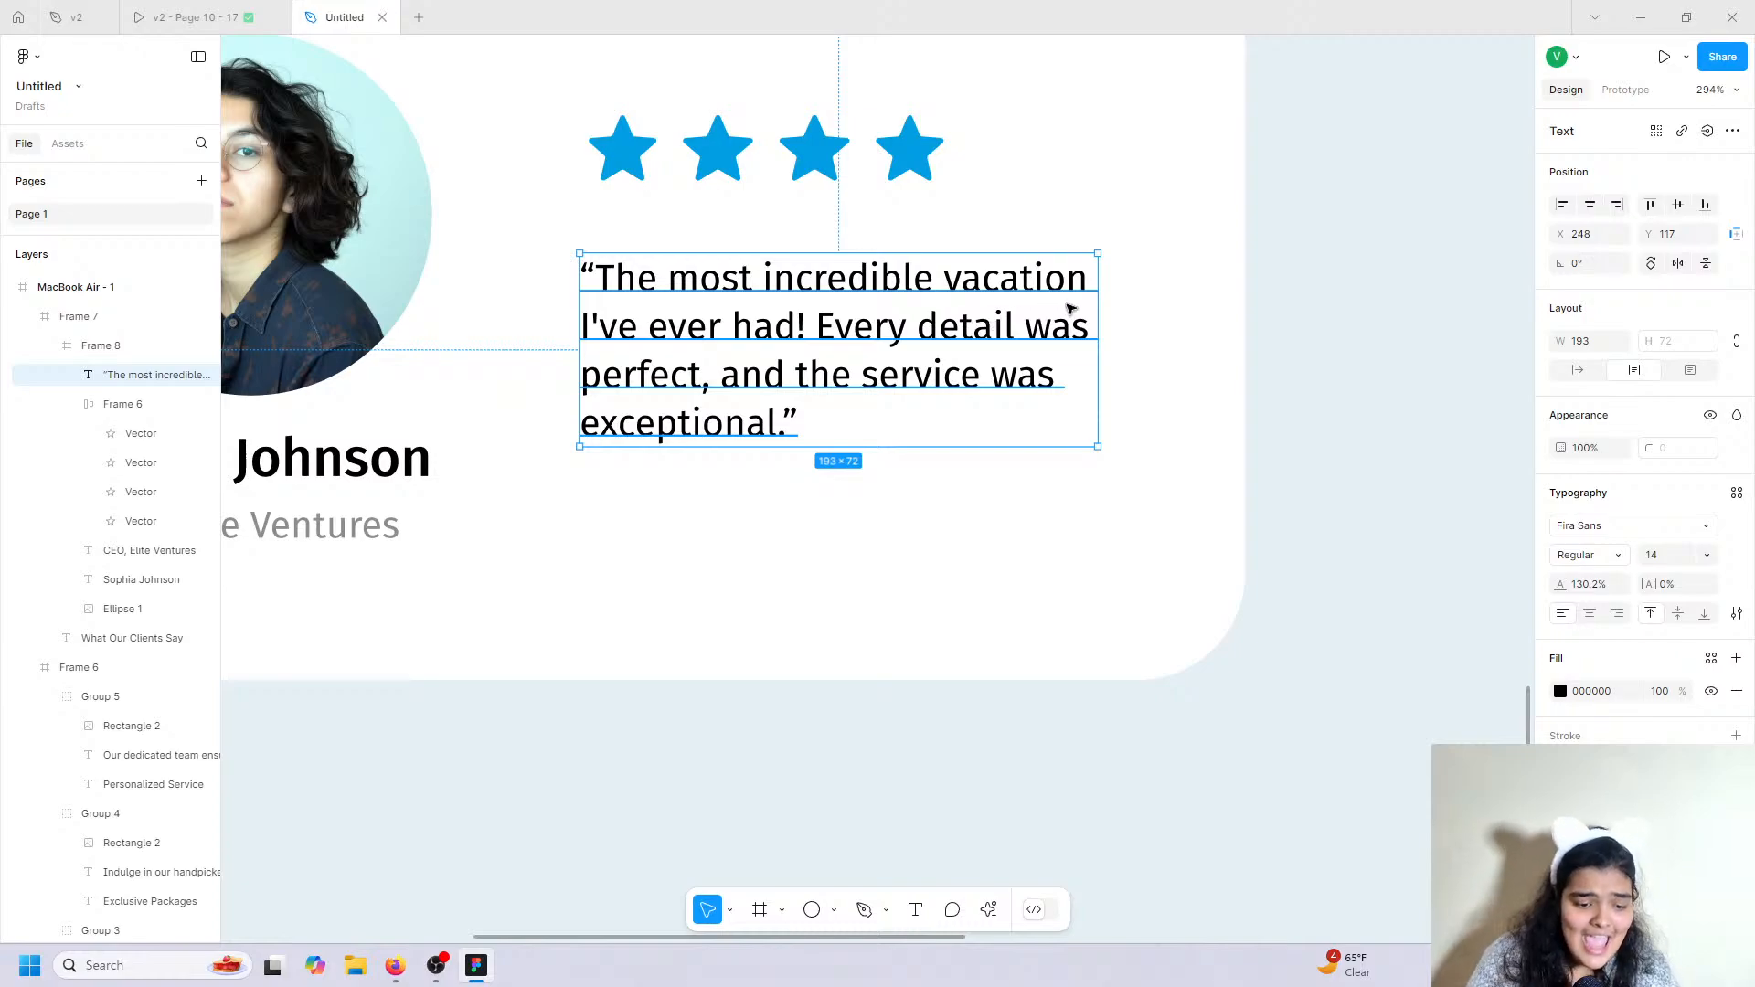
scroll(1072, 309, down, 5)
Move the stars and quote down together and align the stars to the quote's left edge.
shift+click(917, 230)
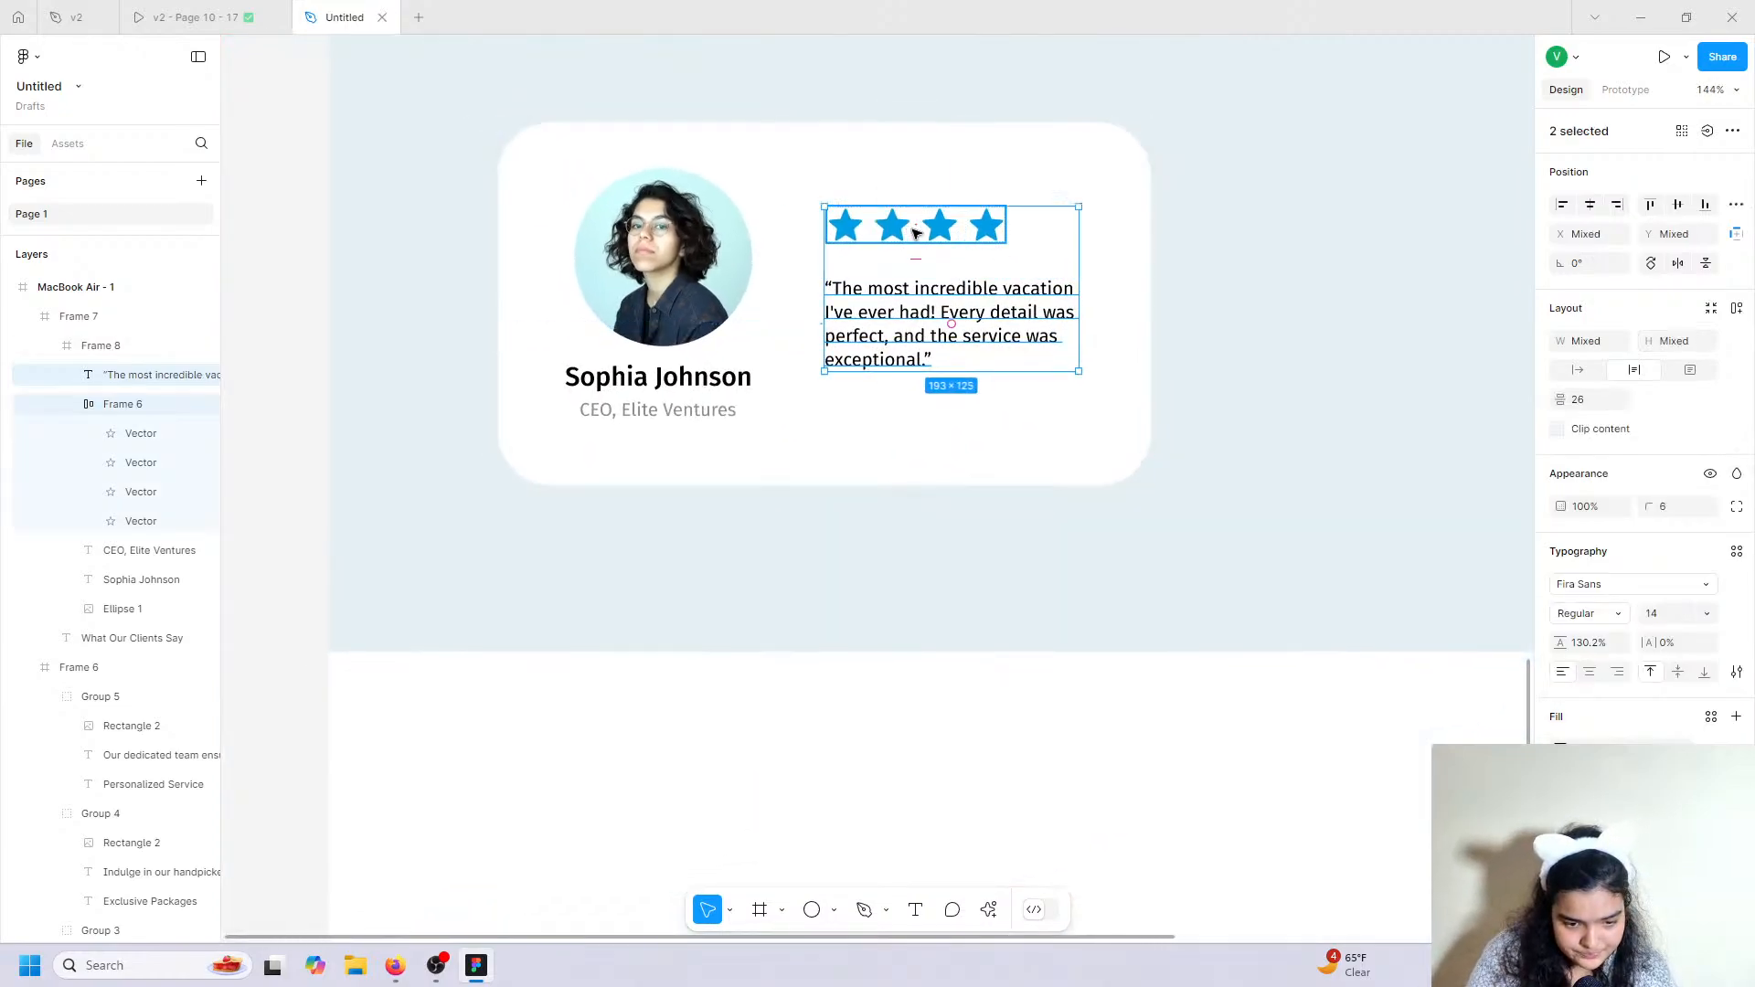
drag(917, 233, 864, 259)
click(894, 243)
click(901, 247)
click(1007, 141)
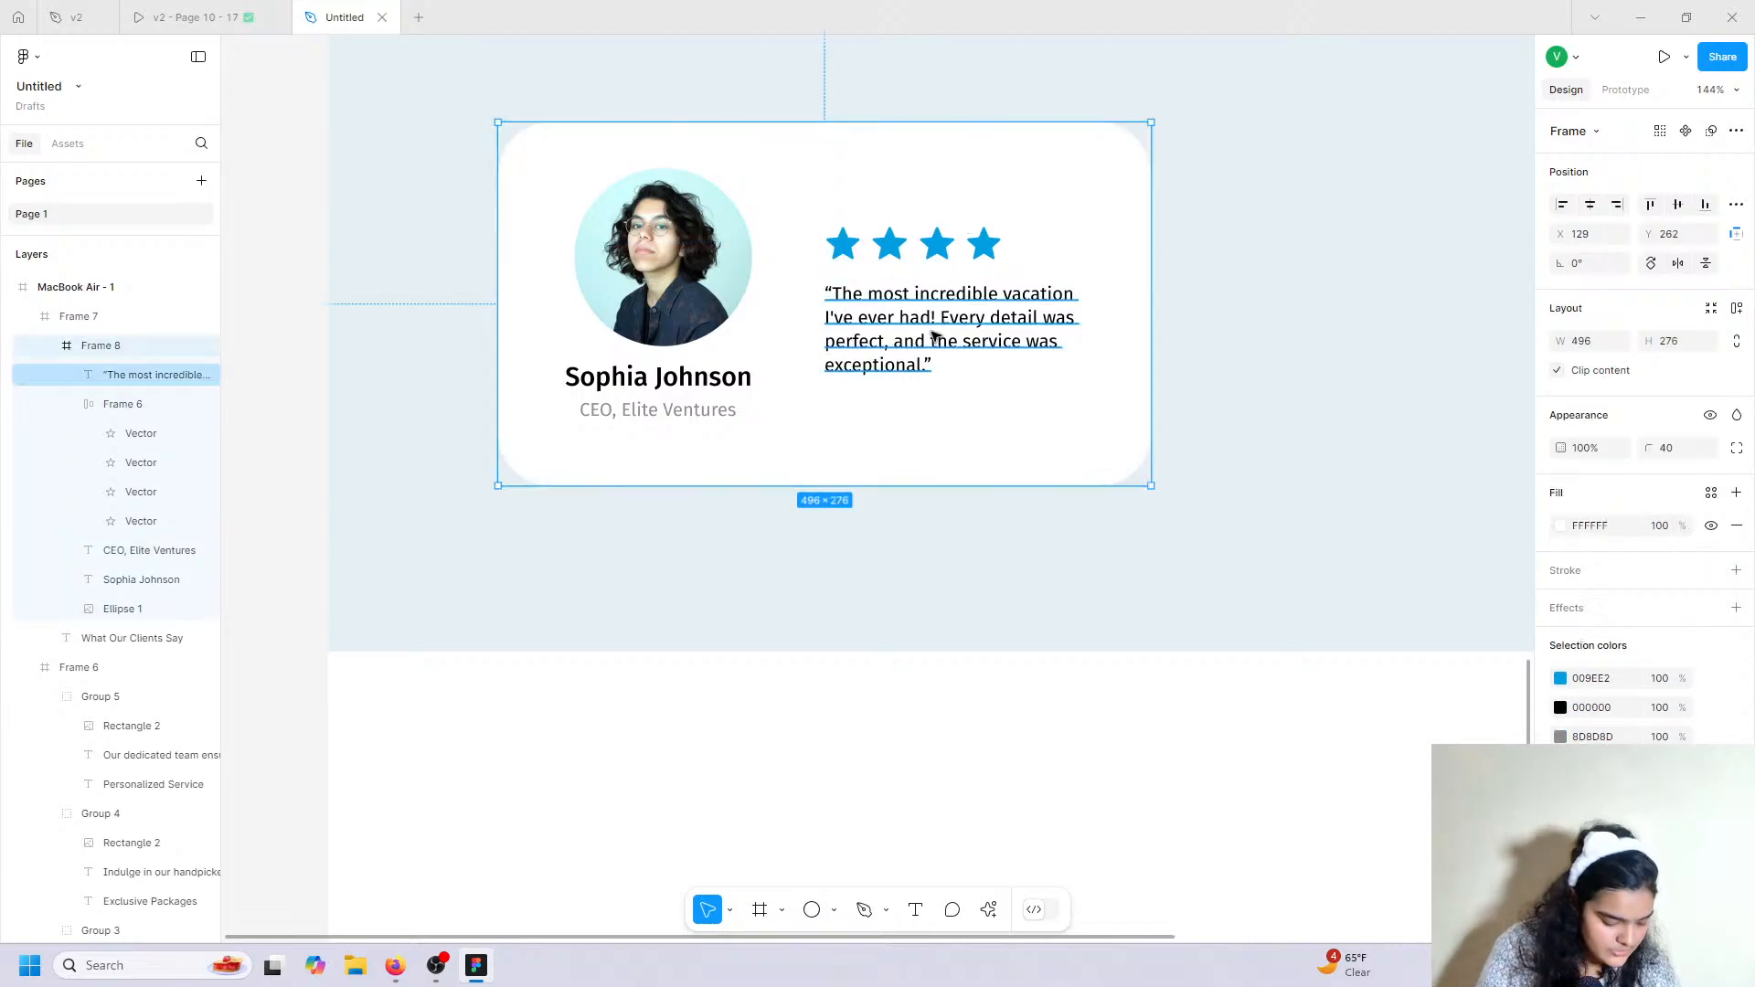
Duplicate the 496×276 testimonial card and place the copy to its right at X 670.
key(ctrl+d)
scroll(932, 336, down, 5)
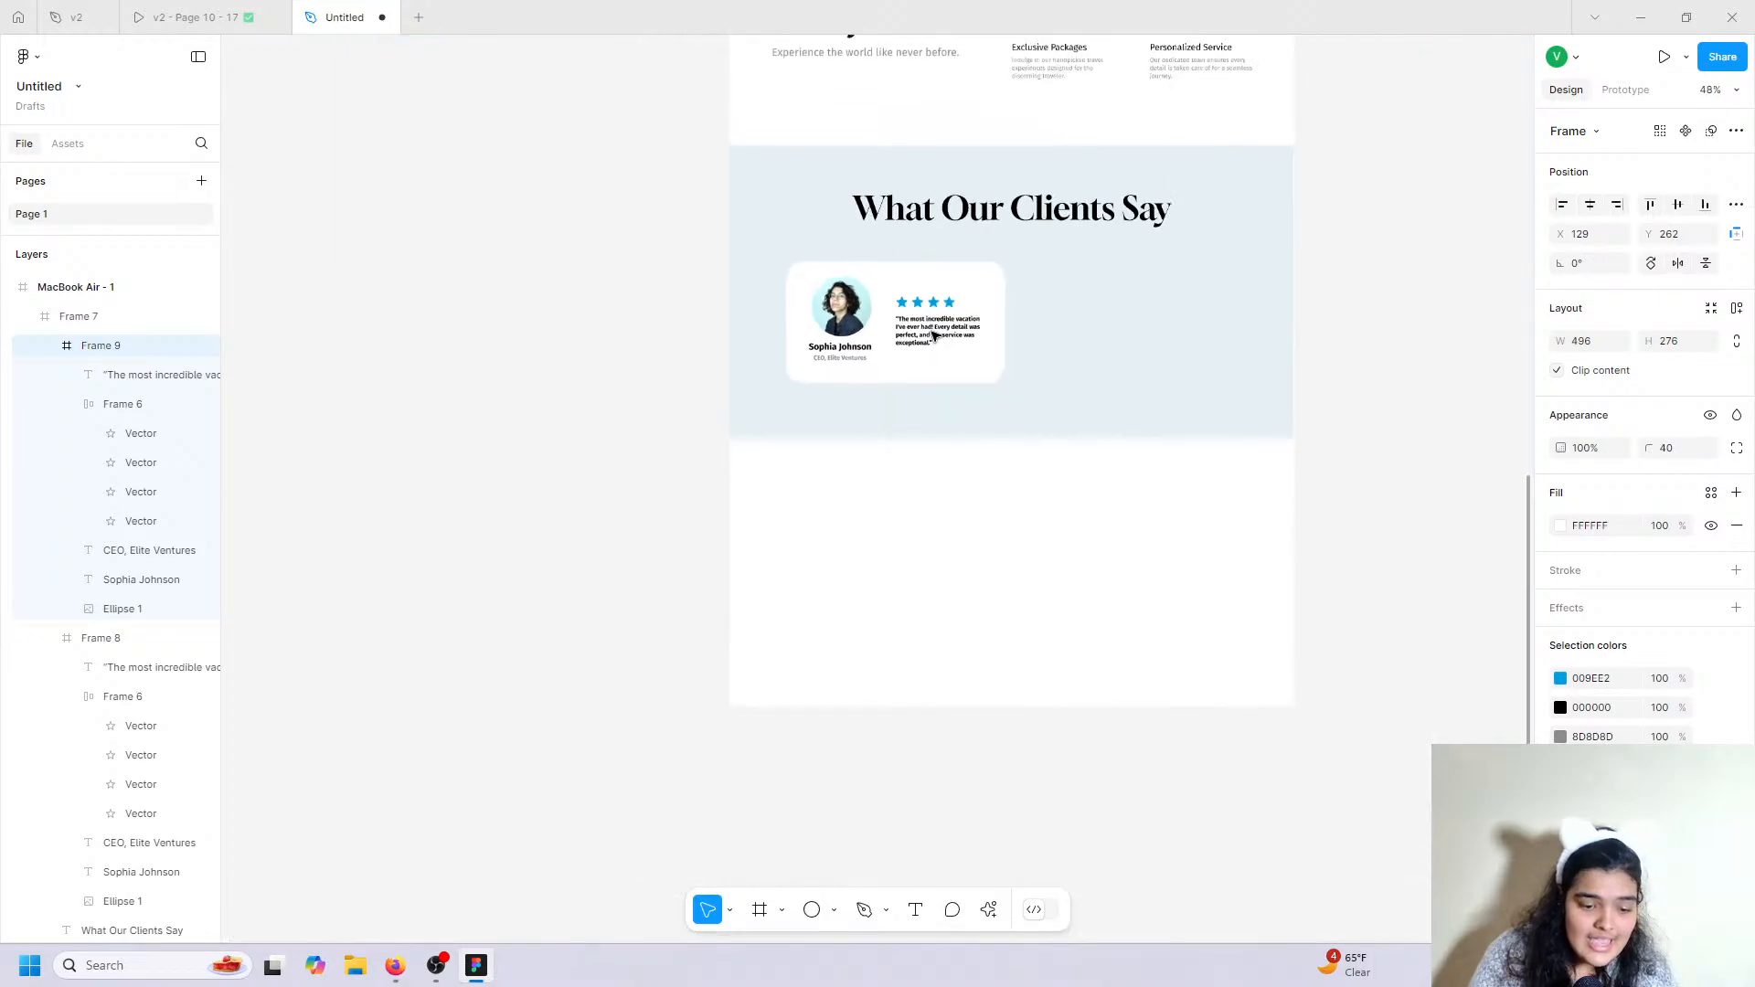
drag(924, 322, 1143, 309)
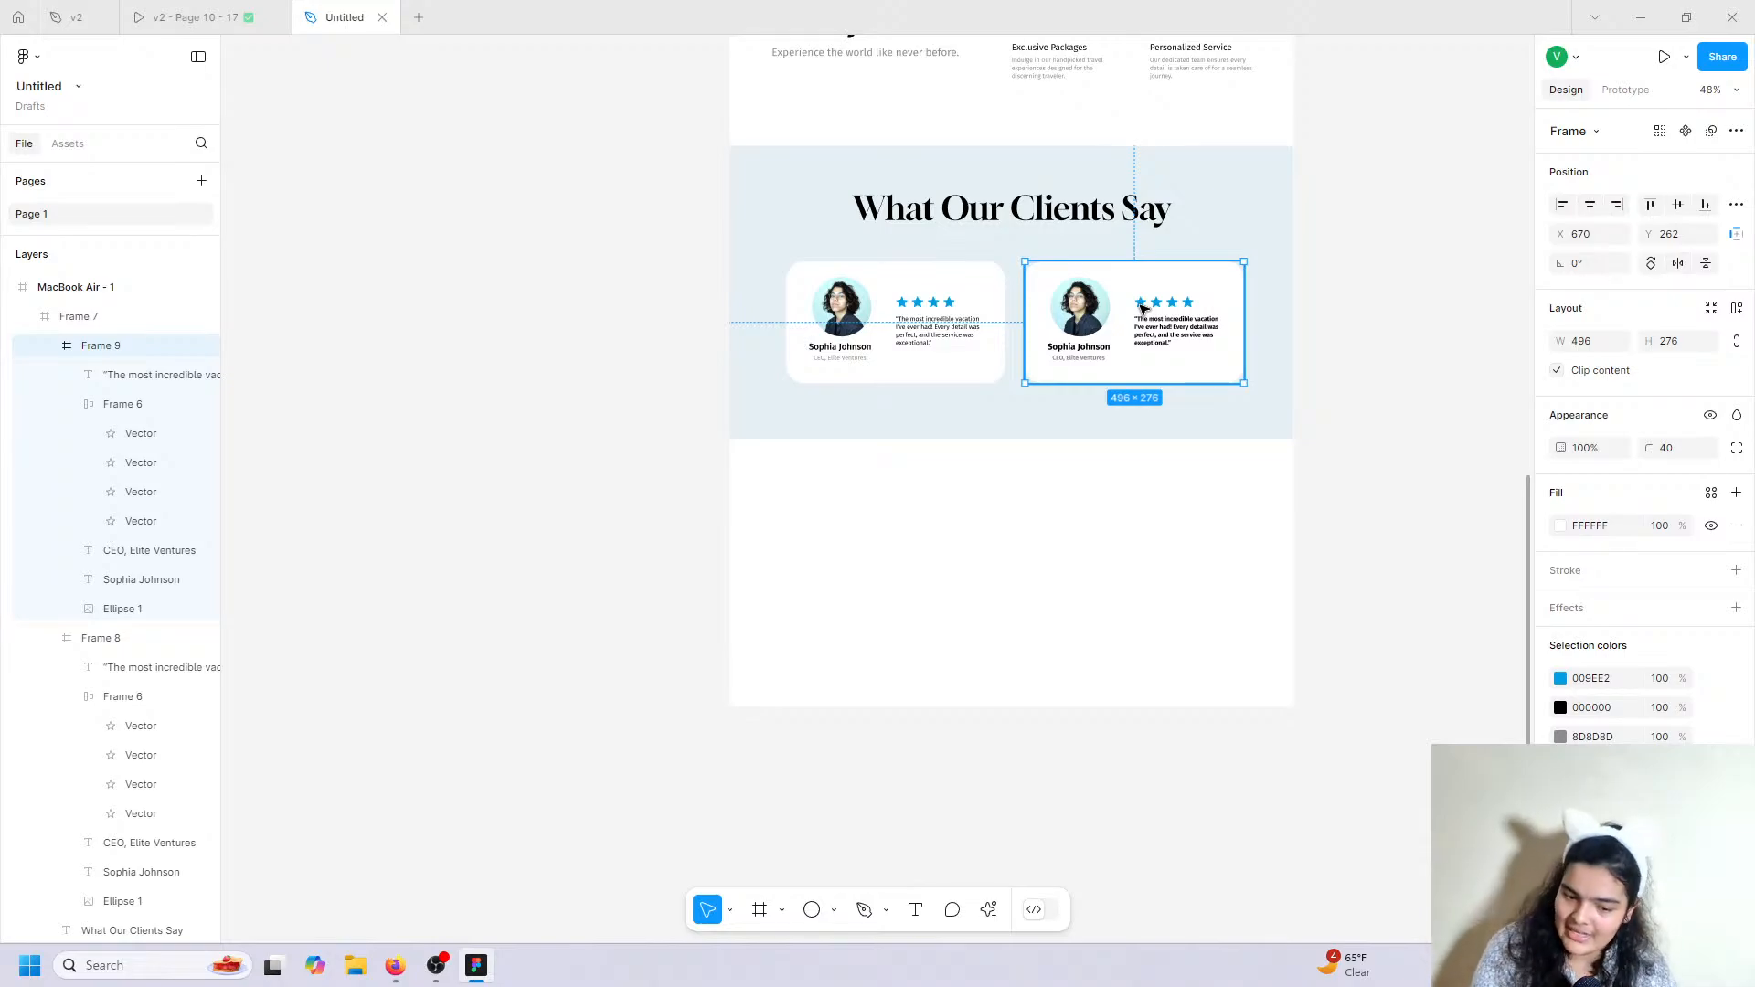
scroll(1142, 309, up, 10)
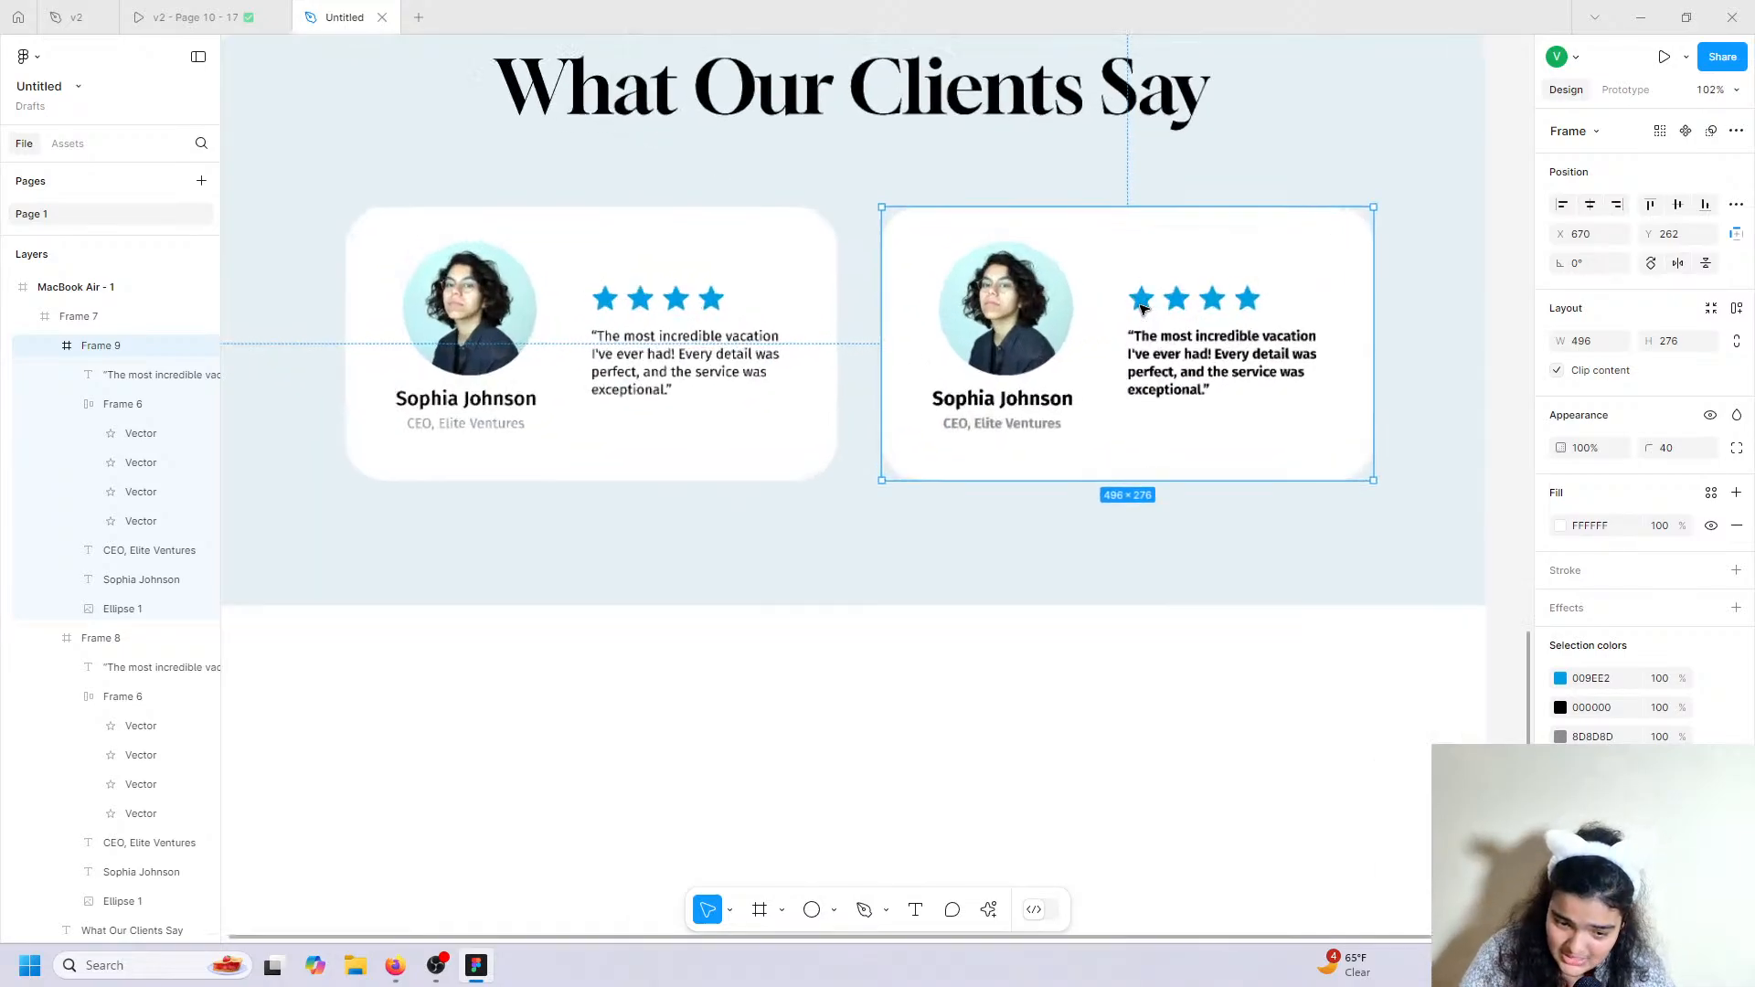
scroll(1142, 309, right, 1)
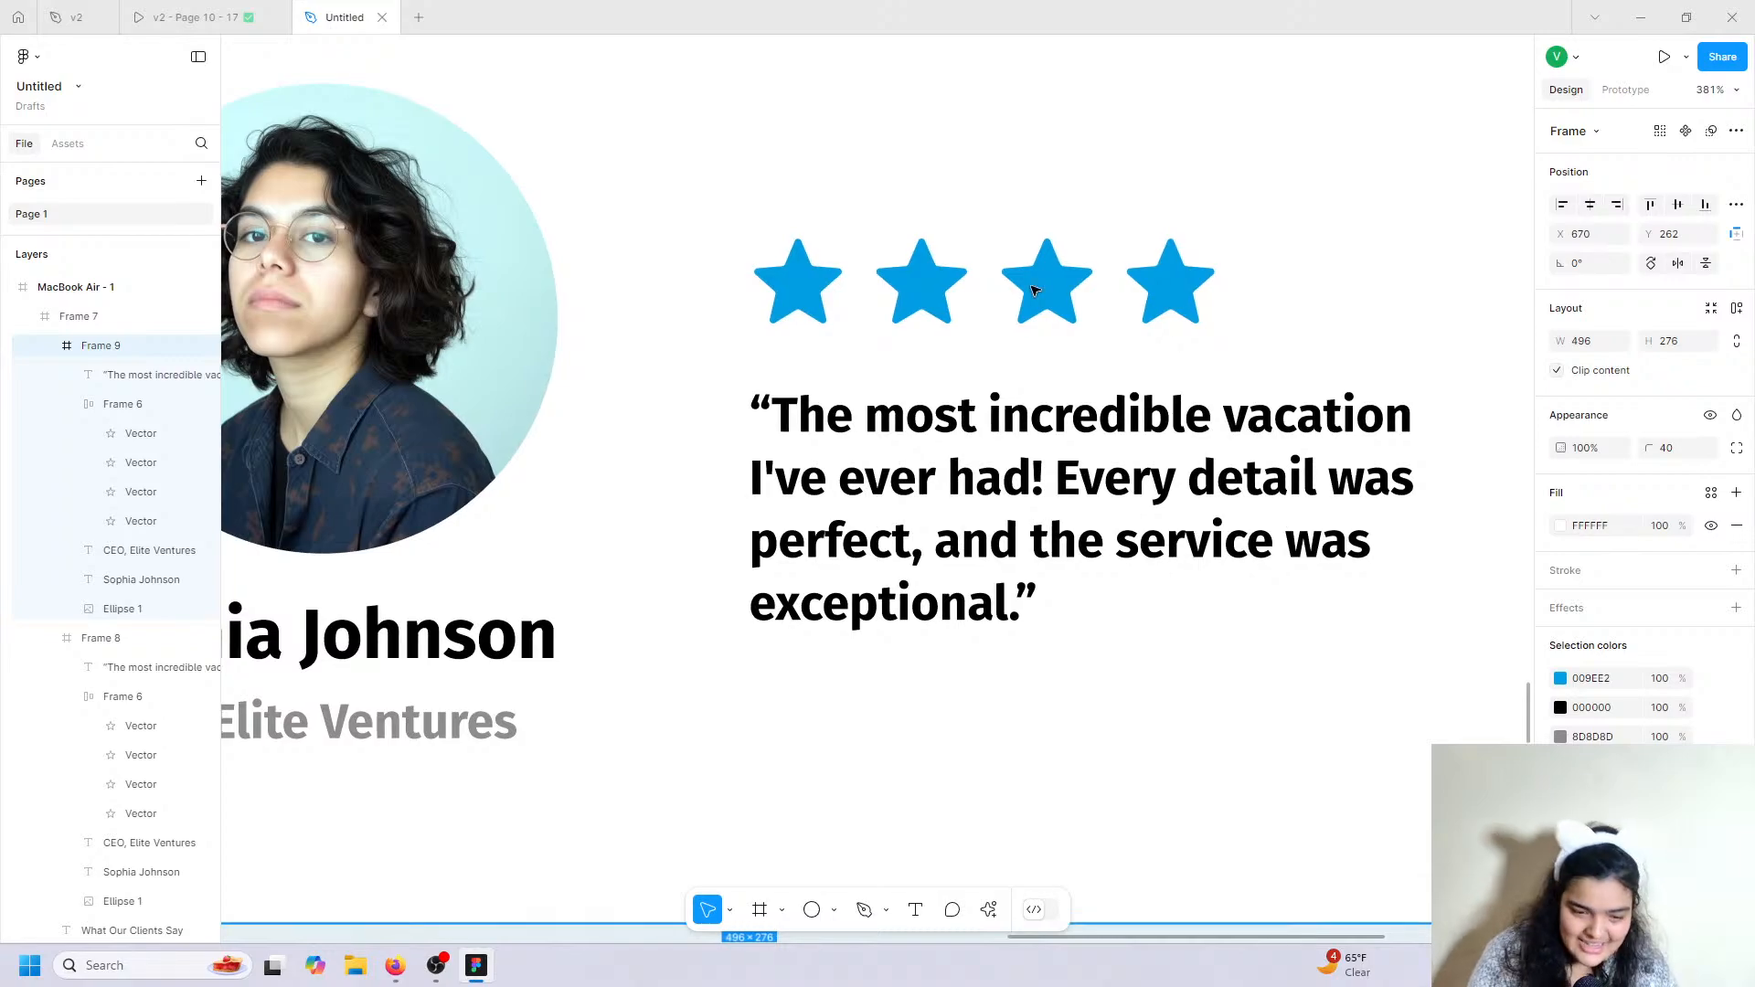
scroll(1006, 311, left, 5)
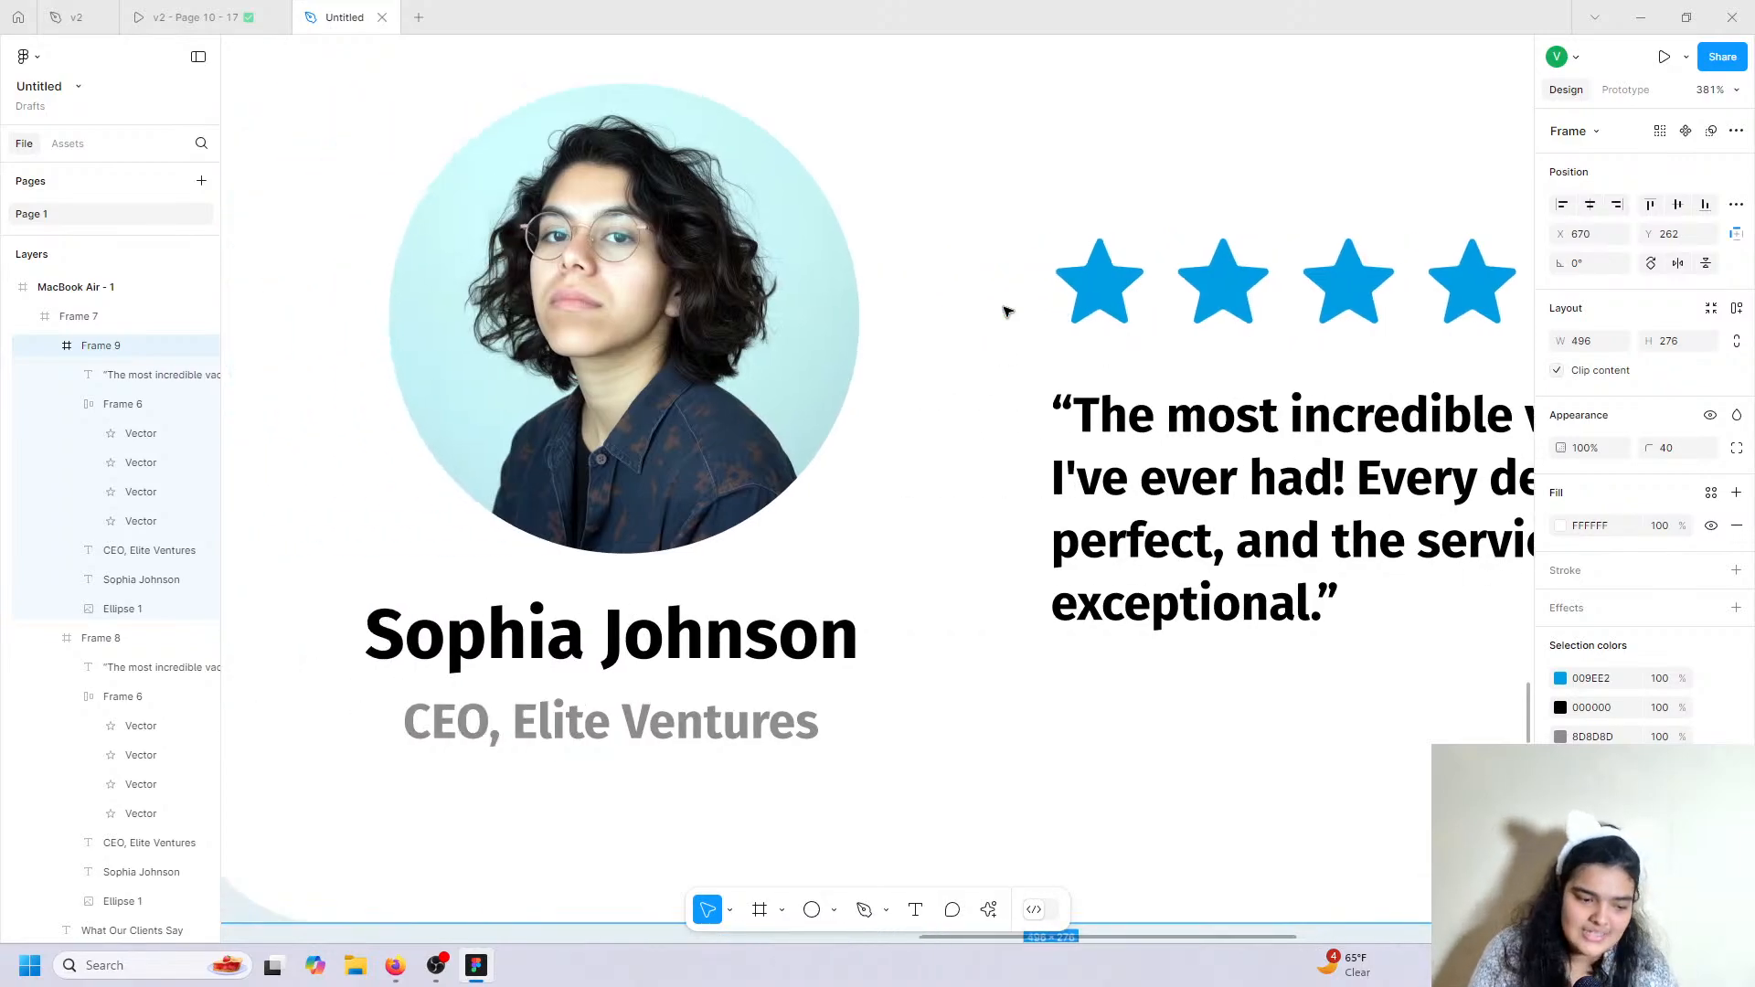
click(932, 343)
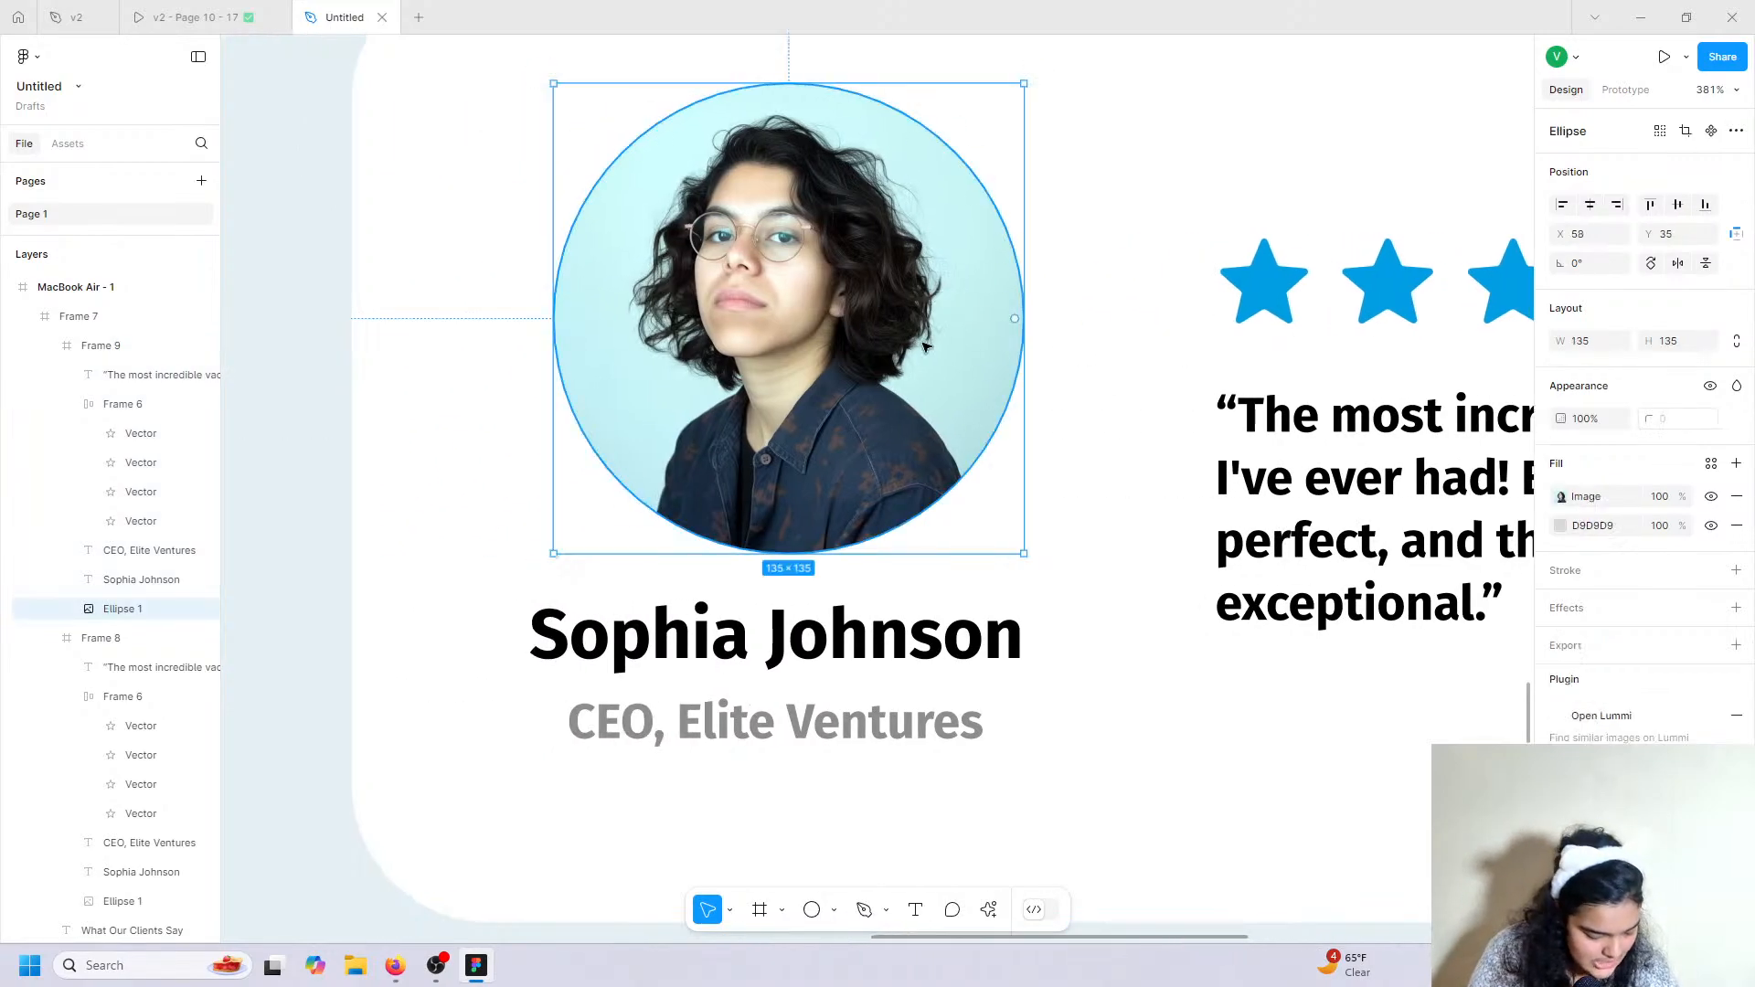
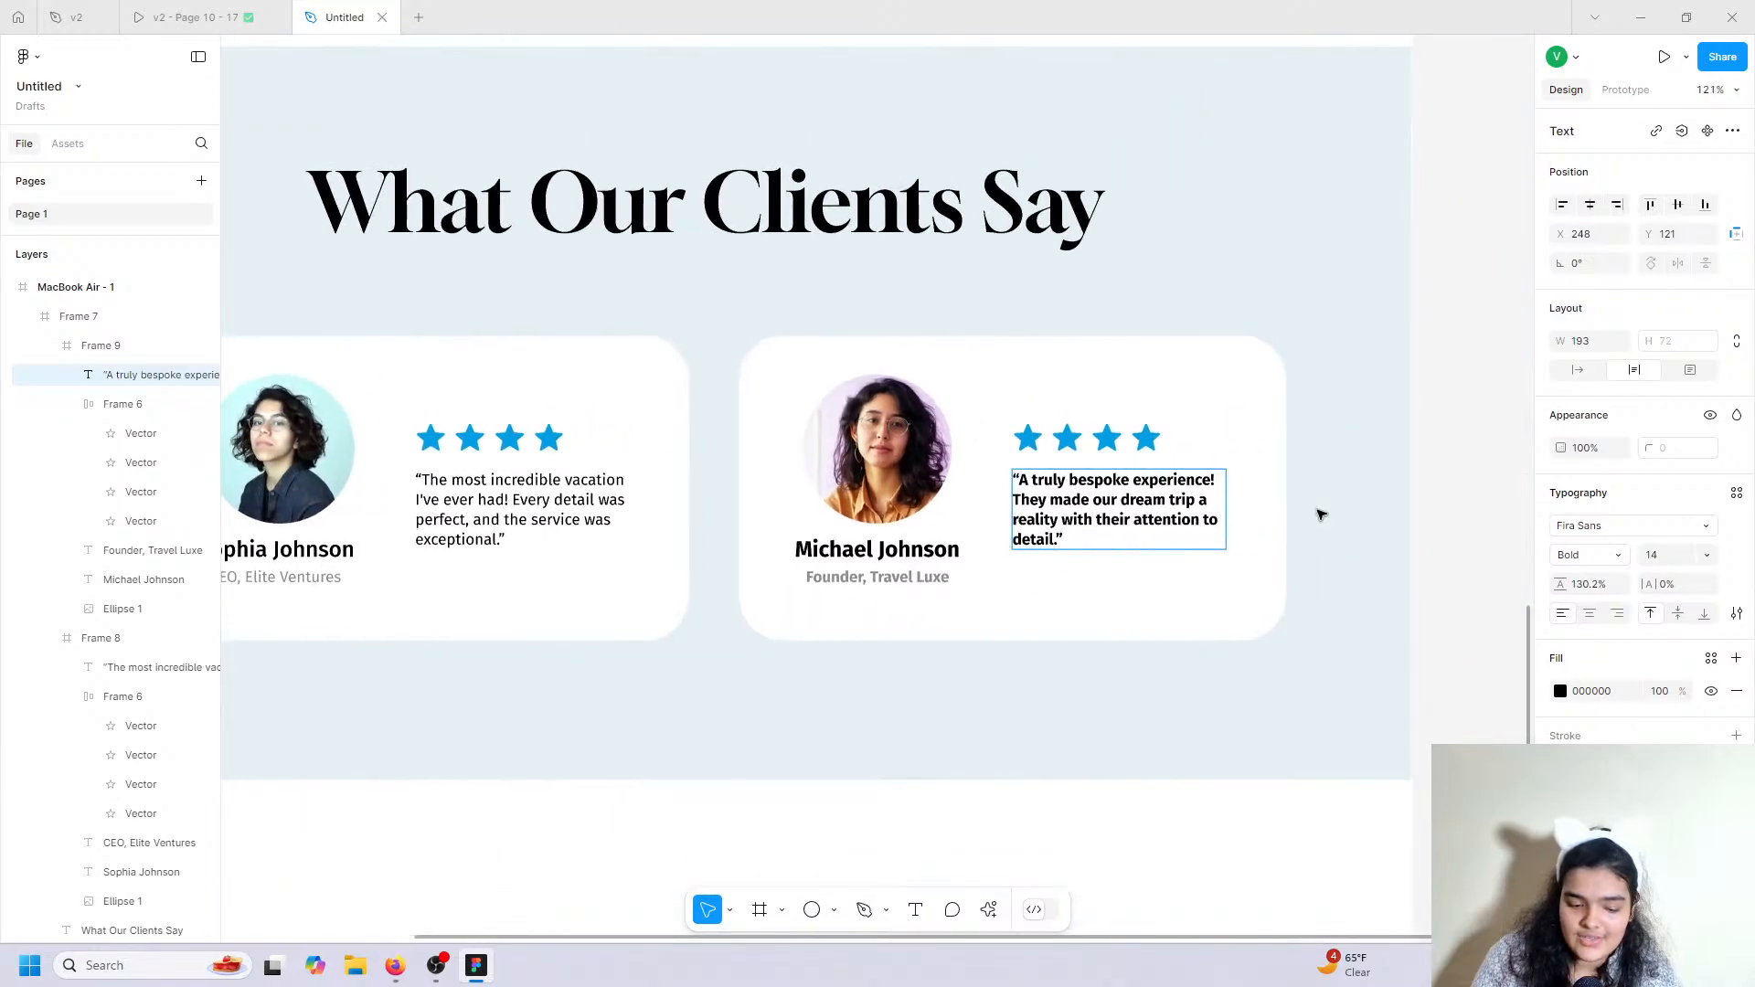
Change the second testimonial quote from Bold to Regular weight, then deselect and zoom out.
key(ctrl+a)
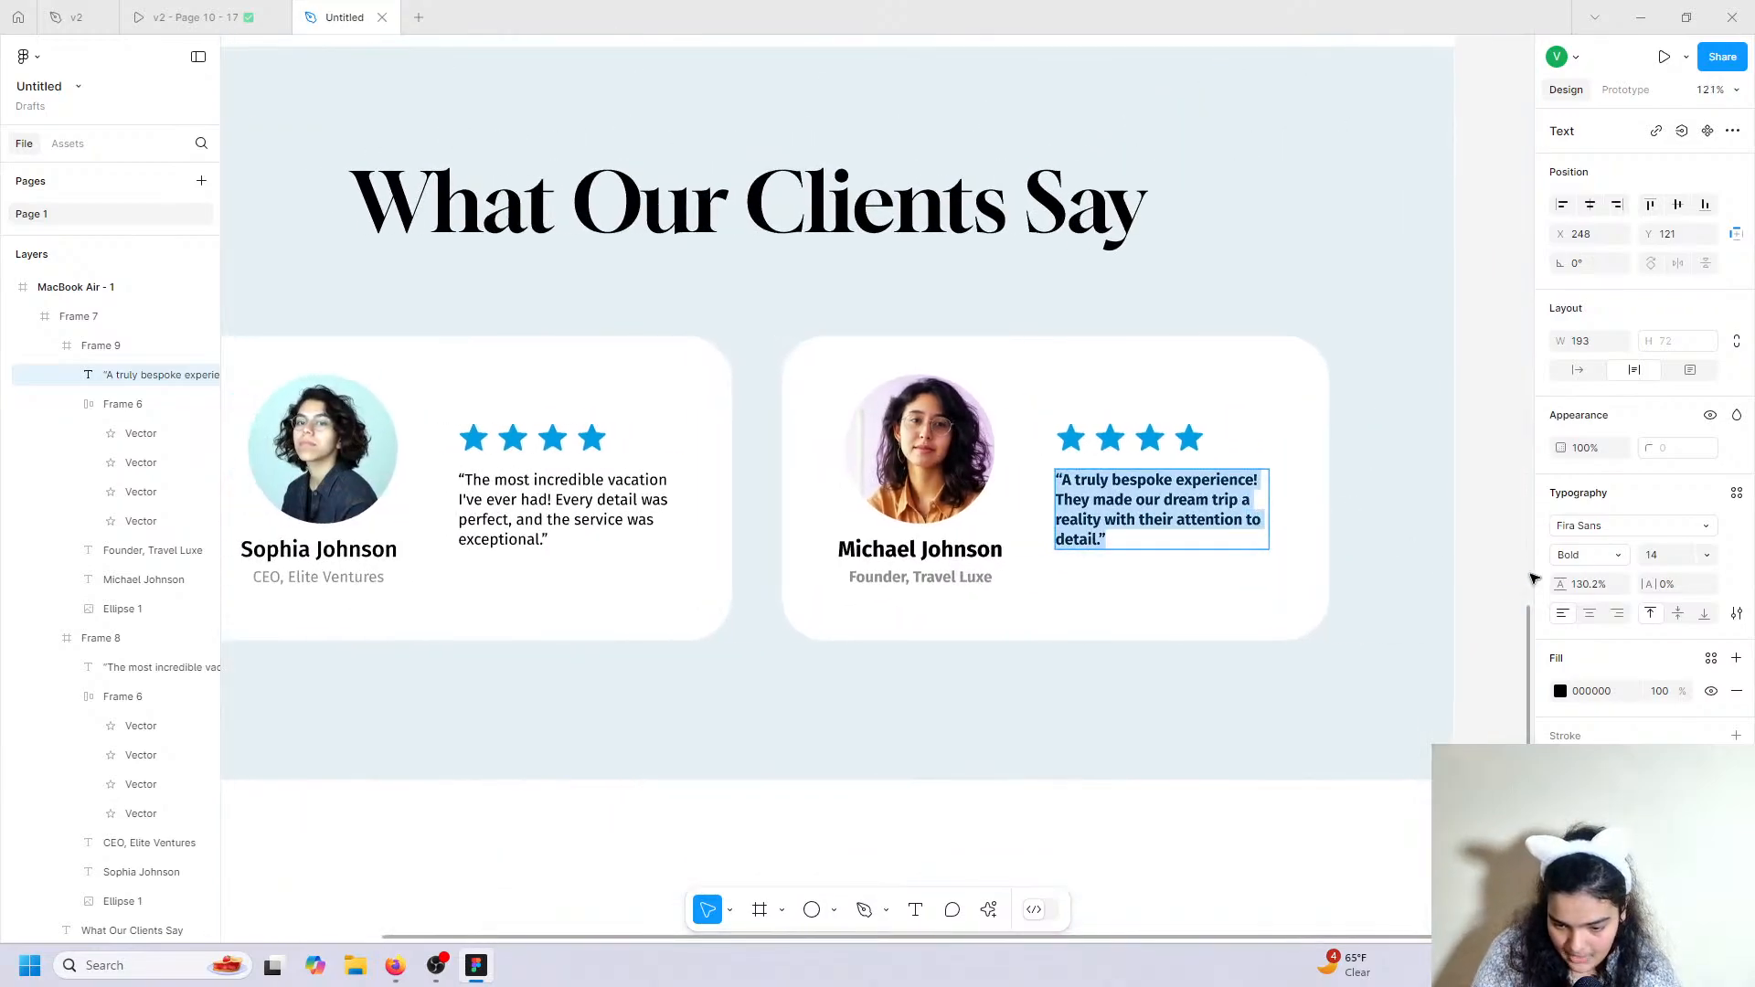
click(1588, 555)
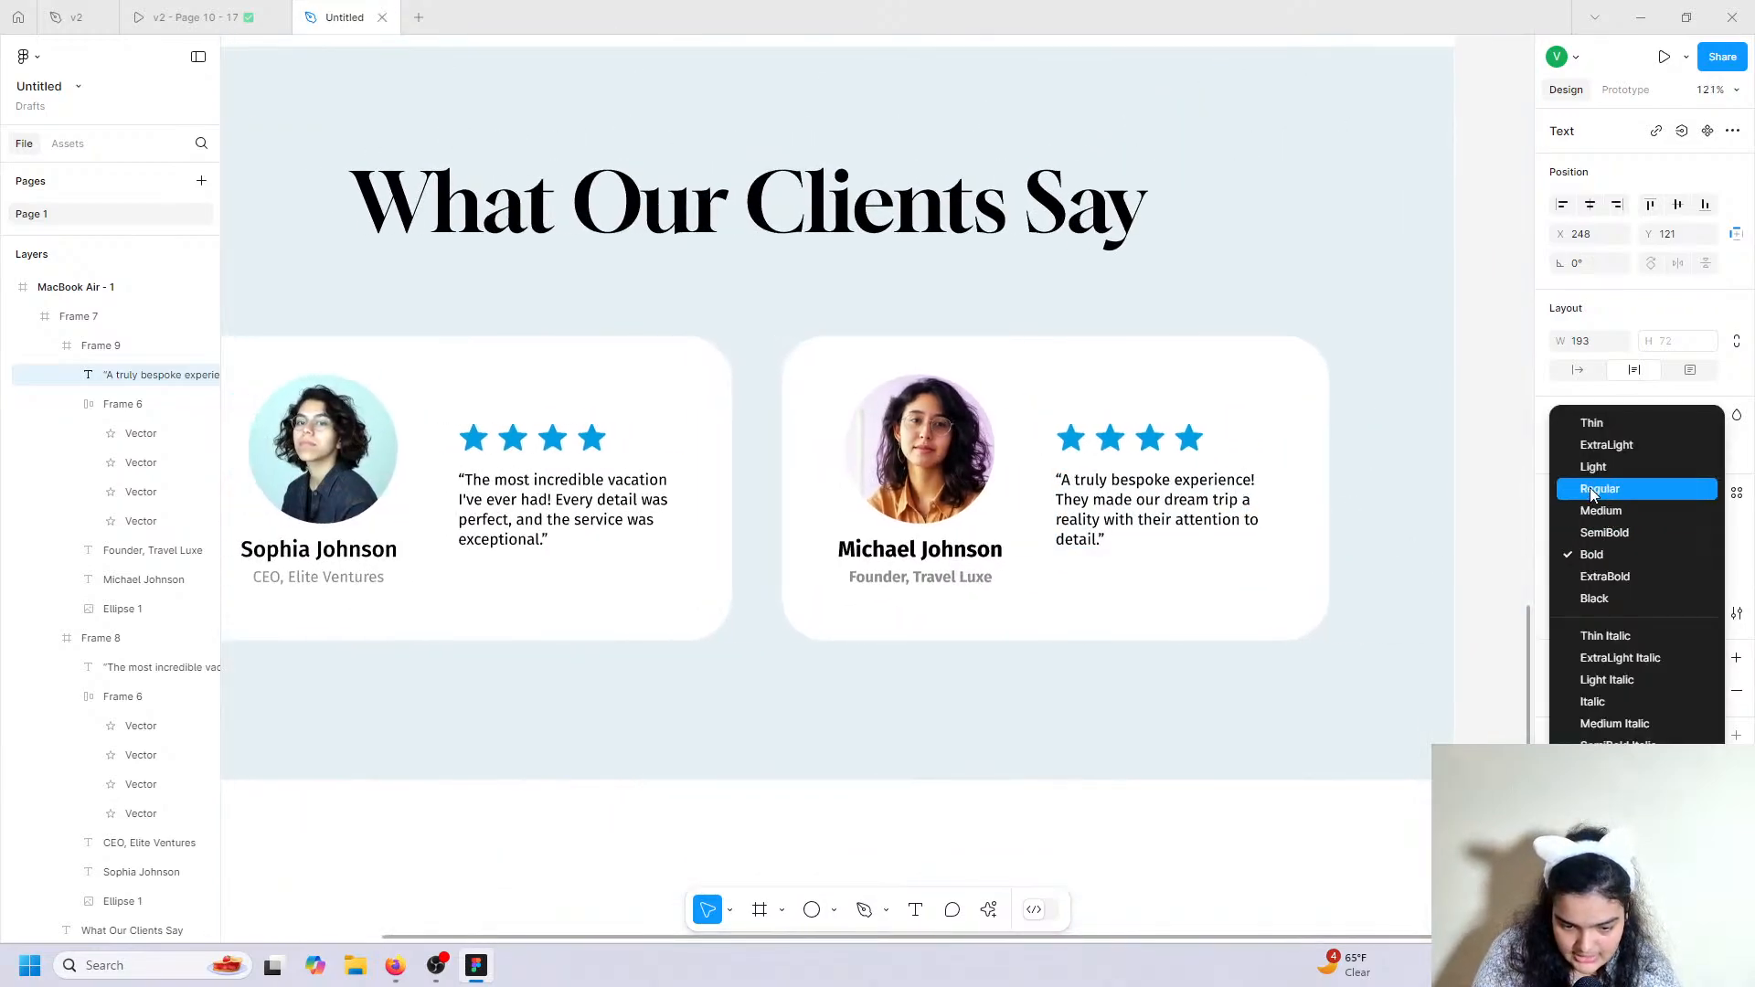
click(1591, 489)
click(1347, 567)
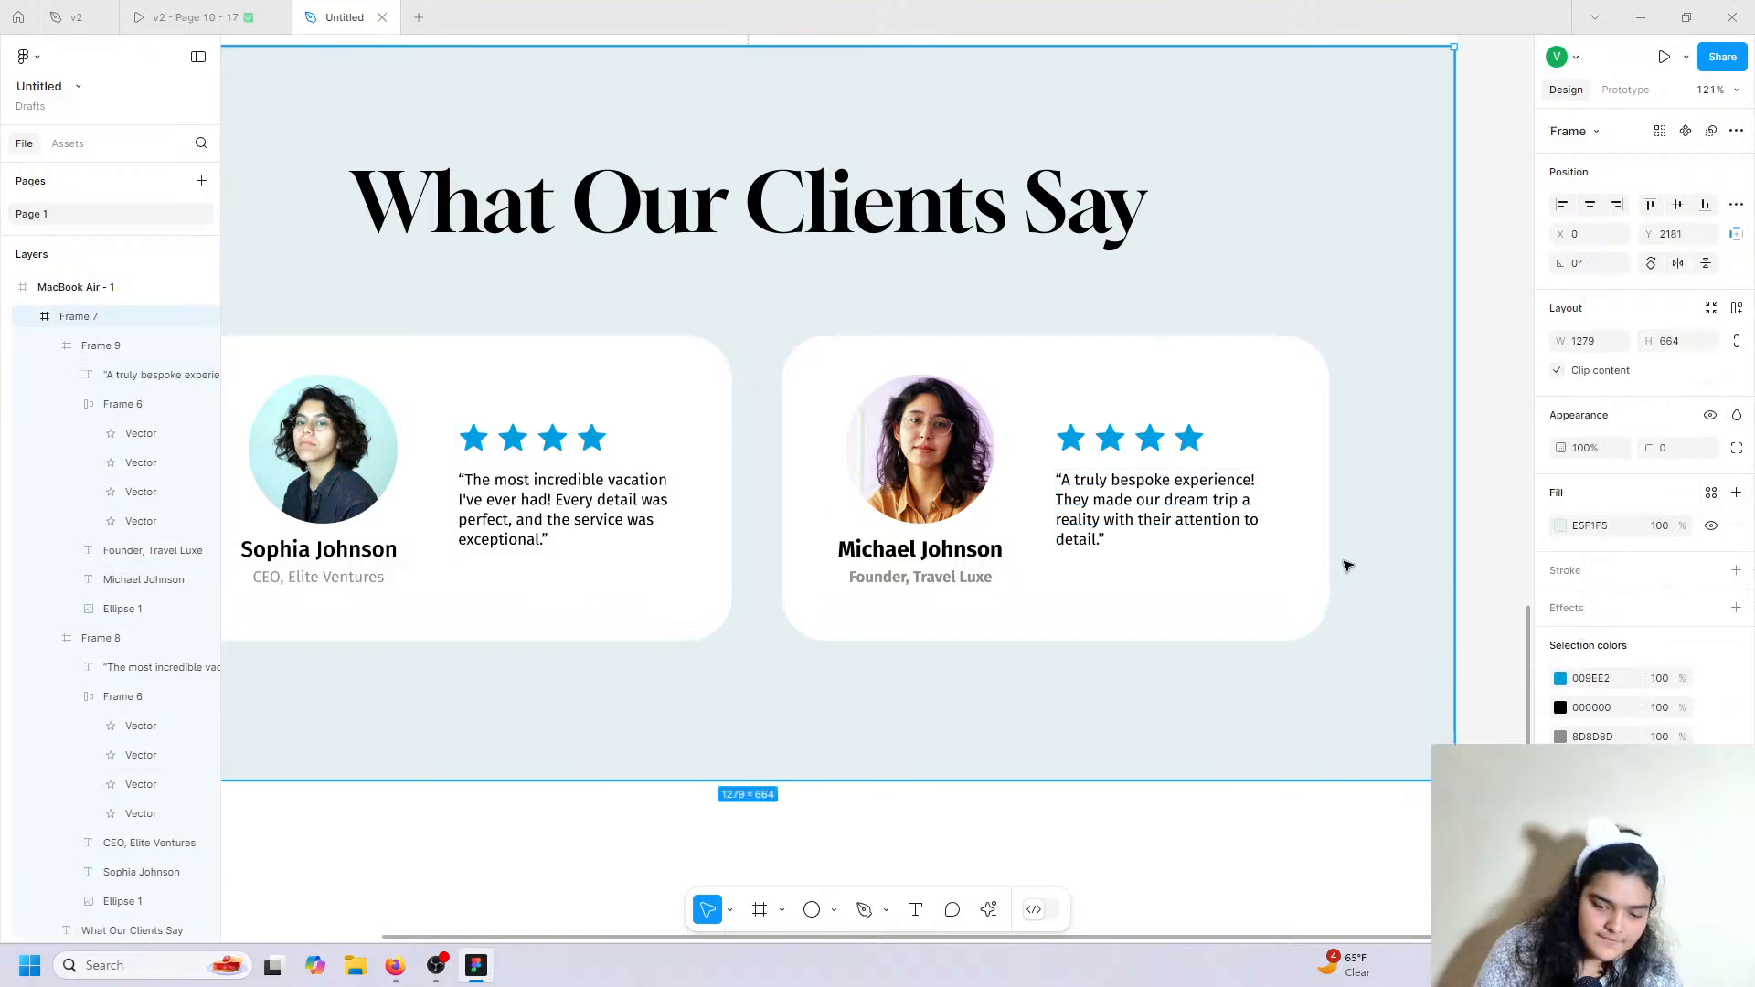
click(1187, 817)
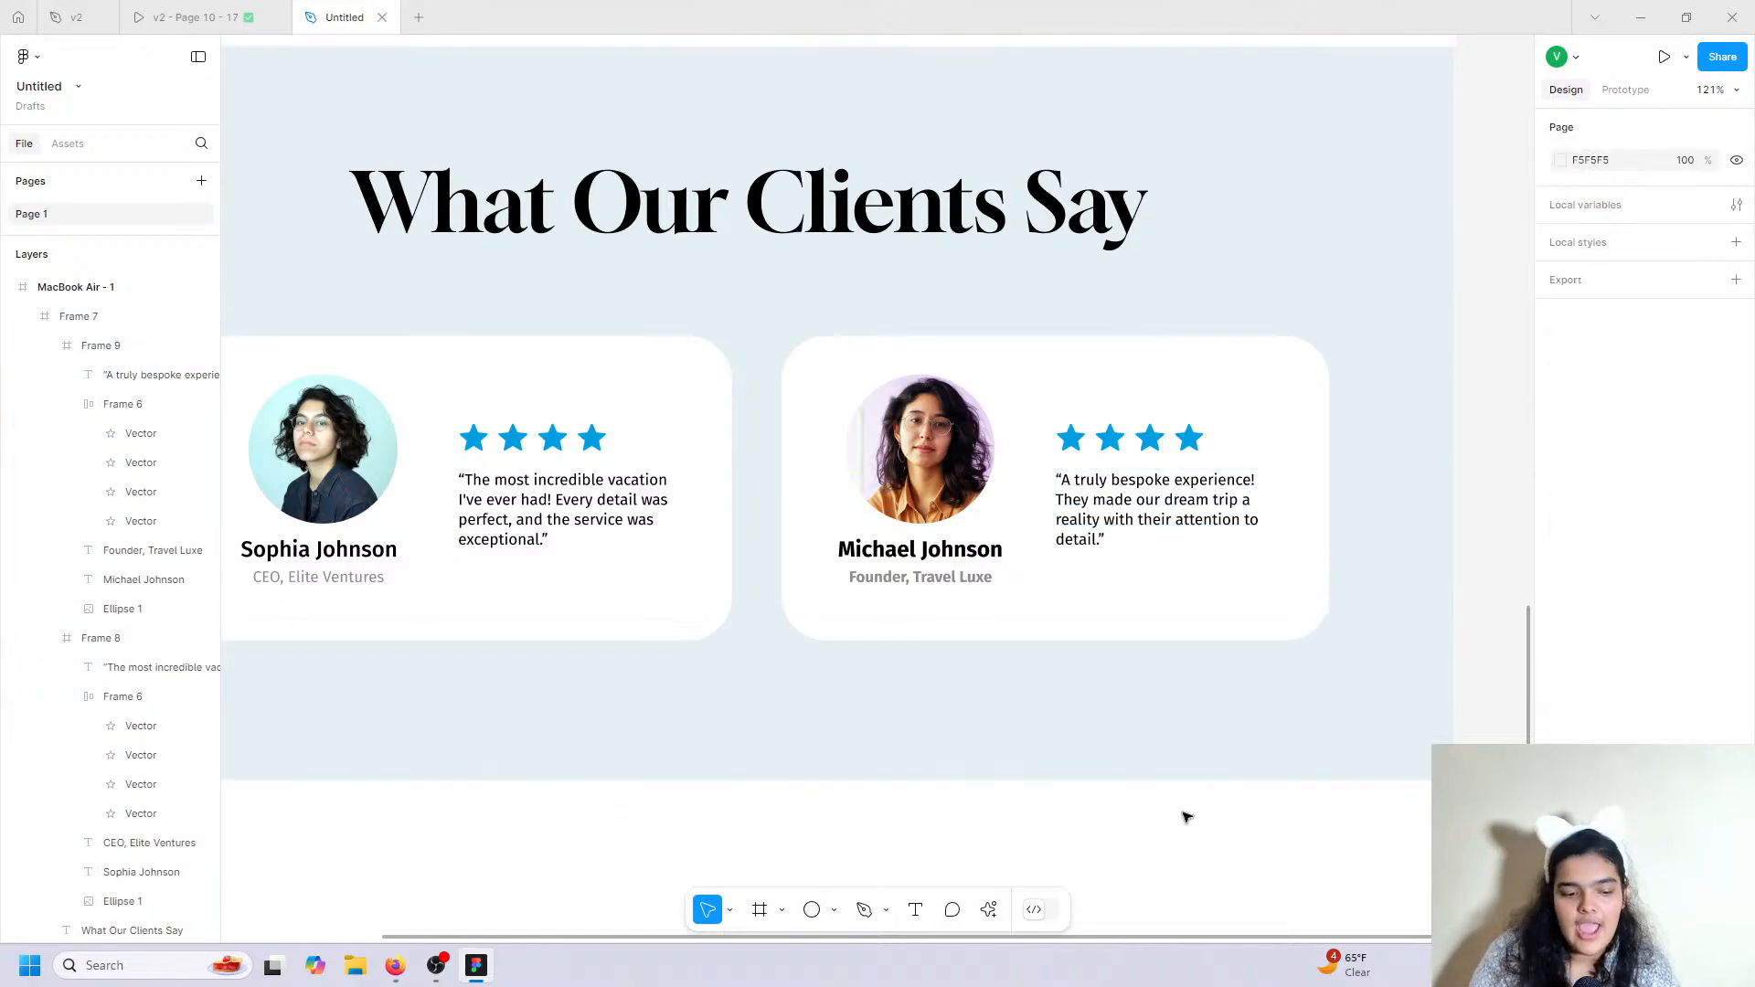
scroll(1186, 818, left, 3)
scroll(1186, 817, down, 5)
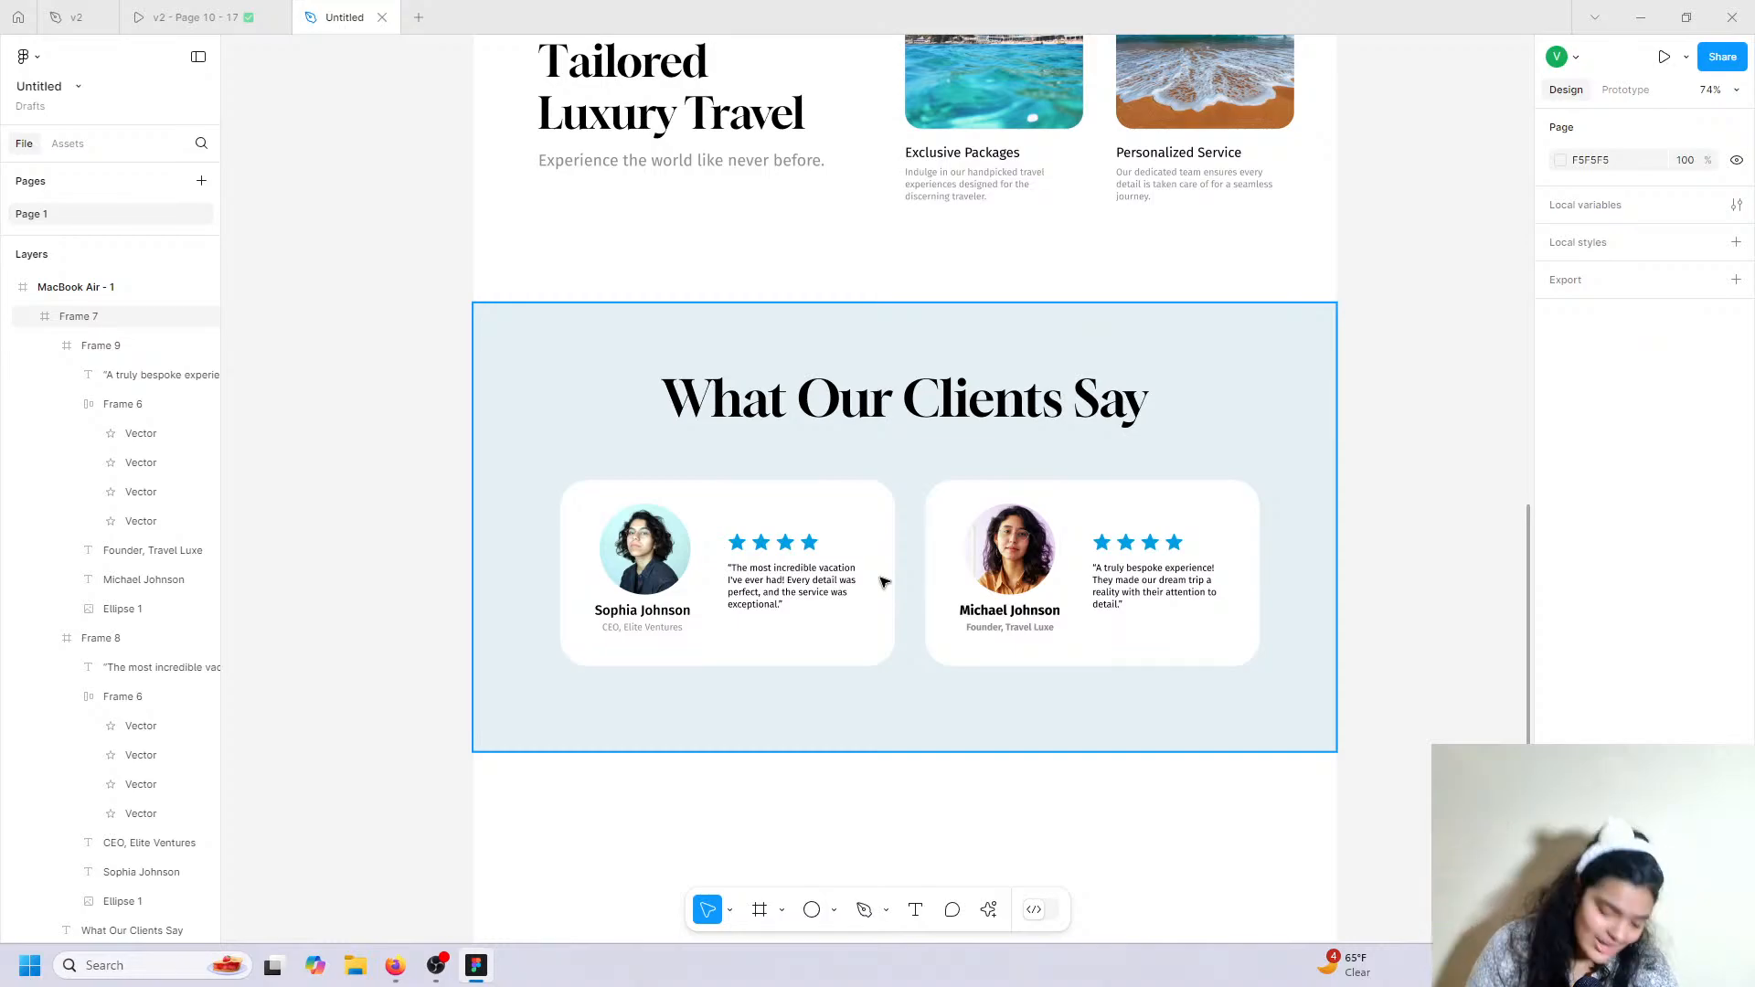
Scroll through the v2 prototype to its Join Us section, then return to the Untitled file.
key(ctrl+shift+Tab)
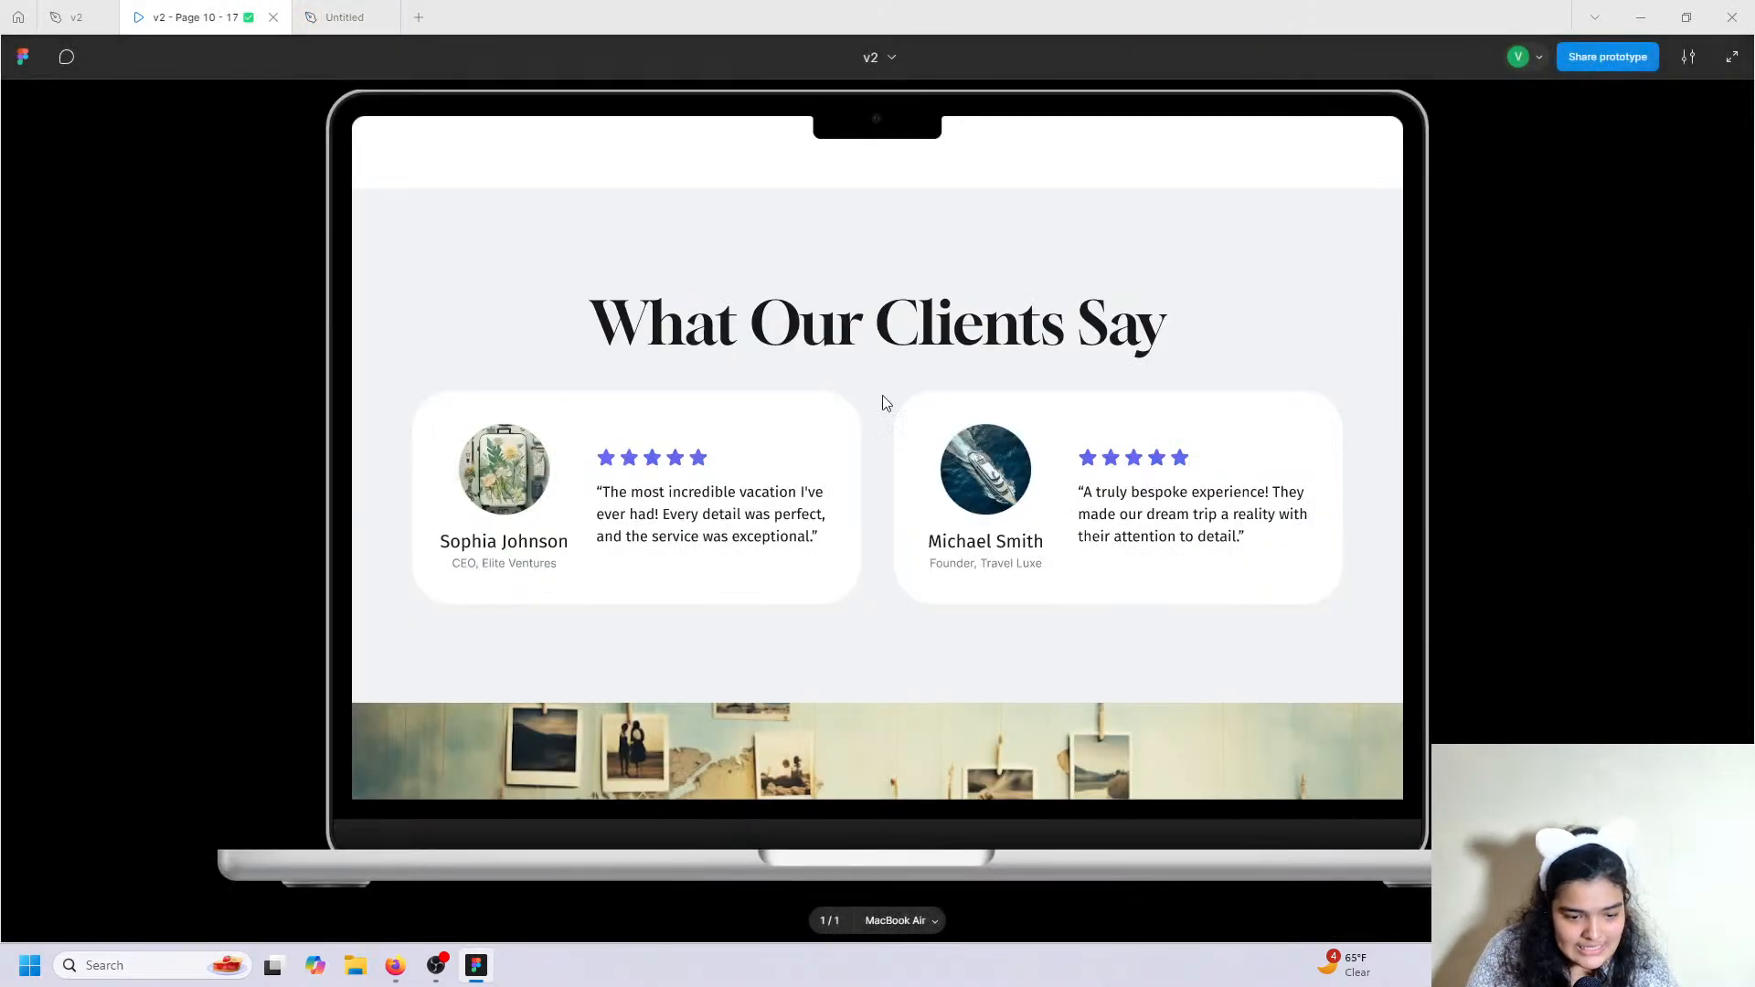
scroll(885, 402, up, 3)
scroll(881, 399, down, 1)
scroll(881, 400, up, 2)
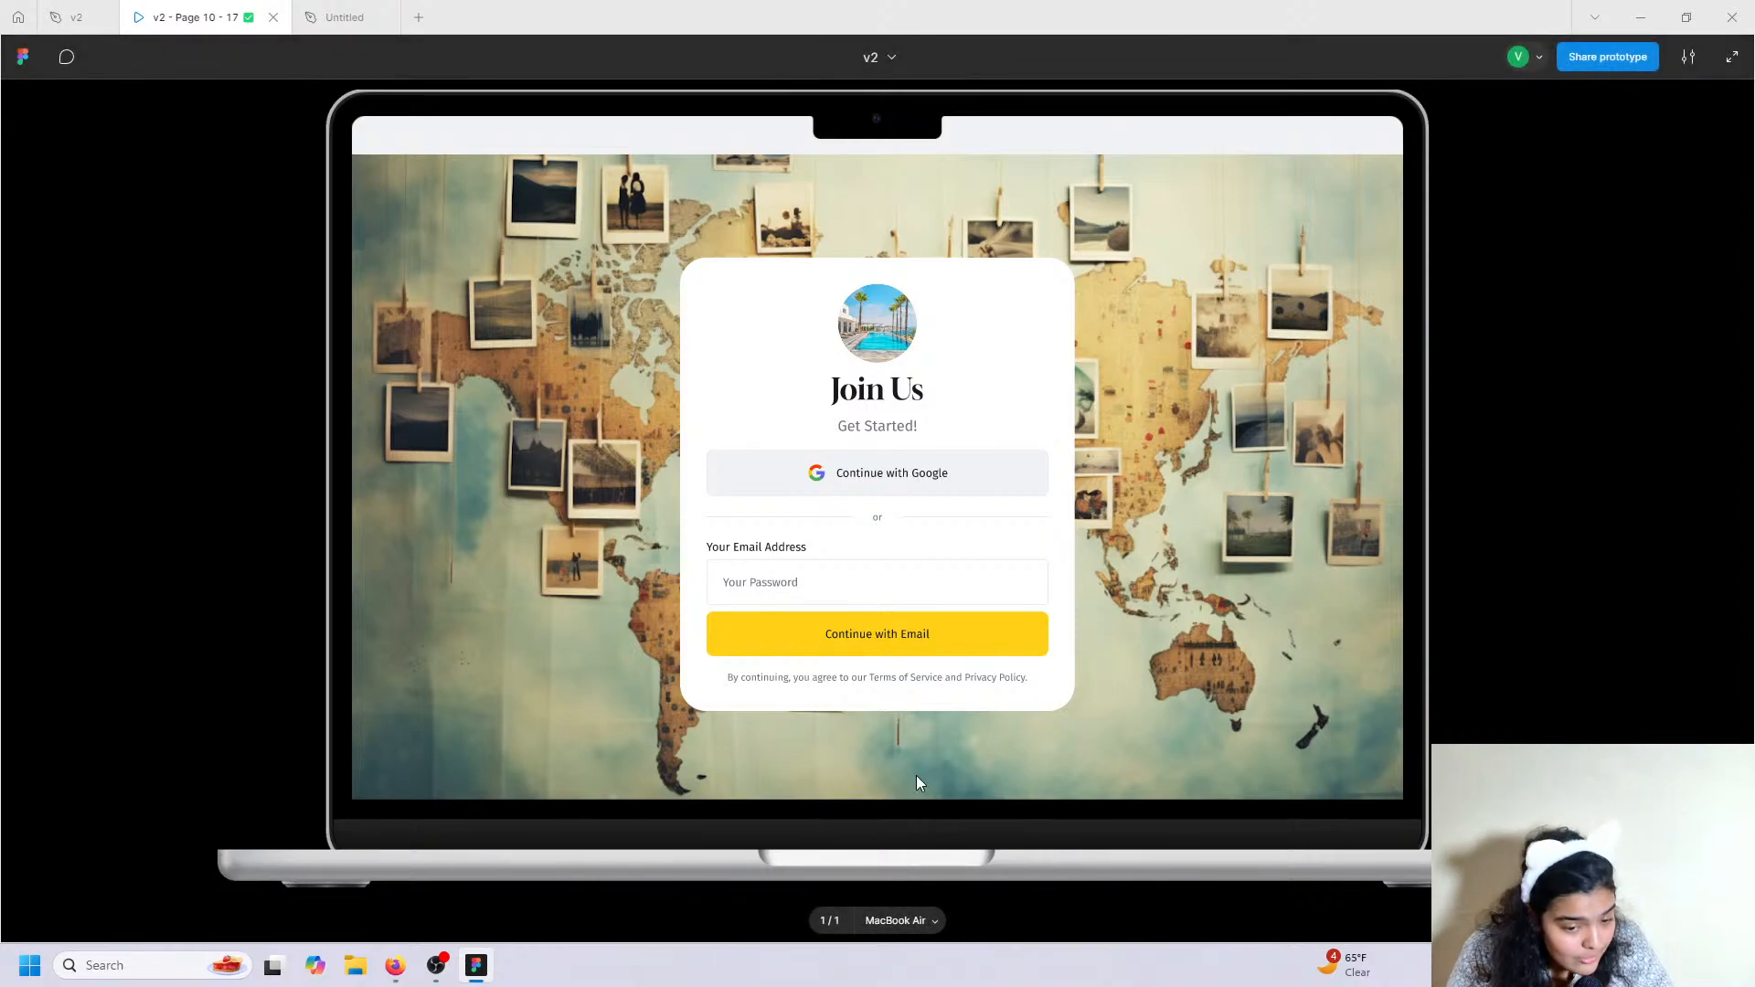
scroll(835, 603, down, 3)
scroll(835, 602, up, 3)
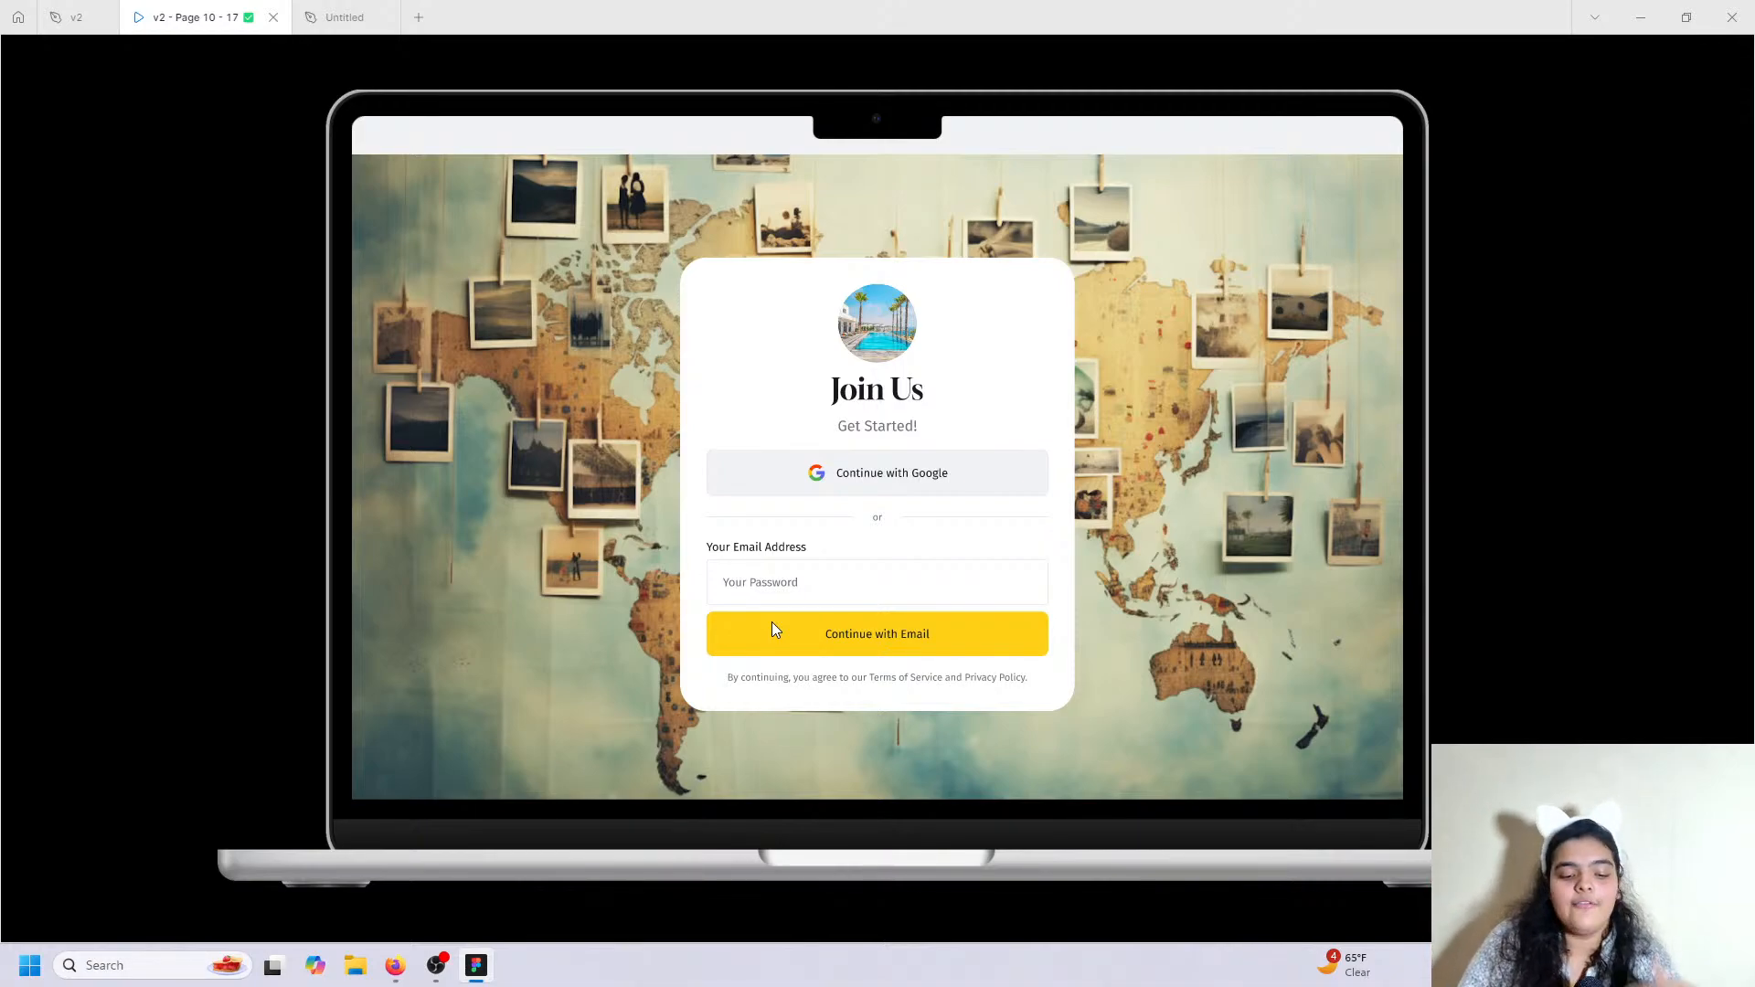
scroll(757, 510, up, 5)
scroll(755, 510, up, 10)
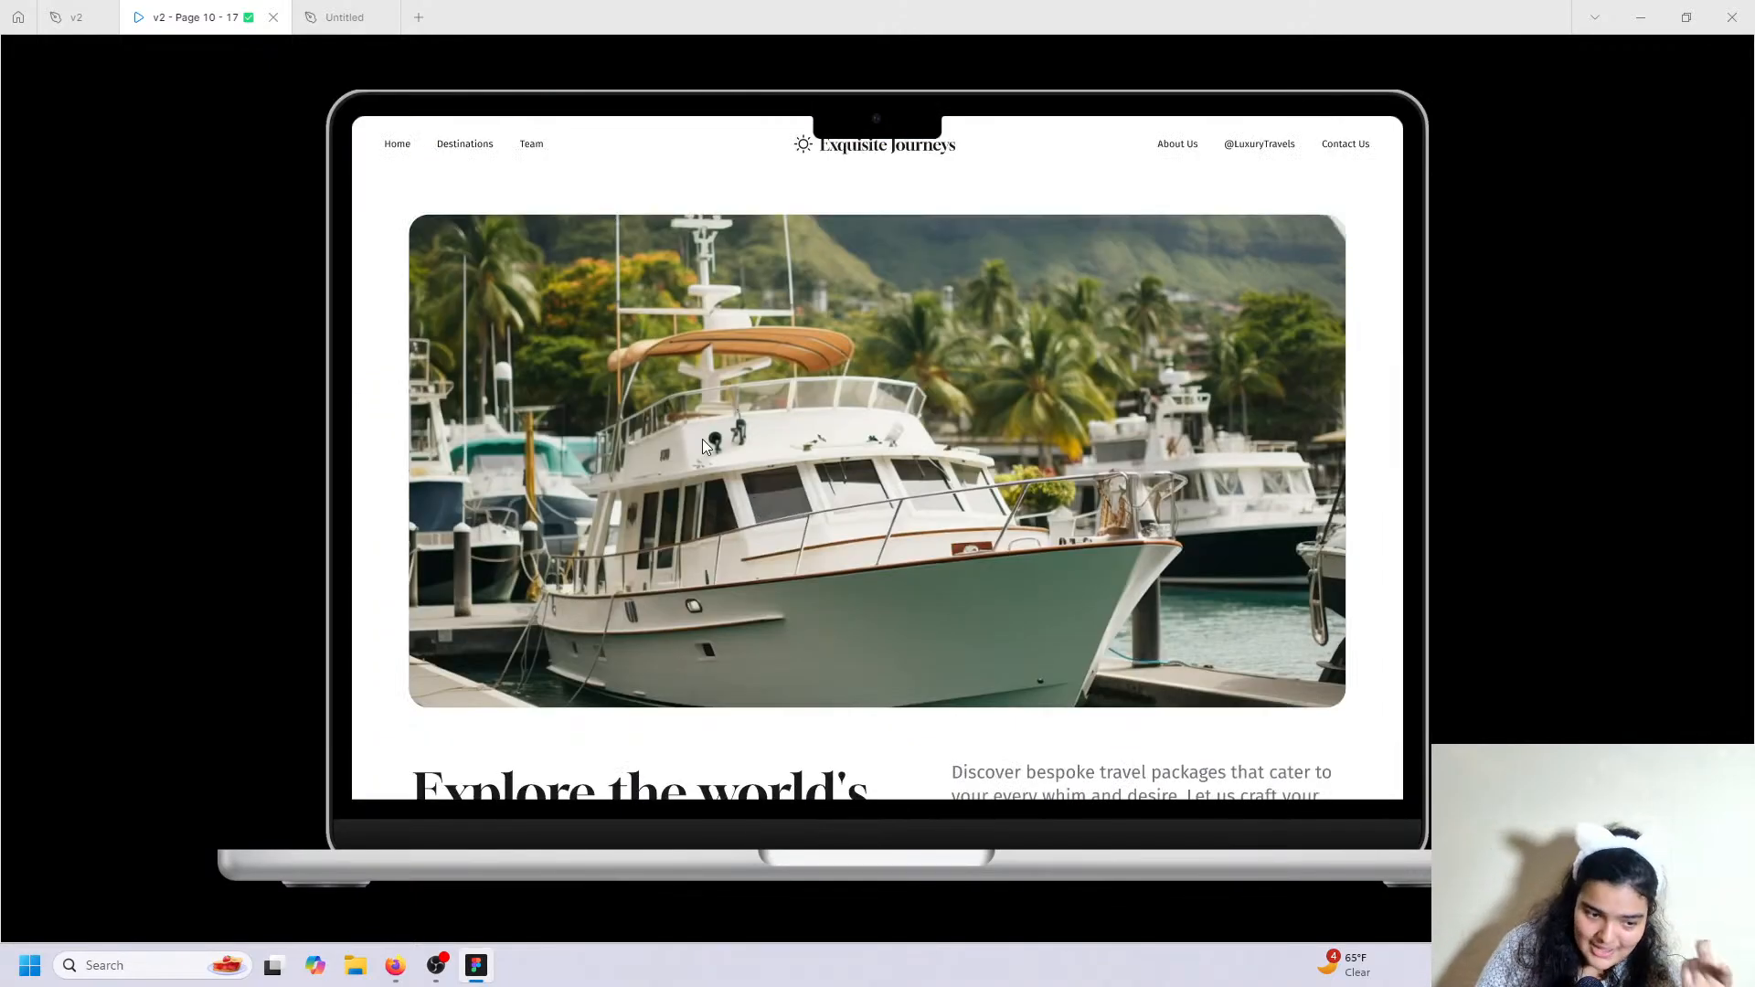
scroll(655, 351, down, 8)
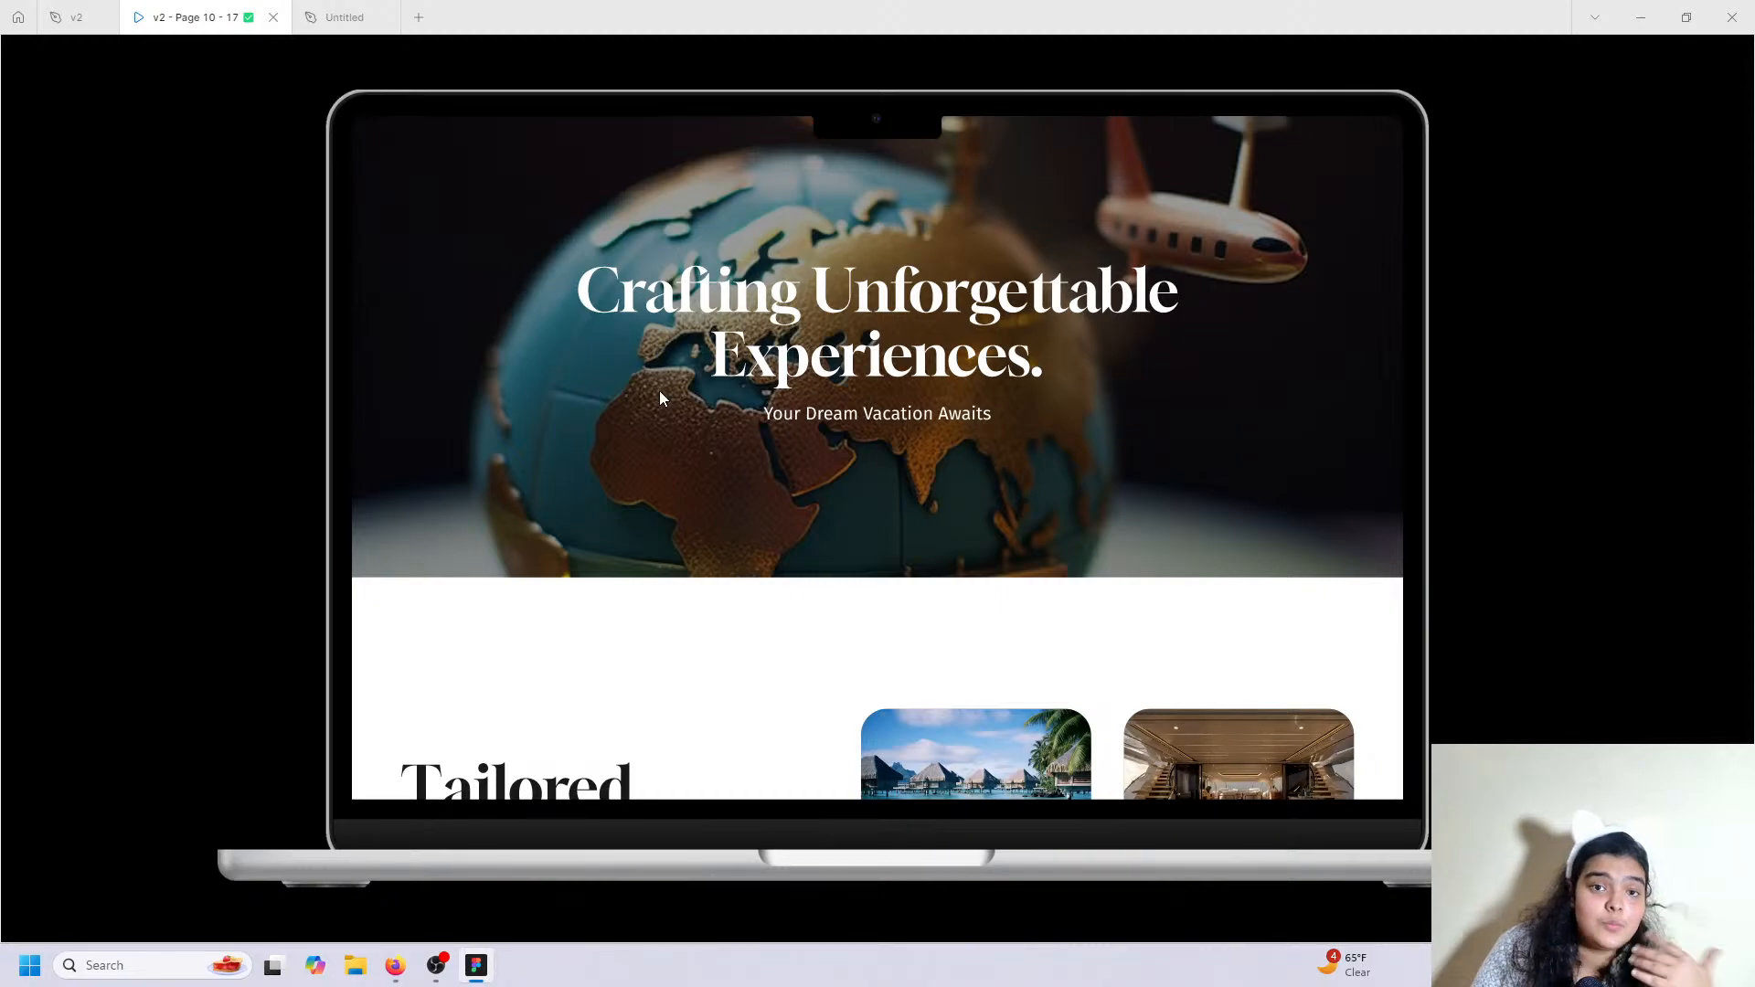
scroll(660, 395, down, 3)
scroll(722, 493, down, 4)
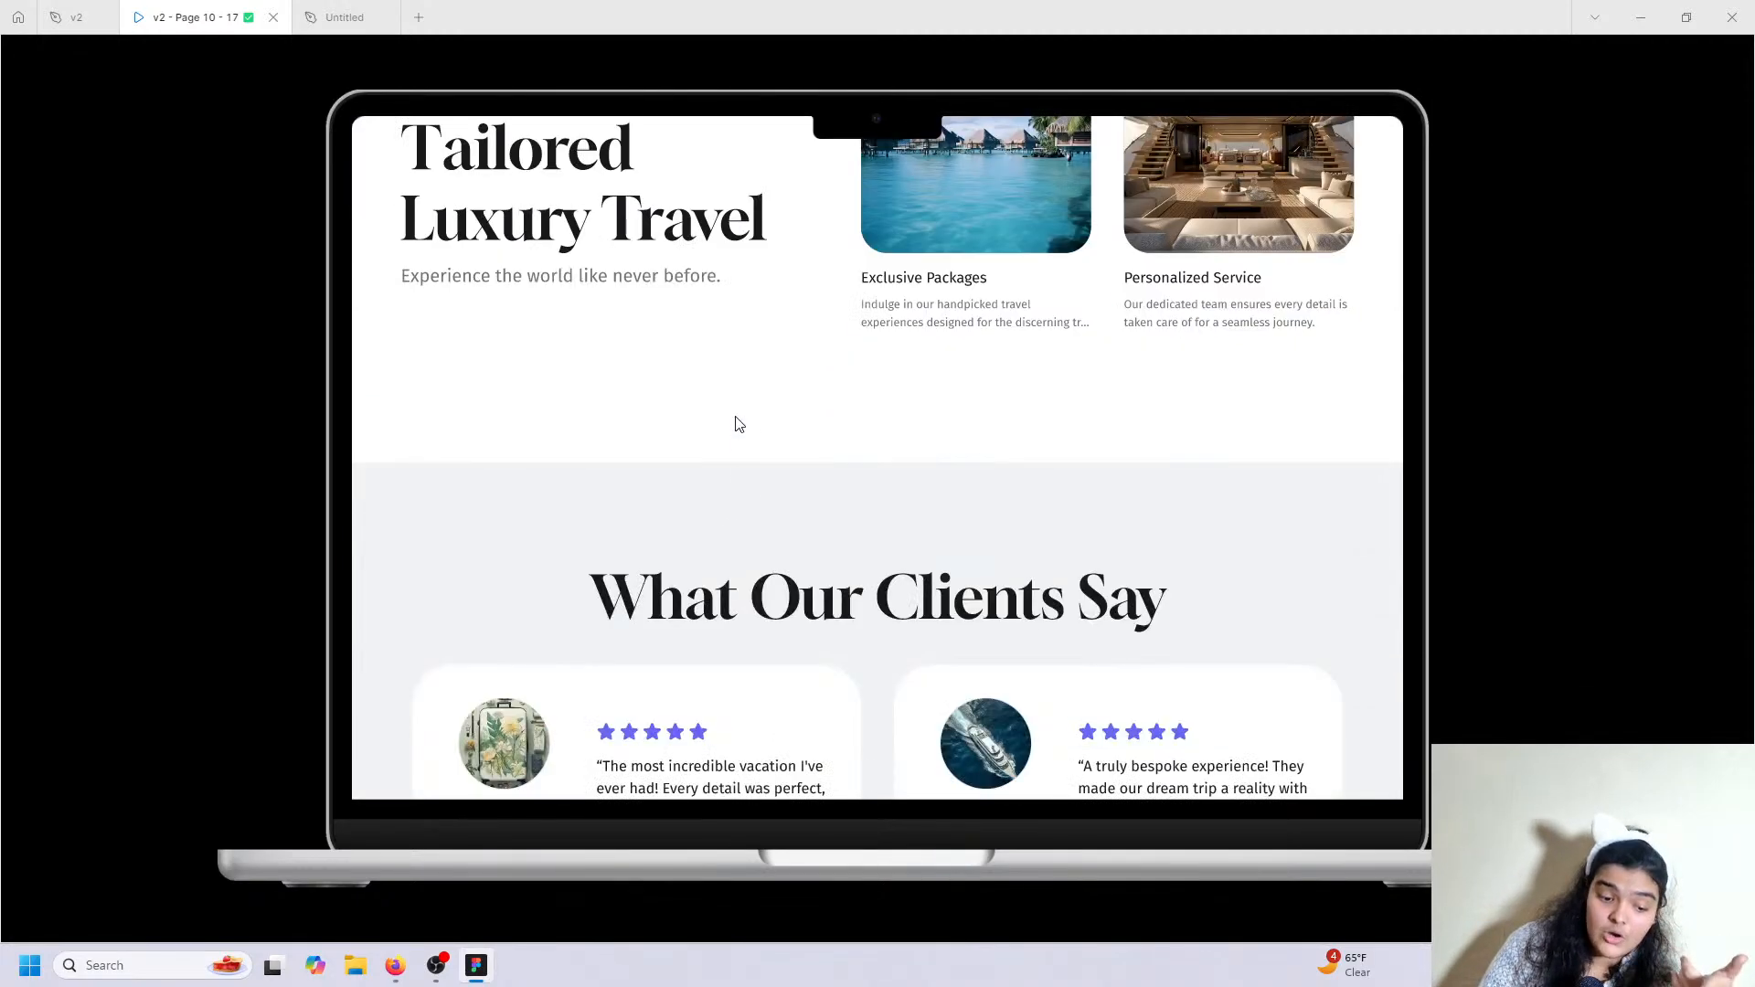
scroll(782, 488, down, 1)
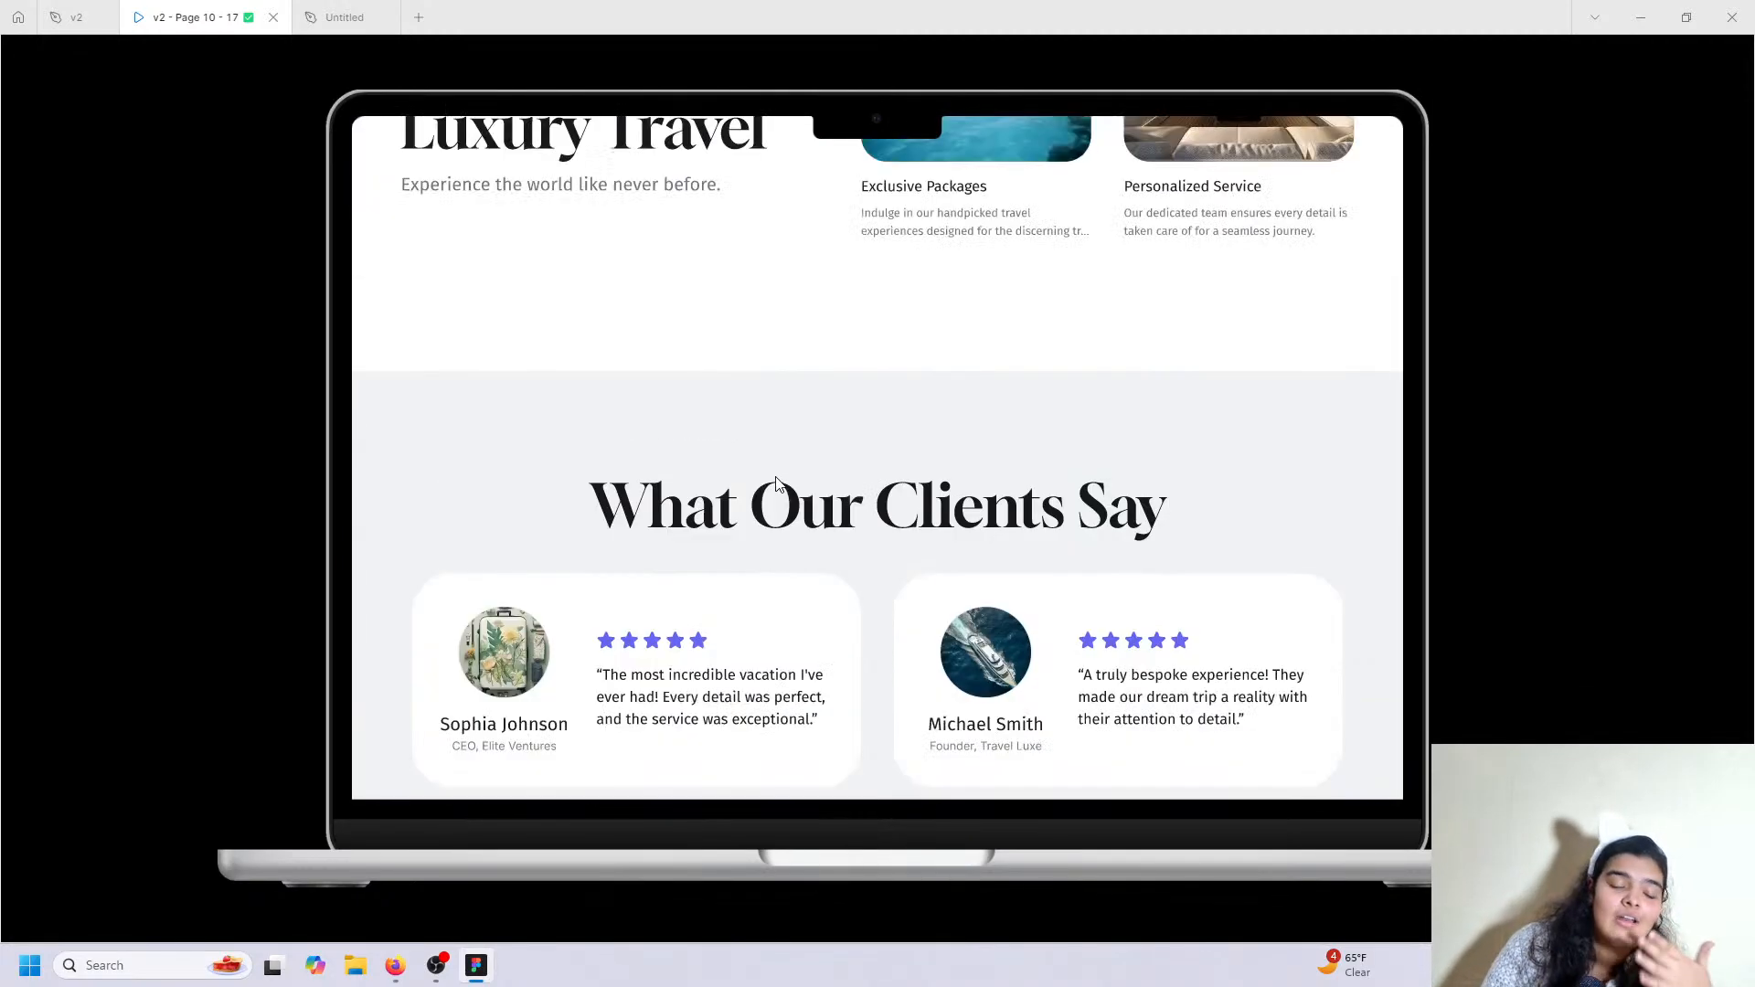
scroll(698, 384, up, 1)
scroll(697, 490, down, 6)
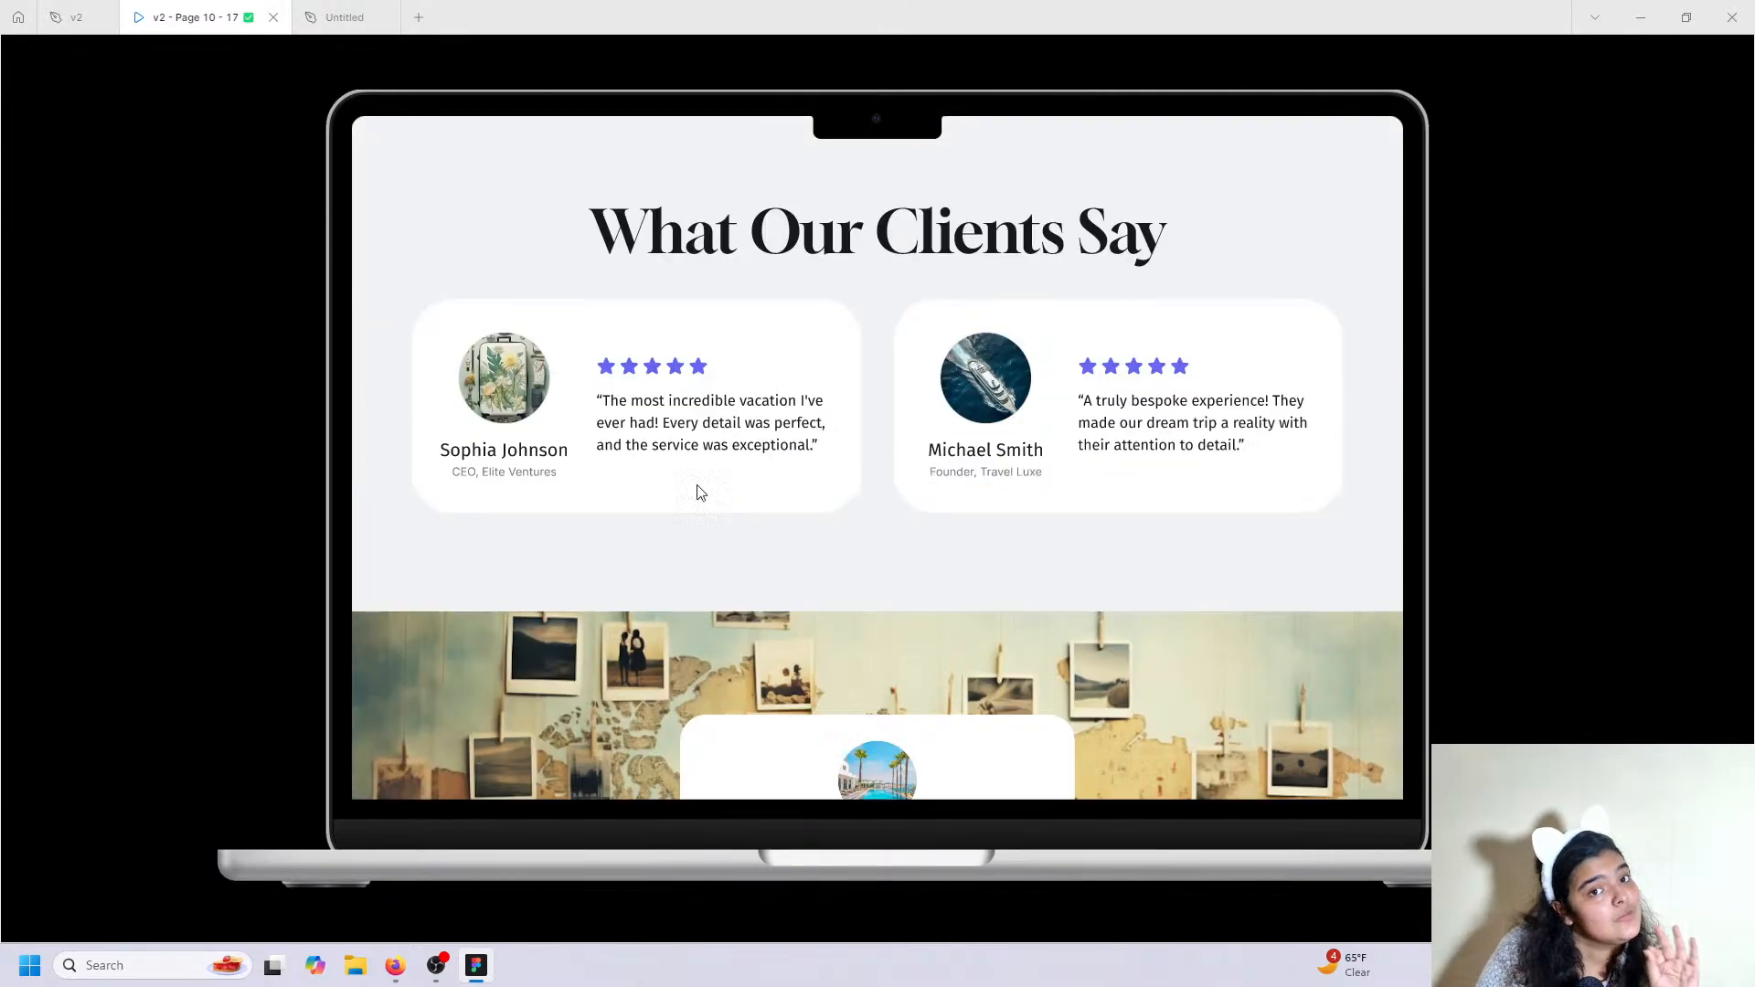
scroll(636, 389, up, 1)
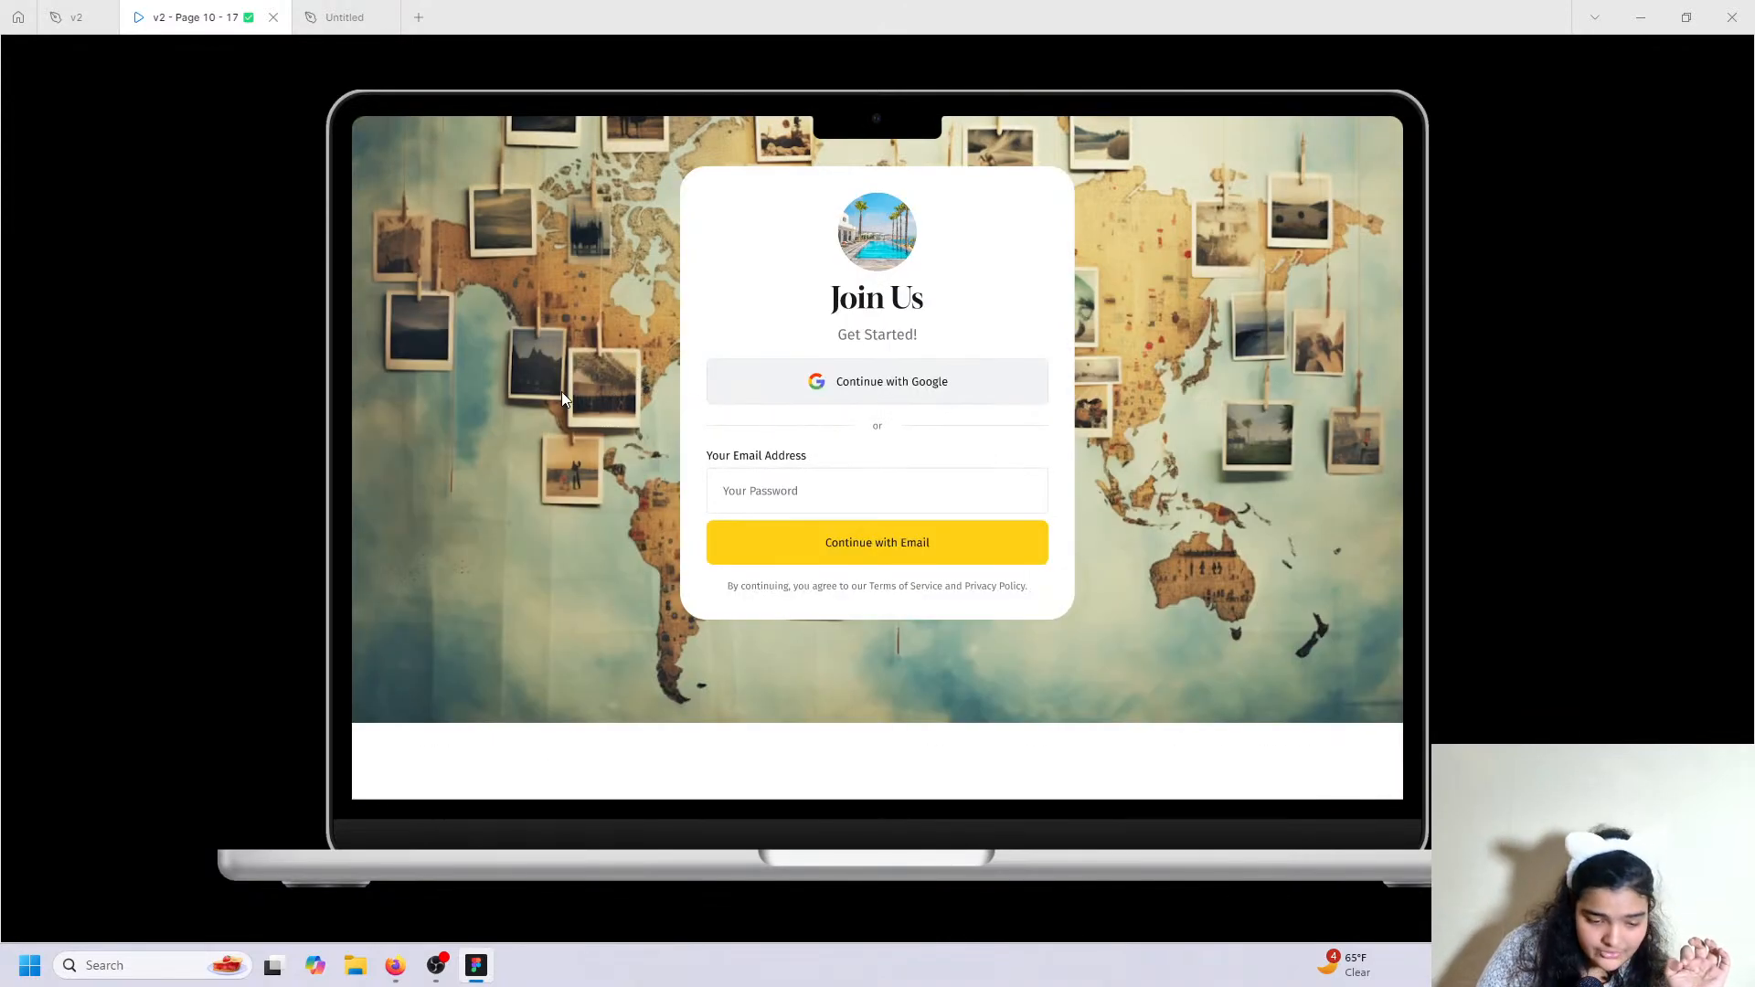
scroll(561, 392, up, 2)
scroll(468, 260, down, 2)
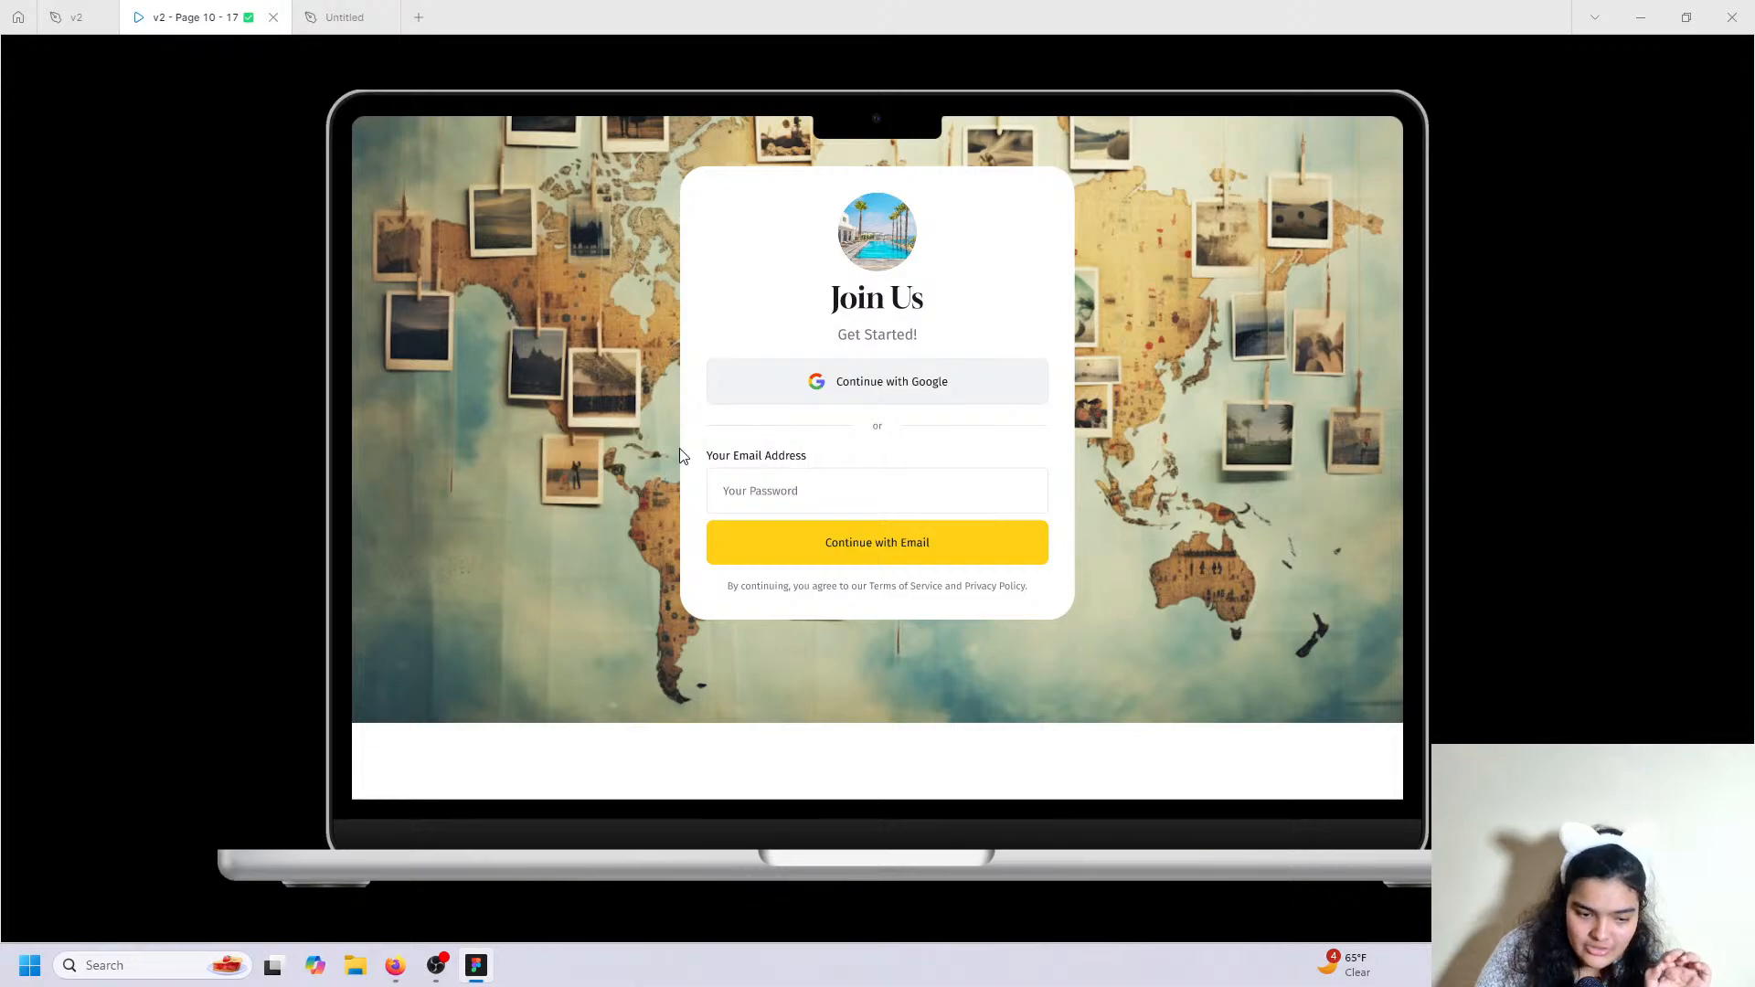
click(344, 17)
scroll(729, 537, down, 5)
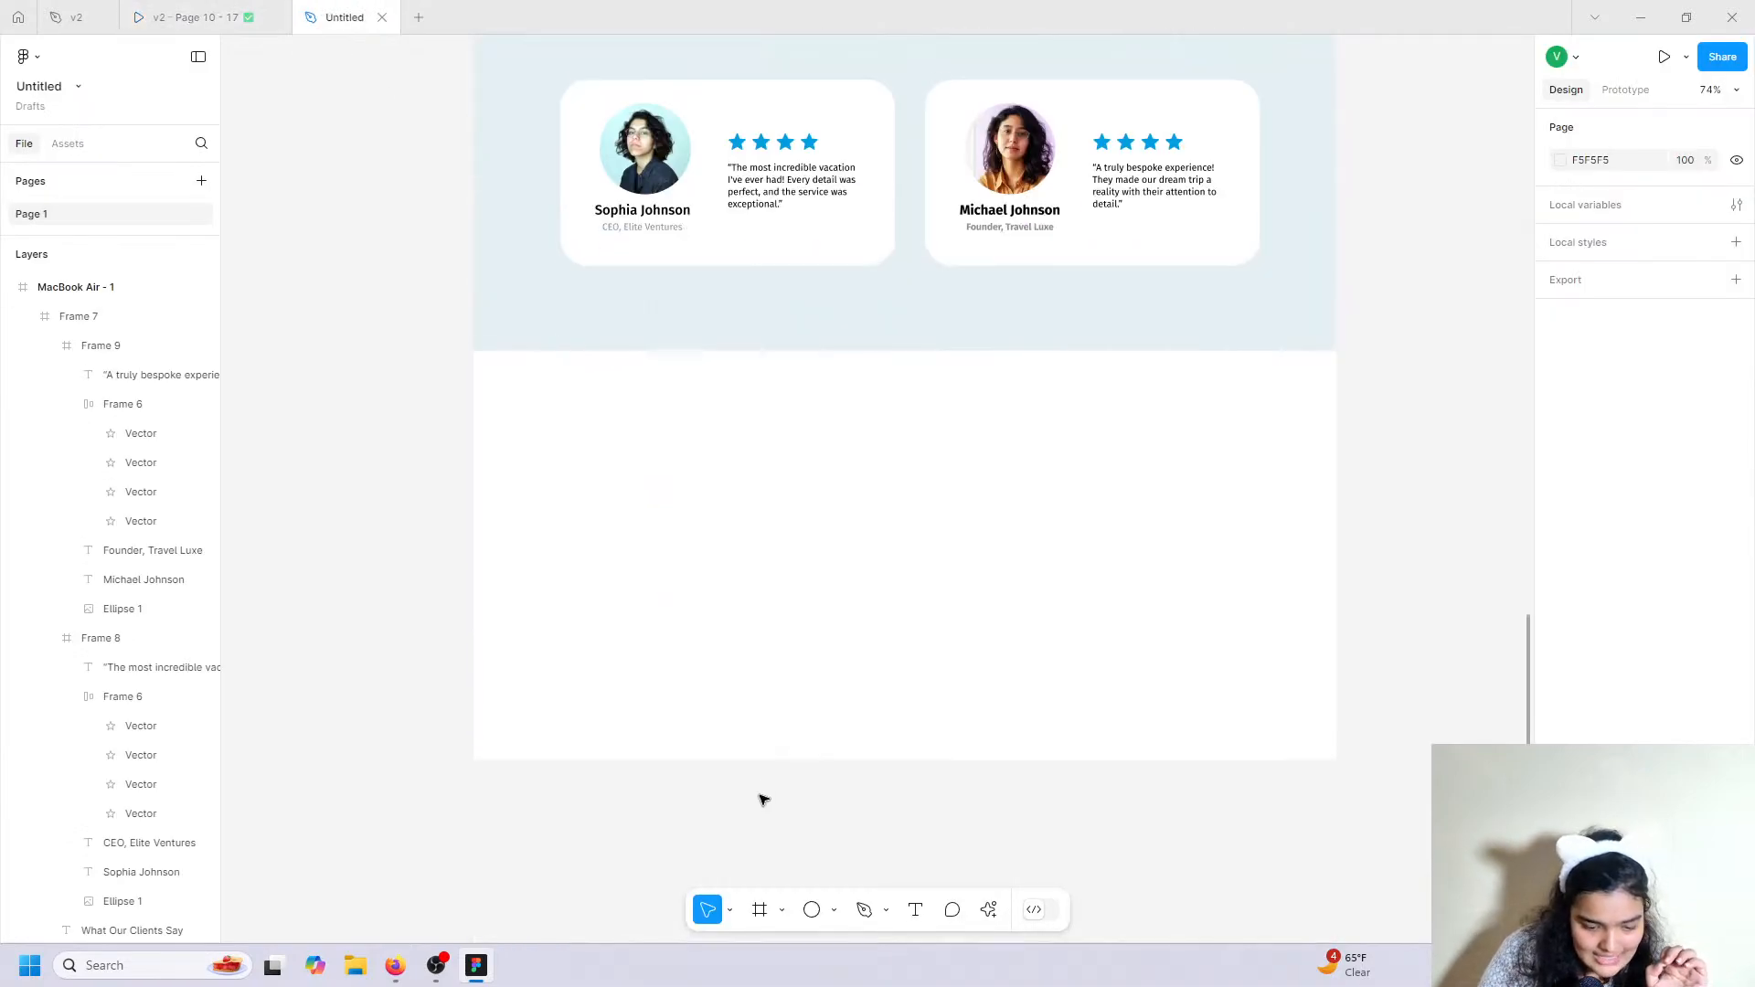
Lengthen the MacBook Air - 1 page frame to 4323 tall and draw a full-width frame below the testimonials.
click(109, 286)
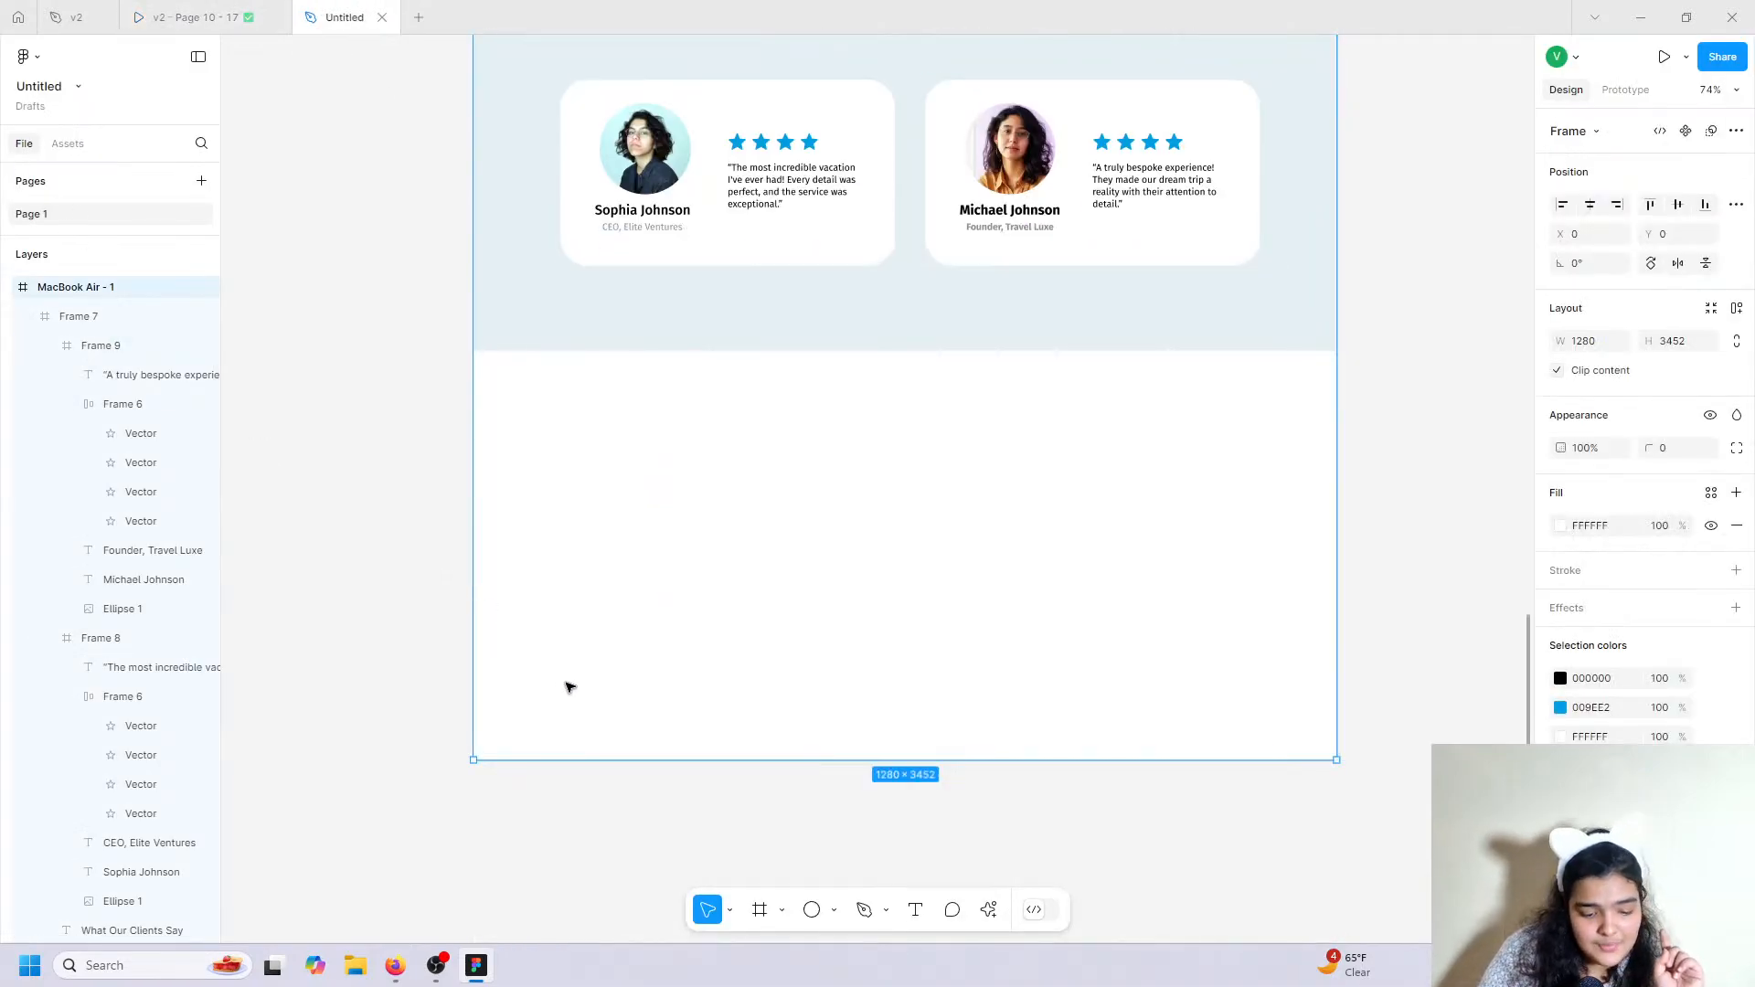
drag(655, 760, 685, 945)
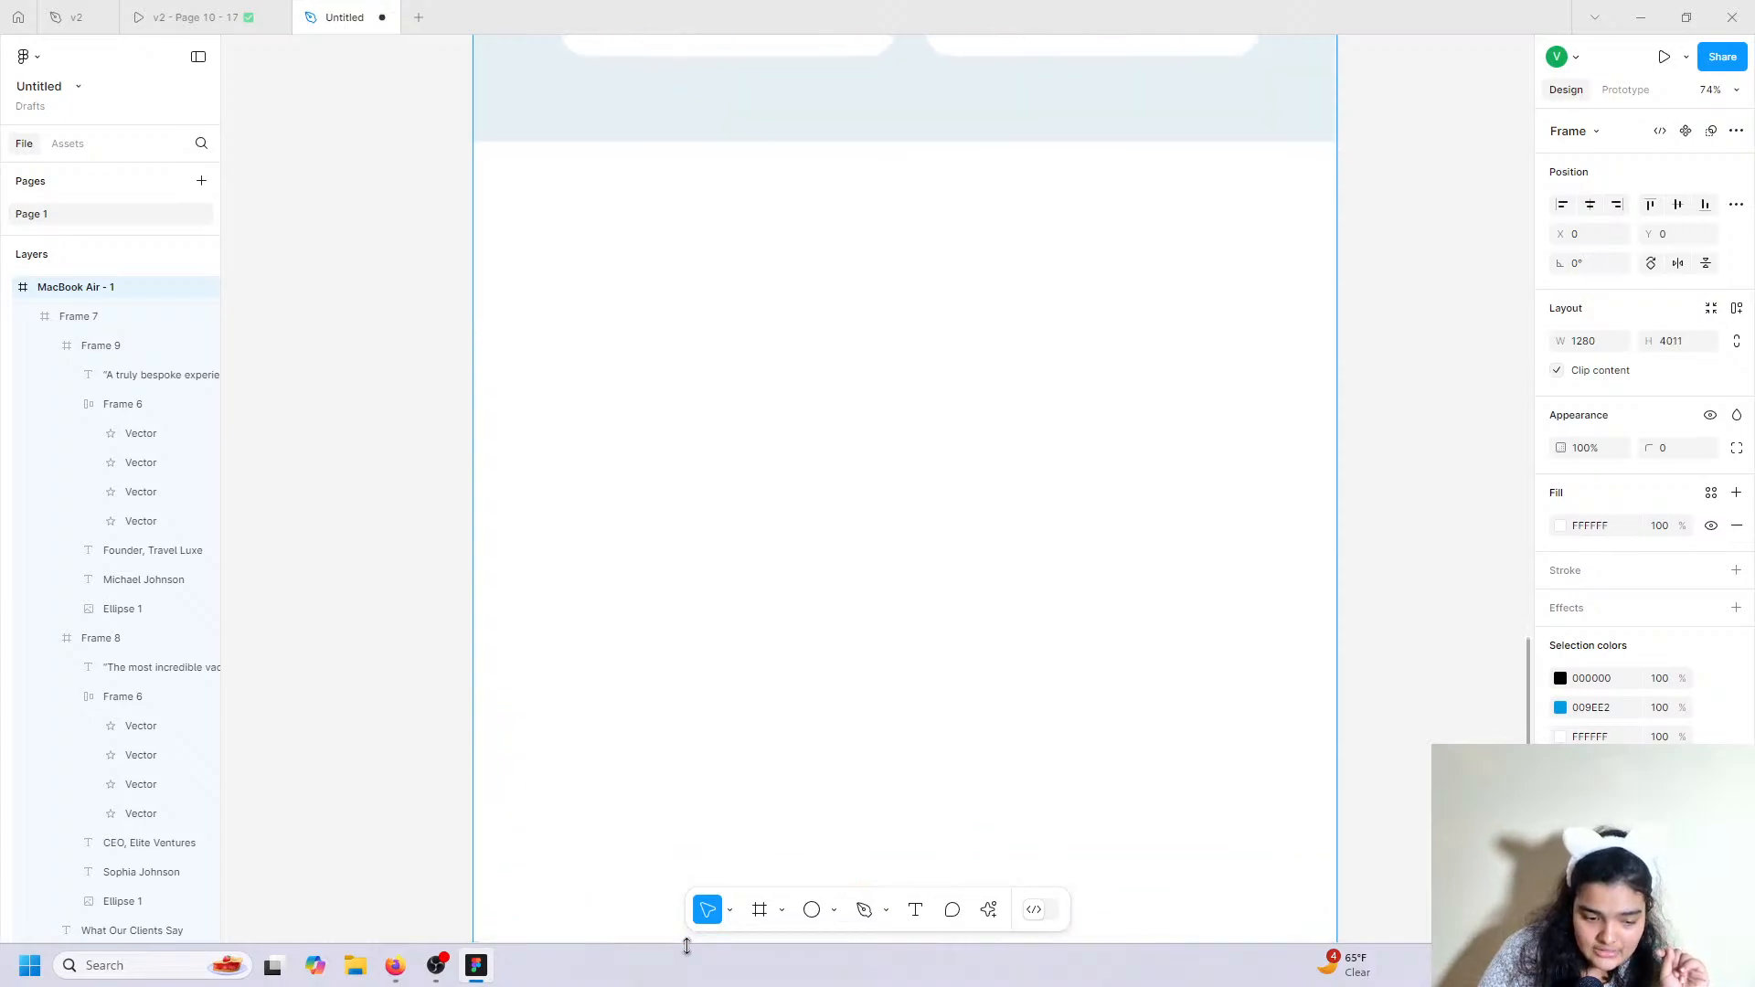
scroll(633, 885, up, 3)
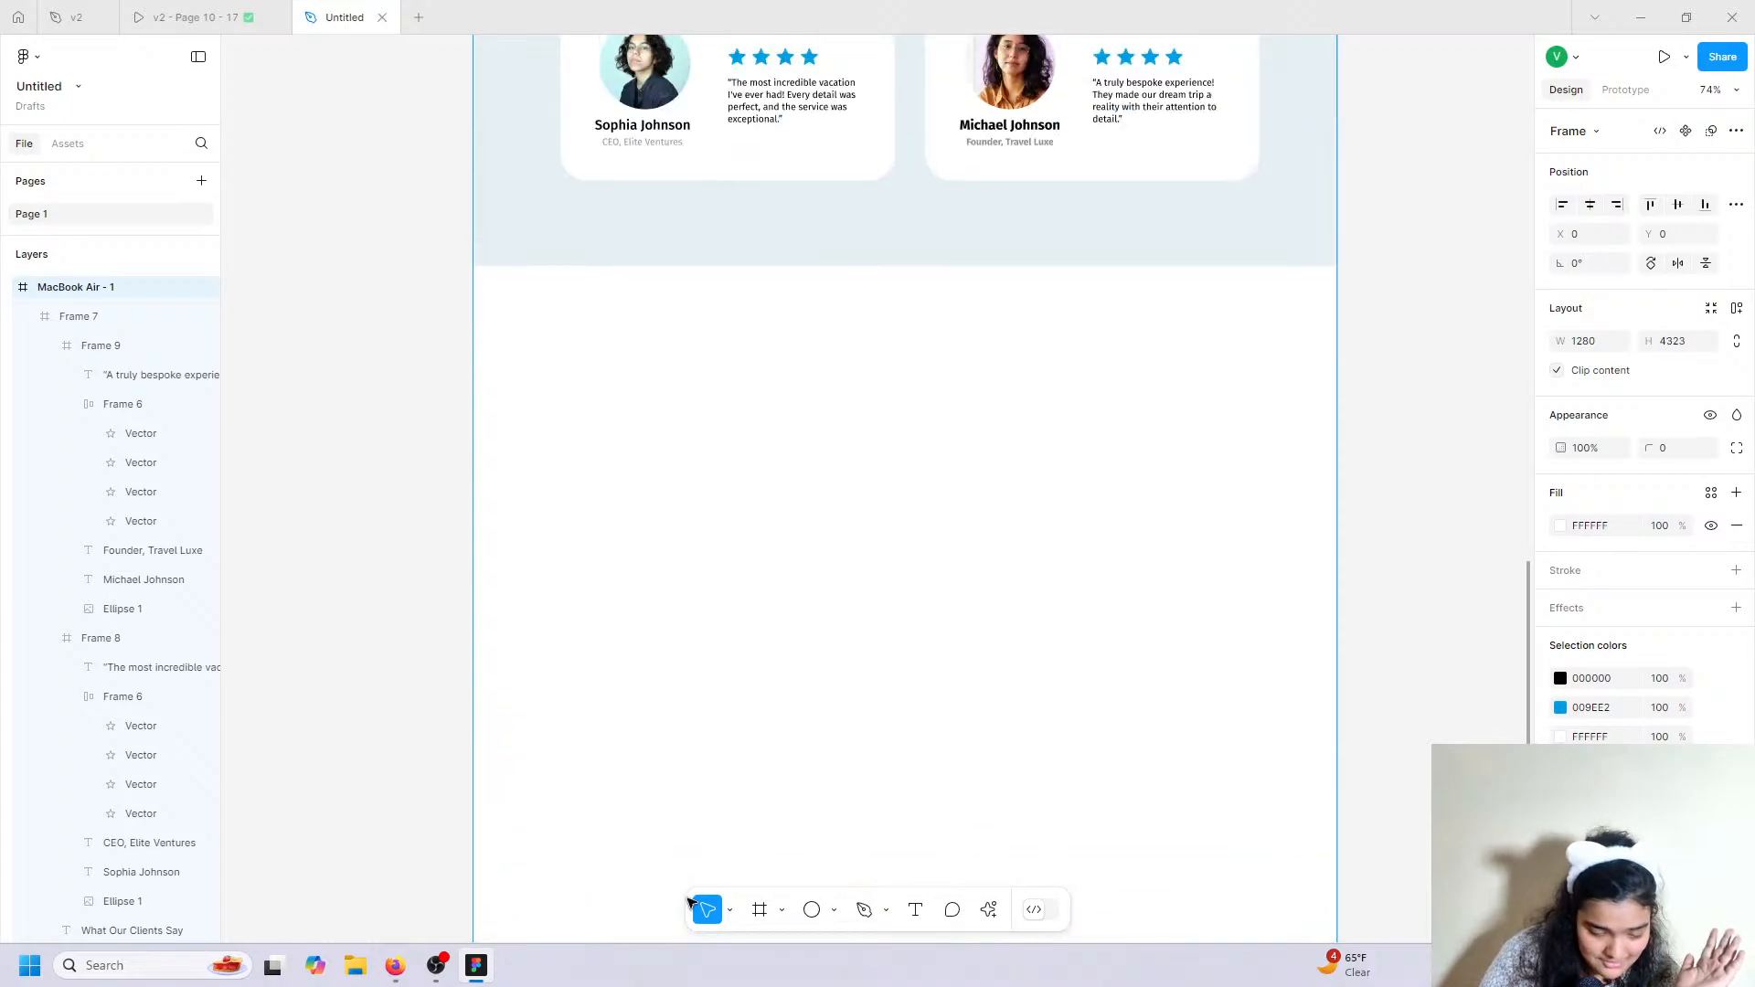
click(759, 909)
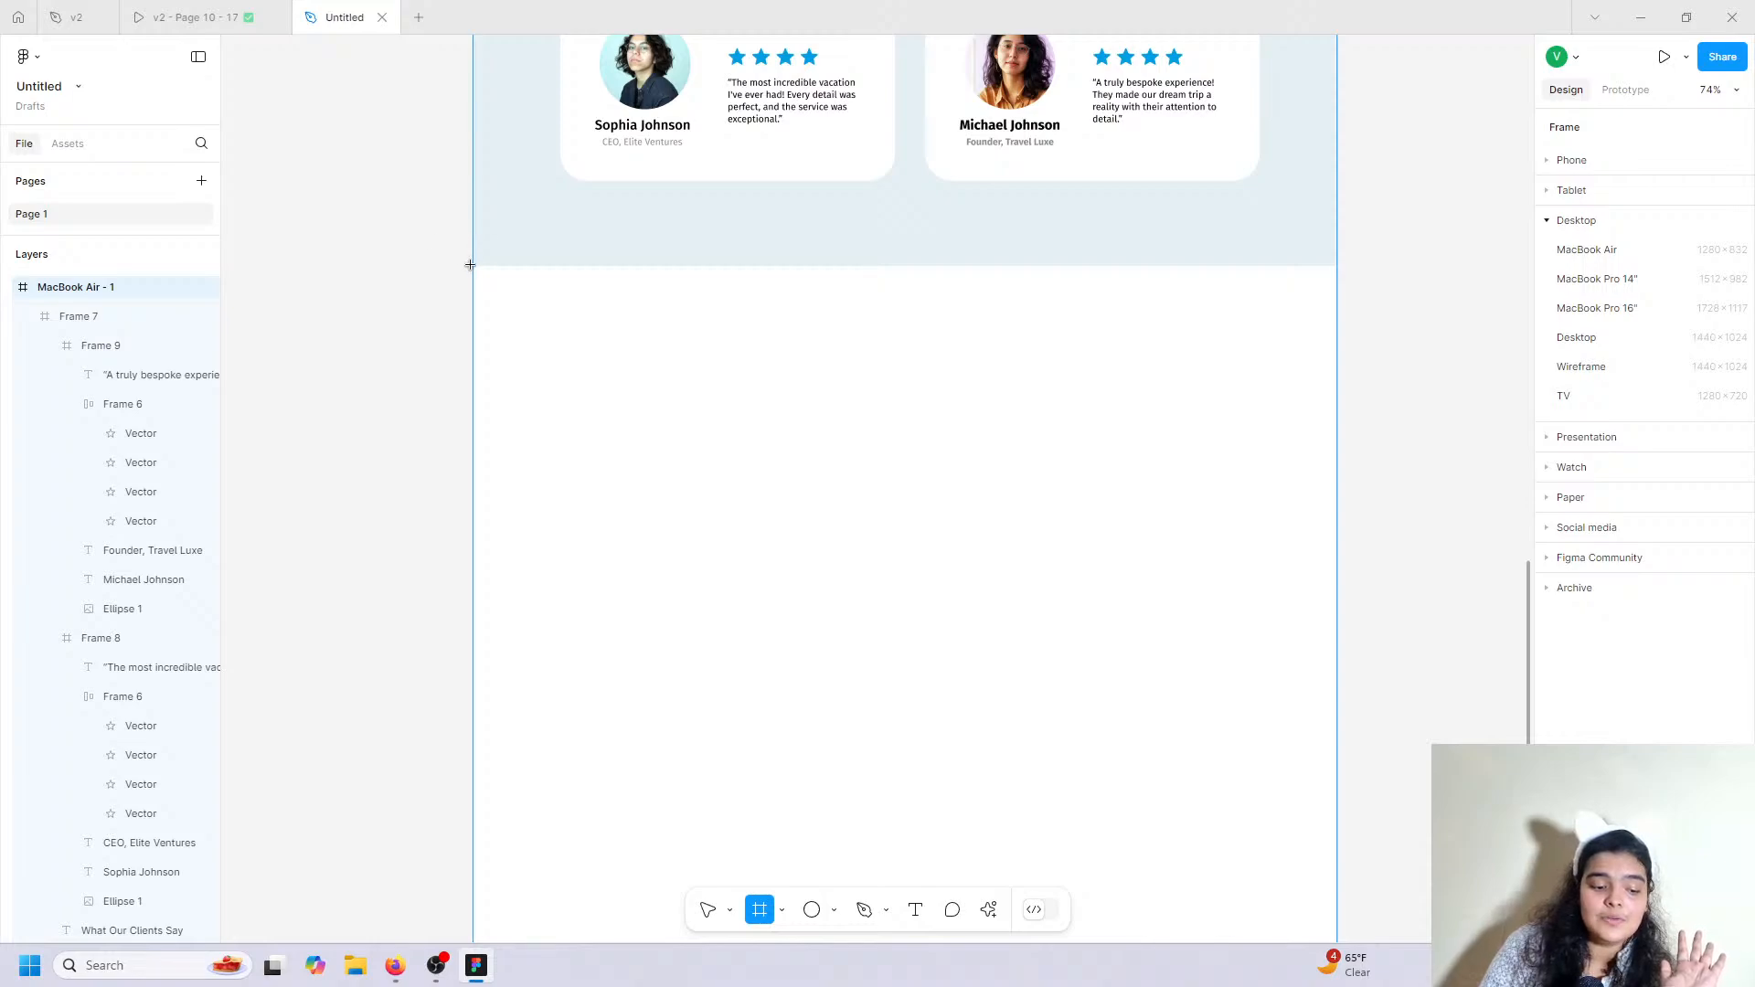
drag(470, 265, 1333, 674)
Fill the new frame with a scattered travel-photos image from a Lummi 'map' search.
click(987, 920)
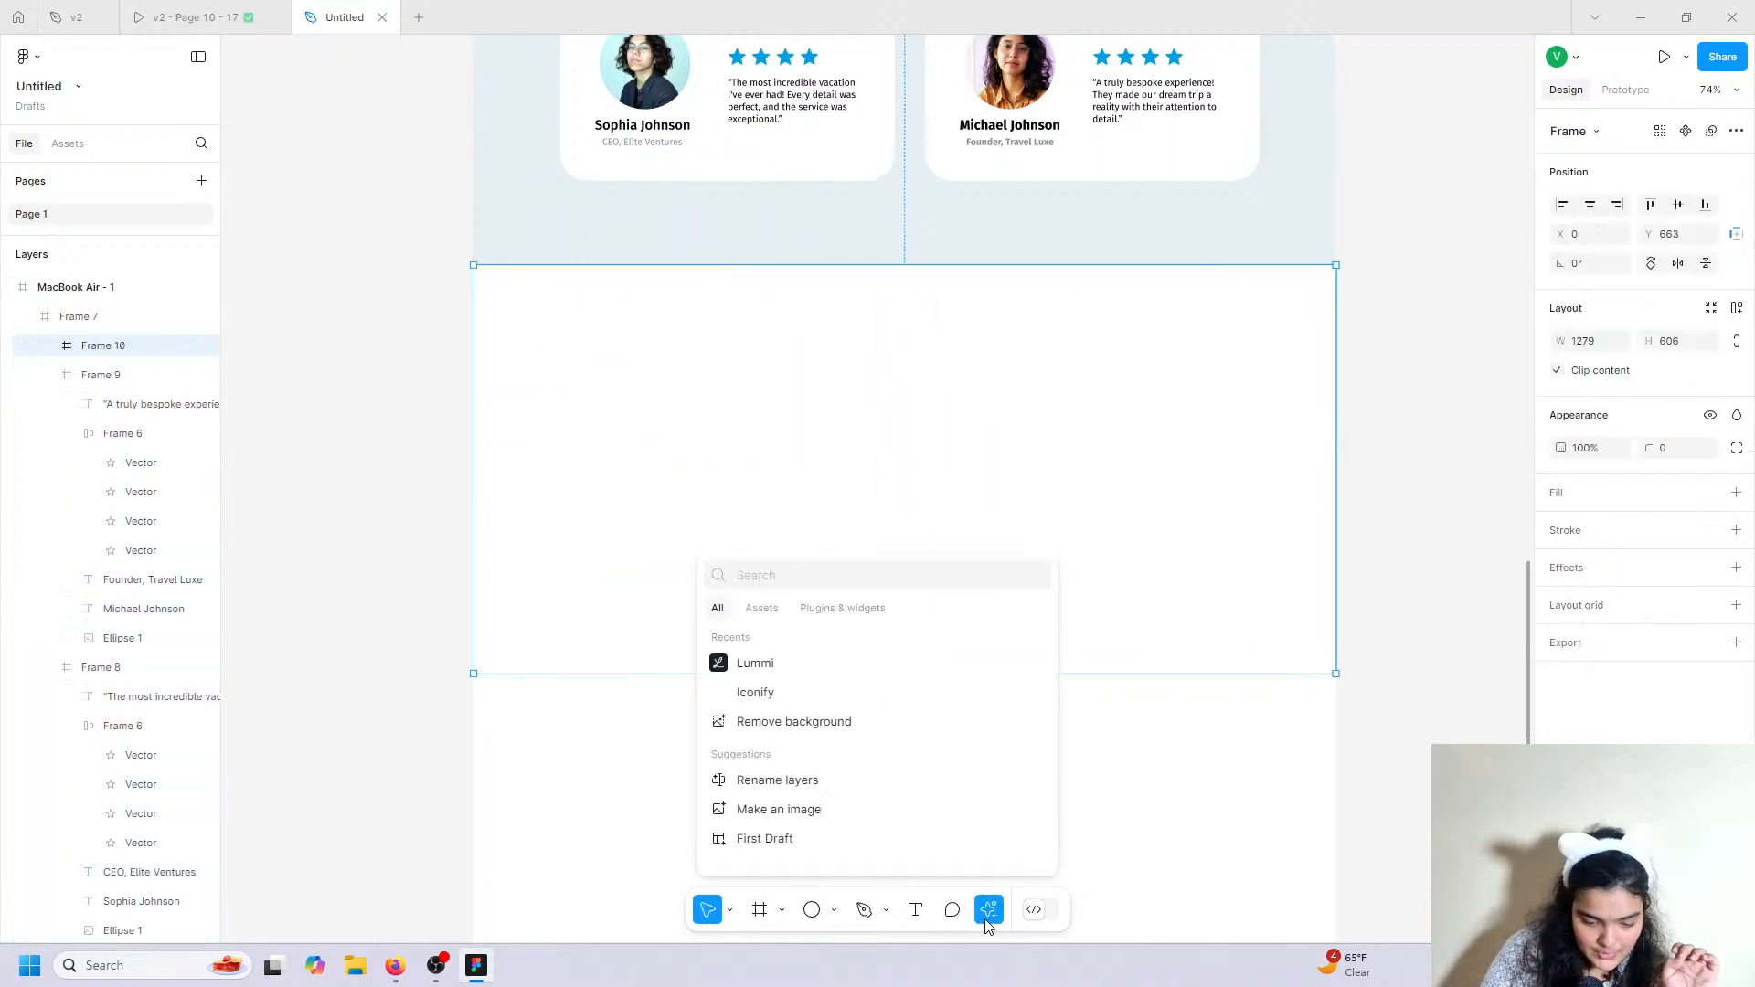
click(788, 670)
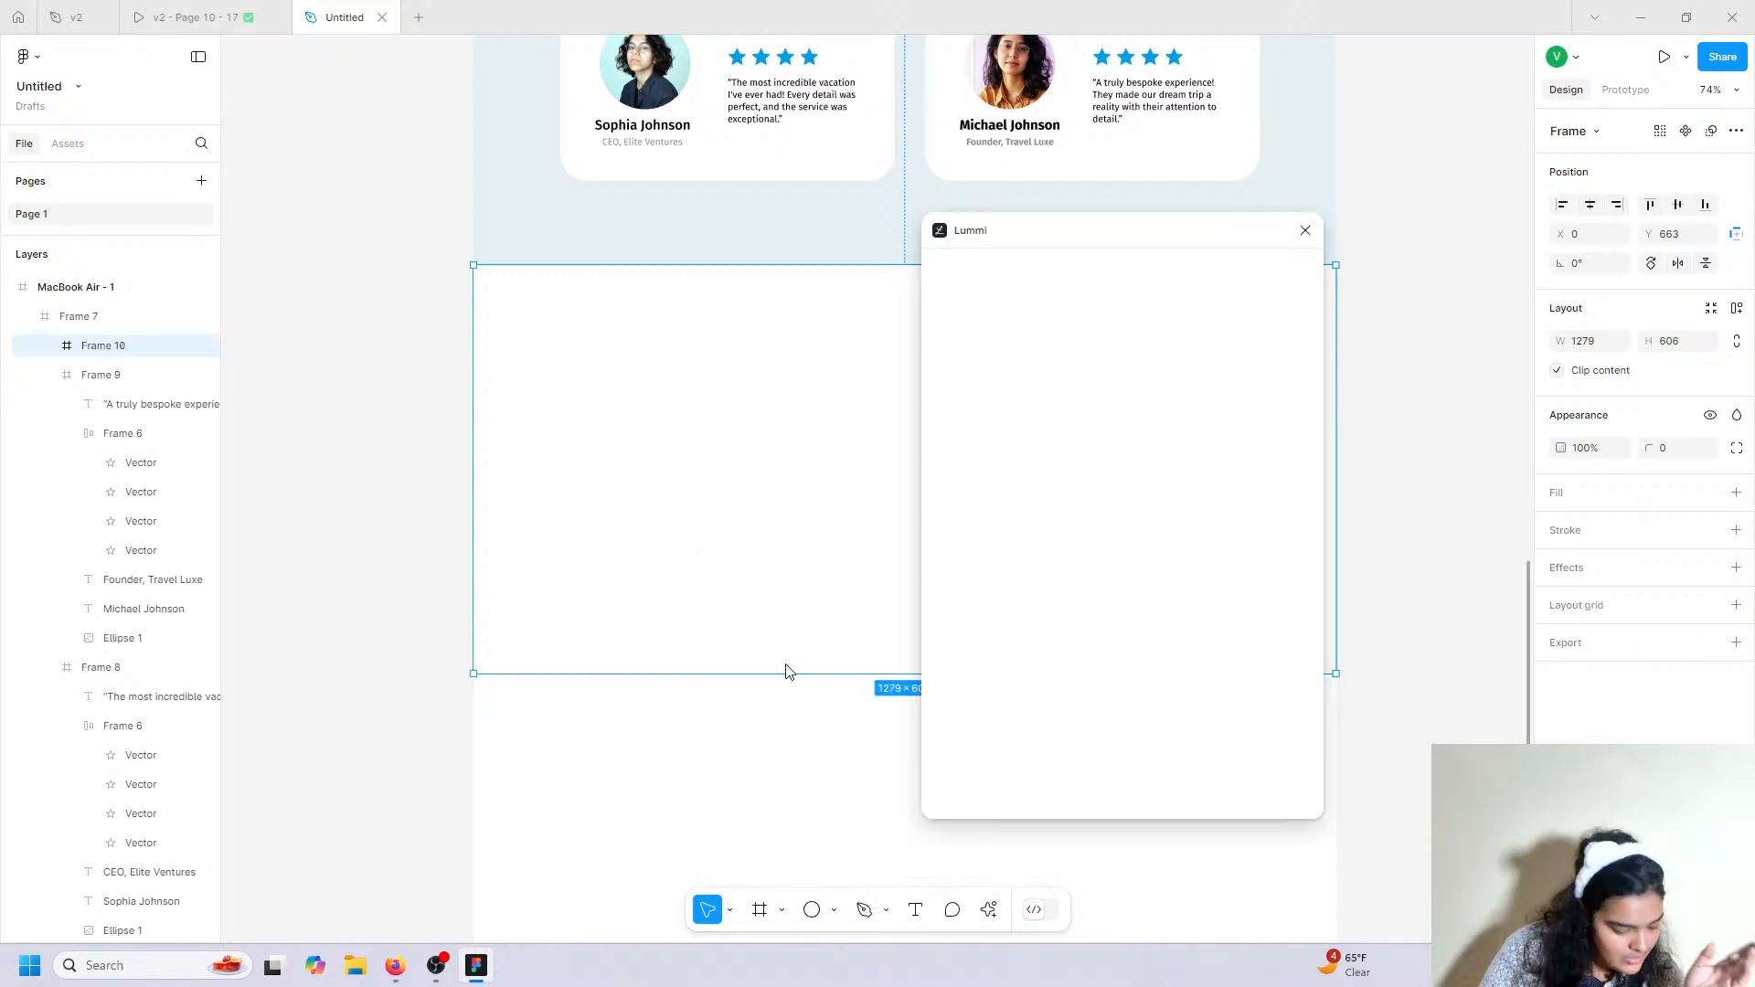
click(1002, 304)
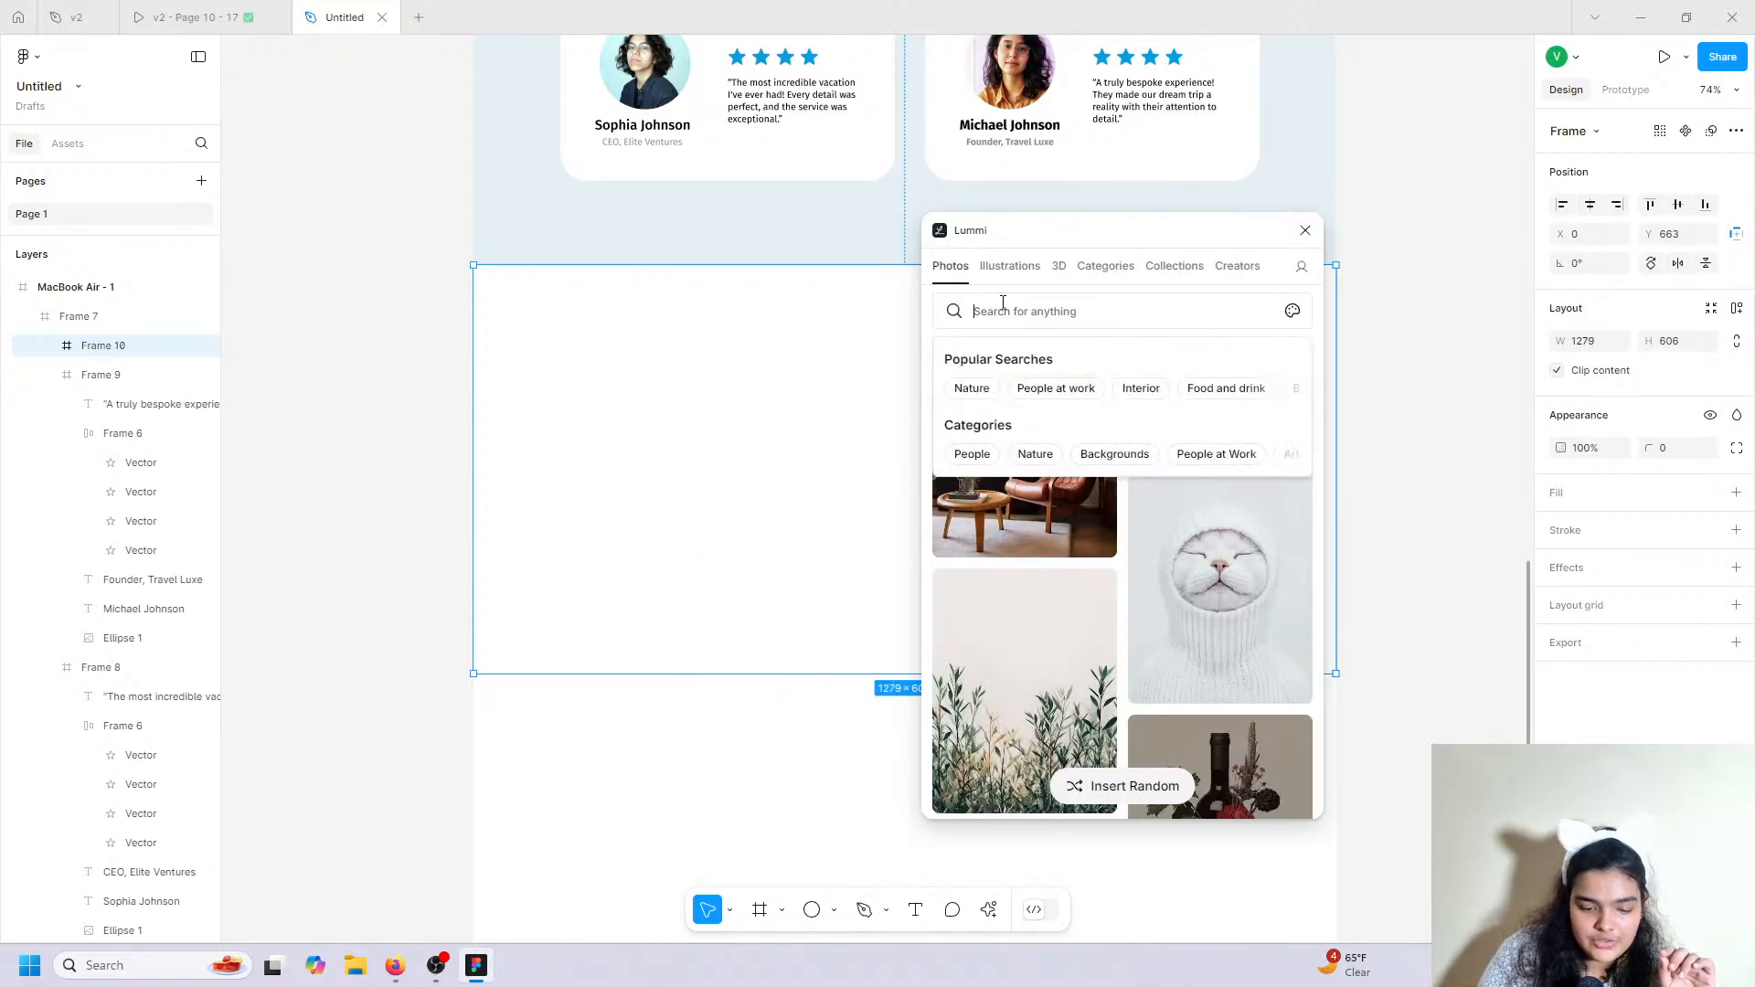
text(map)
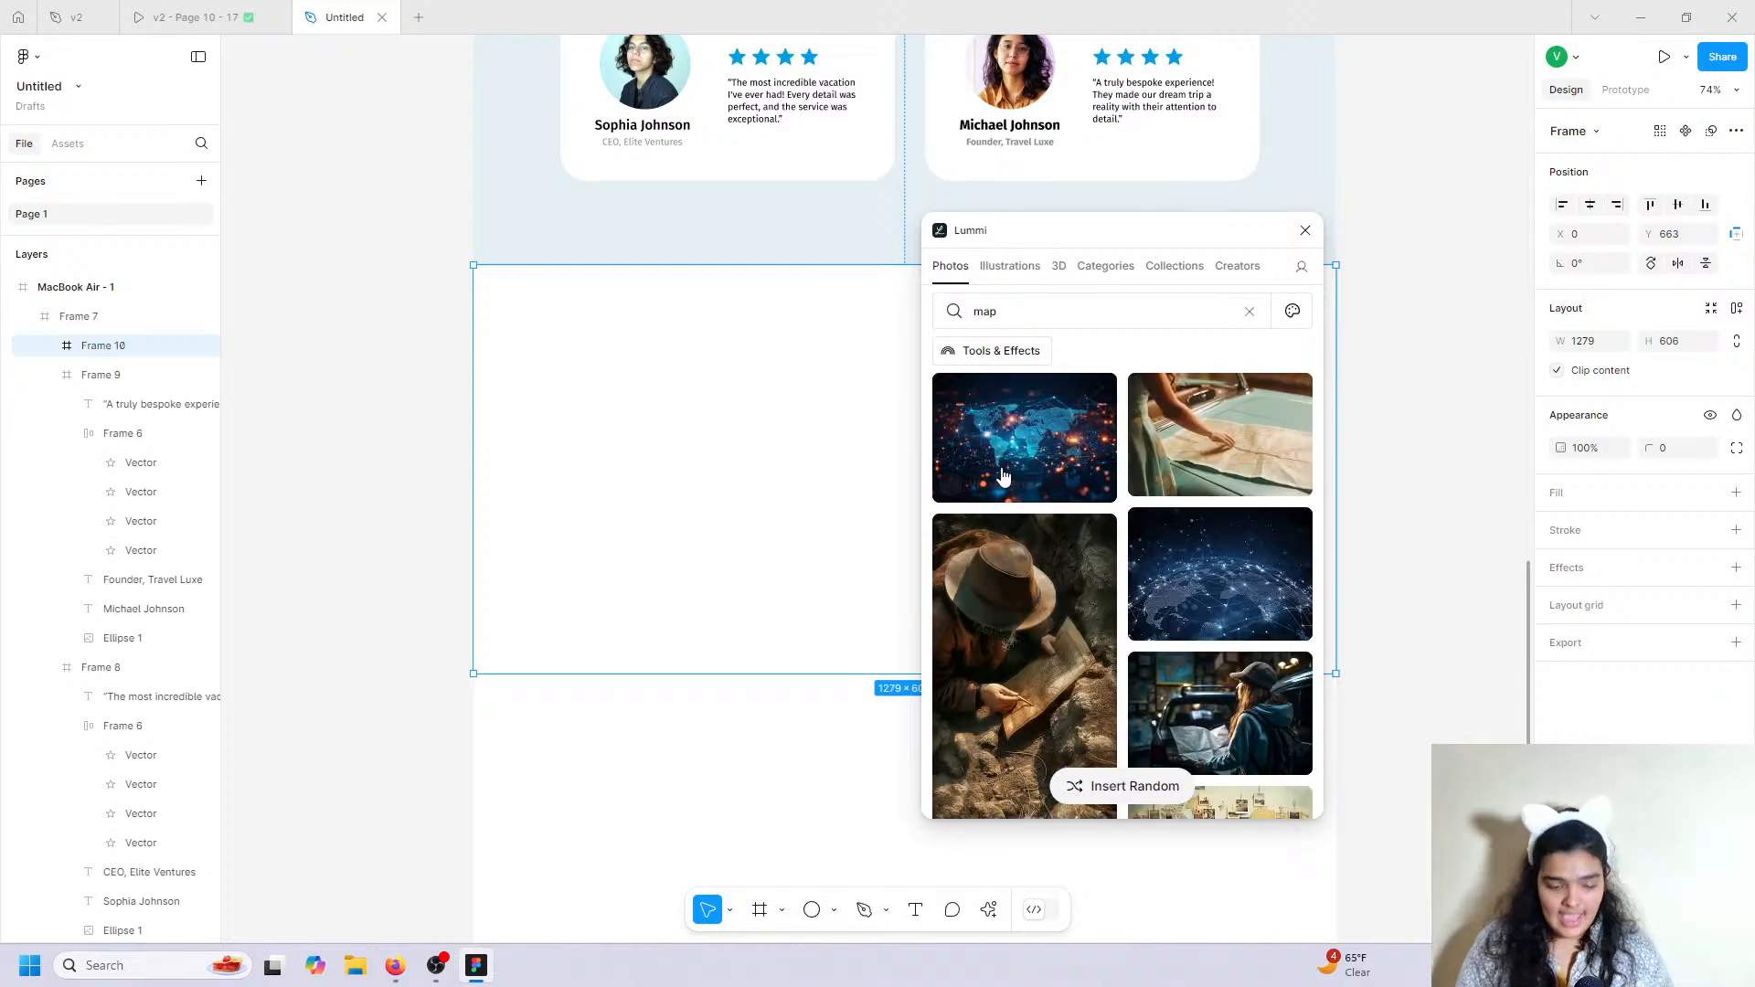
scroll(1005, 477, down, 5)
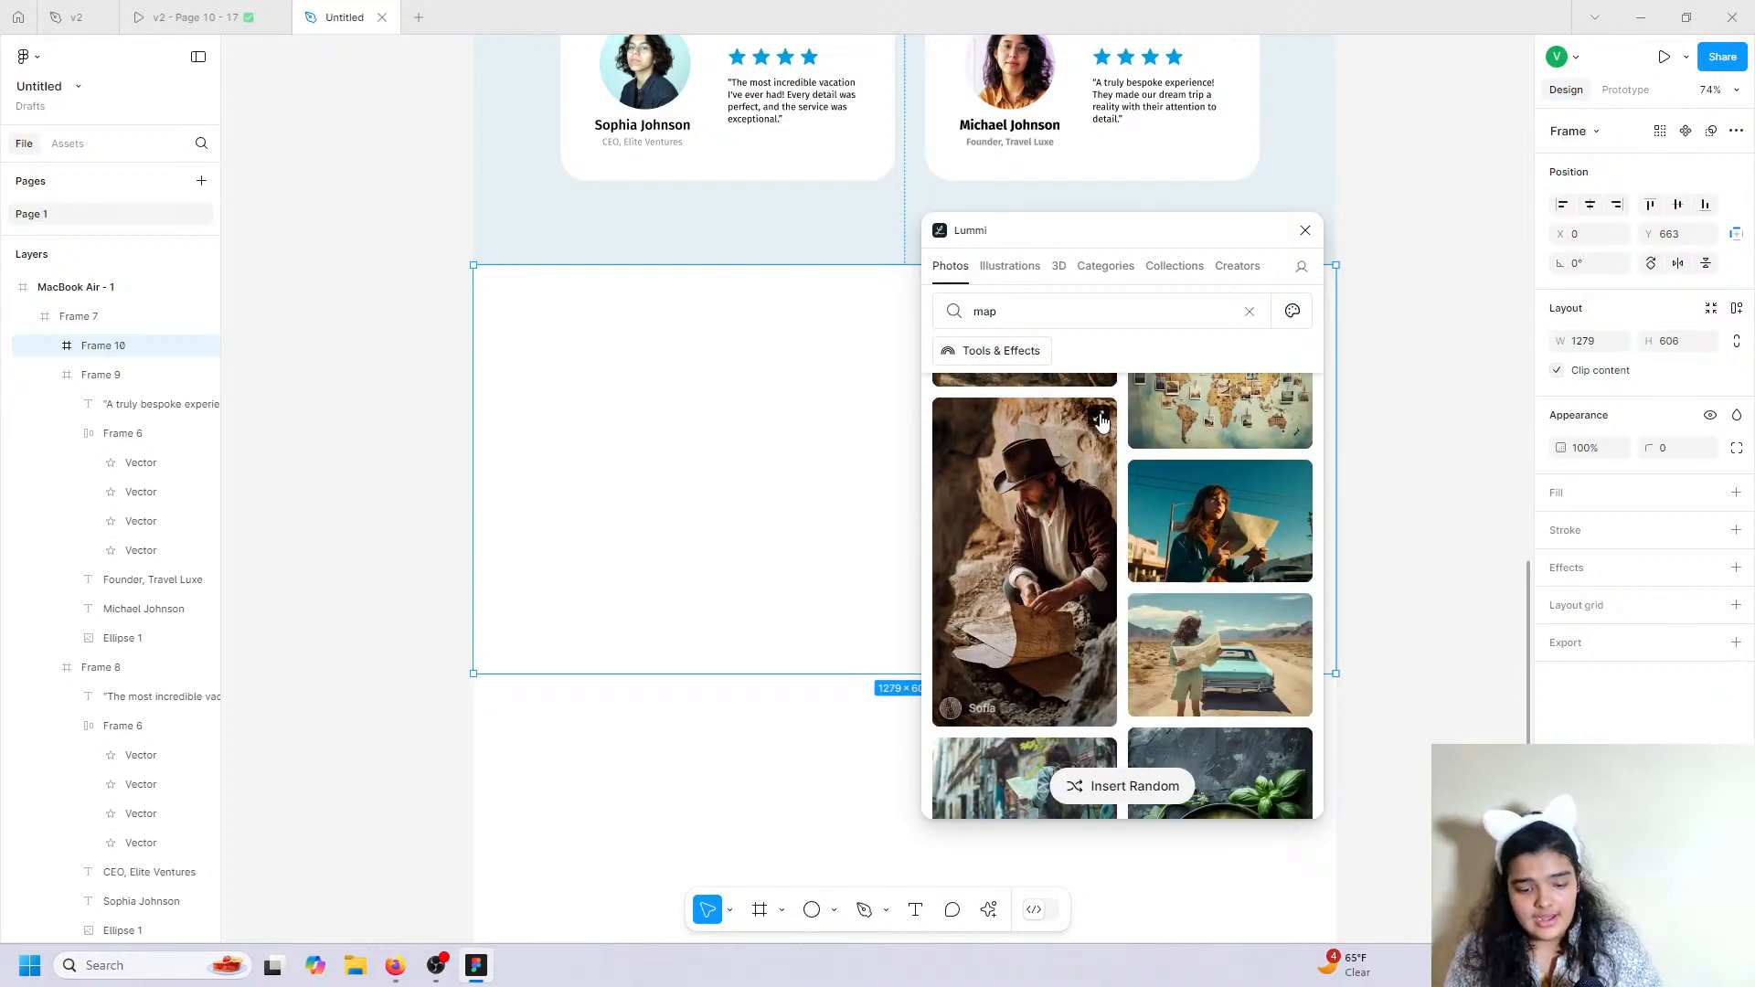
scroll(1023, 512, down, 5)
click(1230, 583)
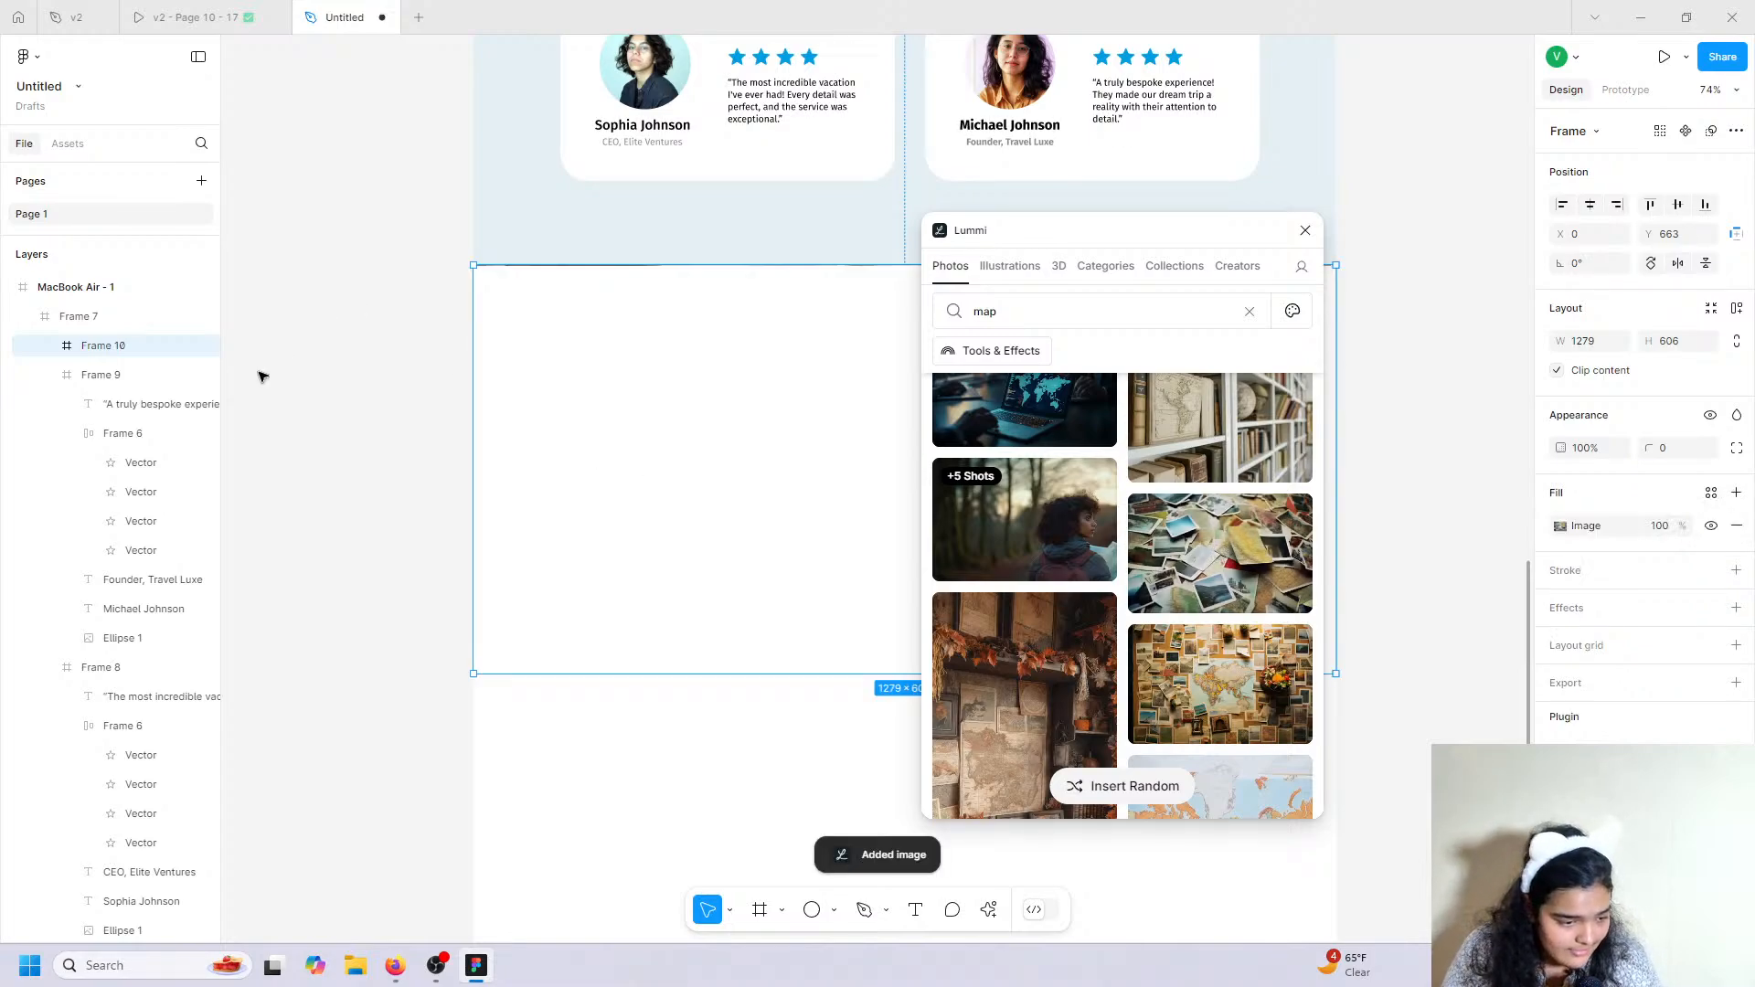
Resize the photo section to 756 tall and move Frame 10 above Frame 7 in layers.
drag(902, 675, 902, 750)
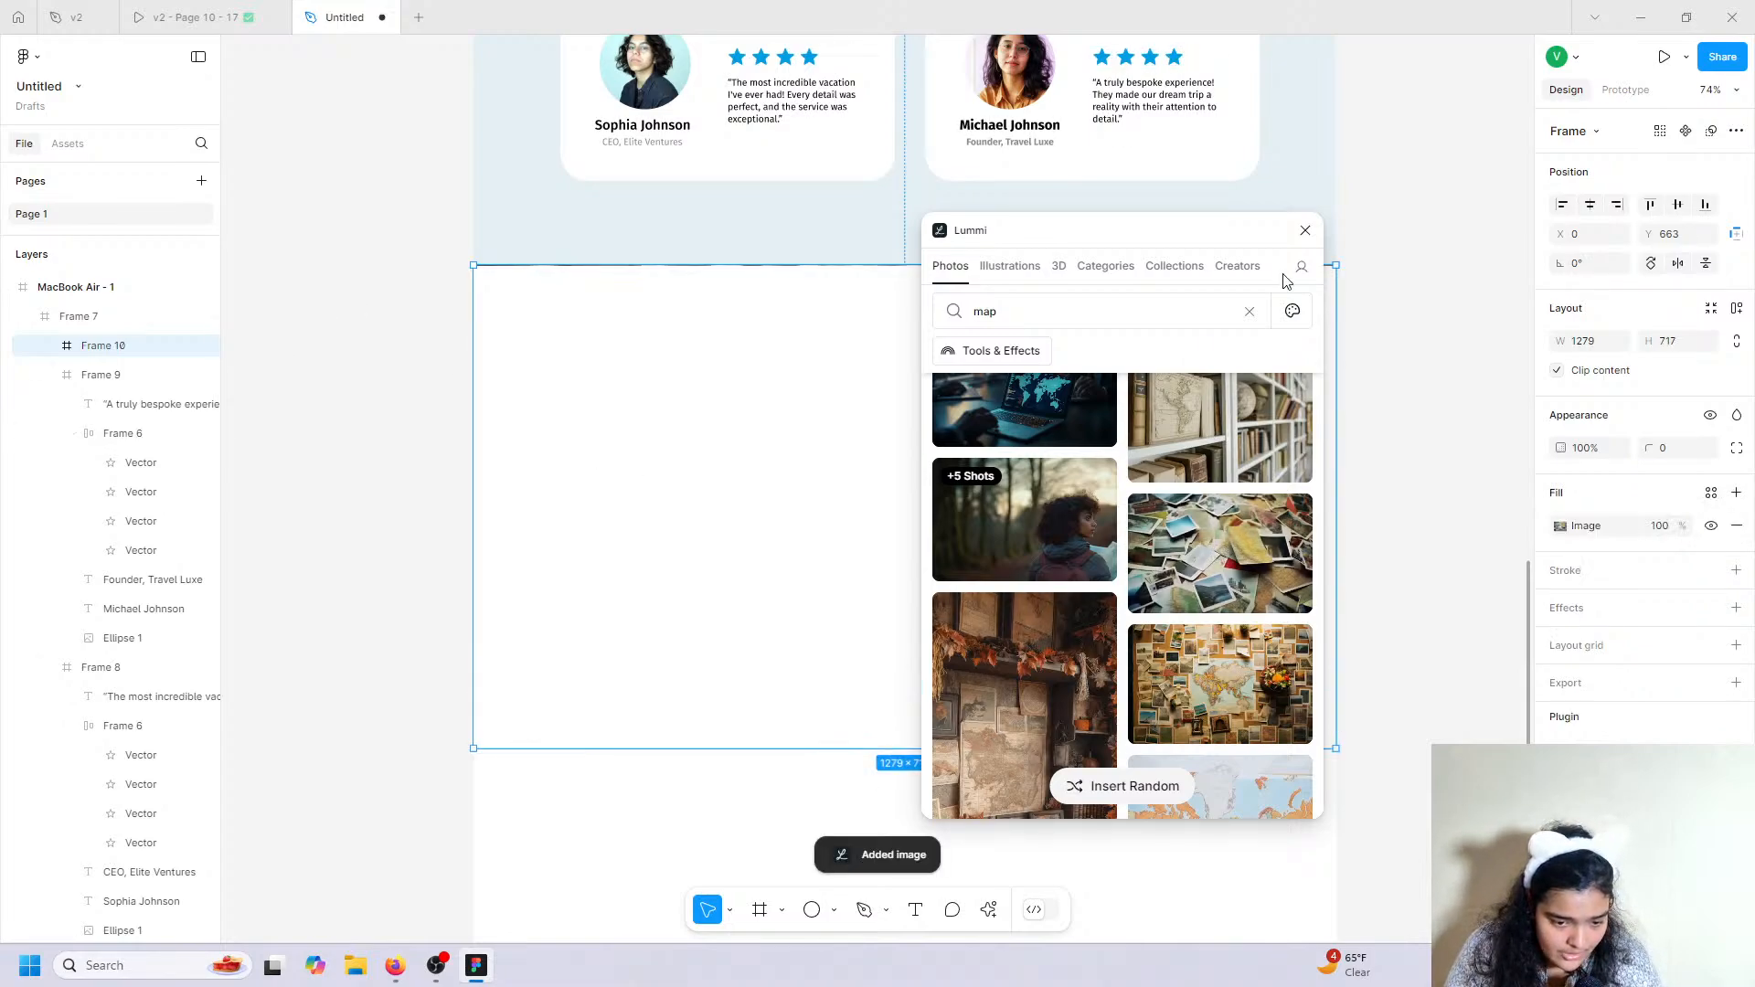
click(1306, 230)
drag(52, 353, 81, 309)
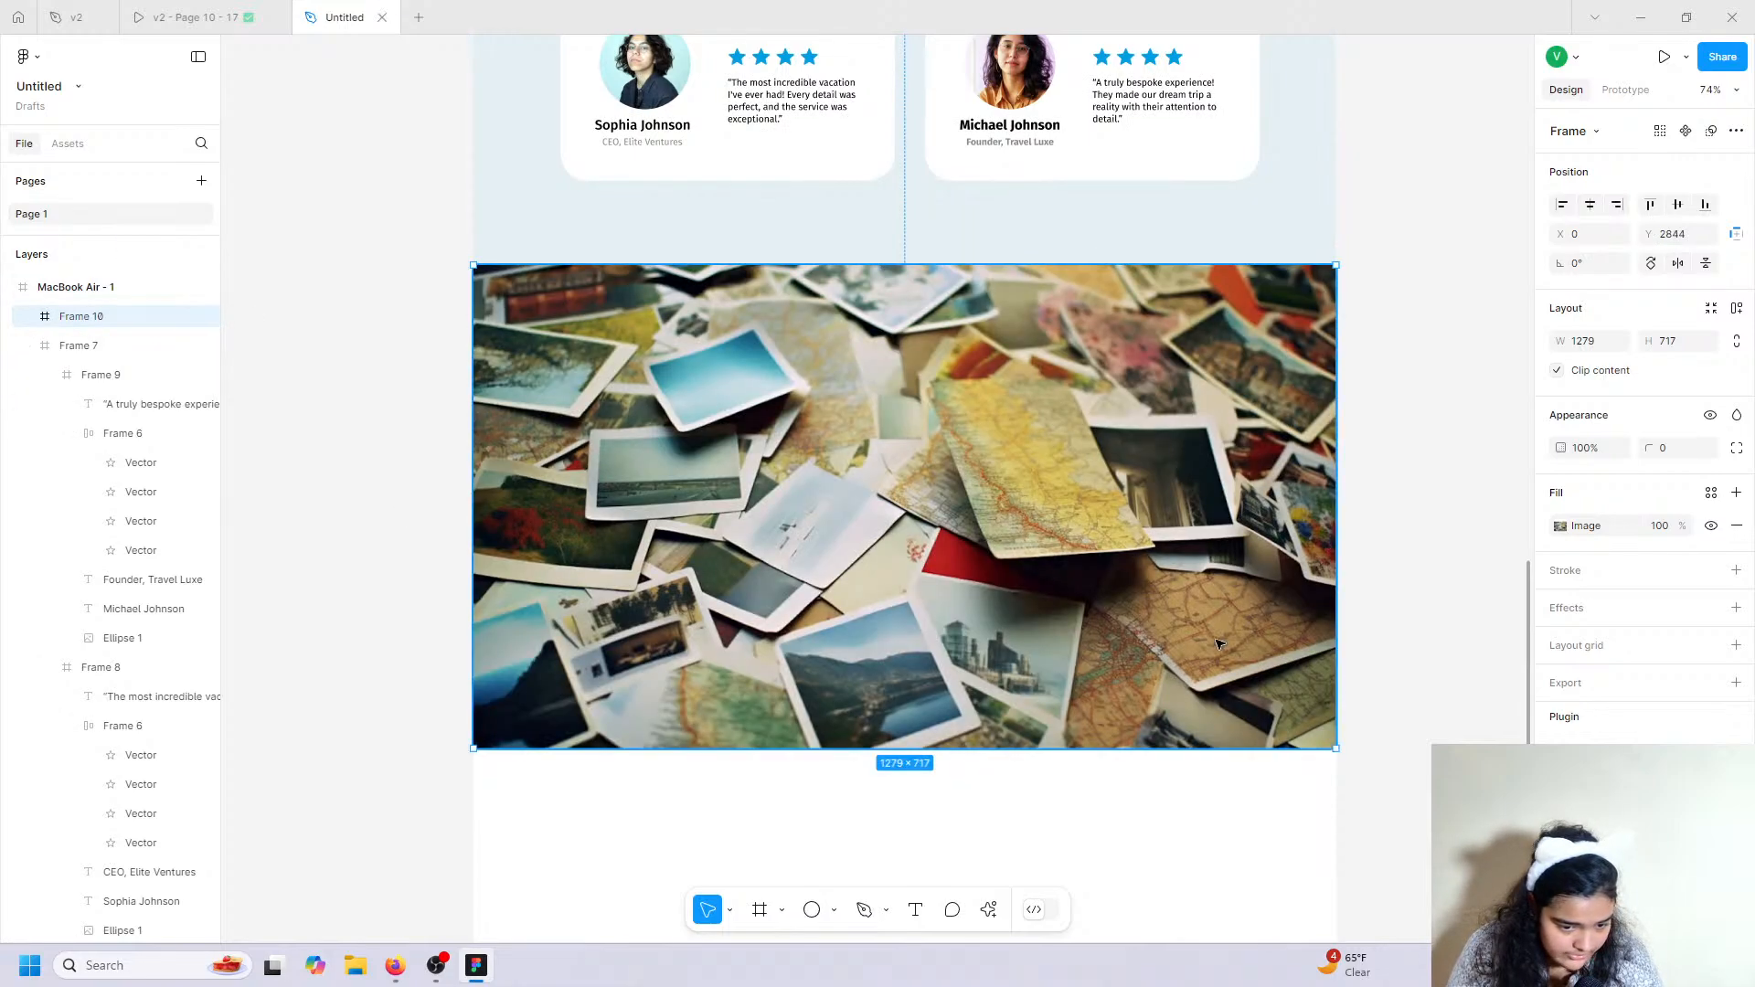
drag(1082, 749, 1094, 775)
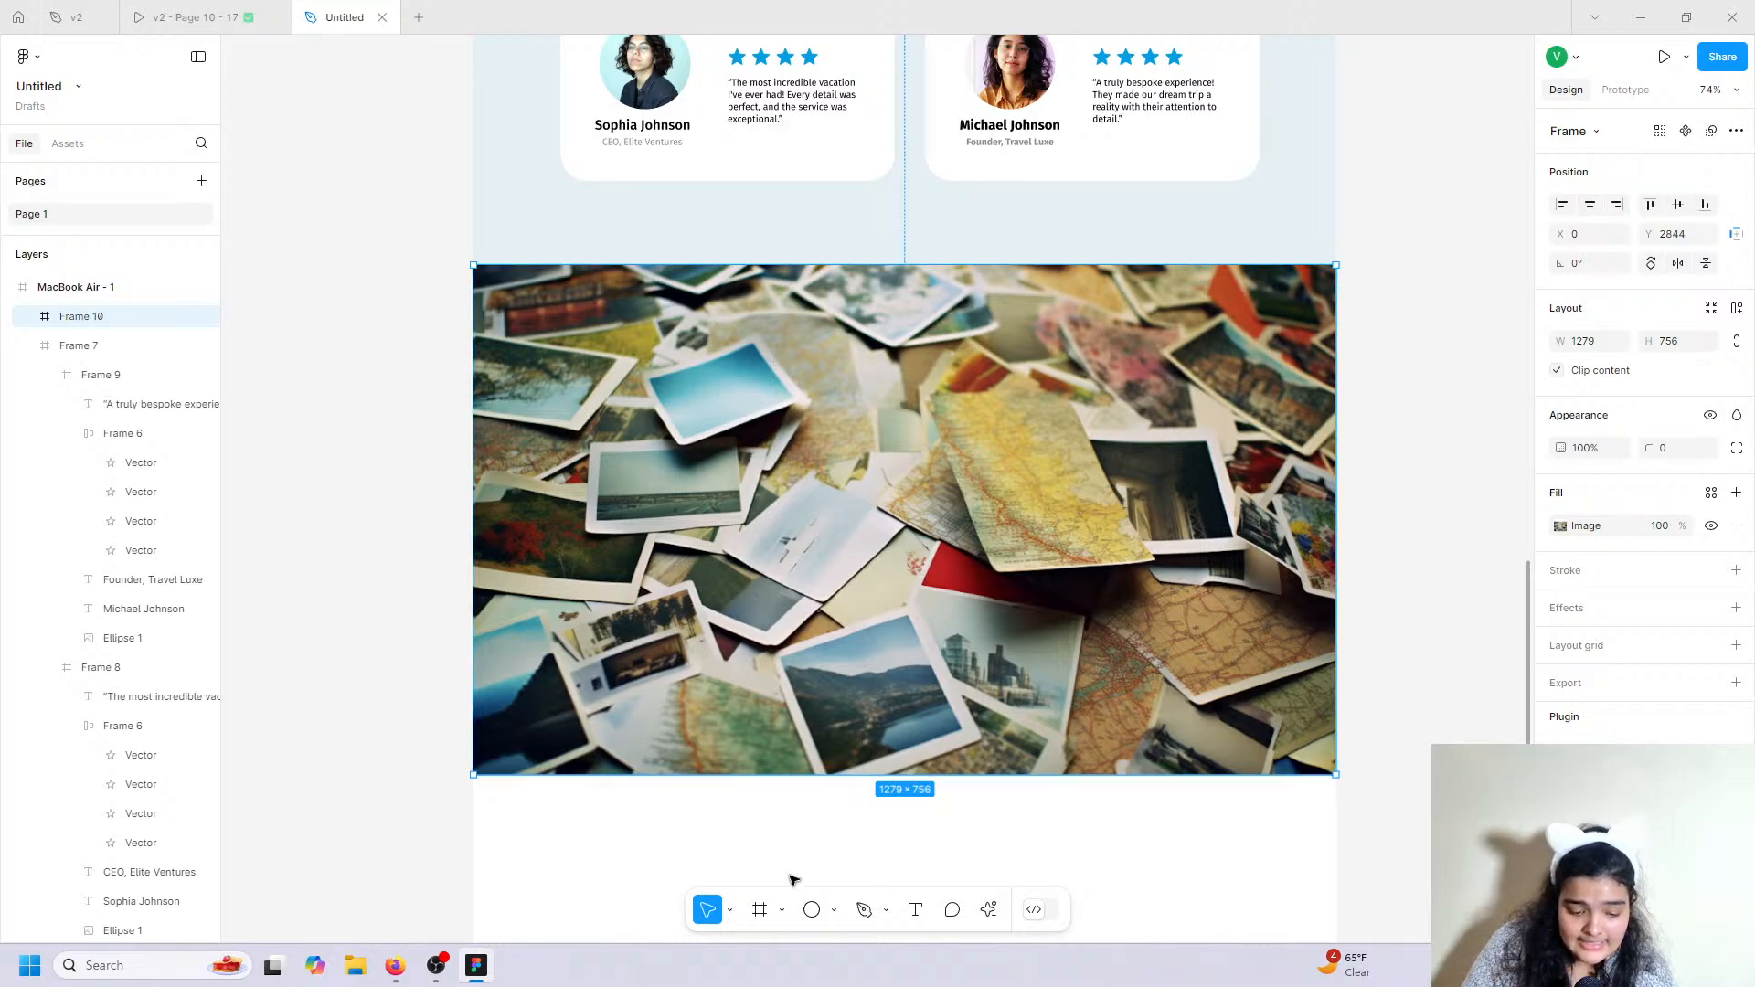
Draw a new card frame inside the travel-photos section and select it.
click(760, 910)
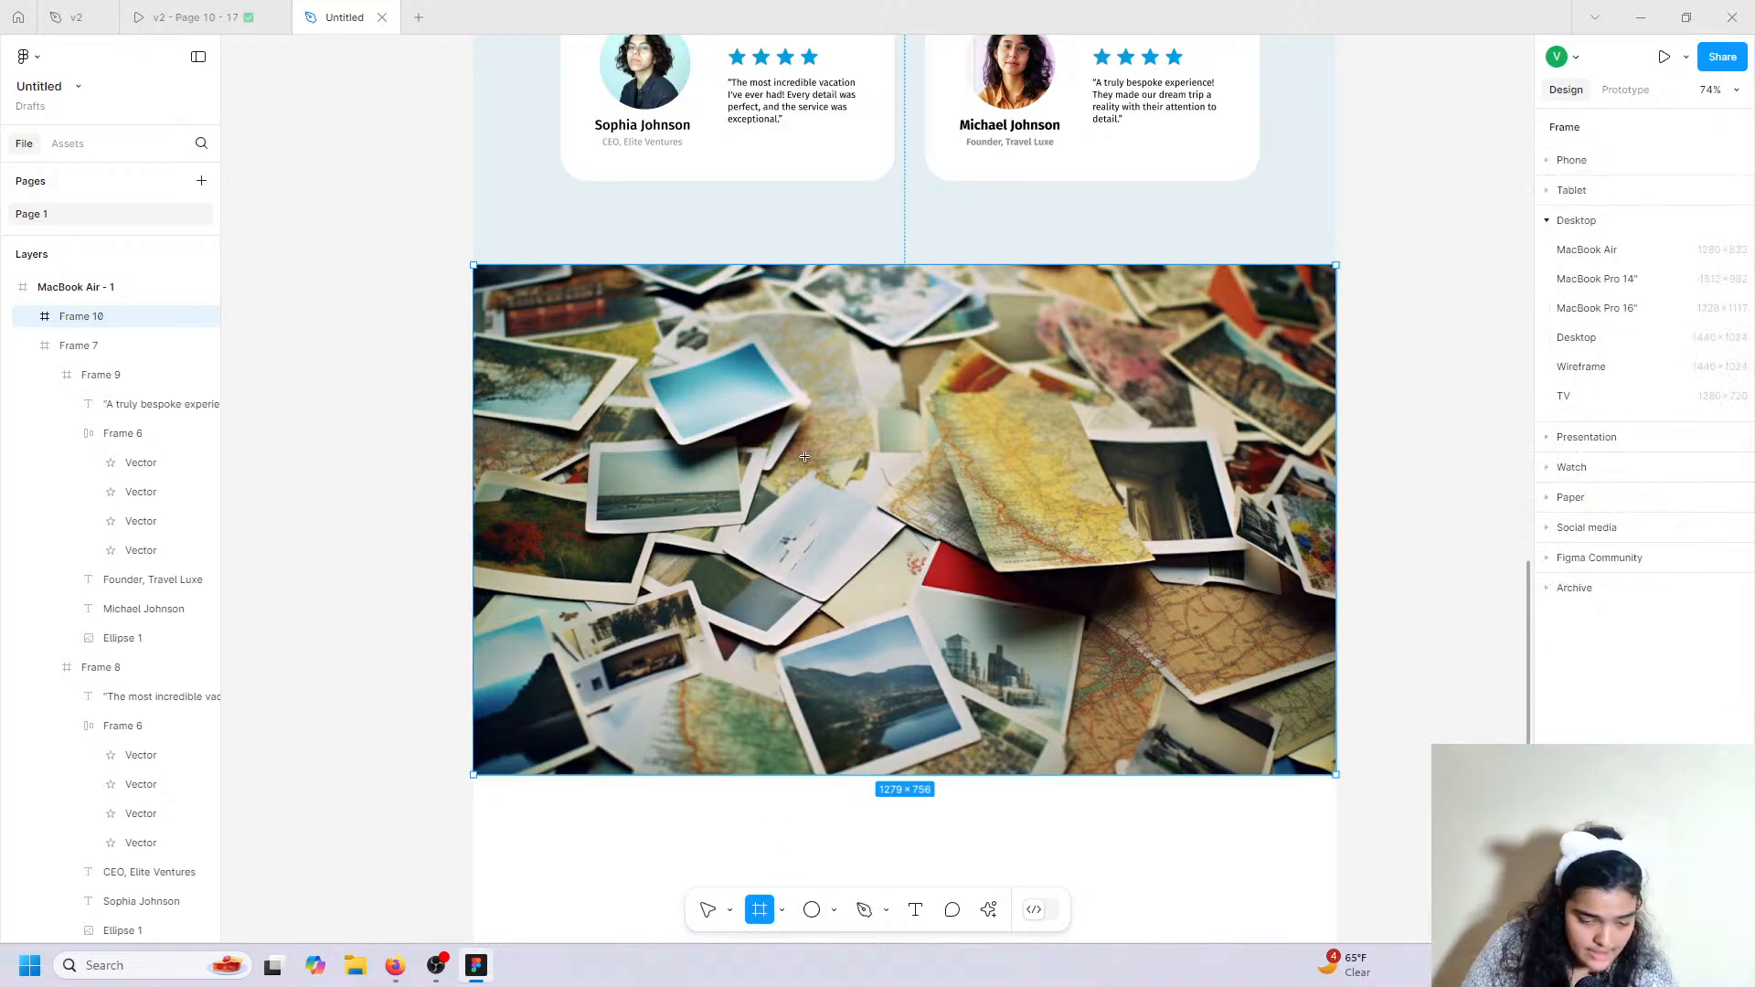
mouse_move(721, 321)
mouse_down()
mouse_move(1095, 735)
mouse_move(1081, 743)
mouse_move(1159, 797)
mouse_up()
click(1179, 738)
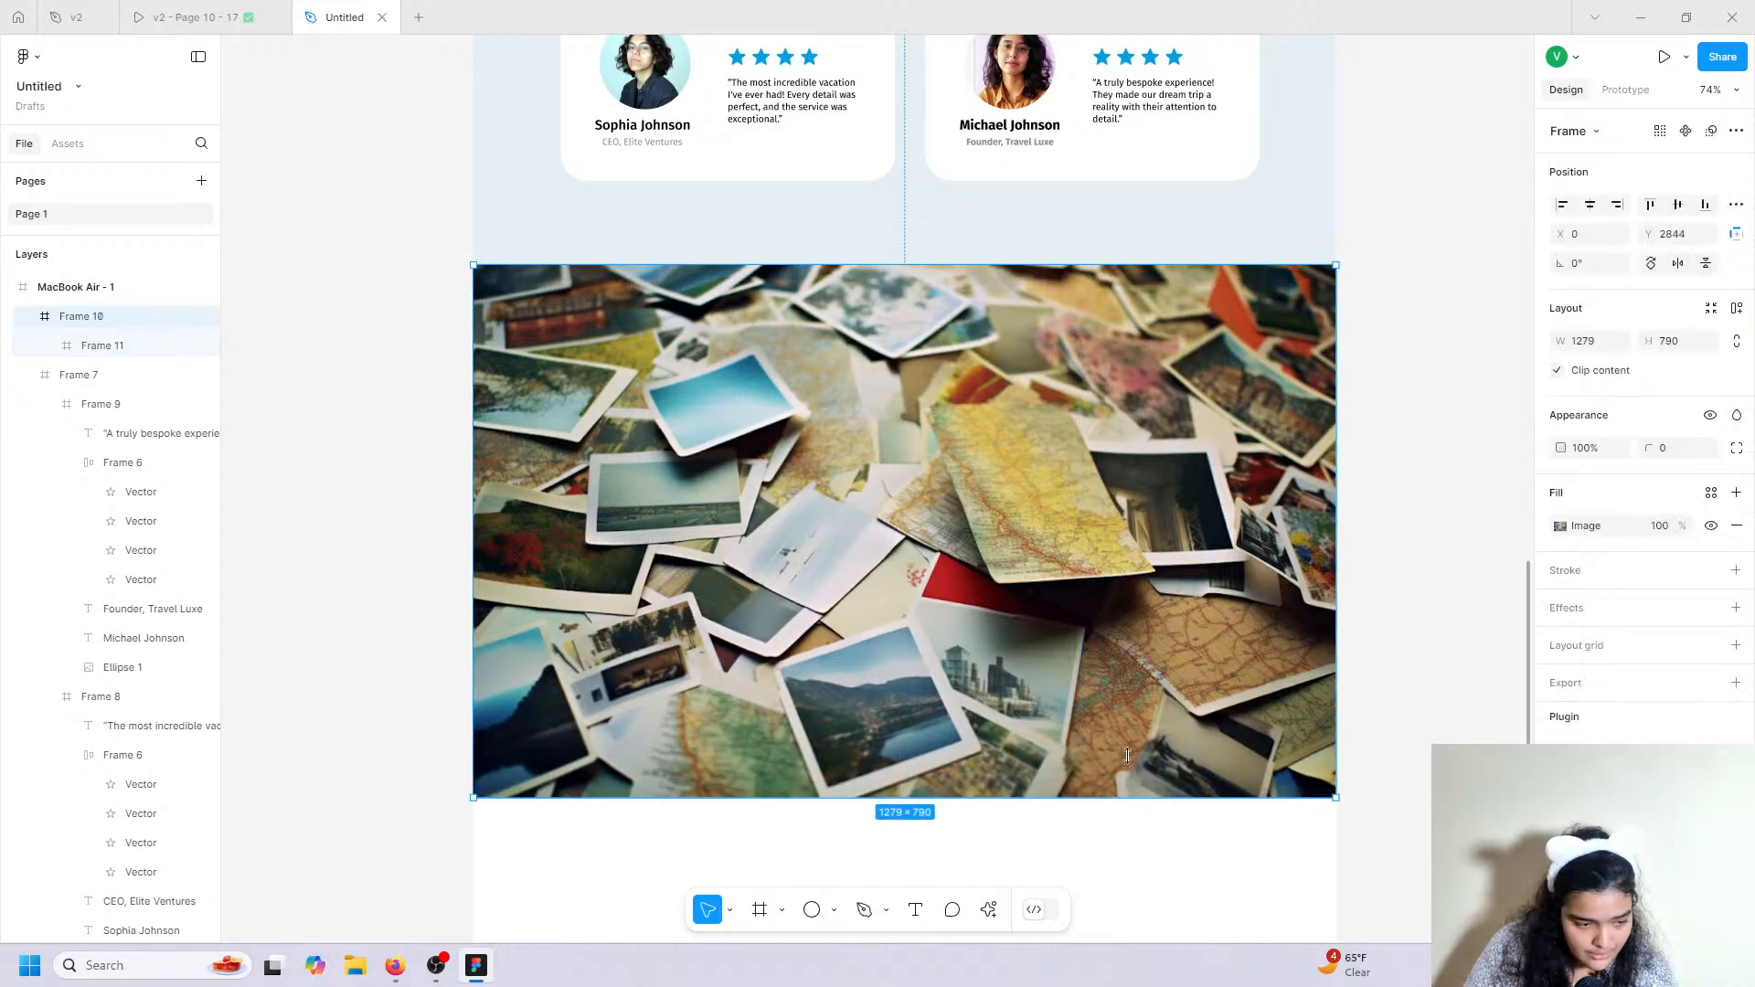
click(100, 346)
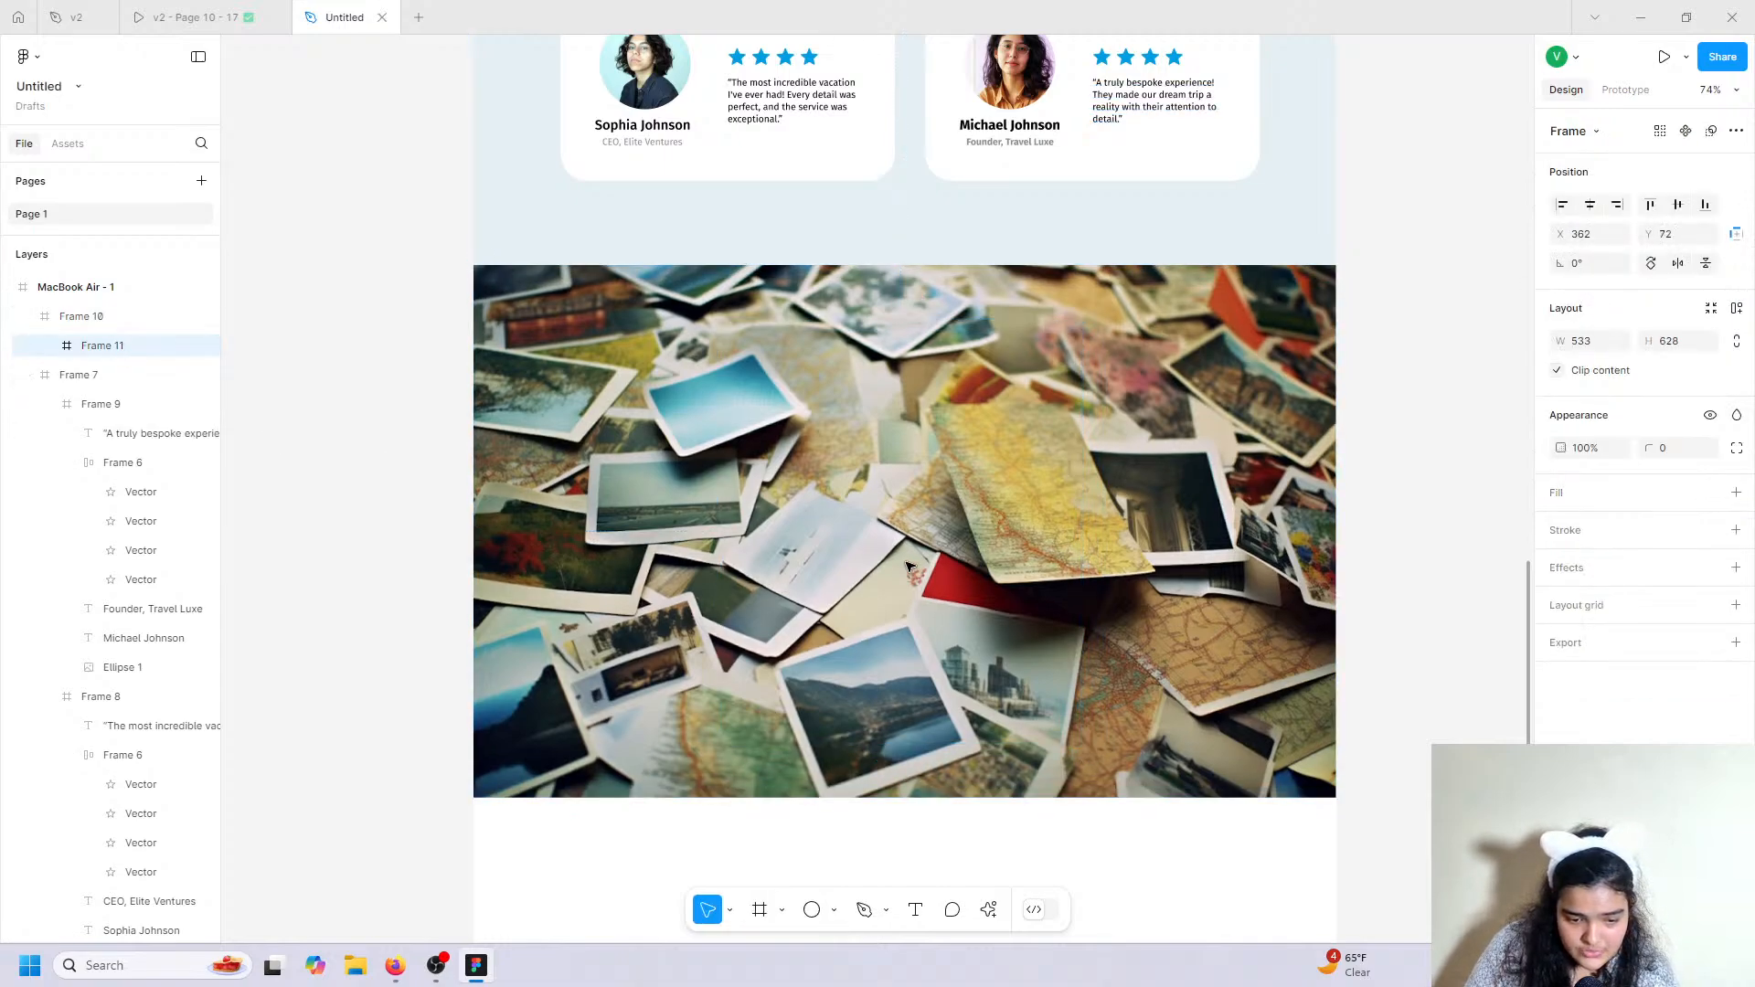
Give the 533×628 card a white fill and 38 corner radius, centred on the photo background.
click(1736, 493)
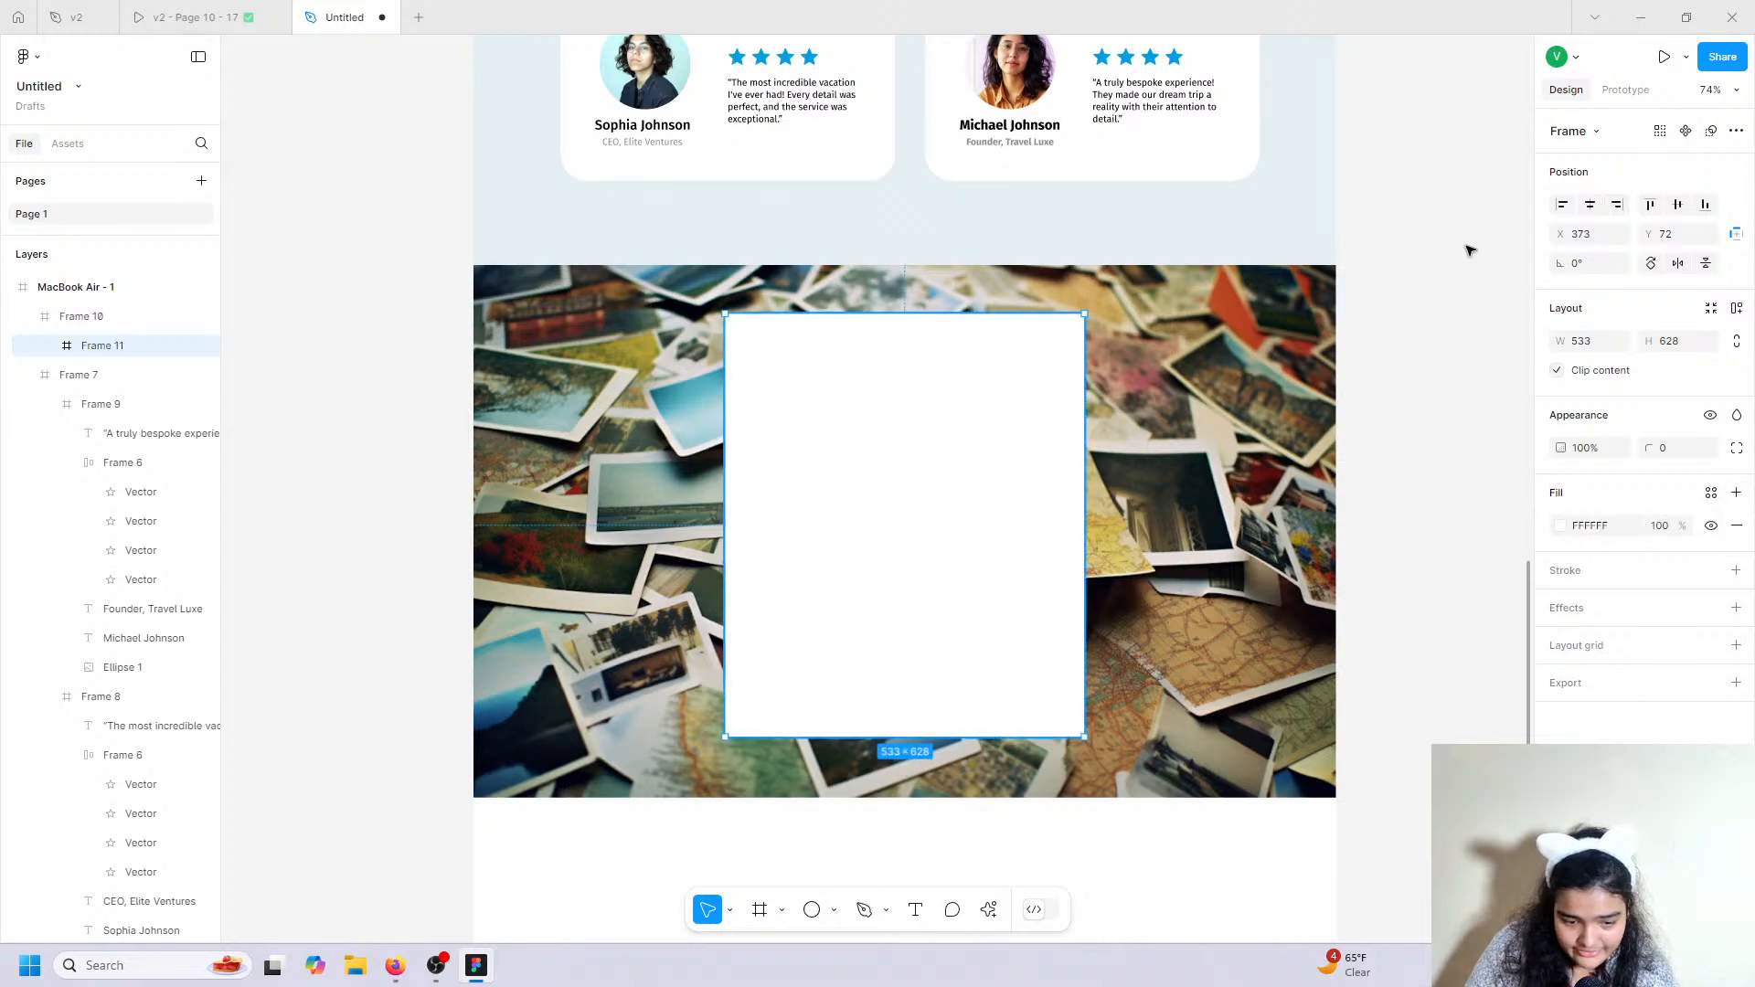
drag(1651, 450, 585, 495)
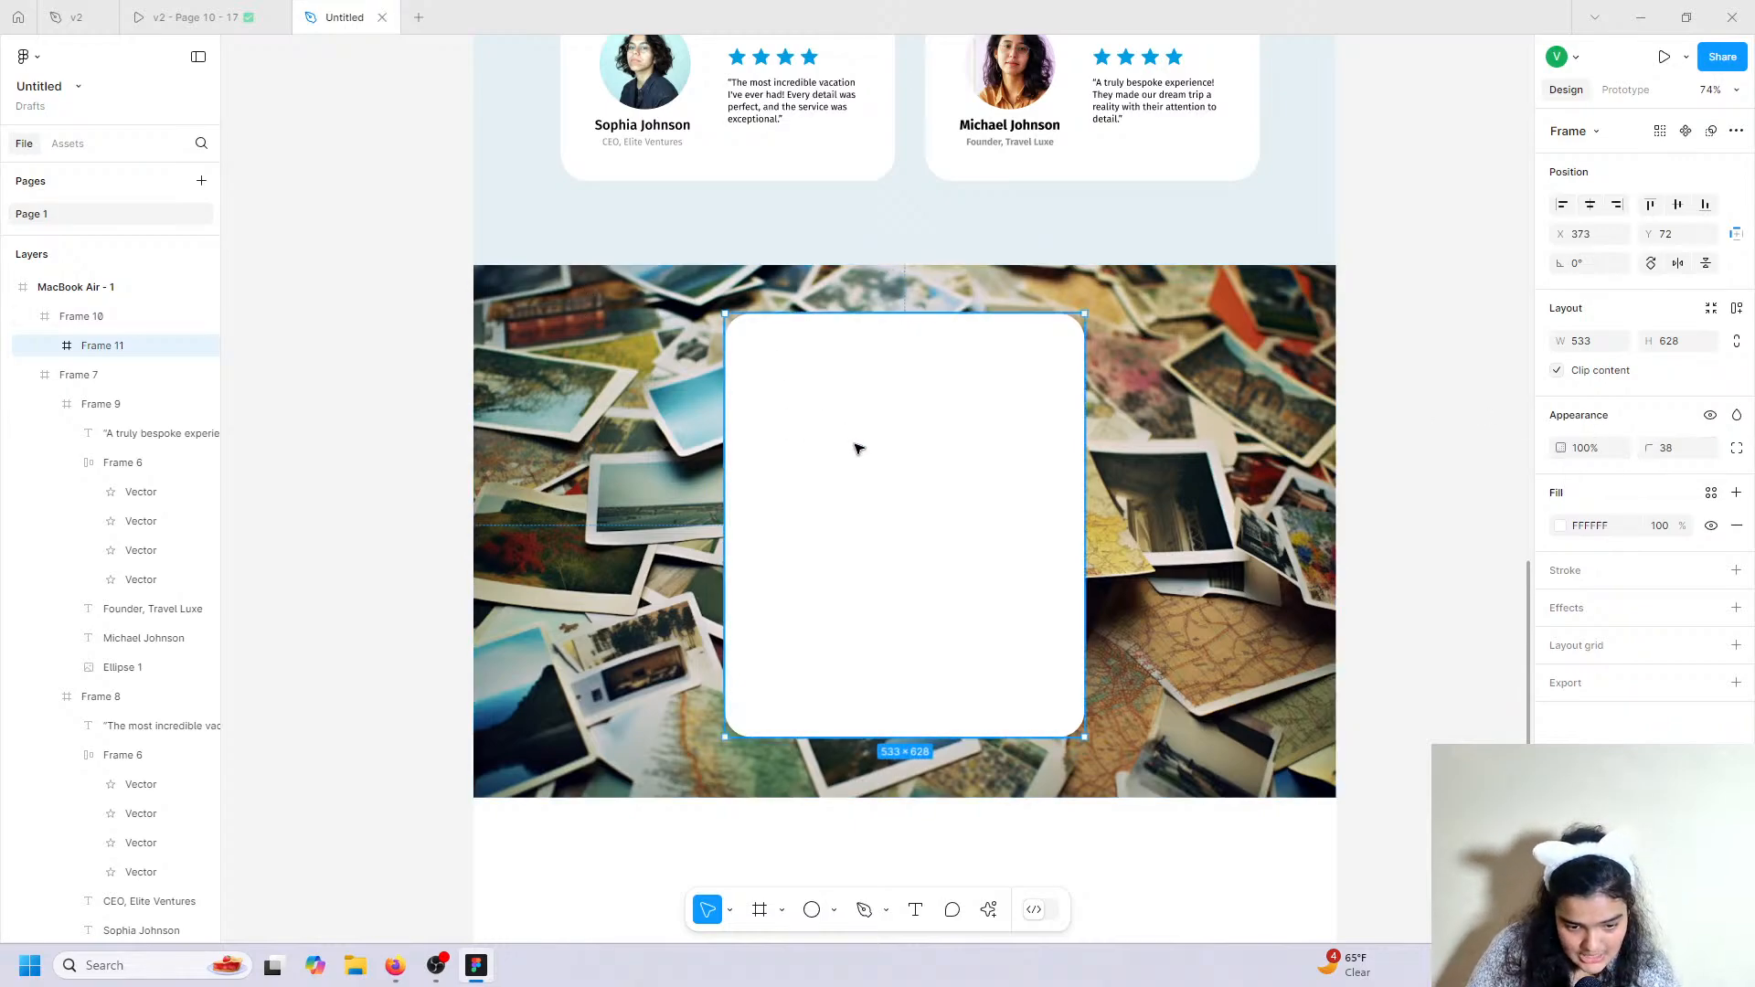
drag(857, 448, 863, 444)
click(1590, 205)
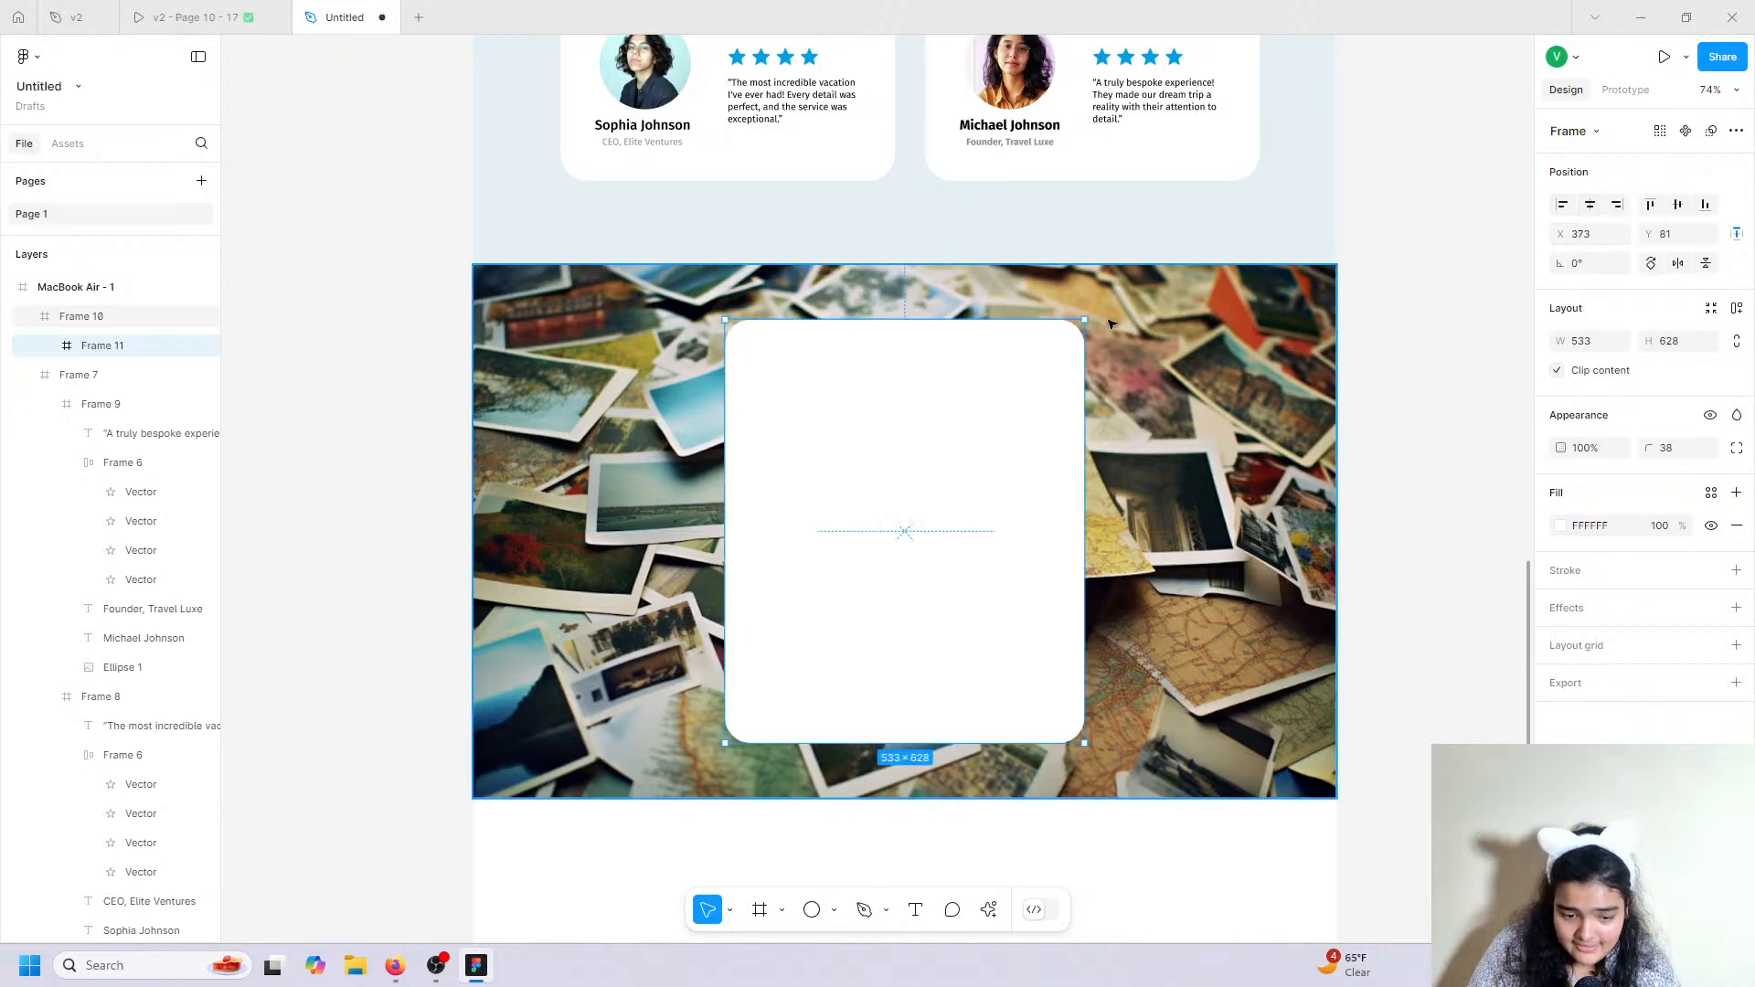
click(1677, 205)
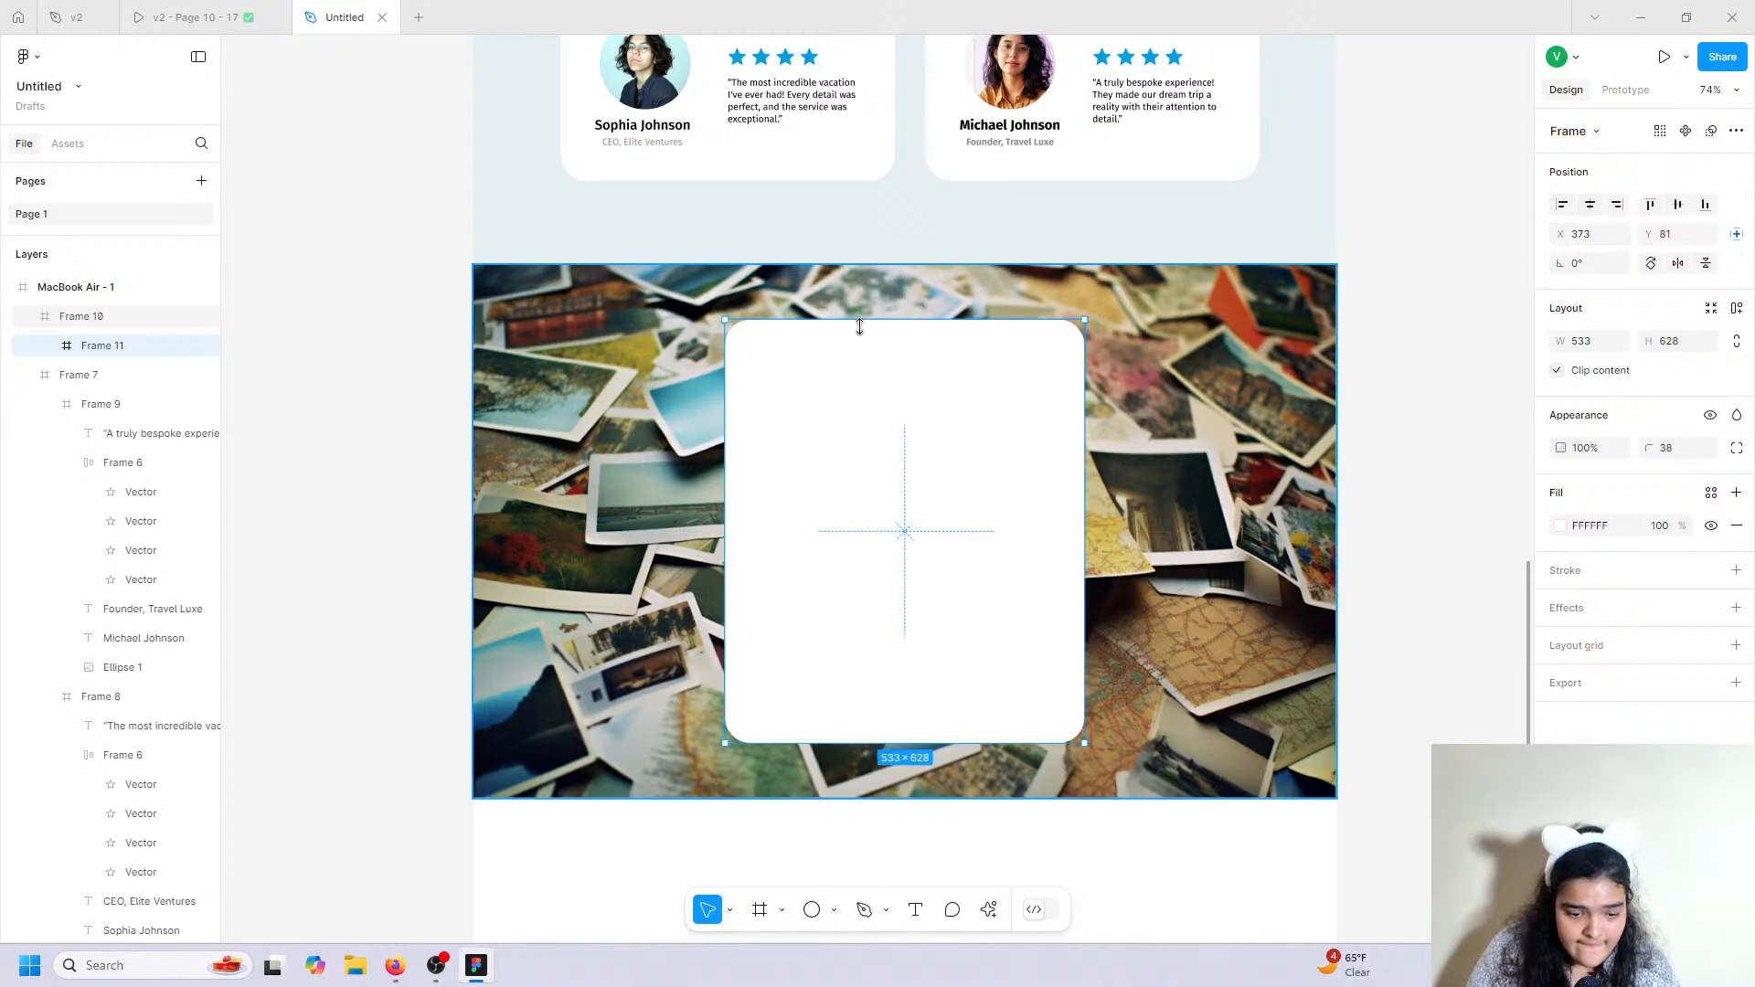
click(192, 11)
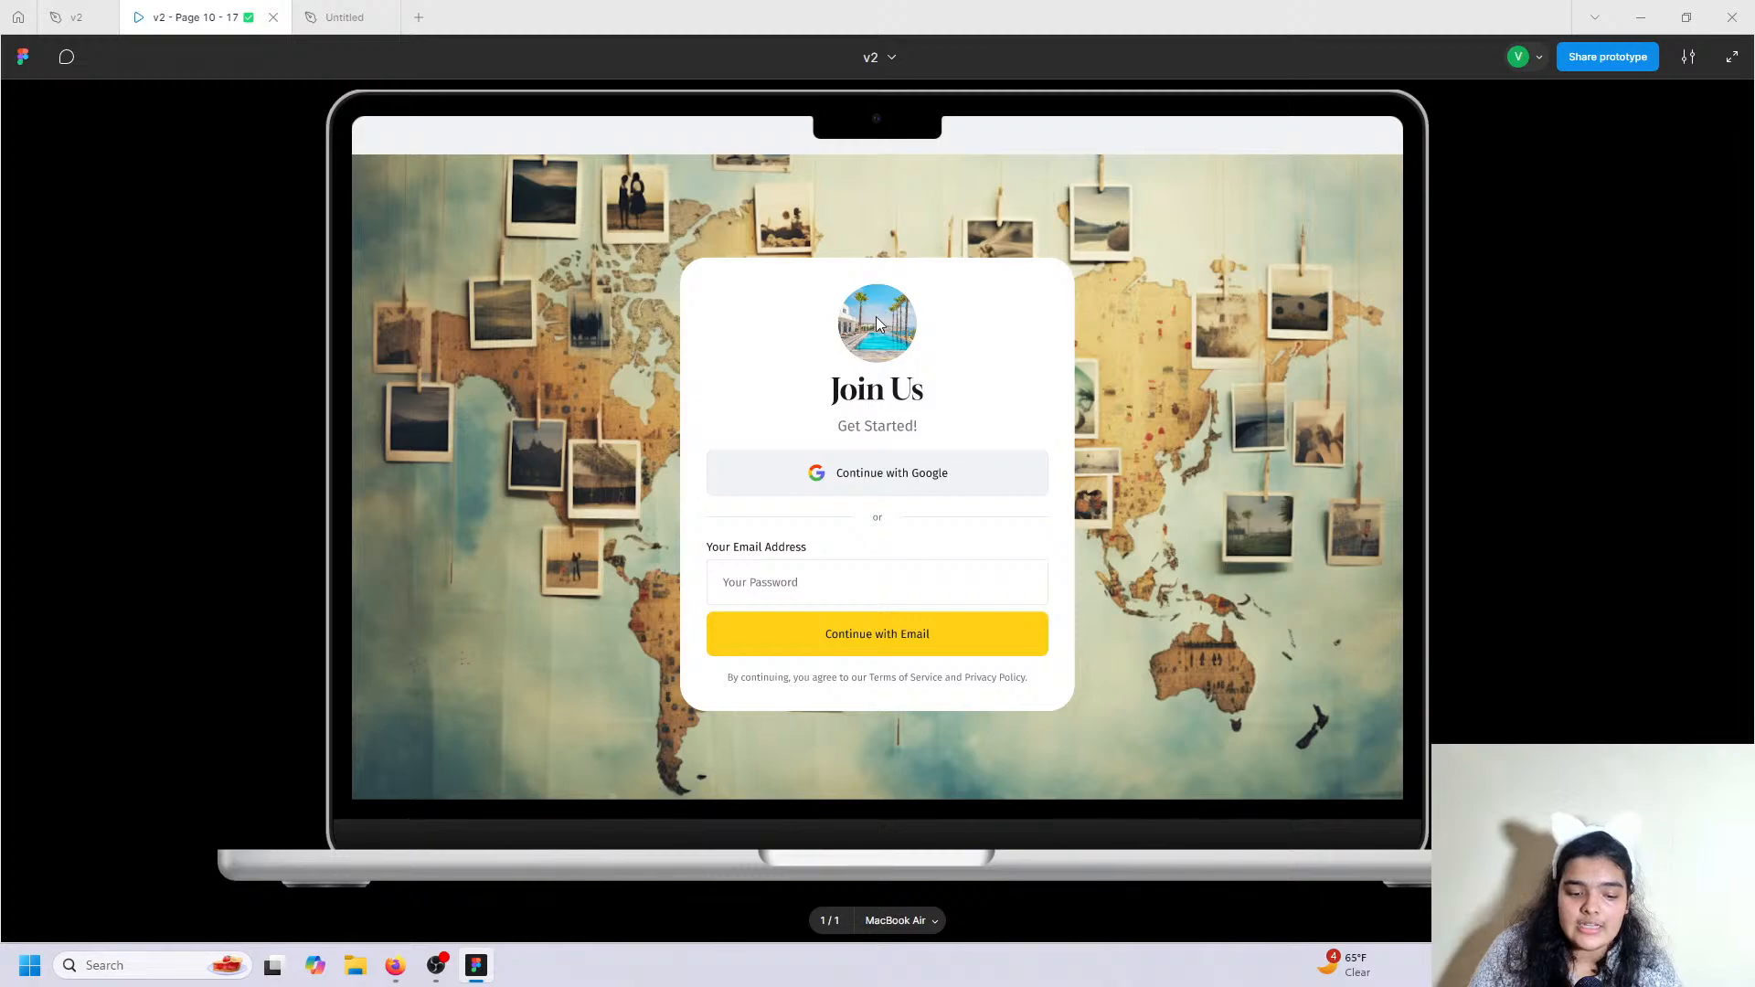
Draw a 135×135 circle near the top of the white card.
click(345, 16)
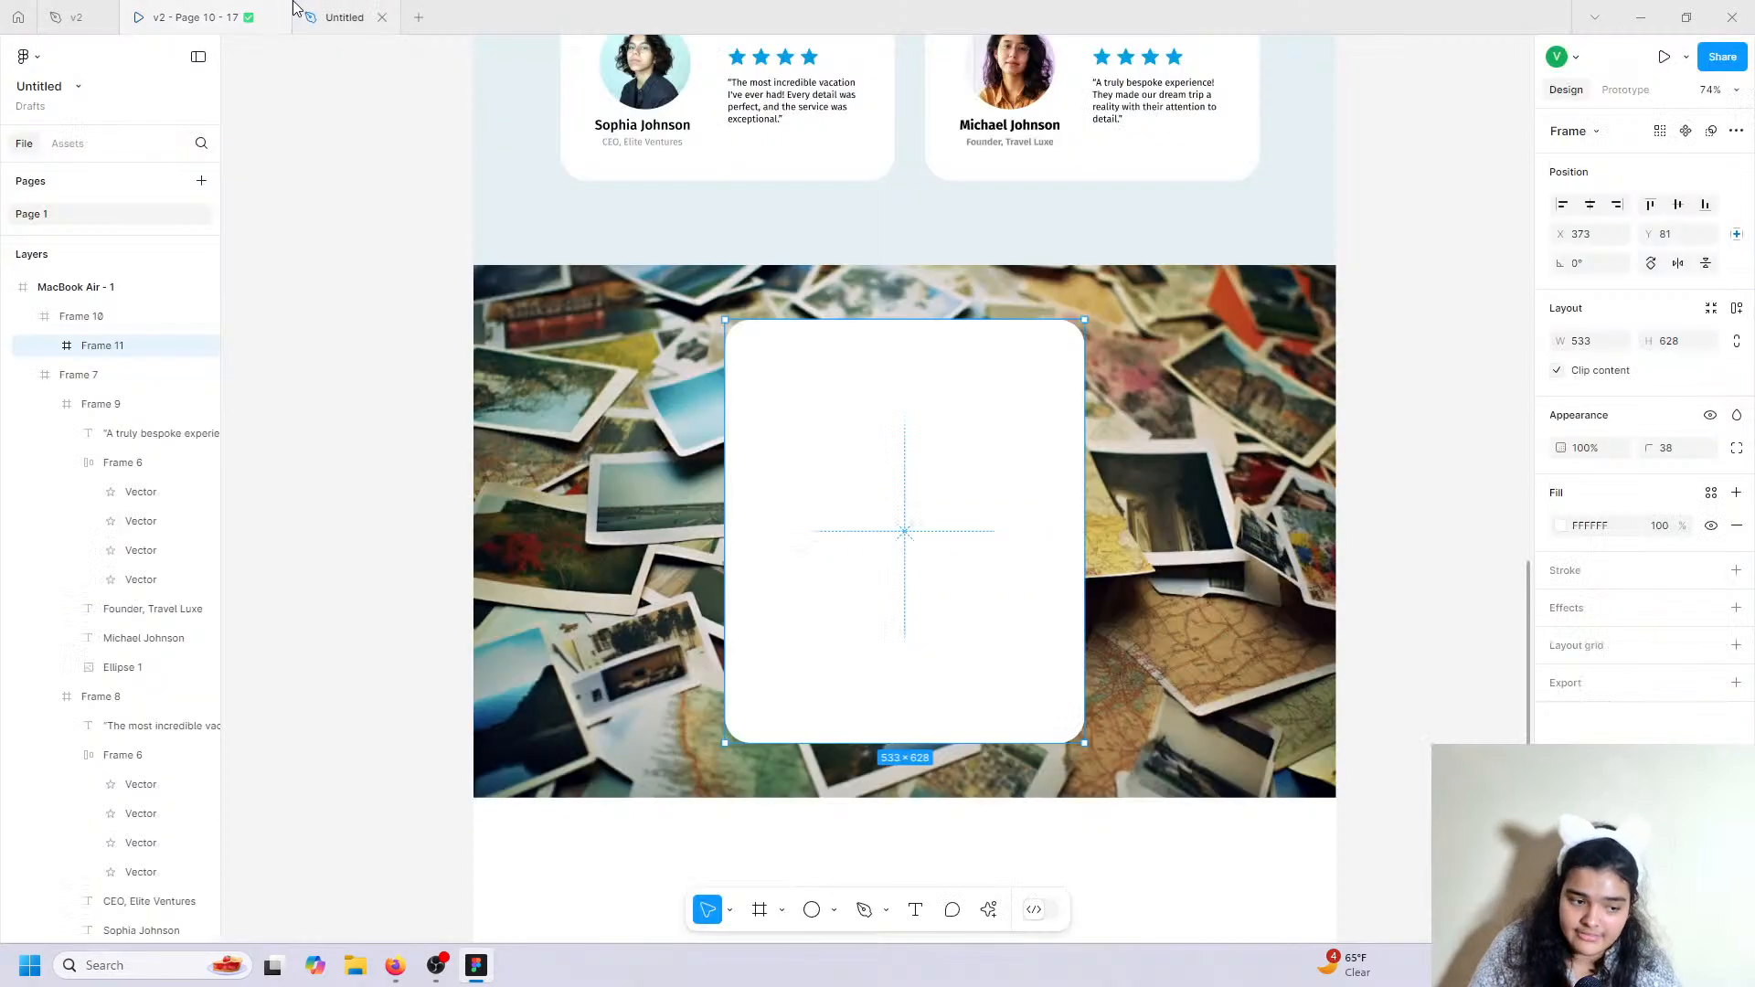
click(812, 910)
click(880, 375)
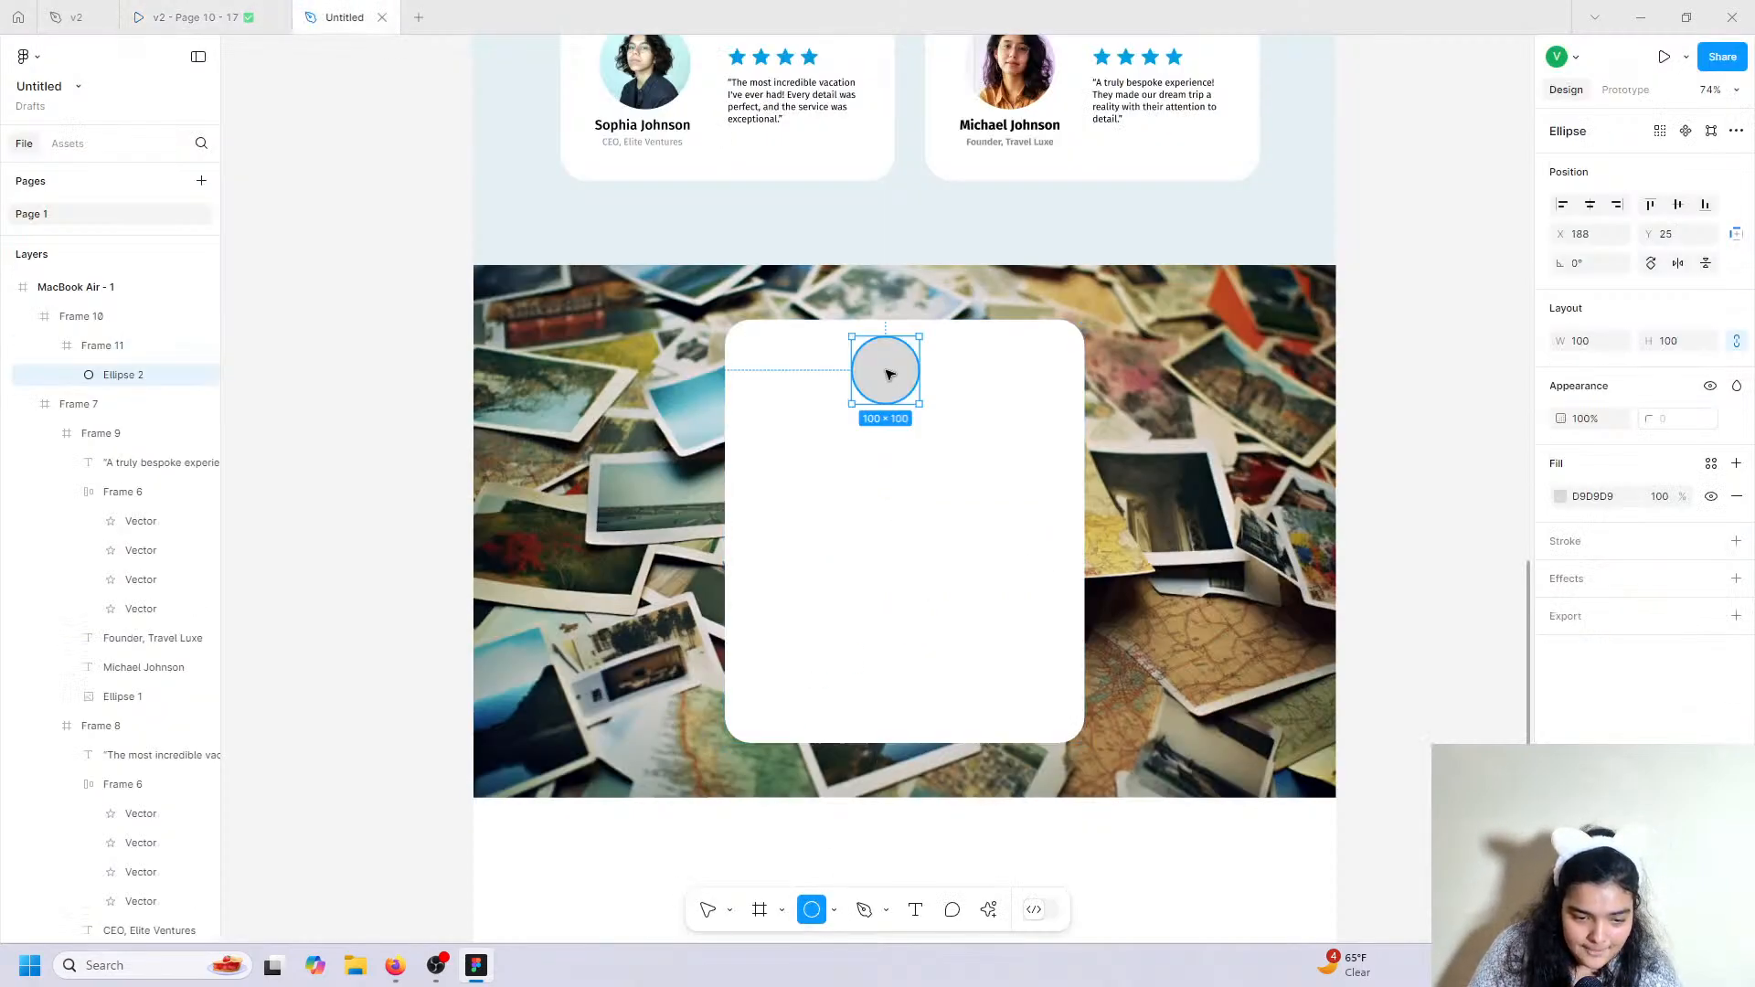
mouse_move(921, 404)
mouse_down()
mouse_move(954, 437)
mouse_move(942, 428)
mouse_up()
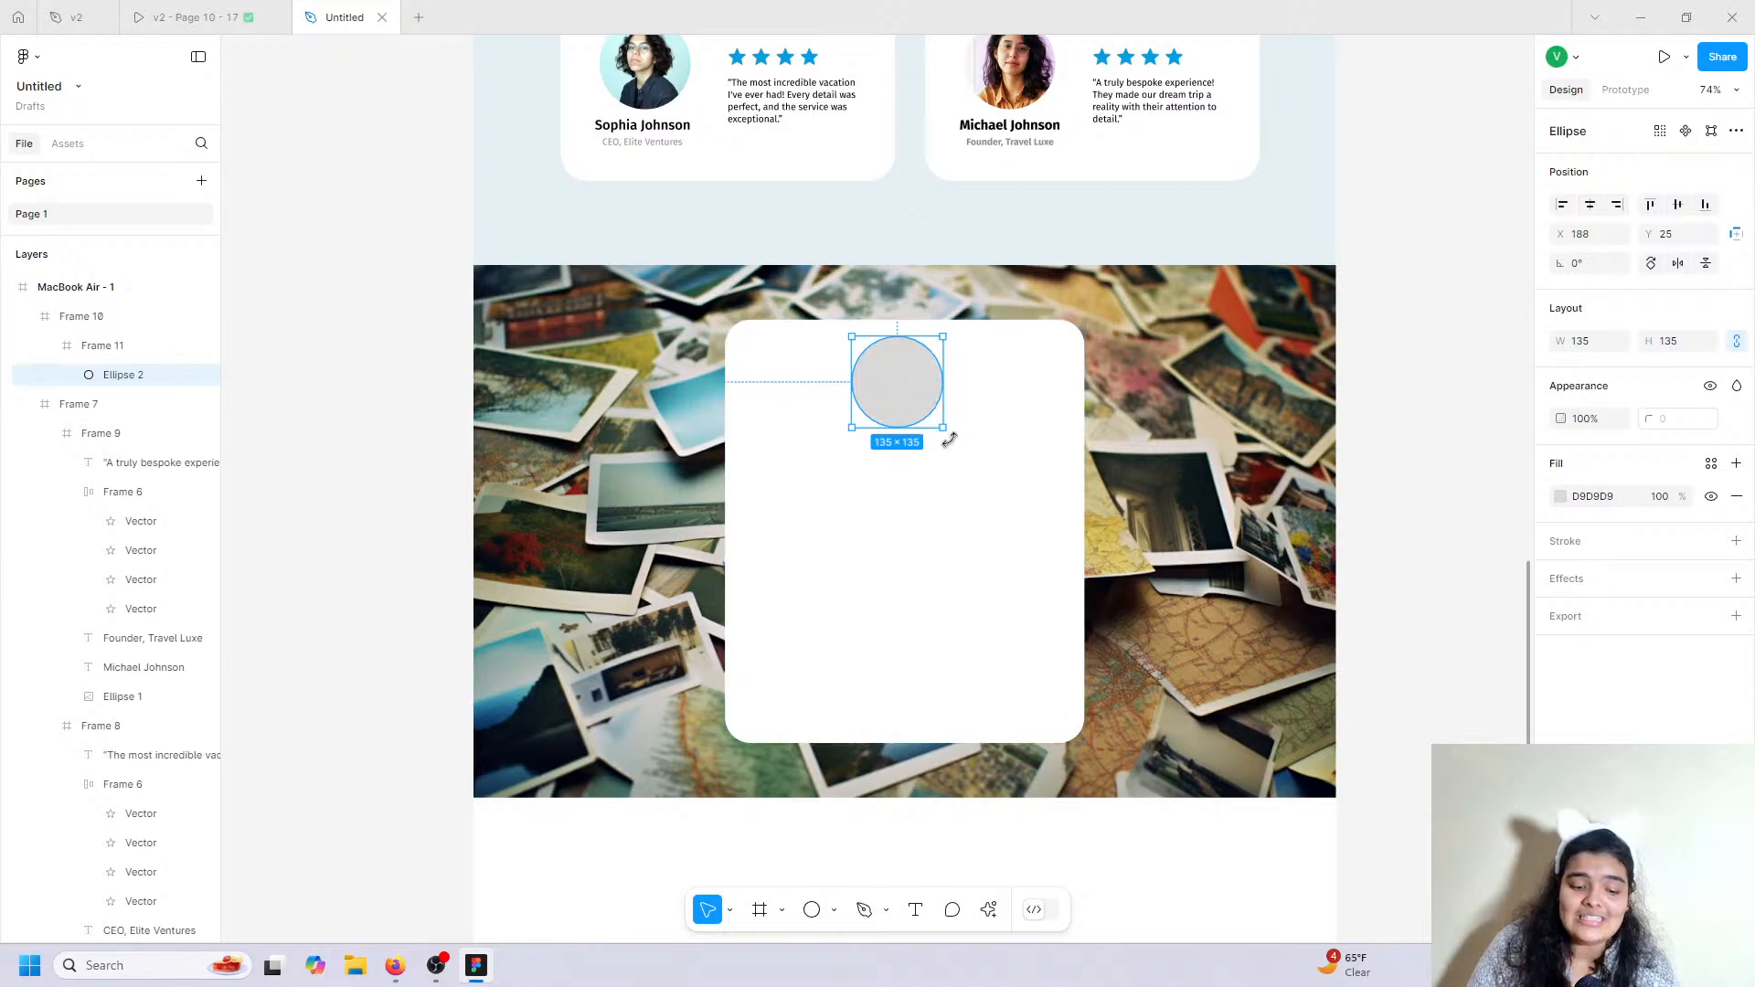
mouse_move(943, 425)
mouse_down()
mouse_move(1027, 512)
mouse_move(1076, 727)
mouse_move(850, 490)
mouse_move(850, 386)
mouse_move(969, 455)
mouse_move(904, 390)
mouse_move(919, 423)
mouse_up()
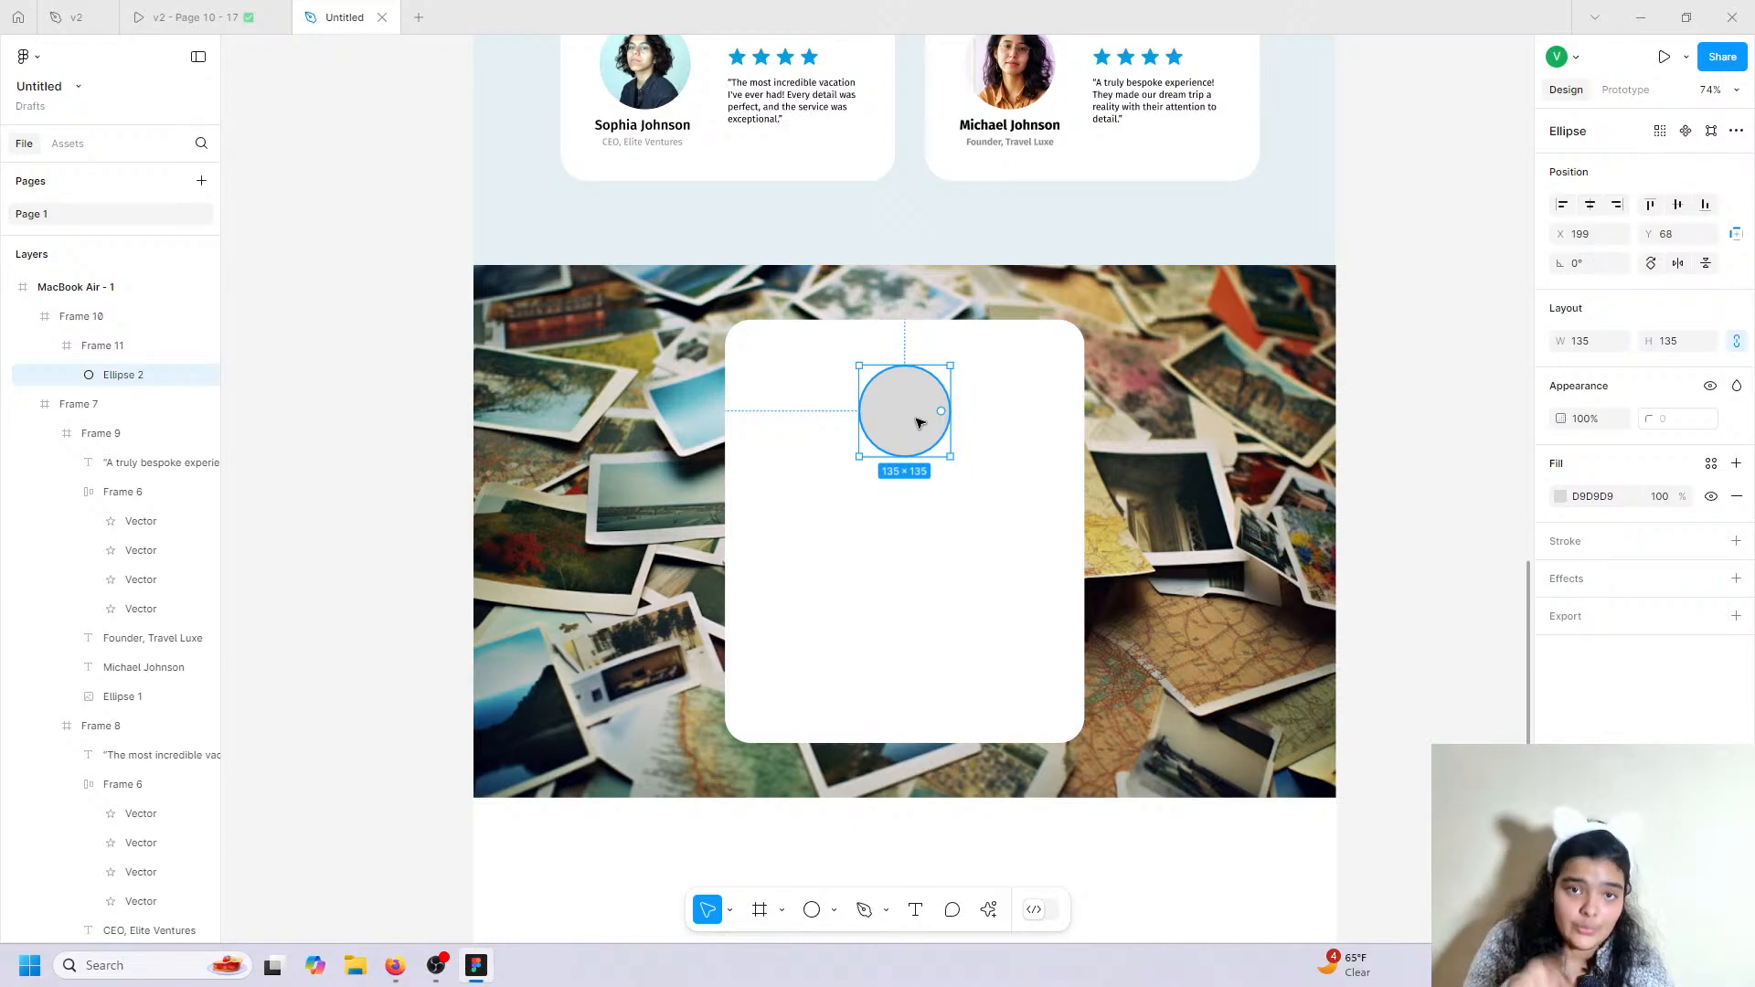
Fill the circle with a cat photo from the Lummi plugin.
click(990, 910)
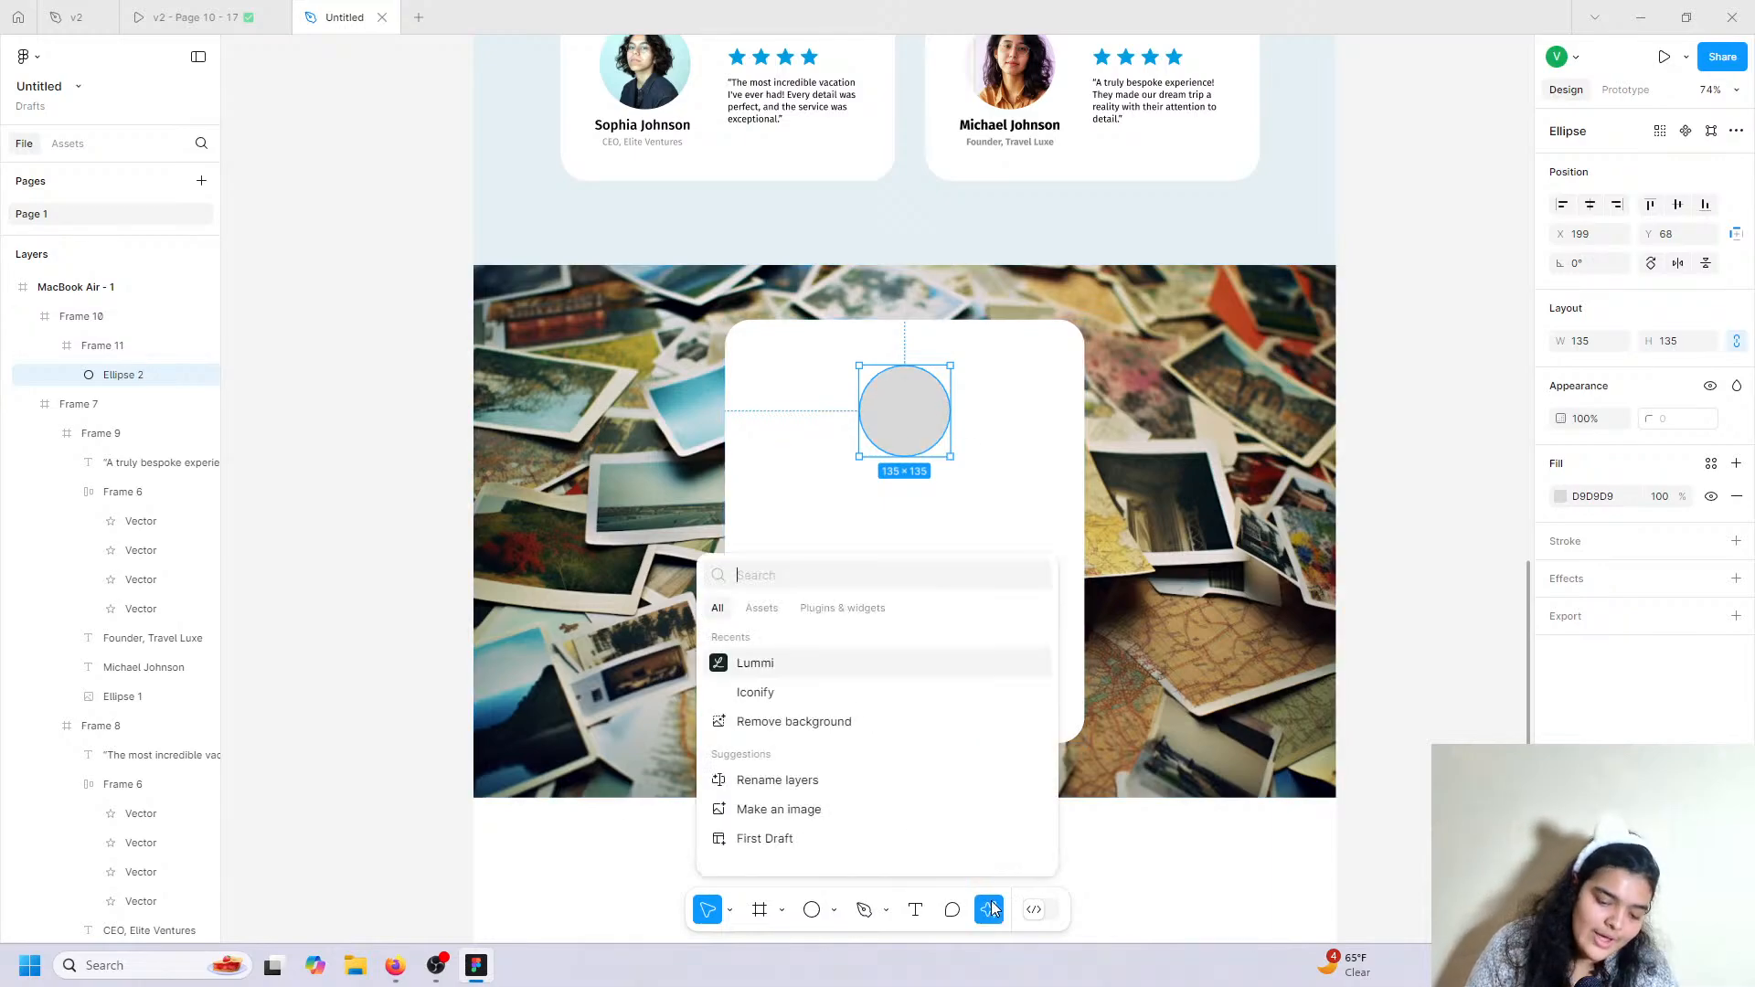
click(828, 665)
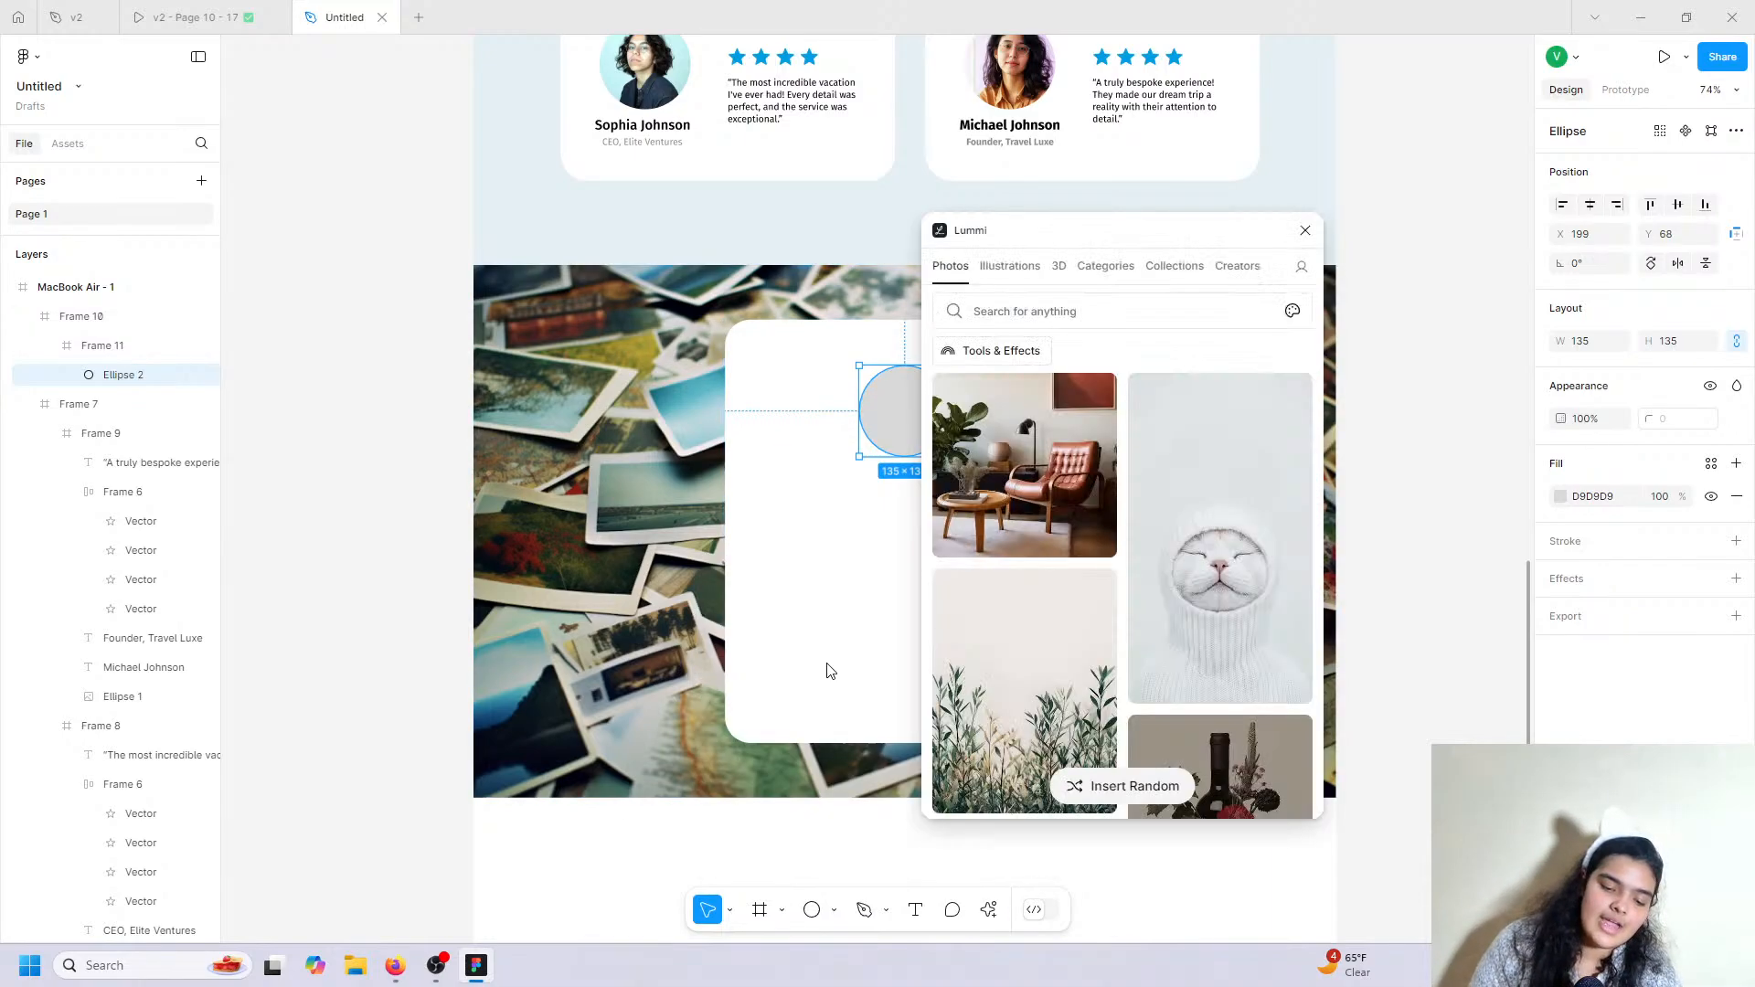
click(1108, 299)
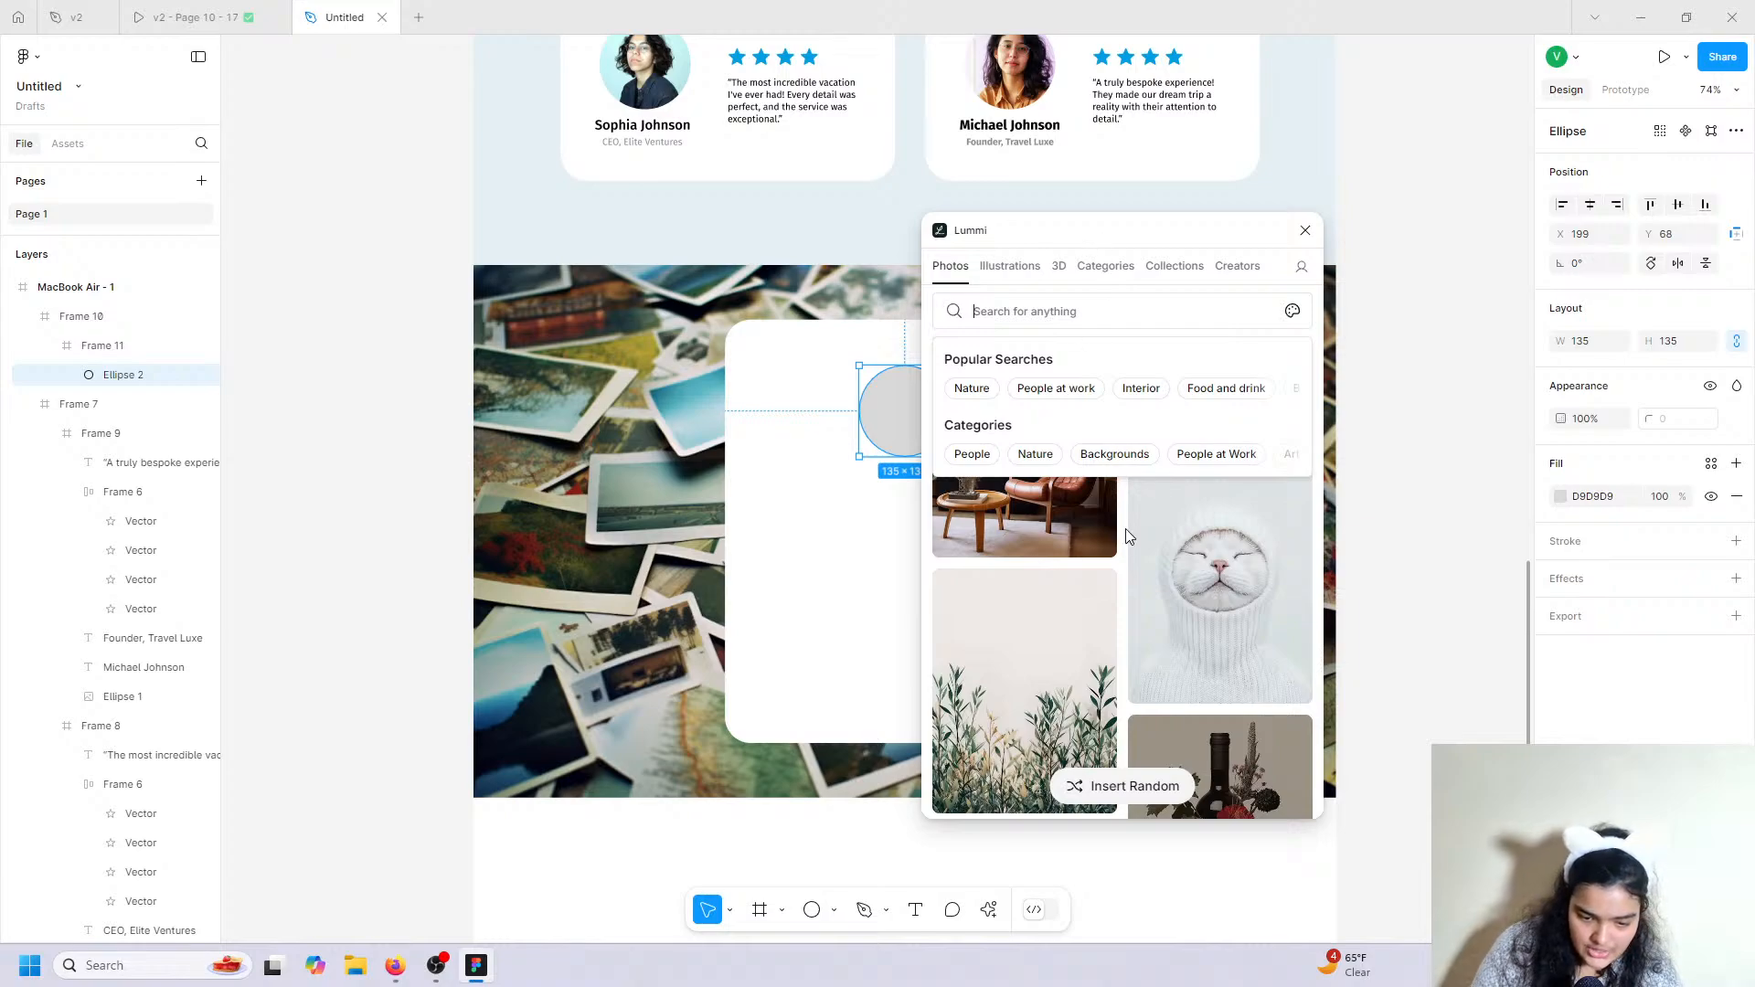
click(1281, 646)
click(1284, 650)
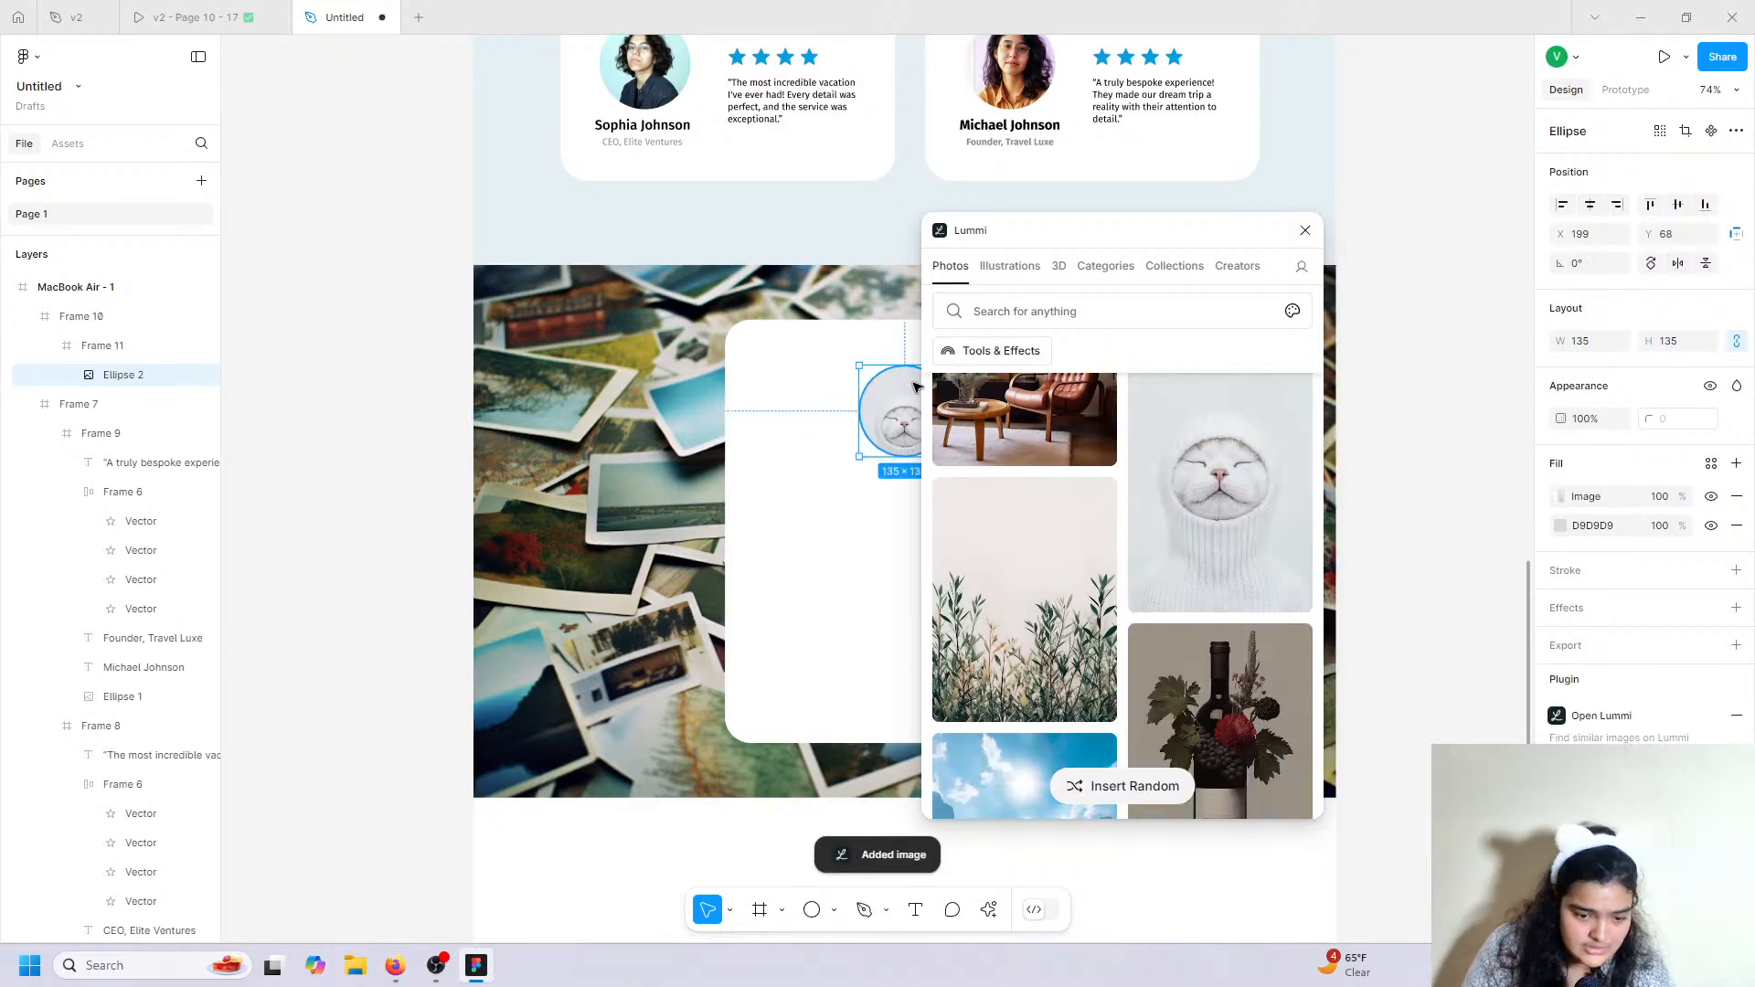
click(1304, 231)
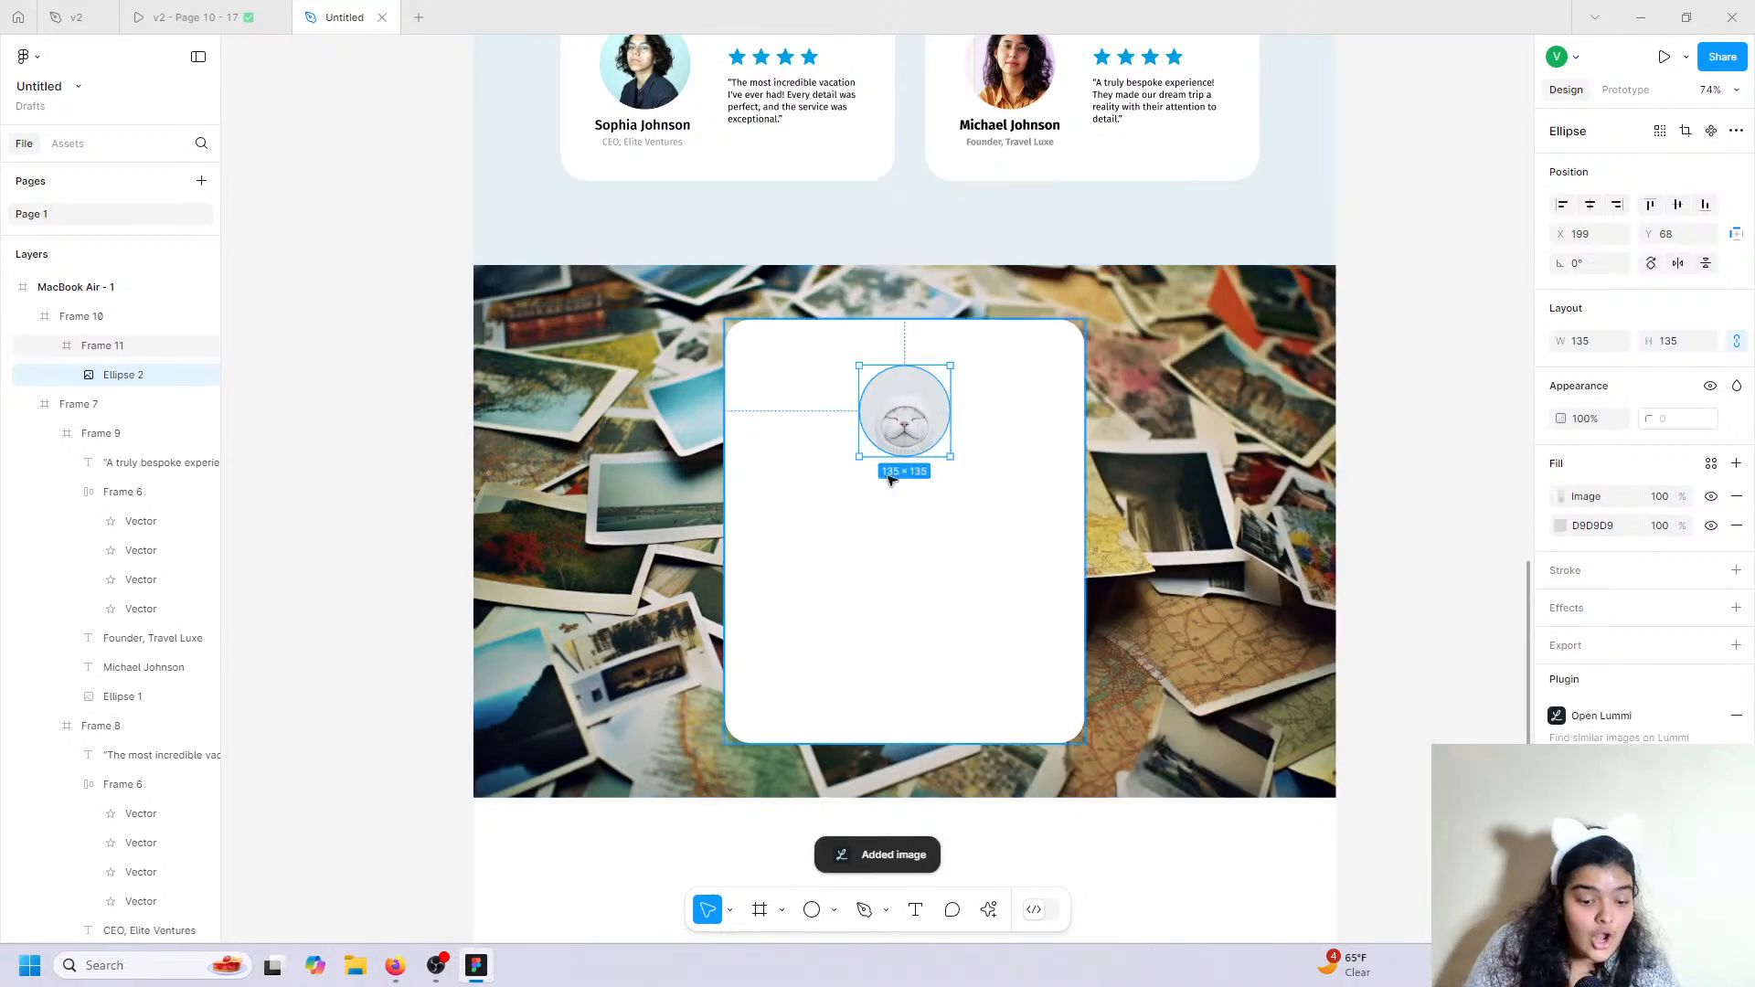
Set the circle's image fill to Crop and reposition and resize the cat photo inside it.
scroll(919, 441, up, 5)
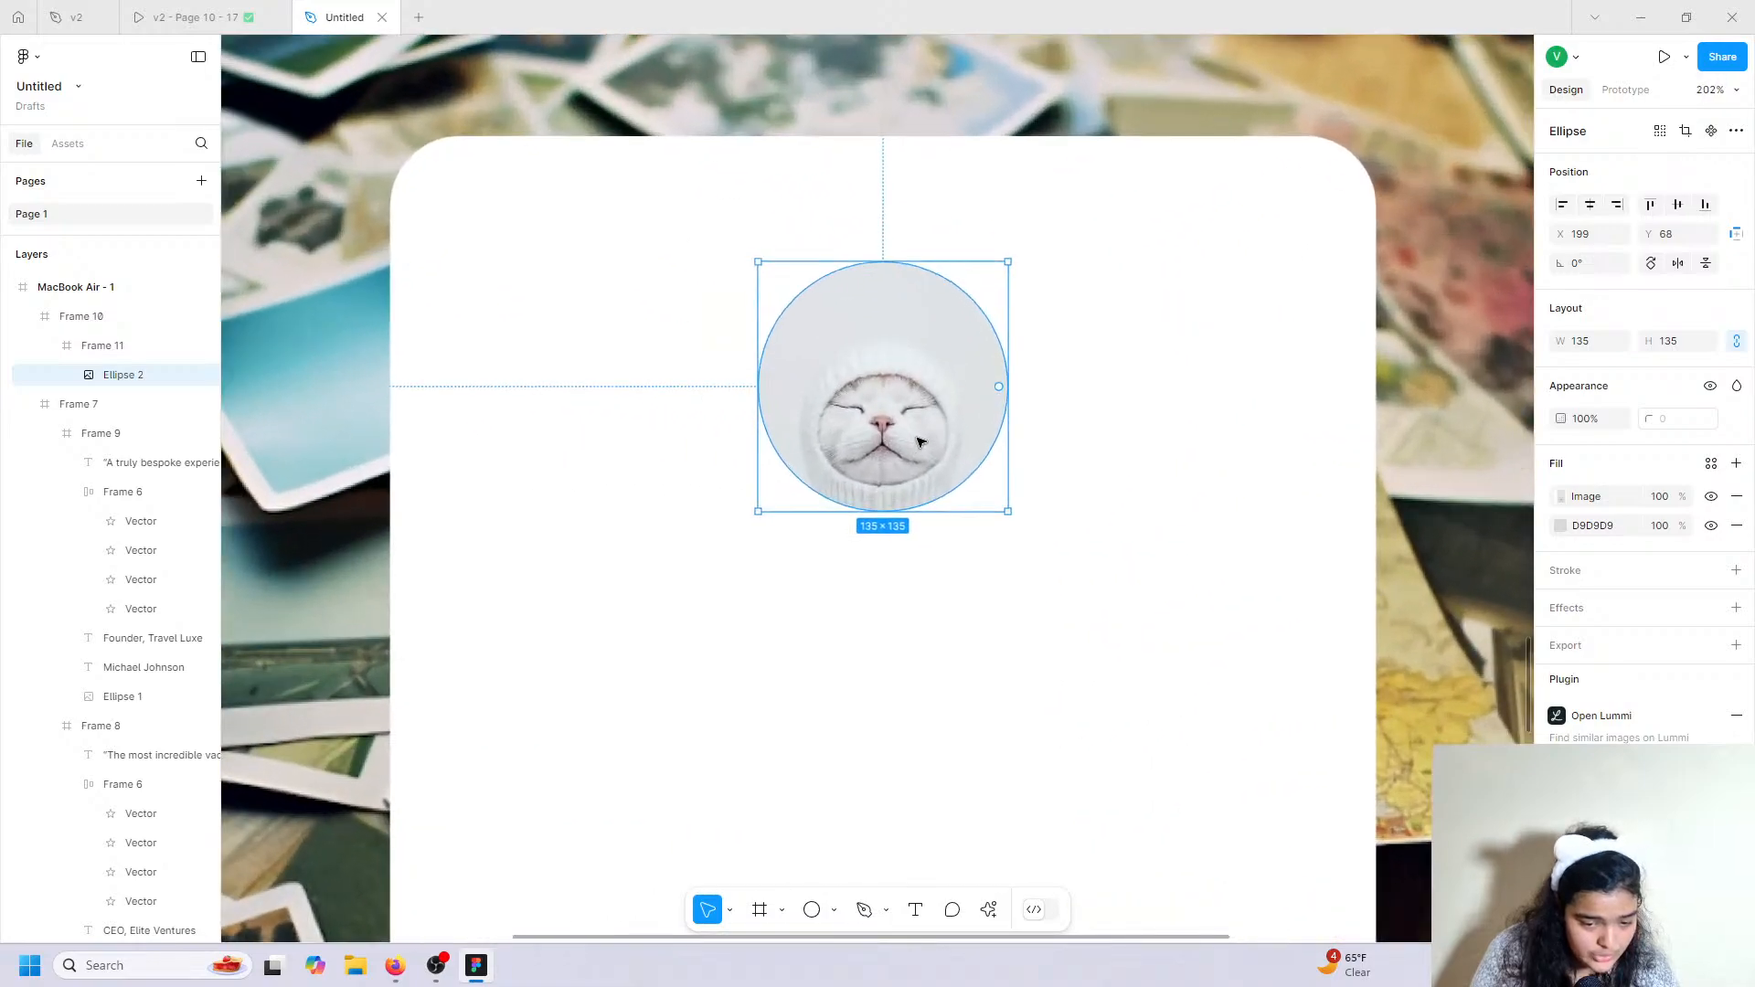
click(1560, 496)
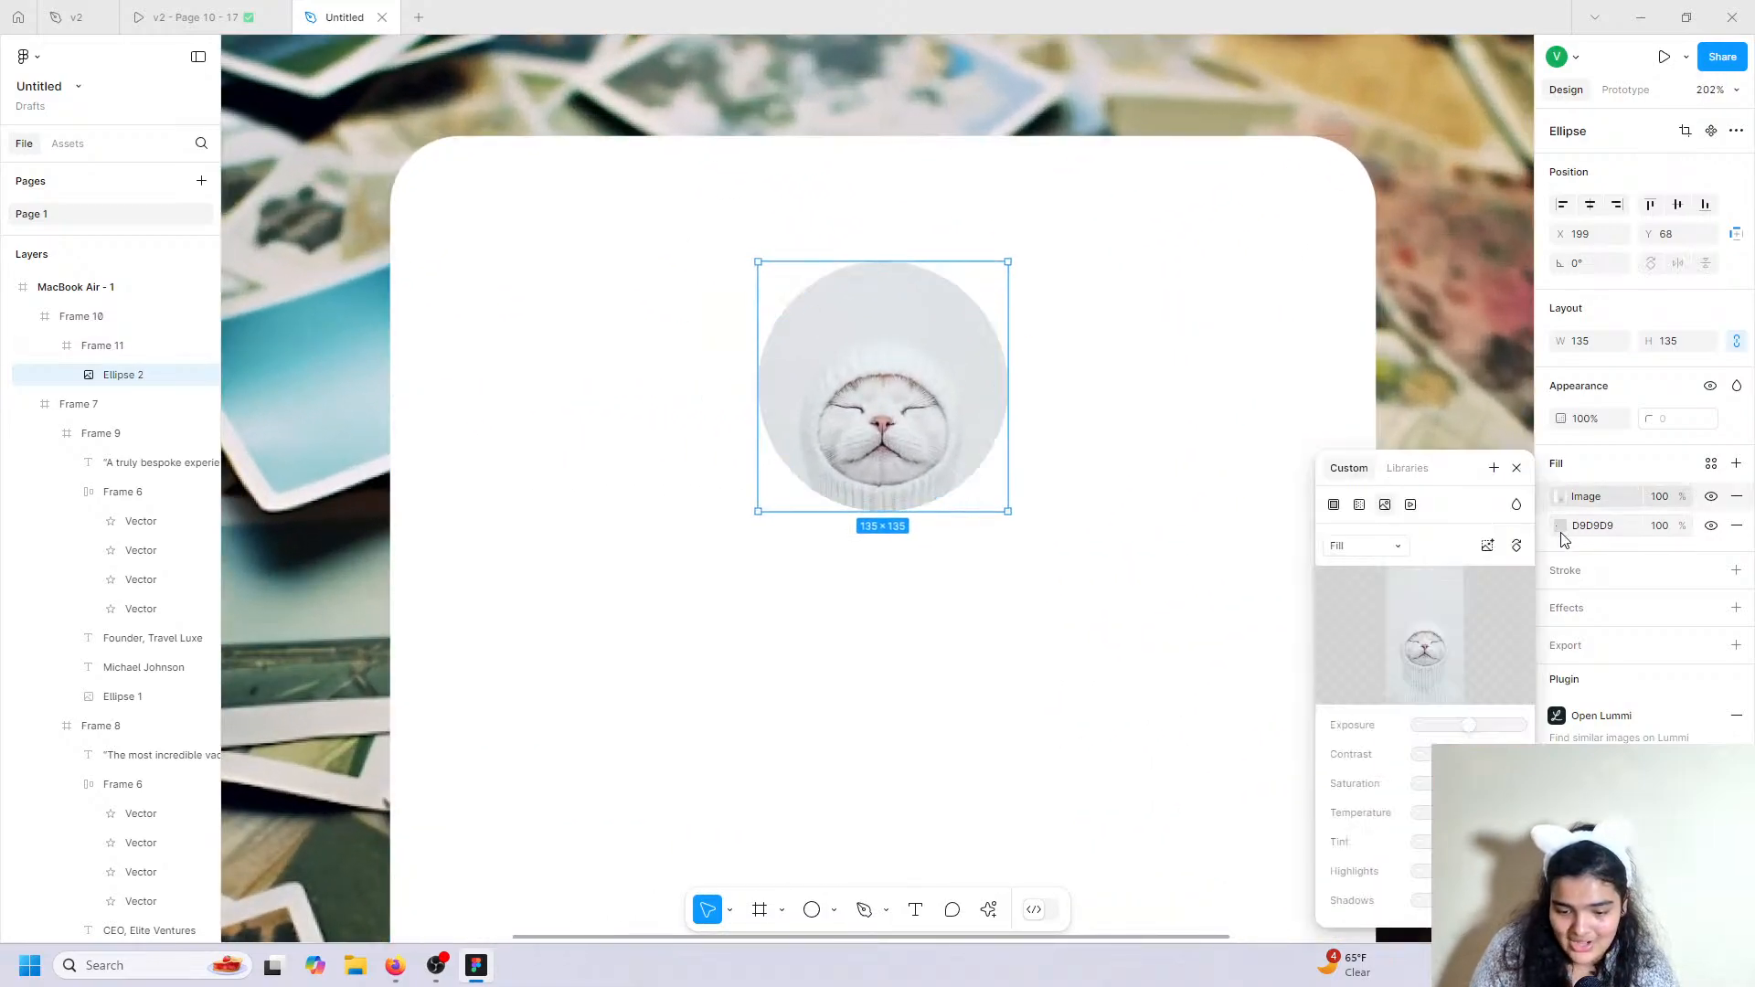
click(1344, 546)
click(1348, 591)
mouse_move(900, 405)
mouse_down()
mouse_move(903, 346)
mouse_move(898, 384)
mouse_up()
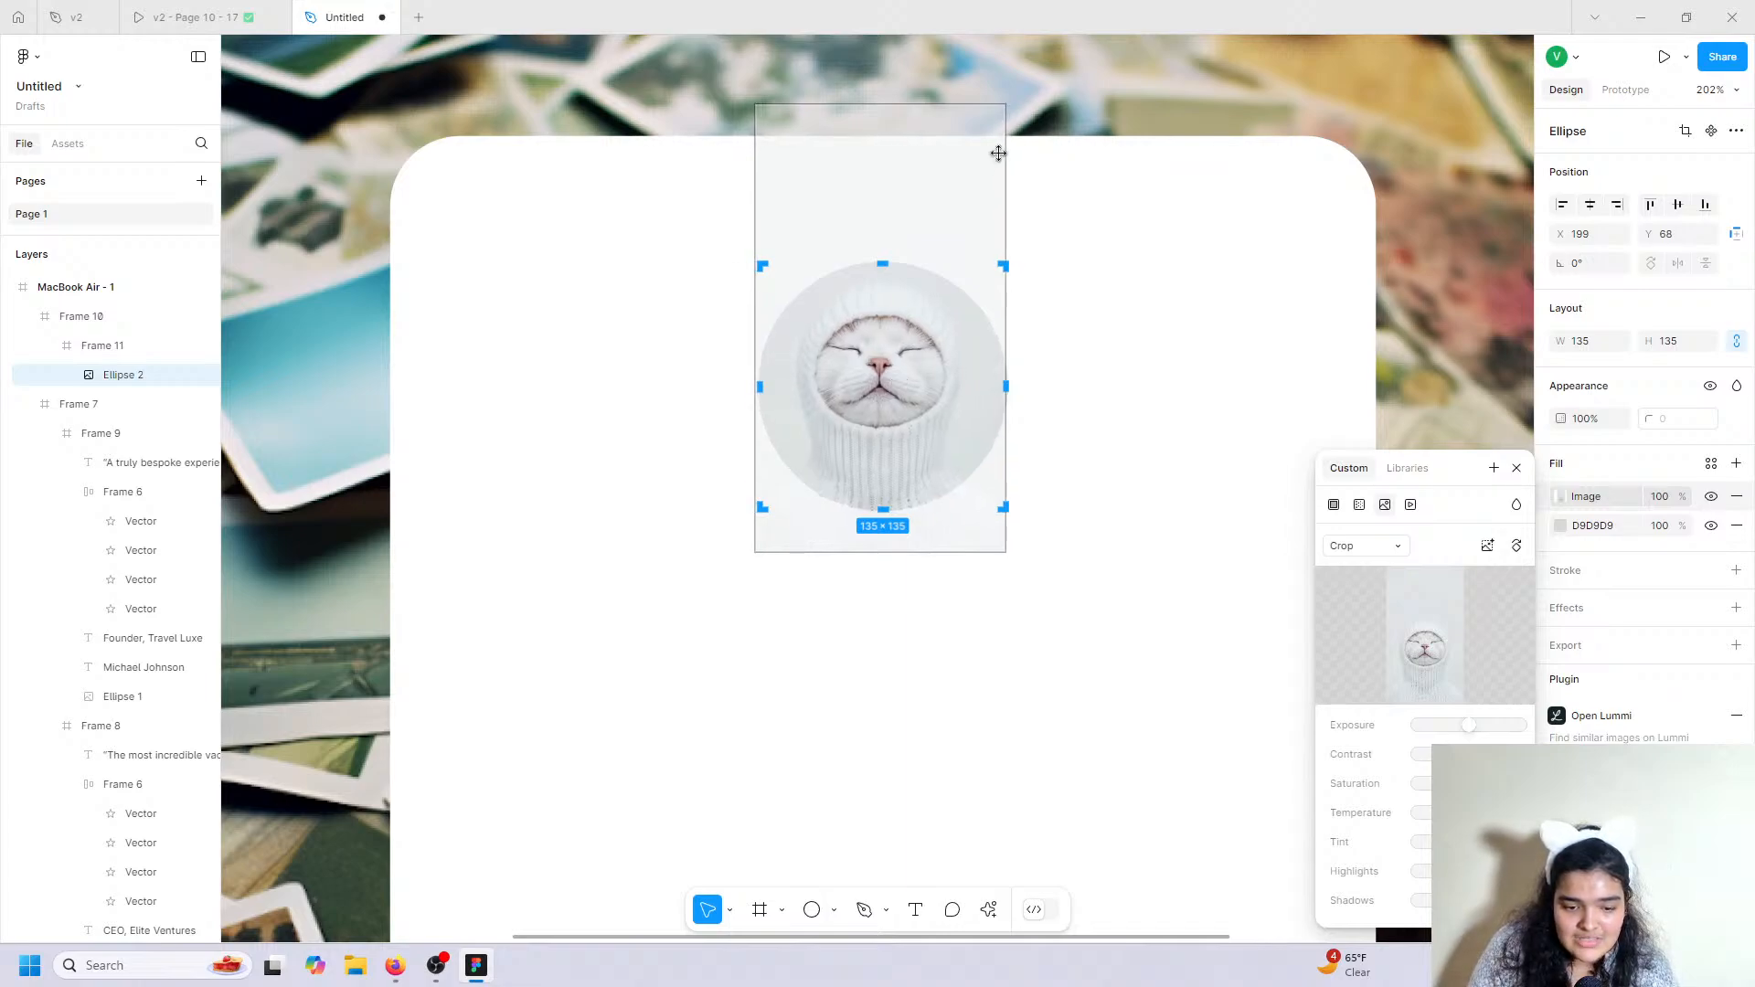
drag(998, 151, 688, 202)
drag(1086, 219, 968, 224)
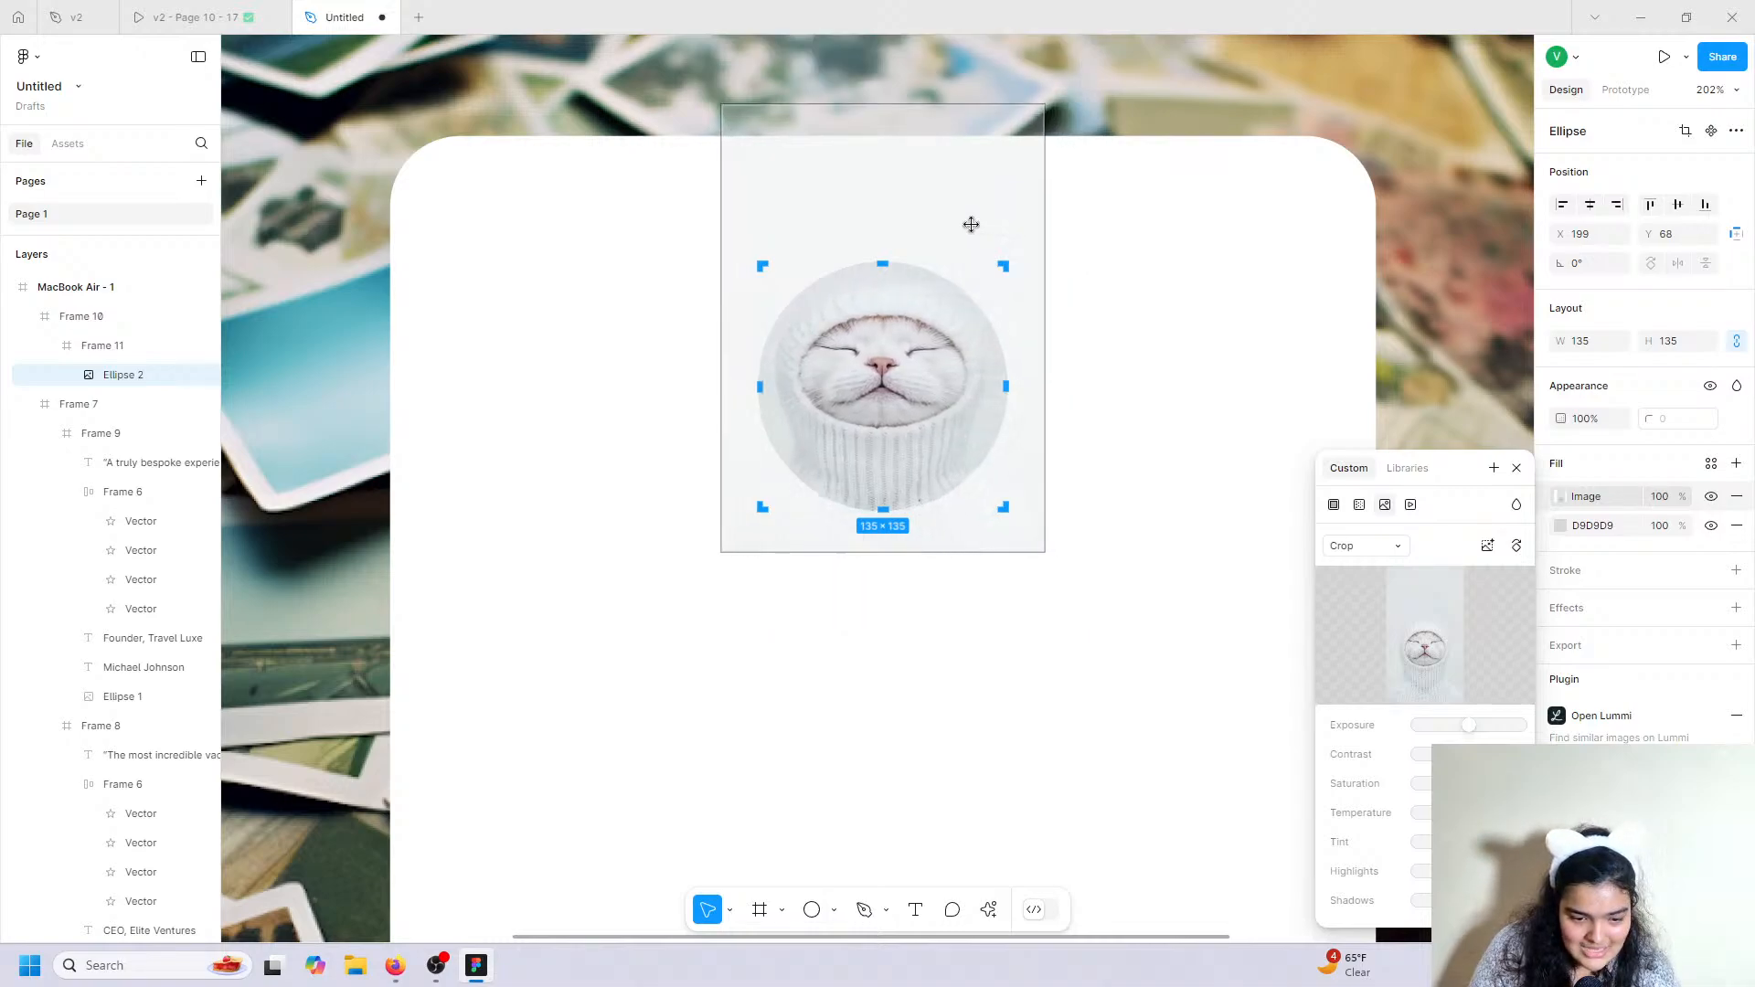
scroll(1313, 249, down, 3)
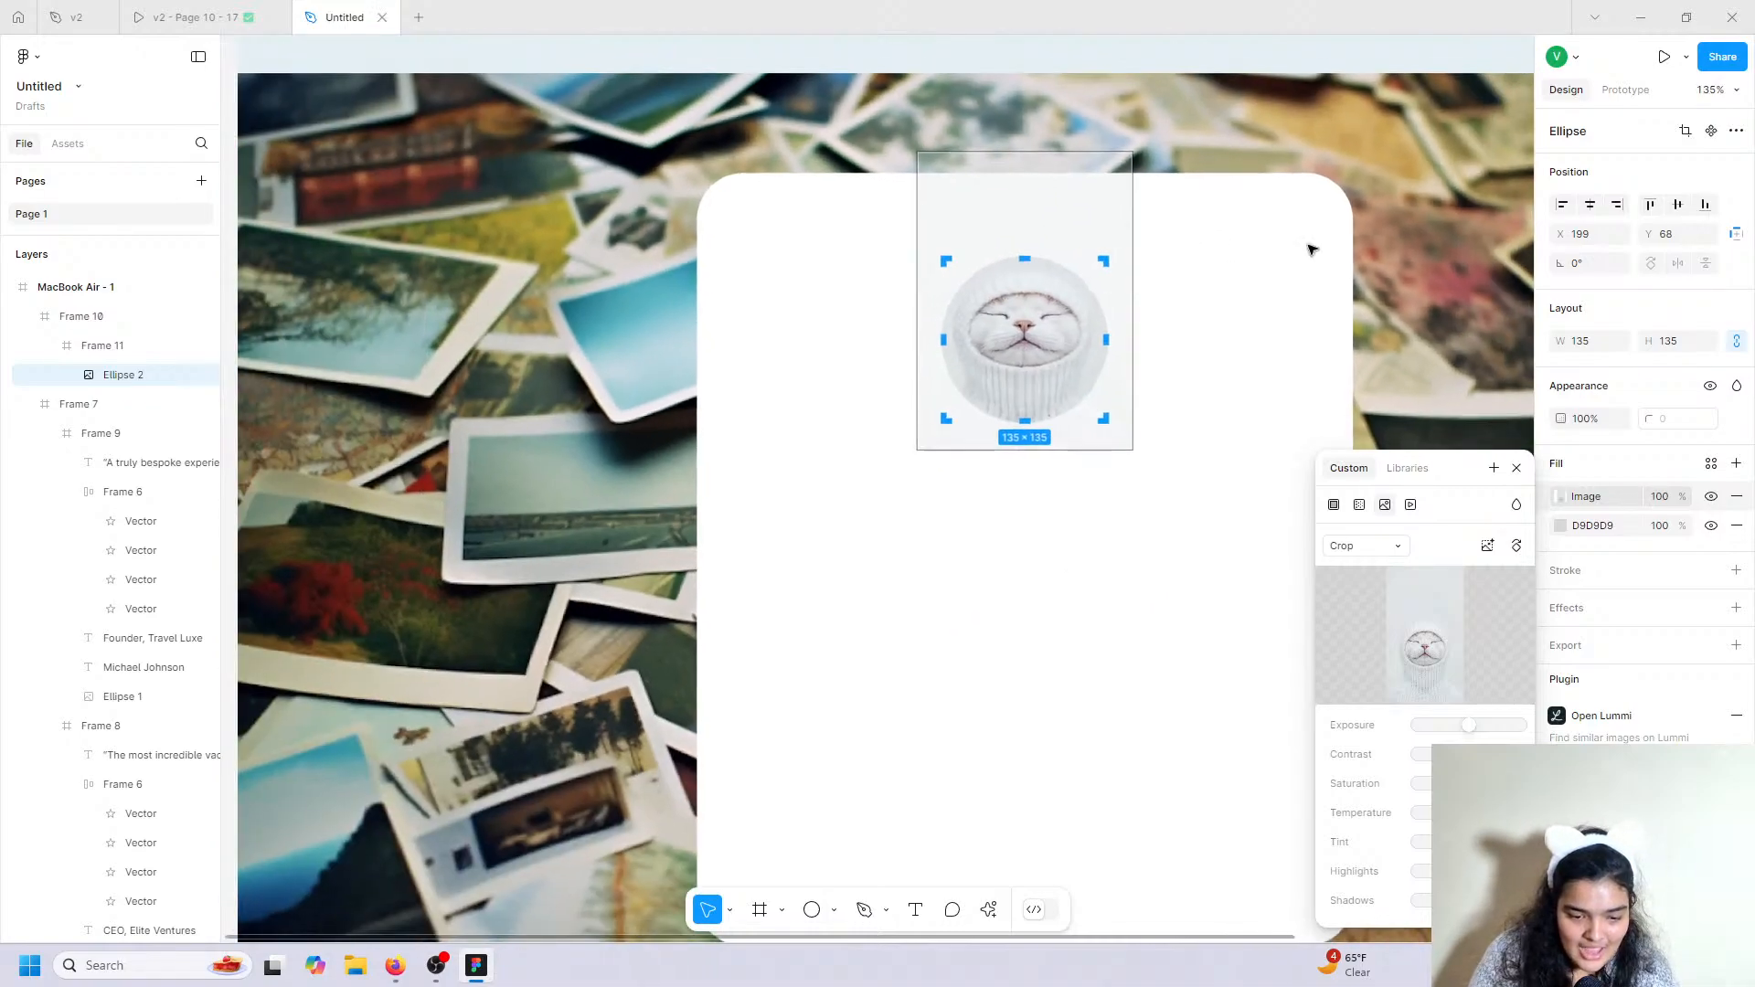
scroll(1040, 307, down, 5)
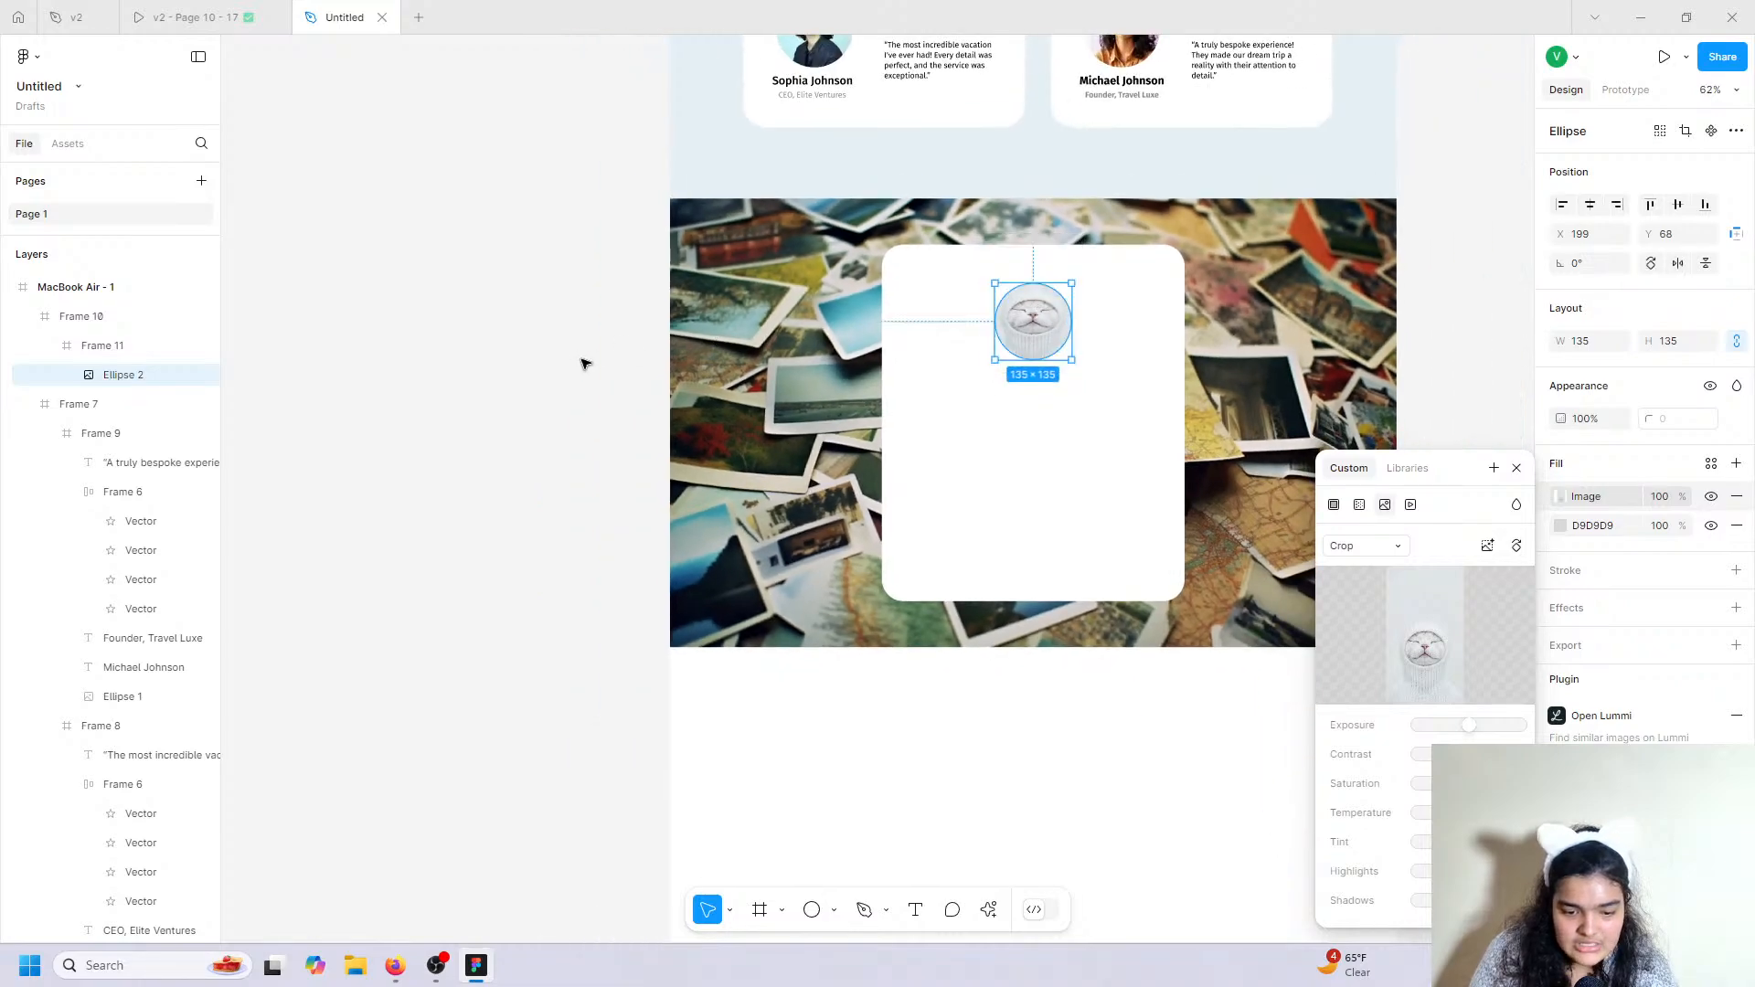
click(567, 431)
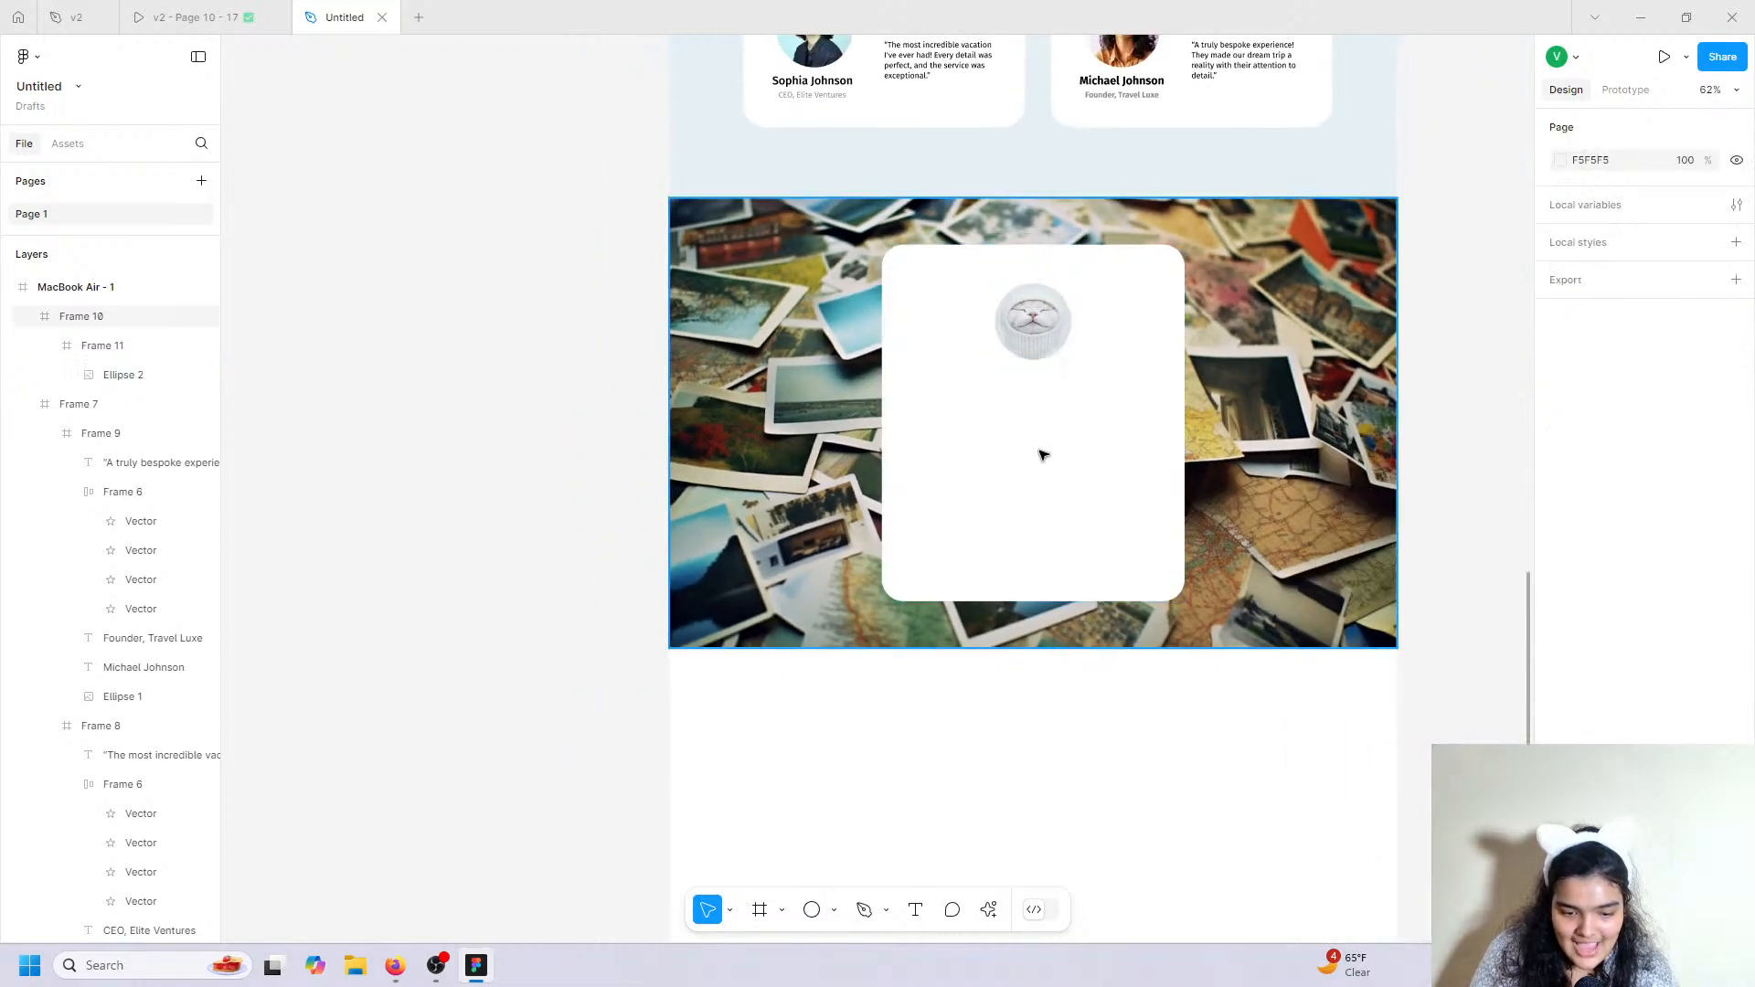
Compare the card against the v2 Join Us prototype.
scroll(1038, 451, up, 5)
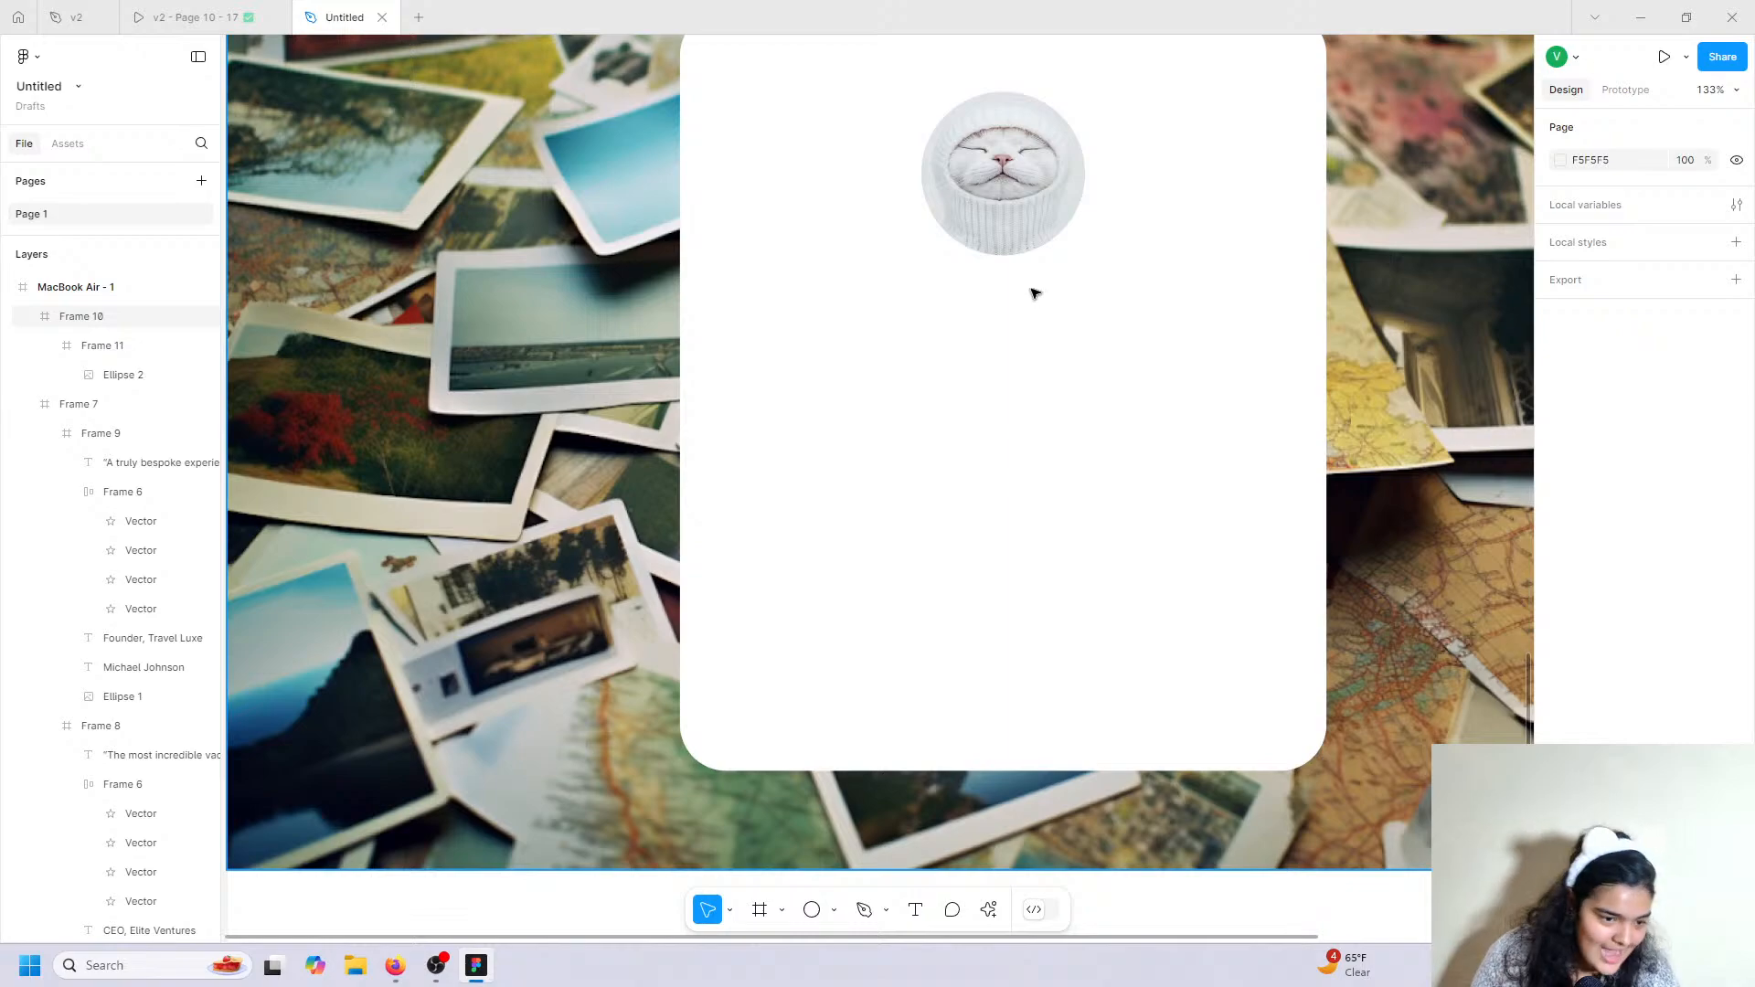
click(150, 16)
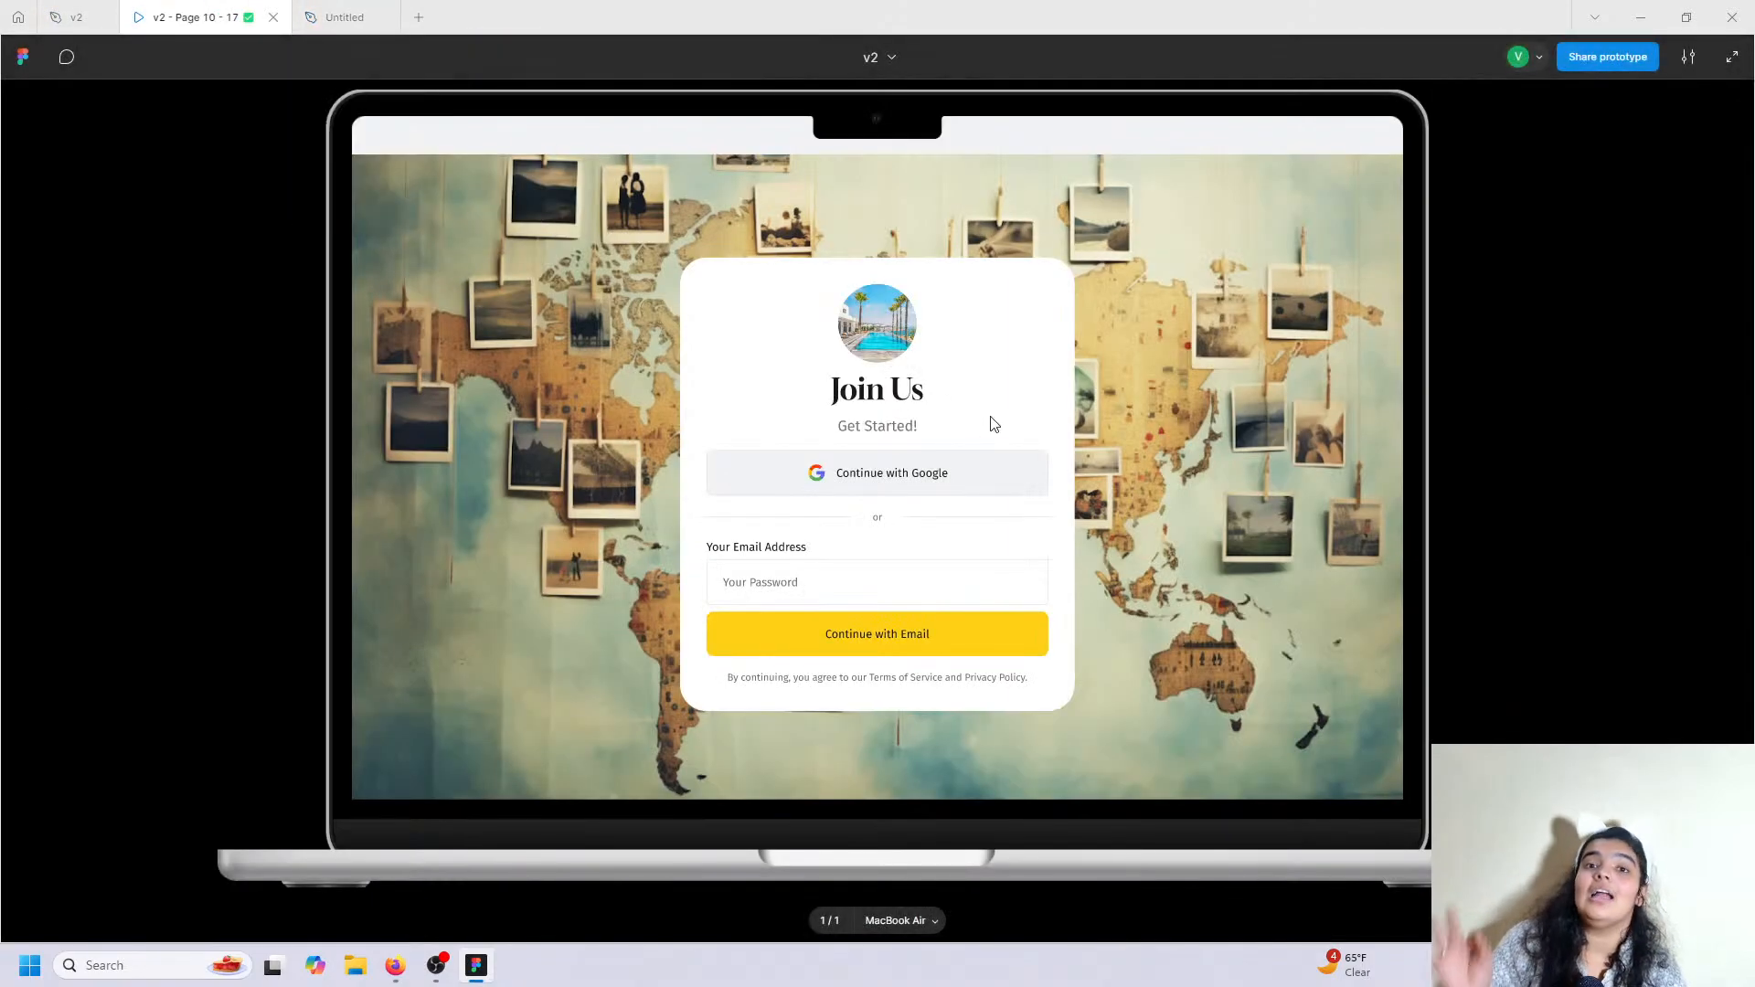
click(370, 15)
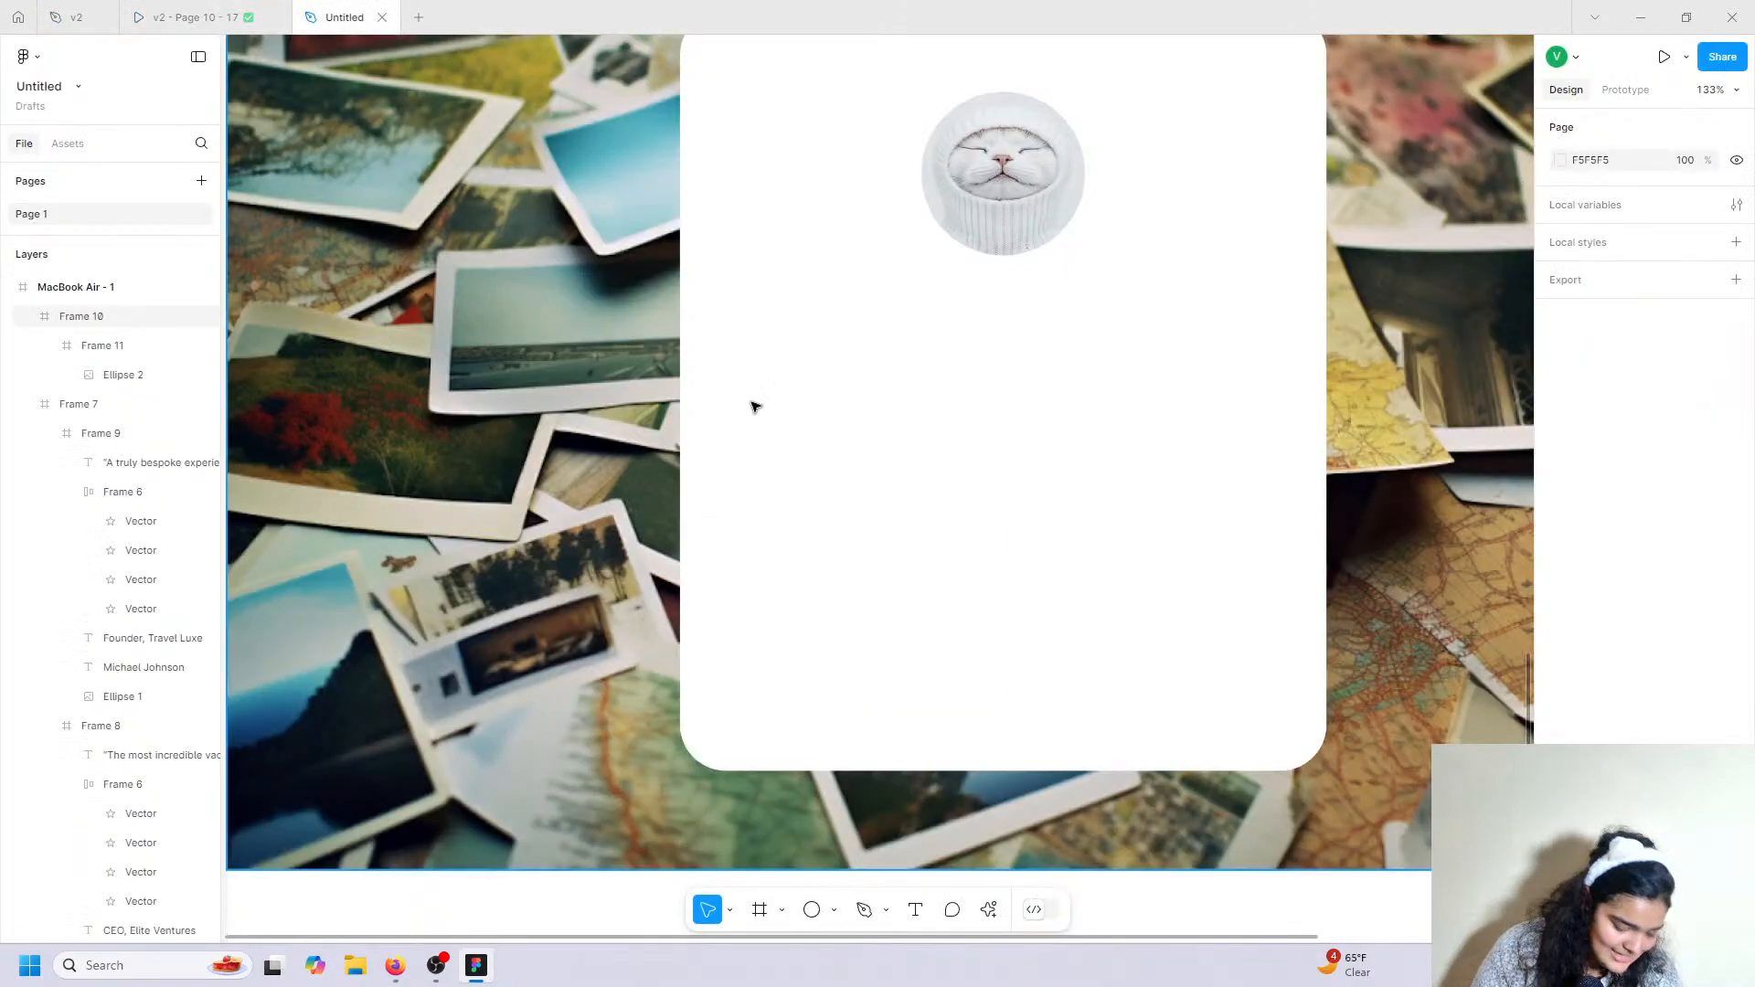
click(916, 909)
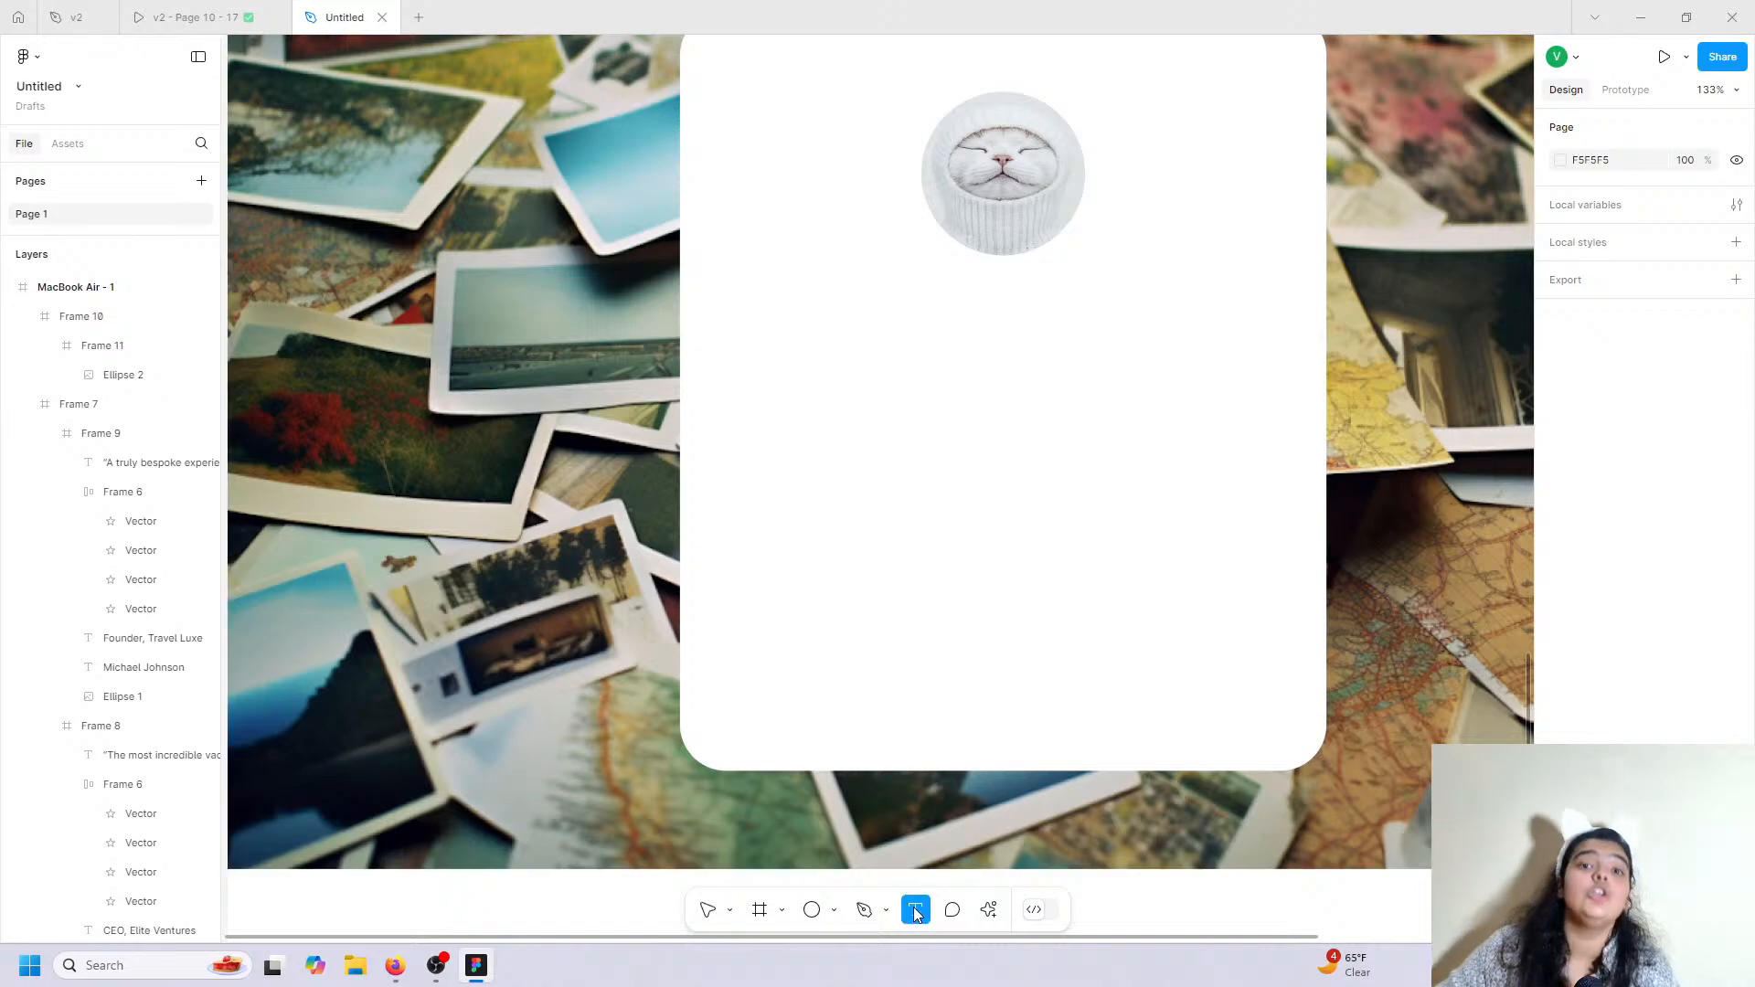
Add a 'Join Us' text layer below the cat avatar.
click(881, 295)
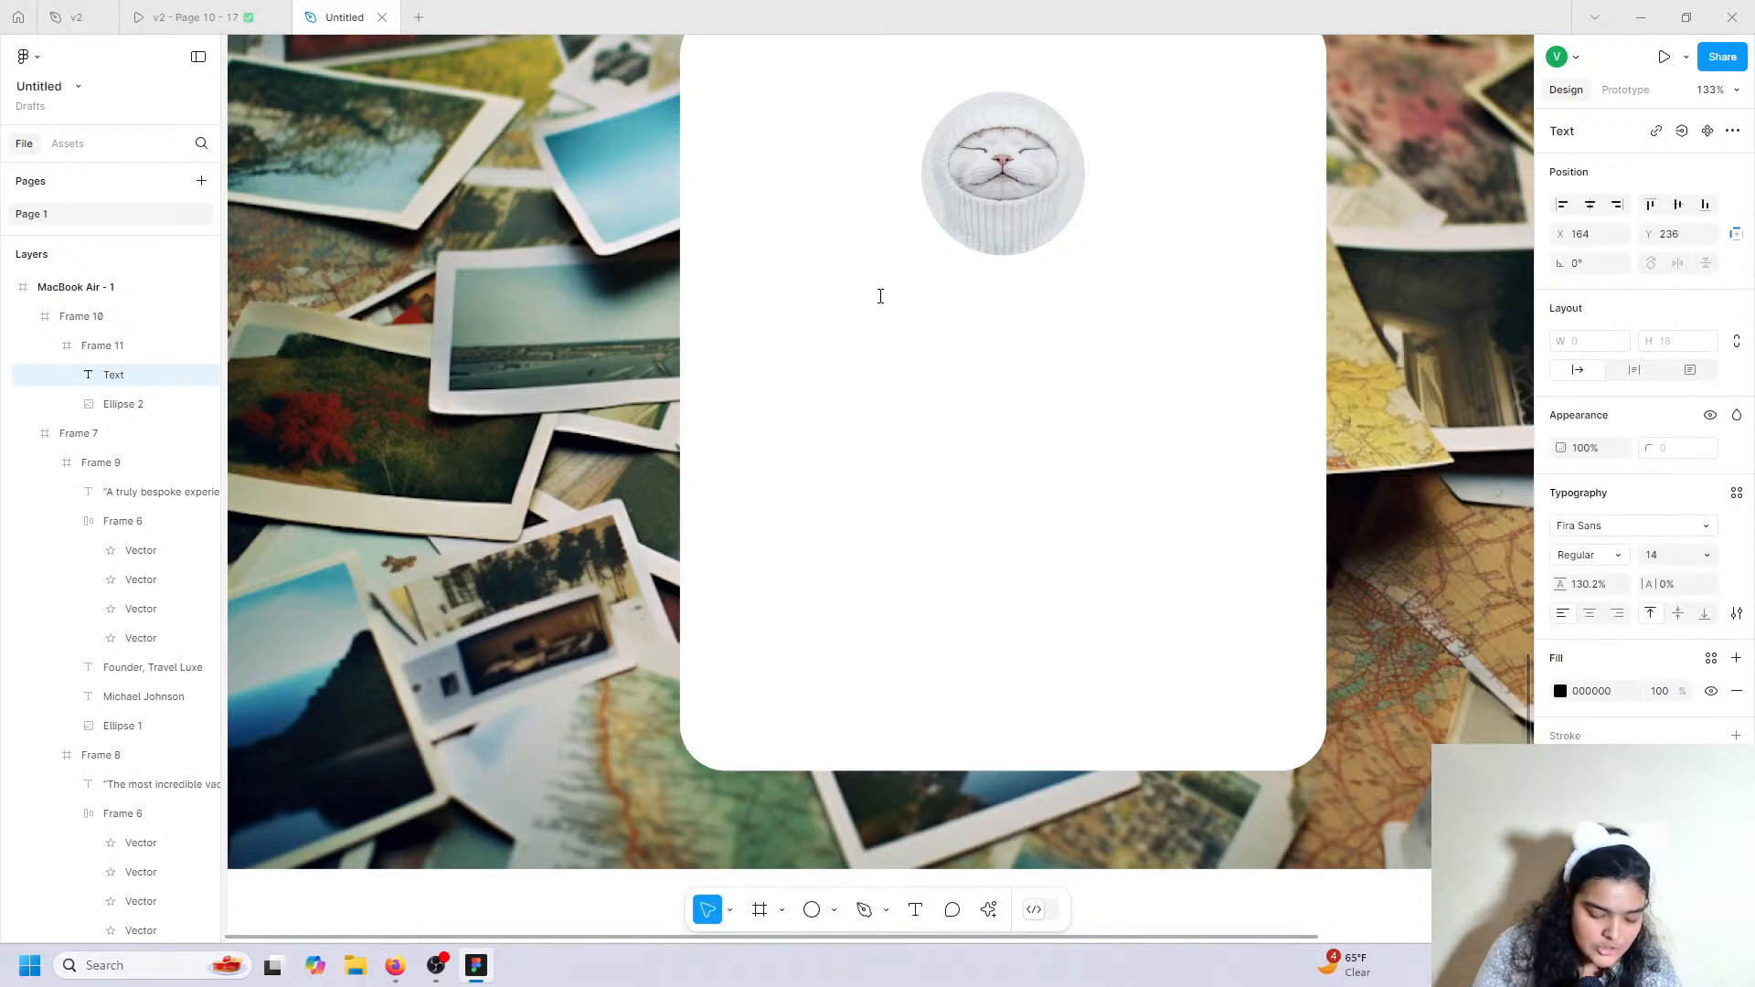
text(Join)
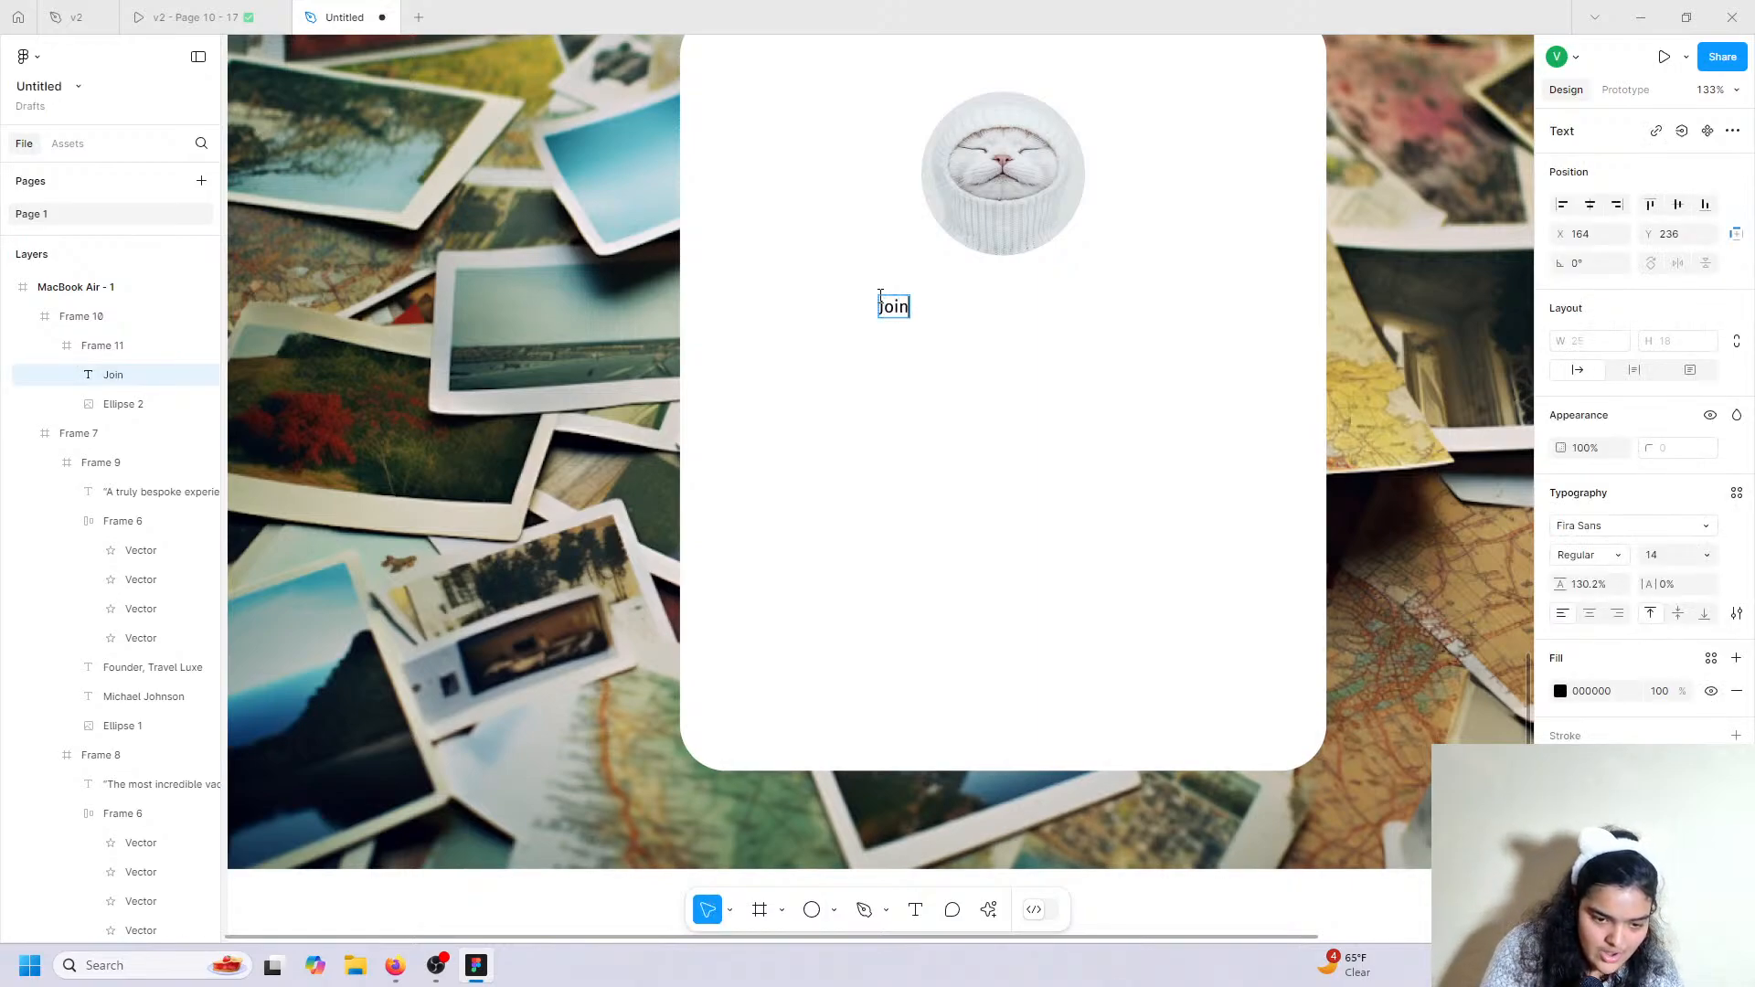
text( Us)
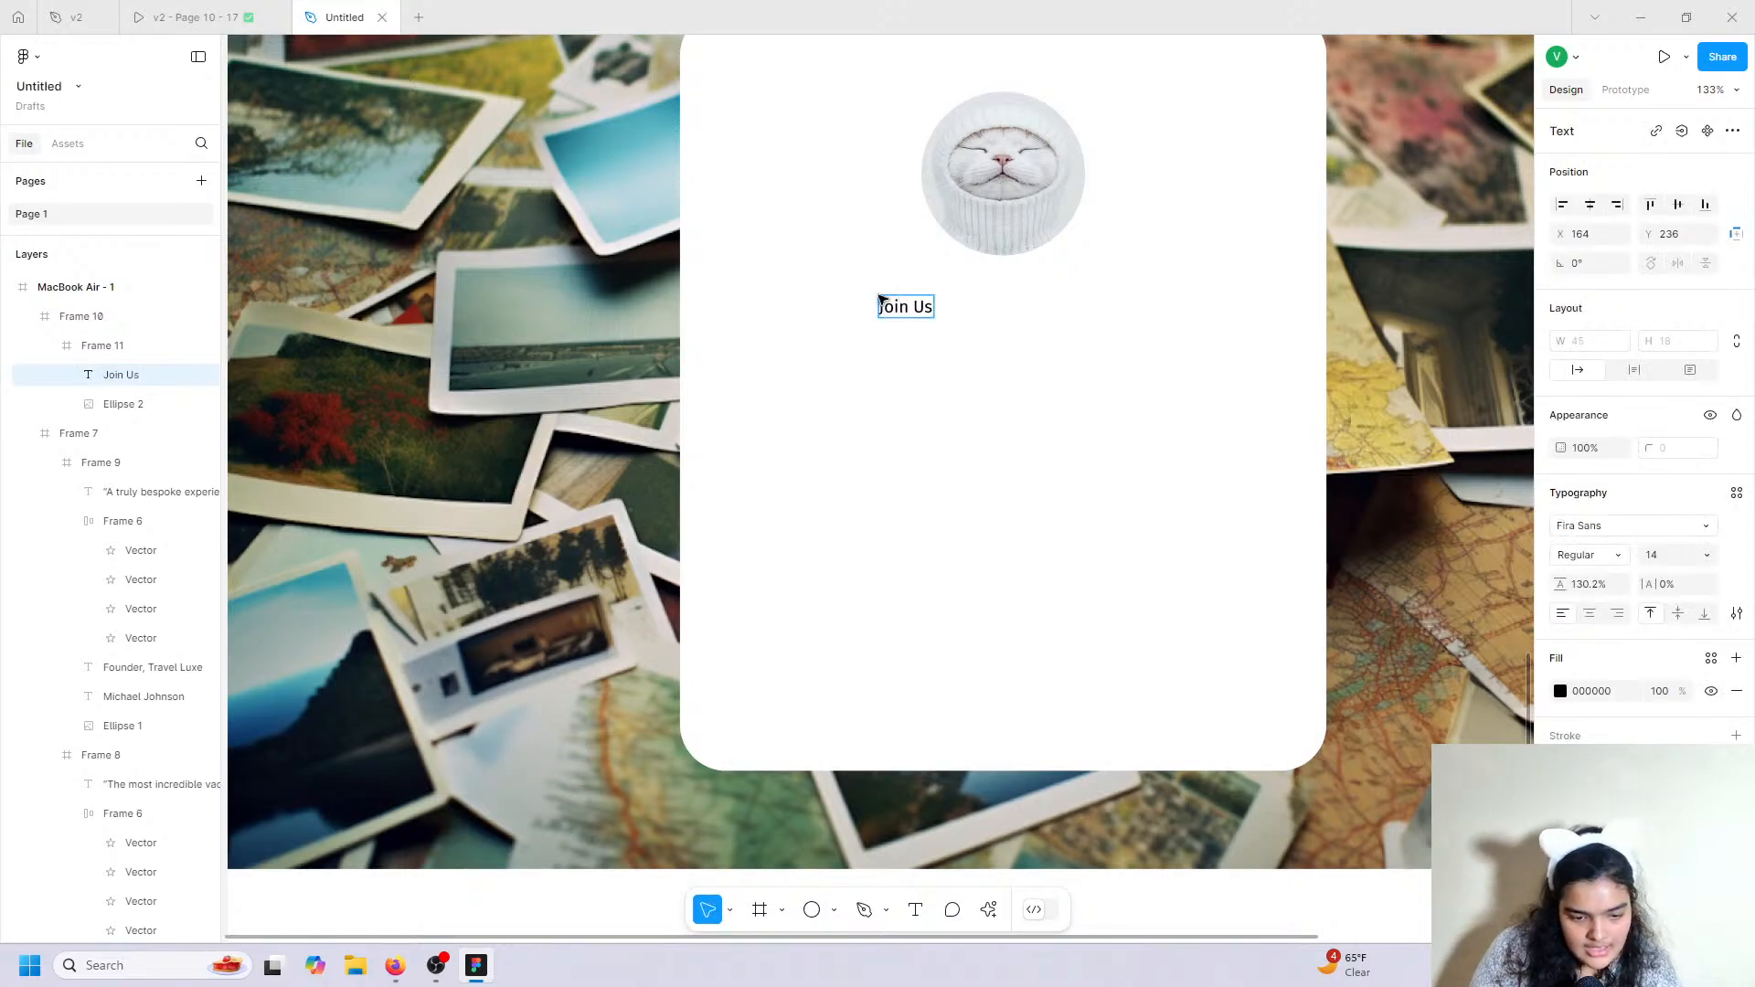
double_click(884, 308)
key(ctrl+a)
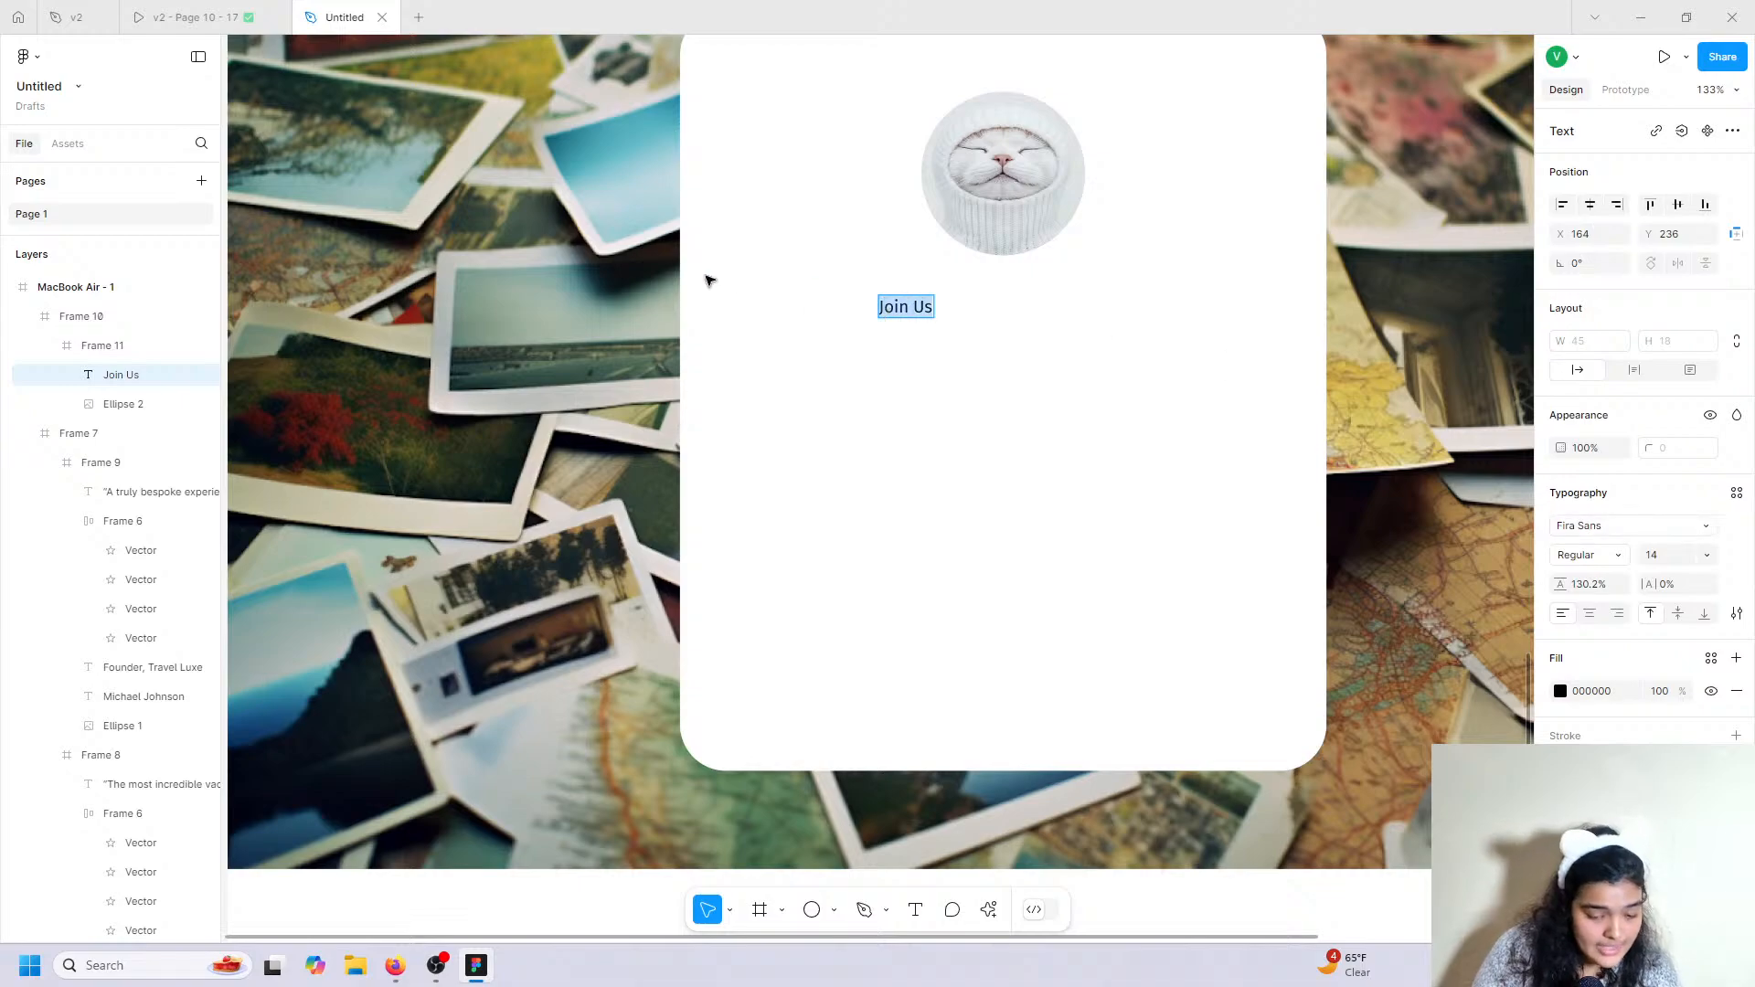
Set the Join Us heading in Gloock at size 40.
click(1666, 537)
text(goo)
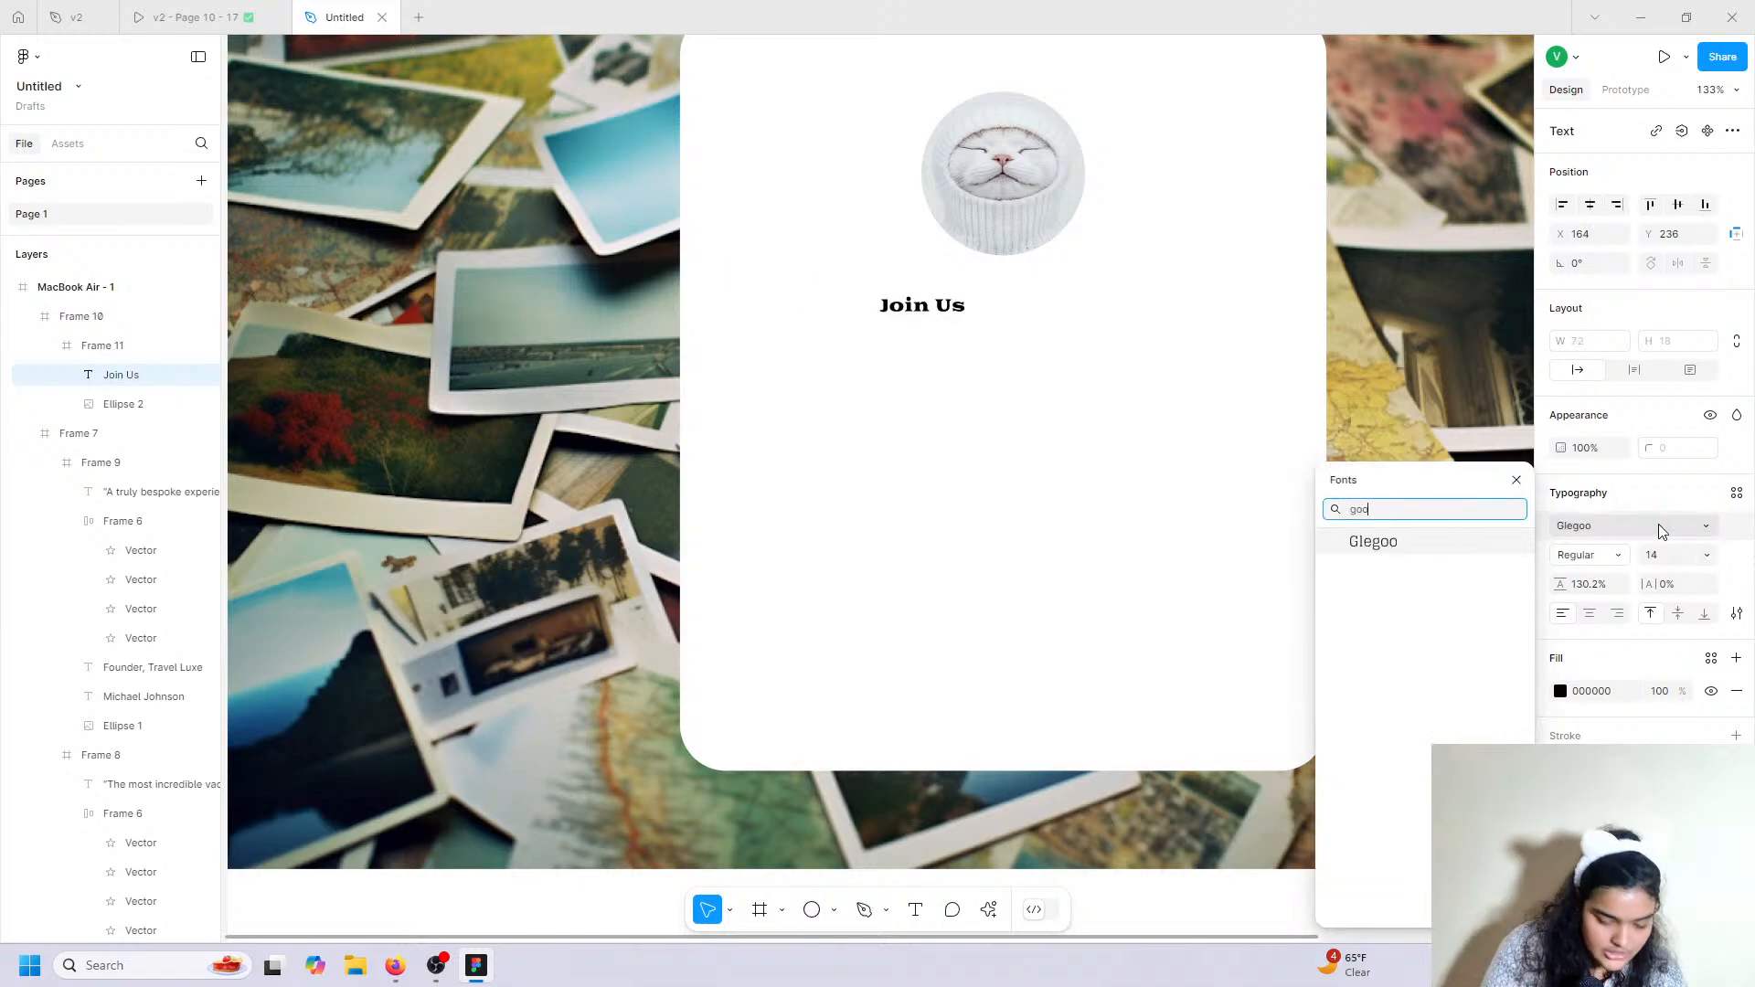
key(Return)
click(1662, 532)
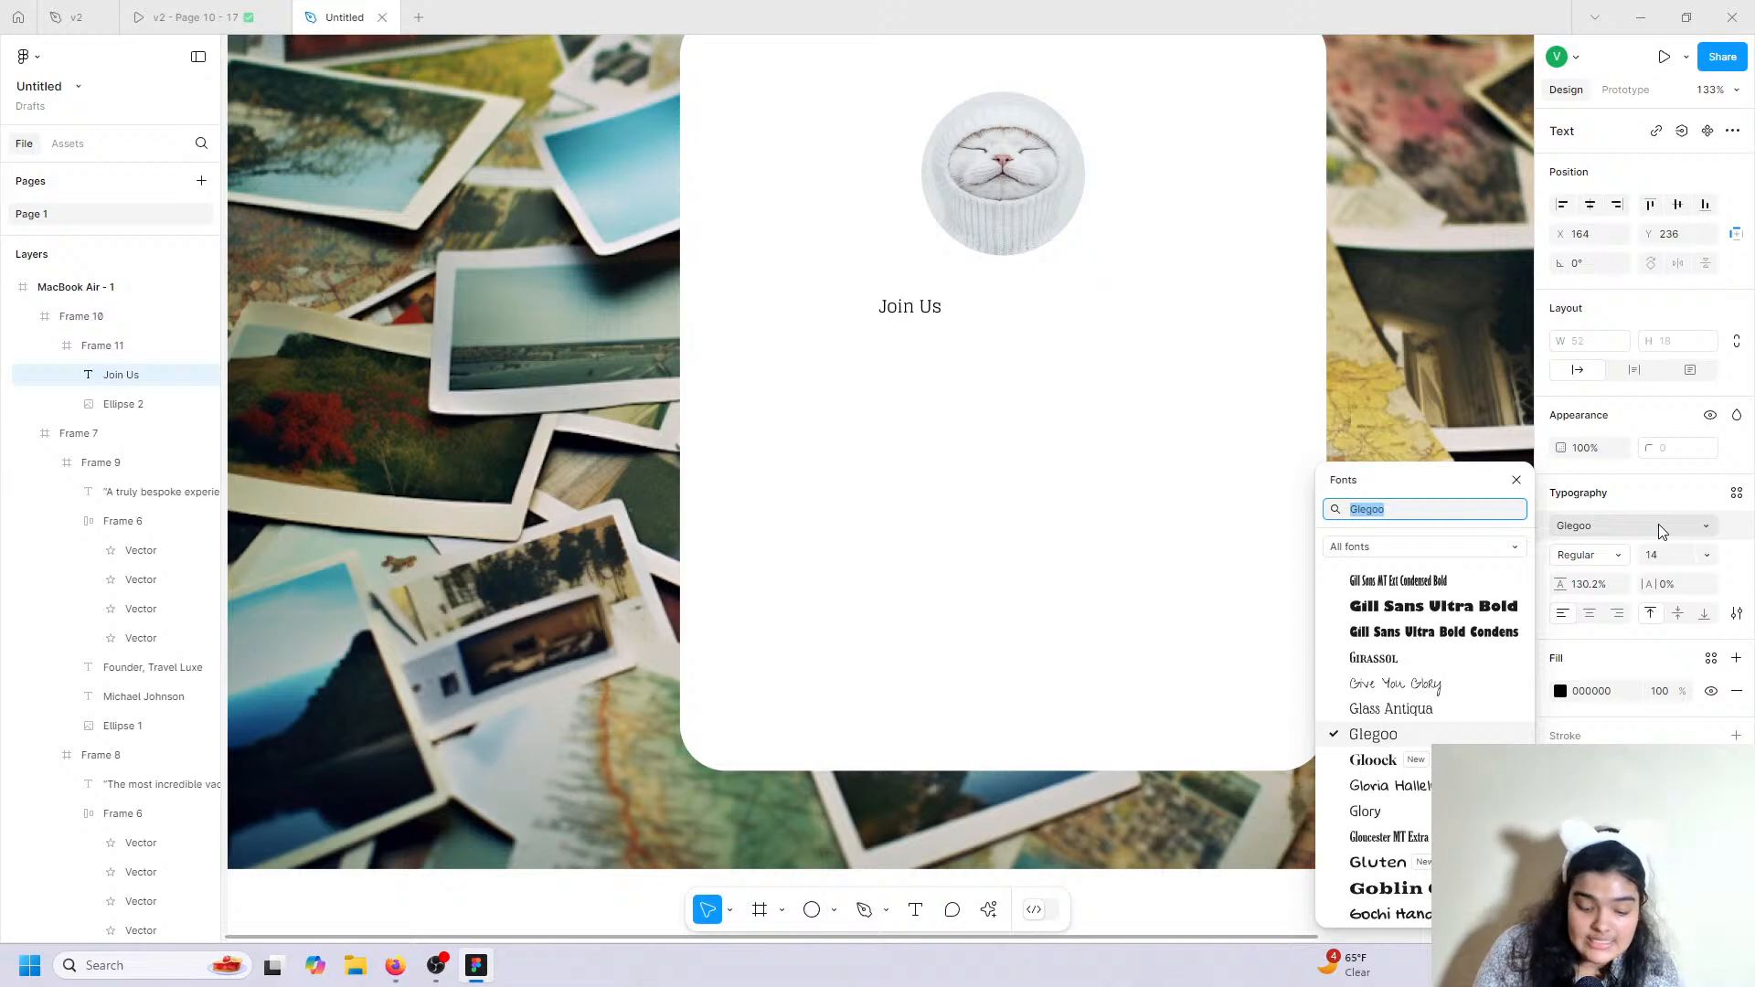
text(gloc)
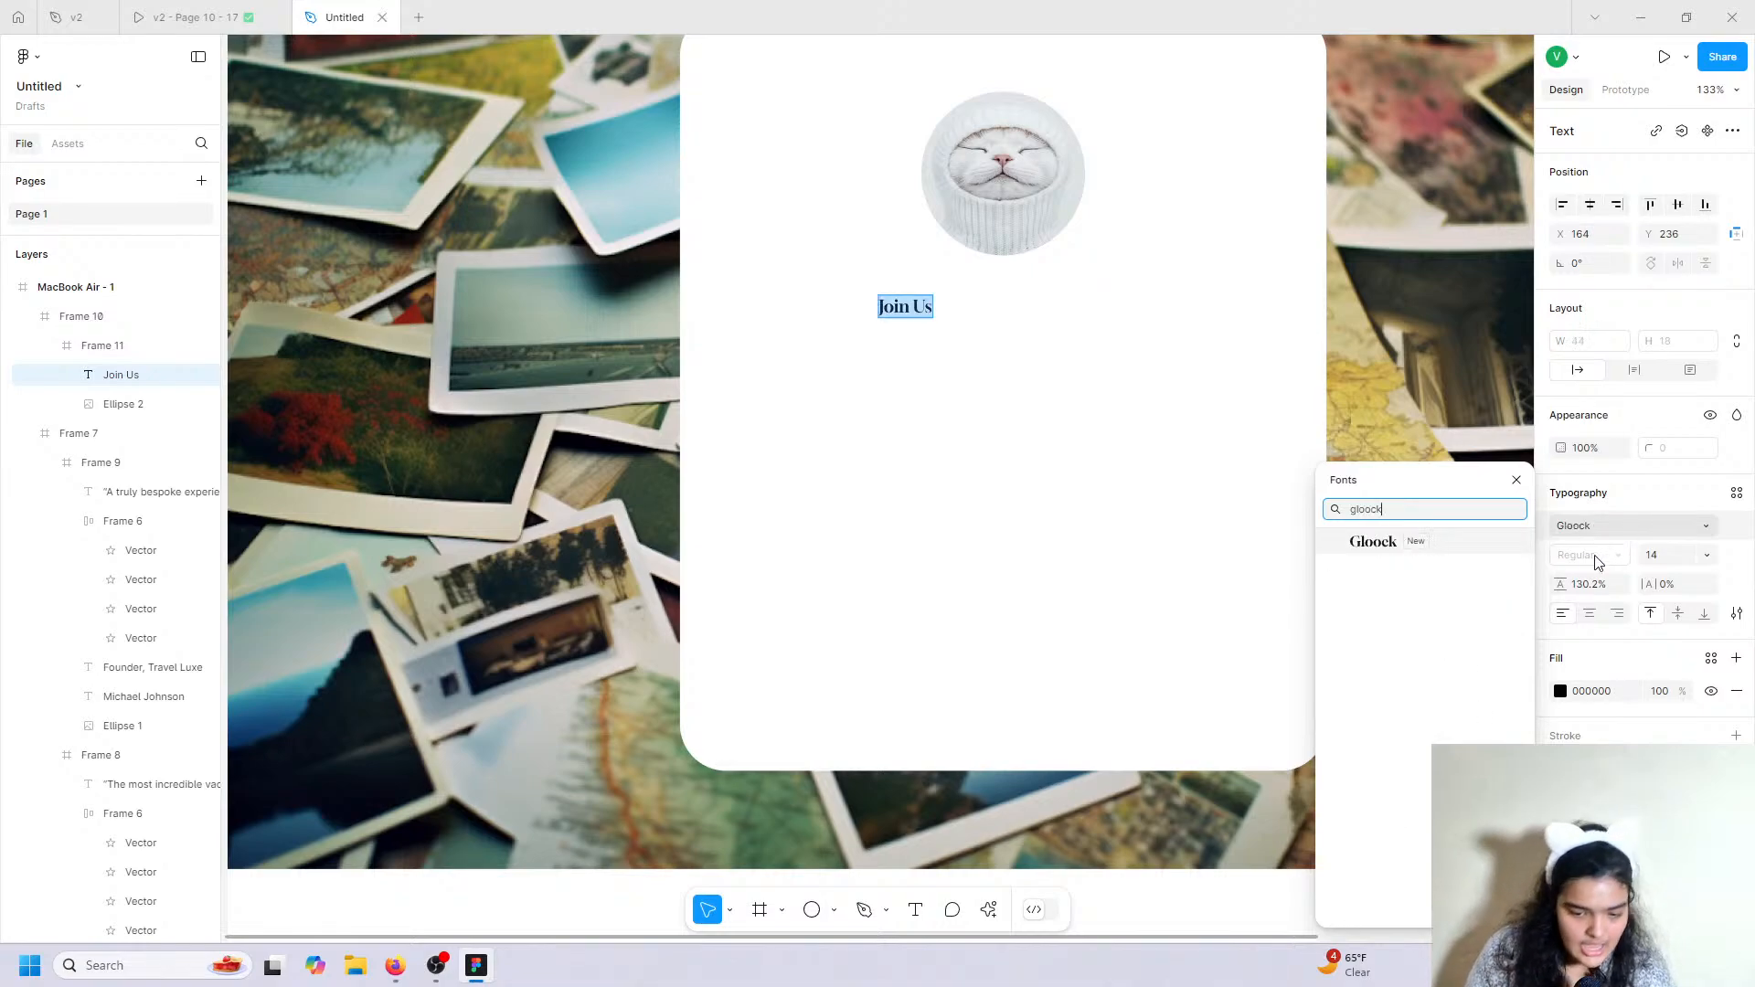
click(1487, 546)
click(1698, 555)
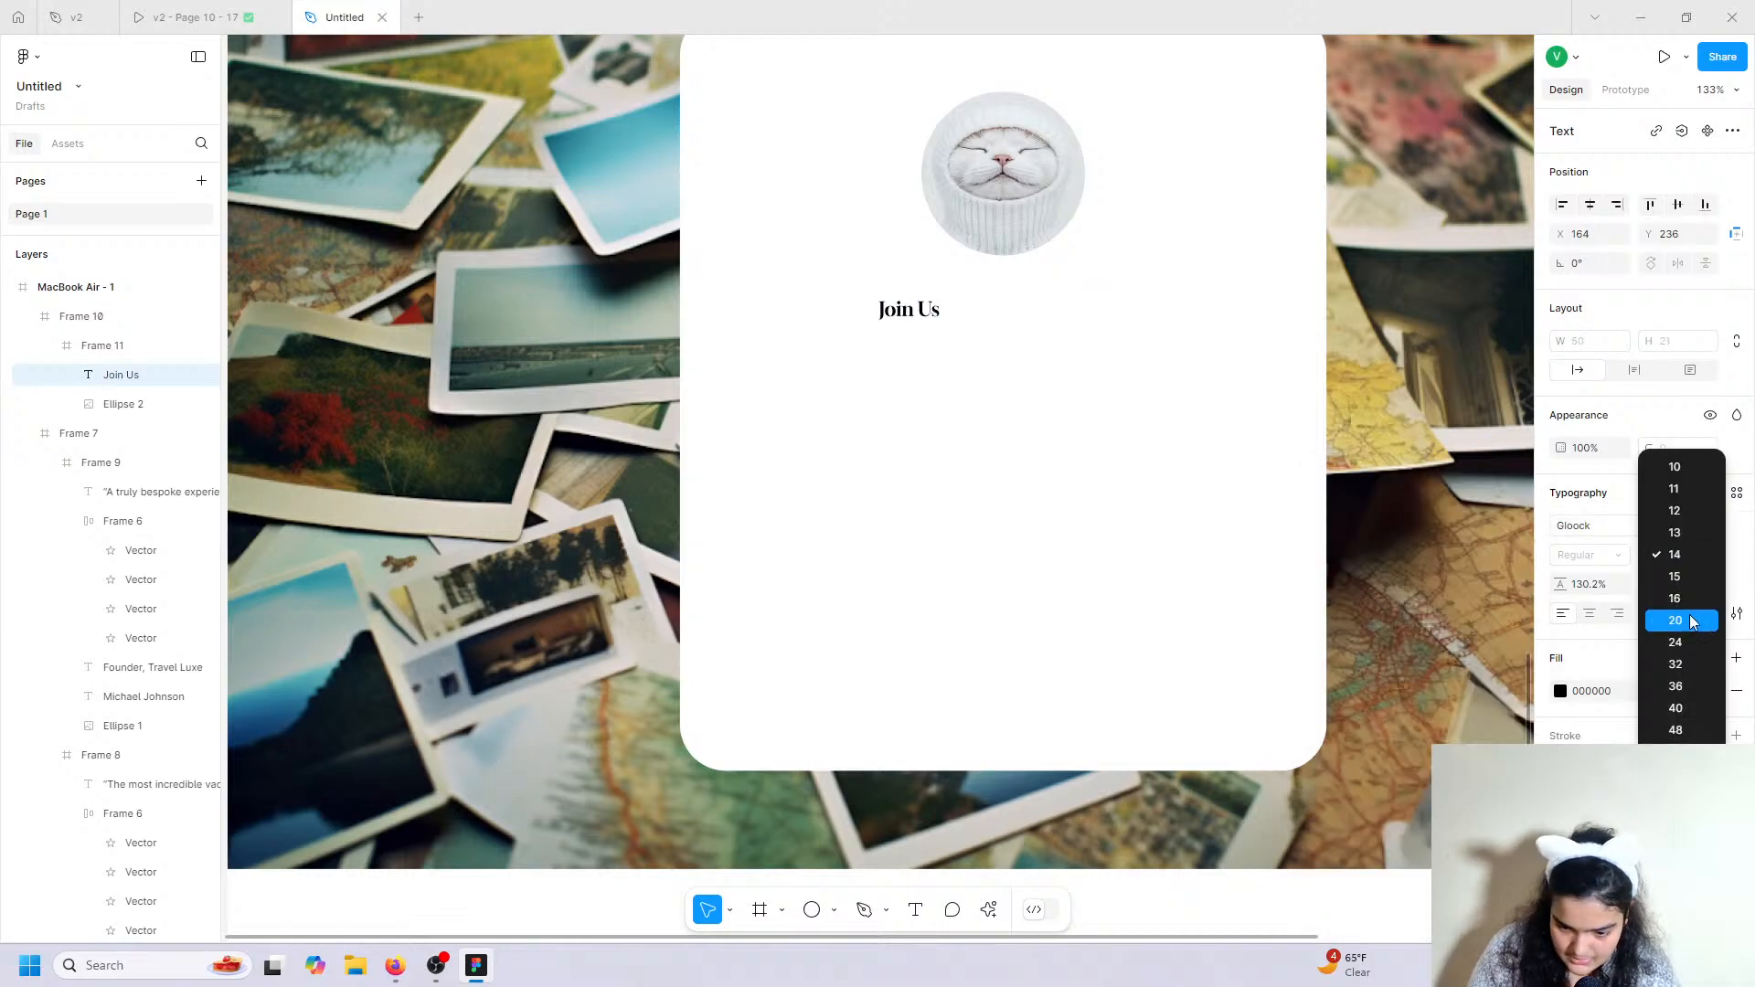
click(1695, 706)
Centre Join Us just under the cat image, nudging the image up slightly.
double_click(1011, 329)
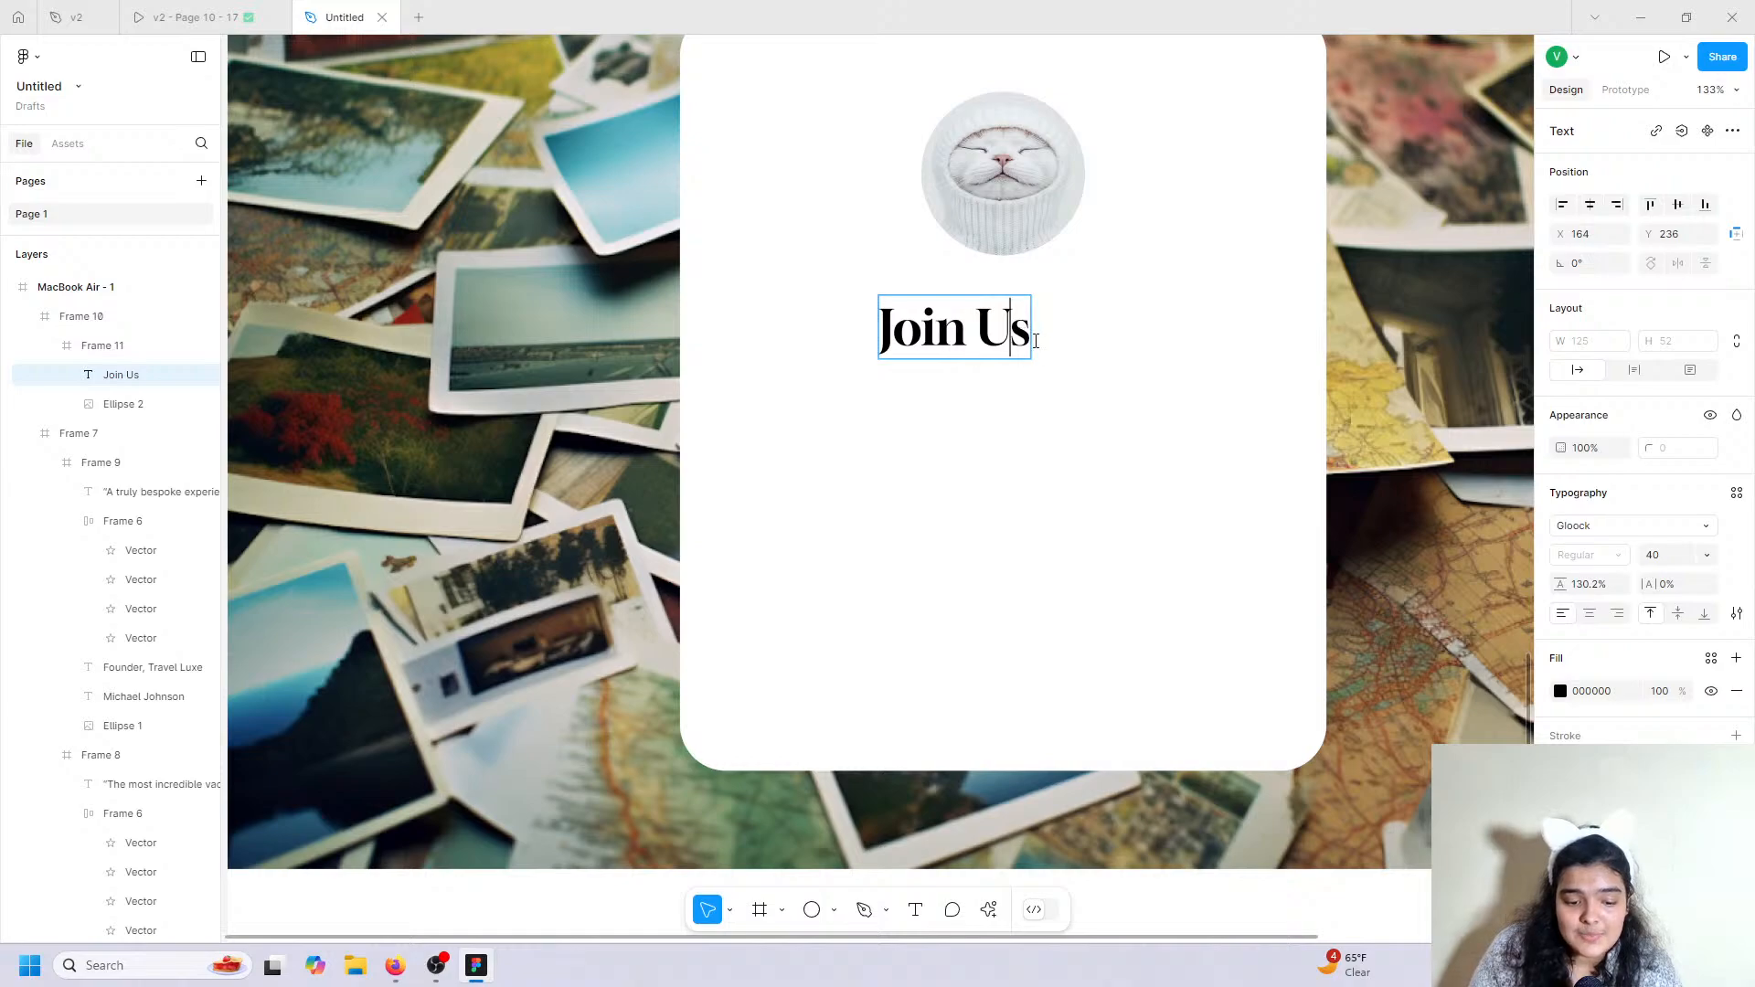
key(Escape)
drag(956, 329, 1008, 308)
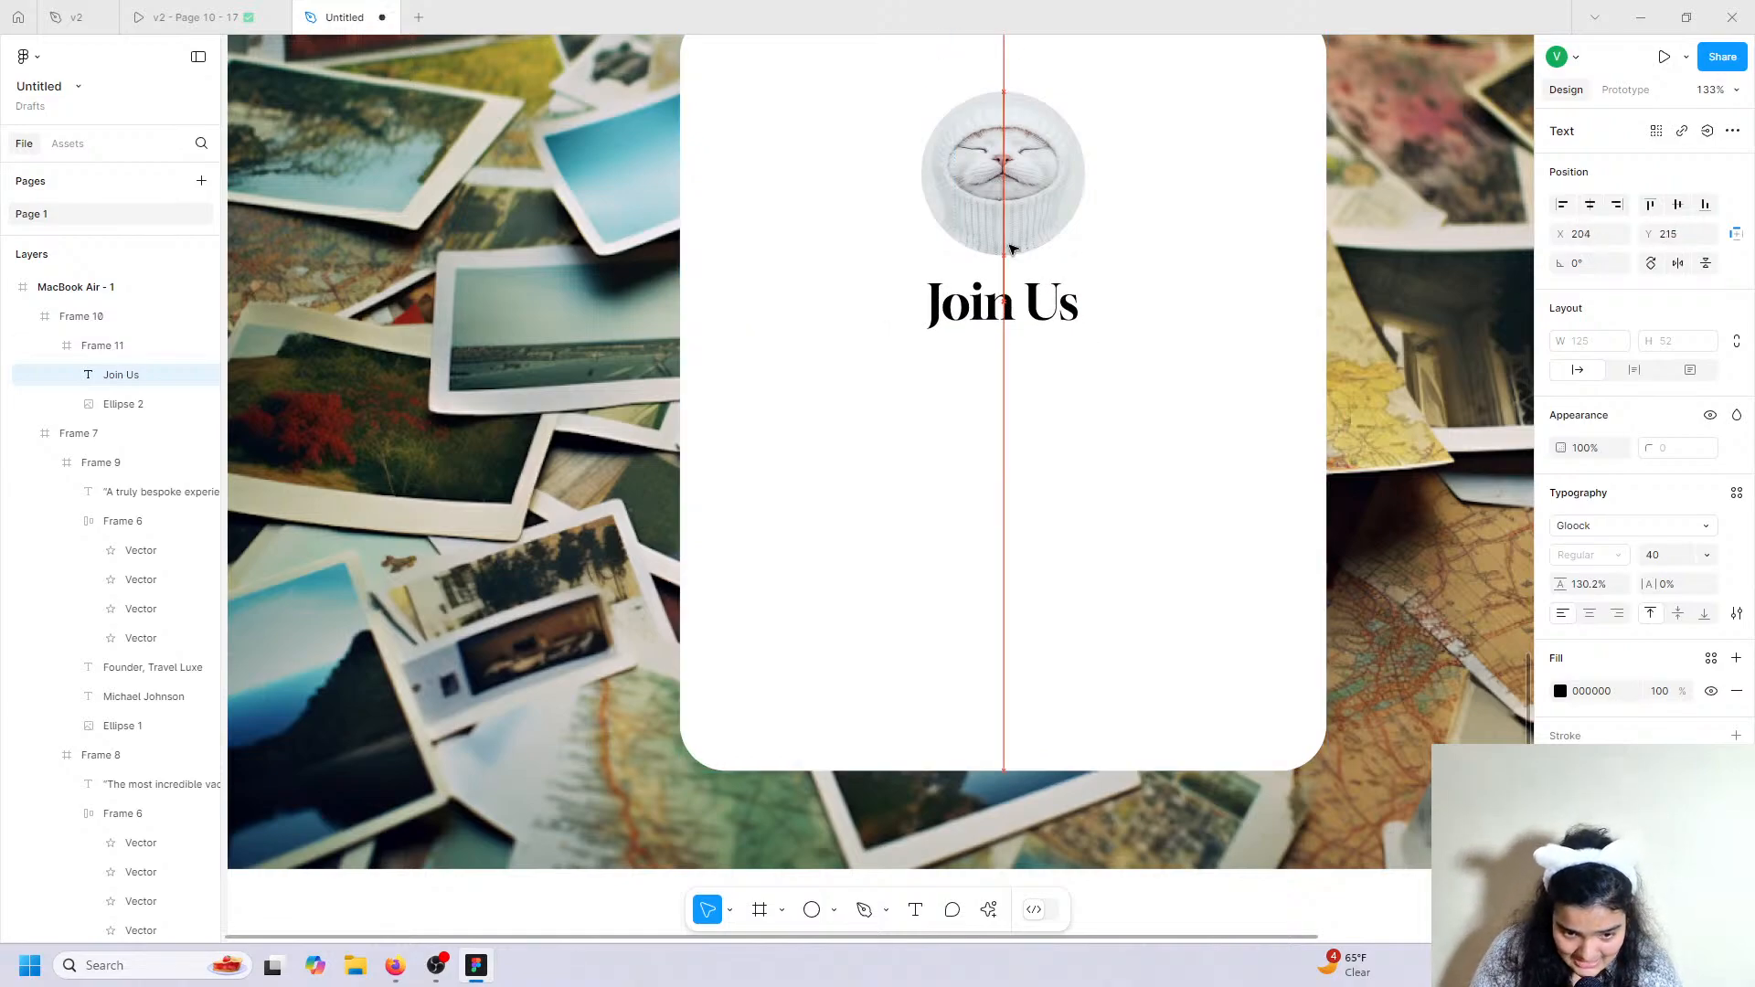
drag(1010, 248, 1013, 240)
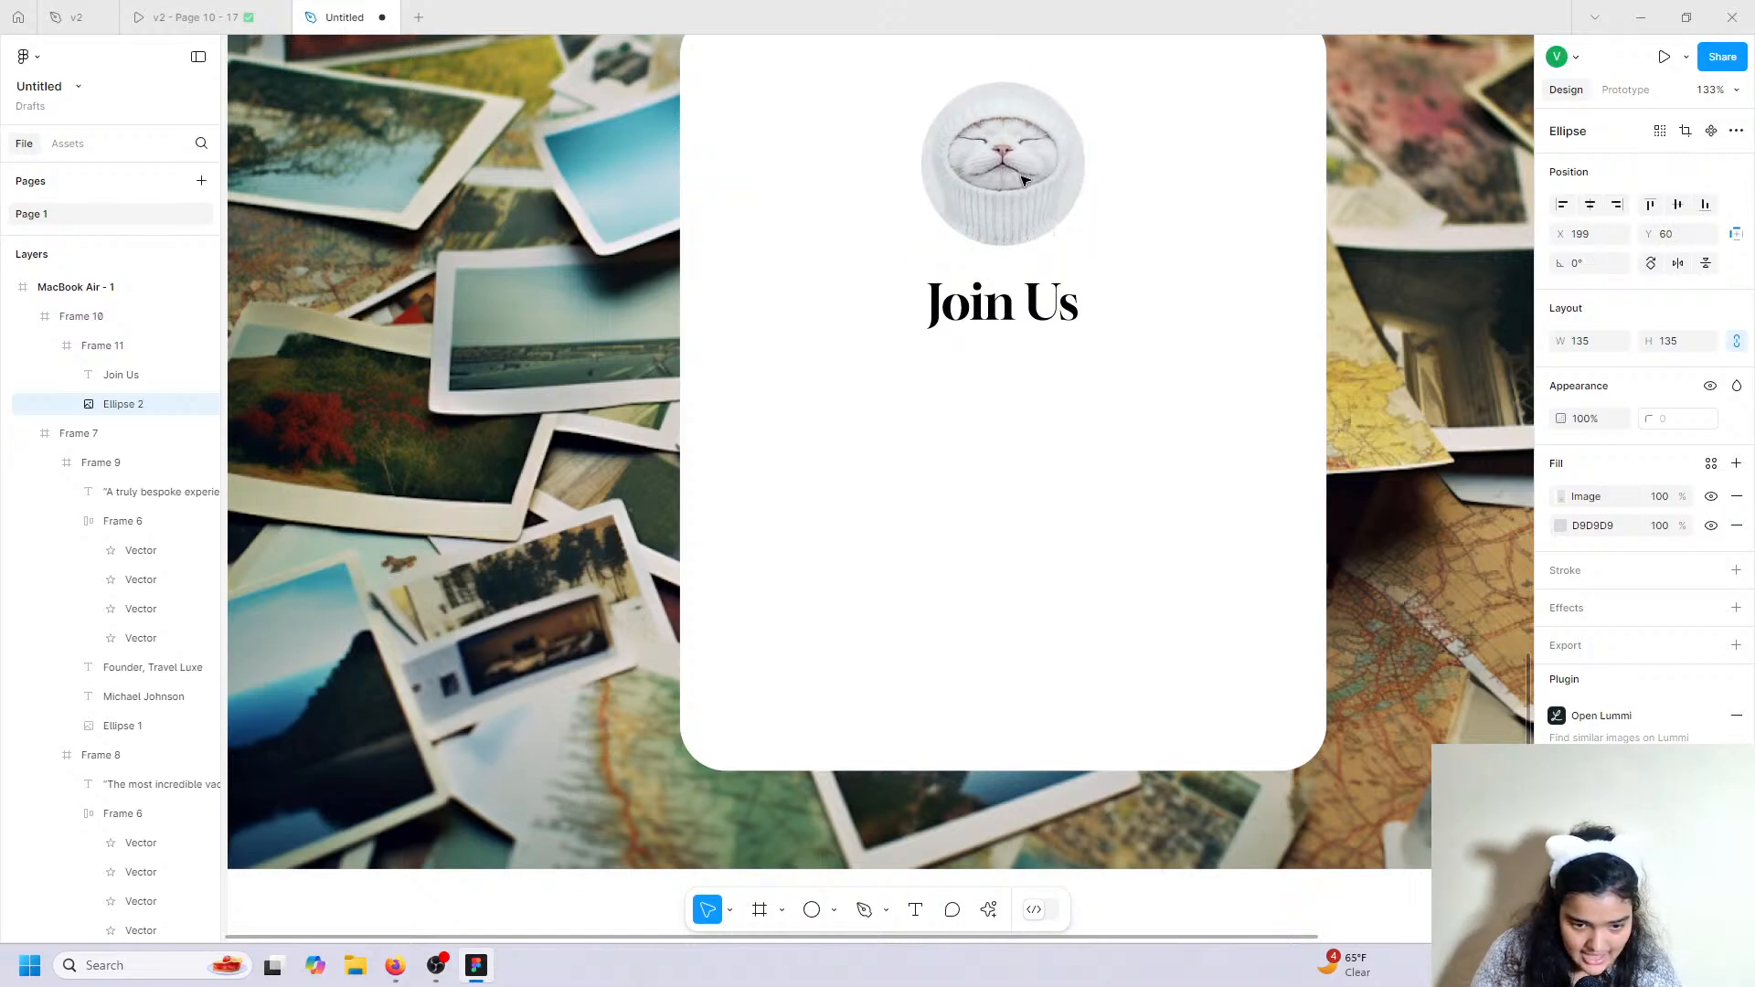
drag(1025, 307, 1024, 288)
click(194, 17)
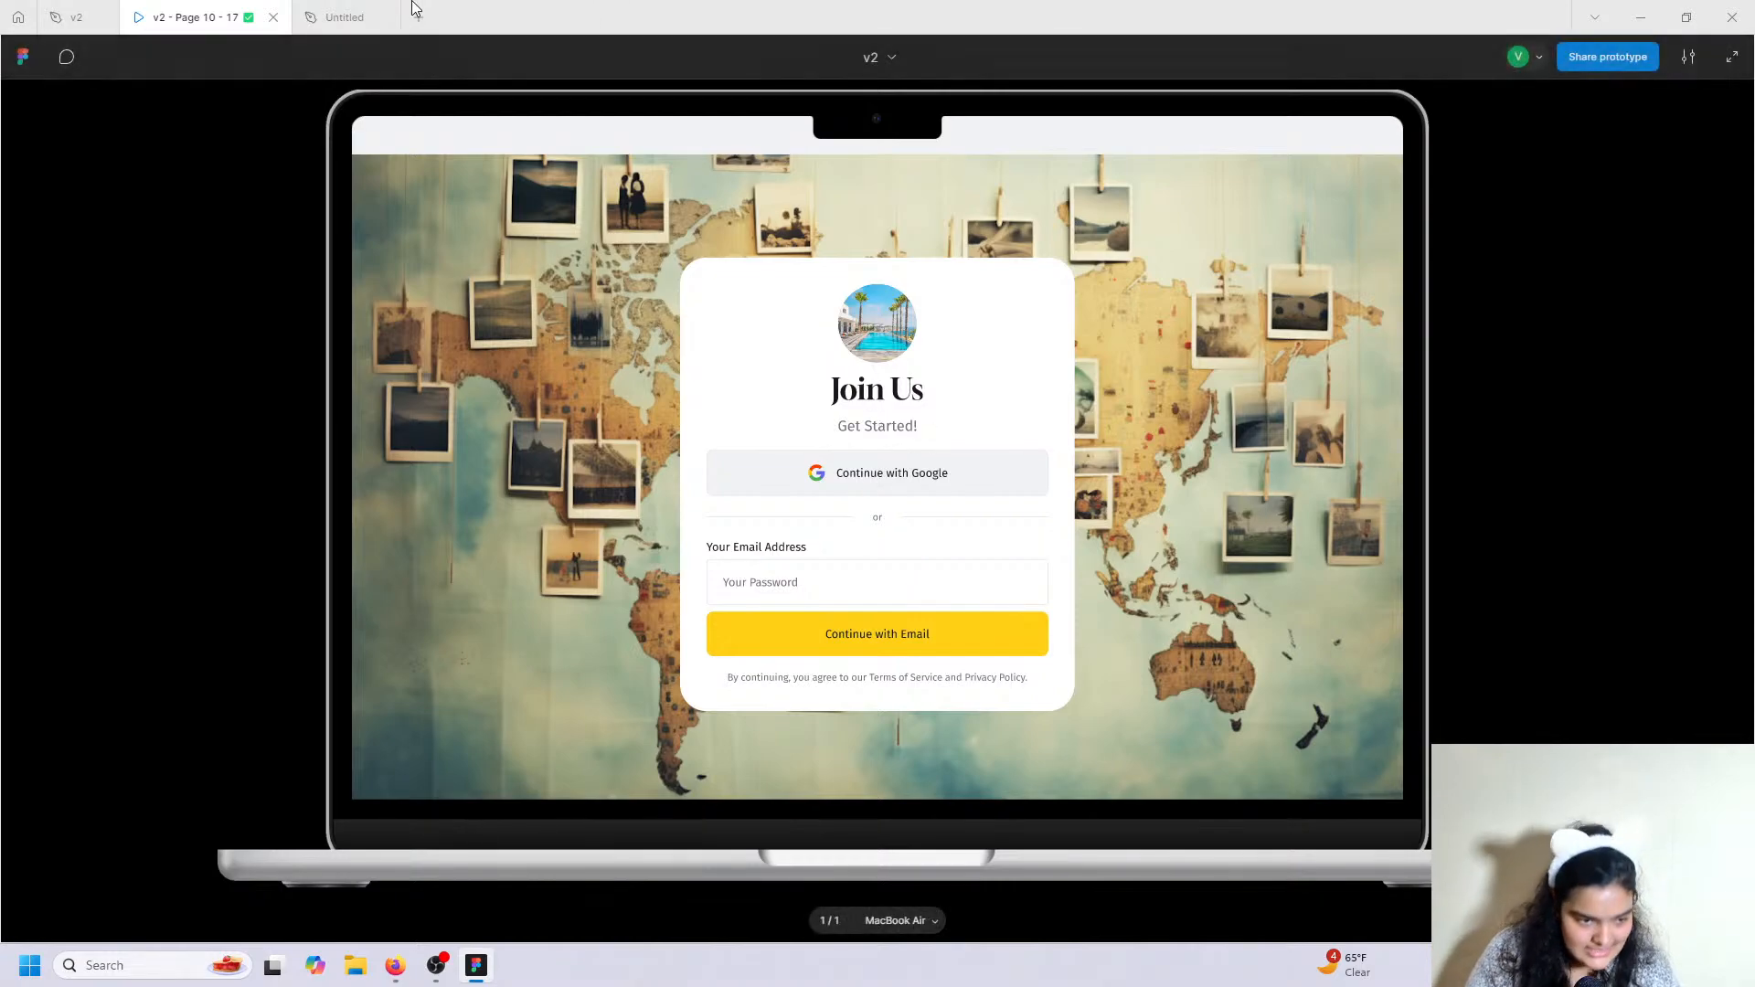
click(352, 17)
click(915, 909)
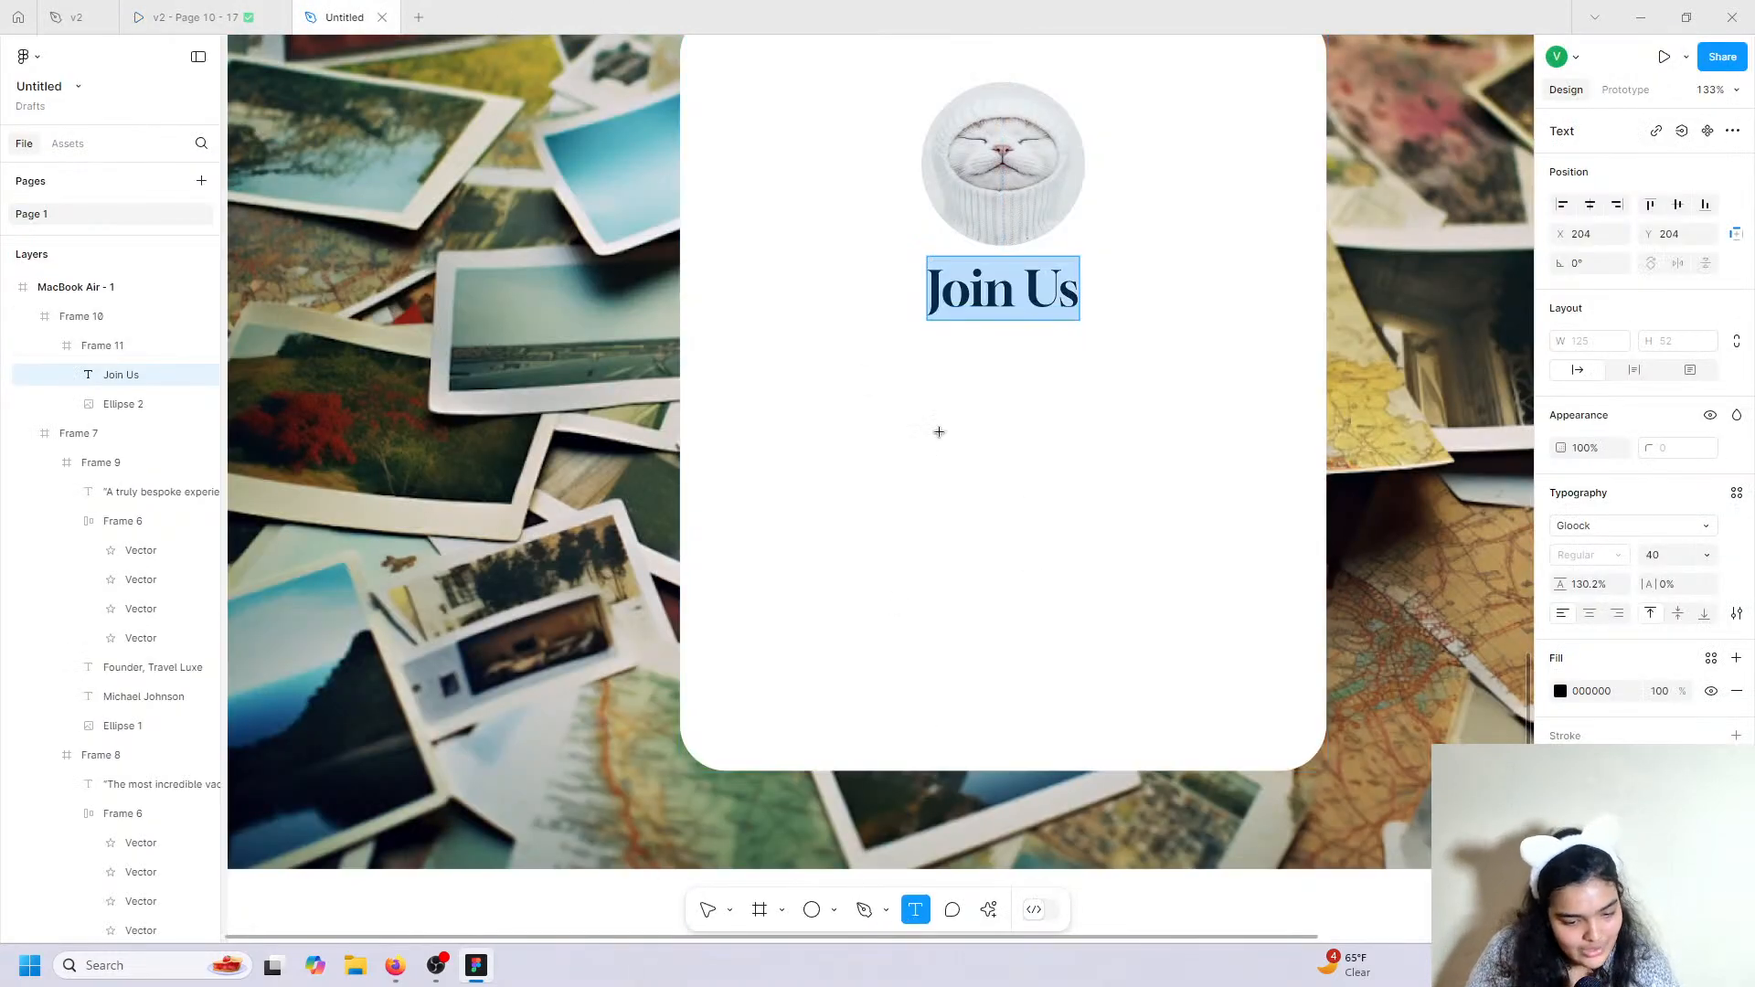
Type a 'Get Started' text layer below the Join Us heading.
click(893, 381)
text(Get StA)
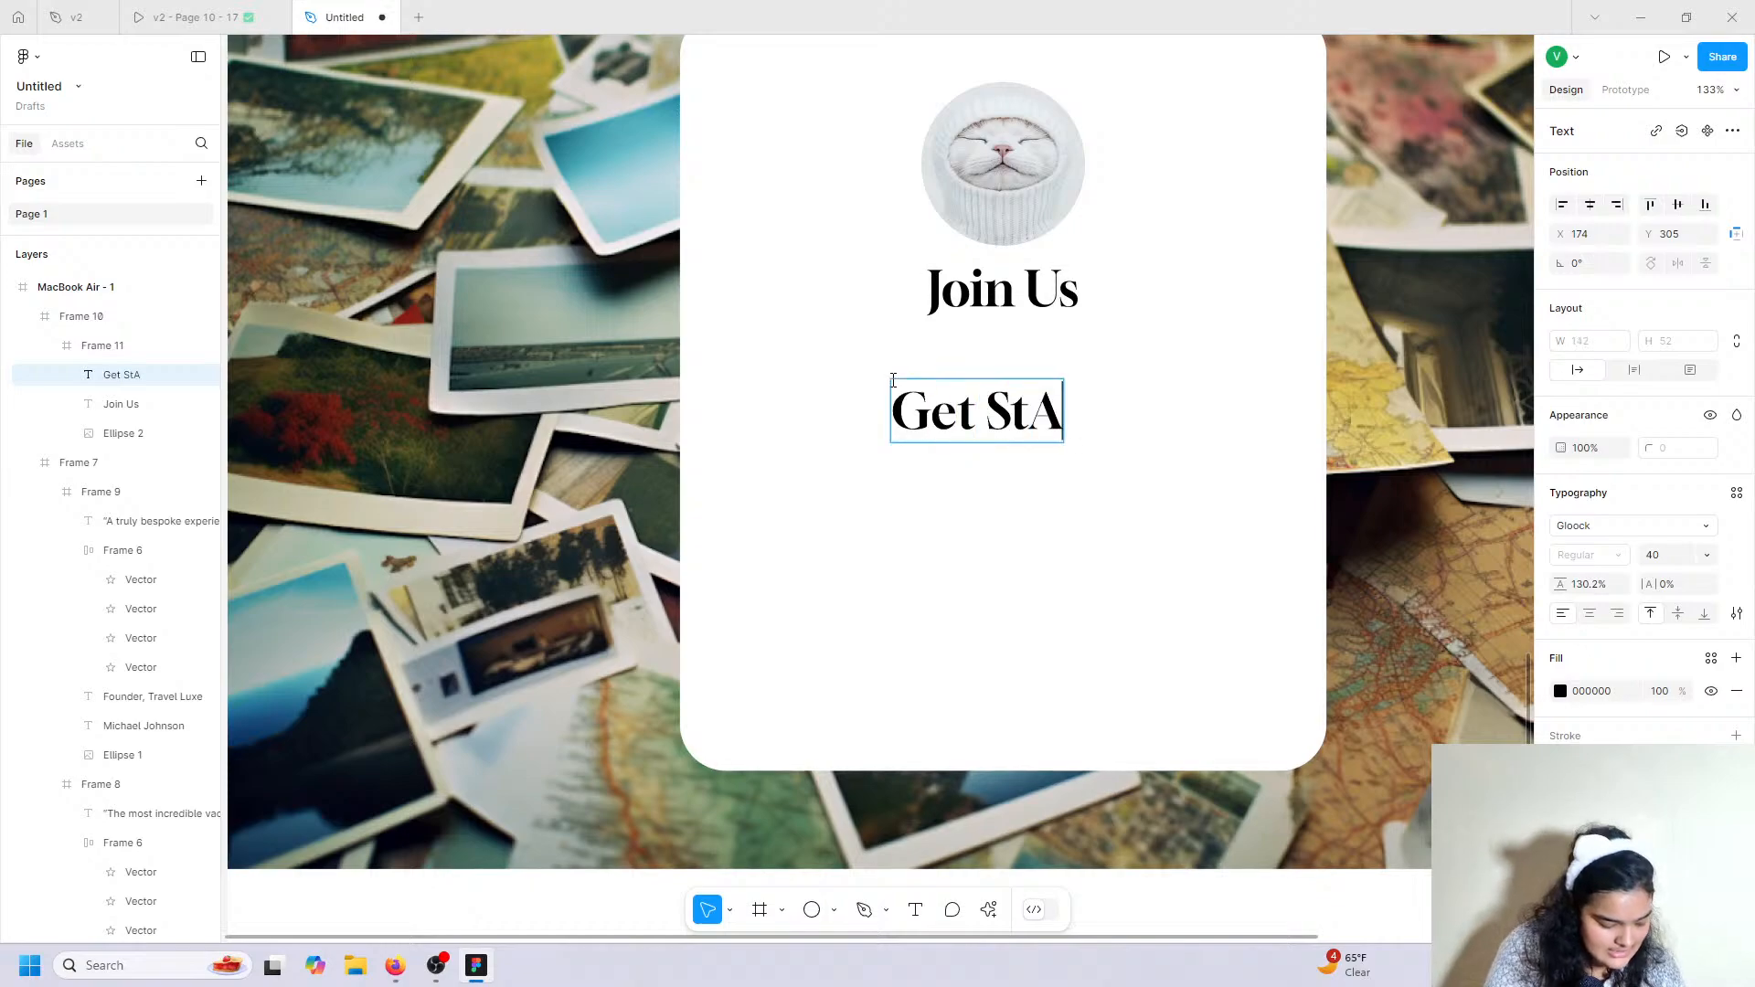
text(RTED)
key(BackSpace)
key(BackSpace)
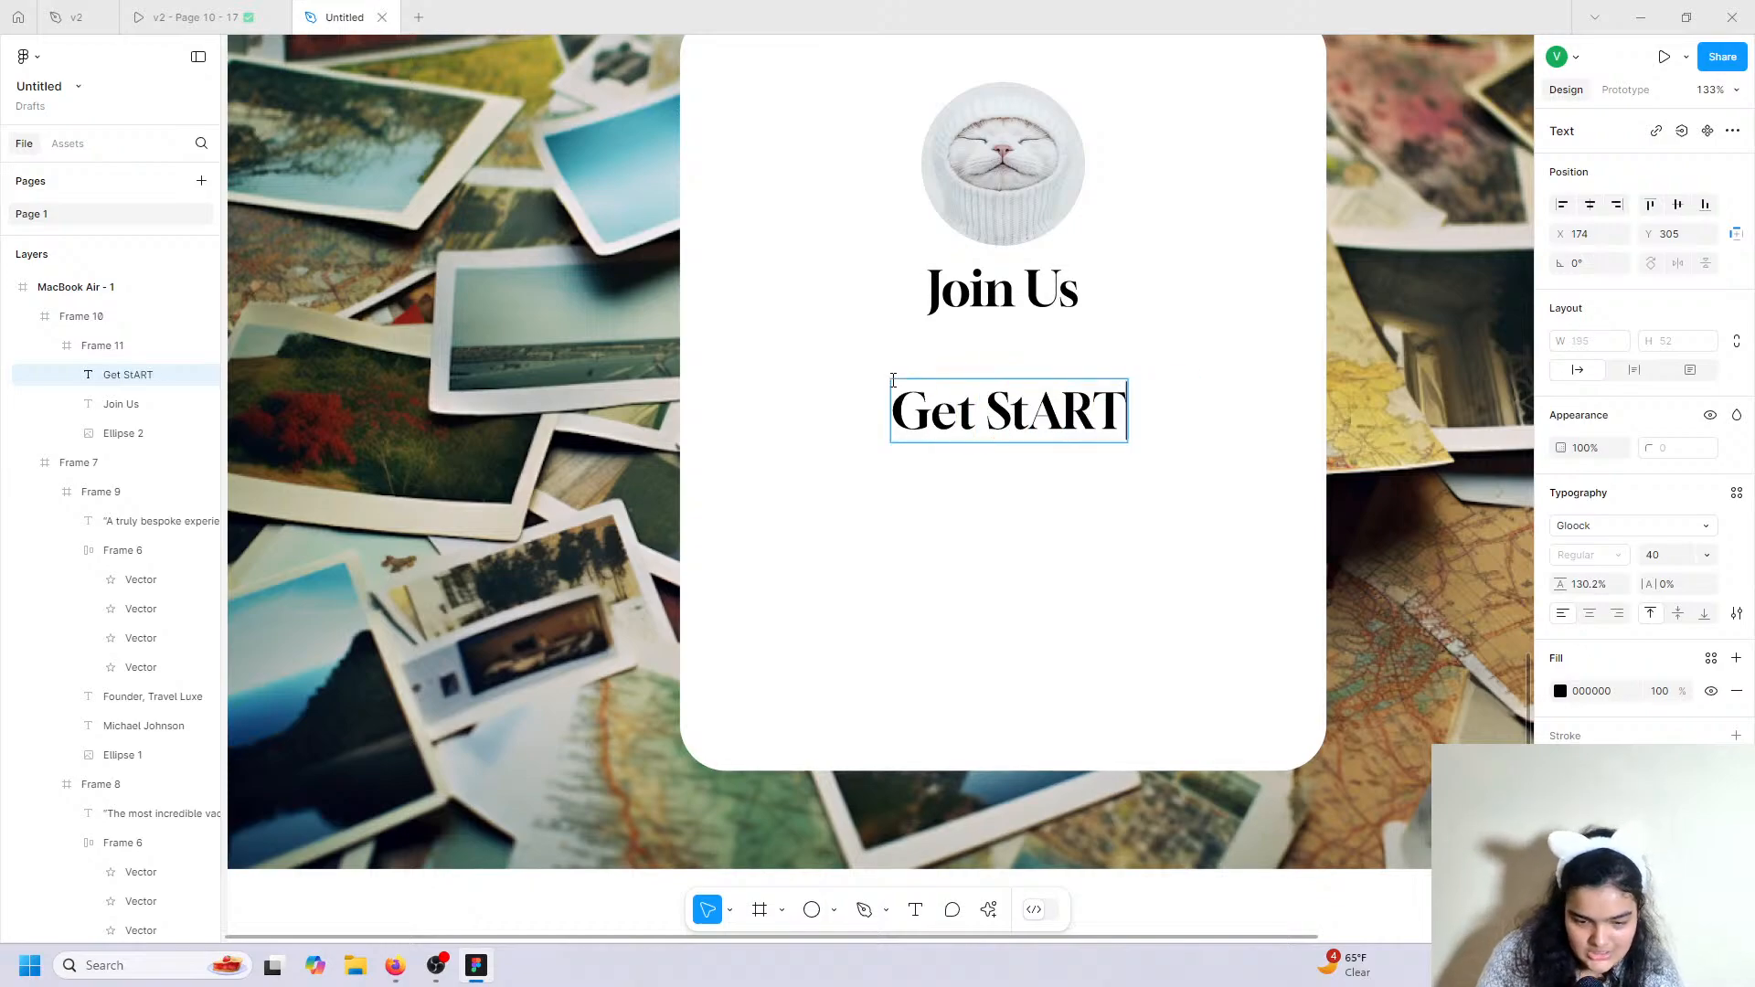
key(BackSpace)
key(BackSpace)
key(BackSpace)
key(BackSpace)
text(tare)
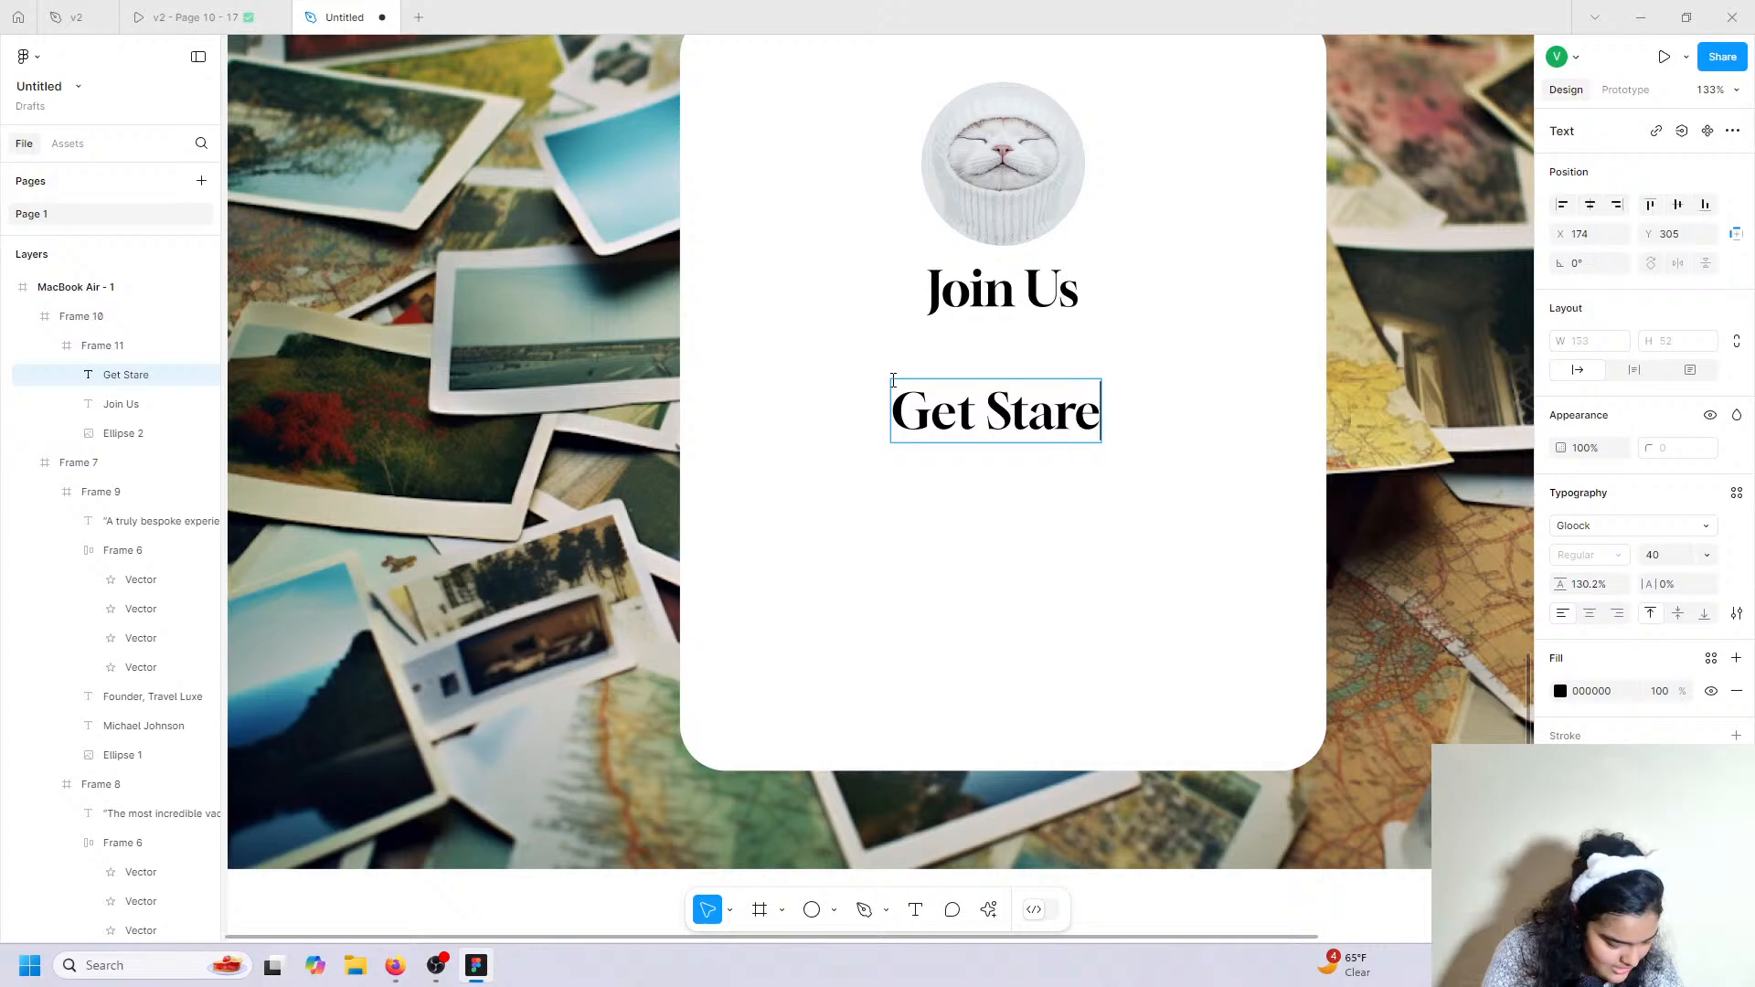
key(BackSpace)
text(yte)
key(BackSpace)
key(BackSpace)
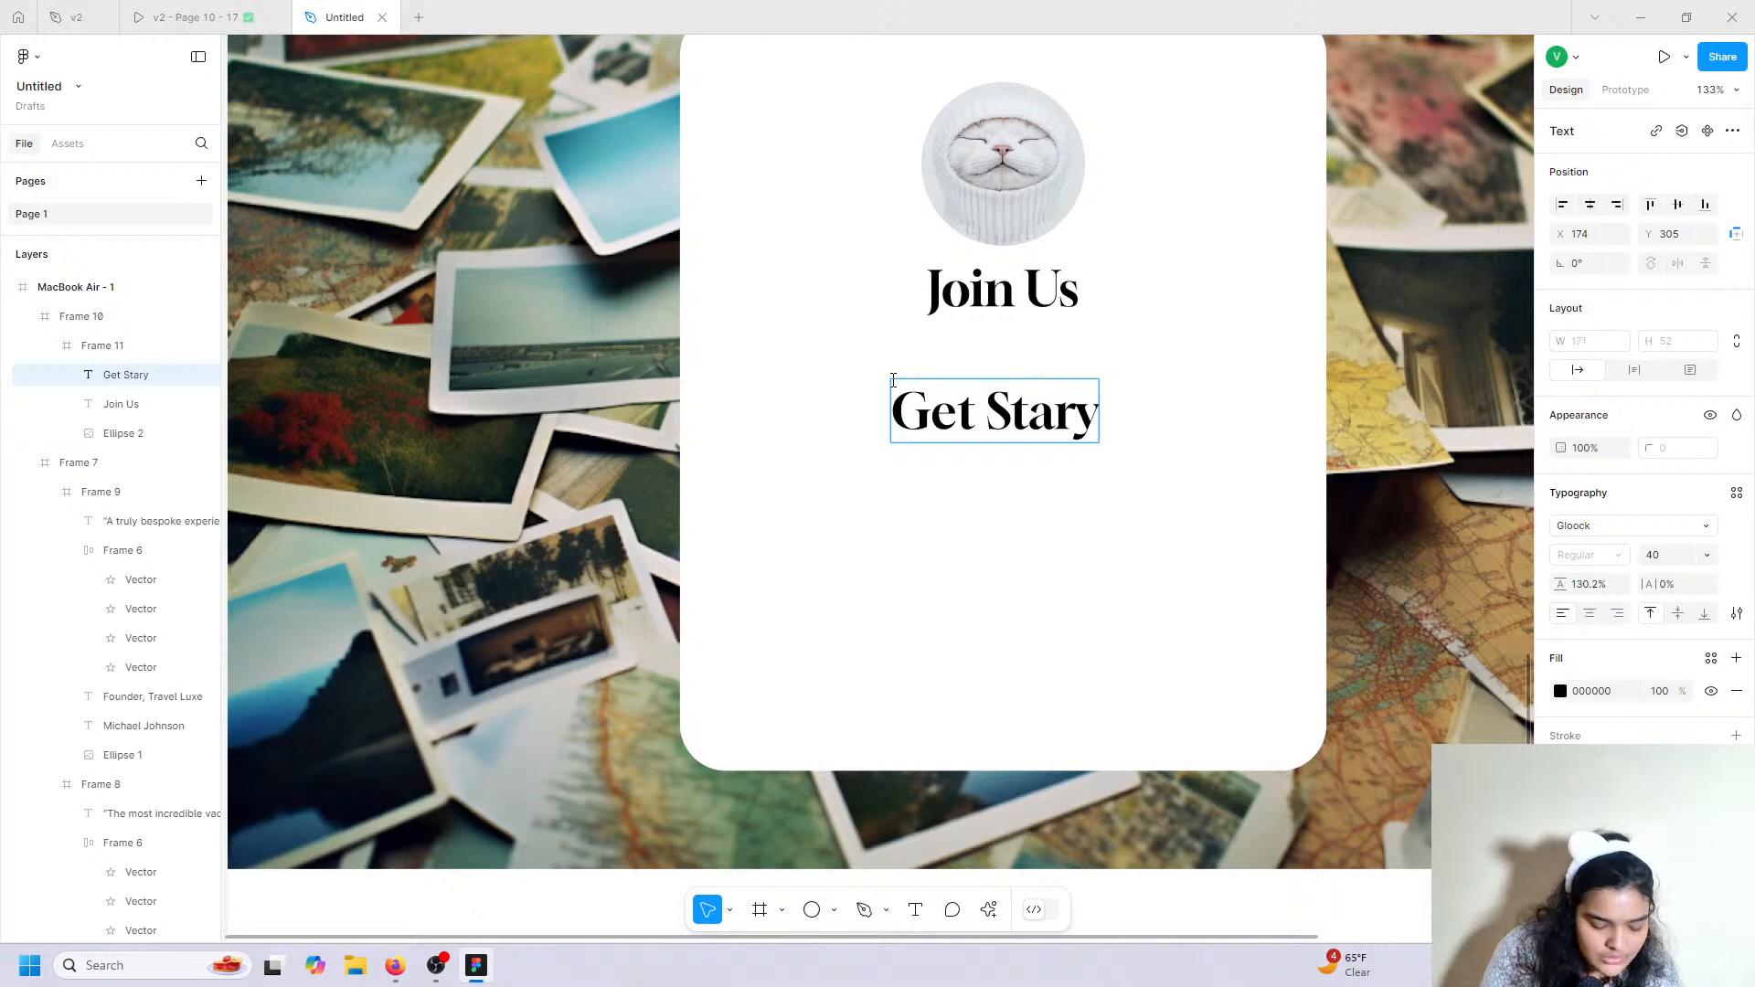
key(BackSpace)
text(ted)
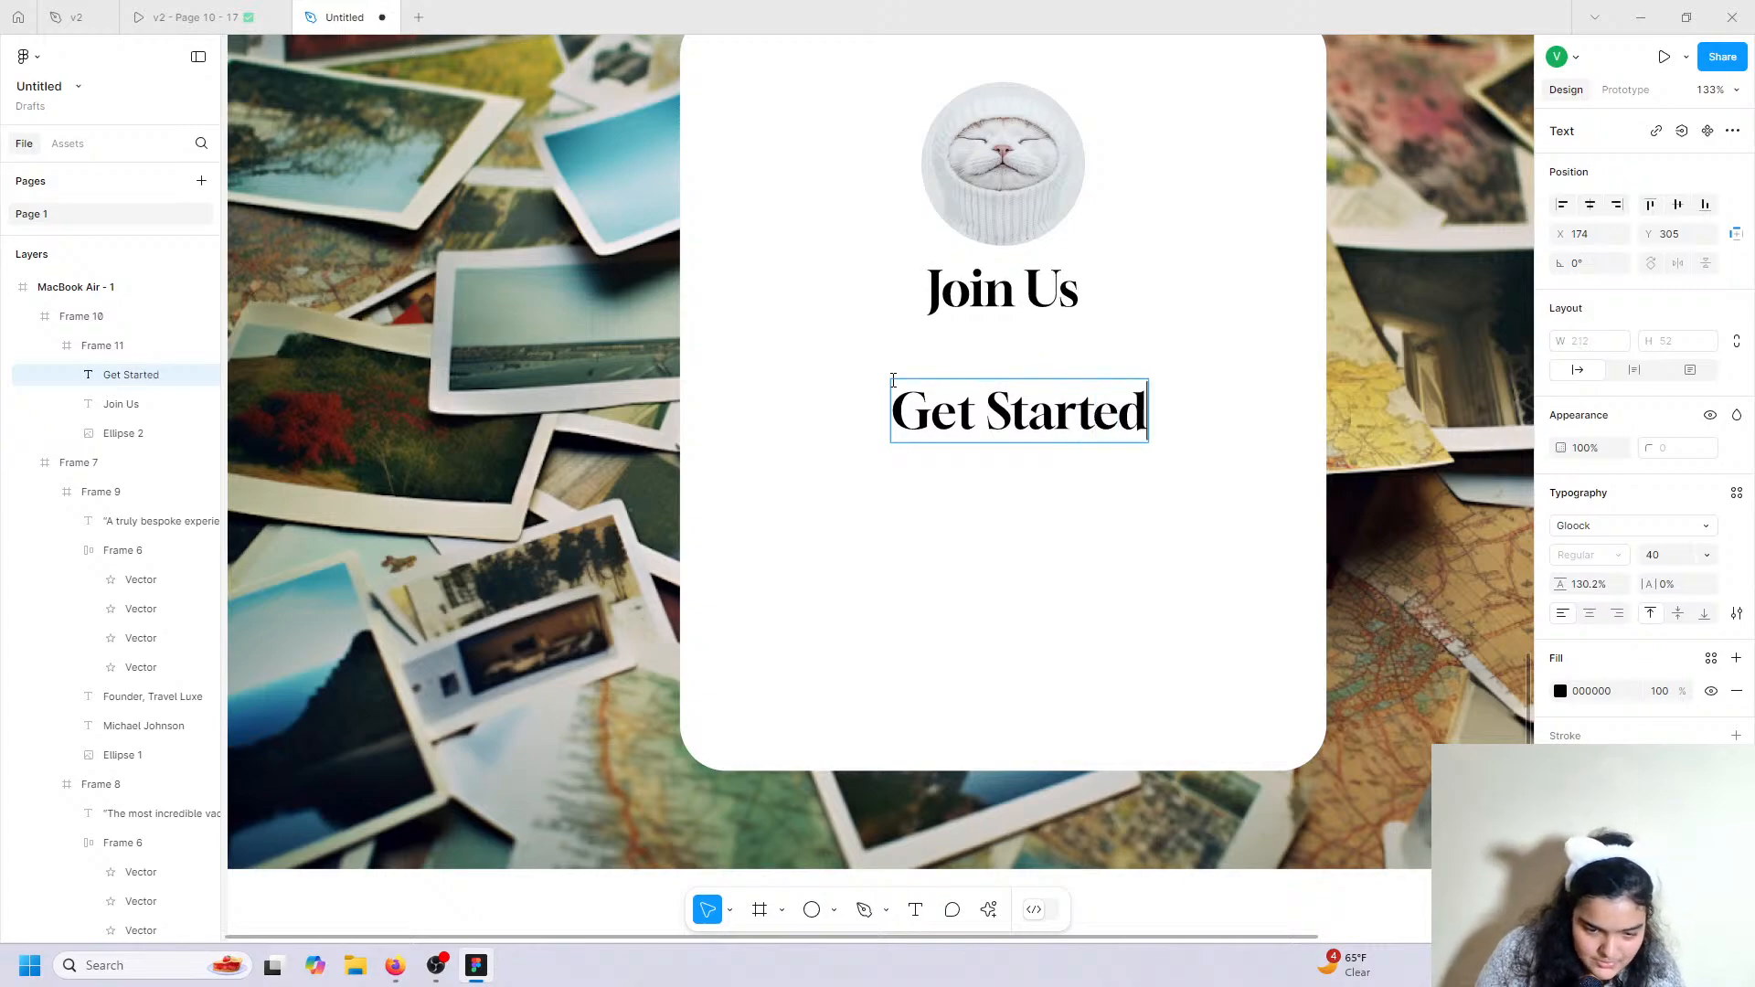
key(Escape)
Set Get Started in Fira Sans at size 16.
click(1621, 530)
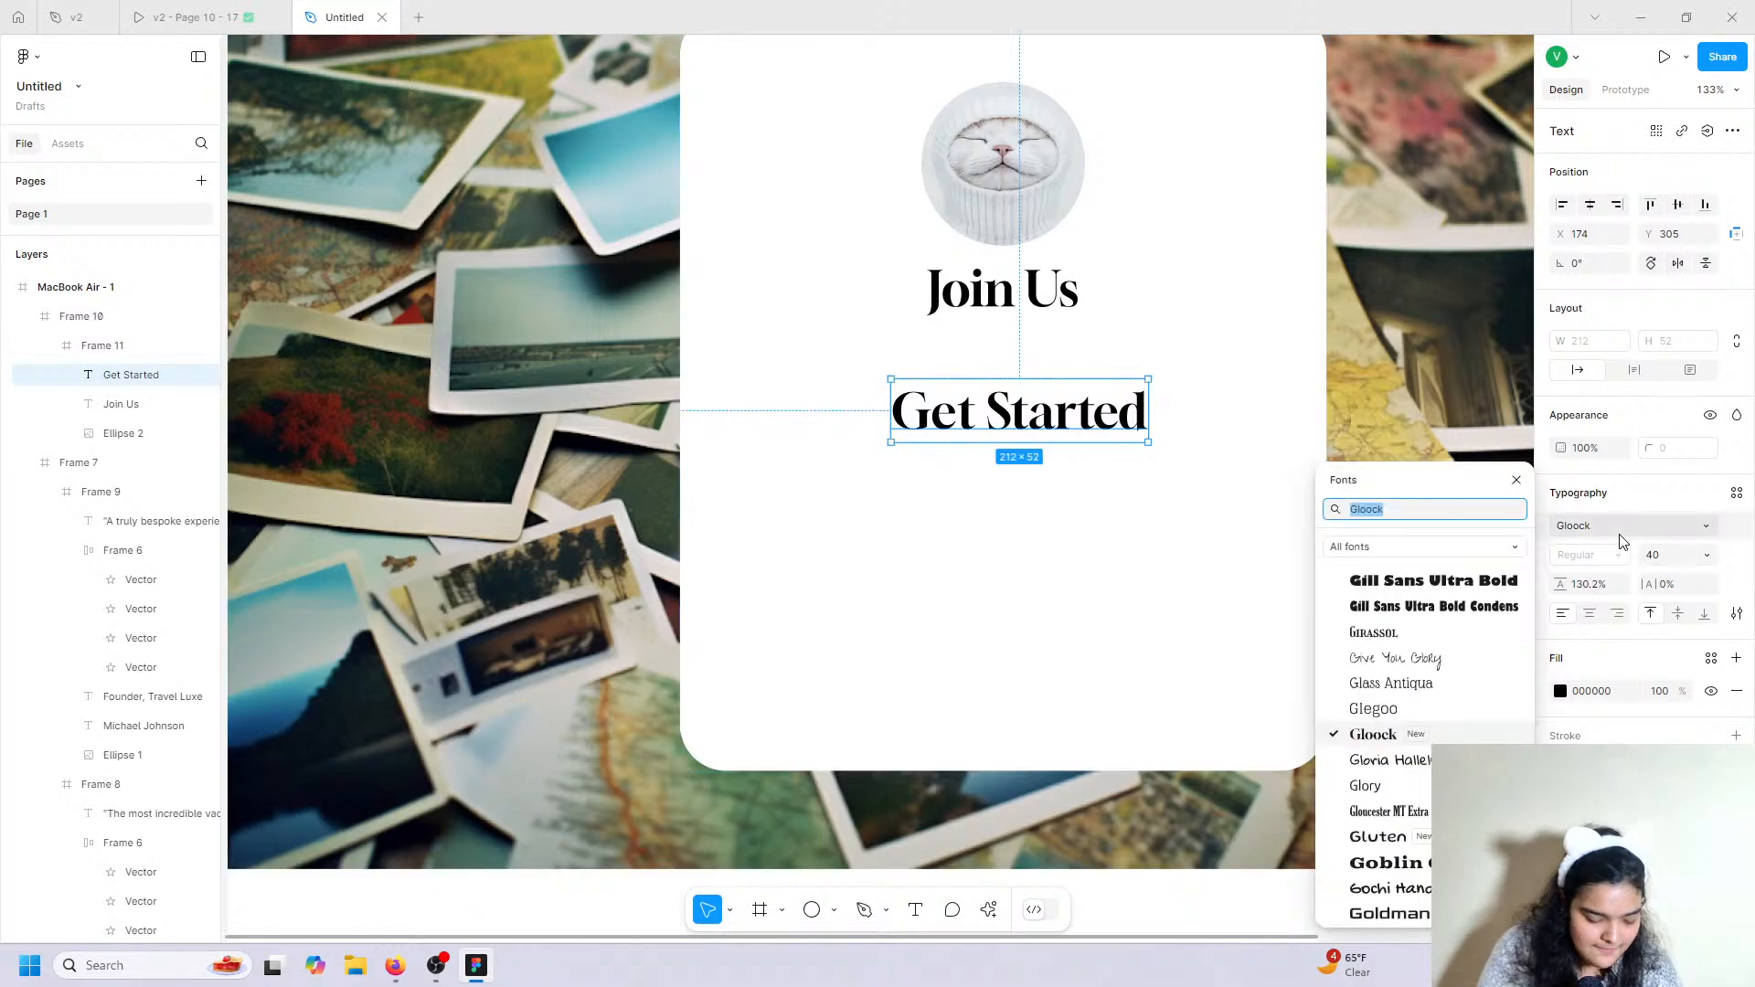
text(fira)
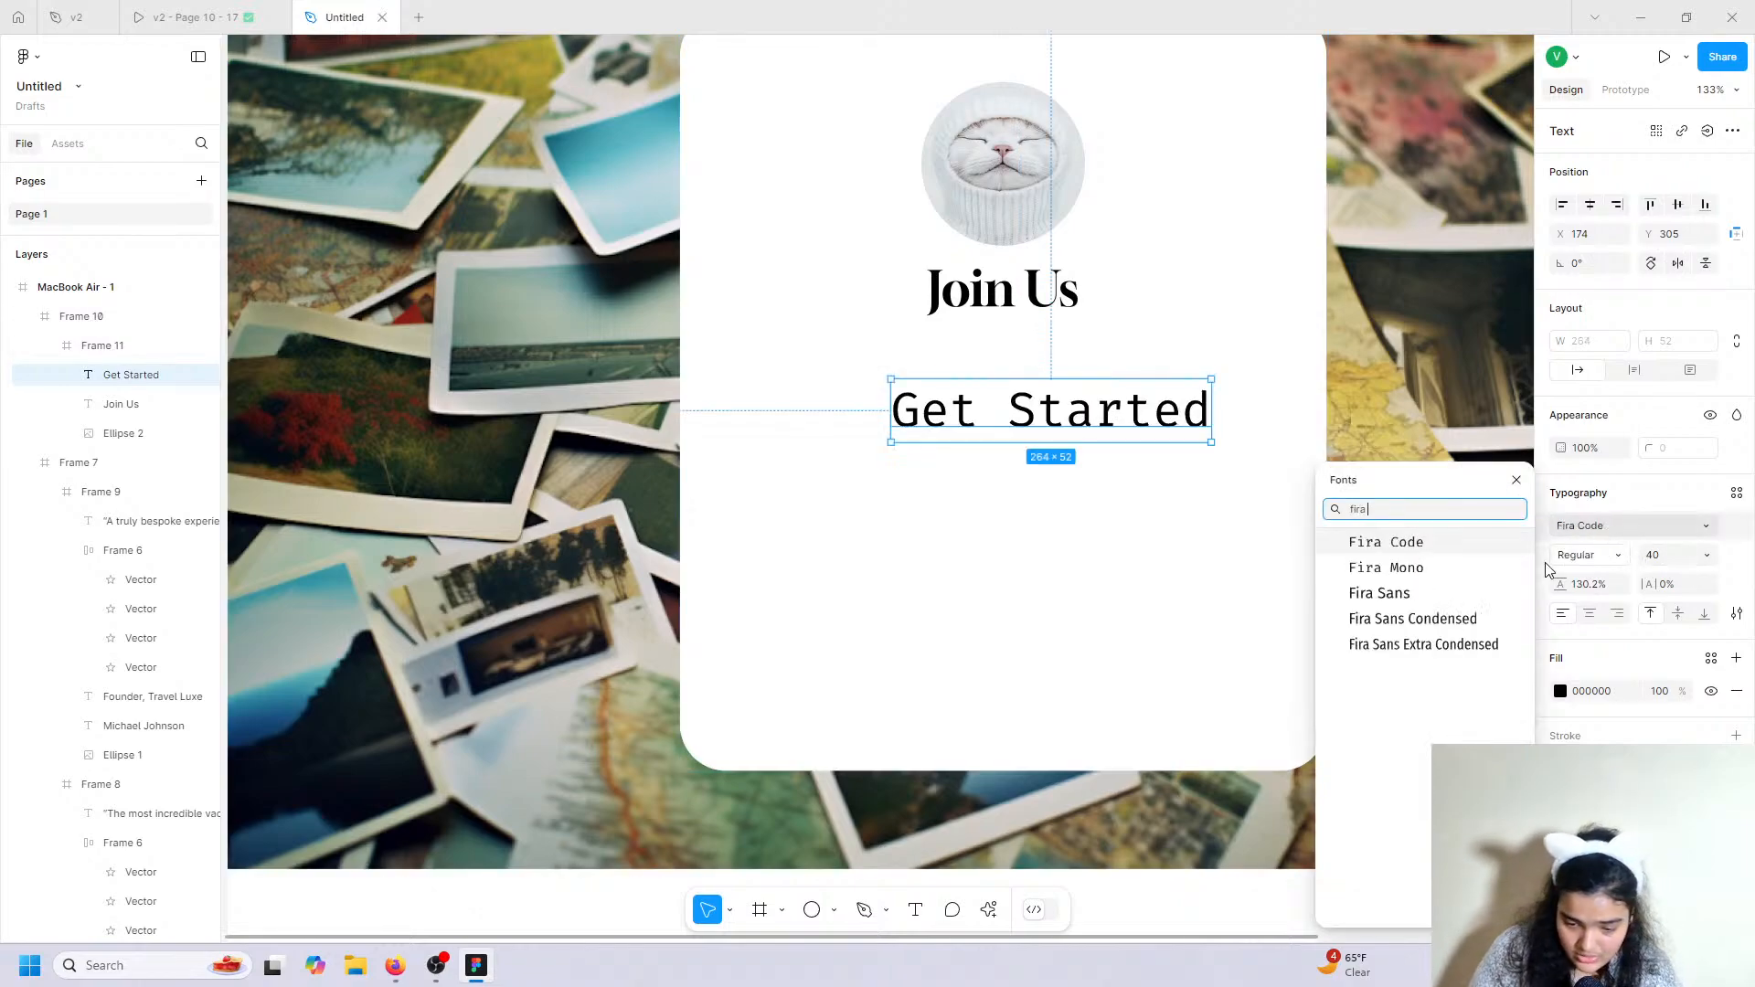
click(1412, 596)
click(1707, 555)
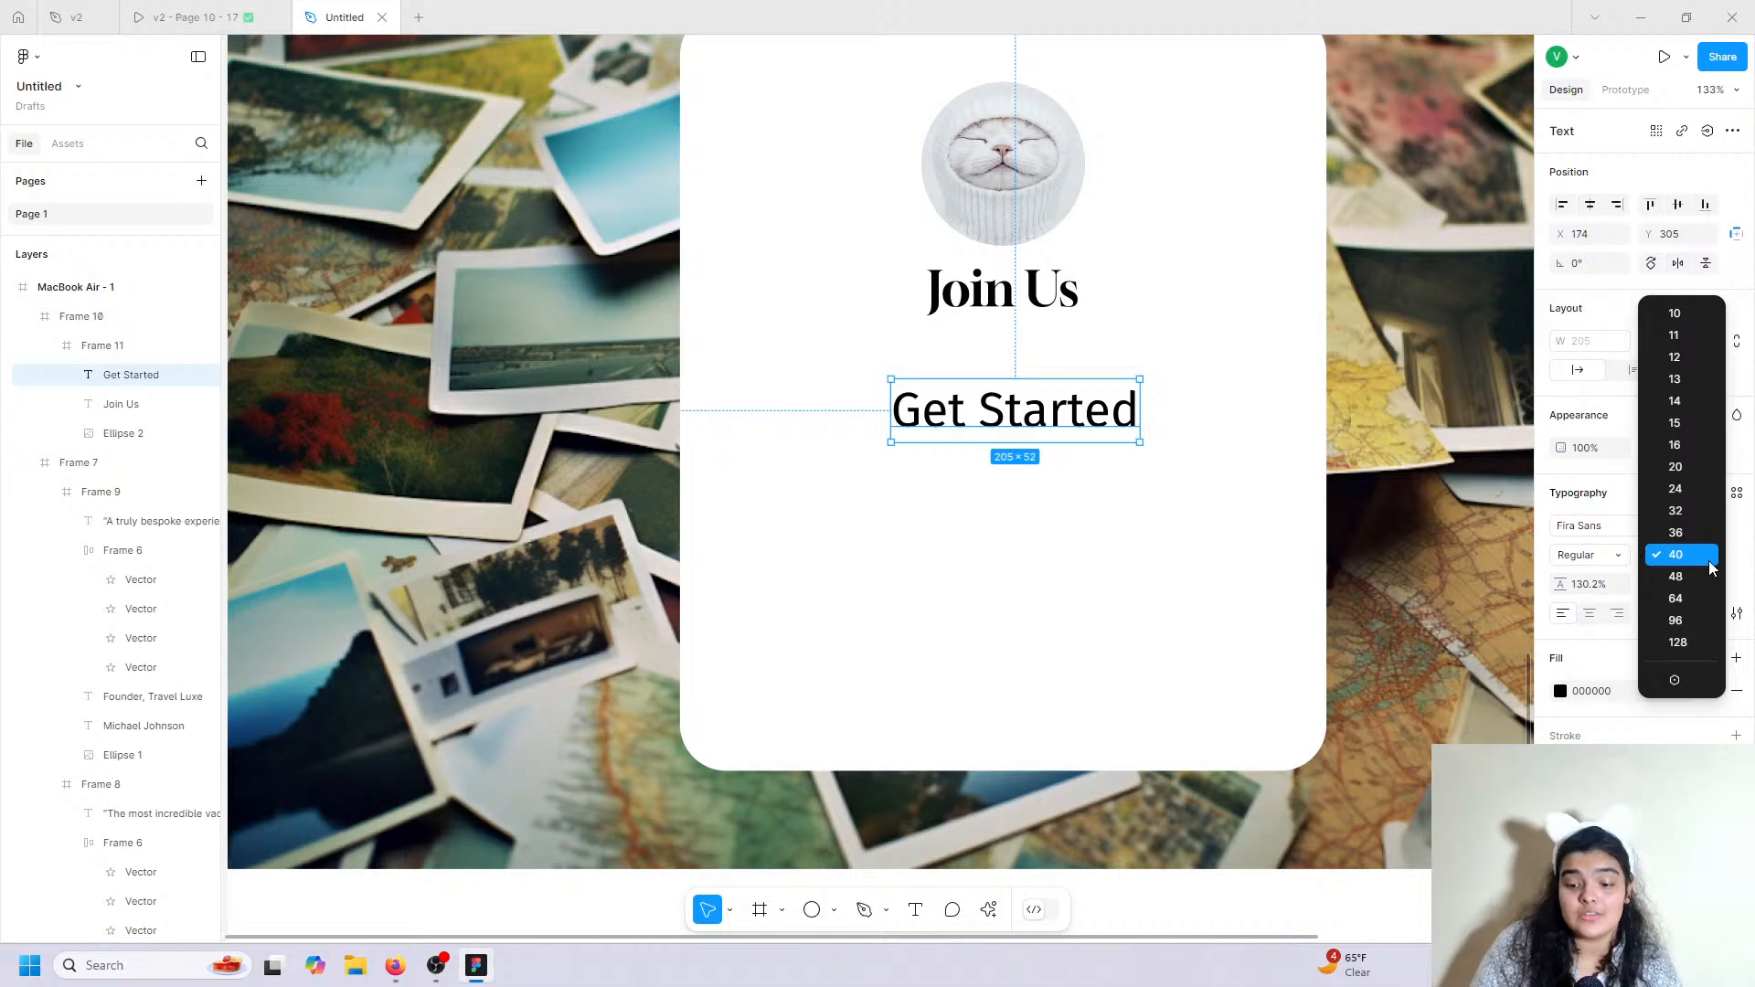
click(1686, 446)
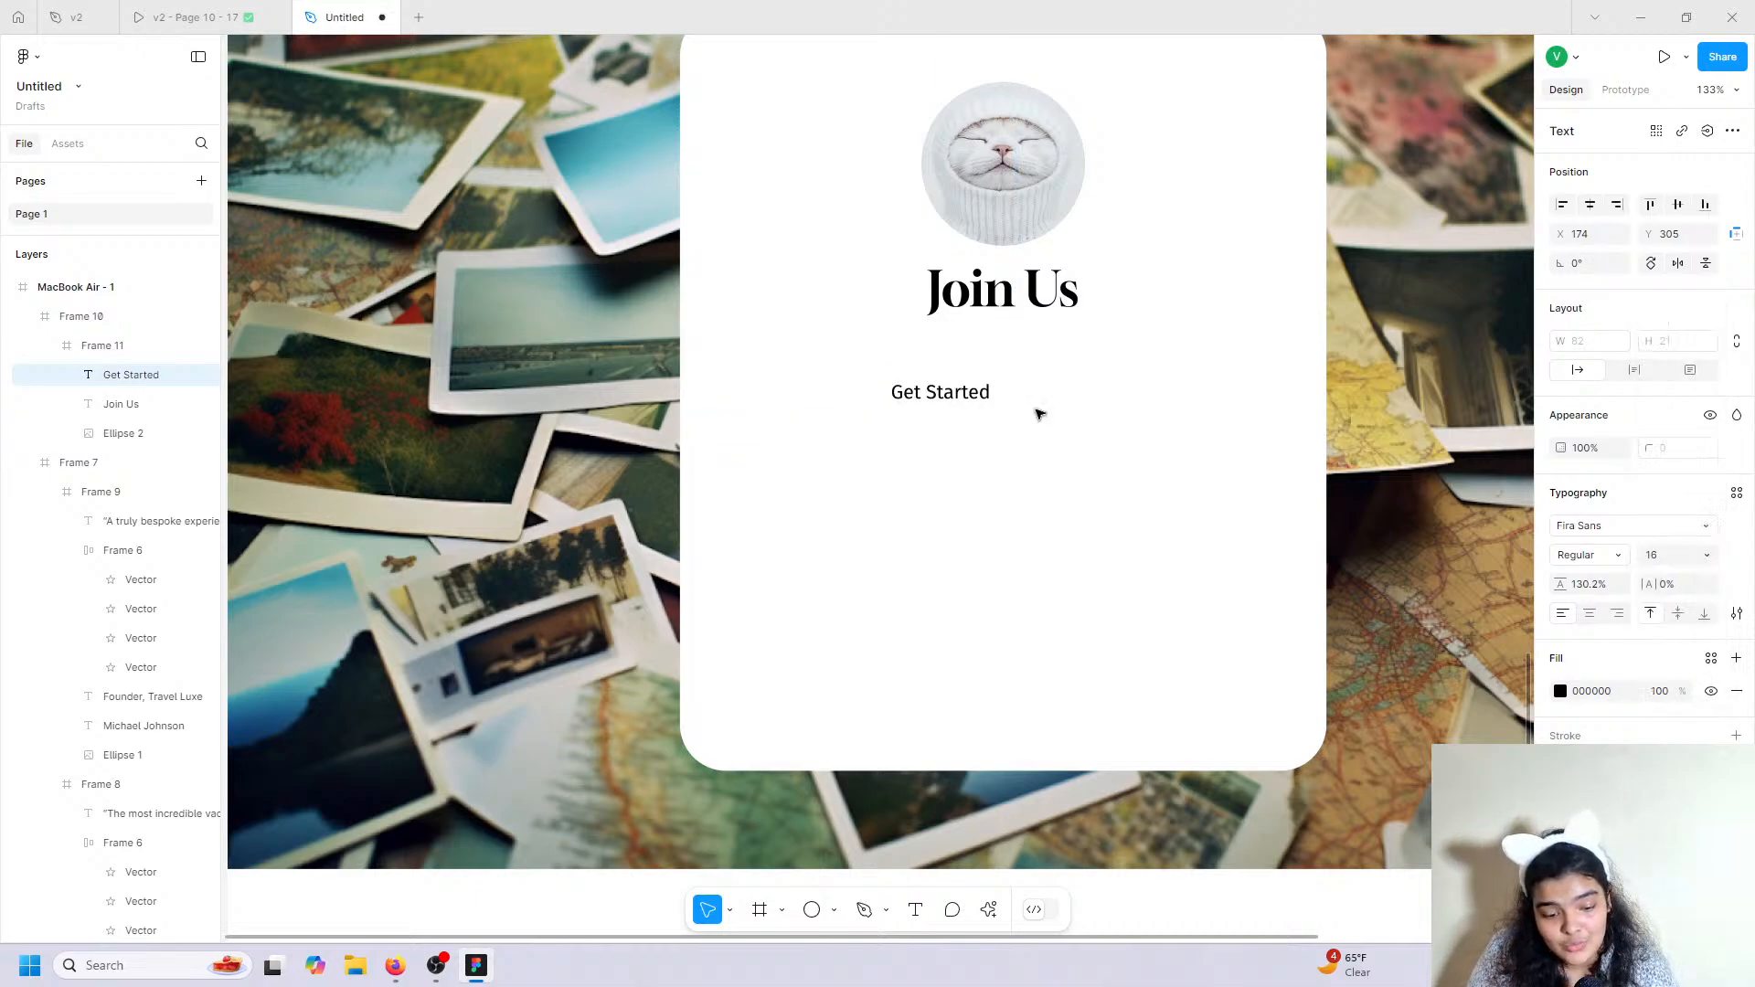
Centre Get Started directly under Join Us and check it against the prototype.
click(952, 422)
double_click(944, 395)
drag(940, 393, 1004, 333)
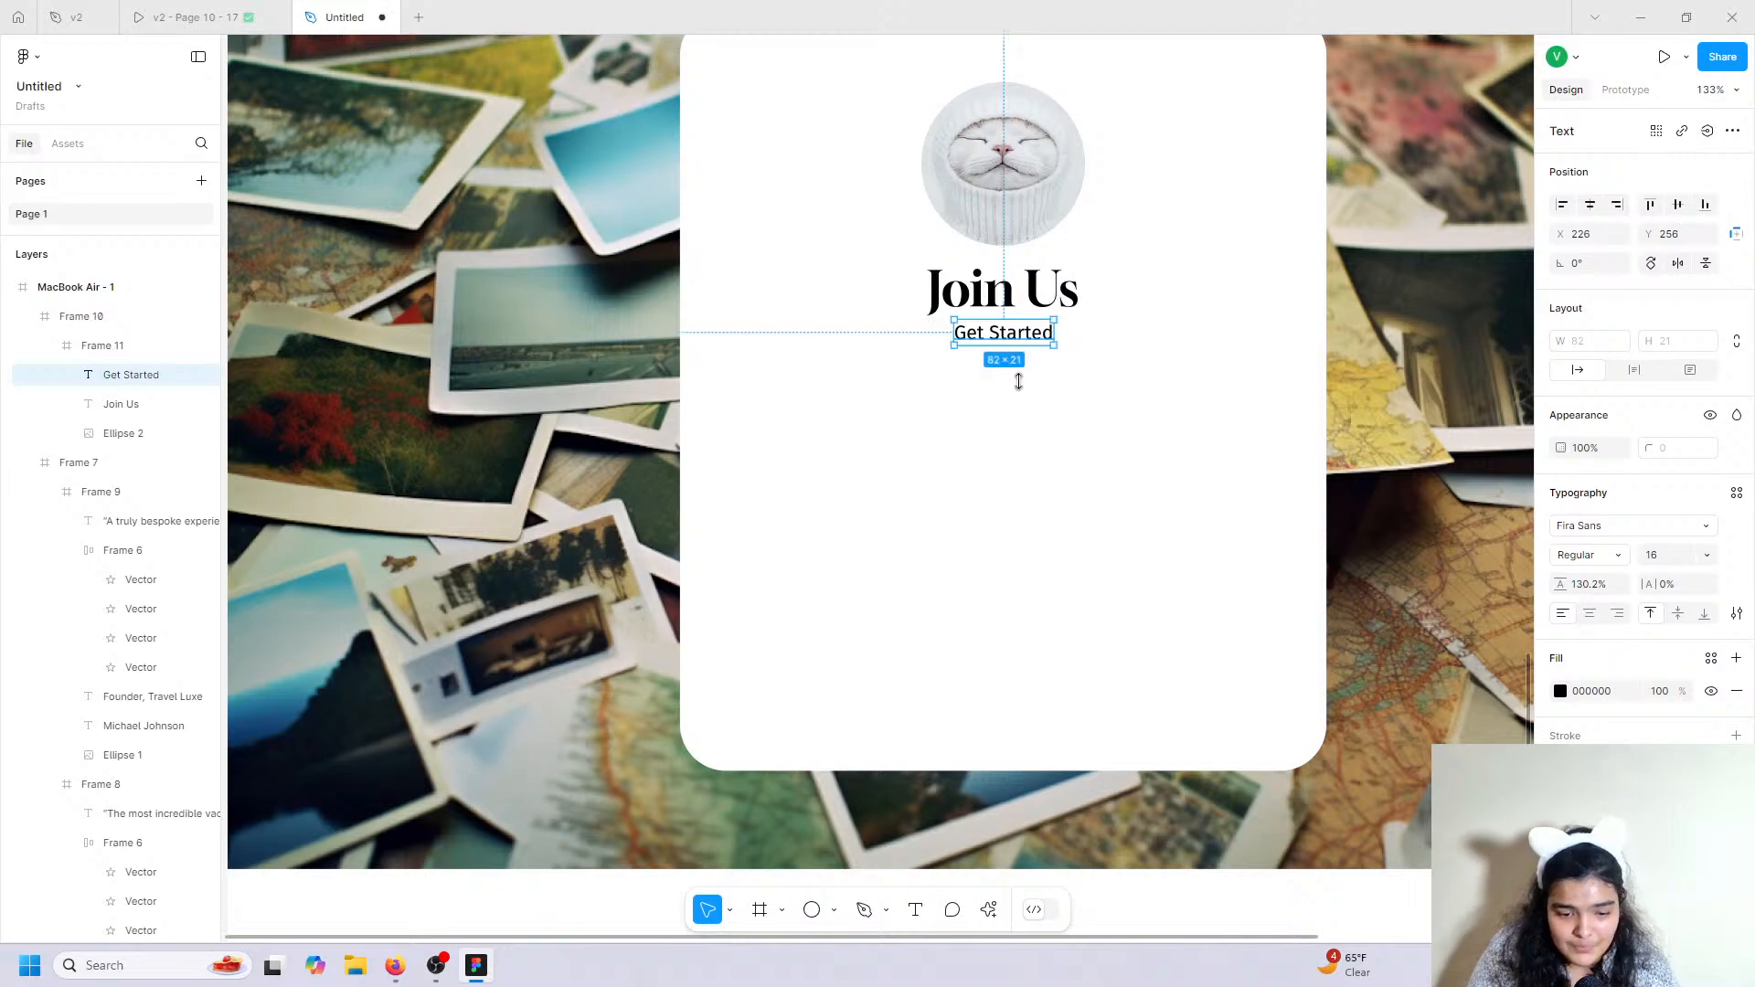
scroll(1017, 384, up, 2)
scroll(1009, 396, right, 5)
scroll(1009, 395, left, 4)
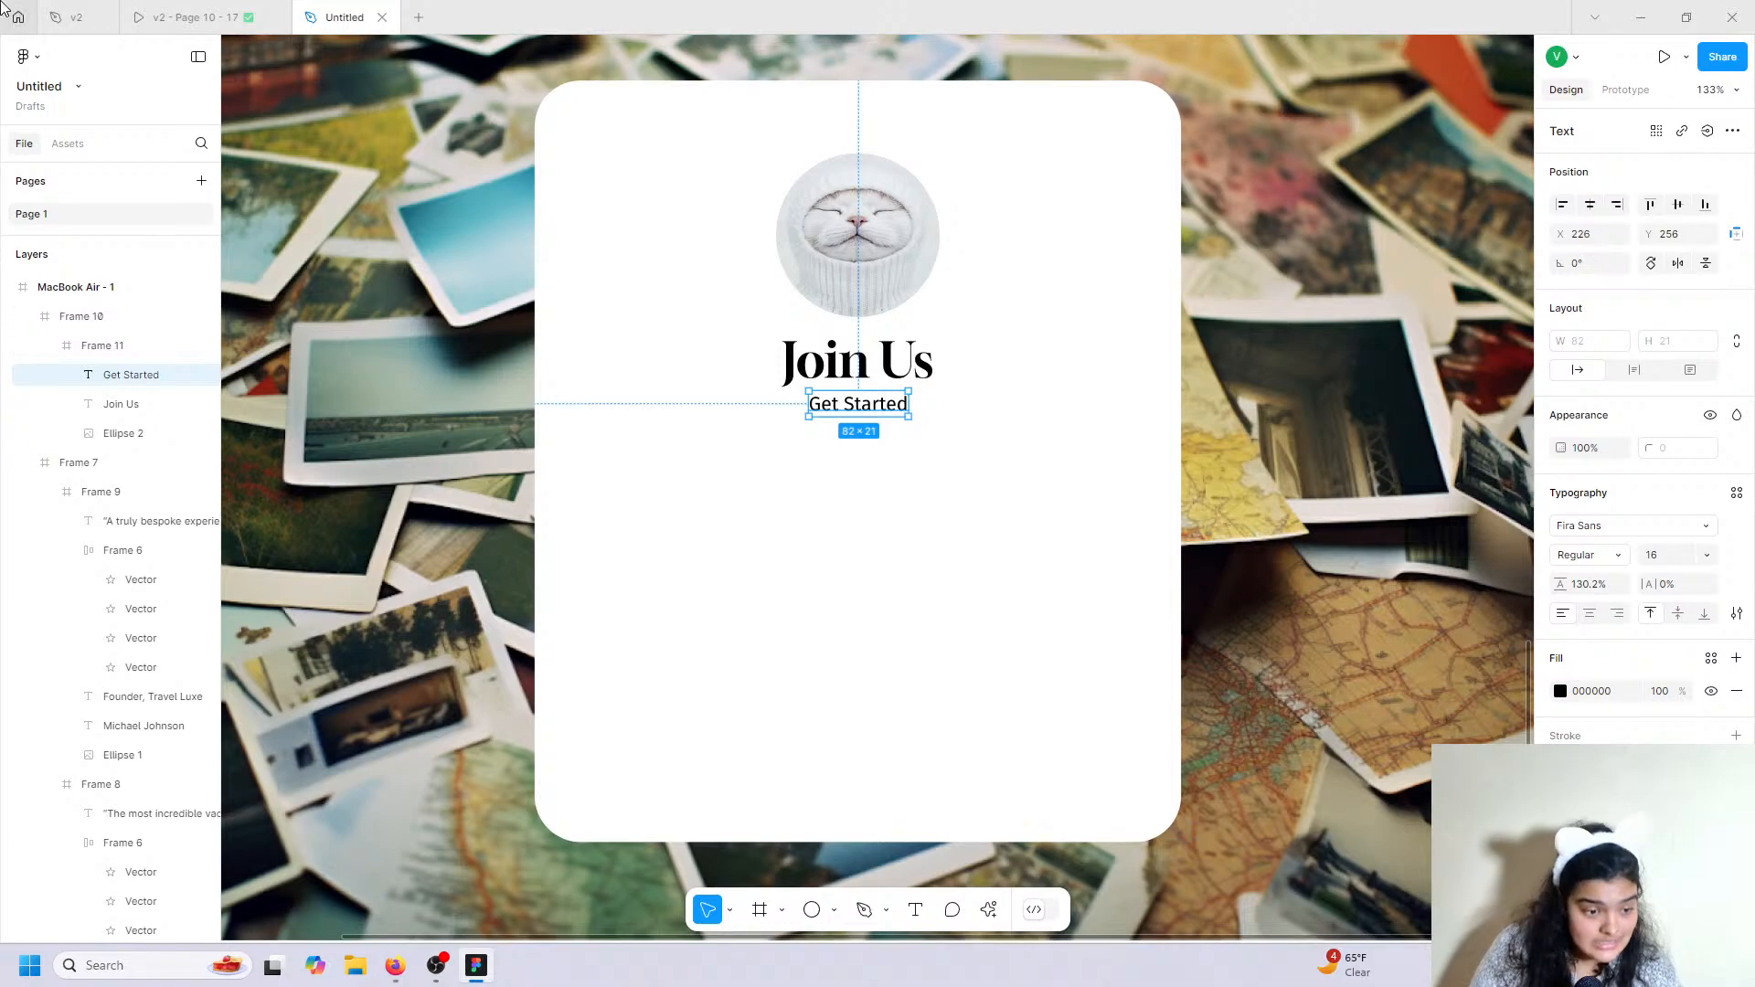
right_click(277, 3)
click(95, 439)
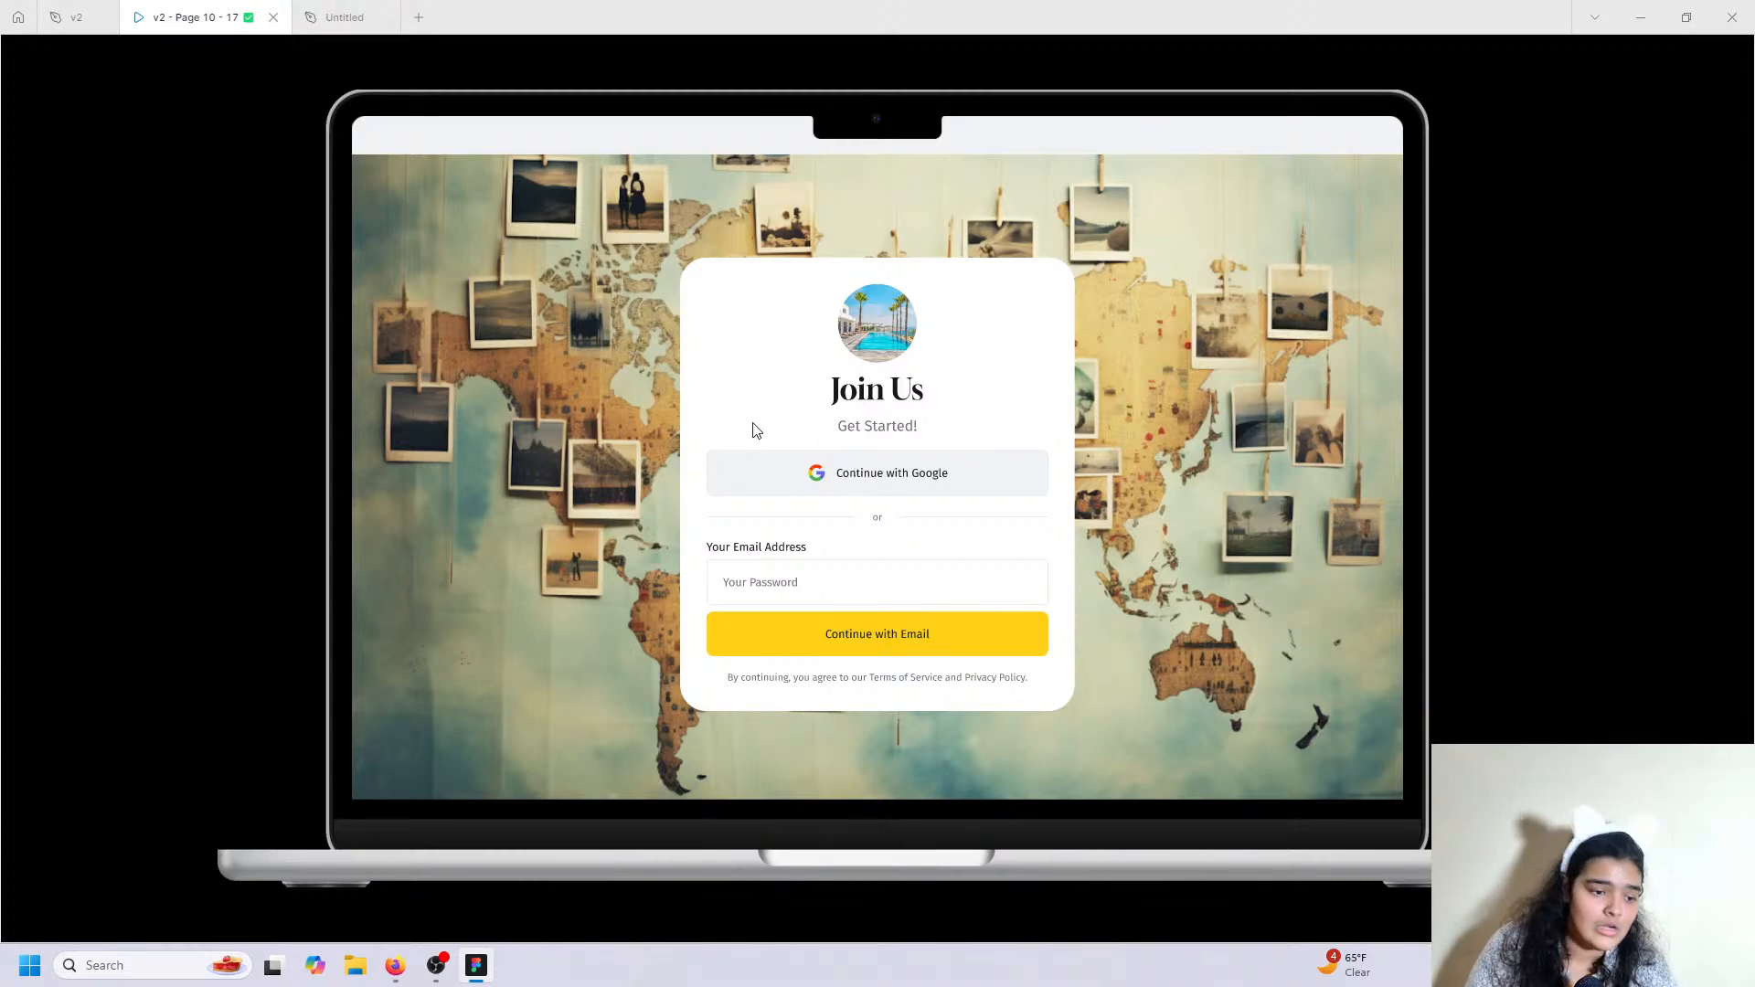
click(345, 17)
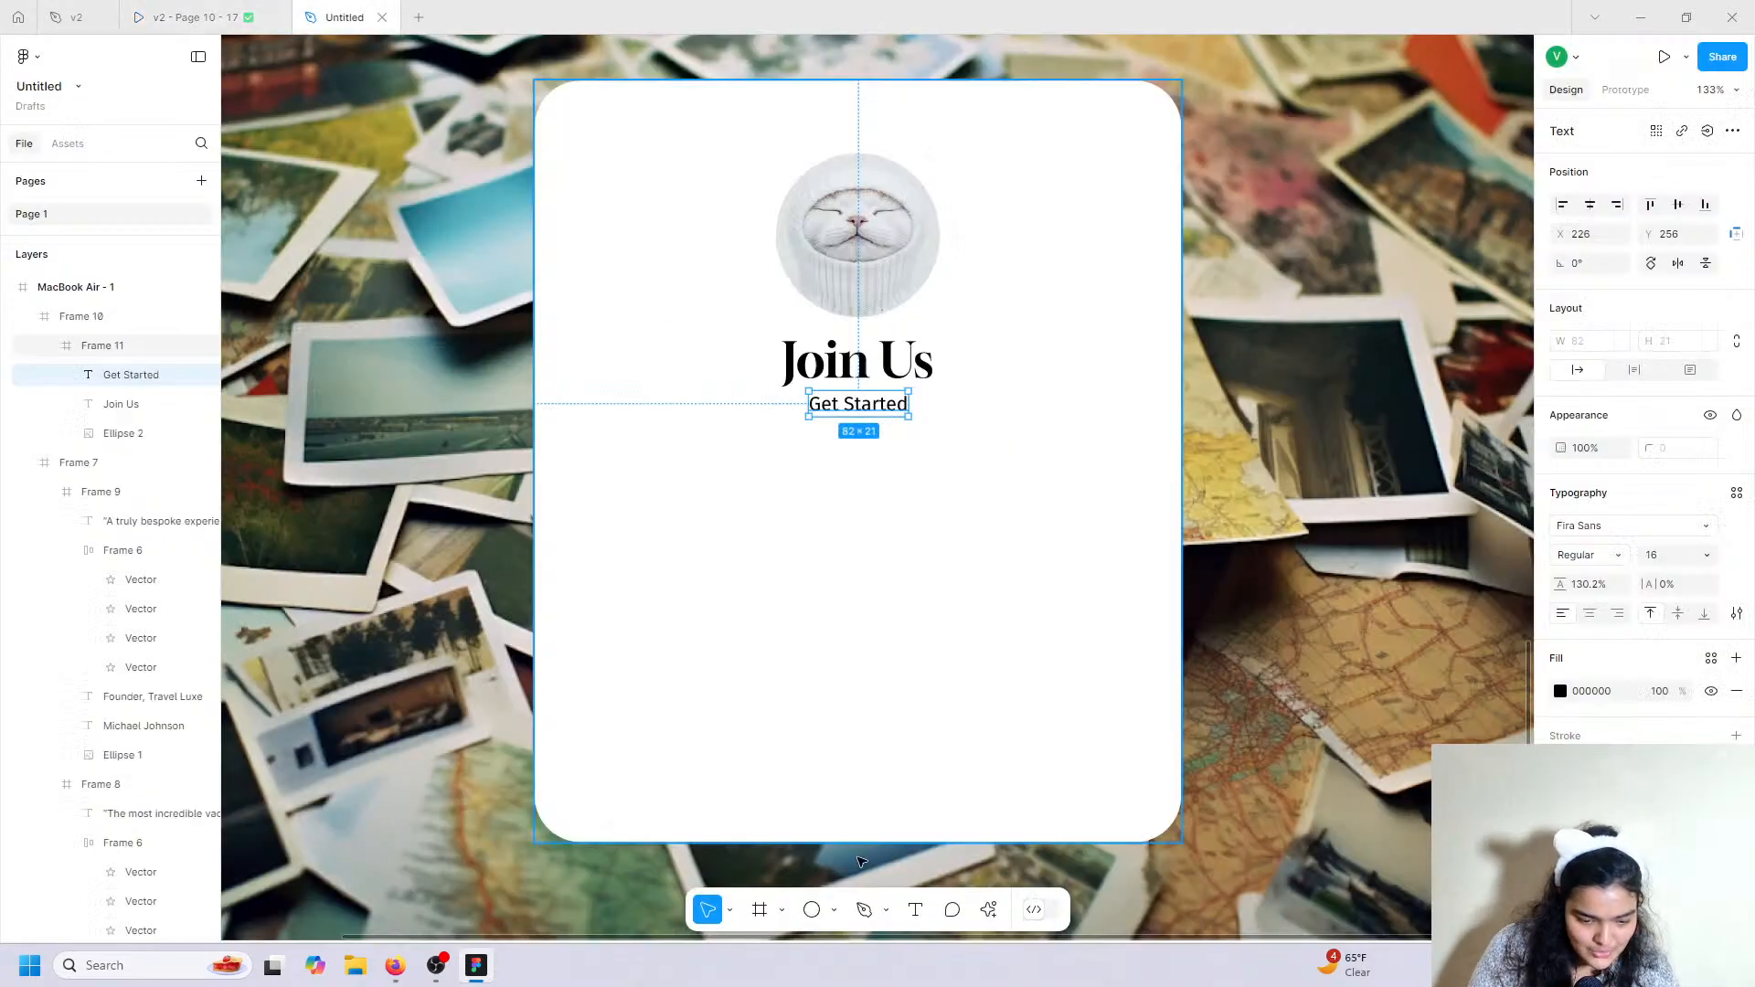
Draw a 428×62 box below Get Started with a light grey fill and 10 corner radius.
click(759, 910)
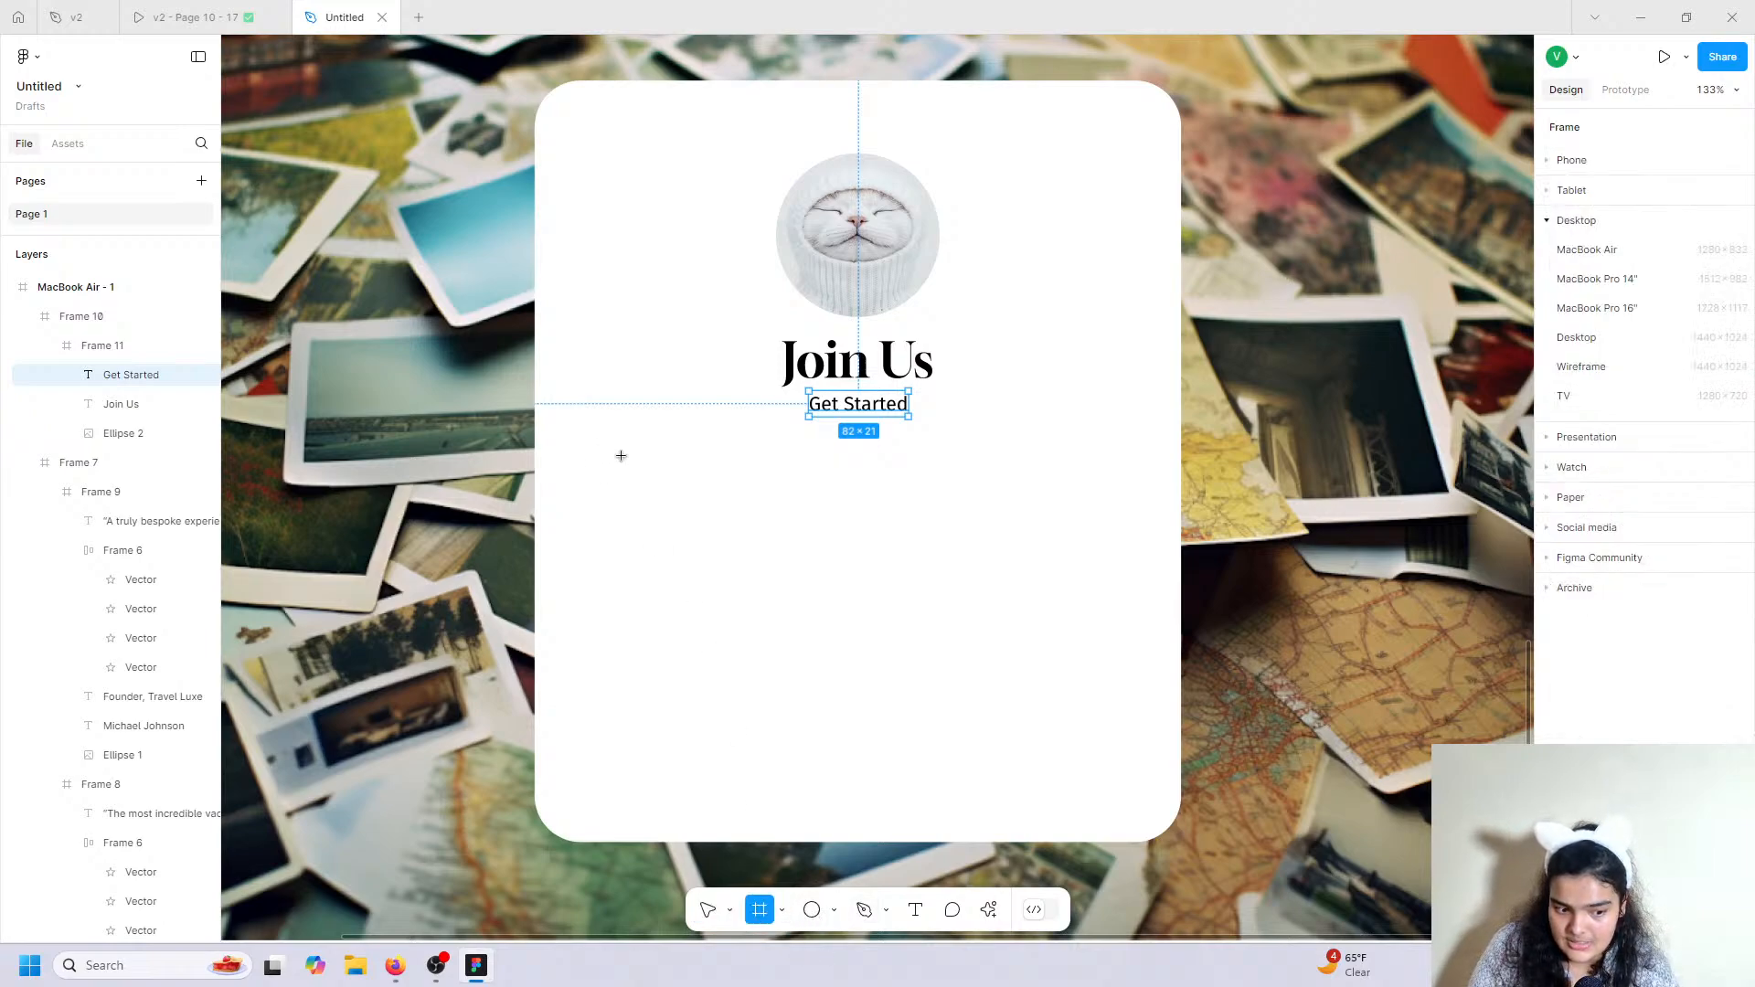
drag(603, 460, 1116, 531)
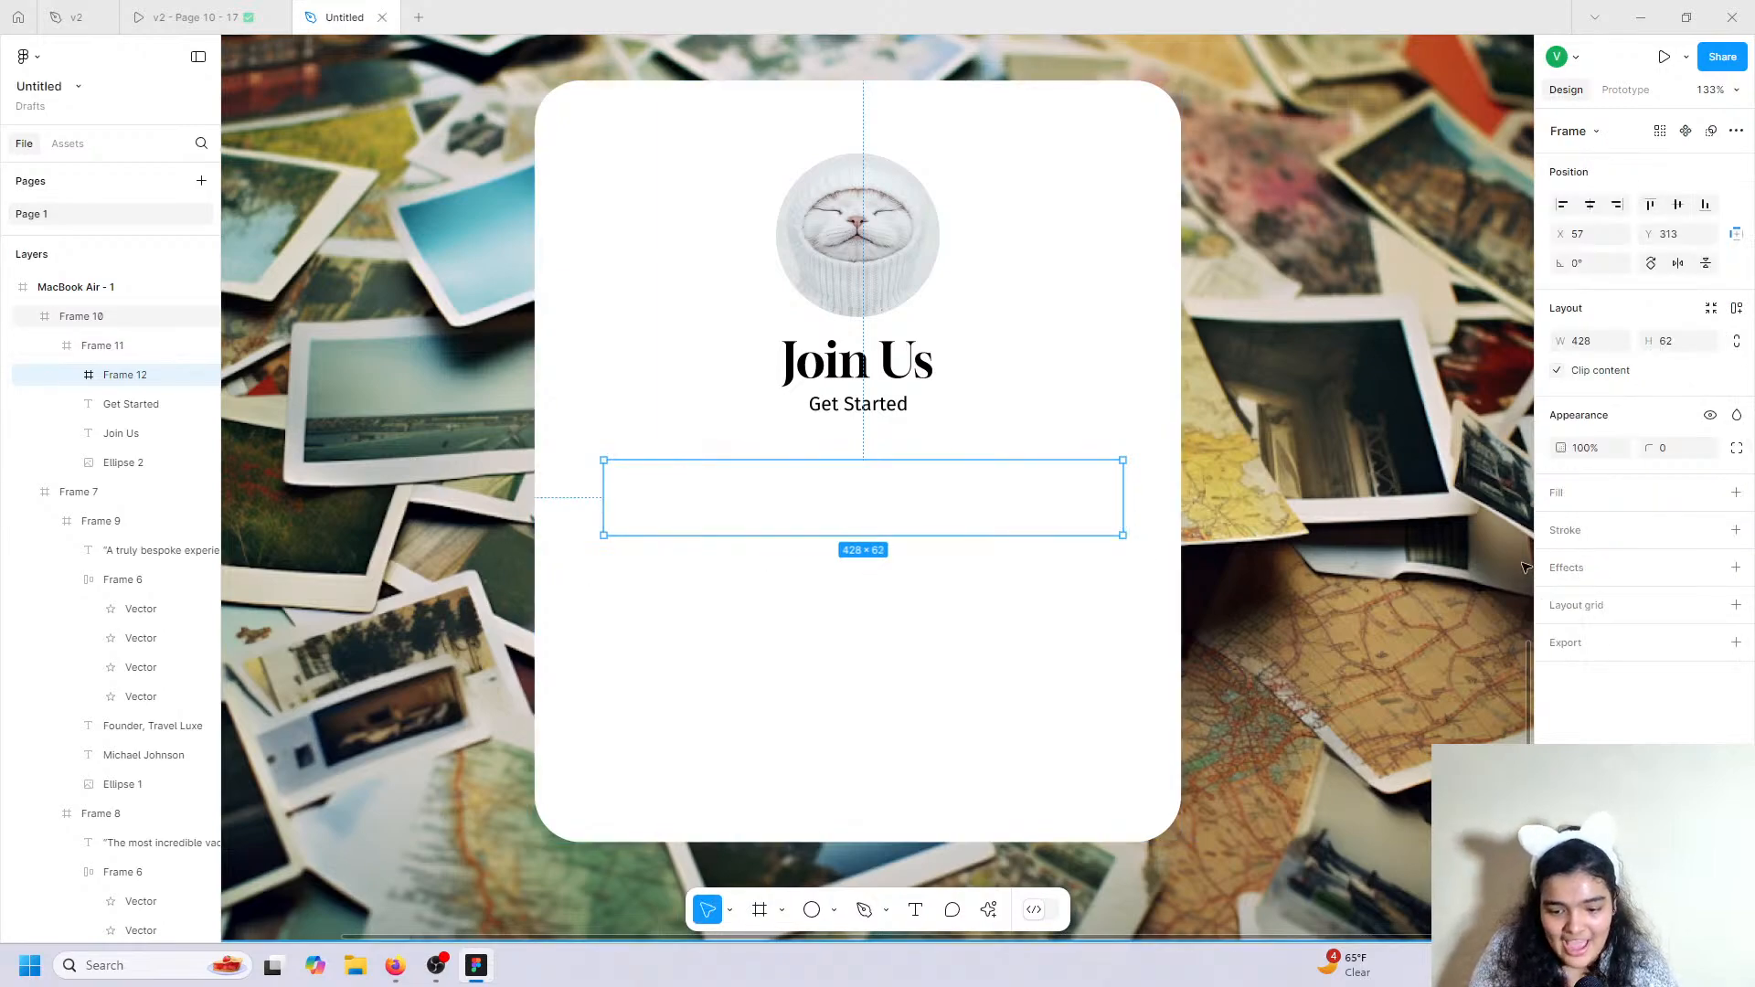
click(1736, 493)
click(1561, 525)
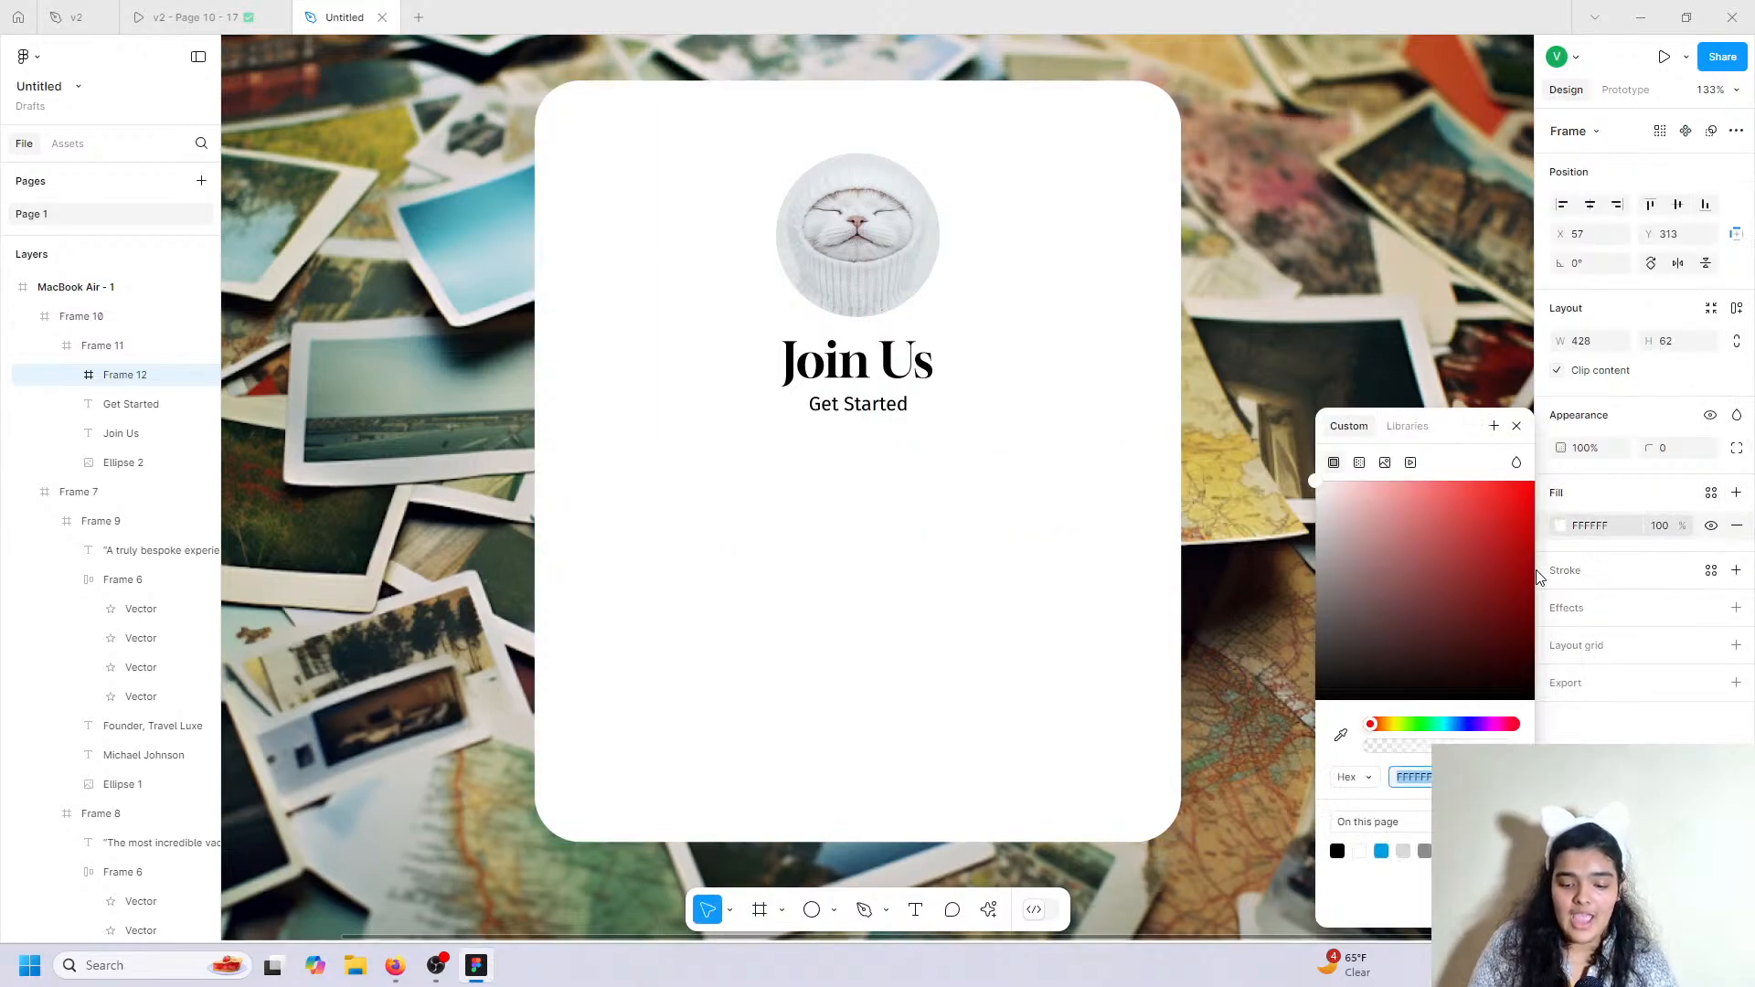
click(1403, 851)
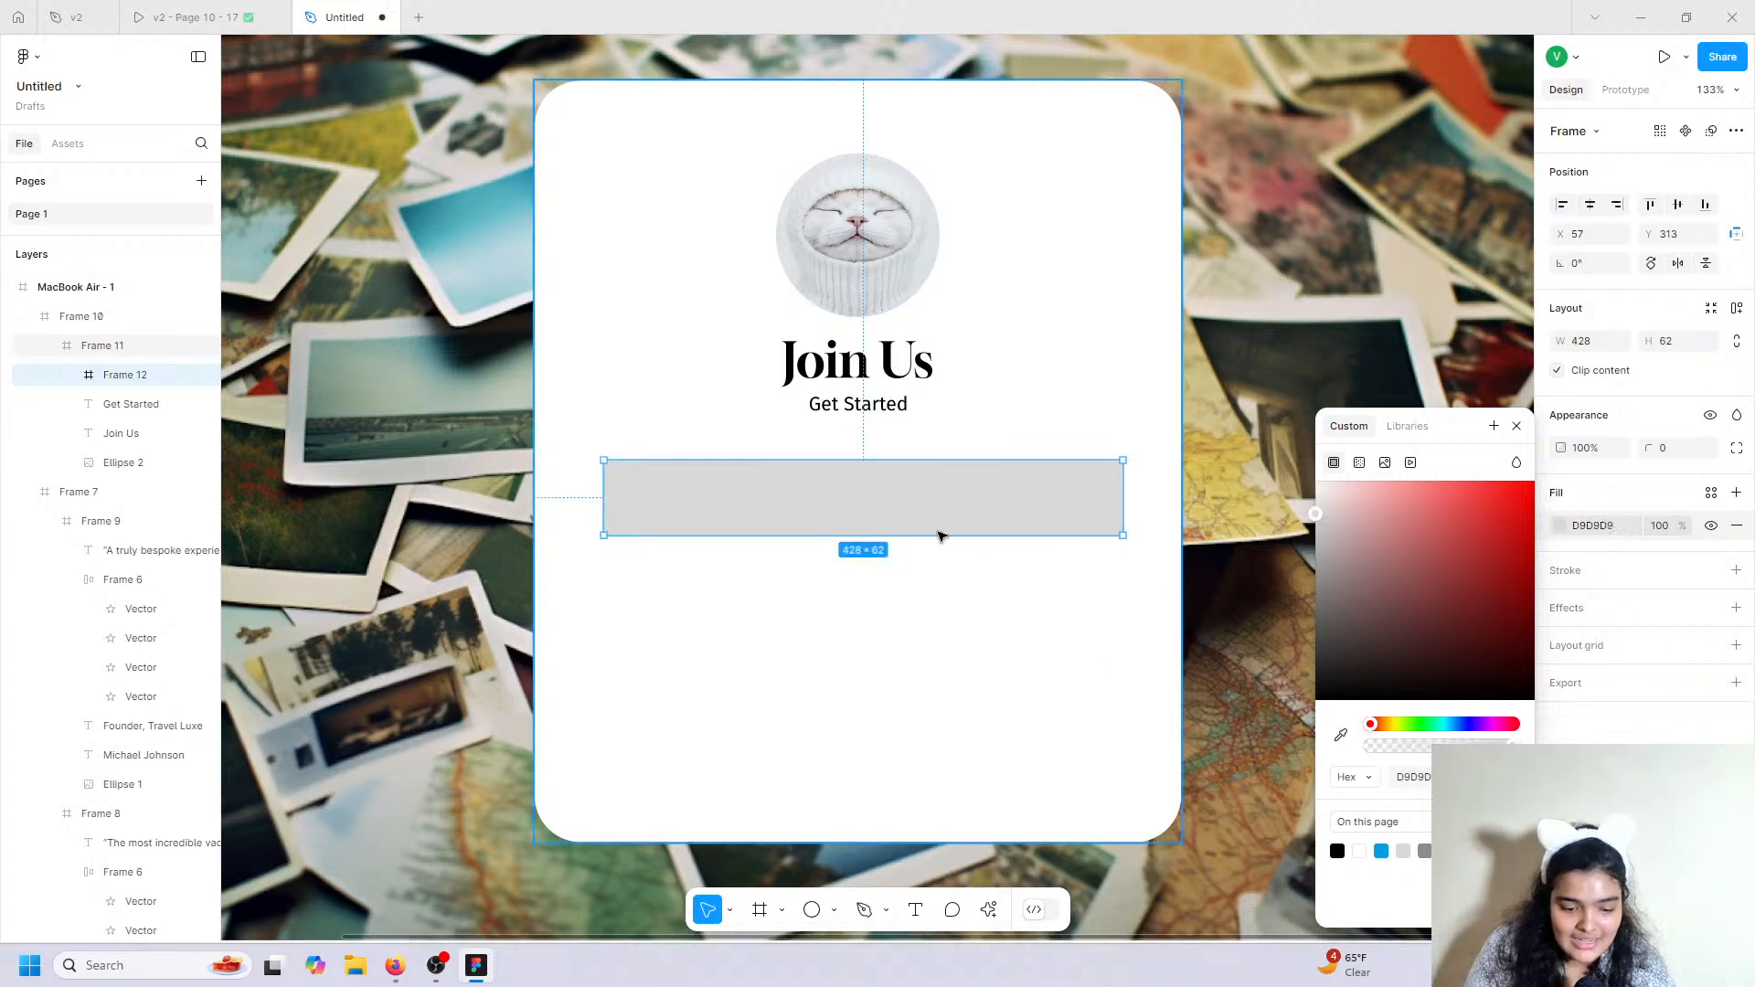
drag(940, 510, 942, 505)
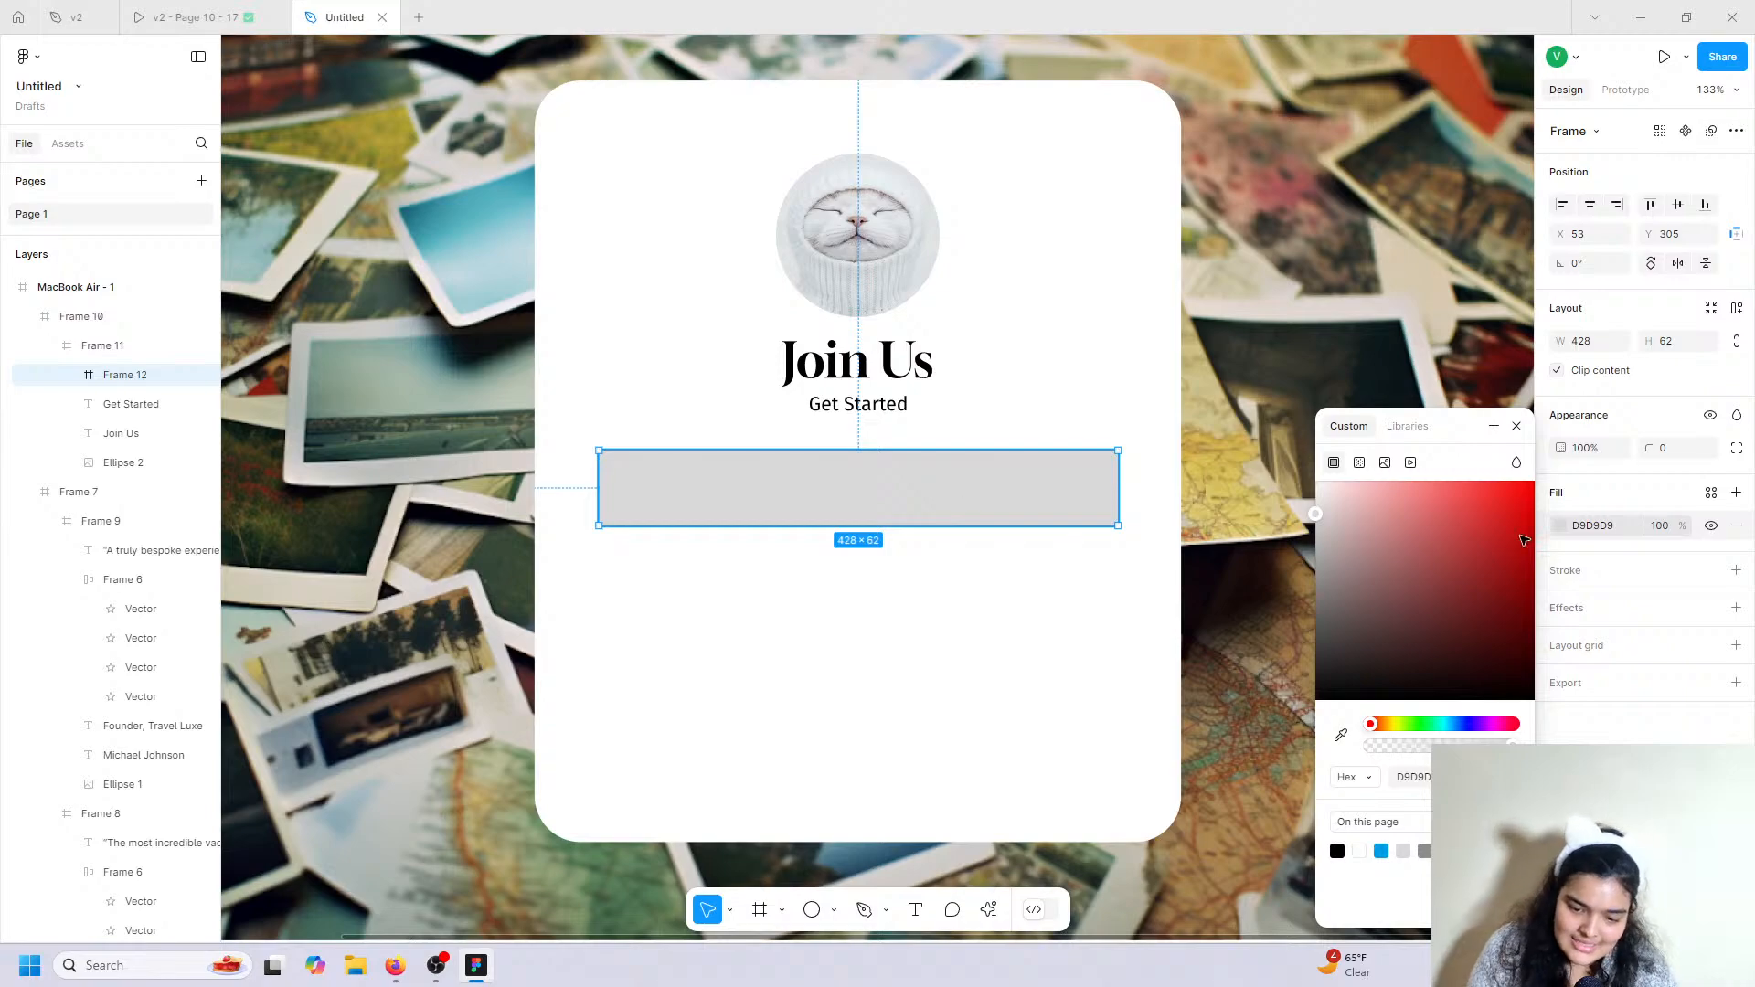
mouse_move(1642, 450)
mouse_down()
mouse_move(1714, 454)
mouse_move(56, 453)
mouse_up()
Give the box a D1D1D1 stroke and F1F1F1 fill, and centre it on the card.
click(1736, 570)
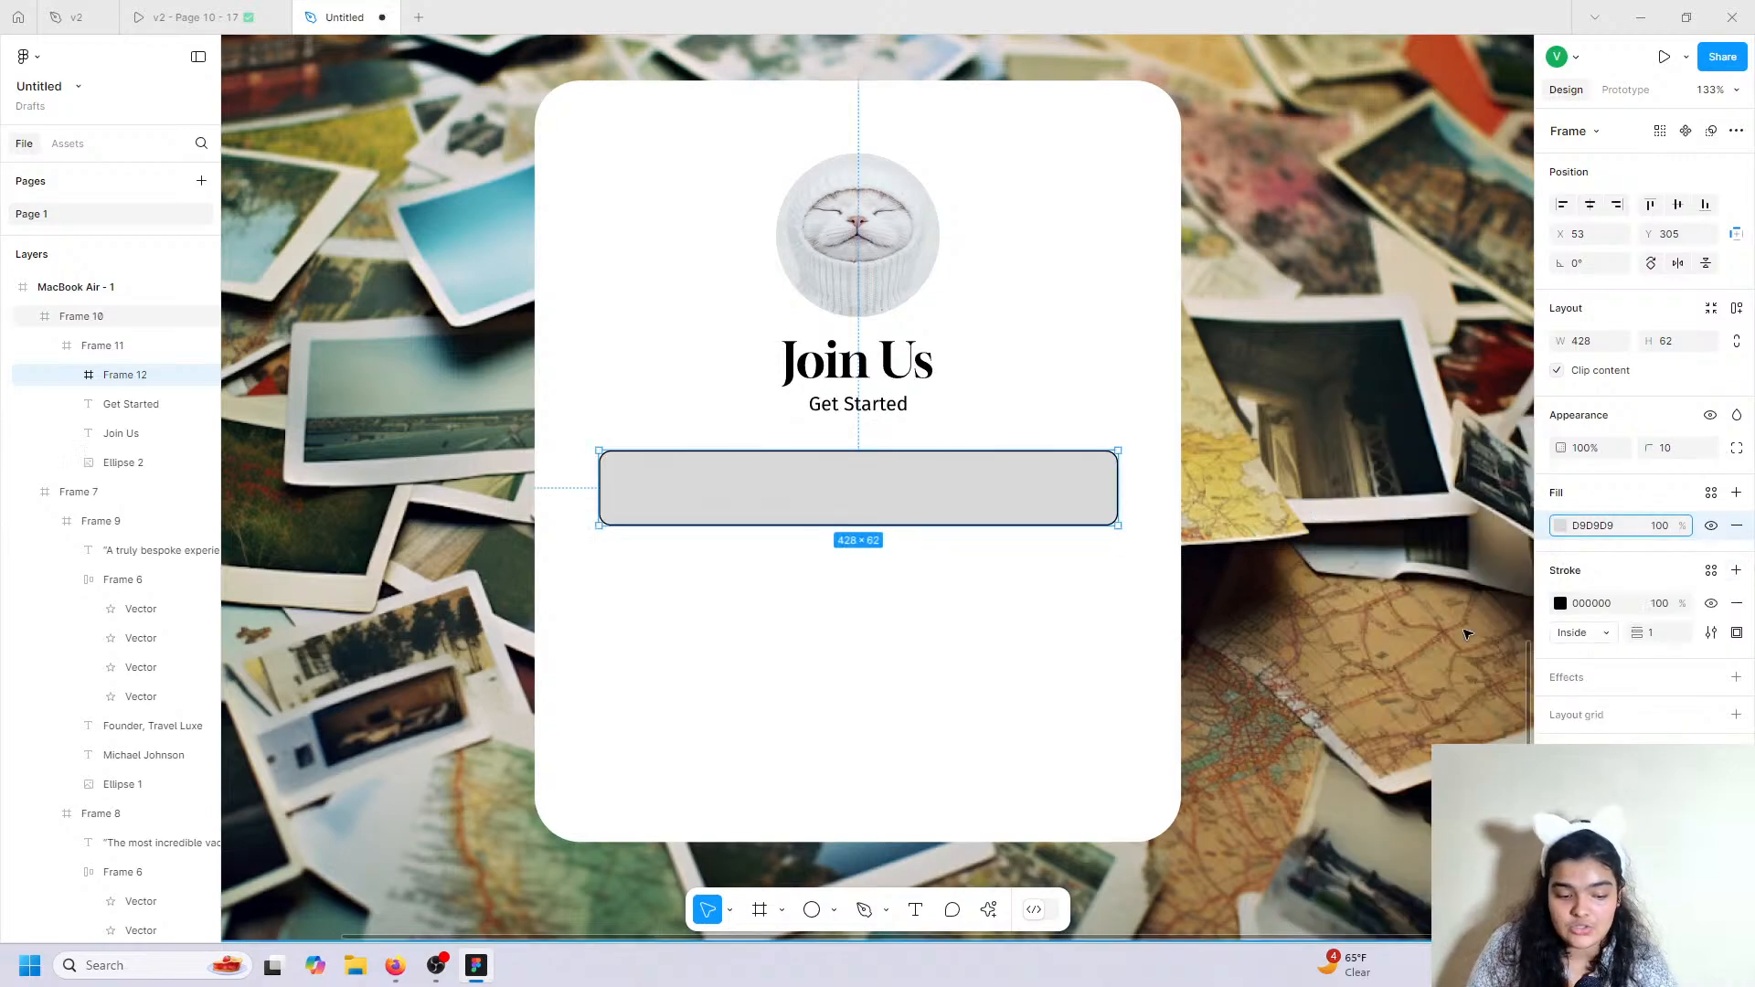
click(1560, 603)
mouse_move(1454, 563)
mouse_down()
mouse_move(1285, 658)
mouse_move(1214, 528)
mouse_up()
click(1562, 528)
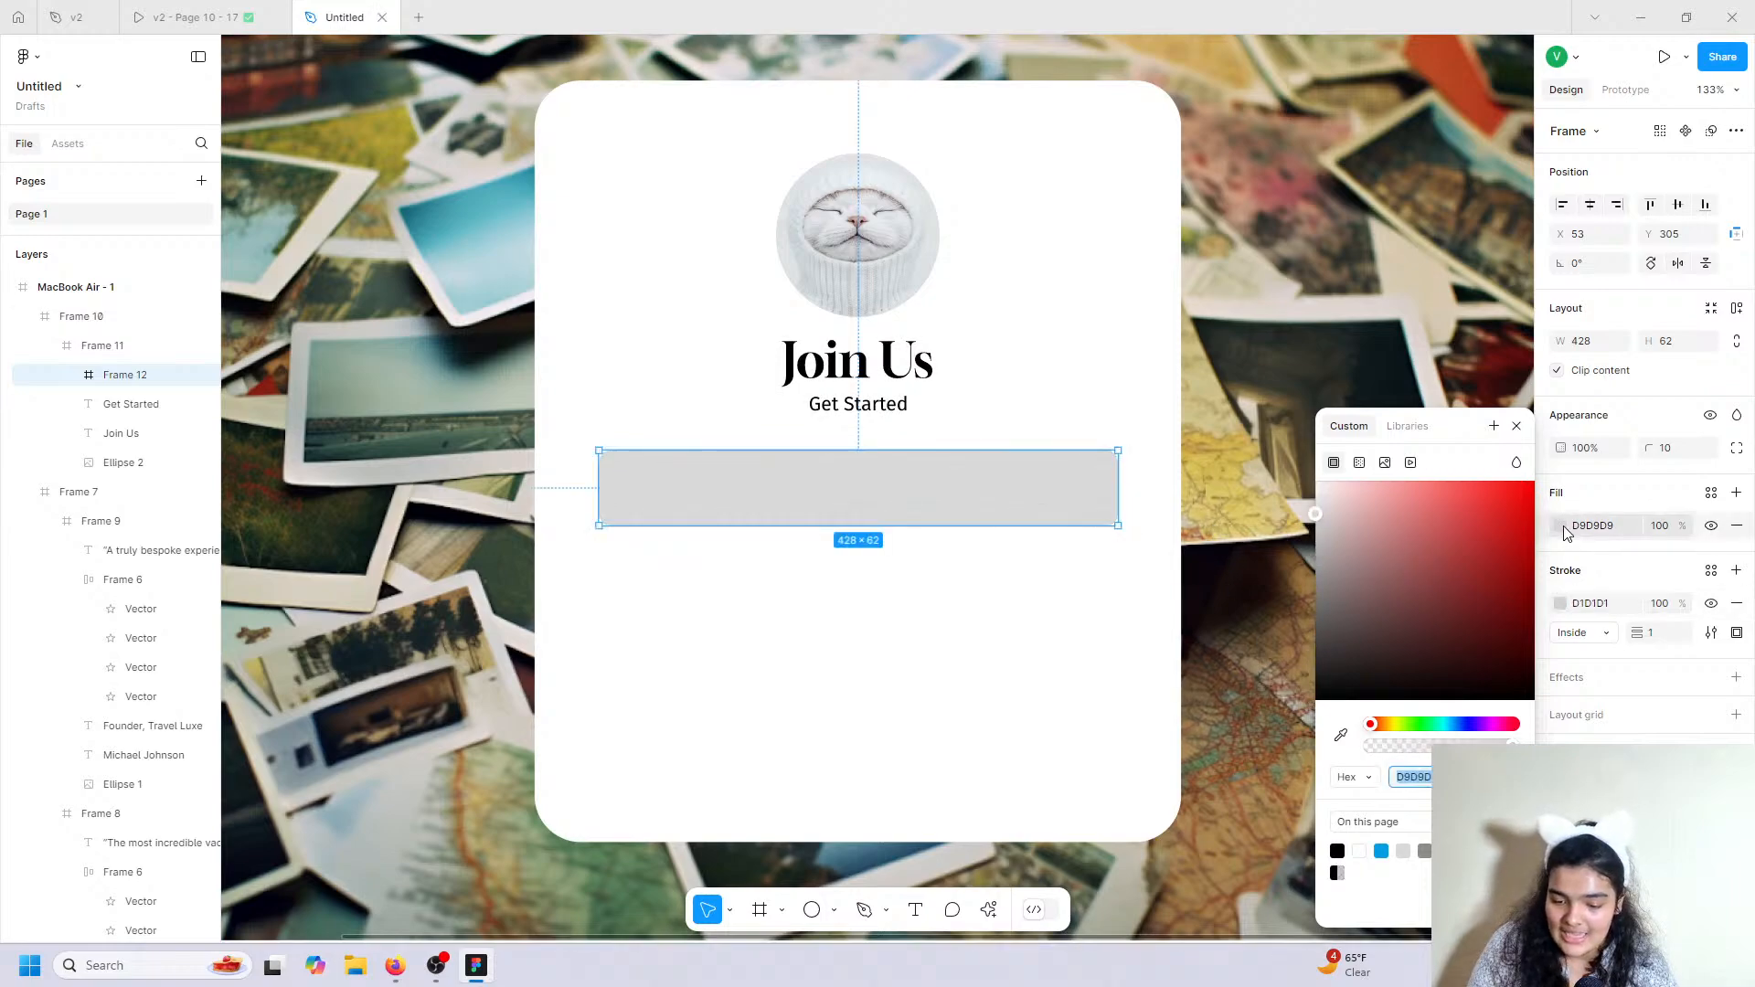
drag(1374, 562, 1280, 493)
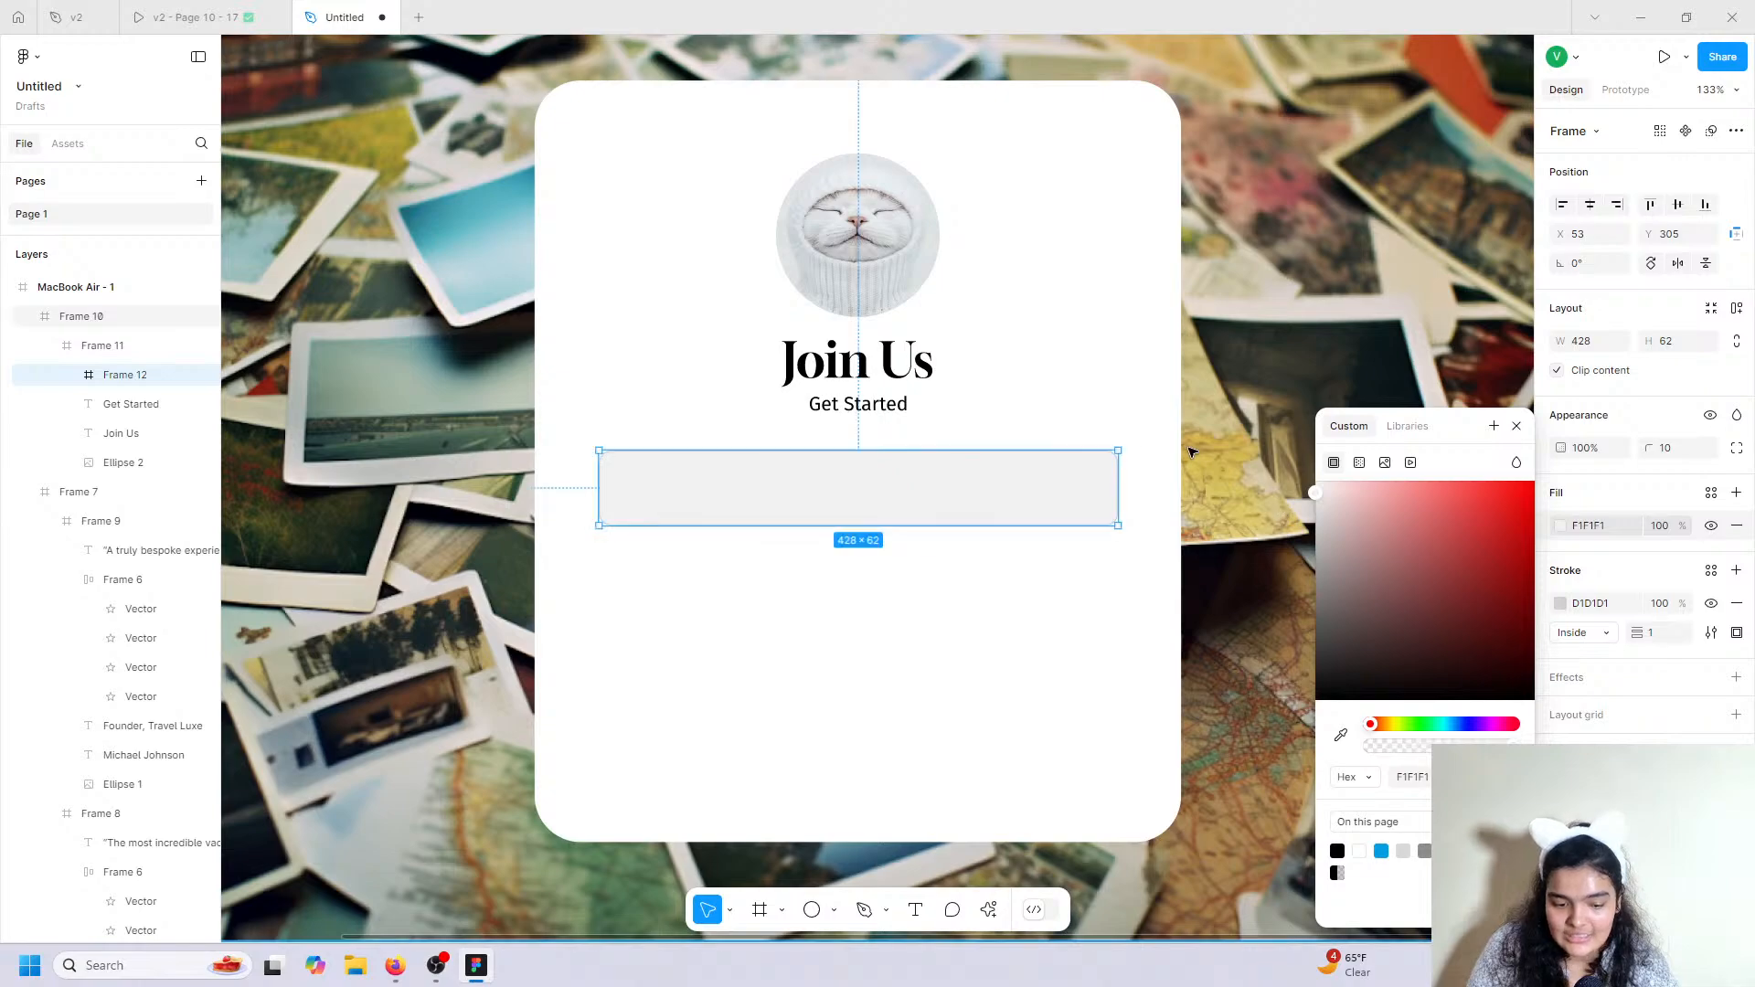
click(1218, 467)
double_click(946, 480)
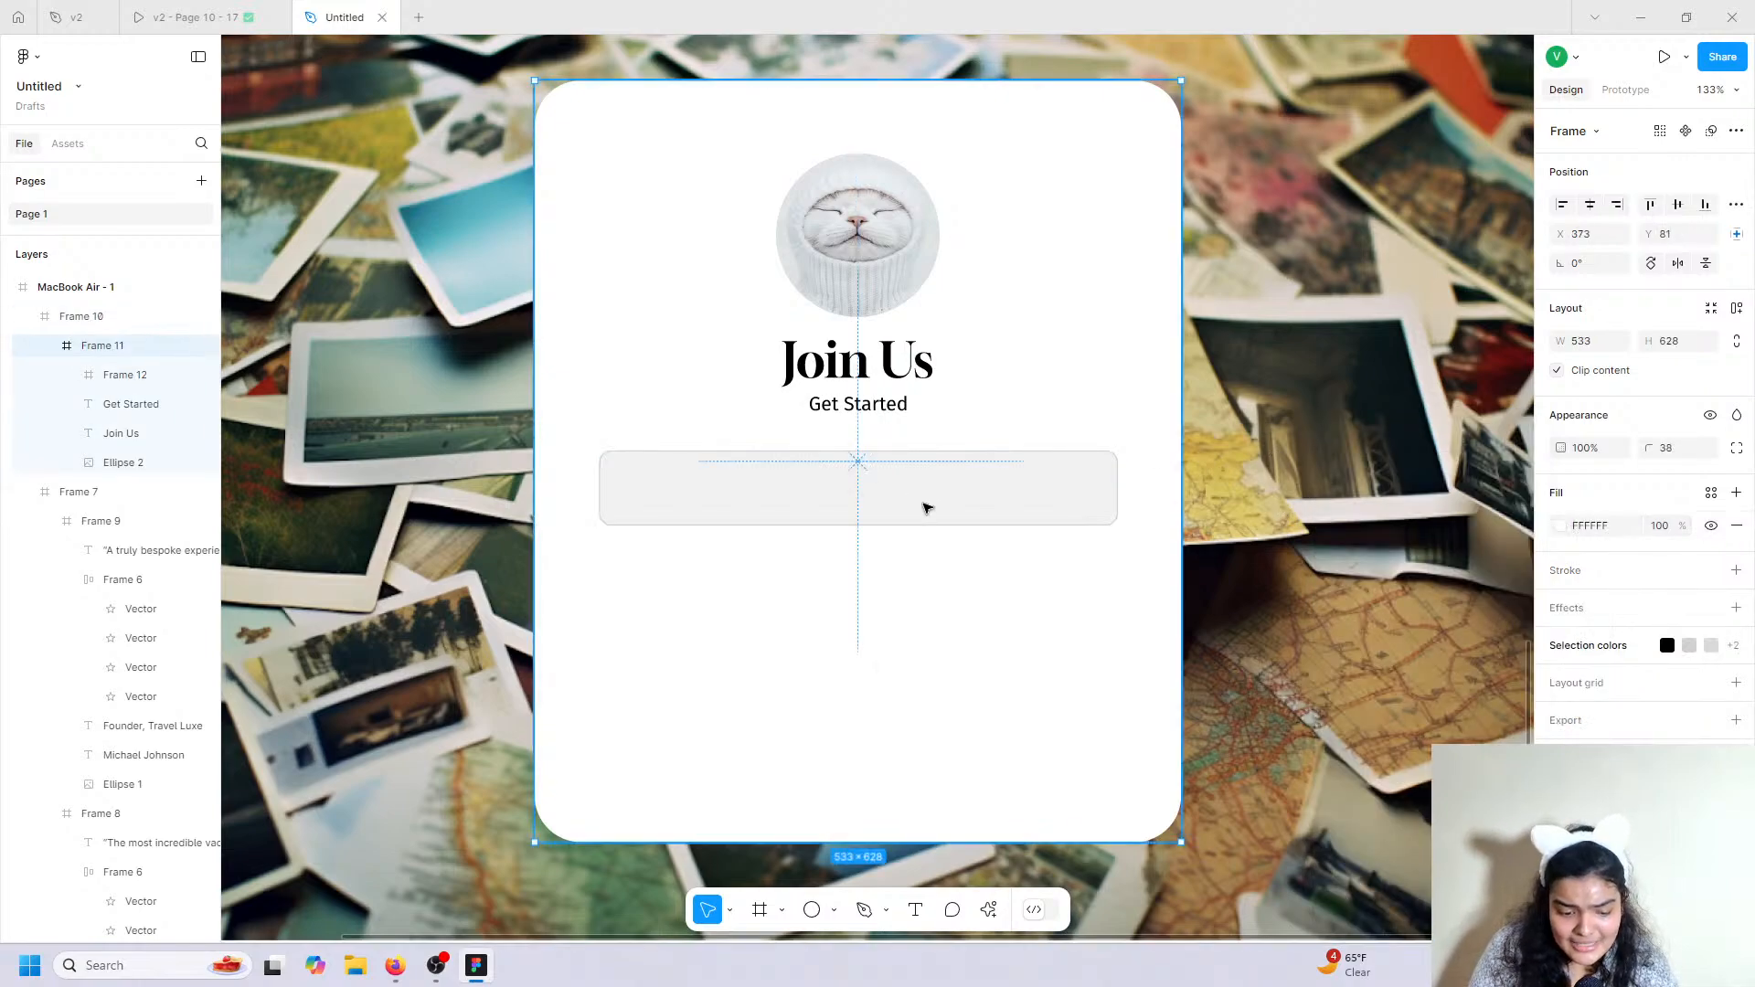
double_click(909, 502)
drag(903, 502, 896, 492)
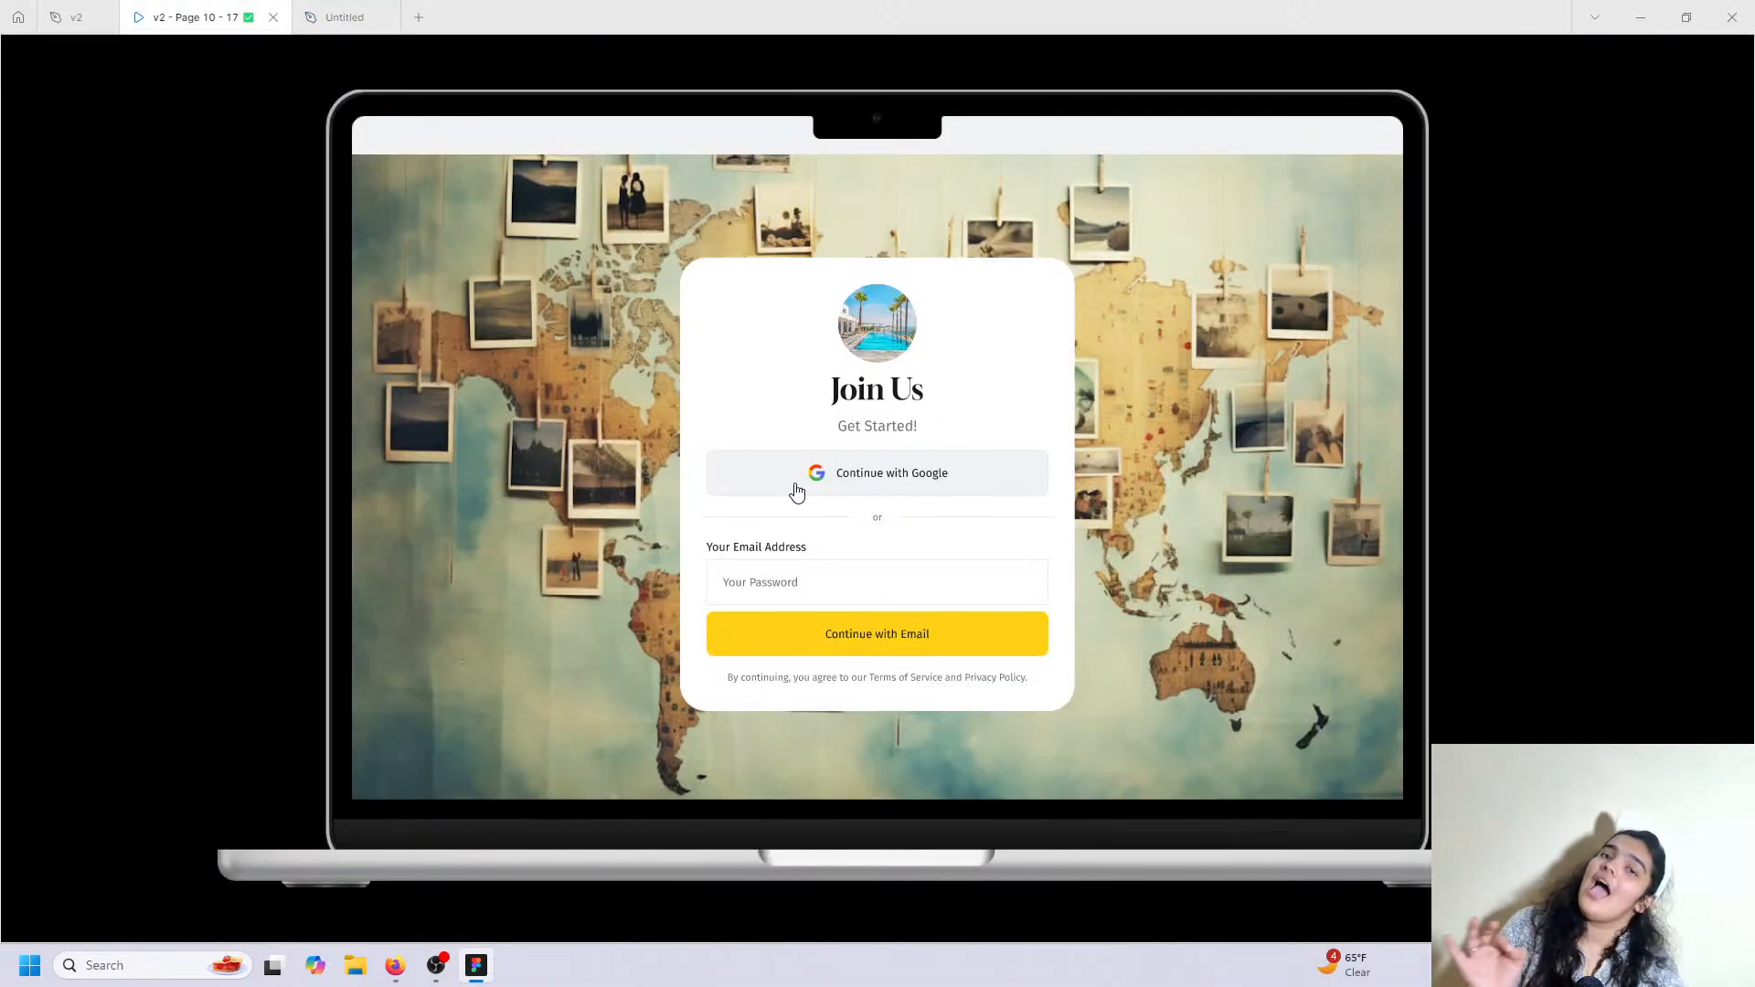
click(344, 17)
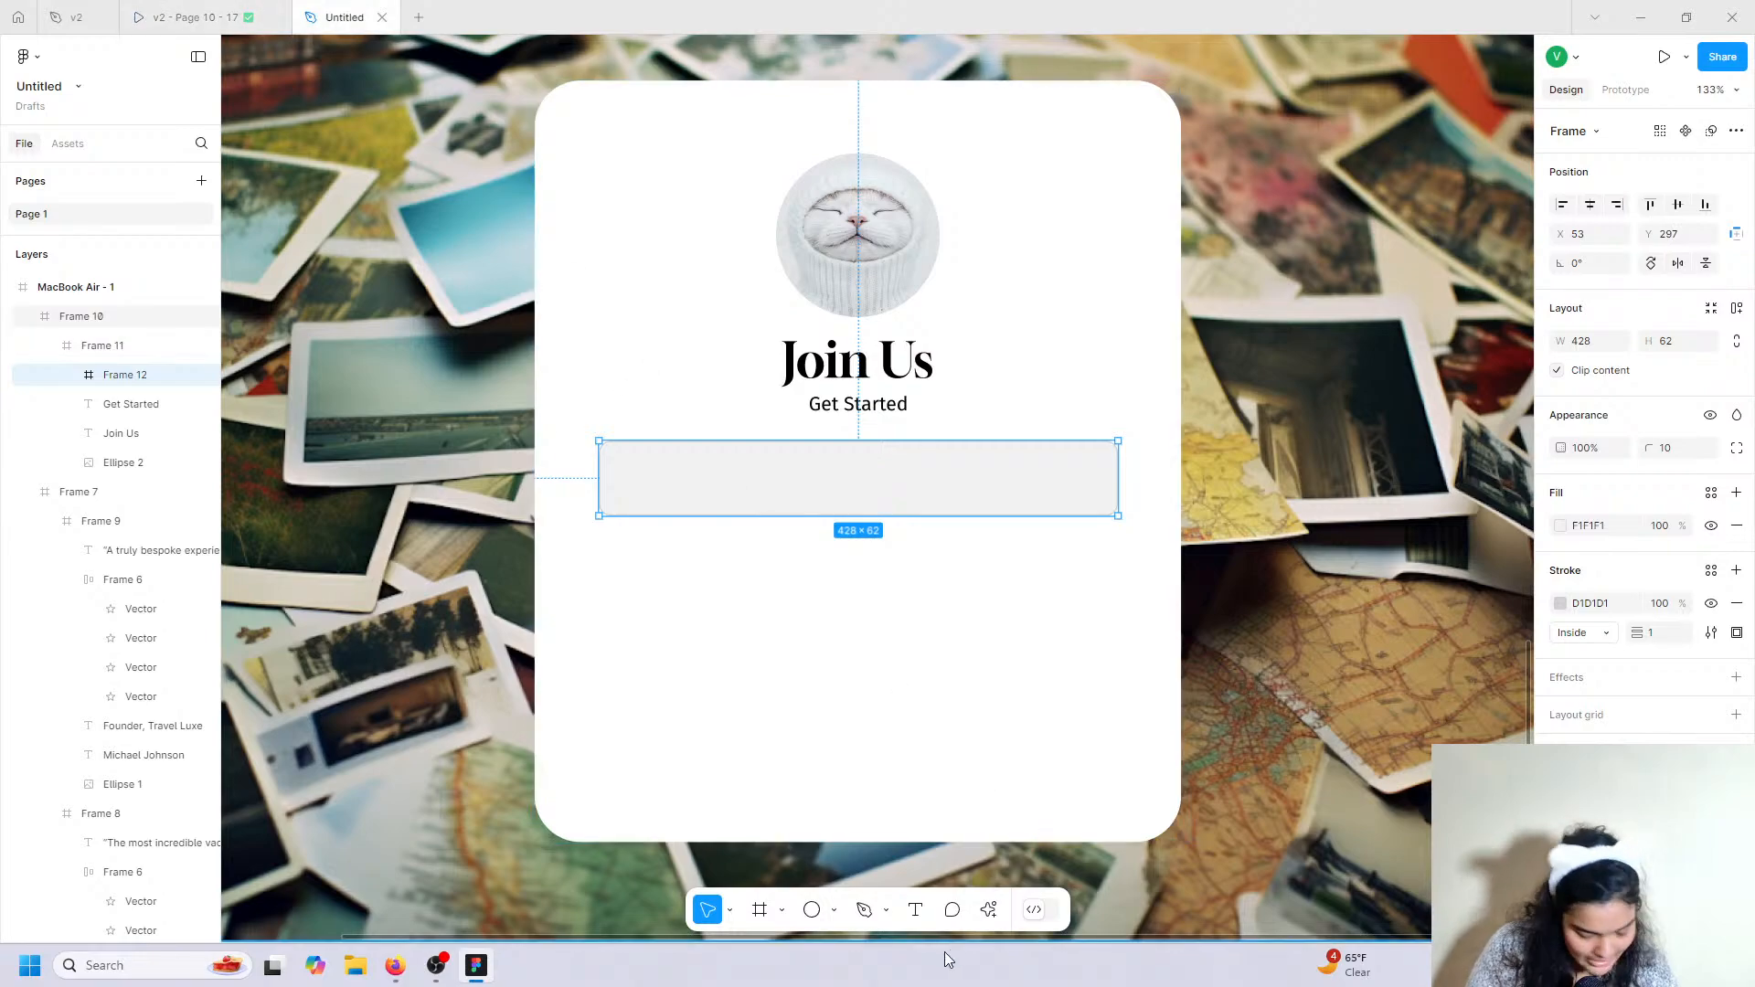
Import the full-colour Google 'G' icon from the Iconify plugin into Frame 12.
click(992, 909)
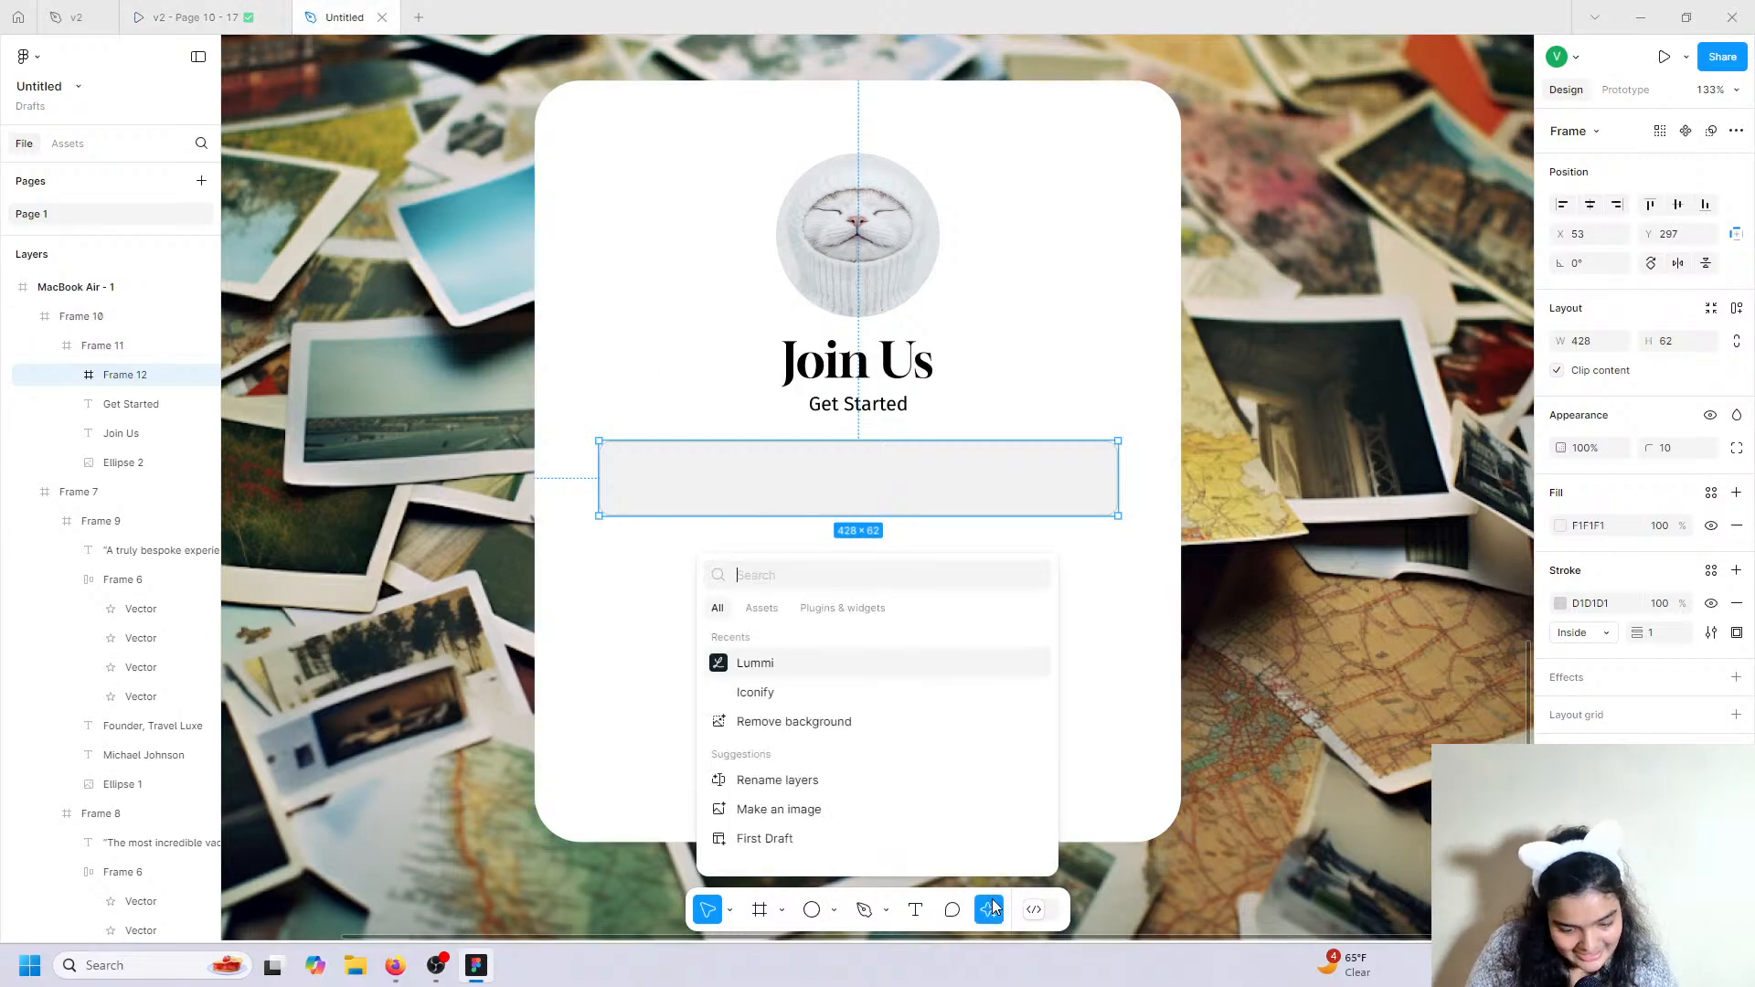
click(811, 694)
click(740, 256)
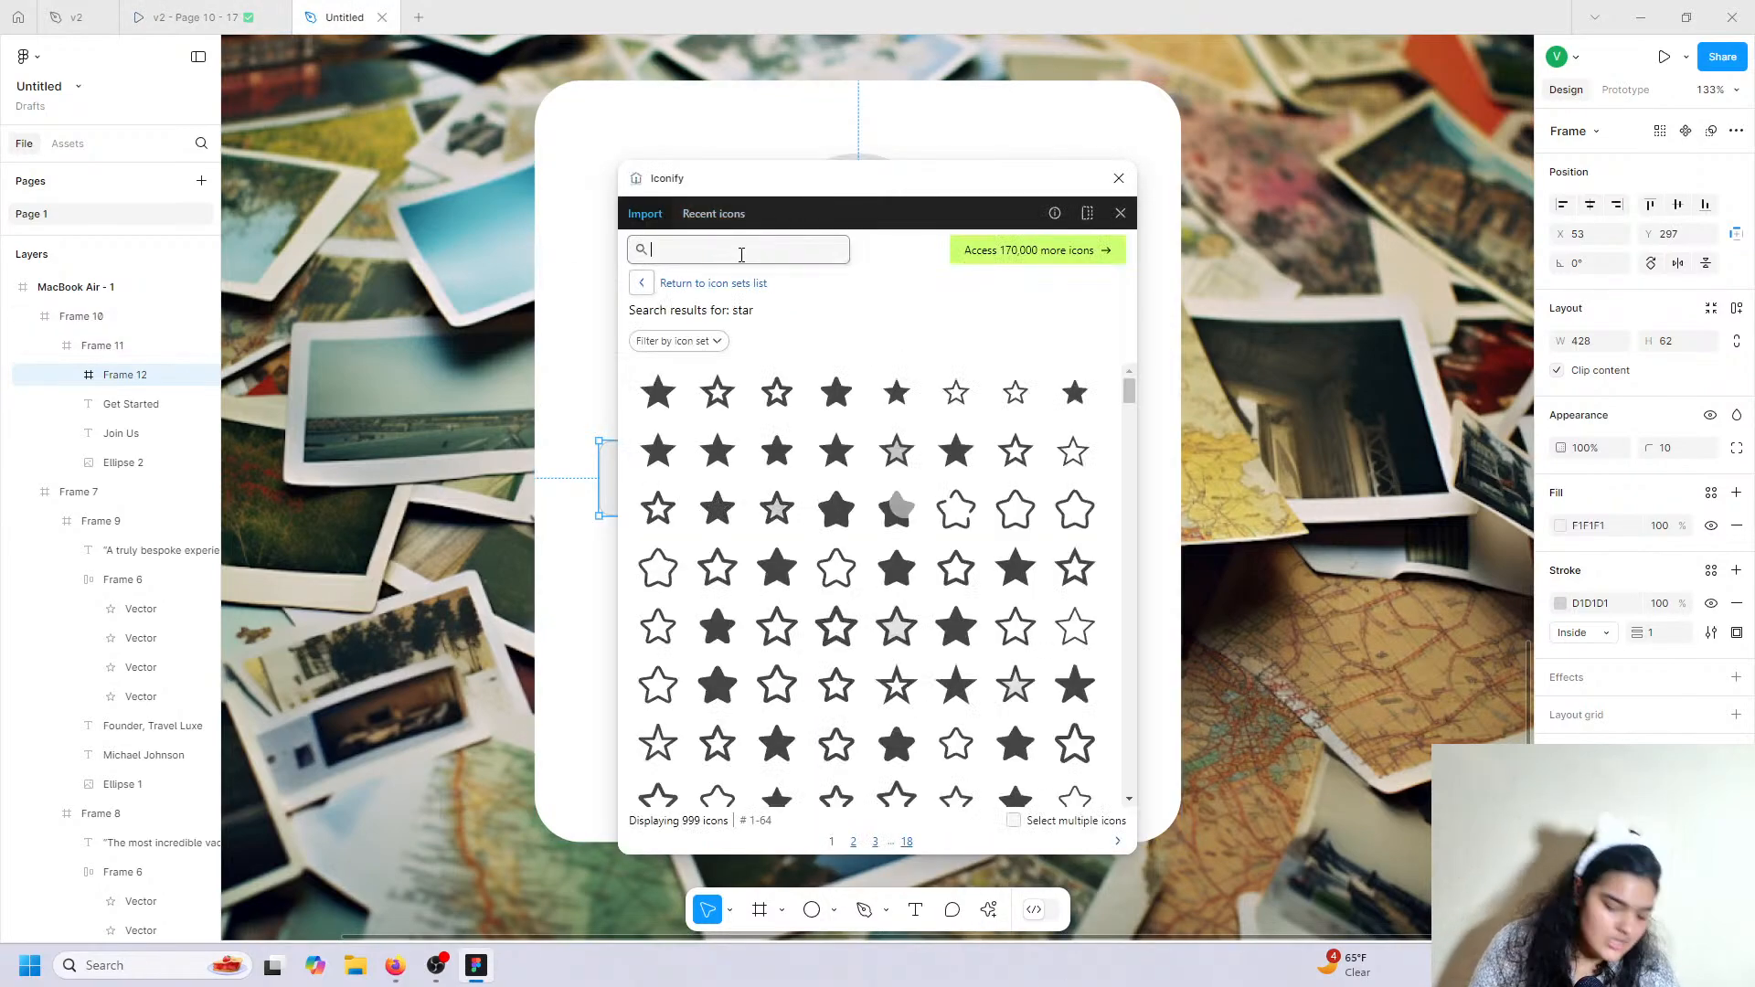
text(google)
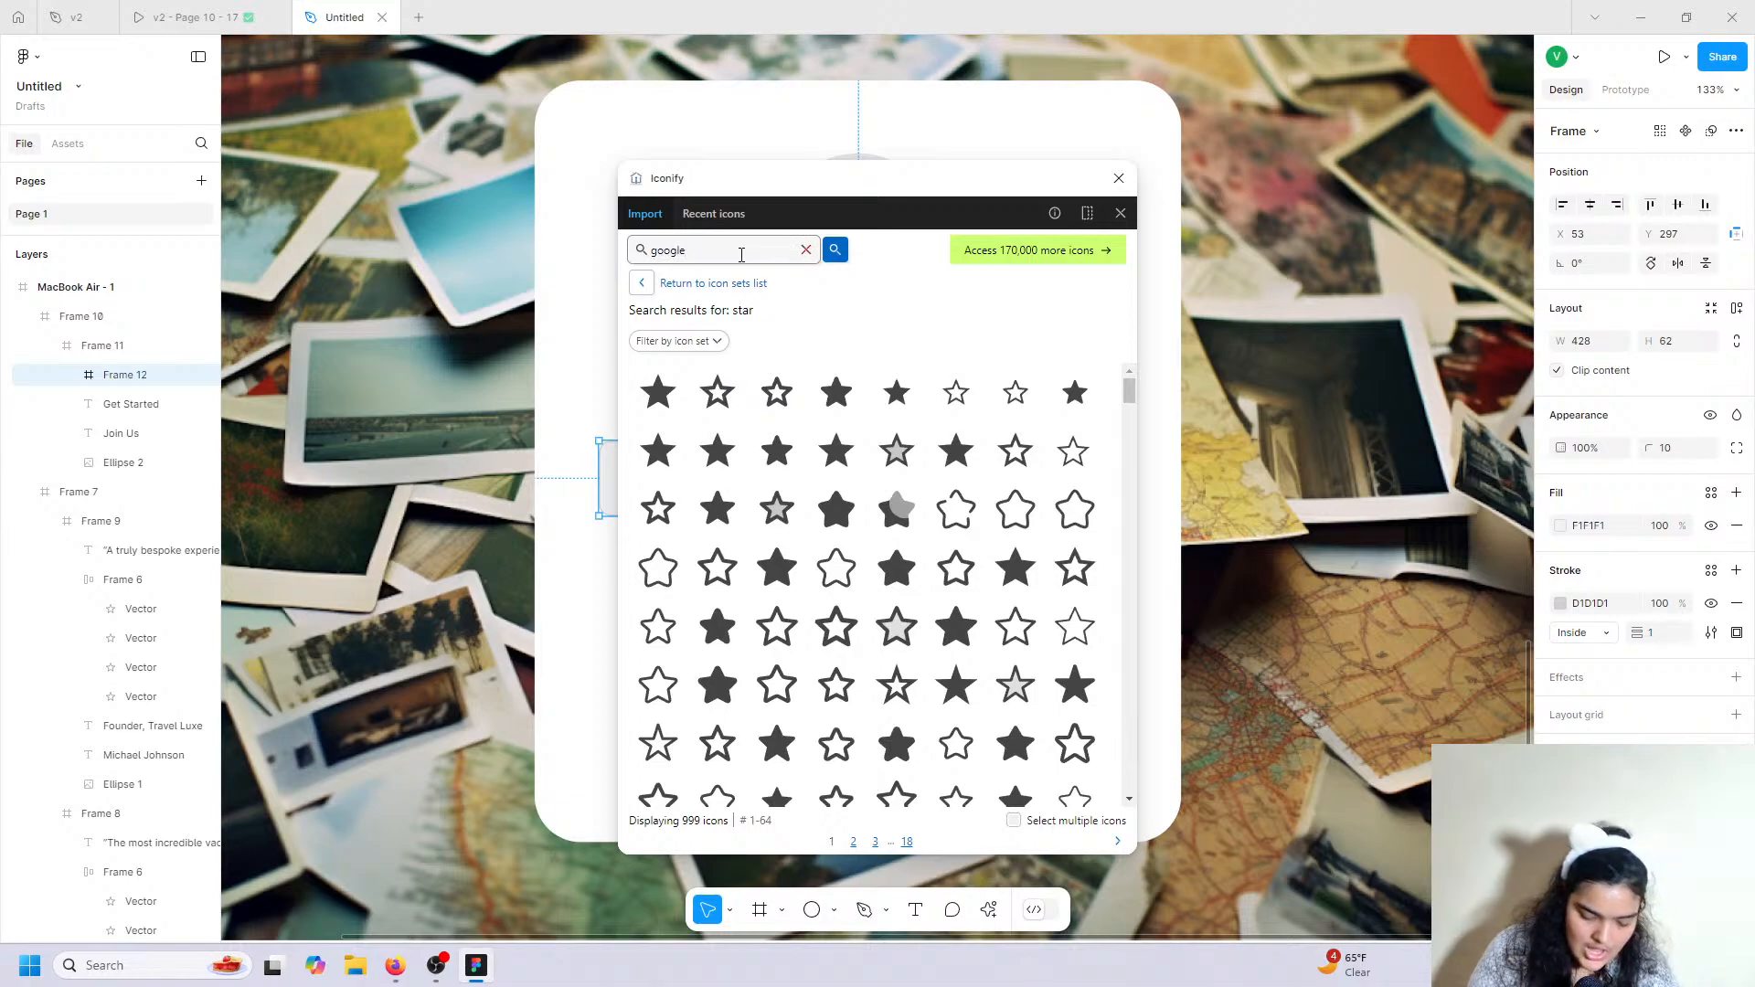
key(Return)
click(801, 629)
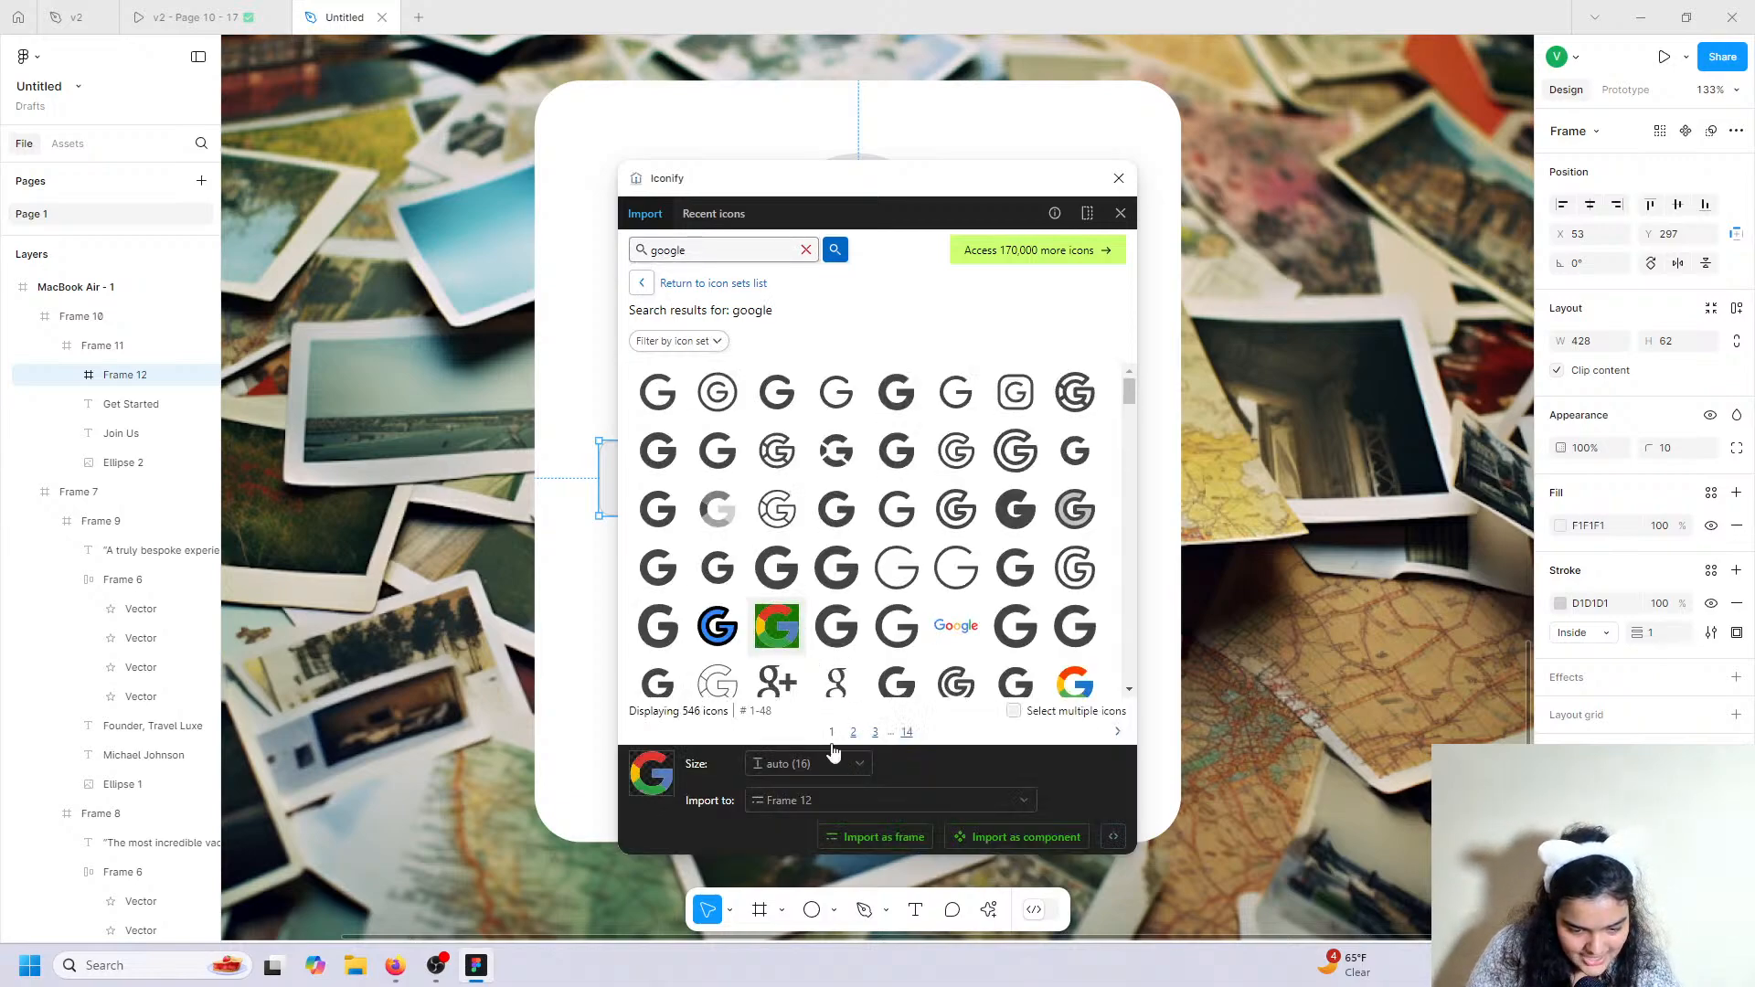
click(876, 838)
Enlarge the Google icon to 28×29 and move it to the left side of the button.
click(1119, 178)
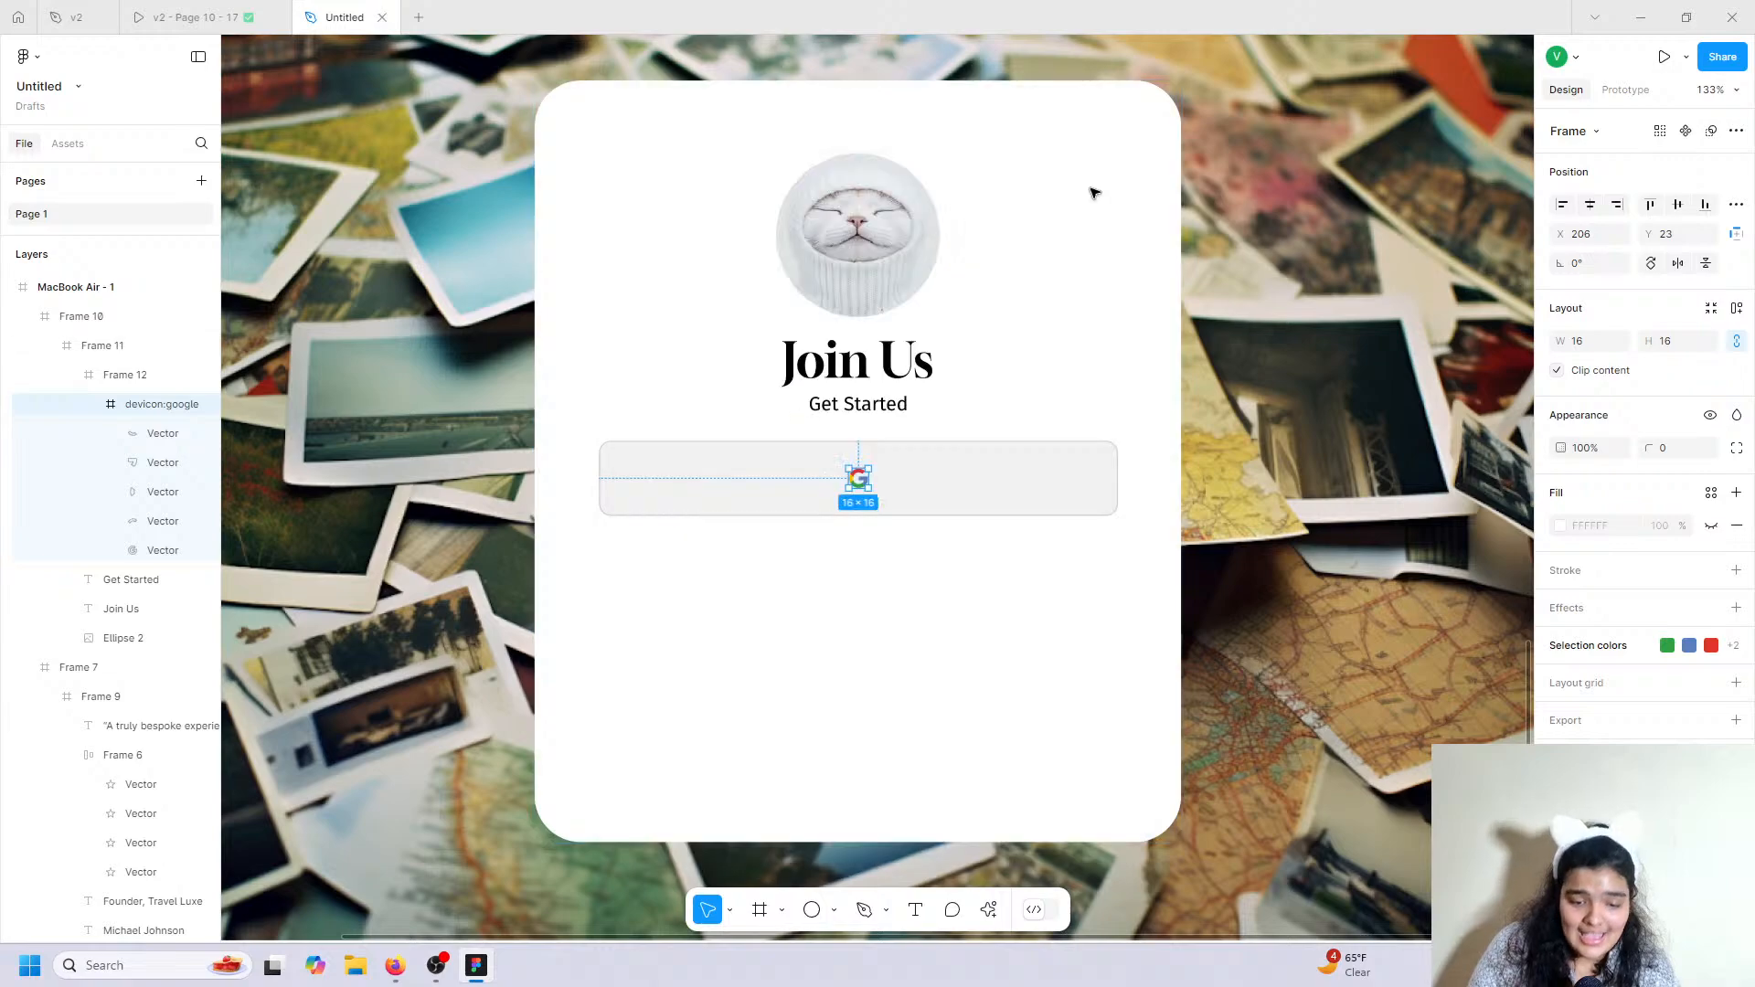
drag(870, 491, 766, 481)
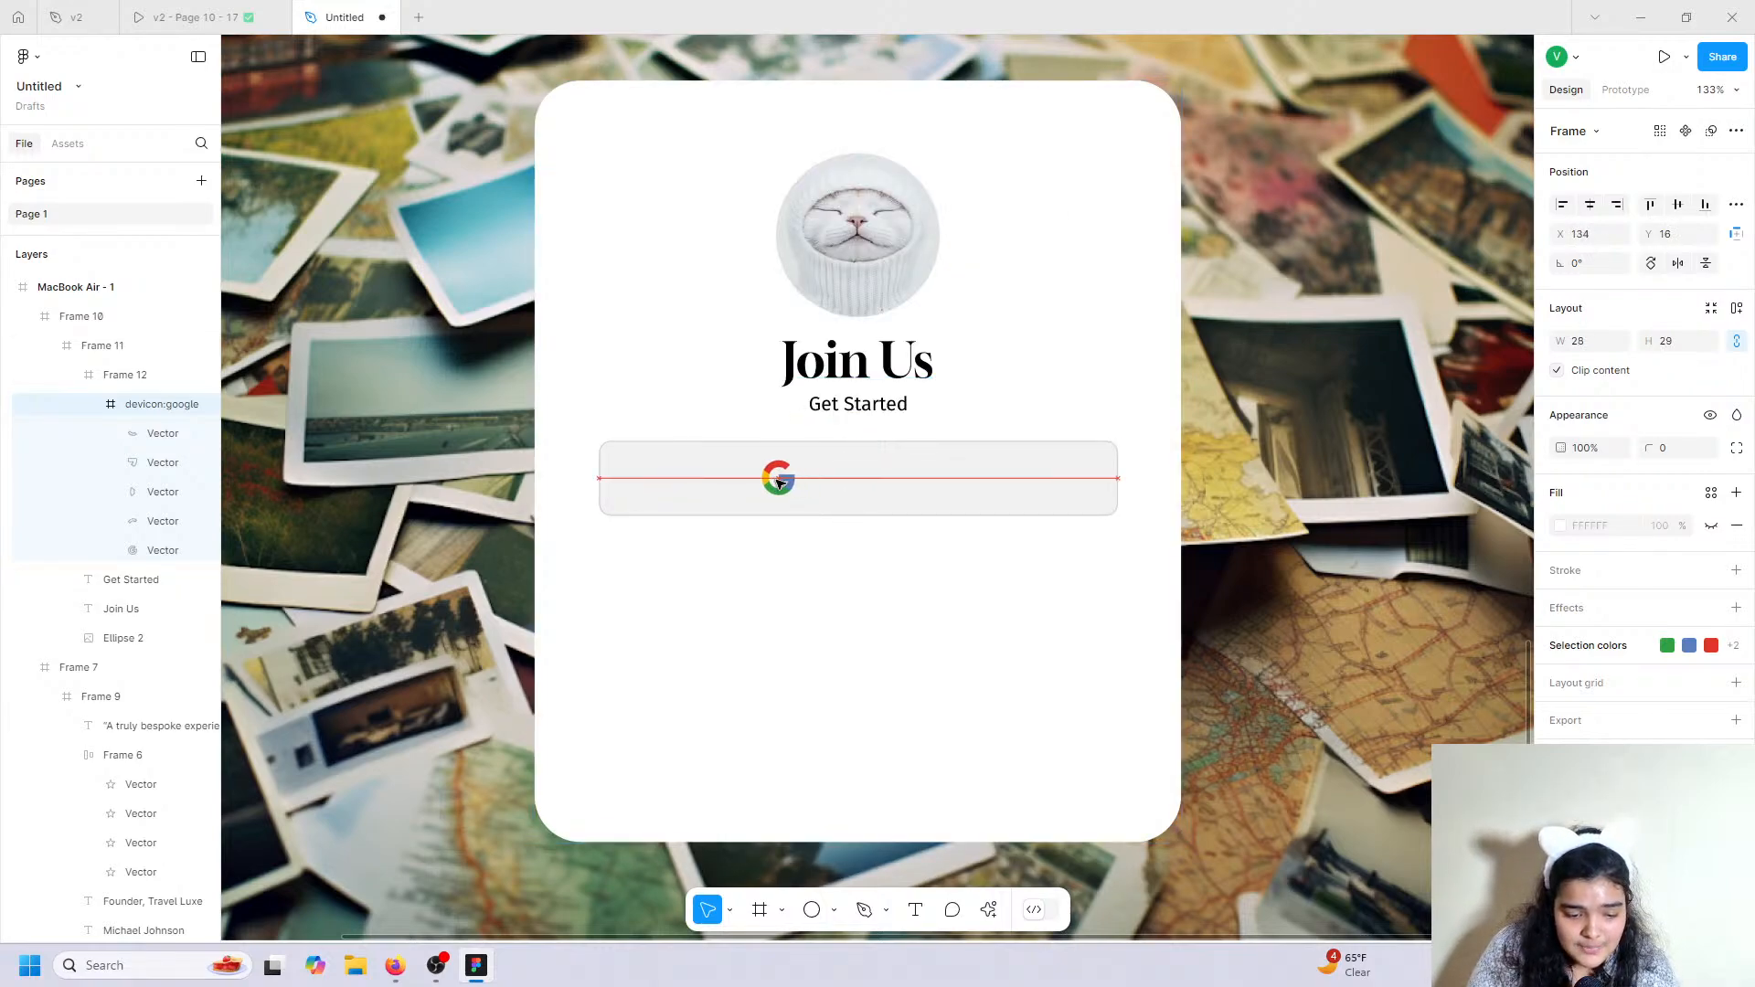
key(t)
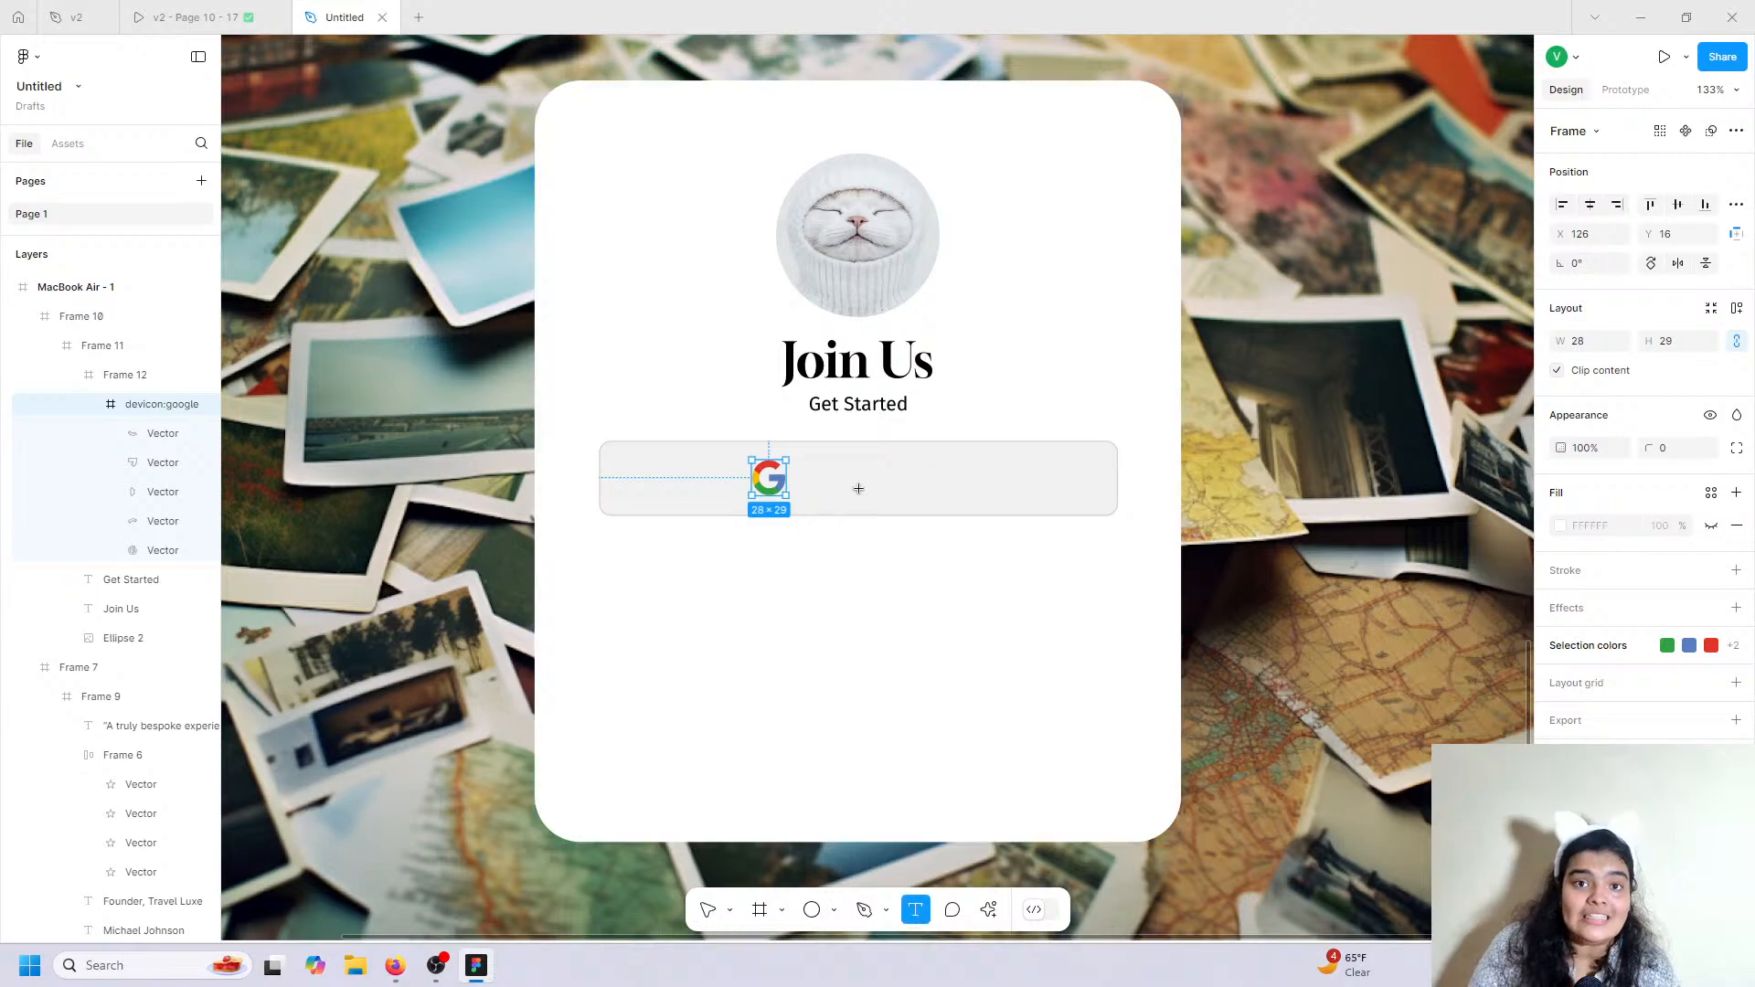
Type the label 'Continue with Button' beside the Google icon.
click(804, 461)
text(c)
key(BackSpace)
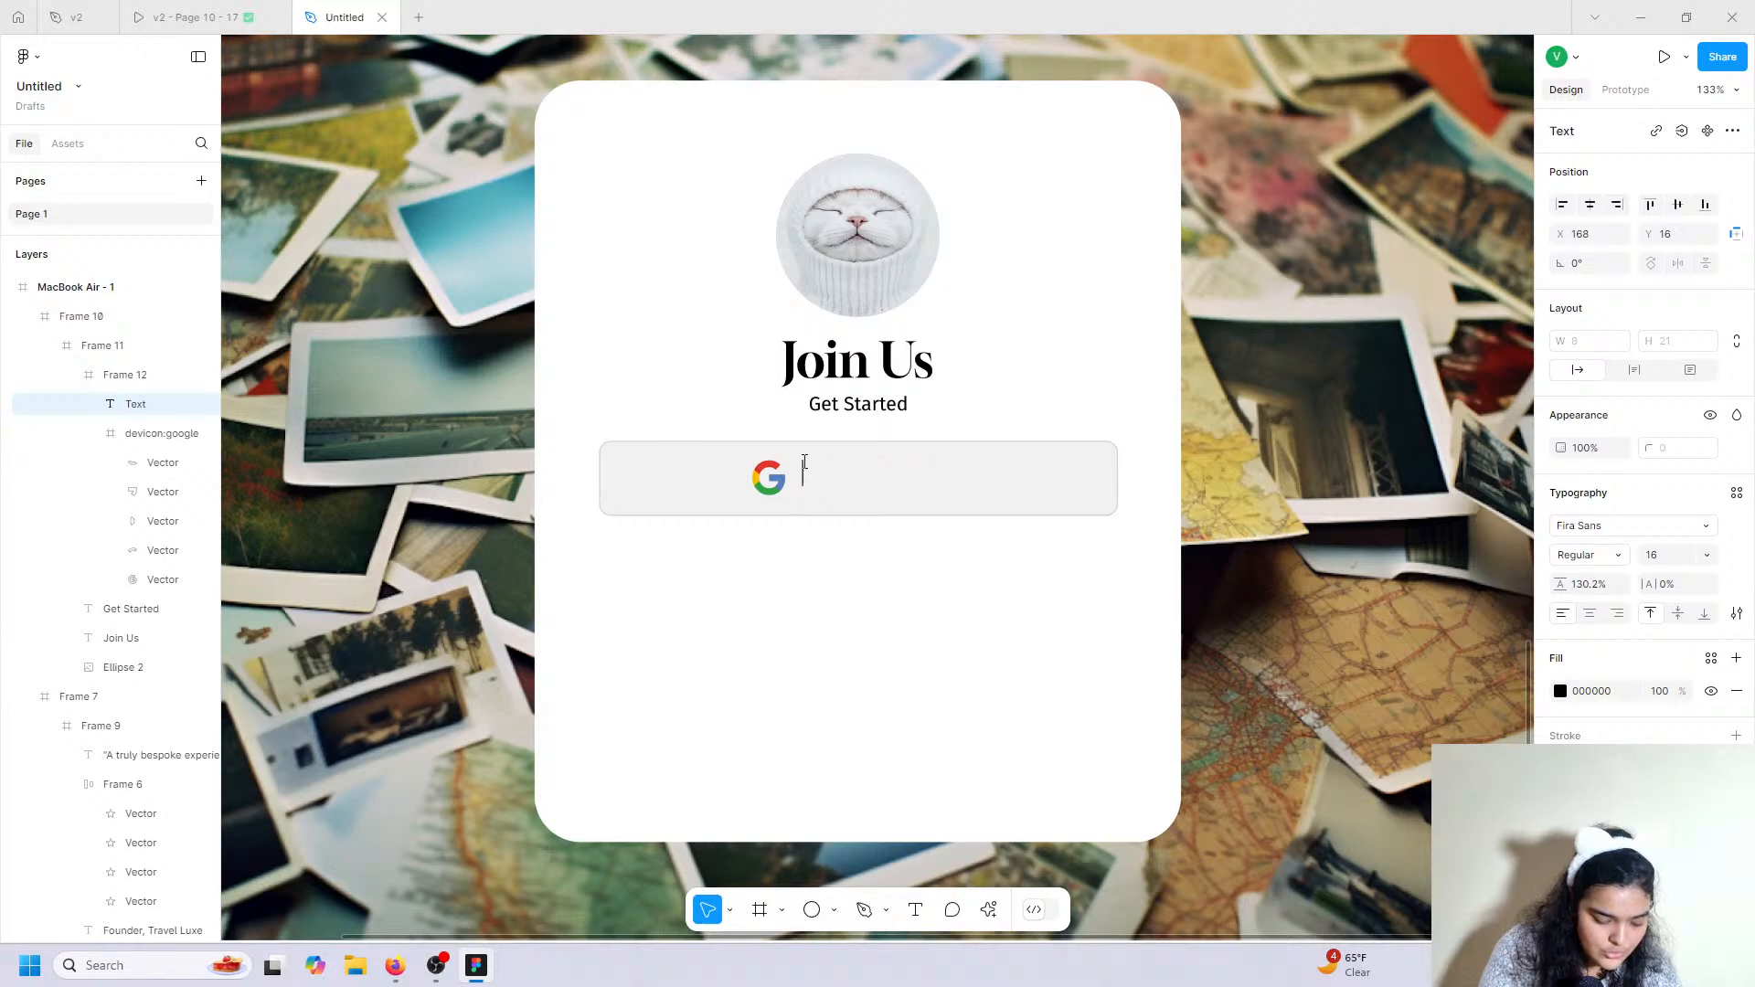
text(C)
key(BackSpace)
text(Continue Z)
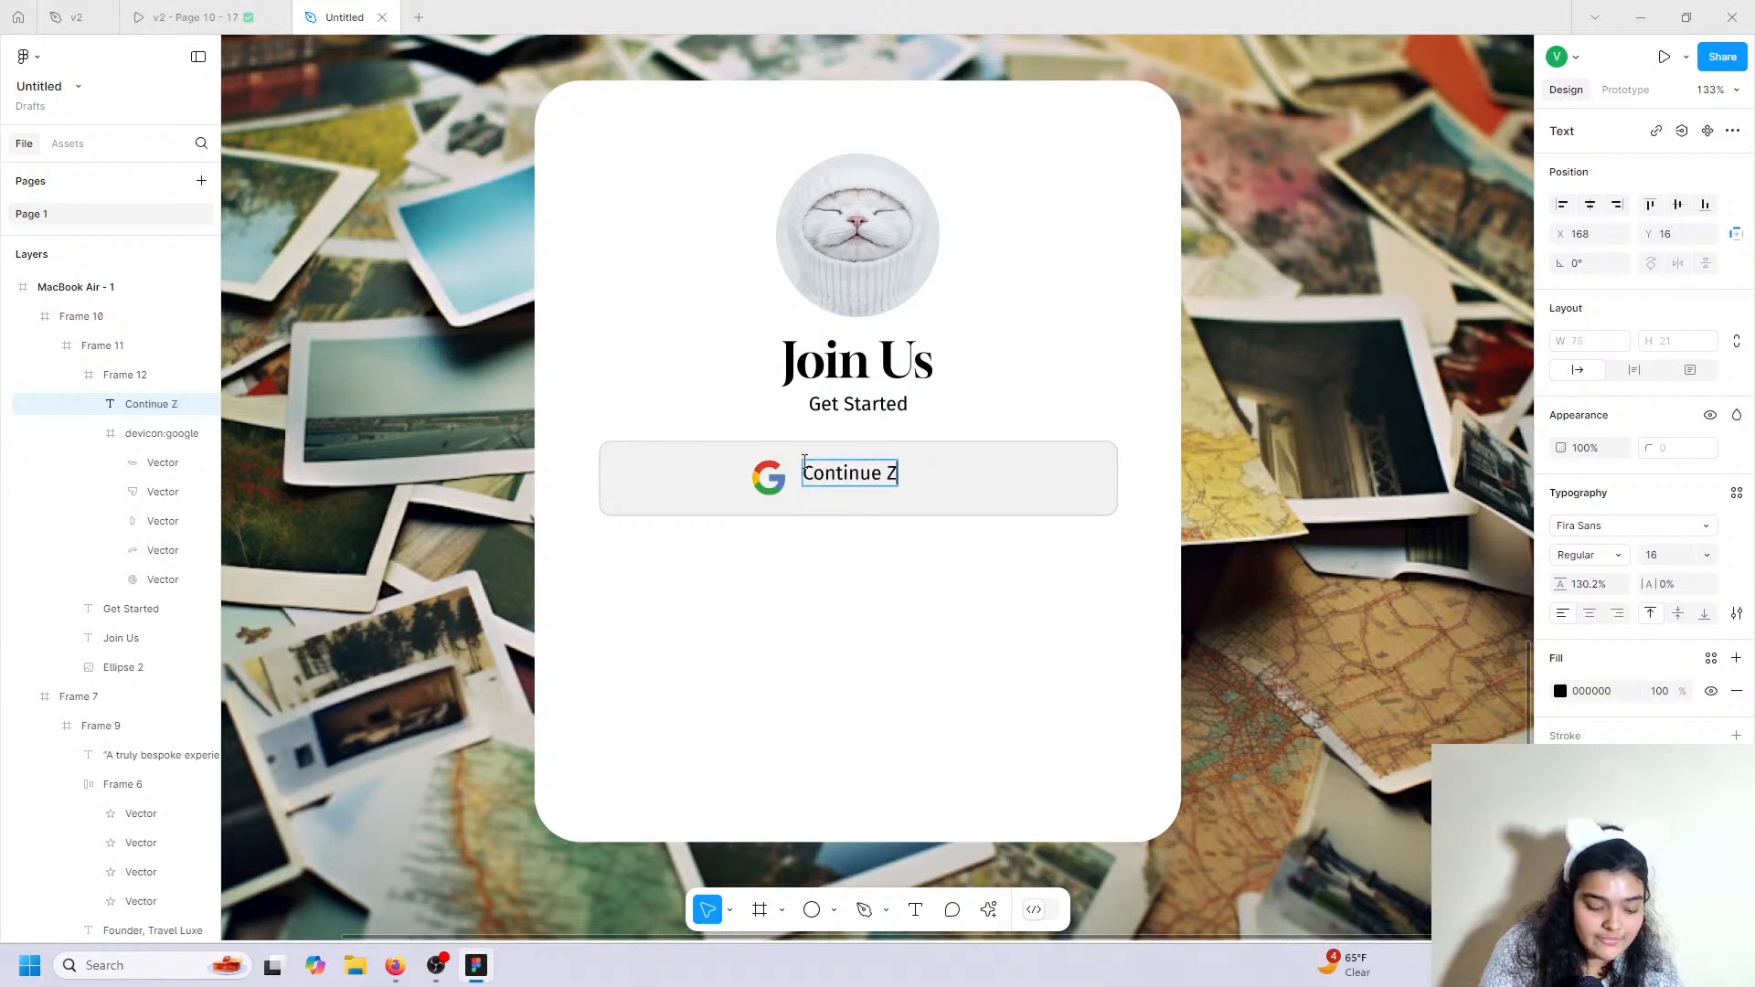
key(BackSpace)
text(with Button)
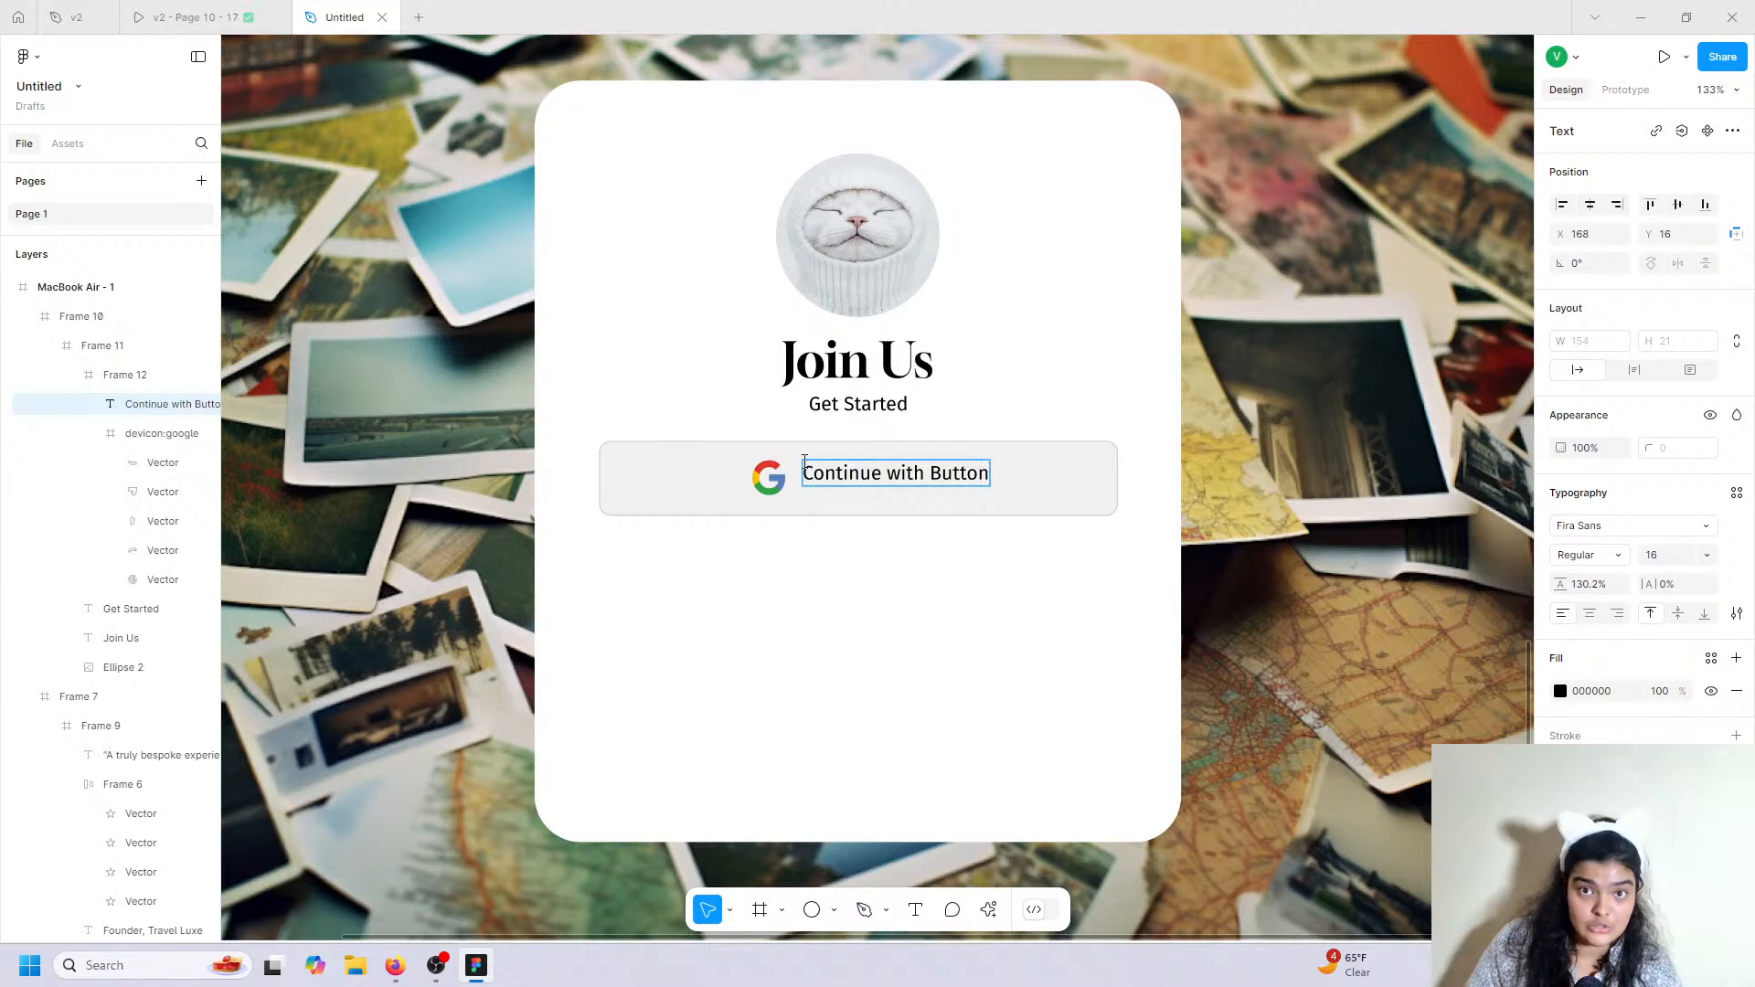
key(Escape)
Group the label with the Google icon and centre the group horizontally in the button.
drag(909, 478, 906, 483)
shift+click(773, 483)
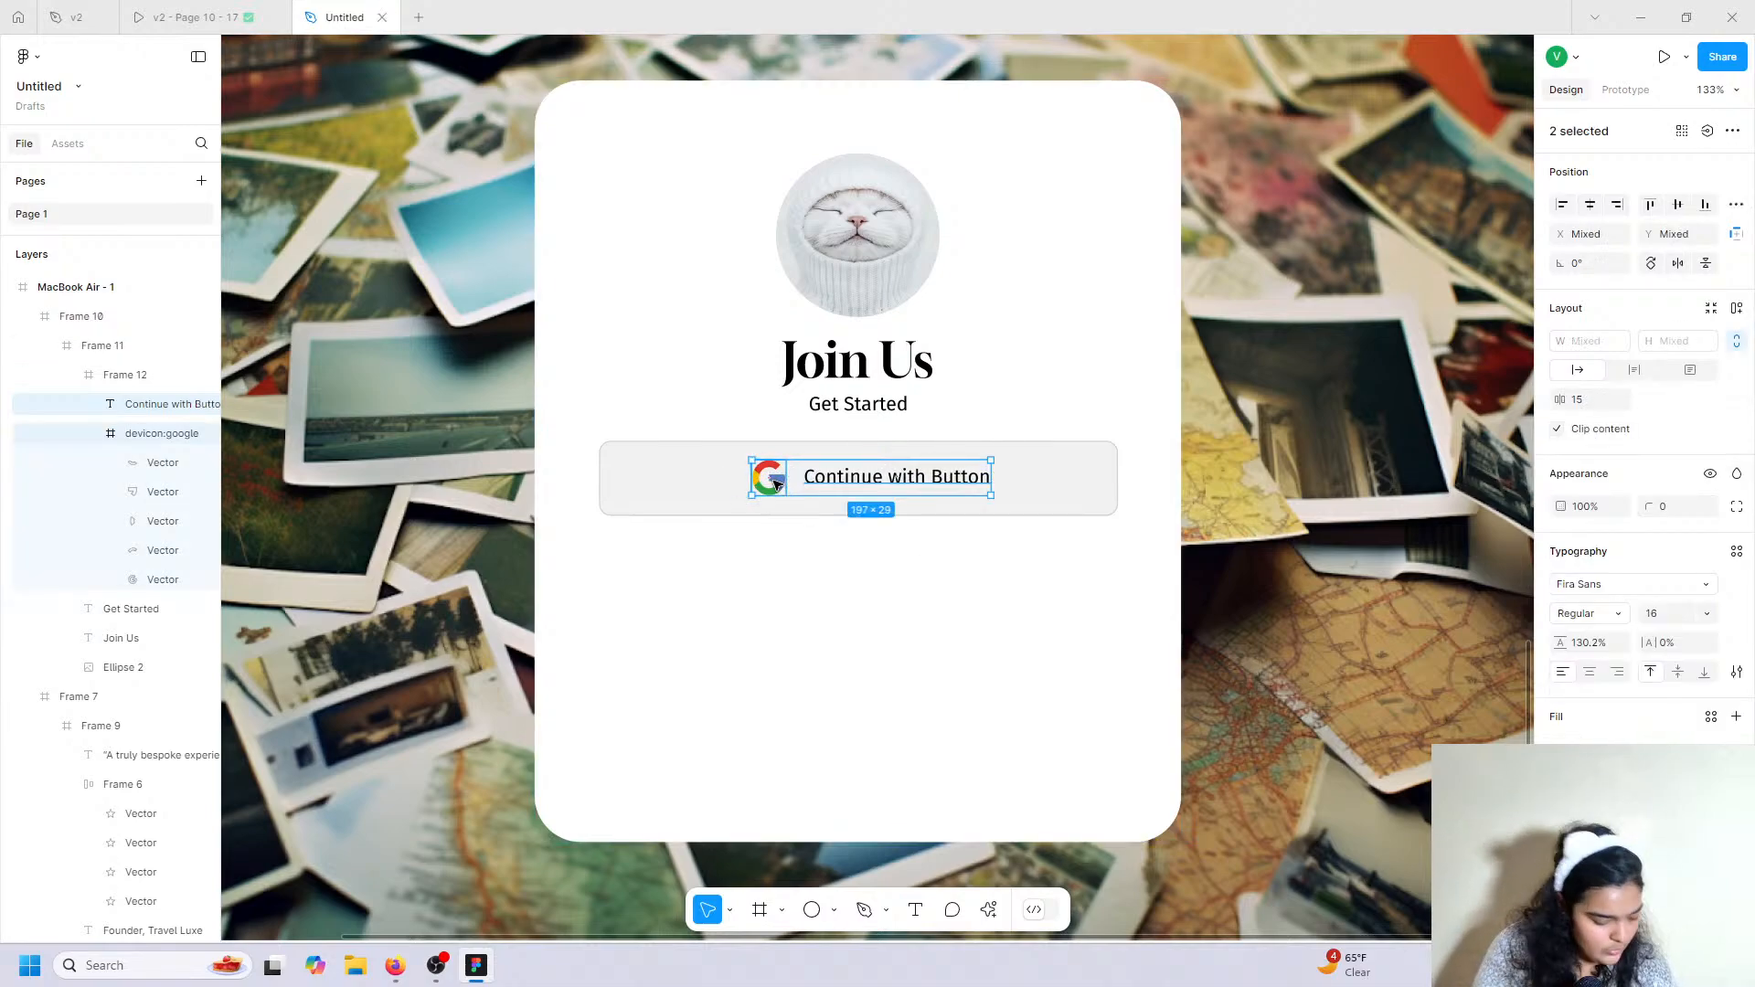
key(ctrl+g)
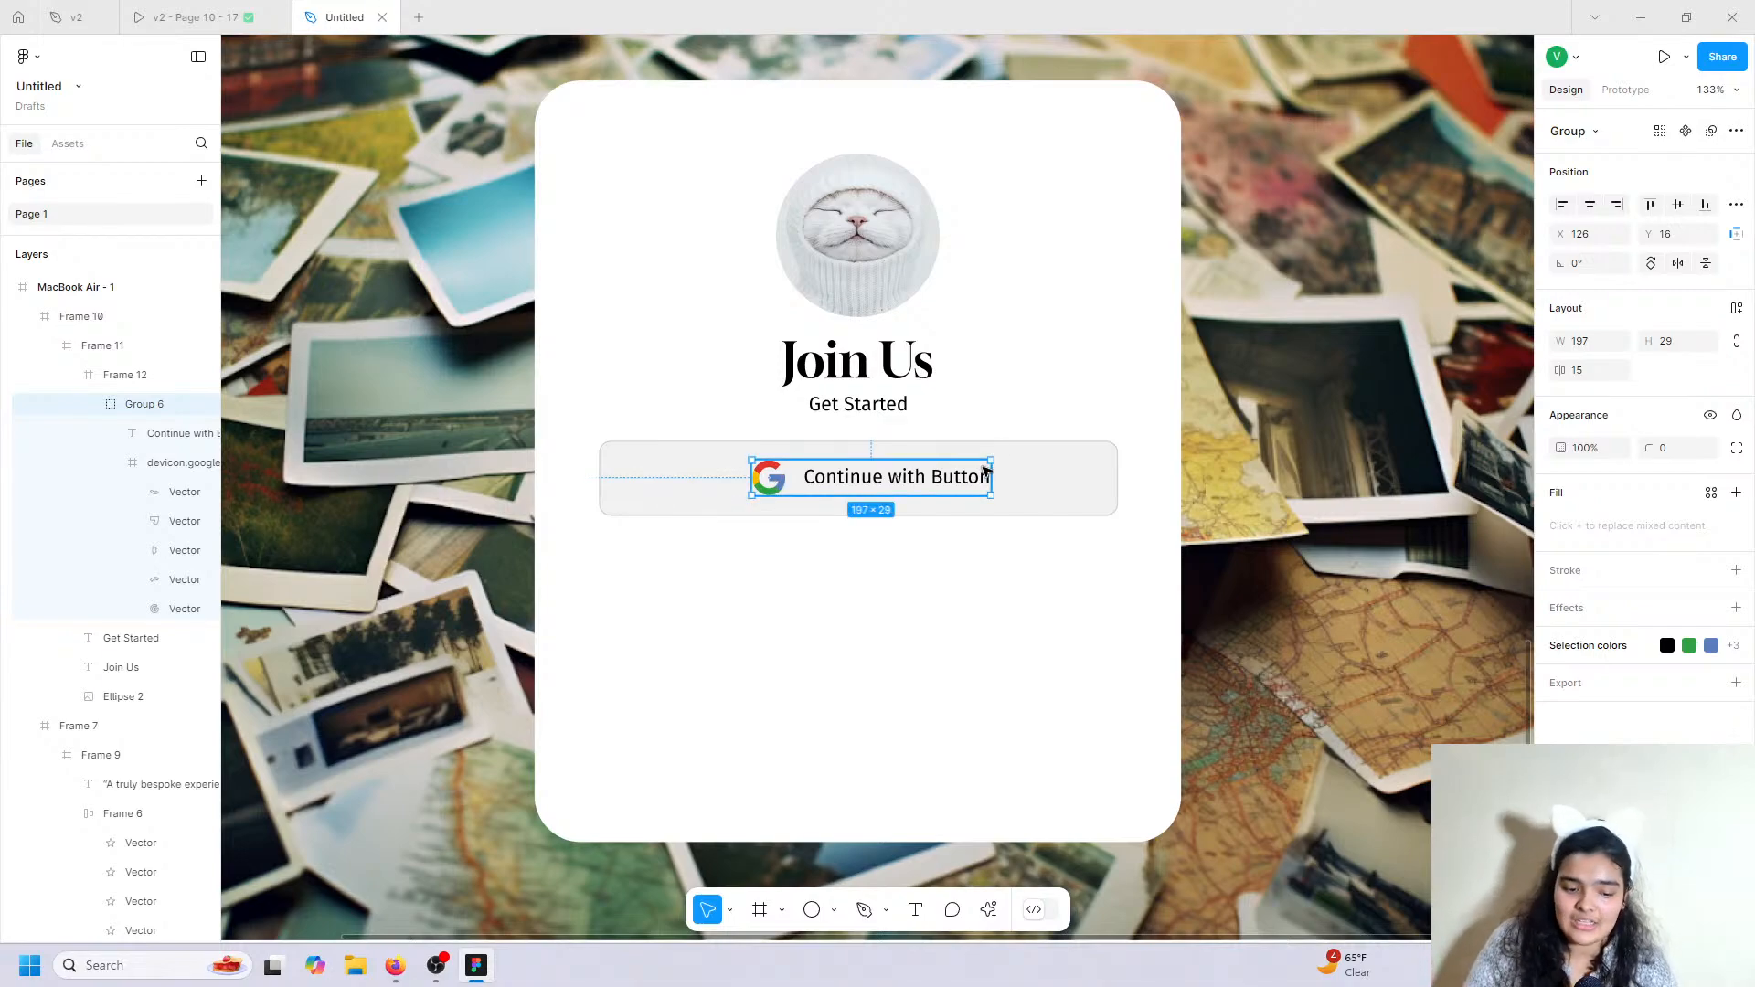
click(1590, 204)
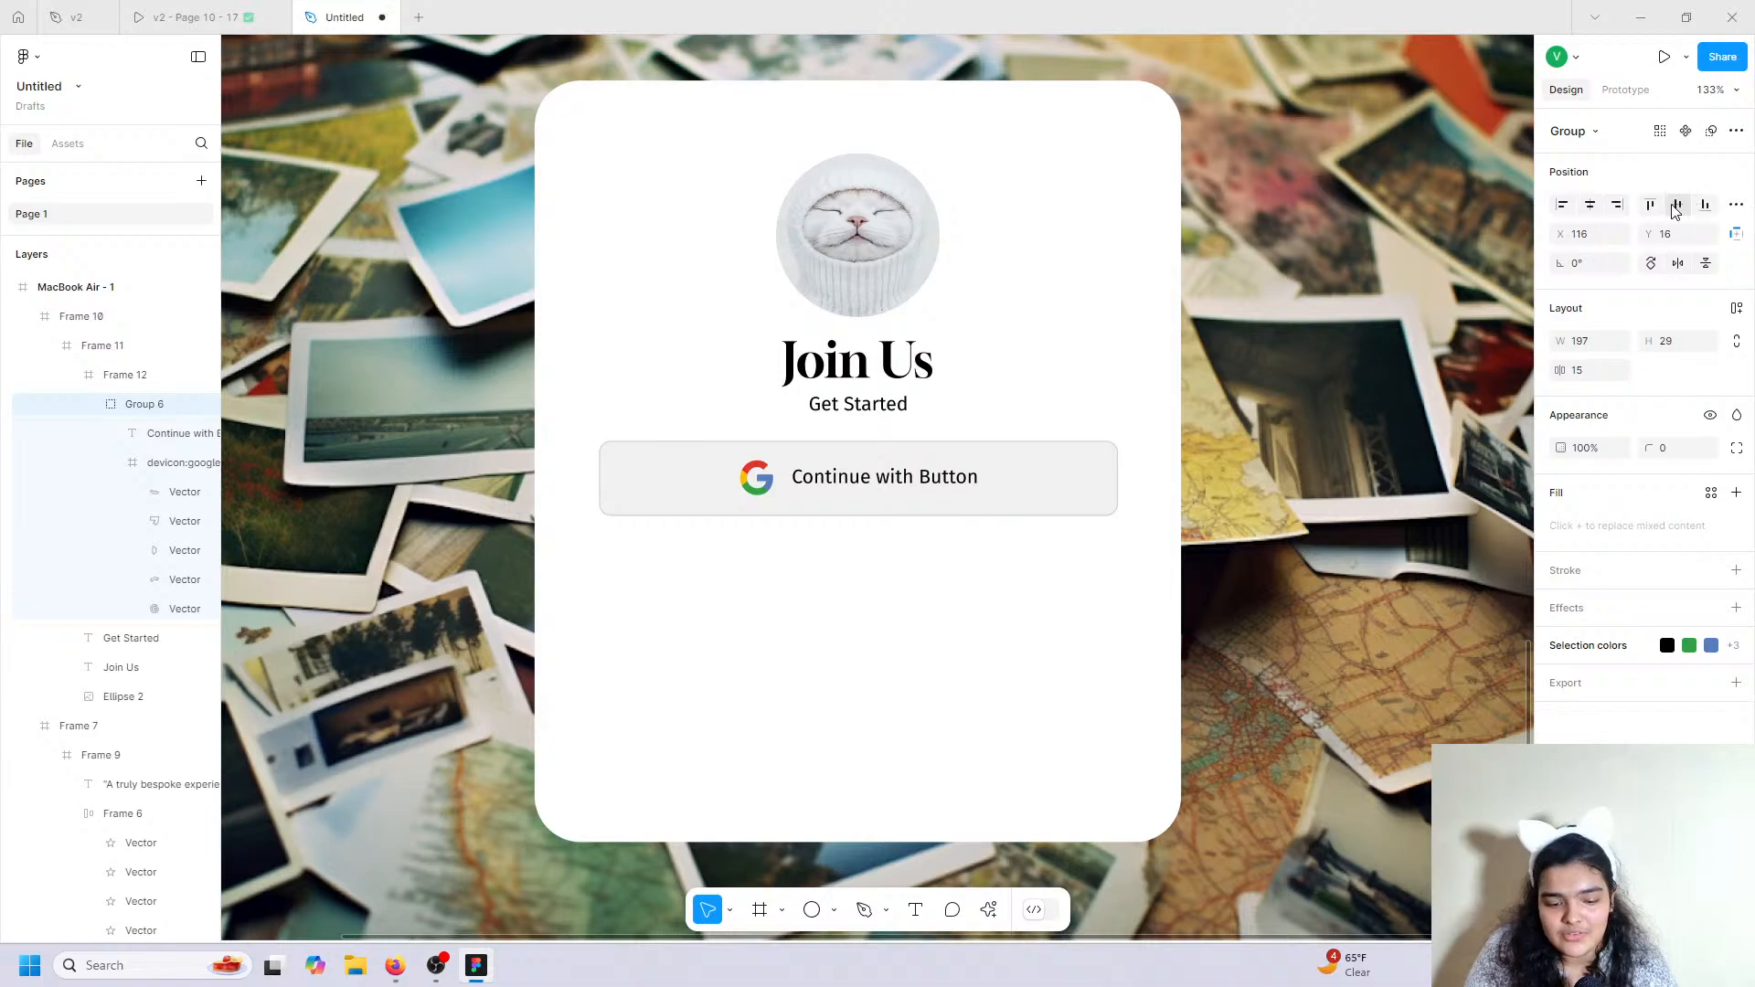
Set the label's font size to 18, then compare against the prototype preview.
double_click(811, 484)
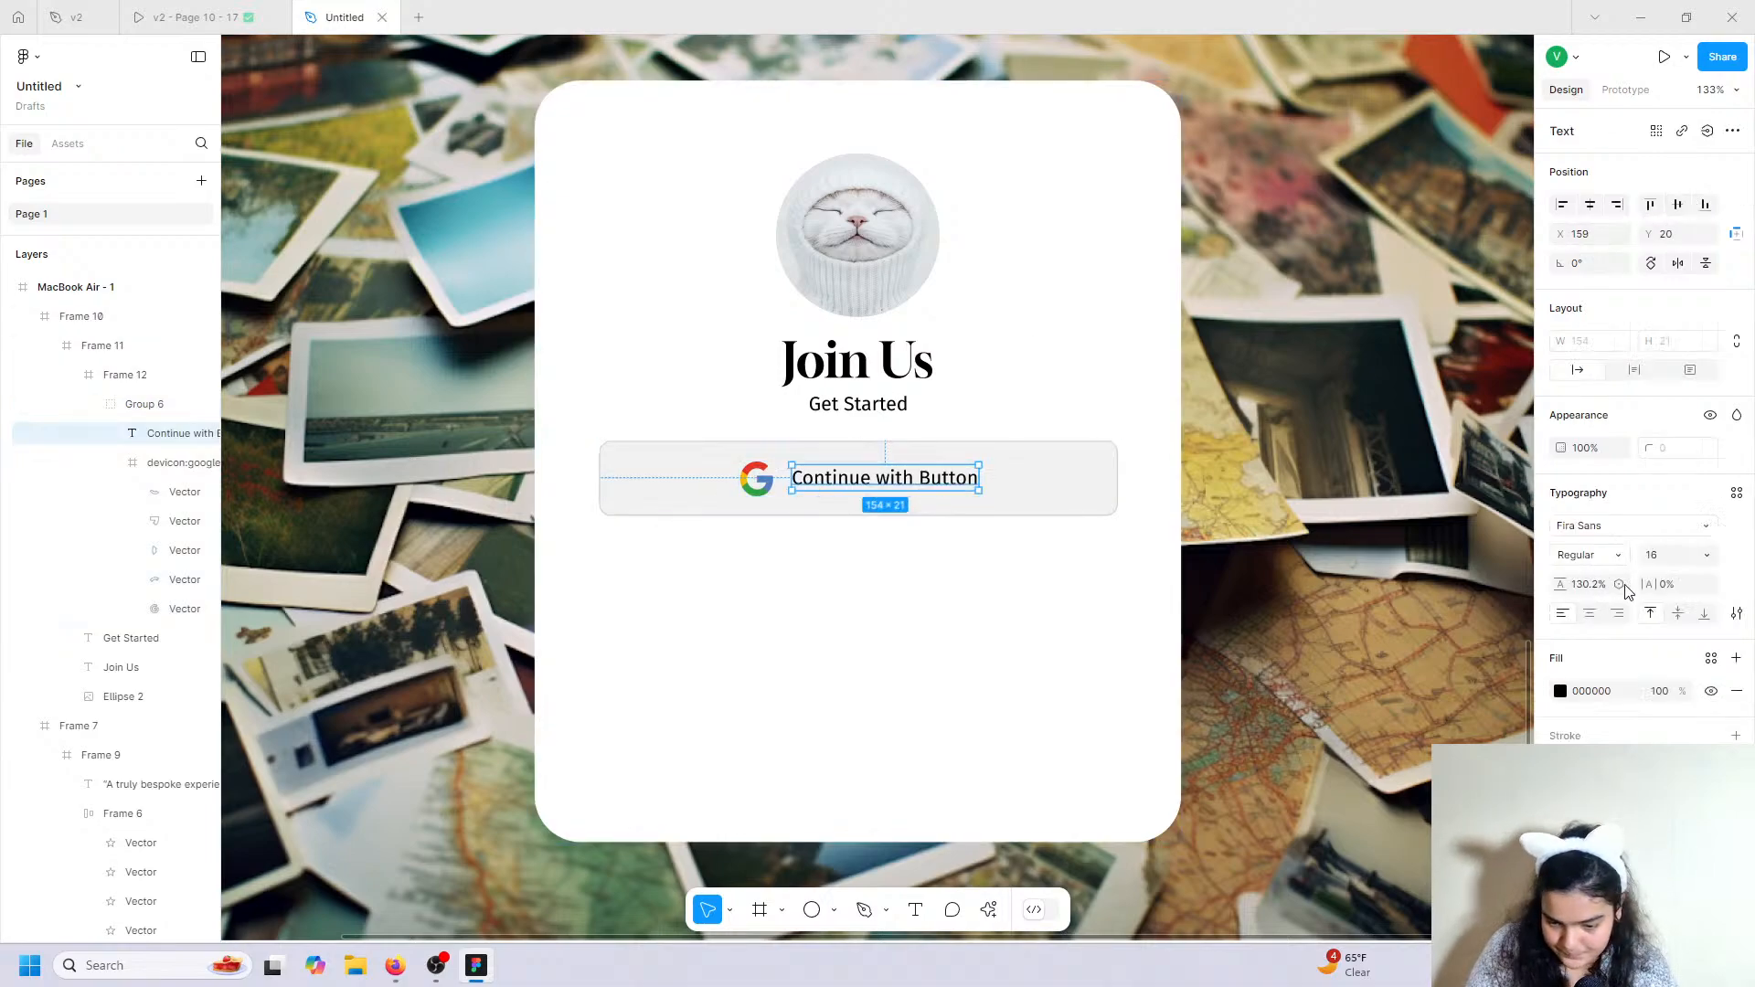
click(1653, 555)
text(20)
key(Return)
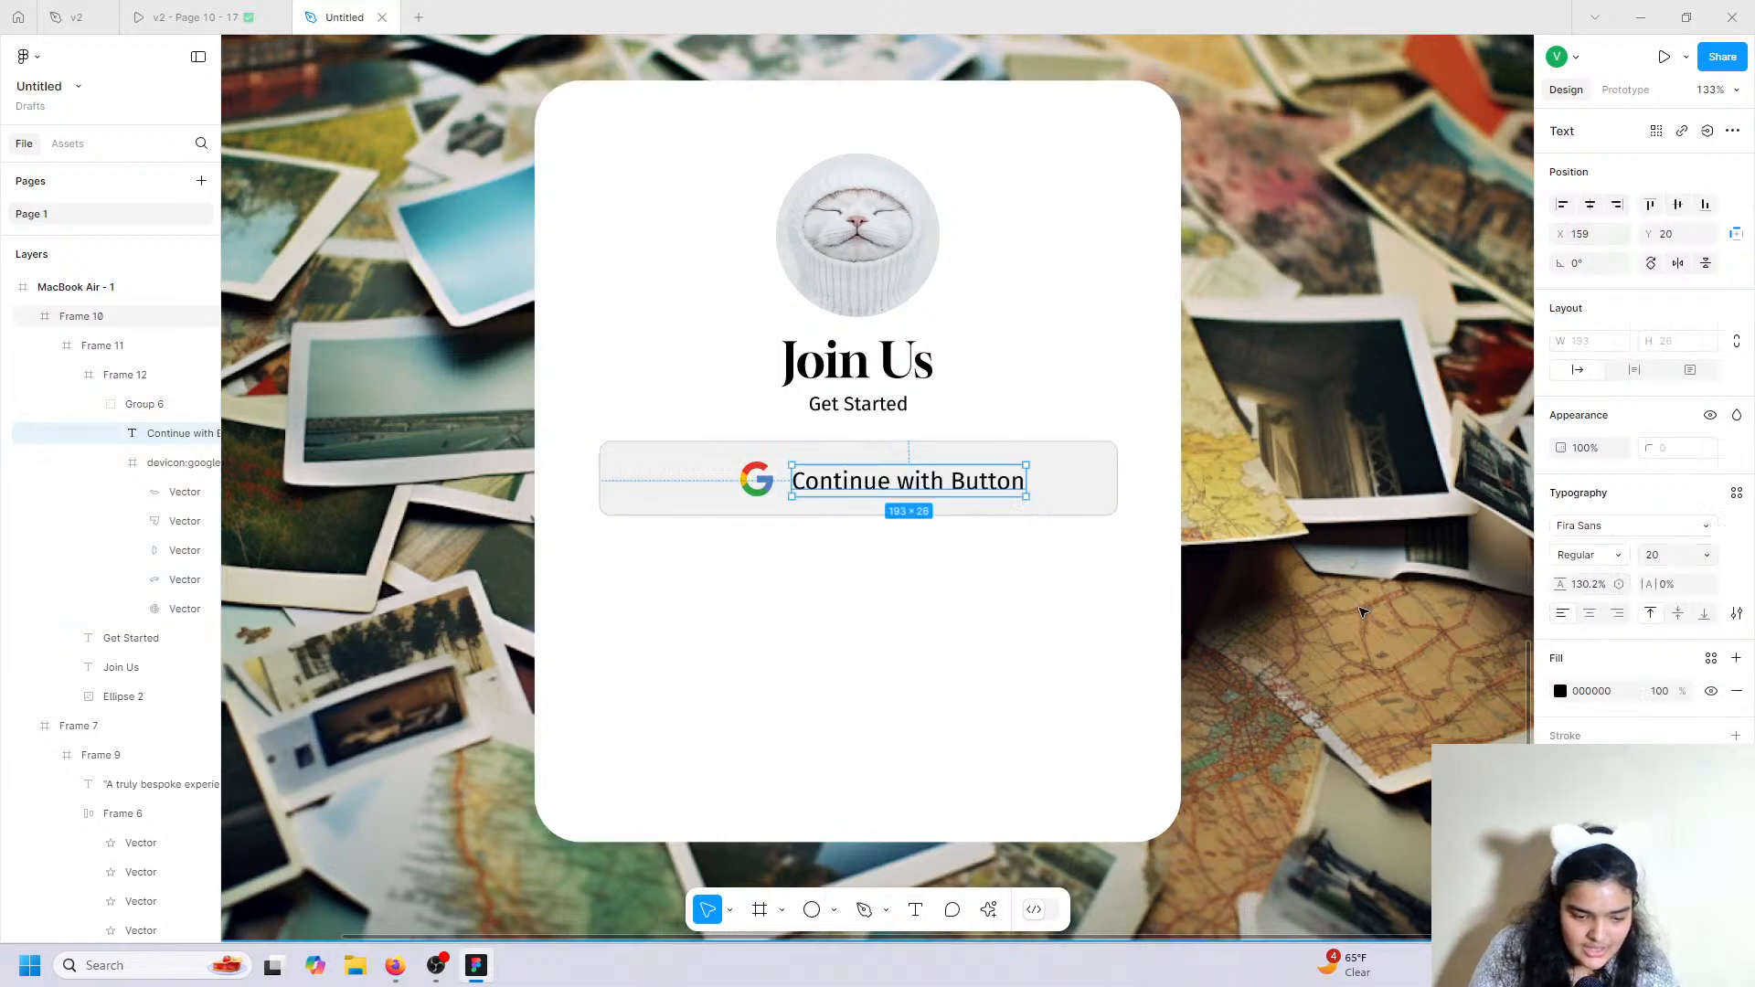
click(1664, 555)
text(1)
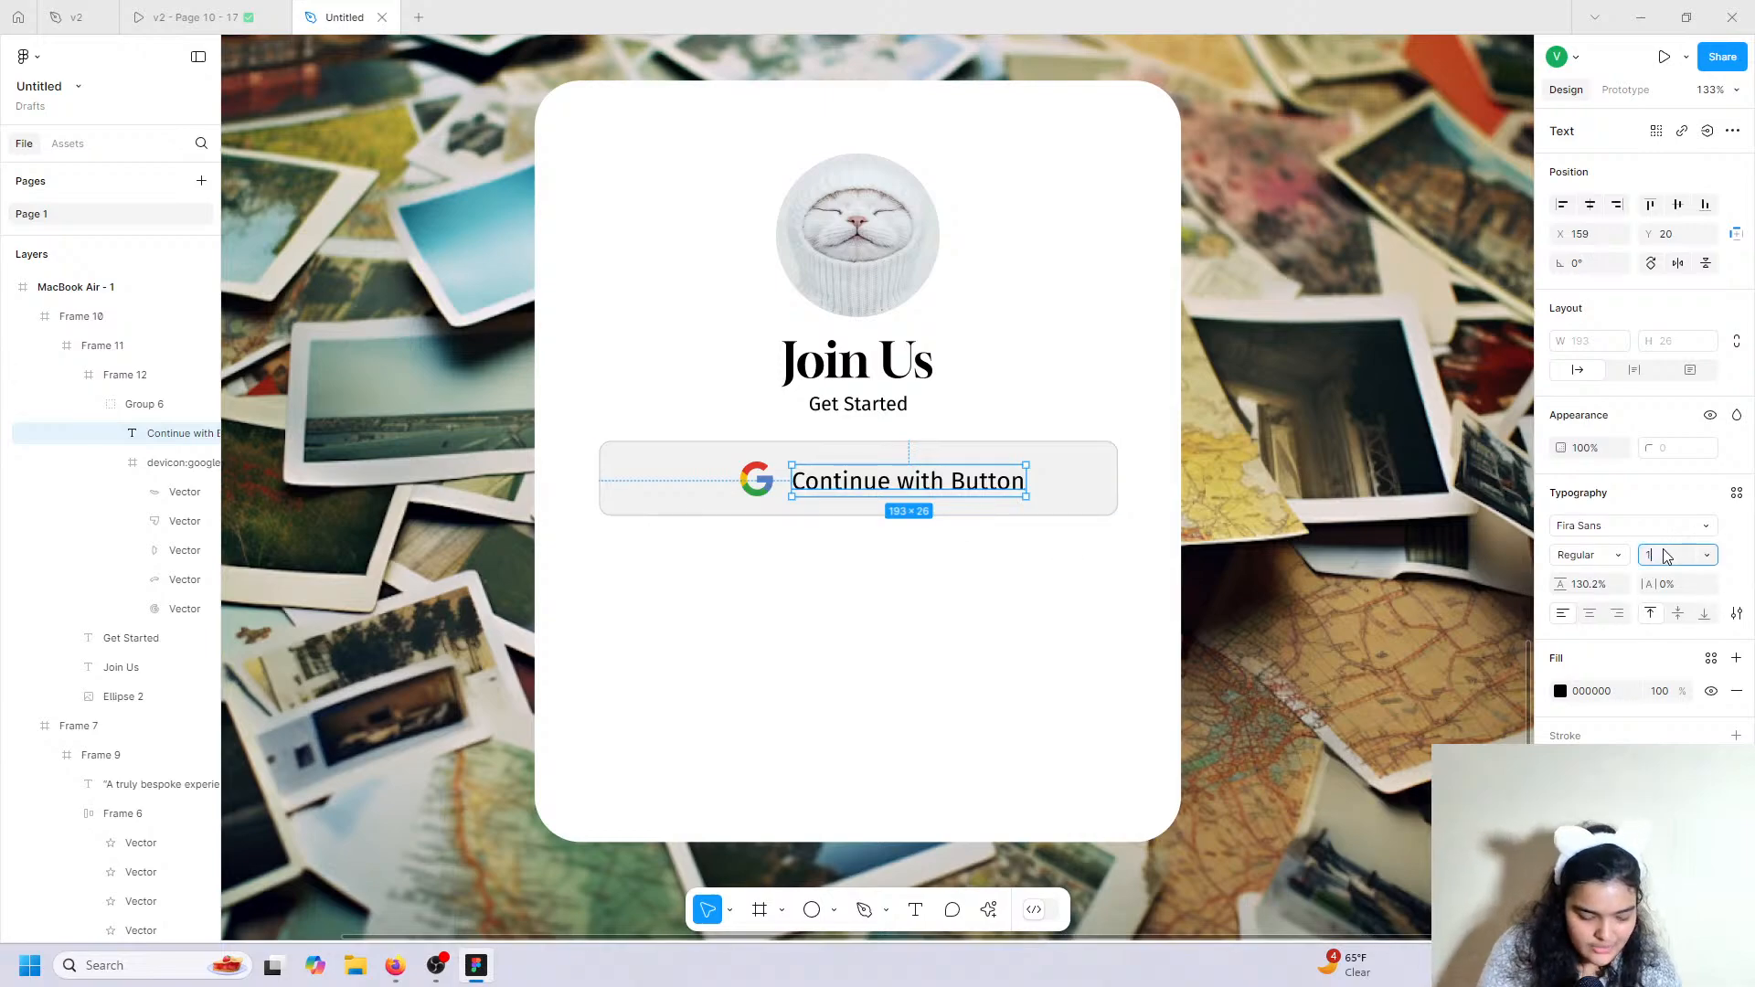
text(8)
key(Return)
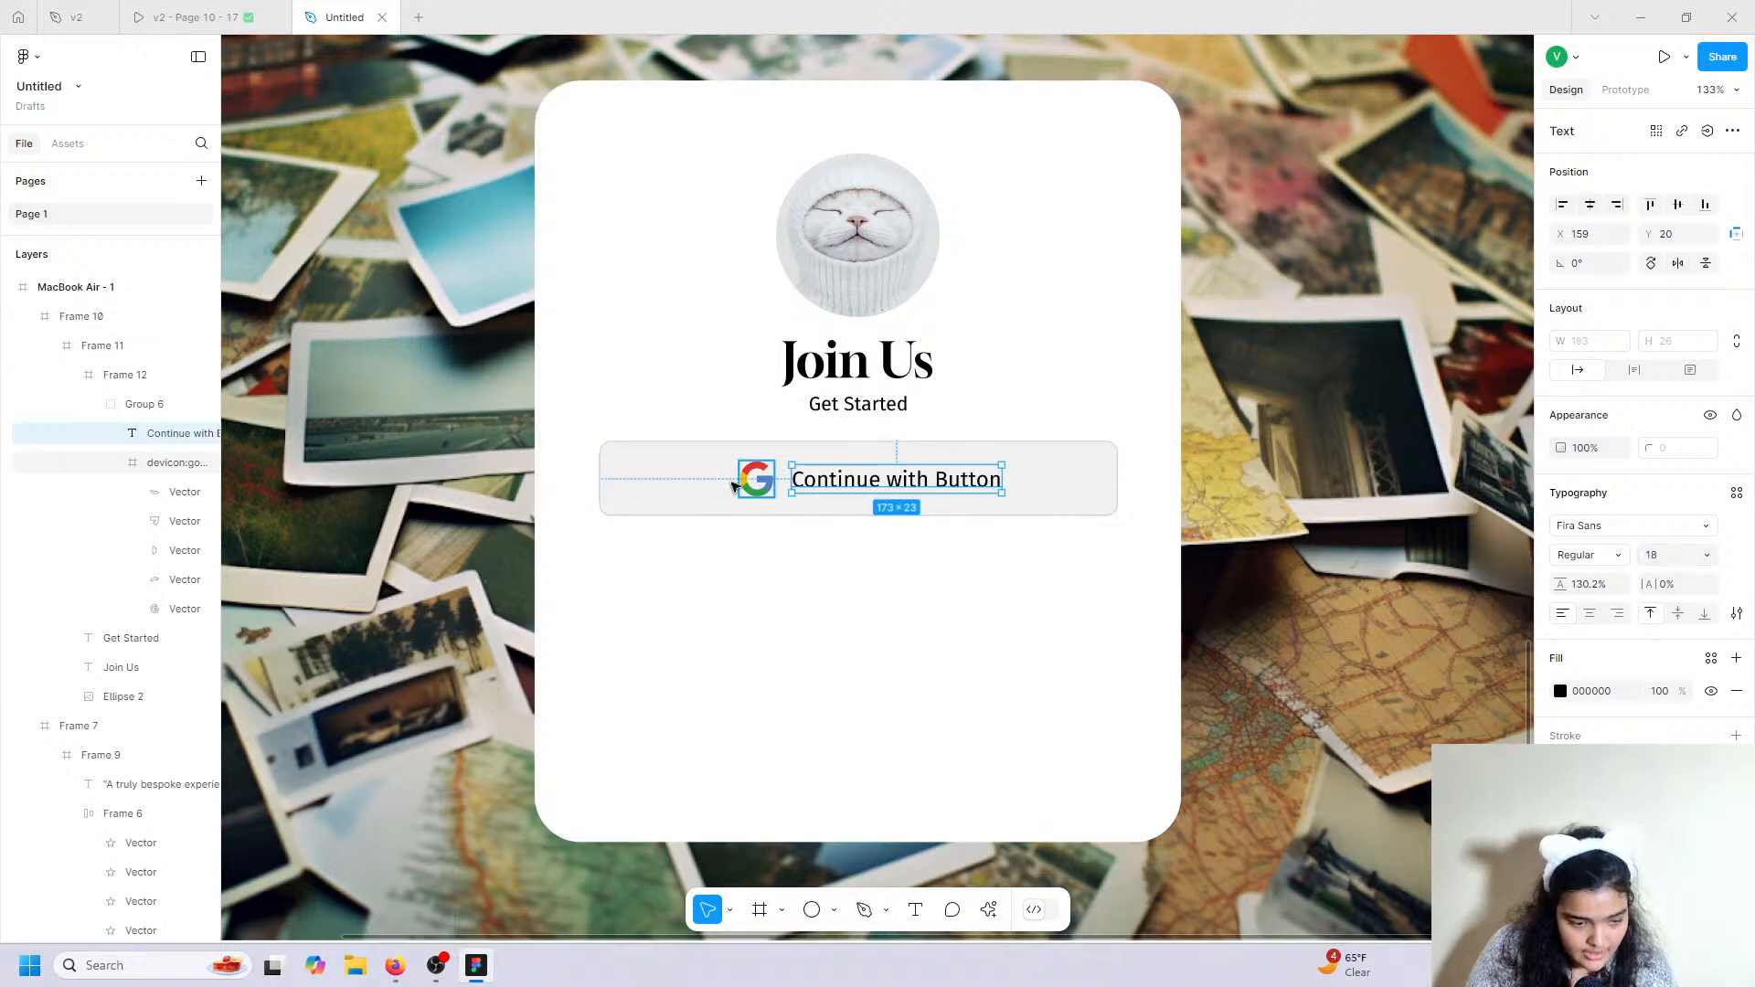
click(125, 412)
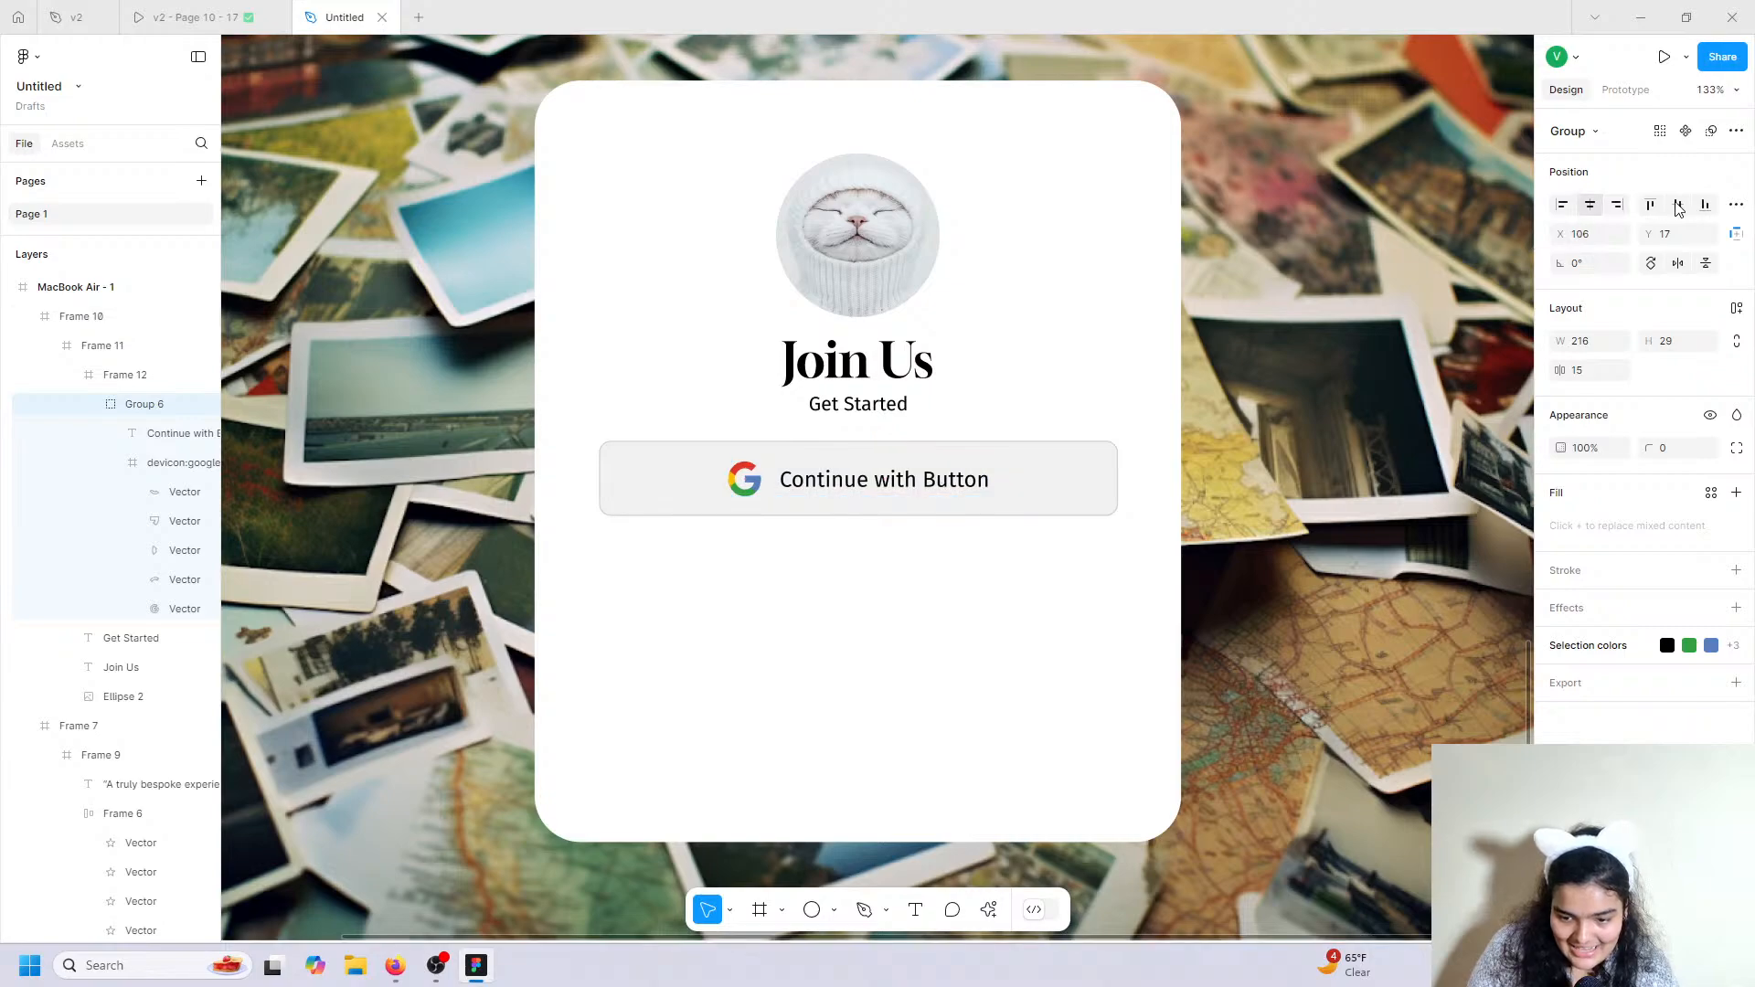
click(285, 20)
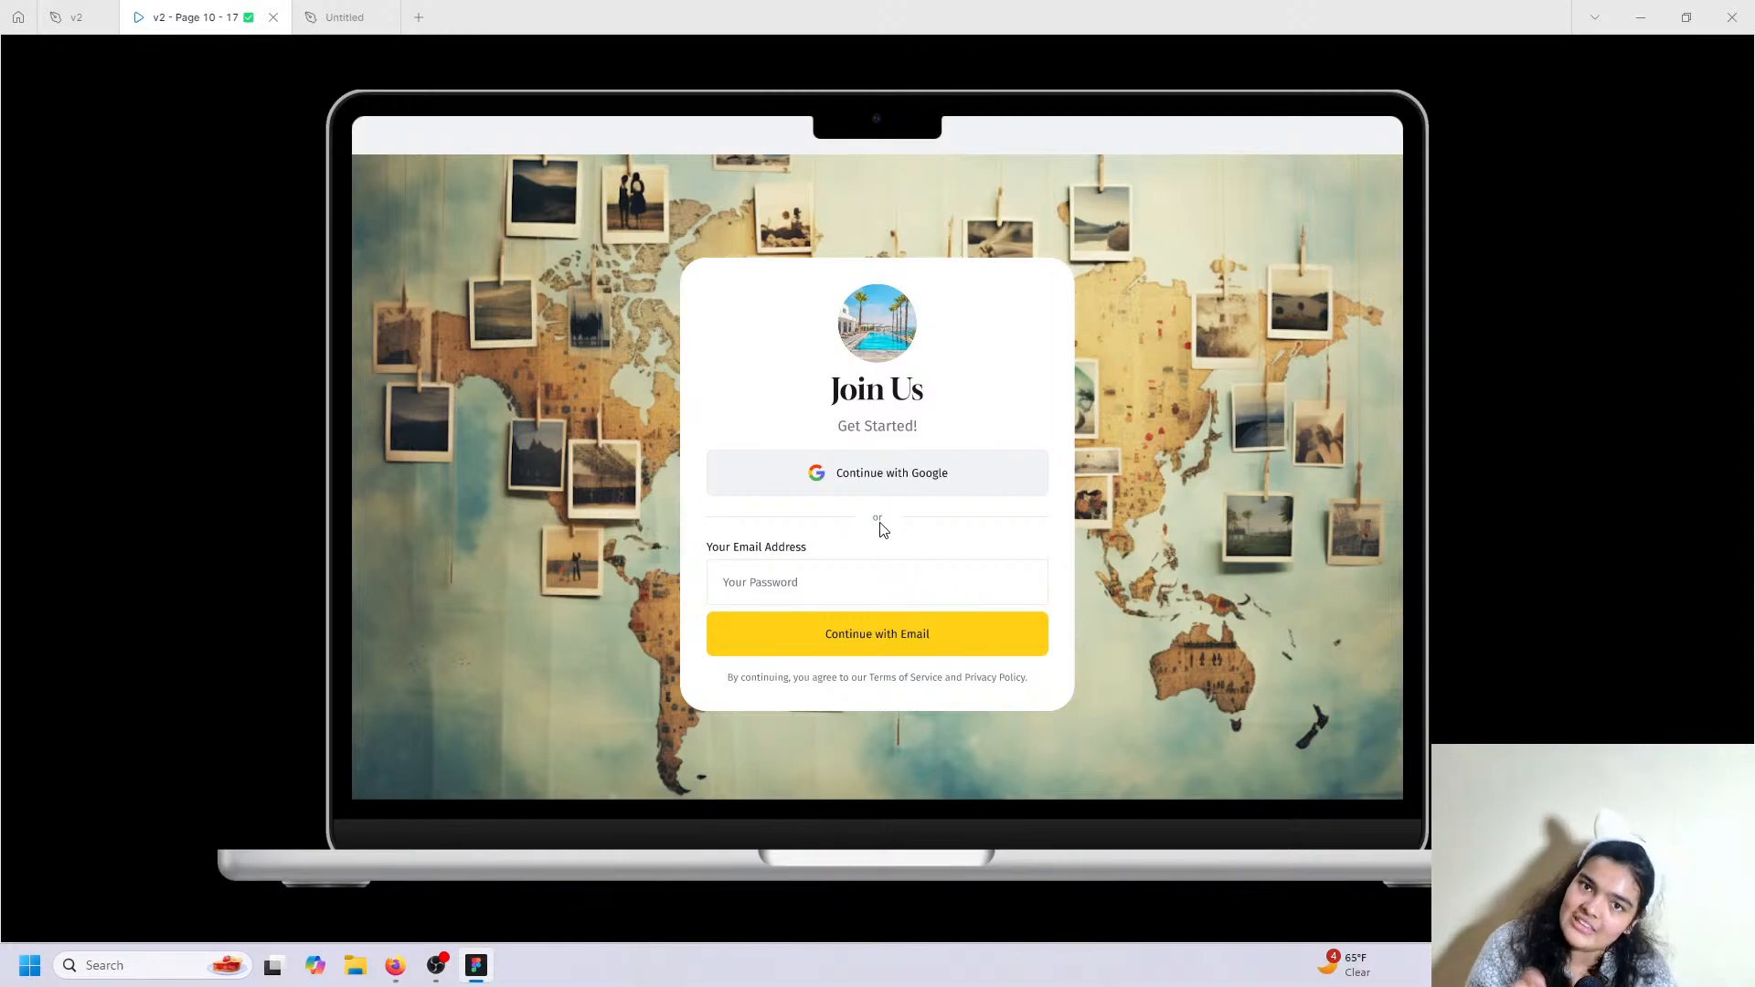
Draw a 159-wide black divider line below the left half of the Google button.
click(379, 9)
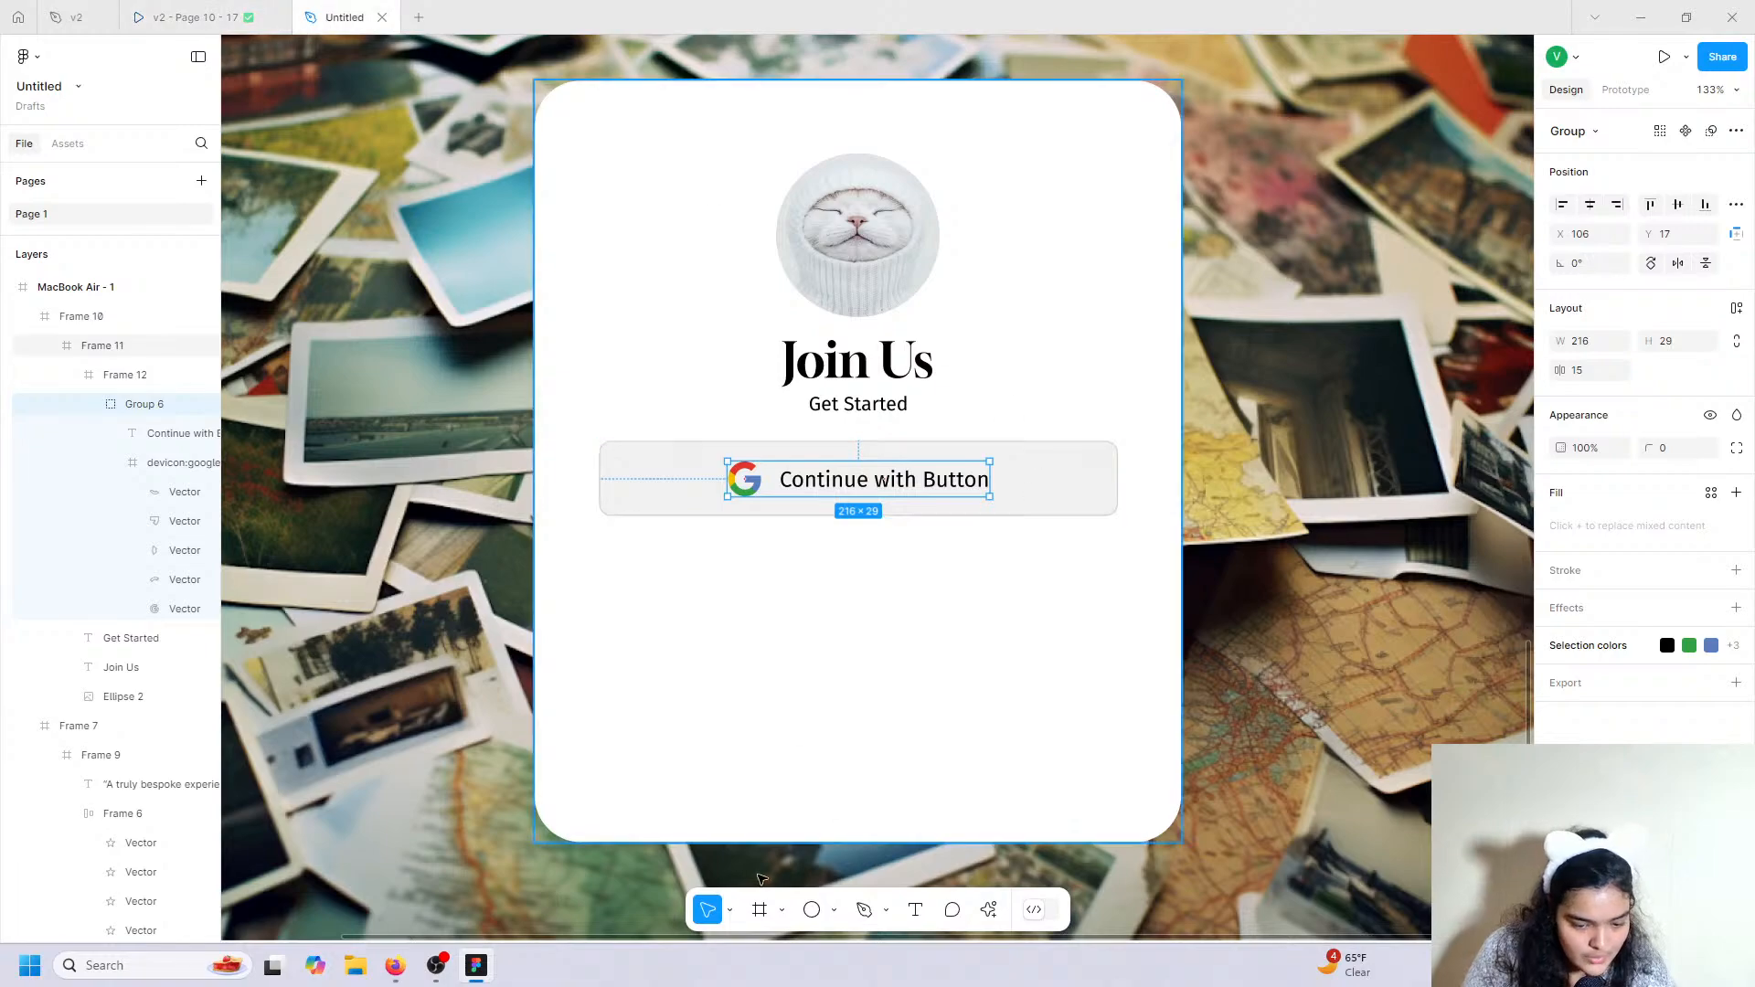
key(p)
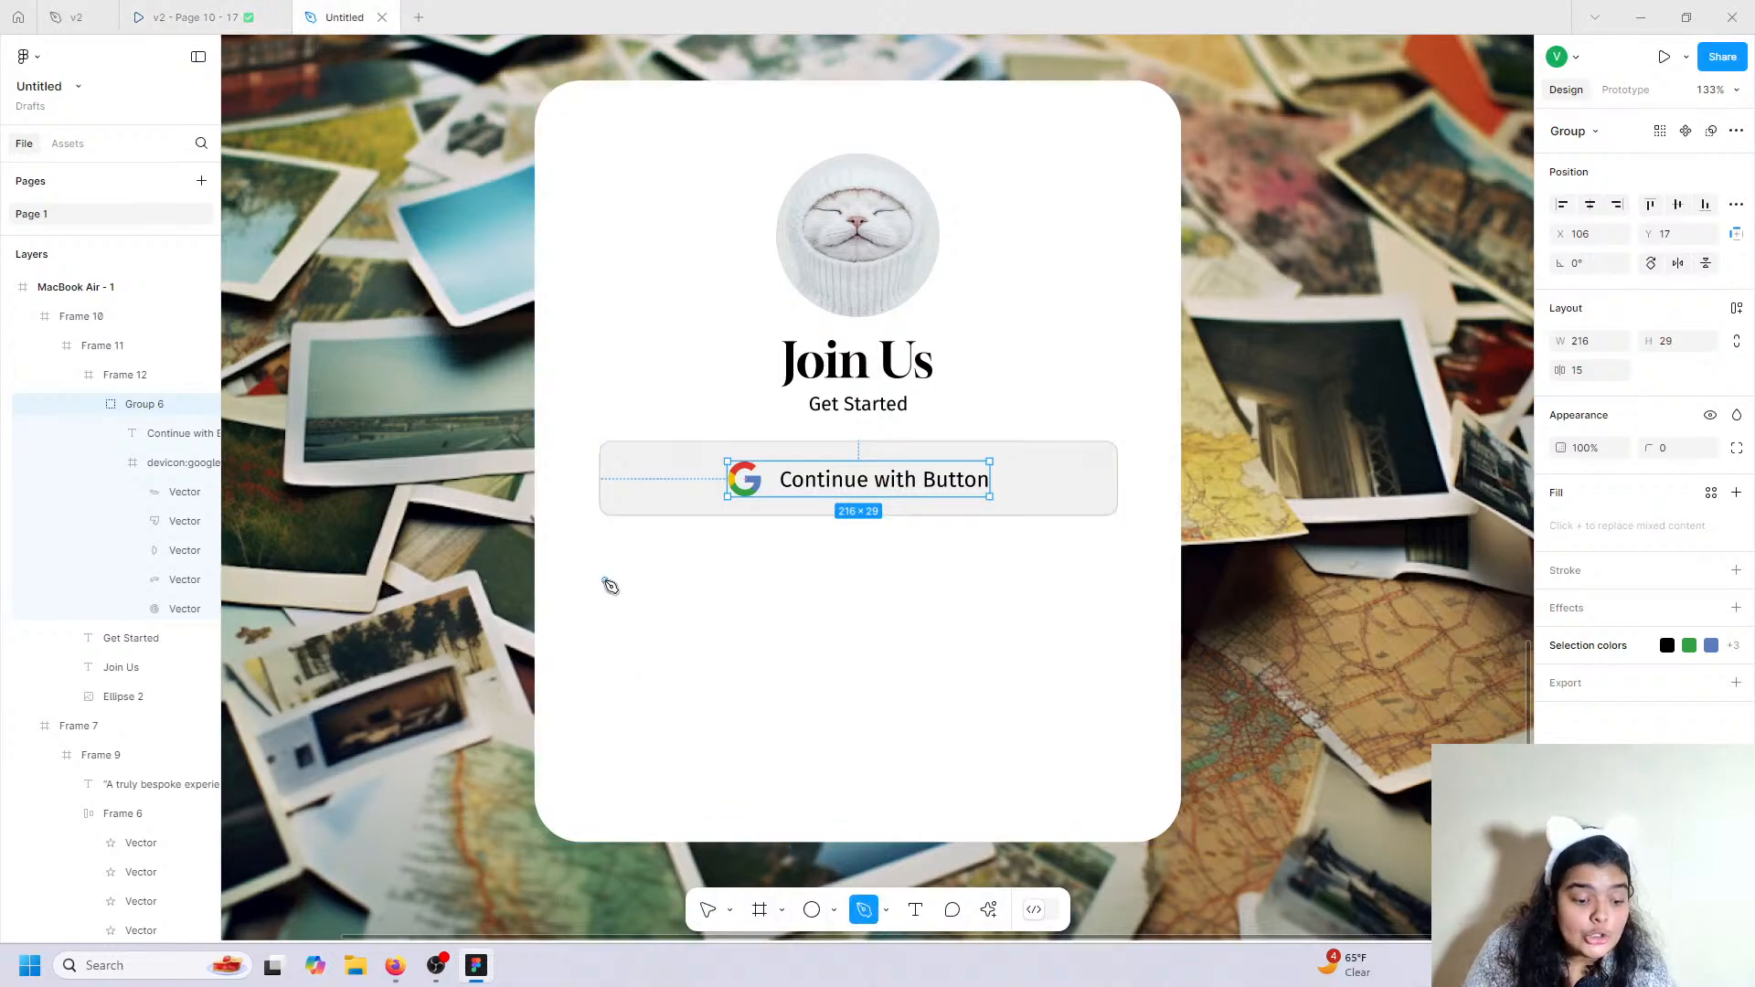
click(605, 581)
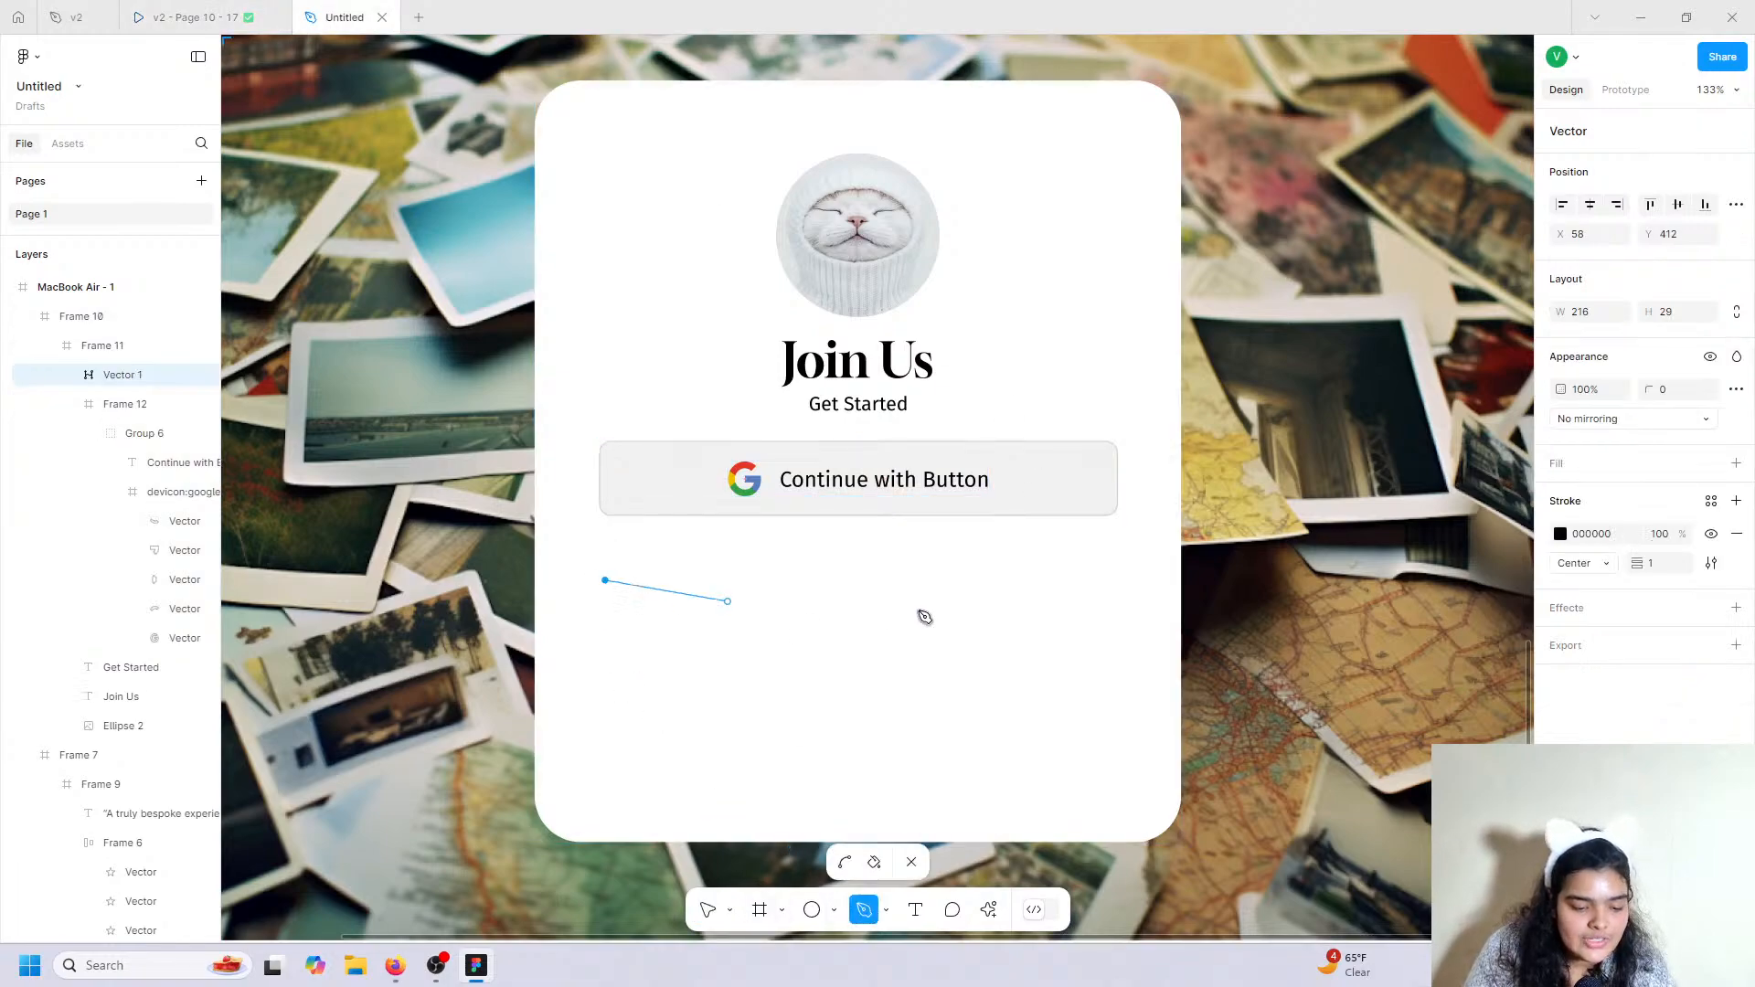
click(800, 581)
click(707, 914)
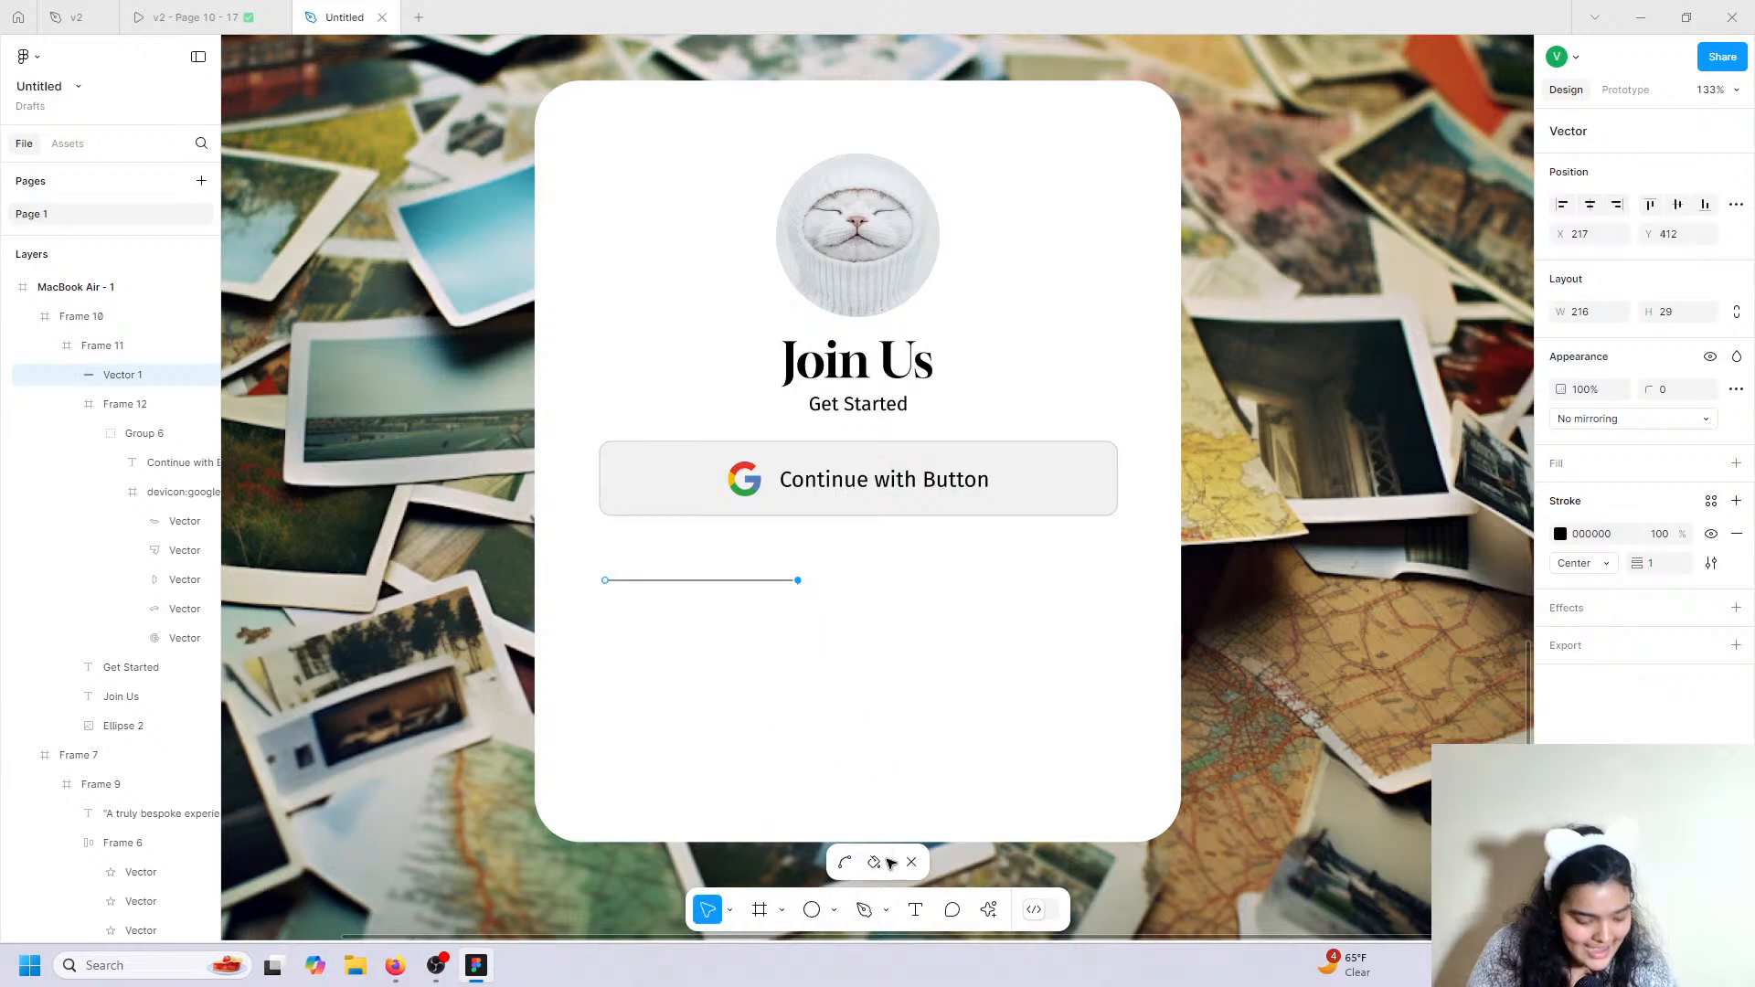
click(772, 635)
key(Escape)
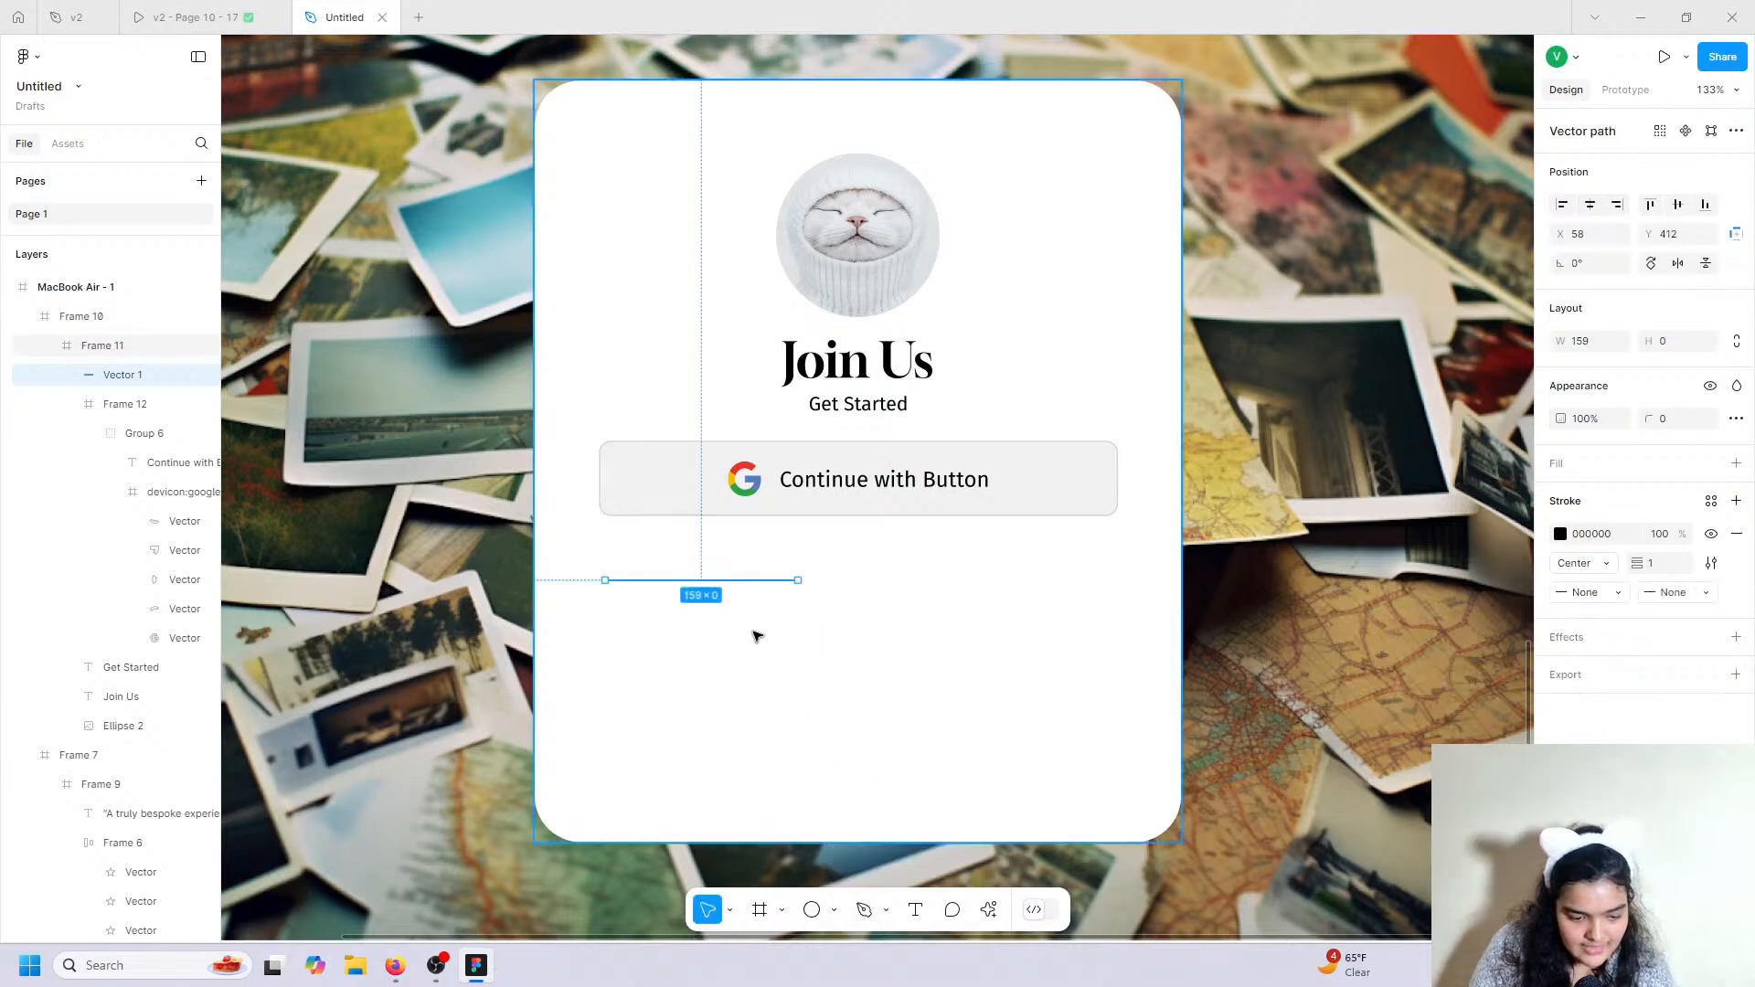
Duplicate the divider line to the right side and check both lines' distances to the card edges.
drag(720, 581, 673, 587)
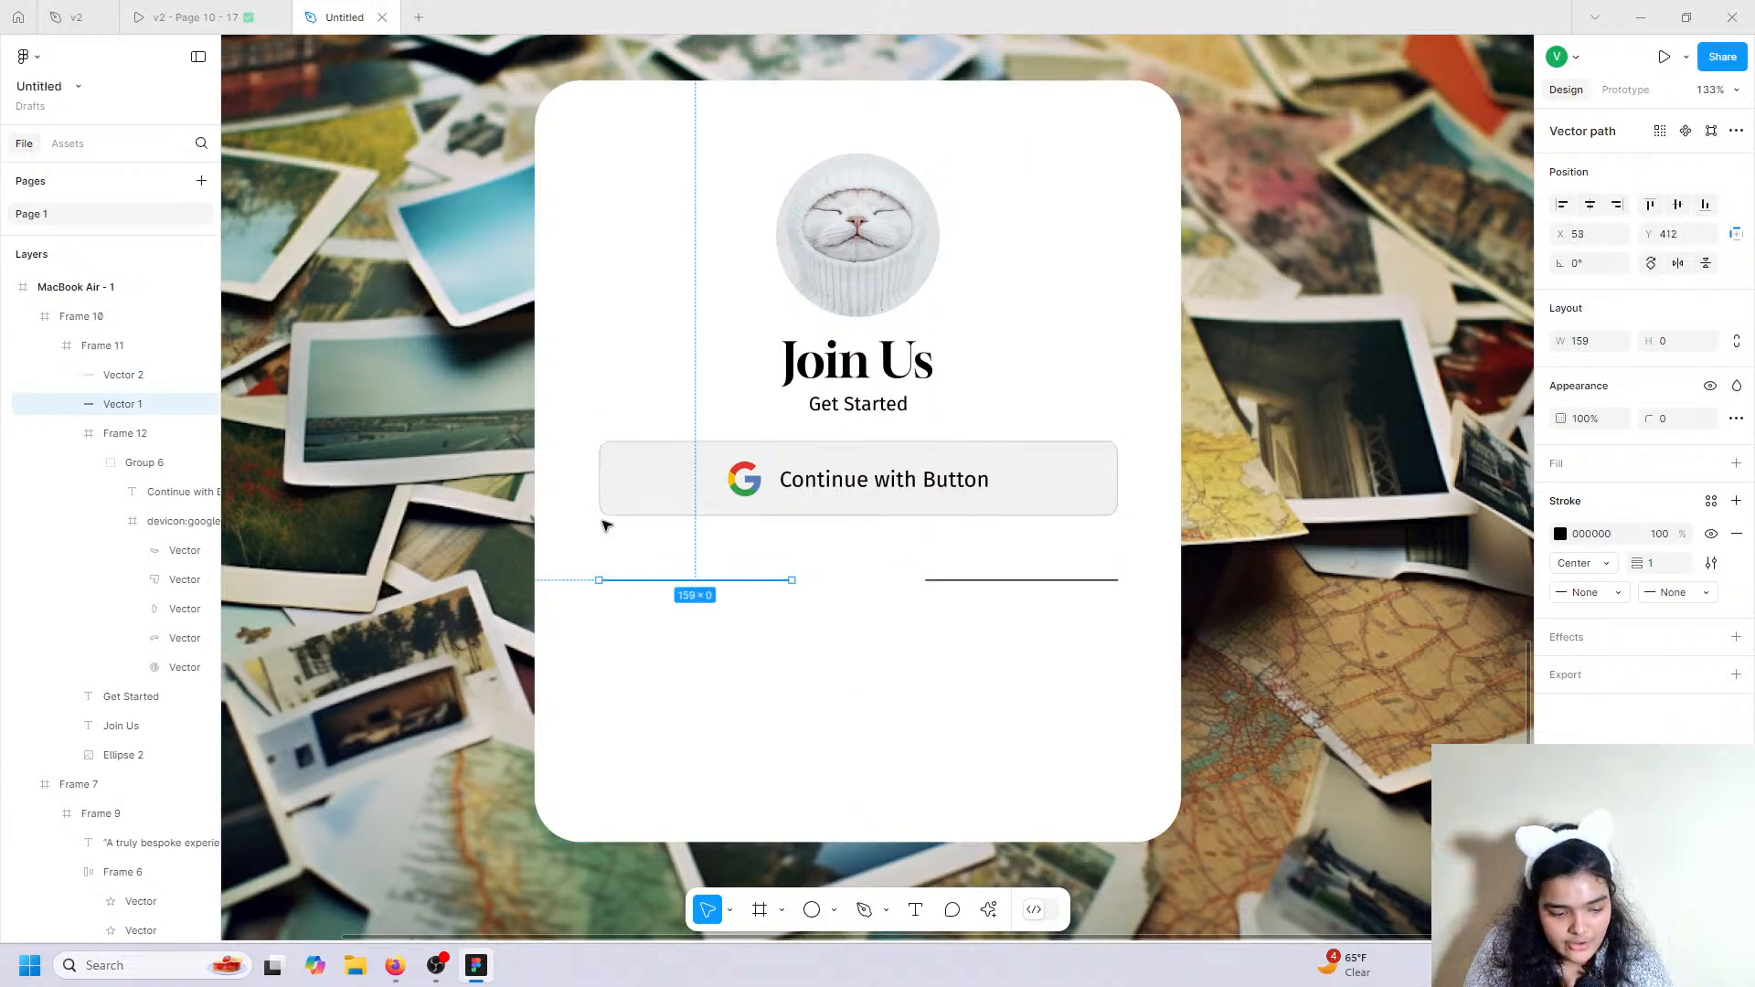
key(alt)
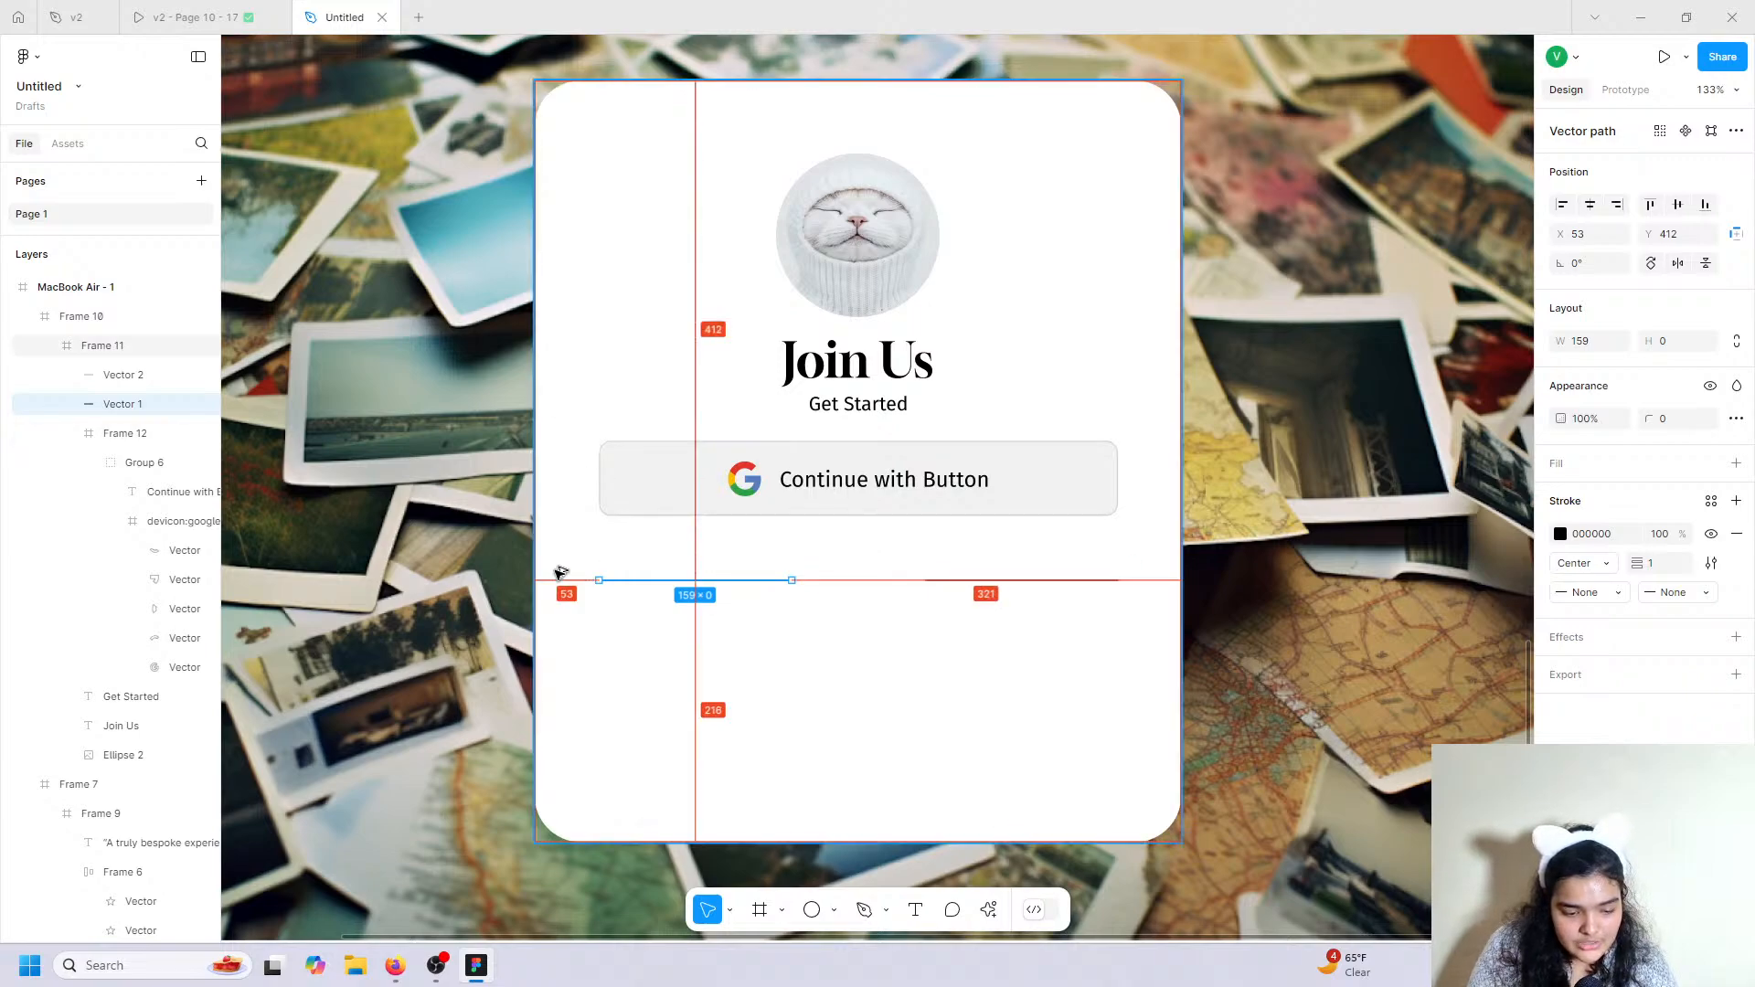
click(1051, 581)
key(alt)
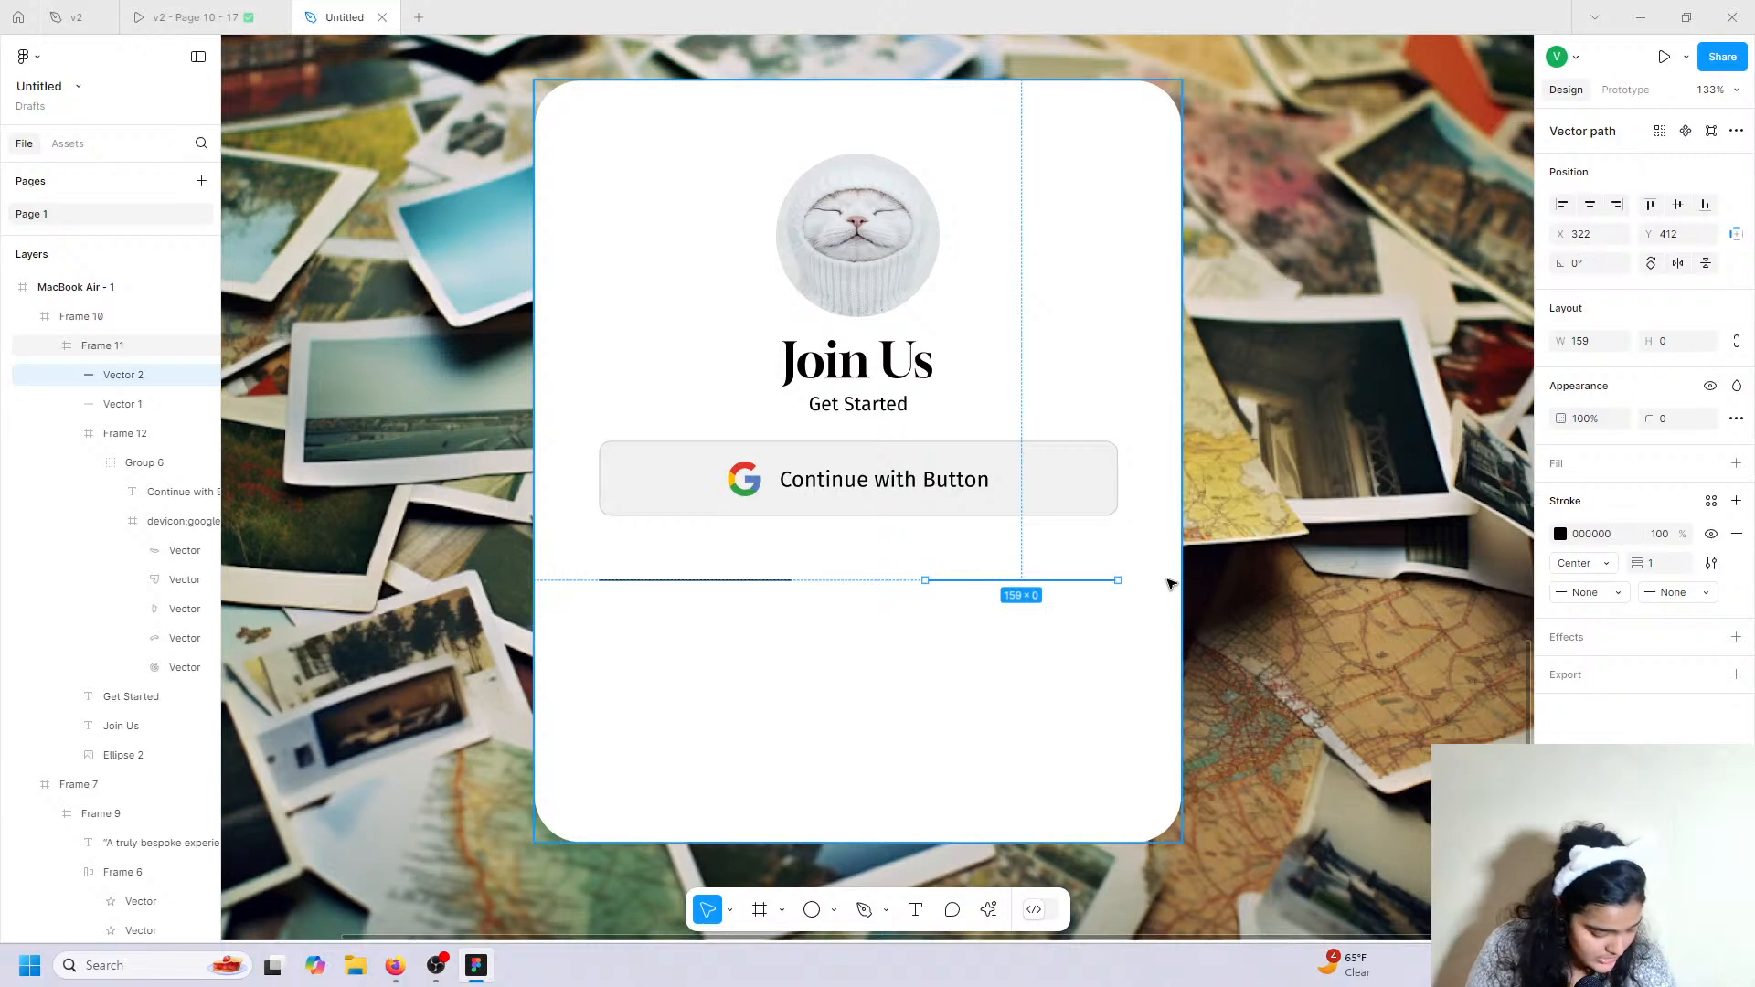
click(832, 562)
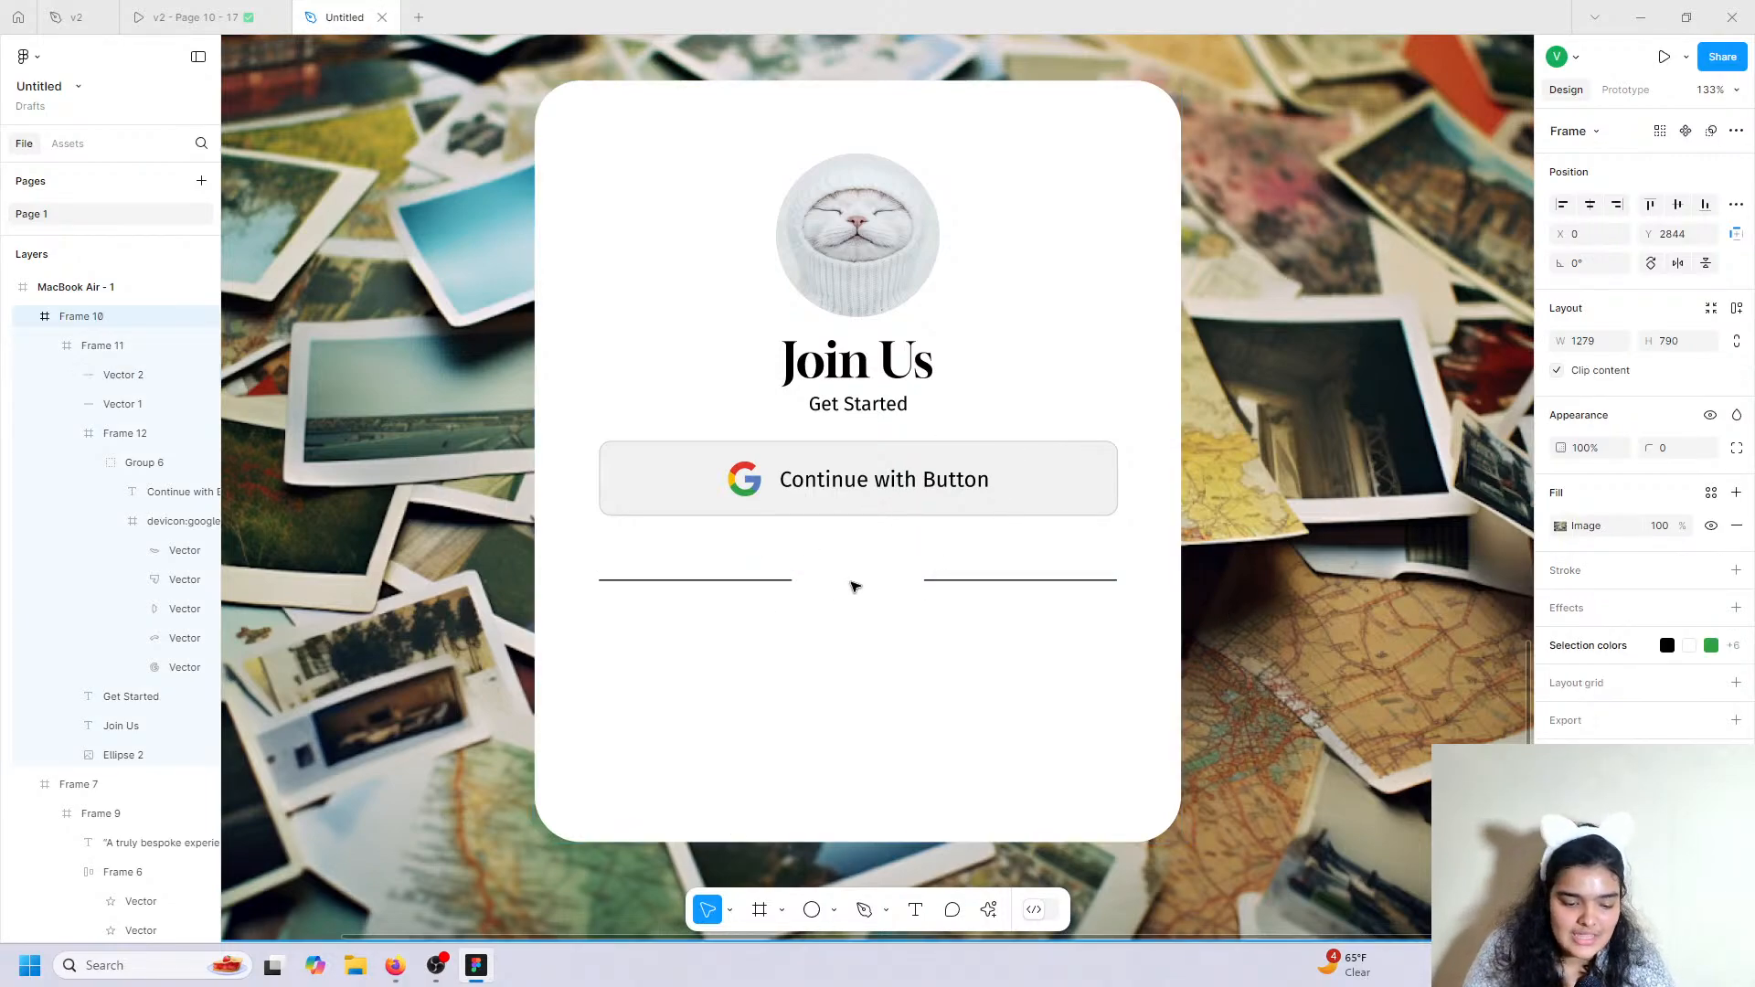
scroll(850, 586, up, 5)
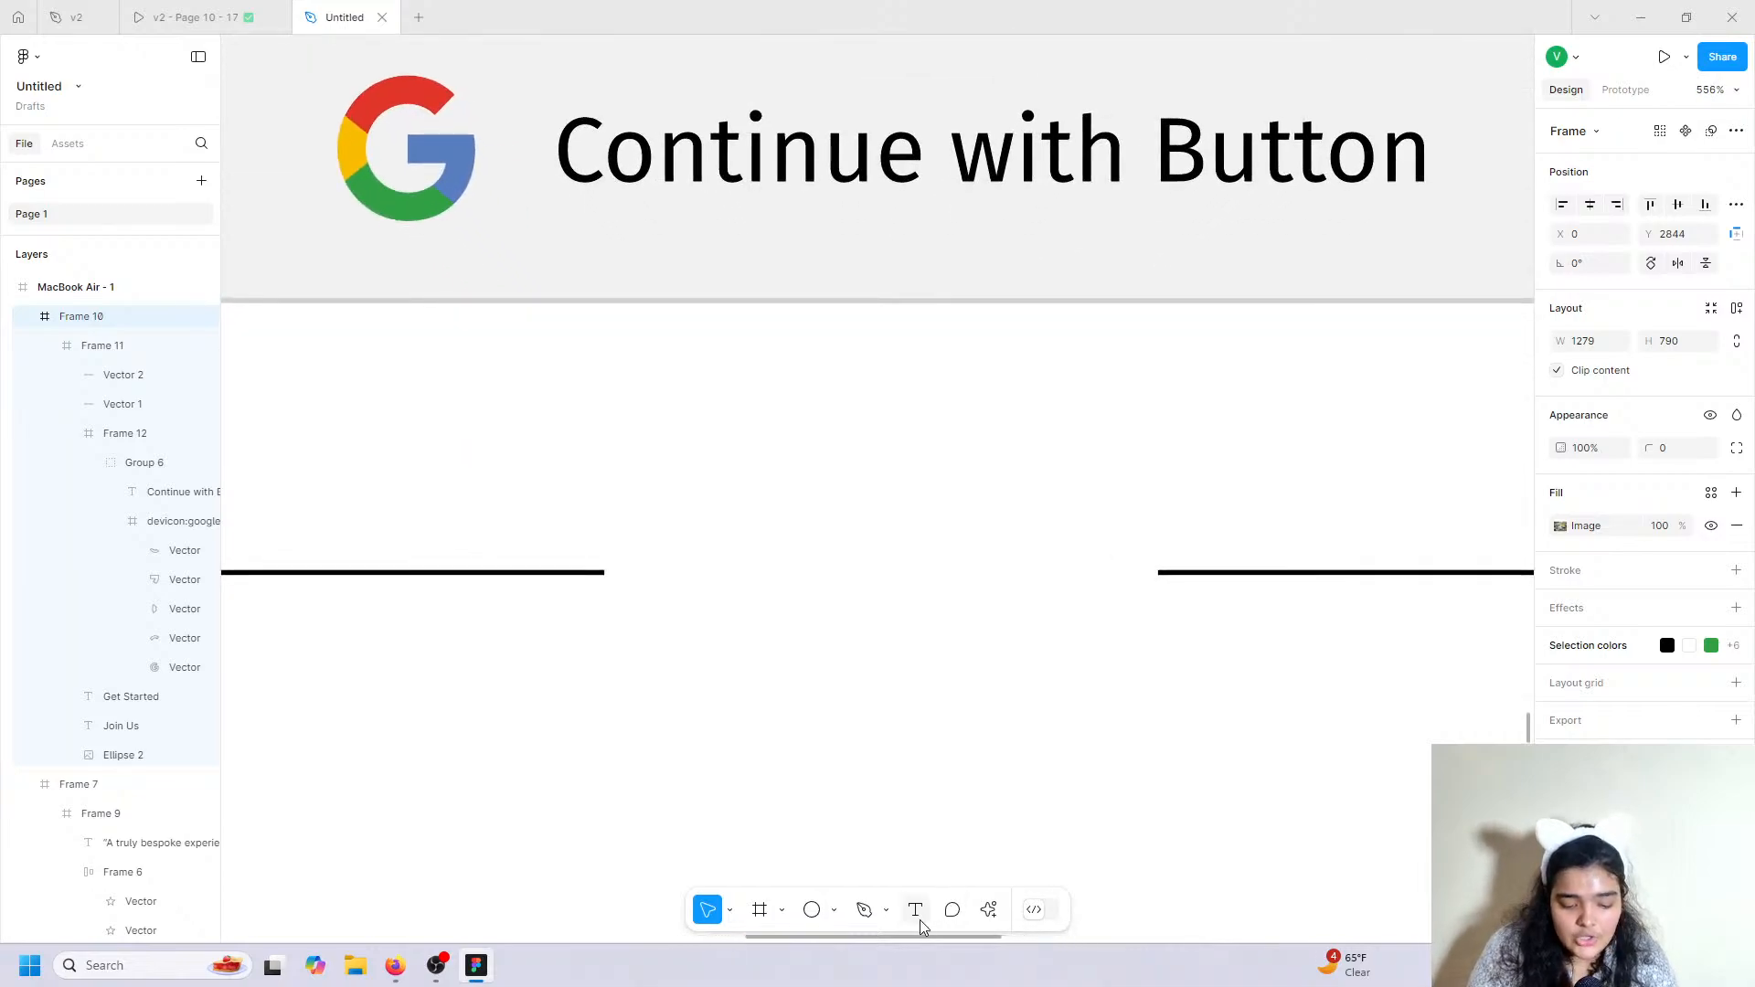
Add an 'or' label coloured grey 8D8D8D, level with and between the divider lines.
click(919, 924)
click(803, 555)
text(or)
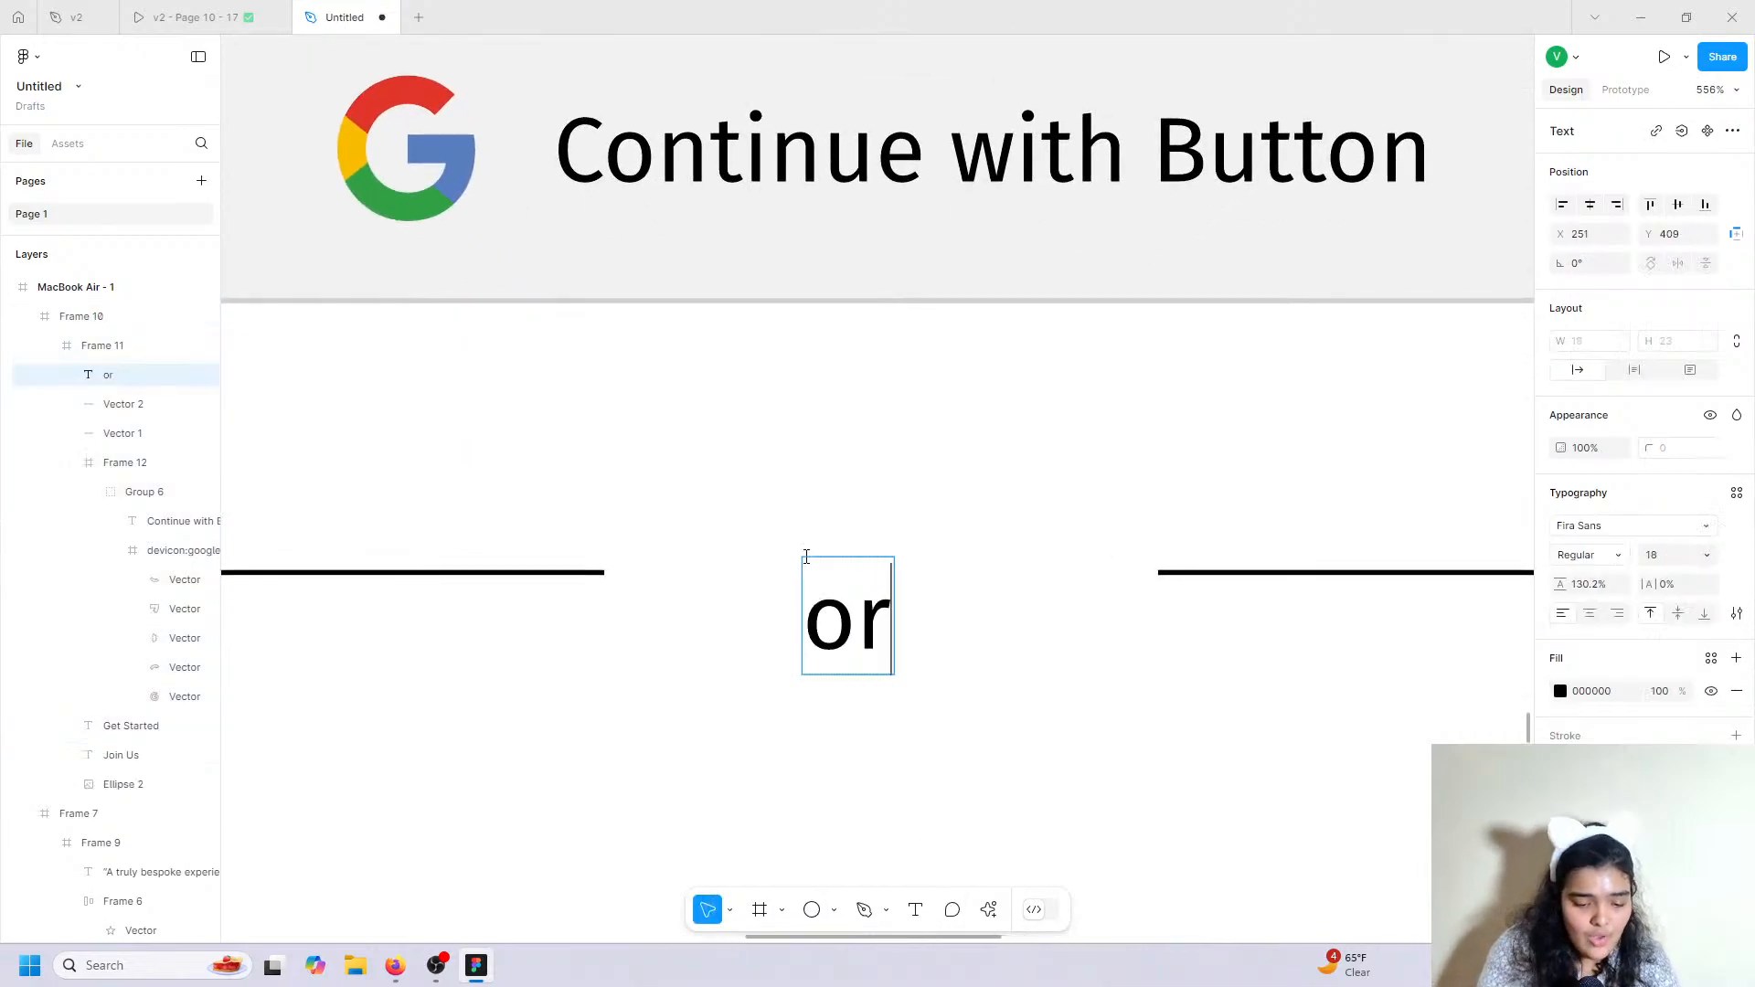
key(Escape)
click(1563, 691)
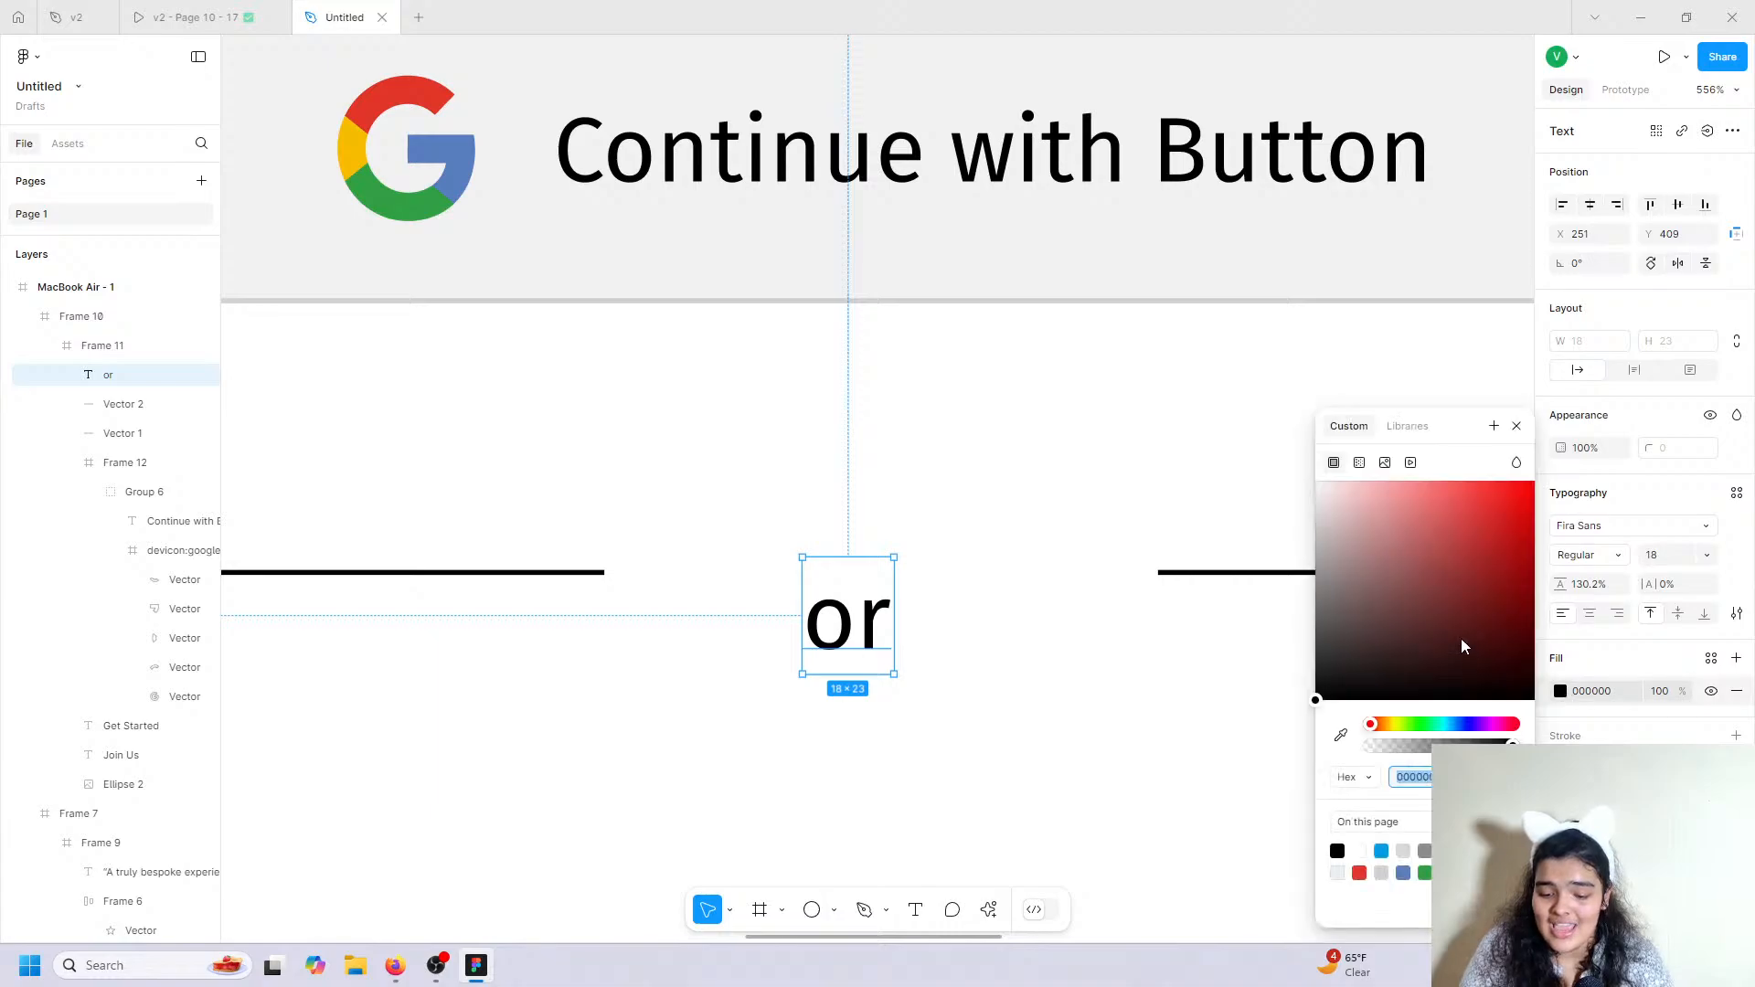
drag(1462, 642, 1254, 560)
click(1424, 851)
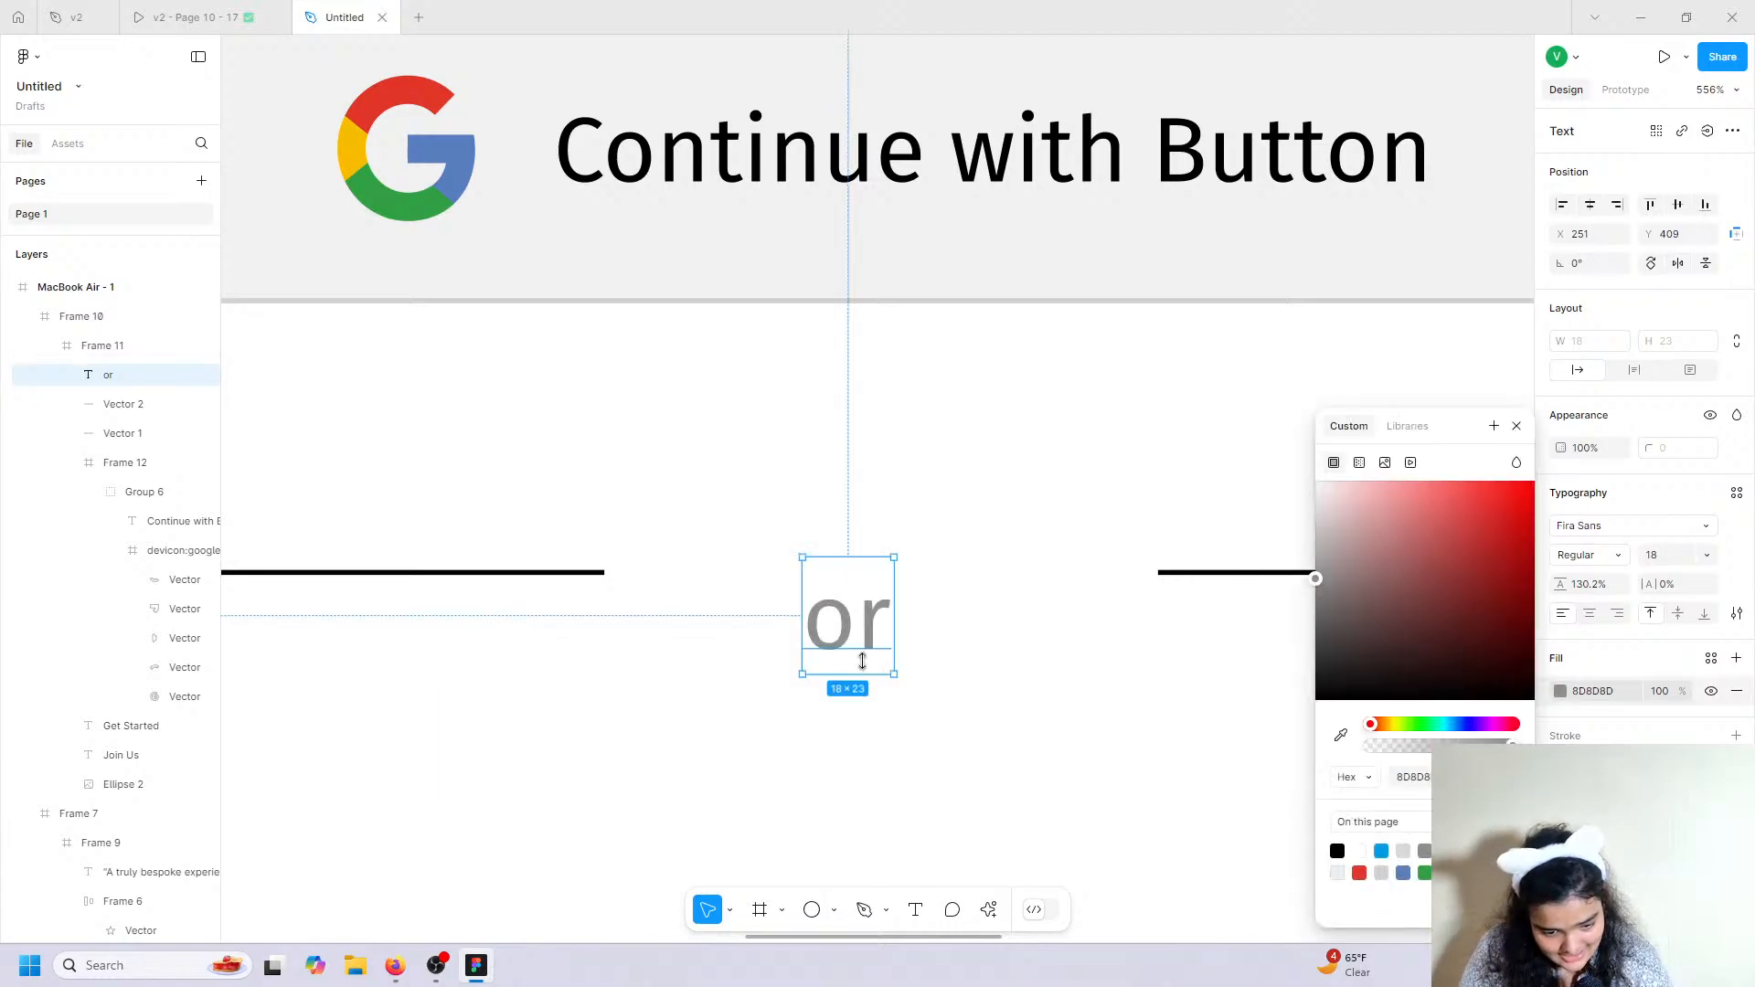
drag(861, 635, 875, 583)
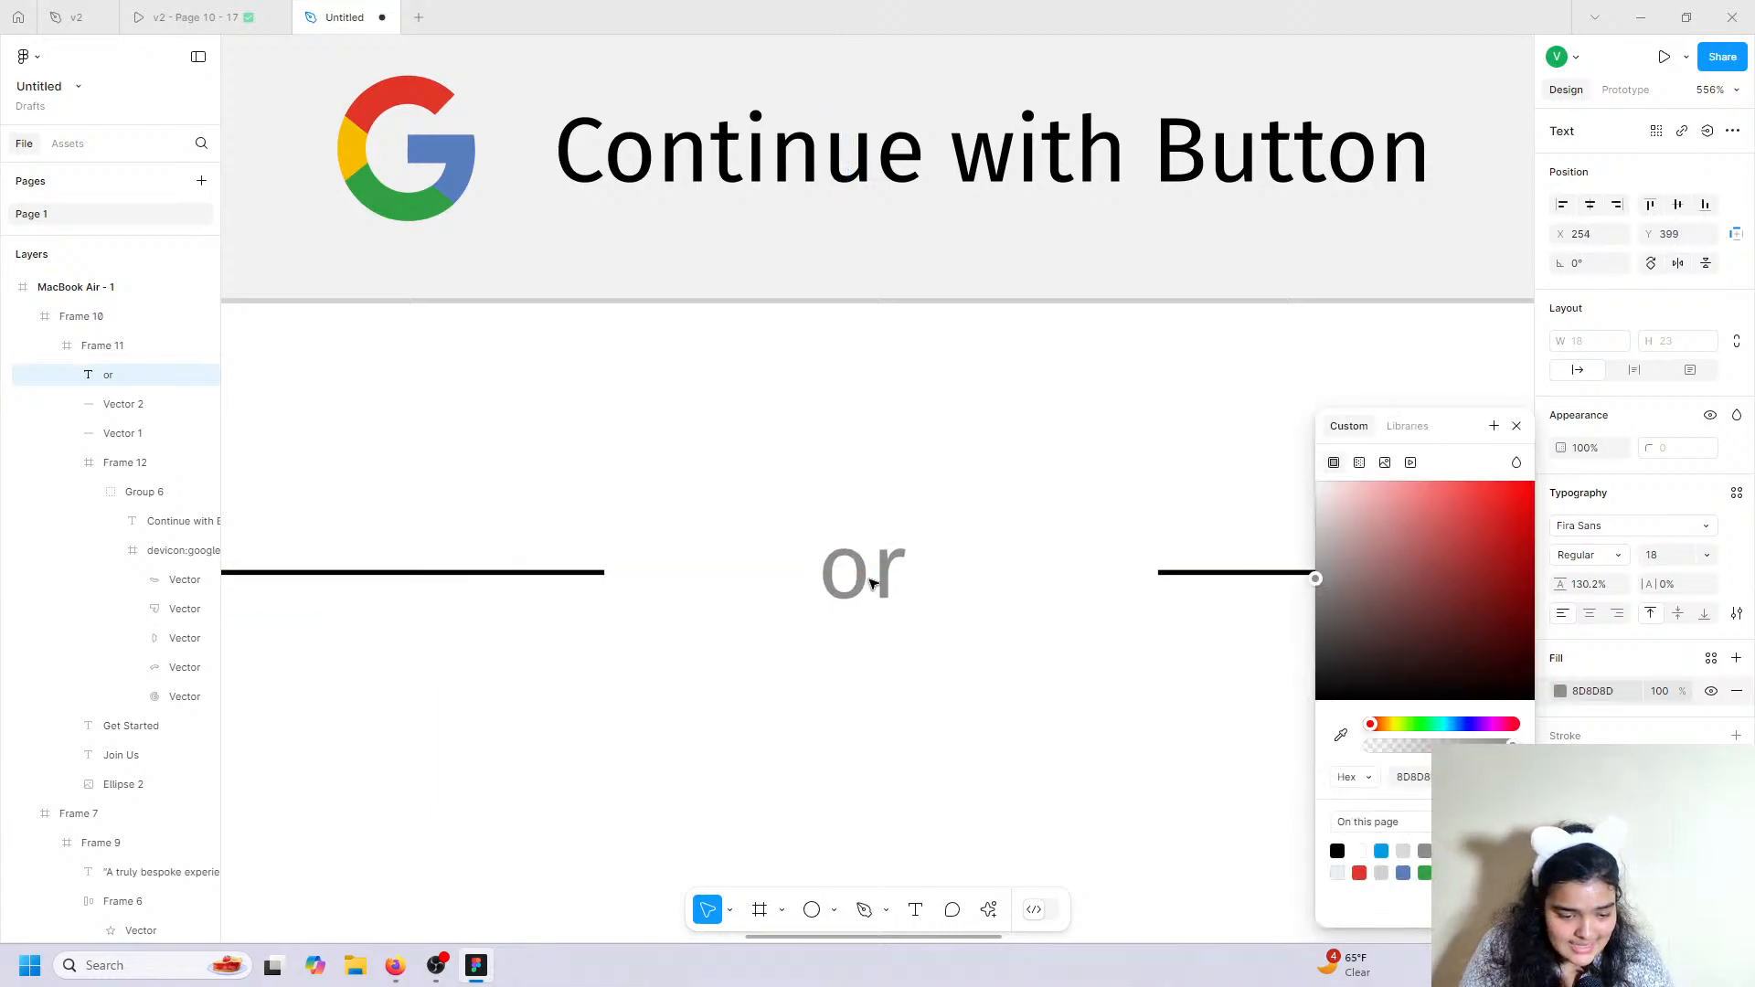
Recolour both divider lines grey.
click(895, 653)
key(shift+2)
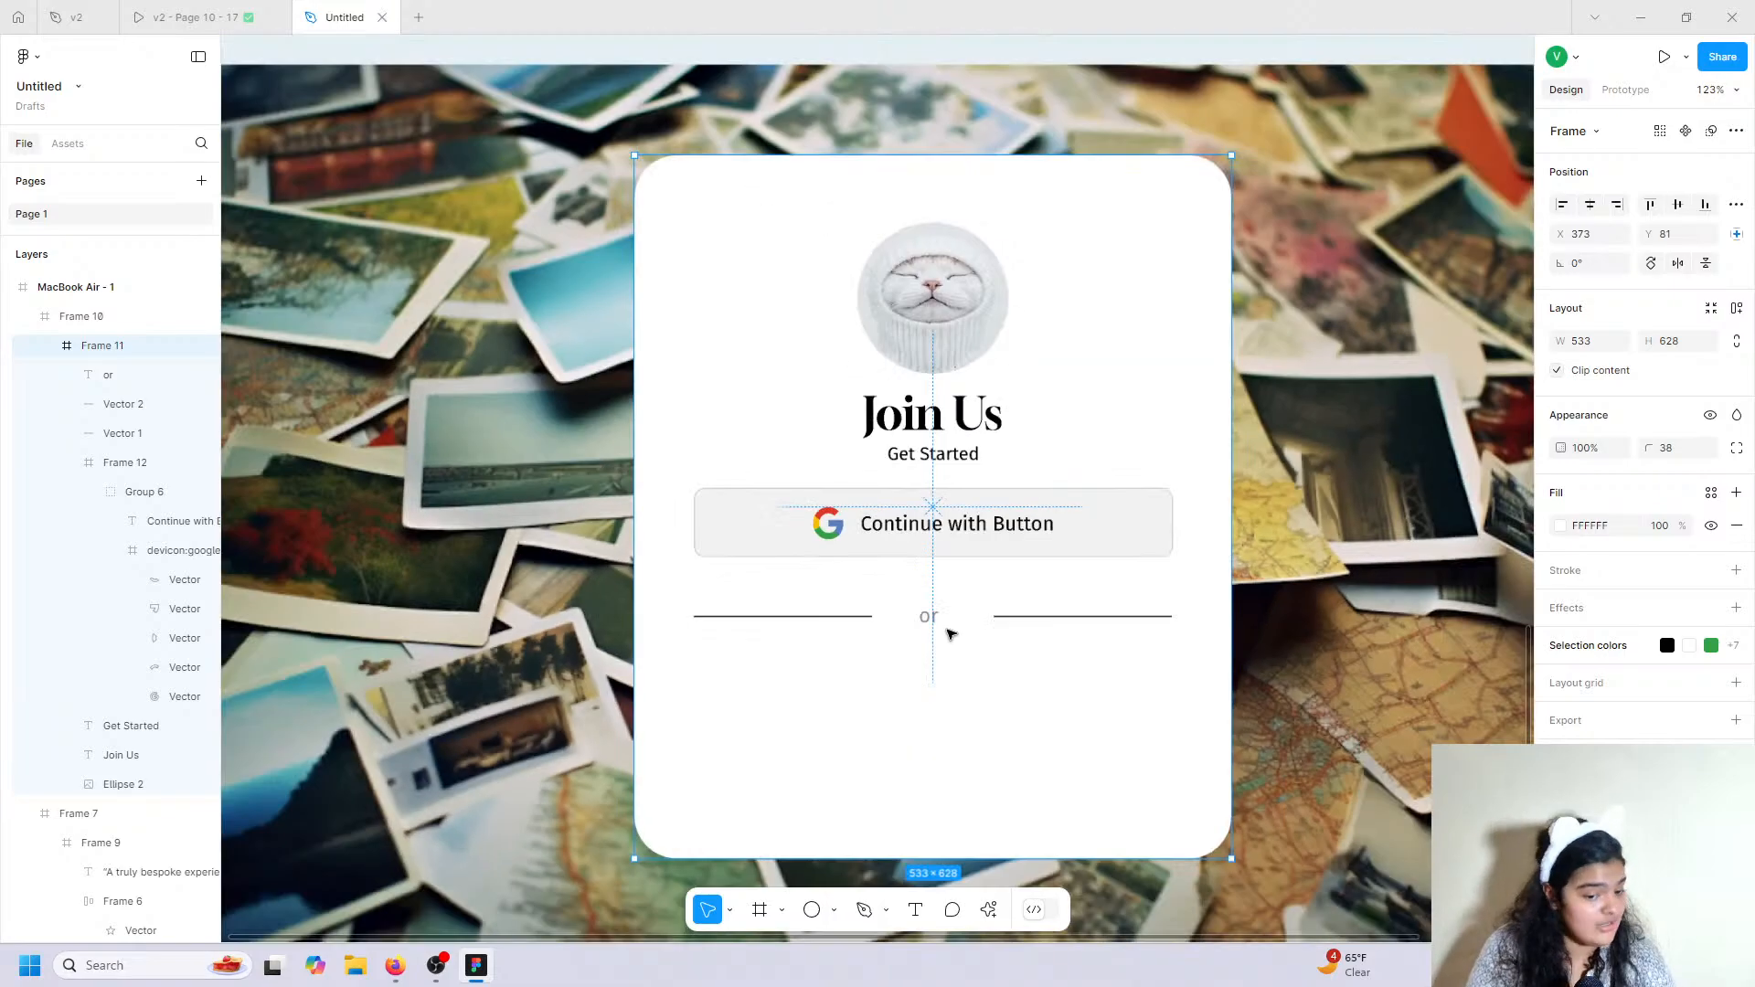
click(795, 617)
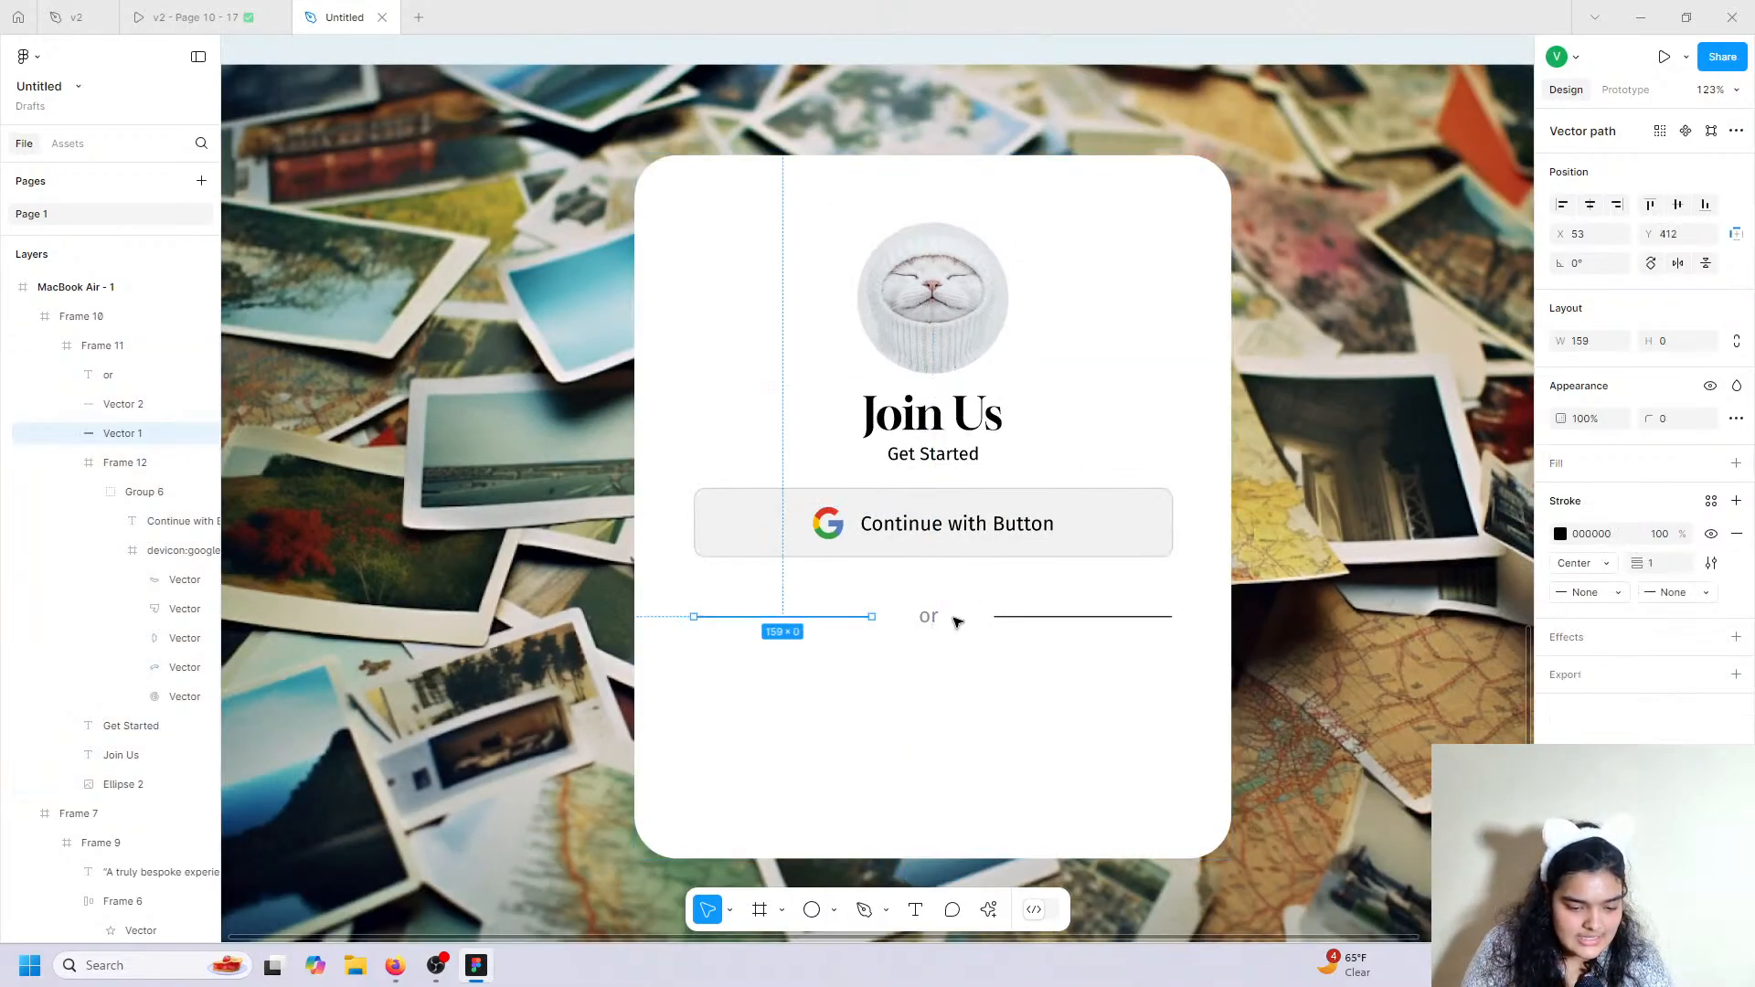
shift+click(1058, 617)
click(1560, 563)
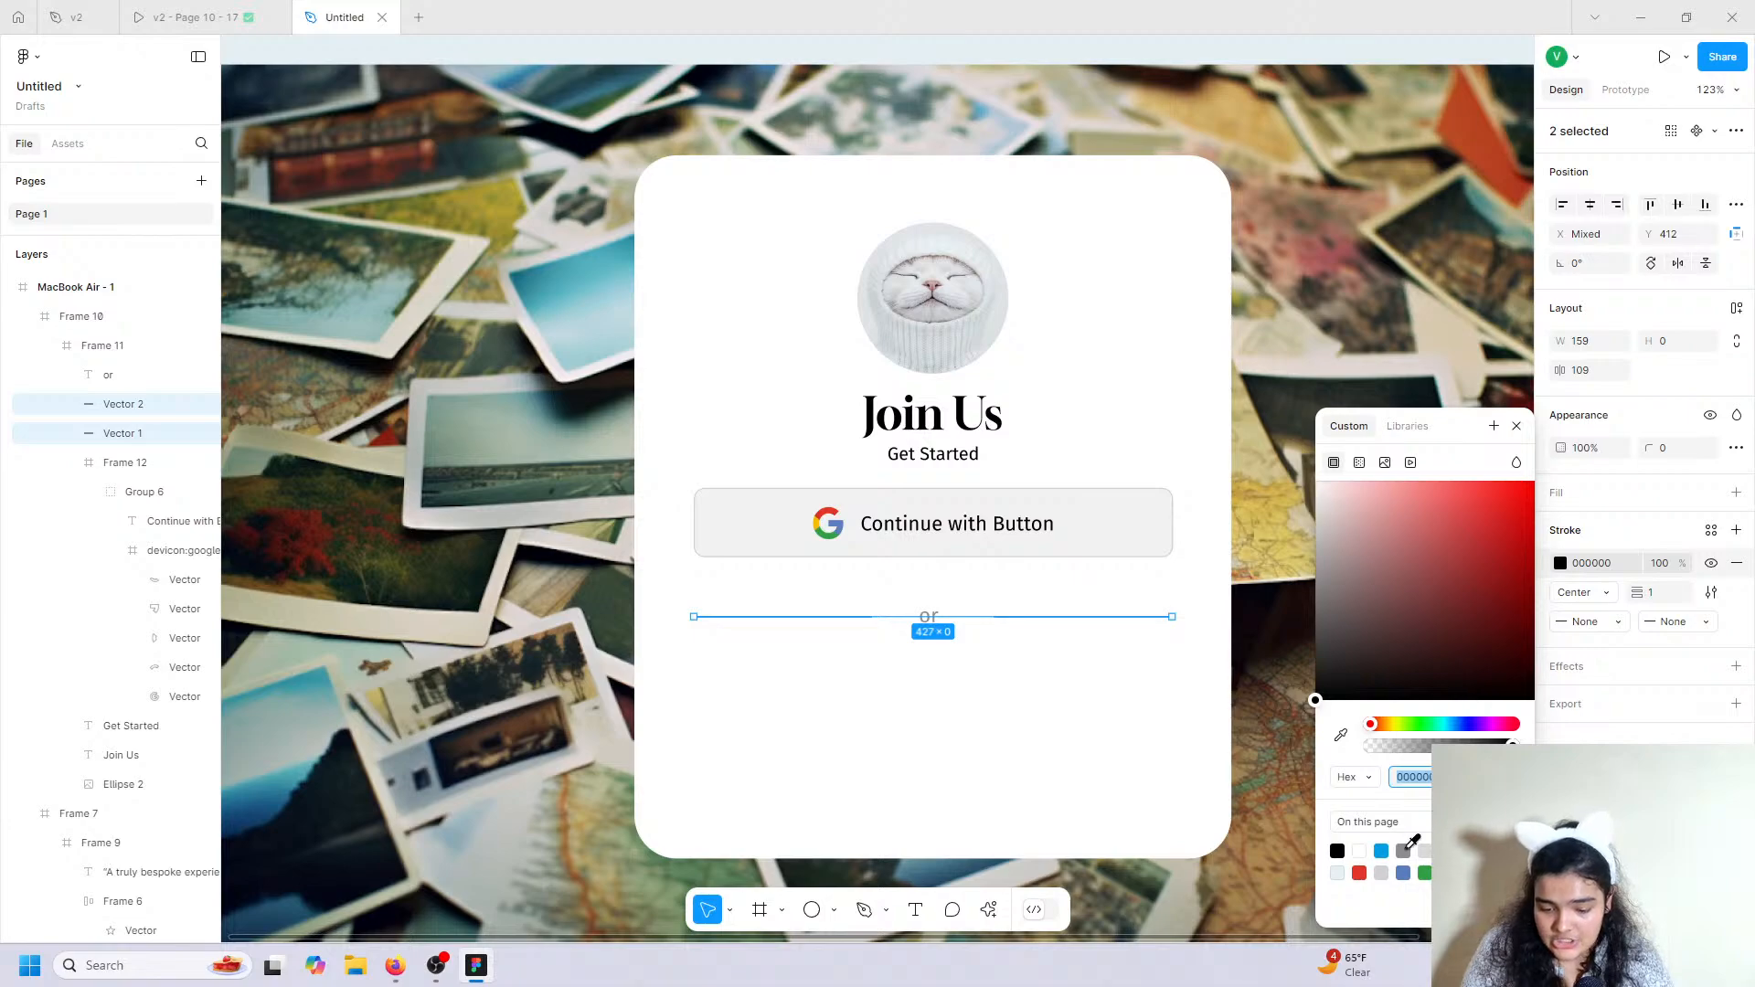
click(1187, 733)
click(1322, 713)
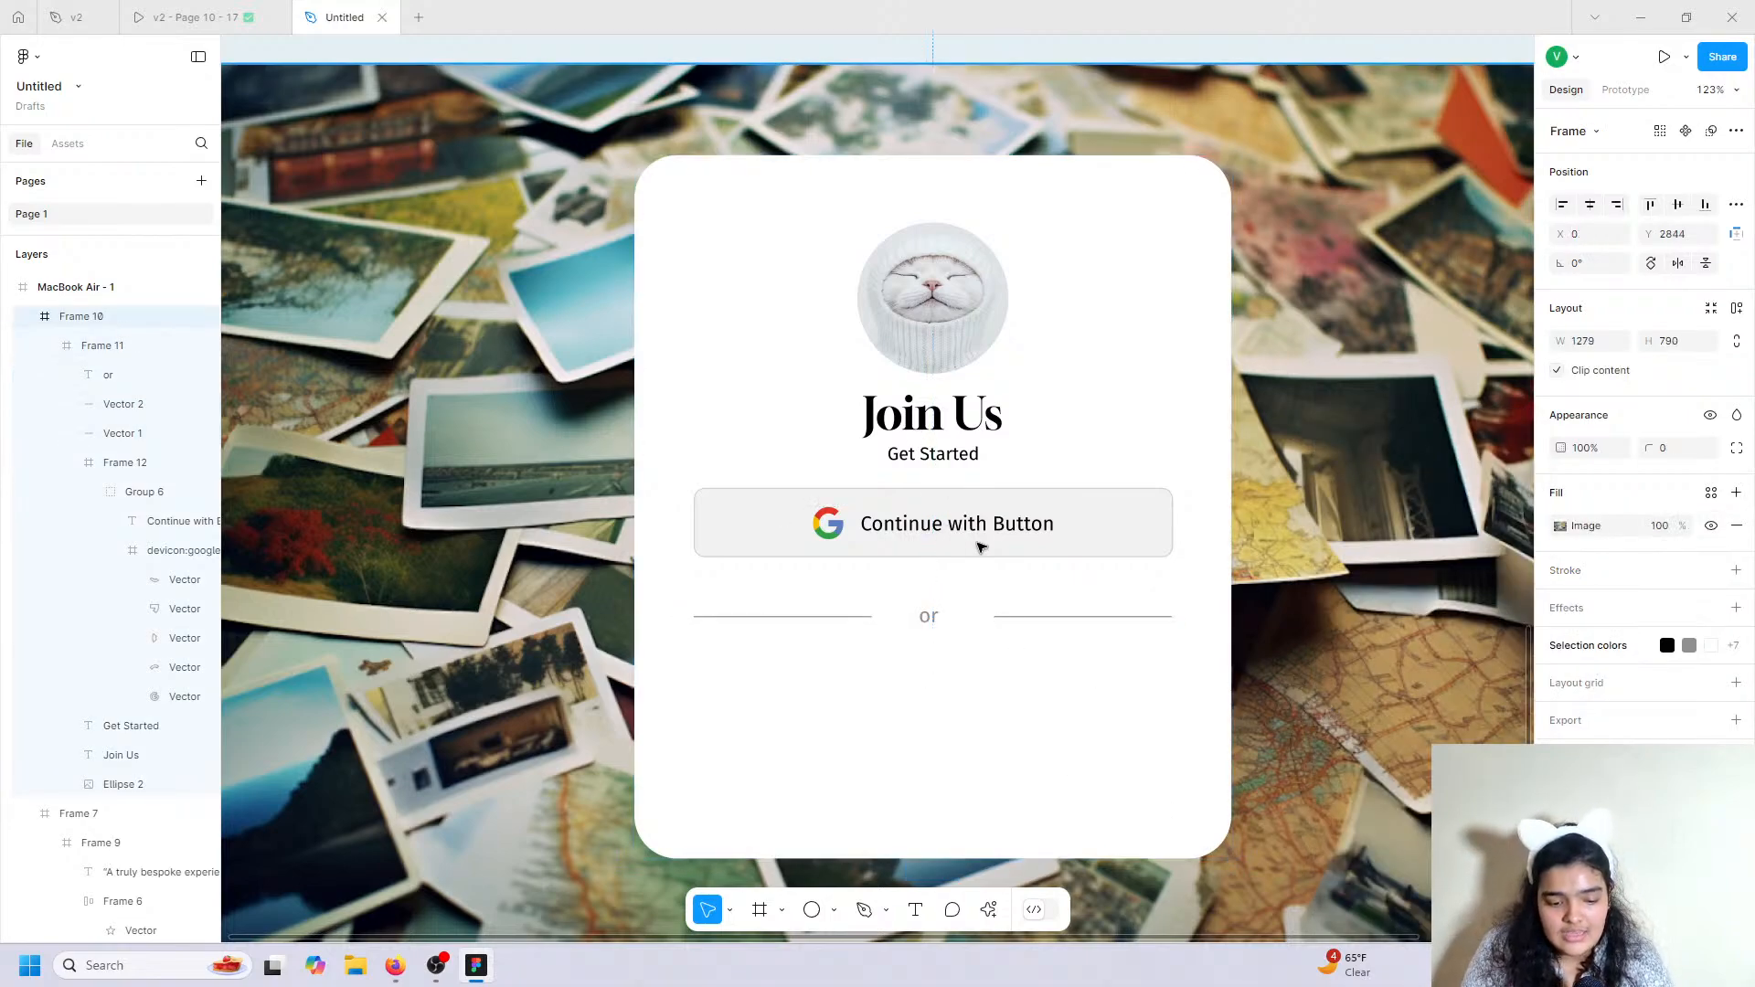
click(979, 547)
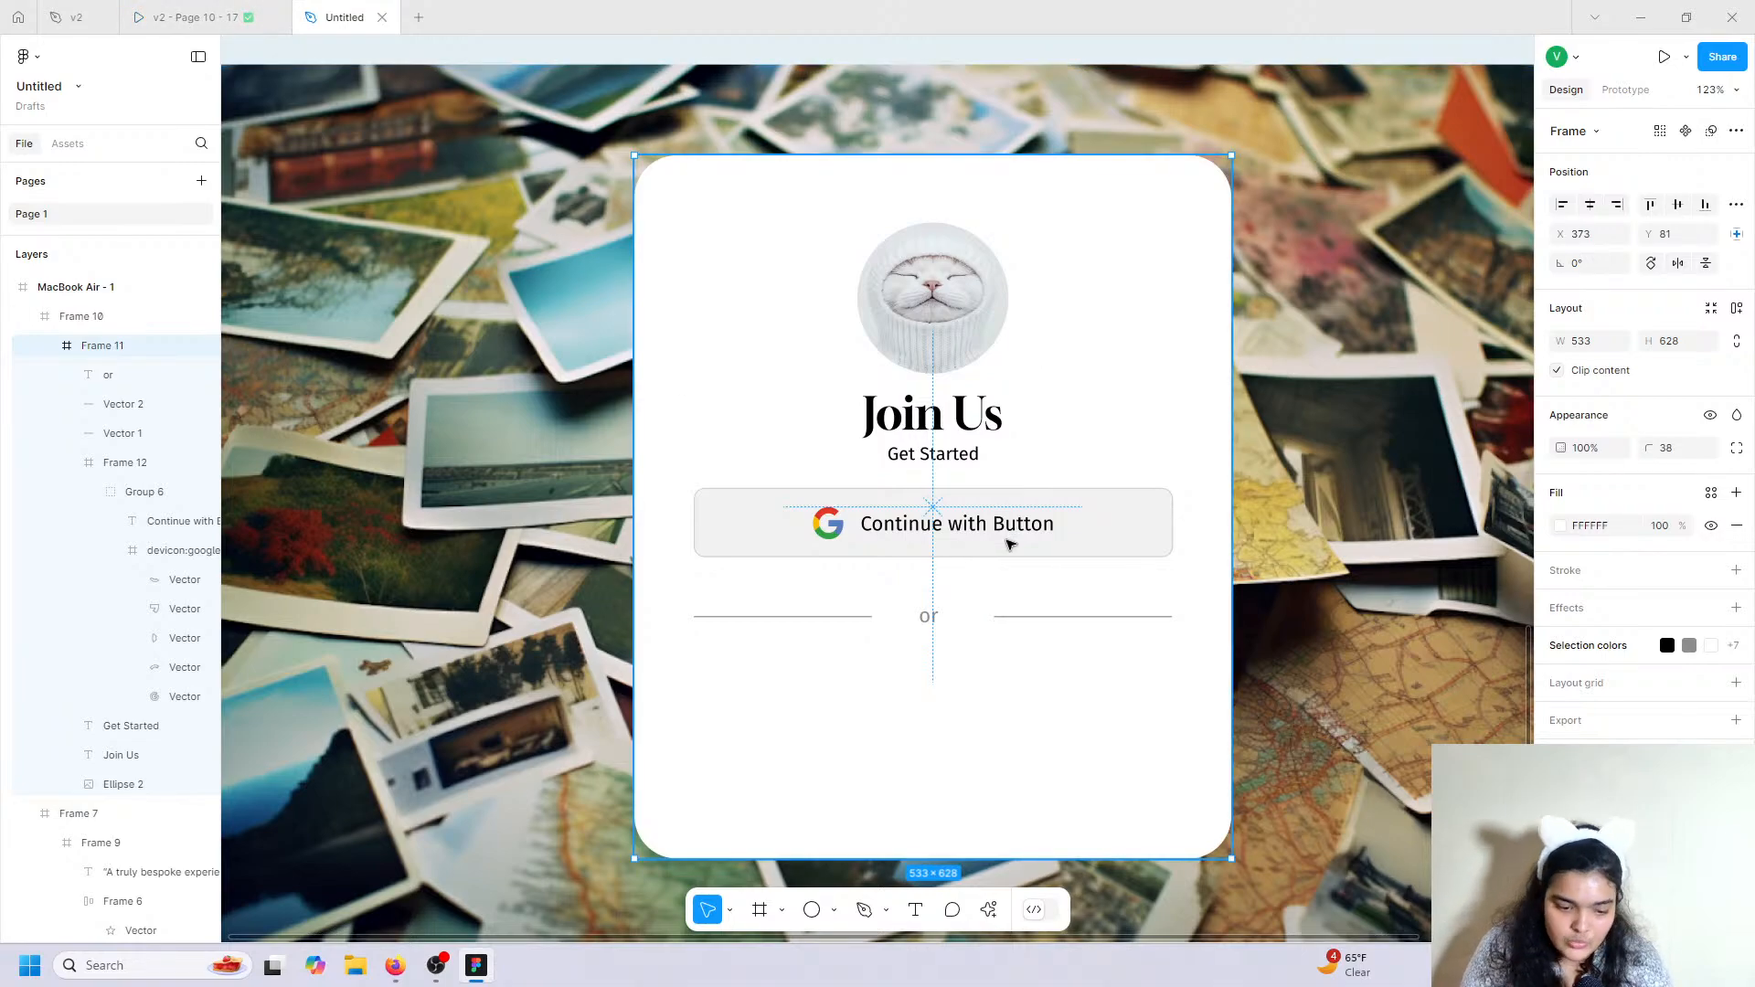
click(937, 618)
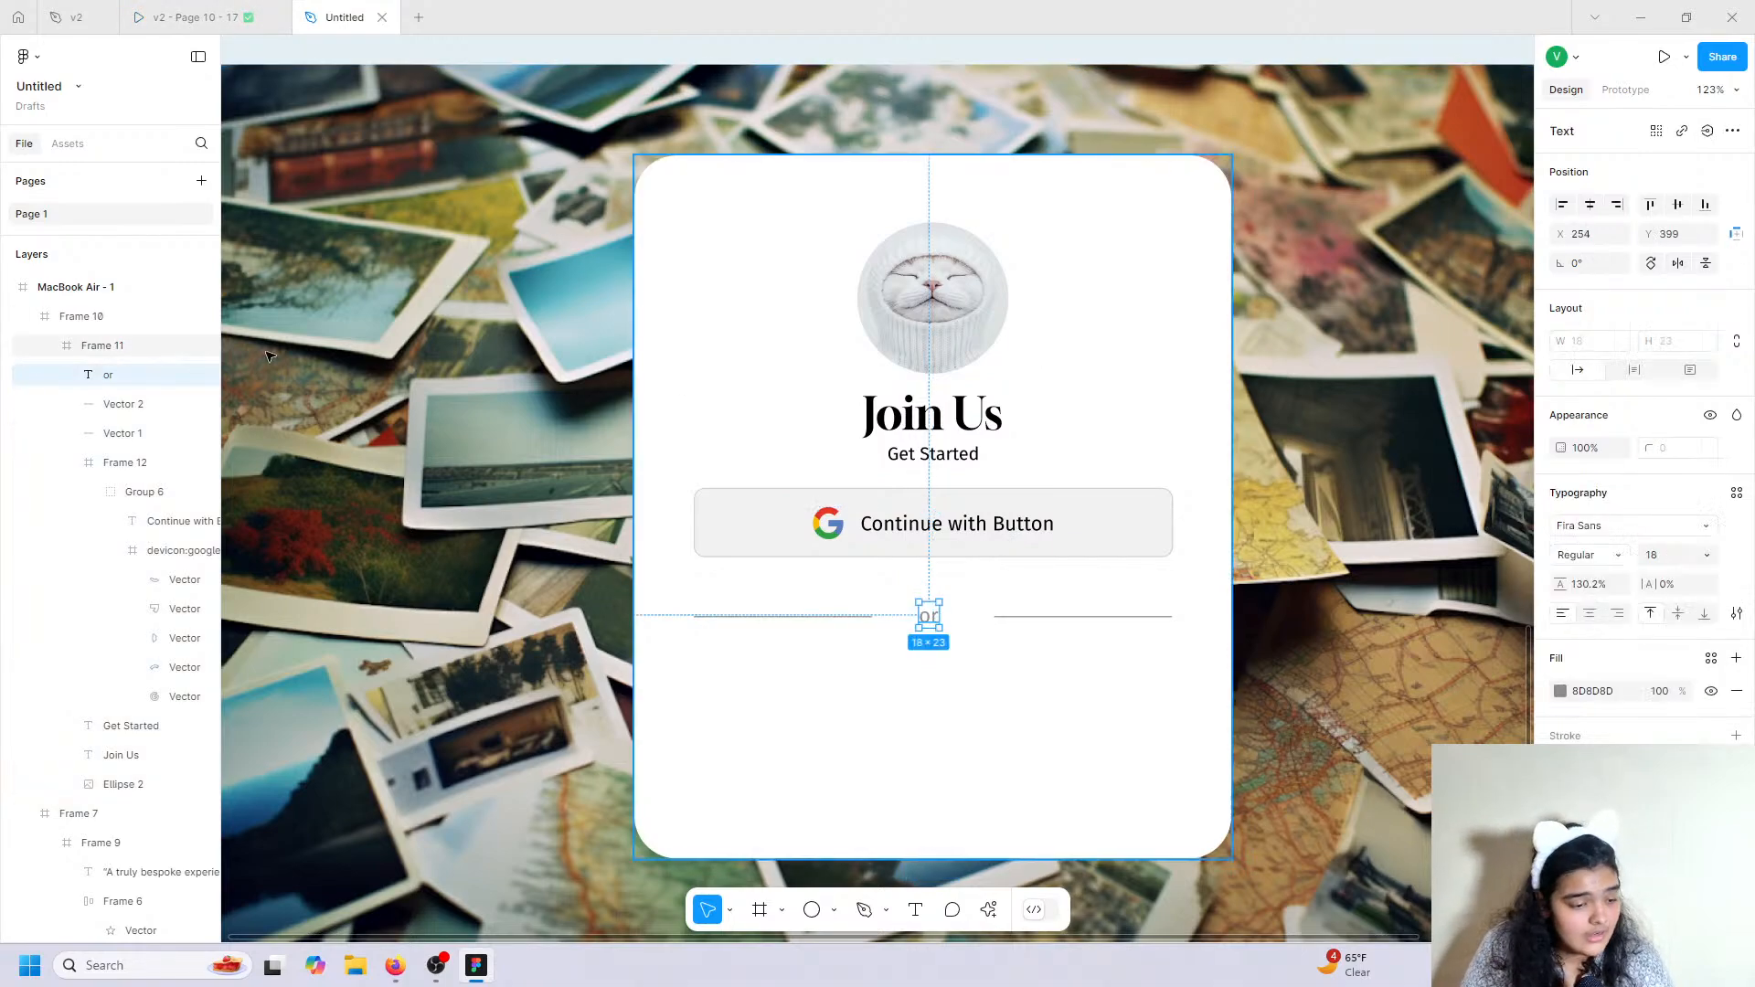
Group the 'or' label with both lines and move the group up, centred on the card.
shift+click(122, 404)
click(122, 435)
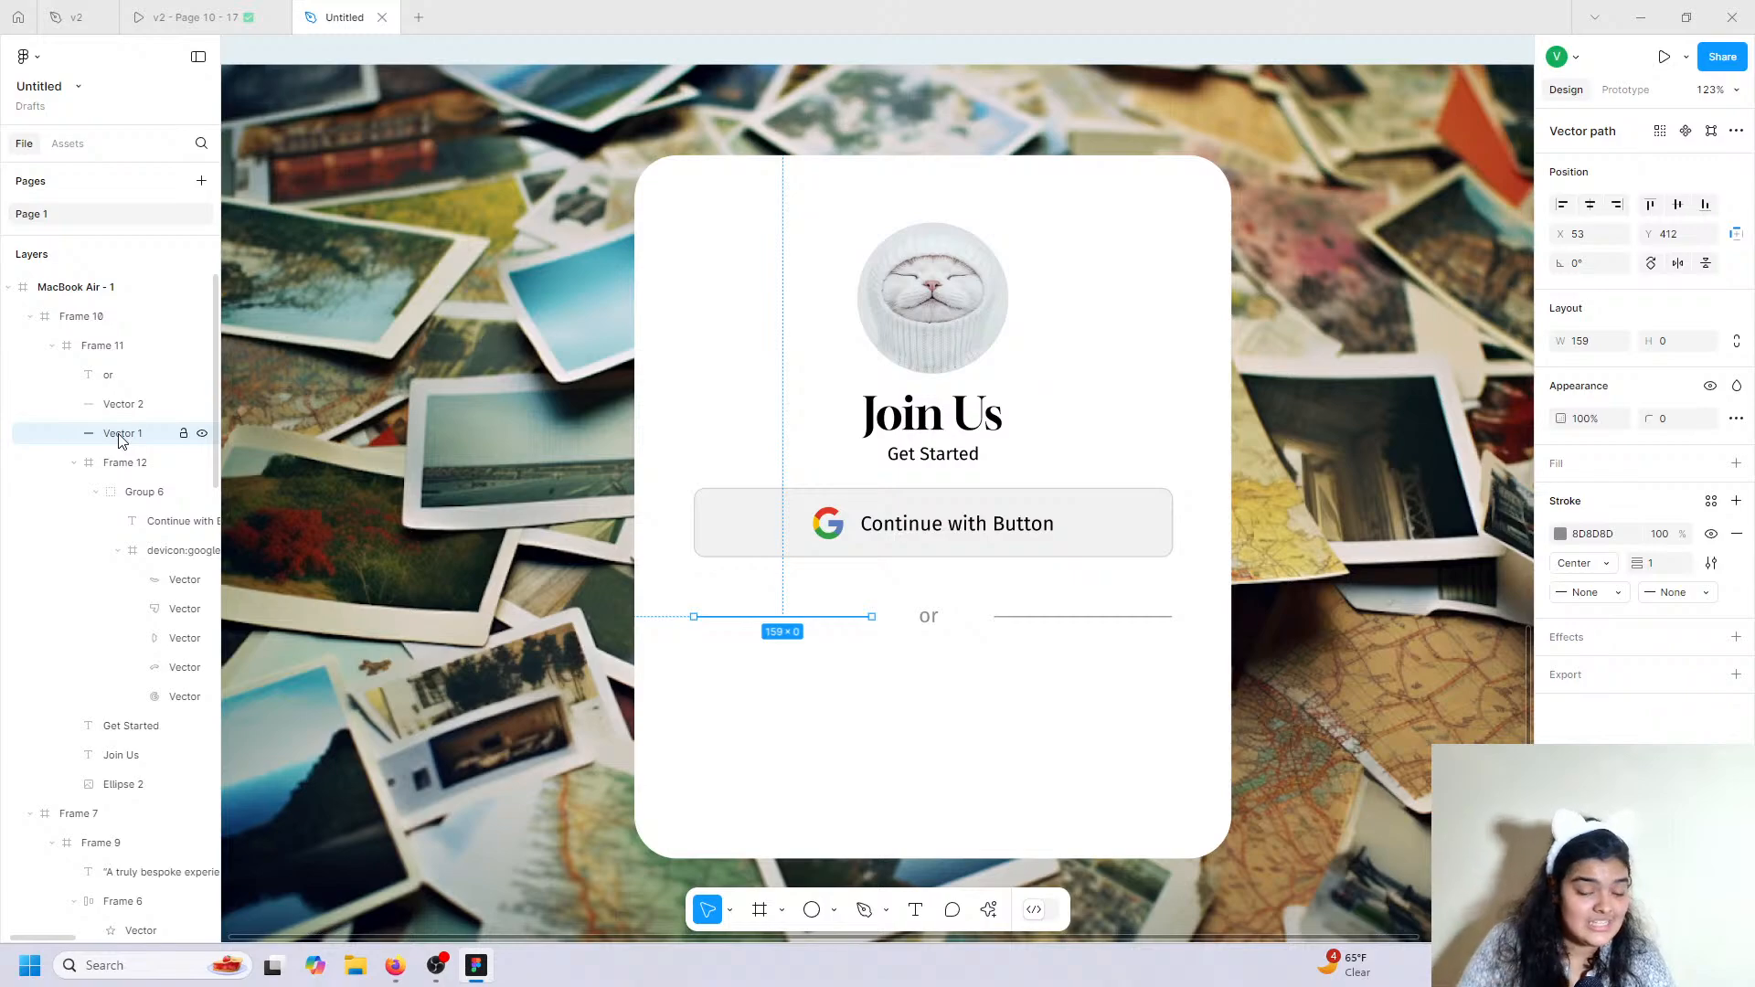
shift+click(128, 405)
shift+click(112, 377)
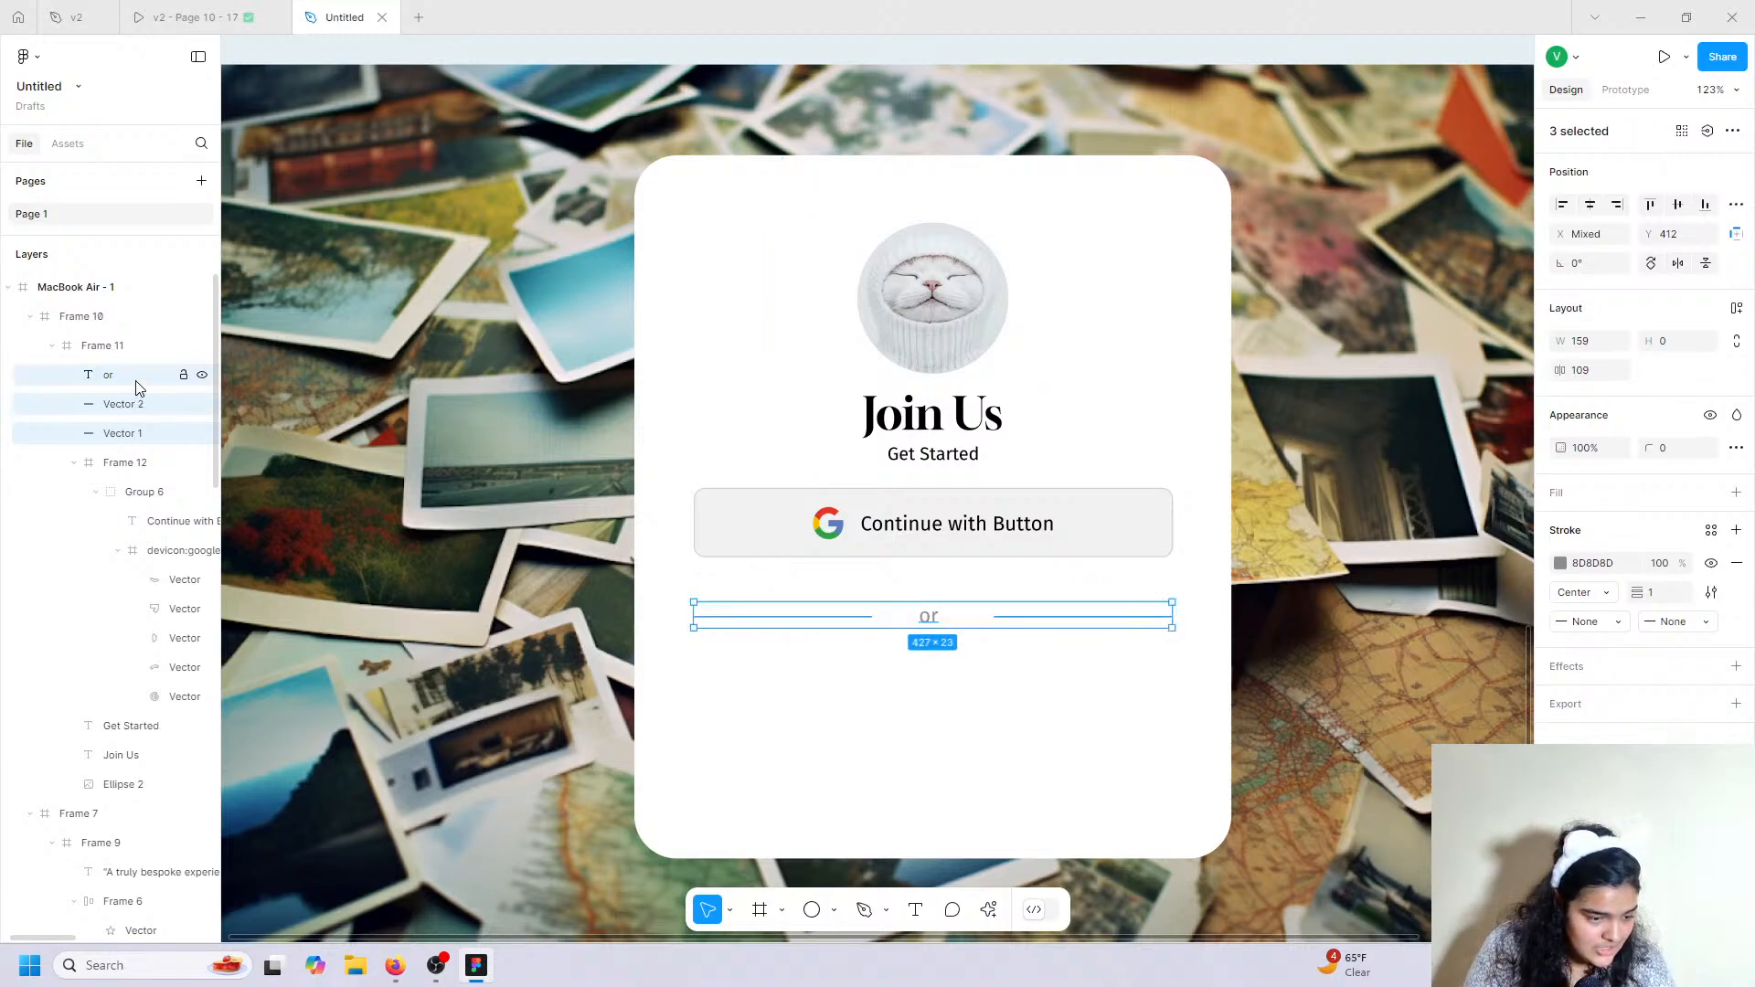
key(ctrl+g)
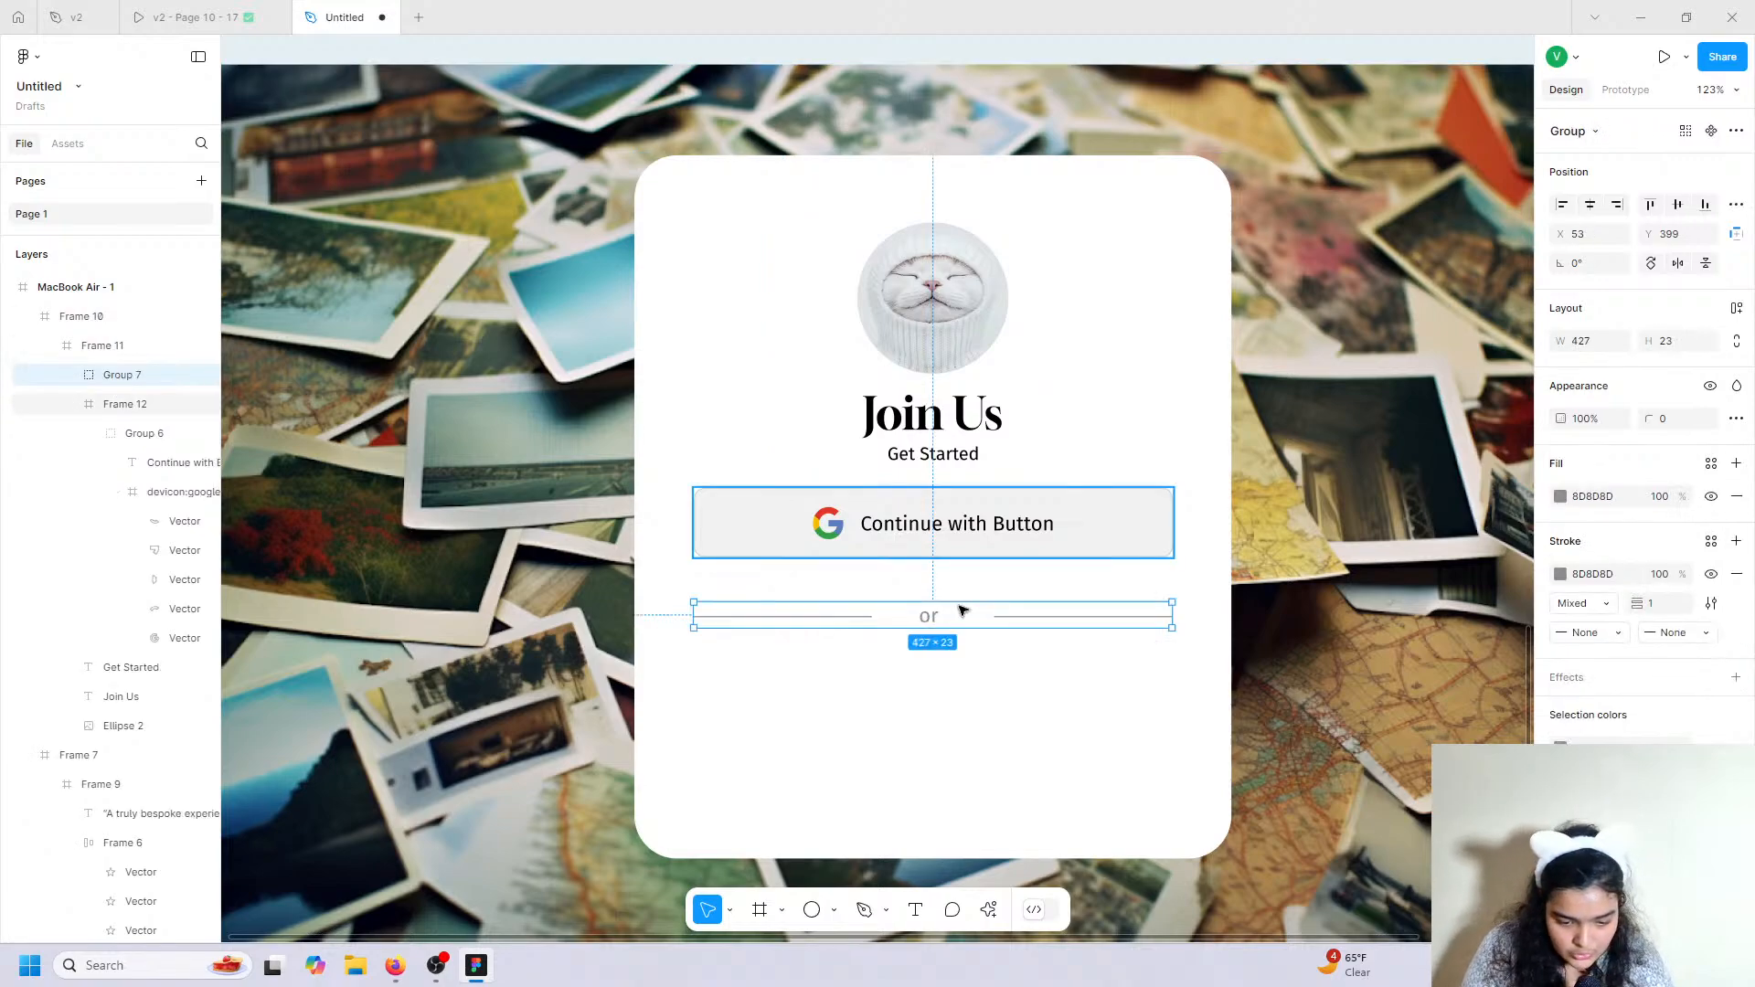
drag(962, 601, 966, 604)
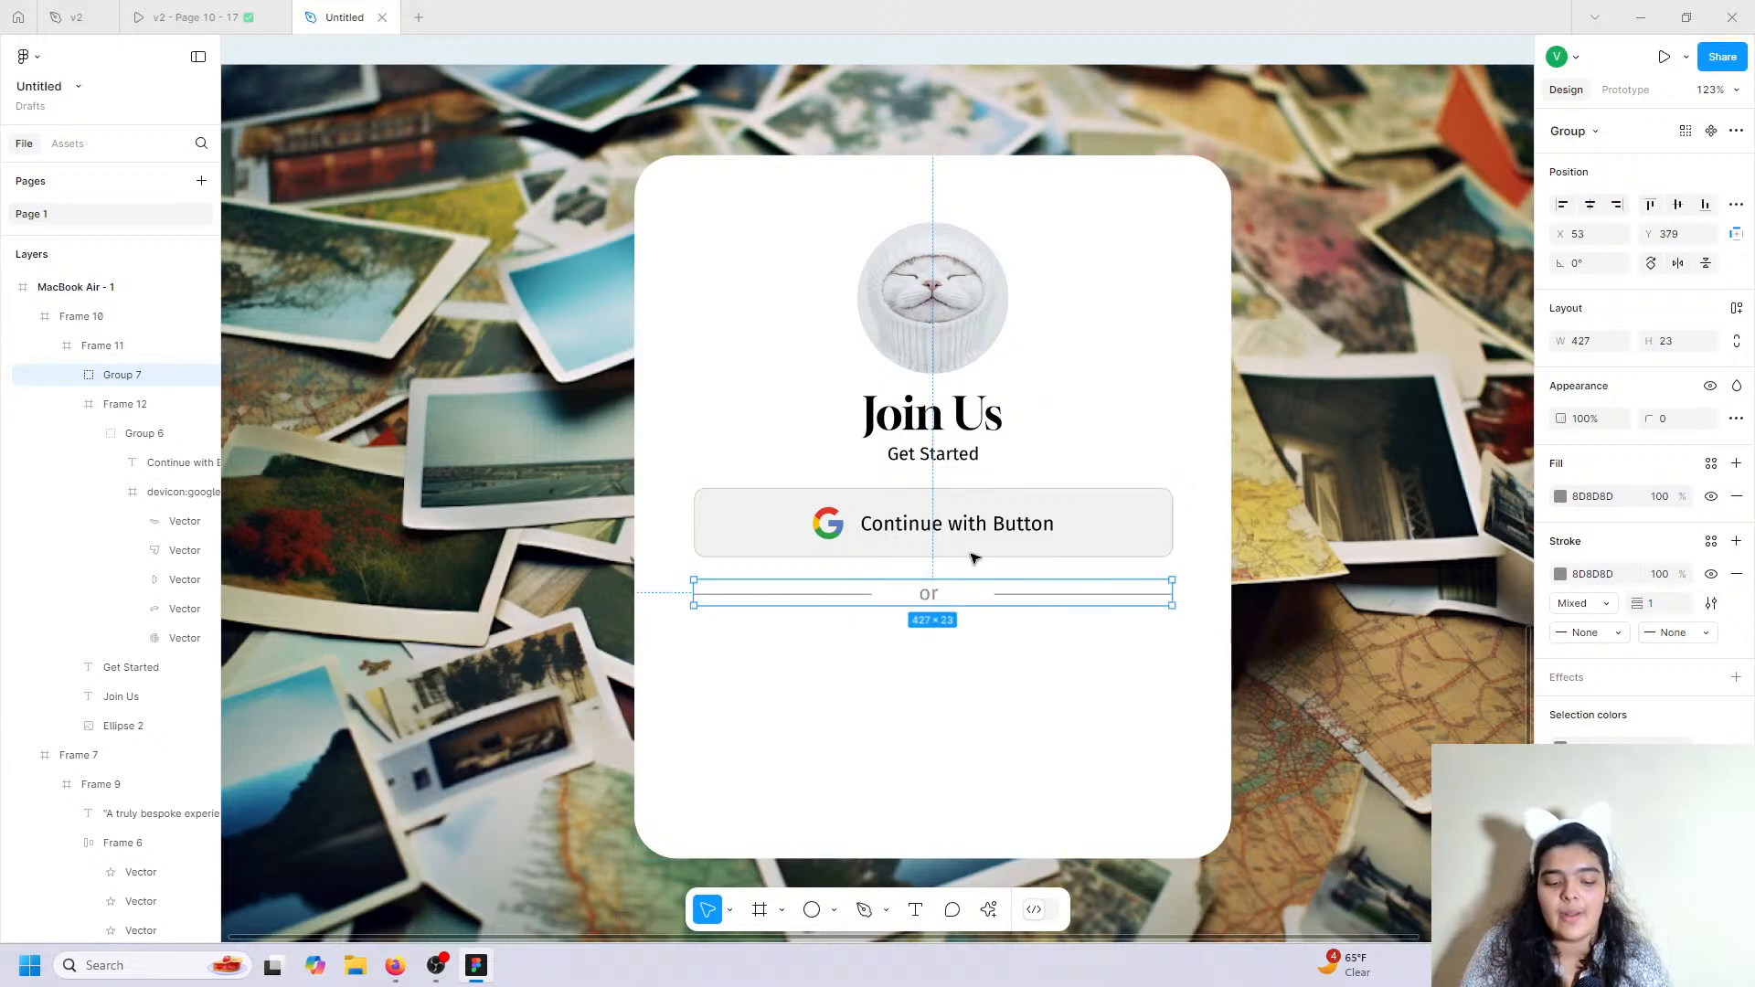
Compare with the reference prototype, then start a new text layer below the divider.
scroll(990, 681, down, 2)
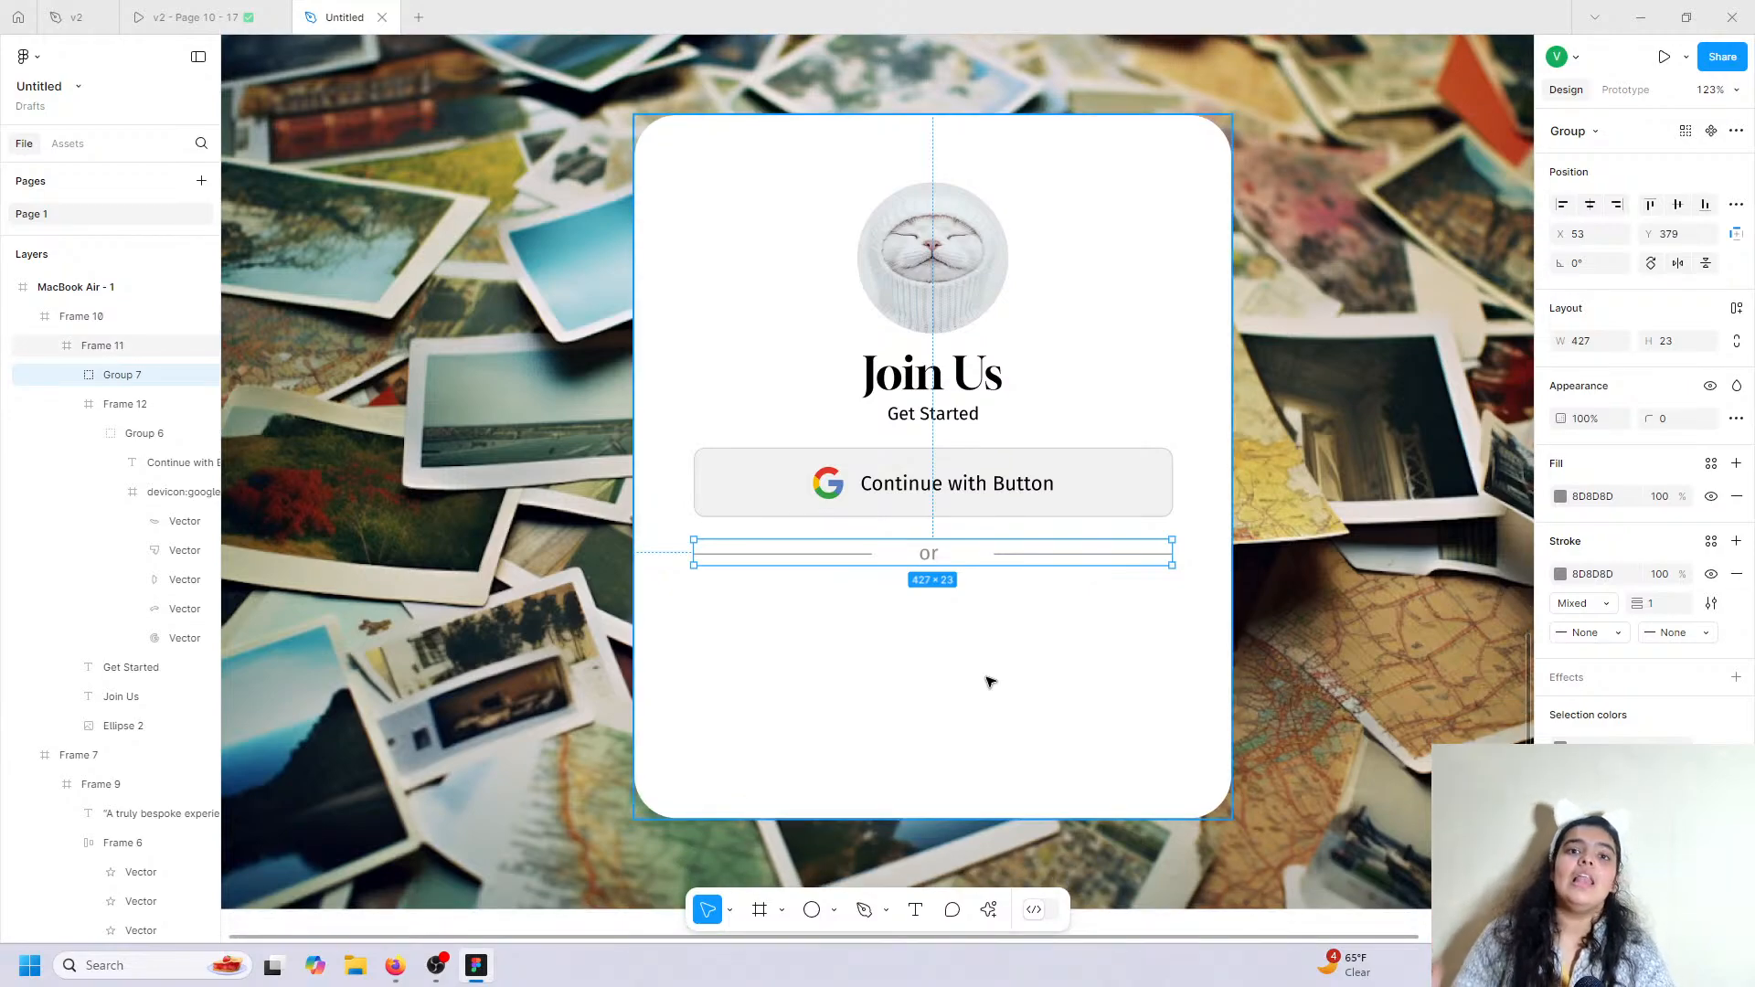
click(248, 11)
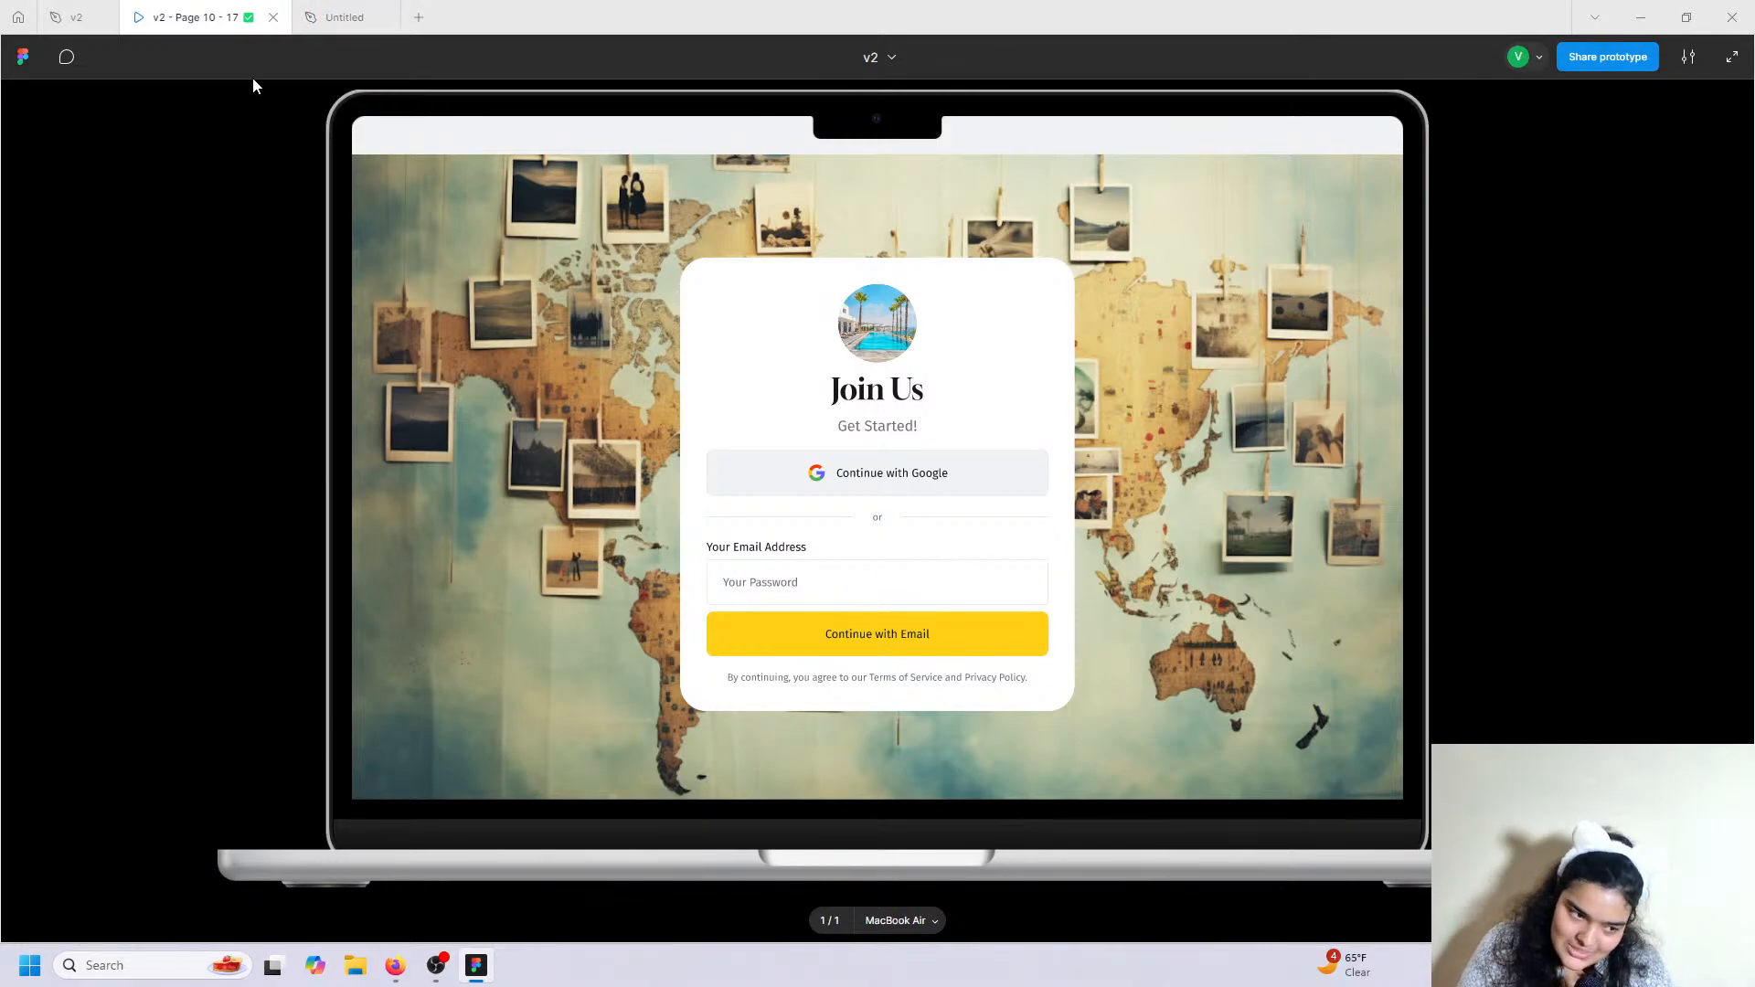
click(345, 17)
scroll(905, 566, down, 5)
key(t)
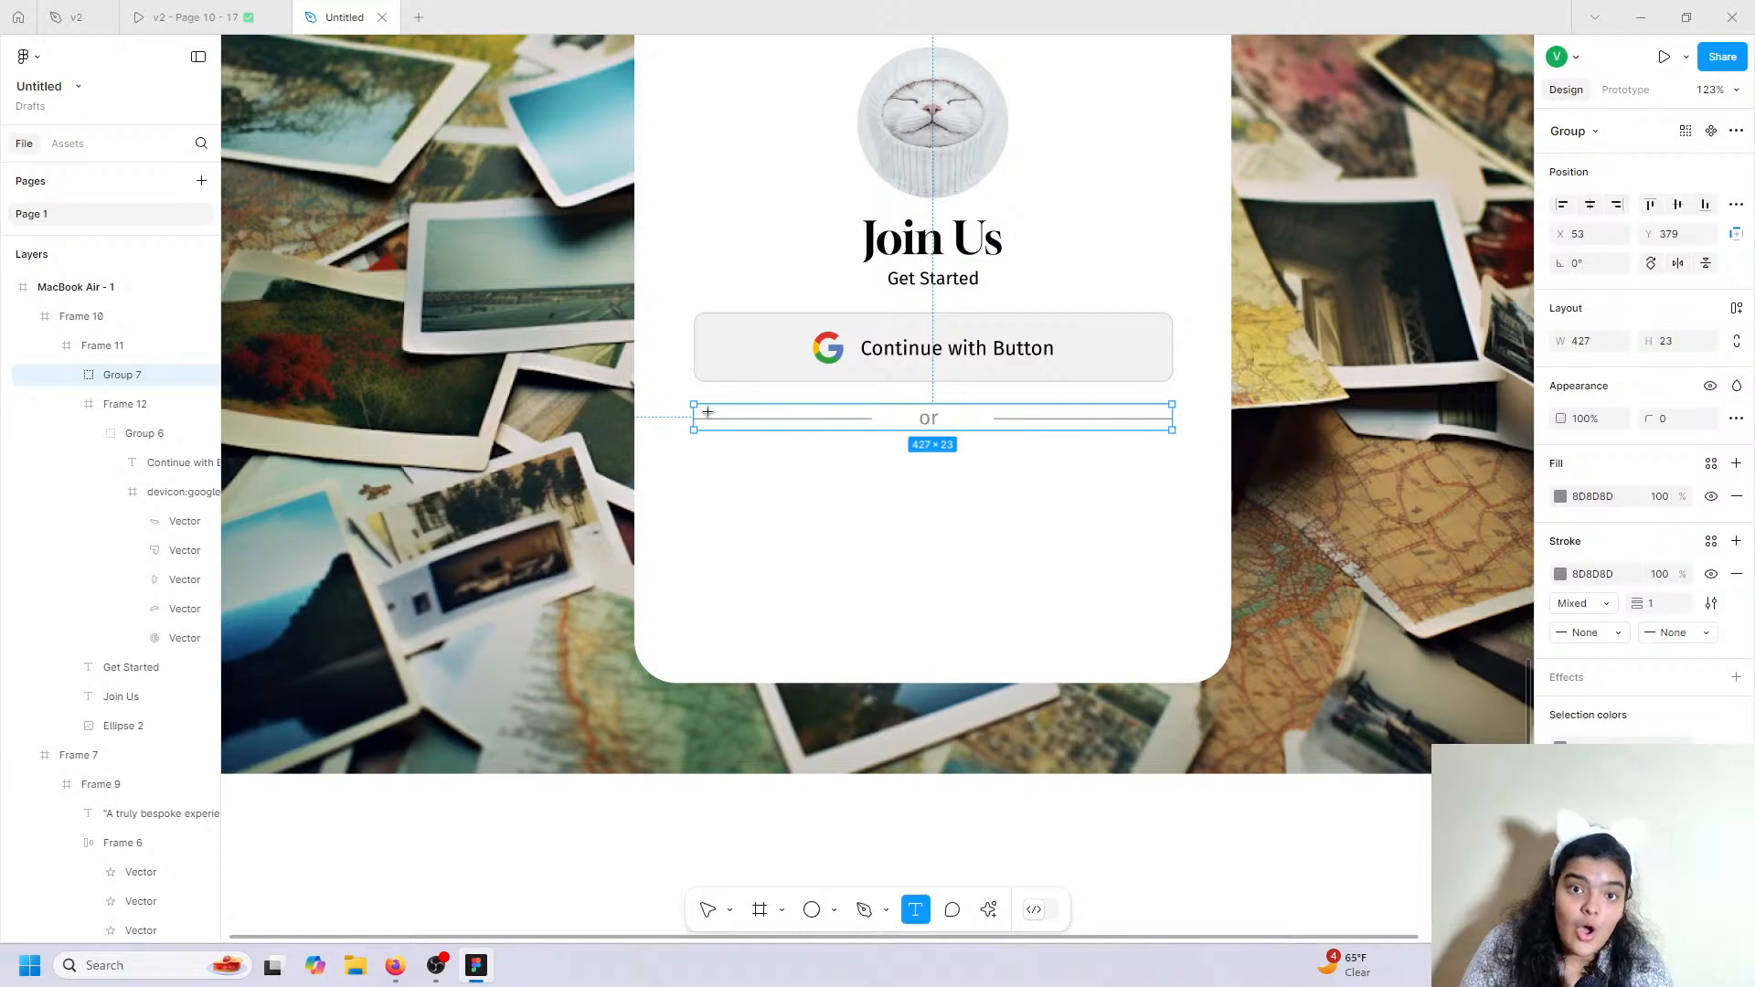
click(694, 465)
Type the 'Your Email Address' label at size 16, aligned with the card's left edge.
text(Yo)
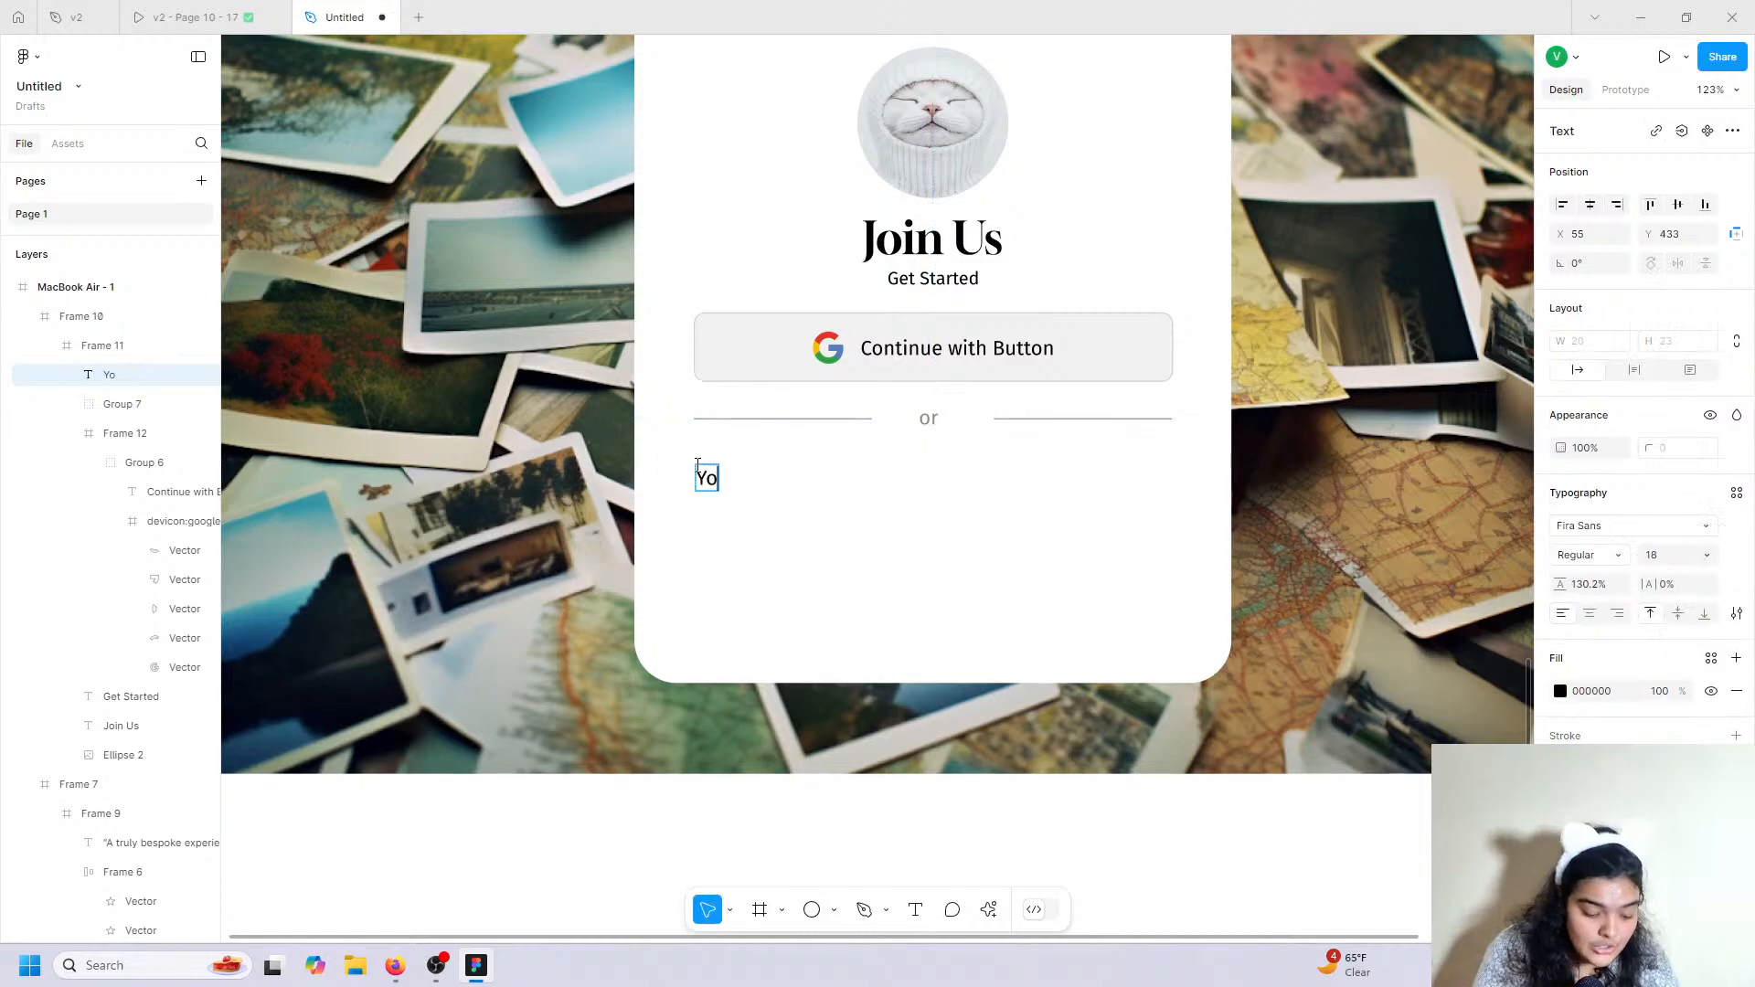
text(ur Email Address)
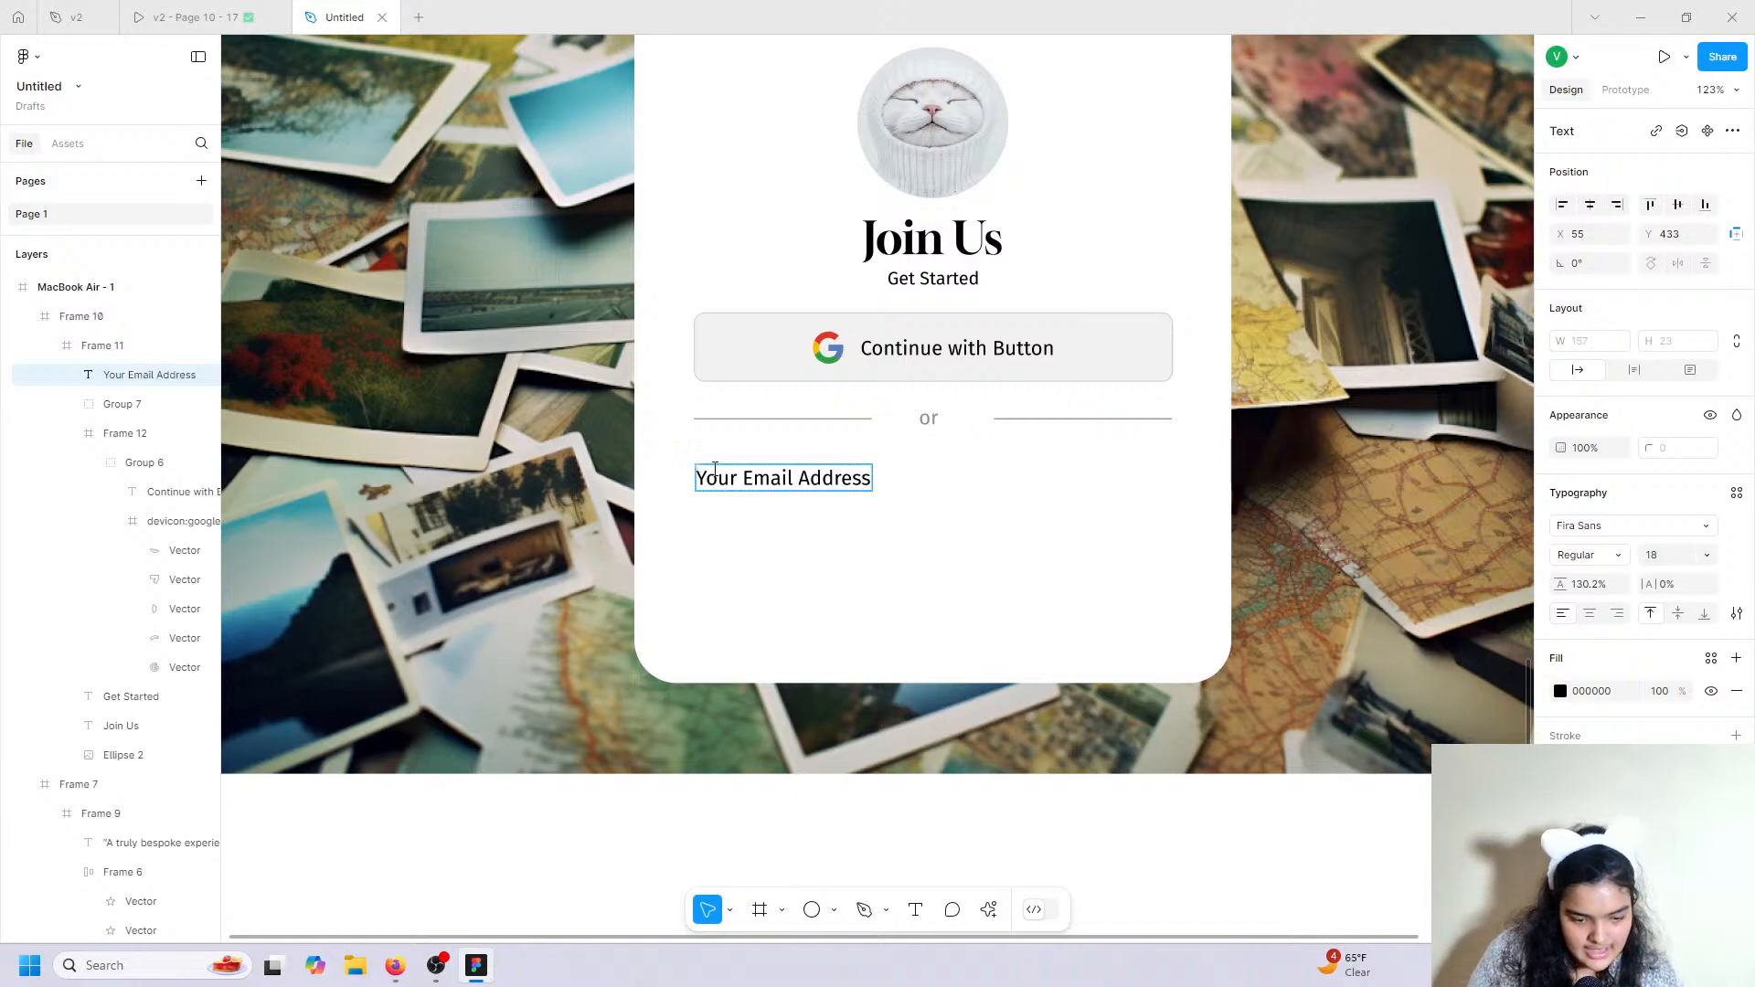
key(Escape)
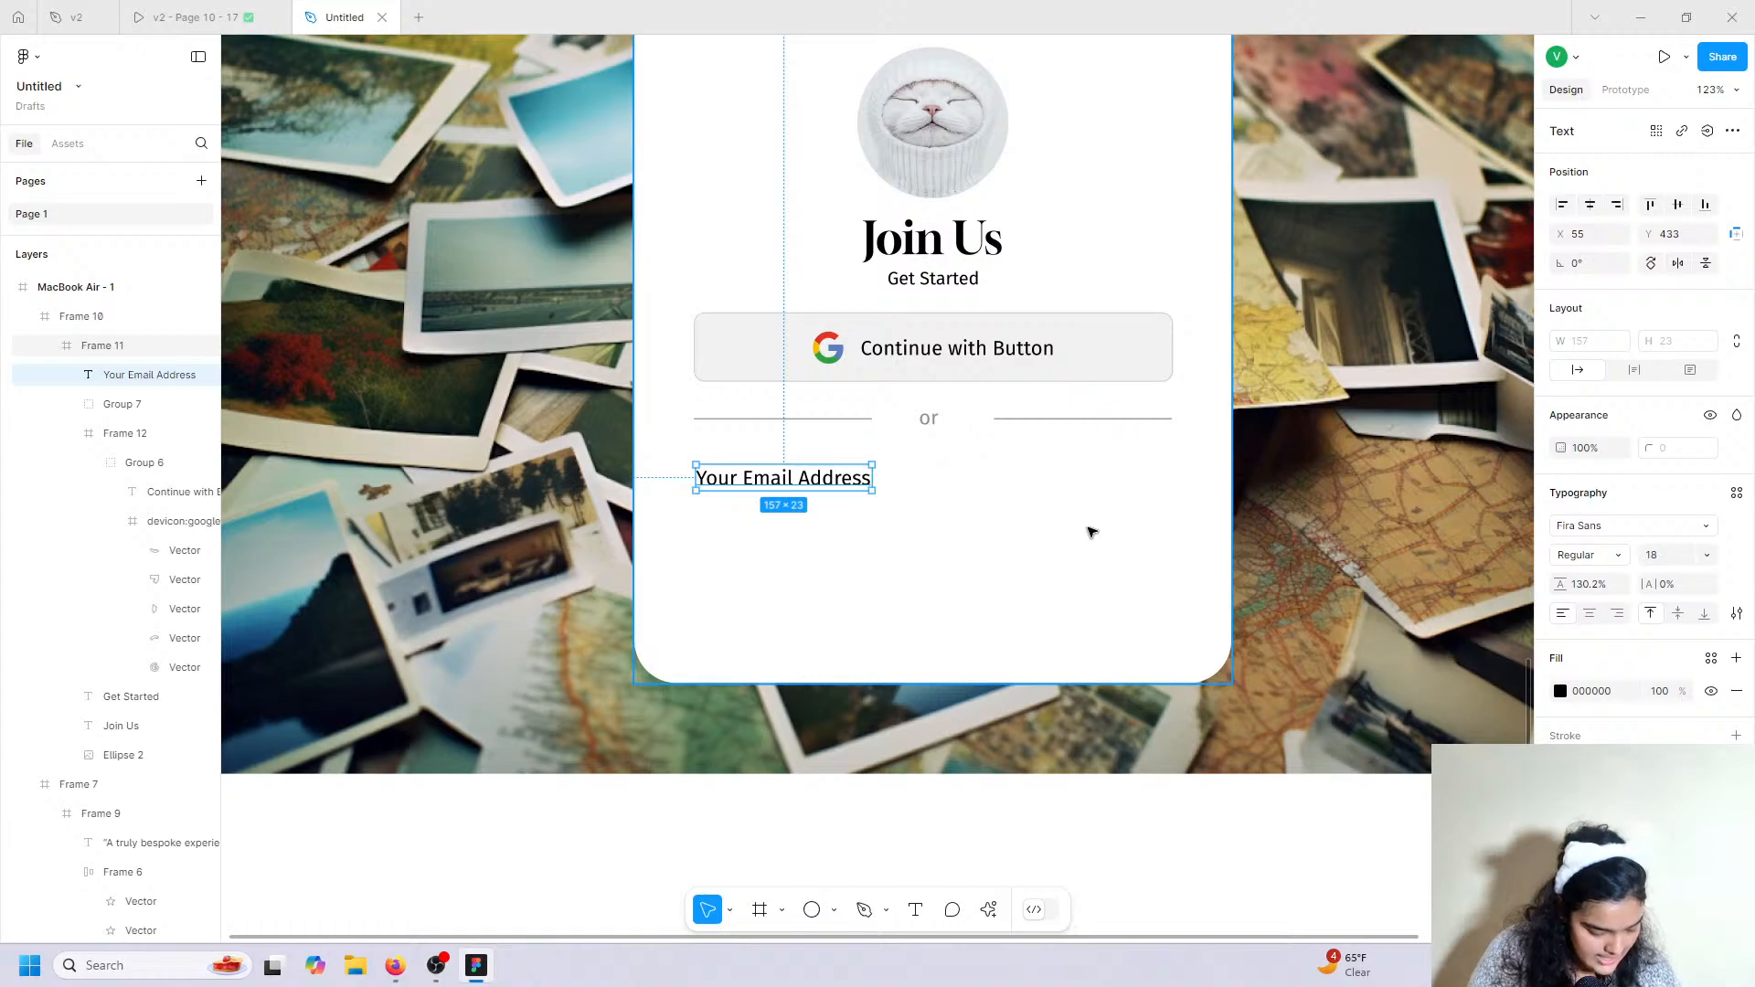
click(1706, 554)
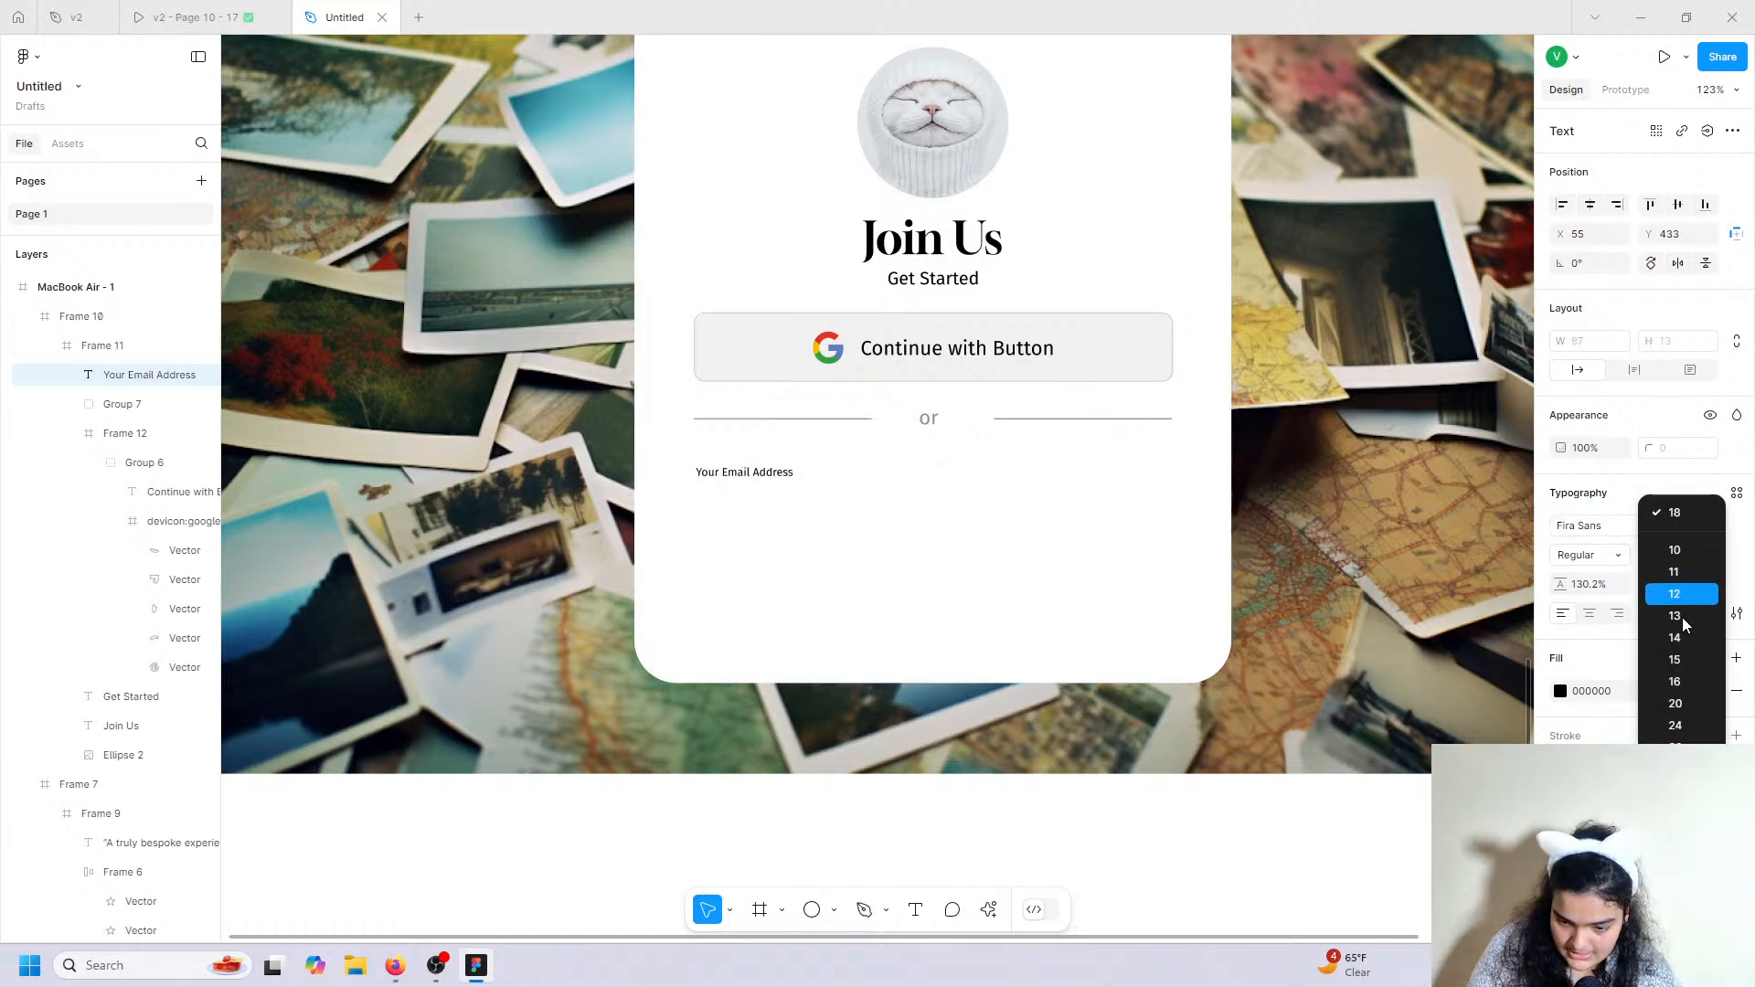
click(1680, 680)
mouse_move(757, 478)
mouse_down()
mouse_move(1039, 587)
mouse_move(1166, 577)
mouse_move(1133, 547)
mouse_up()
click(766, 910)
Fill the new box light grey F1F1F1, align it under the label, and widen it.
click(1736, 494)
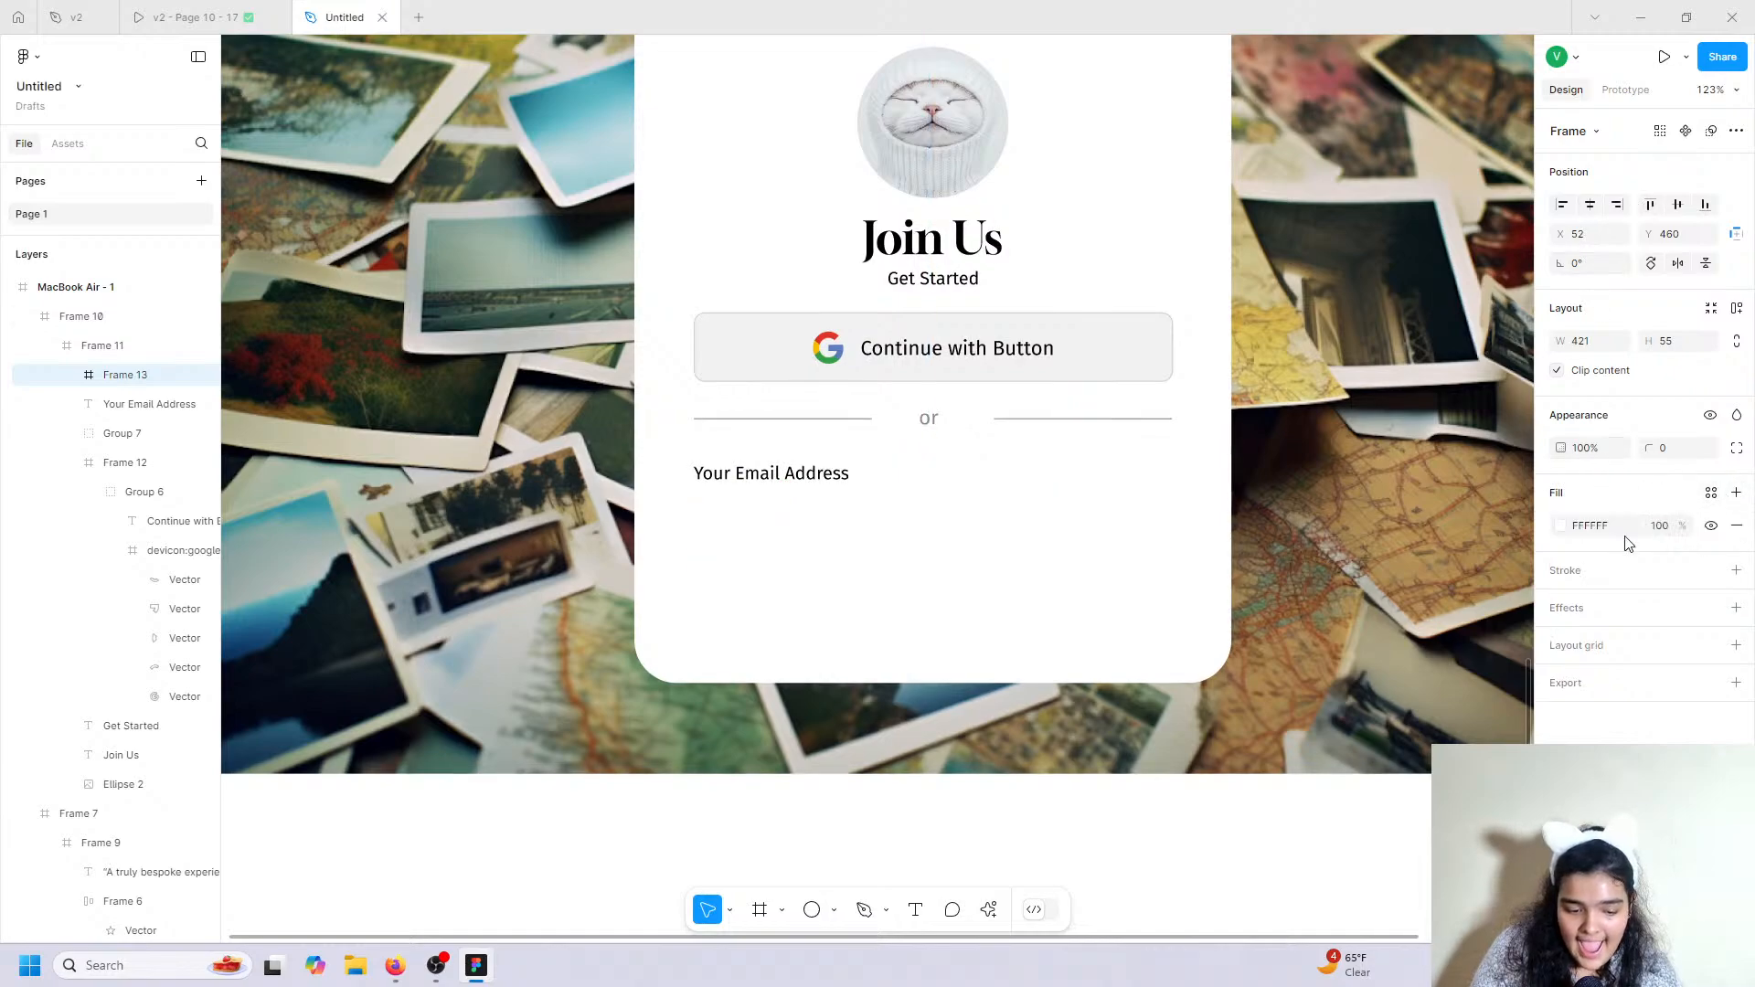
click(1560, 526)
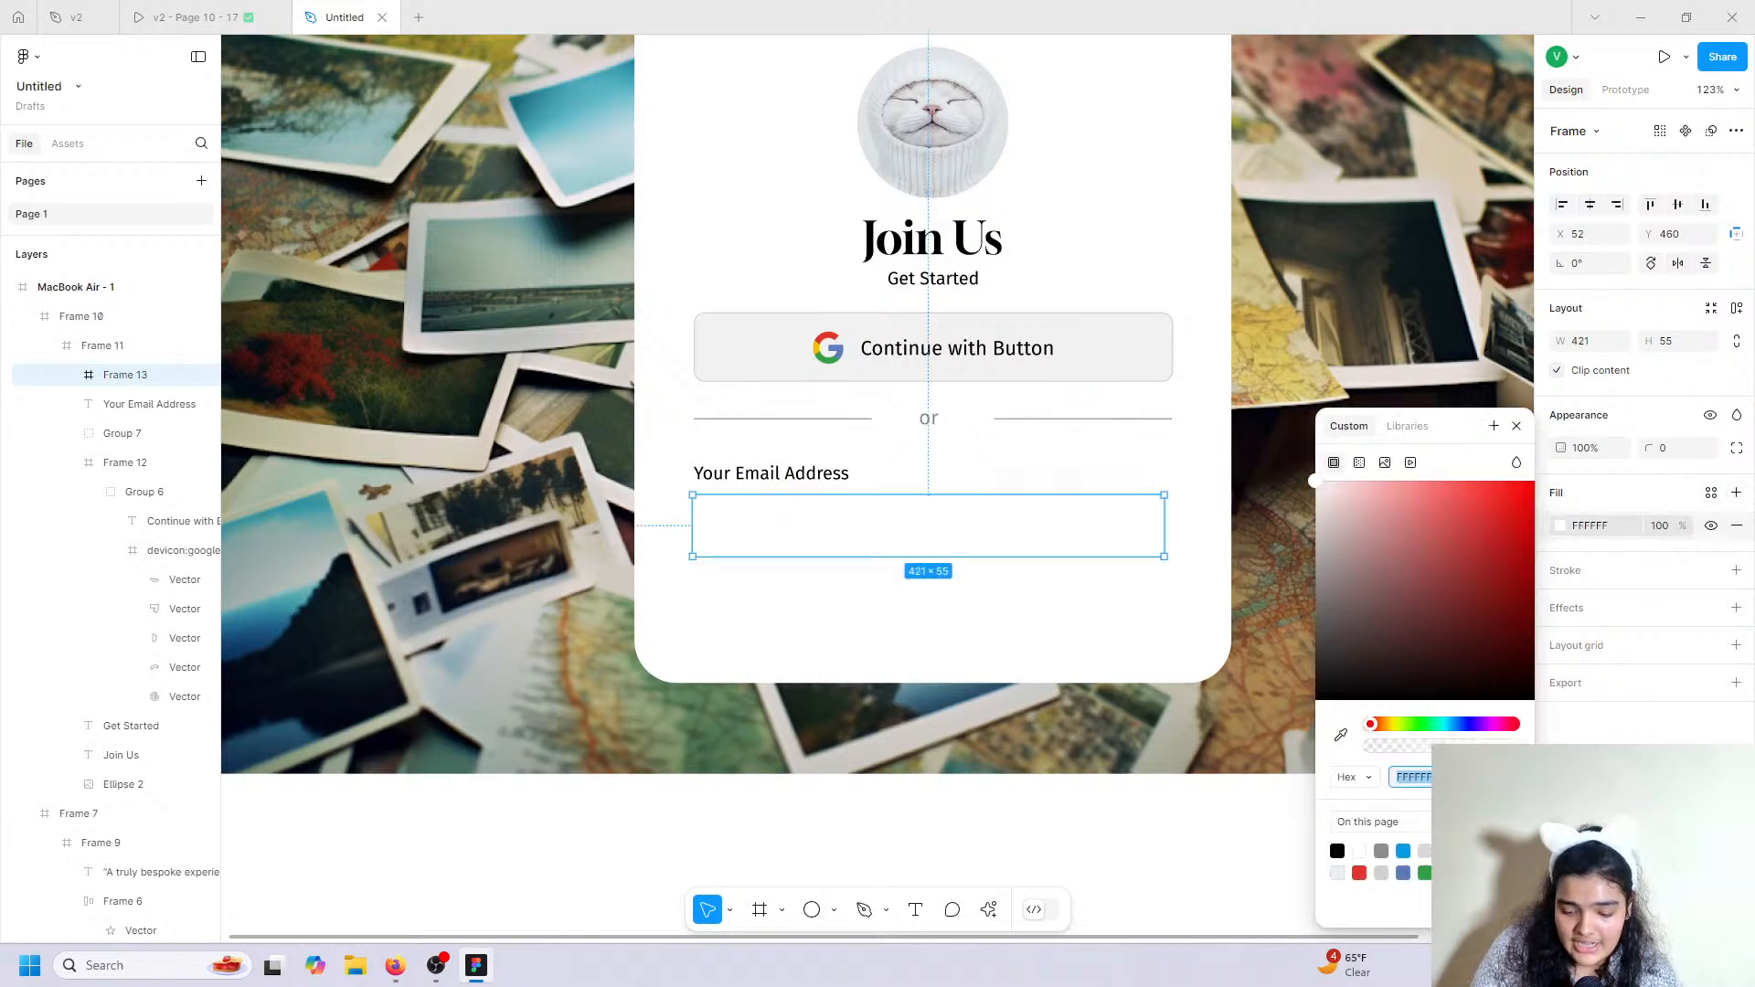
text(F1F1F1)
key(Return)
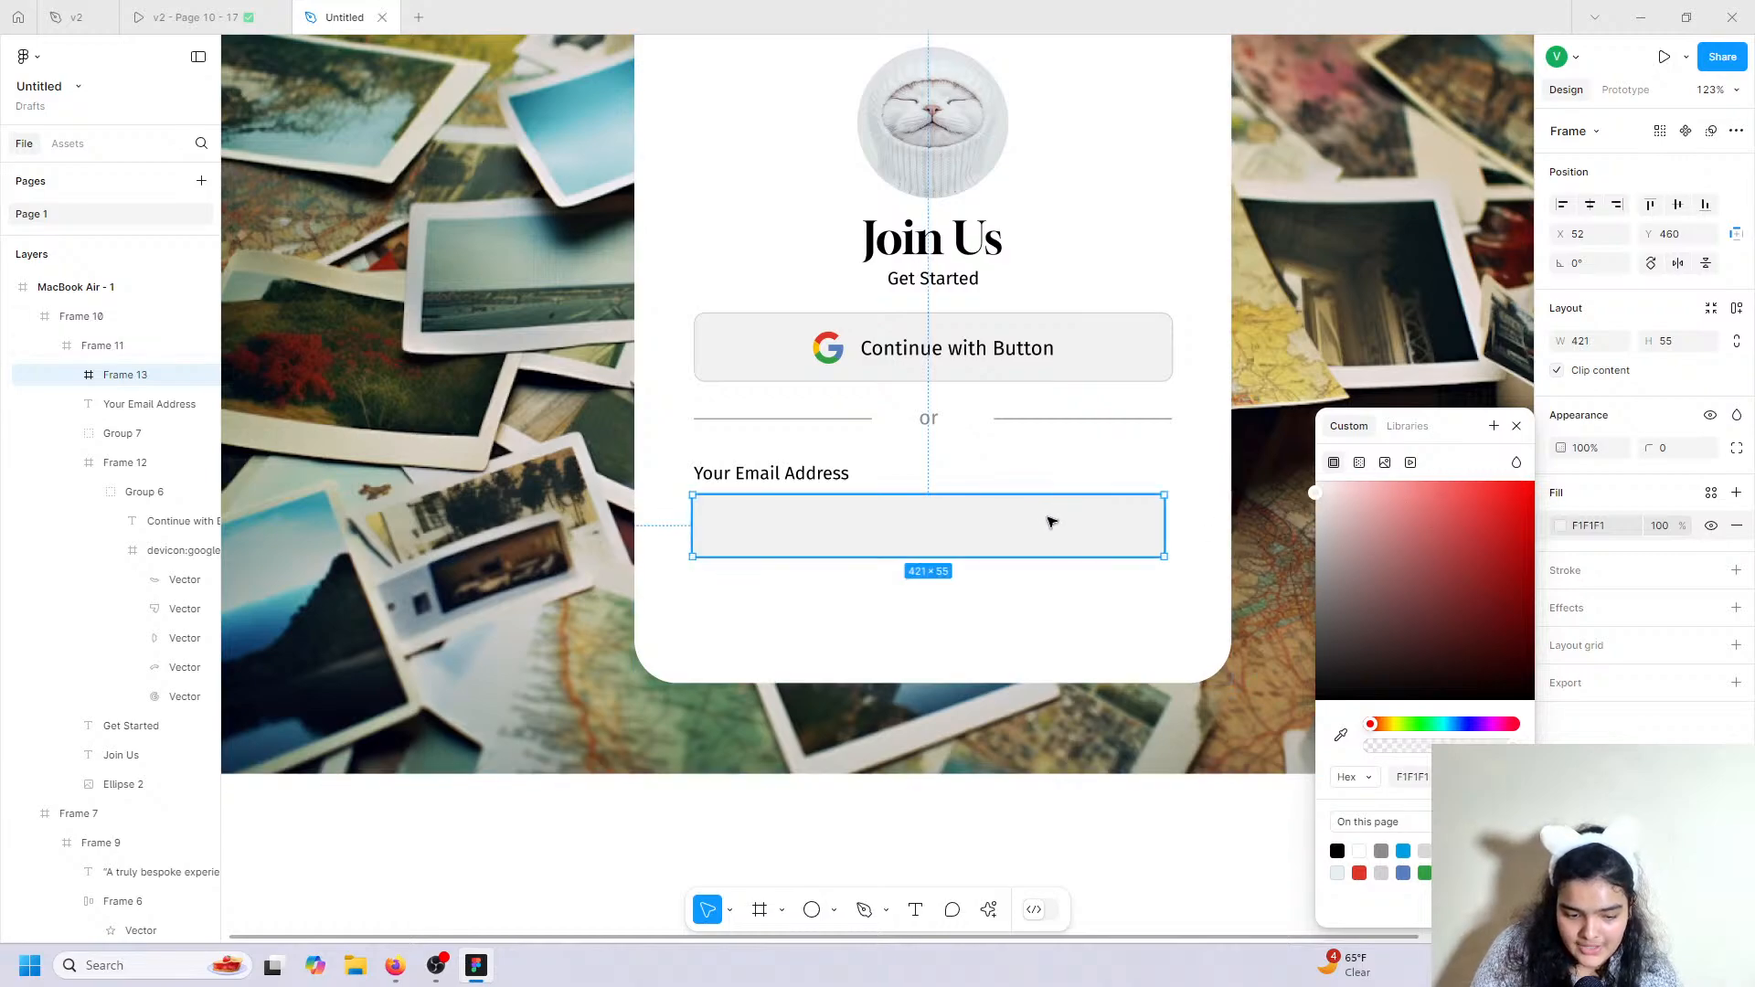
drag(1050, 518, 1058, 529)
drag(1165, 521, 1177, 525)
drag(1073, 559, 1073, 569)
Set the input box height to 62 and its corner radius to 10.
click(1138, 357)
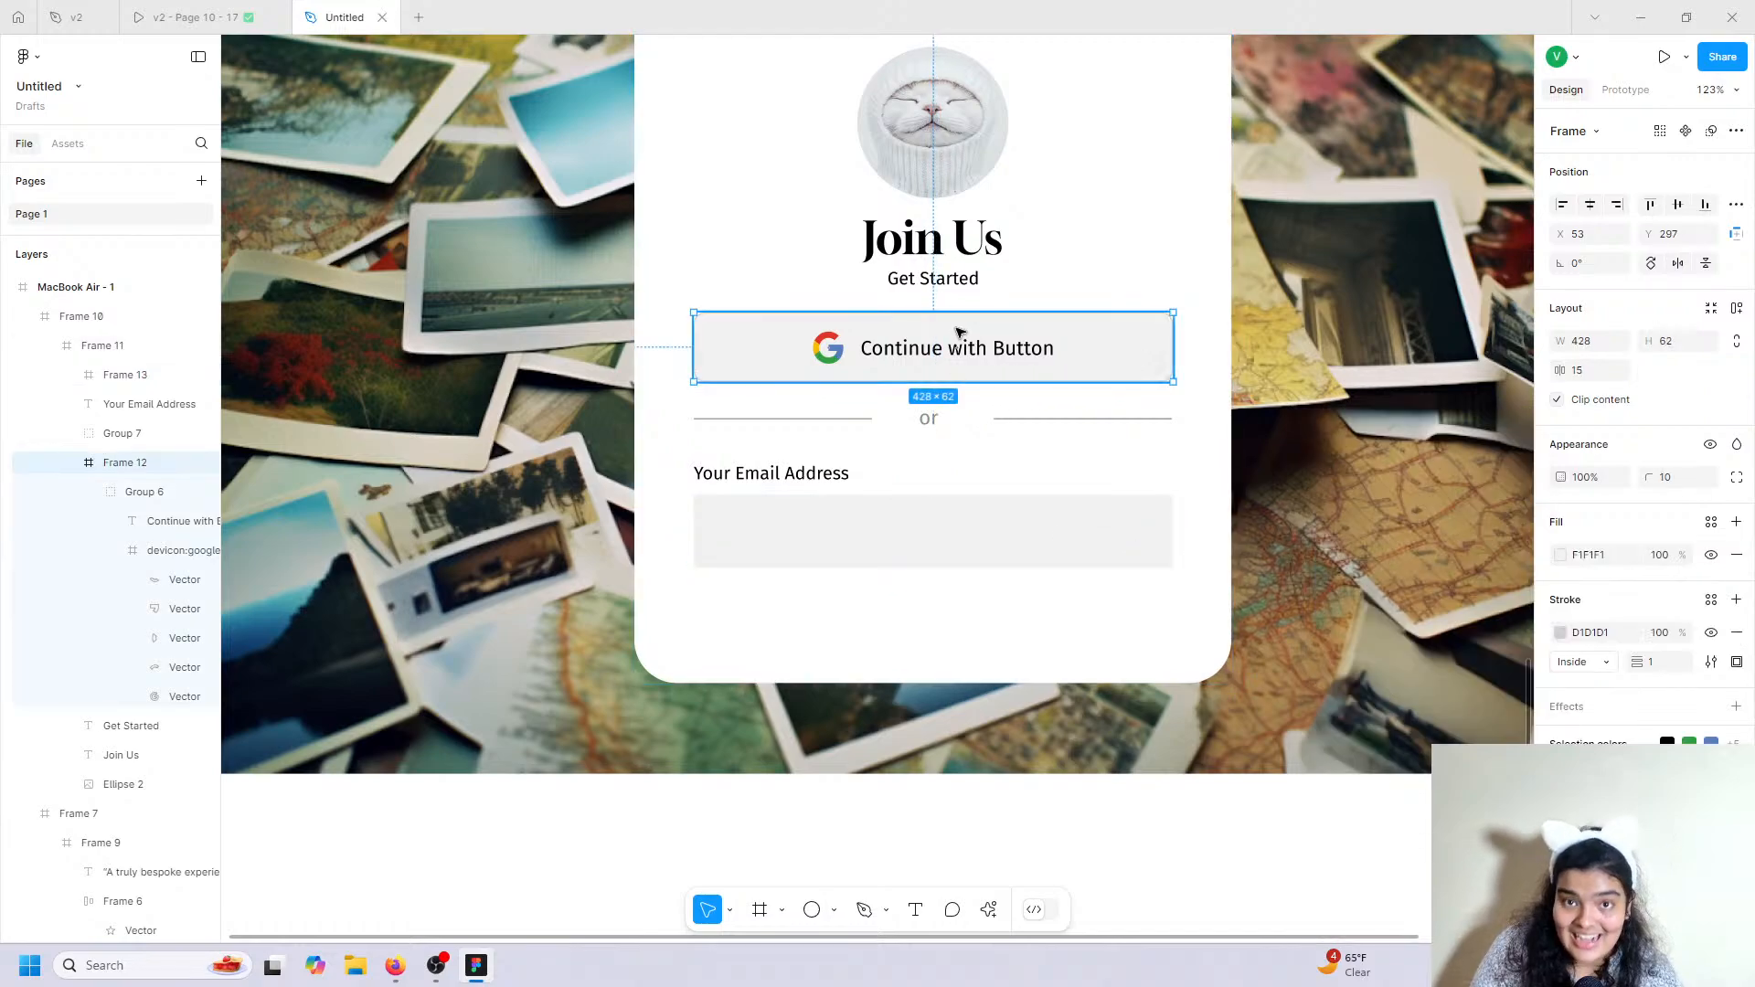
click(905, 556)
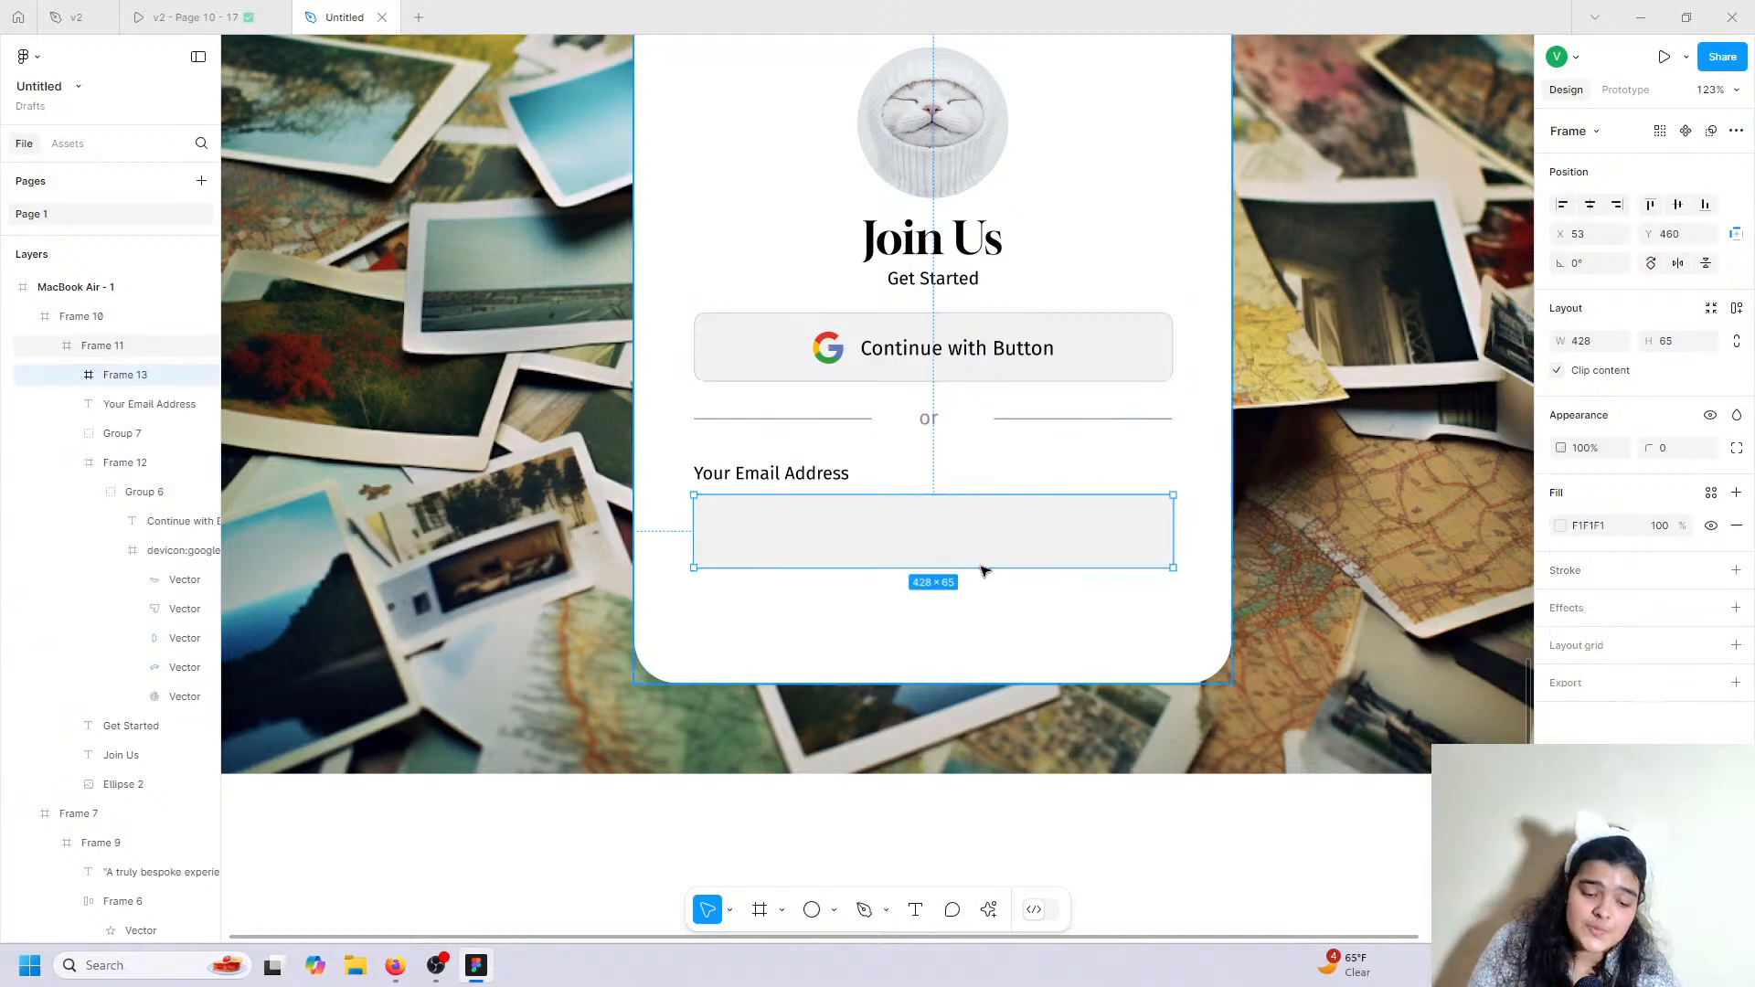
click(1682, 346)
text(62)
key(Return)
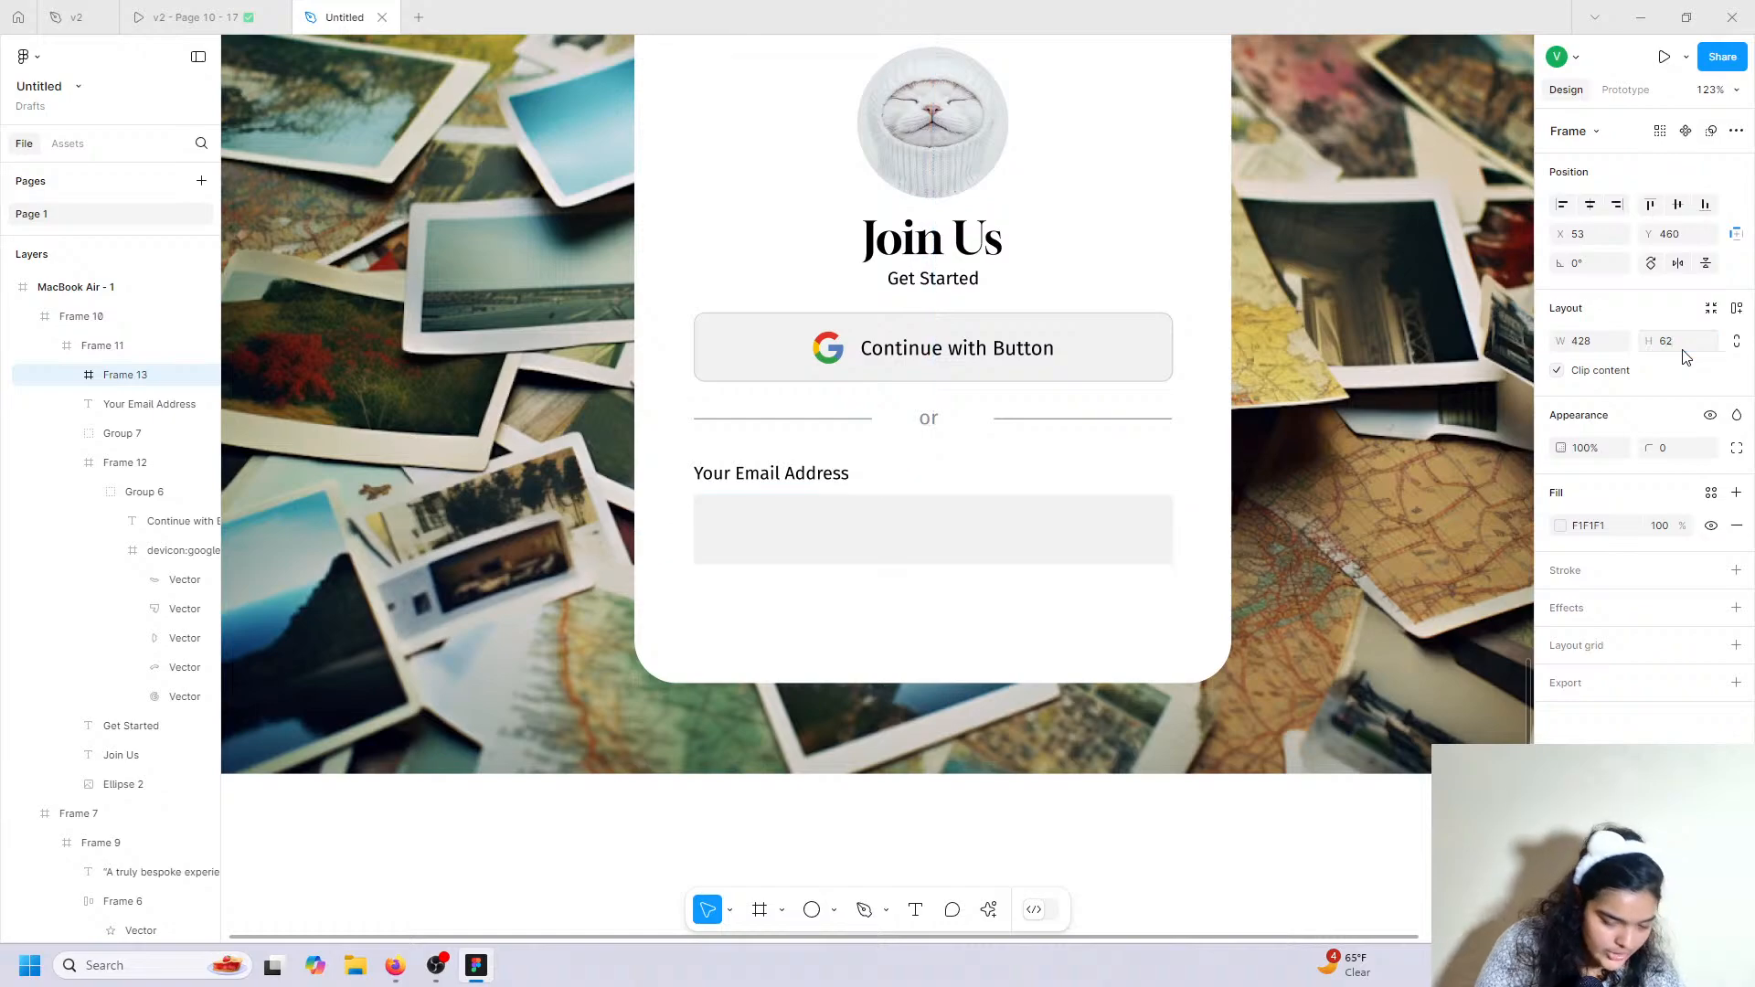
click(1663, 445)
text(4)
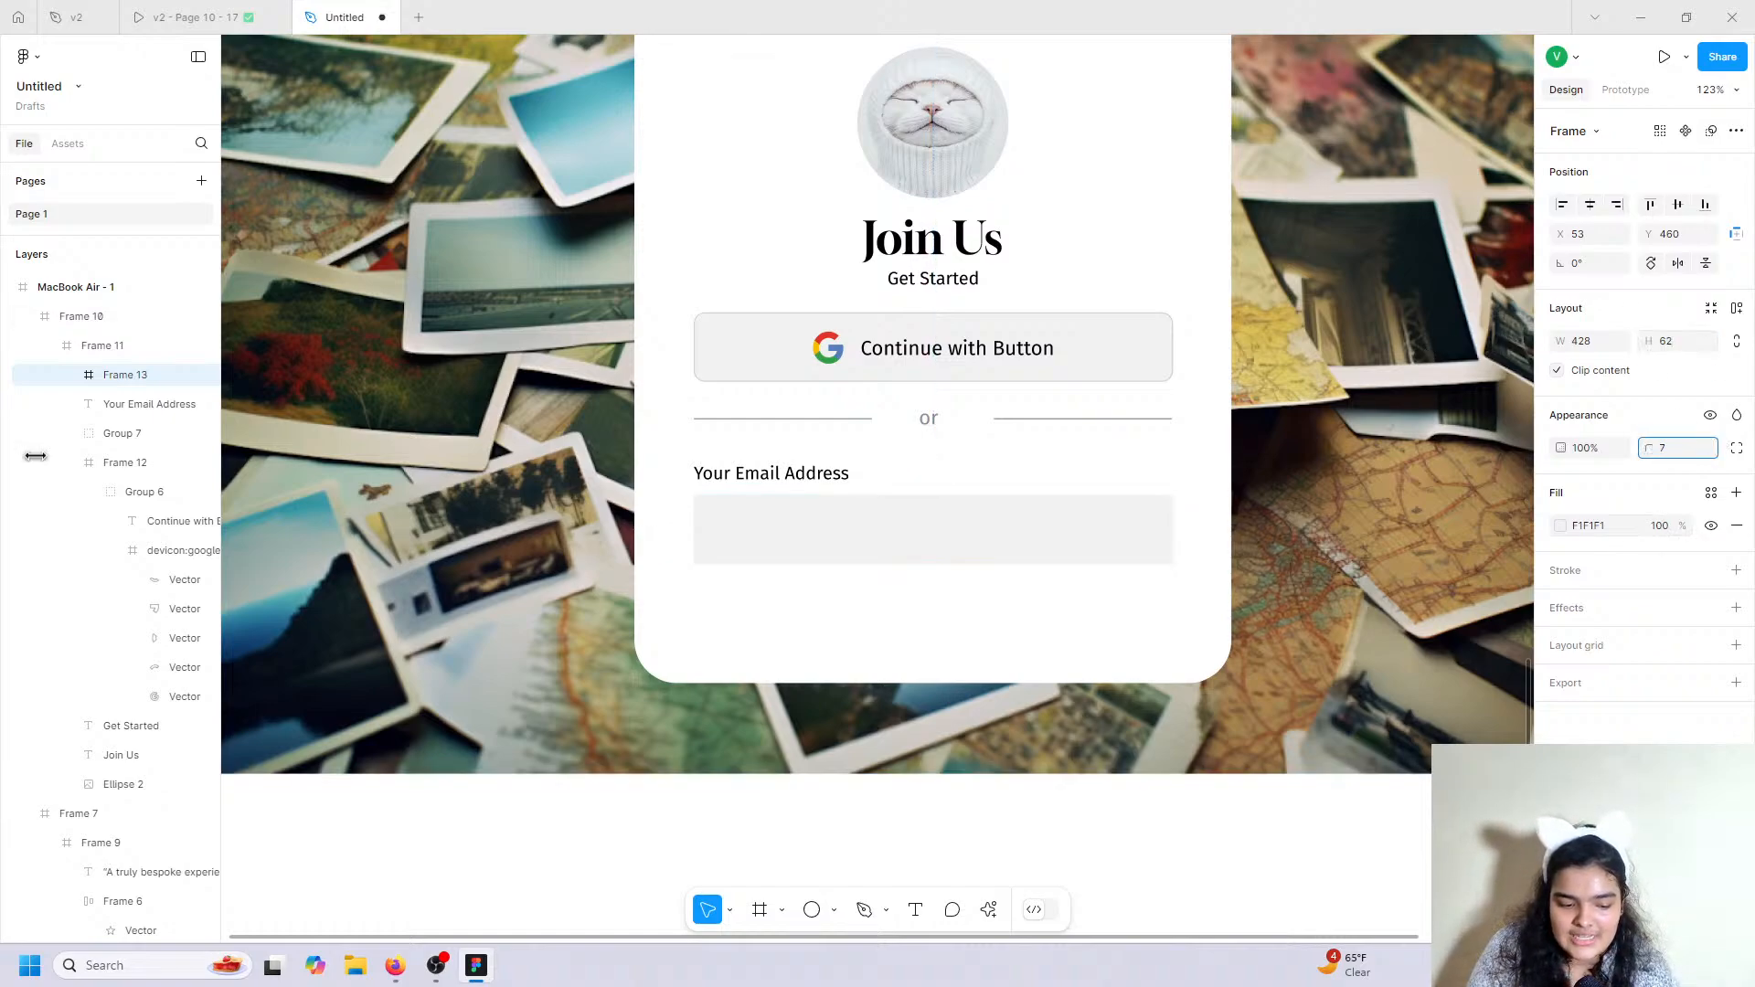
drag(35, 455, 81, 463)
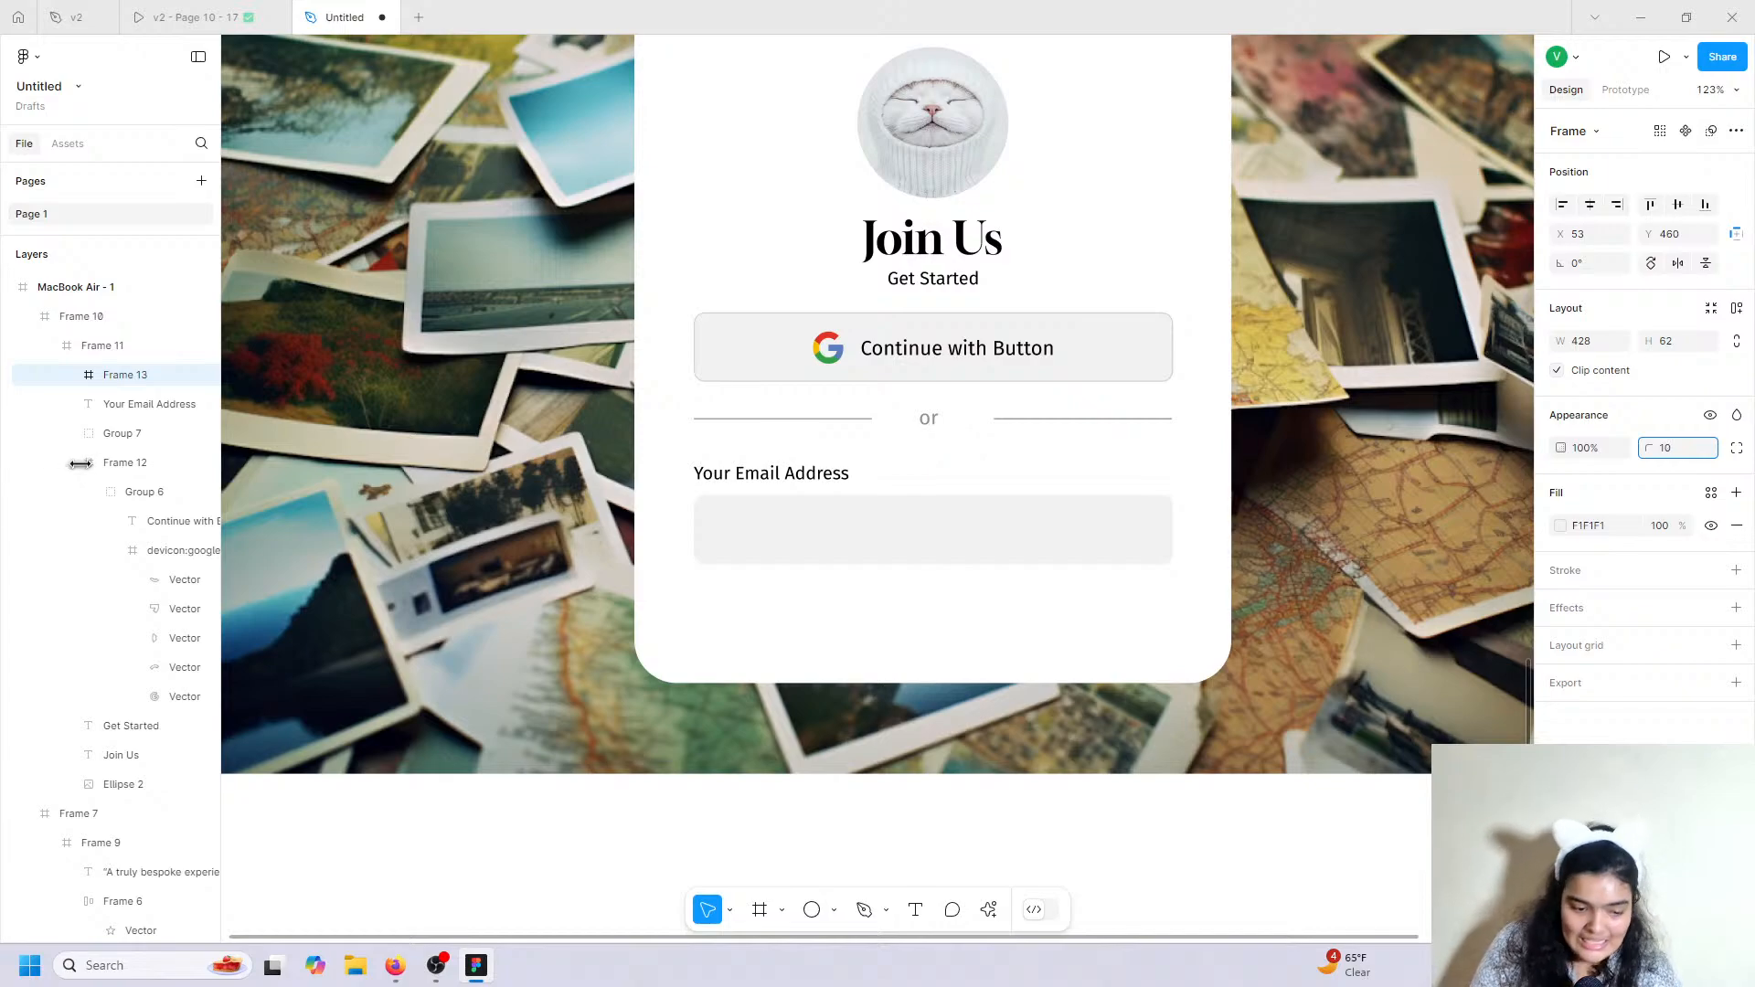
click(192, 16)
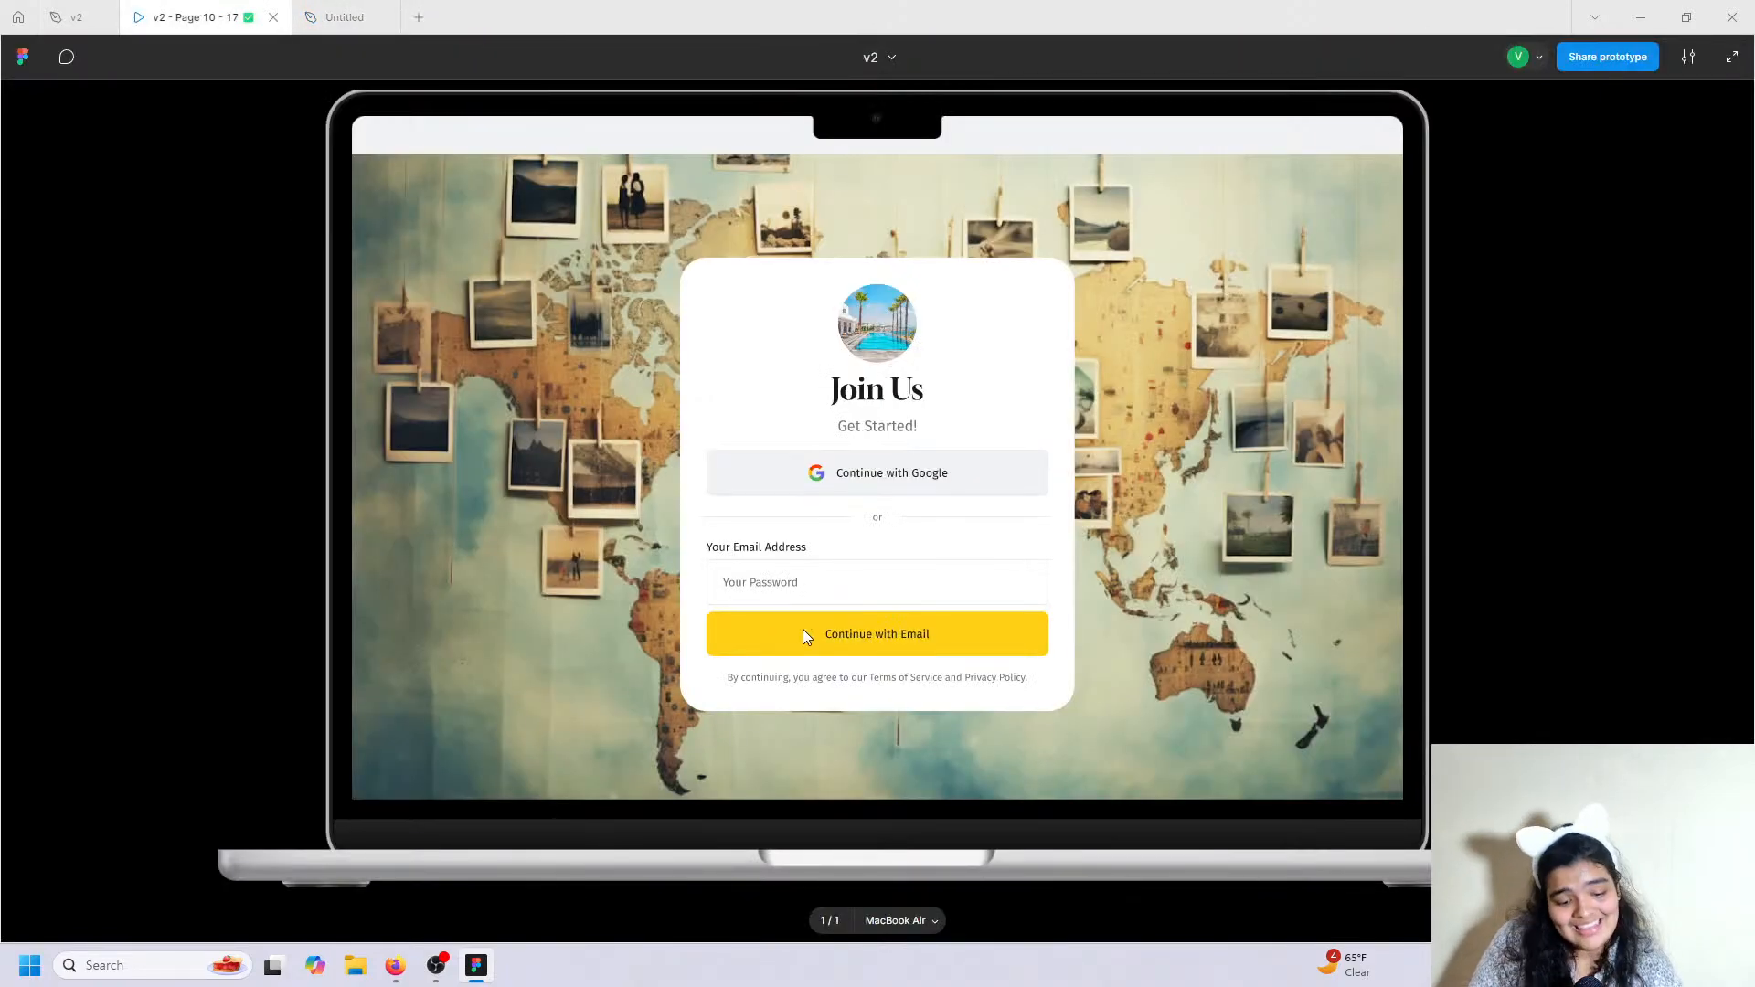
click(340, 17)
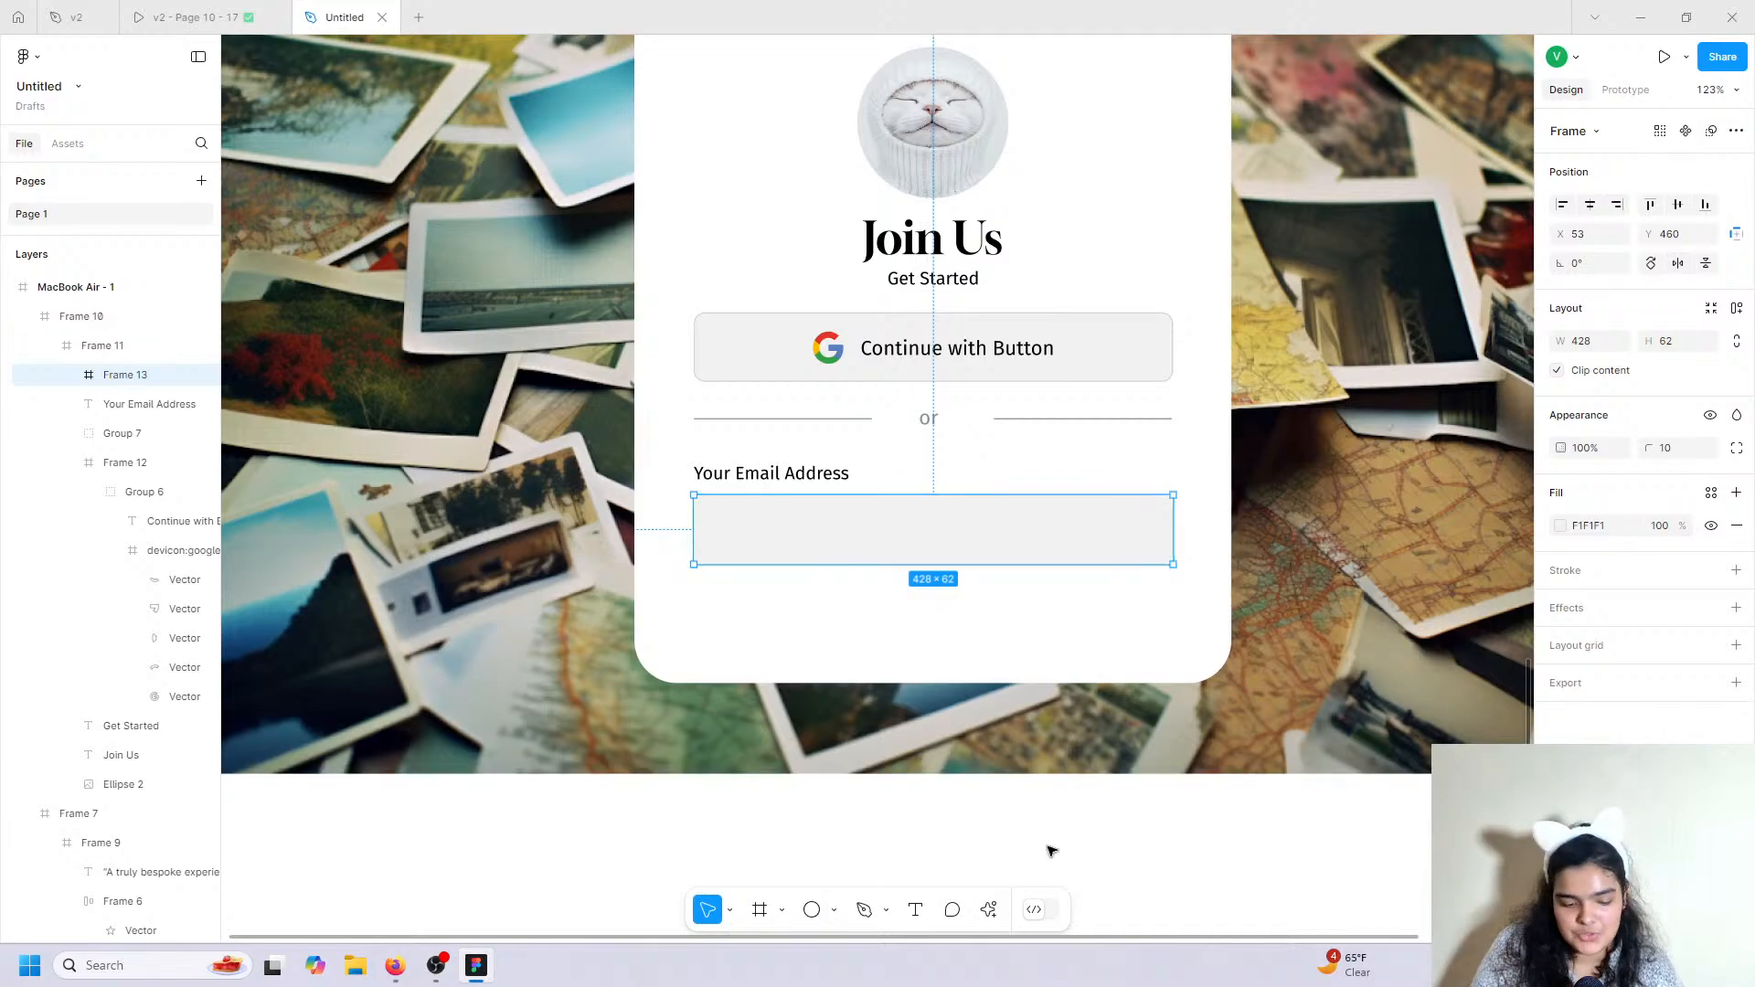
Add grey 'Your Password' placeholder text in Regular size 16 inside the input box.
click(915, 909)
click(725, 515)
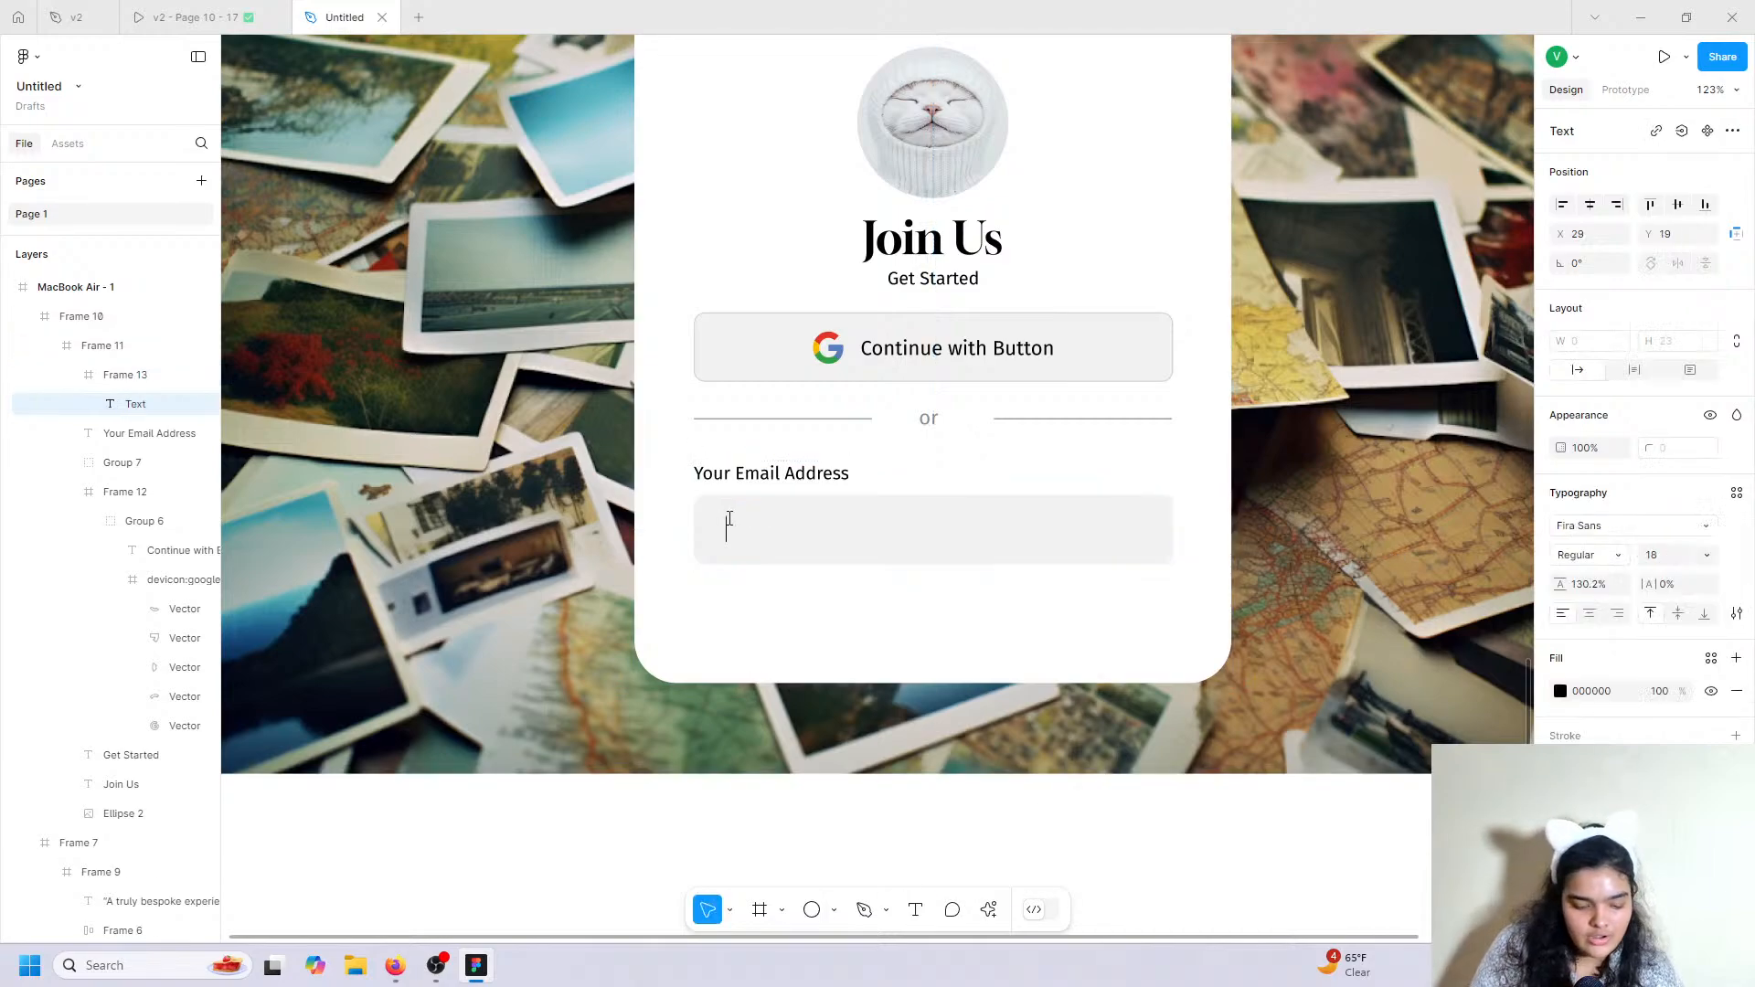
text(Your)
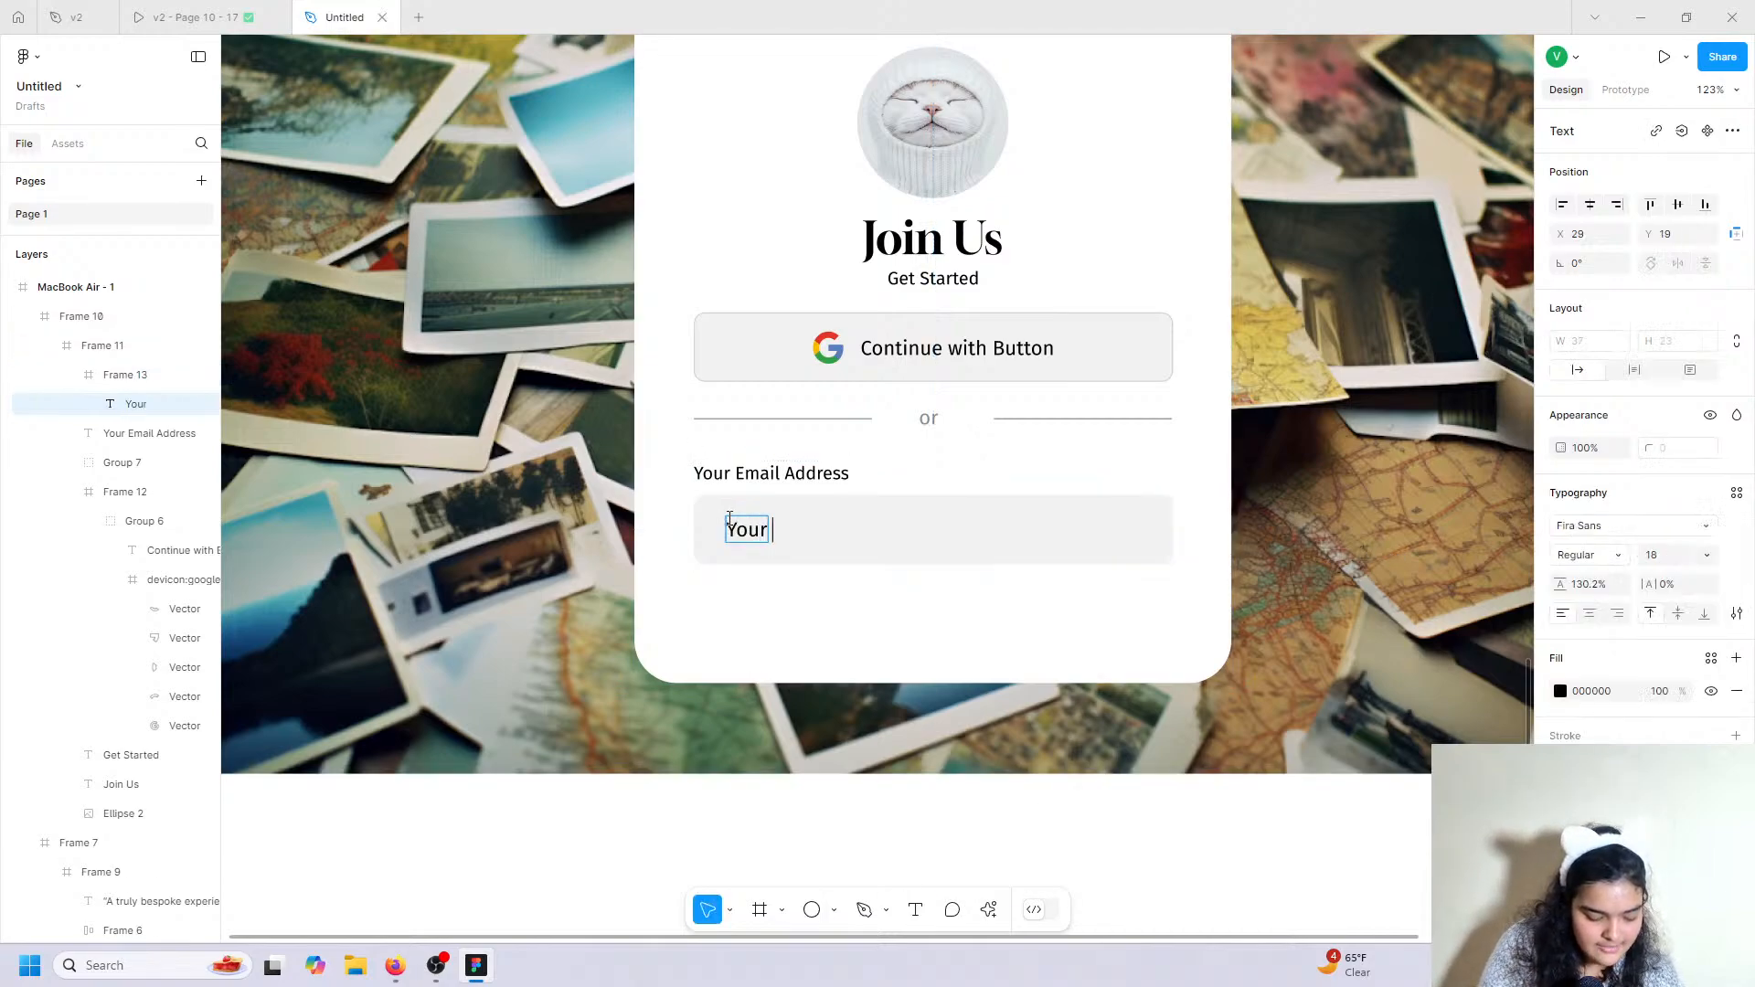
text( Password)
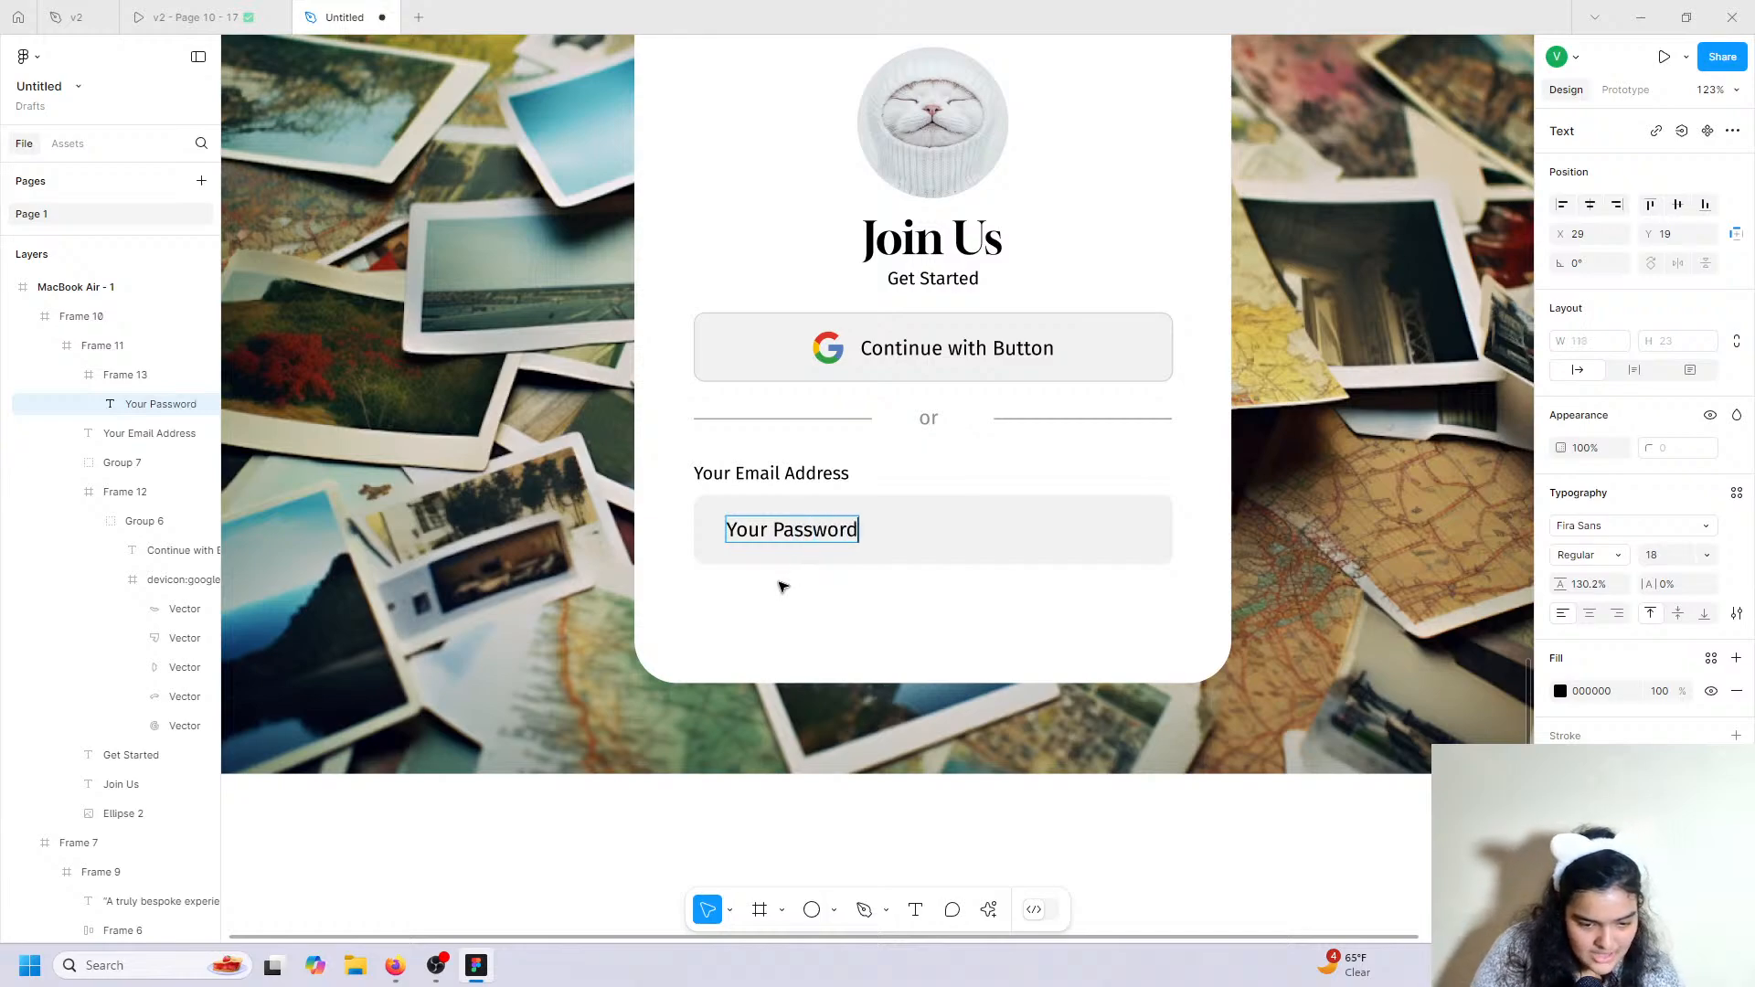
key(Escape)
click(1561, 691)
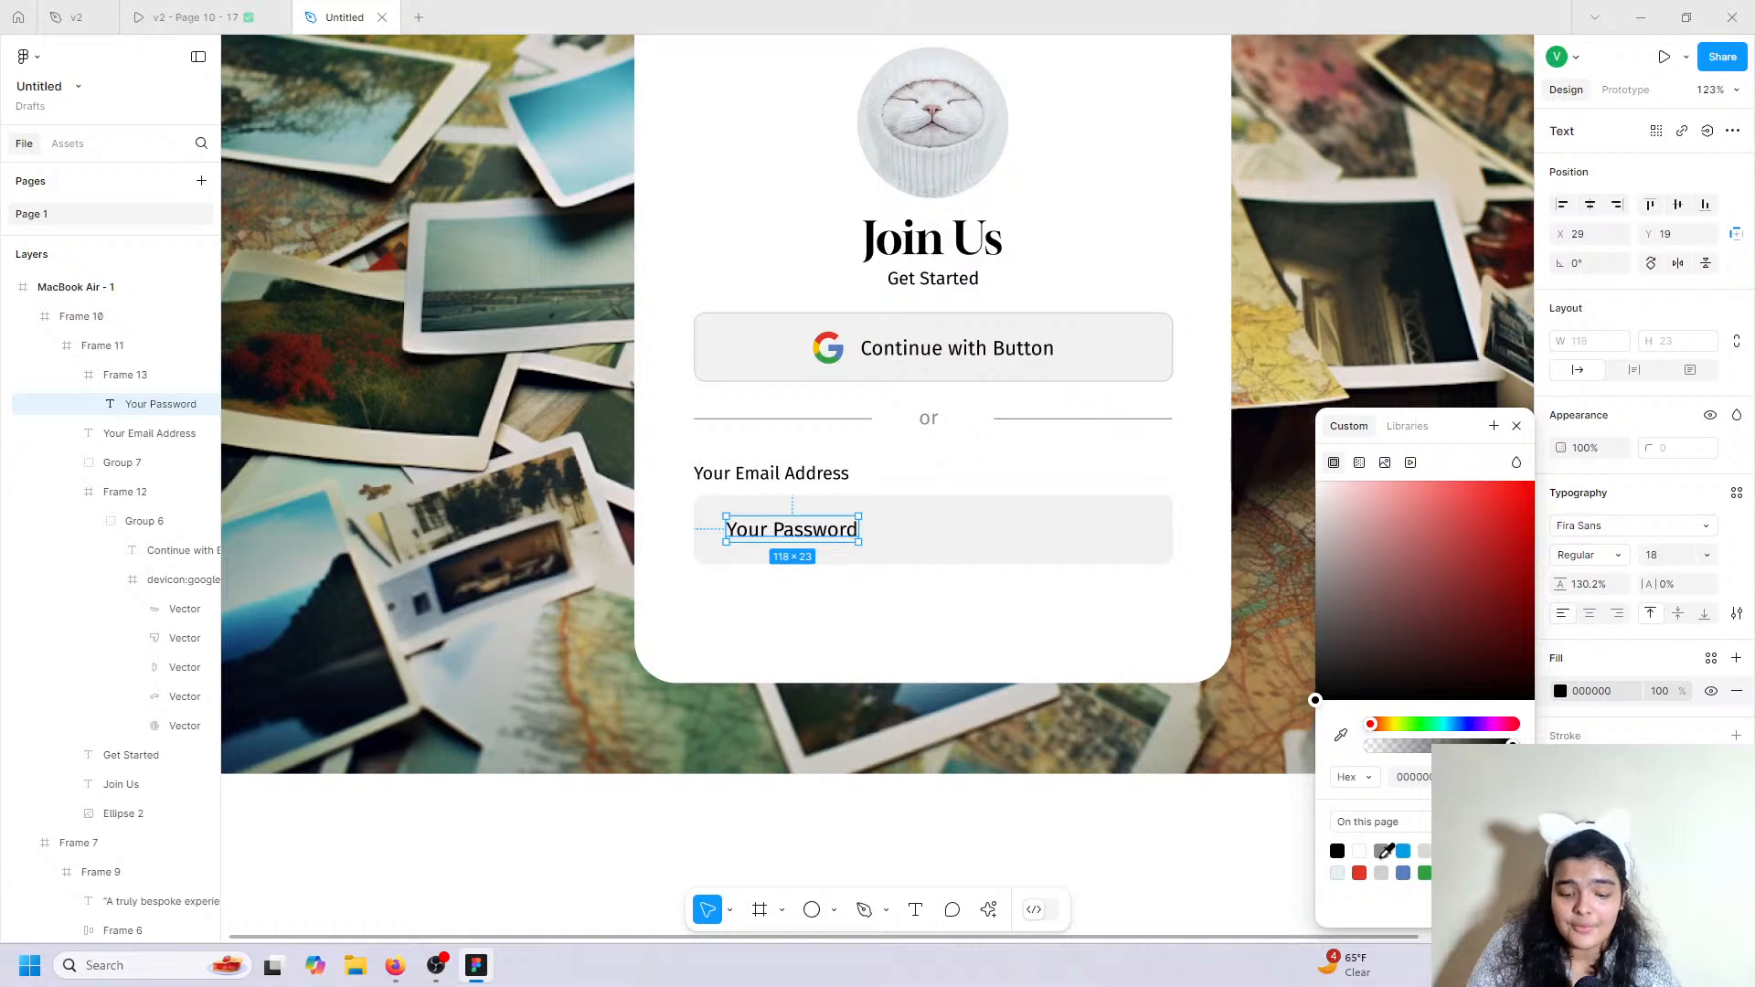
click(1381, 851)
key(Escape)
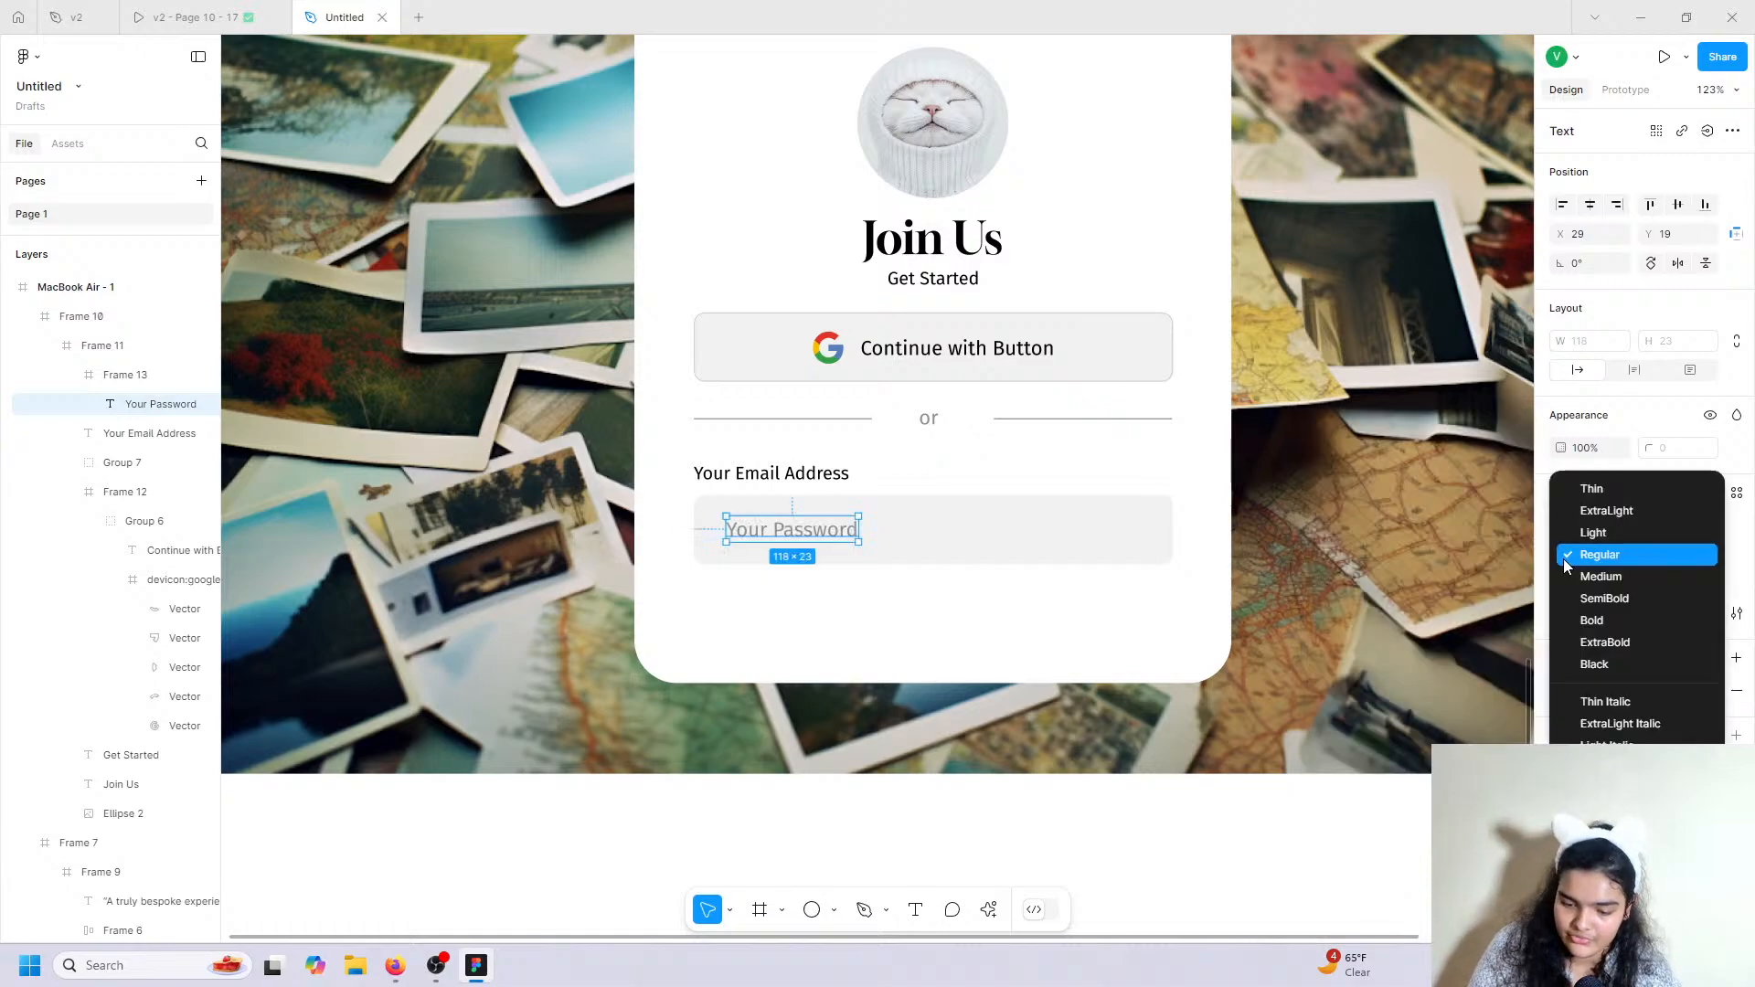
click(1565, 555)
click(1569, 556)
click(1685, 562)
text(16)
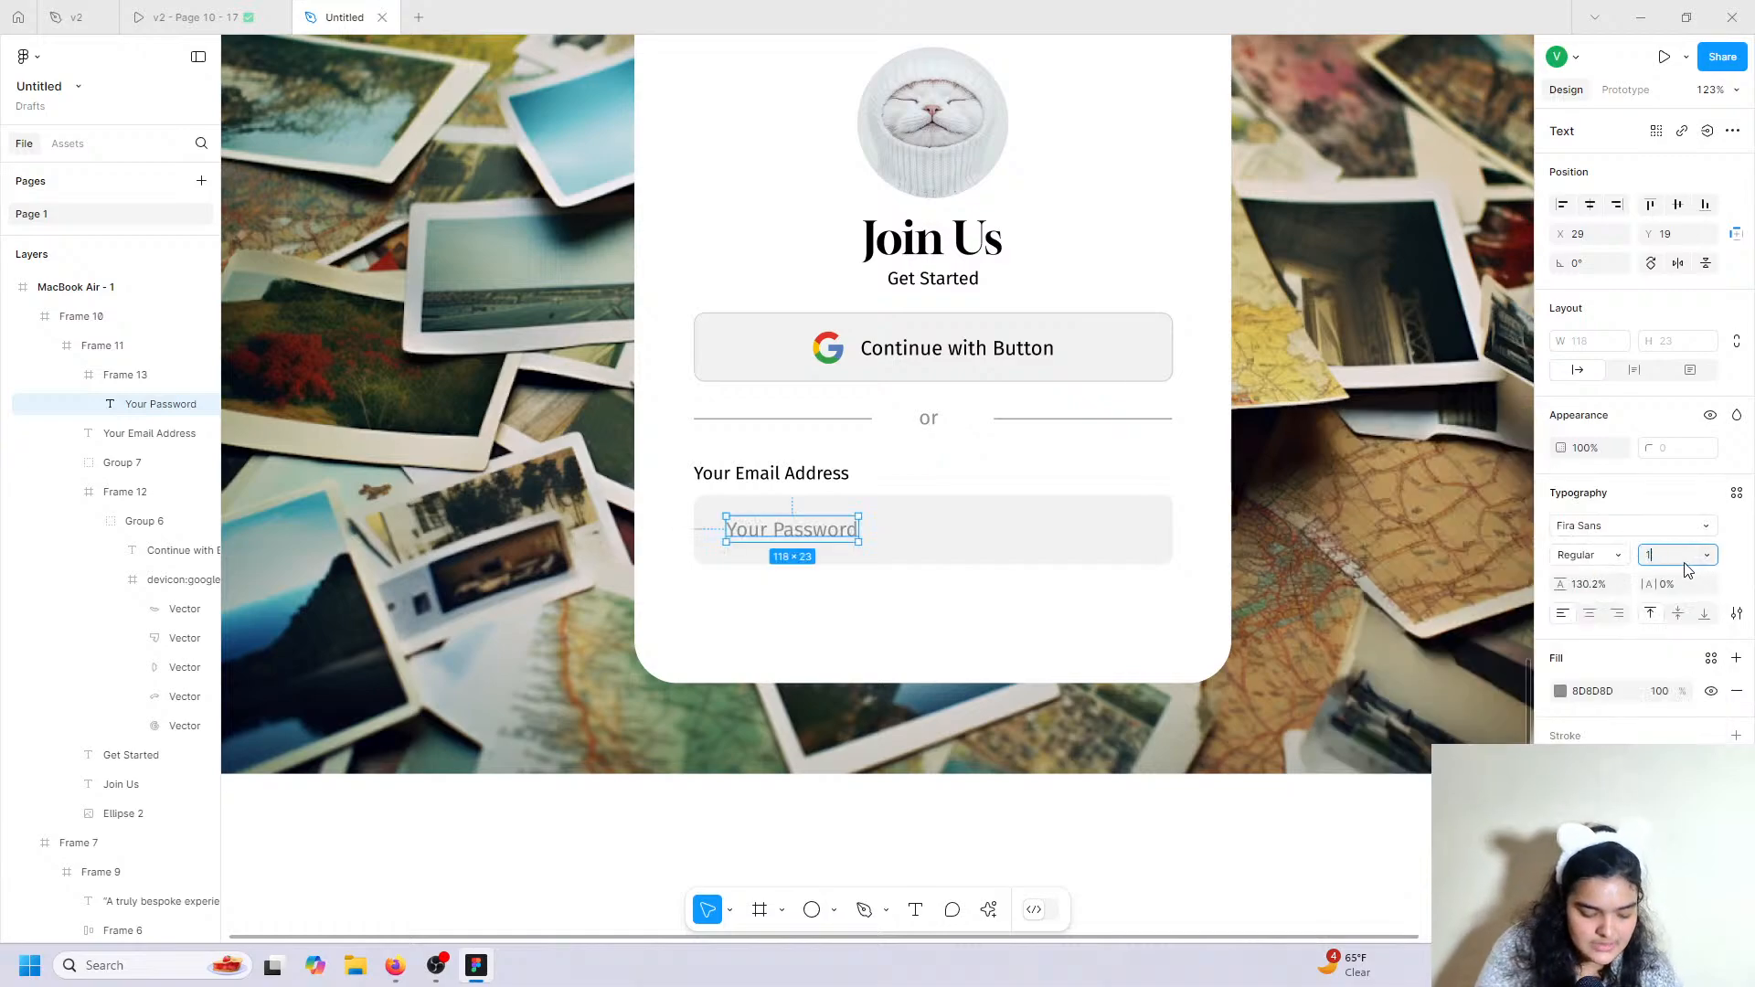
key(Return)
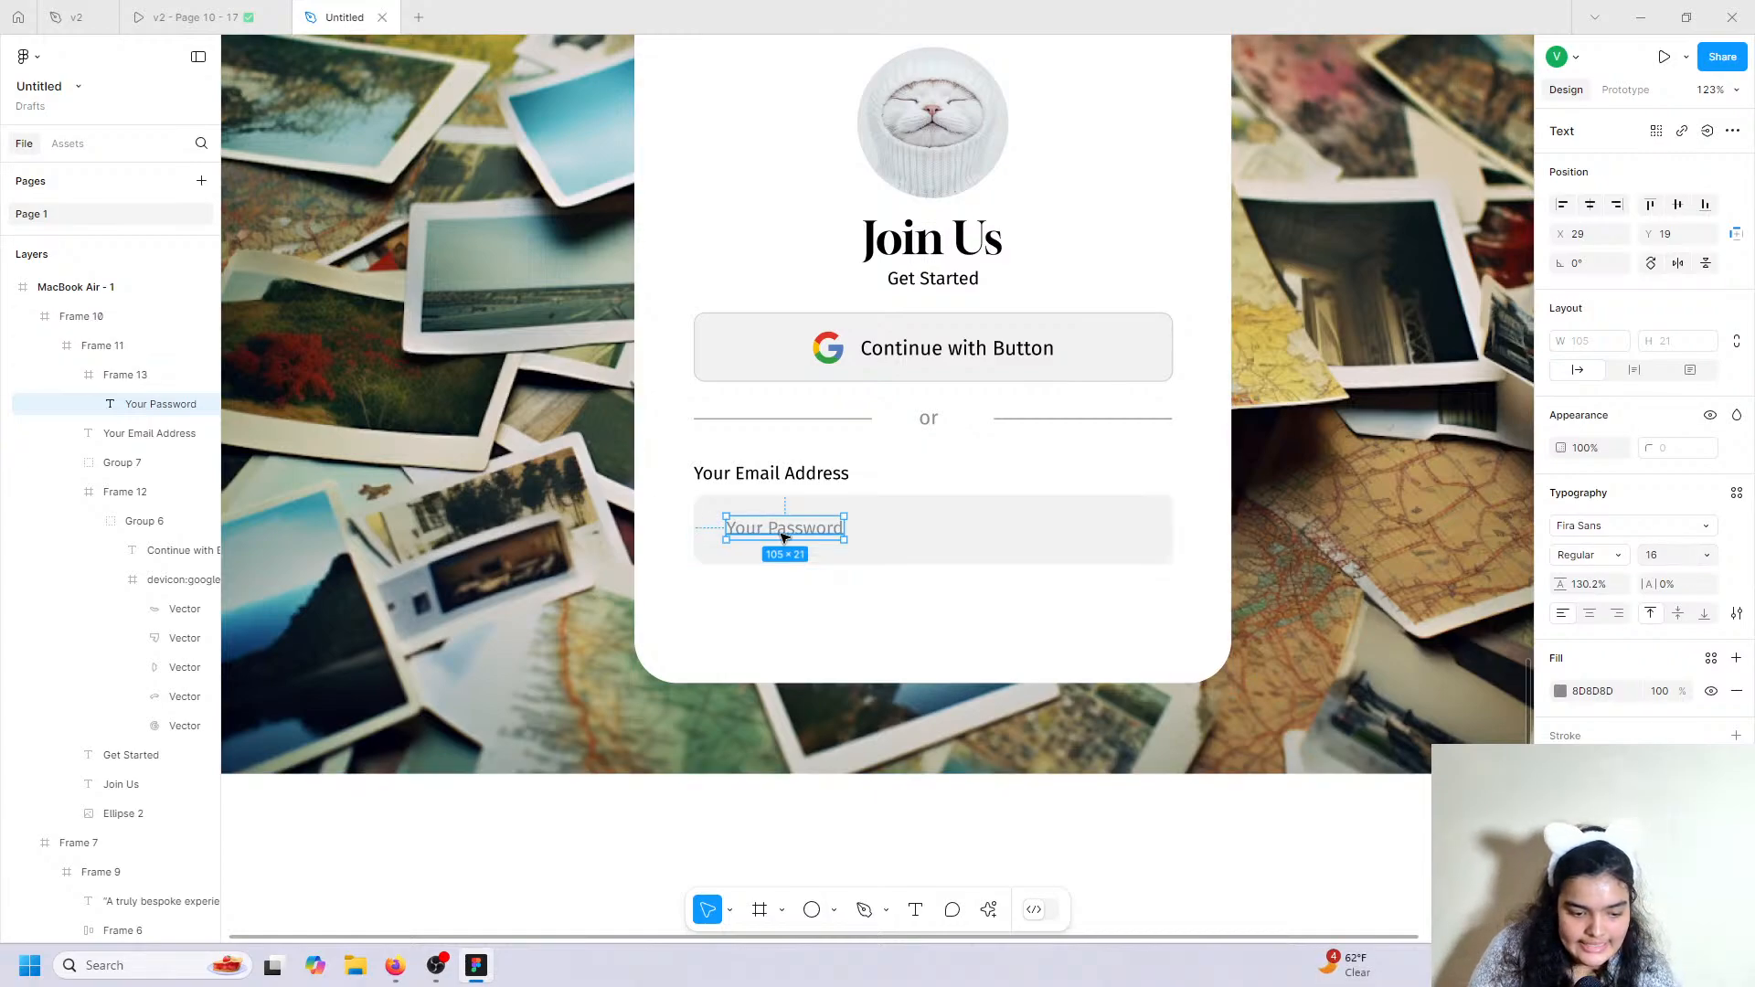
drag(780, 534, 784, 541)
Compare with the reference prototype, then duplicate the whole input field.
click(187, 17)
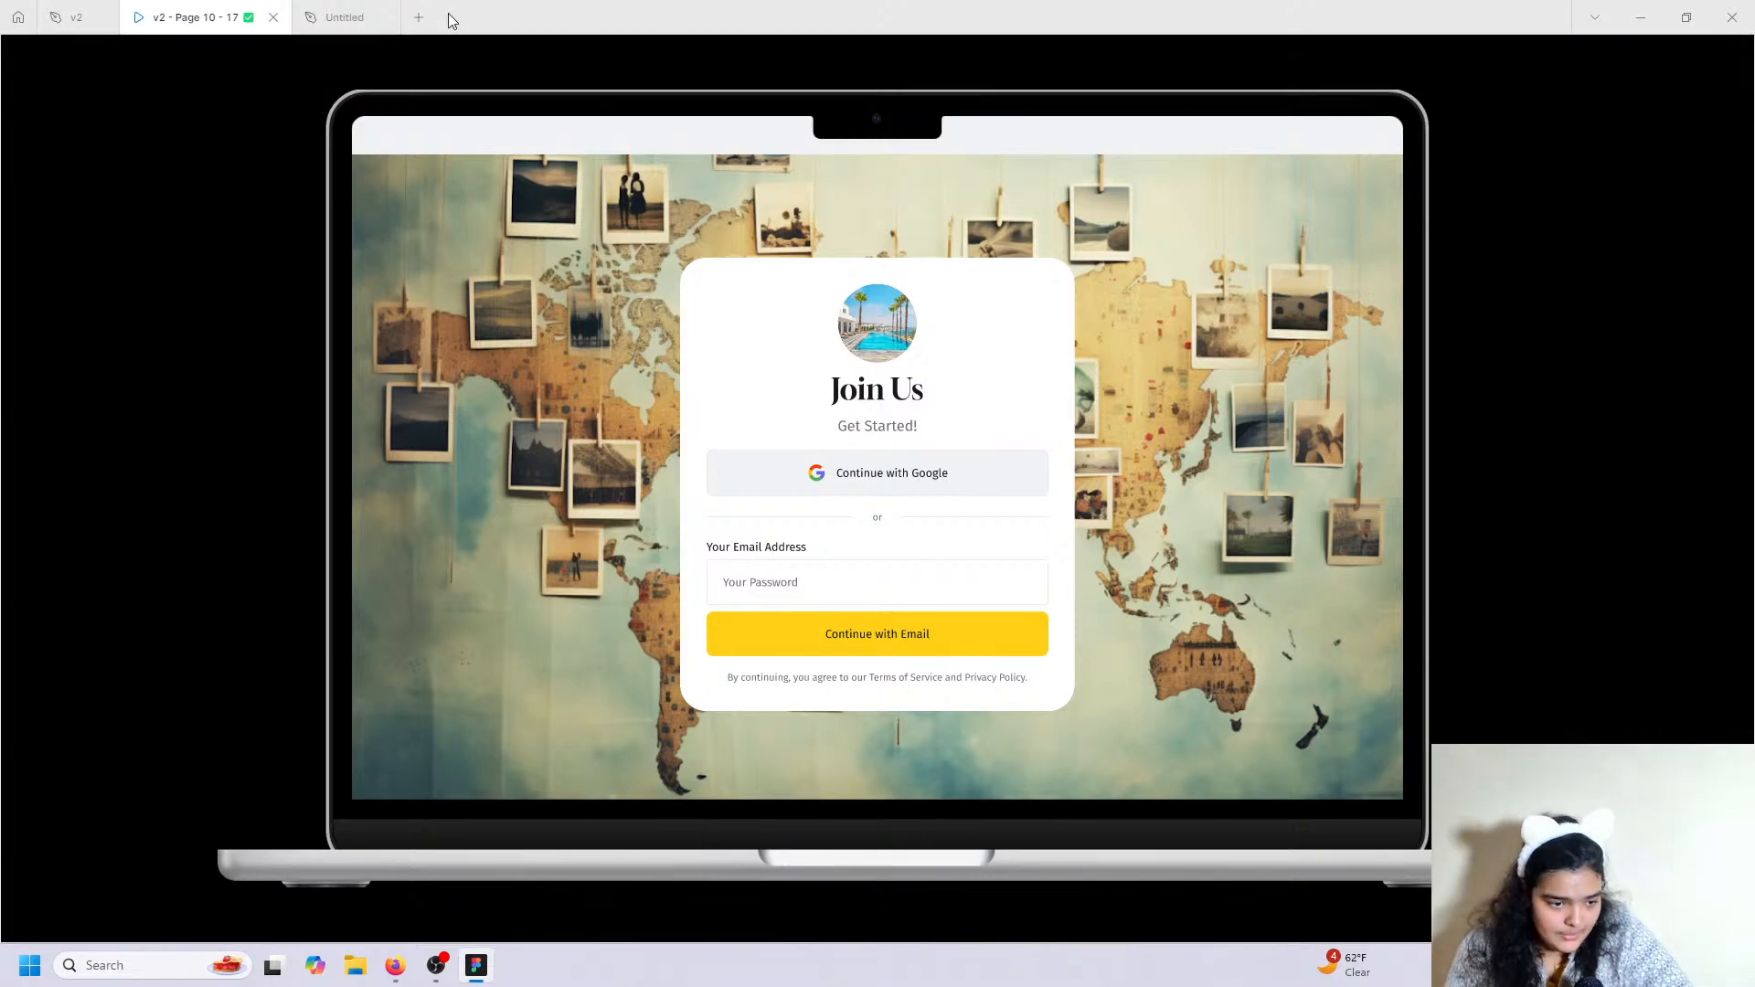
click(340, 17)
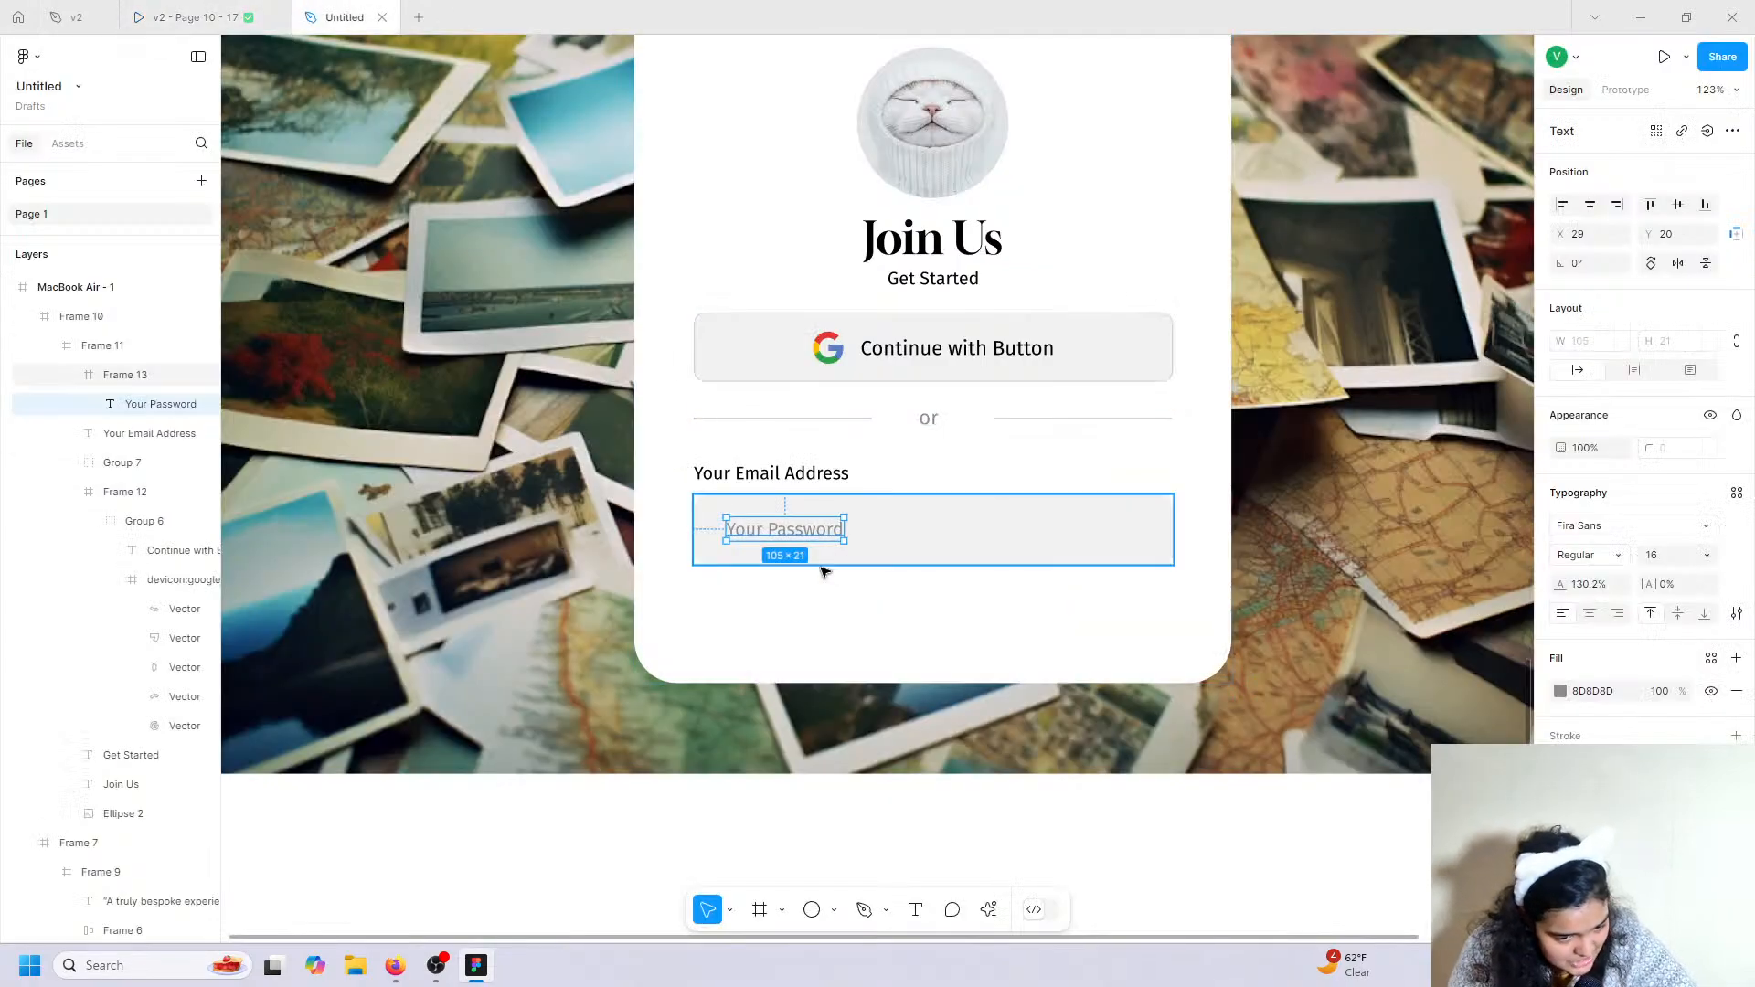
click(905, 539)
click(822, 542)
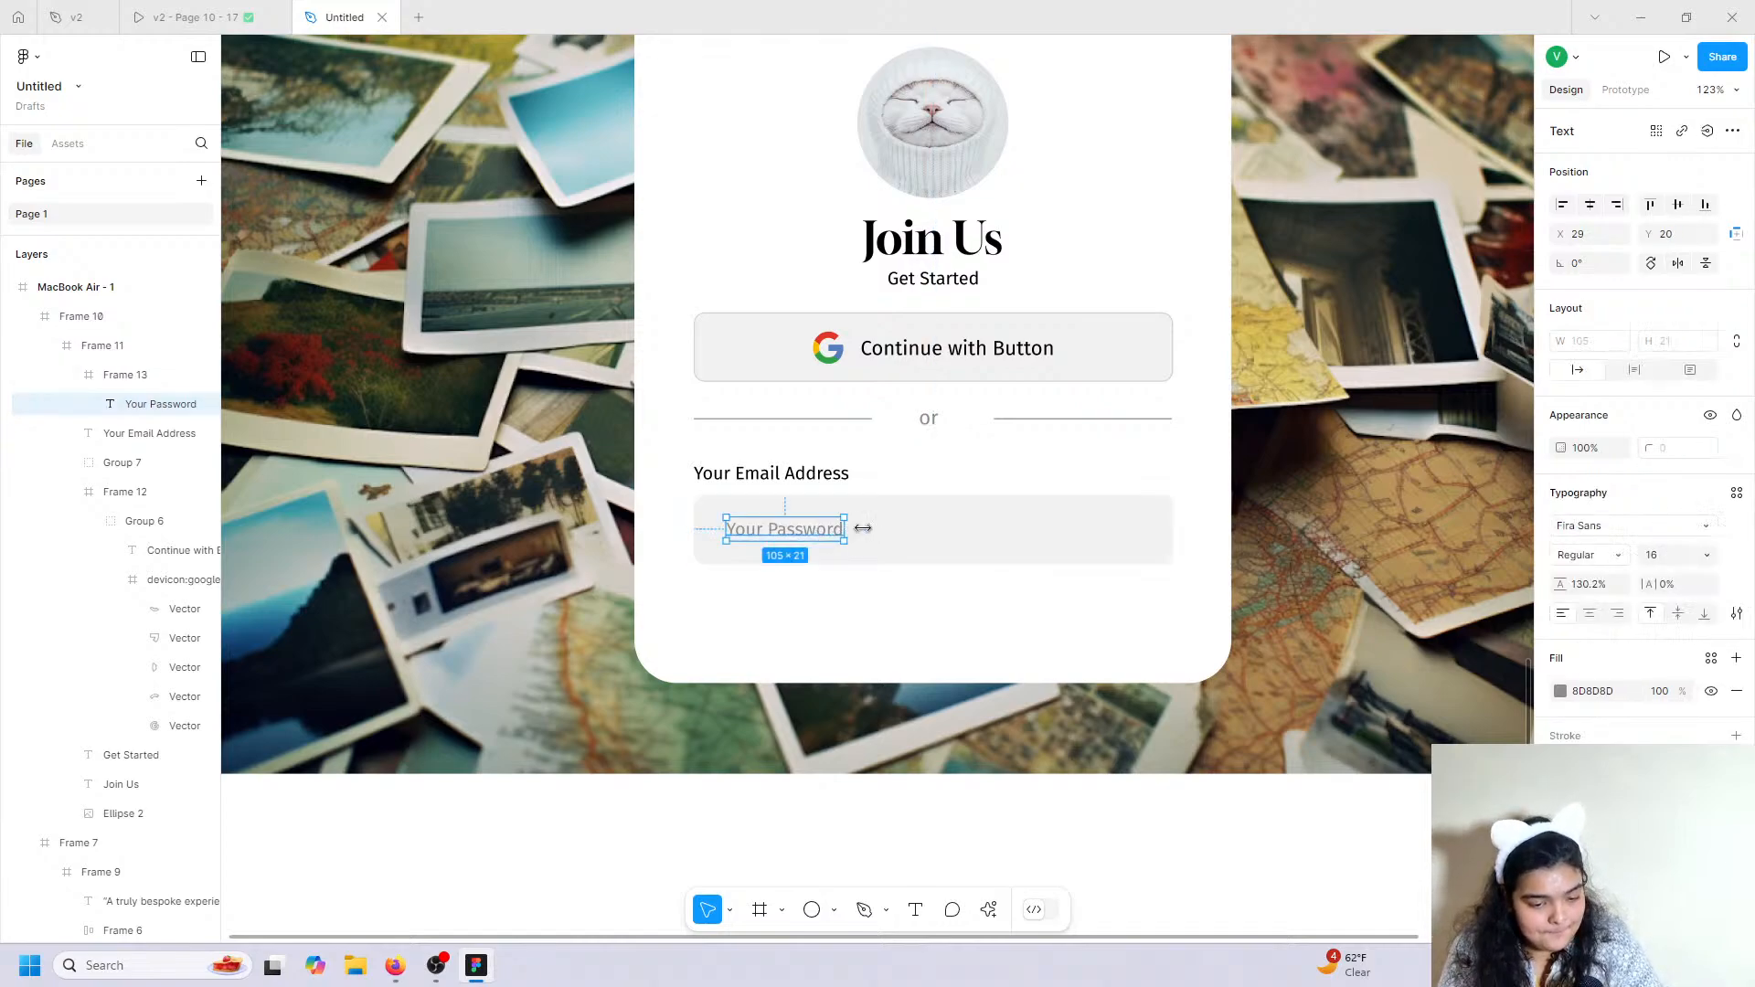
click(934, 530)
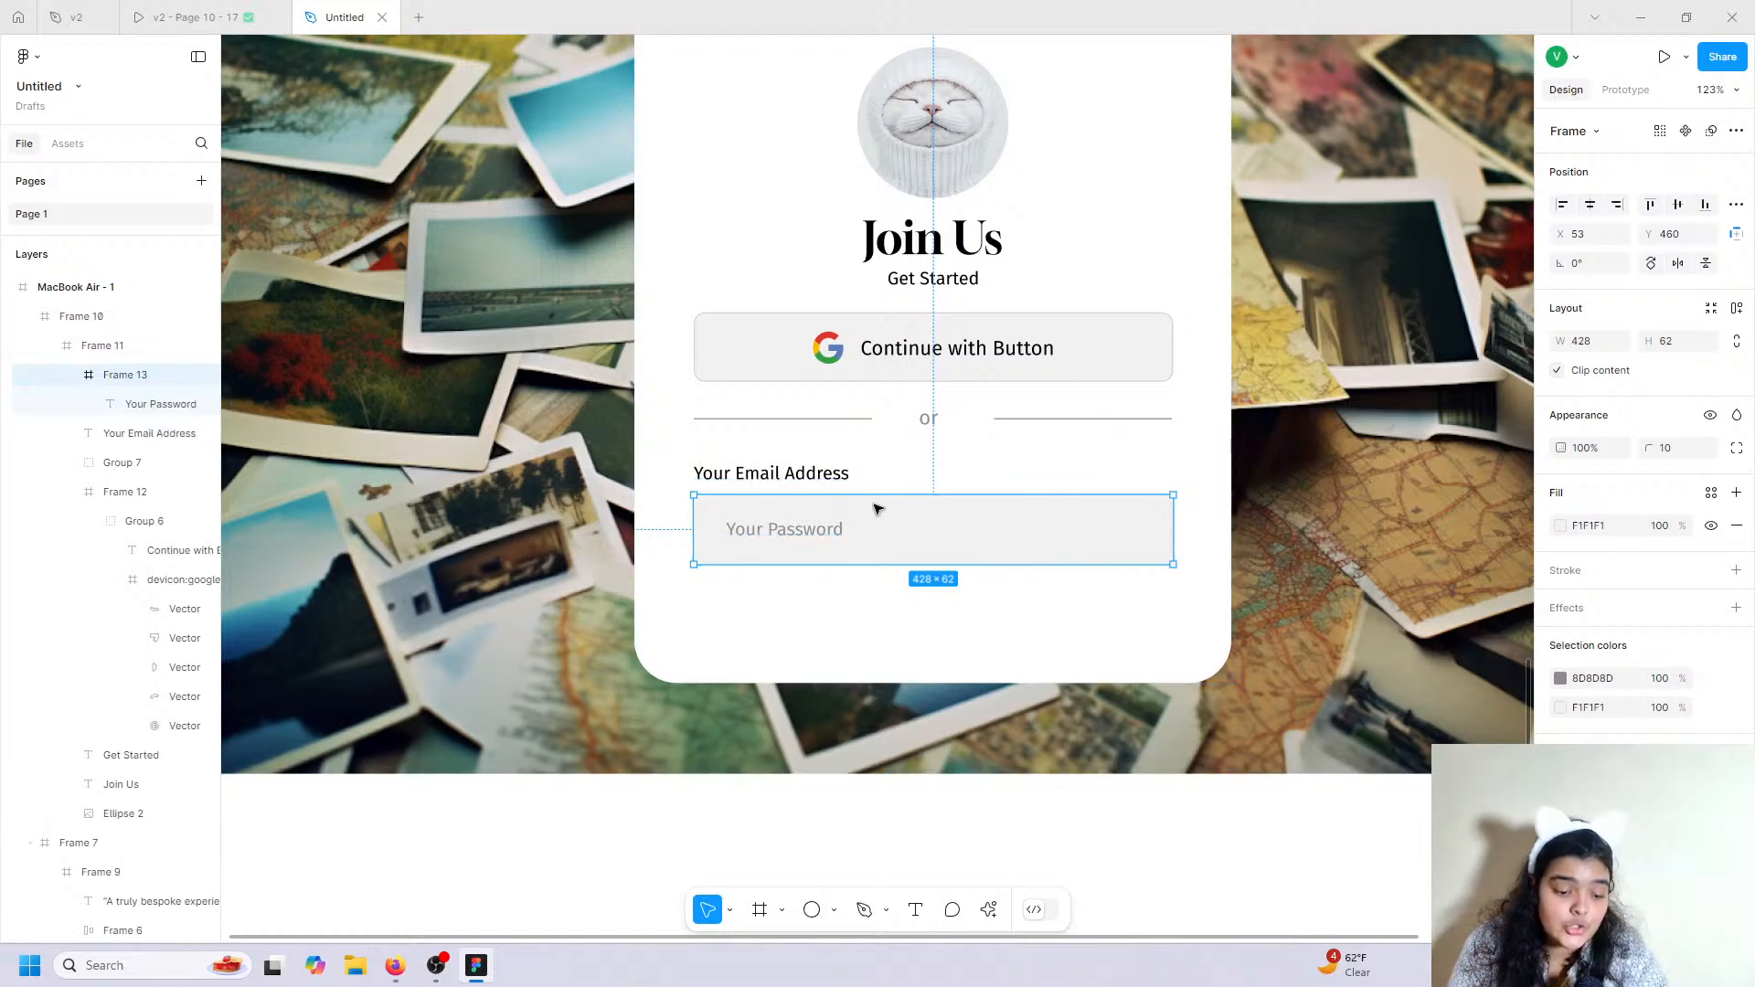
key(ctrl+d)
Move the field copy below the original, centre its text in black, and fill it yellow.
drag(897, 527, 895, 606)
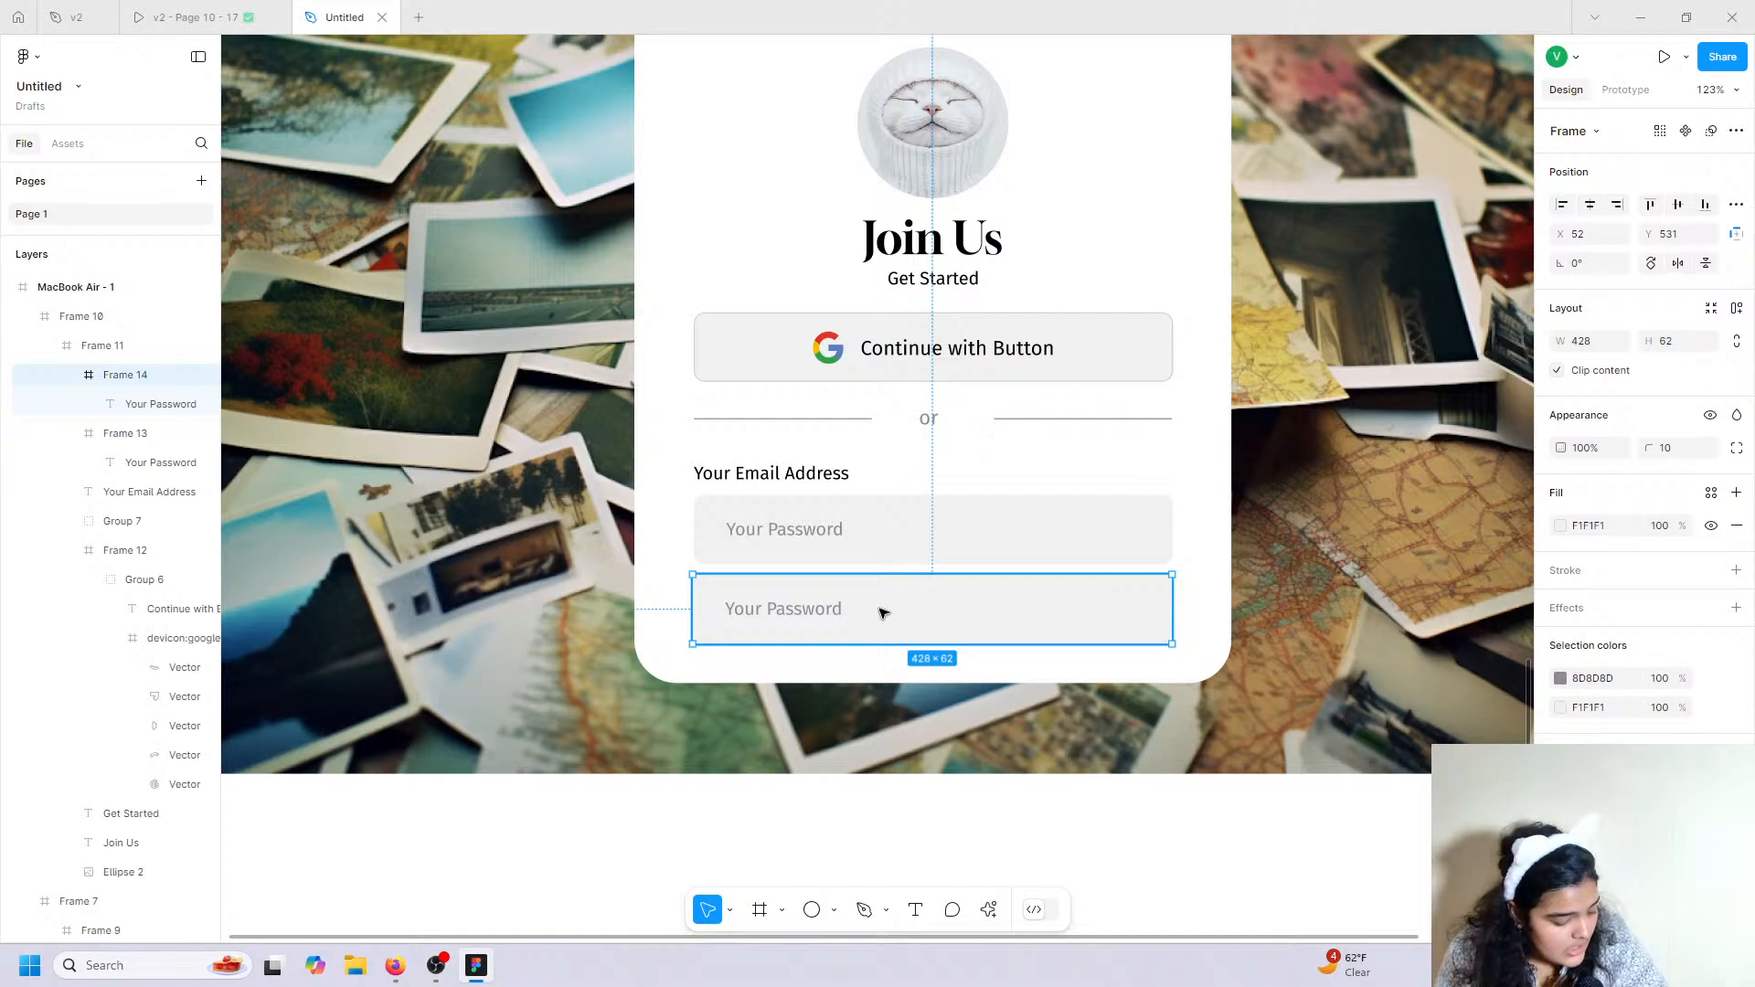
double_click(815, 631)
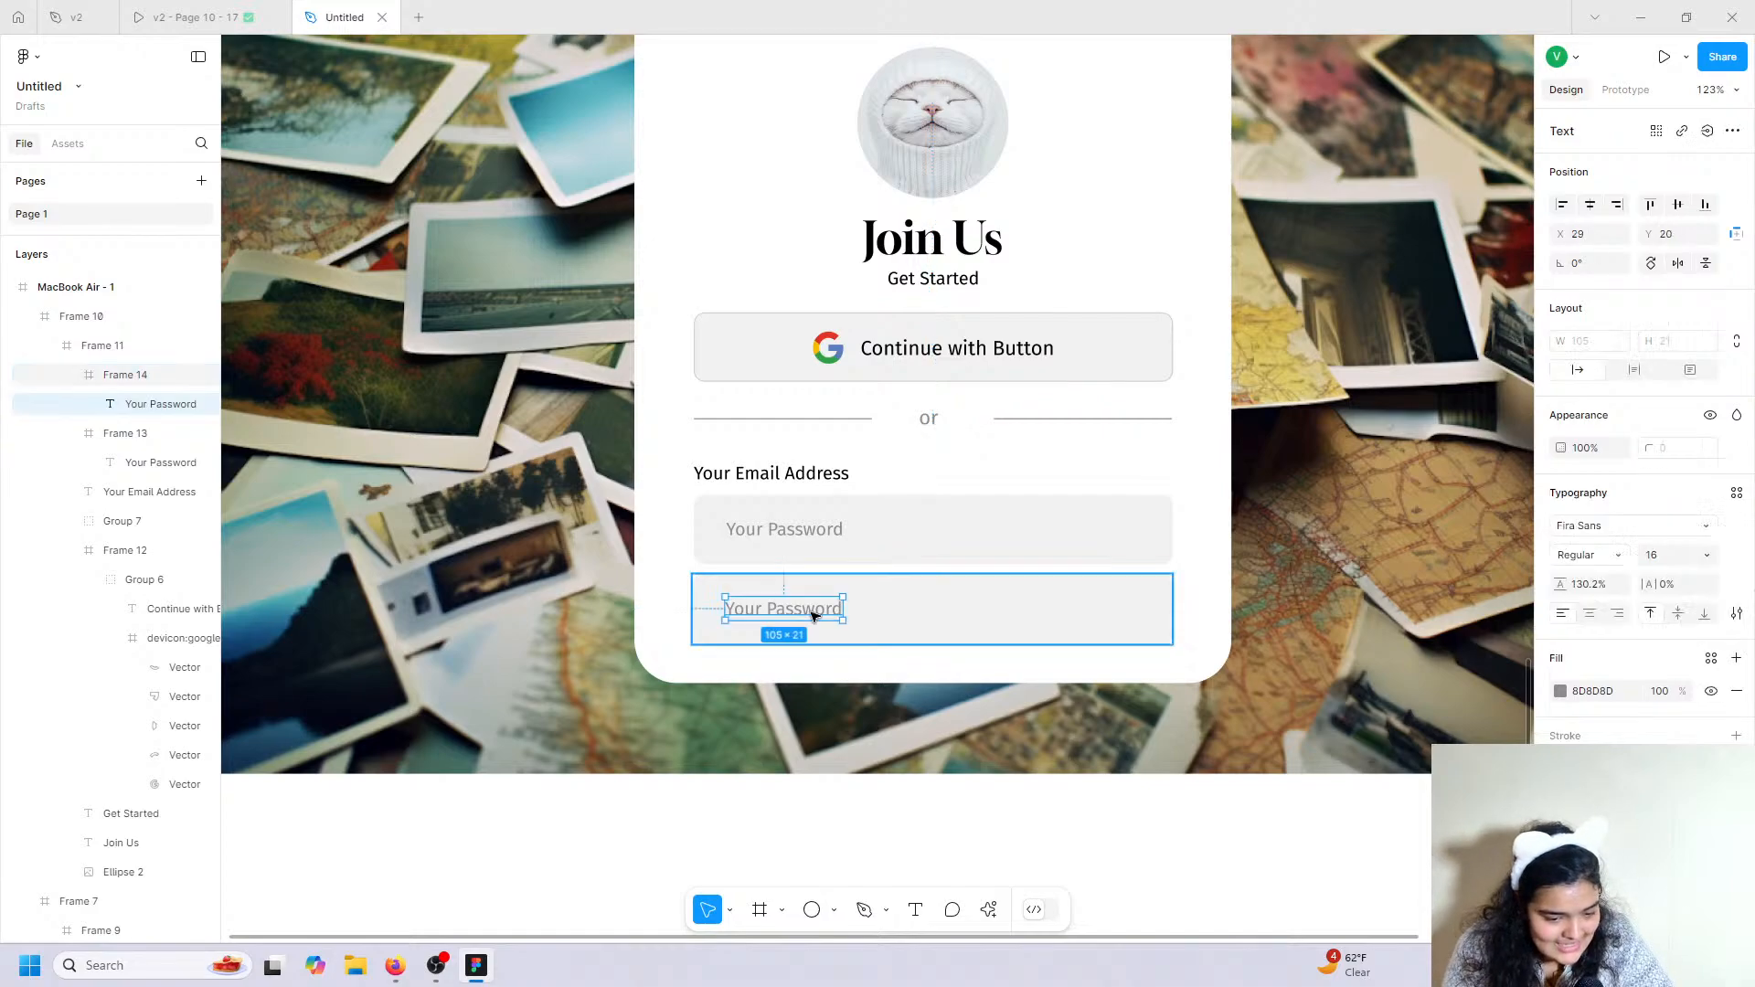
click(1590, 204)
click(1679, 205)
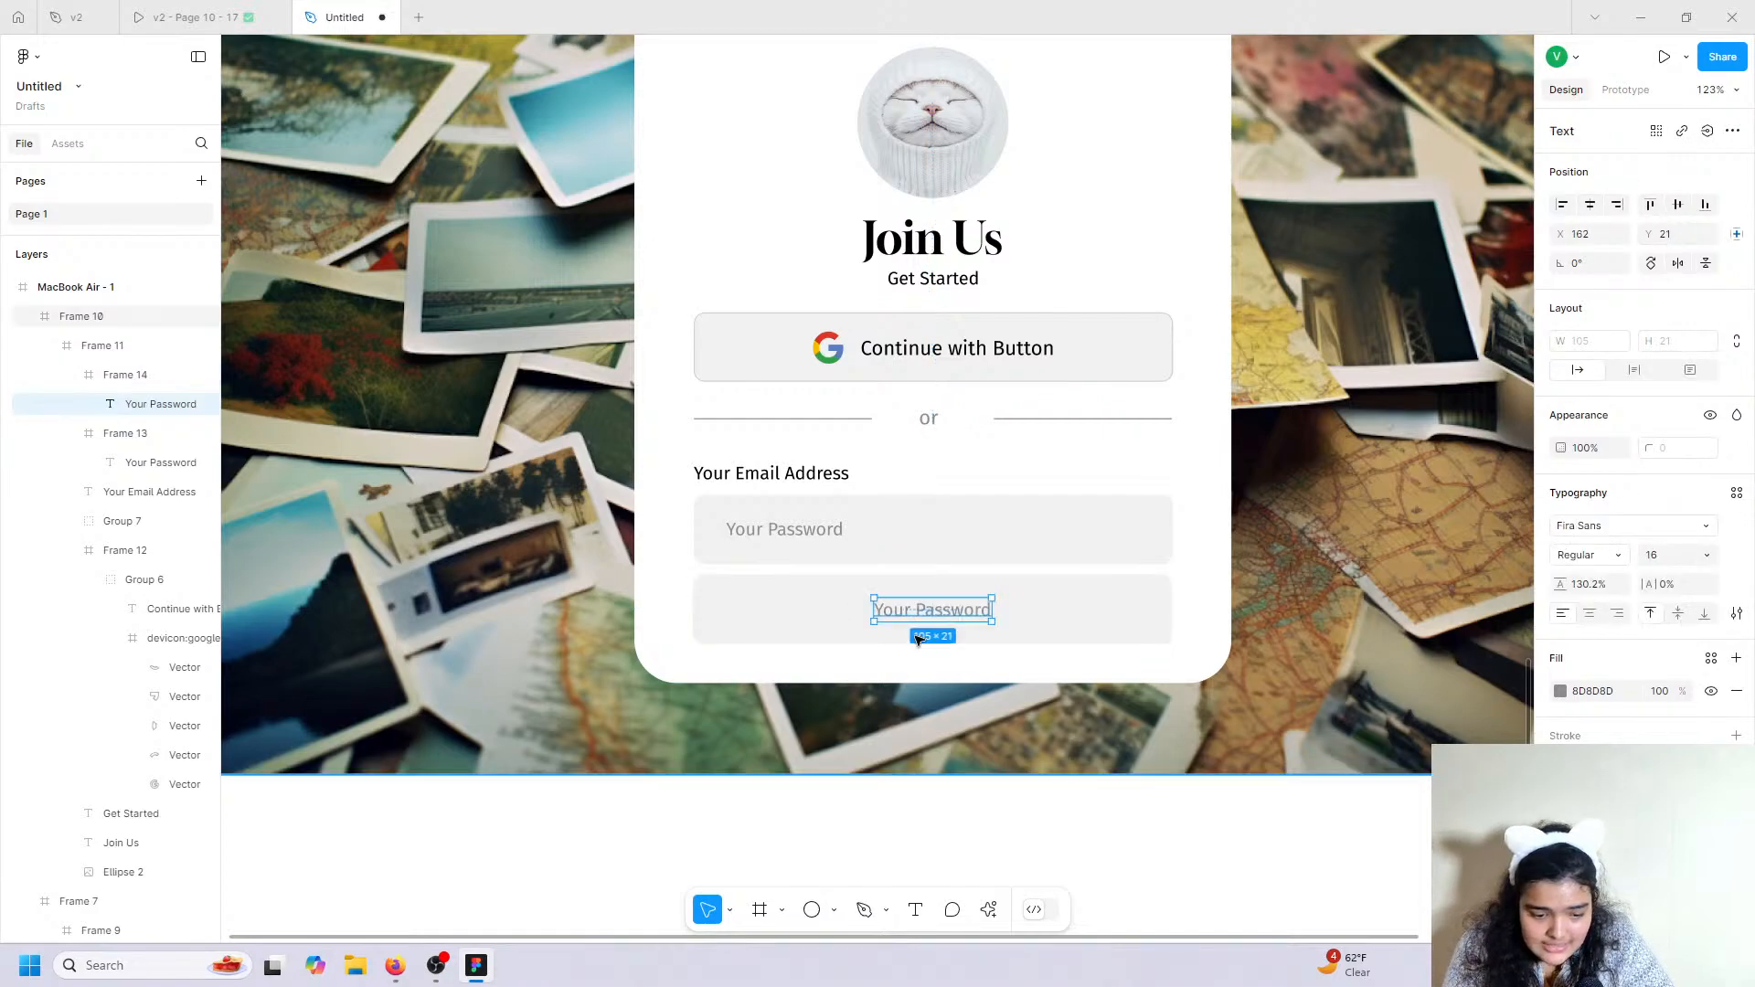
click(1563, 692)
click(1337, 850)
click(1117, 627)
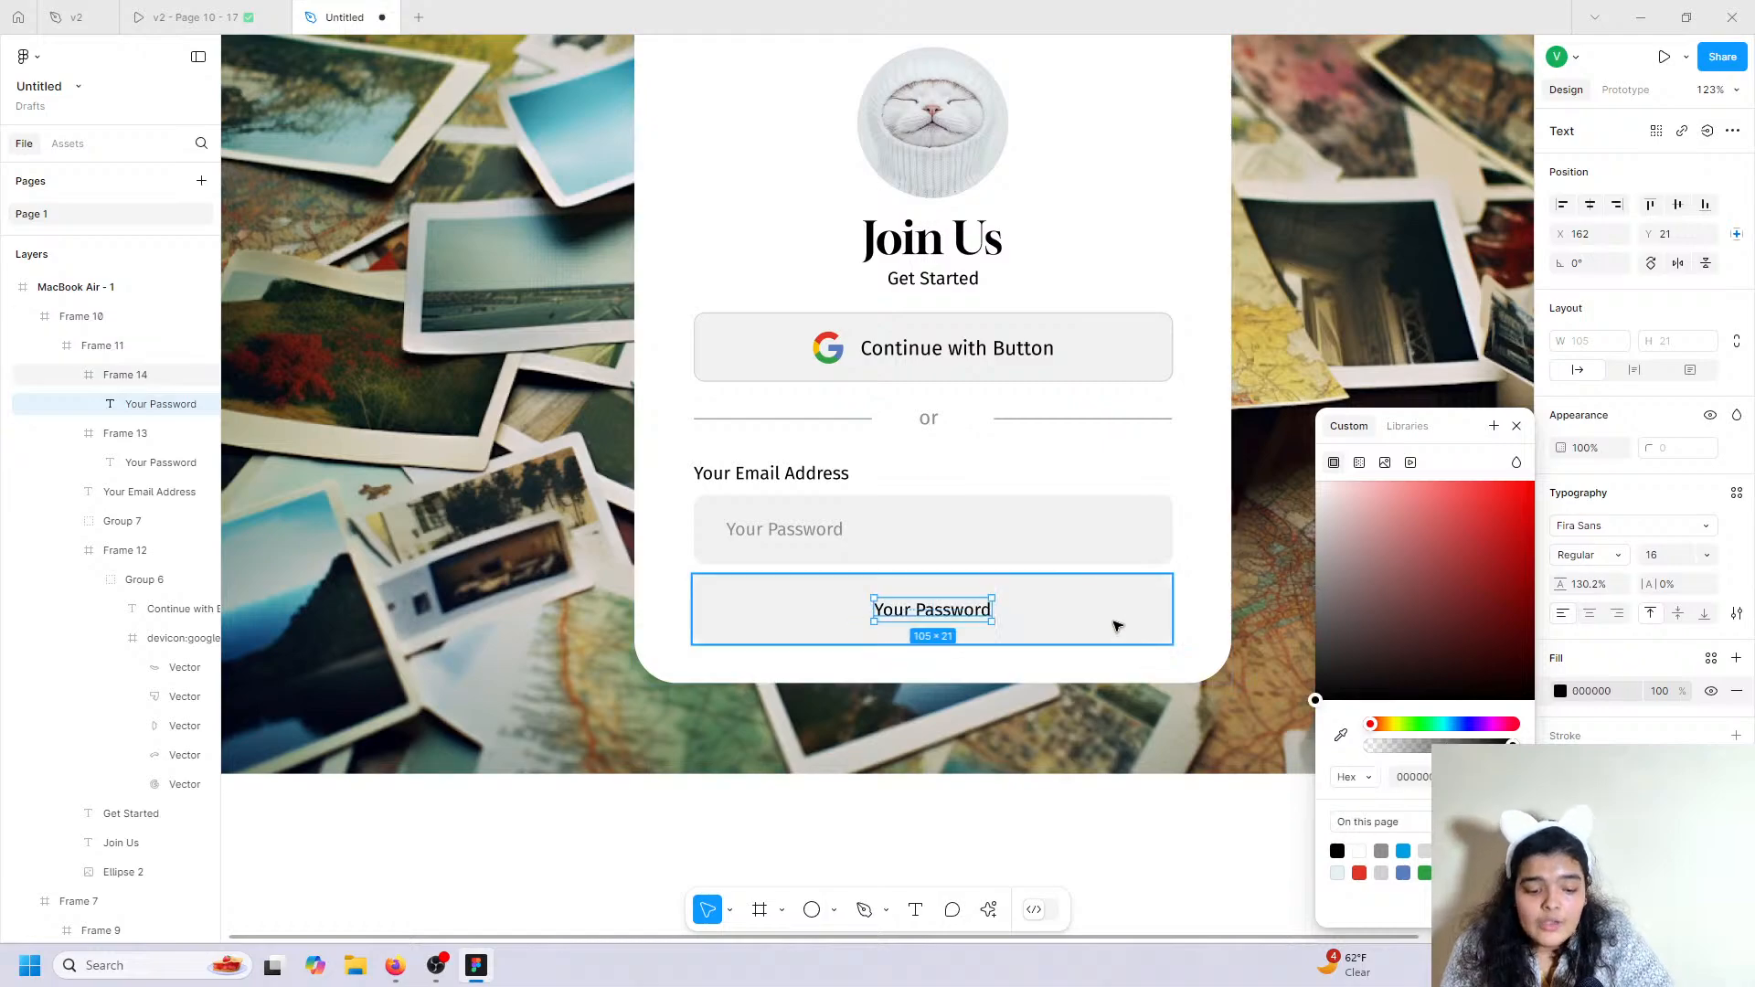
click(1560, 526)
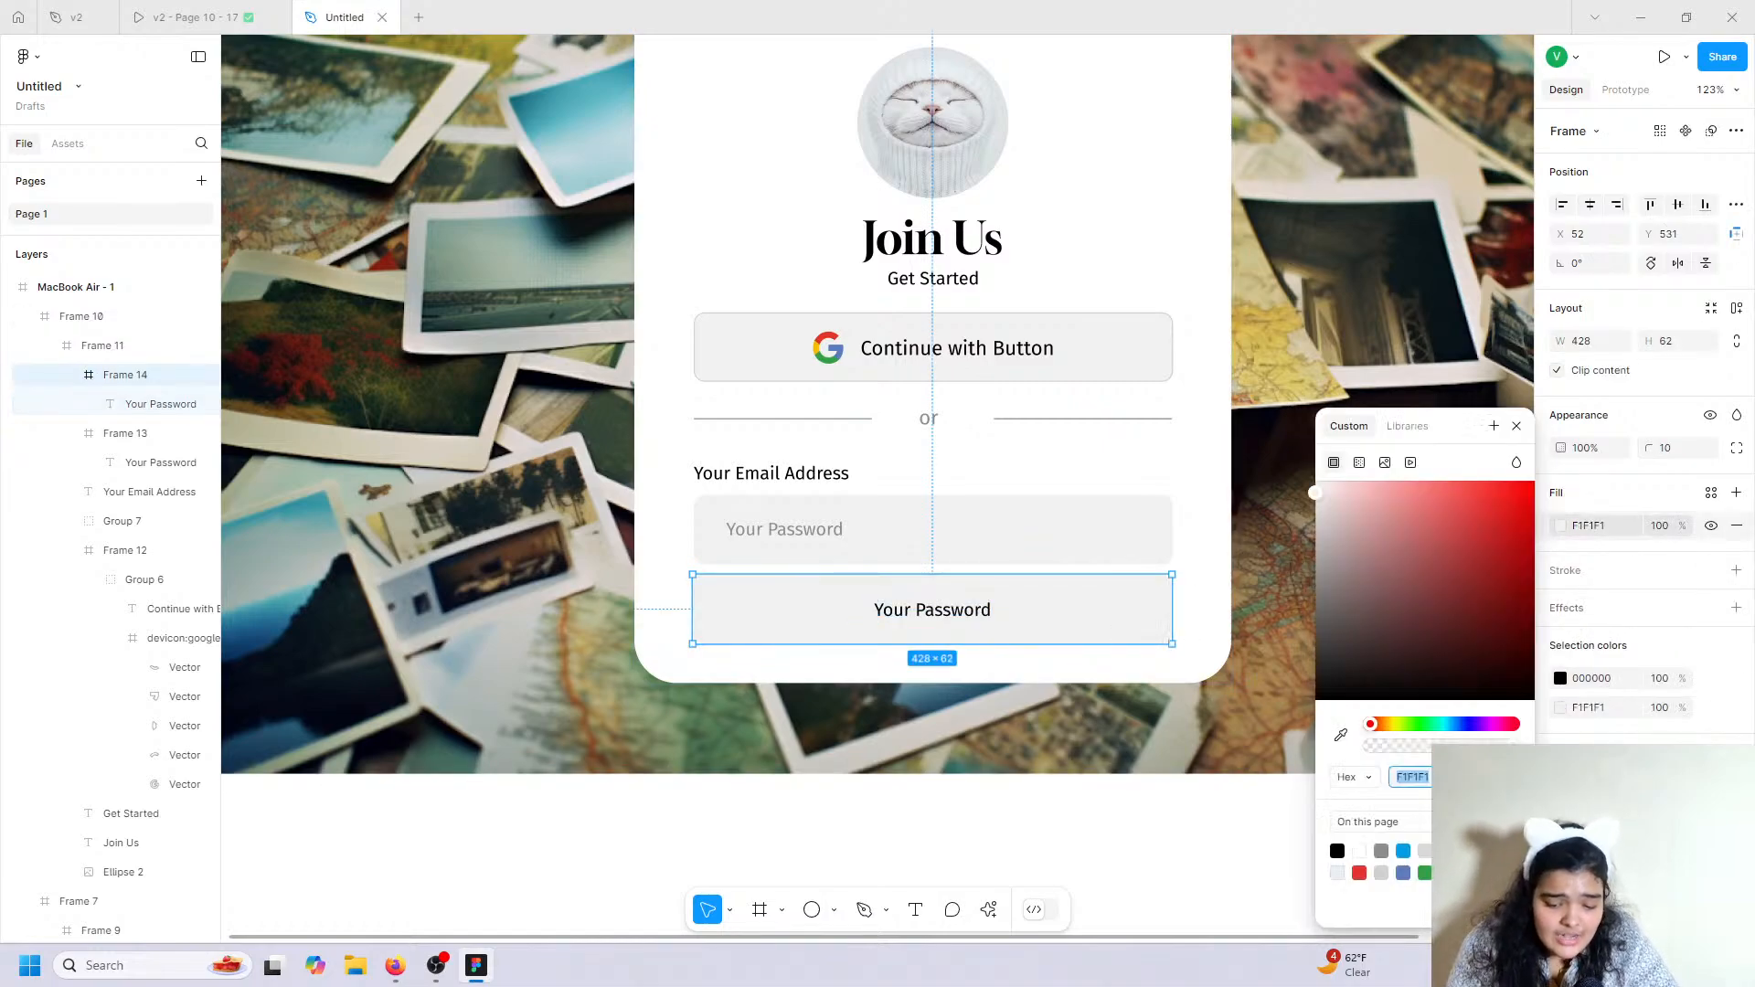
click(1447, 873)
Extend the Join Us card, relabel the button 'Continue With Email', and centre it in the card.
click(1010, 674)
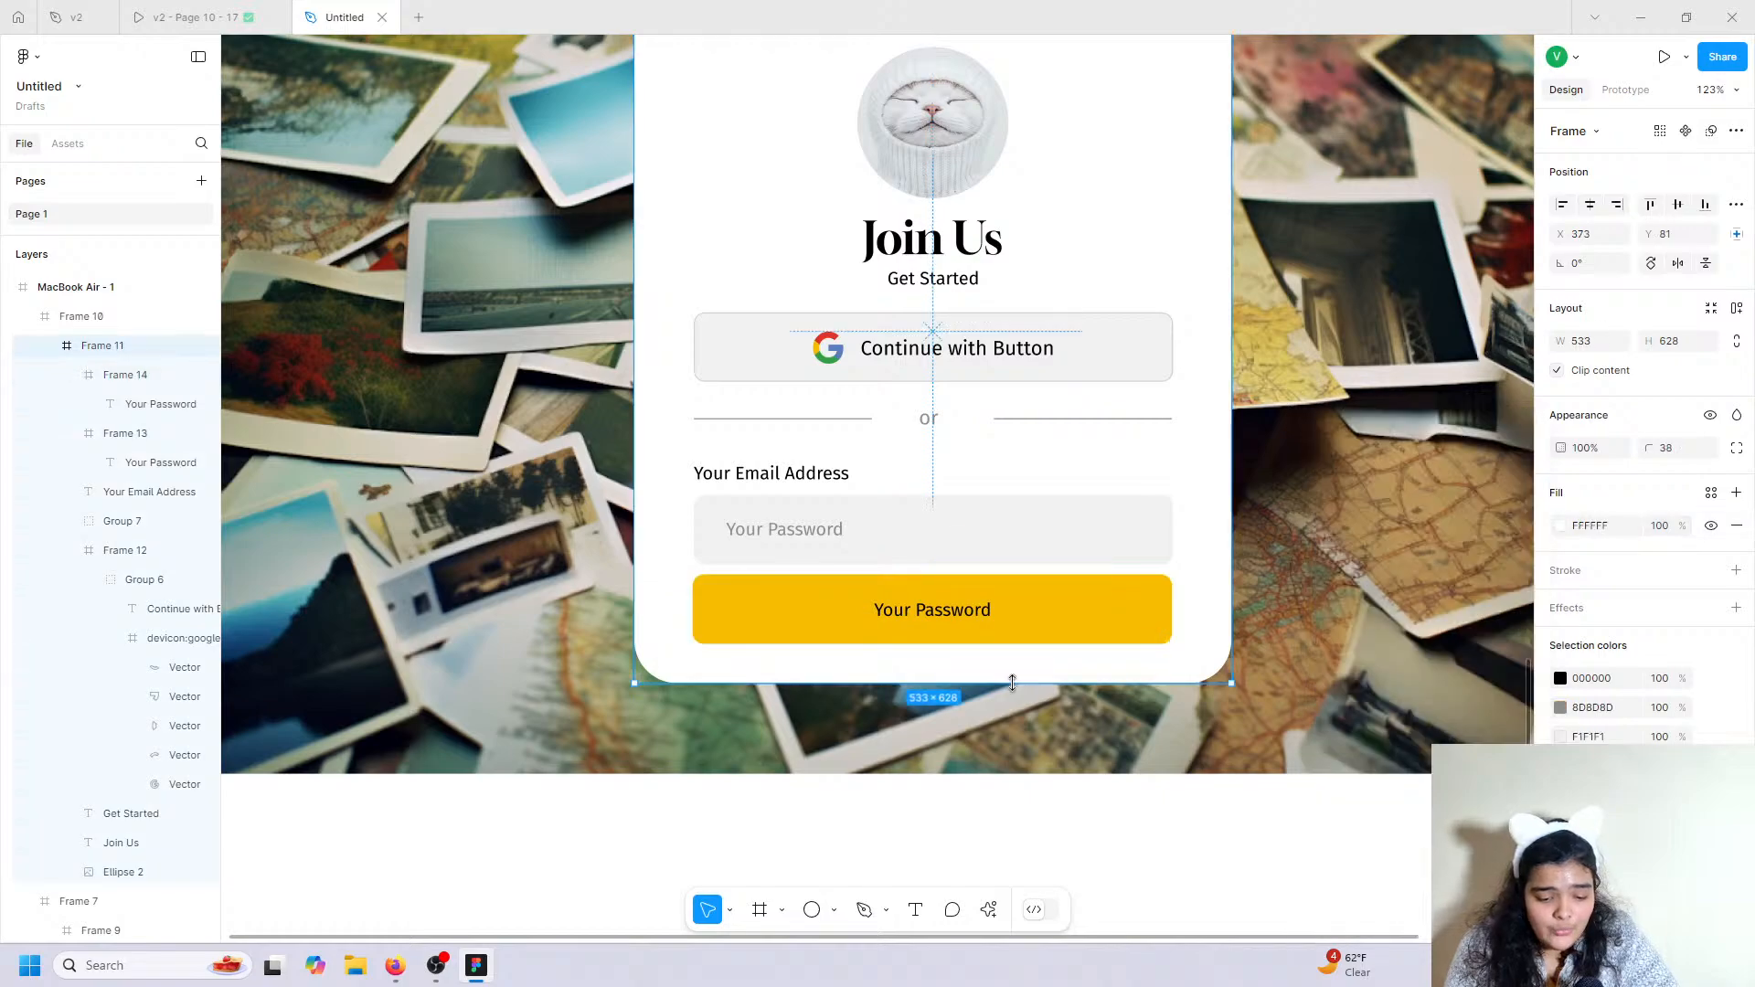
drag(1013, 692, 1018, 747)
click(1008, 640)
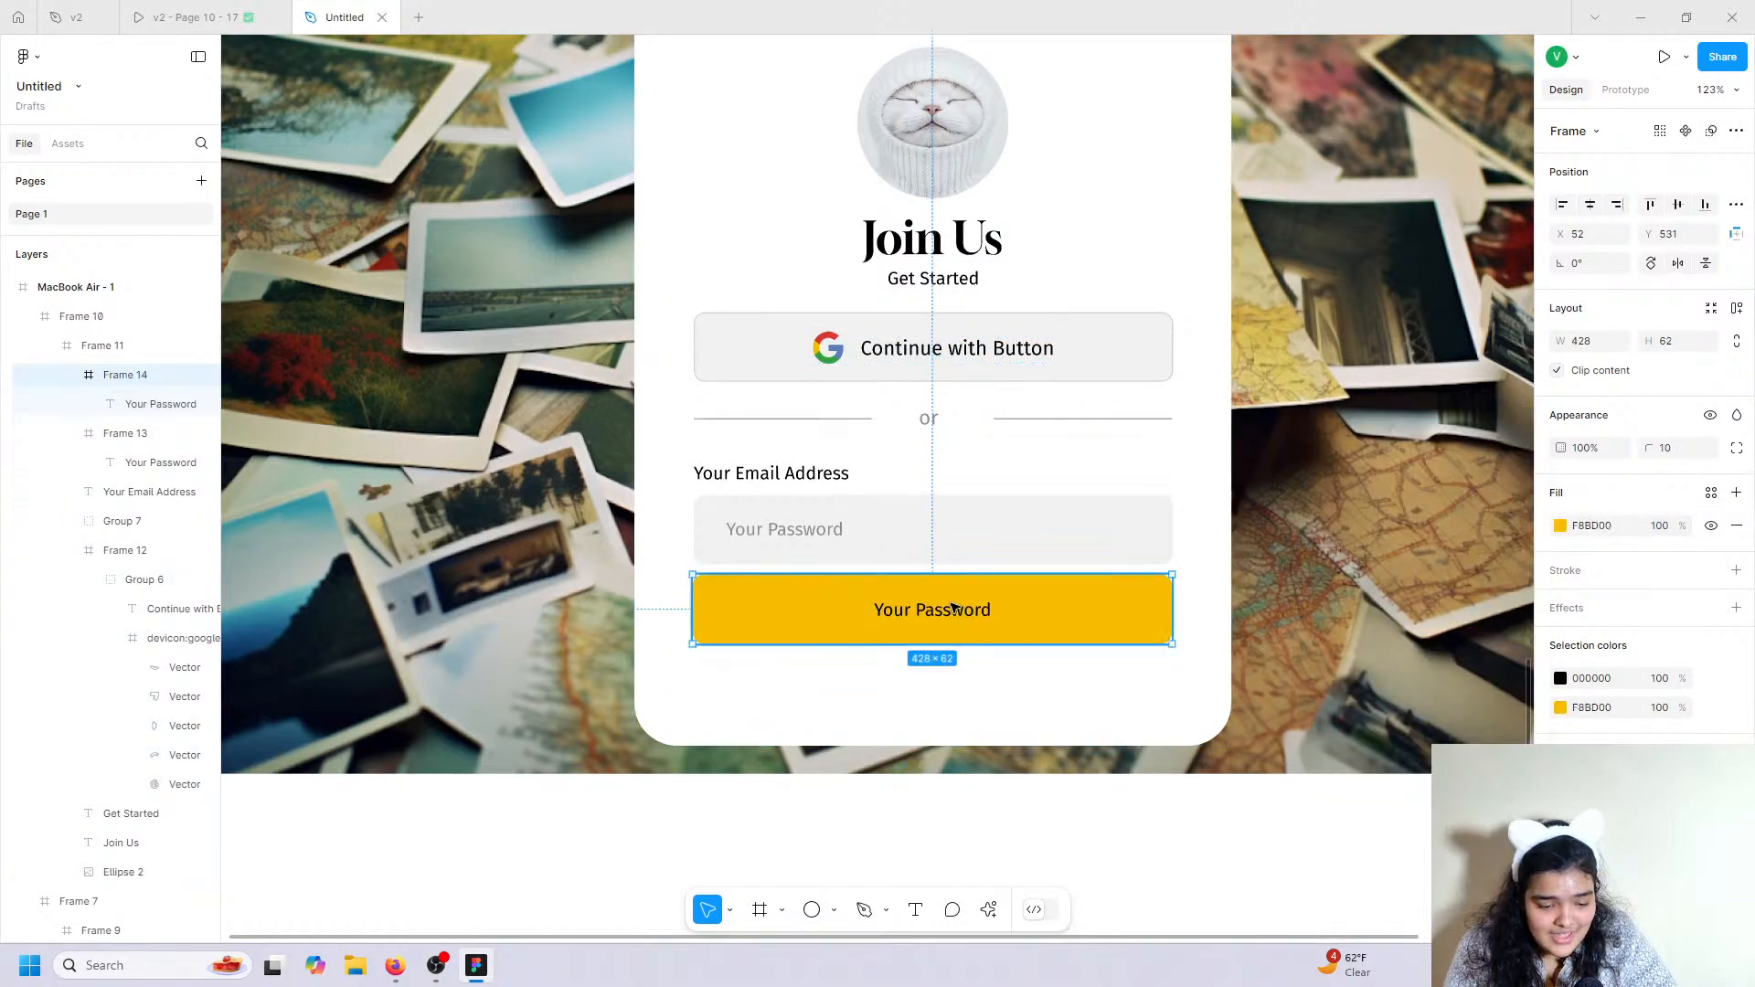
click(953, 608)
double_click(954, 608)
text(Continue With Email)
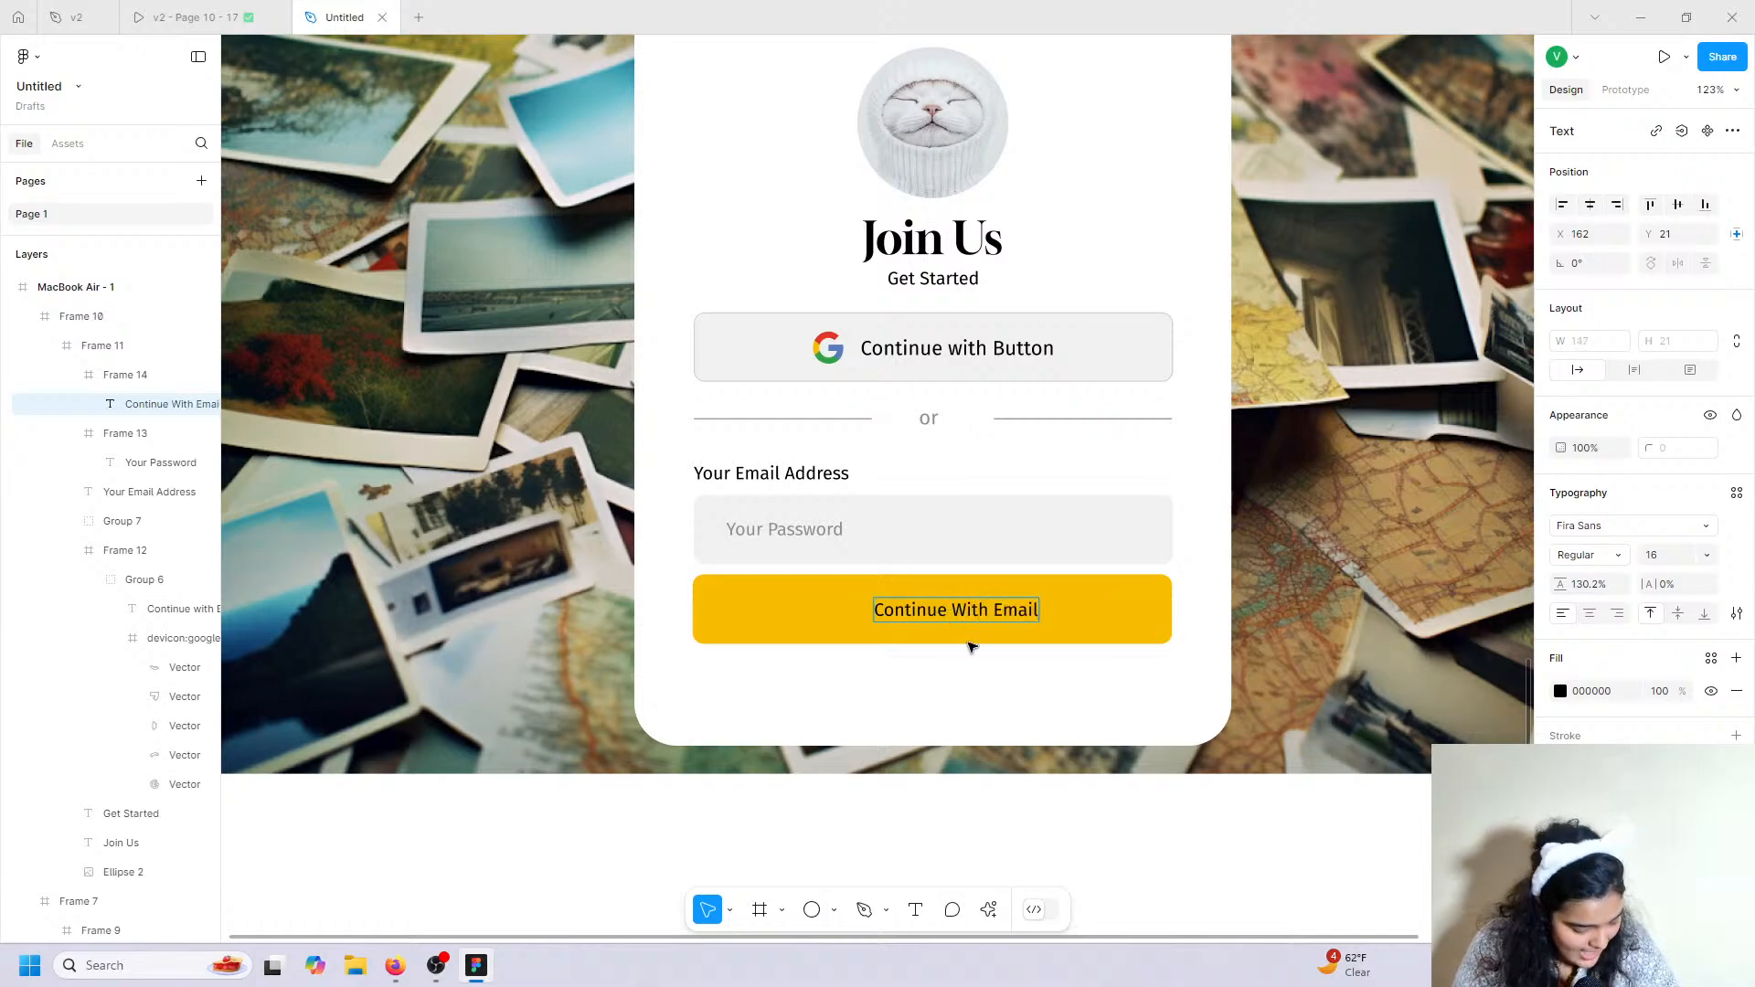
key(Escape)
click(1589, 614)
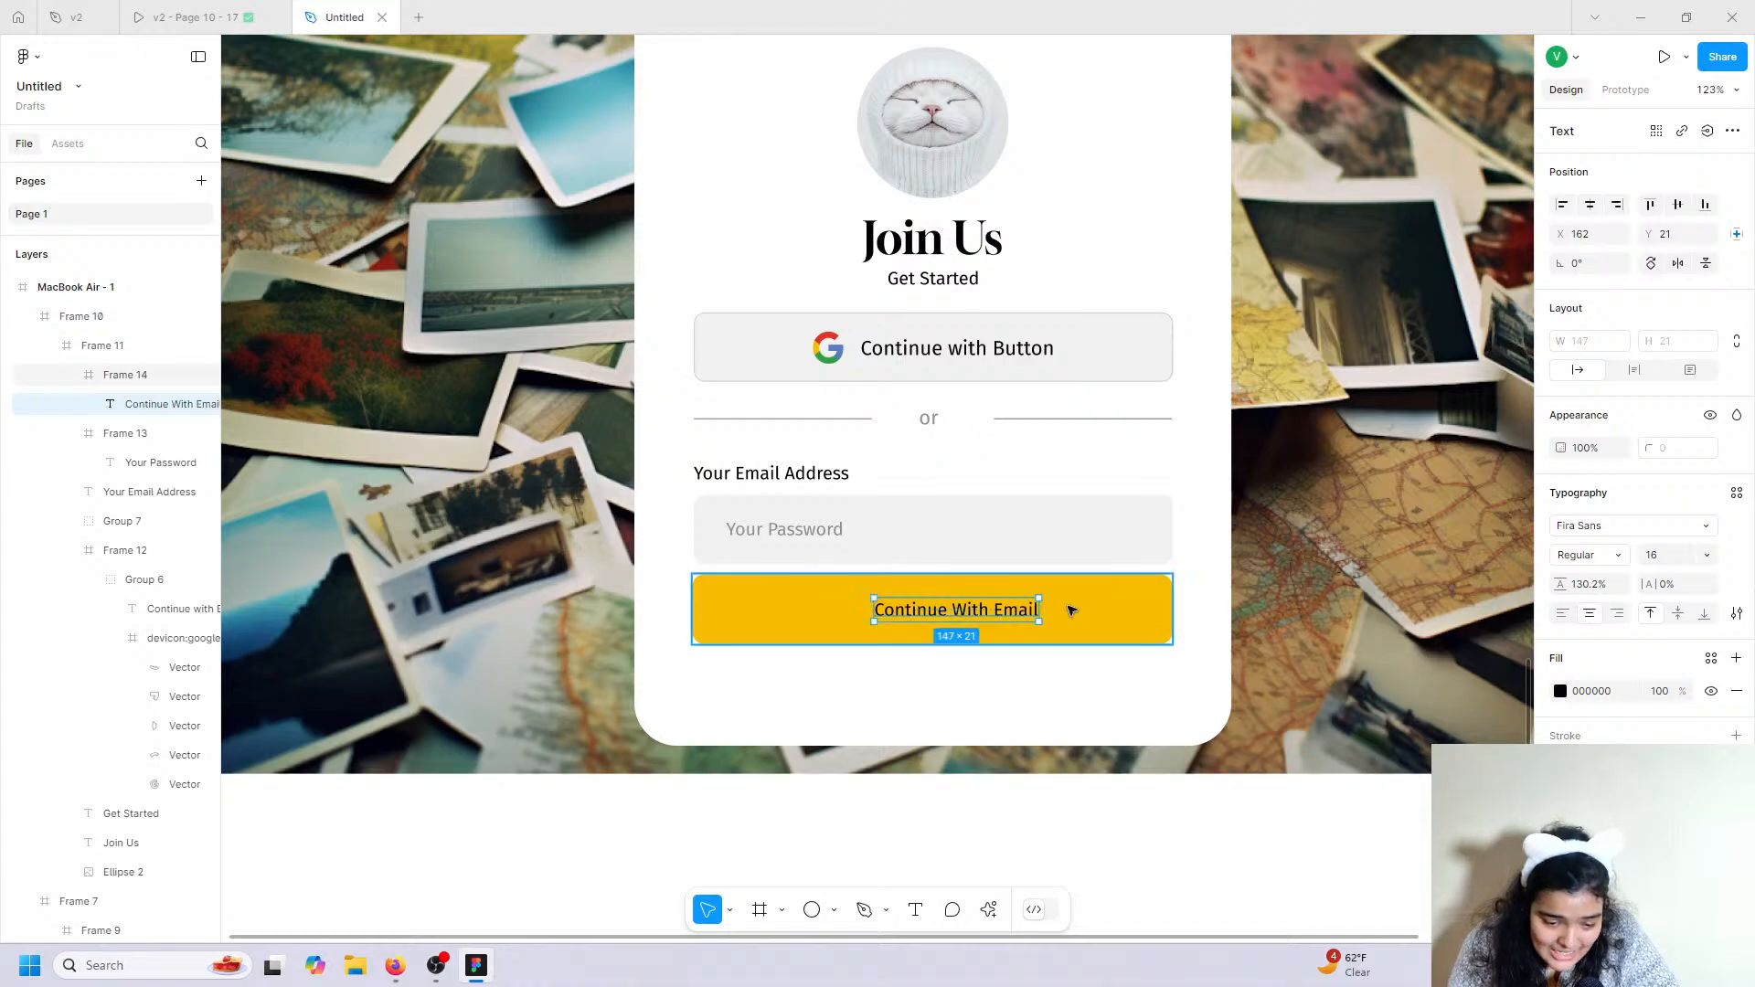
drag(958, 621, 1005, 649)
click(1027, 625)
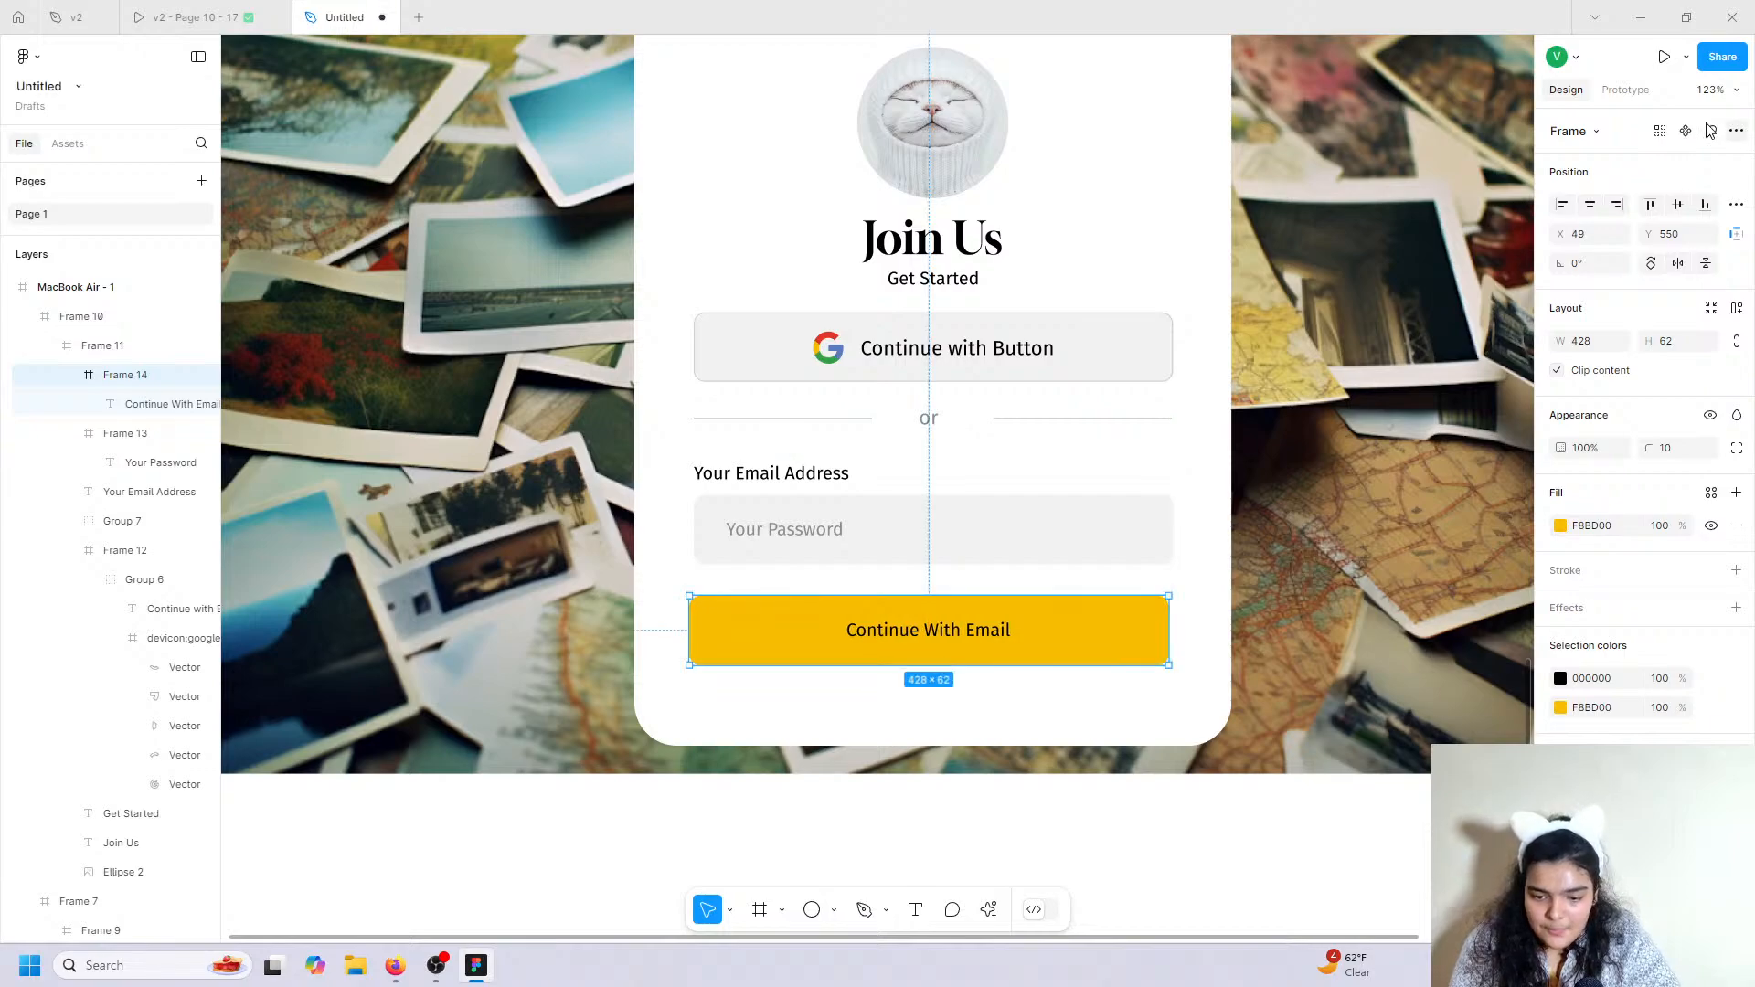
click(1591, 205)
key(Escape)
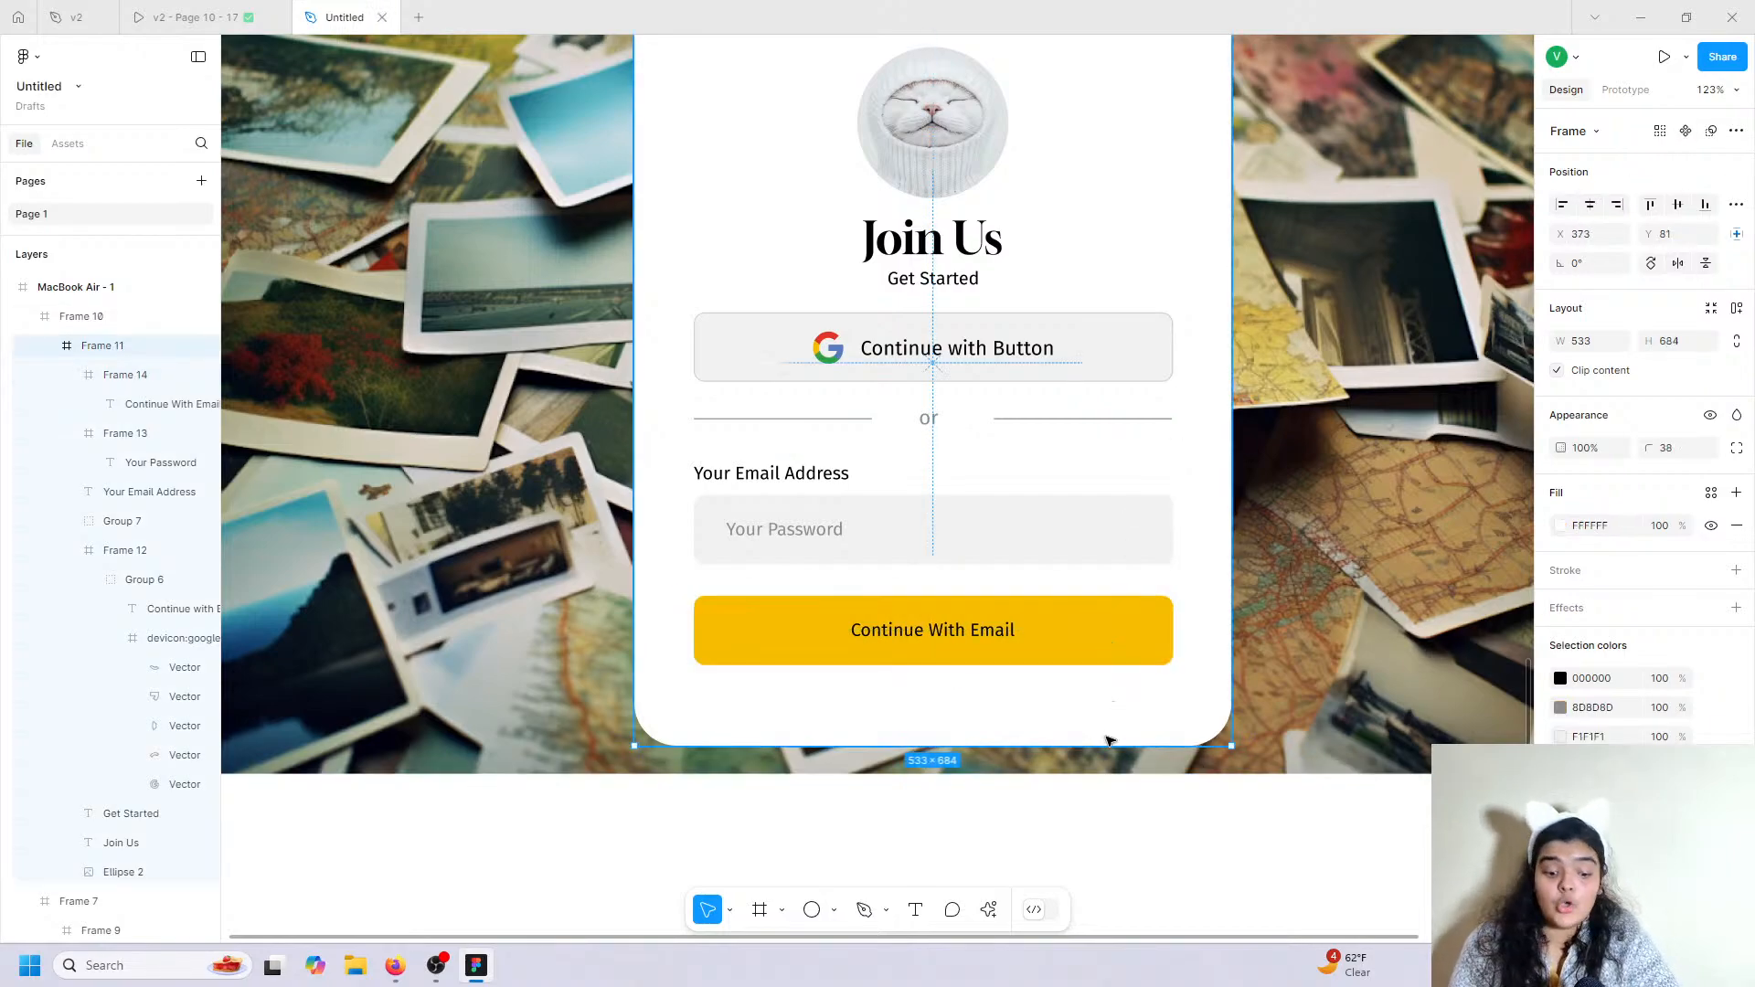
Make the Join Us card taller and move it up to centre it on the photo background.
drag(1109, 741, 1101, 792)
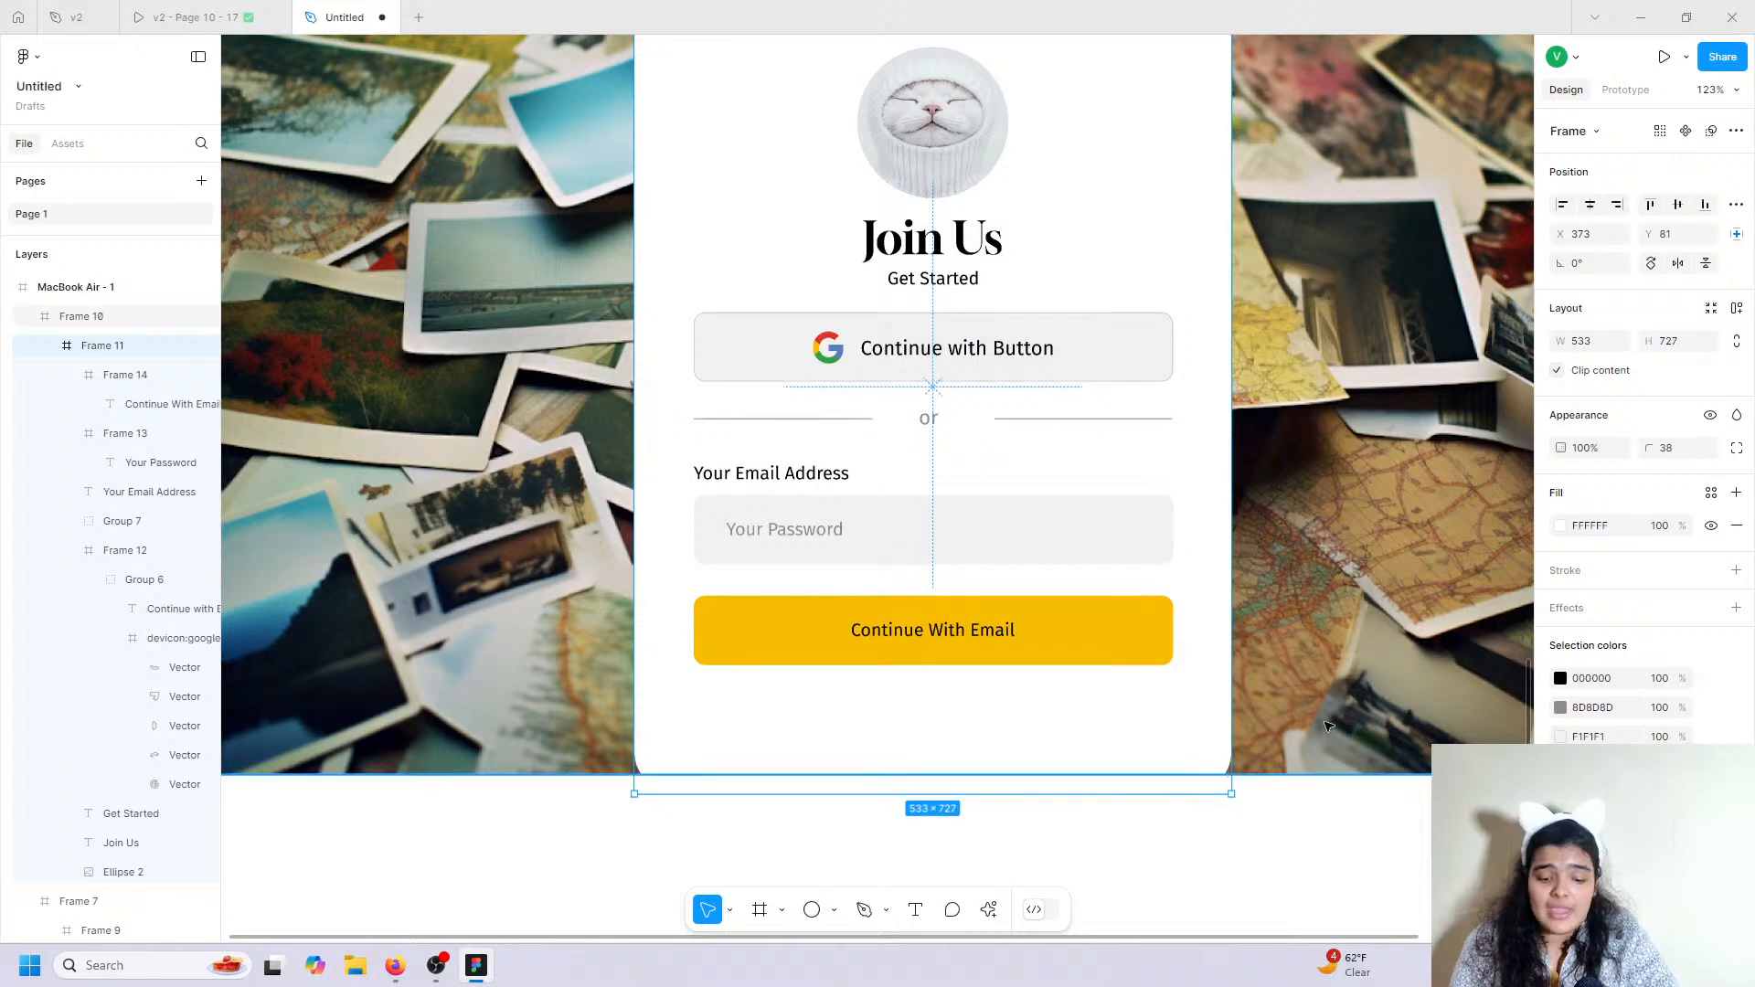
click(1328, 727)
scroll(1317, 786, up, 2)
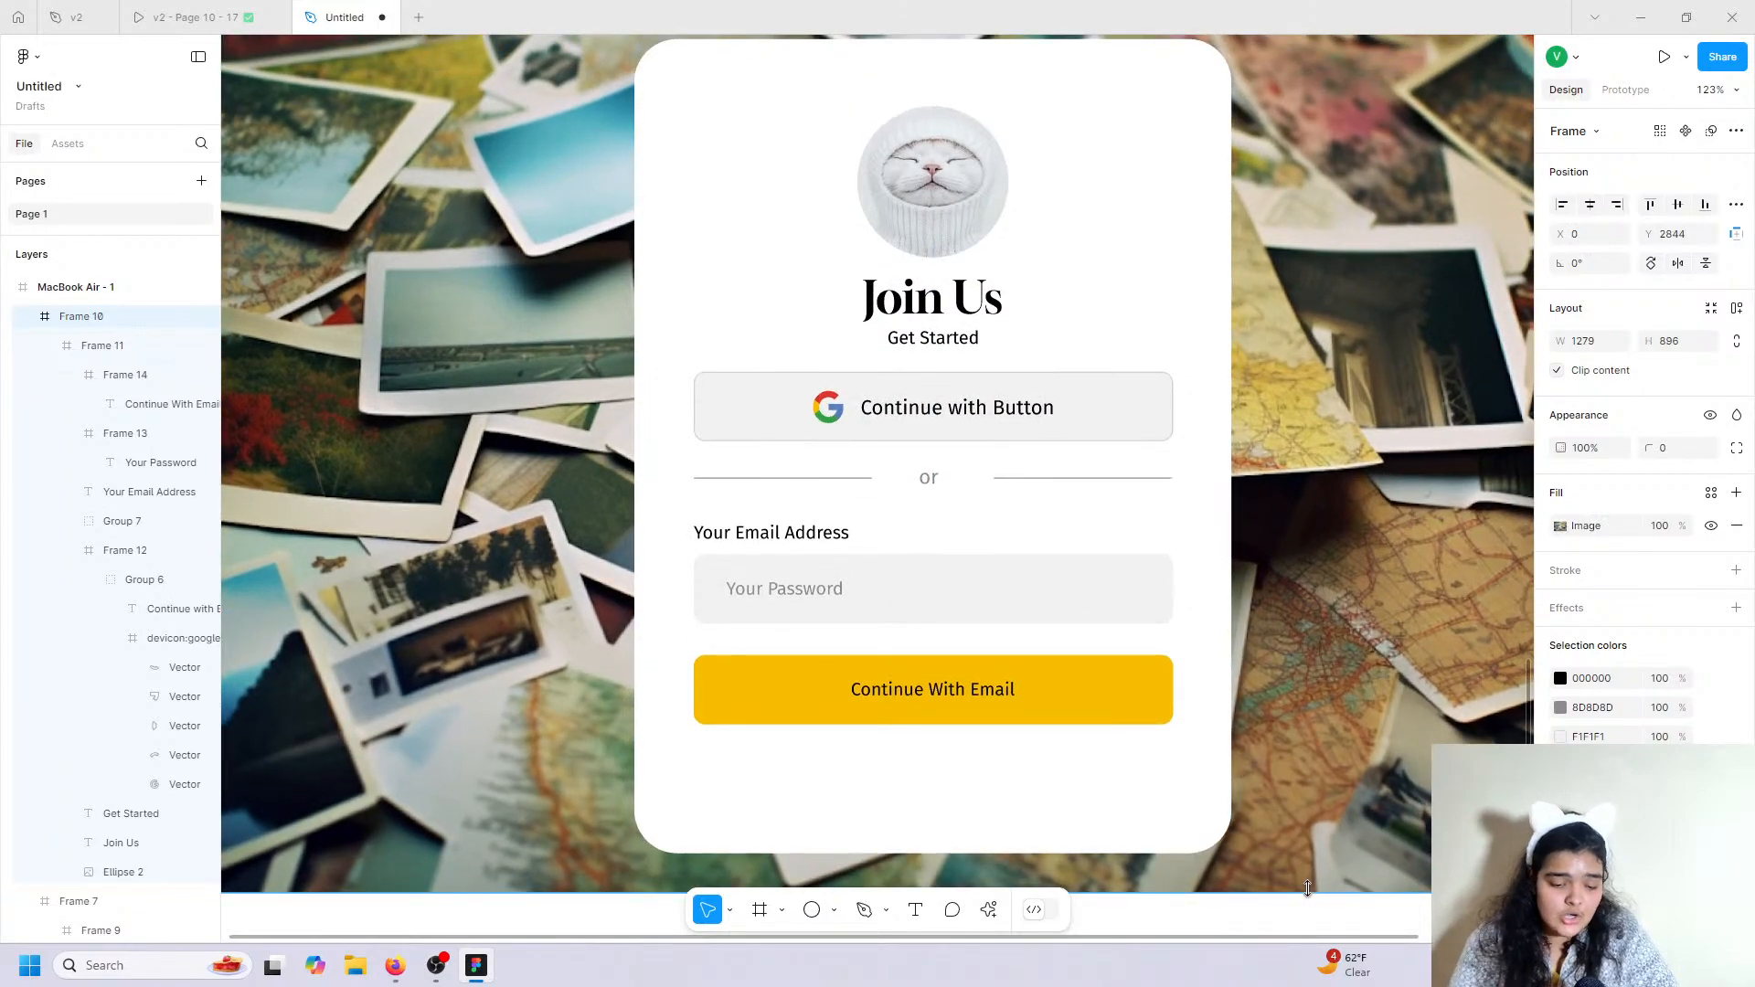
scroll(1307, 888, down, 5)
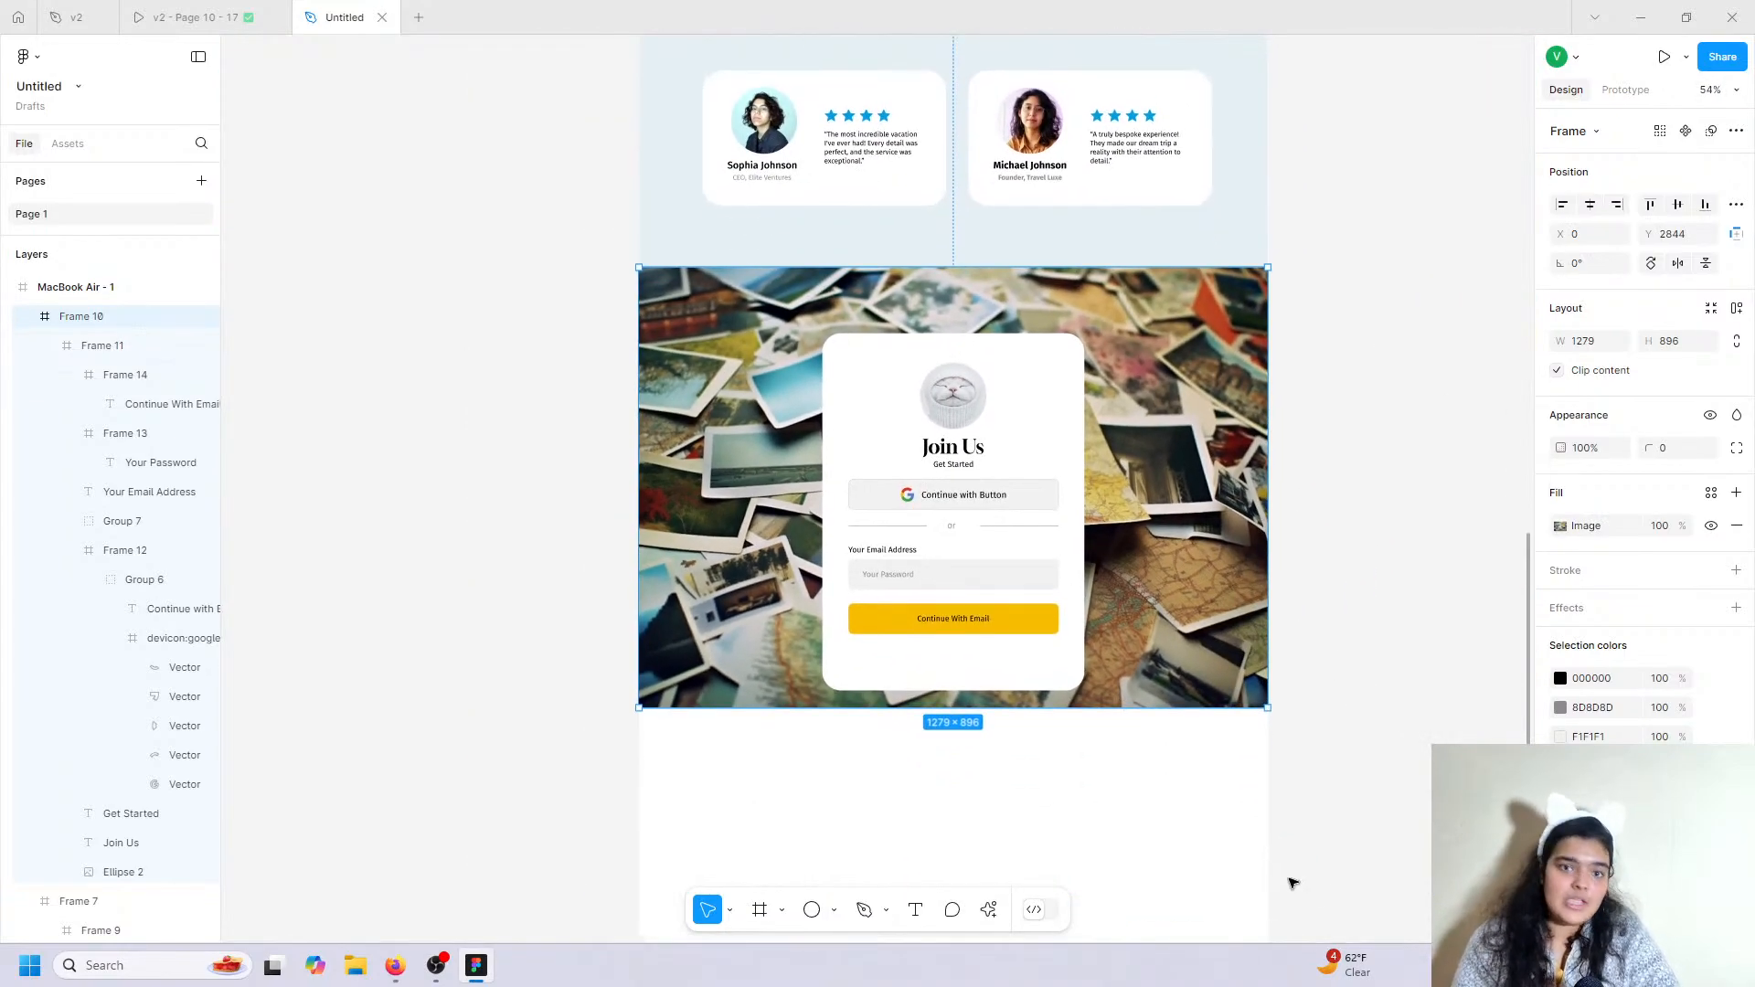
click(971, 567)
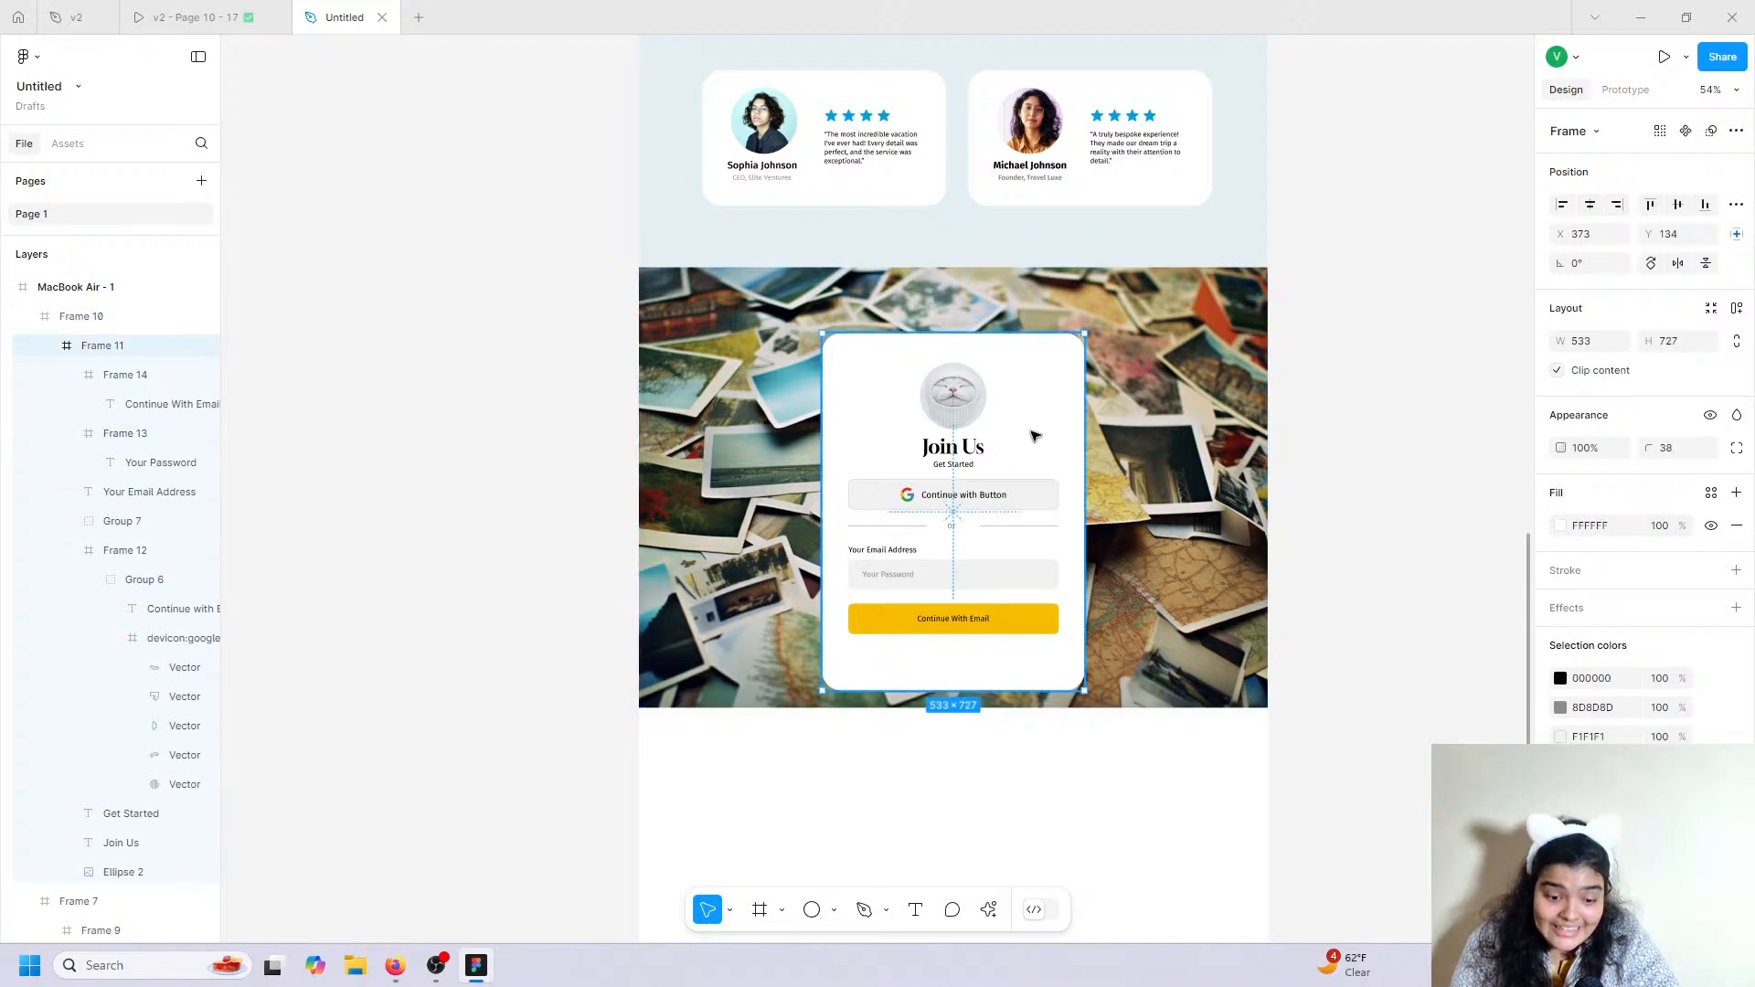
drag(1035, 435, 1042, 426)
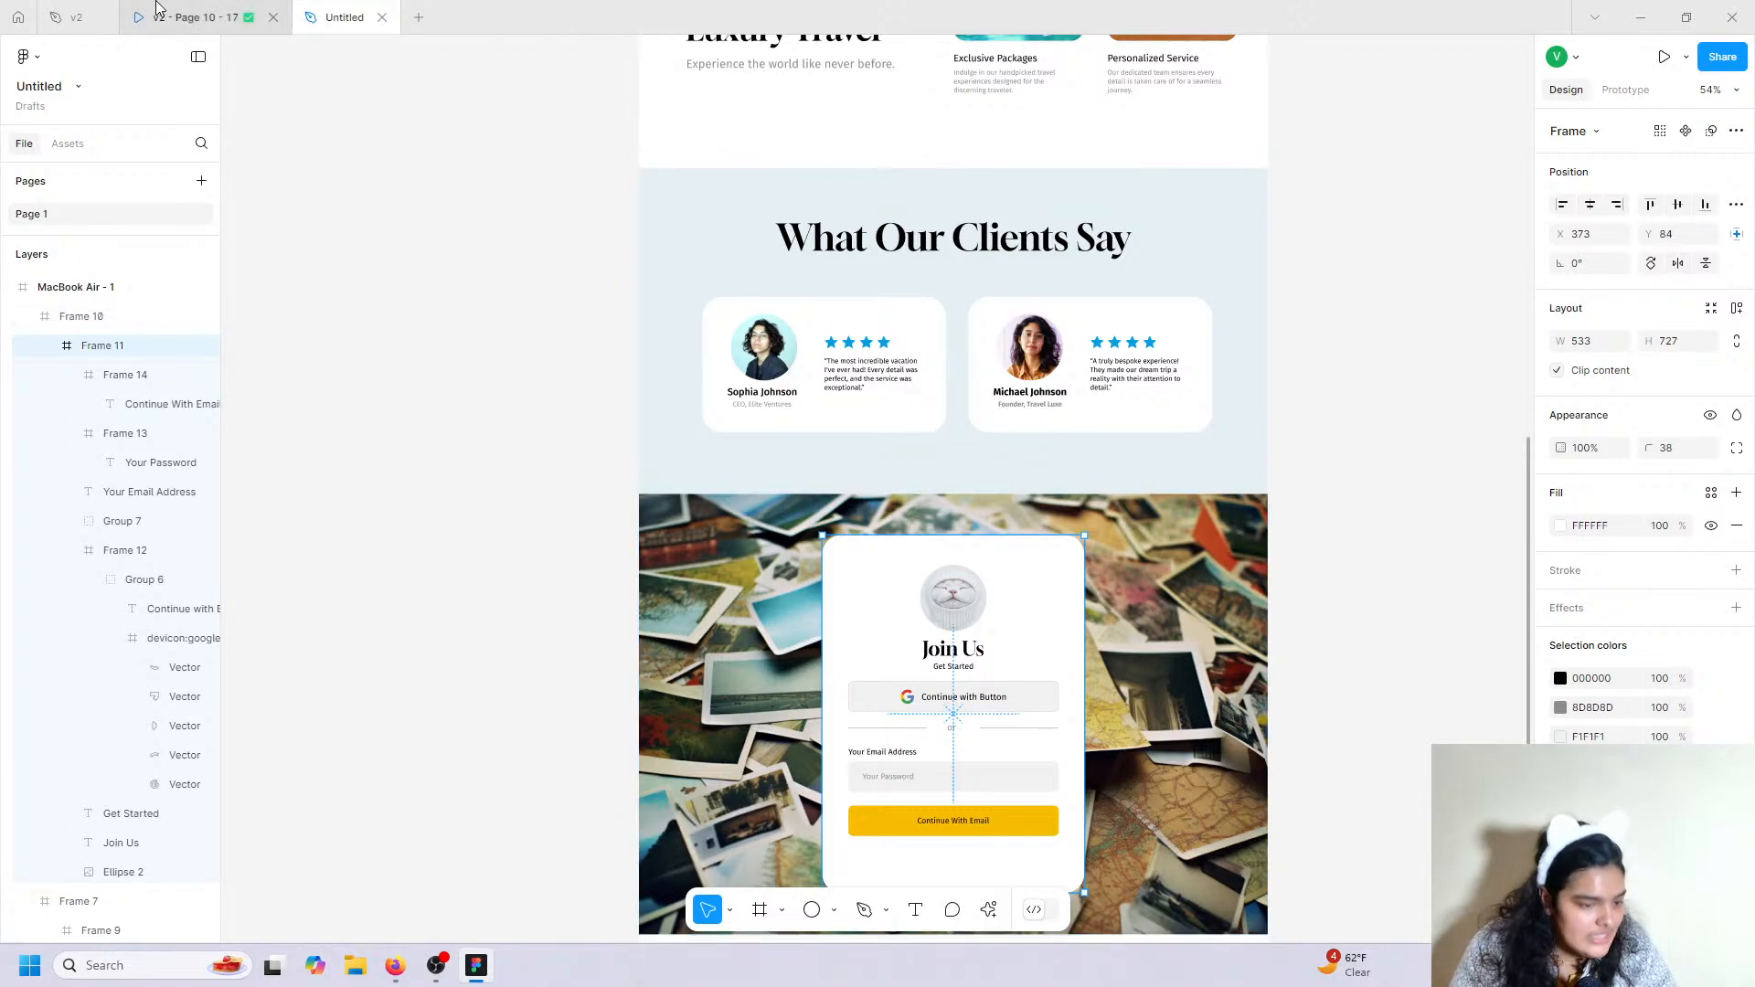
Trim the card to 533×720 and begin a Fira Sans 16 'By' text line under the yellow button.
click(193, 18)
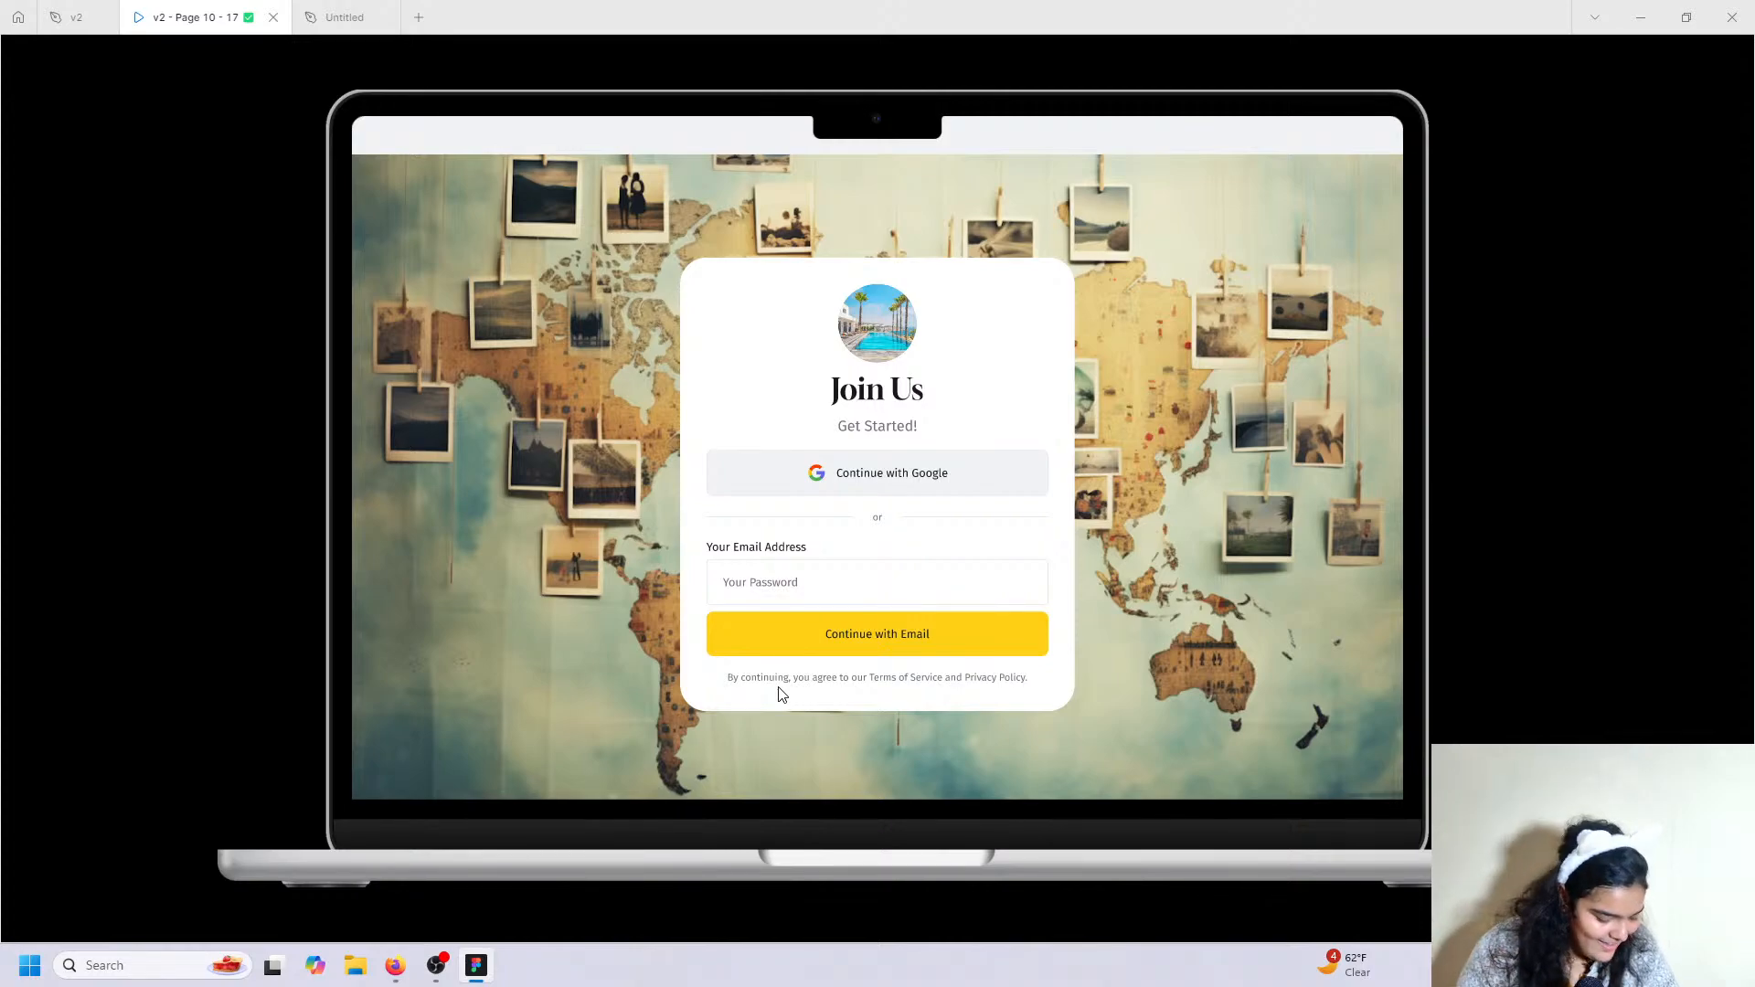
click(345, 16)
scroll(925, 721, down, 3)
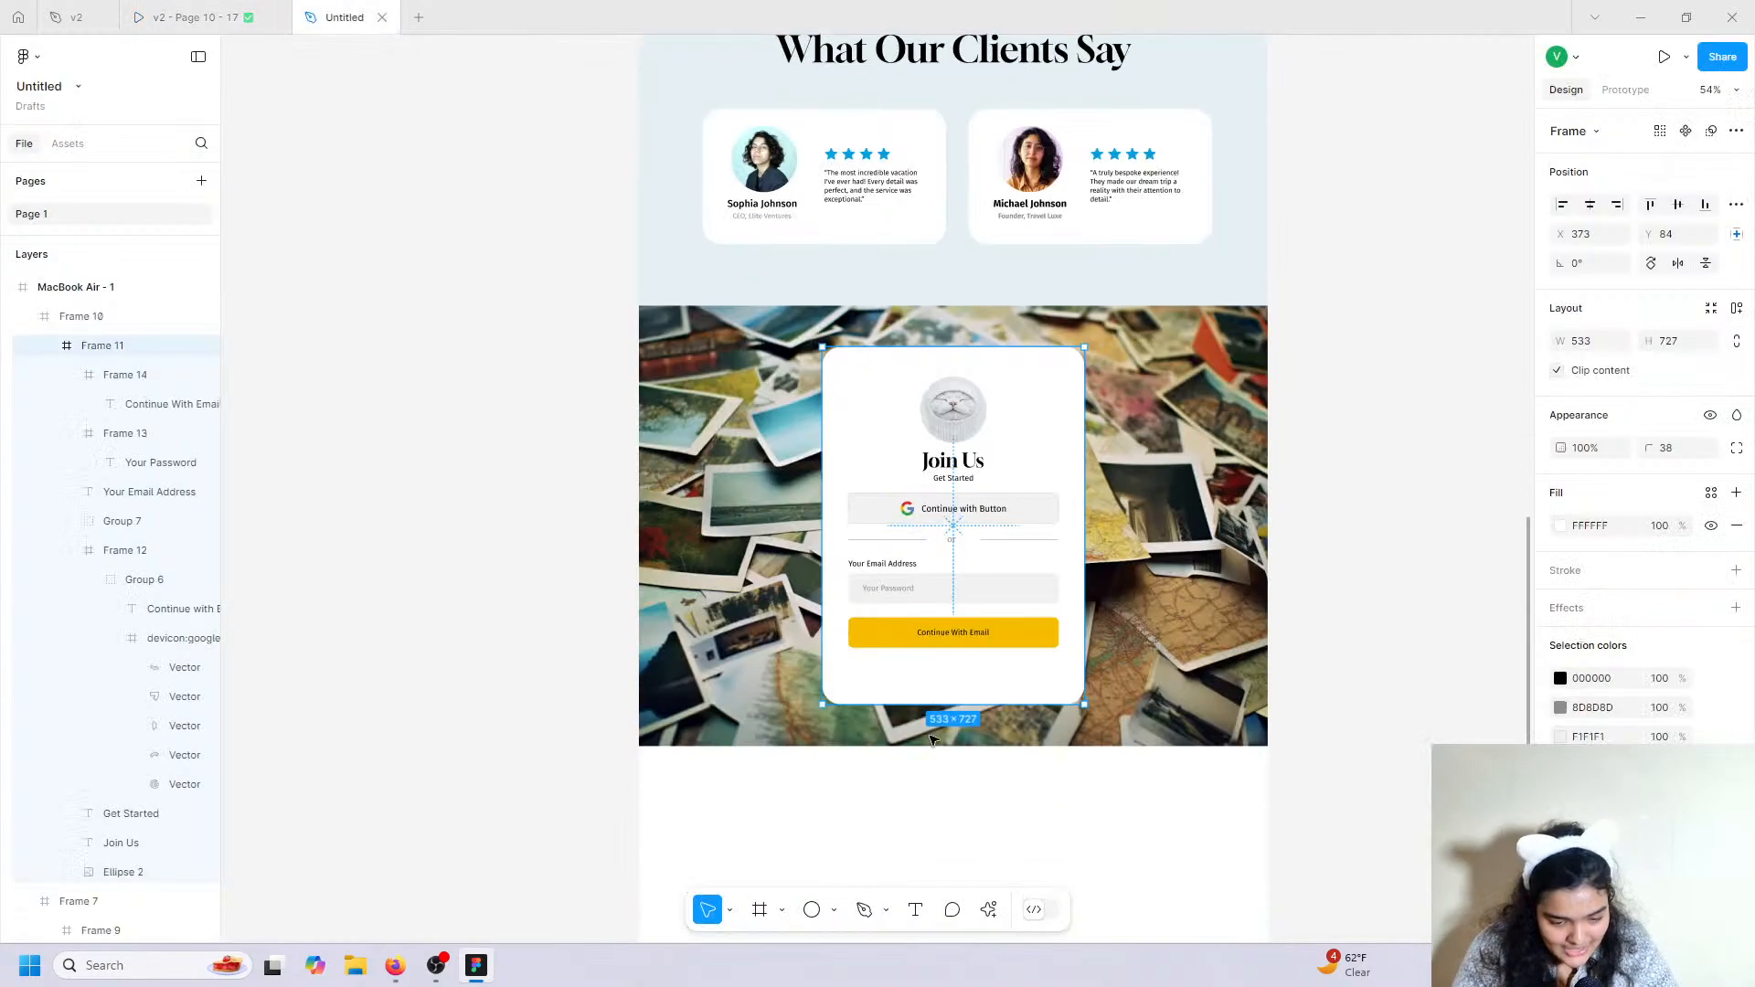
drag(935, 707, 935, 702)
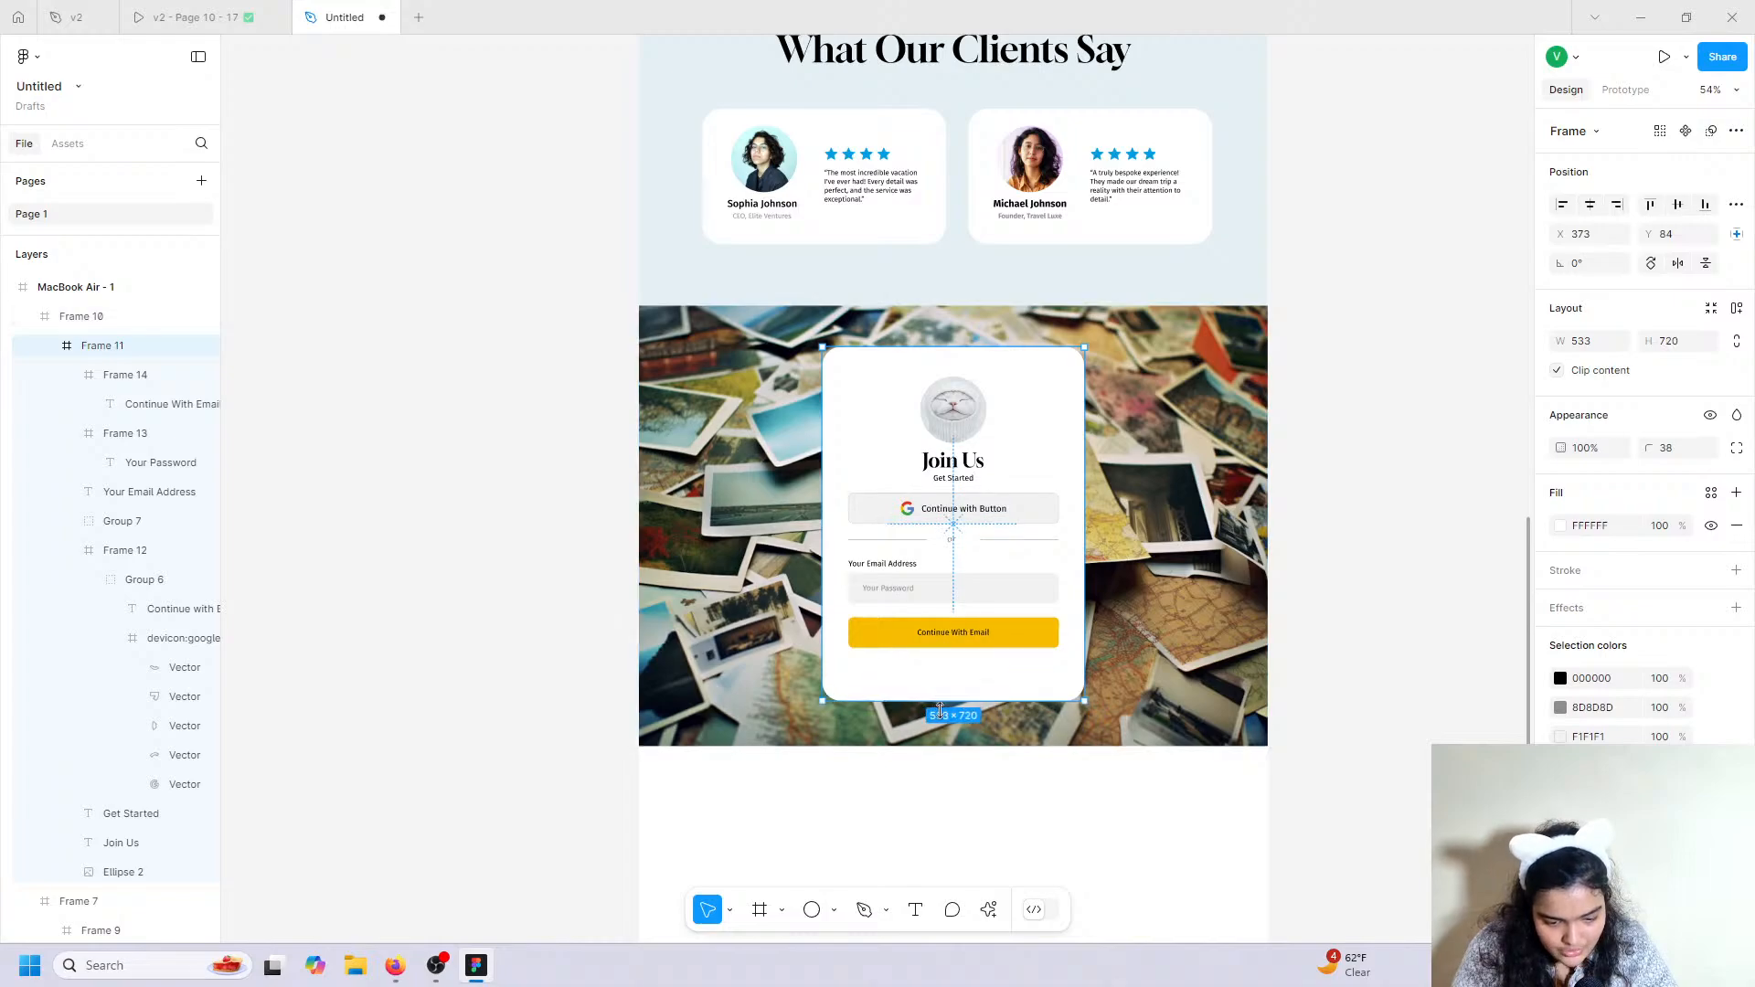
click(915, 909)
click(876, 667)
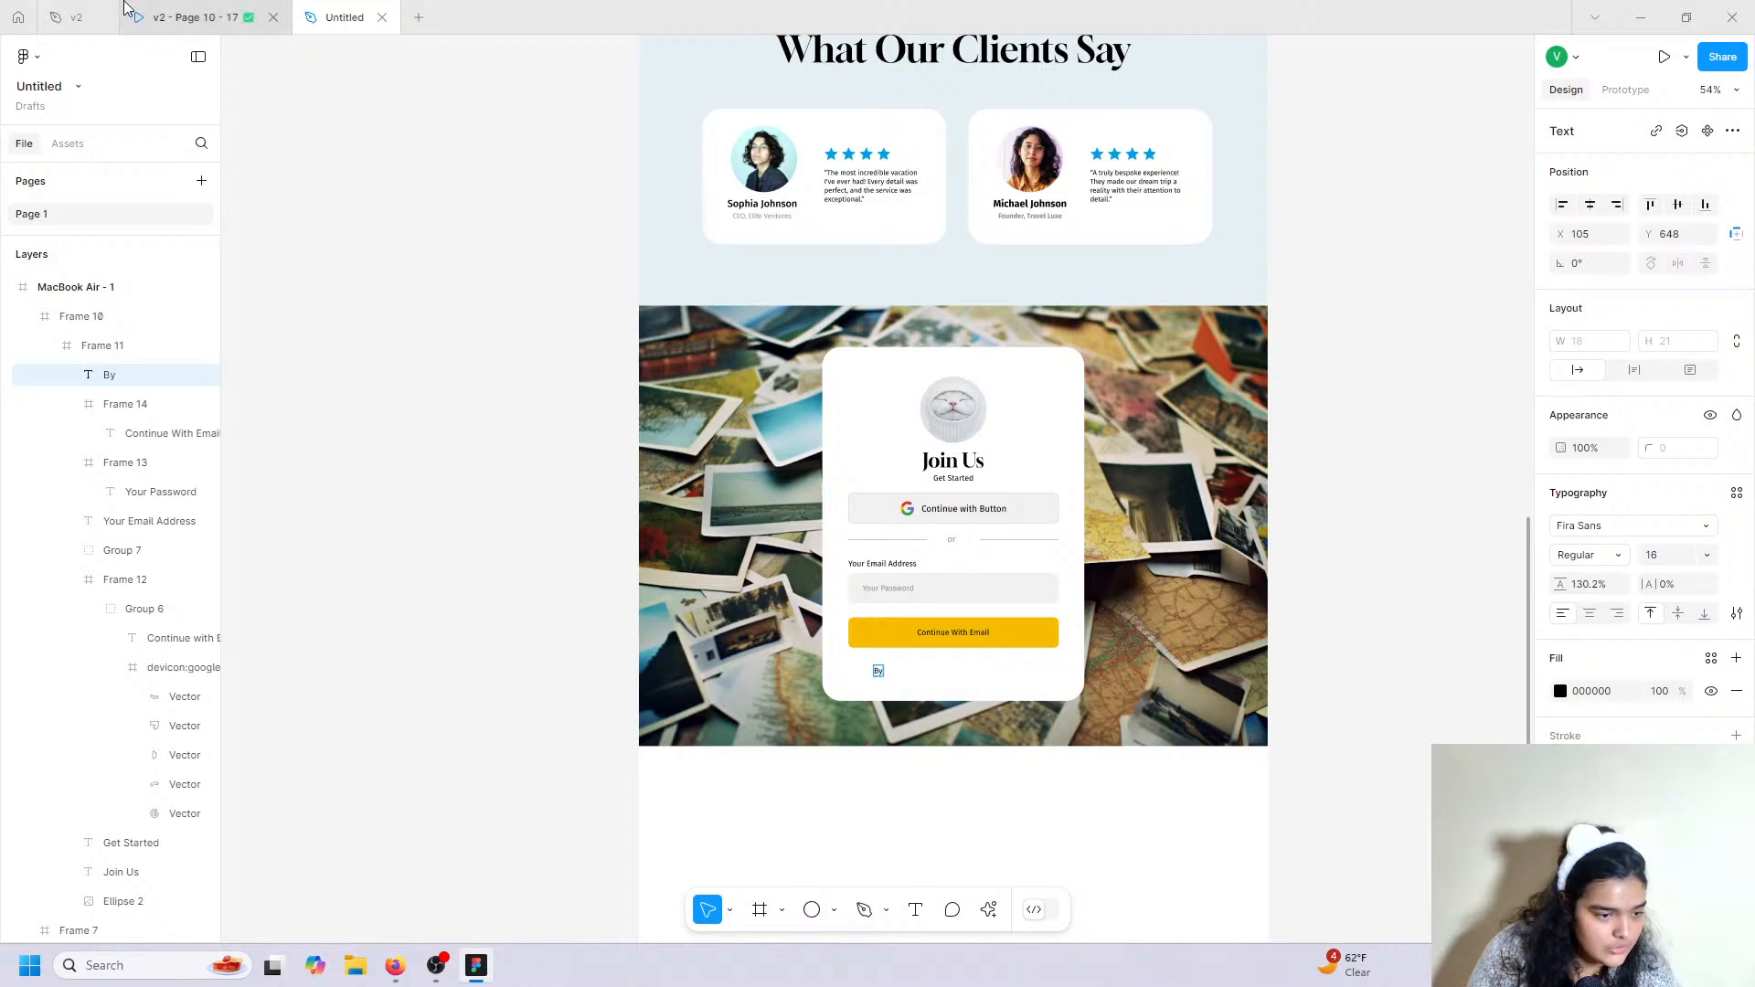
Copy the Terms of Service and Privacy Policy consent sentence from the v2 design file.
click(192, 16)
click(76, 16)
scroll(727, 654, down, 5)
scroll(727, 654, down, 2)
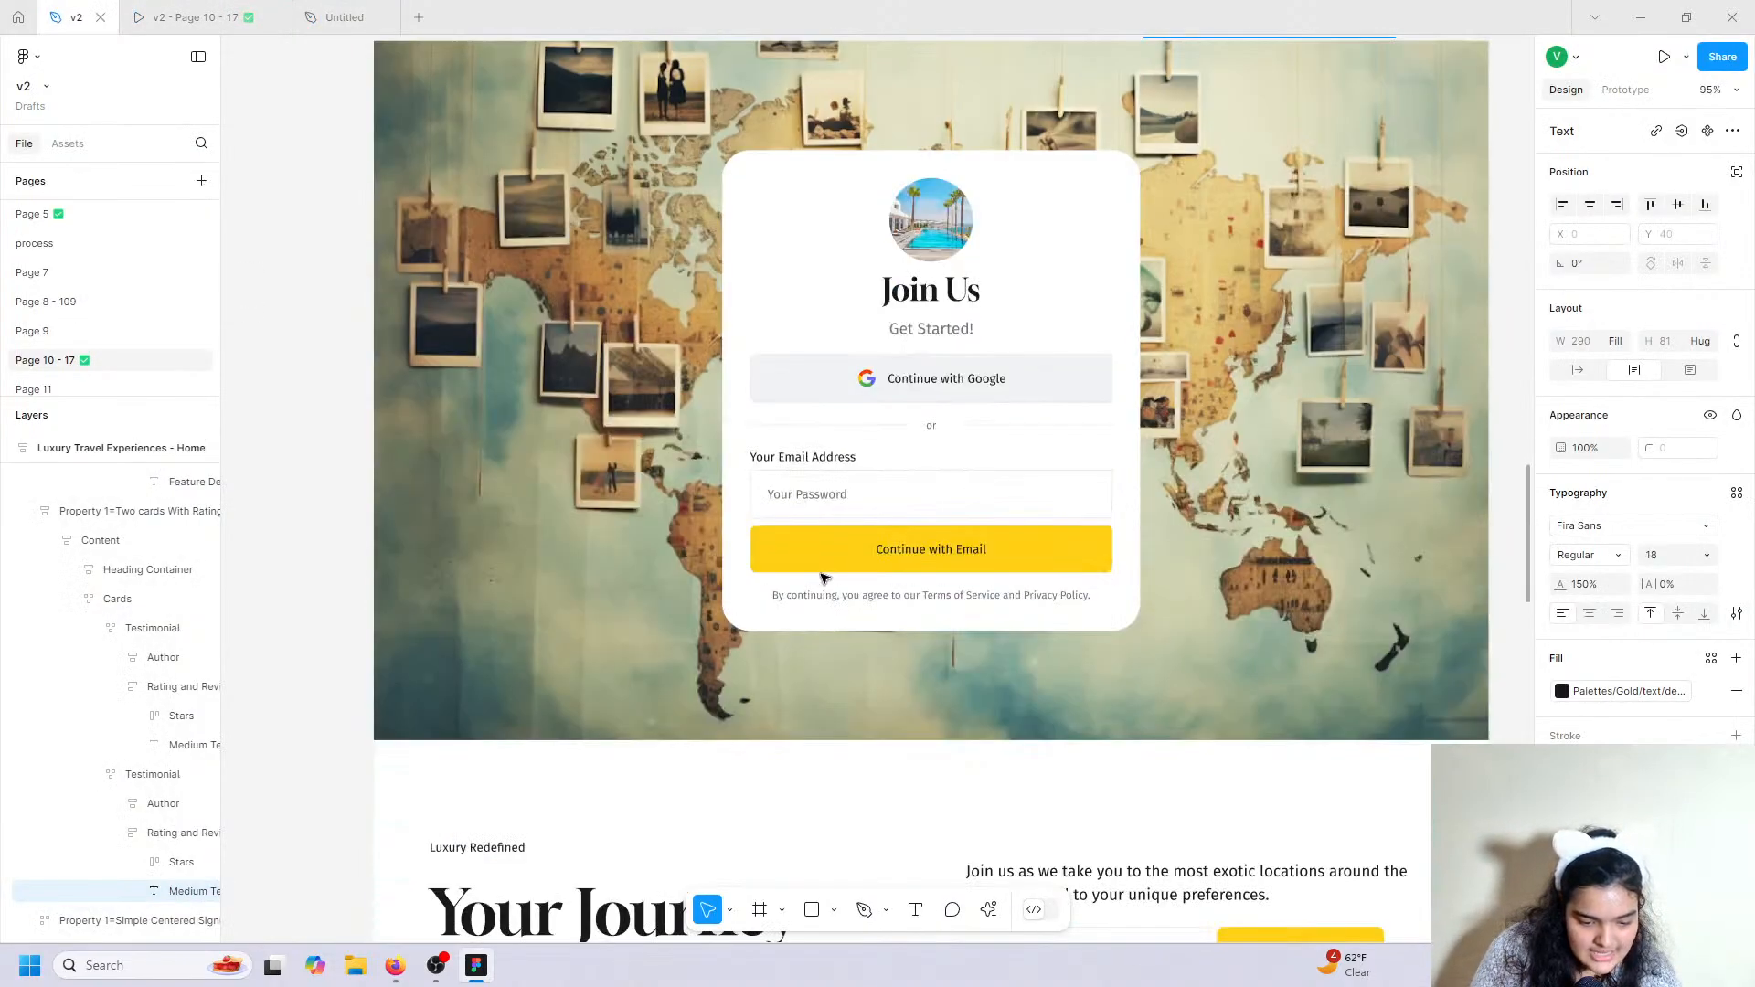
click(804, 595)
double_click(804, 596)
right_click(817, 596)
click(833, 607)
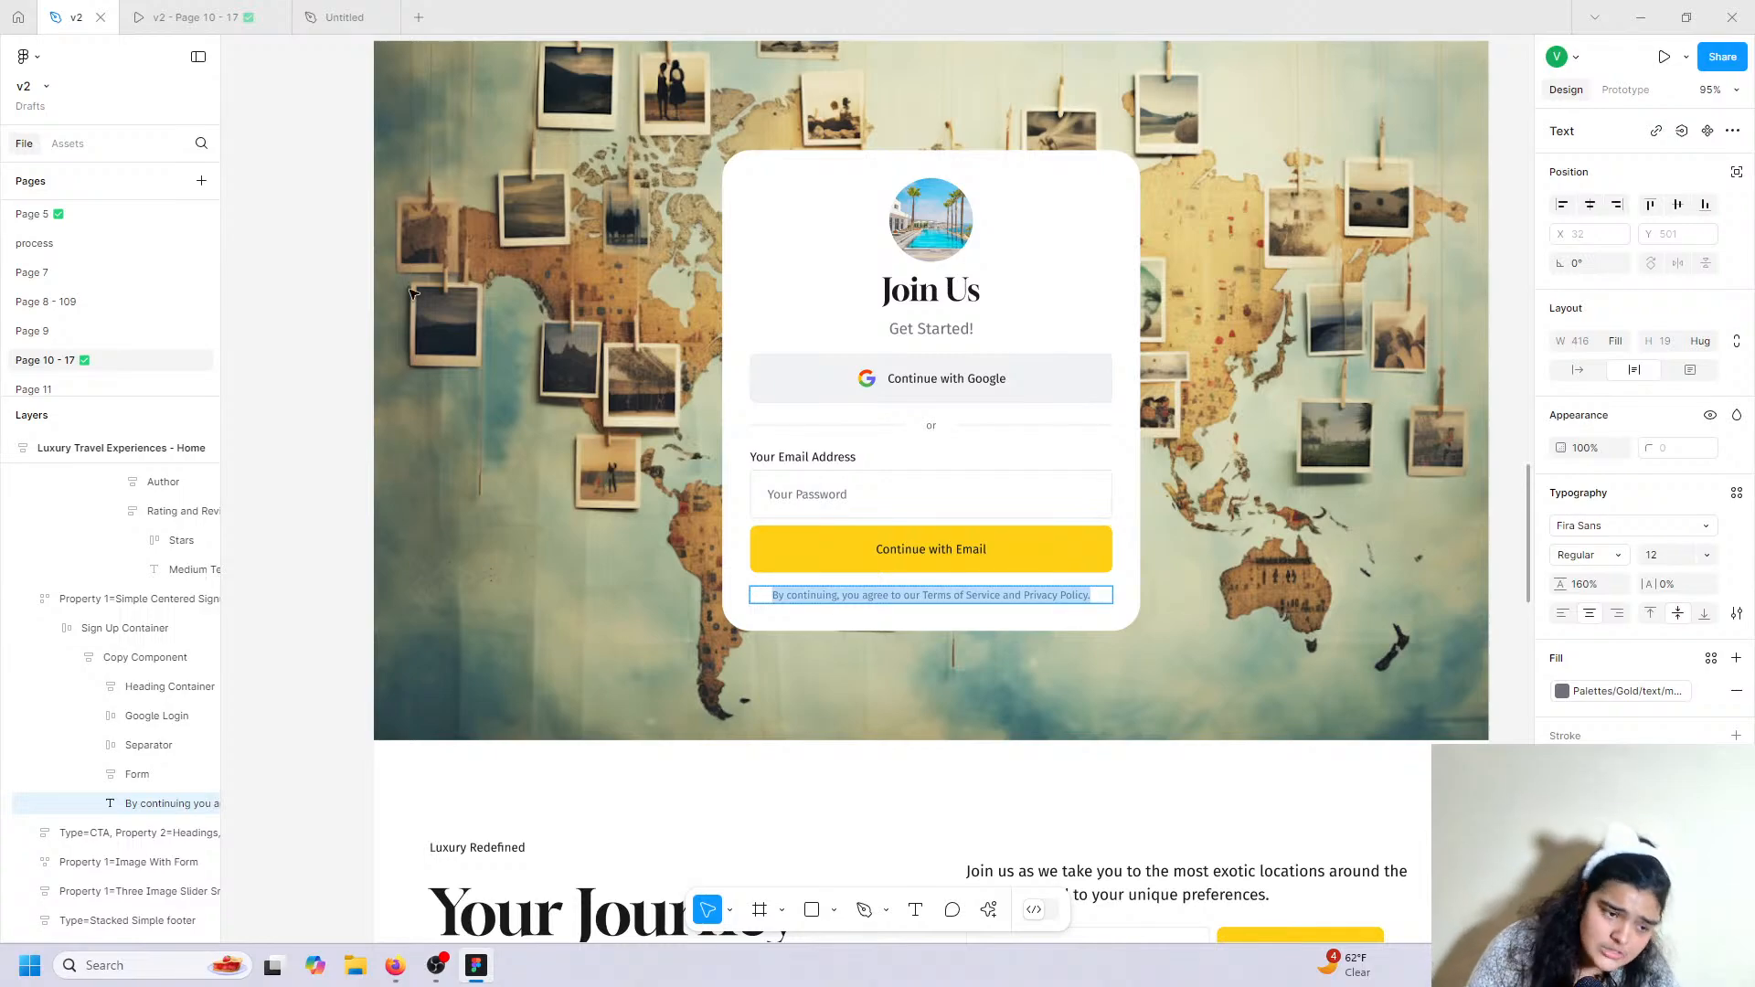
Paste the consent sentence with matching style into the 'By' text and remove the duplicated 'By'.
click(267, 12)
click(344, 17)
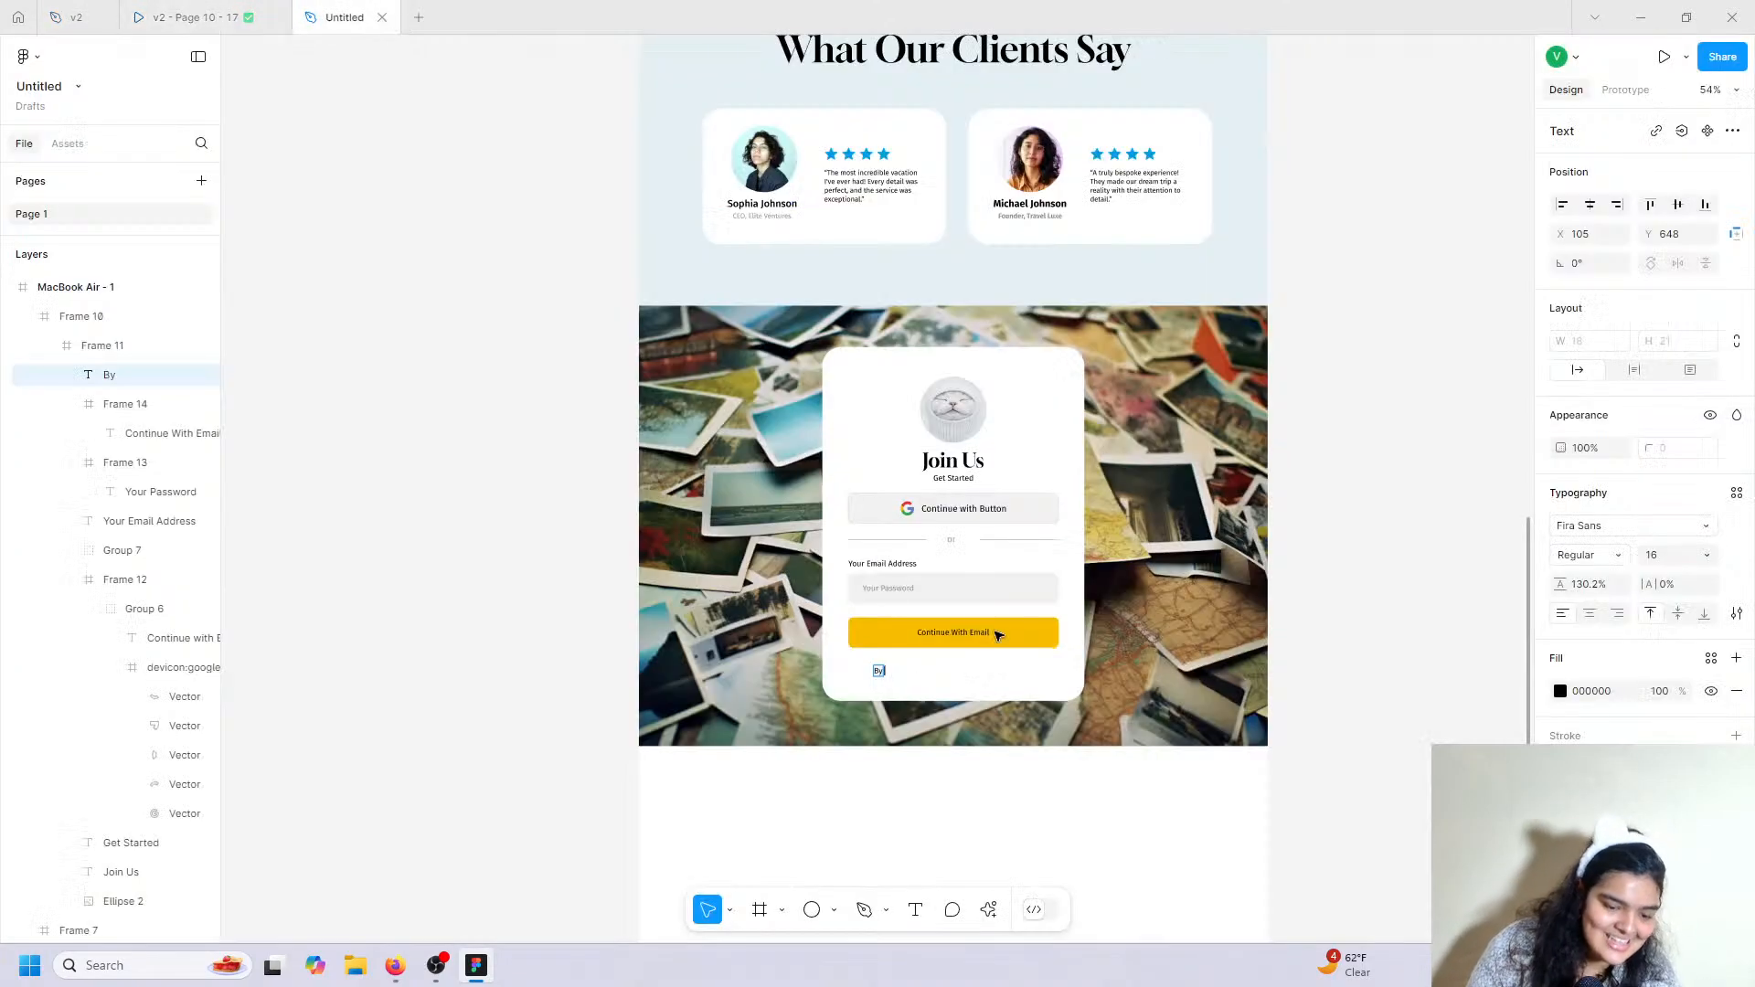
scroll(881, 670, up, 10)
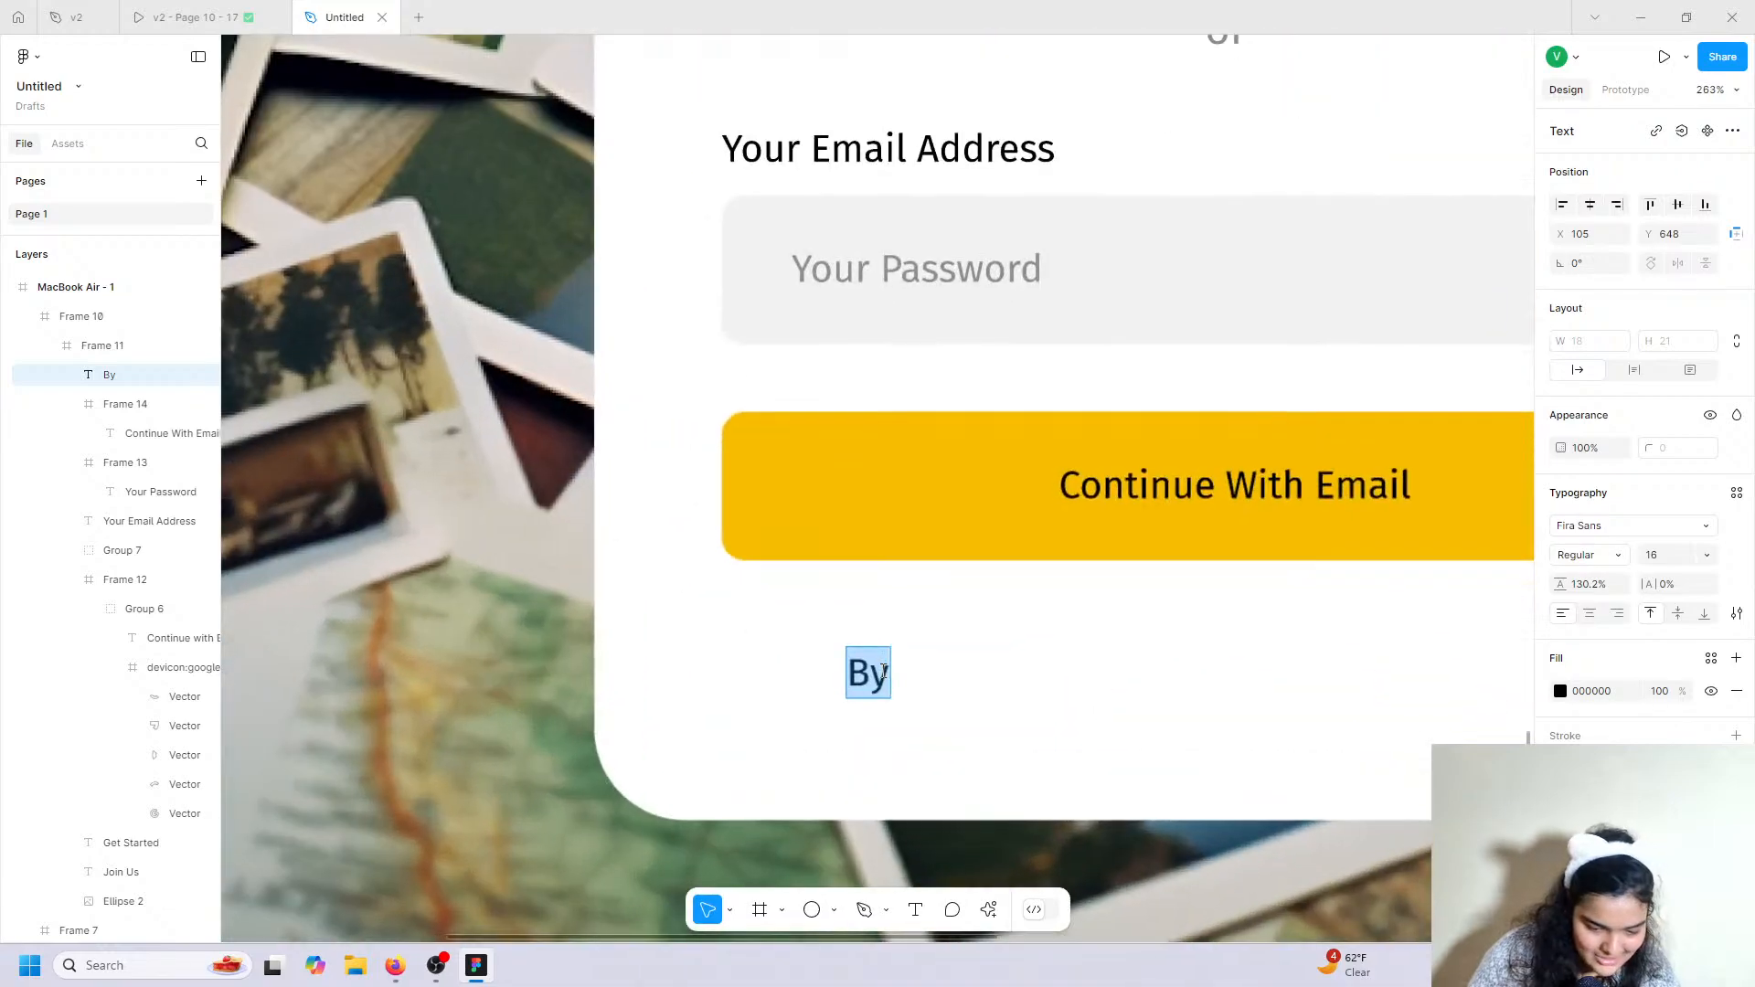
right_click(882, 671)
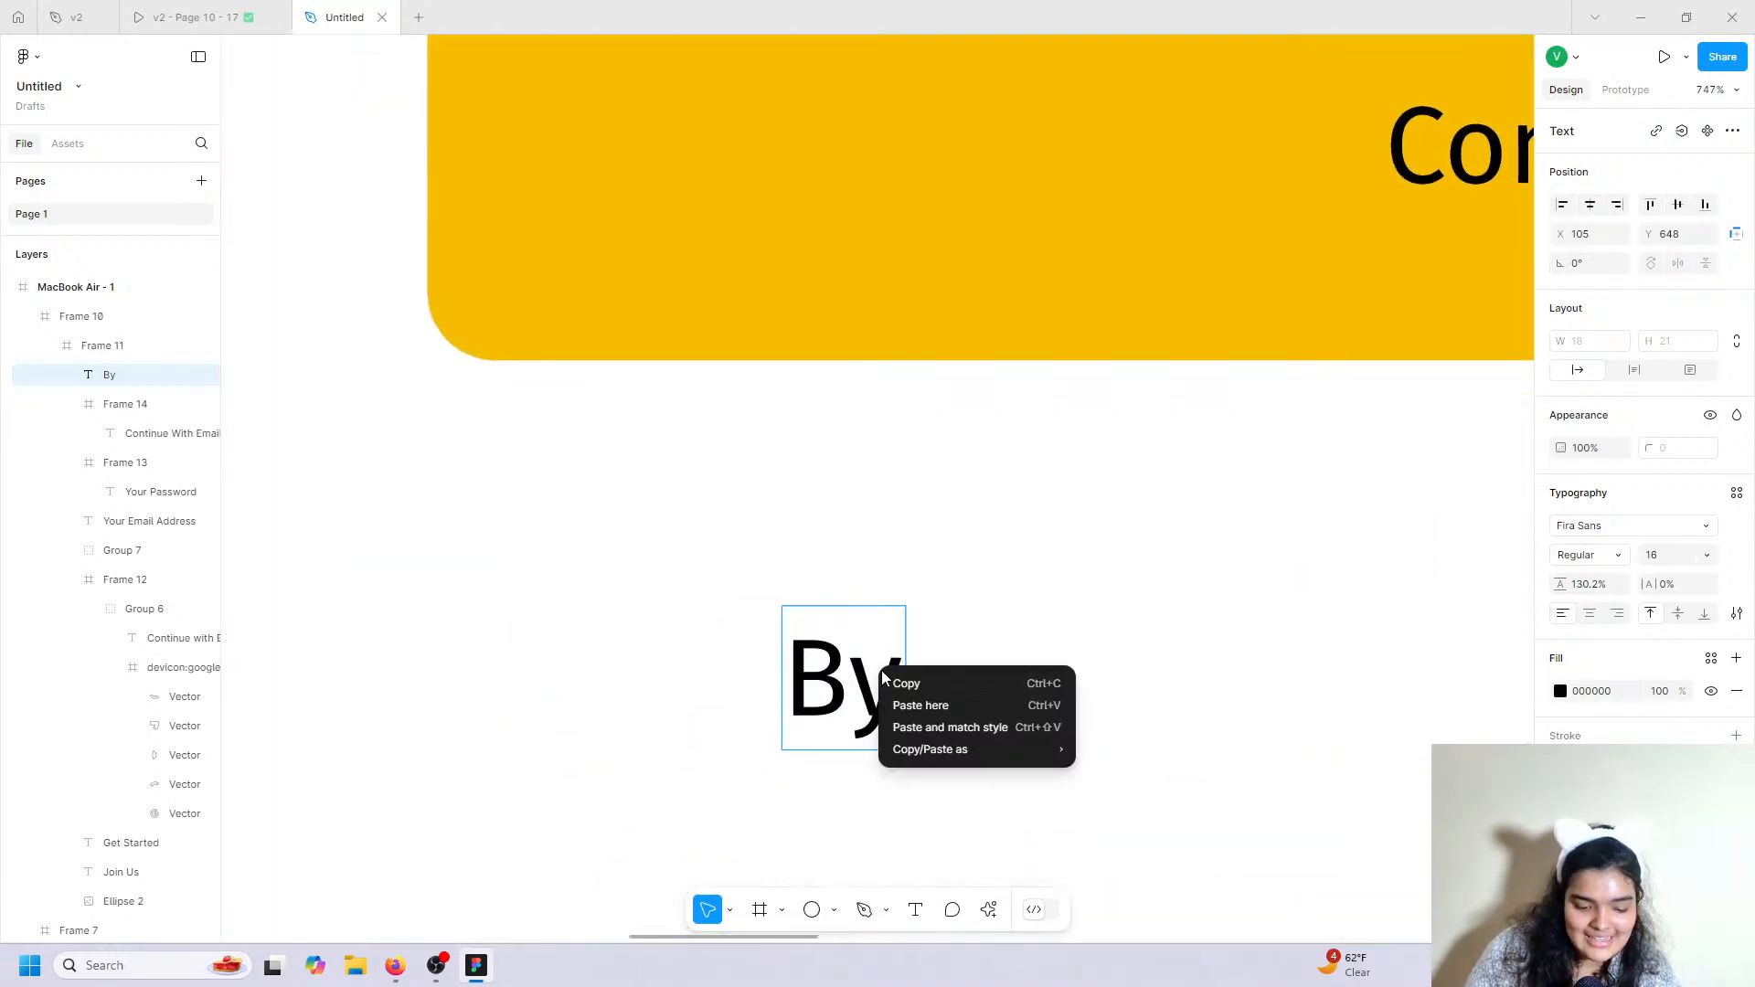
click(966, 726)
double_click(923, 692)
click(922, 692)
key(BackSpace)
key(BackSpace)
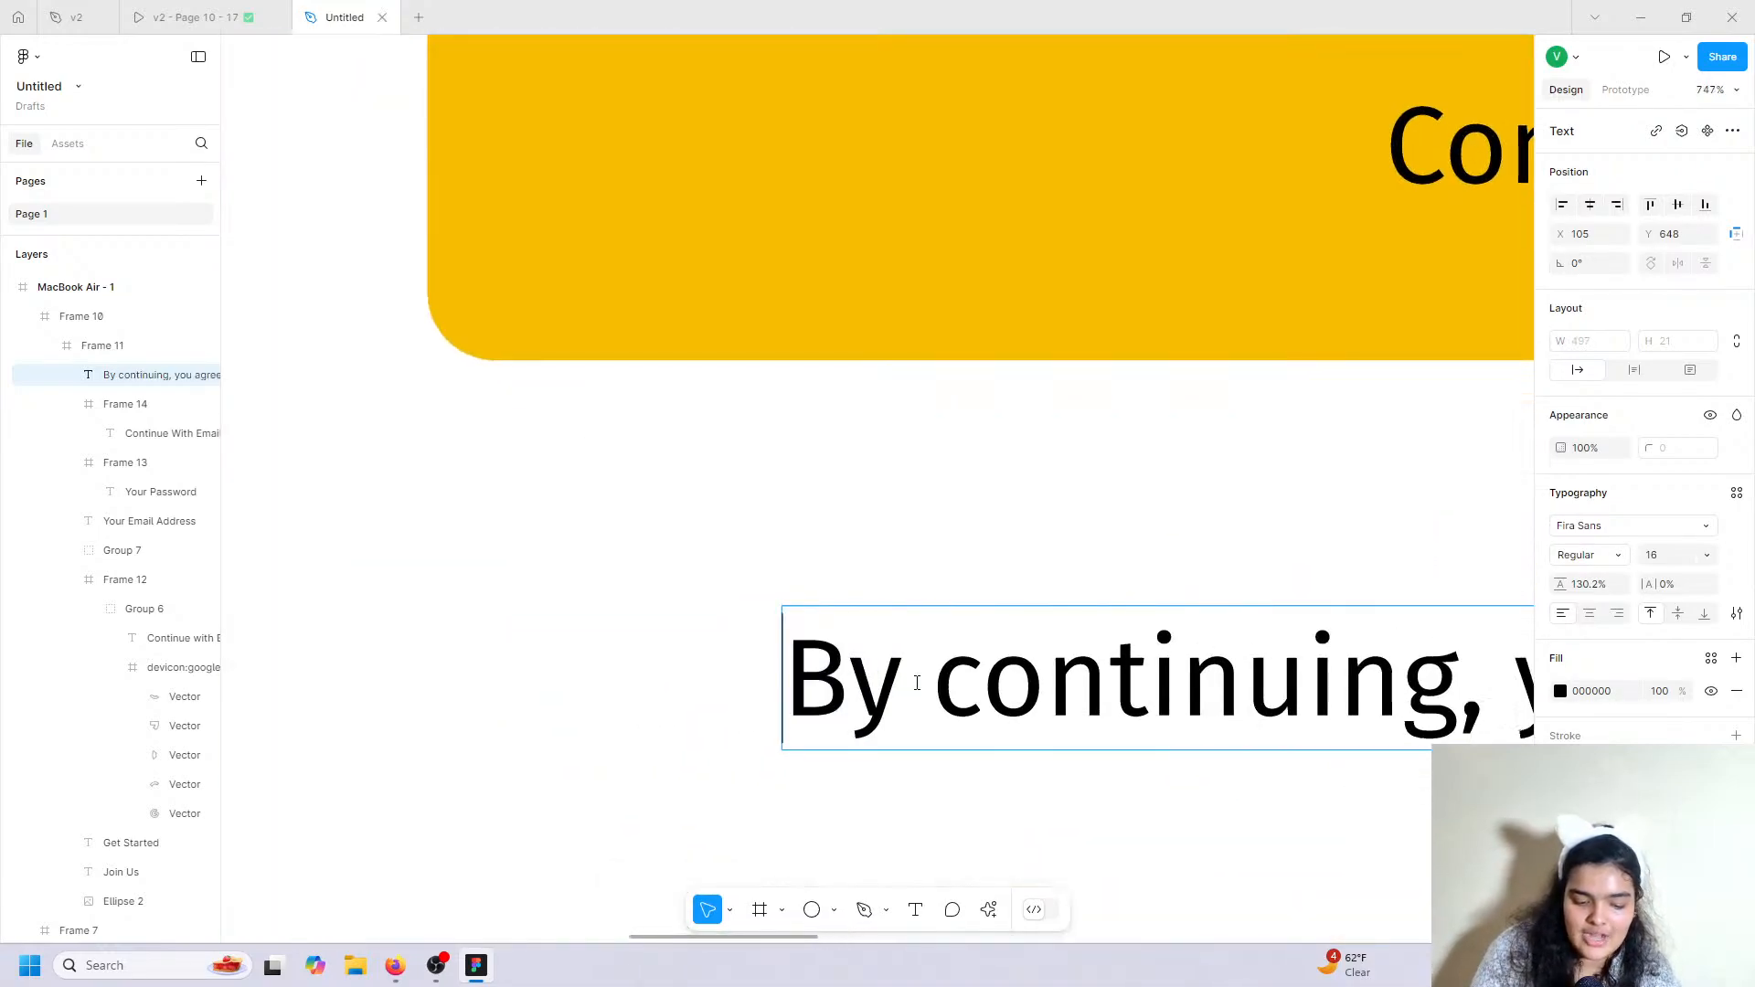
scroll(919, 686, down, 5)
scroll(918, 686, down, 2)
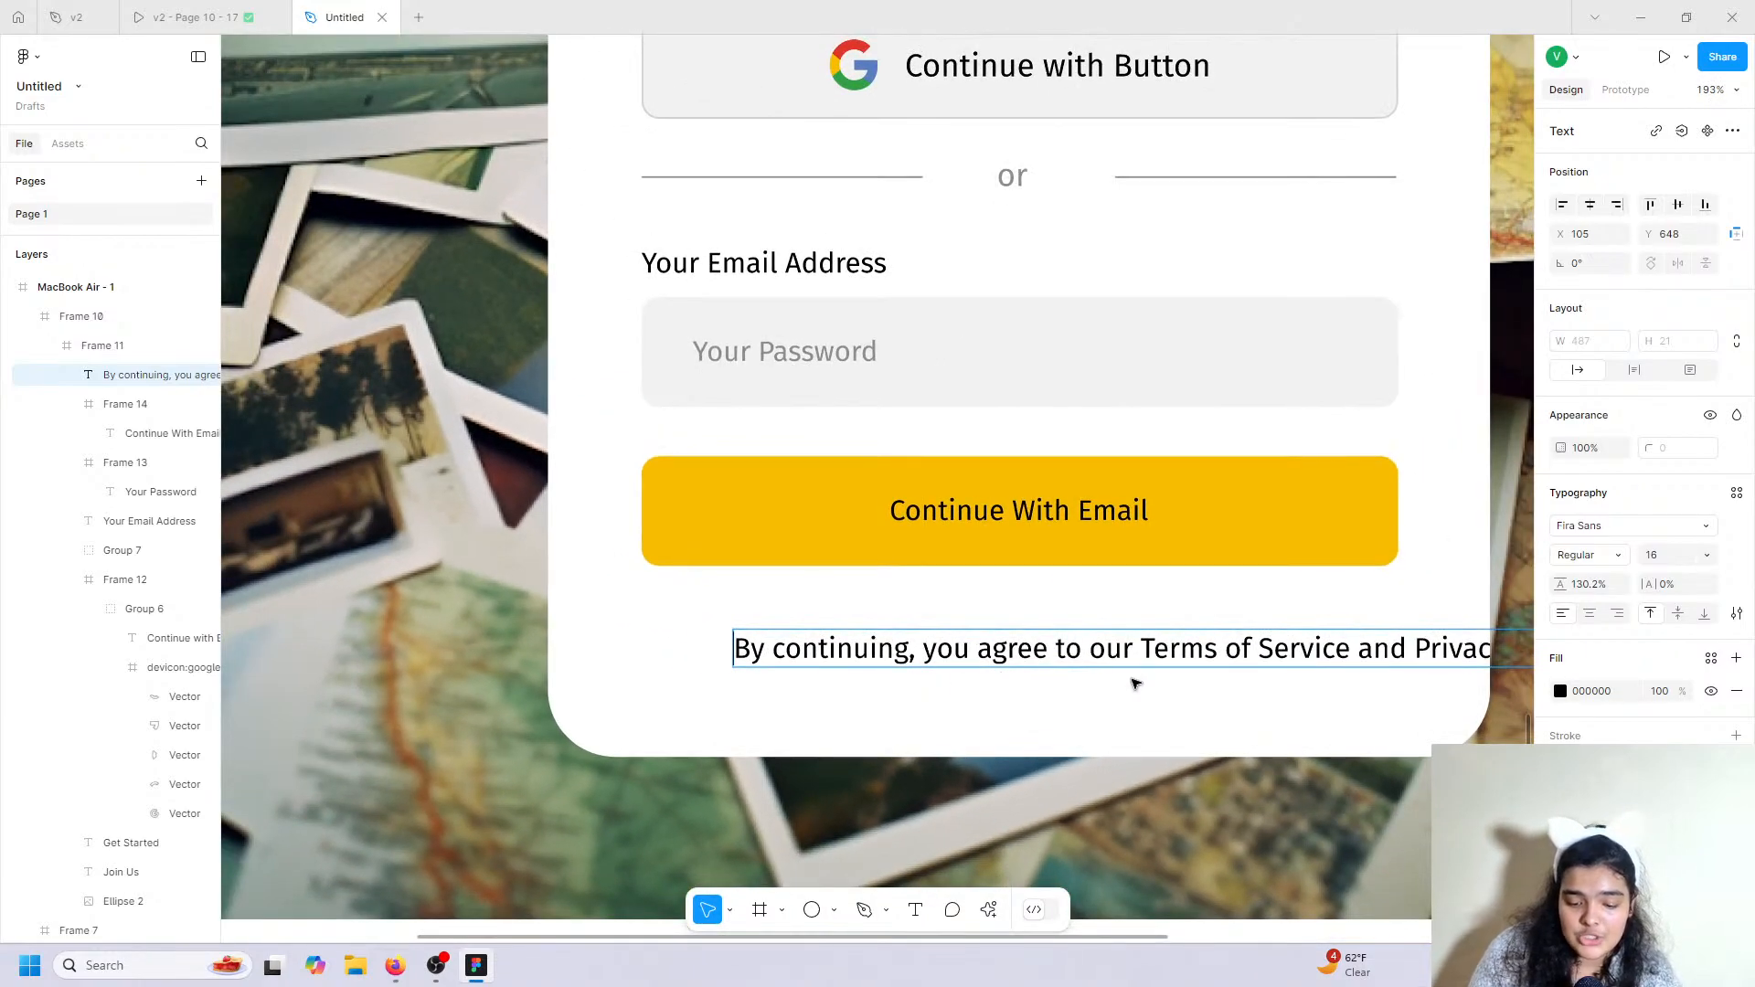
key(Escape)
Set the disclaimer to size 14, centre it under the button, and colour it grey 8D8D8D.
click(1662, 563)
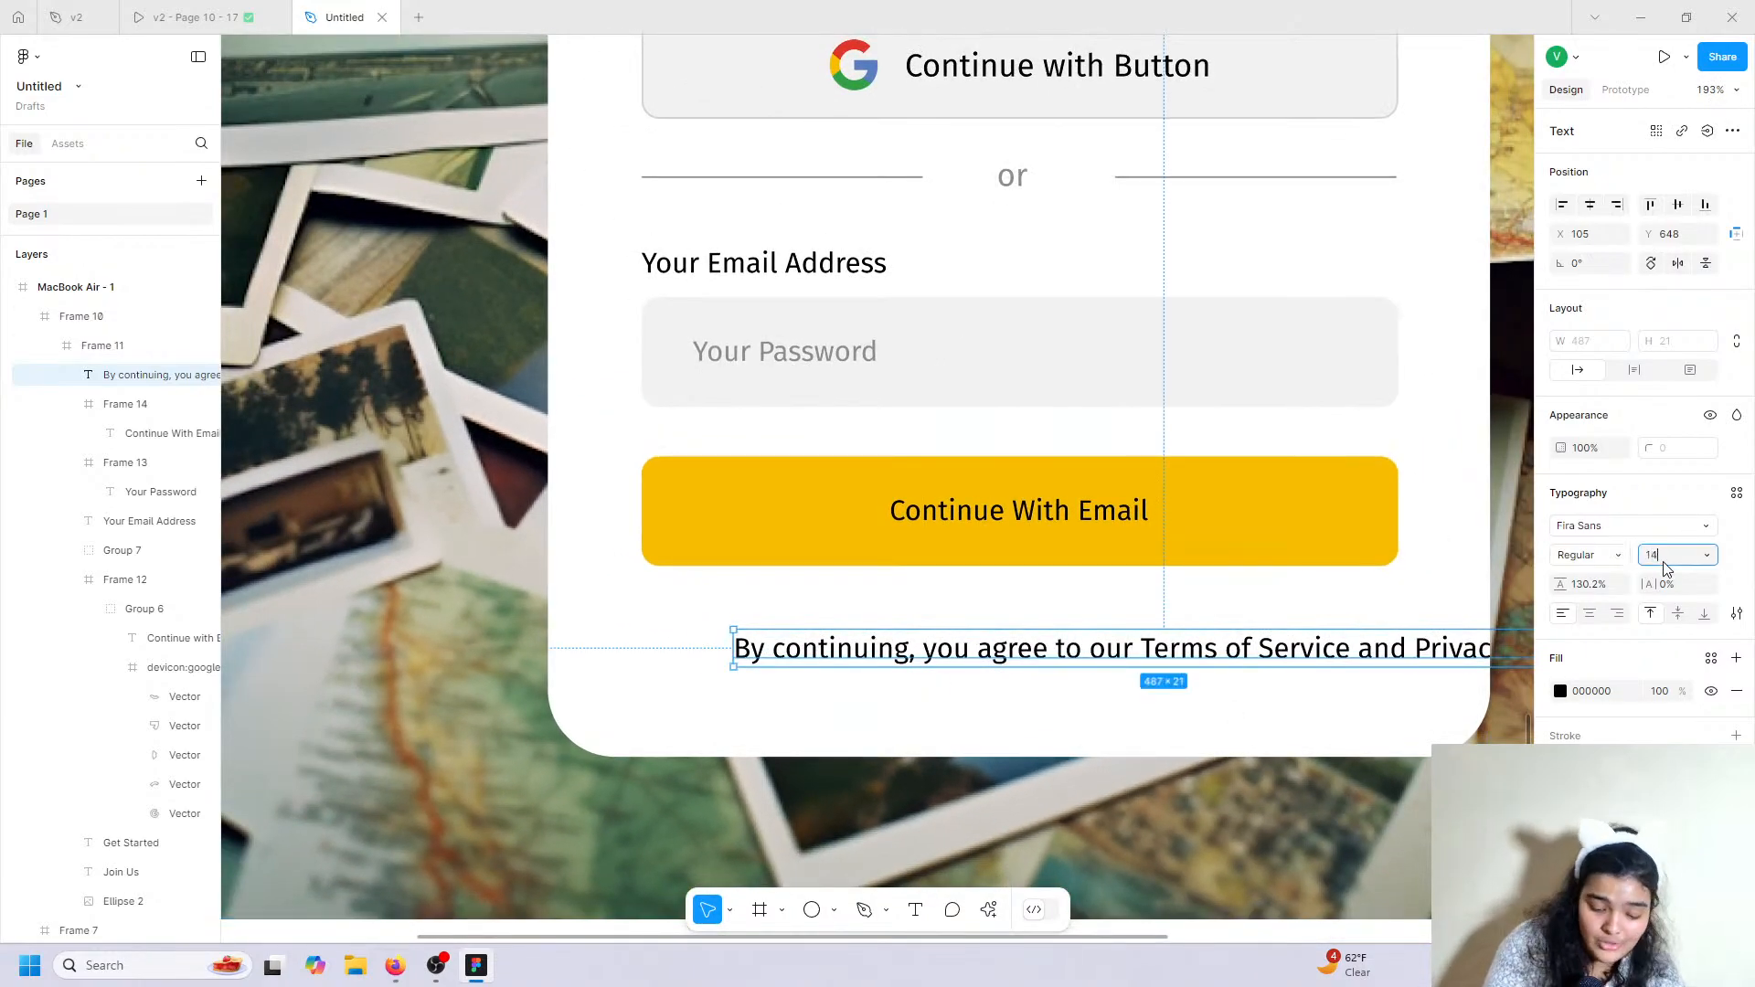
key(Return)
drag(1231, 647, 1141, 627)
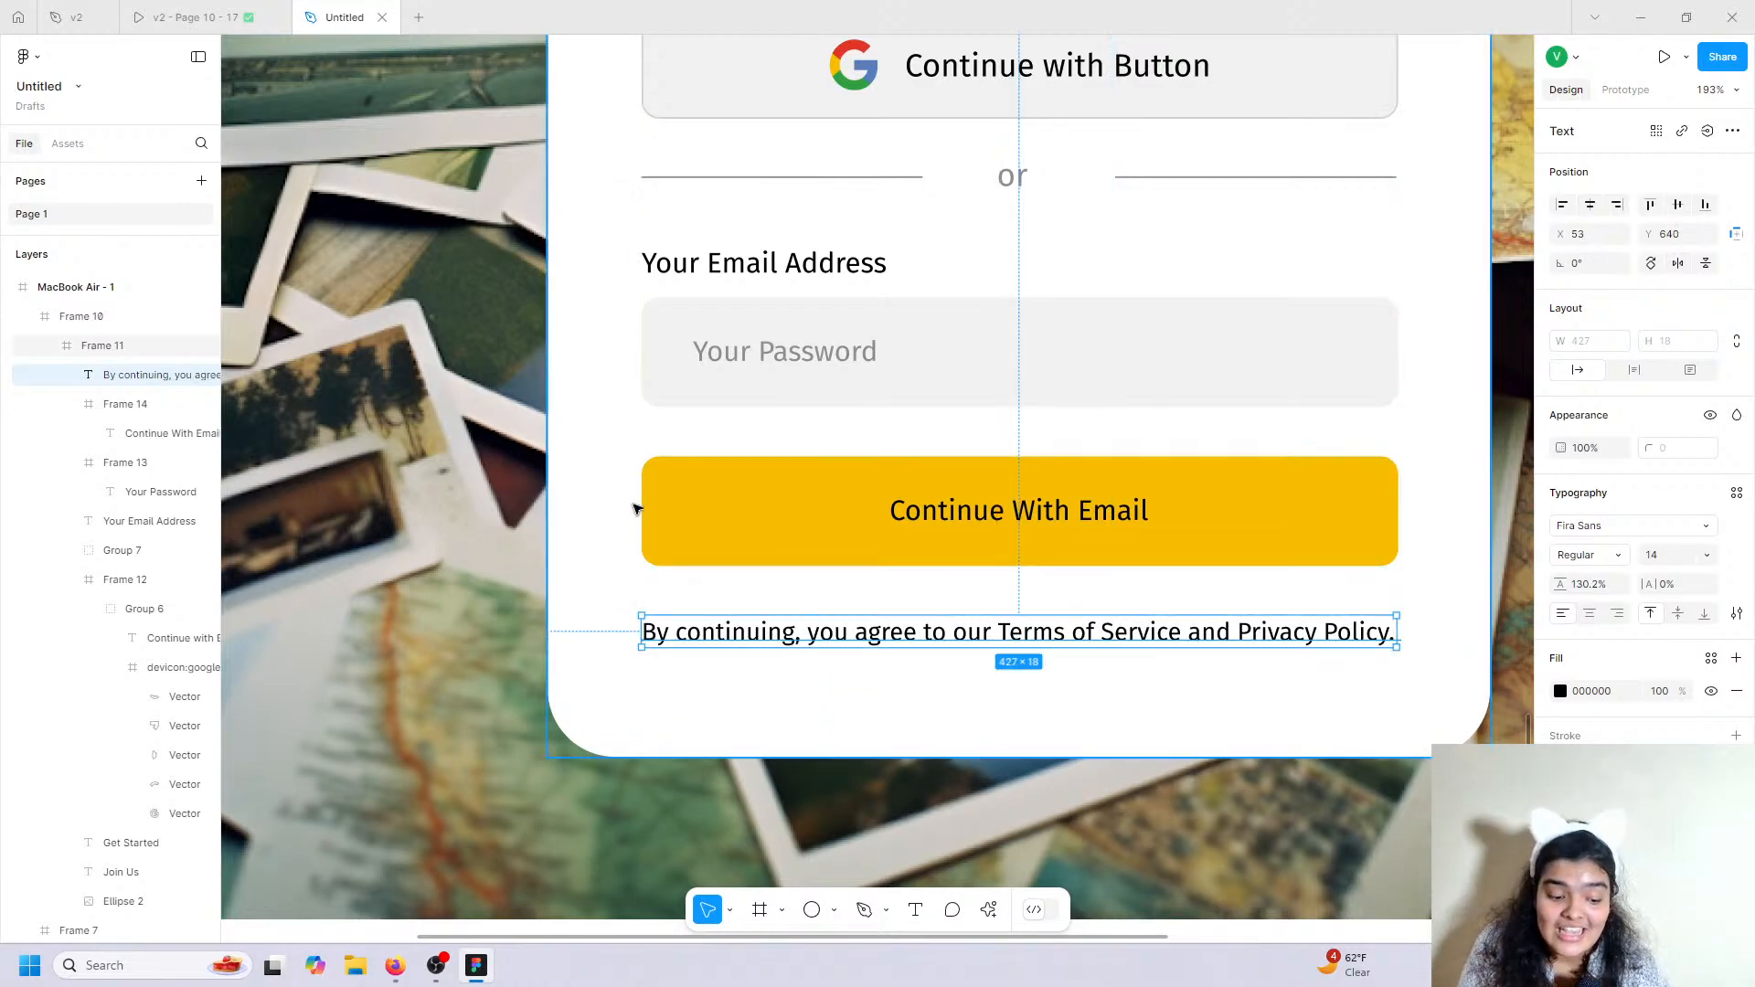
click(1563, 693)
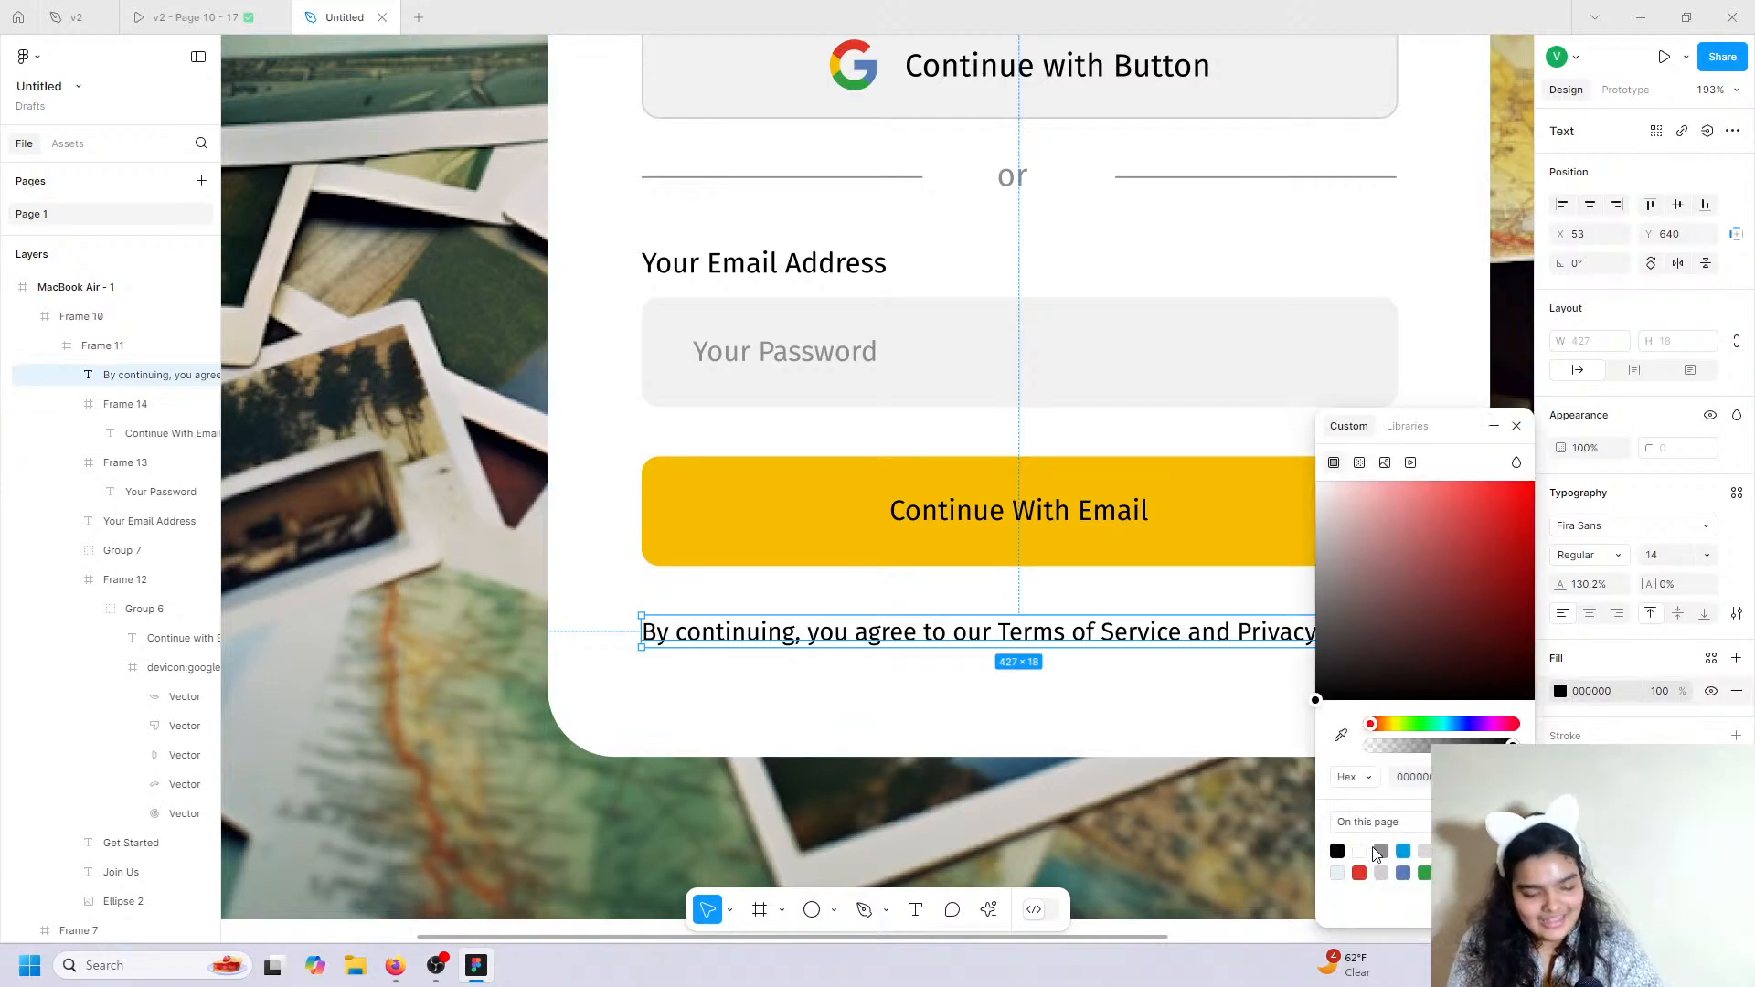
click(1380, 851)
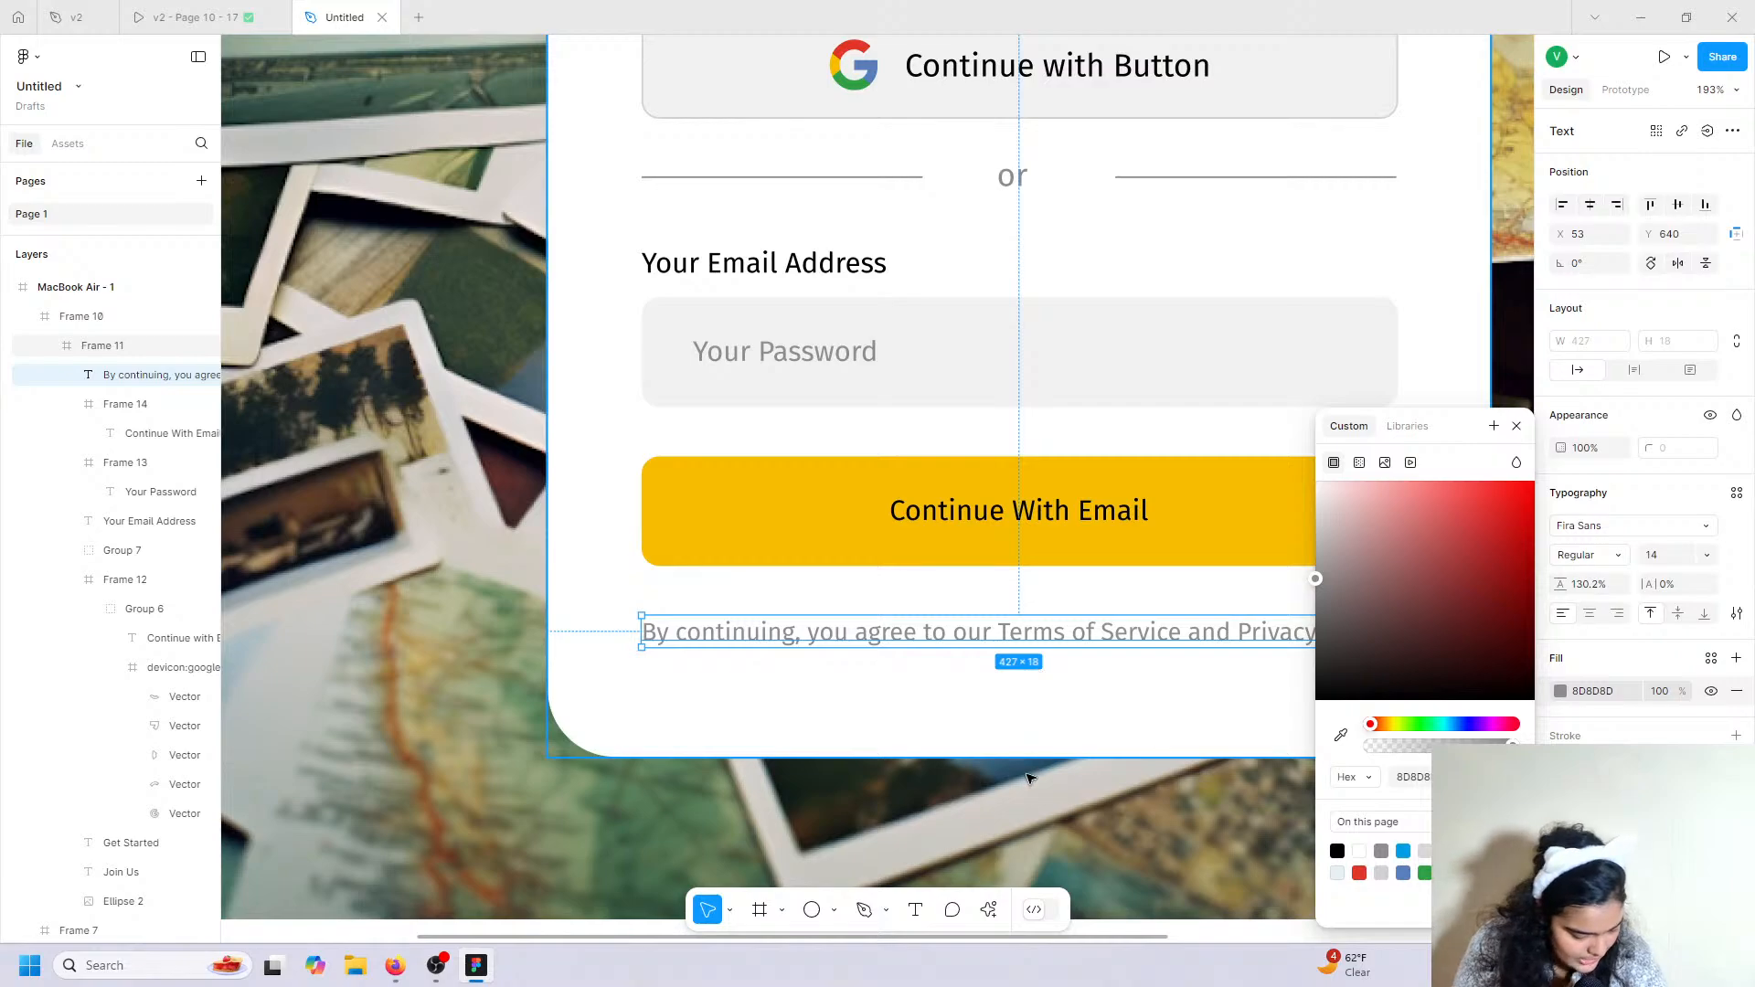
click(1517, 426)
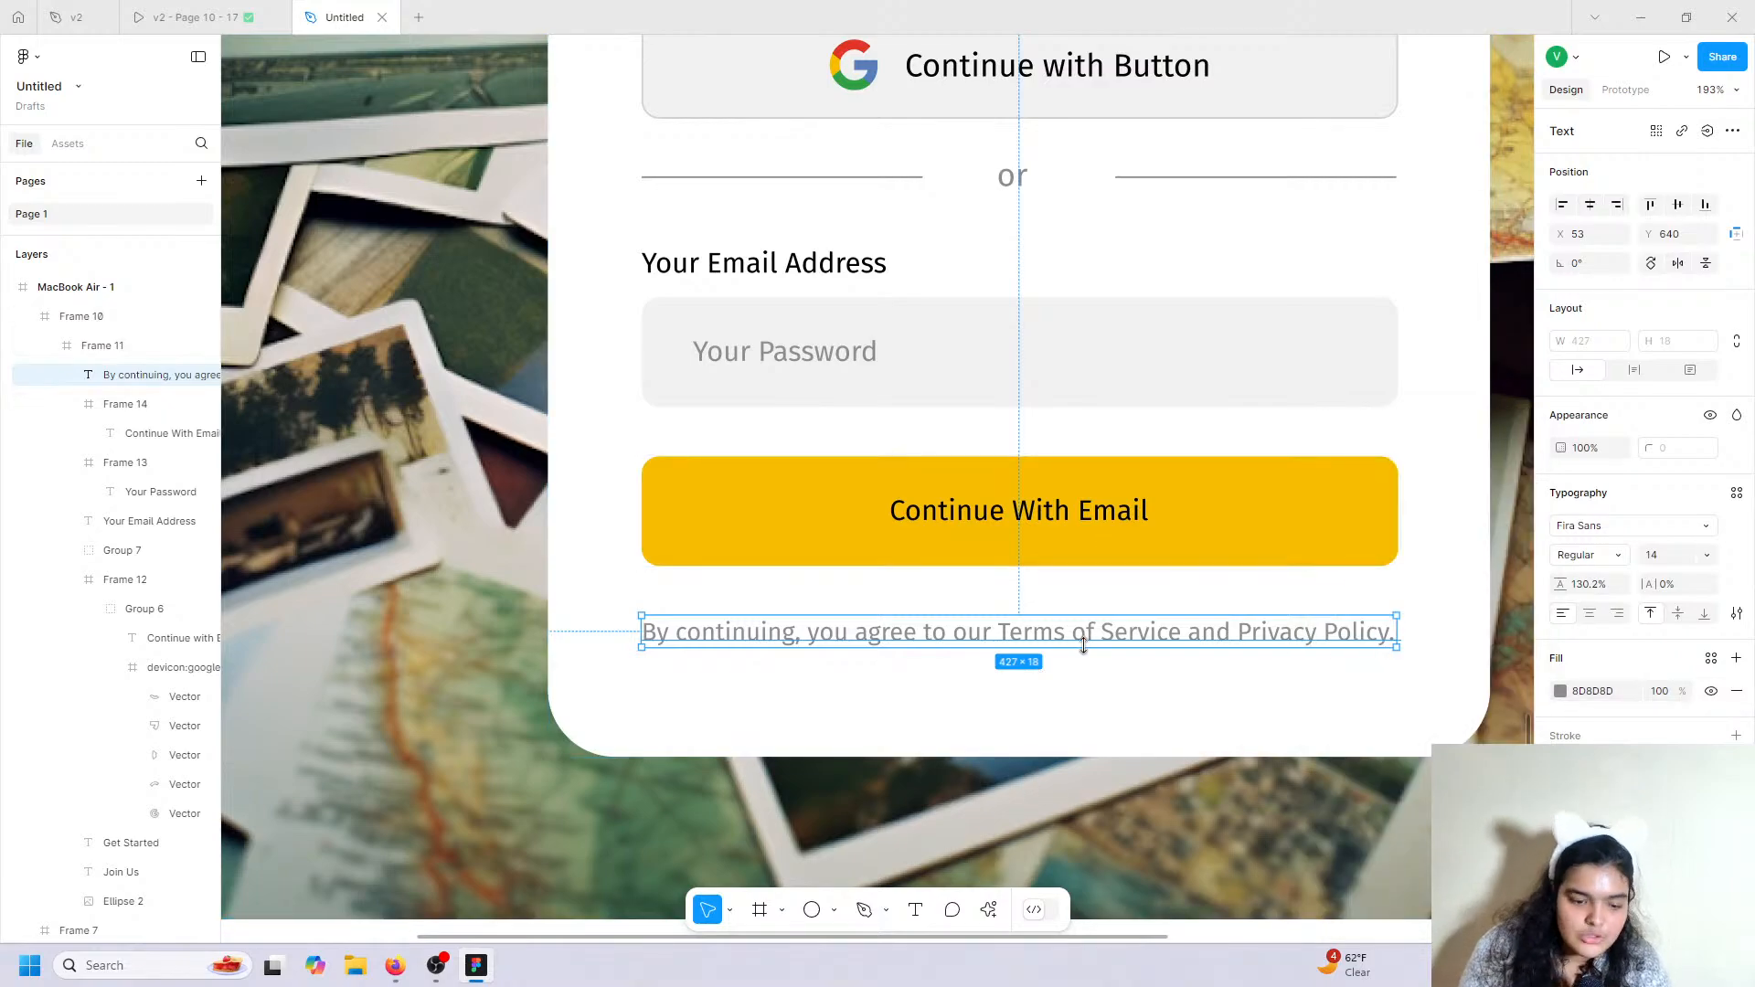
scroll(1049, 570, down, 5)
scroll(1084, 648, right, 1)
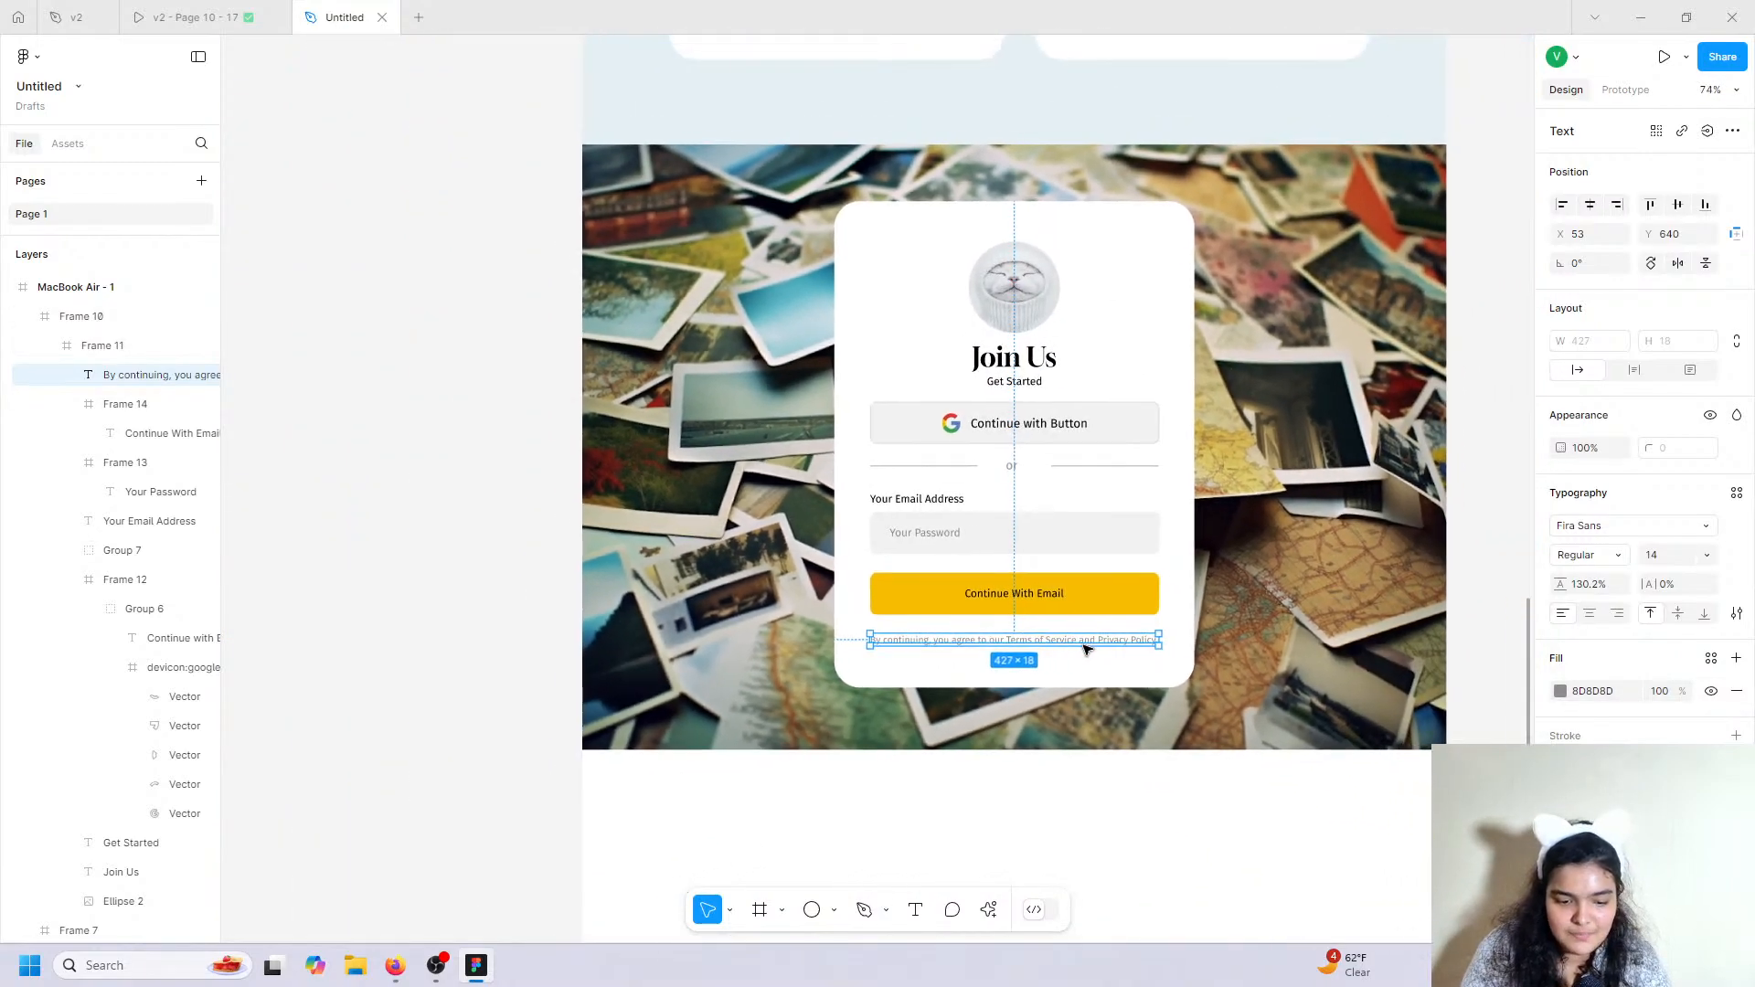
click(1186, 775)
Open the 'v2 - Page 10 - 17' prototype and scroll to its Your Journey Begins Here section.
scroll(1186, 775, down, 1)
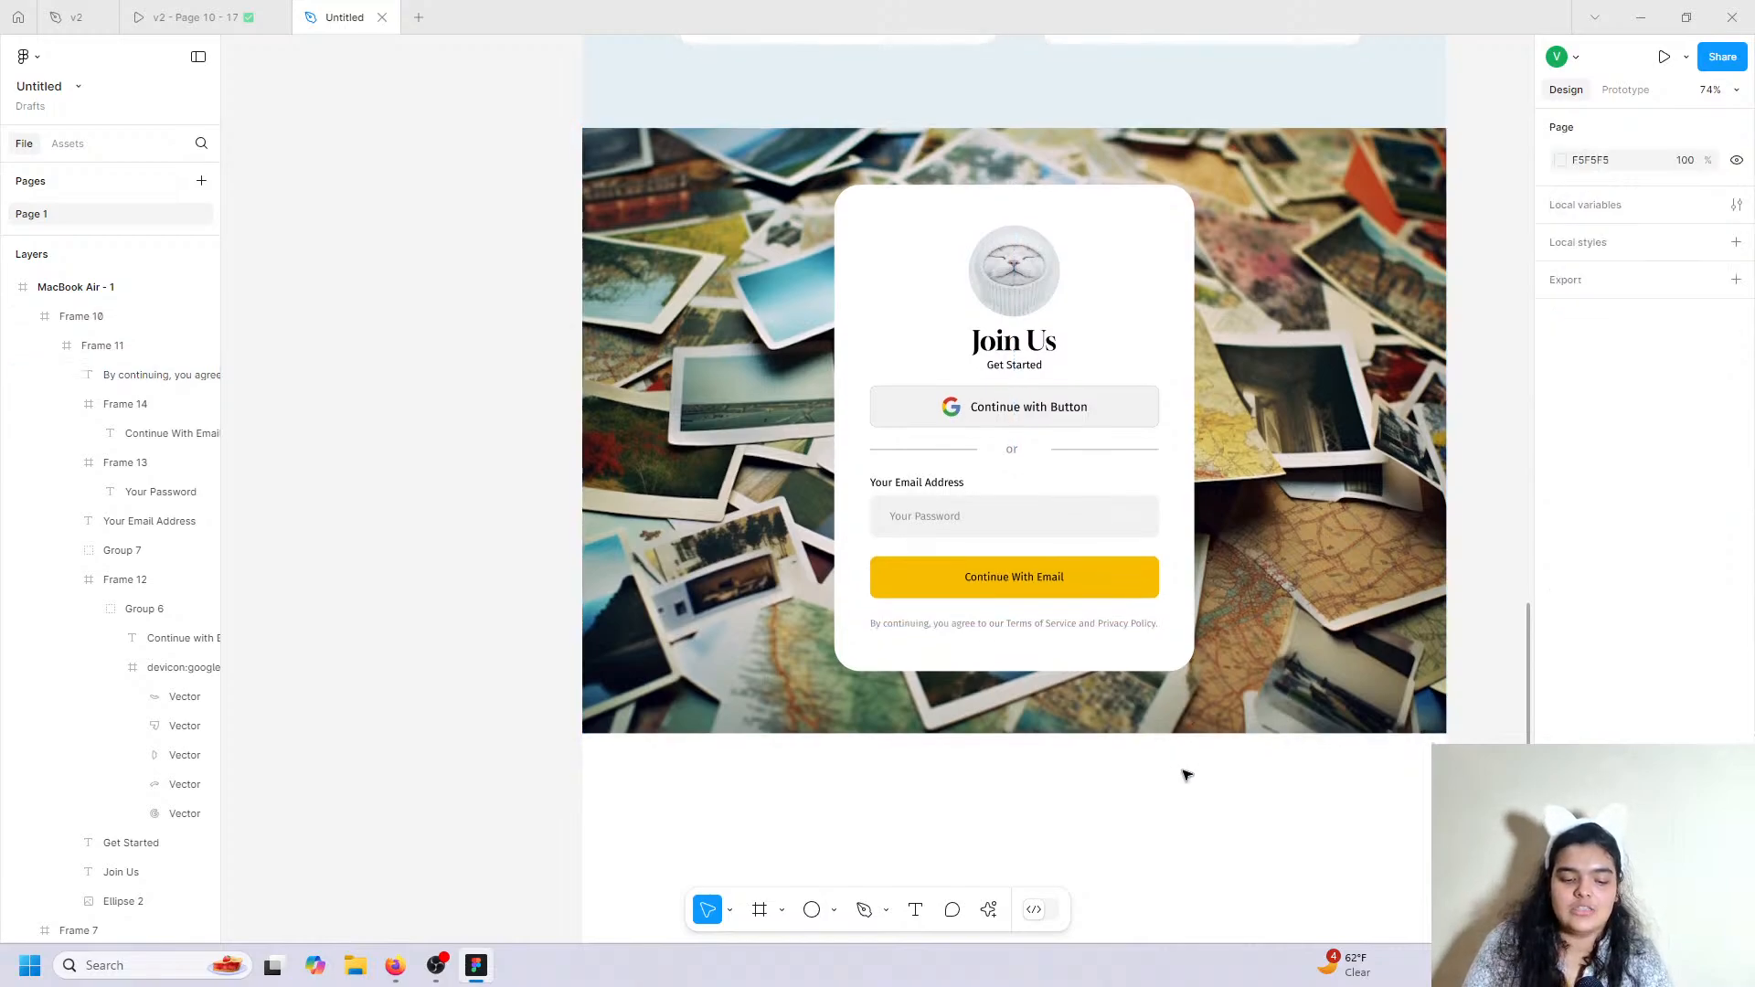
scroll(1186, 747, up, 1)
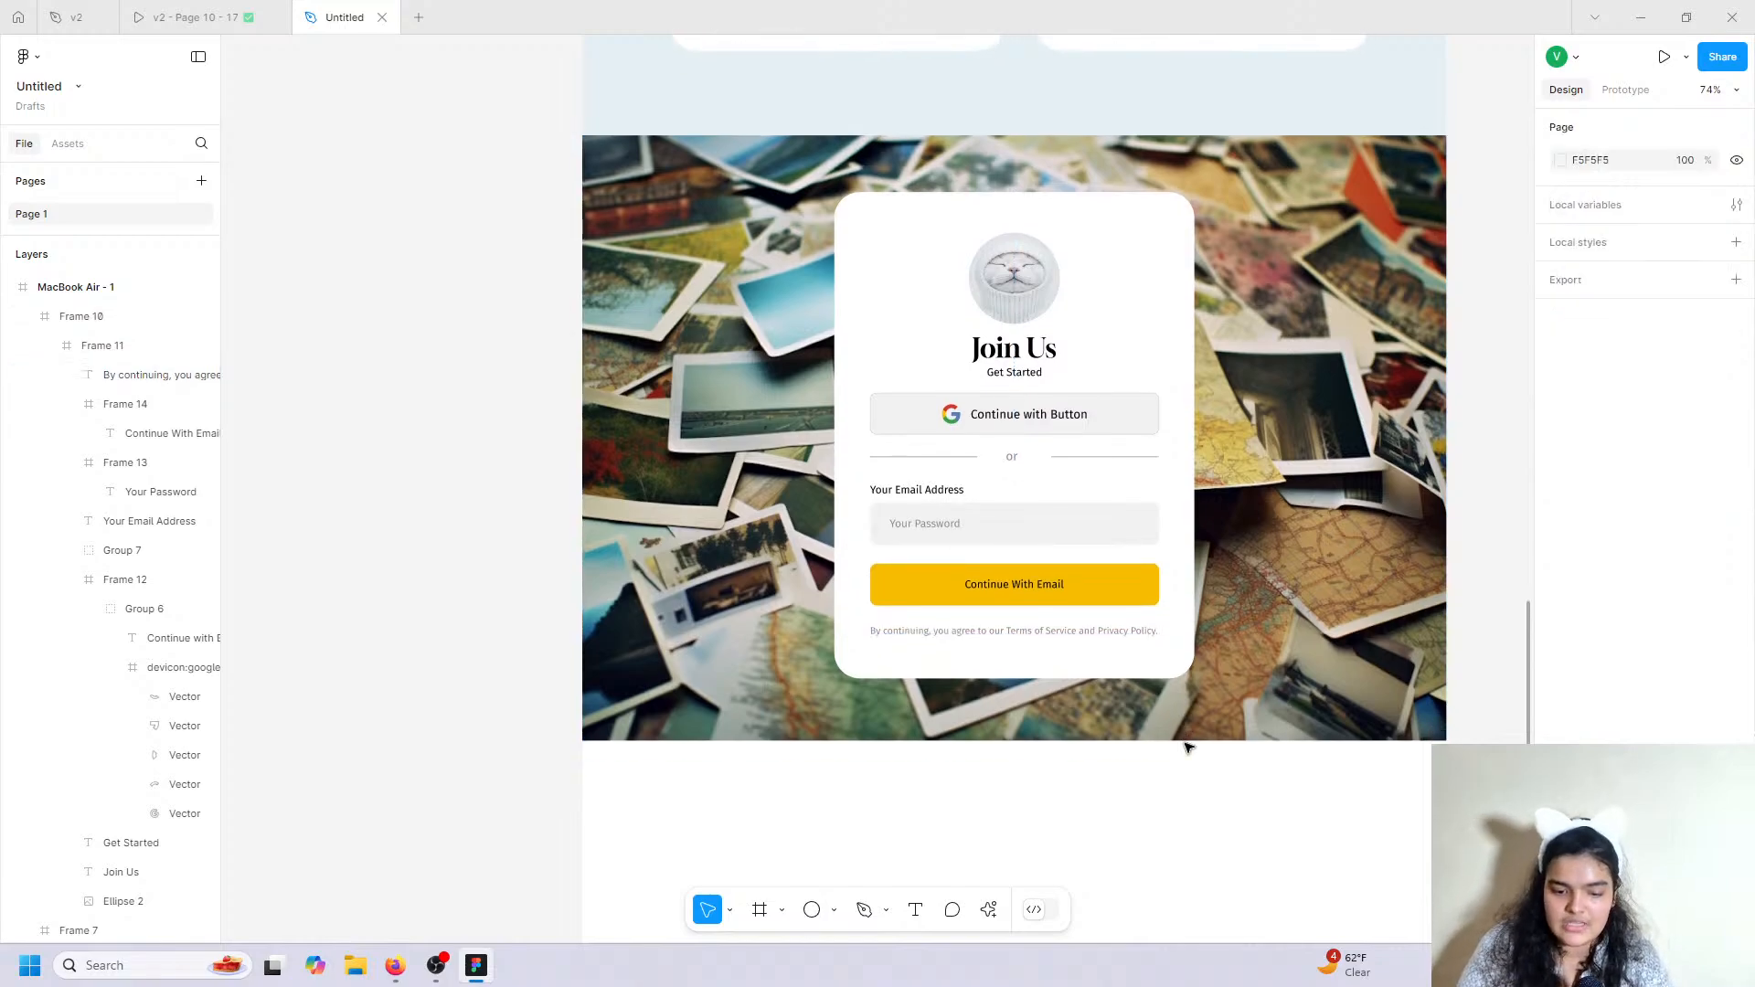
scroll(1186, 748, right, 5)
scroll(1188, 748, left, 1)
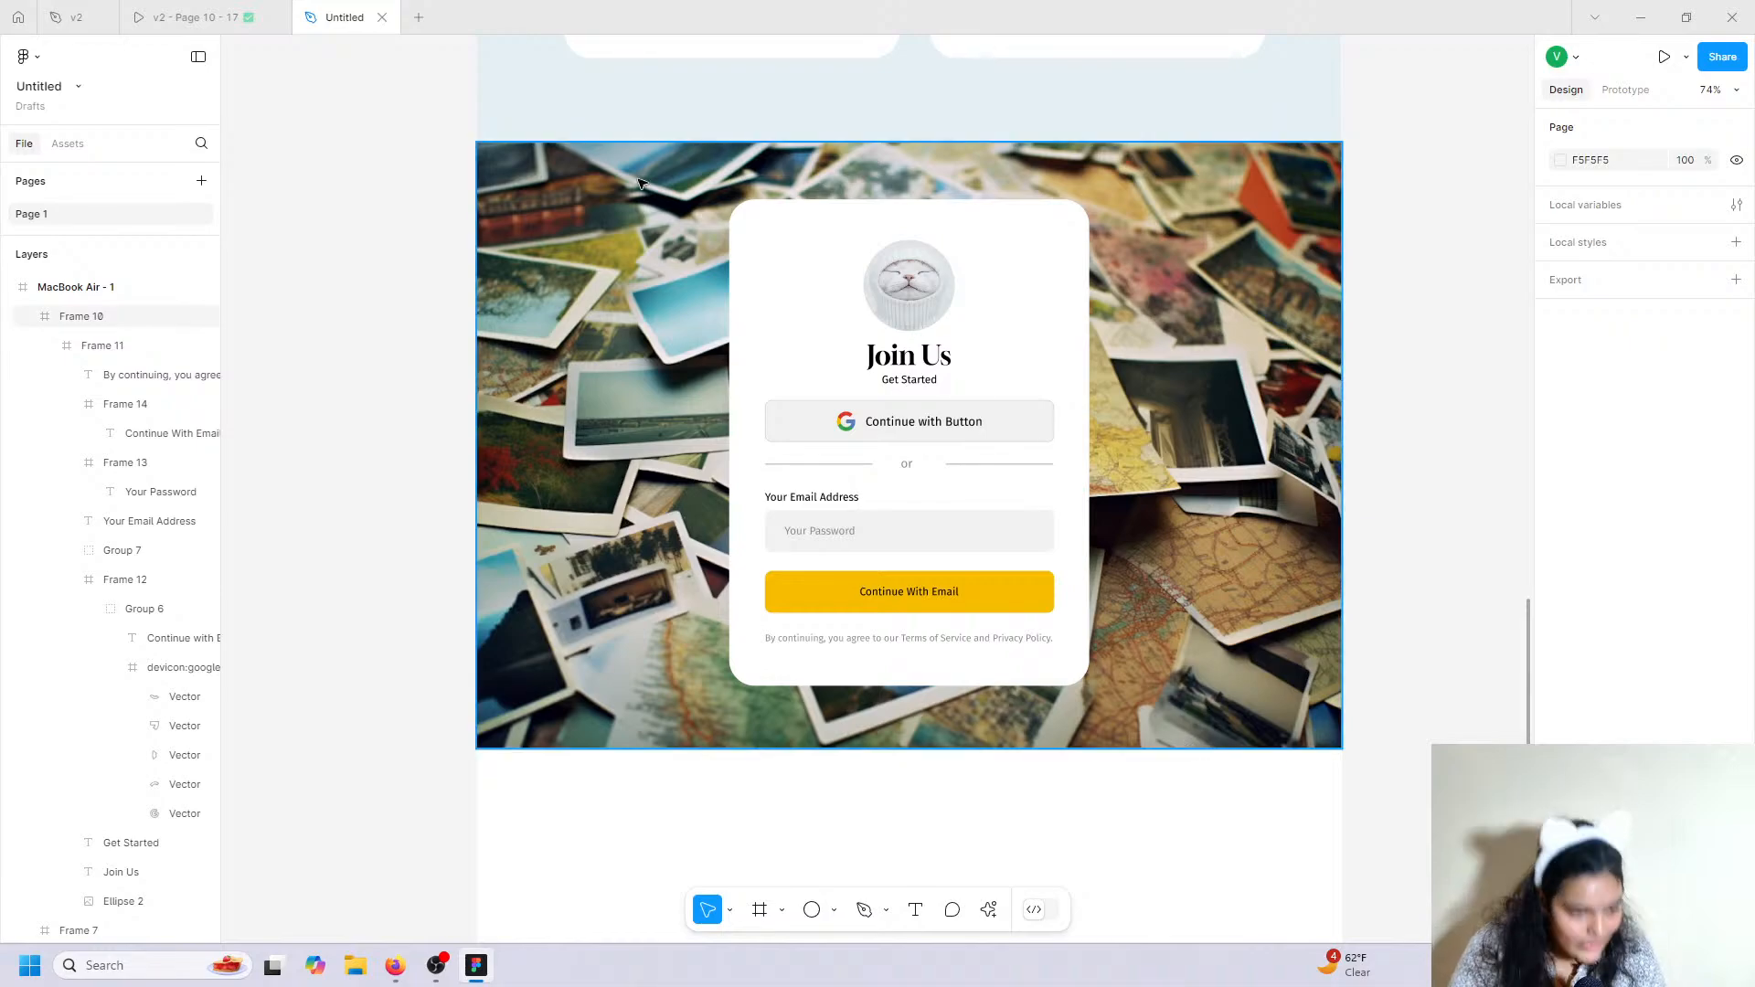
click(192, 17)
scroll(549, 494, down, 5)
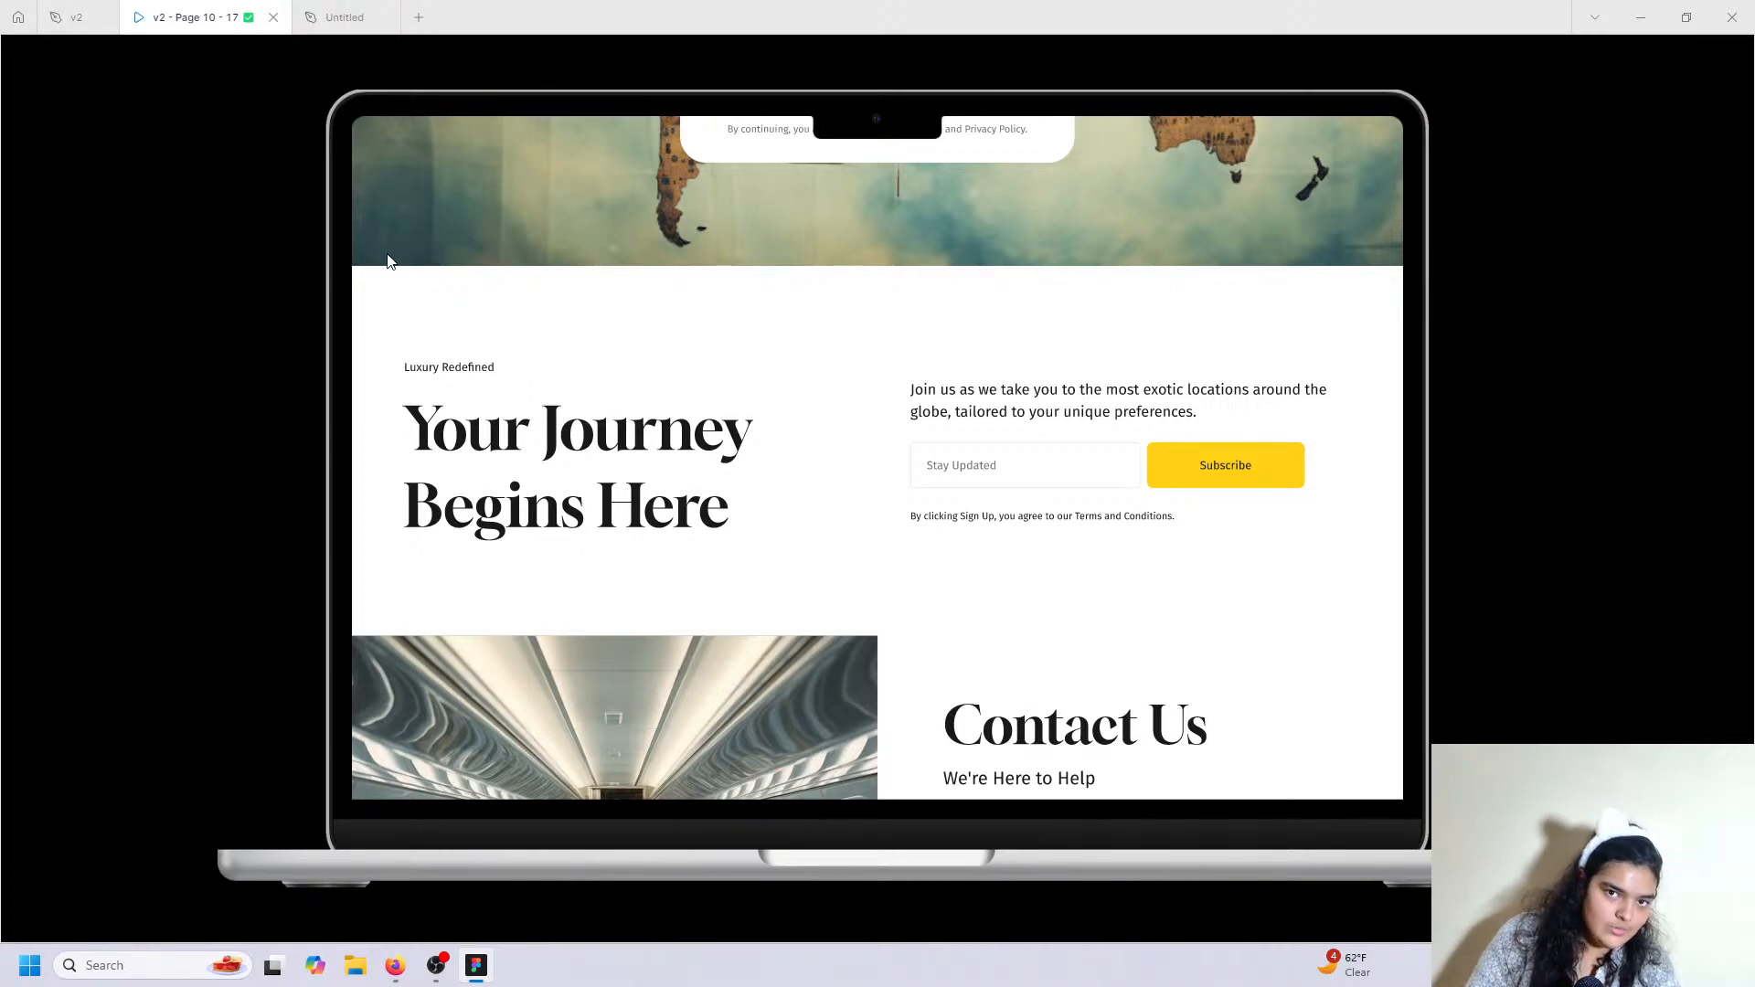
scroll(652, 523, up, 2)
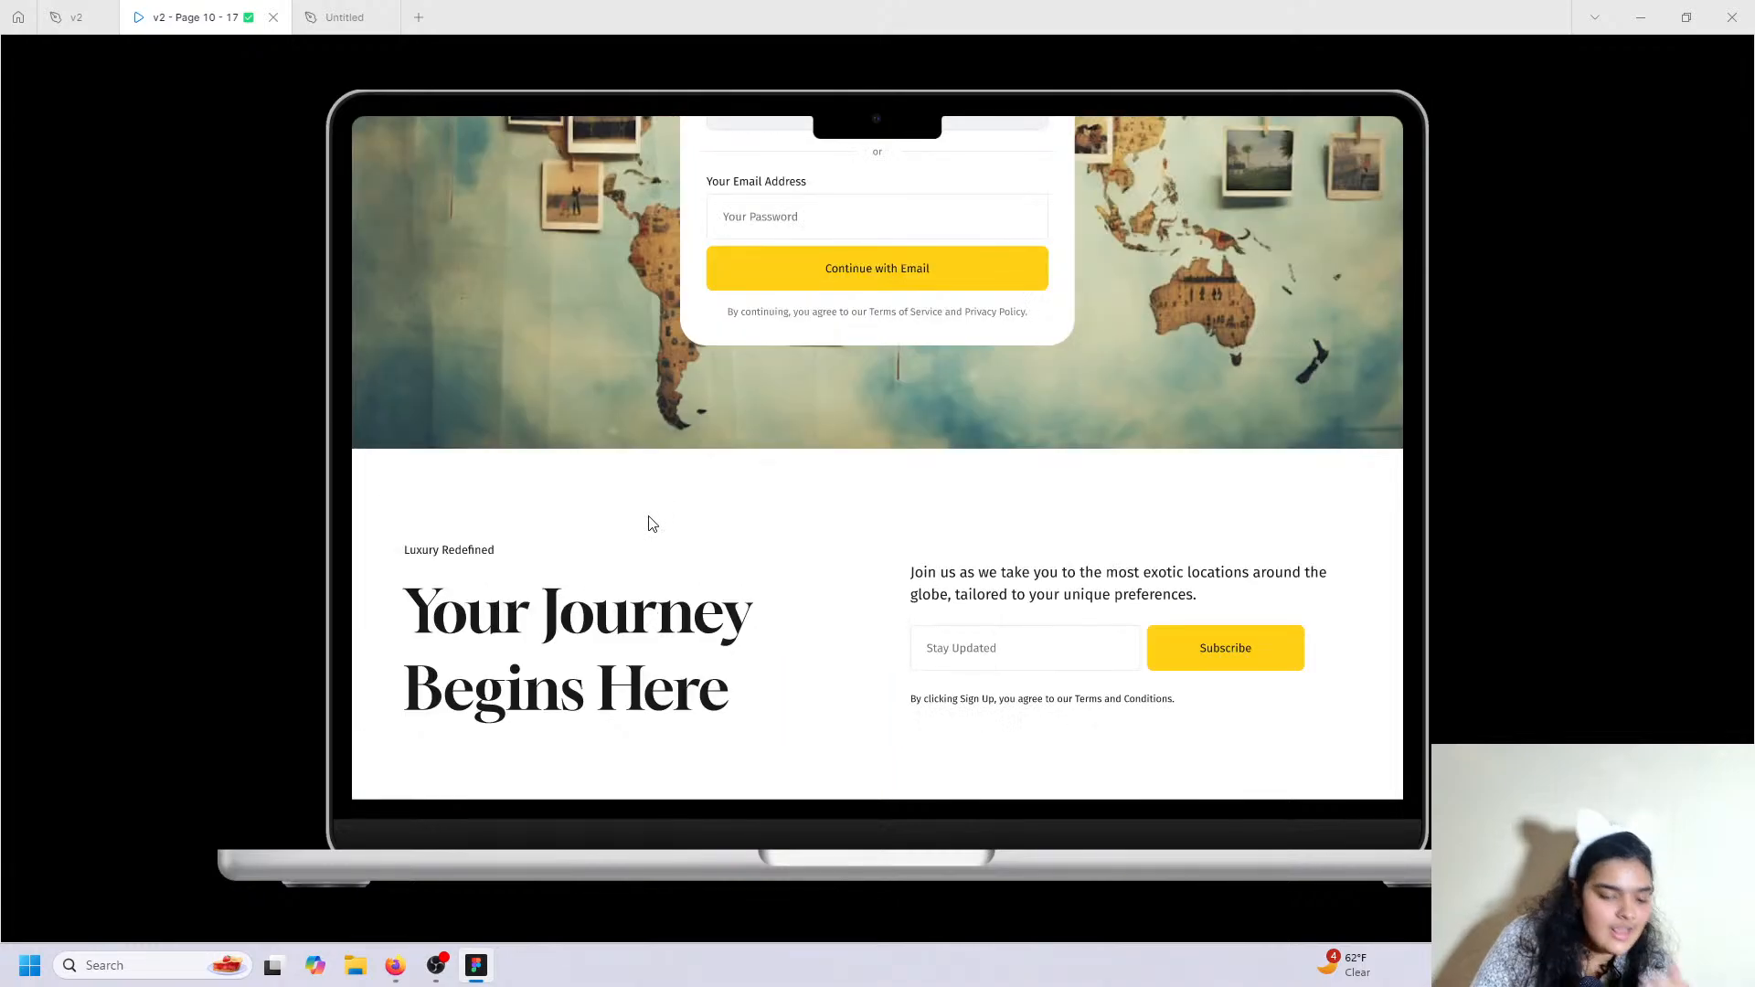
scroll(651, 522, down, 3)
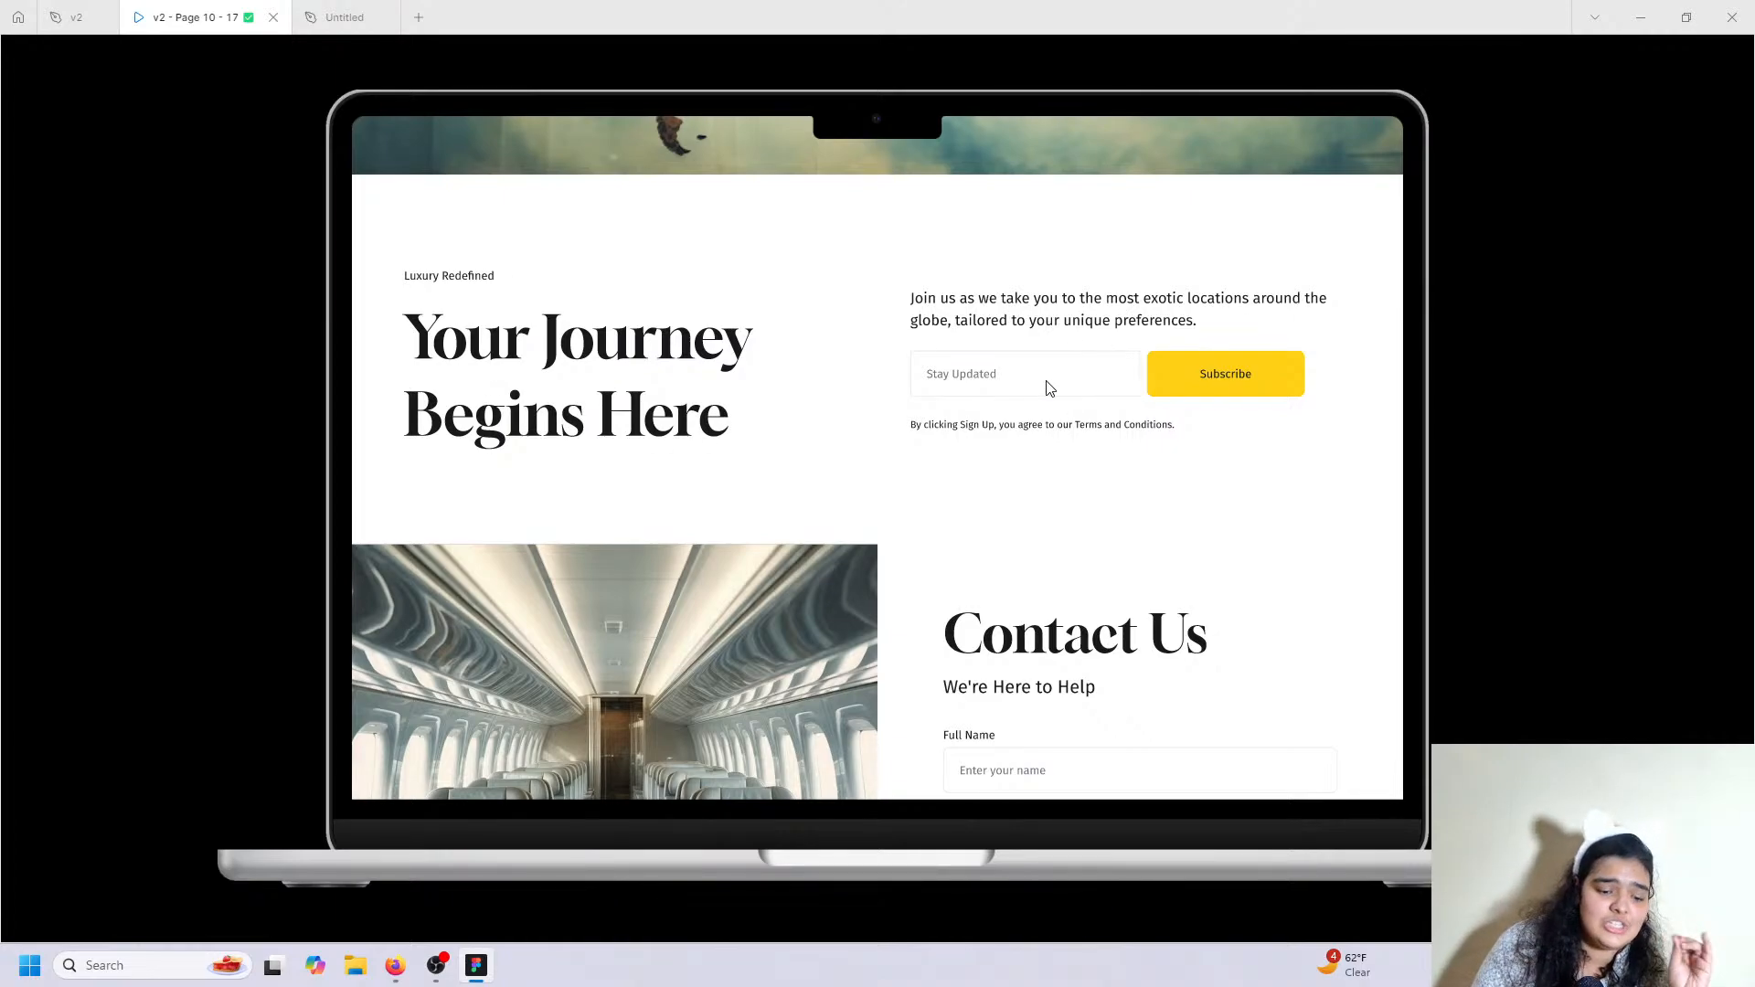
scroll(1049, 389, up, 15)
scroll(1047, 384, up, 6)
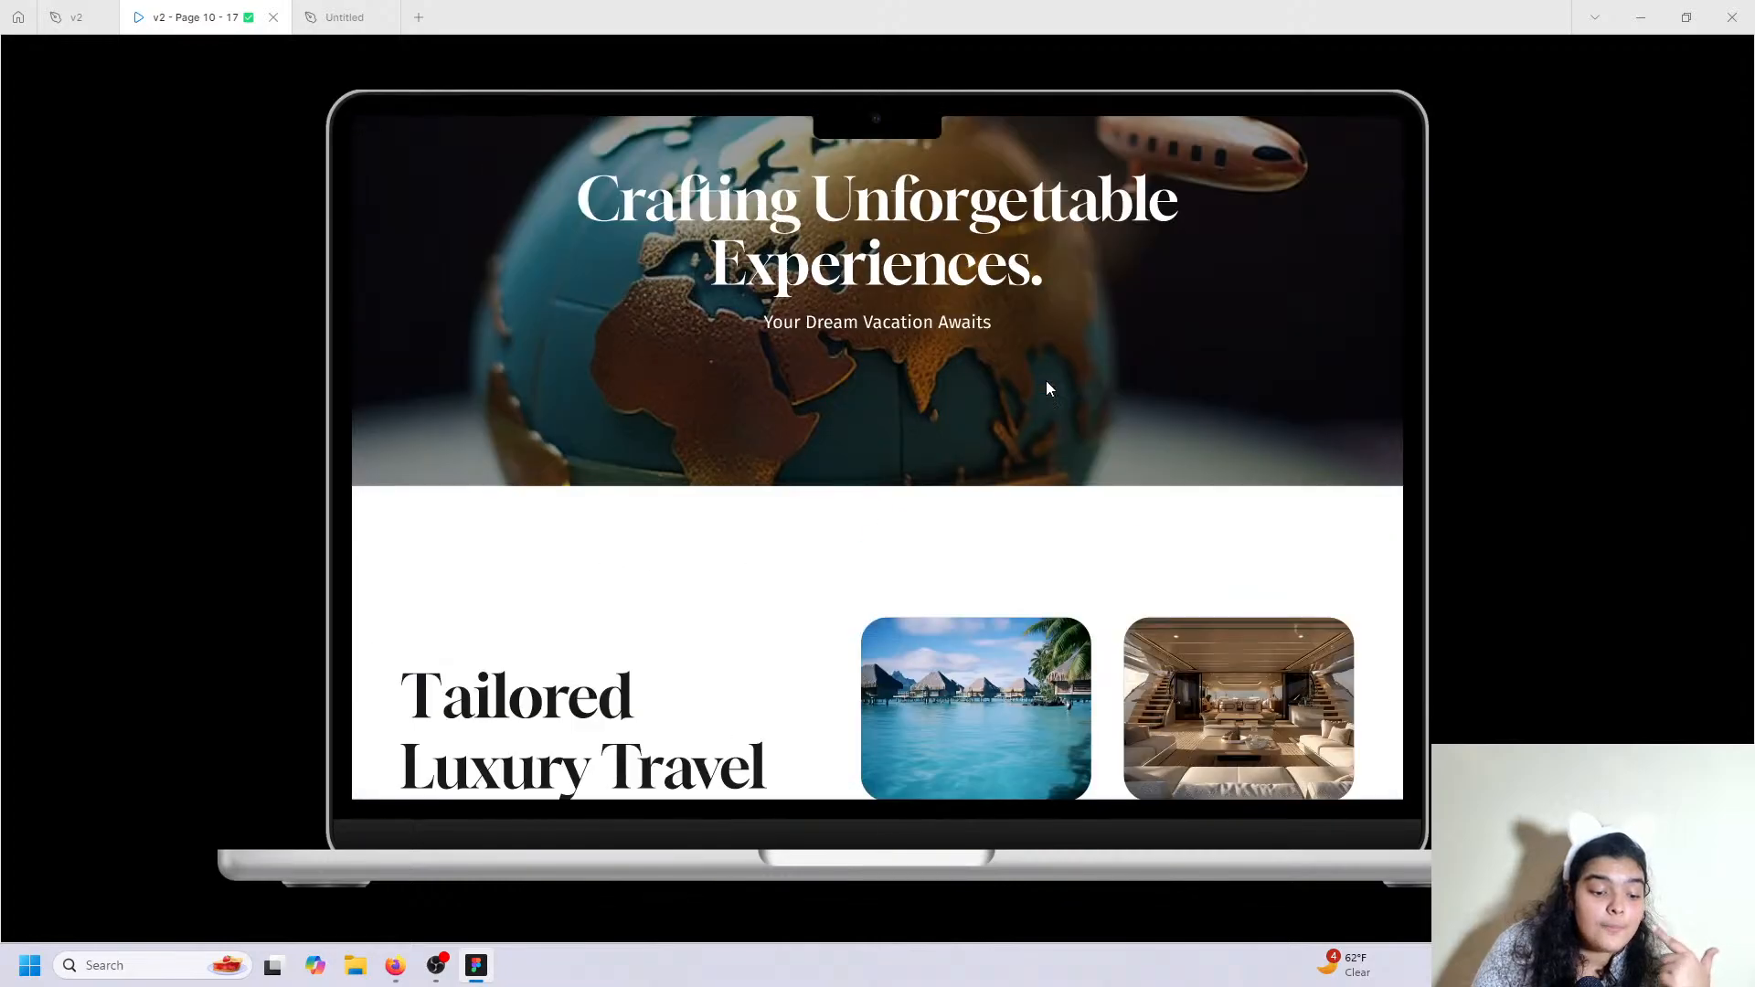
scroll(1045, 384, down, 4)
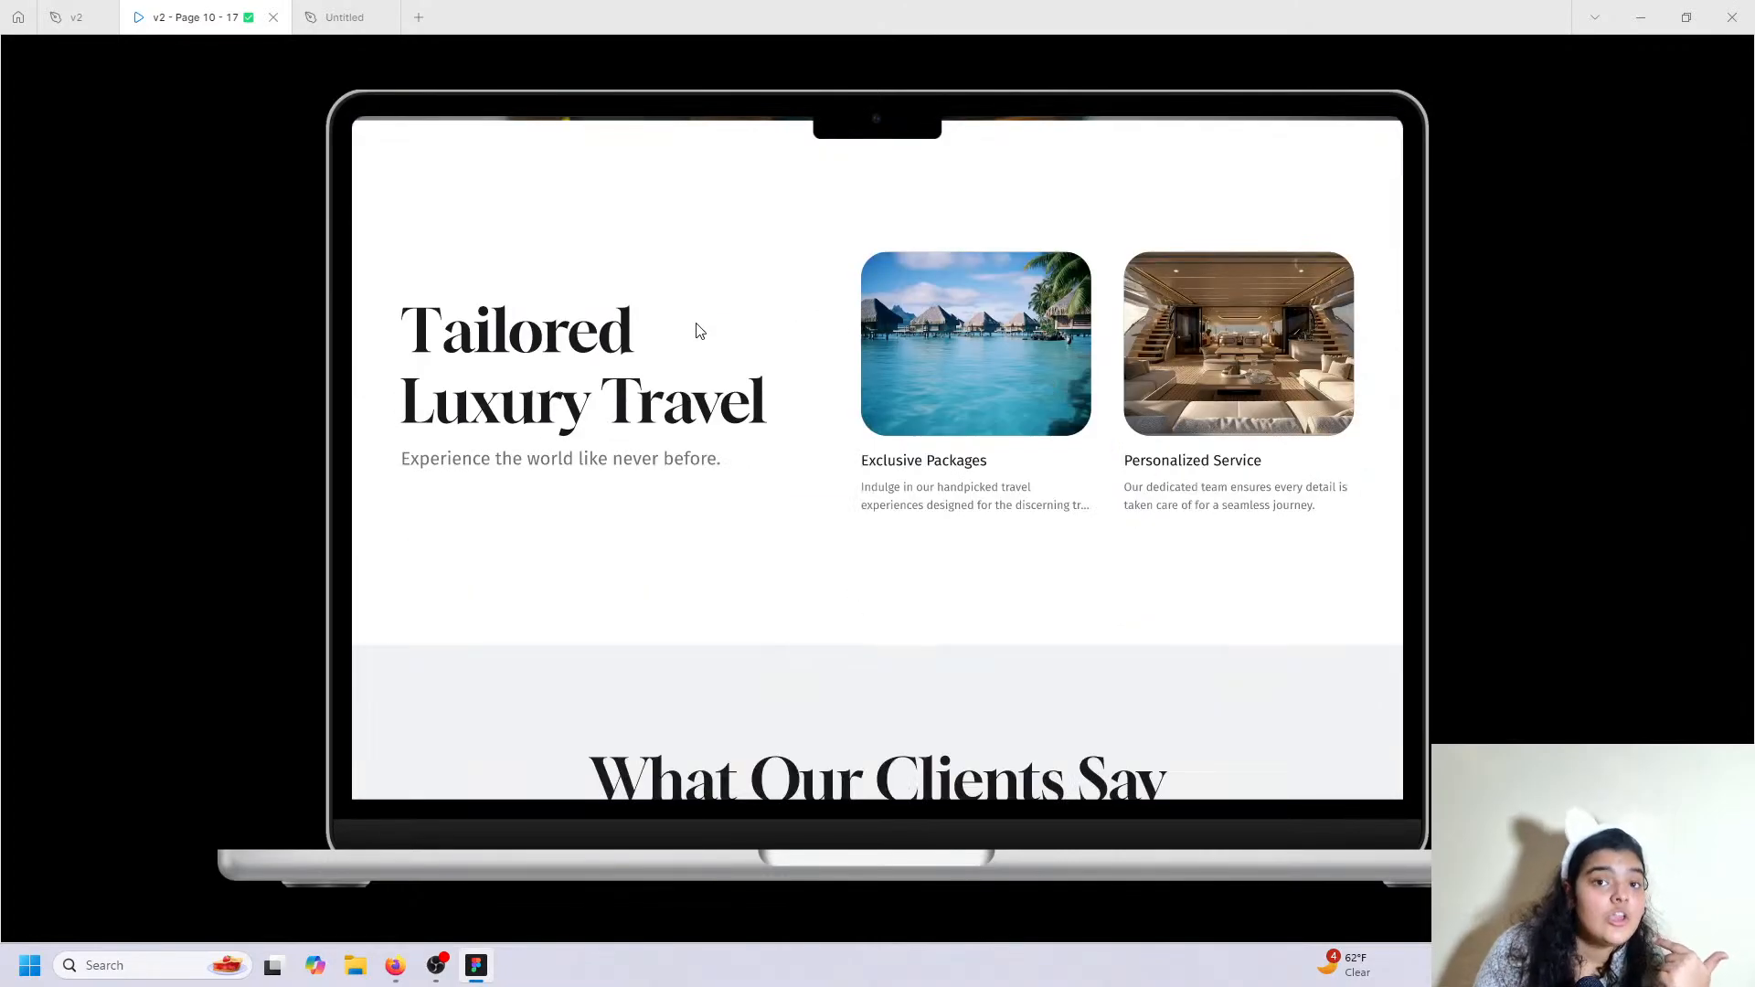
scroll(633, 491, down, 12)
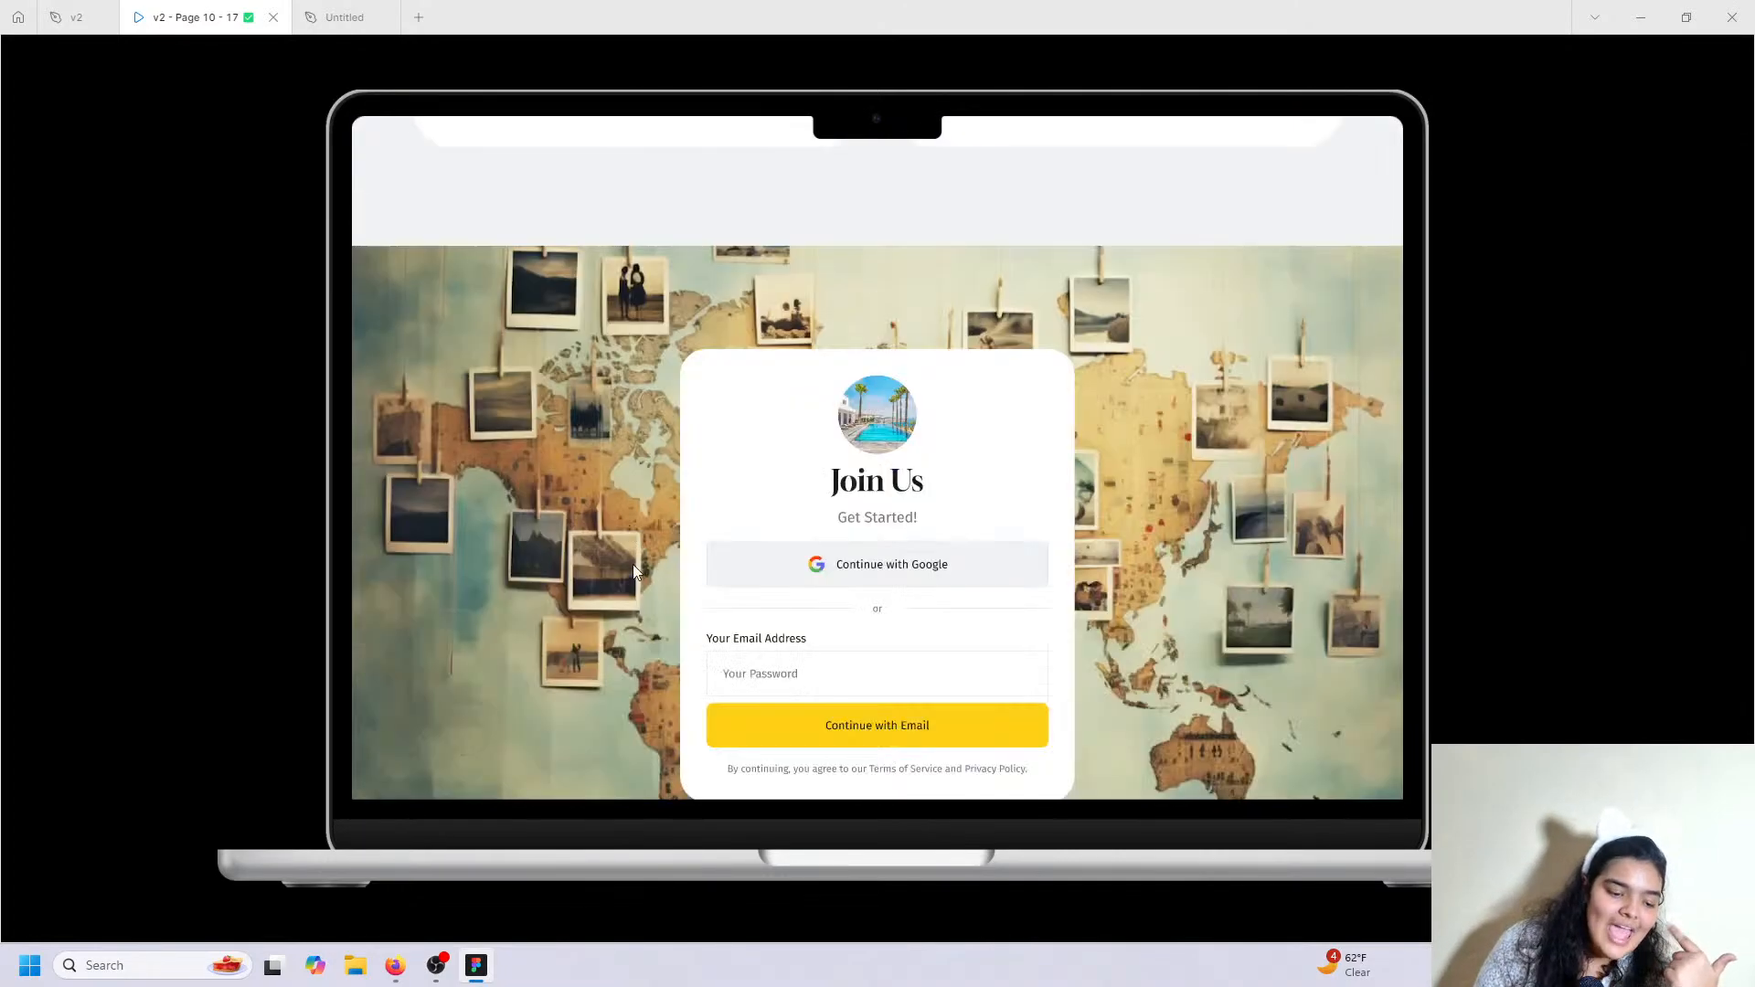
scroll(941, 417, up, 12)
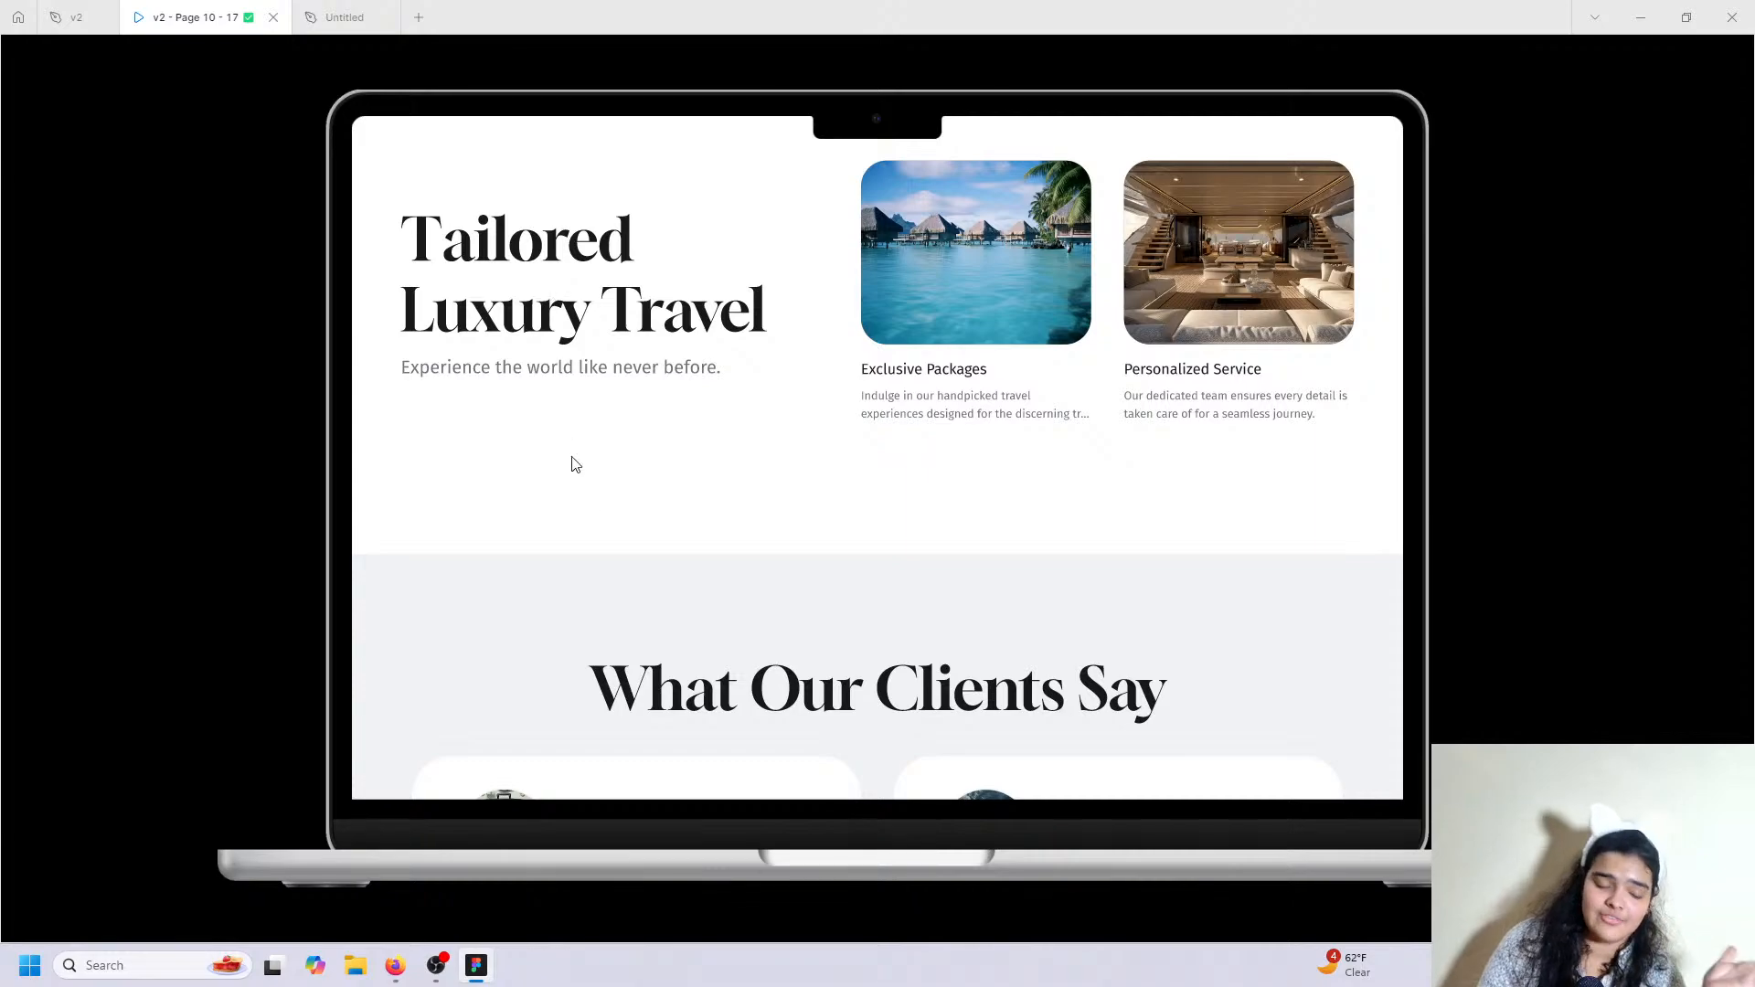
scroll(589, 497, down, 12)
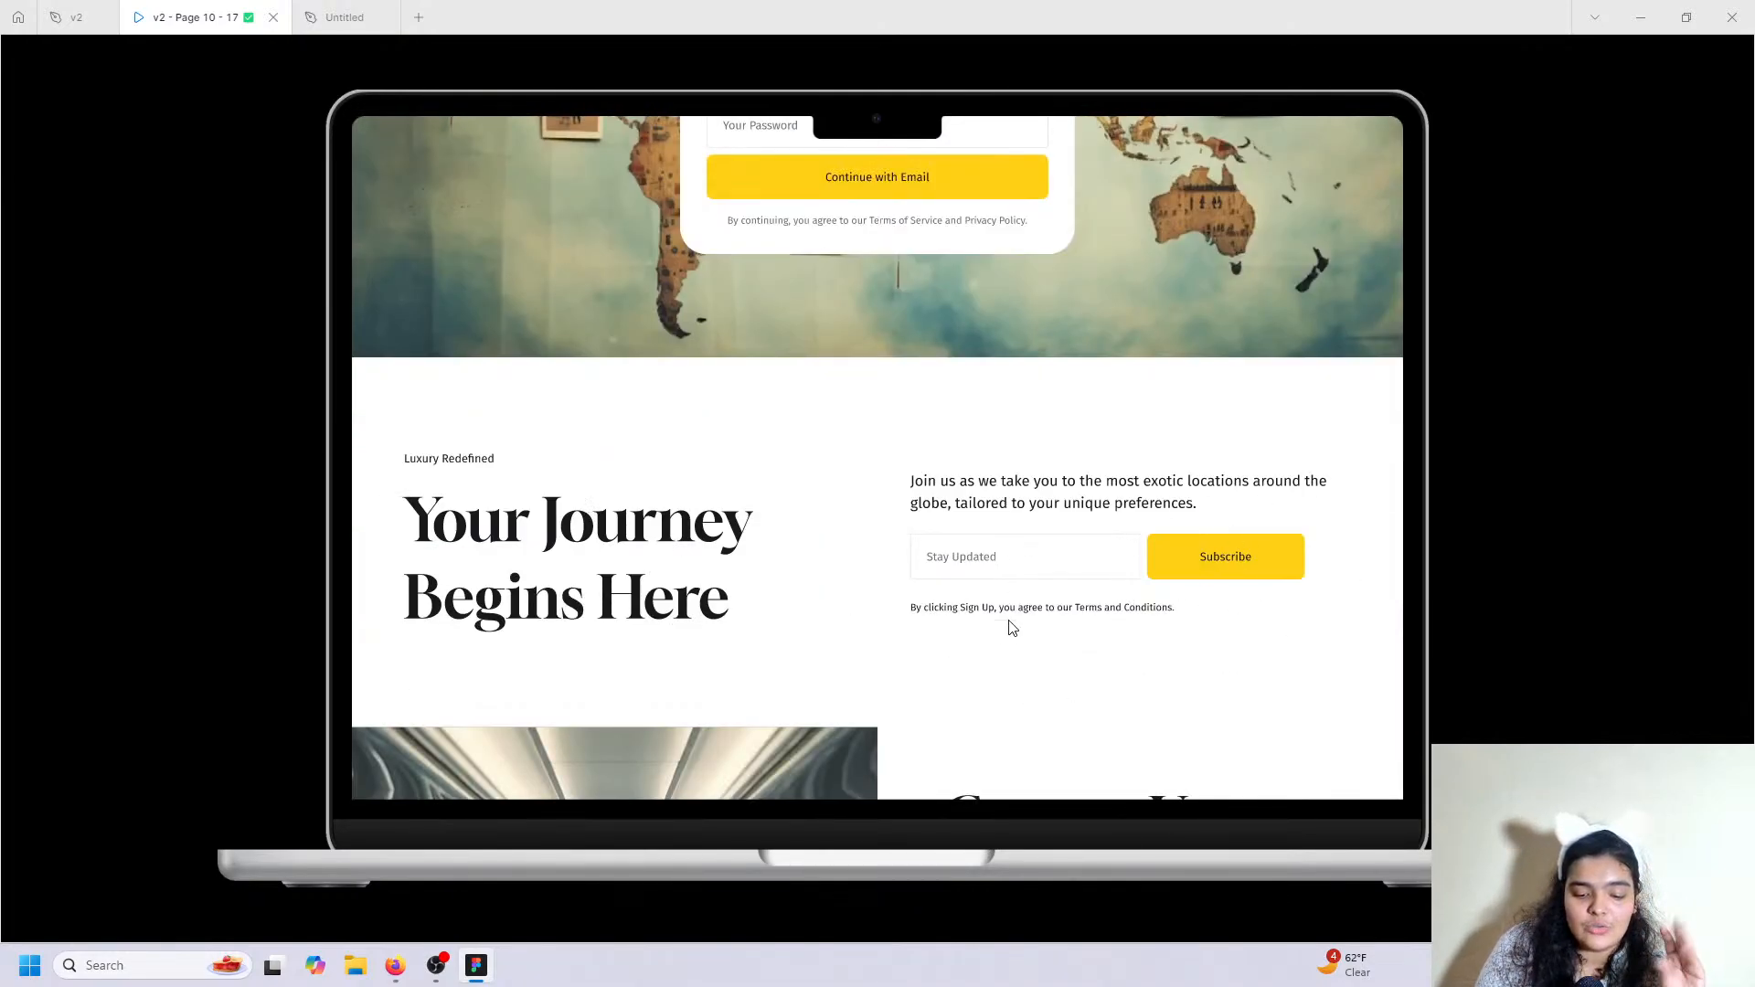
scroll(1136, 766, up, 15)
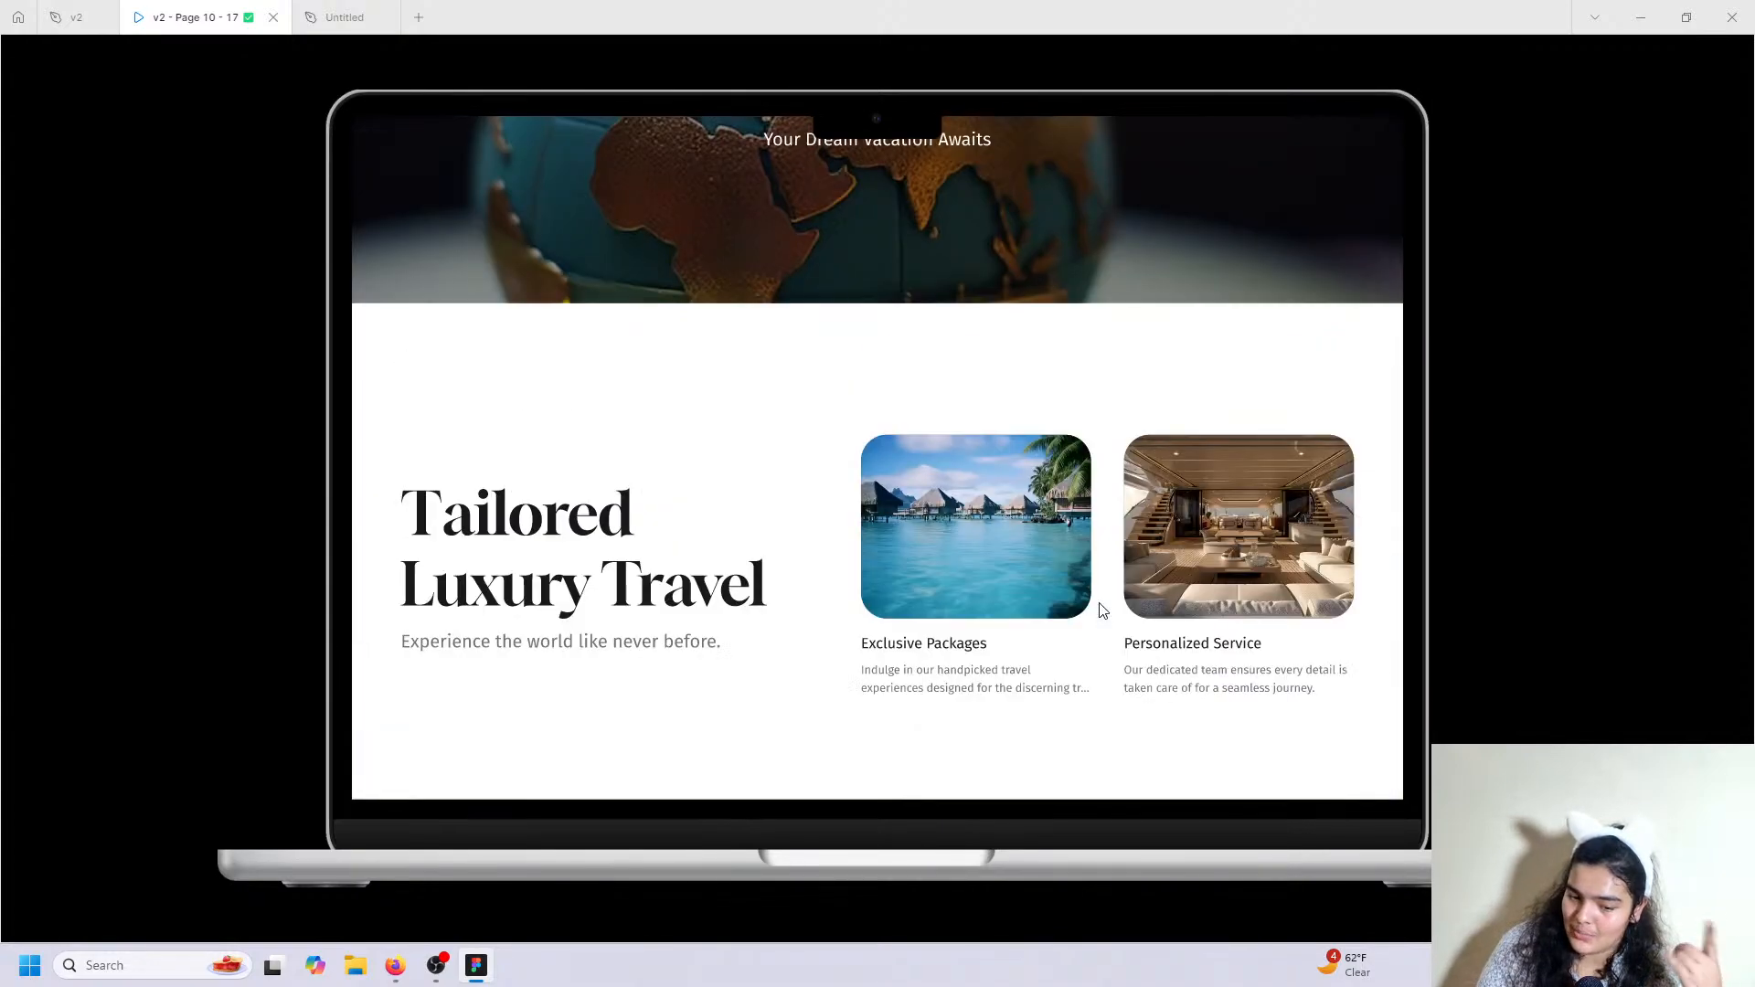
scroll(1103, 611, down, 3)
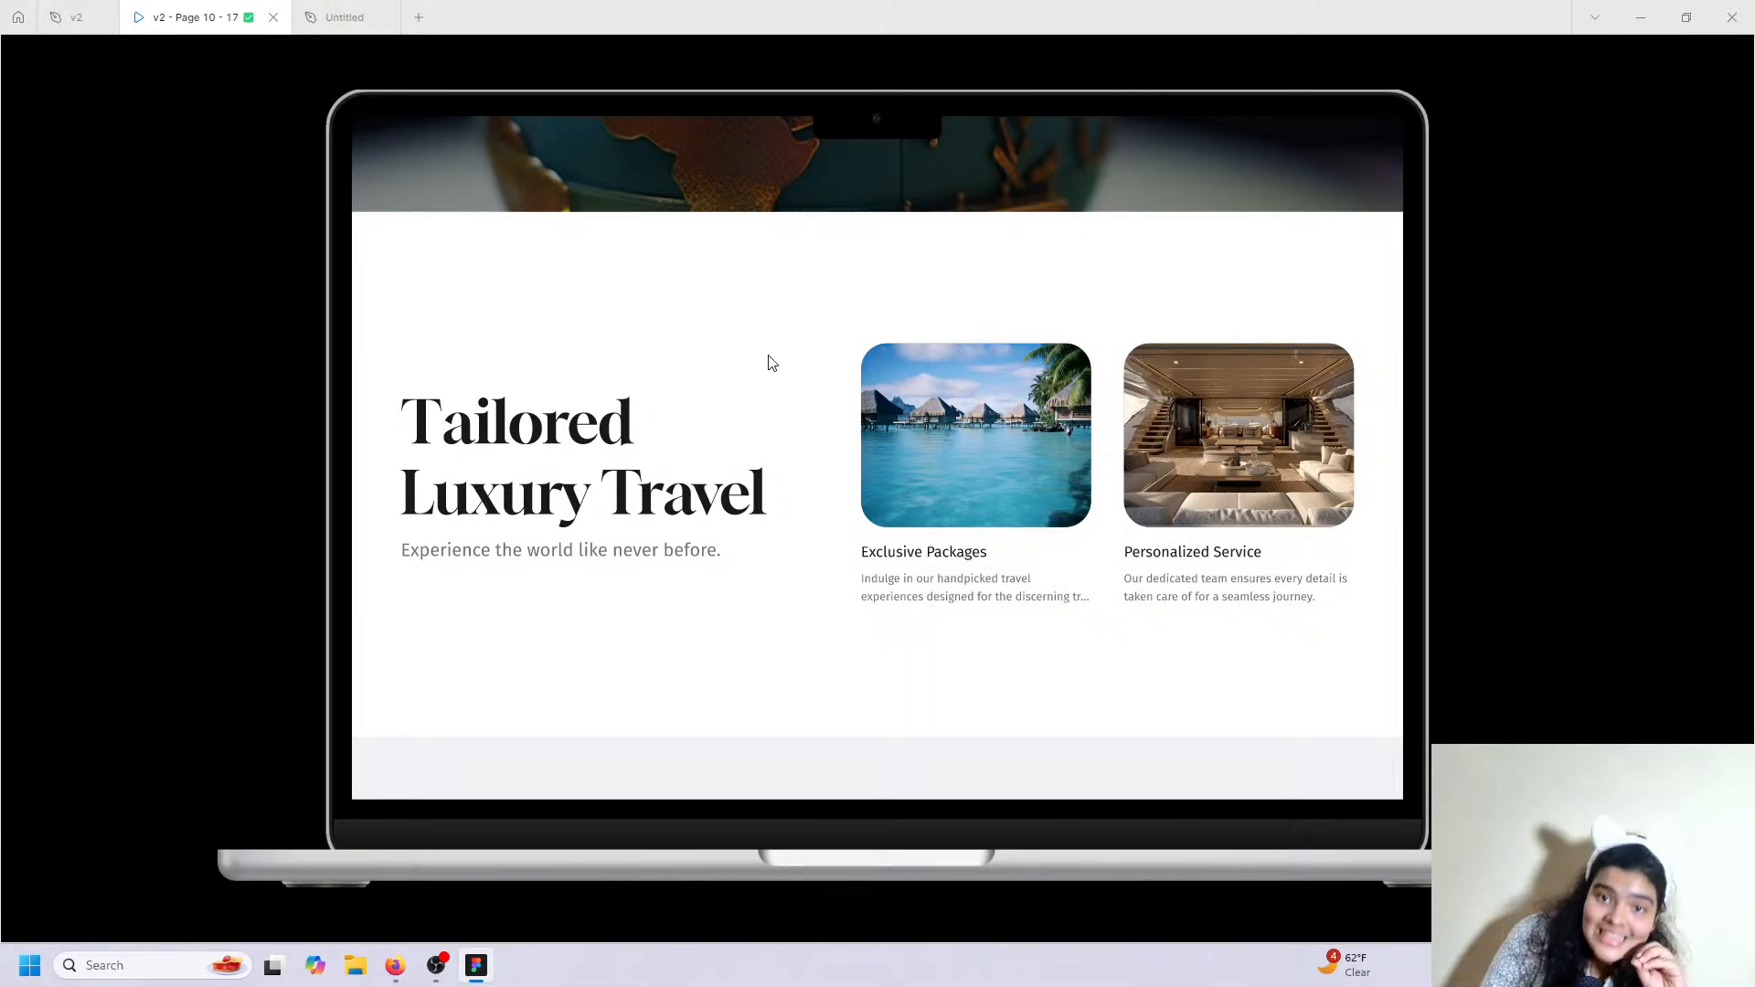
scroll(1176, 305, down, 12)
scroll(1109, 324, down, 5)
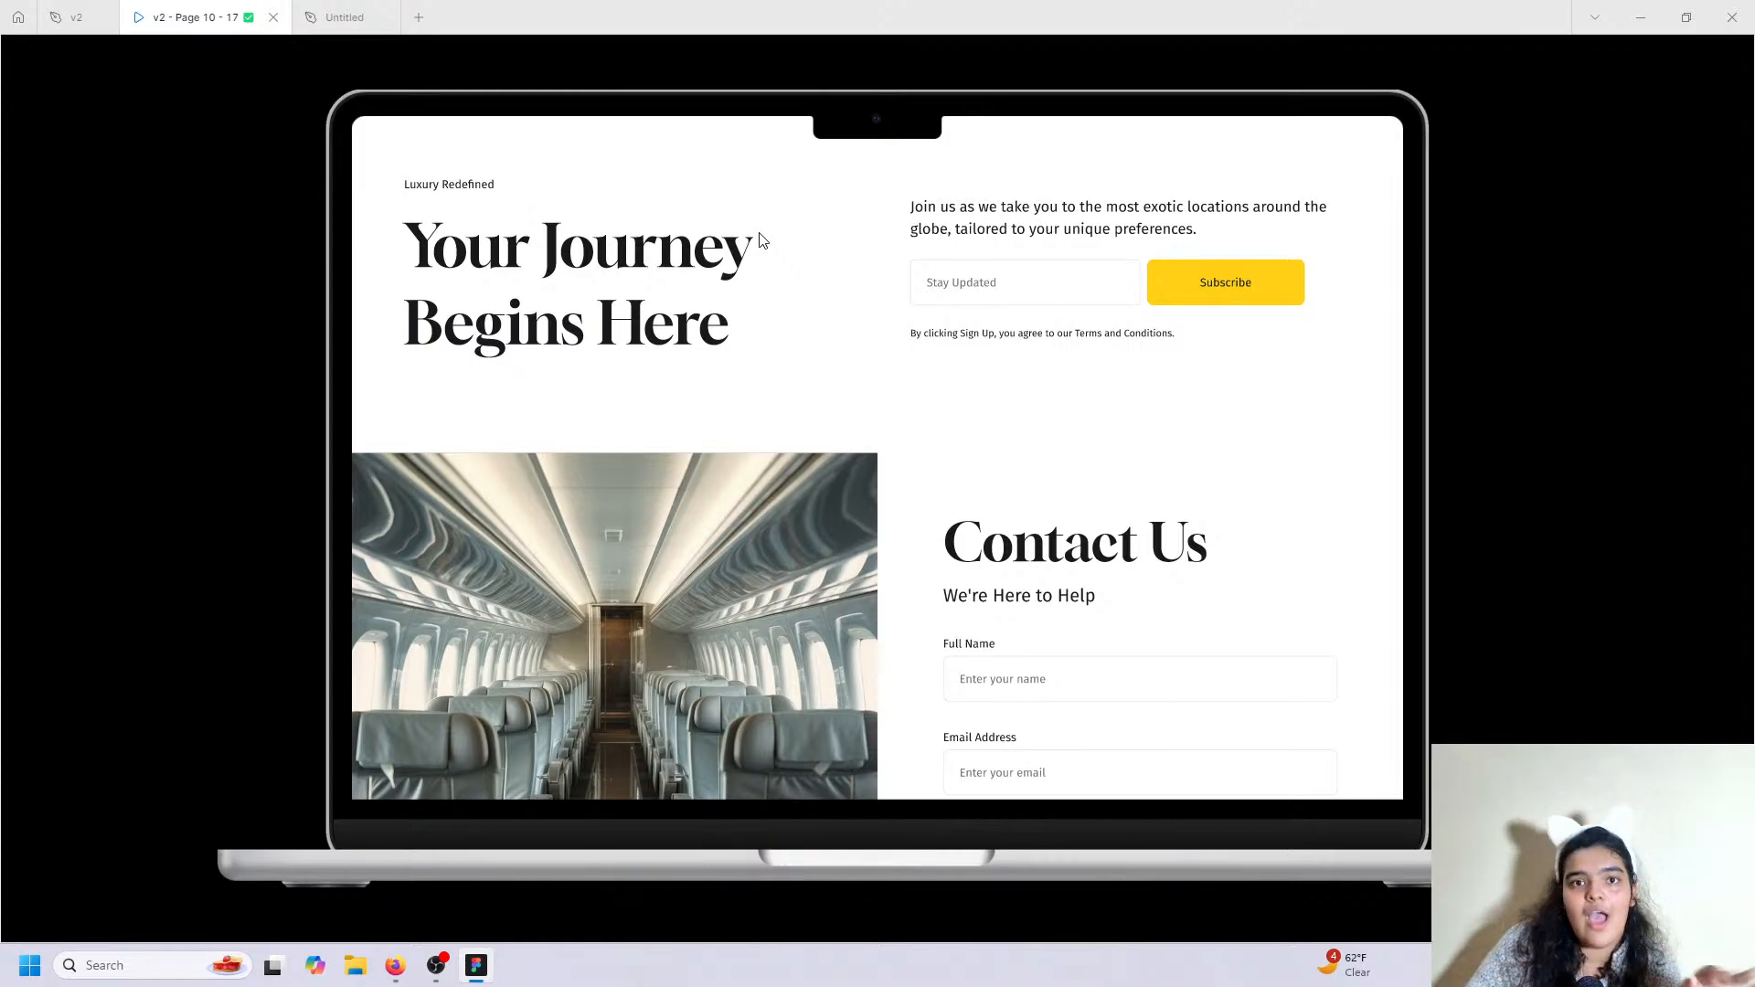
scroll(404, 458, up, 3)
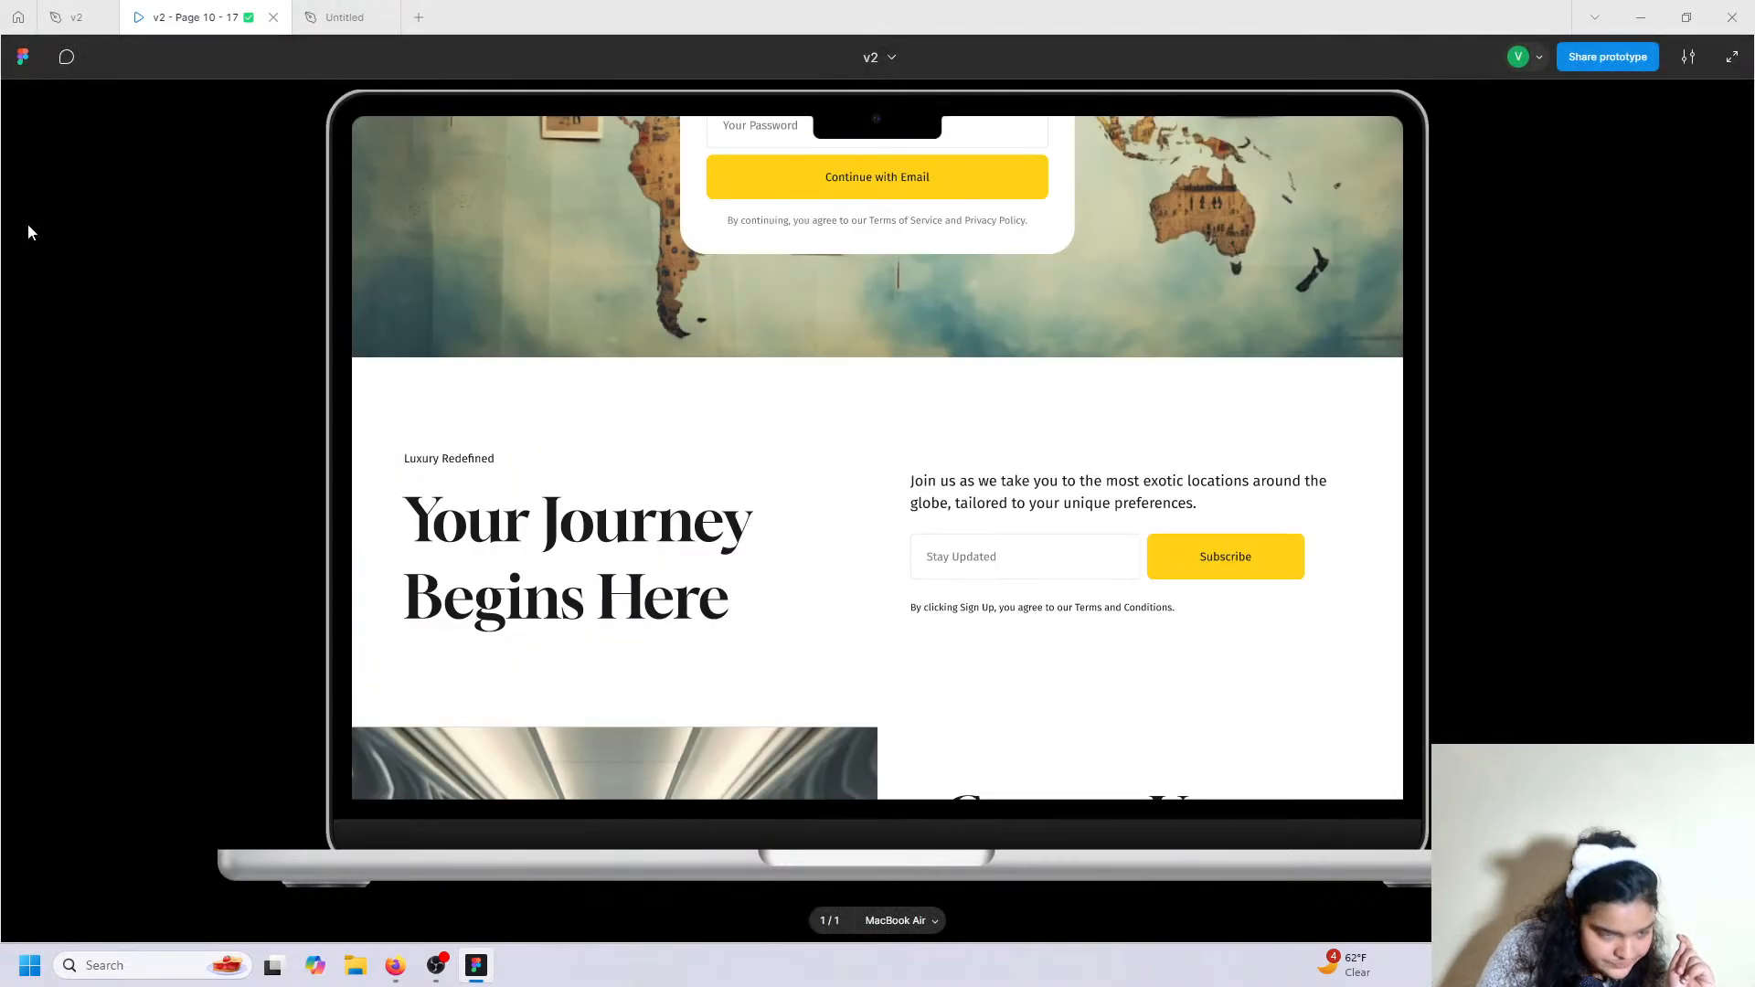
Paste a copy of the Tailored Luxury Travel section and place it below the Join Us photos.
click(345, 16)
scroll(580, 498, down, 1)
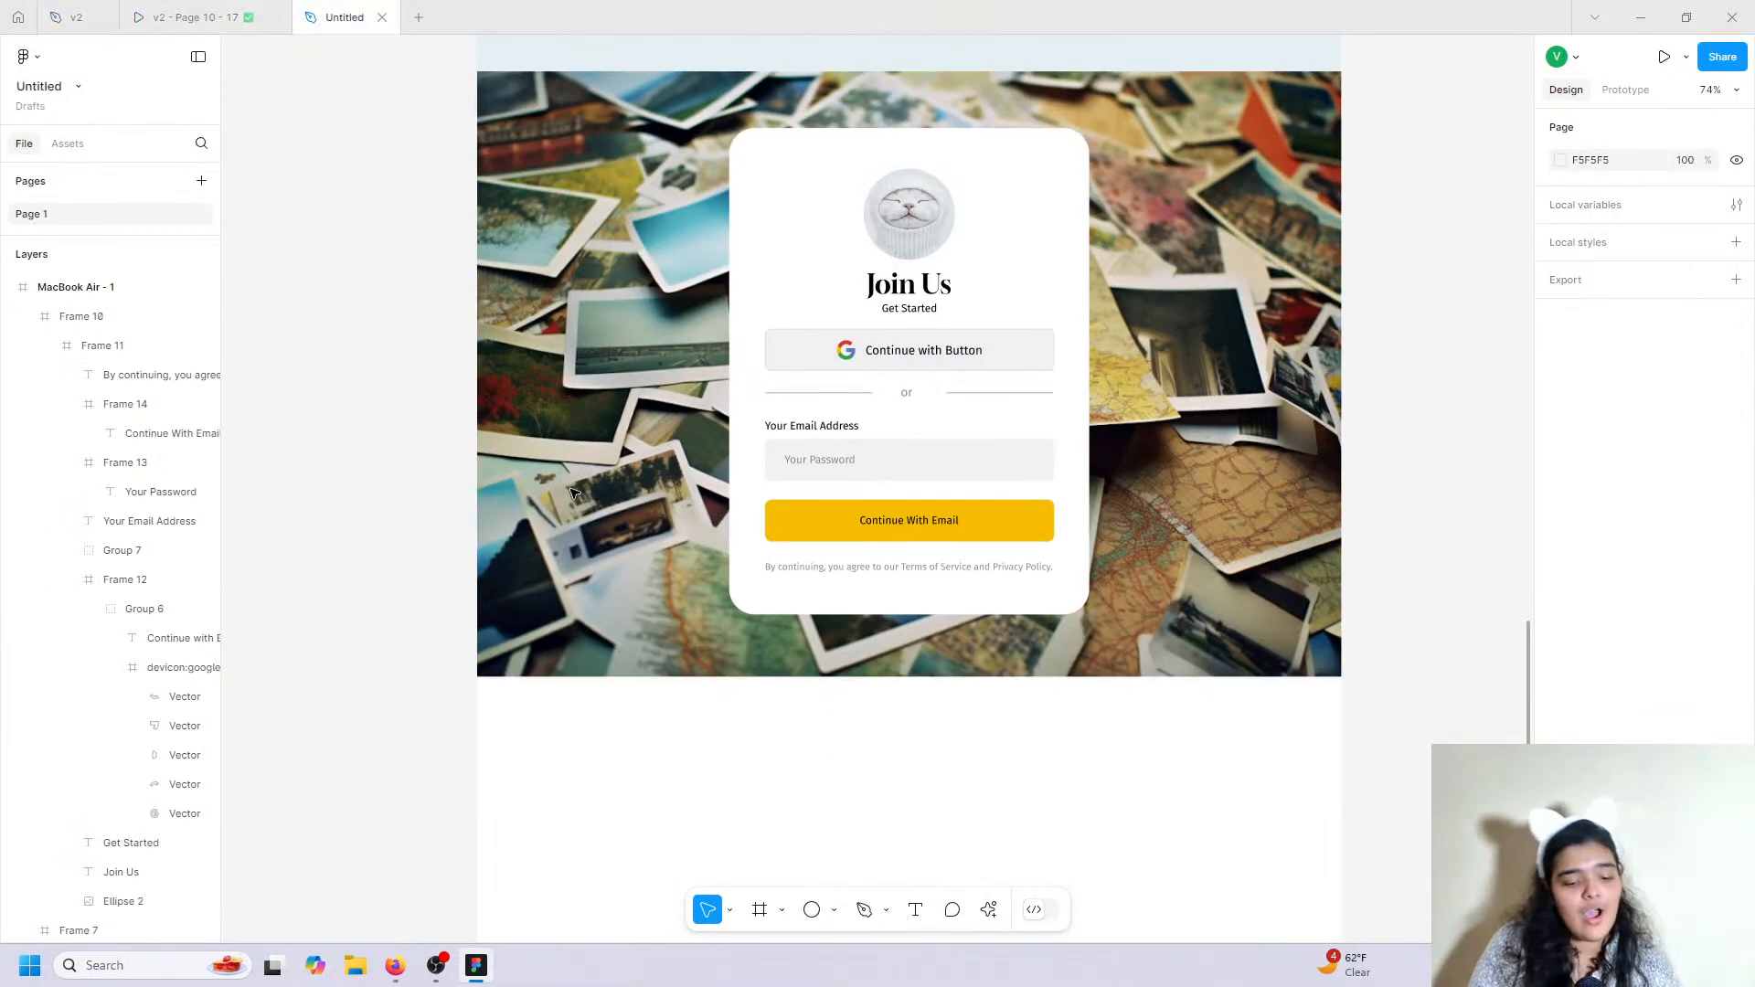
scroll(580, 498, up, 5)
scroll(579, 498, up, 7)
click(557, 419)
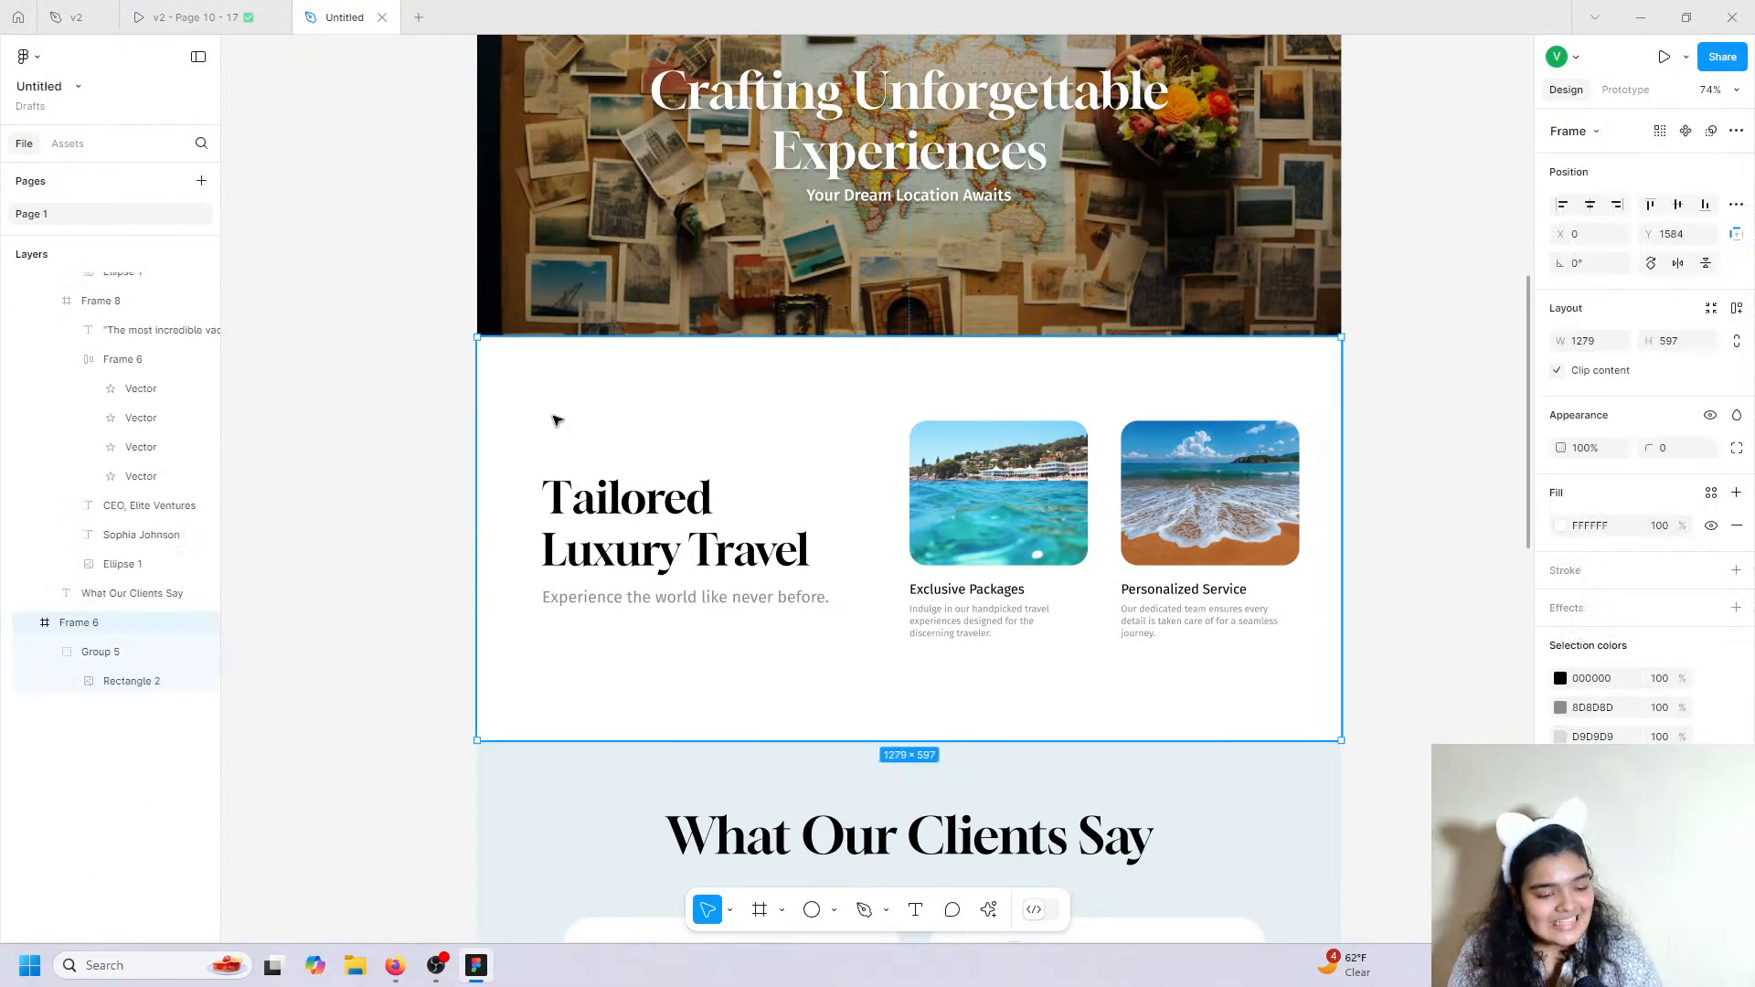
scroll(558, 421, down, 15)
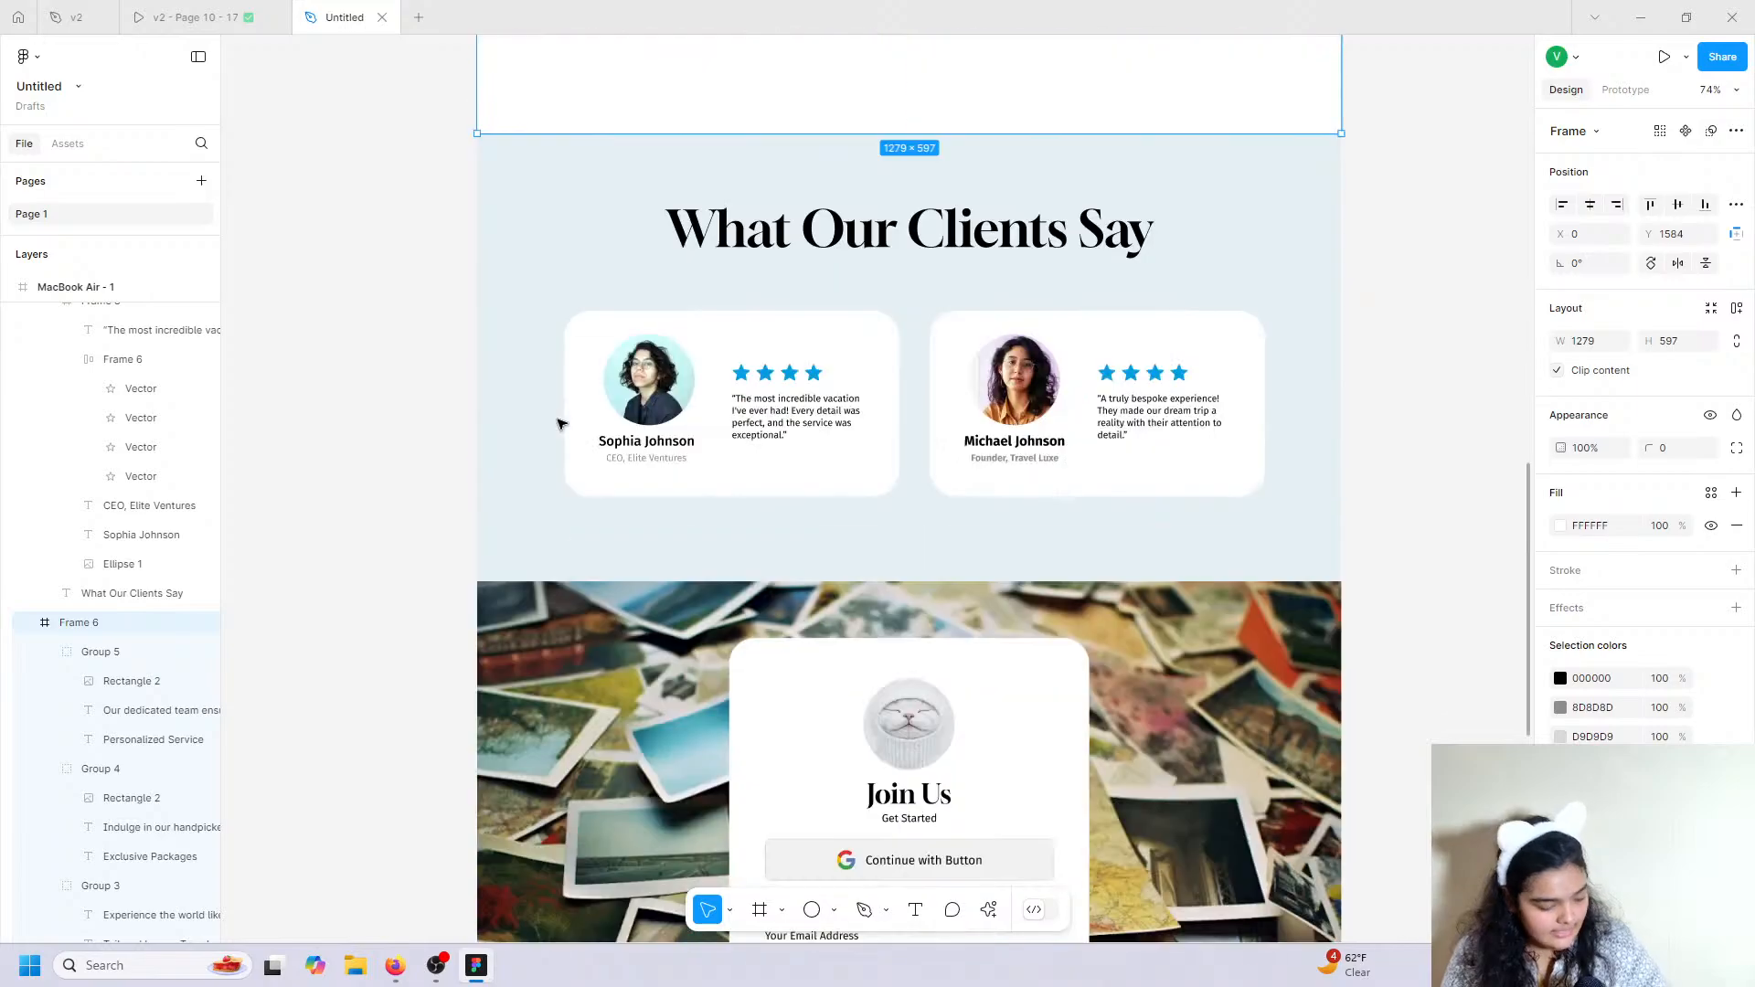
key(ctrl+v)
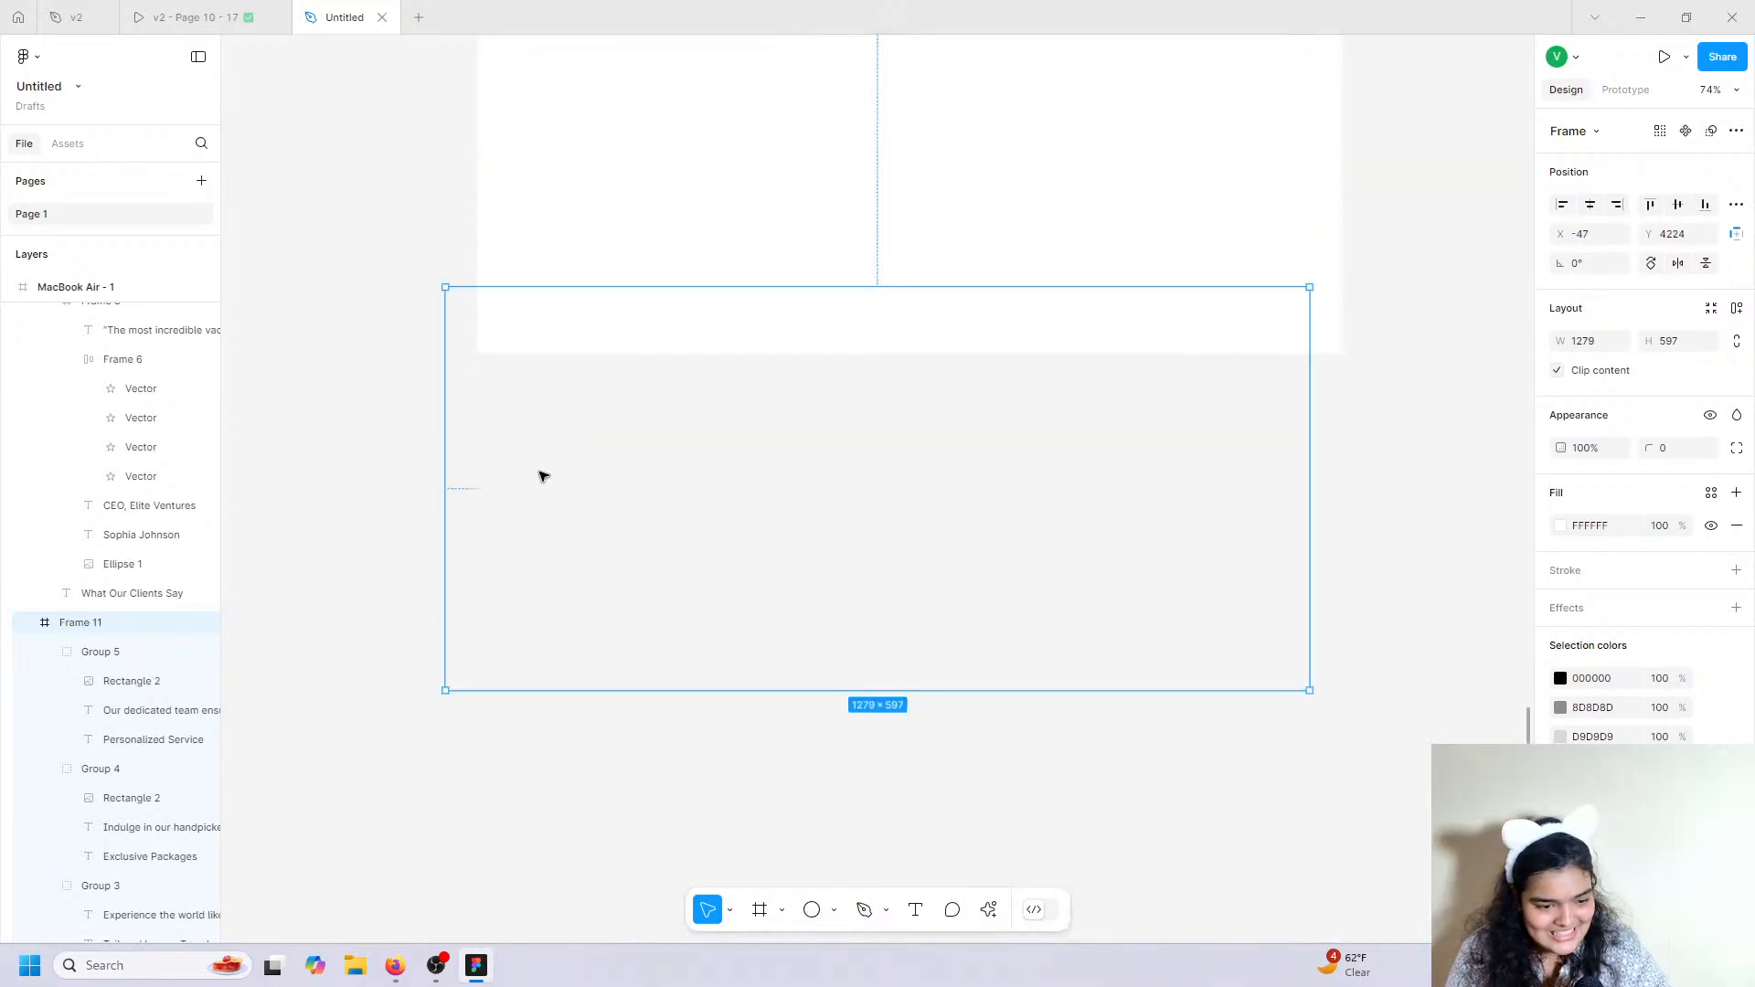
drag(591, 480, 633, 186)
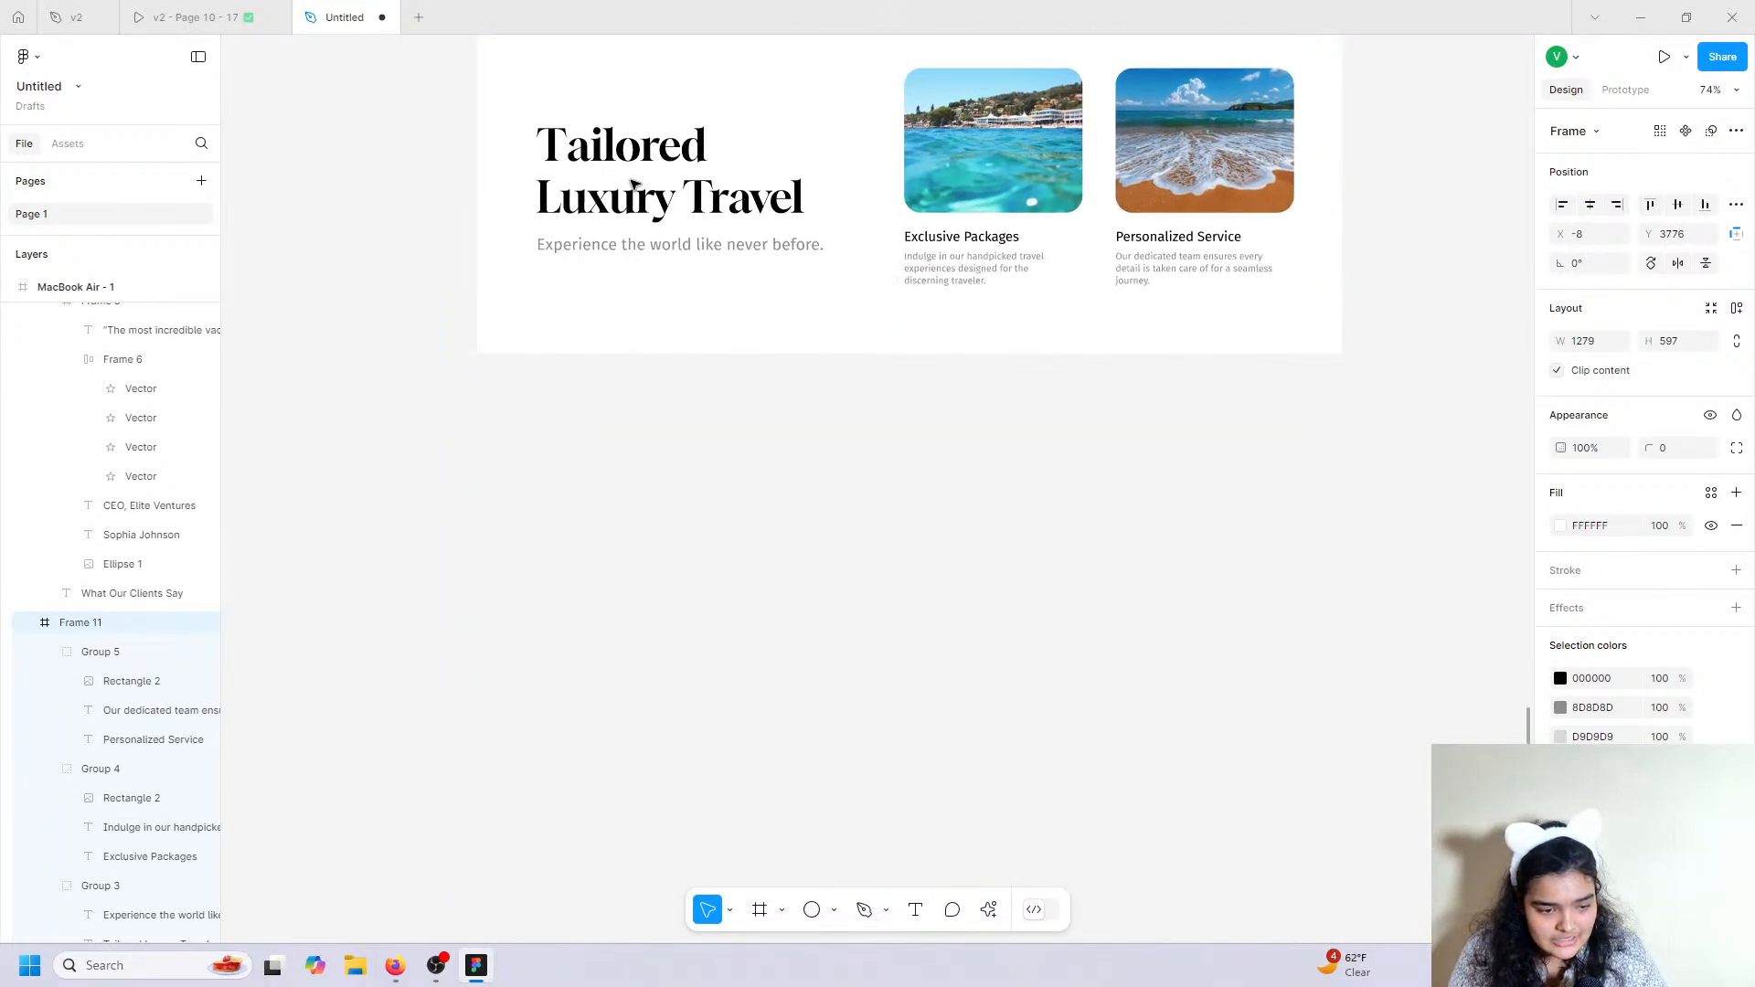
scroll(640, 274, up, 3)
drag(701, 395, 702, 363)
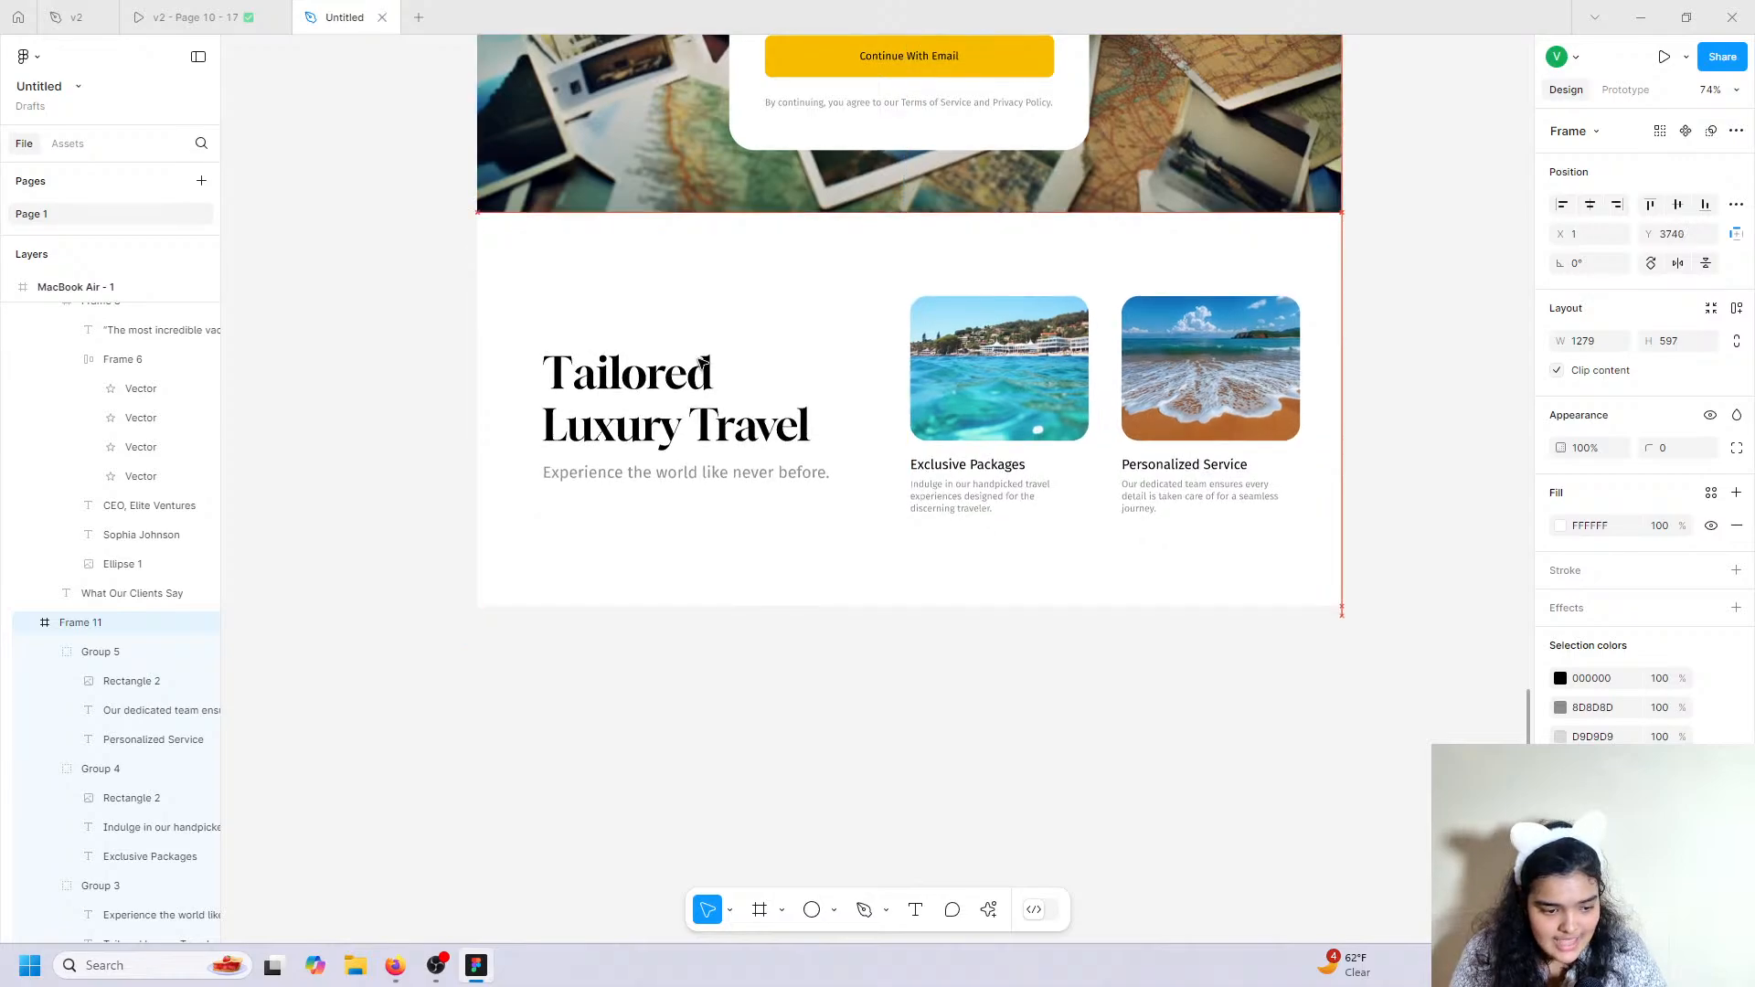
Lengthen the MacBook Air - 1 page frame to height 5385 to fit the new section.
click(61, 291)
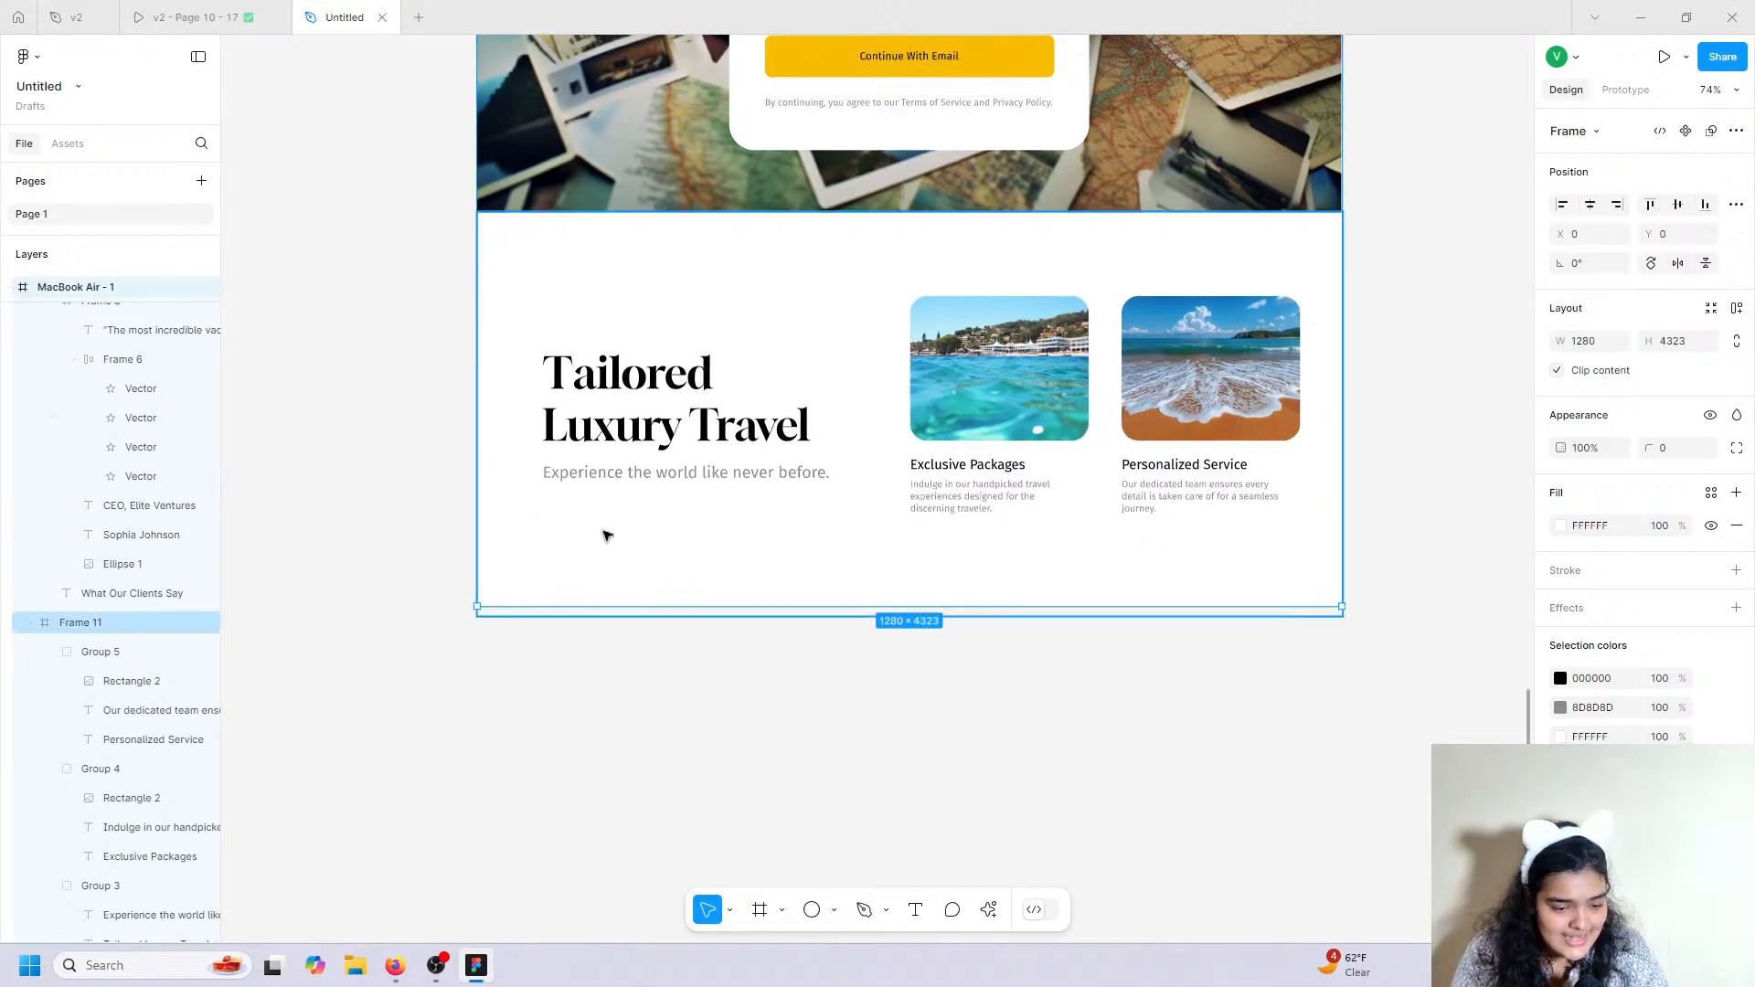
drag(647, 606, 695, 933)
scroll(788, 572, up, 4)
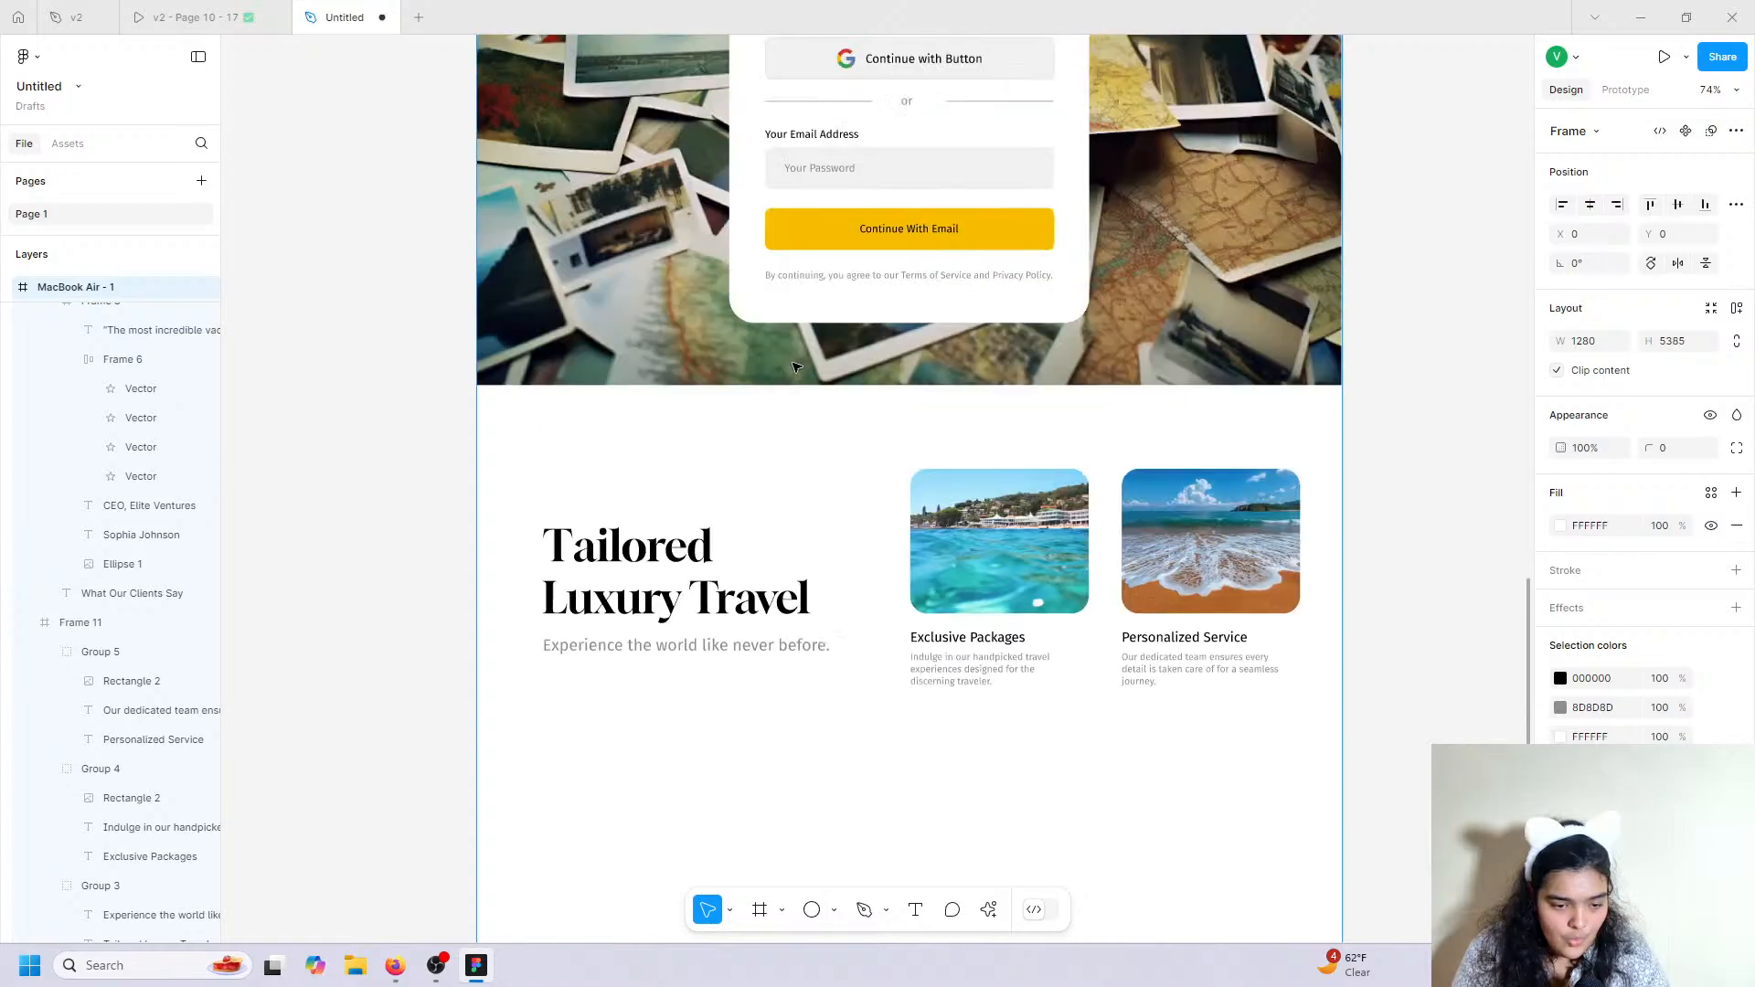
click(805, 484)
click(210, 16)
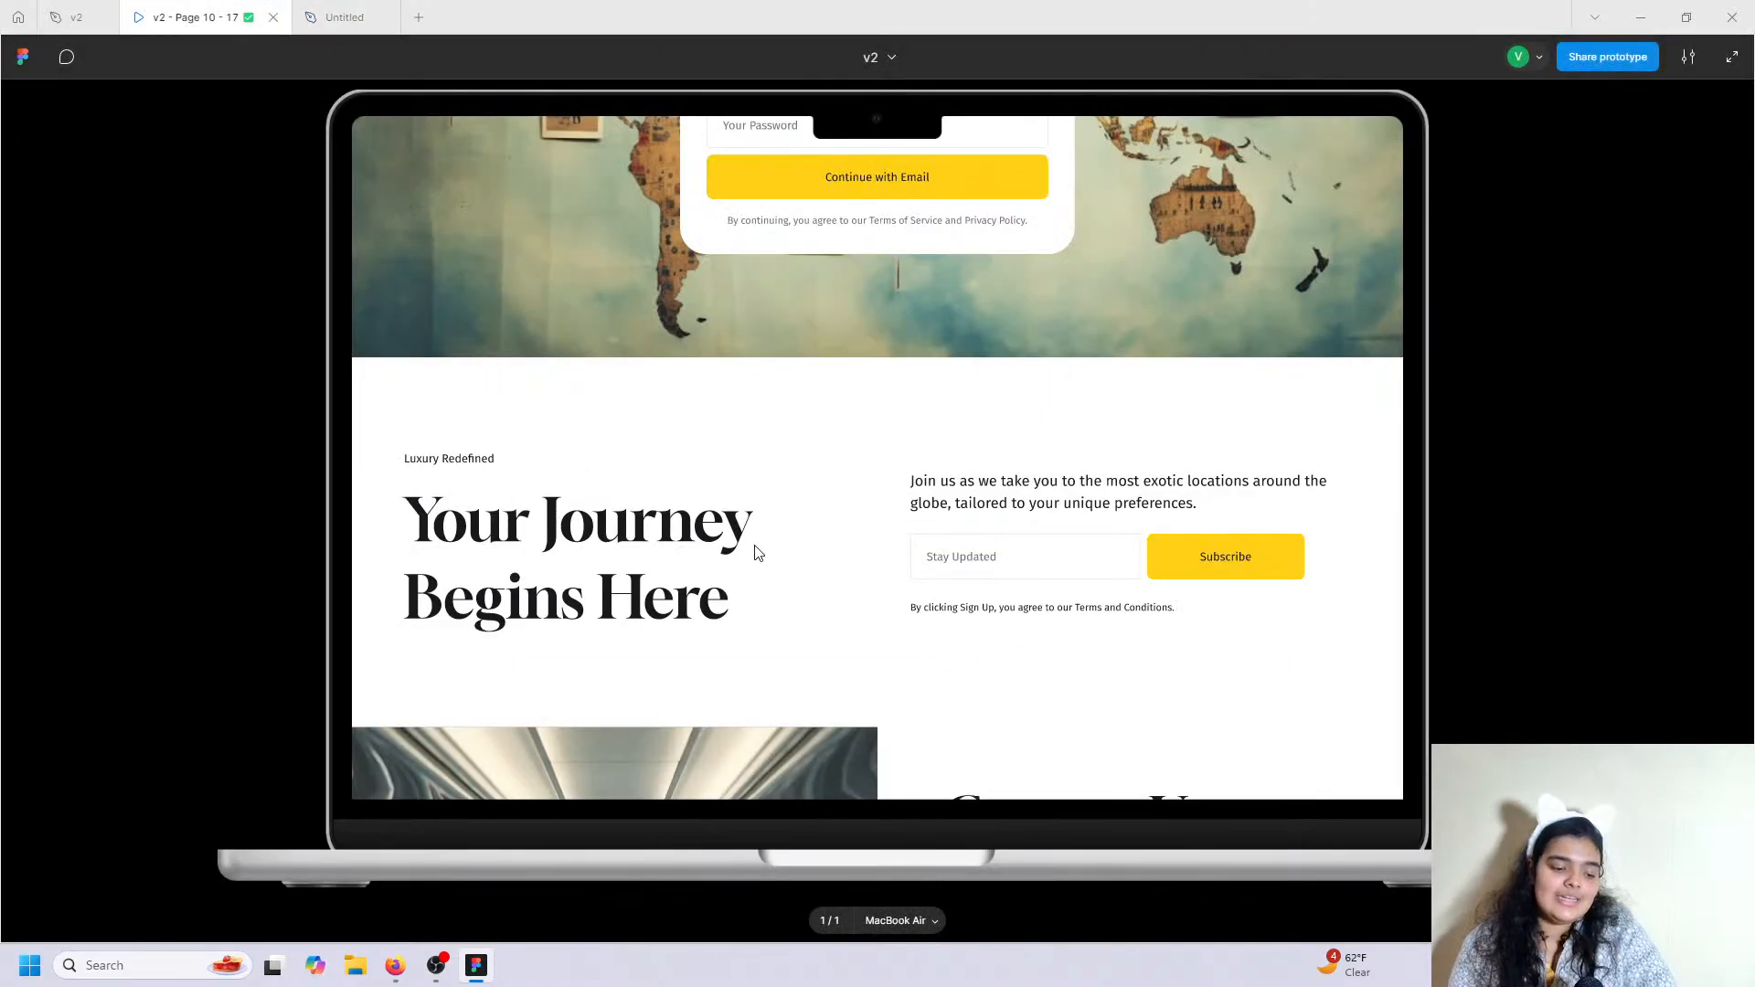
Move the grey 'Experience the world like never before.' line above the heading, shifting the heading to Y 226.
click(345, 17)
click(654, 439)
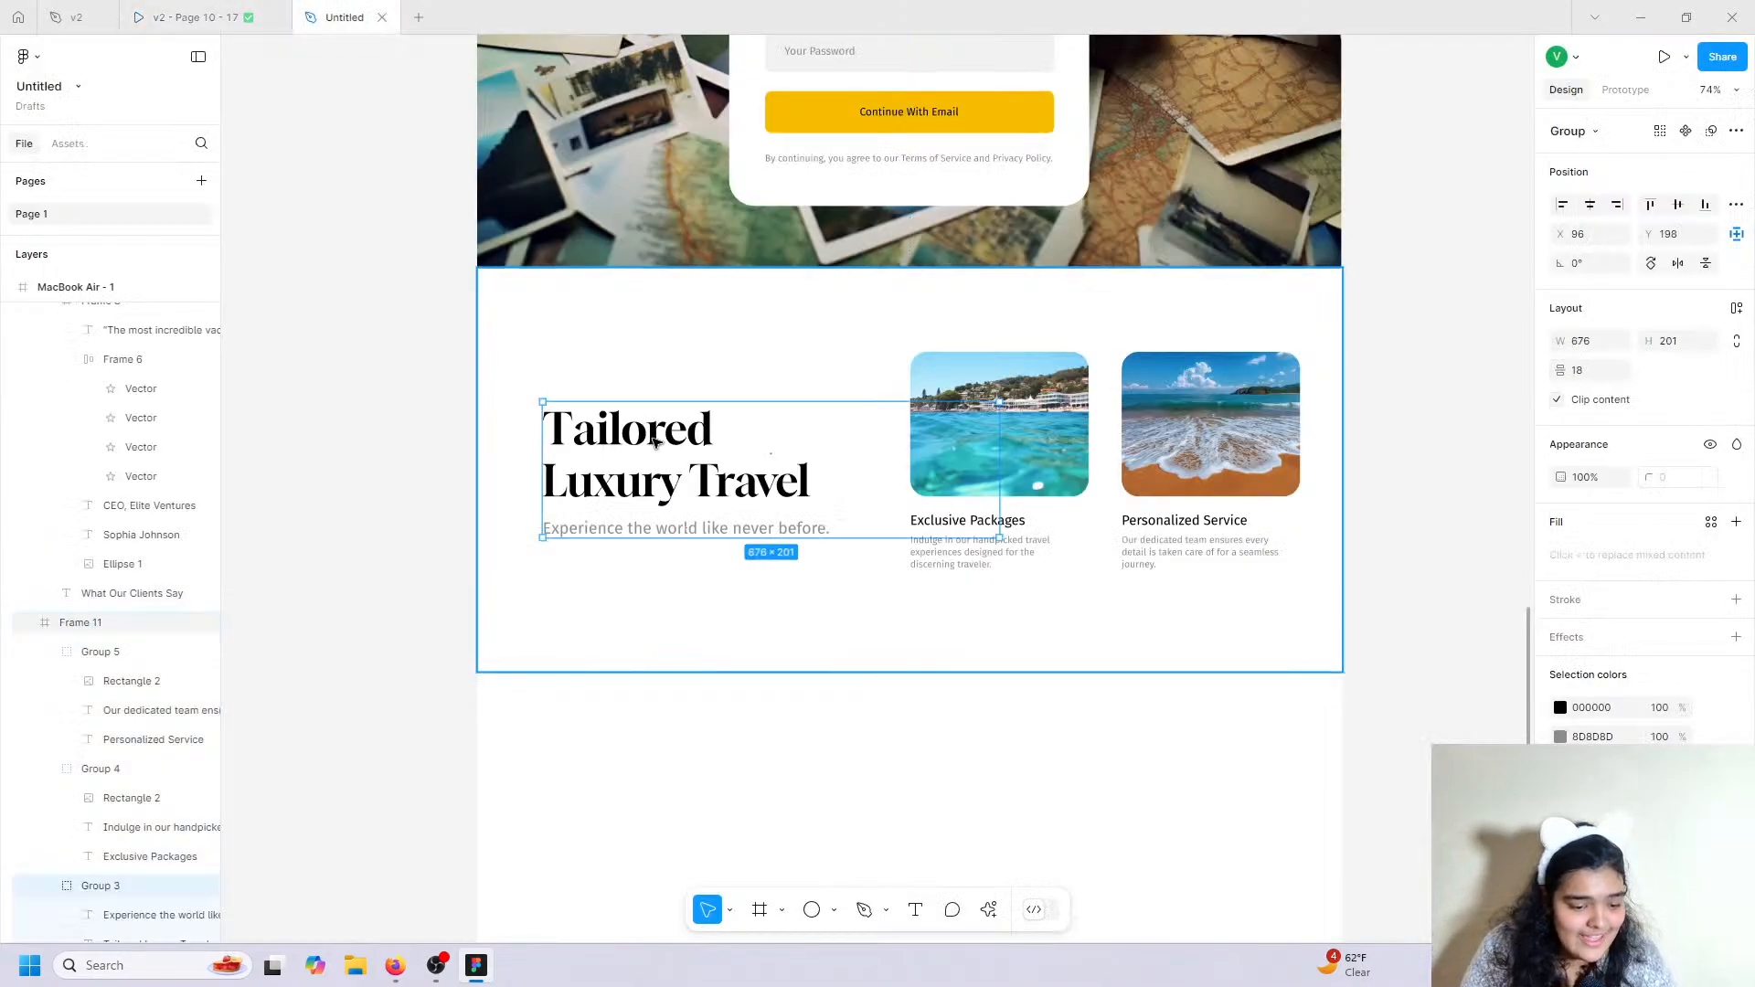
double_click(654, 440)
key(Escape)
click(174, 593)
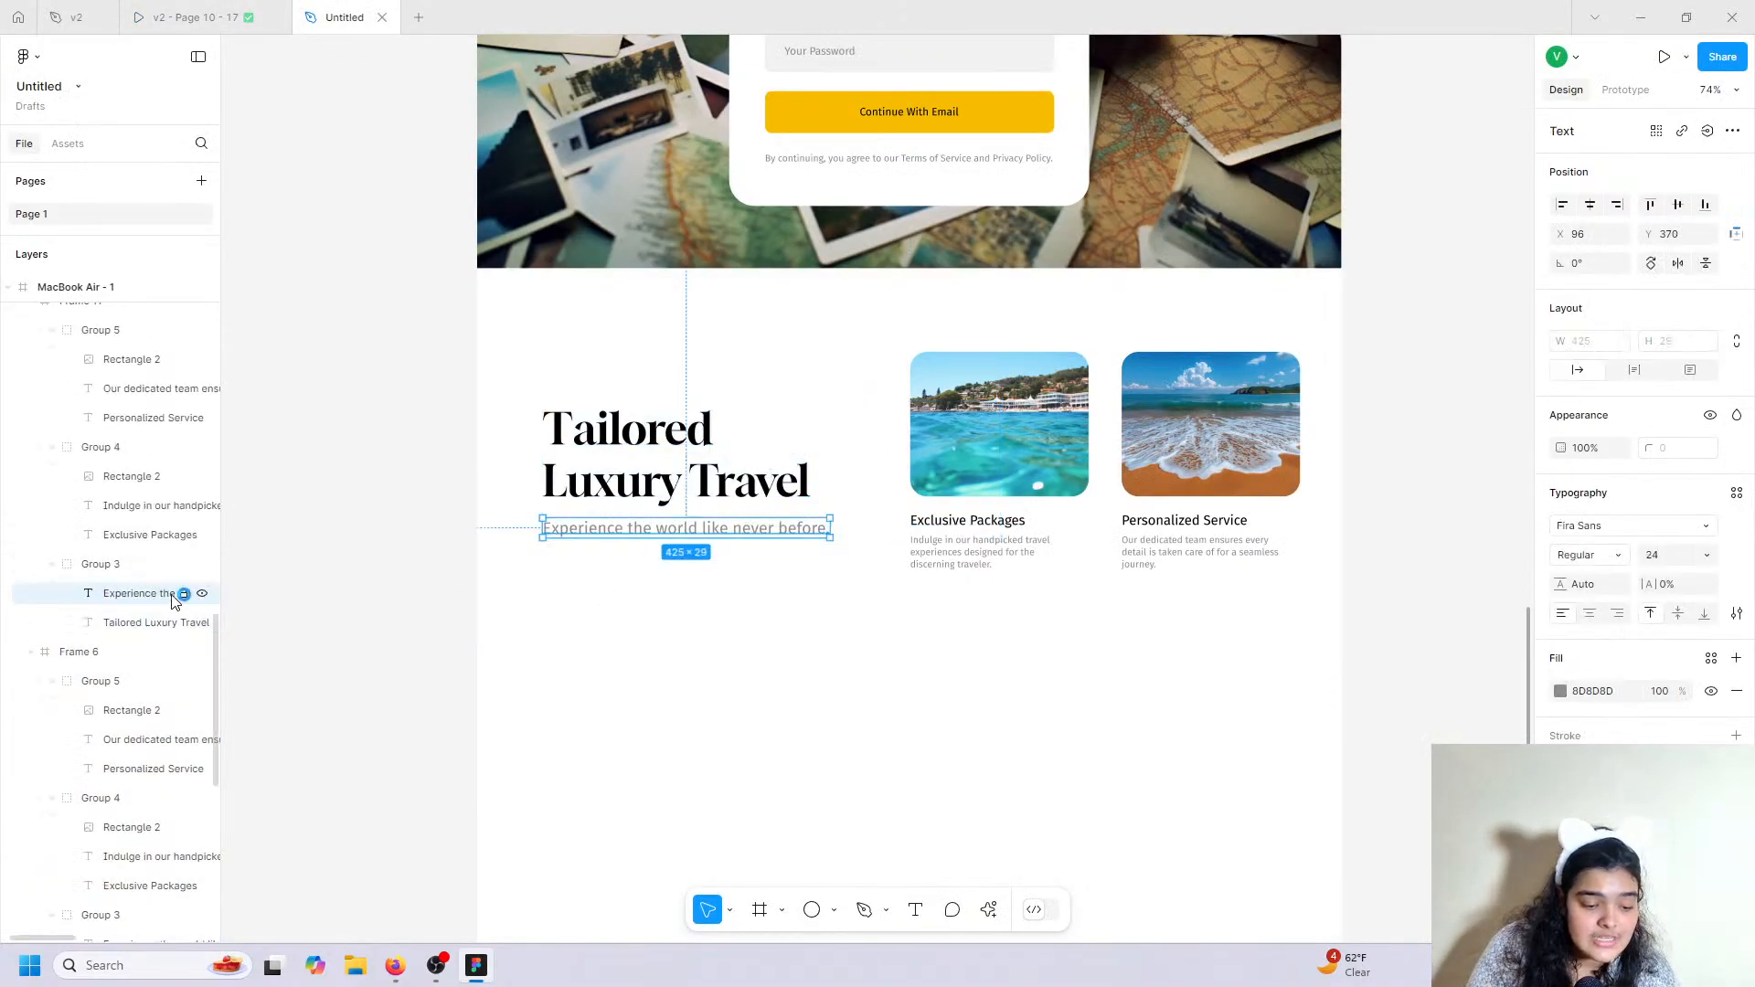
drag(616, 535, 602, 455)
click(627, 459)
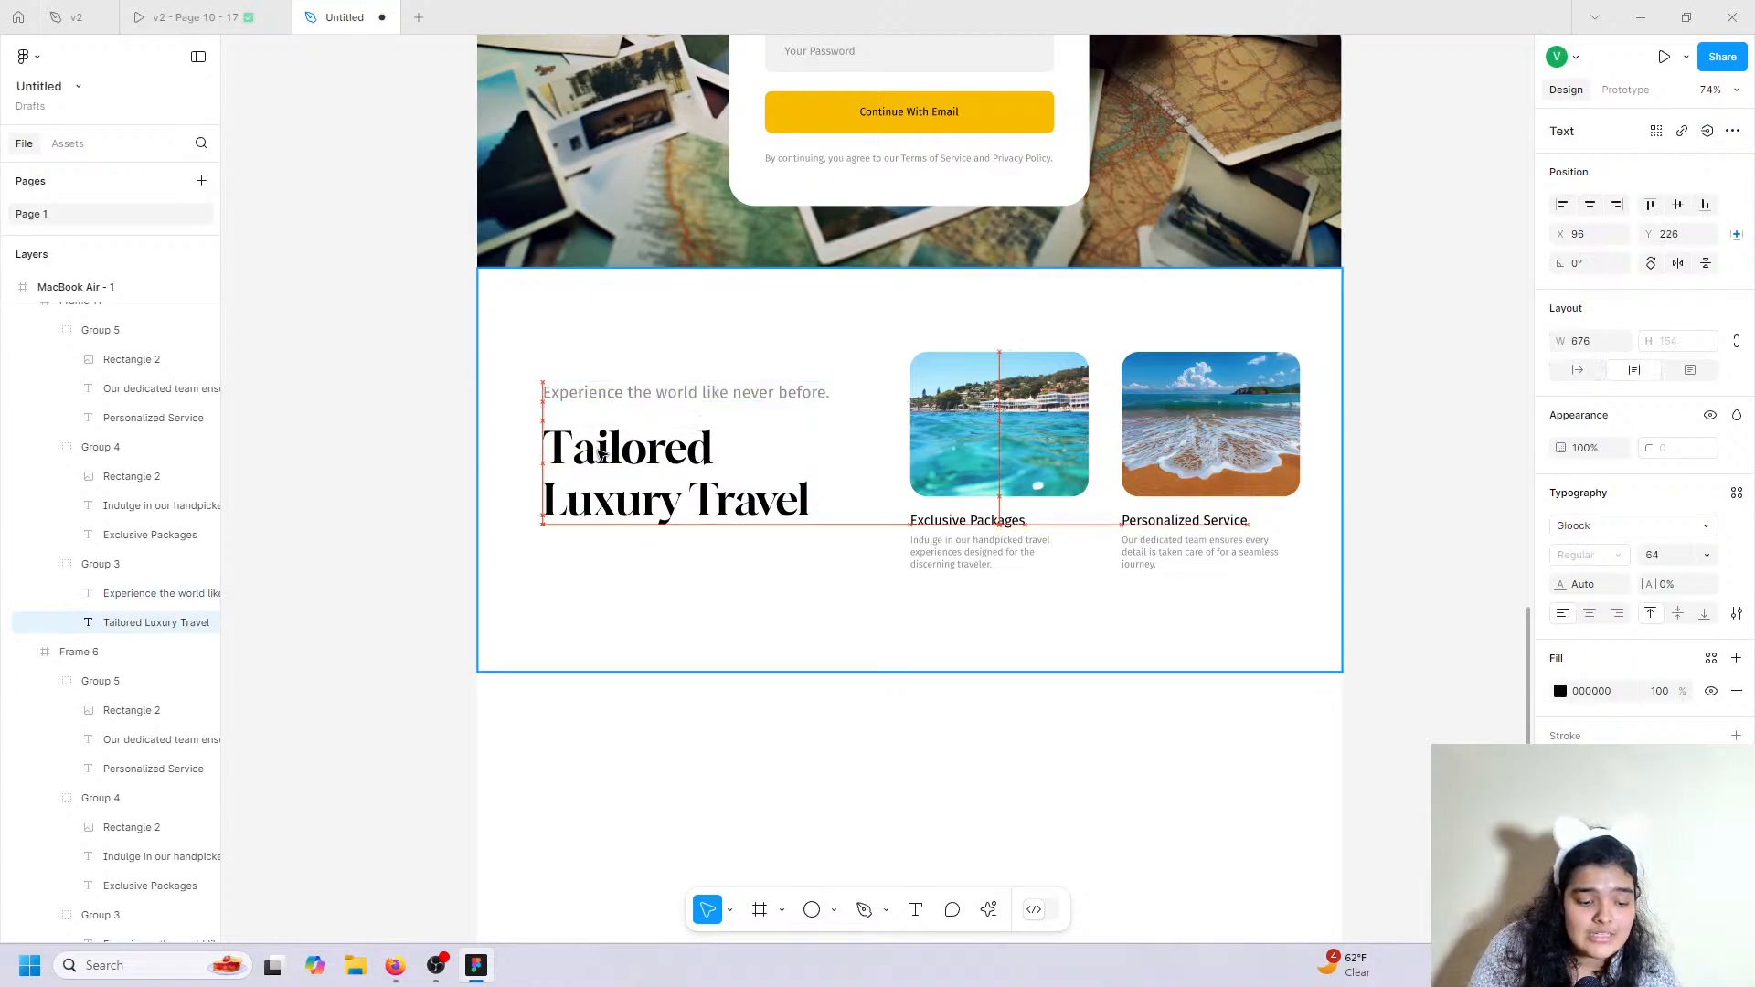
ctrl+scroll(601, 454, up, 5)
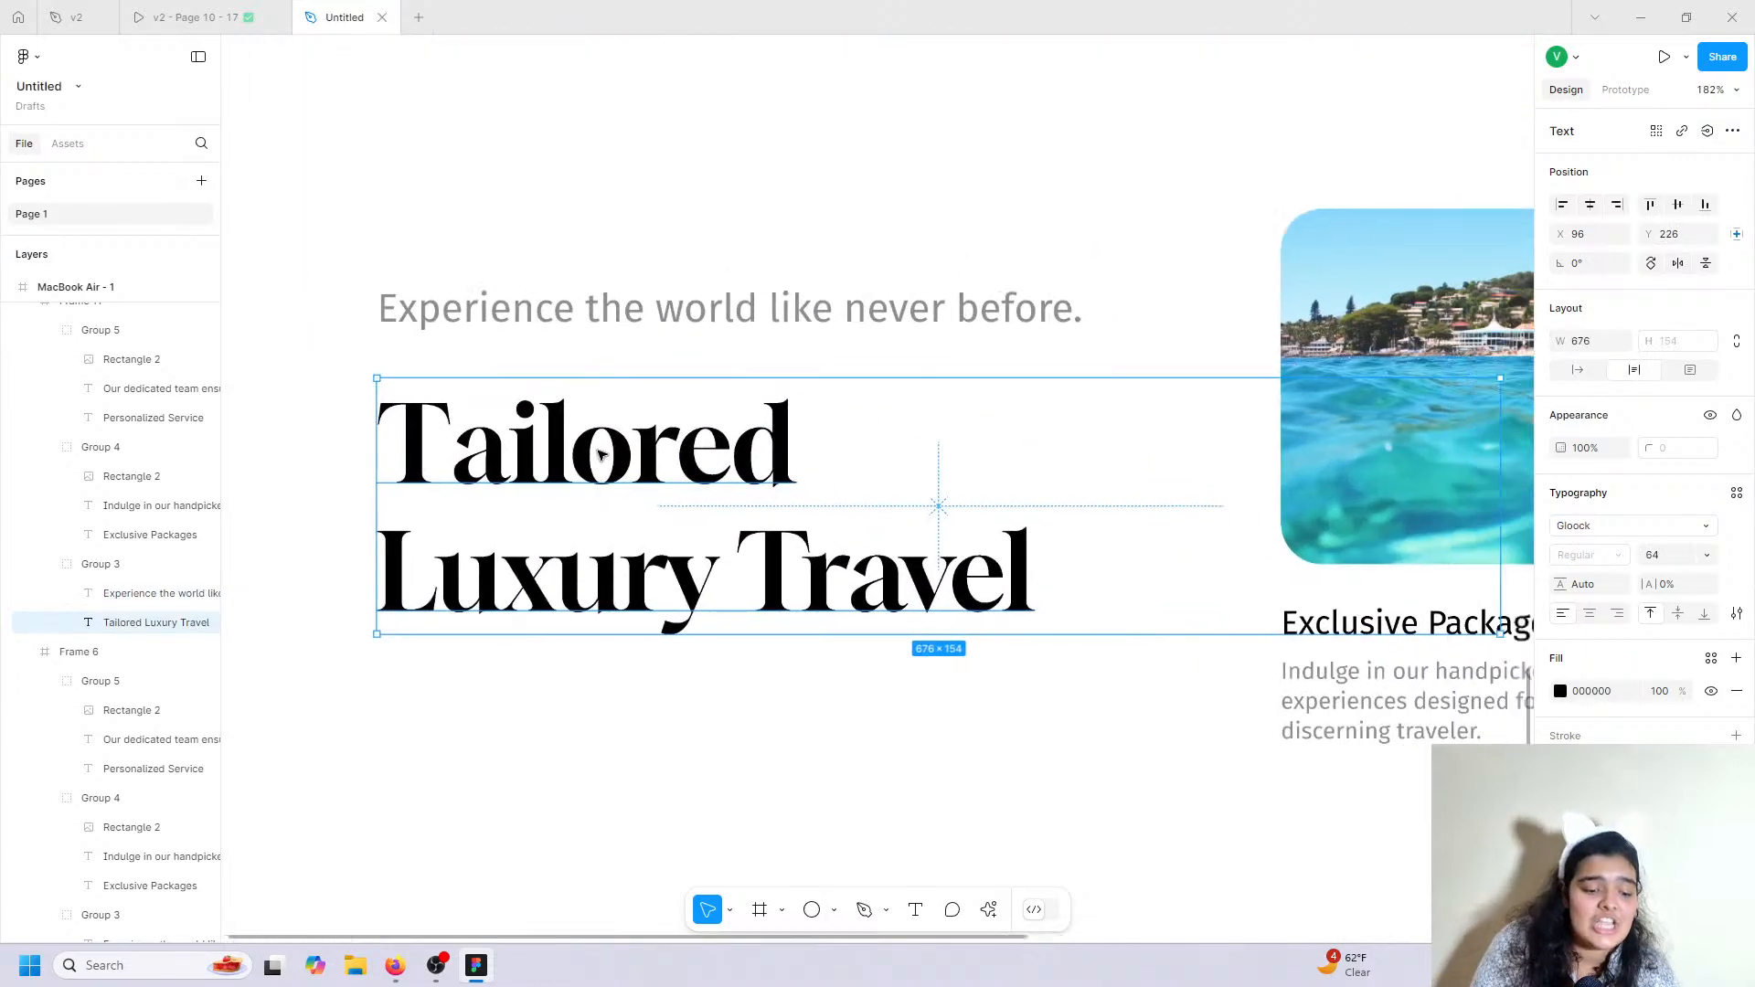
ctrl+scroll(602, 454, down, 3)
scroll(597, 457, left, 2)
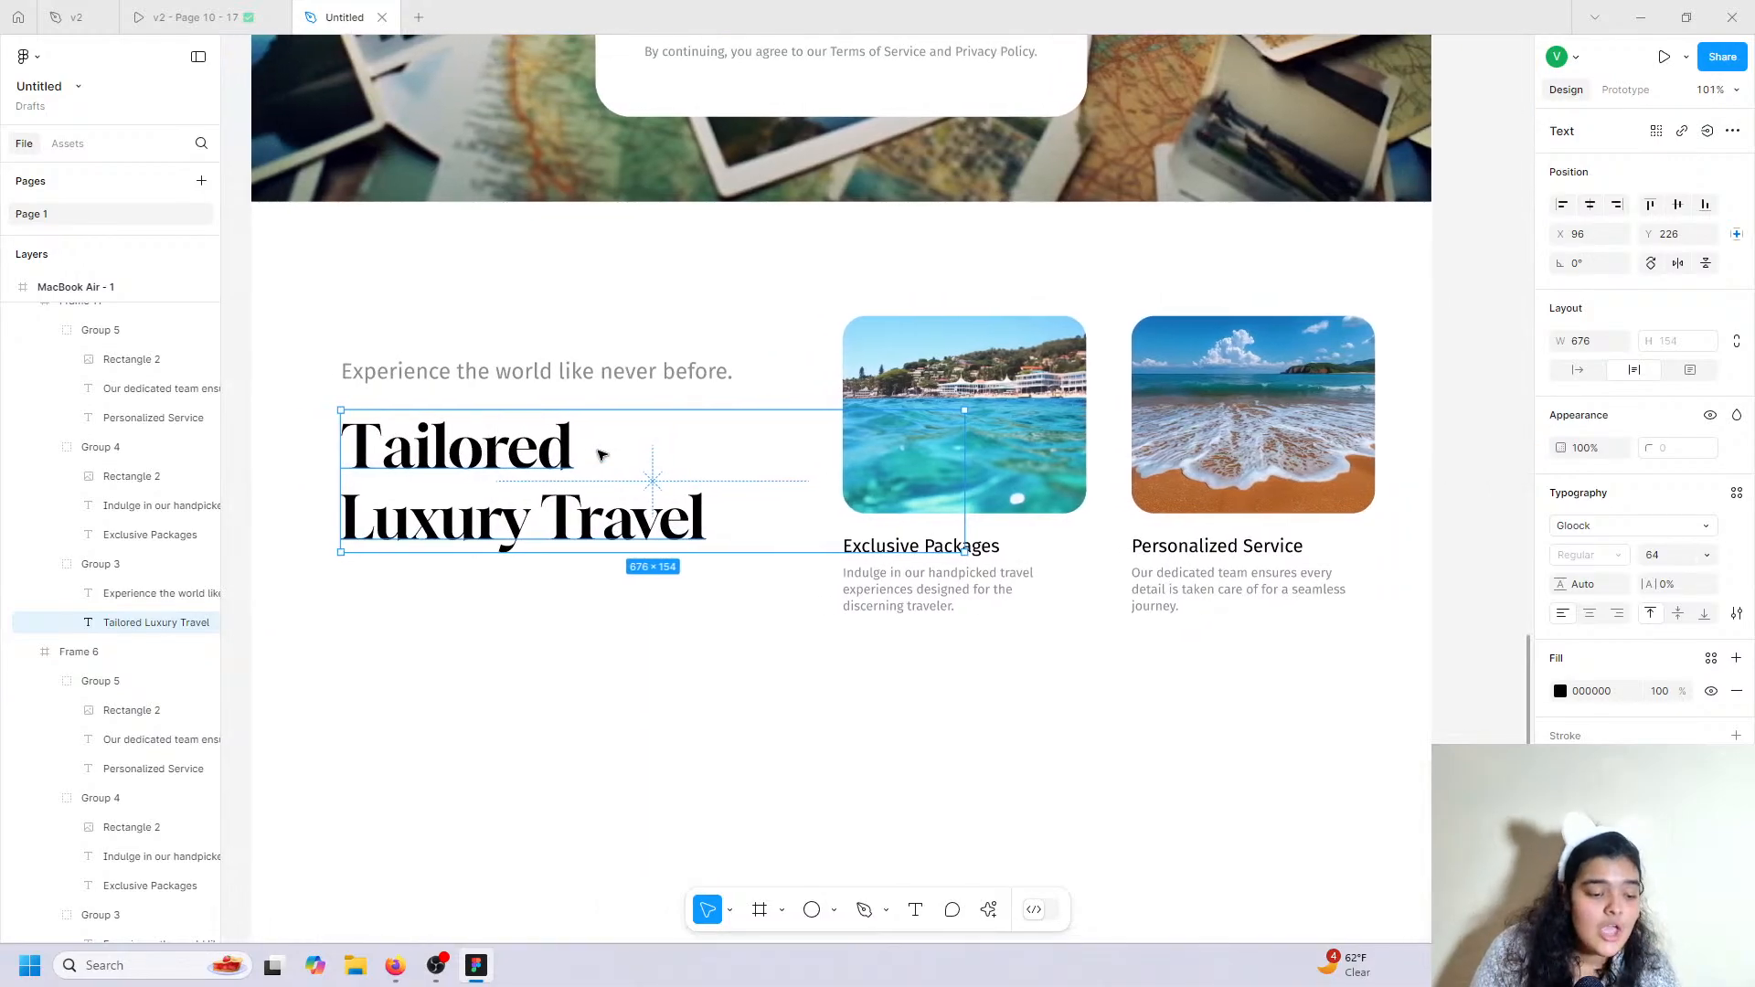
click(173, 17)
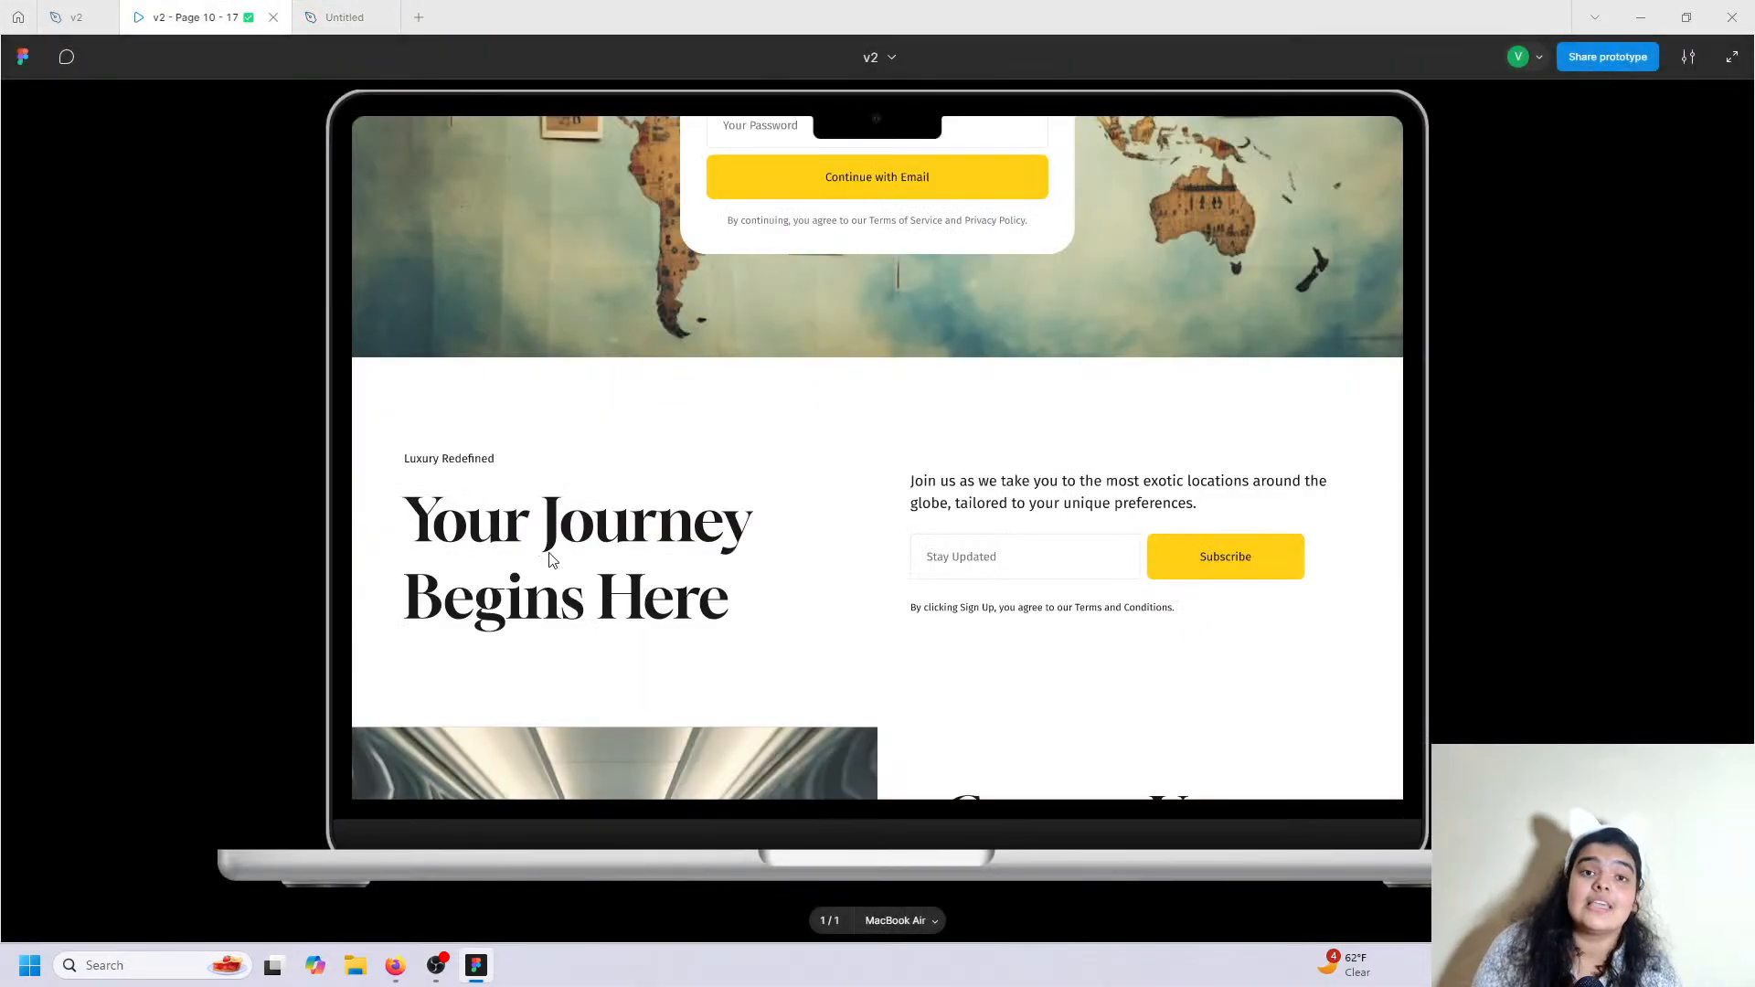
click(345, 16)
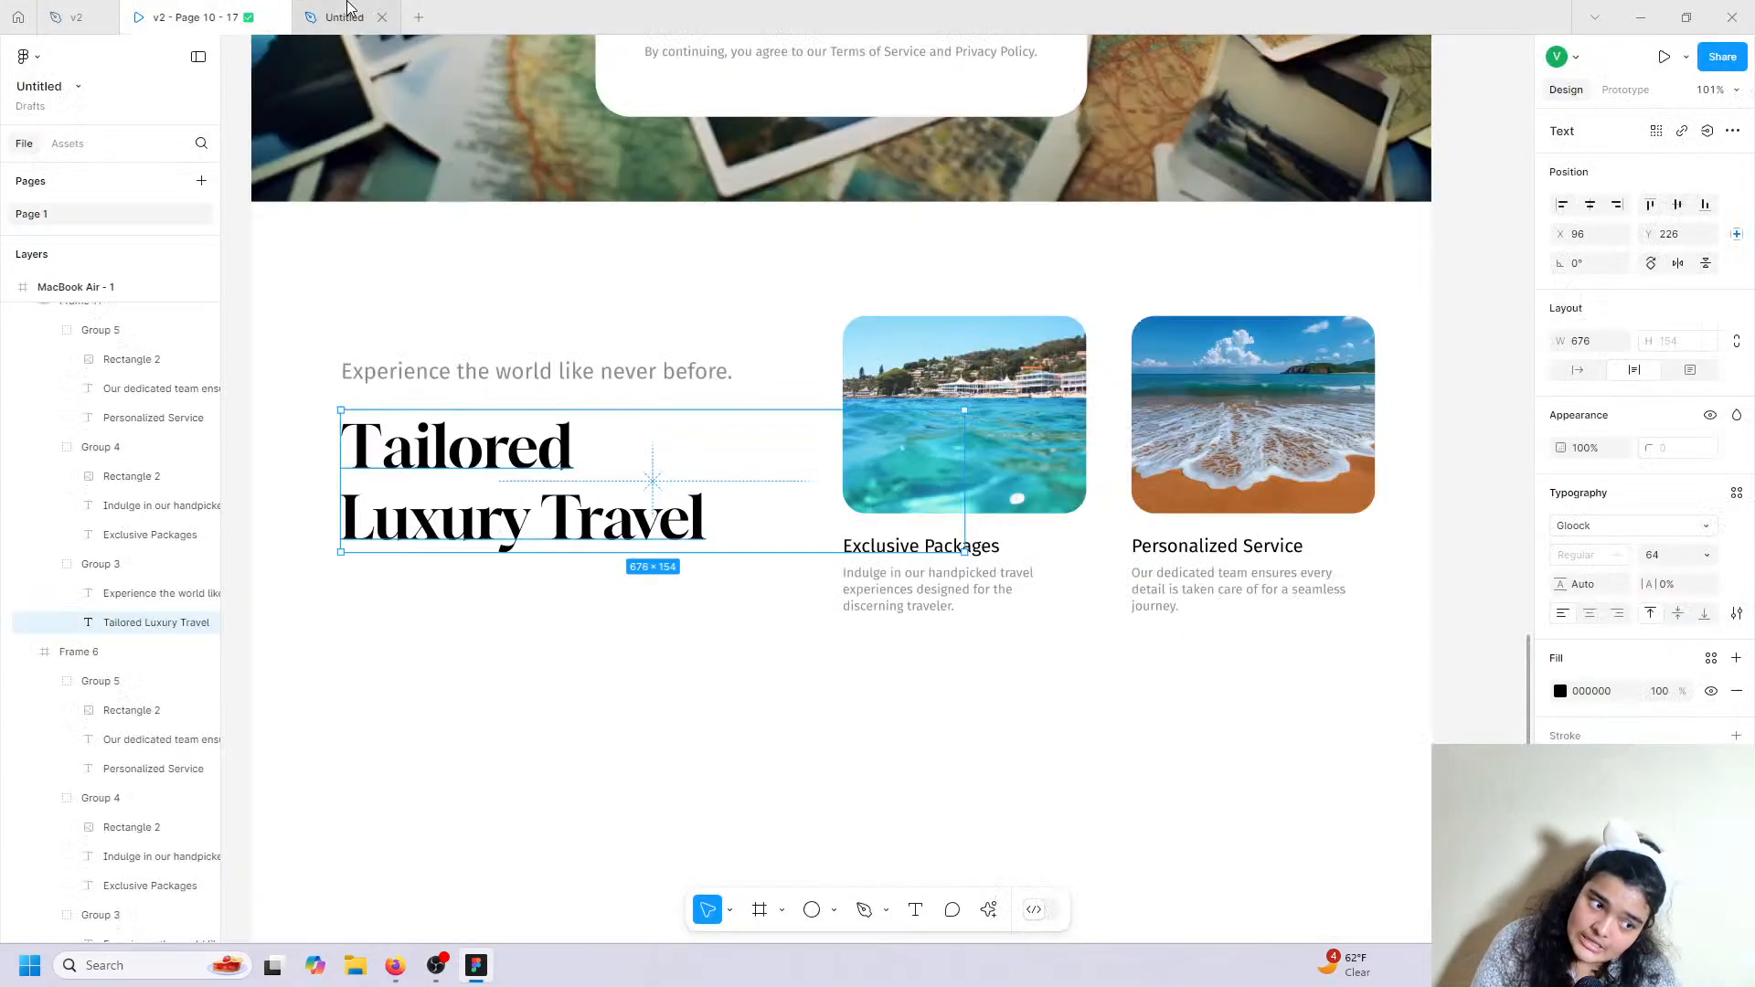
Retype the copied heading as 'Your Jouney Begins Here', correcting the typos along the way.
double_click(597, 509)
text(Your )
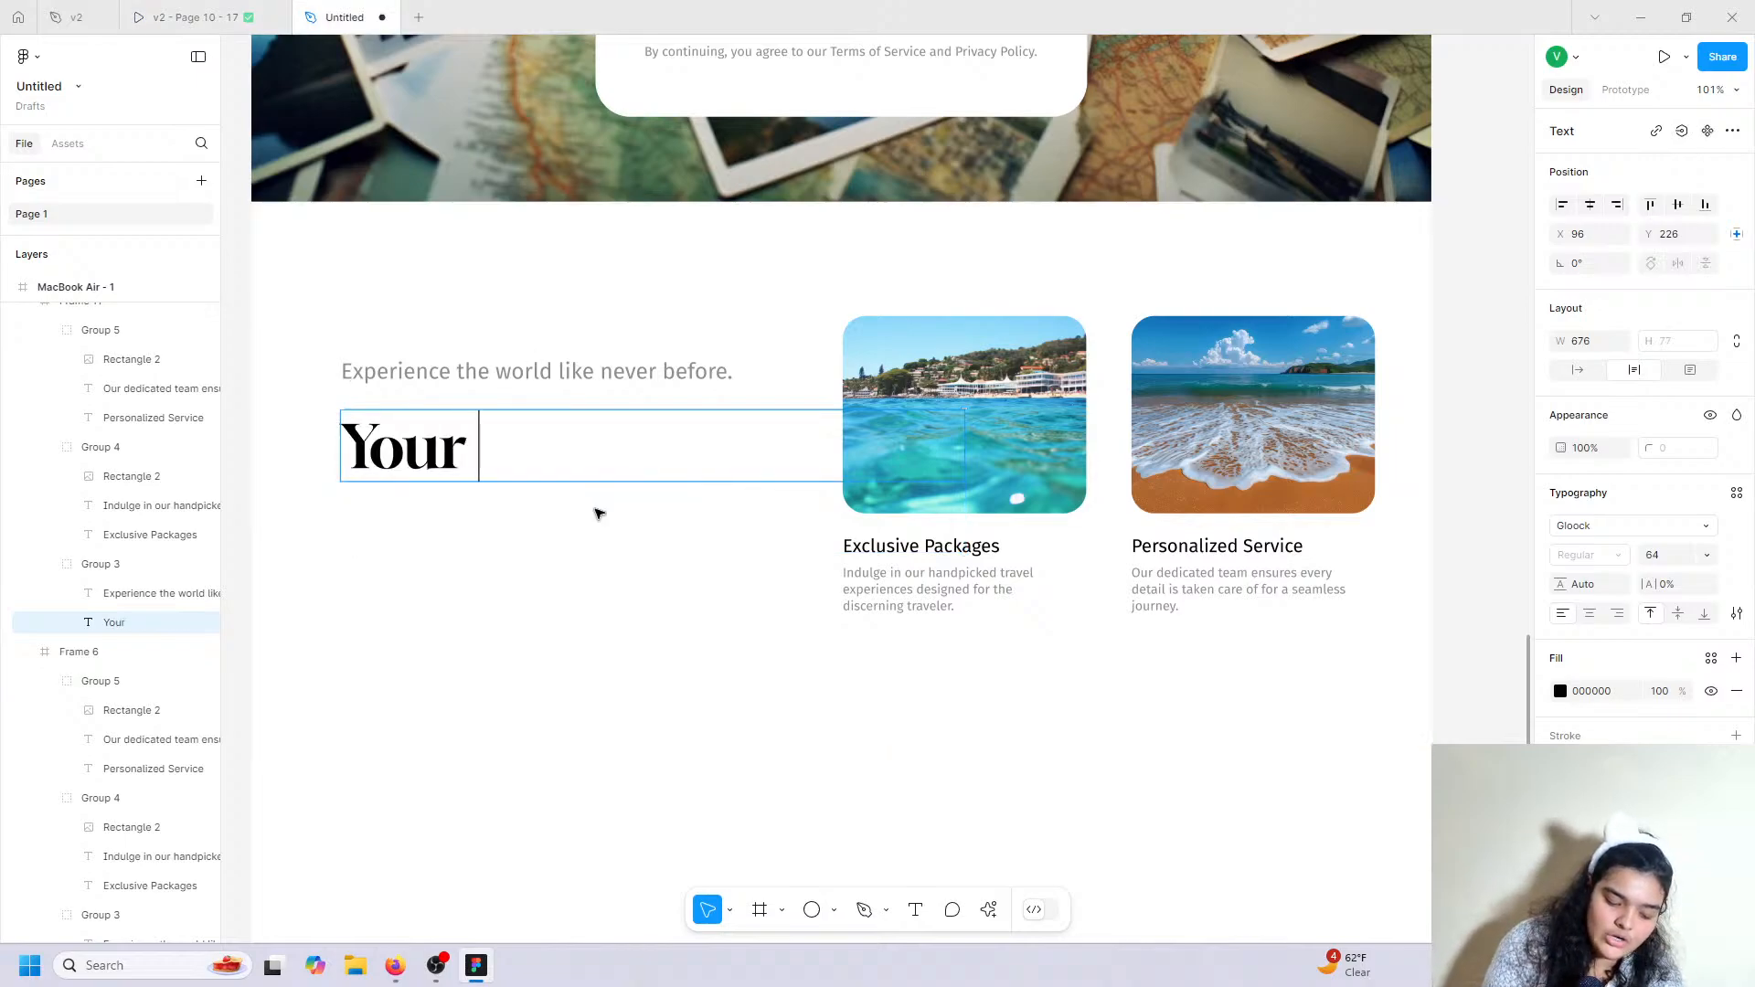
text(jouneyt beg)
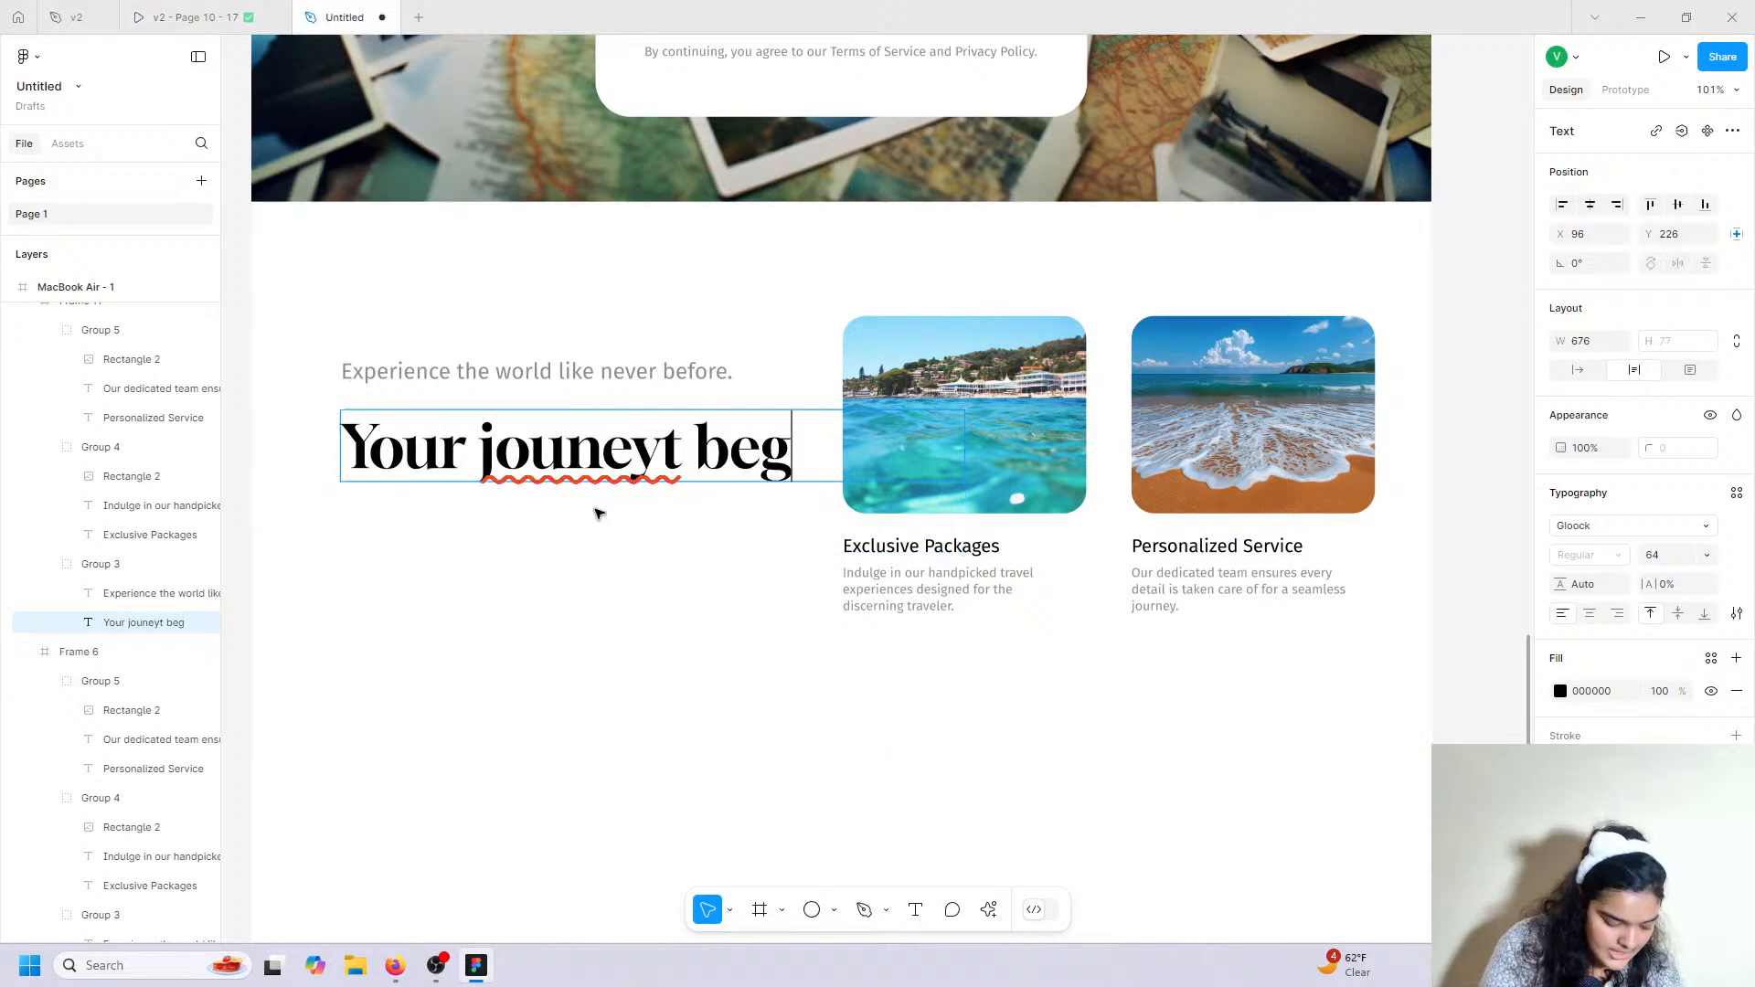
text(ins het)
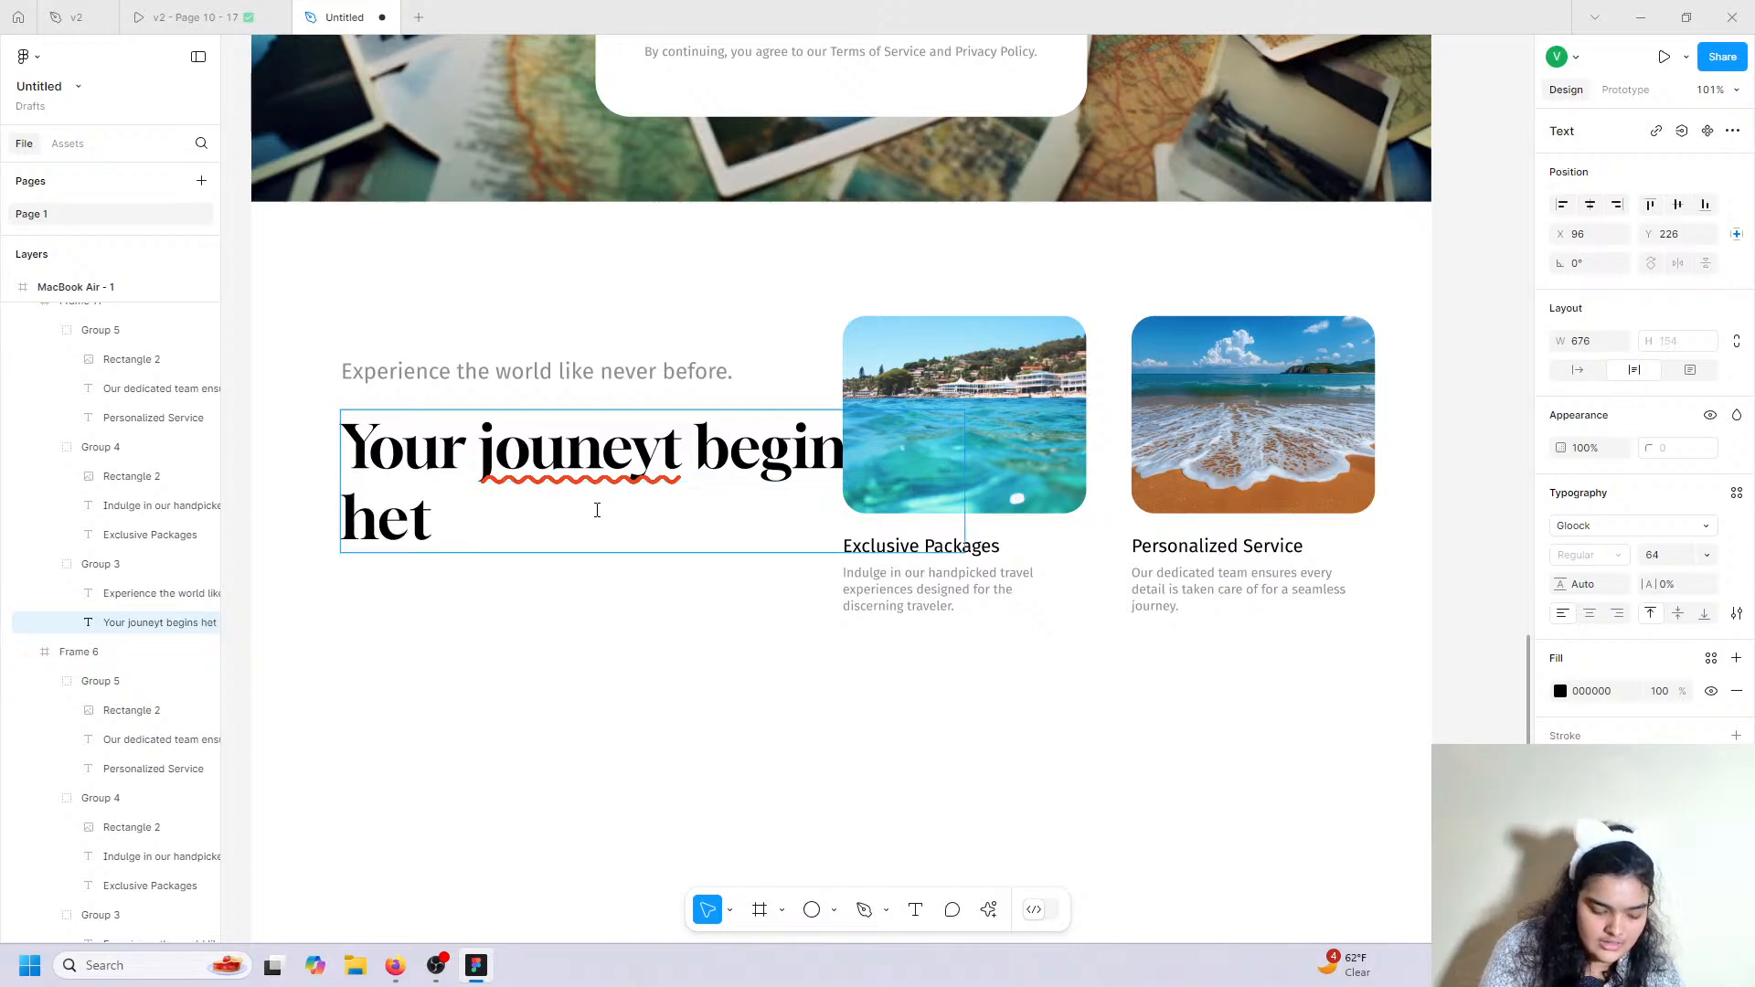
key(BackSpace)
key(BackSpace)
key(BackSpace)
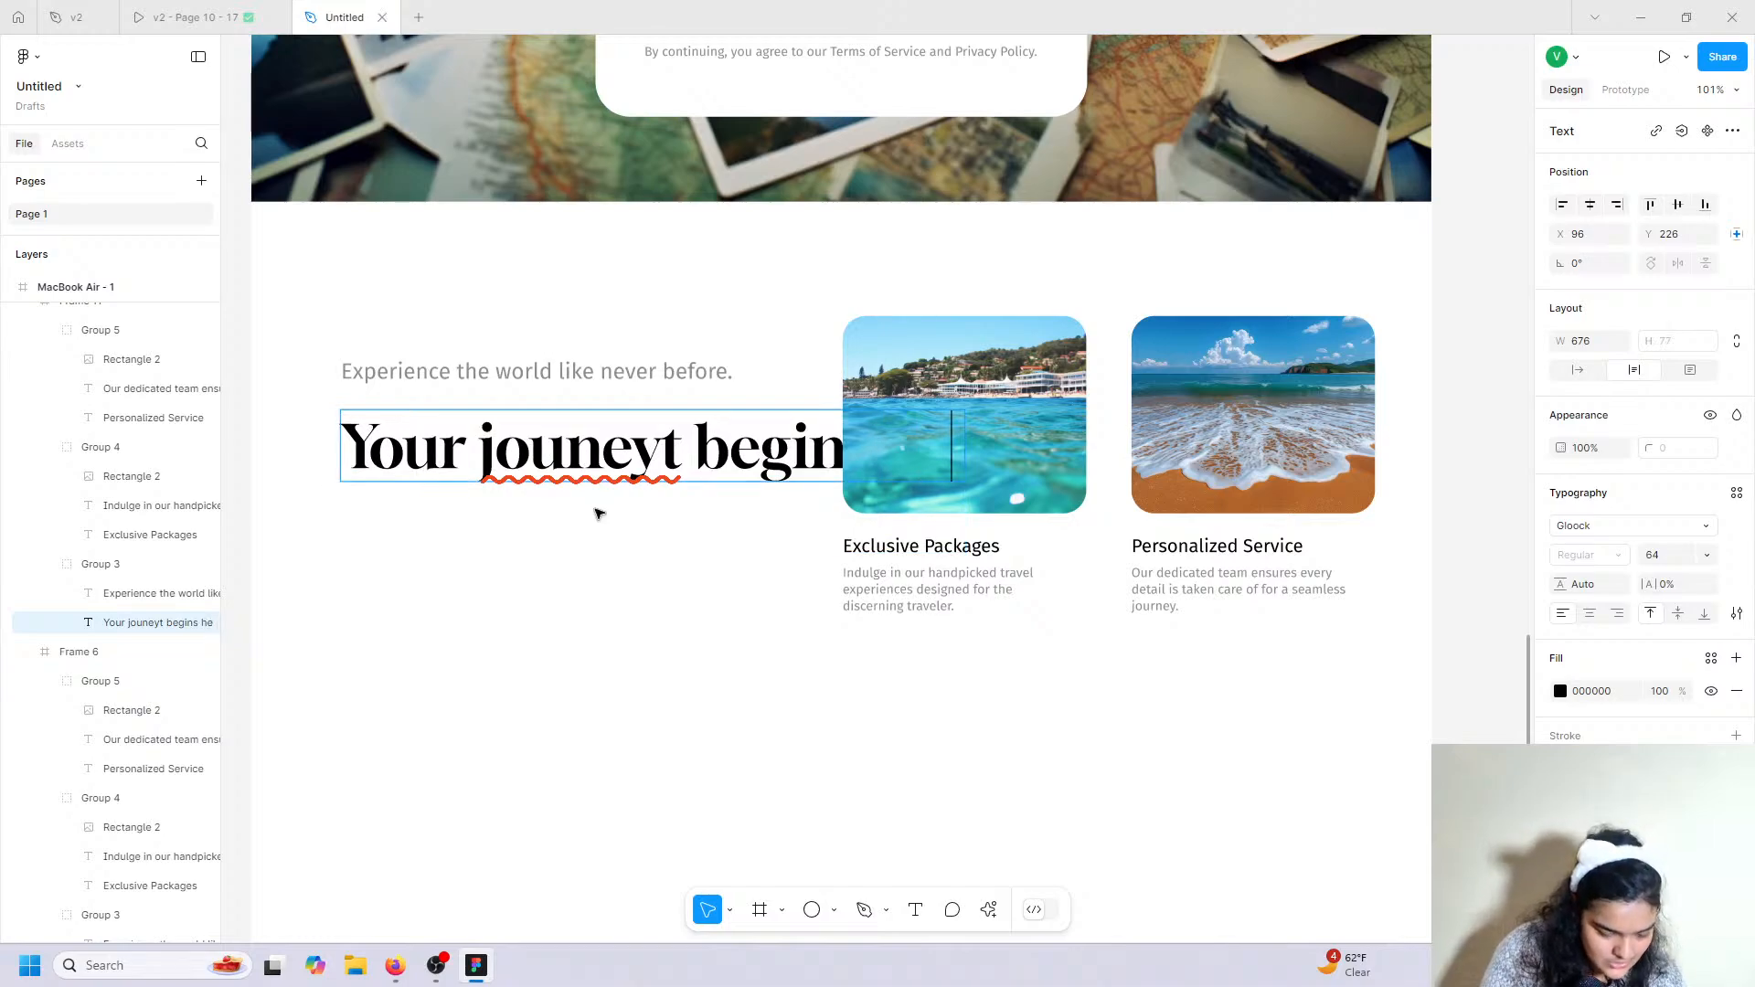
text(here)
click(662, 465)
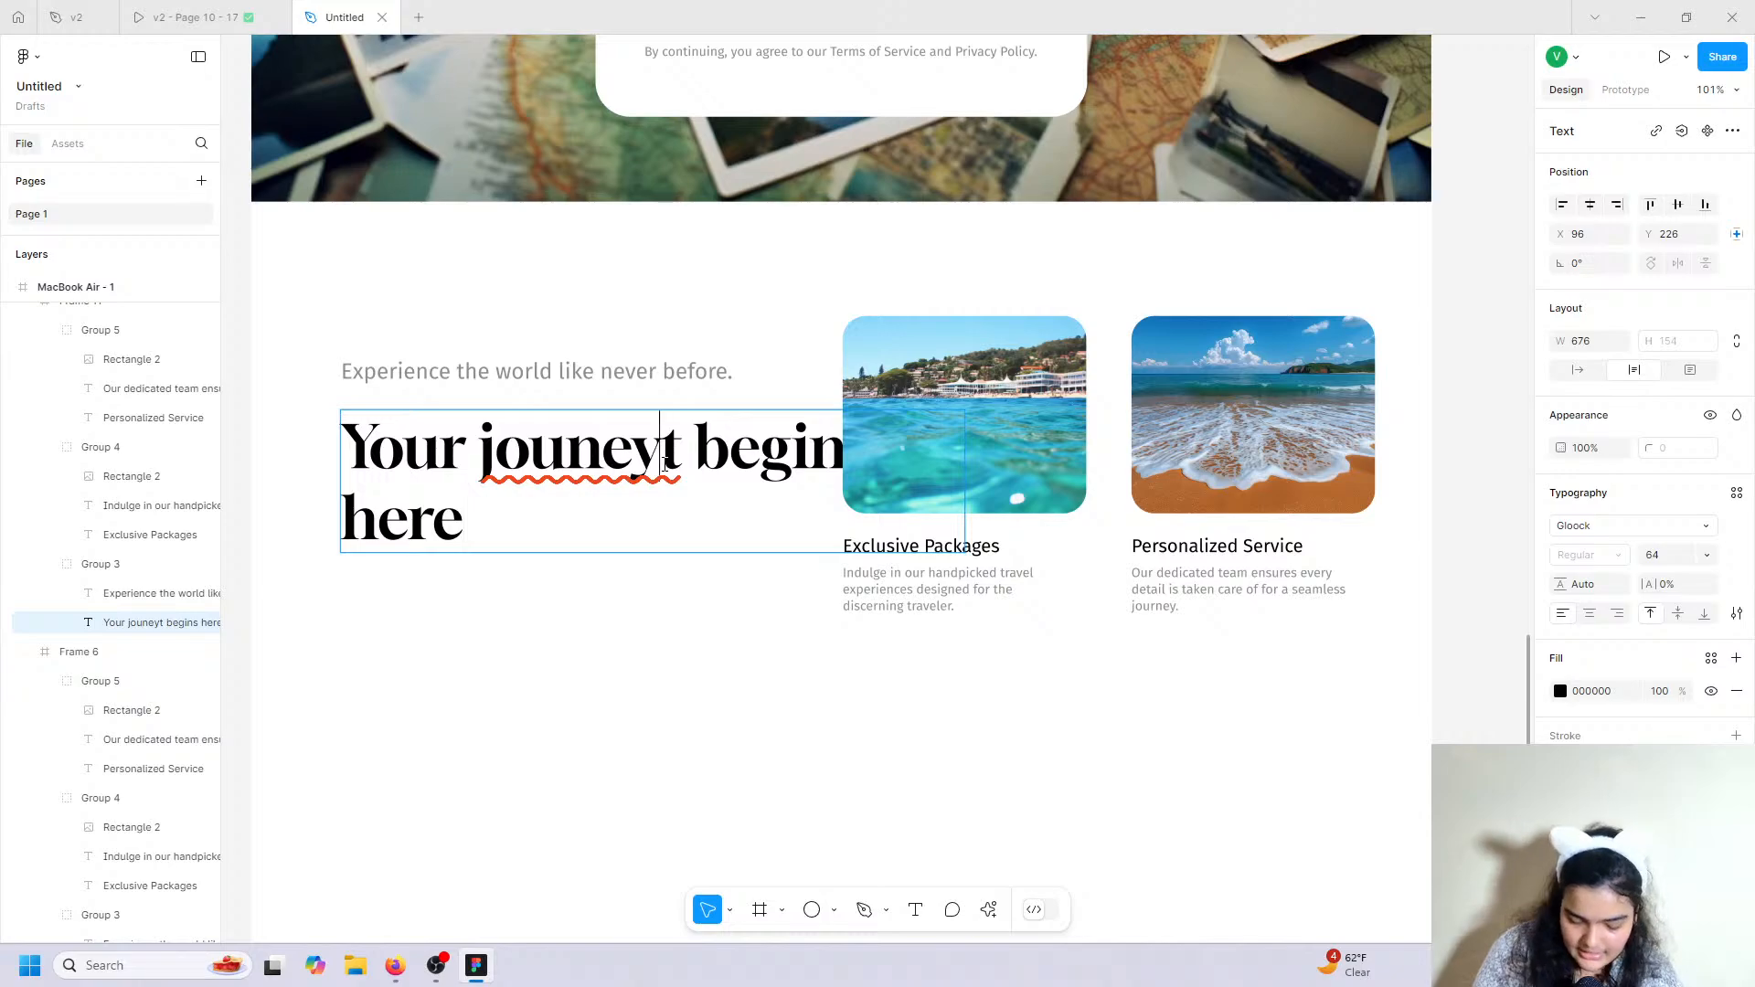
text(*)
key(BackSpace)
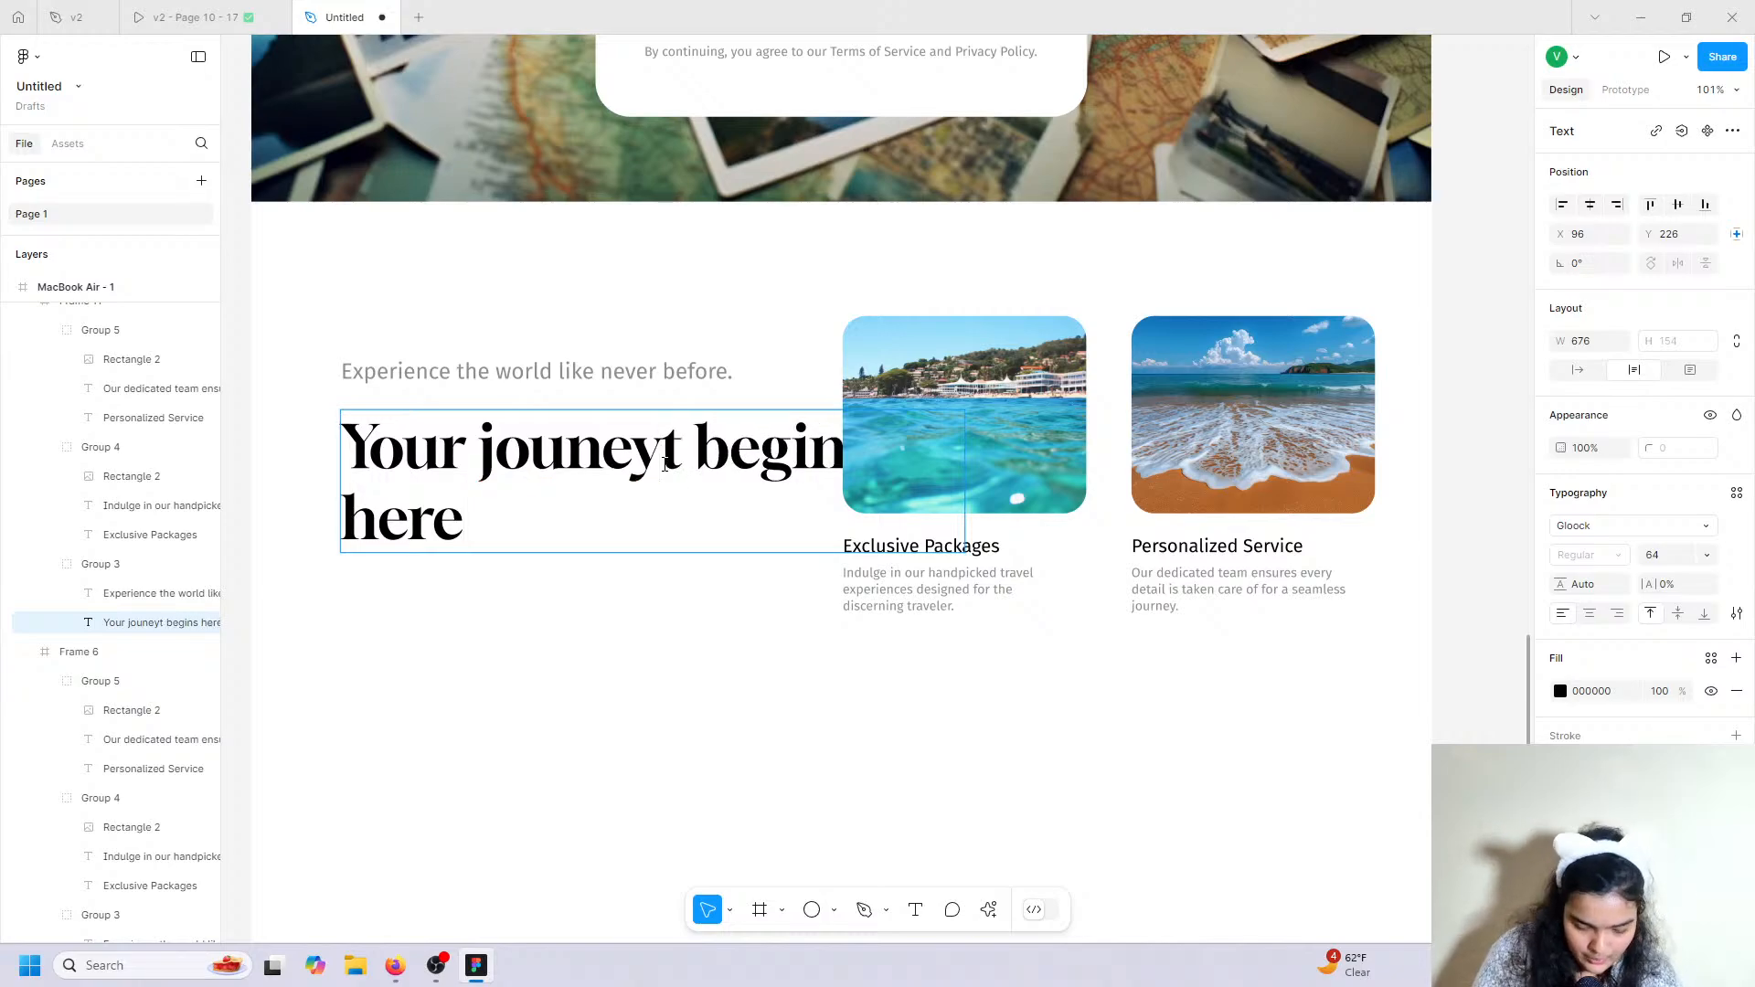
key(BackSpace)
text(*)
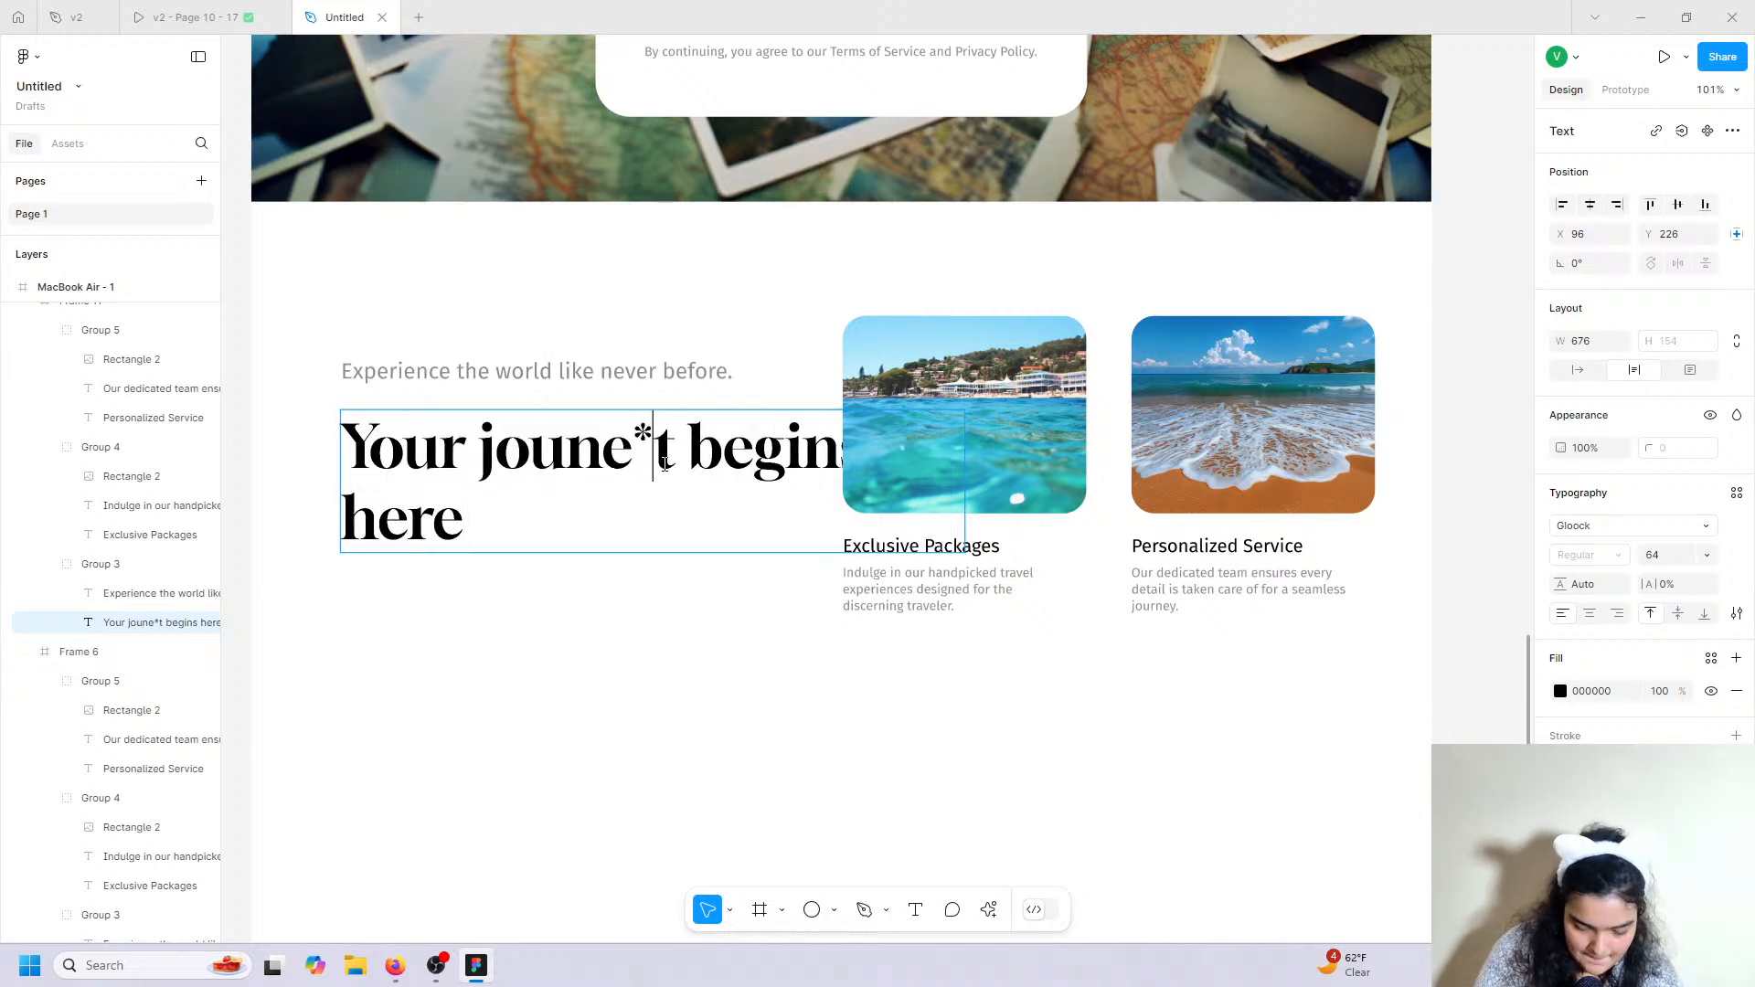
key(BackSpace)
key(Delete)
text(y)
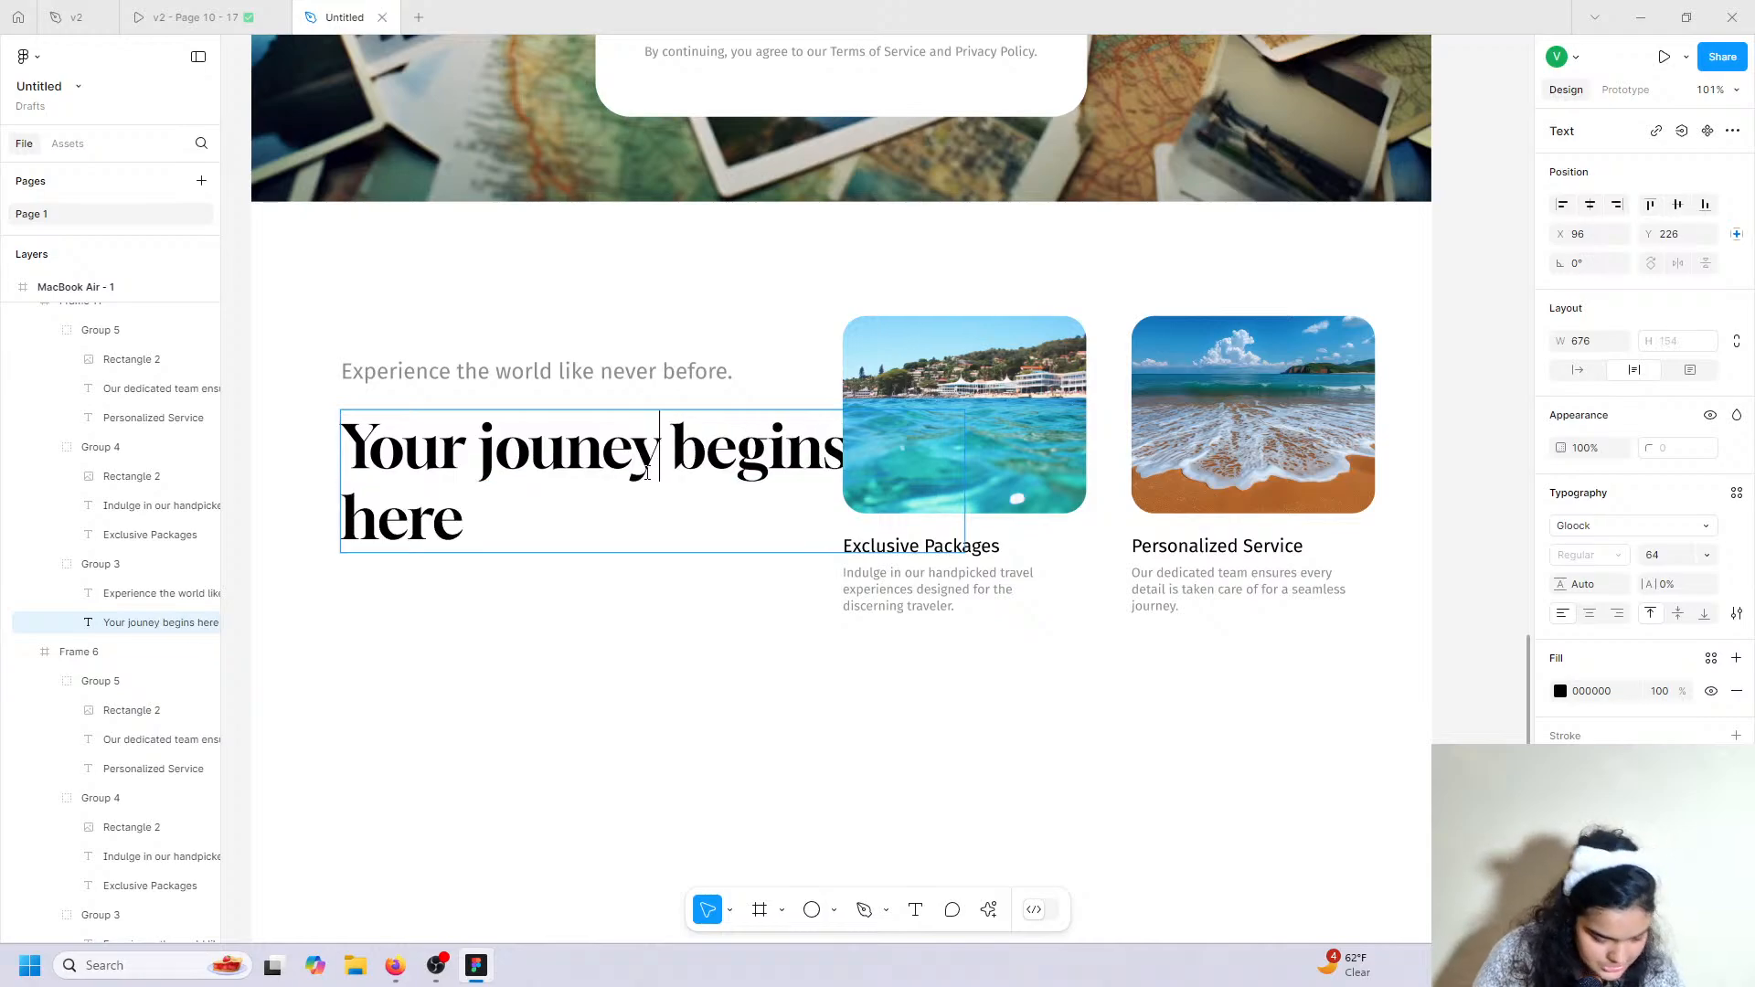
key(Escape)
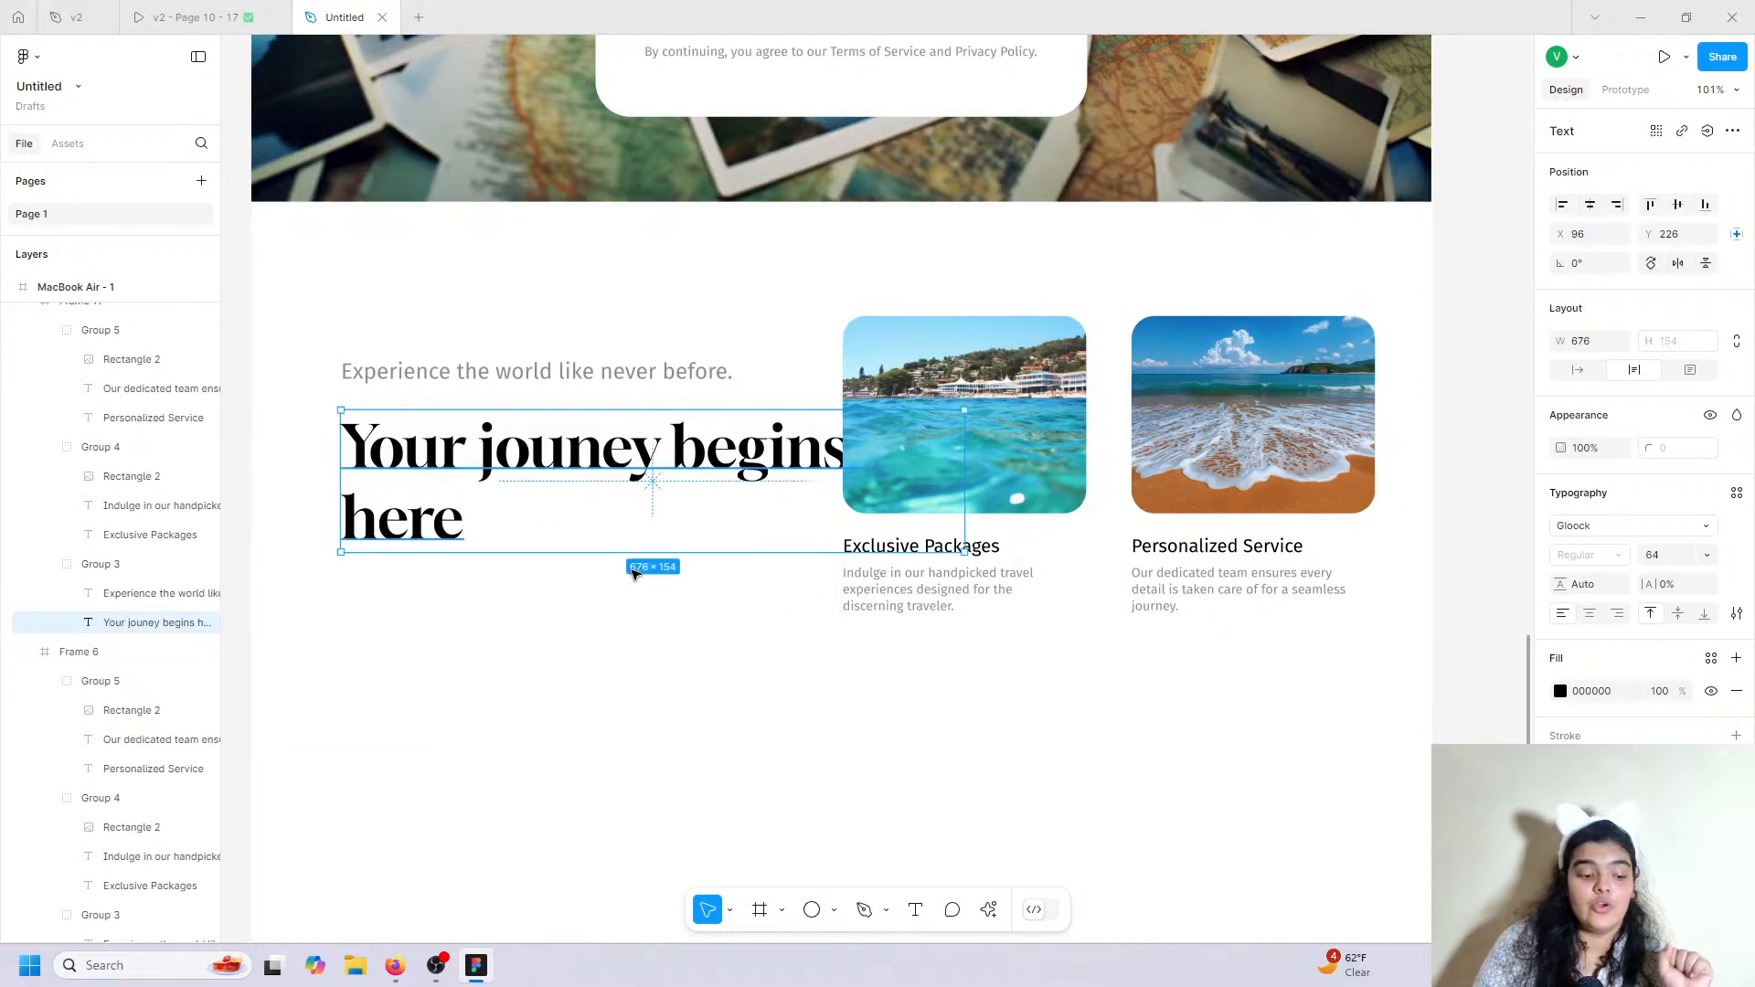
Apply Title case to the heading and narrow it to 496 wide so it wraps onto two lines.
click(256, 15)
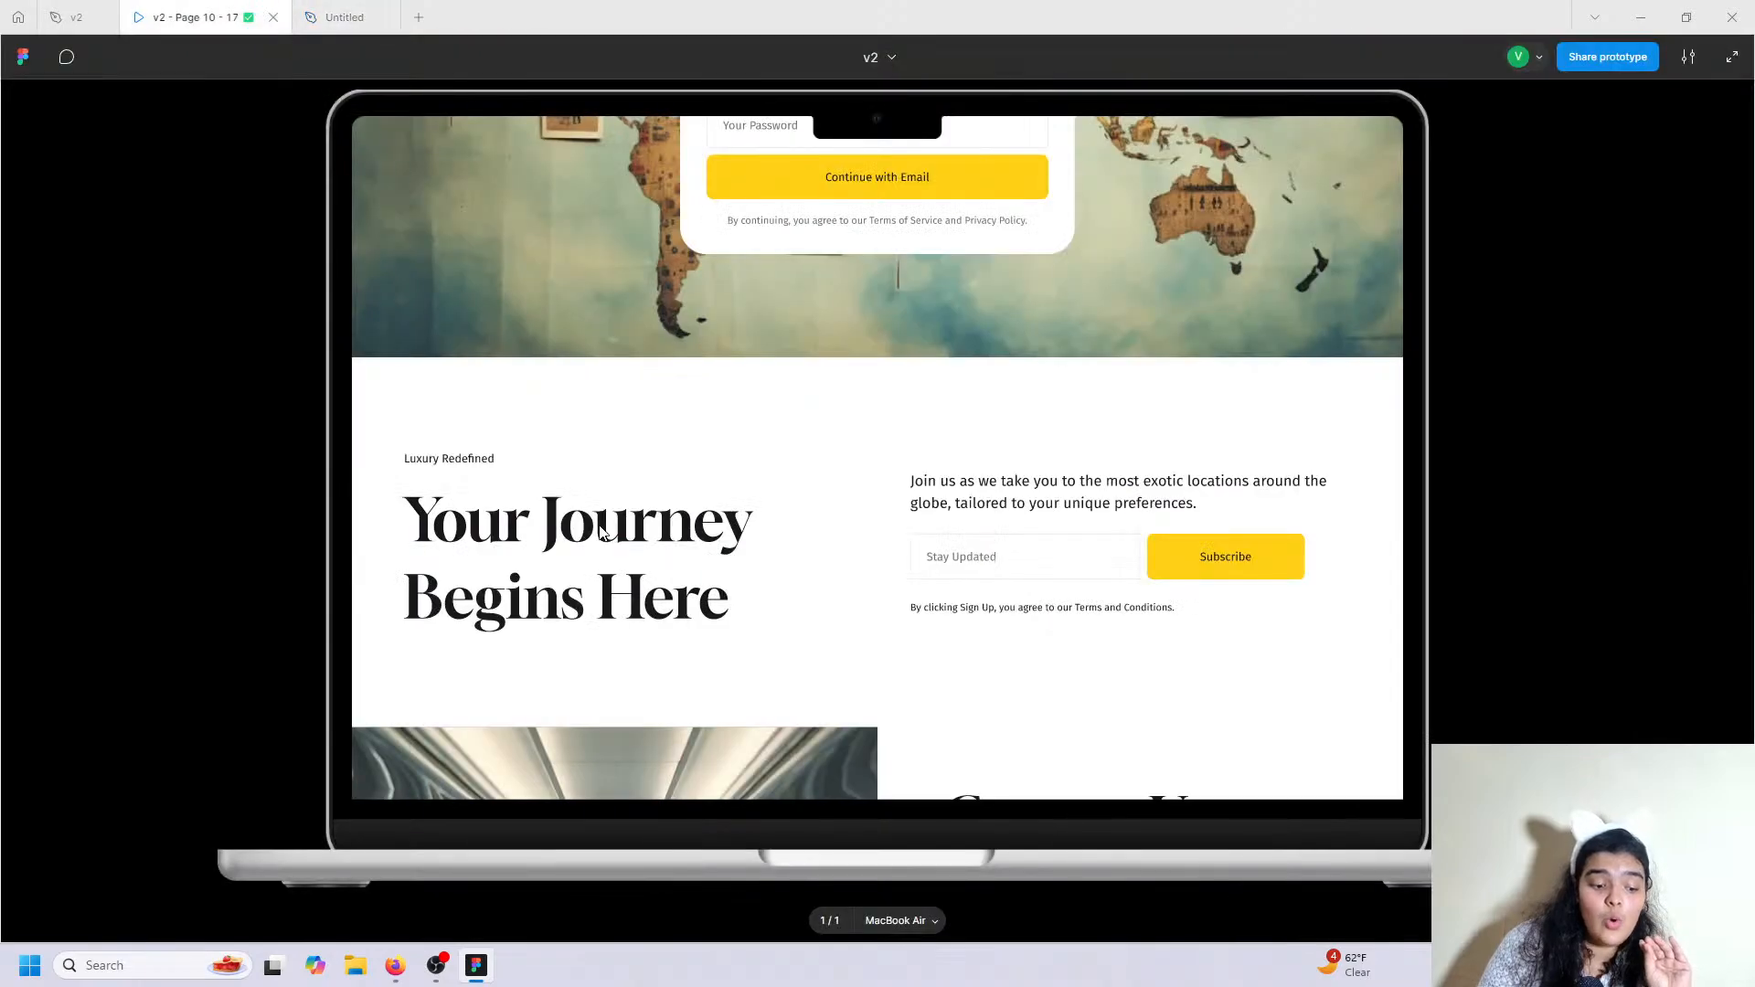
click(332, 11)
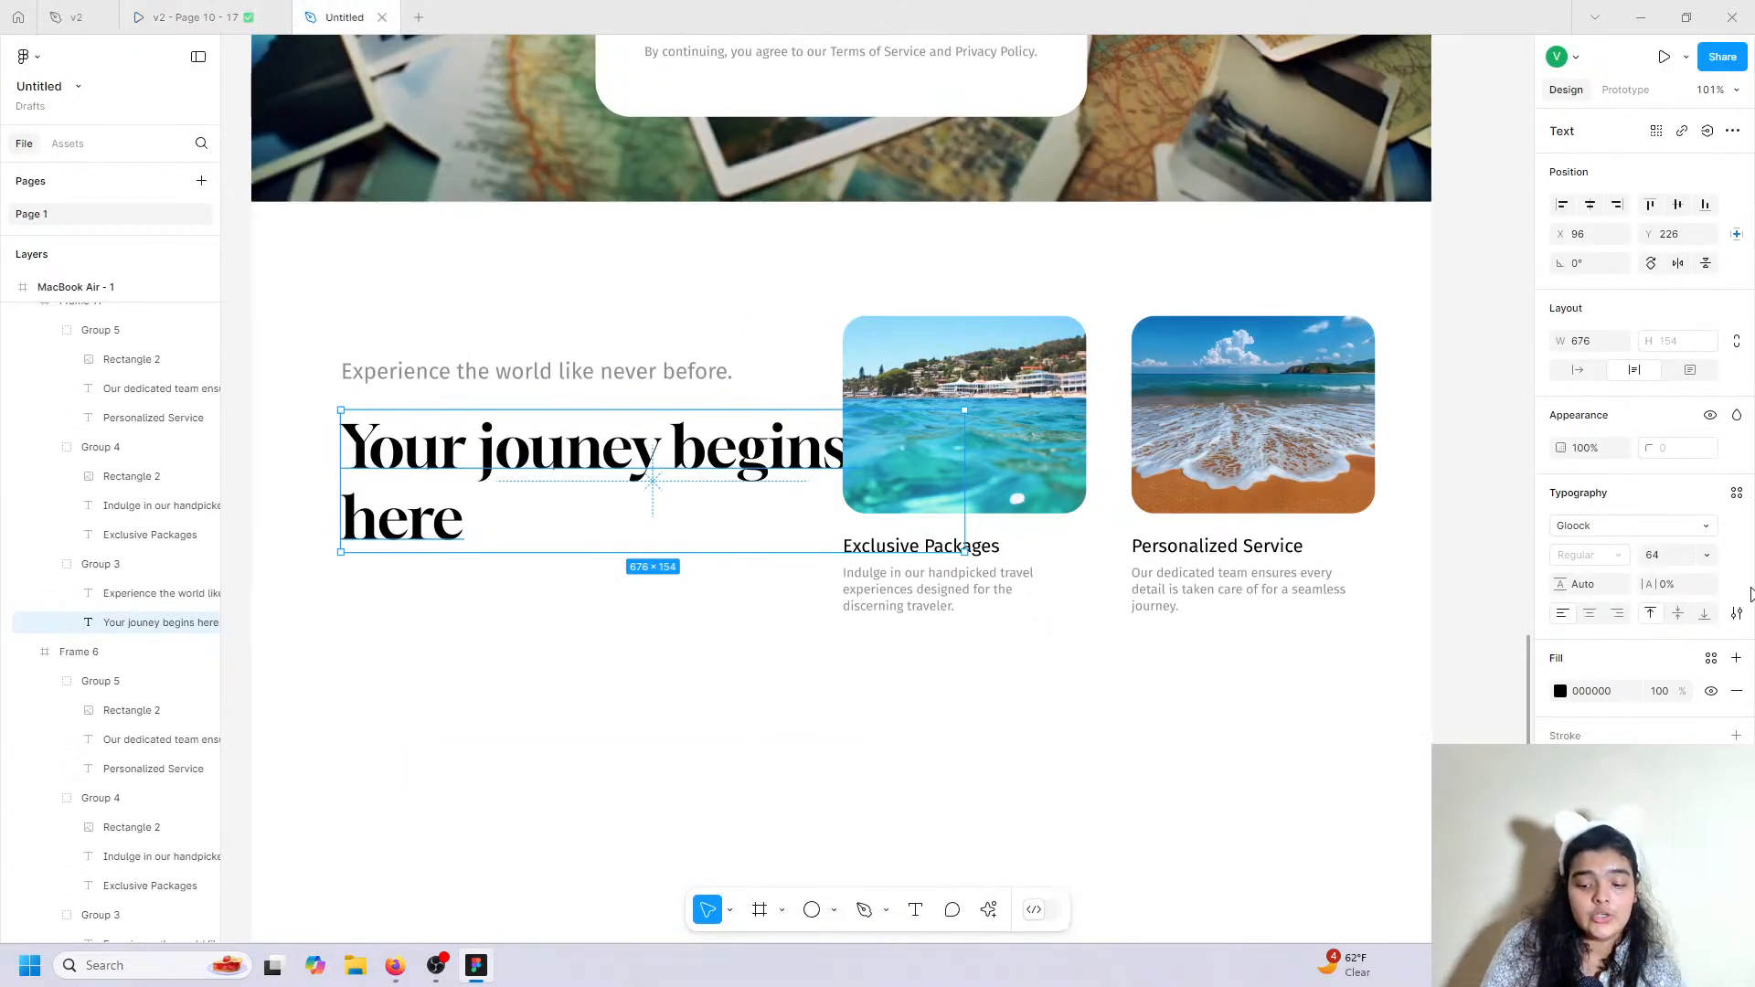
click(1735, 613)
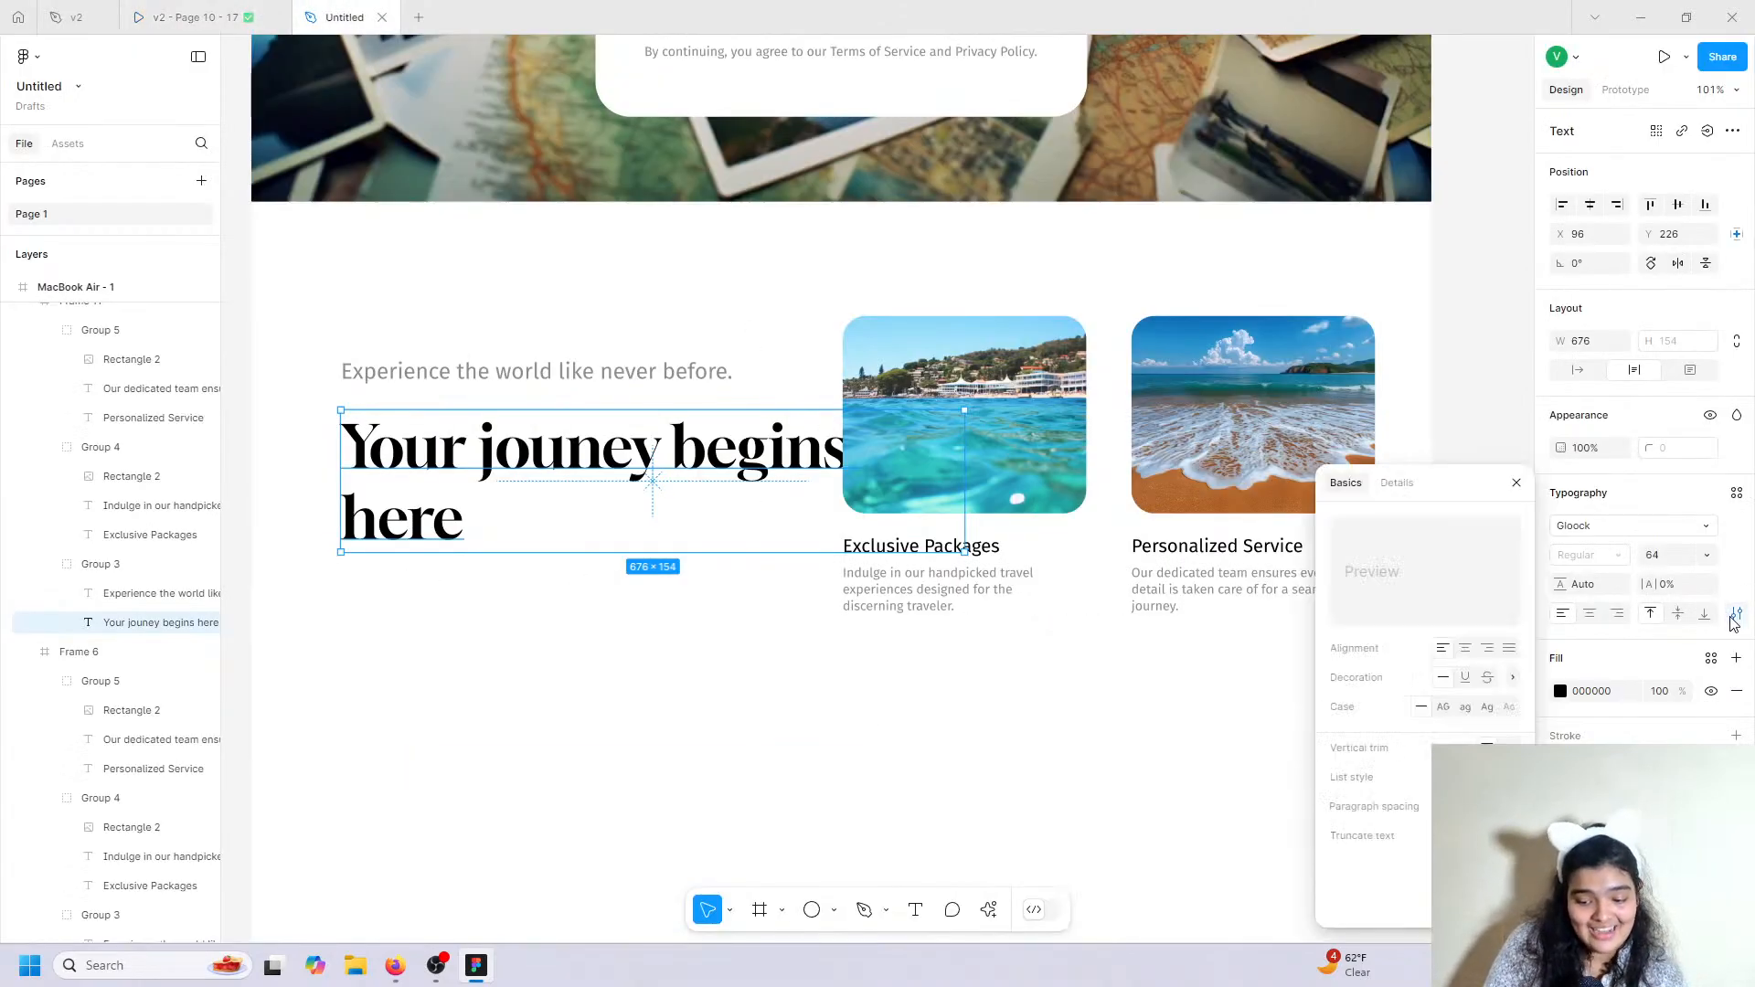
click(1486, 714)
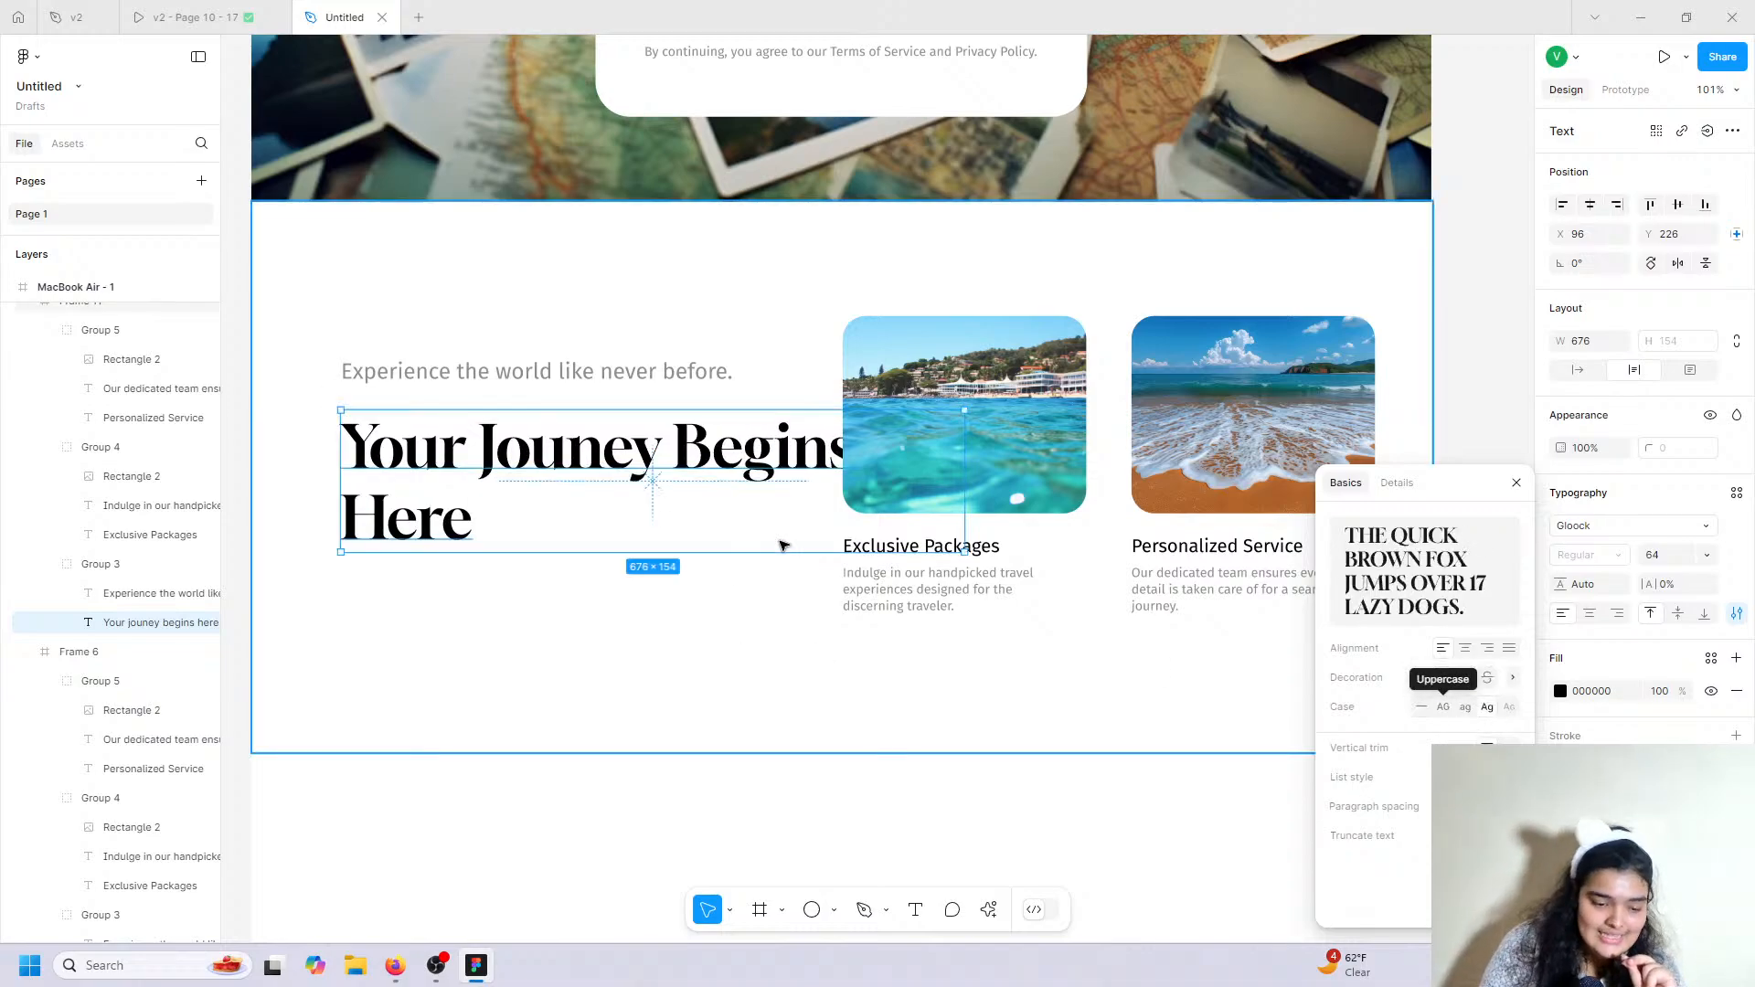
drag(886, 461, 791, 466)
click(192, 17)
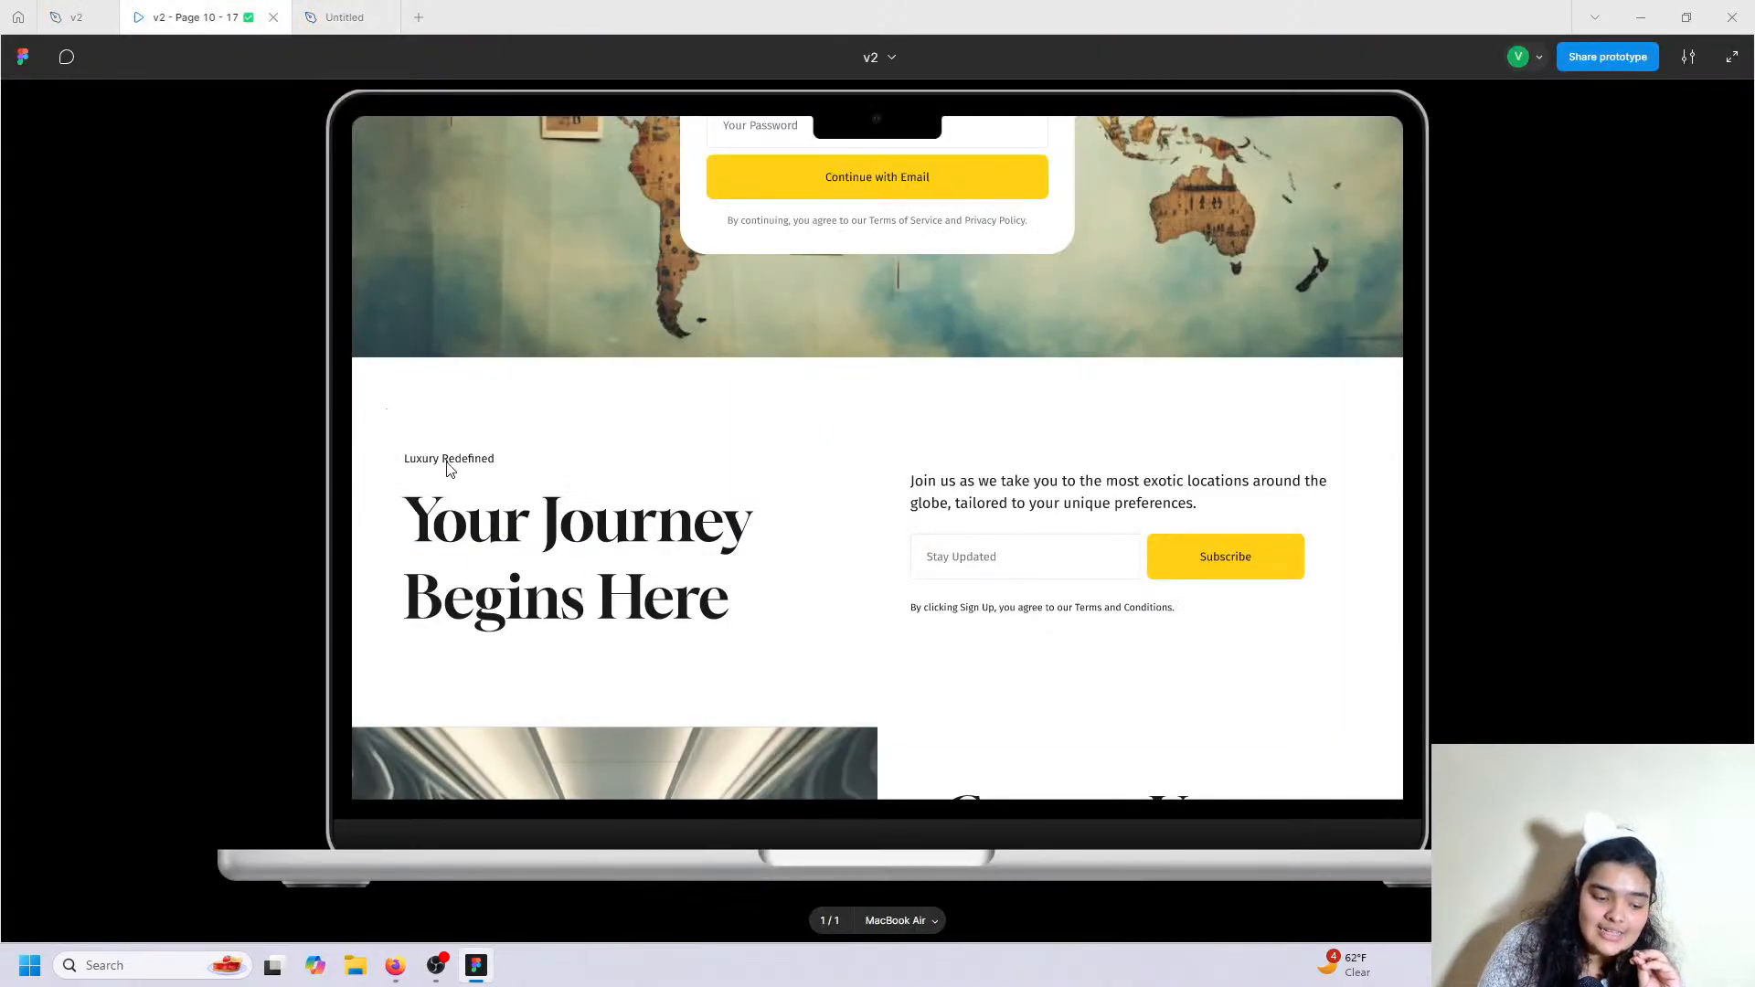
click(345, 17)
Replace the subtitle with 'Luxury rededfined' and set it to Title case.
double_click(445, 375)
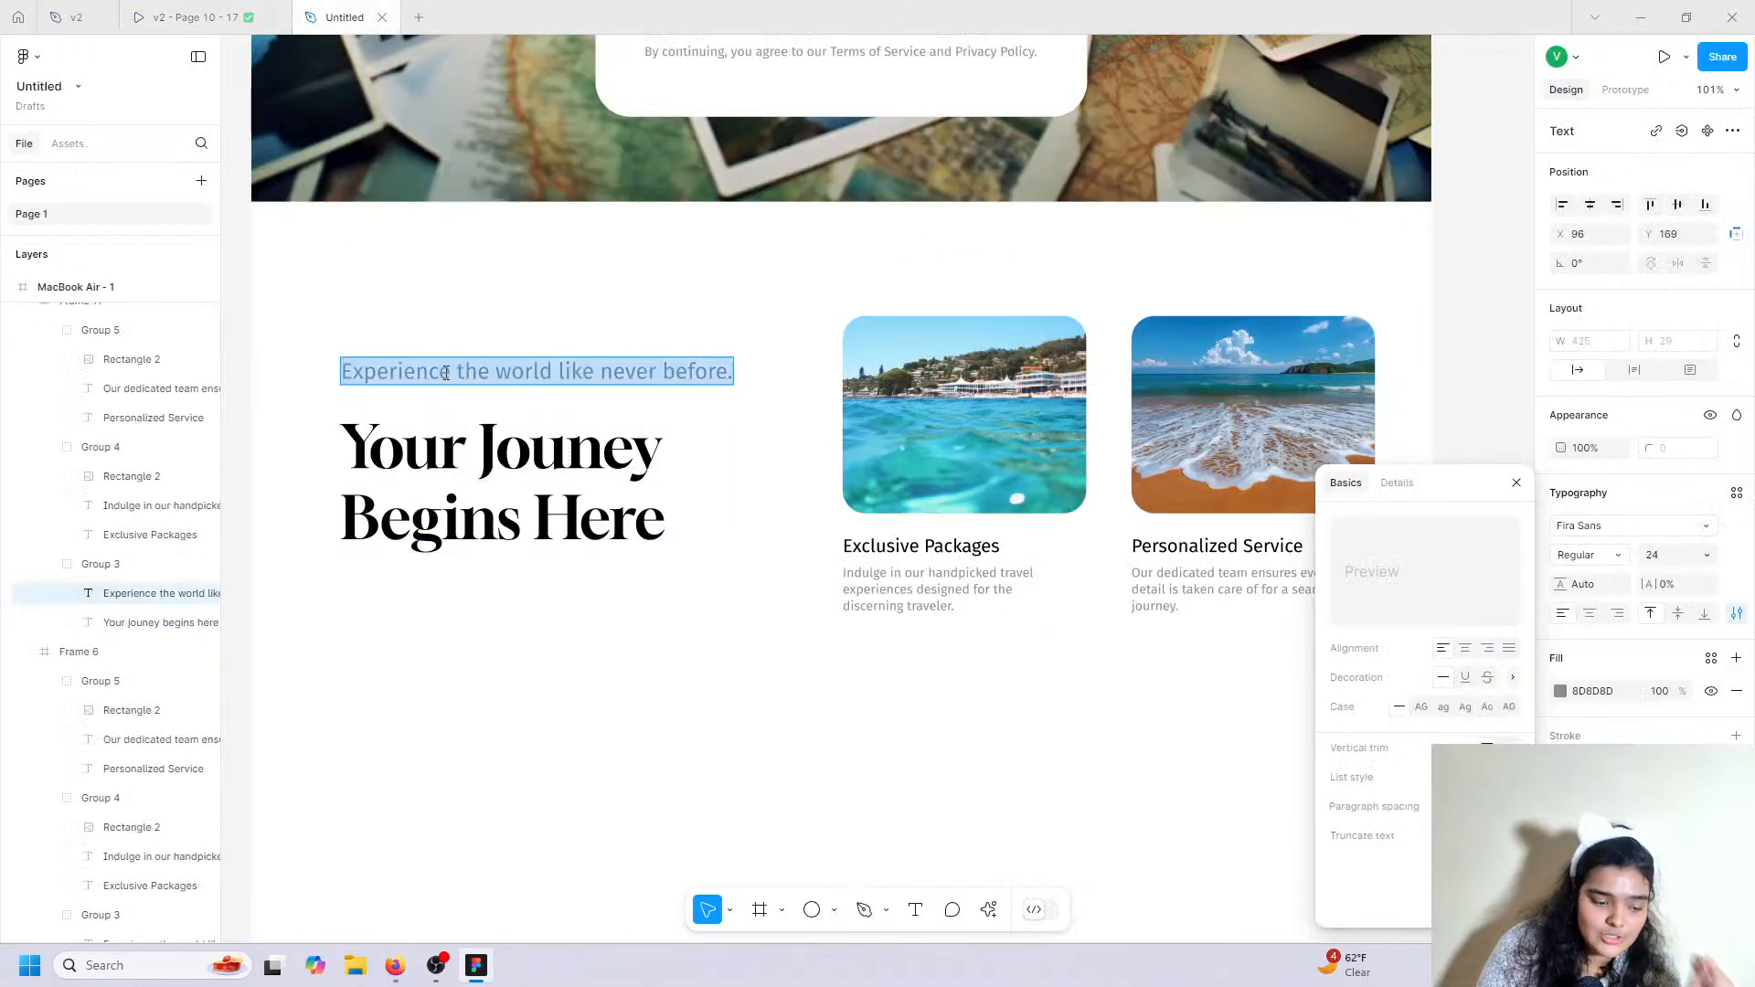
text(Luxury)
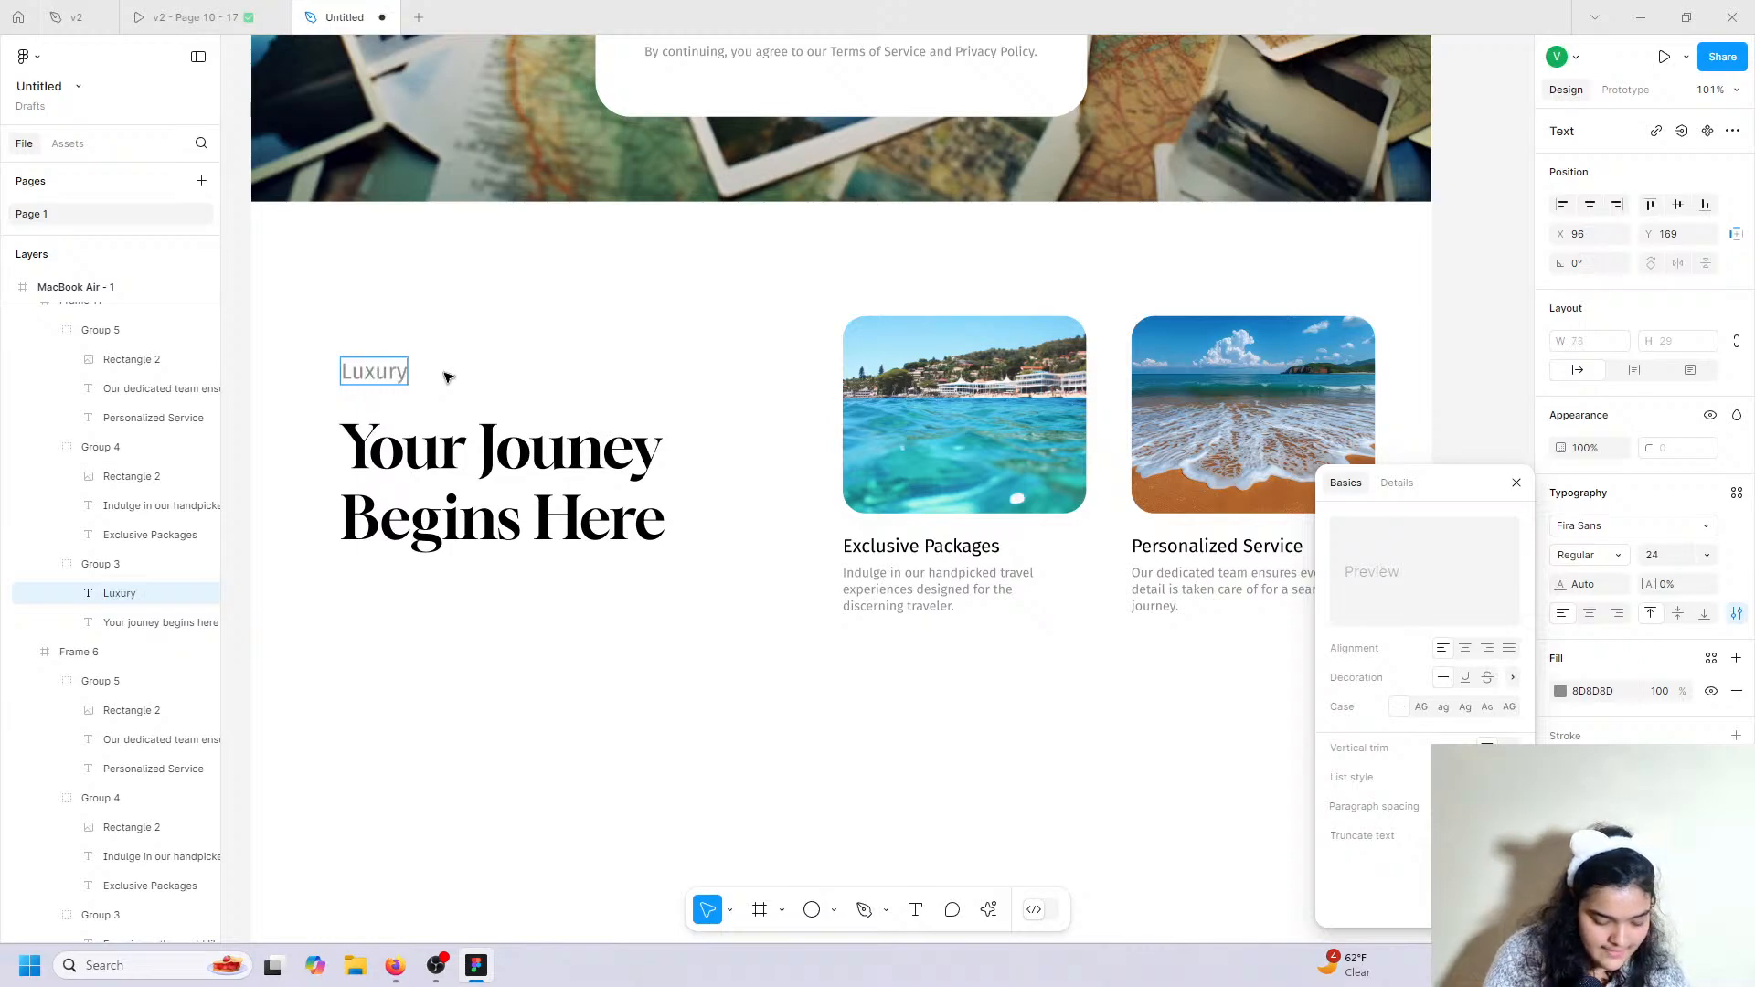
text( rededfined)
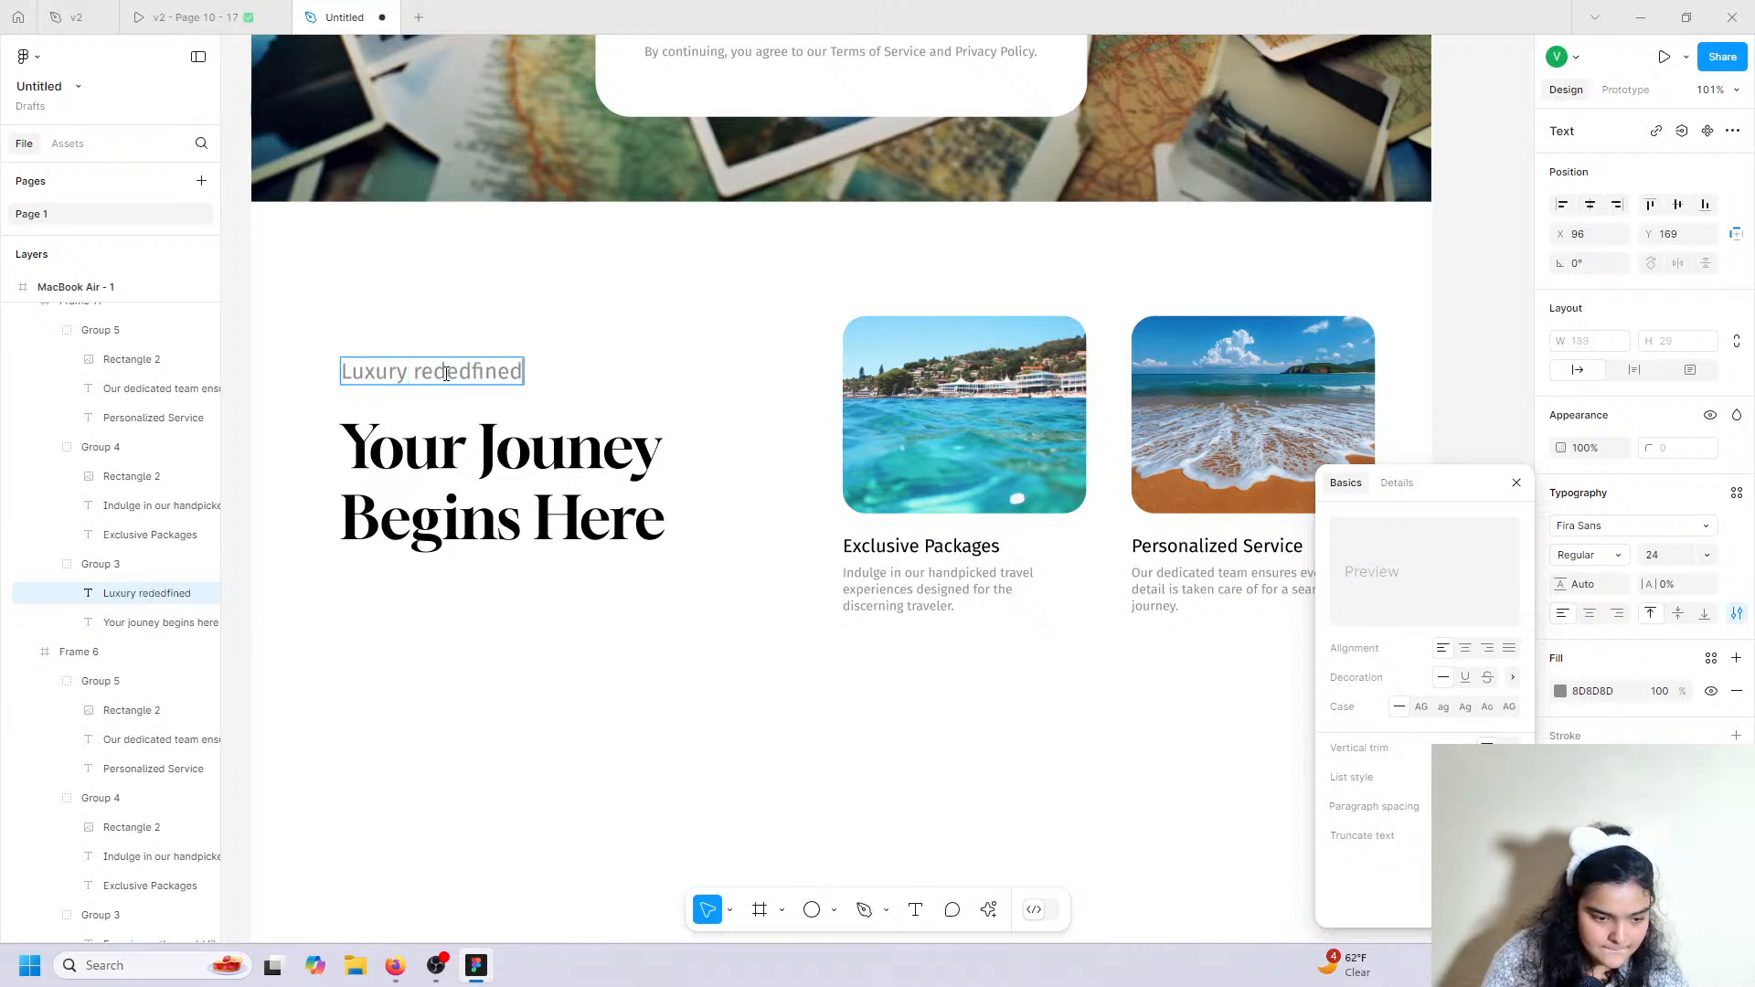
key(ctrl+a)
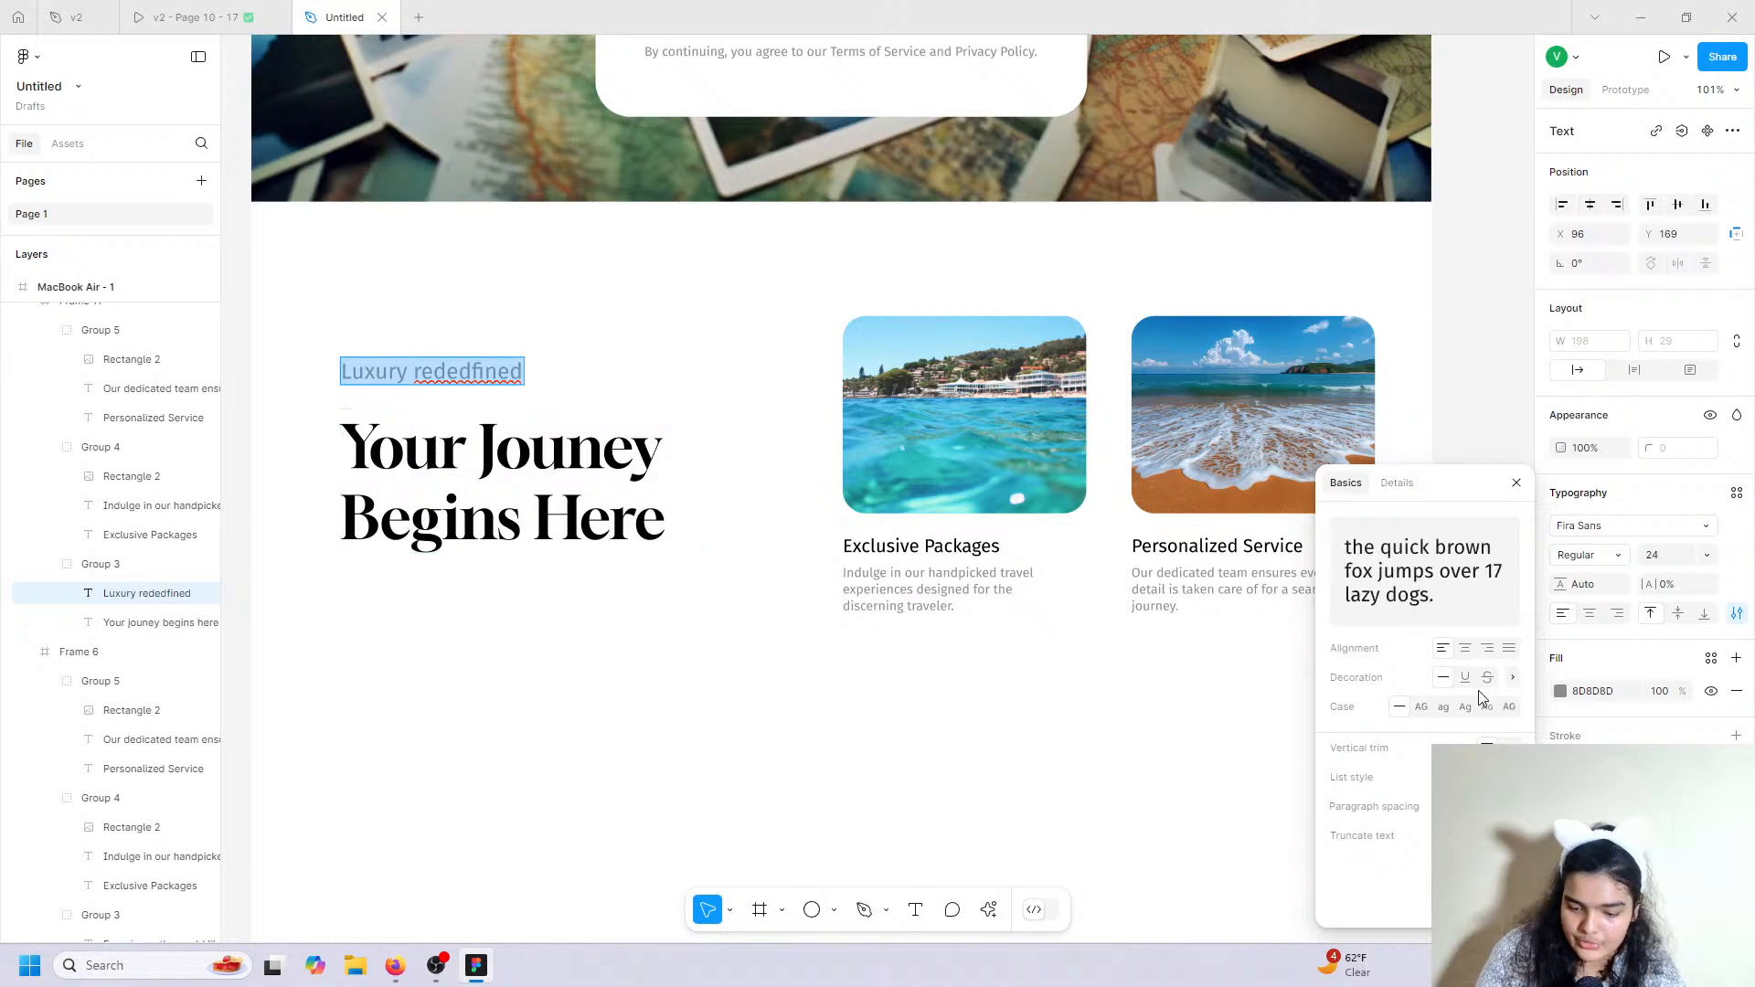
click(1466, 707)
click(675, 694)
click(674, 693)
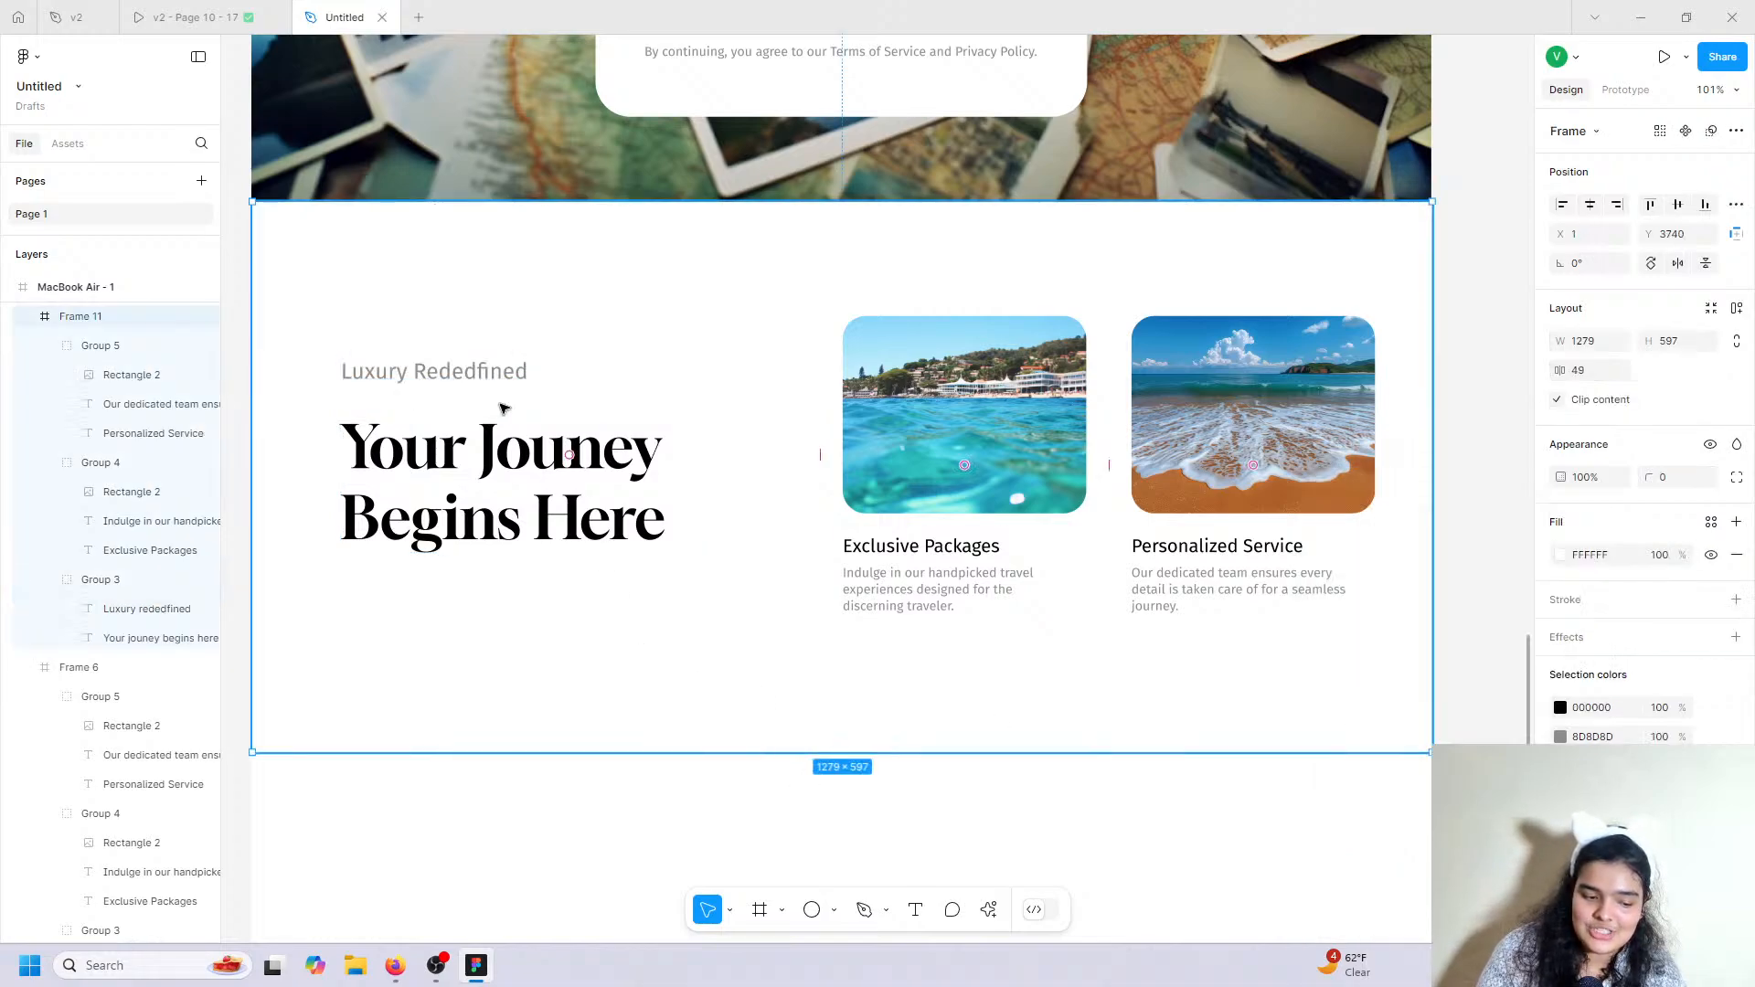
Delete the extra 'd' so the eyebrow reads 'Luxury Redefined', and colour it black 000000.
double_click(485, 369)
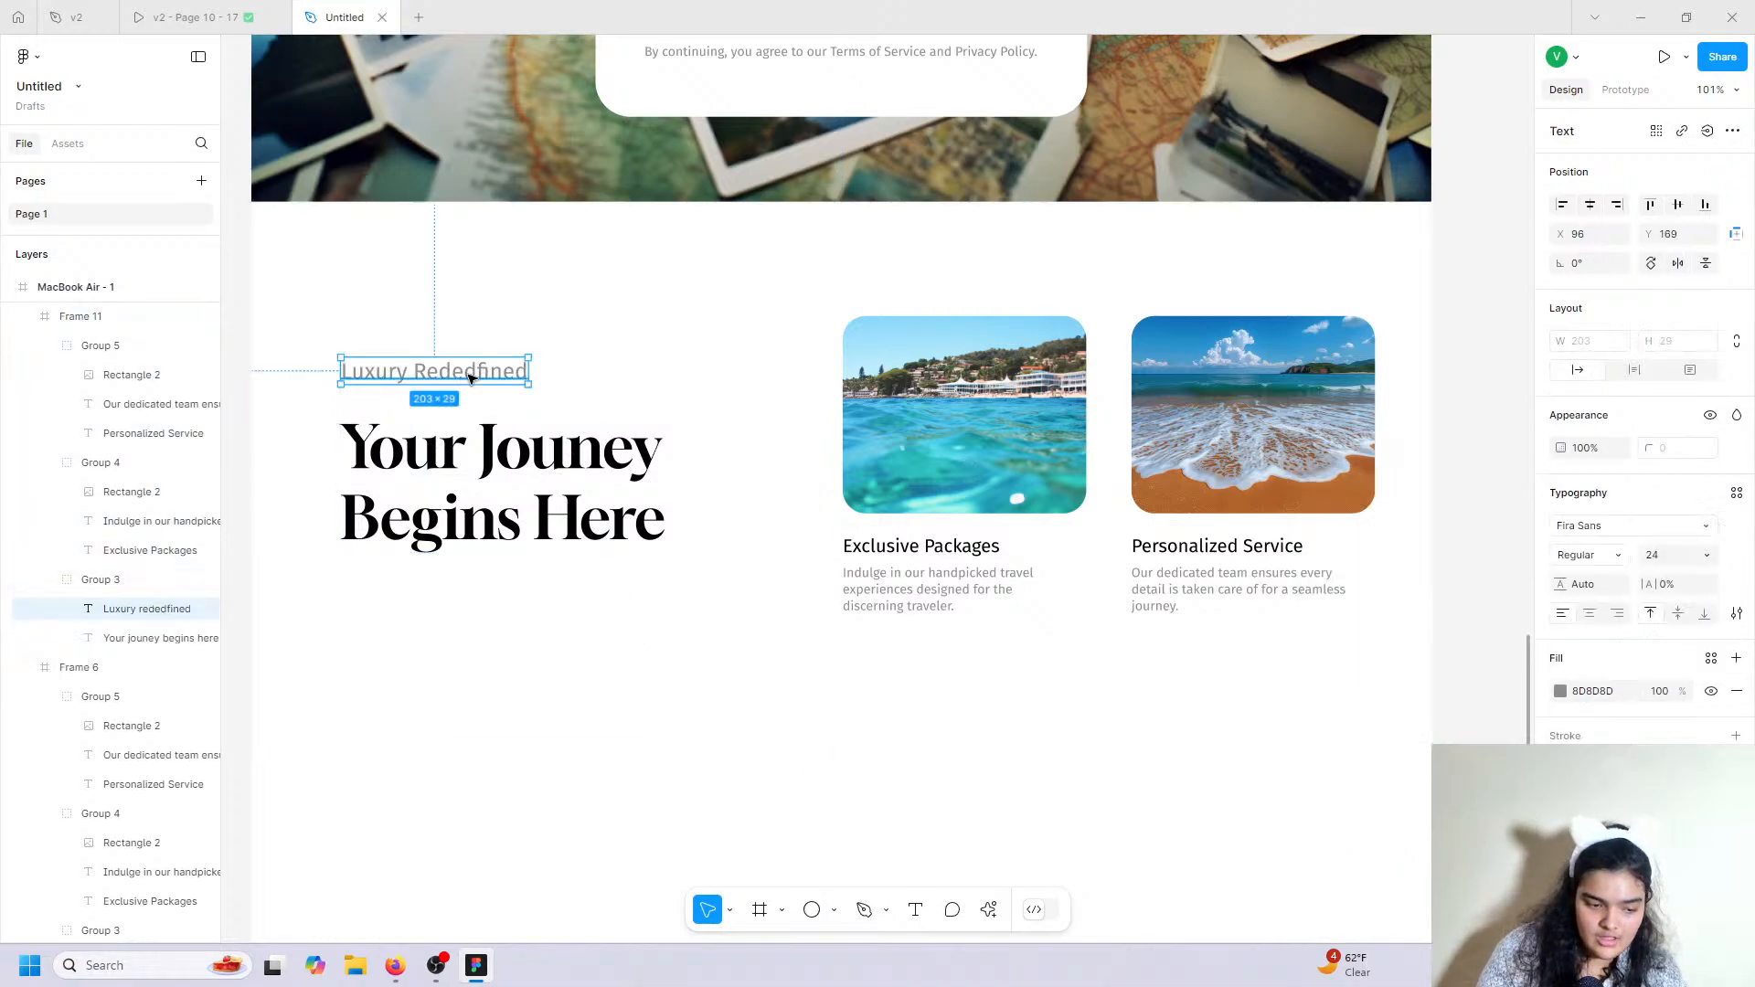
double_click(479, 372)
key(BackSpace)
key(Escape)
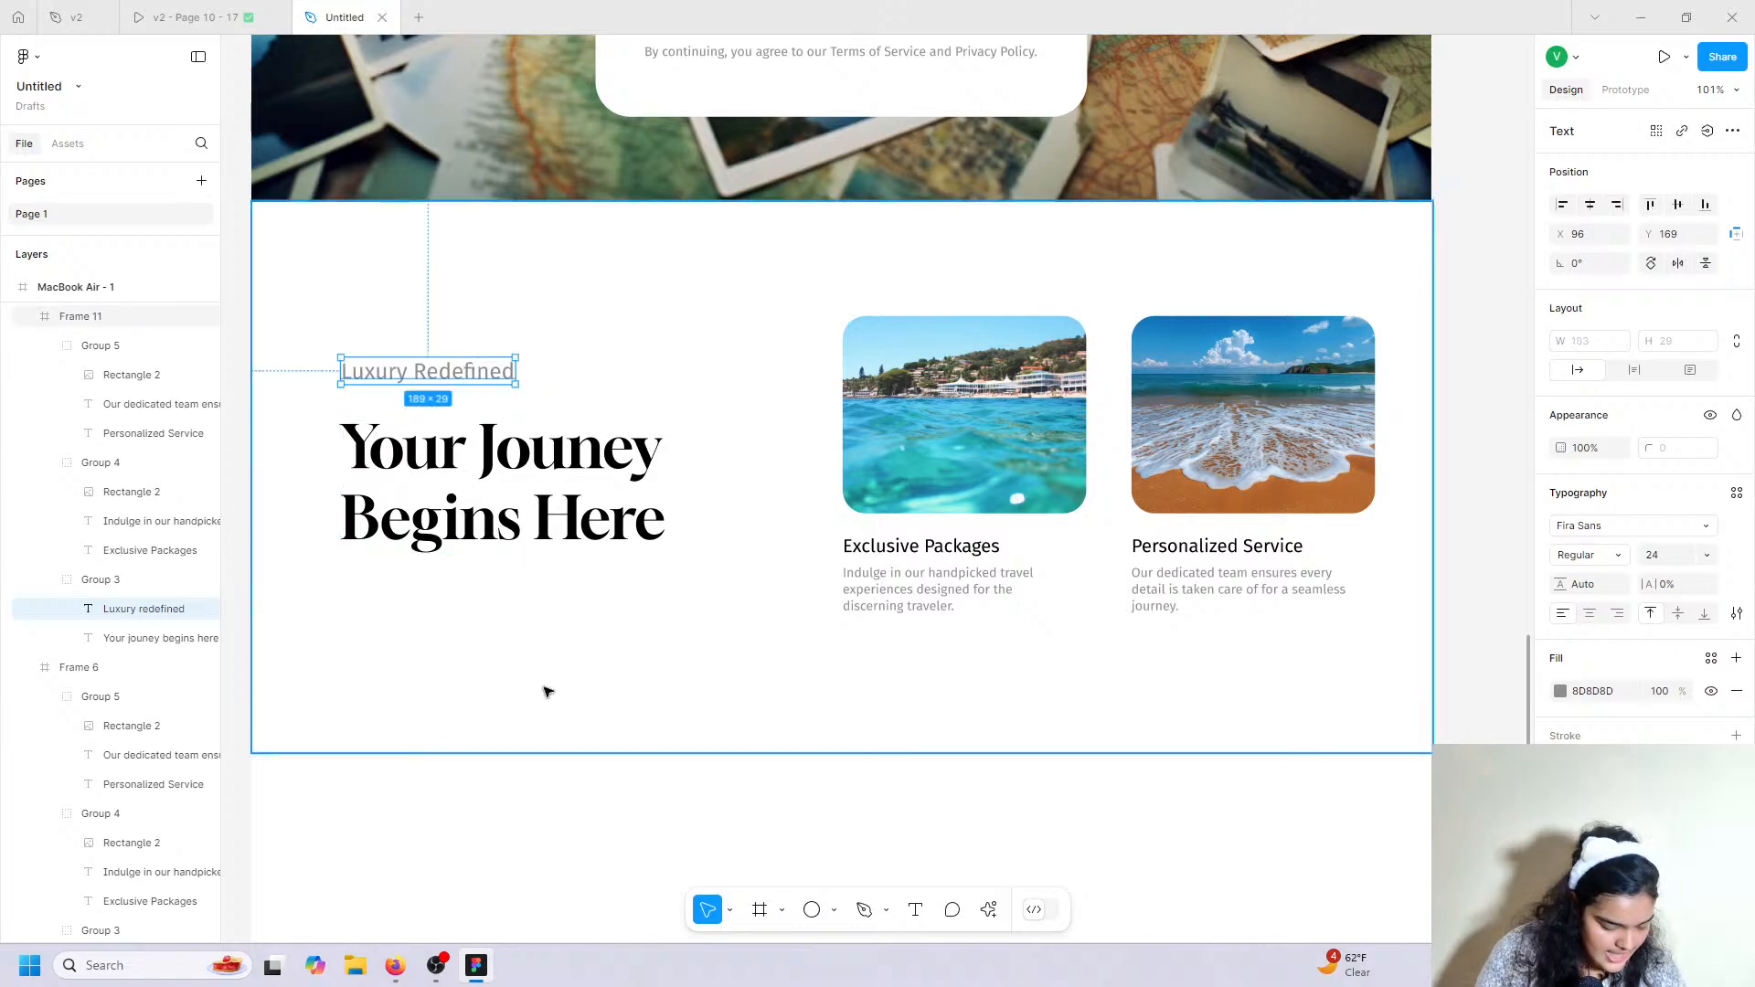
click(1560, 692)
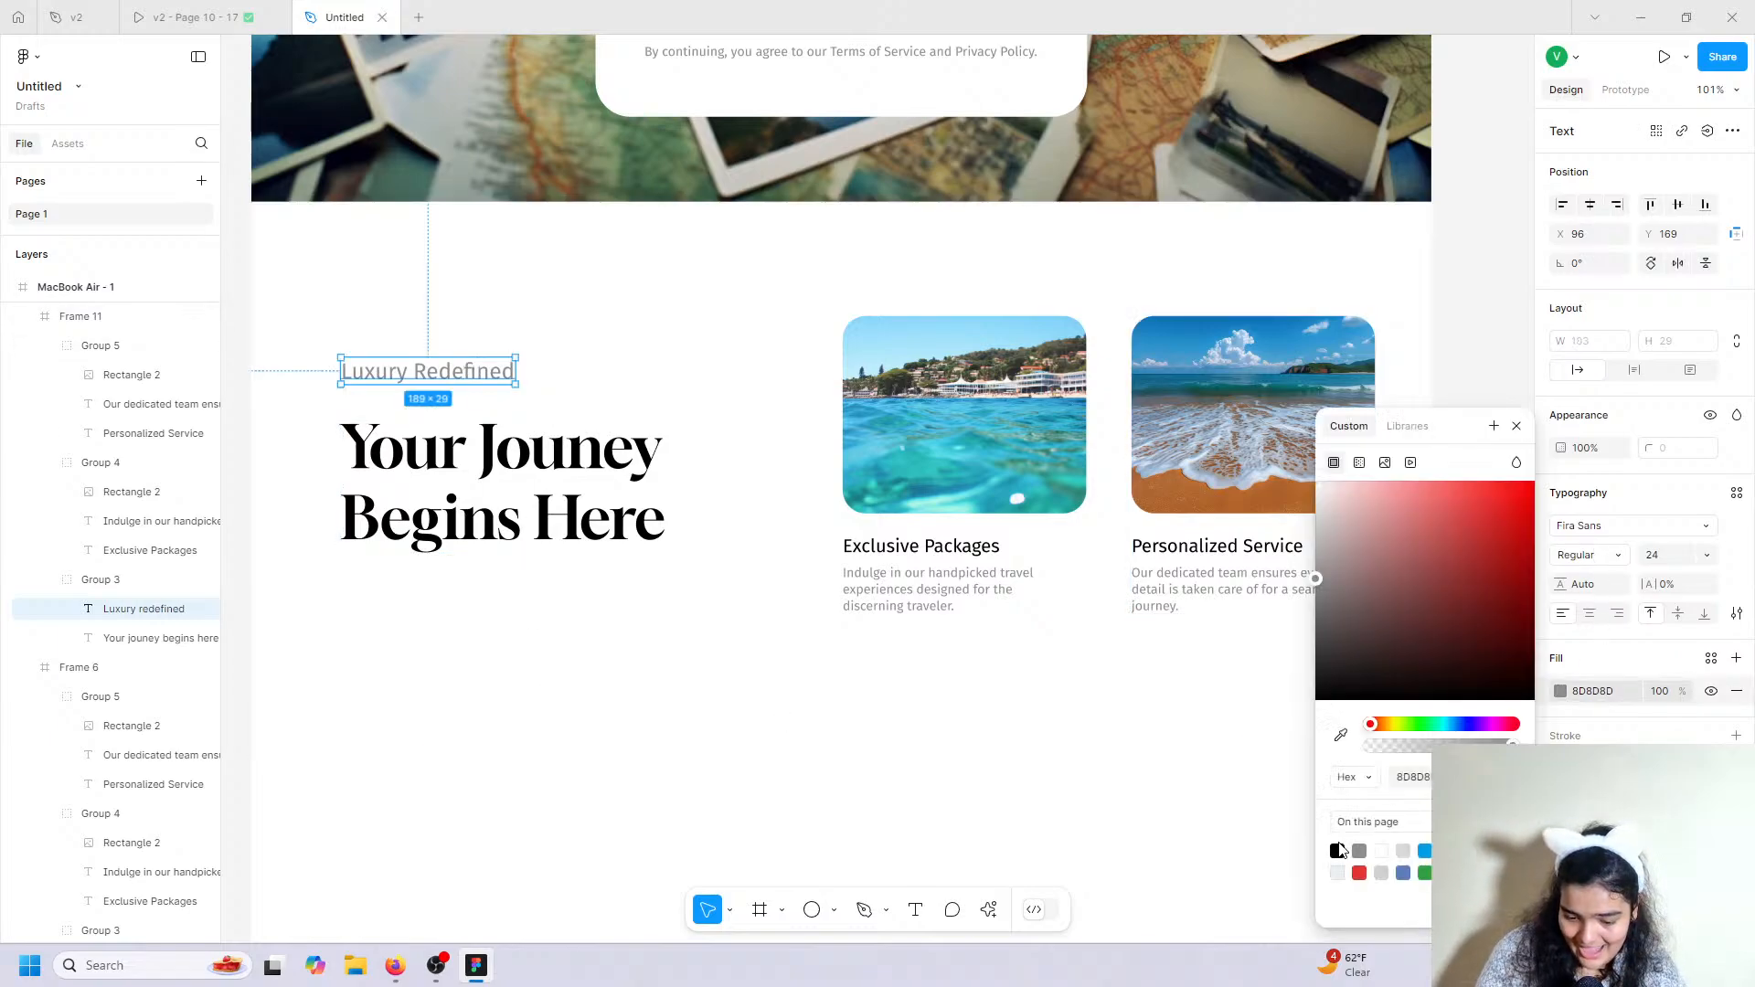
click(1336, 850)
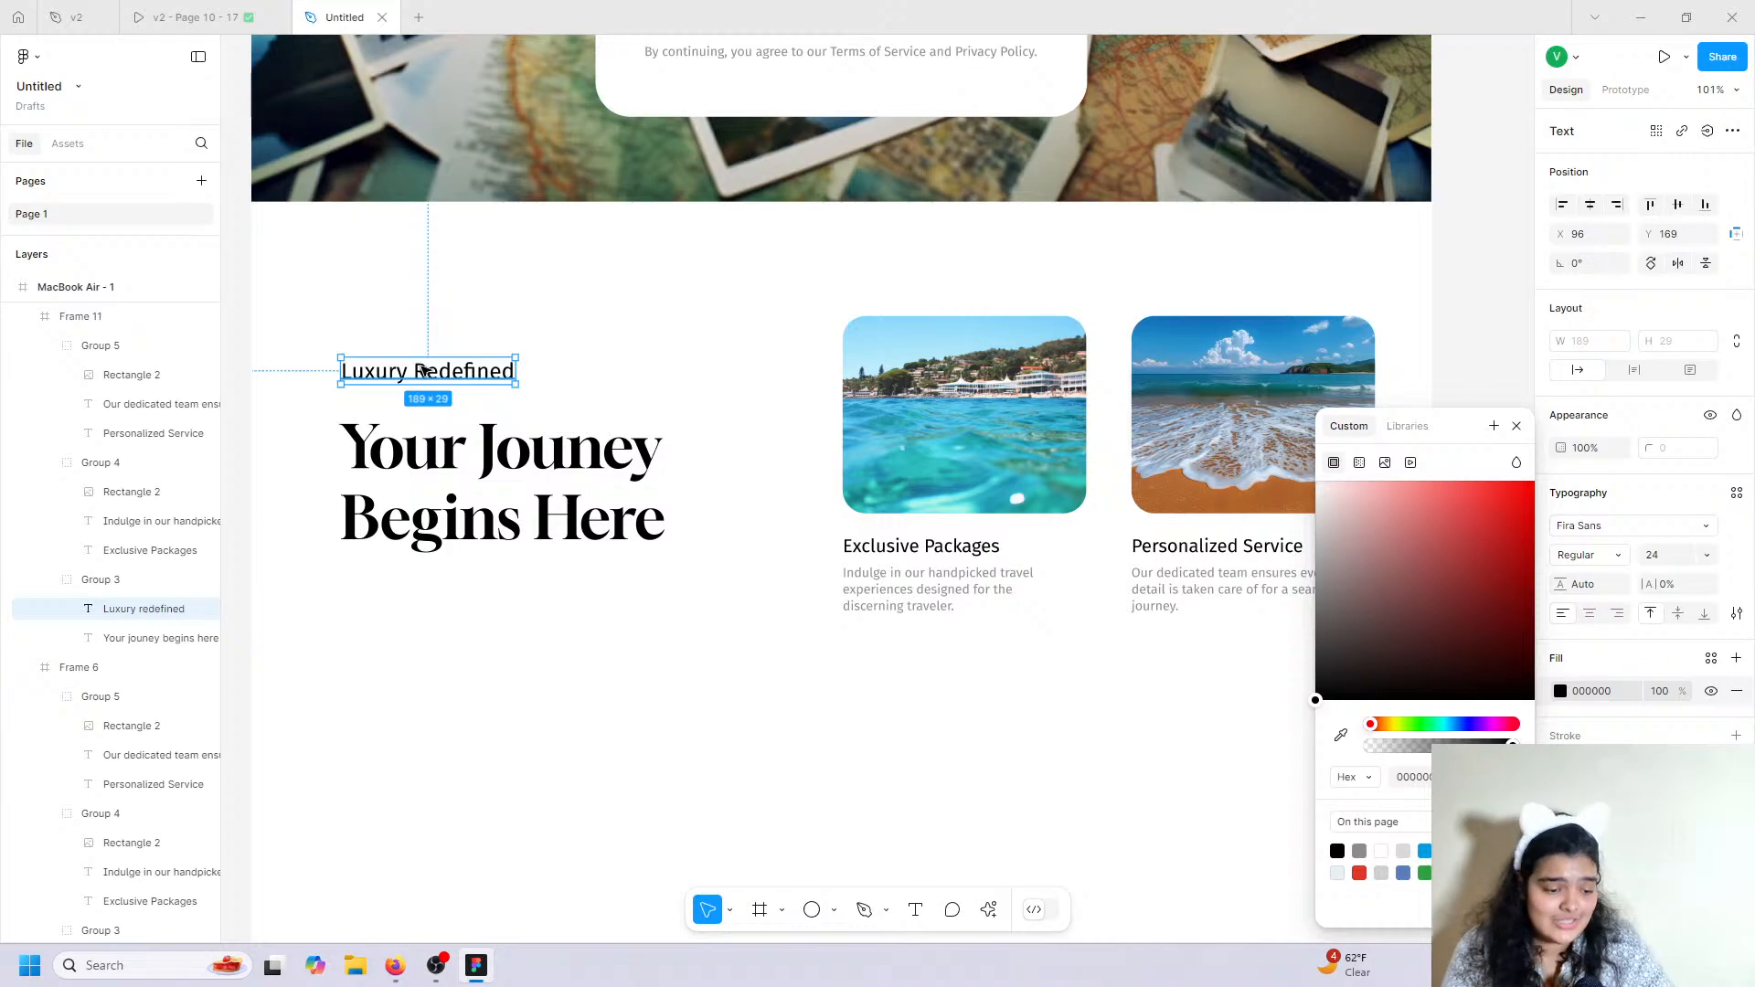
click(236, 414)
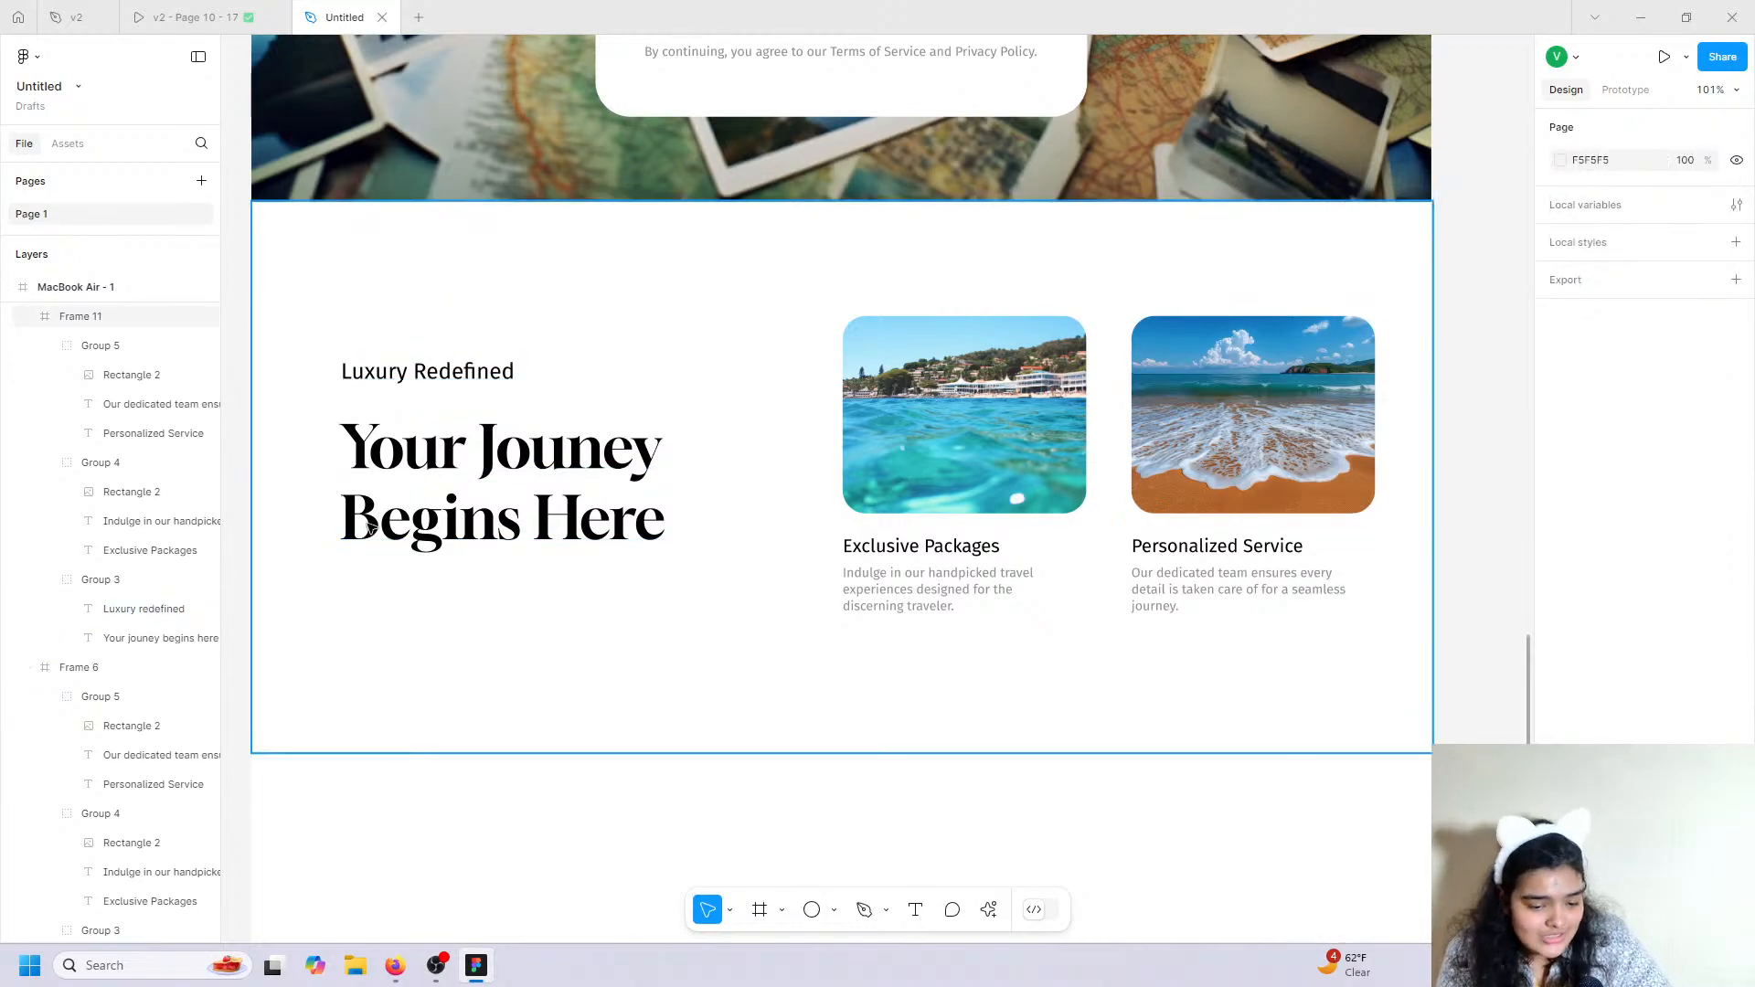
double_click(944, 475)
Delete the Exclusive Packages and Personalized Service card groups (Group 4 and Group 5) from the copied section.
double_click(944, 474)
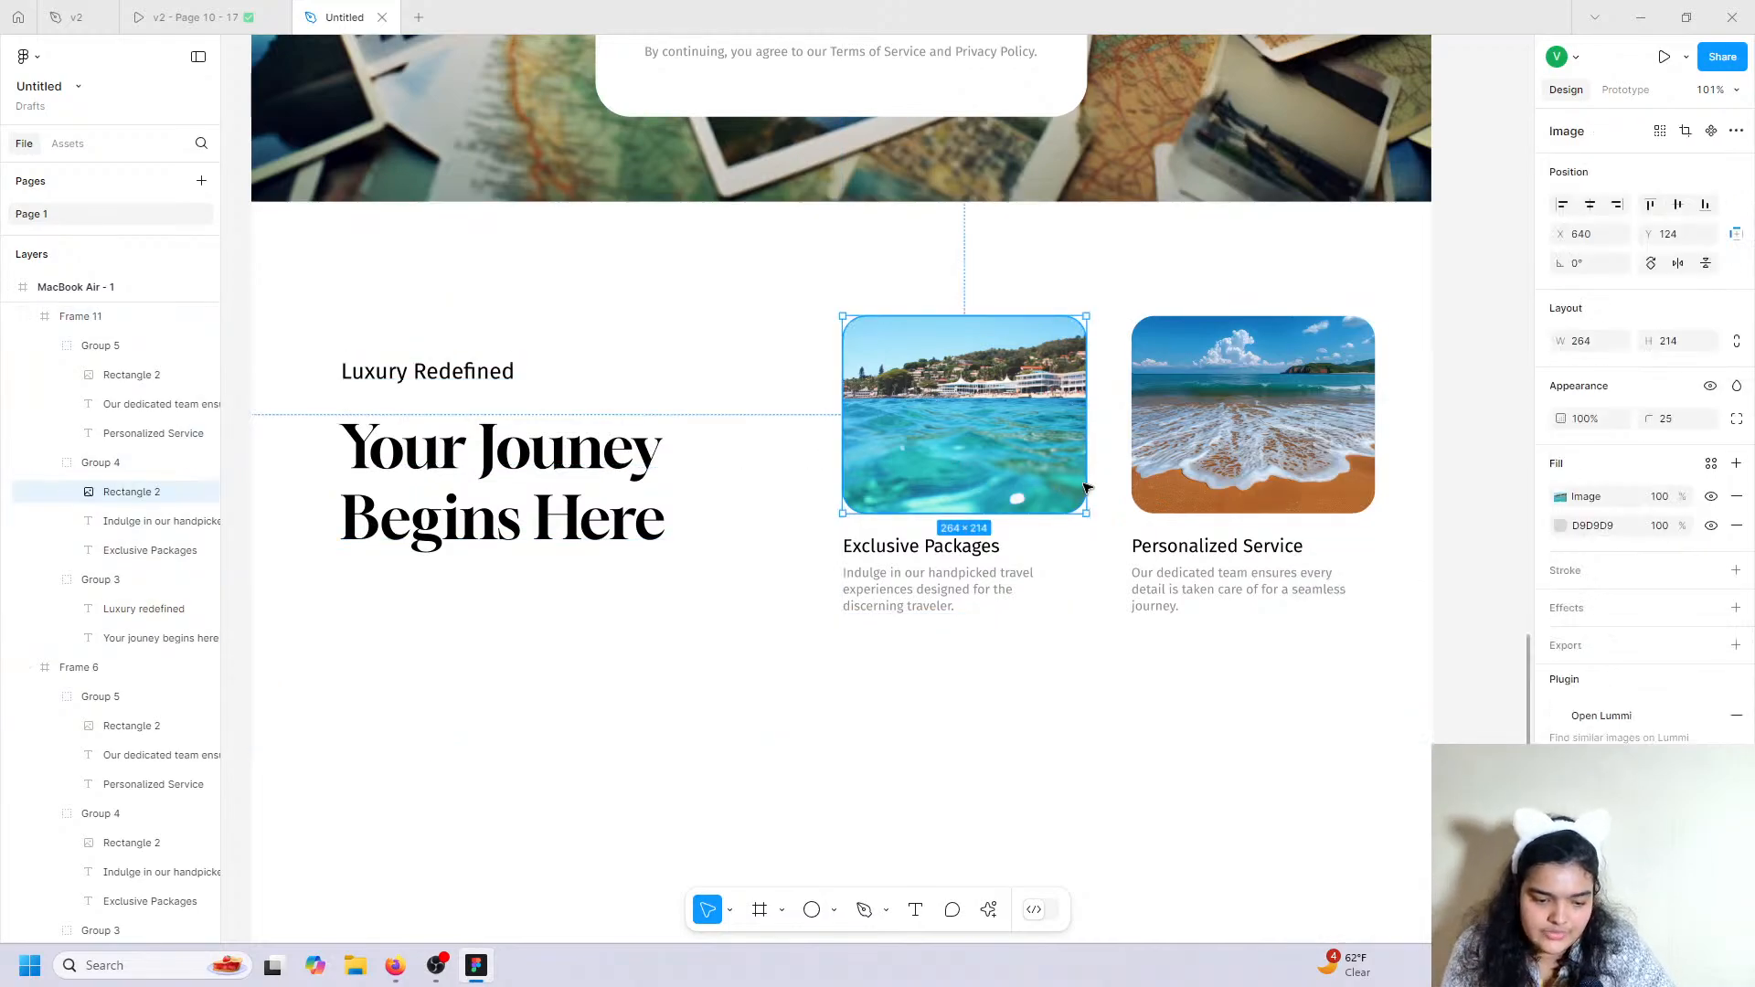
click(973, 620)
click(119, 462)
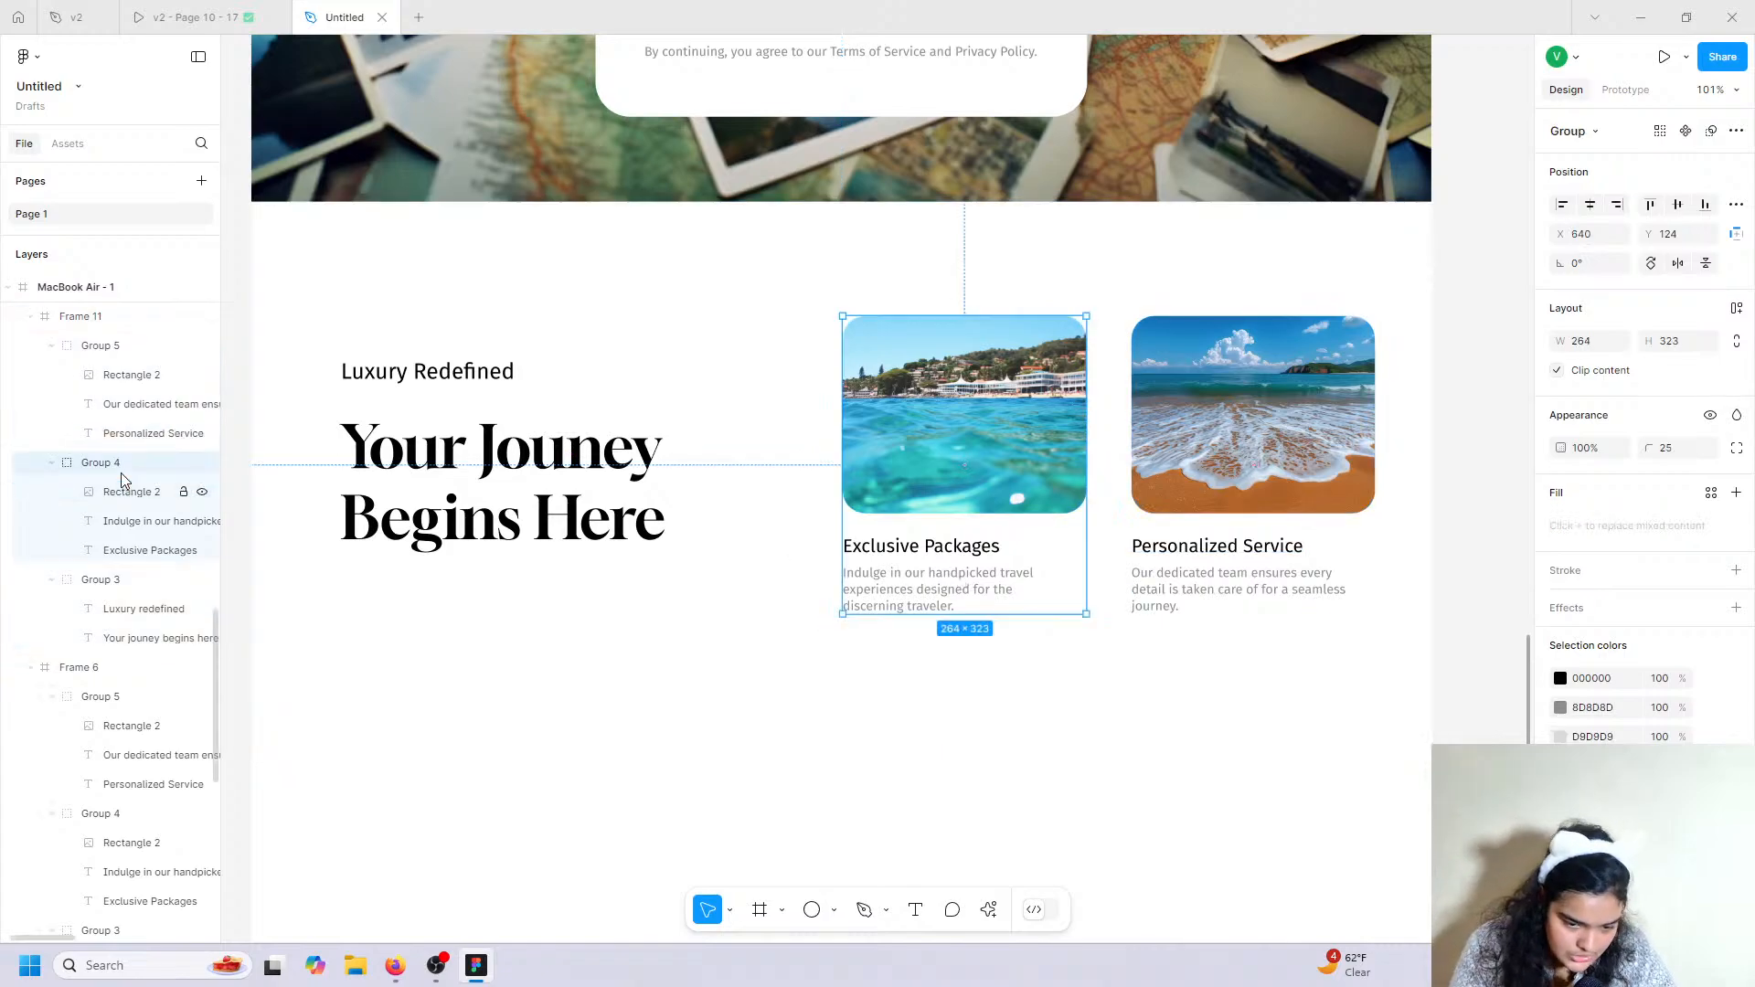
shift+click(1150, 519)
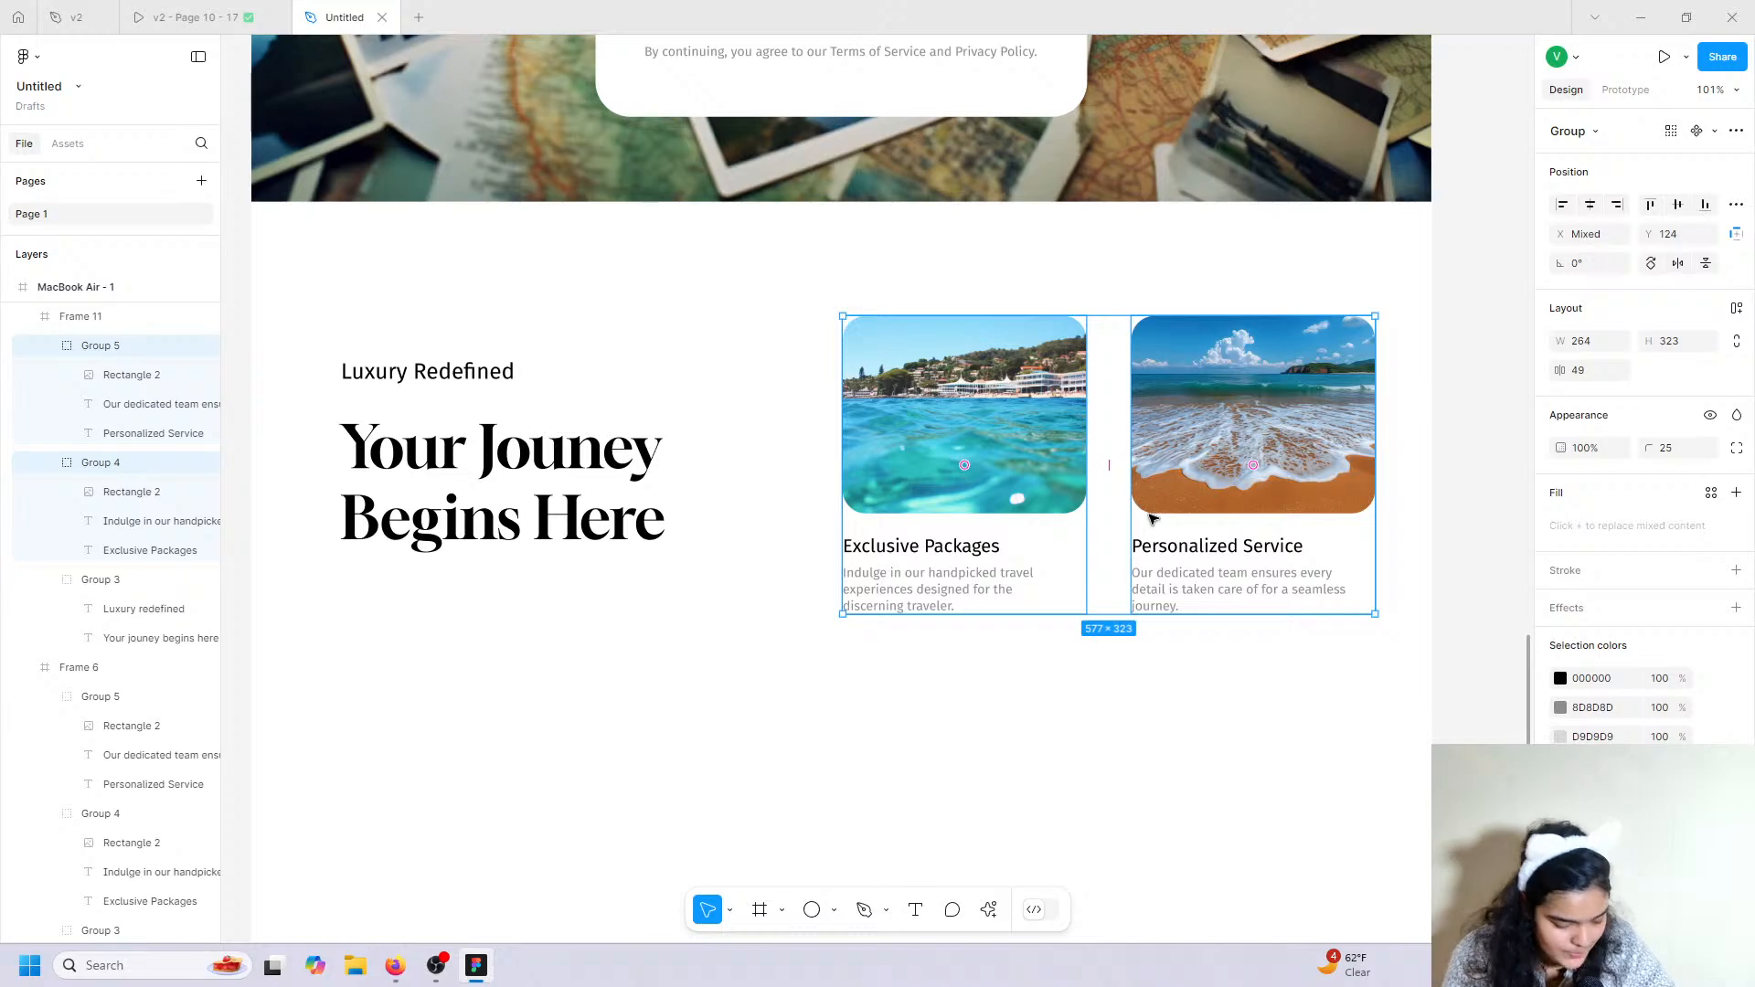
key(Delete)
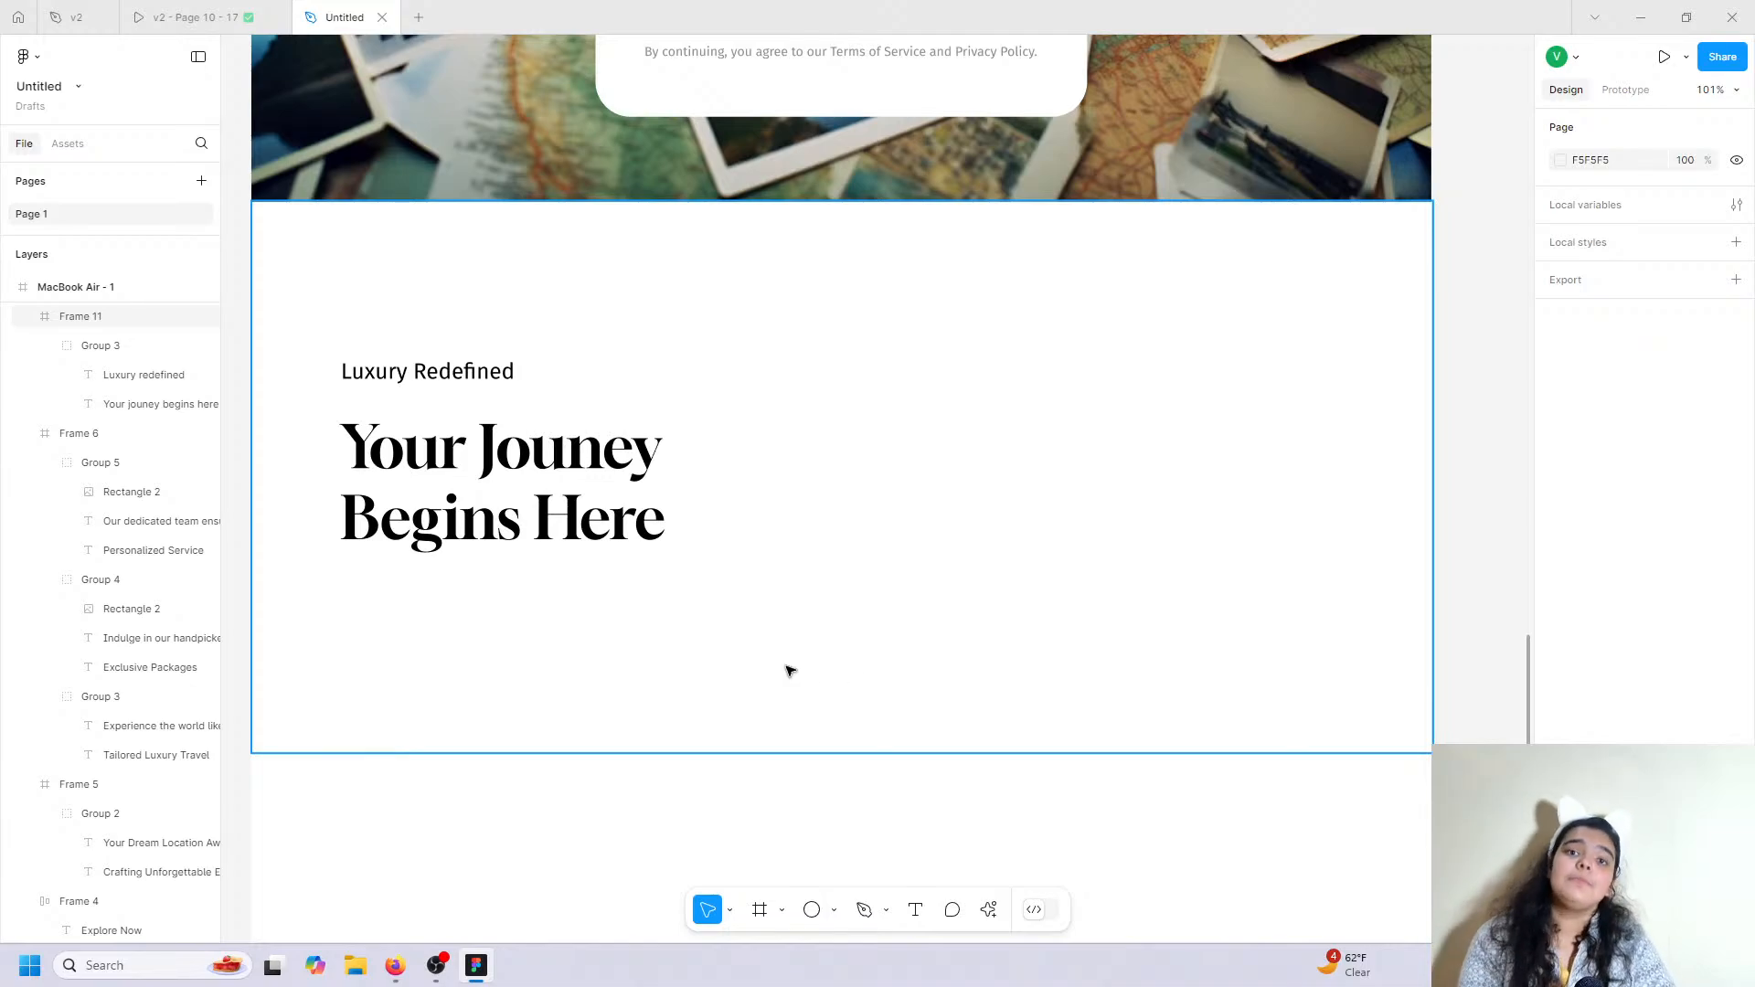
click(243, 11)
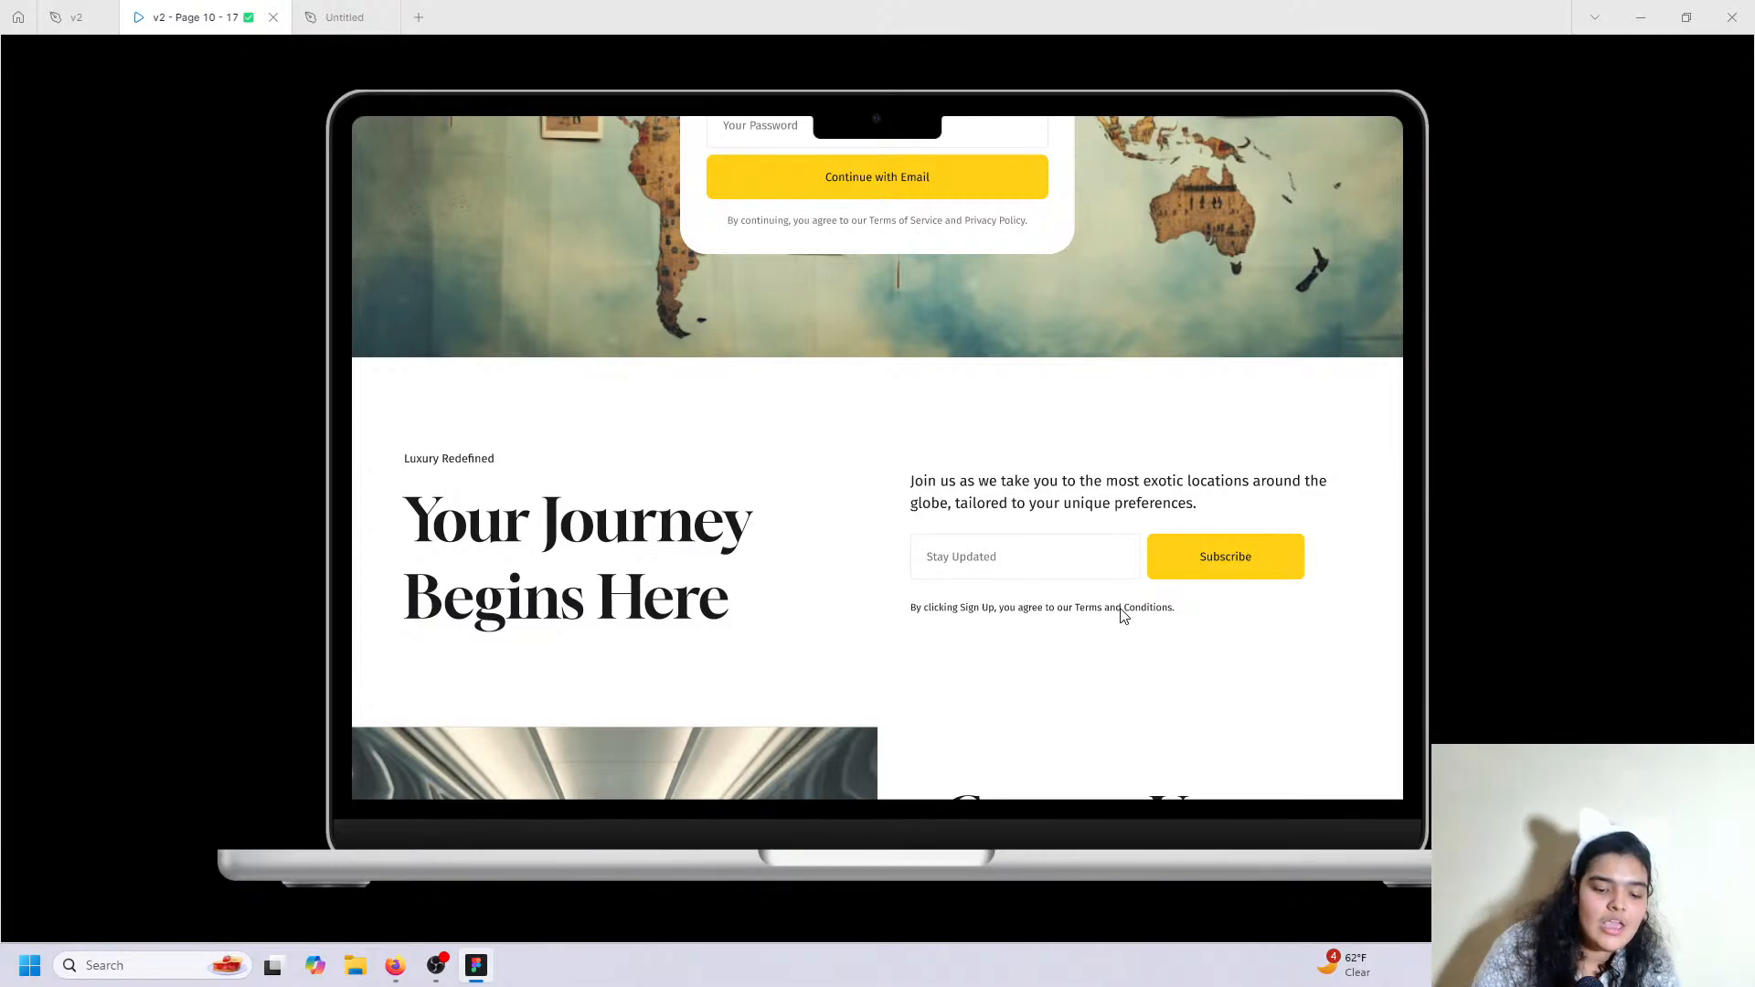
click(344, 18)
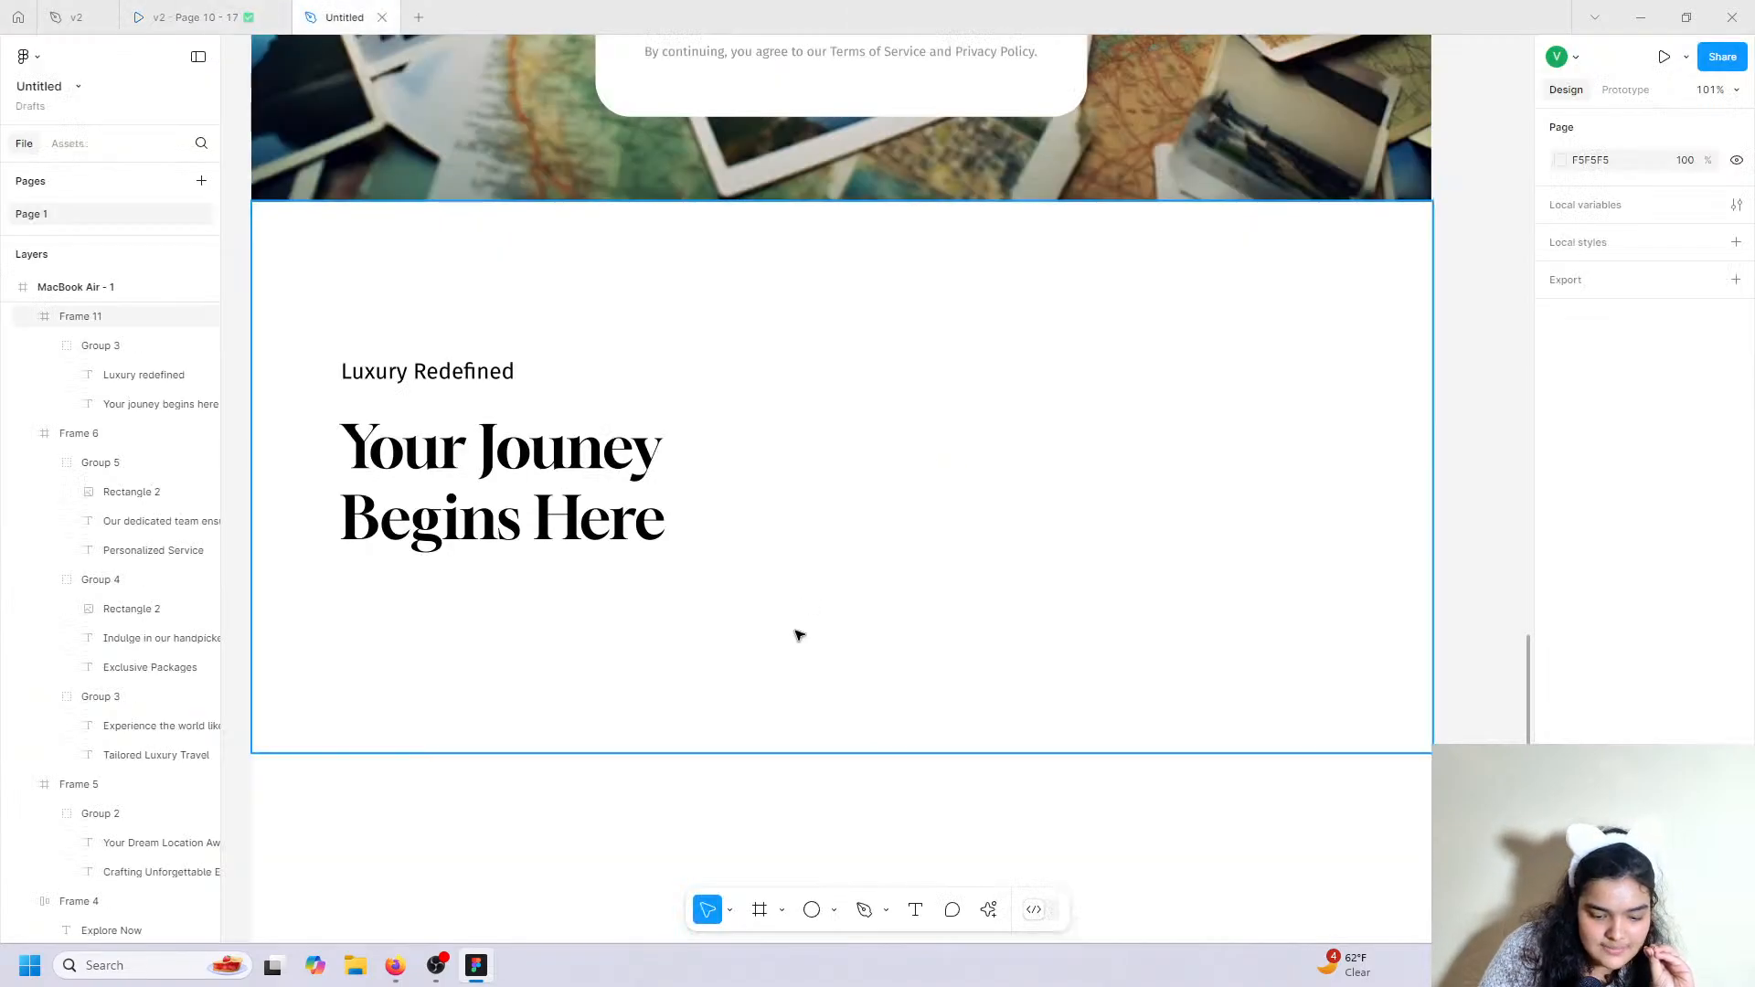
click(913, 910)
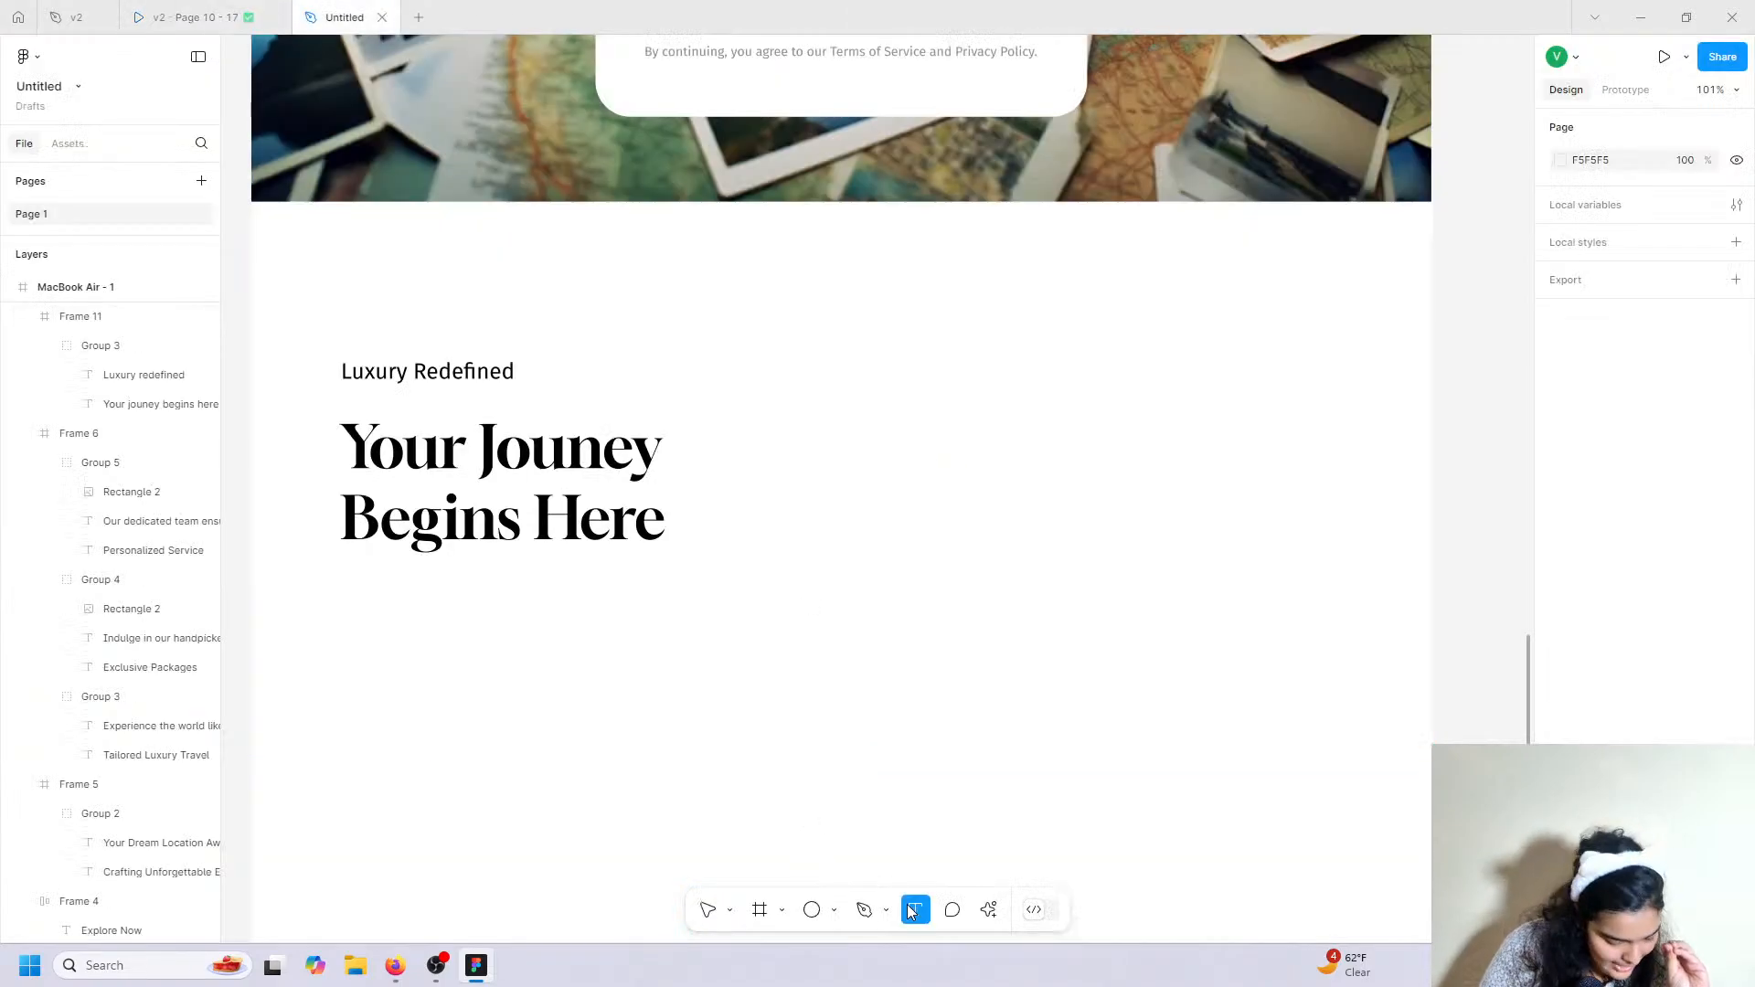
Start a 'Join' text box right of the eyebrow and copy the intro paragraph from the v2 file.
click(859, 355)
text(Jo)
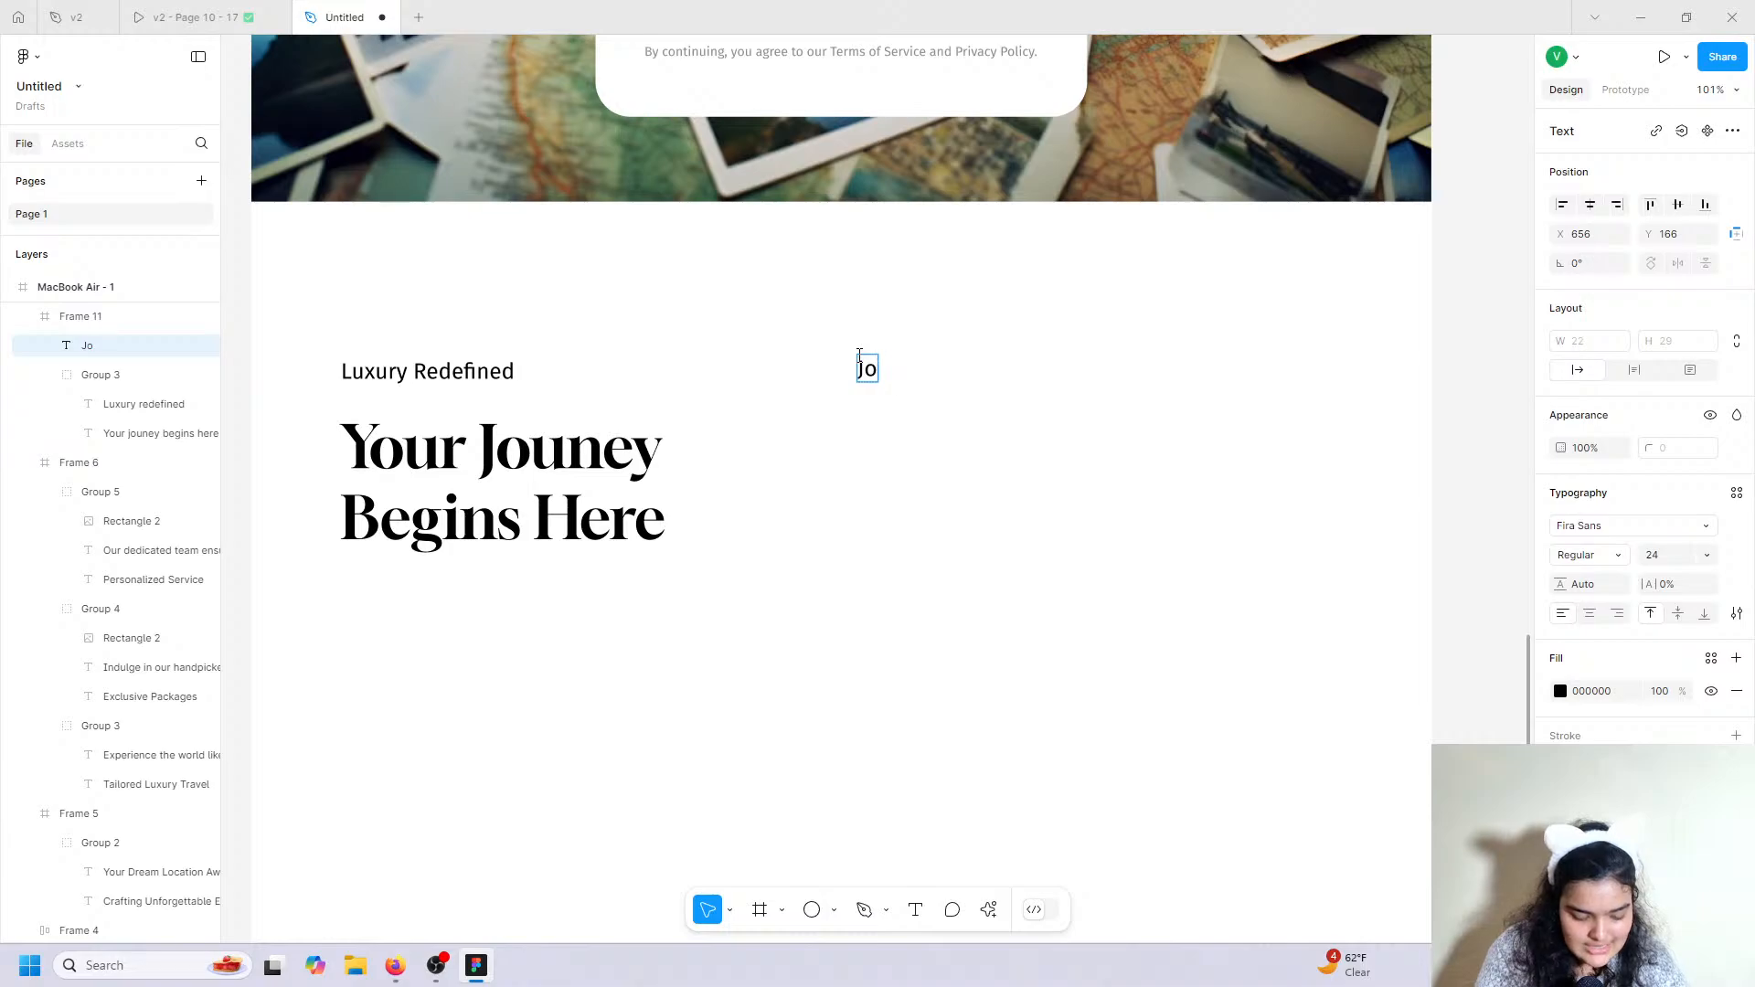
text(in)
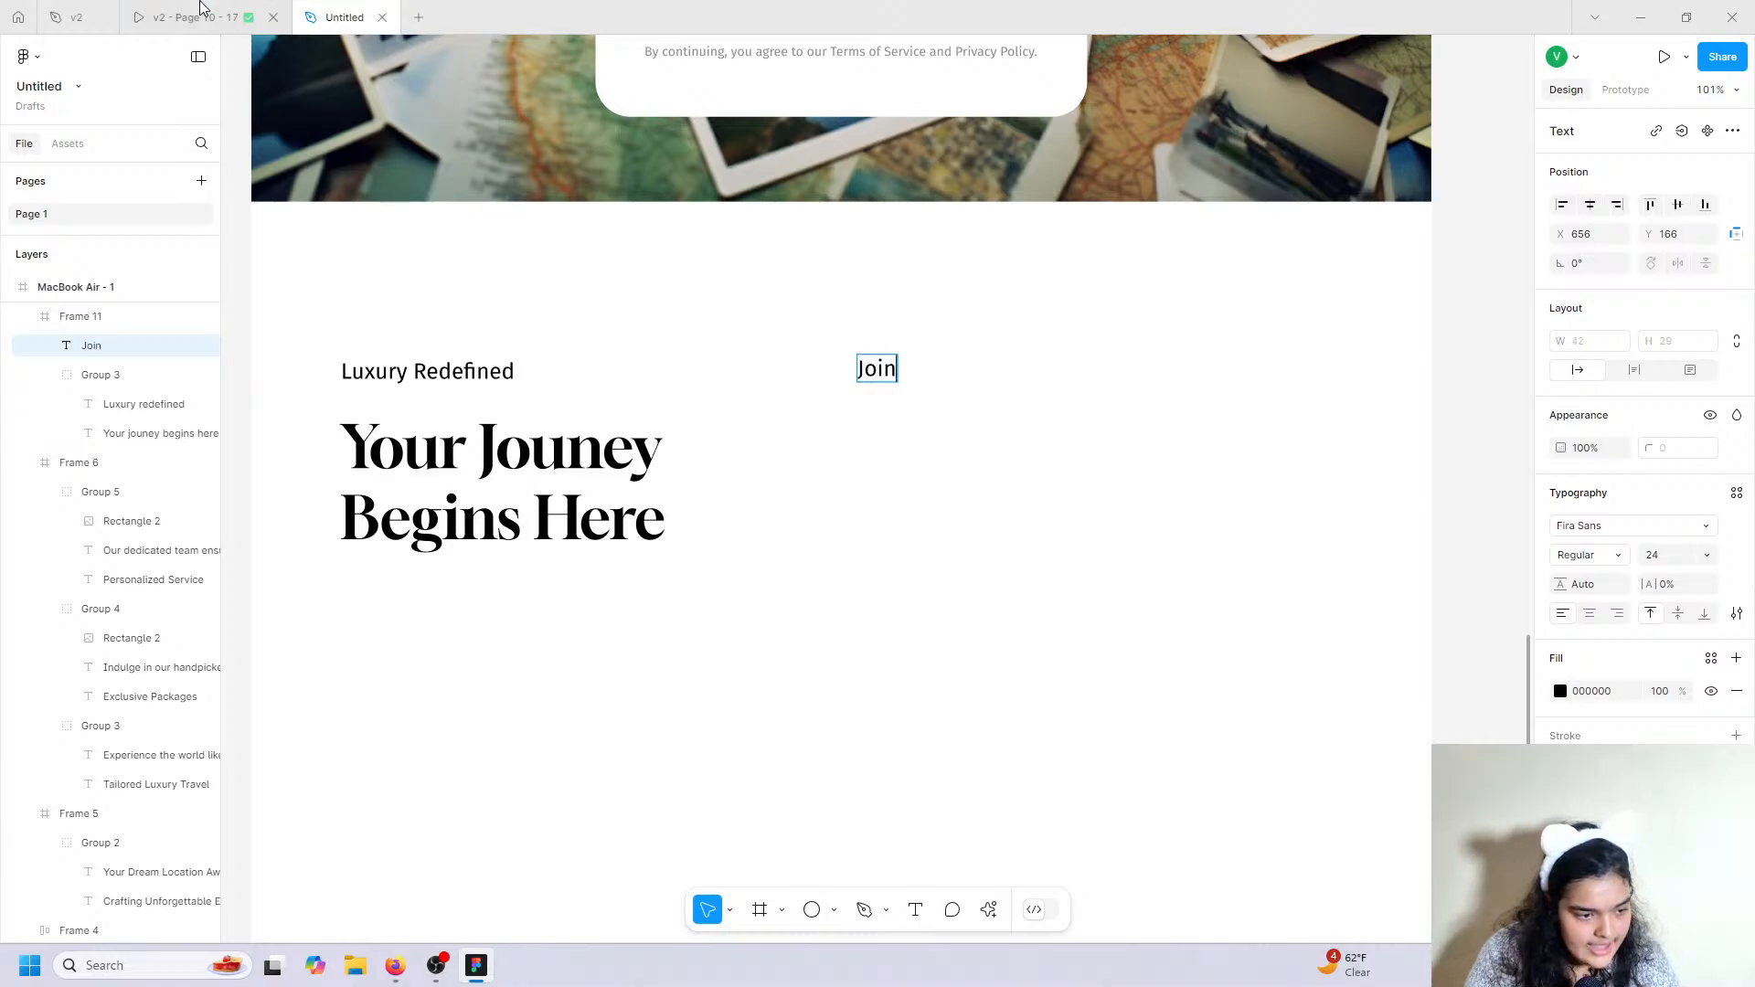
click(77, 13)
scroll(889, 478, down, 5)
double_click(1056, 390)
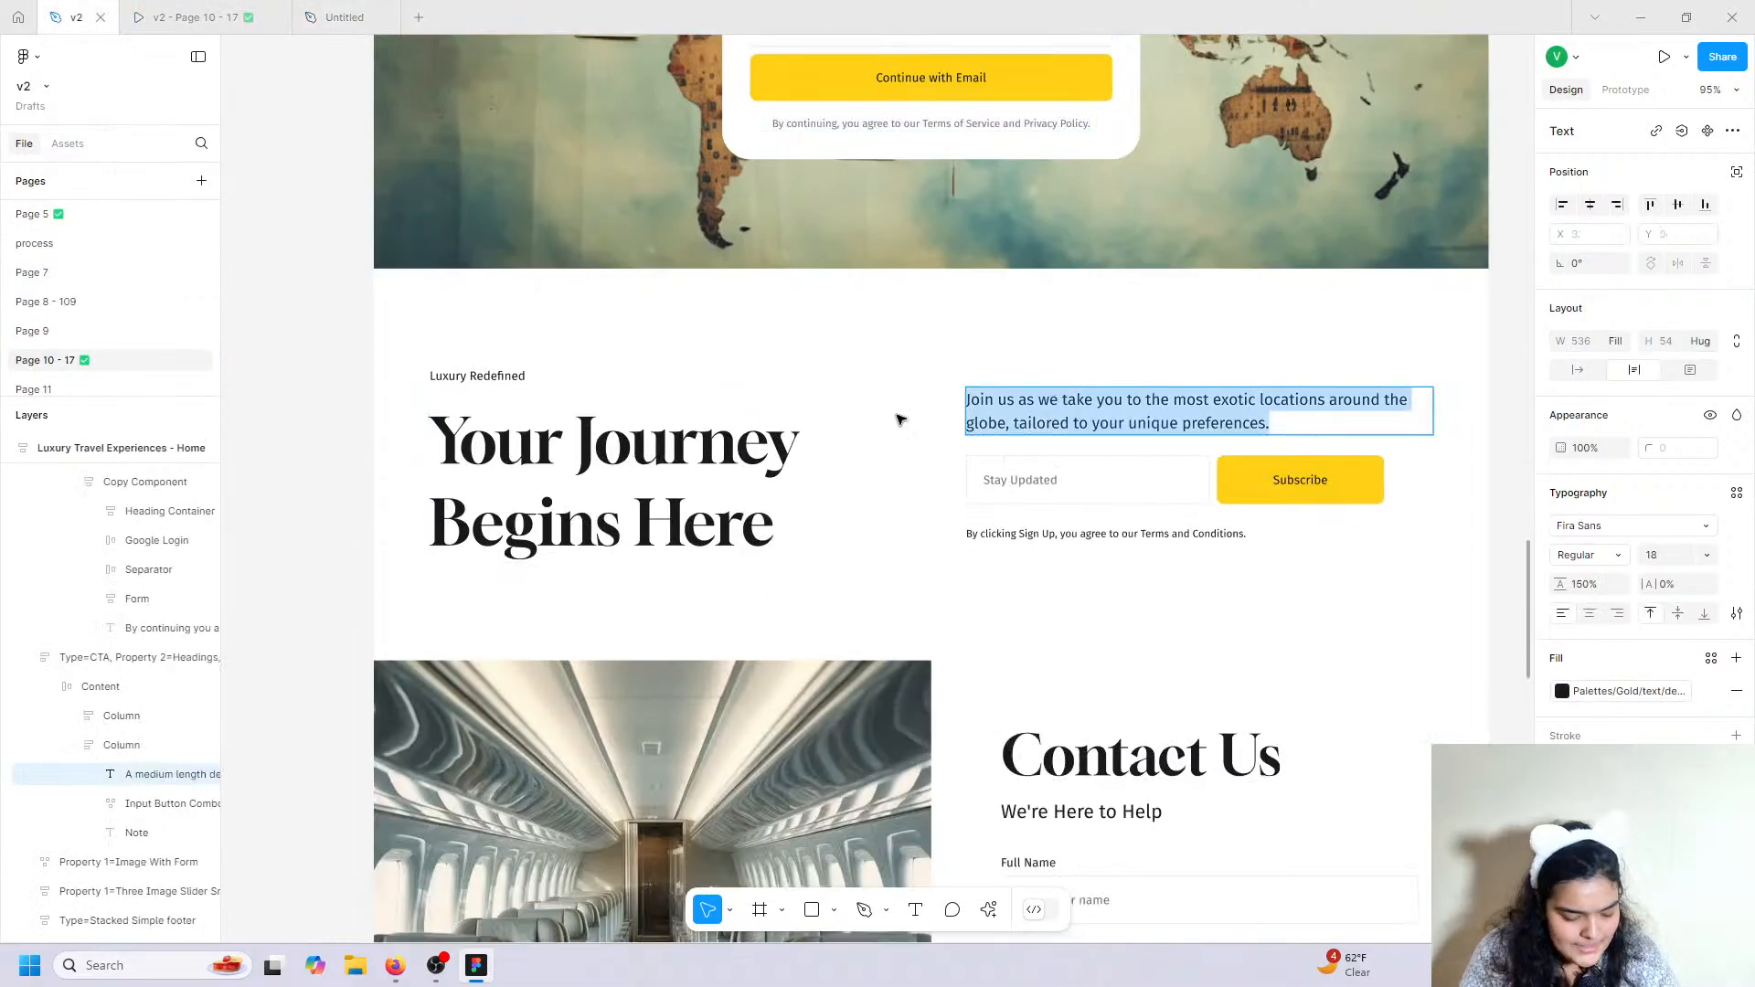
click(288, 8)
click(320, 12)
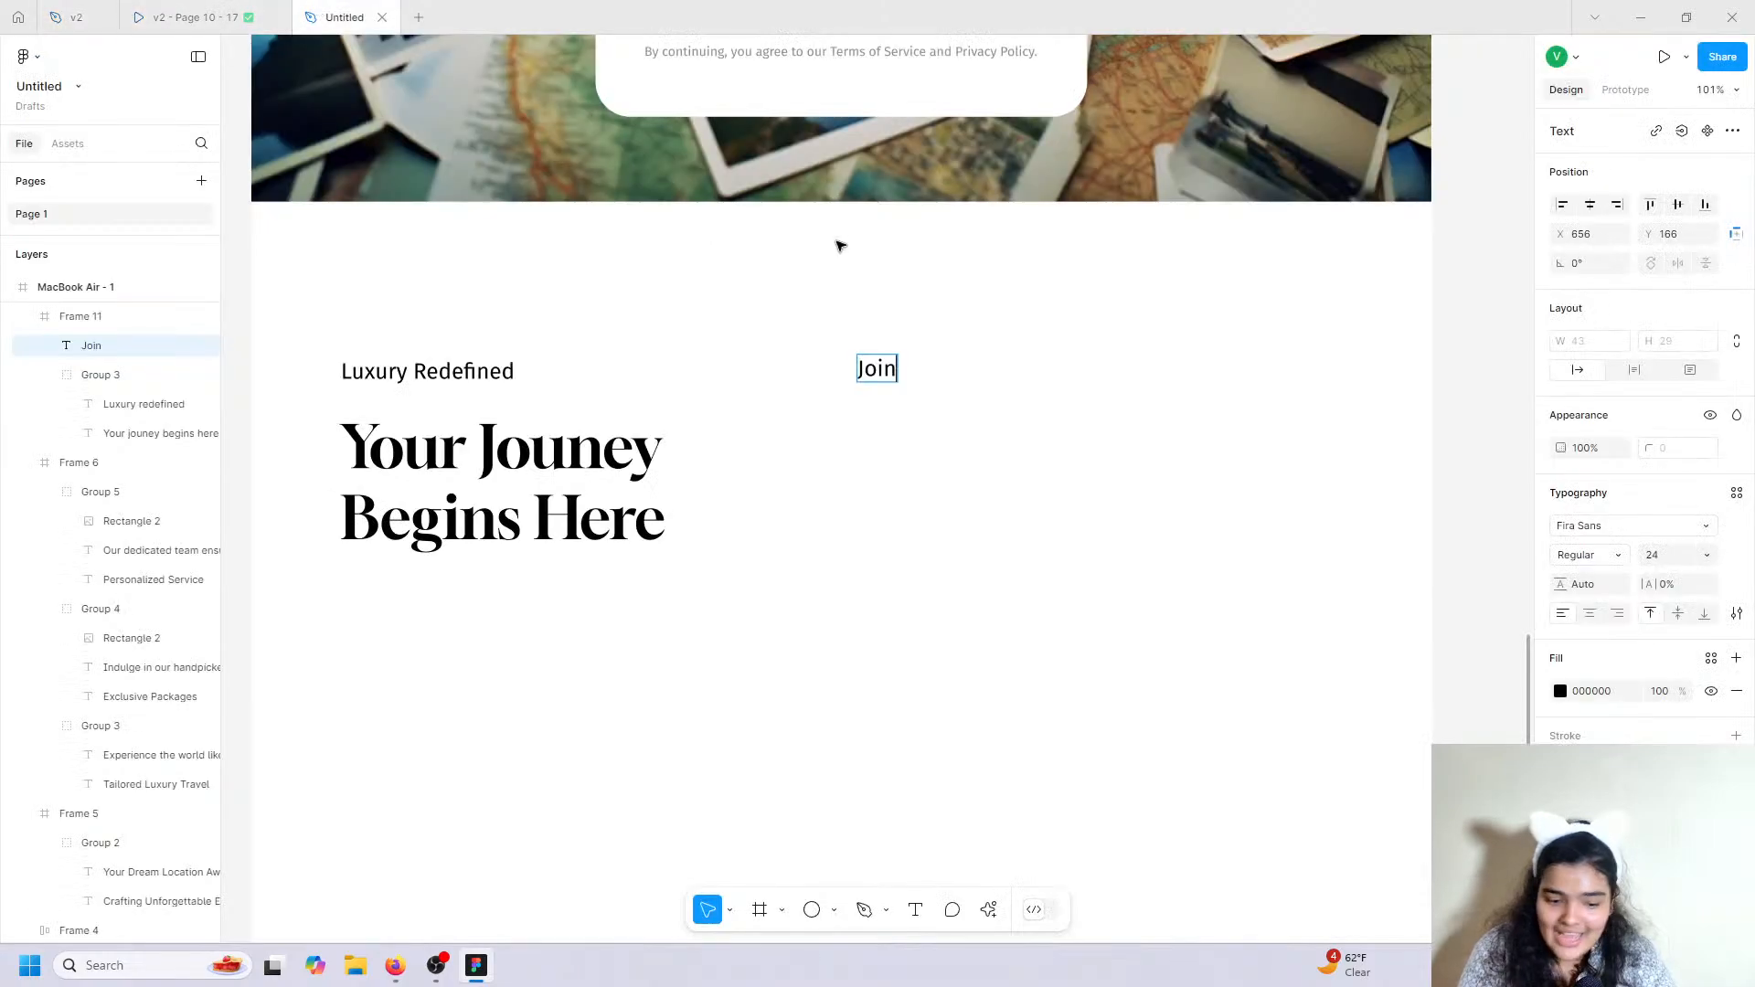
Paste the 'Join us as we take you…' paragraph with matching style and narrow it to 496 wide.
double_click(862, 370)
right_click(867, 367)
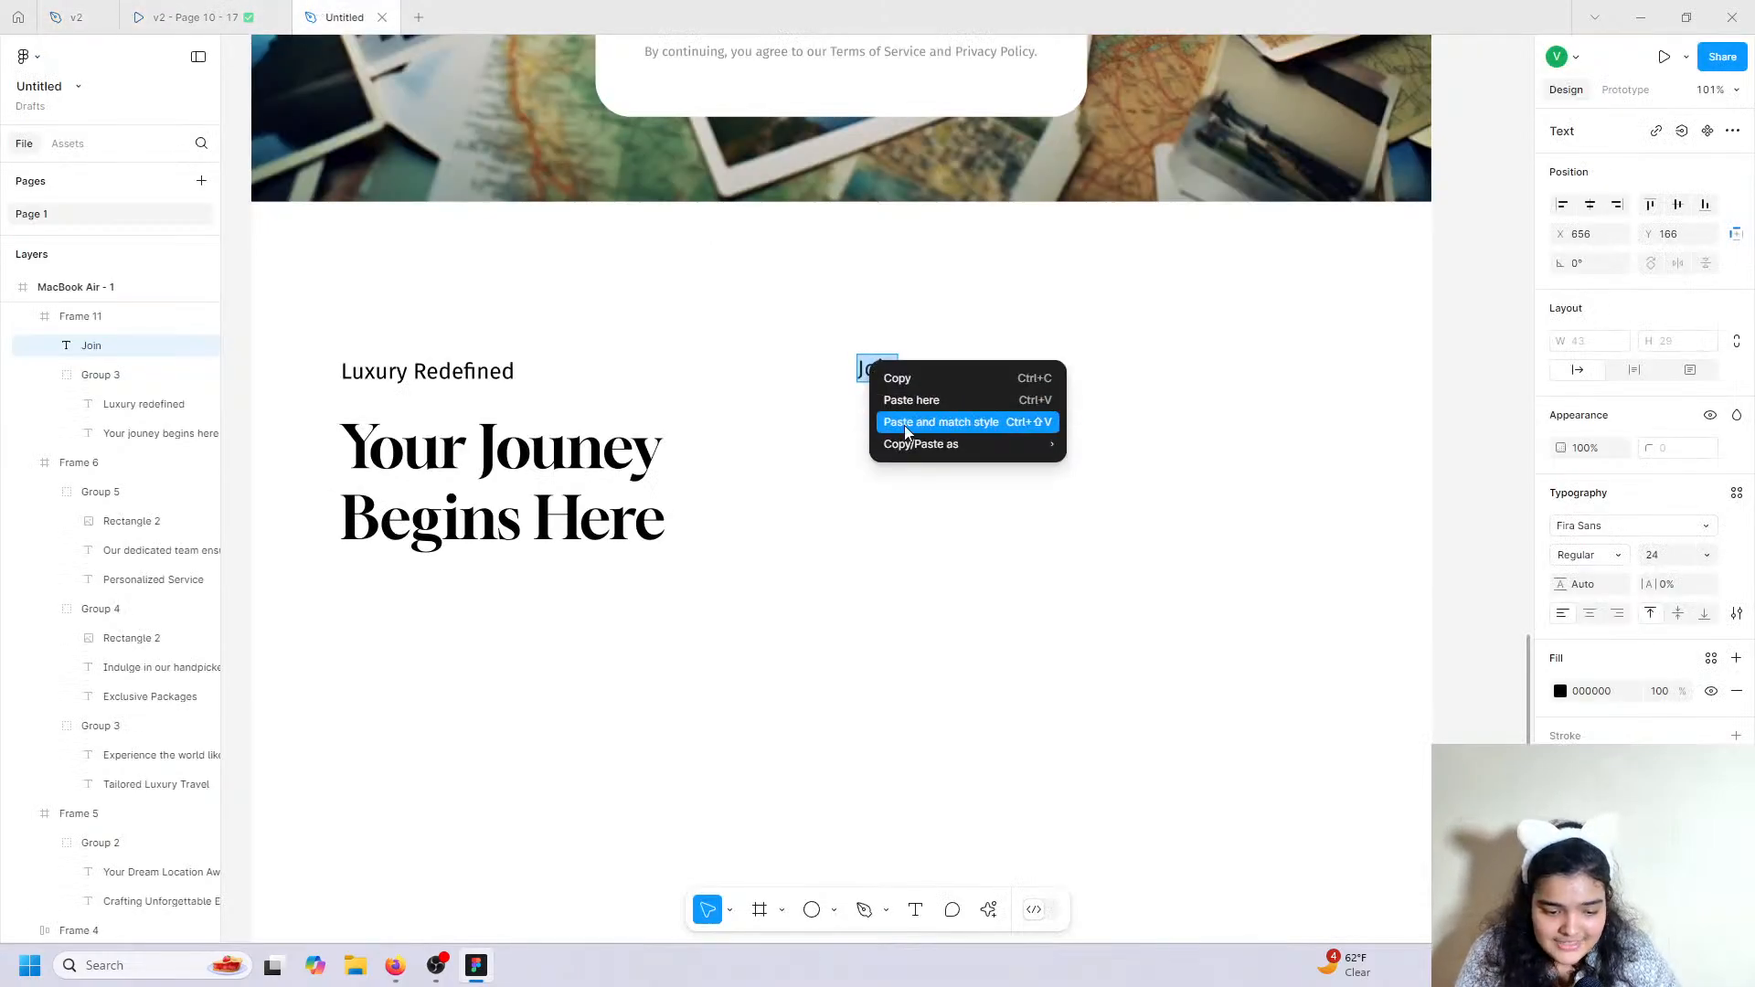
click(903, 425)
key(Escape)
ctrl+scroll(957, 448, down, 5)
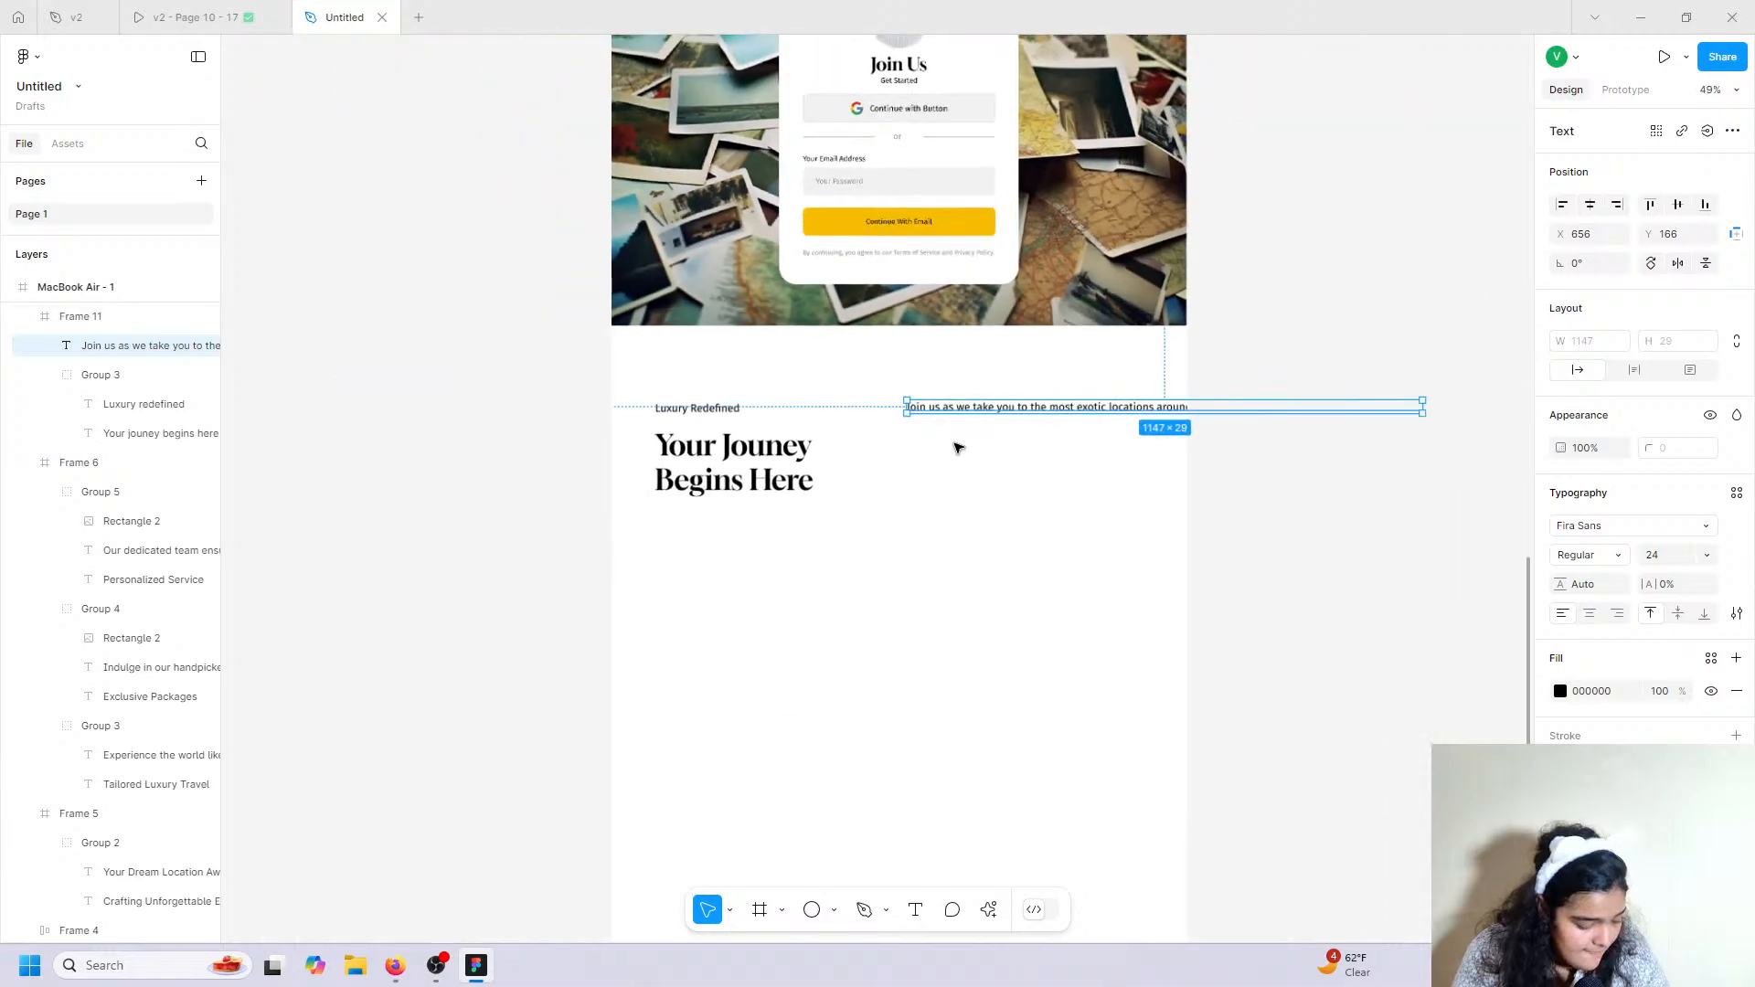
scroll(960, 447, right, 2)
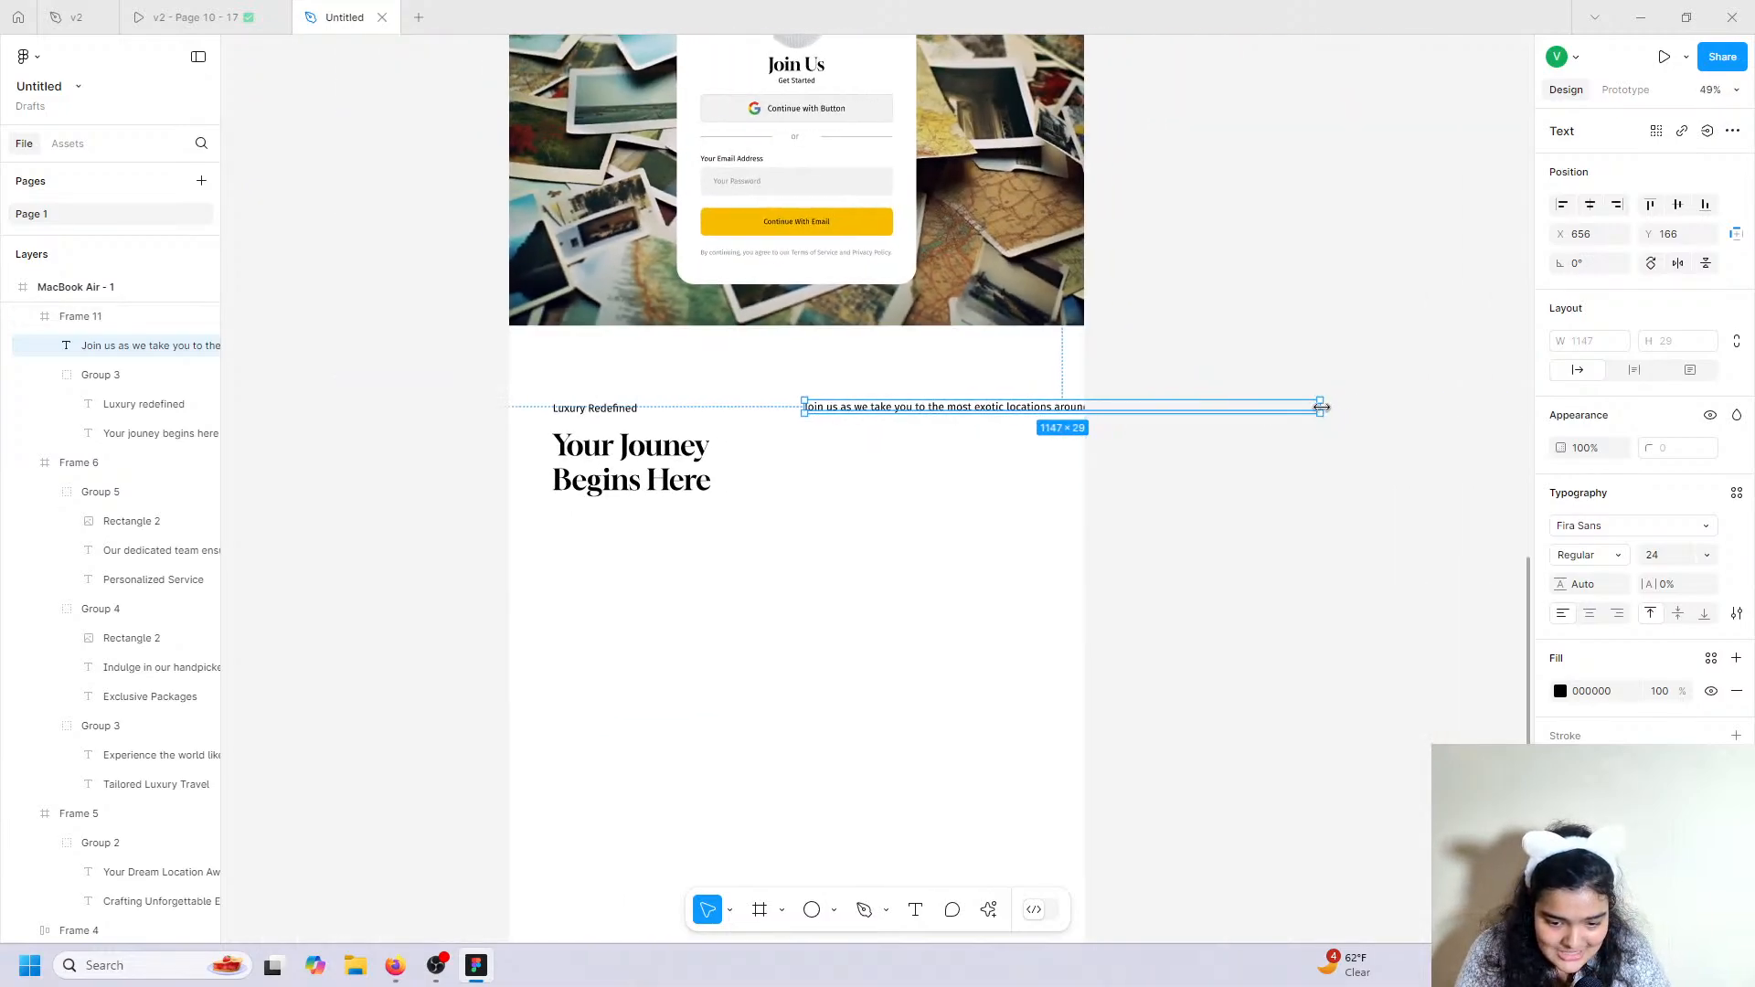
drag(1322, 406, 1028, 400)
ctrl+scroll(1027, 400, up, 8)
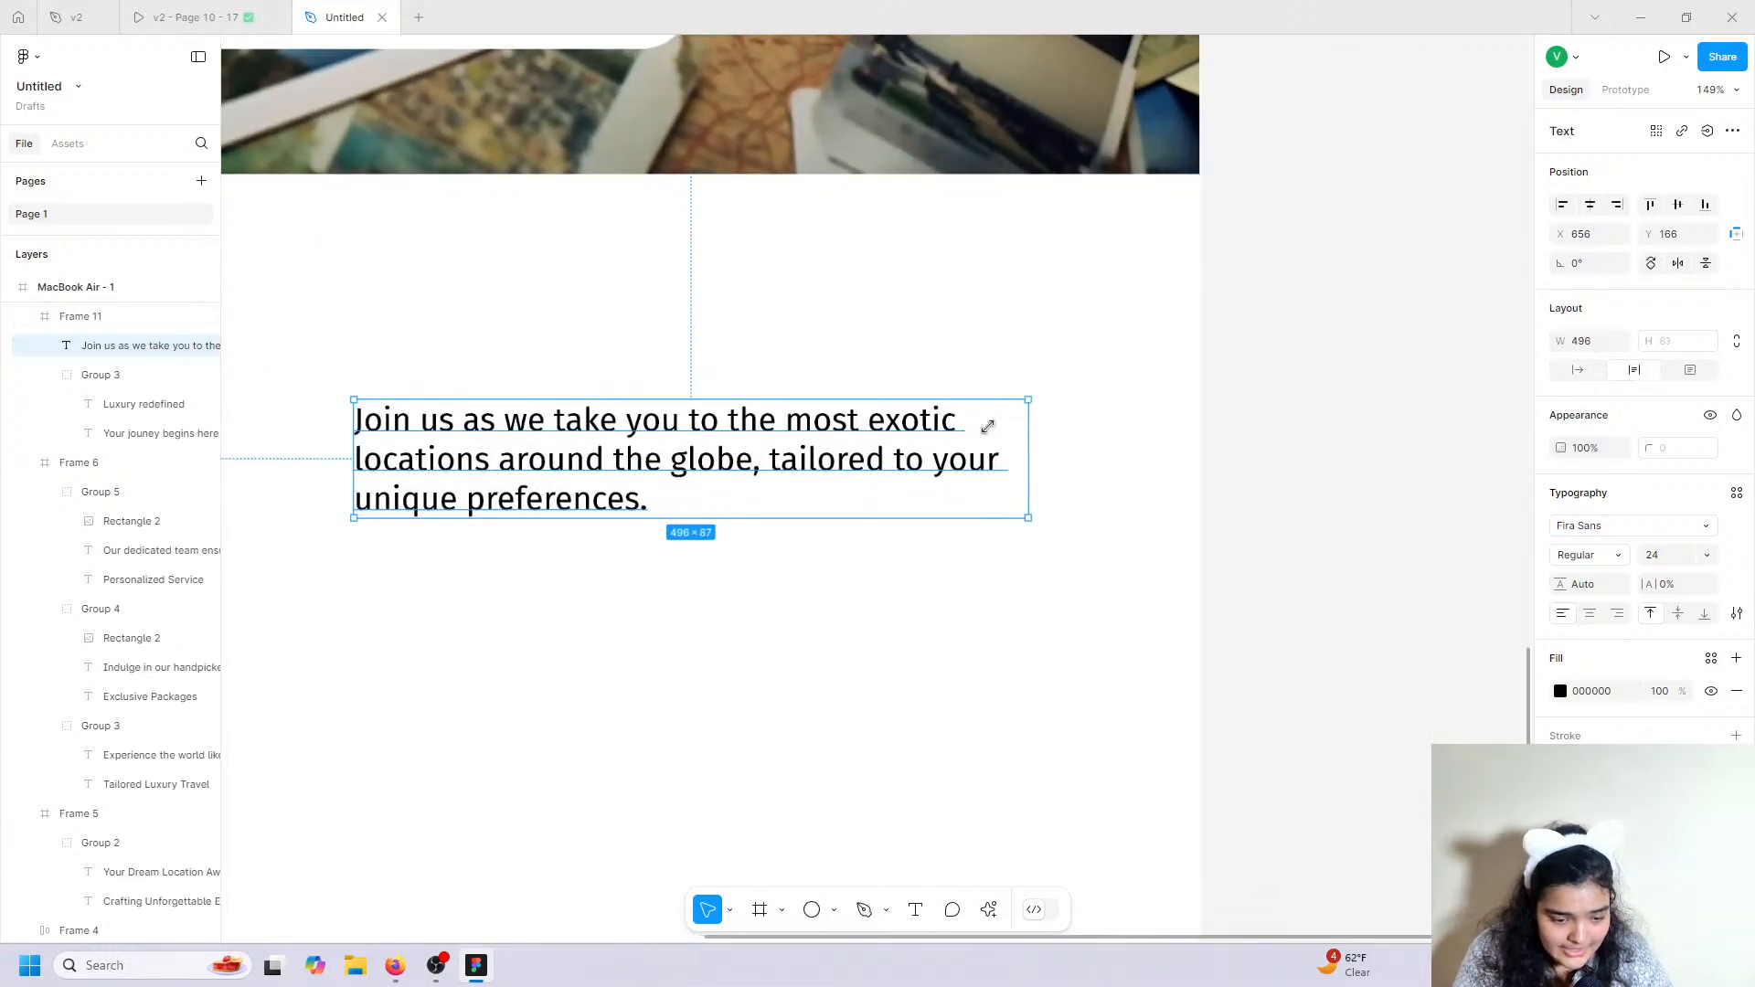
scroll(833, 461, left, 2)
ctrl+scroll(832, 462, down, 3)
click(187, 17)
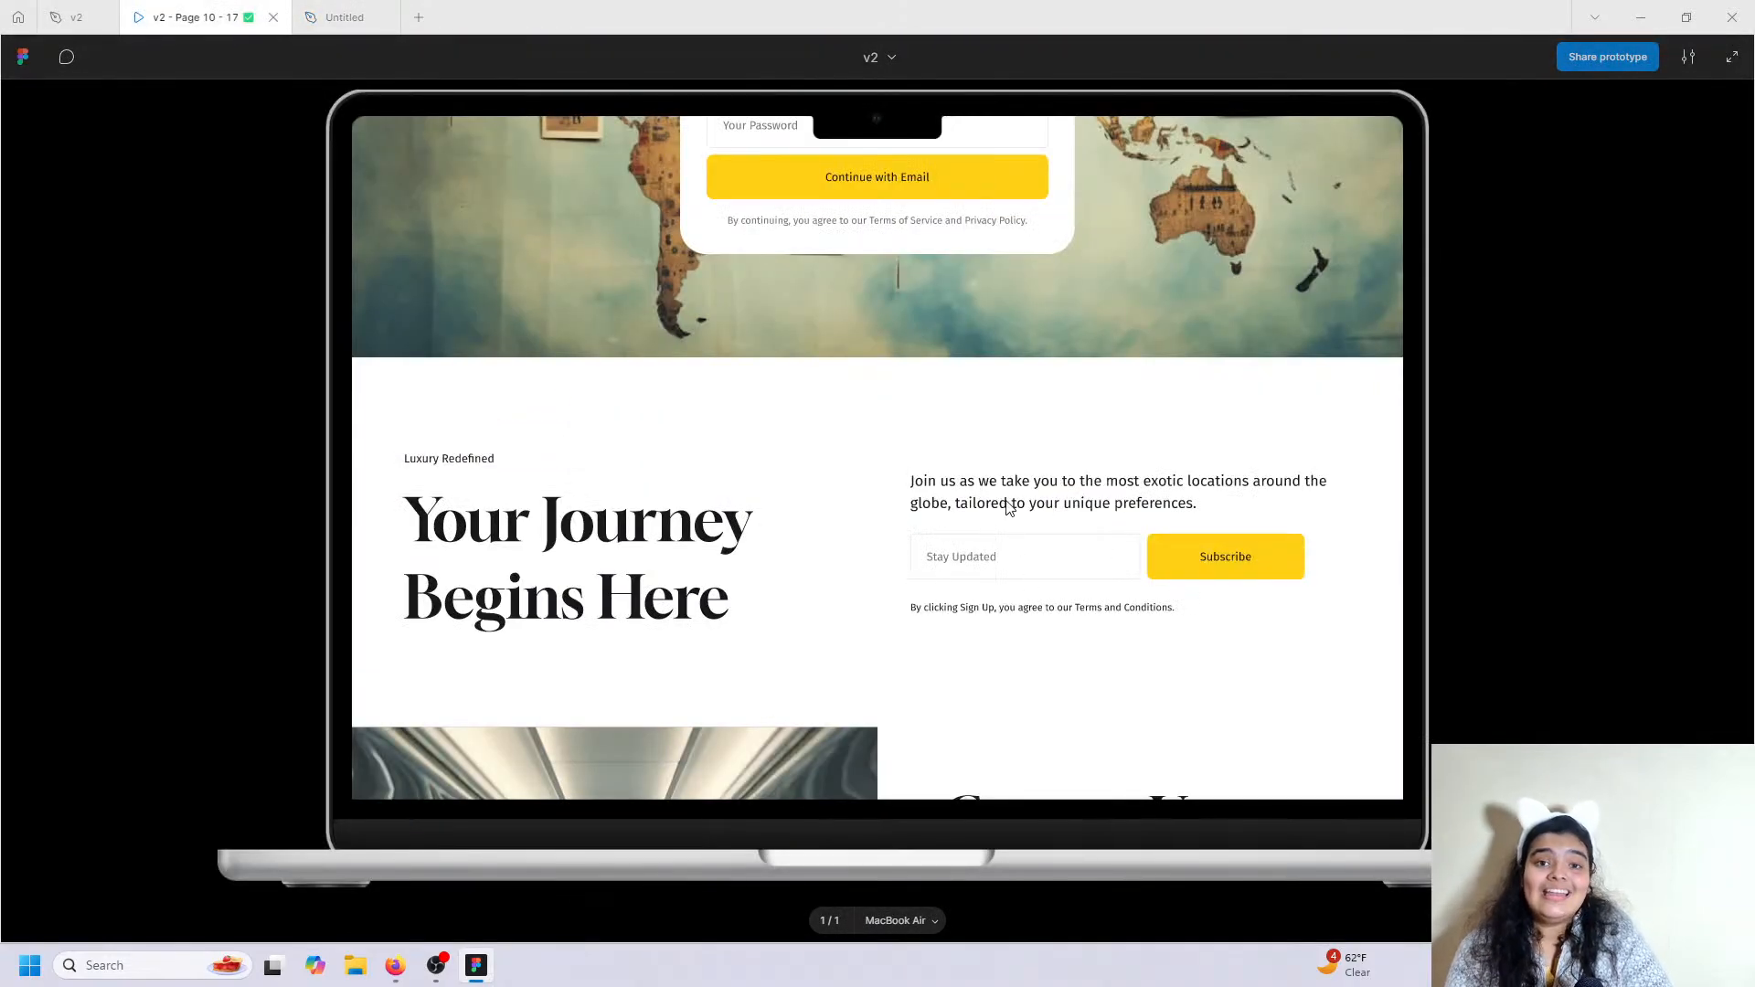
Set the 'Join us…' paragraph to font size 20 with 149.2% line height.
click(345, 16)
click(1689, 564)
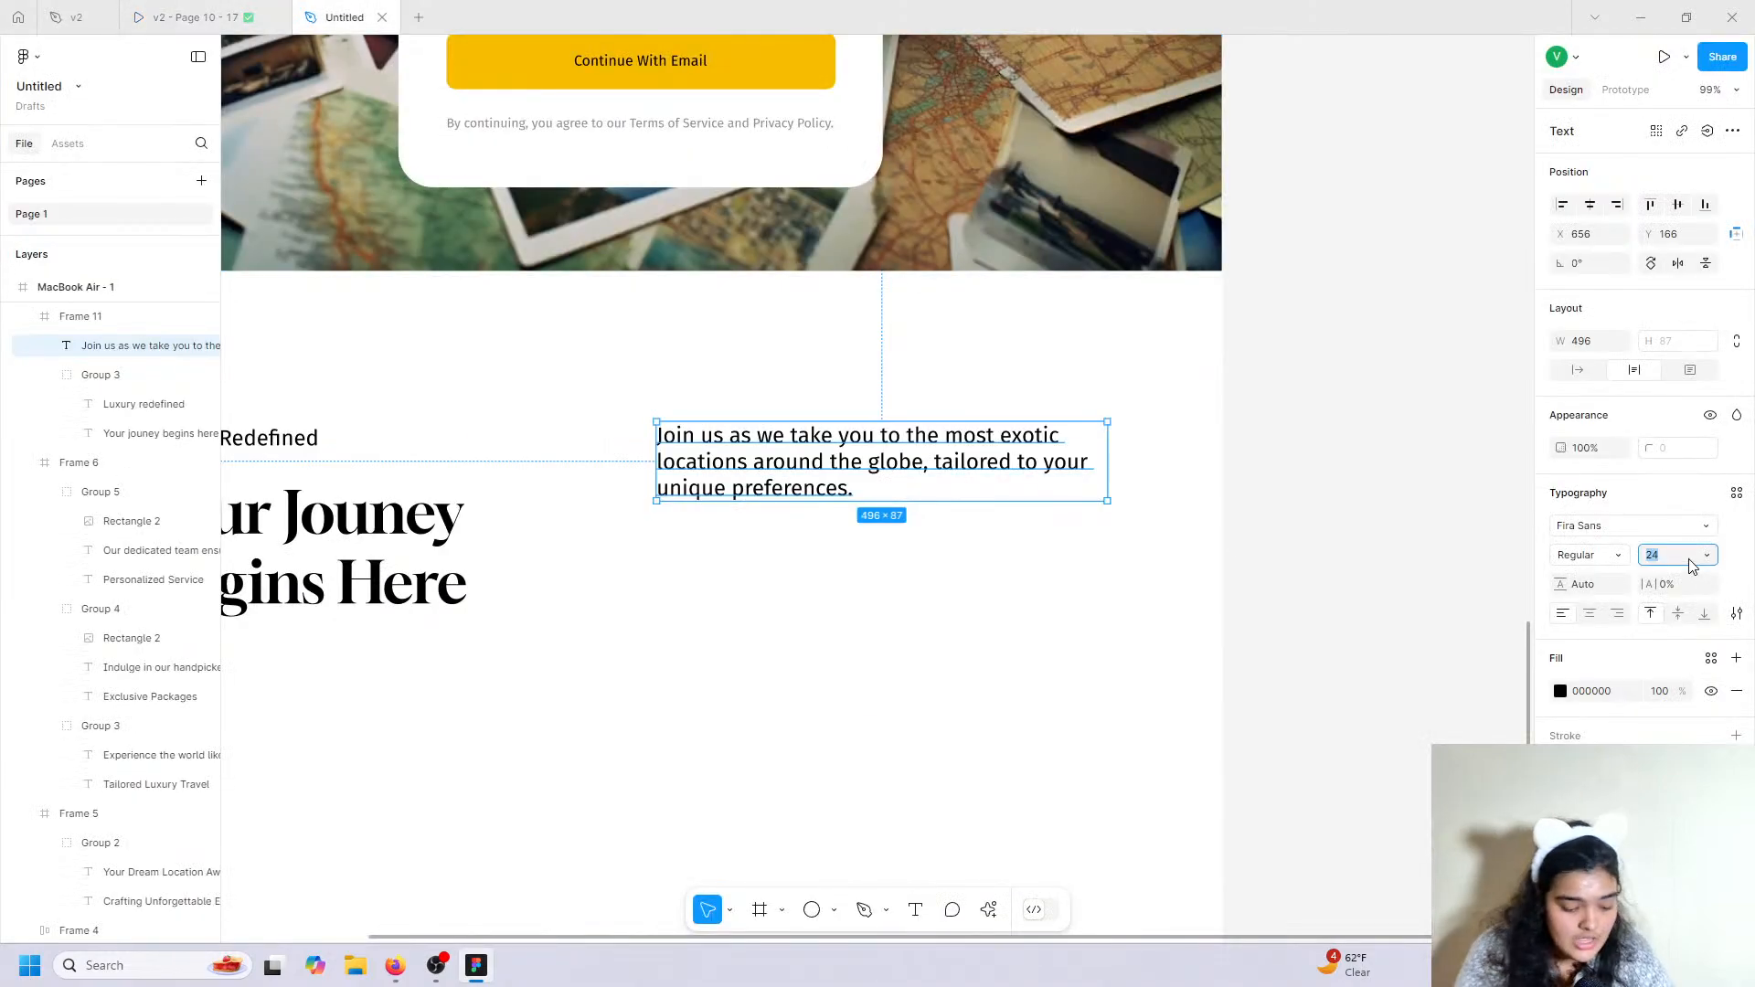
key(Return)
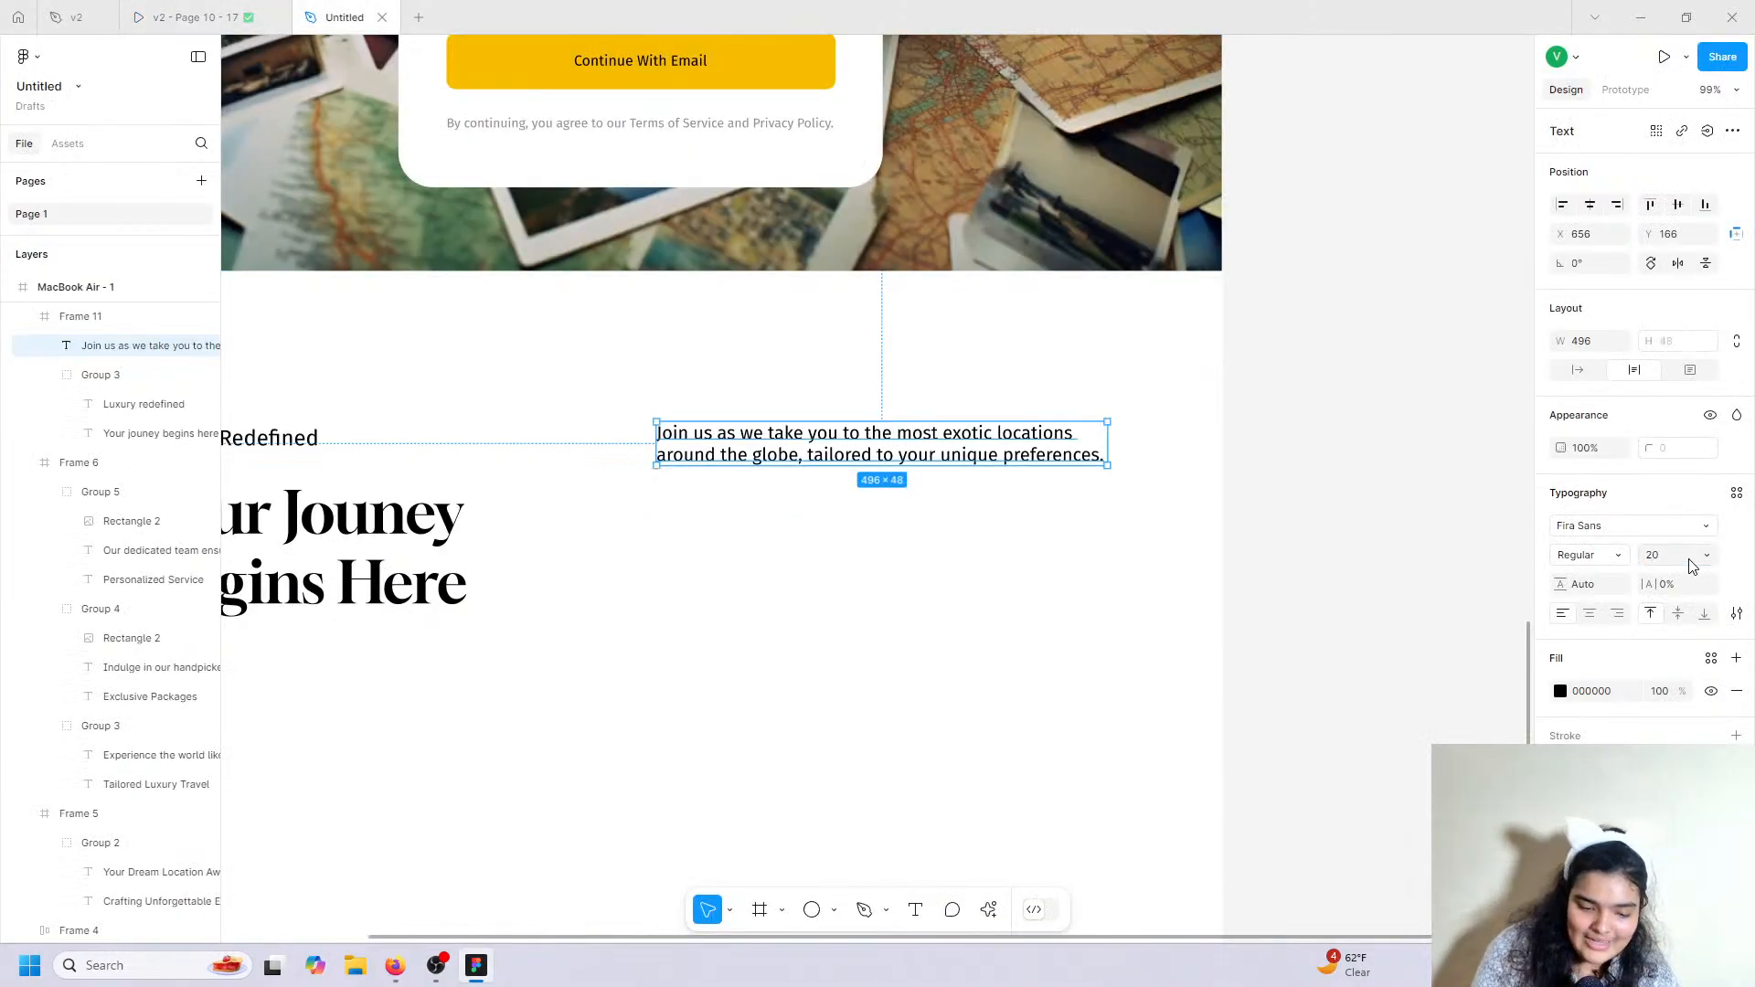
drag(1560, 586, 1418, 552)
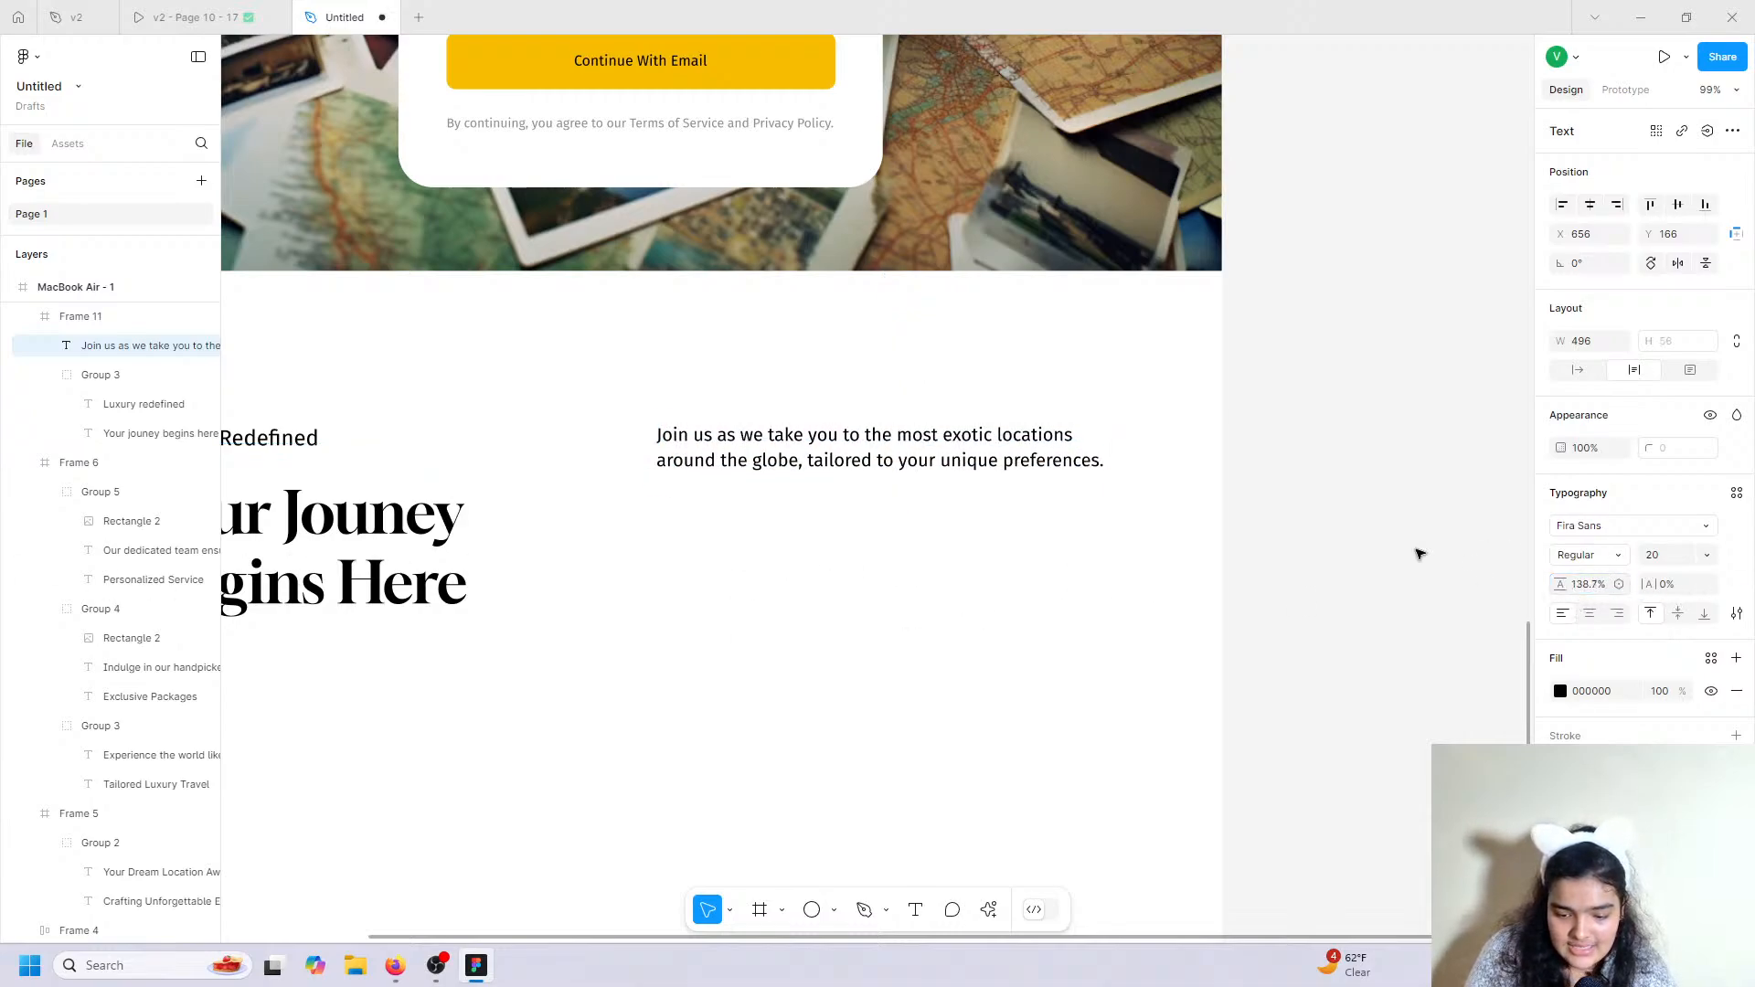
drag(1548, 596, 688, 447)
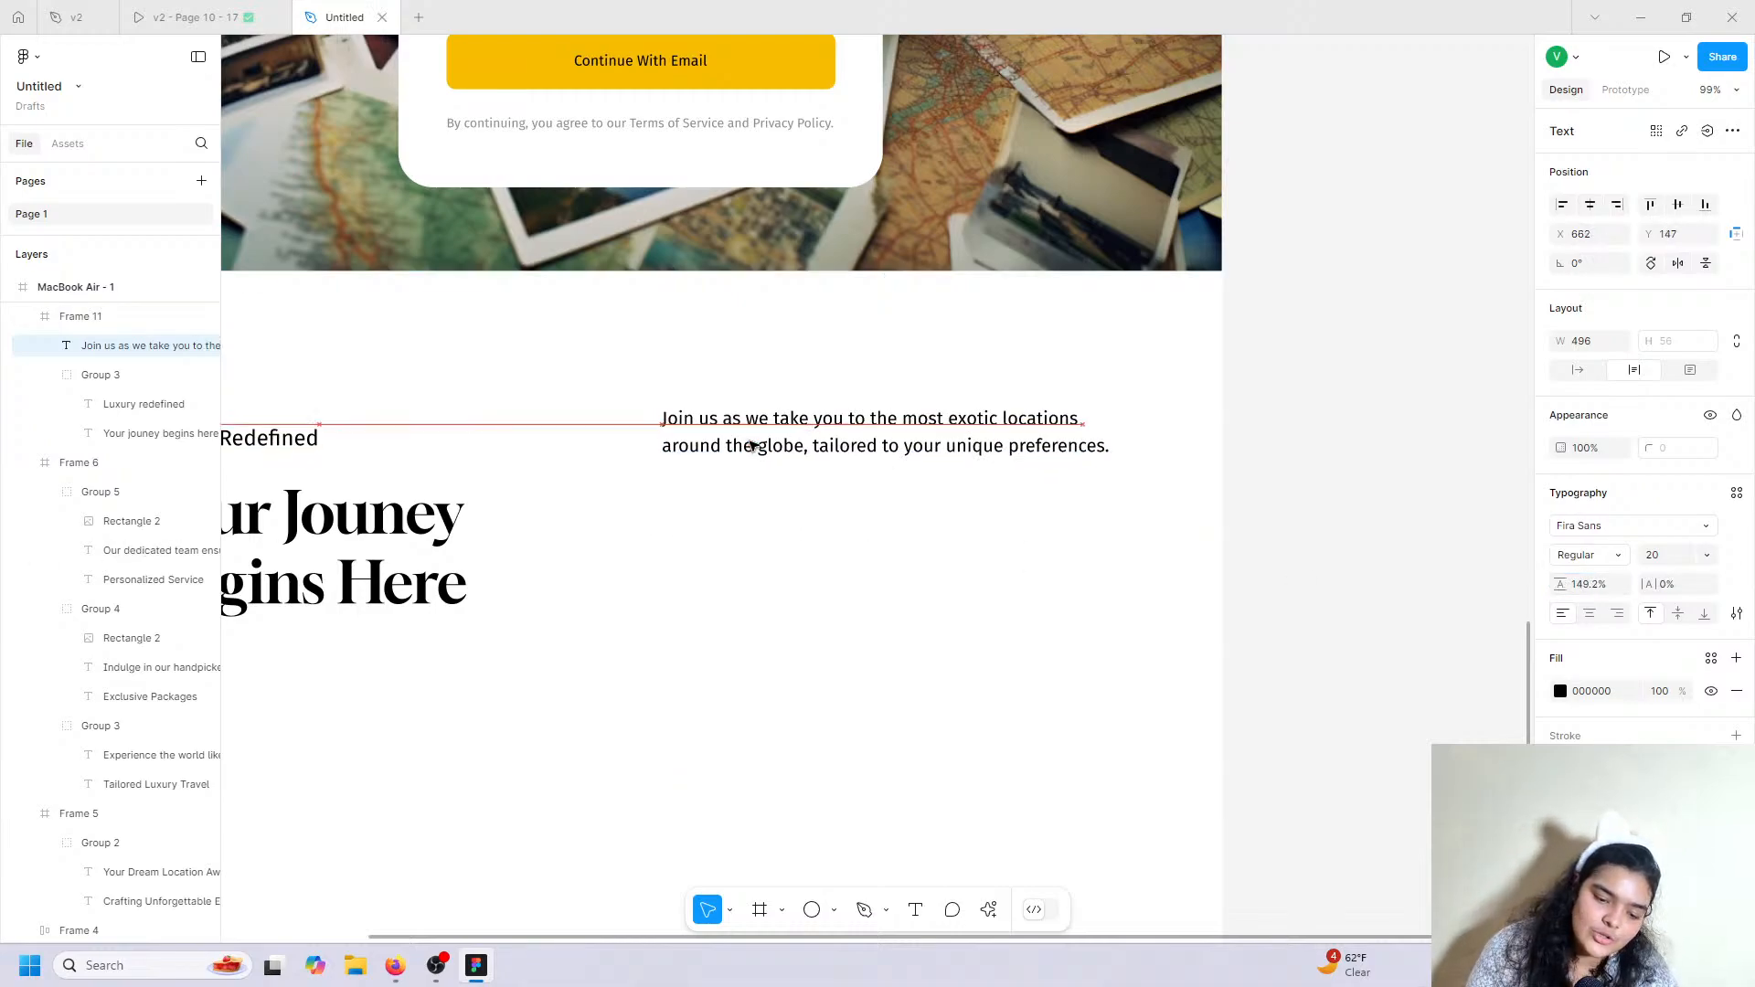
click(263, 9)
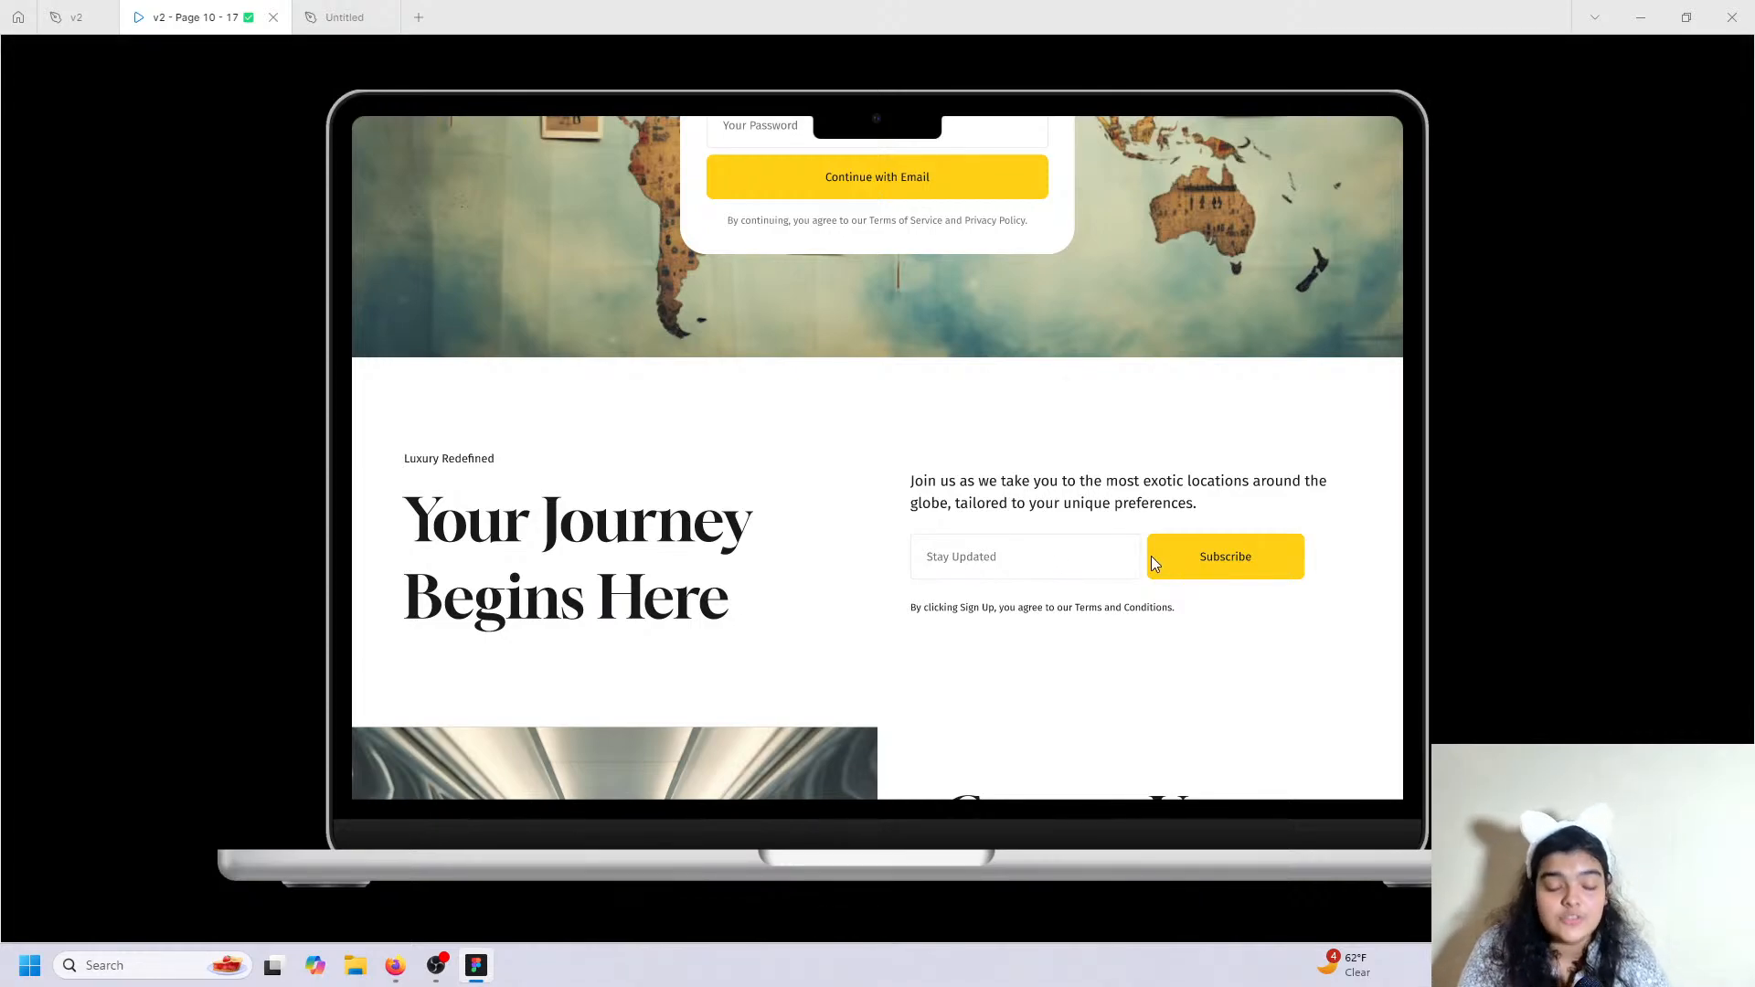
scroll(1151, 560, up, 2)
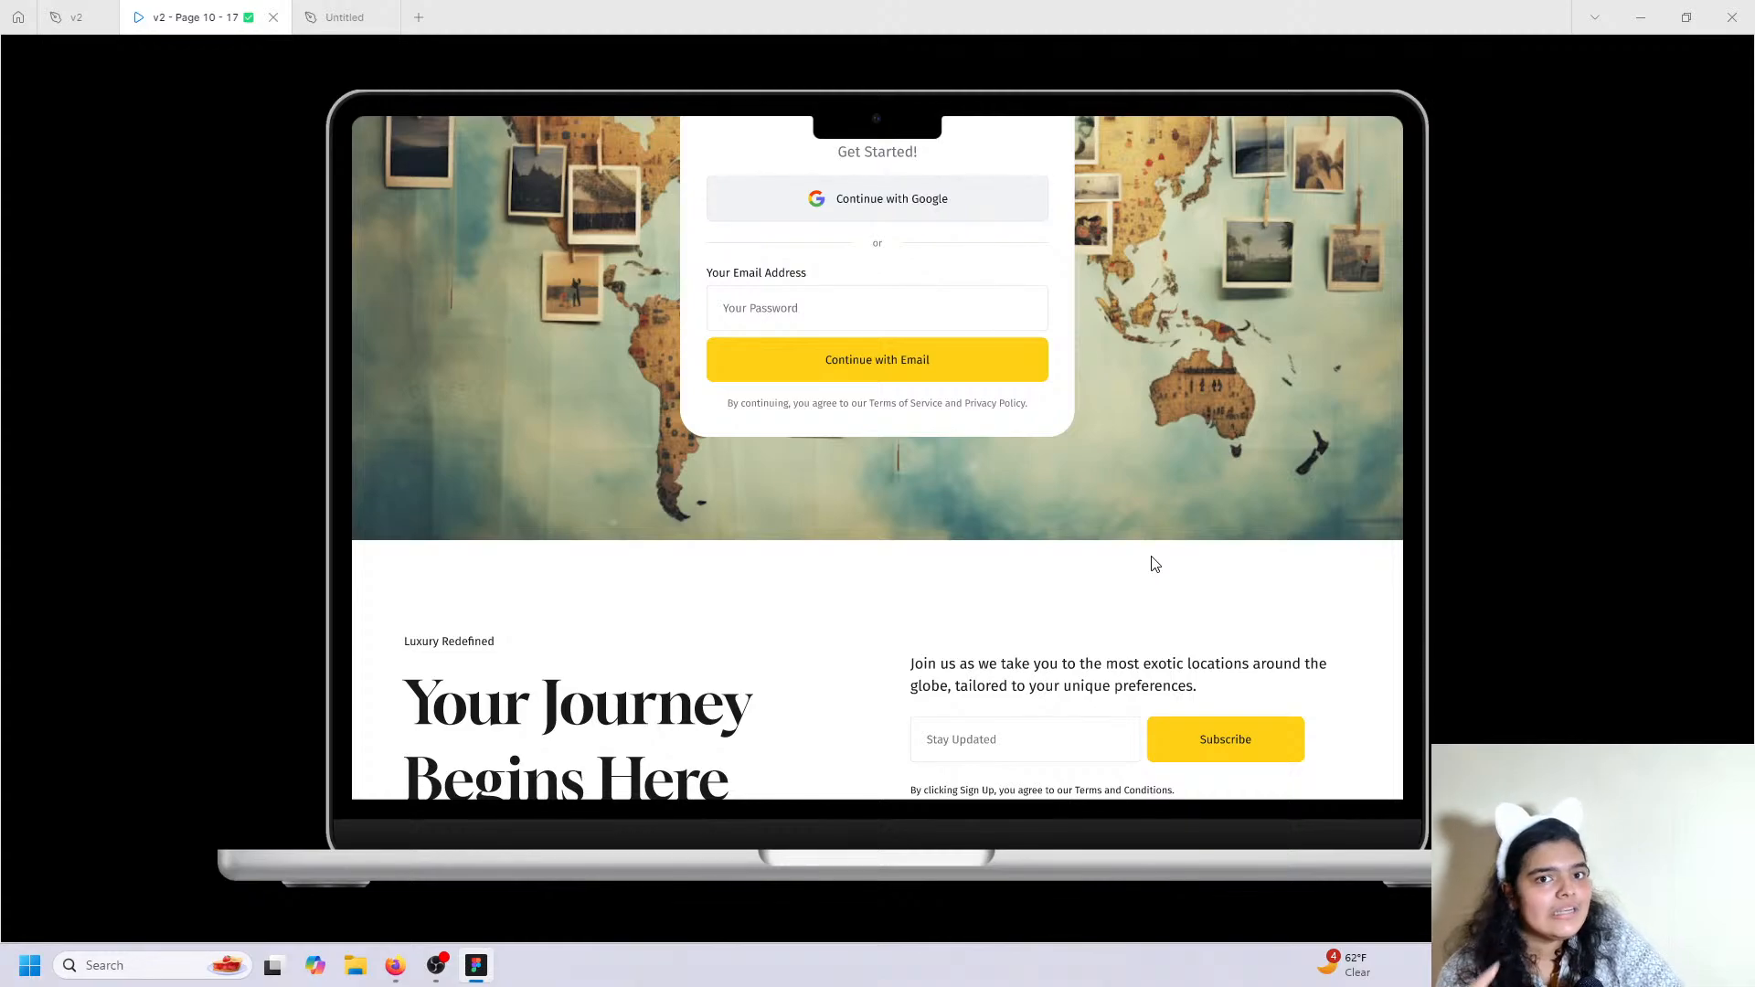
scroll(783, 364, up, 1)
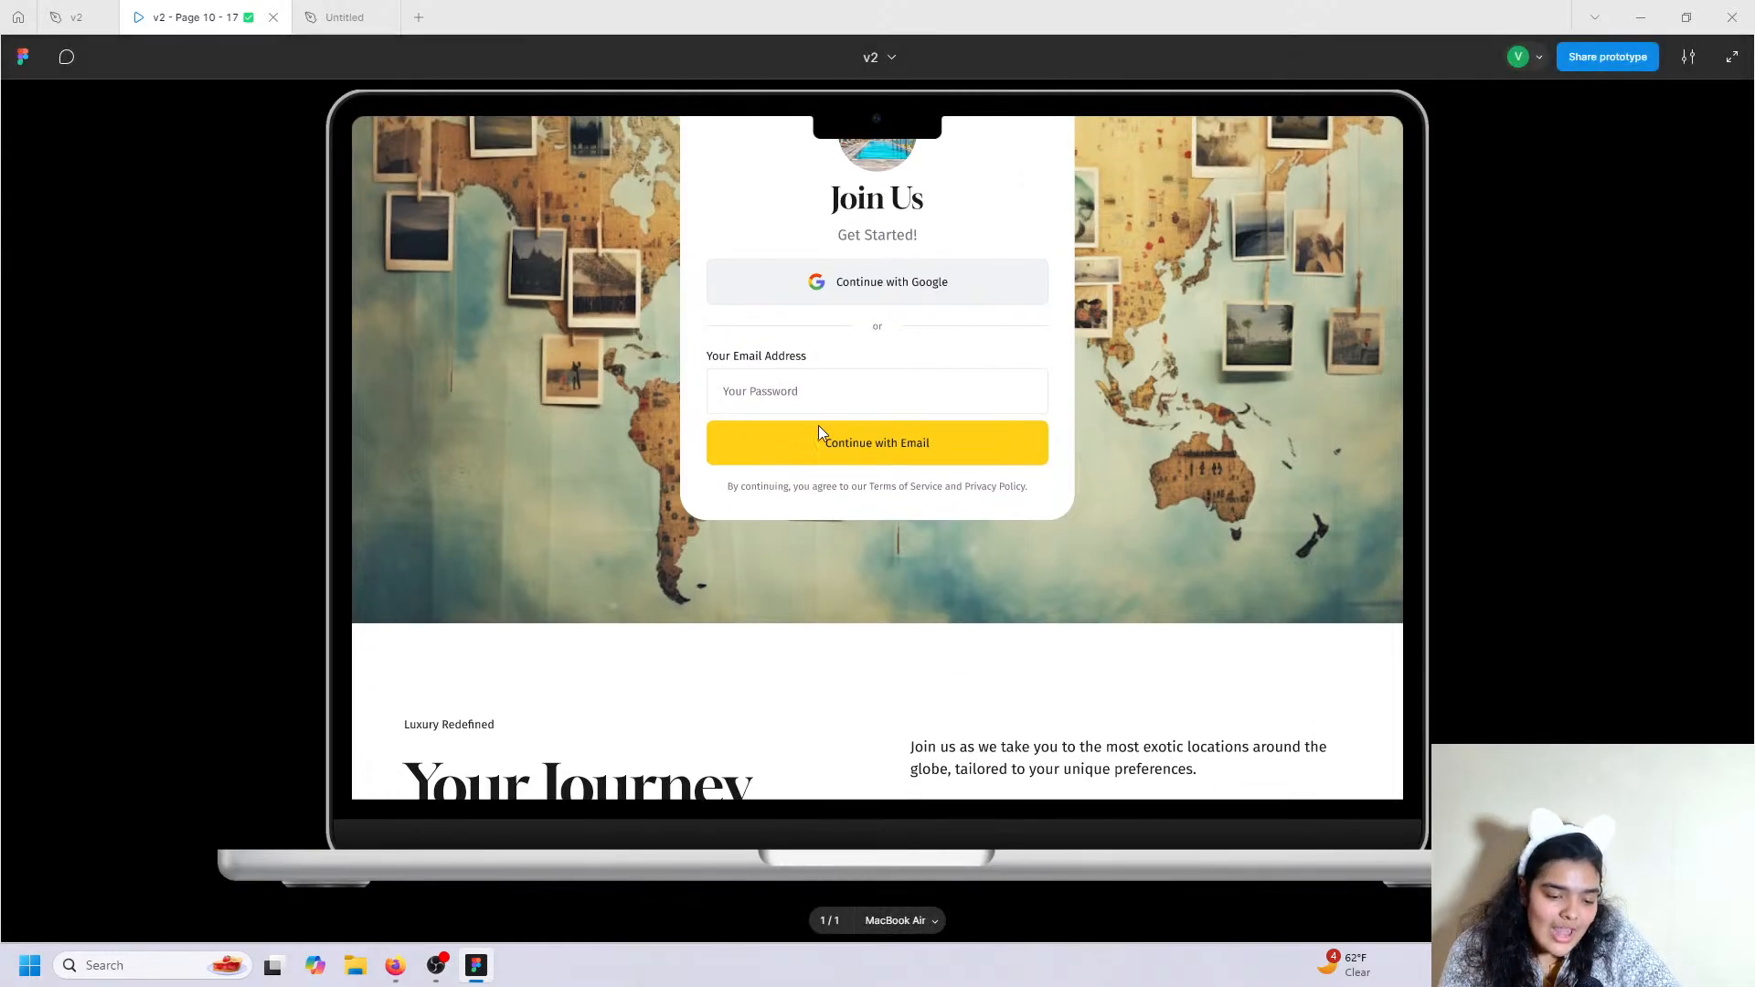
scroll(805, 365, down, 2)
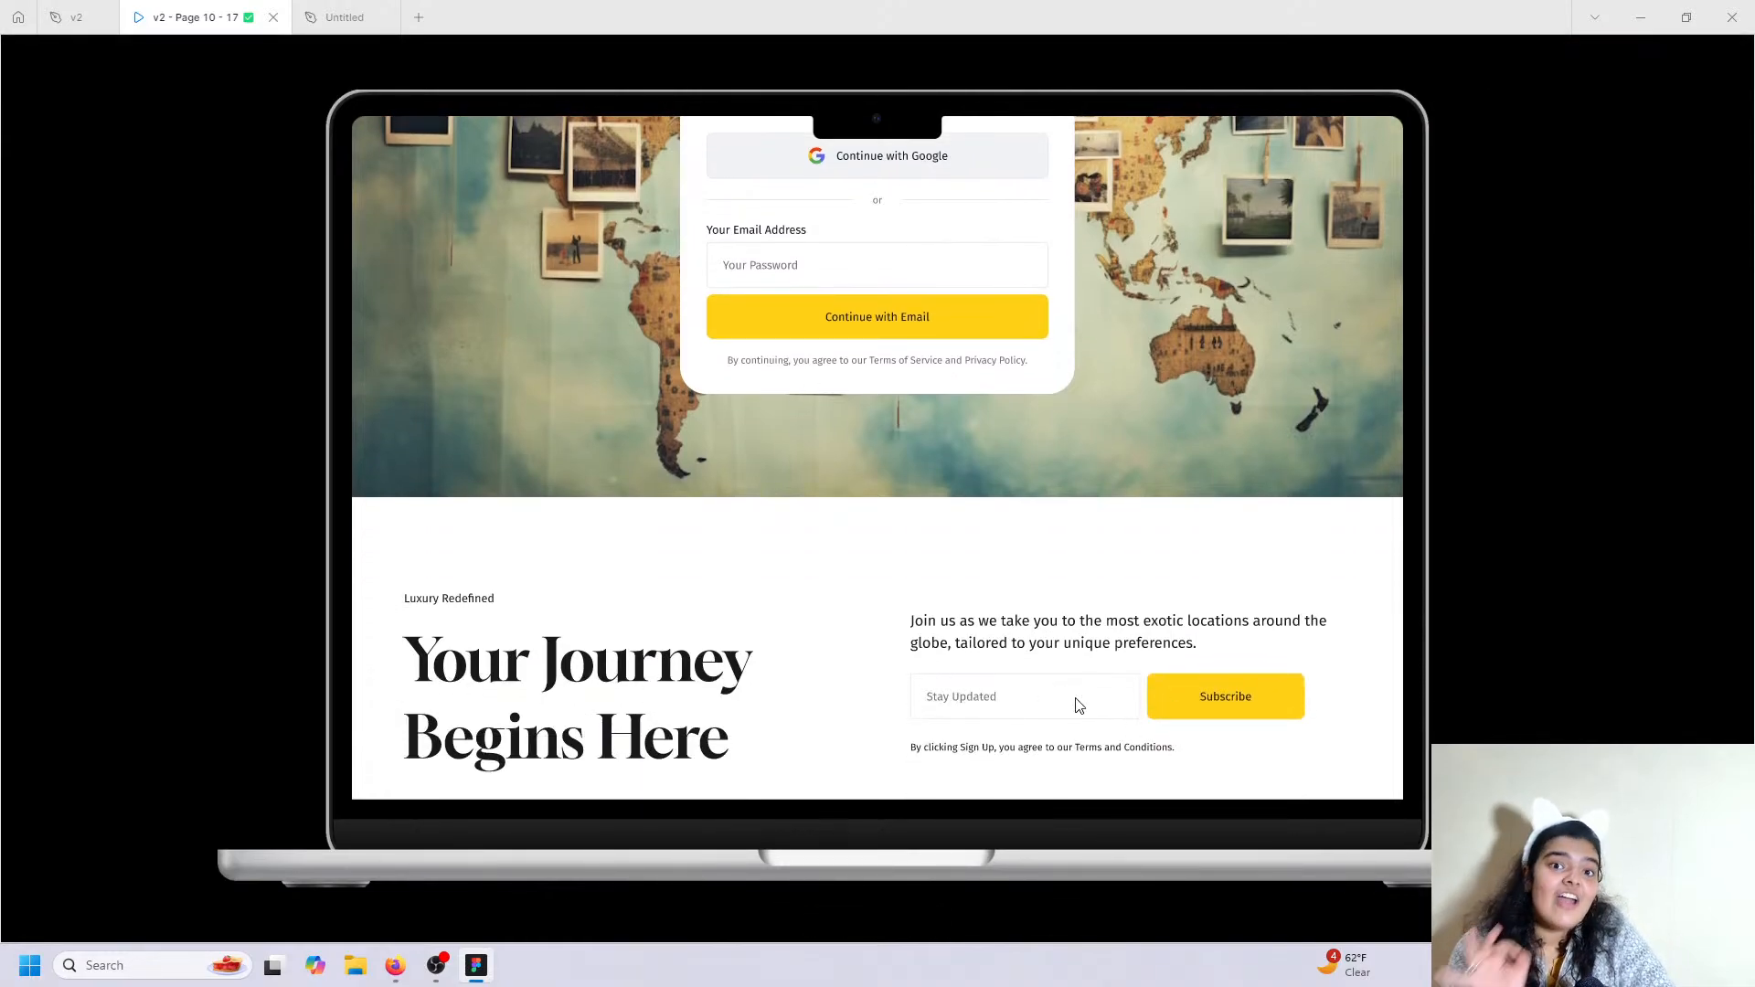
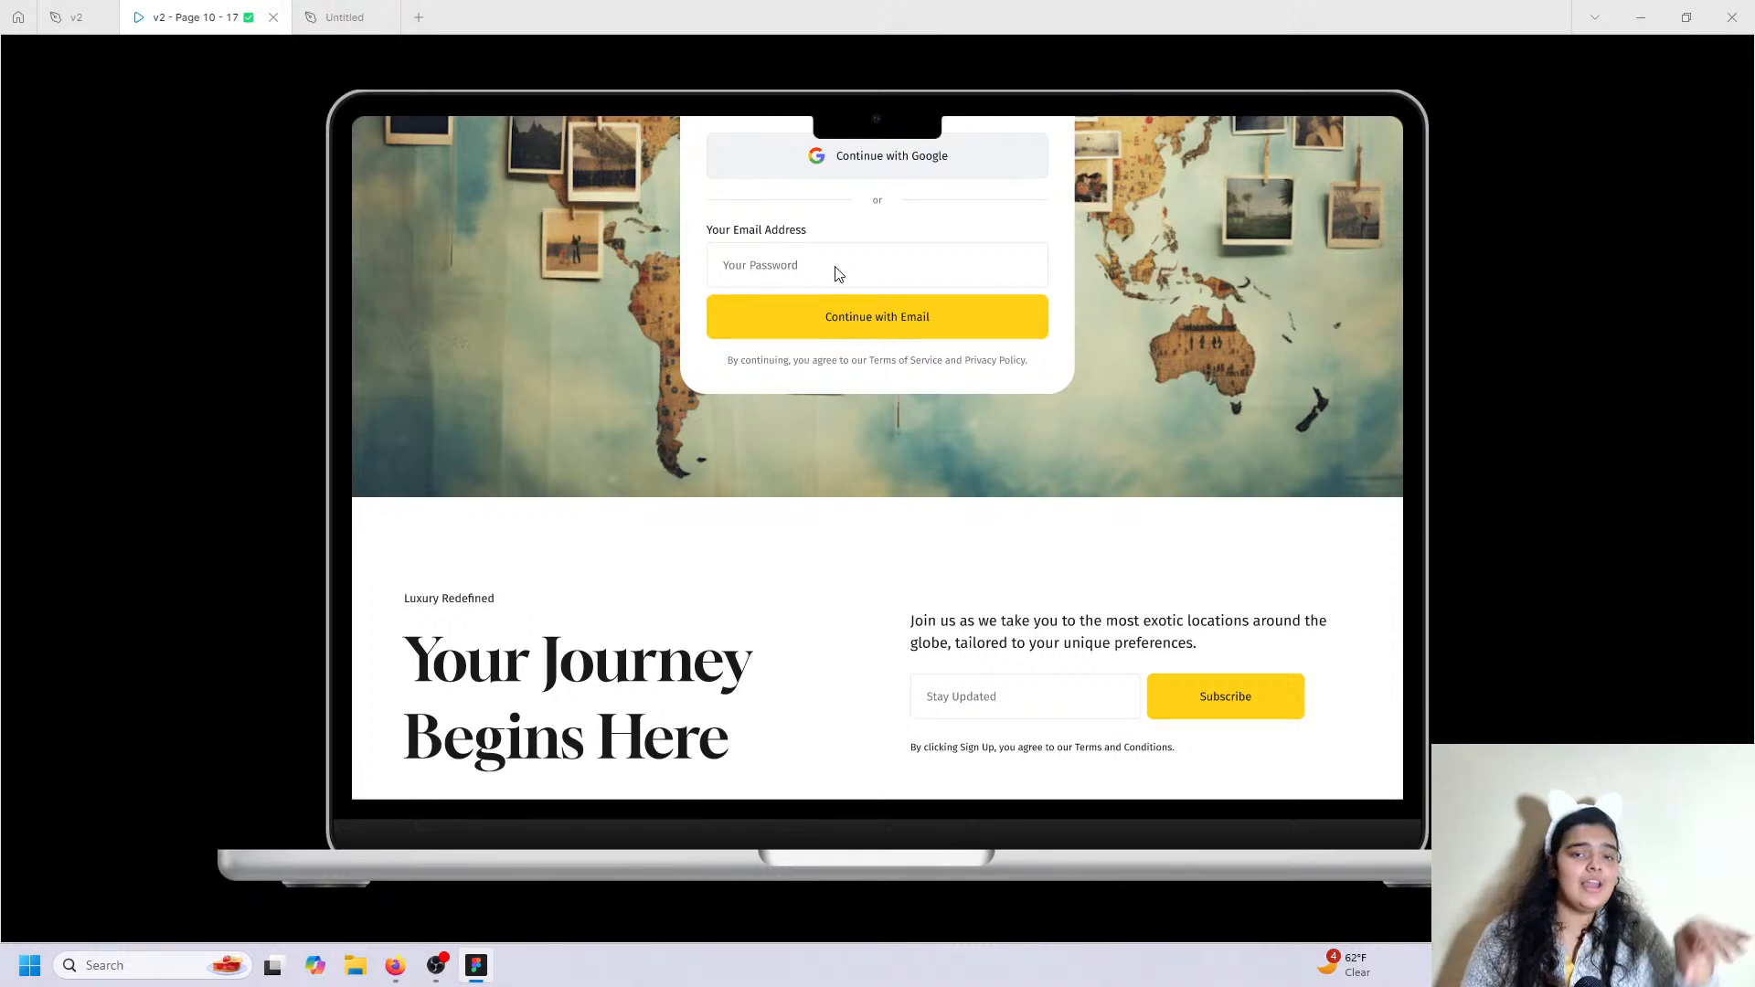
Go back to the Untitled draft with its MacBook Air sign-up frame.
click(344, 17)
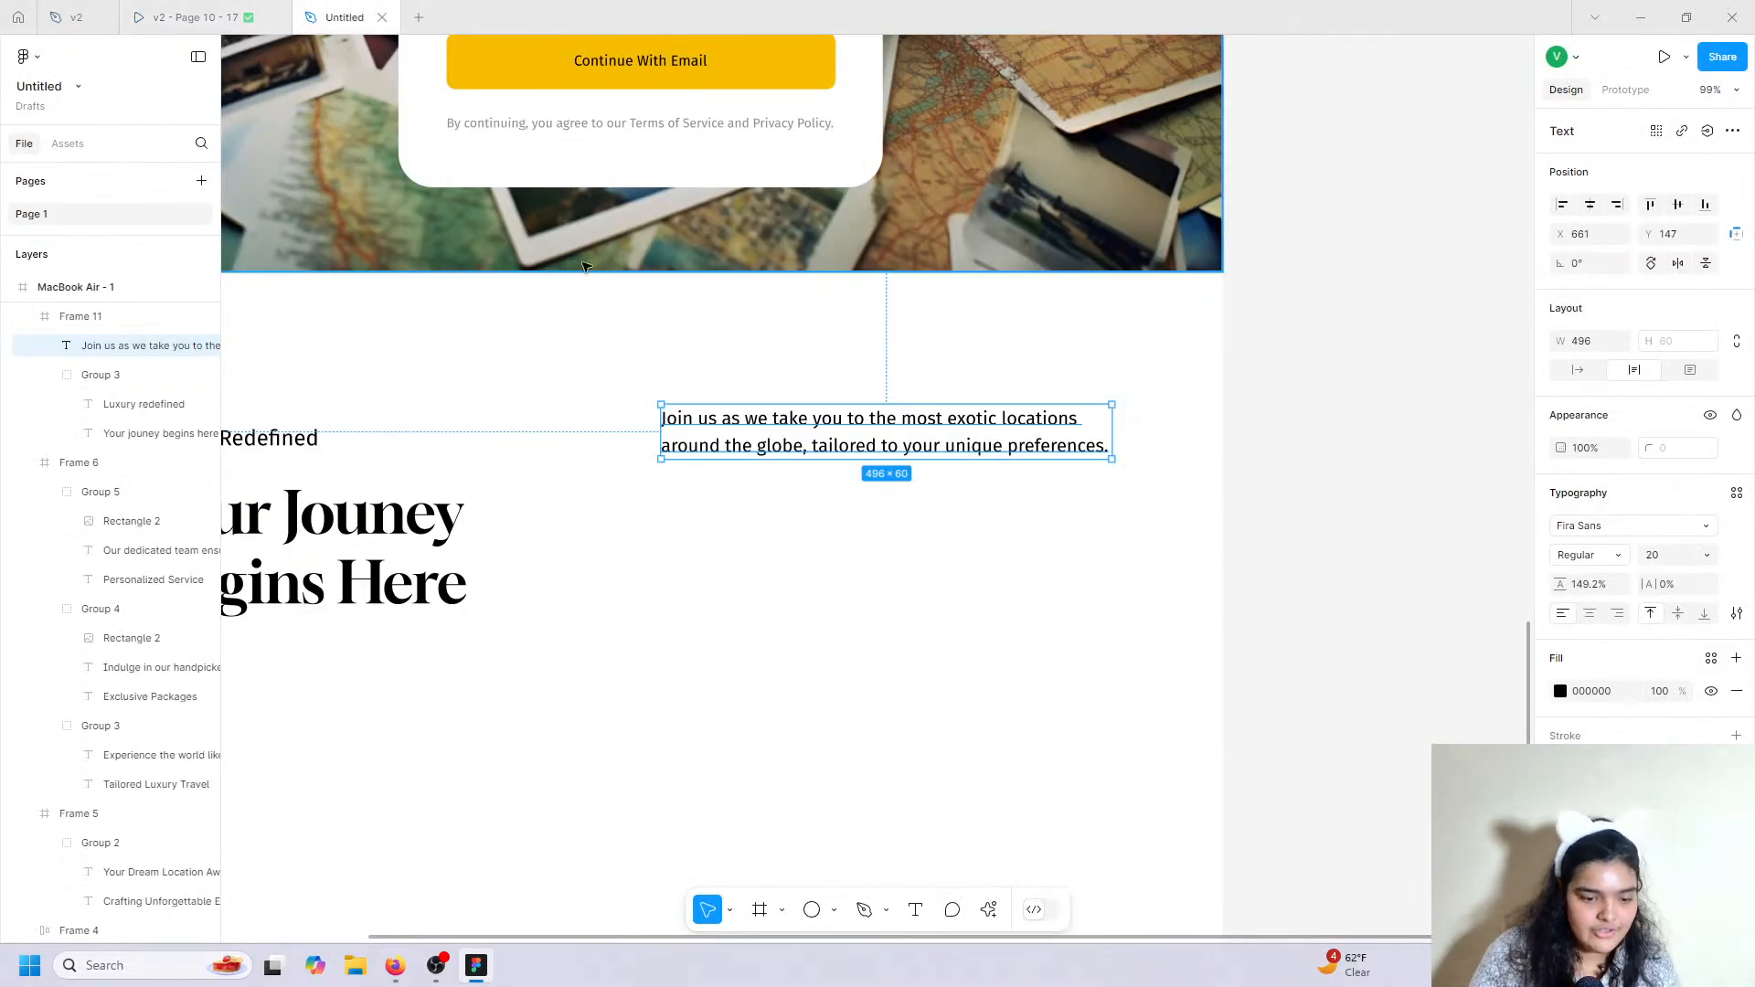
Duplicate the password field and yellow button below the Join us paragraph and narrow the copies.
click(587, 187)
click(584, 180)
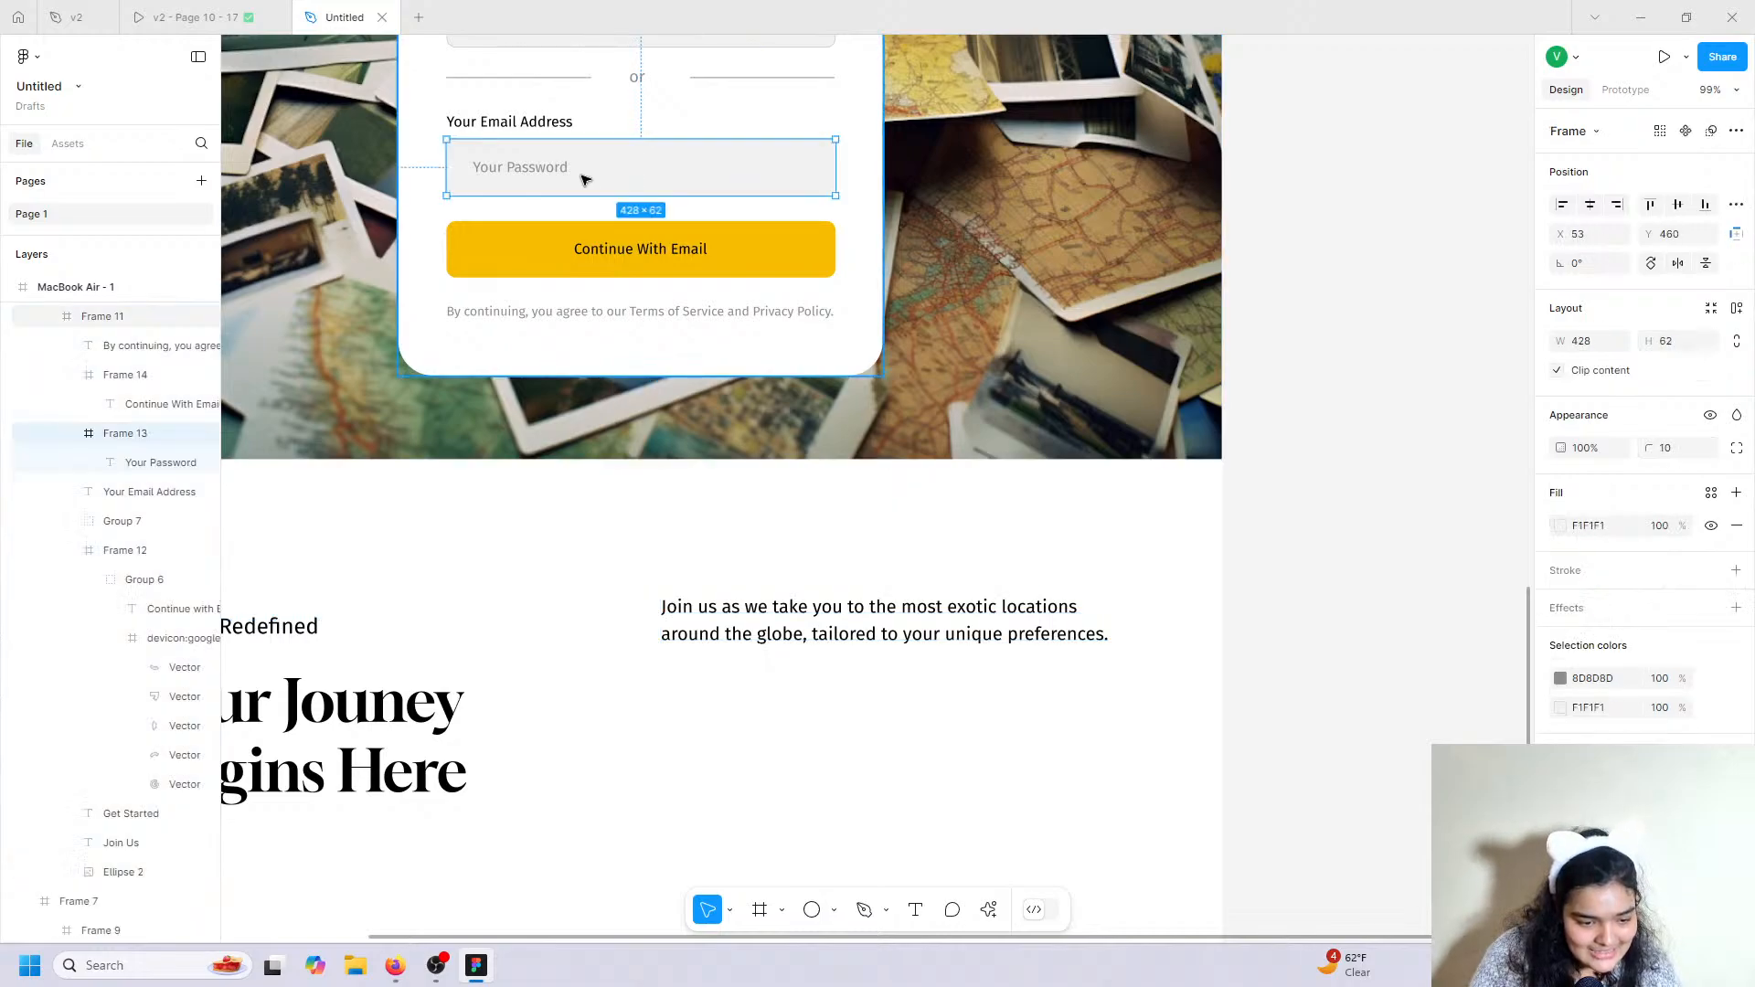
shift+click(530, 254)
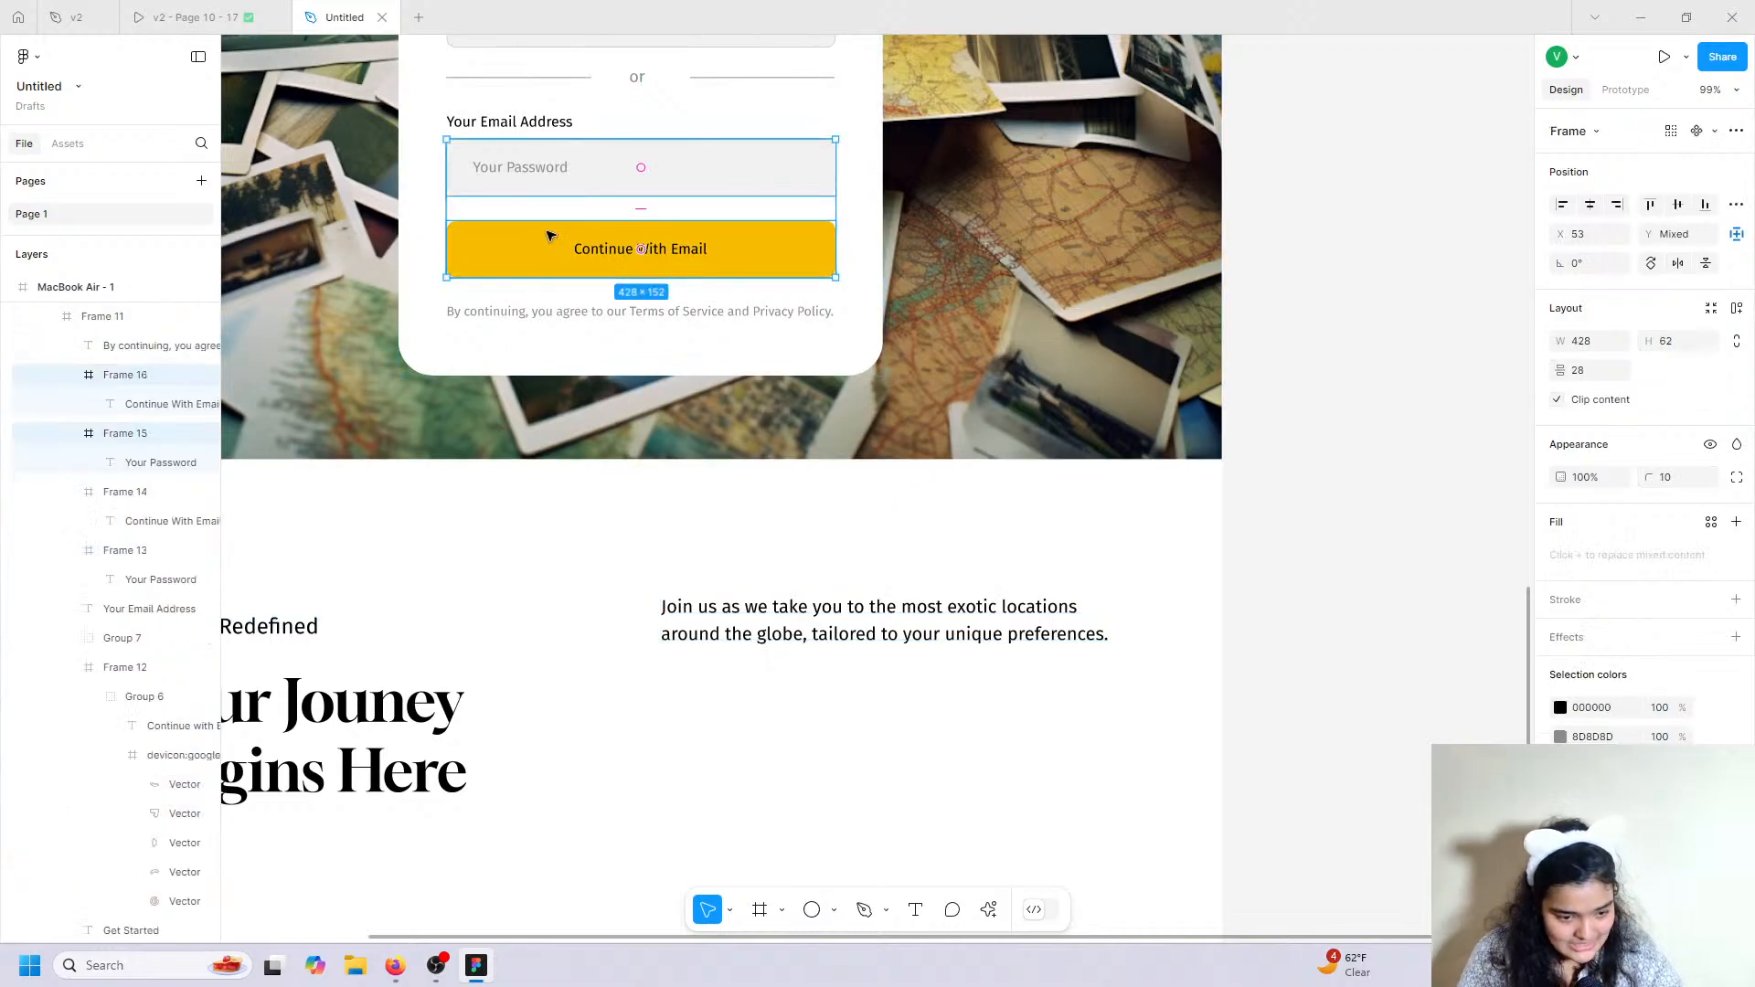
drag(549, 235, 783, 728)
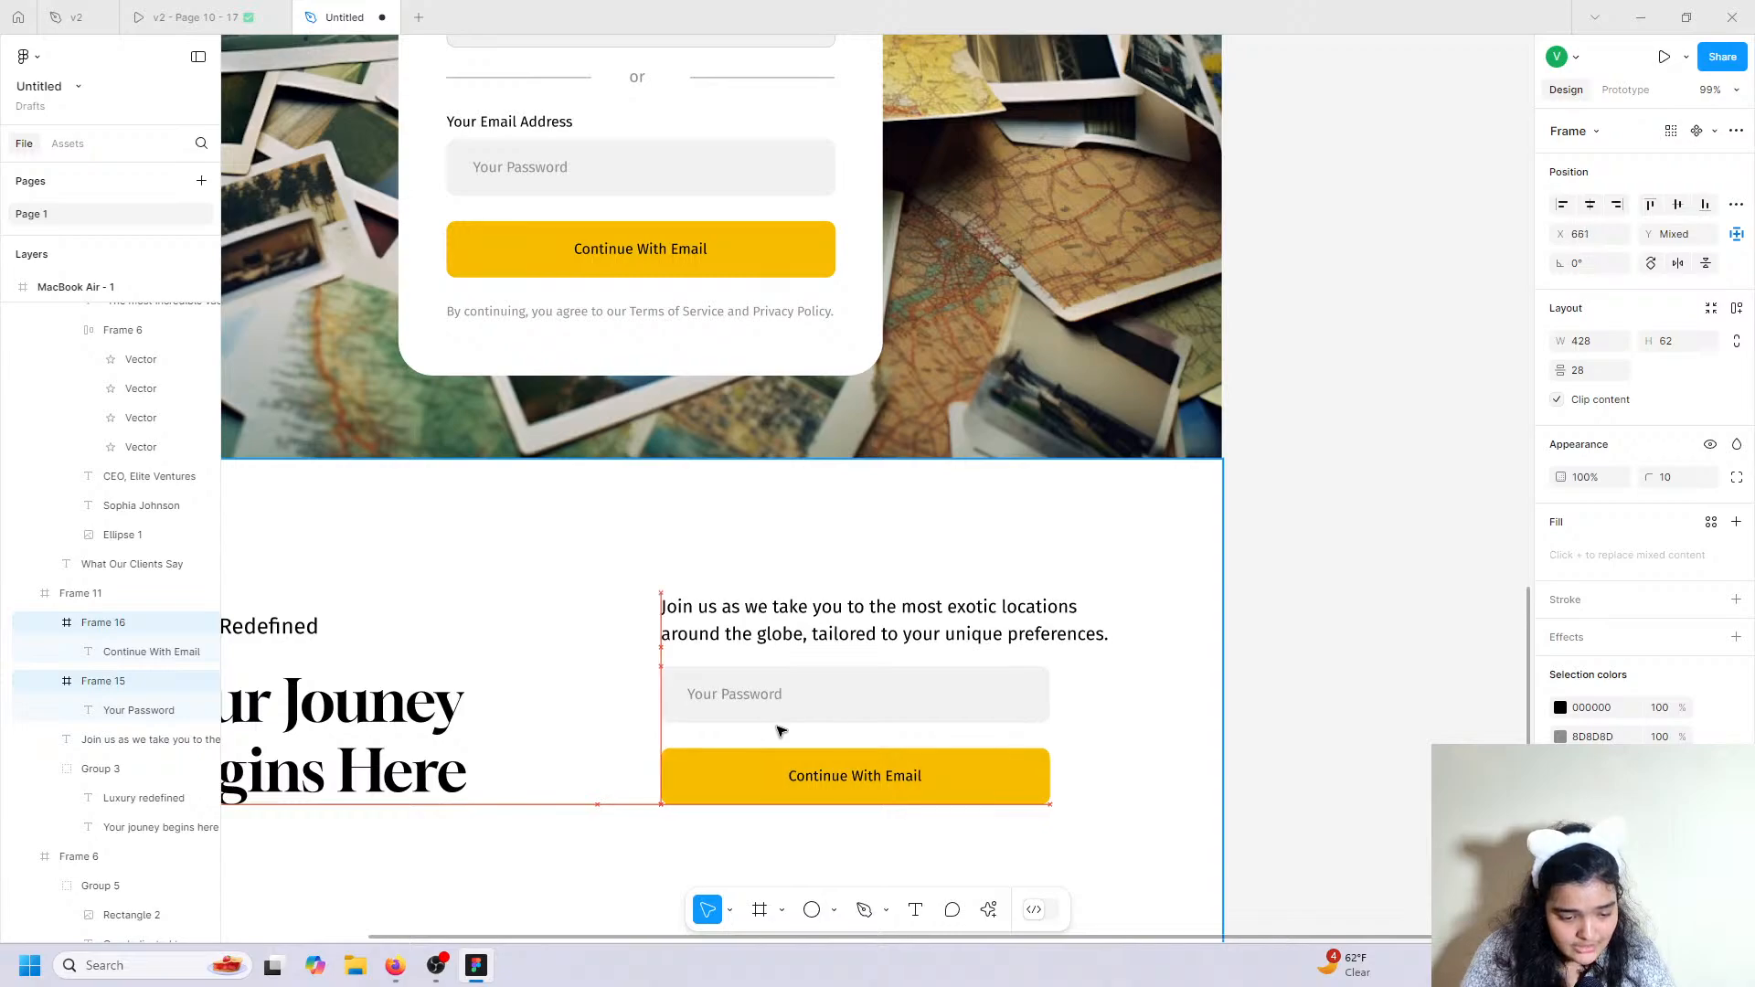
drag(1048, 699, 914, 708)
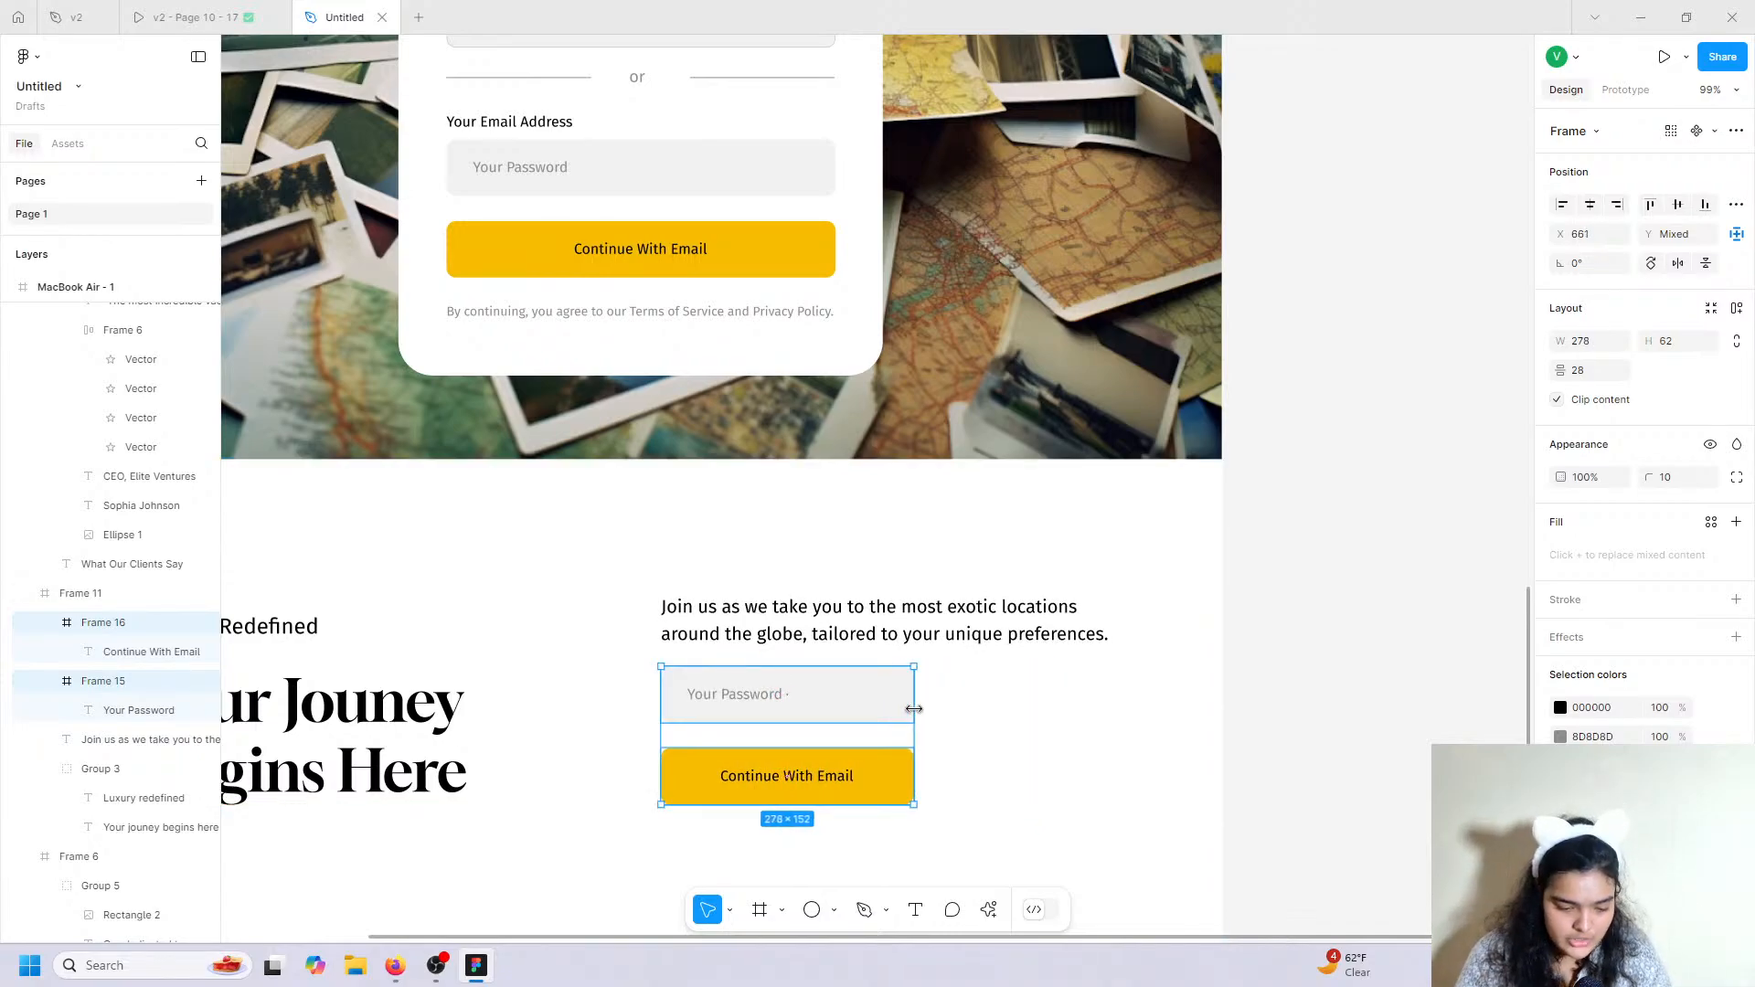
Move the copied button beside the copied field and narrow it to 207 wide.
click(876, 774)
drag(842, 780, 993, 700)
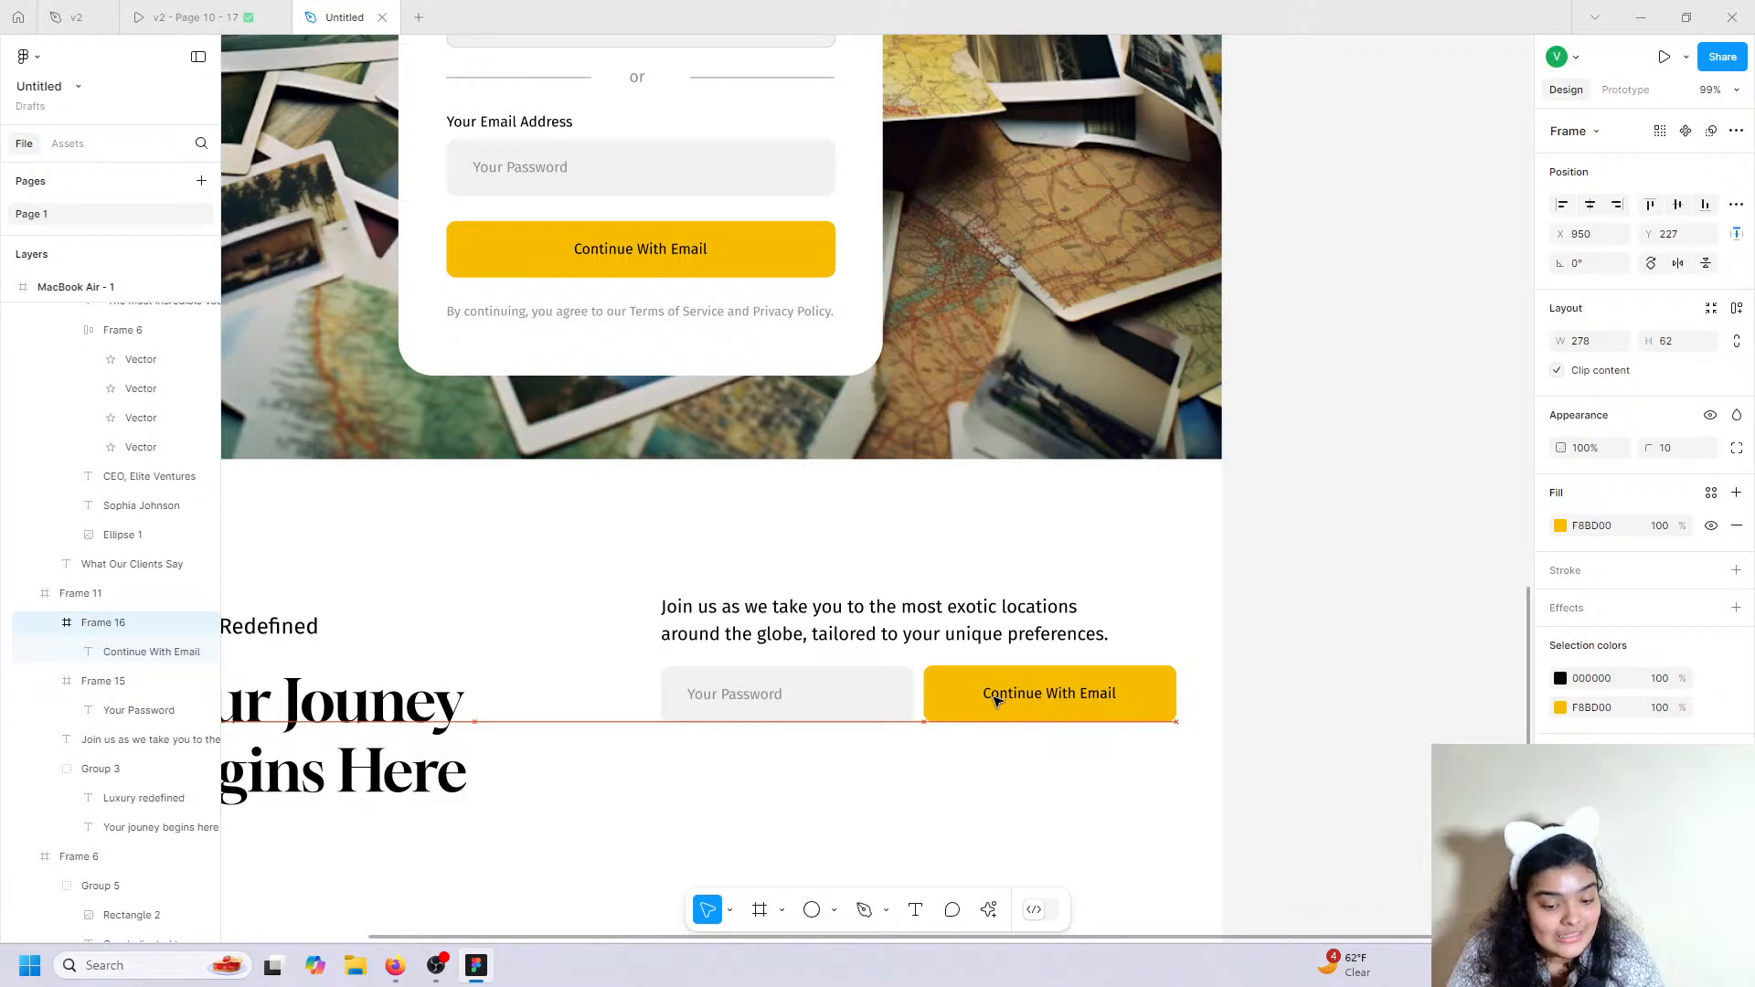
drag(1176, 693, 1112, 684)
scroll(795, 711, down, 1)
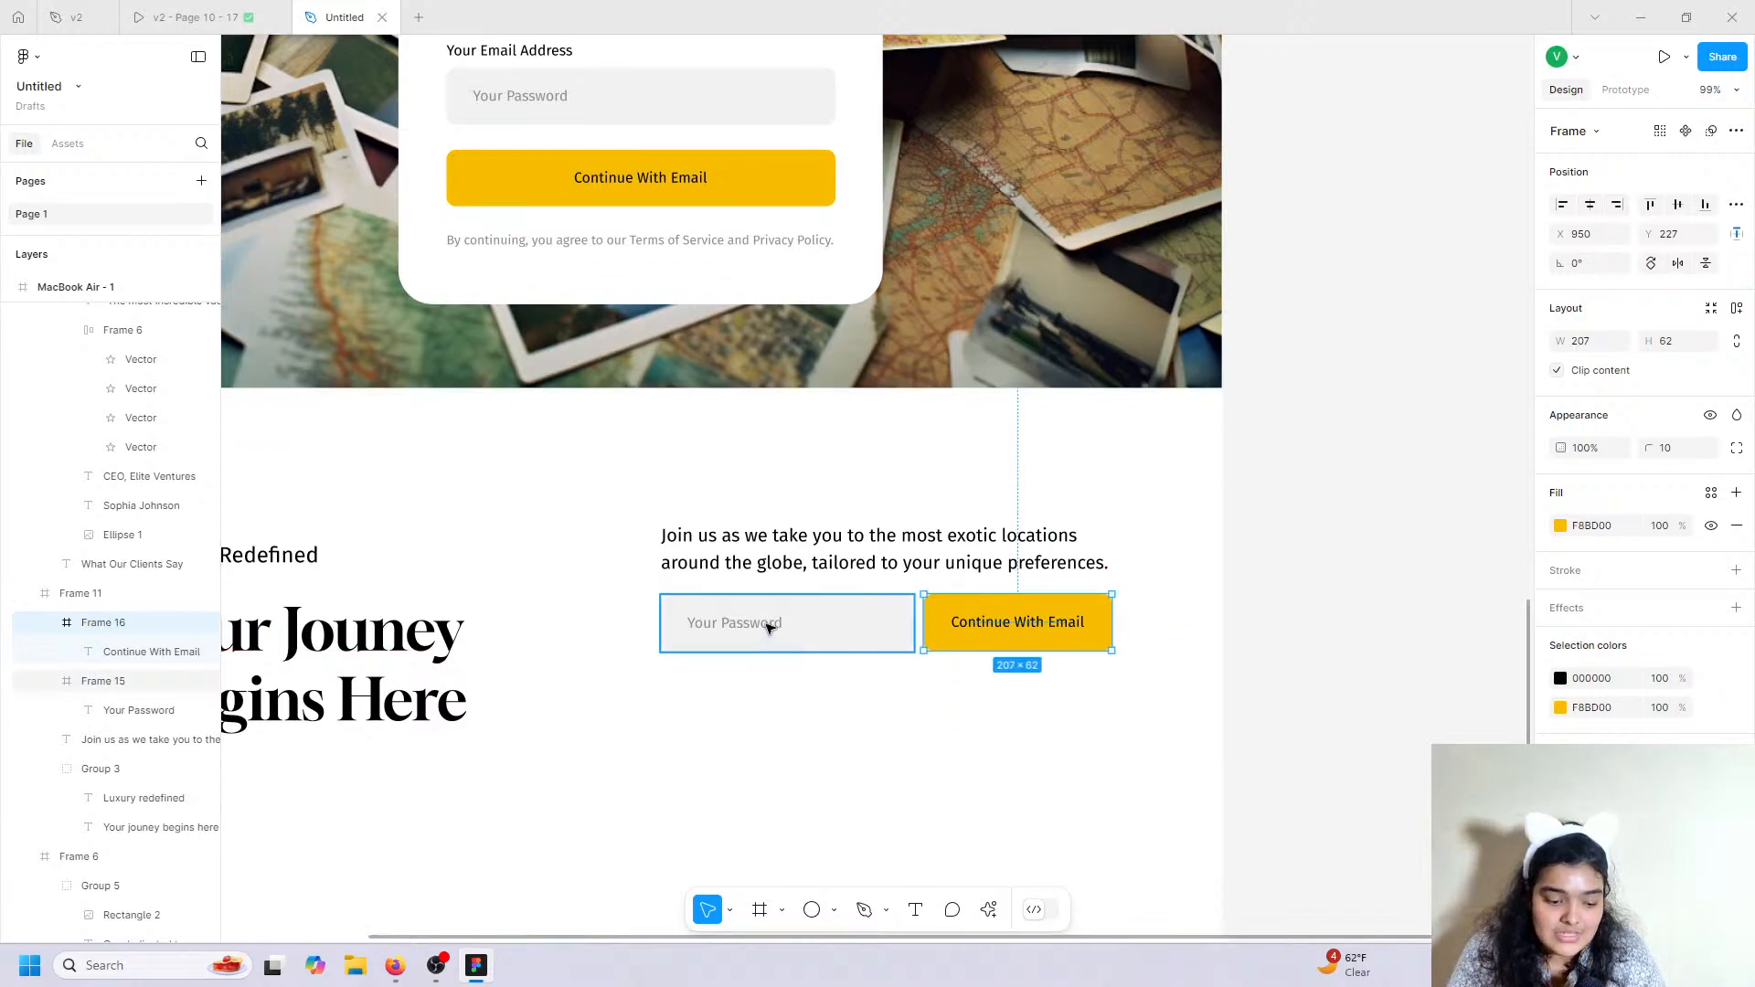
click(770, 628)
click(255, 13)
scroll(914, 621, down, 1)
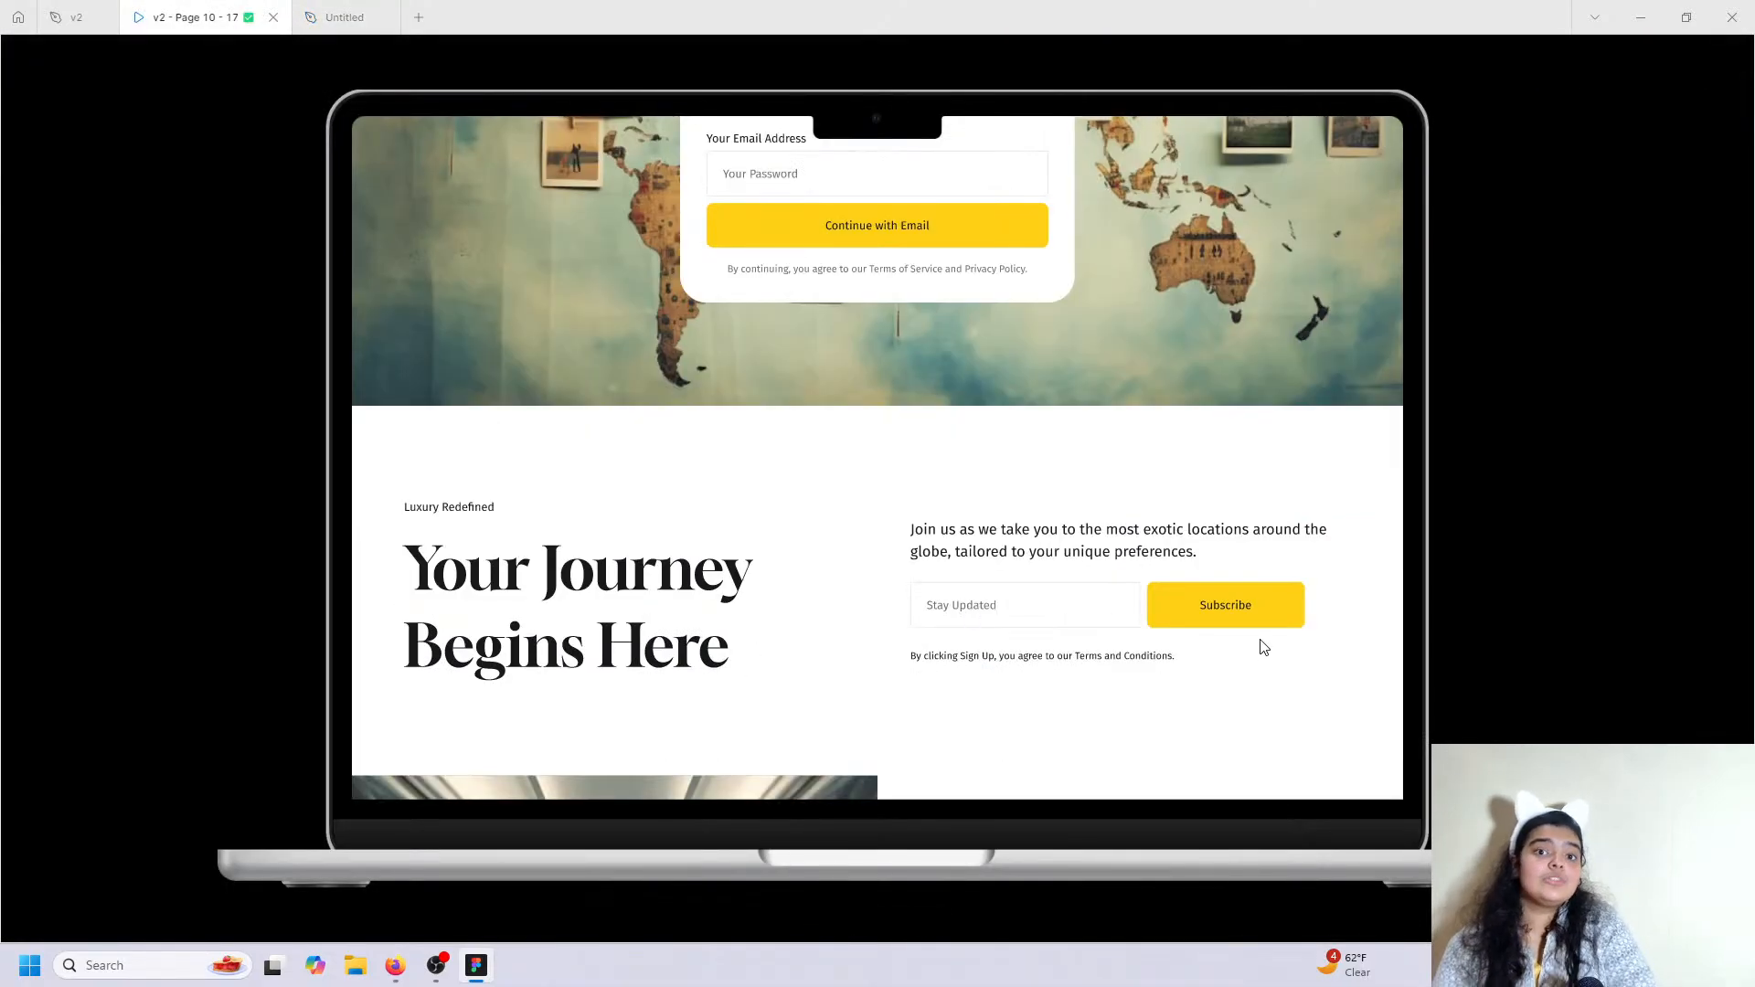
Change the copied field's placeholder text to 'Stay Updated'.
click(345, 18)
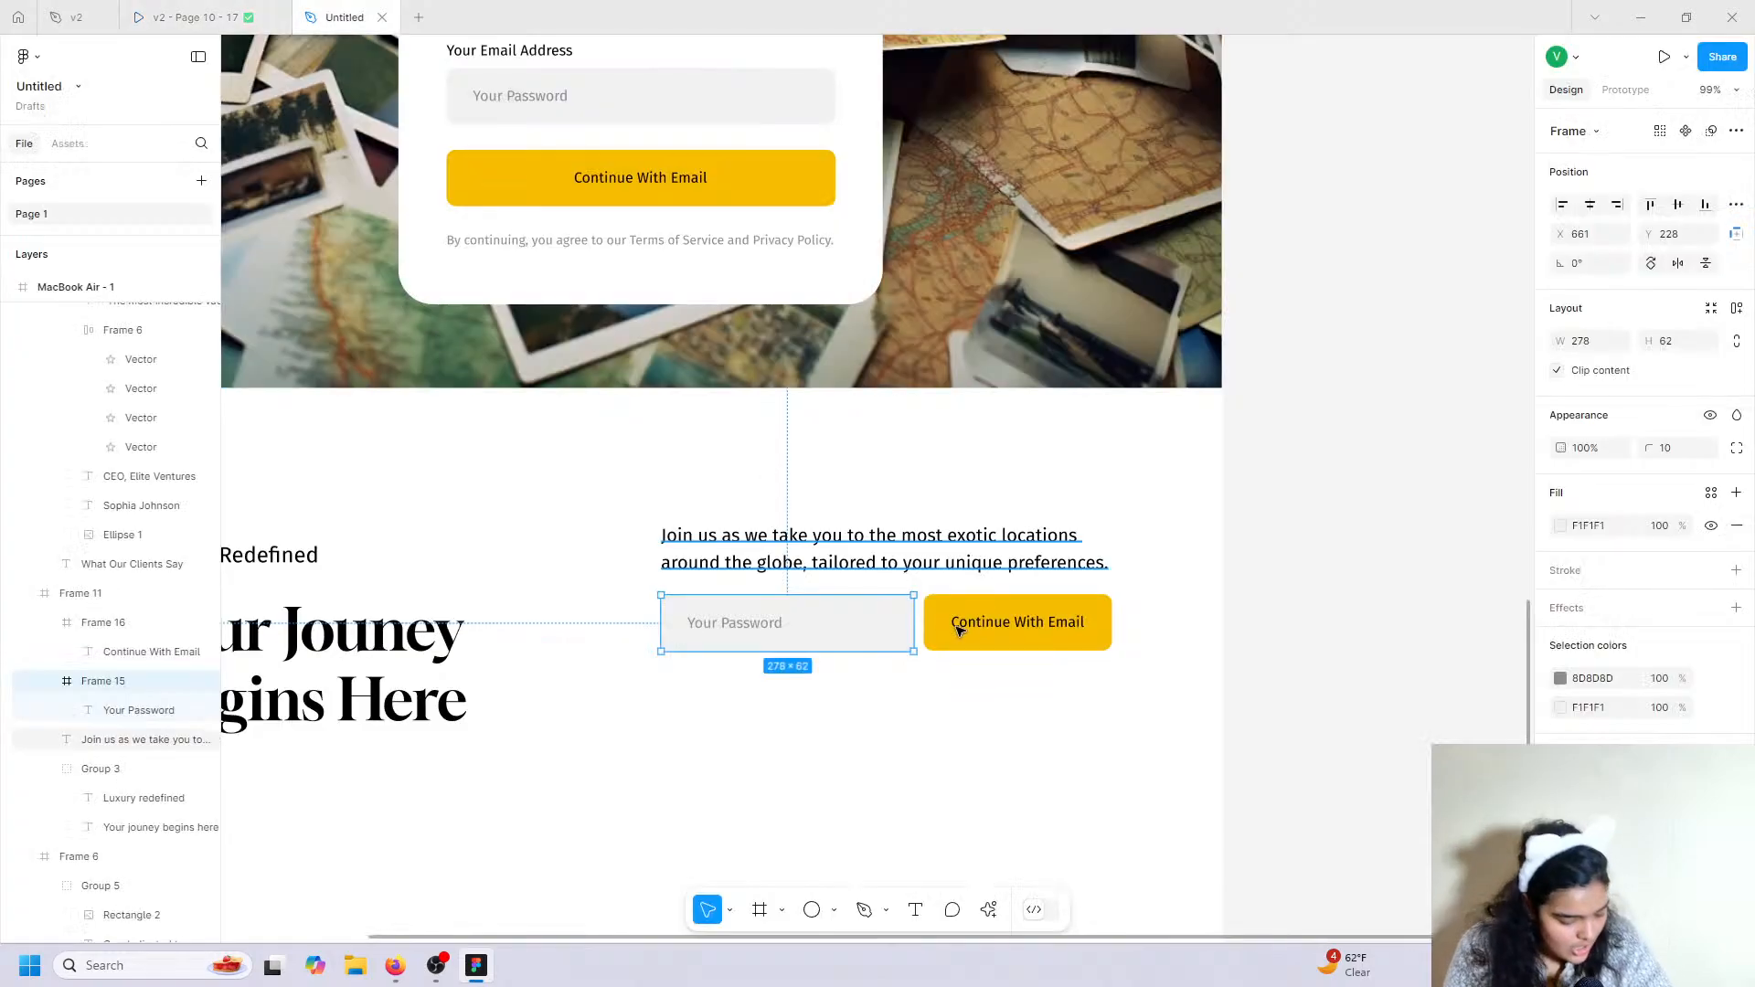
double_click(747, 624)
double_click(748, 623)
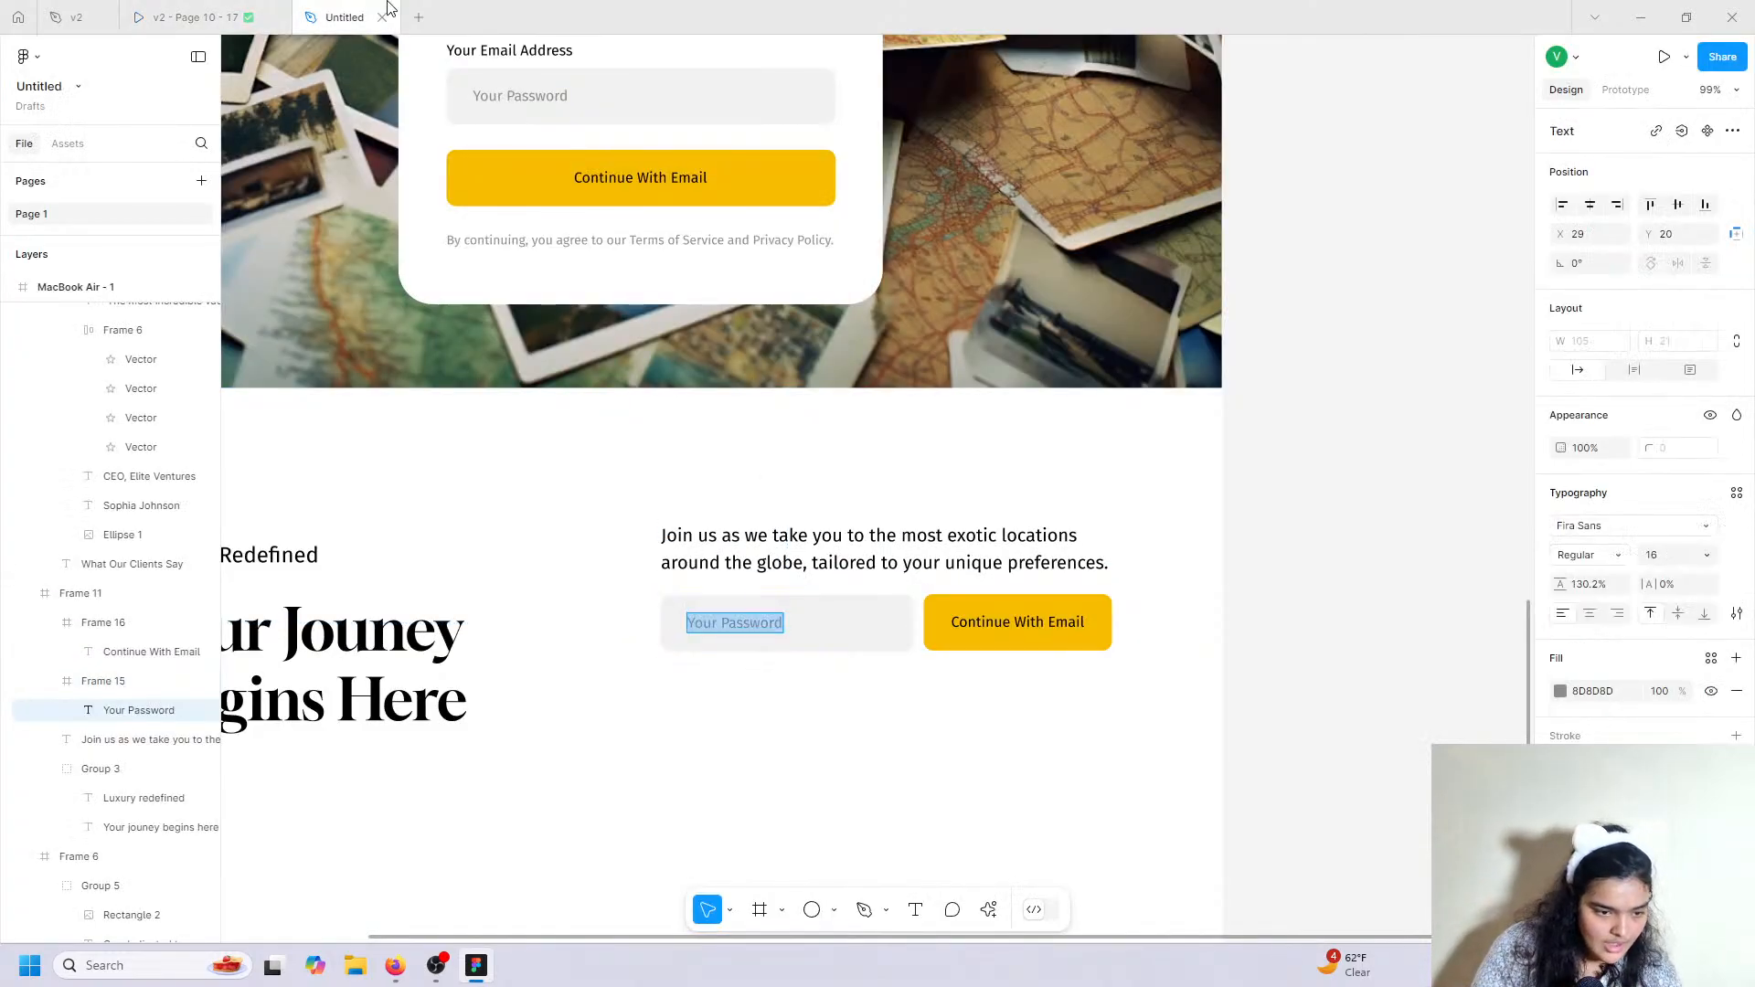
click(192, 16)
click(331, 20)
text(Sta)
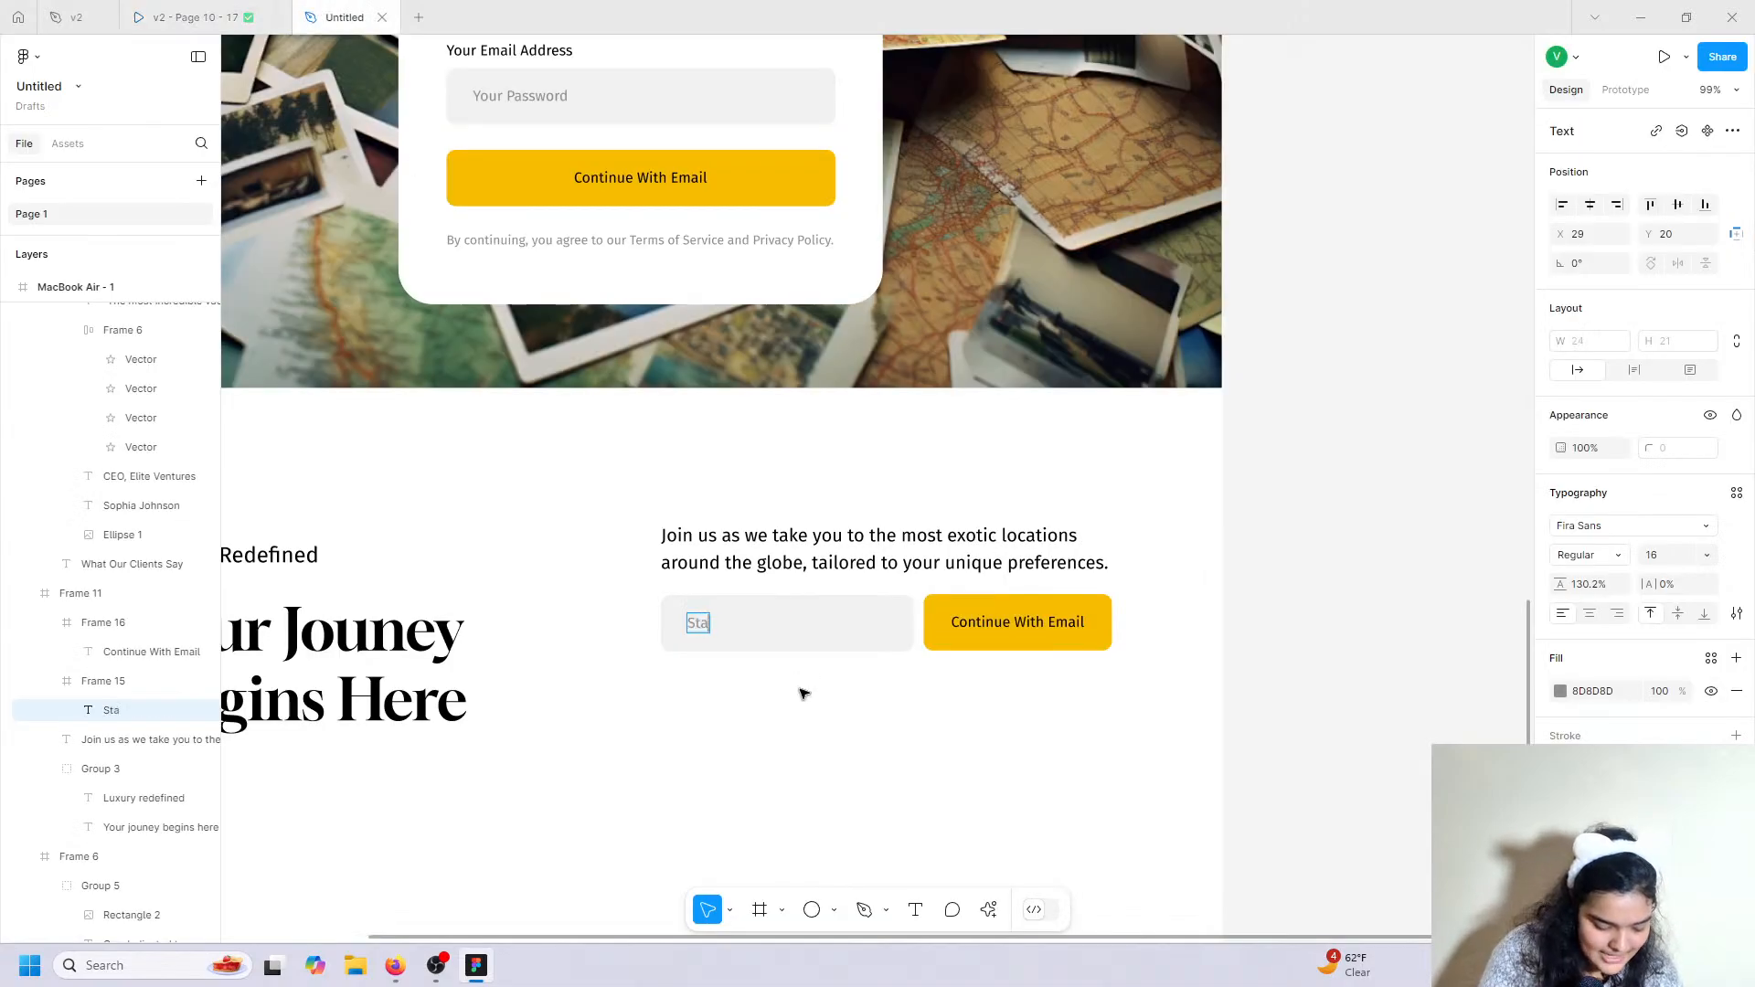
text(y Updated)
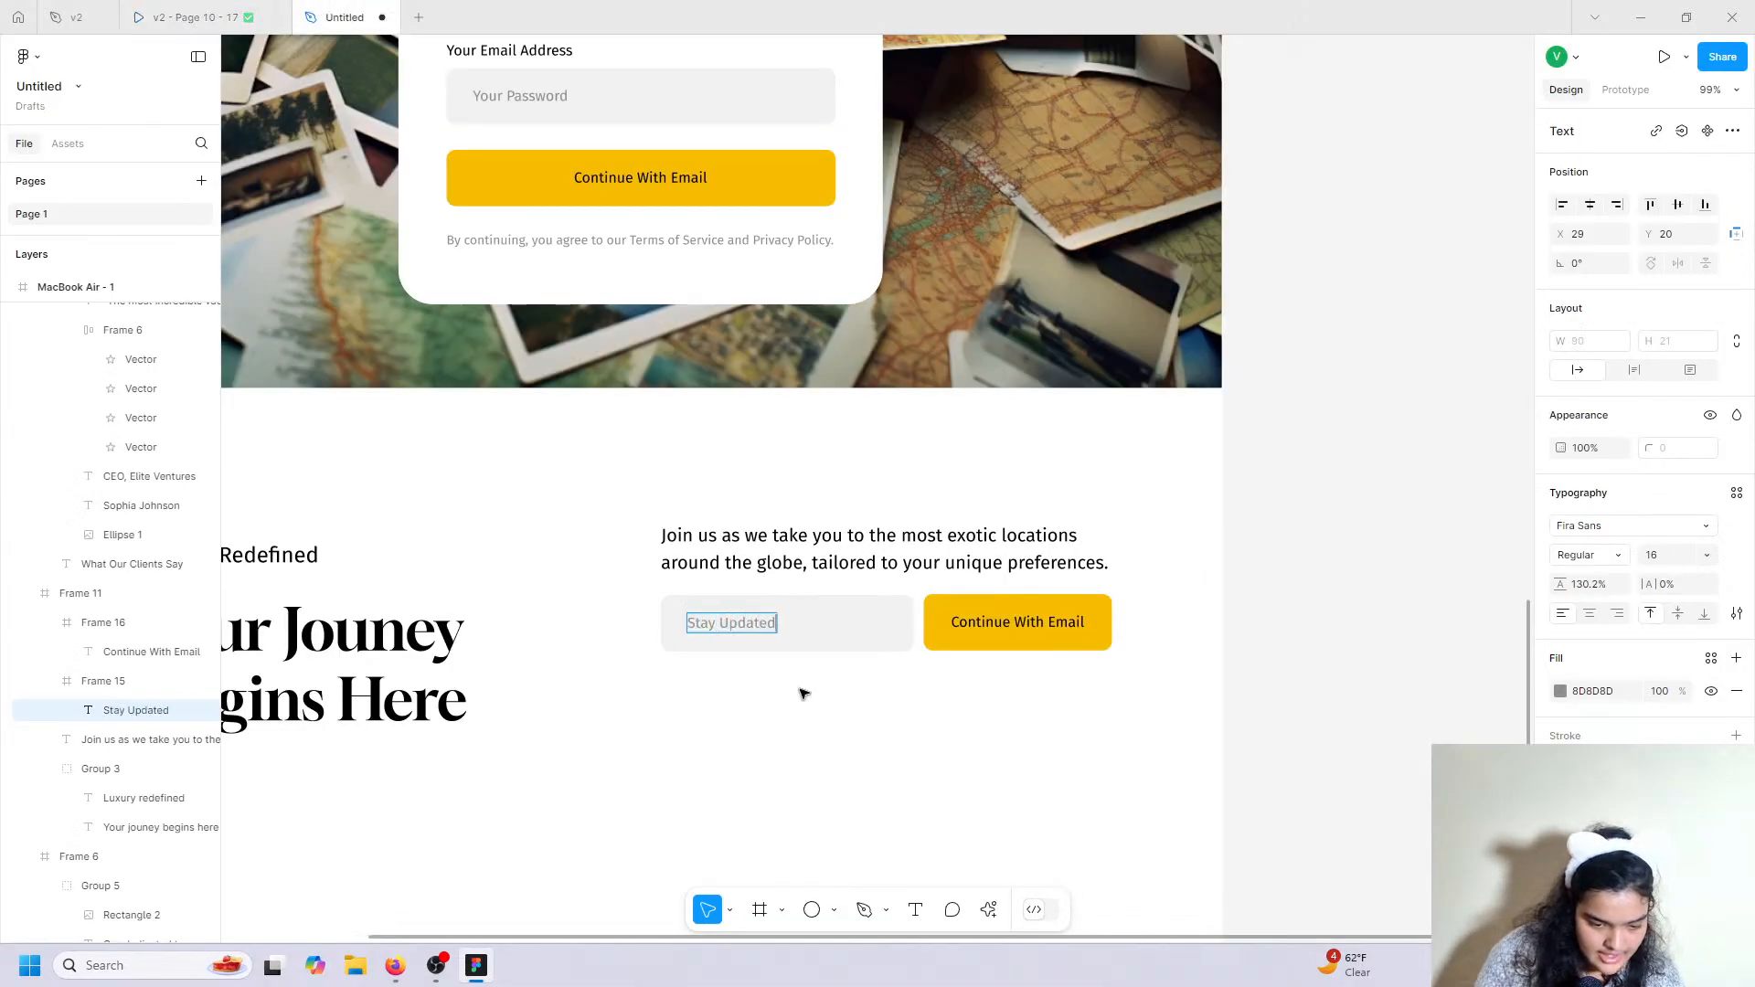
Relabel the copied button 'Subscribe', correcting the typo.
double_click(1042, 627)
text(Subscribv)
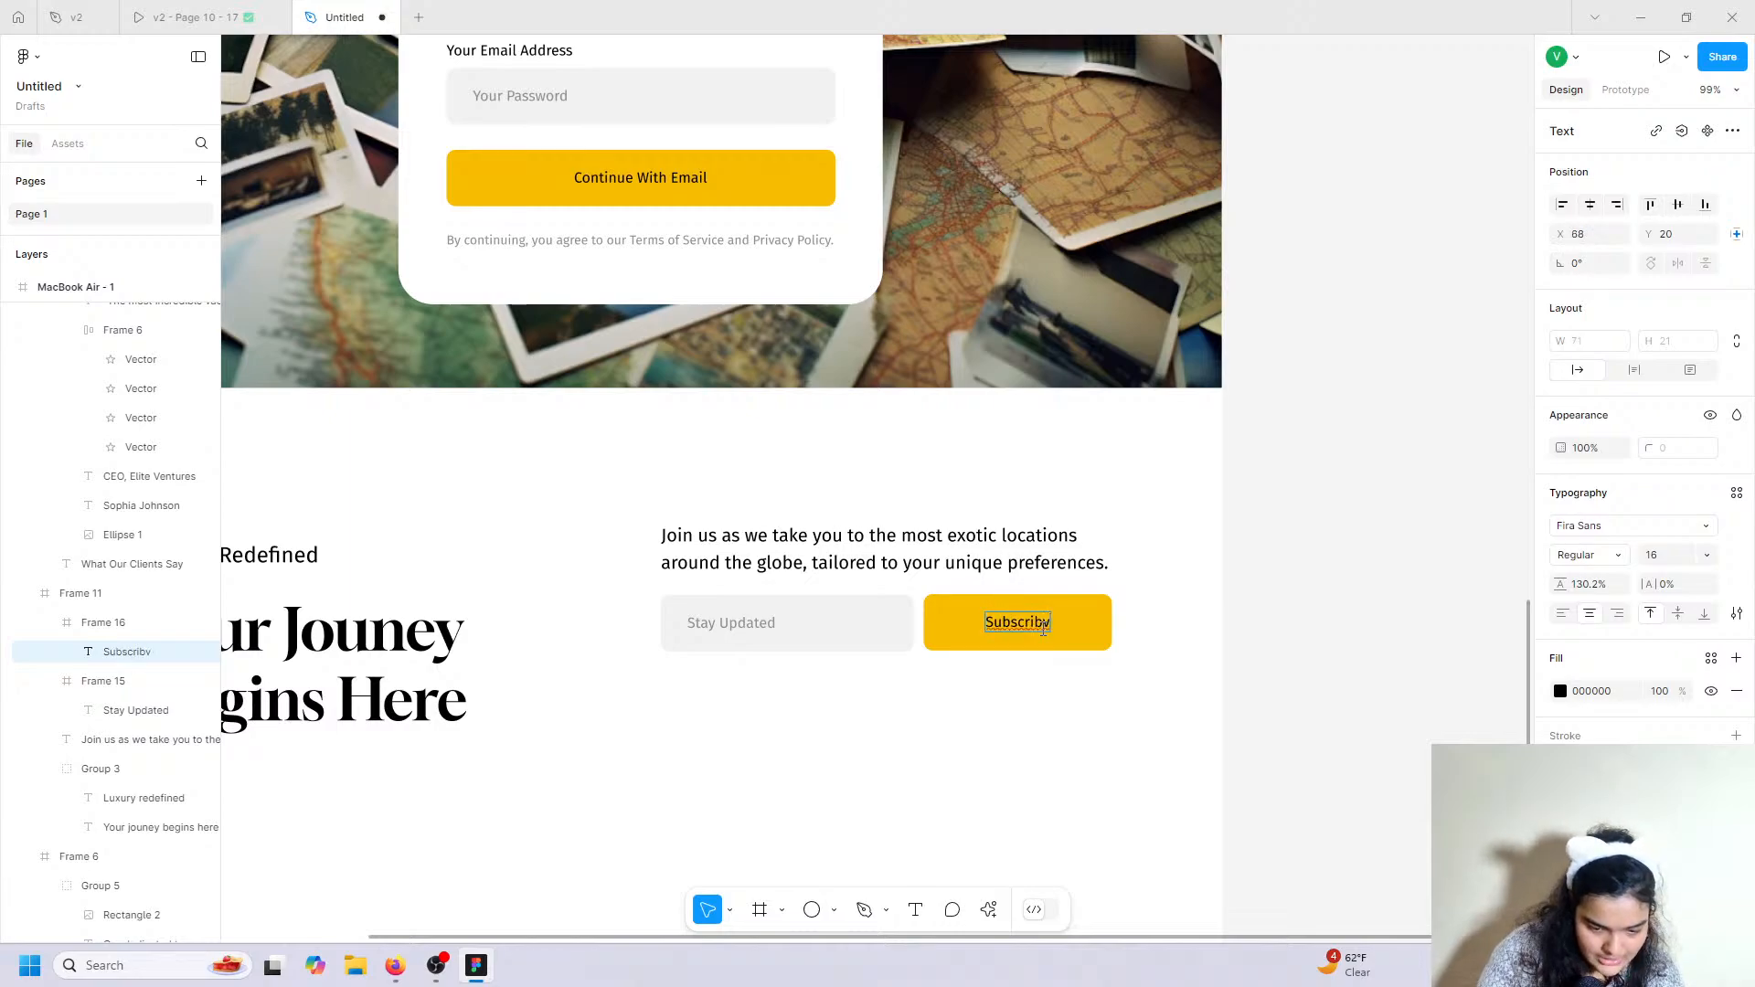
key(BackSpace)
text(e)
key(Escape)
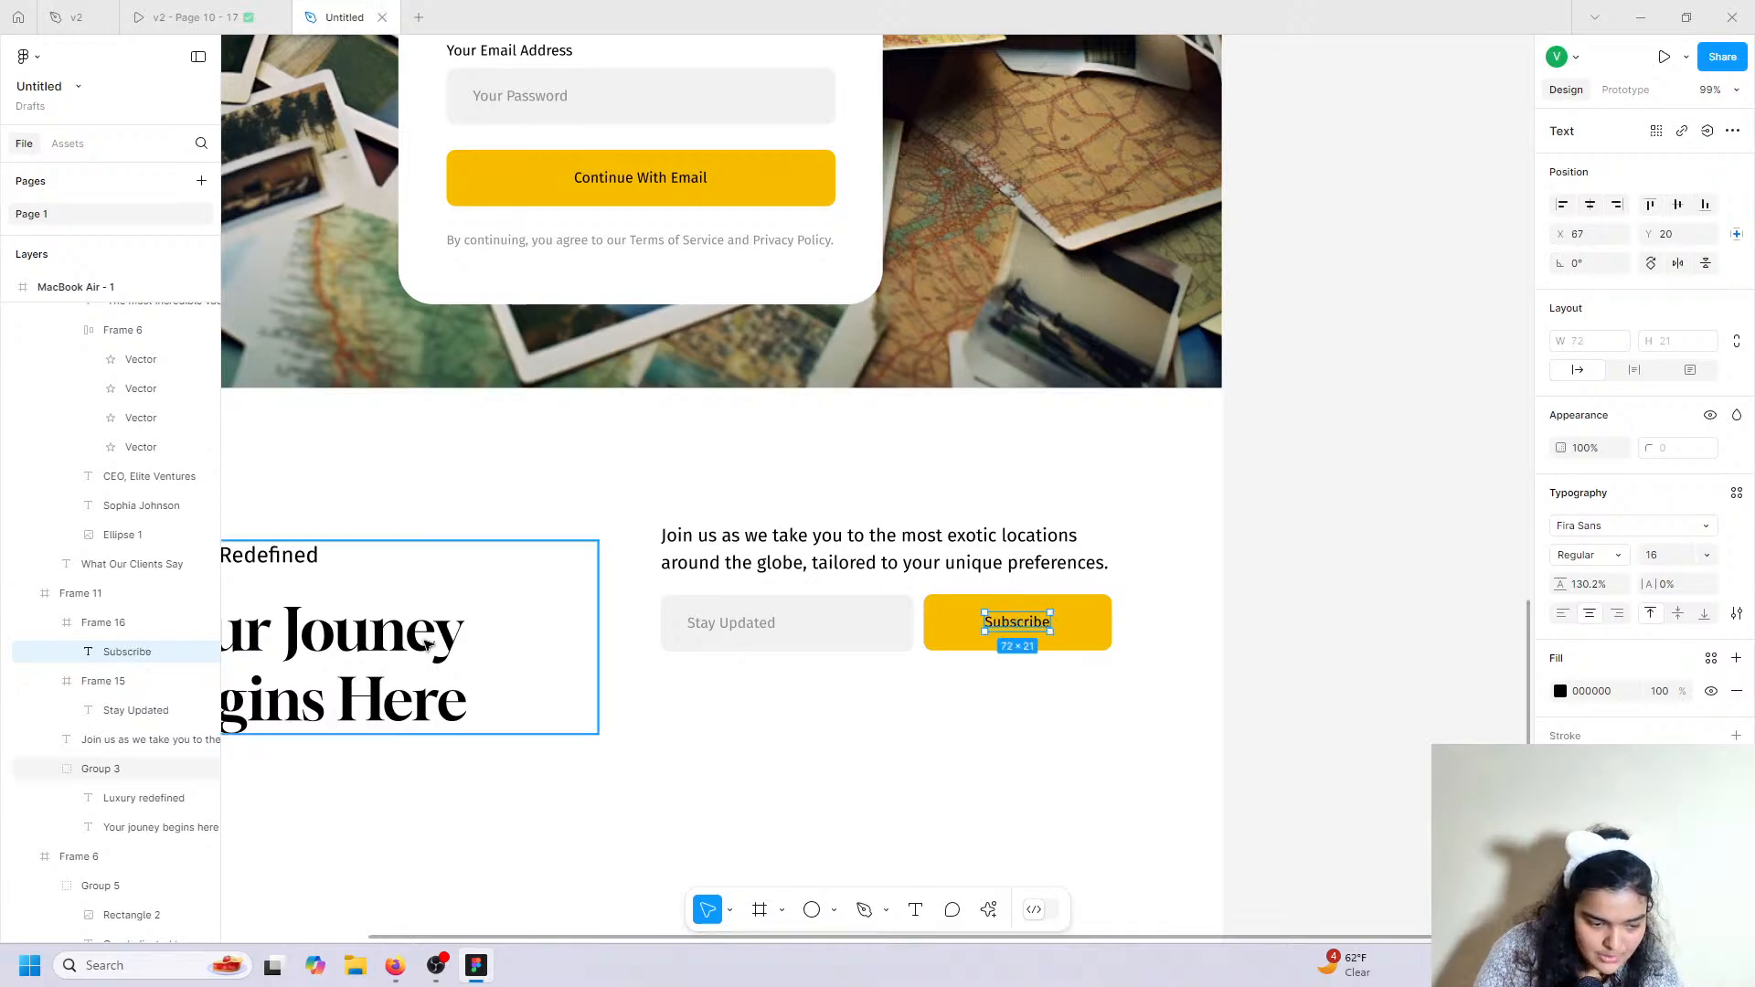
Select the headline and the Join us paragraph, then scroll further down the page.
double_click(427, 646)
double_click(761, 536)
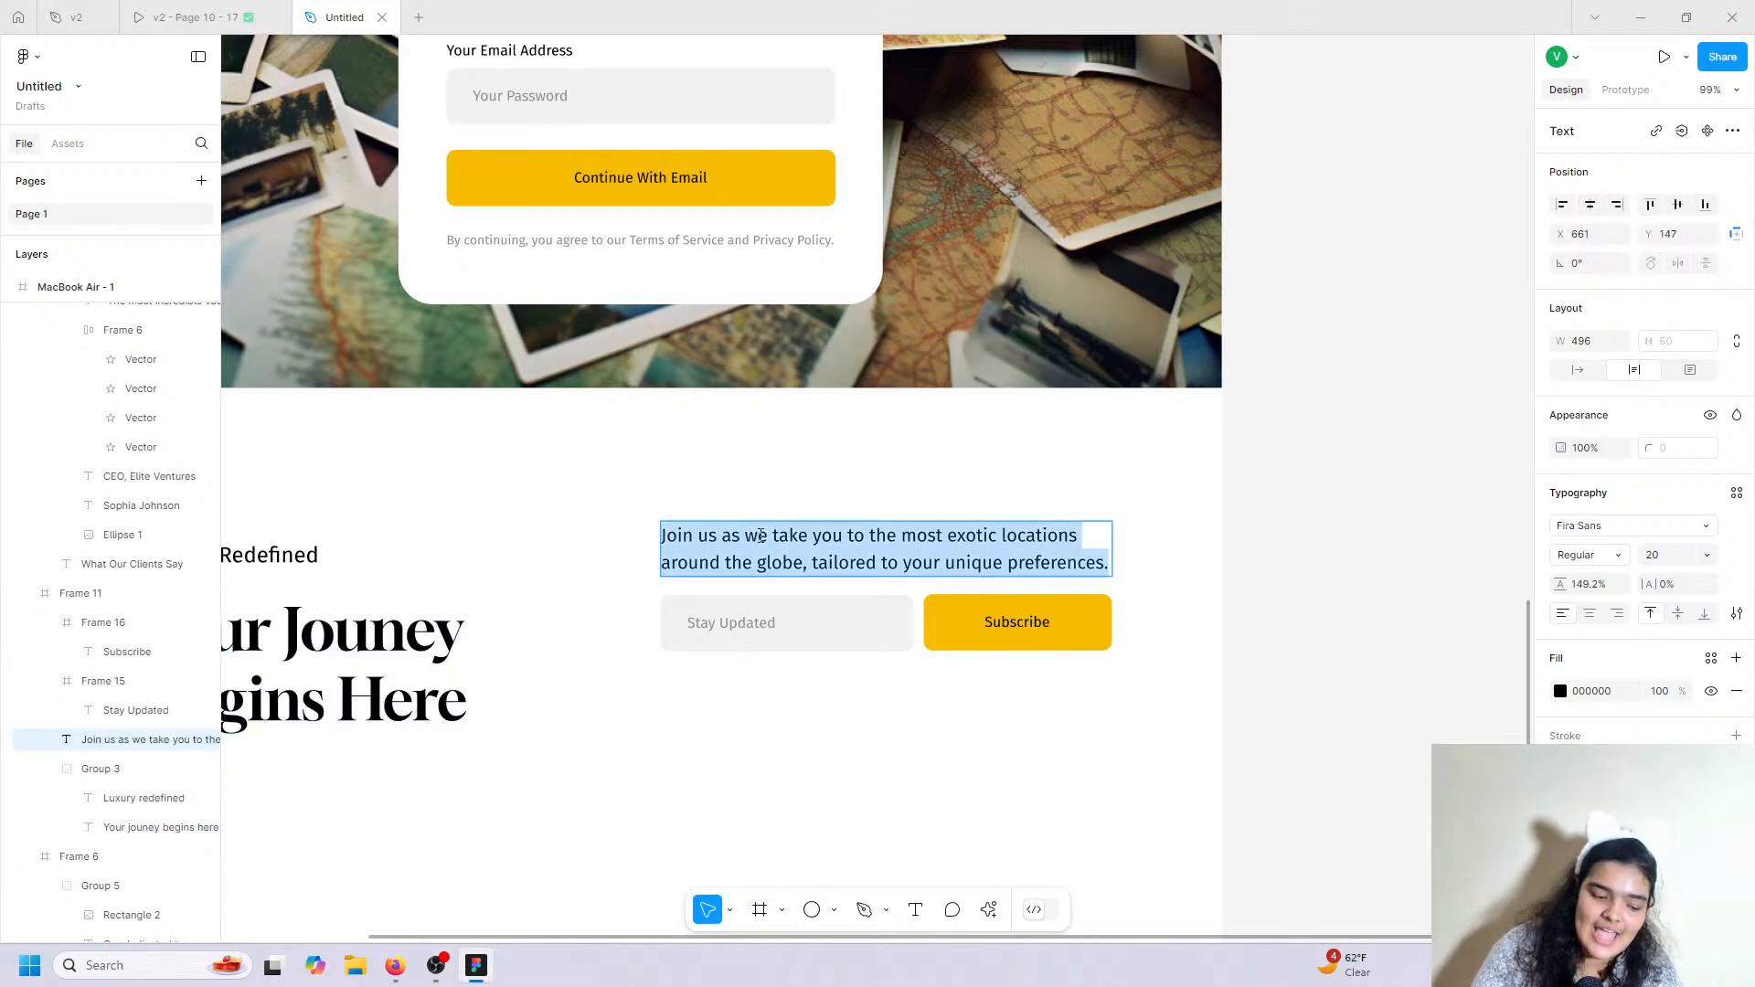
scroll(761, 536, left, 2)
scroll(761, 536, down, 1)
scroll(761, 537, down, 1)
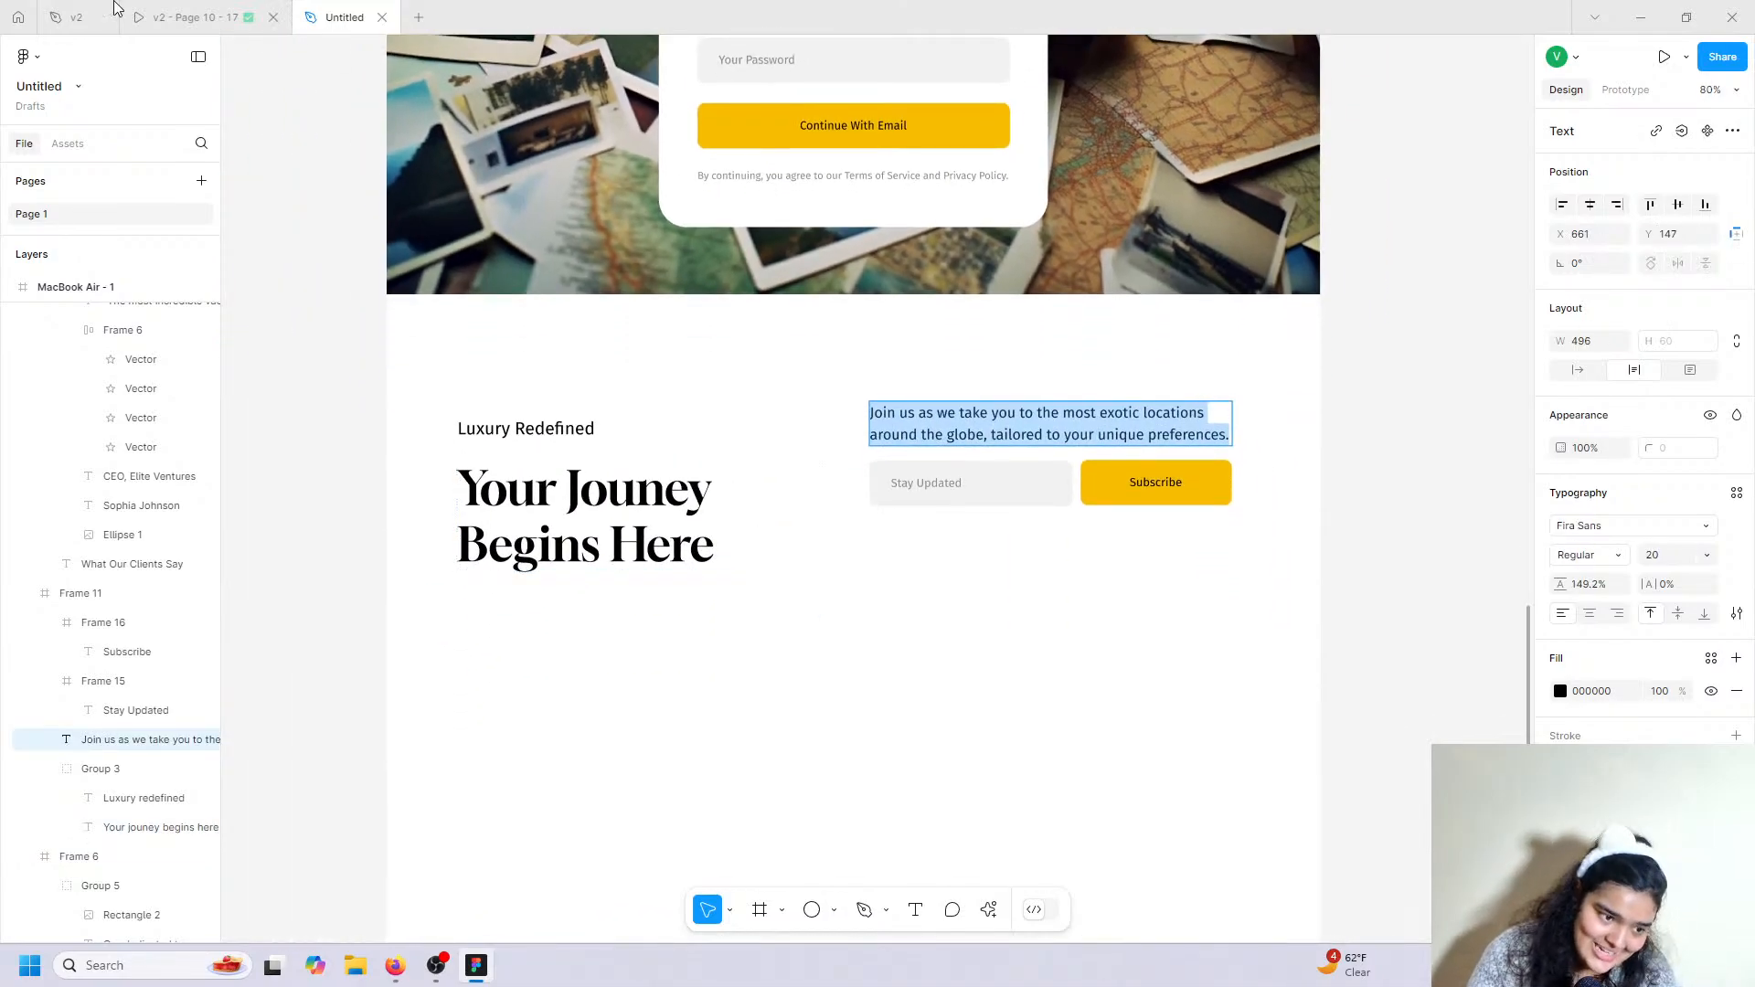
click(173, 17)
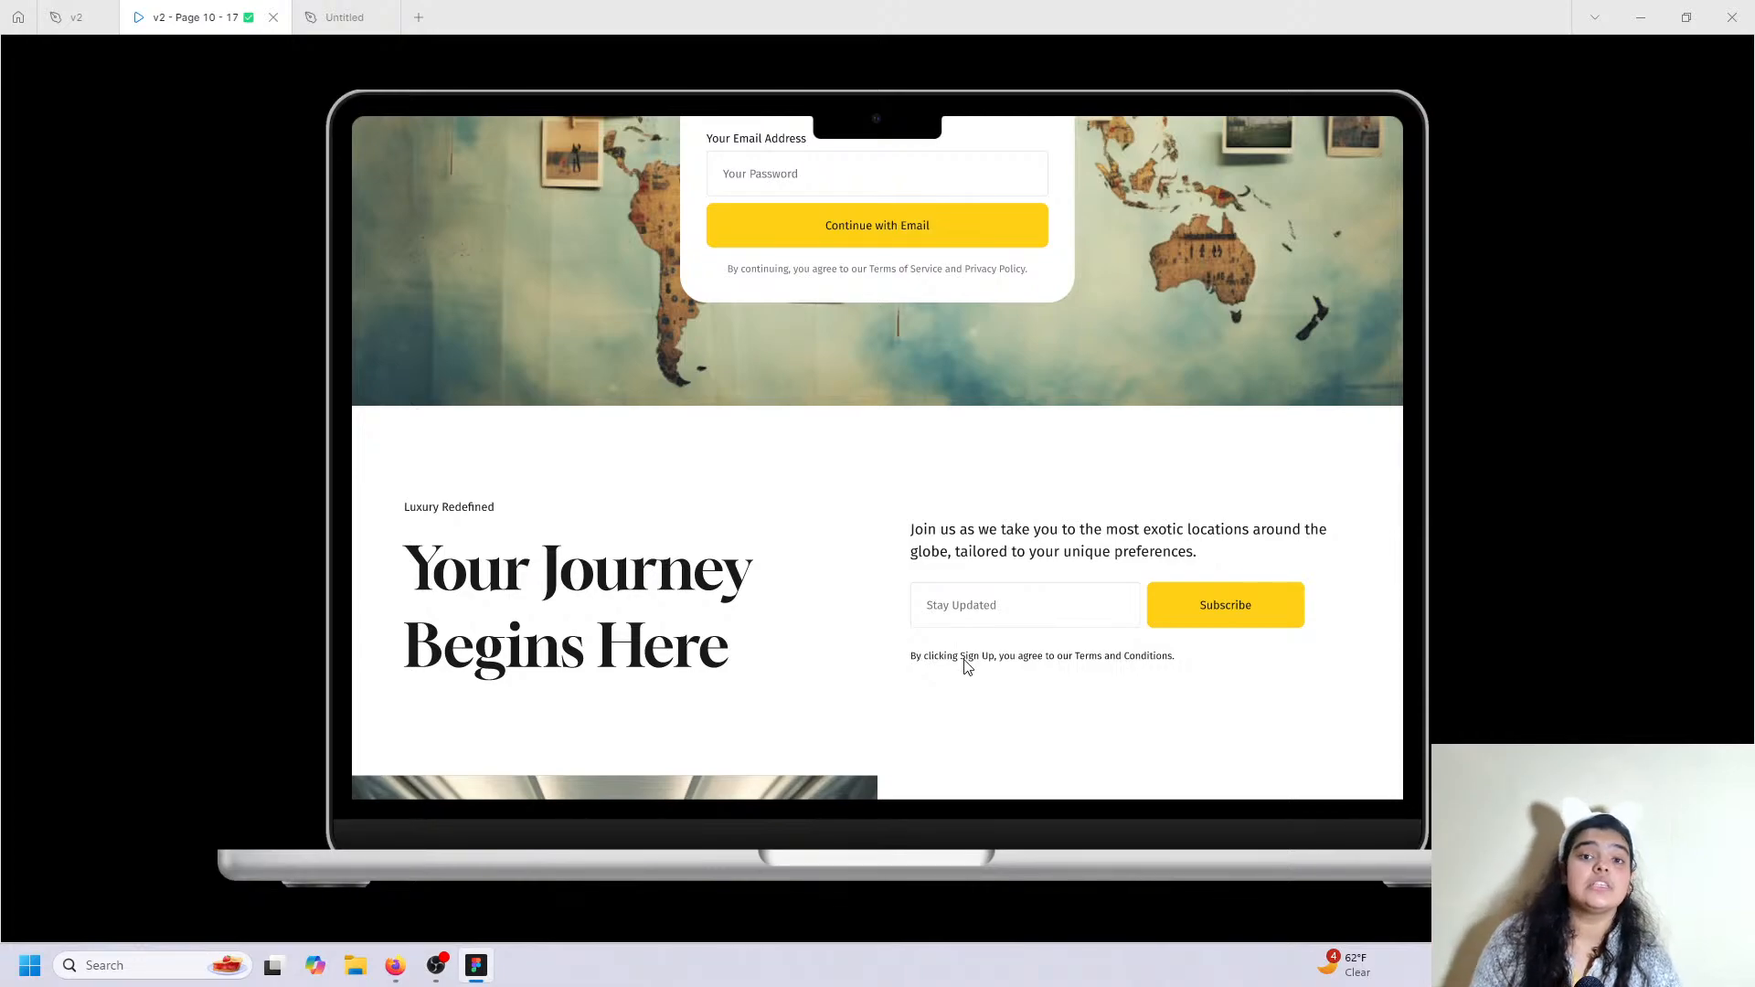
scroll(967, 667, up, 1)
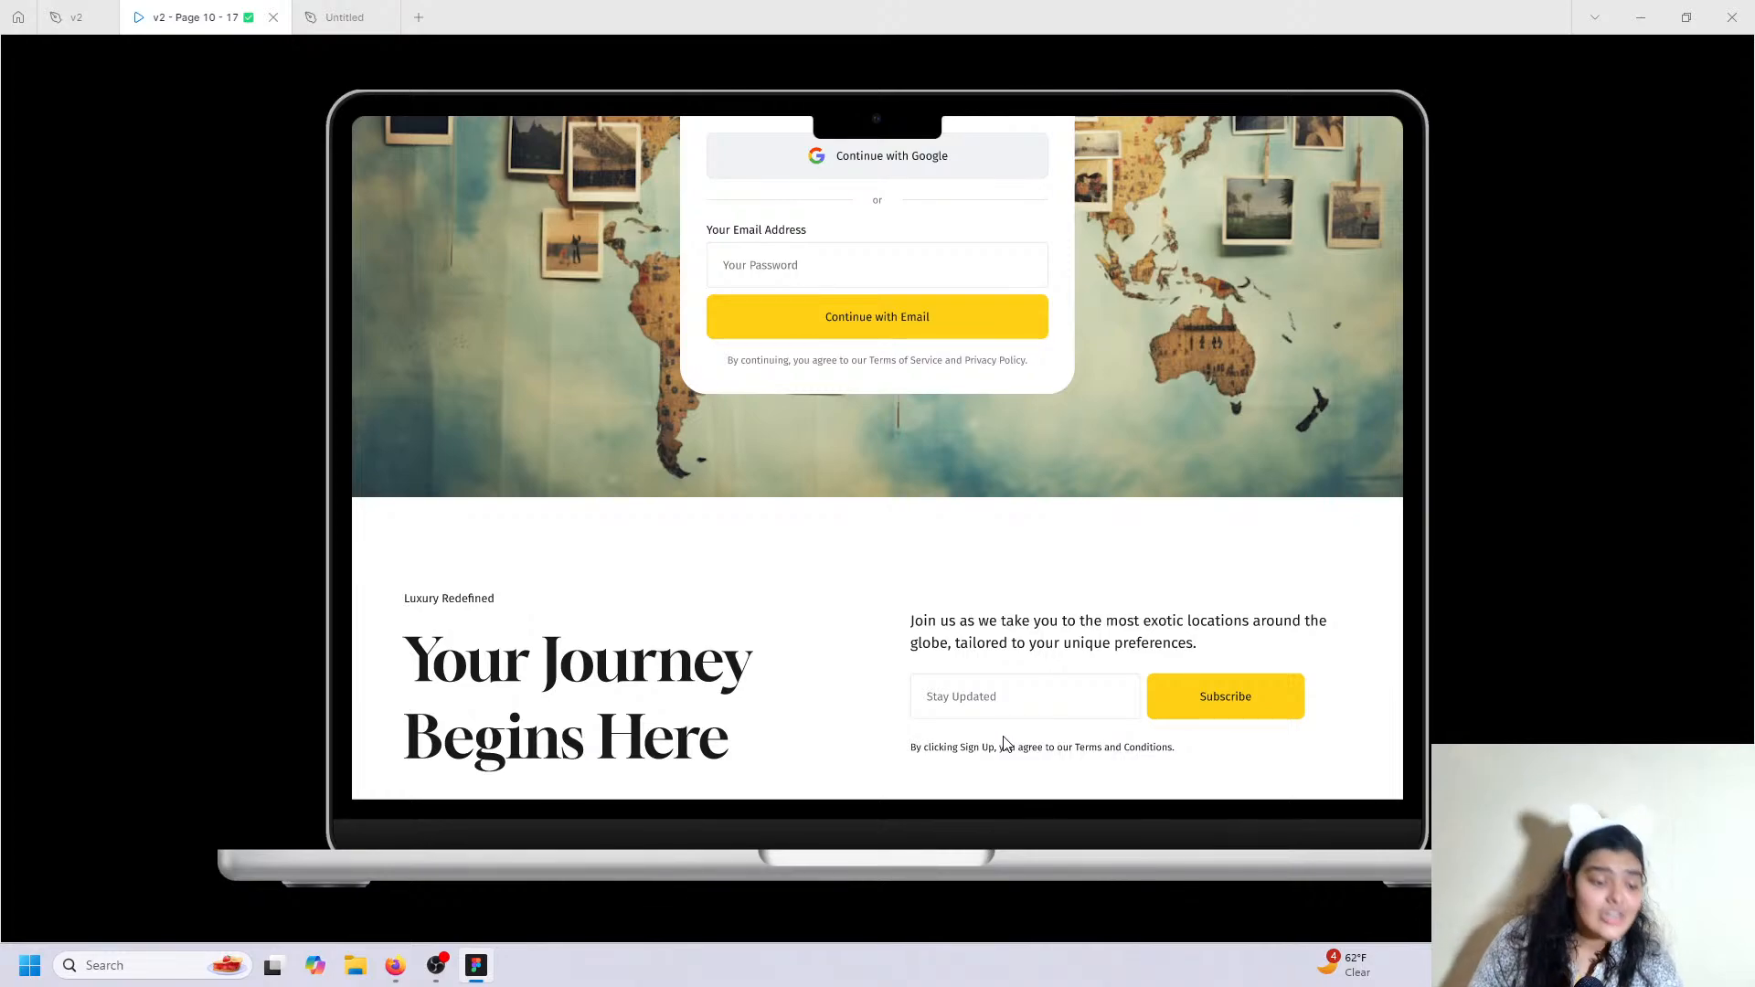
click(345, 17)
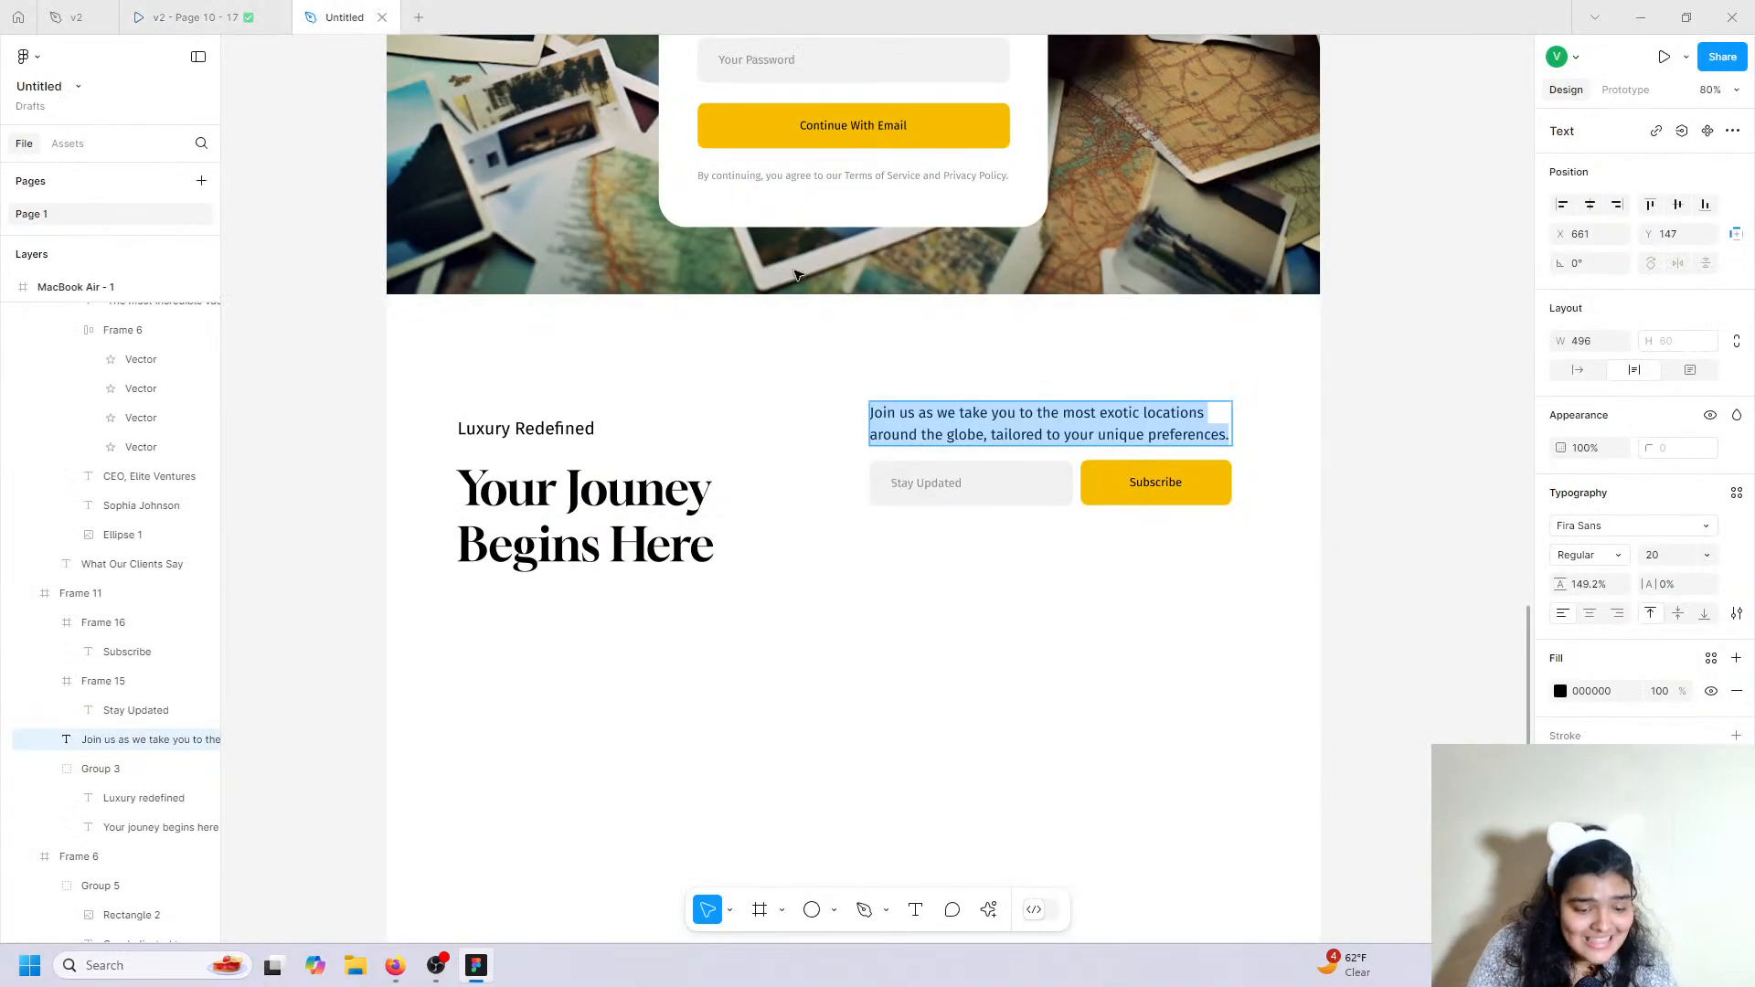
Duplicate the 'By continuing' disclaimer and move the copy below the new field.
click(816, 180)
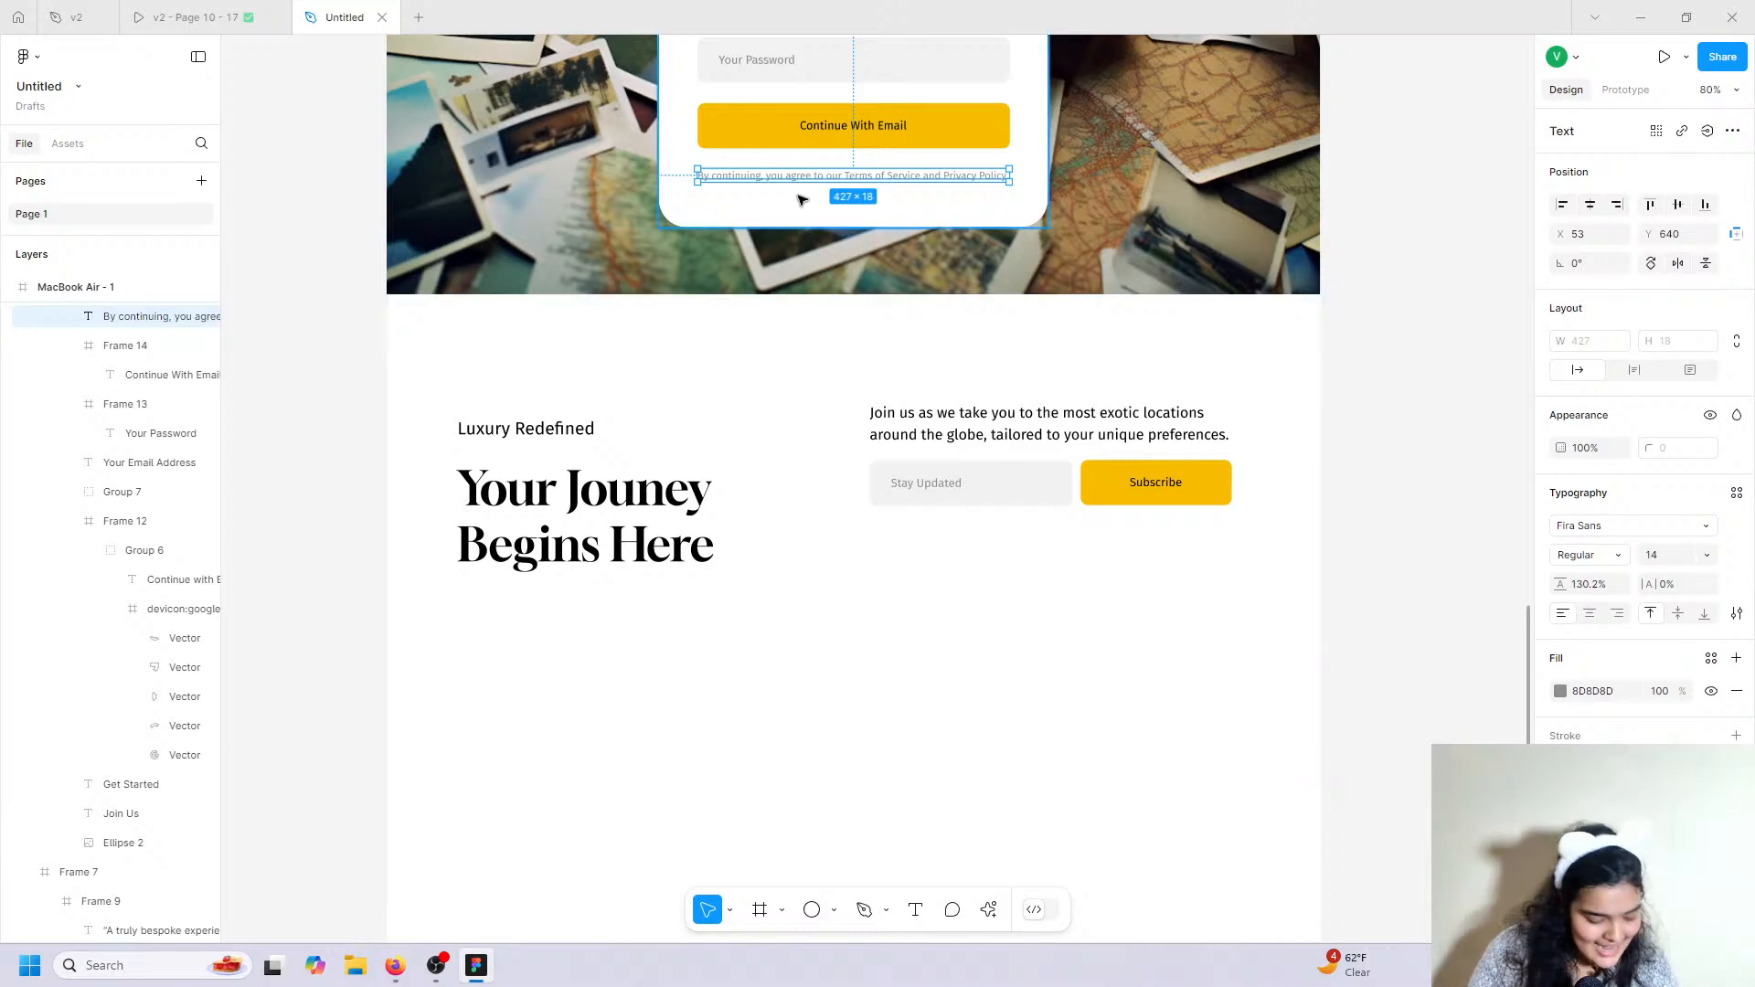
key(ctrl+d)
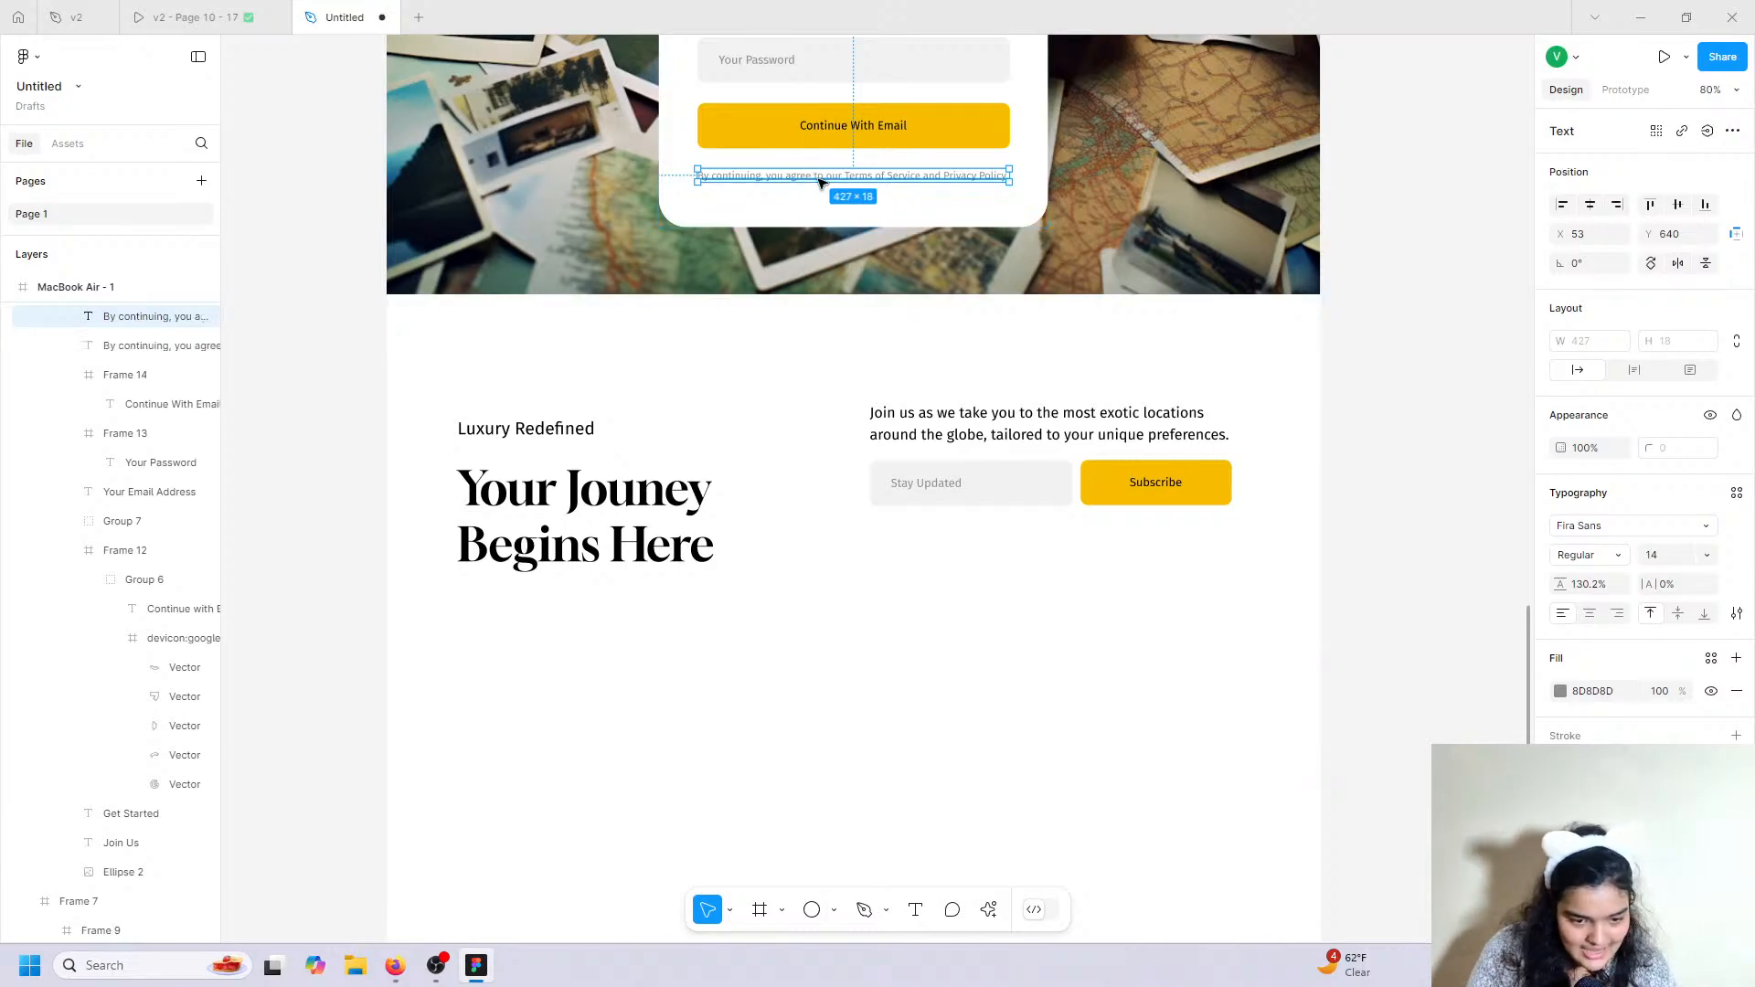
drag(816, 177, 997, 547)
click(1560, 691)
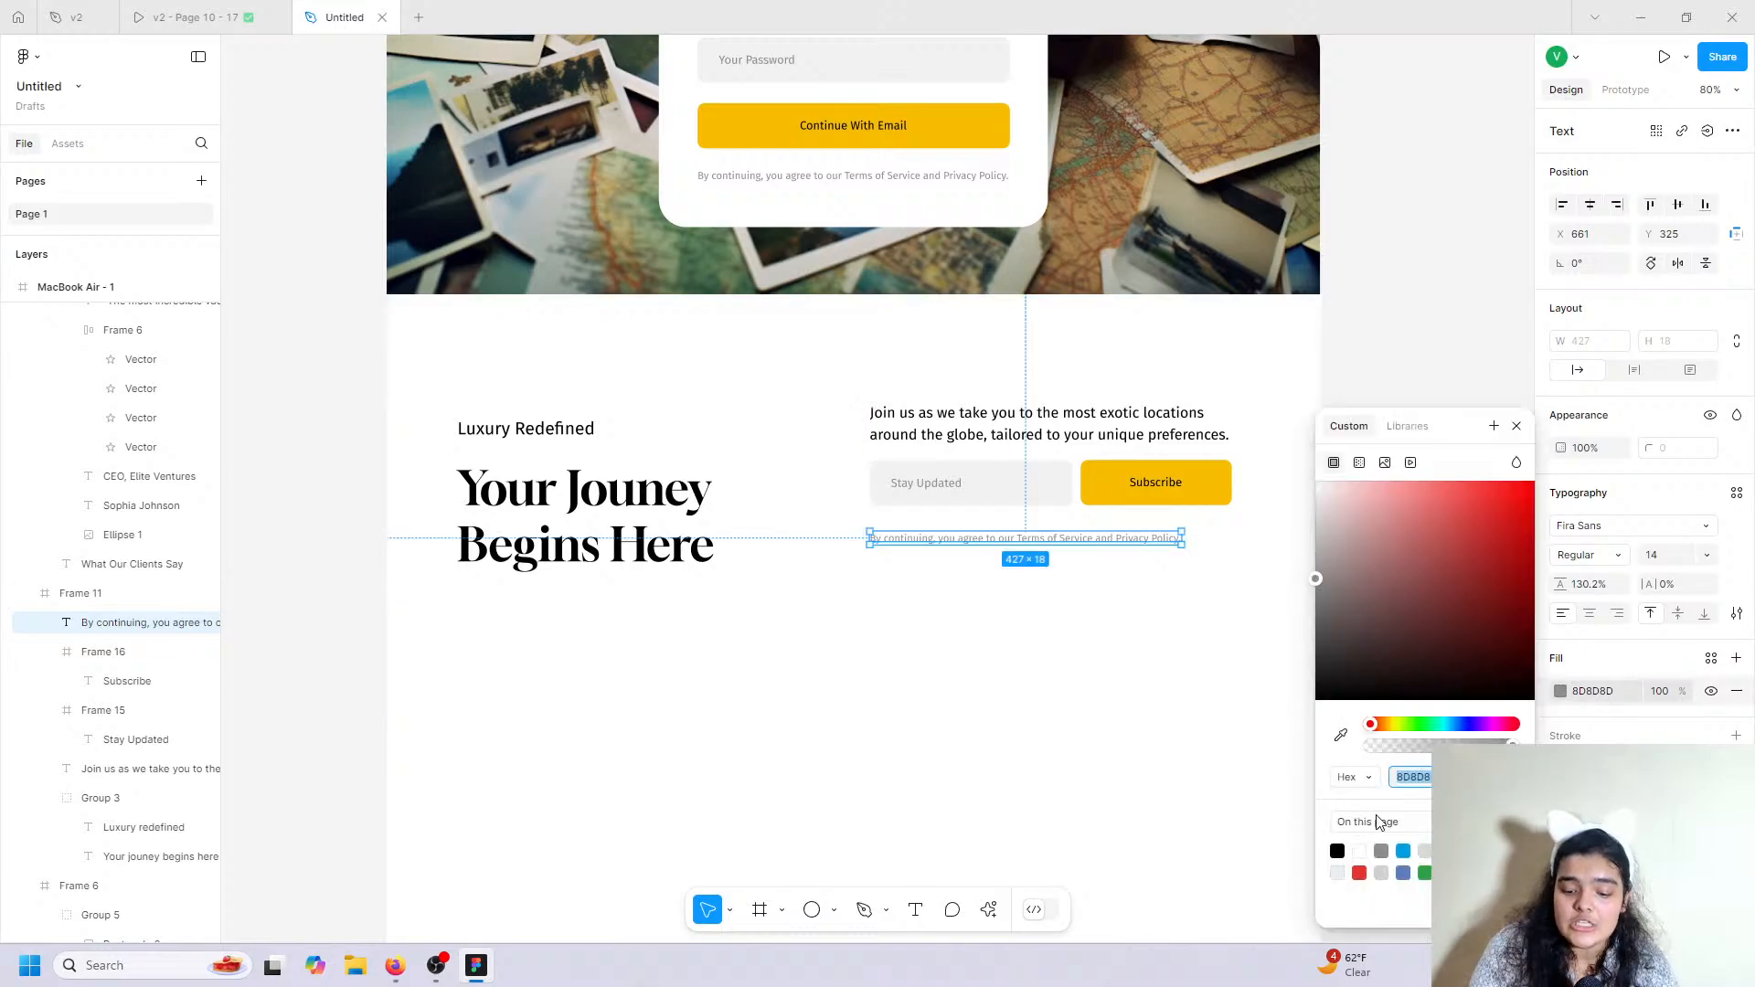
Replace the copied disclaimer with the v2 file's 'By clicking Sign Up' terms note, matching style.
click(77, 17)
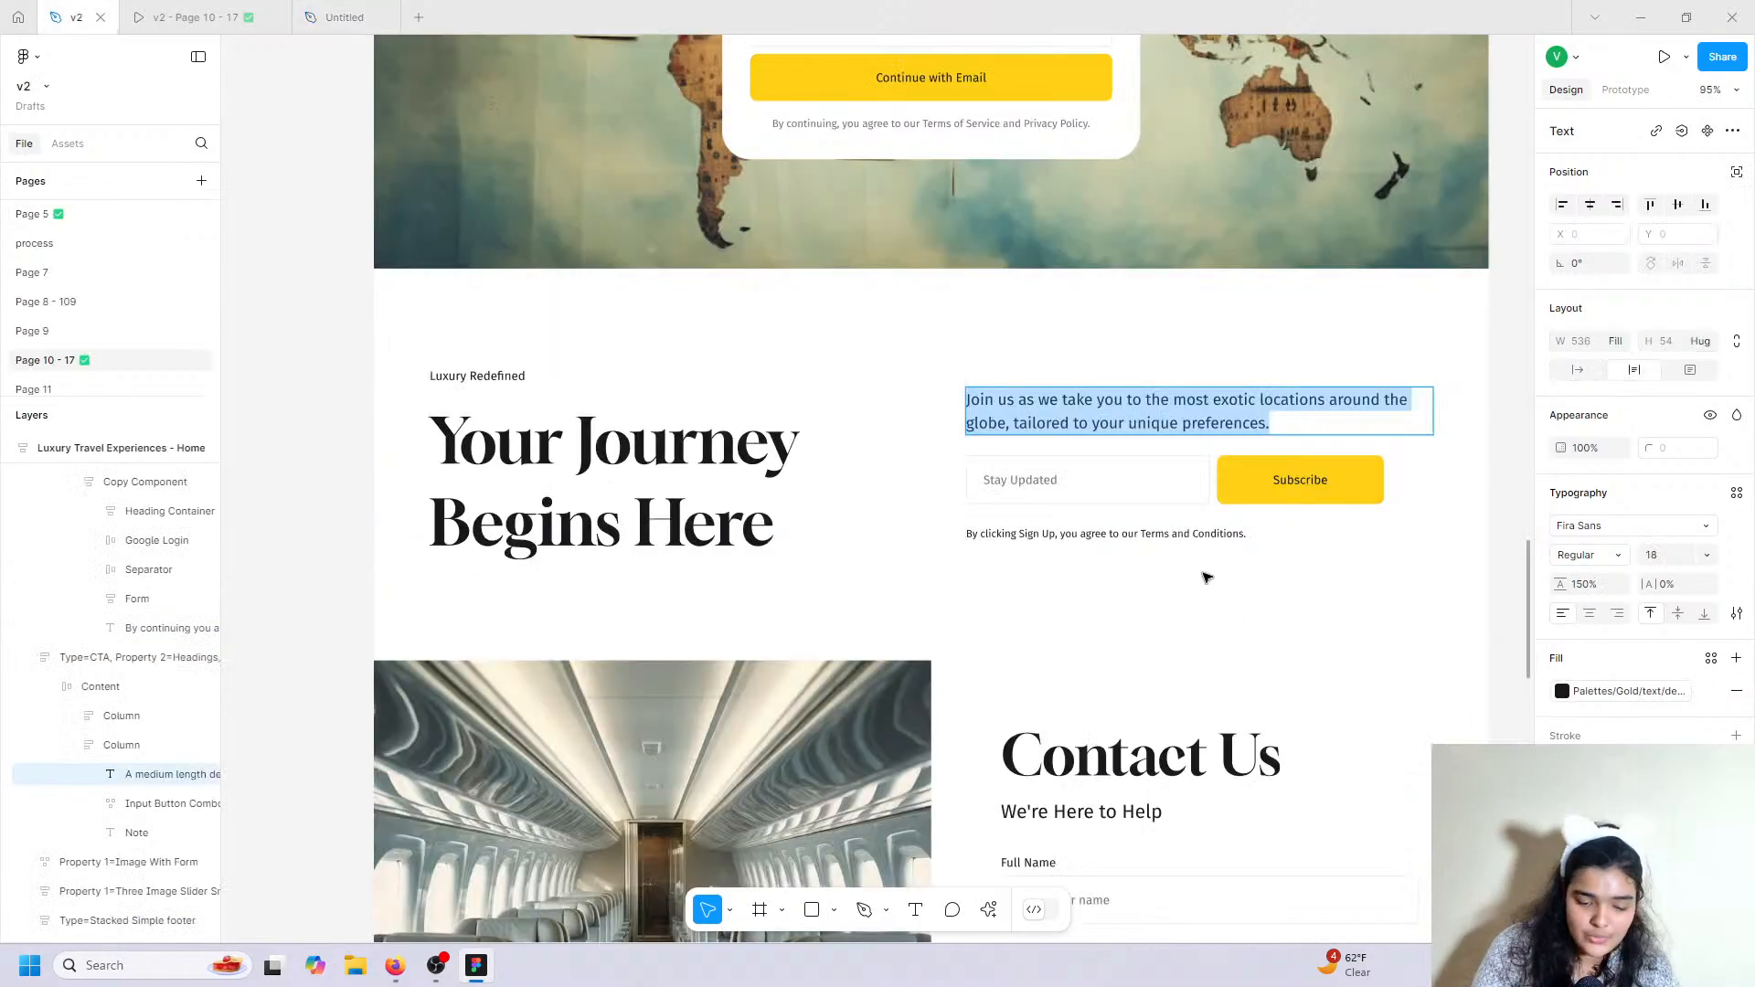
right_click(1132, 531)
key(super+c)
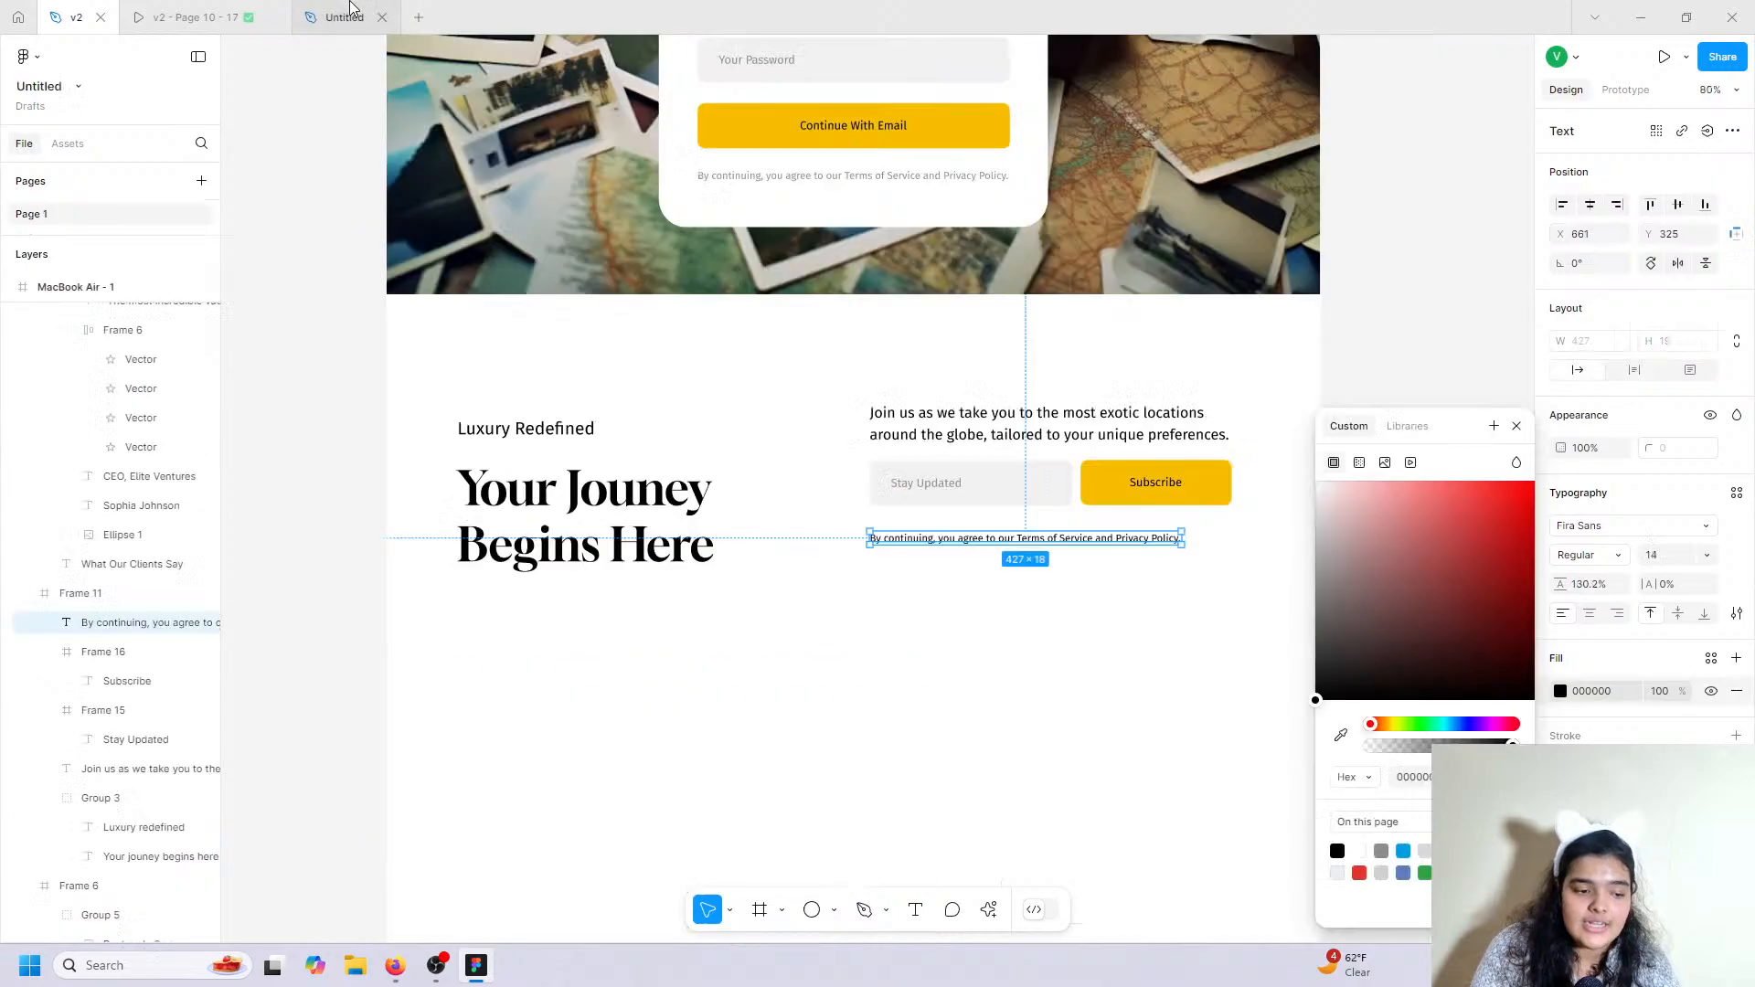
drag(809, 293, 1040, 536)
key(ctrl+z)
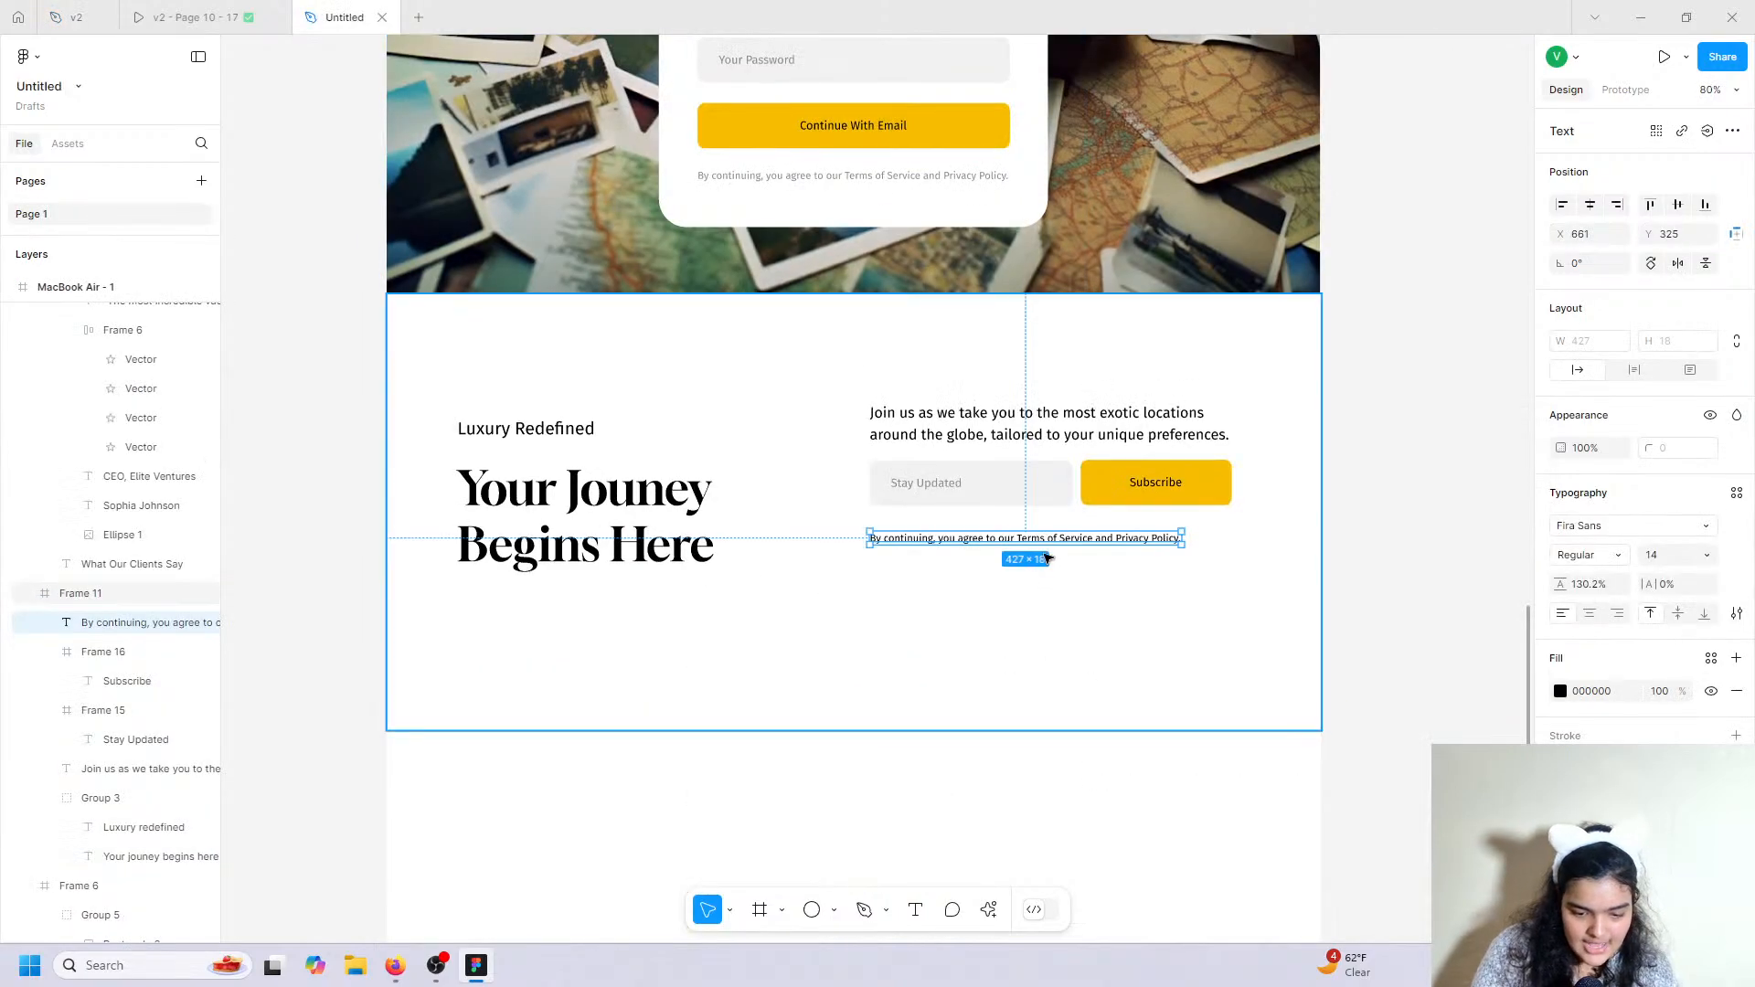
double_click(1045, 540)
right_click(1044, 539)
click(1085, 601)
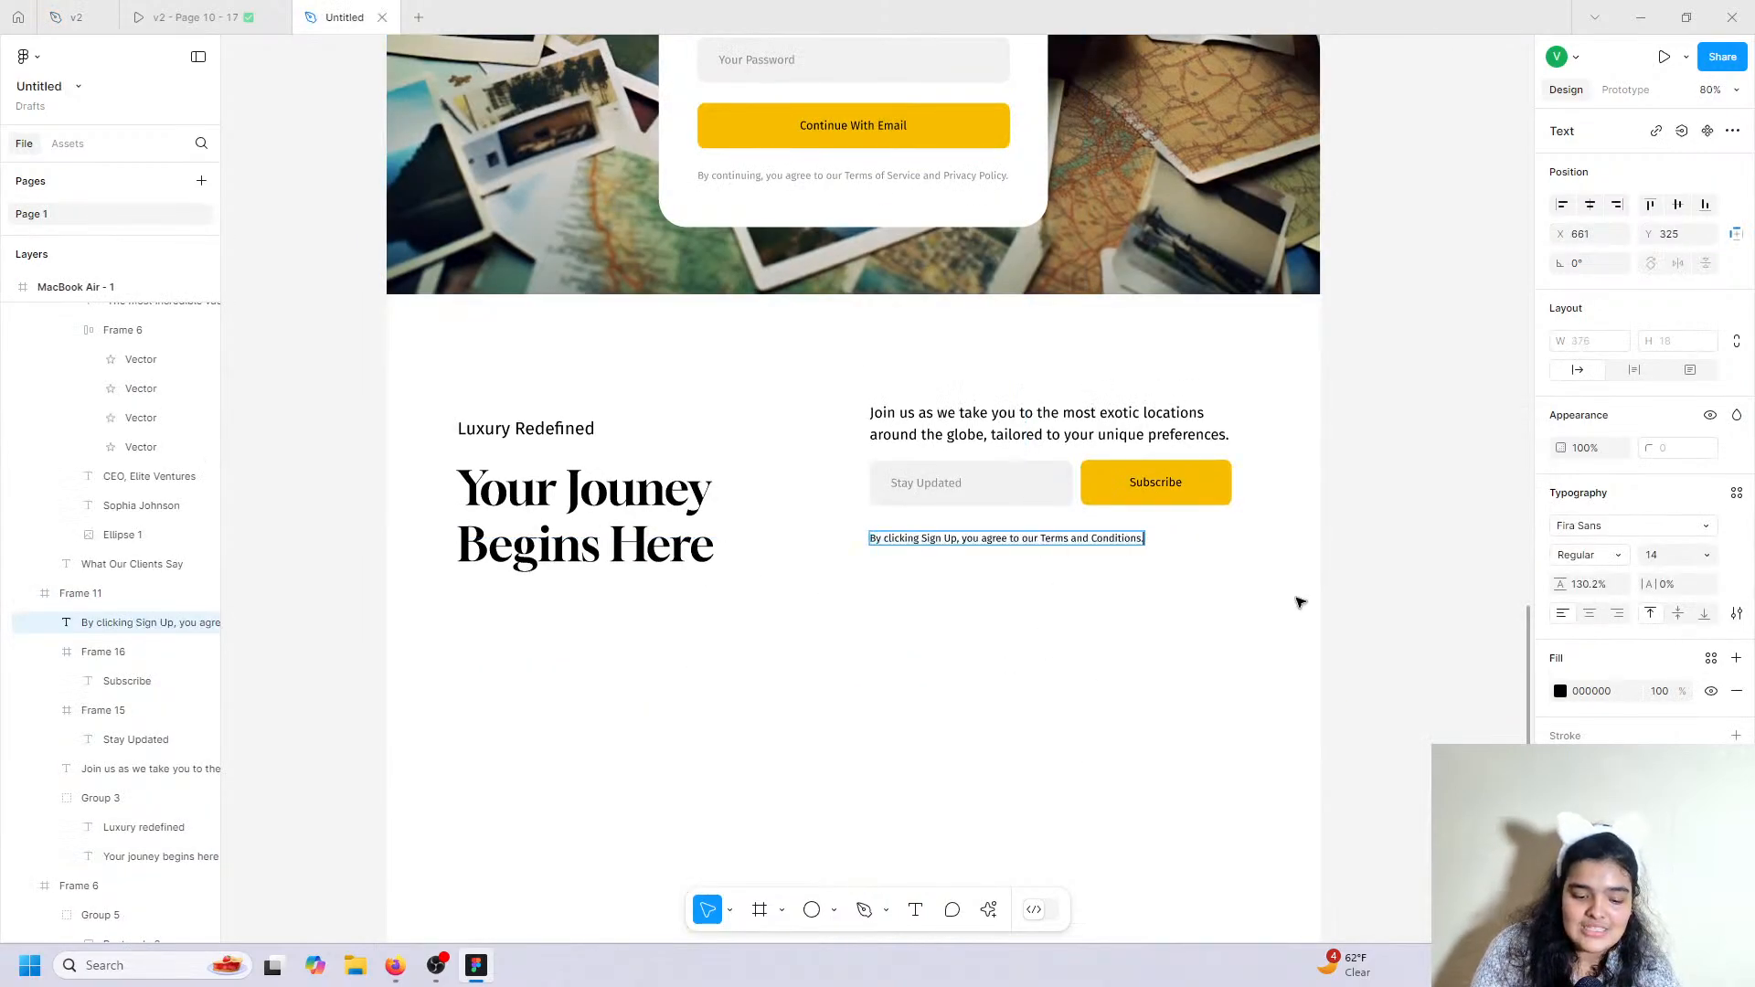
click(1379, 561)
Shorten the newsletter section frame to 532 high.
click(1292, 576)
drag(1142, 736, 1123, 684)
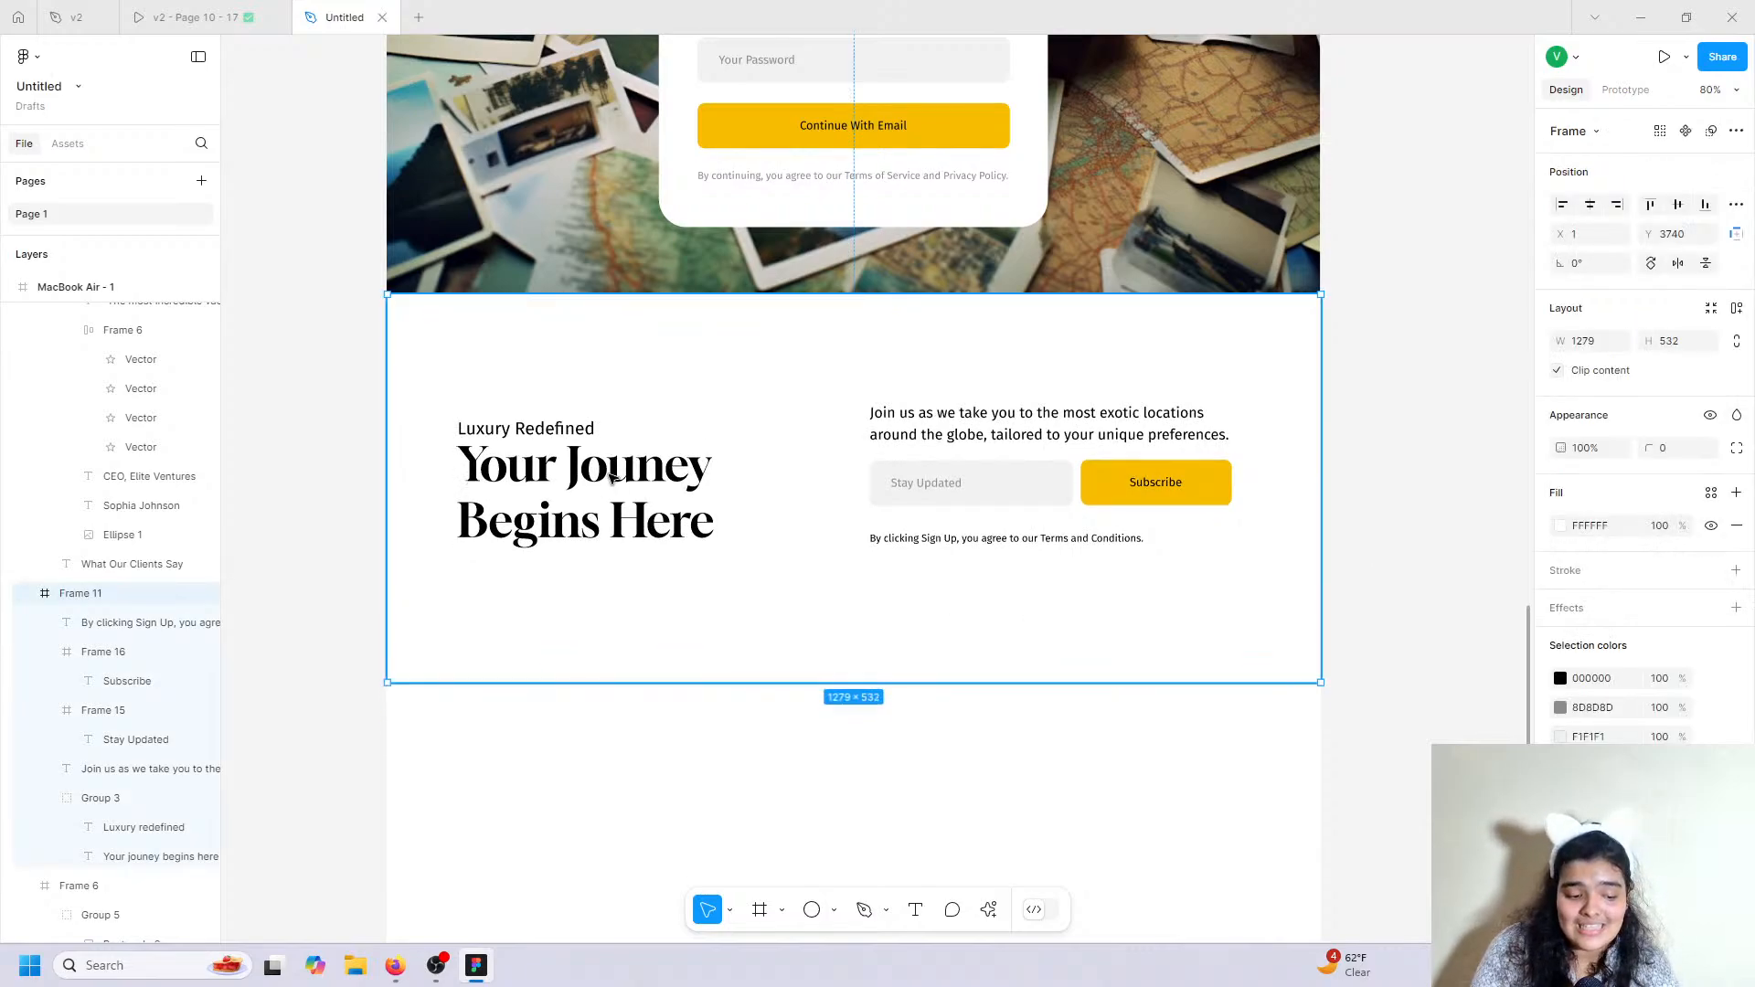
key(Escape)
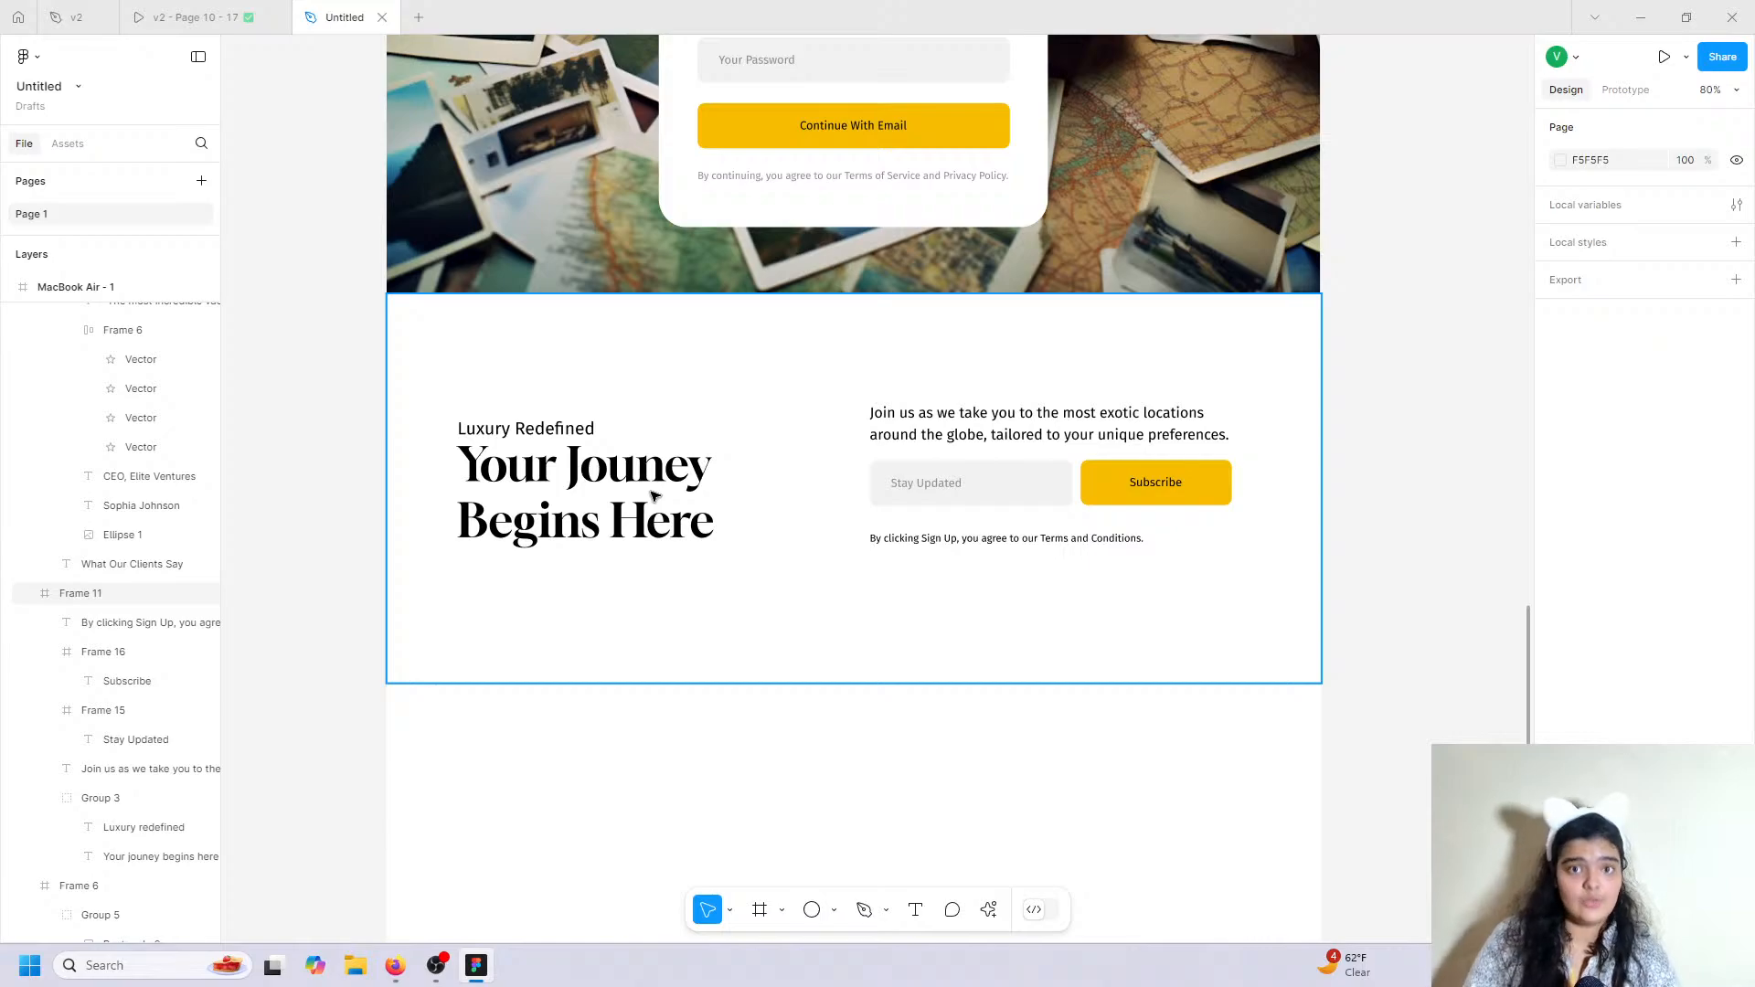
Move the Luxury Redefined text inside Group 3 up to y 154.
click(535, 434)
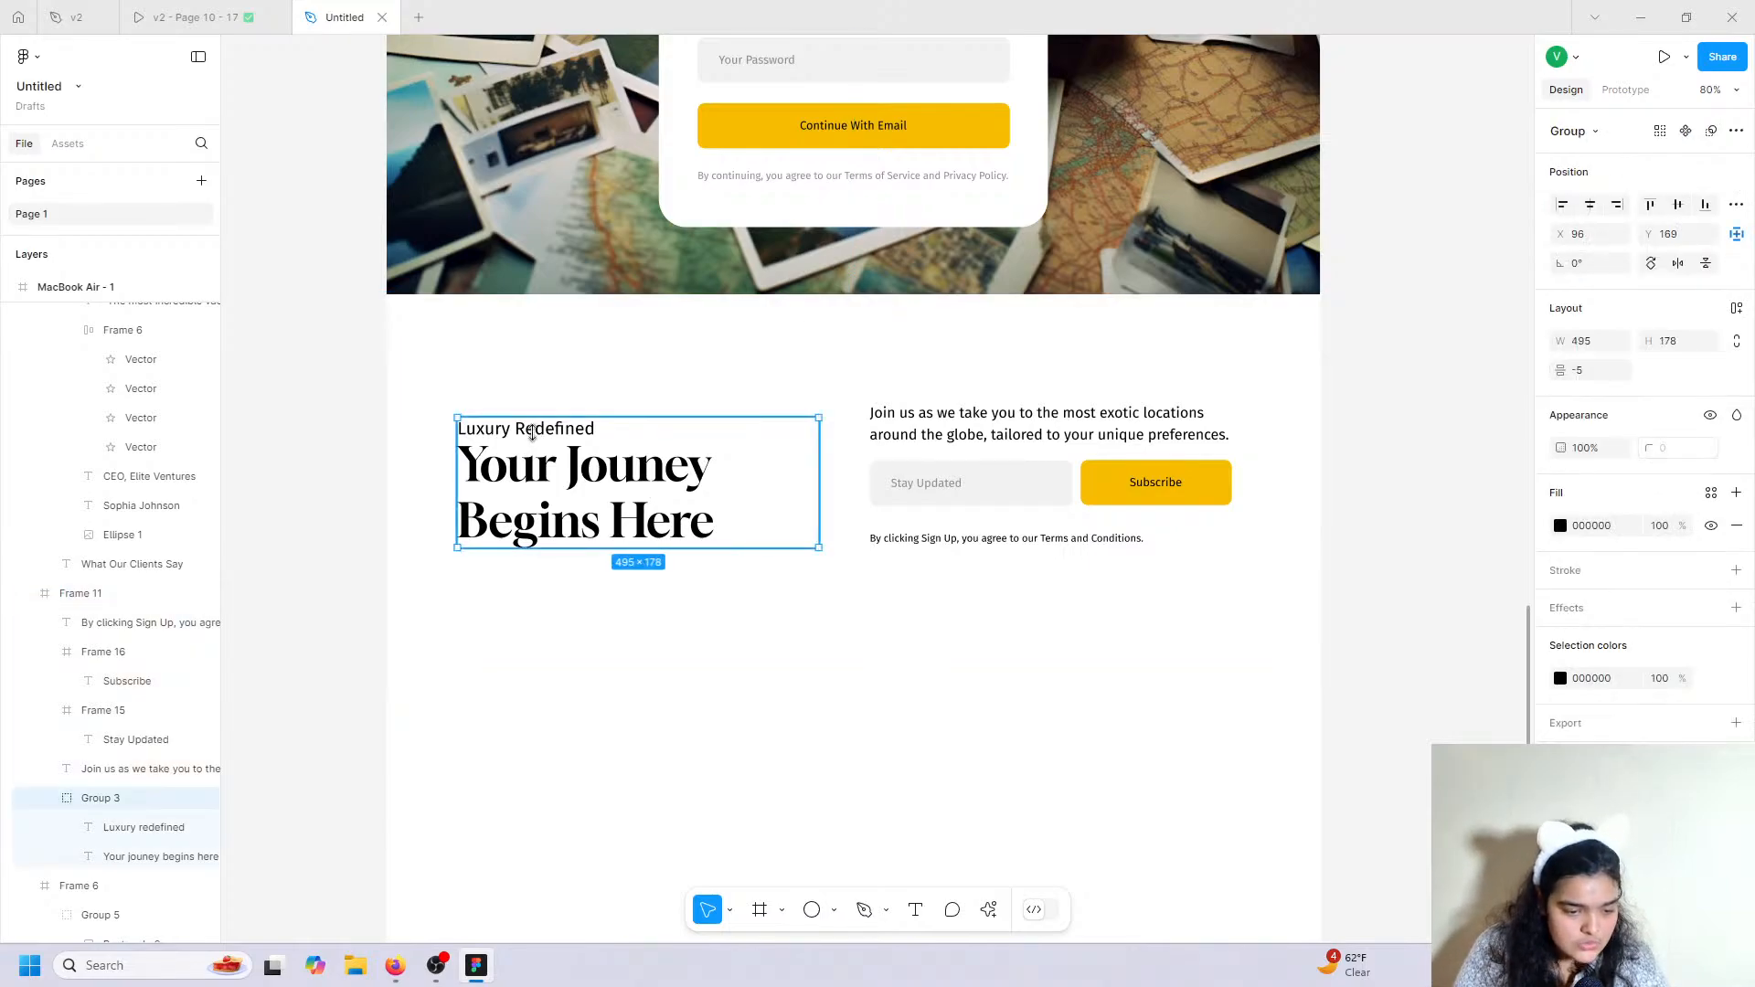
double_click(555, 430)
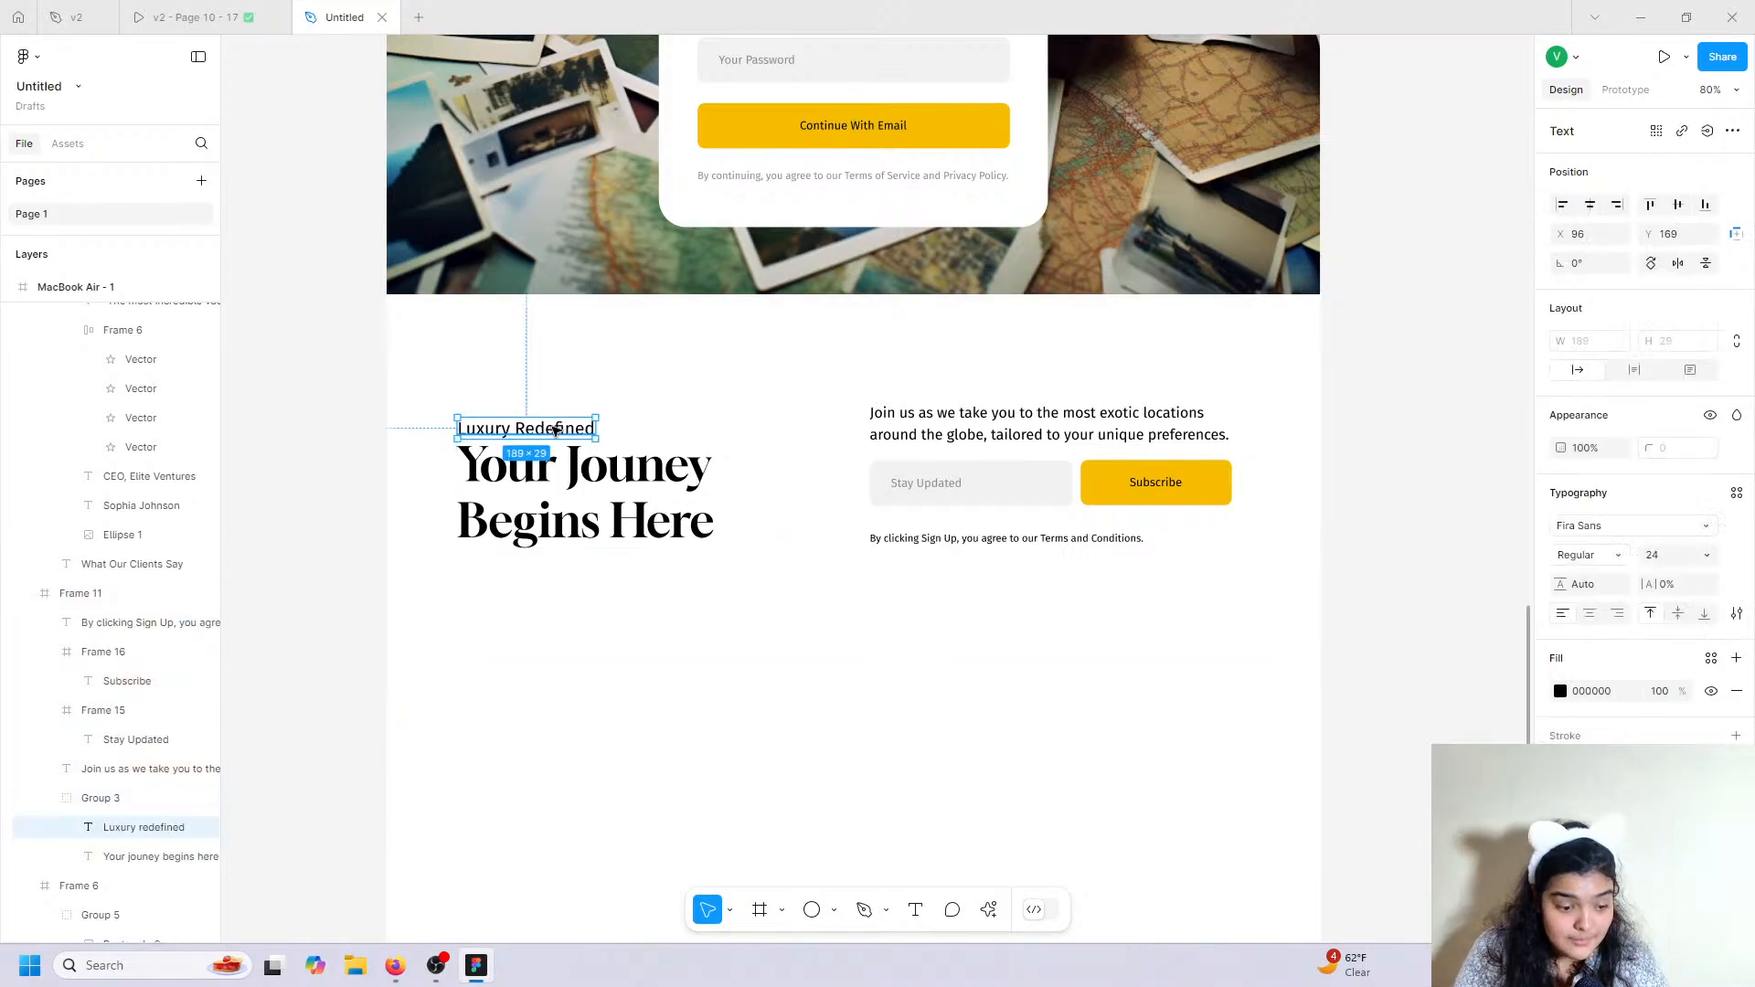
drag(556, 429, 560, 417)
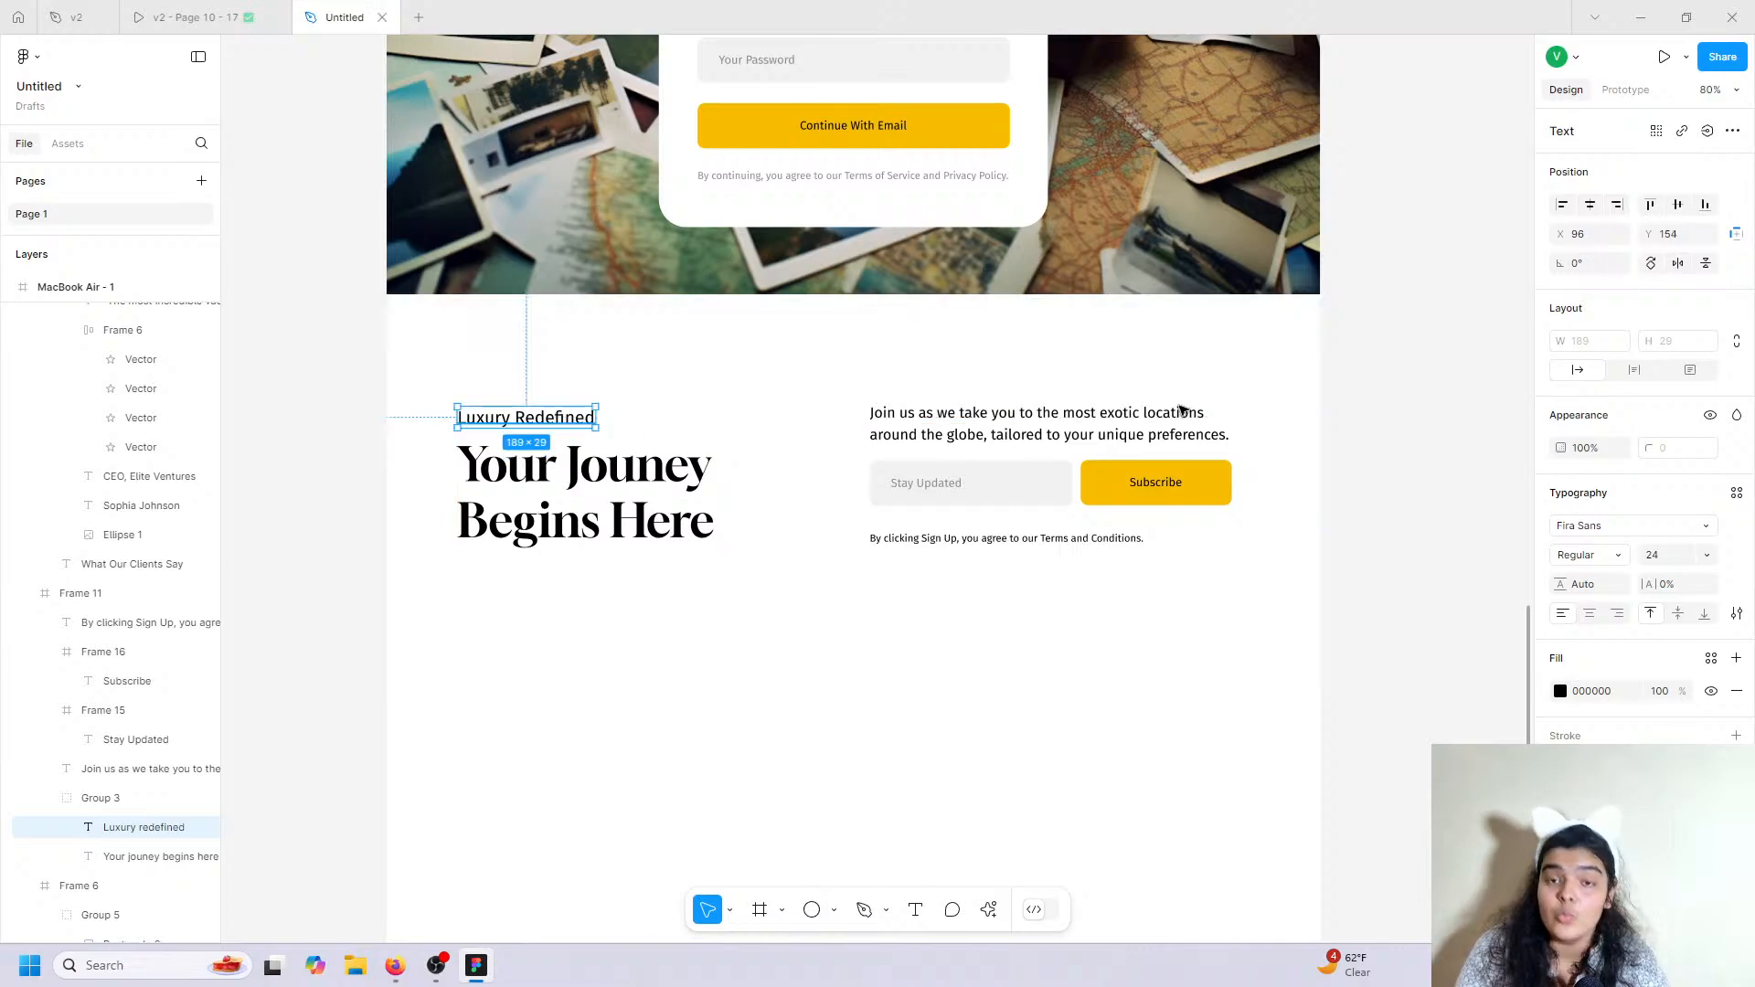
click(1445, 353)
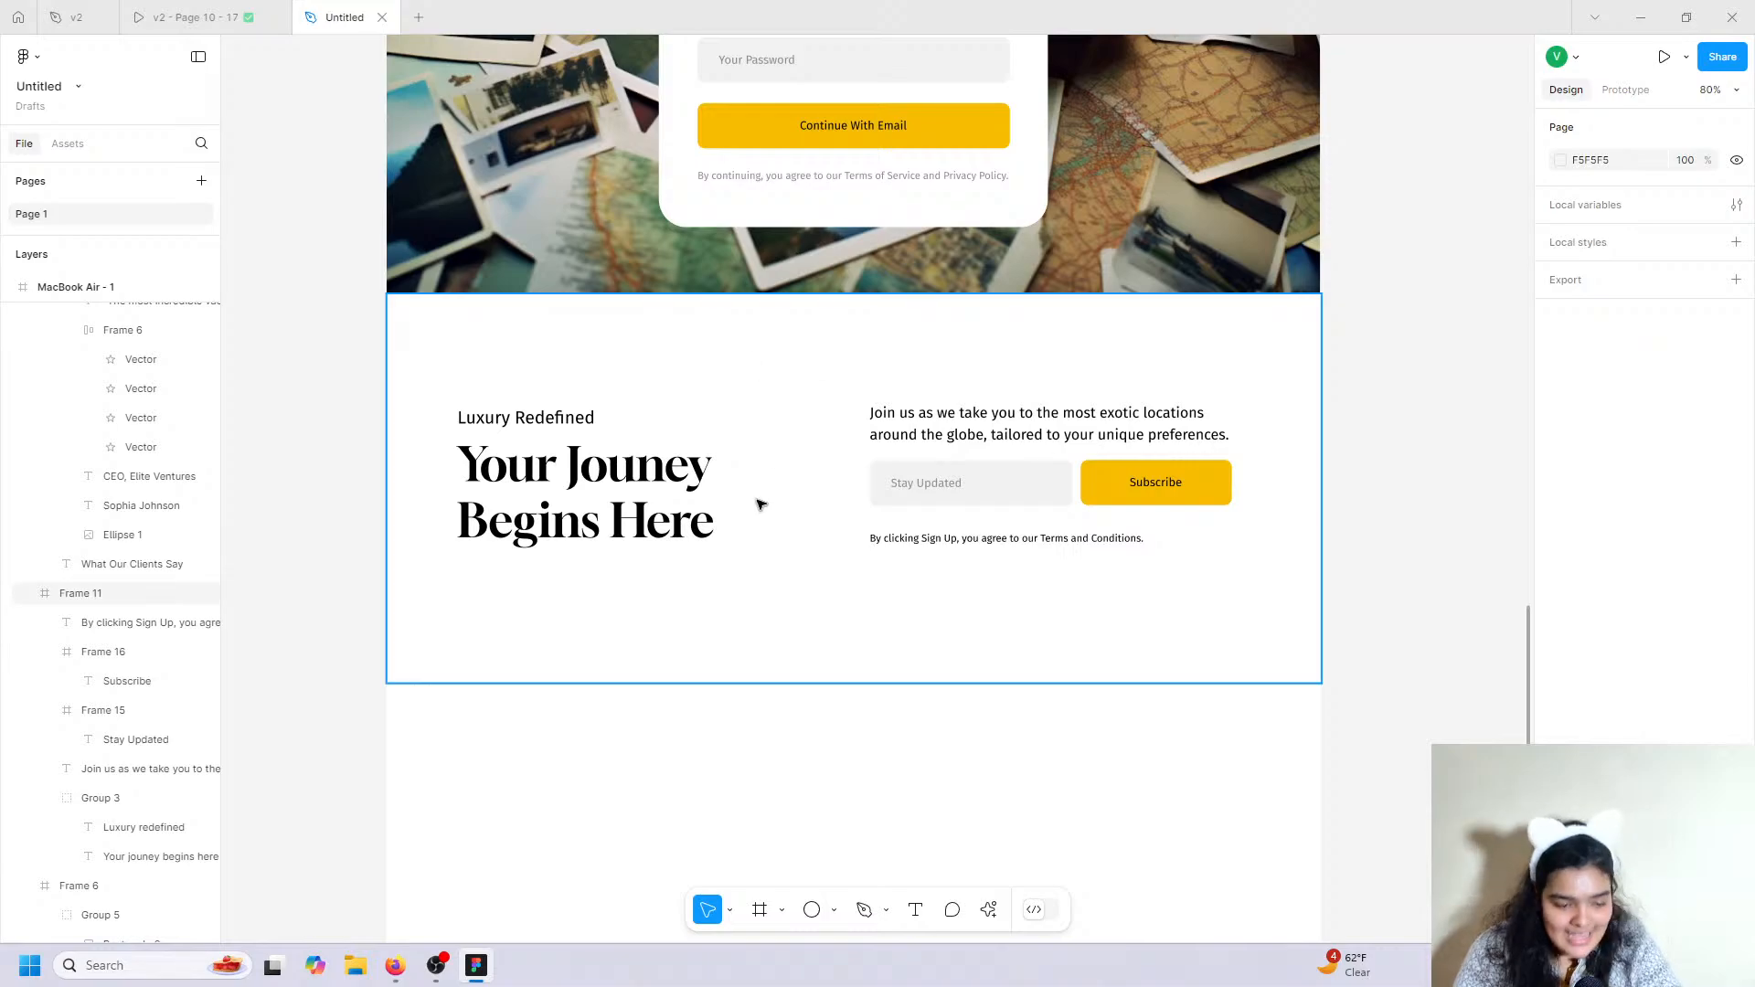
Scroll the v2 prototype to its Contact Us page with name, email and message fields.
click(192, 16)
scroll(792, 546, down, 5)
scroll(790, 540, up, 1)
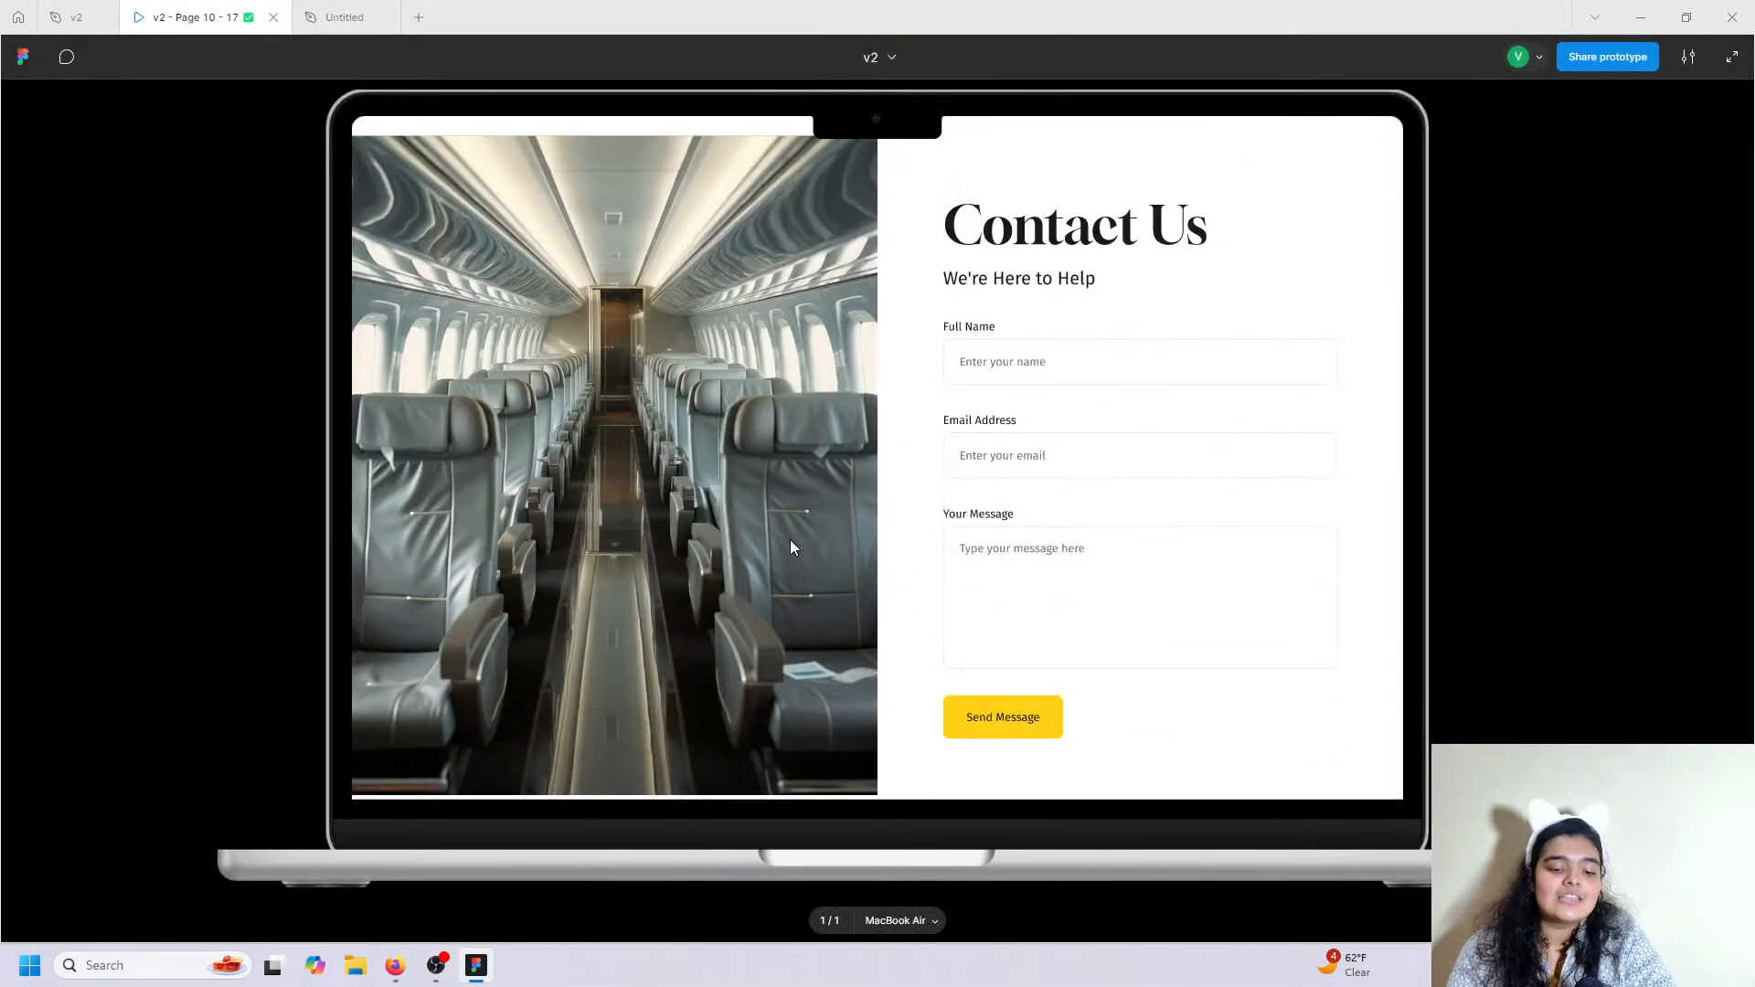
scroll(790, 539, down, 1)
drag(805, 518, 803, 592)
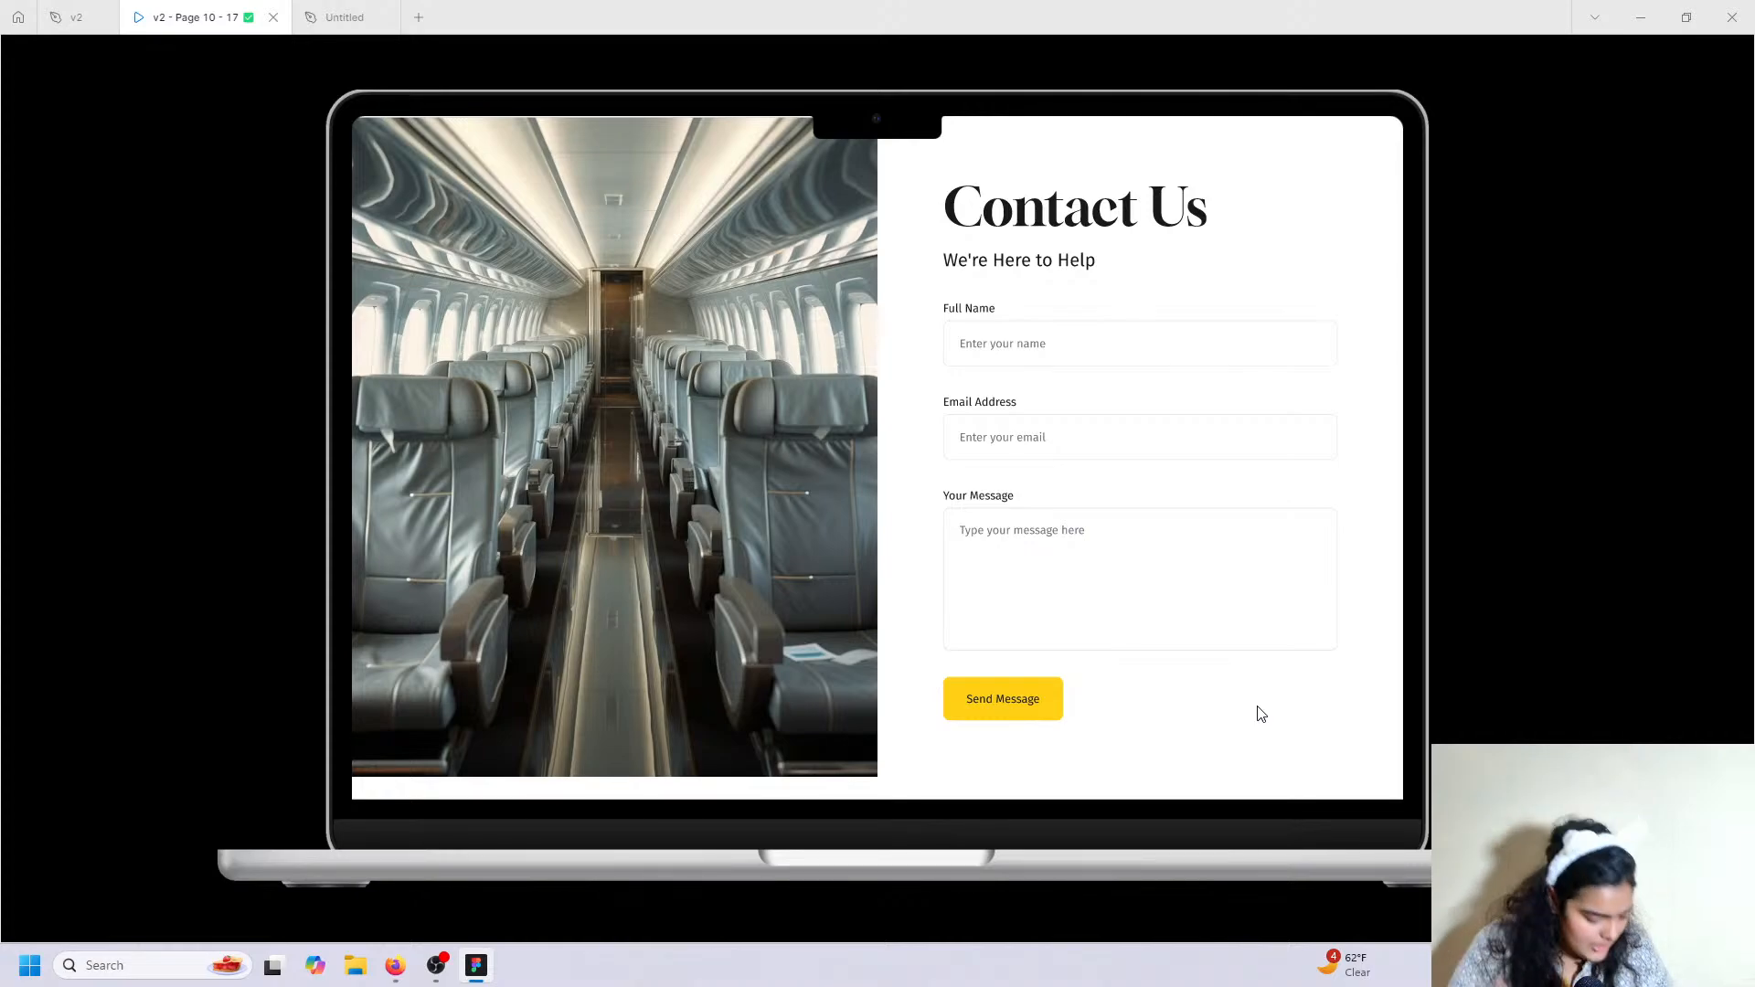
Draw a new section frame below the subscribe area and stretch it across the page width.
click(340, 17)
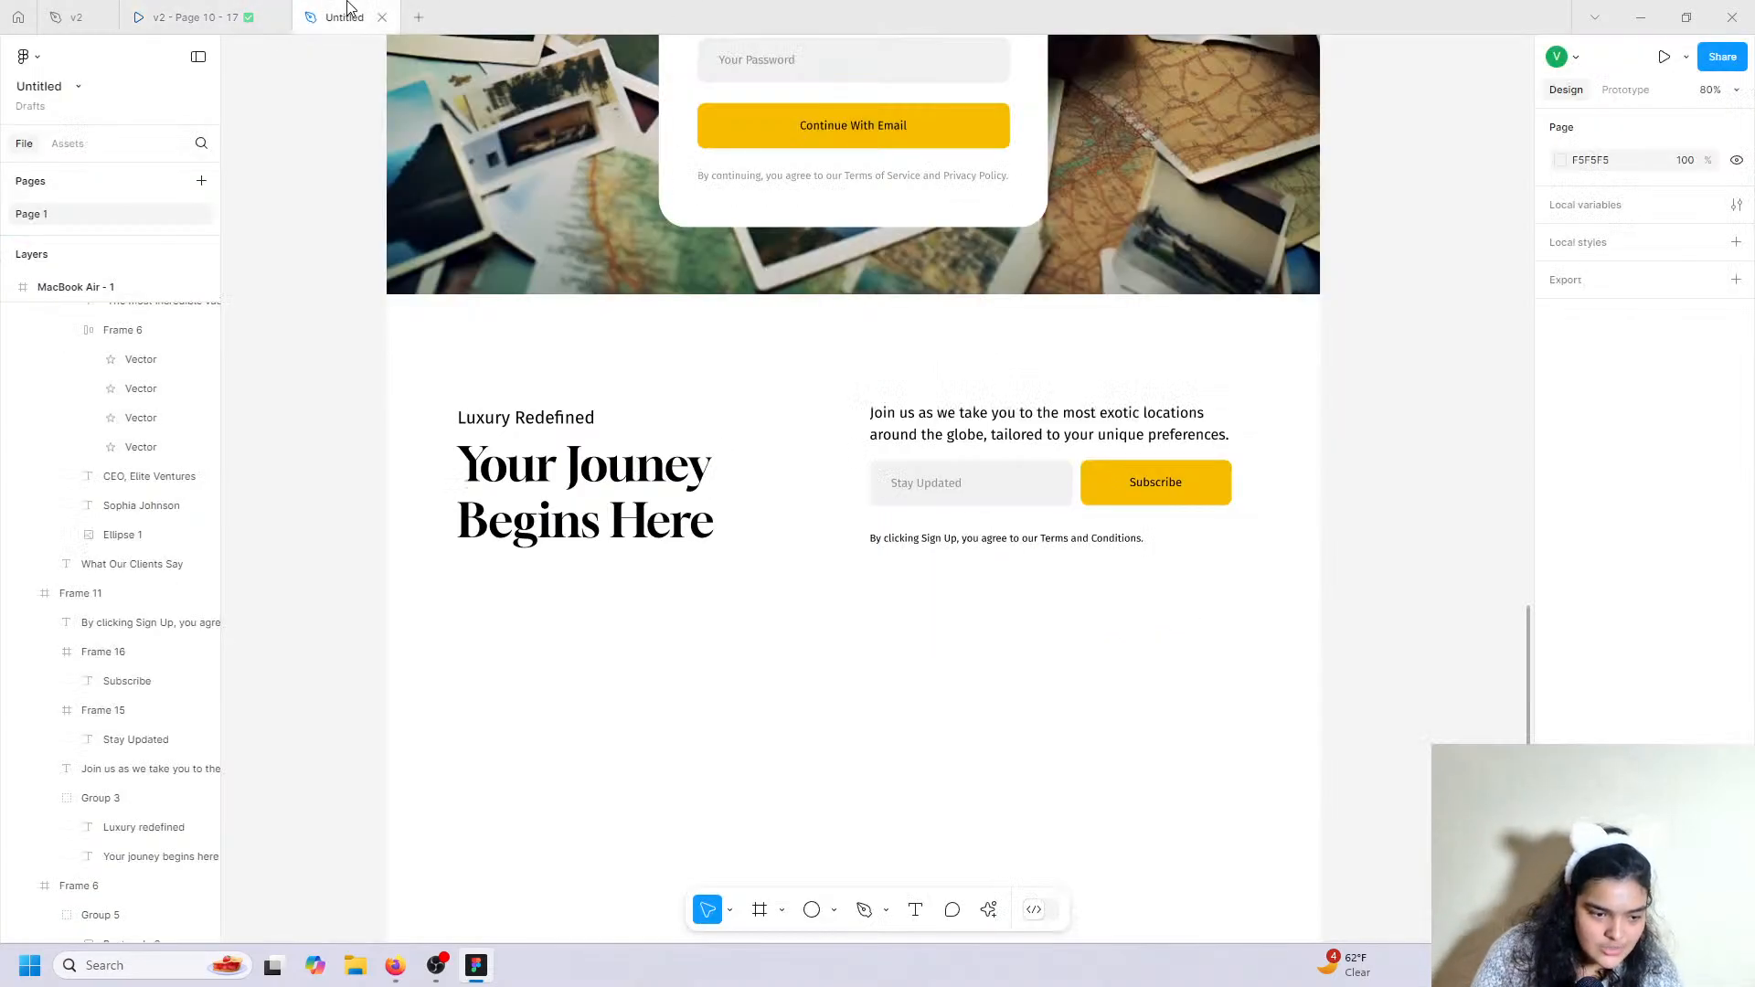
scroll(690, 616, down, 5)
scroll(399, 442, down, 2)
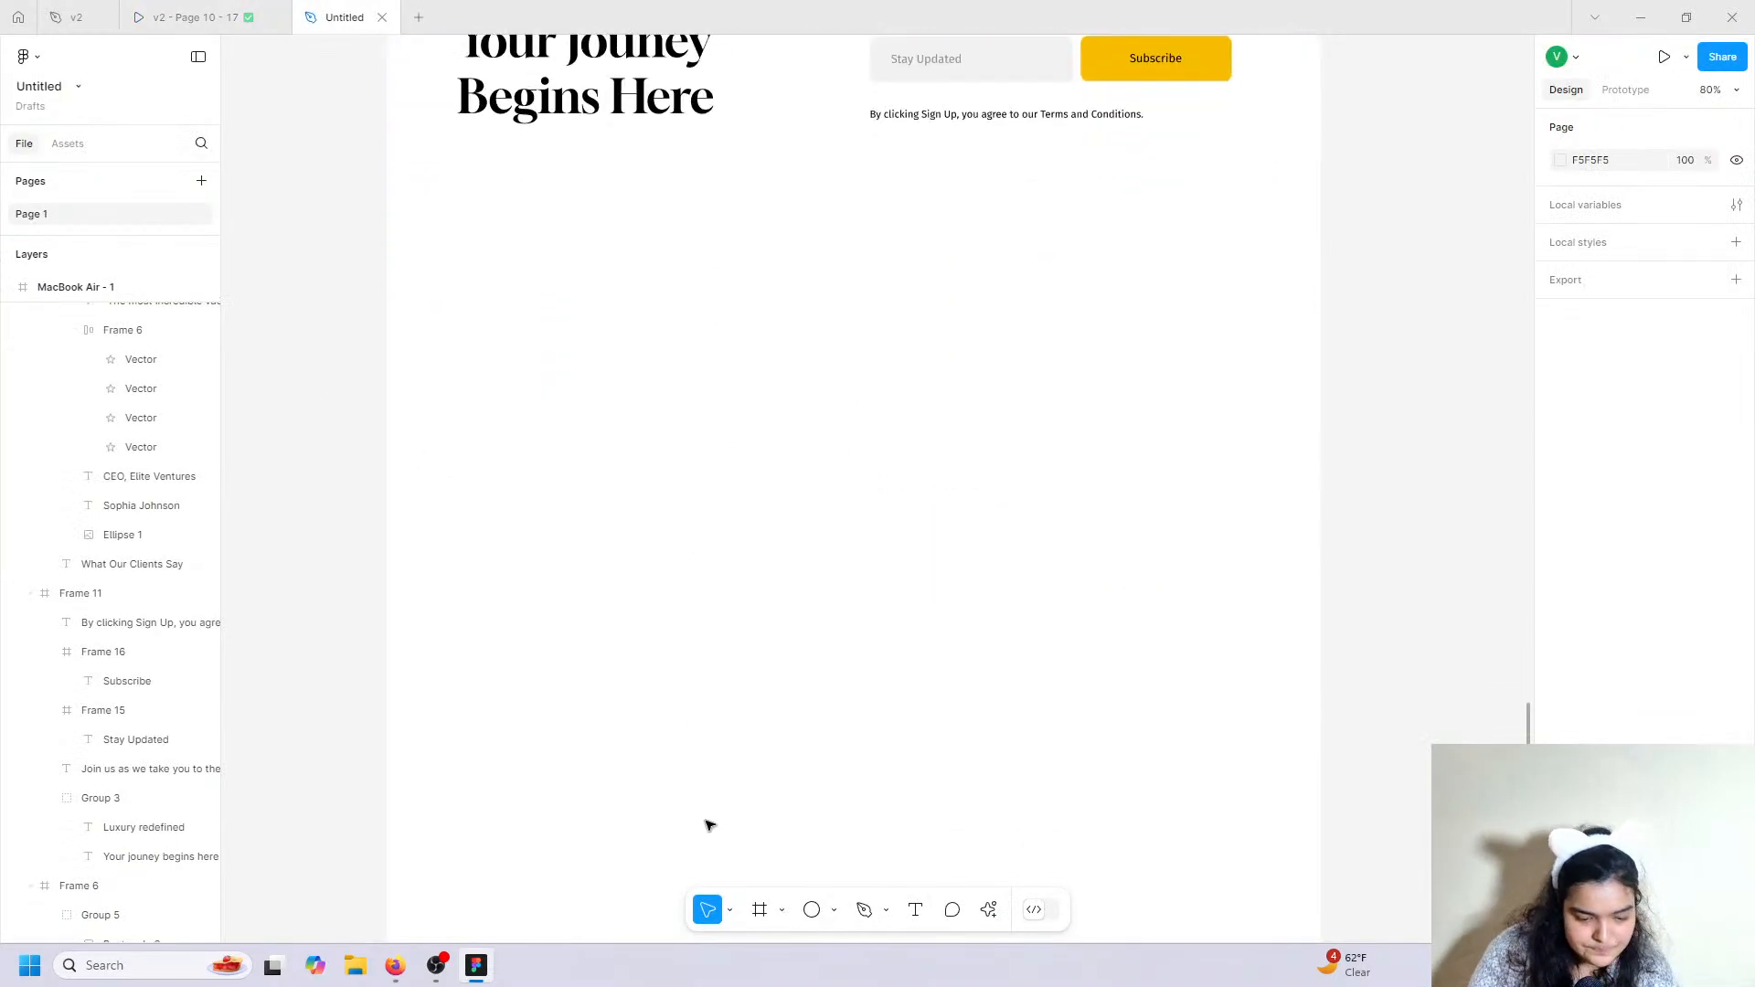
click(760, 909)
drag(404, 262, 1316, 788)
drag(843, 585, 835, 580)
drag(946, 782, 974, 733)
scroll(976, 736, up, 2)
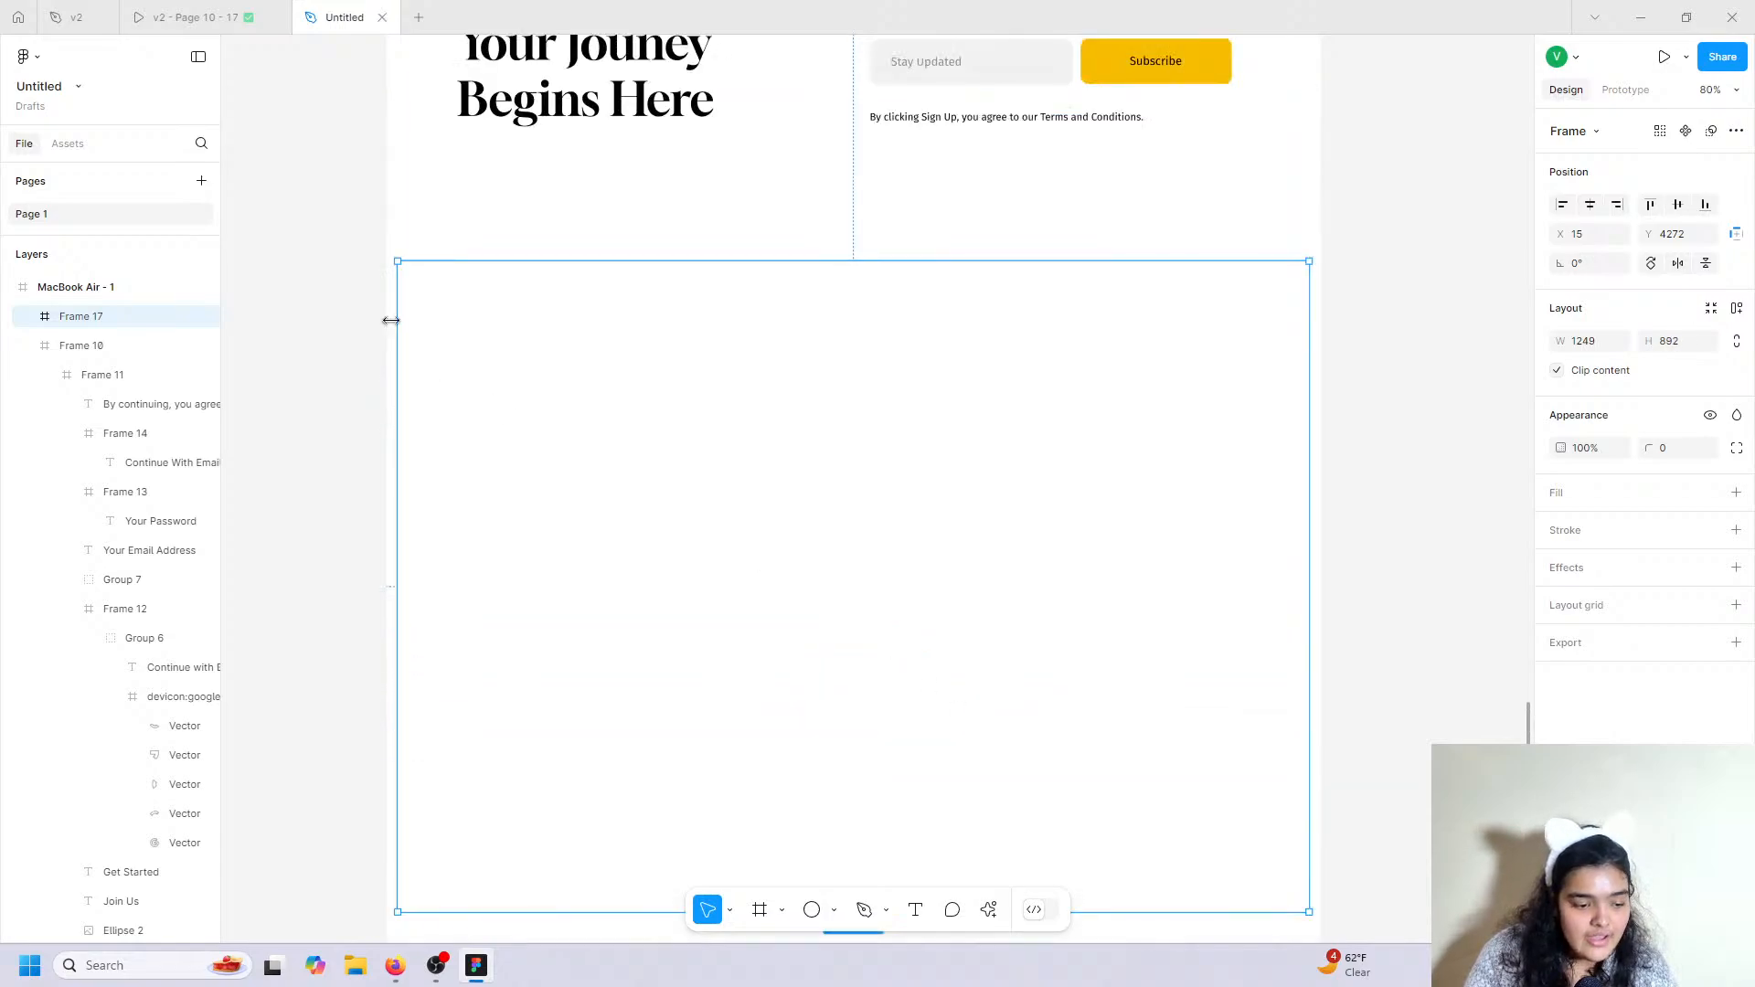
drag(397, 320, 389, 322)
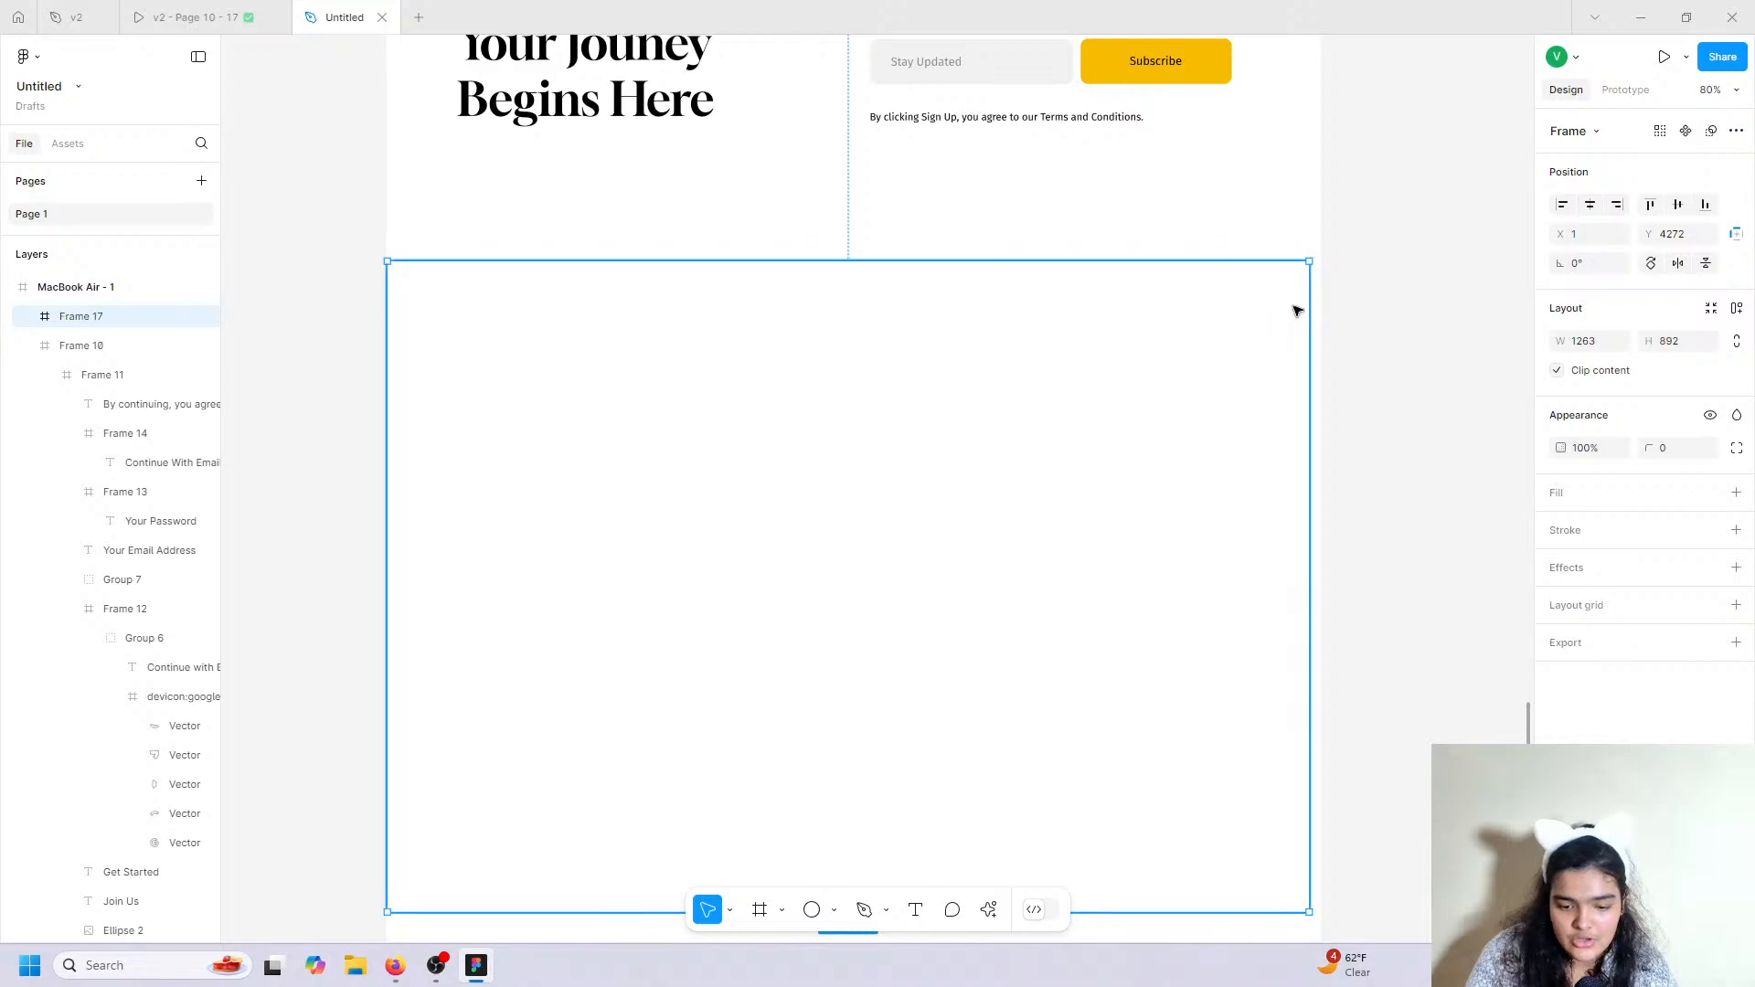
drag(1309, 311, 1322, 305)
scroll(796, 842, down, 2)
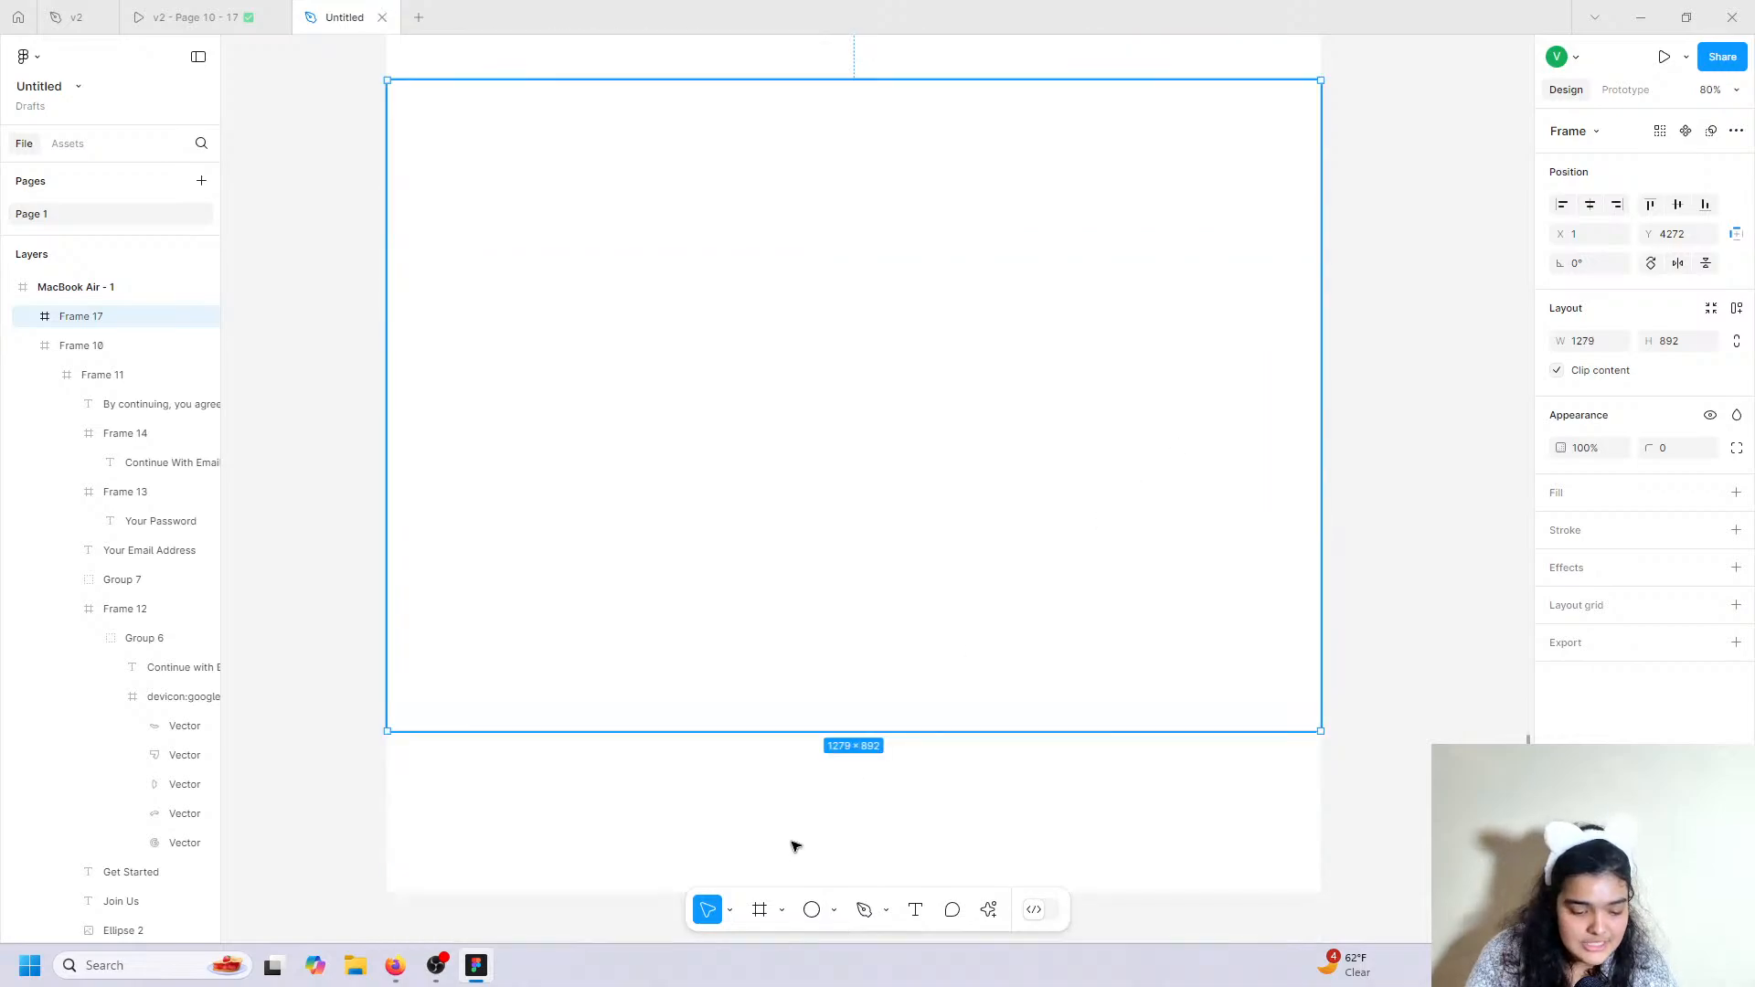
Draw a half-width frame inside the section and fill the section bright red FF0101.
click(760, 909)
drag(377, 85, 852, 722)
click(1030, 490)
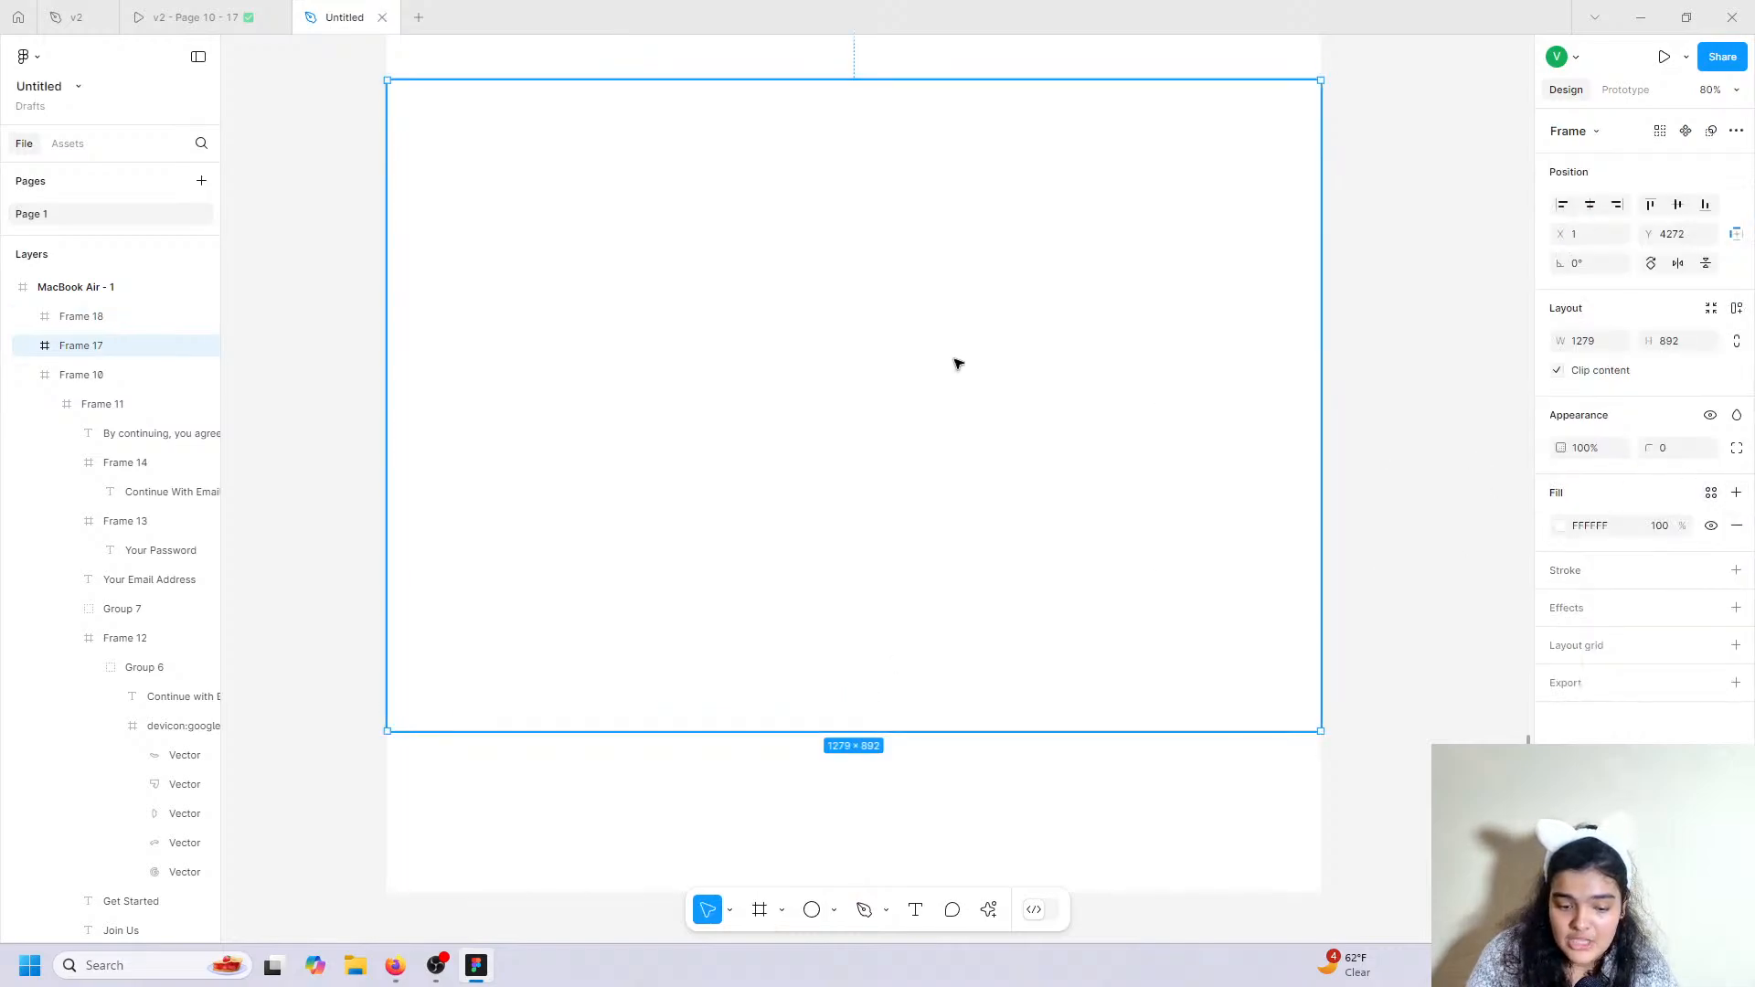
click(1561, 525)
drag(1525, 528, 1536, 413)
Fill the inner frame white and stretch the red section to 1280 wide.
click(722, 222)
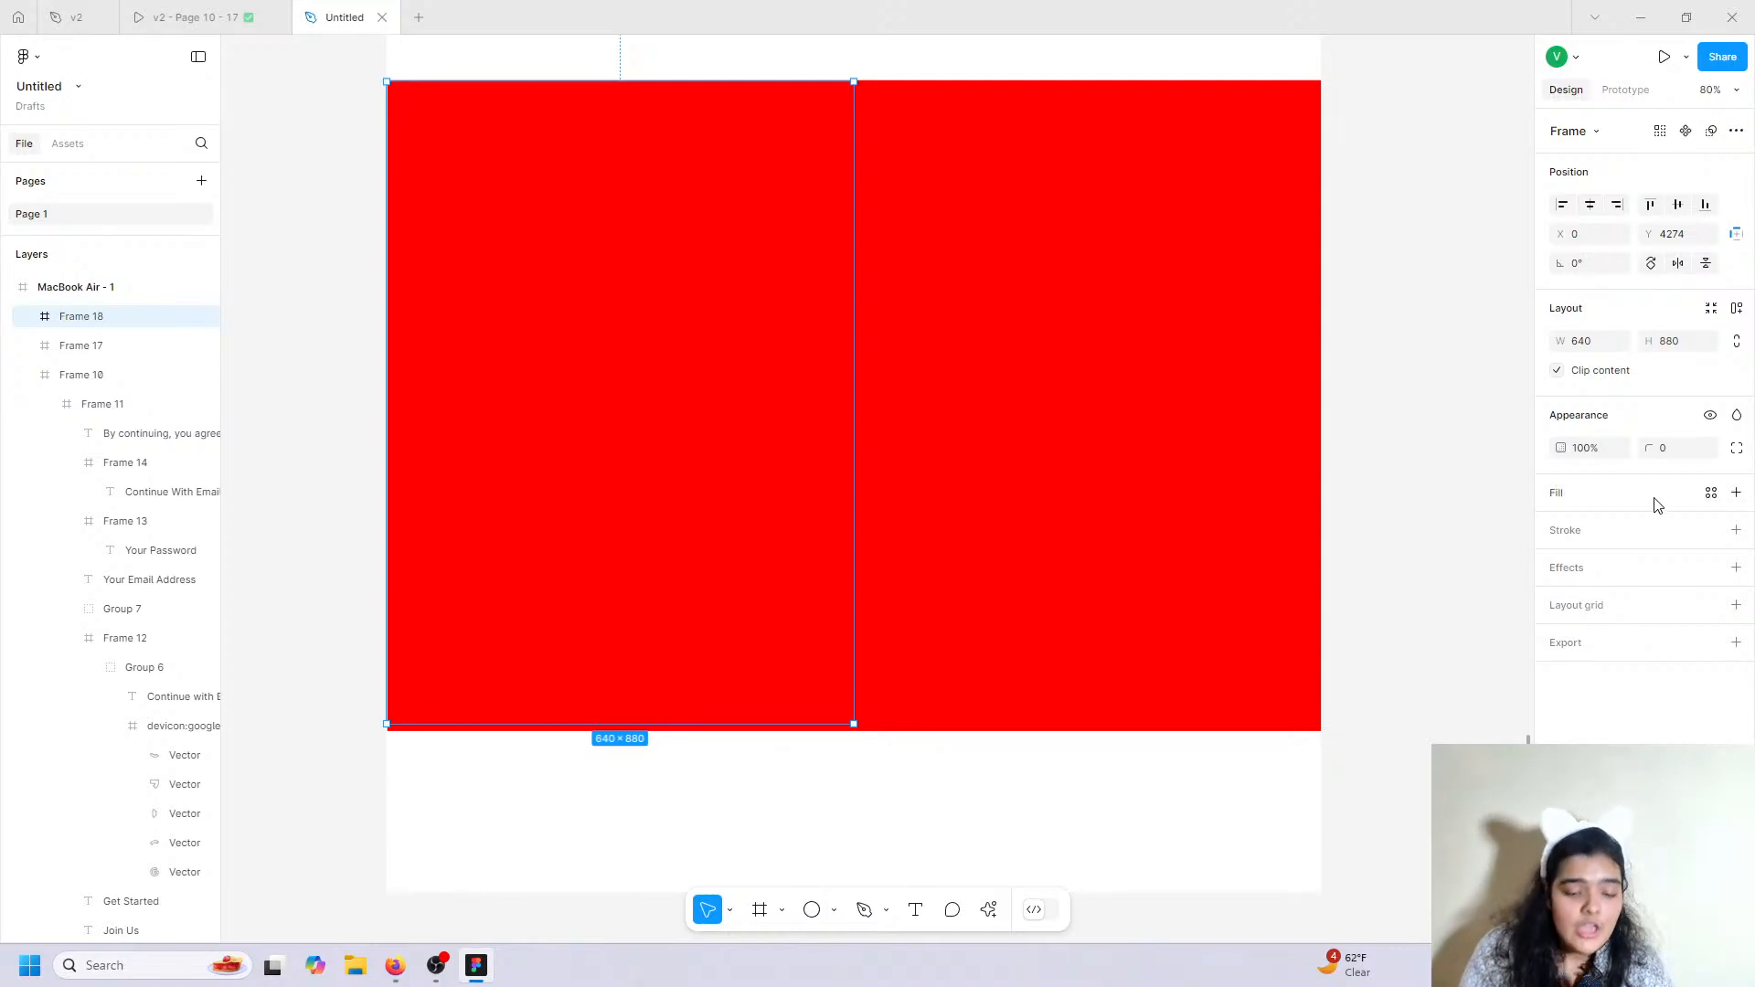
click(1735, 493)
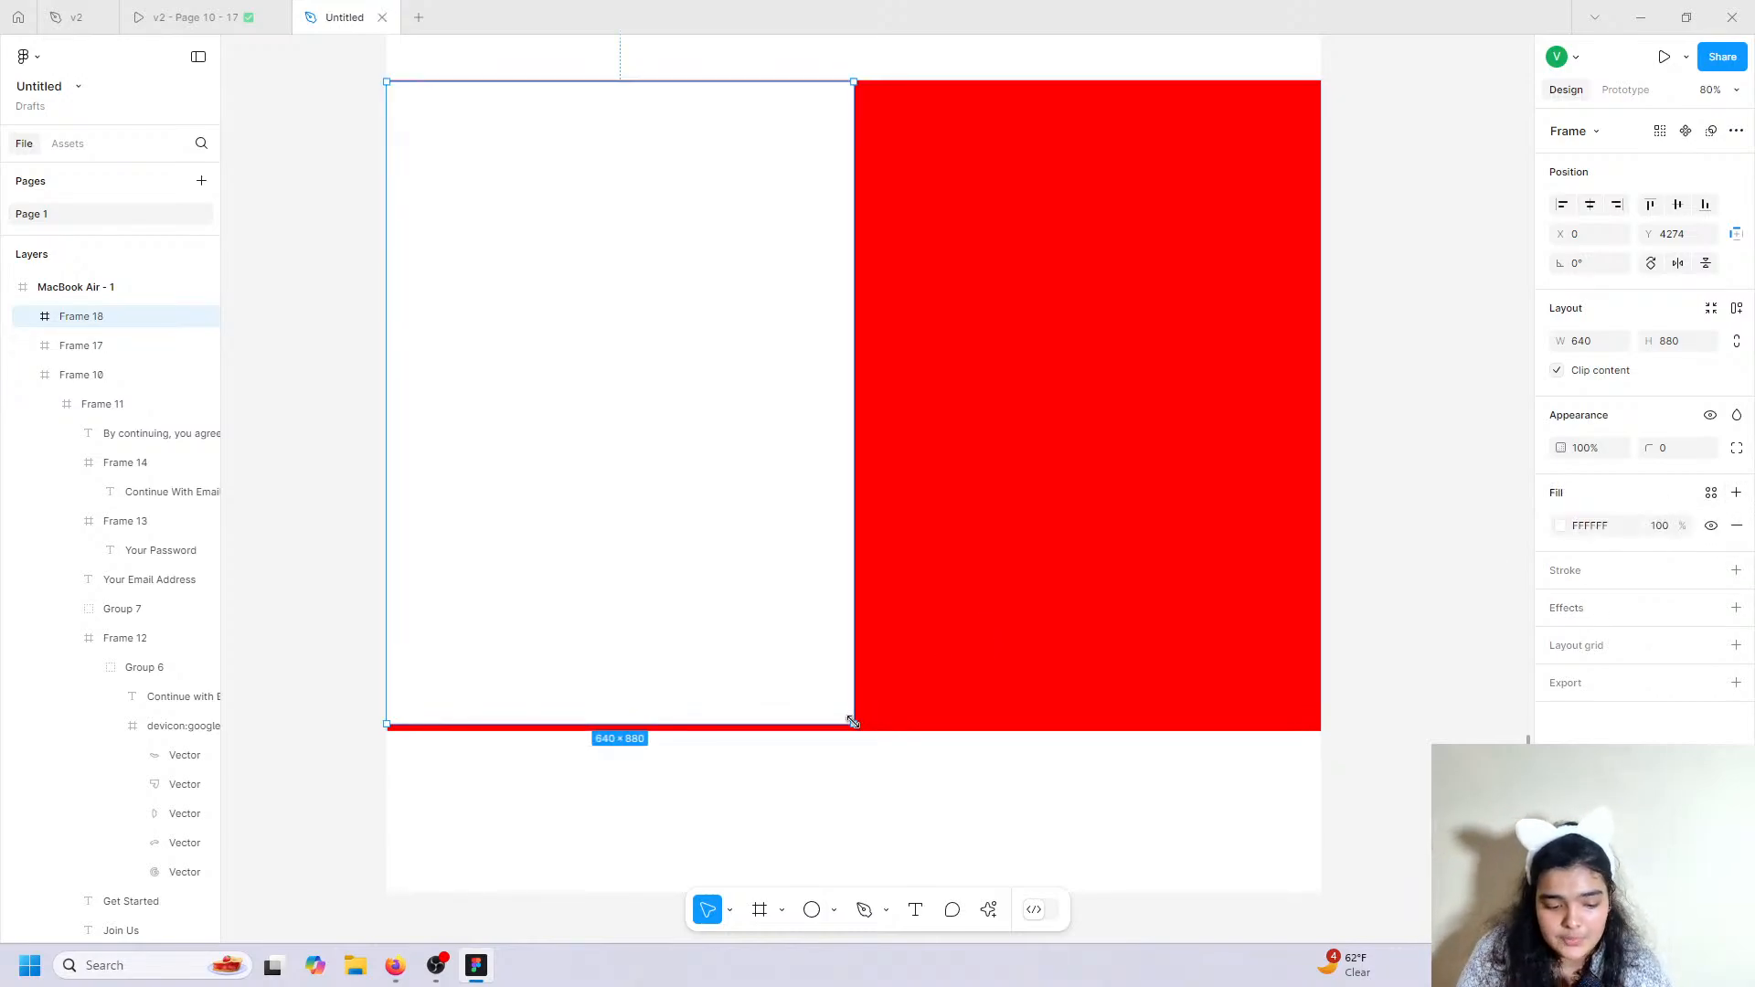
drag(854, 724, 873, 734)
click(1082, 638)
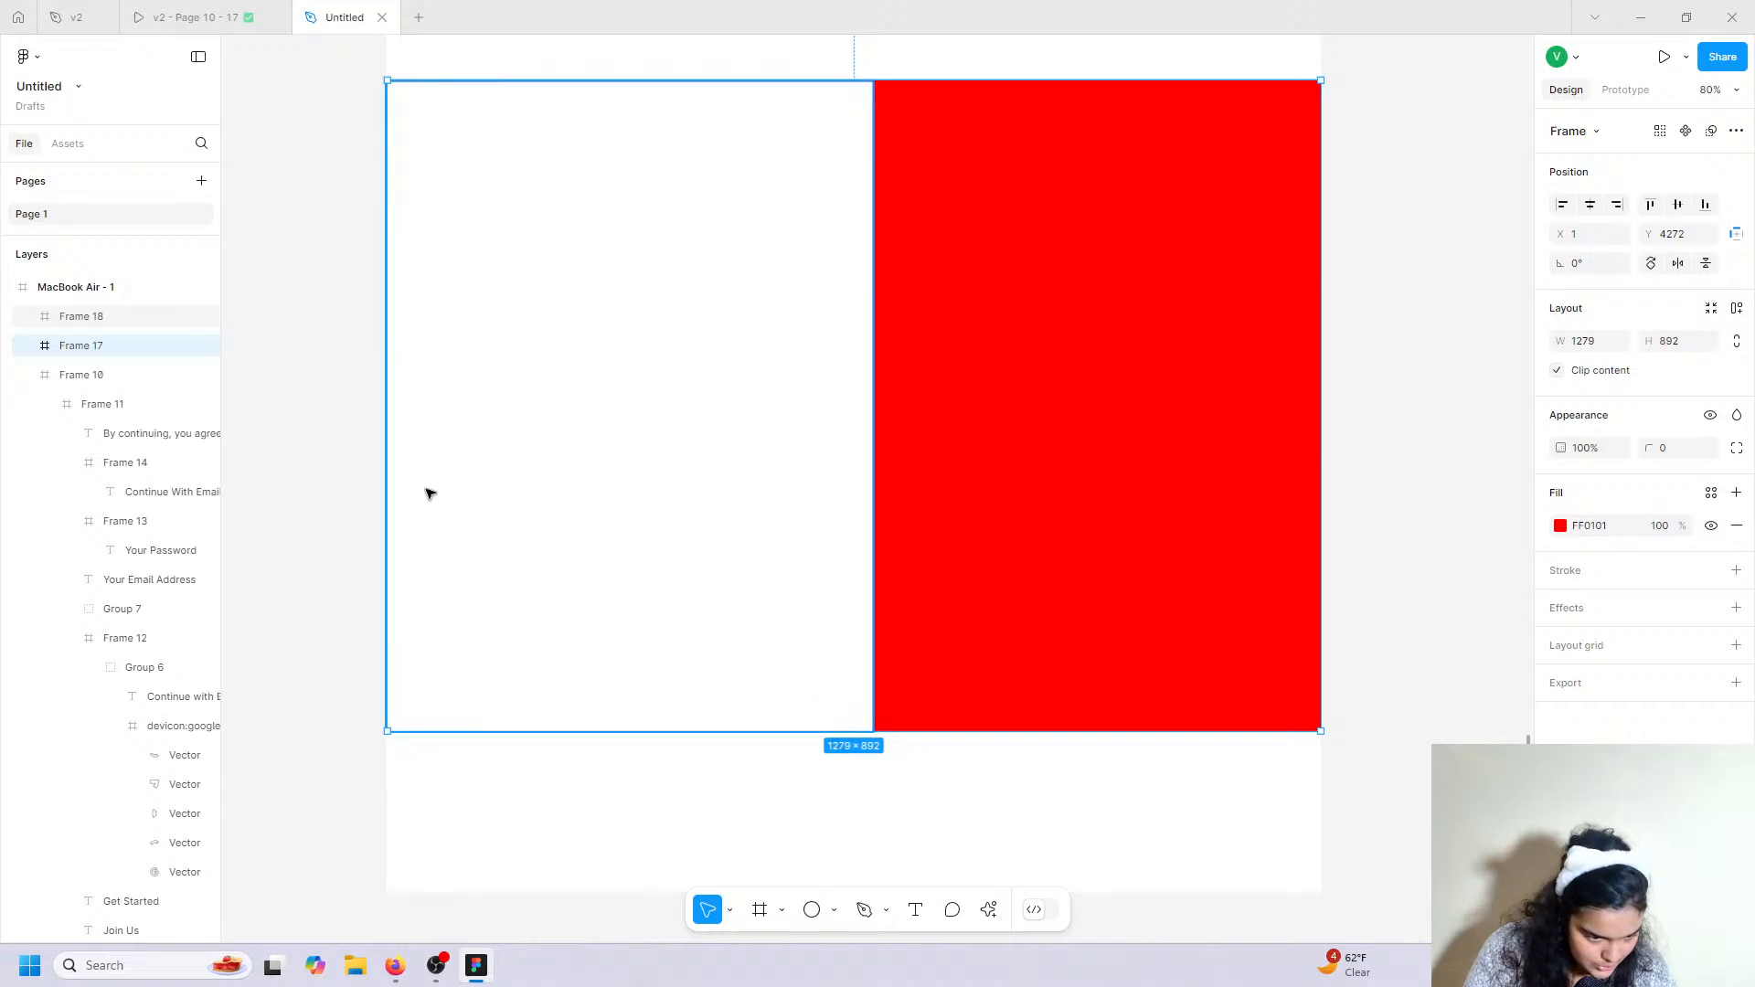
drag(382, 452, 386, 452)
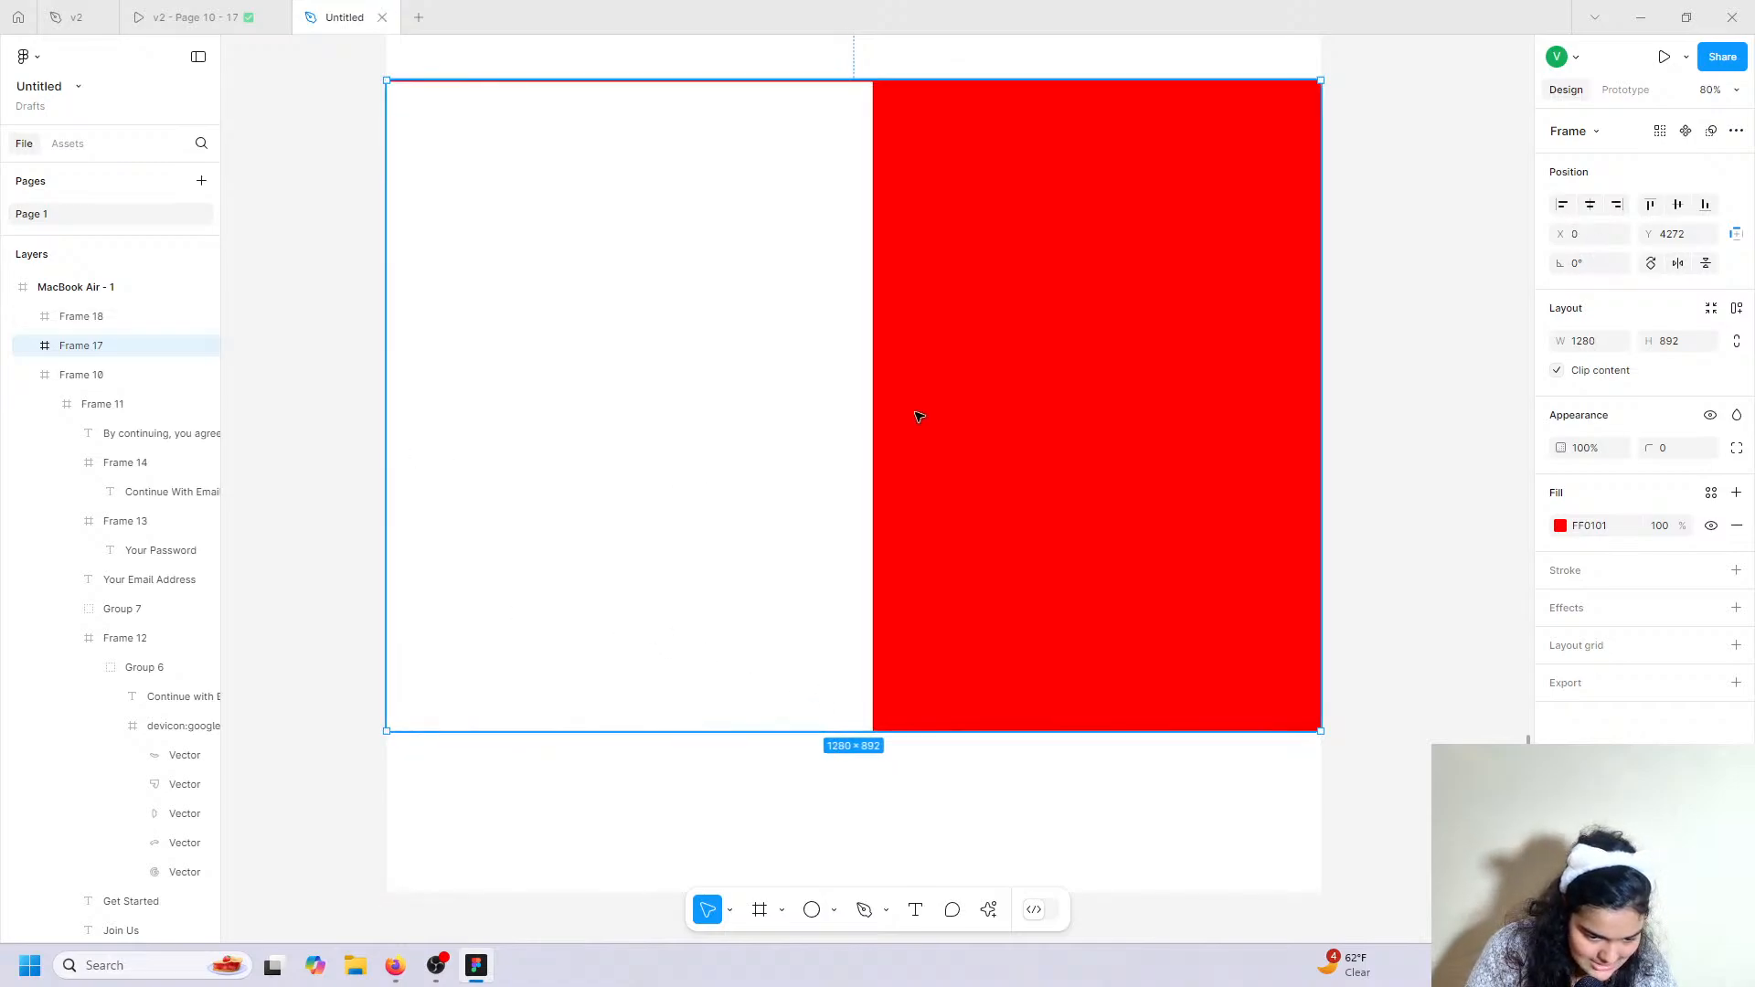
Size the white frame to 640×892 and Alt-drag a copy onto the right half.
click(809, 216)
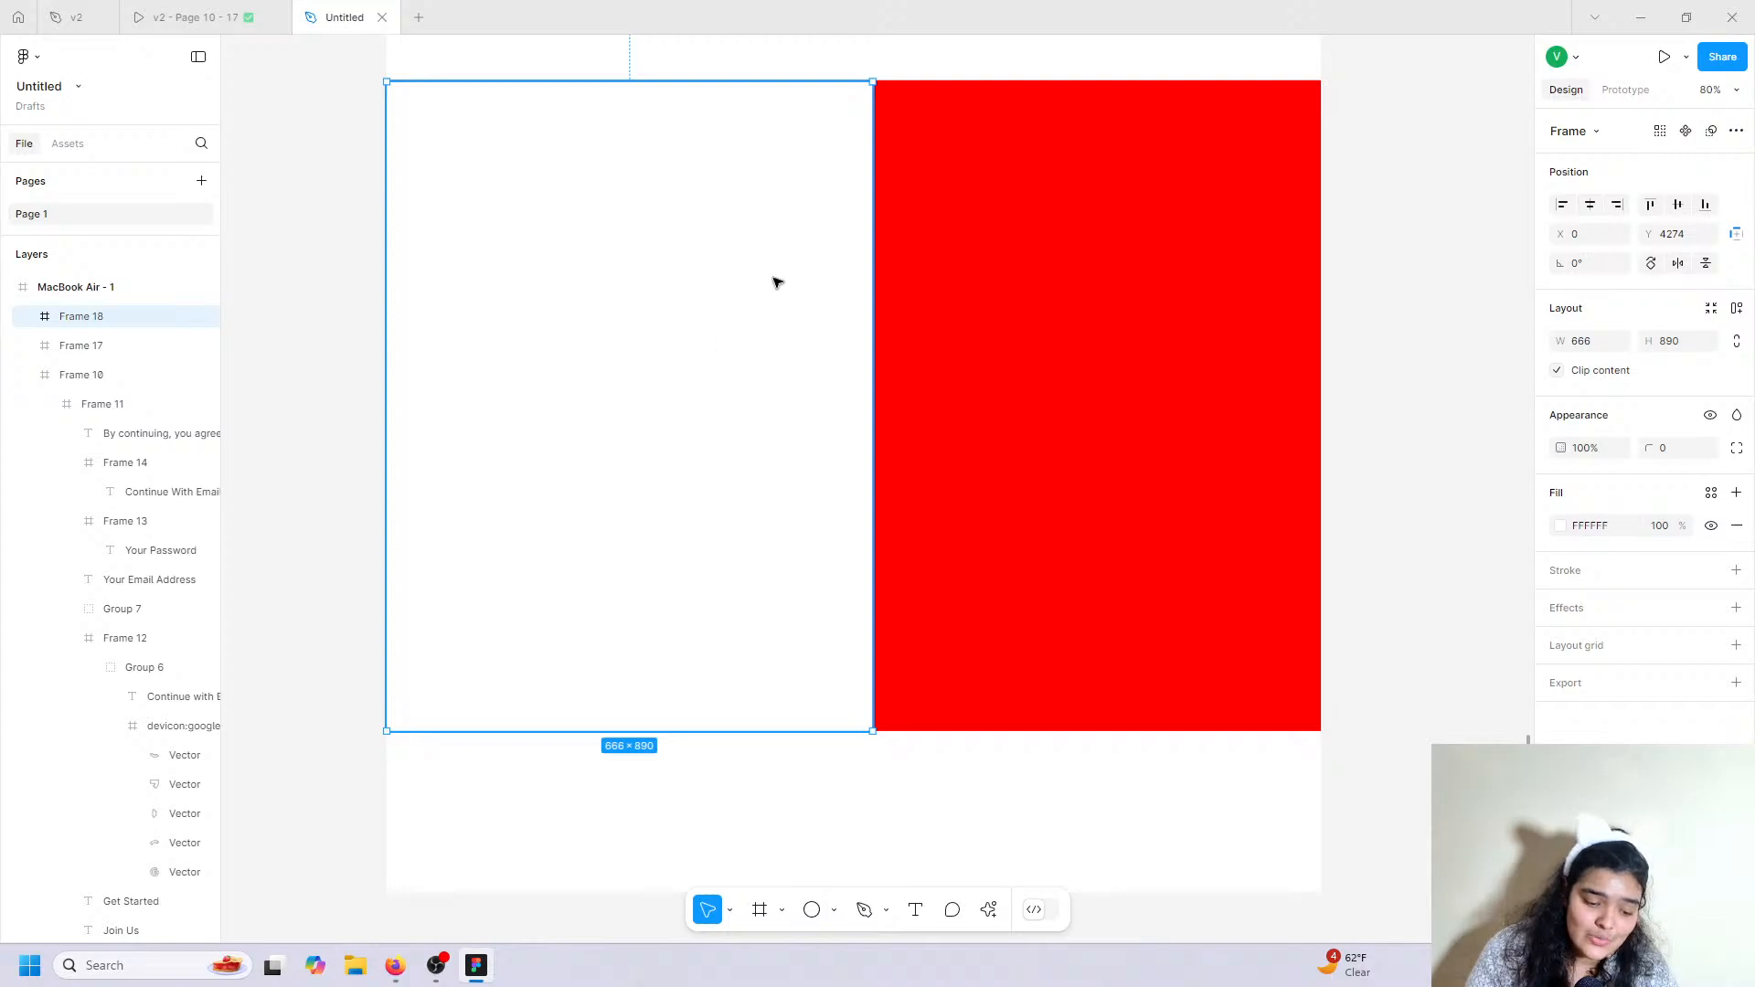
click(1600, 343)
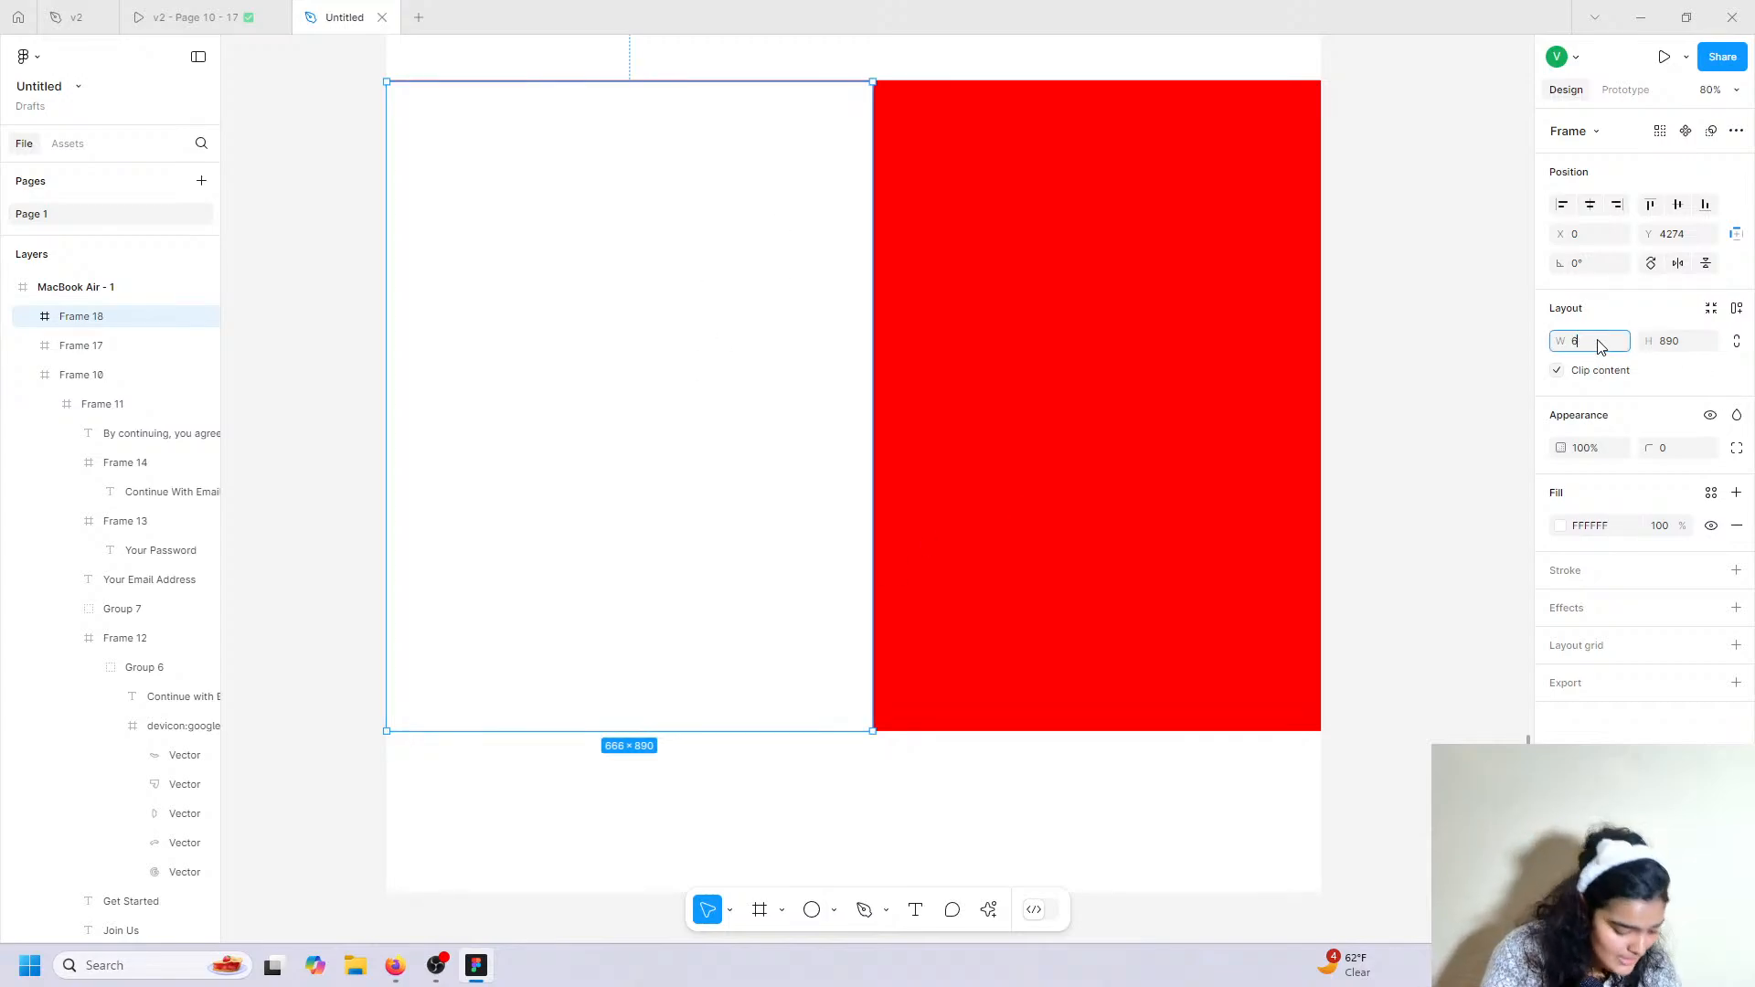
click(1149, 301)
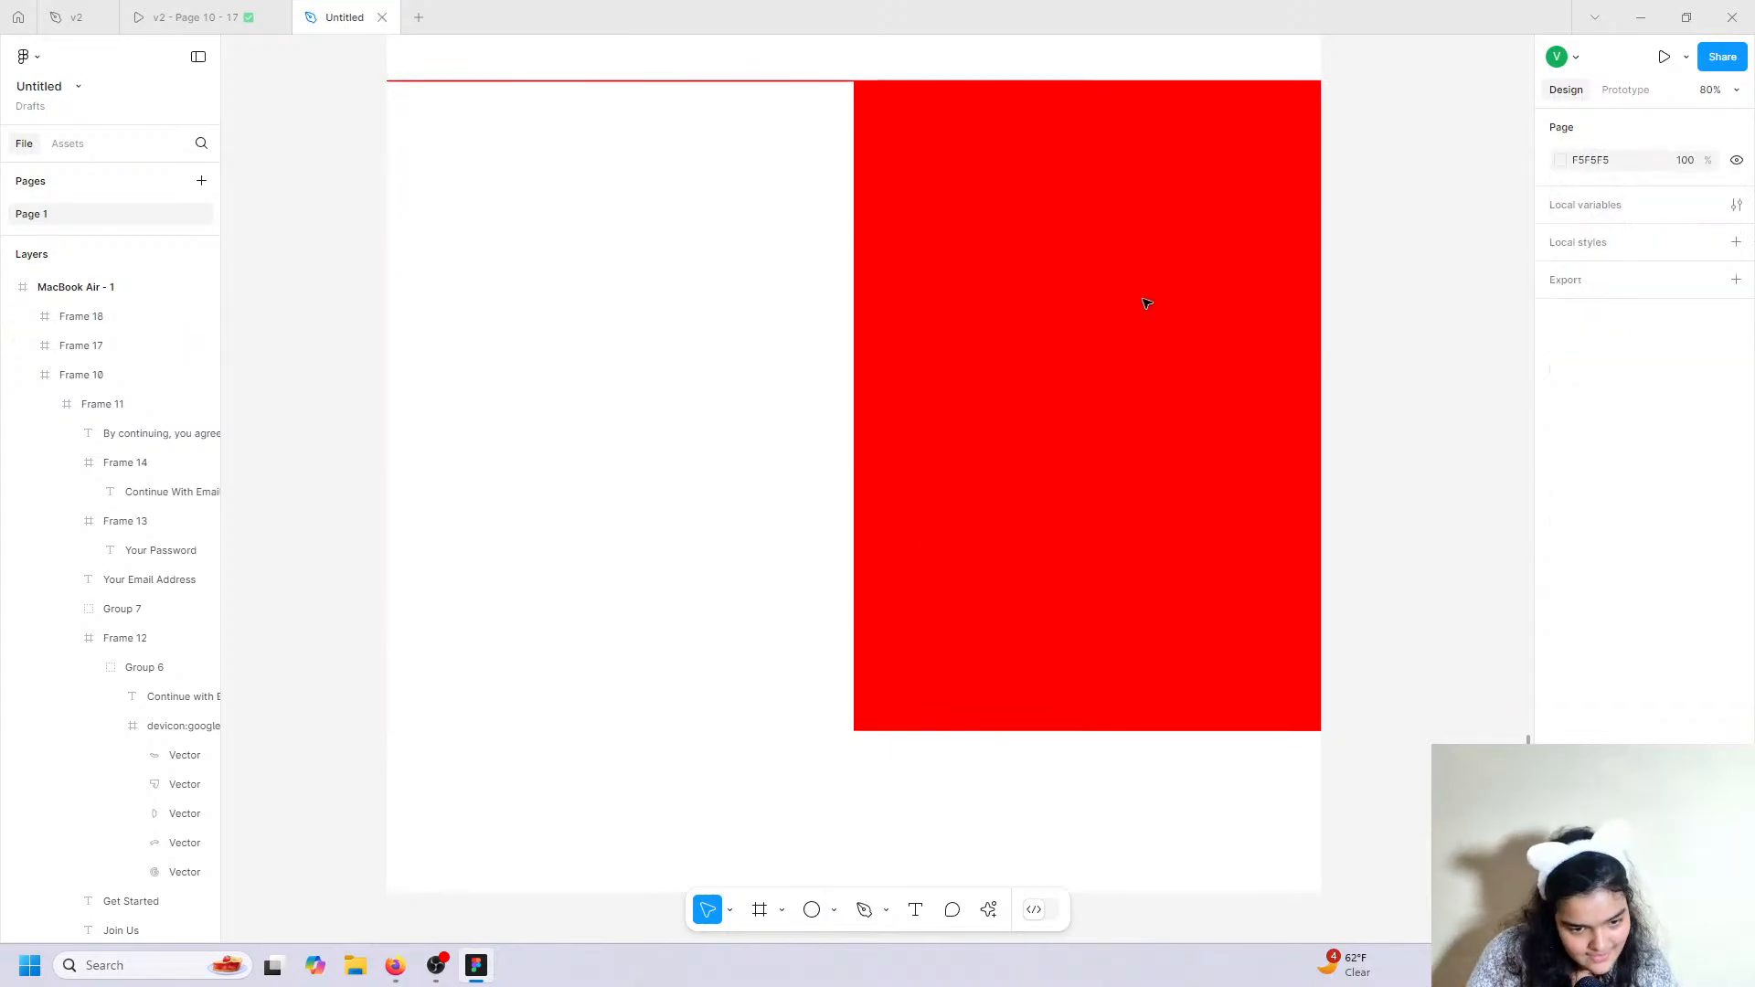
click(716, 213)
drag(716, 213, 716, 214)
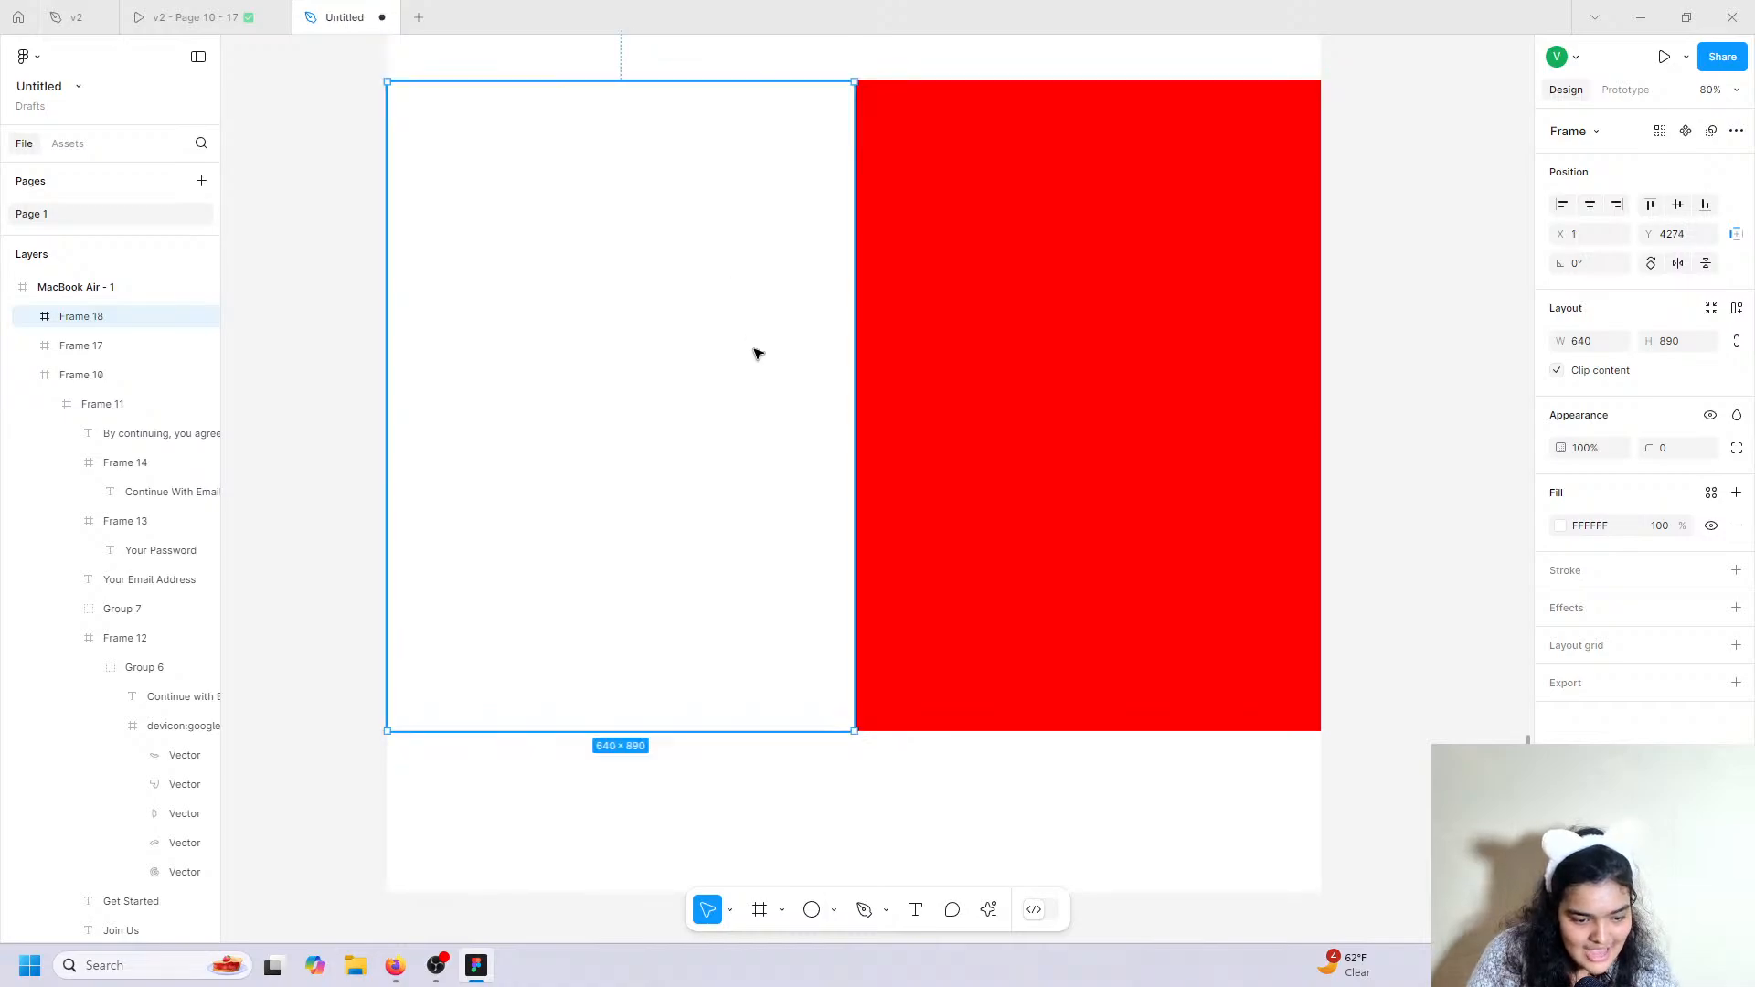
drag(677, 79, 678, 76)
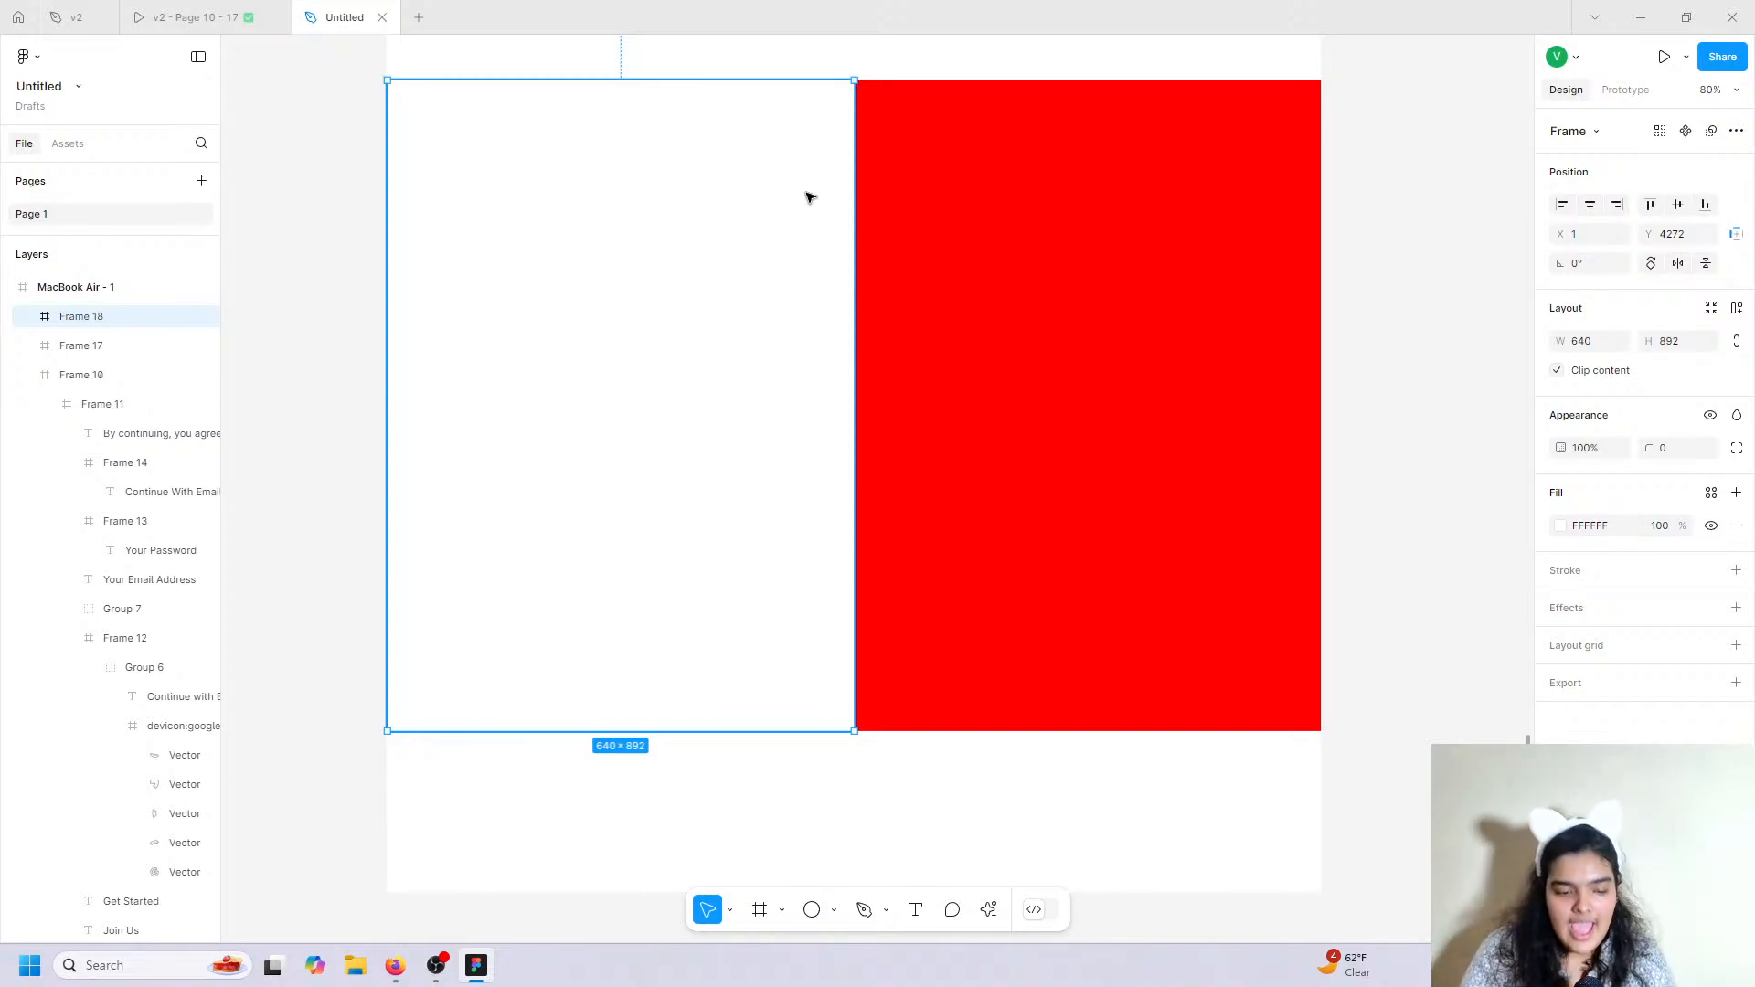
drag(787, 177, 1254, 176)
click(826, 381)
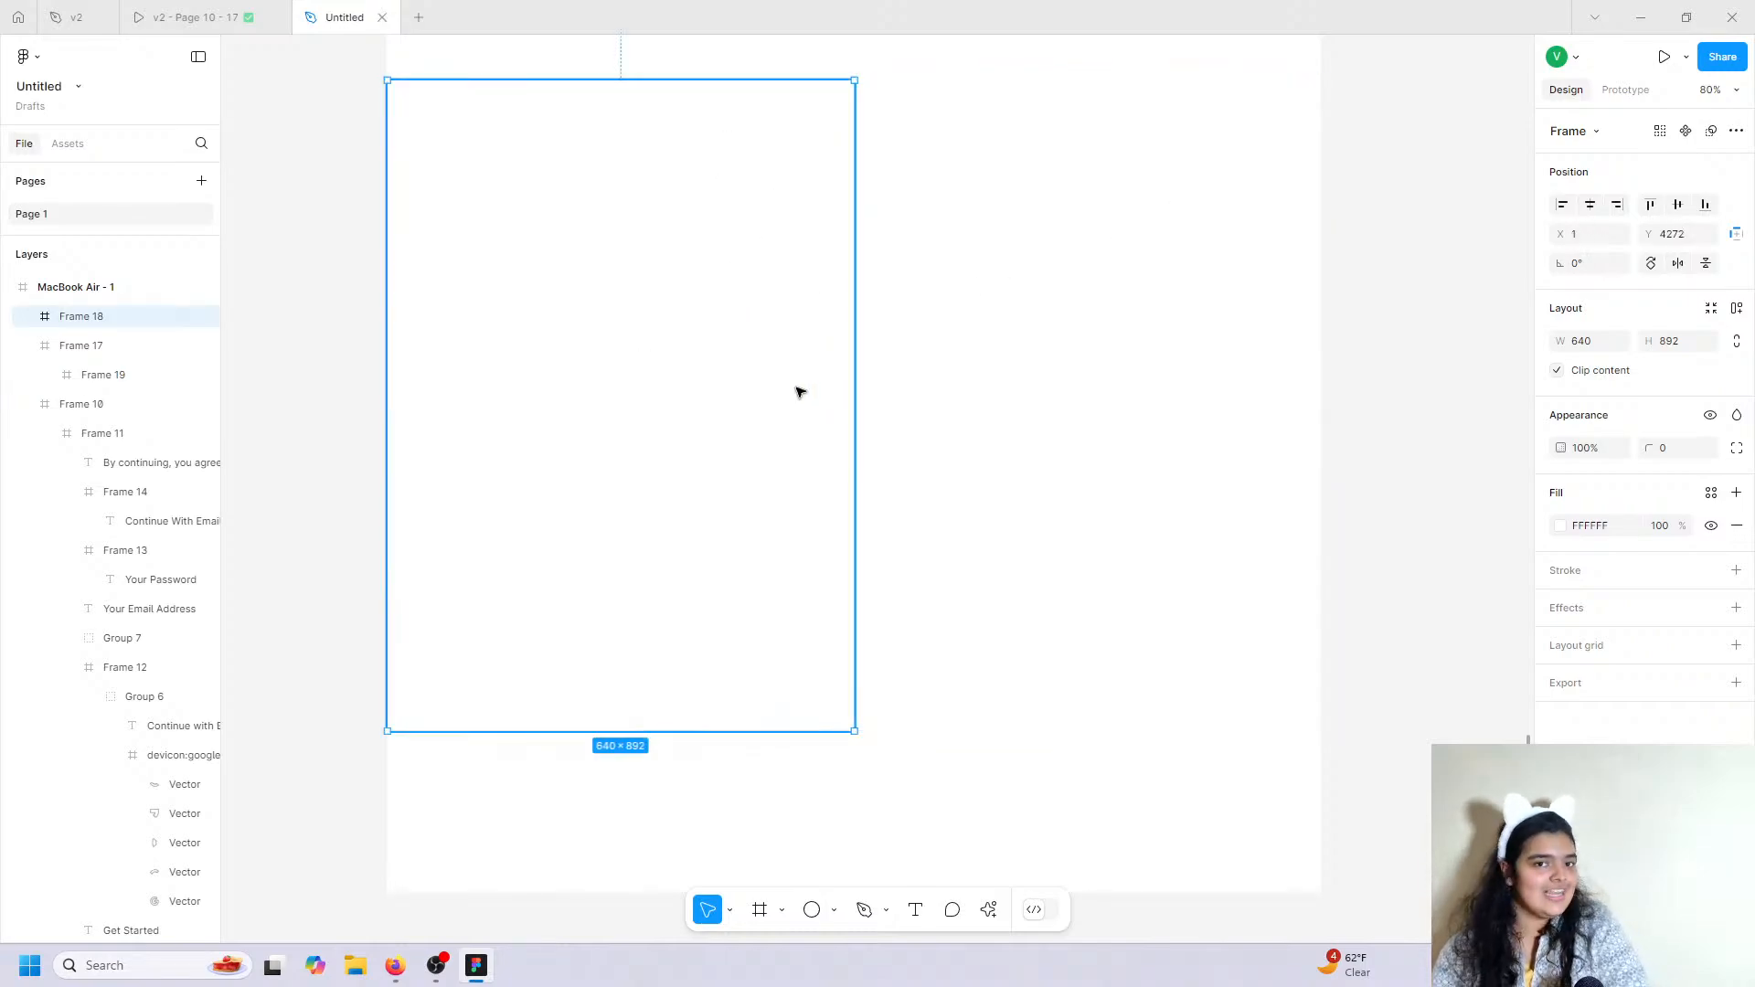
Fill the left frame with a Lummi 'airplane' wing-over-clouds photo.
click(989, 909)
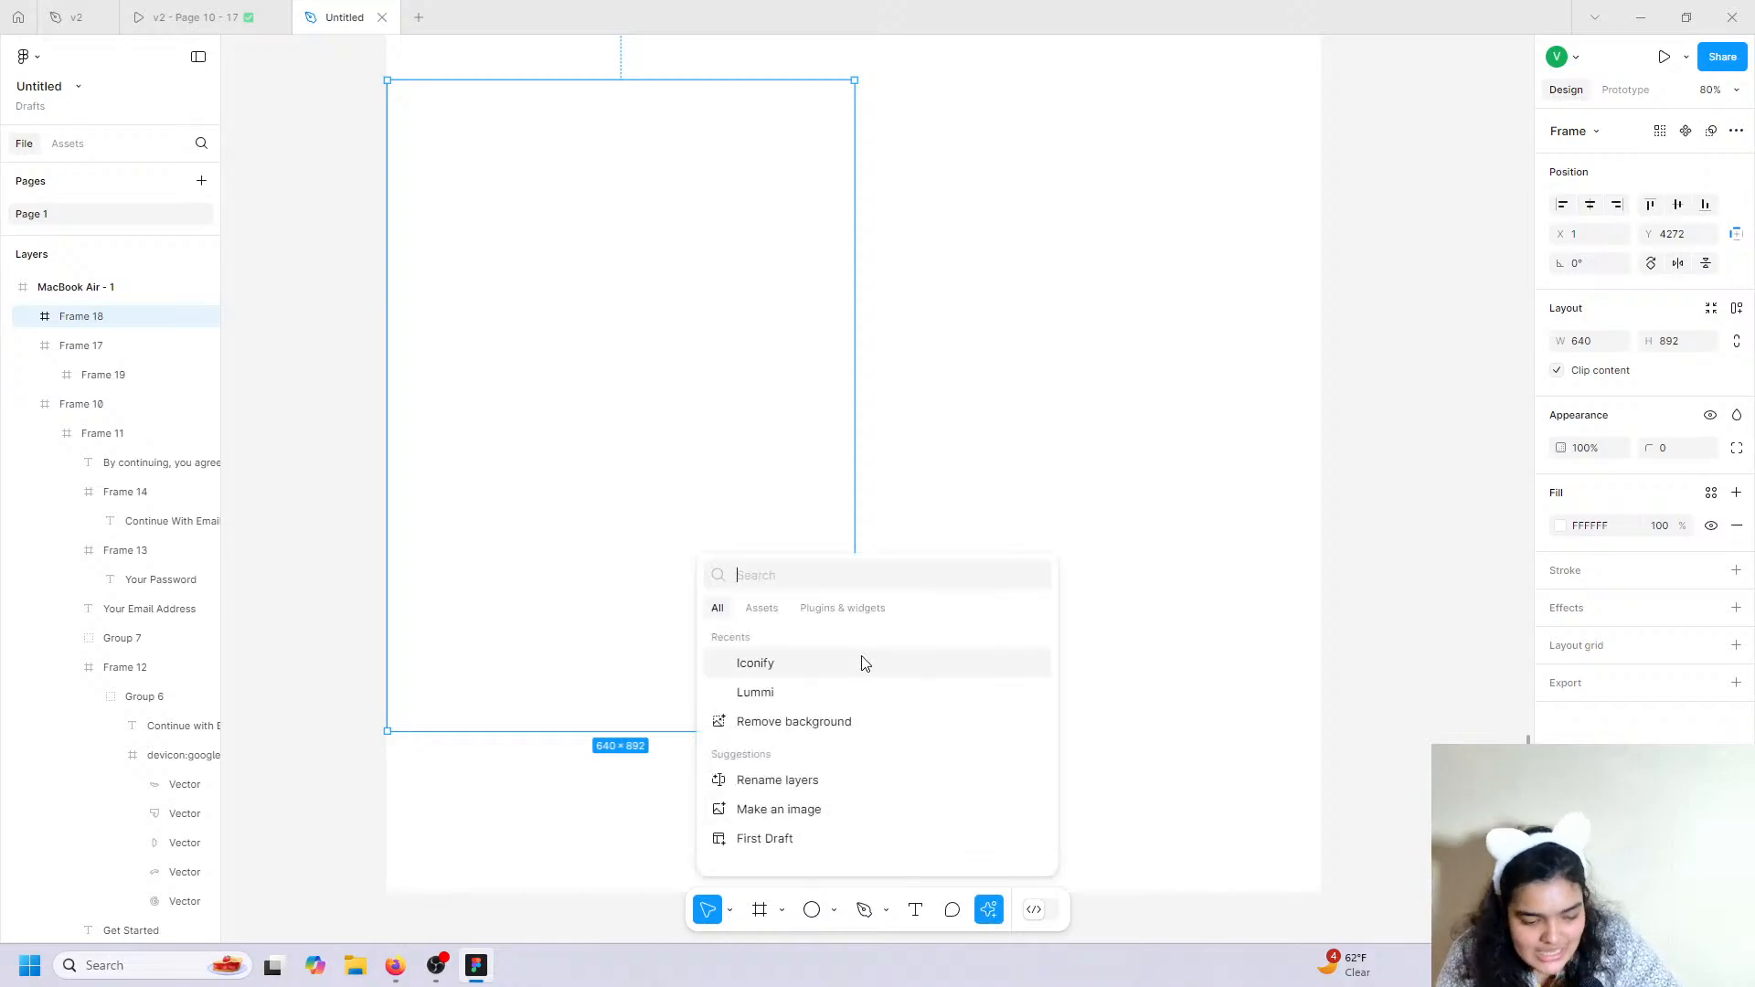
click(797, 705)
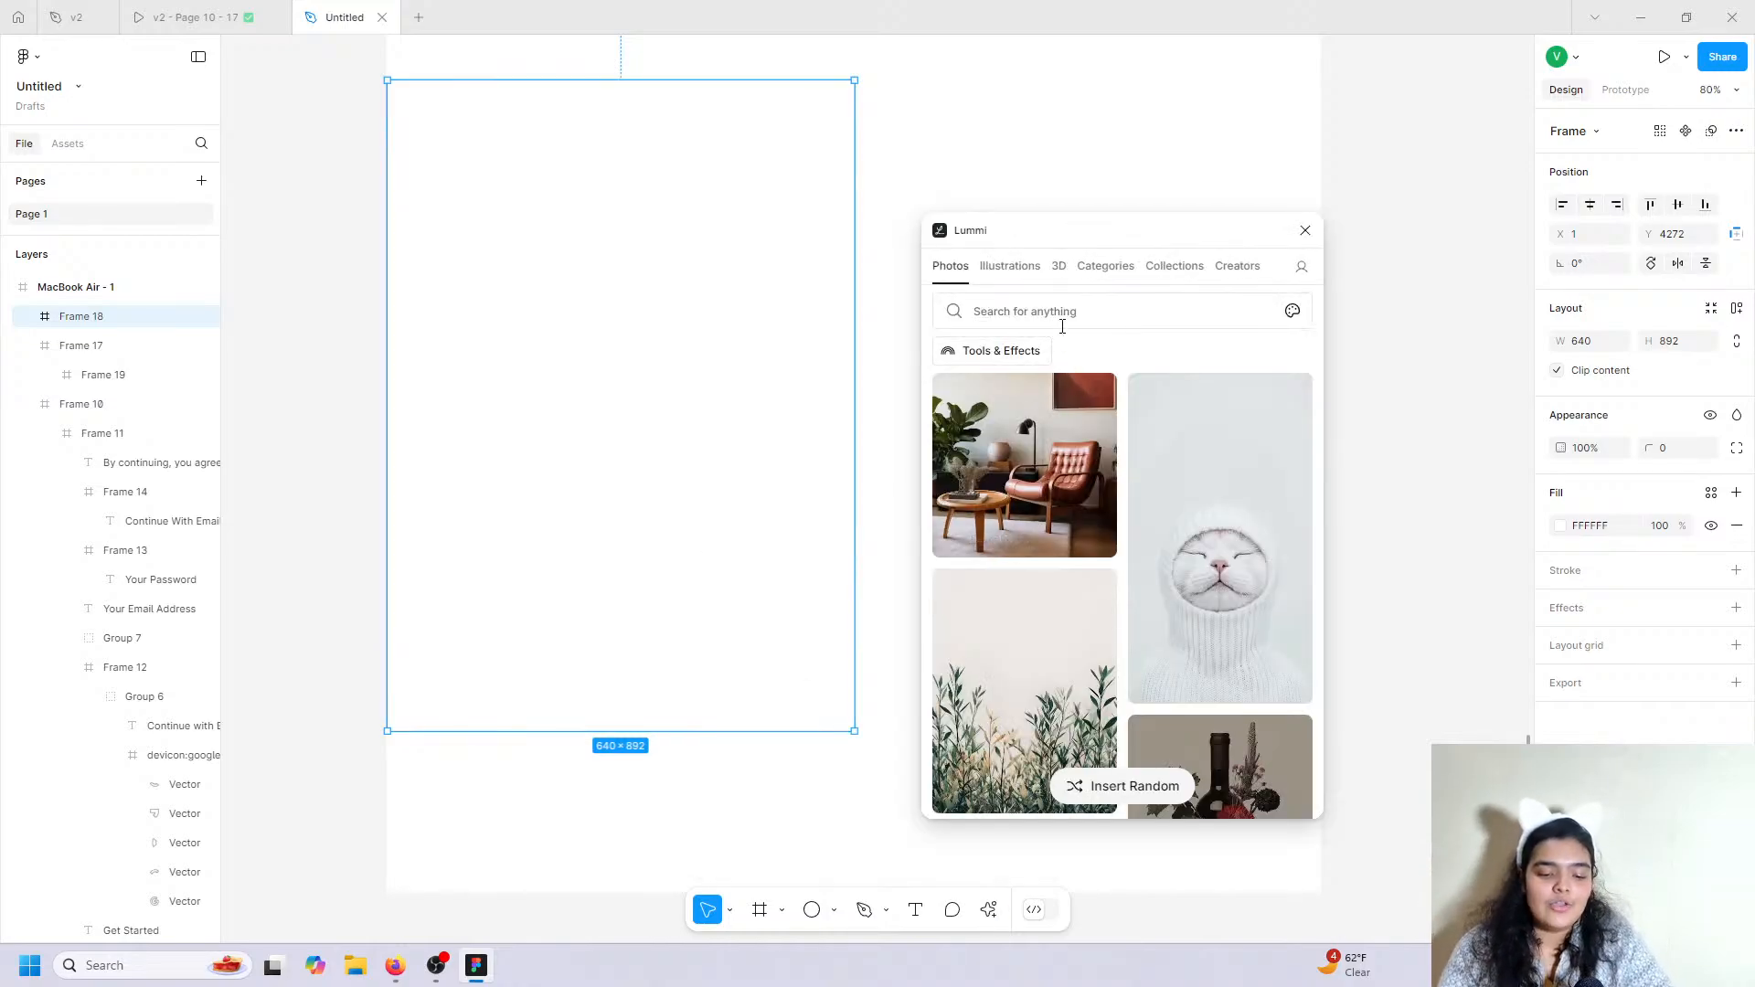
click(1062, 319)
text(air)
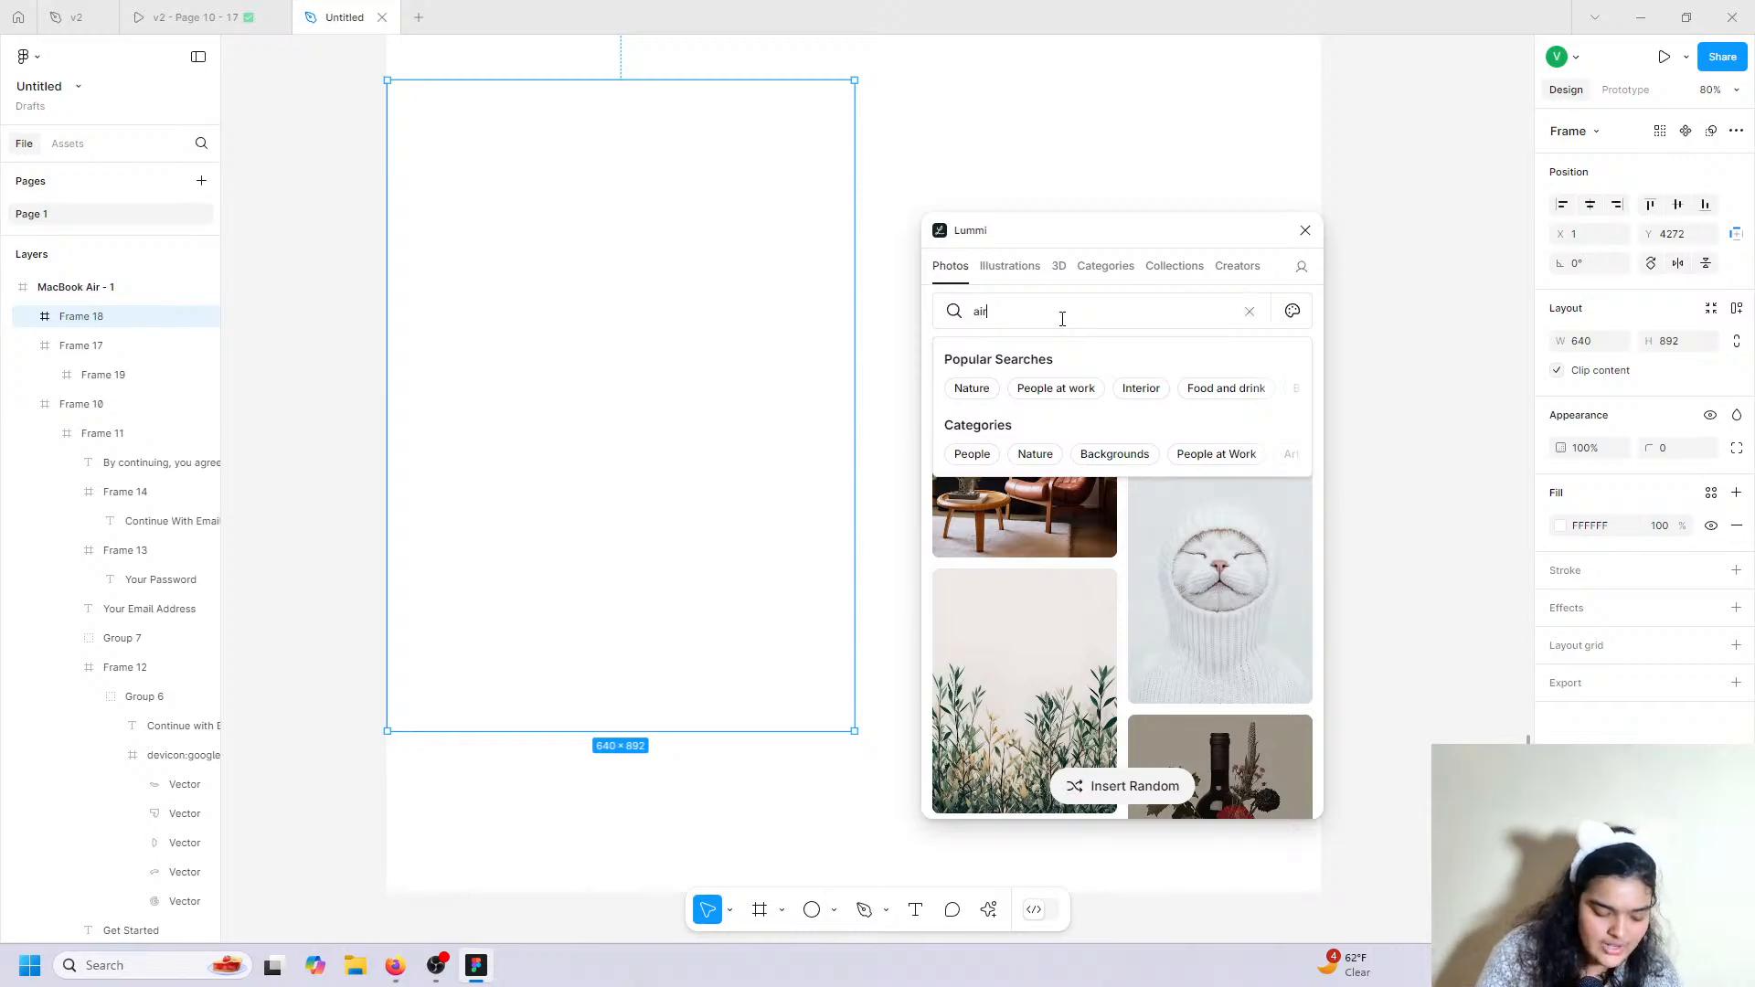
text(plane)
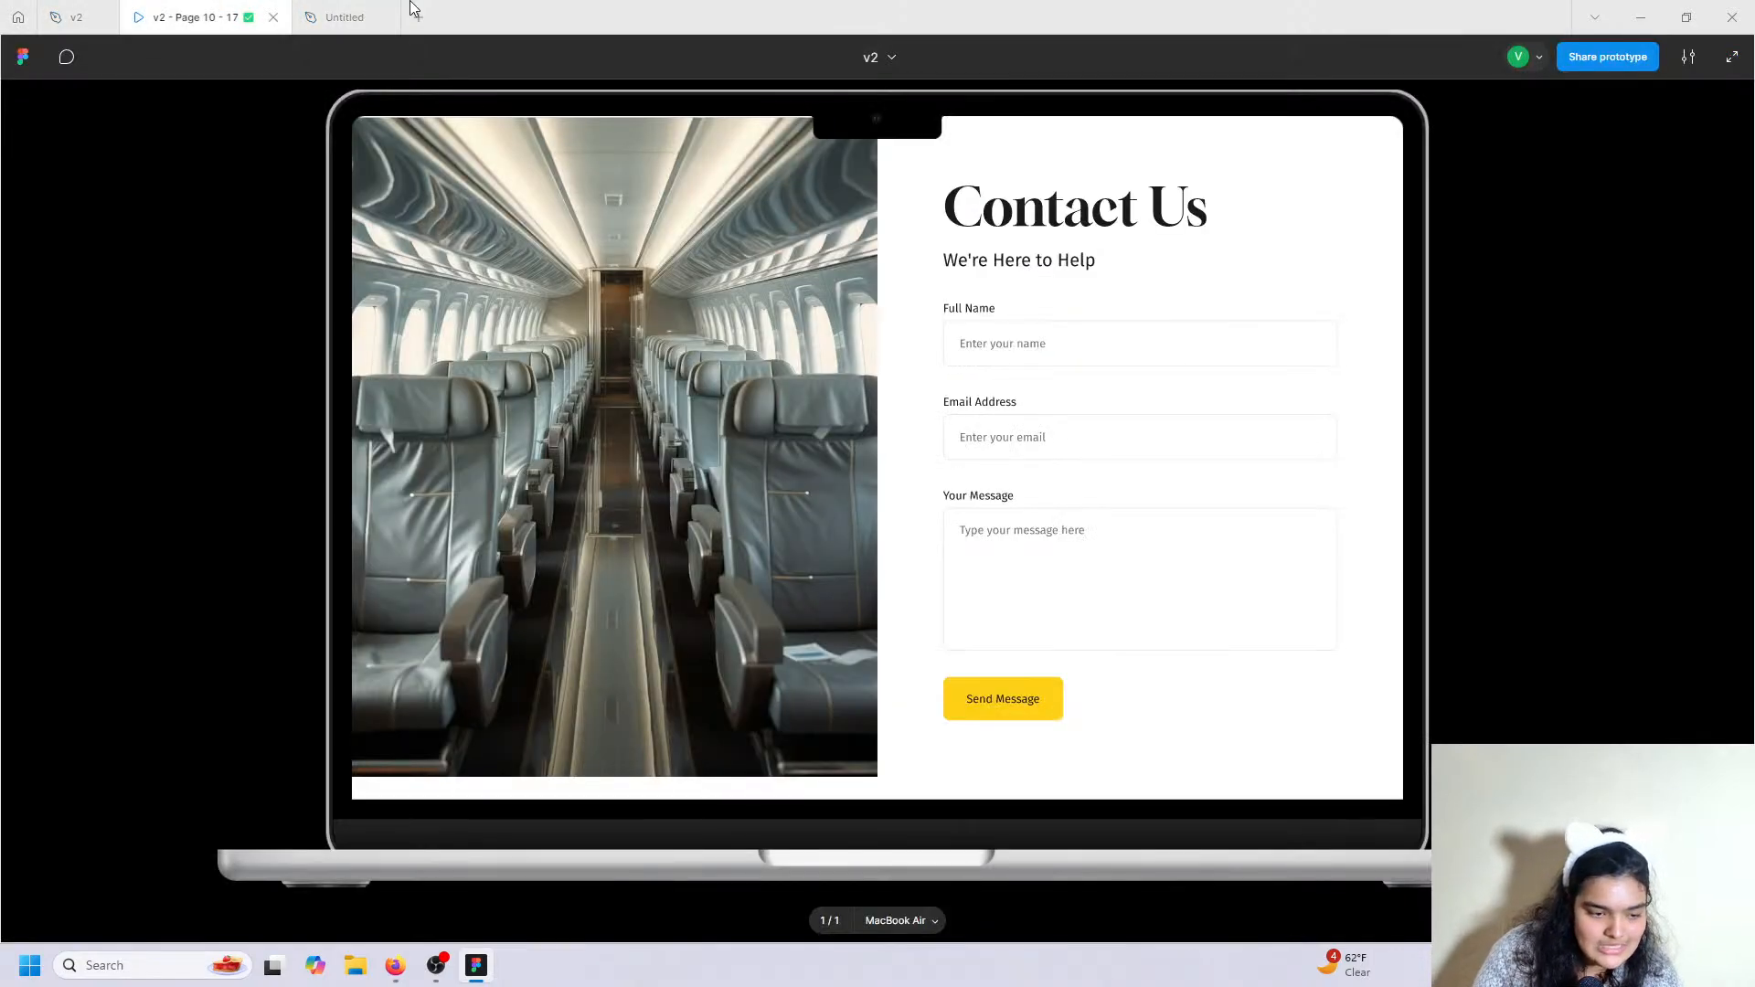
click(393, 17)
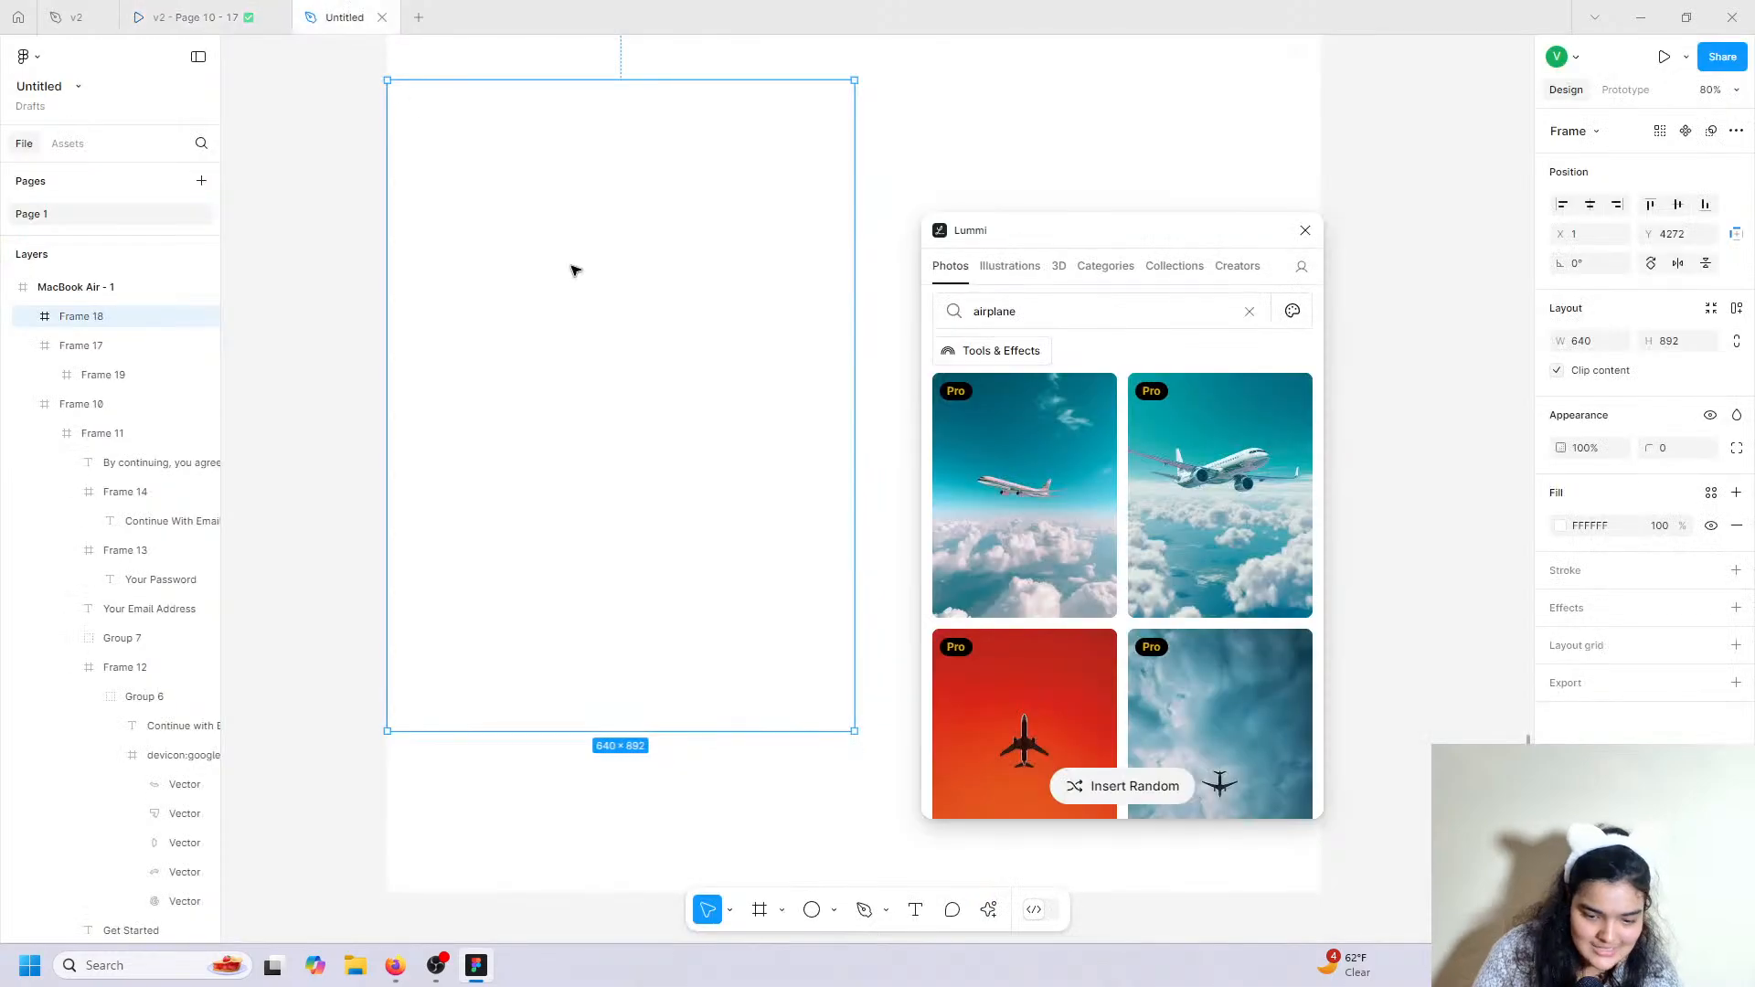
scroll(1125, 576, down, 5)
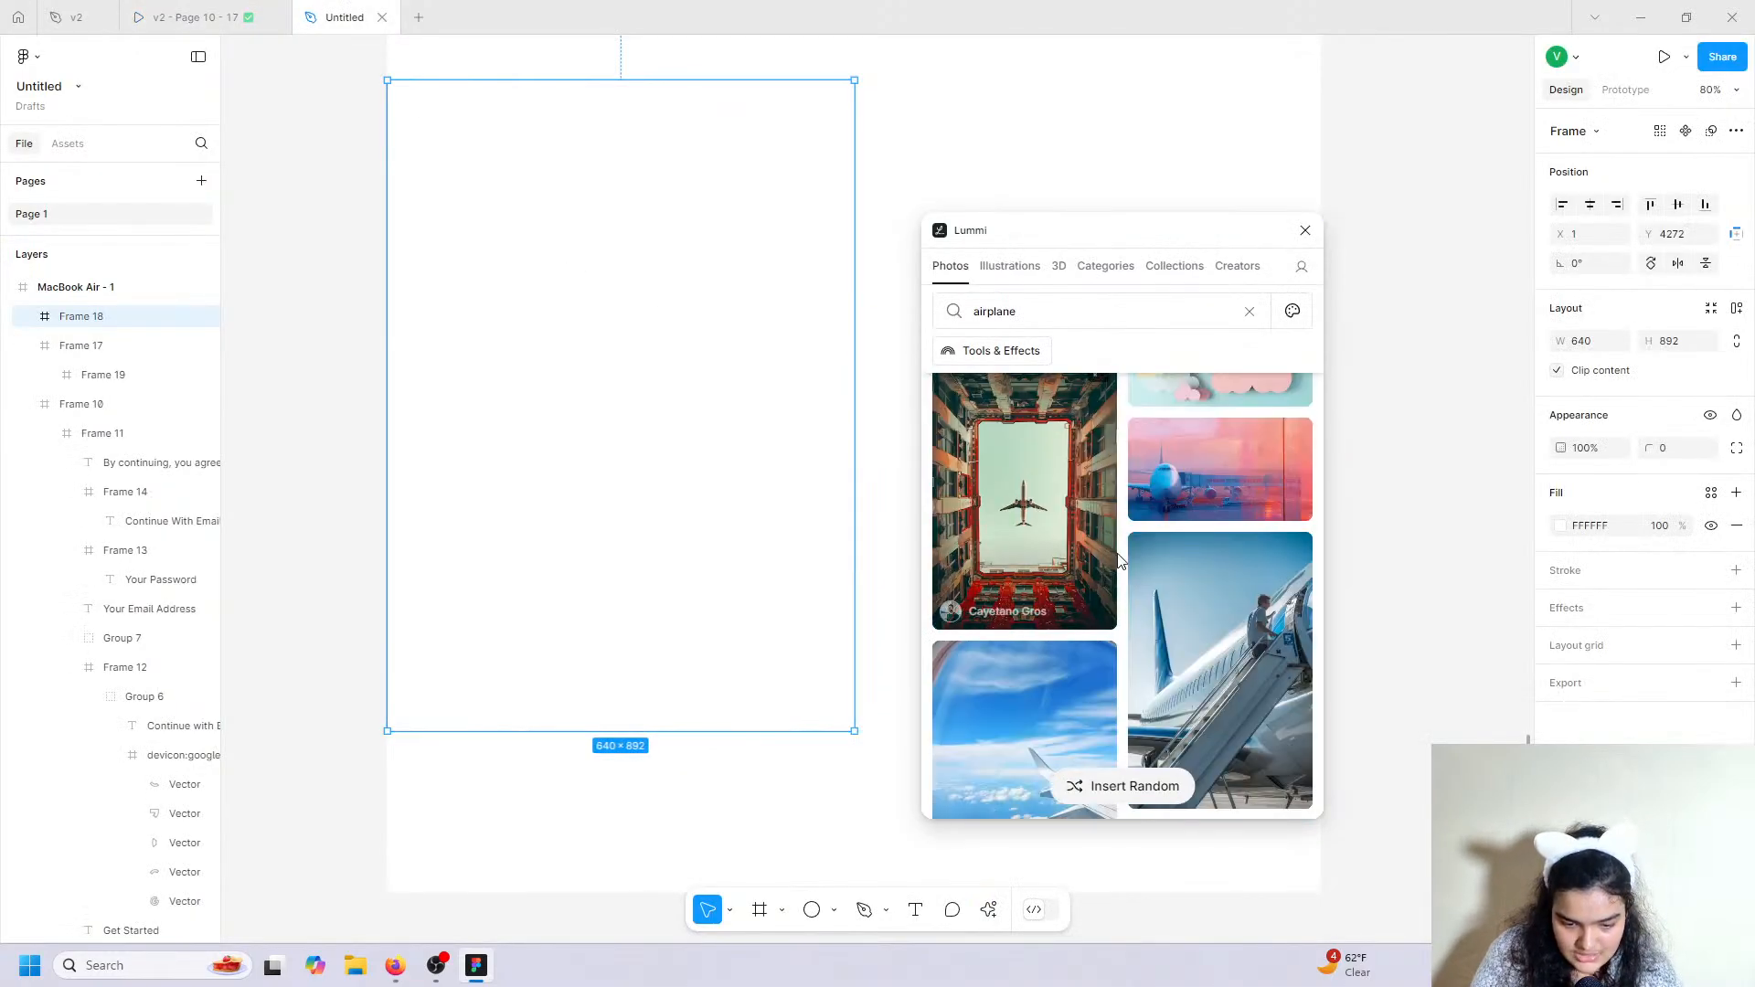
scroll(1120, 566, down, 10)
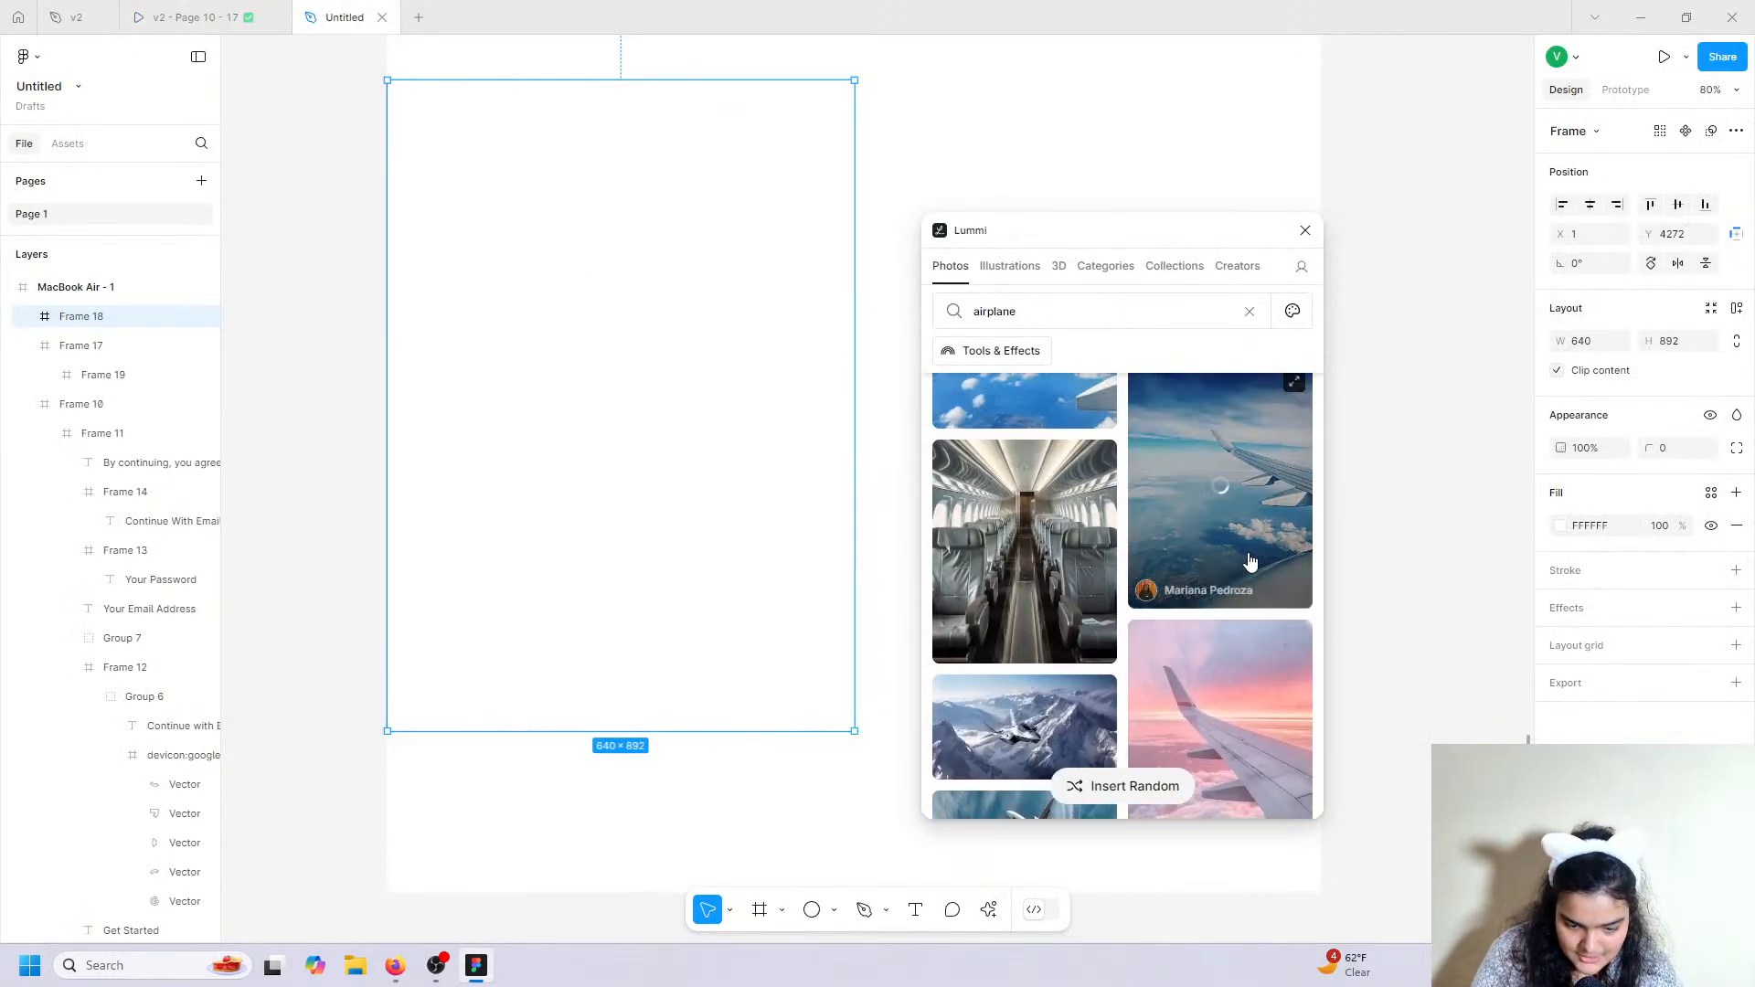
click(1150, 547)
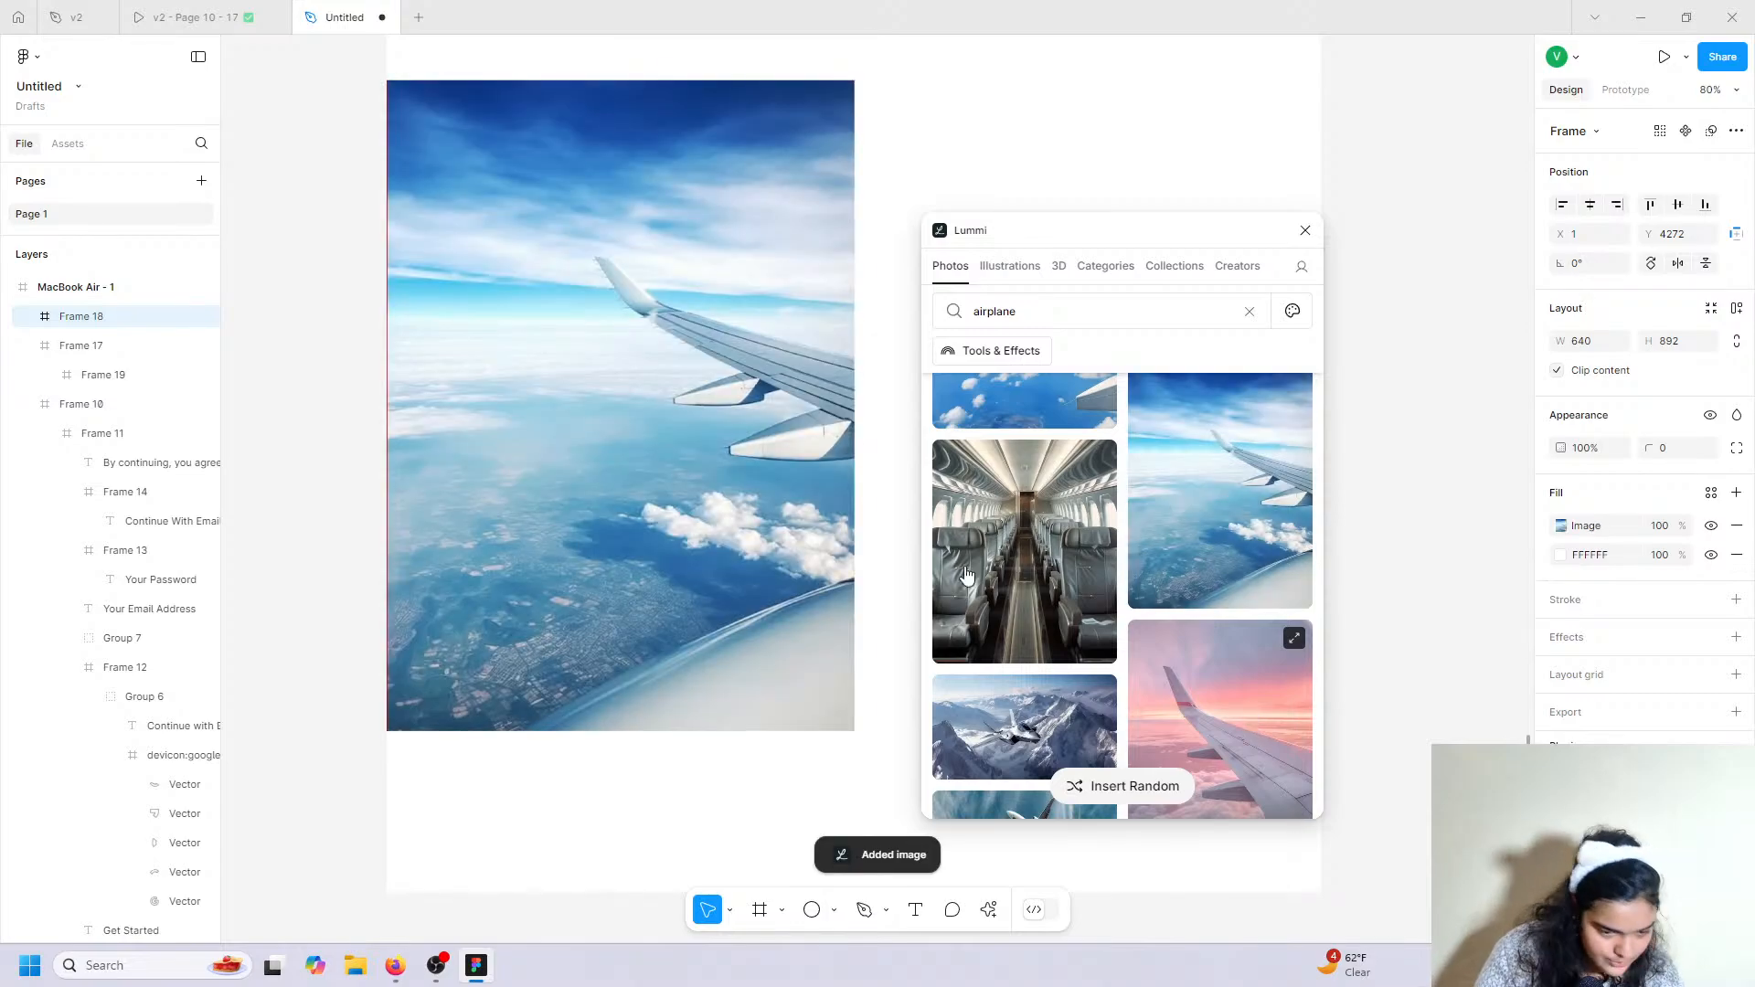
Close Lummi, nest Frame 18 in Frame 17, and place Frame 19 at X 640 beside it.
click(1179, 204)
click(1305, 230)
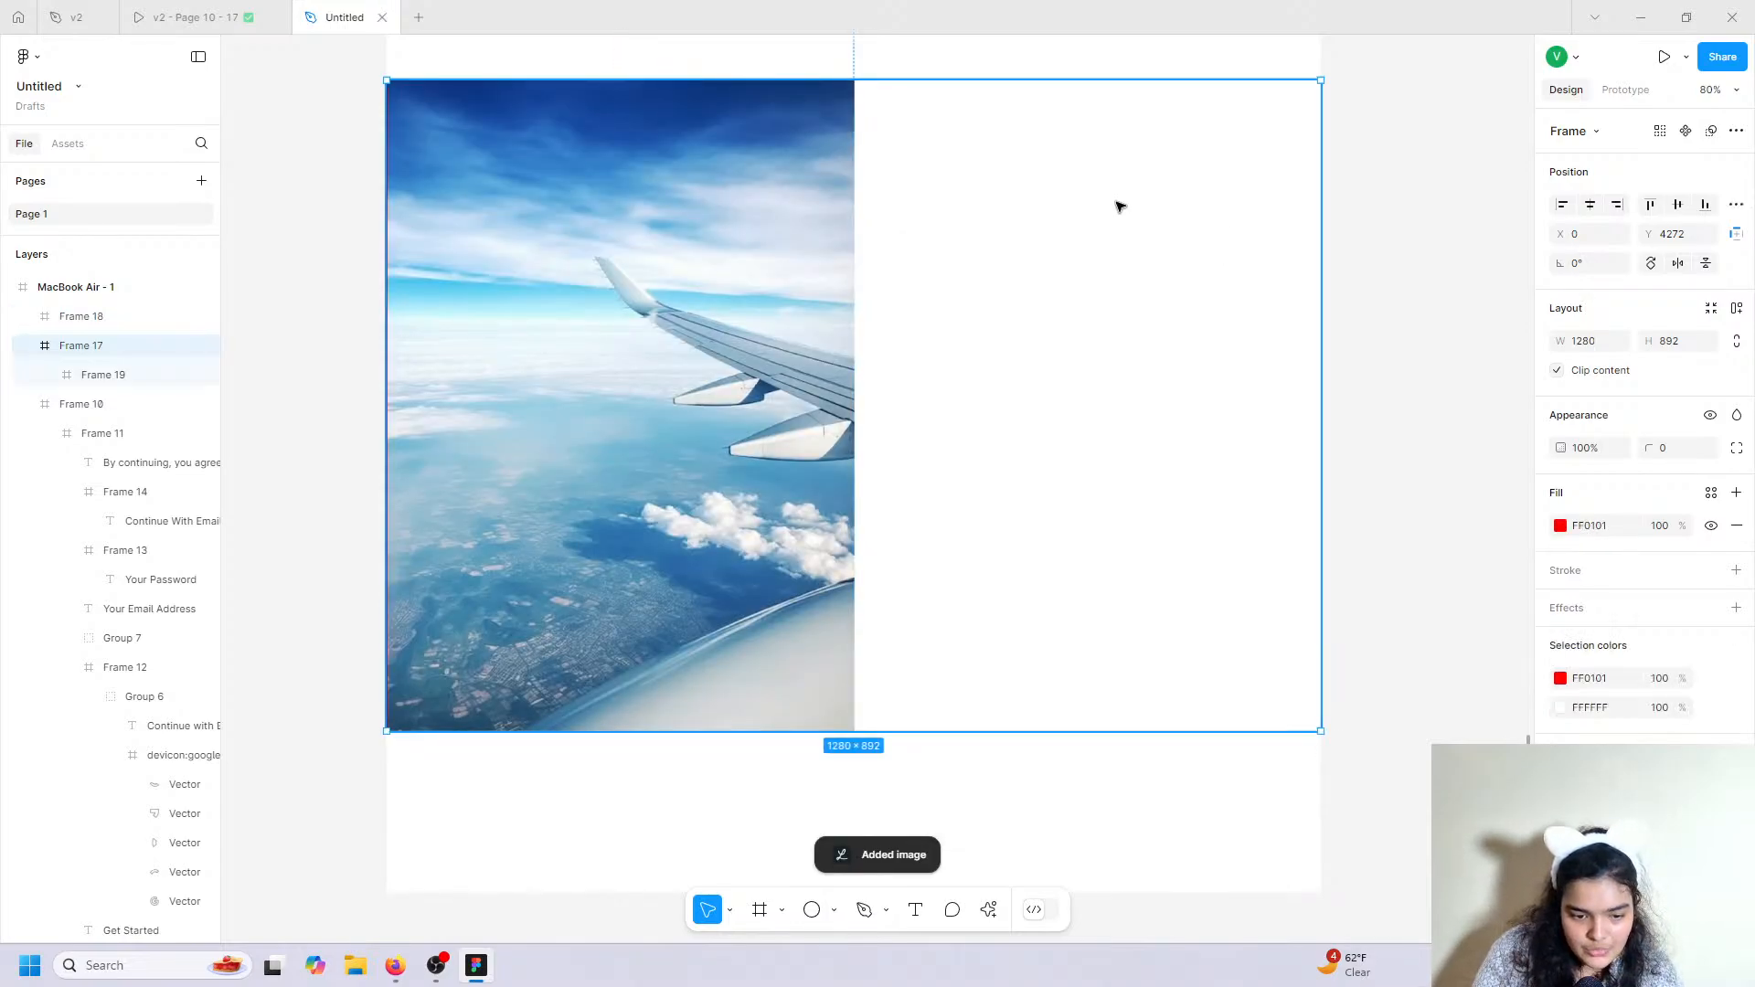
drag(79, 316, 96, 361)
click(962, 259)
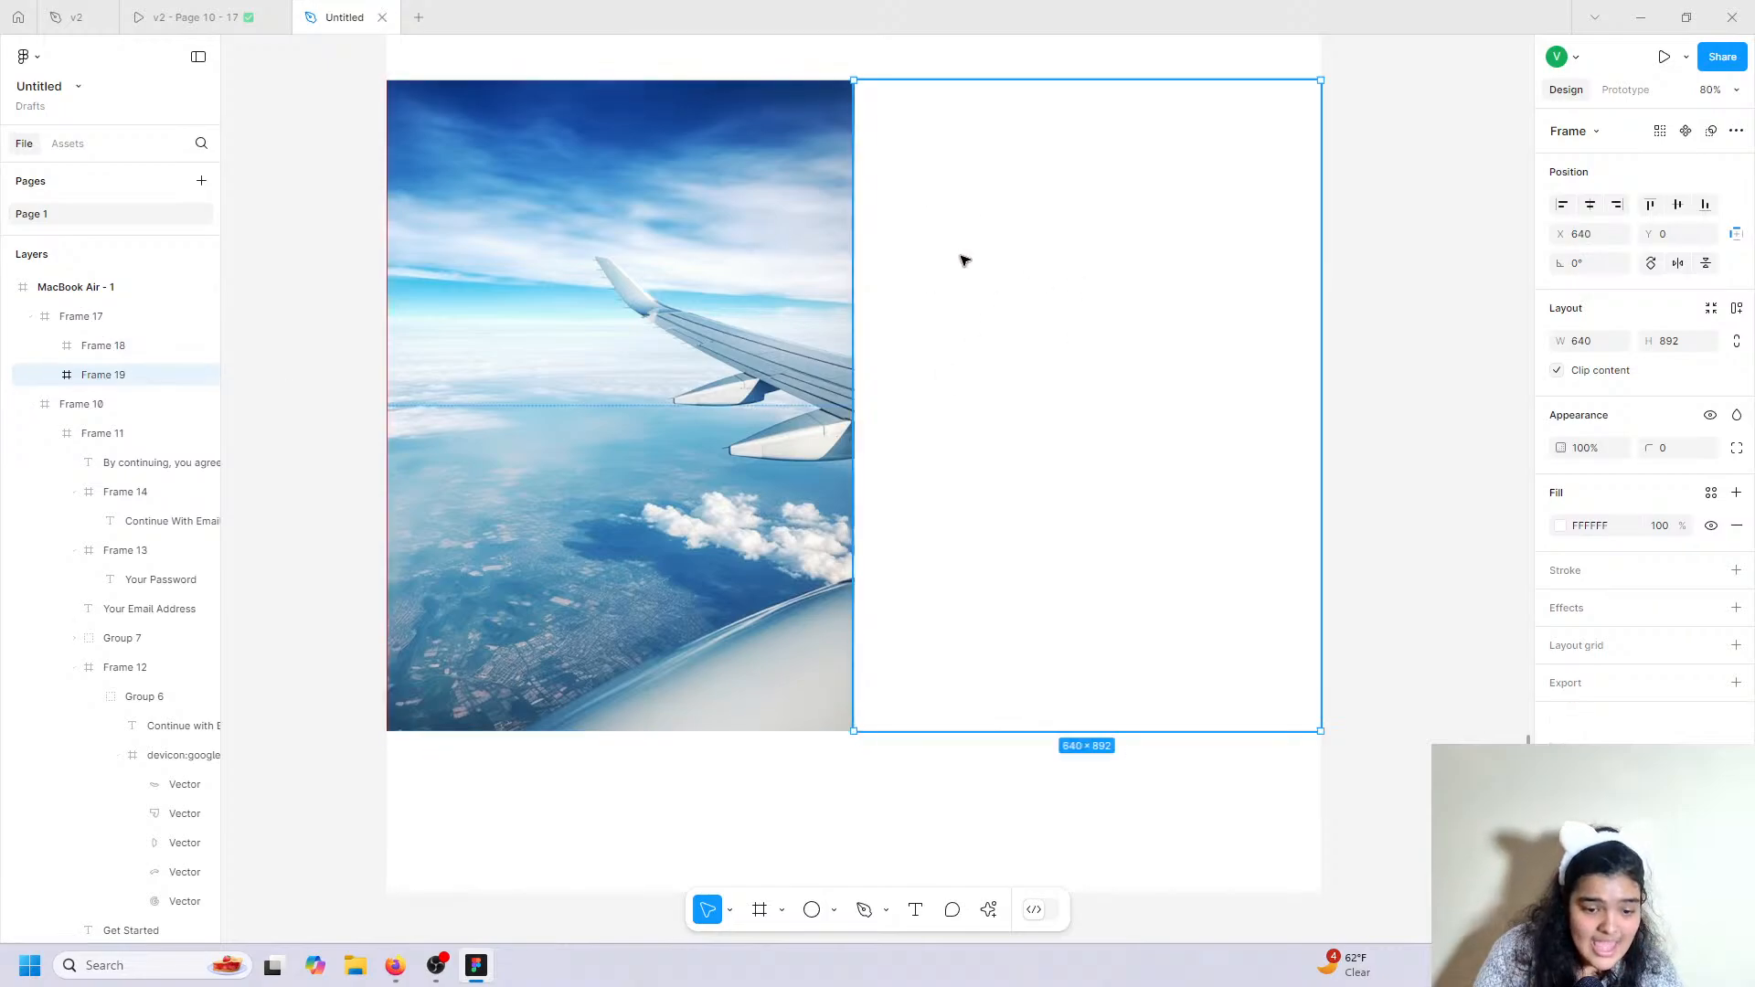
drag(961, 260, 984, 253)
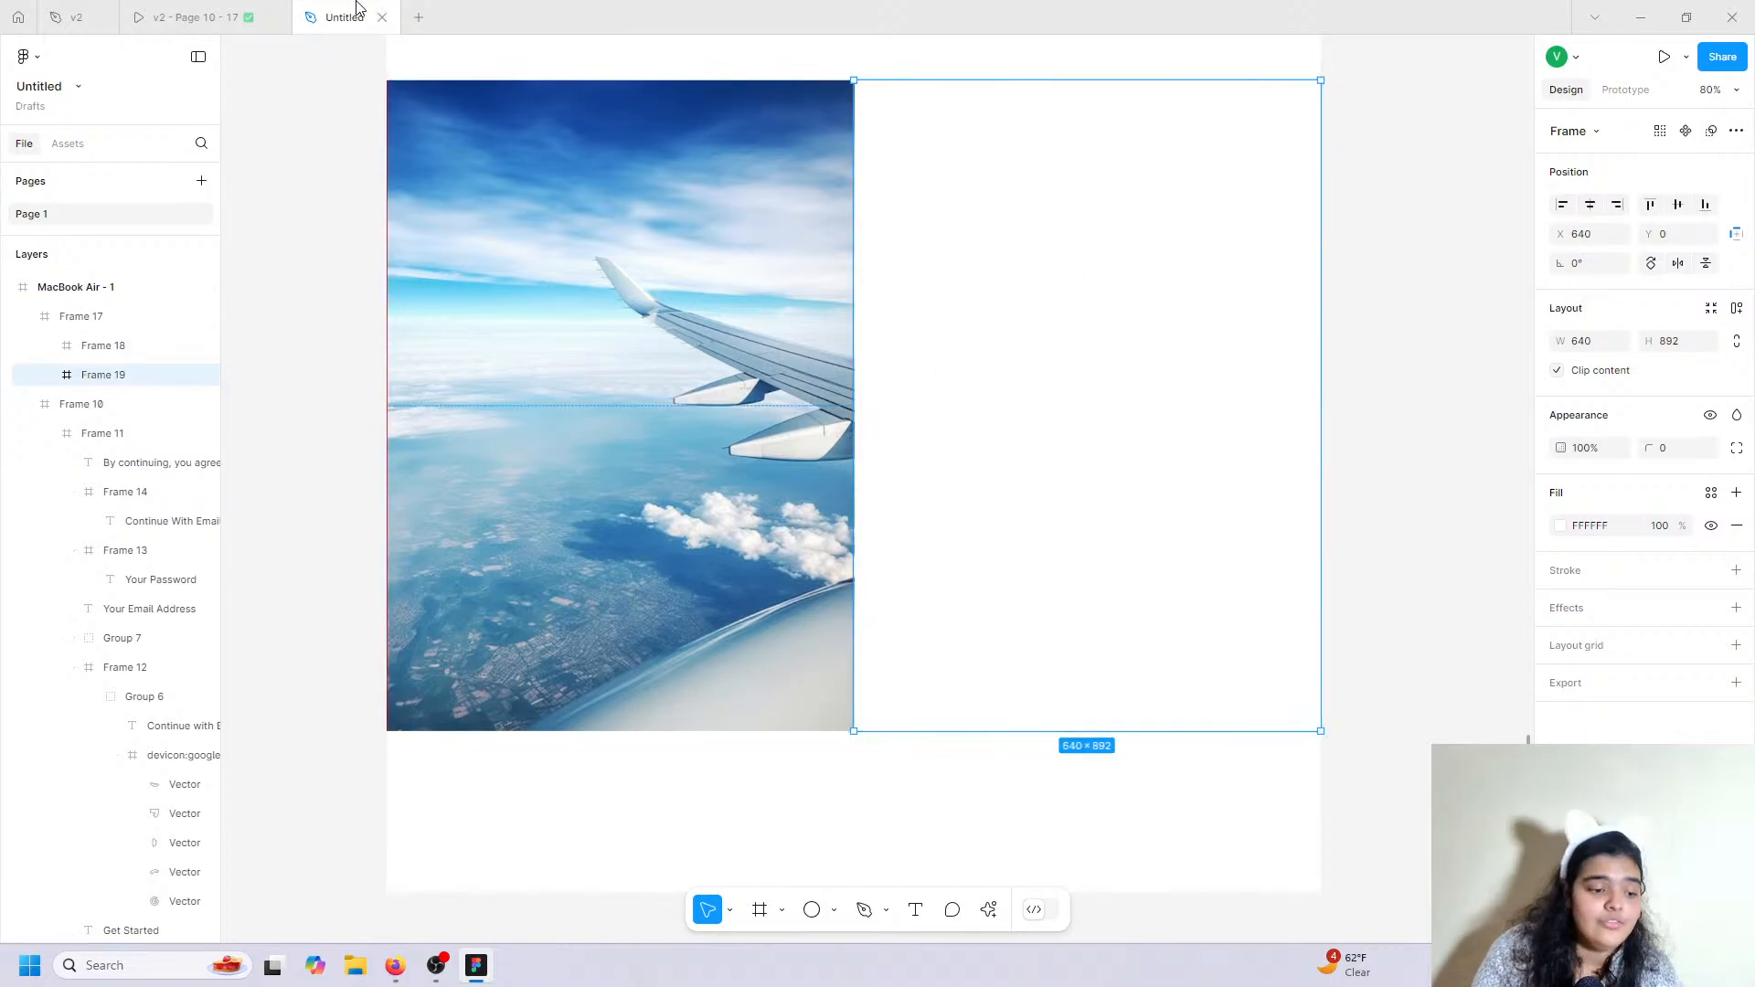
click(219, 15)
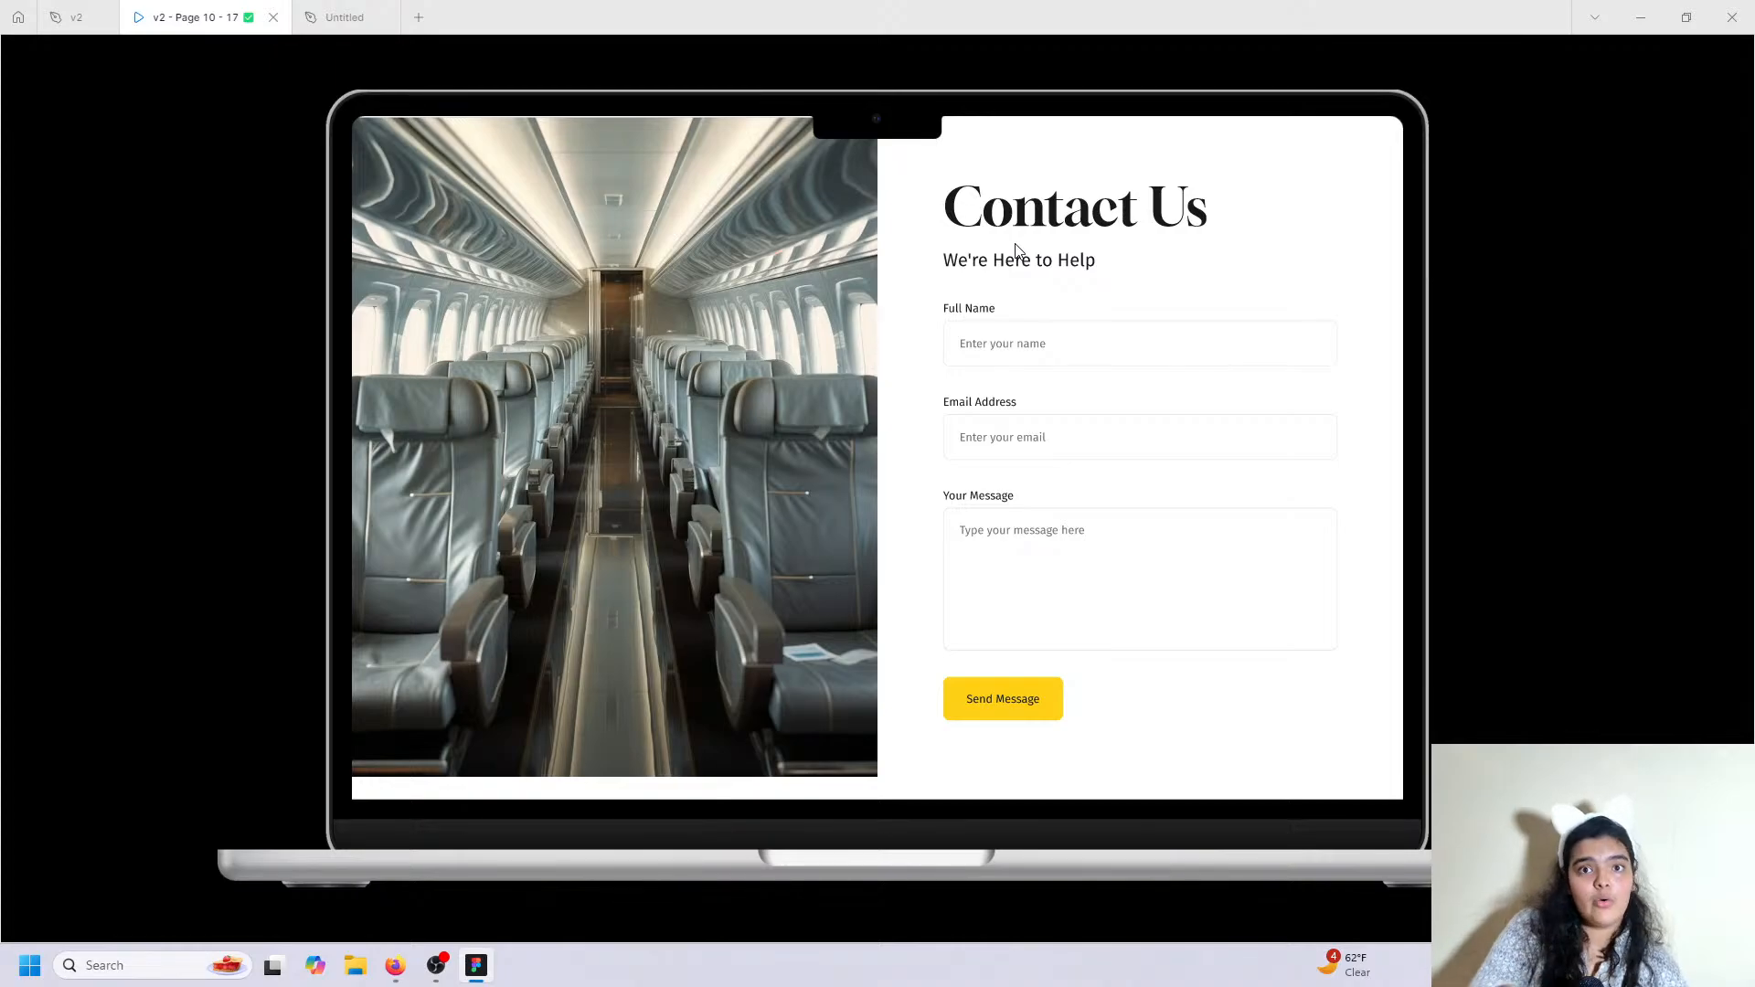
scroll(1018, 251, up, 6)
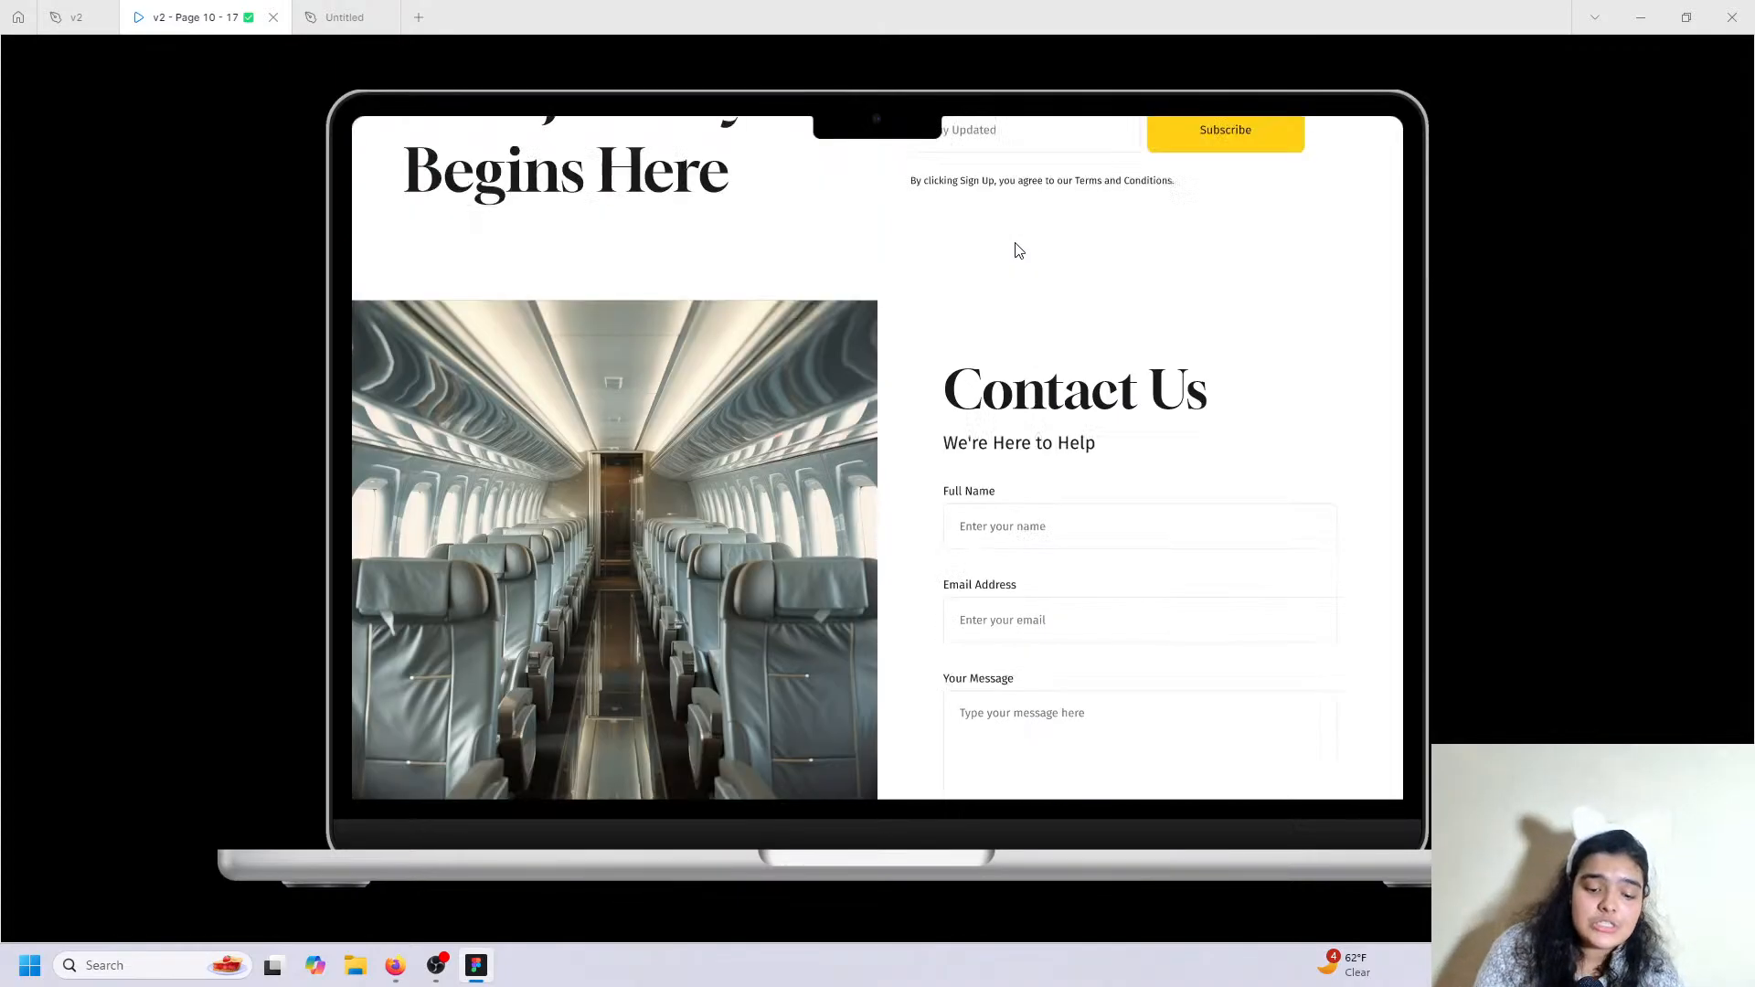
scroll(678, 391, up, 12)
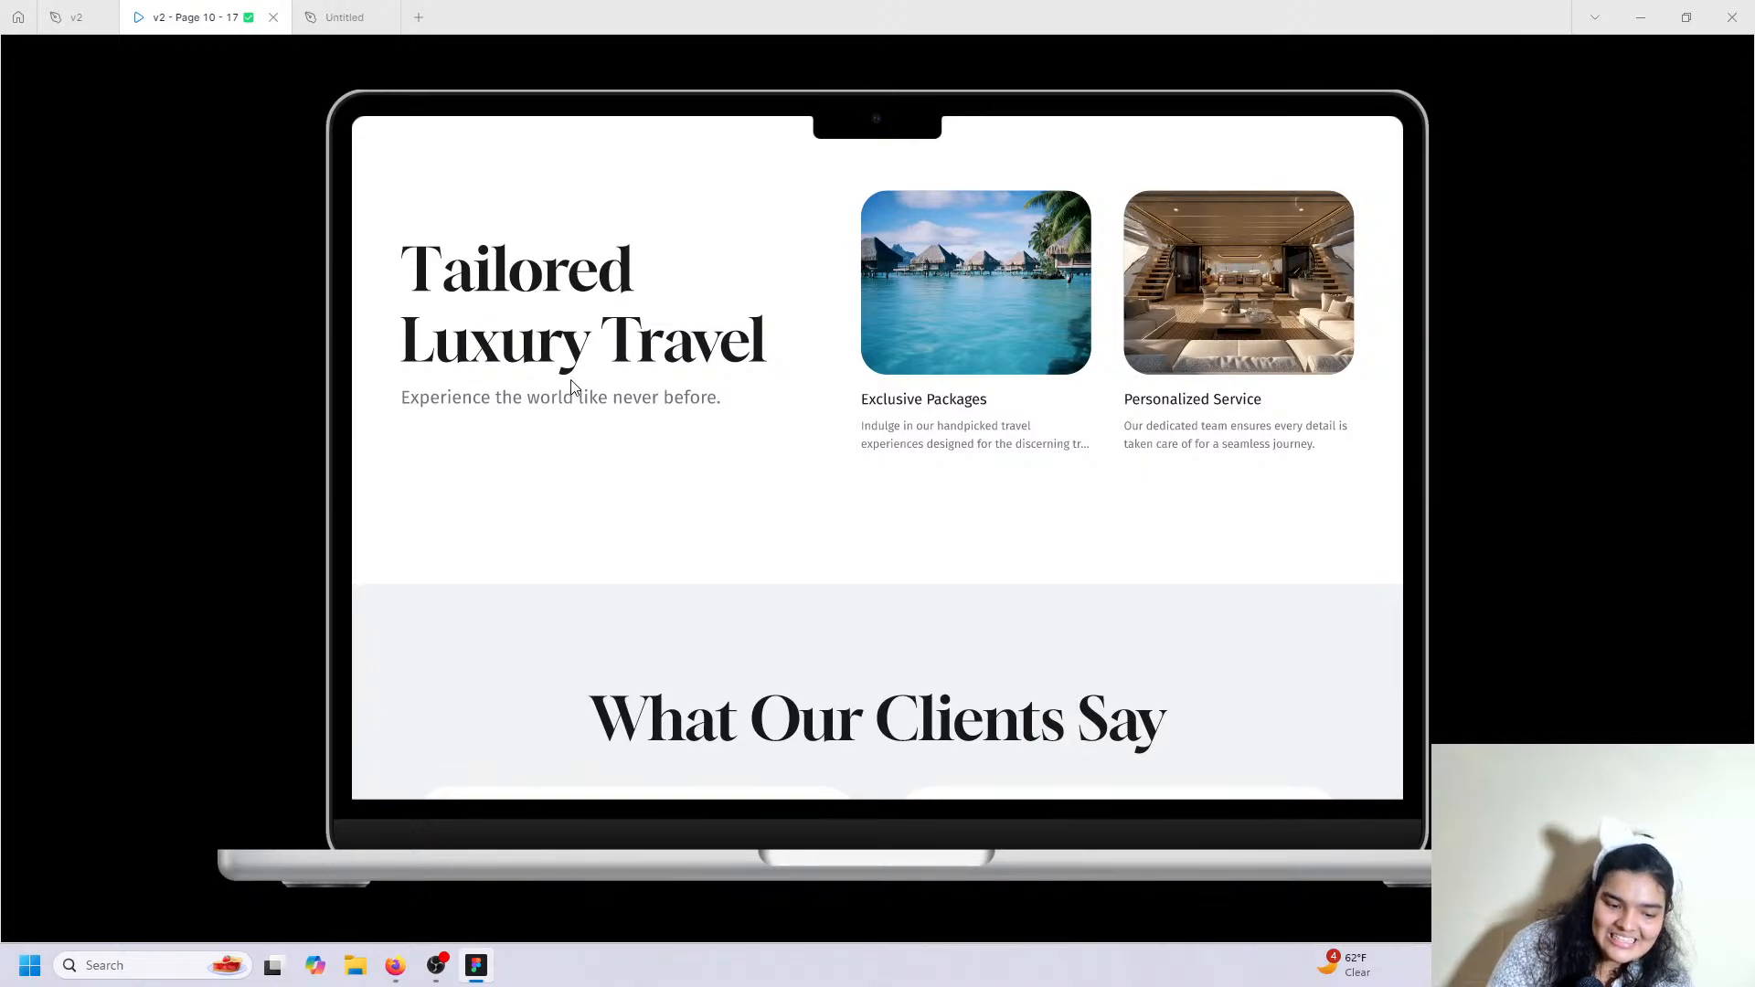
scroll(572, 387, down, 15)
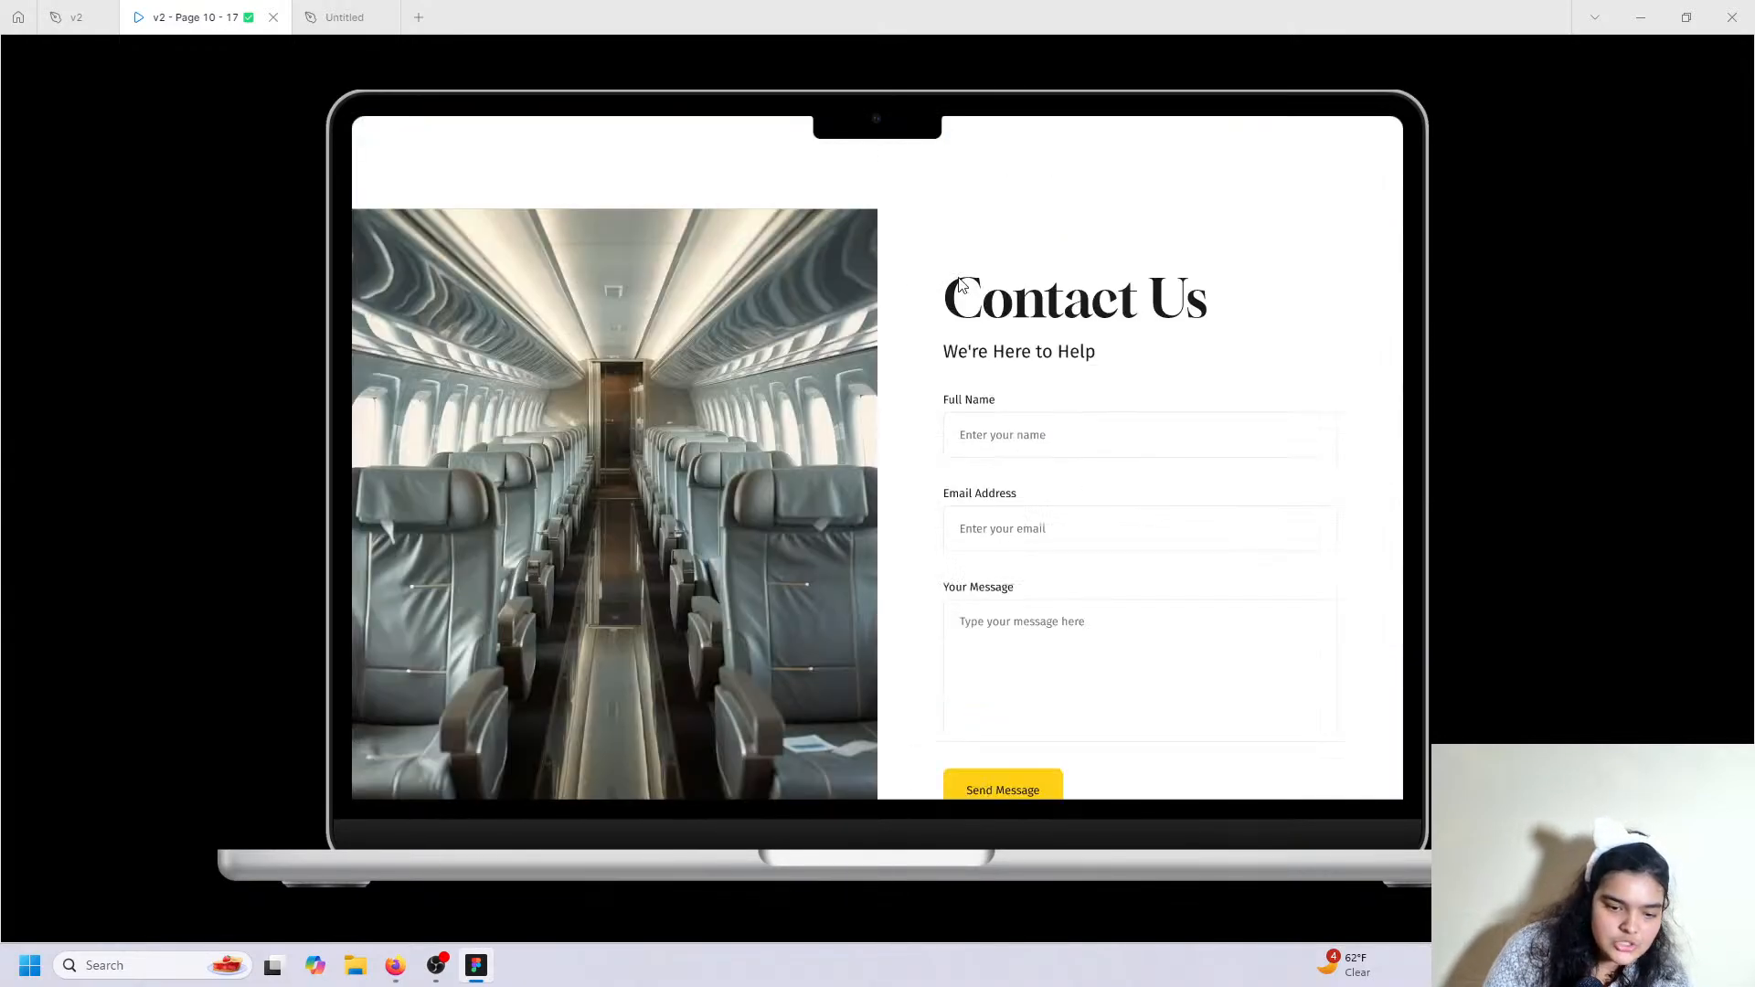
key(ctrl+Tab)
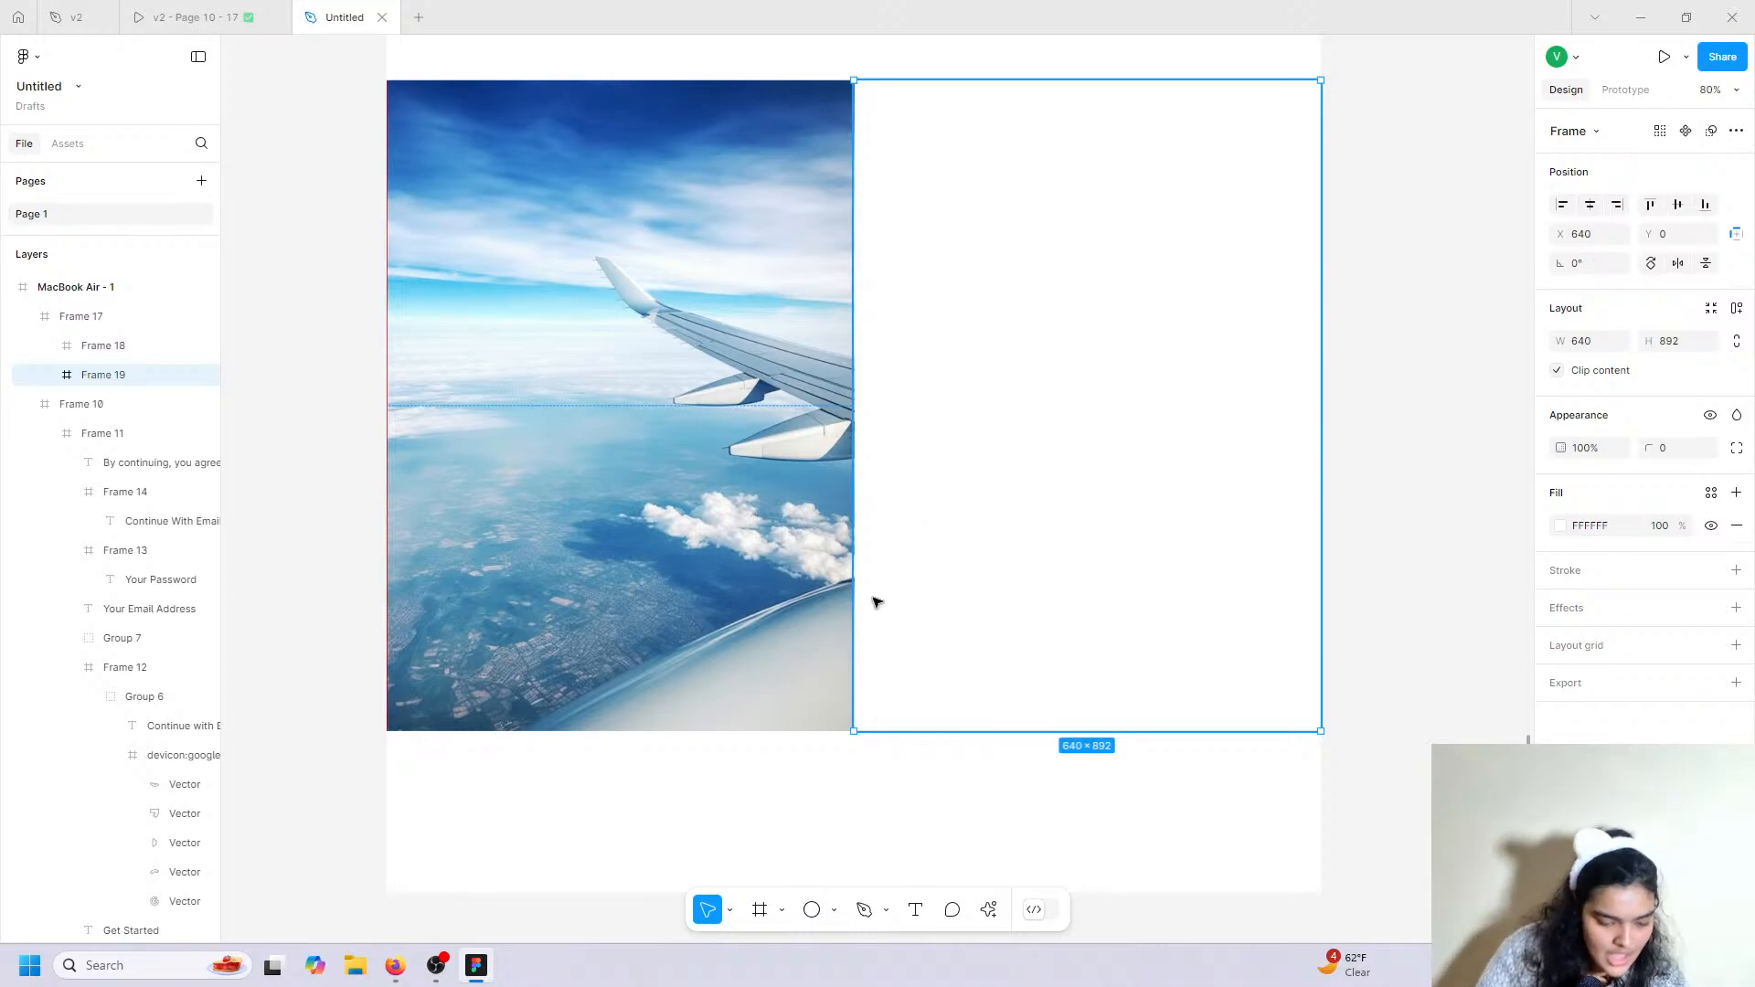
scroll(725, 659, down, 10)
scroll(714, 646, up, 4)
Move the Tailored Luxury Travel heading and subtitle into Frame 19 beside the airplane image.
scroll(714, 646, up, 10)
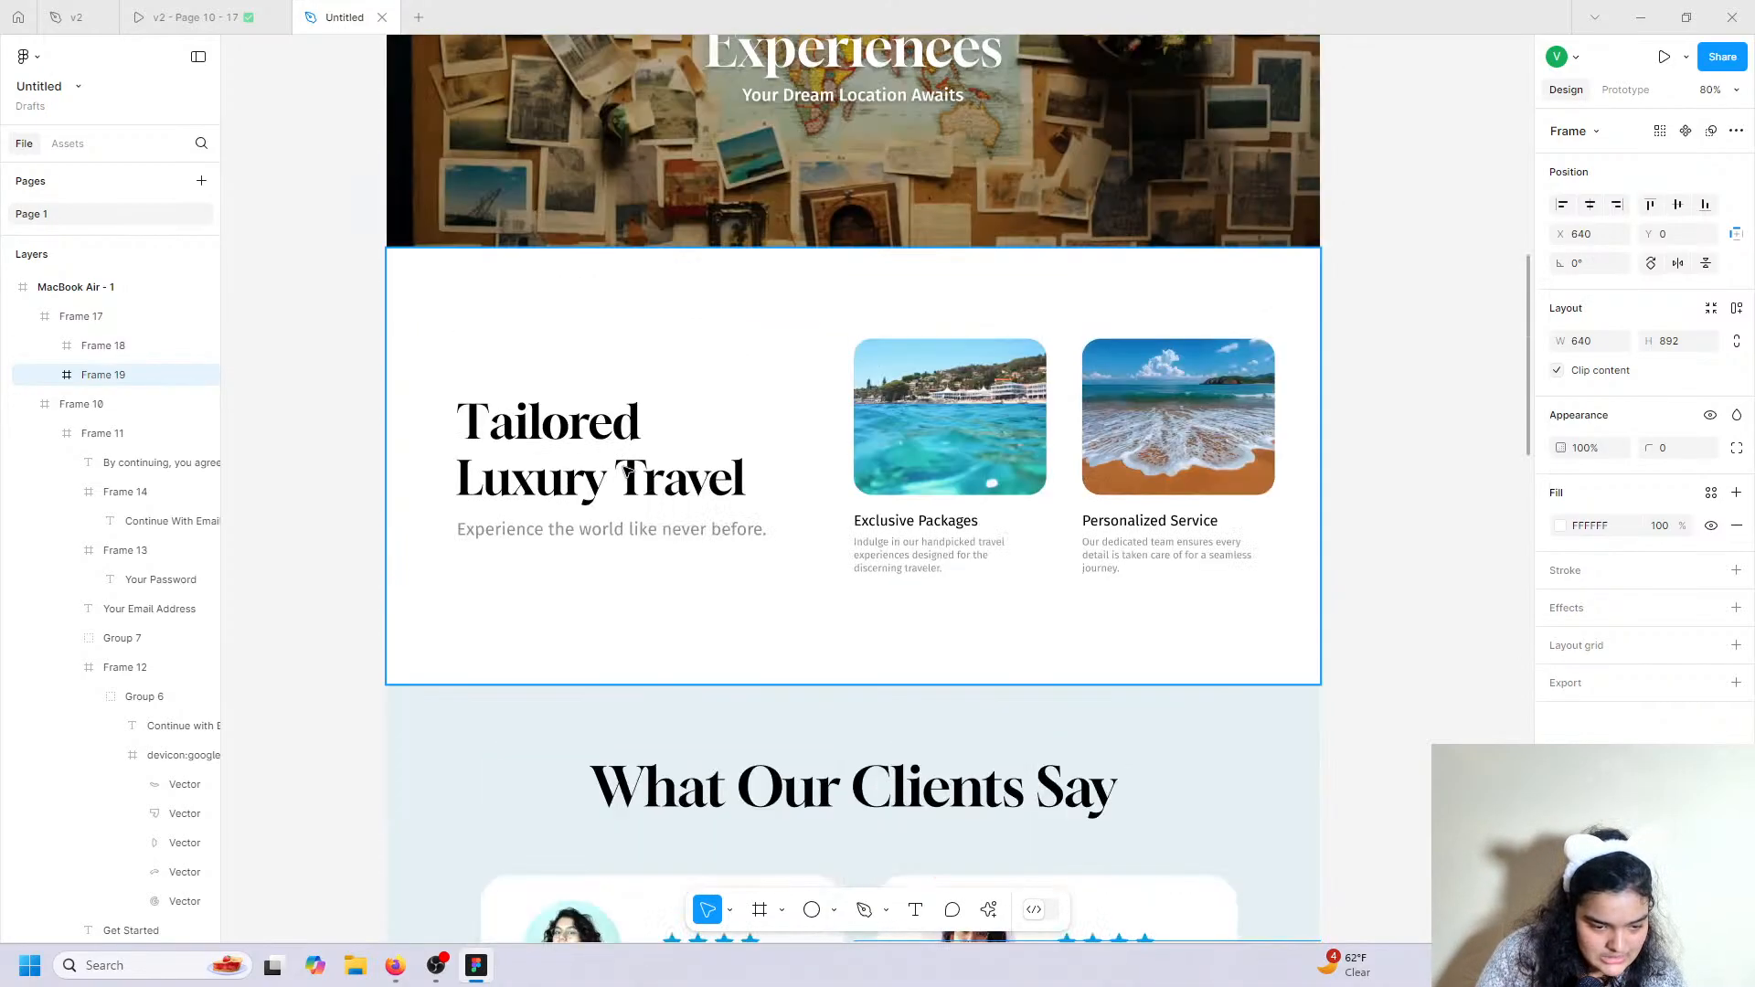
click(620, 470)
double_click(620, 471)
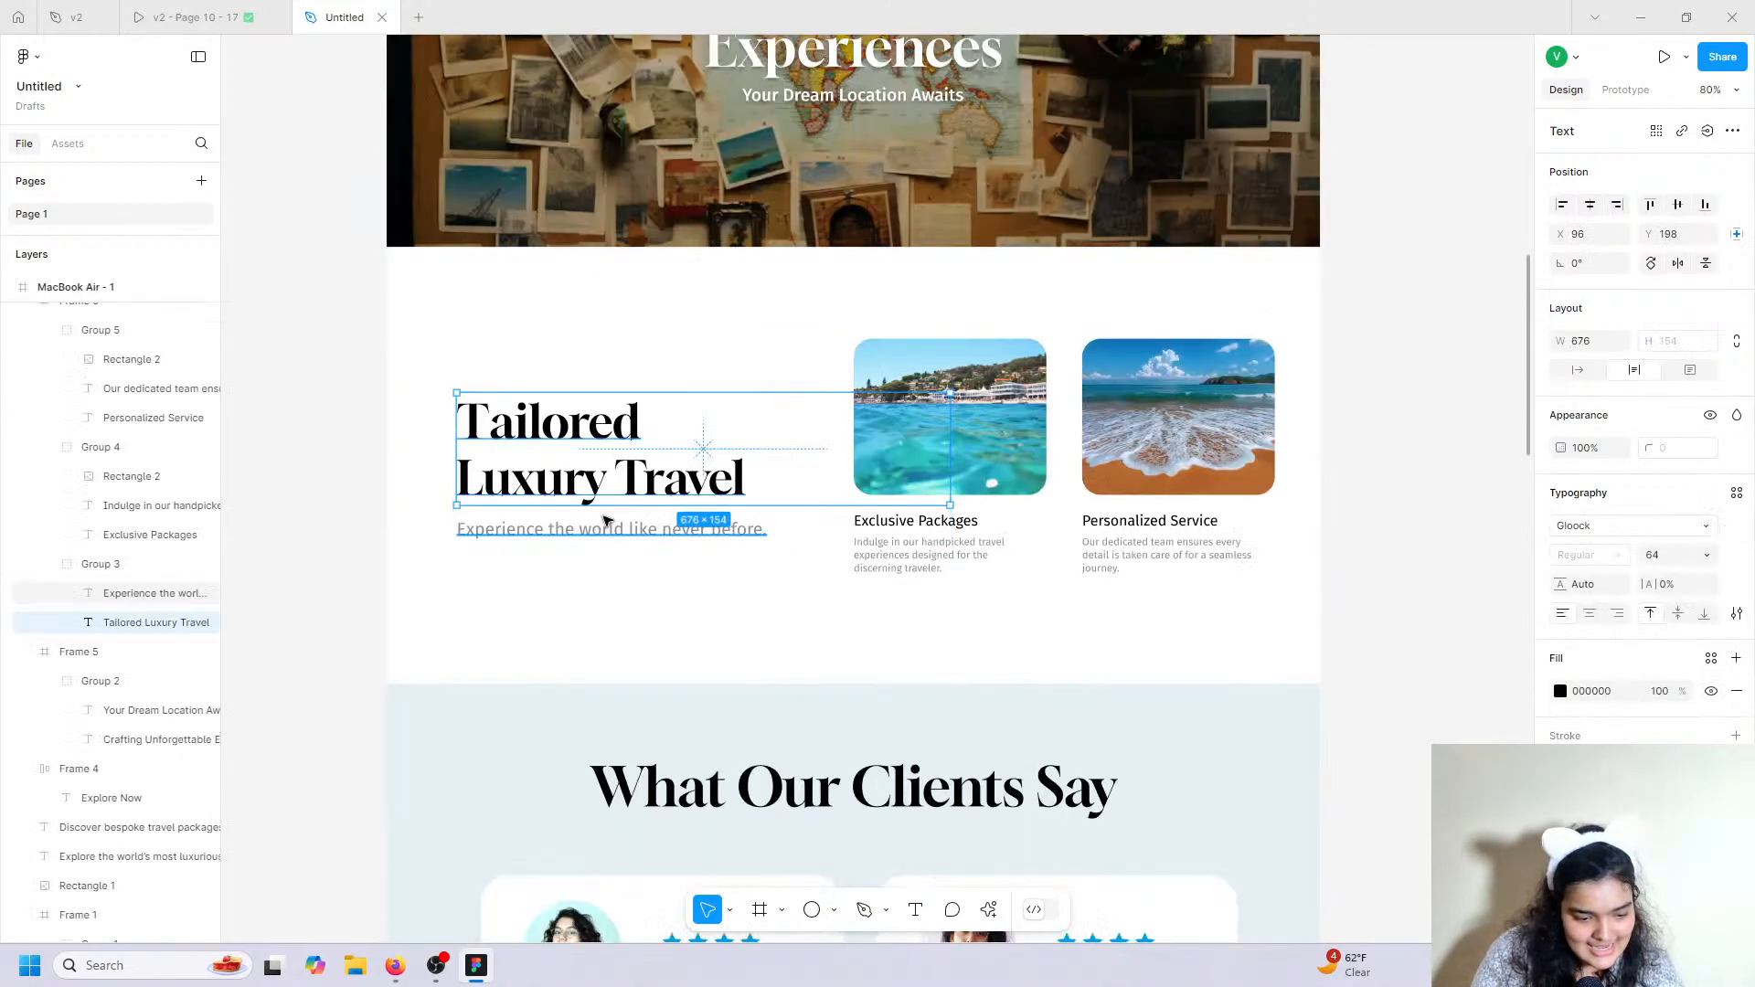
shift+click(601, 537)
drag(596, 477, 1063, 763)
Replace the heading text with 'Contact us', checking the prototype's Contact Us page.
triple_click(1053, 739)
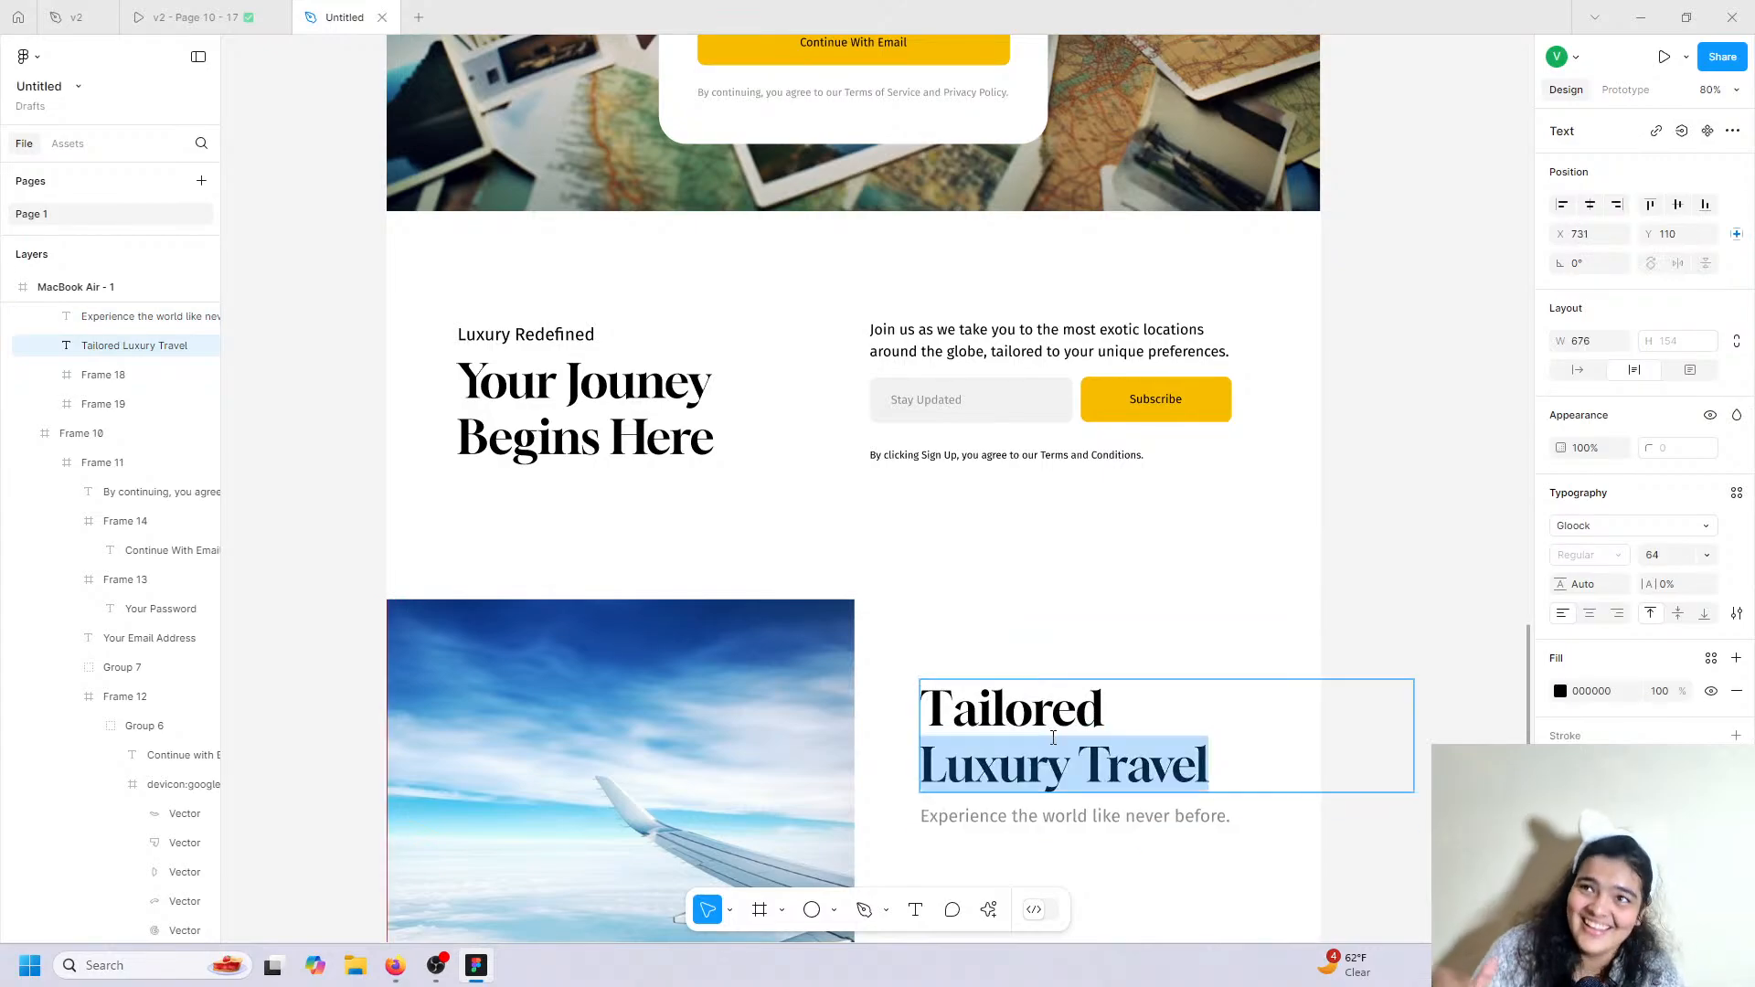
click(192, 17)
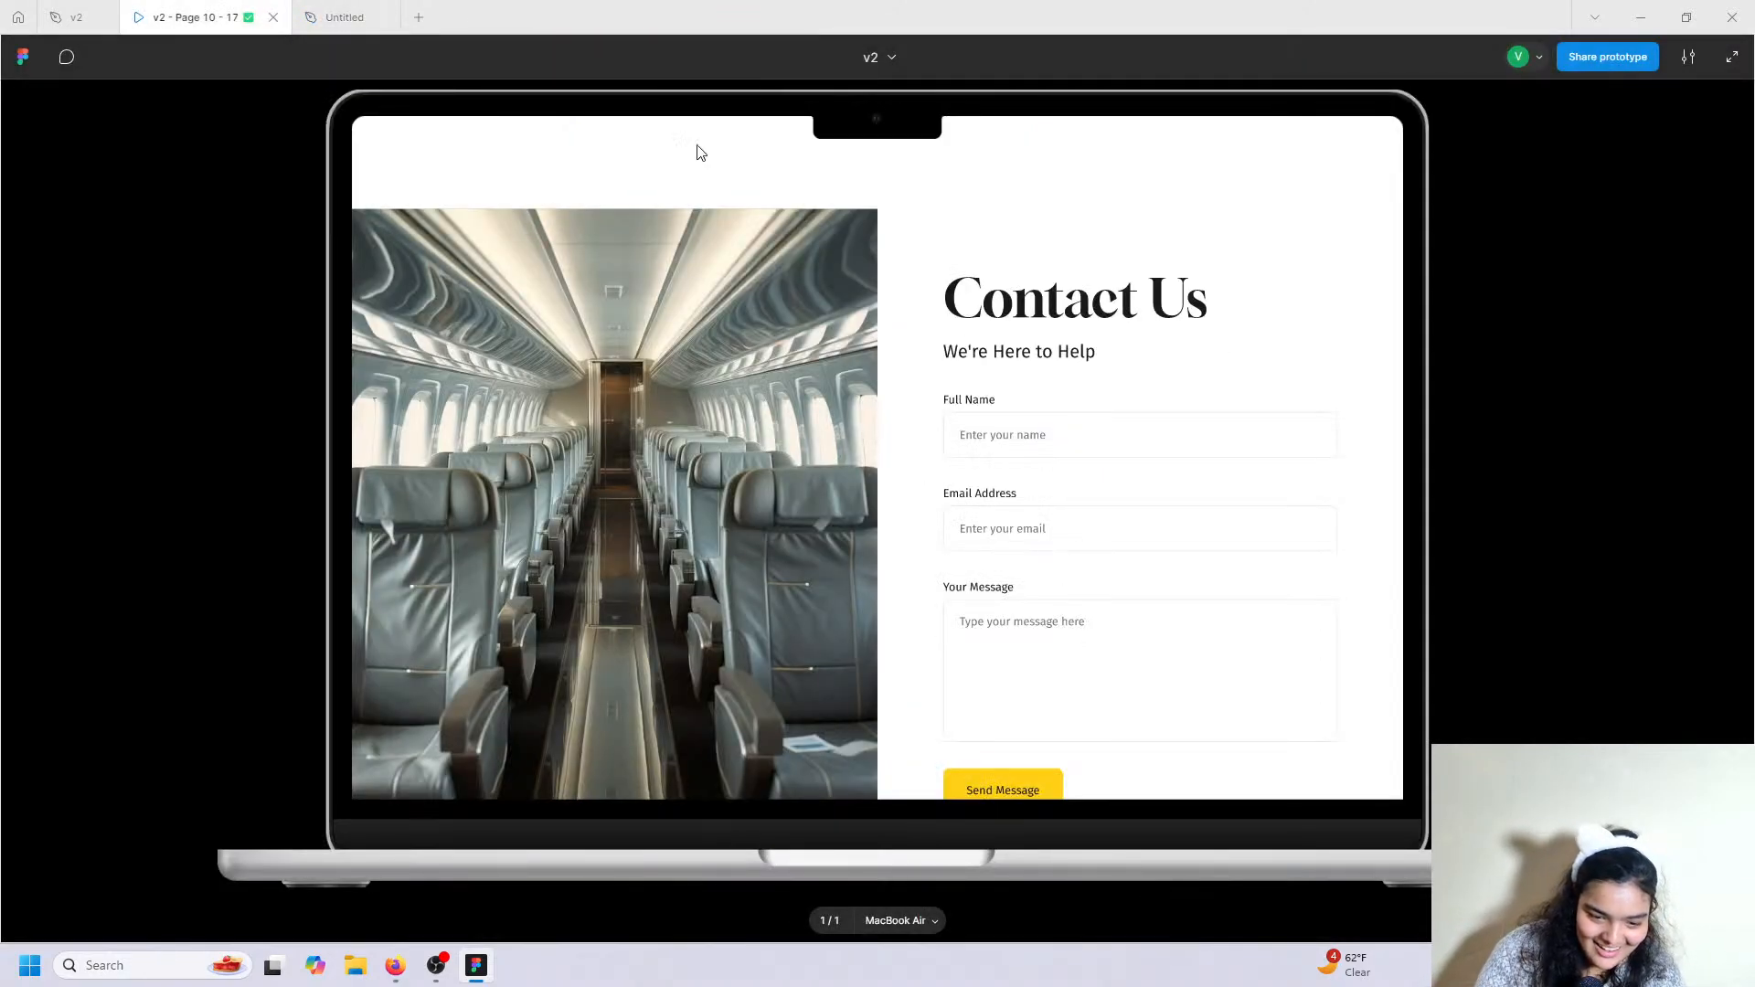
click(386, 7)
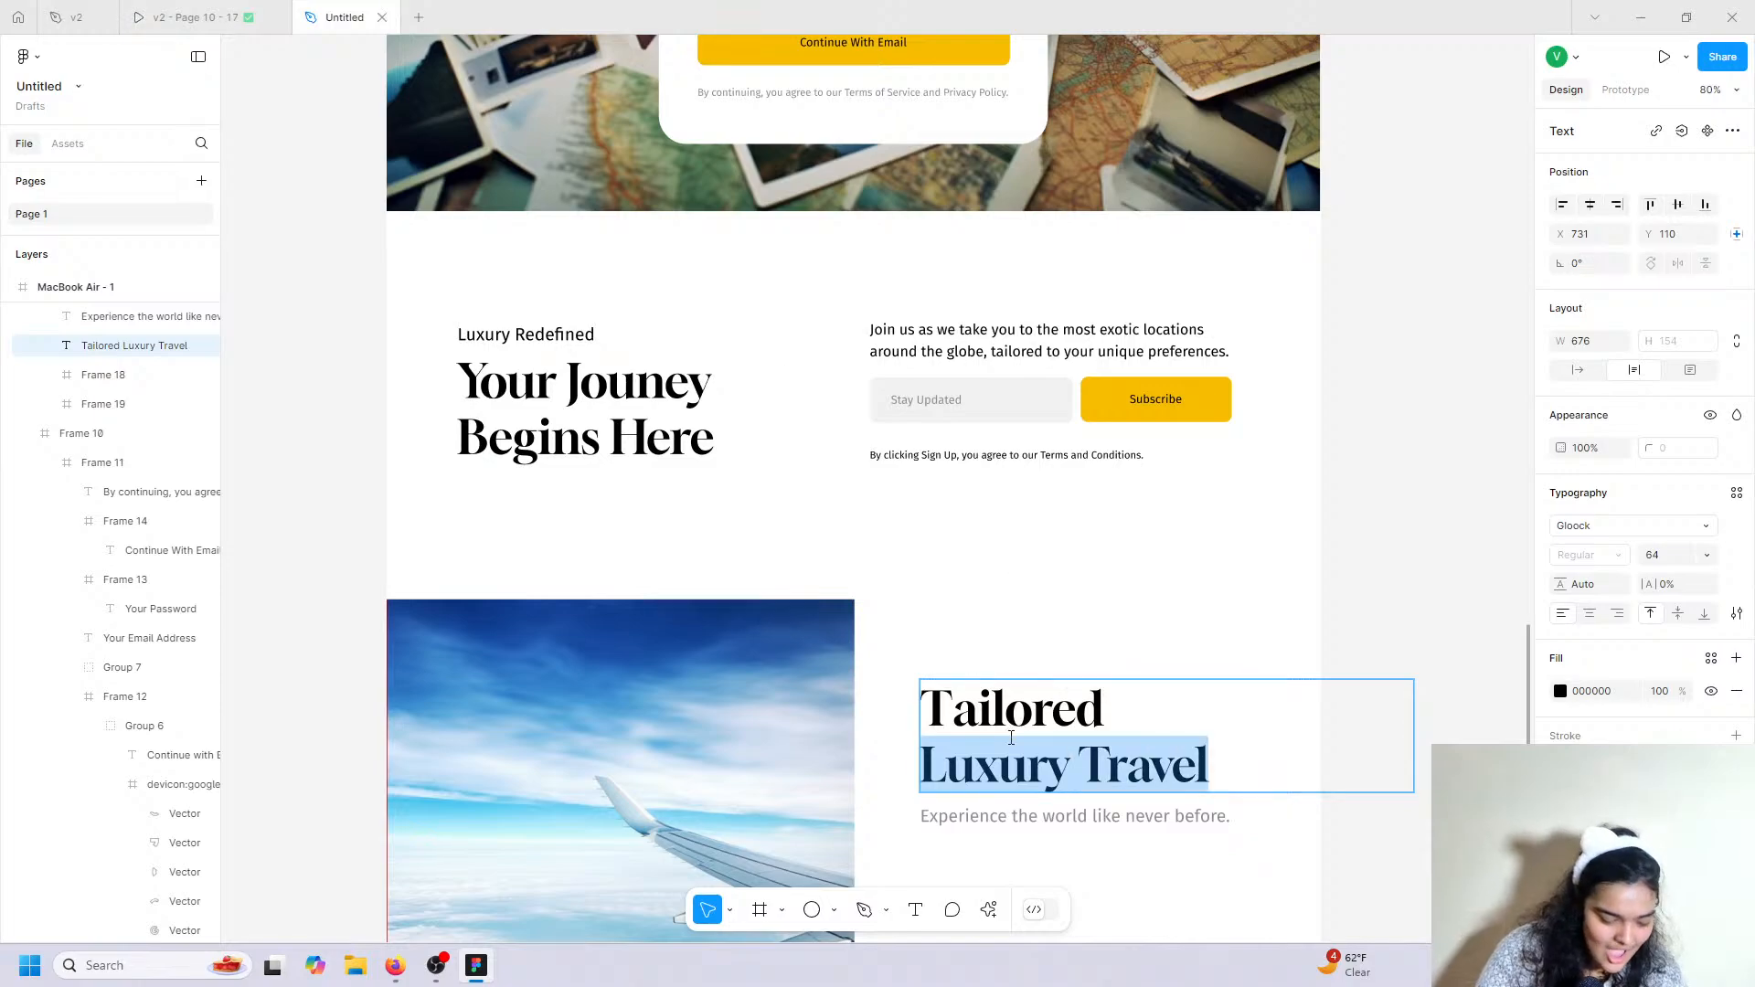
key(ctrl+a)
text(Contact)
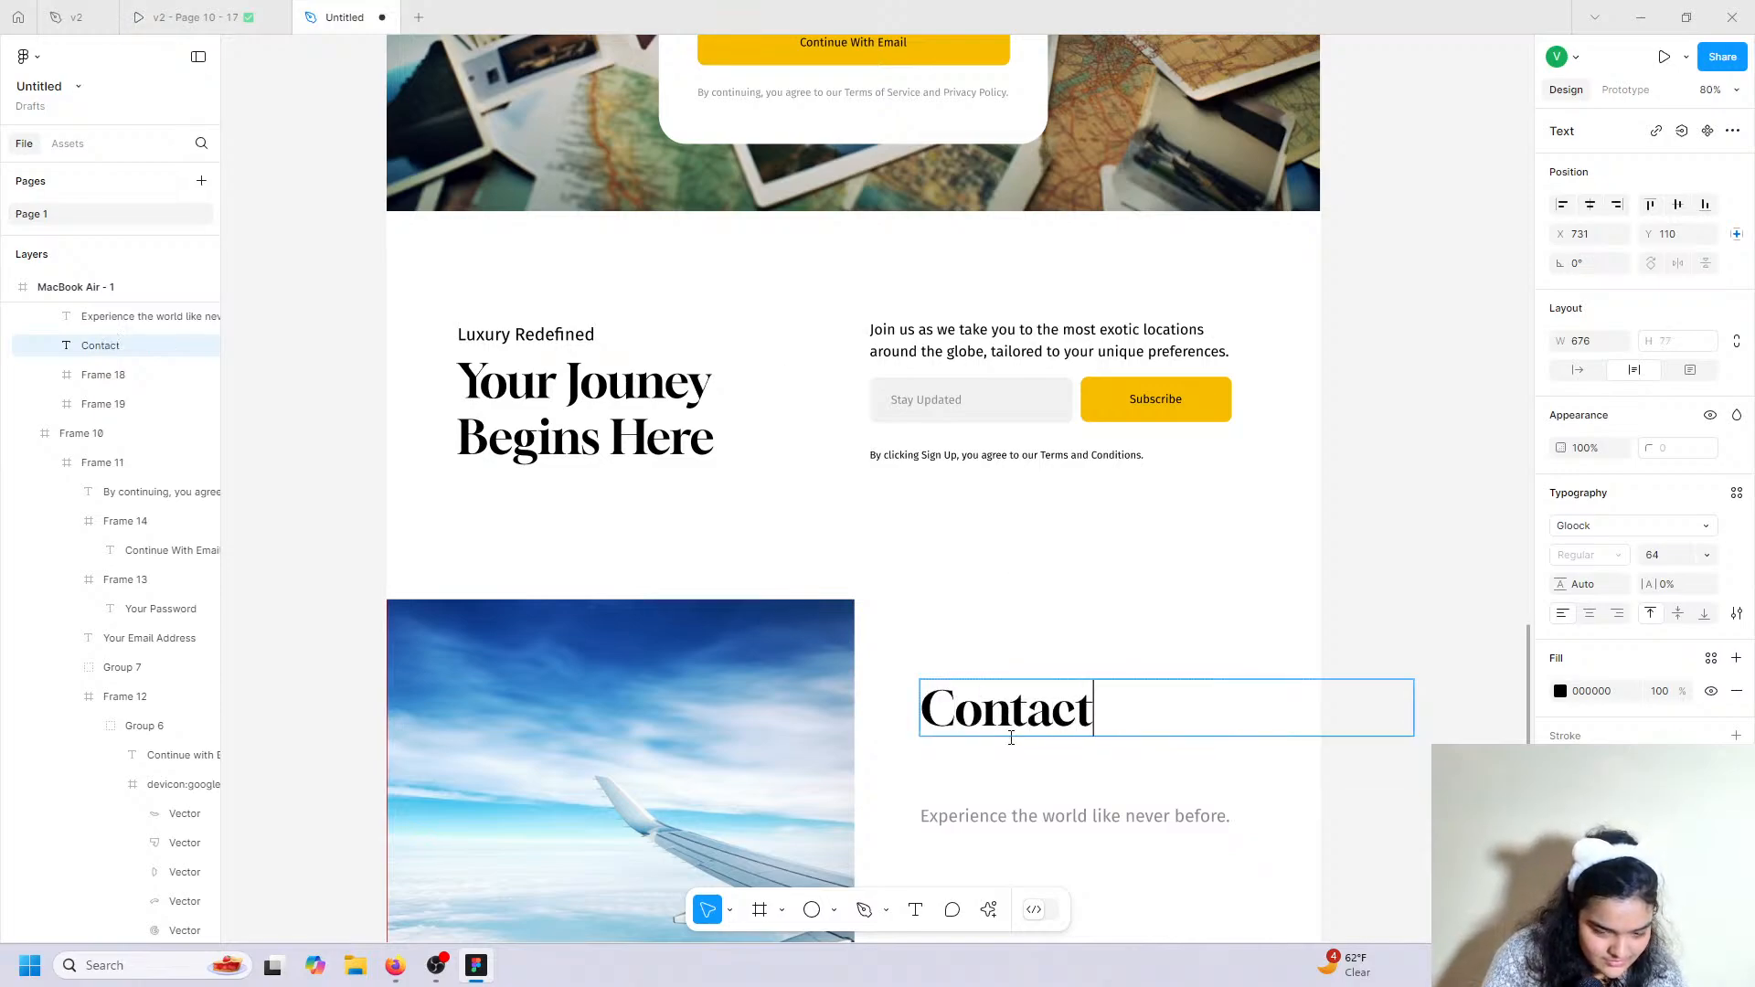
text( us)
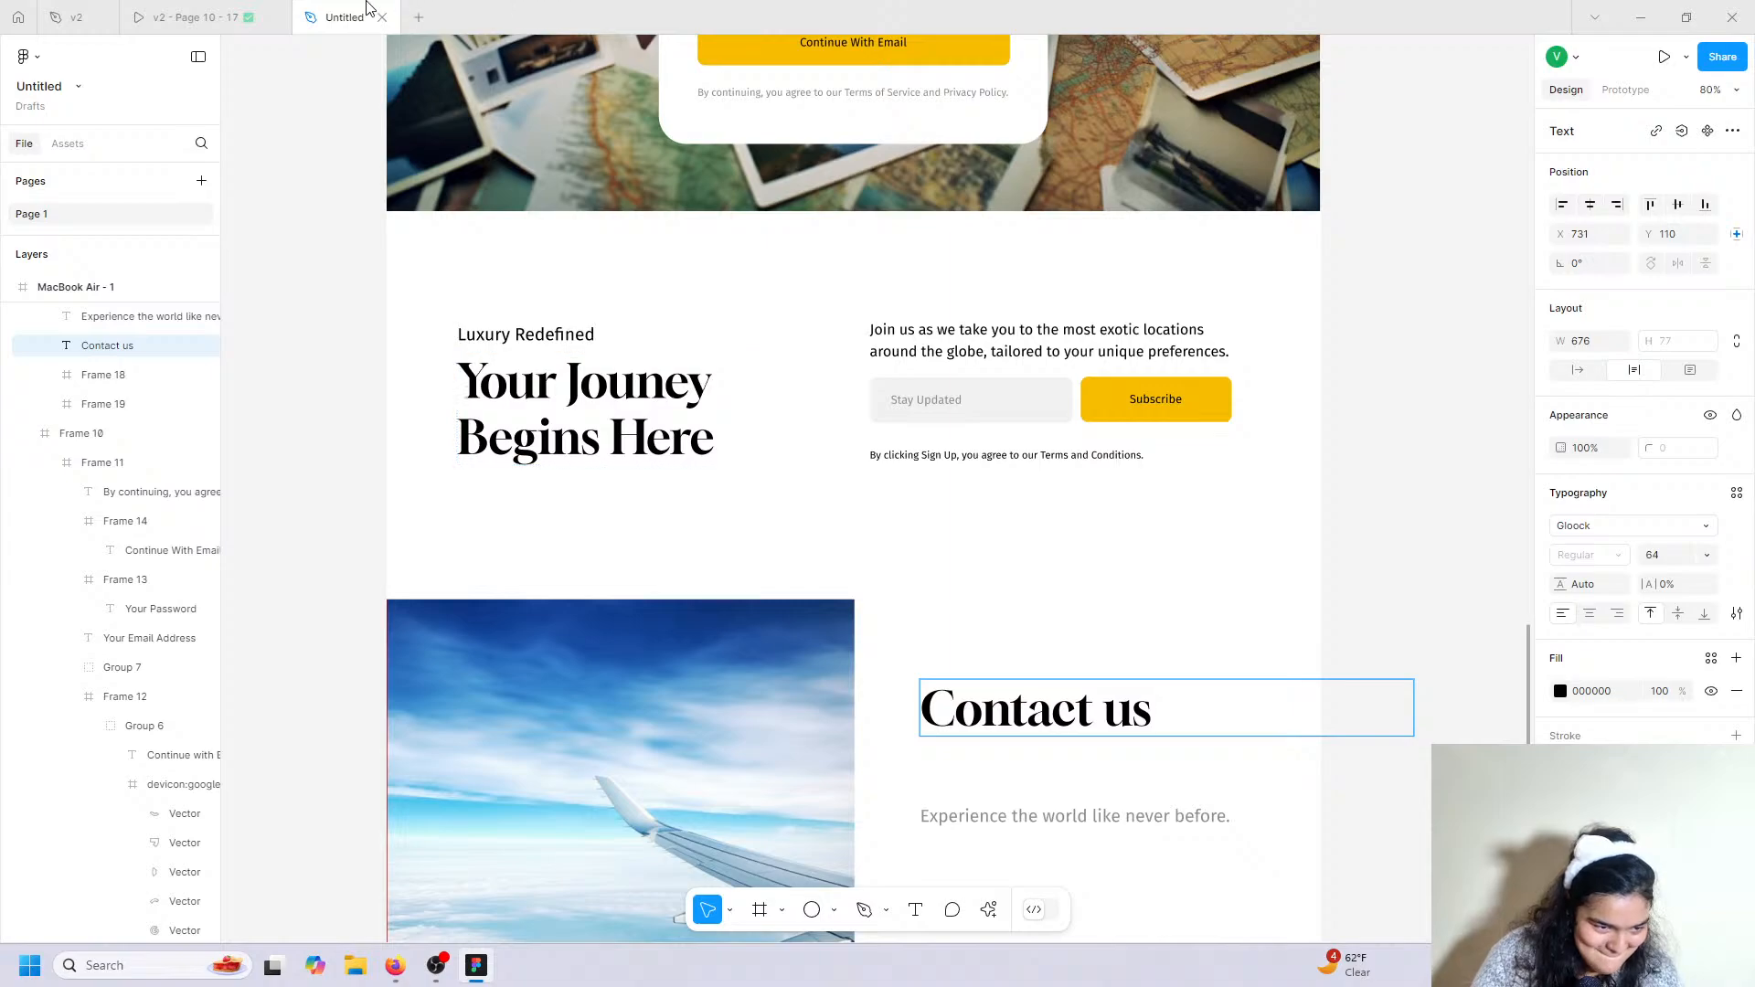
click(283, 9)
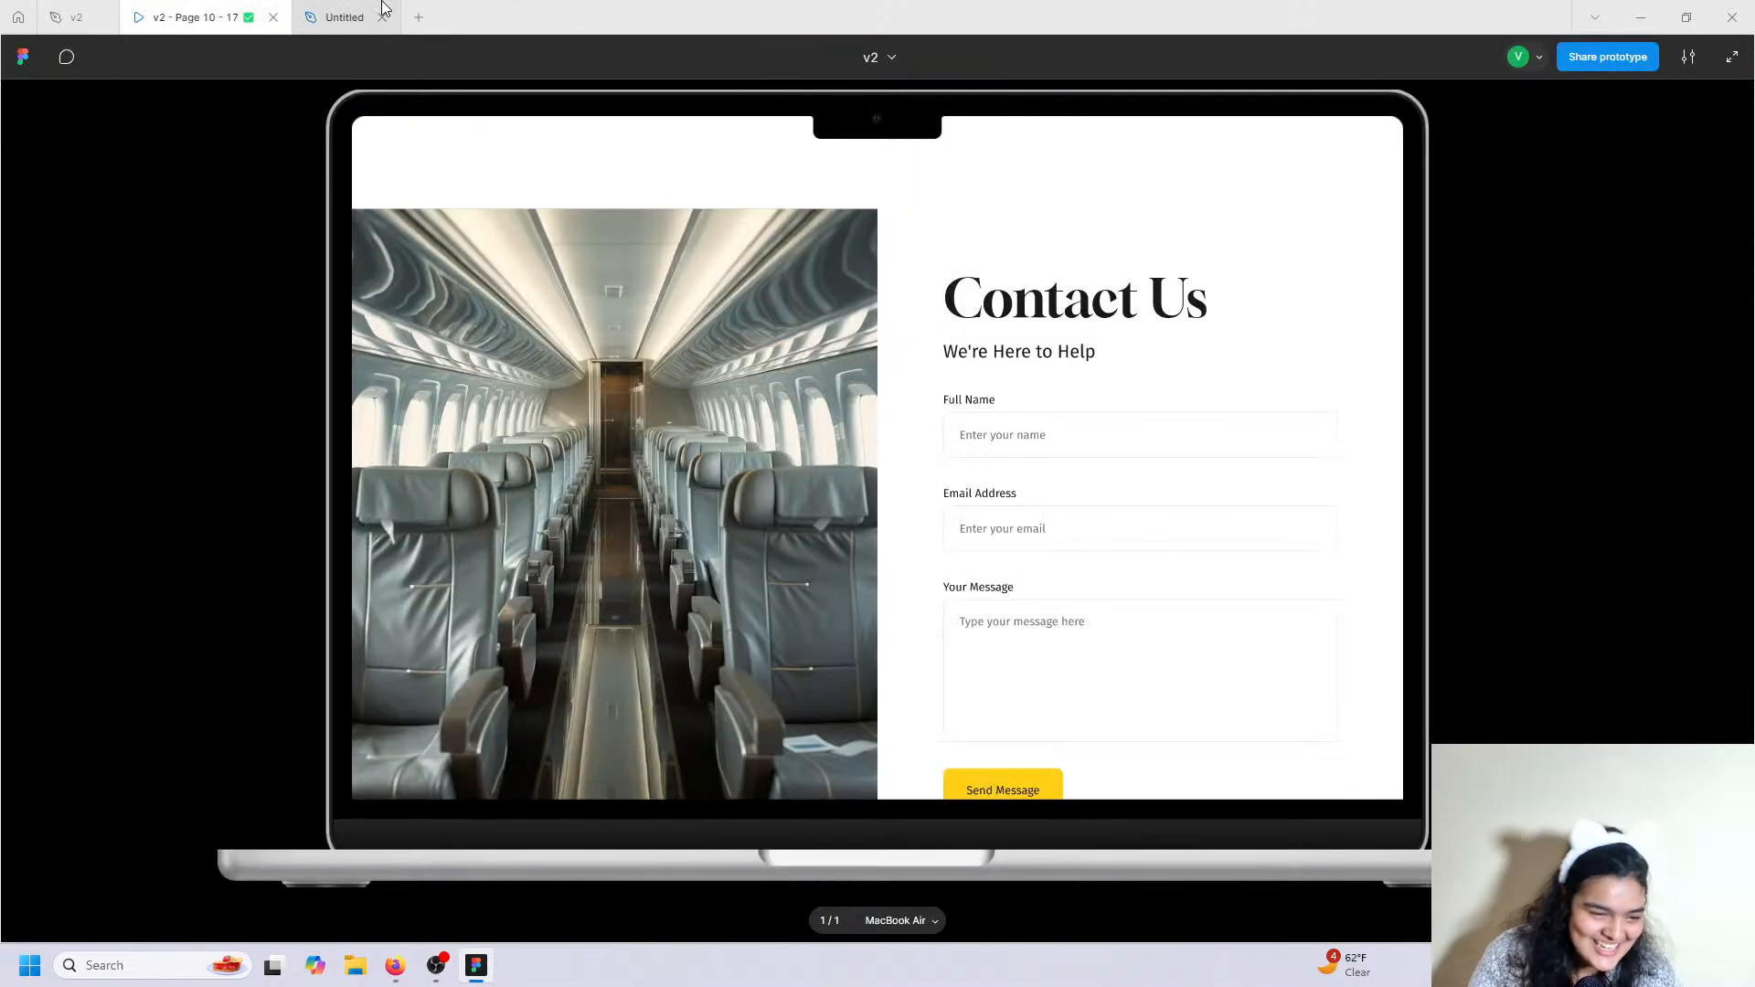
click(345, 17)
click(187, 17)
Copy 'We're Here to Help' from v2 and paste it over the subtitle, keeping its style.
click(57, 7)
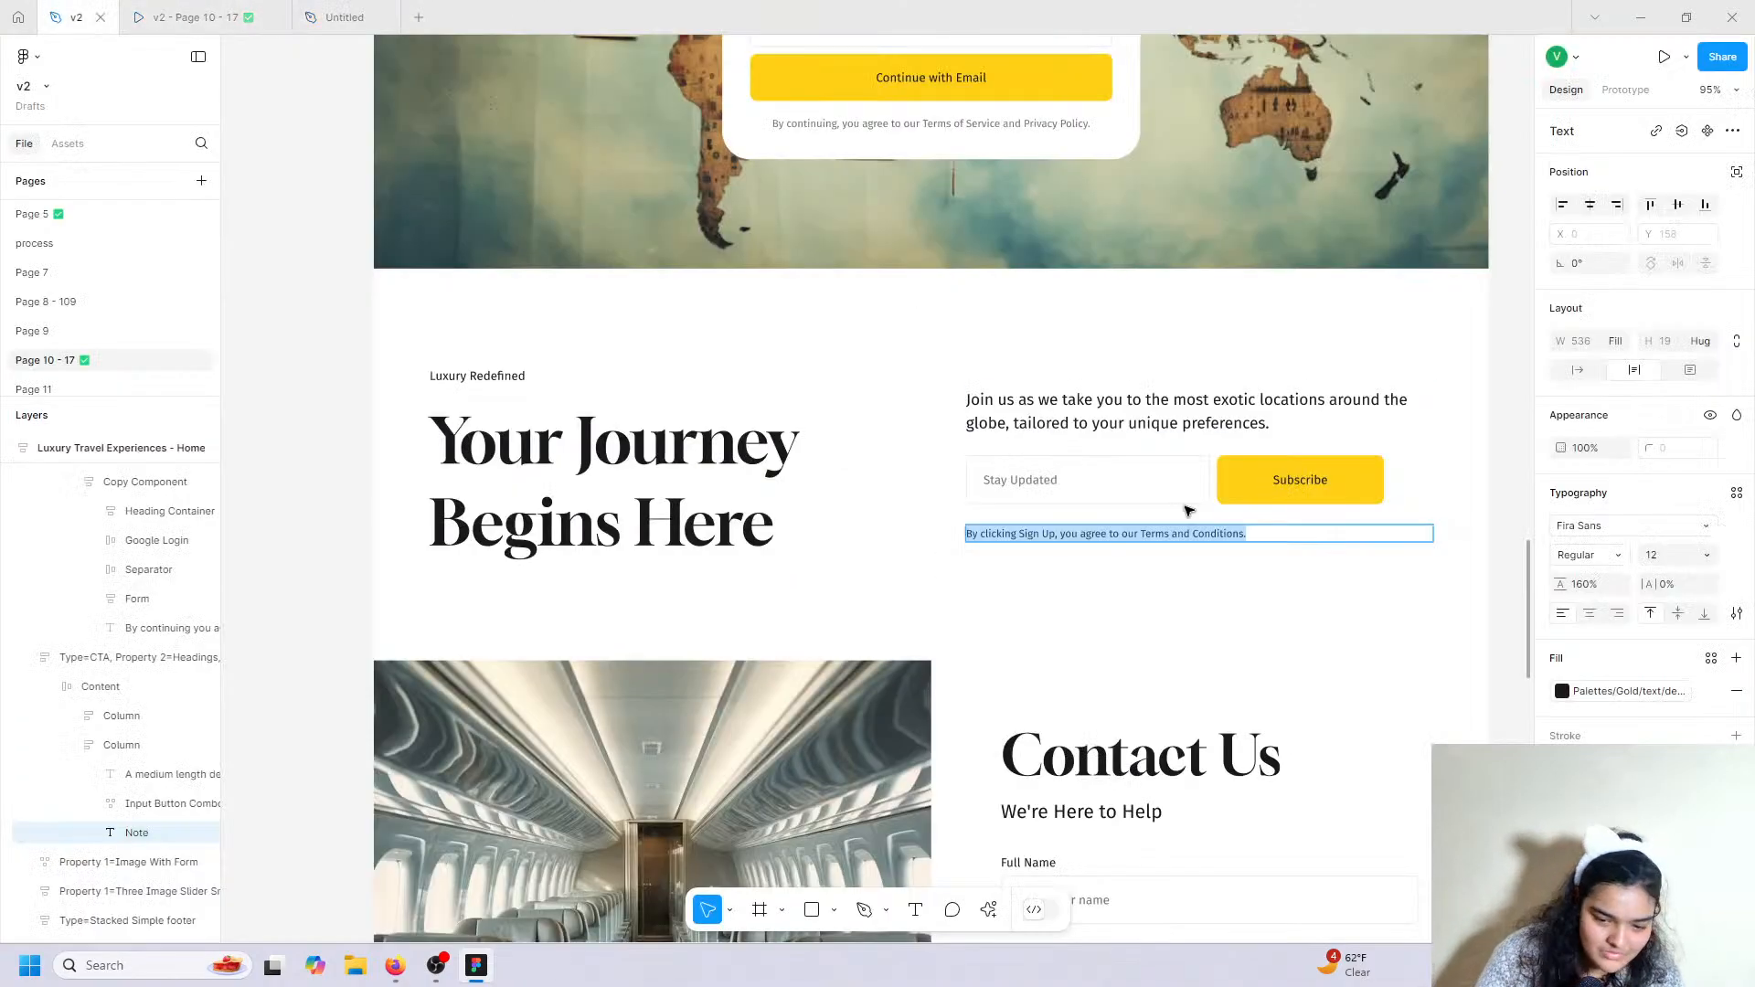
double_click(1142, 811)
right_click(1145, 810)
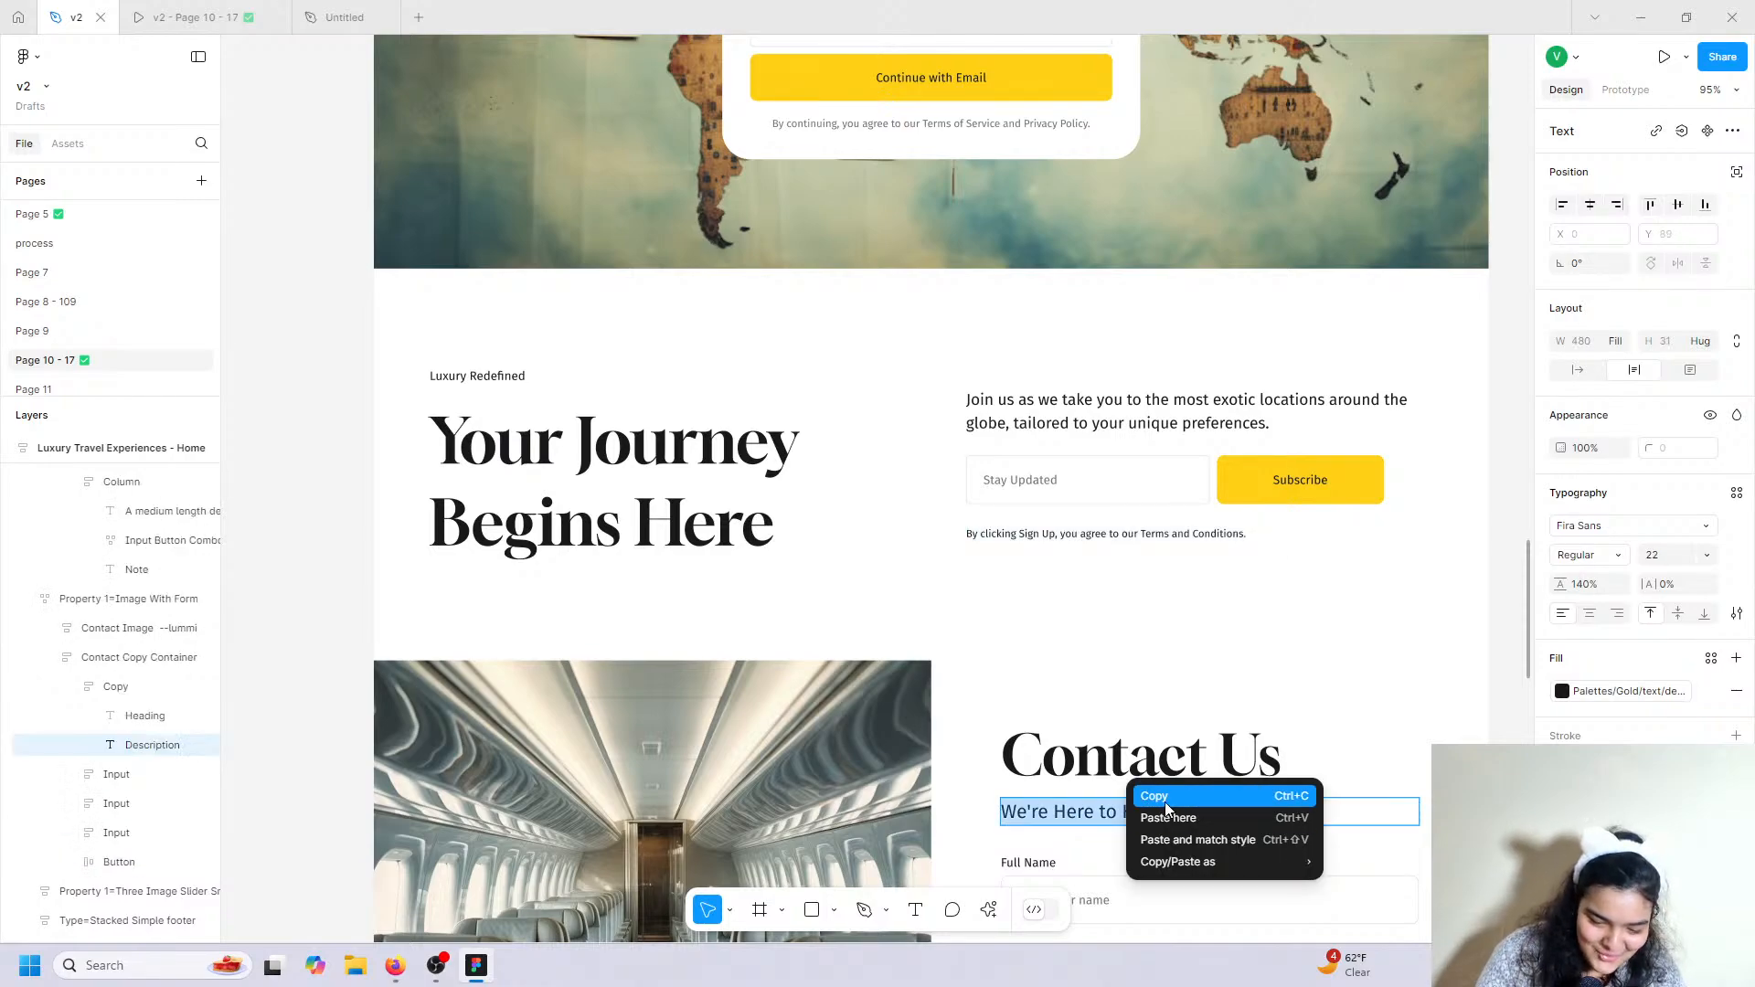
click(1154, 795)
click(344, 16)
click(996, 813)
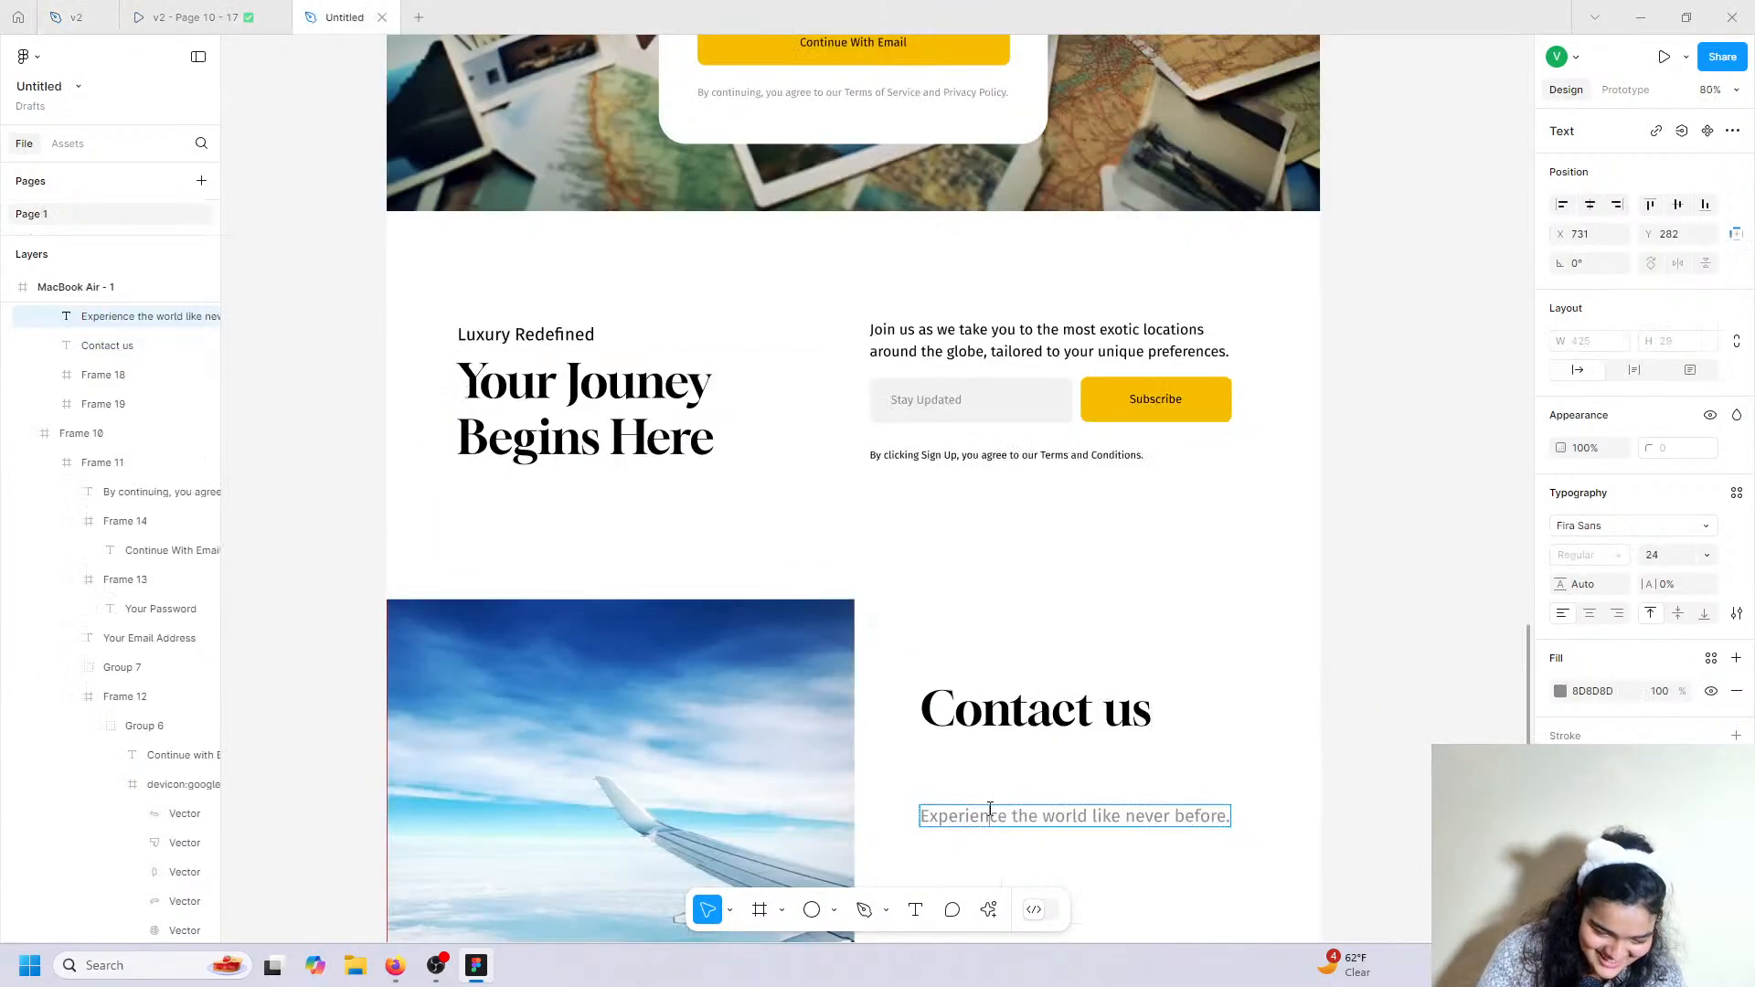
double_click(994, 812)
right_click(993, 809)
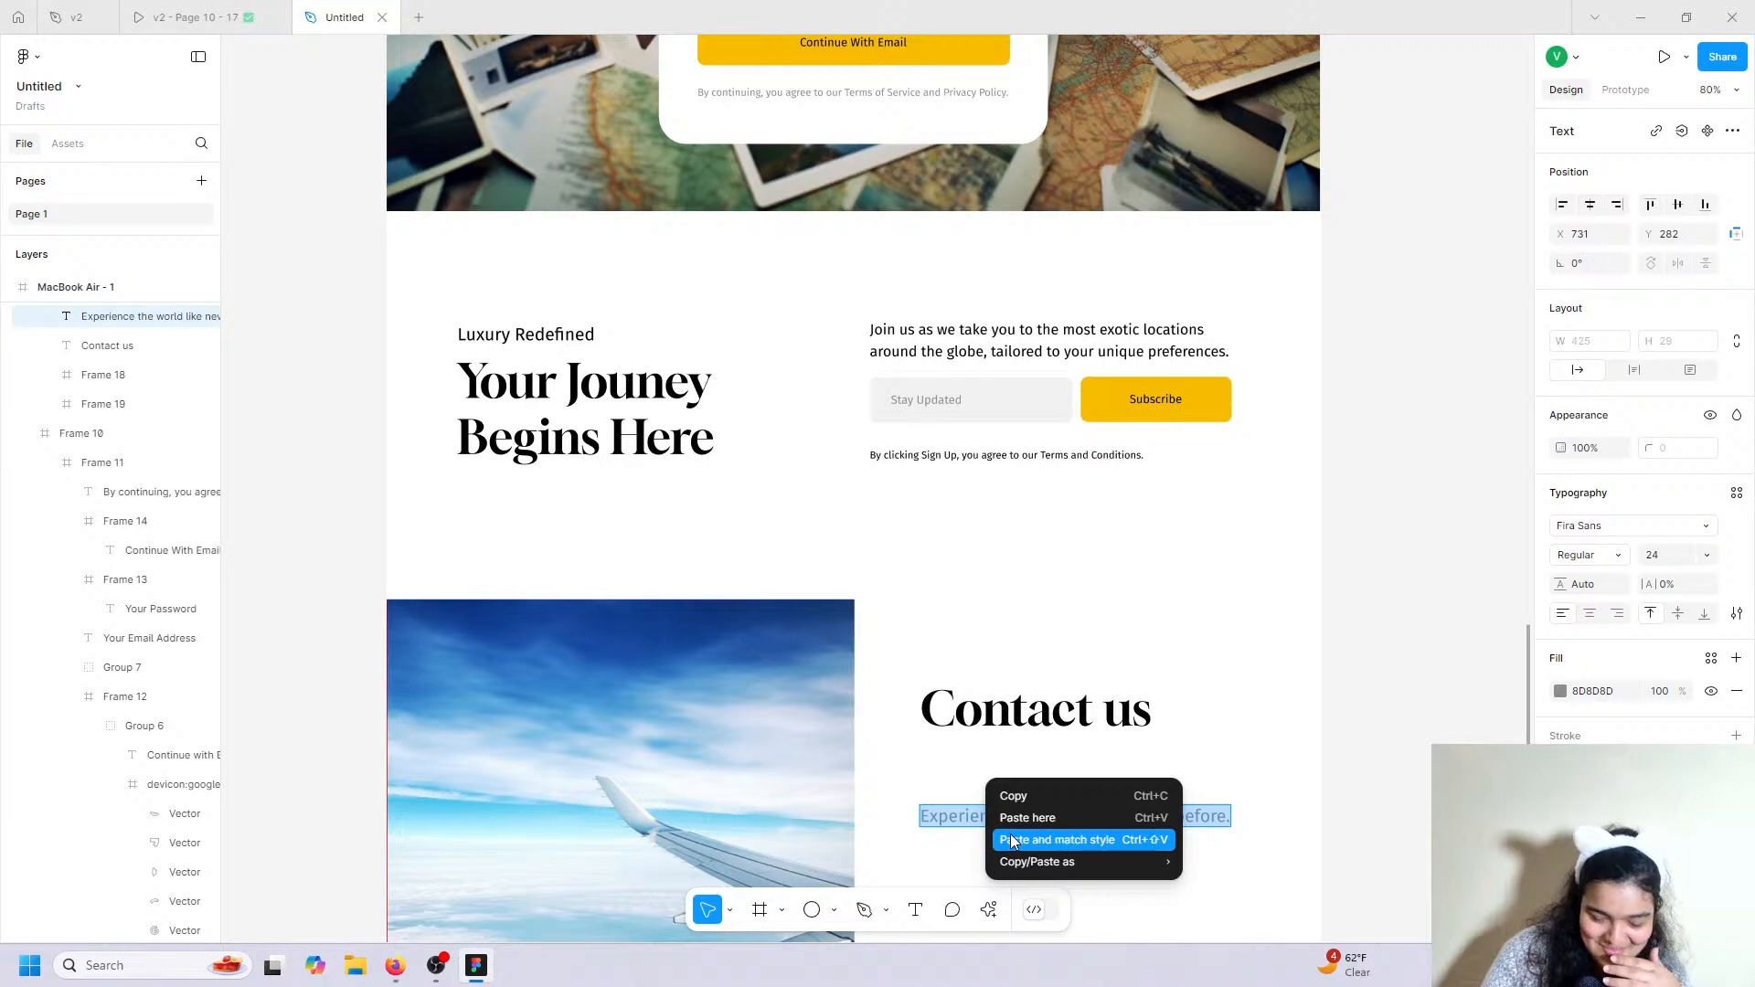
click(1013, 839)
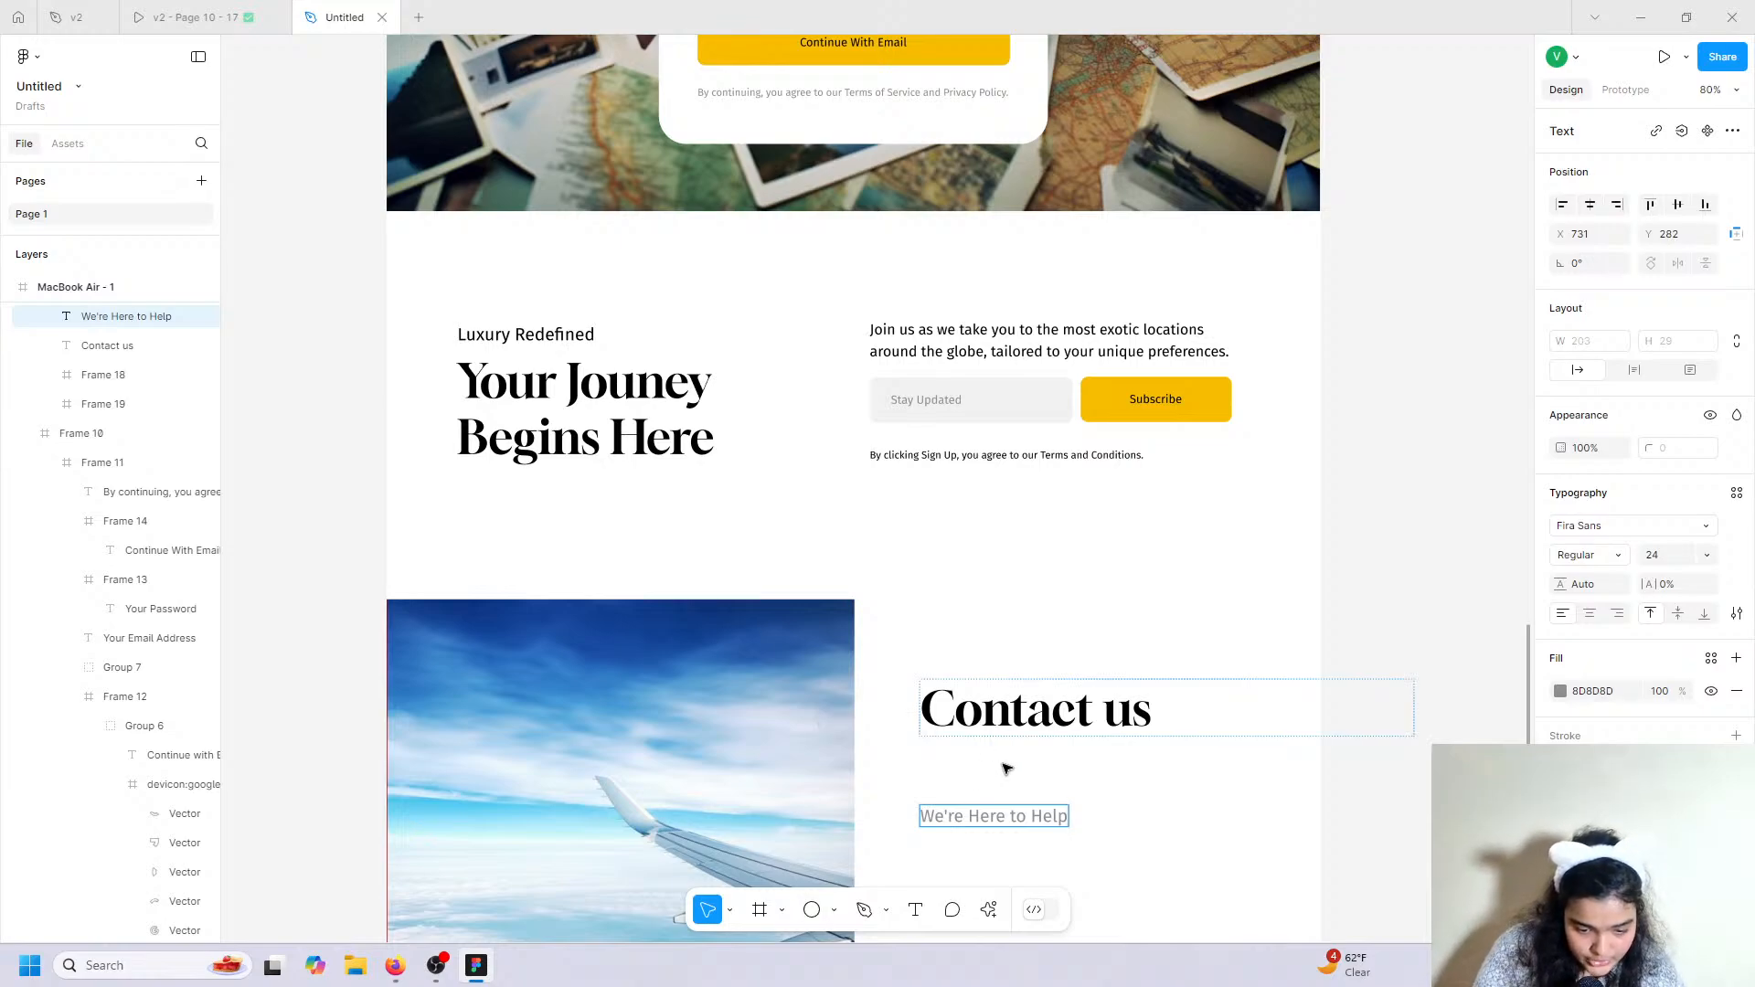
Fit the Contact us heading to its text and place 'We're Here to Help' just beneath it.
click(1024, 721)
click(1578, 369)
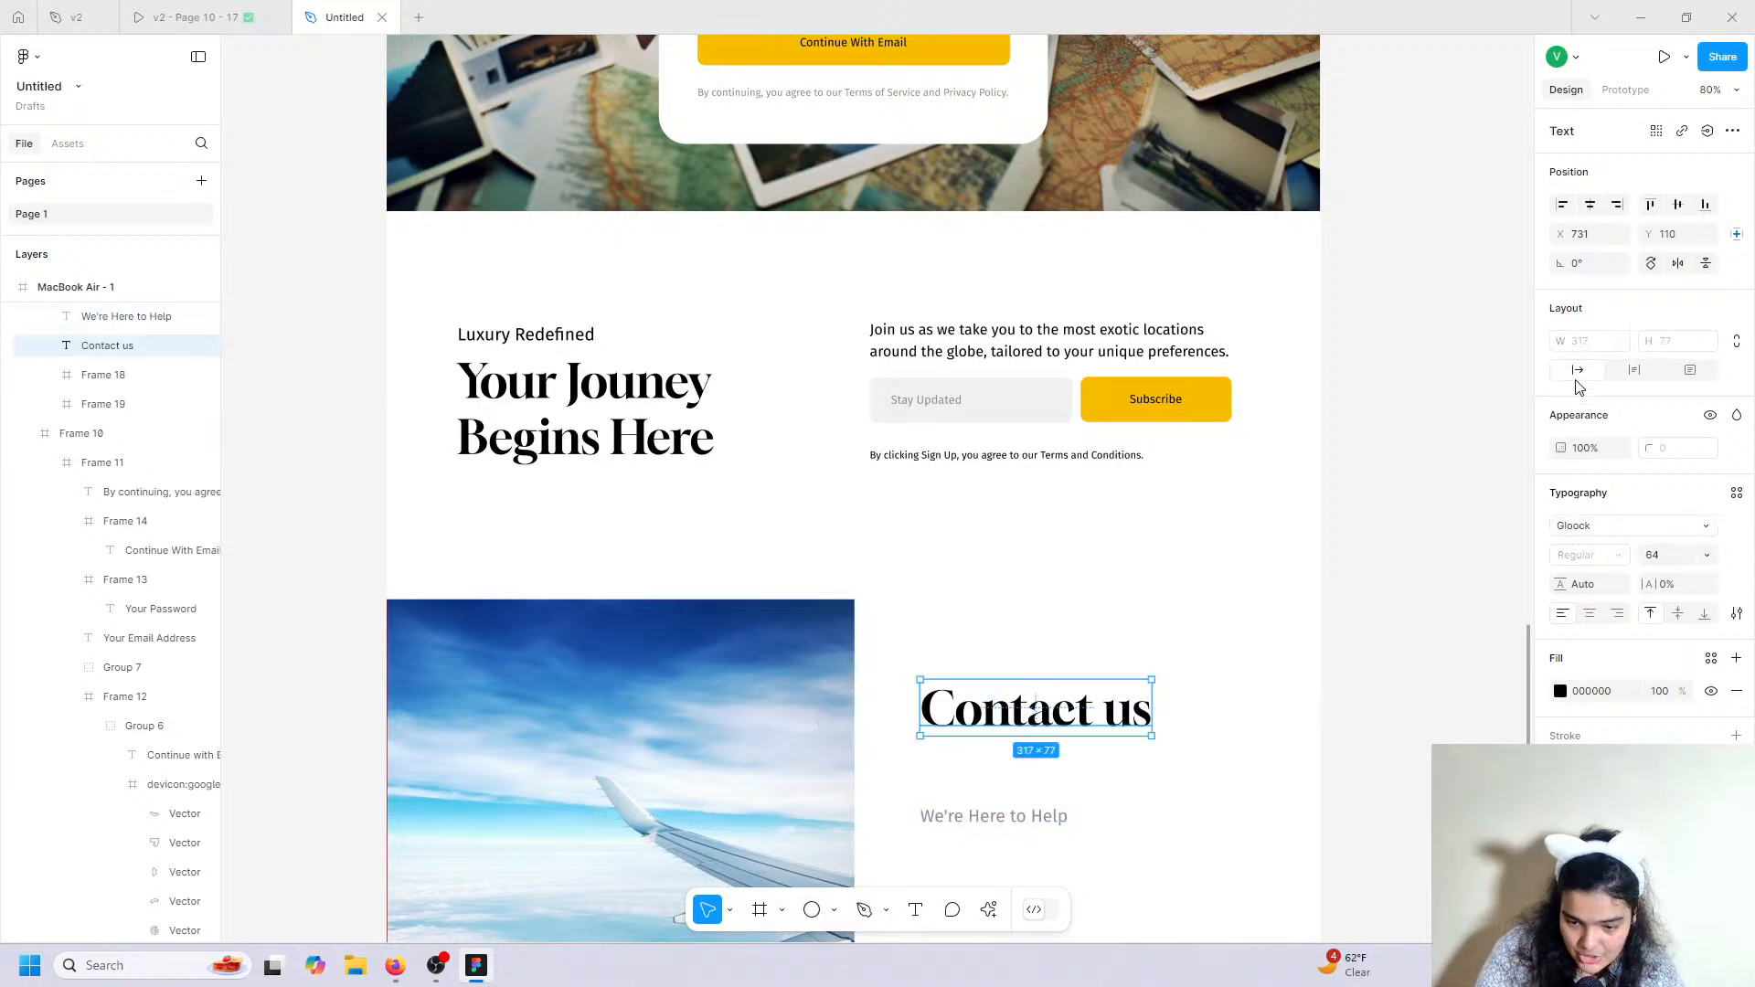
drag(1093, 708, 1093, 702)
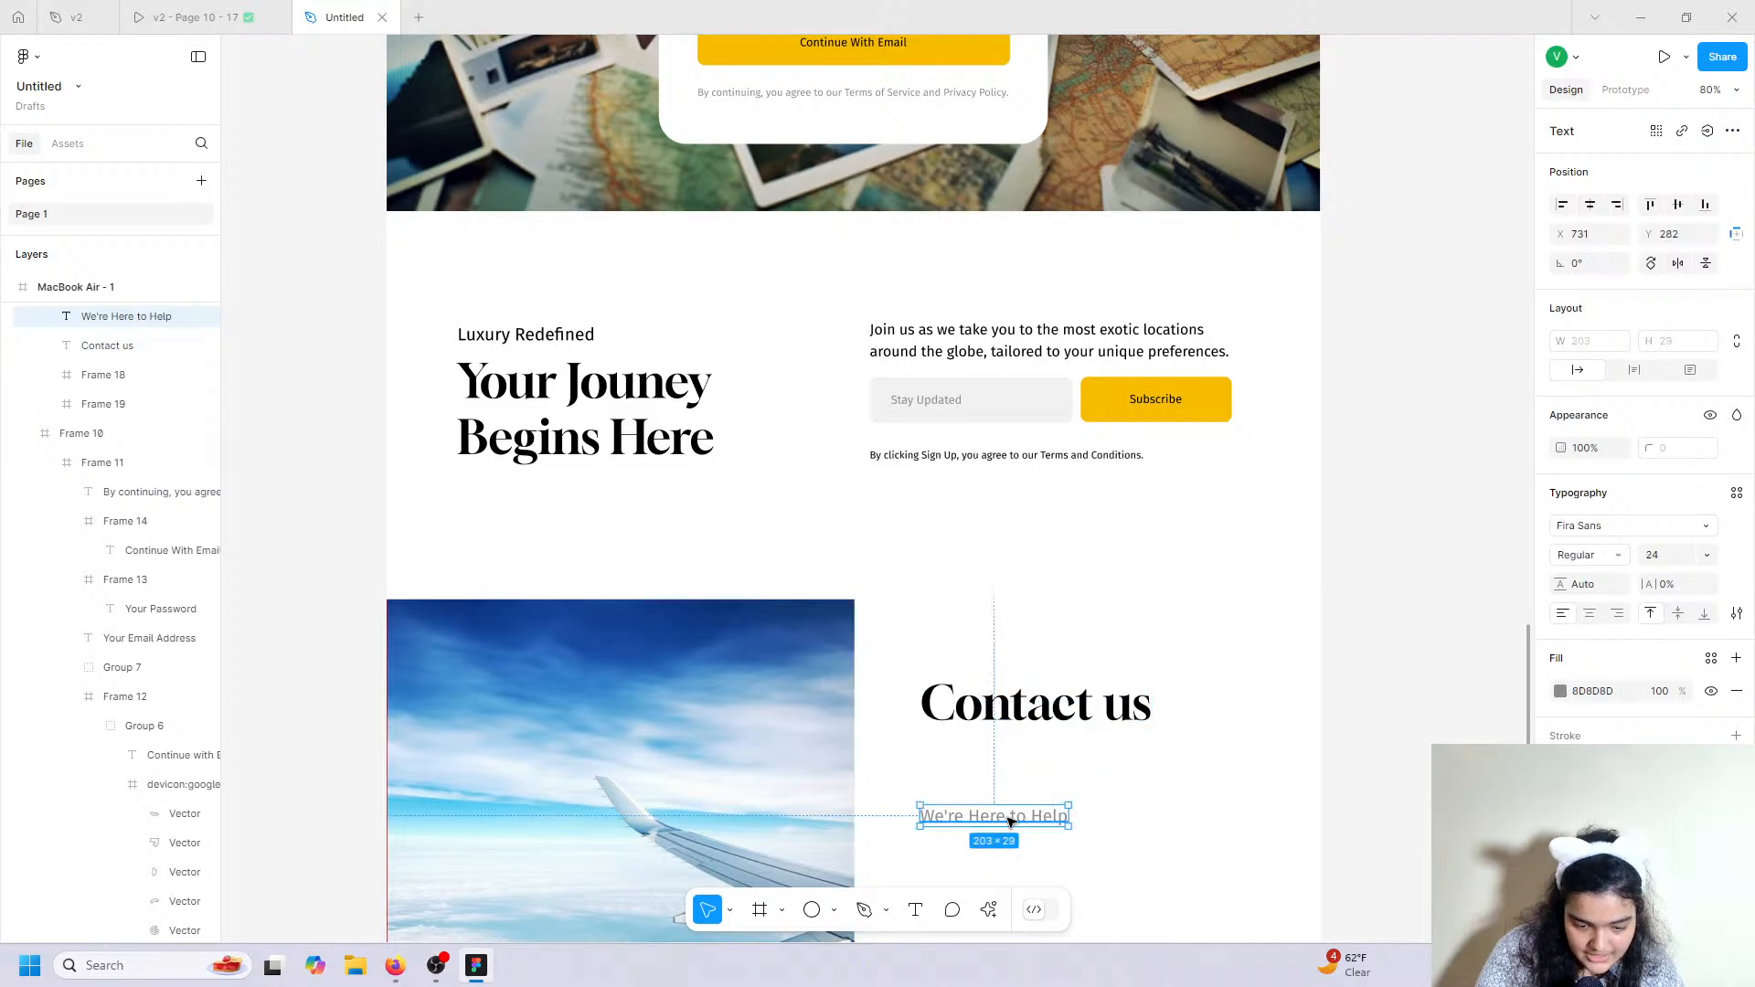
drag(1012, 816, 1016, 753)
scroll(1016, 752, down, 4)
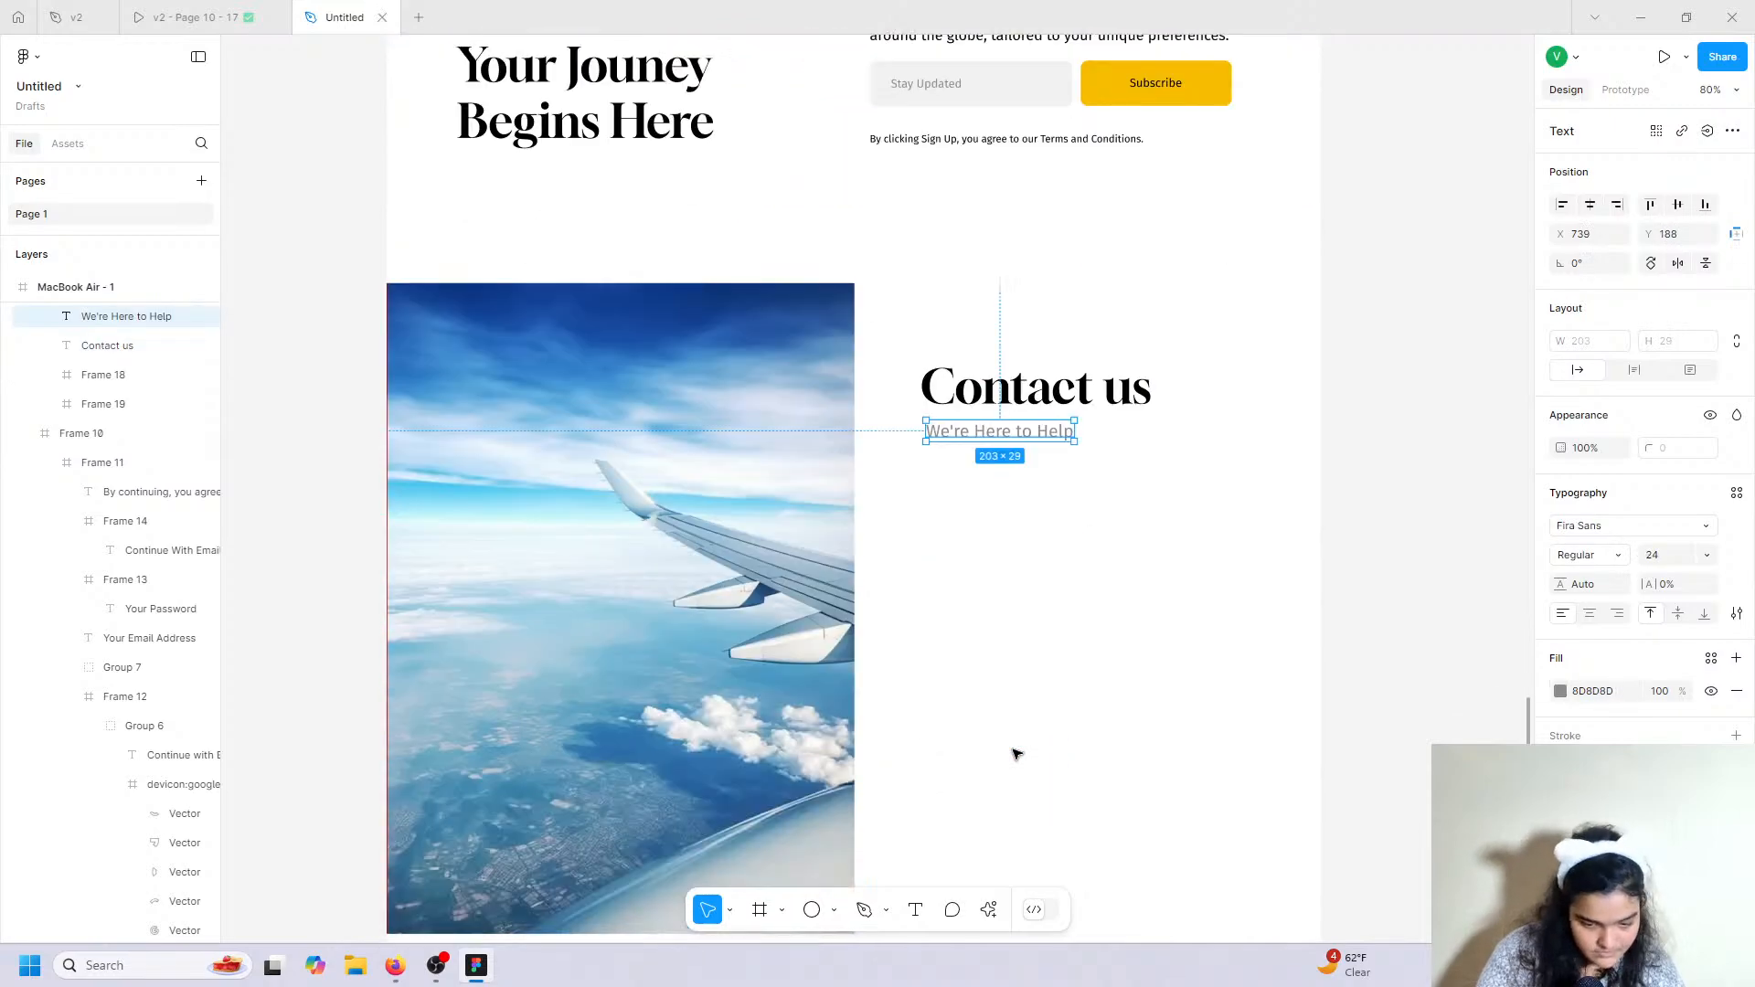
scroll(1013, 441, up, 3)
scroll(1014, 437, up, 1)
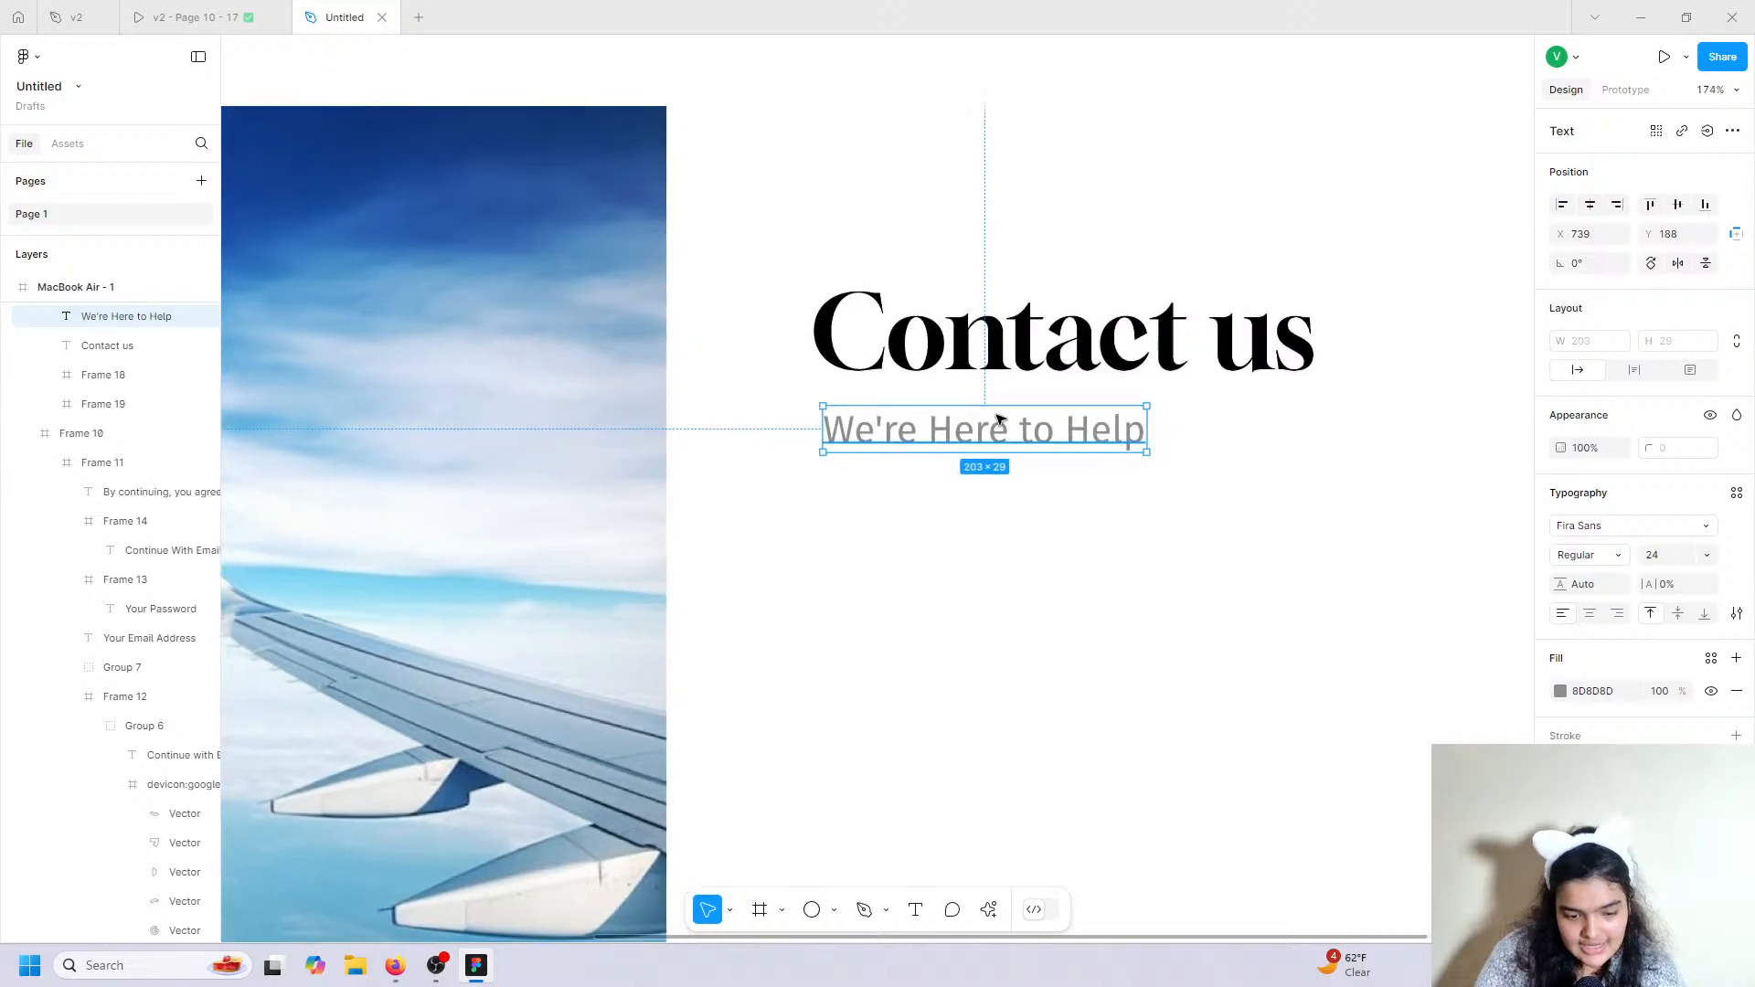
Move the heading and subtitle up-left together and set their spacing to 14.
click(992, 345)
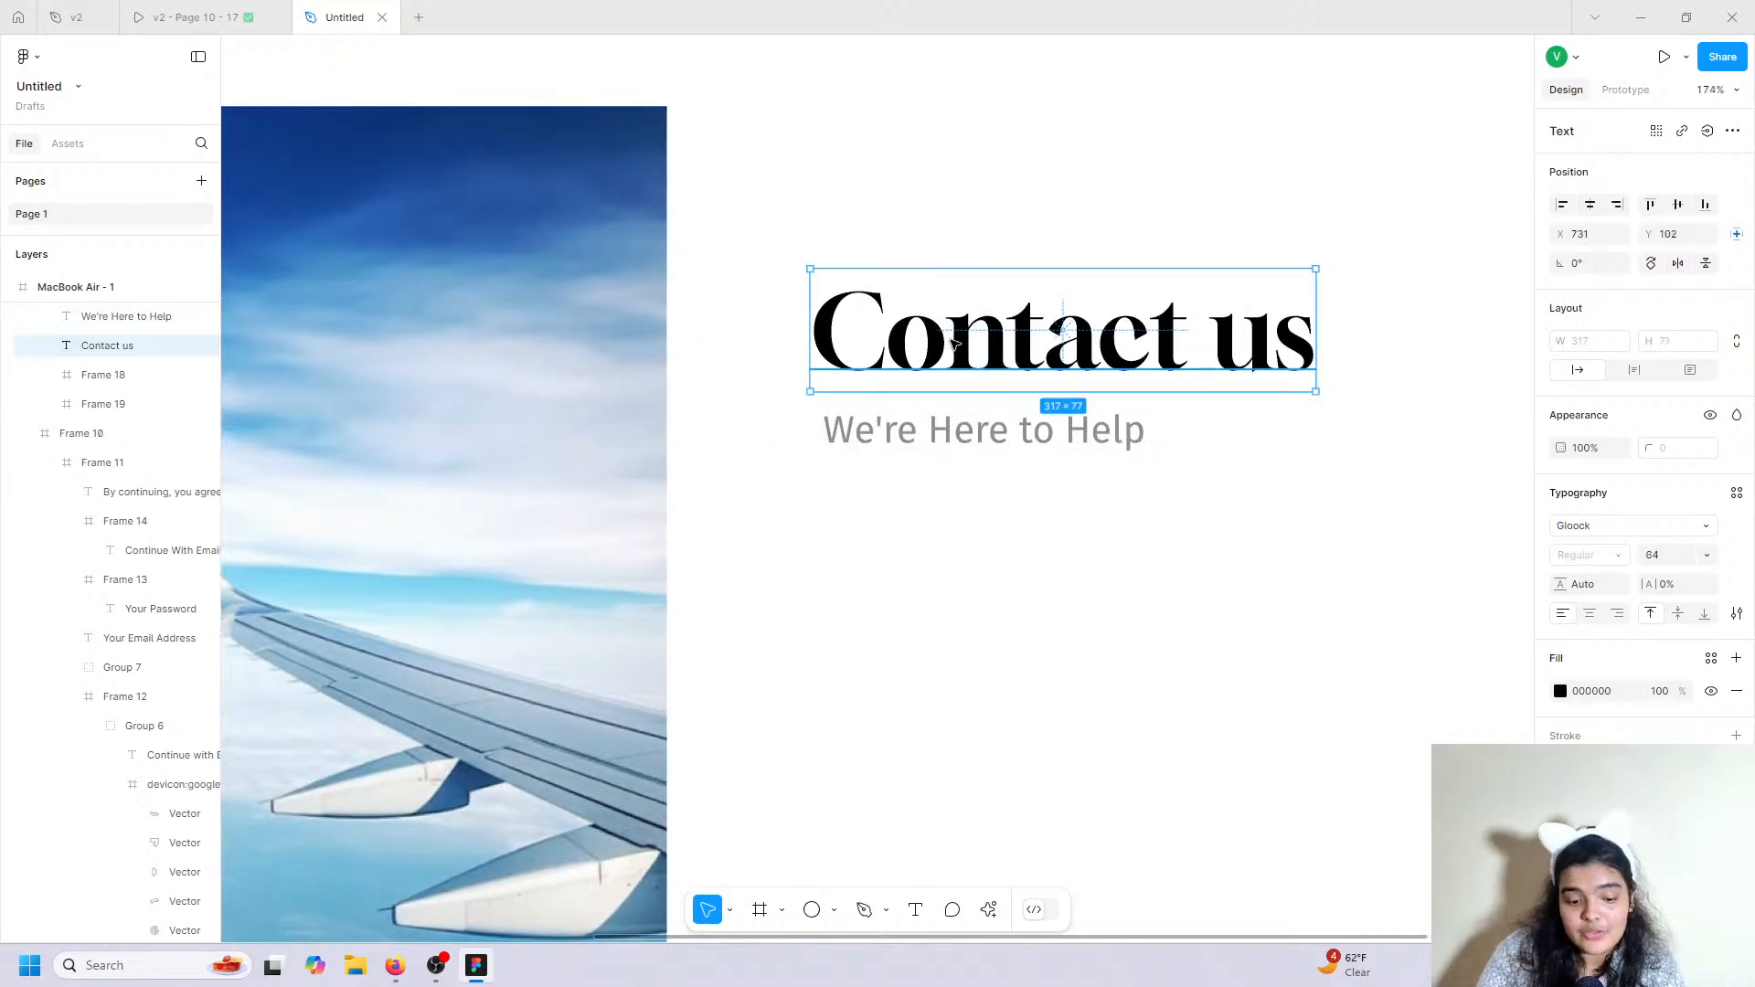
shift+click(931, 443)
drag(932, 444, 902, 419)
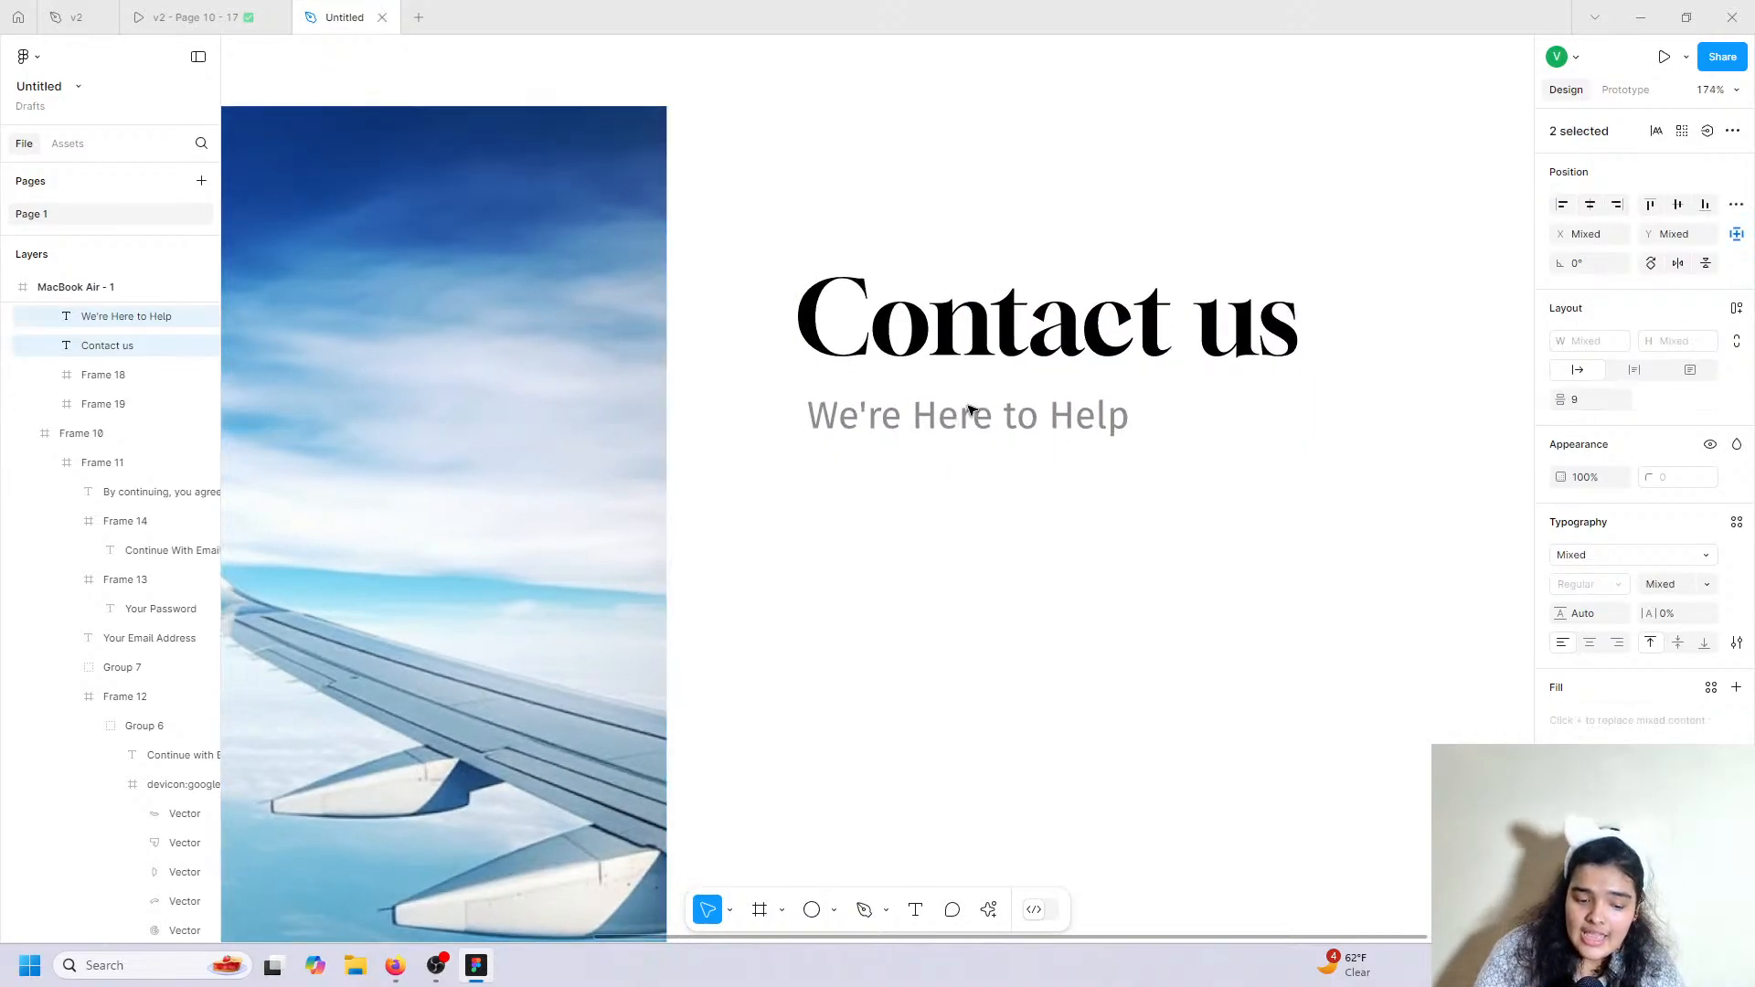
click(1584, 395)
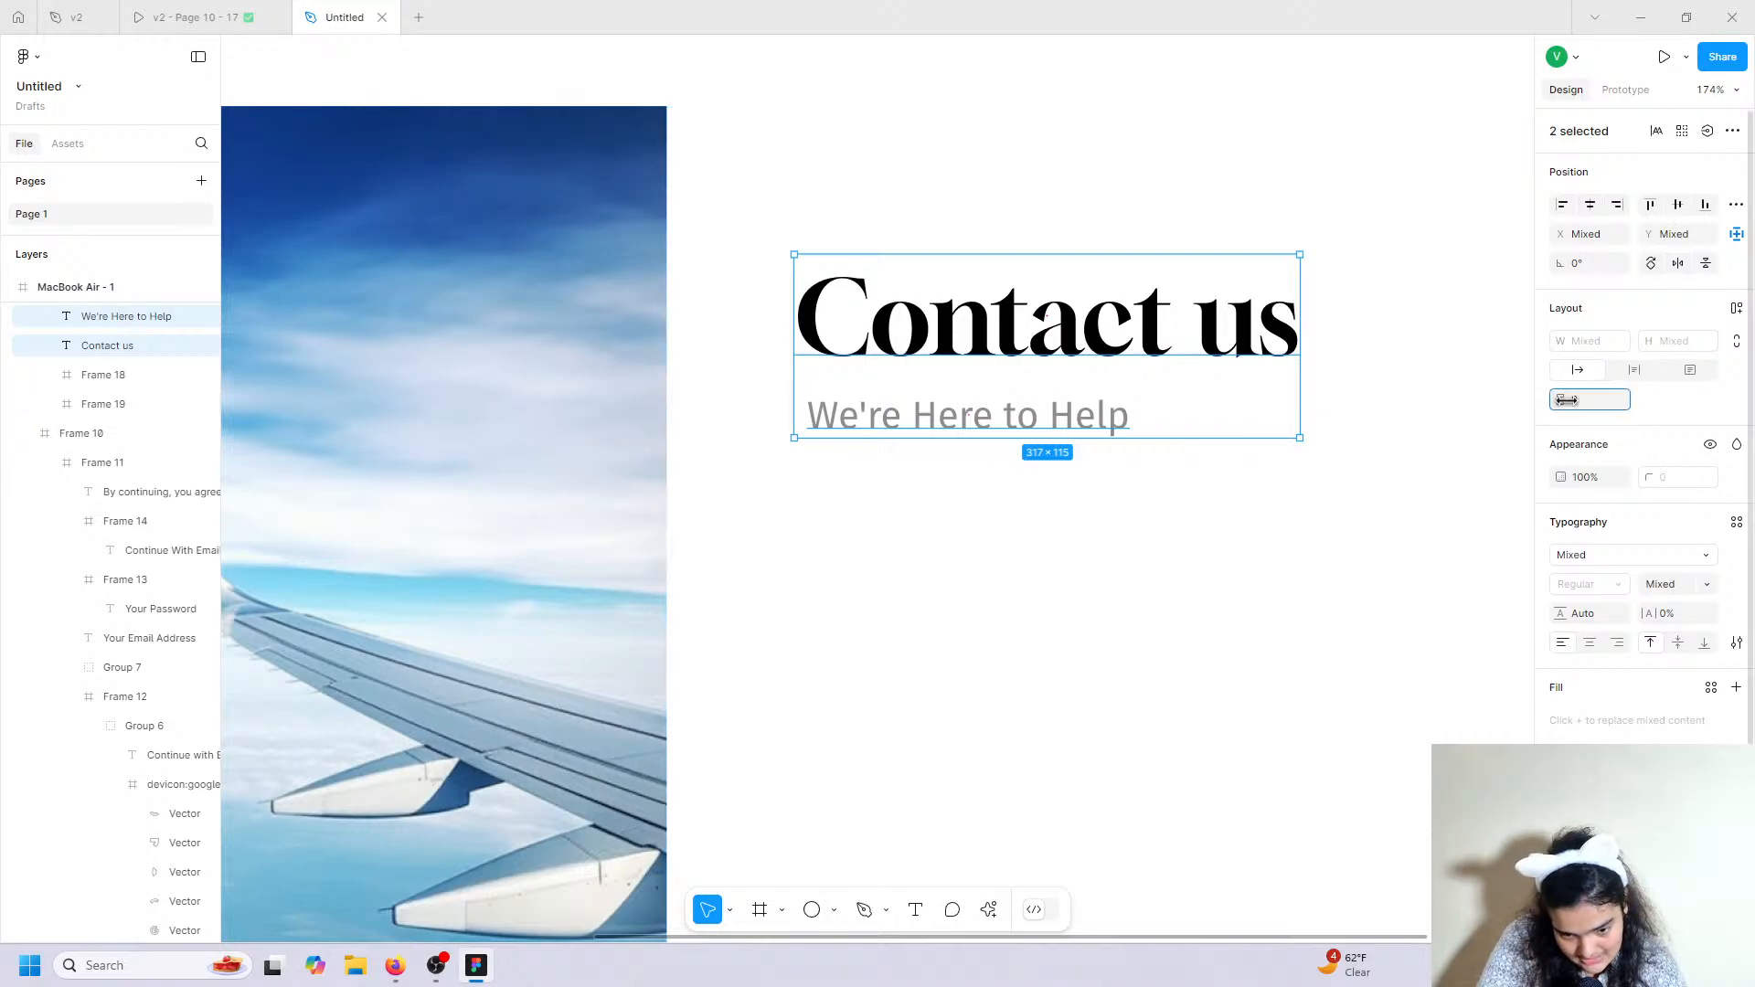
text(14)
key(Return)
click(856, 617)
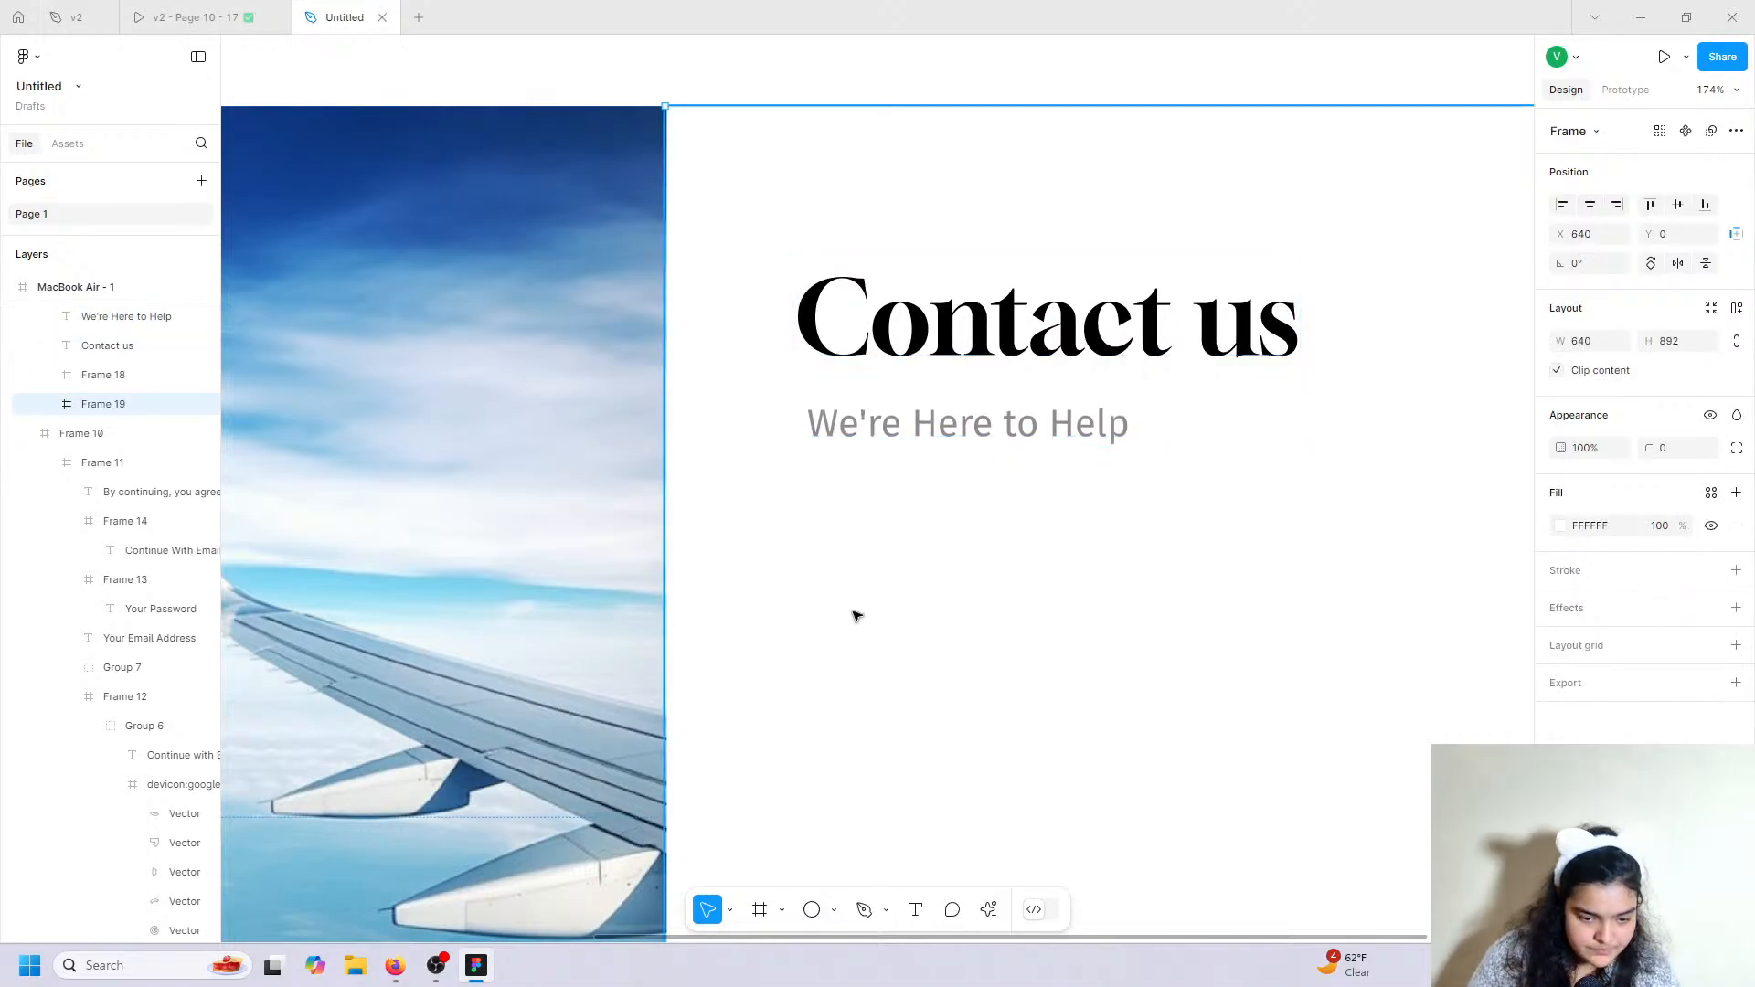
scroll(856, 616, down, 5)
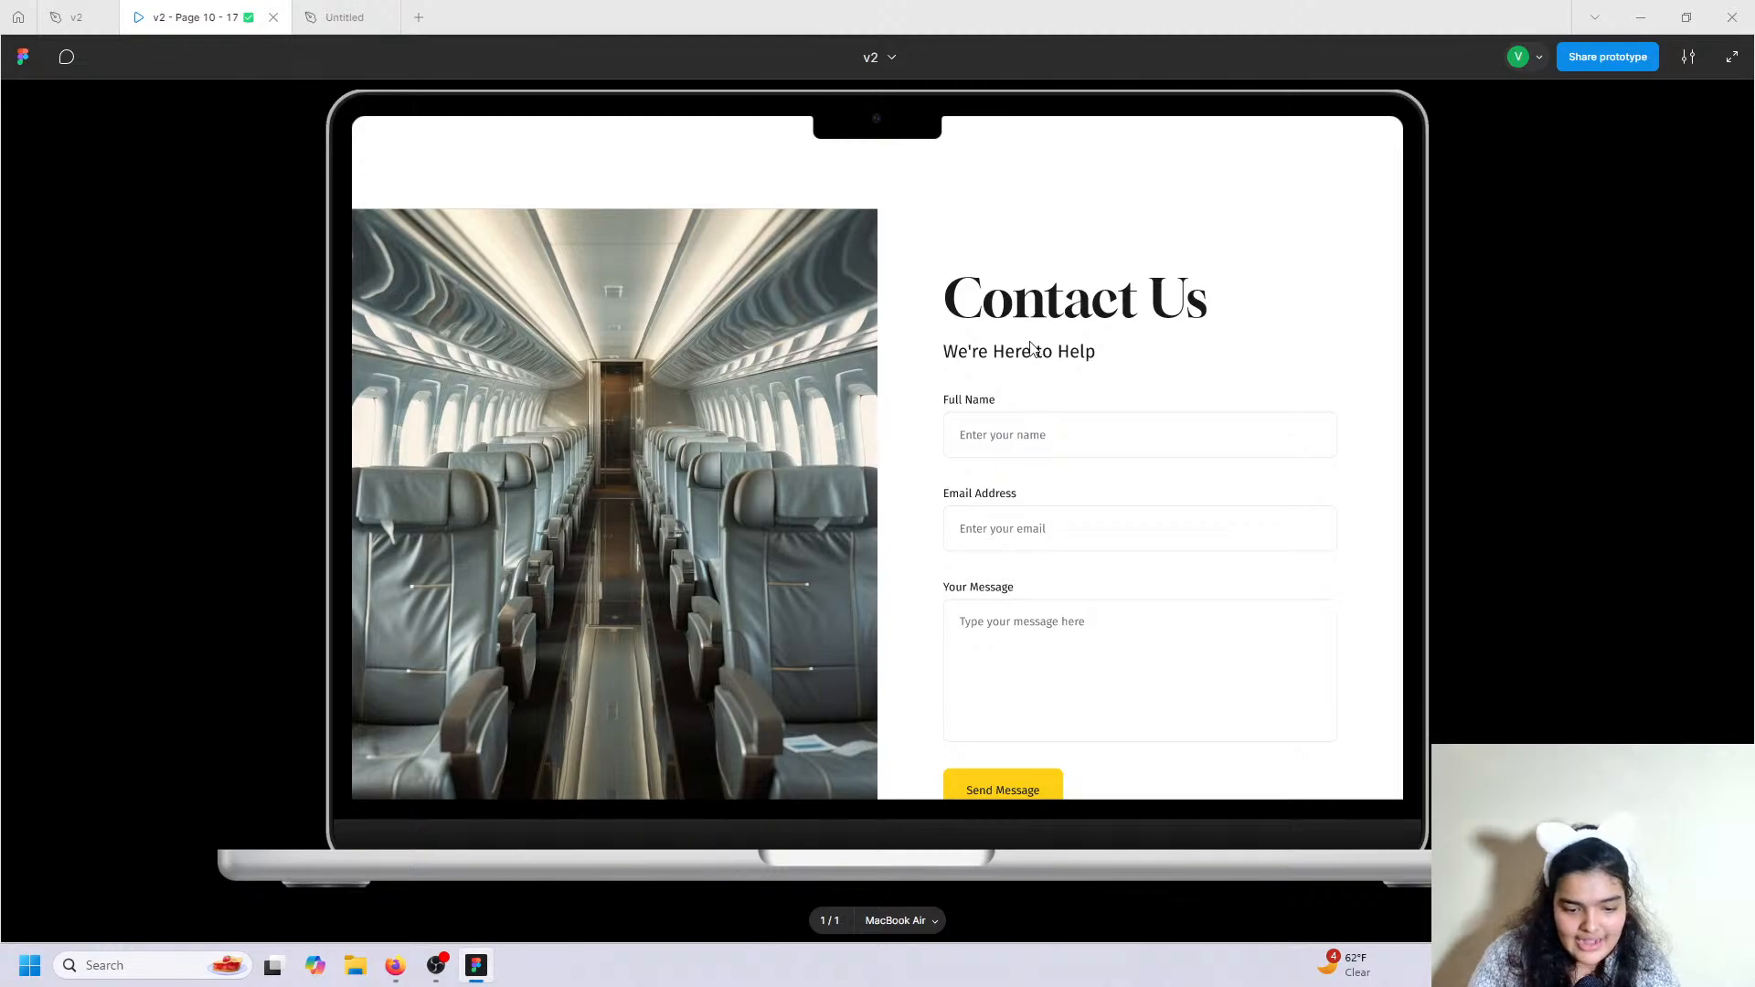
Copy the 'Your Email Address' label and input field beneath 'We're Here to Help', widened to 463 px.
scroll(1031, 383, down, 2)
scroll(1031, 420, up, 1)
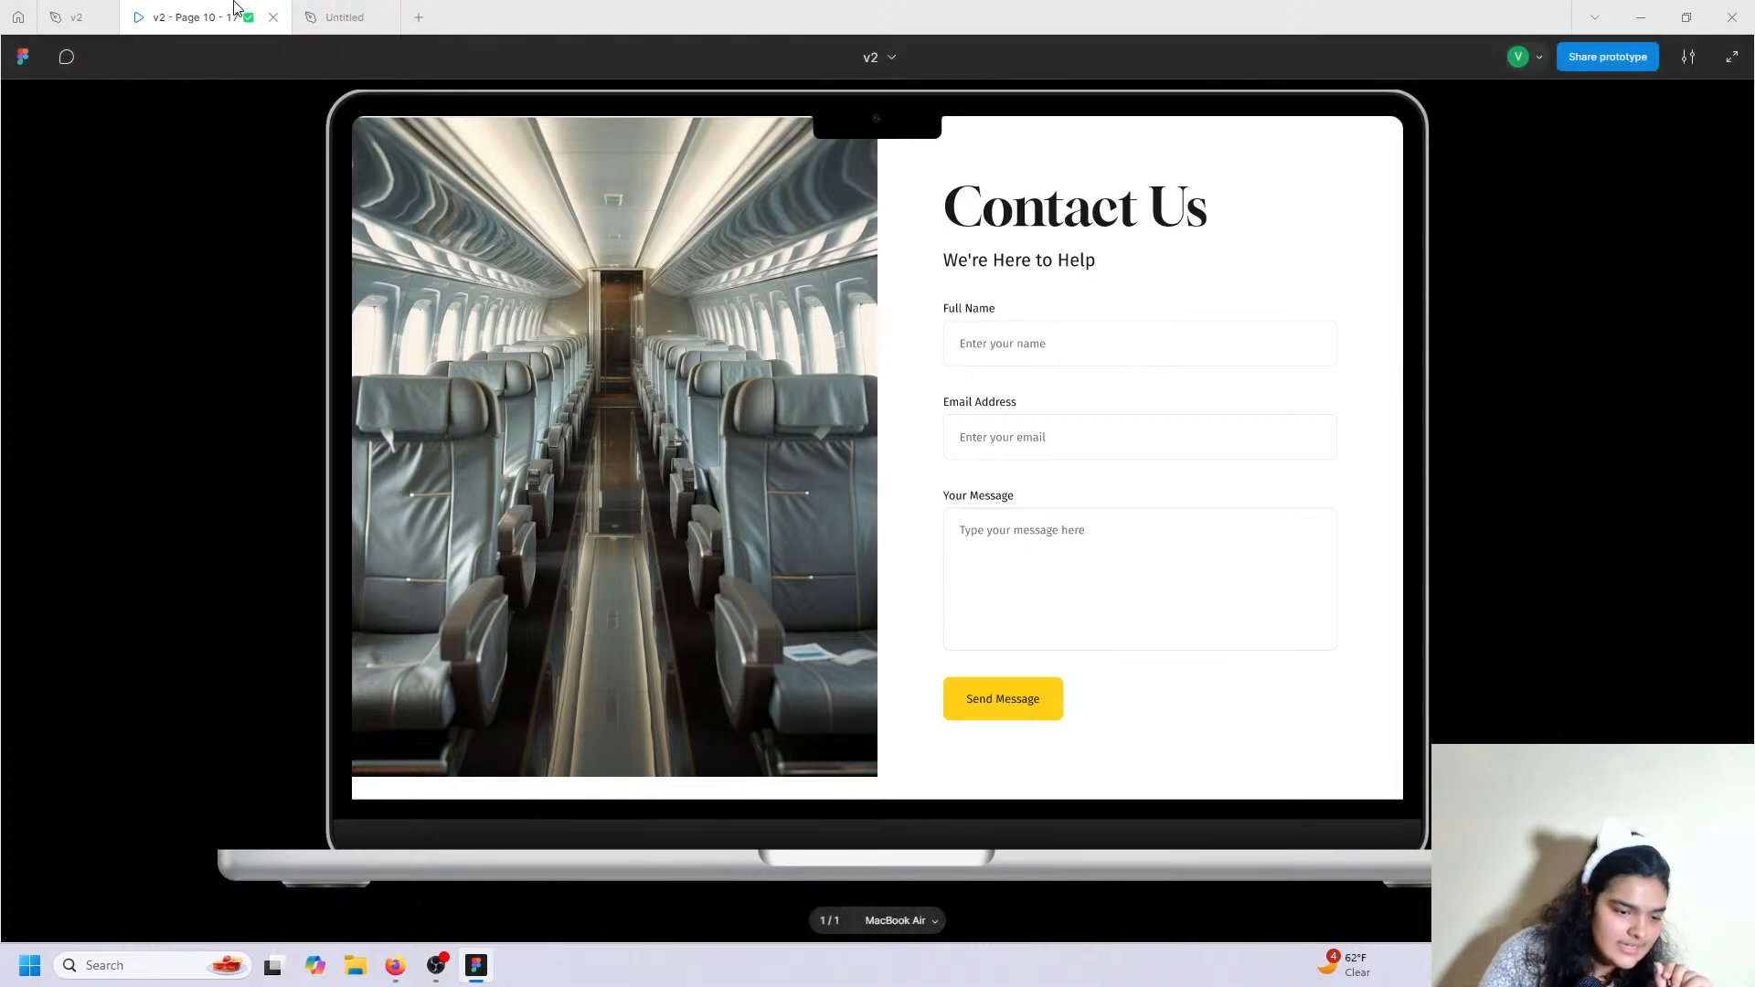
click(344, 17)
scroll(687, 347, up, 4)
scroll(676, 369, up, 3)
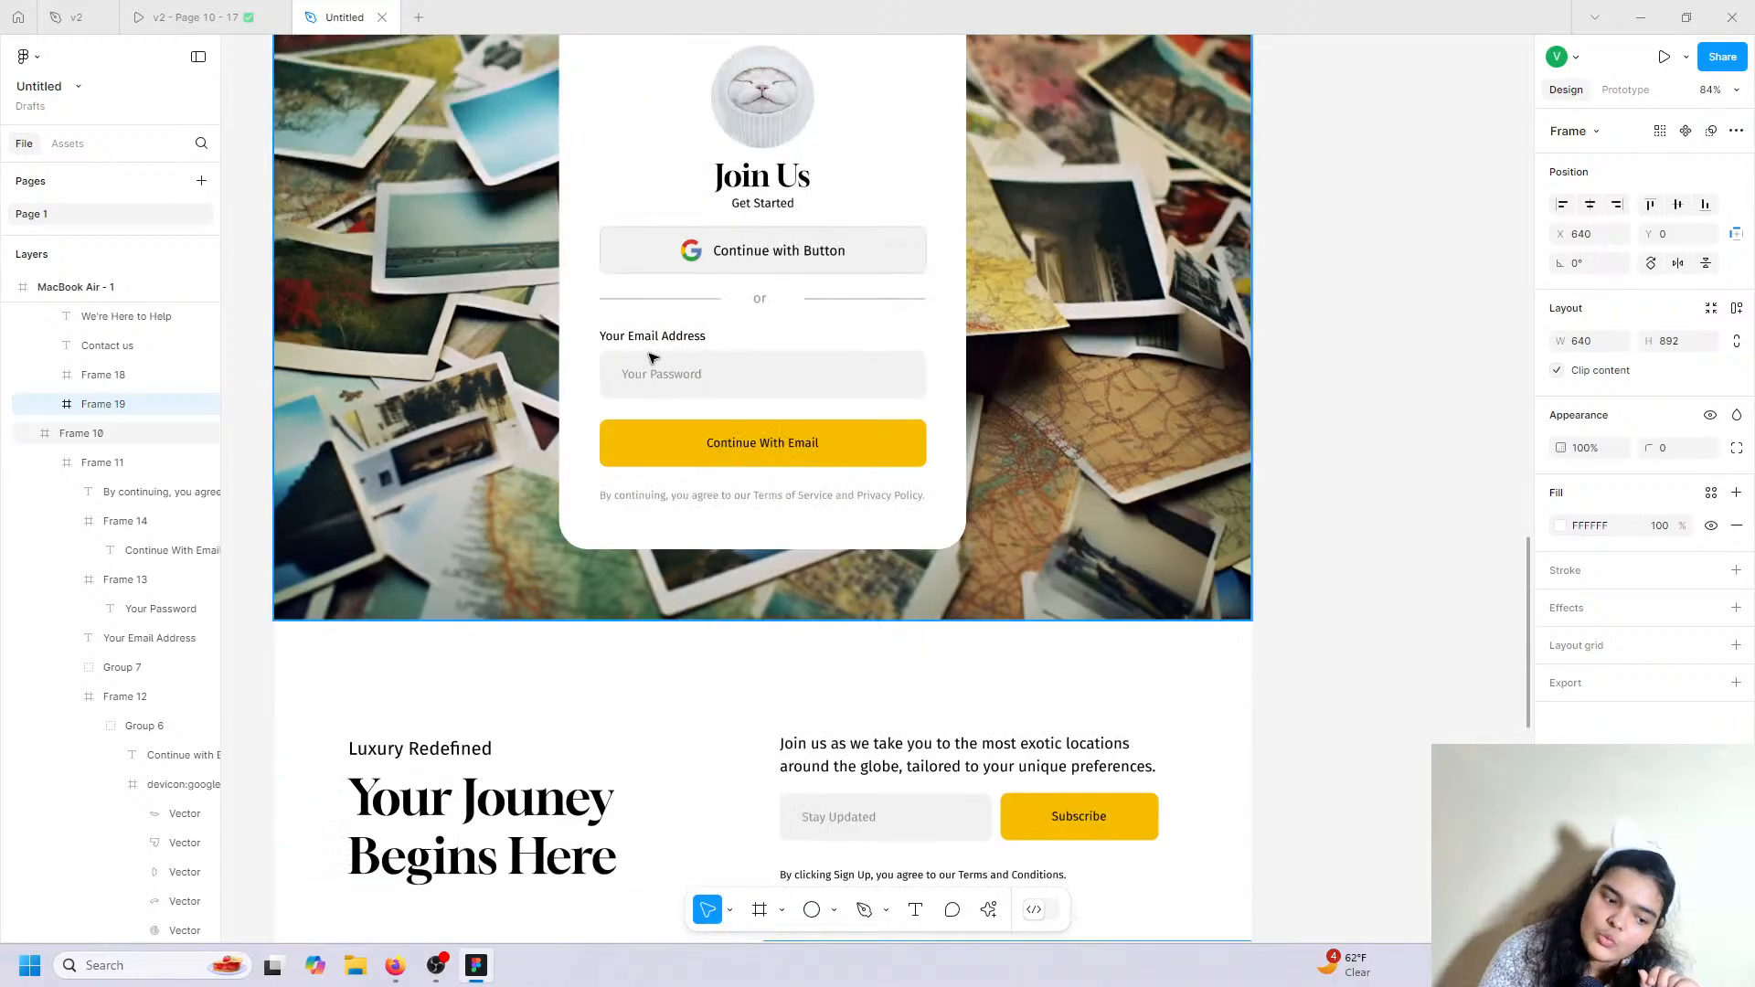
double_click(656, 337)
double_click(656, 337)
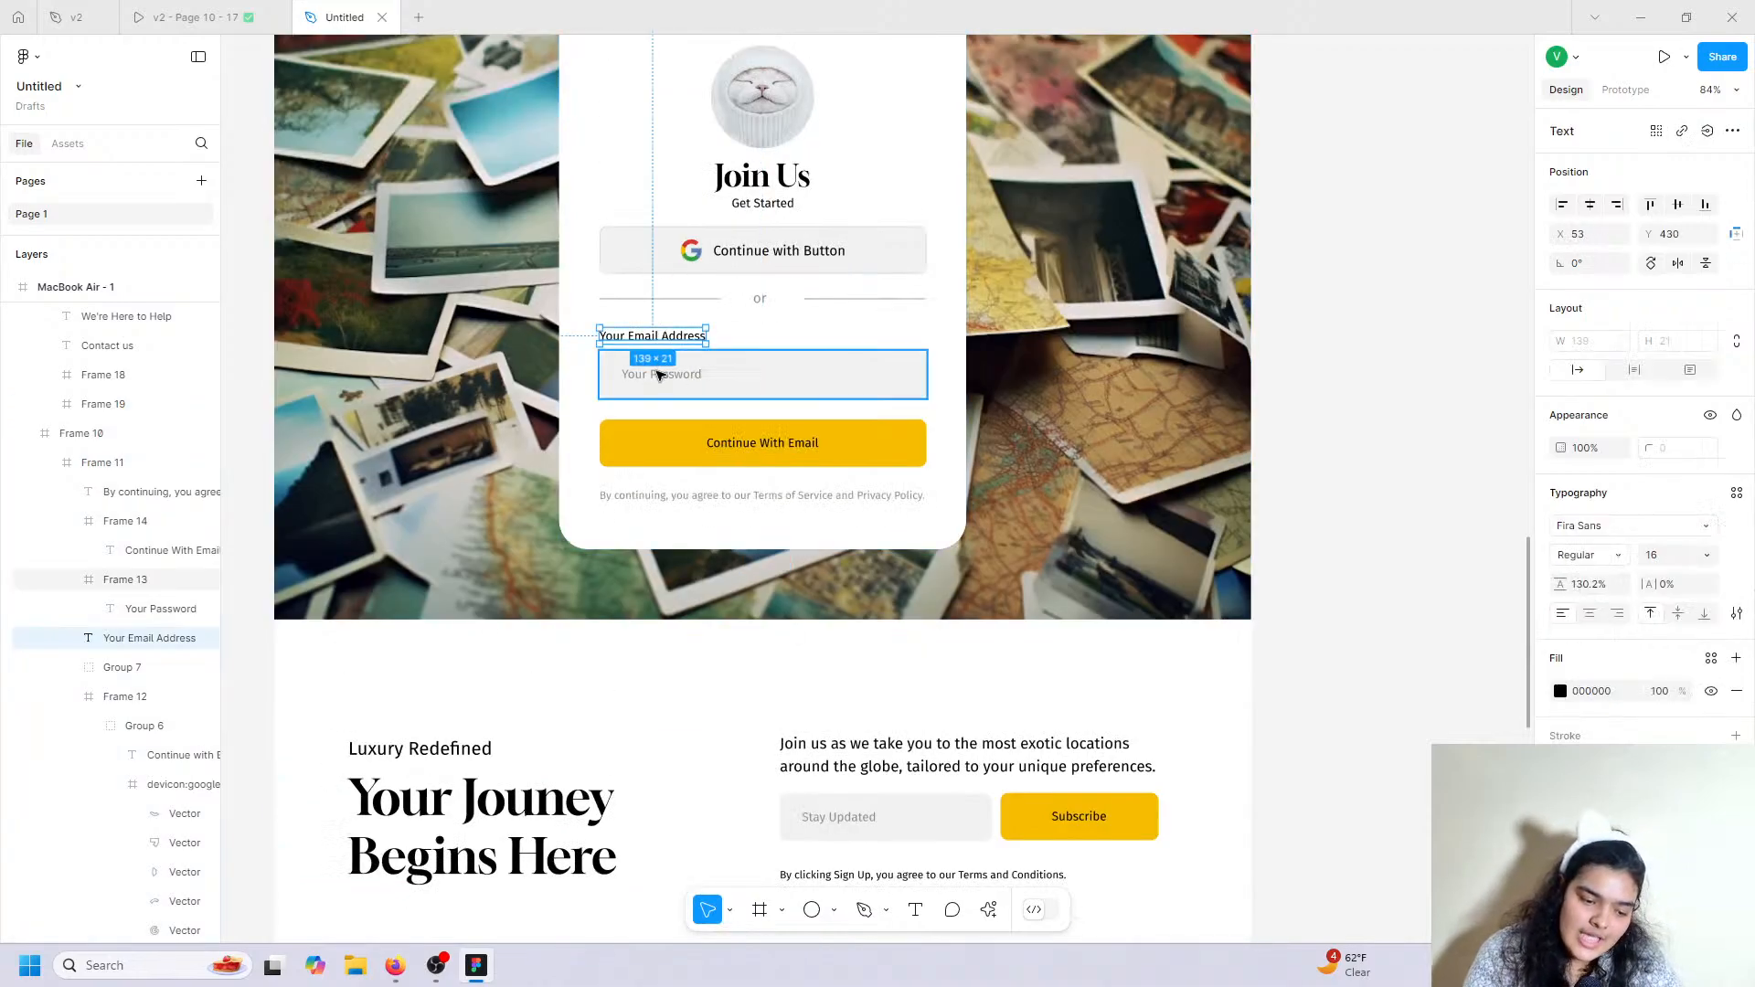
click(672, 384)
shift+click(653, 336)
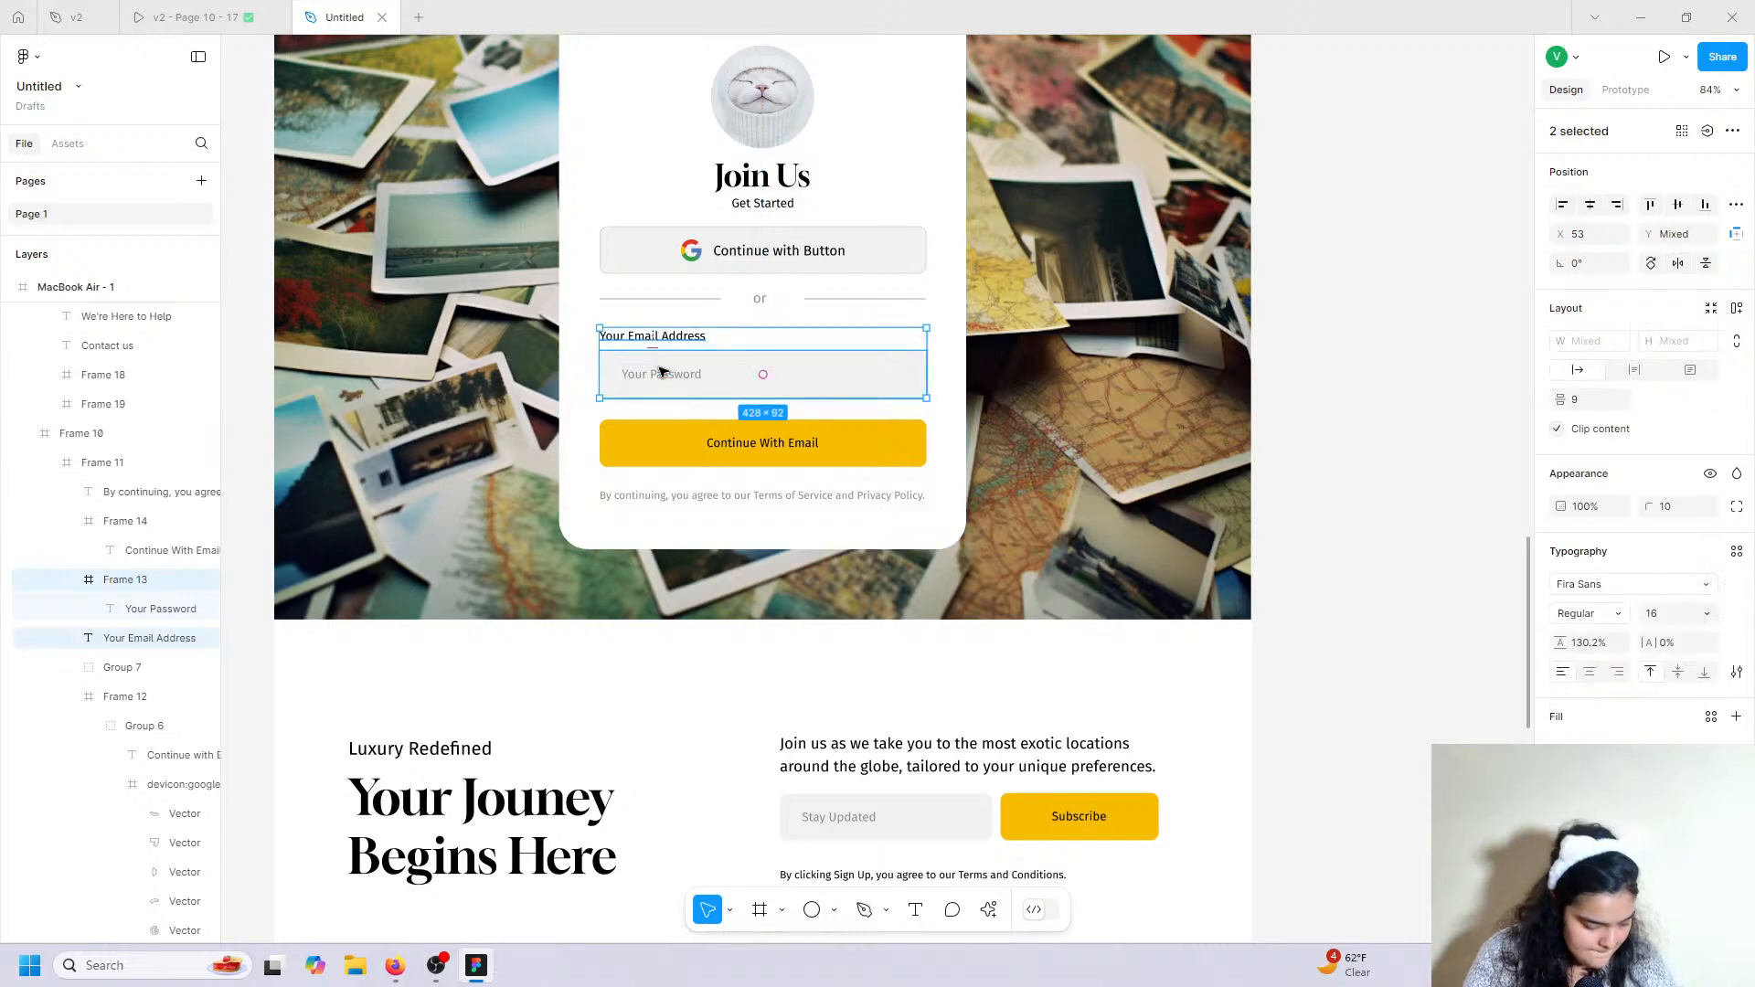
scroll(660, 534, down, 8)
drag(665, 371, 889, 555)
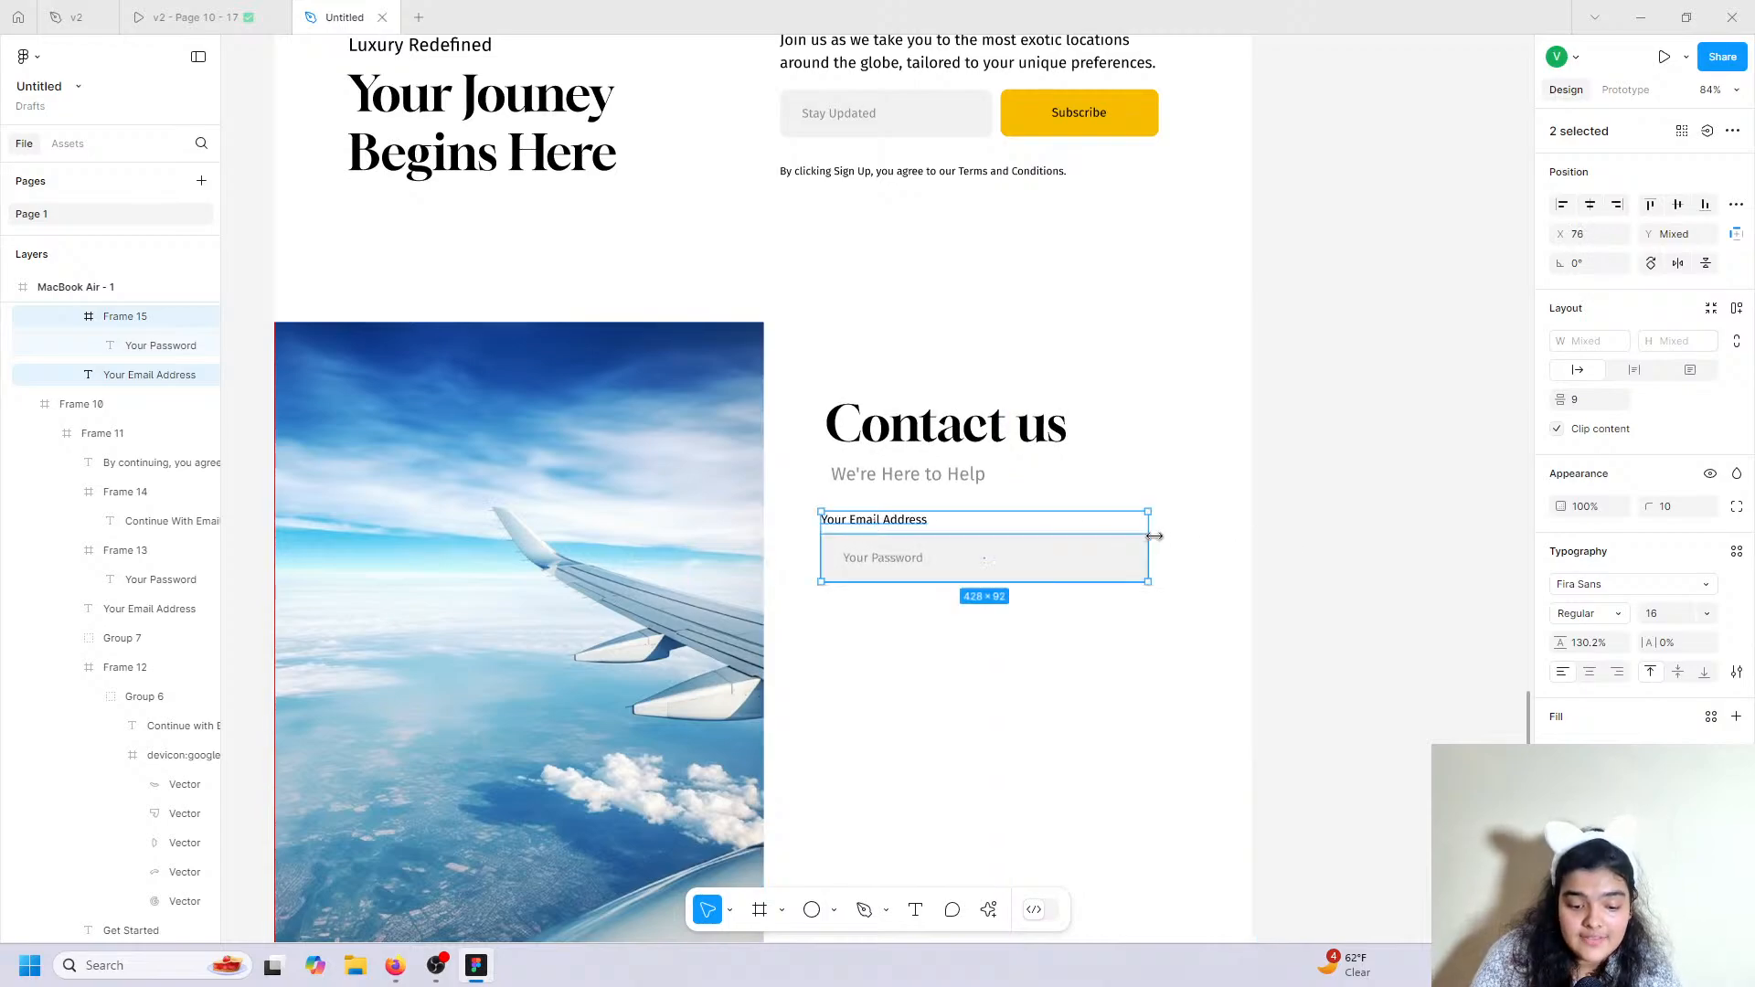
drag(1148, 537, 1084, 552)
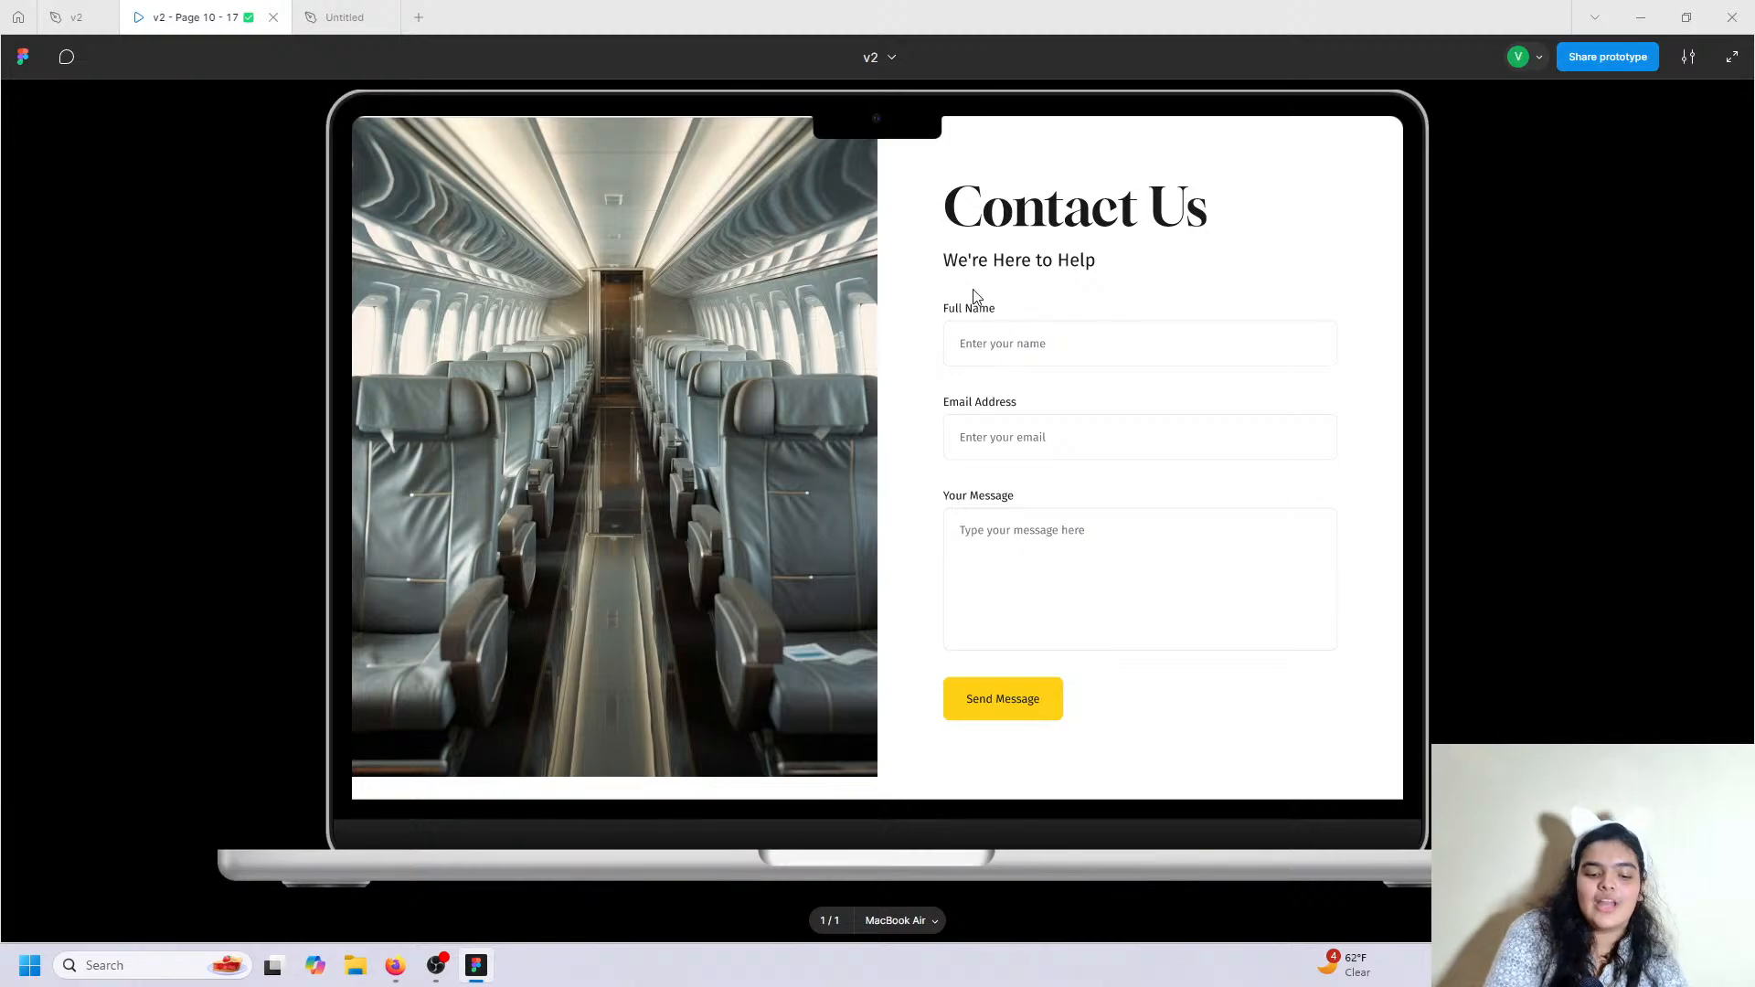
Relabel the copied field 'Full Name' and change its placeholder to 'Enter Your name'.
click(340, 16)
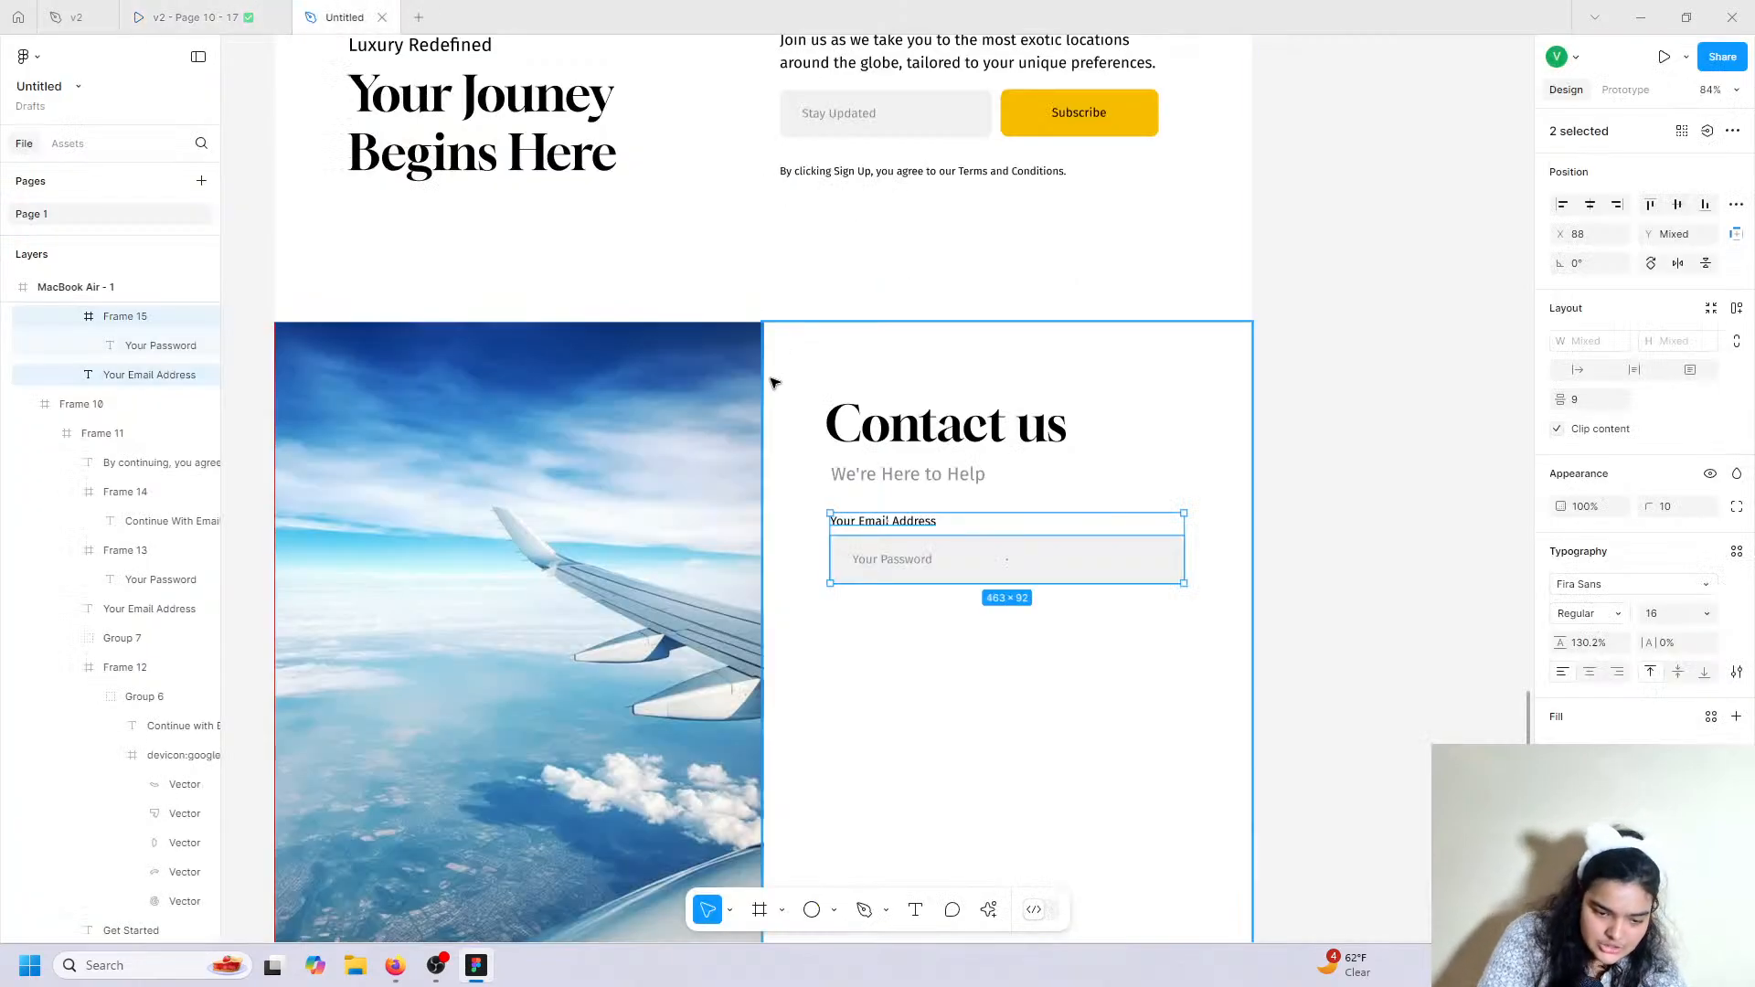
double_click(905, 525)
text(f)
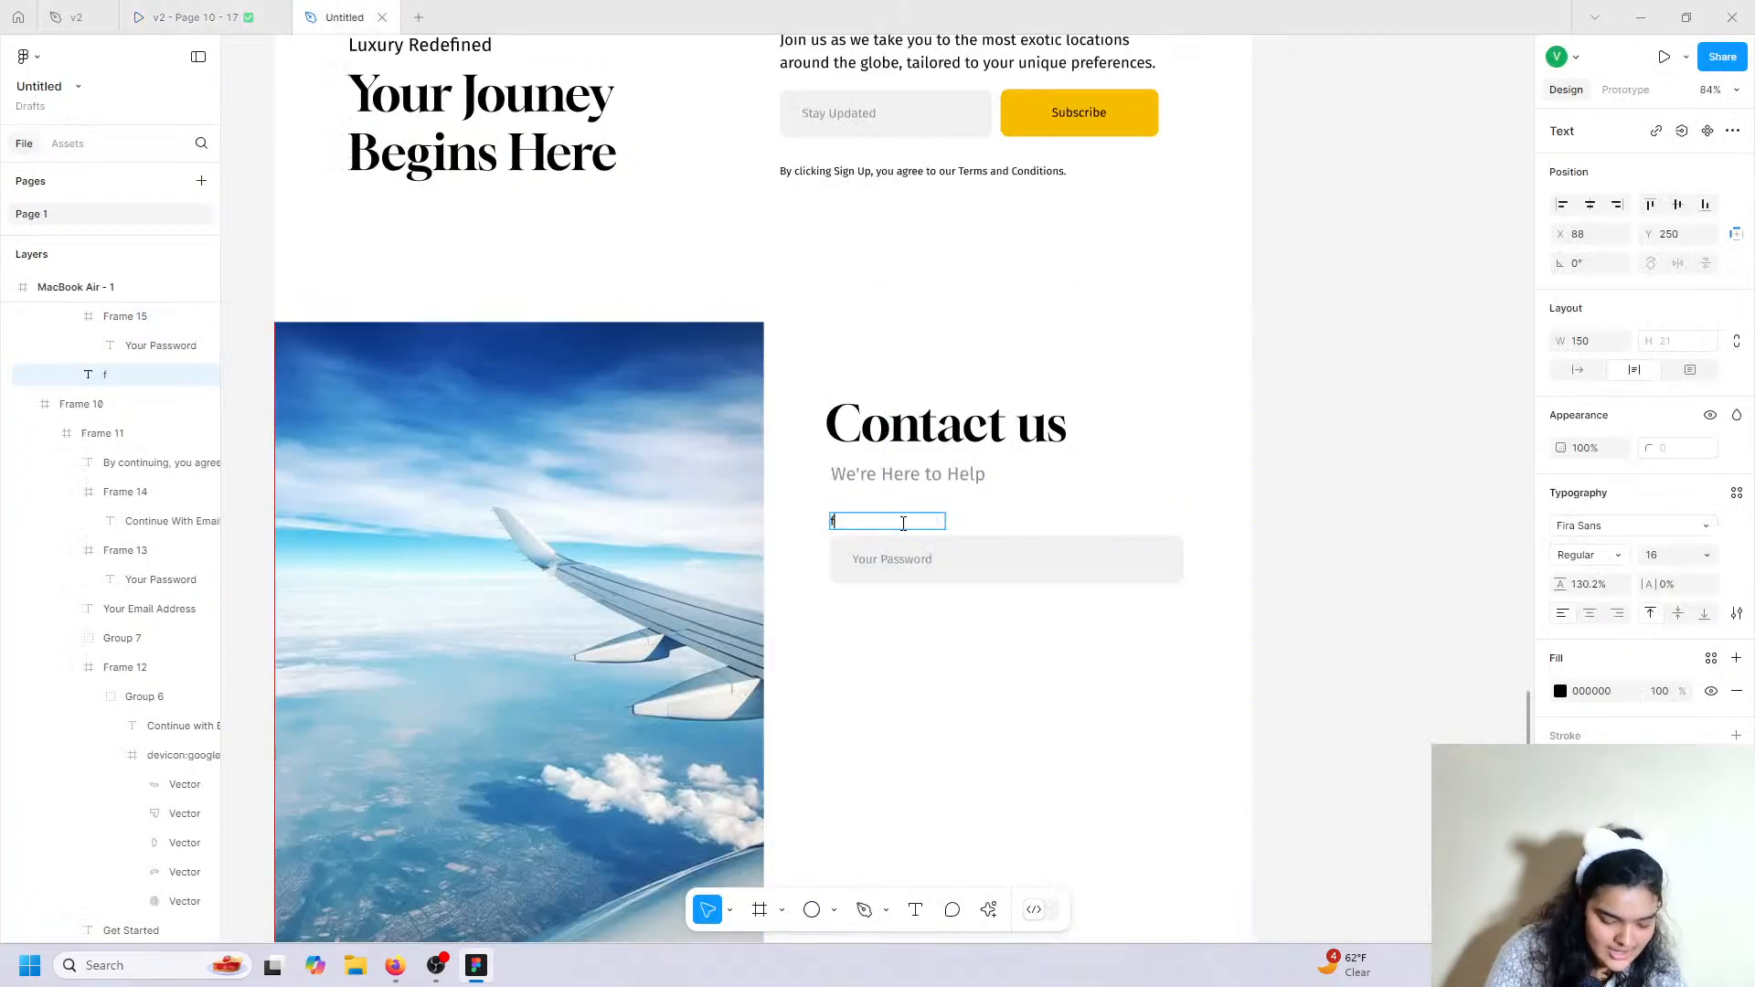
key(BackSpace)
text(F)
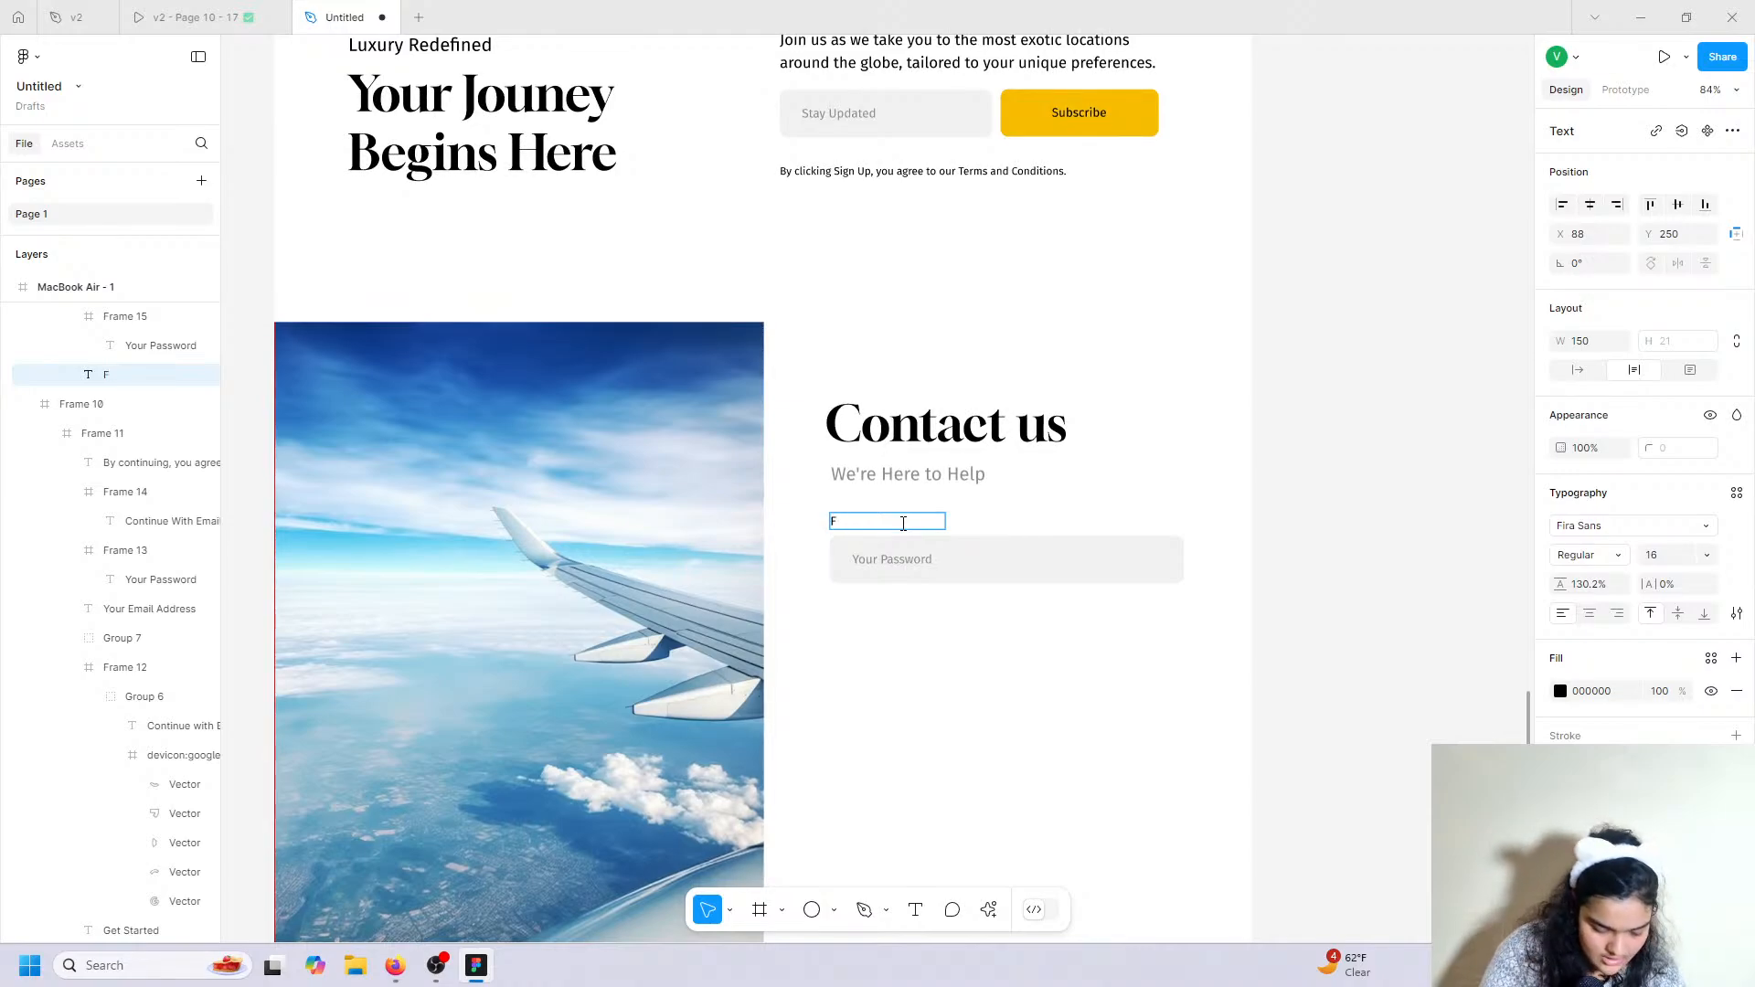
text(ull Namew)
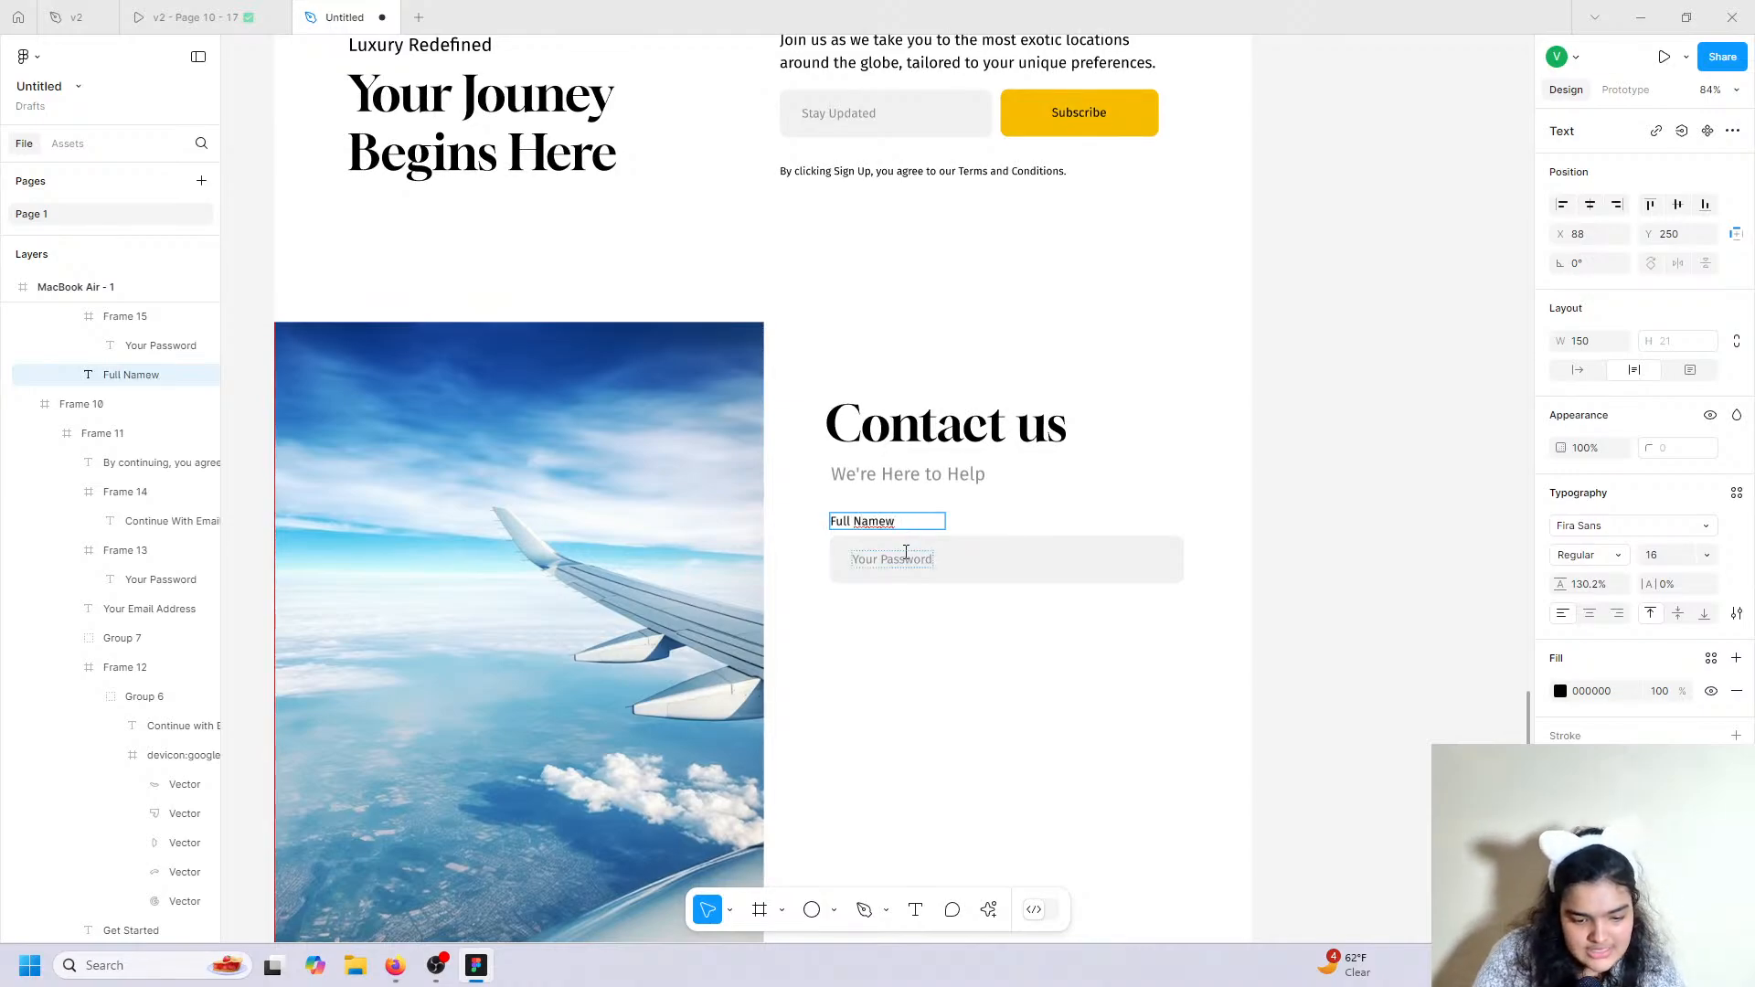
double_click(905, 558)
text(Enter)
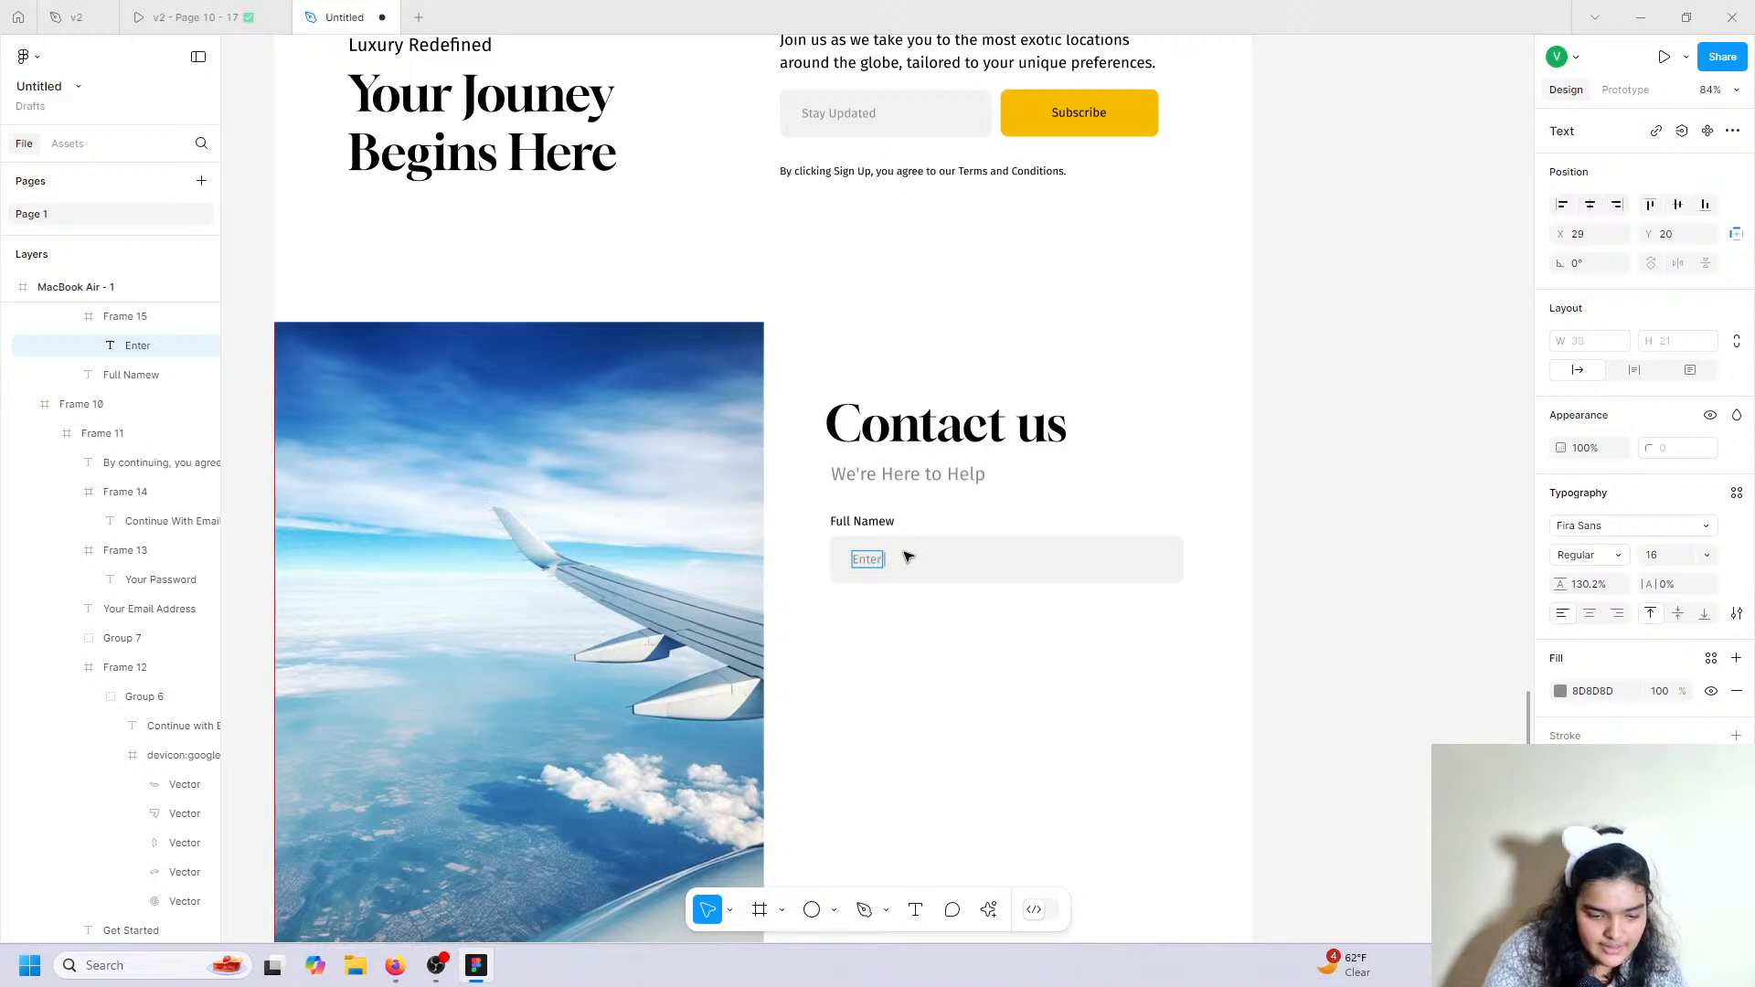
text( Your name)
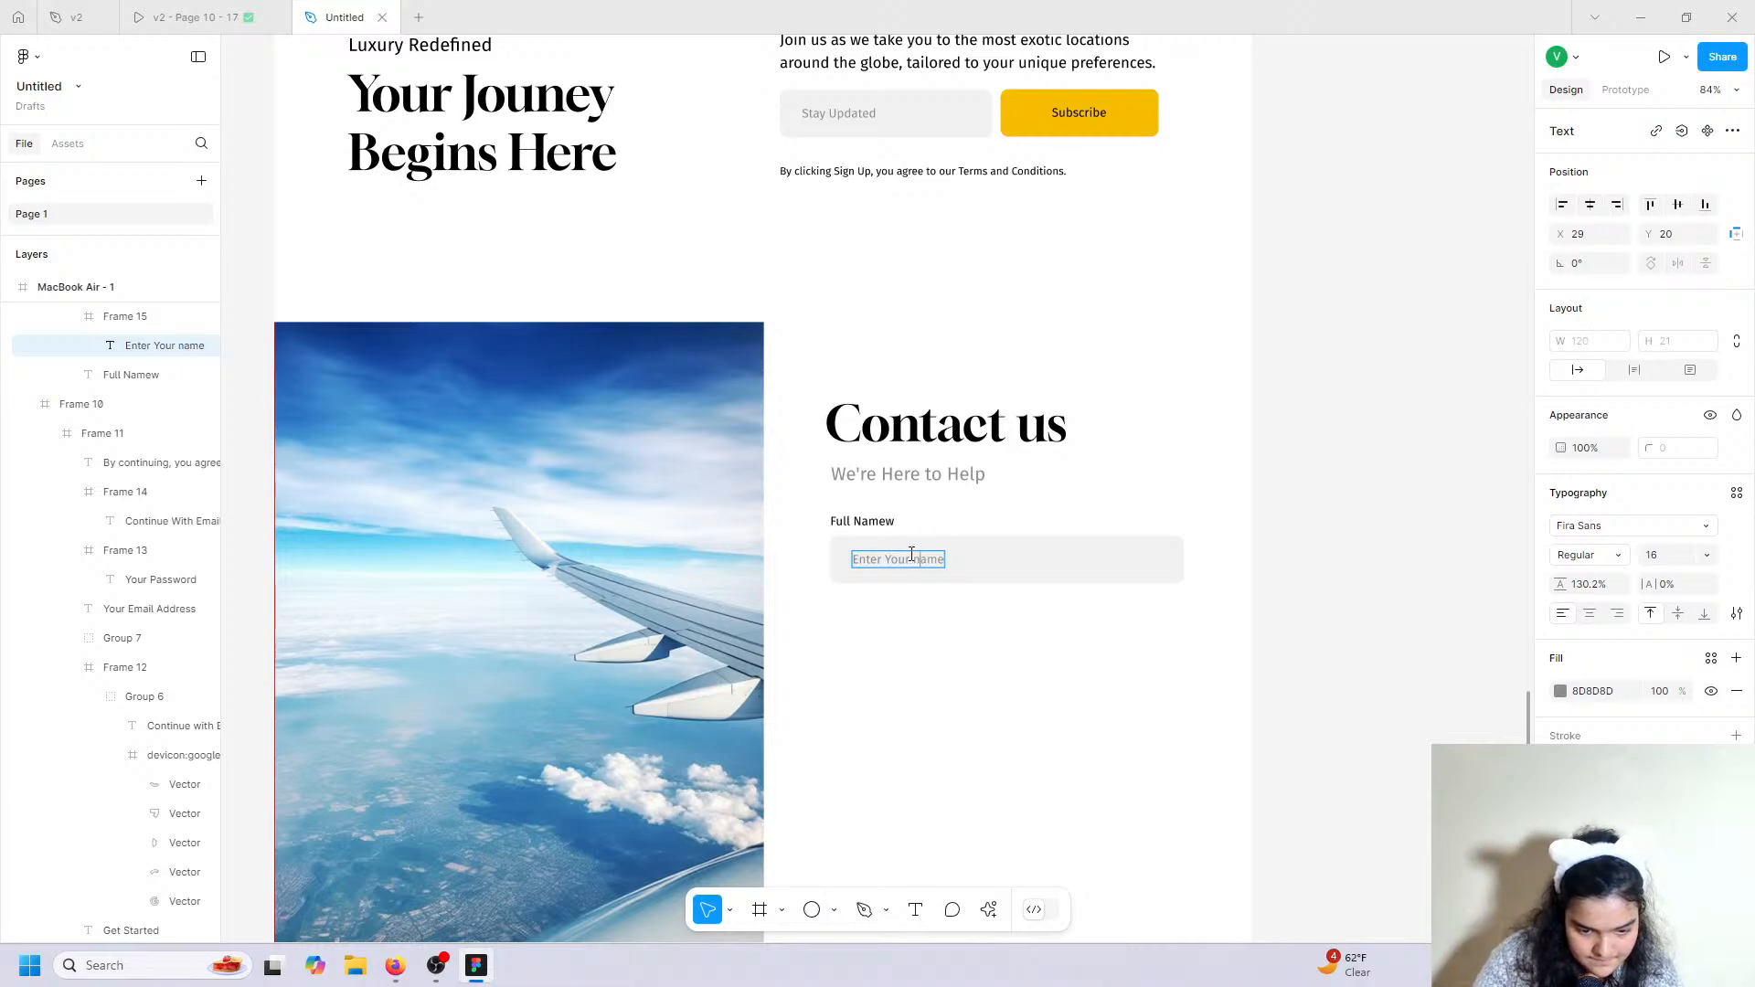
click(864, 515)
Remove the stray 'w' from 'Full Name' and set the placeholder to title case.
click(864, 515)
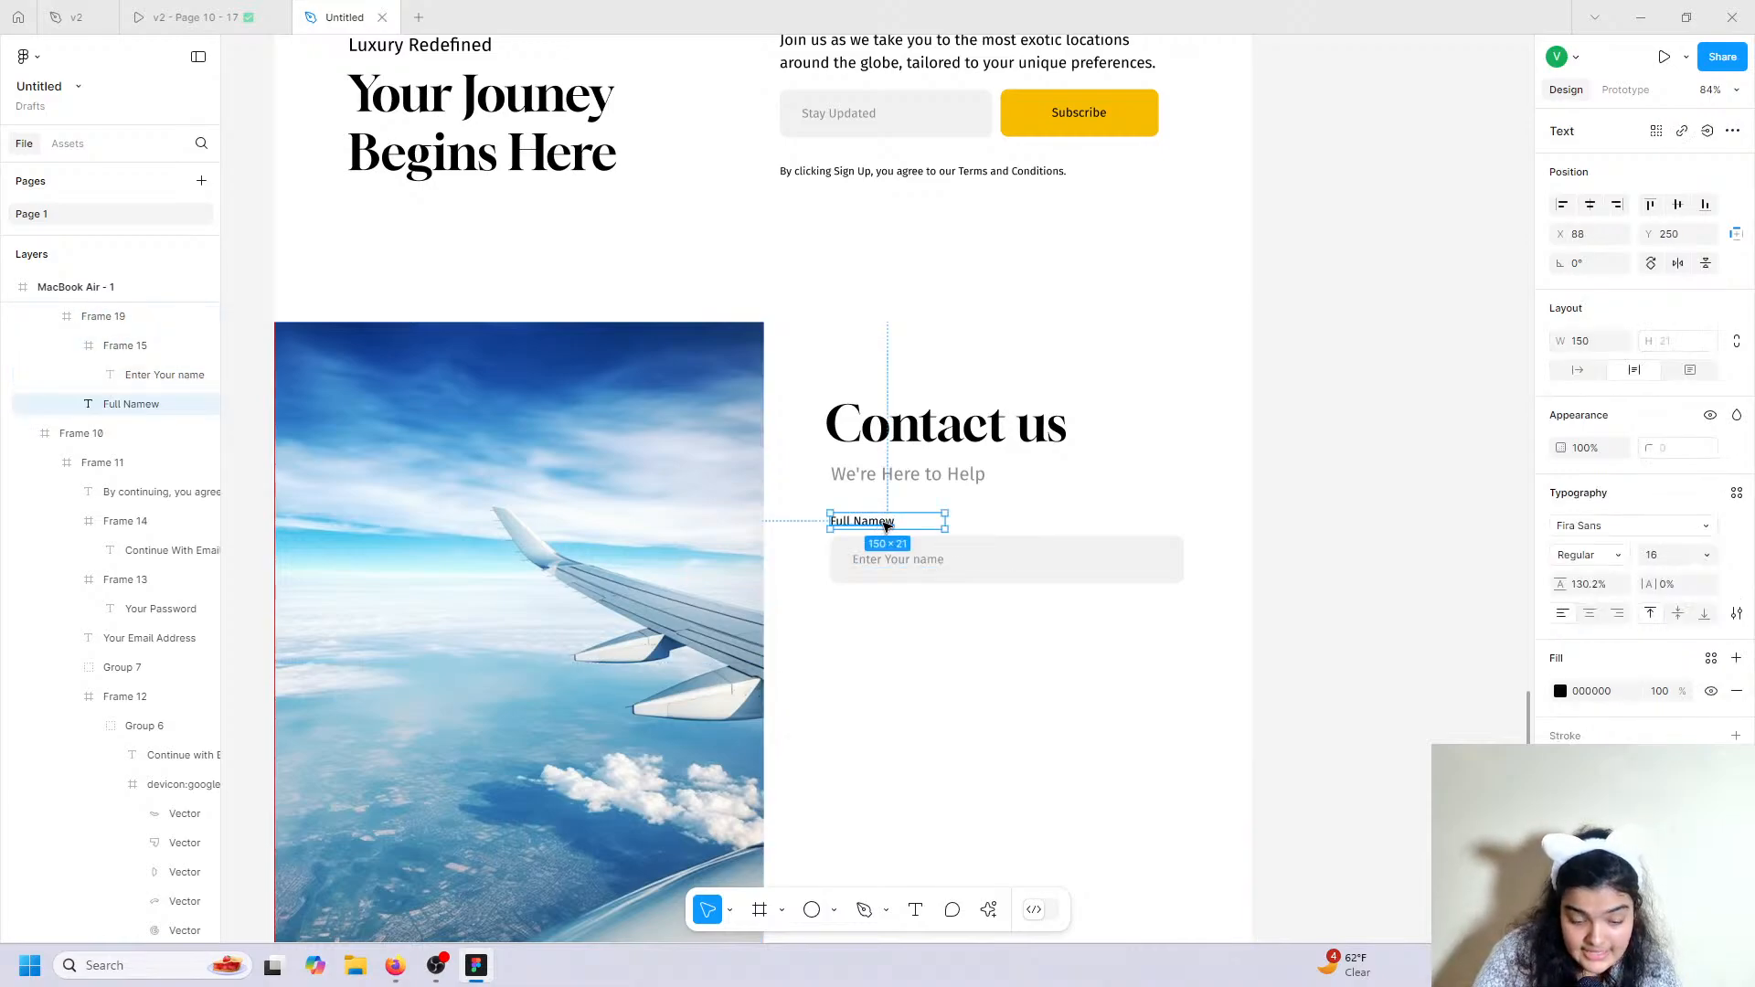
double_click(891, 519)
click(901, 522)
key(BackSpace)
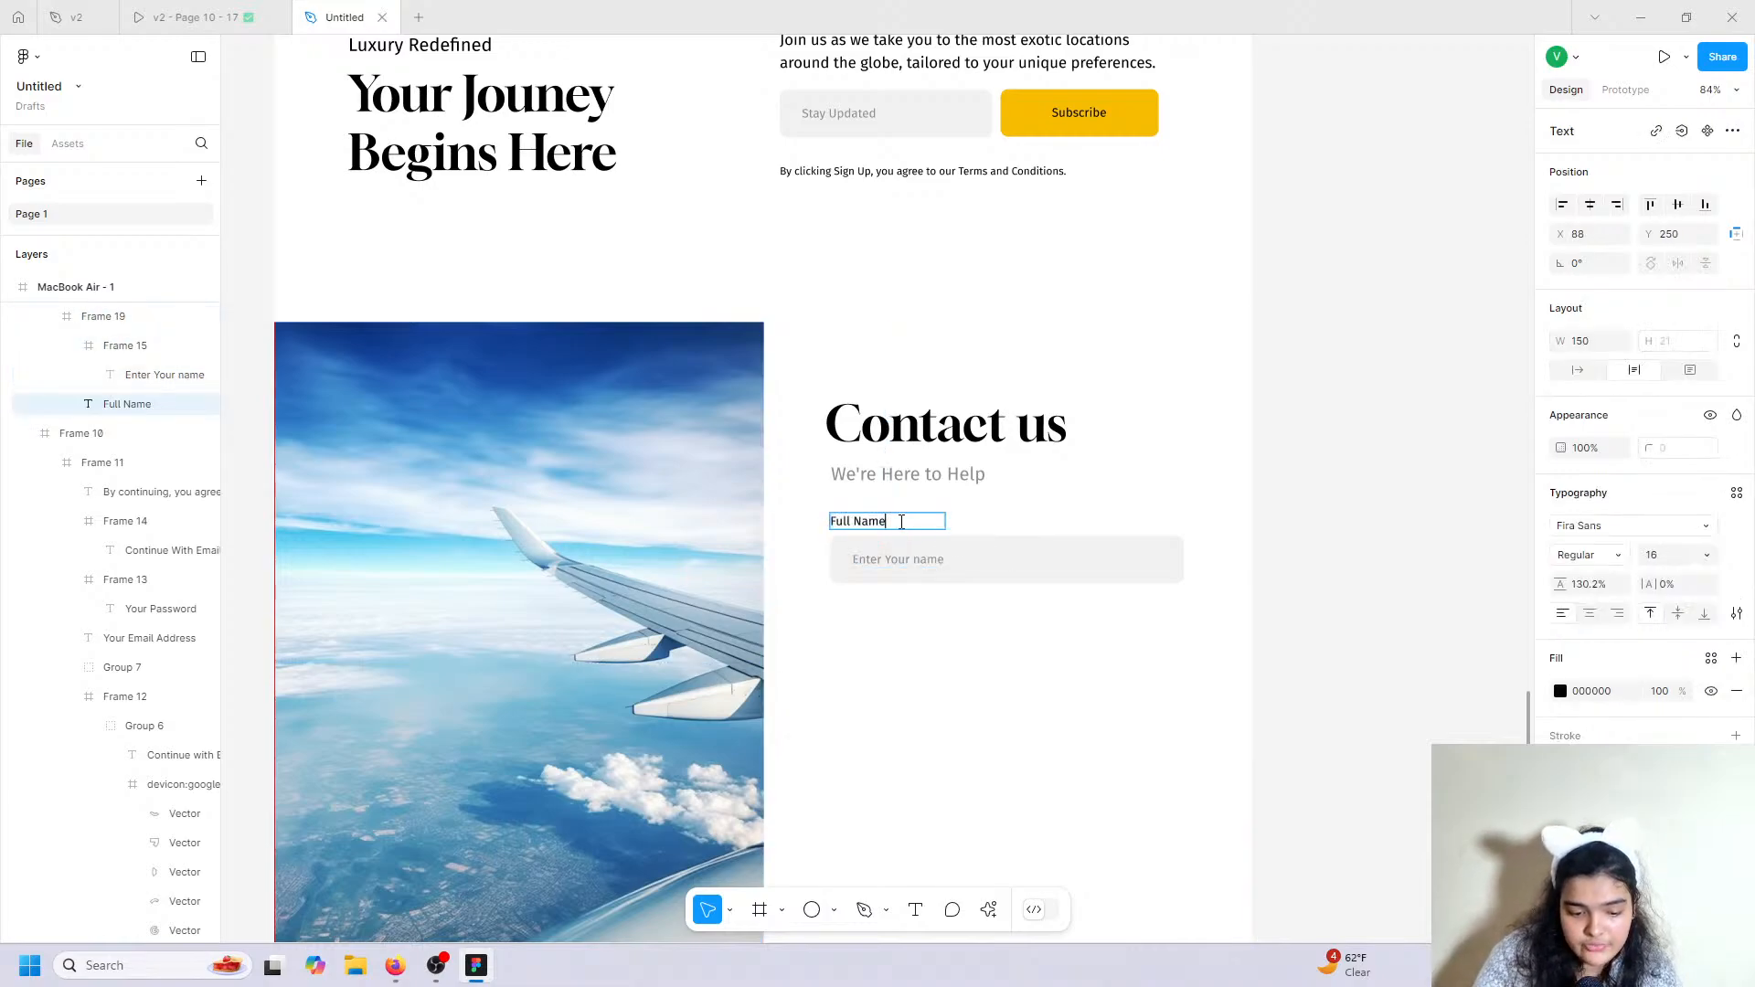
double_click(934, 559)
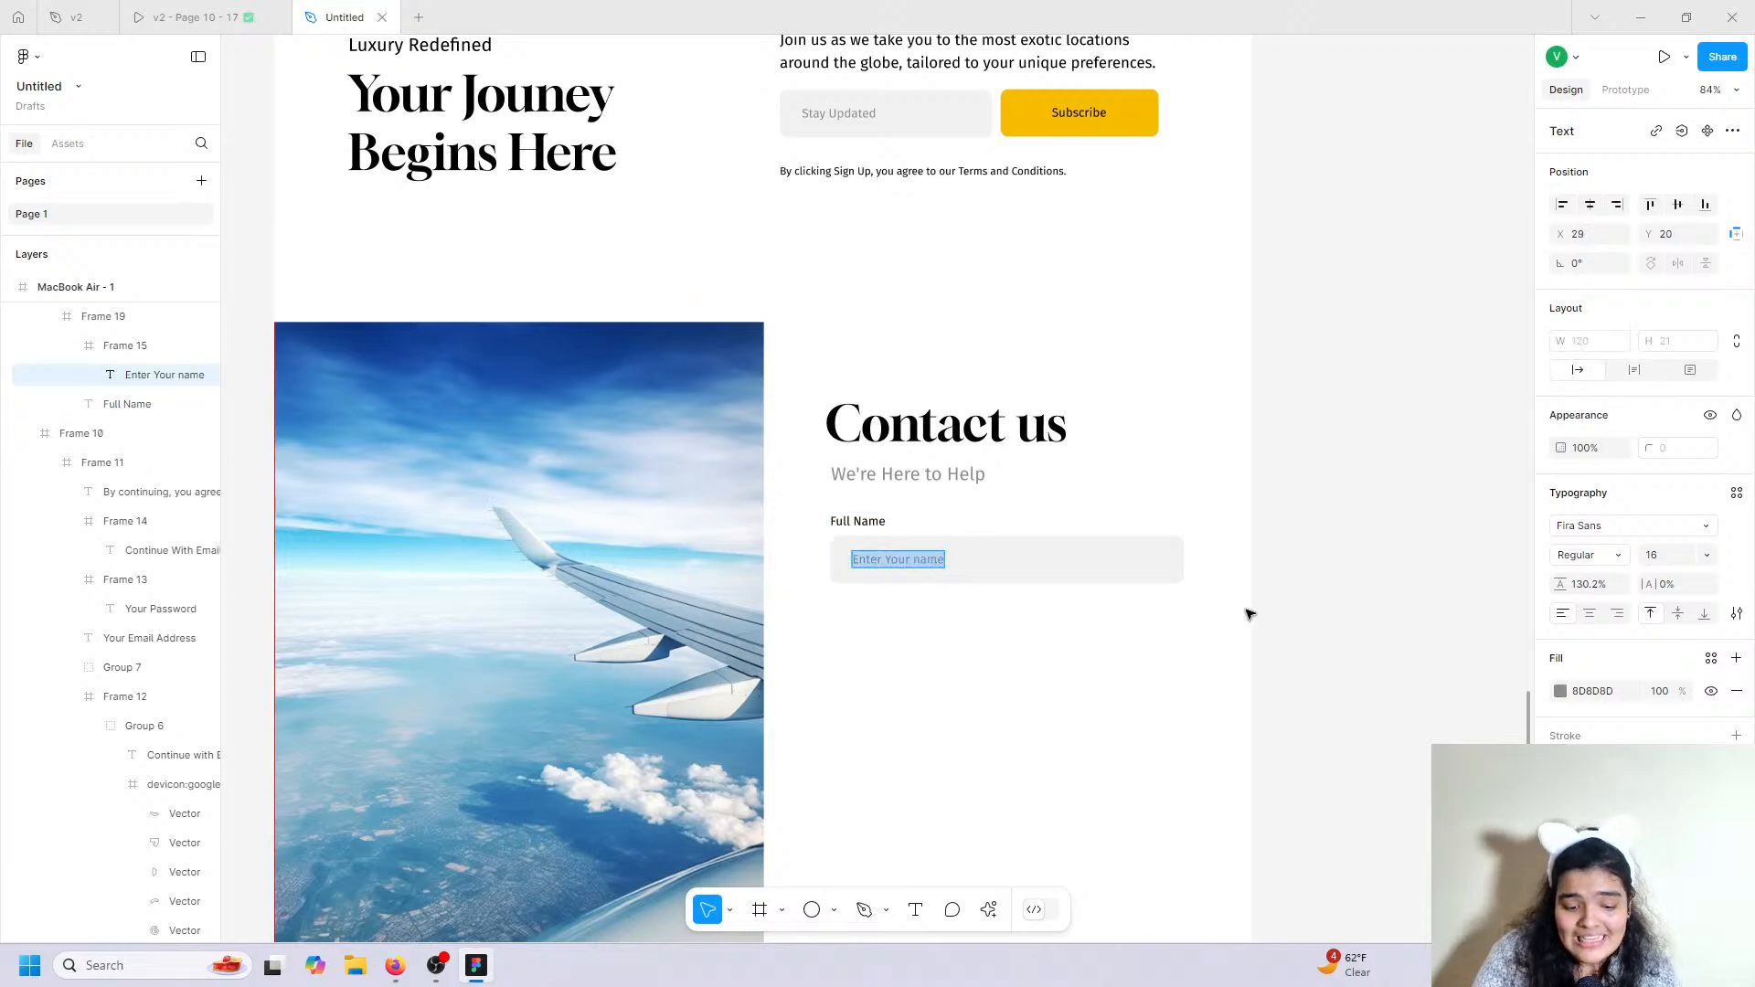
click(1736, 613)
click(1465, 707)
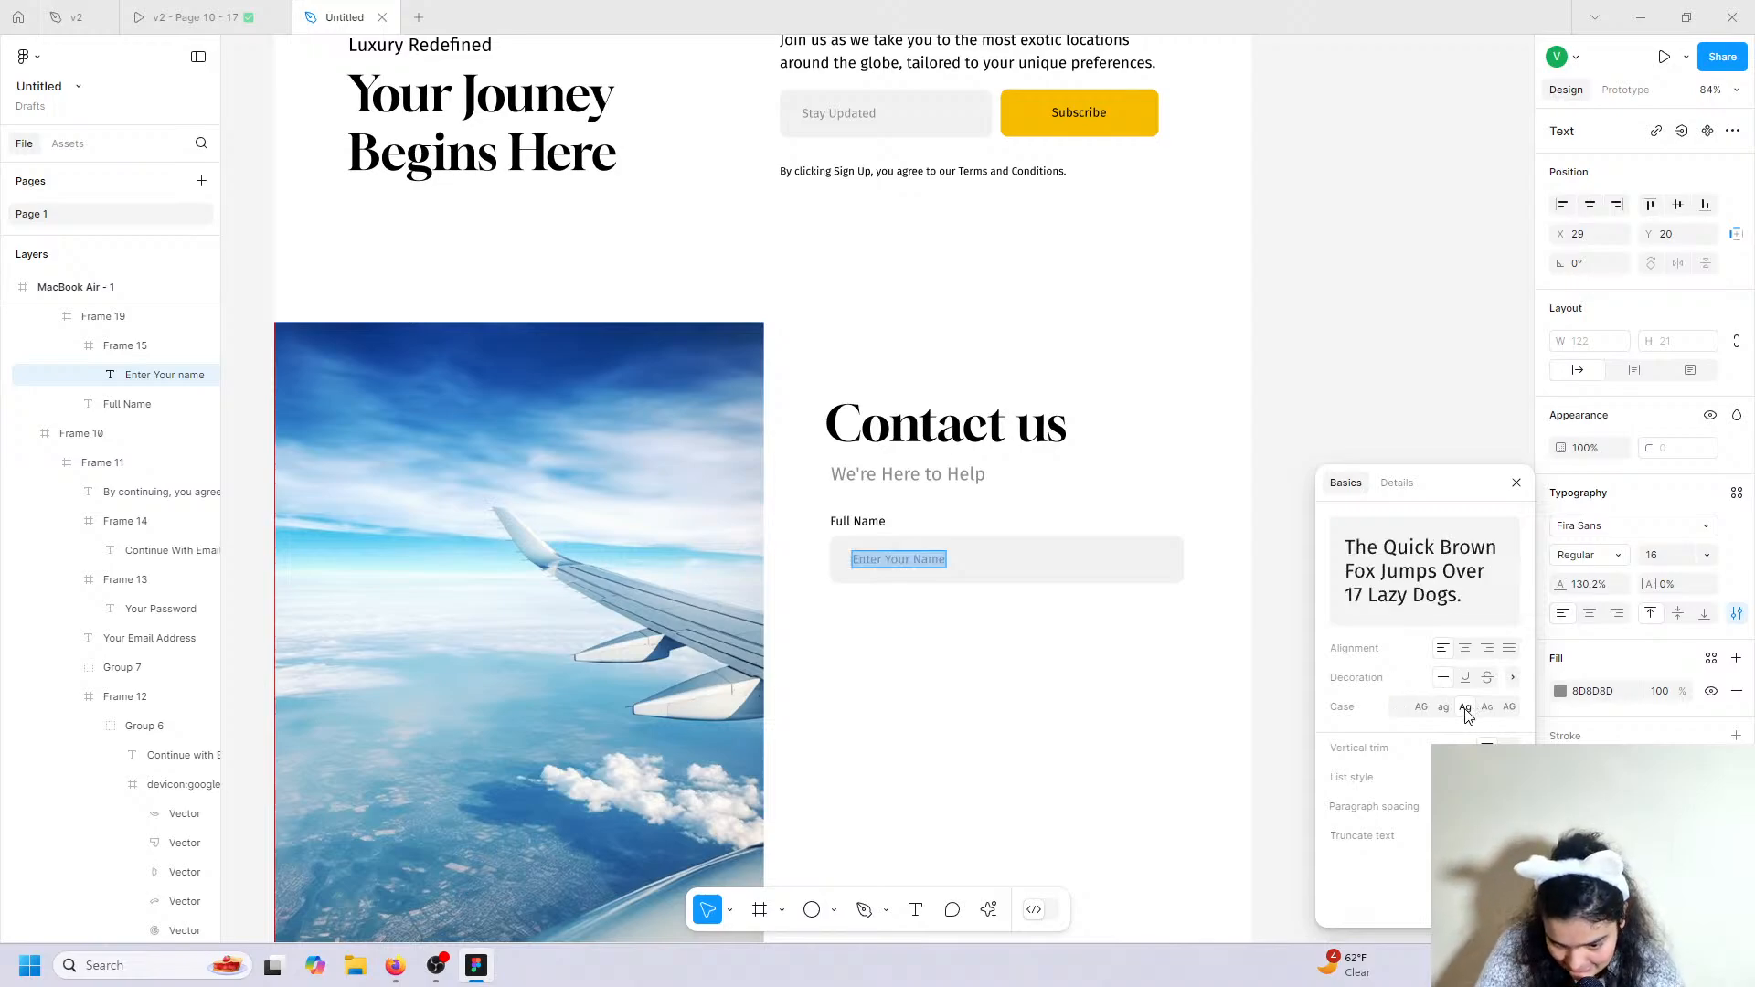
key(Escape)
key(Escape)
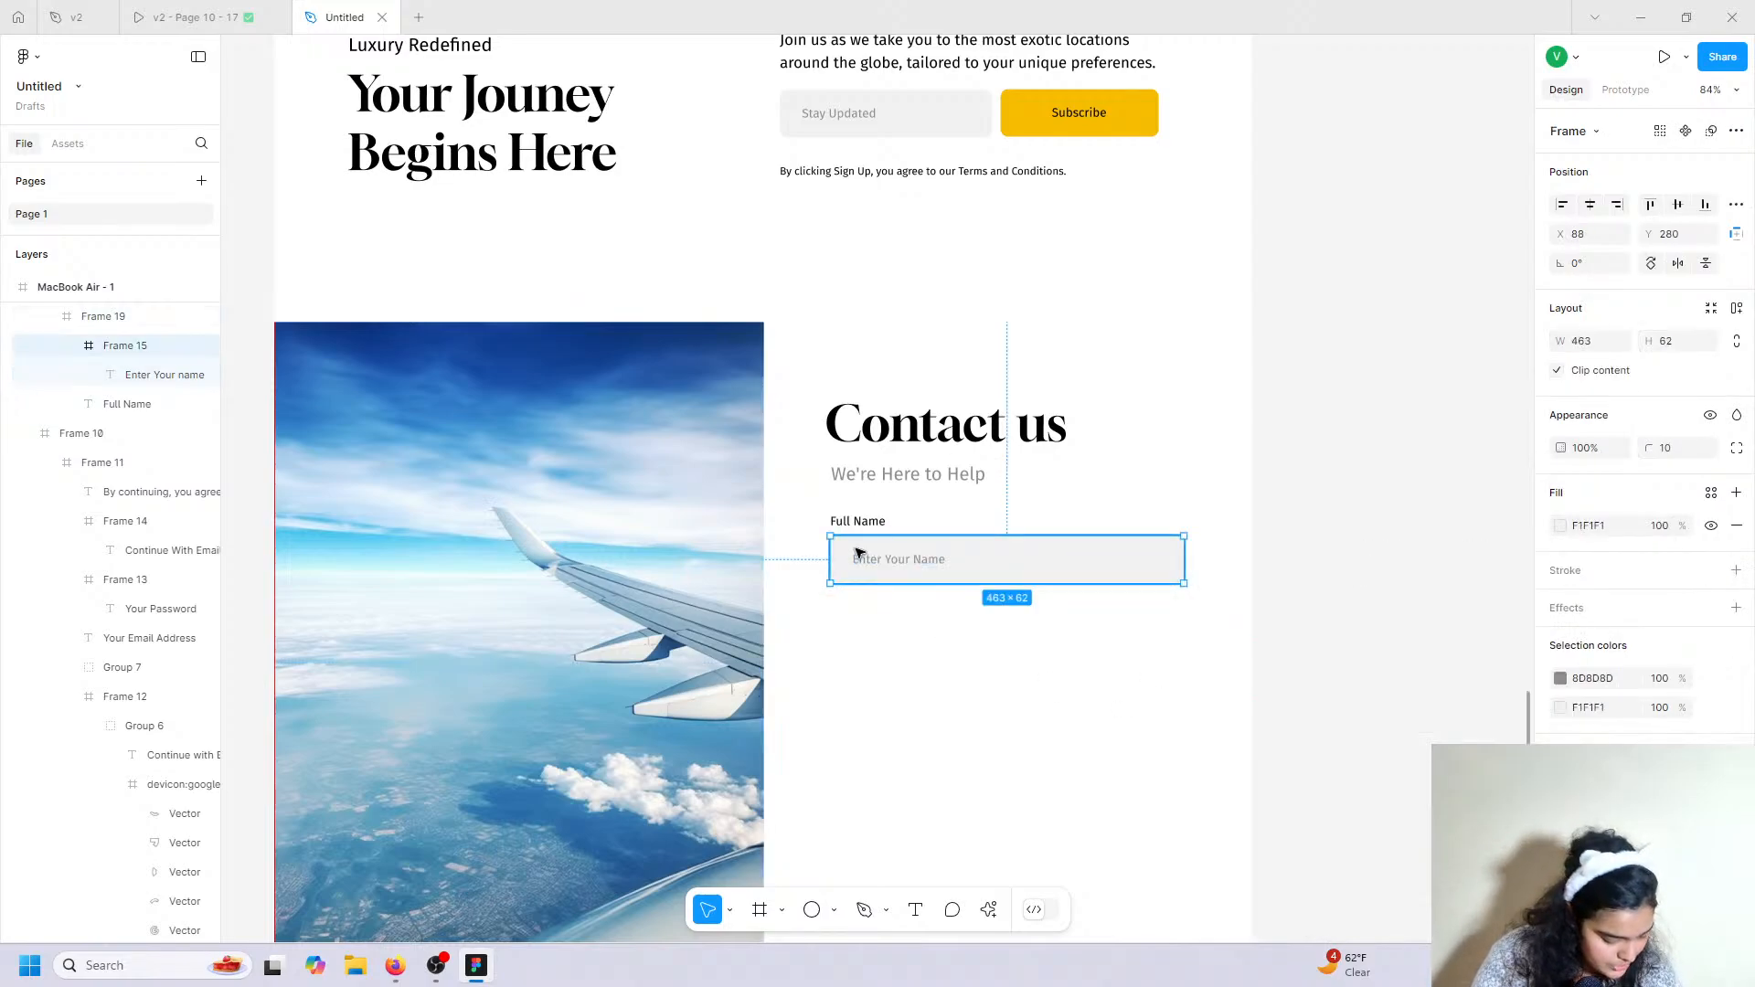
Group the Full Name label and input box, and place a duplicate below it.
shift+click(851, 523)
shift+click(1019, 557)
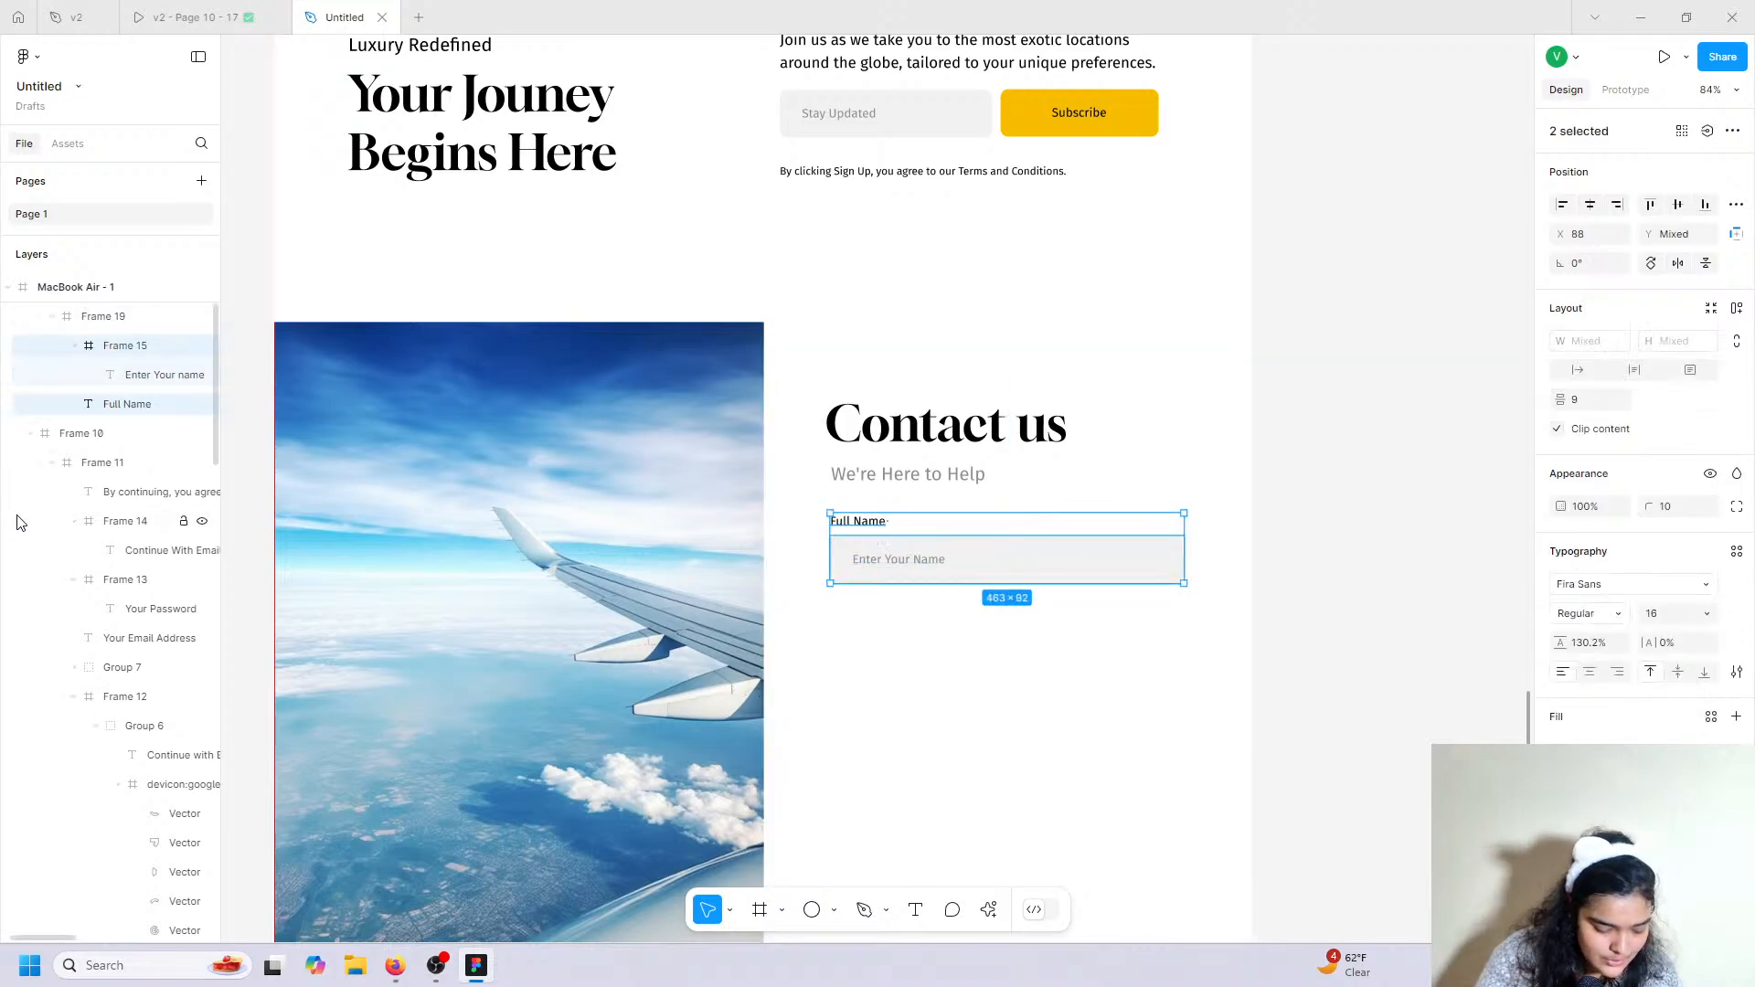
key(ctrl+g)
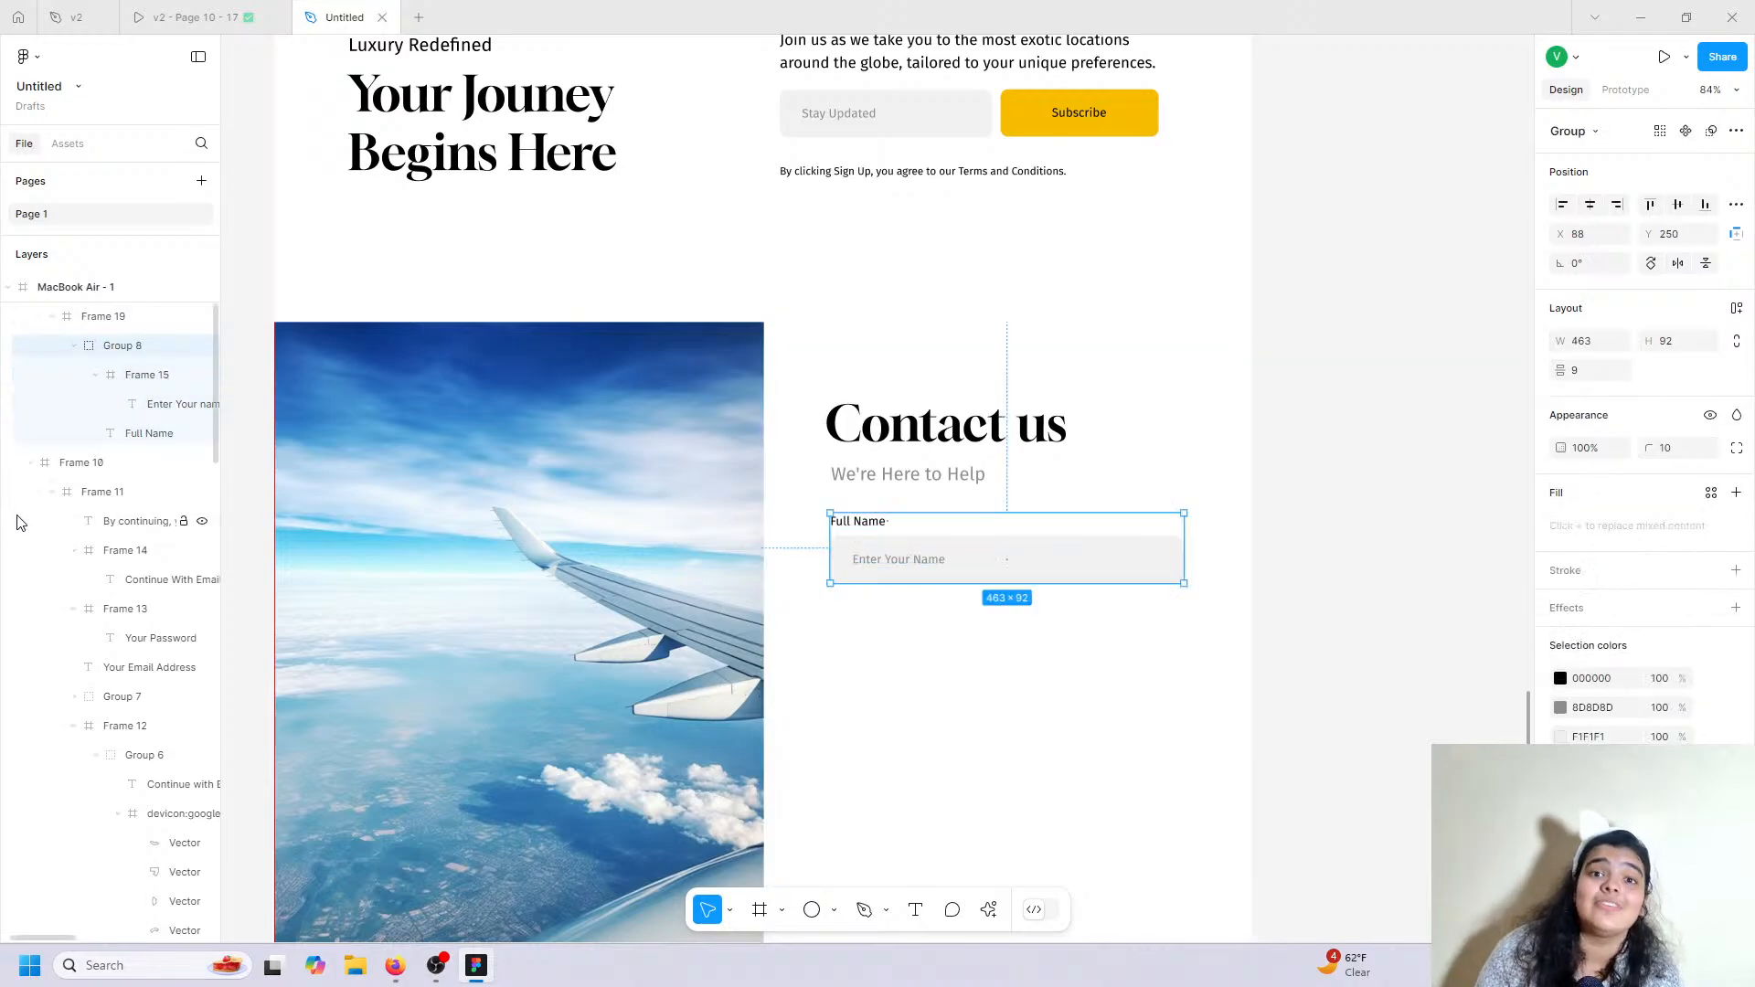
key(ctrl+d)
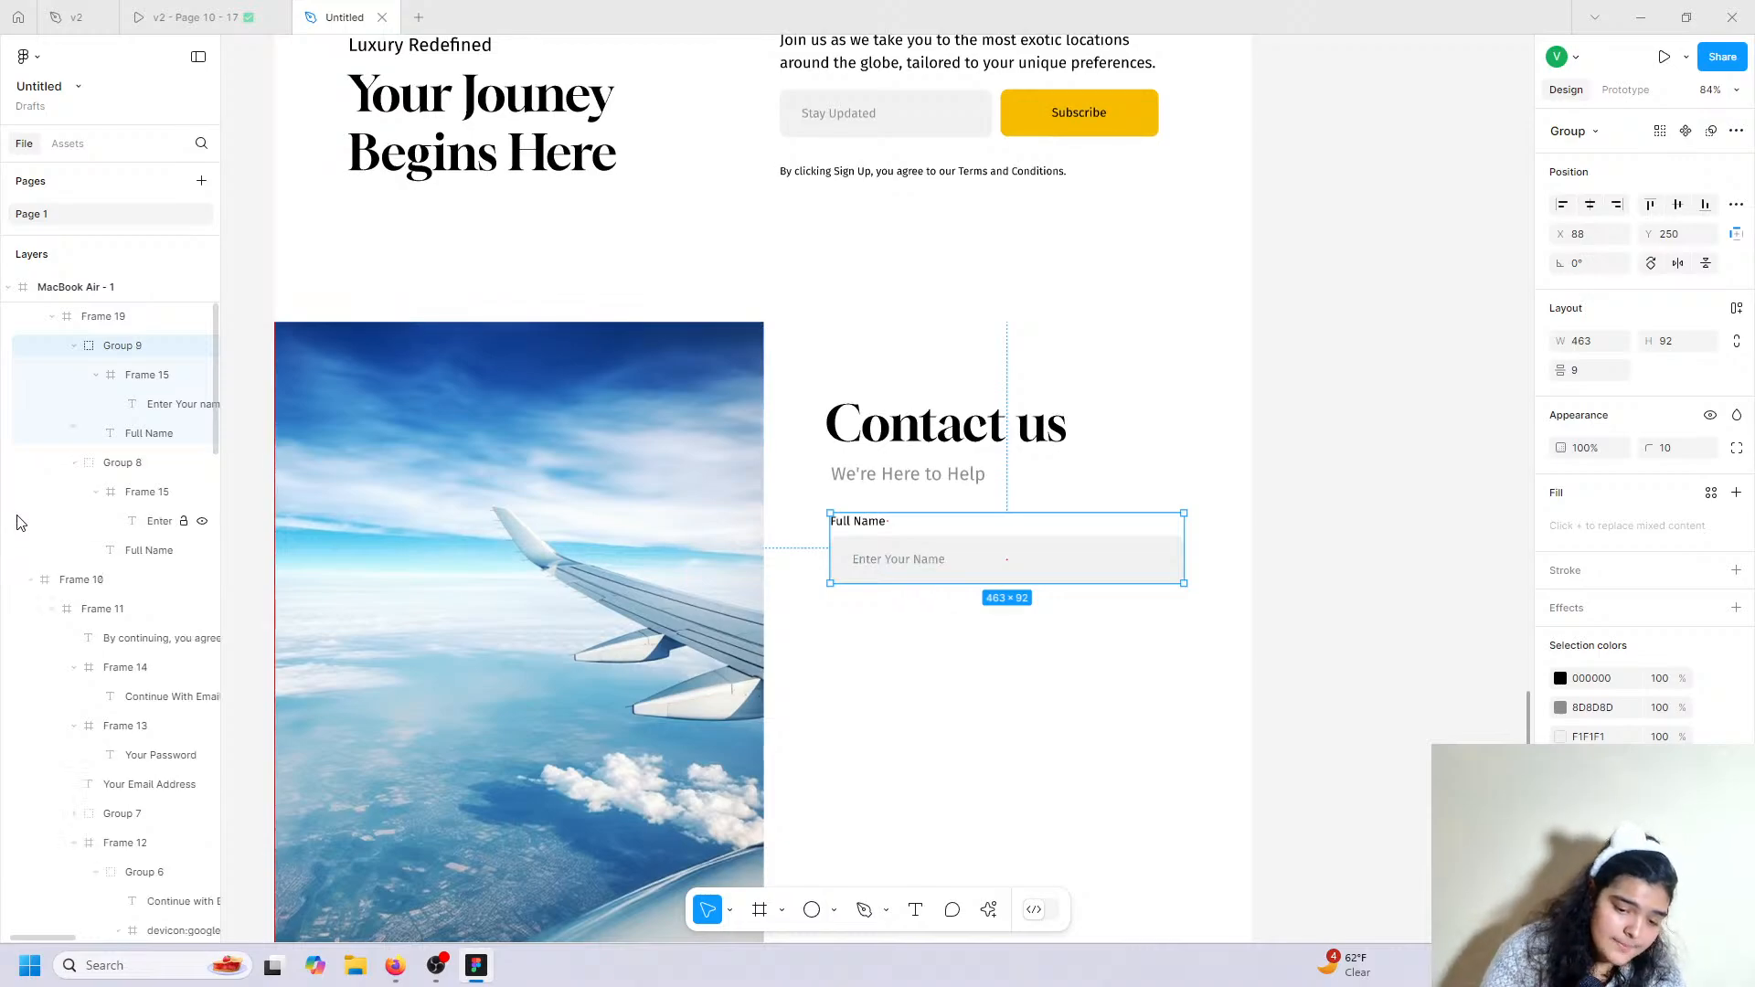
drag(855, 557, 878, 648)
click(210, 17)
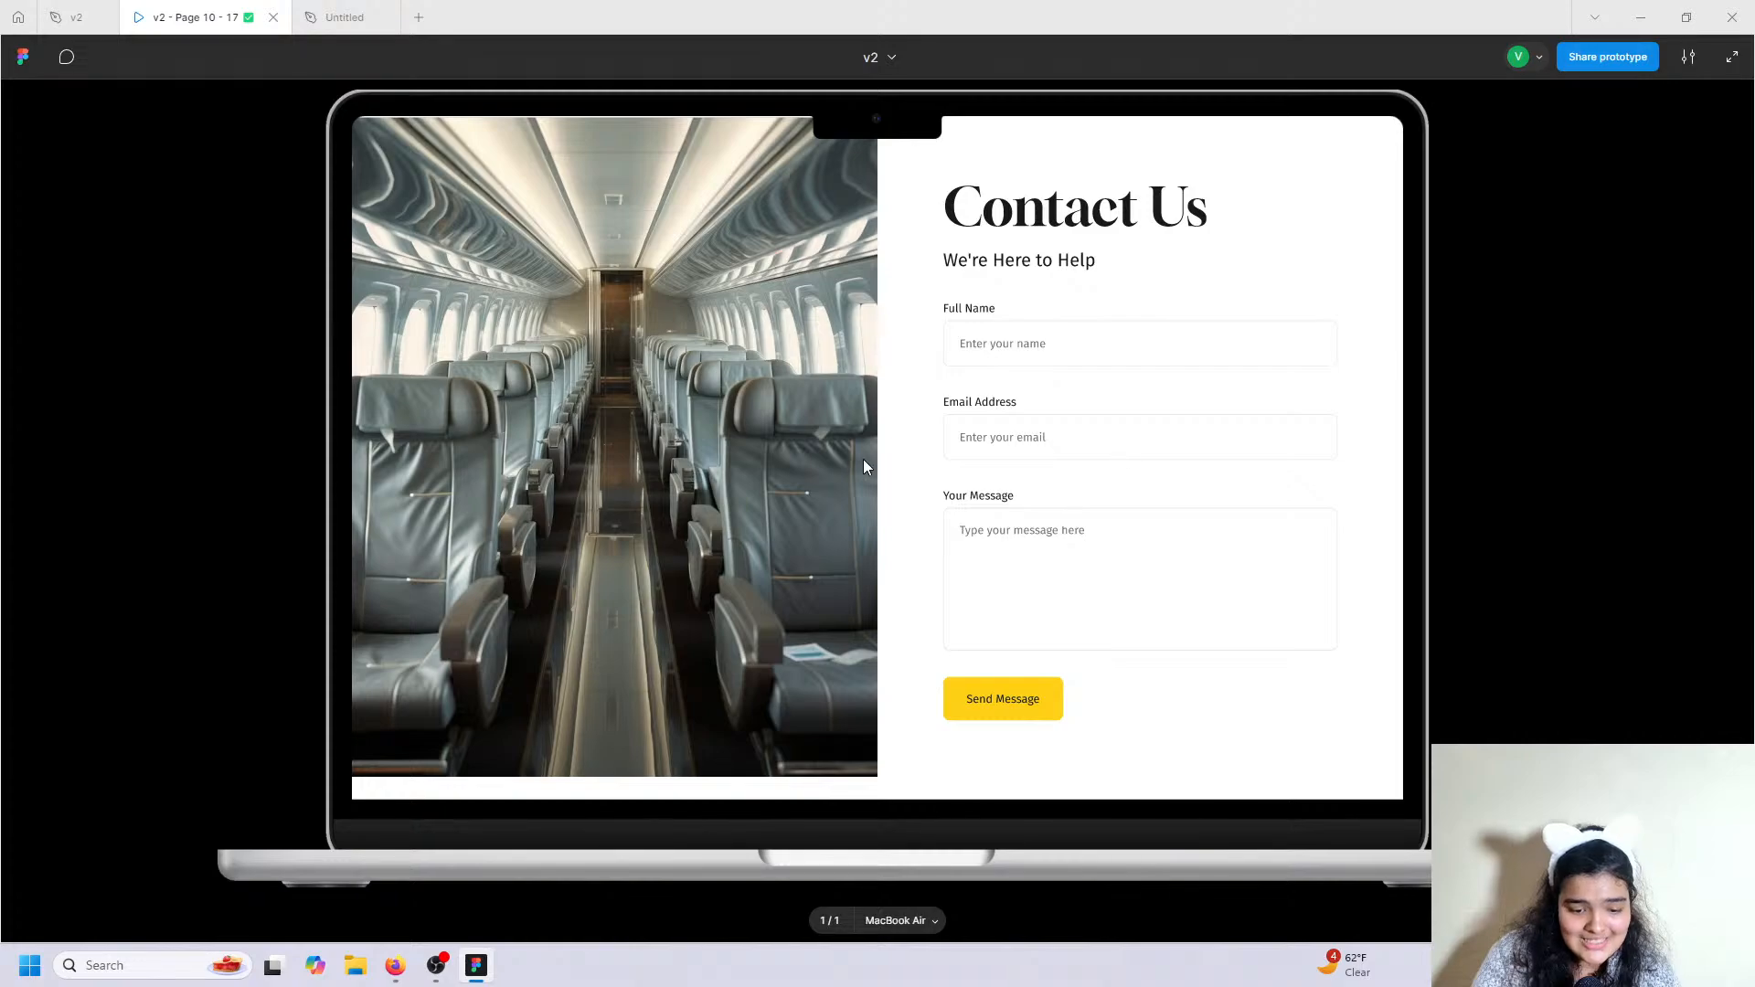
Turn the duplicated field into an Email Address field with an email placeholder.
click(347, 17)
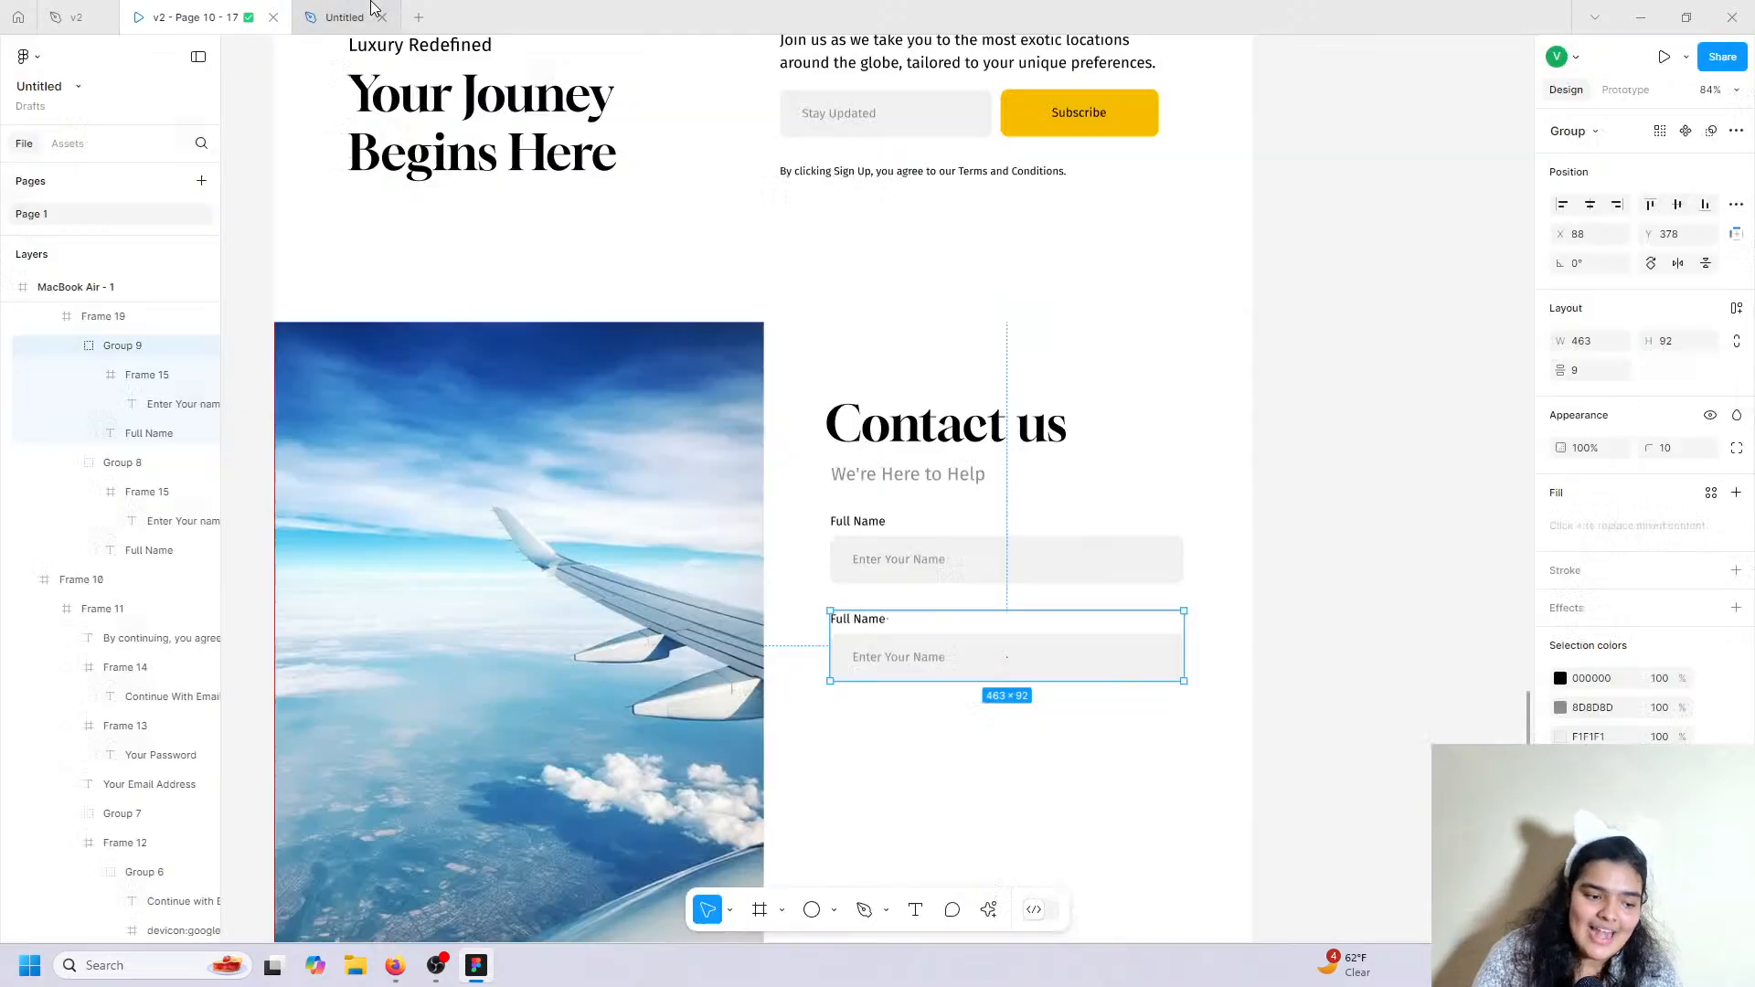
double_click(853, 628)
text(Email)
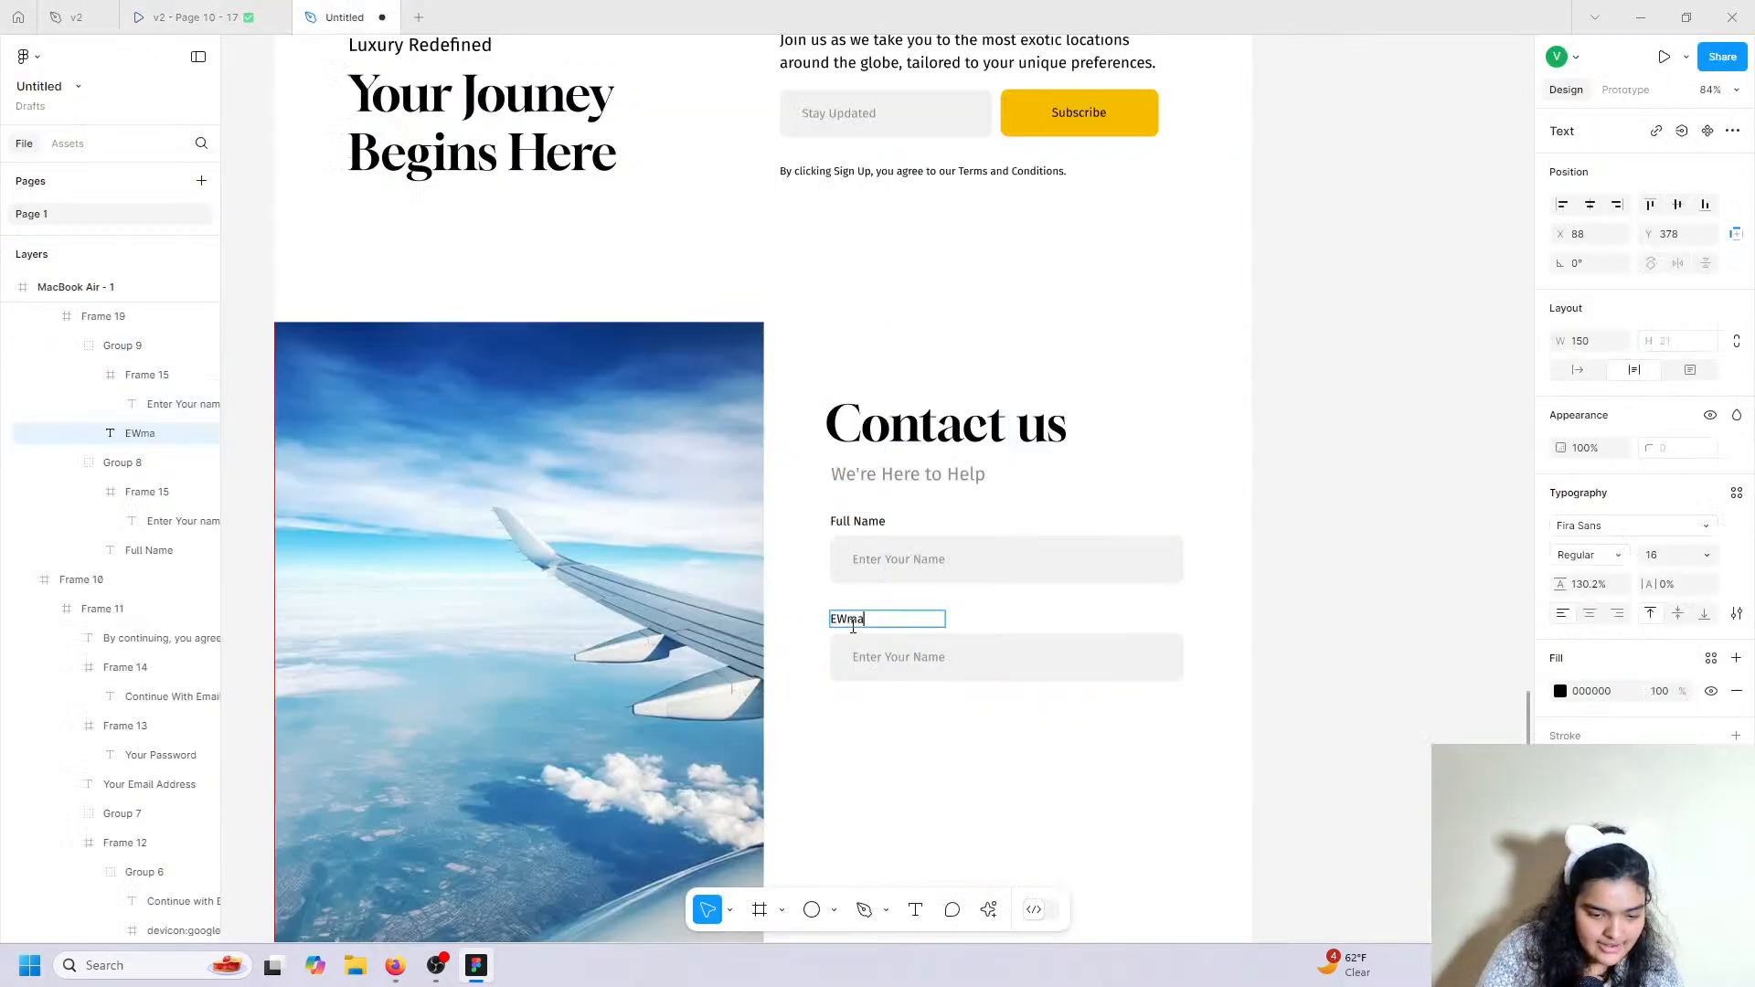
key(BackSpace)
key(BackSpace)
key(BackSpace)
key(BackSpace)
text(ma)
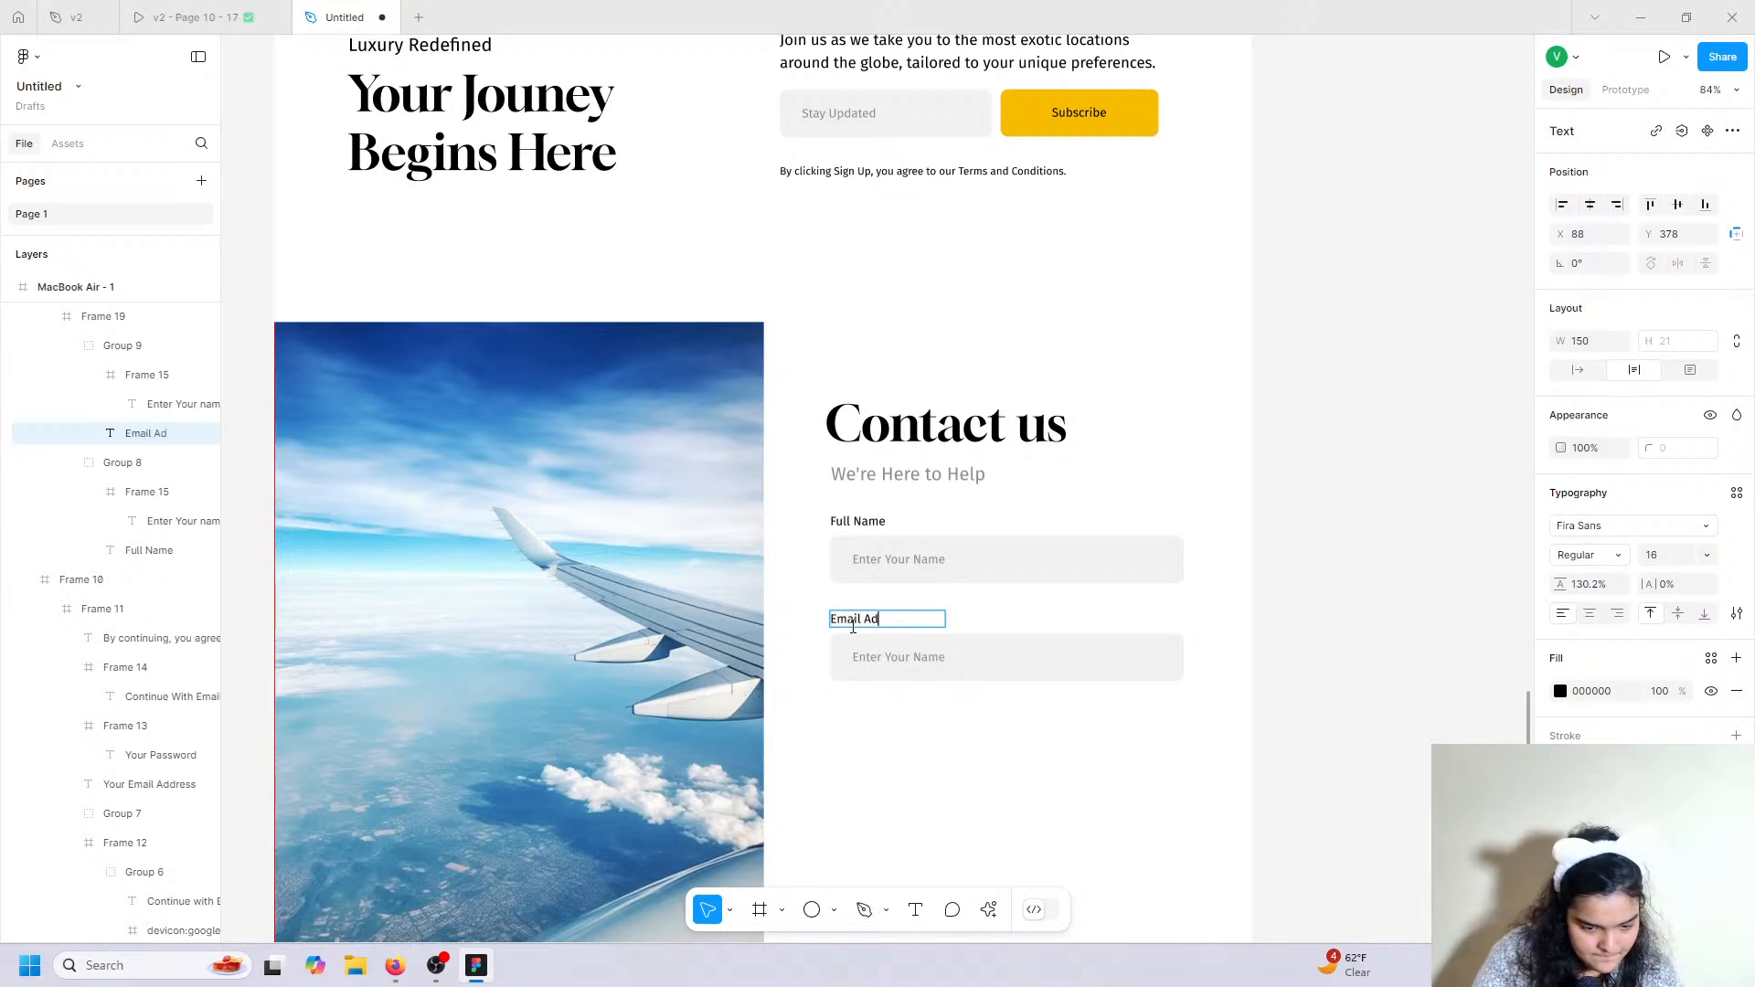
double_click(894, 656)
double_click(930, 658)
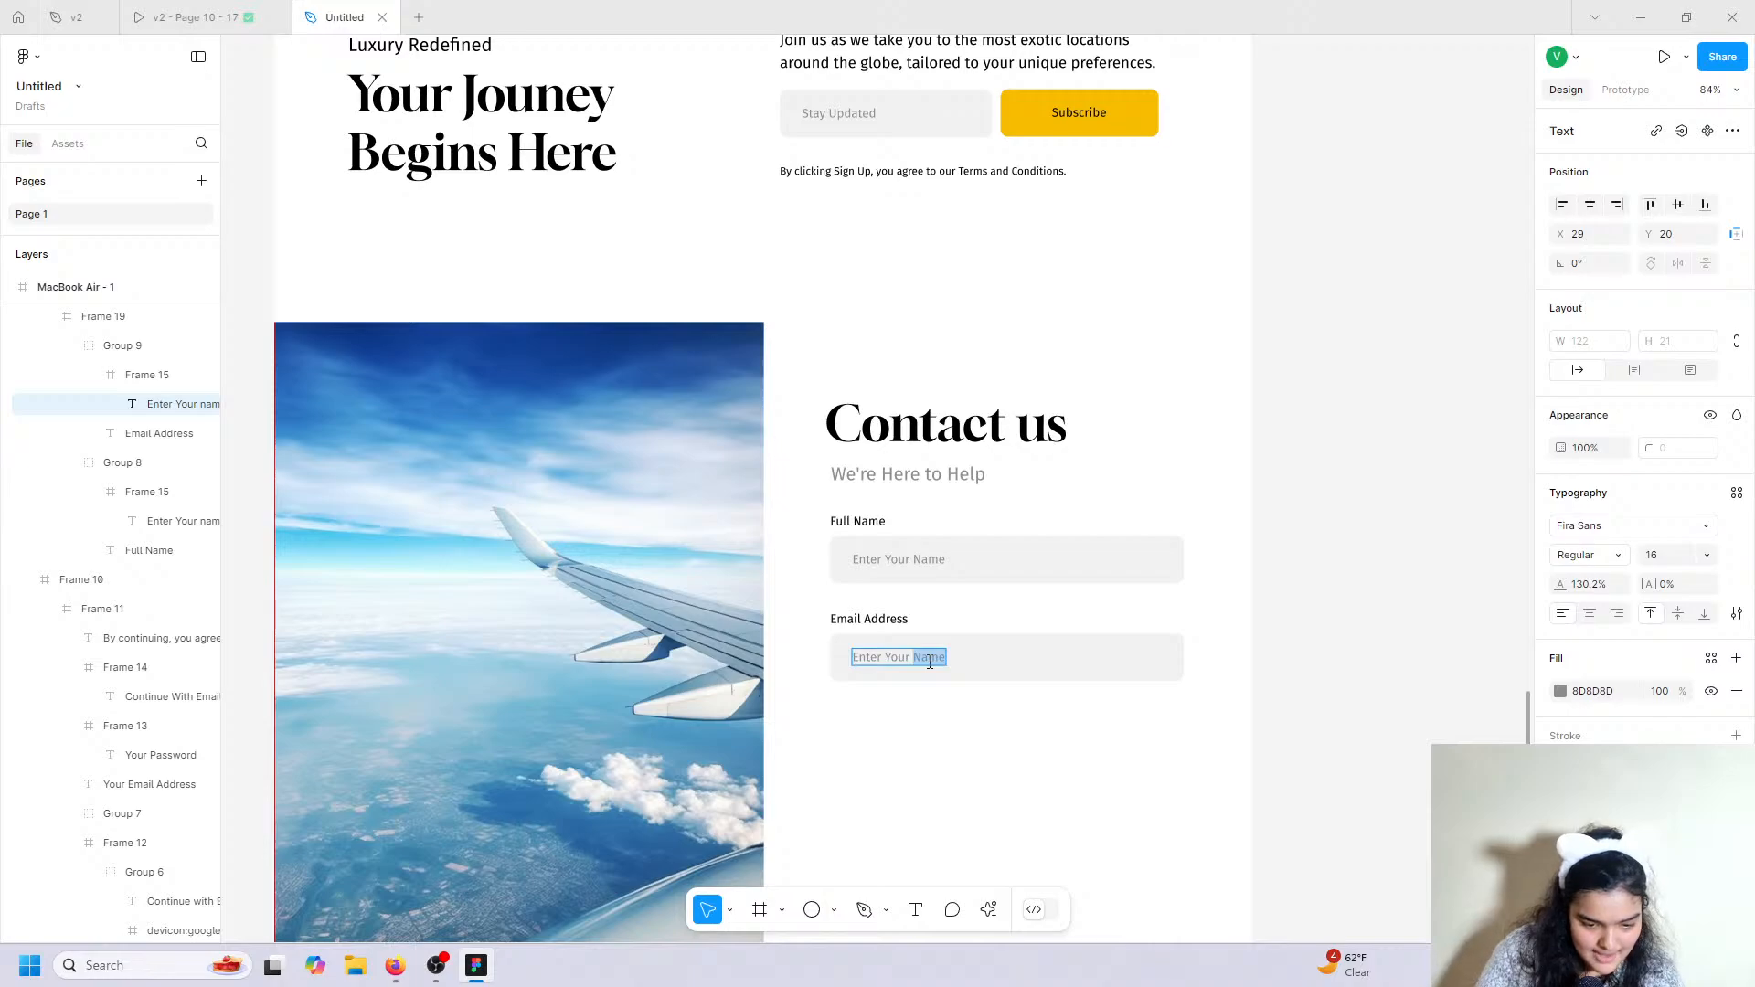
text(Em)
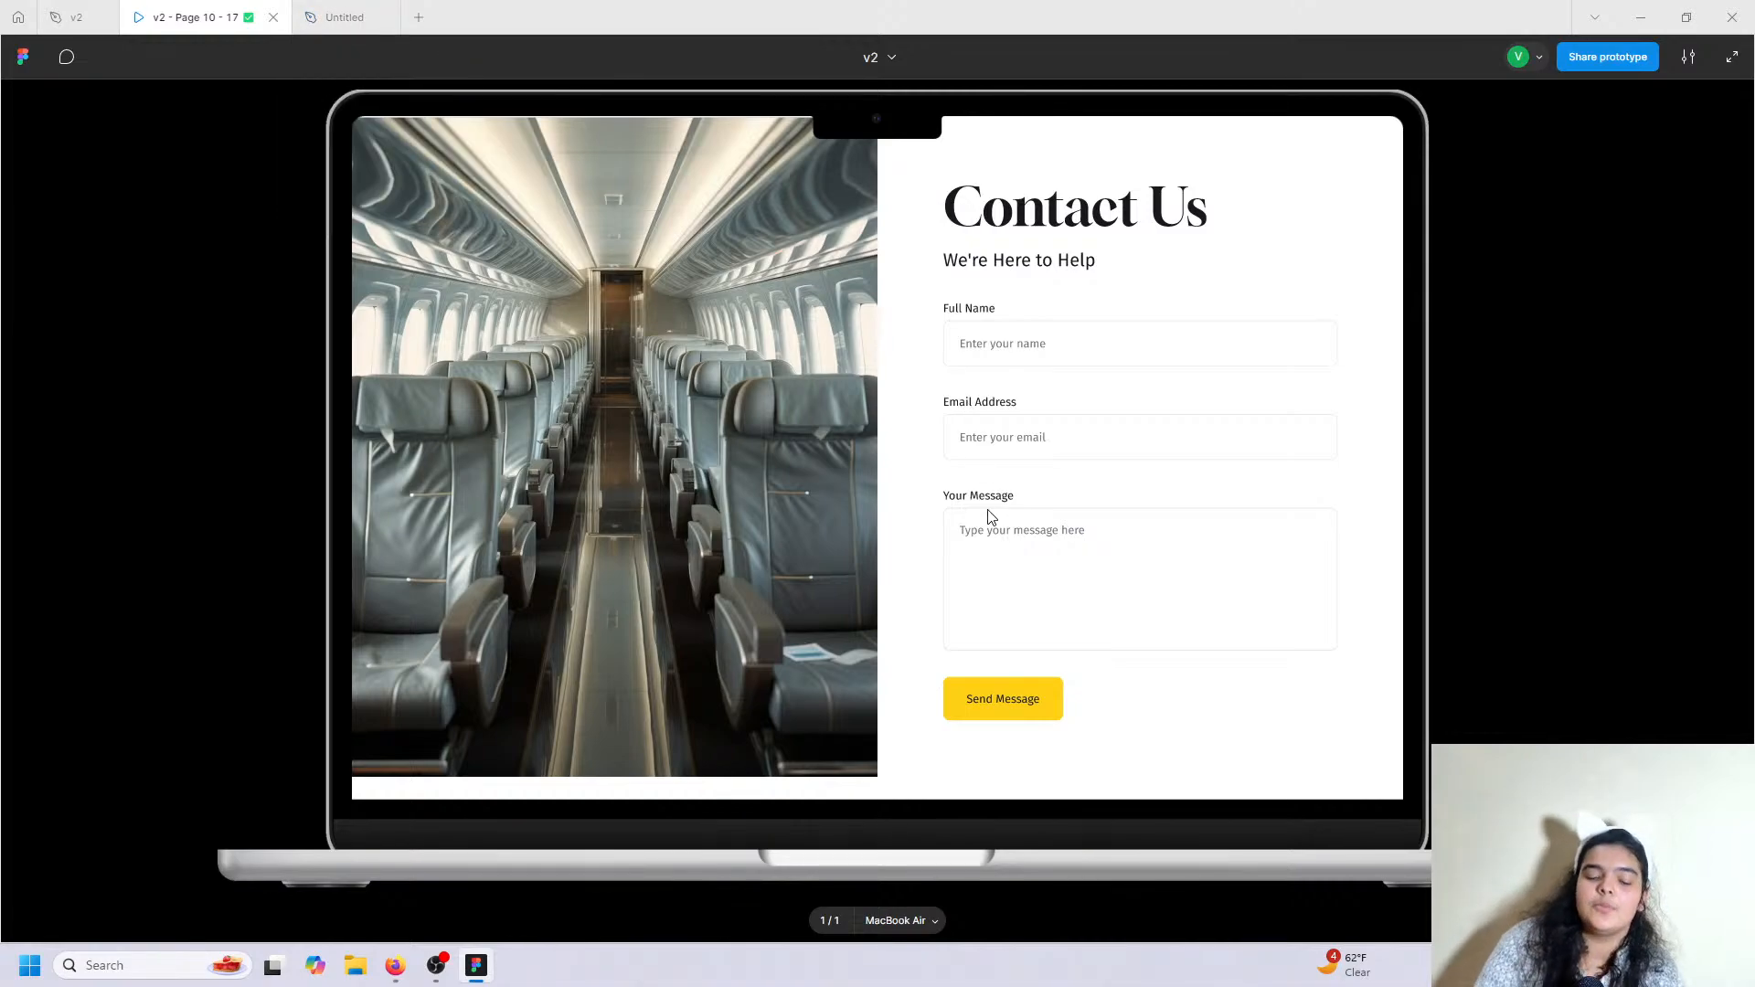
Place a copy of the Email Address field group below it.
click(334, 17)
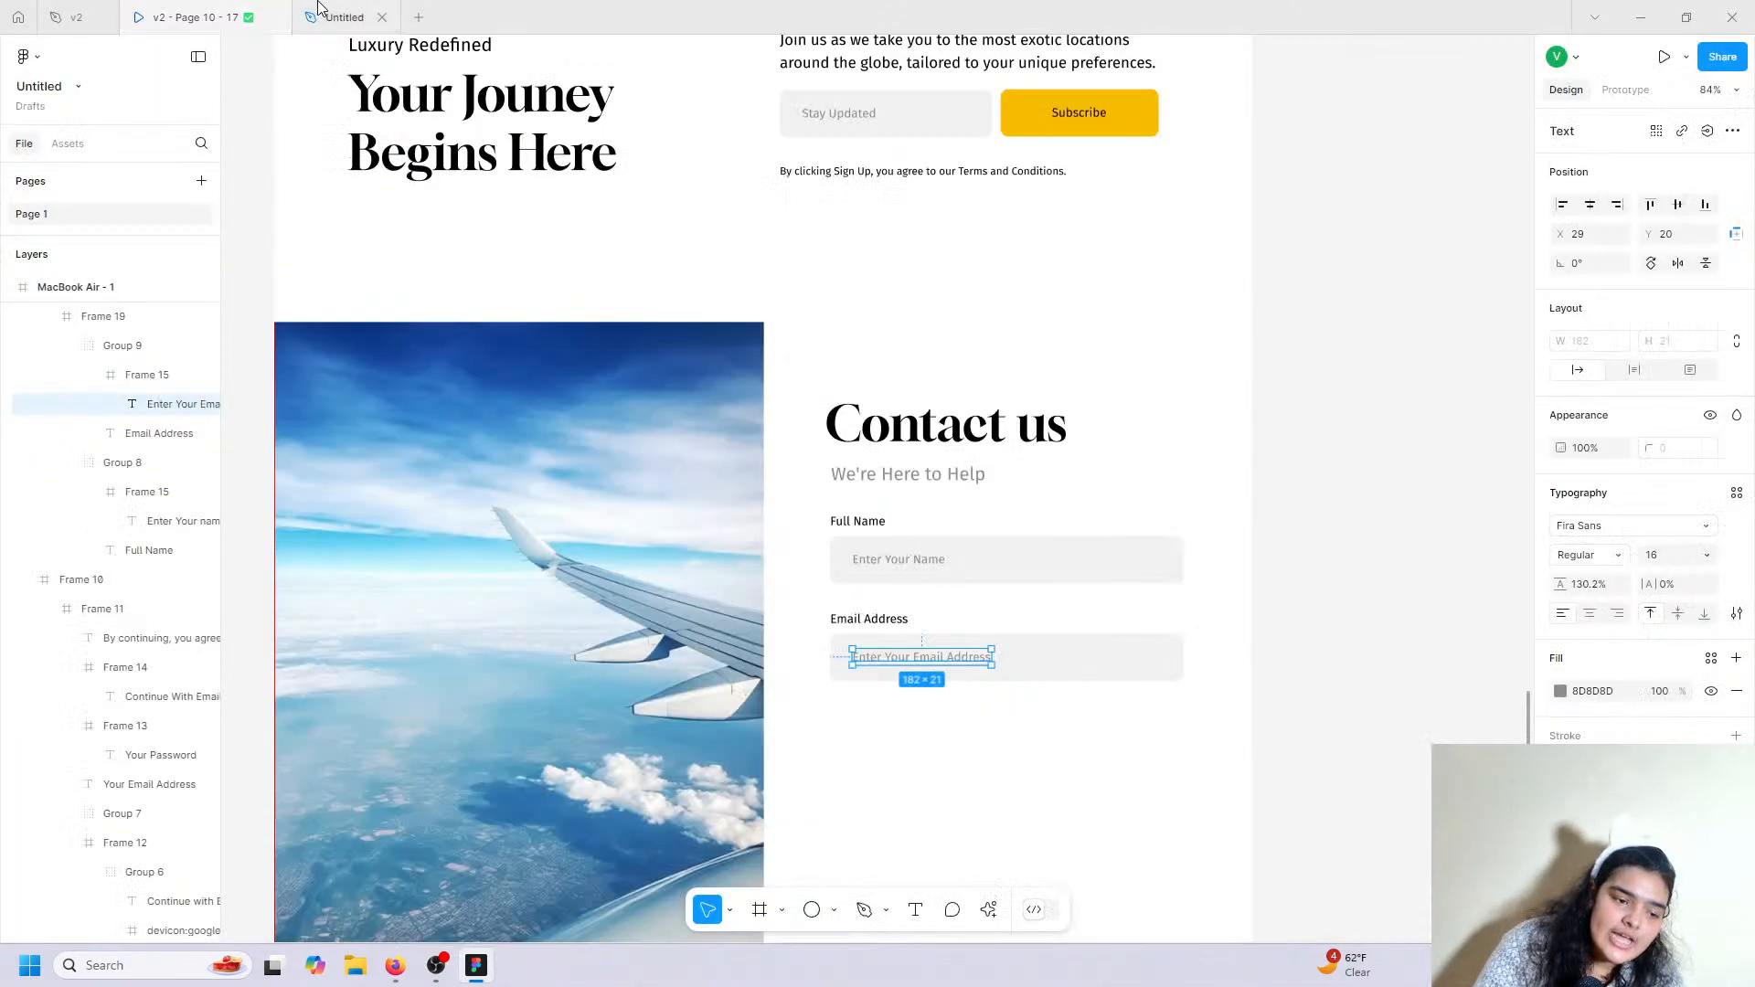
click(846, 618)
click(137, 375)
click(107, 345)
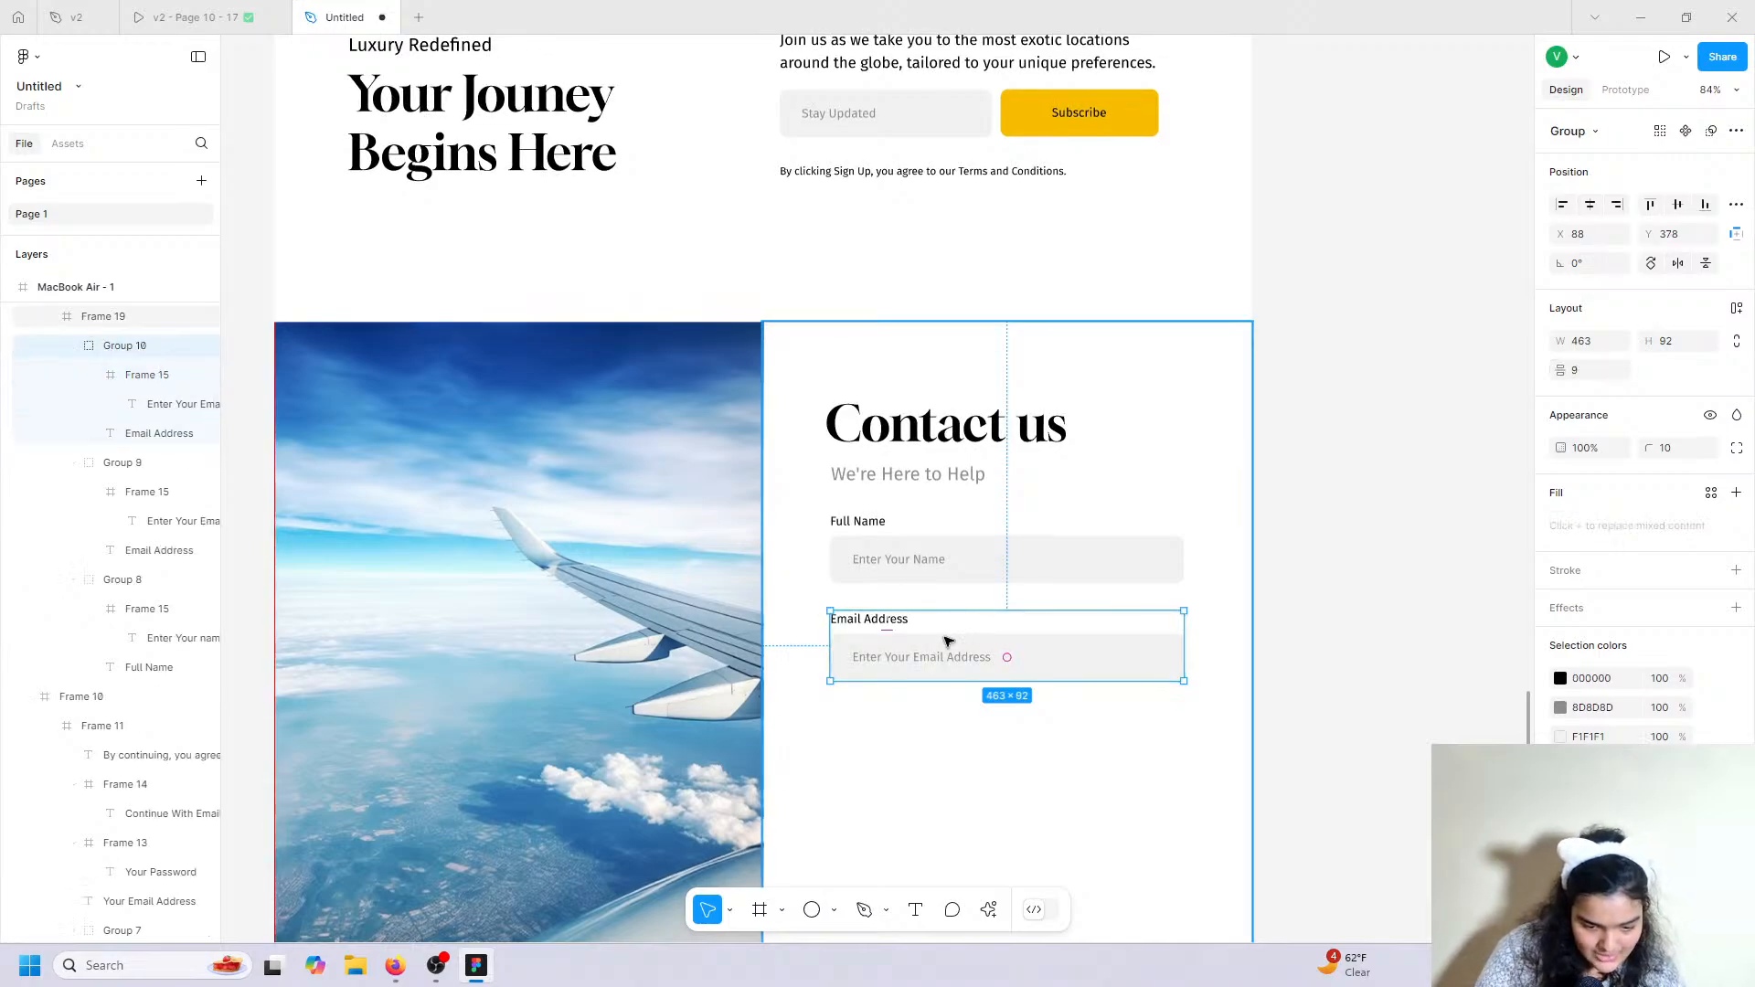
alt+drag(1006, 655, 944, 737)
Rename the copied field's label to 'Message' and its placeholder to 'Enter Your Message'.
double_click(896, 718)
double_click(898, 718)
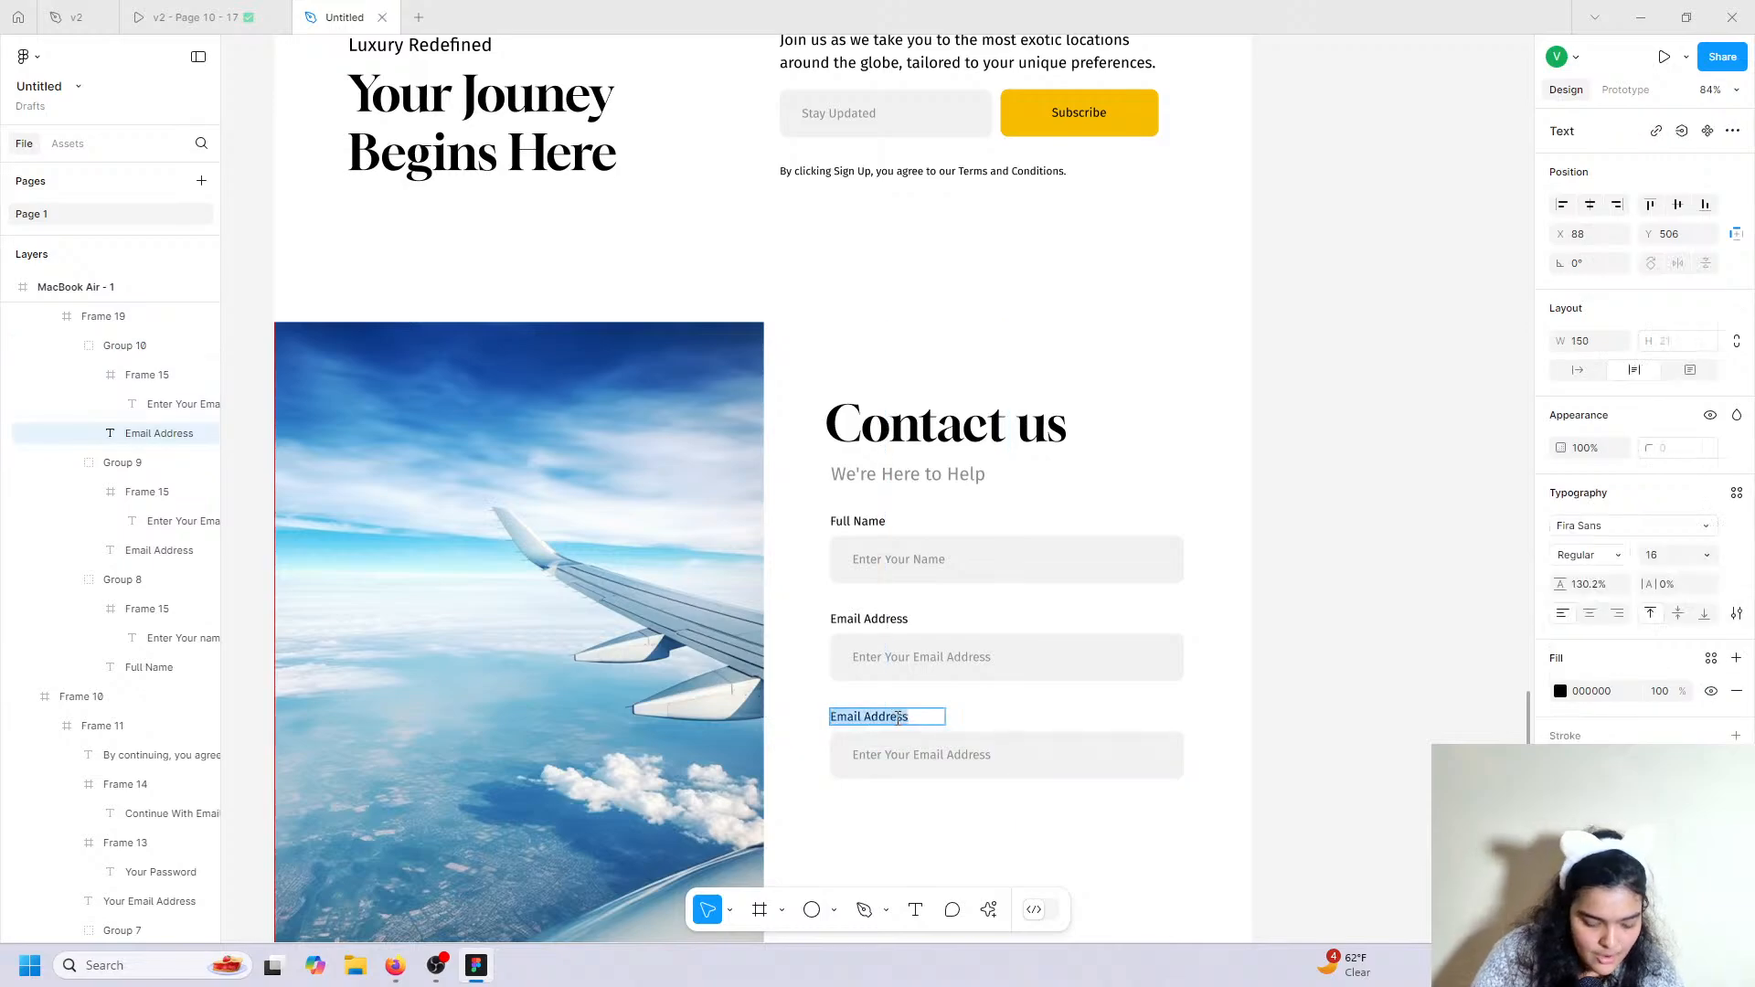
text(Message)
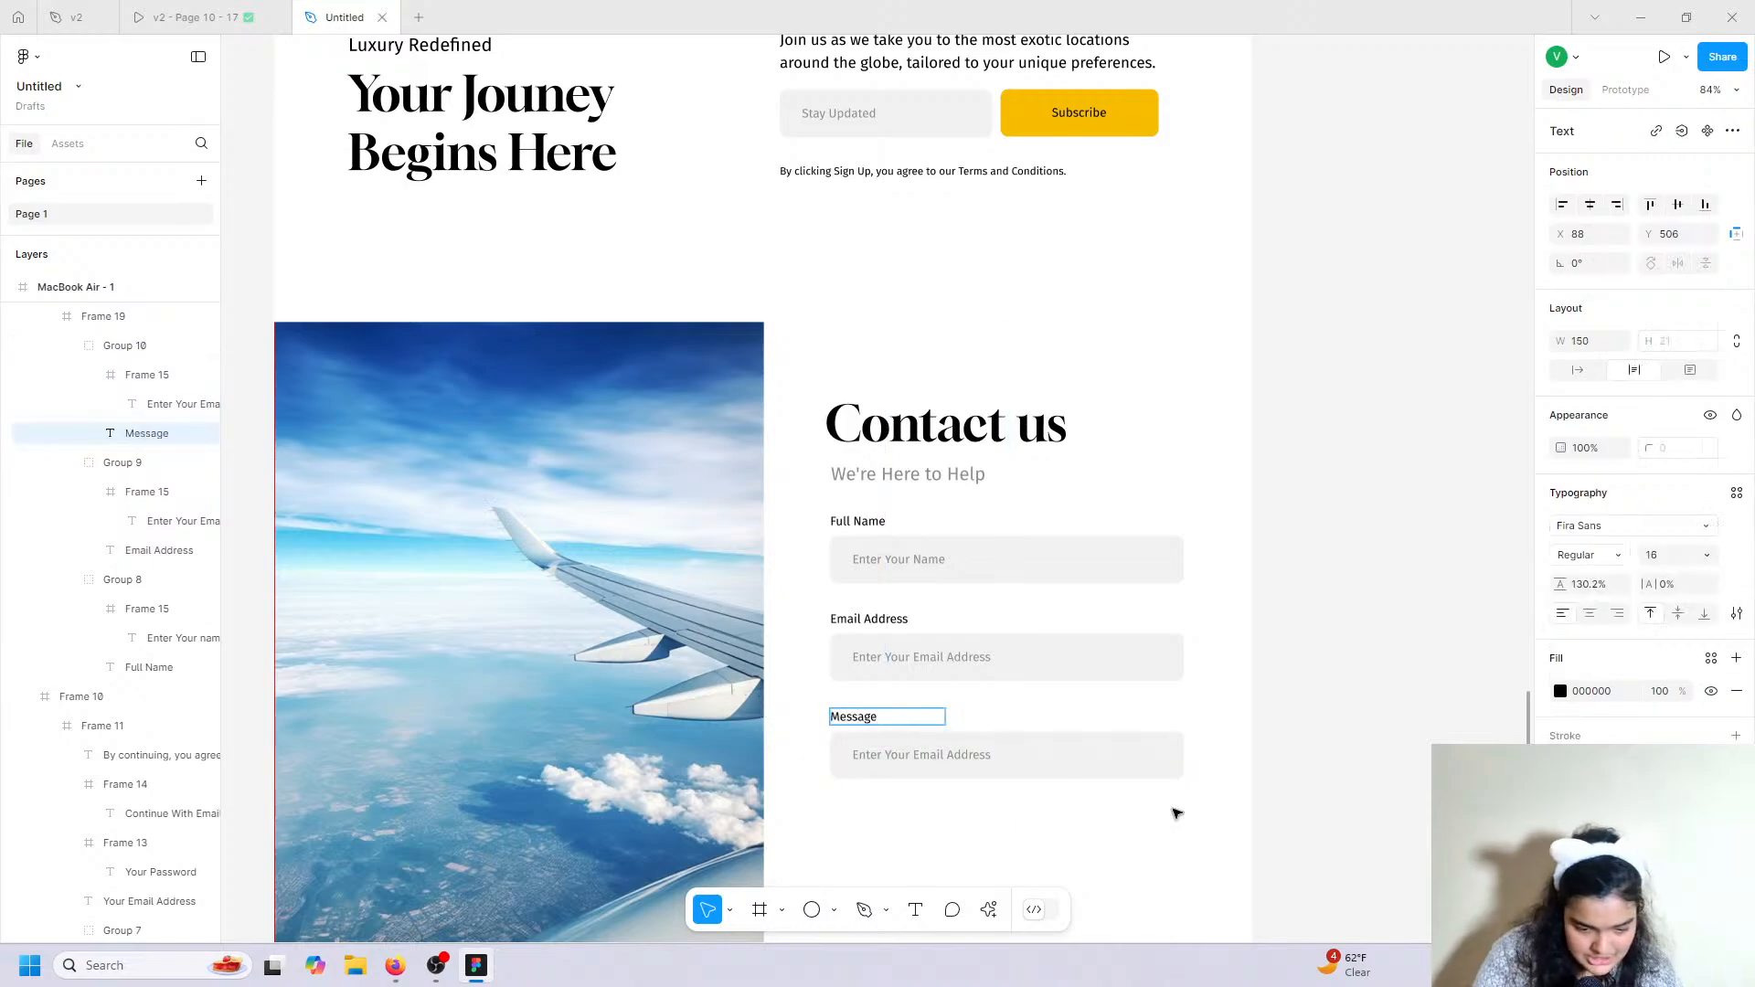
click(918, 756)
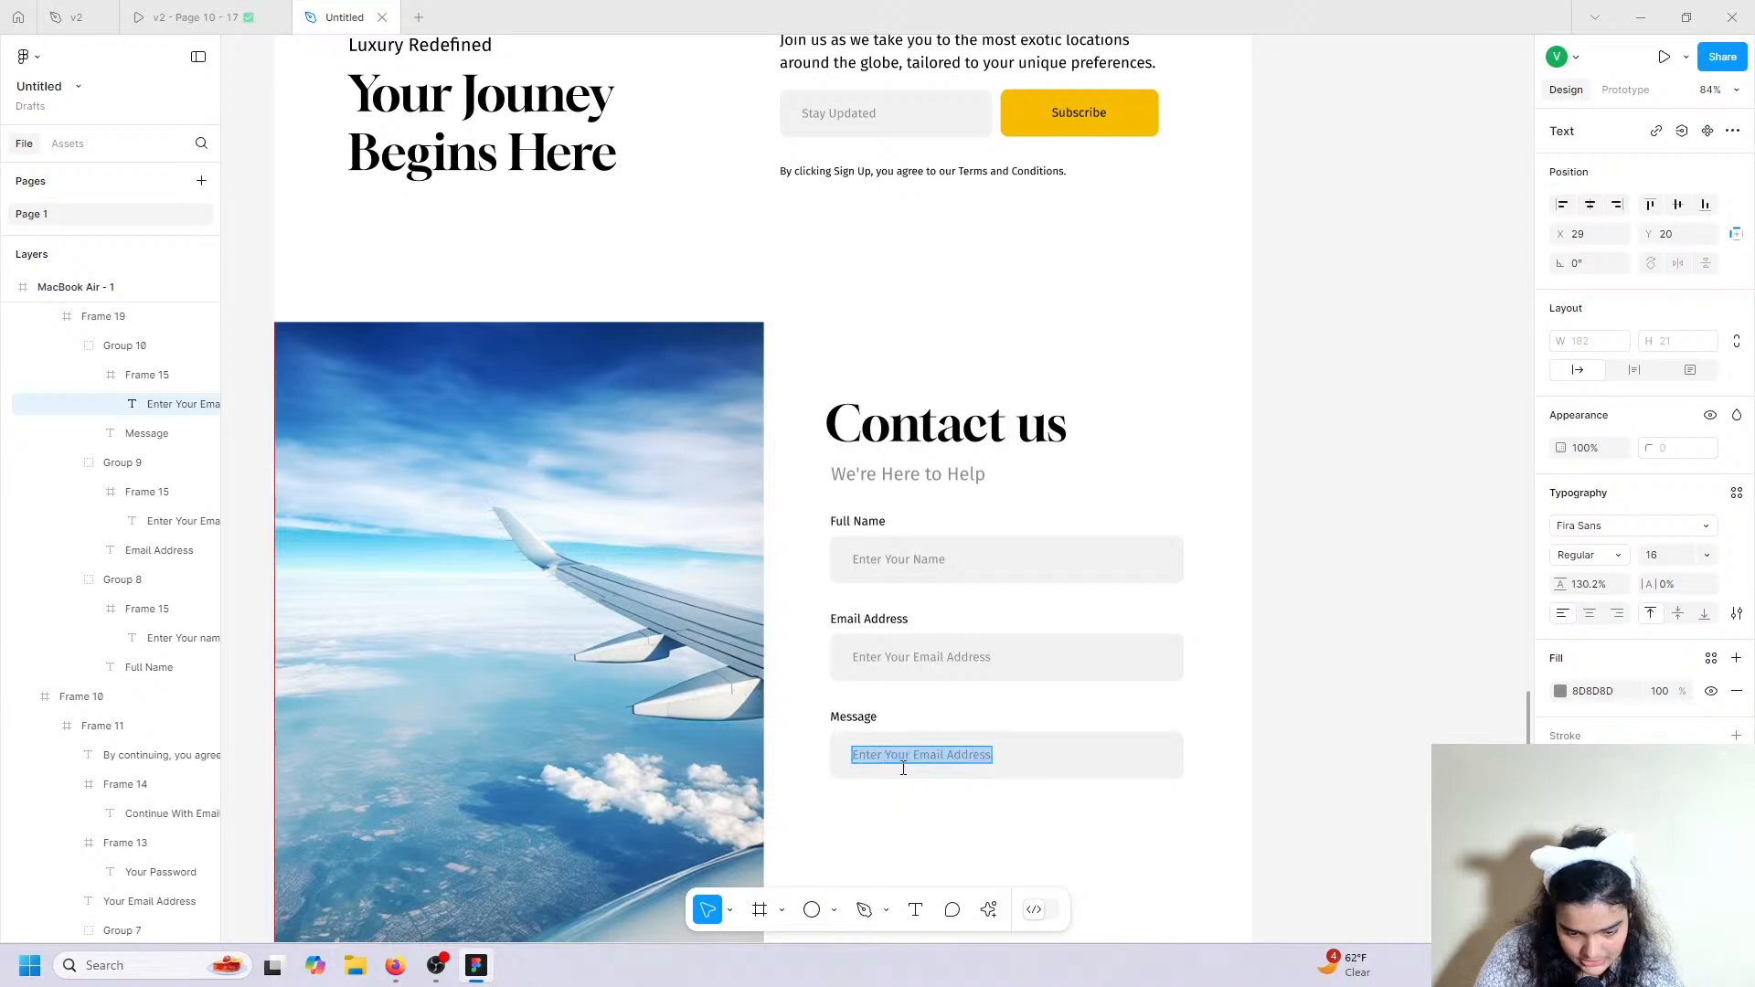
double_click(918, 757)
drag(913, 755, 1002, 751)
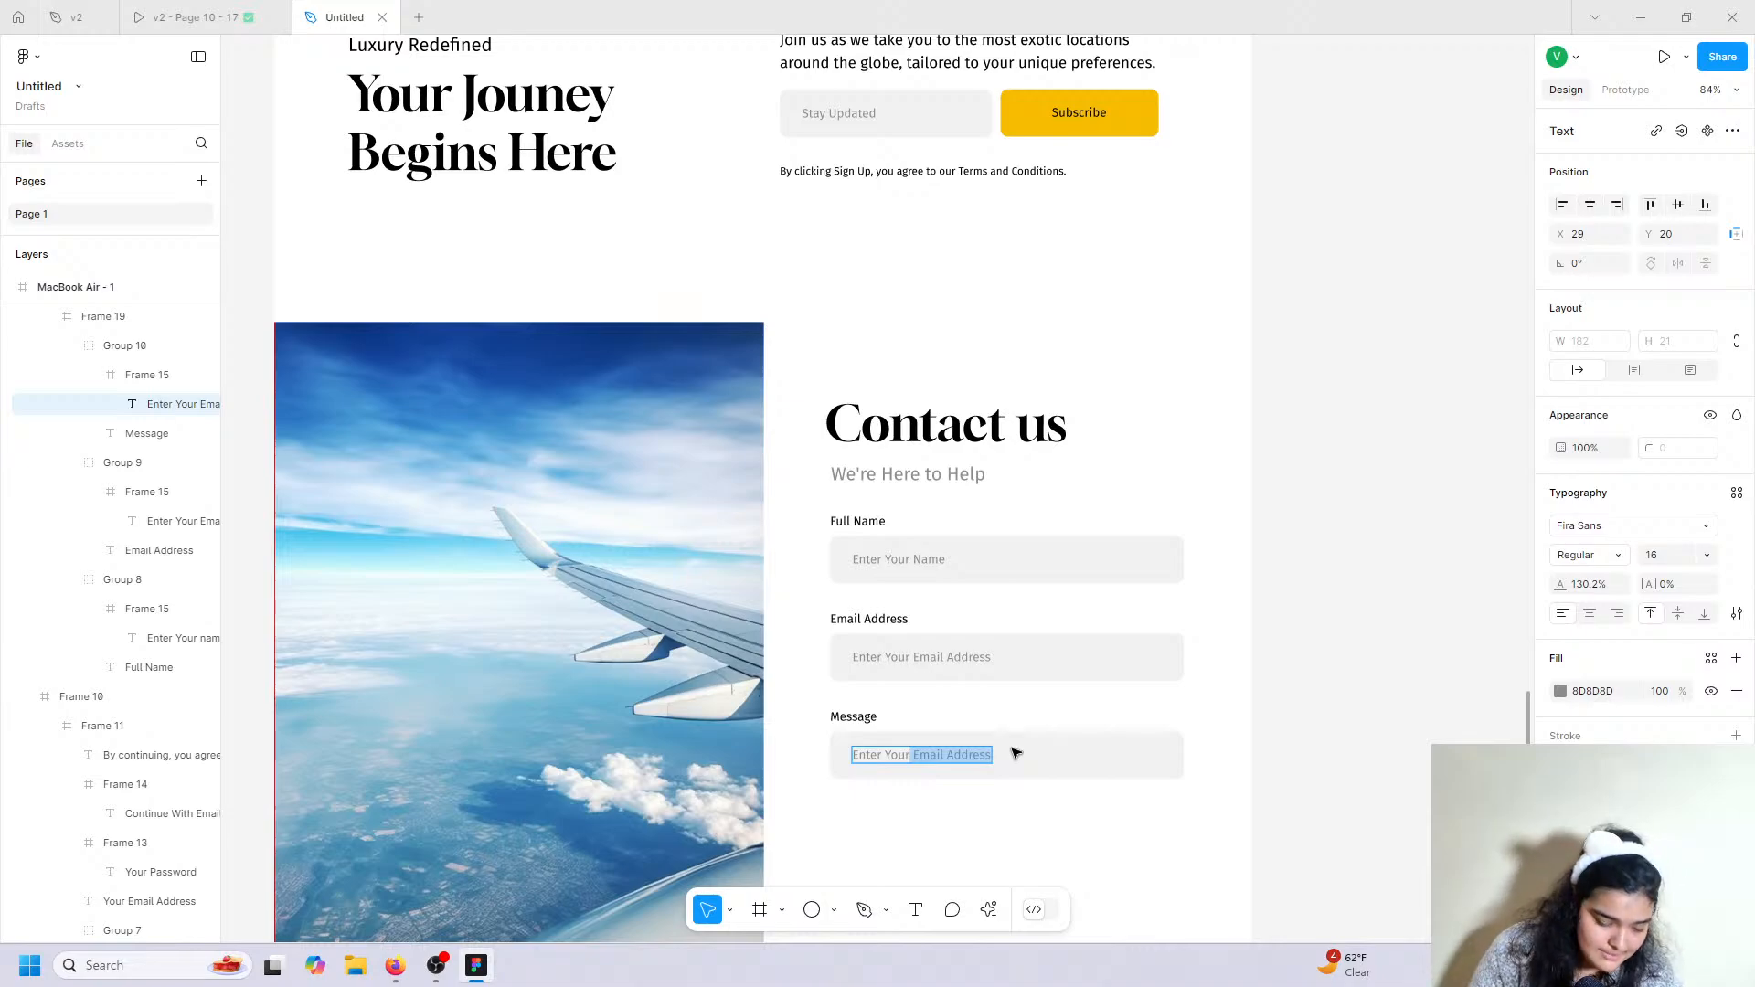
key(BackSpace)
text(Me)
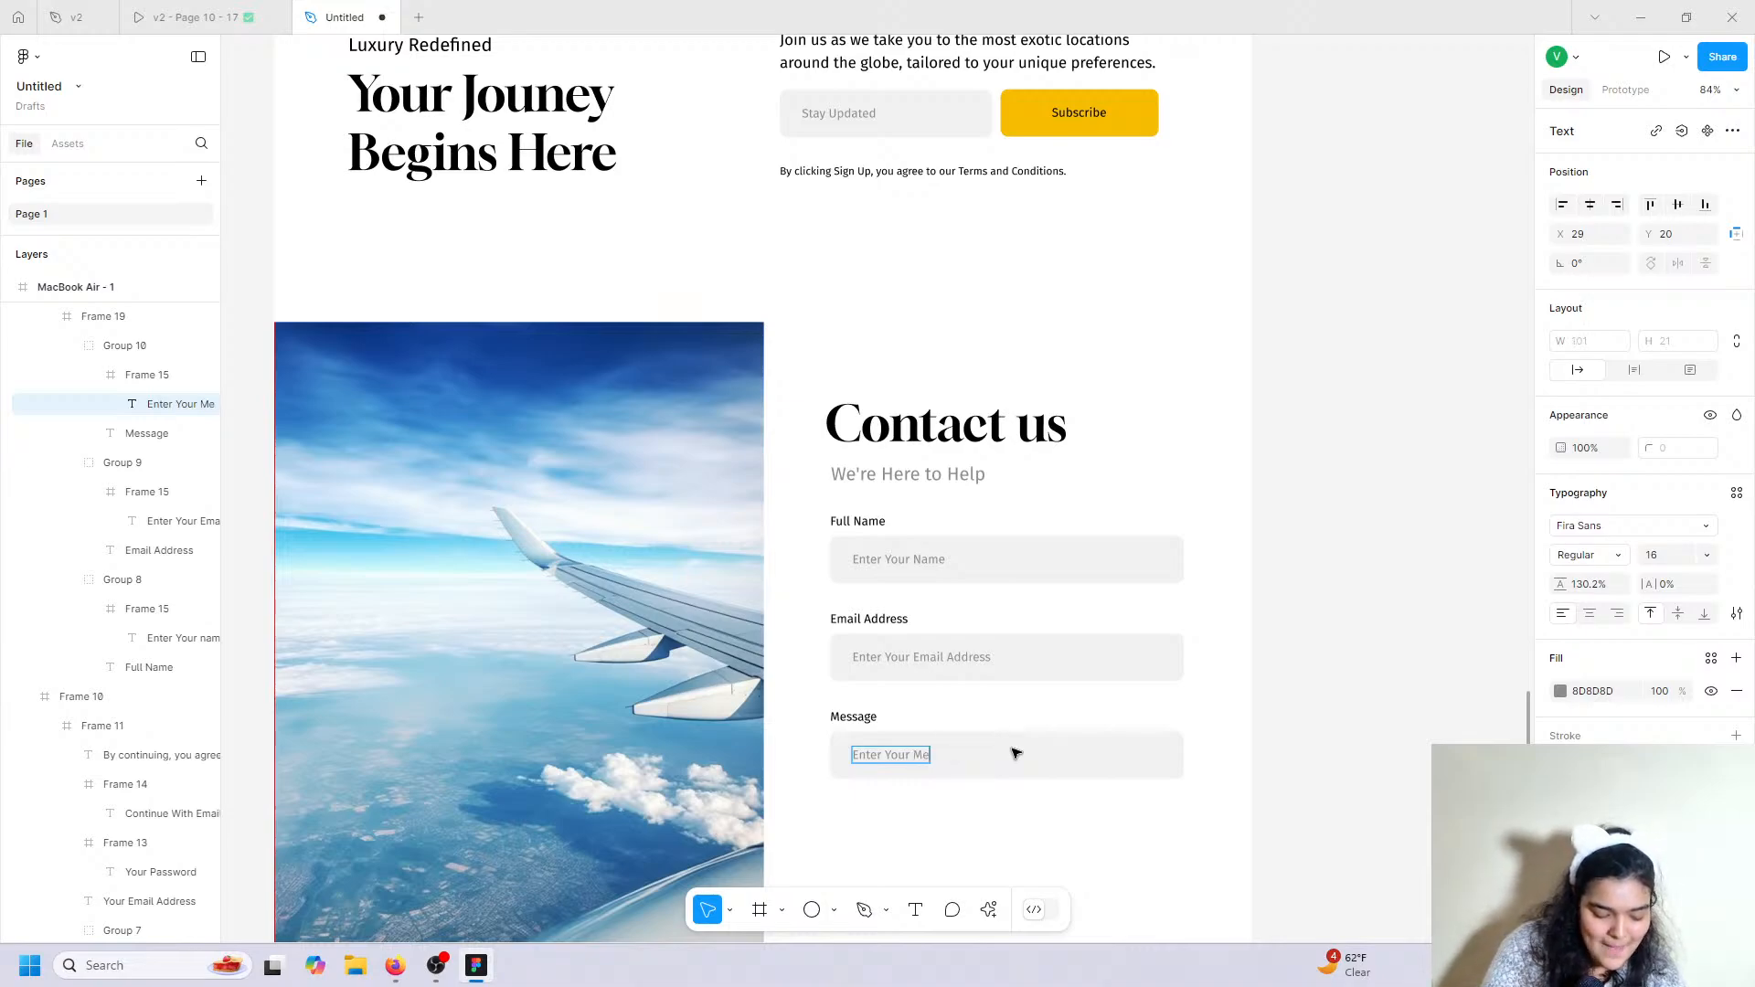
Stretch the Message input box taller, to 463×235.
click(1055, 814)
click(1055, 812)
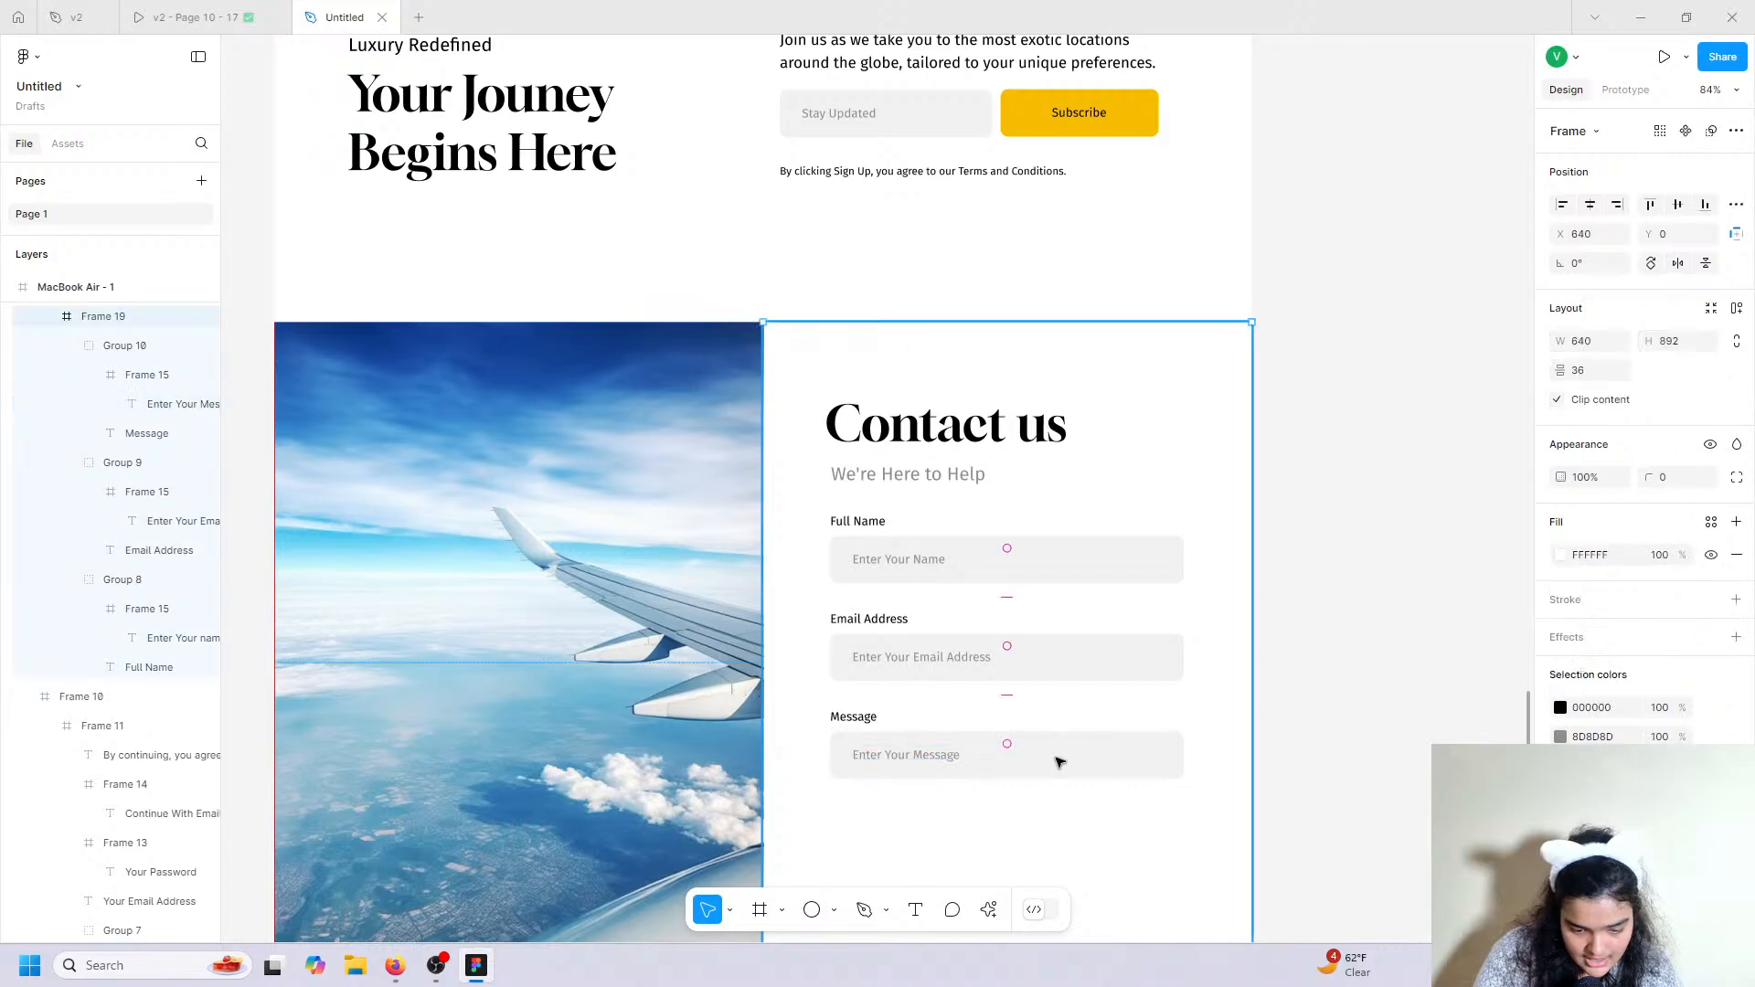
double_click(1055, 759)
click(1053, 772)
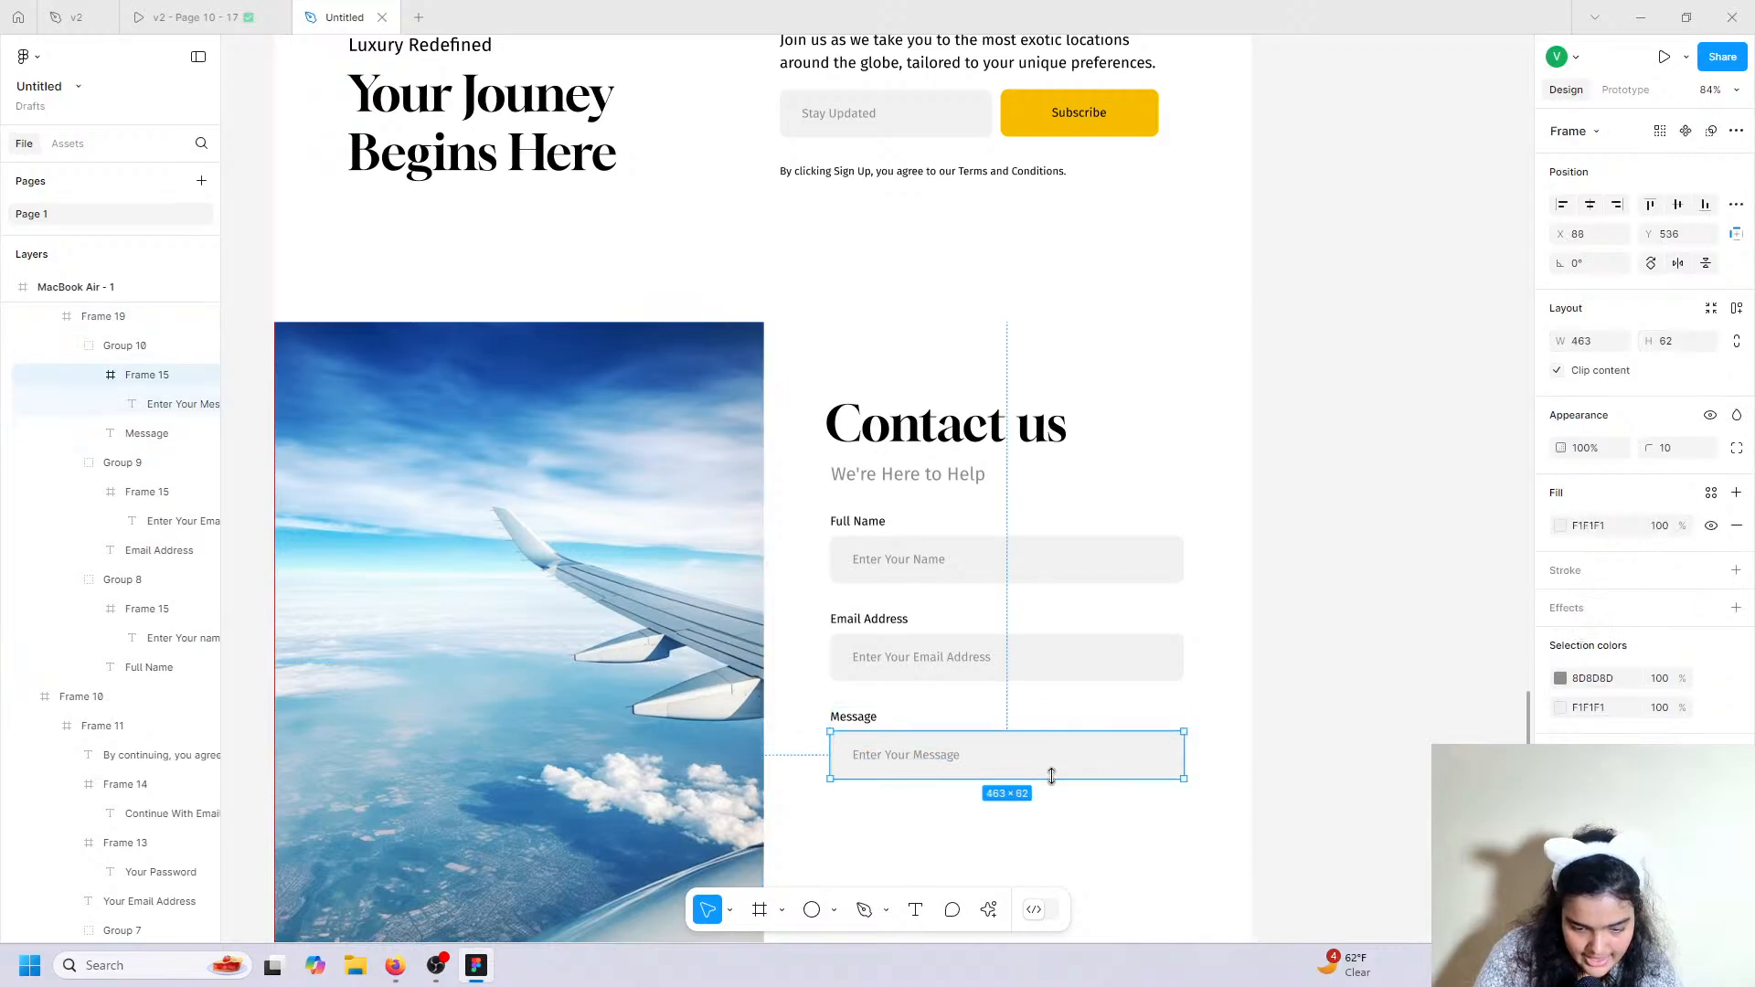
drag(1051, 779, 1050, 819)
scroll(1054, 865, down, 1)
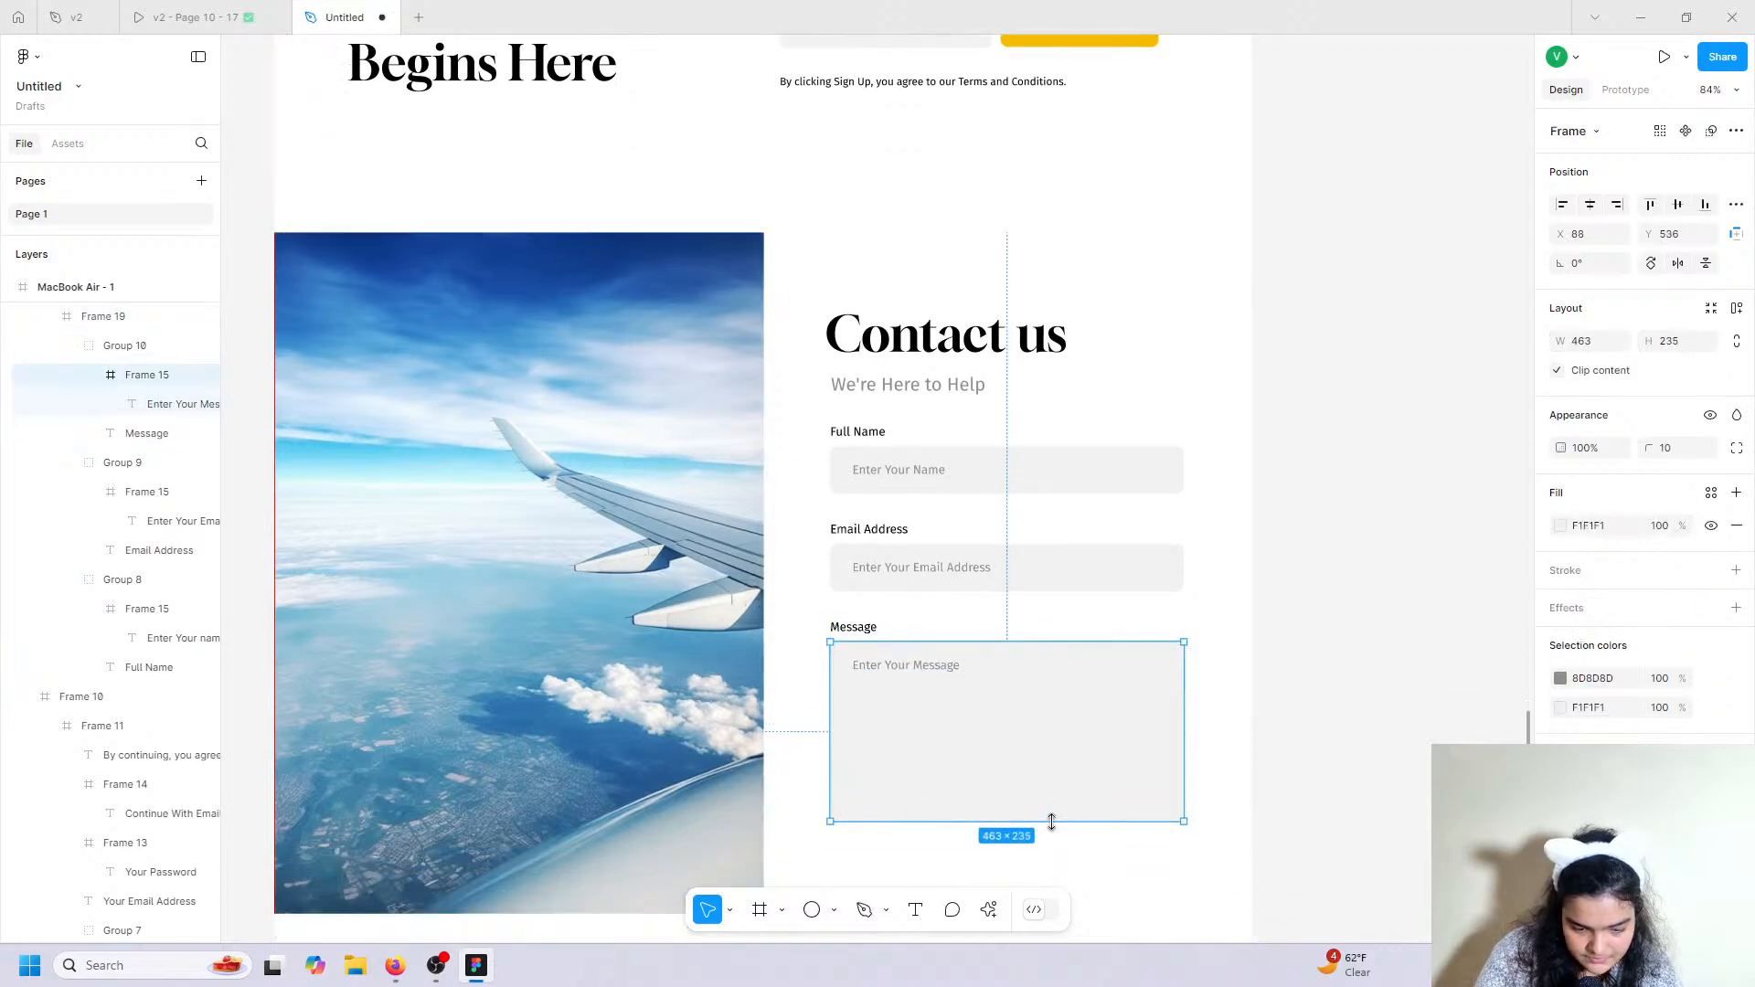
scroll(1050, 819, down, 3)
click(1379, 625)
Duplicate the yellow Subscribe button and move the copy toward the contact form.
click(191, 11)
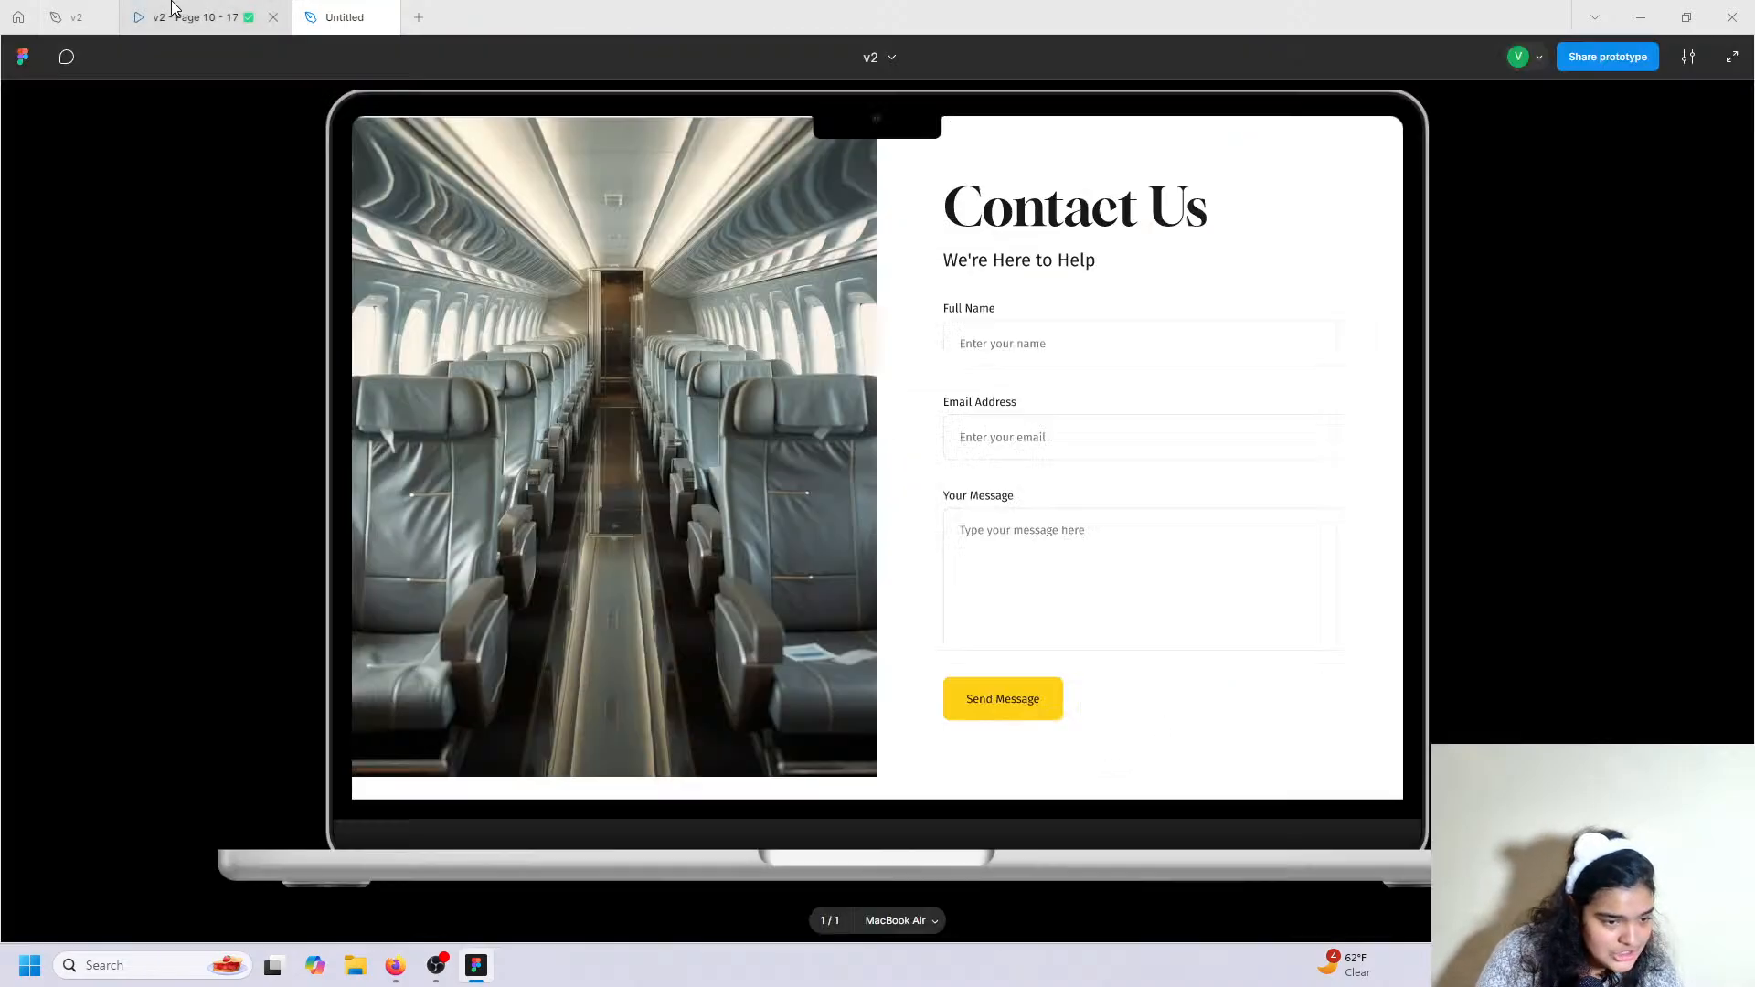
scroll(1026, 708, up, 5)
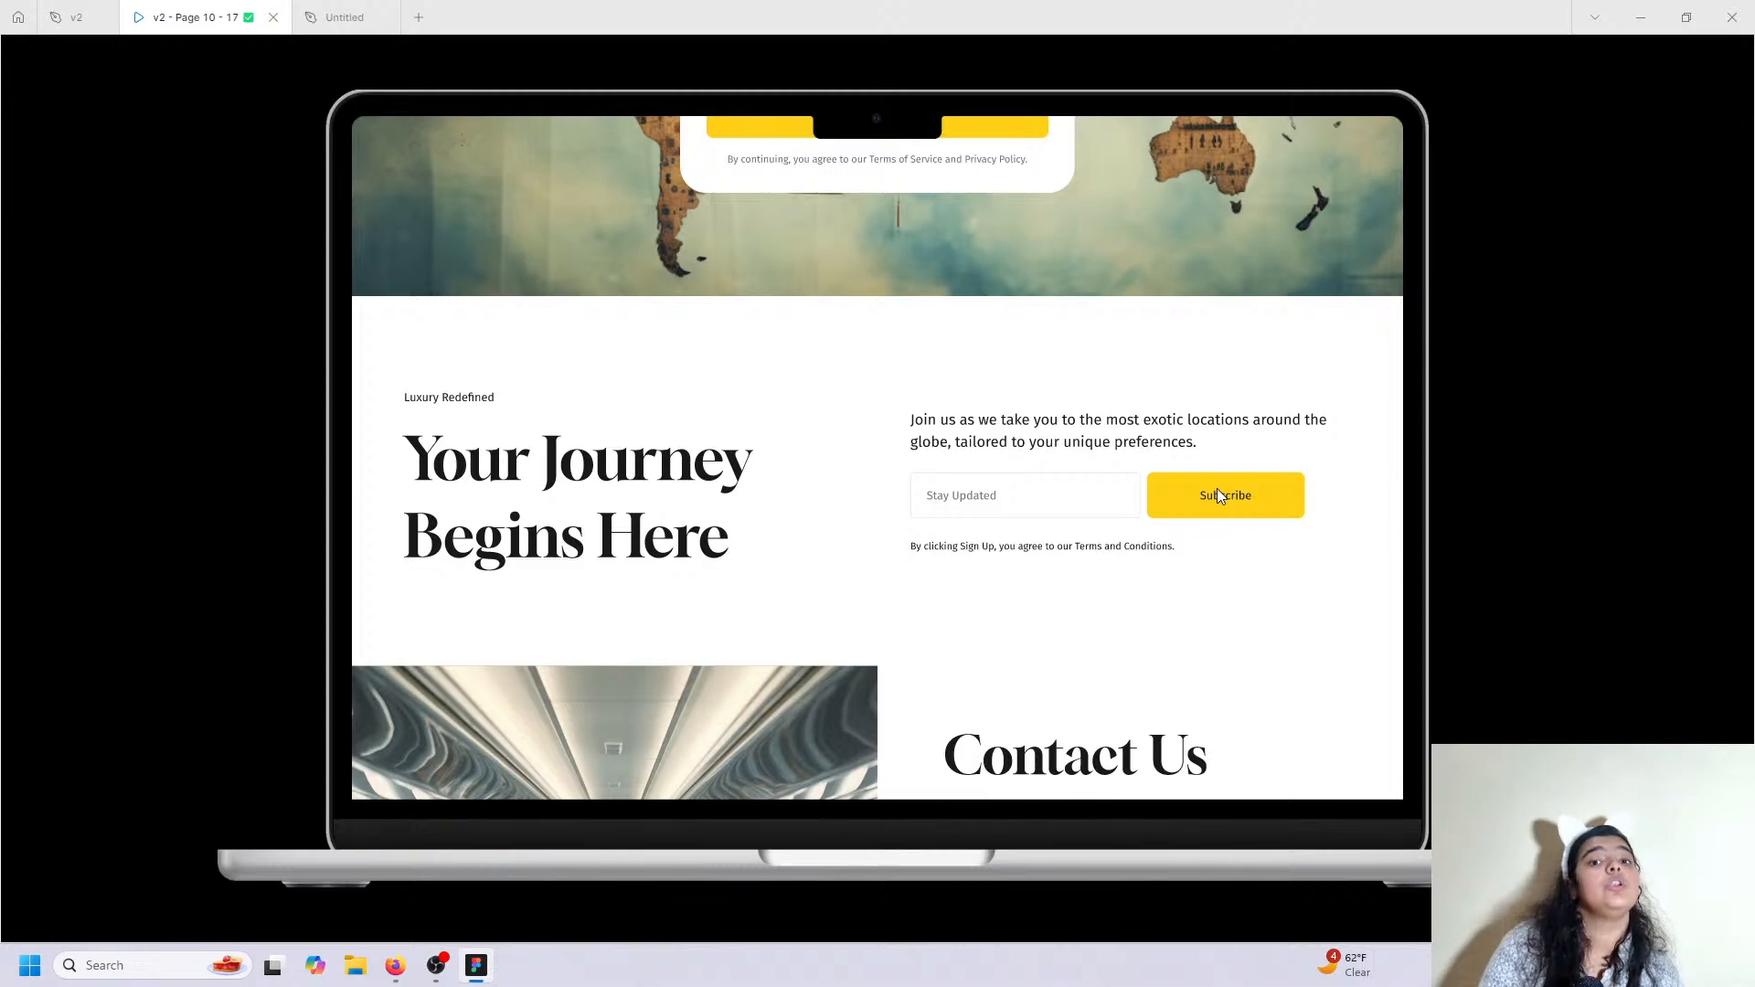
scroll(1254, 489, down, 7)
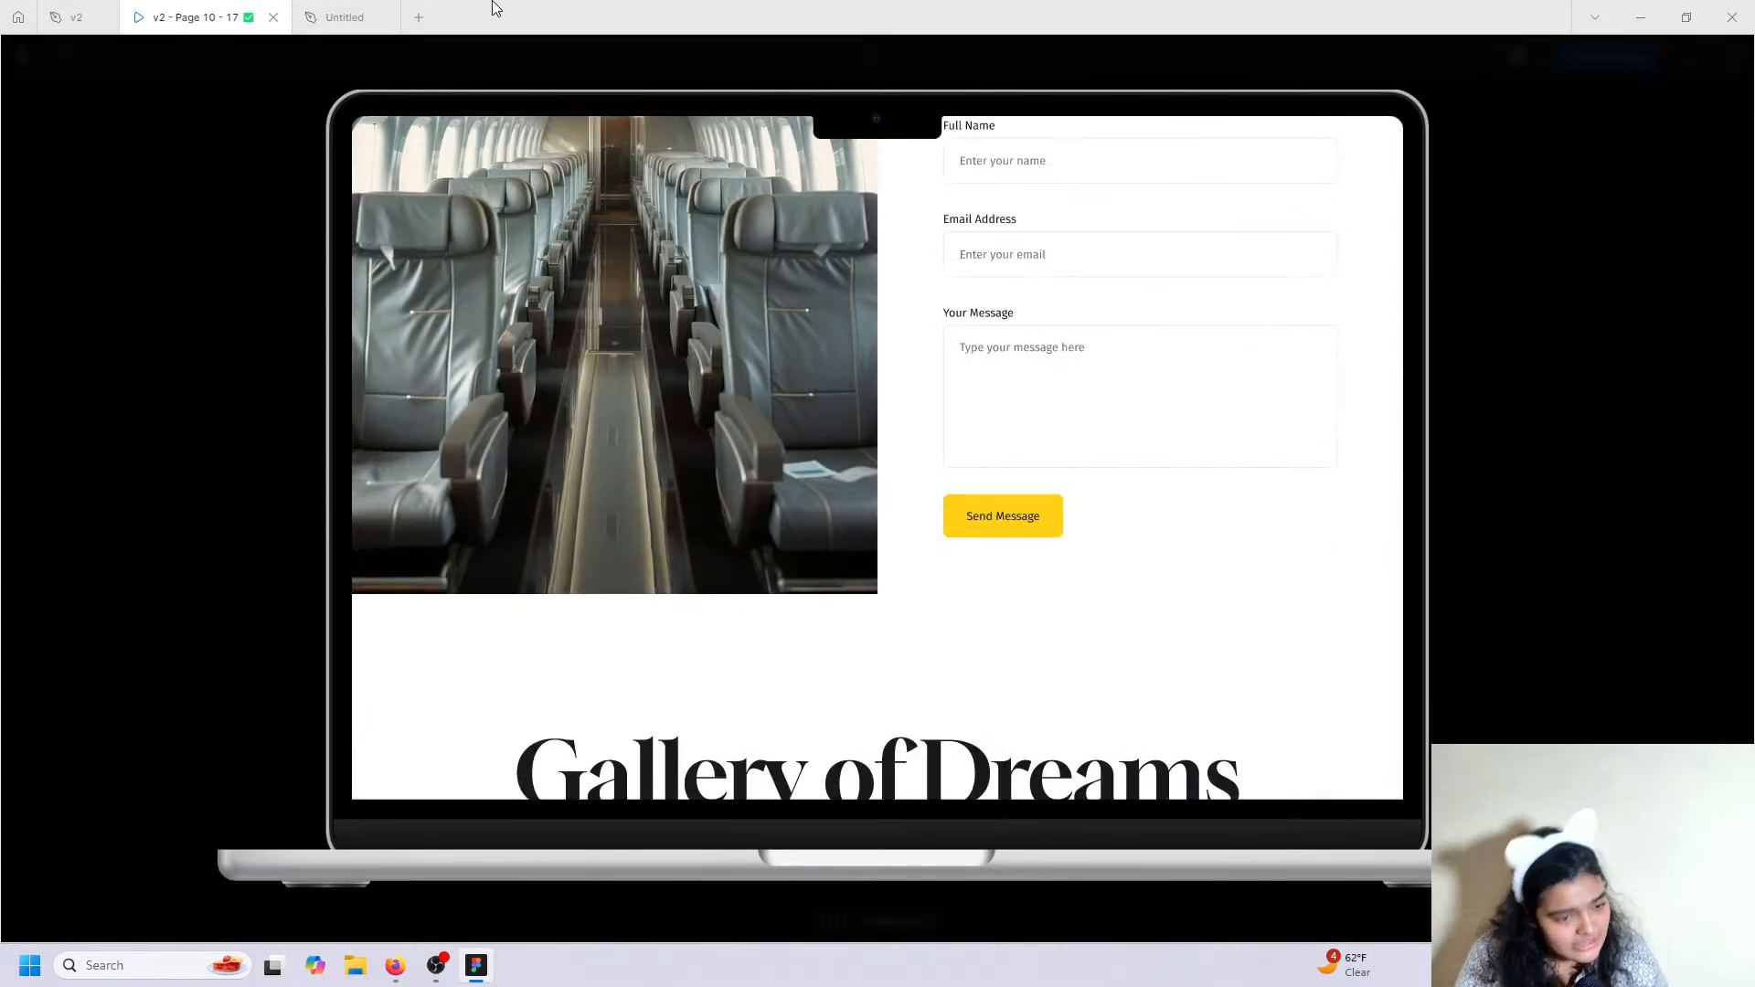
click(345, 16)
scroll(1040, 410, up, 3)
click(1089, 247)
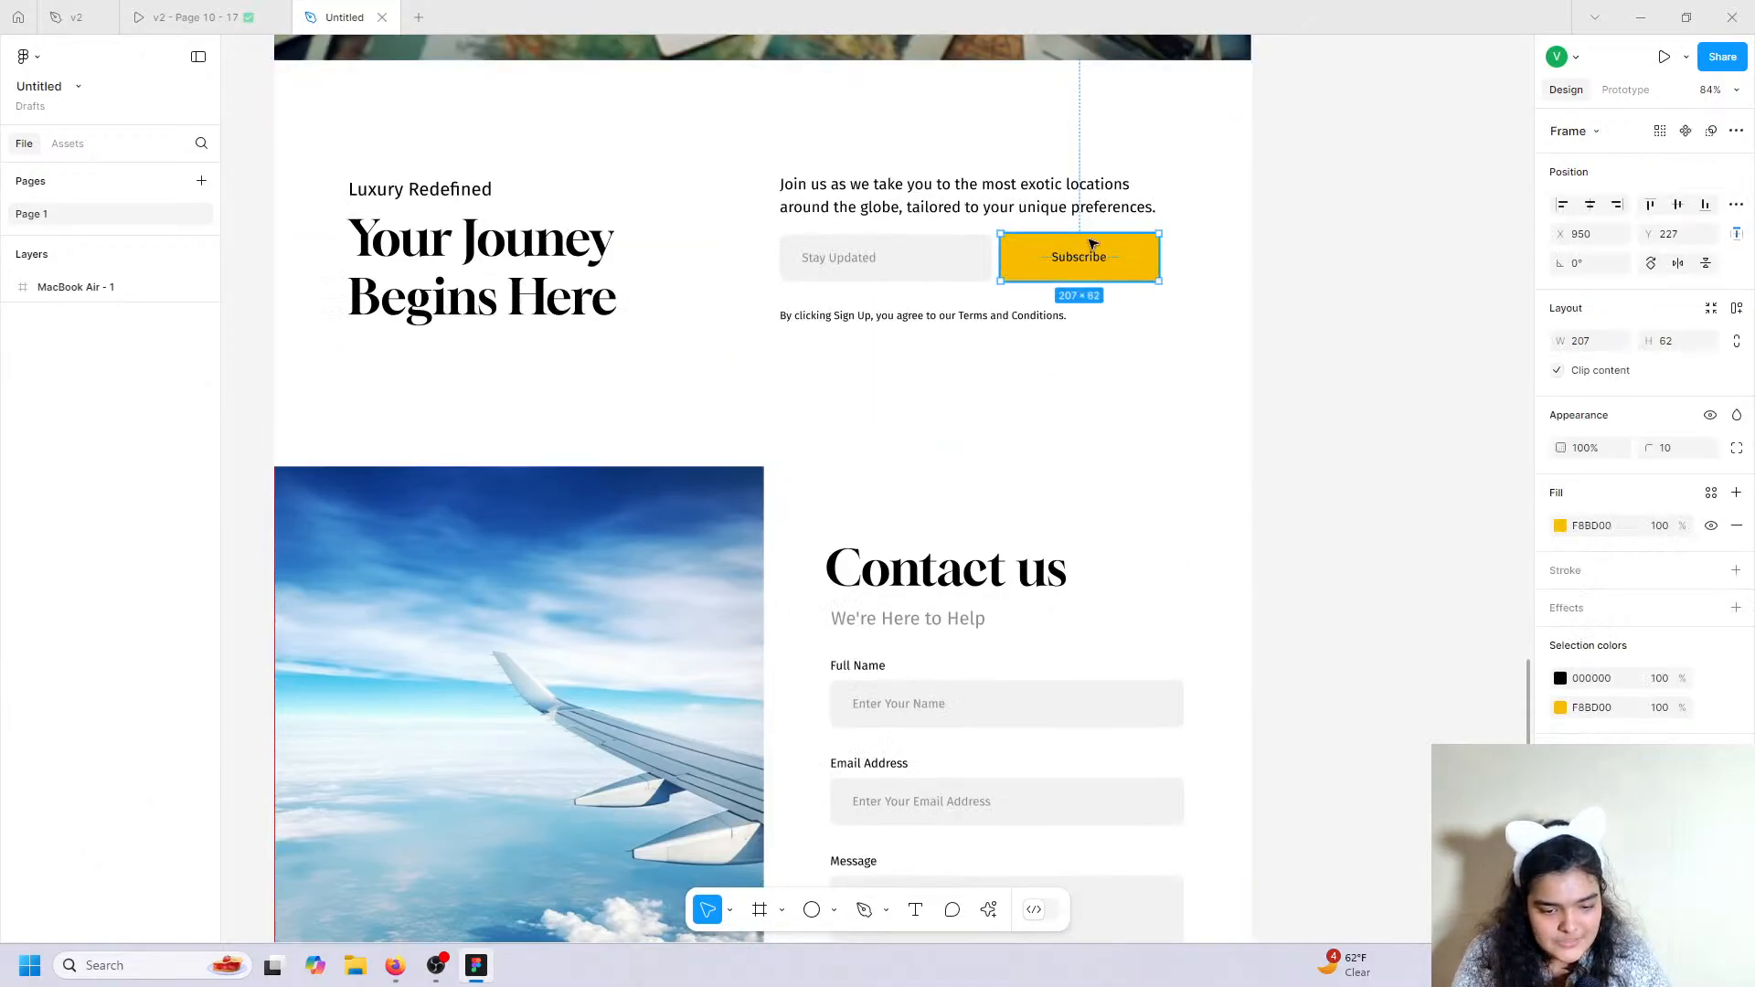
key(ctrl+d)
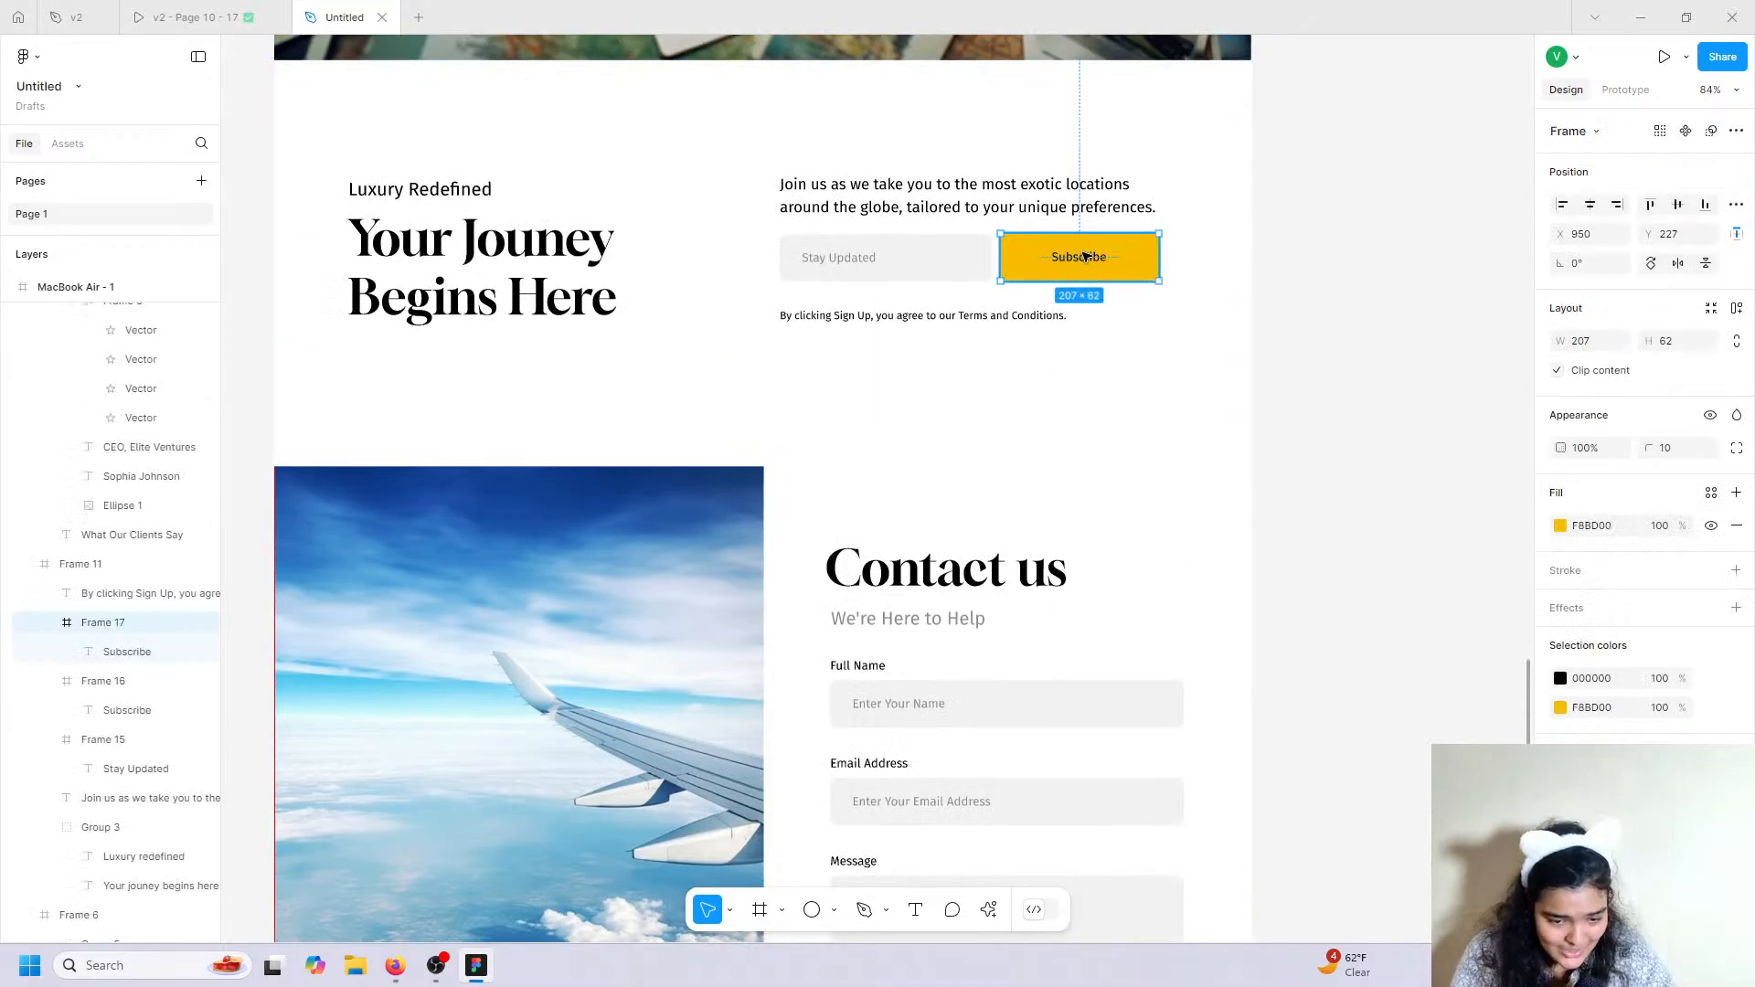
scroll(1030, 494, down, 7)
drag(1086, 255, 907, 159)
Align the copied button under the Message box and relabel it 'Submit'.
scroll(952, 707, down, 2)
scroll(907, 159, up, 1)
click(1031, 211)
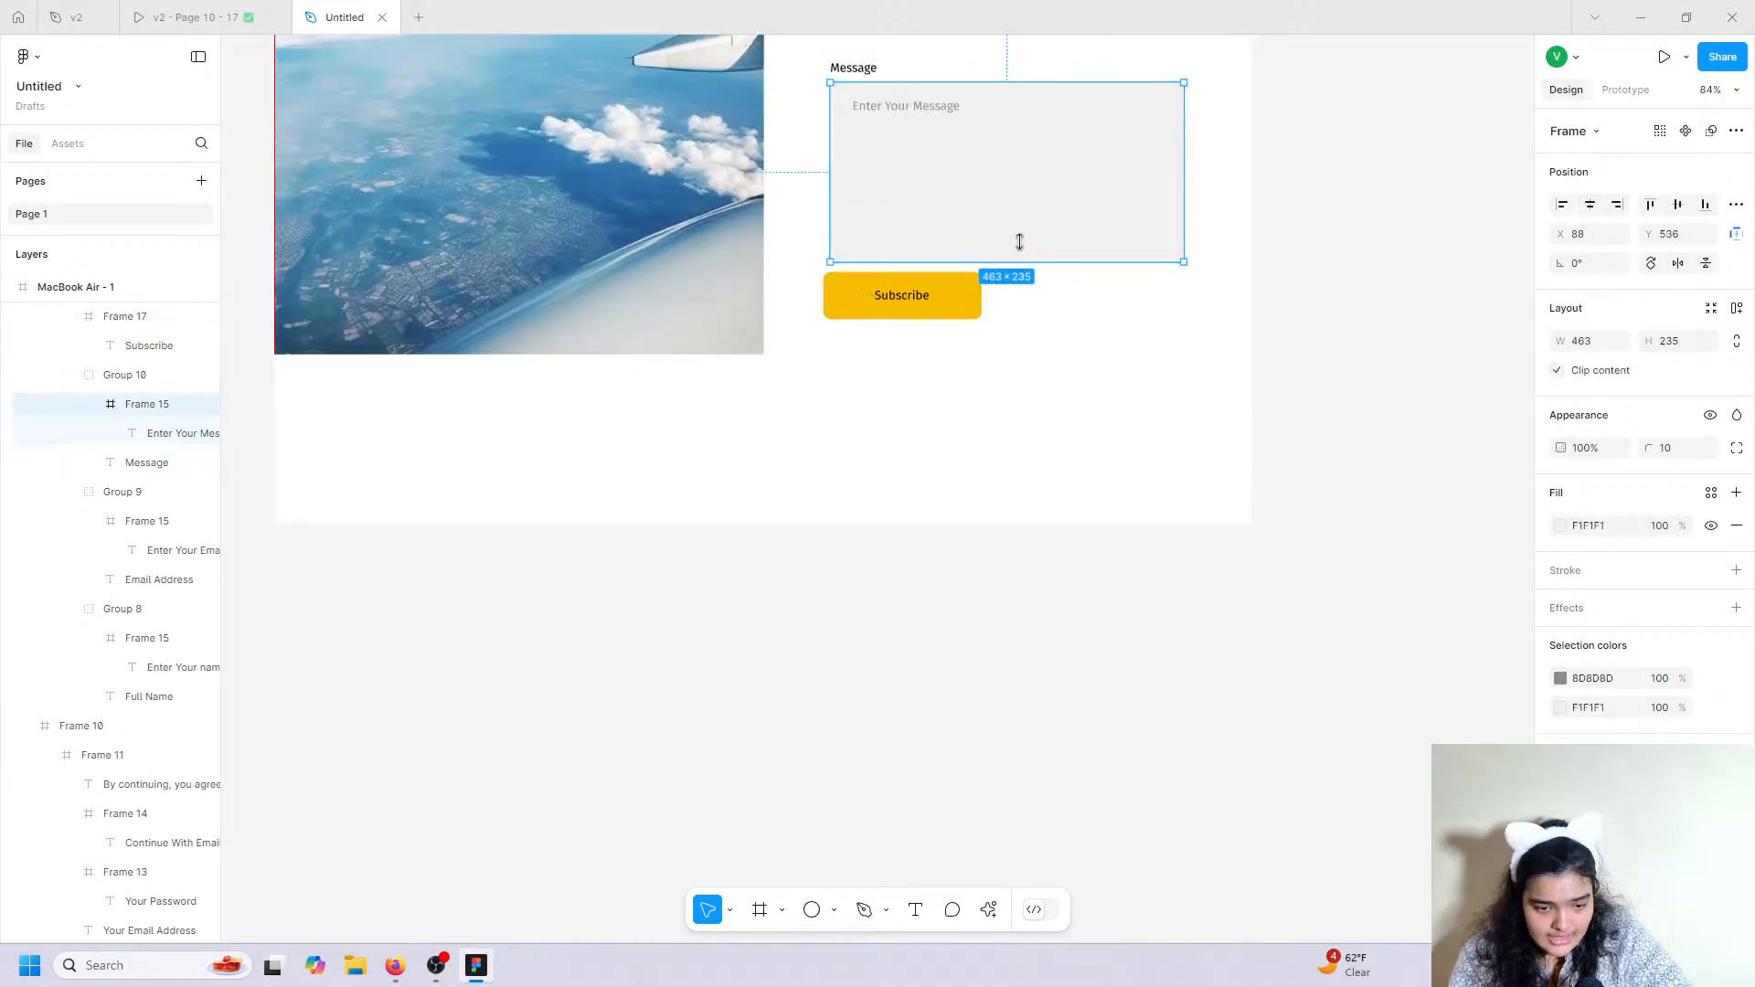
click(906, 306)
drag(906, 305, 912, 294)
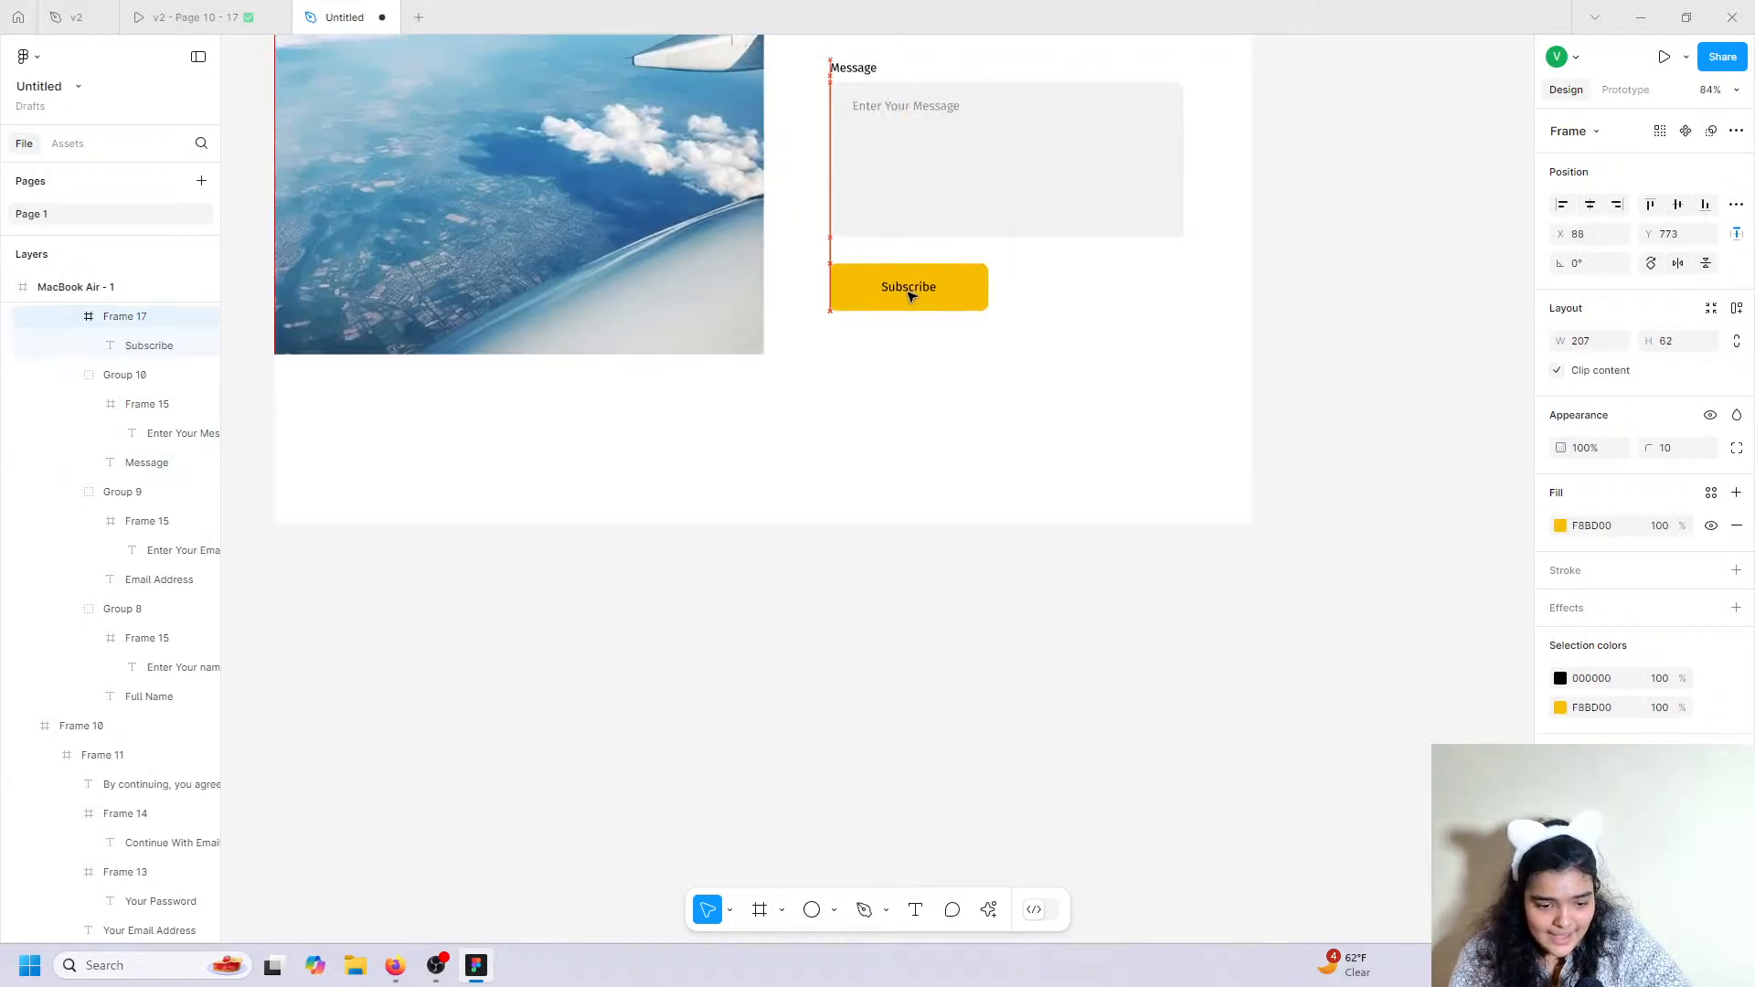
double_click(912, 293)
double_click(911, 291)
text(S)
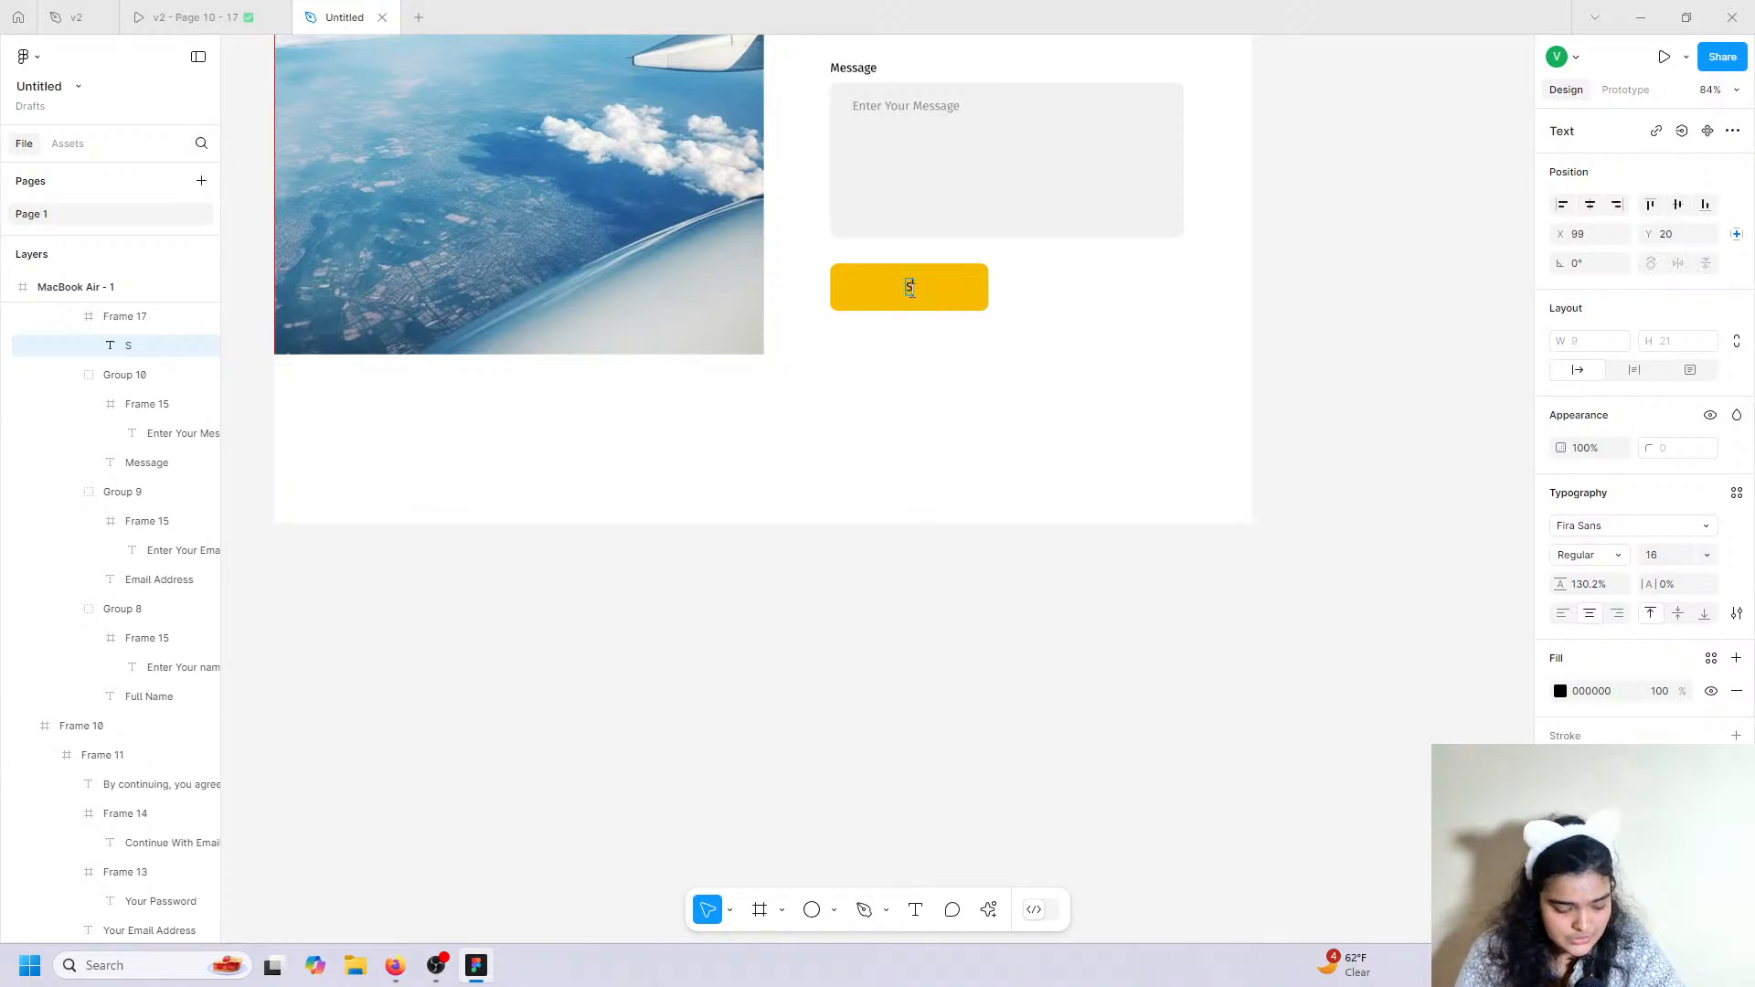
text(ubmit)
key(Escape)
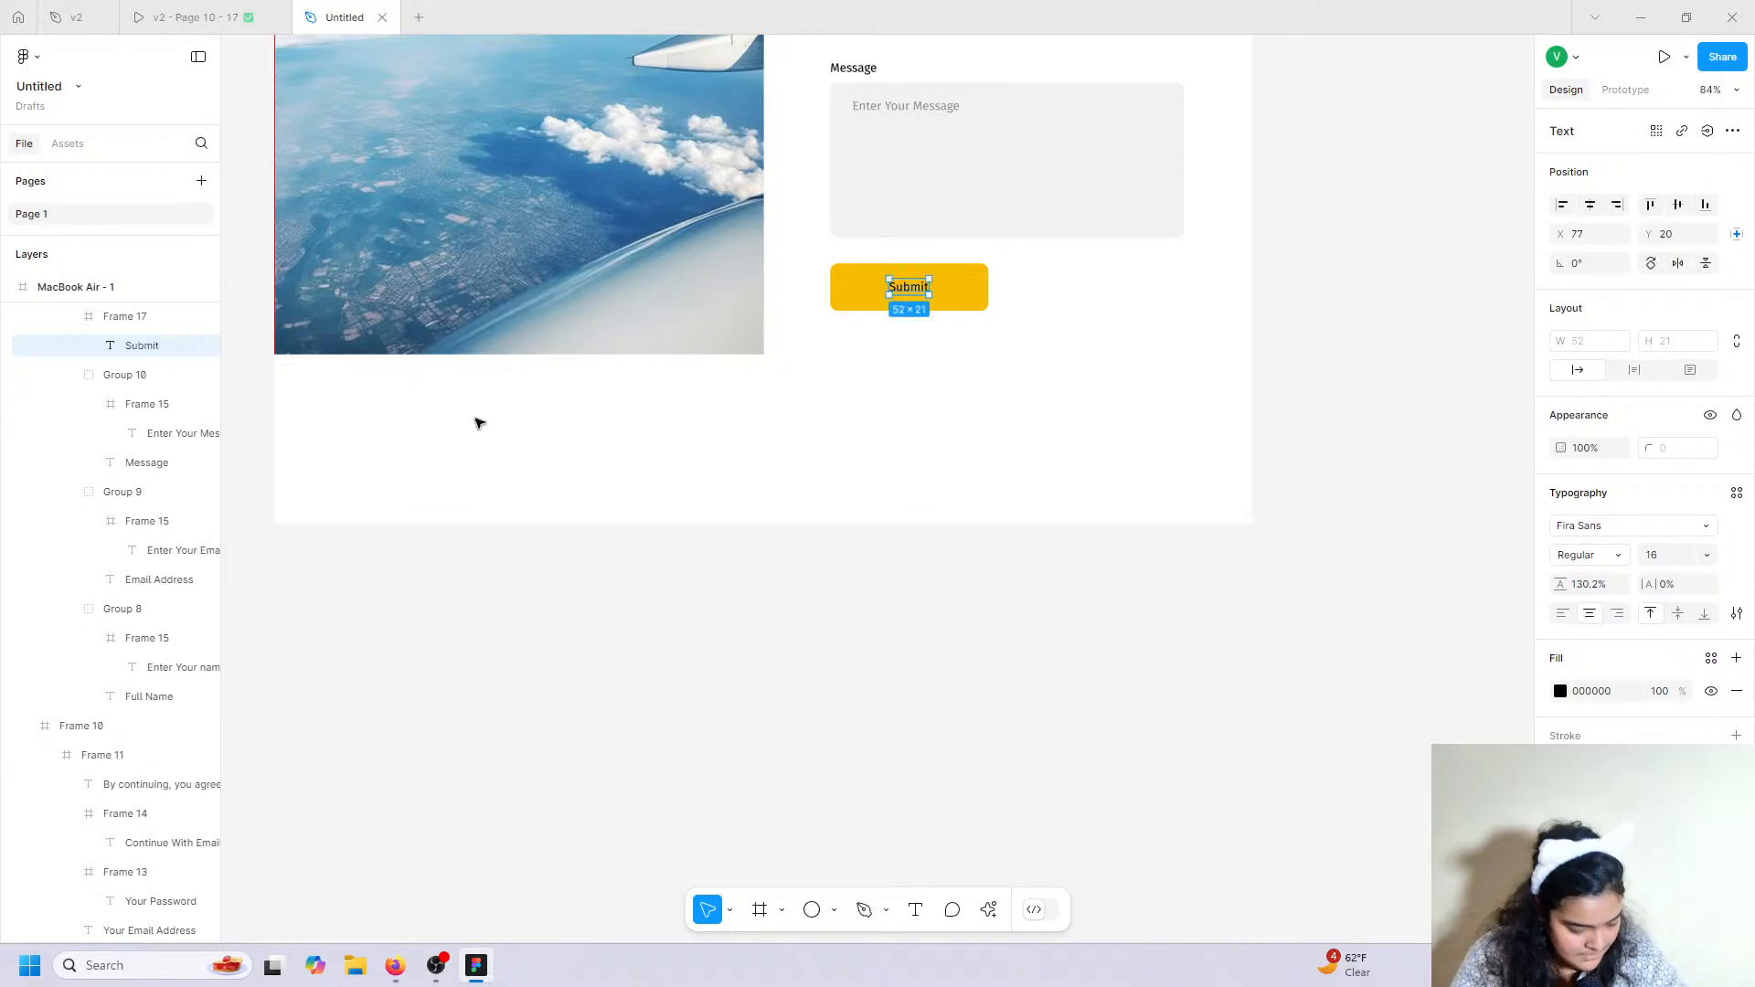
Nudge the Full Name, Email Address and Message fields up slightly together.
click(192, 17)
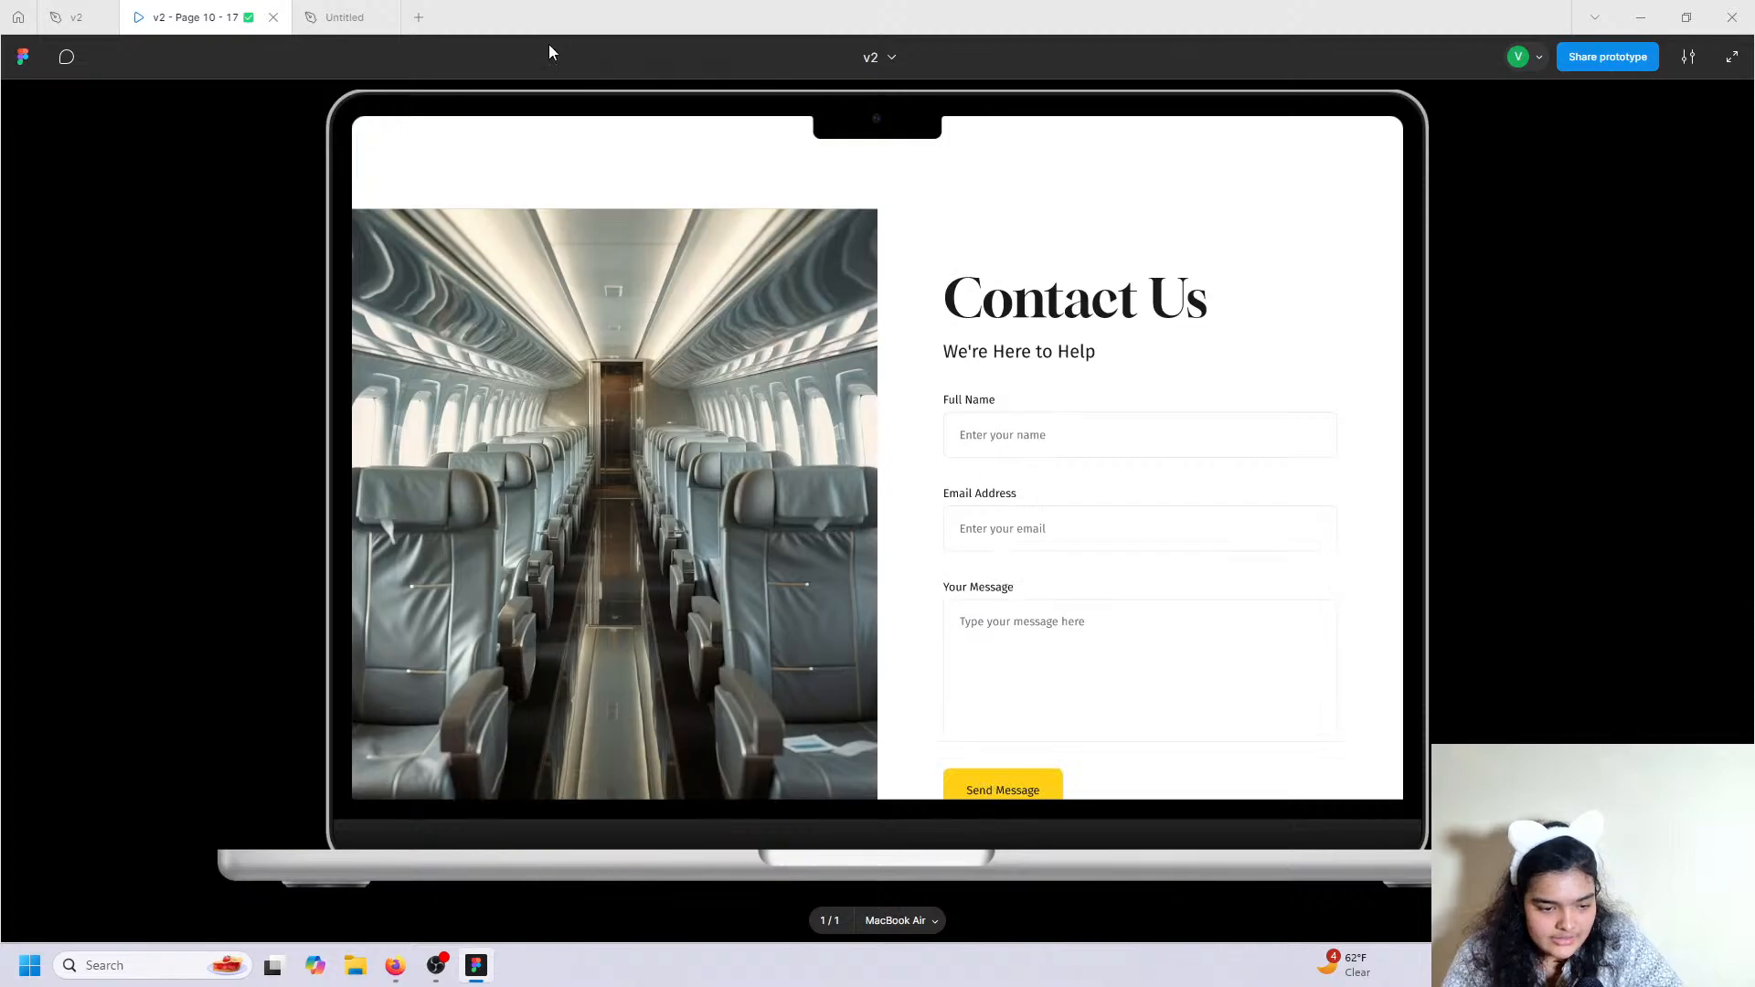
click(358, 17)
scroll(940, 500, up, 5)
scroll(940, 500, up, 3)
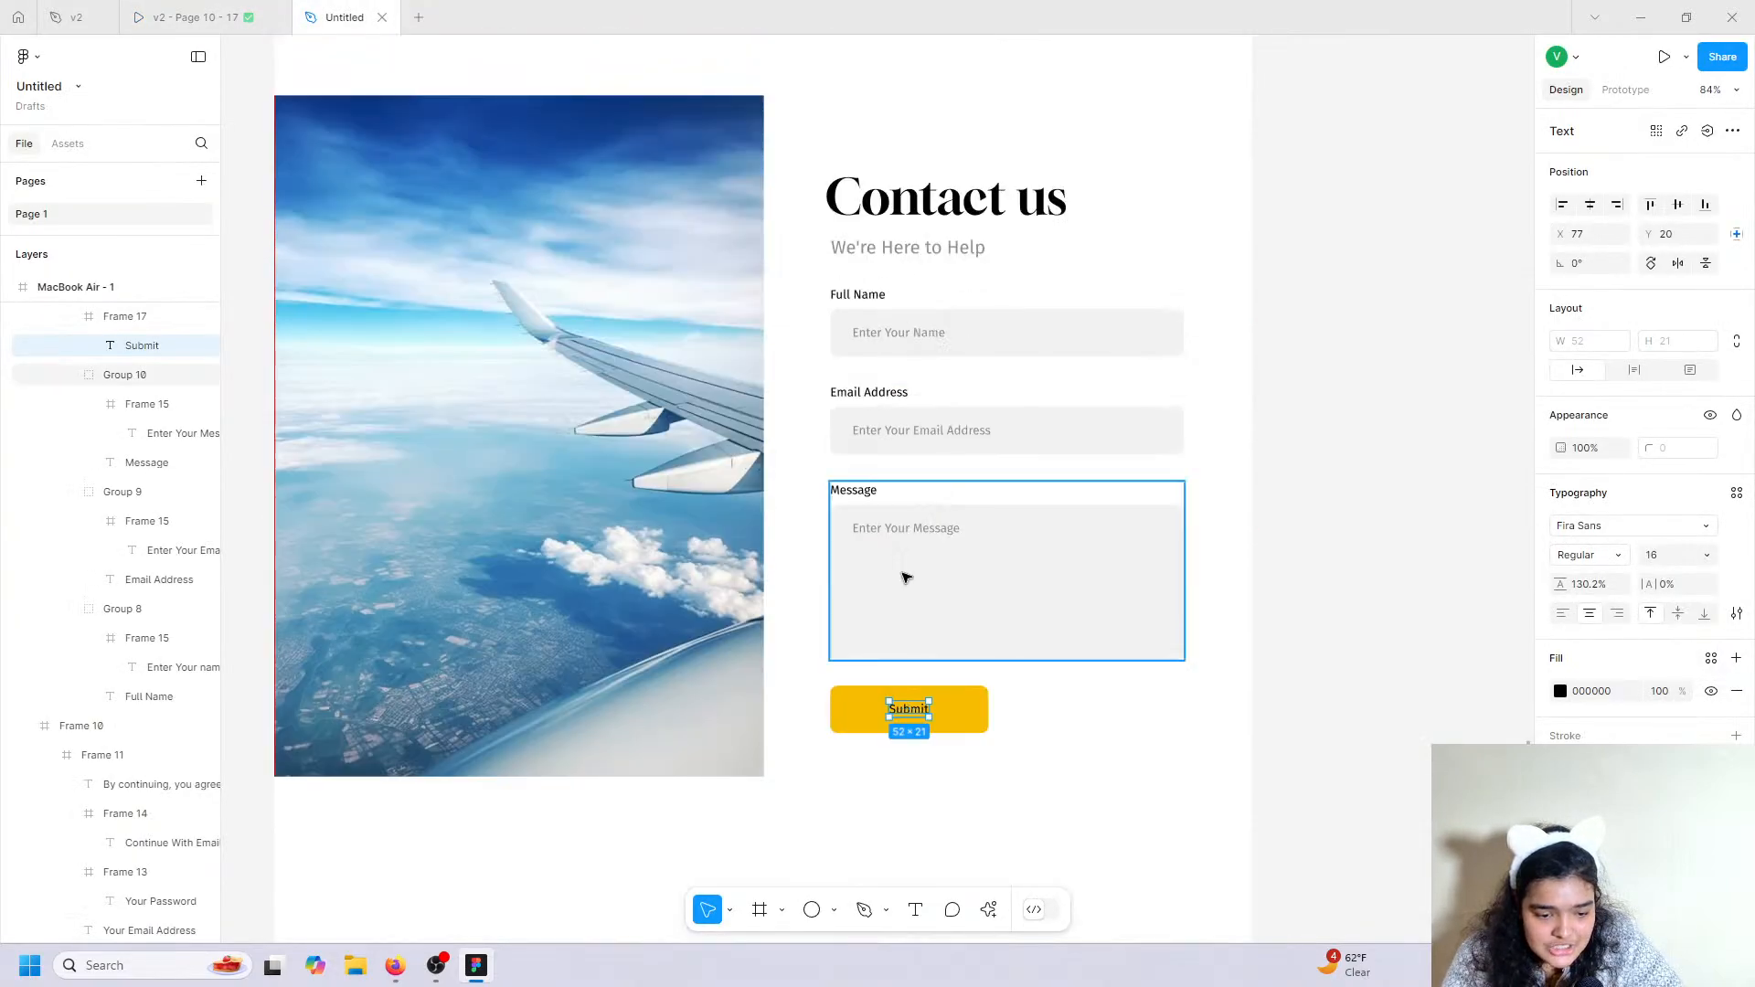
click(896, 526)
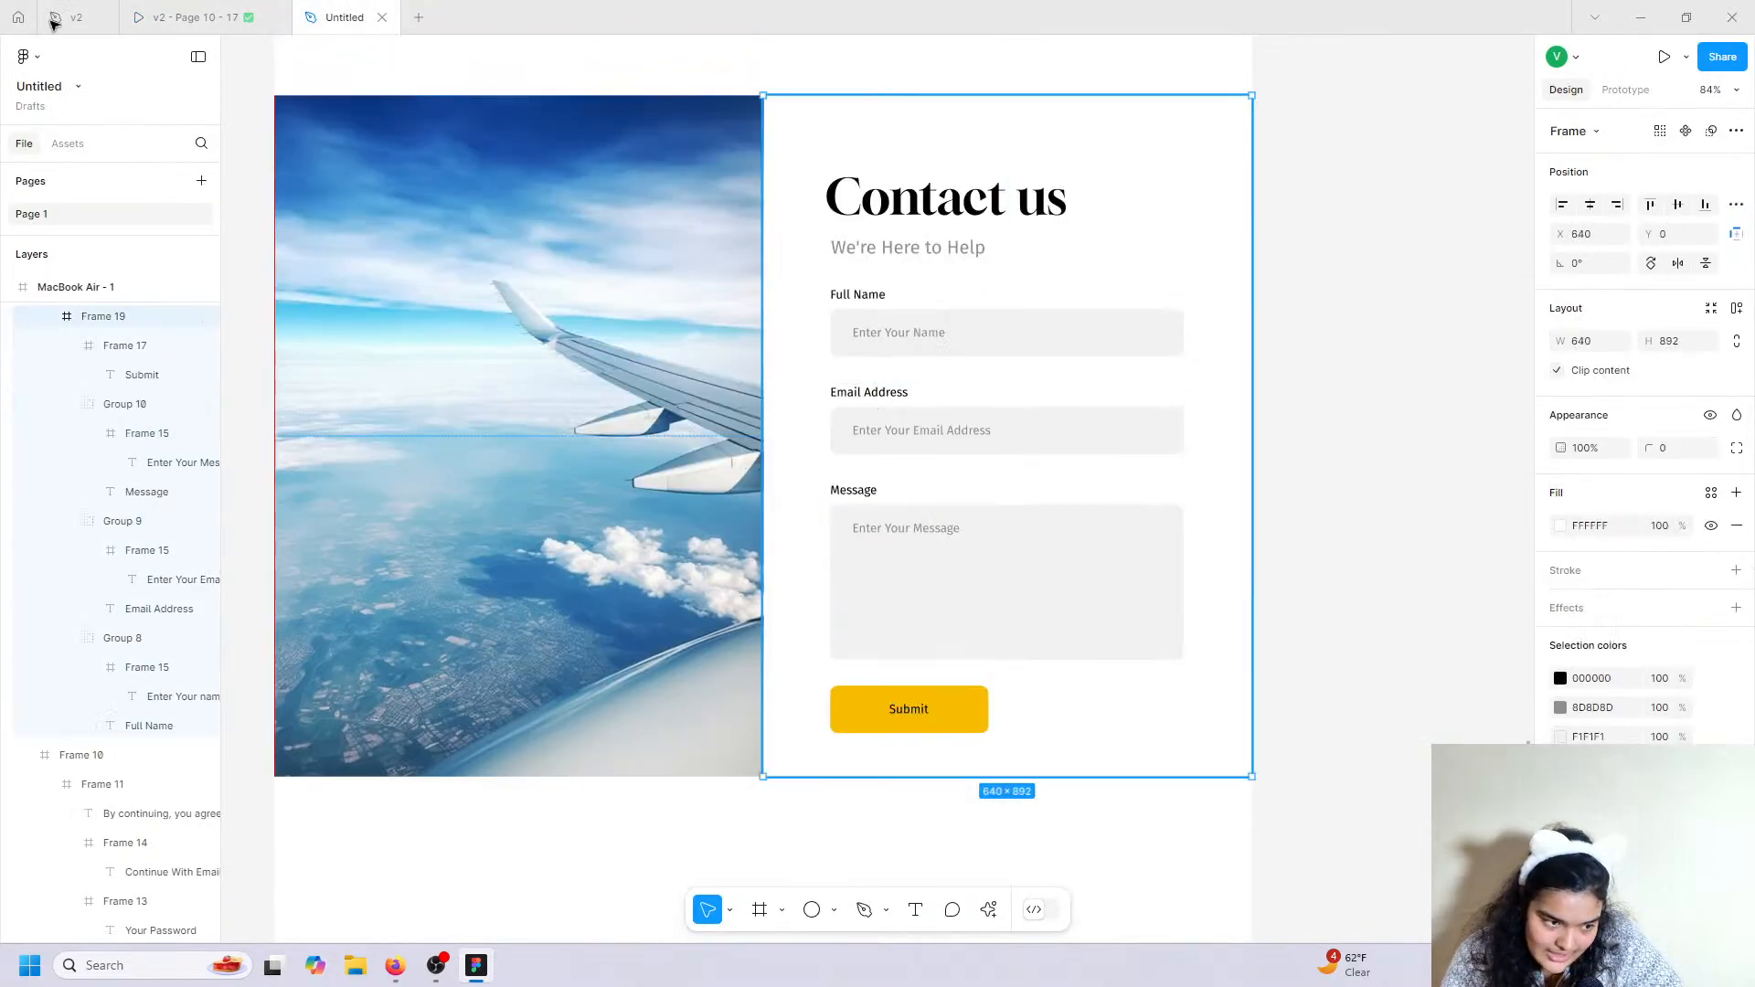
click(192, 17)
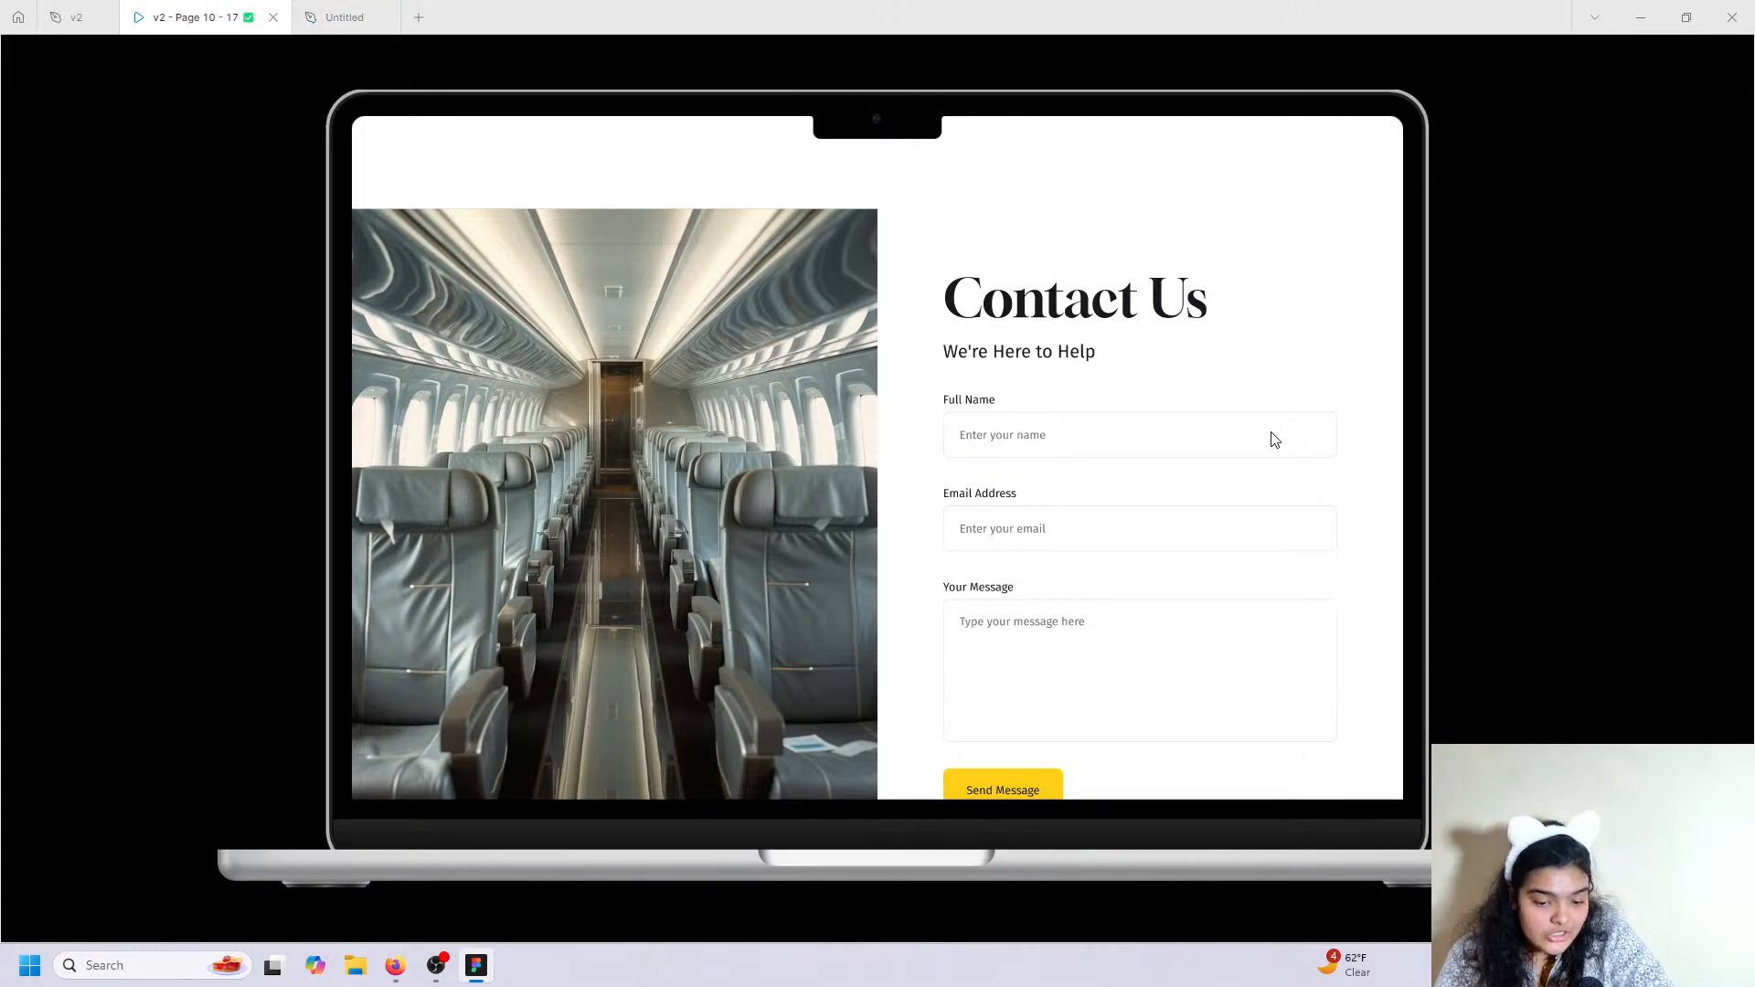
click(345, 17)
click(996, 335)
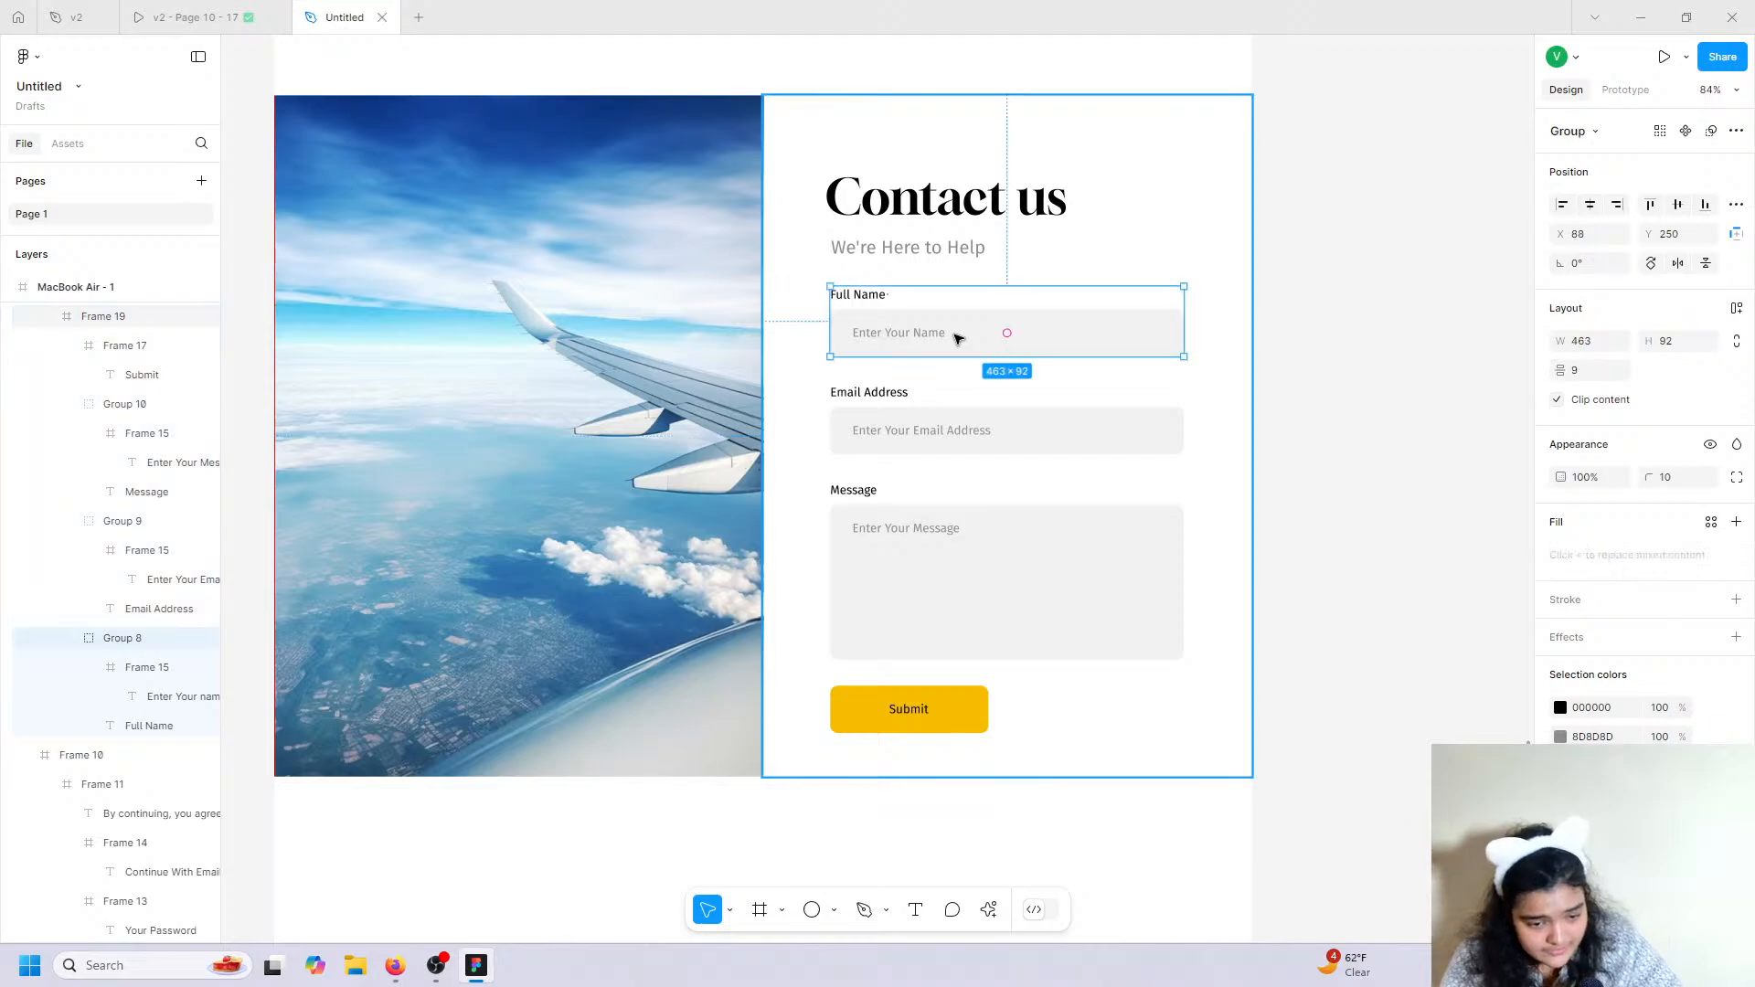
shift+click(885, 408)
shift+click(909, 534)
drag(909, 535, 909, 524)
Set the 'Contact us' heading's case to title case so it reads 'Contact Us'.
click(1329, 506)
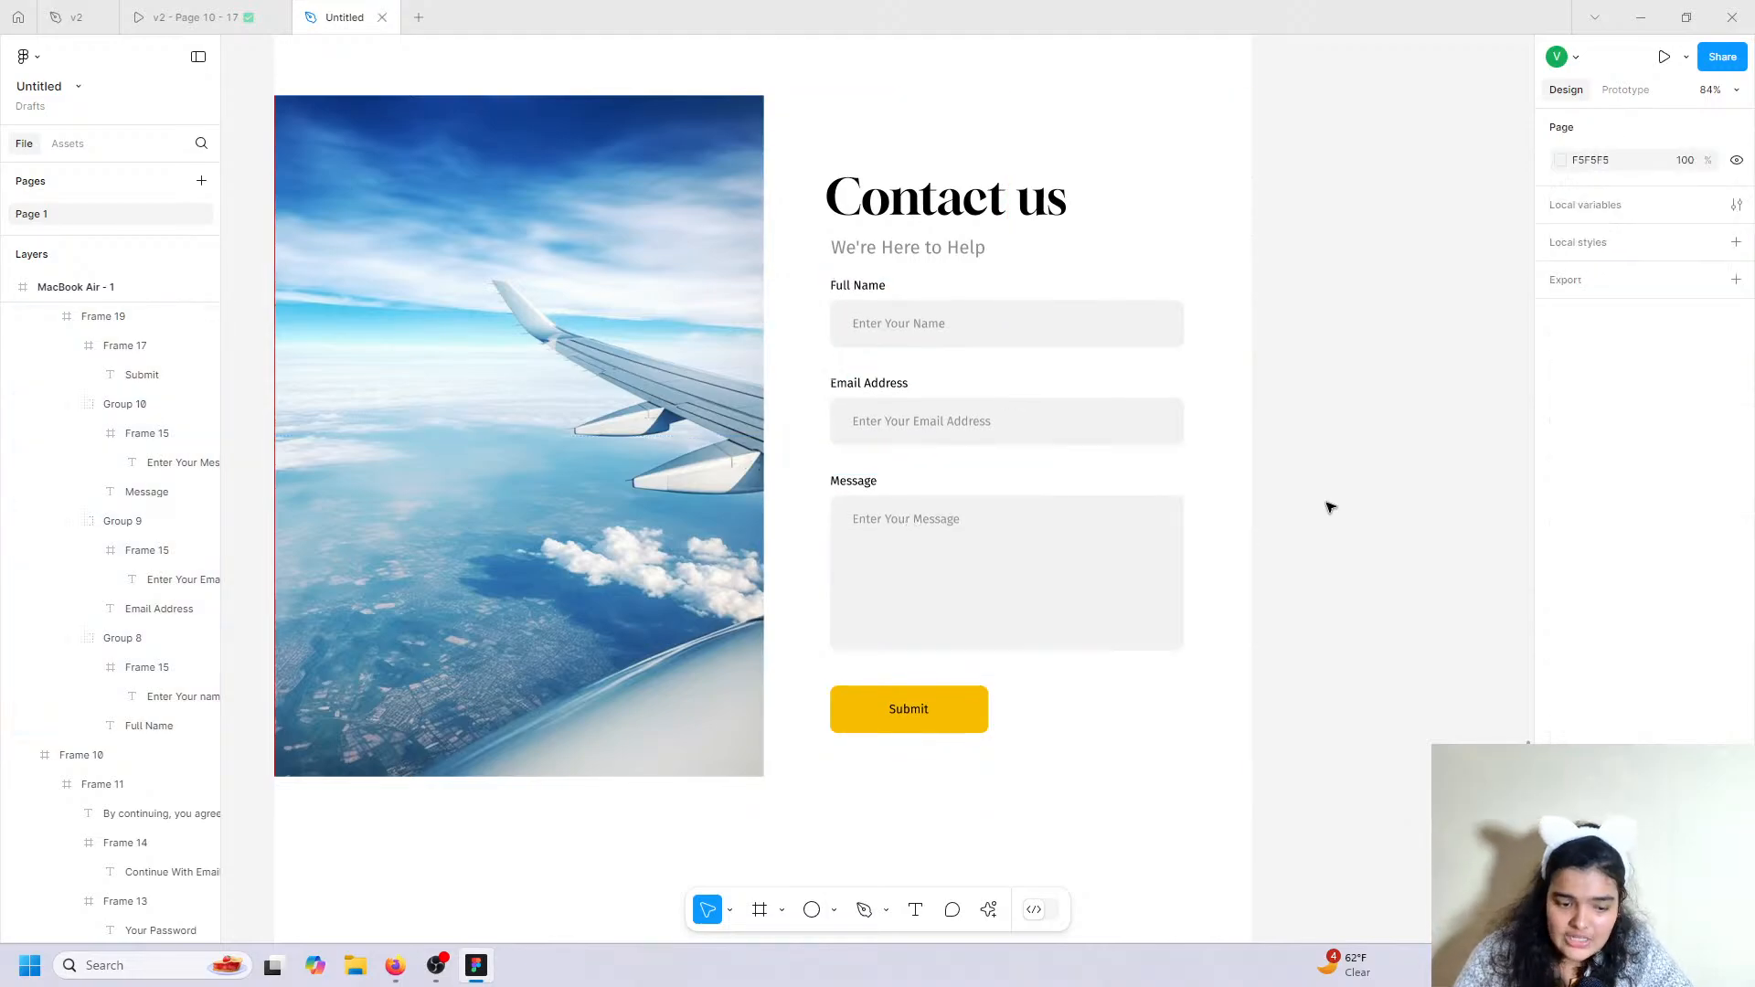
right_click(1329, 507)
click(1351, 342)
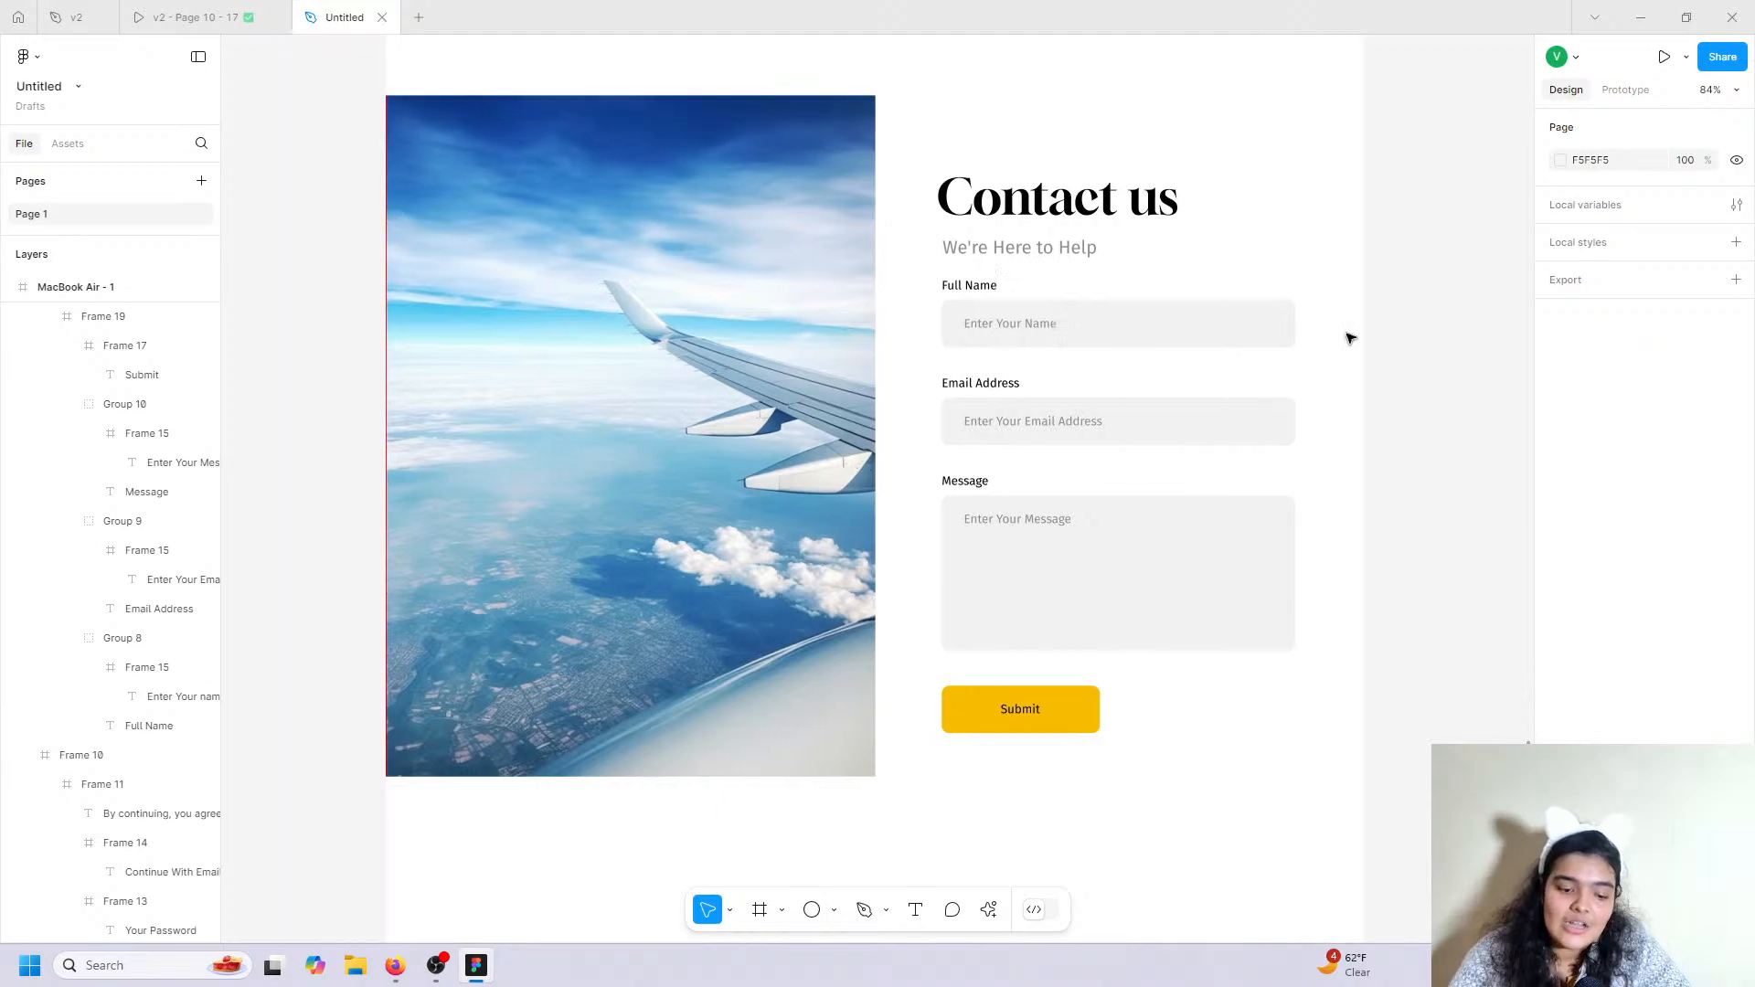
scroll(1349, 338, left, 4)
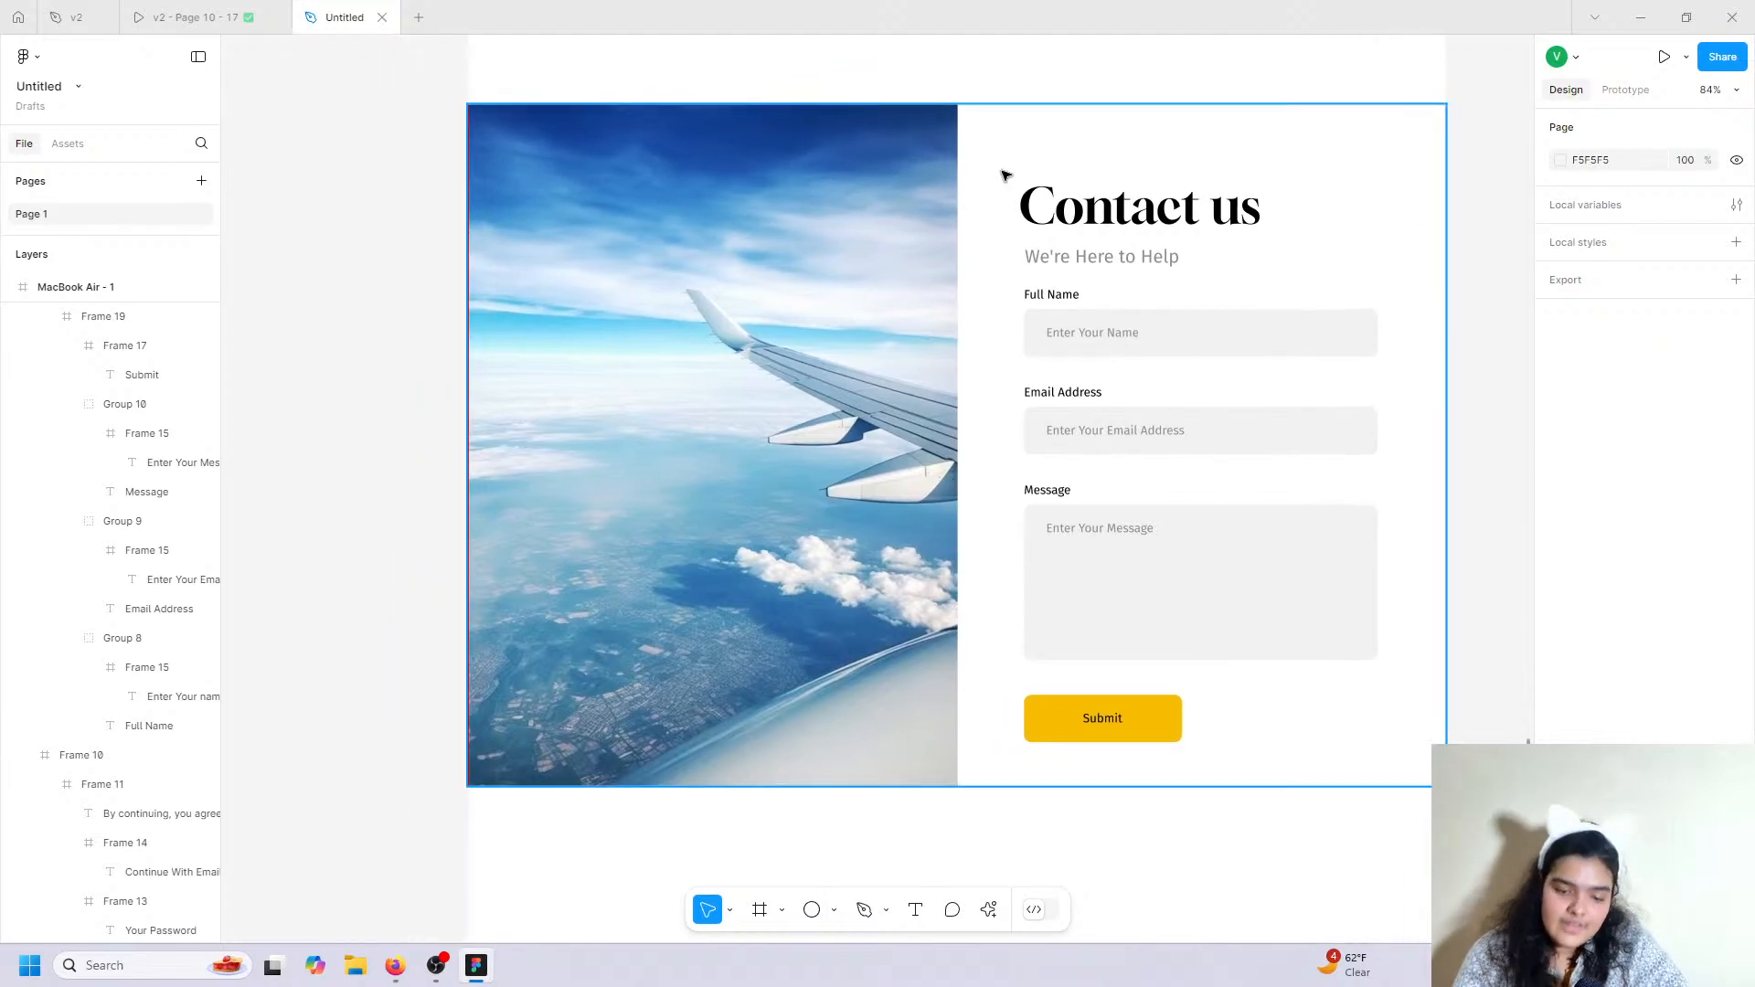
double_click(1185, 203)
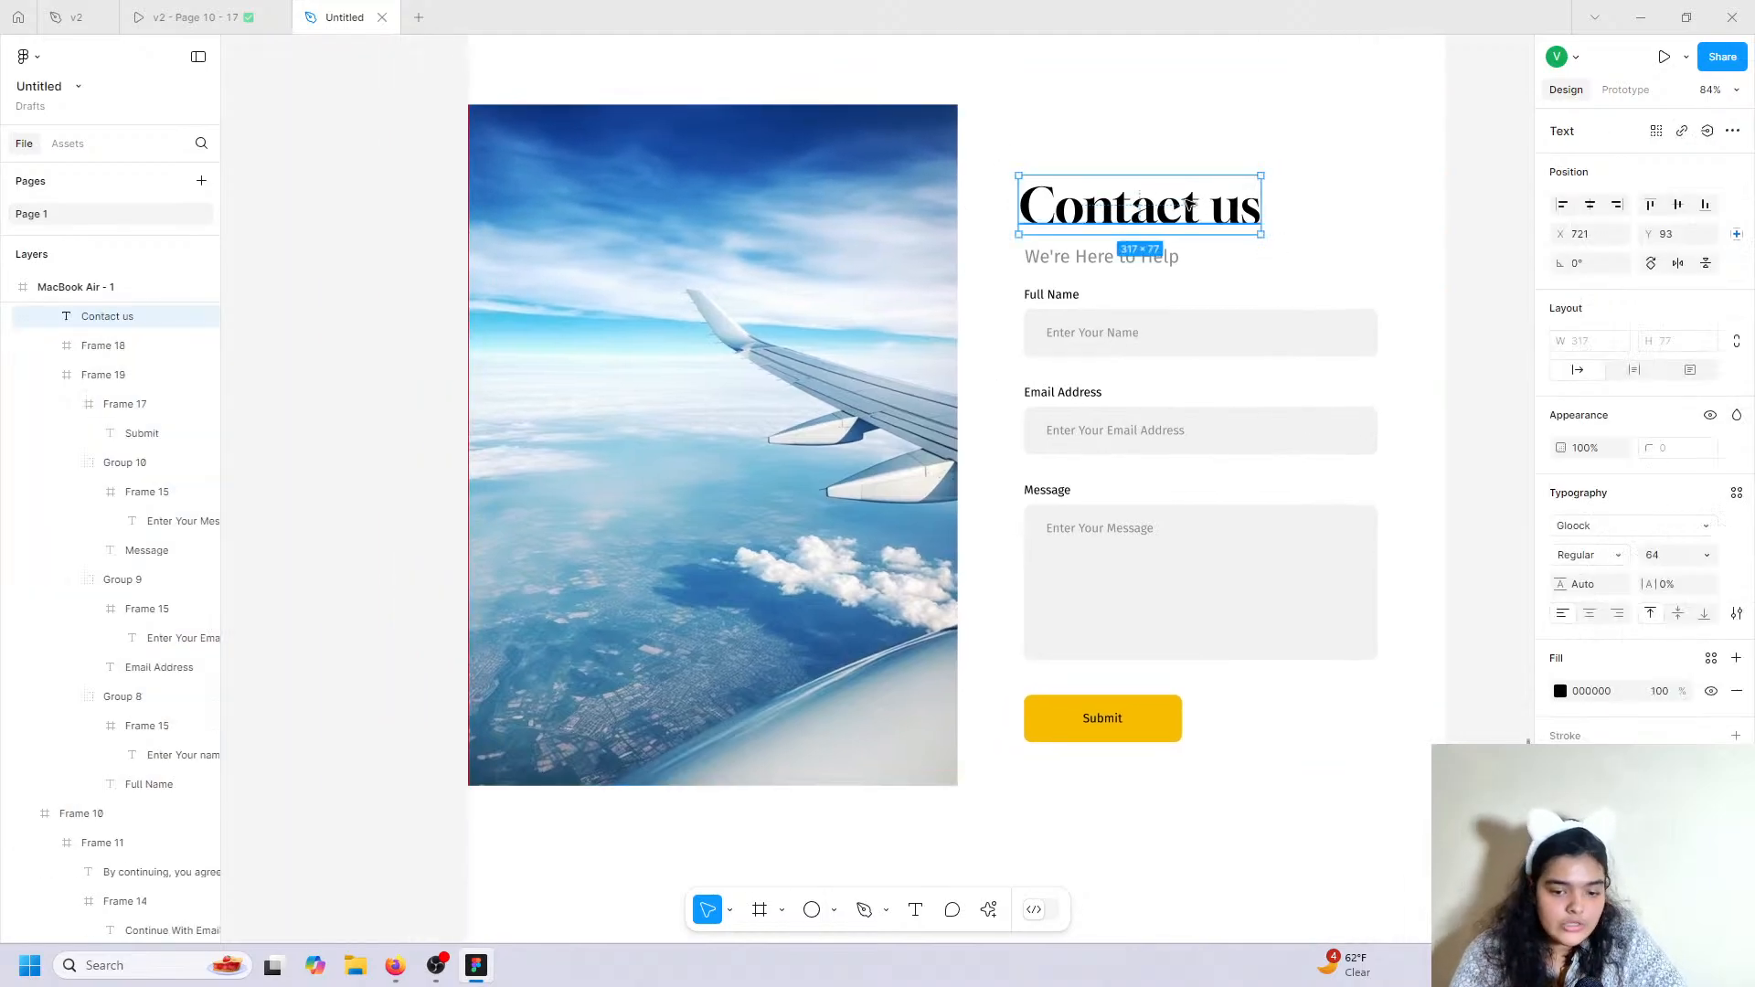
click(1736, 613)
click(1487, 707)
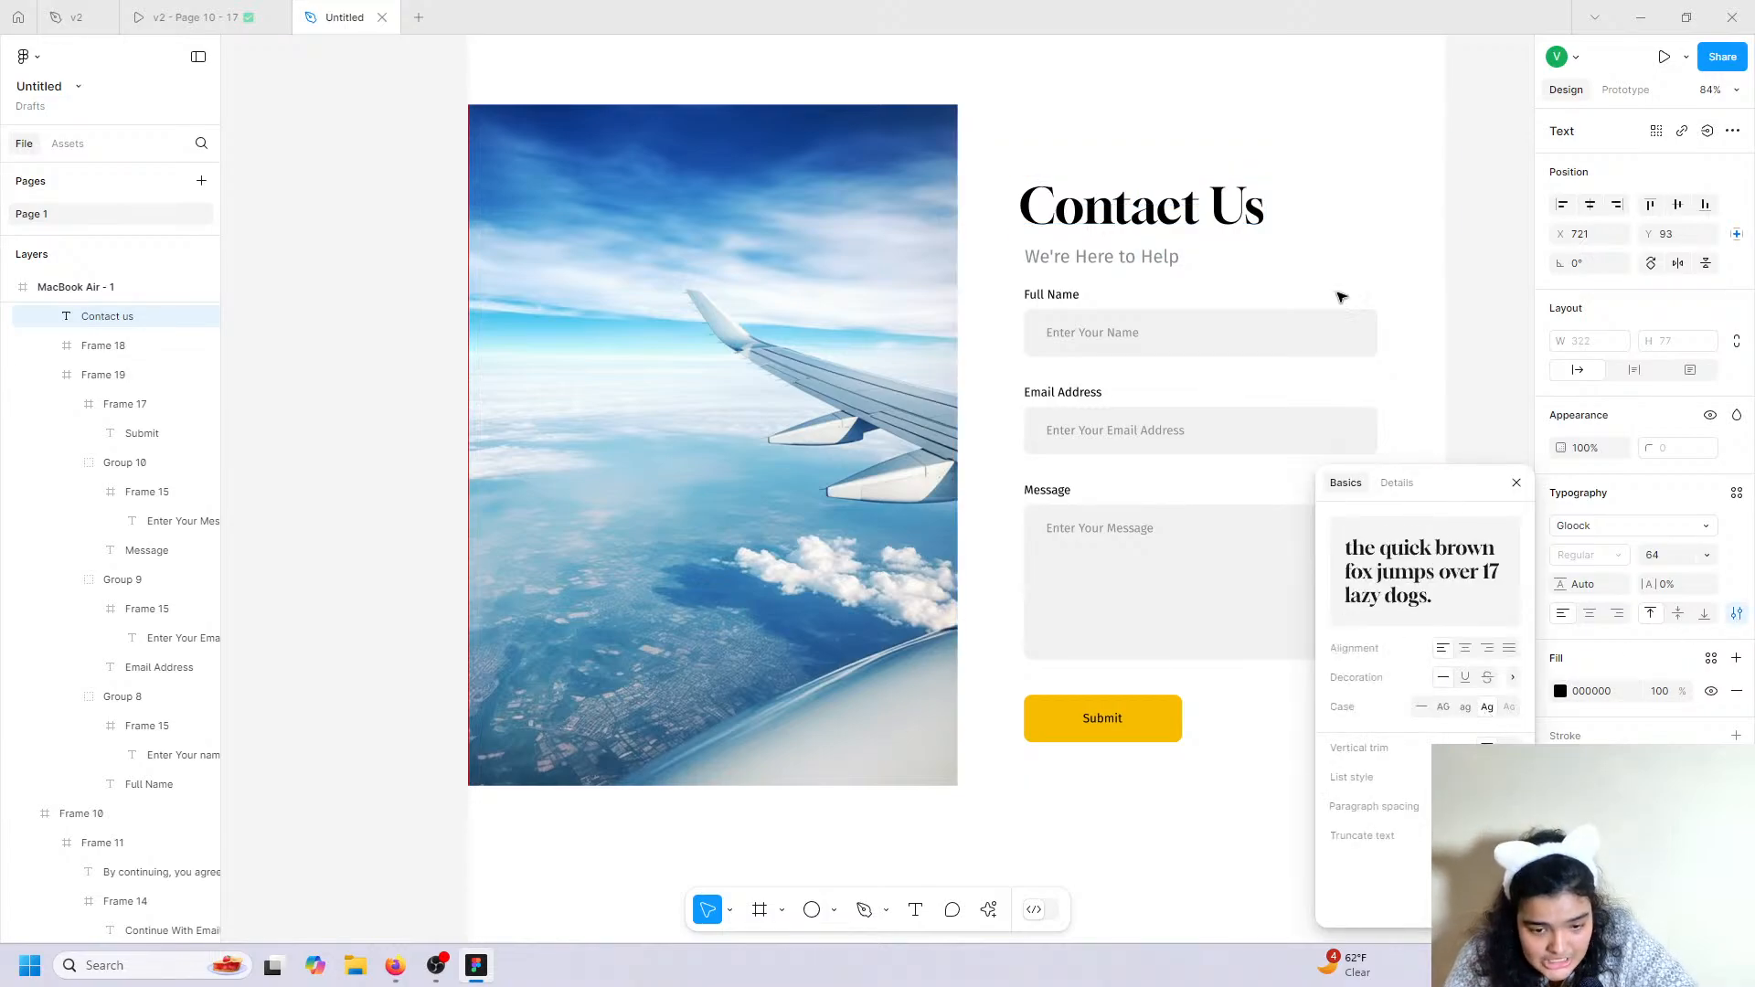
click(1461, 283)
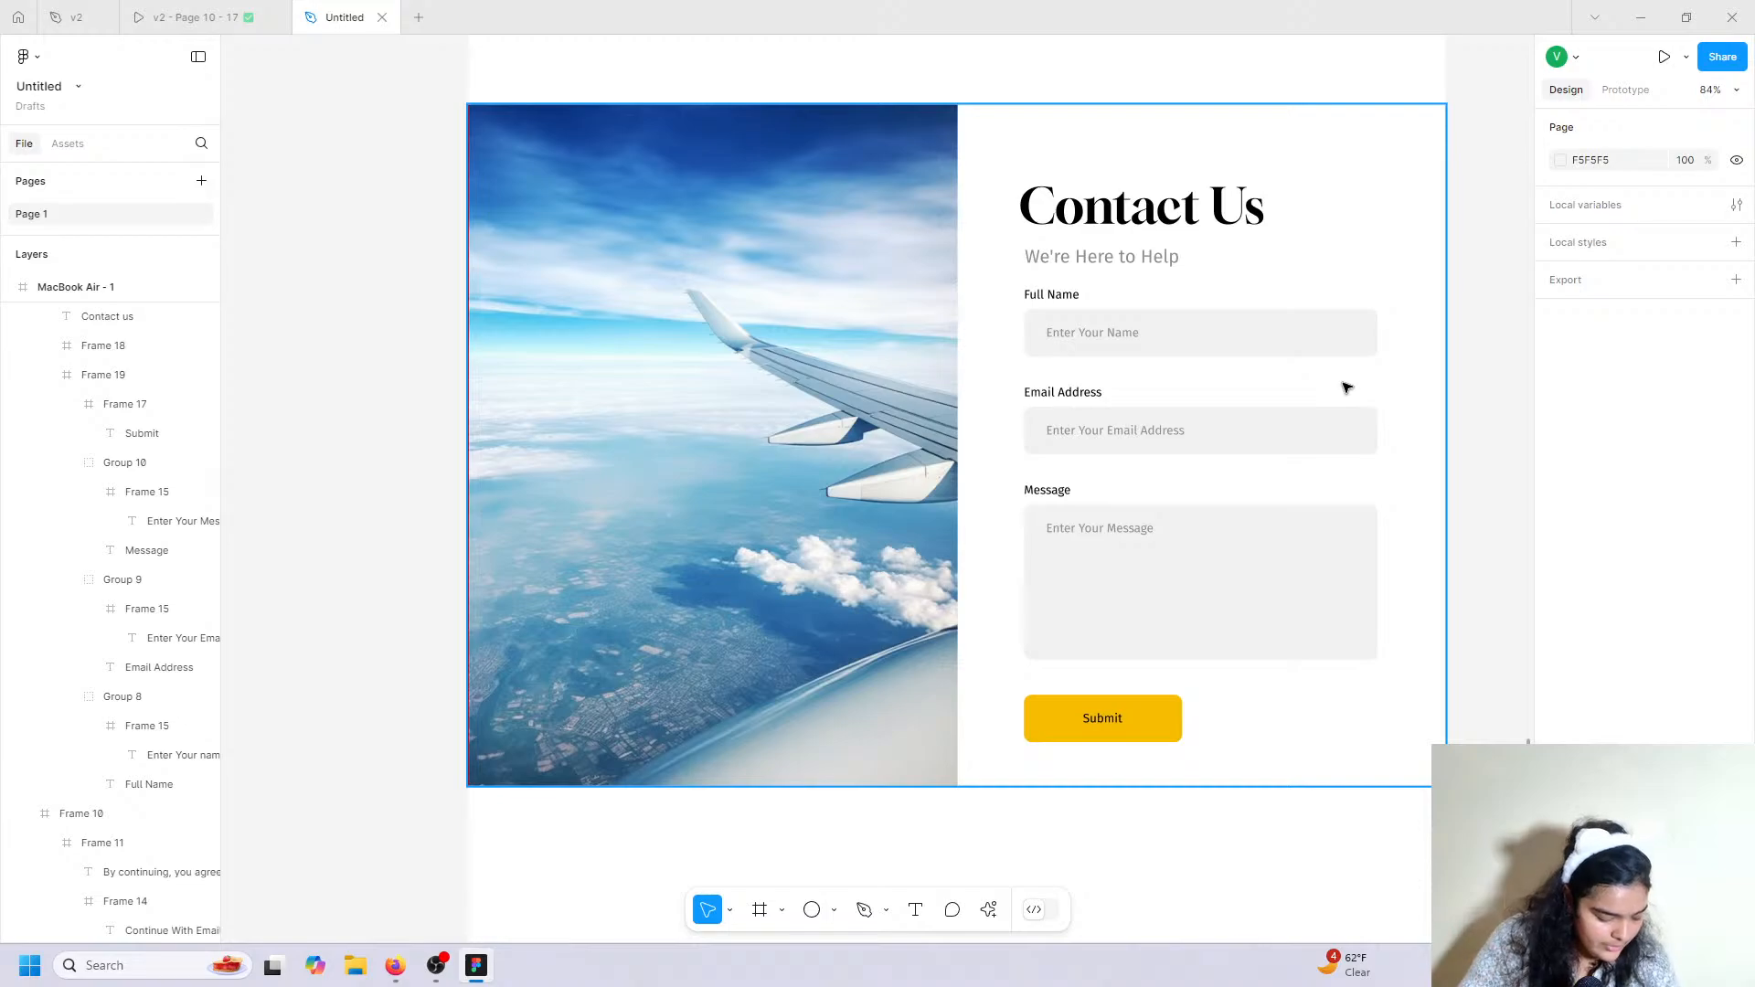
click(206, 17)
Scroll through the v2 prototype's Gallery of Dreams section, then return to the Untitled file.
scroll(960, 443, down, 5)
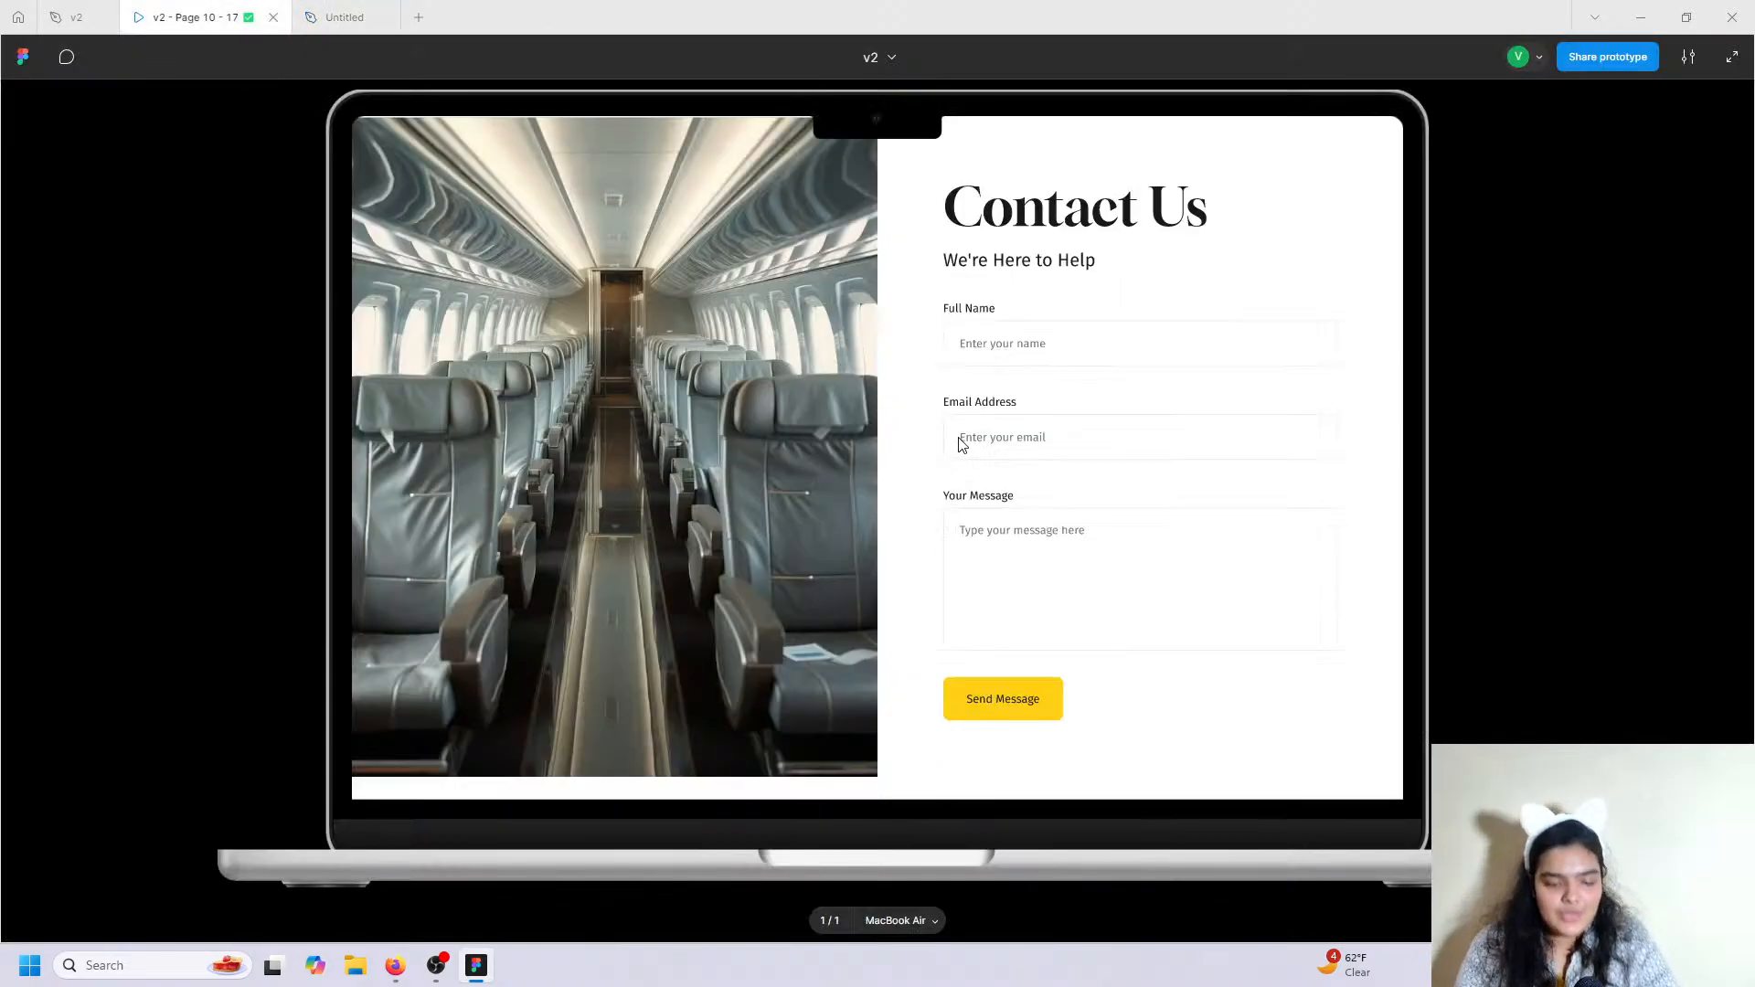
scroll(962, 444, down, 2)
scroll(962, 444, up, 1)
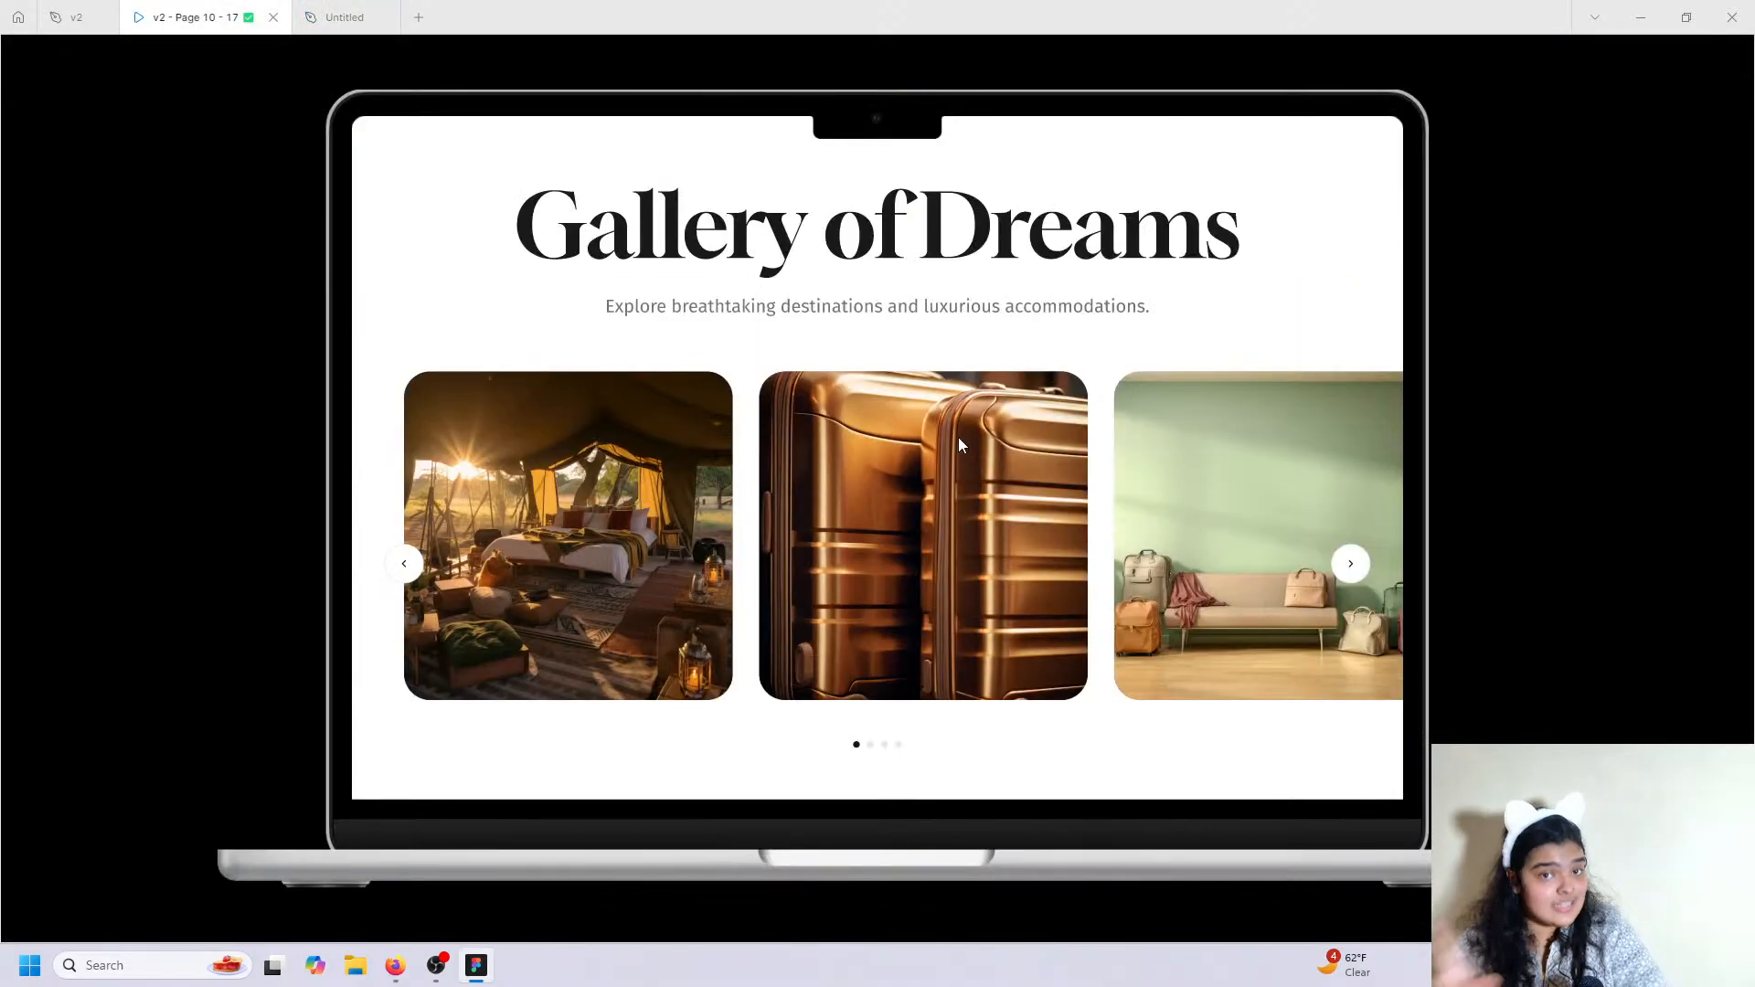
scroll(959, 444, down, 3)
scroll(959, 444, up, 3)
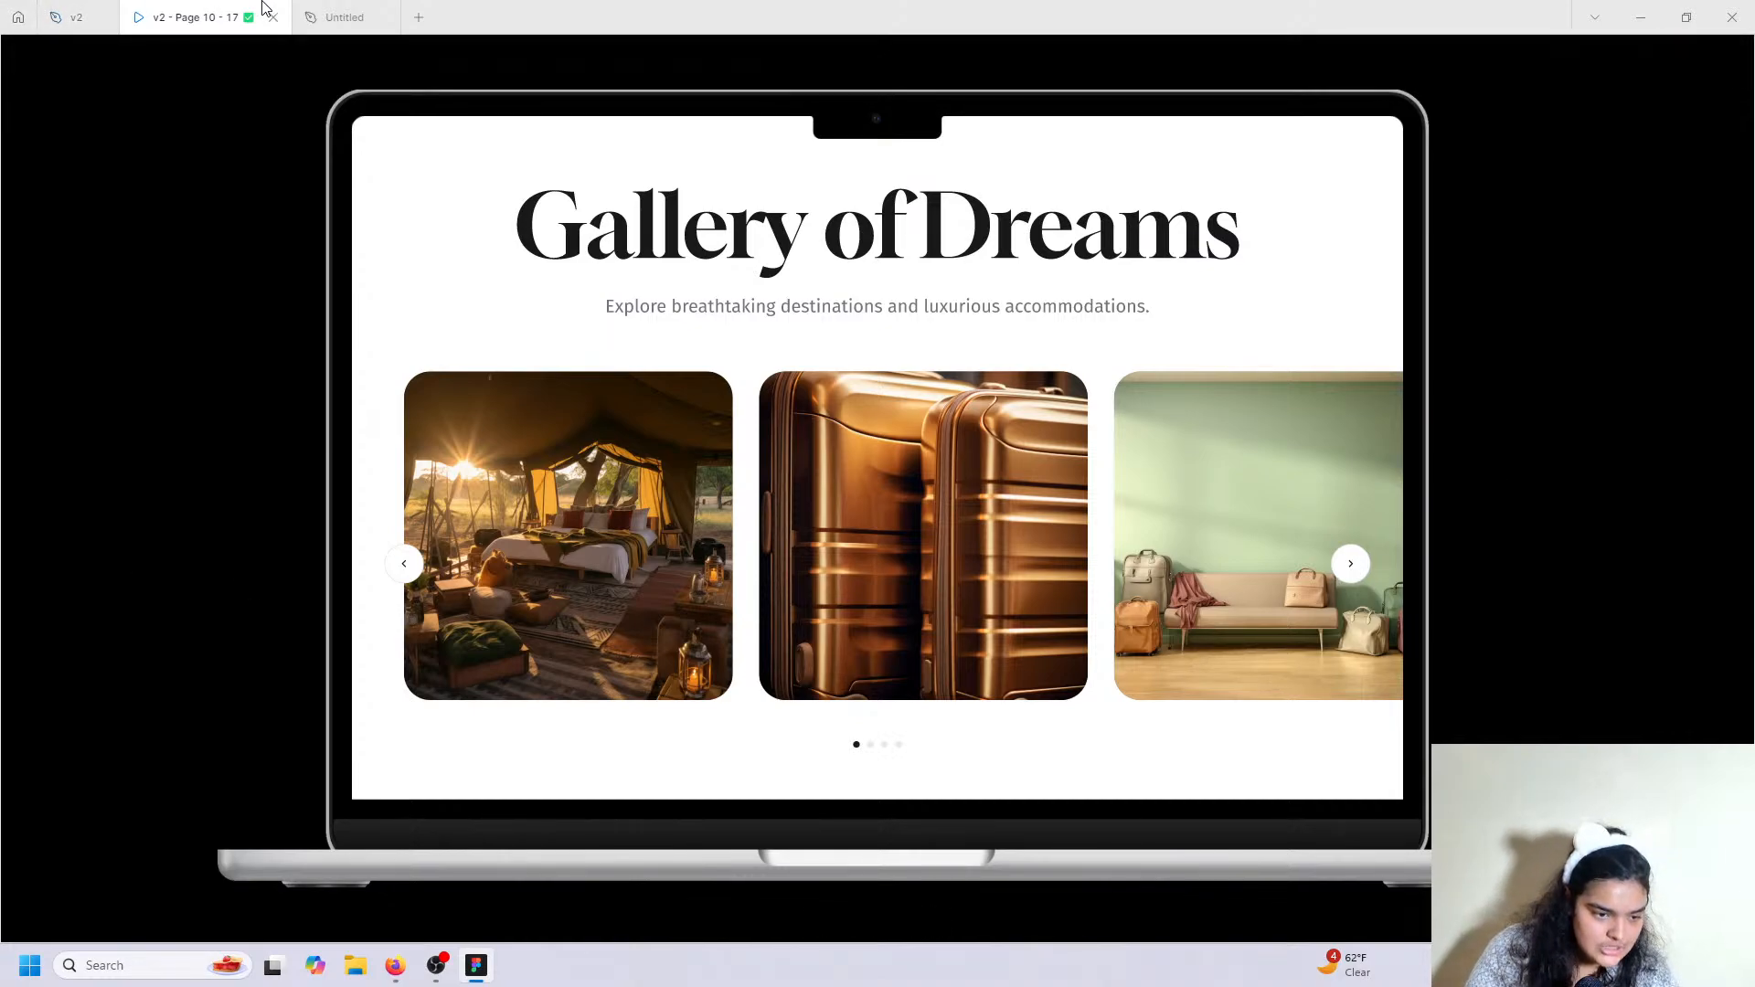
click(345, 16)
scroll(693, 573, down, 5)
scroll(693, 573, down, 3)
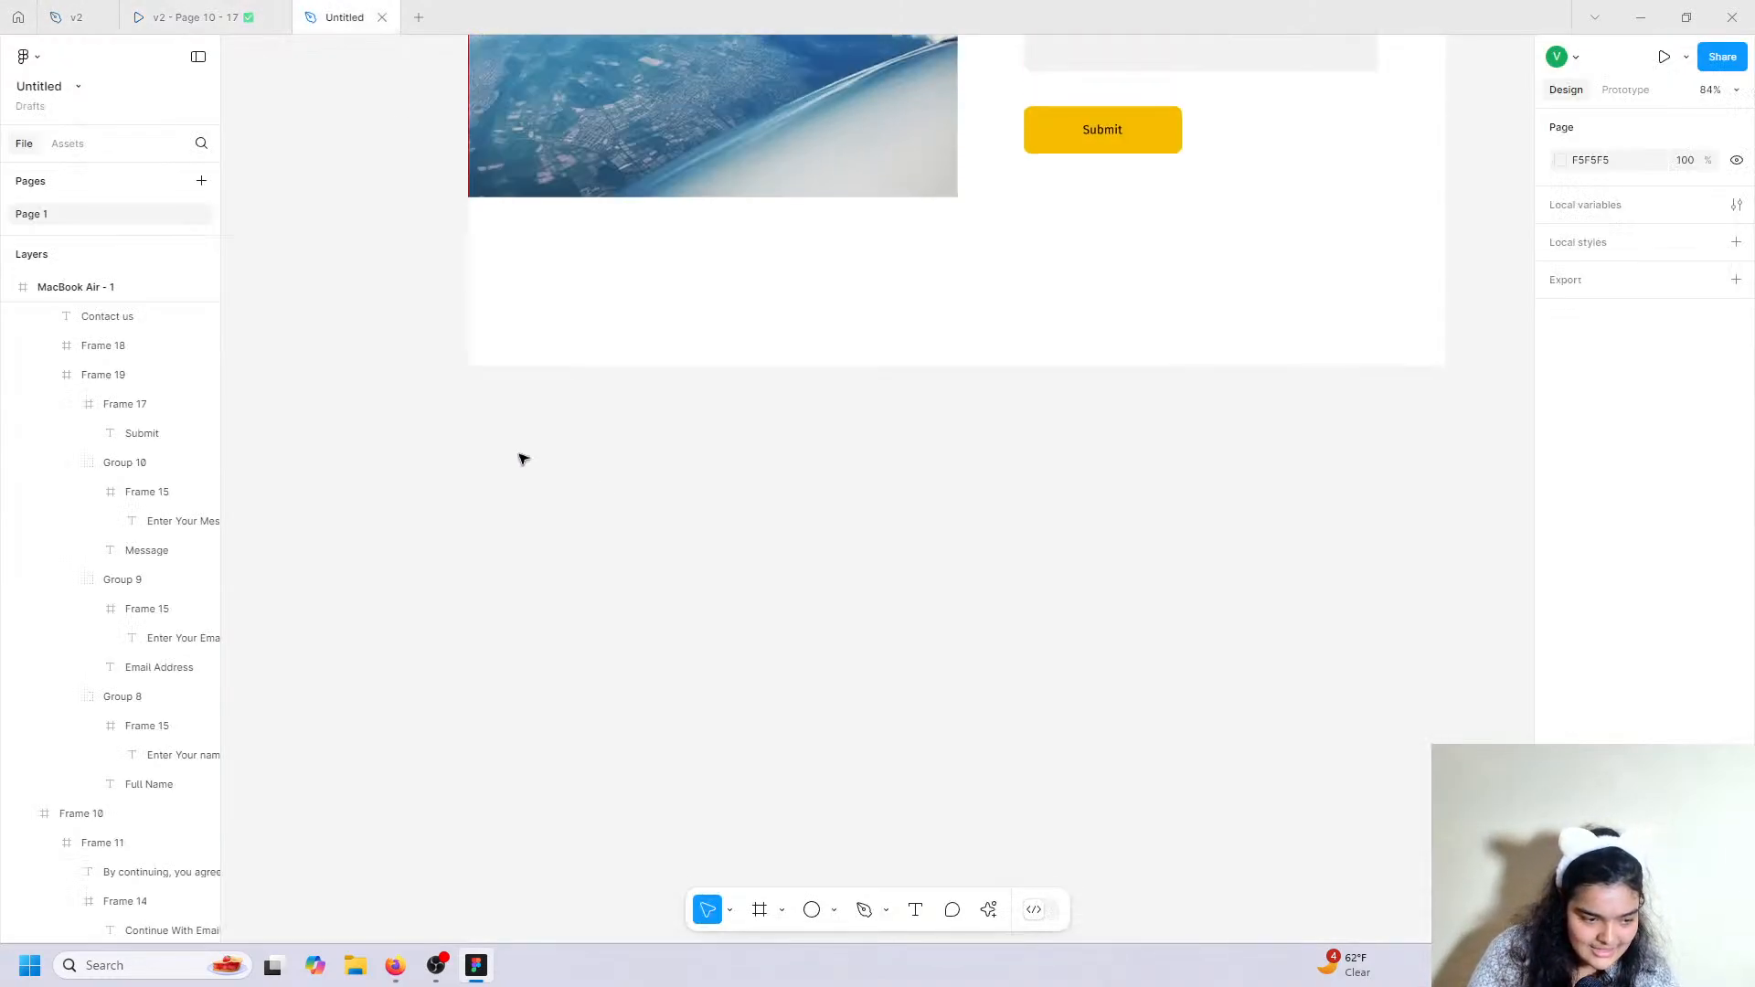
Lengthen MacBook Air - 1 and draw a new 1280-wide frame below Contact Us.
click(55, 284)
drag(713, 365, 721, 981)
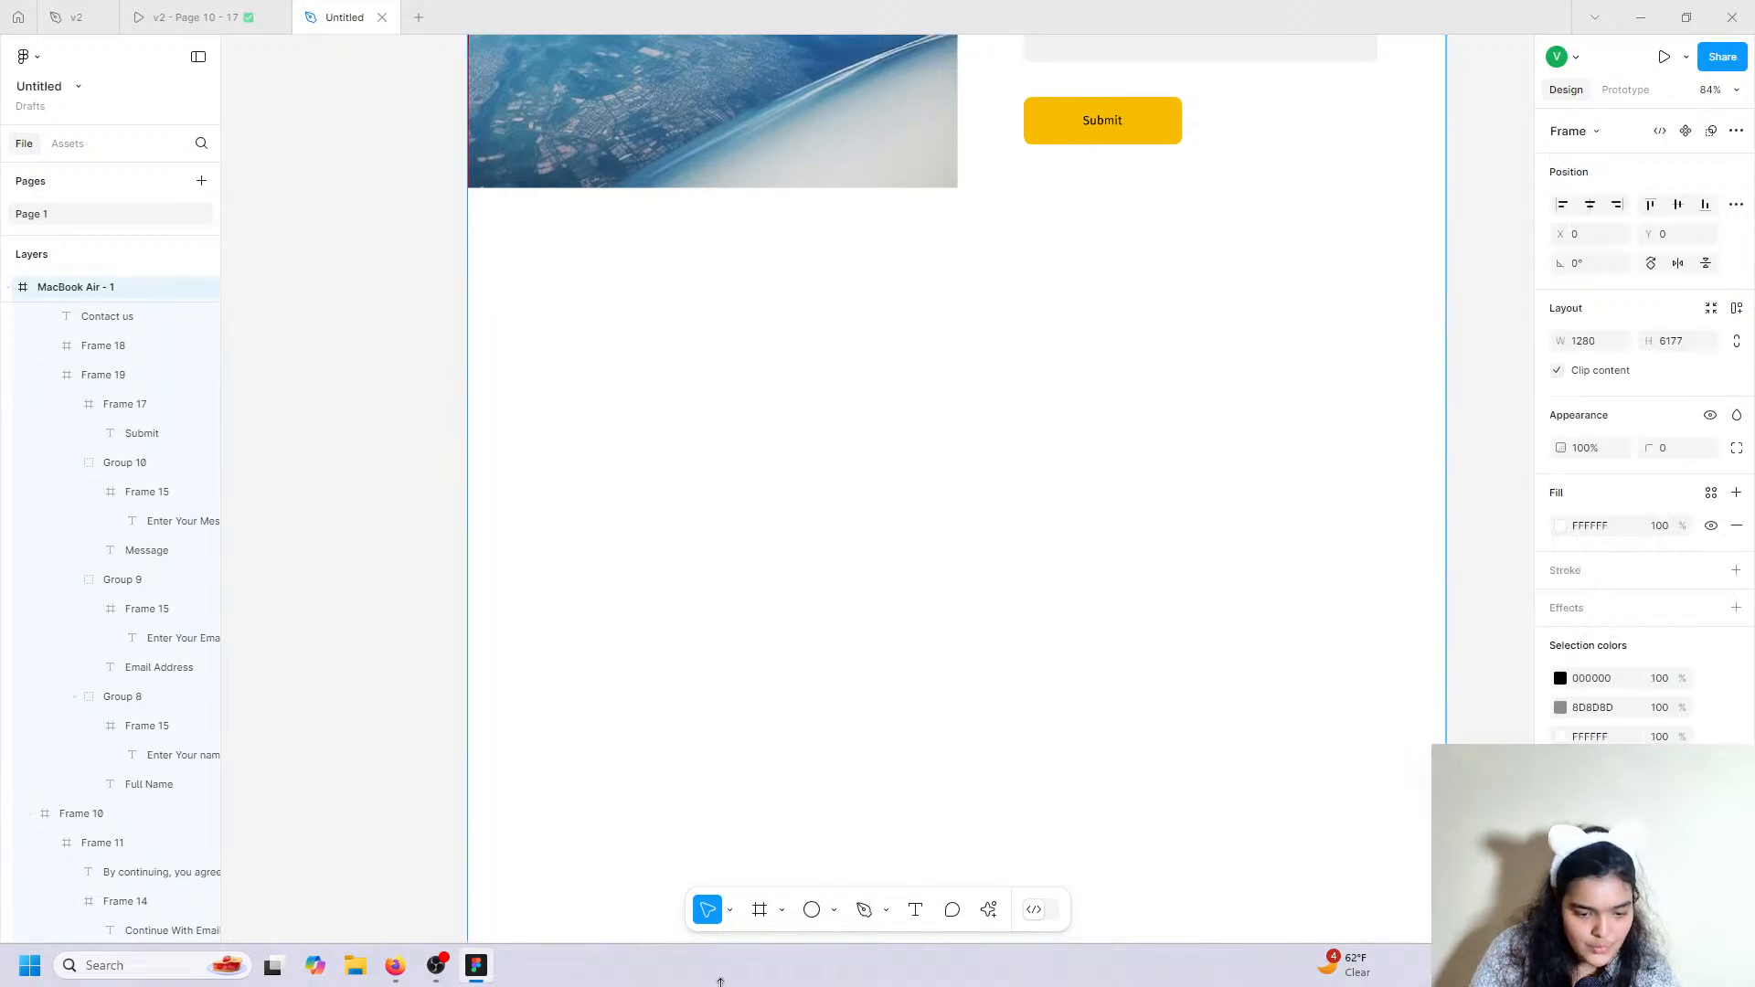
click(759, 911)
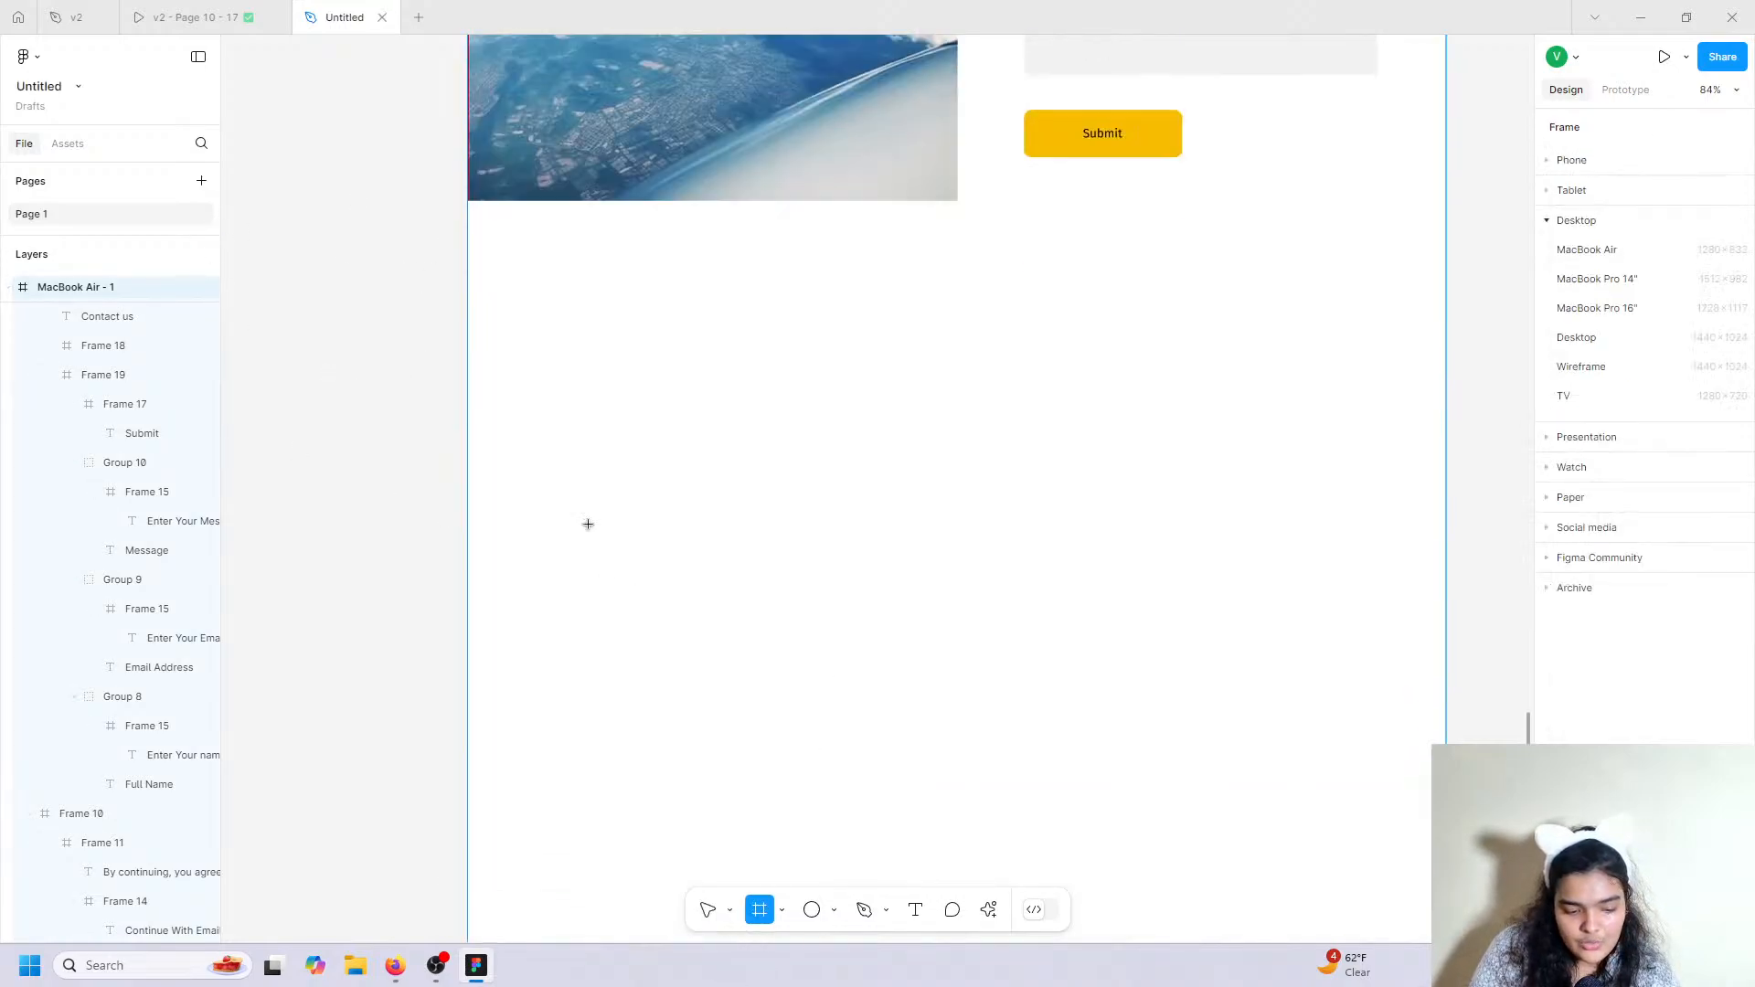
scroll(587, 524, down, 1)
drag(471, 159, 1308, 845)
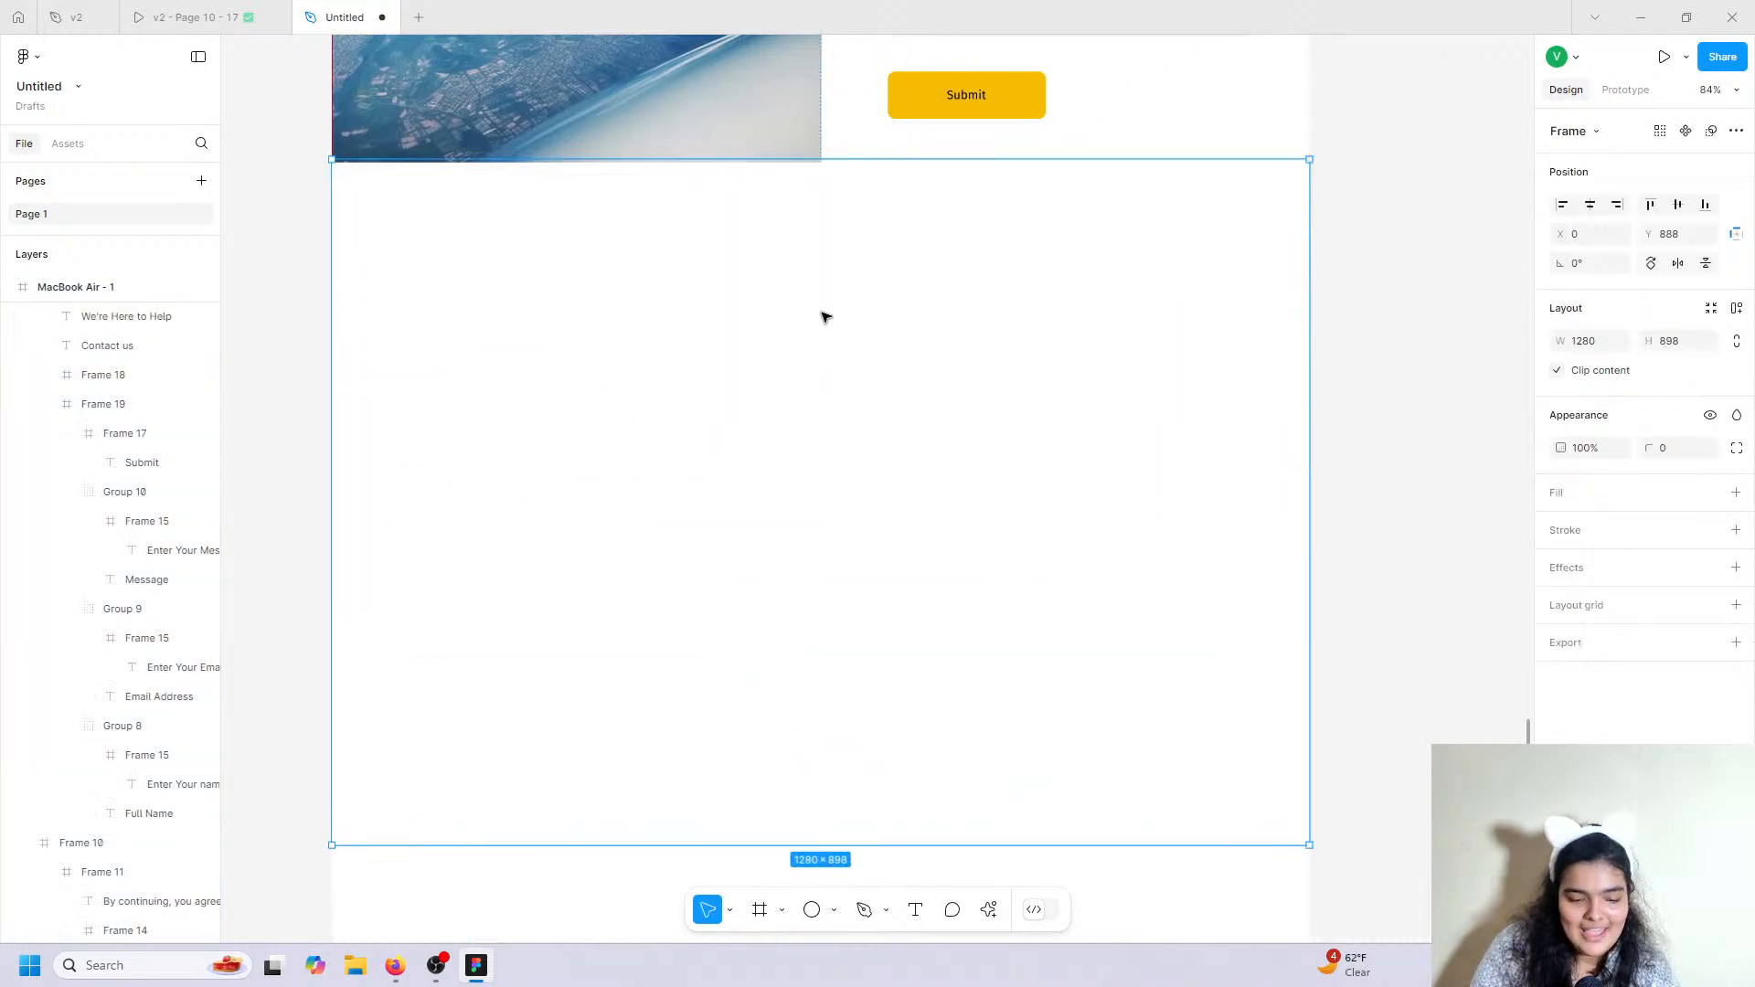
drag(886, 776, 886, 803)
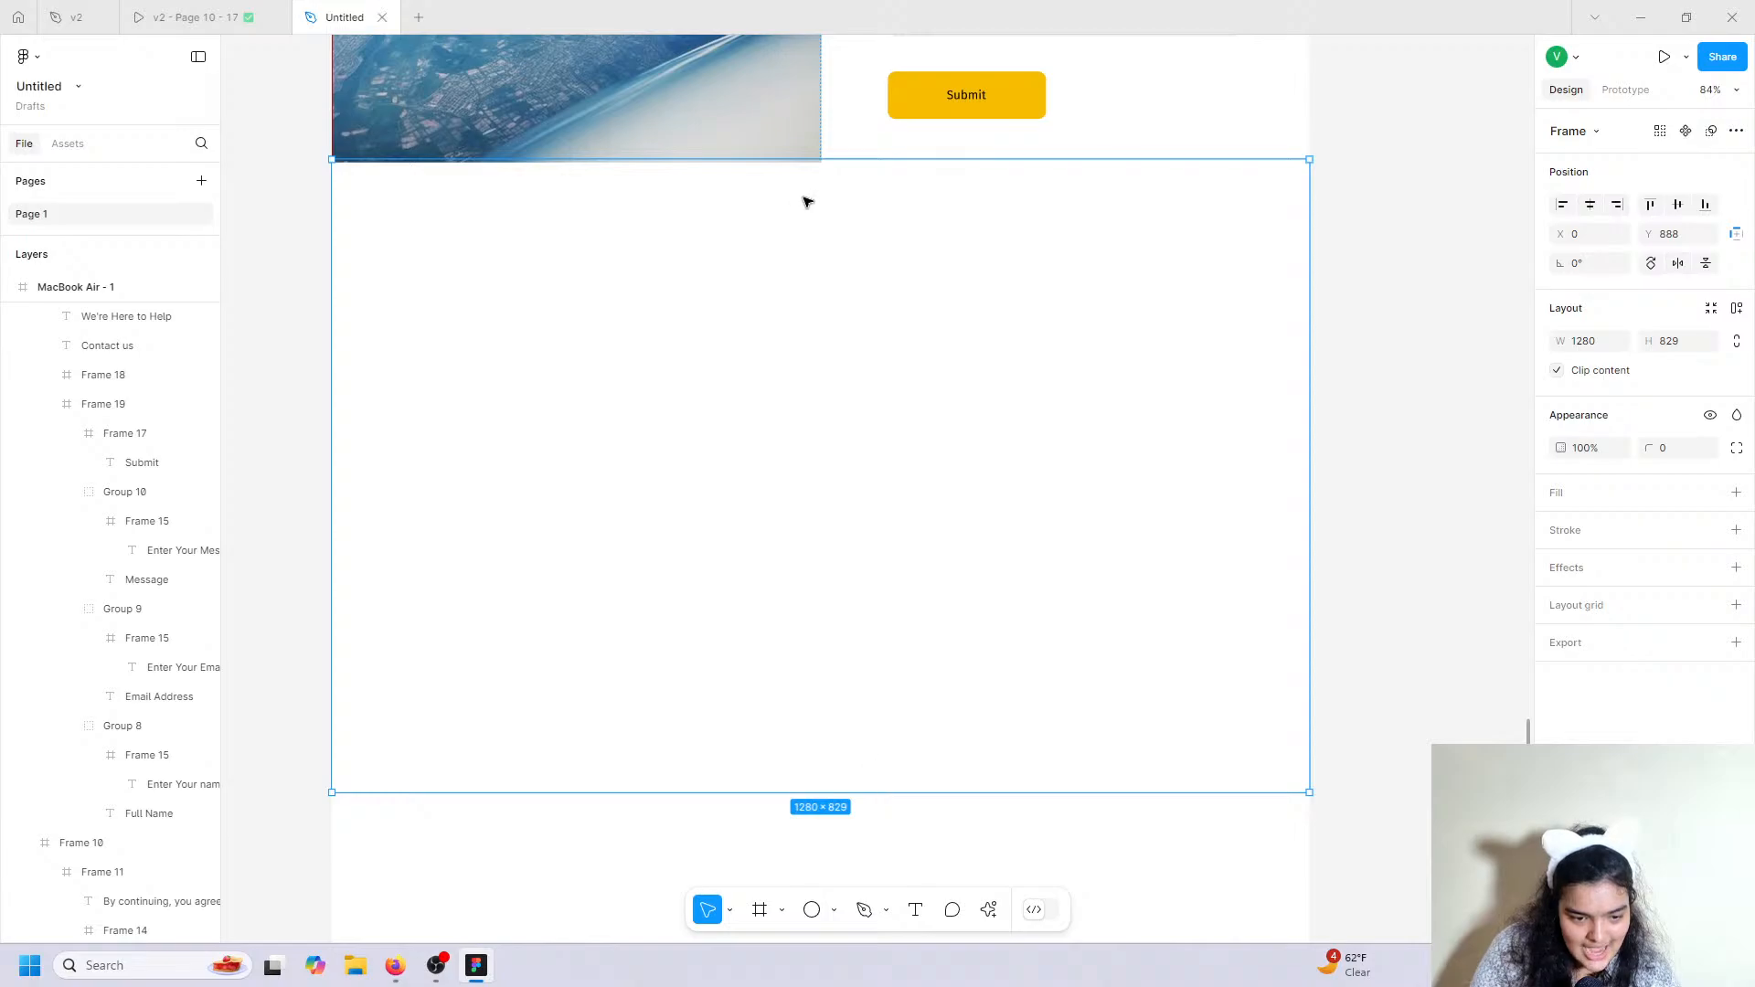
Review the reference prototype's gallery section, then return to the Untitled file.
click(195, 18)
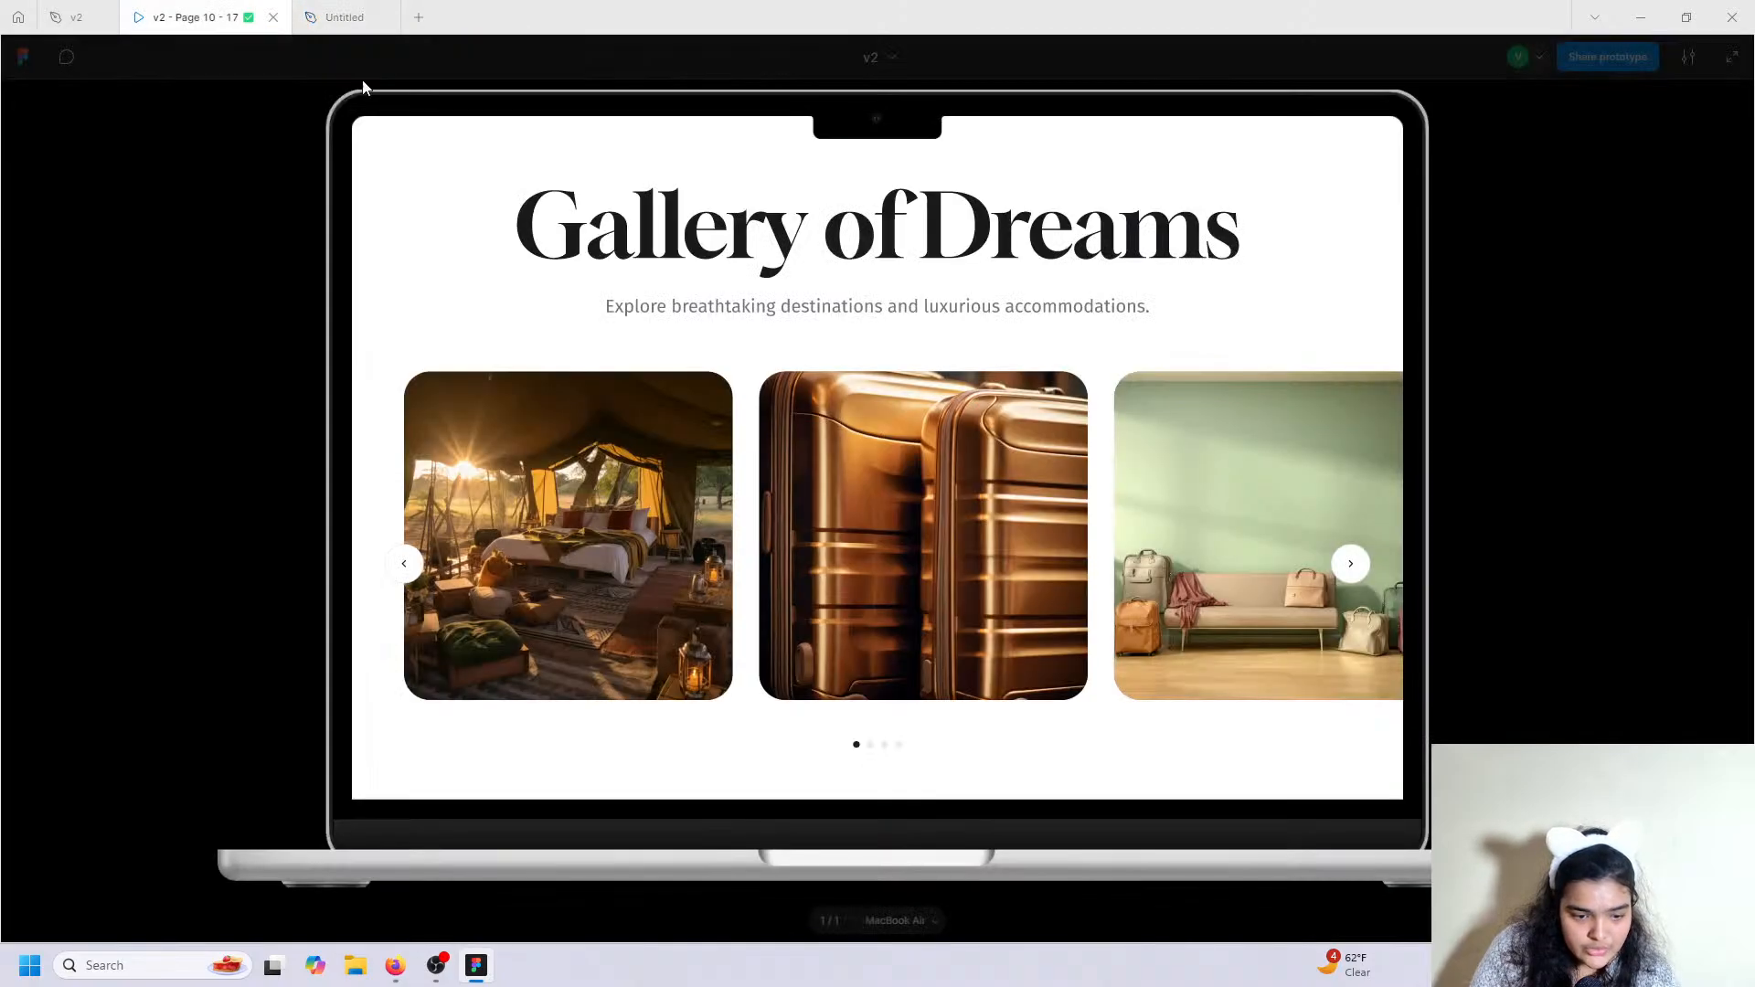
scroll(809, 366, up, 20)
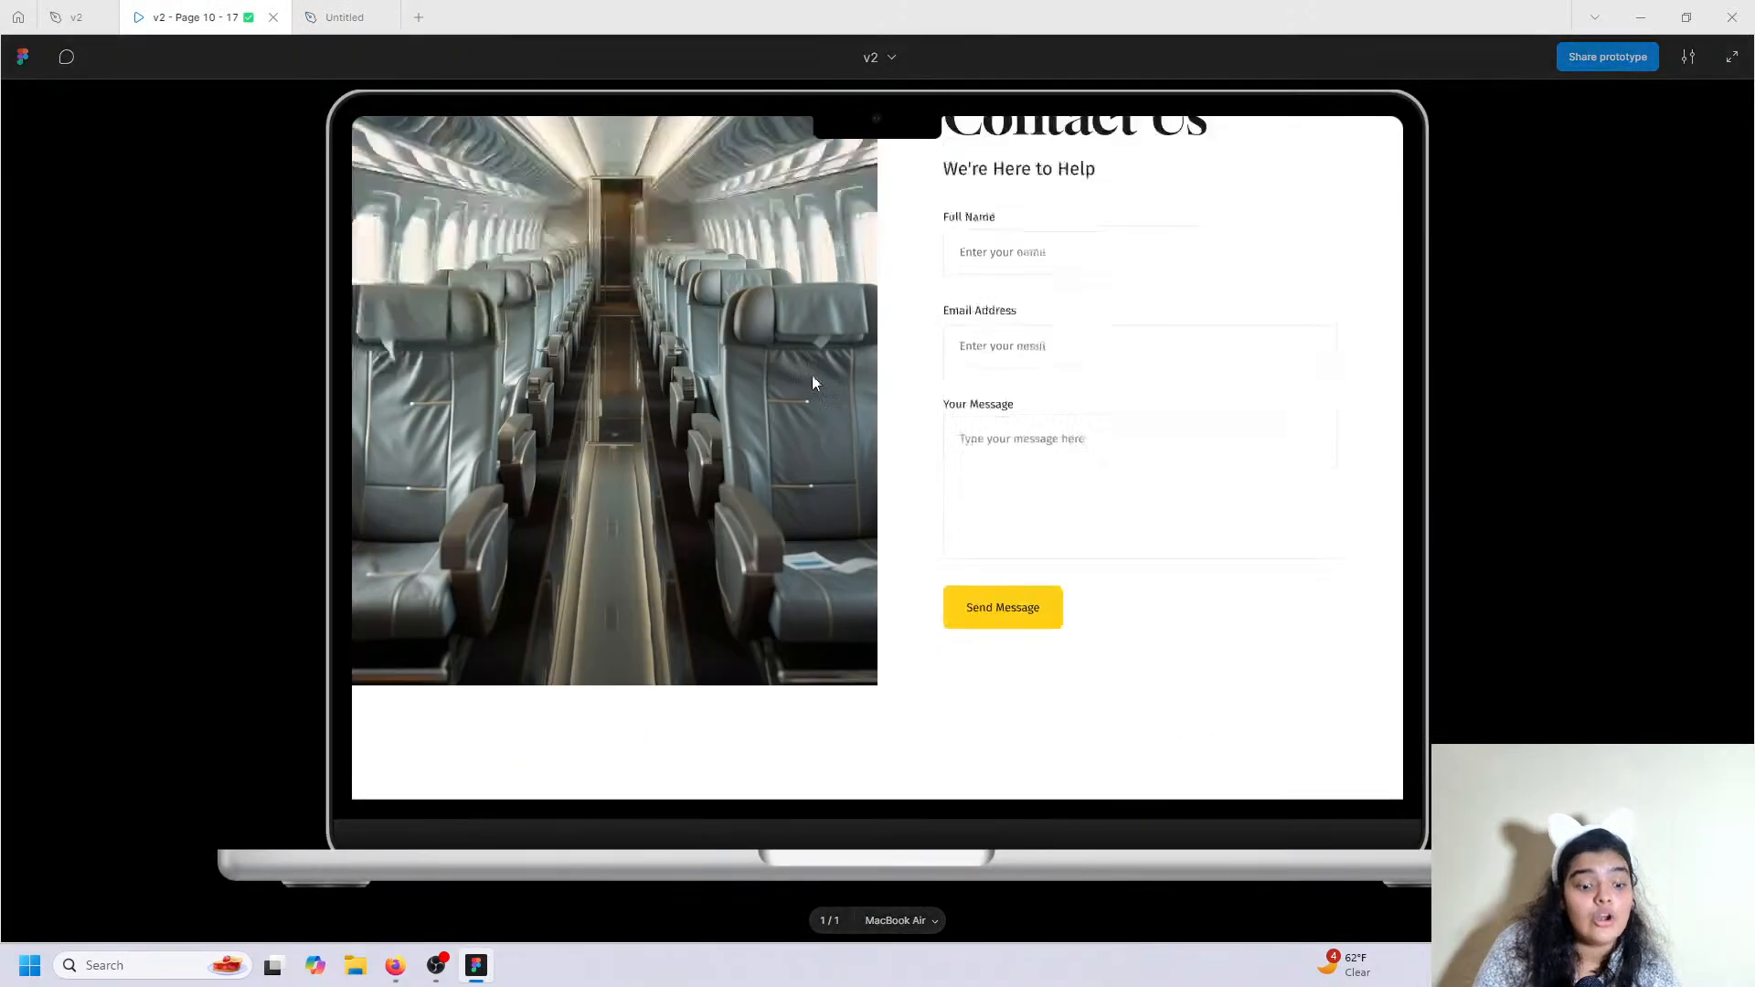
scroll(808, 379, up, 2)
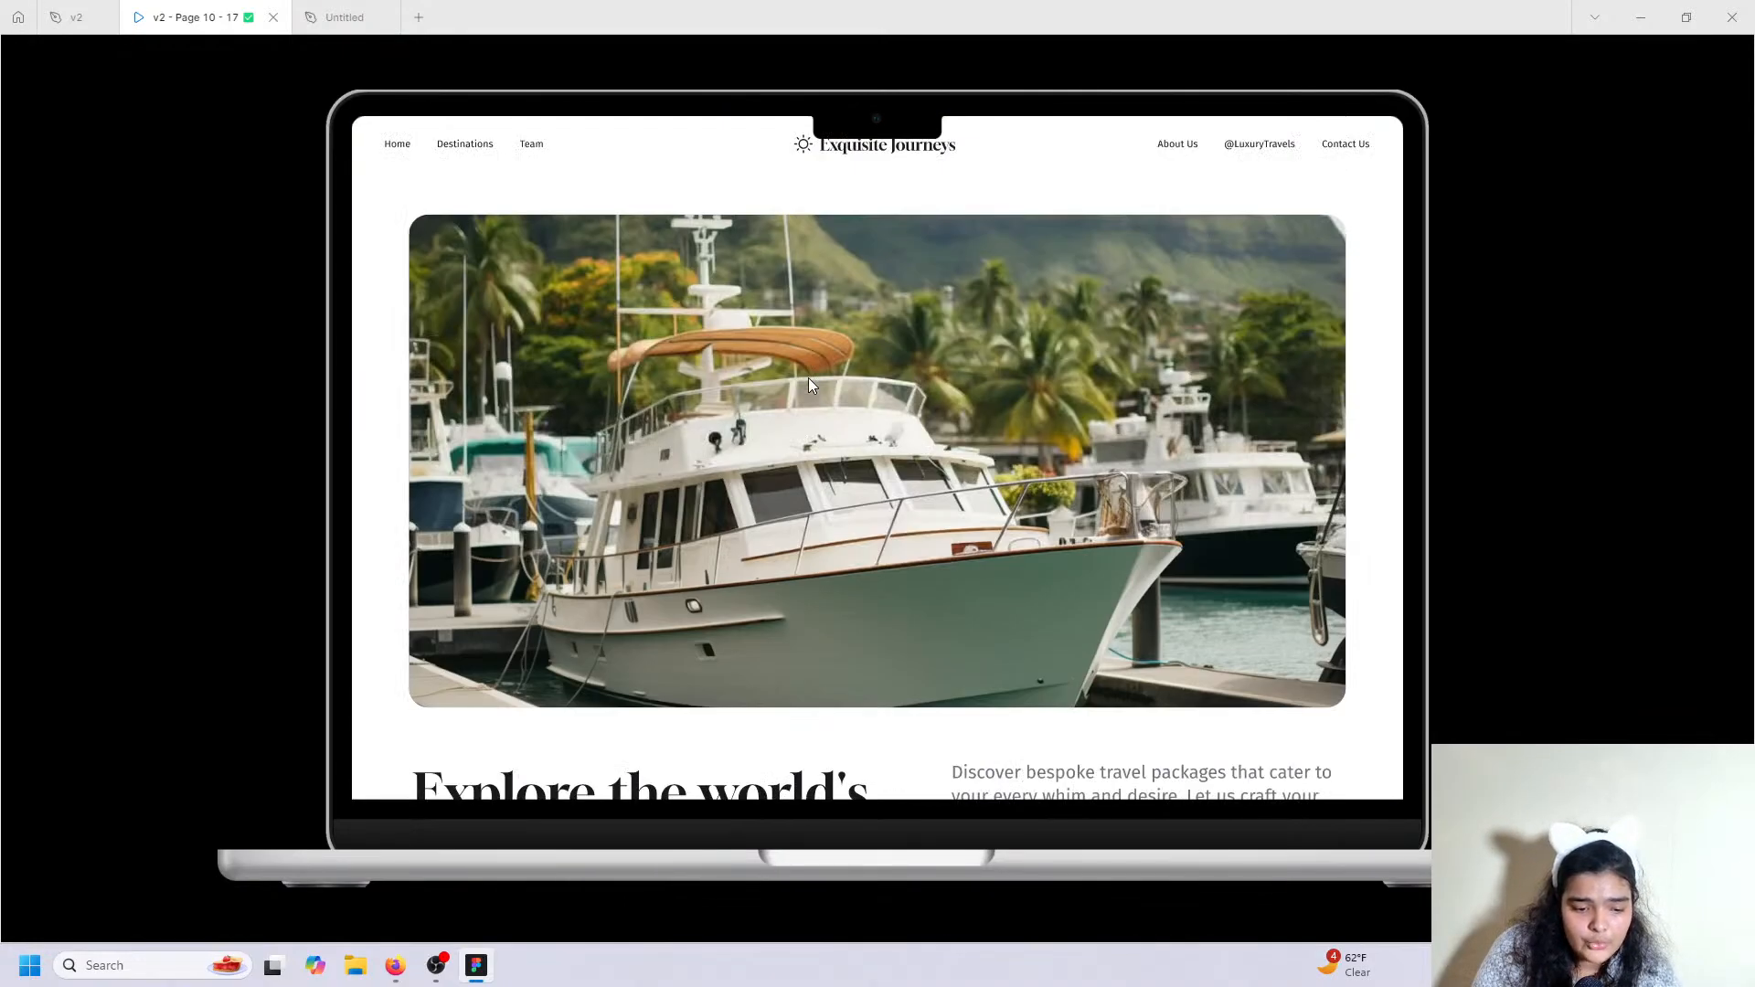
scroll(808, 379, down, 8)
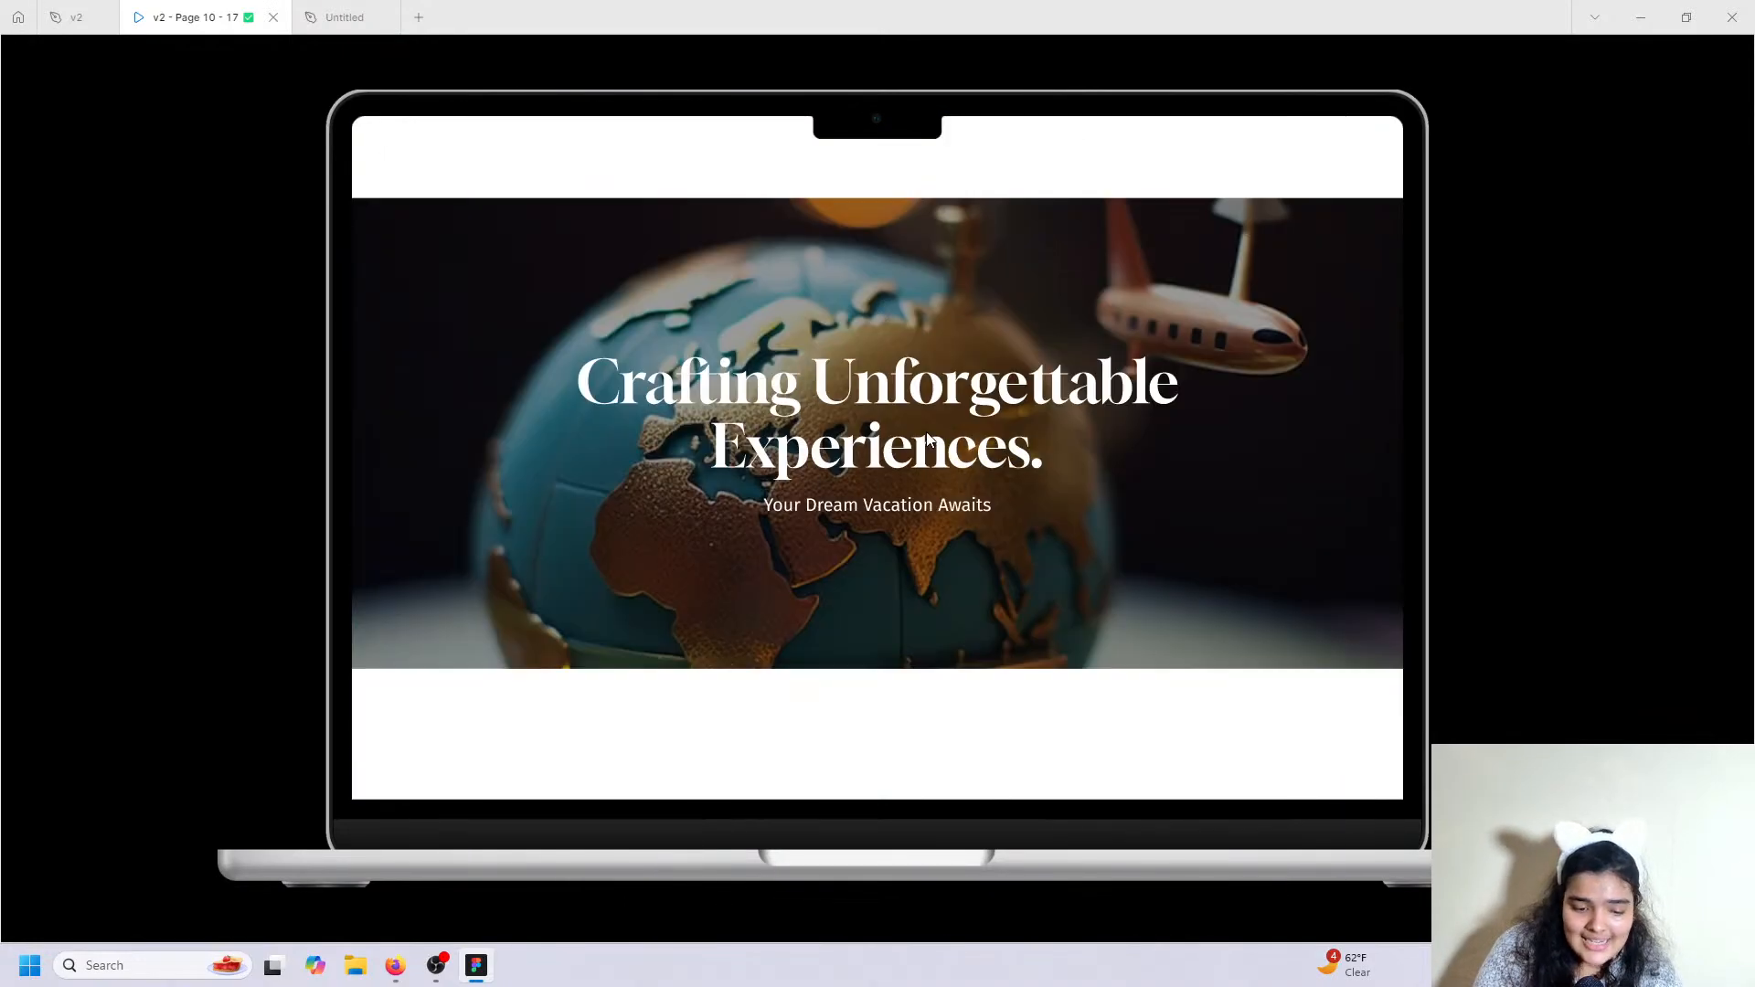
scroll(927, 440, down, 20)
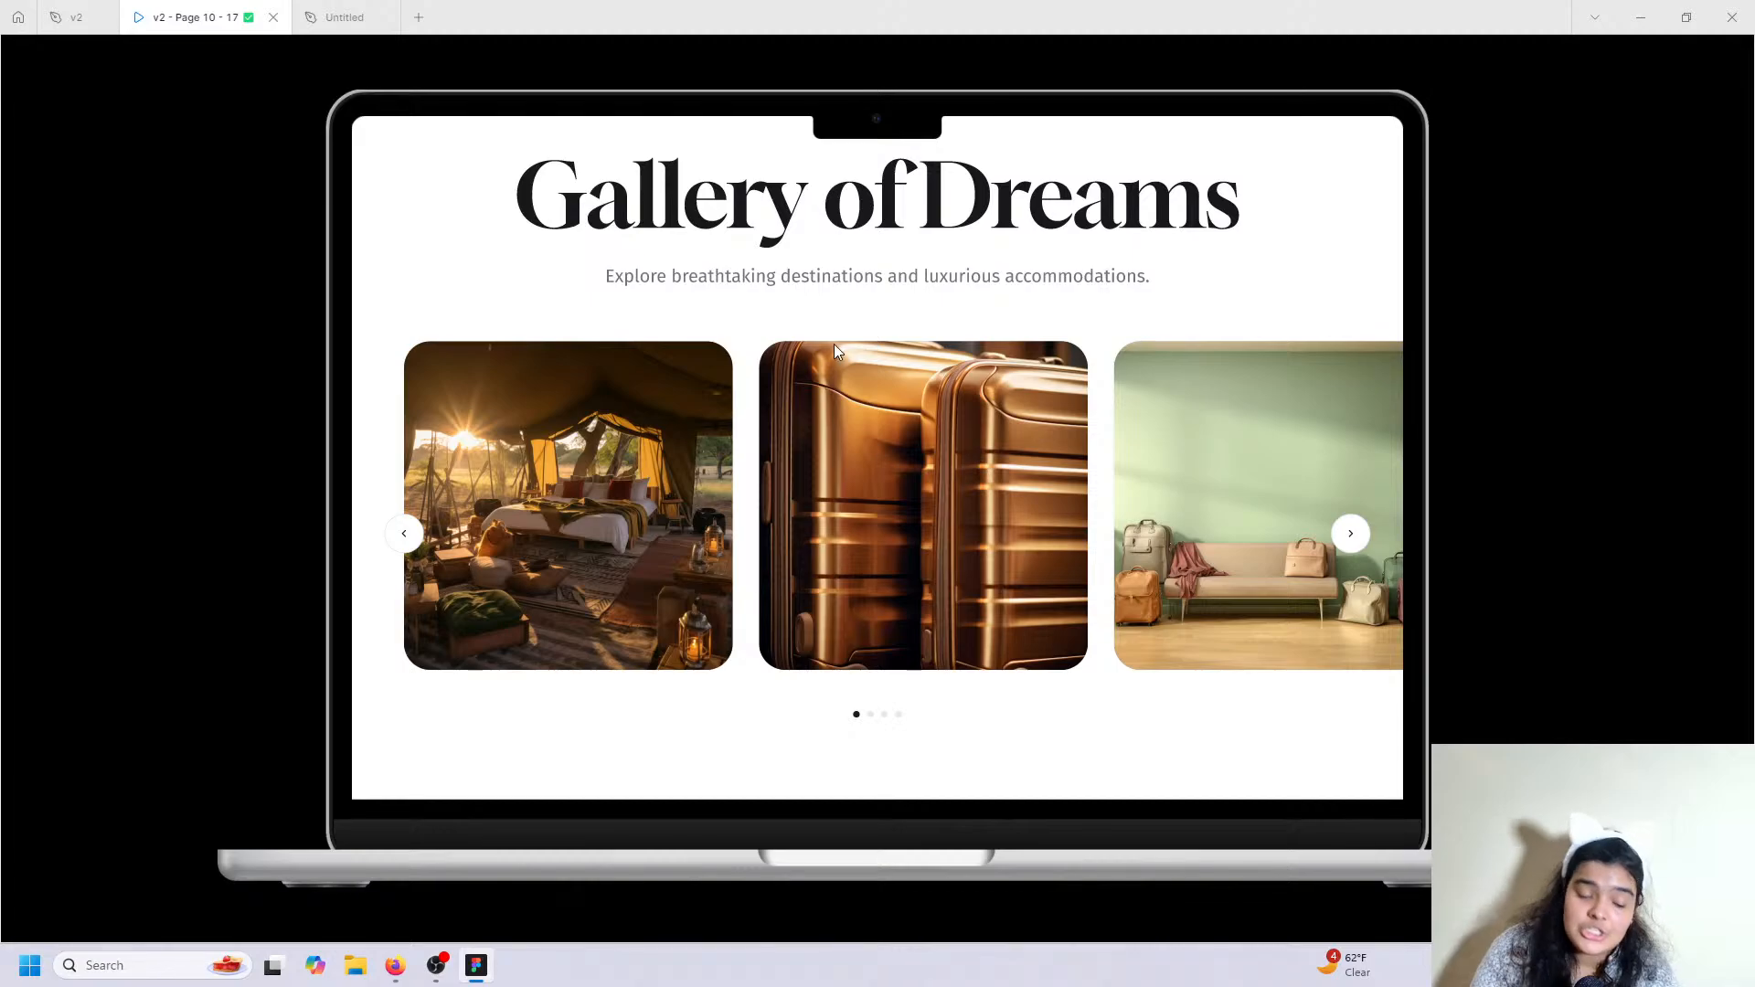
click(345, 17)
Give the new Frame 20 a white fill.
scroll(903, 210, up, 3)
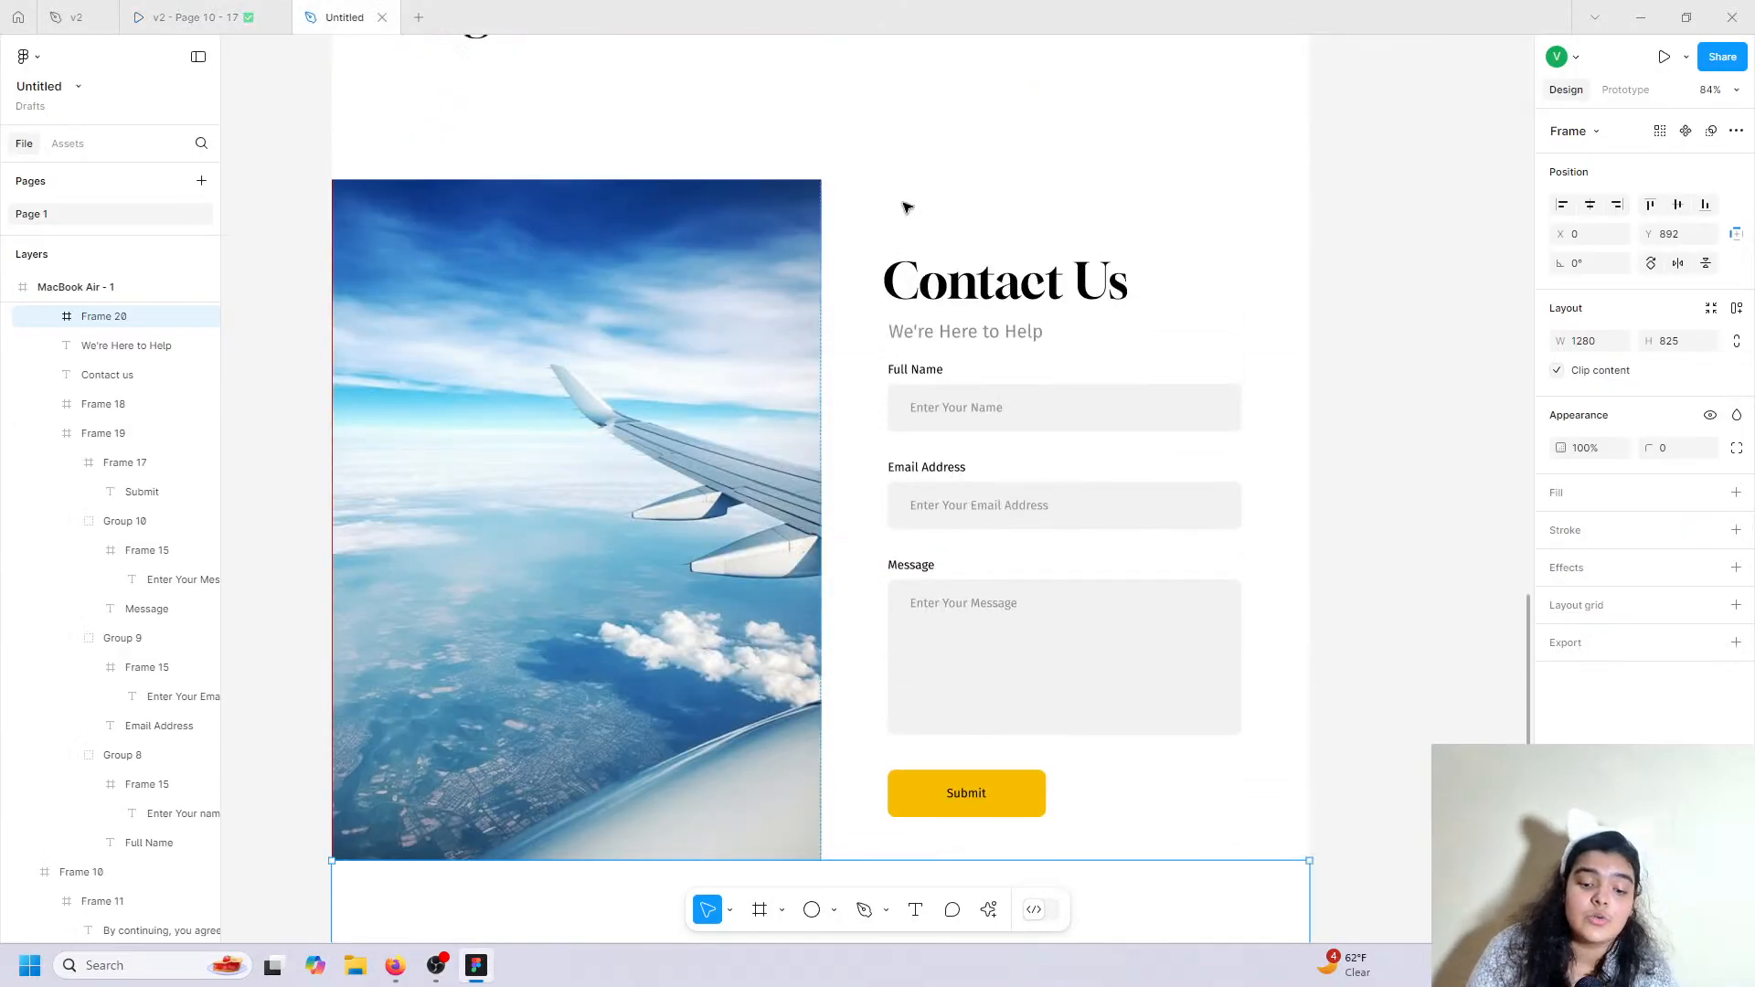
scroll(903, 208, up, 2)
click(1736, 493)
Paste a copy of the 'Crafting Unforgettable Experiences' headline group into the new section.
scroll(1051, 510, up, 8)
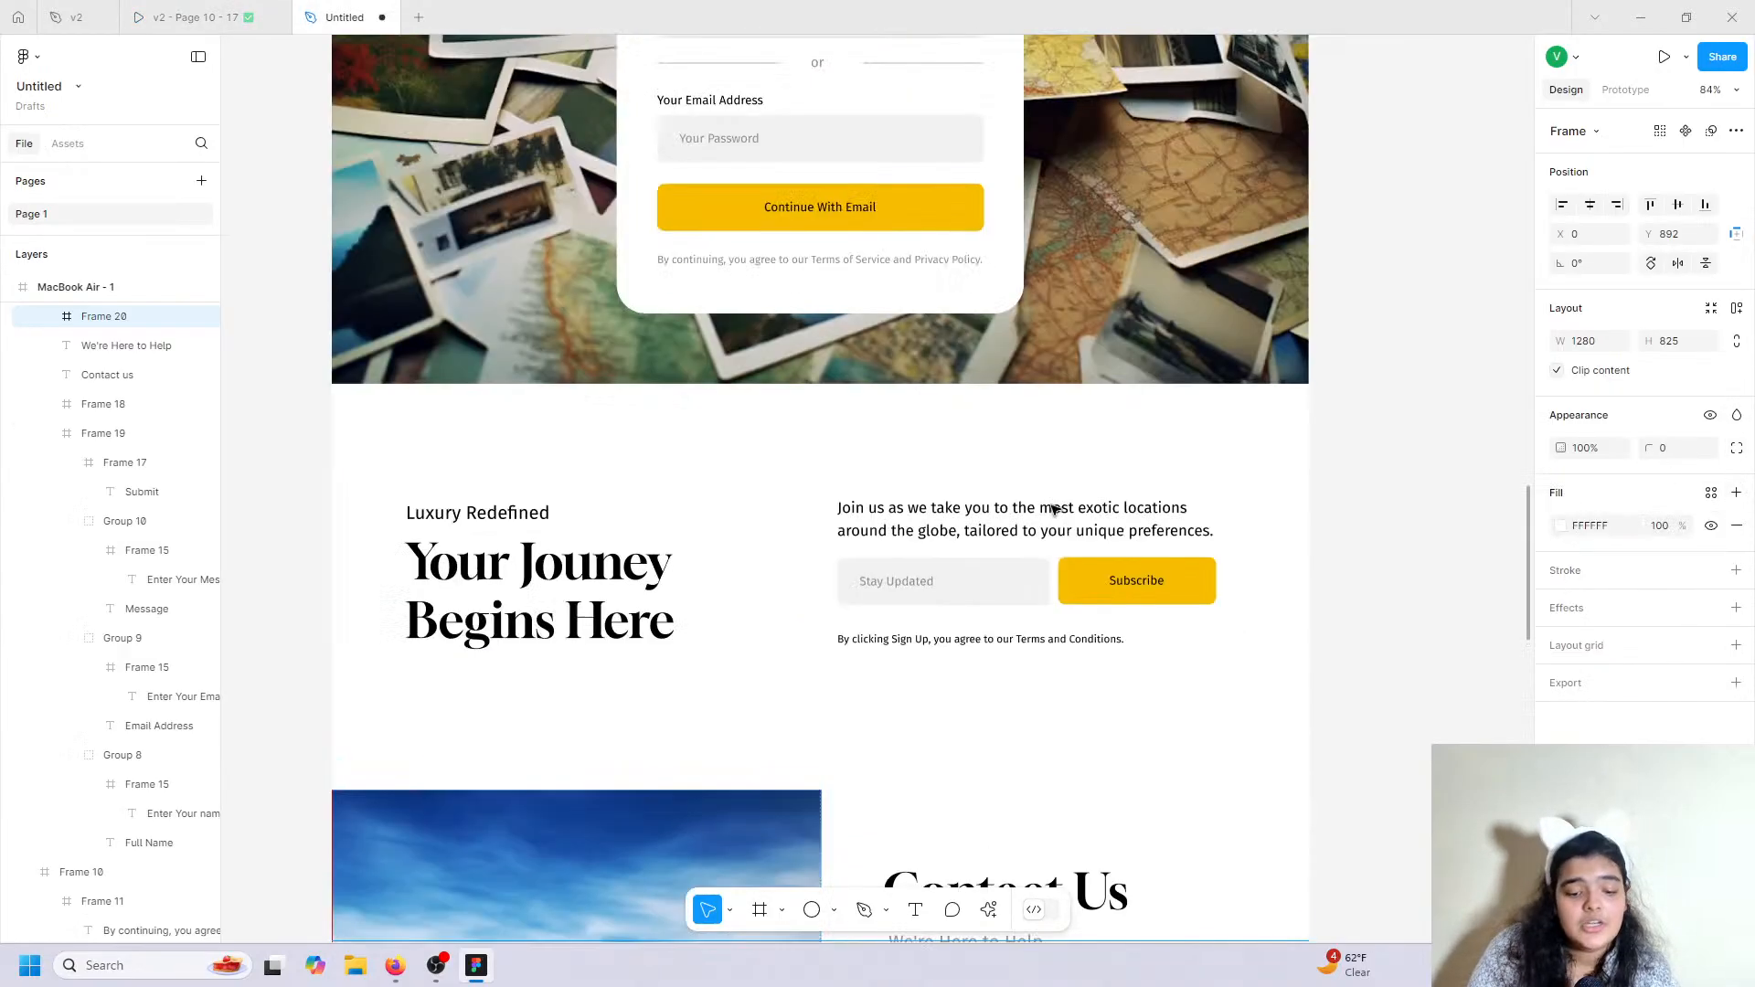
scroll(1053, 509, up, 15)
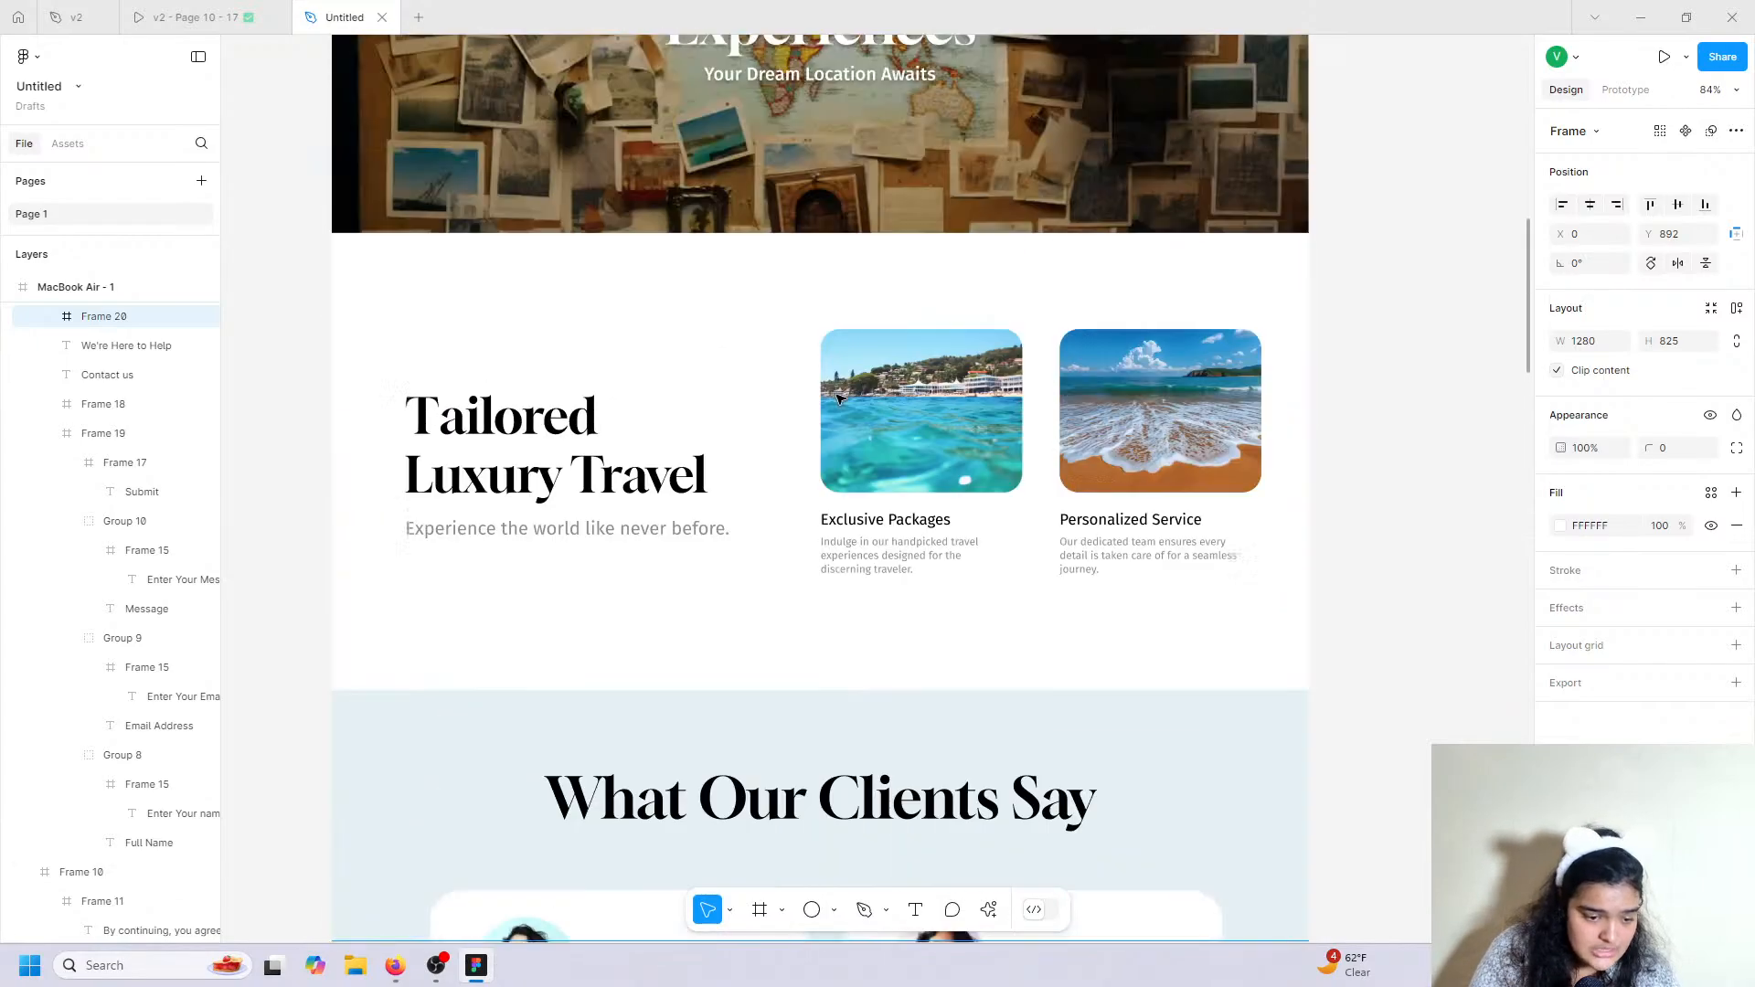
scroll(832, 395, up, 5)
double_click(764, 421)
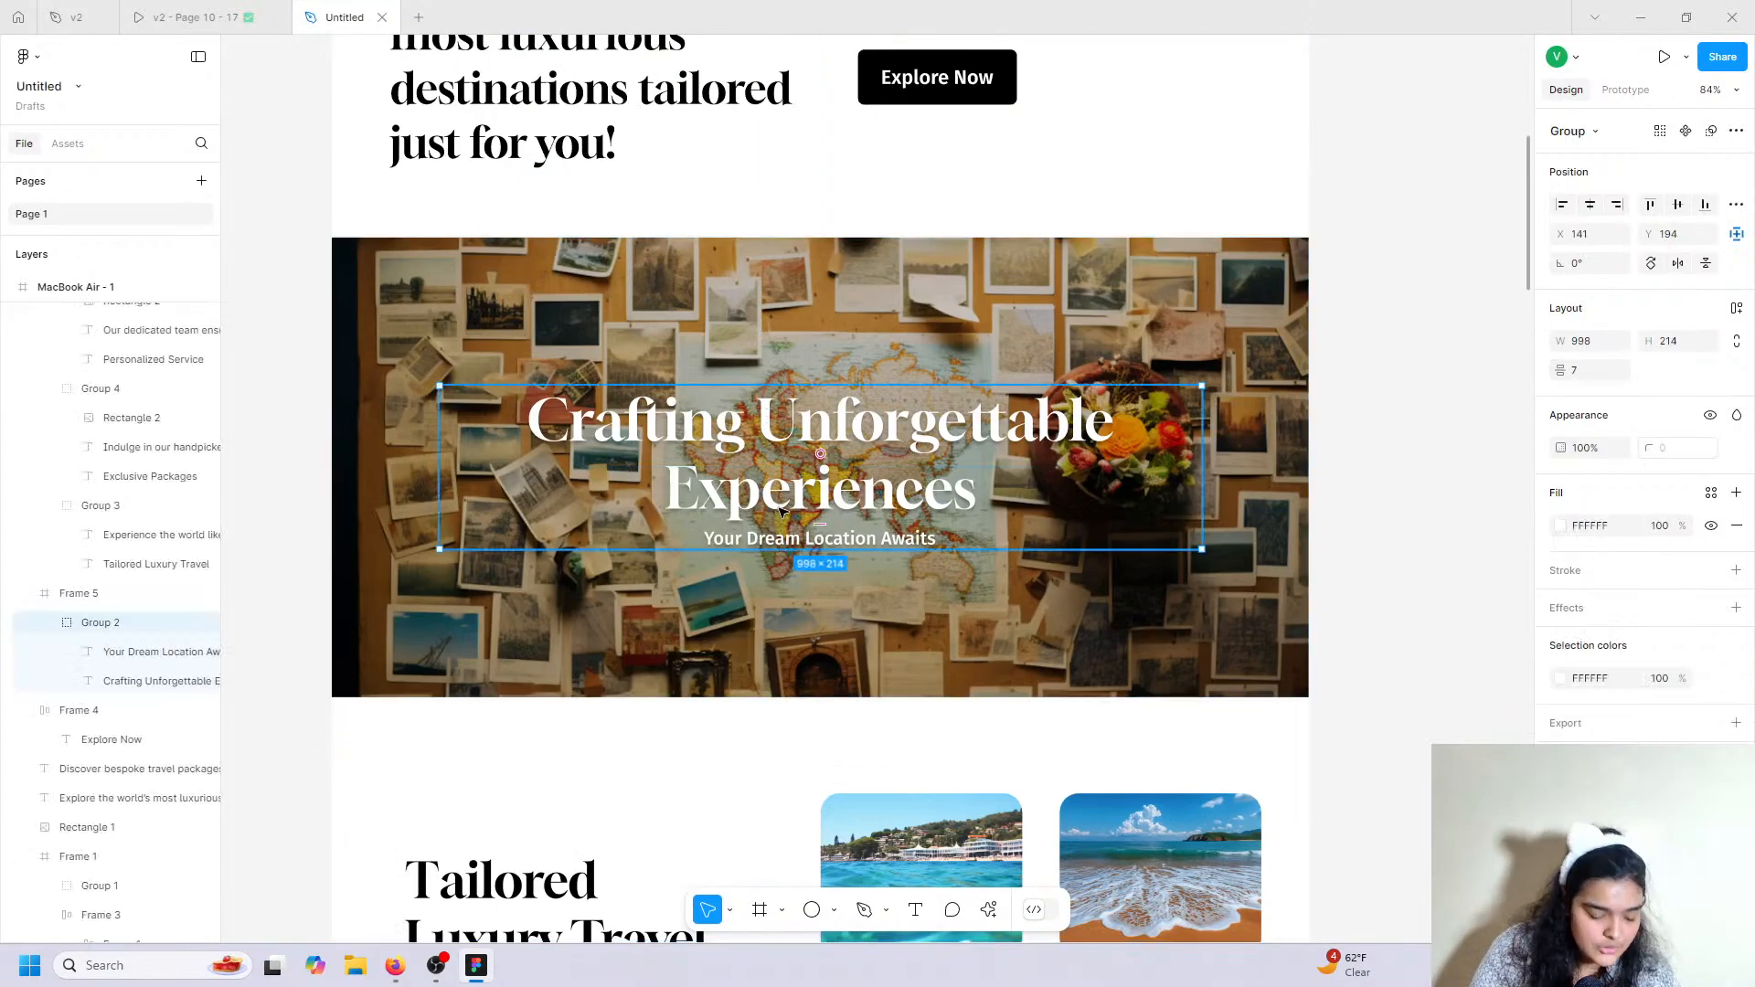
key(ctrl+c)
key(ctrl+v)
drag(782, 513, 791, 562)
scroll(790, 696, down, 12)
scroll(782, 702, down, 20)
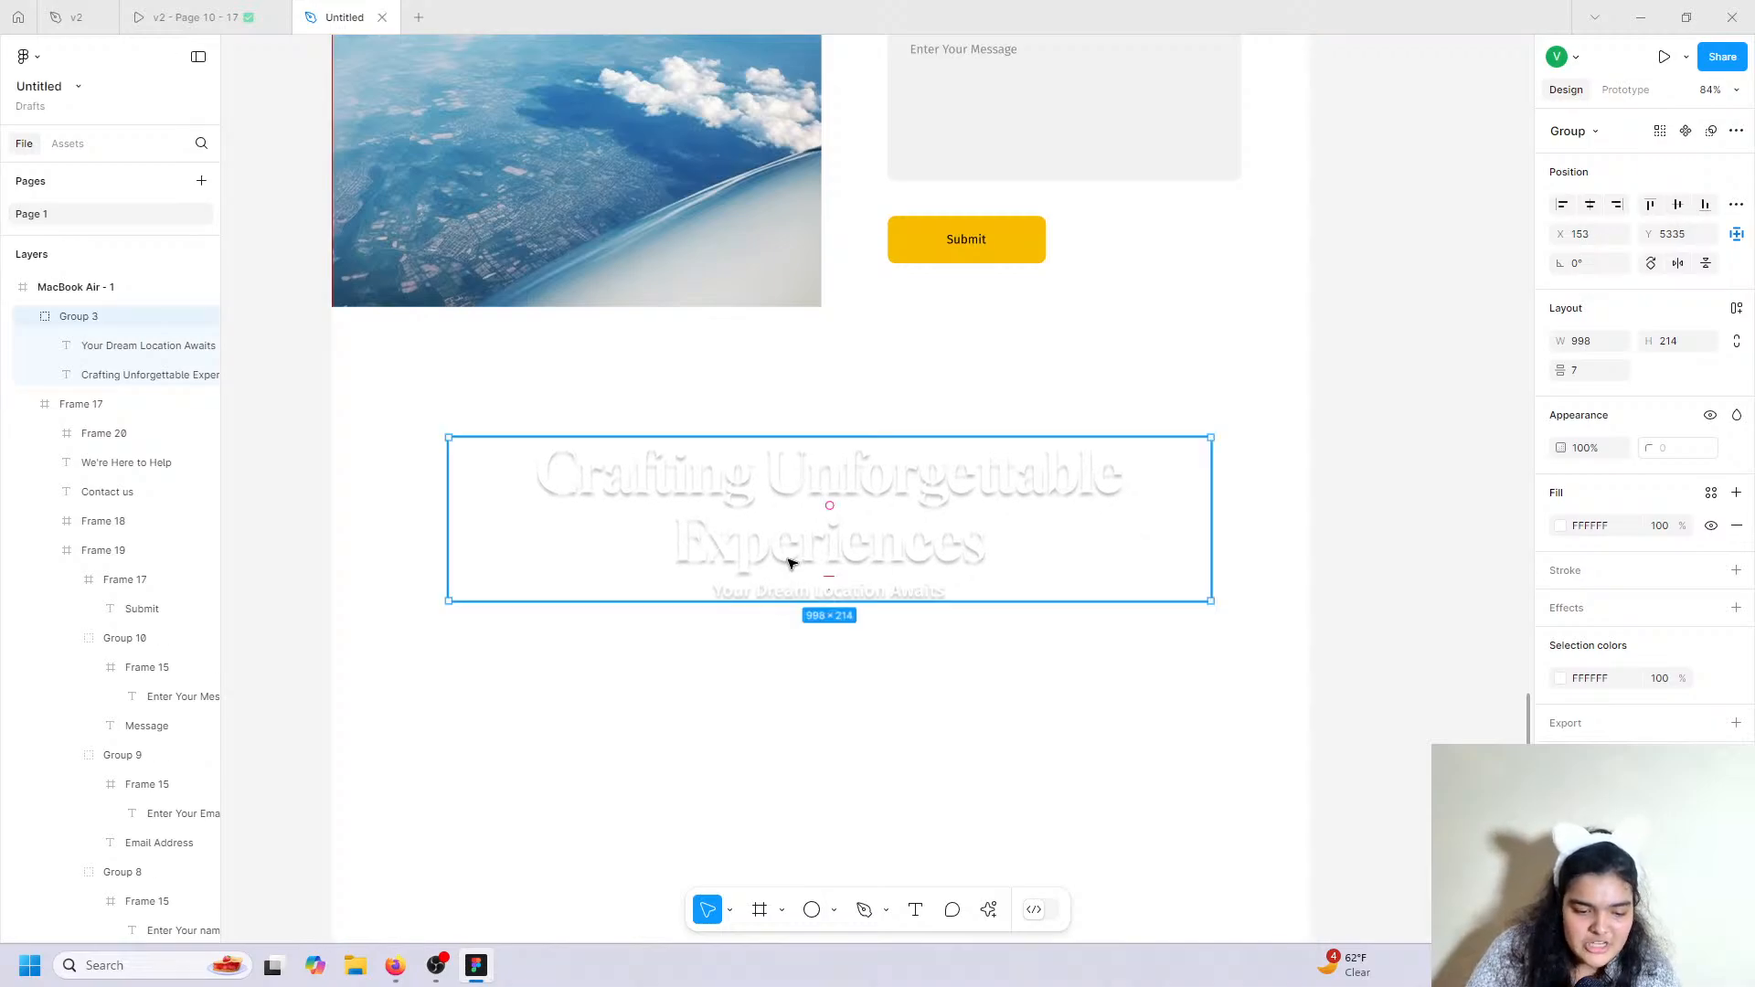
Set the heading to size 96 and retype it as 'Gallery Of Your Dreanms'.
double_click(791, 563)
click(1714, 554)
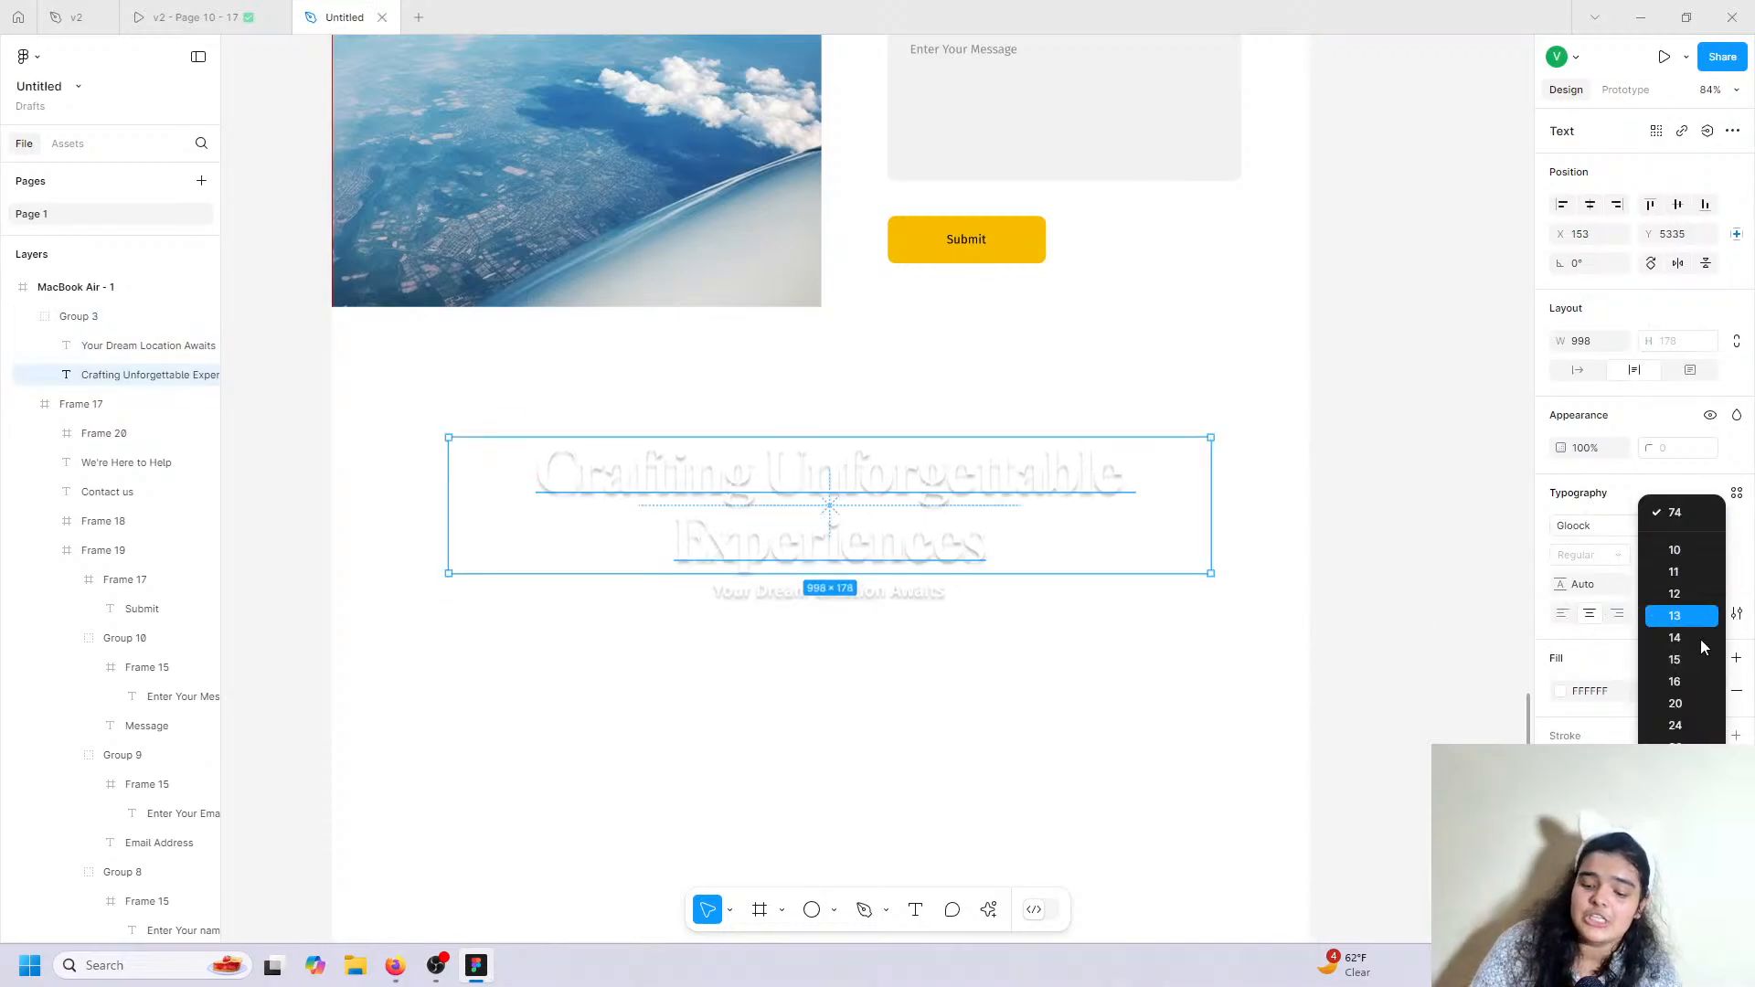
click(1691, 858)
double_click(893, 537)
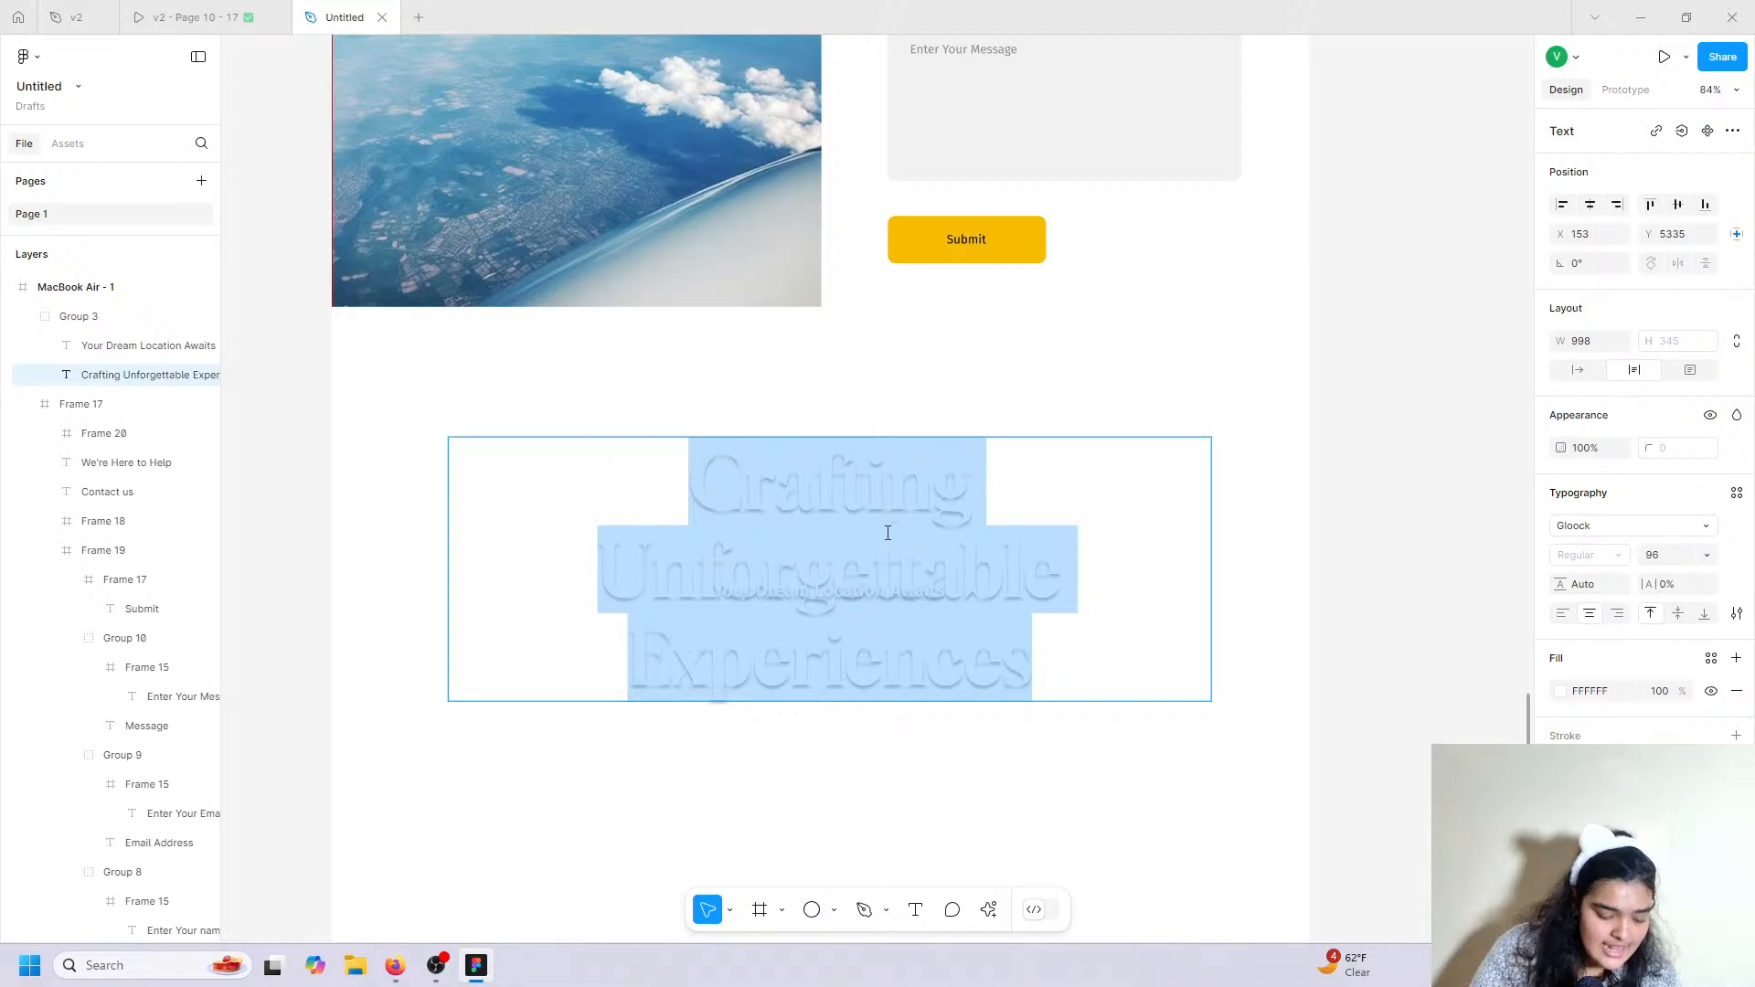
text(Gallery)
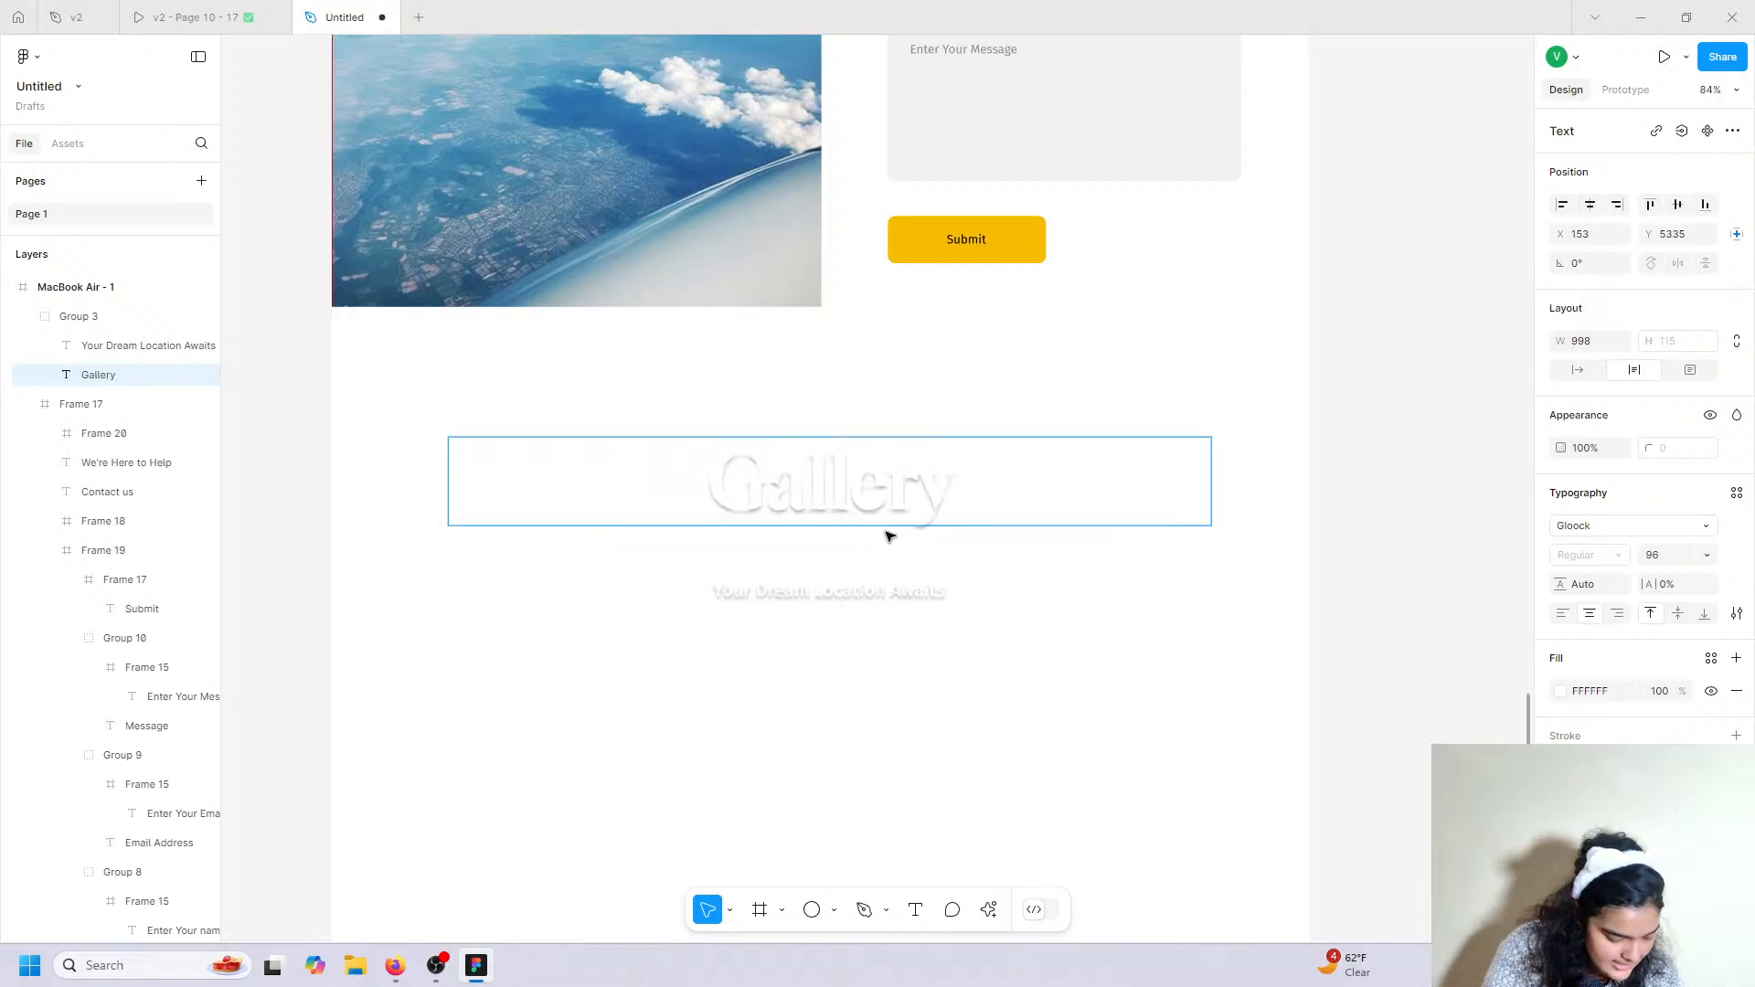
text( Of Your dreanms)
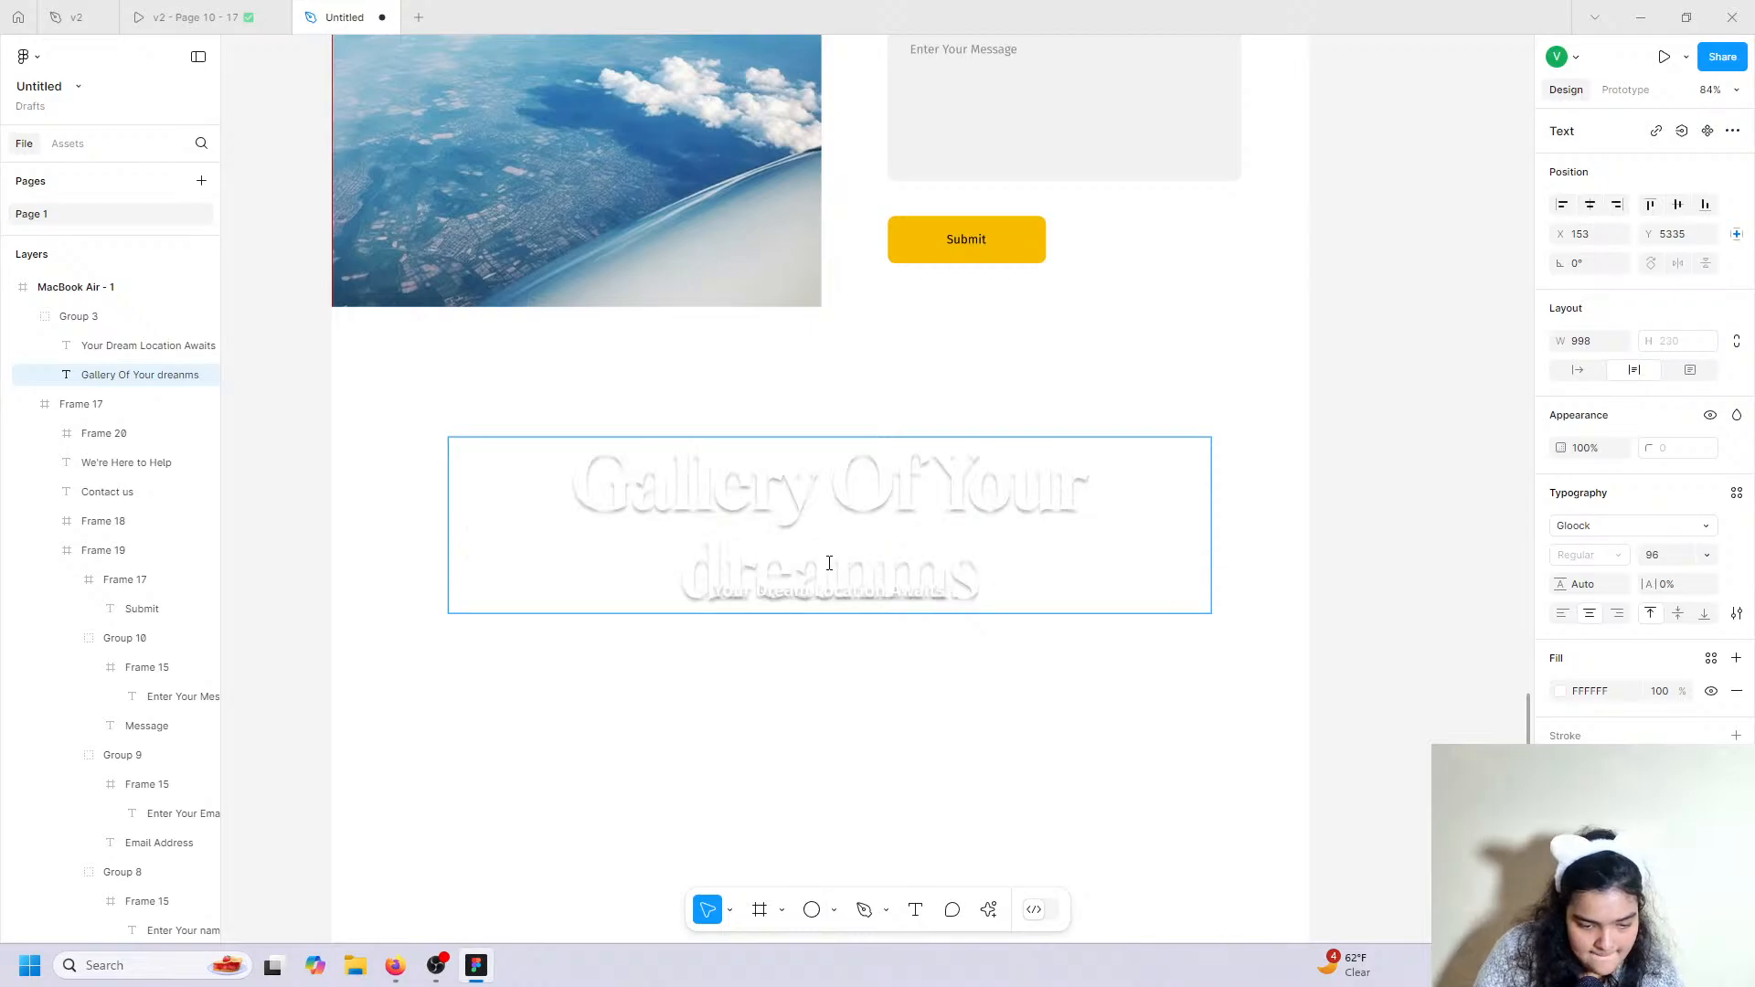
drag(724, 560, 684, 558)
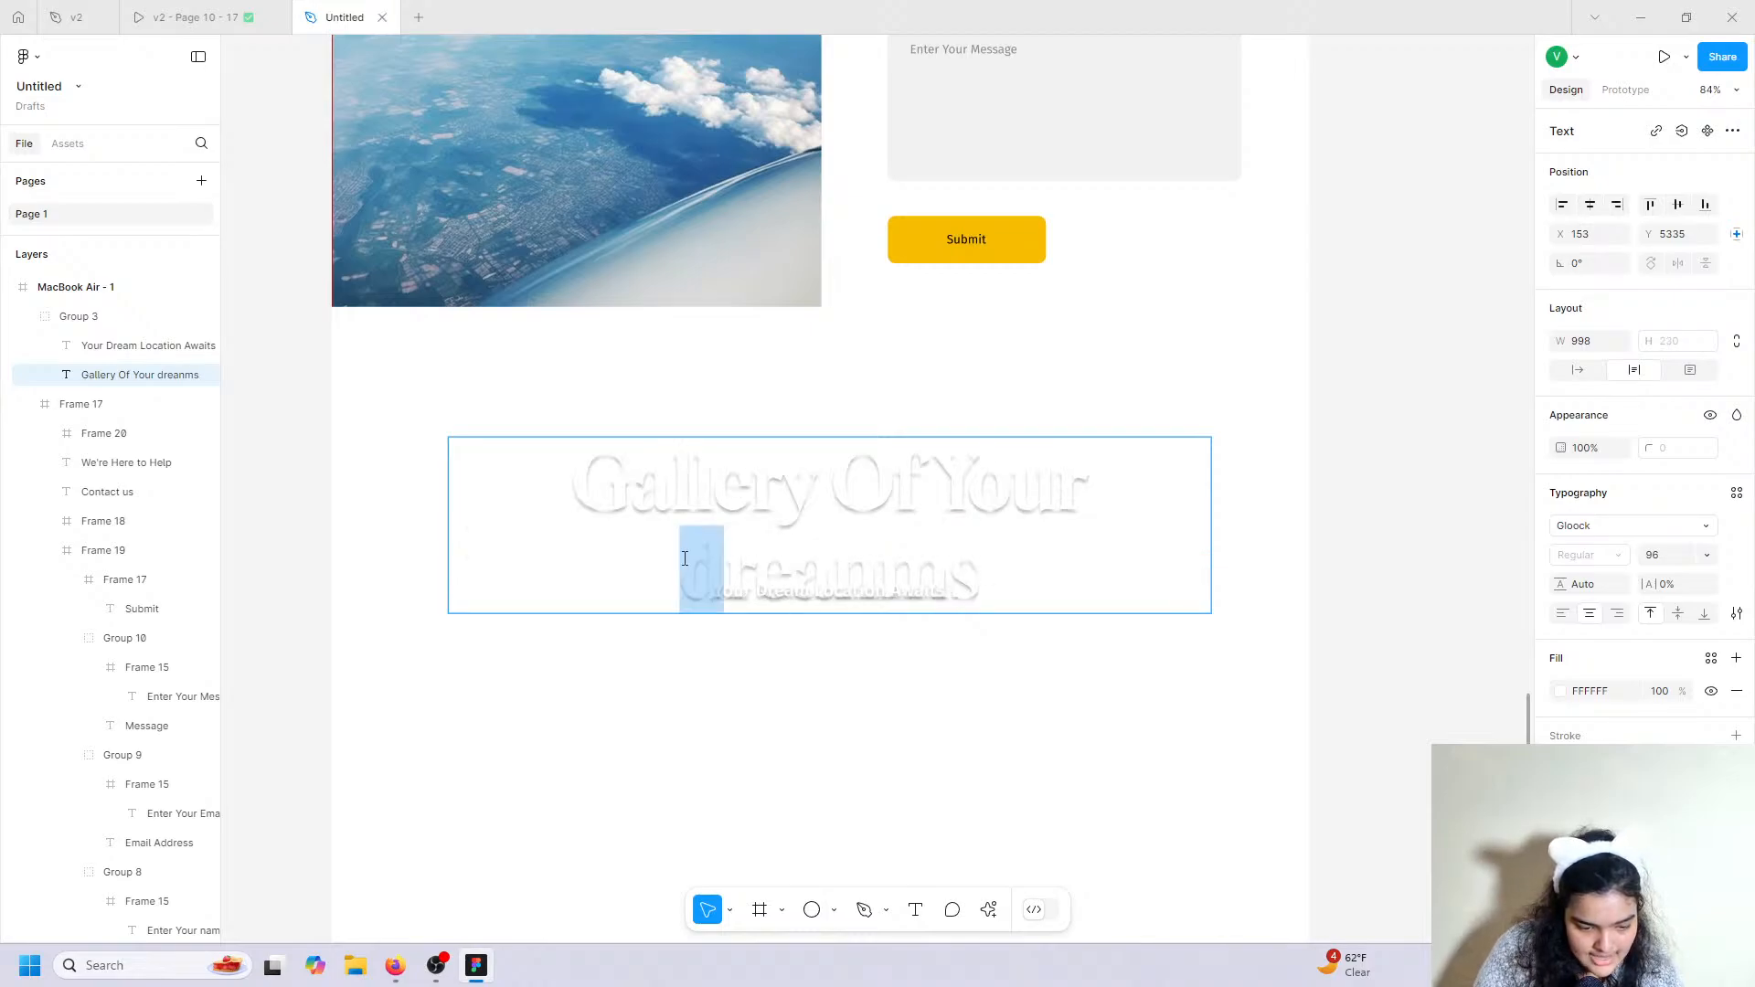
text(D)
key(Escape)
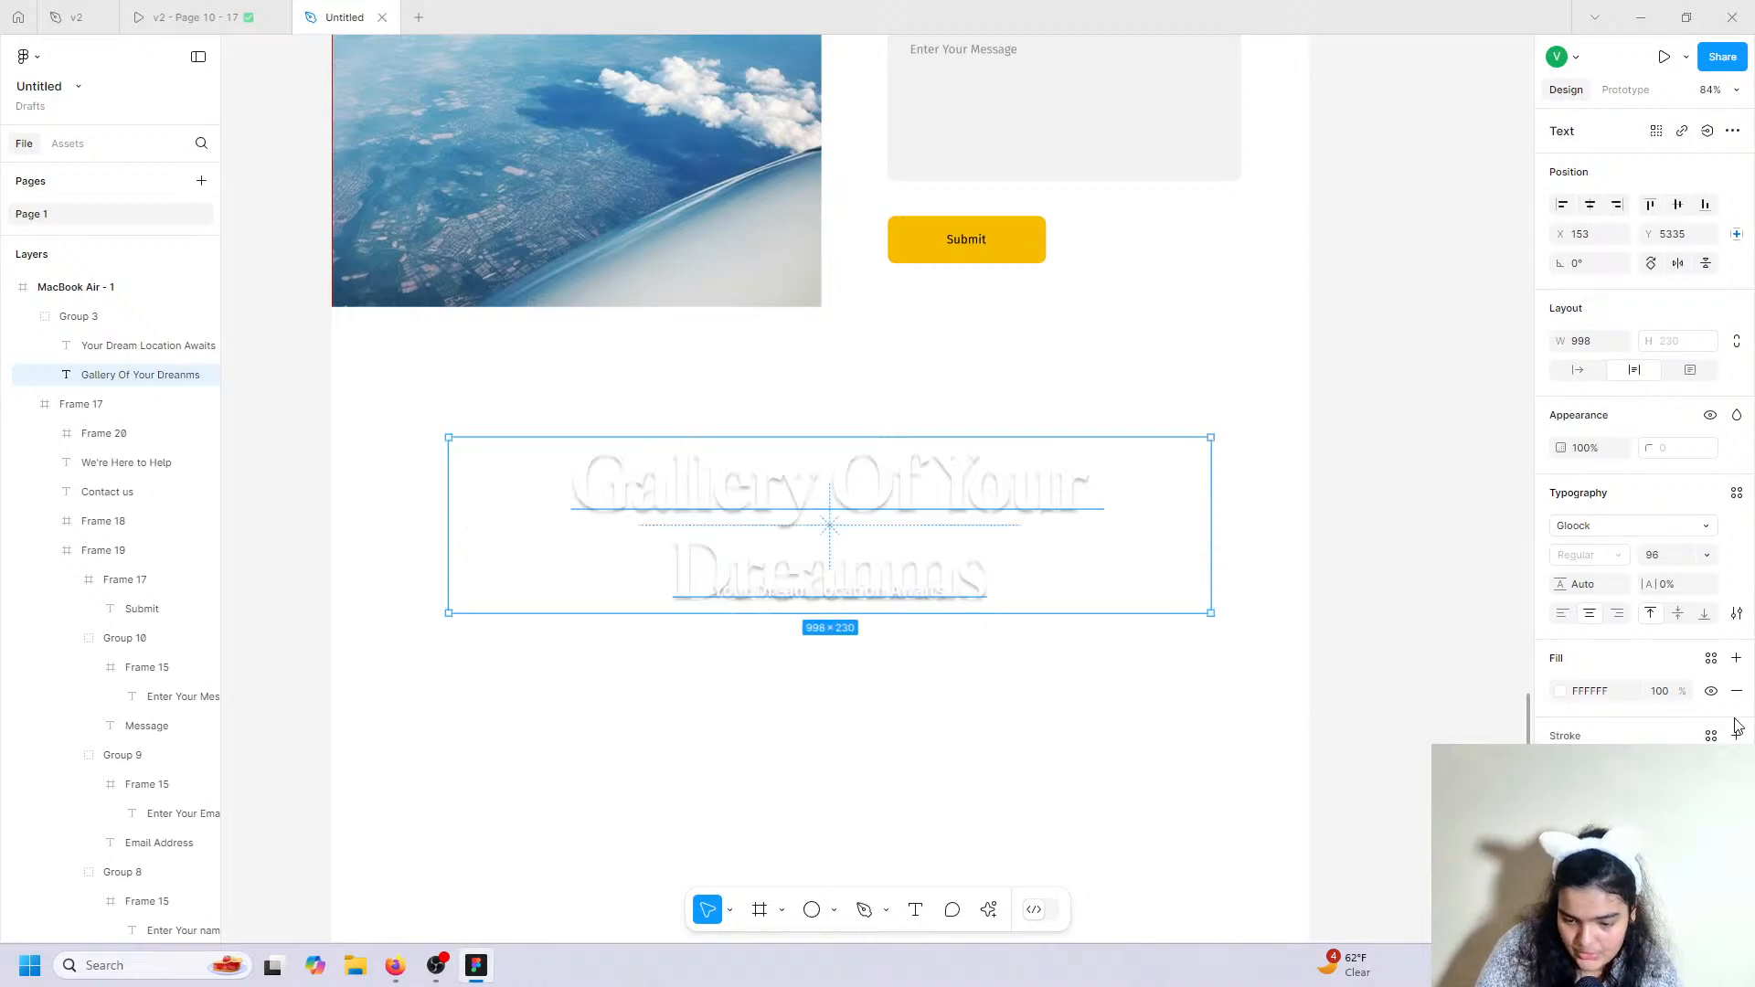
Make the heading and 'Your Dream Location Awaits' subtitle black, moving the subtitle below the heading.
click(1562, 692)
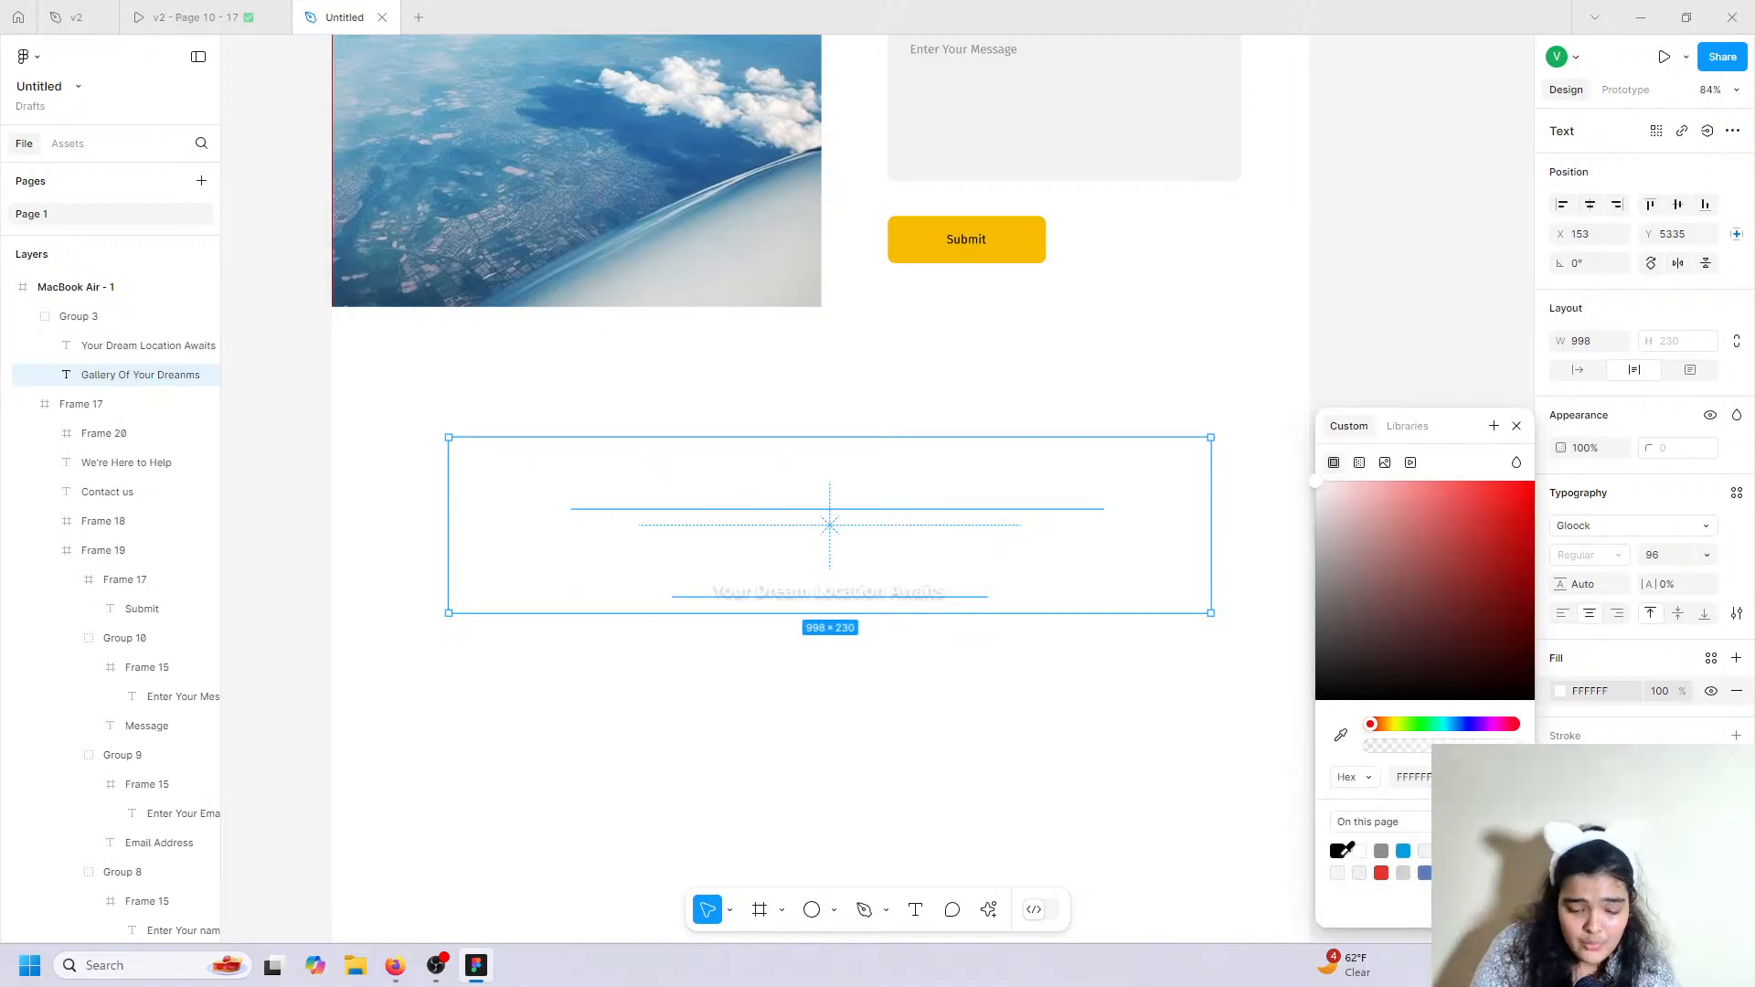
click(1337, 851)
click(828, 590)
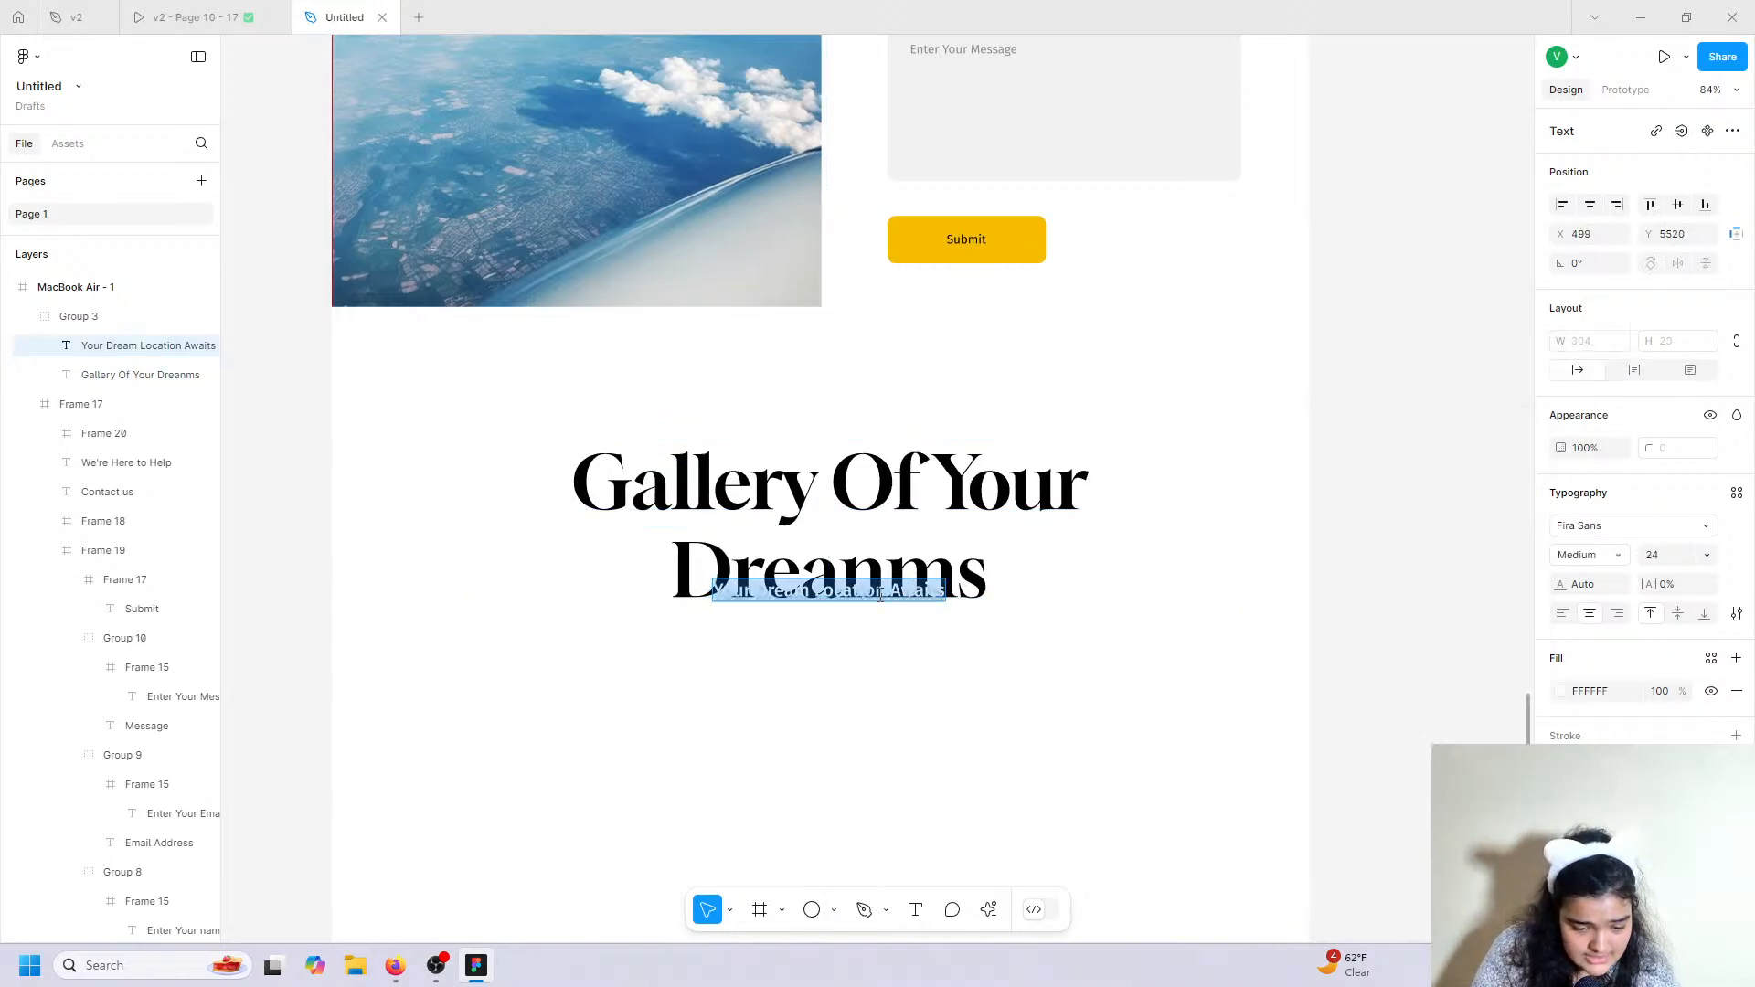
key(Down)
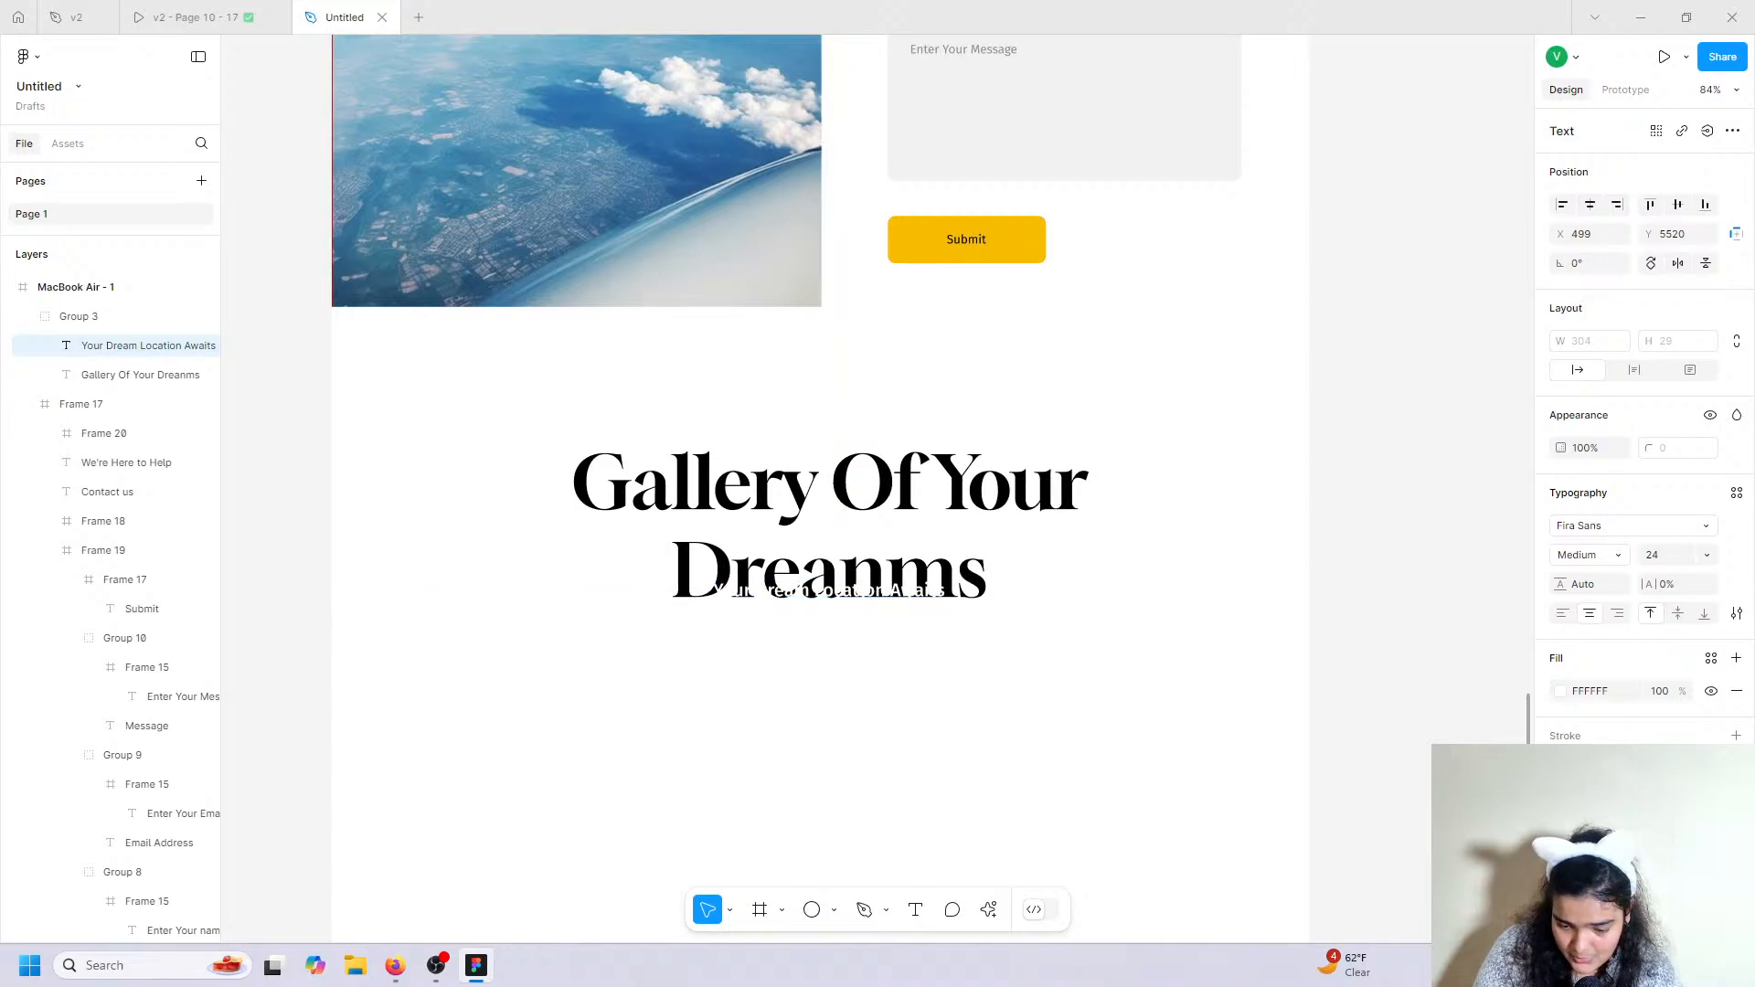
click(1560, 695)
click(1319, 698)
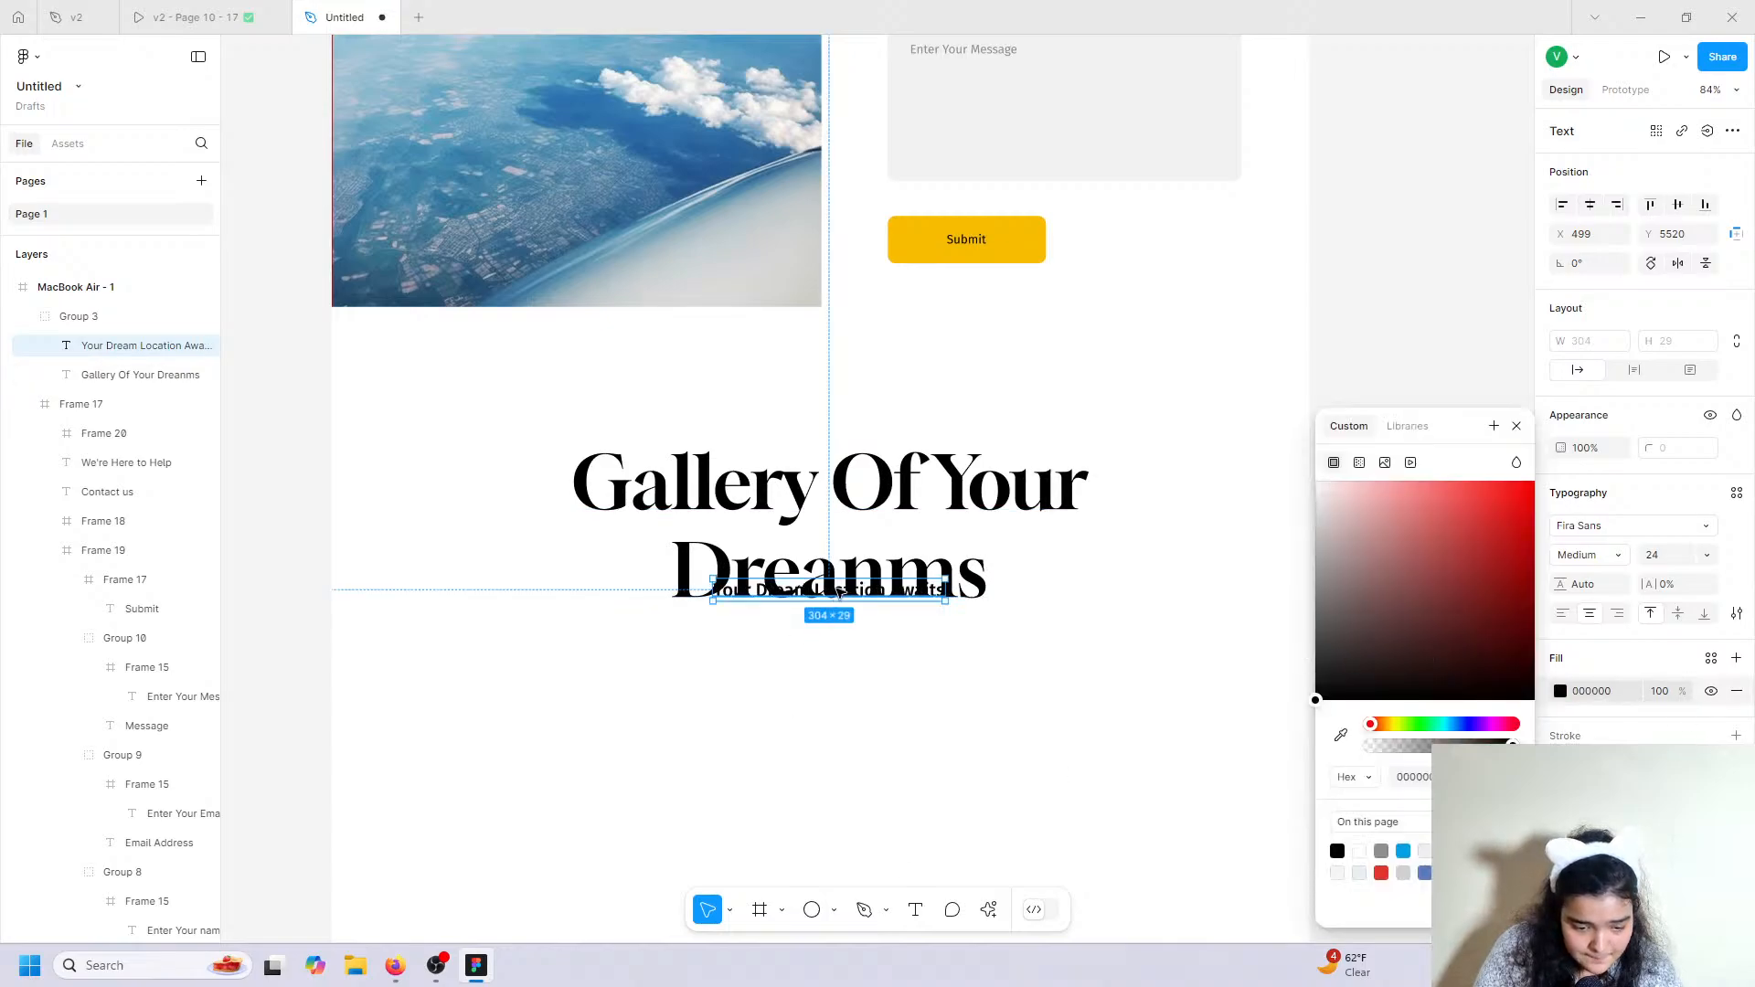
drag(839, 592, 833, 644)
Enlarge the heading to 128 and delete 'Your' from its text.
click(830, 590)
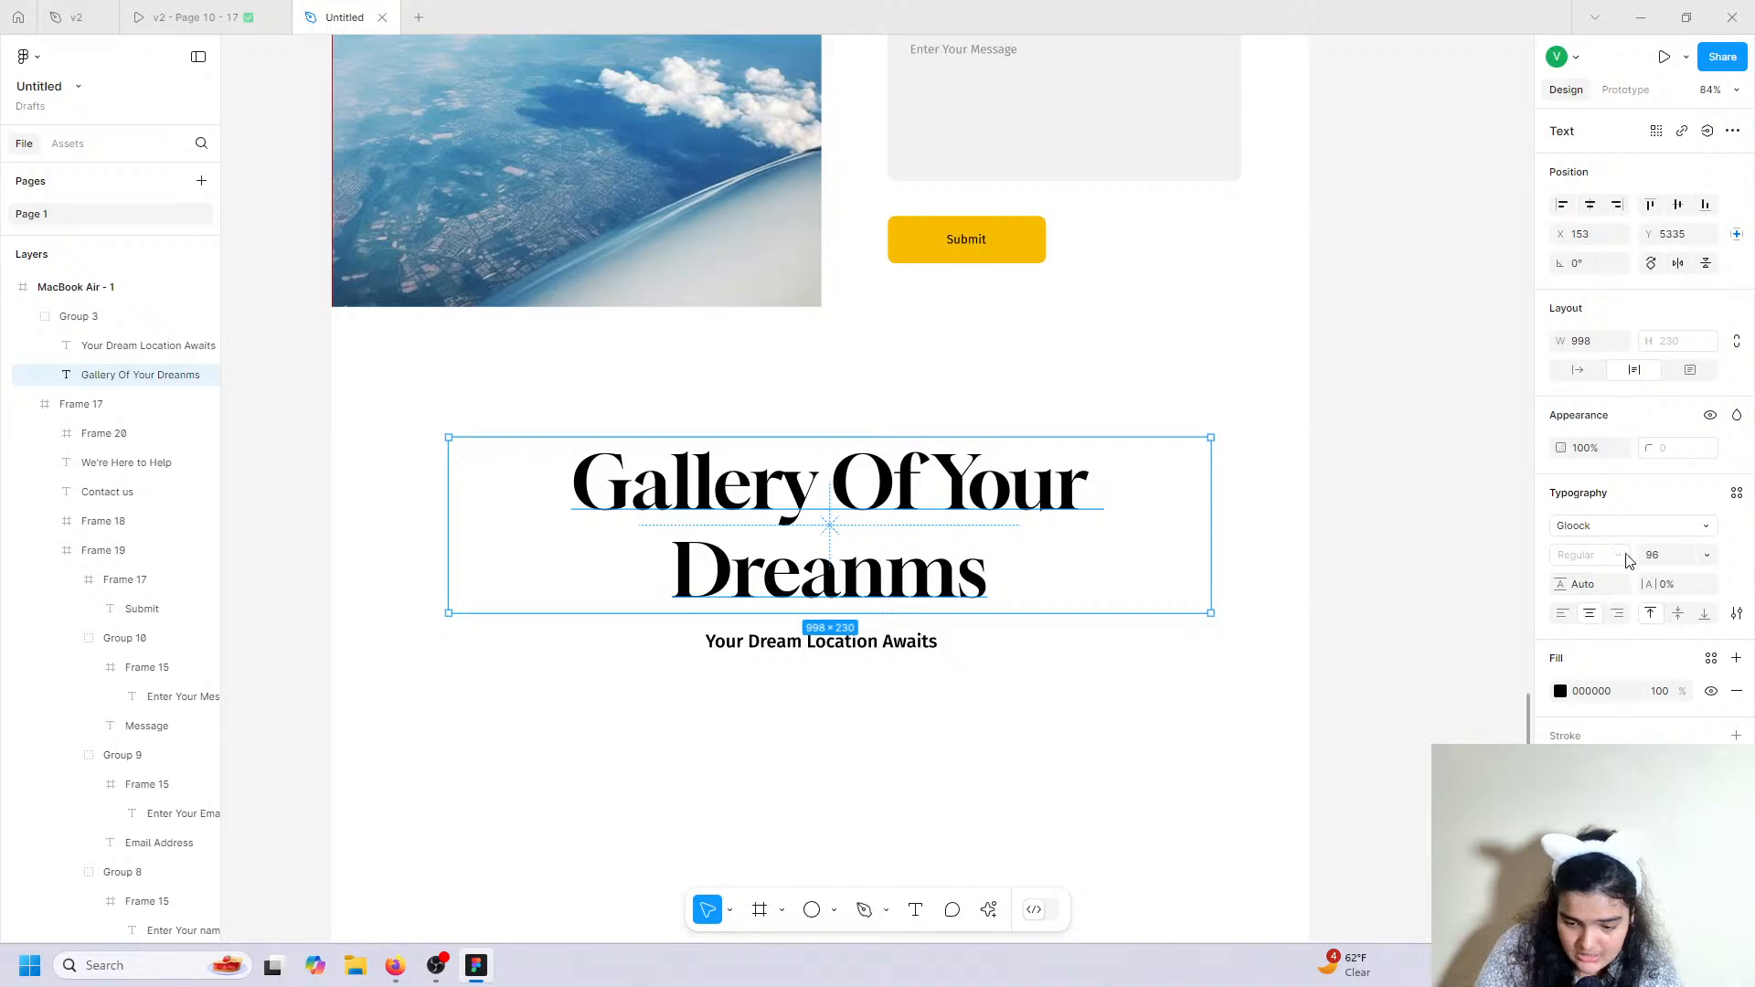
click(1699, 557)
click(1684, 578)
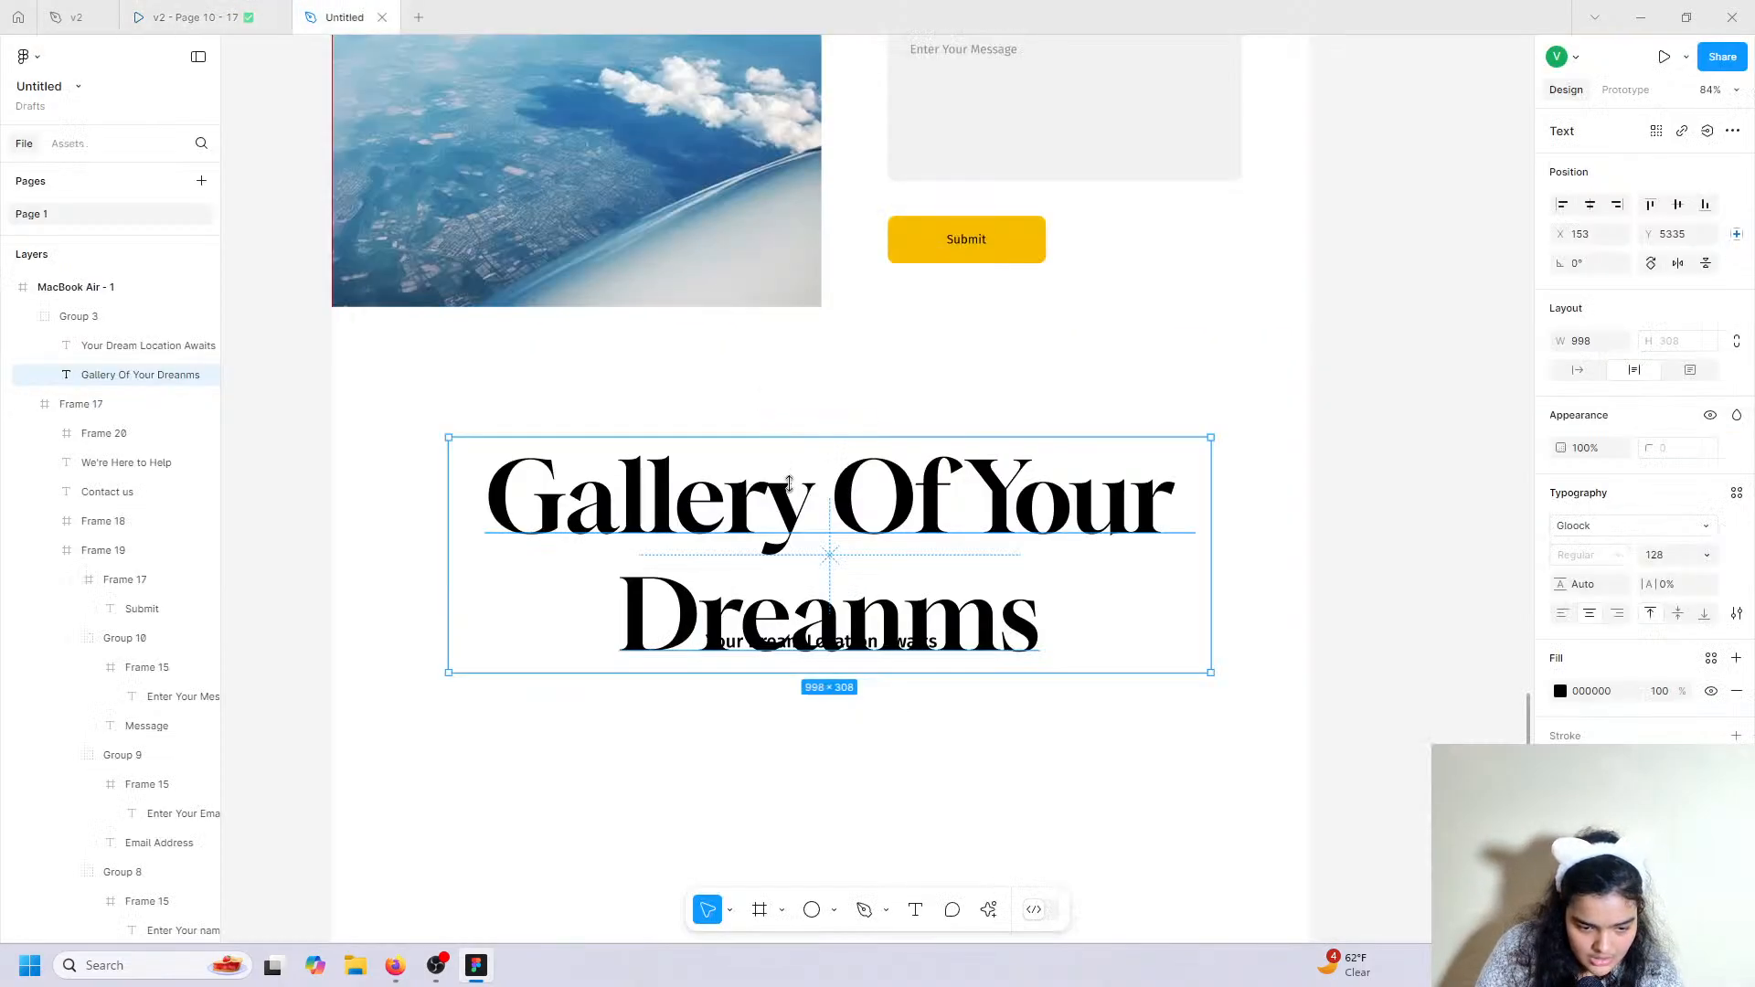
double_click(909, 522)
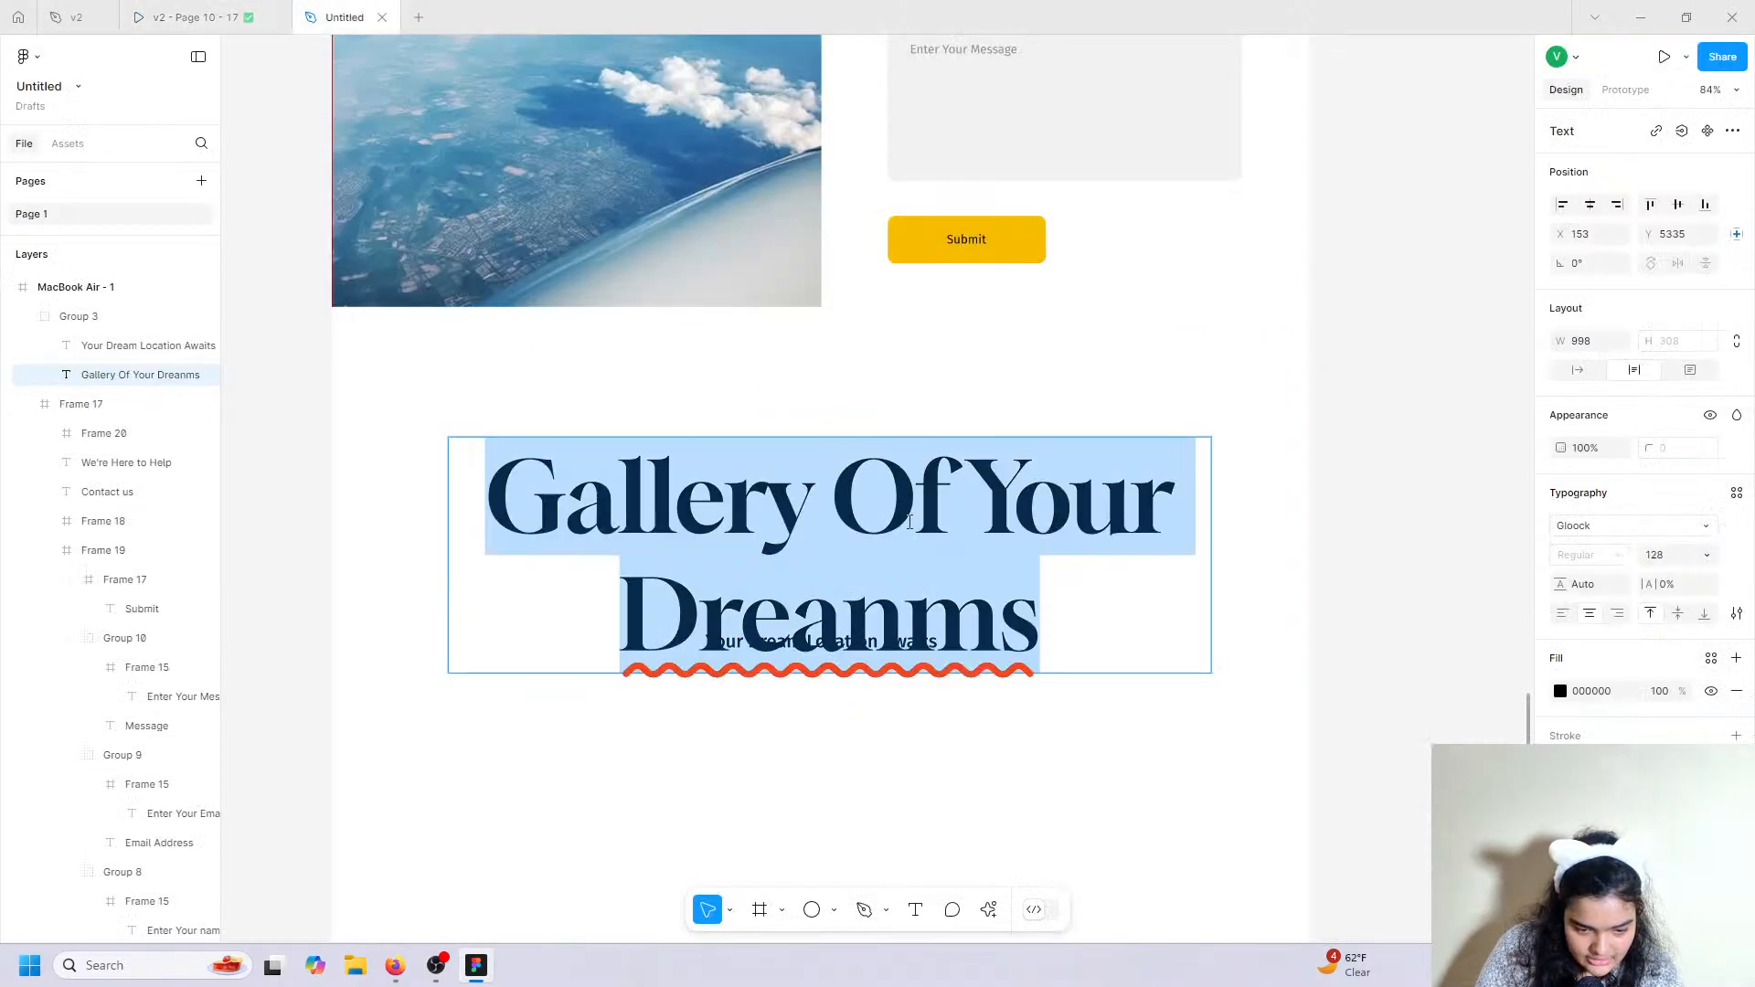
double_click(1013, 501)
key(BackSpace)
text(*)
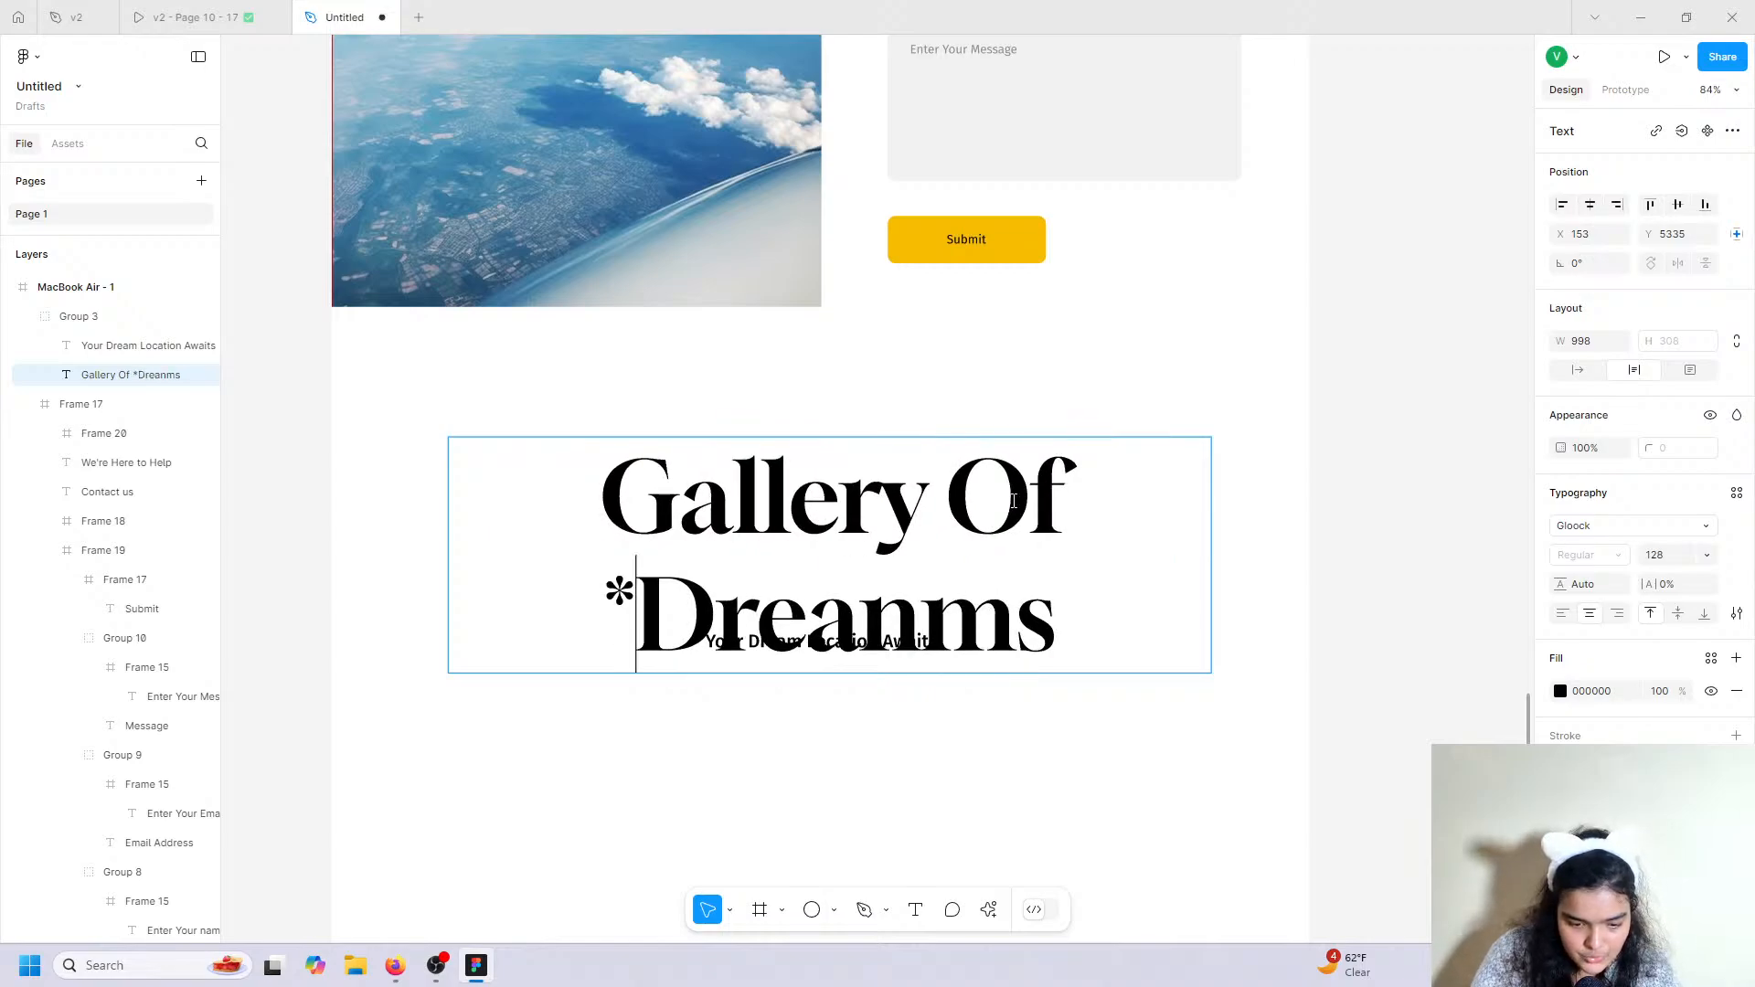
key(Delete)
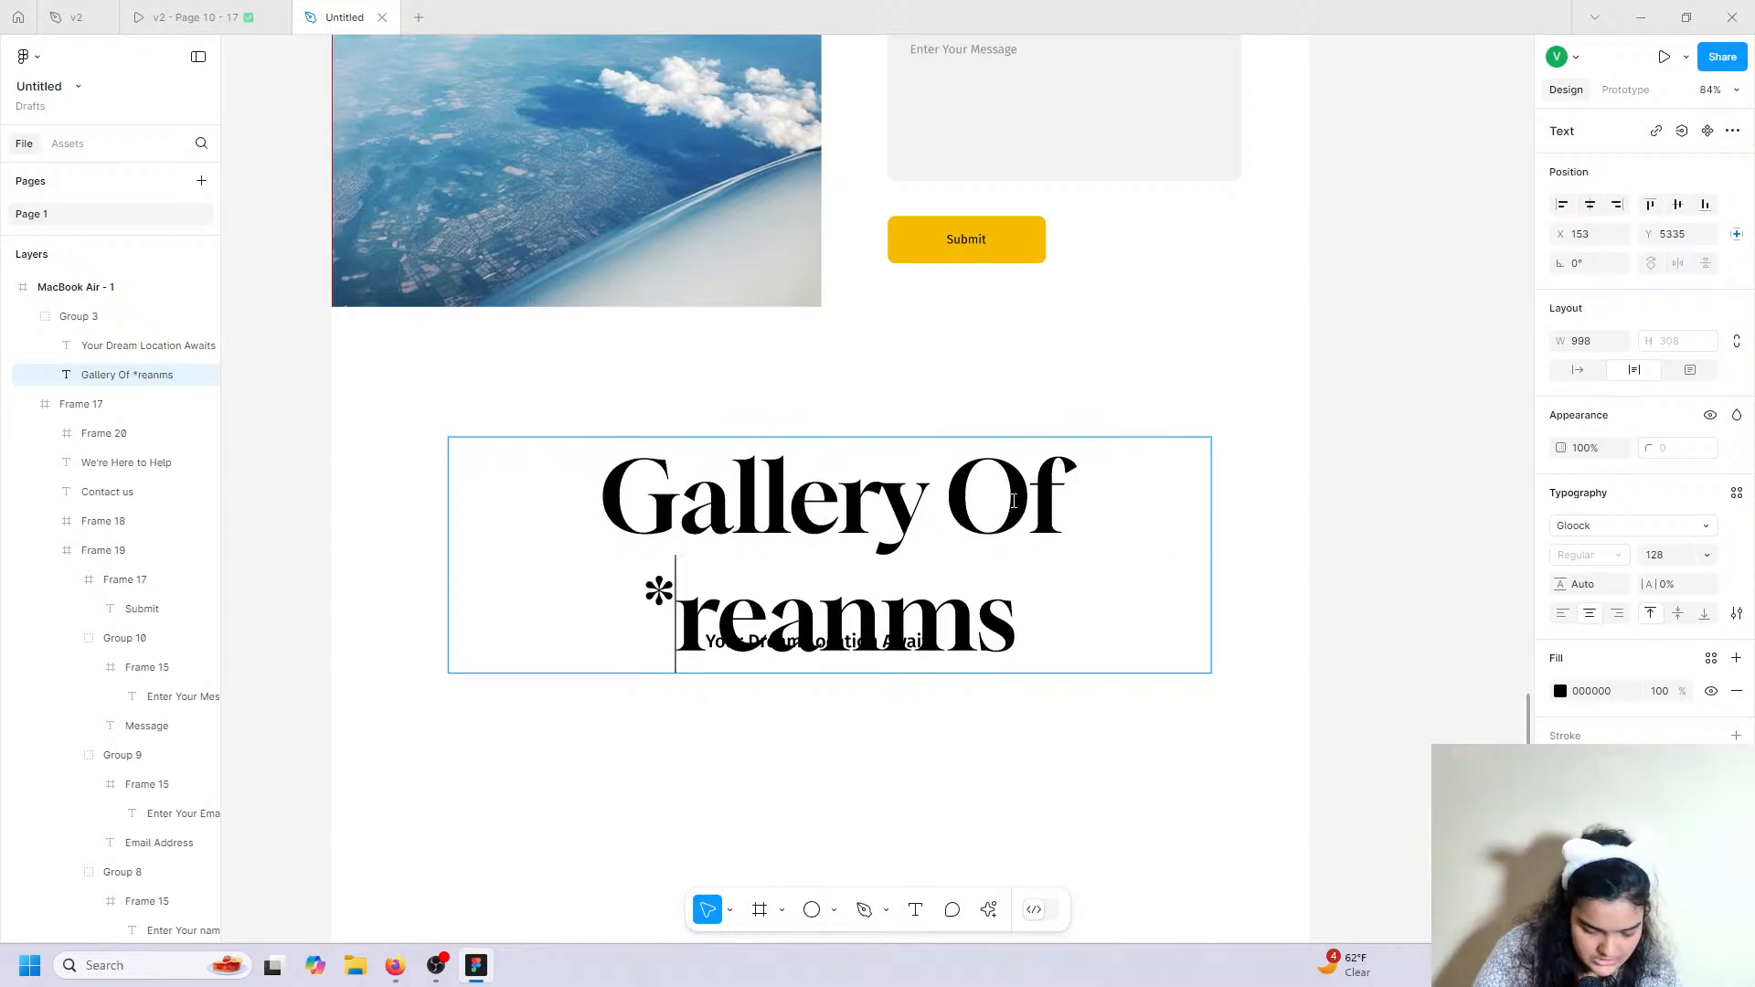
key(BackSpace)
text(D)
click(1110, 615)
key(Escape)
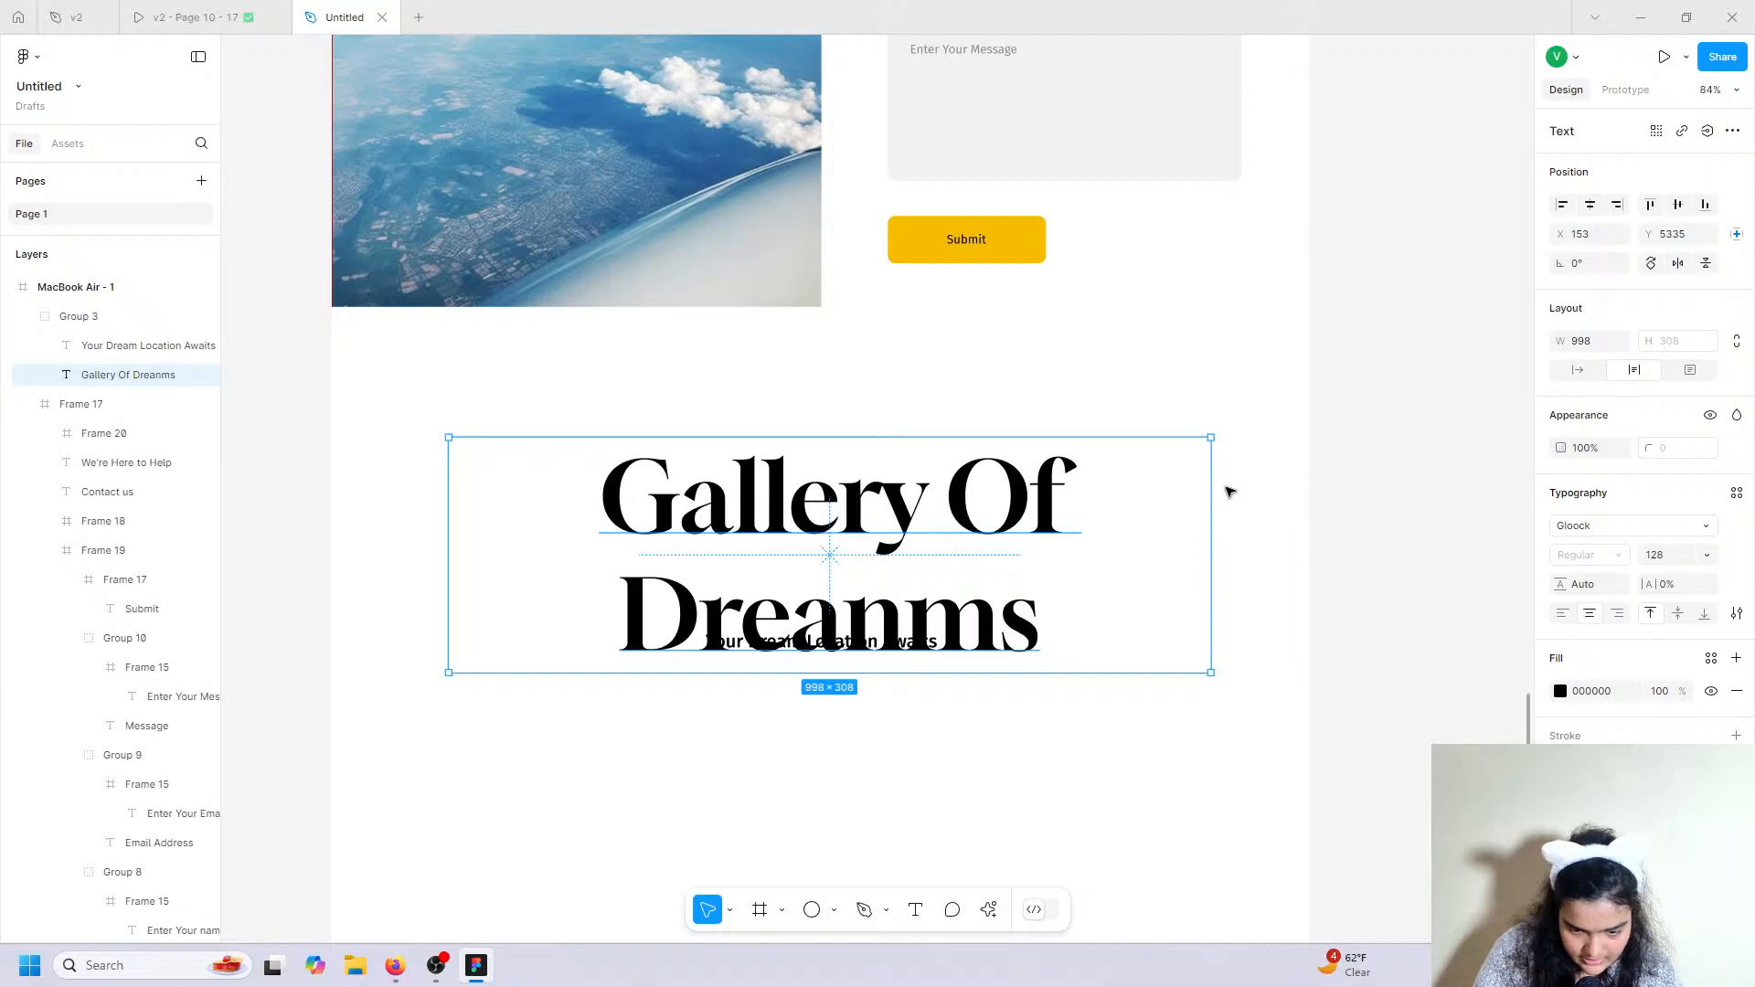
Widen the heading box to one line and fix the extra n in 'Dreanms'.
drag(1220, 477, 1454, 487)
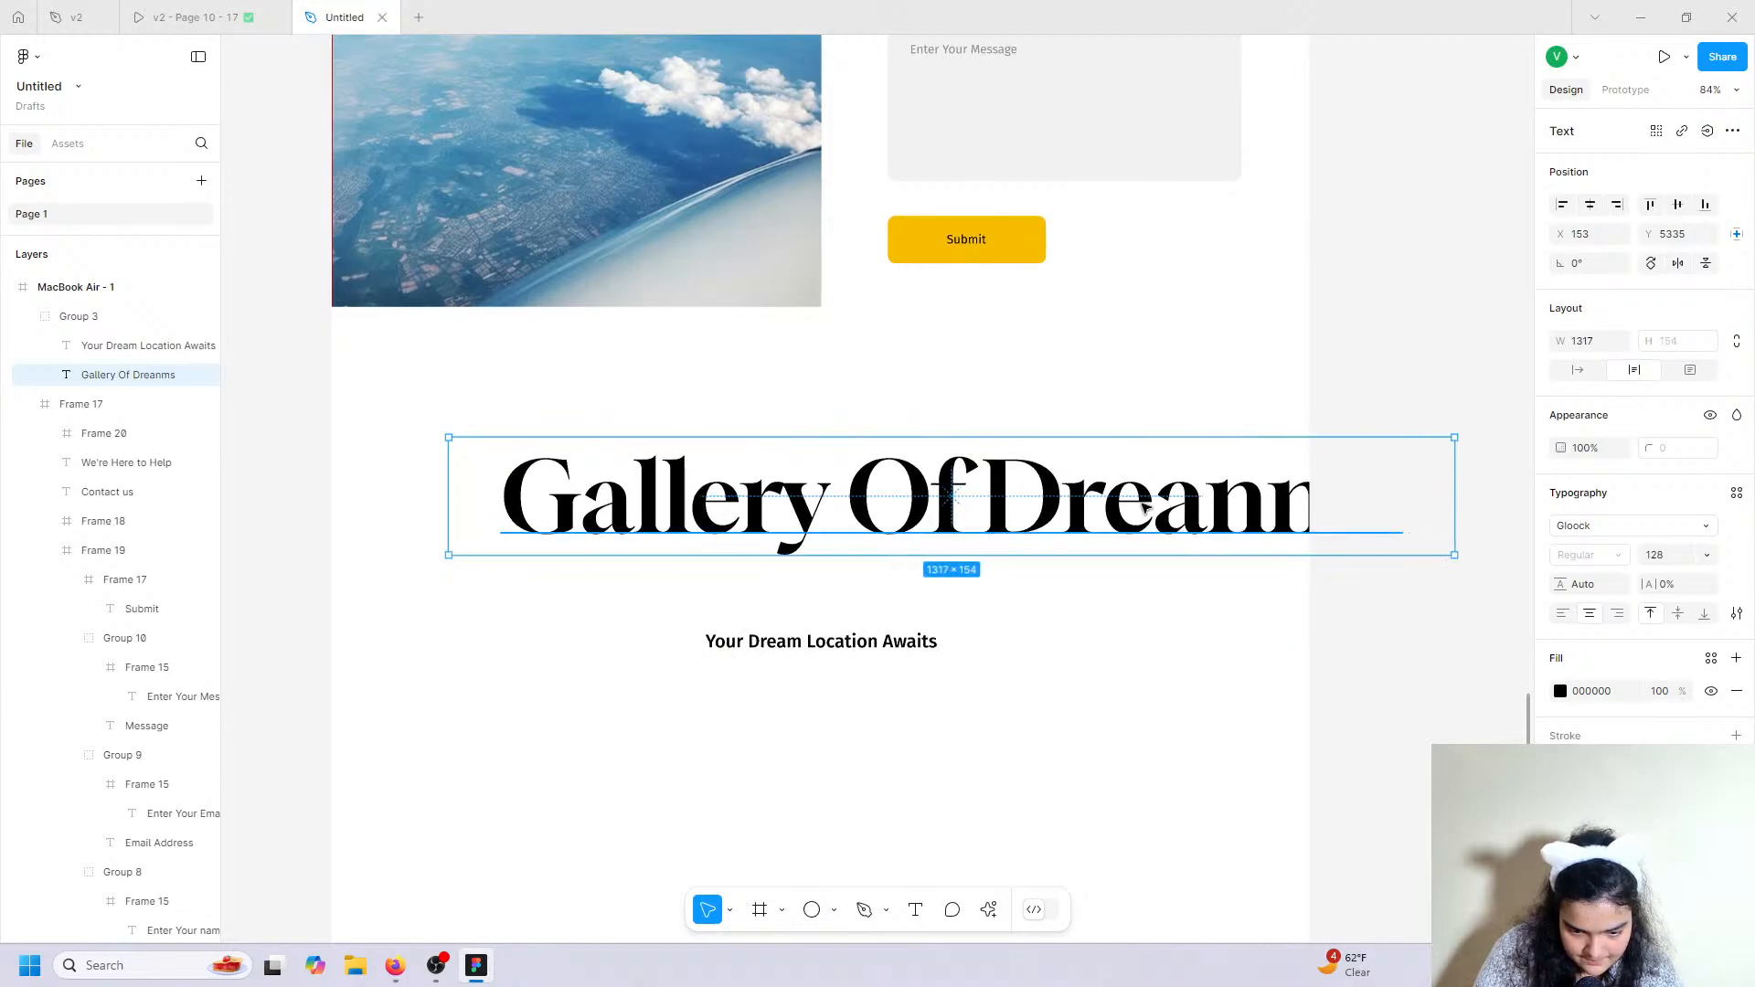
double_click(1065, 500)
key(Right)
key(Right)
key(Right)
key(Right)
key(BackSpace)
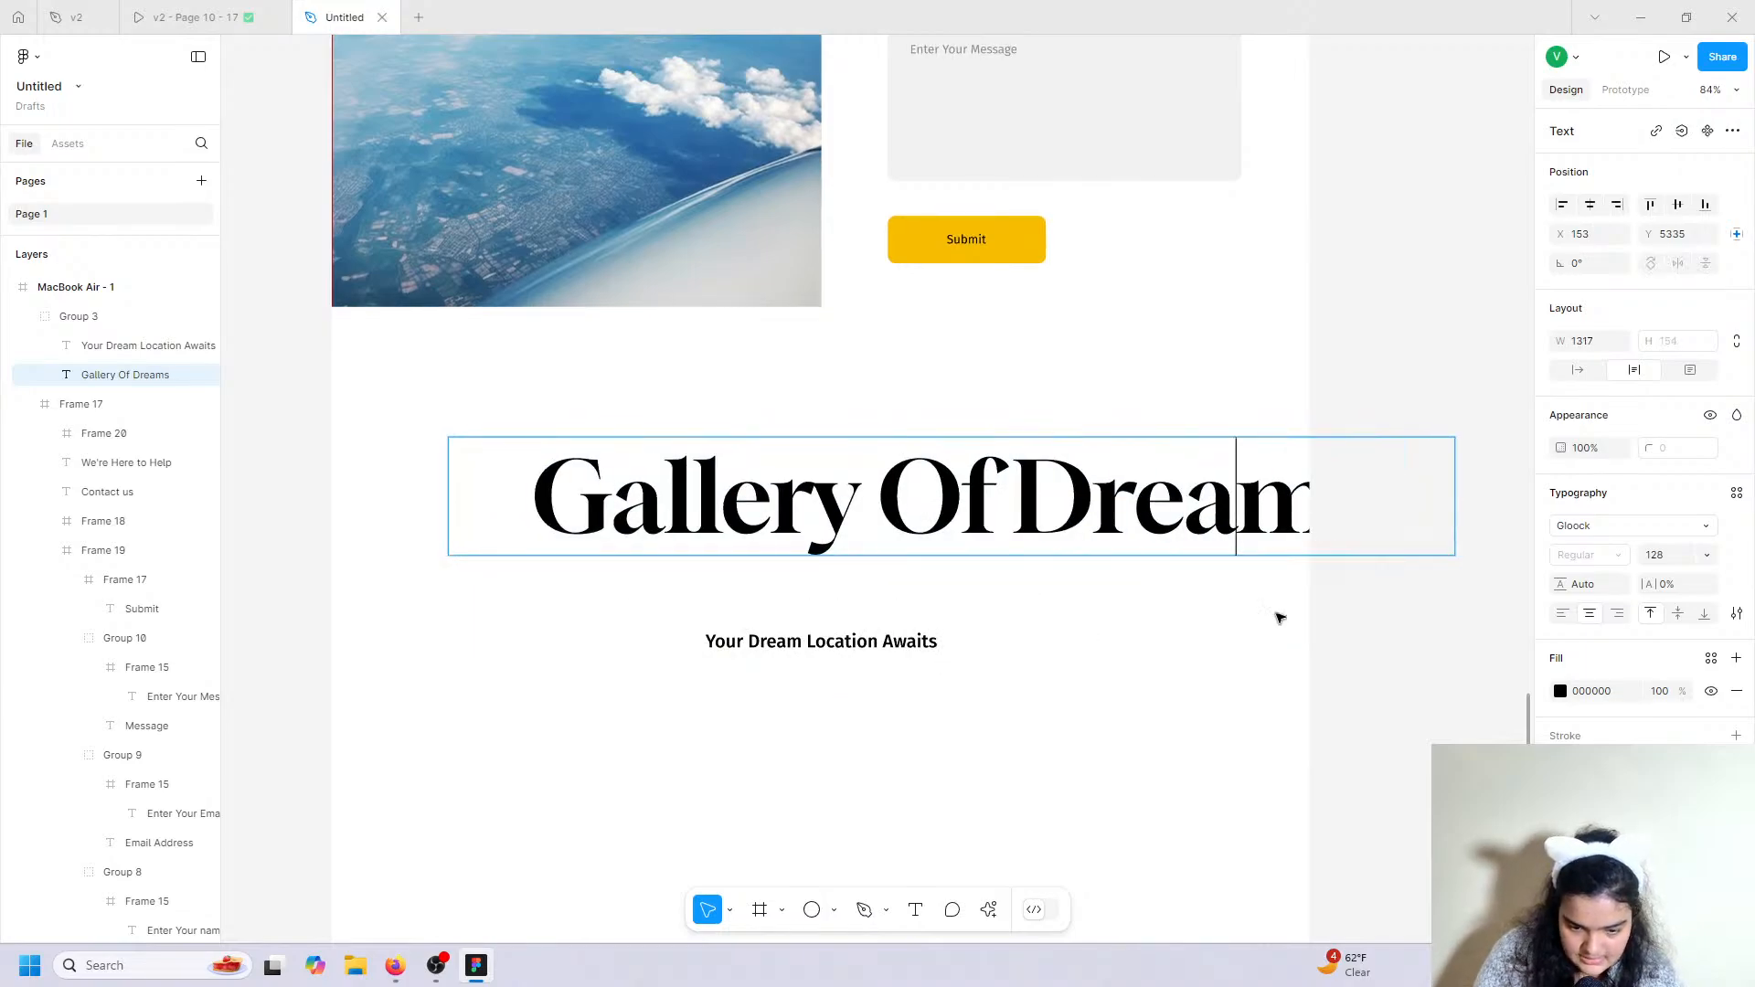
key(Escape)
Settle the heading at size 96, shift it left, and make its box auto width.
click(1706, 554)
click(1676, 509)
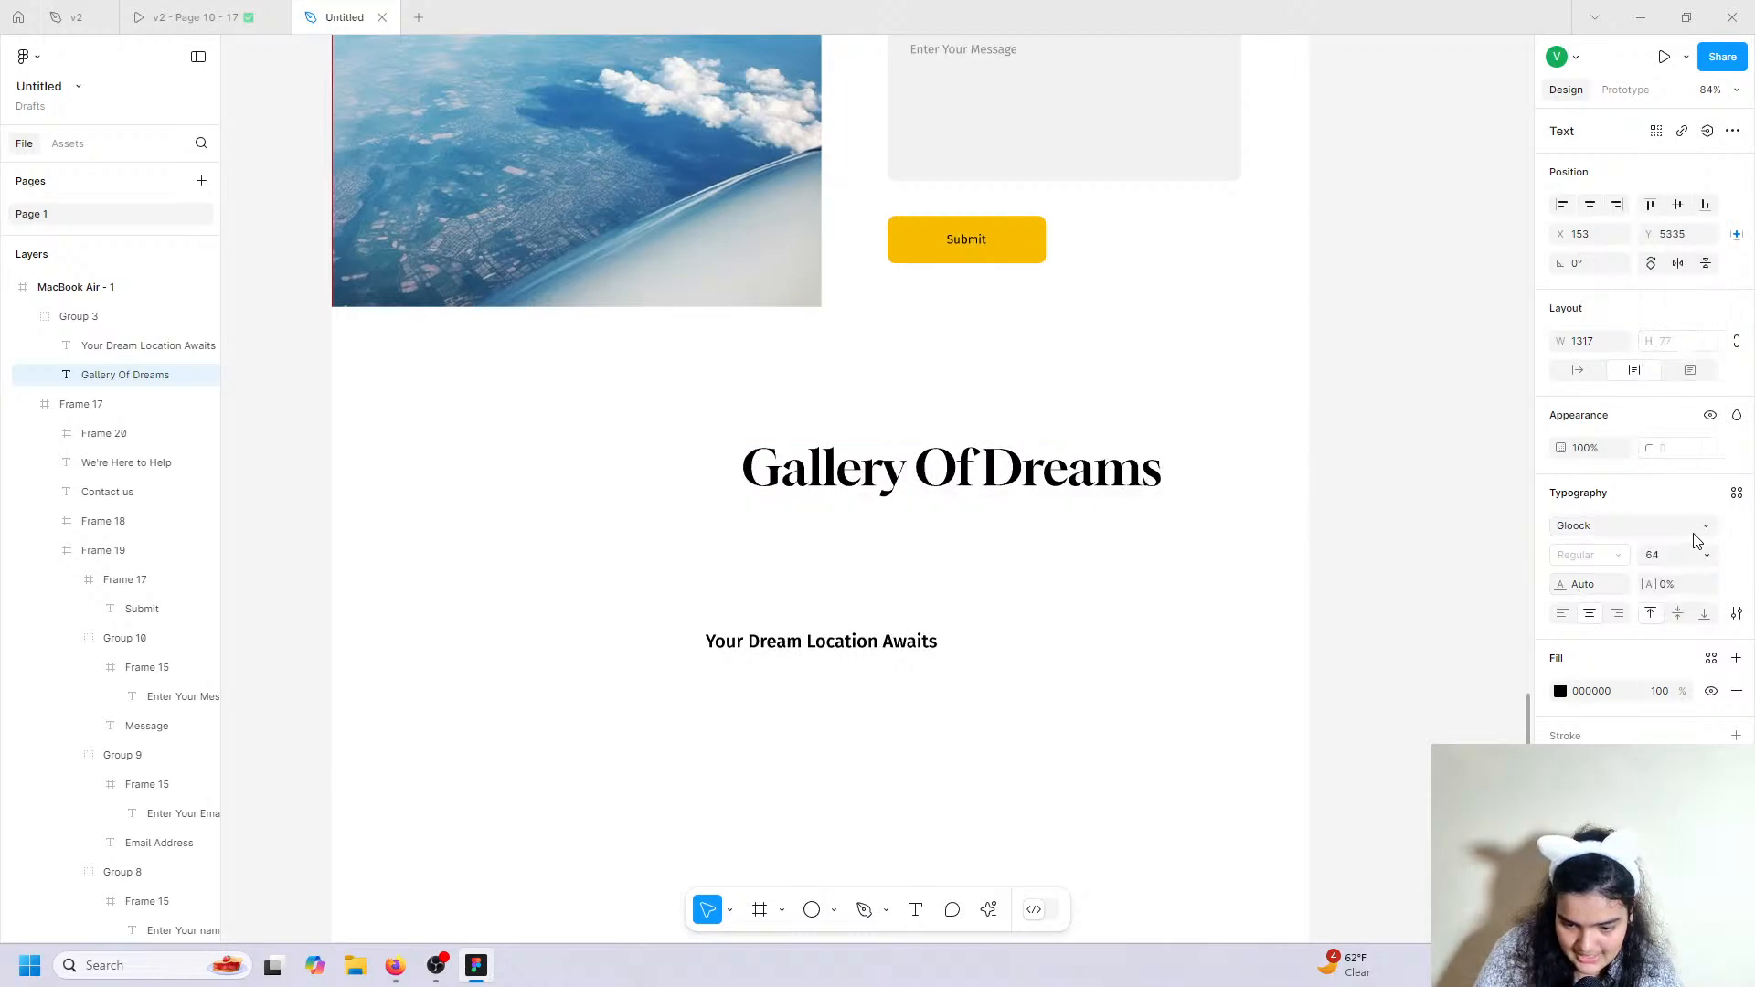
click(1706, 557)
click(1676, 575)
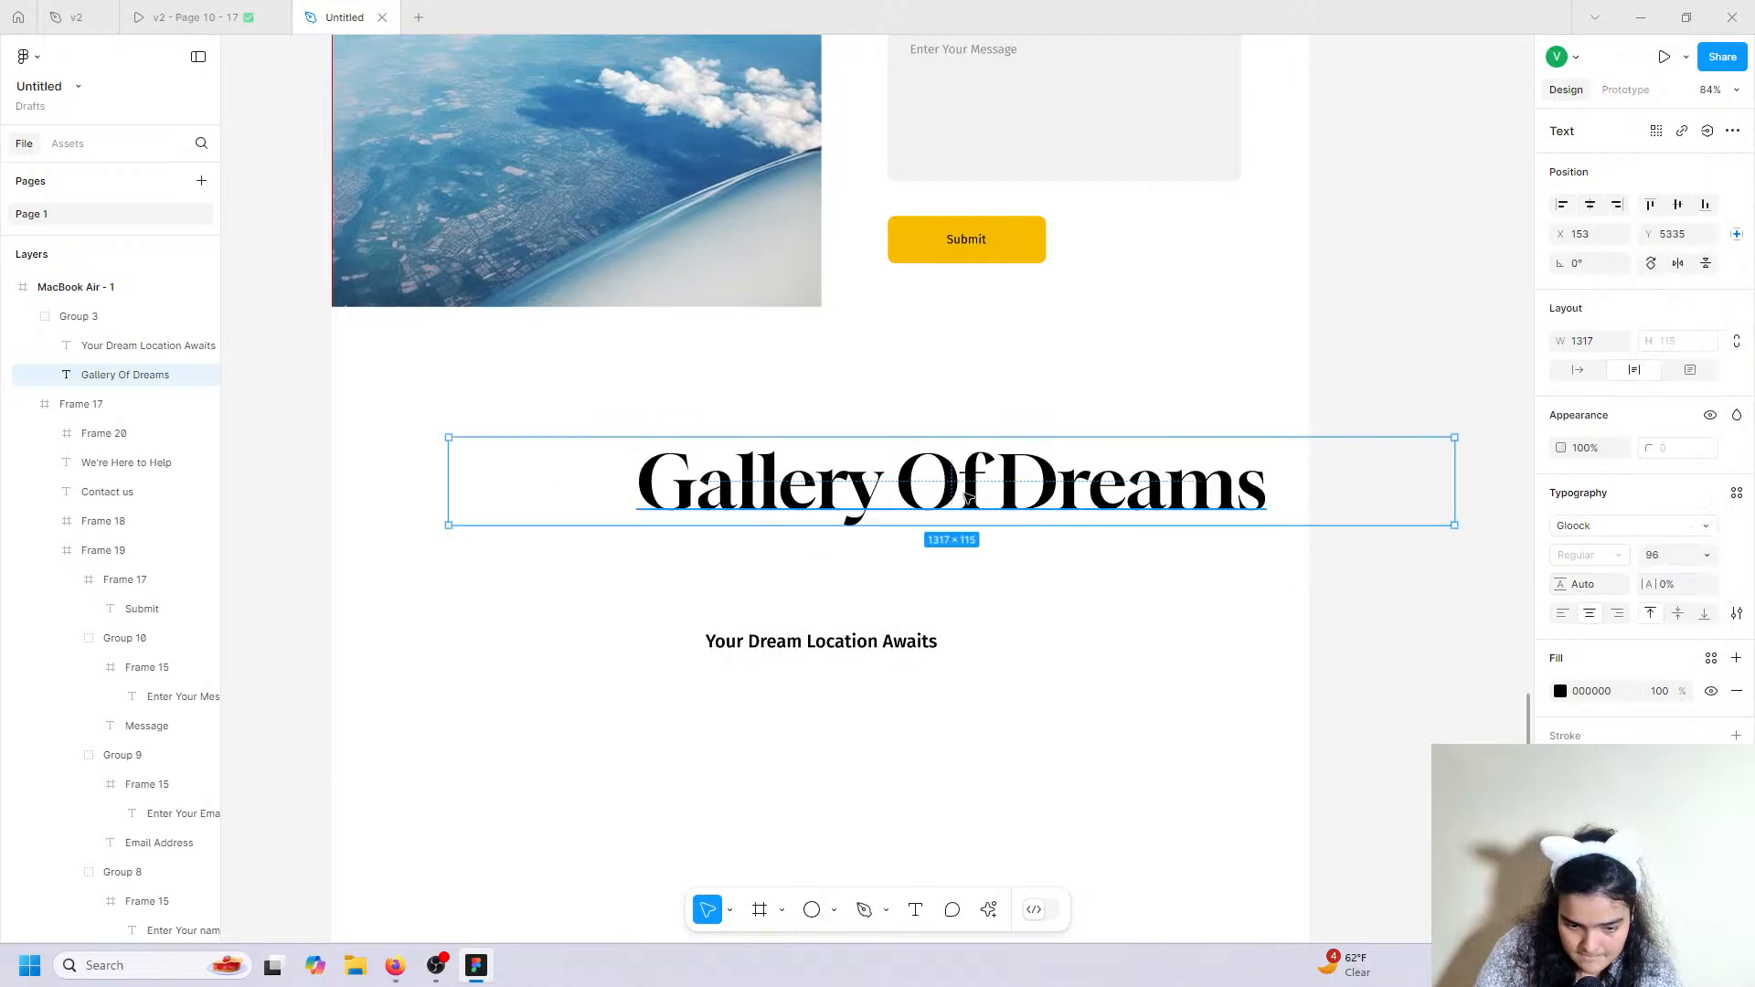
double_click(998, 489)
key(Escape)
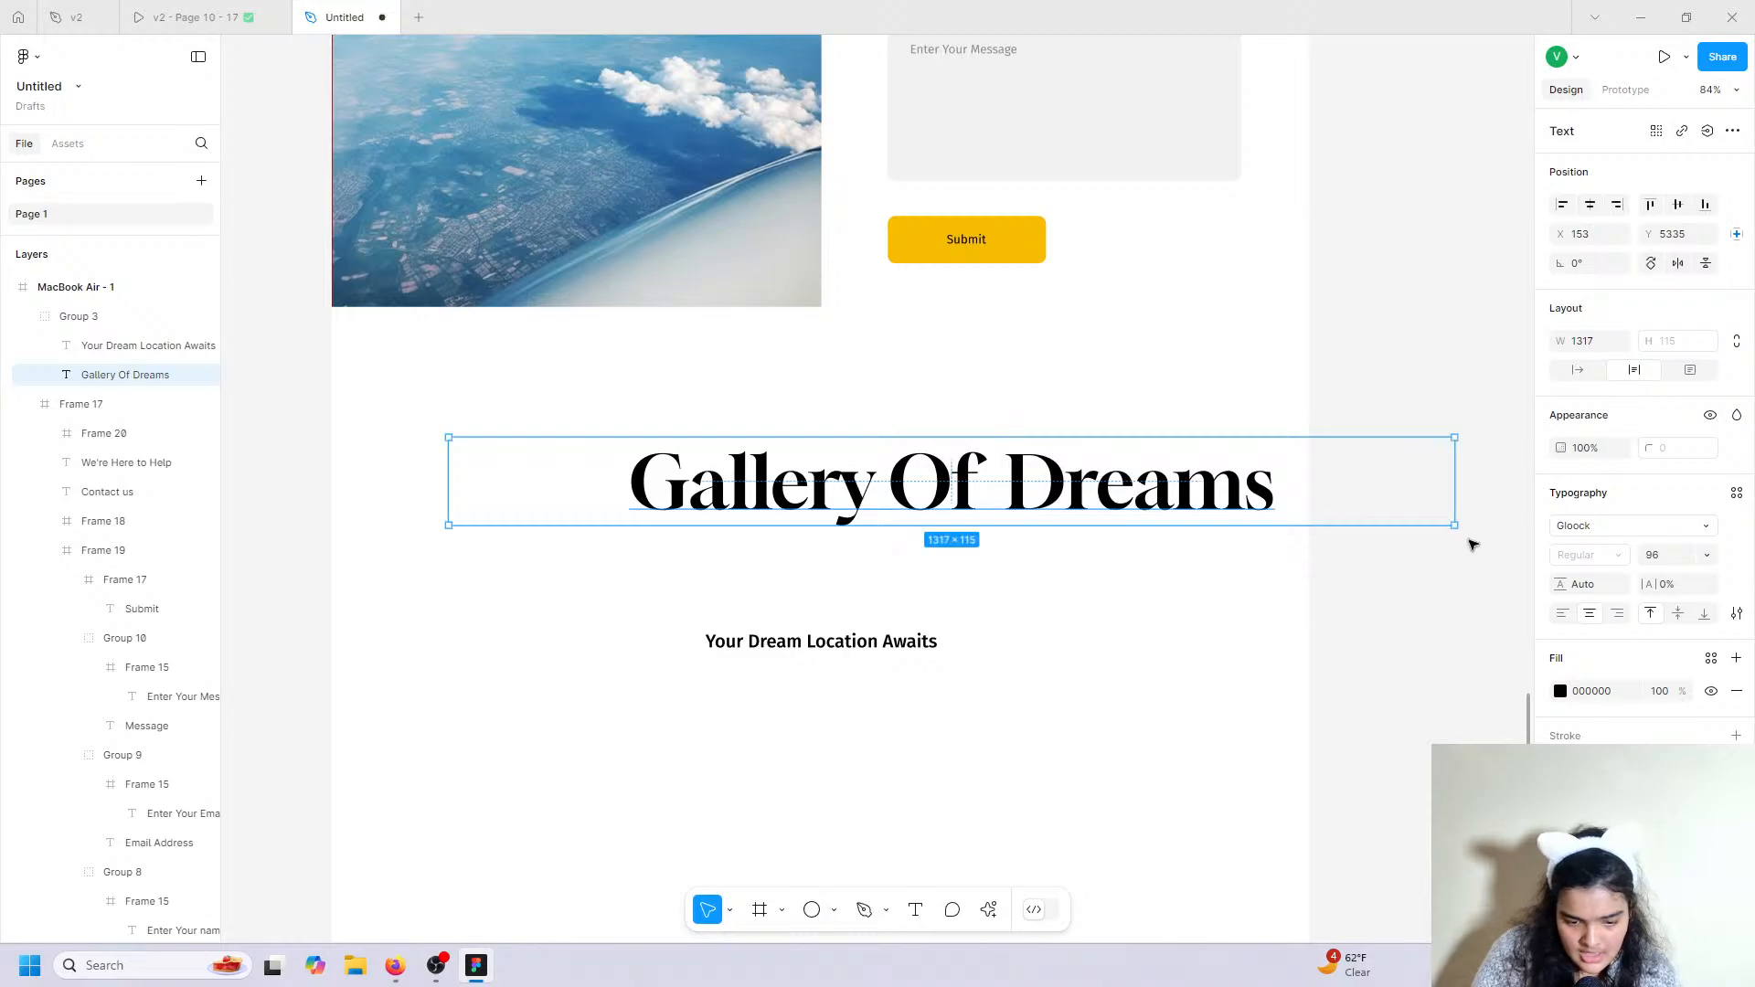
drag(1014, 505, 934, 526)
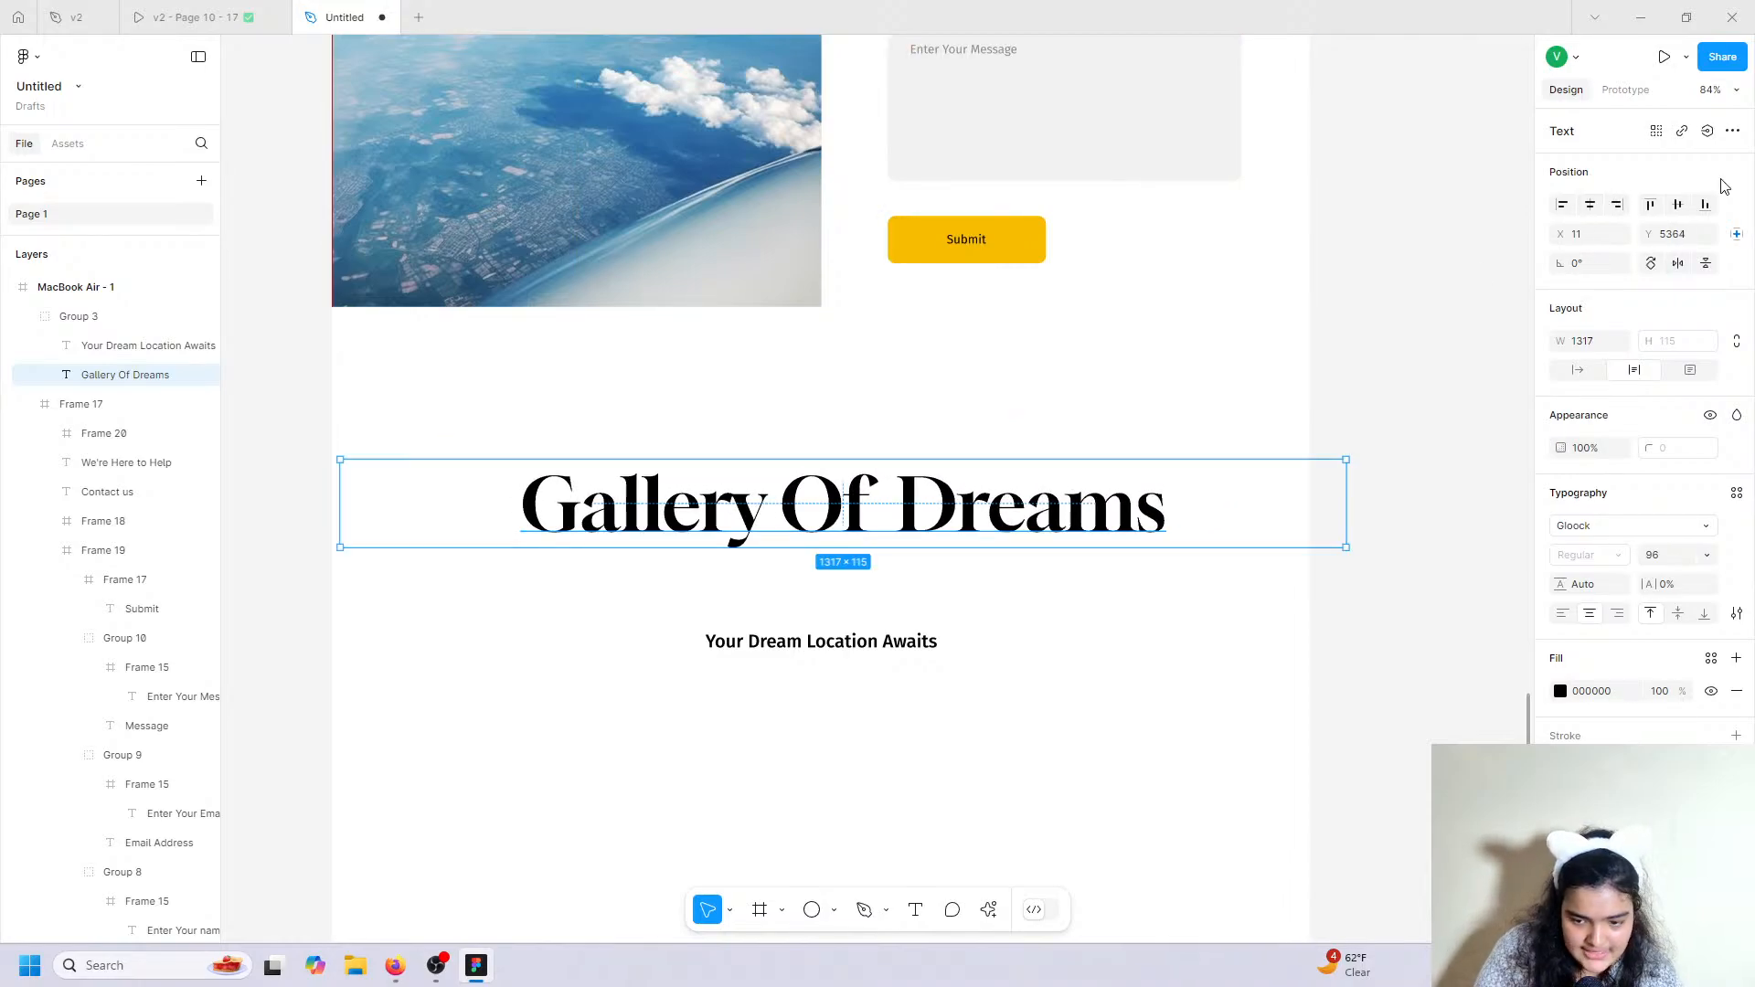
click(1578, 370)
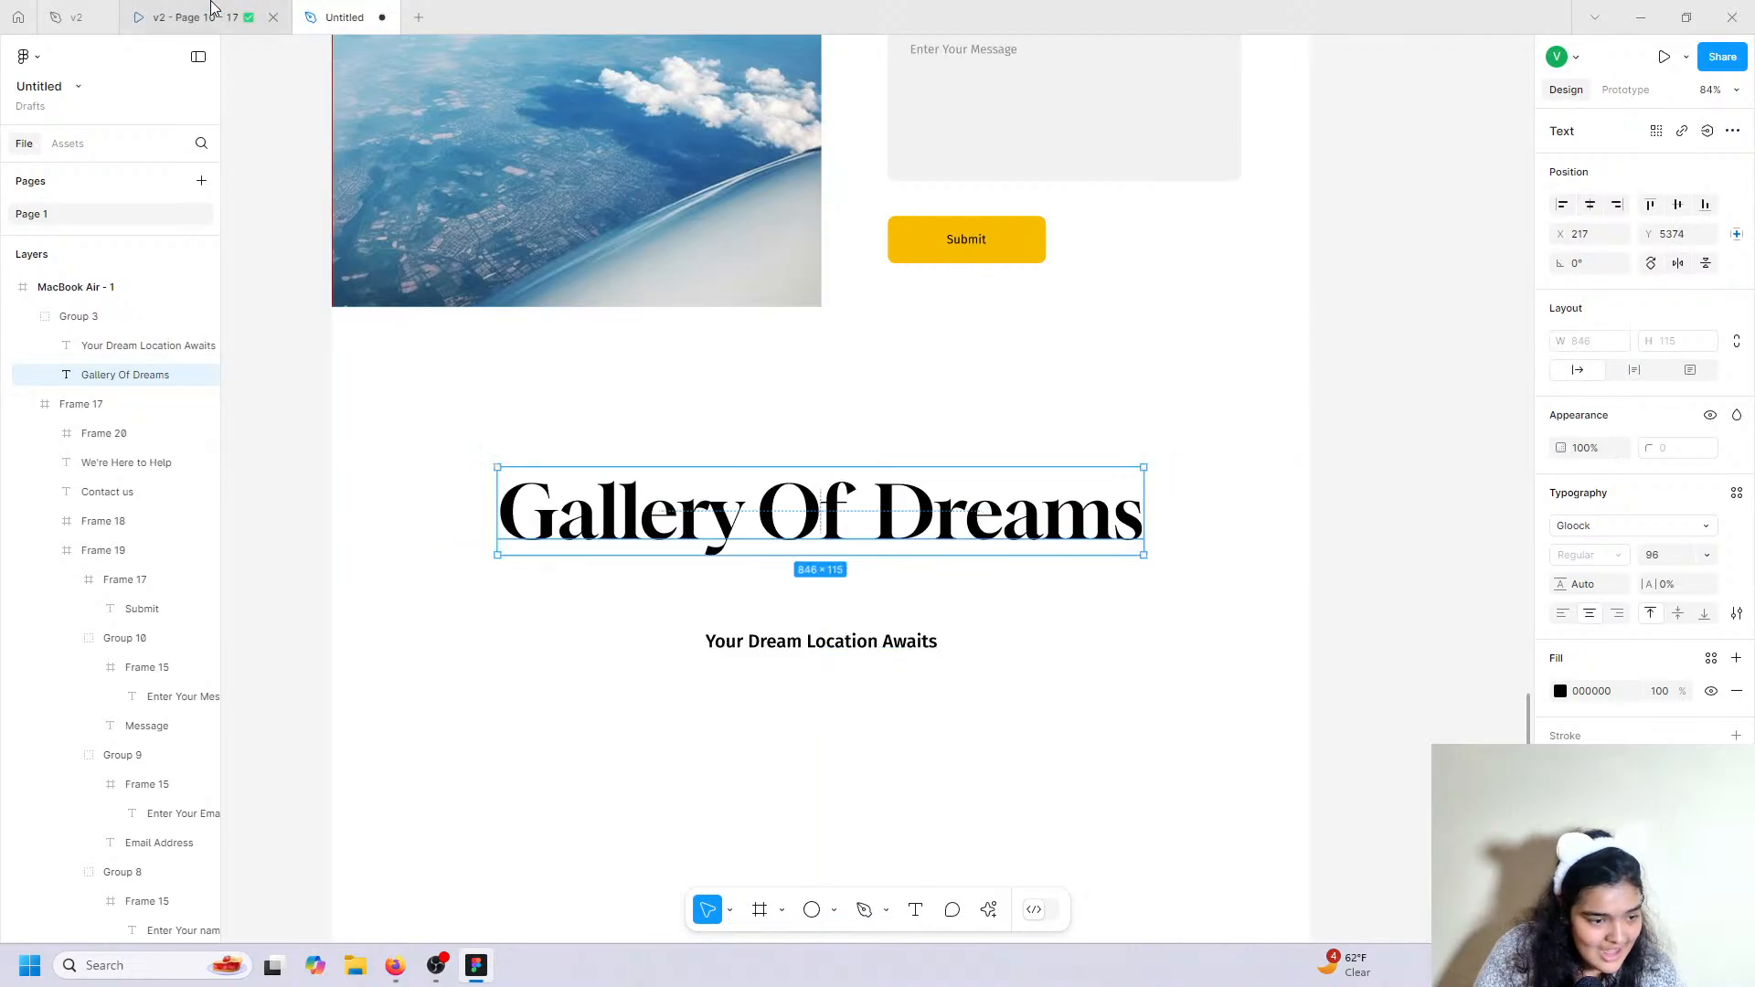
Copy the 'Explore breathtaking destinations and luxurious accommodations.' subtitle from the v2 file.
click(211, 8)
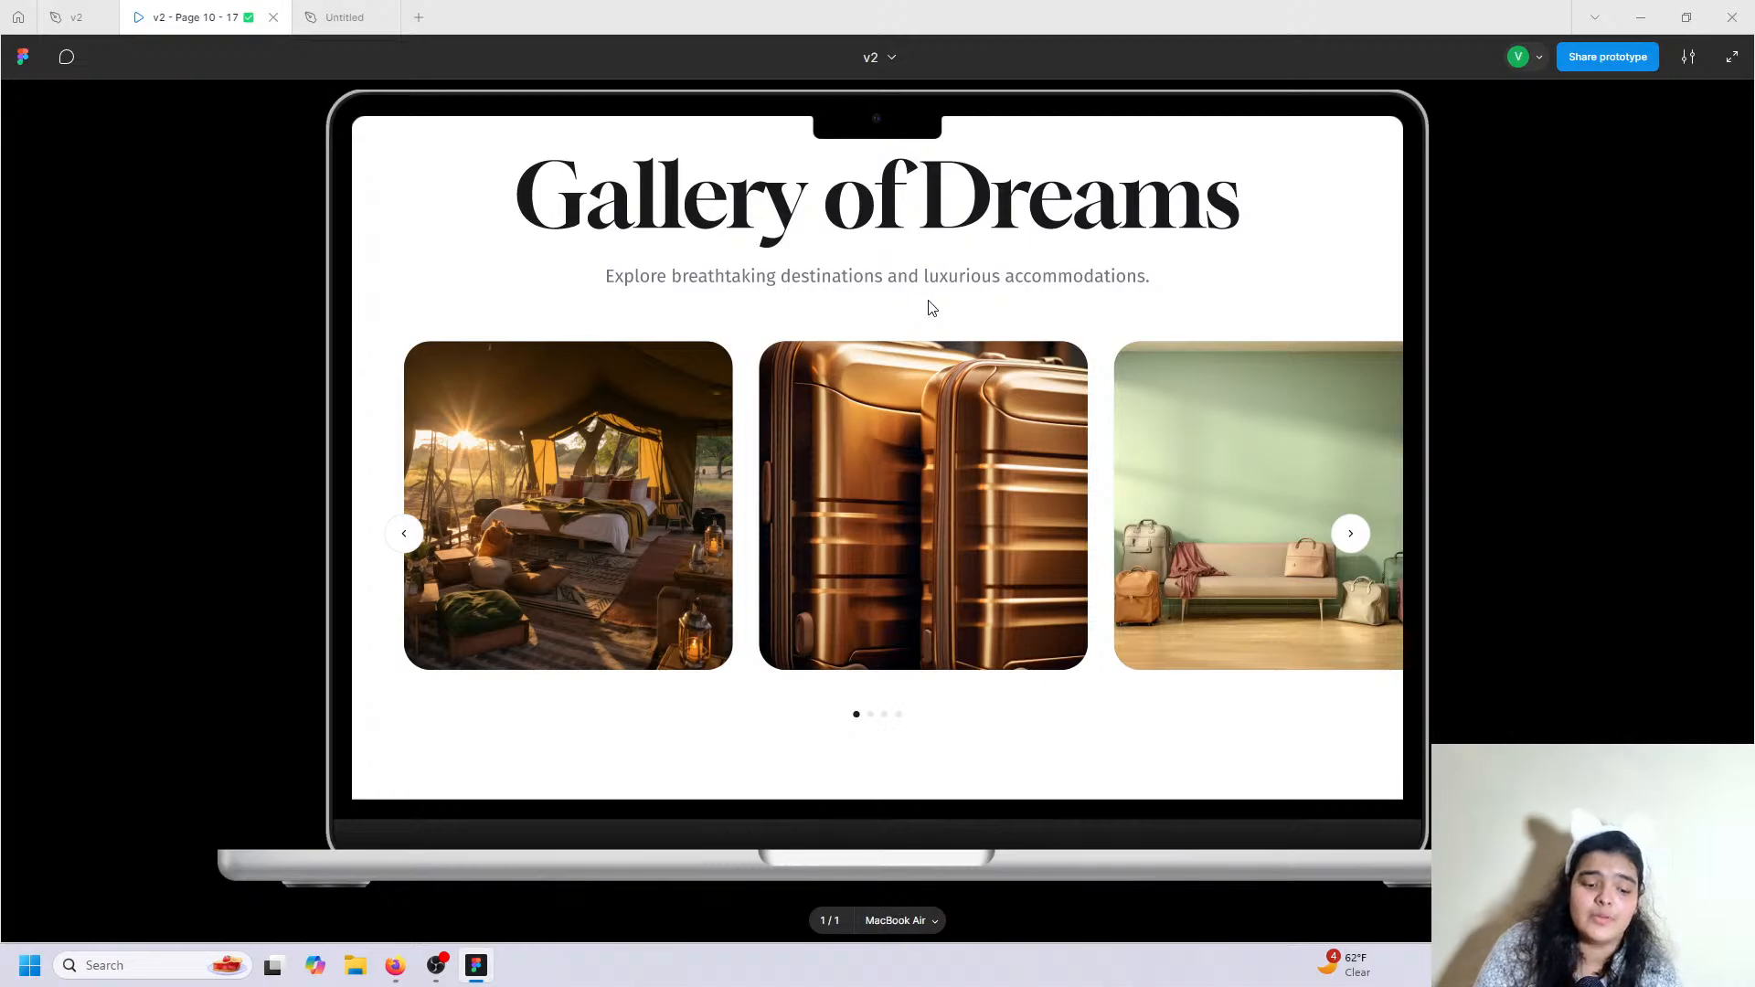
scroll(932, 309, up, 1)
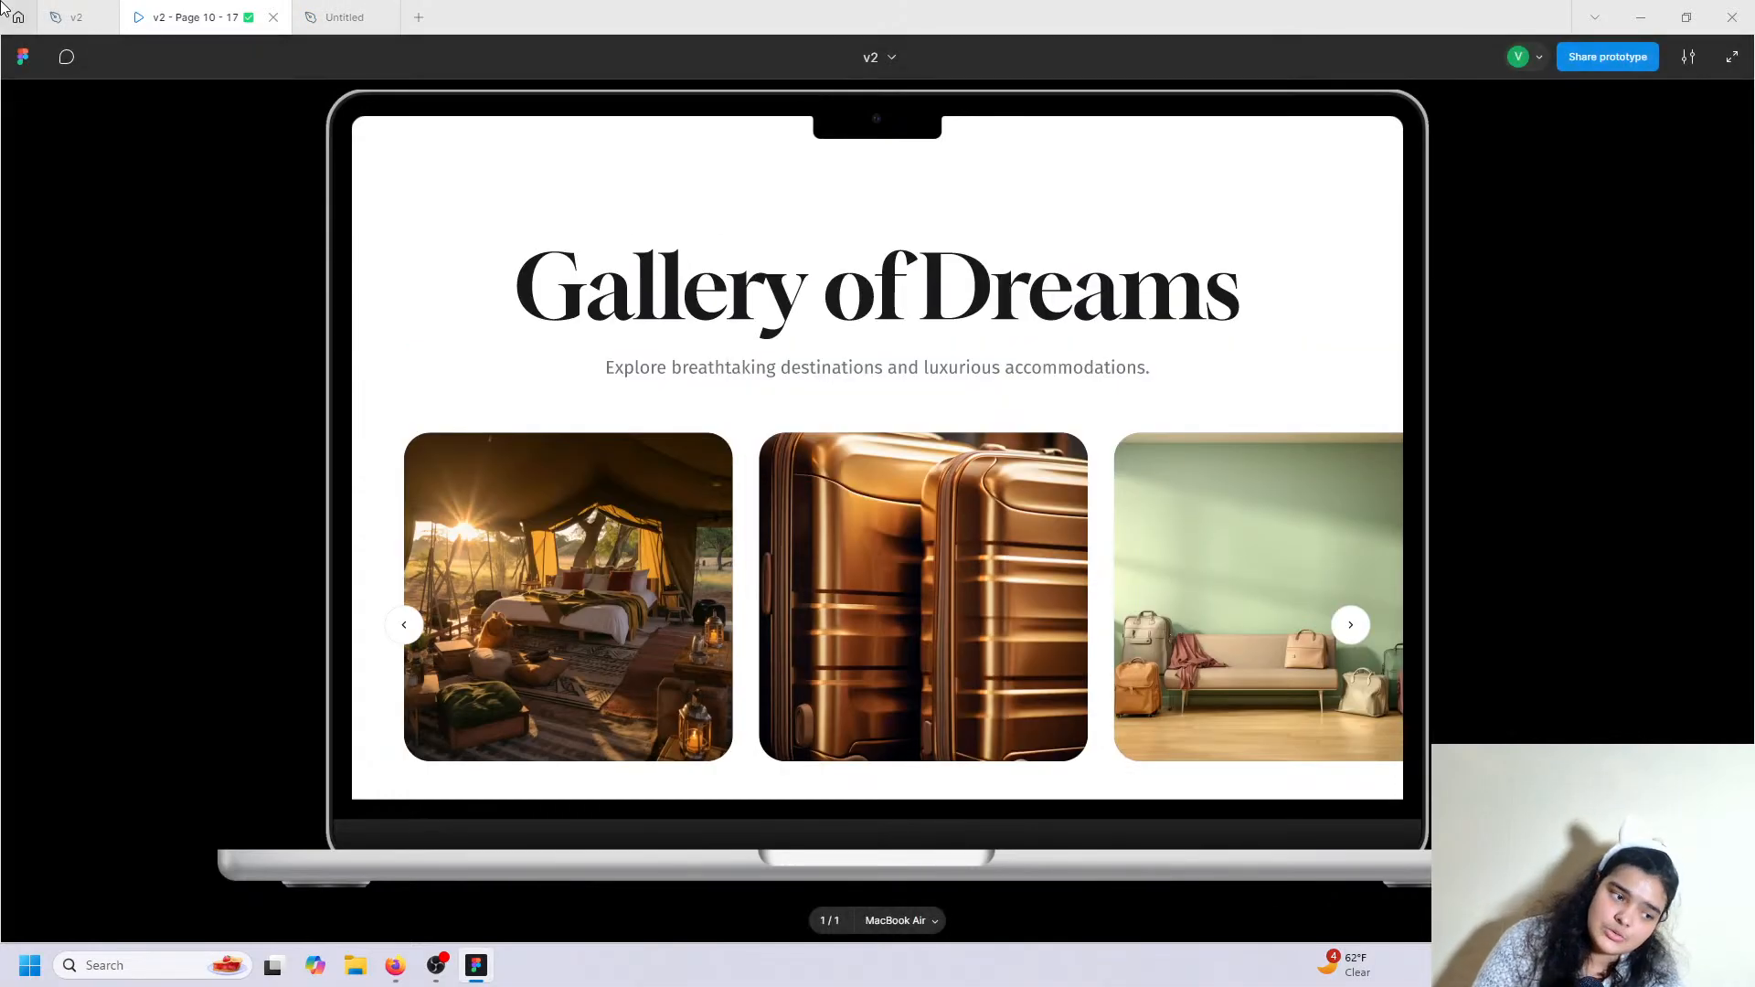
click(73, 16)
scroll(772, 601, down, 10)
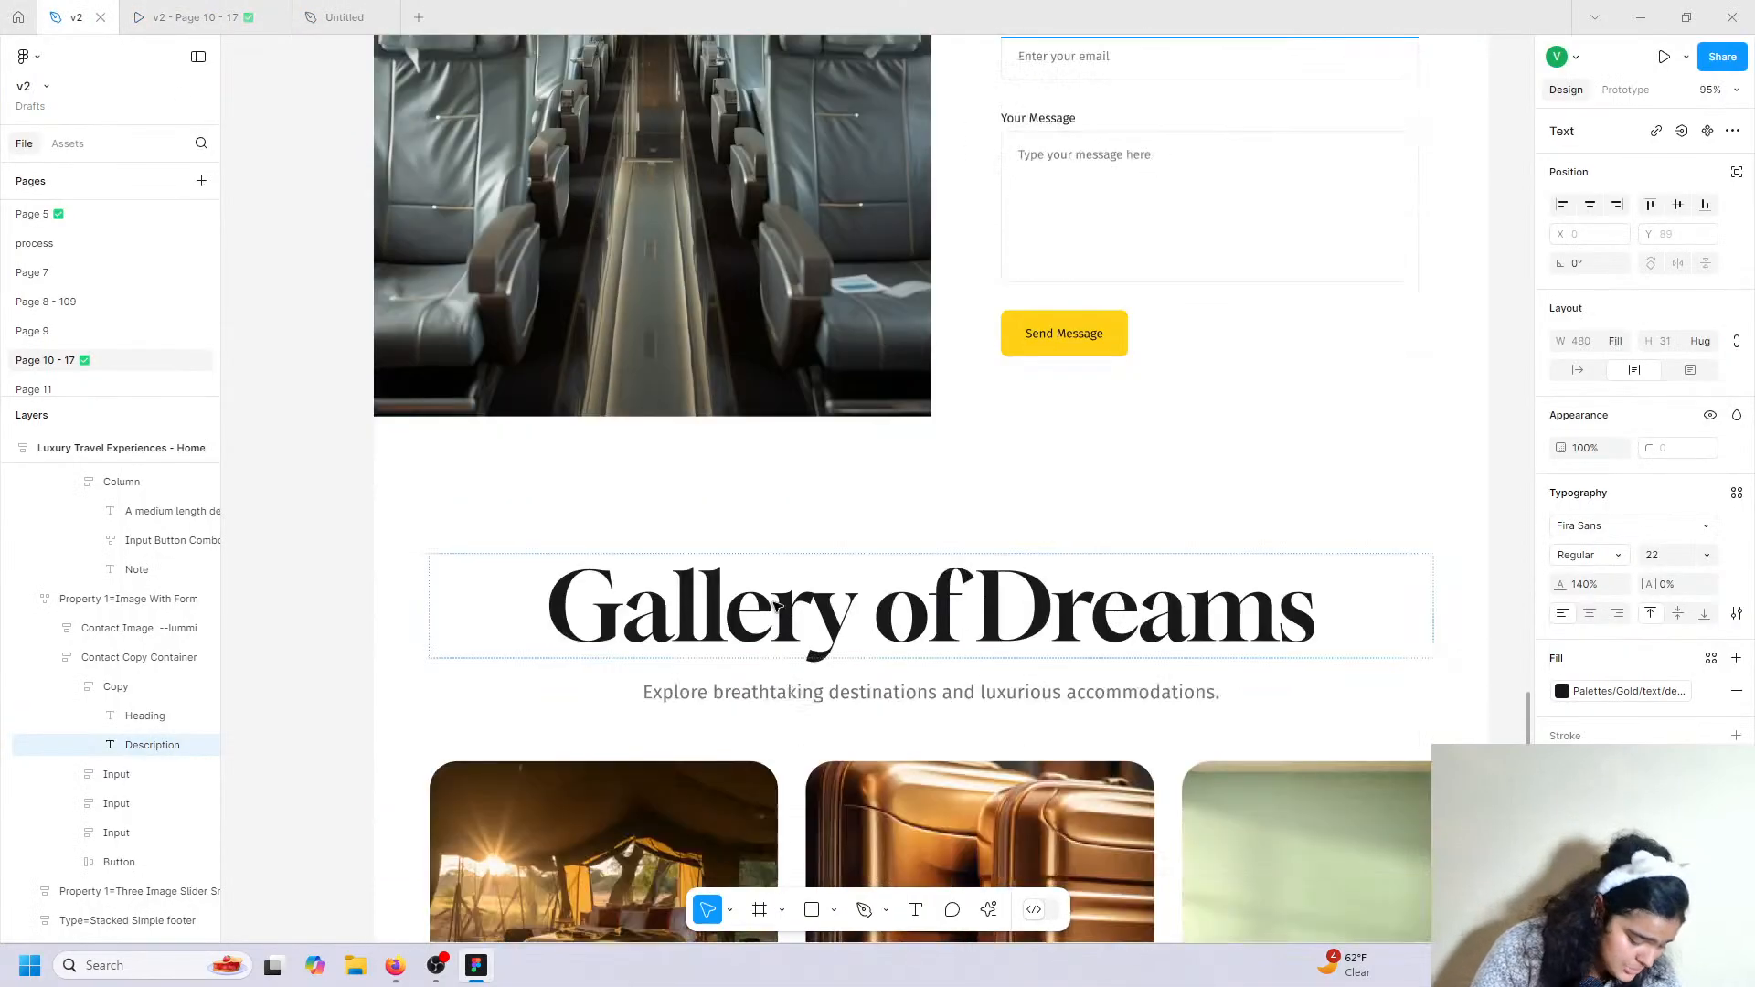
scroll(775, 605, down, 7)
scroll(914, 639, up, 6)
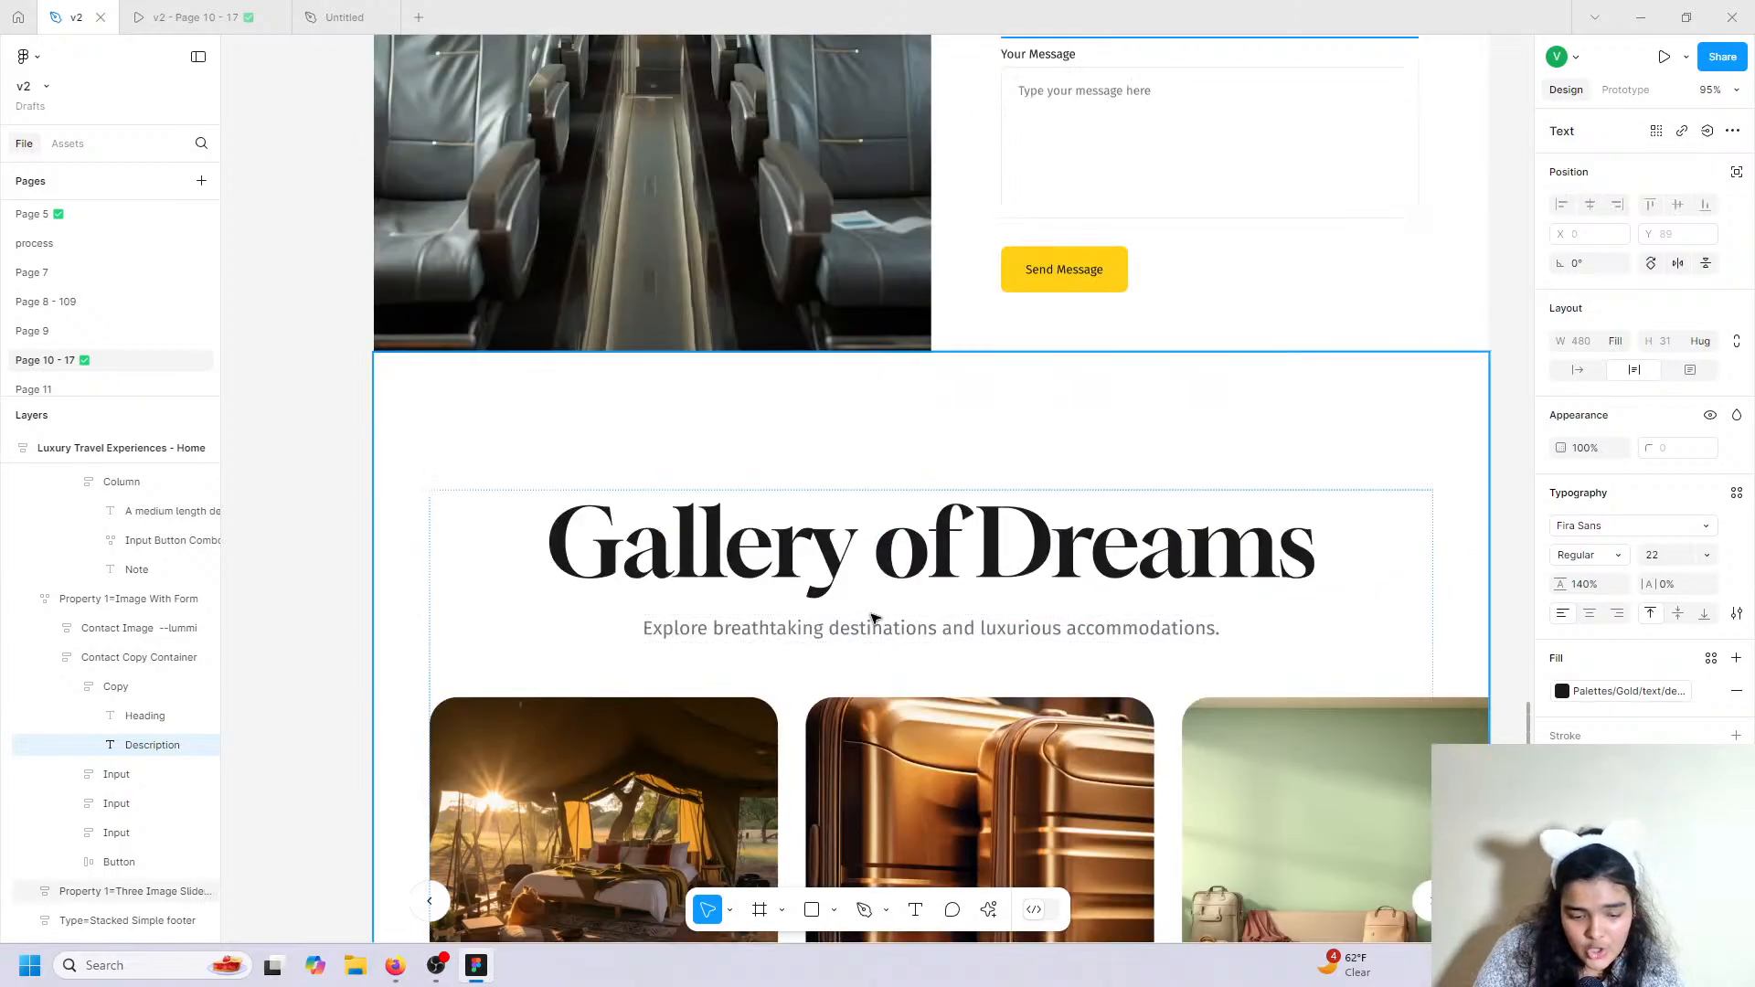
double_click(874, 624)
double_click(874, 624)
double_click(875, 624)
right_click(875, 625)
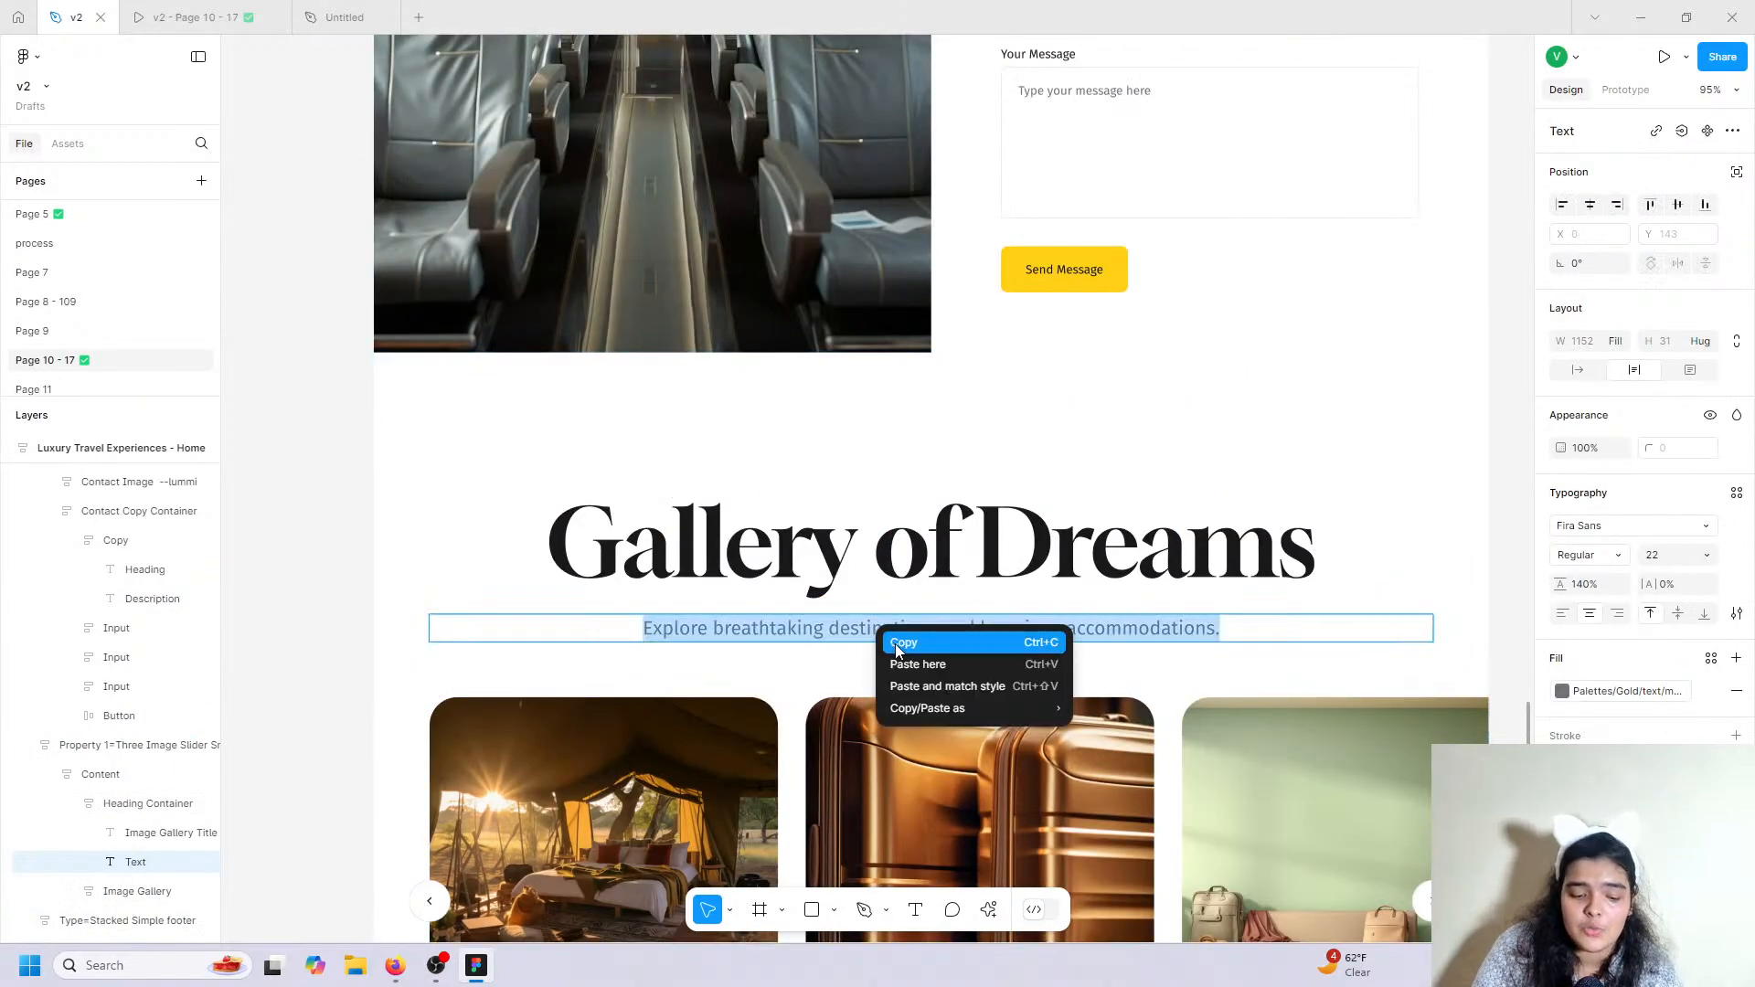
click(903, 642)
Paste the sentence over 'Your Dream Location Awaits' and move it just below the heading.
click(344, 17)
click(757, 633)
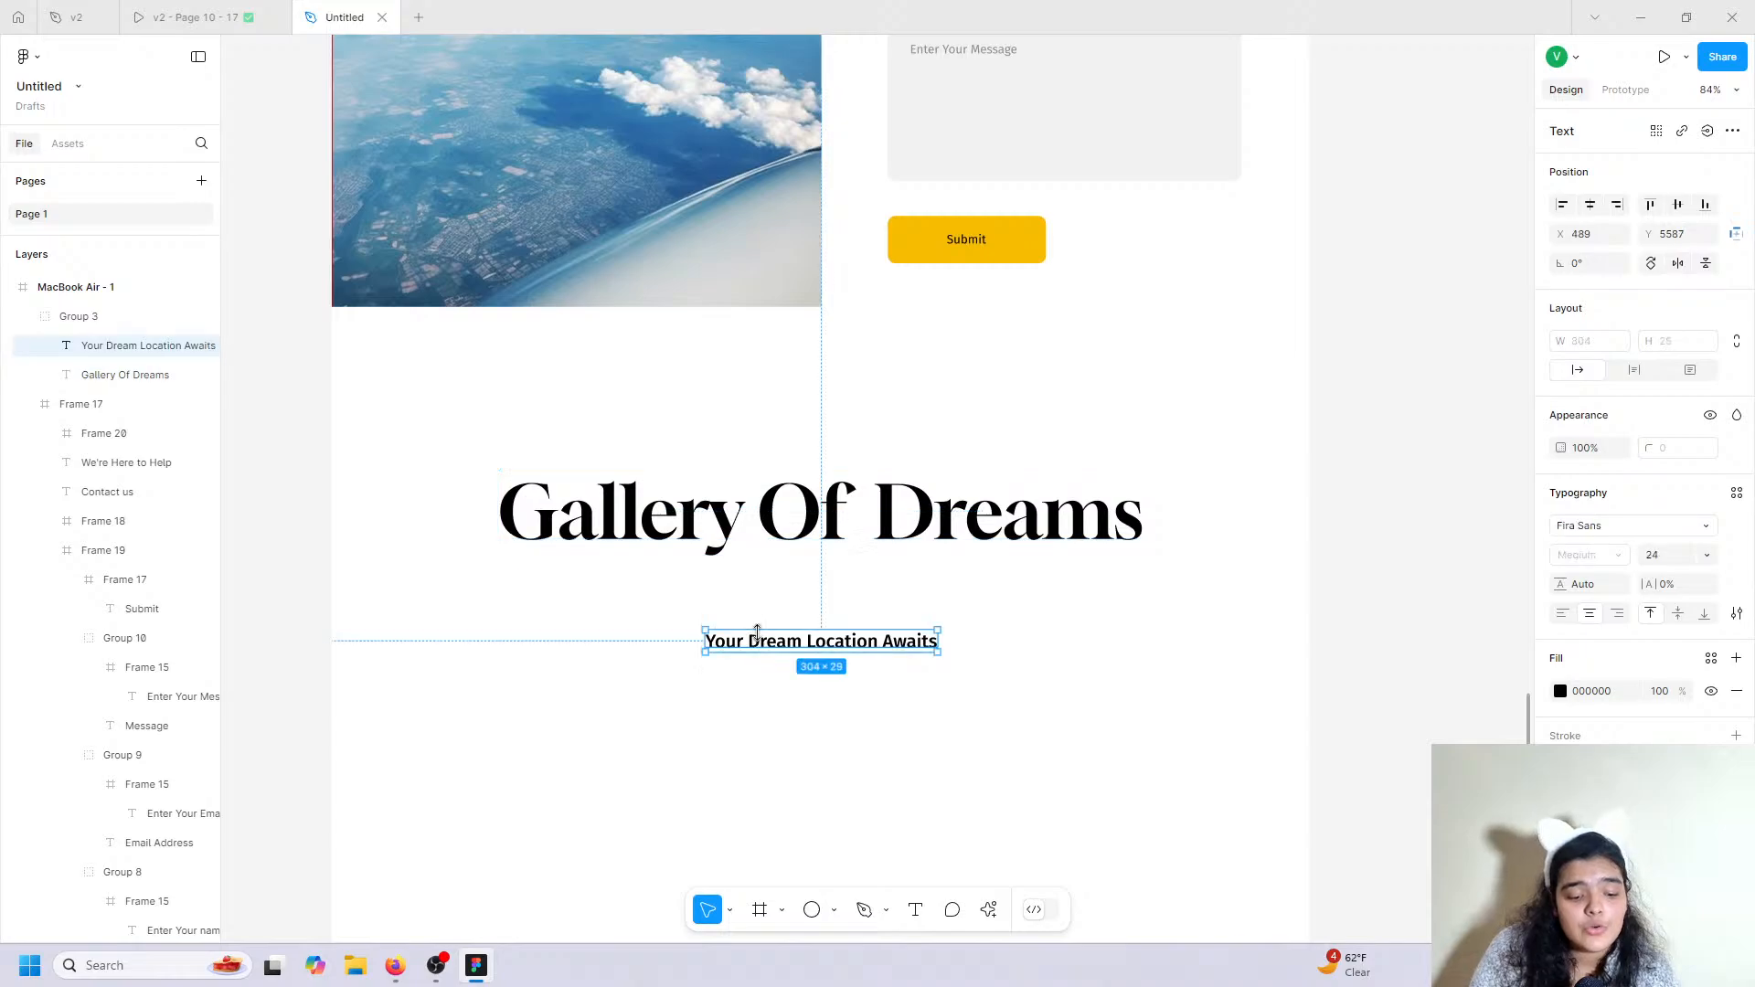
double_click(757, 639)
right_click(759, 639)
click(779, 679)
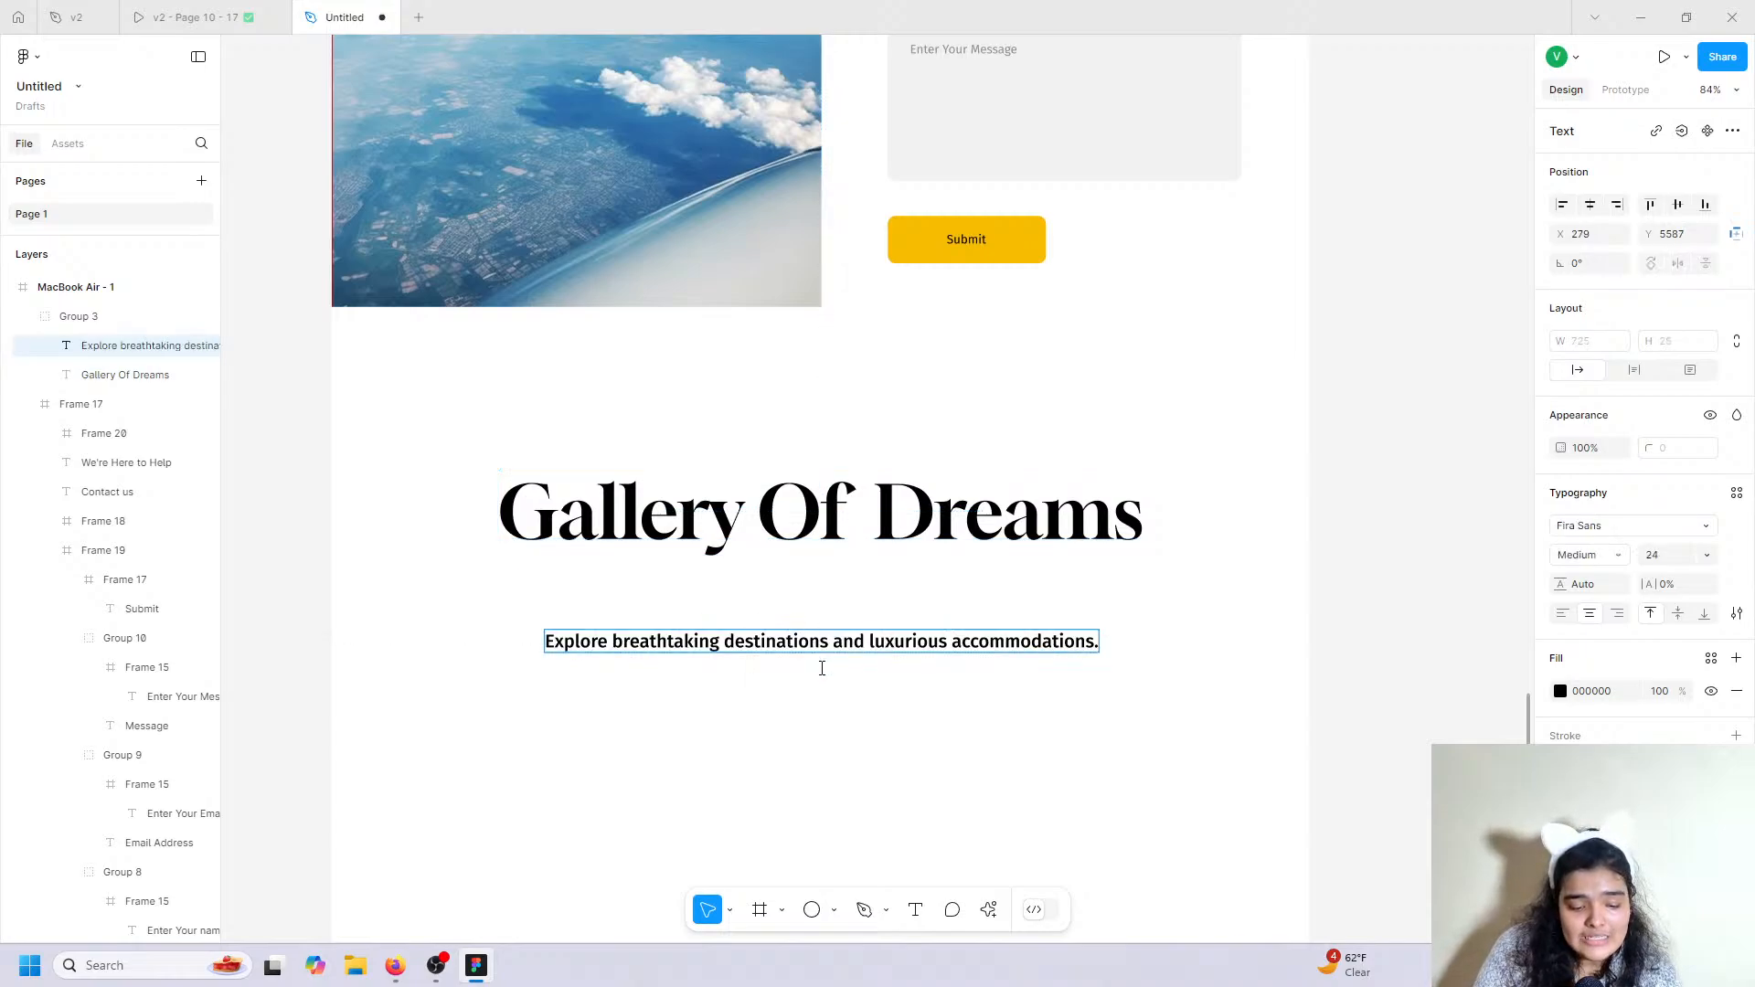
click(822, 669)
drag(832, 653, 839, 592)
scroll(1378, 619, down, 5)
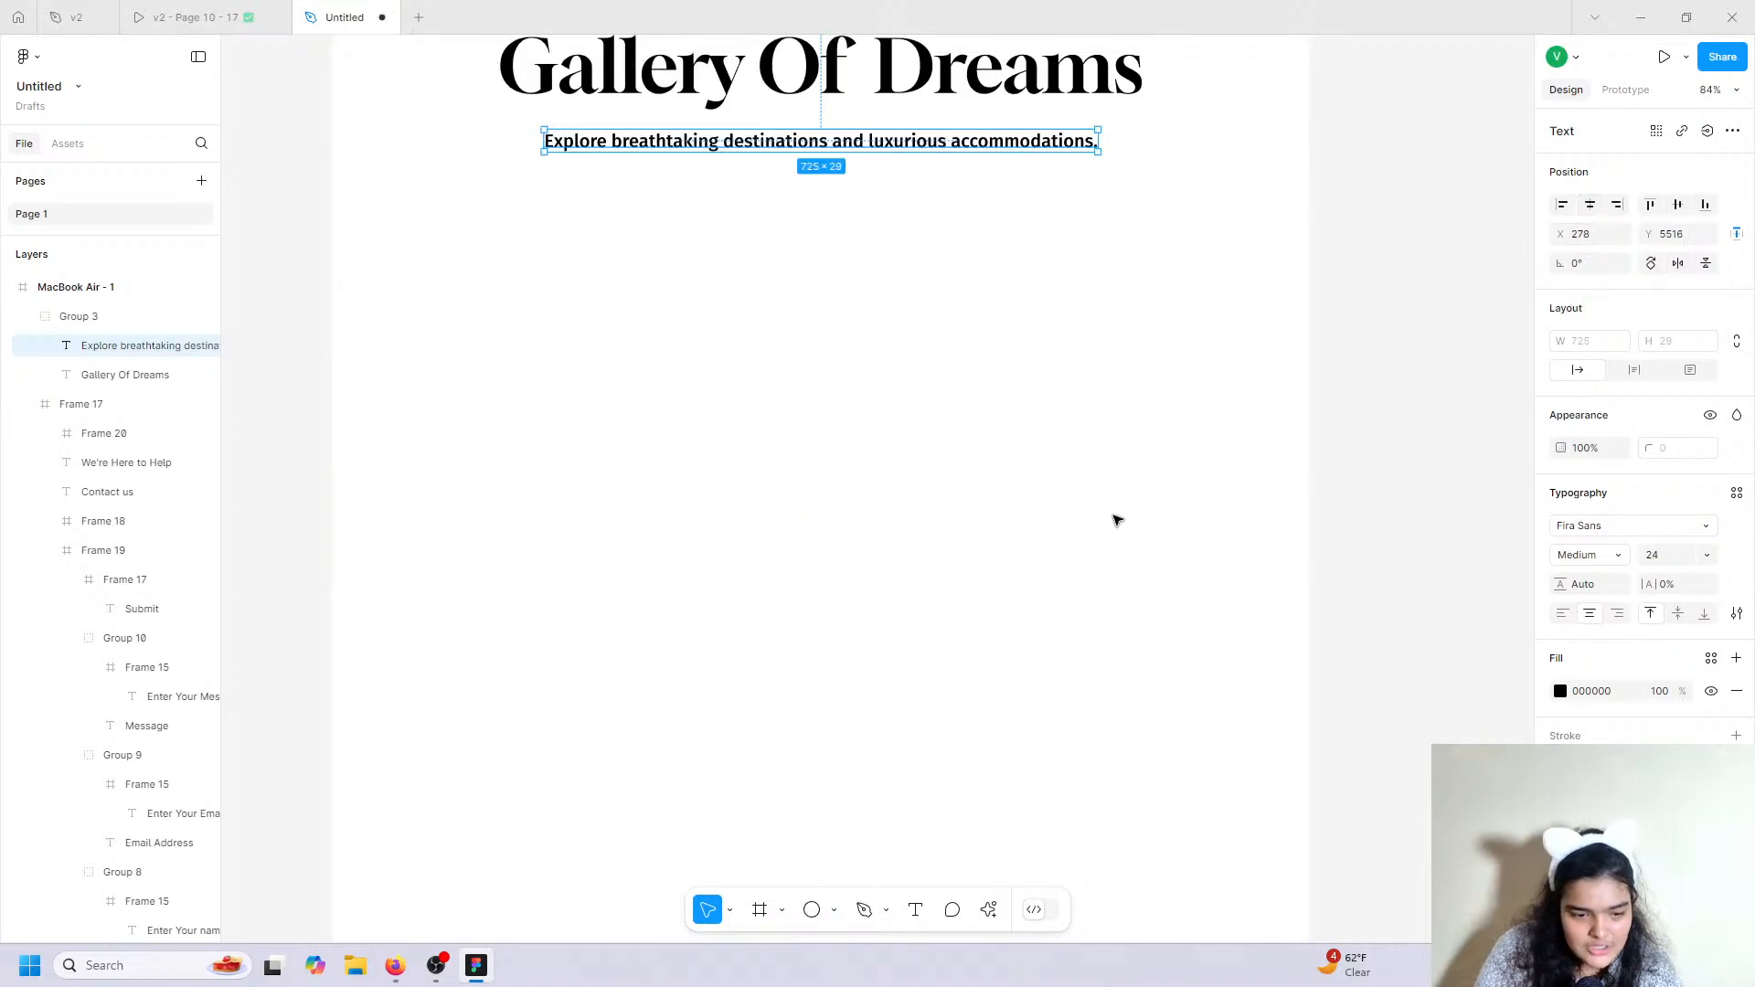
scroll(1115, 517, up, 2)
key(Up)
key(Up)
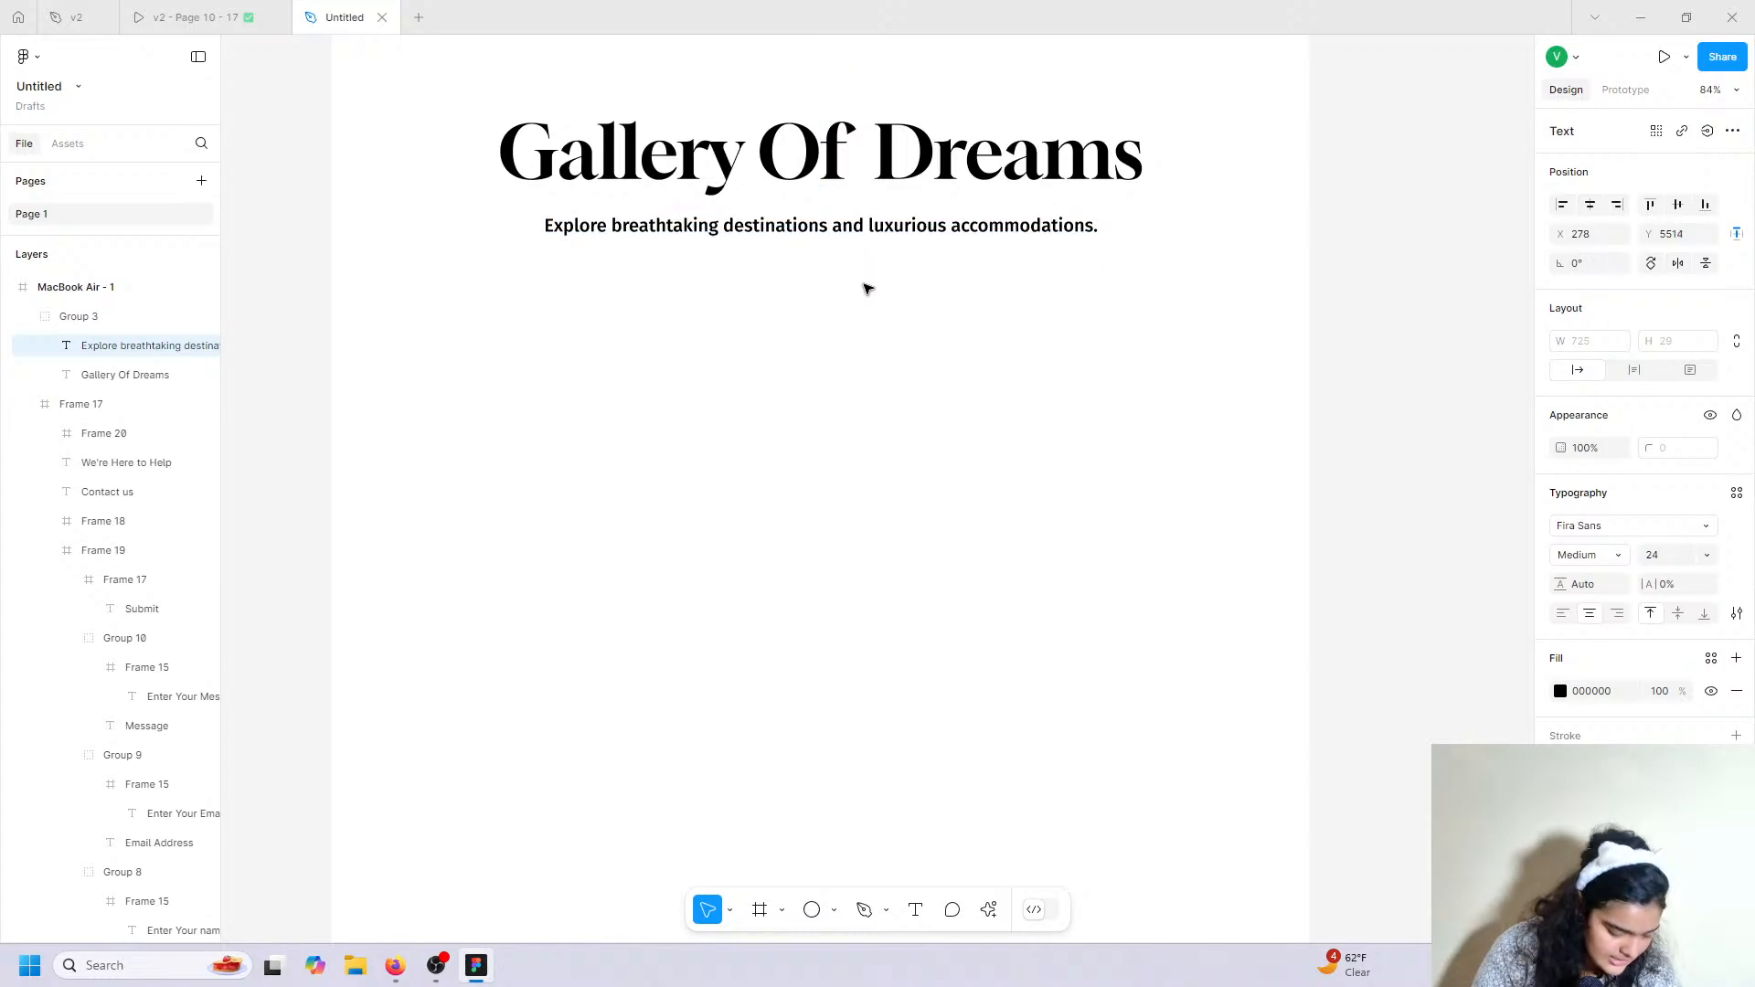
Set the subtitle to Regular weight with grey 8D8D8D fill, nudged up slightly.
click(1587, 562)
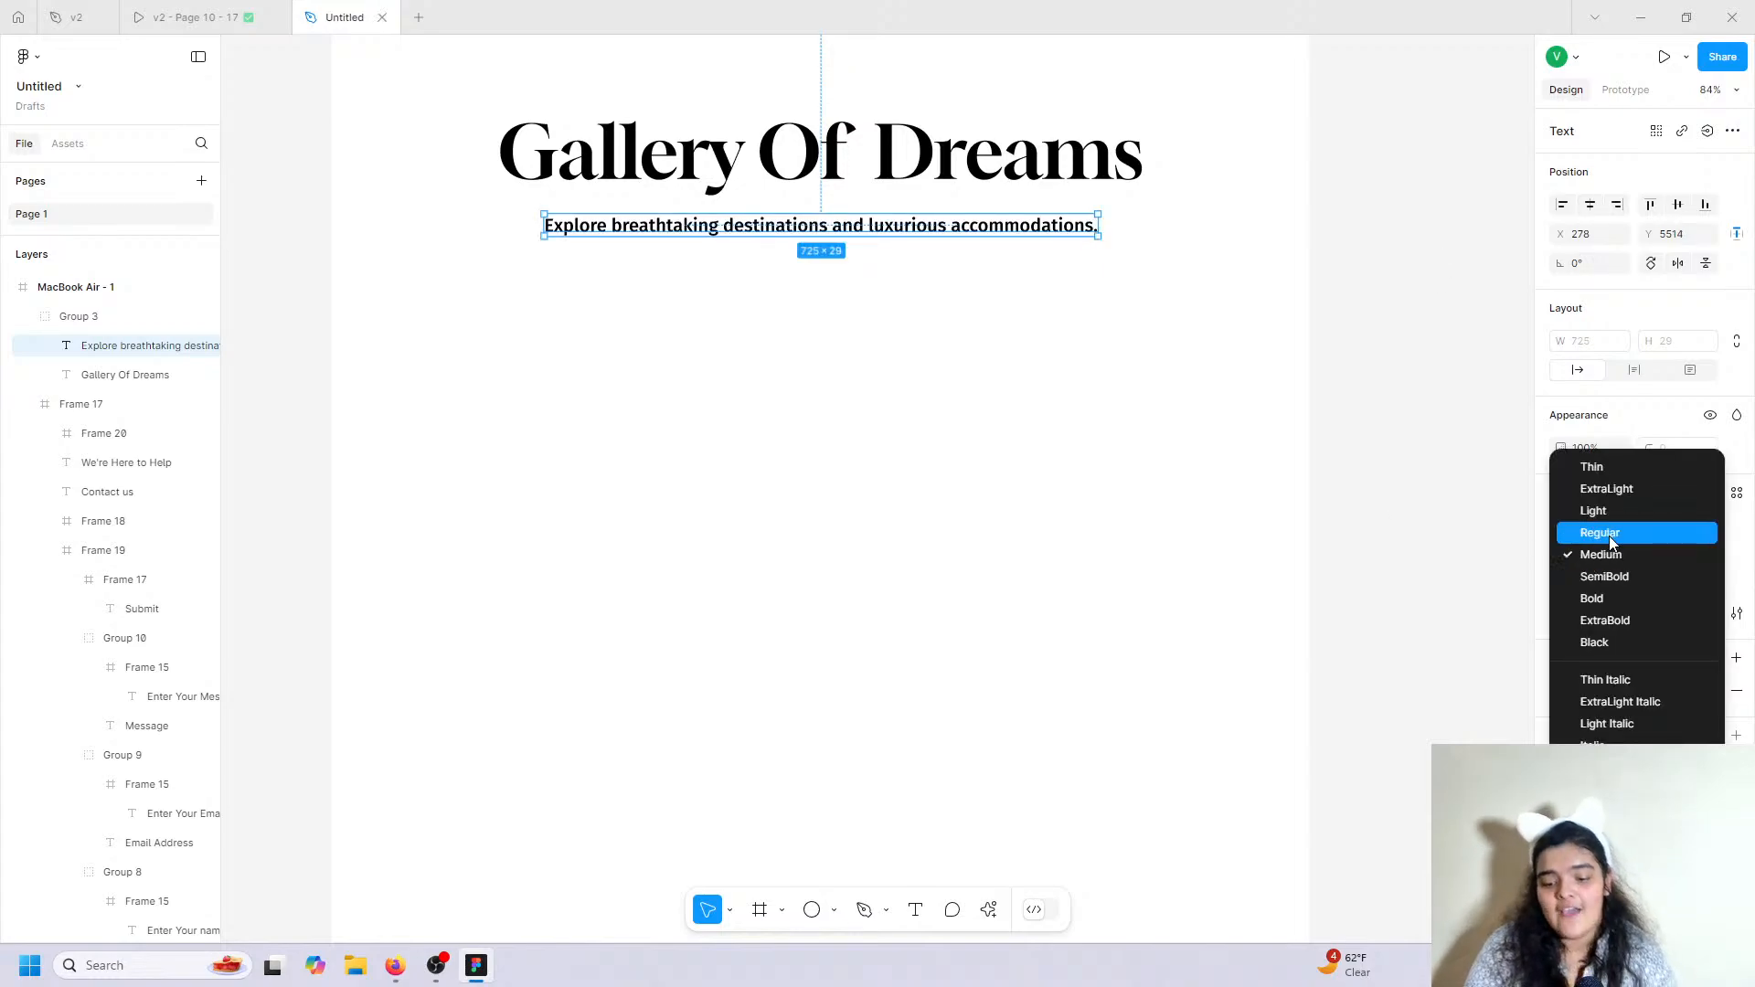
click(1609, 534)
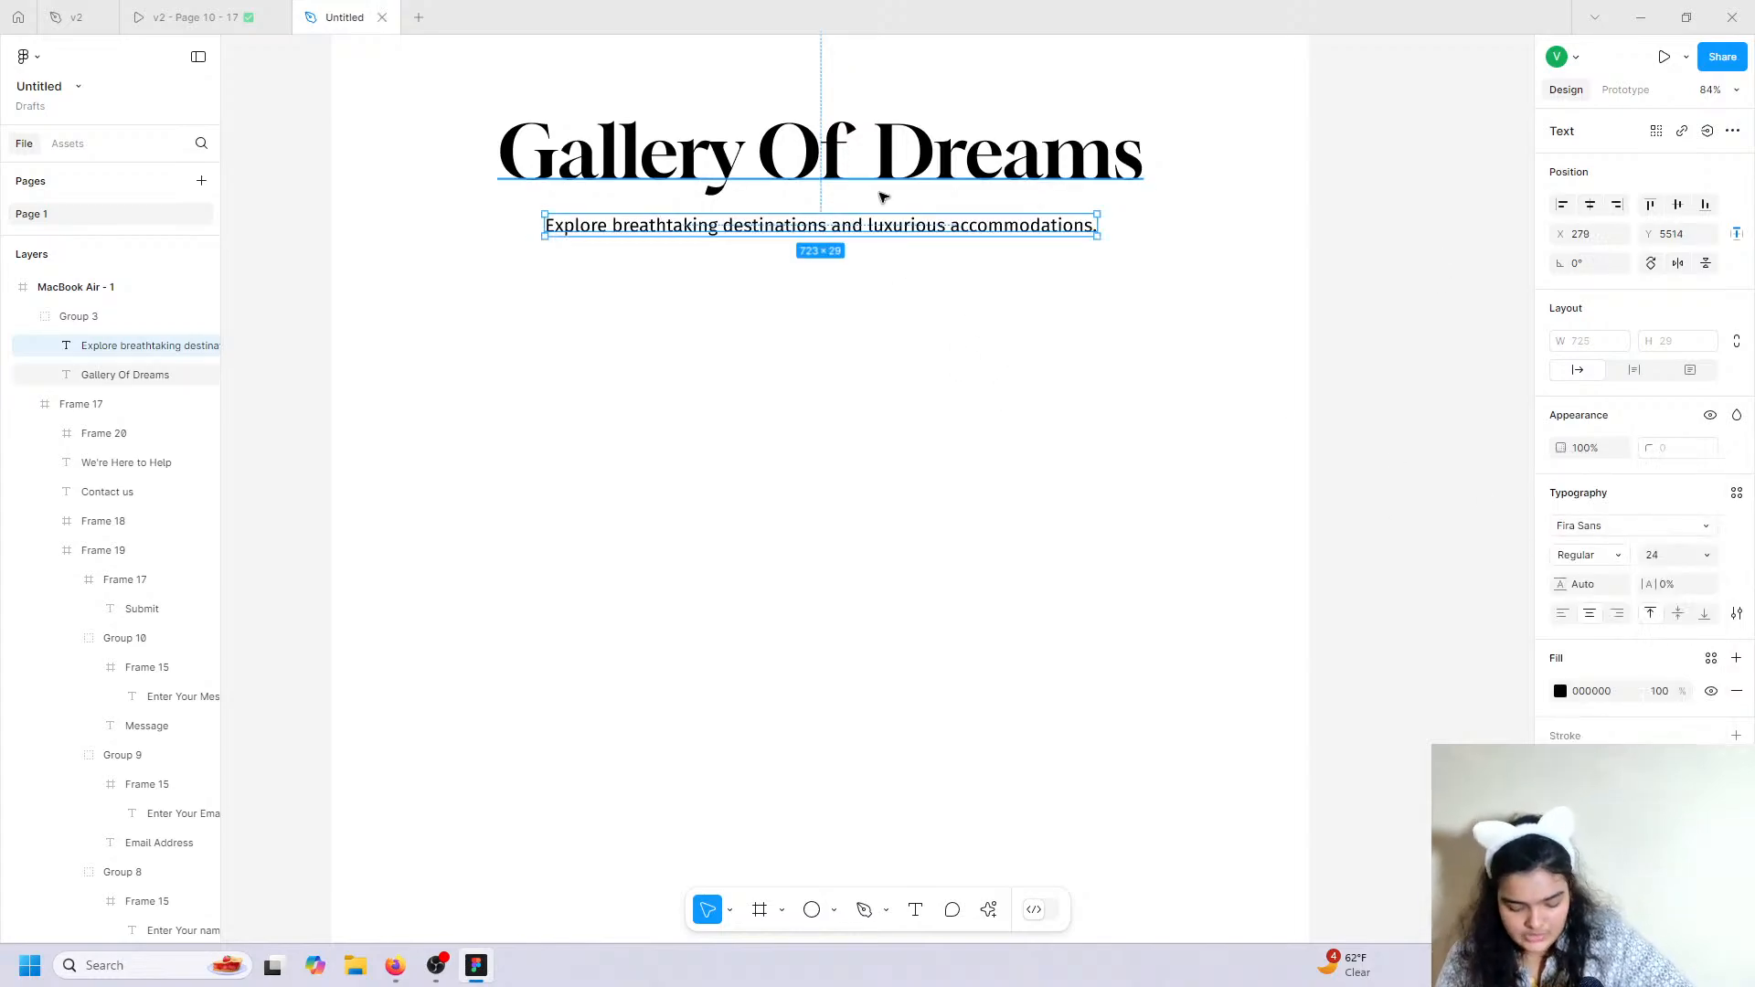
key(Up)
key(Up)
key(Up)
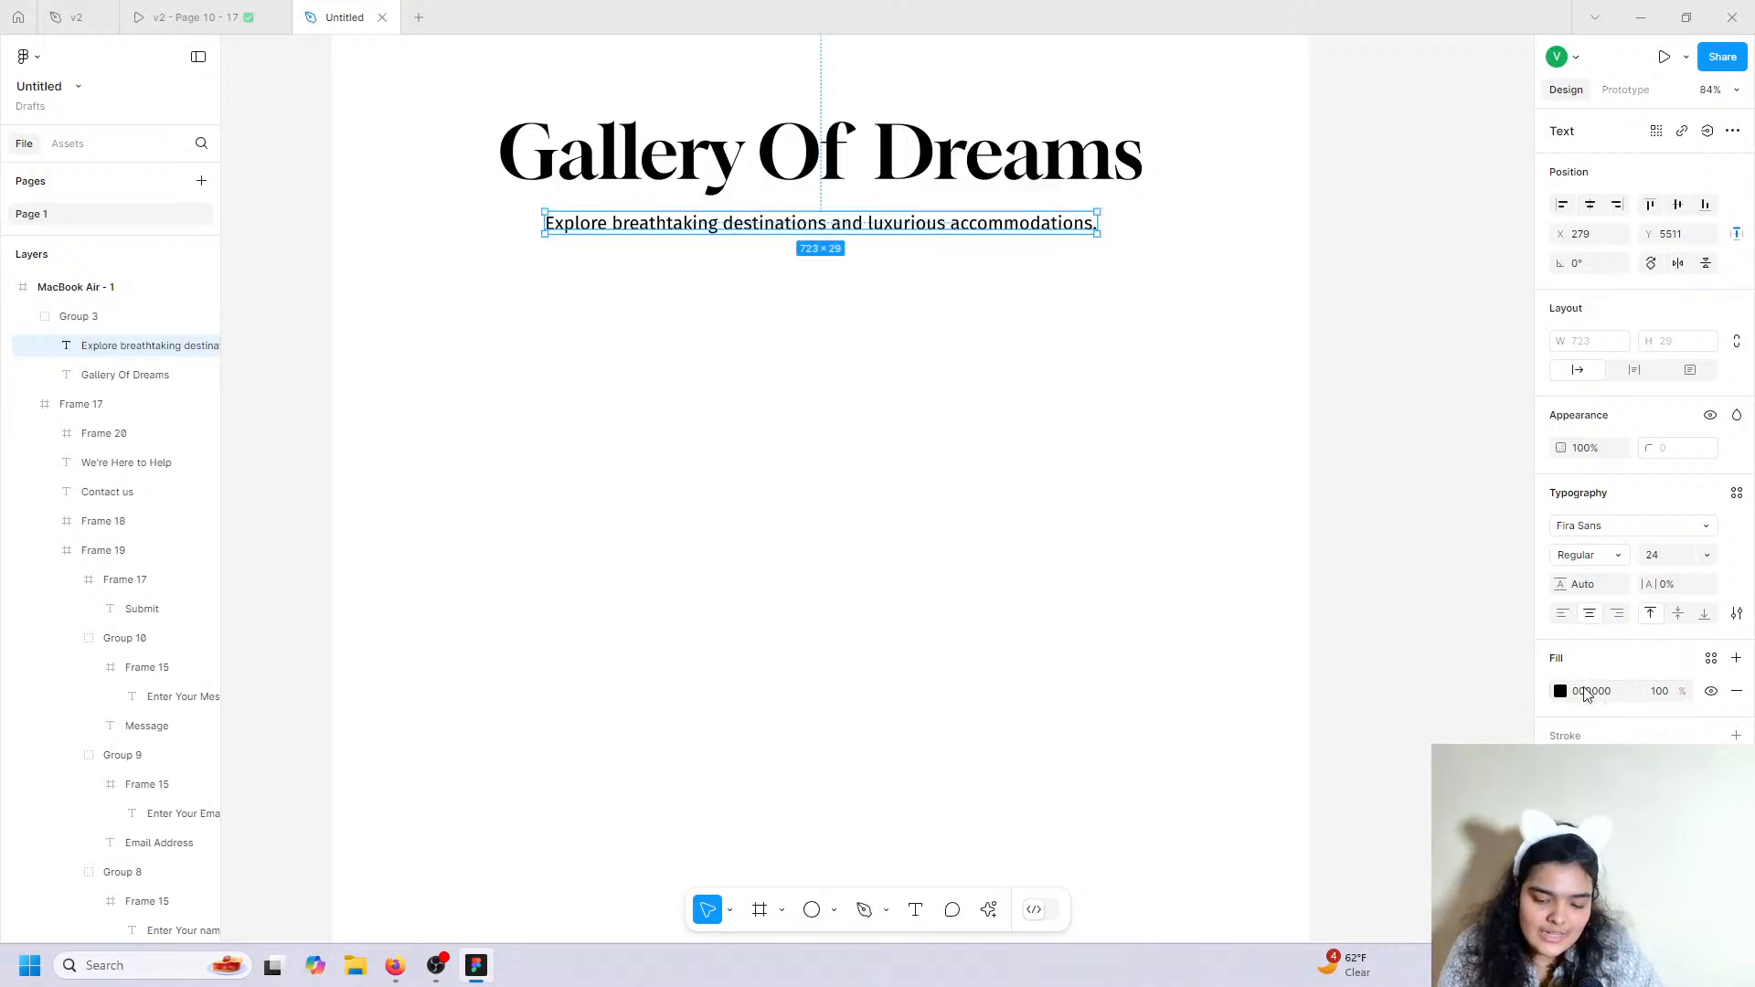
click(1560, 692)
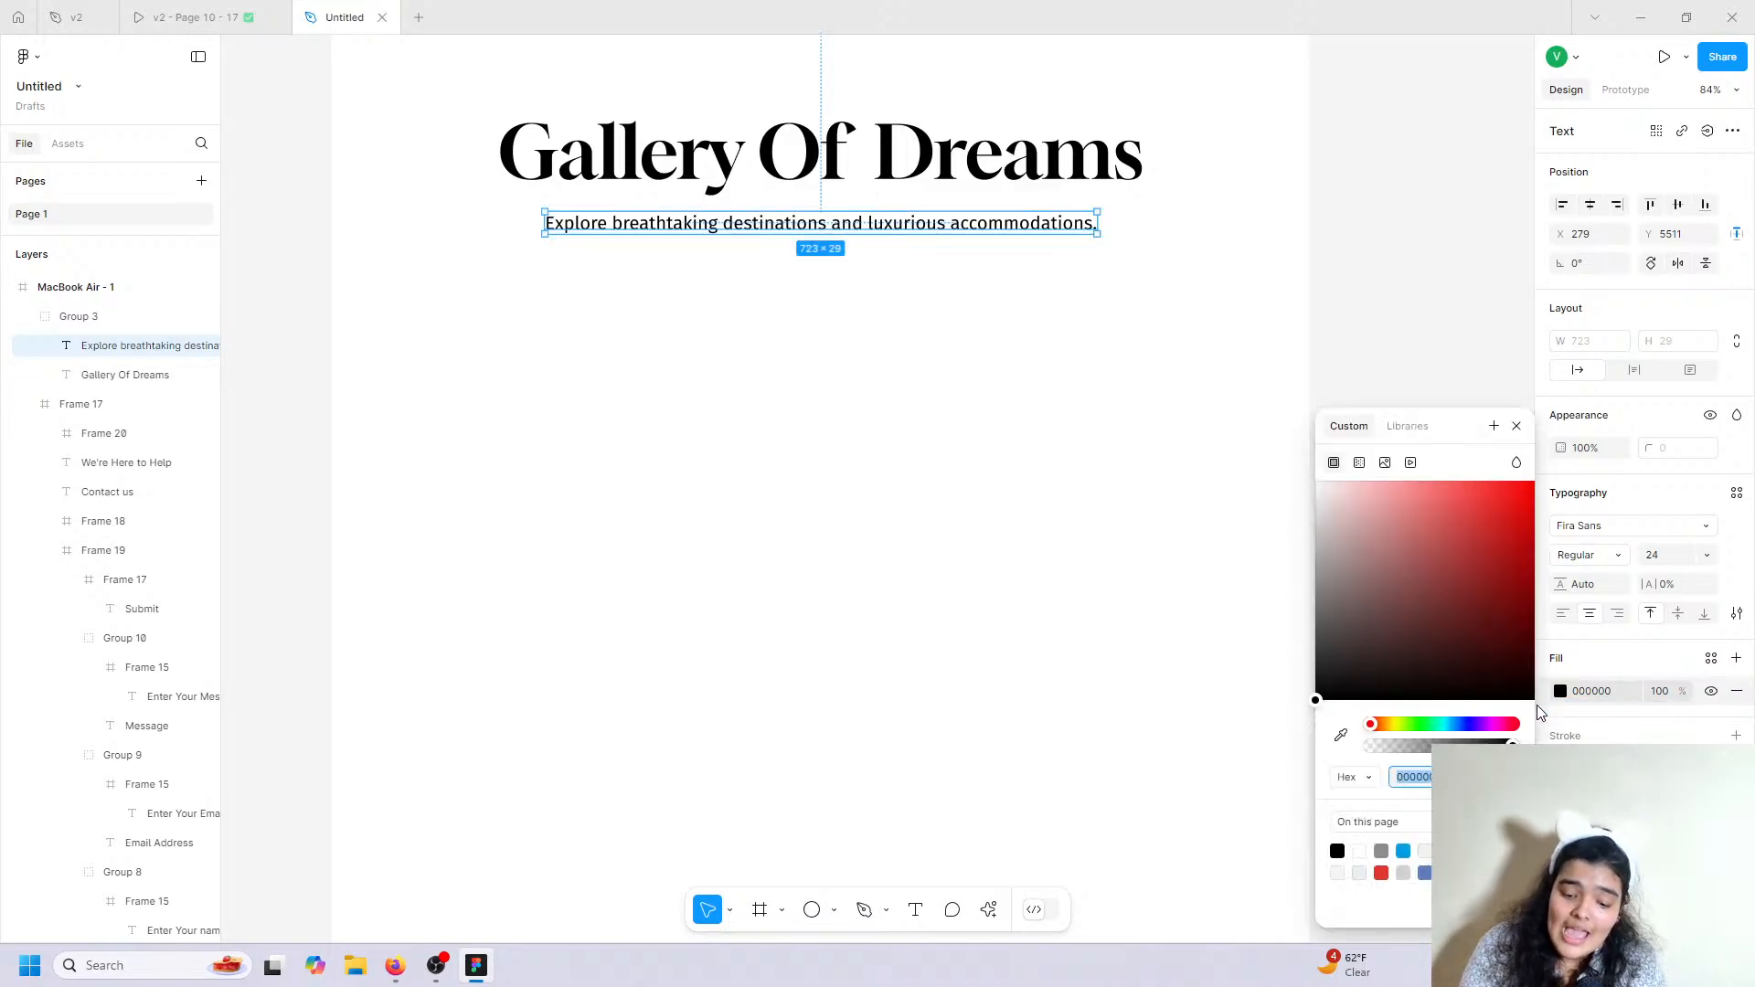
click(1383, 849)
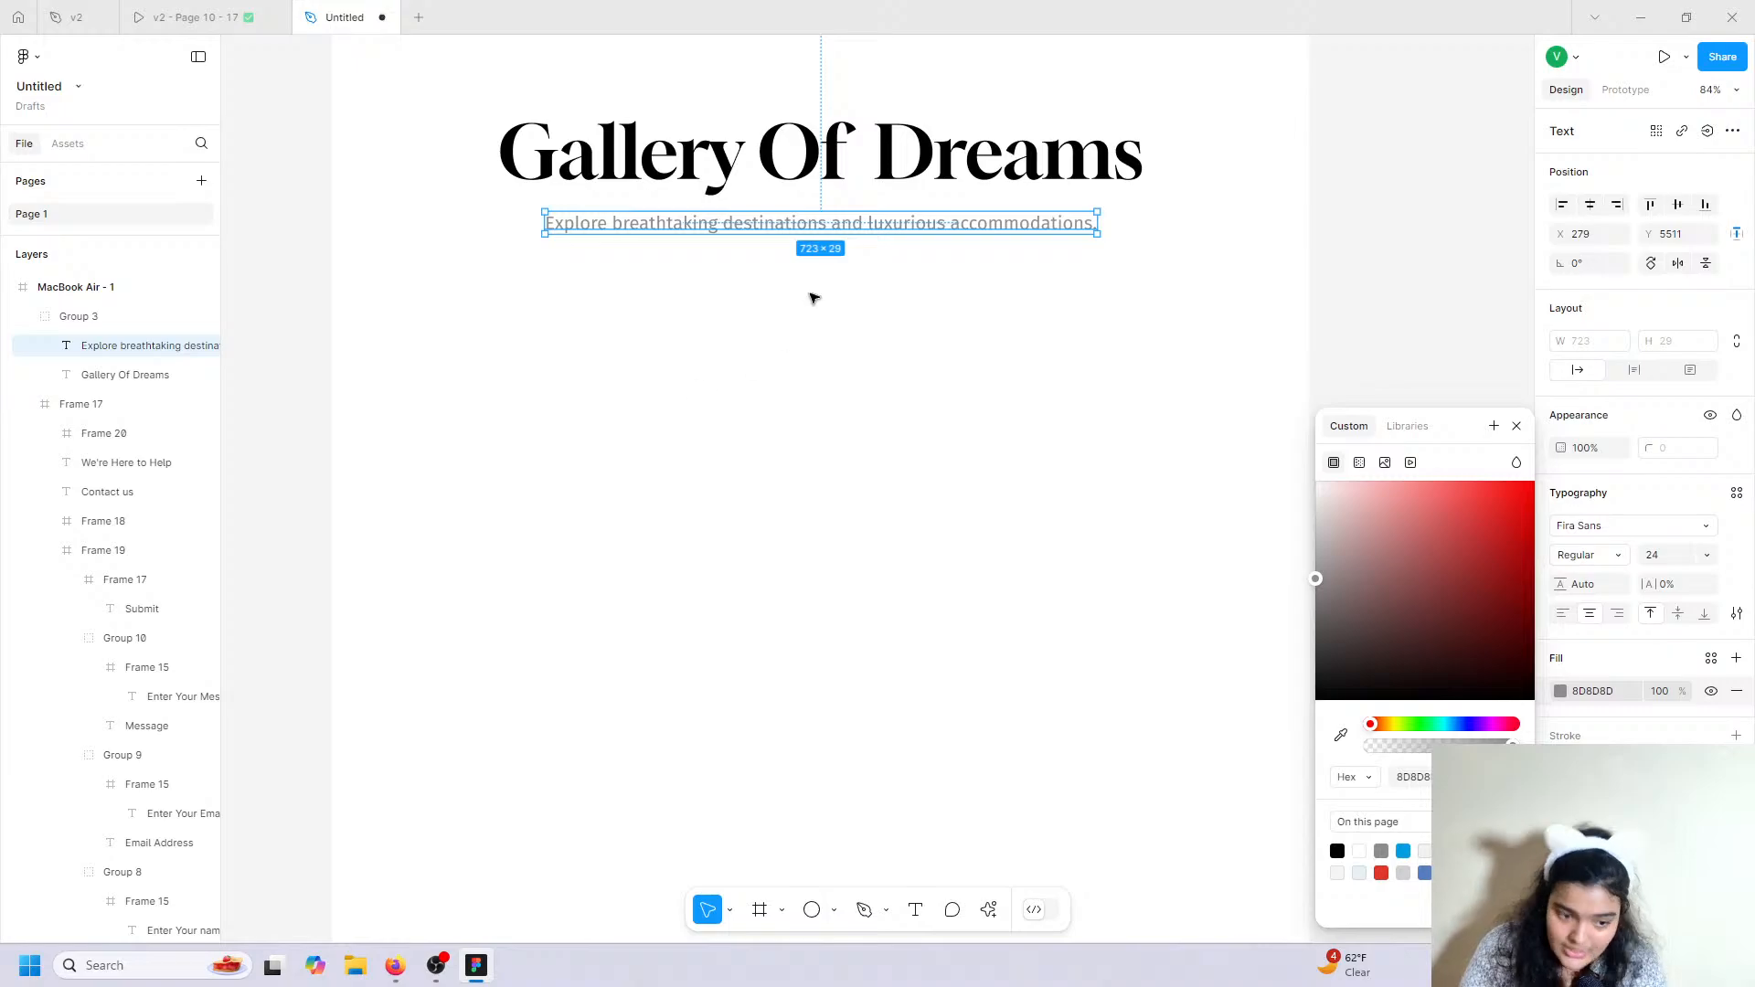
click(810, 300)
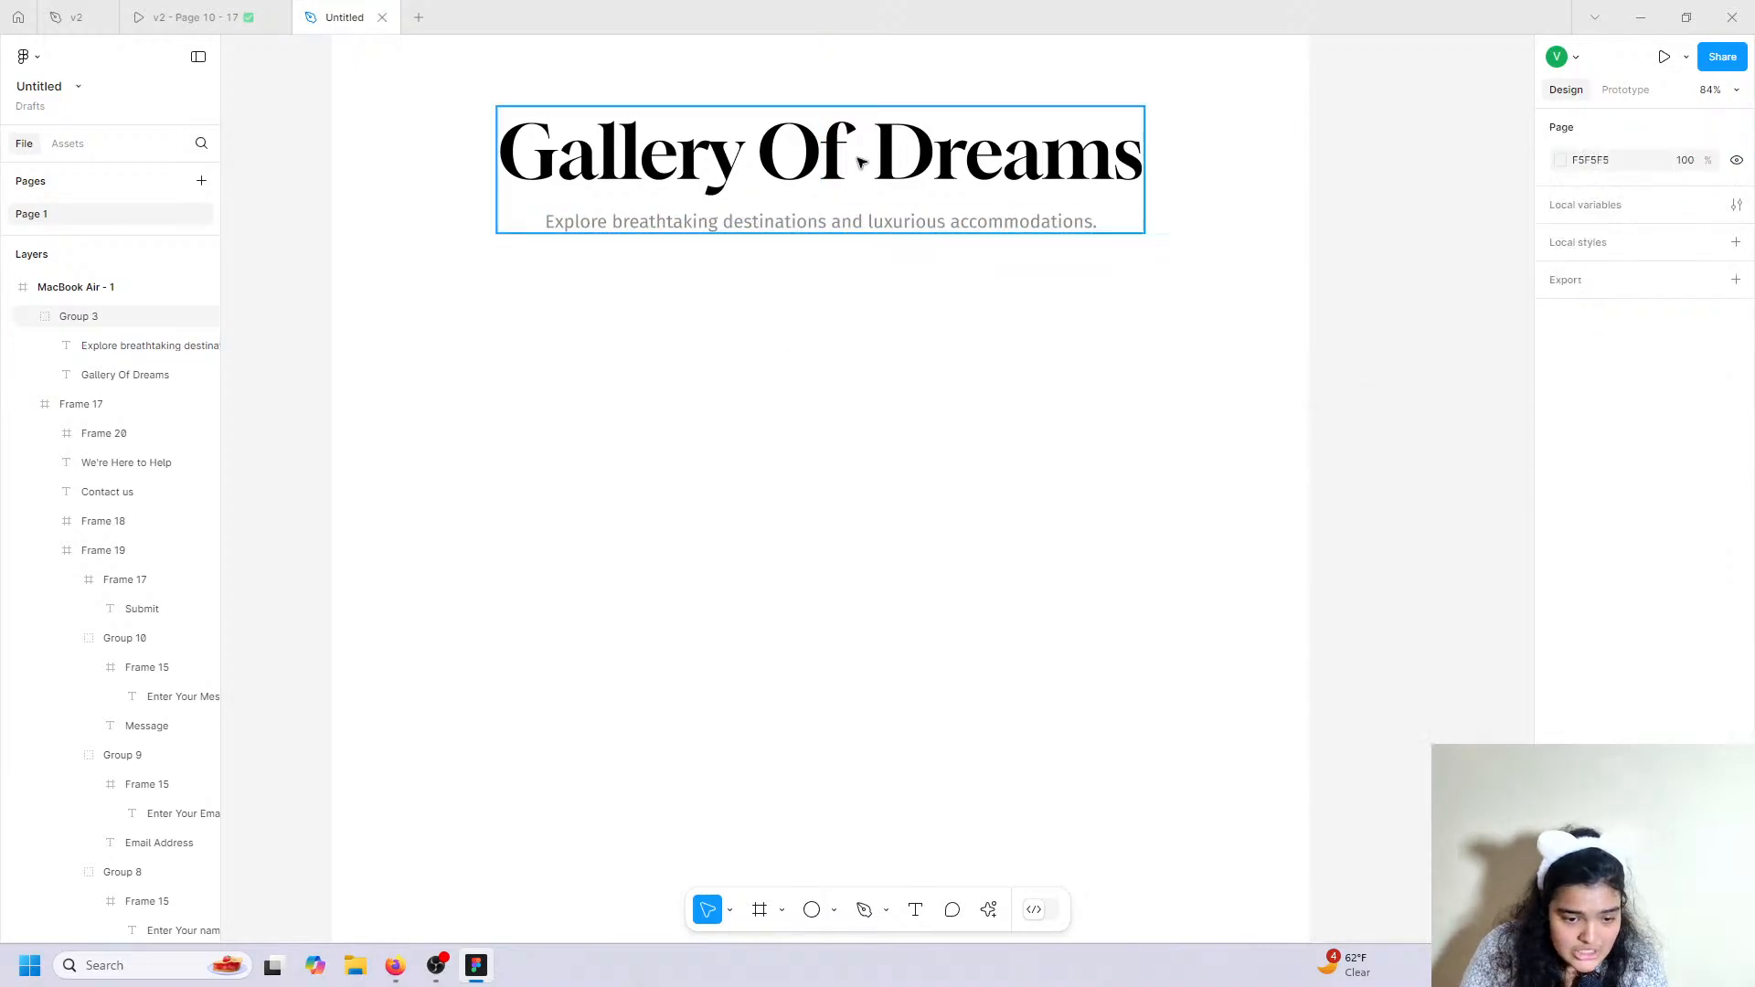
click(195, 16)
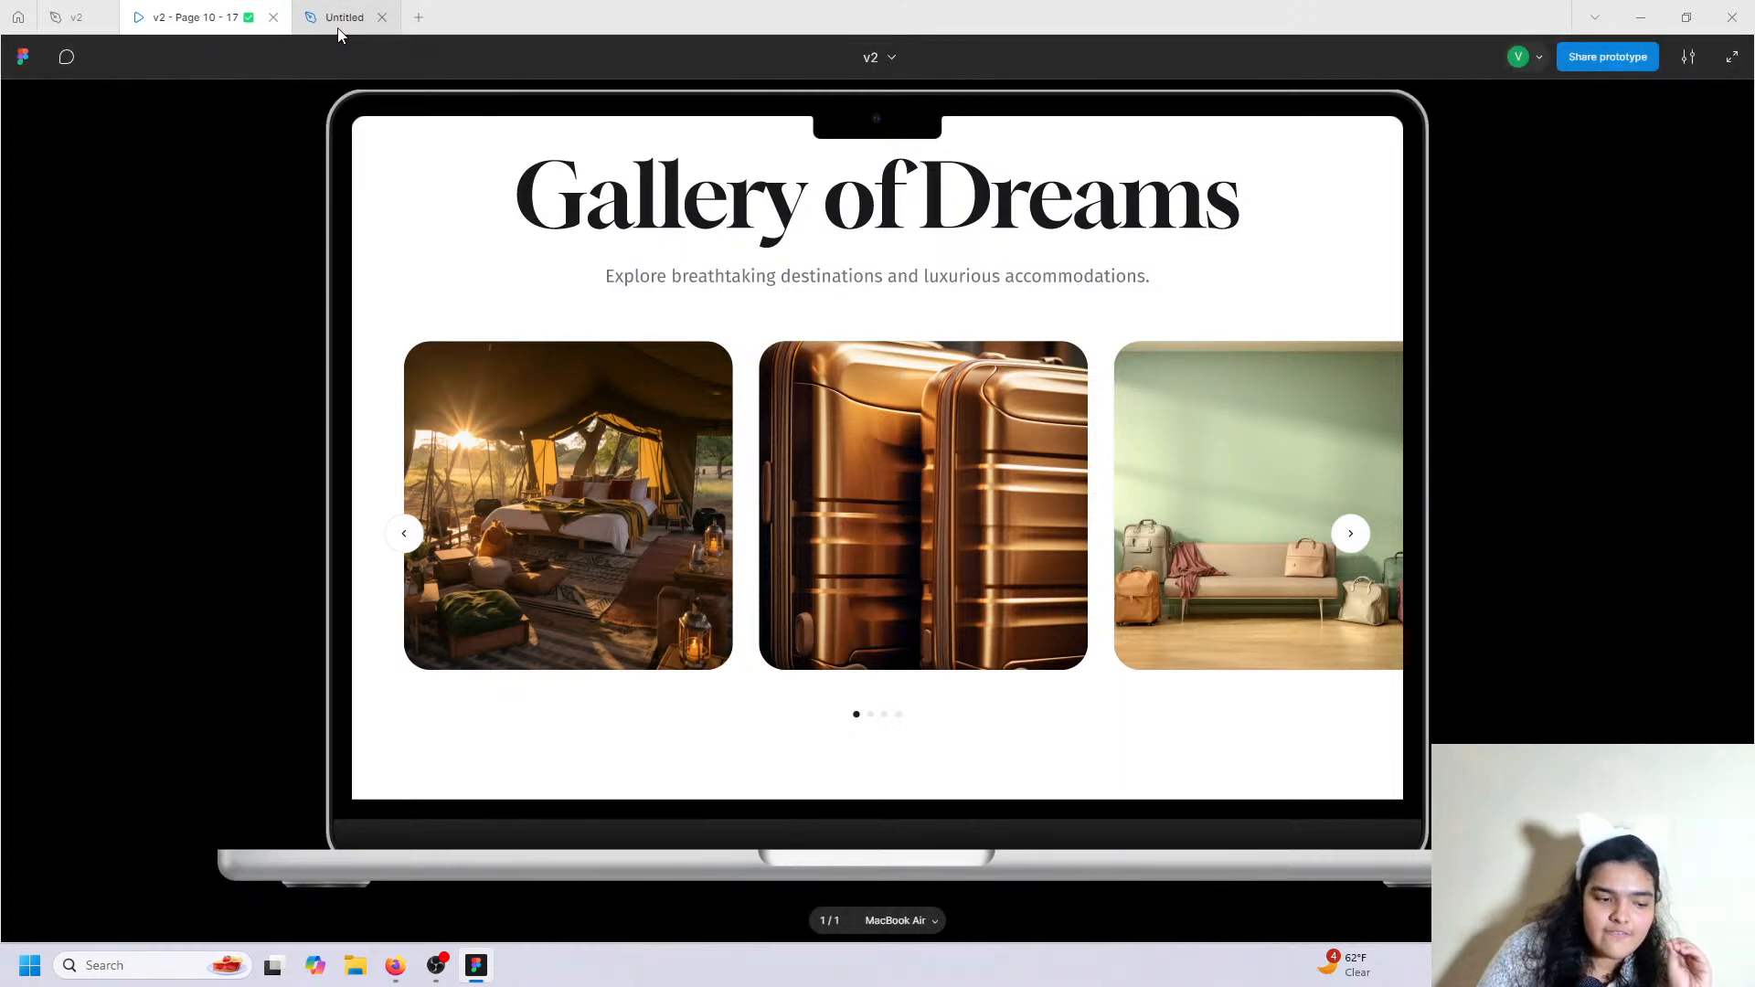
mouse_move(338, 27)
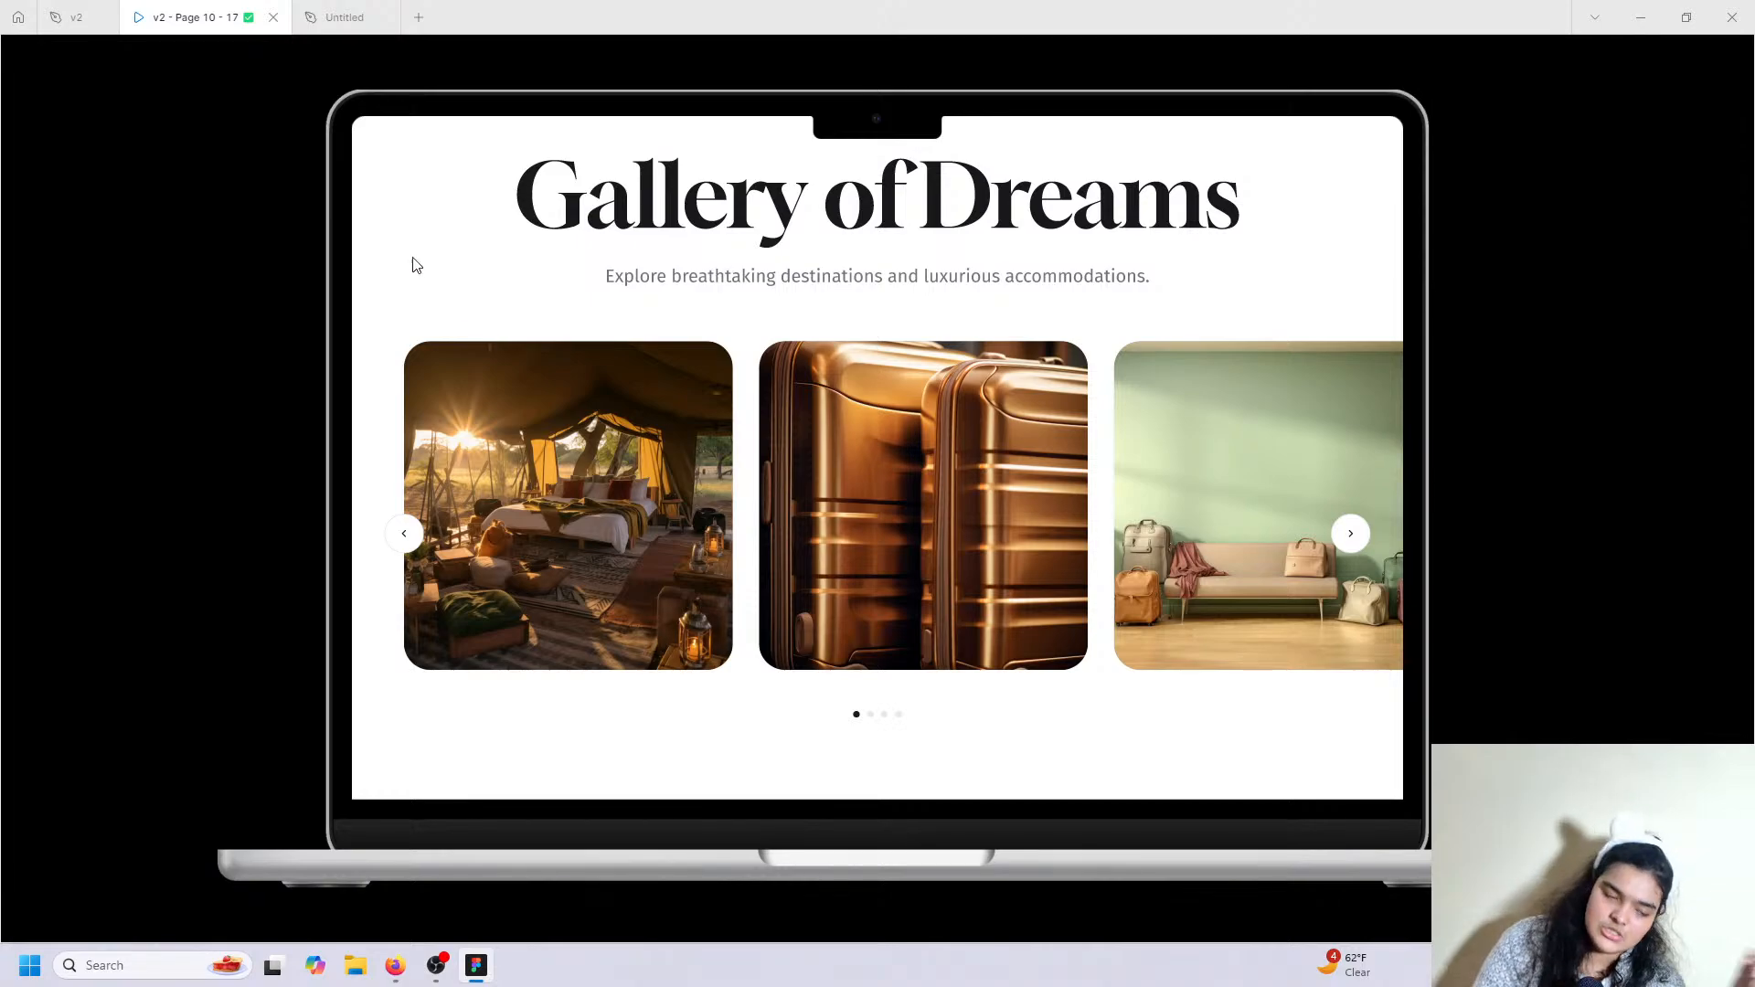
click(342, 17)
Draw a 400×400 frame below the Gallery Of Dreams heading.
scroll(750, 686, down, 2)
click(763, 913)
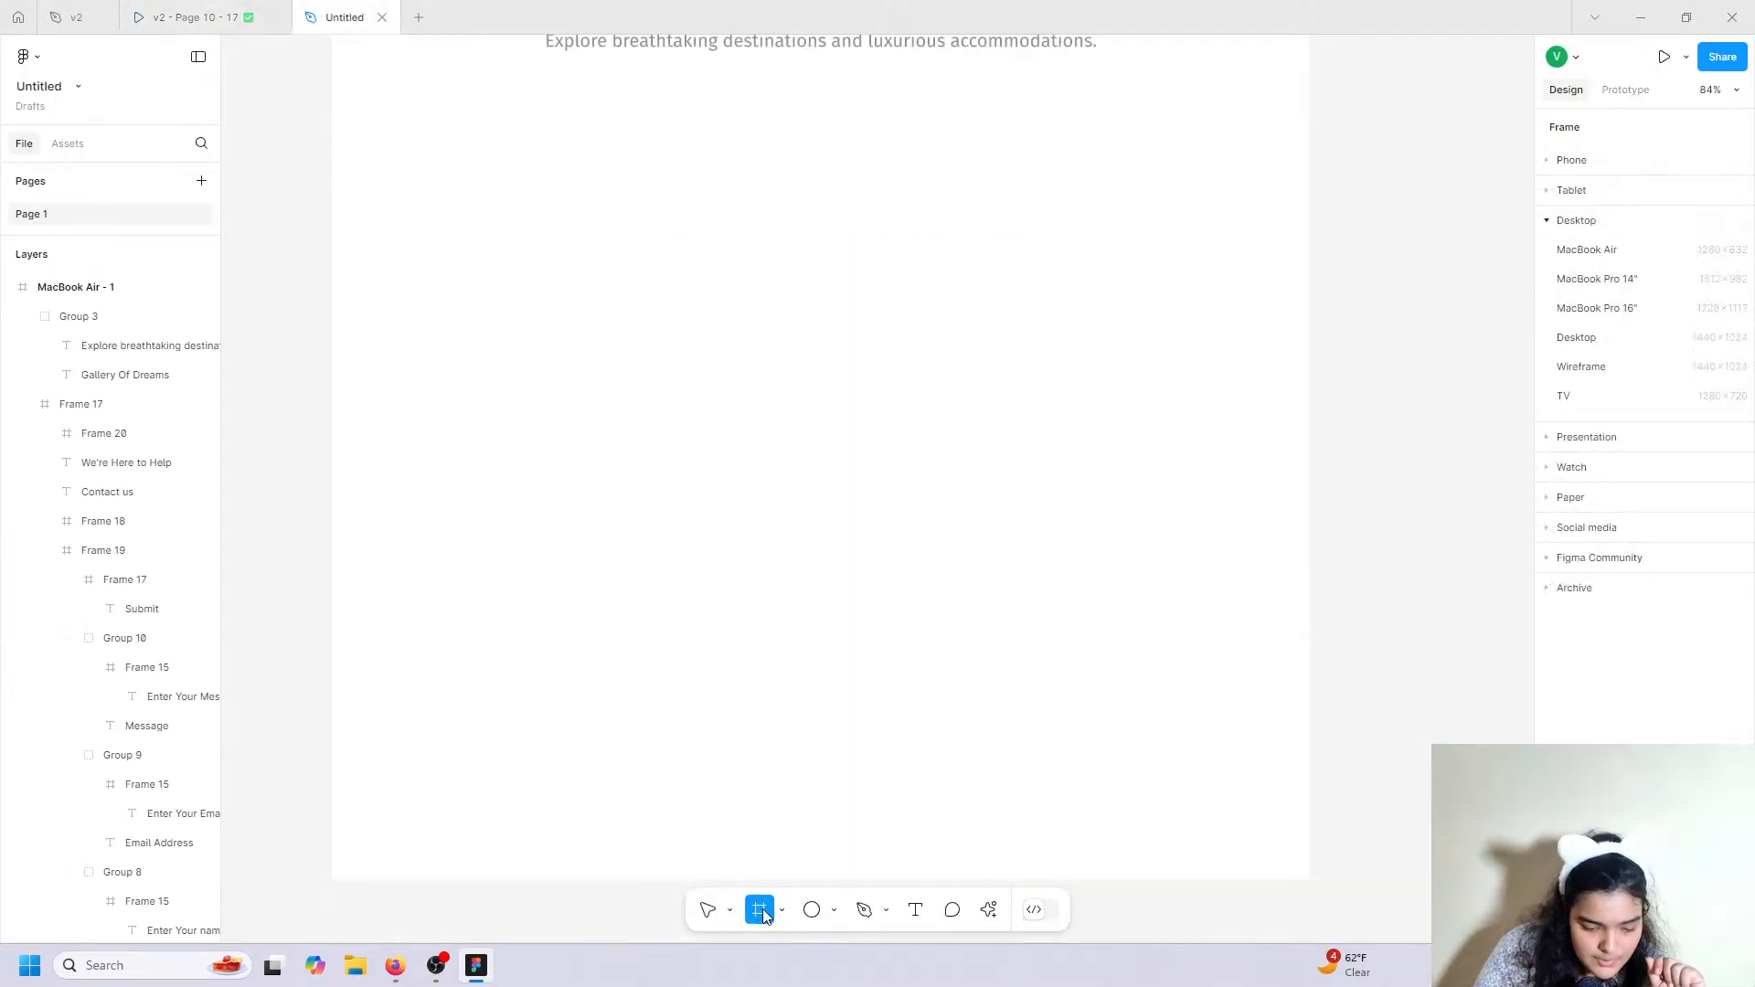
drag(420, 111, 754, 441)
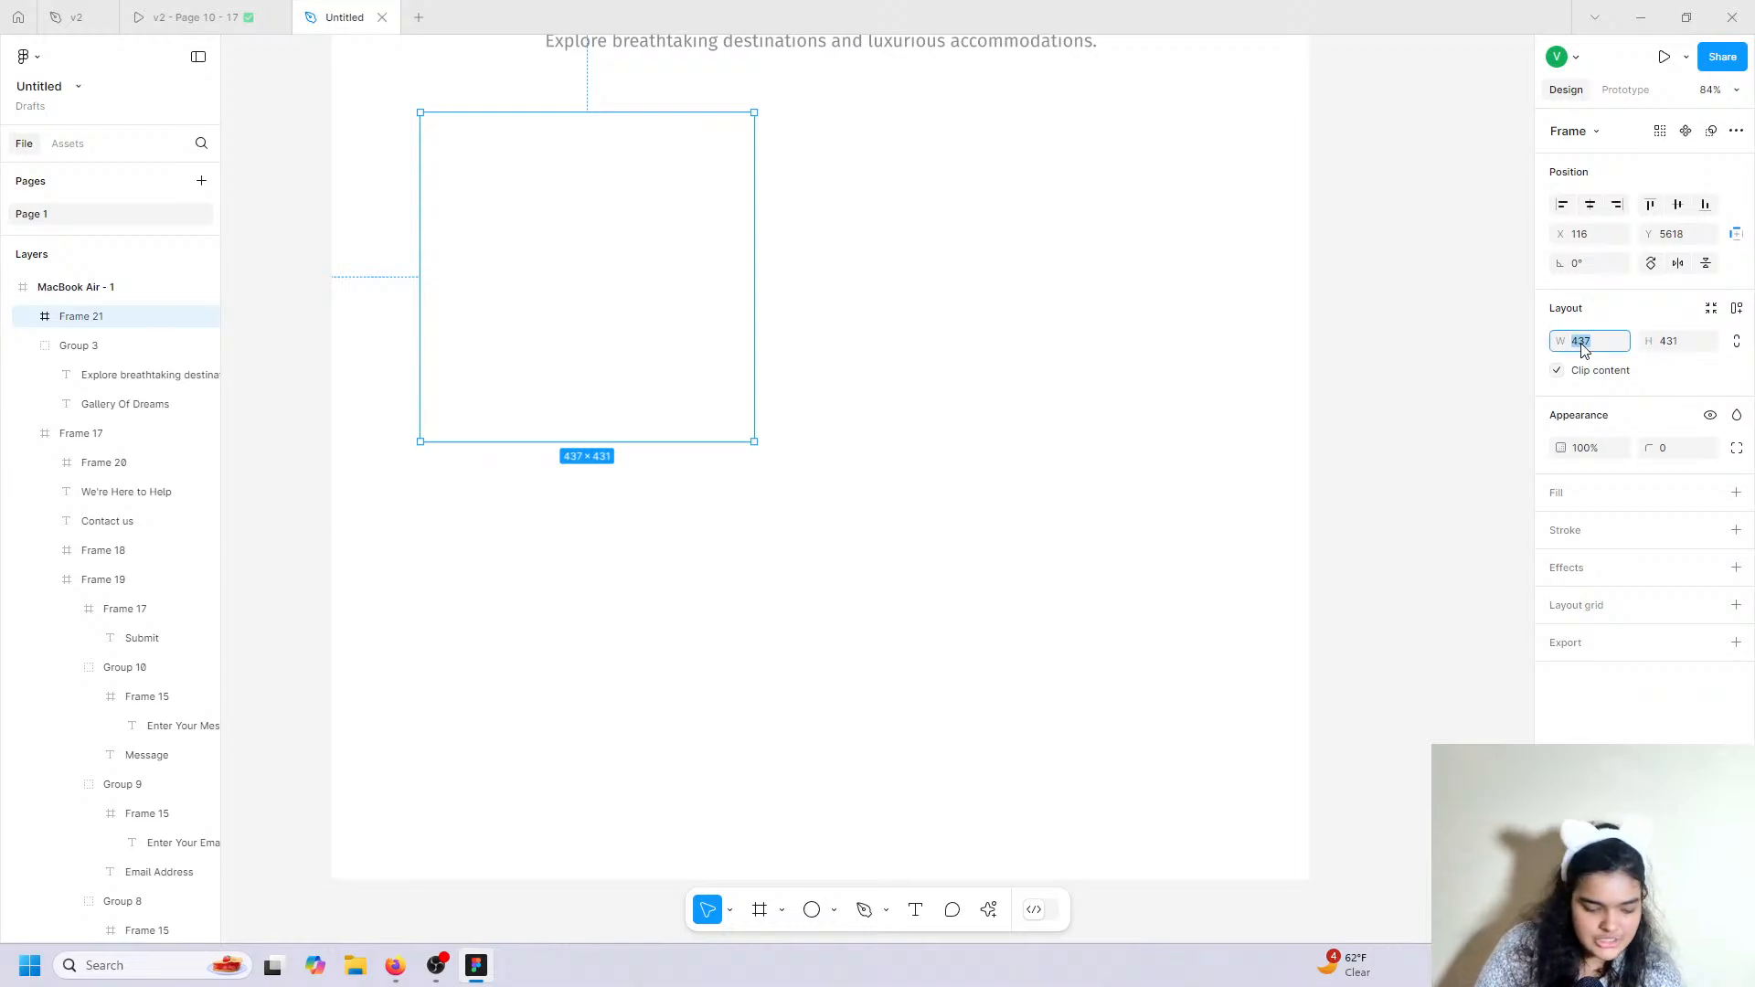
key(Return)
key(Escape)
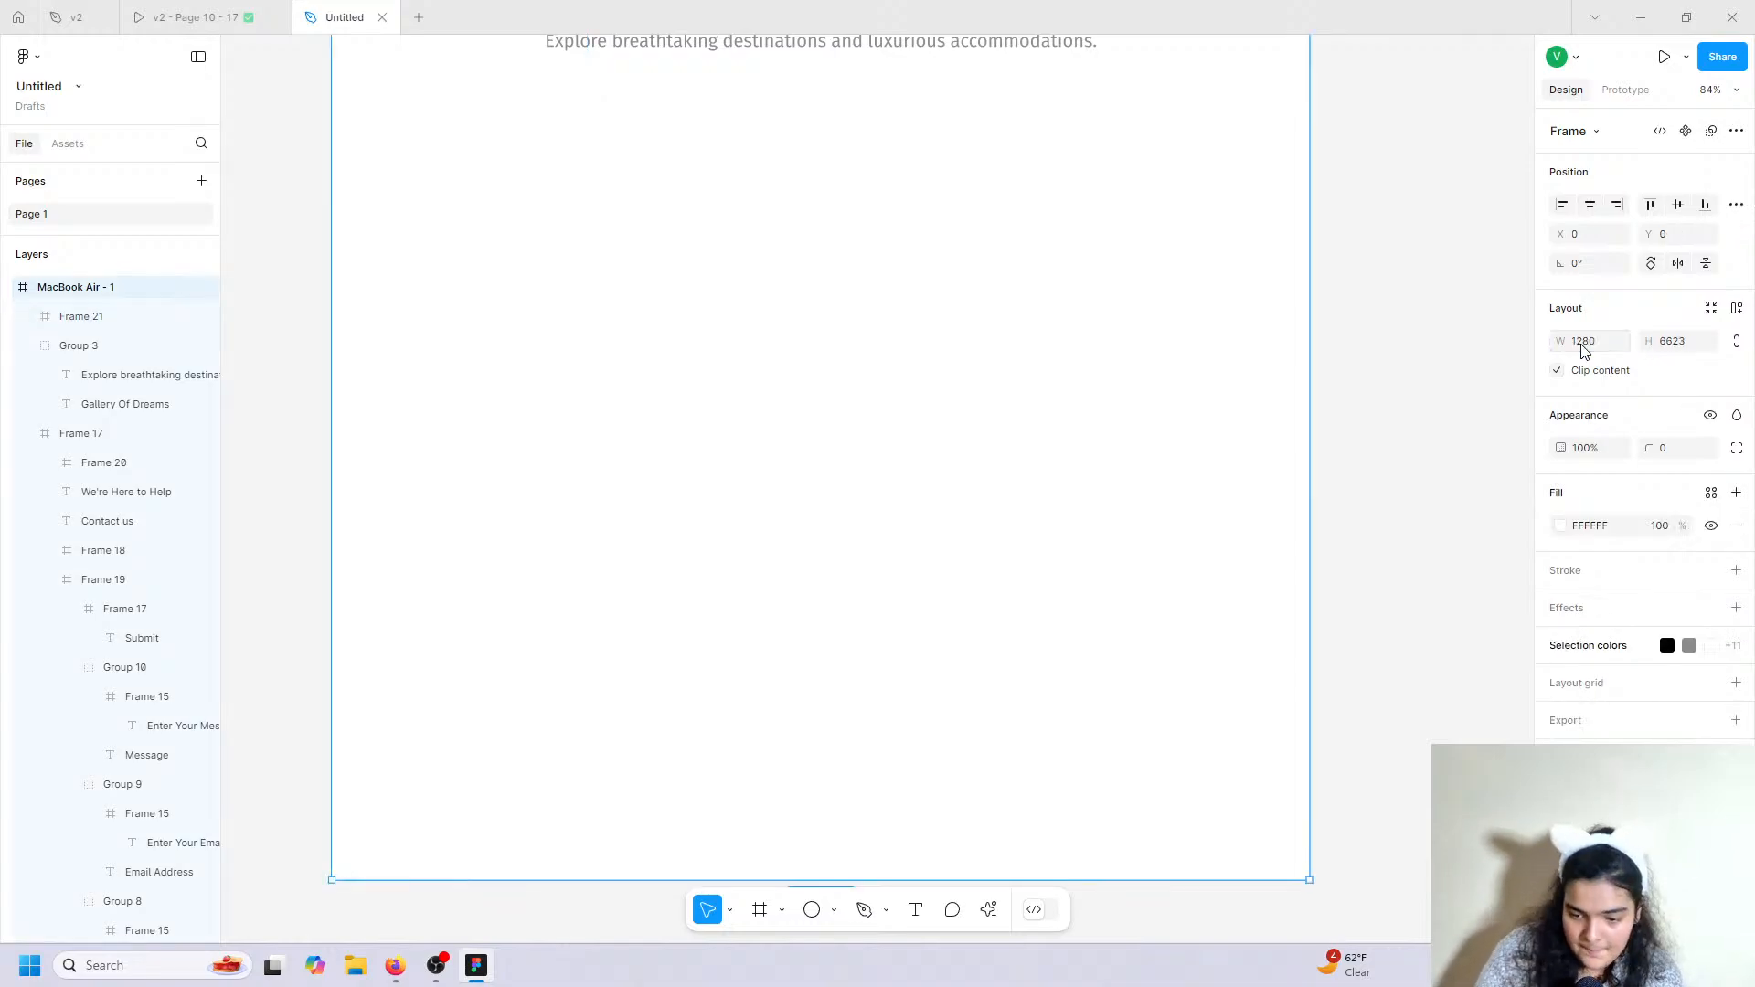
click(646, 325)
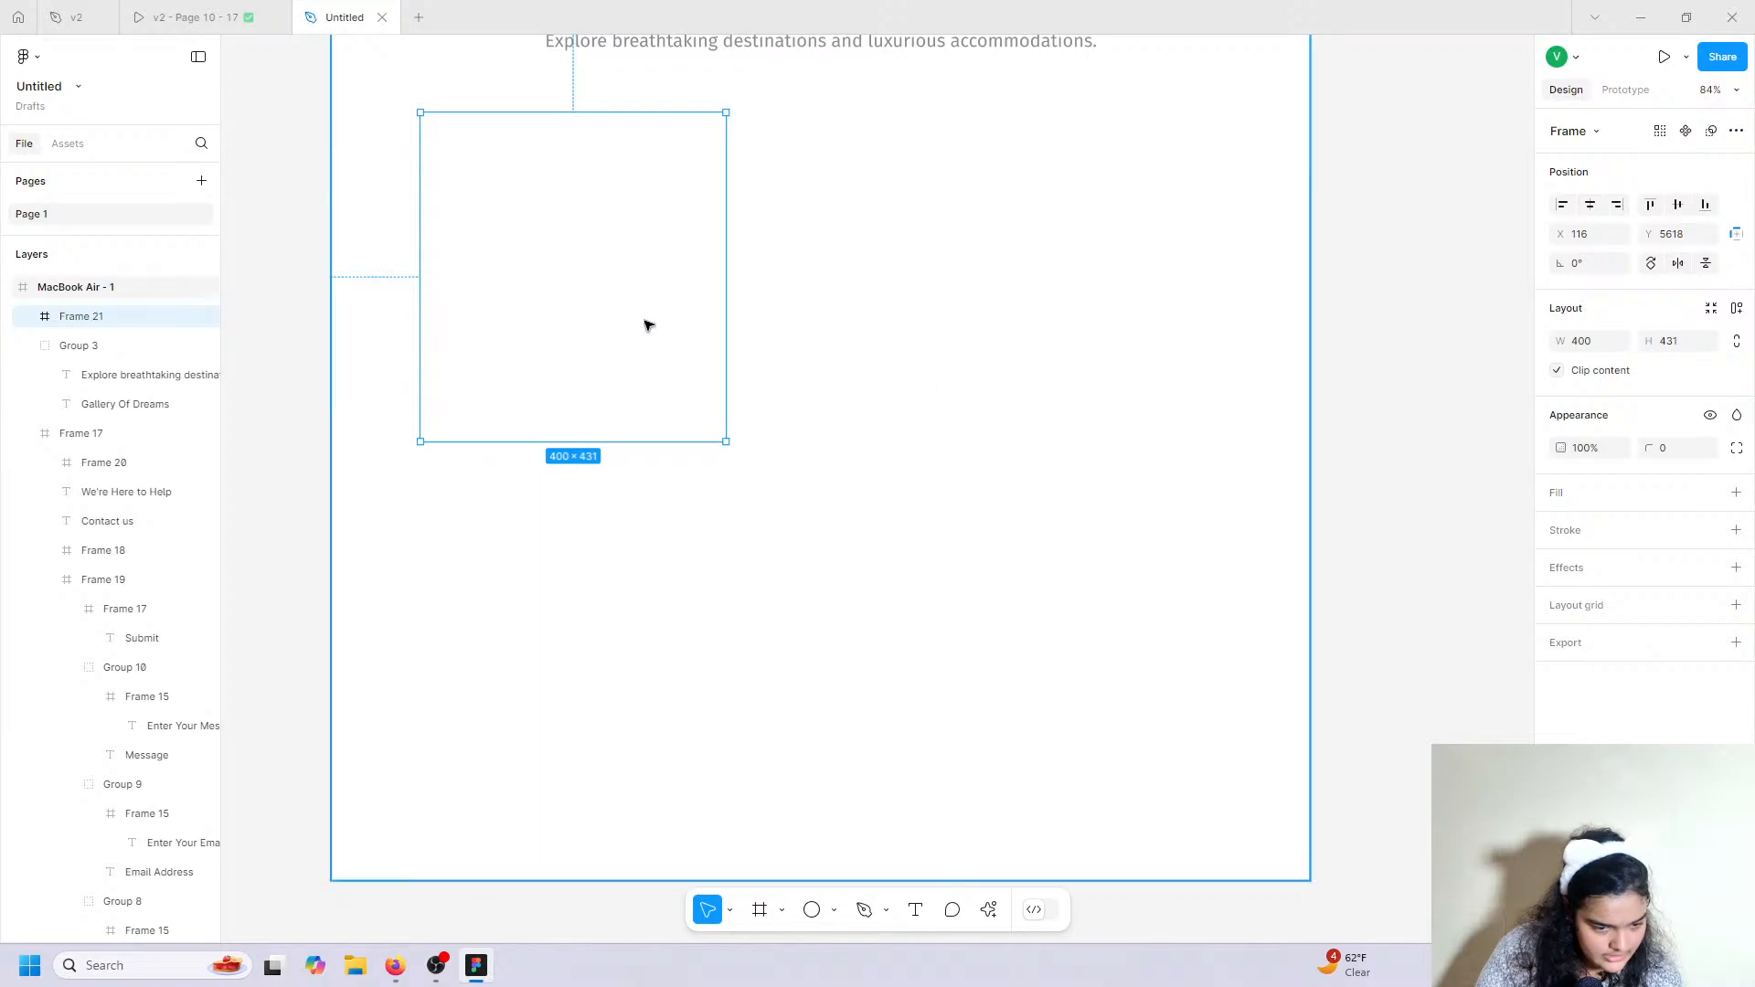
click(1679, 345)
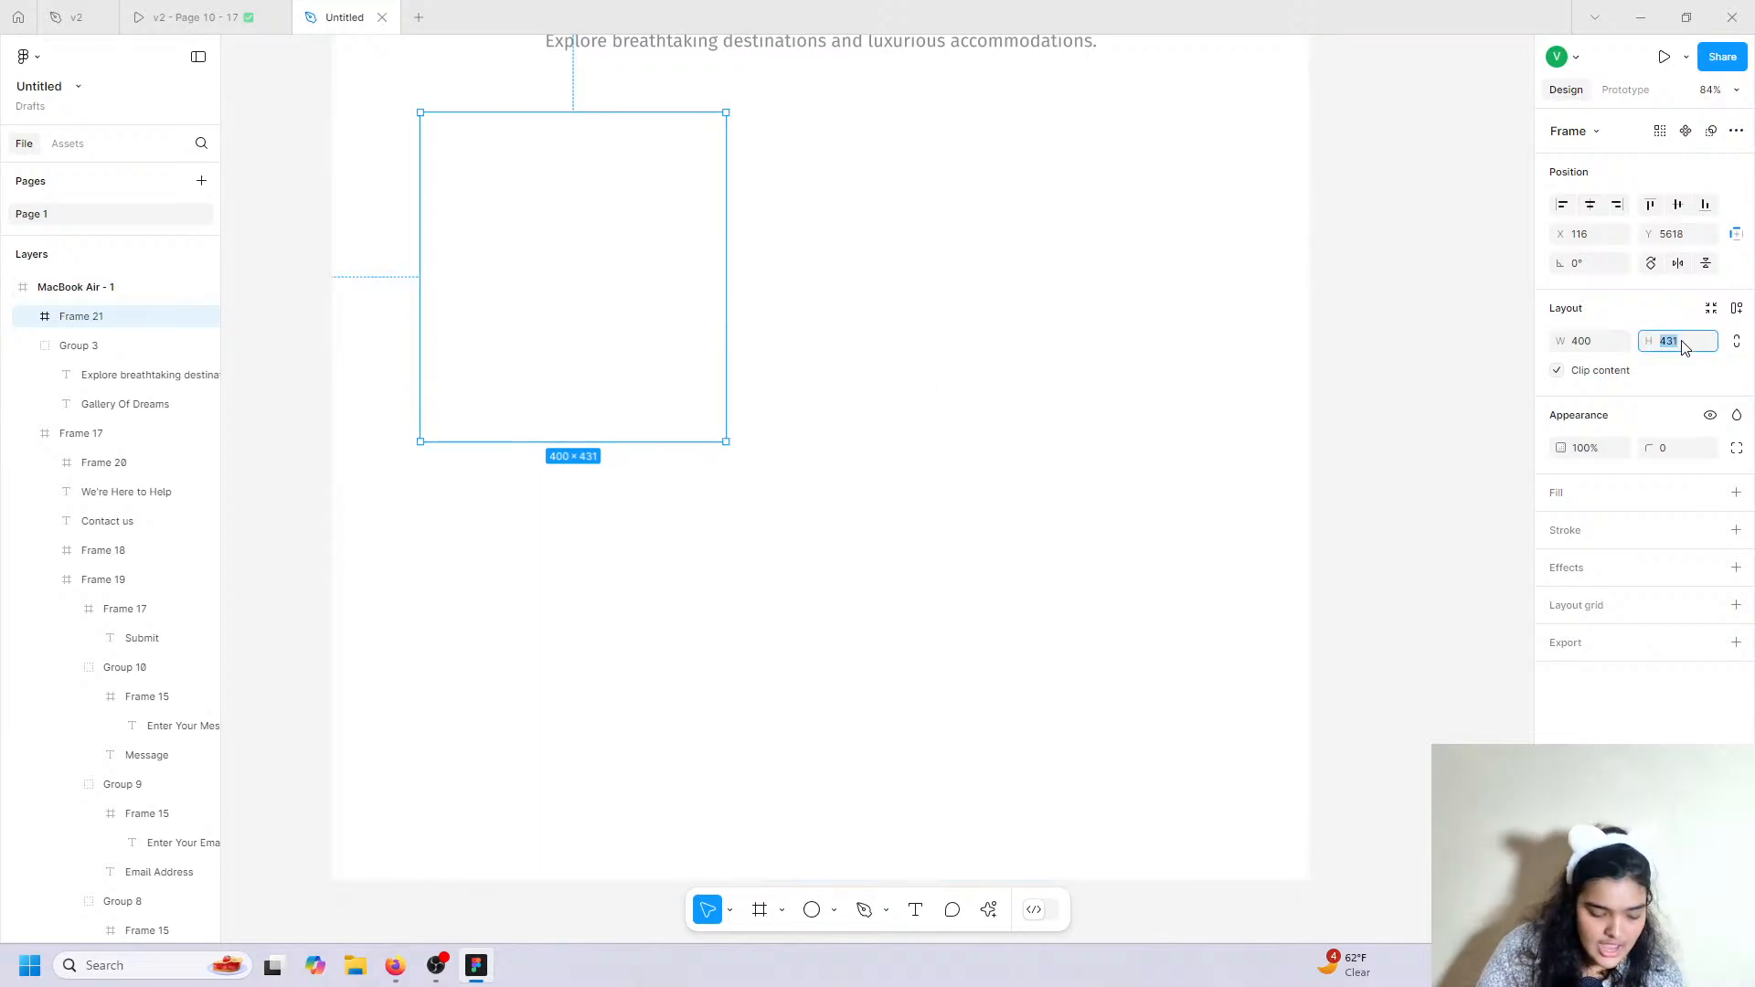
text(400)
key(Return)
key(Escape)
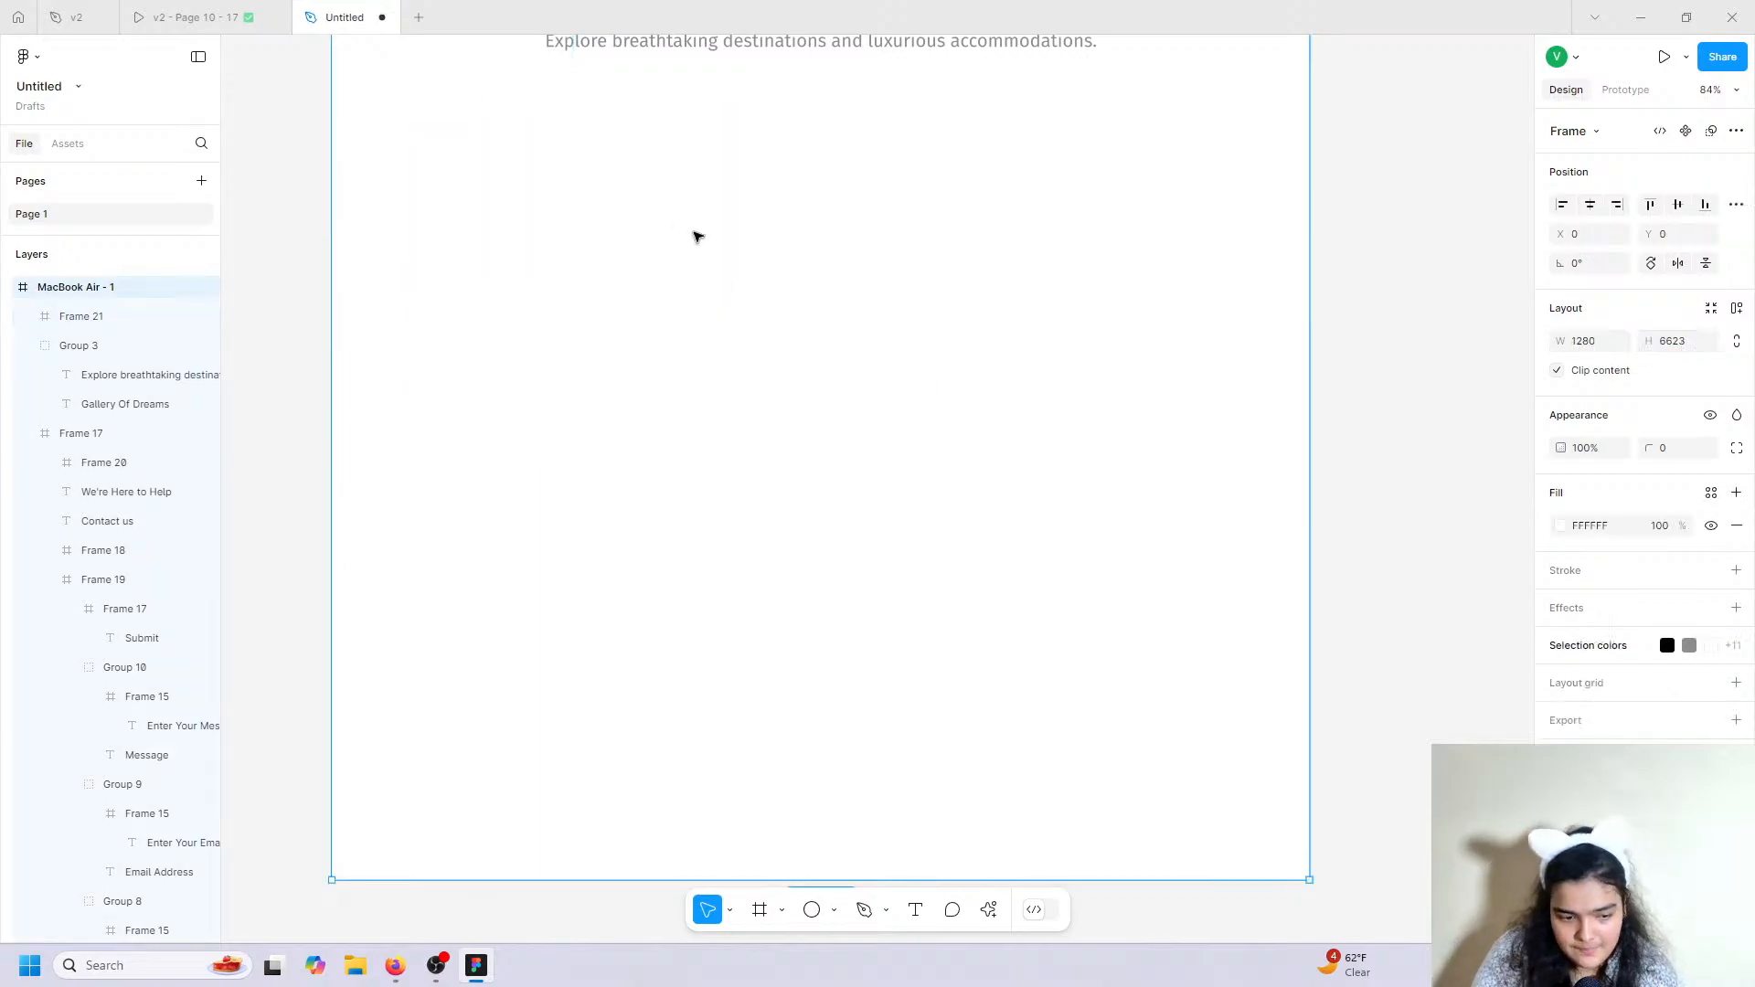
Fill the frame with a leather armchair Lummi photo and round its corners to 25.
click(615, 266)
click(1736, 493)
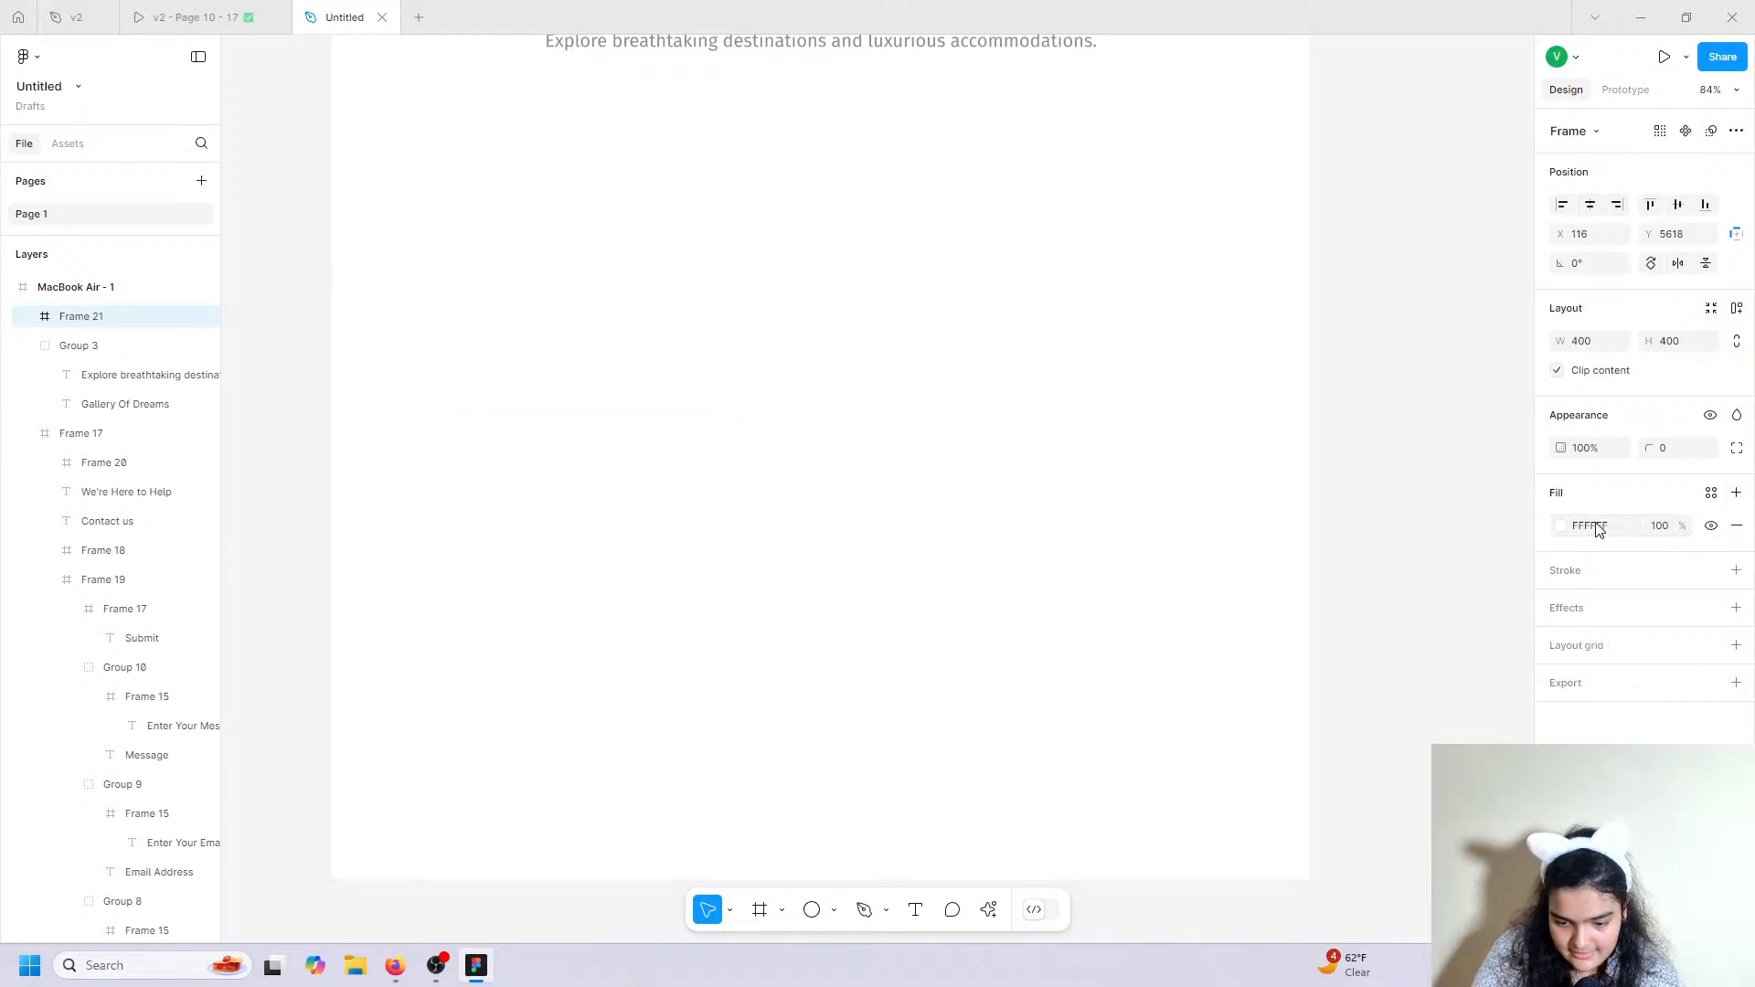
click(988, 909)
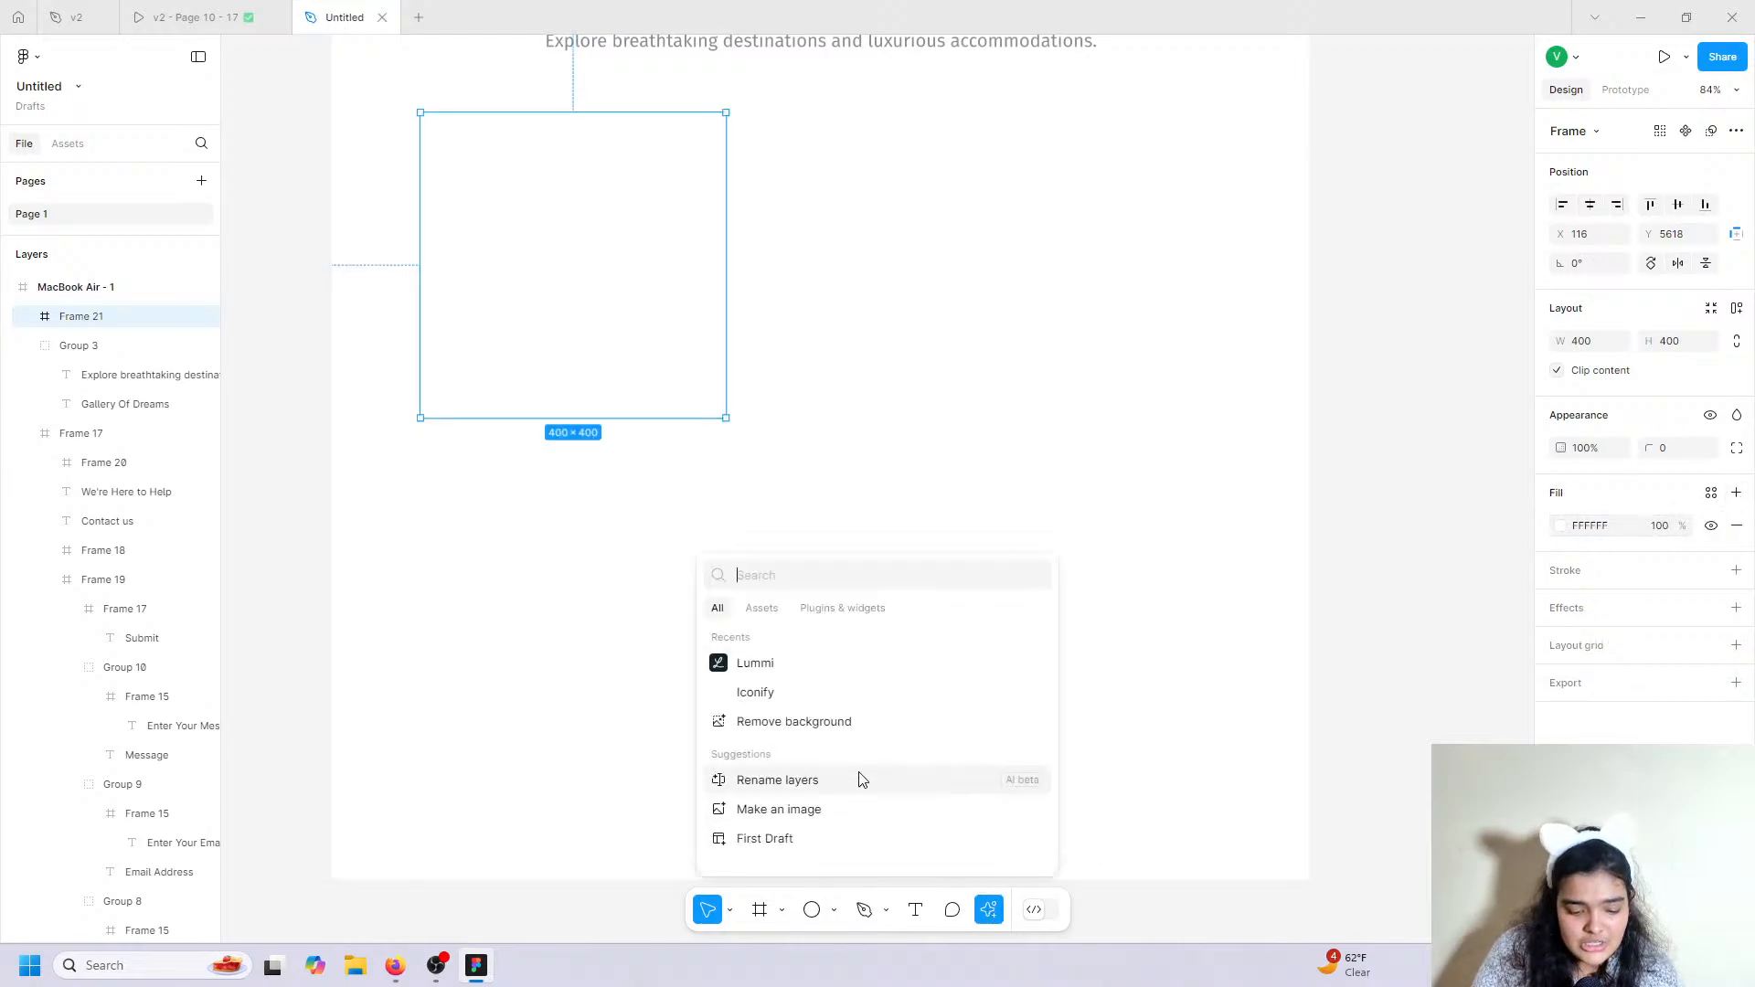
click(850, 672)
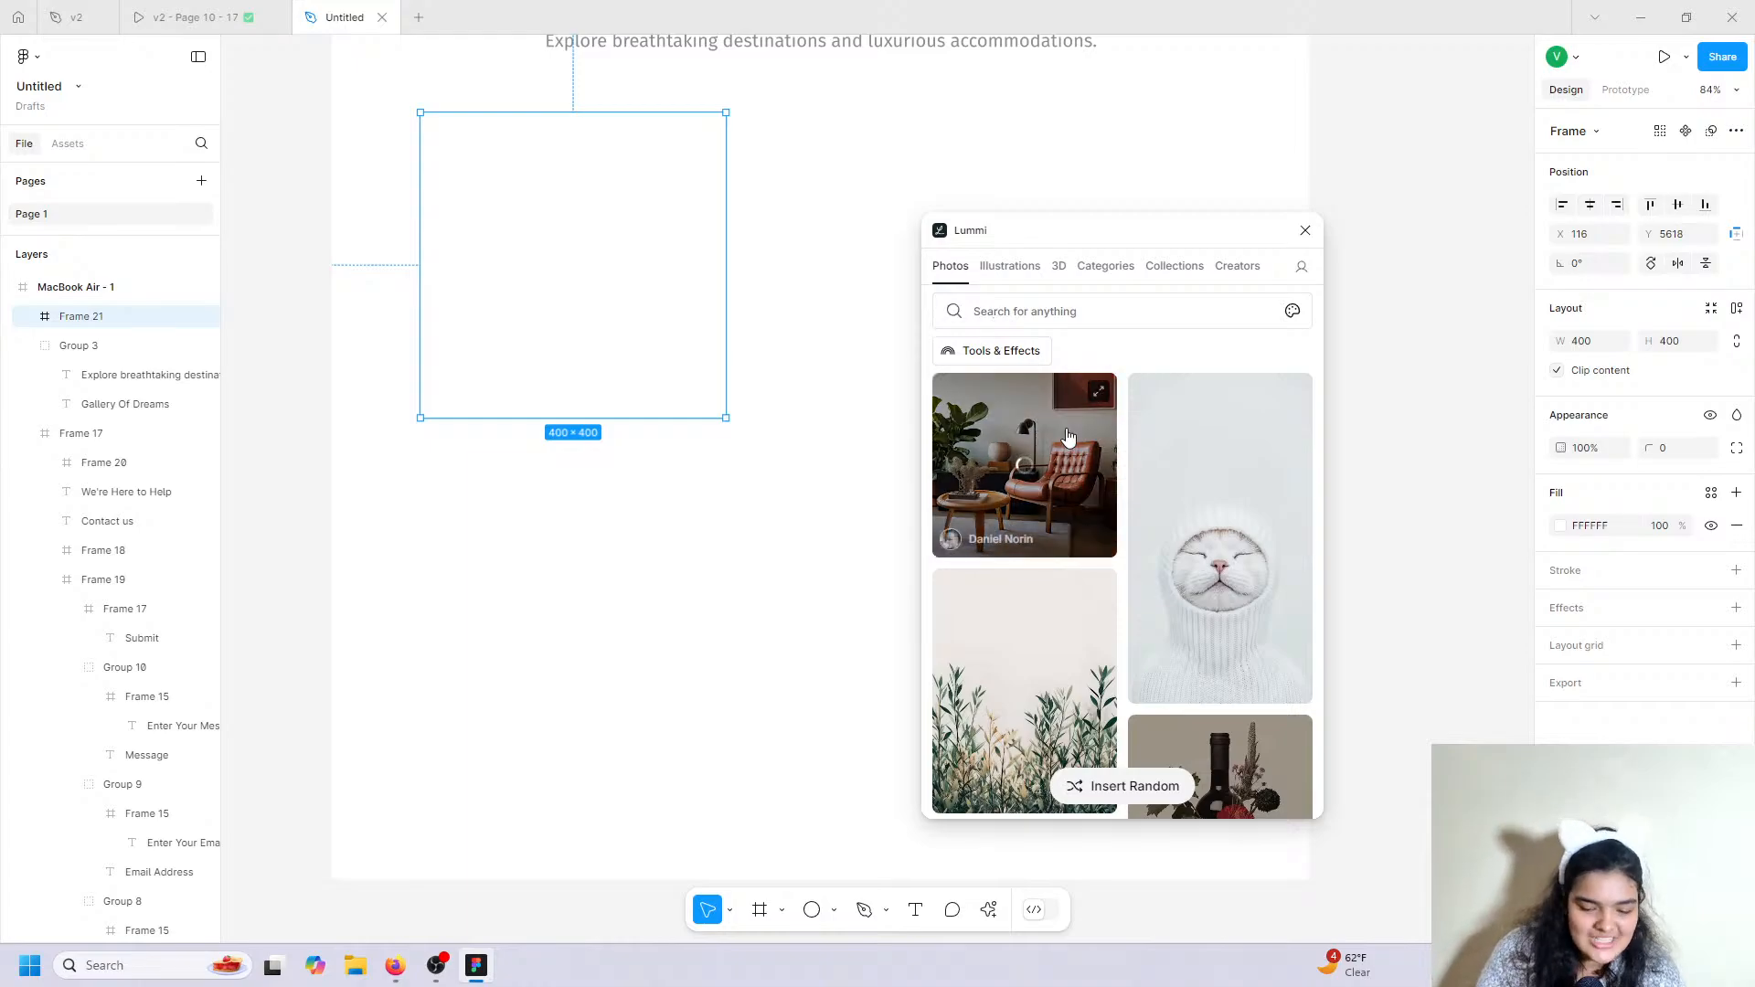
click(1308, 232)
click(1641, 448)
drag(1646, 448, 246, 429)
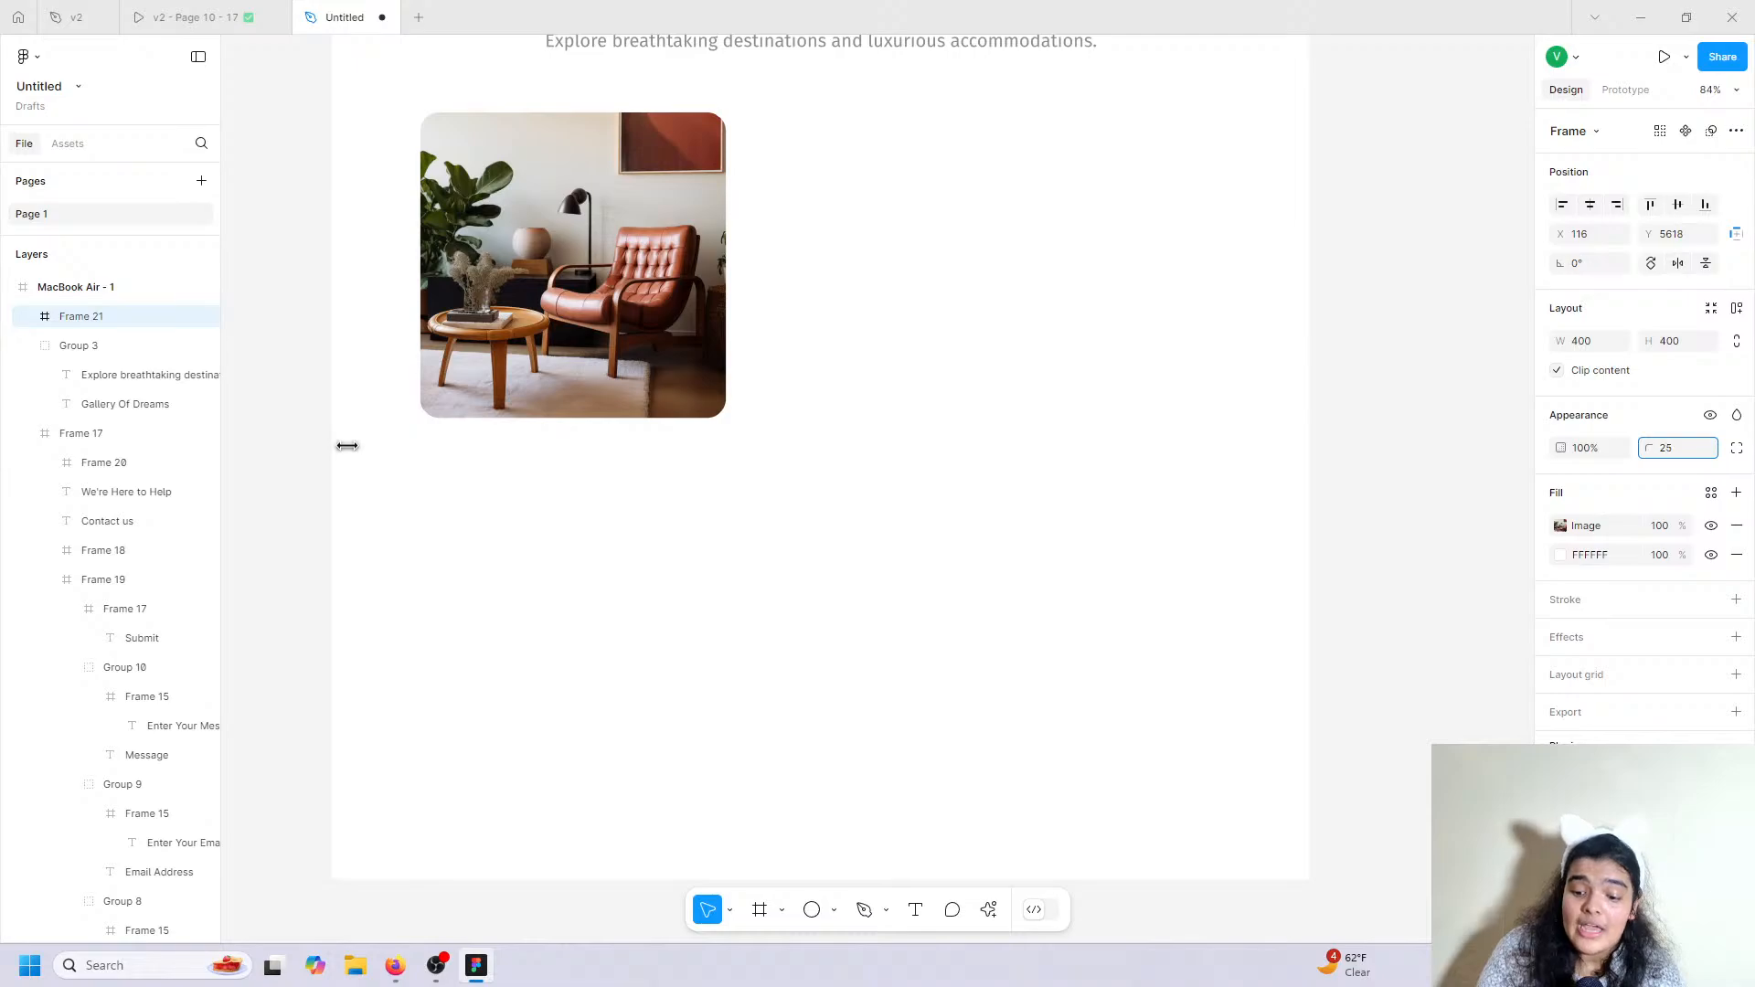
scroll(956, 439, up, 15)
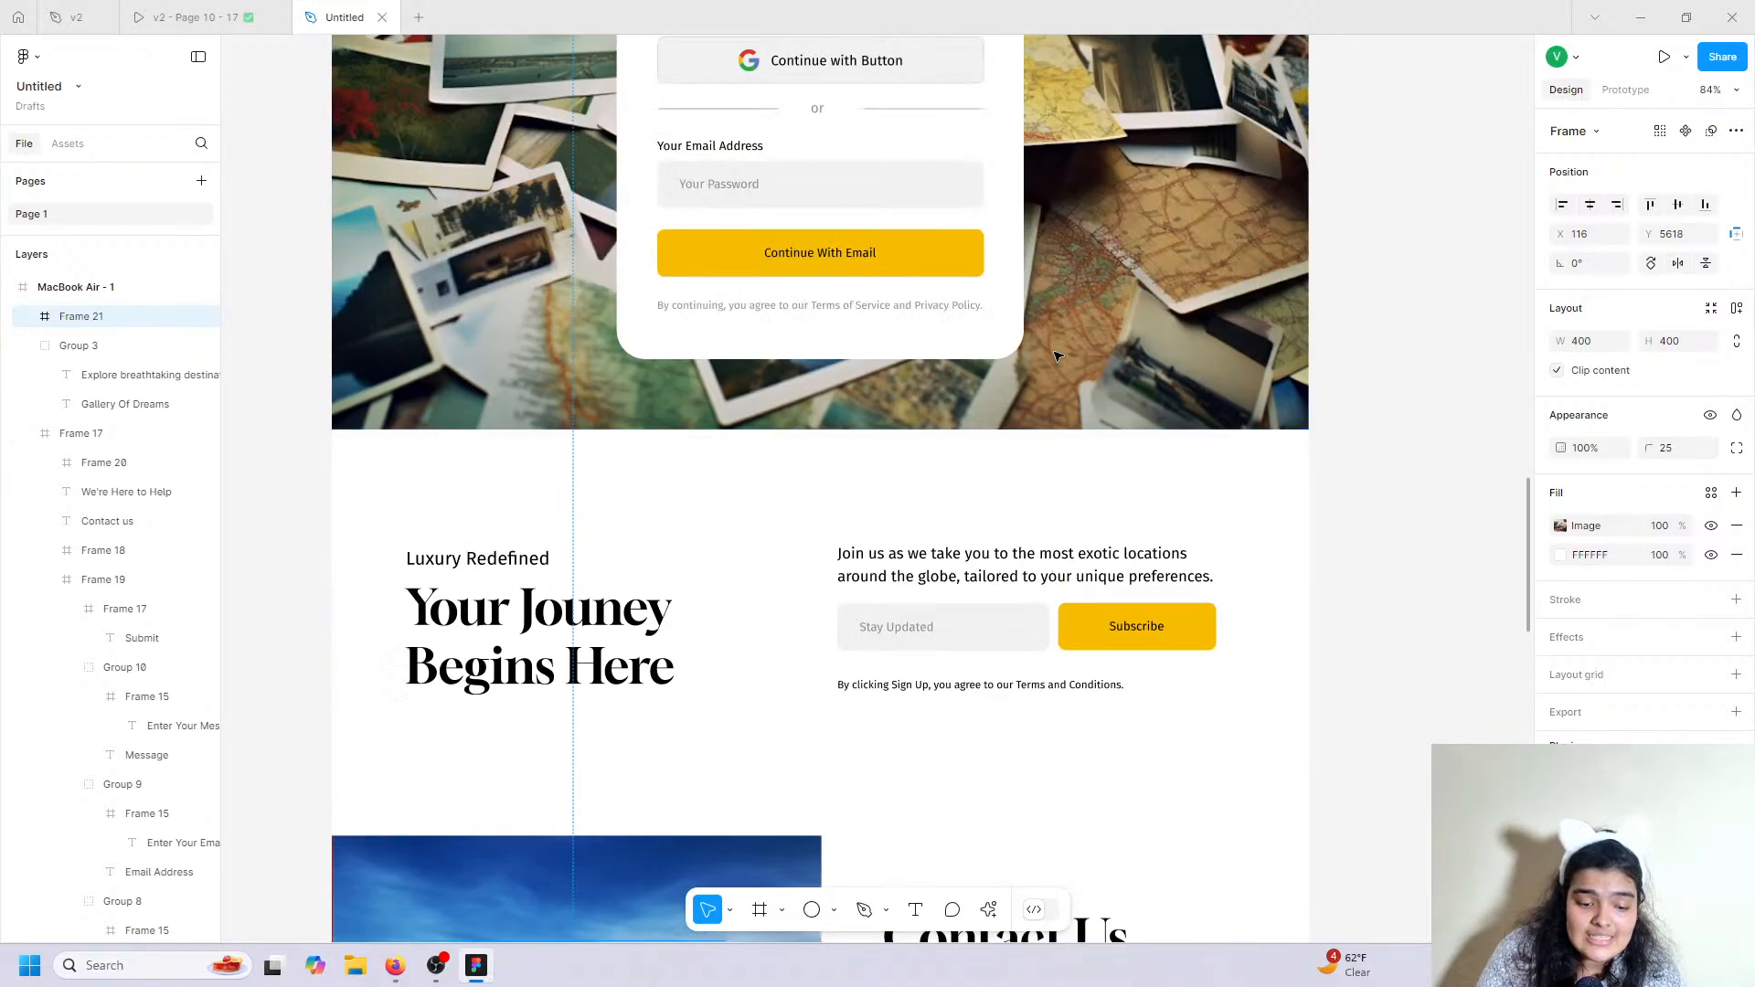
scroll(1056, 356, up, 6)
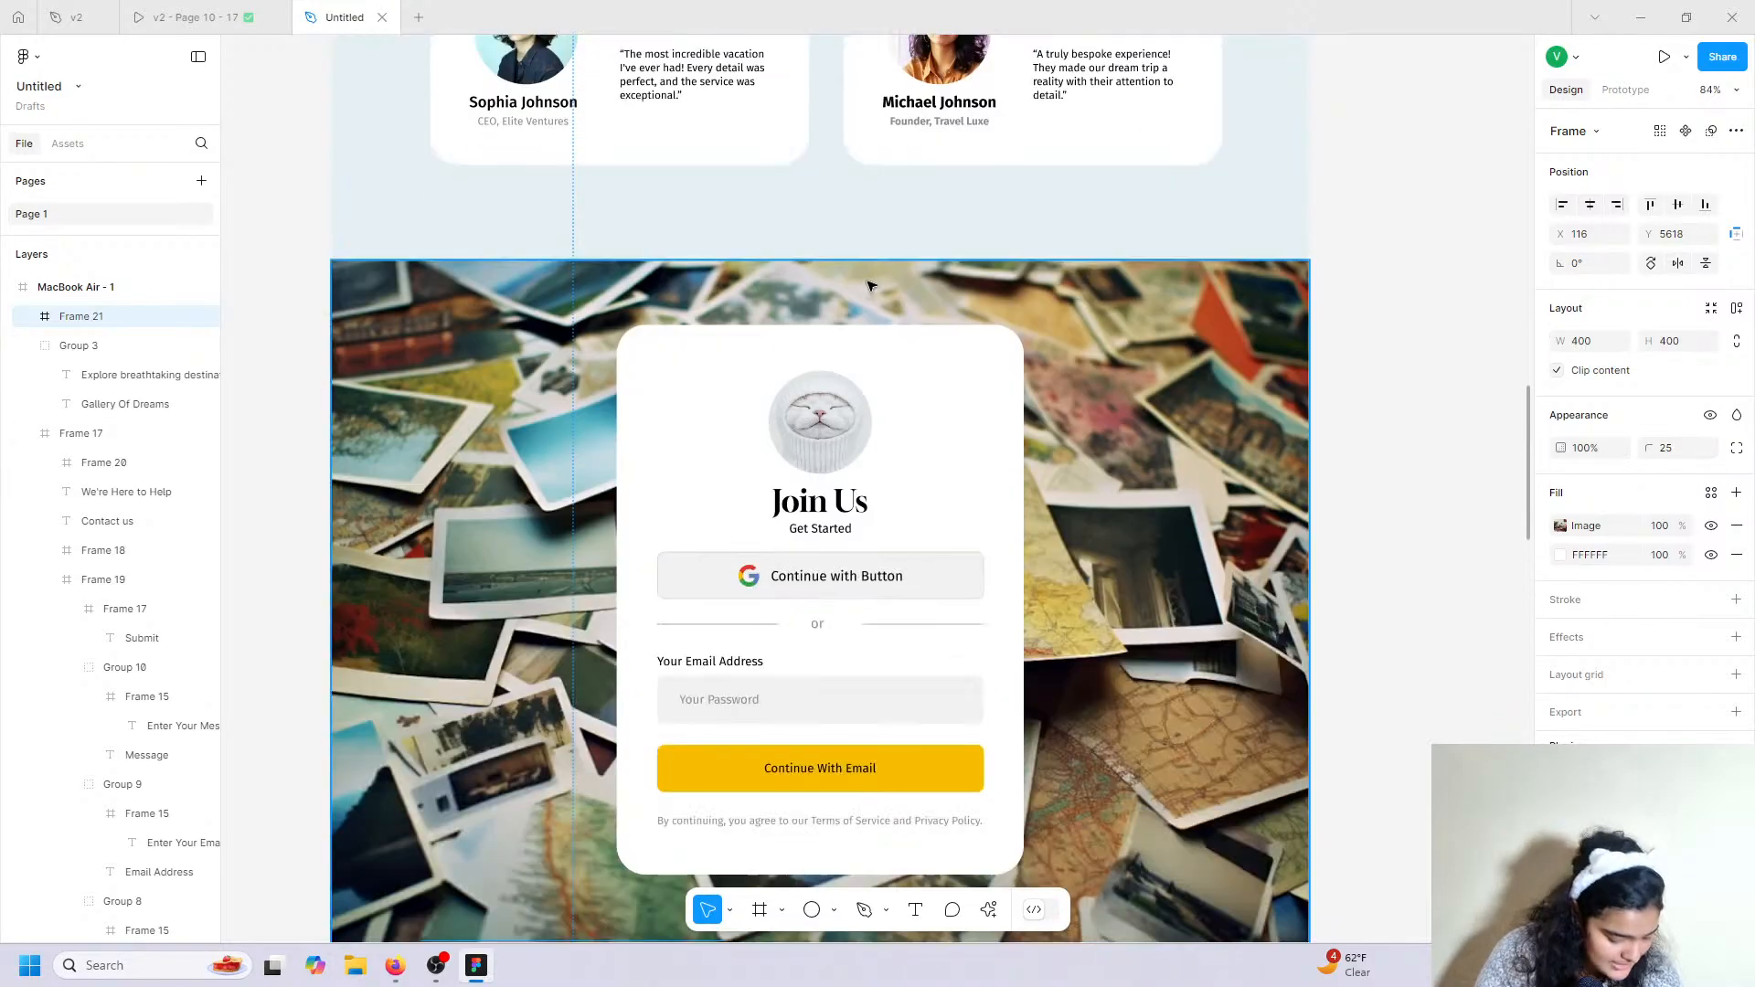
scroll(870, 286, down, 20)
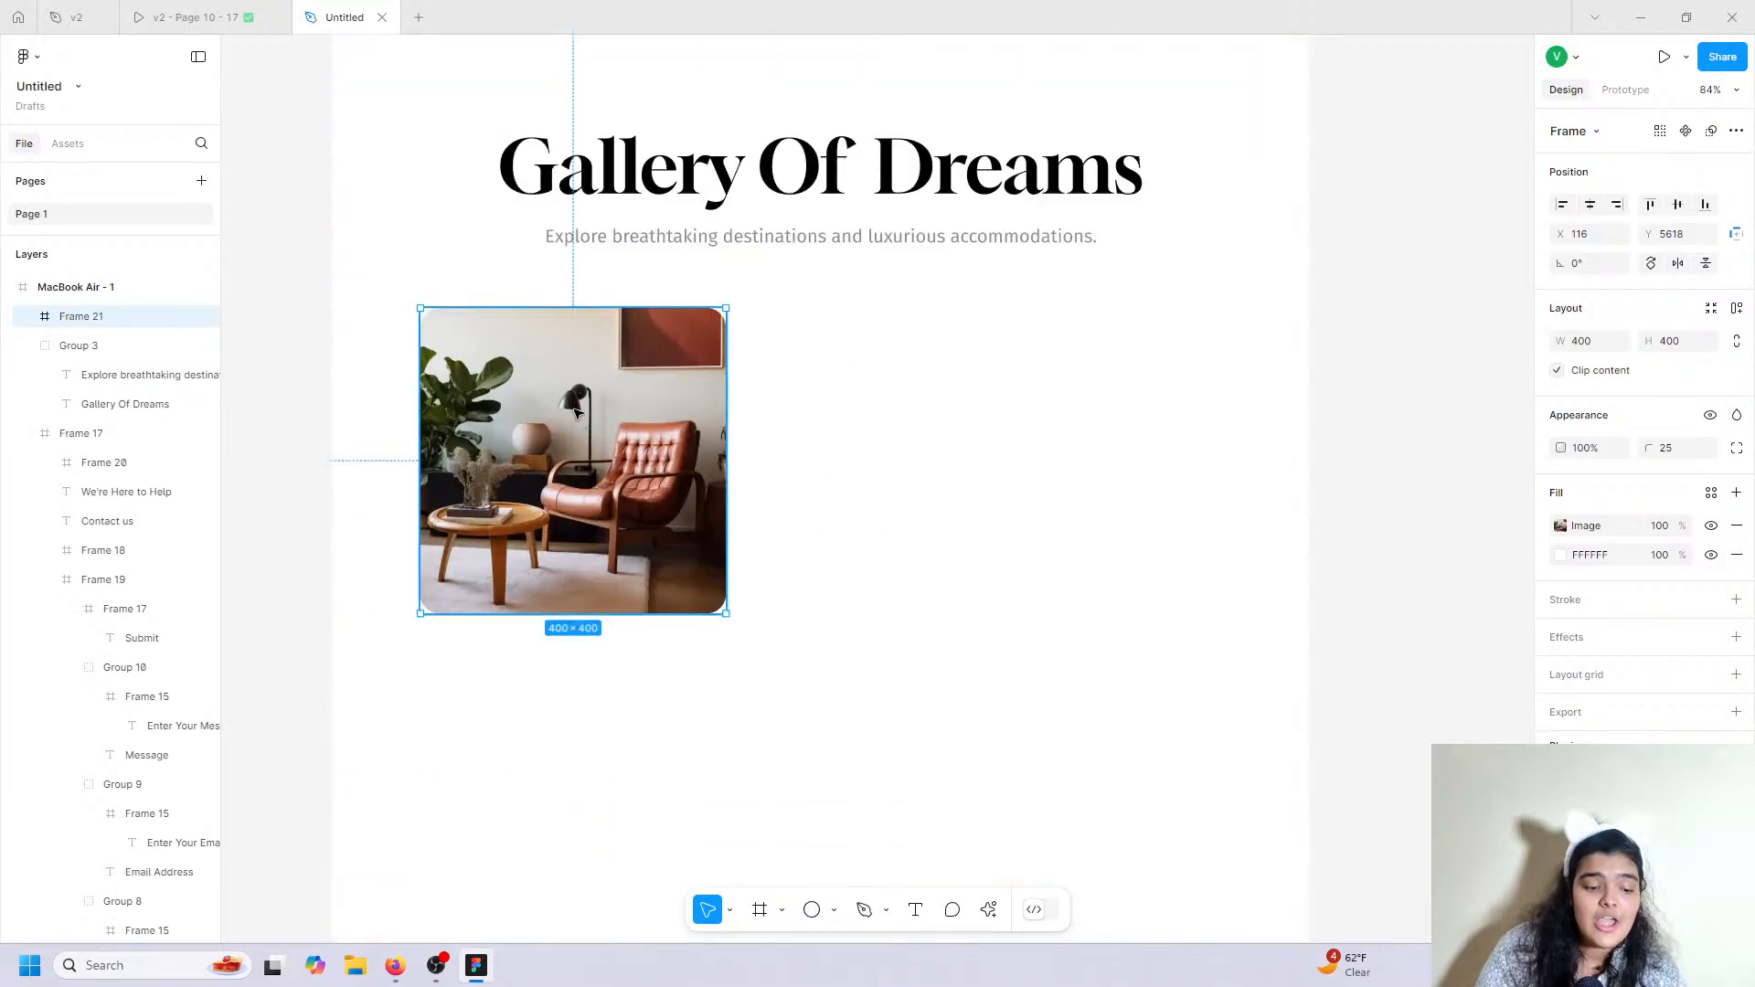
drag(574, 413, 578, 407)
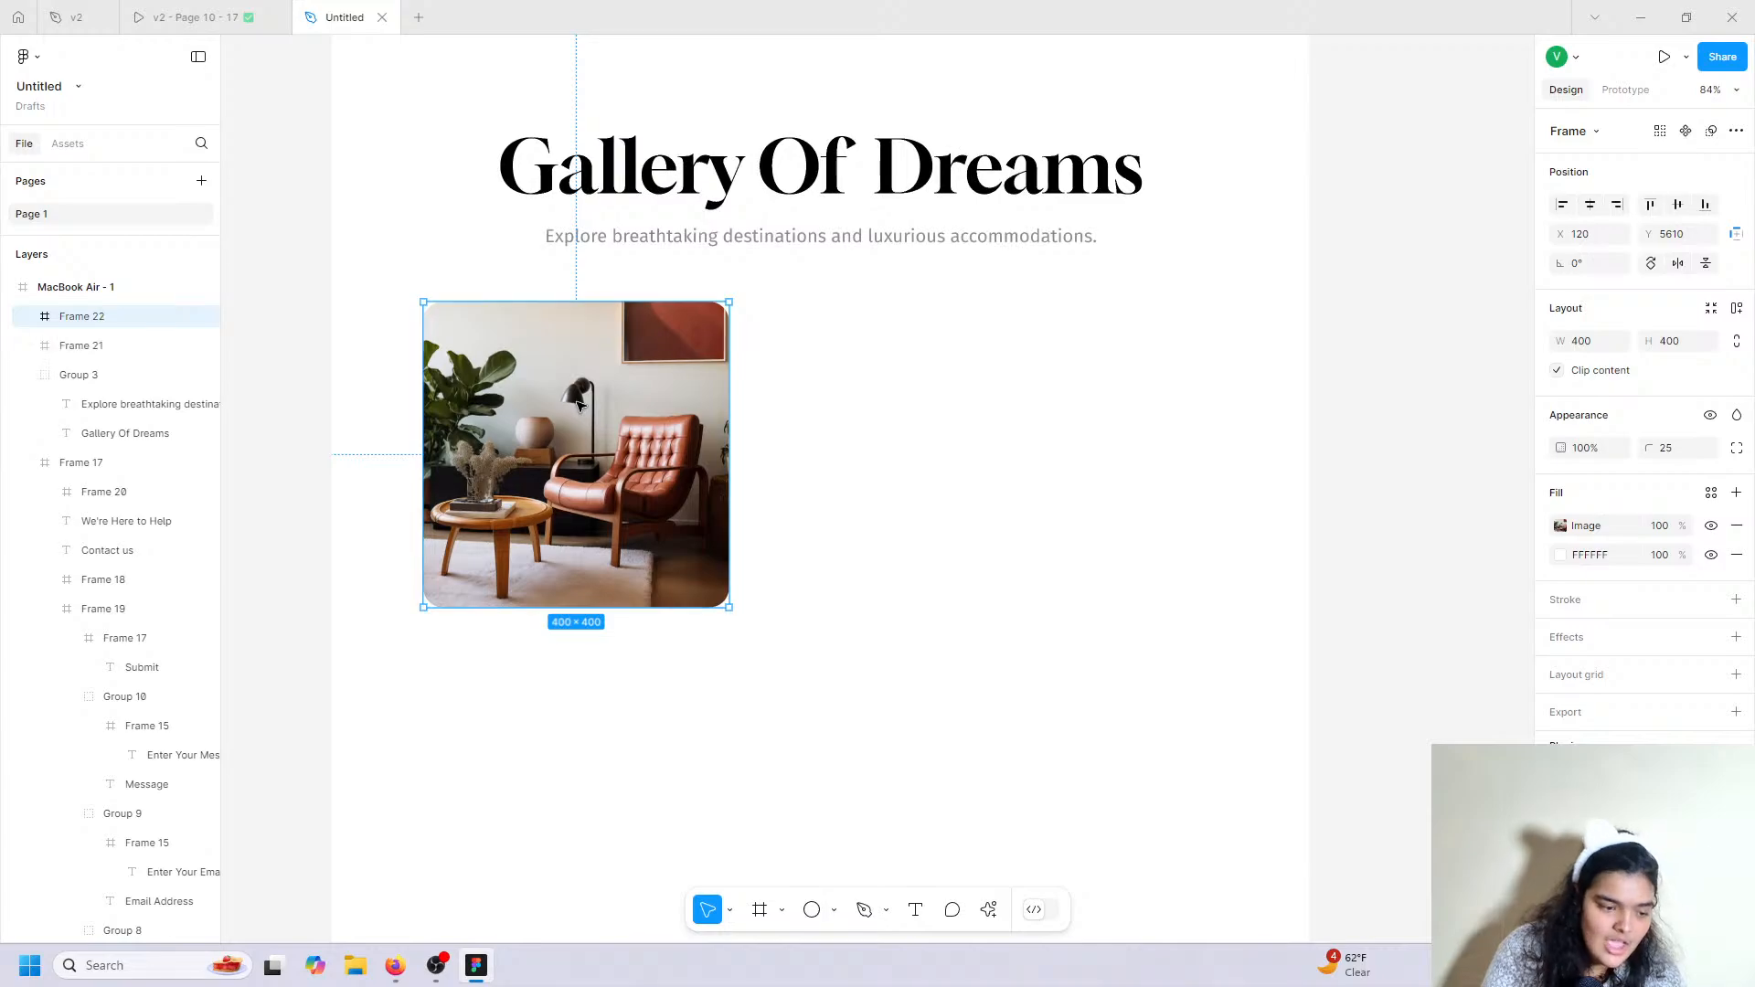
Duplicate the card to the right with a cream armchair Lummi photo, then duplicate it again.
drag(577, 407, 921, 398)
click(988, 909)
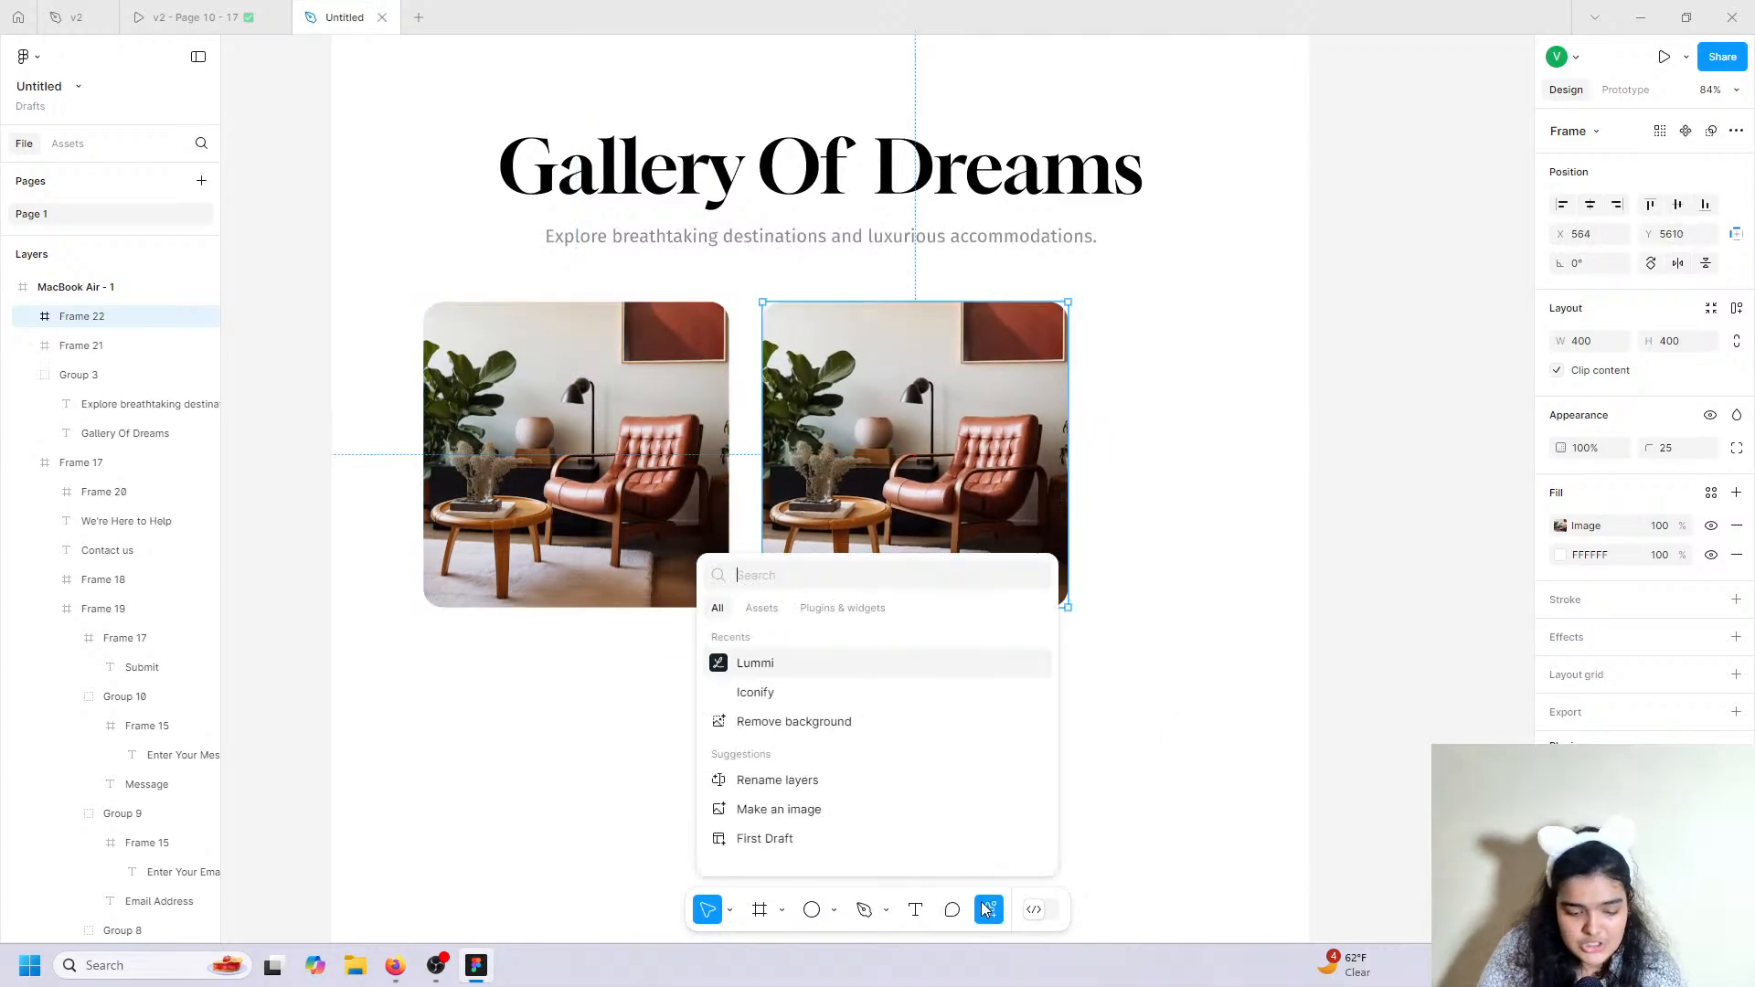
click(885, 664)
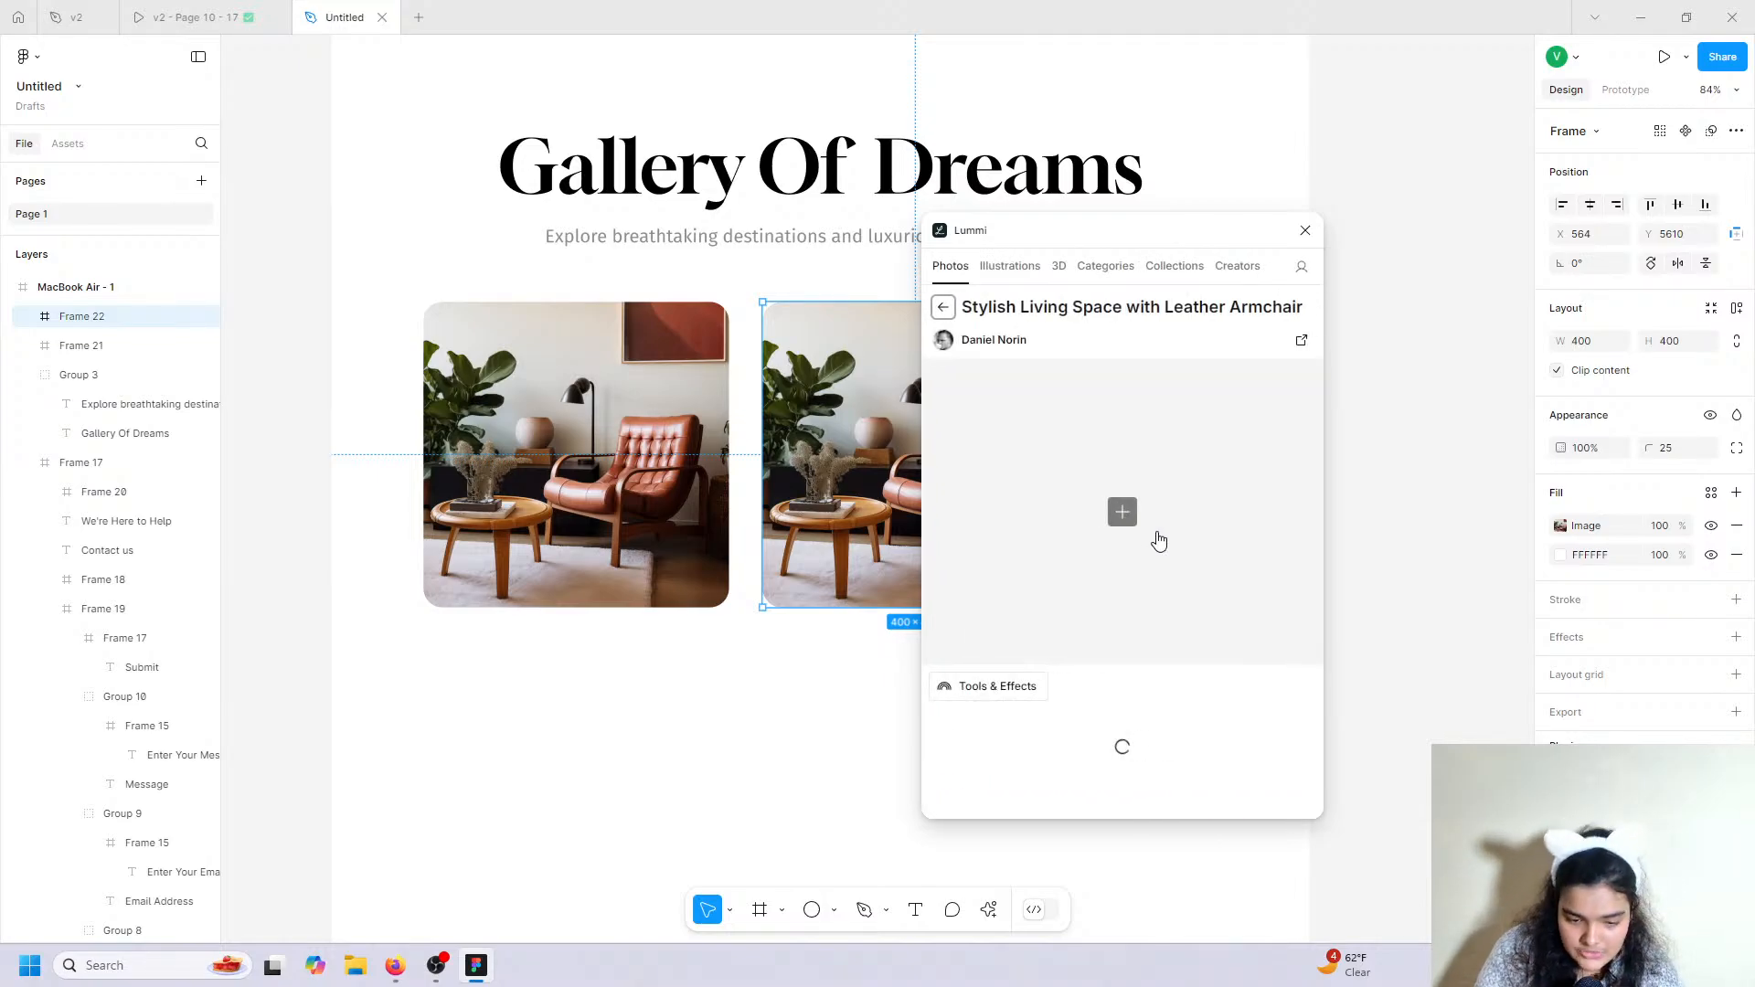
scroll(1057, 768, down, 7)
scroll(1111, 579, down, 3)
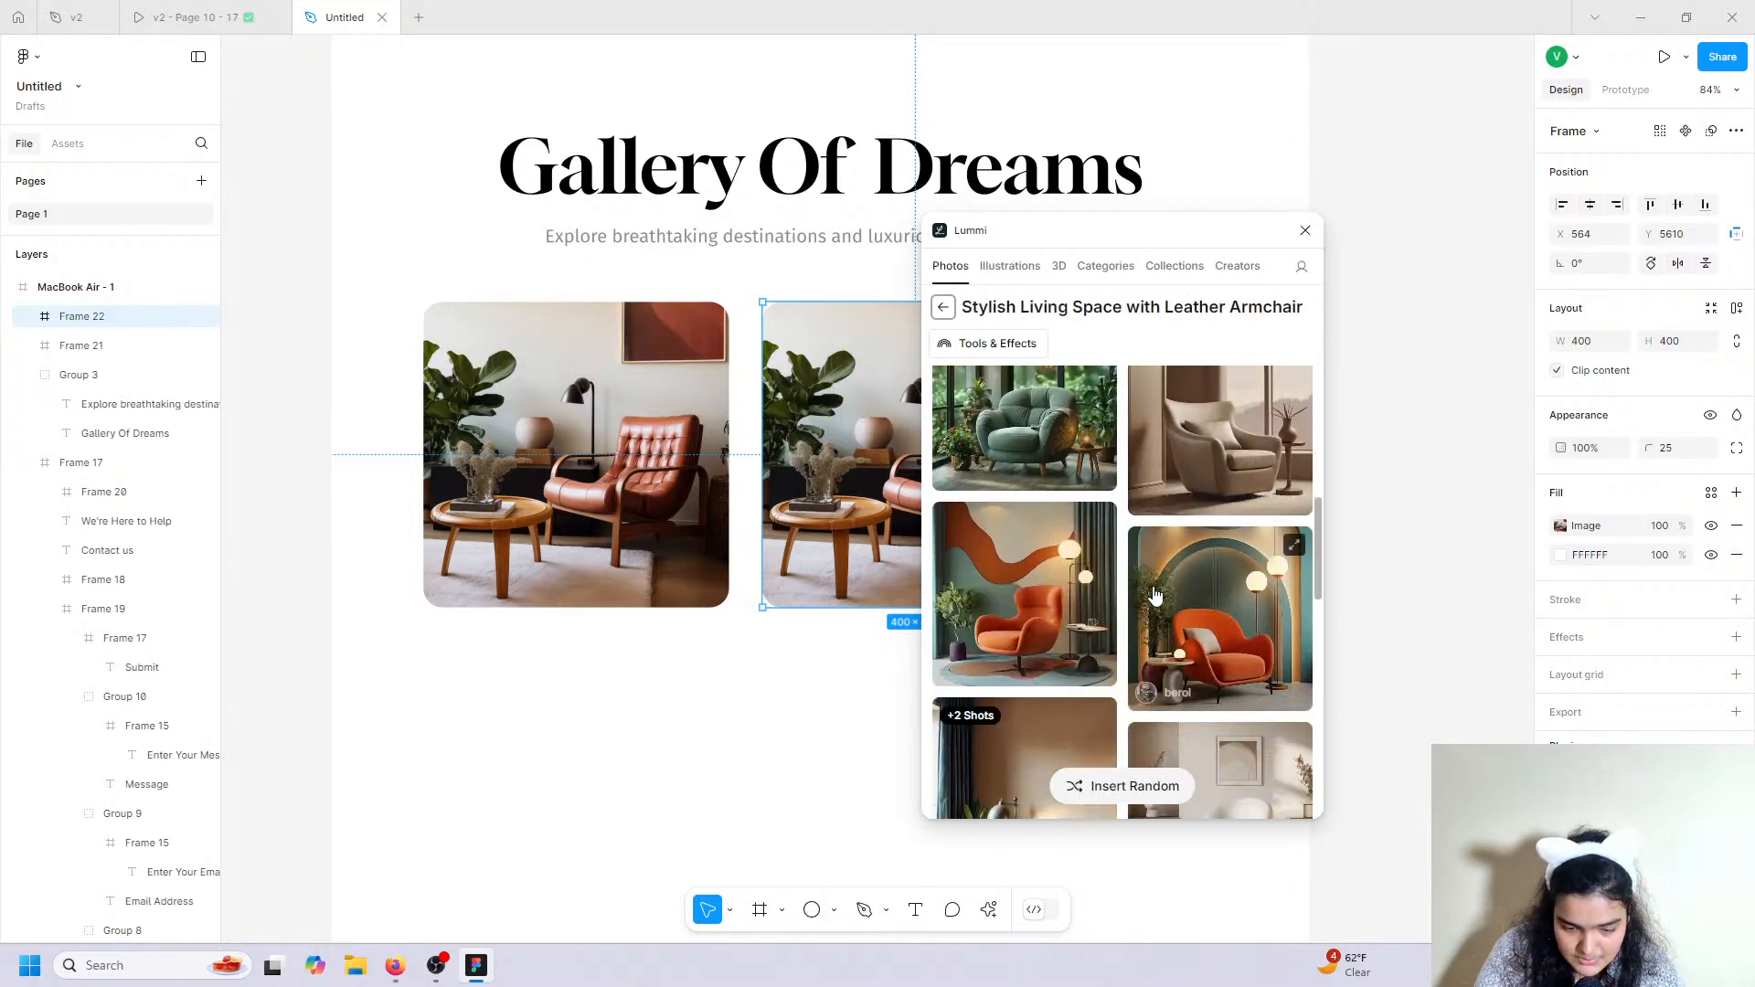
scroll(1045, 620, down, 3)
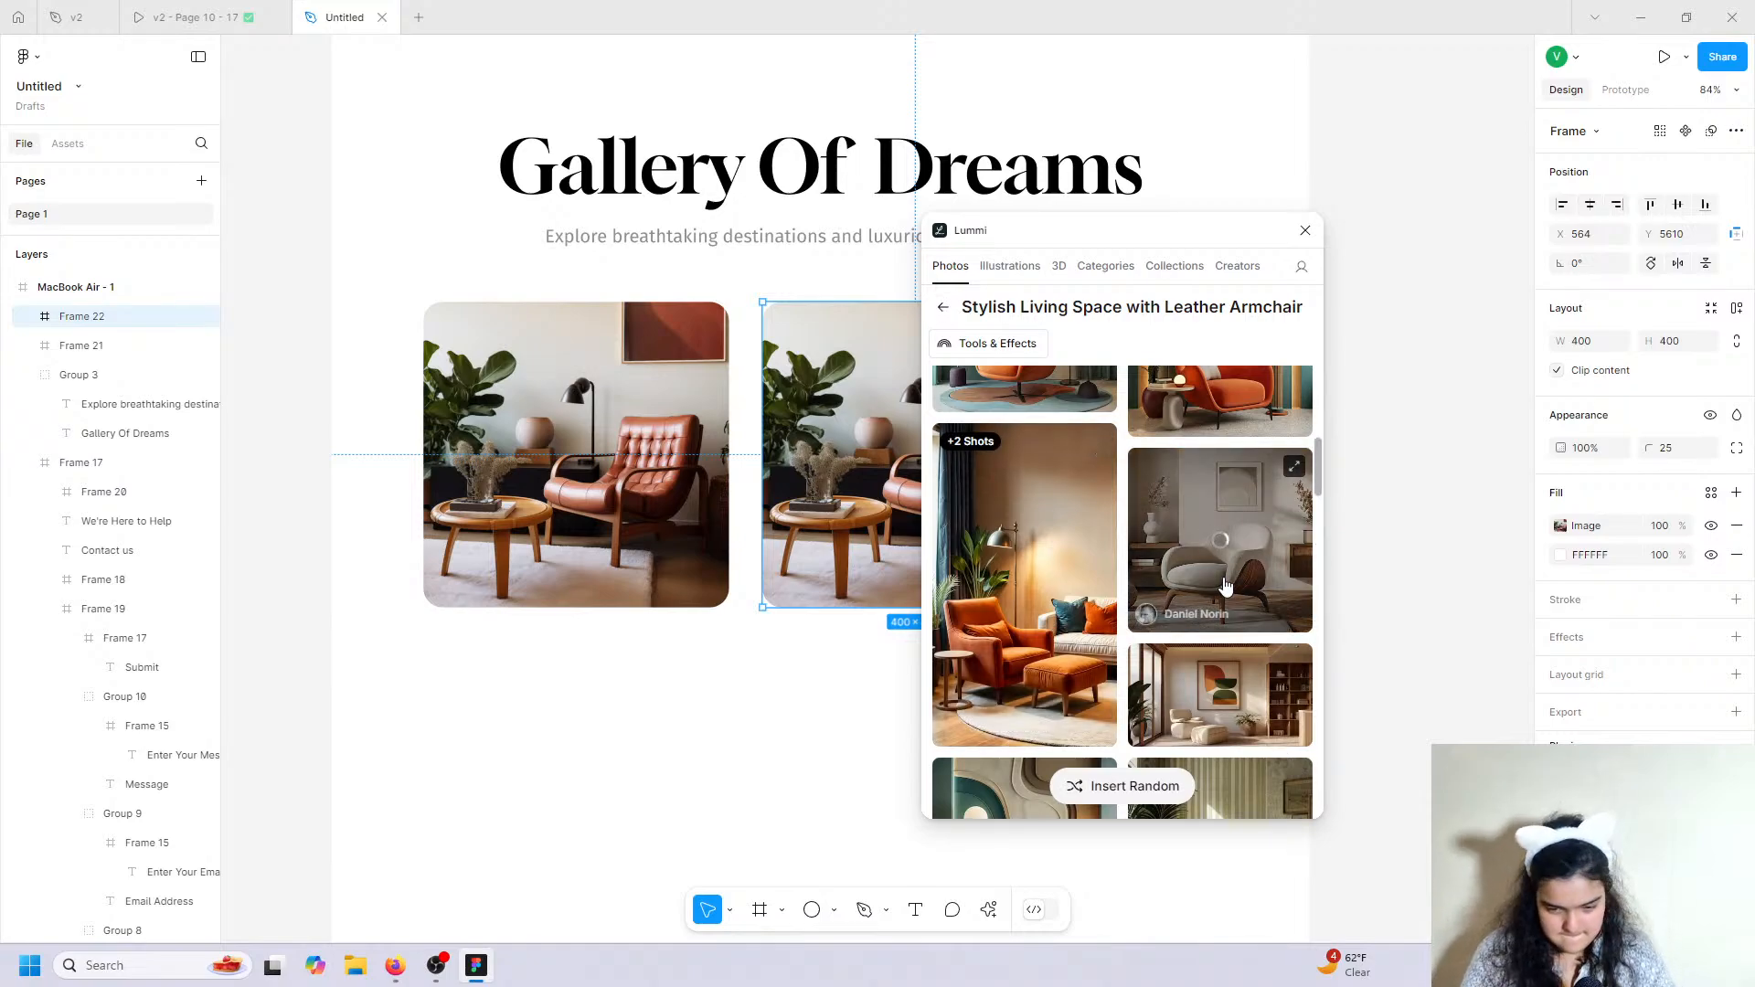
click(1304, 231)
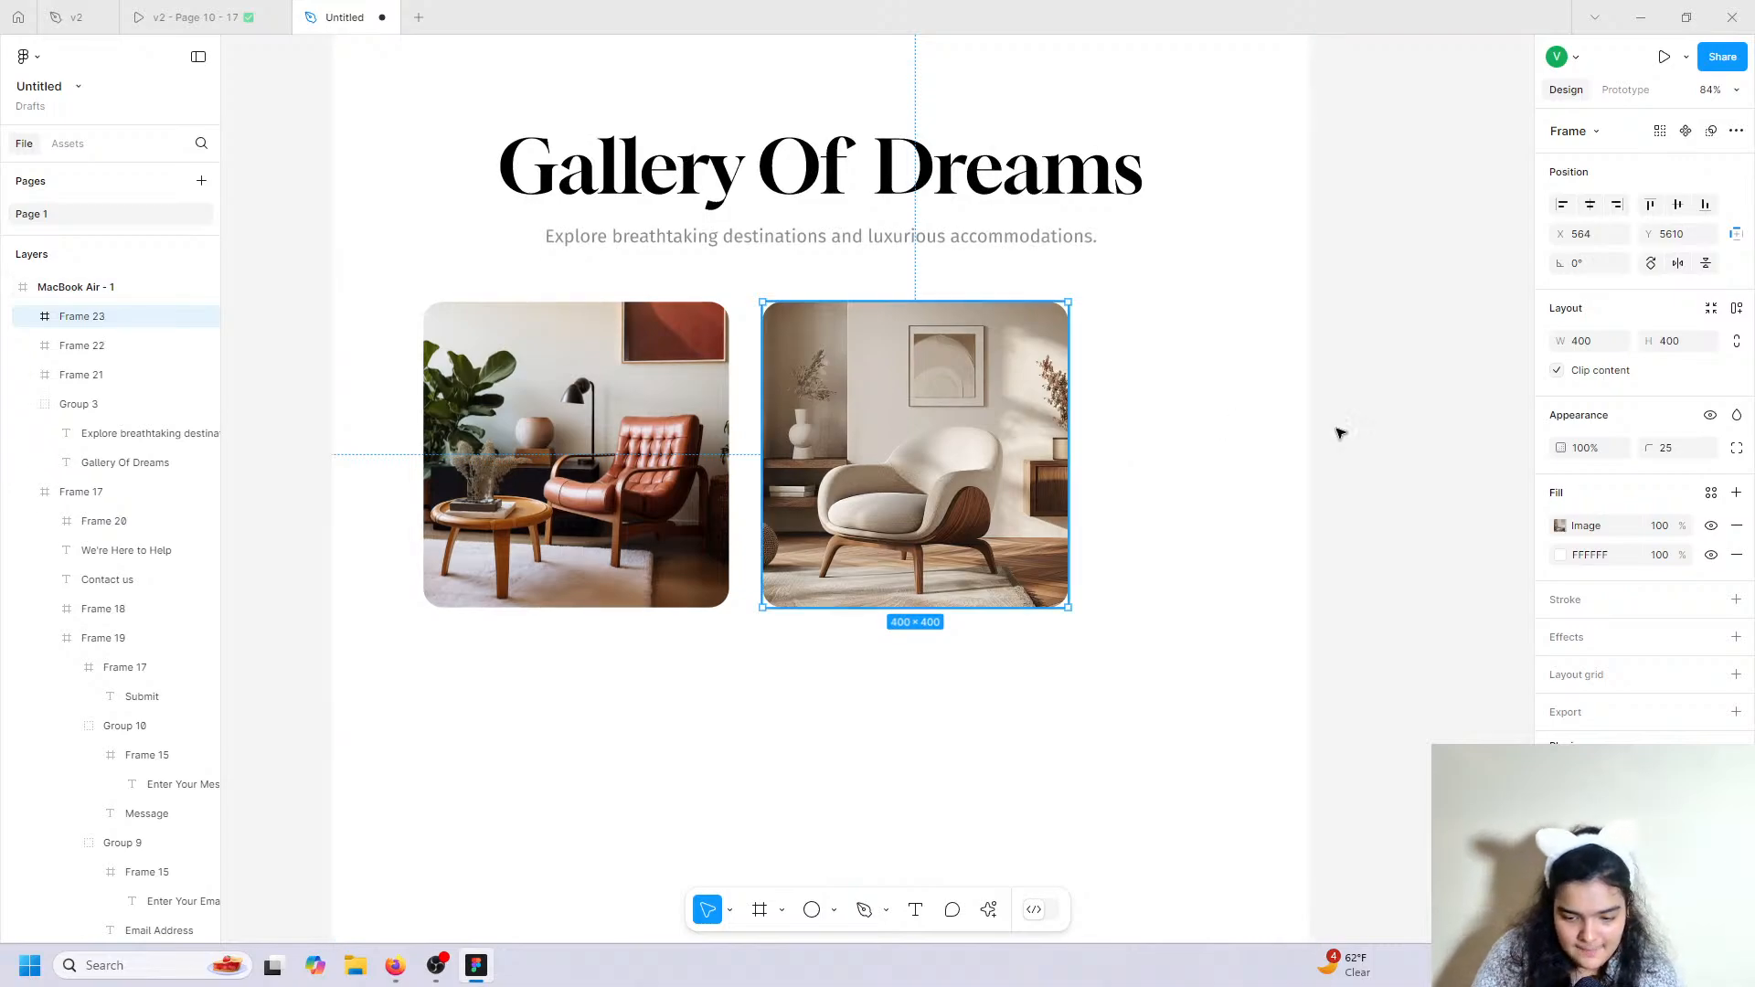
drag(867, 463, 1154, 459)
Space the third card evenly and swap its photo for a curved wooden armchair via Lummi.
drag(1143, 456, 1135, 456)
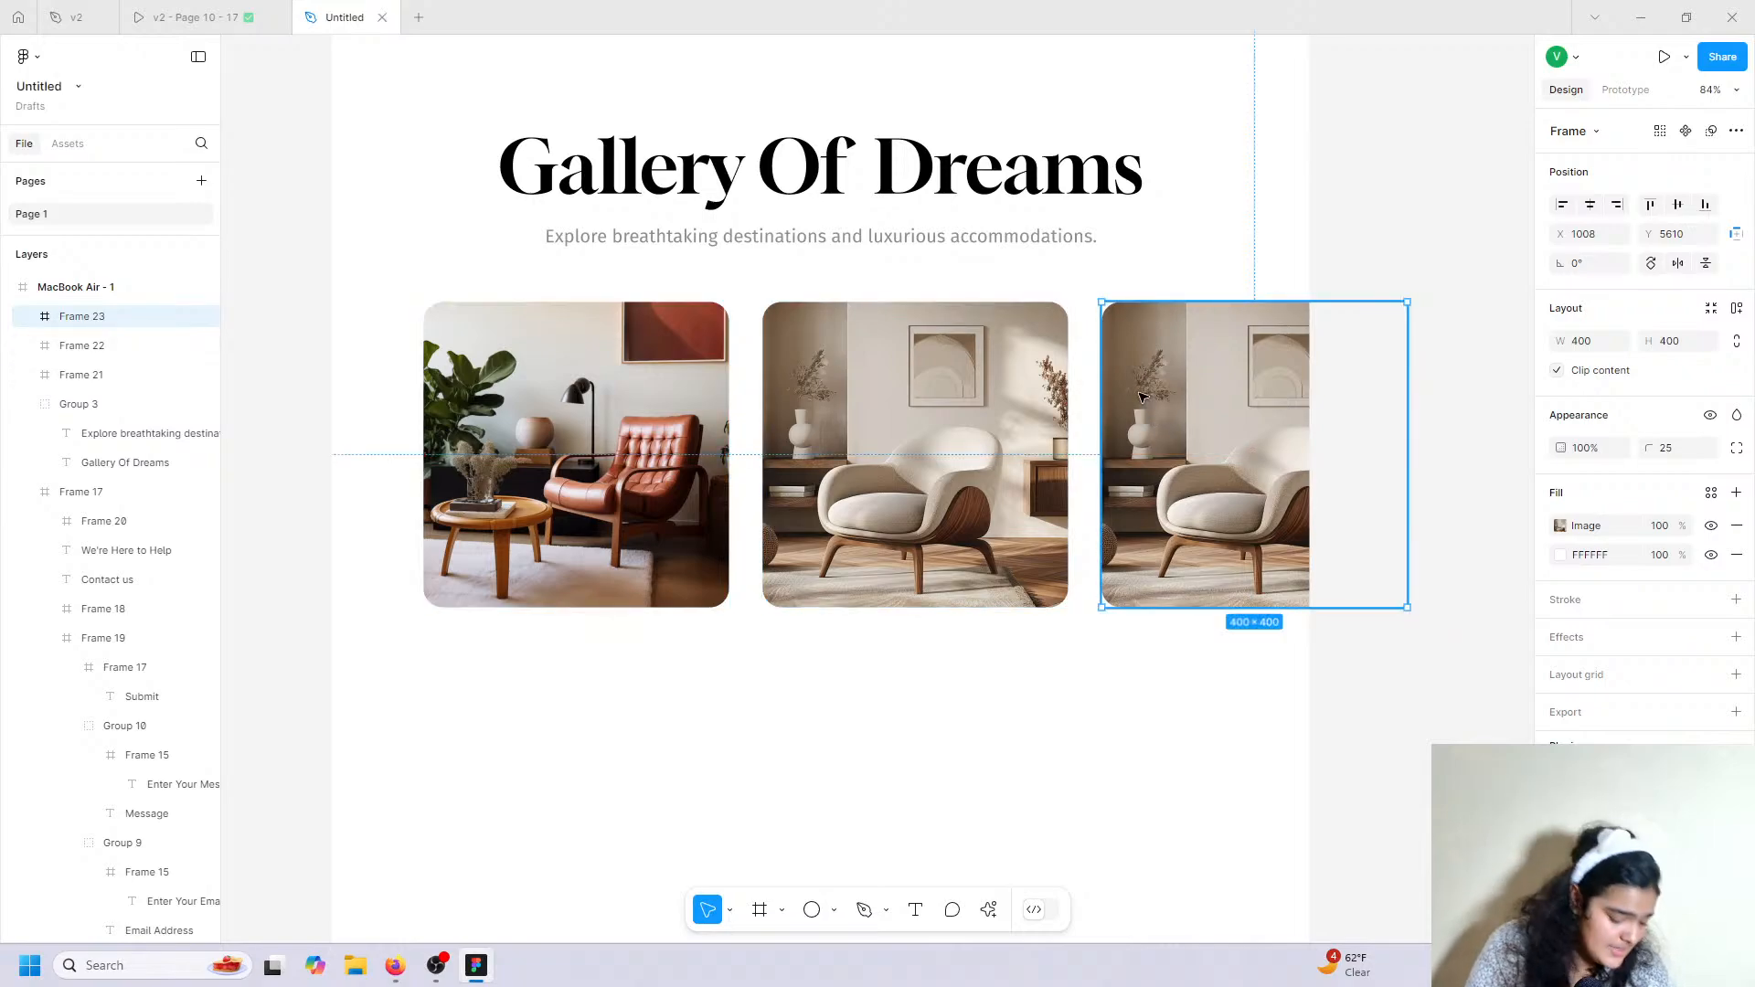
click(1576, 527)
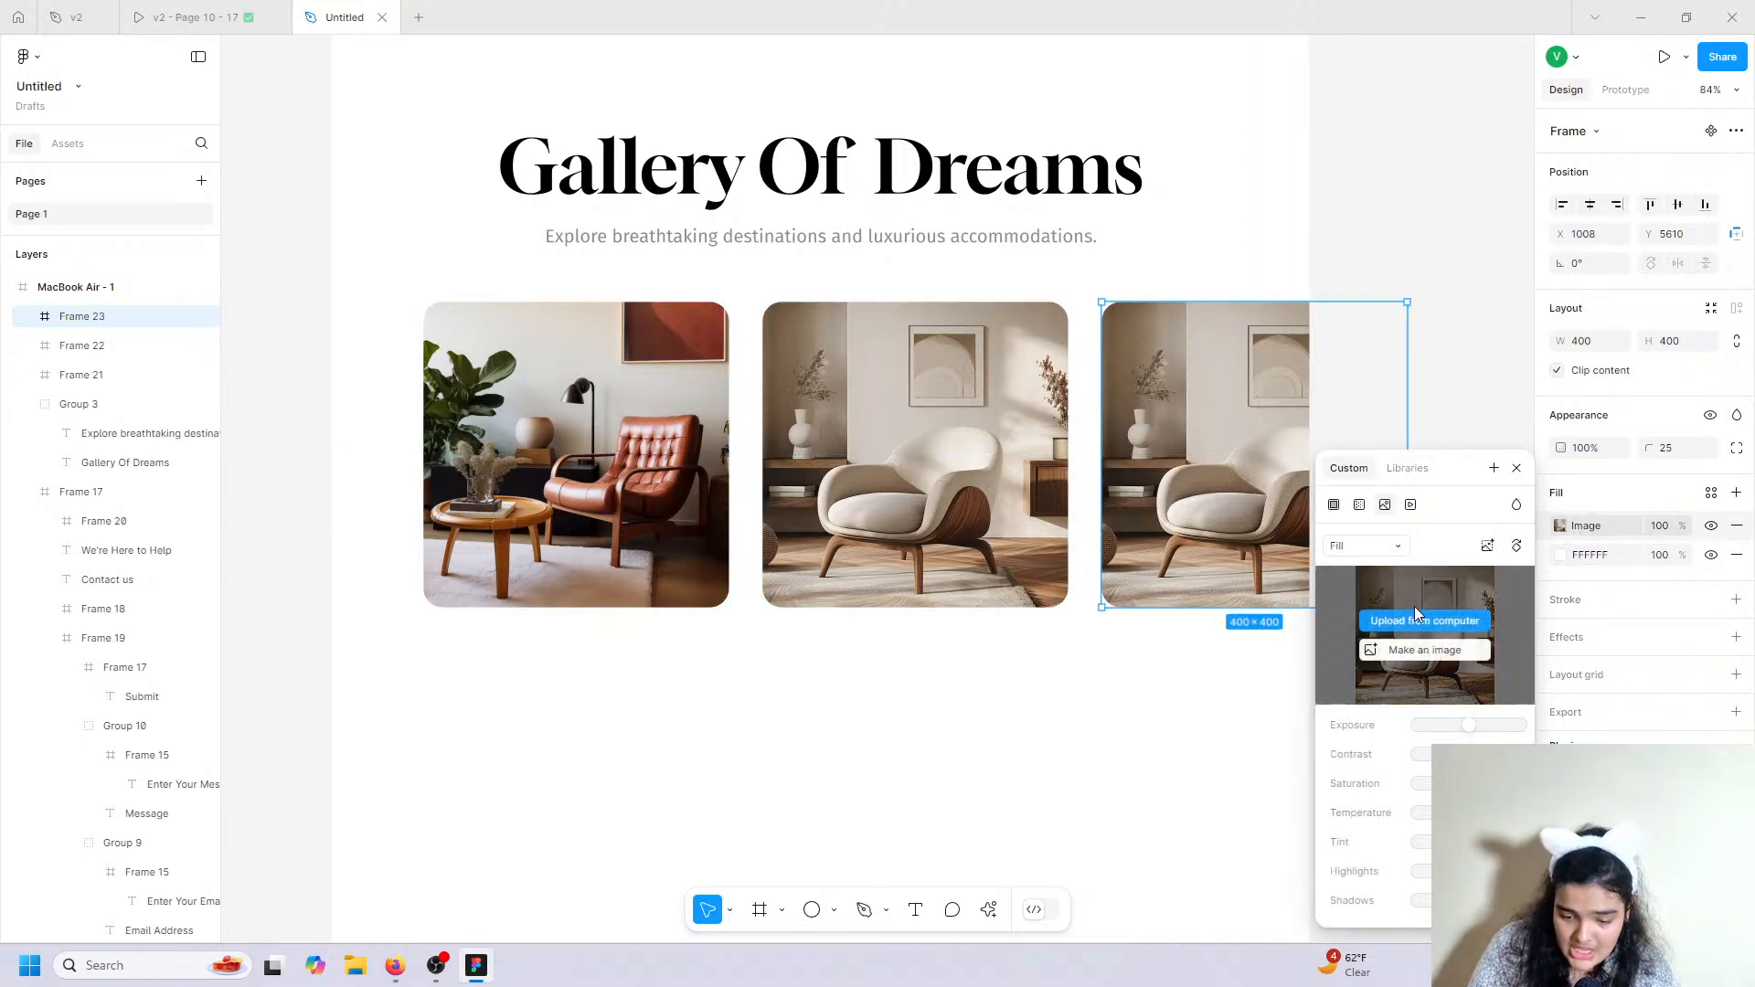
click(1414, 619)
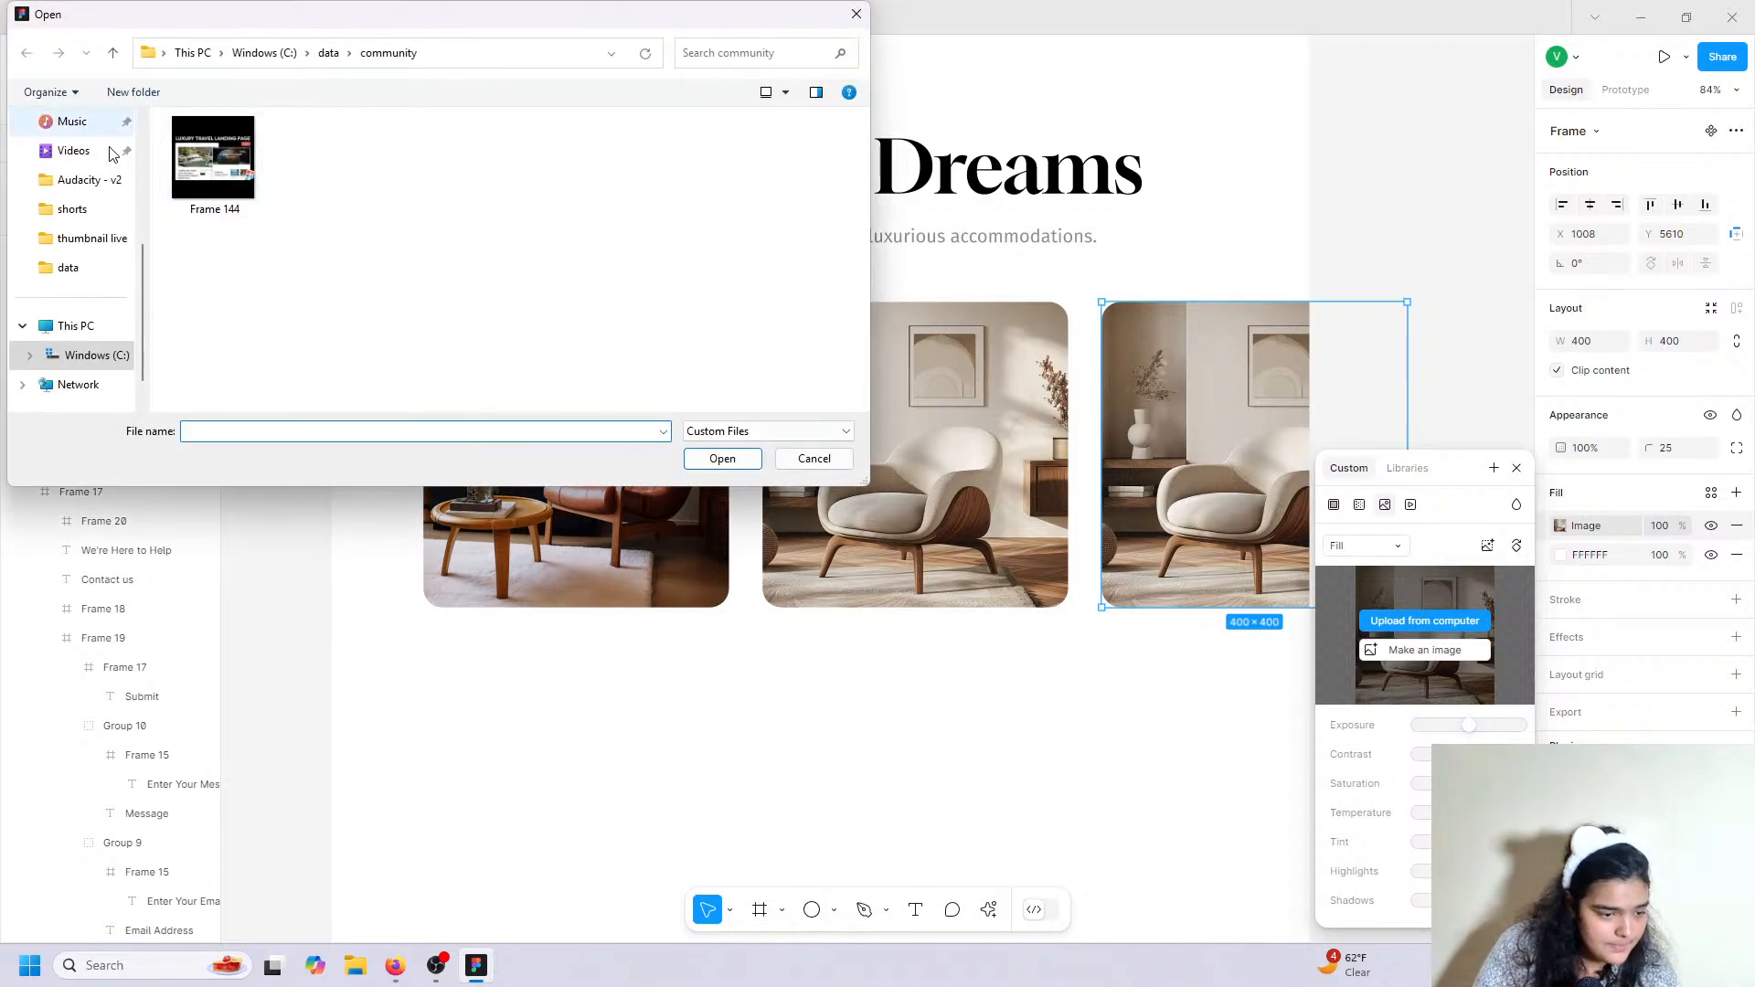
click(856, 14)
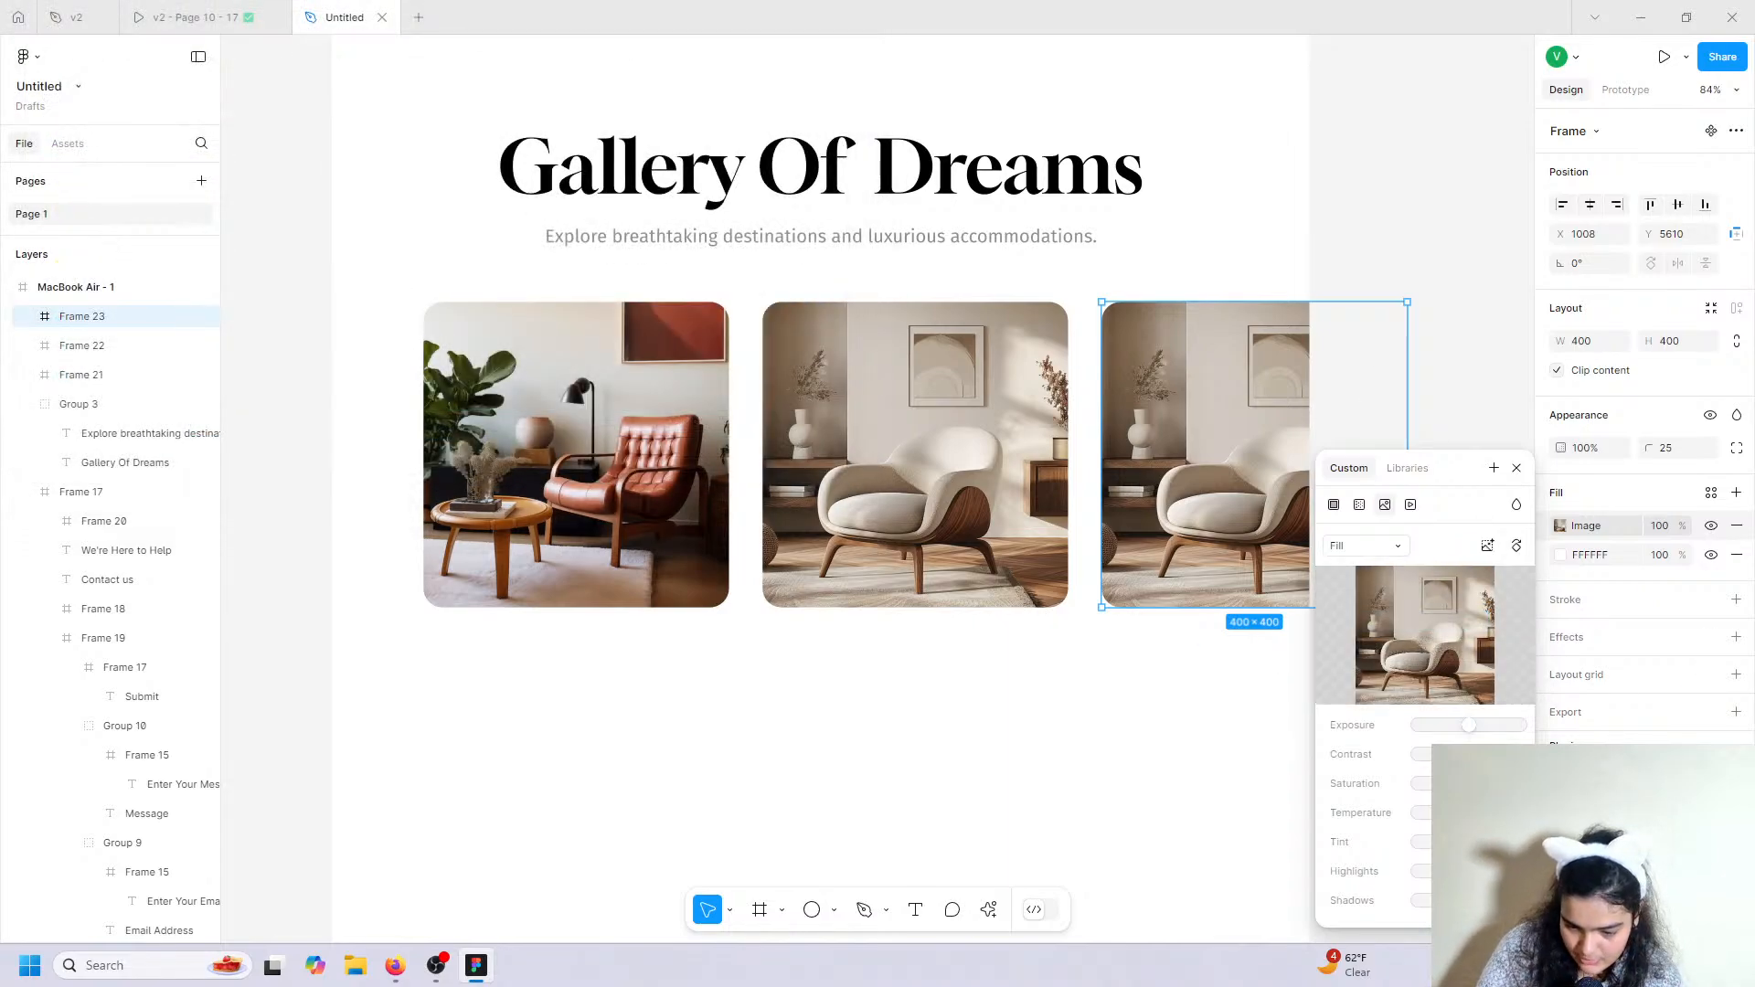
click(1101, 654)
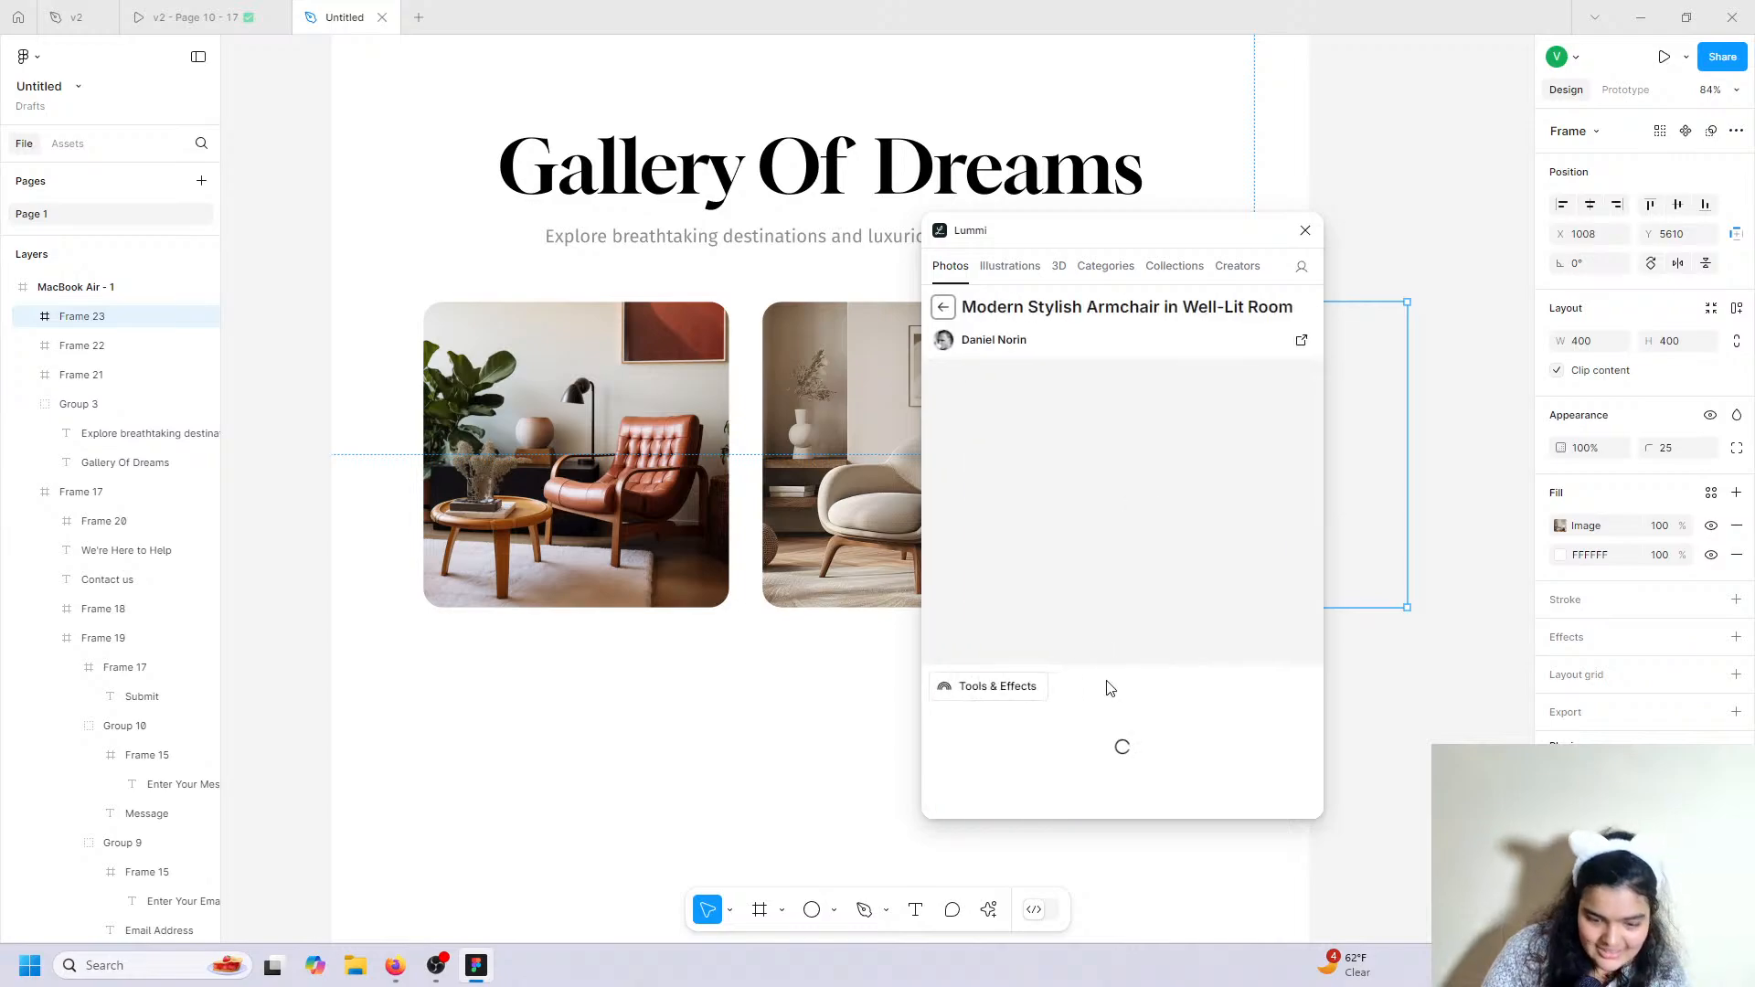
scroll(1079, 640, down, 15)
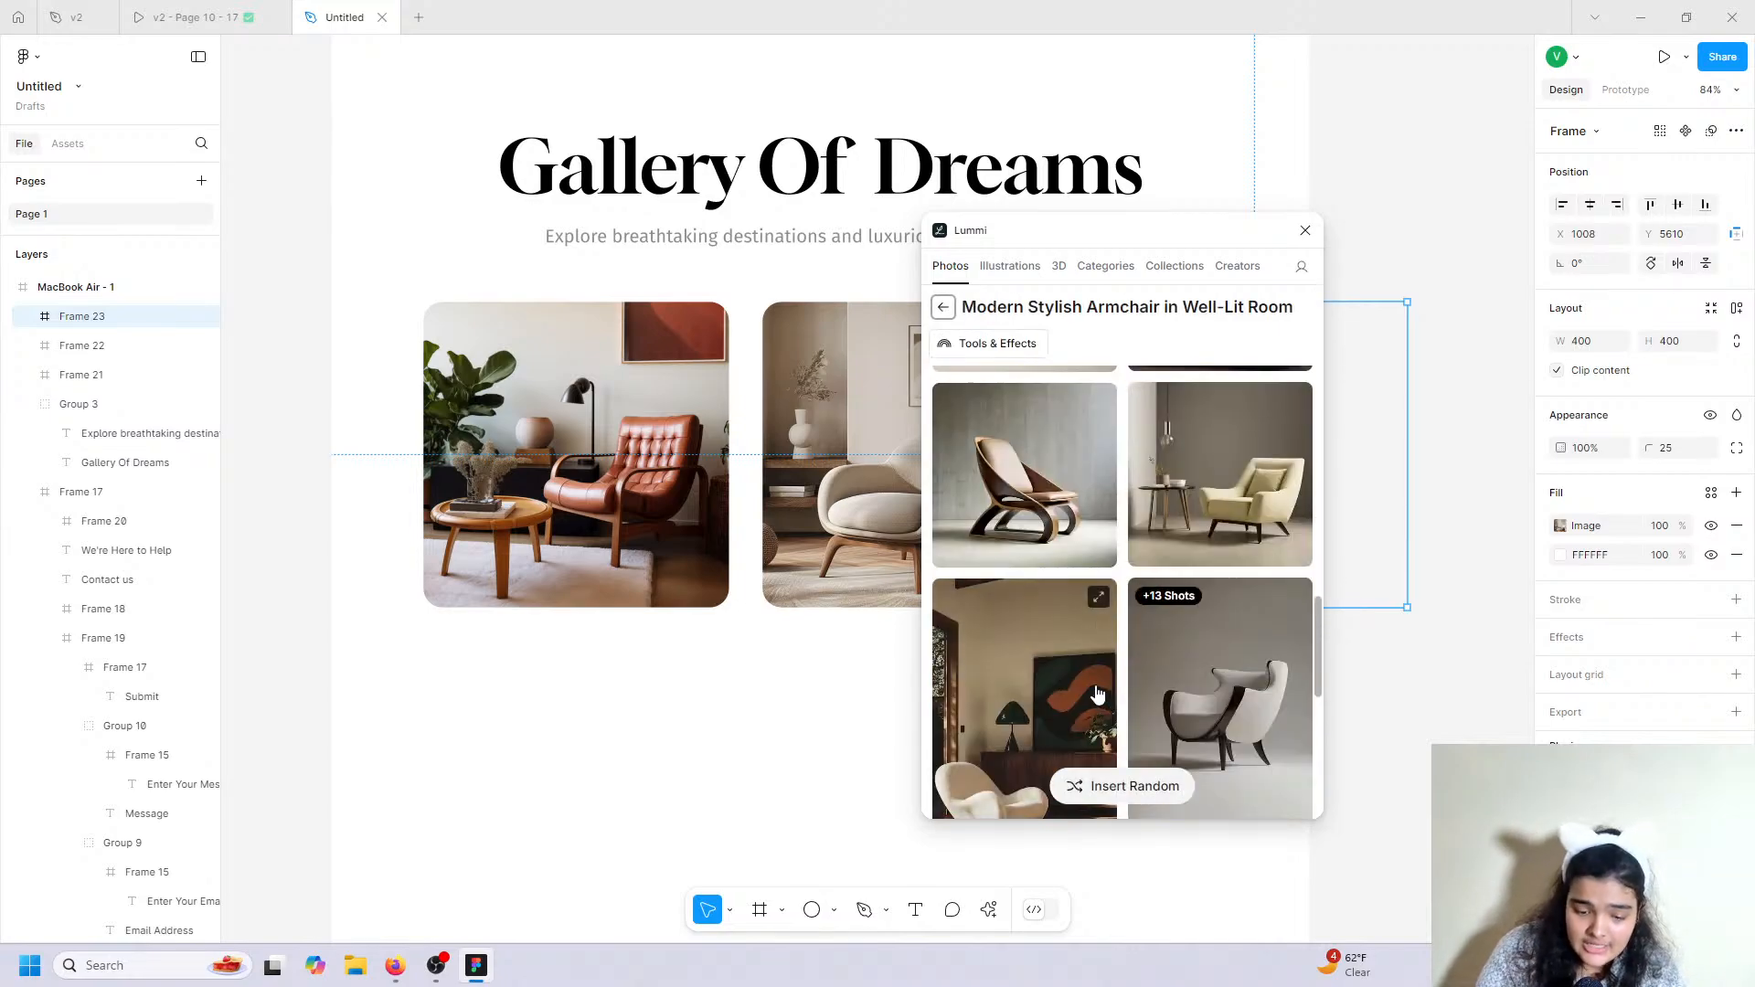
scroll(1064, 540, up, 3)
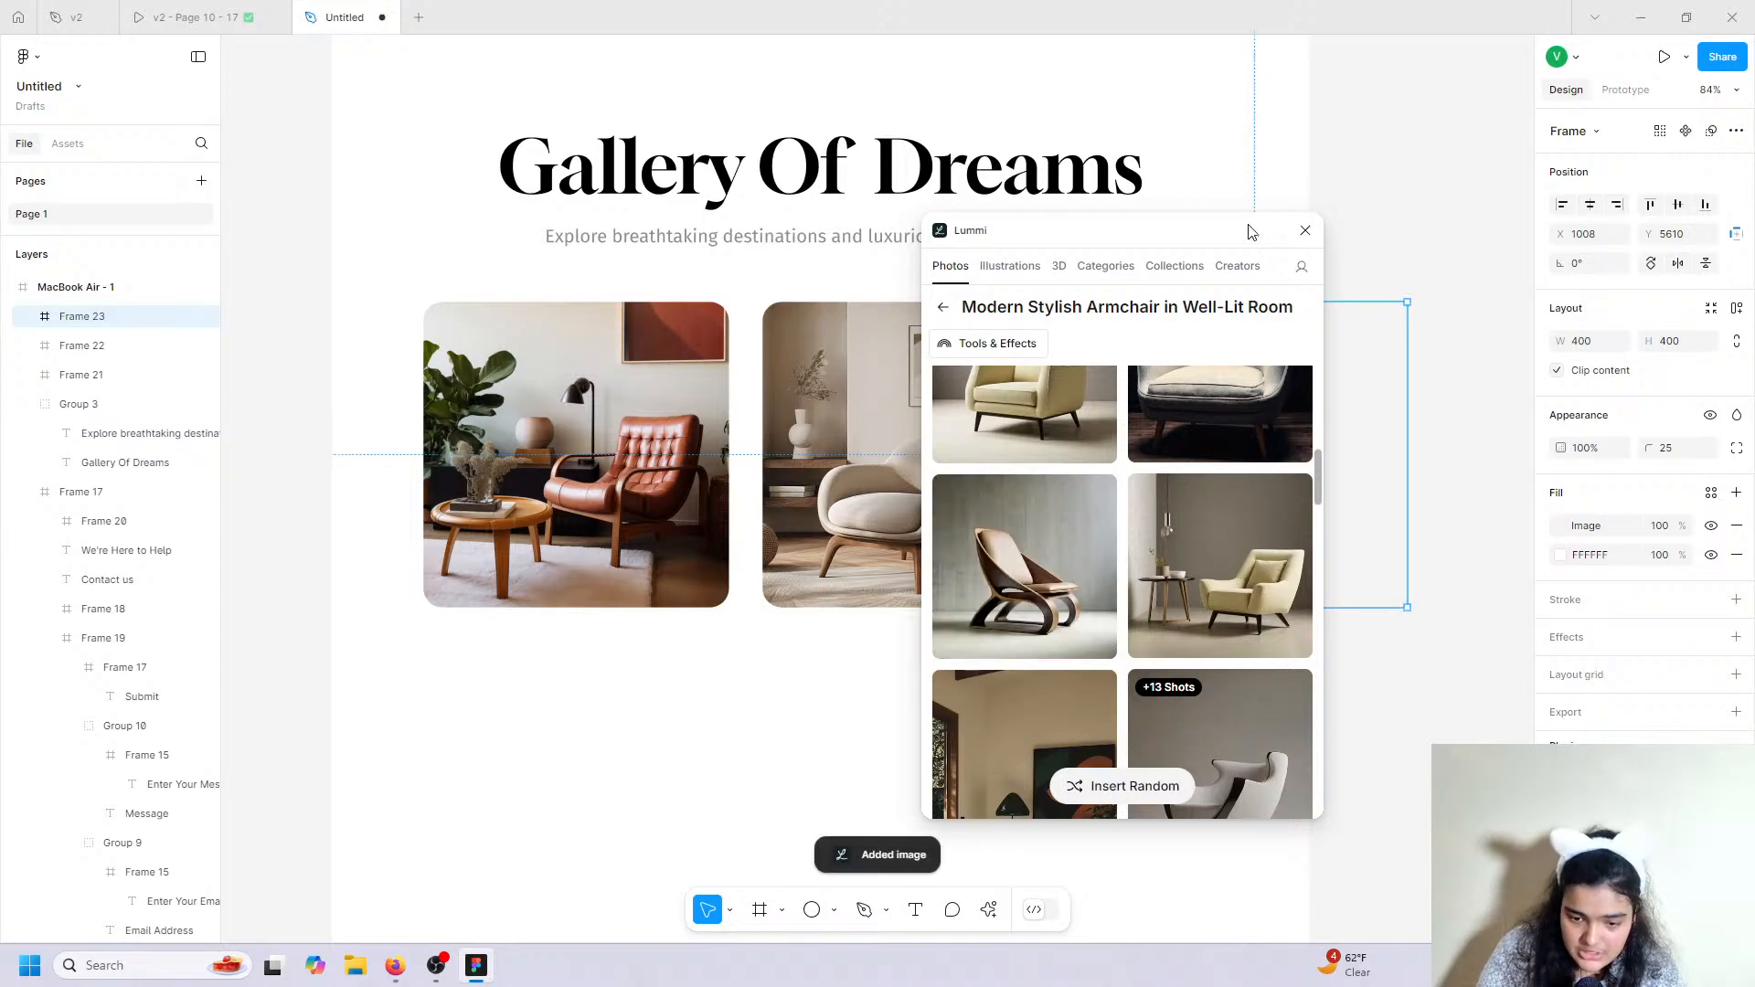
click(1305, 230)
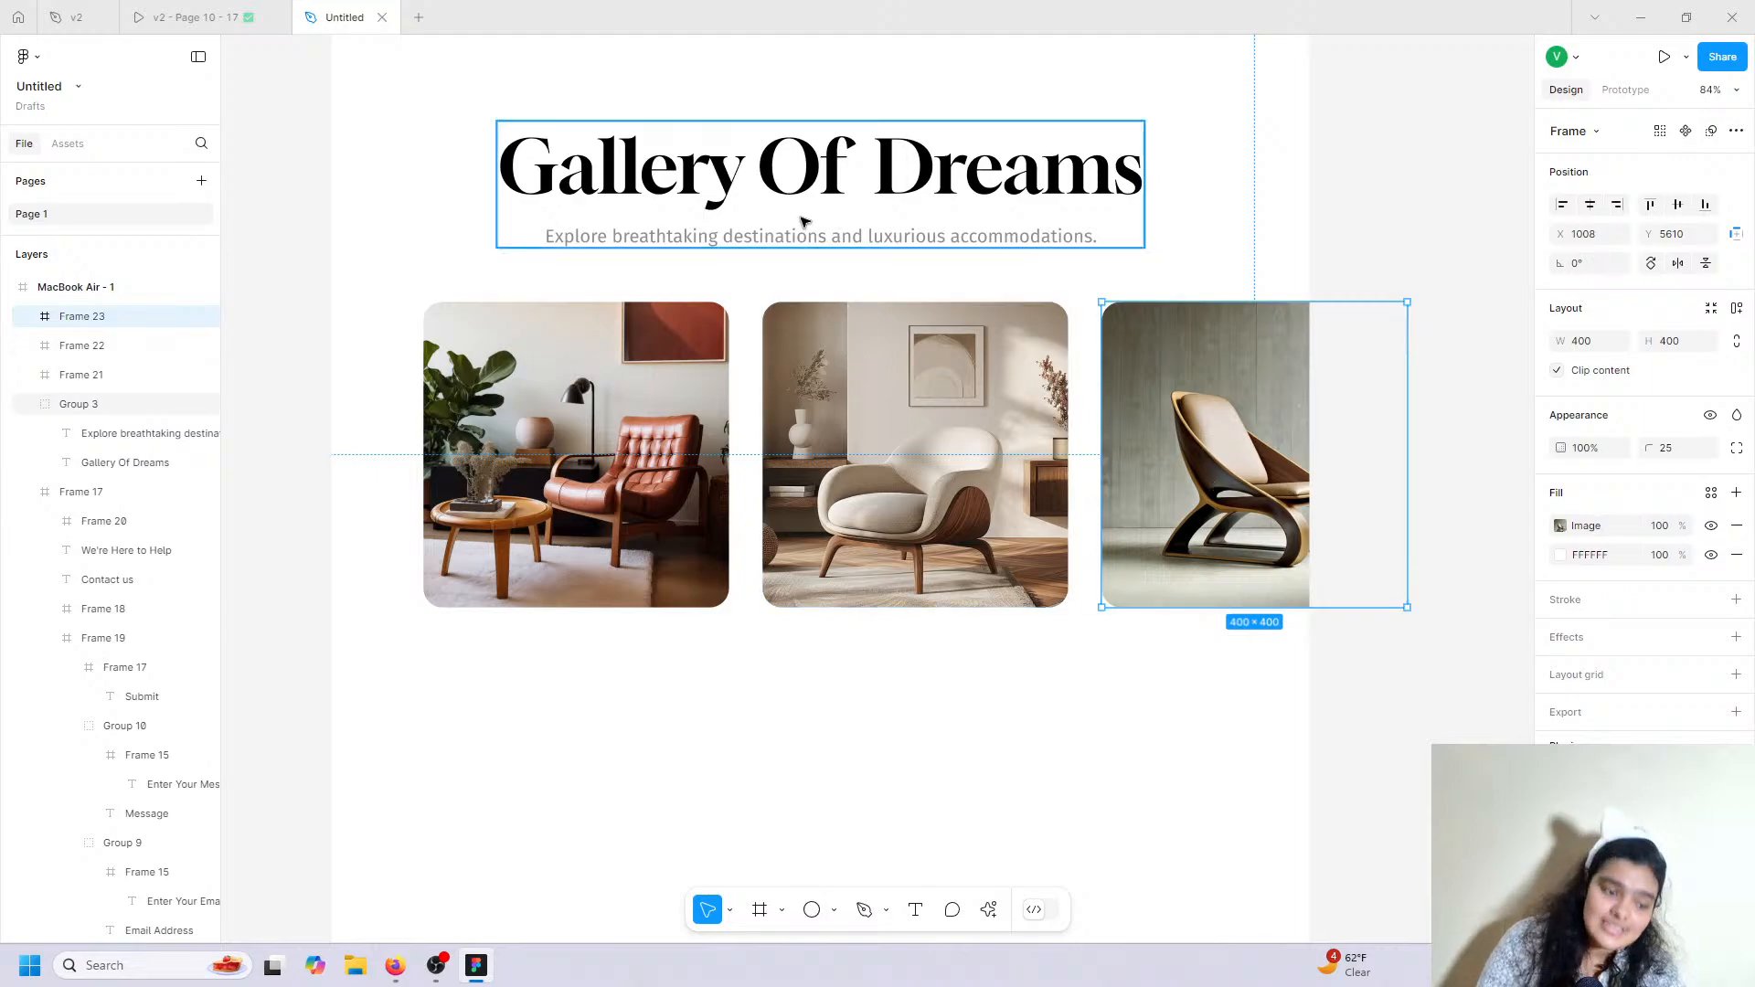
click(289, 13)
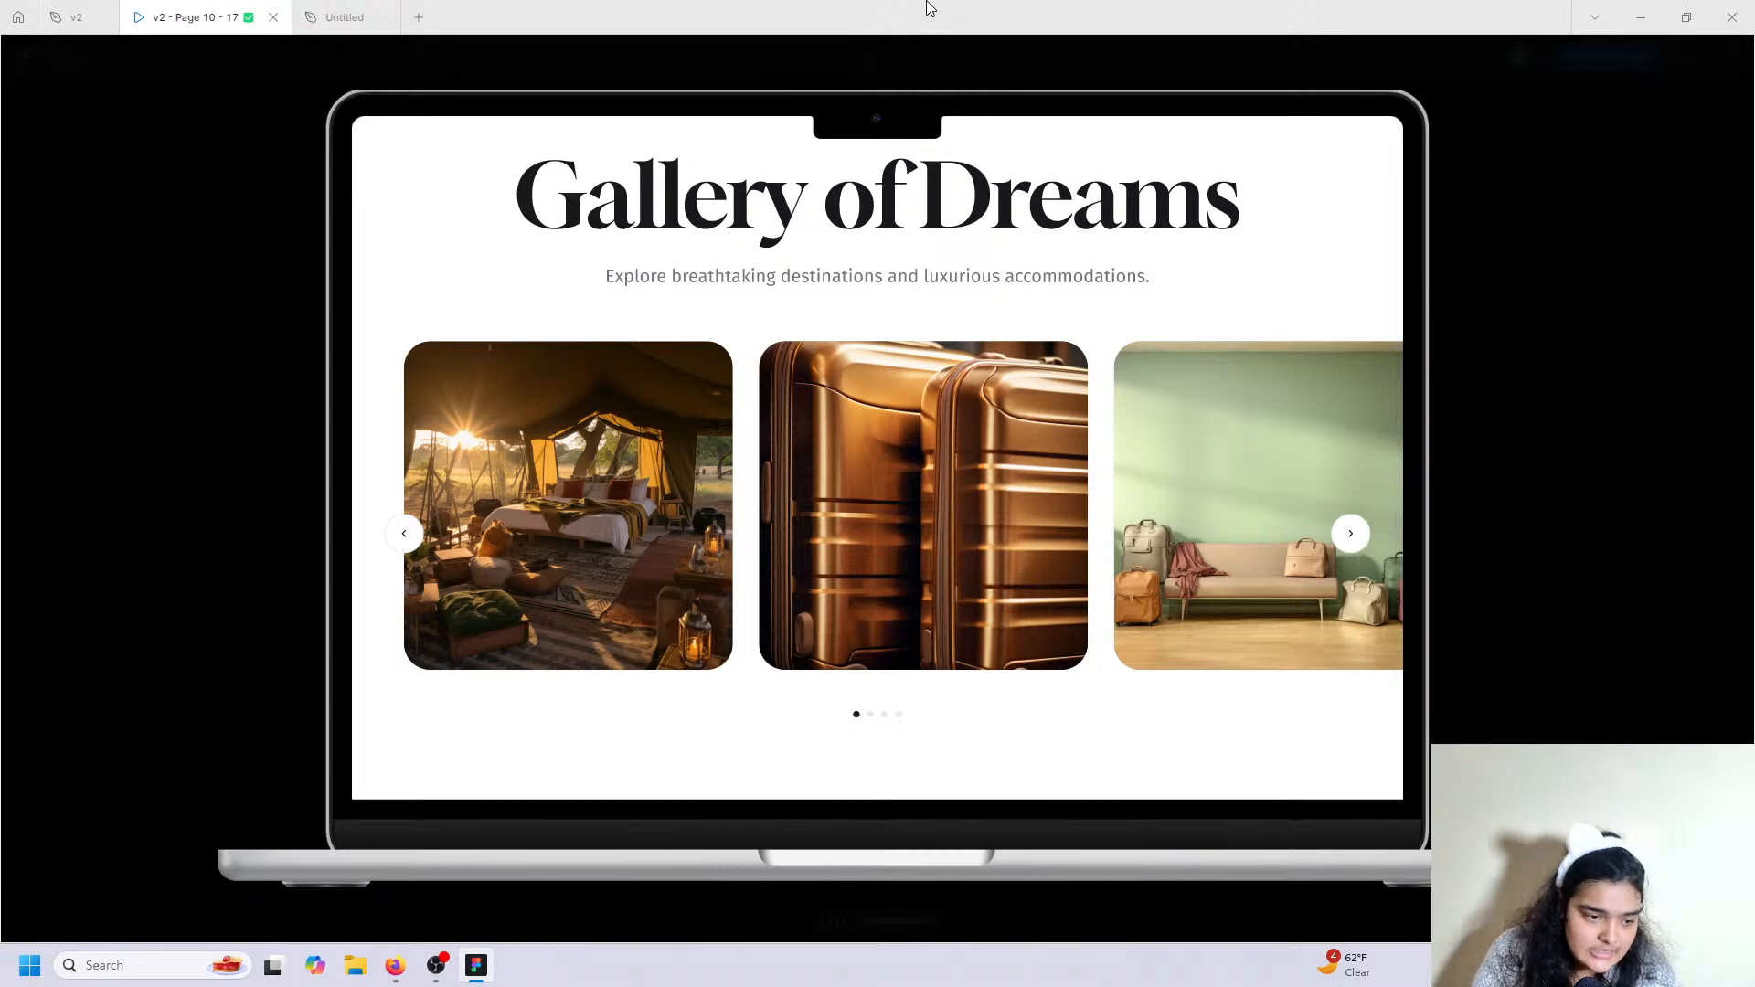
click(345, 14)
scroll(728, 731, up, 10)
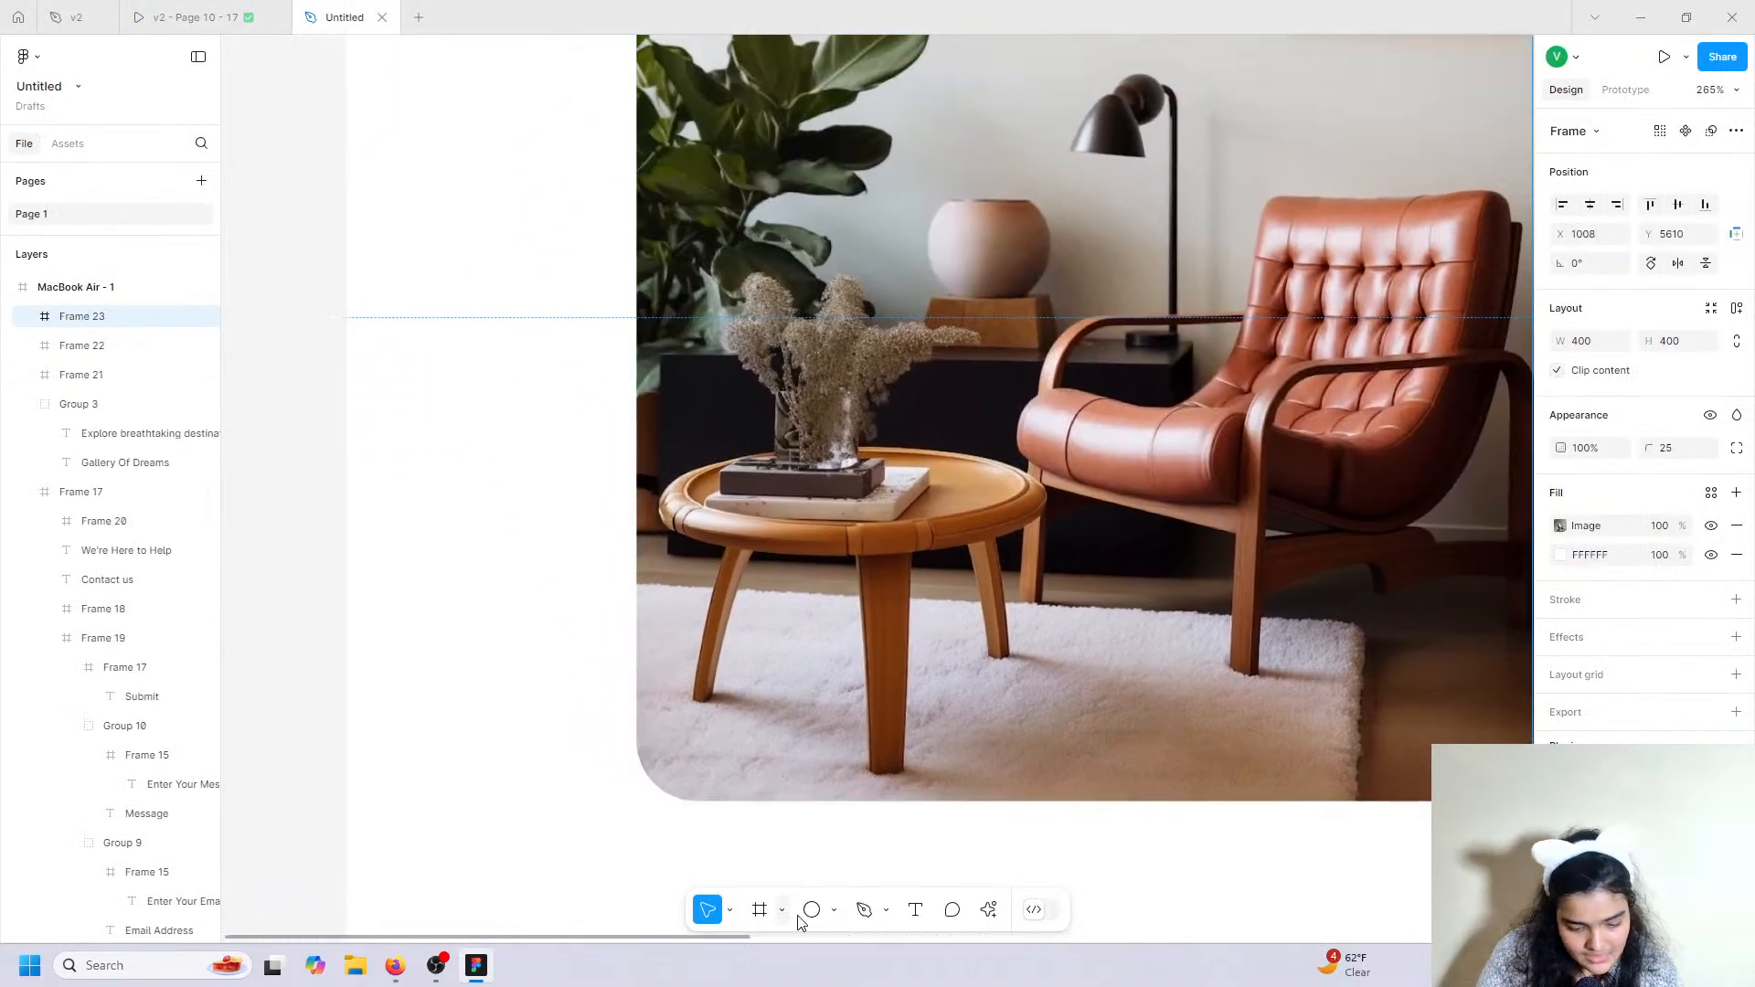
Draw a circle on the first card's left edge and size it to 50×50.
click(810, 910)
click(580, 268)
drag(571, 267, 622, 272)
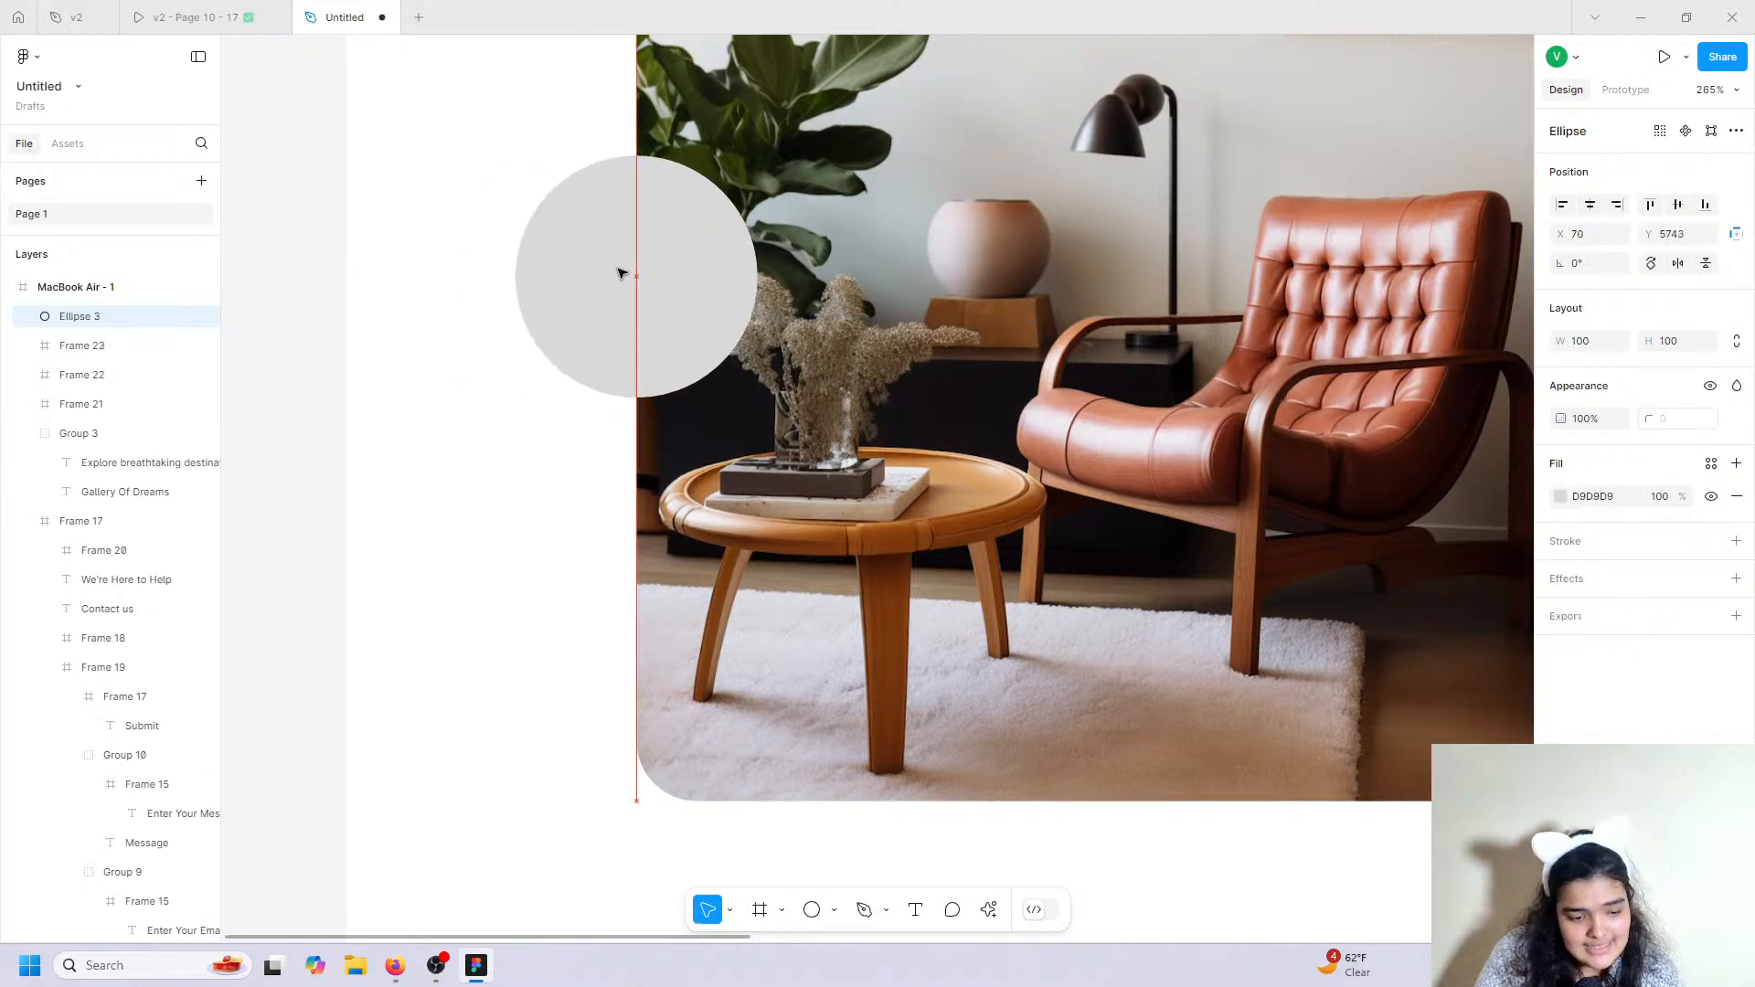
scroll(622, 272, up, 3)
drag(638, 384, 637, 481)
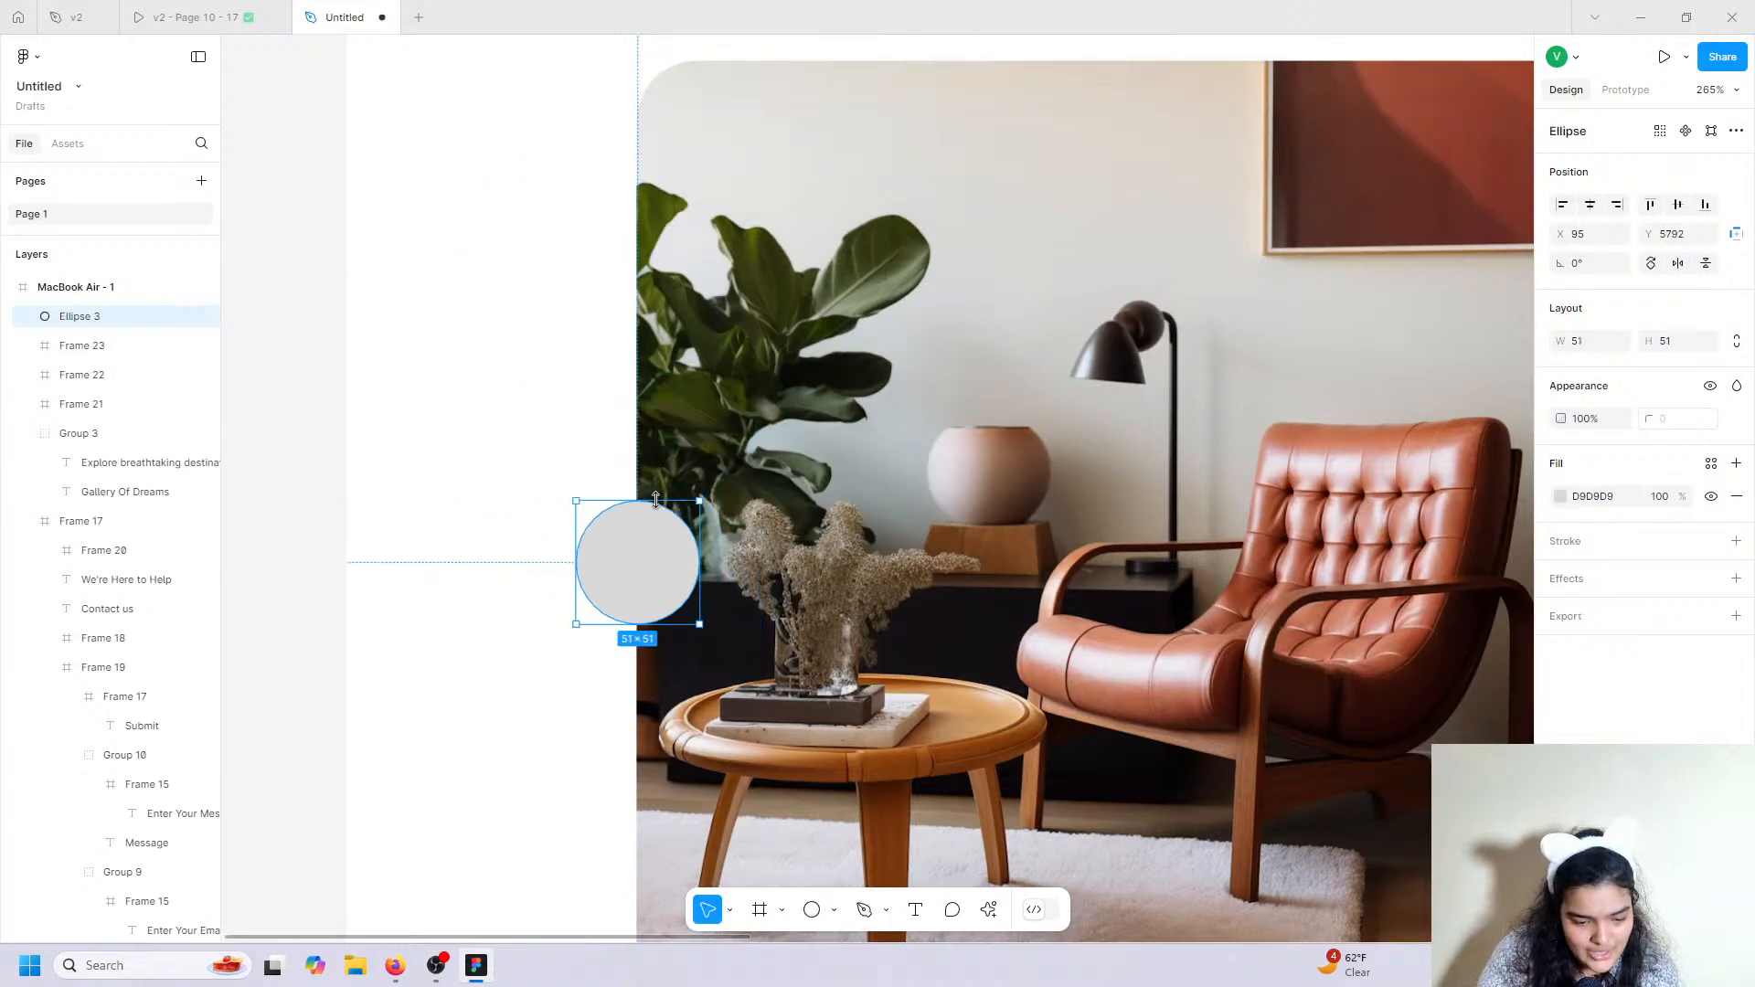
click(1590, 346)
click(1678, 345)
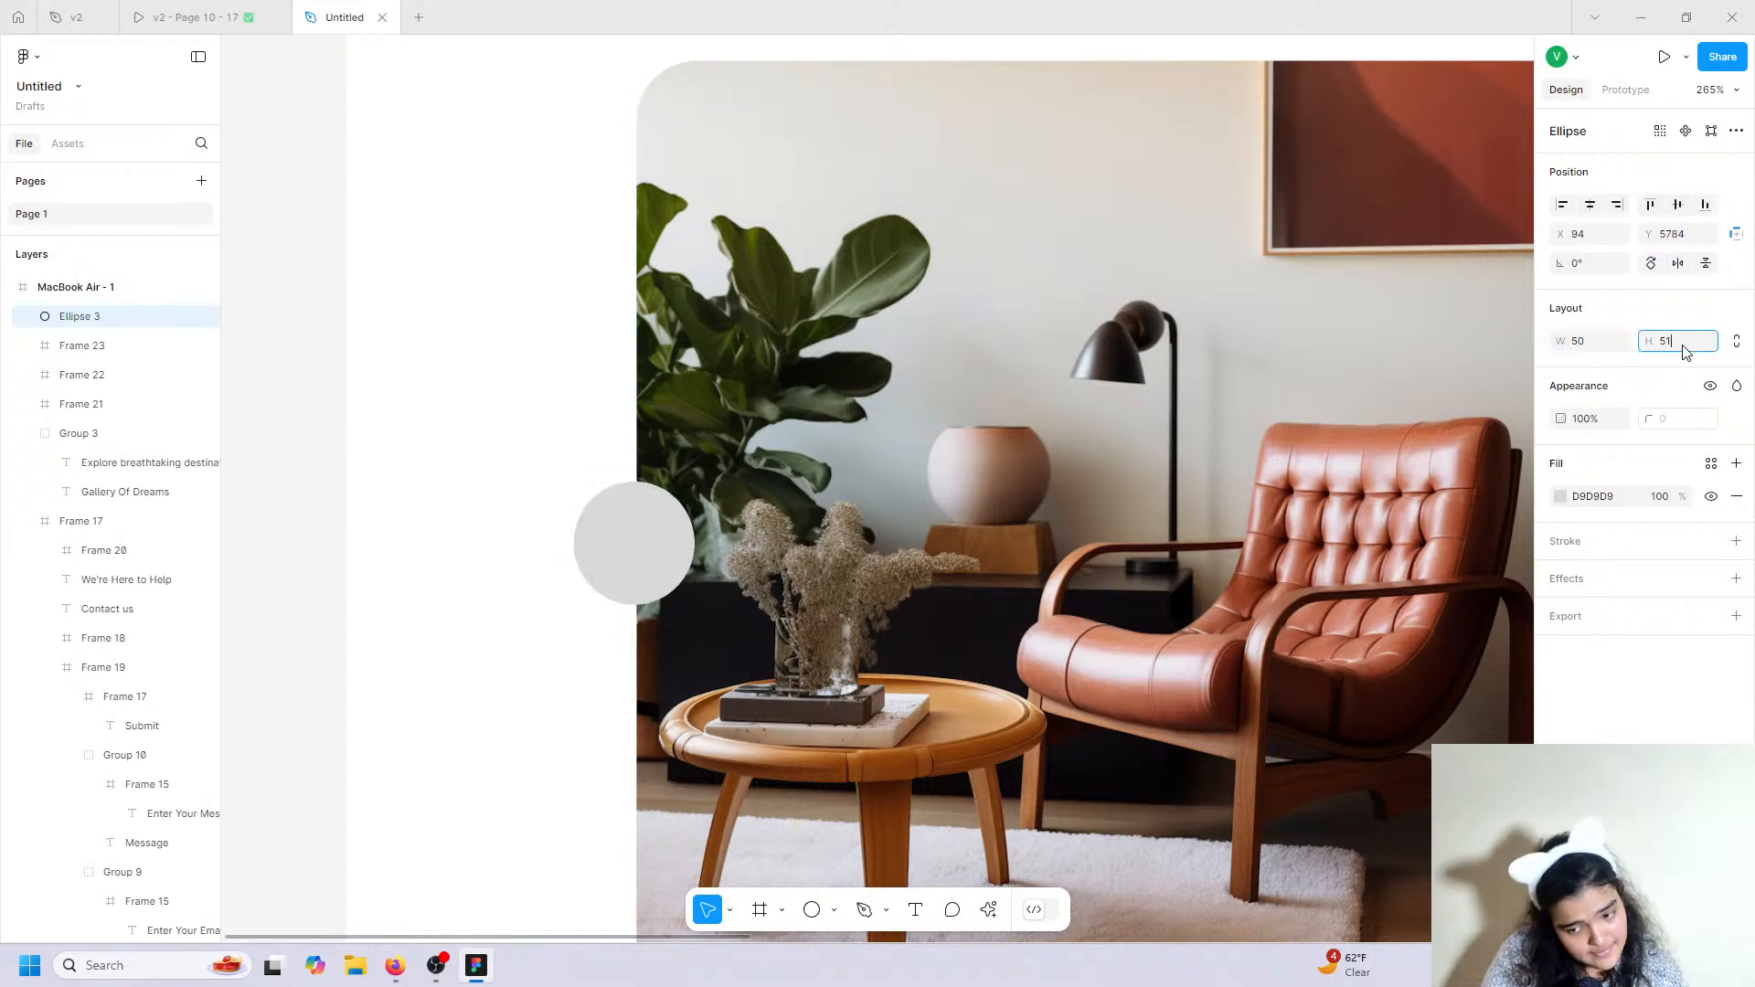
text(5)
key(Return)
click(1683, 348)
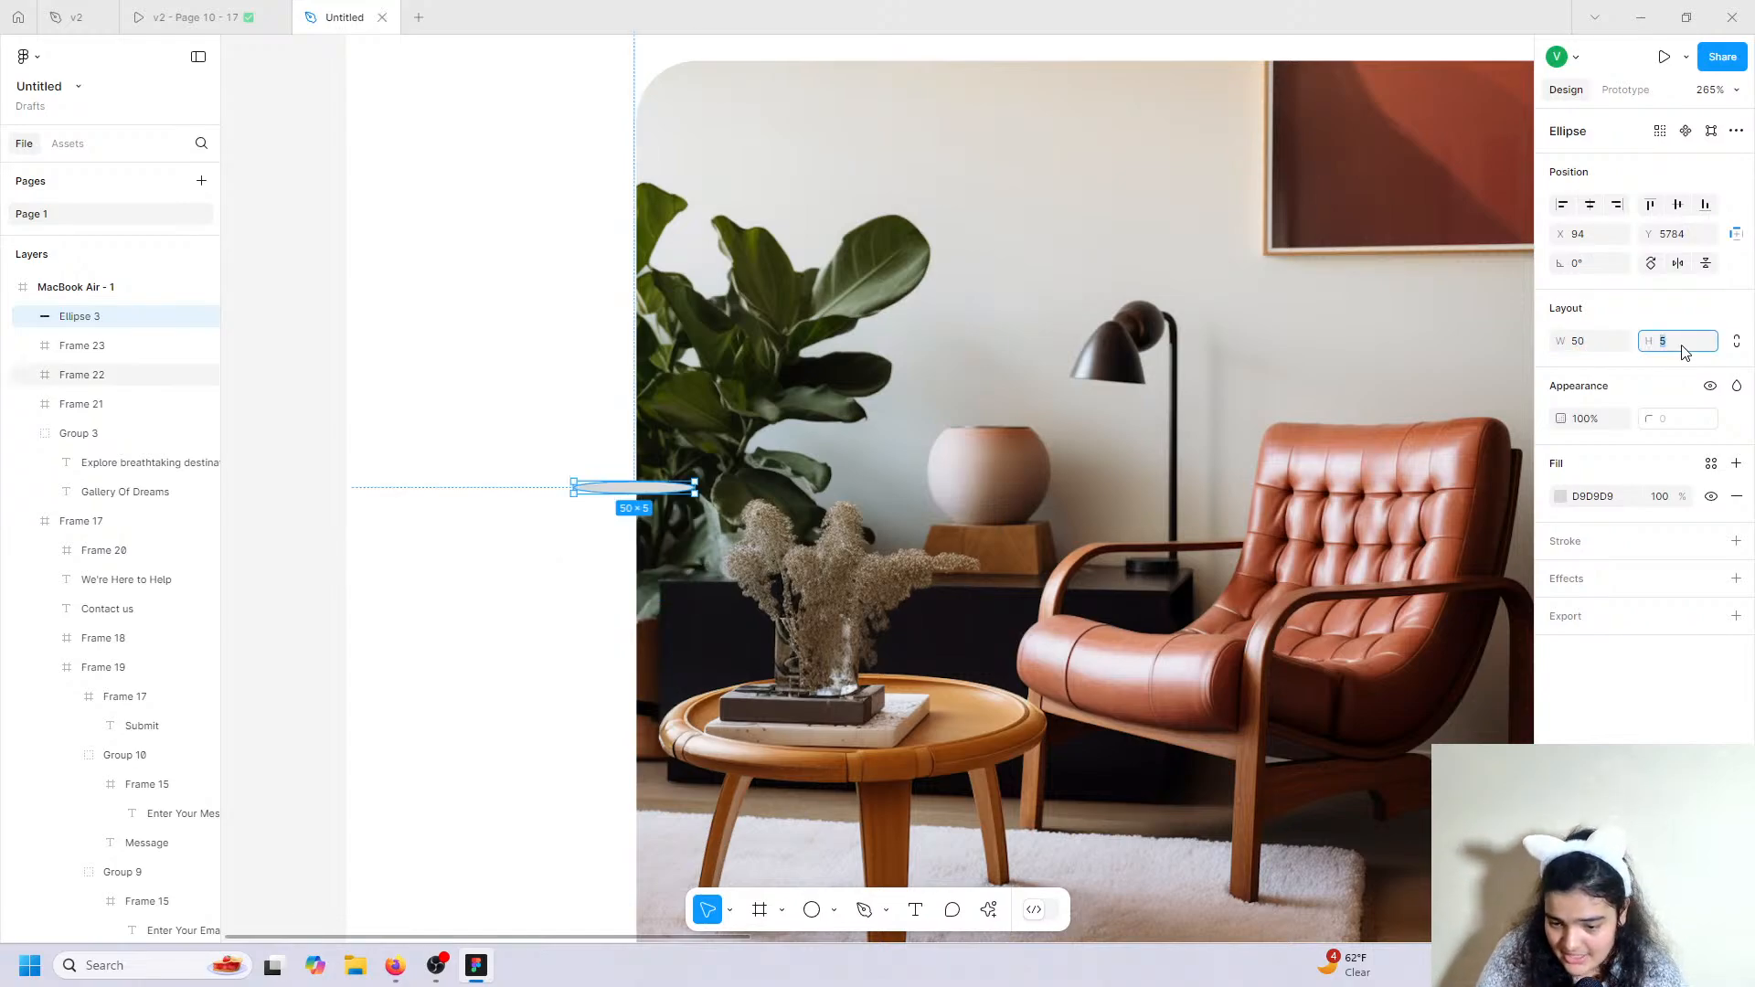
text(0)
key(Return)
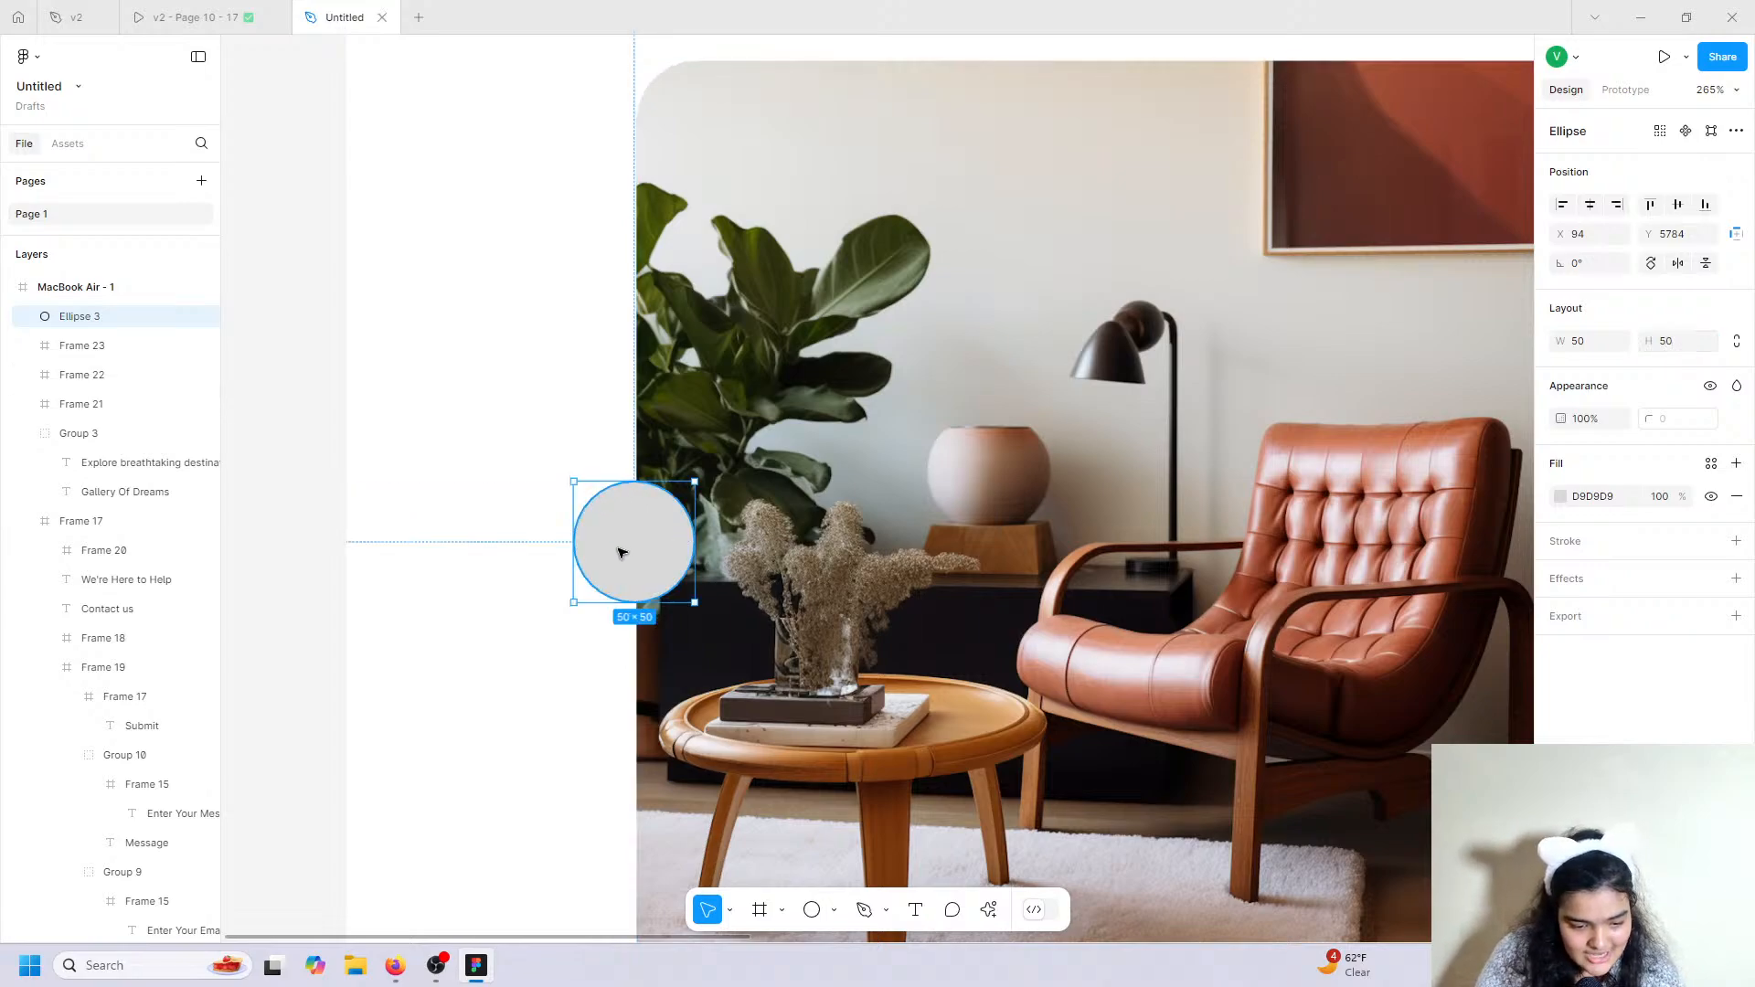
drag(620, 553, 618, 598)
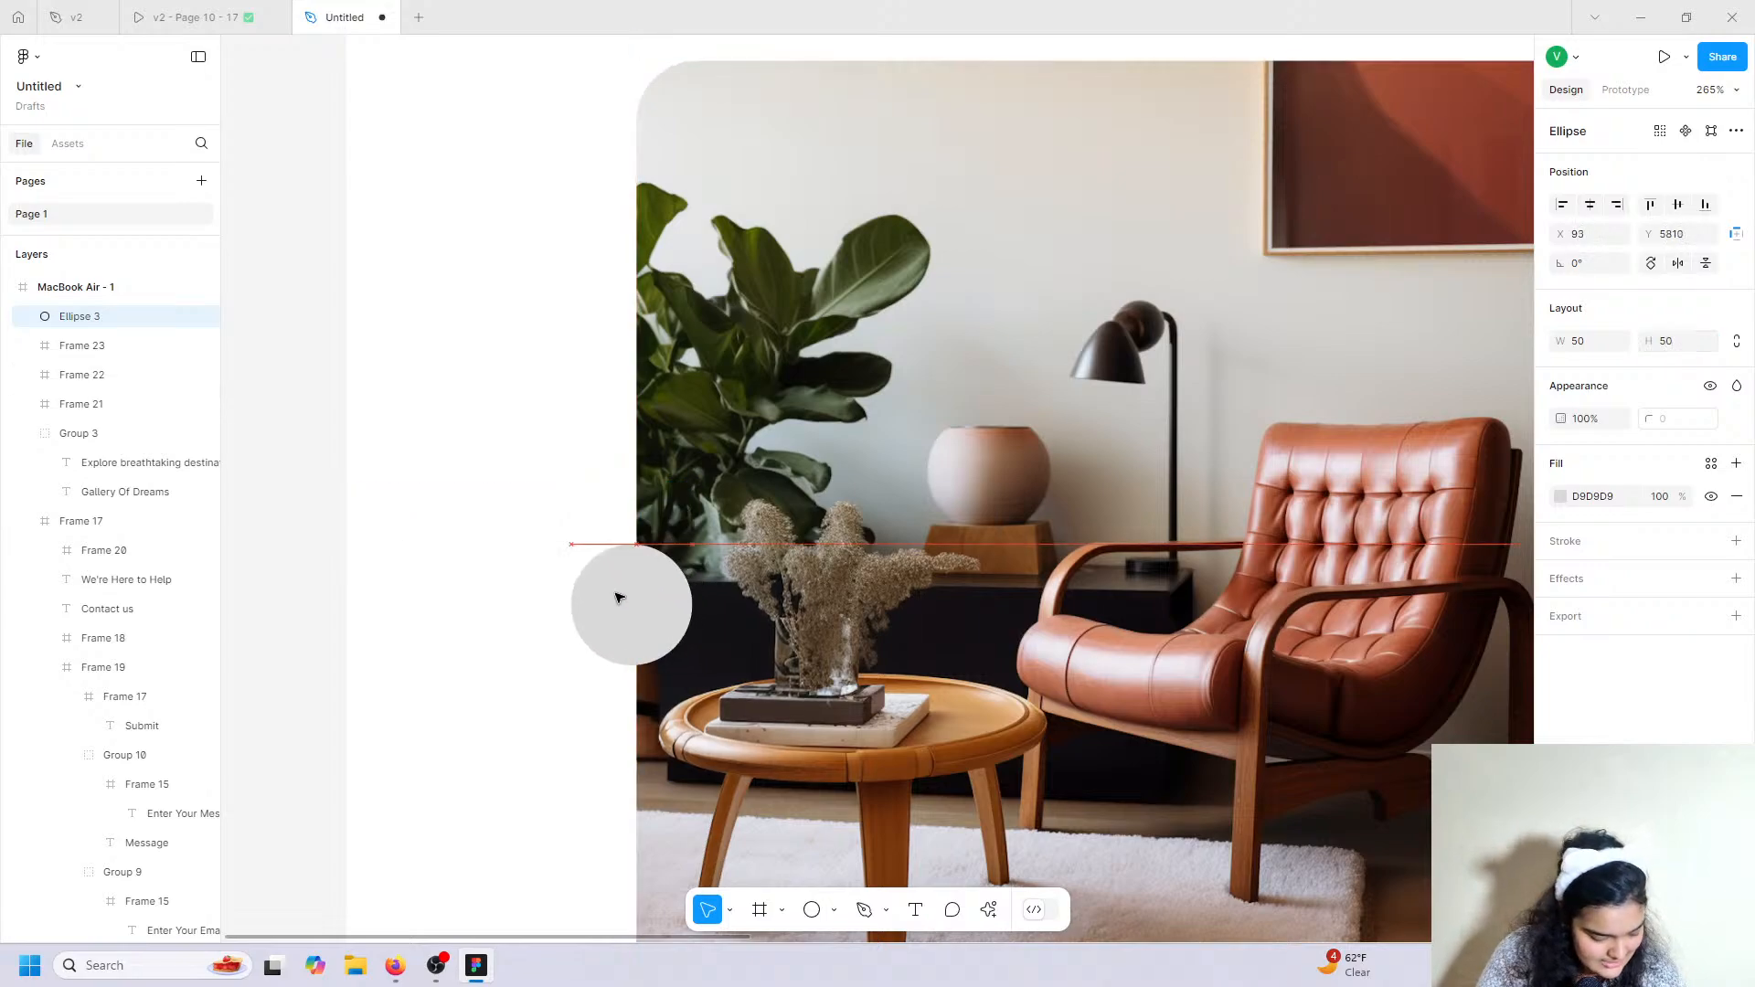
scroll(1396, 646, down, 3)
Give the circle a white FFFFFF fill and a light grey D9D9D9 stroke.
click(1561, 496)
click(1359, 851)
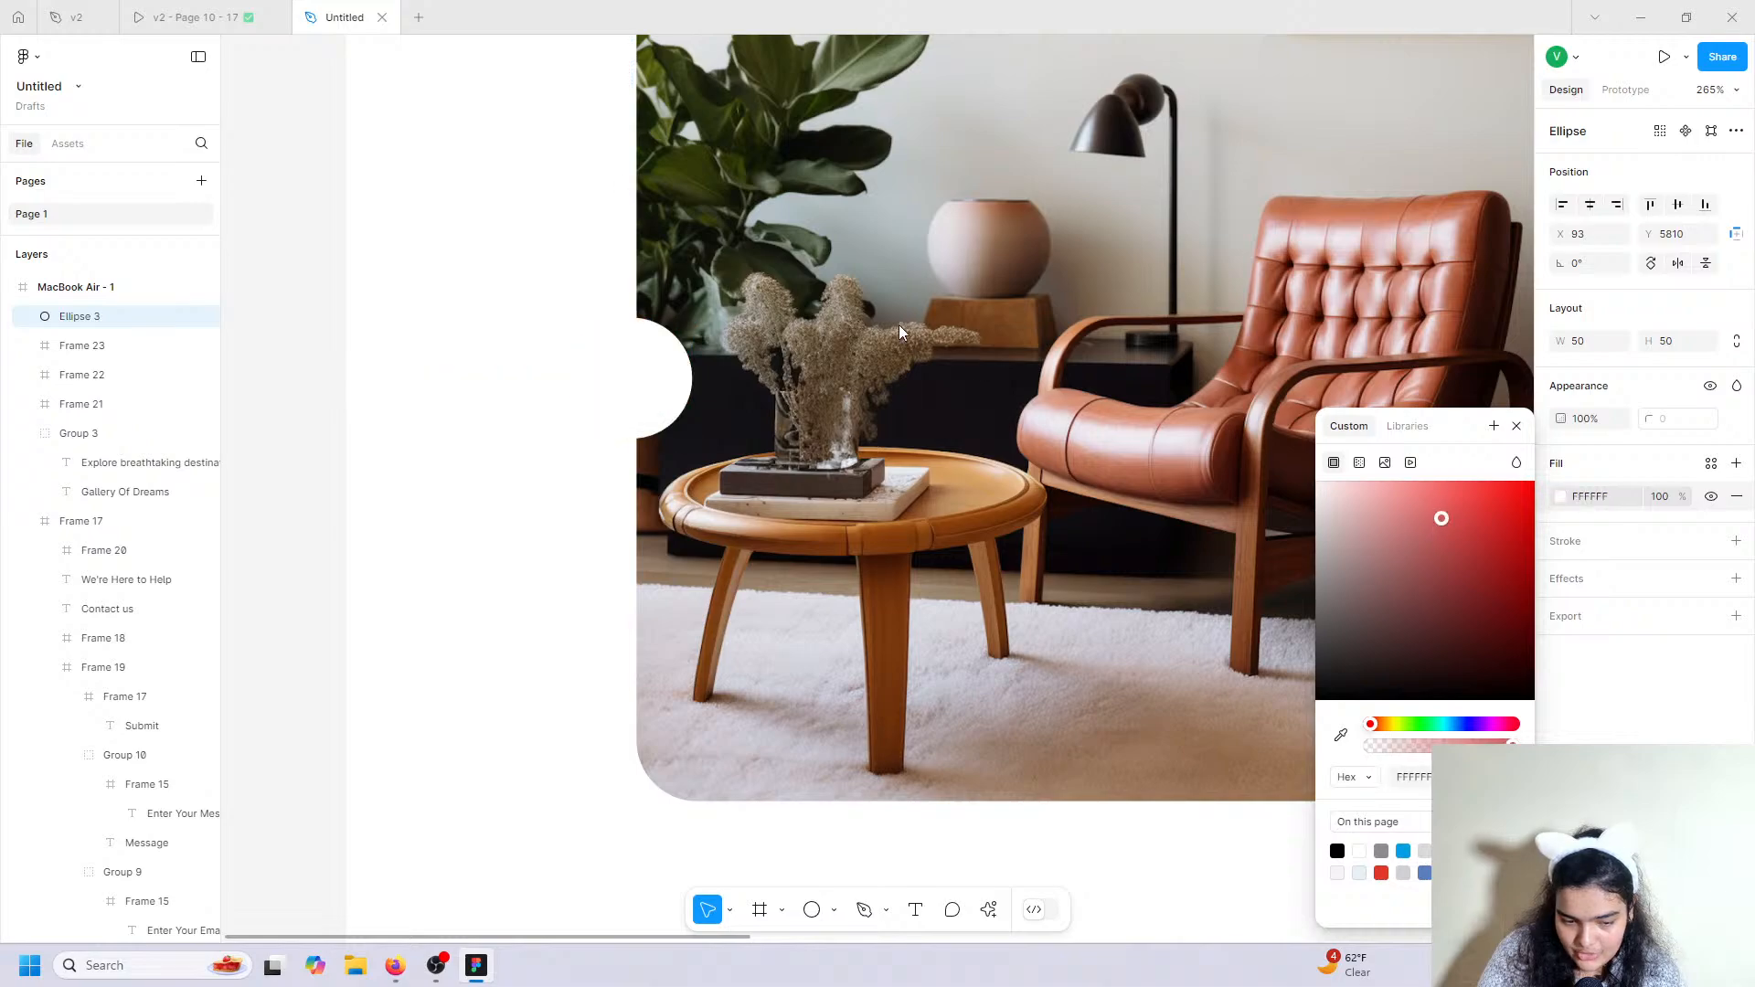
drag(611, 421, 608, 375)
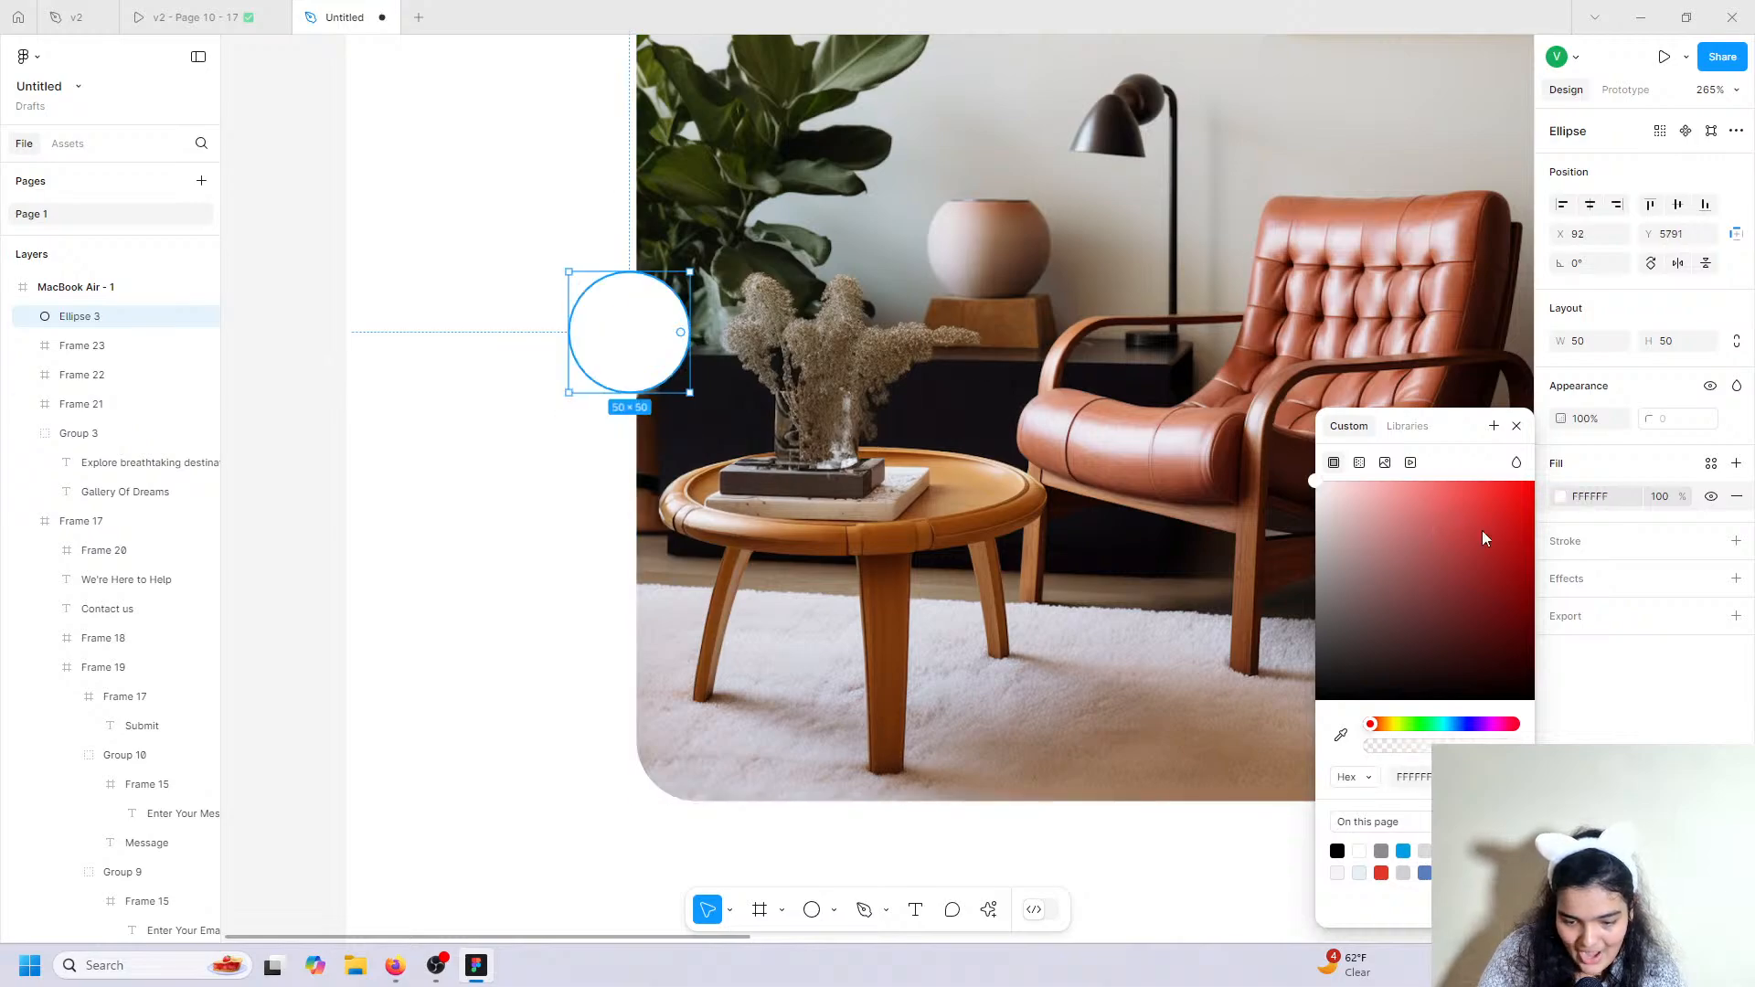
click(1736, 542)
click(1561, 573)
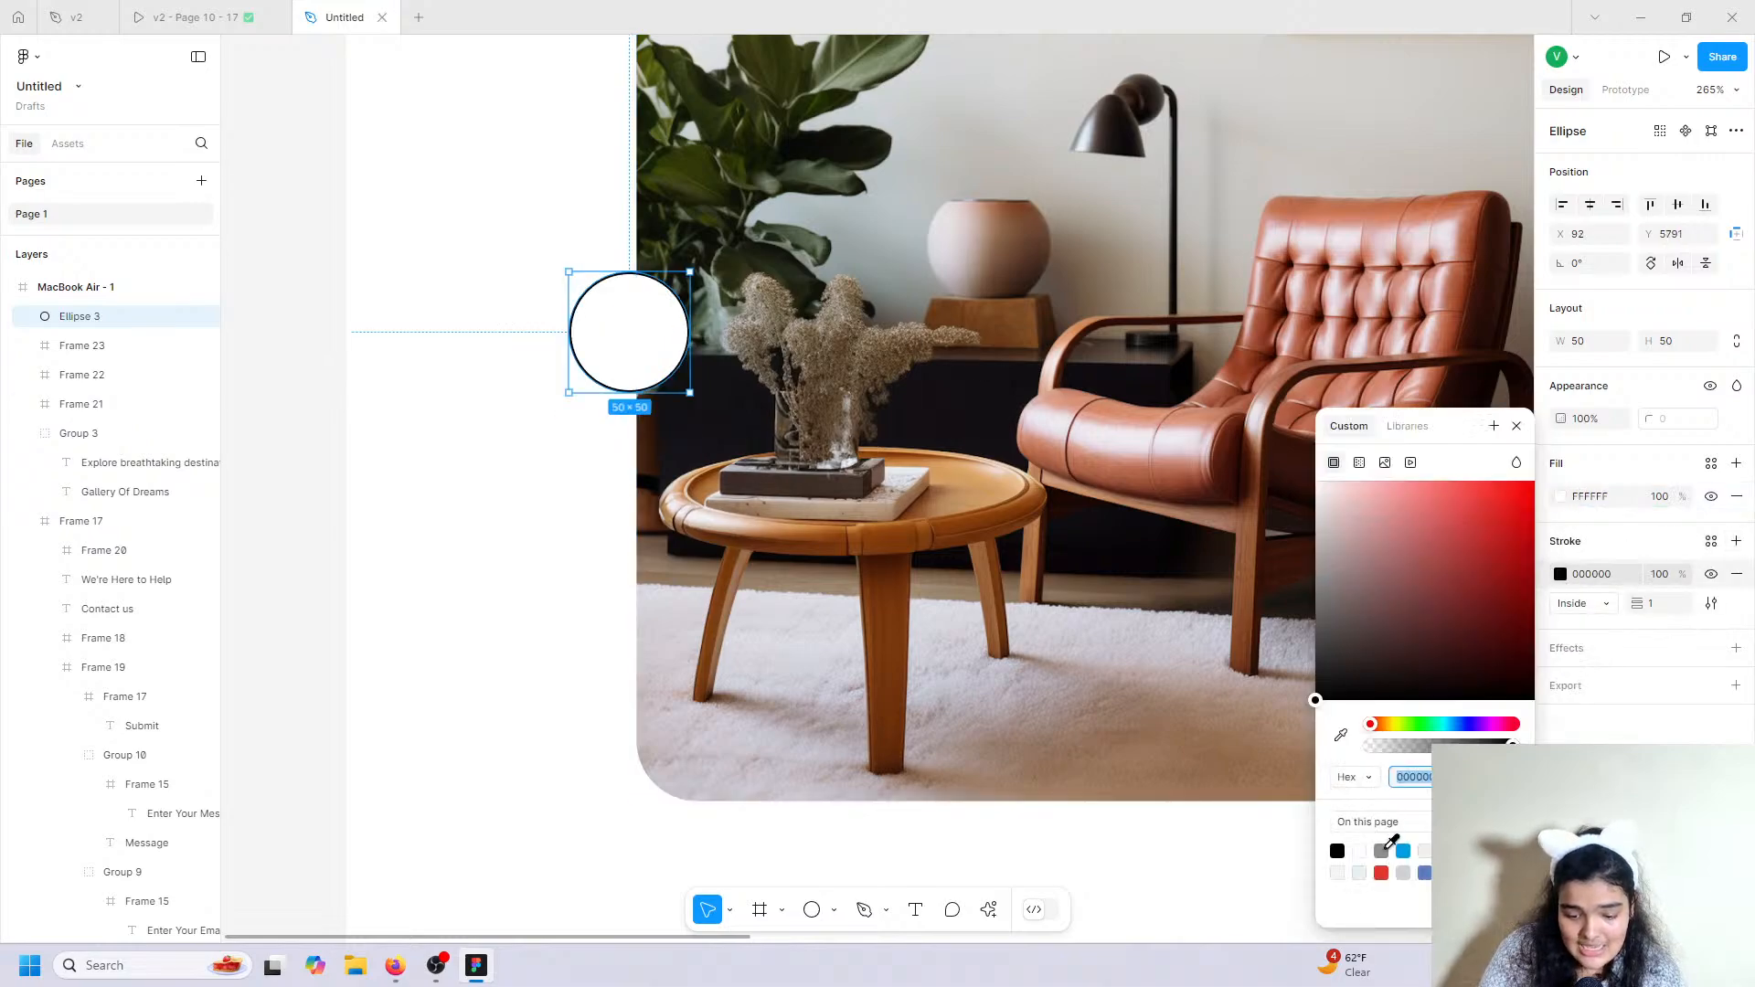
click(1381, 851)
click(1404, 873)
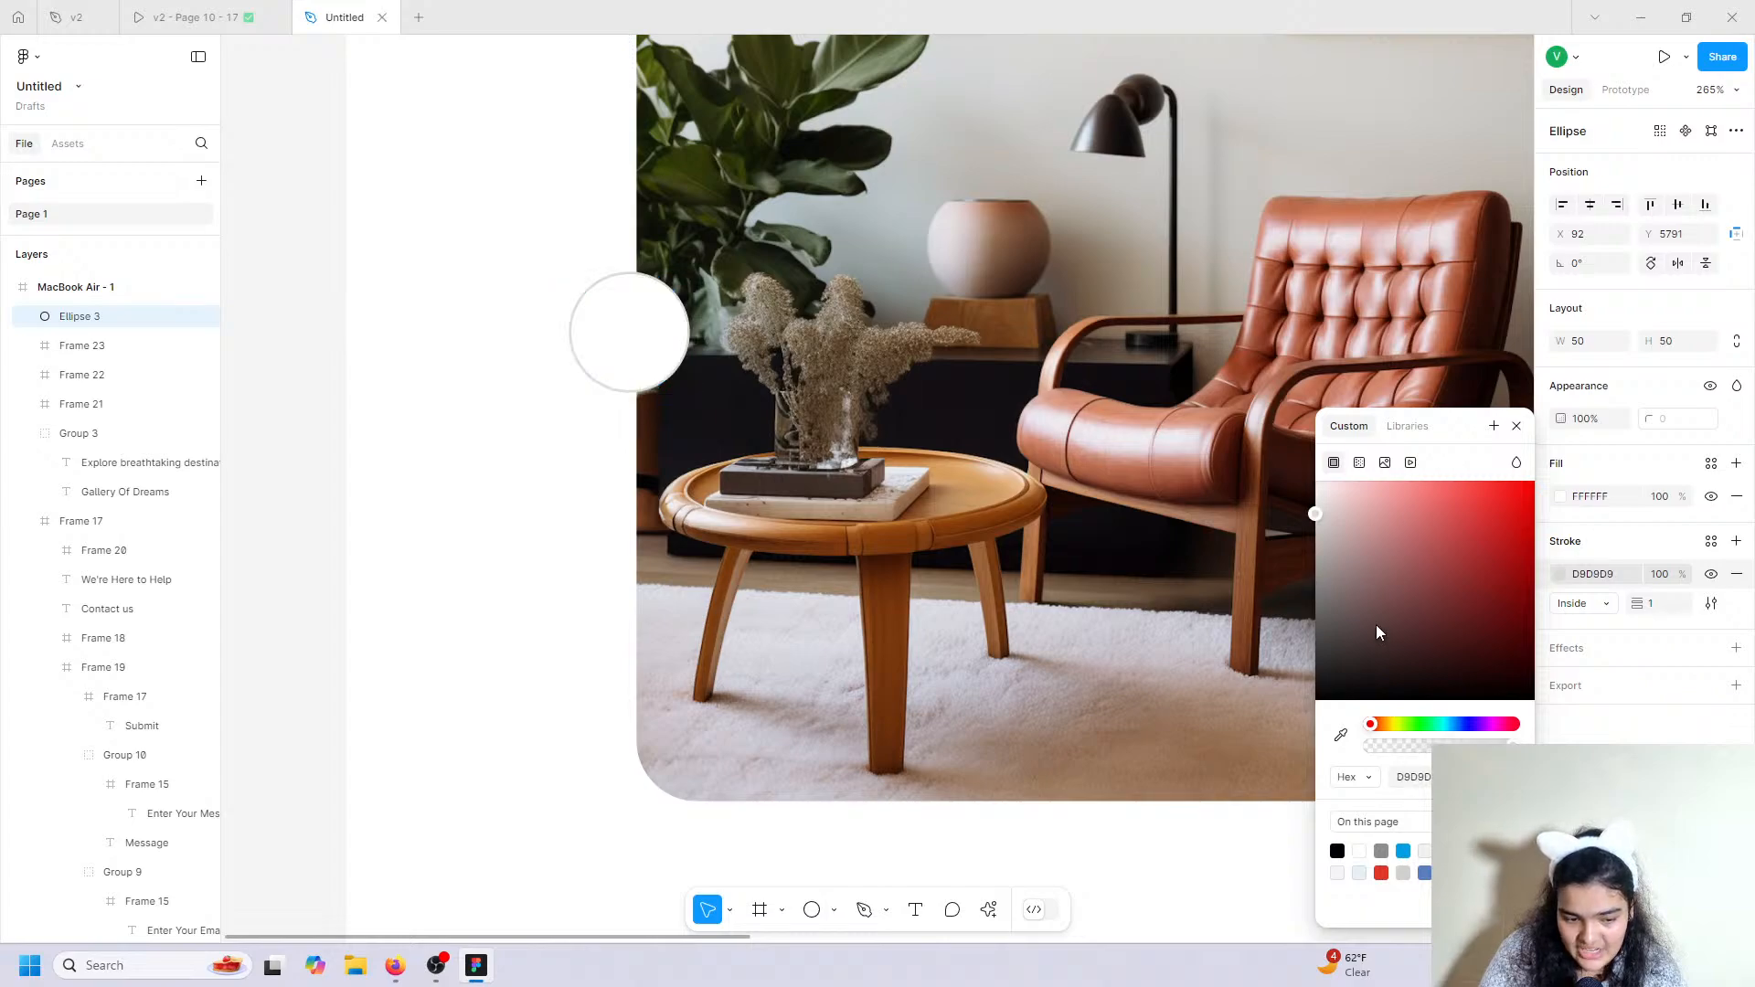
click(555, 312)
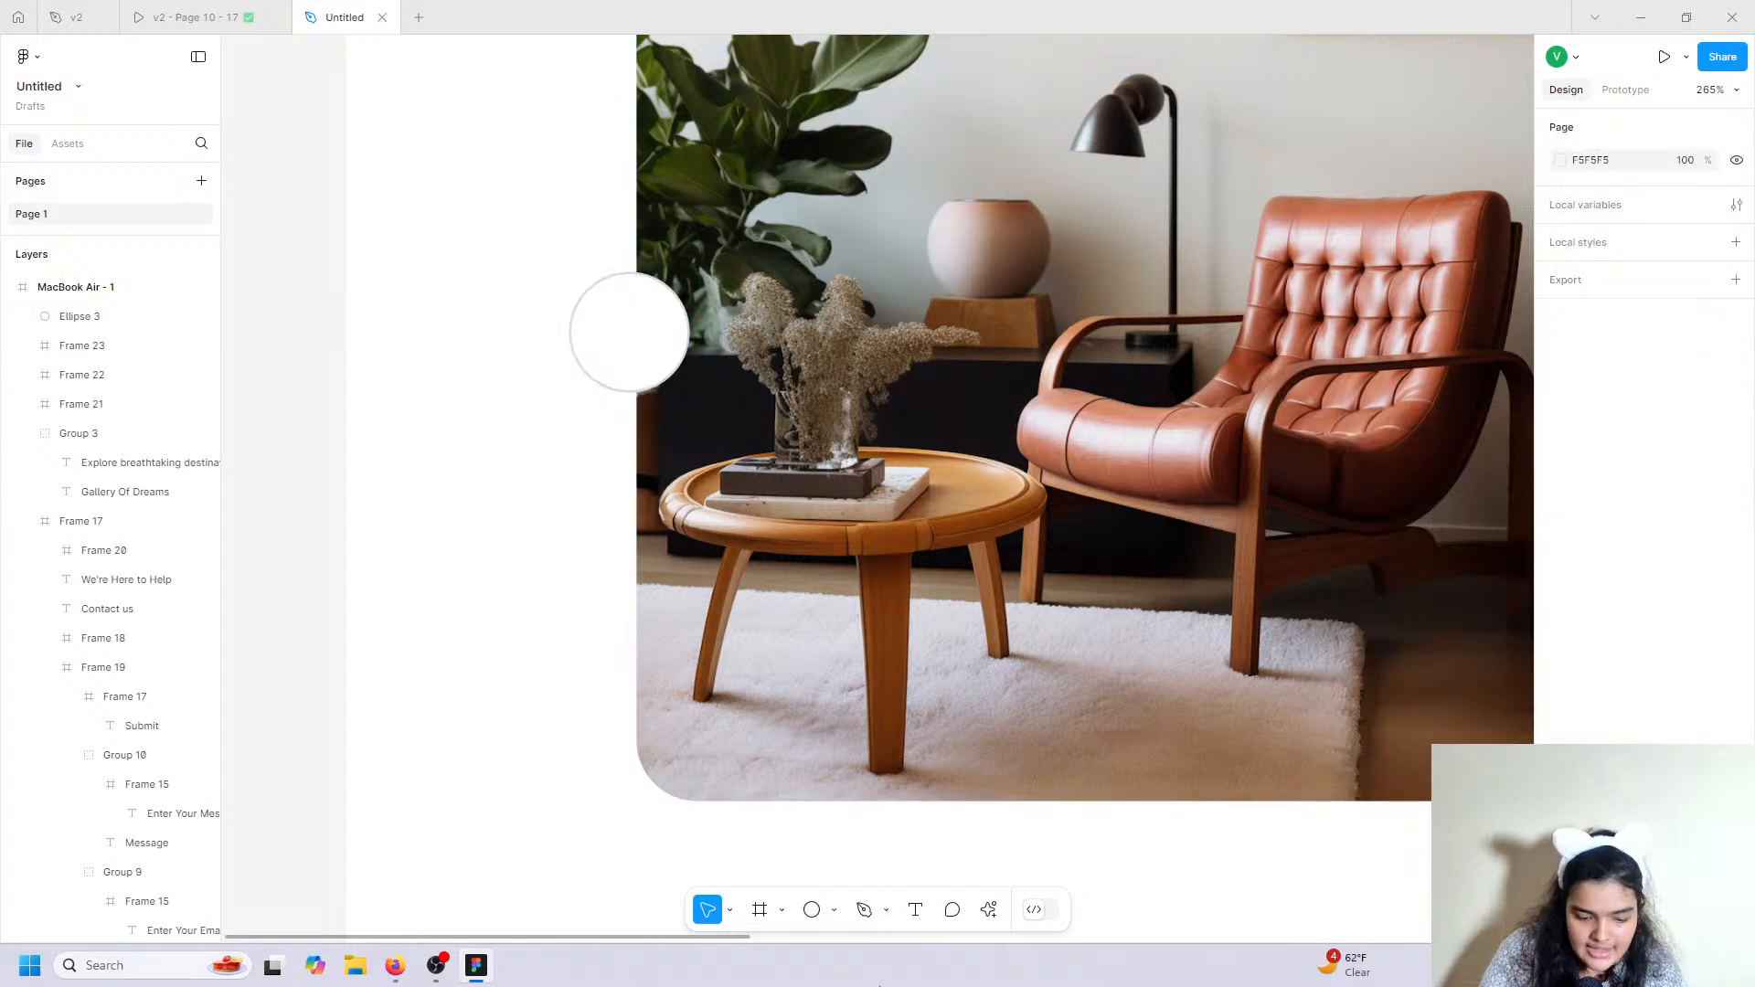
Search Iconify for 'previousa' and import the form-previous left-chevron icon as a frame.
click(988, 910)
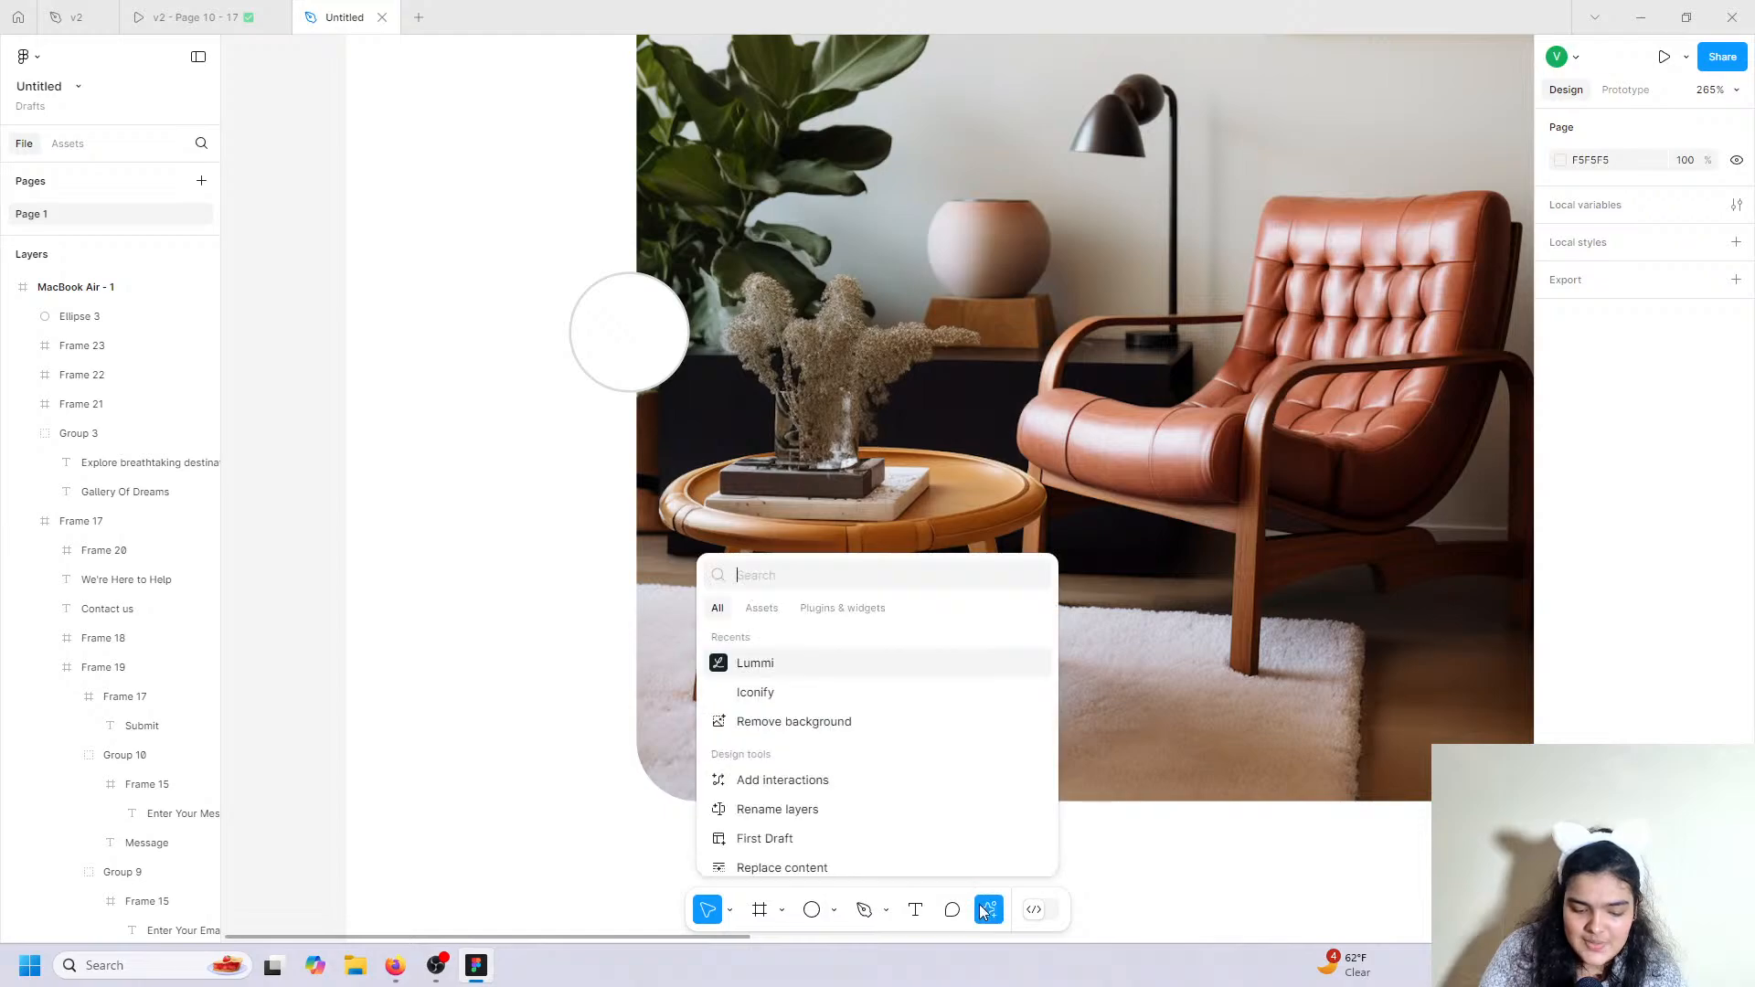
click(828, 695)
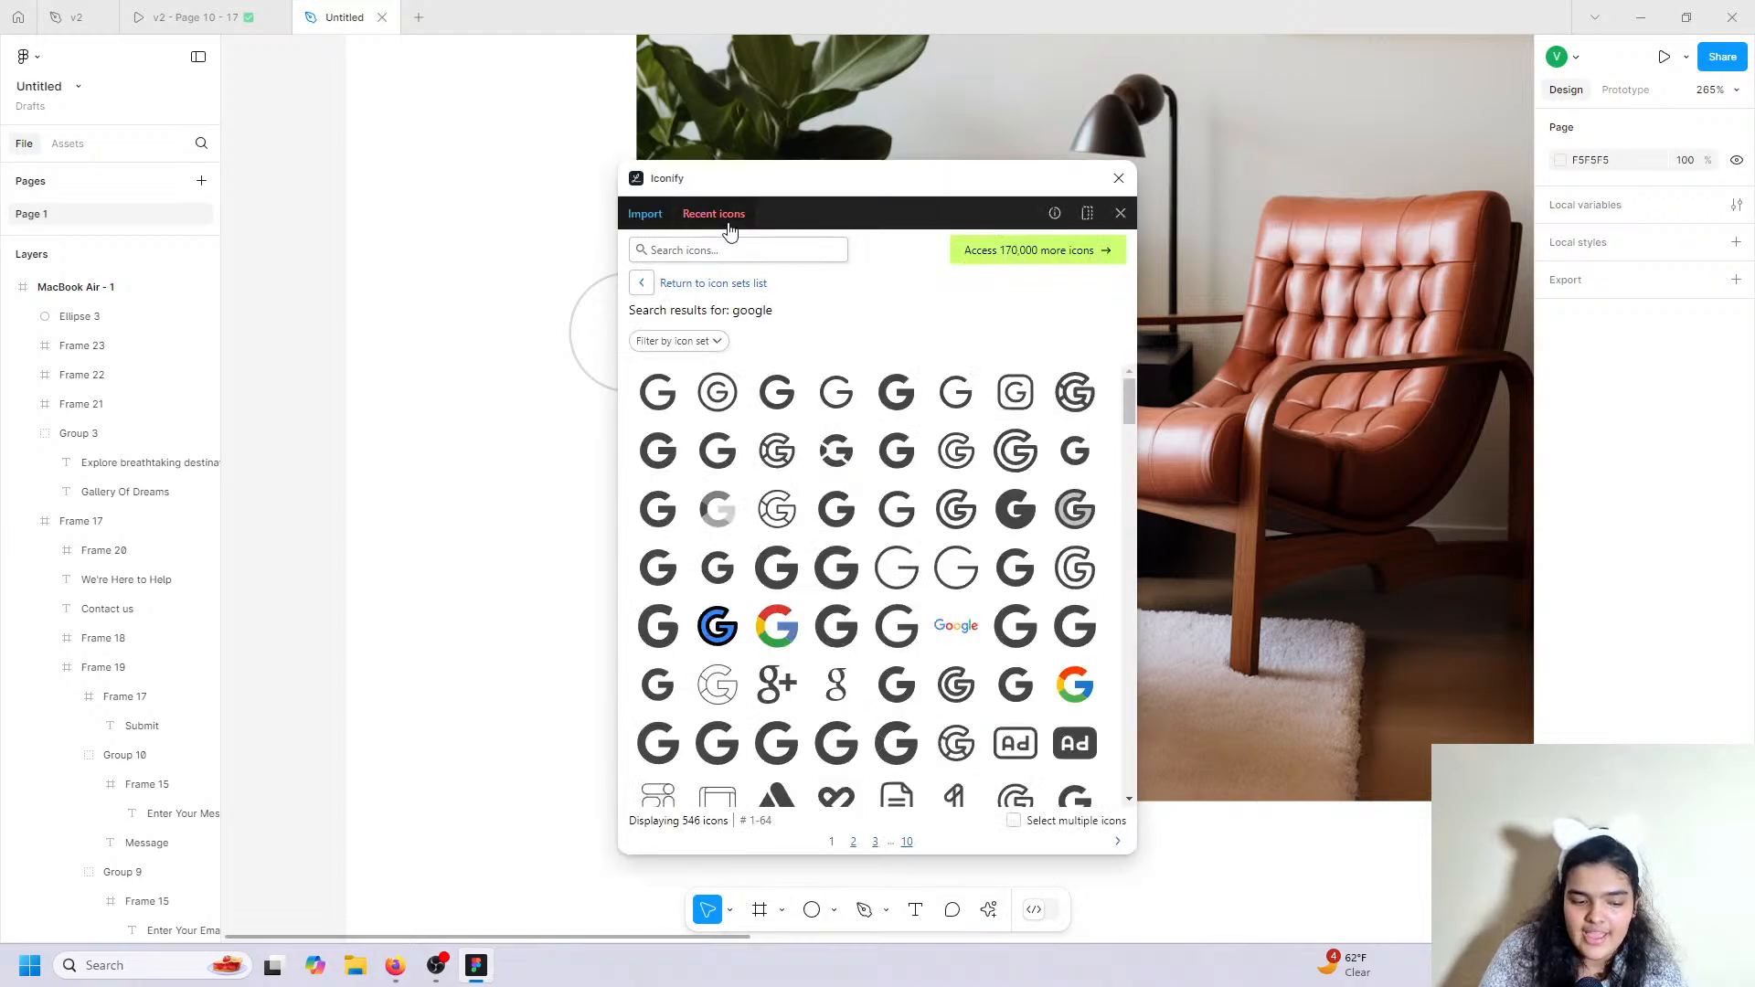
click(679, 252)
text(p)
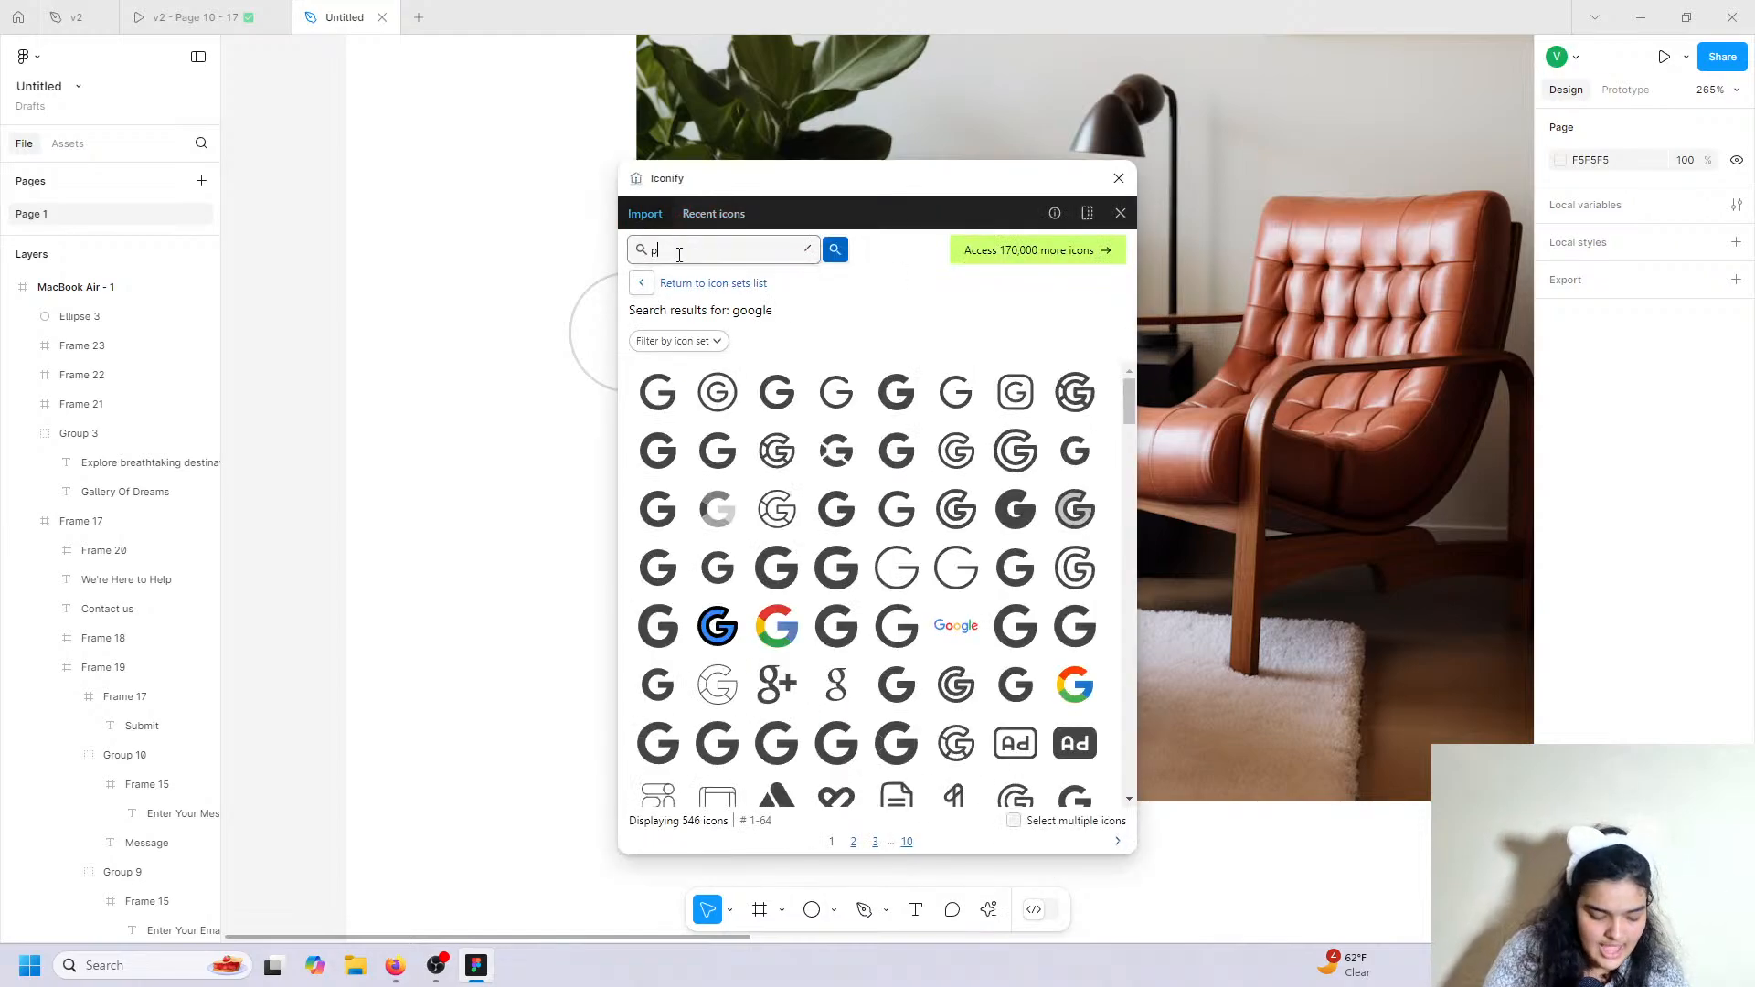
text(reviousa)
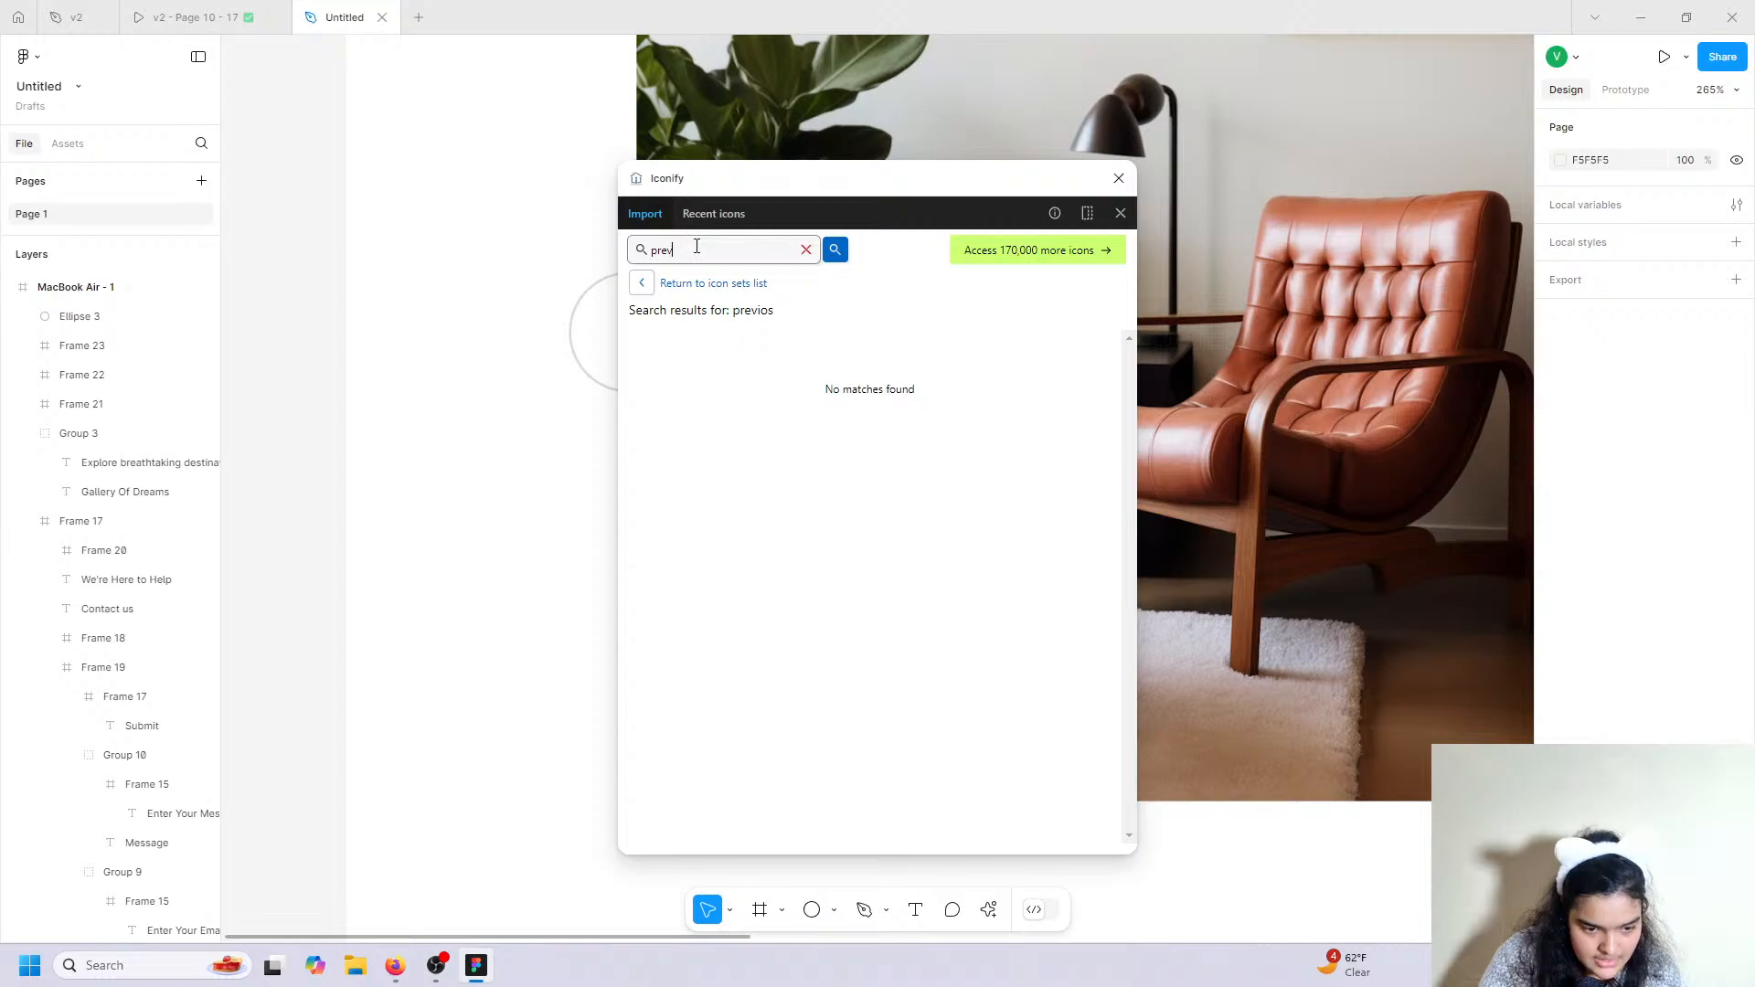
scroll(792, 596, down, 2)
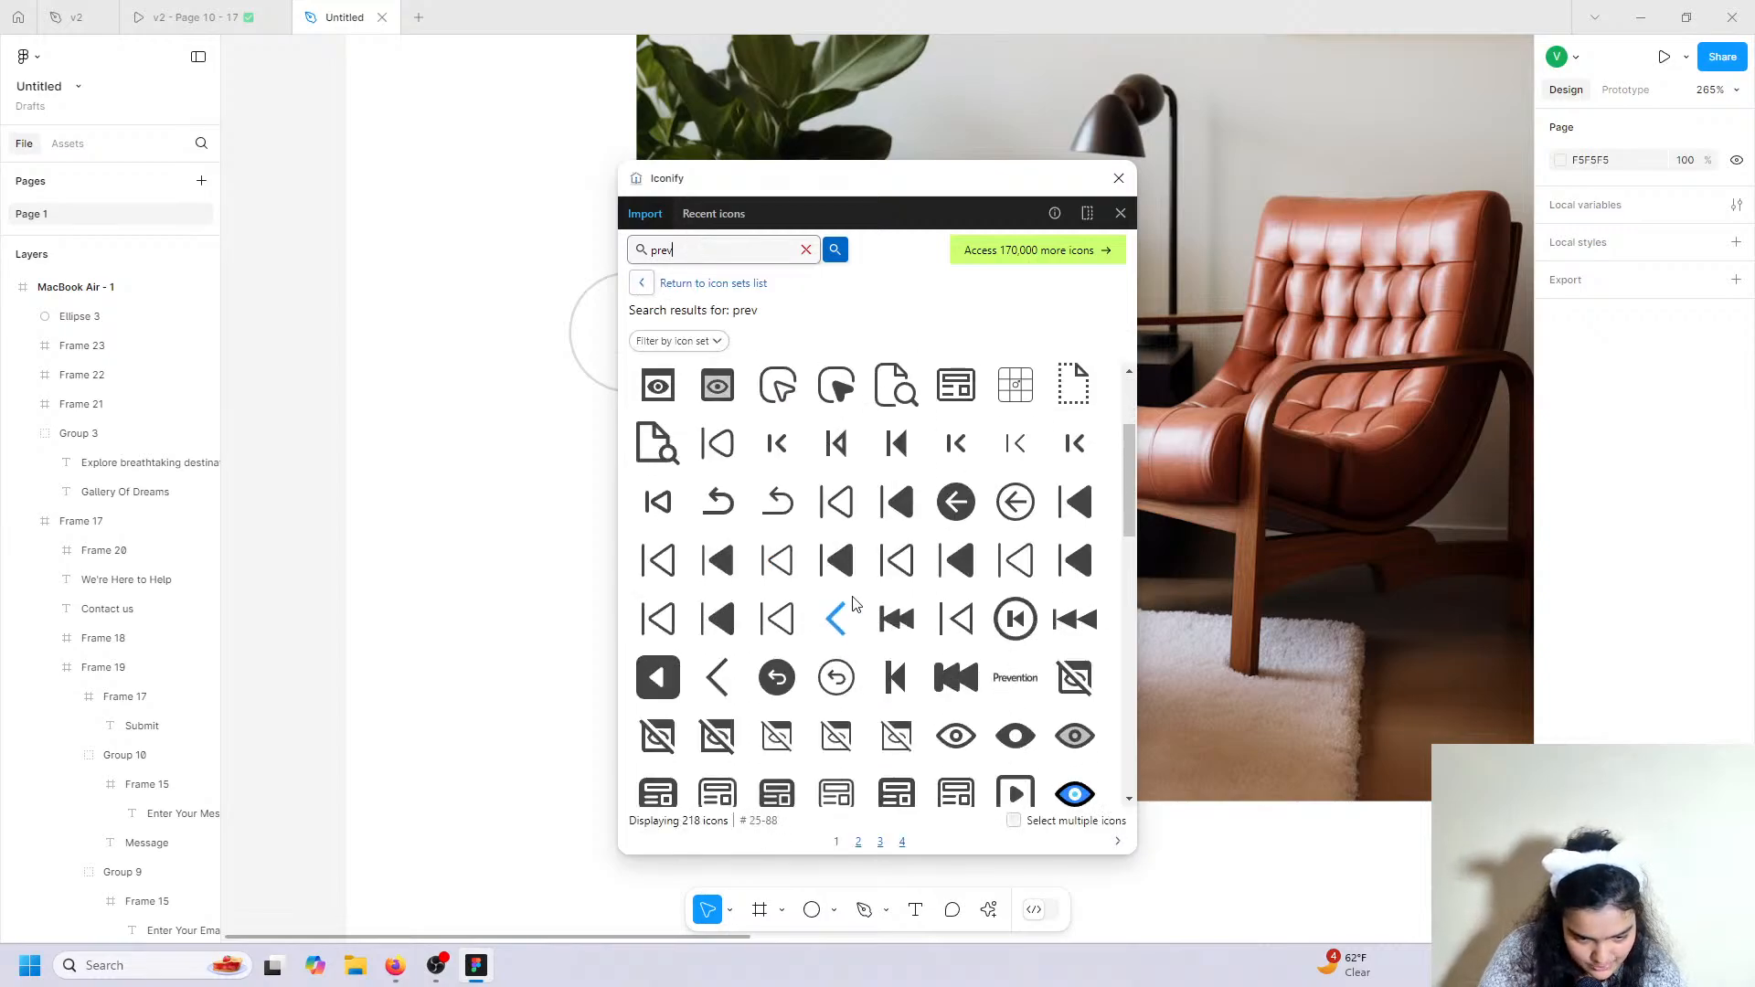
scroll(718, 654, down, 4)
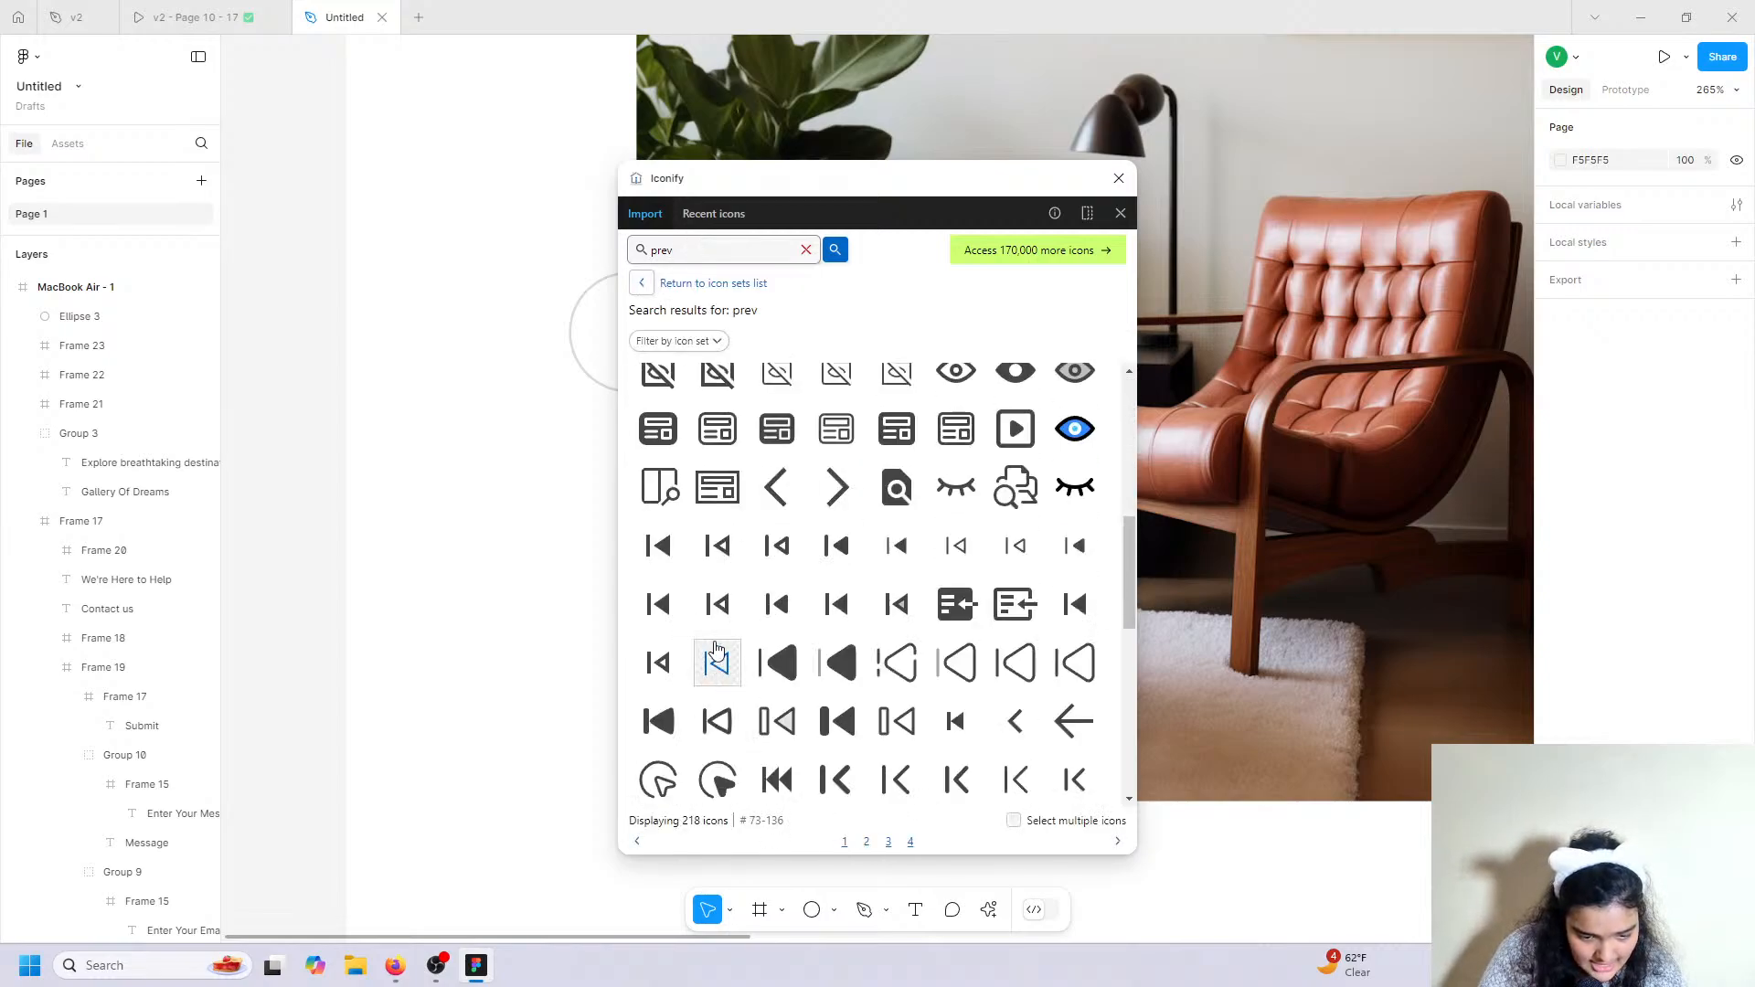
scroll(919, 755, down, 4)
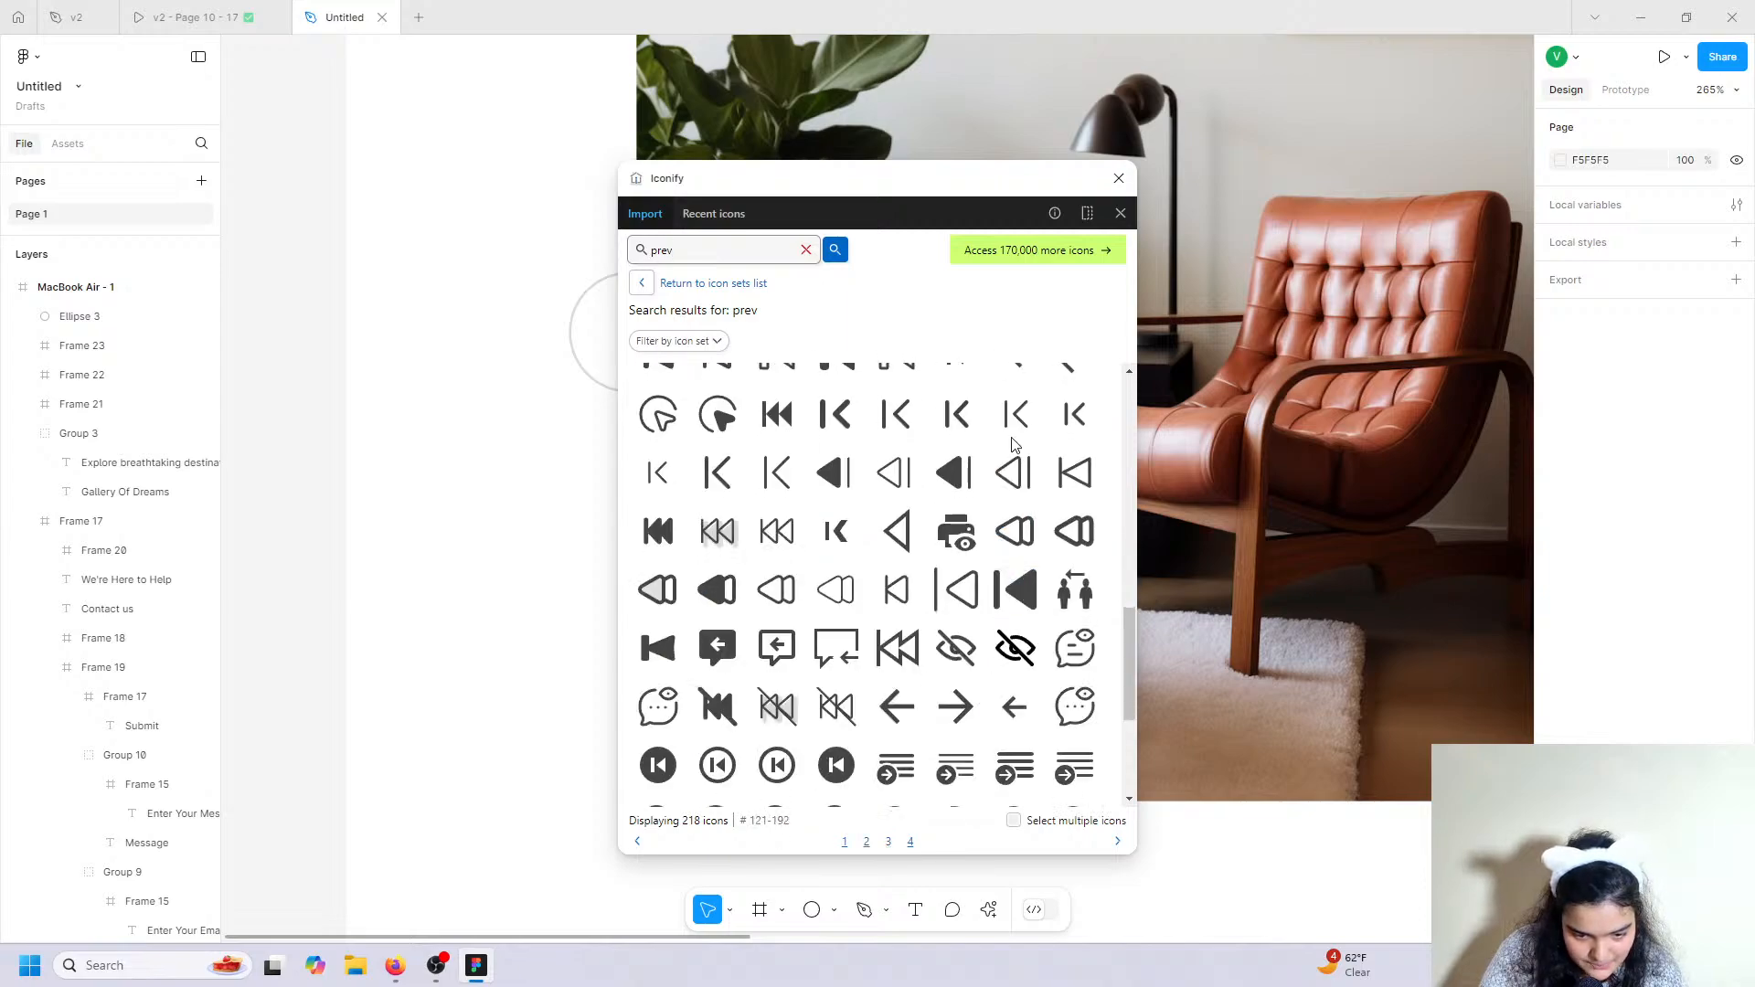
scroll(1015, 445, up, 2)
click(1015, 537)
click(891, 837)
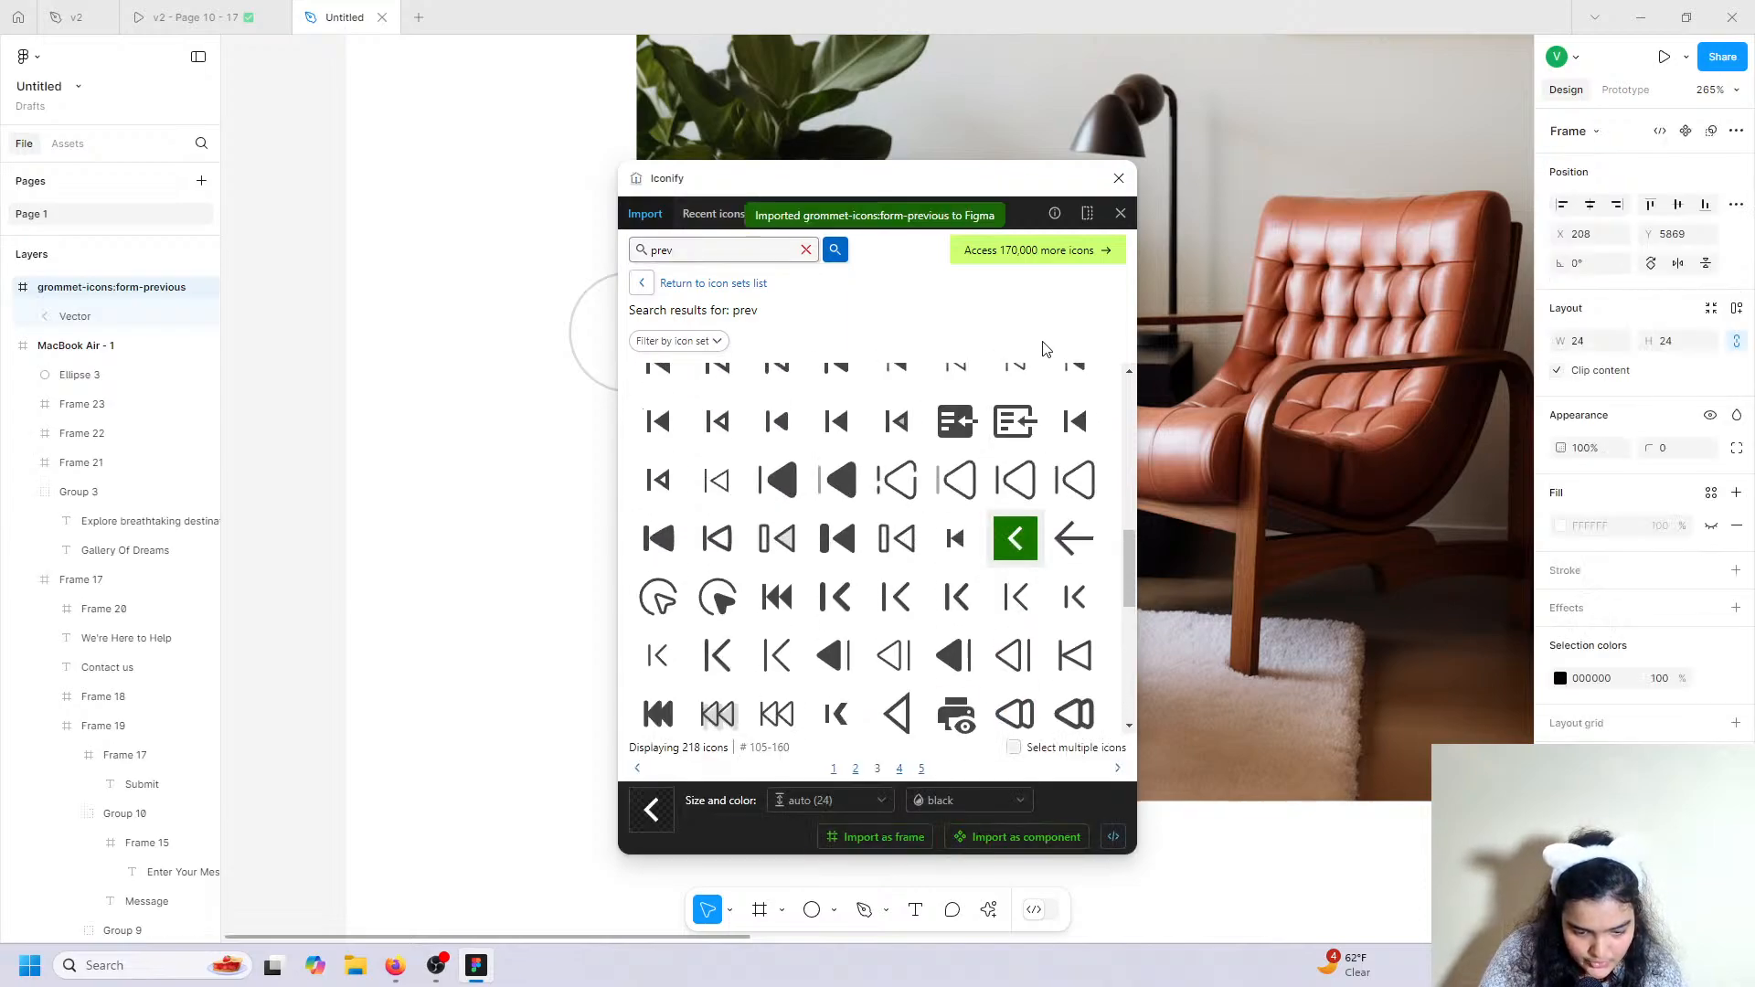
click(1119, 177)
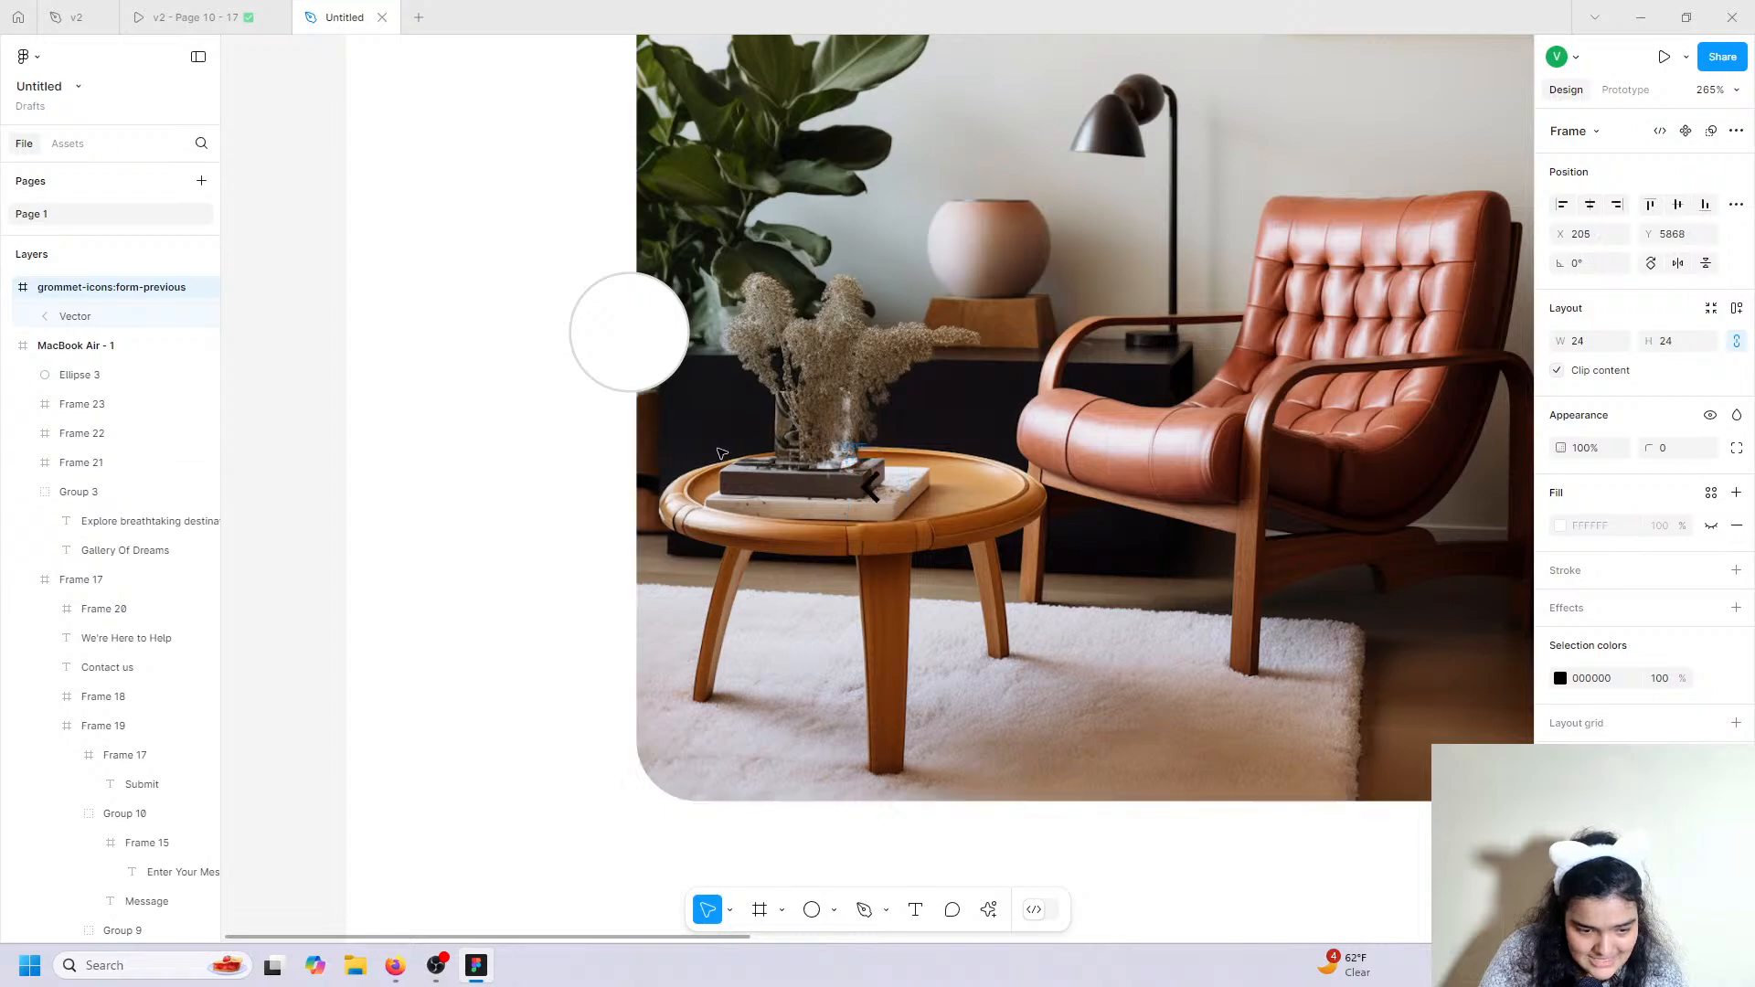
Centre the arrow icon on the white circle in MacBook Air - 1 and group them as Group 11.
drag(869, 489, 630, 339)
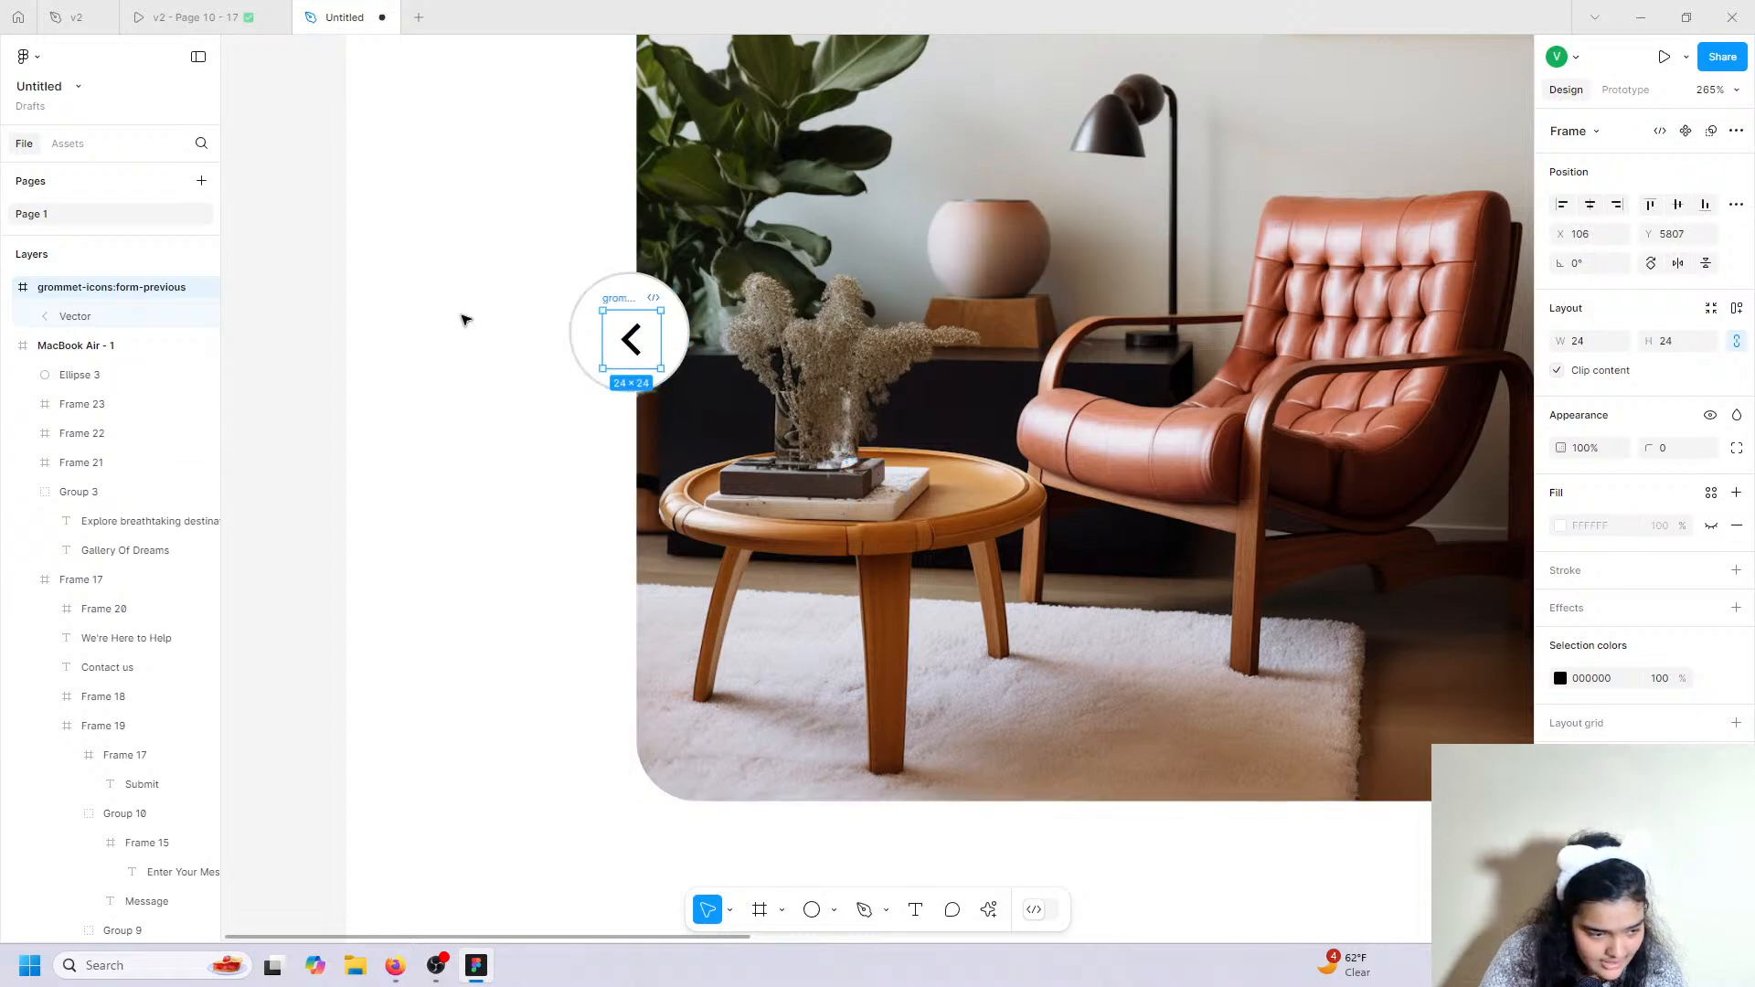
drag(141, 286, 108, 348)
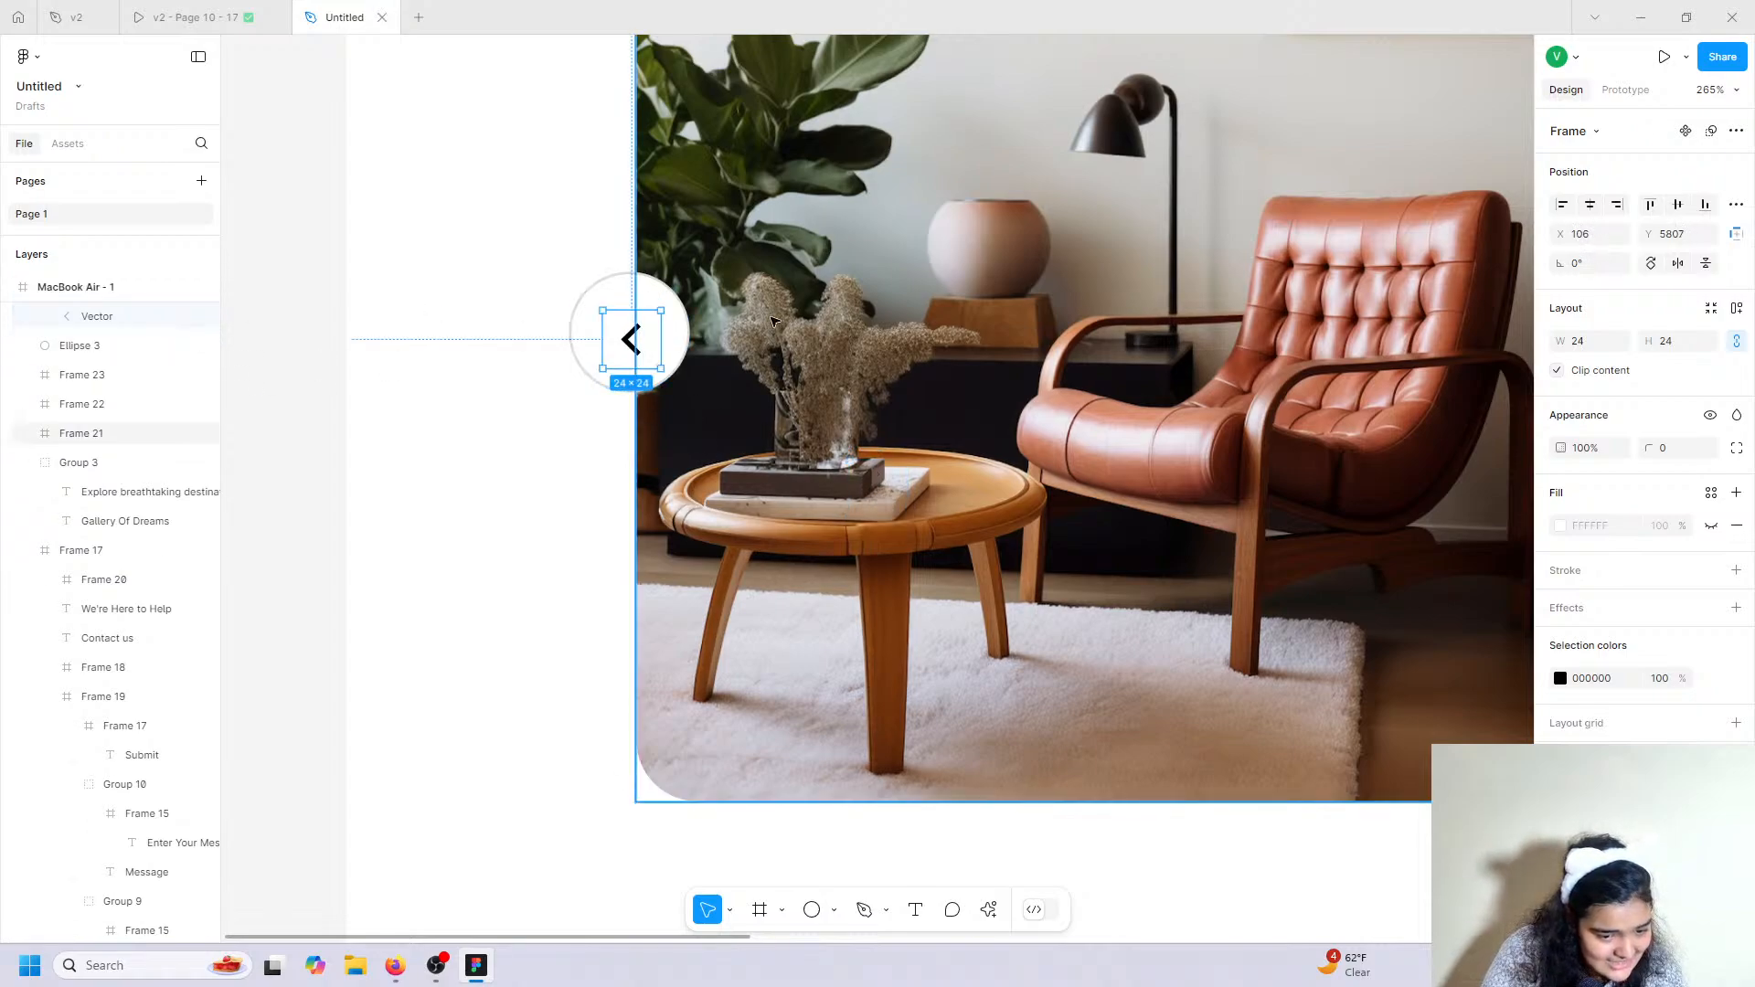
drag(639, 345, 637, 337)
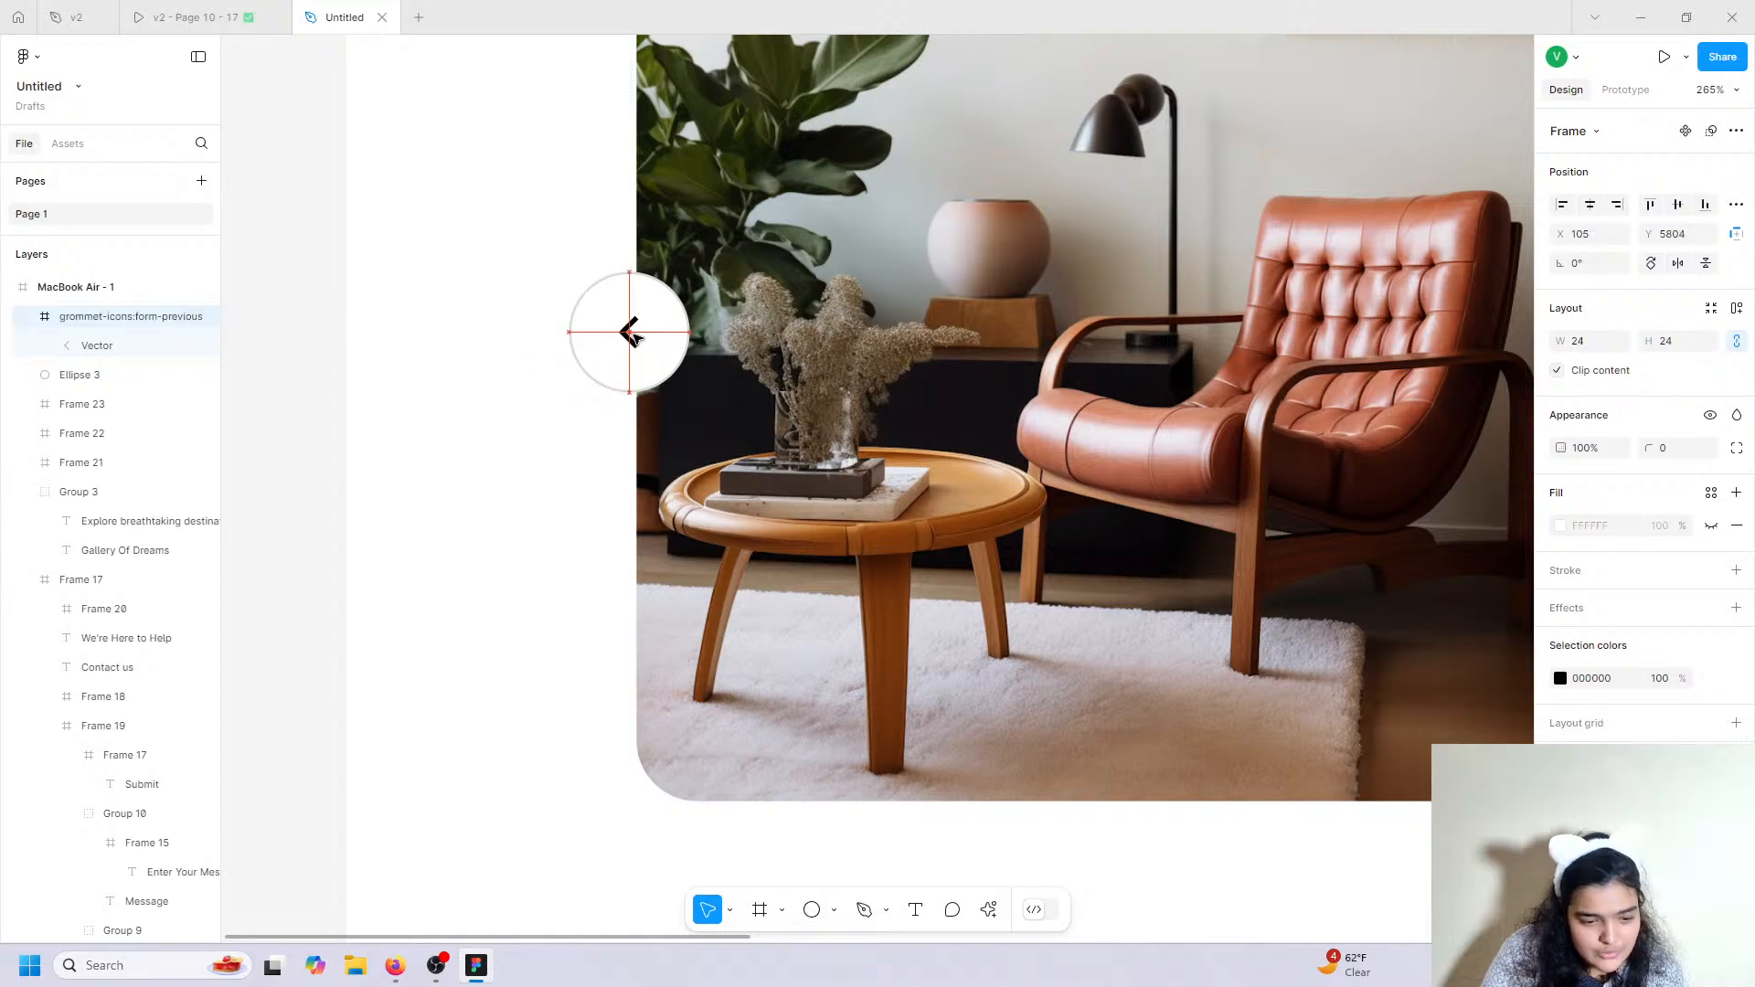
shift+click(652, 284)
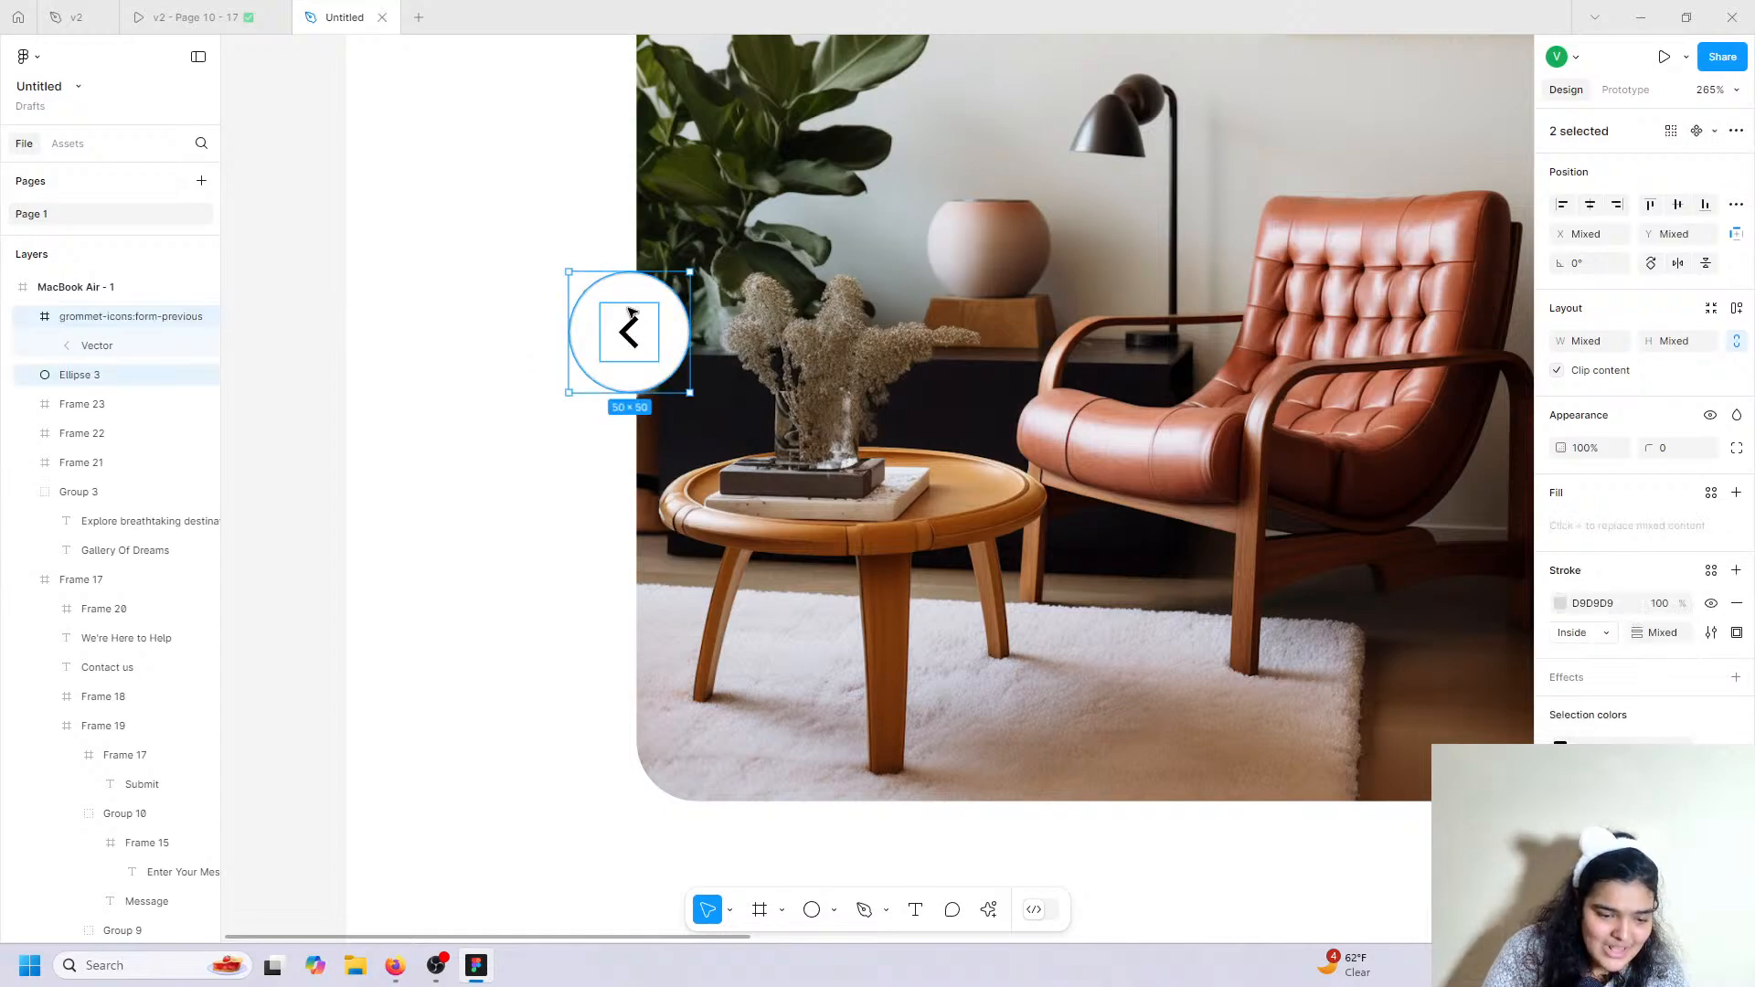
key(ctrl+g)
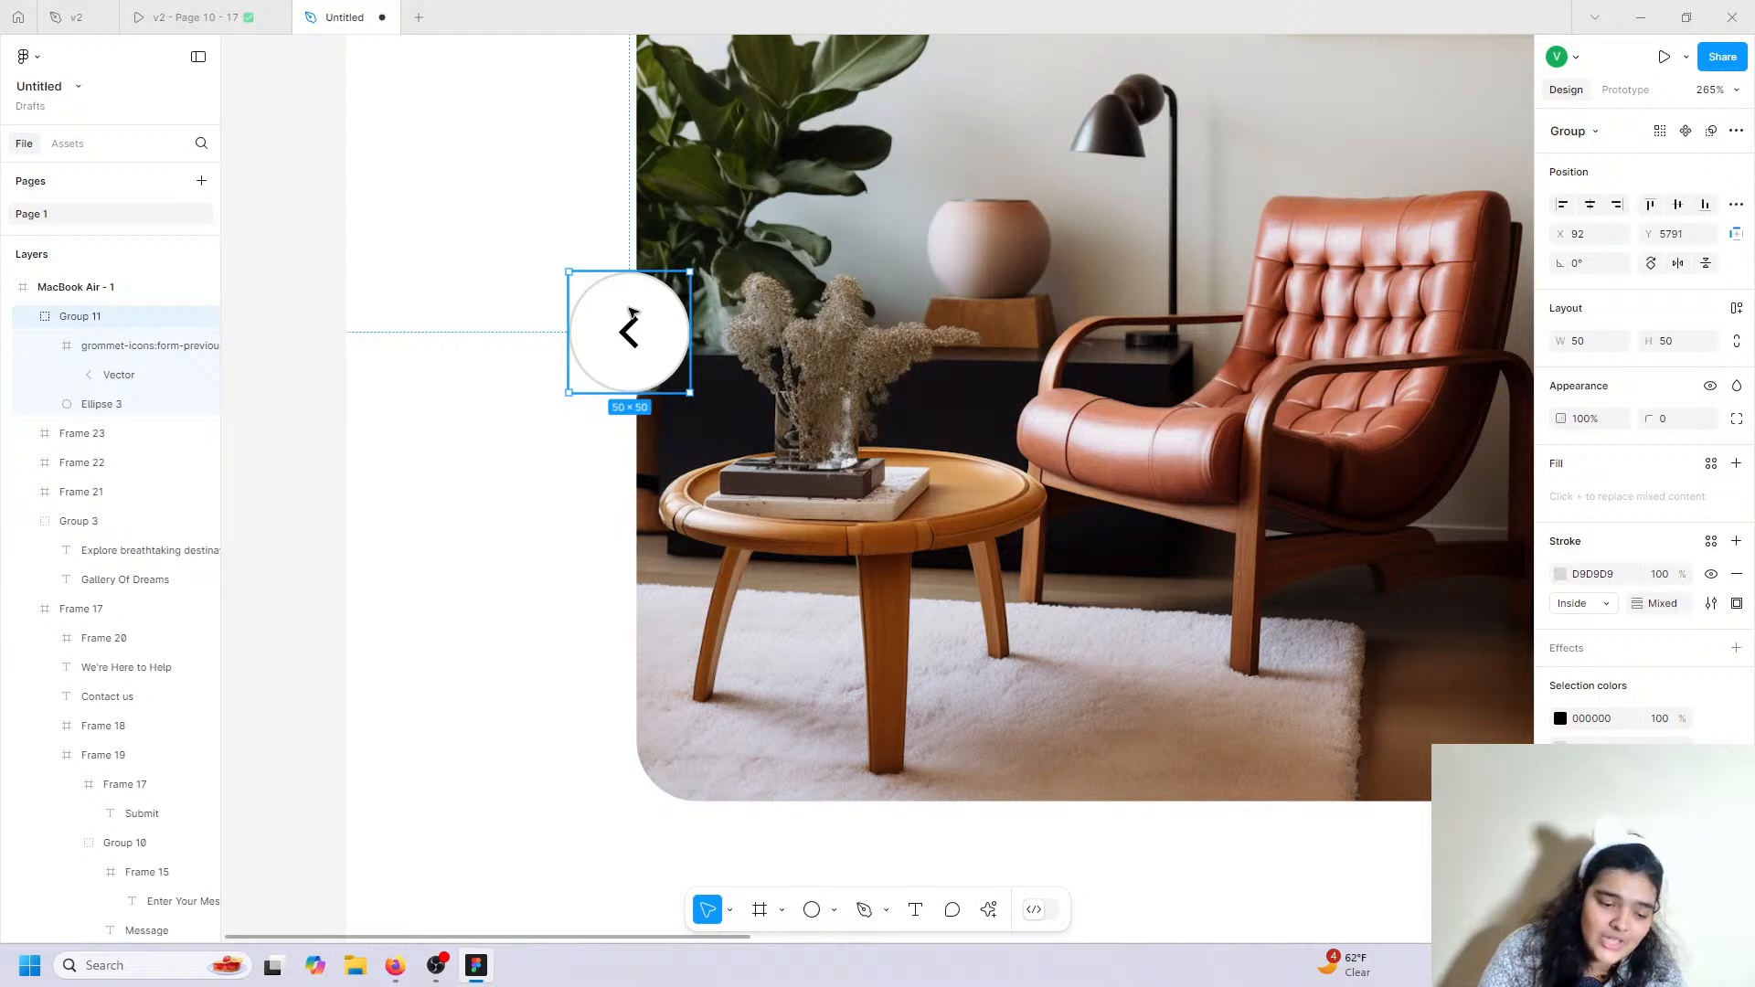
Recolour the arrow icon inside the group to 8D8D8D grey, then select the finished button.
double_click(640, 335)
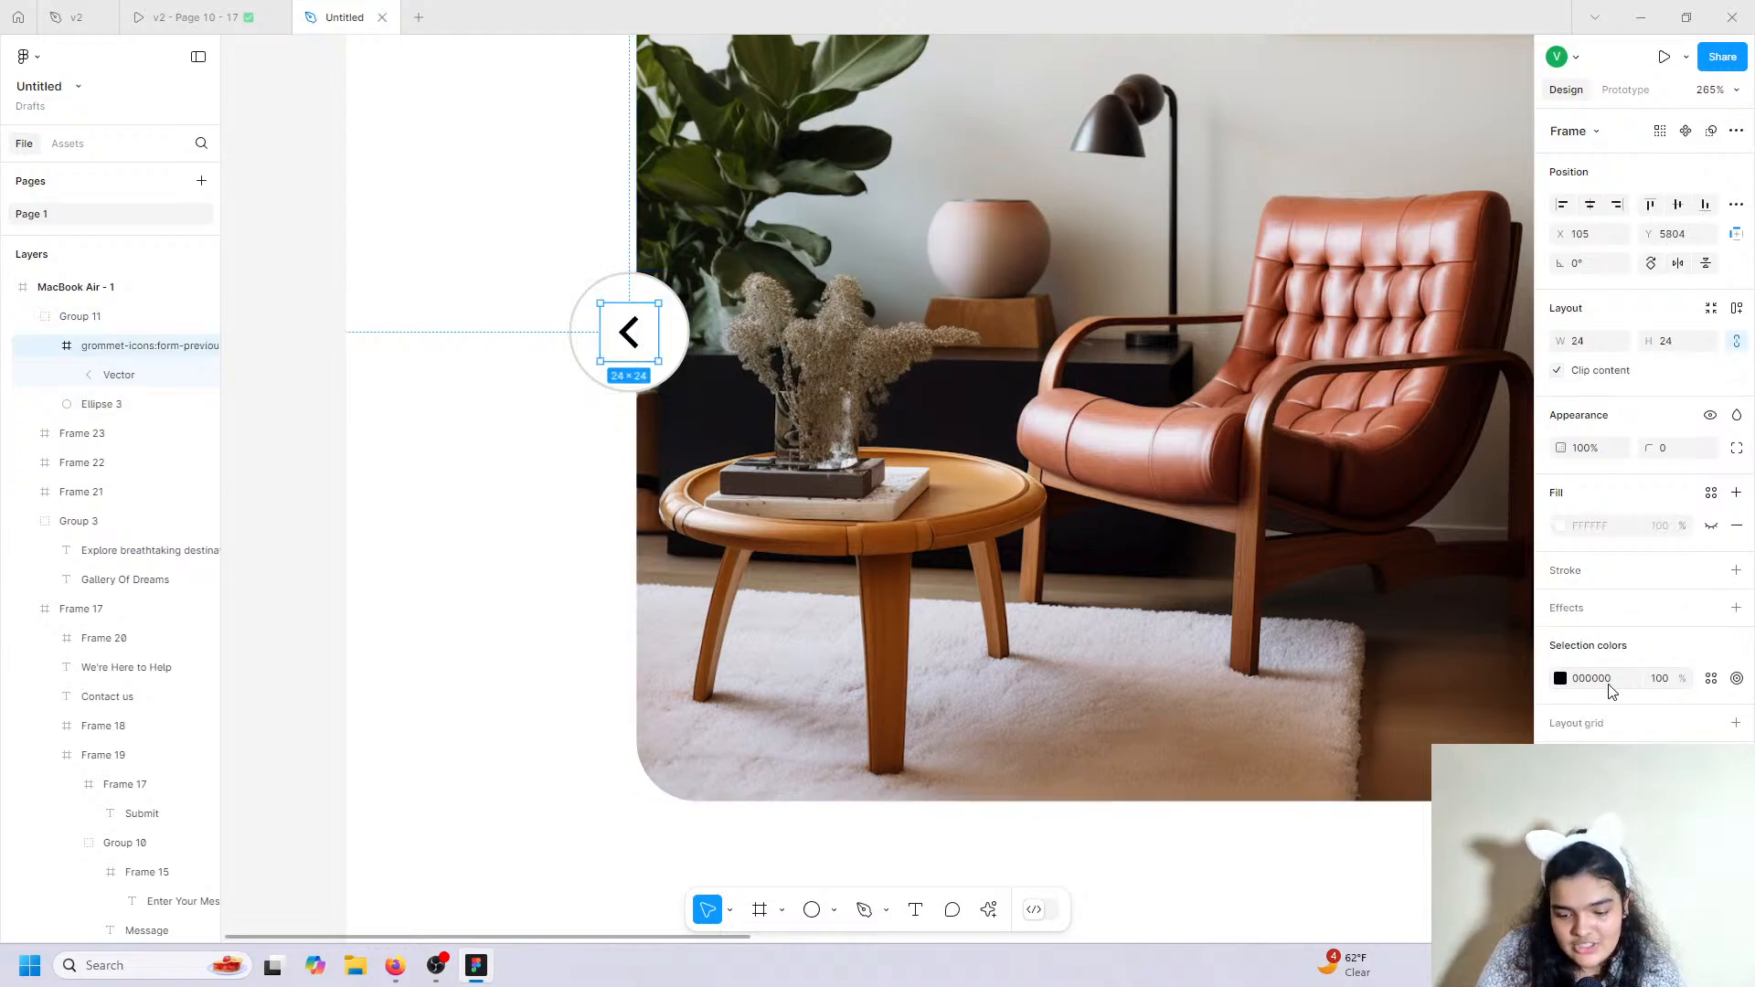
click(1561, 678)
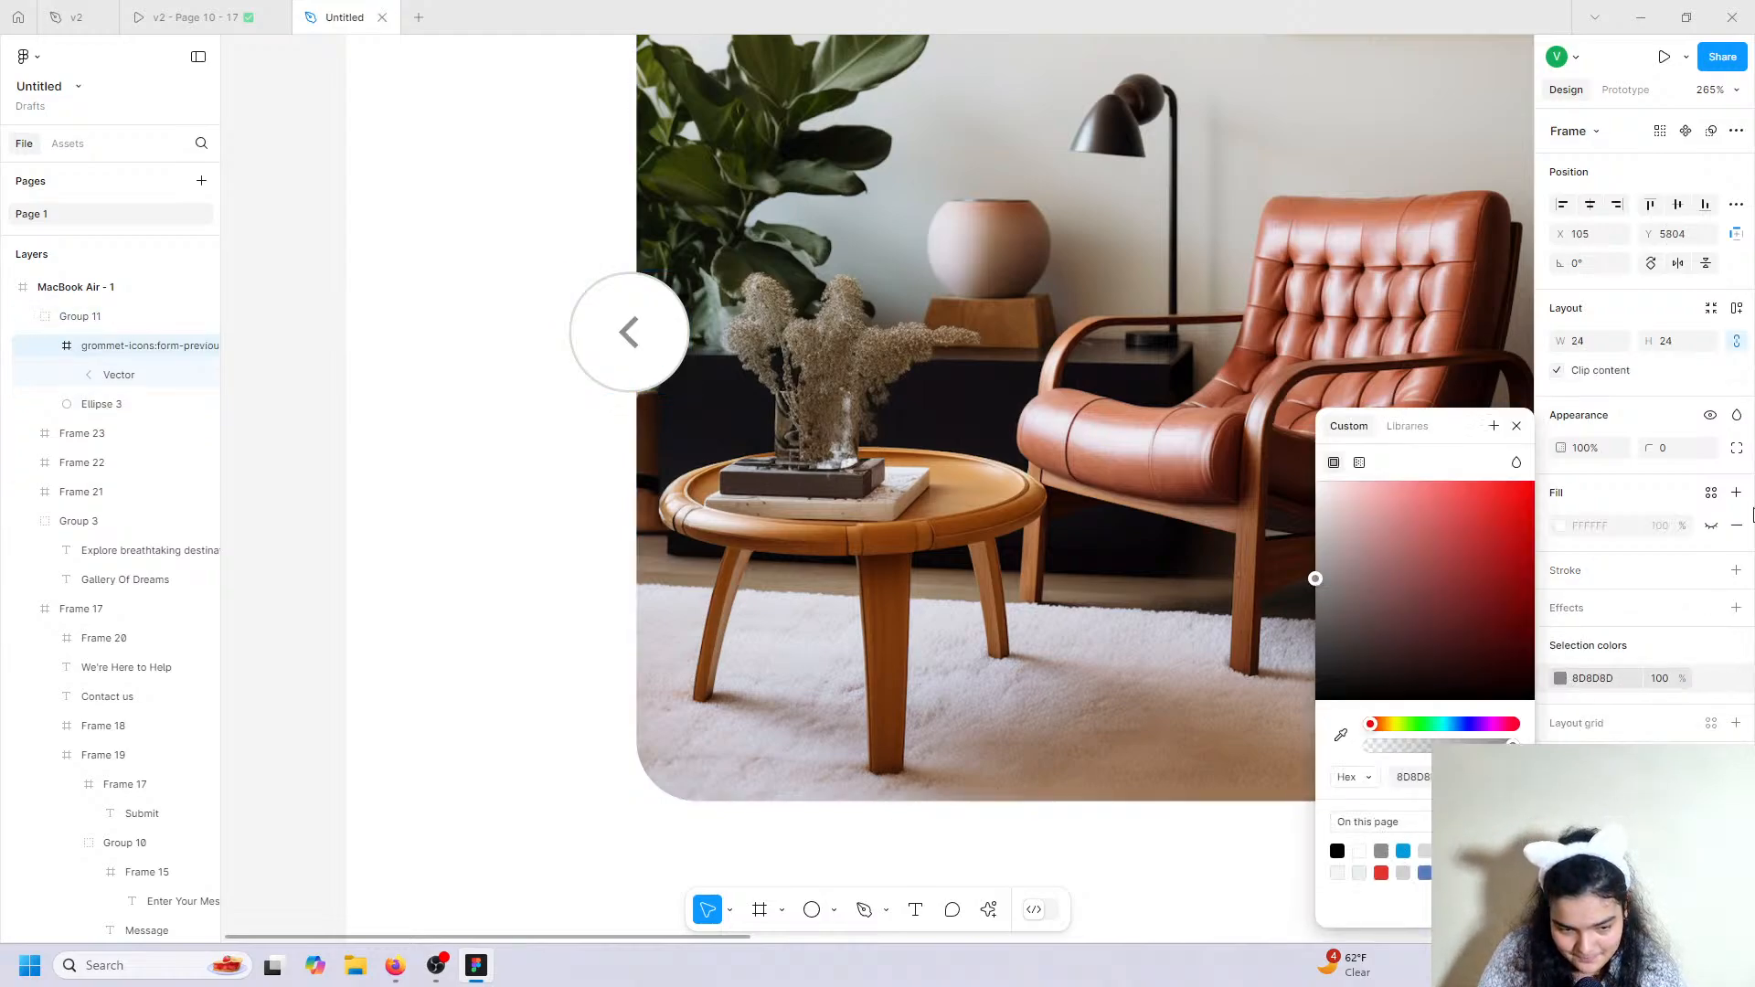
click(403, 431)
click(647, 372)
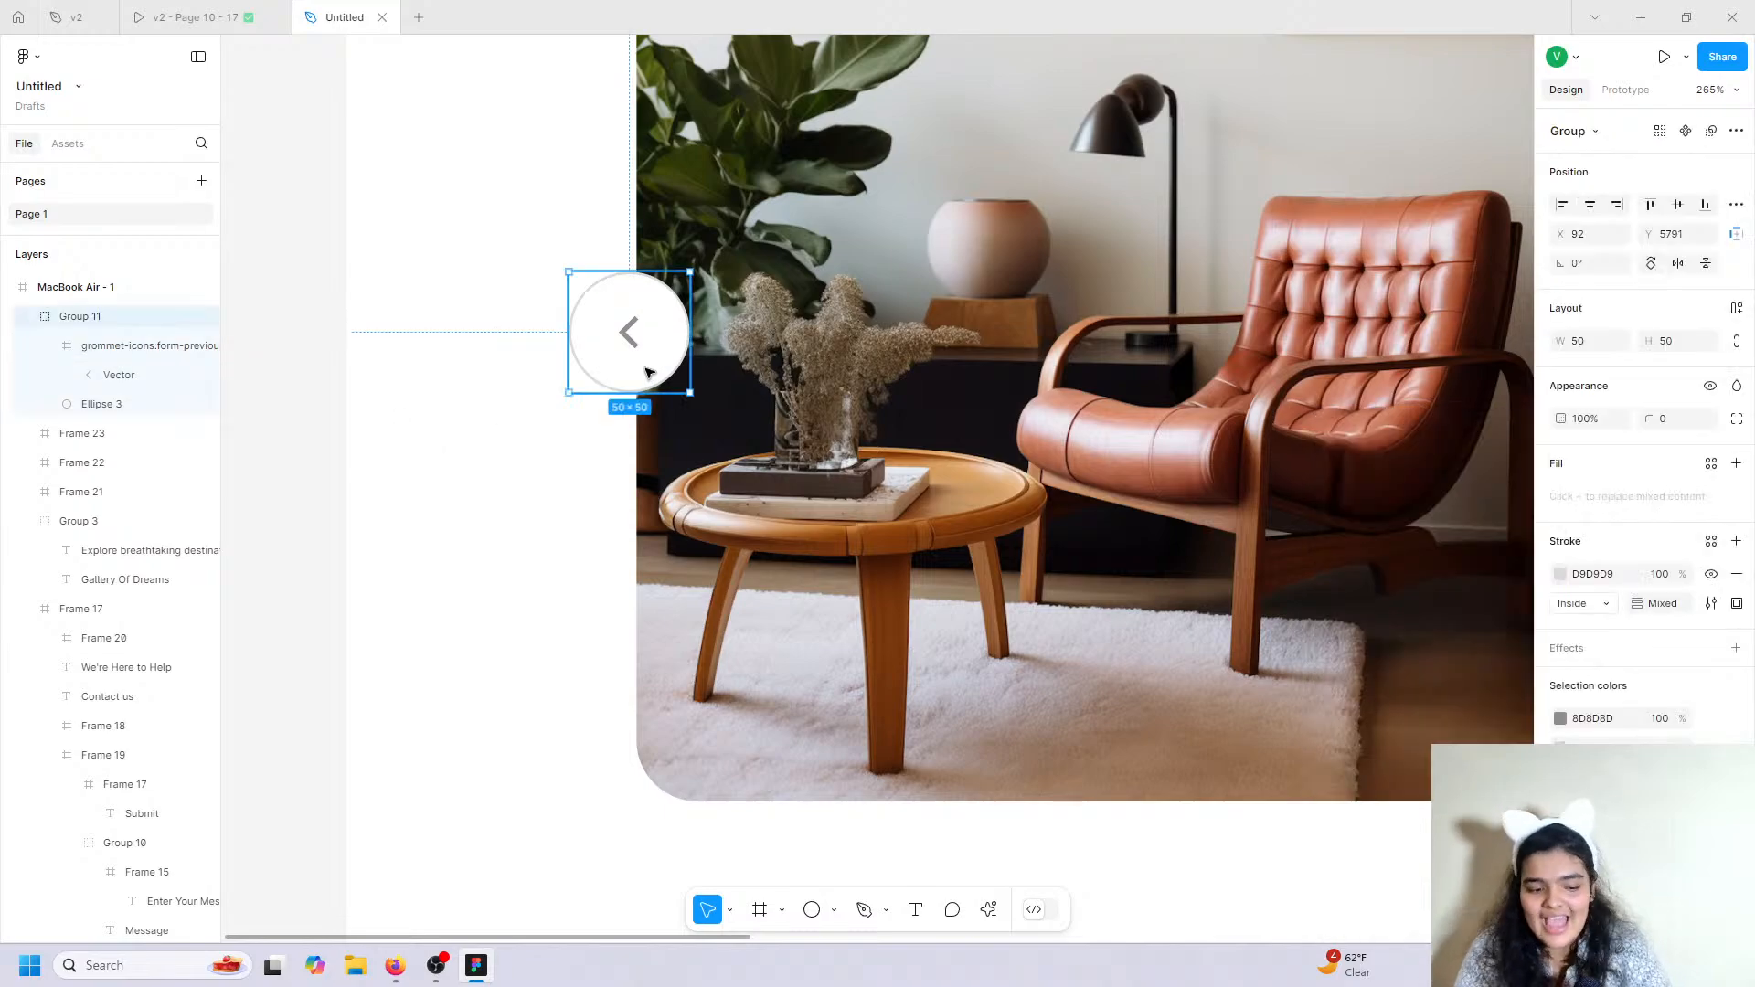
scroll(646, 372, down, 5)
scroll(647, 372, right, 3)
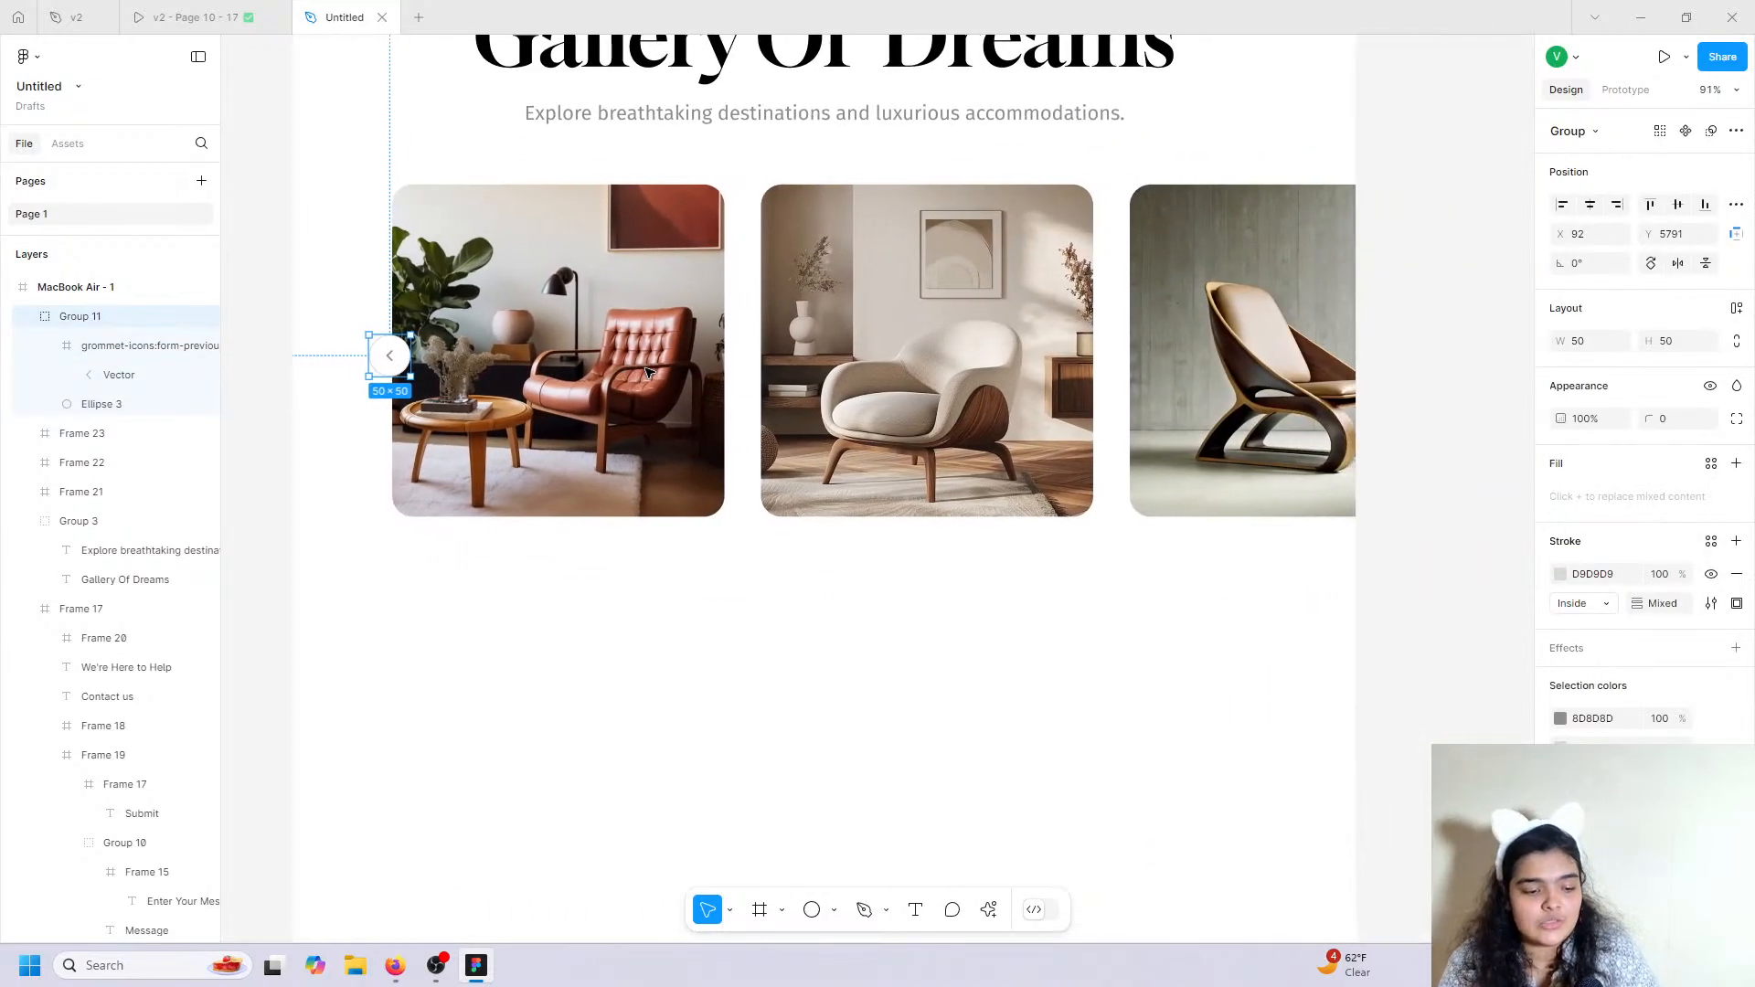
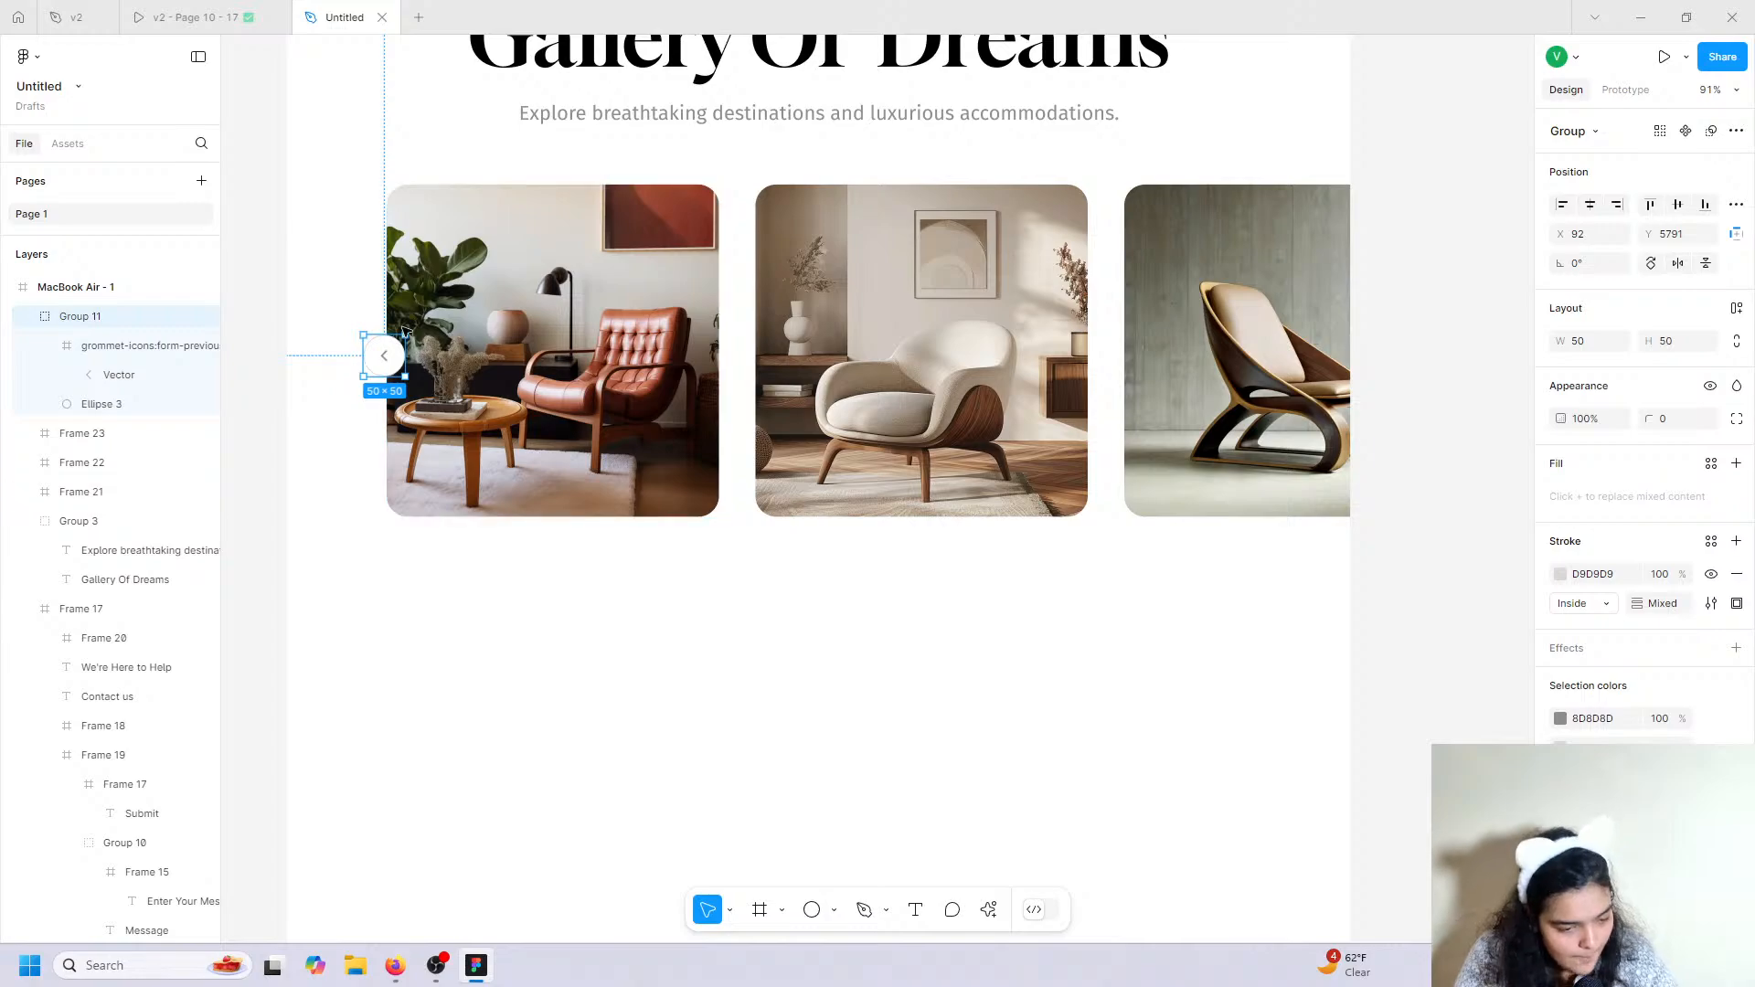
Duplicate the arrow button onto the third image's right edge and flip it horizontally to point right.
key(ctrl+d)
drag(395, 370, 1314, 367)
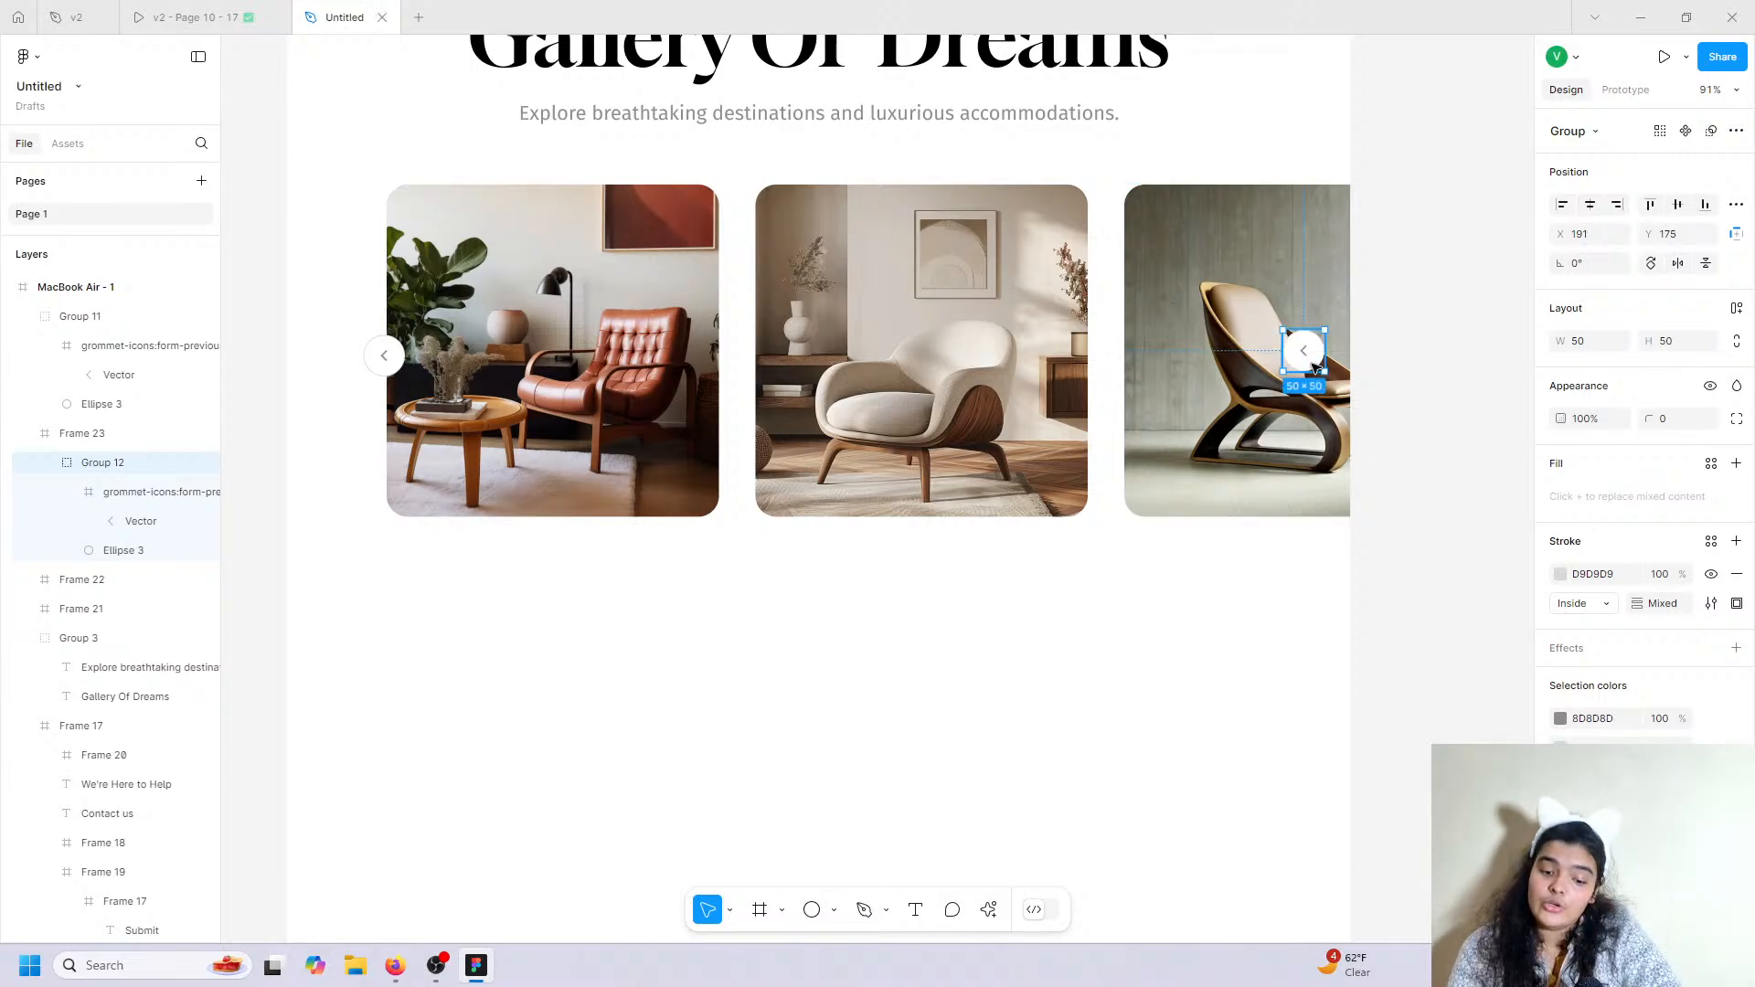
right_click(1313, 368)
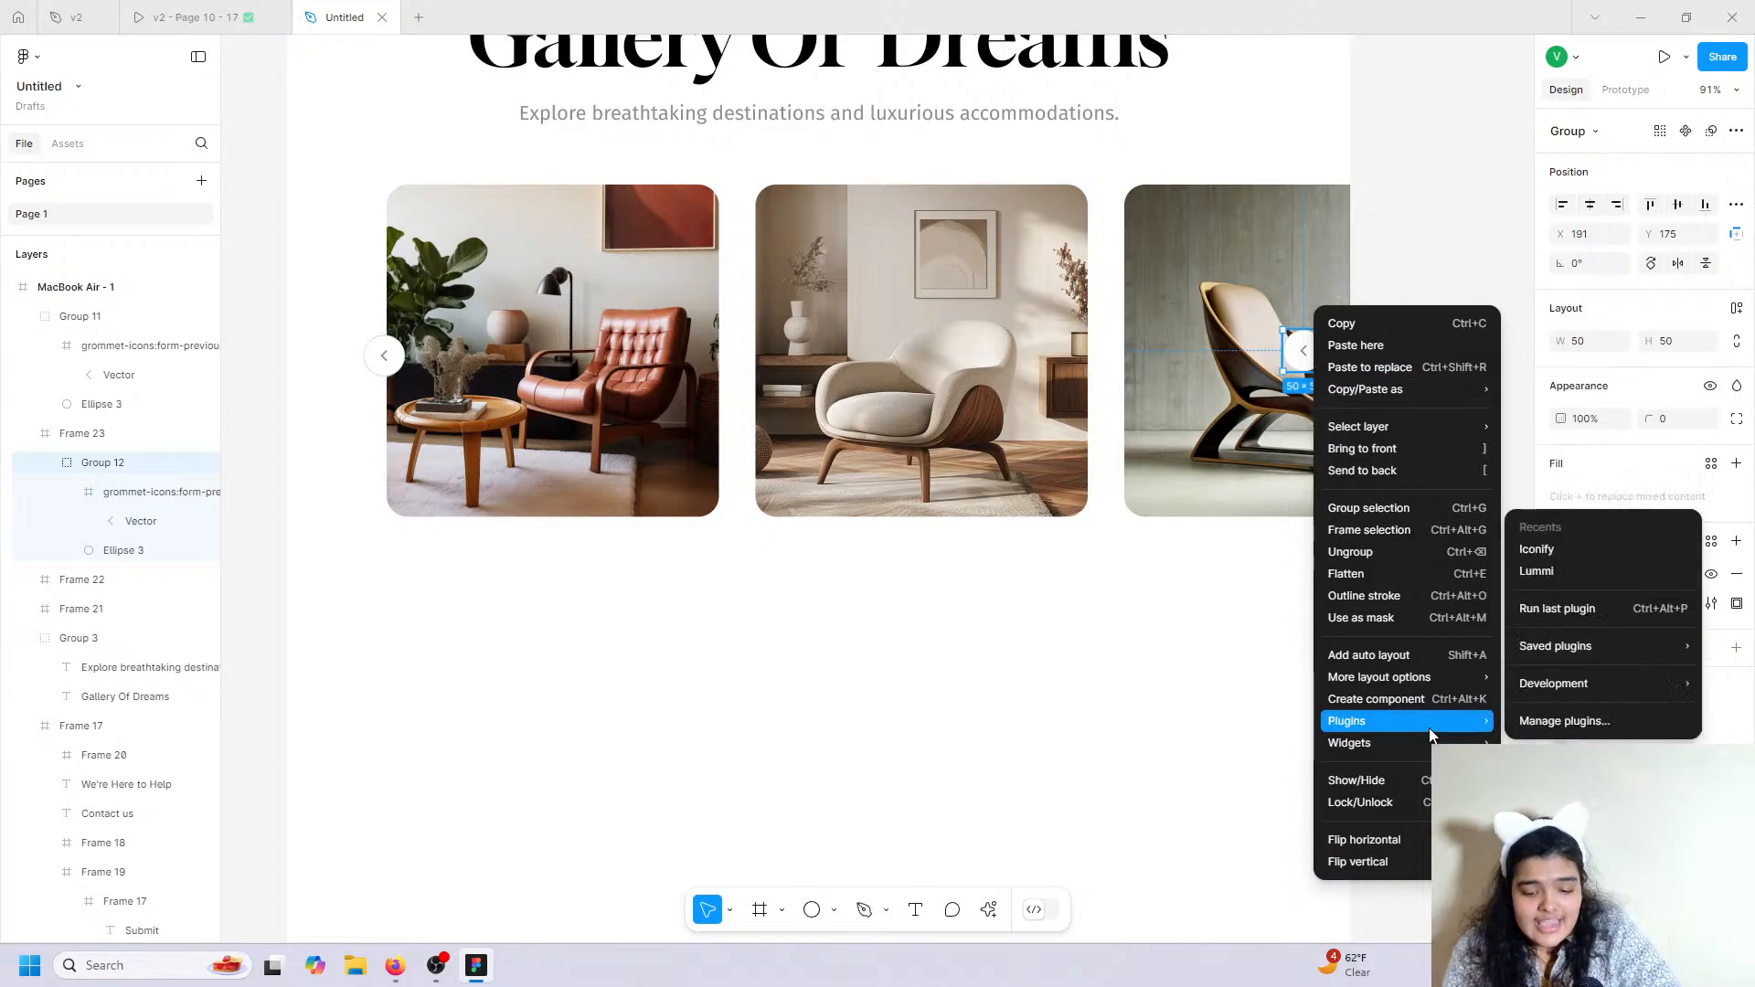
click(1393, 841)
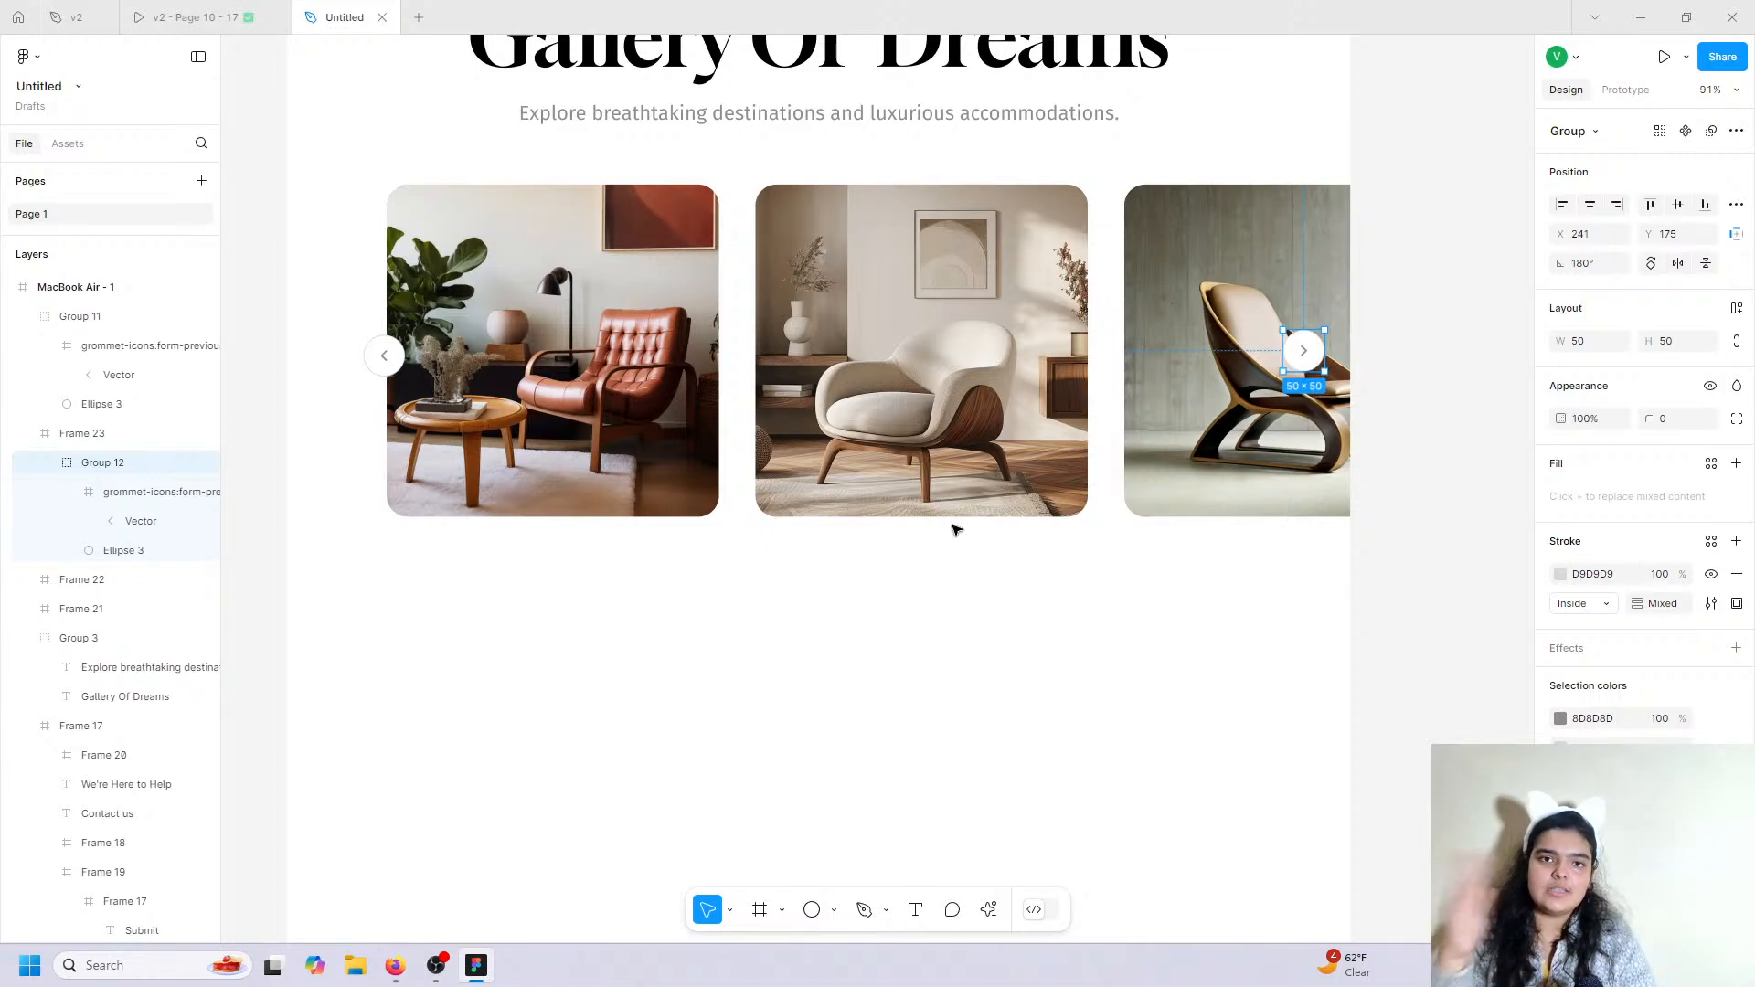
key(Down)
key(Down)
key(Down)
key(Down)
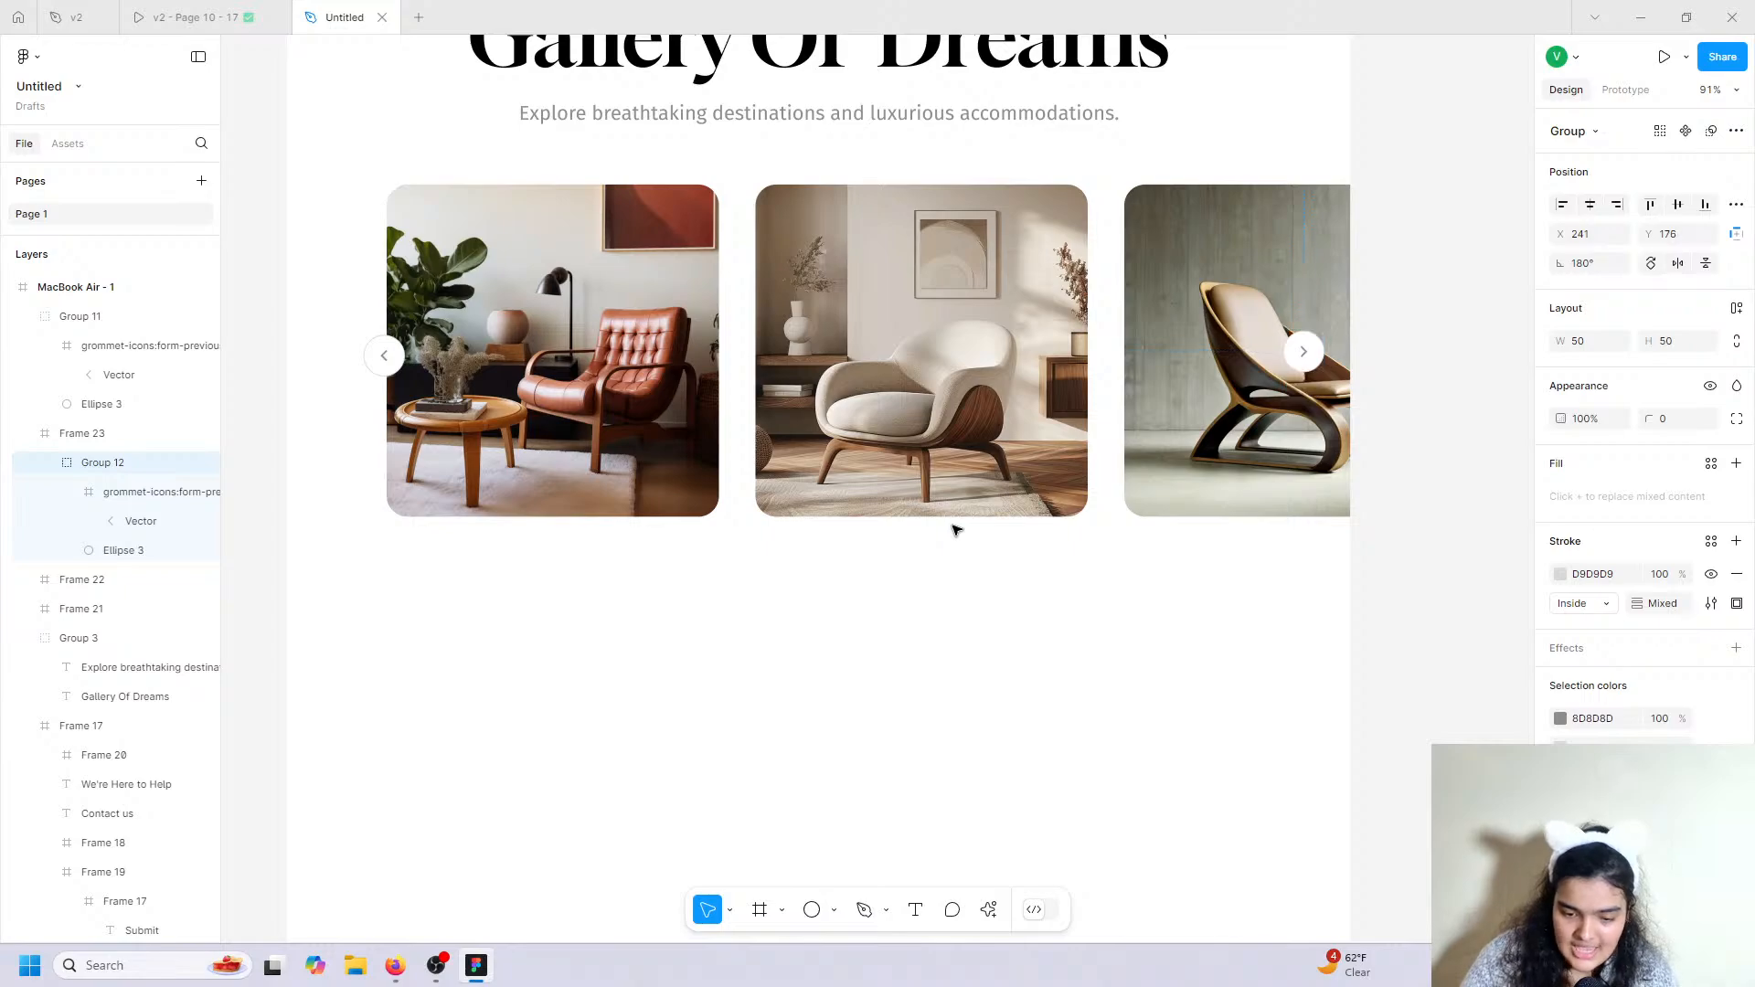
key(Up)
key(Up)
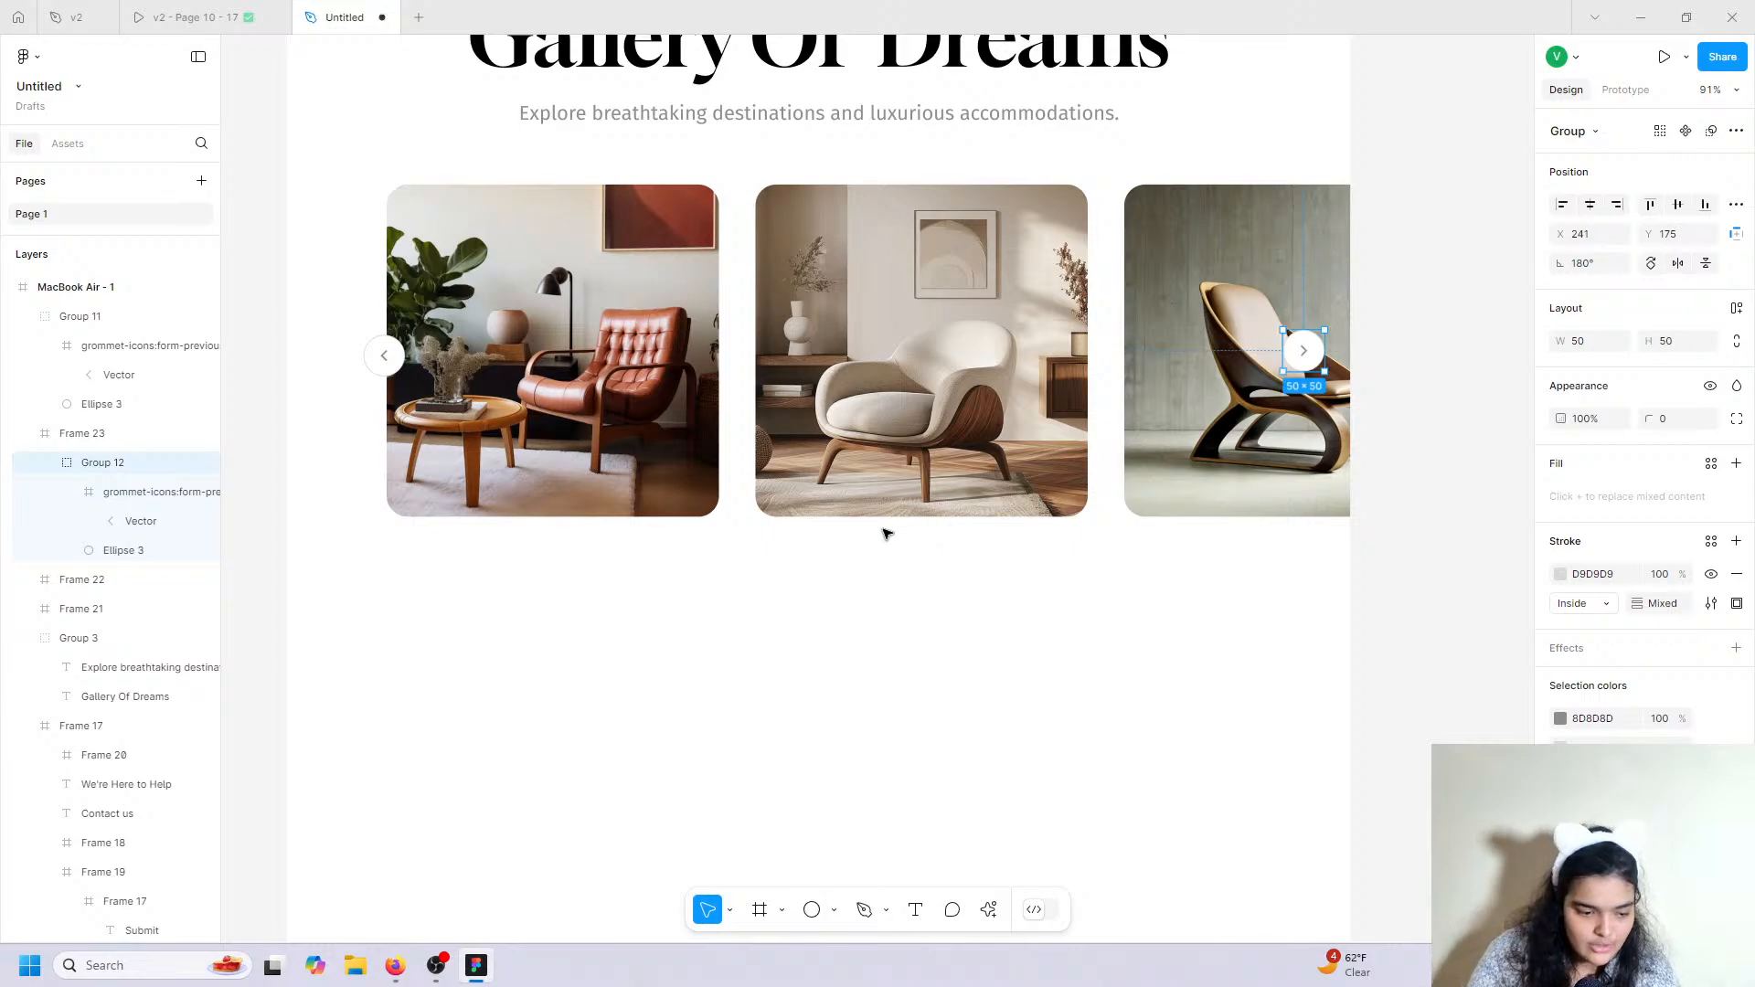
click(725, 642)
scroll(523, 162, up, 2)
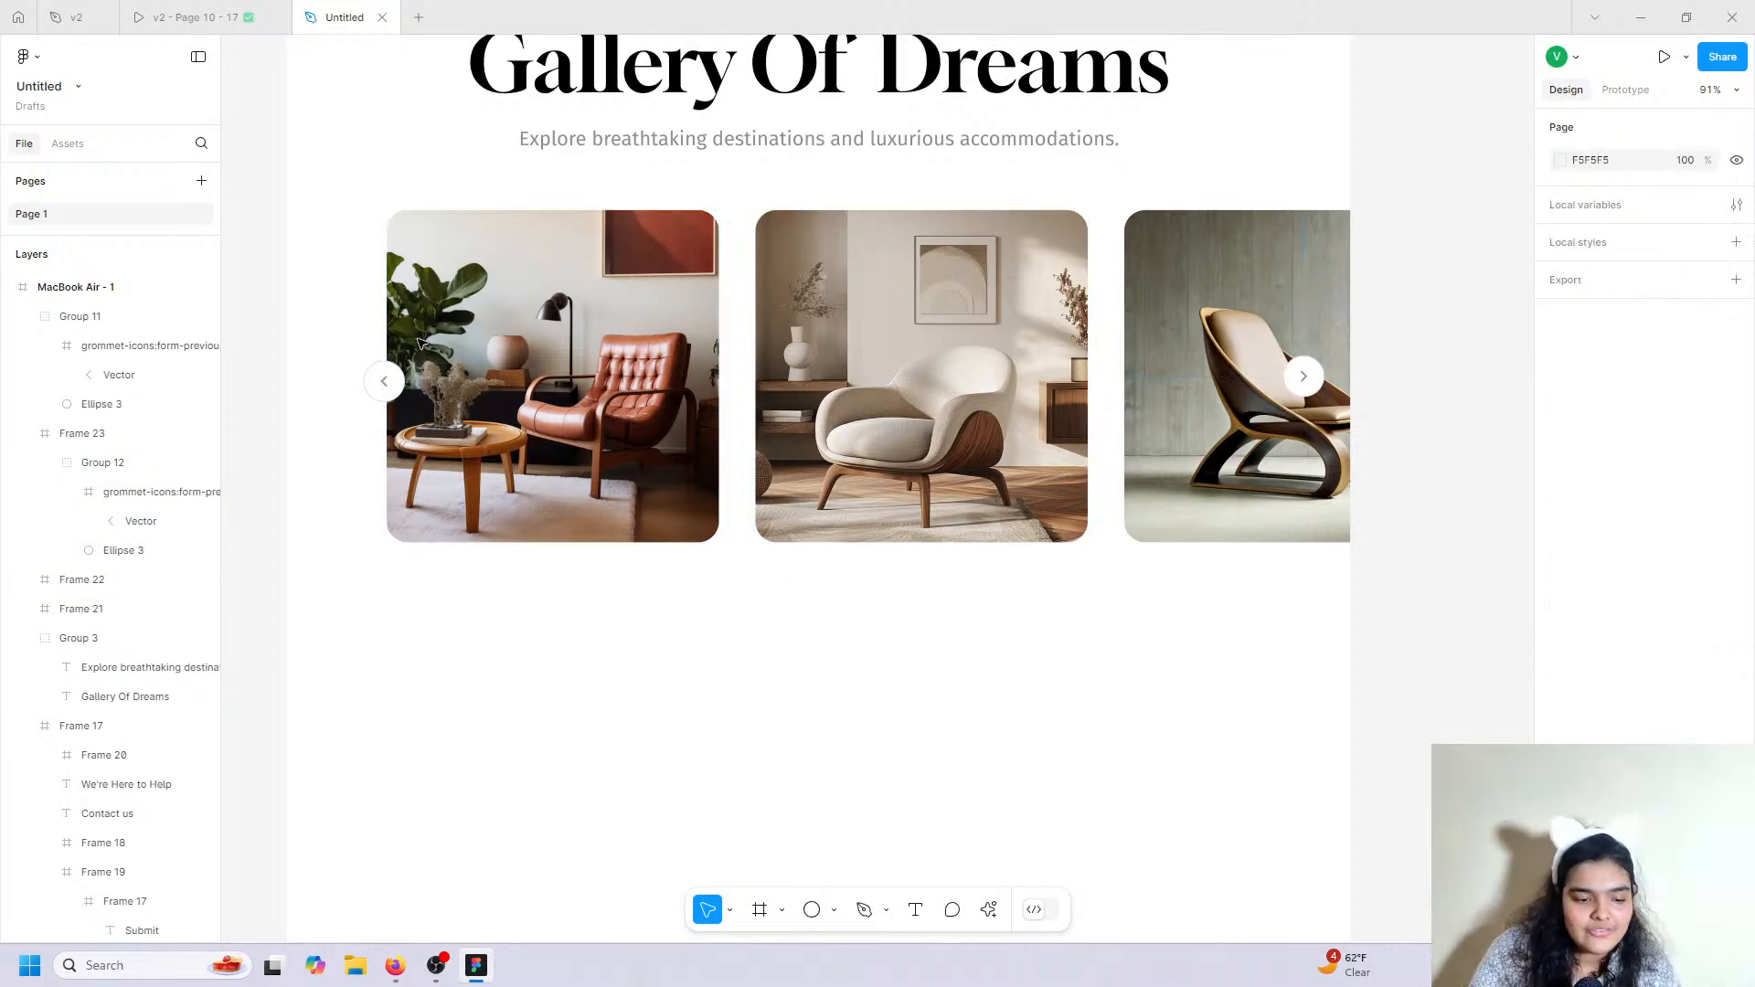
scroll(523, 163, up, 2)
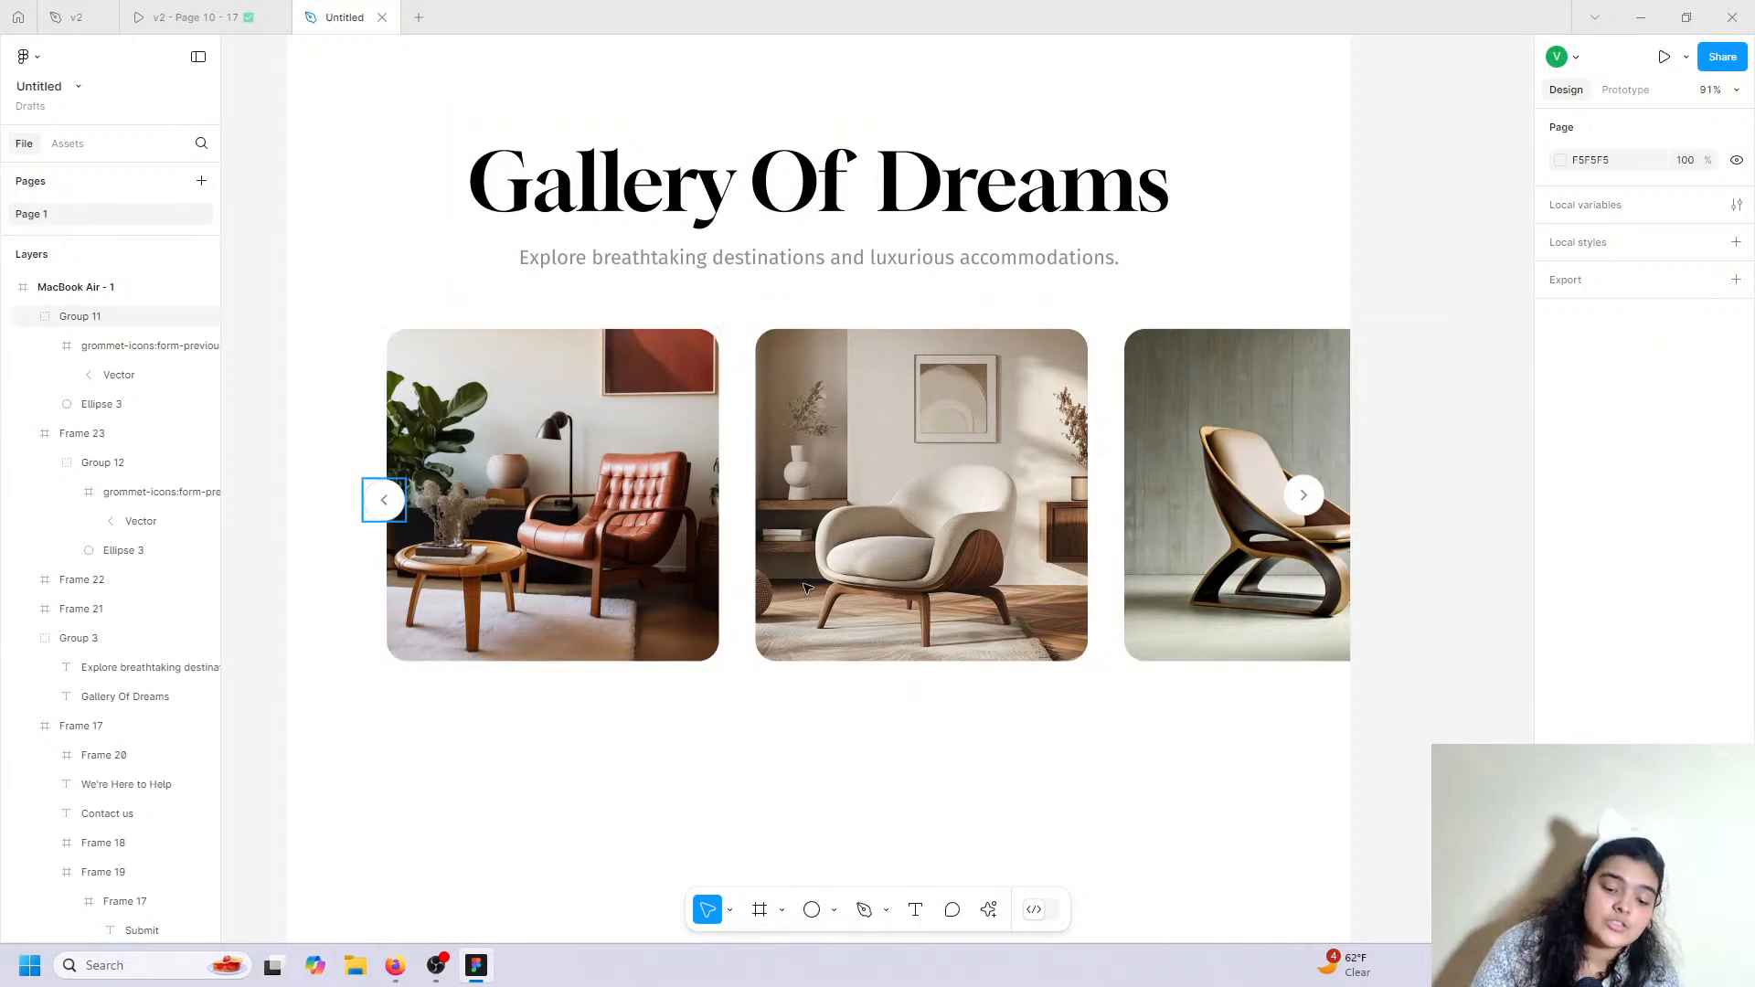
click(1299, 509)
click(168, 12)
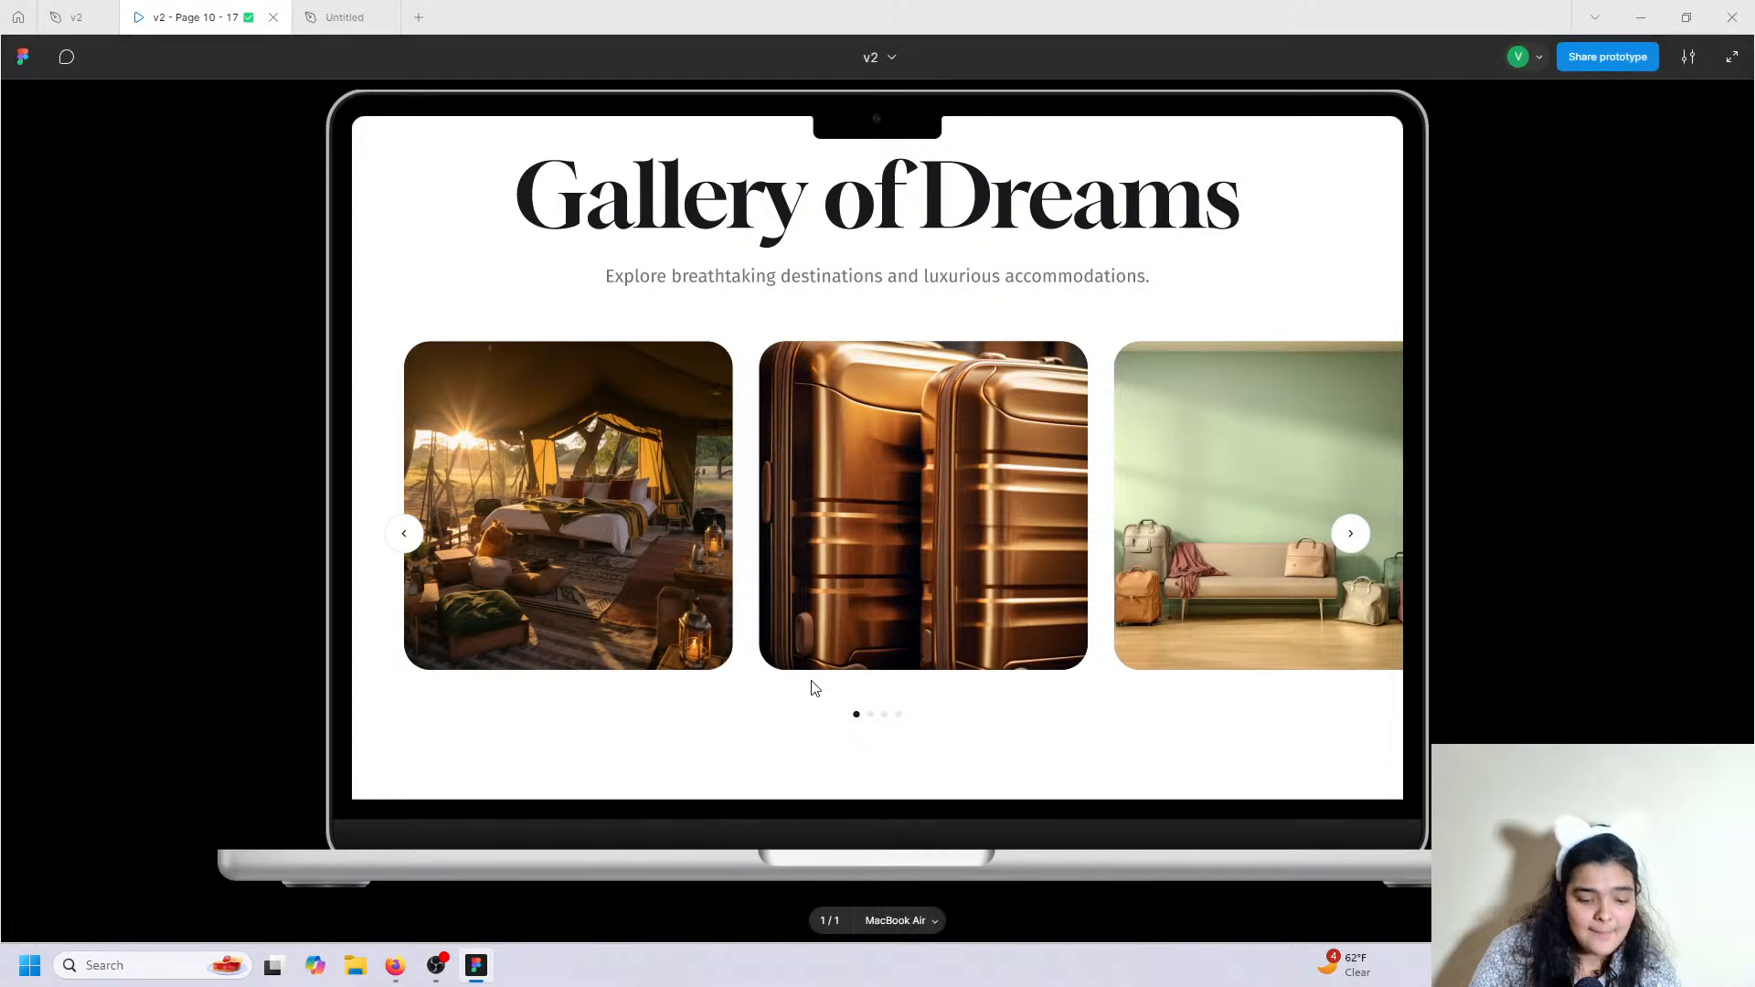
scroll(814, 688, down, 2)
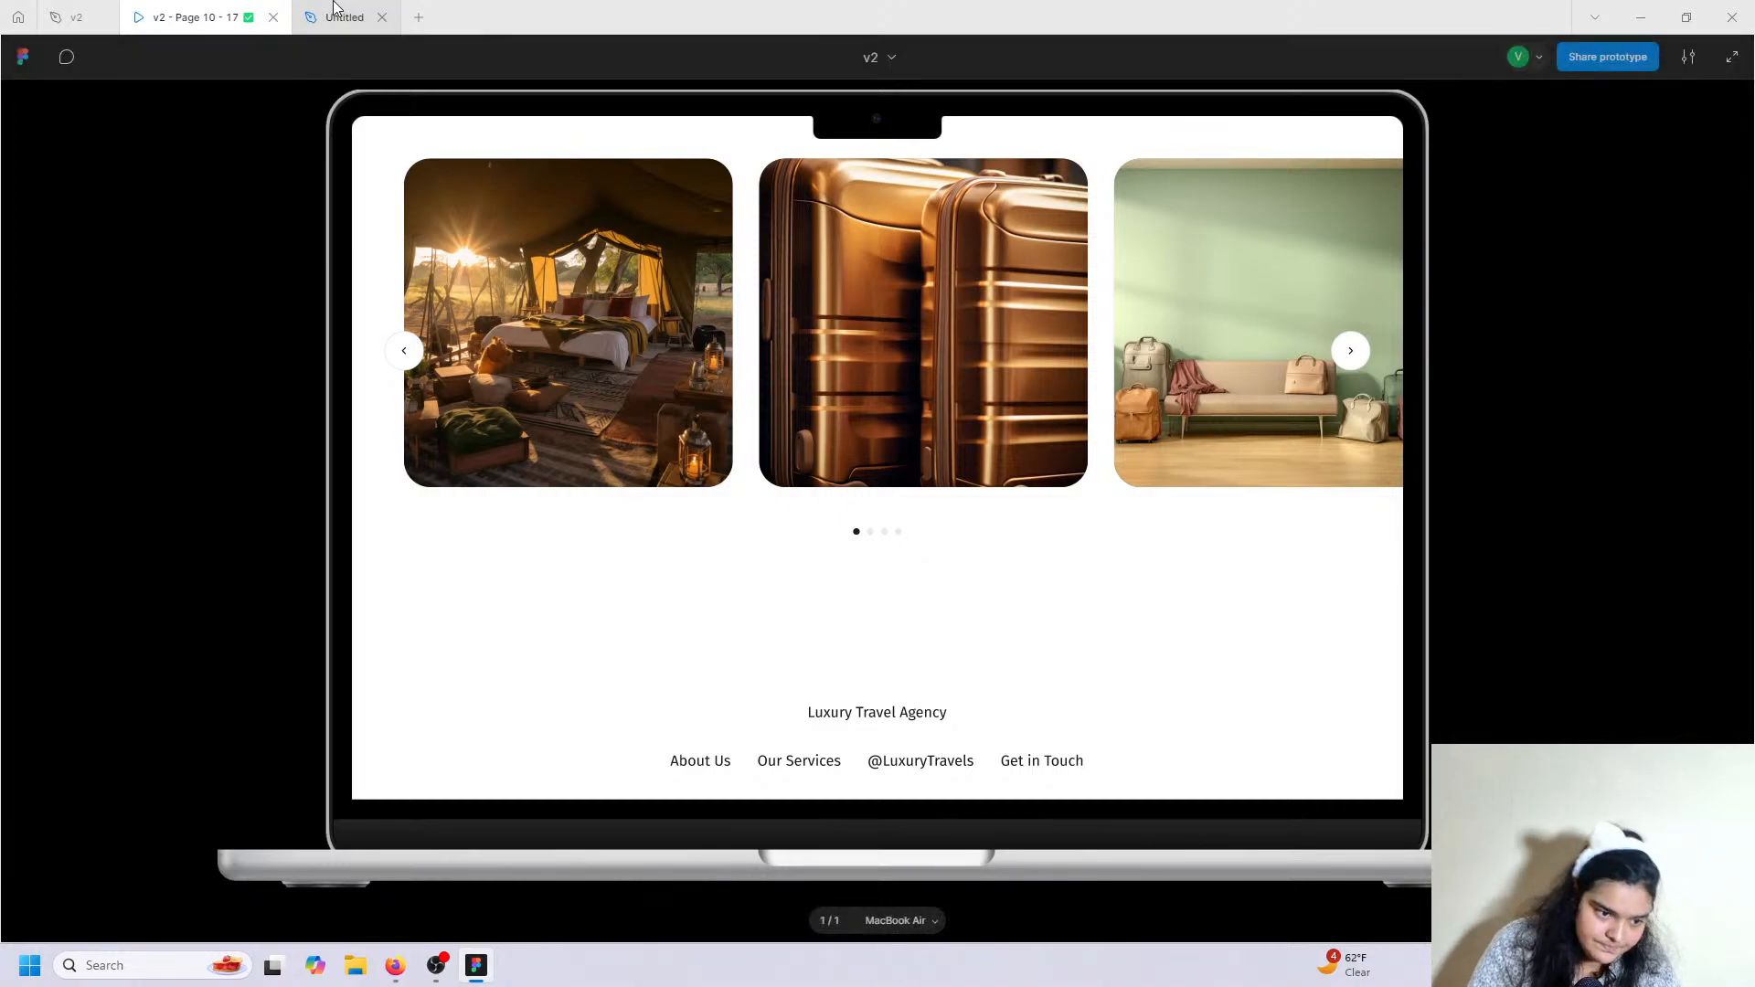
key(ctrl+Tab)
scroll(646, 666, down, 1)
Draw a small circle below the gallery images and size it to 10 by 10.
click(811, 910)
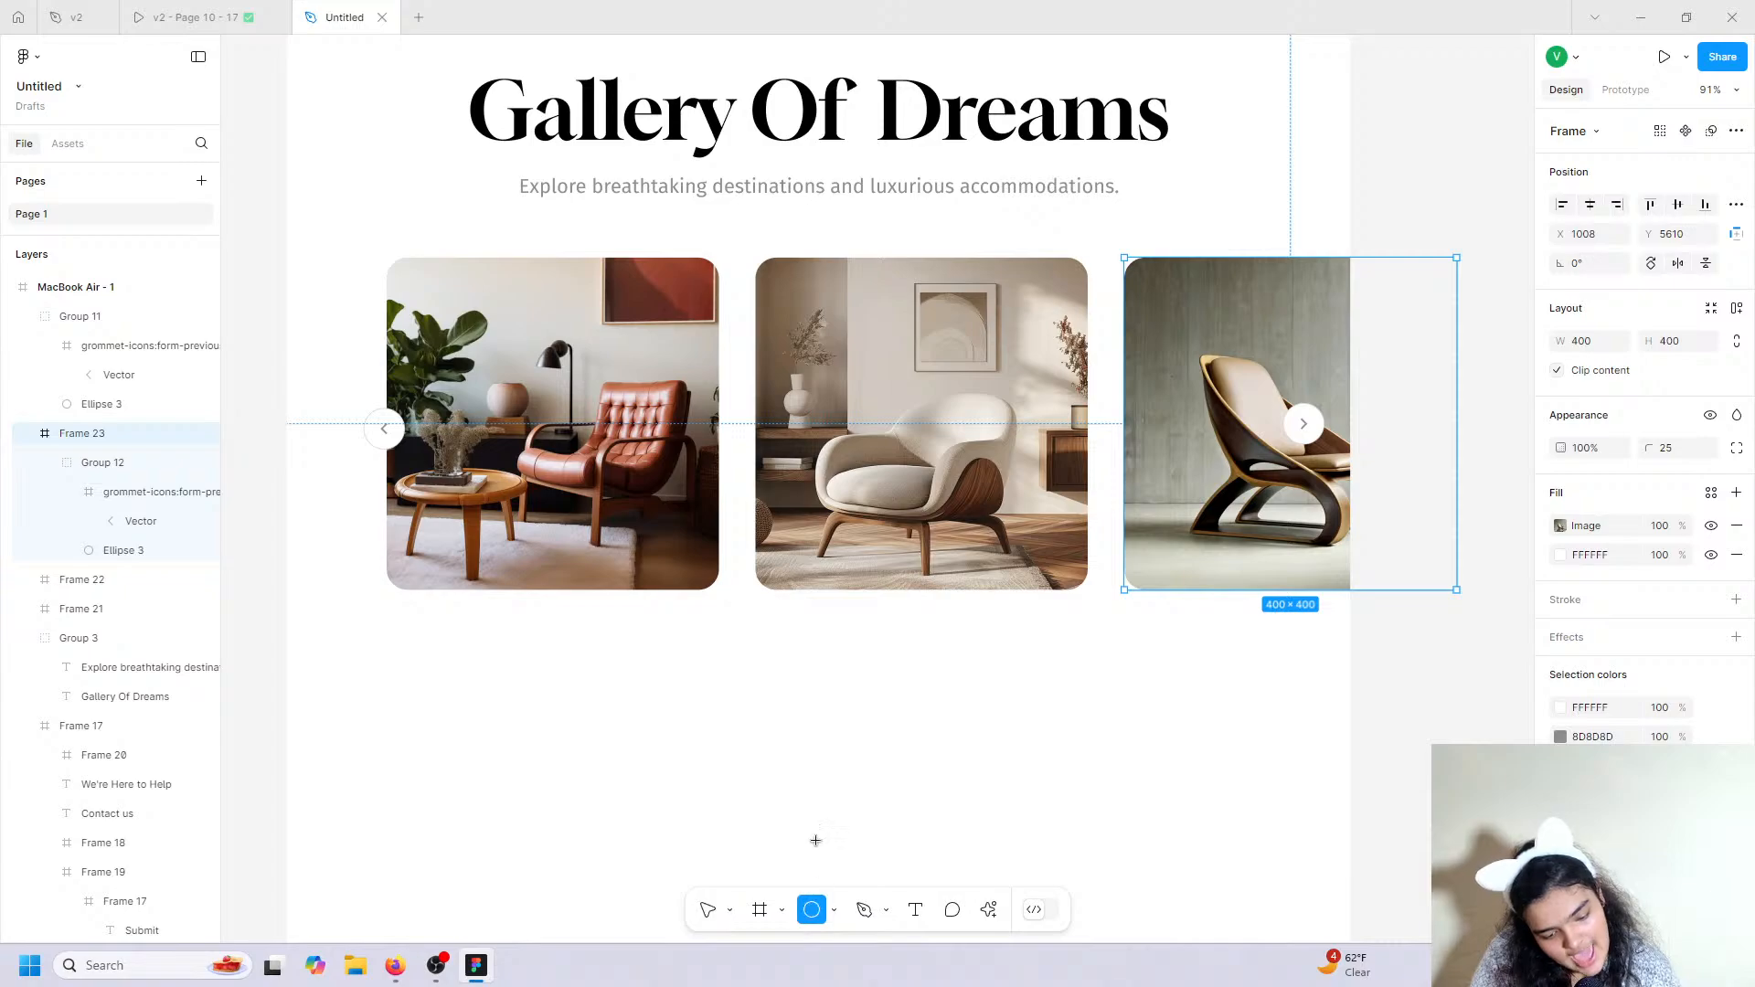
mouse_move(746, 646)
mouse_down()
mouse_move(784, 687)
mouse_move(768, 658)
mouse_move(769, 675)
mouse_up()
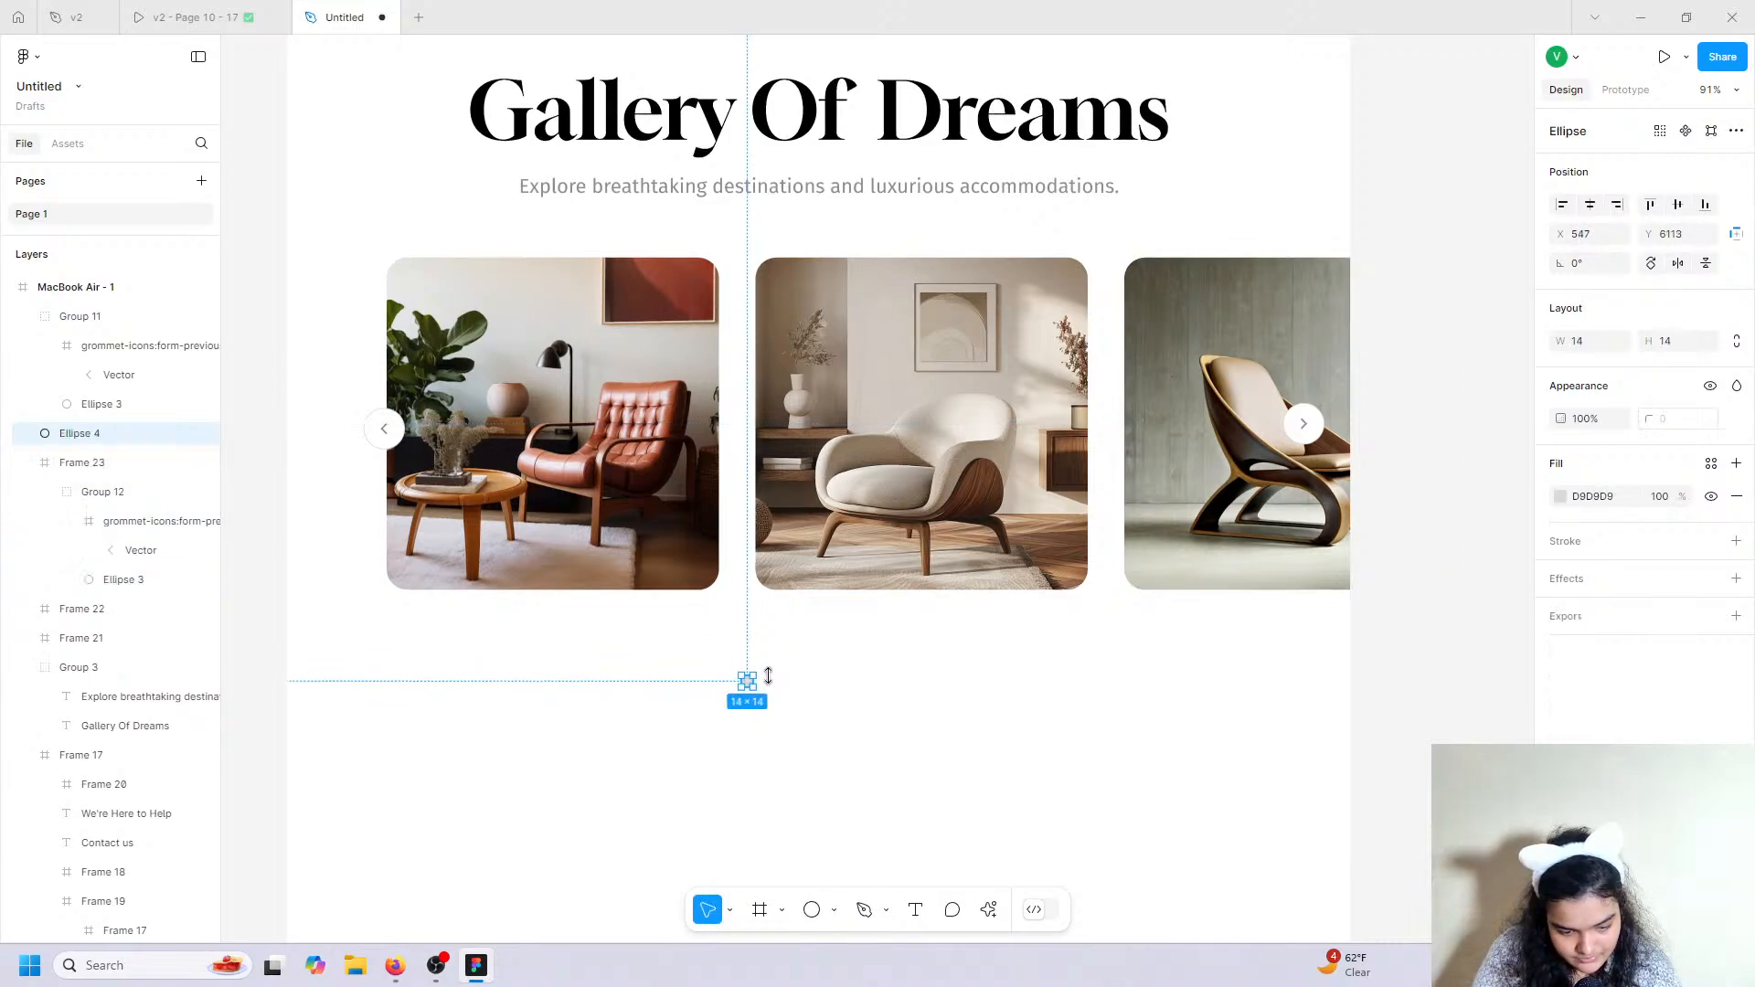
scroll(747, 697, up, 10)
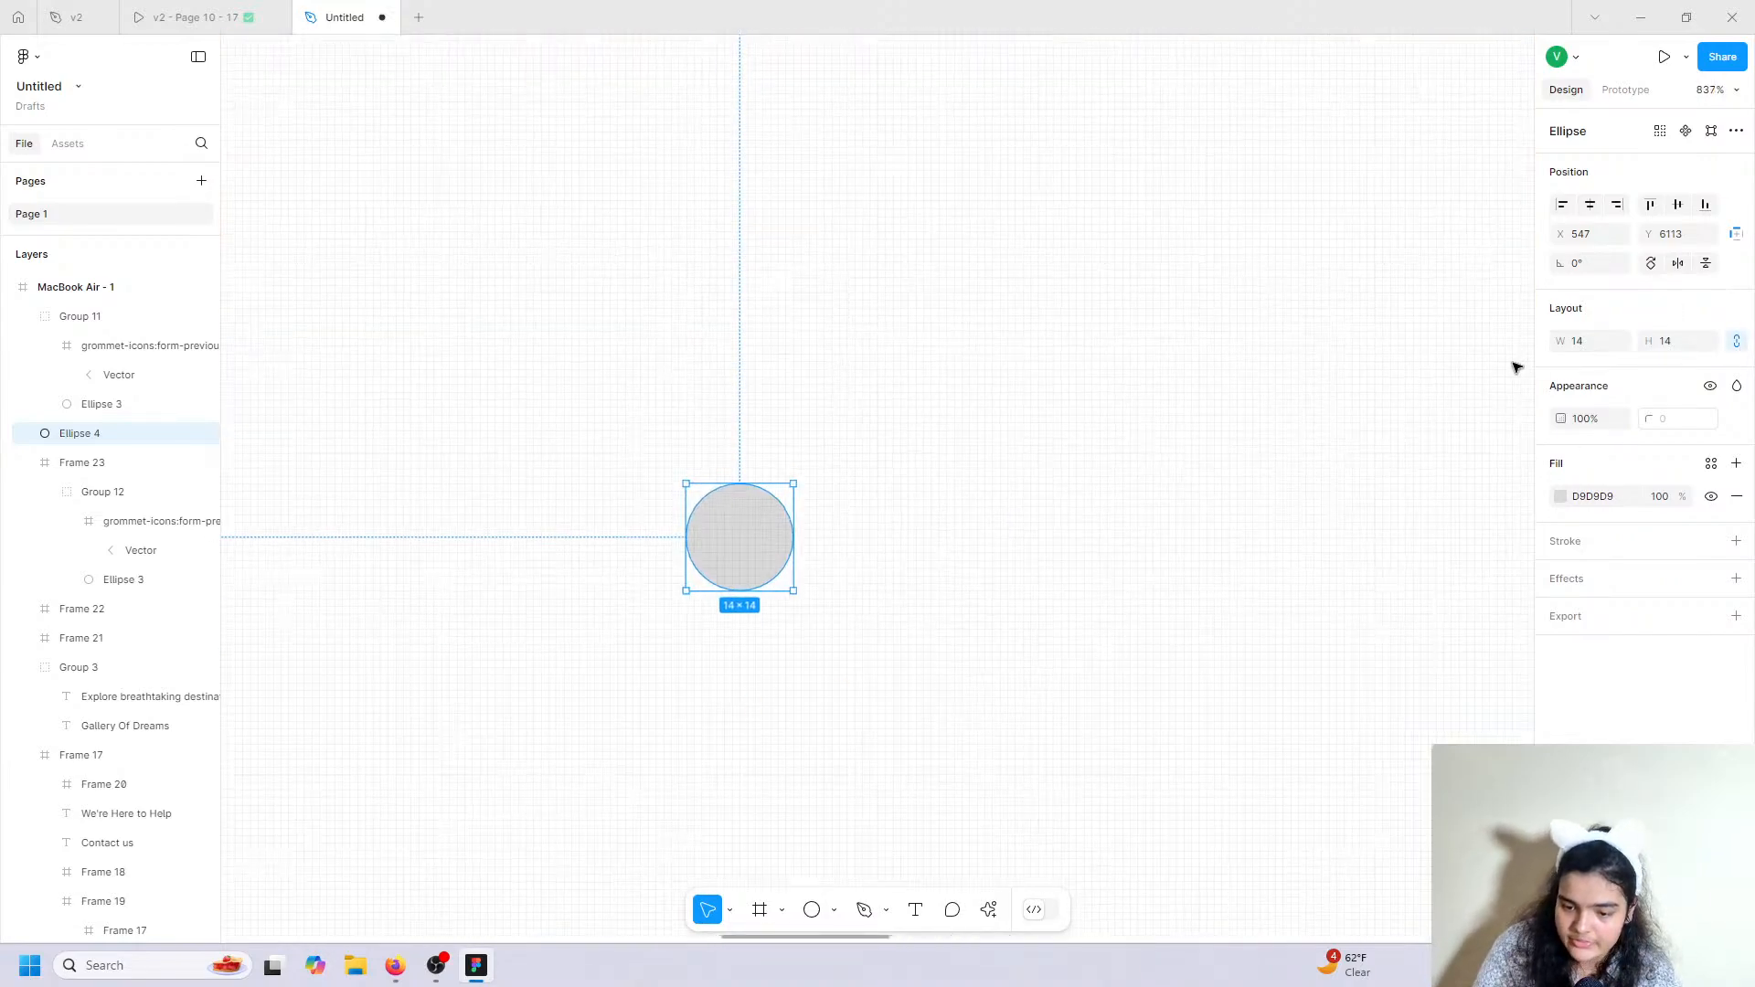
click(1603, 344)
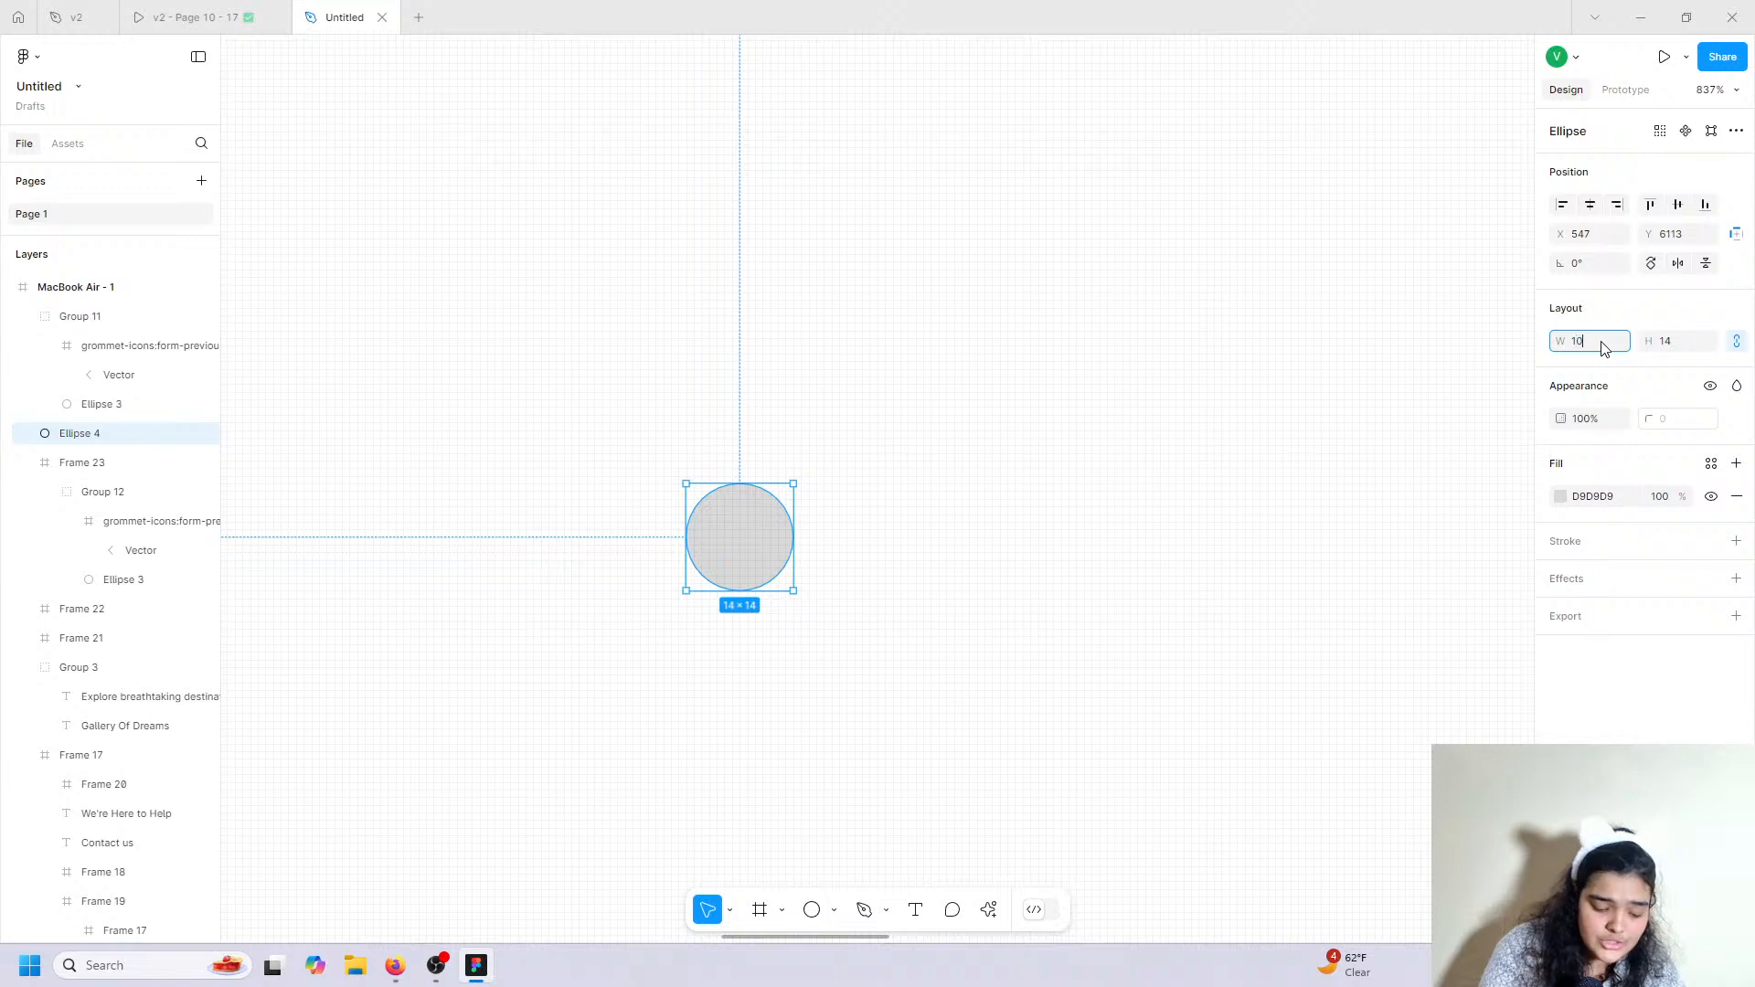
text(10)
key(Return)
Copy the circle into four dots lined up in a row, then select them all.
right_click(729, 530)
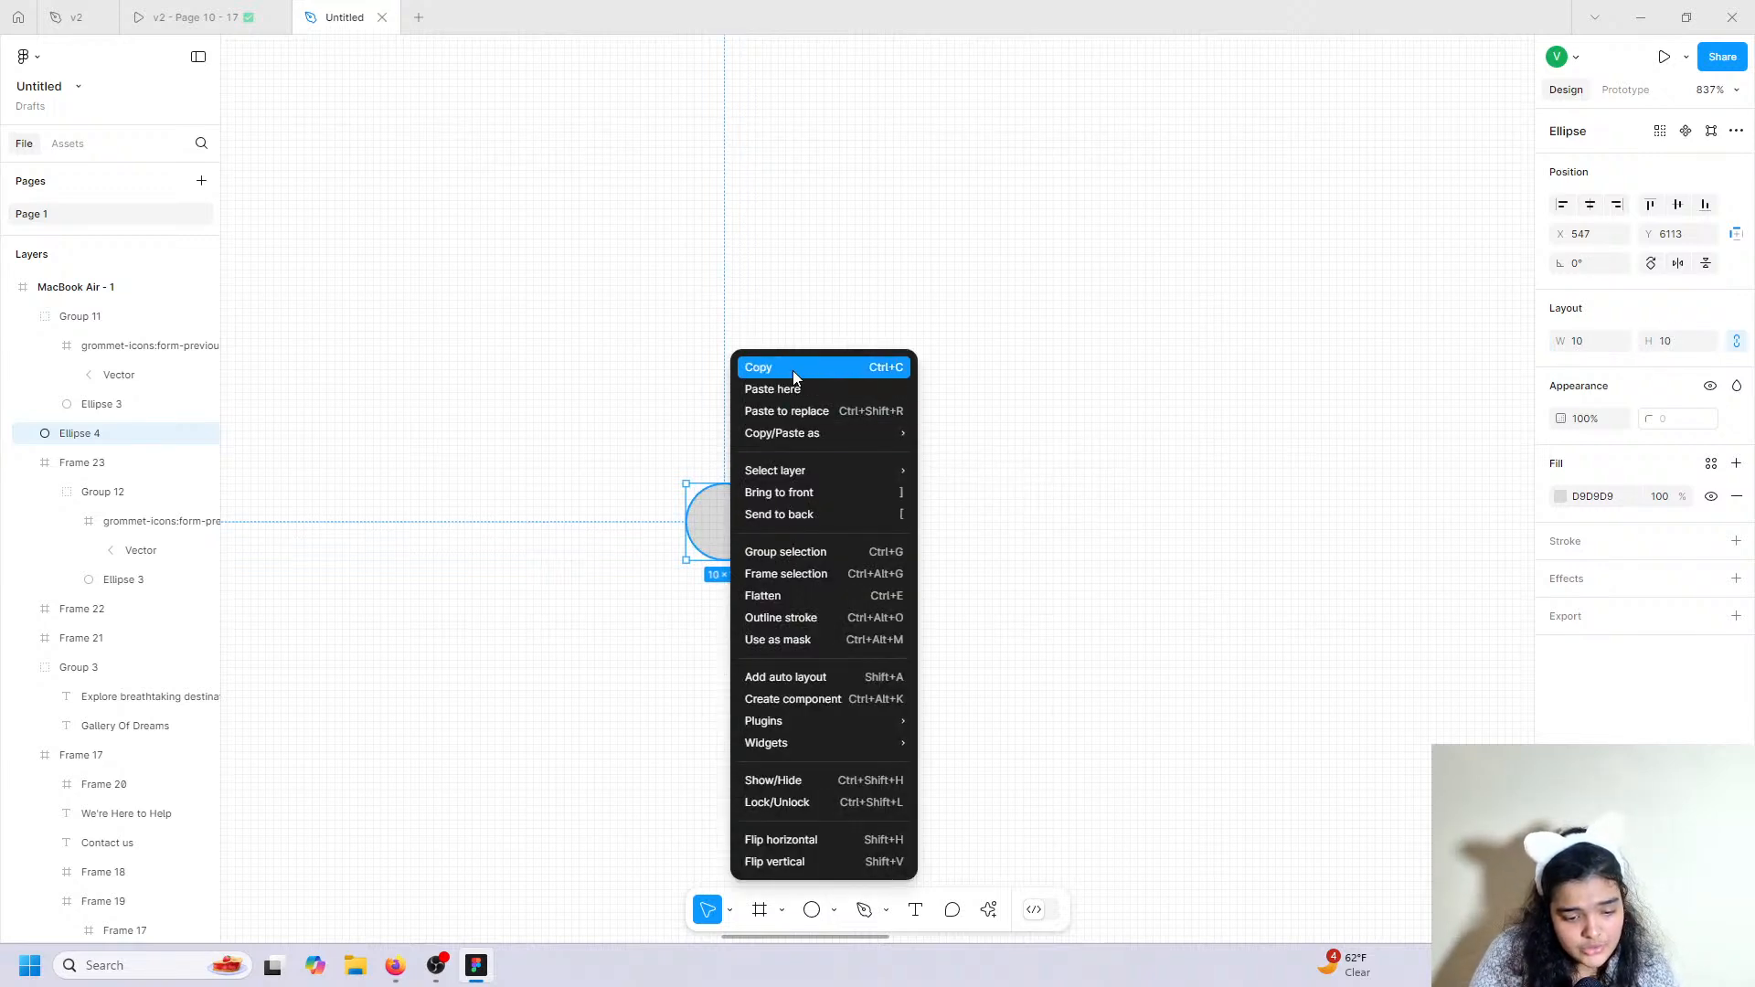
click(793, 370)
key(ctrl+v)
key(ctrl+v)
key(ctrl+v)
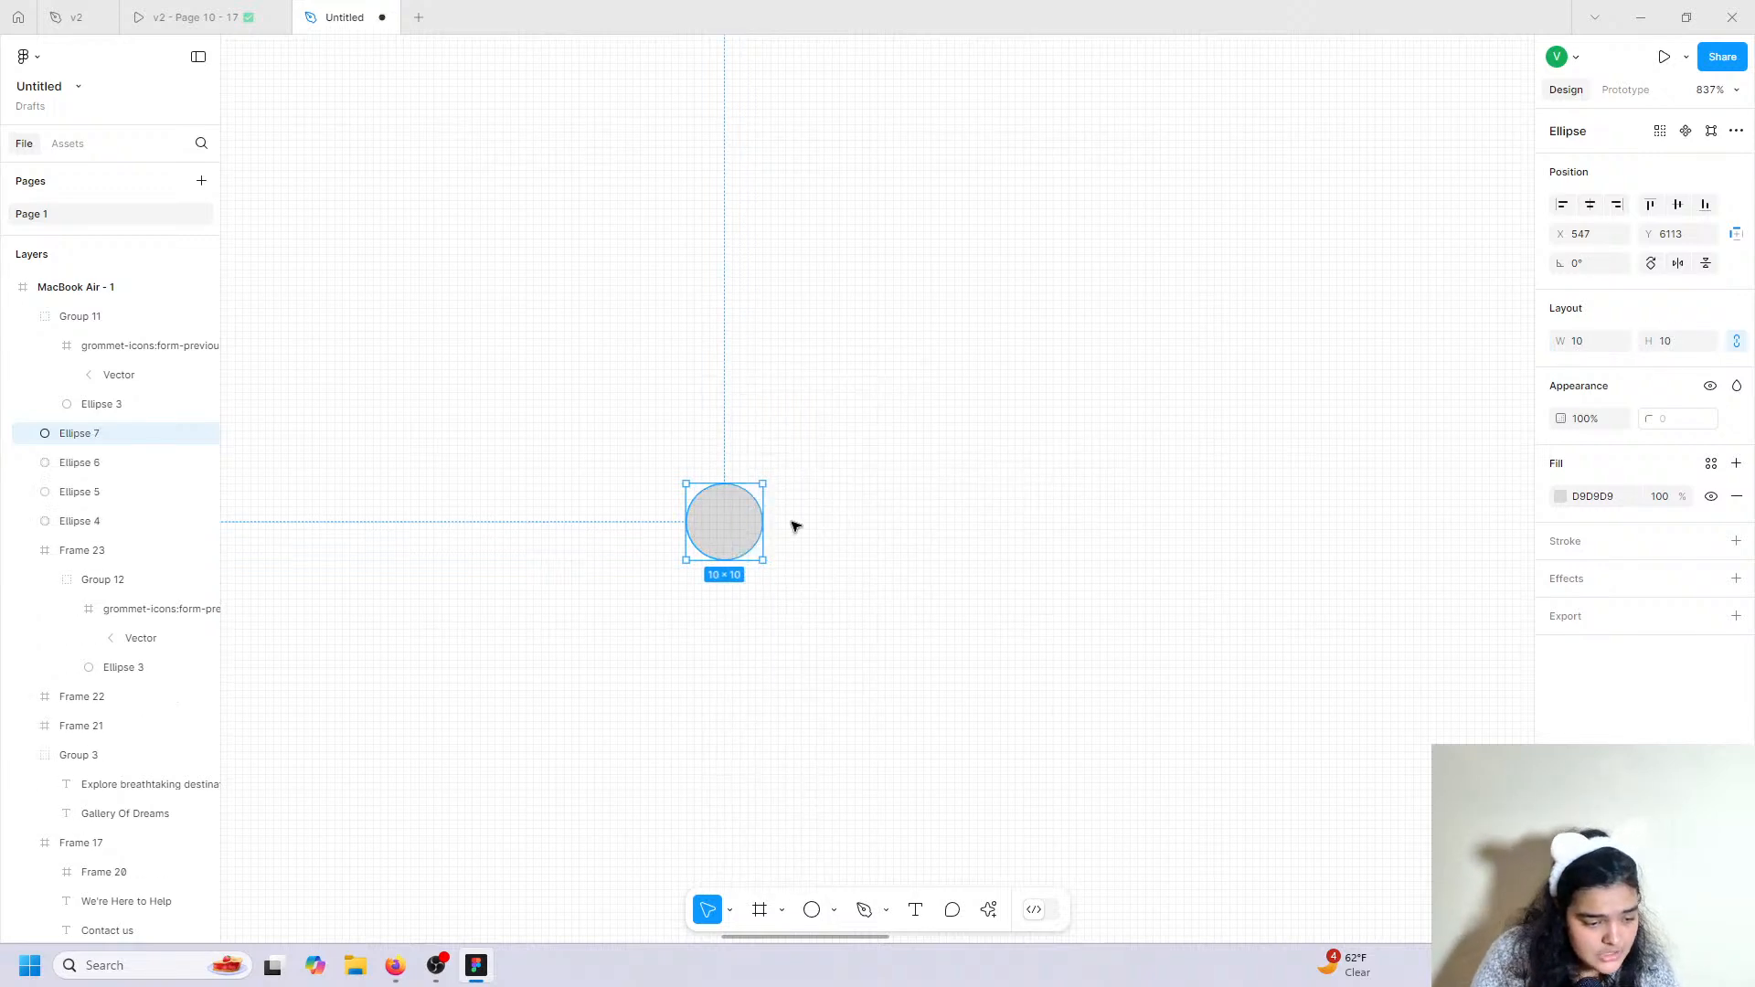
drag(729, 518, 854, 513)
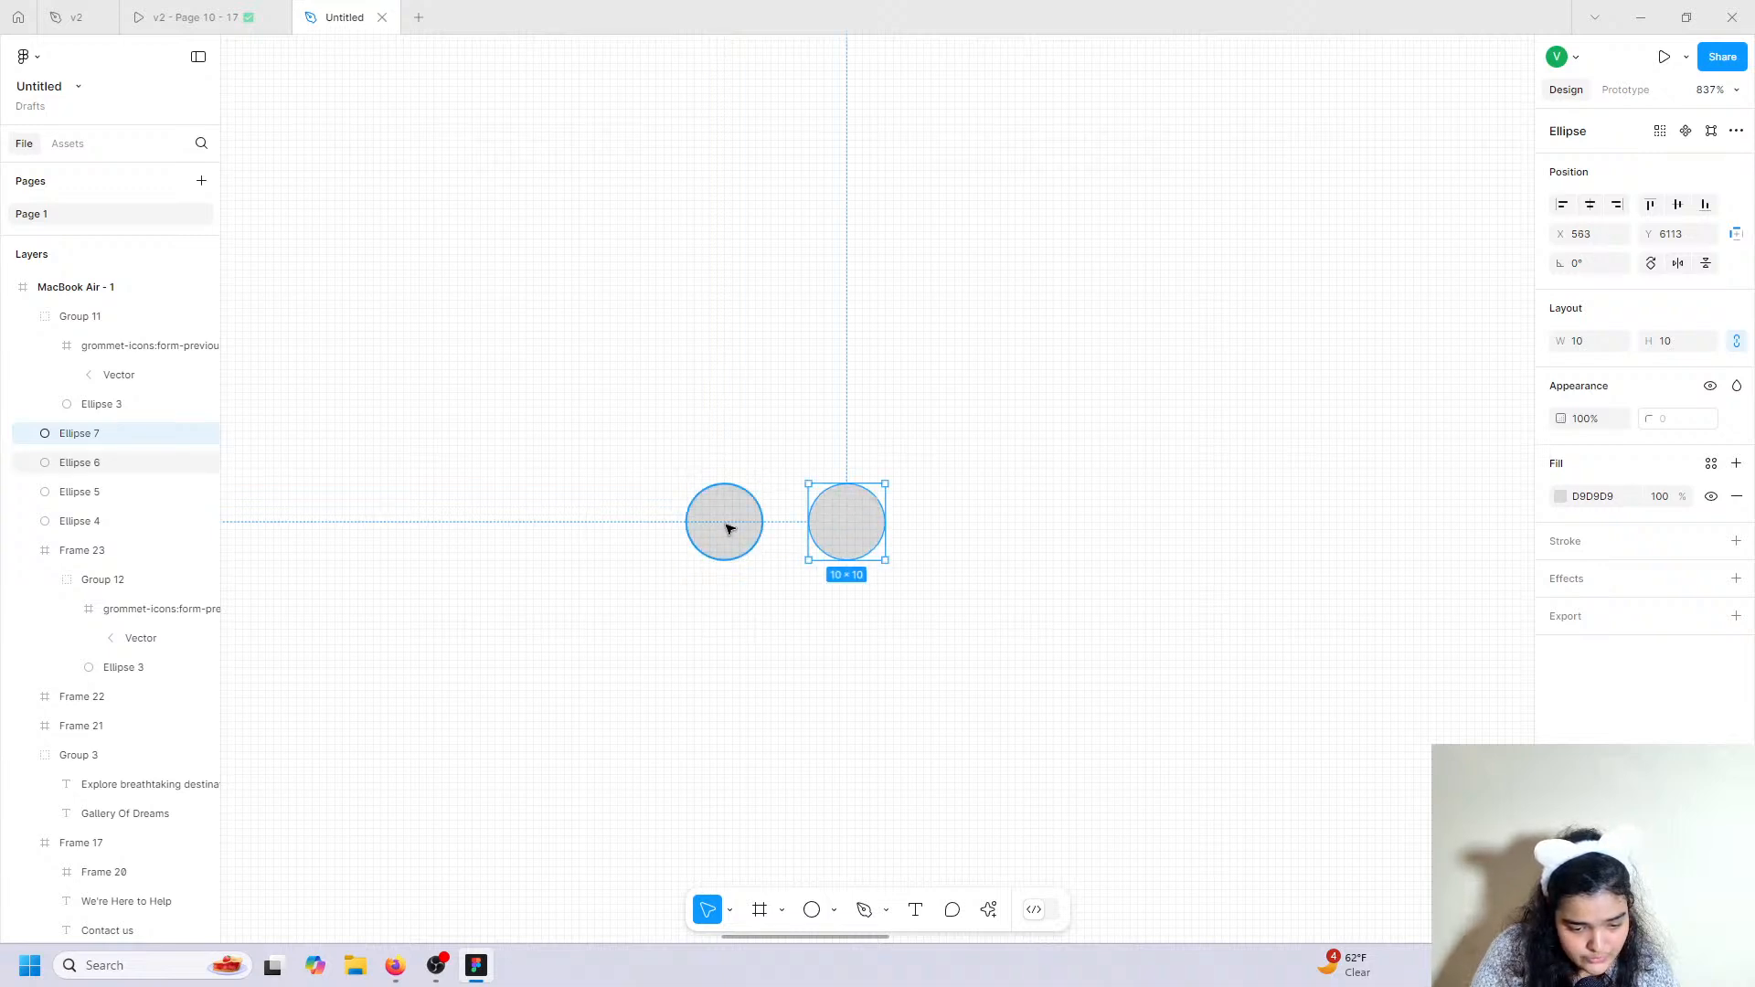
drag(728, 525, 1129, 526)
click(724, 521)
shift+click(980, 536)
shift+click(847, 521)
shift+click(727, 521)
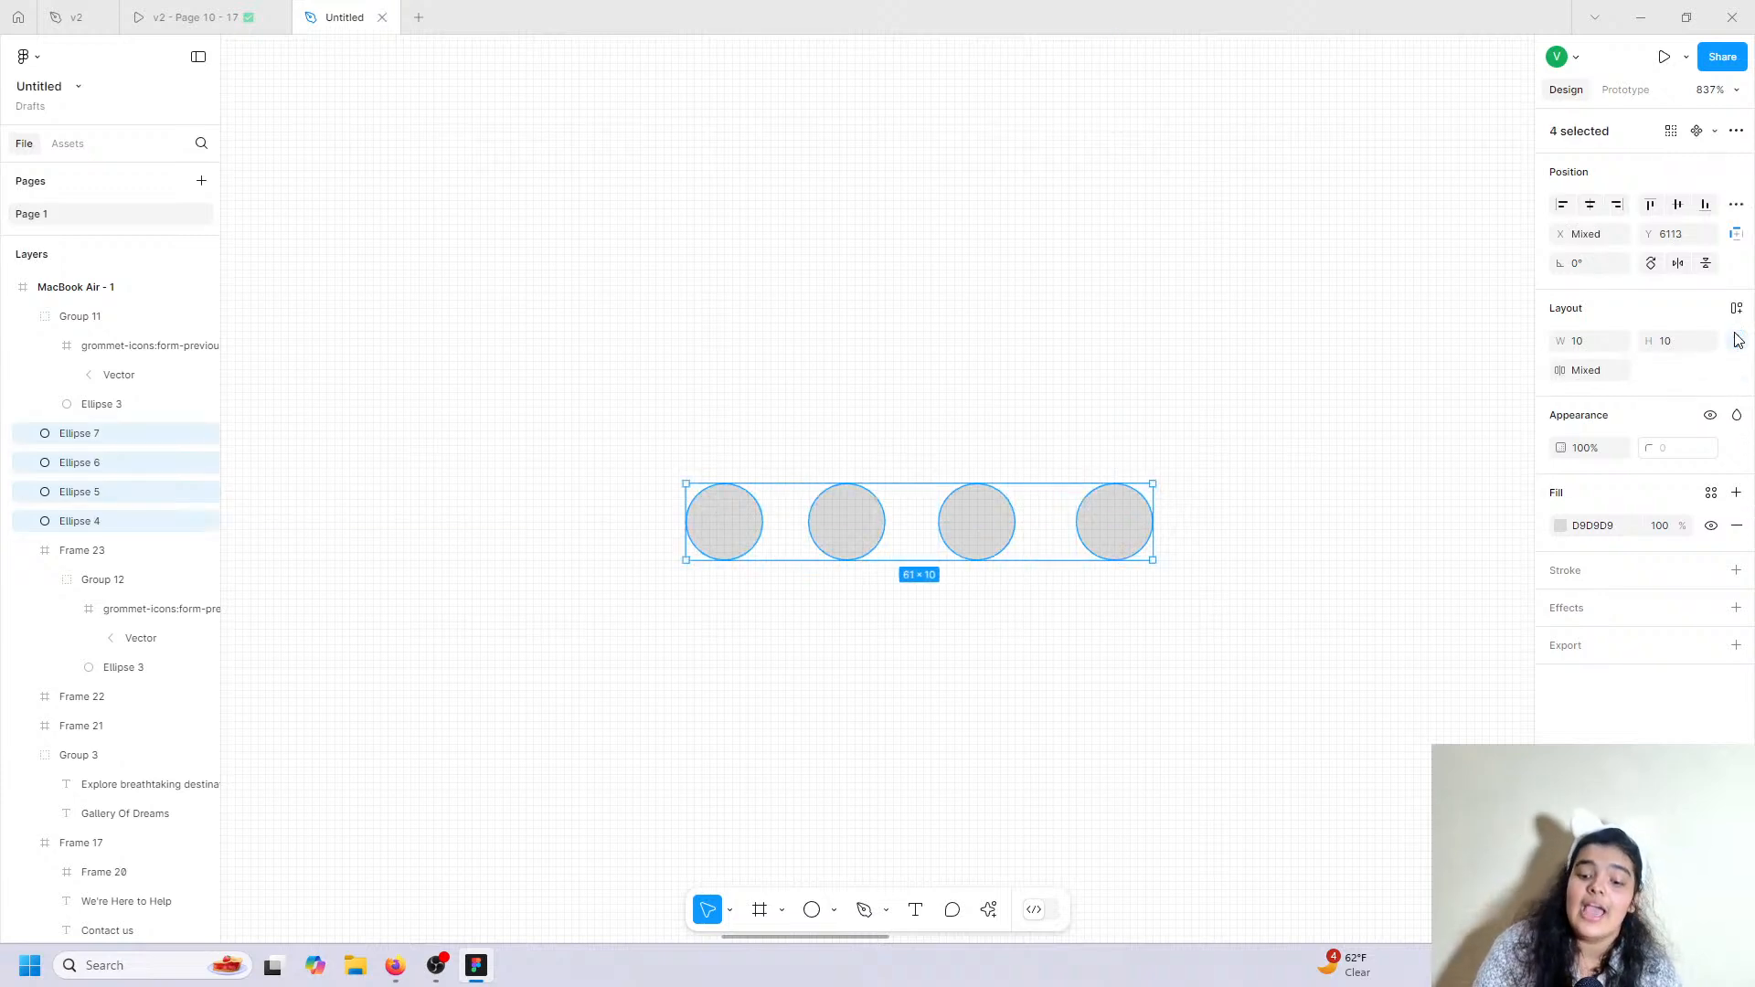
Wrap the four dots in an auto layout with a 27 gap, centred under the gallery.
click(1736, 310)
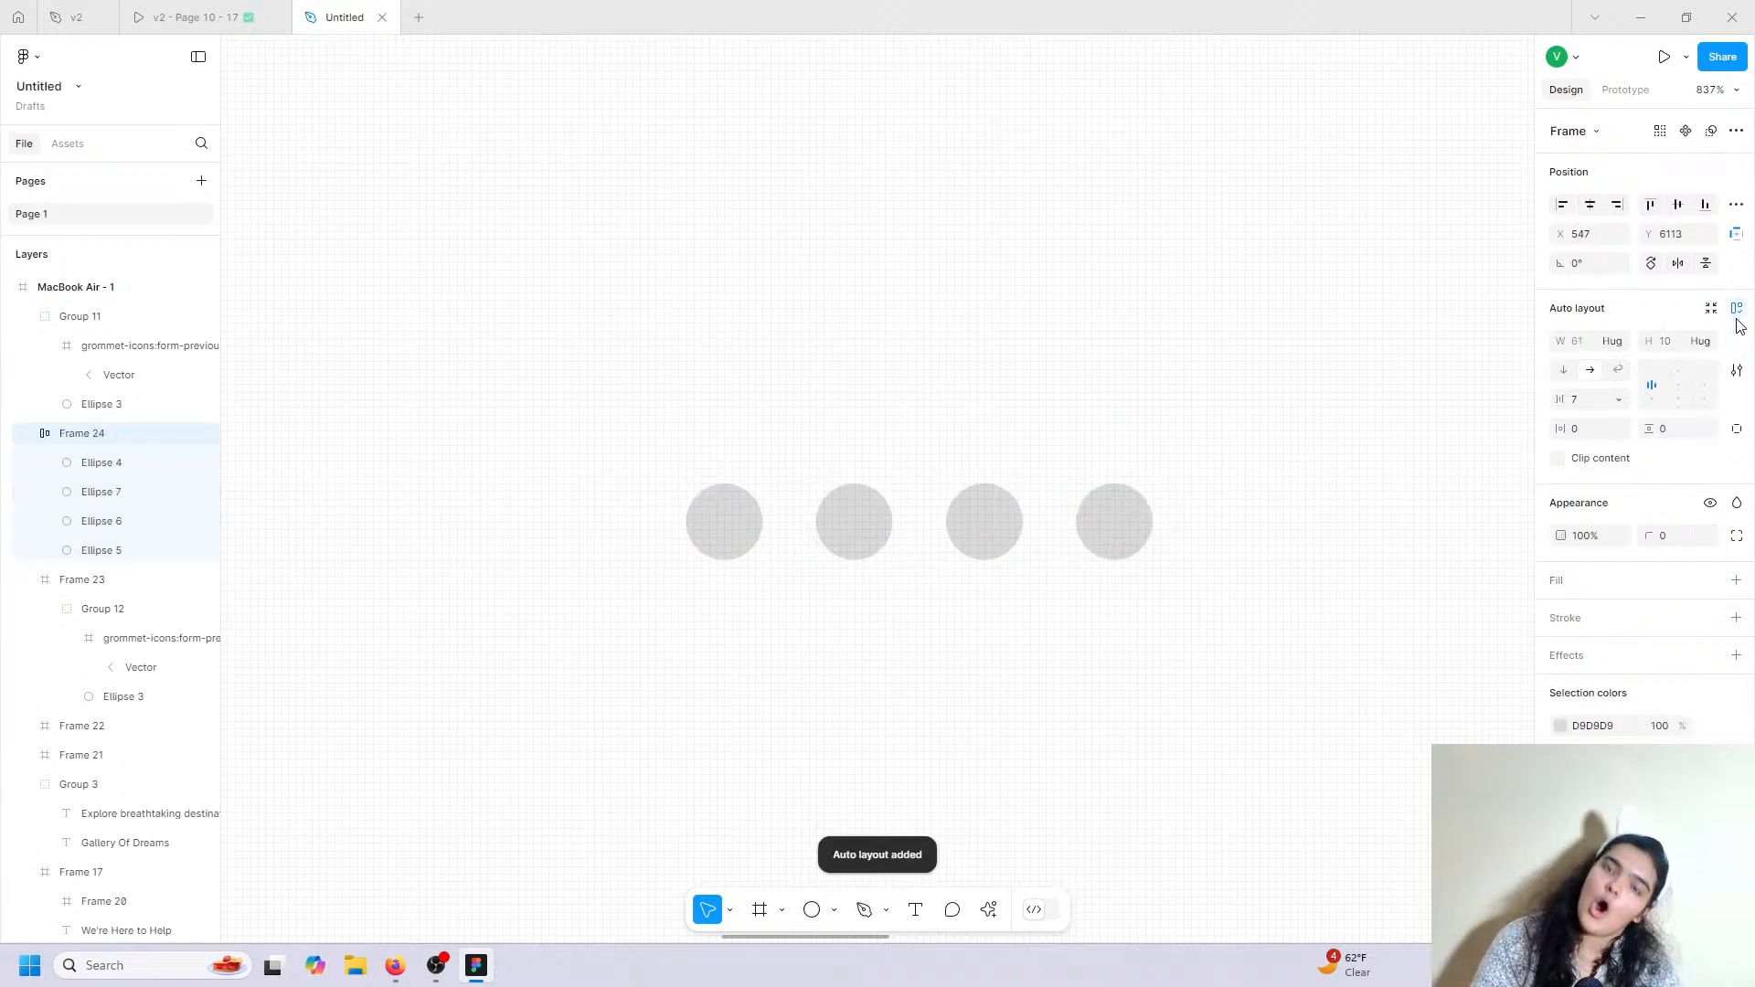
scroll(1196, 470, down, 10)
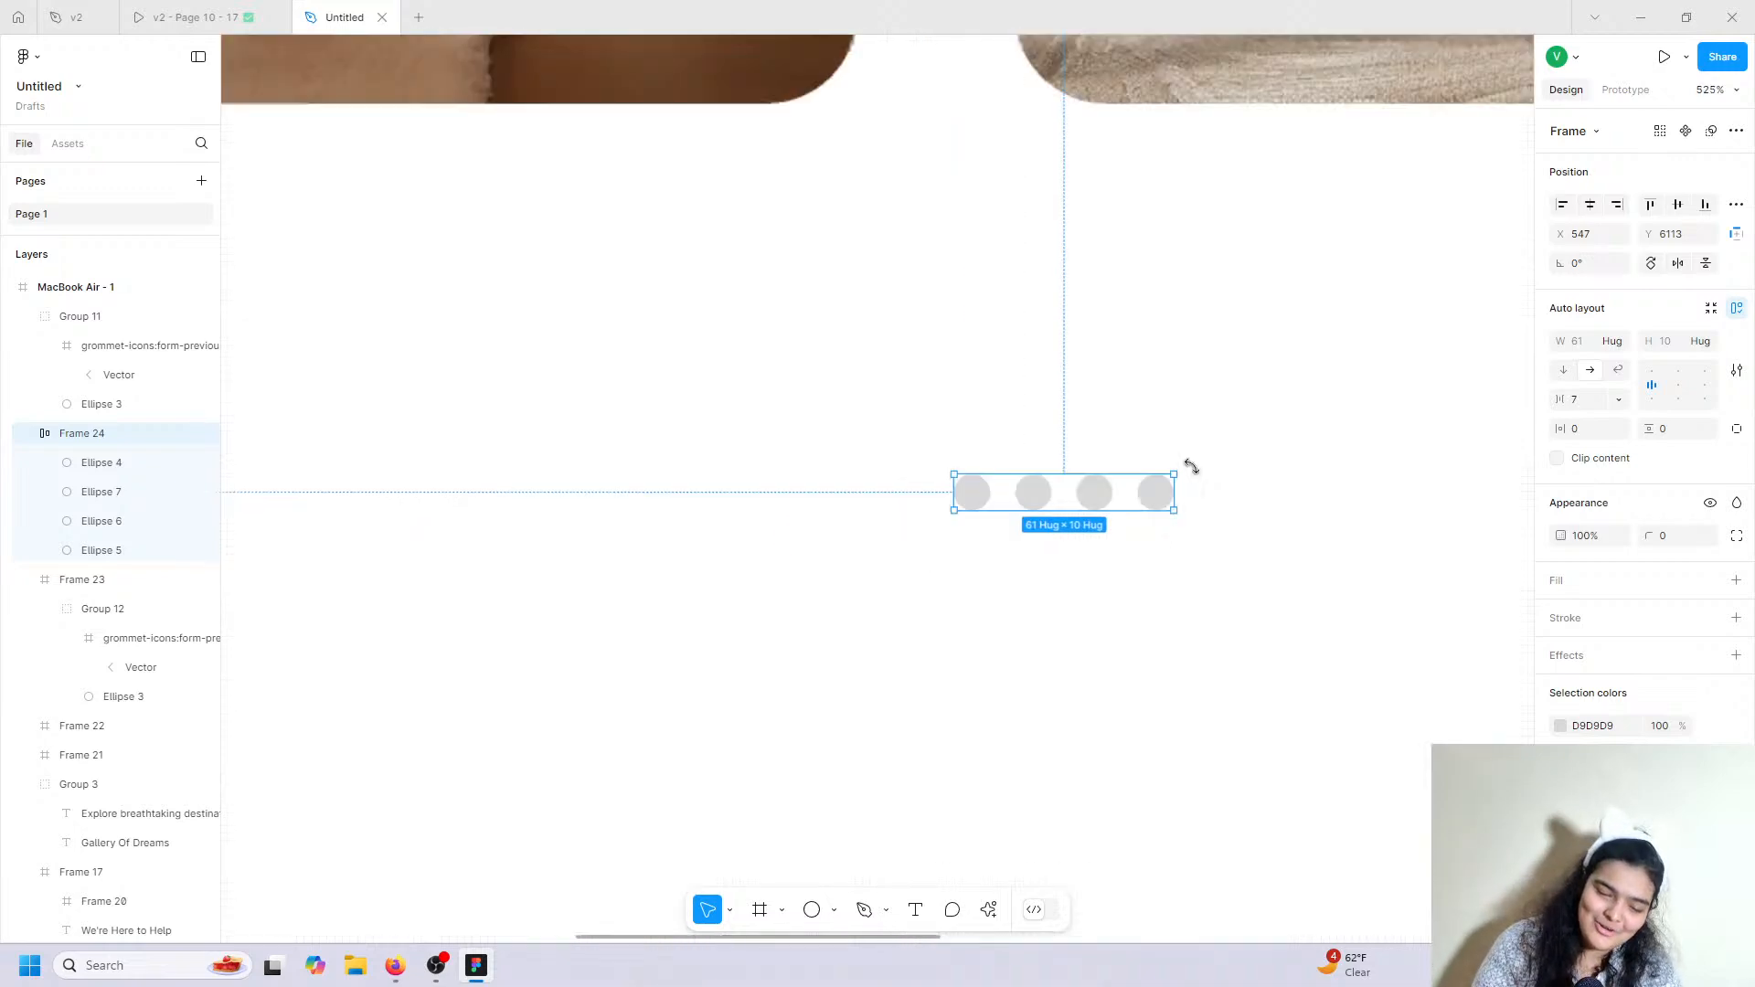
scroll(1196, 471, right, 1)
scroll(1196, 470, right, 2)
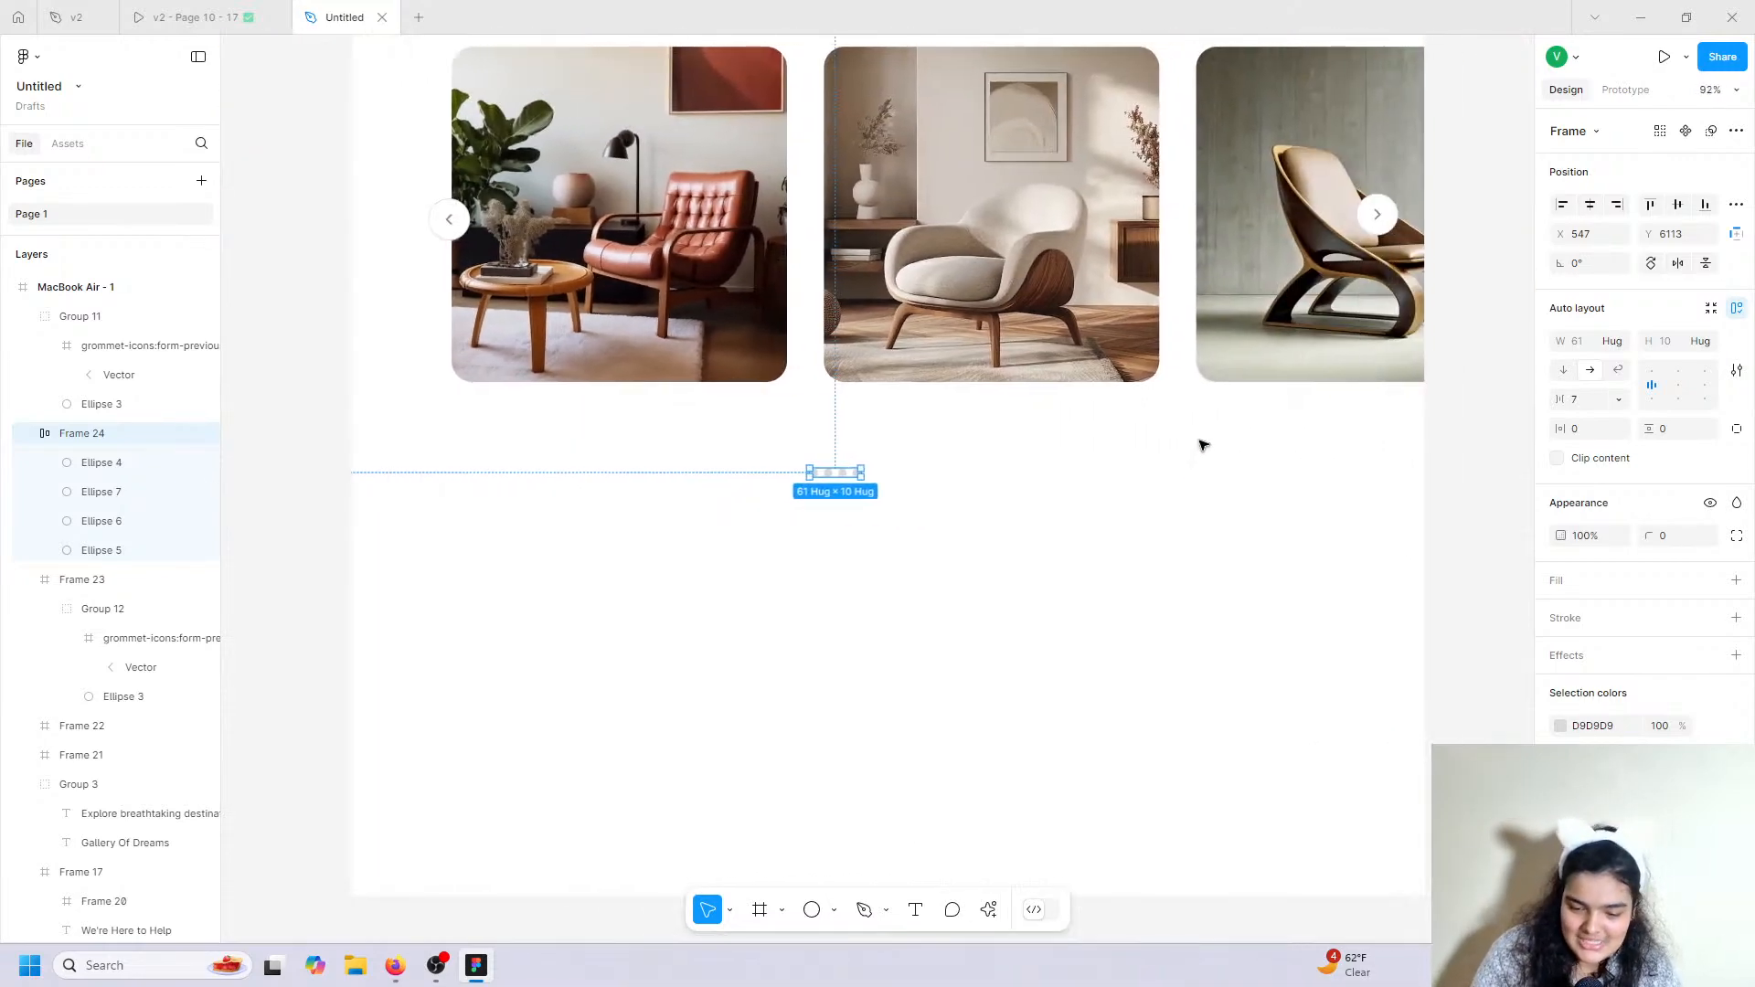
drag(1563, 400, 1602, 401)
drag(866, 478, 896, 448)
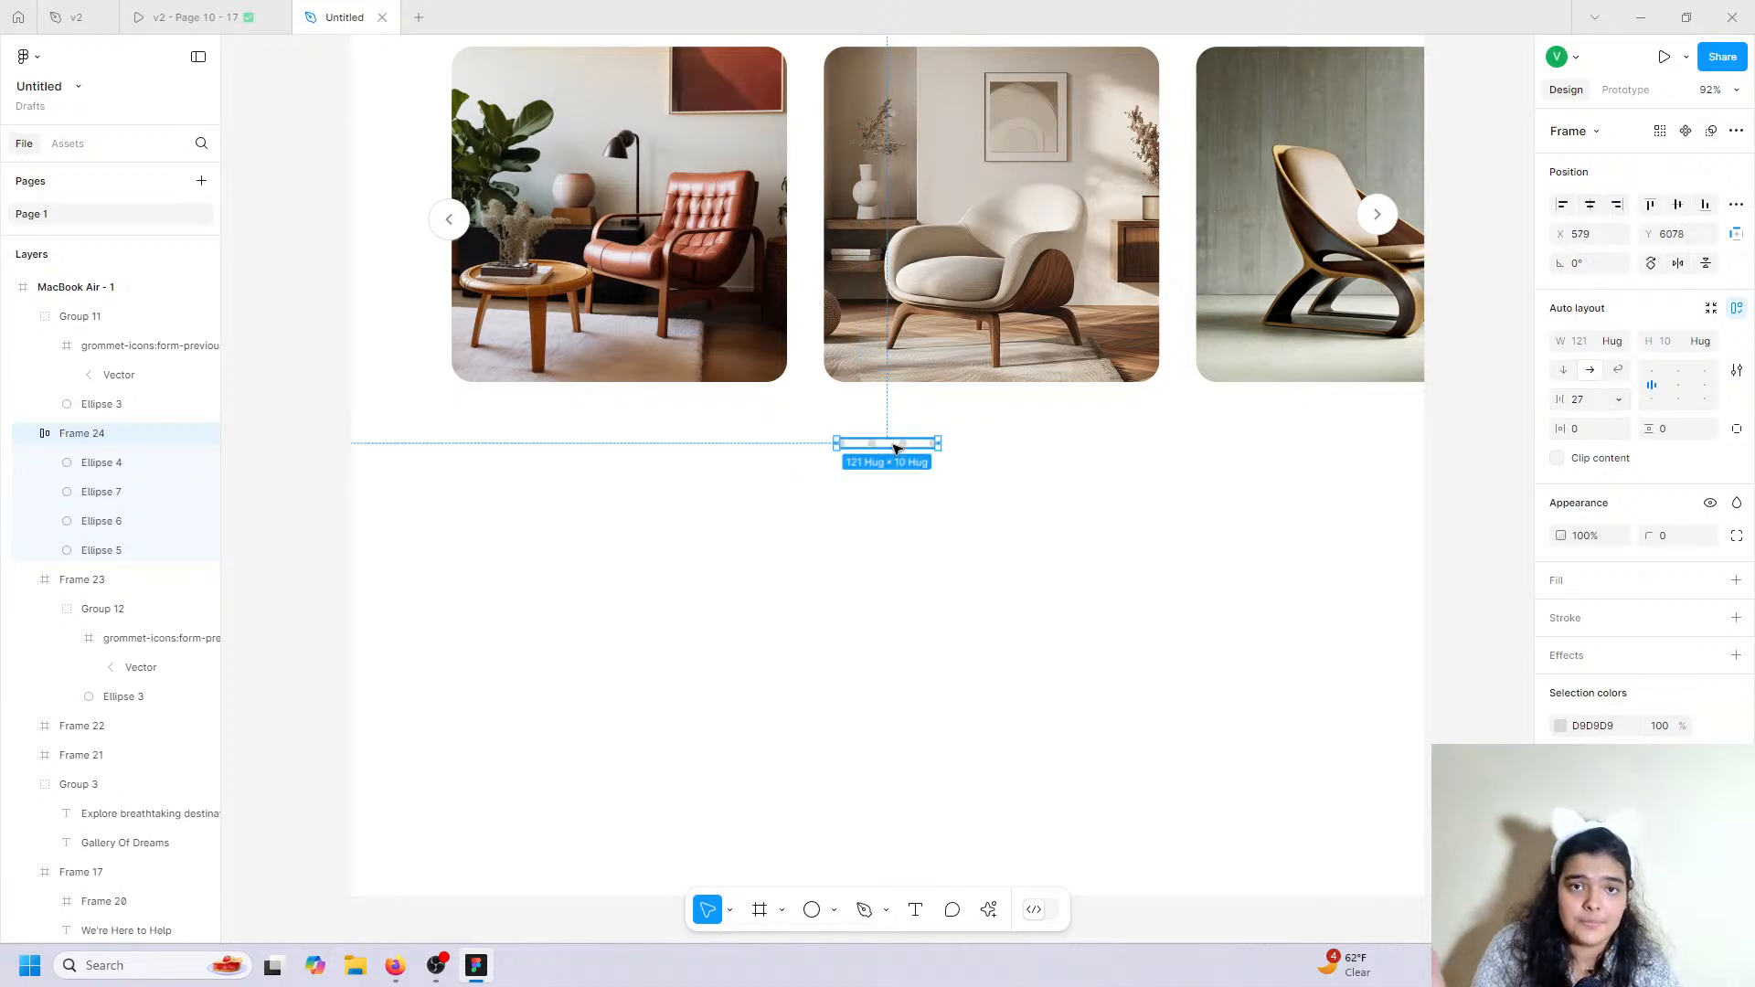
Colour the dots light grey E4E4E4 and make the first dot black 000000.
ctrl+scroll(896, 448, up, 5)
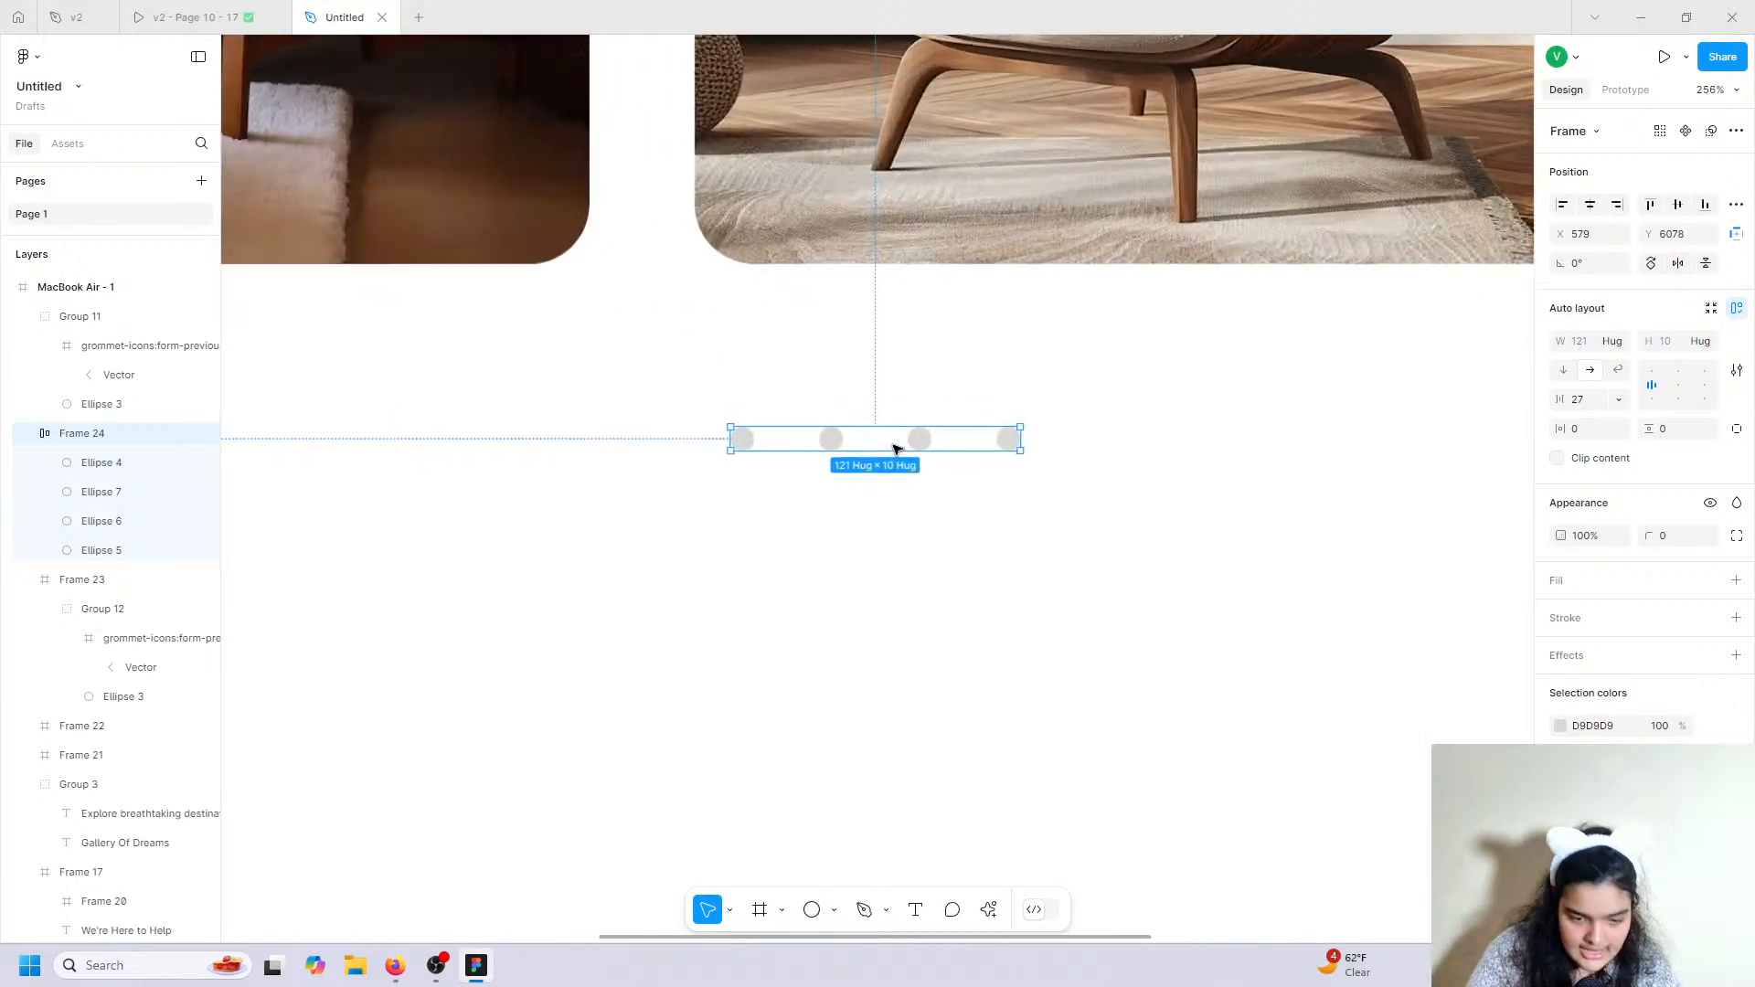
click(1560, 729)
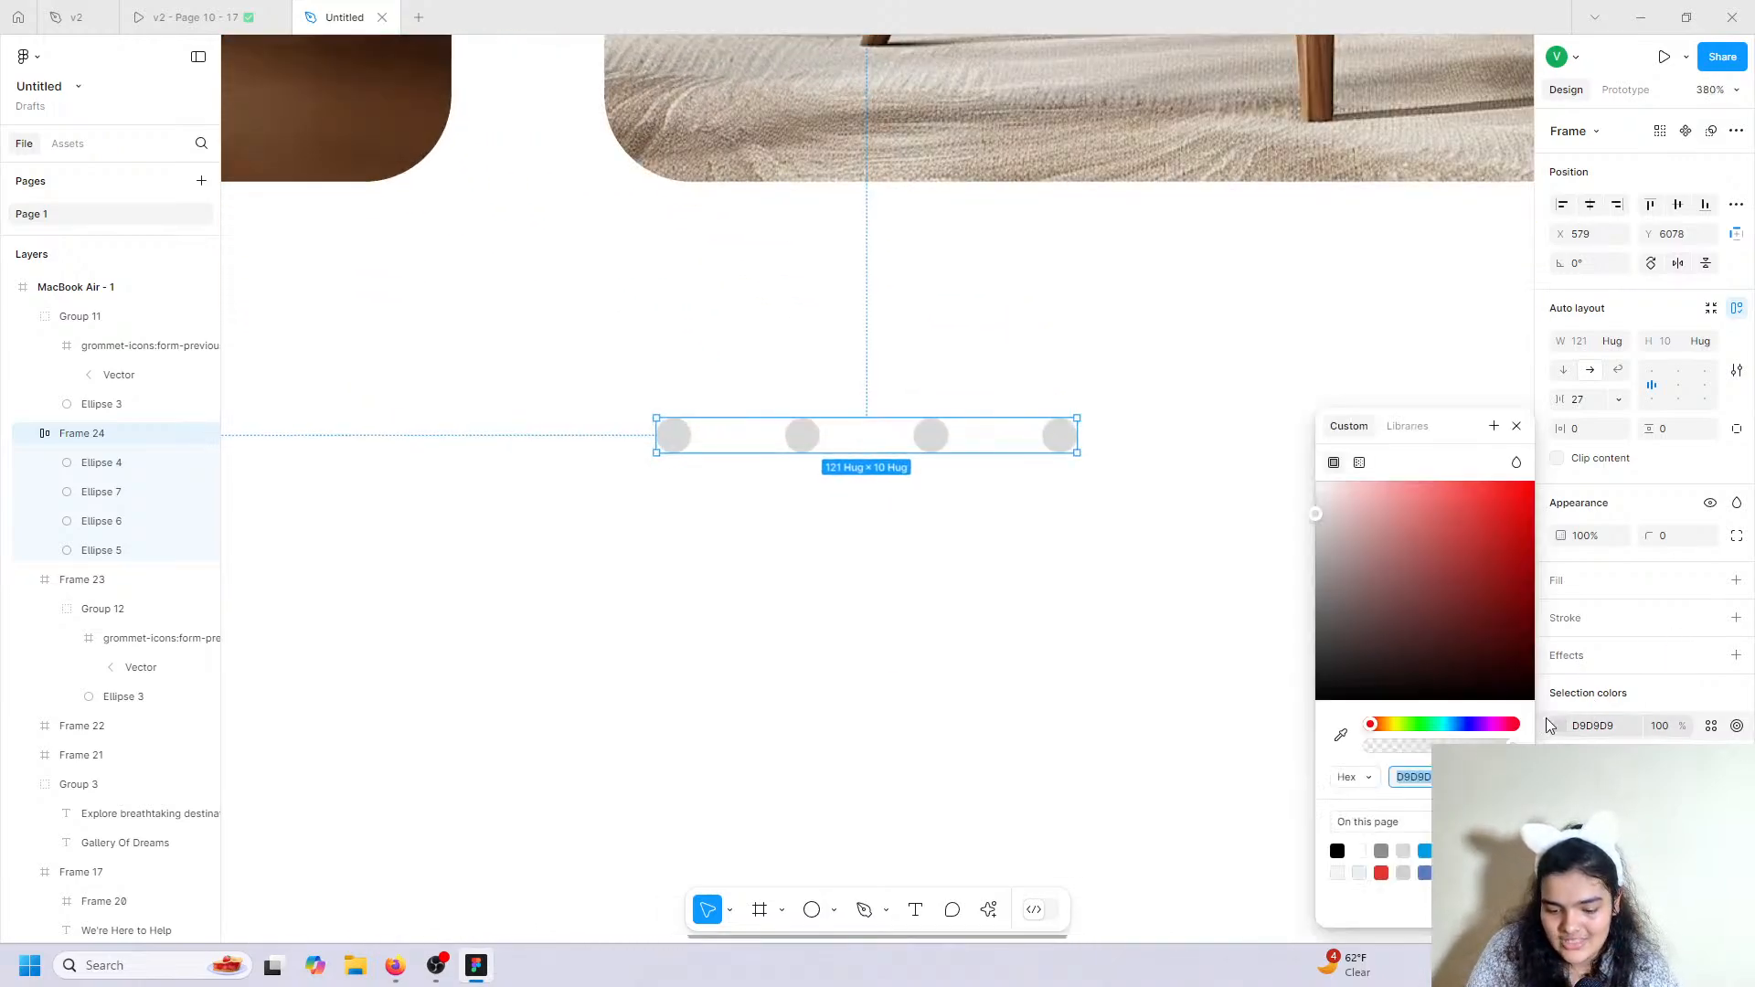
drag(1362, 555, 1249, 514)
click(687, 437)
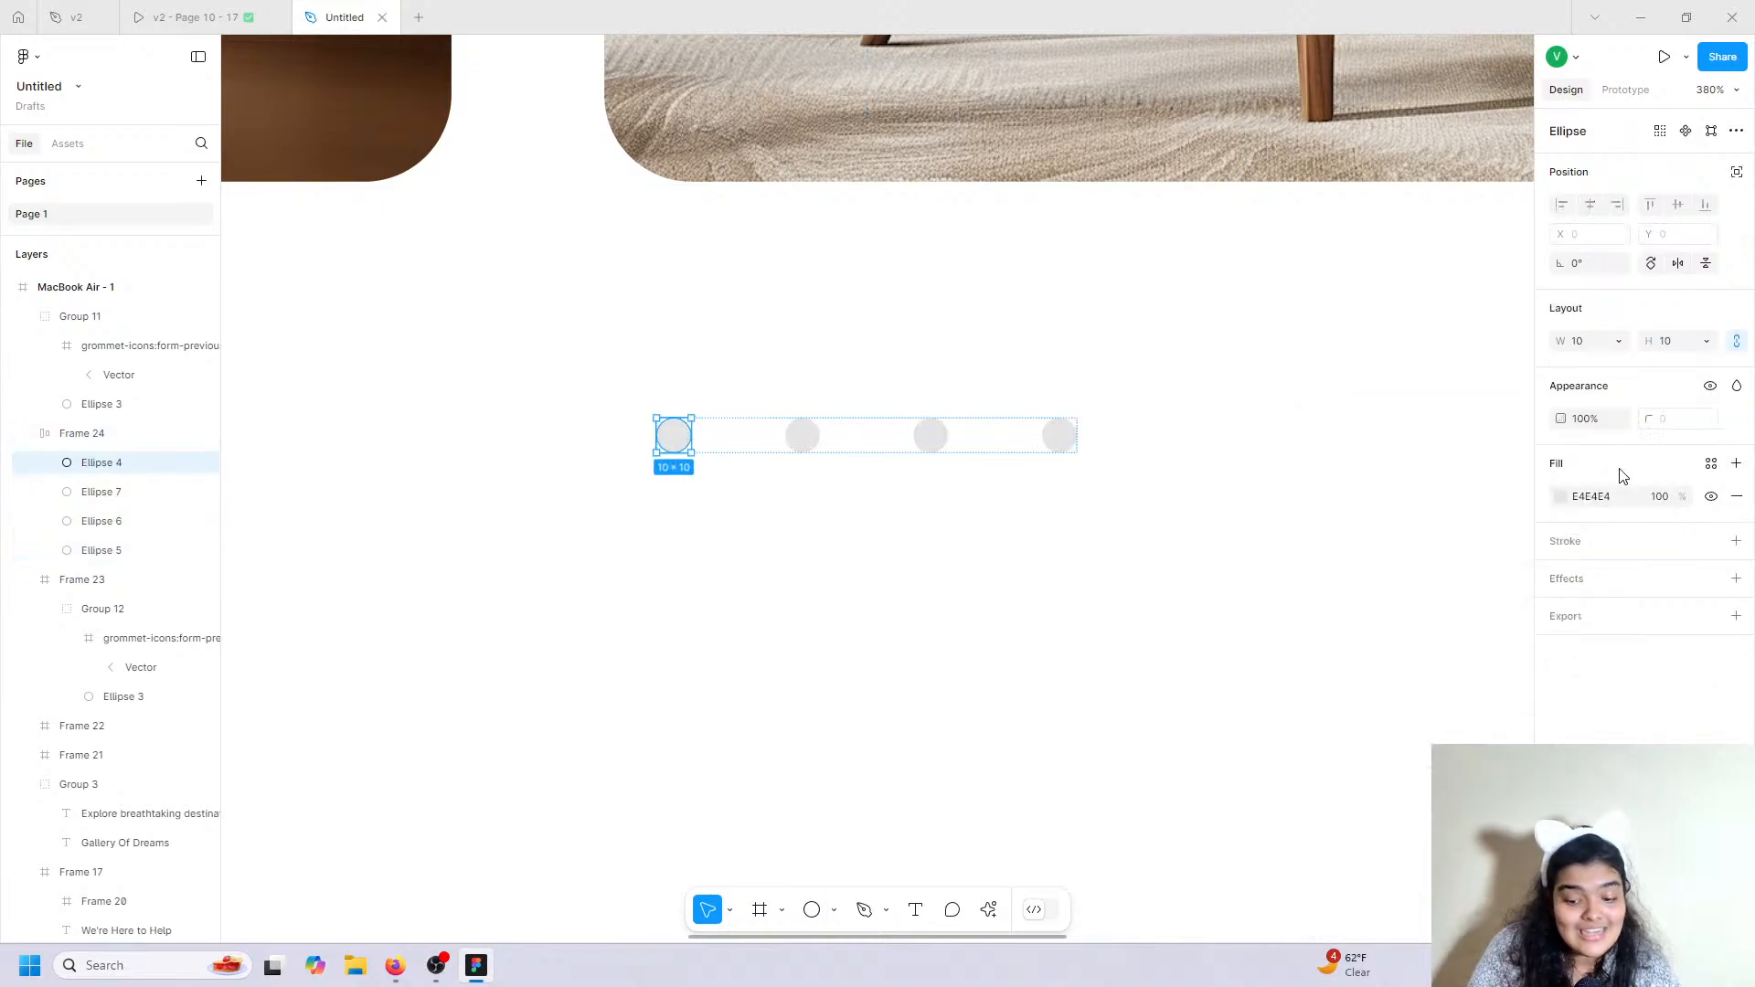
click(1556, 501)
text(000)
key(Return)
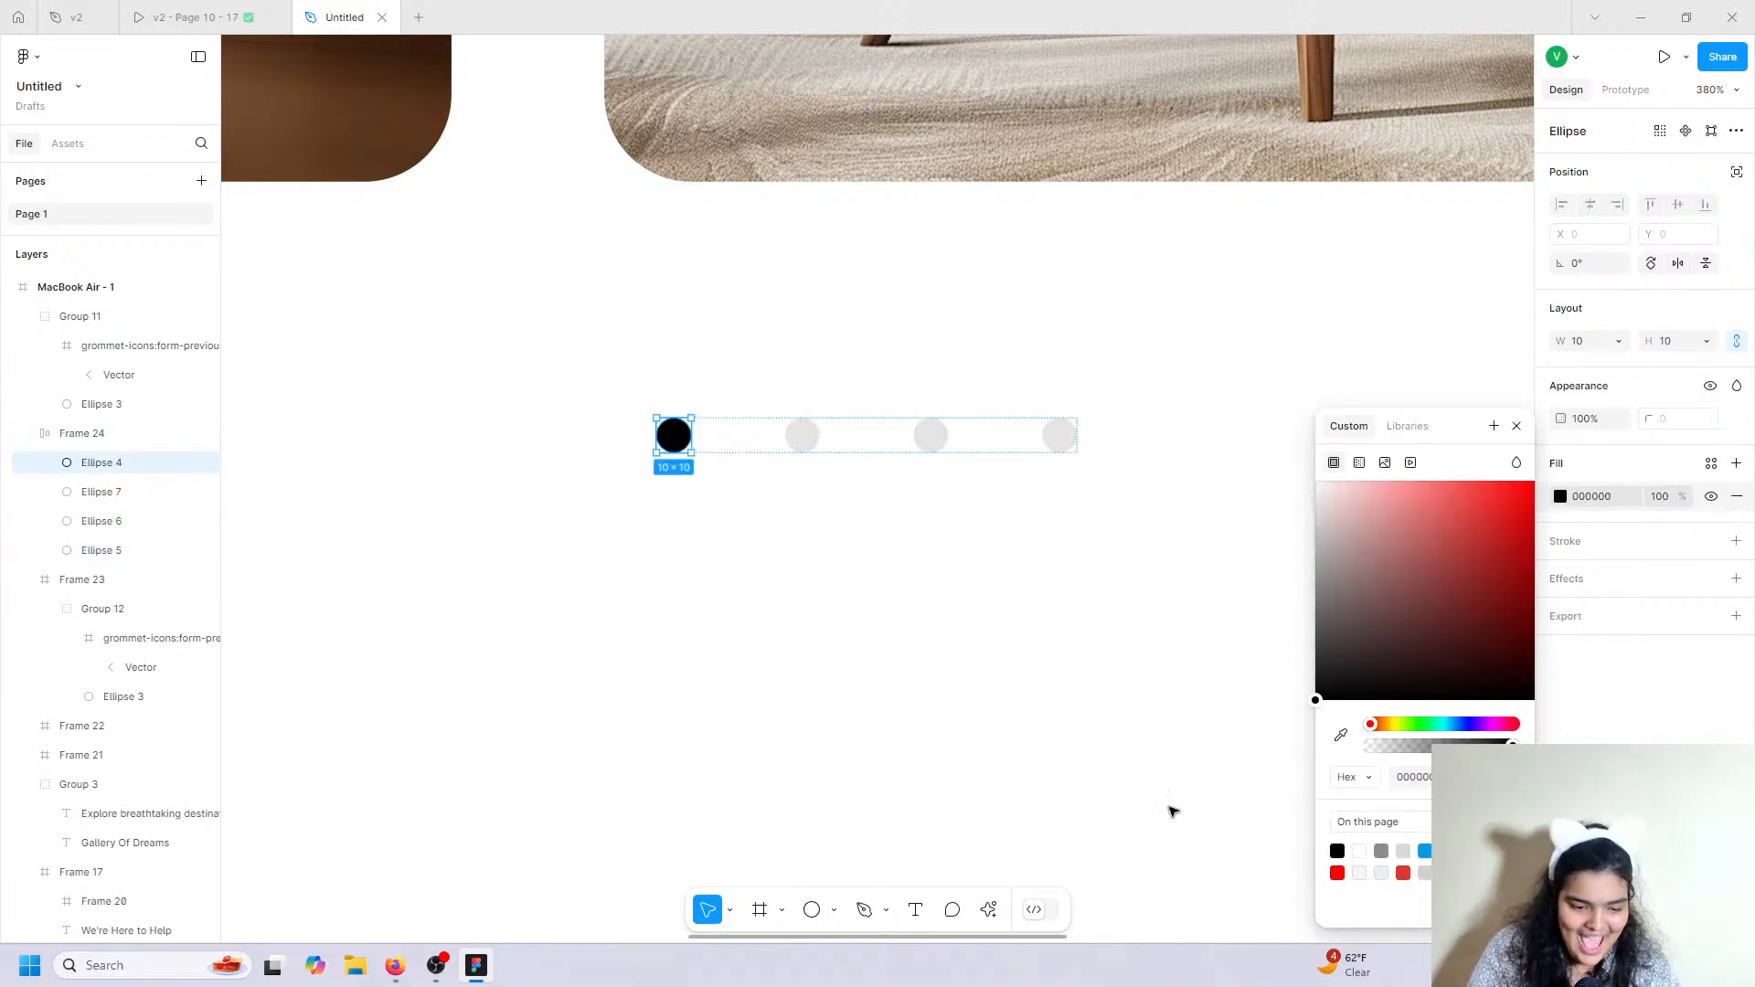
click(917, 690)
scroll(918, 690, down, 10)
scroll(916, 689, up, 5)
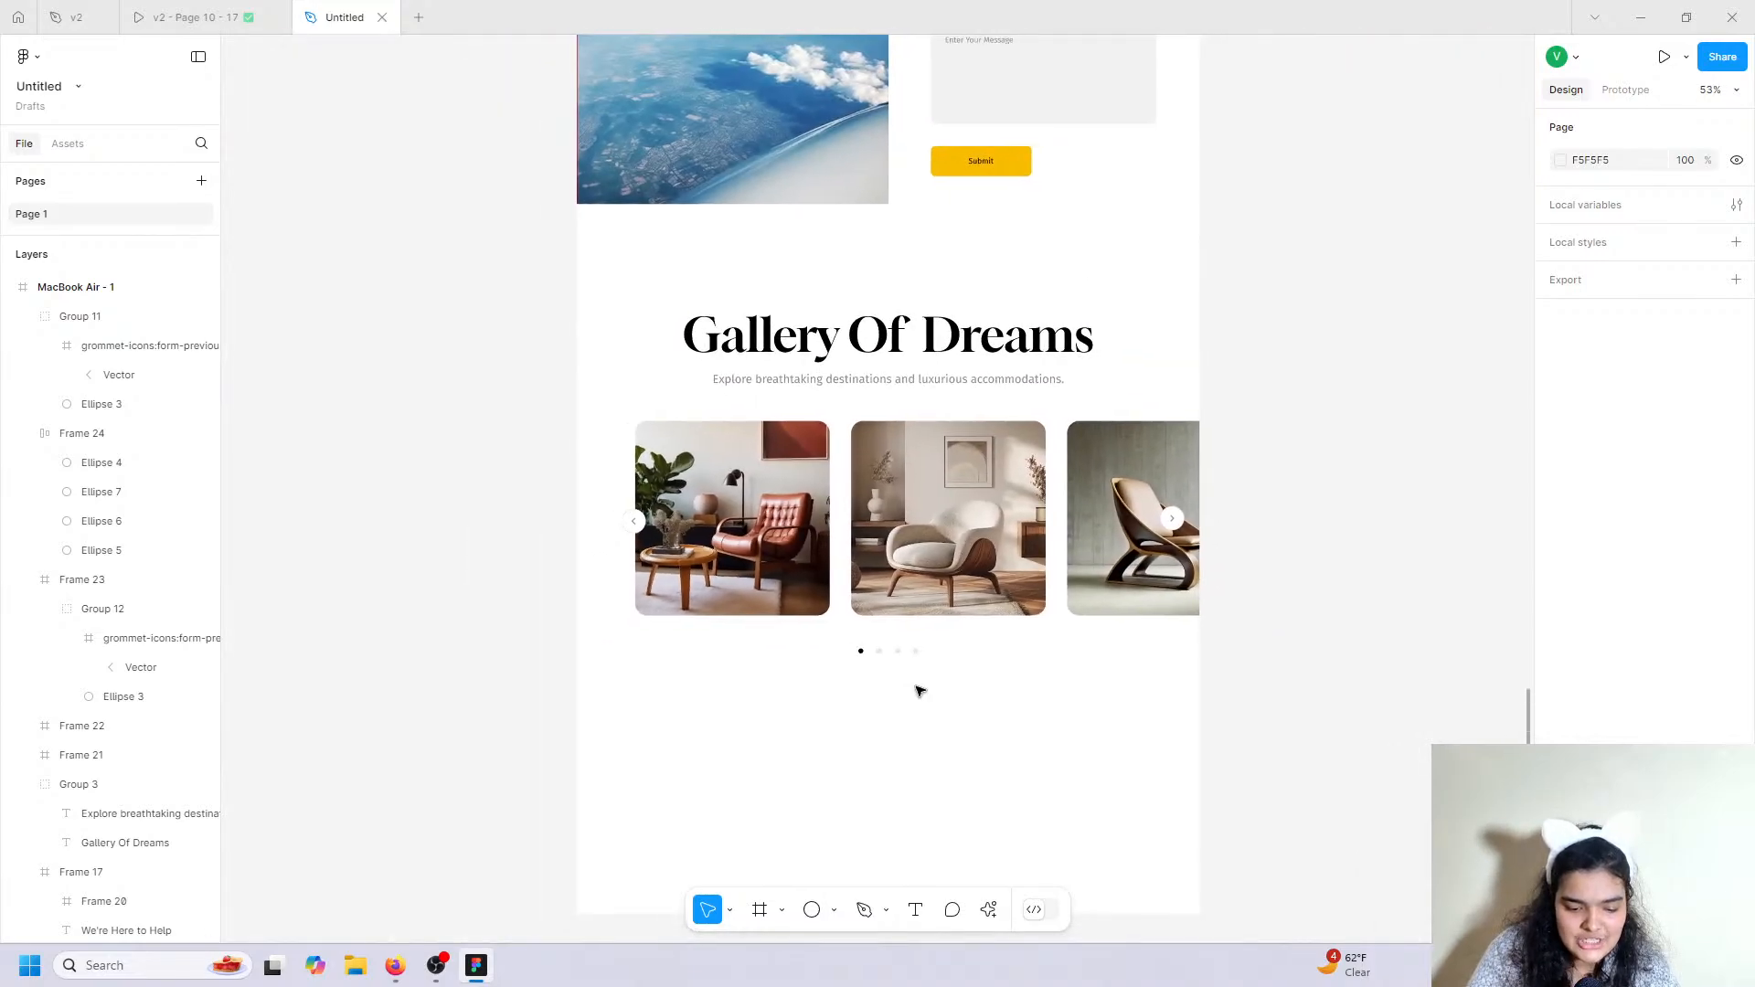
scroll(916, 689, down, 4)
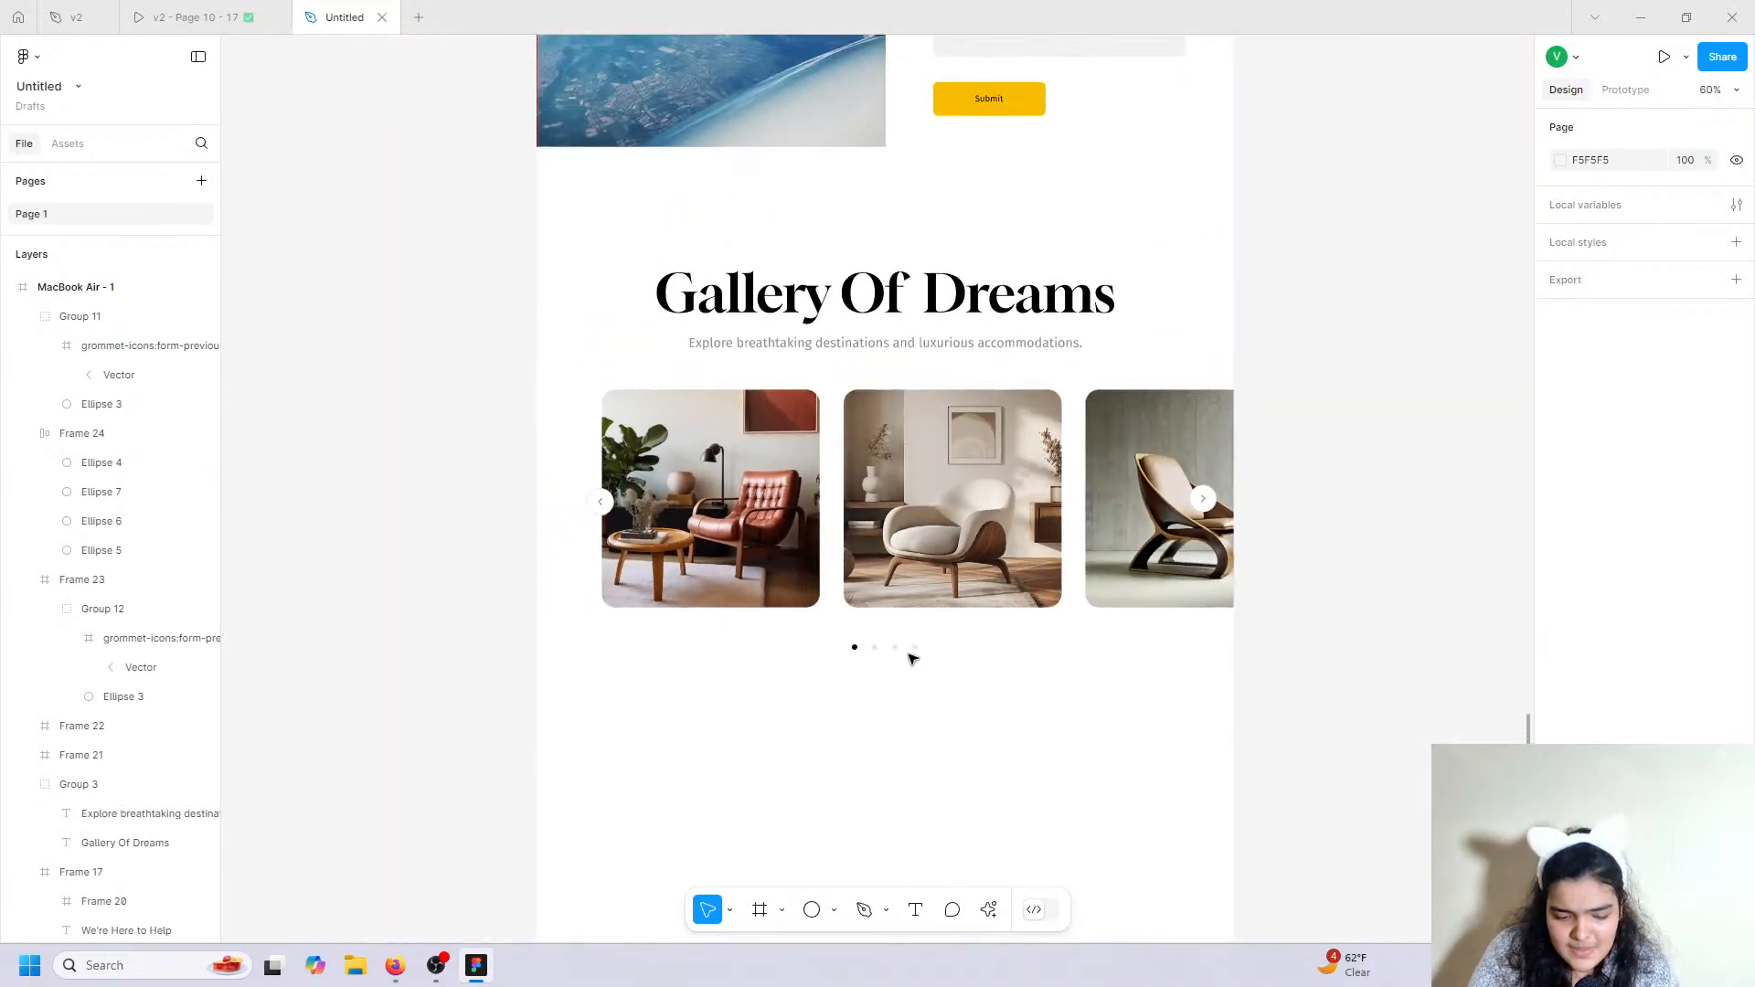
click(914, 651)
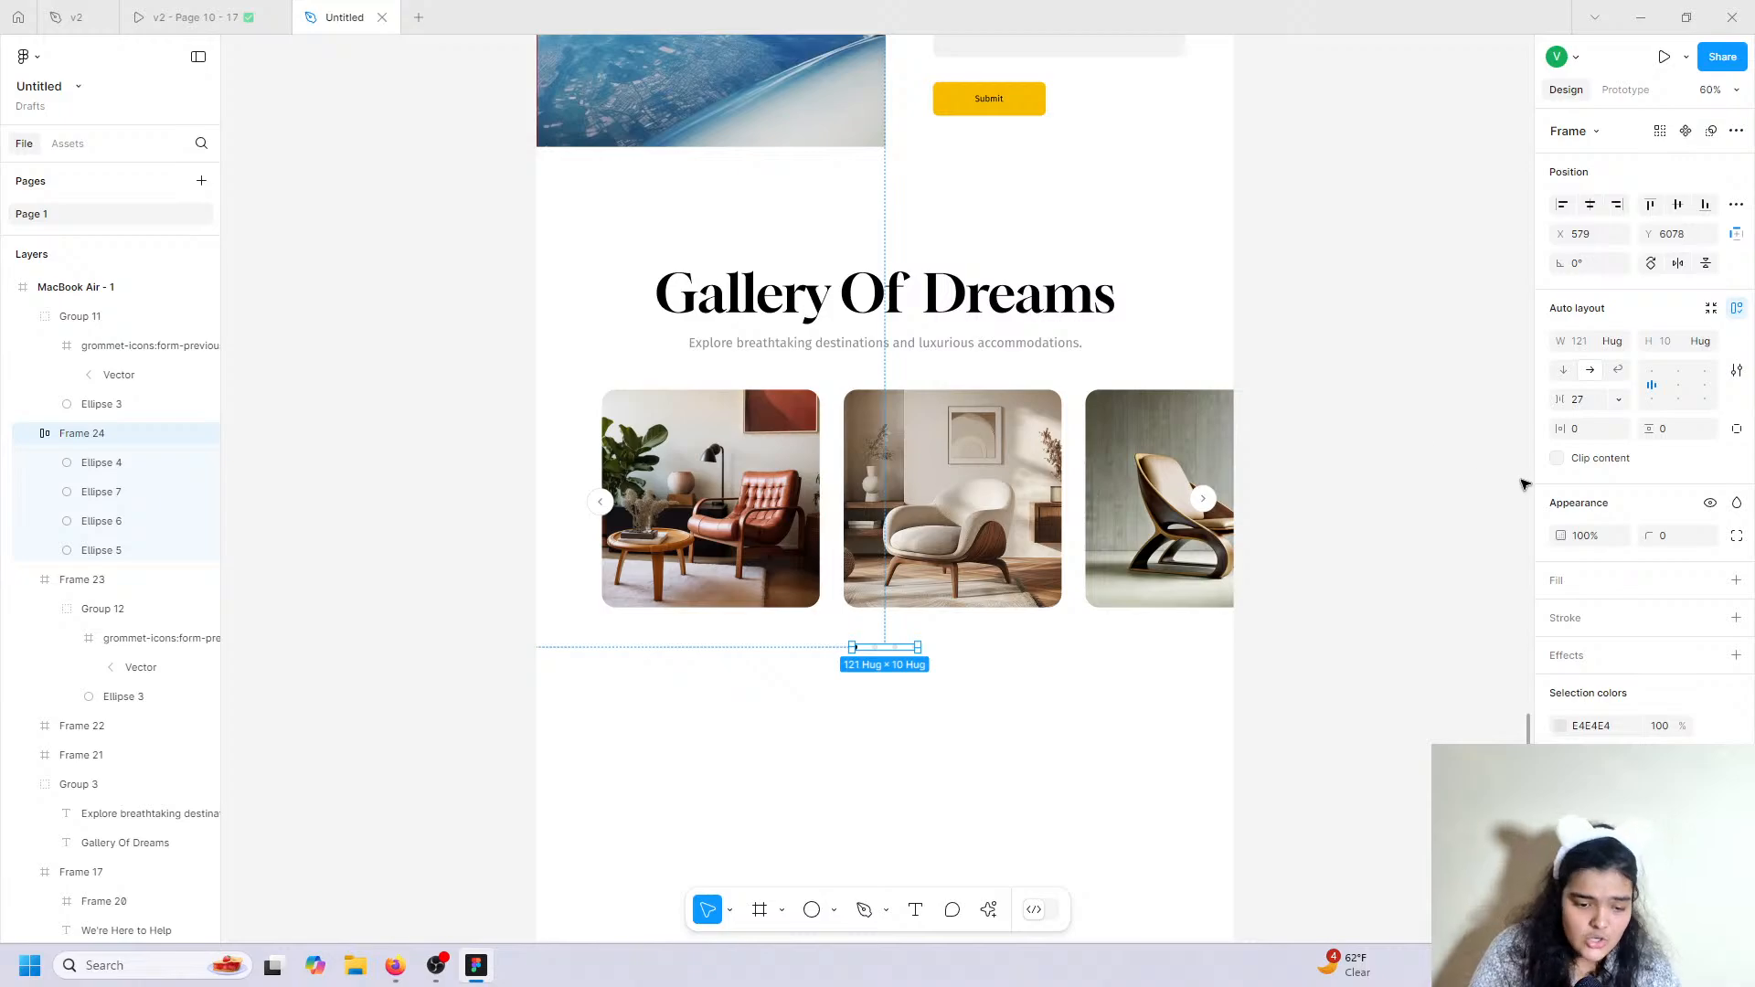
click(1522, 484)
scroll(1438, 497, up, 5)
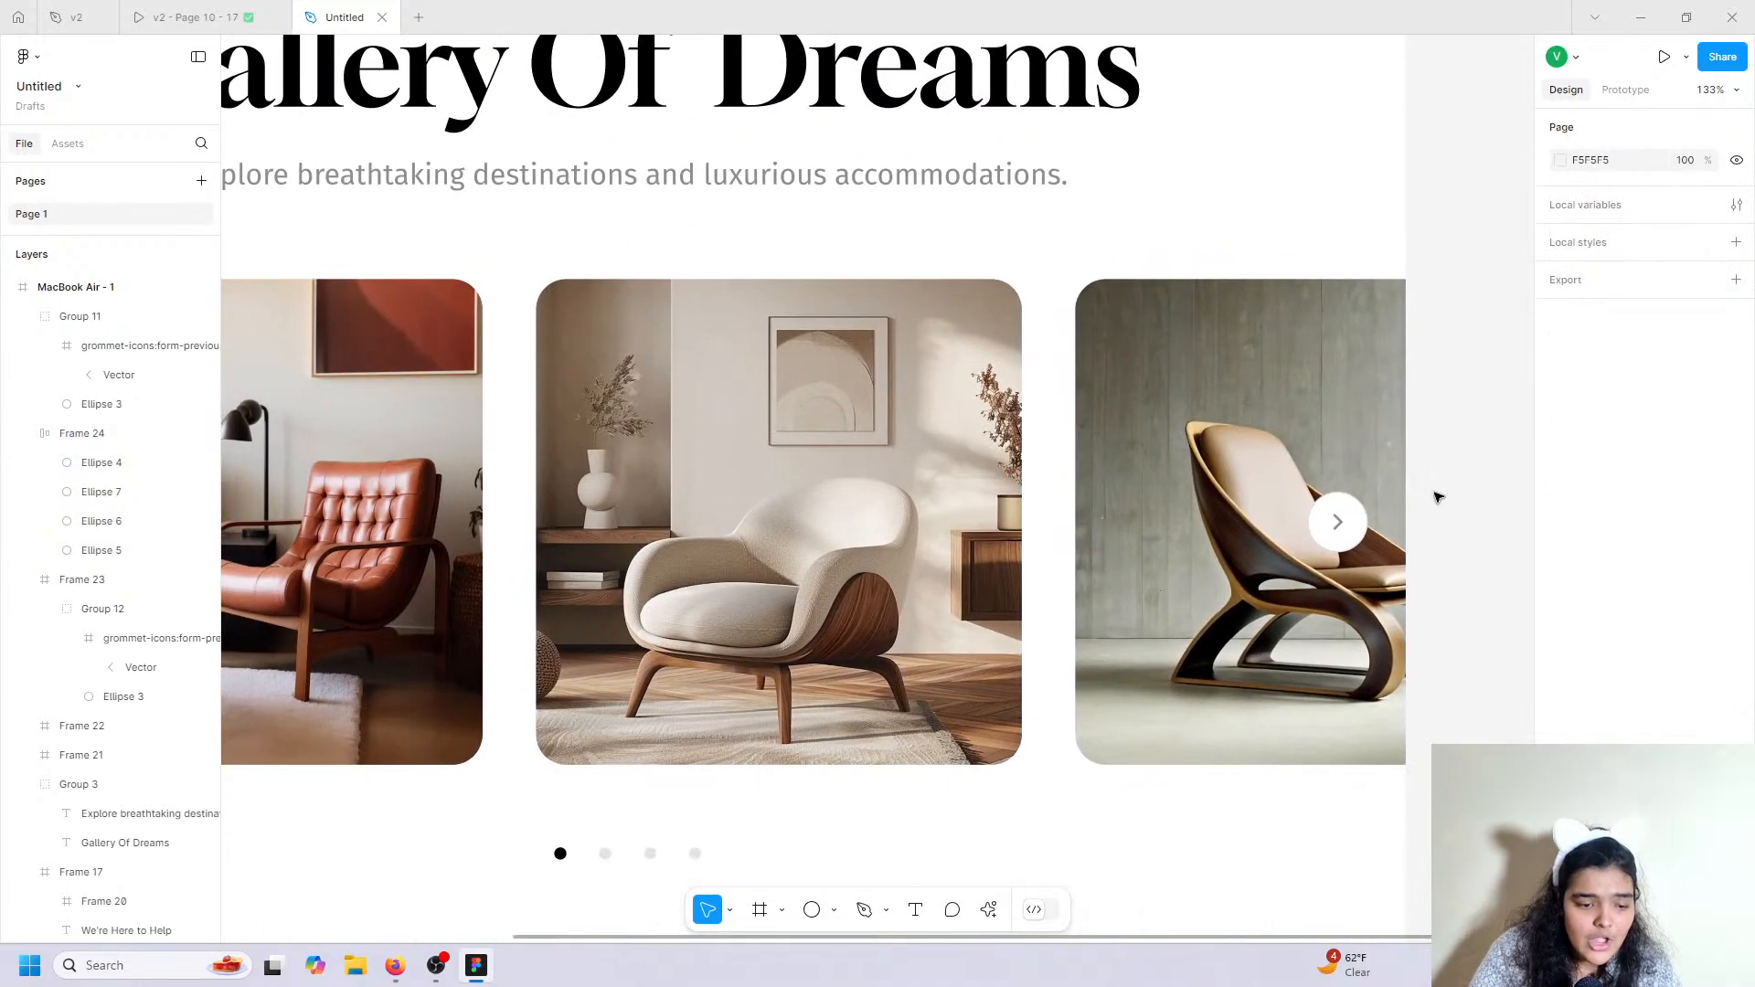
scroll(1438, 497, down, 3)
scroll(1438, 497, up, 3)
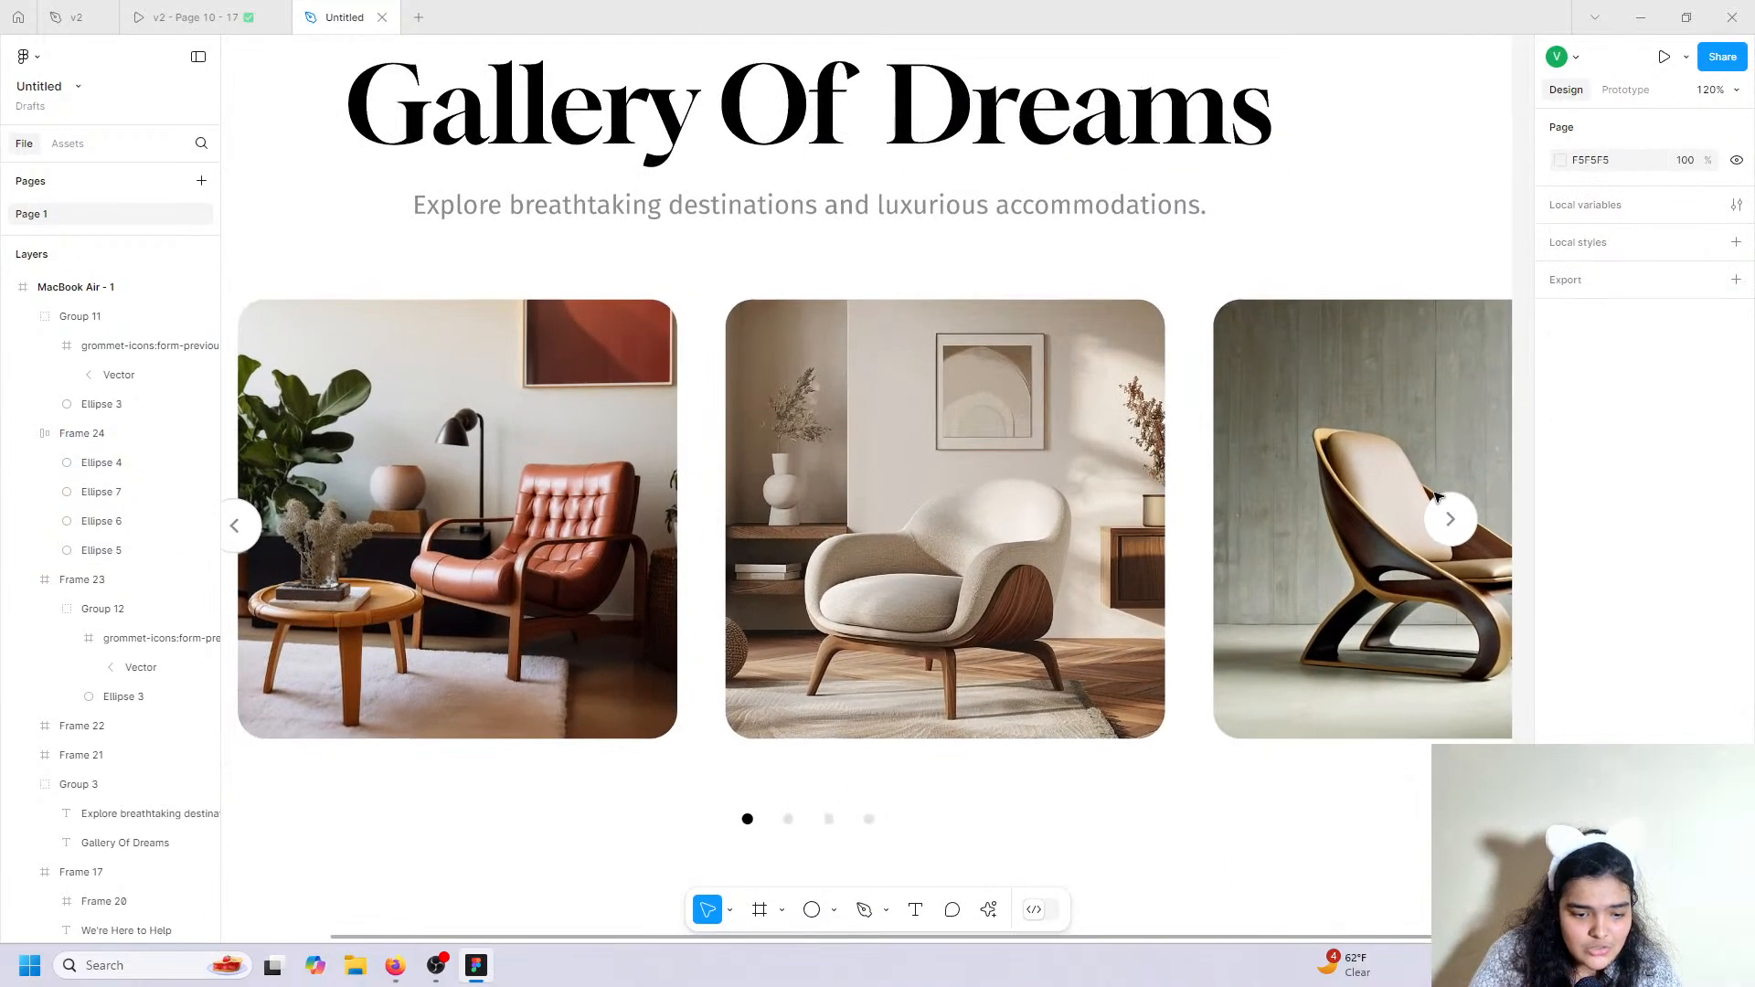
scroll(1438, 497, down, 2)
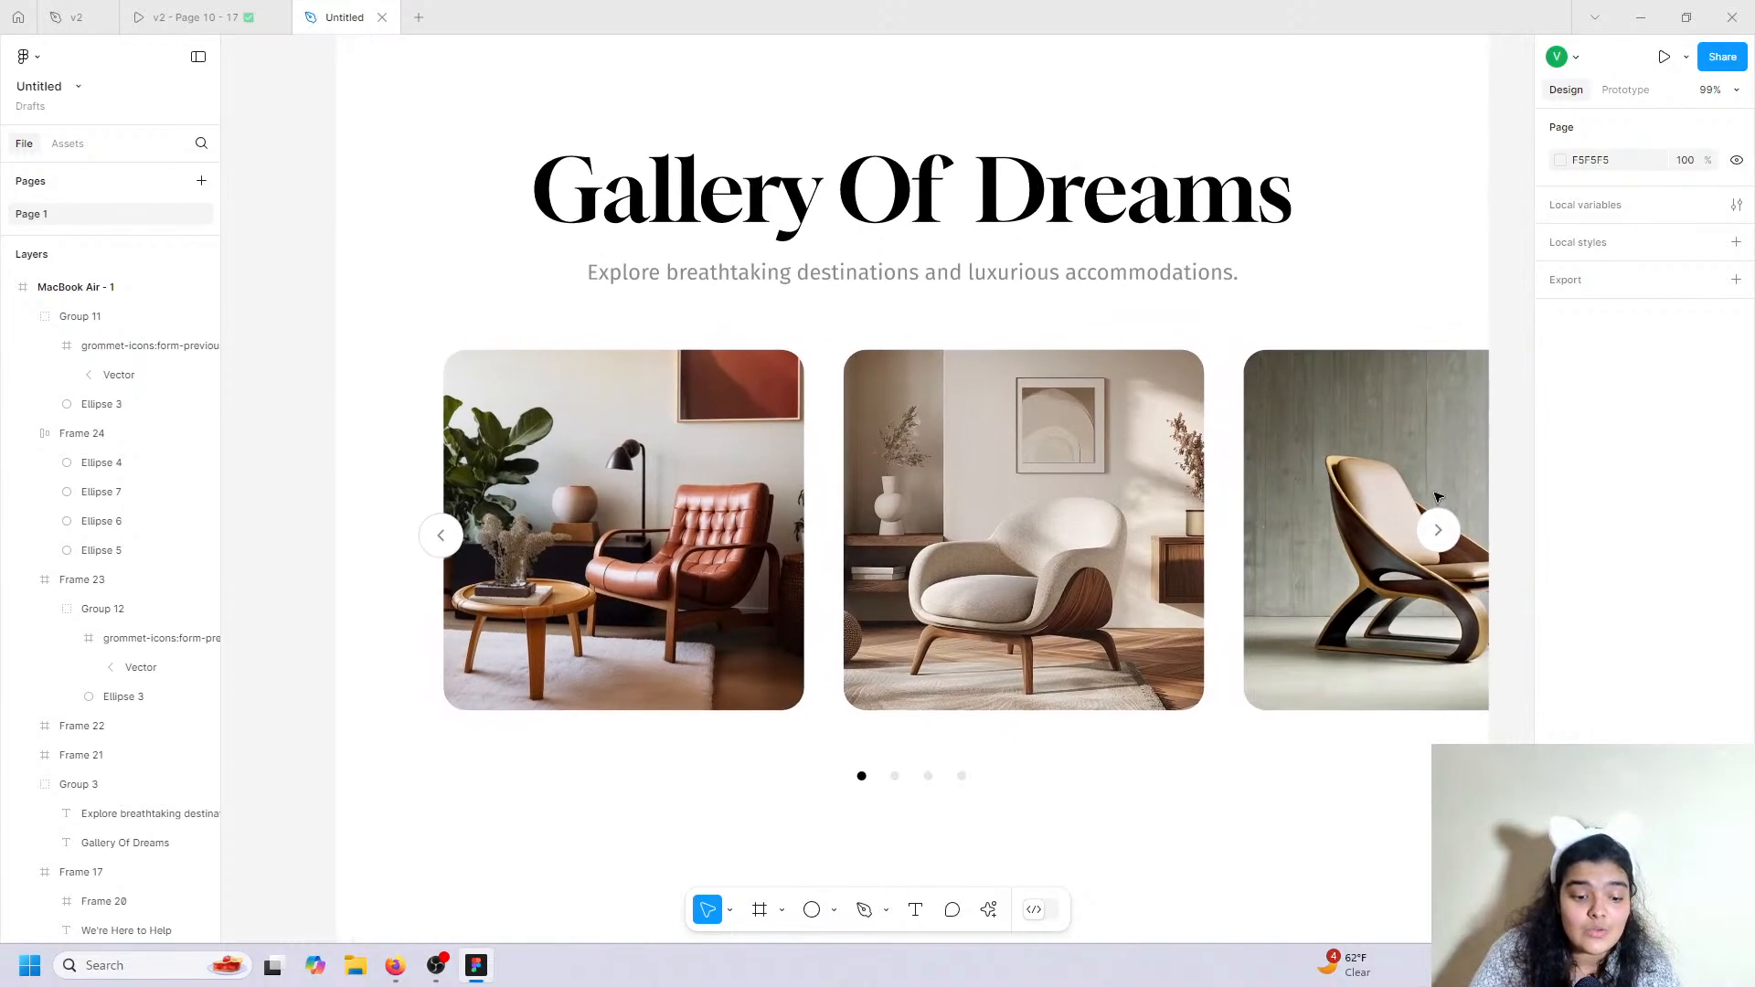
Scroll the v2 reference prototype down to its footer with agency name, links and legal line.
scroll(1437, 498, up, 1)
scroll(1438, 498, right, 1)
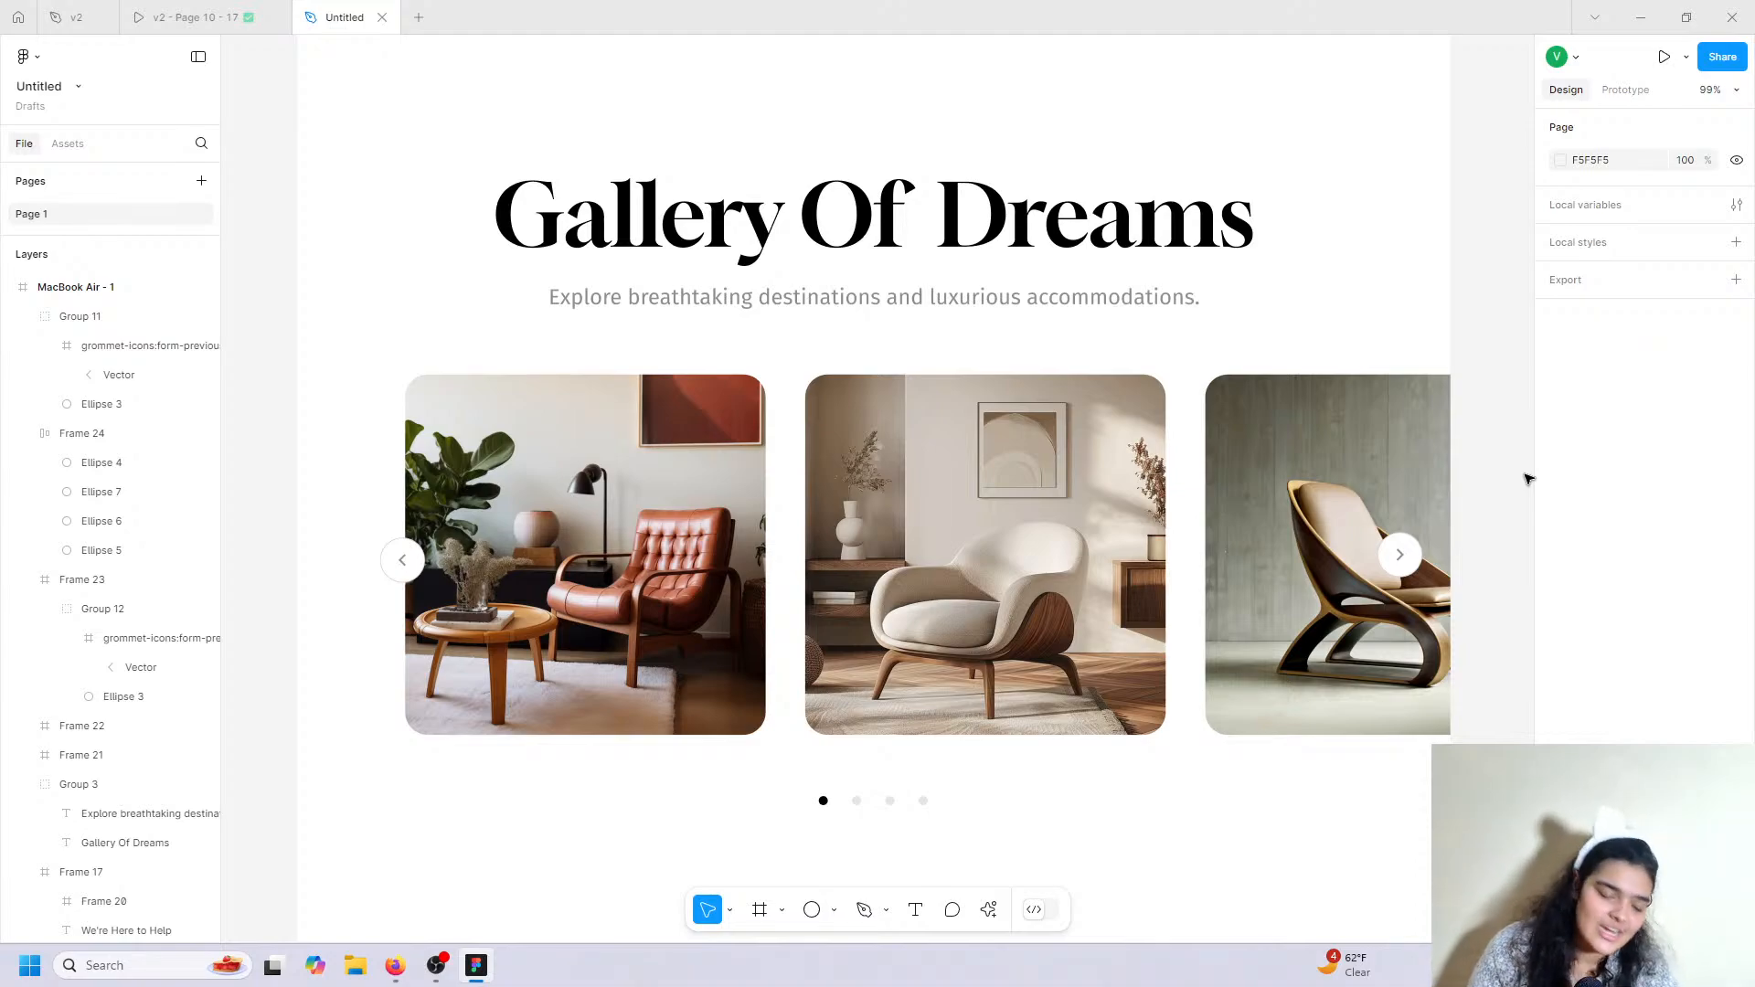
scroll(1528, 479, down, 1)
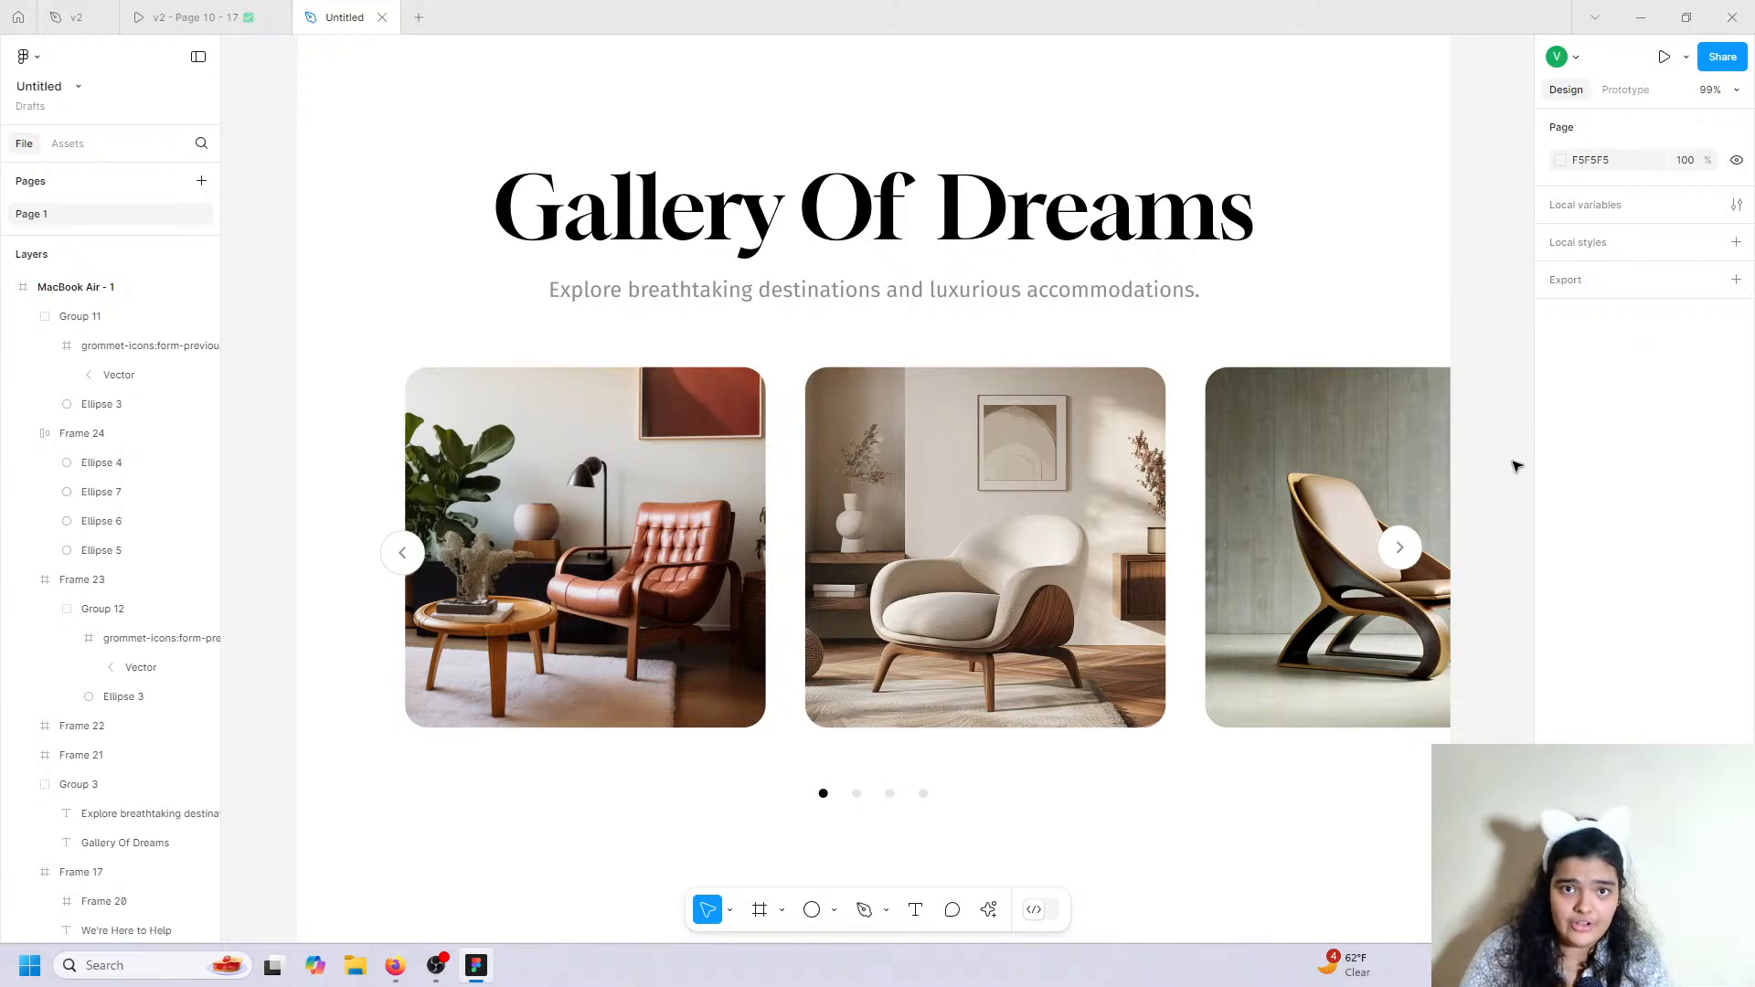
scroll(1499, 476, down, 5)
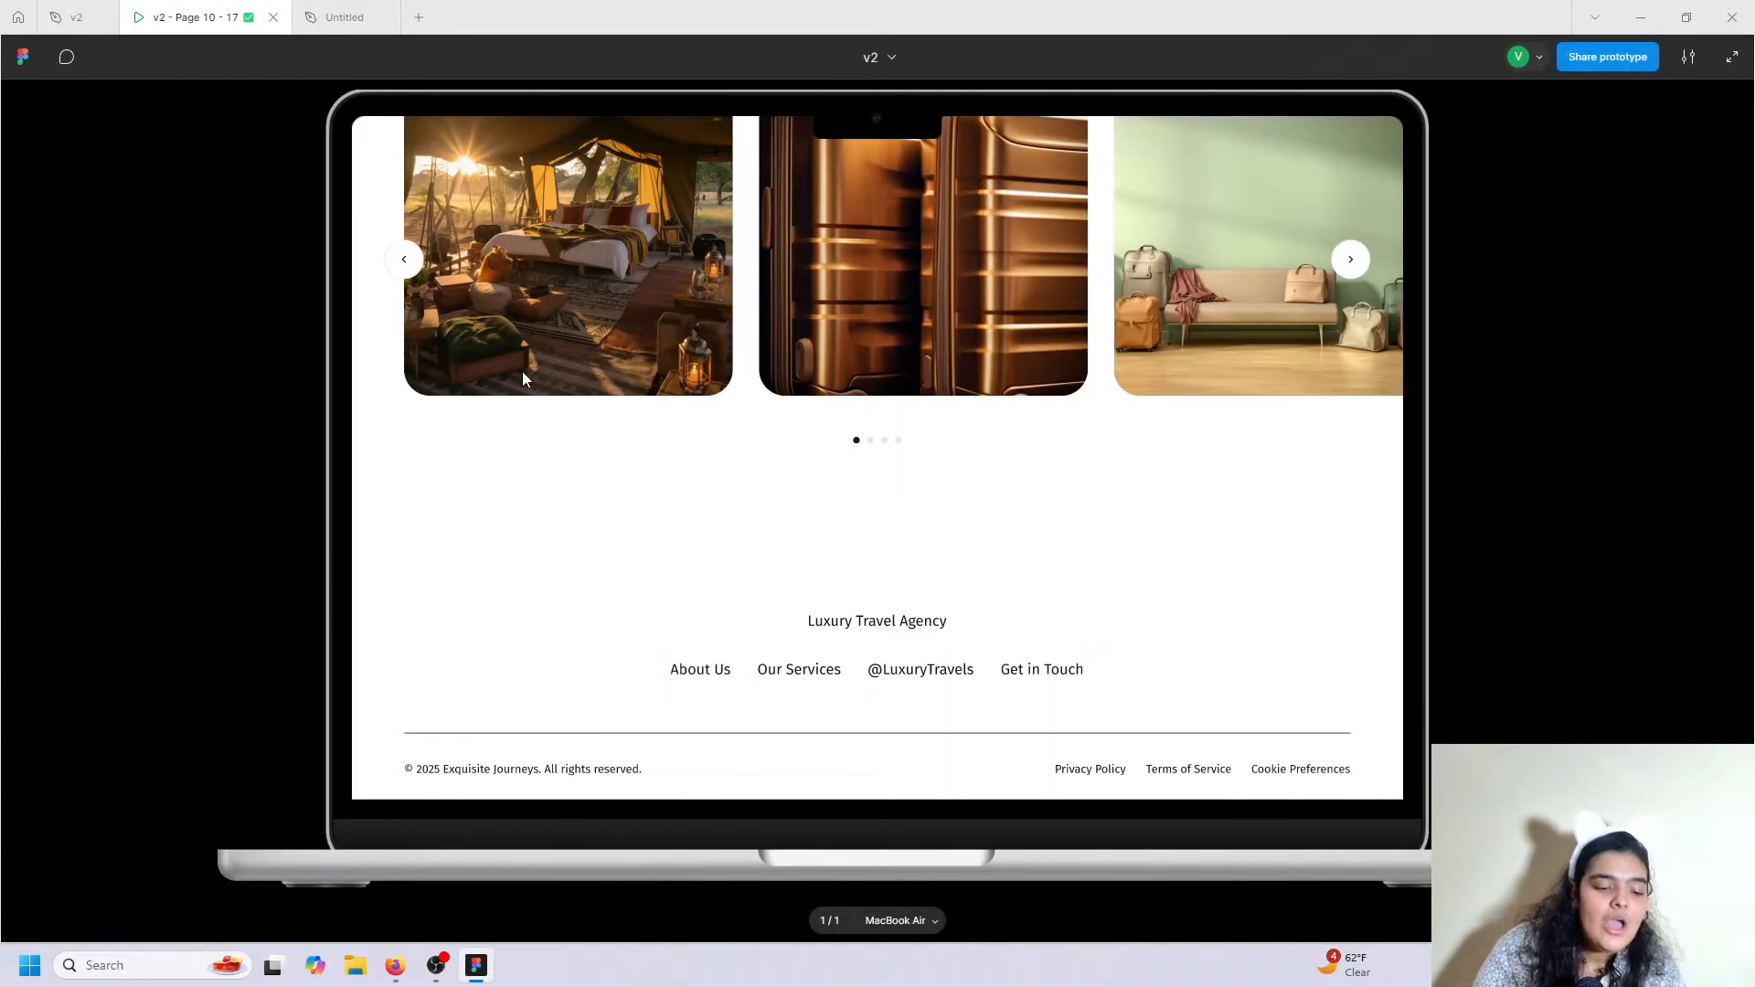
scroll(530, 403, down, 1)
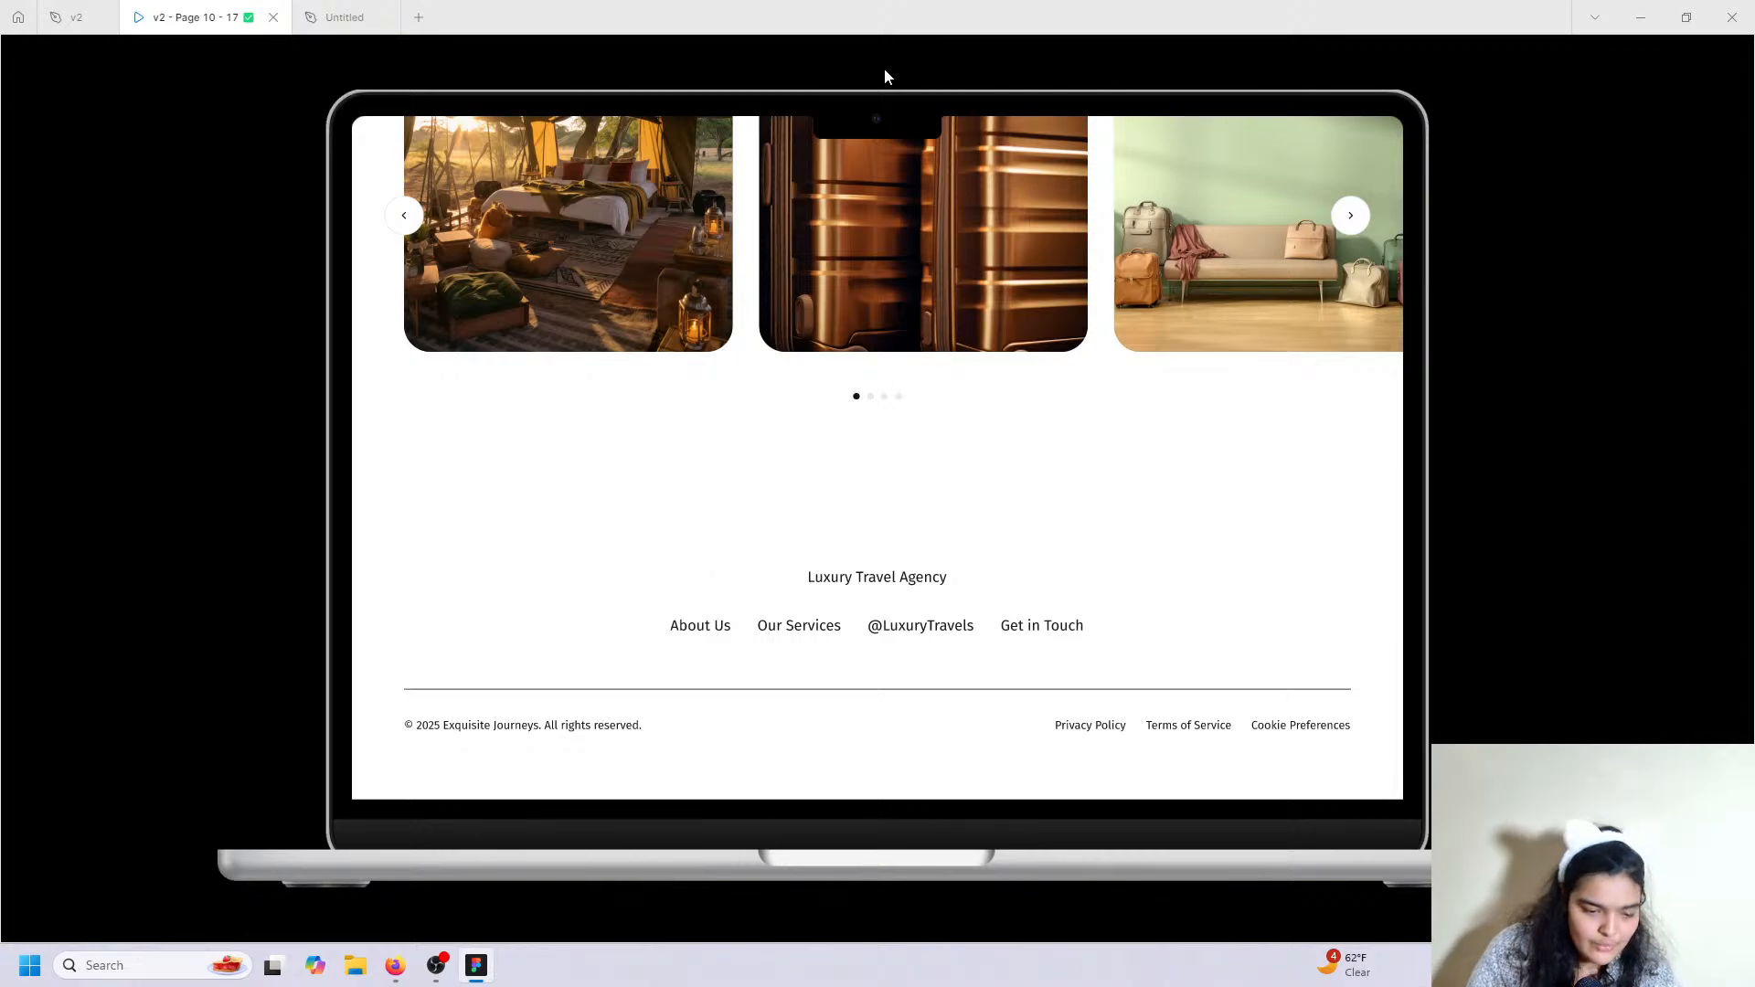
Shorten the MacBook Air - 1 frame in the Untitled file to a height of 6560.
click(329, 17)
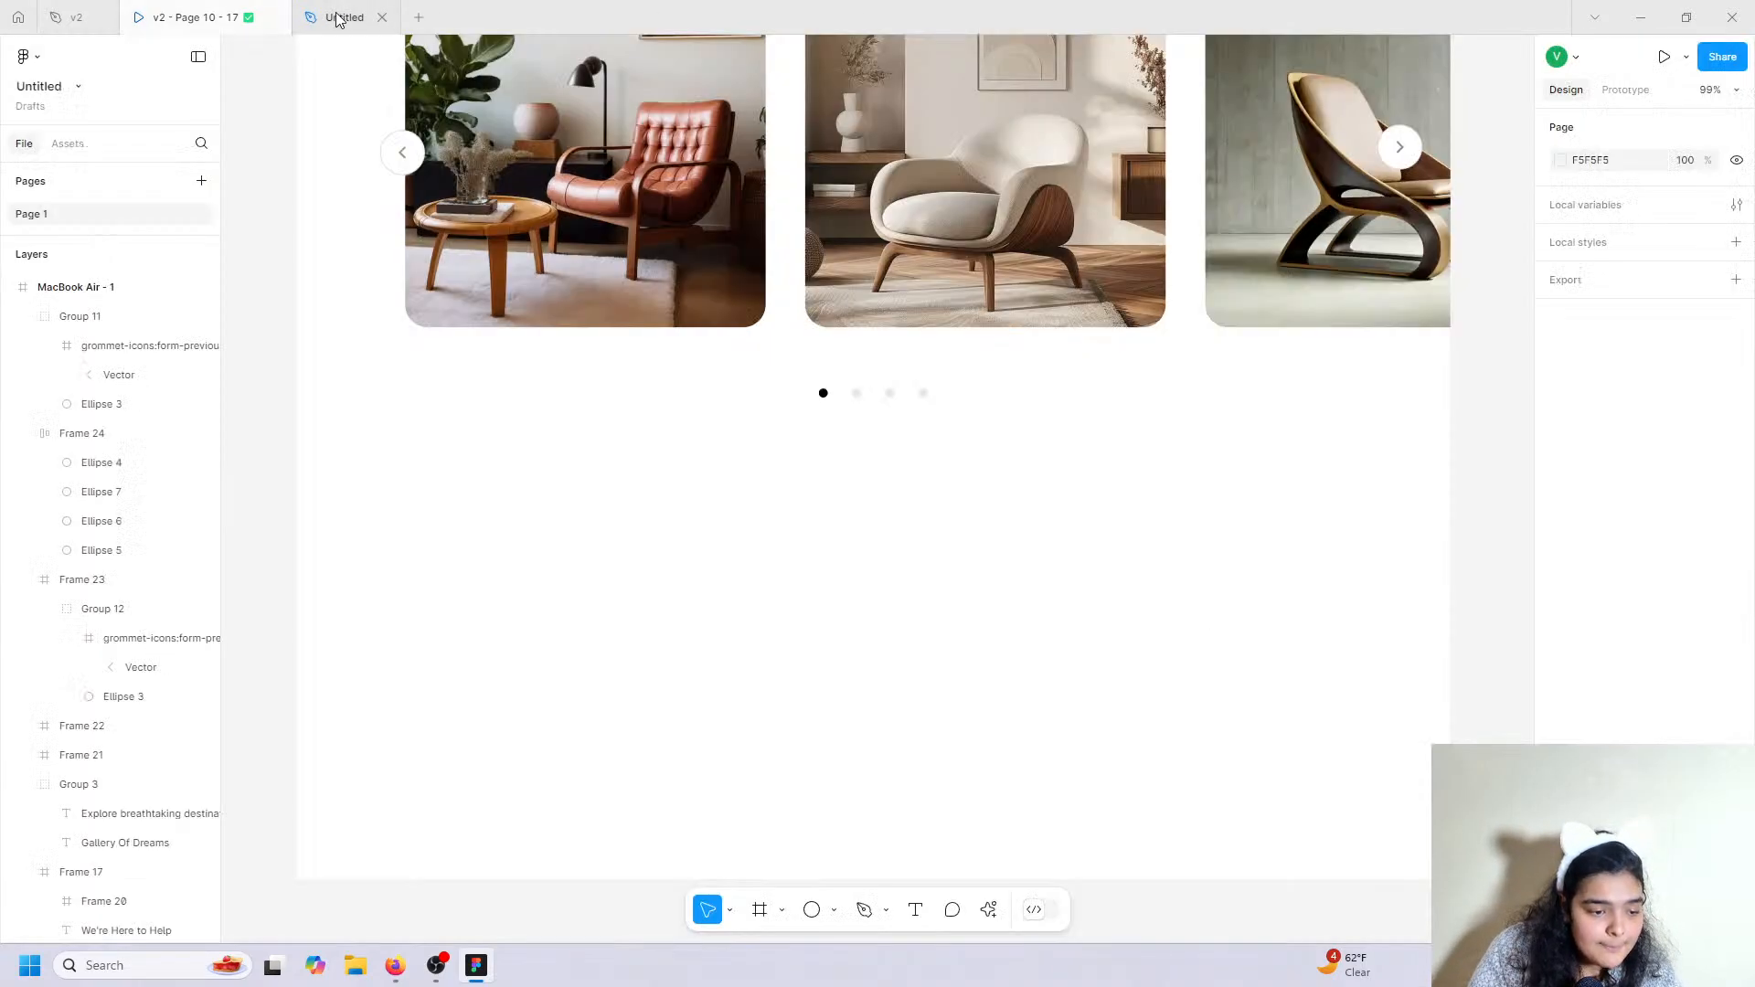
click(59, 285)
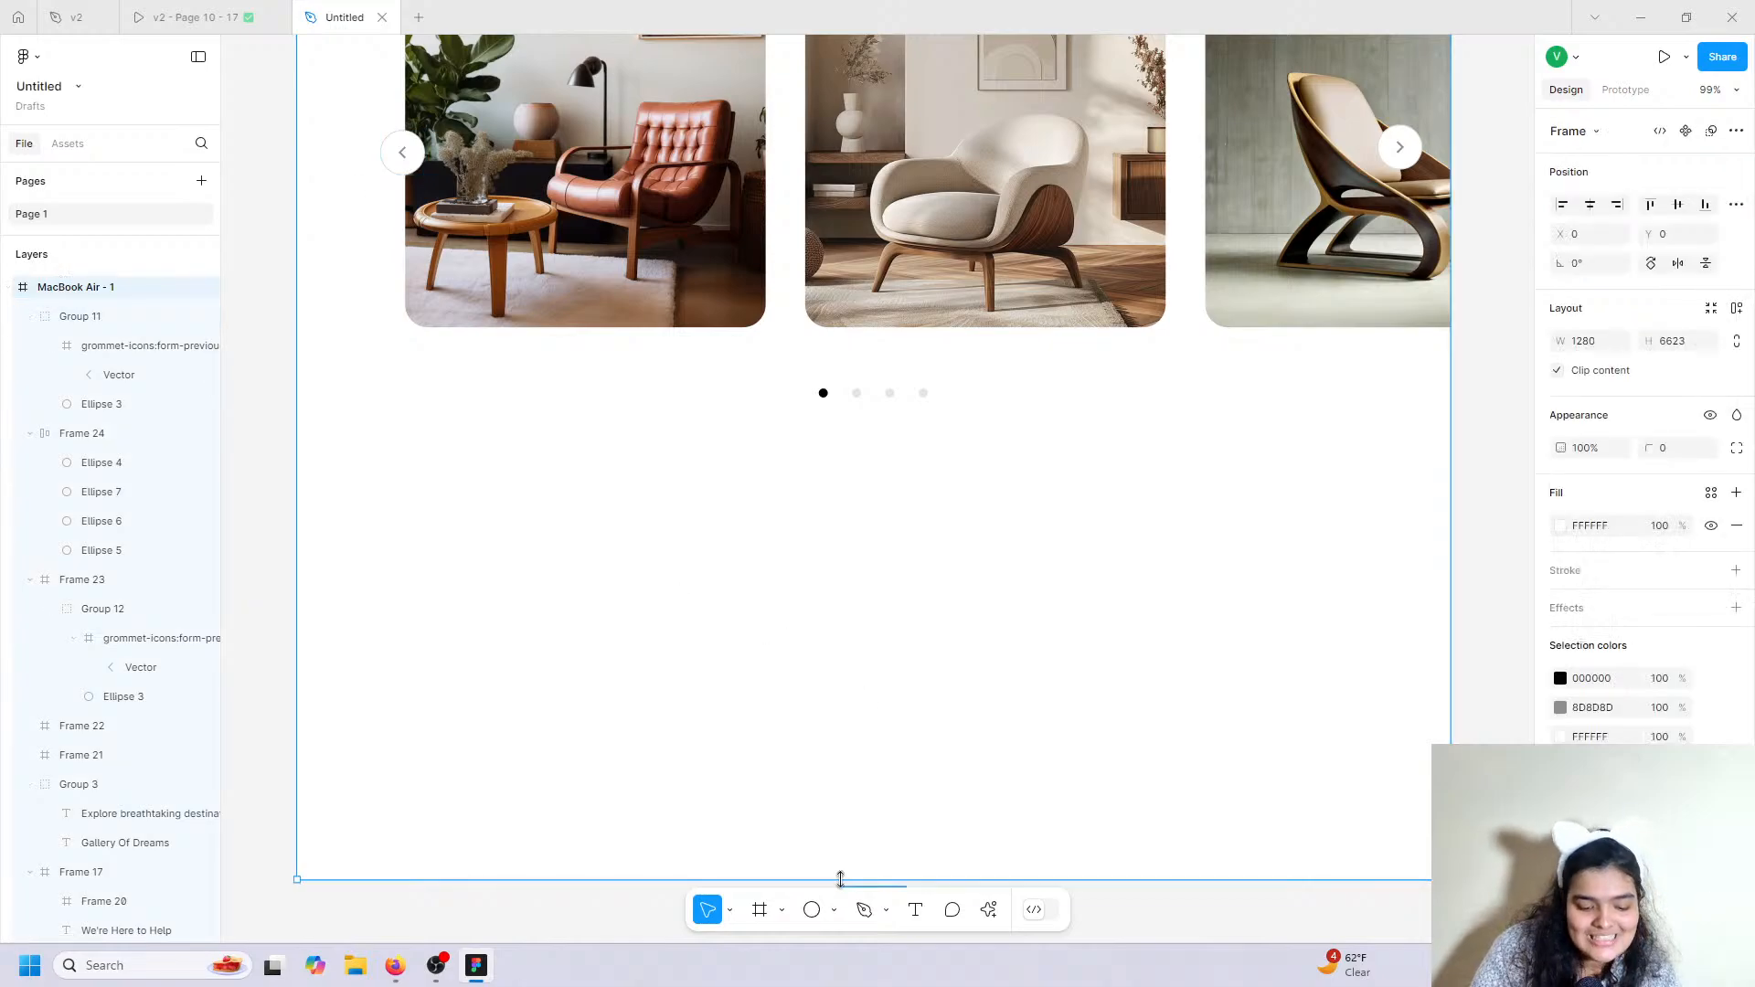
drag(840, 879, 838, 823)
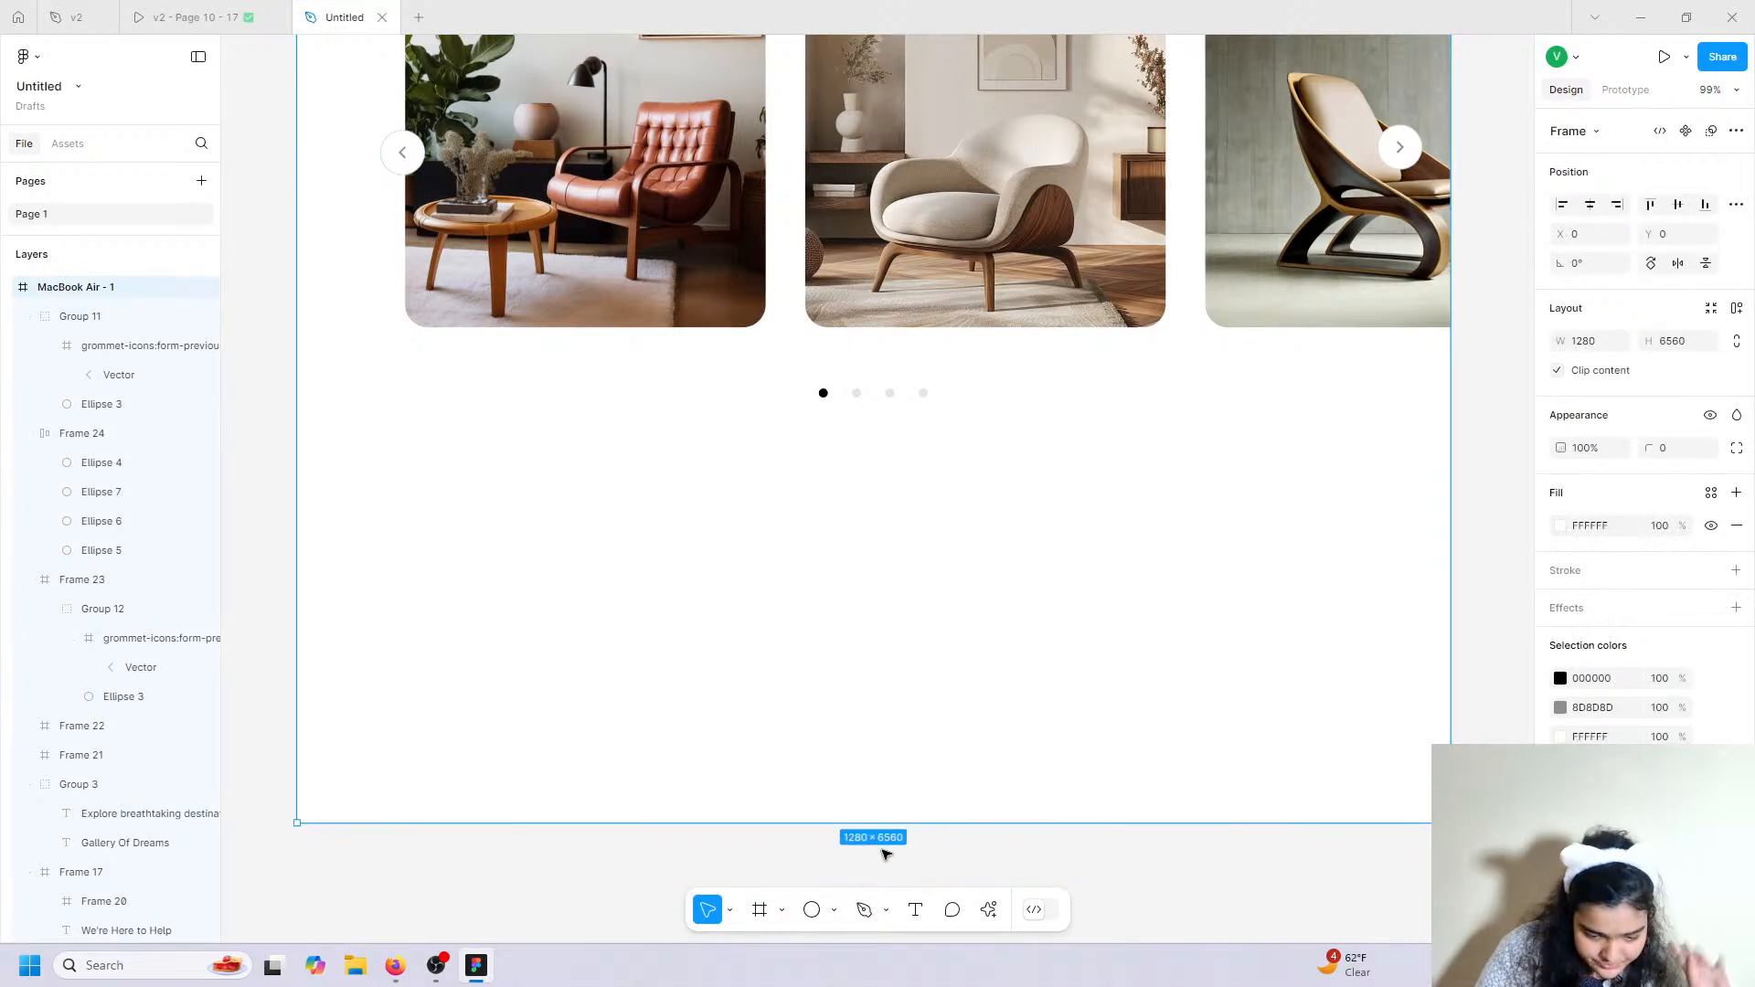
Draw a 1280-wide footer frame across the bottom of the page.
click(770, 910)
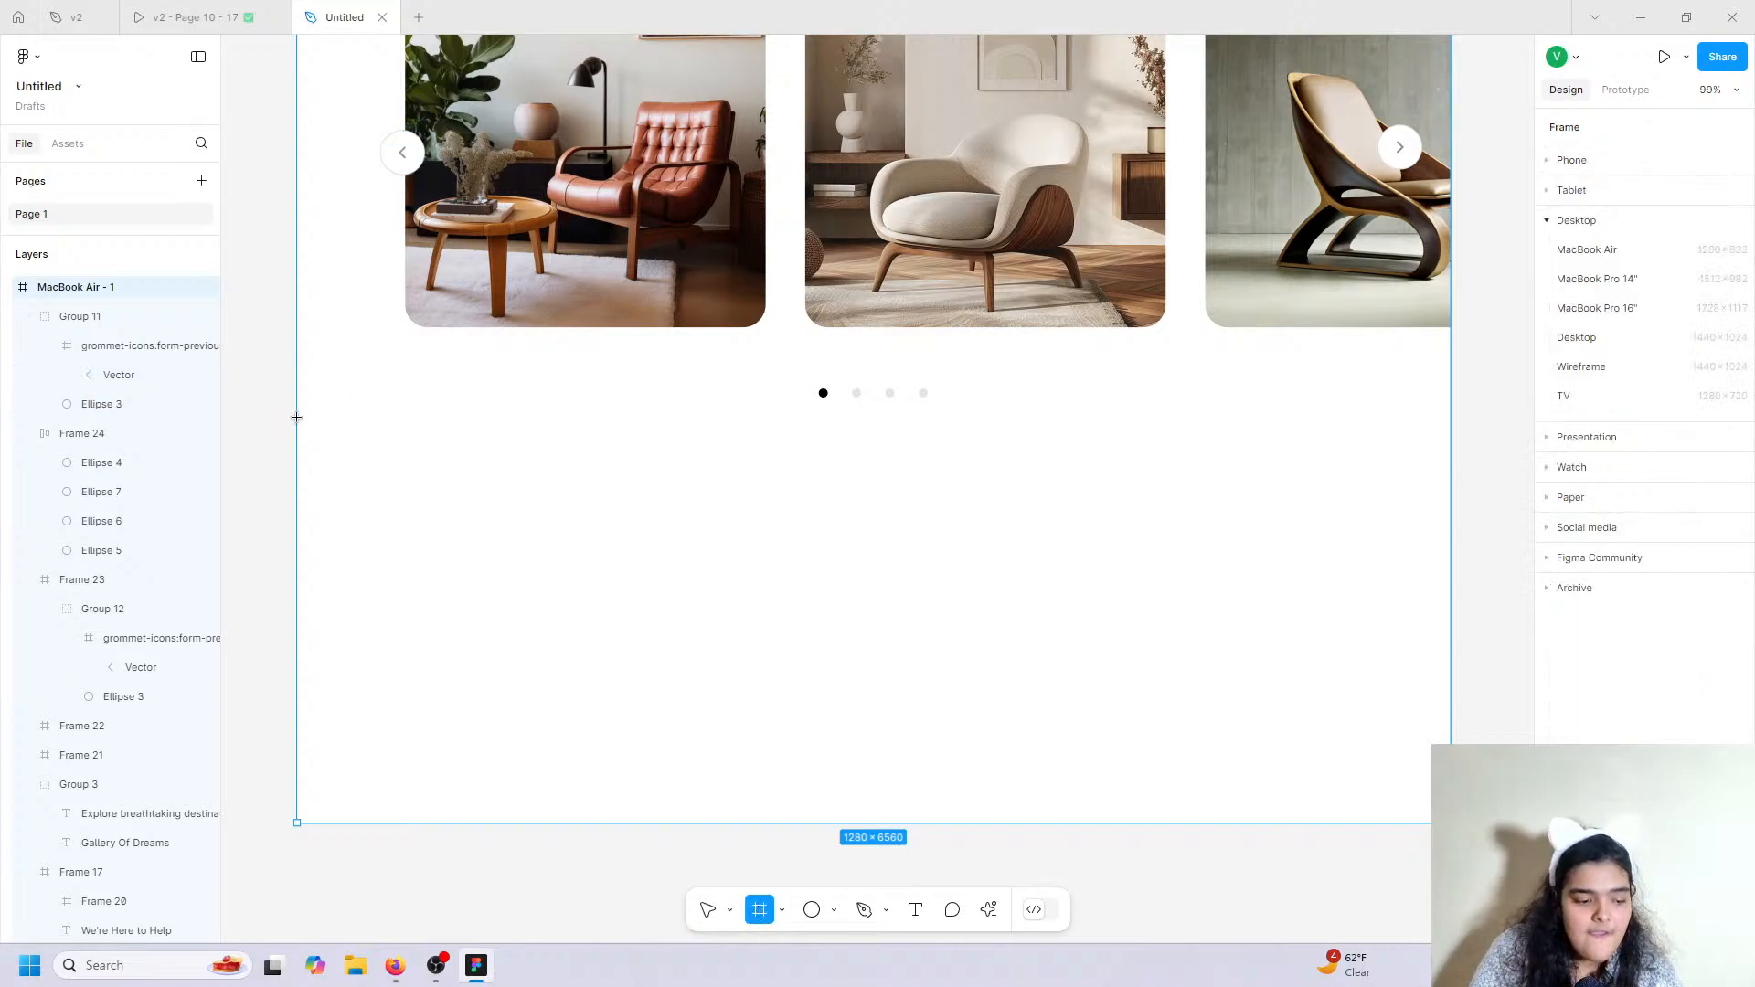
drag(296, 417, 1450, 823)
drag(1064, 417, 1060, 448)
scroll(1061, 449, up, 3)
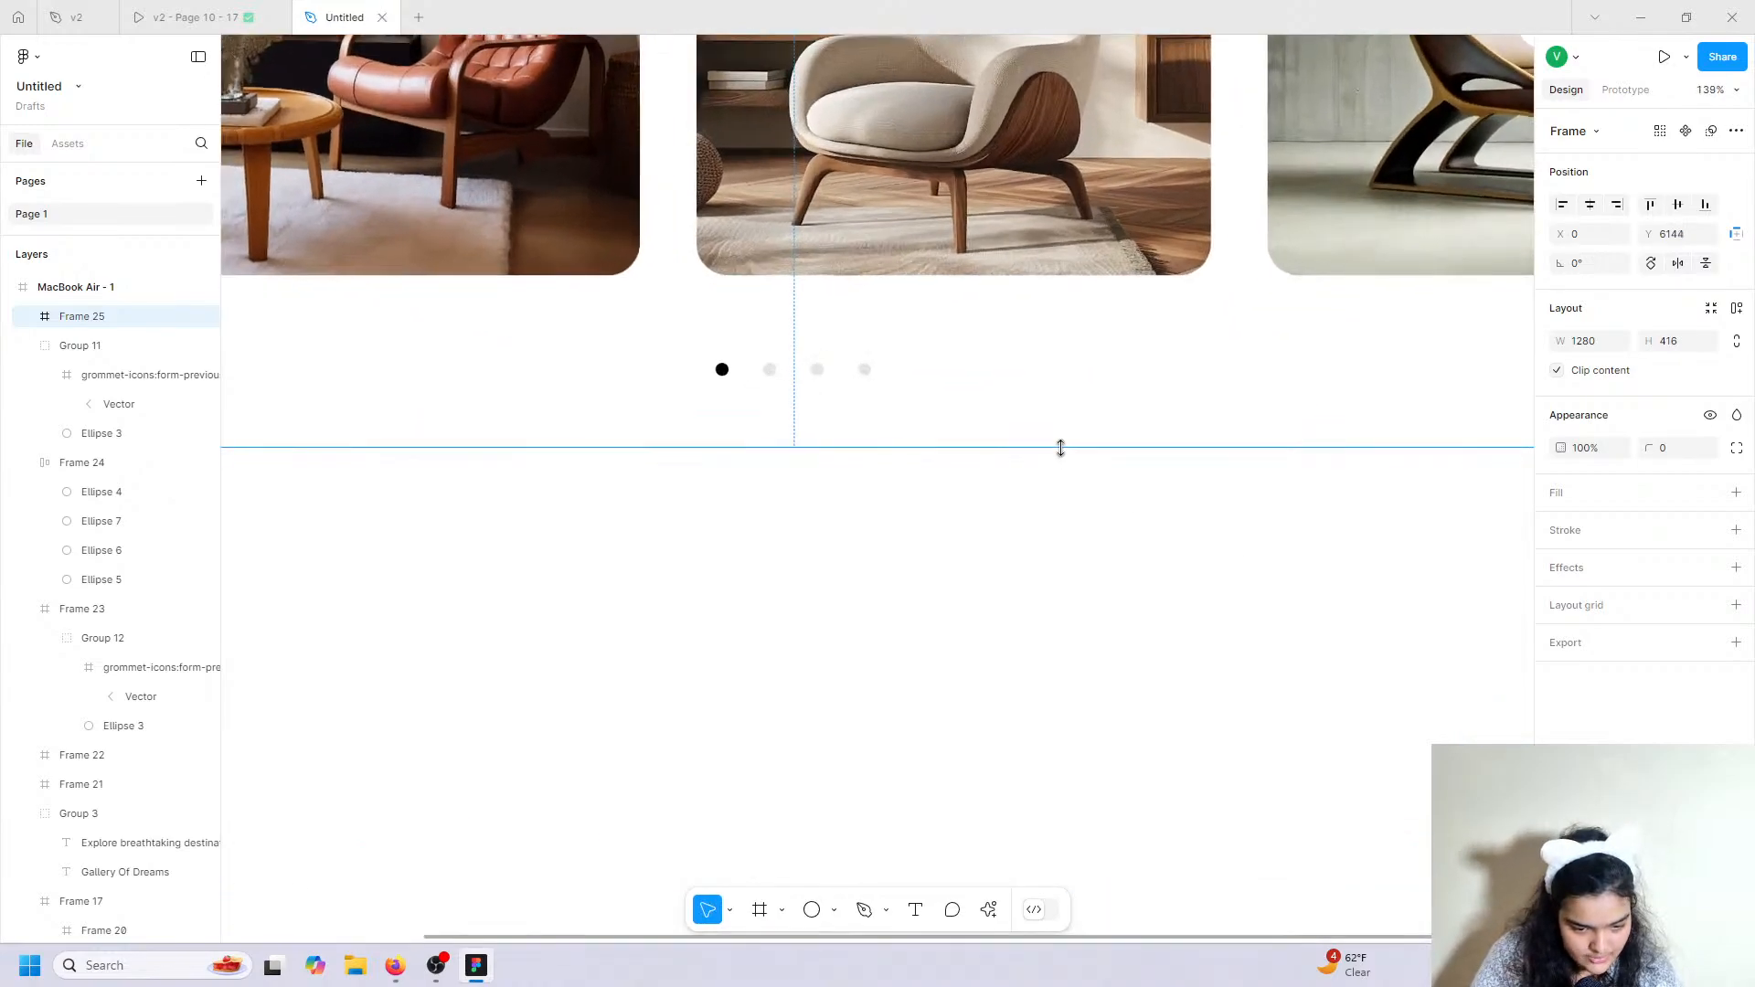
scroll(1060, 449, down, 3)
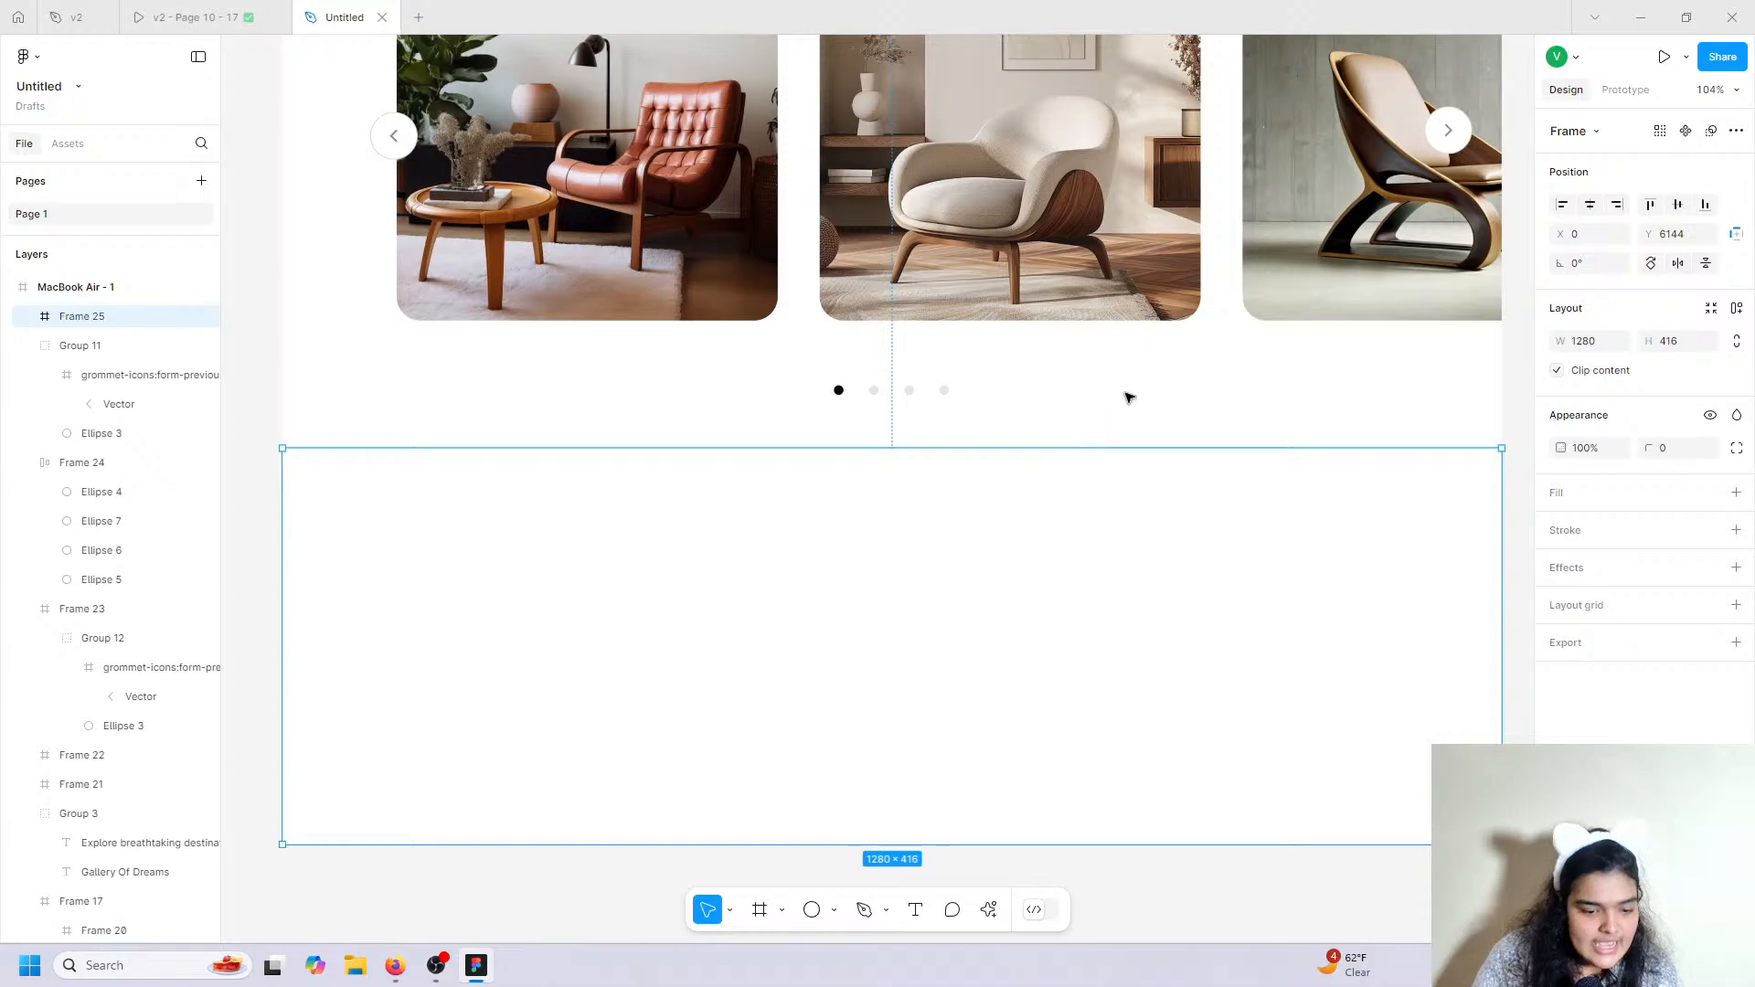
Compare against the reference prototype, then select the Exquisite Travels logo group.
click(187, 16)
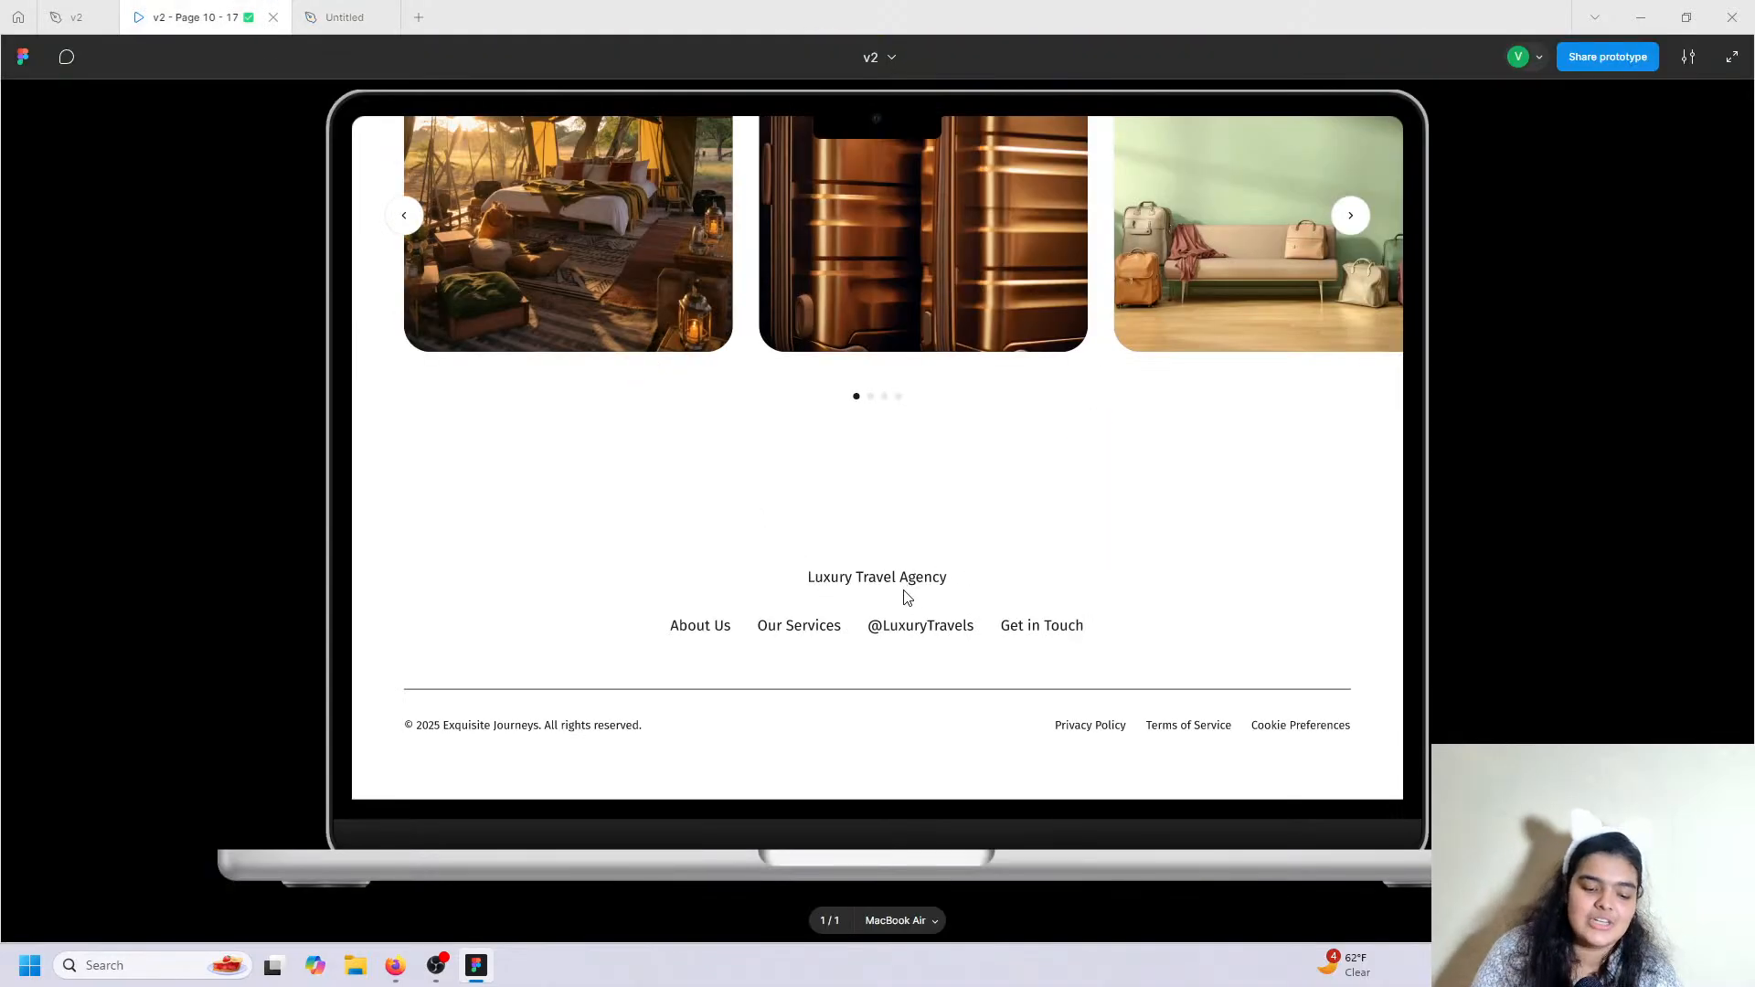
scroll(962, 595, up, 20)
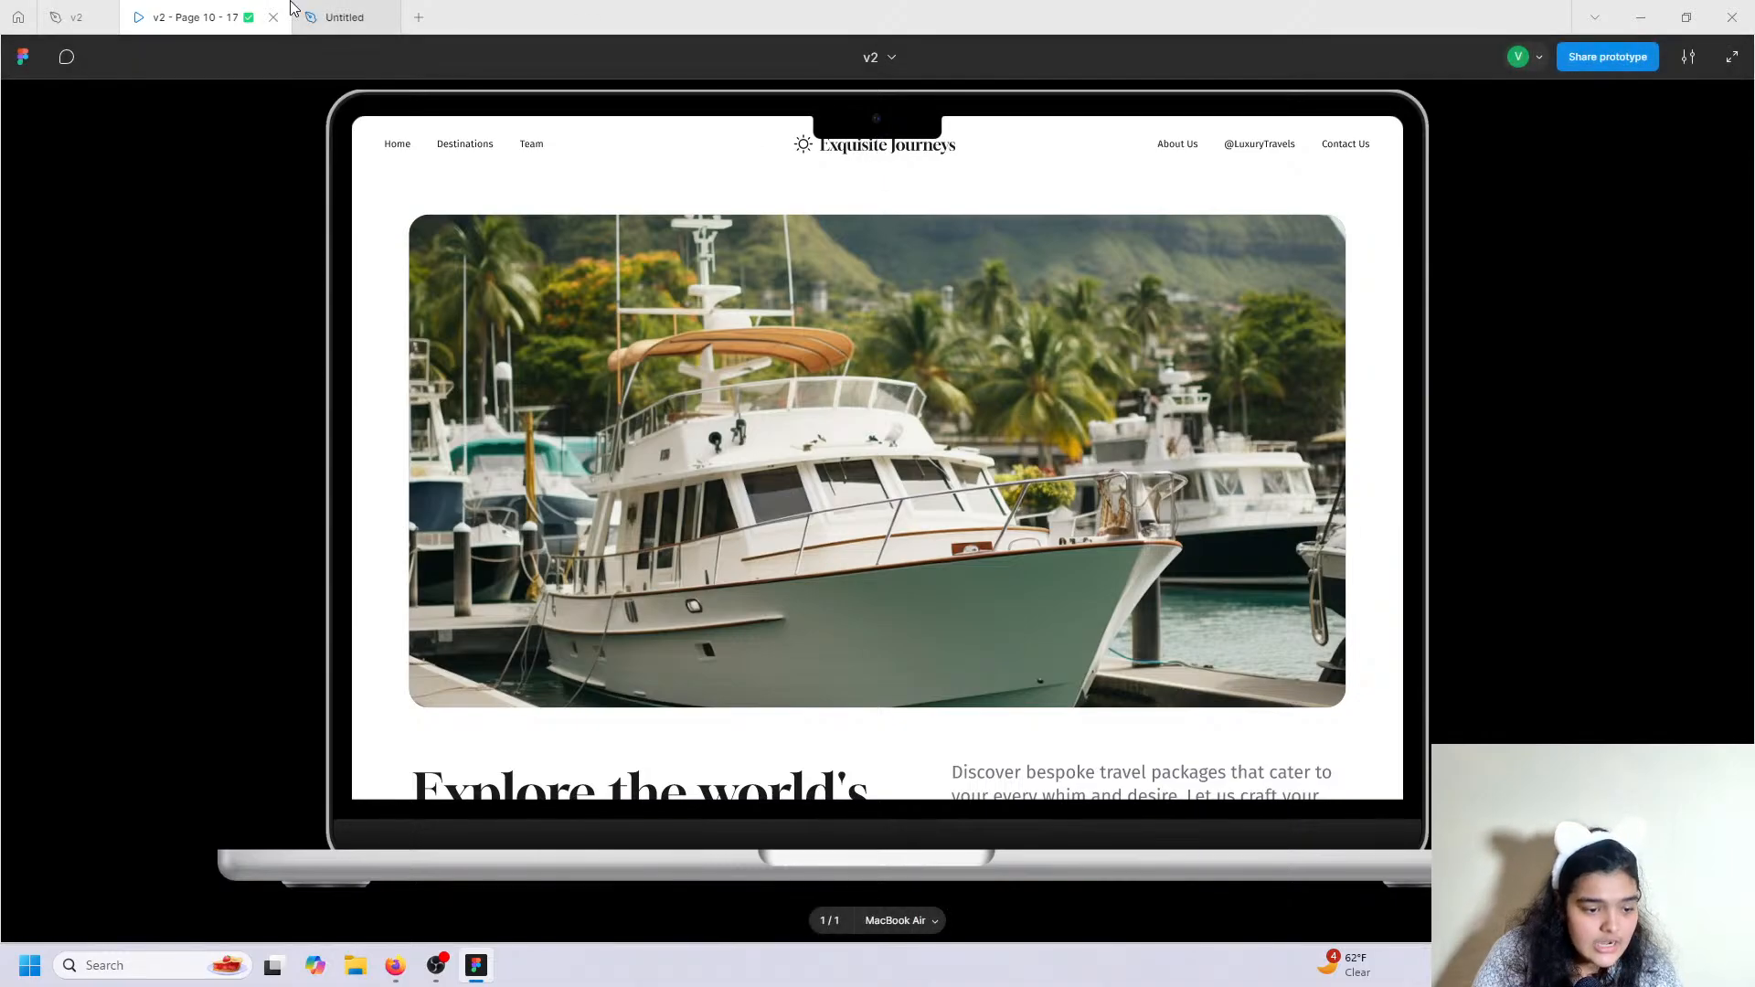
click(382, 7)
scroll(791, 455, up, 10)
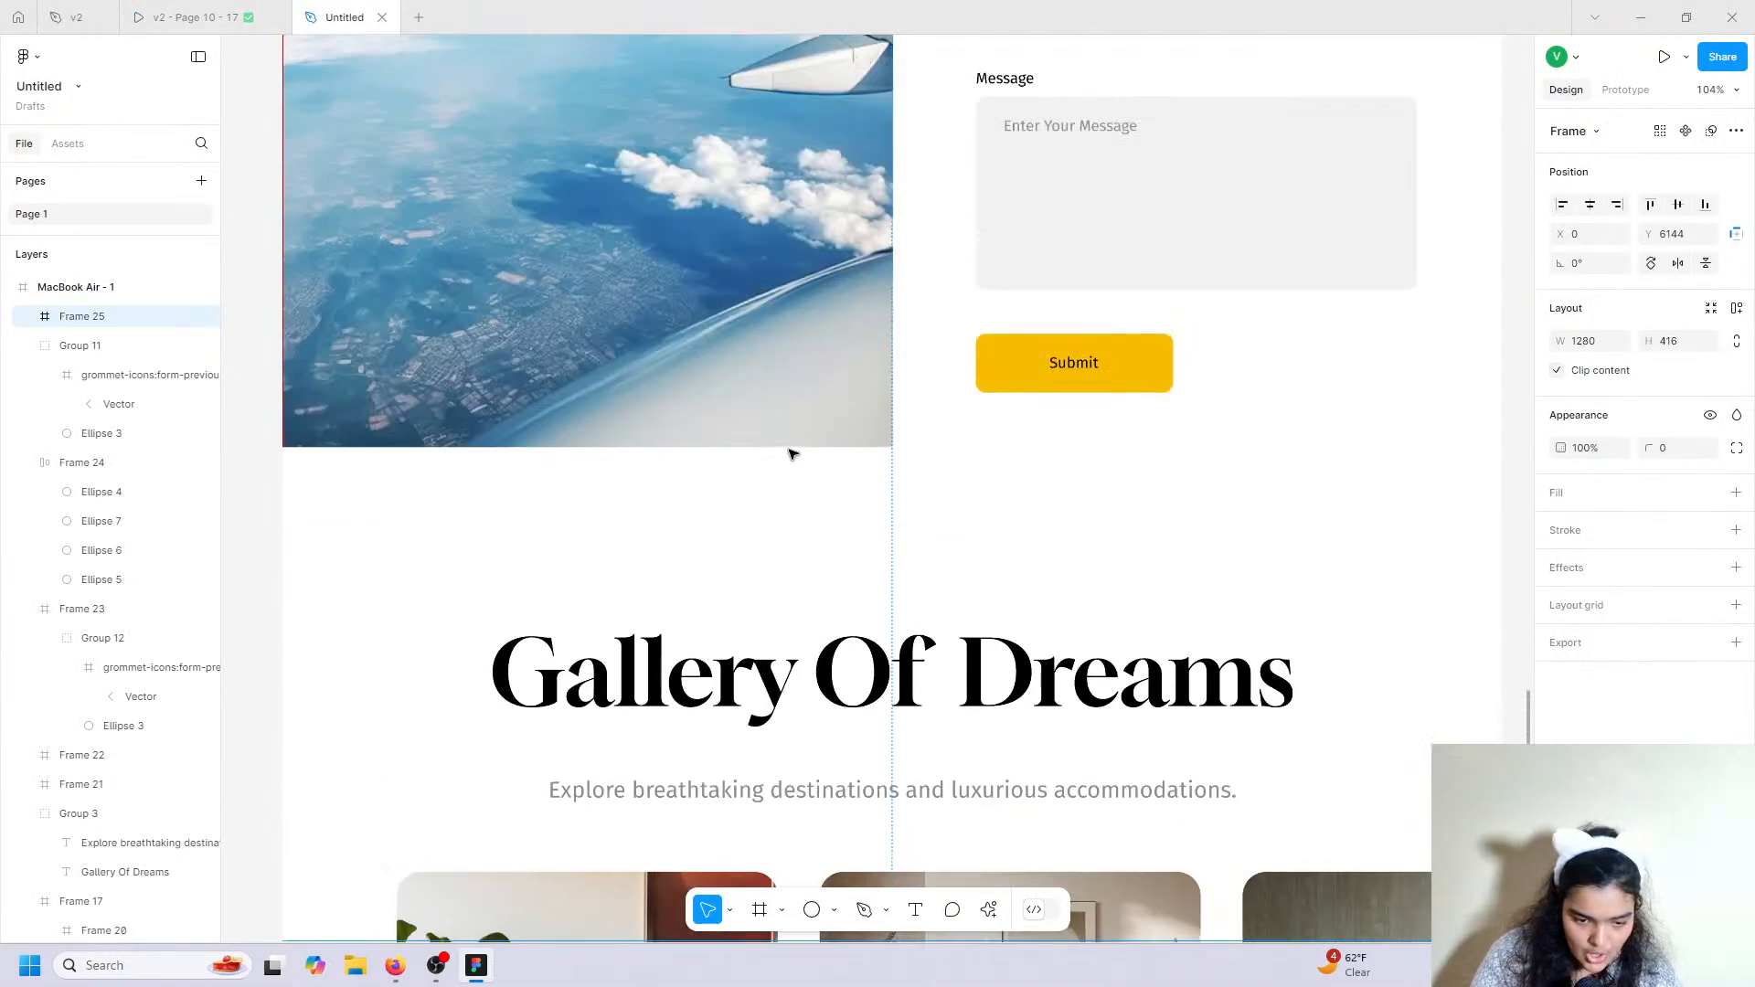
scroll(791, 455, up, 12)
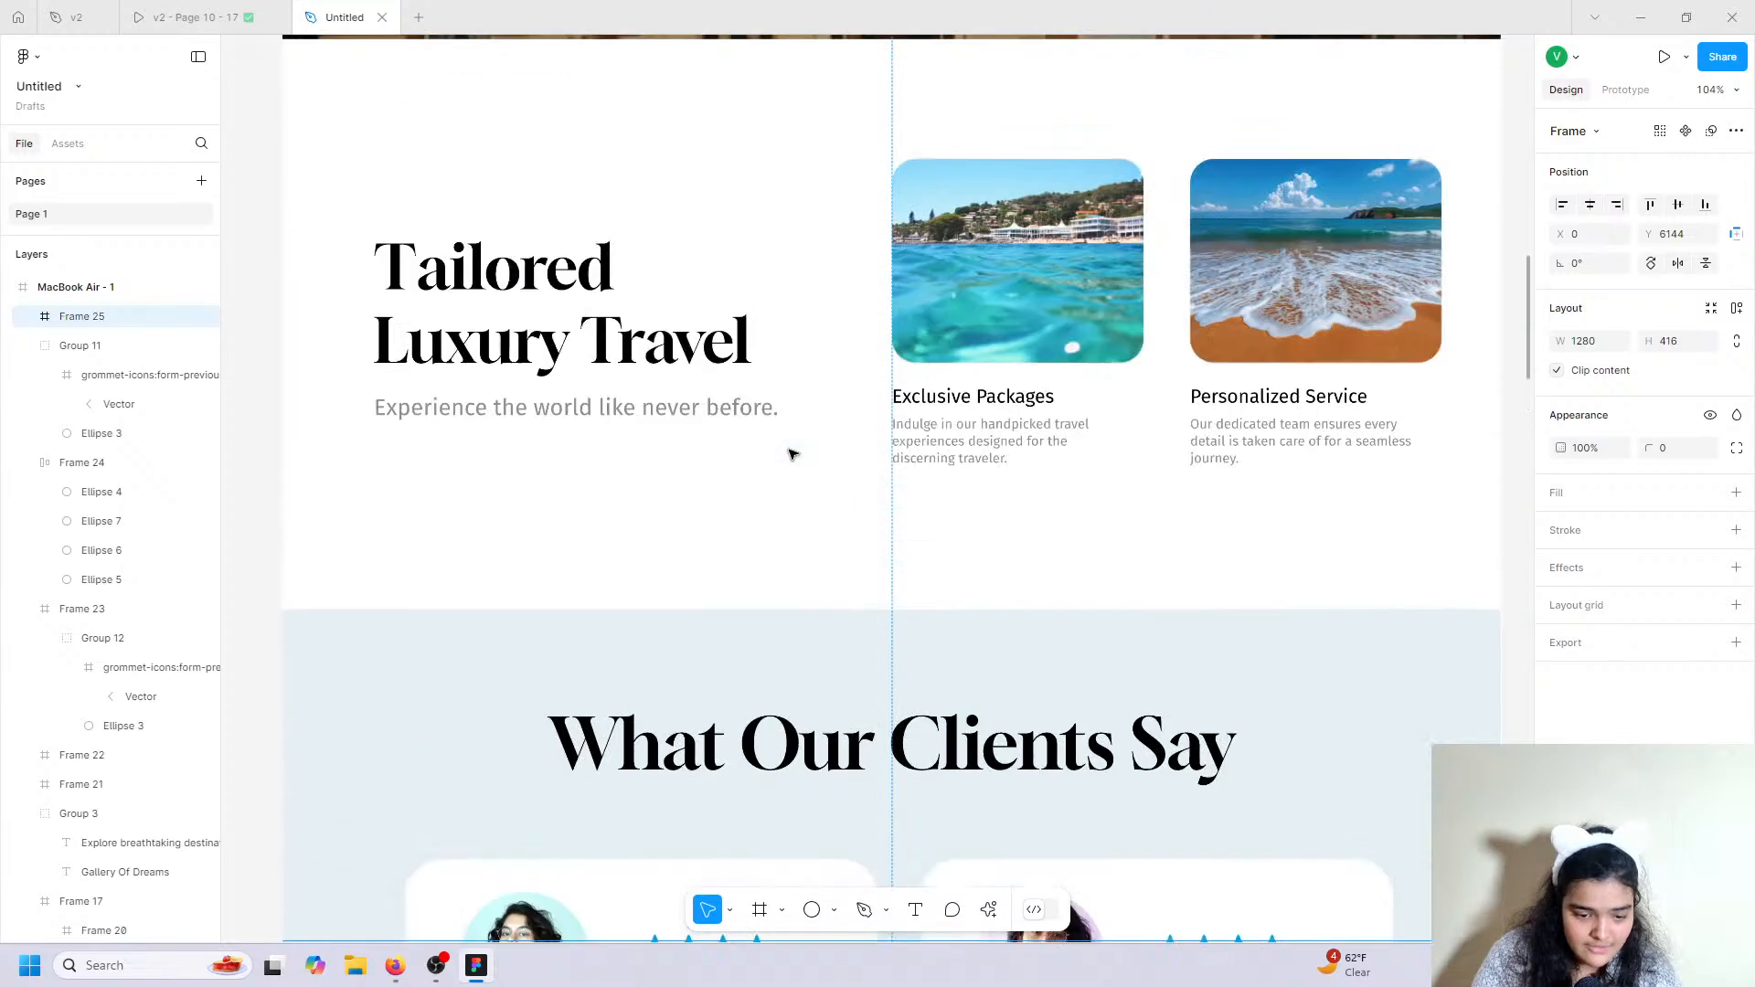
scroll(791, 454, up, 8)
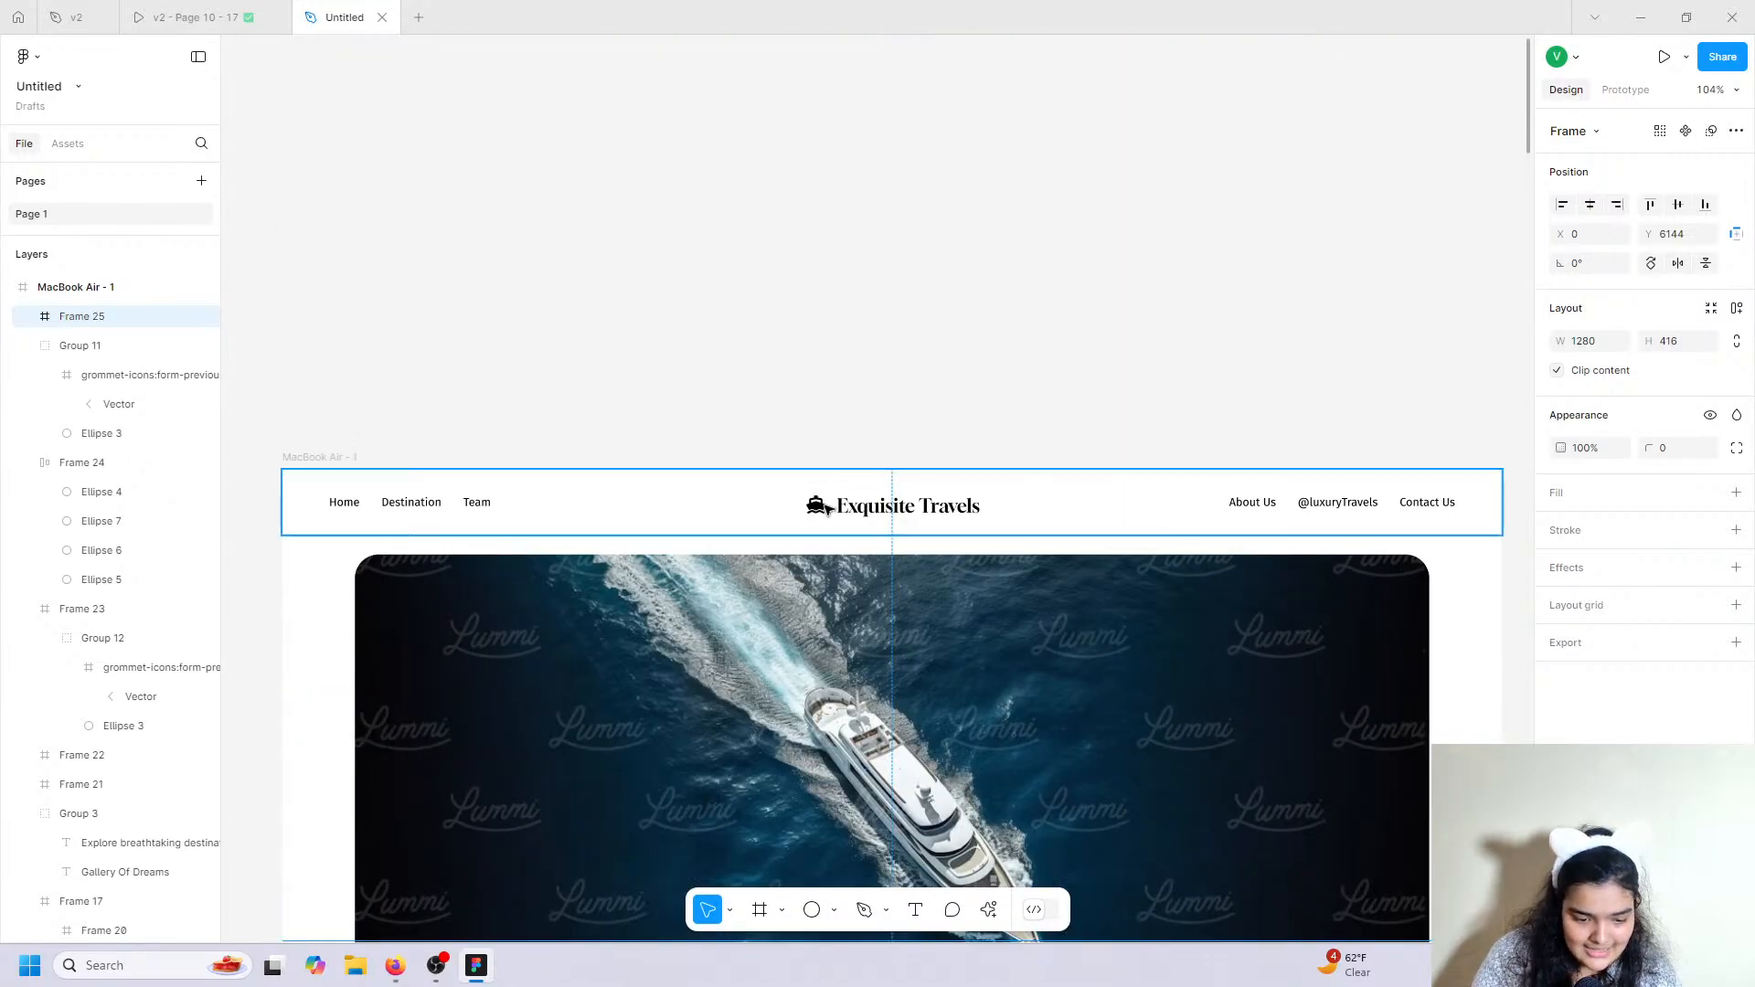
double_click(828, 509)
scroll(821, 514, down, 12)
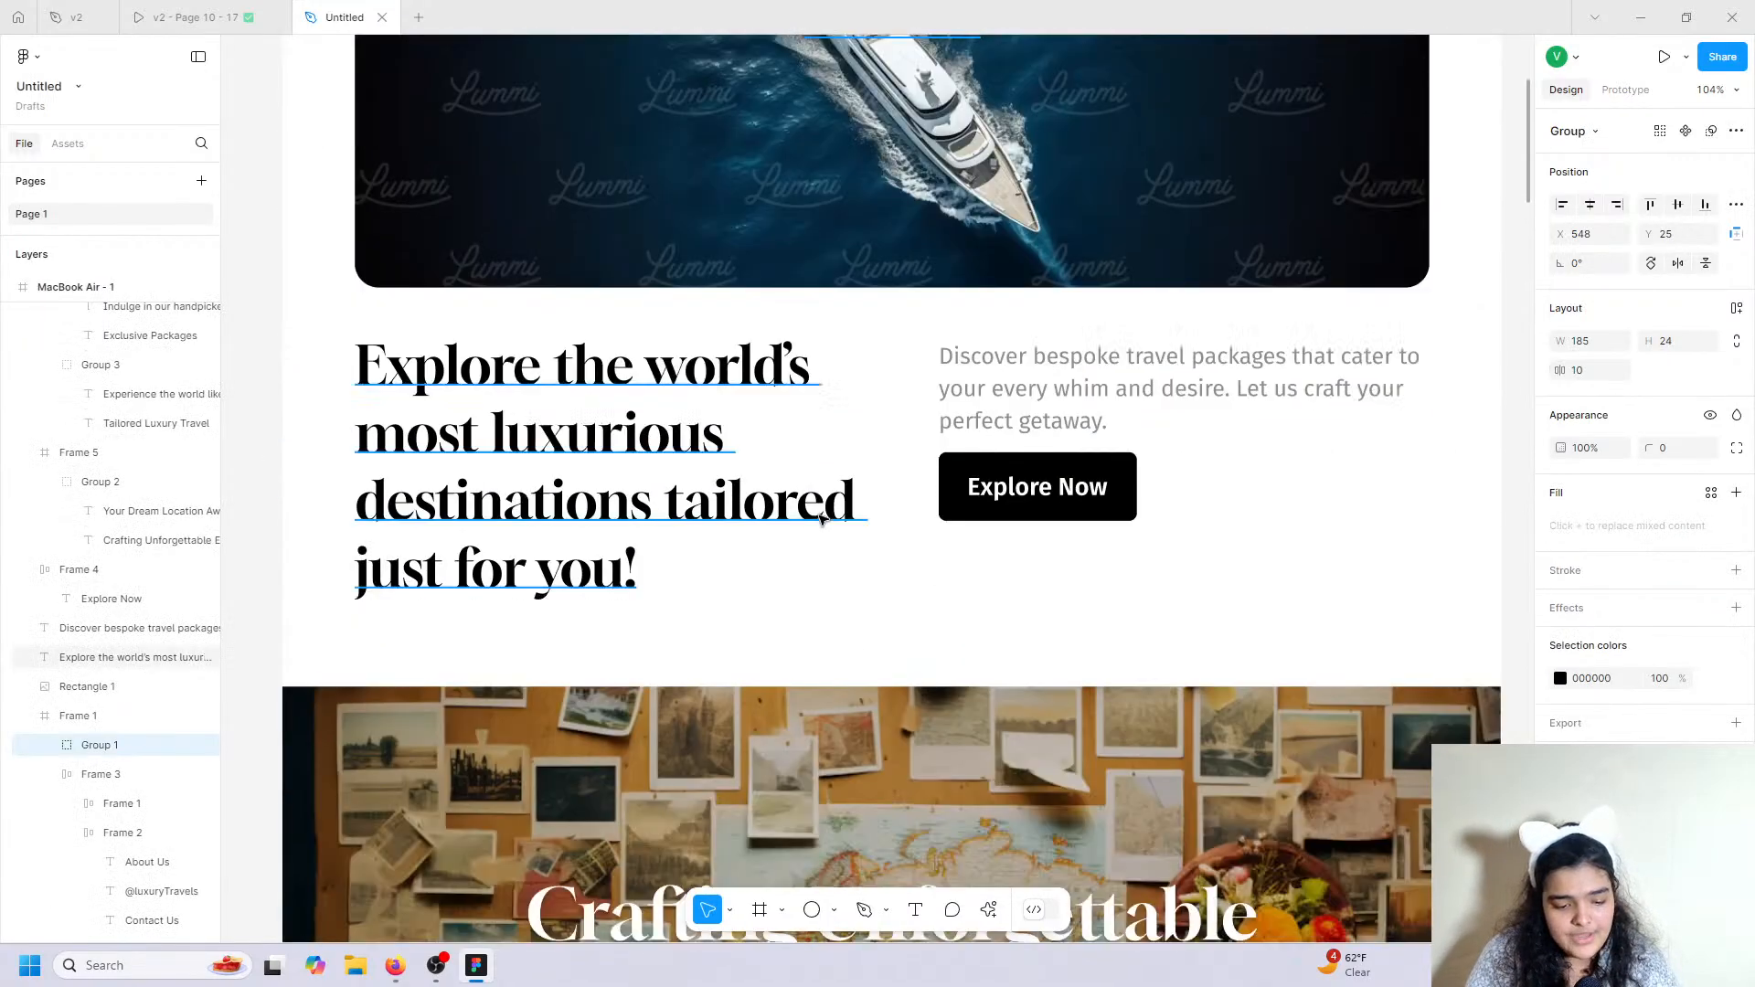
Paste a copy of the Exquisite Travels logo and move it down into the footer frame.
scroll(821, 521, down, 15)
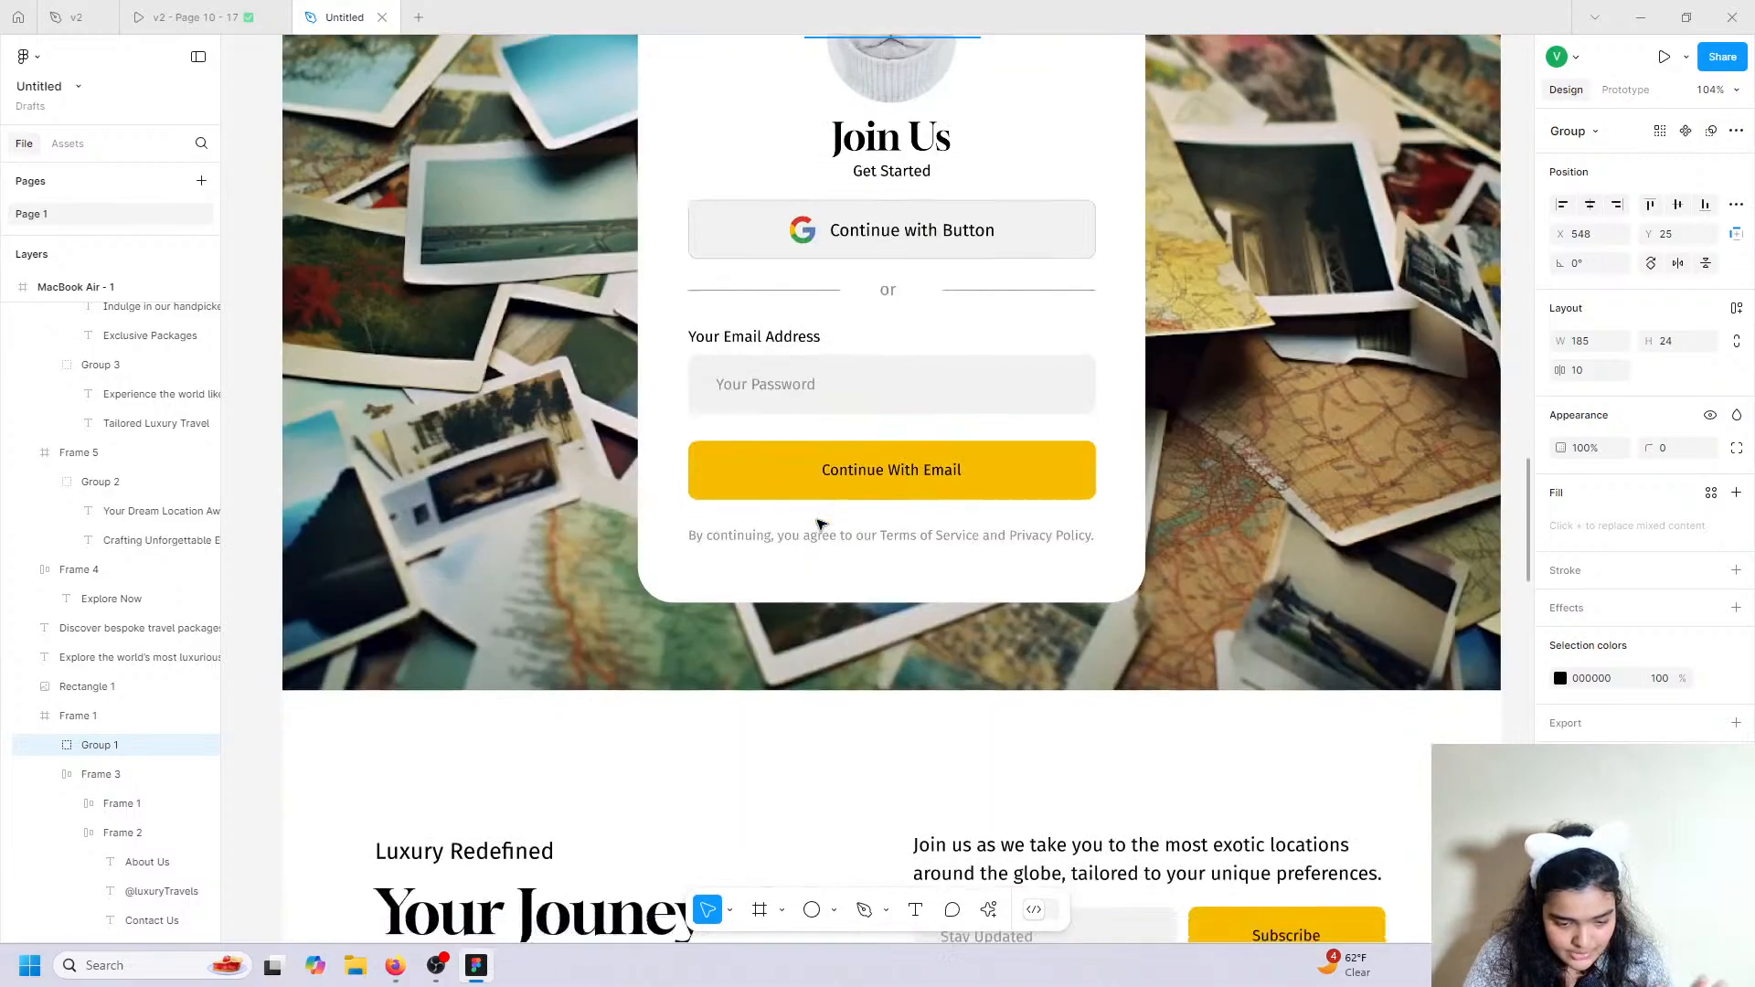
scroll(820, 524, down, 12)
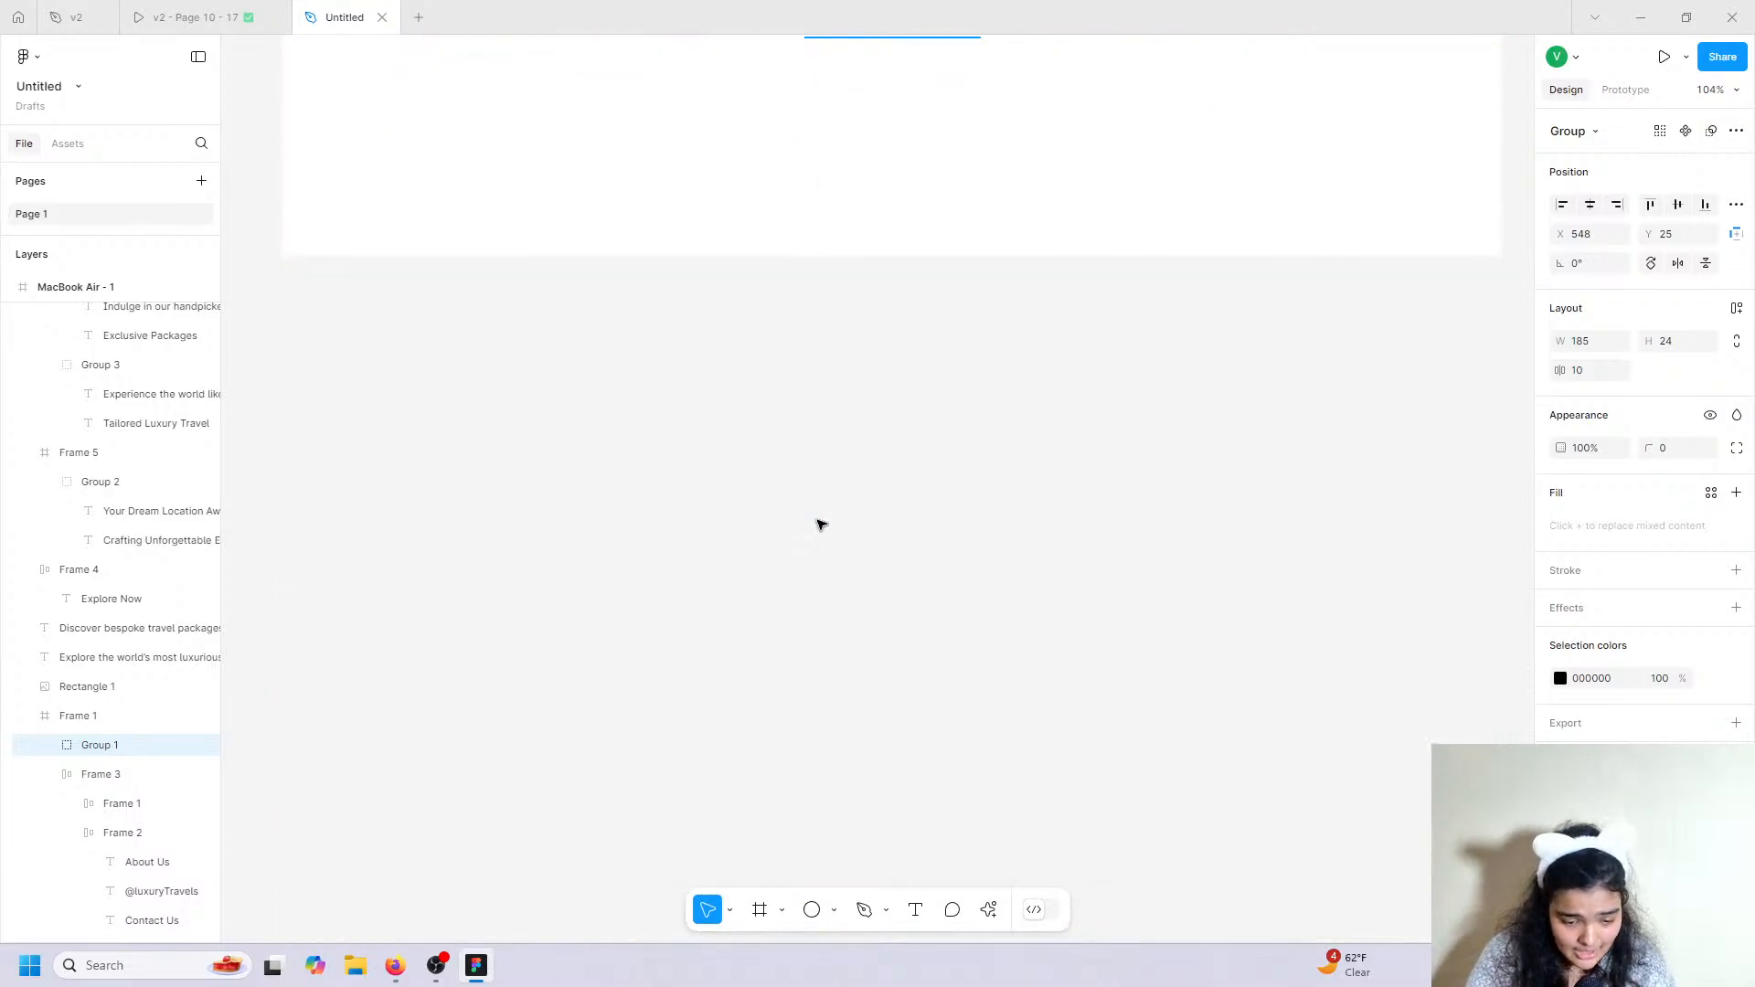
scroll(820, 525, up, 8)
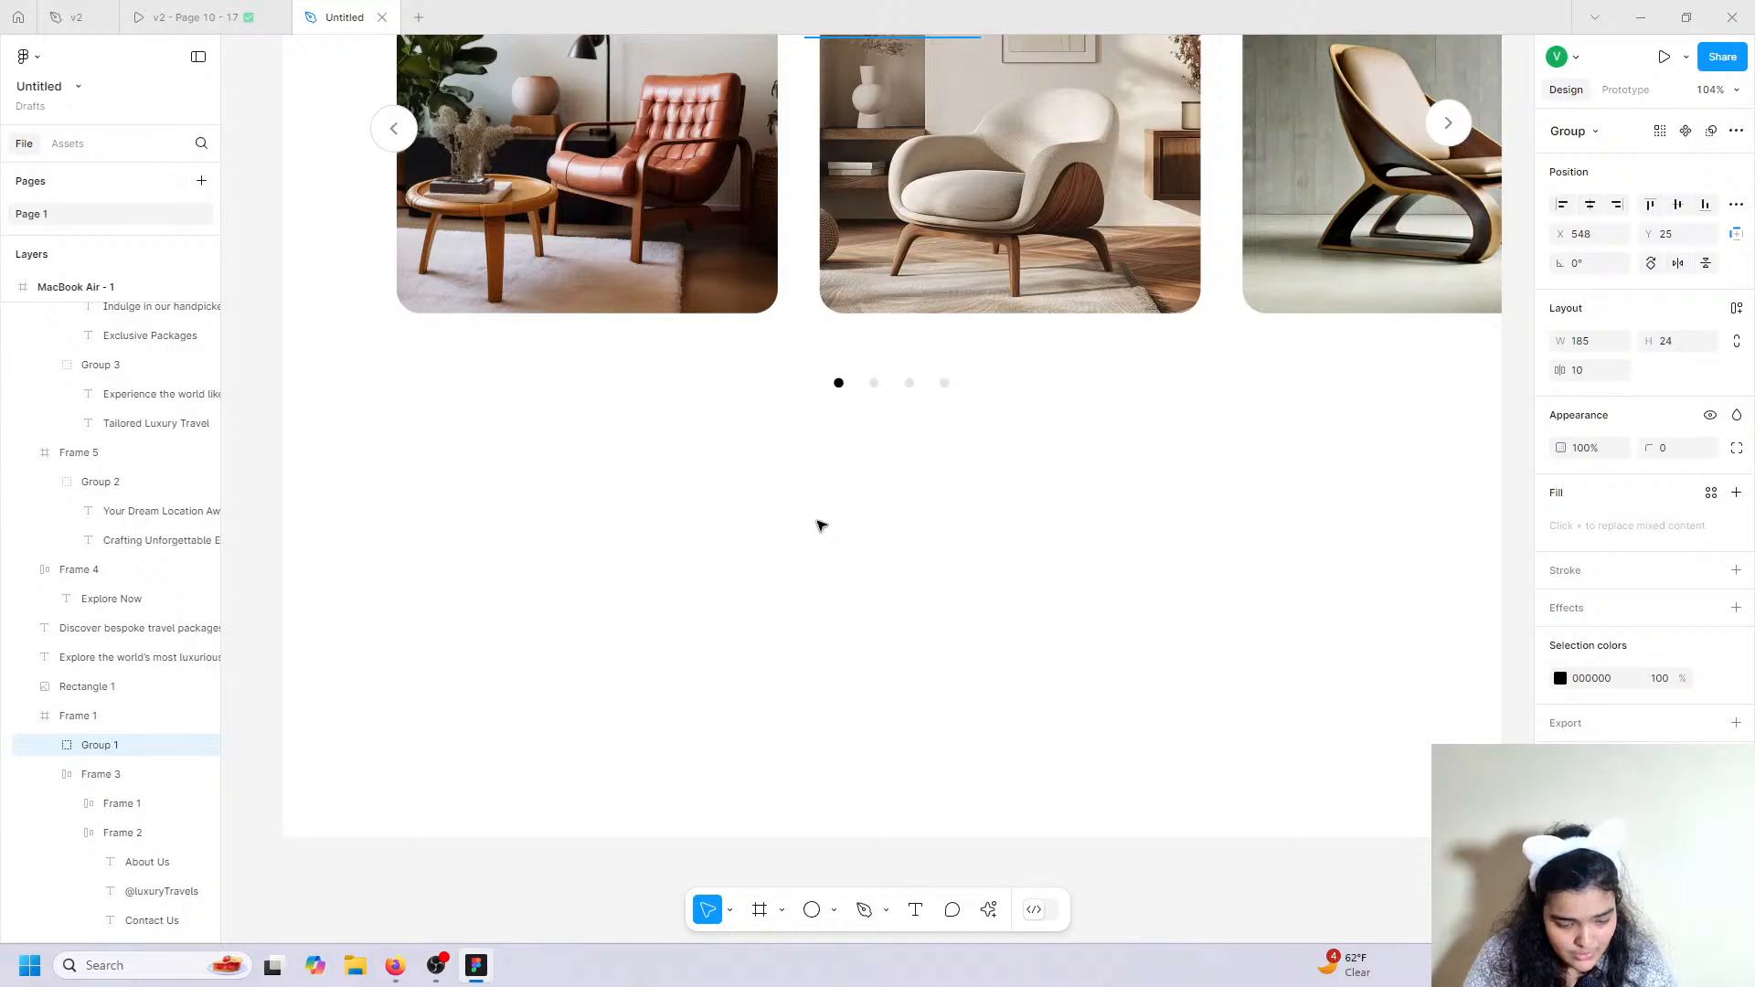
key(ctrl+v)
drag(865, 487, 881, 540)
Review the v2 prototype's footer, then switch back to the Untitled file with Ctrl+Tab.
click(133, 9)
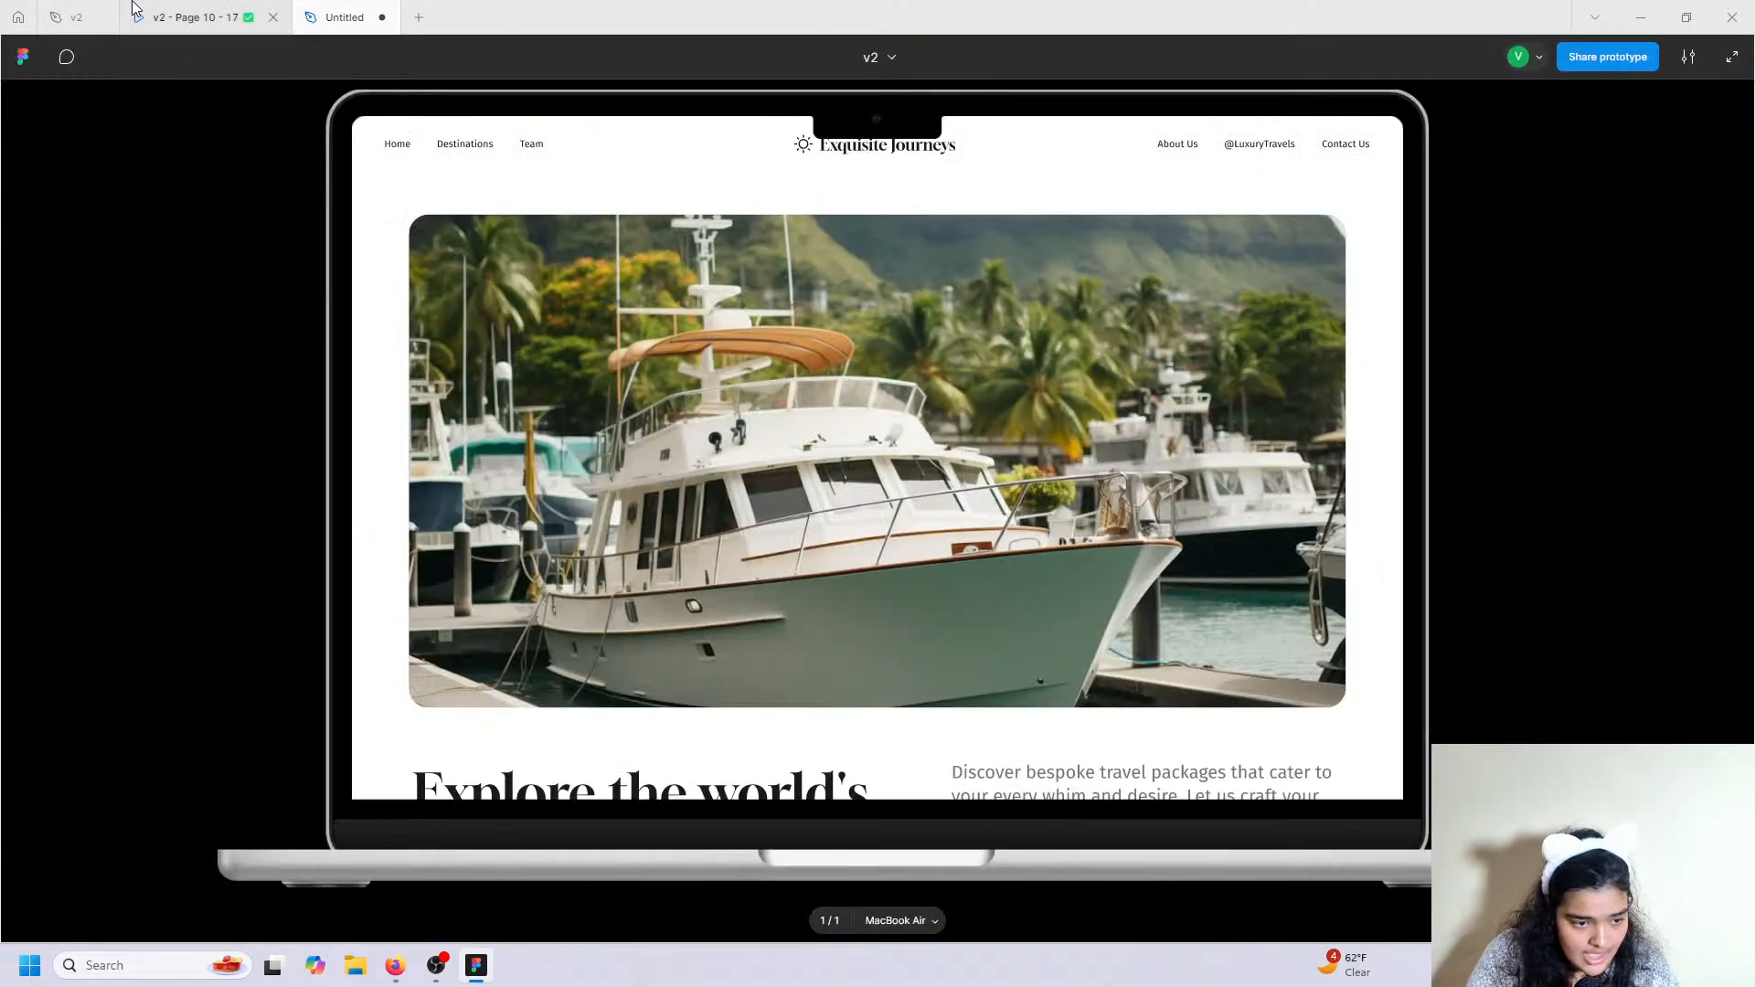
scroll(929, 440, down, 20)
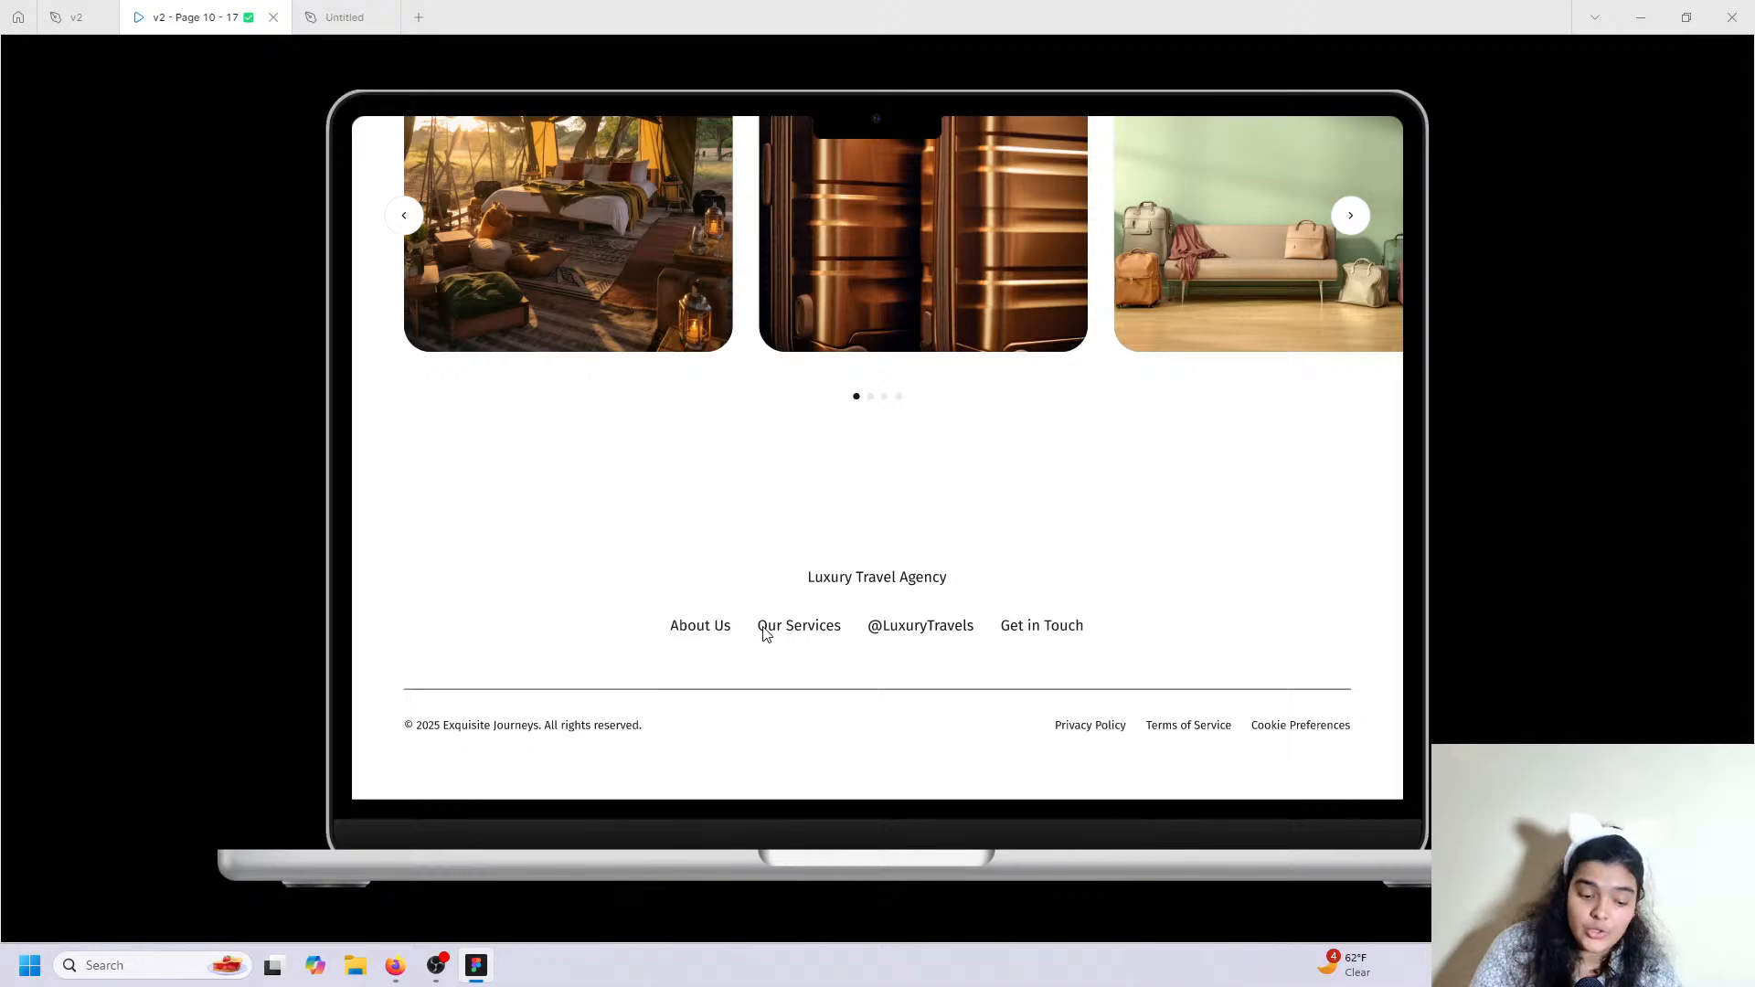
scroll(1133, 624, up, 20)
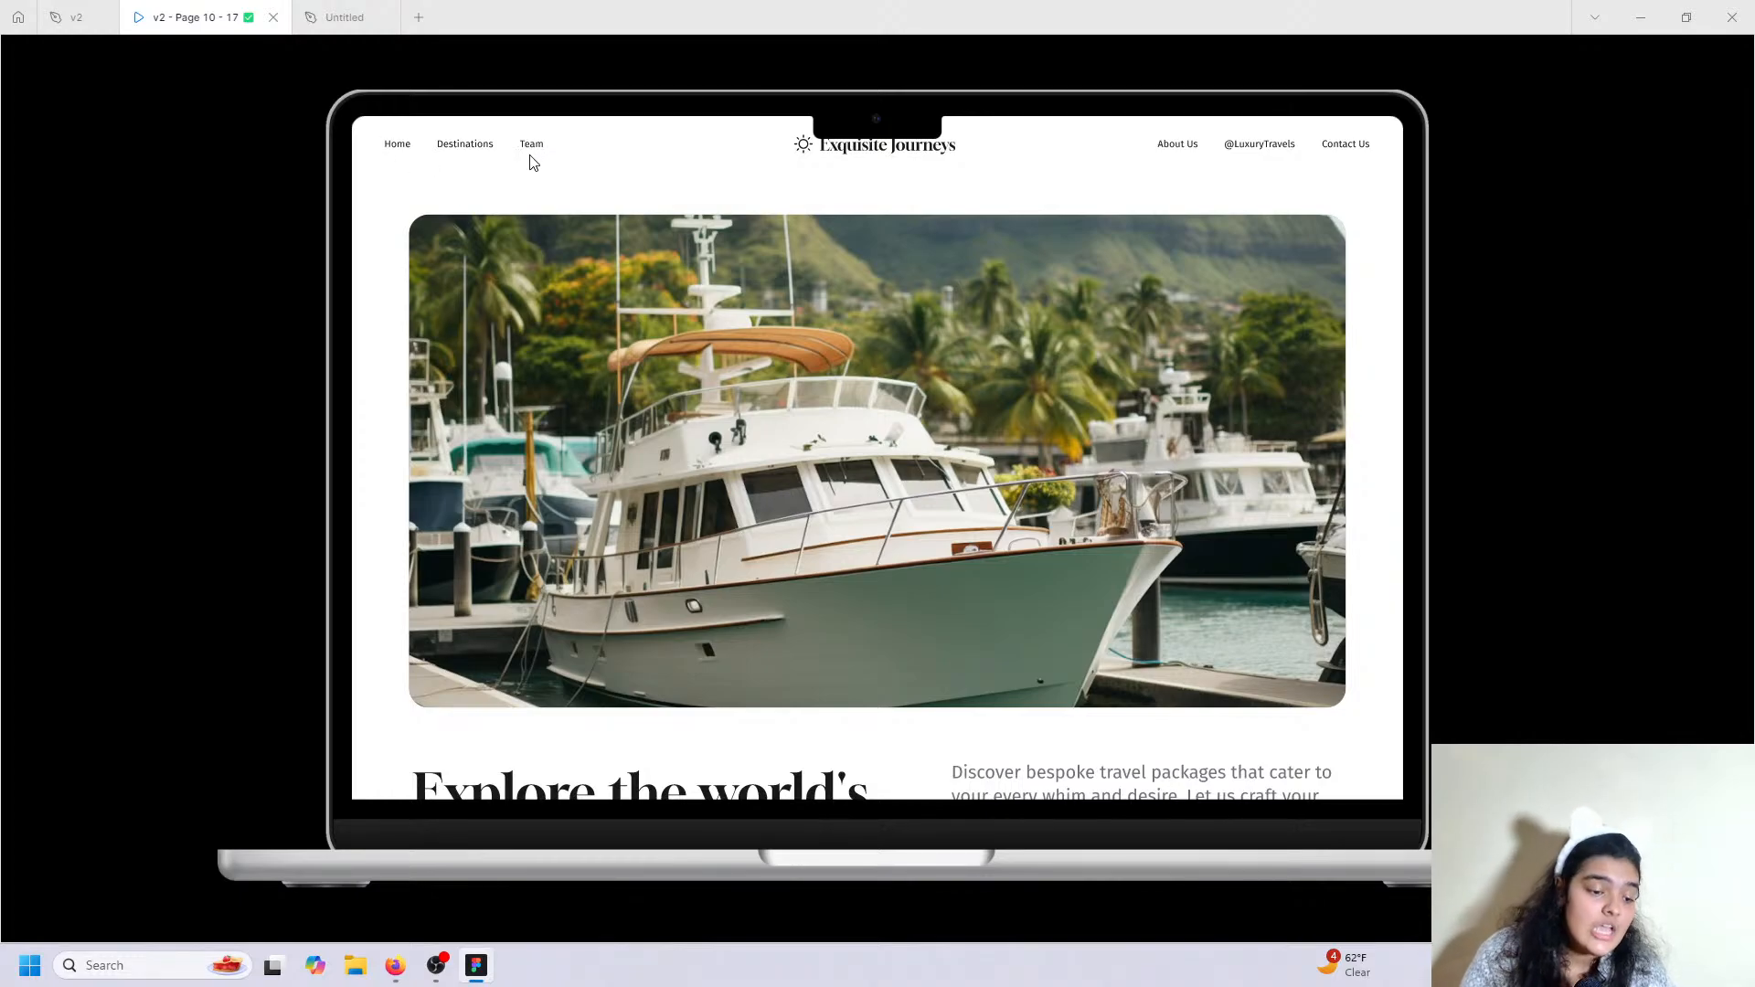
key(ctrl+Tab)
scroll(528, 268, up, 10)
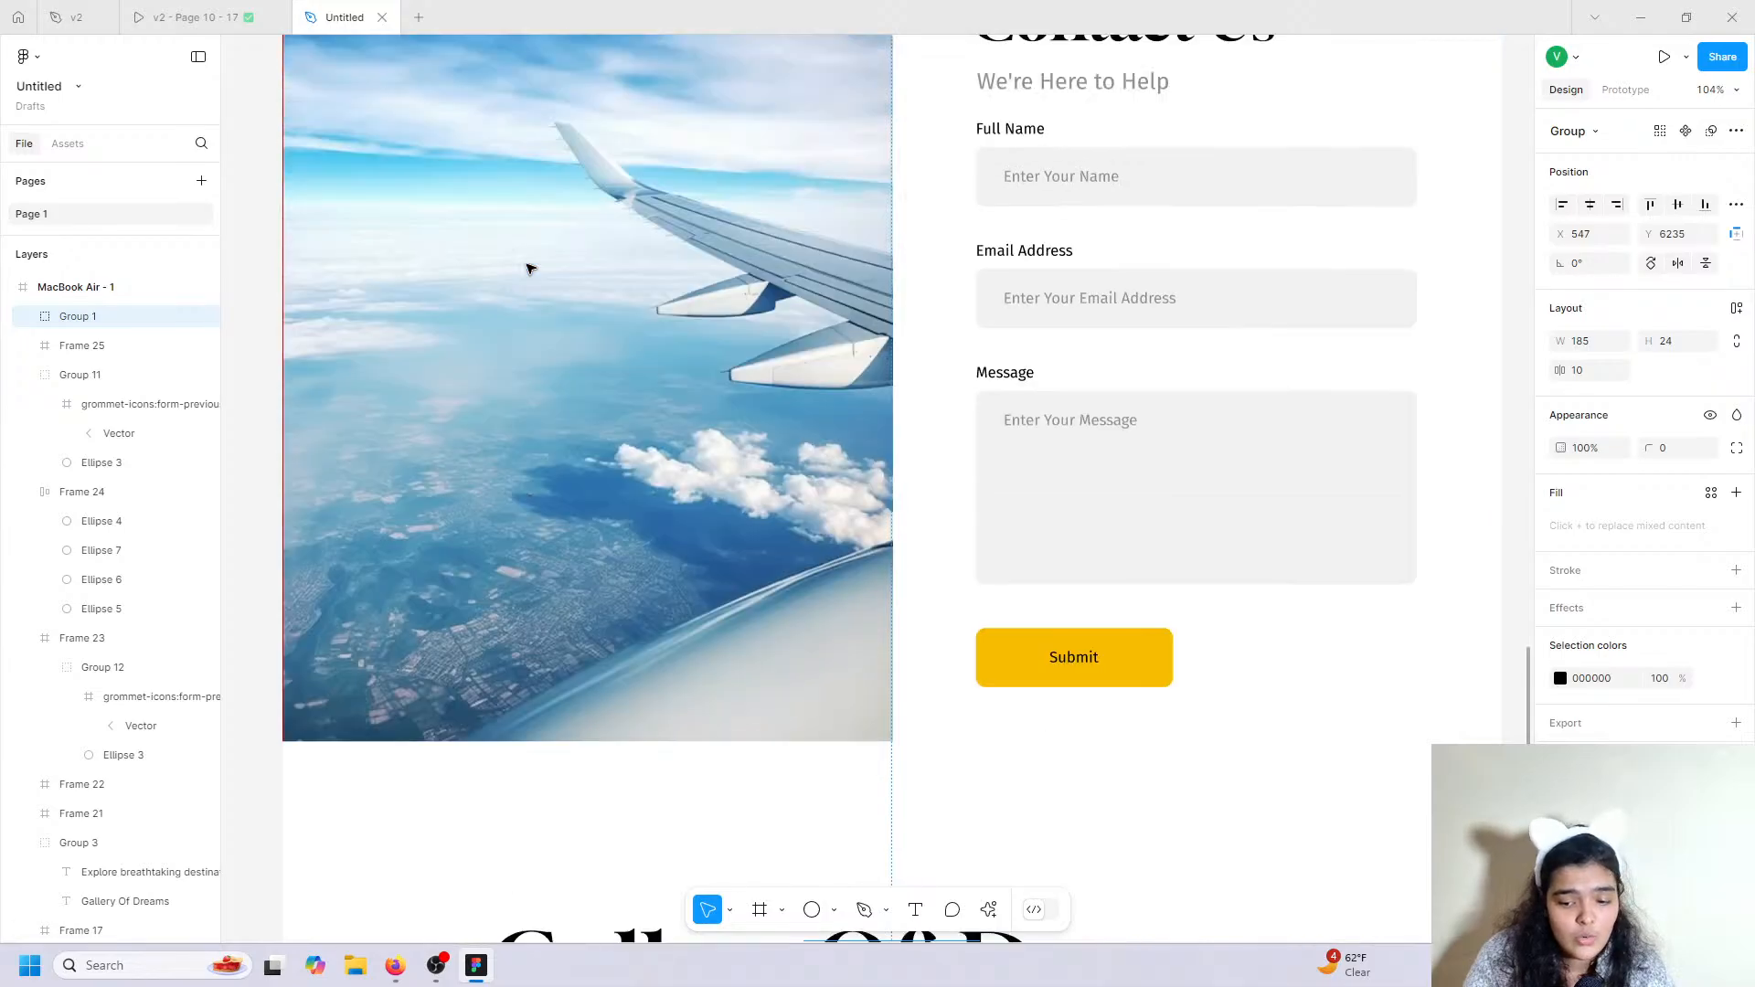
Select the top nav's Home, Destination, Team link group and scroll down to the footer.
scroll(529, 268, up, 15)
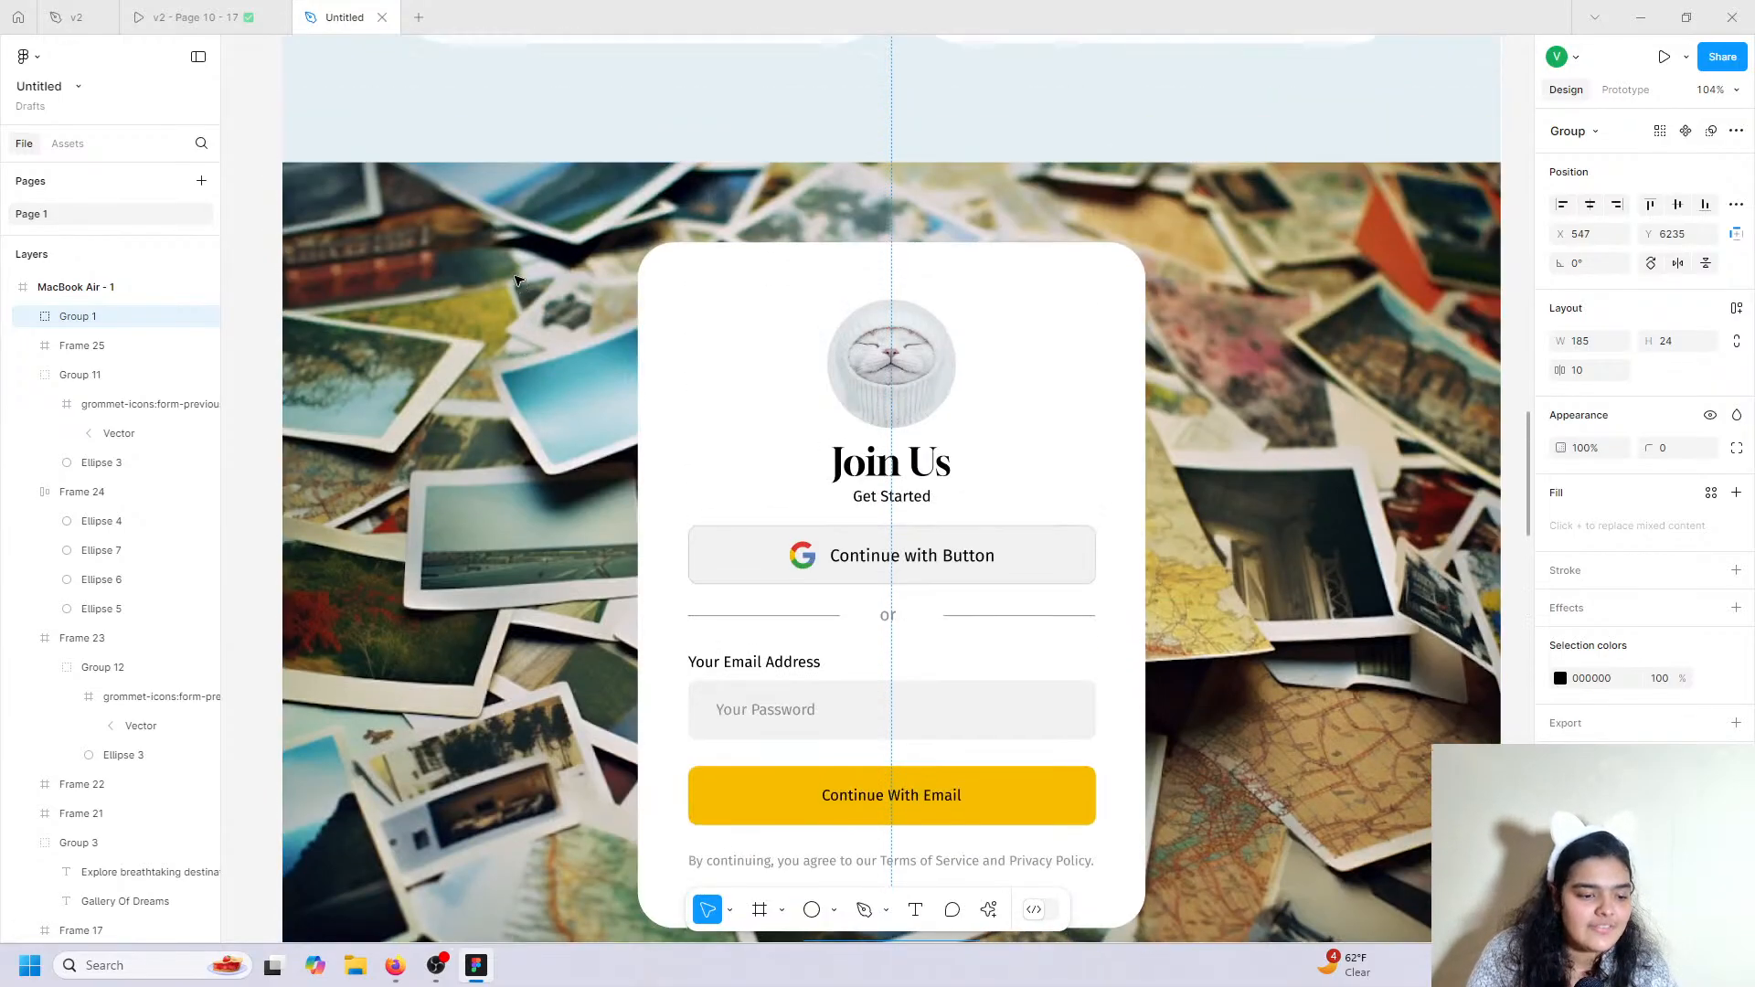
scroll(517, 279, up, 15)
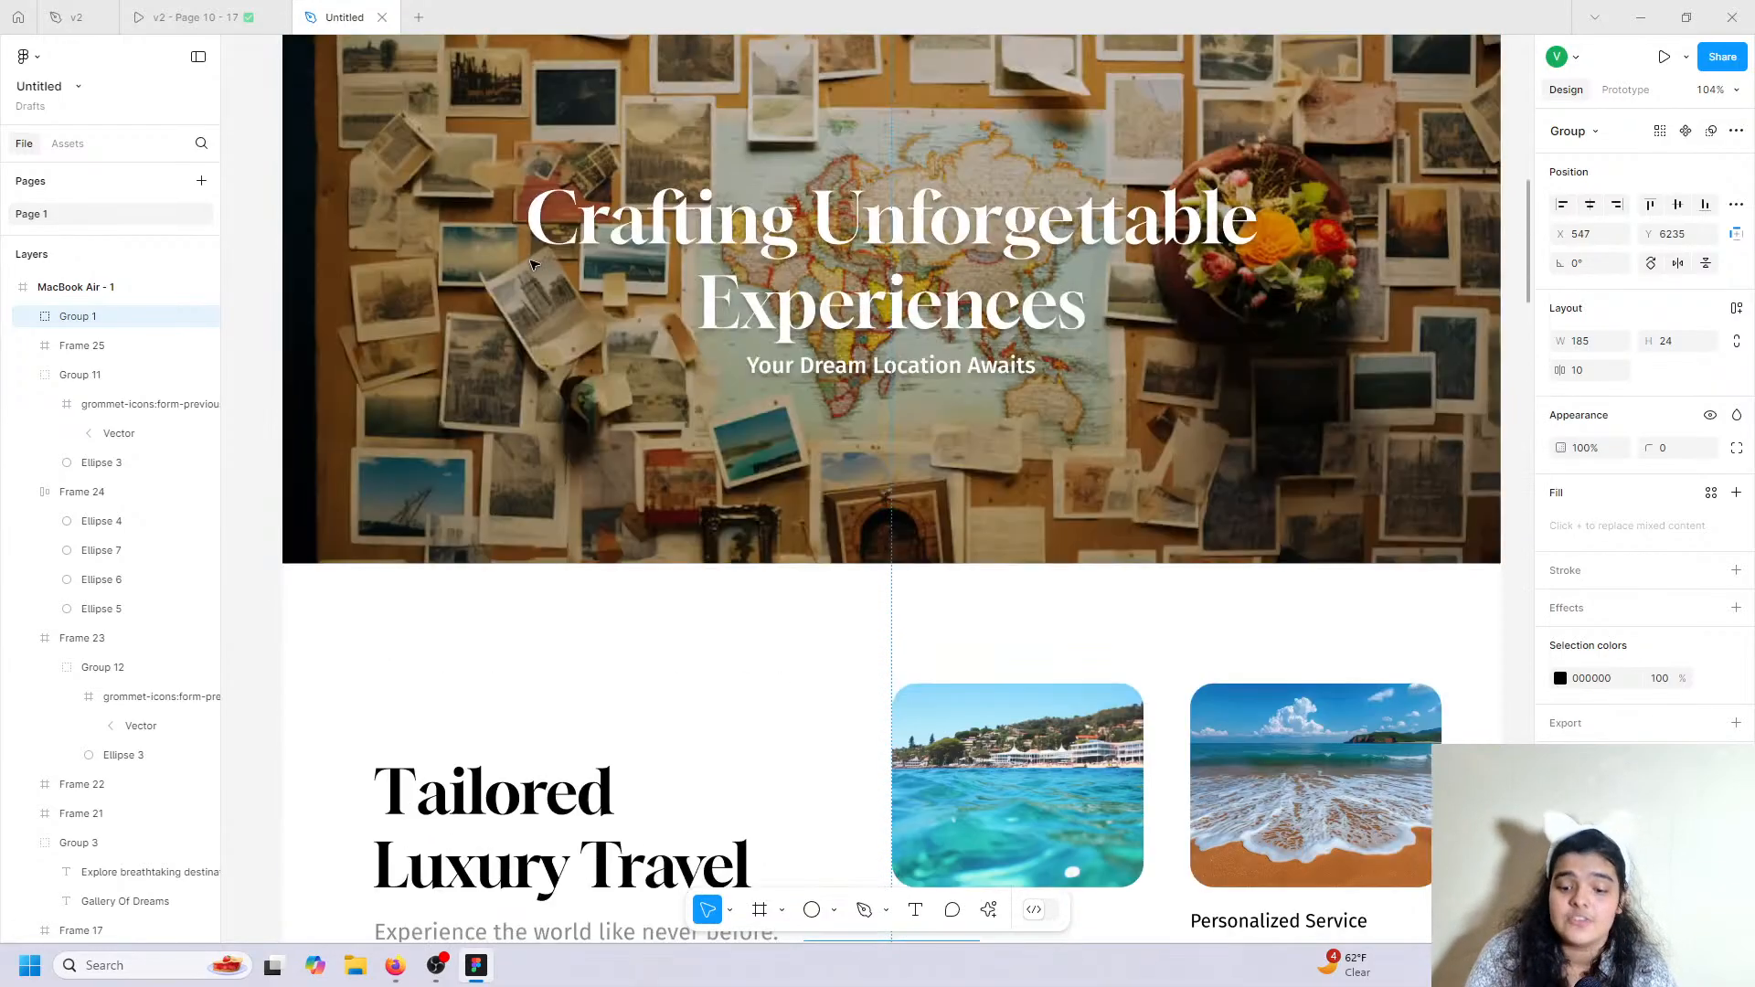
scroll(533, 265, up, 15)
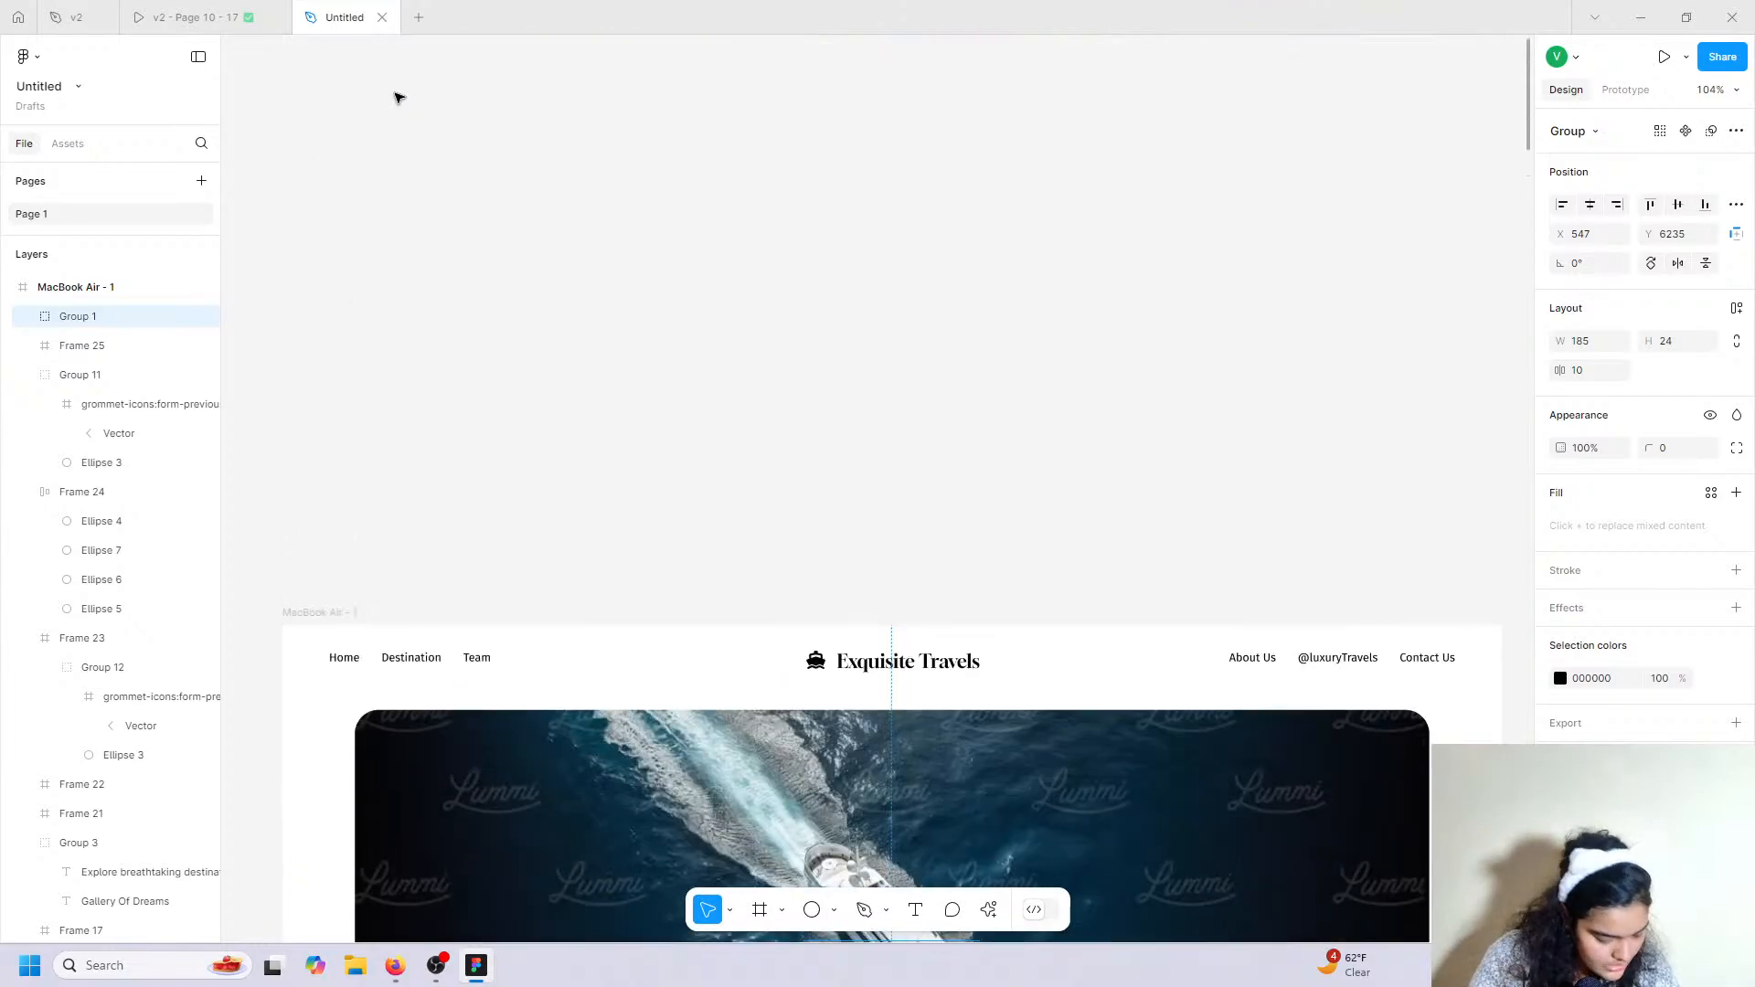
scroll(421, 311, up, 3)
scroll(442, 533, down, 6)
click(435, 338)
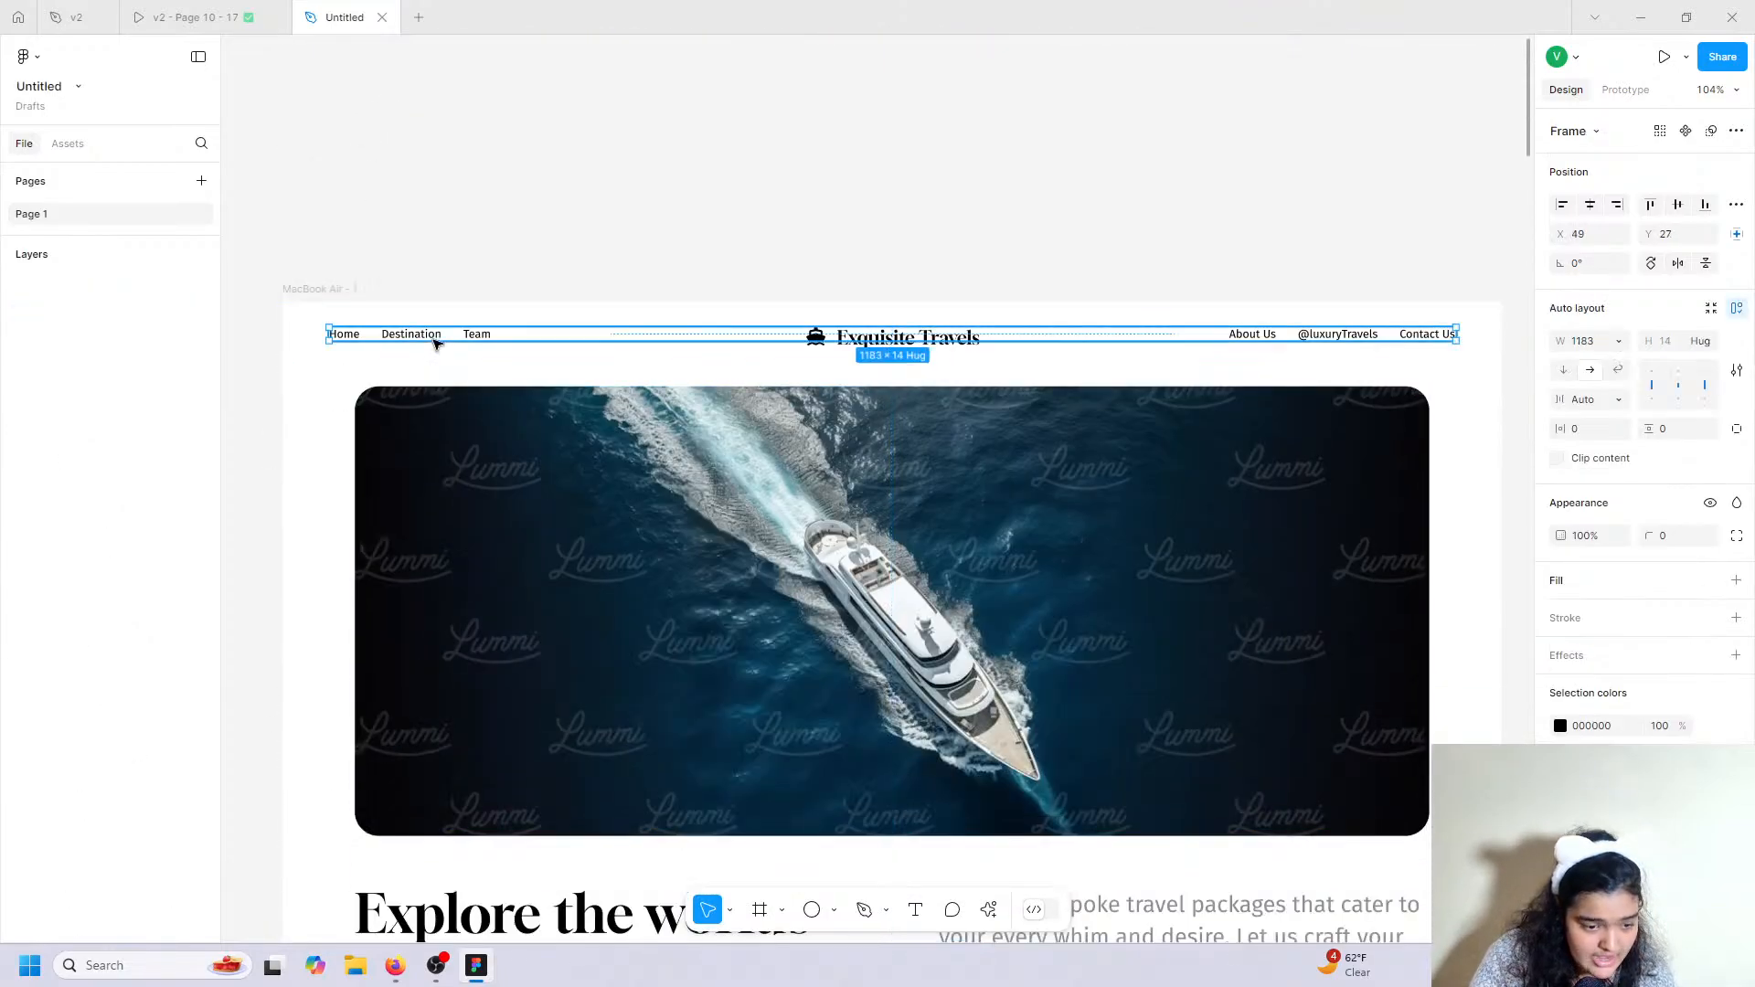
click(435, 340)
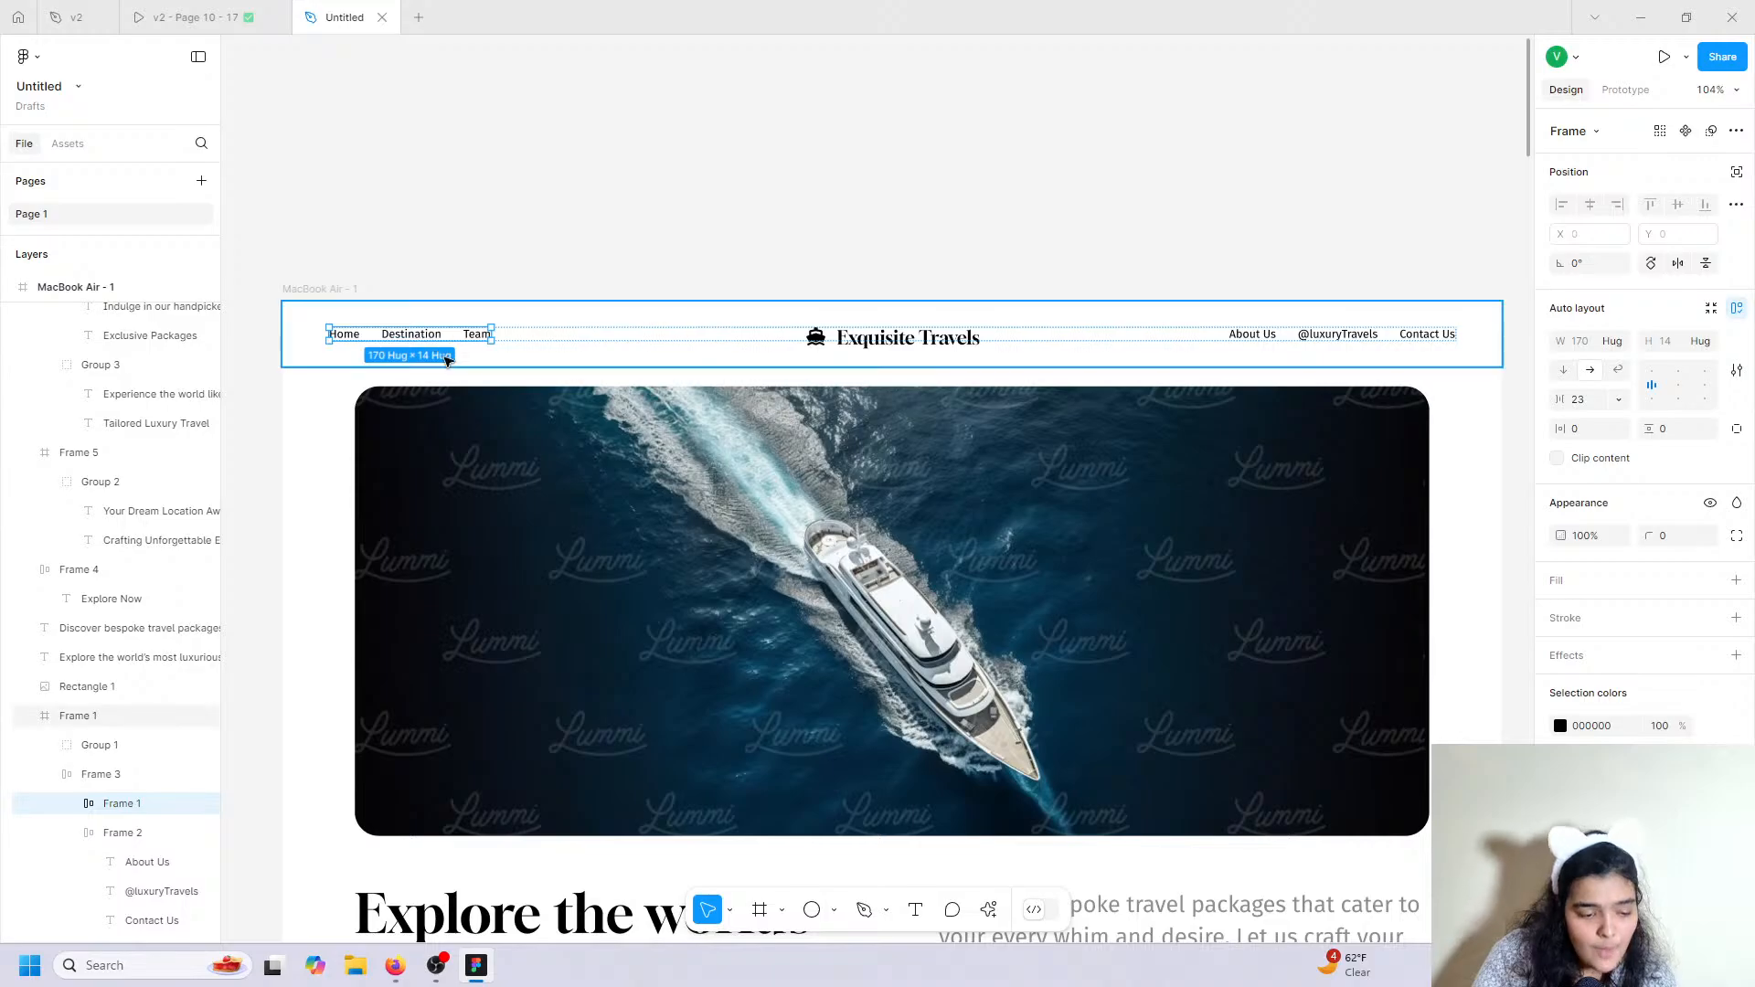
scroll(435, 340, down, 15)
scroll(439, 373, down, 20)
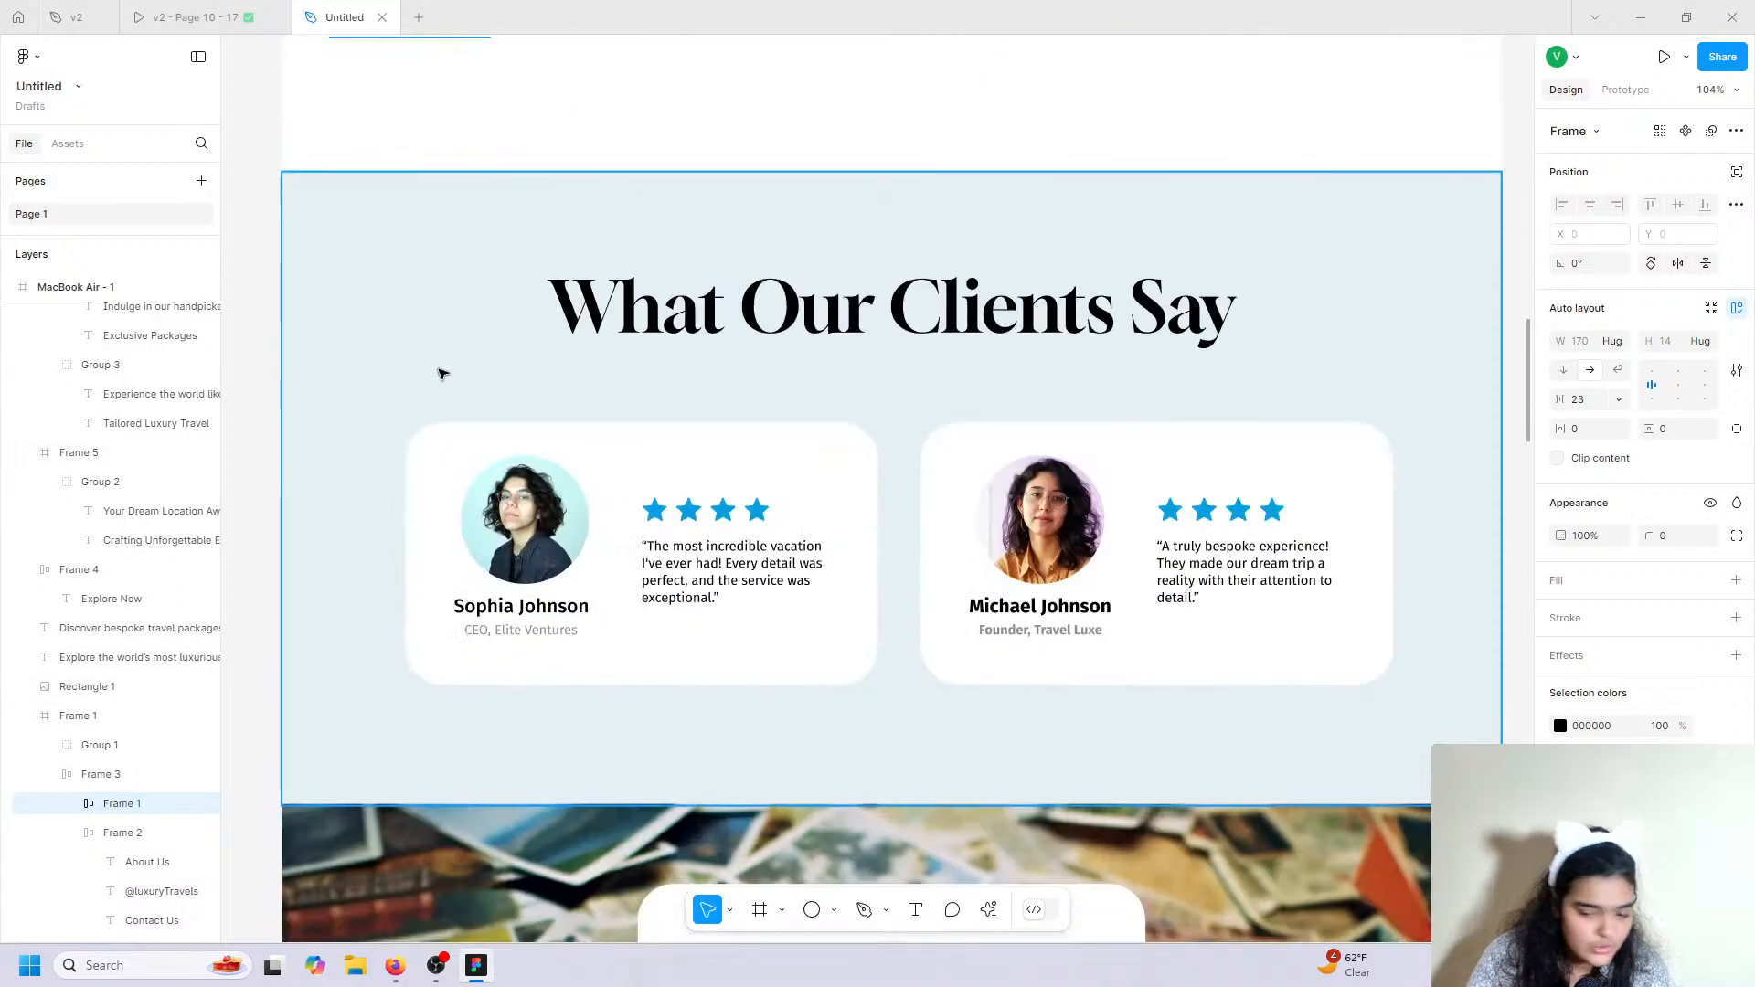
scroll(442, 395, down, 20)
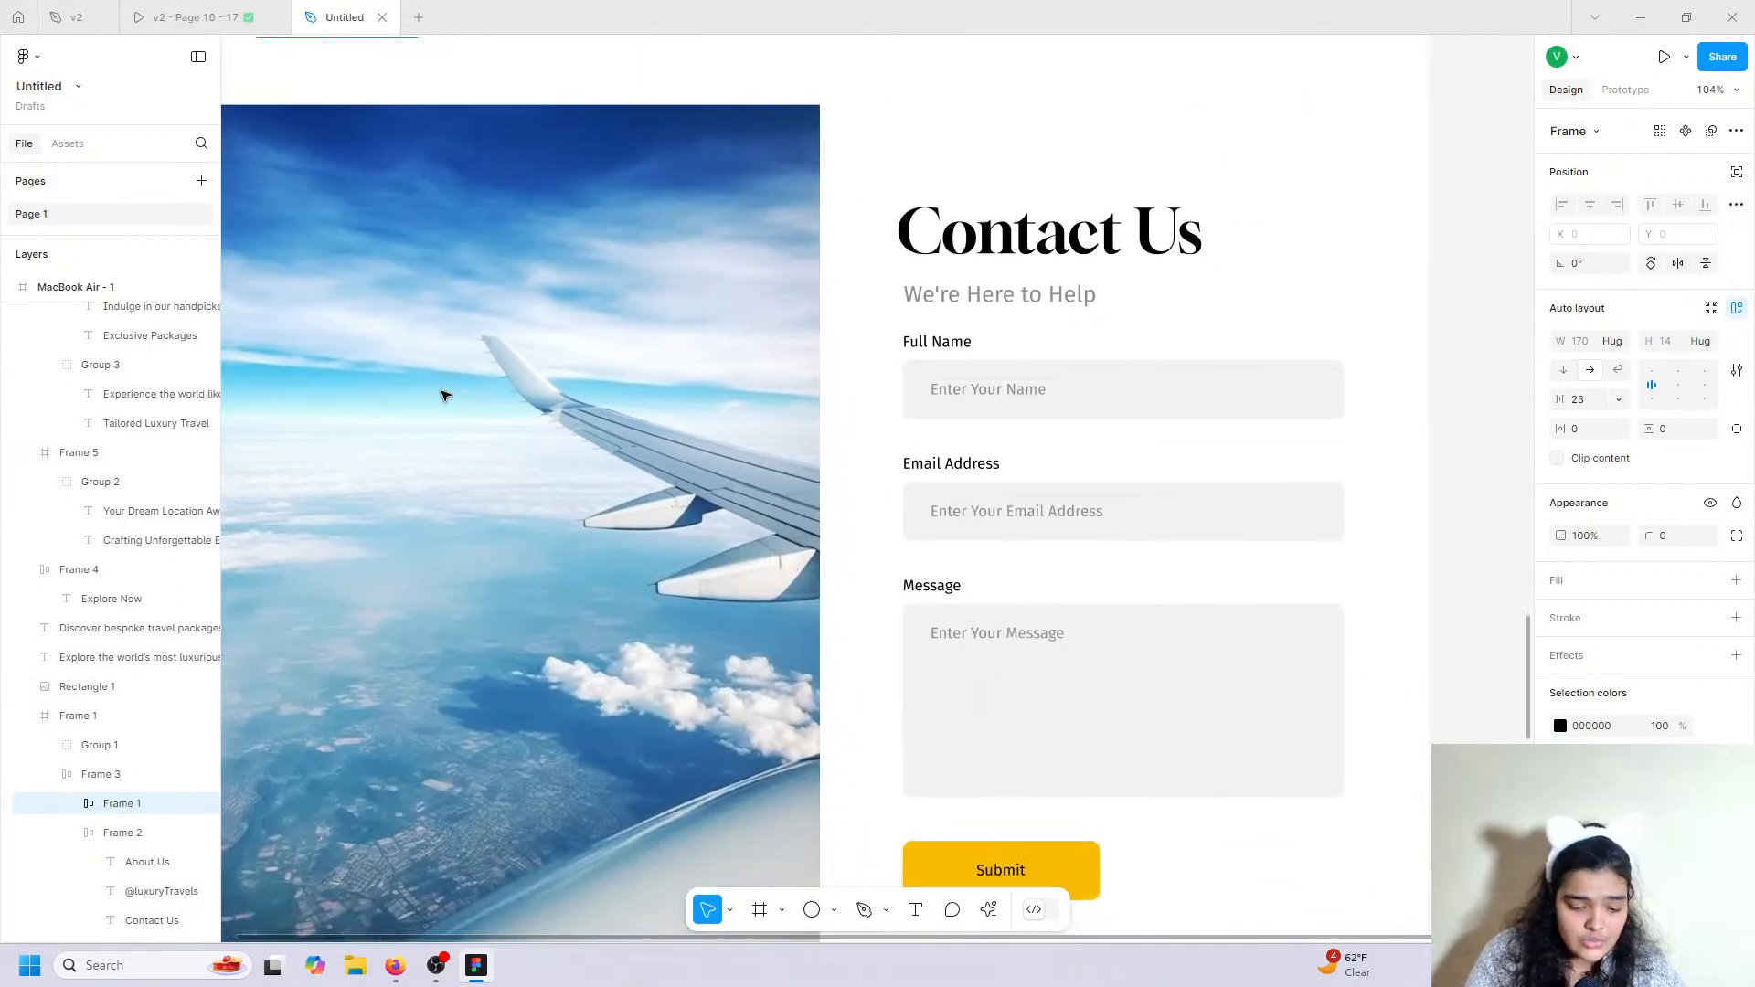
scroll(442, 395, down, 10)
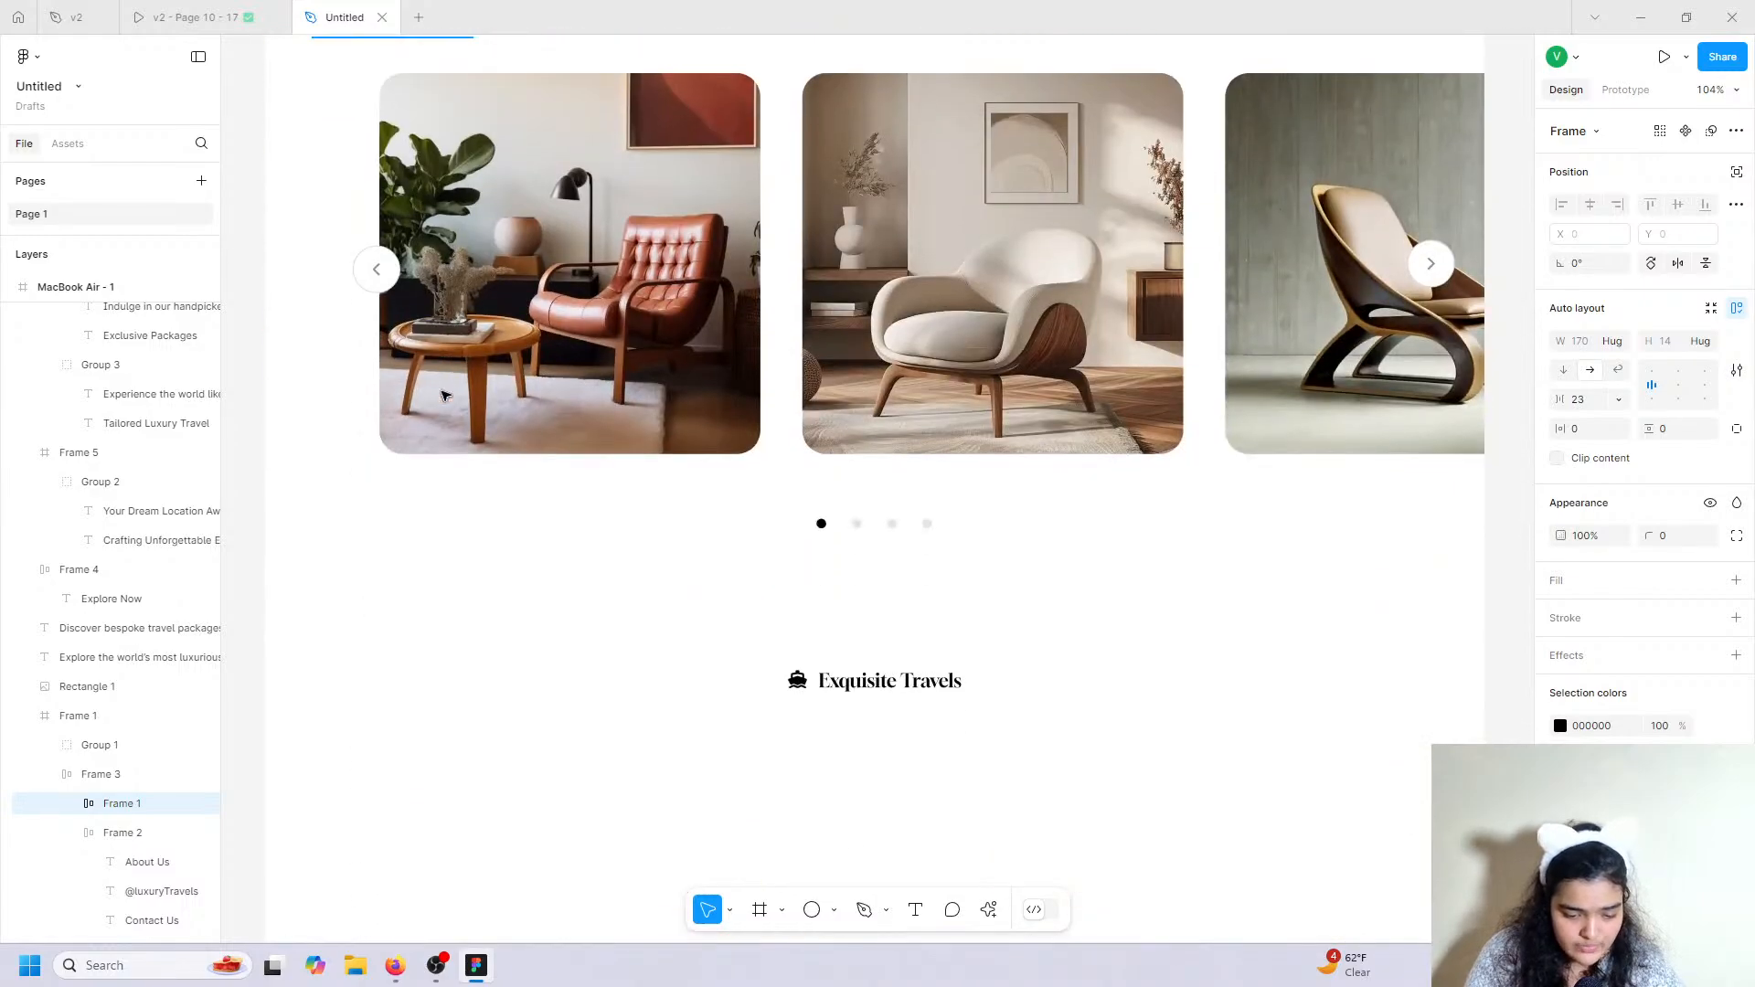
Paste the link group under the footer logo and duplicate Team as a fourth link.
key(ctrl+v)
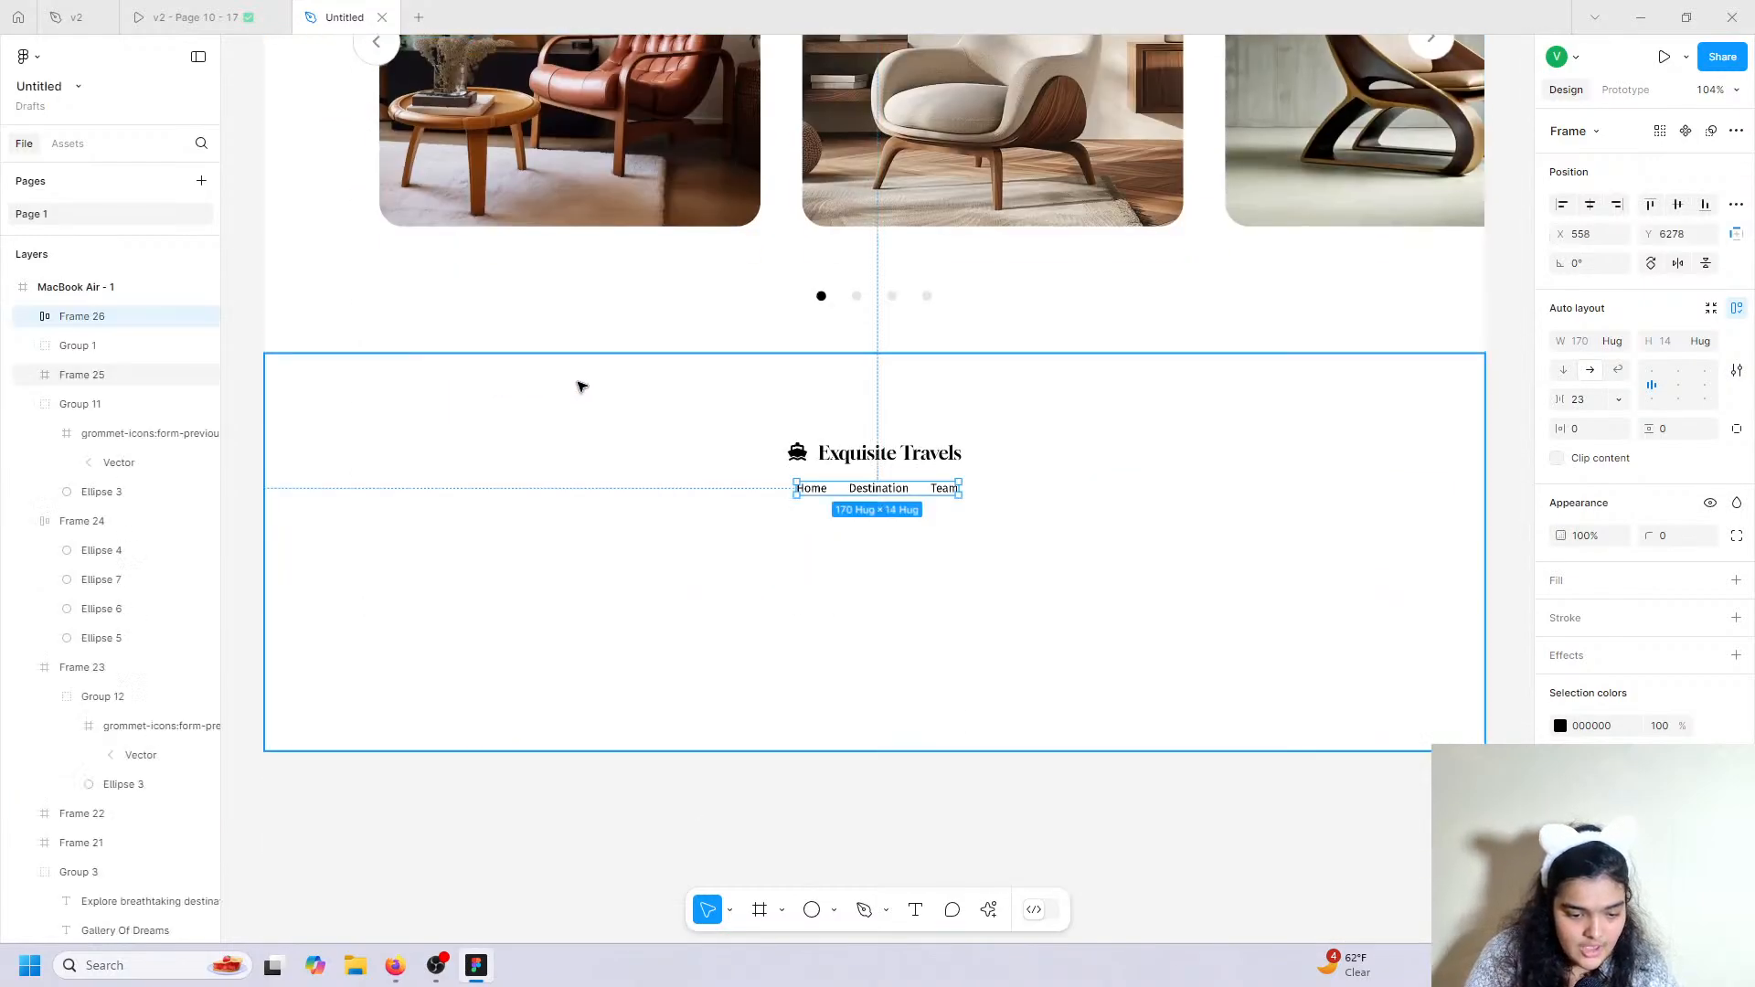
double_click(875, 490)
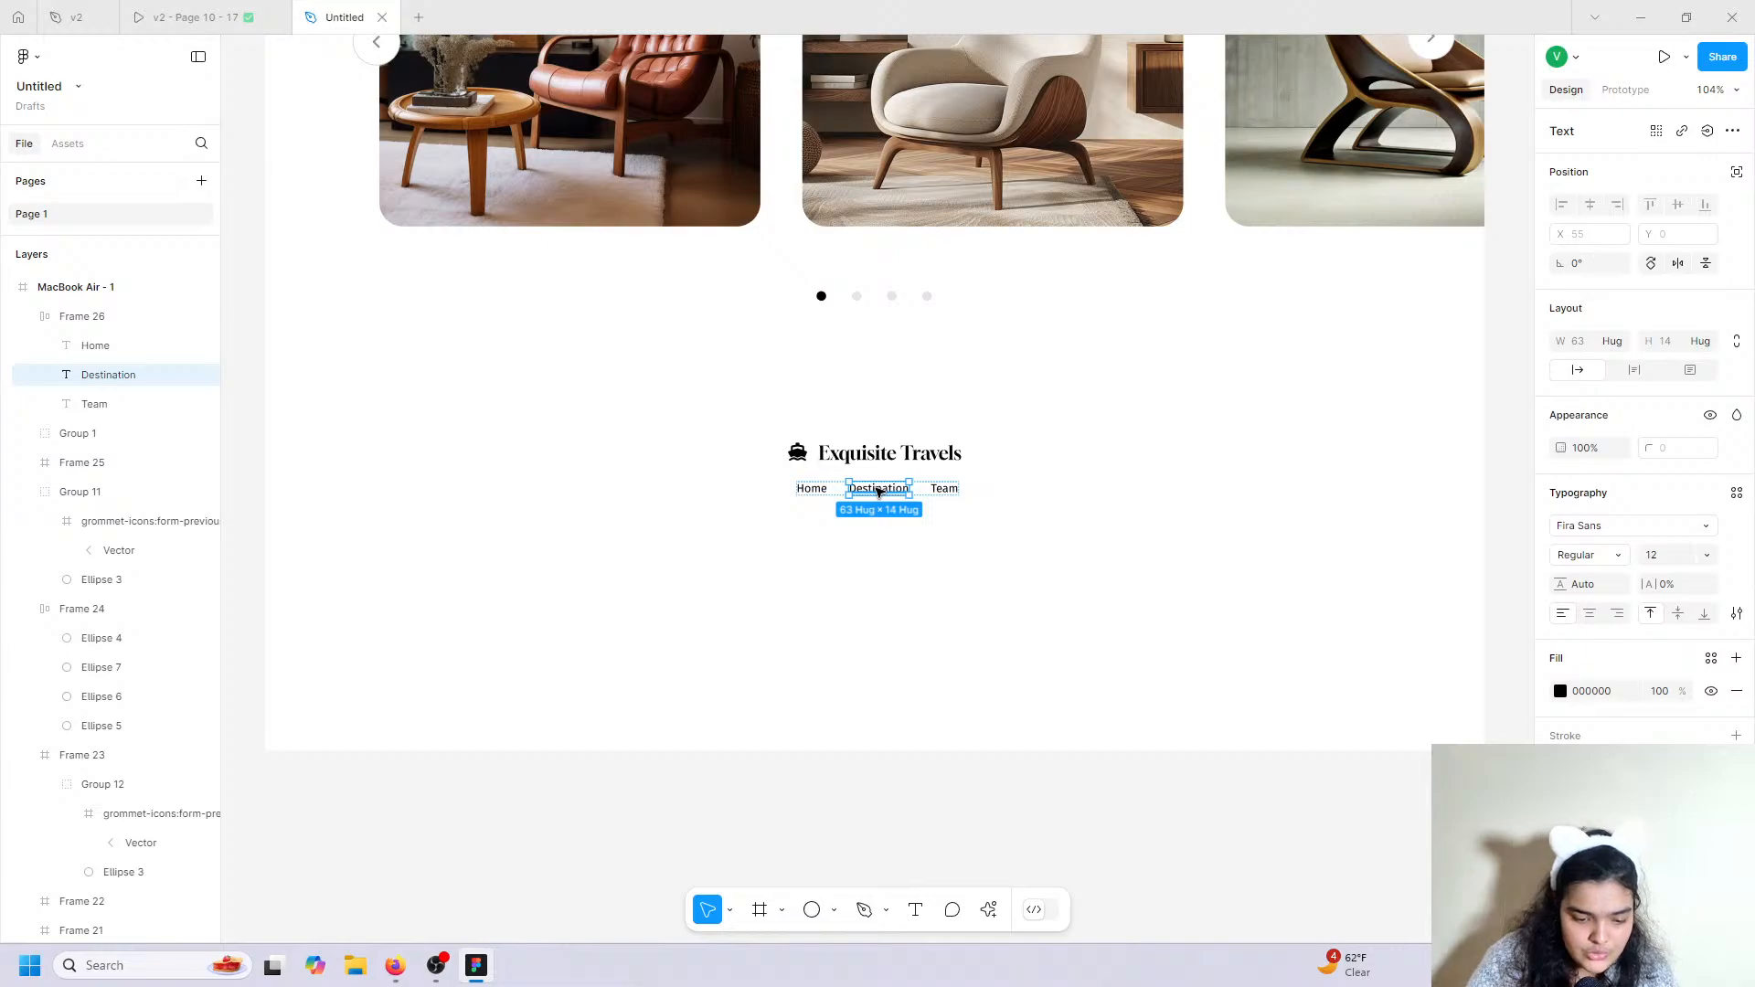
scroll(878, 491, up, 8)
click(1200, 485)
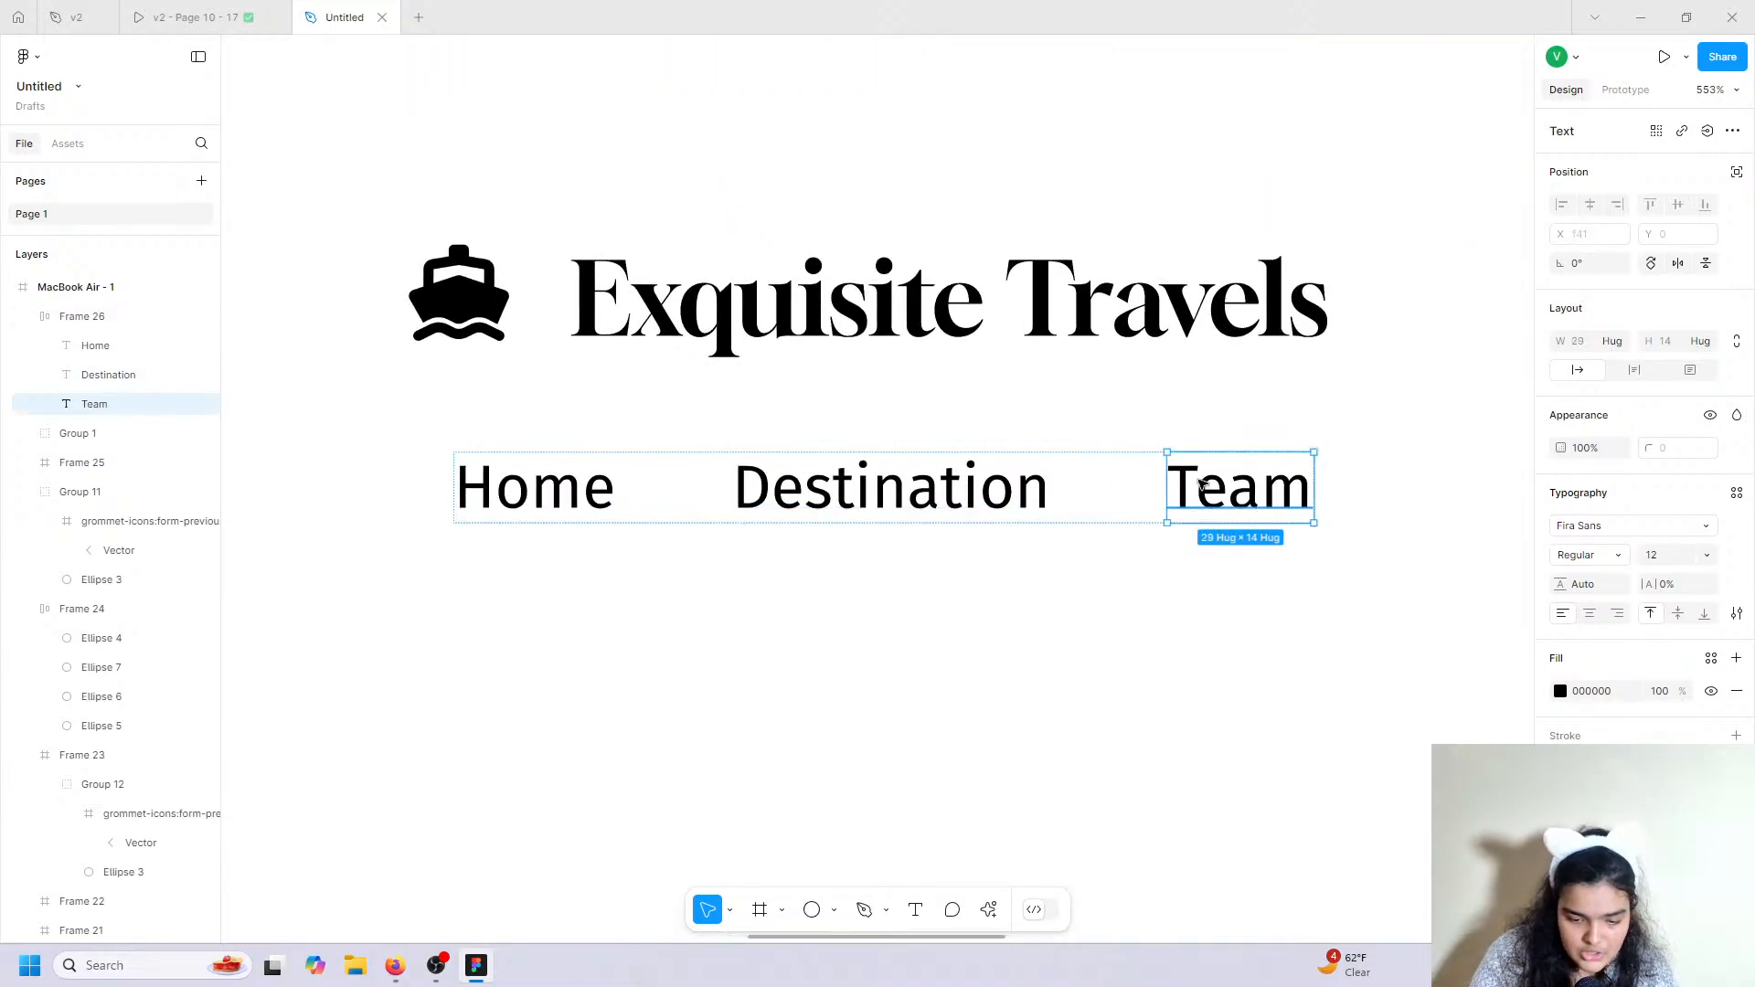
key(ctrl+d)
click(1269, 610)
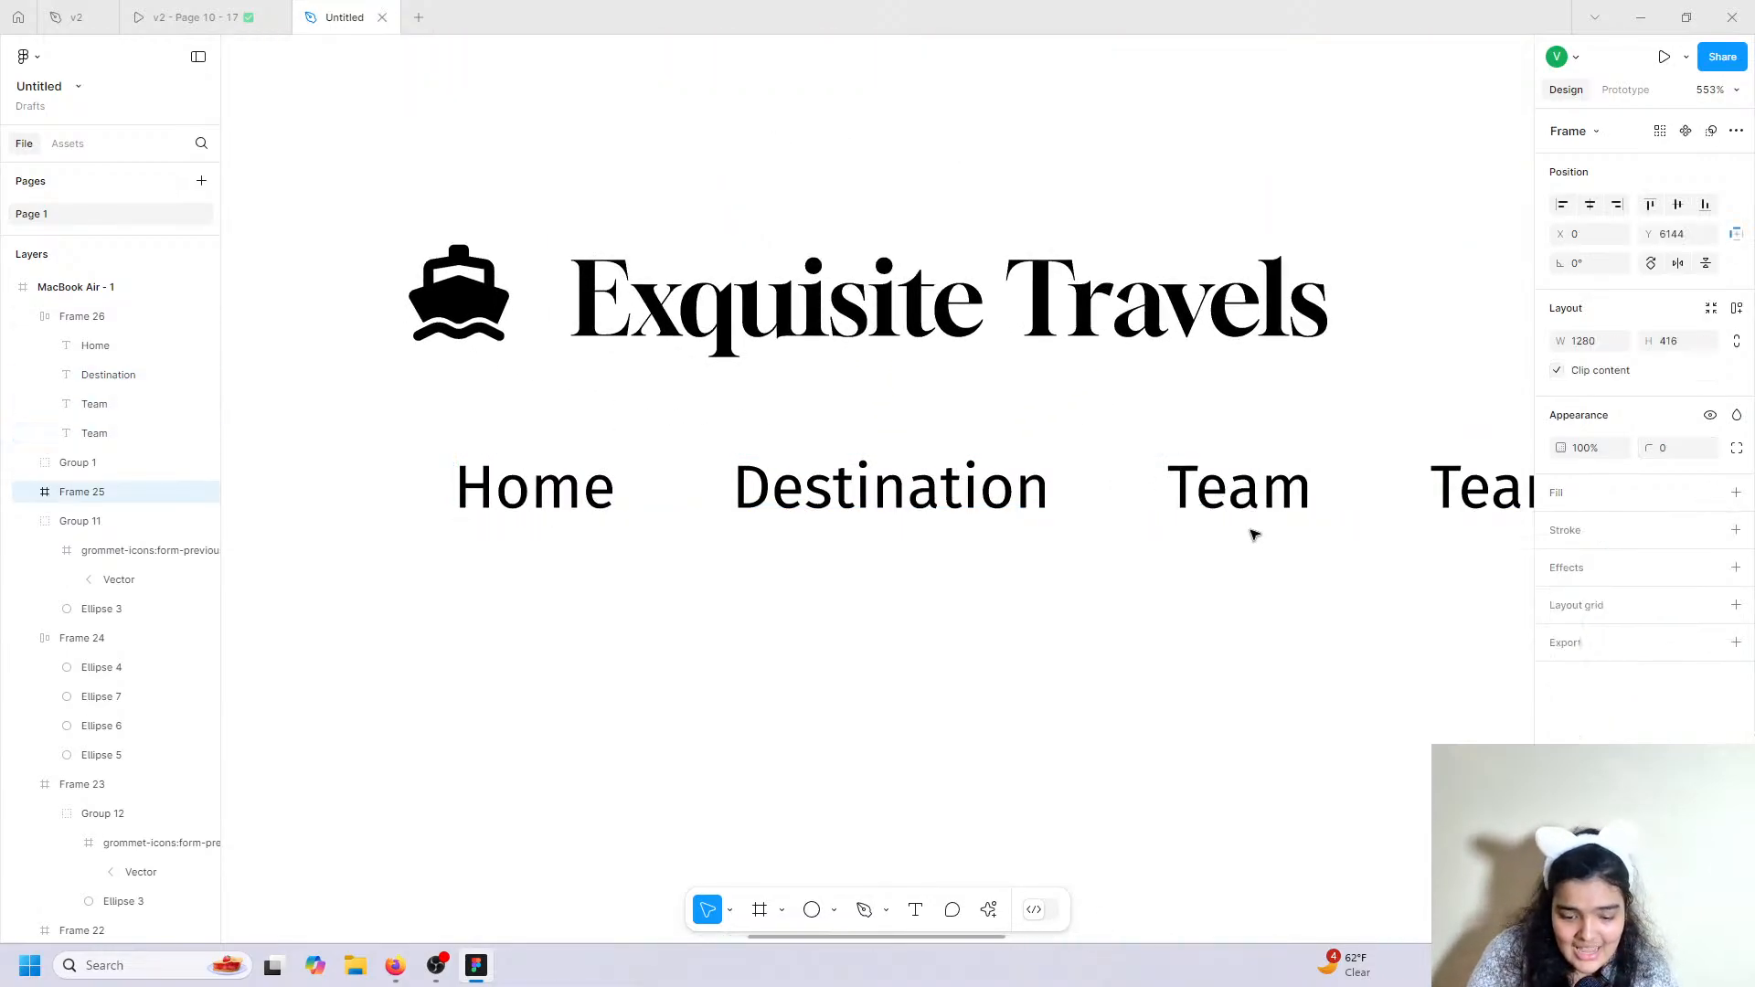
click(1254, 494)
drag(1254, 494, 1179, 482)
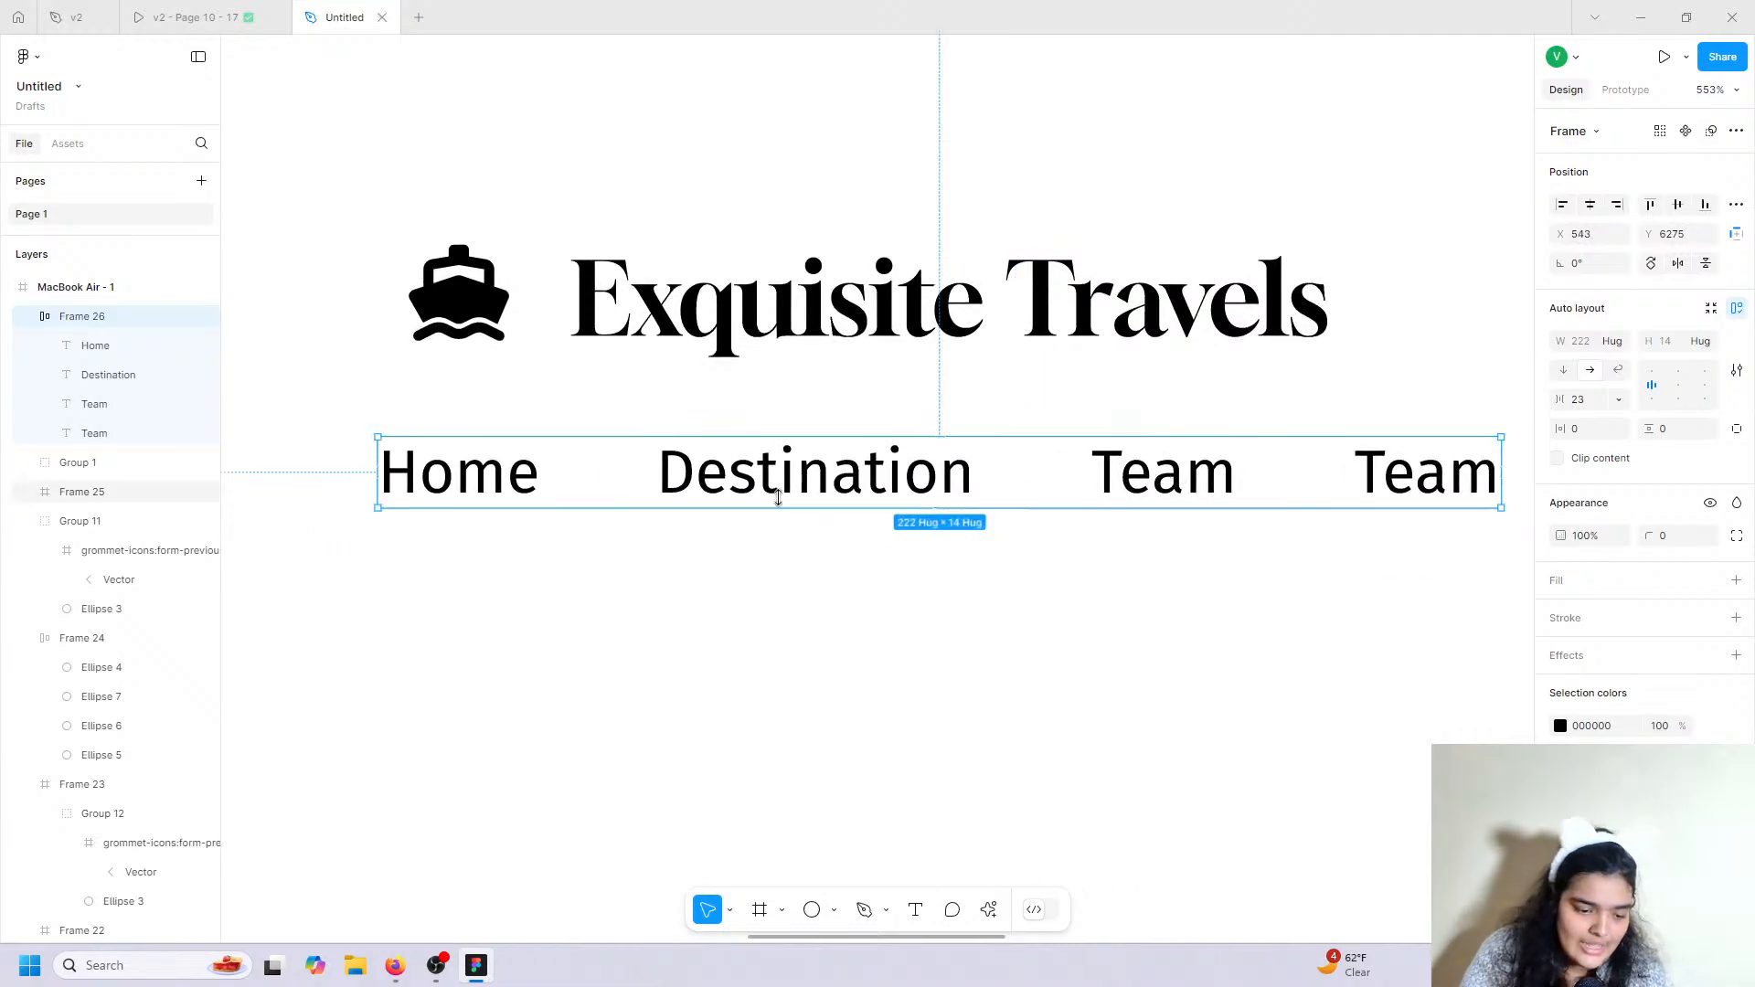
Set all four footer nav labels to font size 16.
click(526, 486)
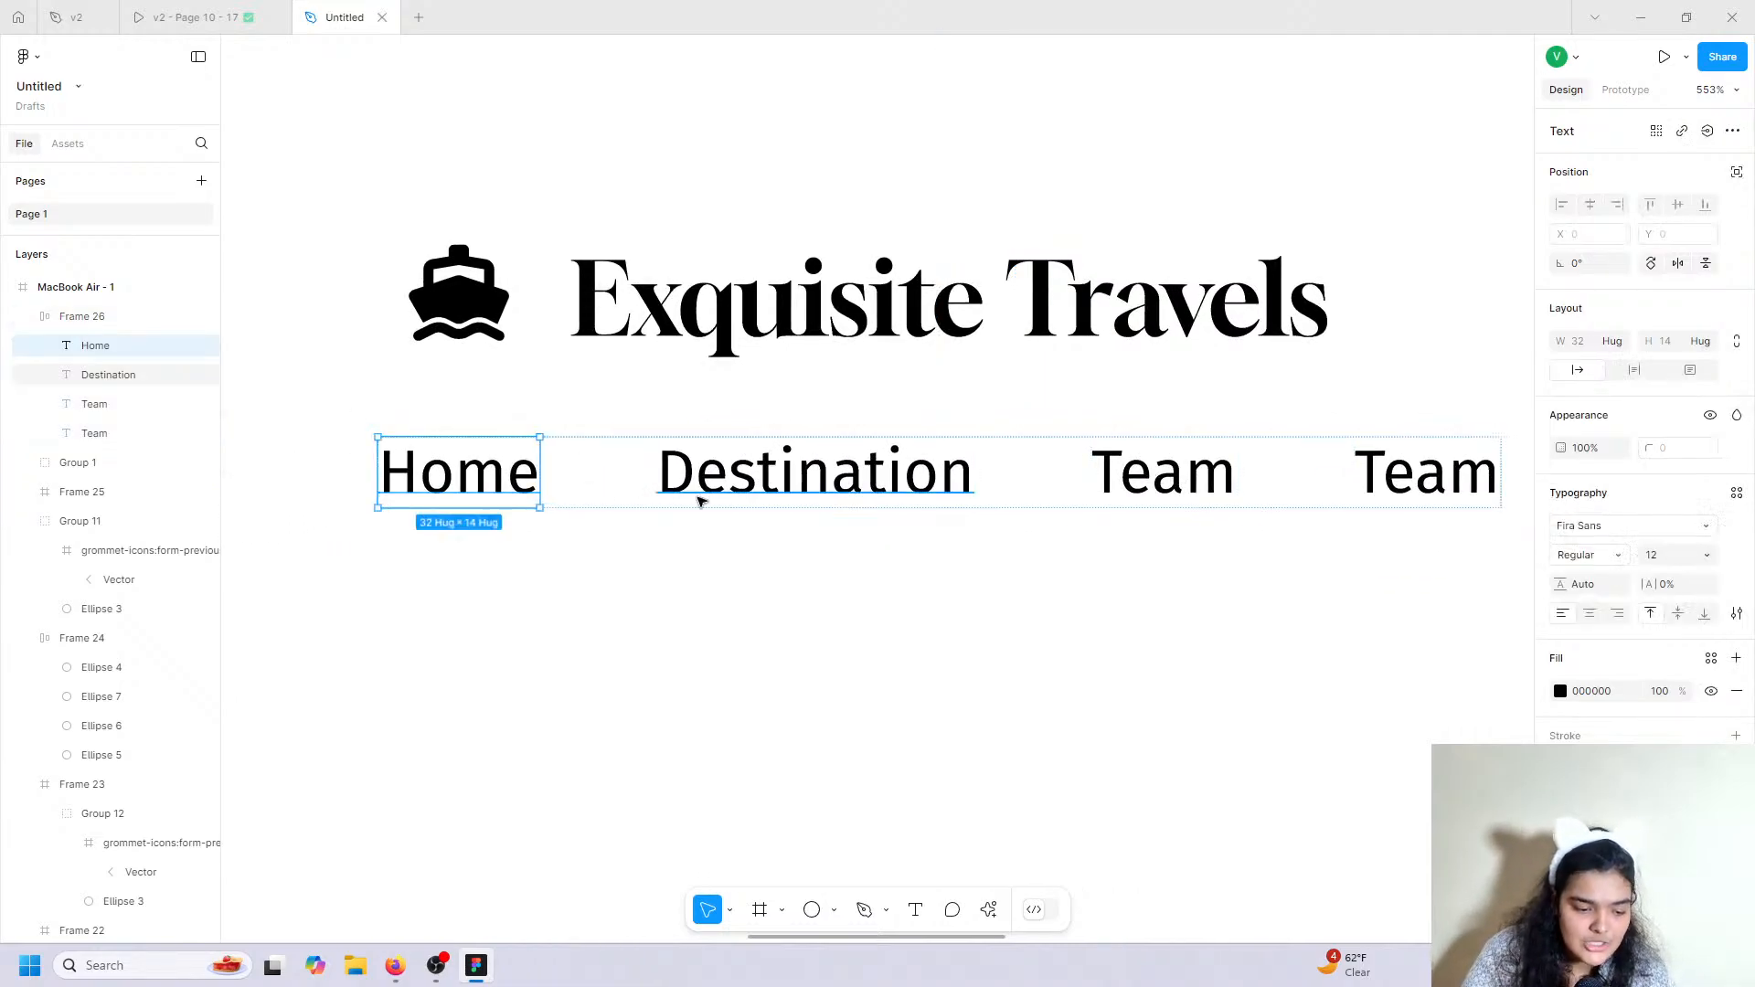
shift+click(772, 488)
shift+click(1163, 475)
shift+click(1426, 475)
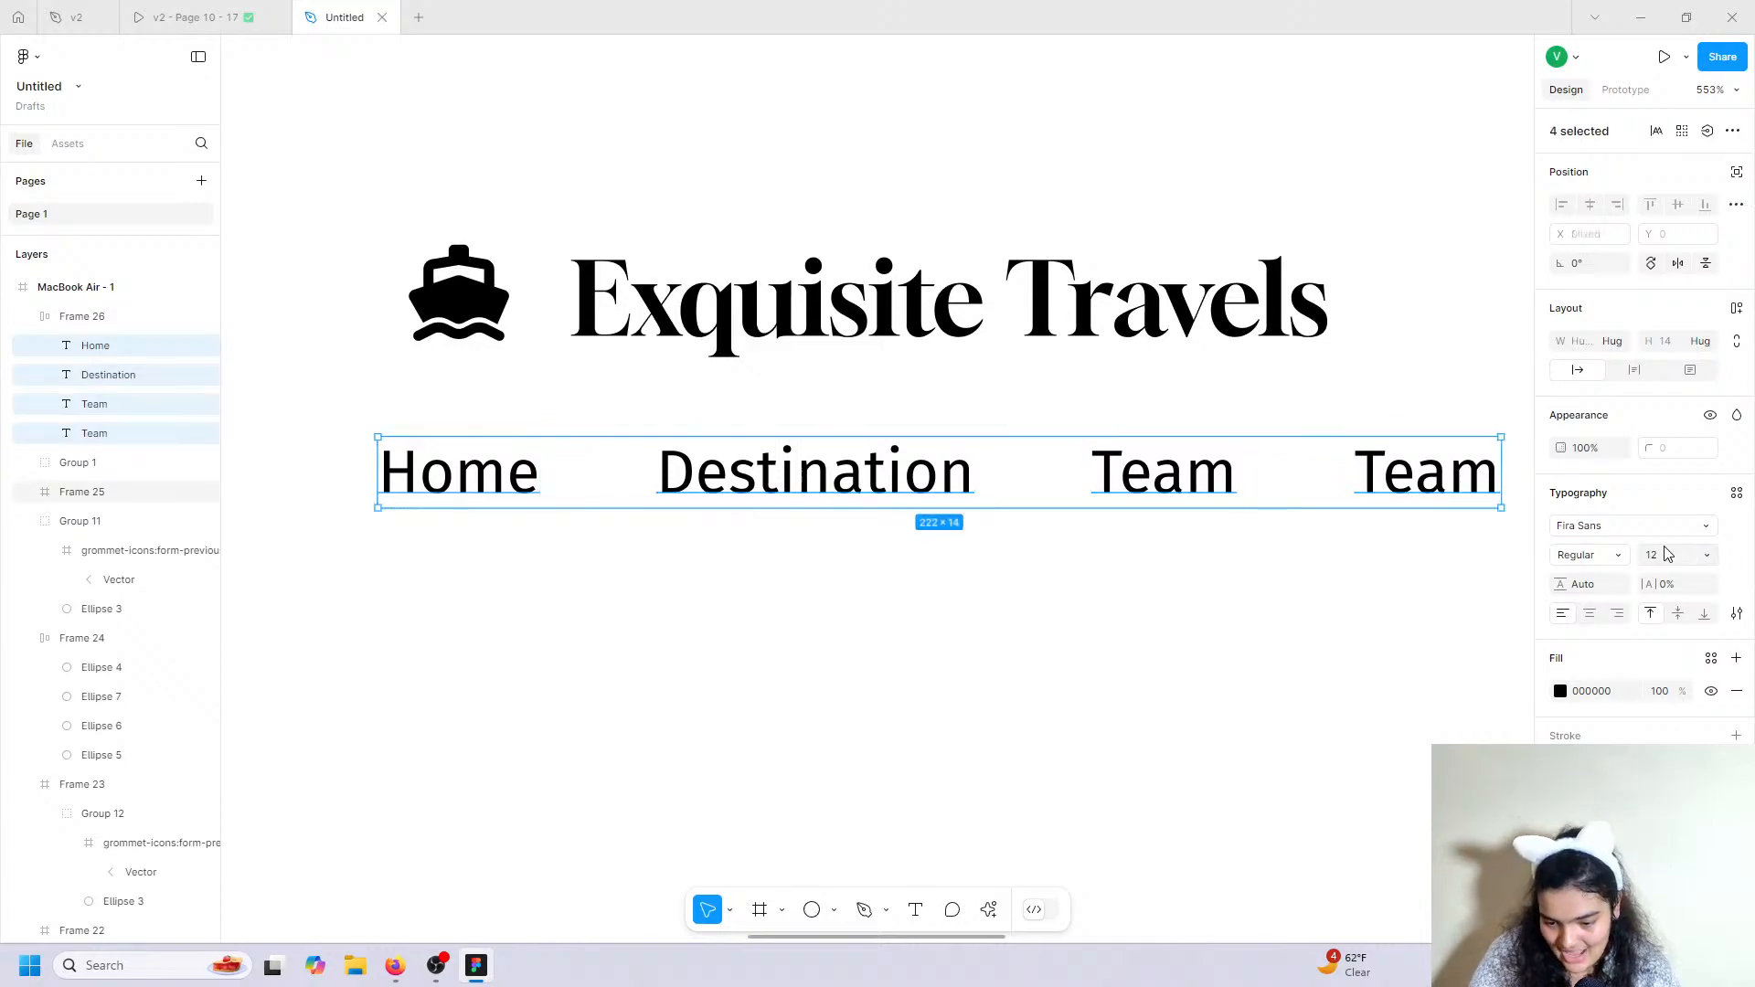
key(Return)
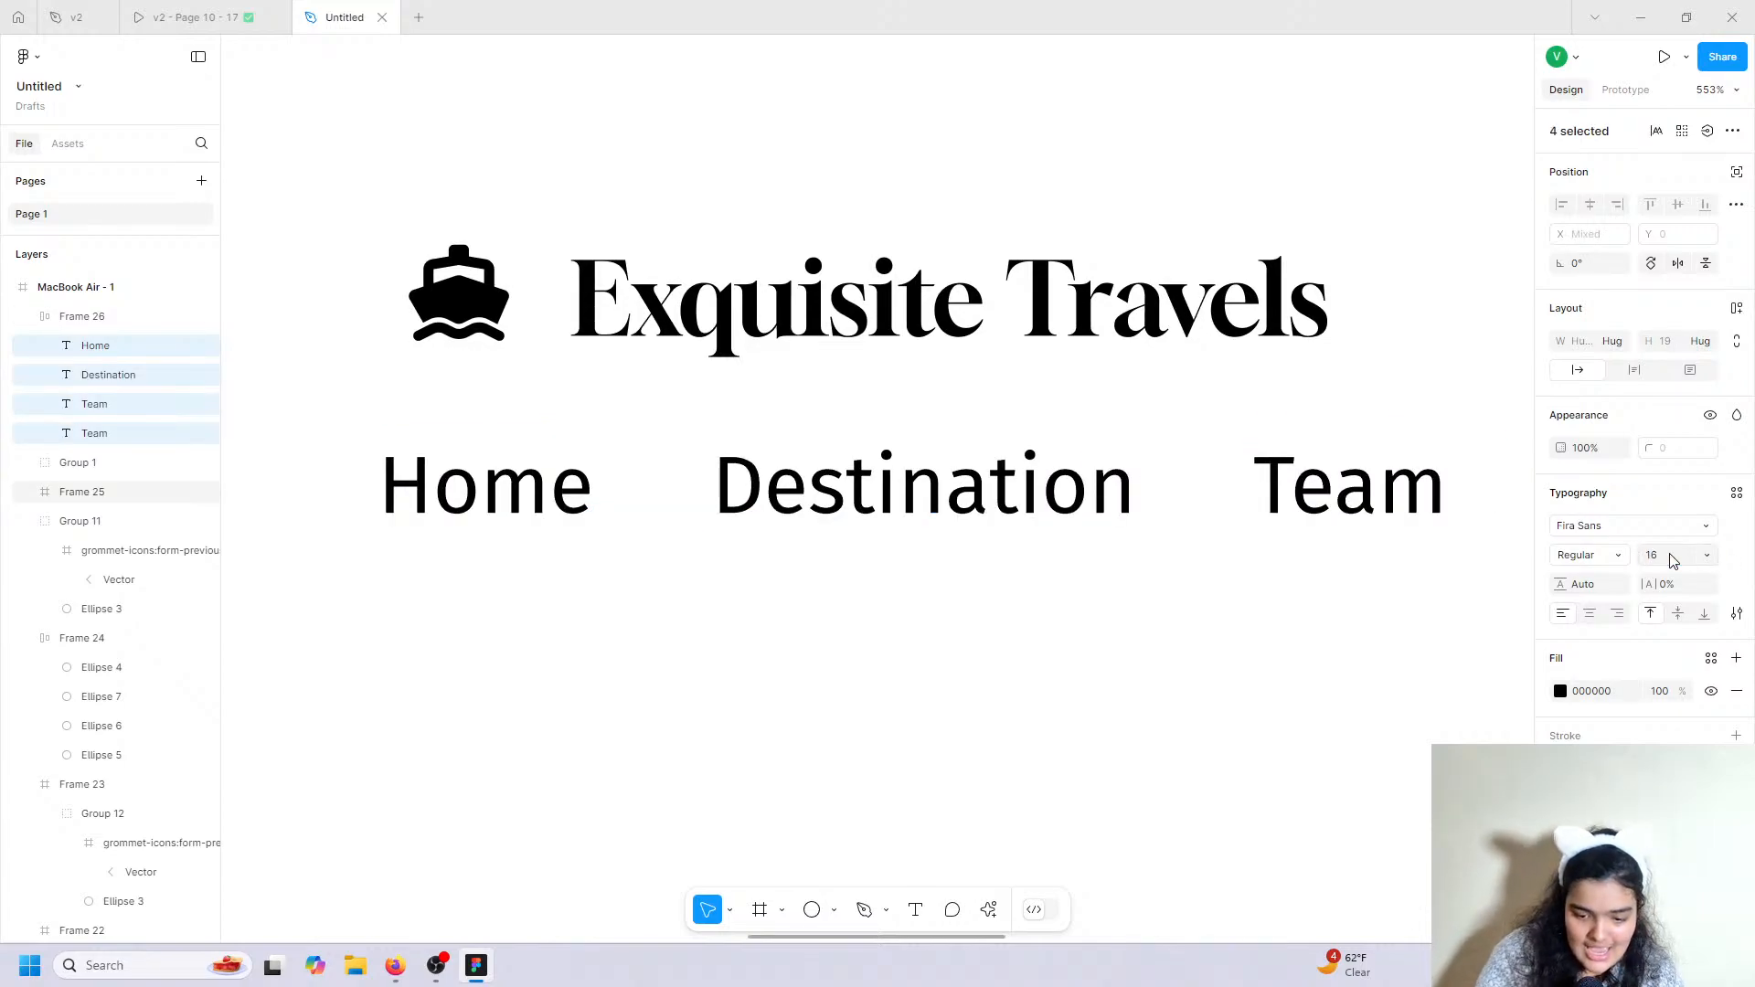
Widen the nav row's auto layout gap to 56 and move it under the title.
scroll(1149, 530, down, 4)
scroll(1149, 530, right, 3)
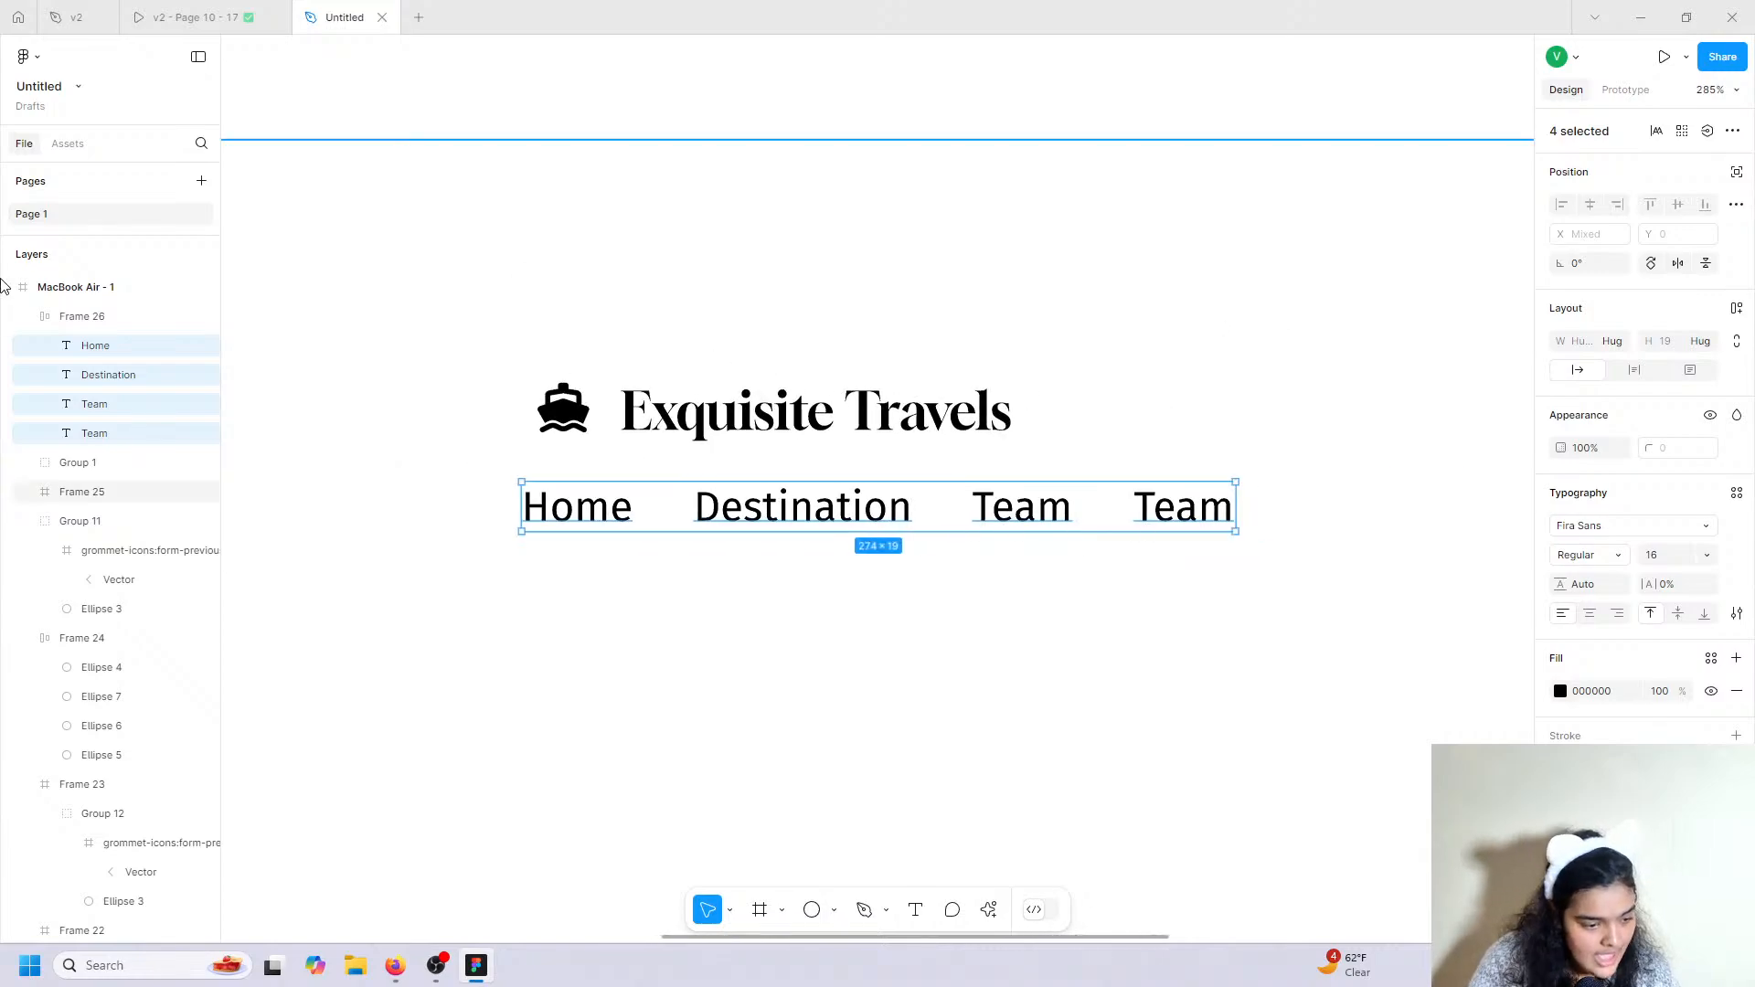
click(70, 318)
drag(1561, 400, 1591, 399)
drag(1103, 527, 869, 576)
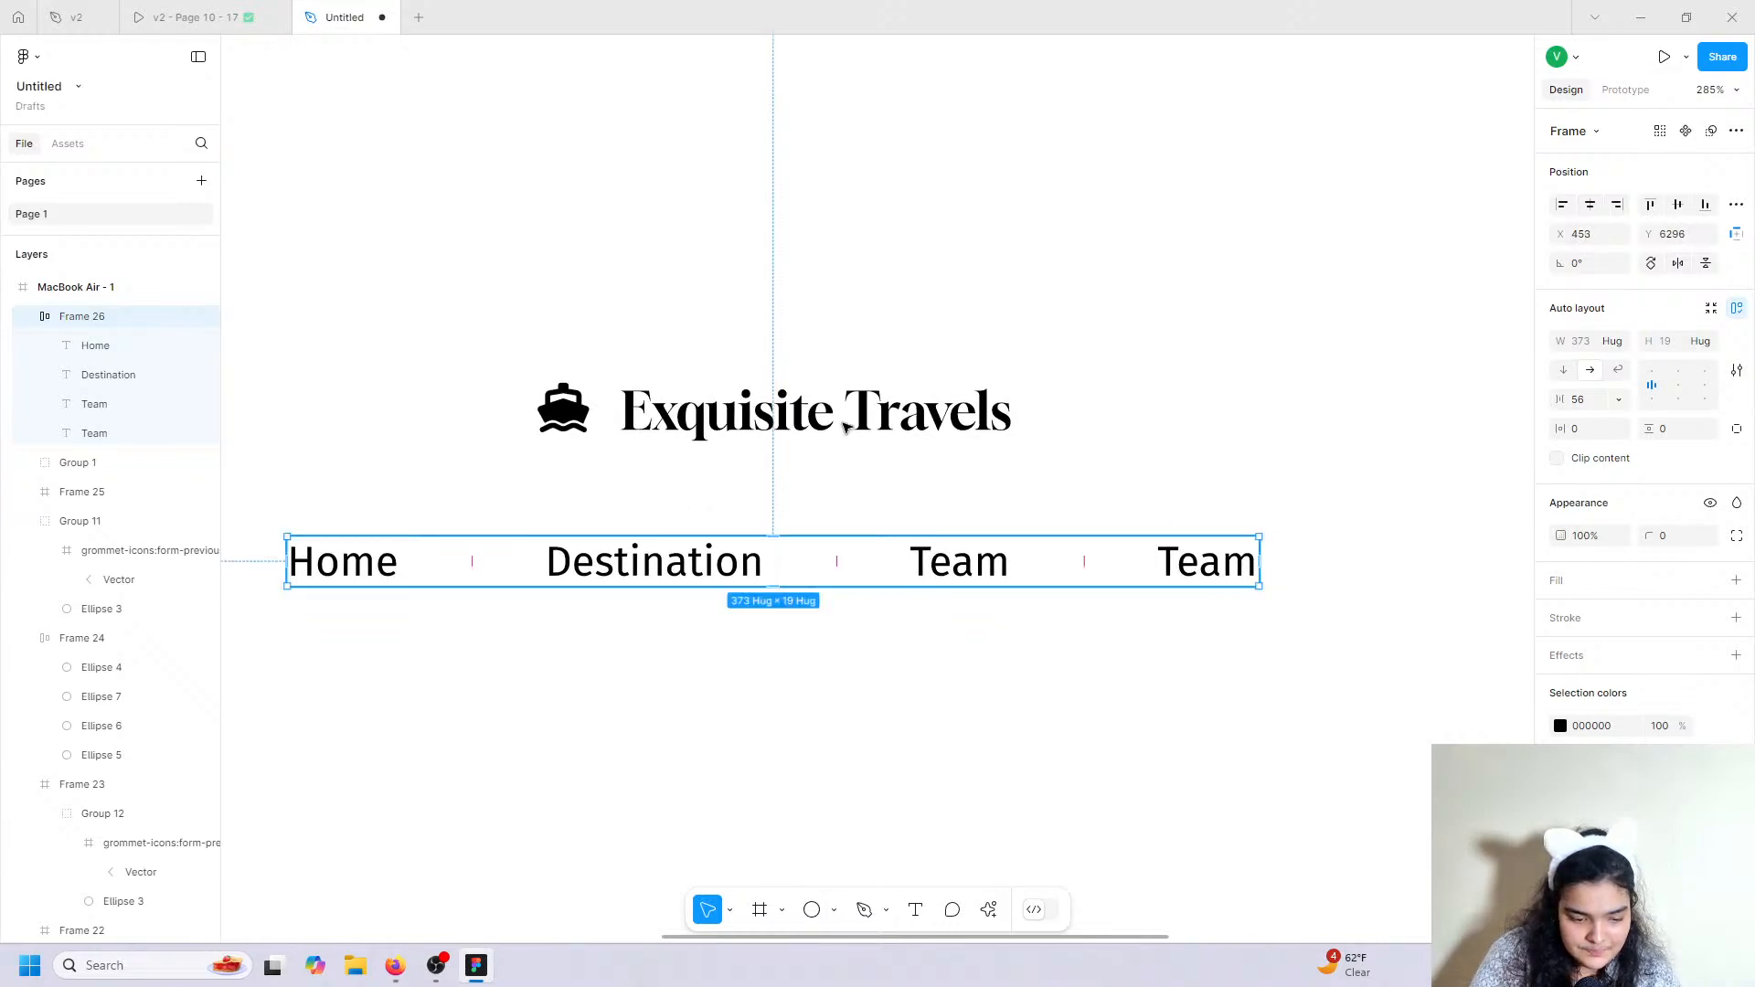
Set the footer's Exquisite Travels title to font size 32.
double_click(841, 420)
click(1707, 557)
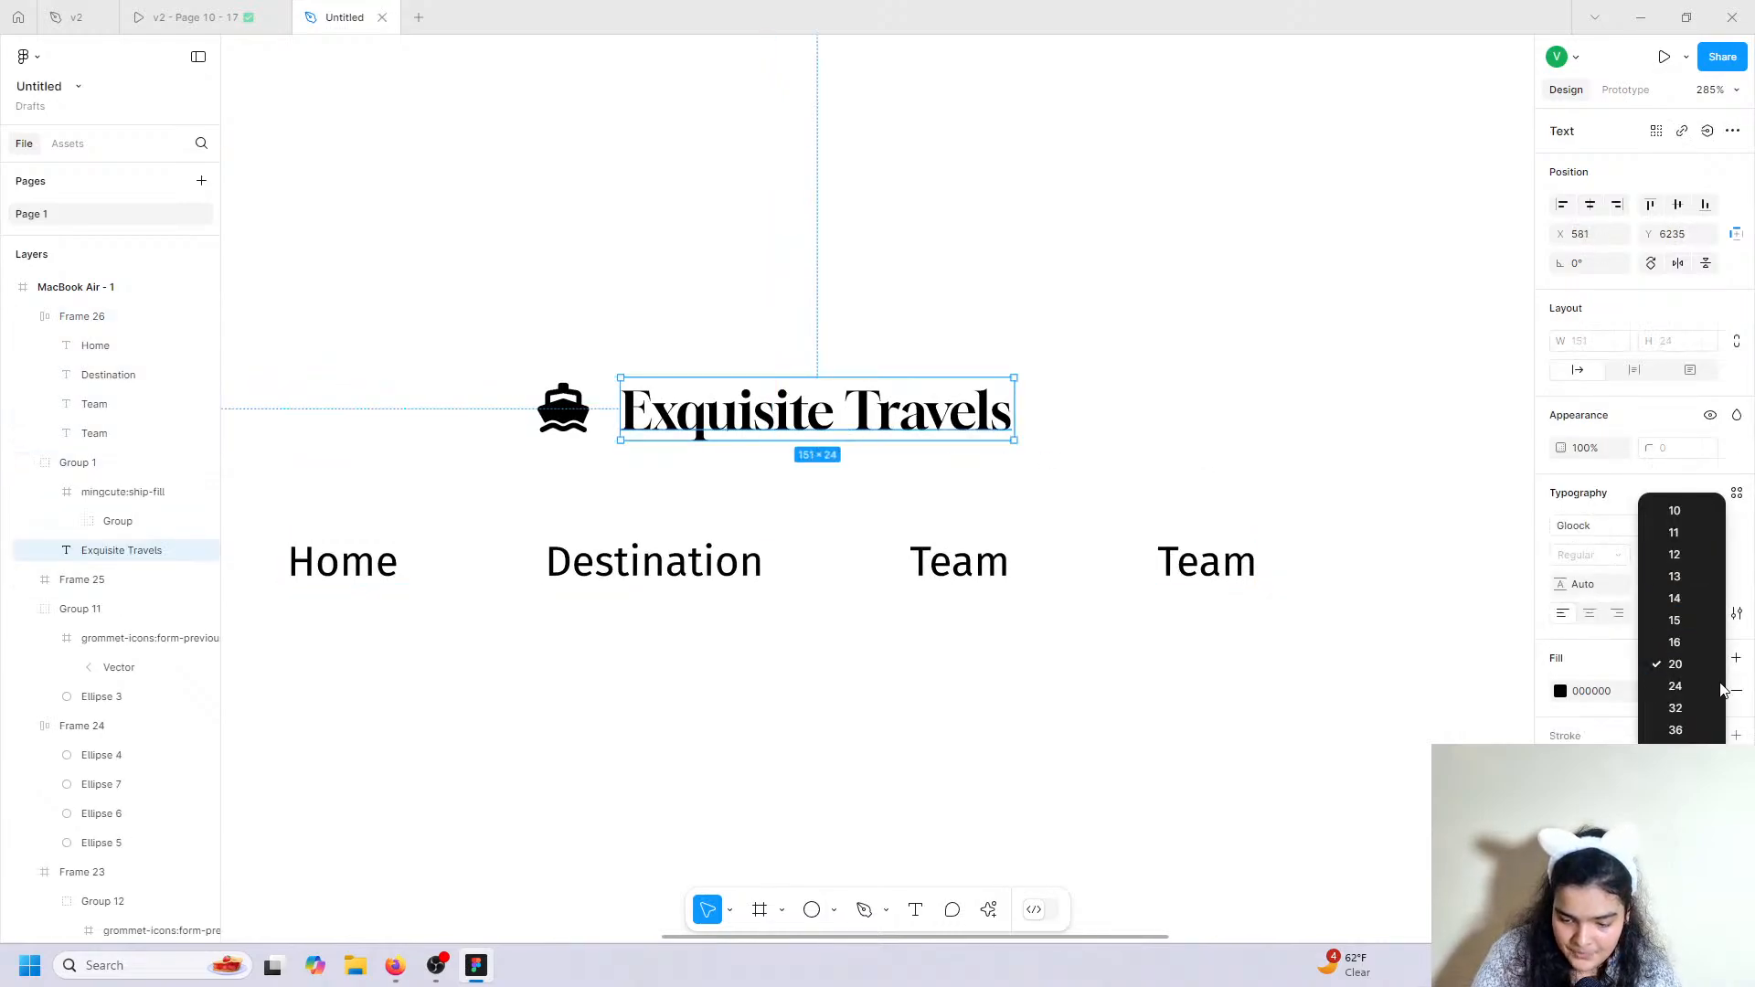
click(1682, 713)
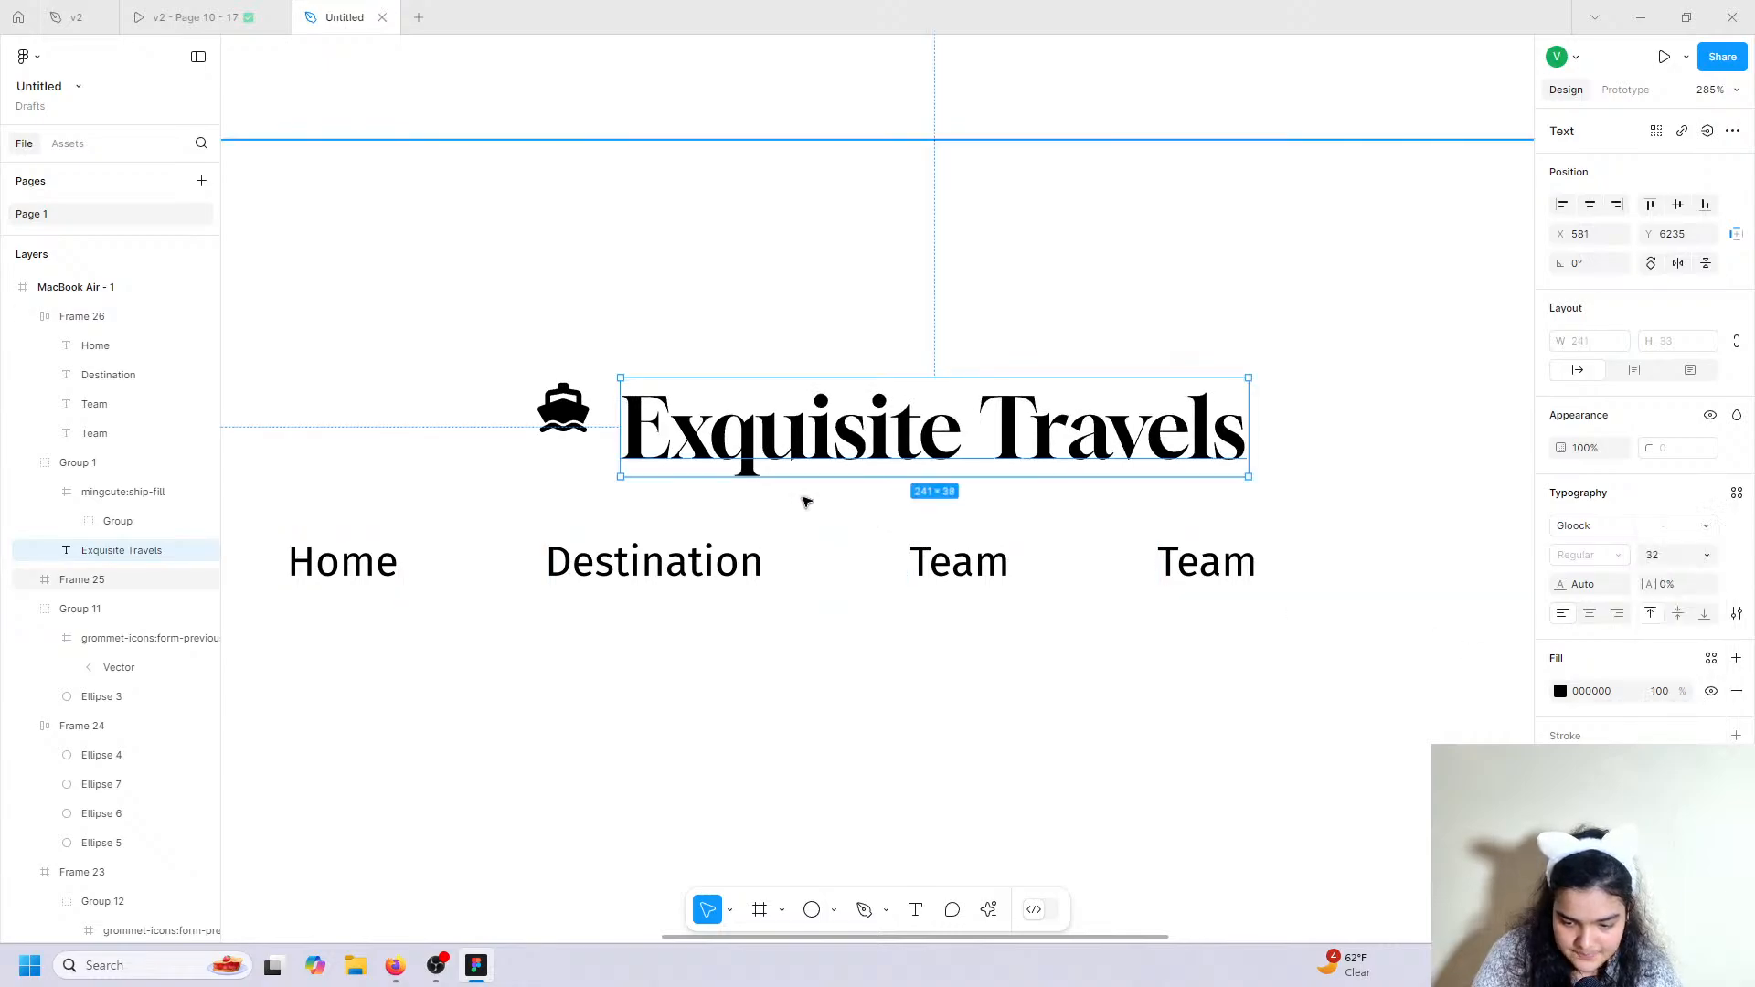
Enlarge the footer logo's ship icon to 41×41.
click(564, 410)
drag(534, 447, 509, 466)
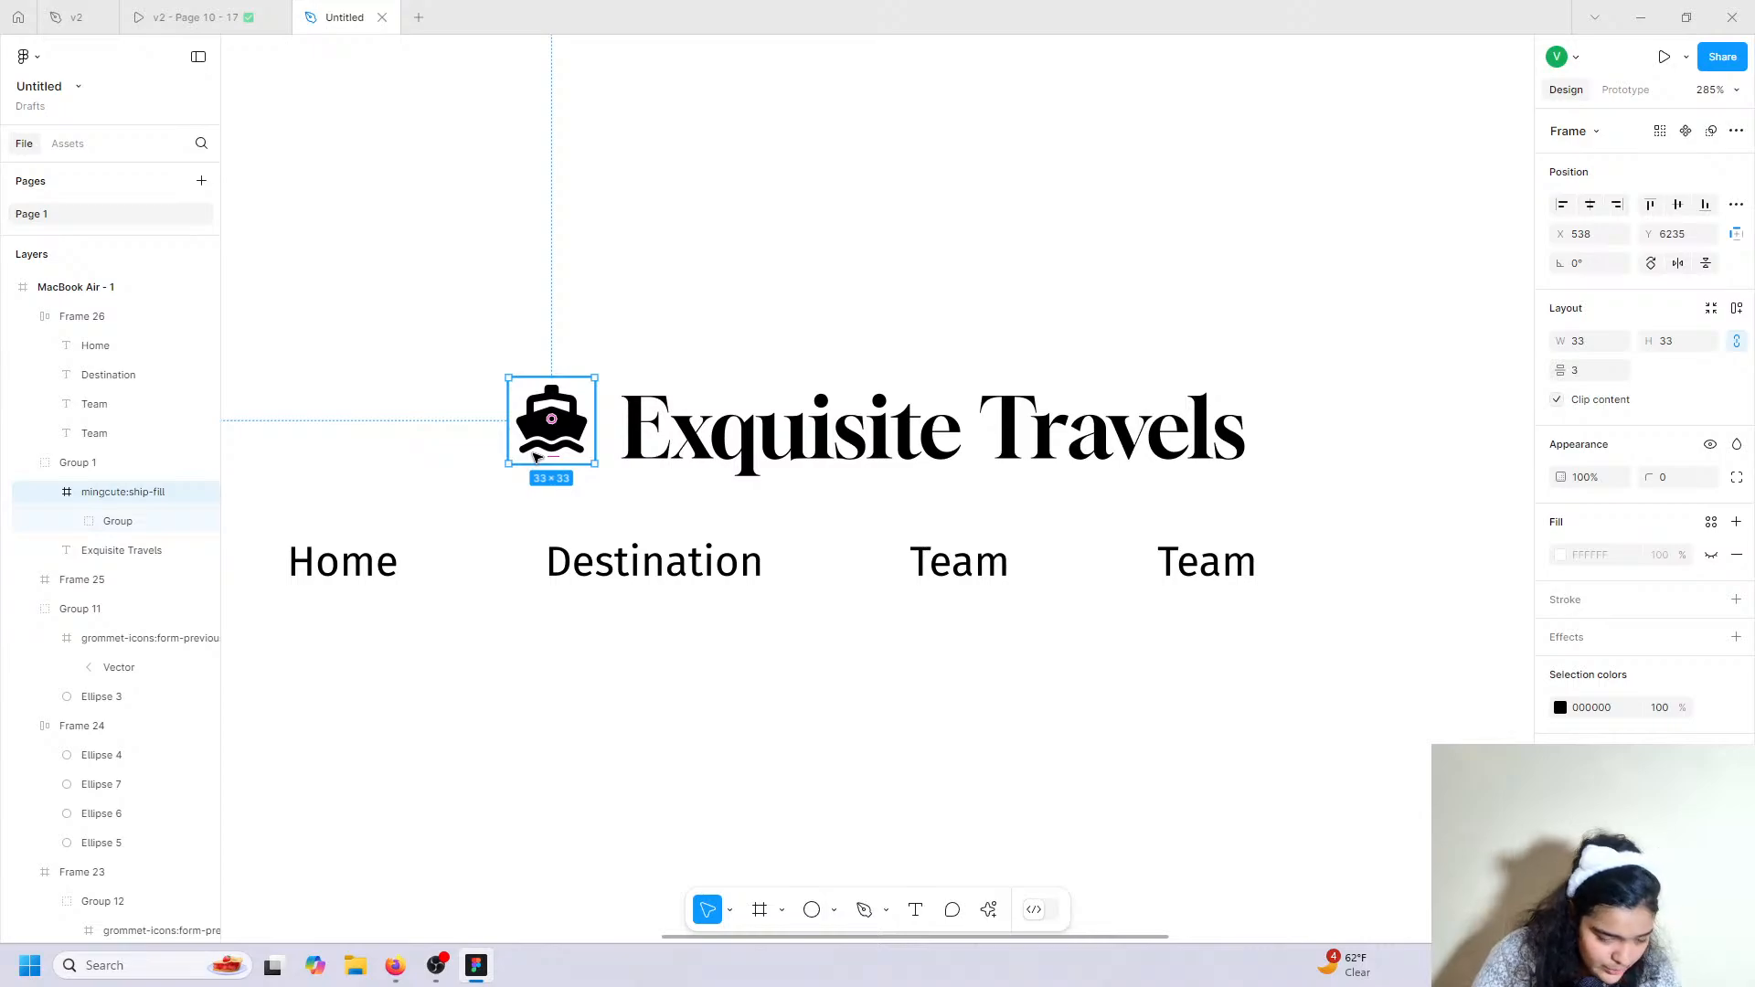
scroll(536, 457, down, 6)
scroll(536, 457, left, 3)
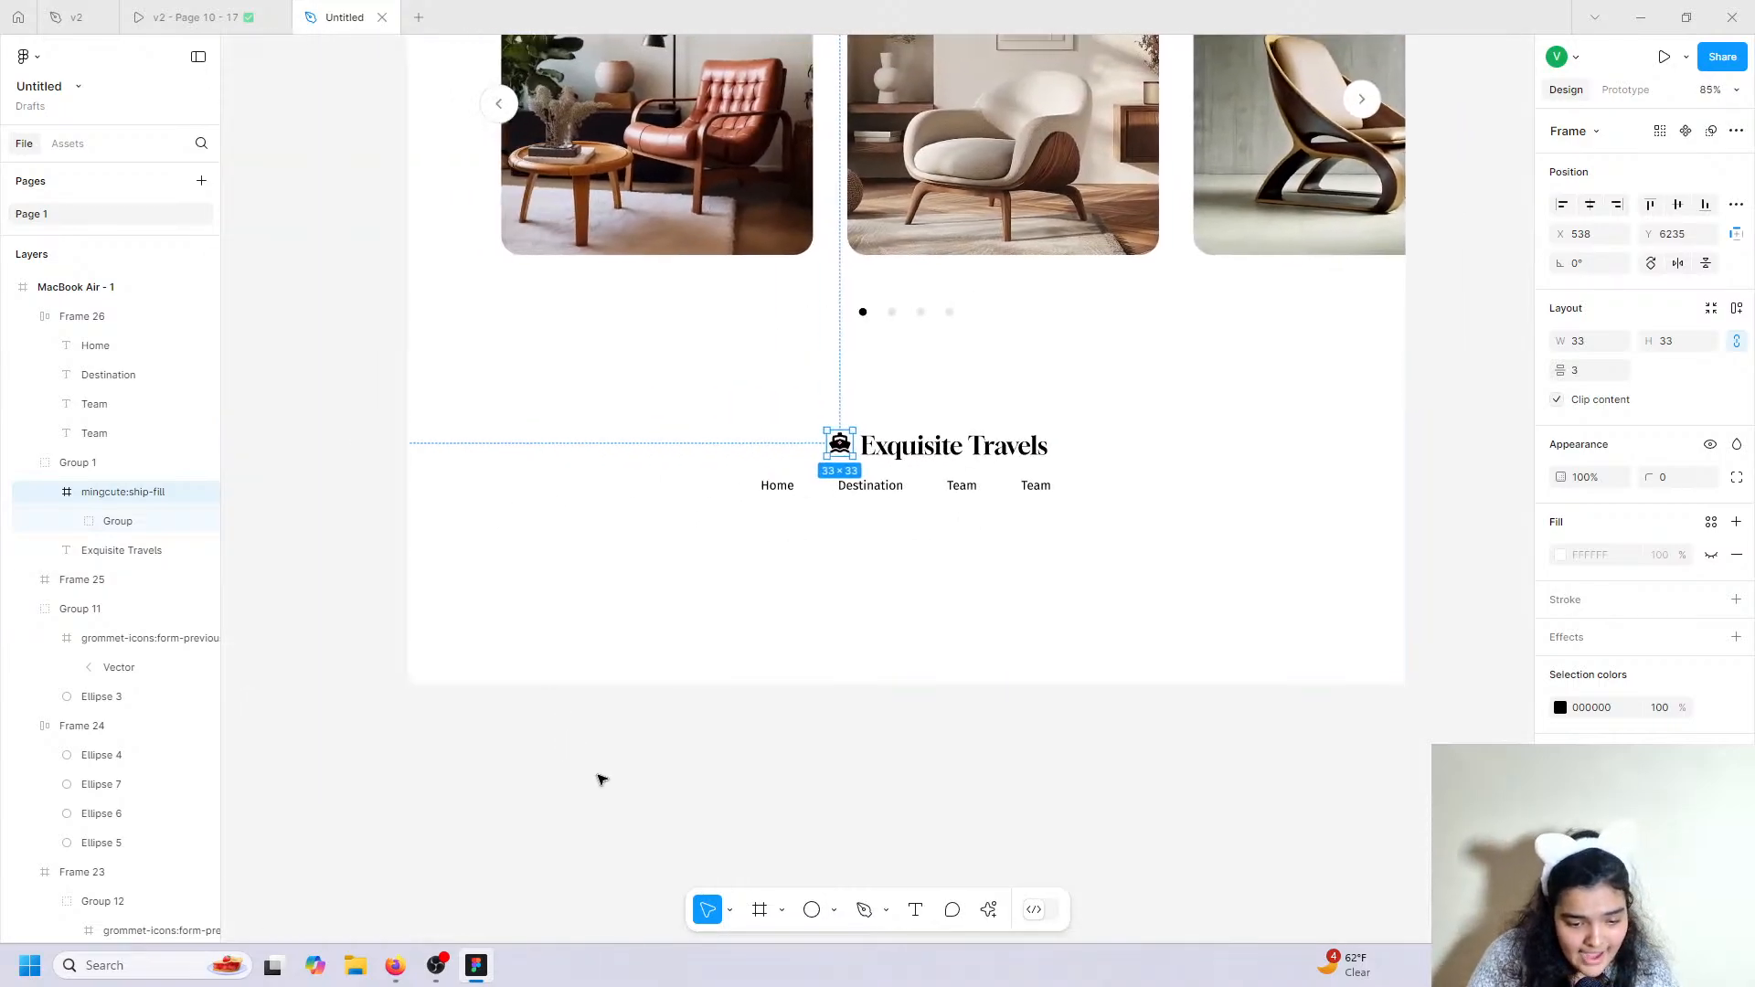
click(600, 778)
click(88, 464)
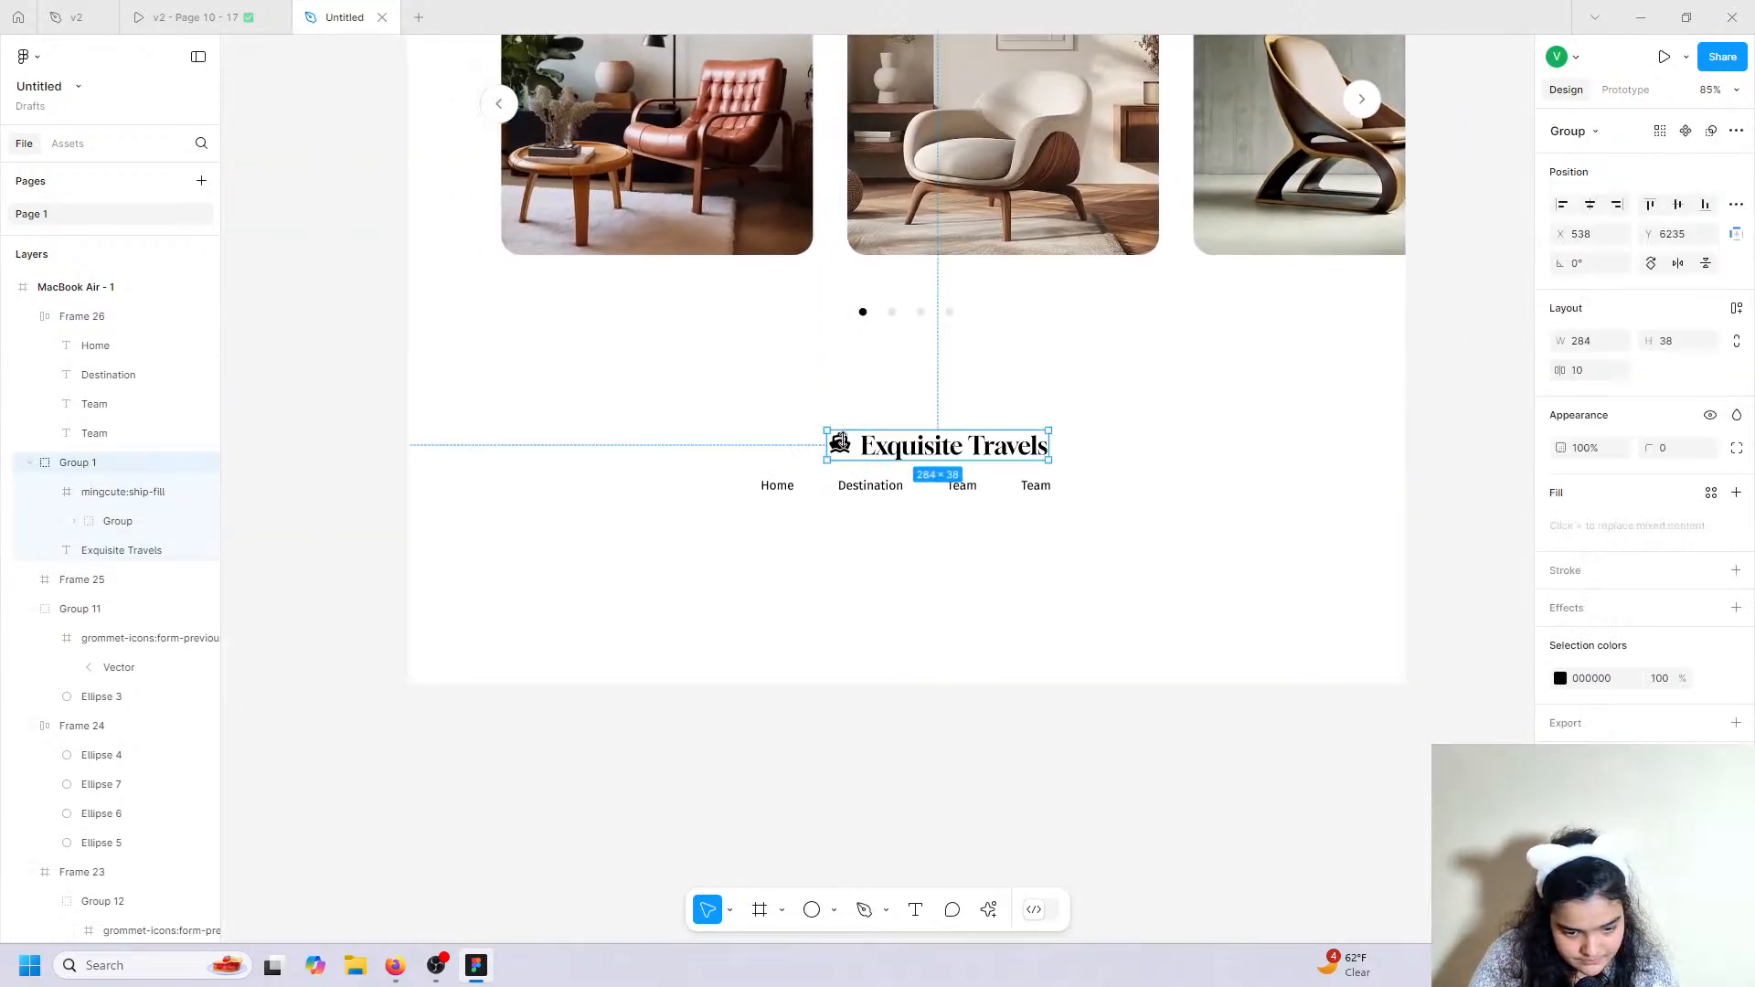
double_click(839, 443)
drag(852, 455, 856, 461)
Set the logo group's icon-to-title gap to 18 and centre it horizontally above the nav row.
click(909, 446)
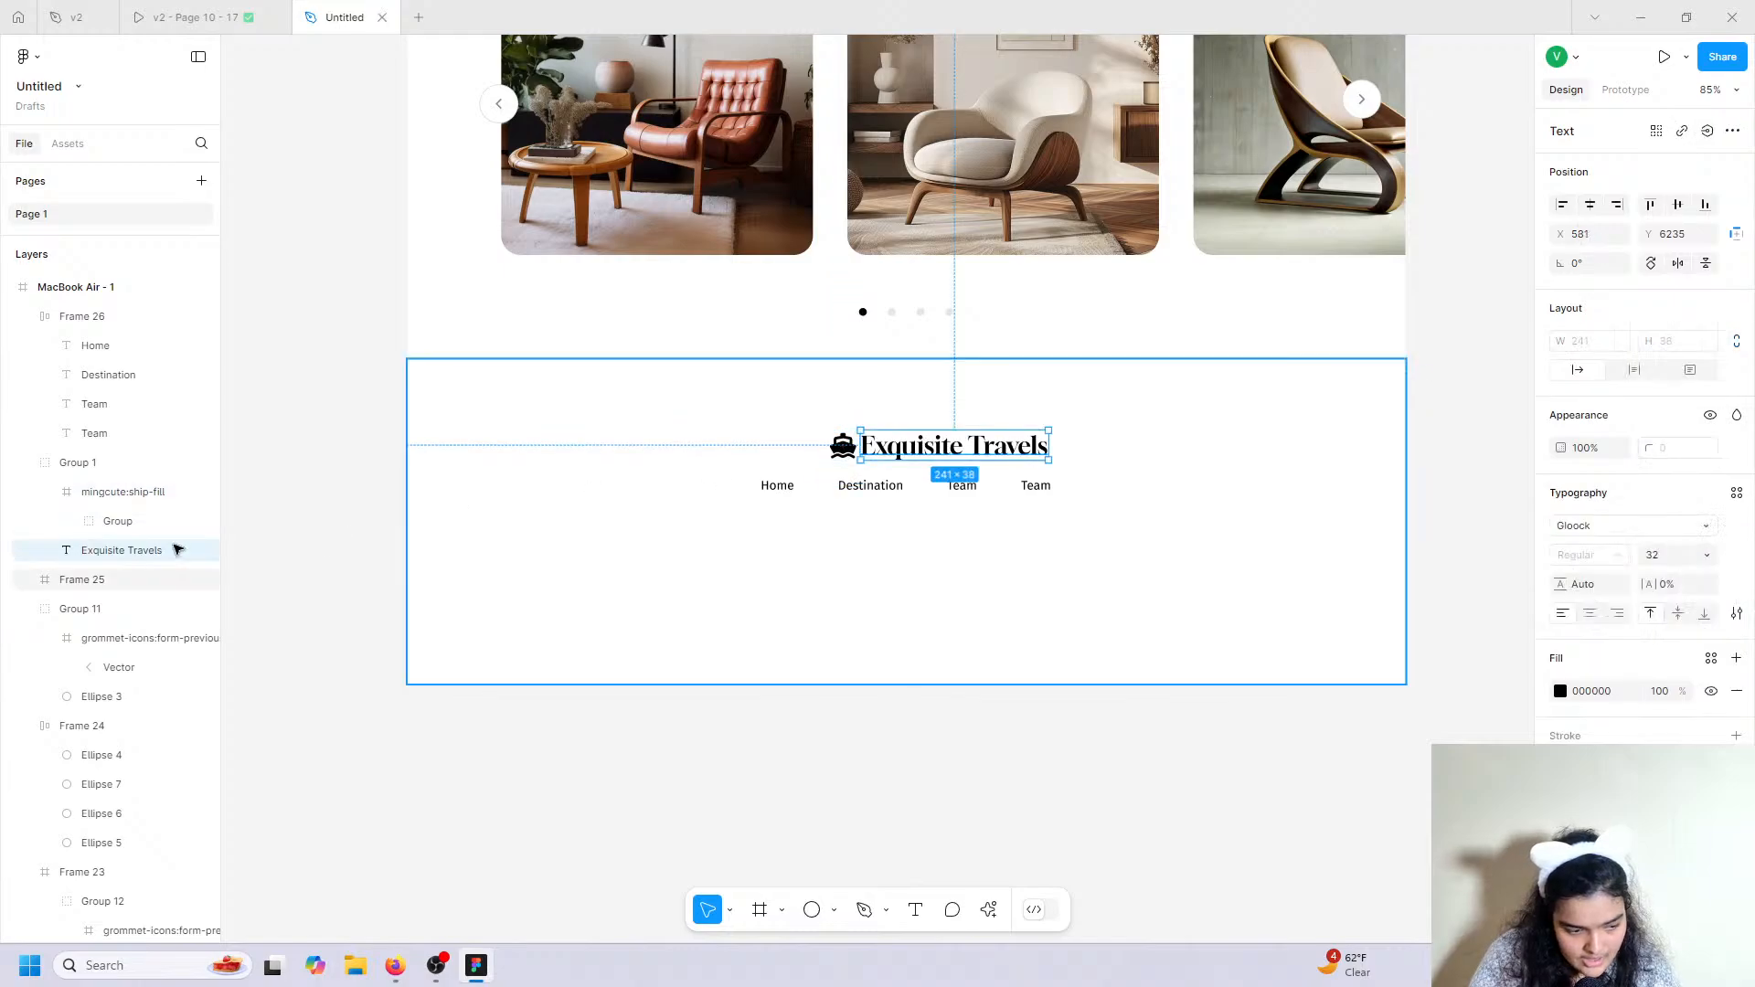
click(156, 464)
drag(1560, 370, 1589, 370)
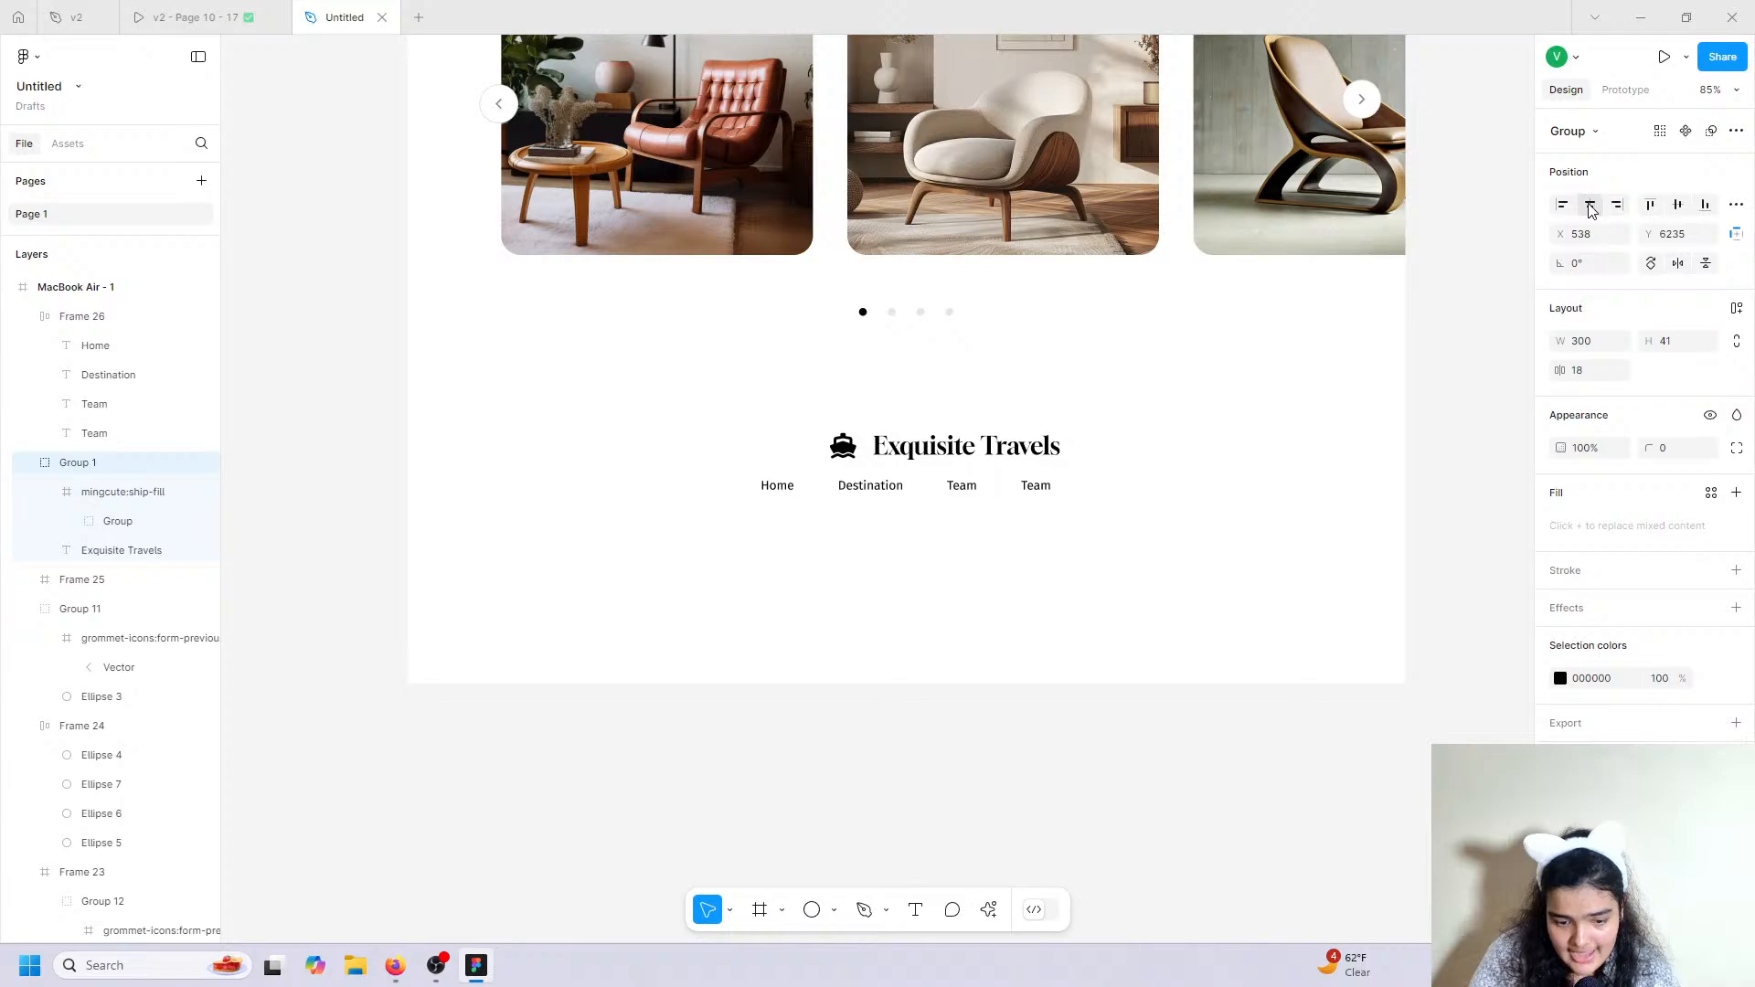
click(1591, 207)
drag(955, 487, 965, 495)
Set the four footer nav labels to font size 20.
click(782, 489)
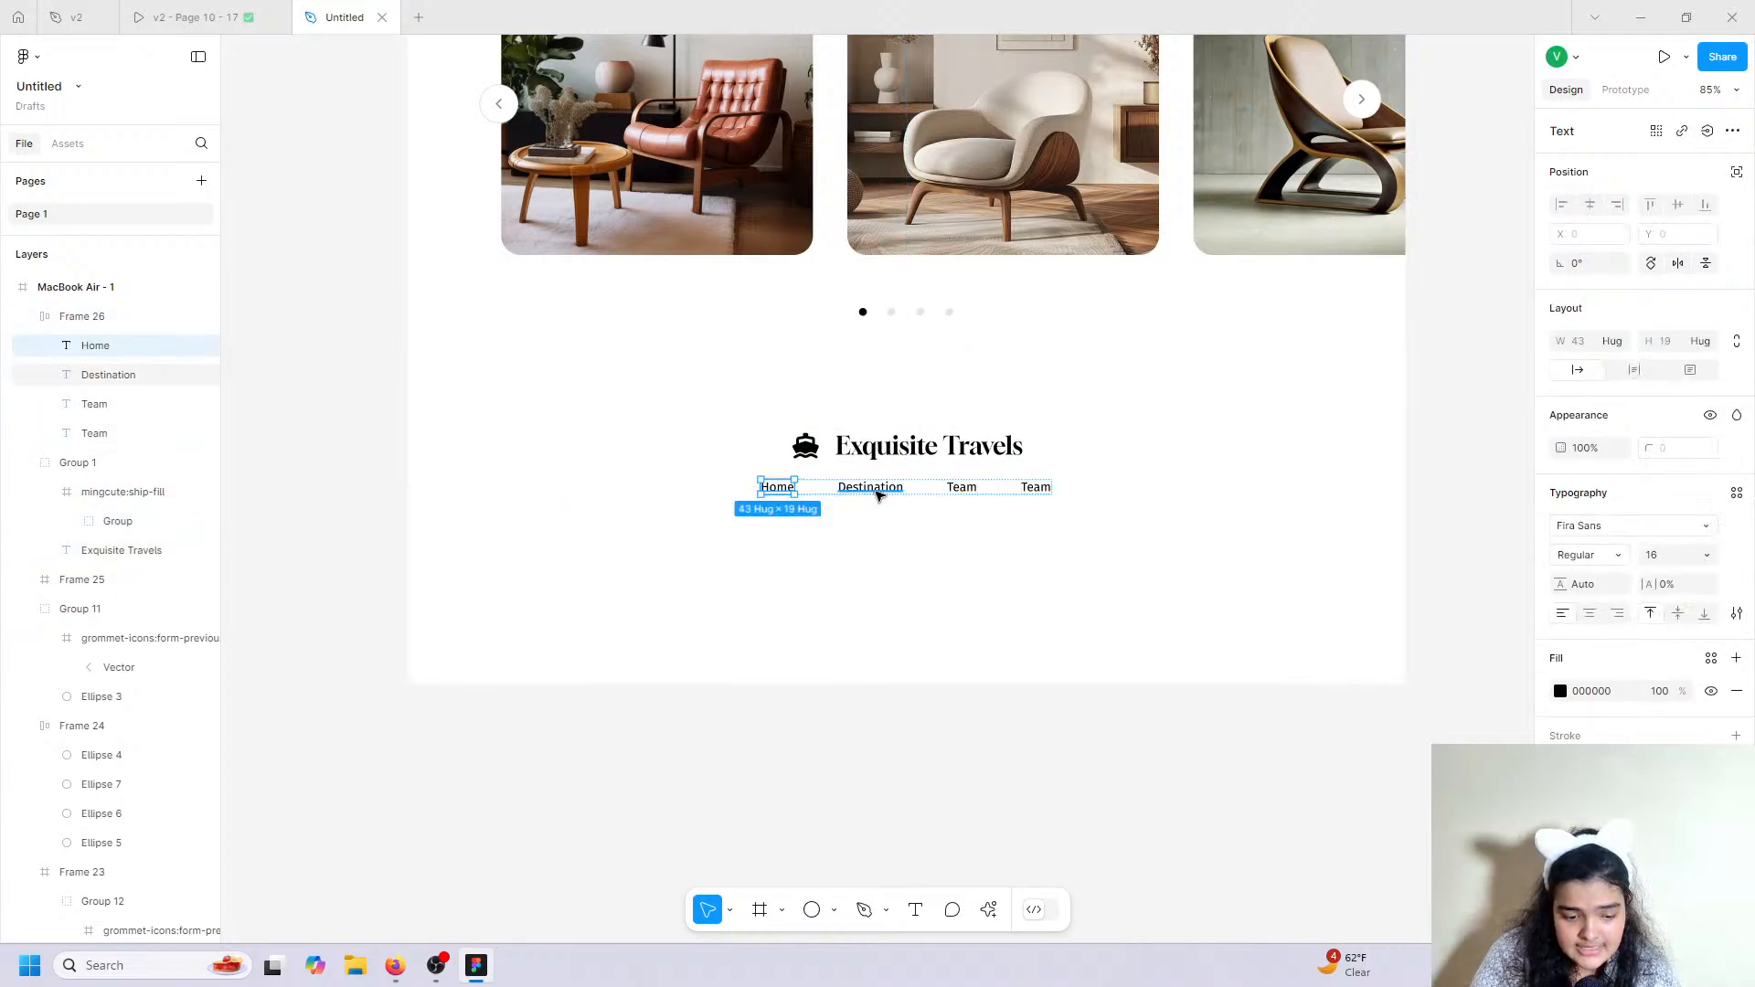
shift+click(869, 488)
shift+click(961, 487)
shift+click(1024, 487)
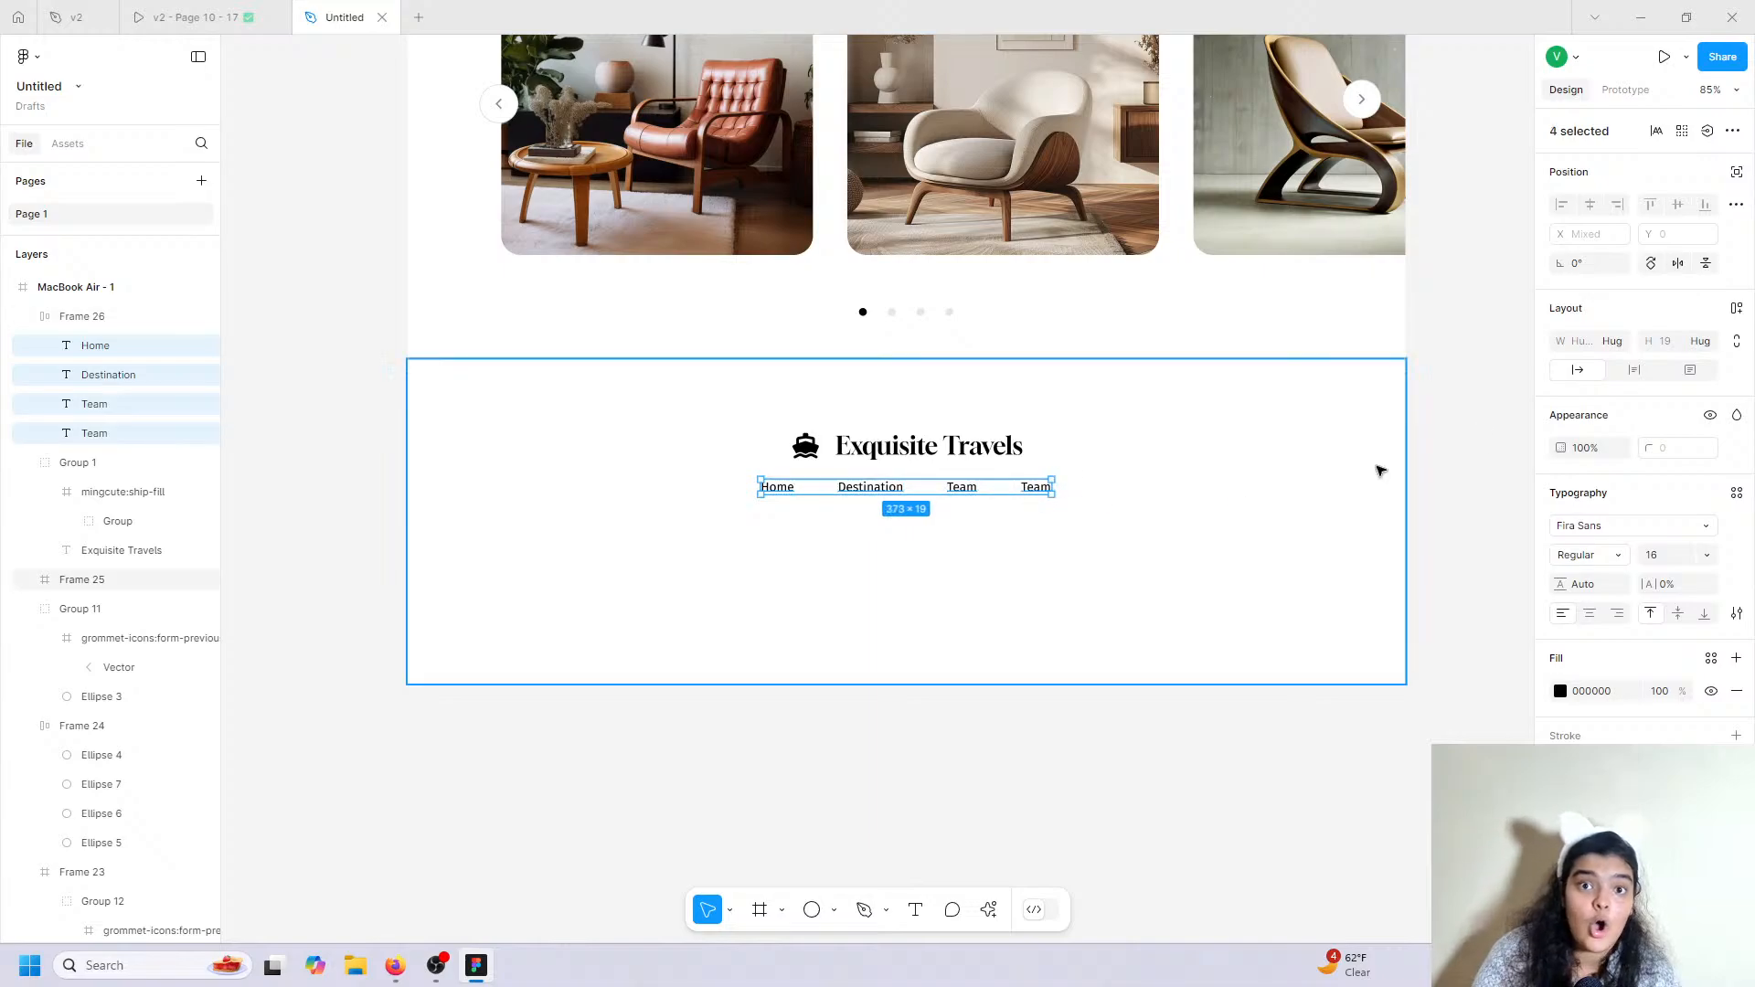
click(1662, 558)
text(20)
key(Return)
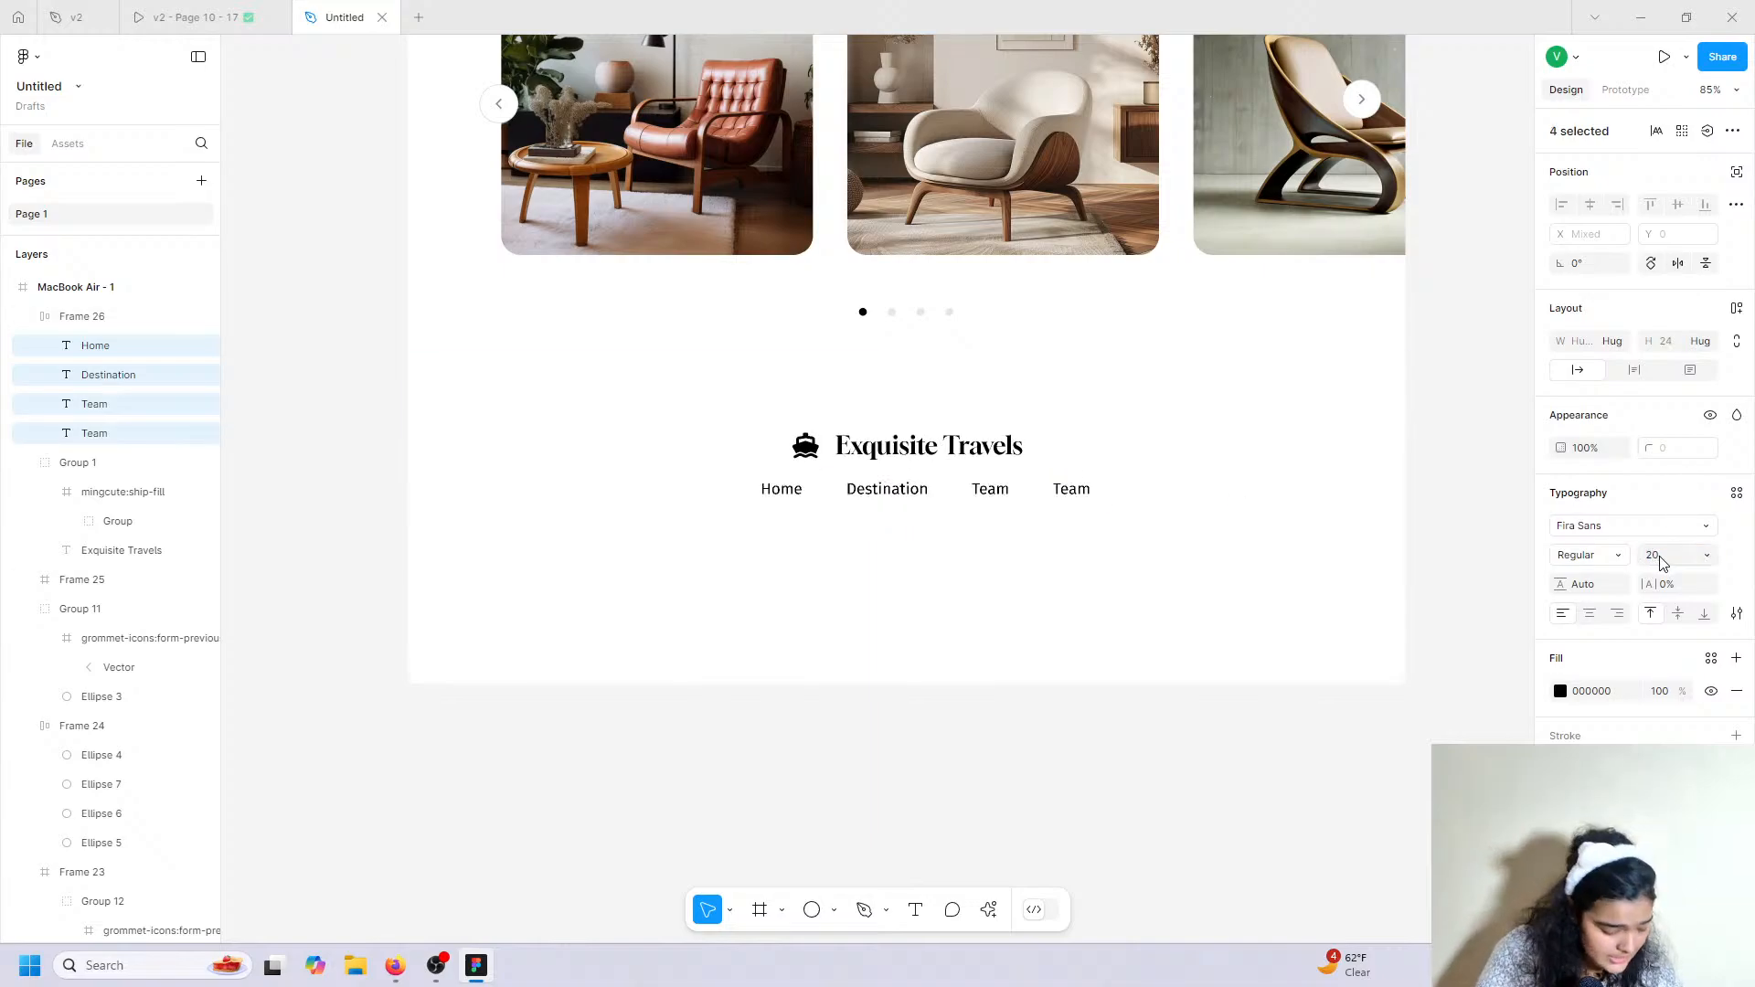
Centre the nav row horizontally under the logo and compare with the v2 prototype's footer.
key(Escape)
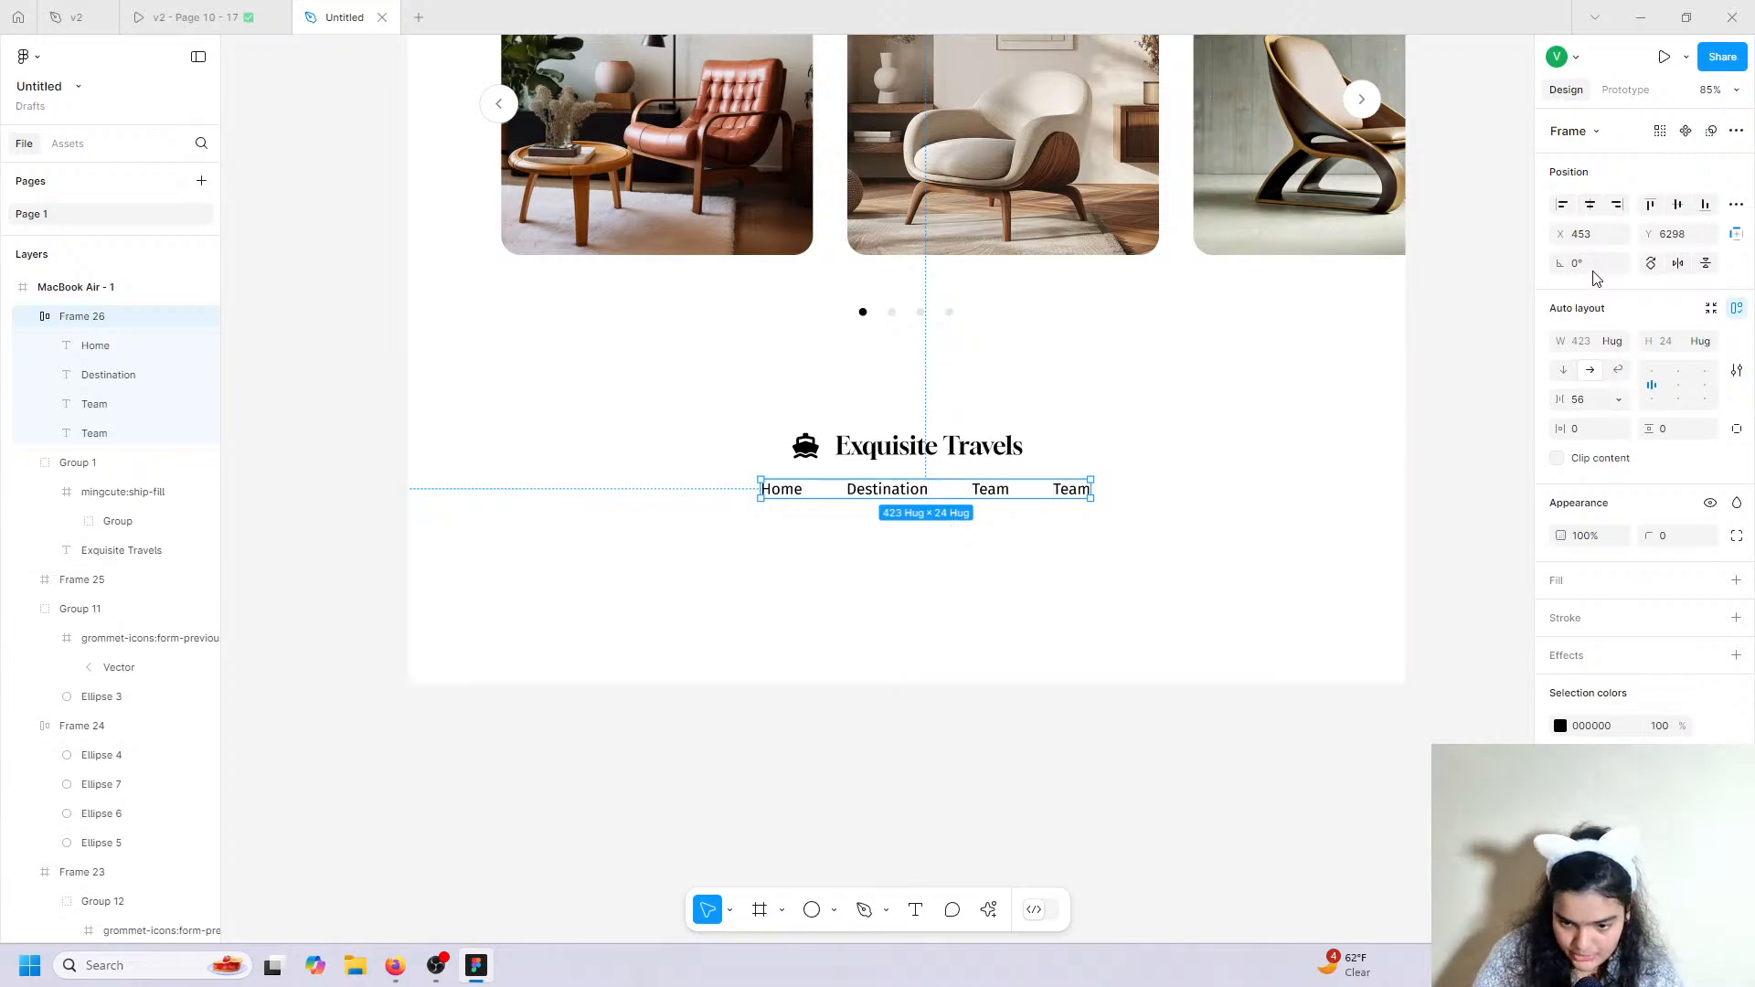
click(1592, 203)
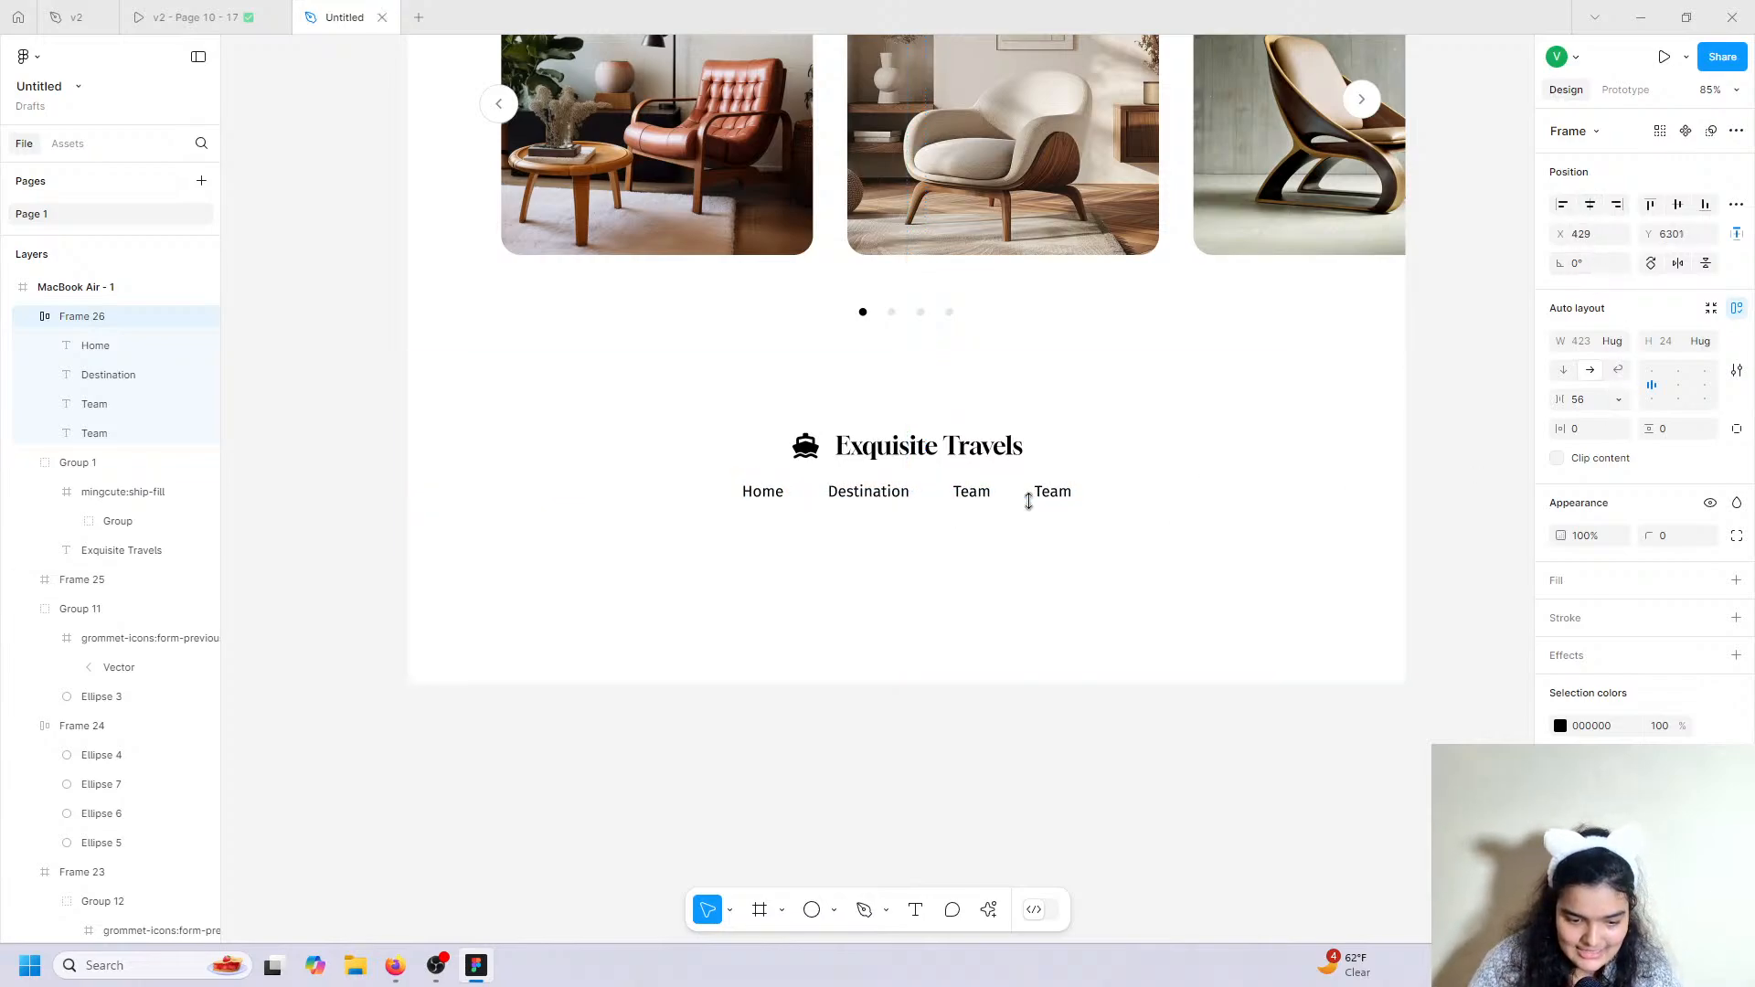
key(Down)
key(Down)
click(243, 15)
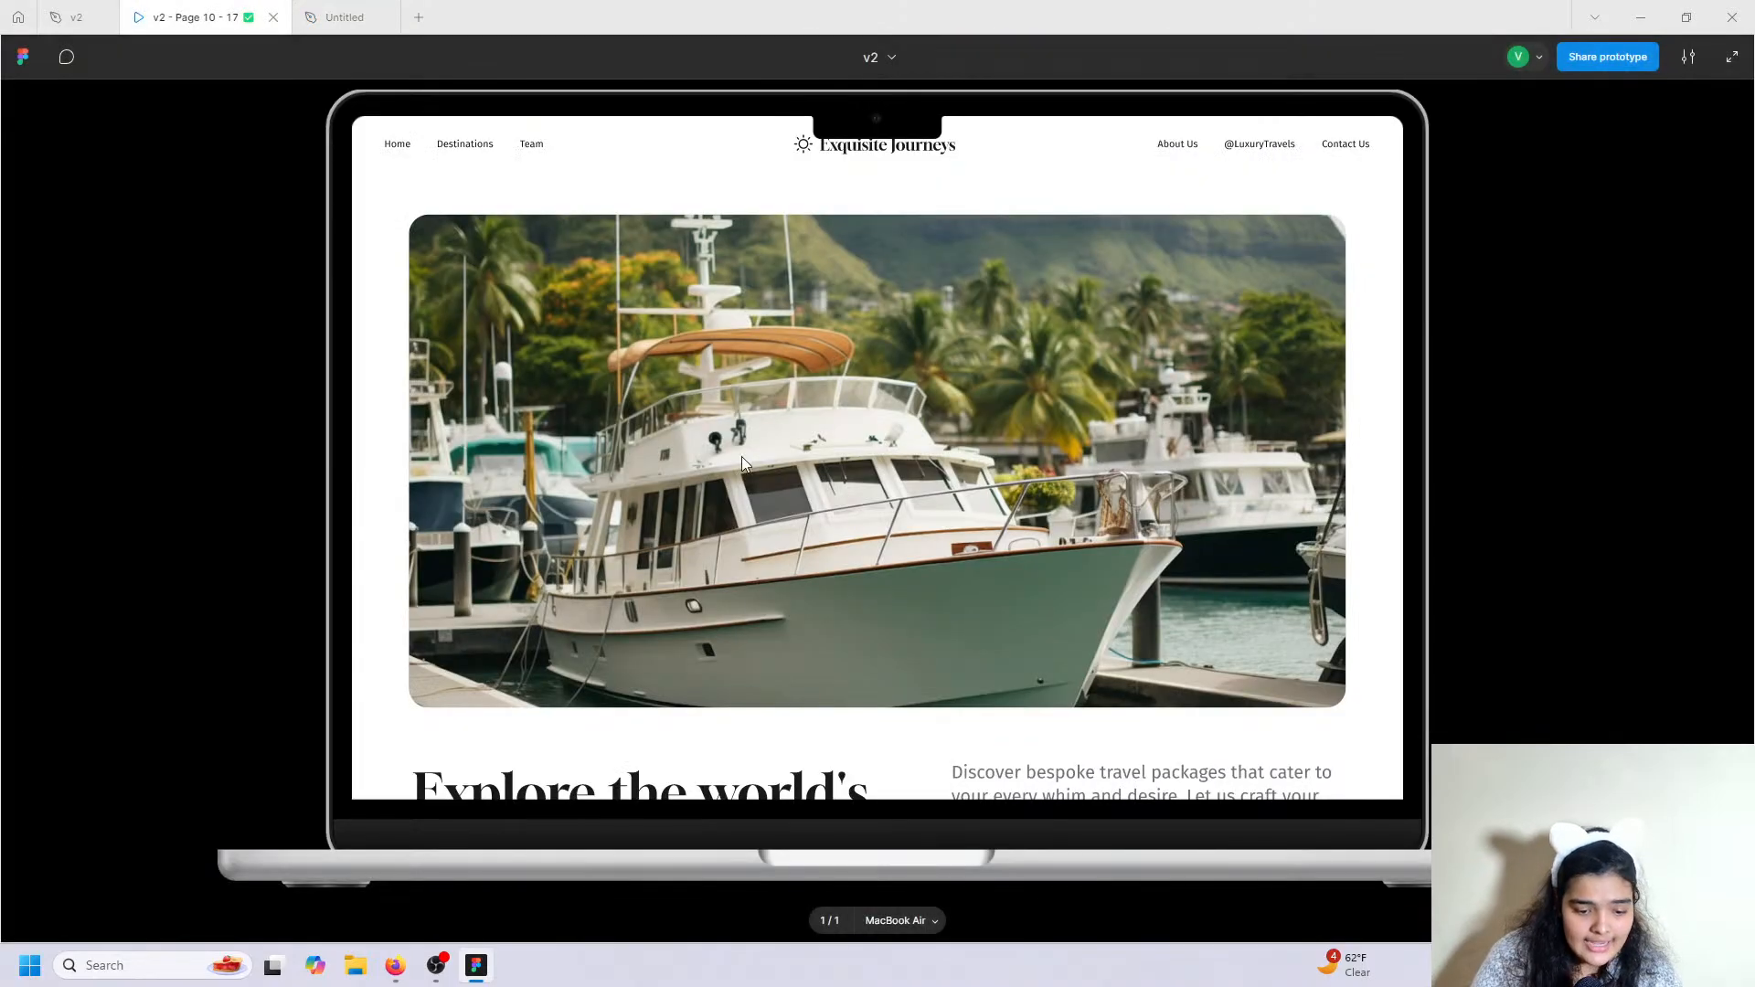
scroll(742, 503, down, 12)
scroll(745, 509, down, 10)
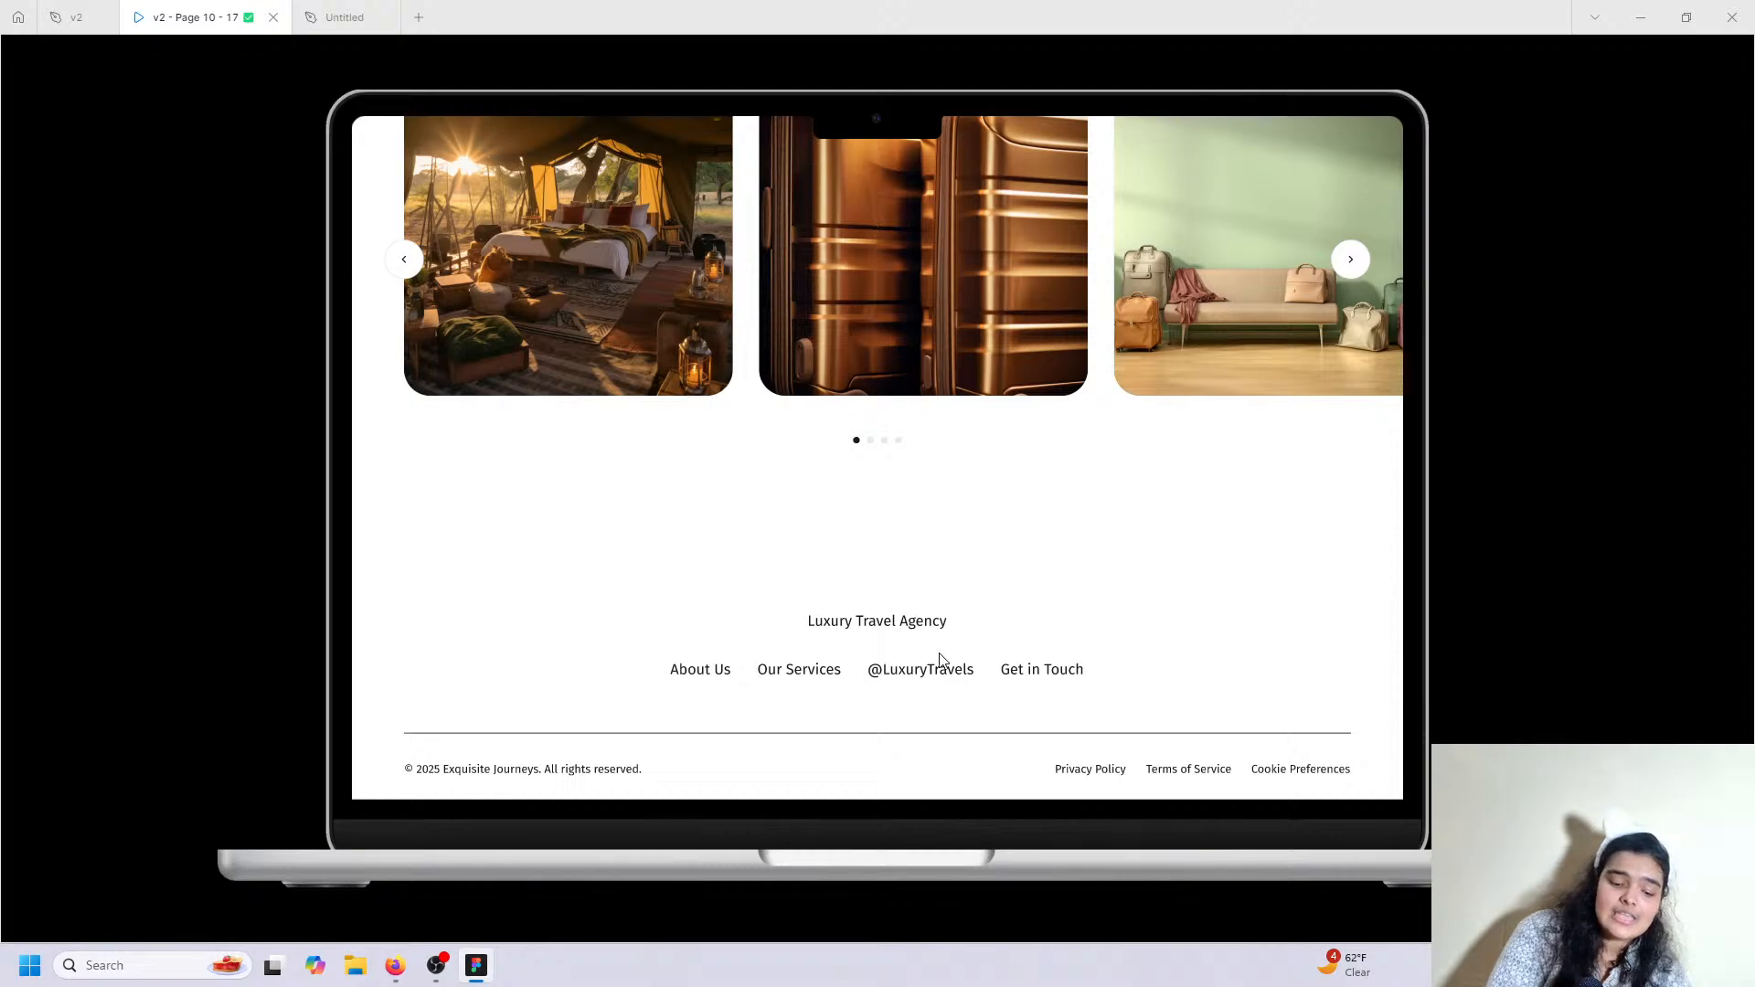
Rename the Home and Destination footer labels to 'About Us' and 'Our Services'.
key(ctrl+Tab)
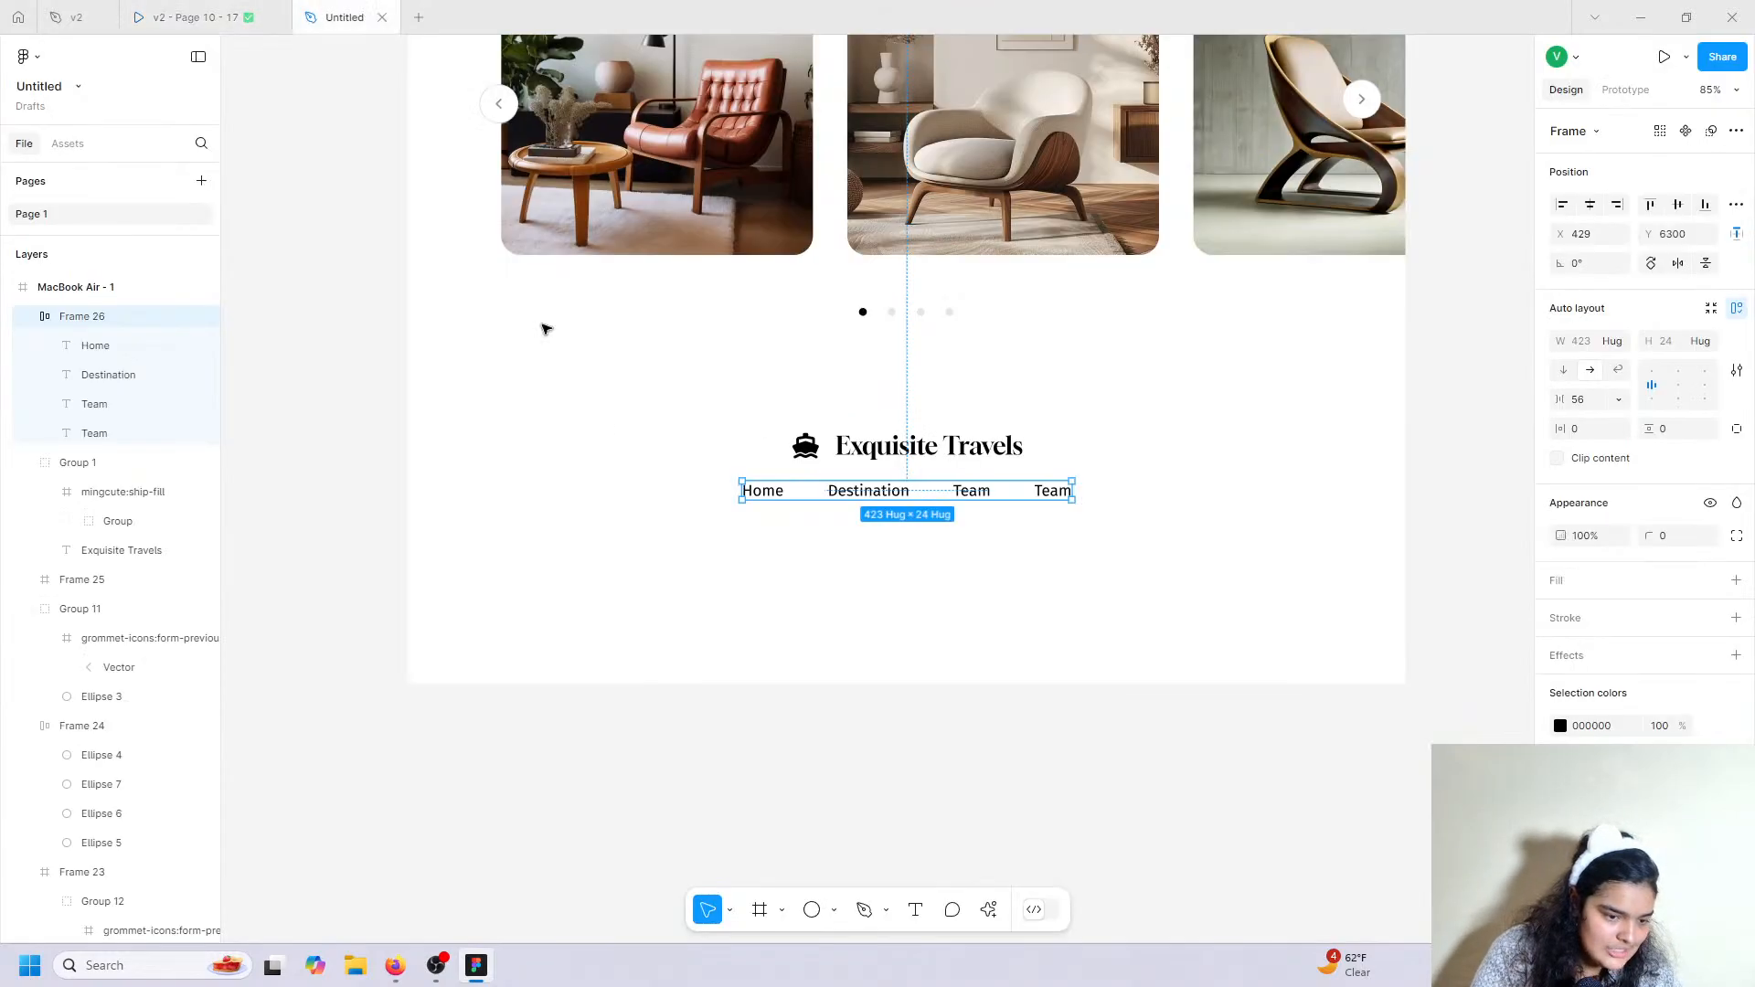
click(774, 491)
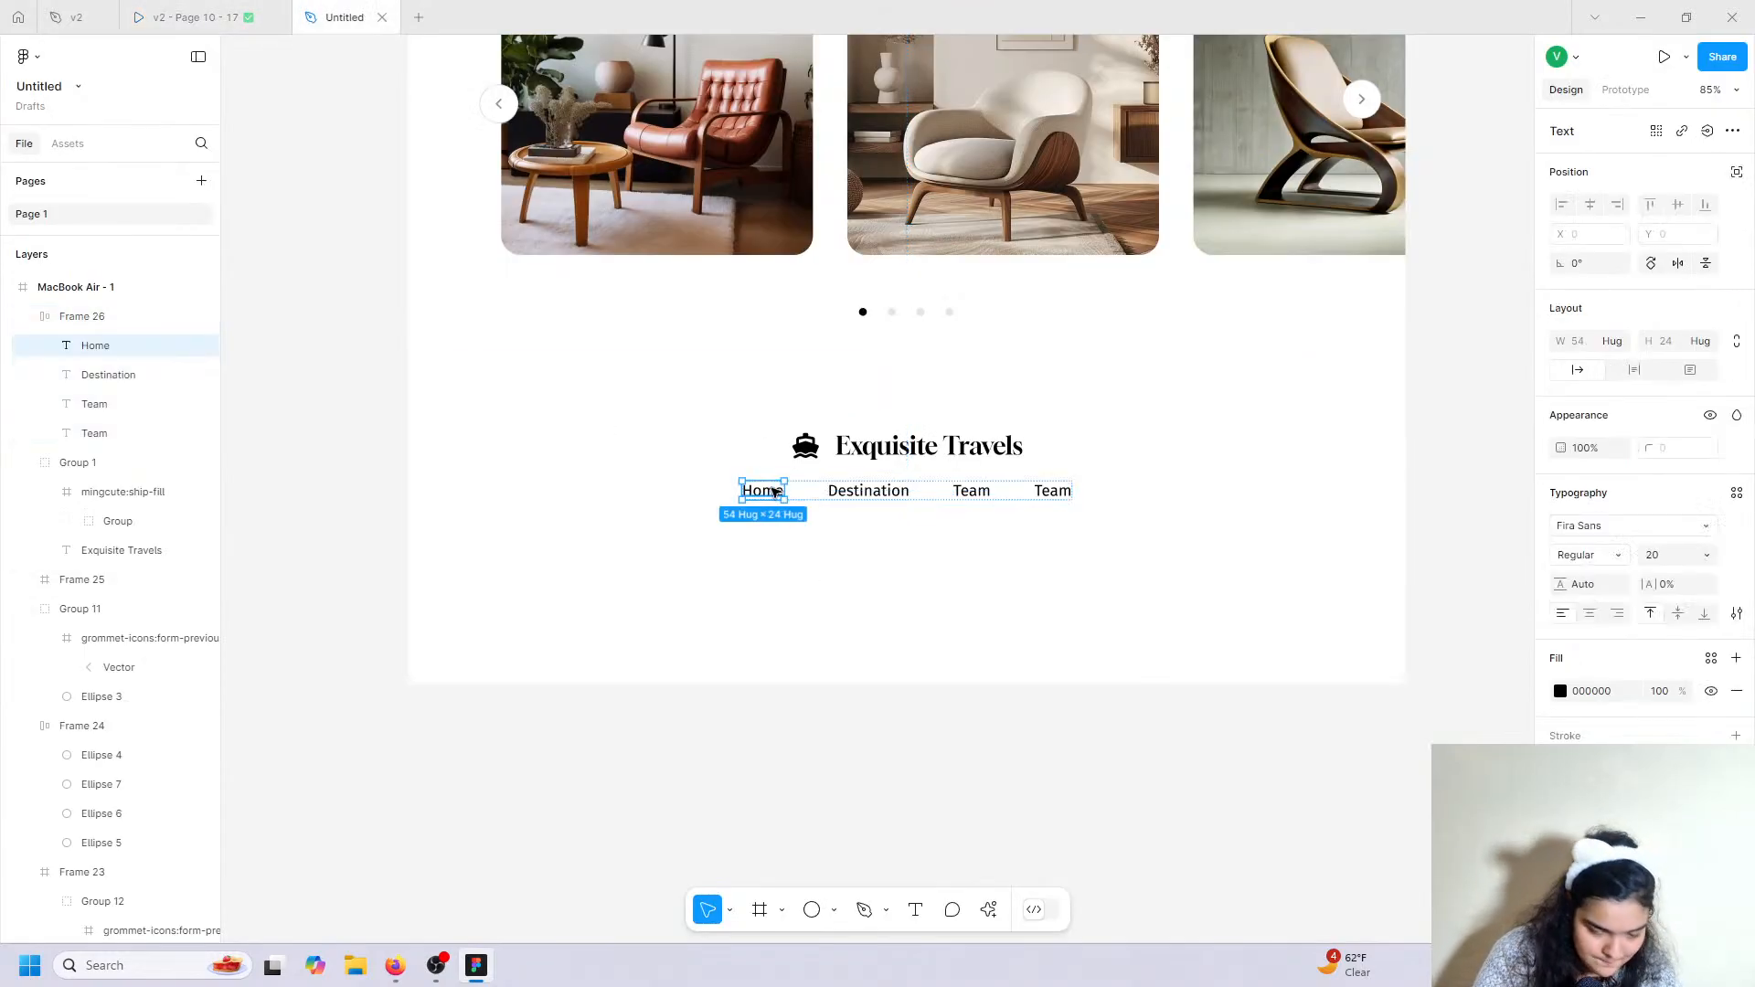
double_click(773, 490)
text(About Us)
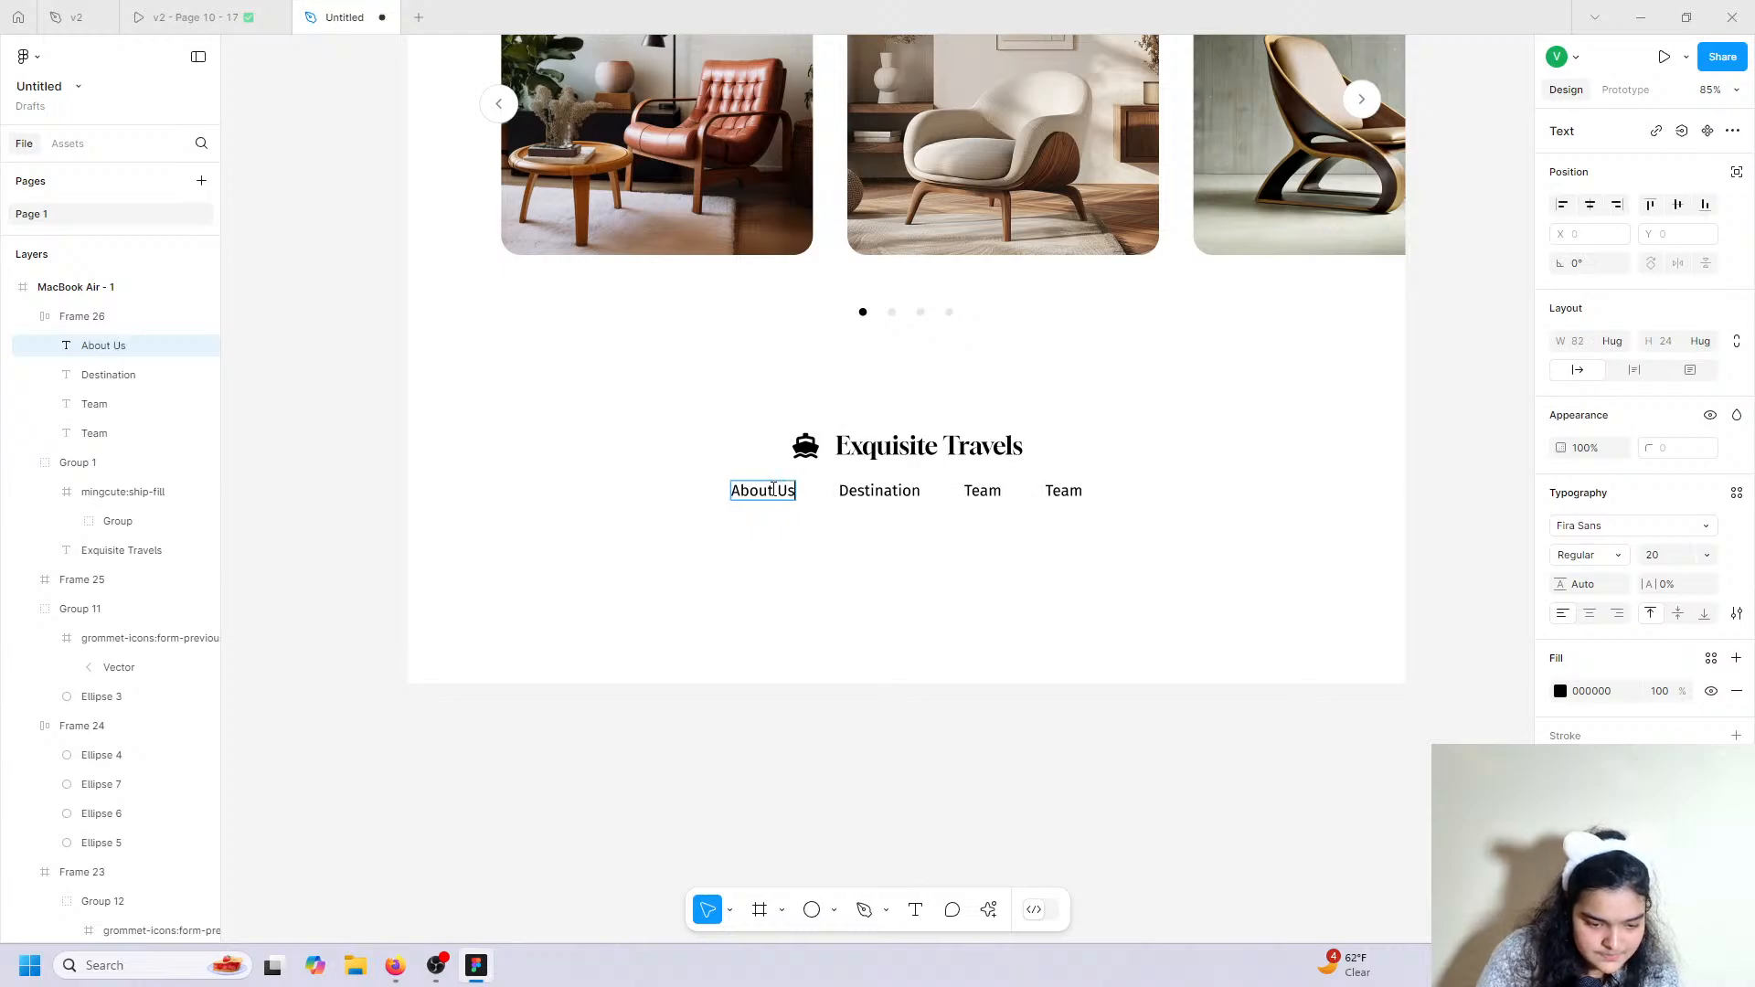
click(185, 11)
click(335, 8)
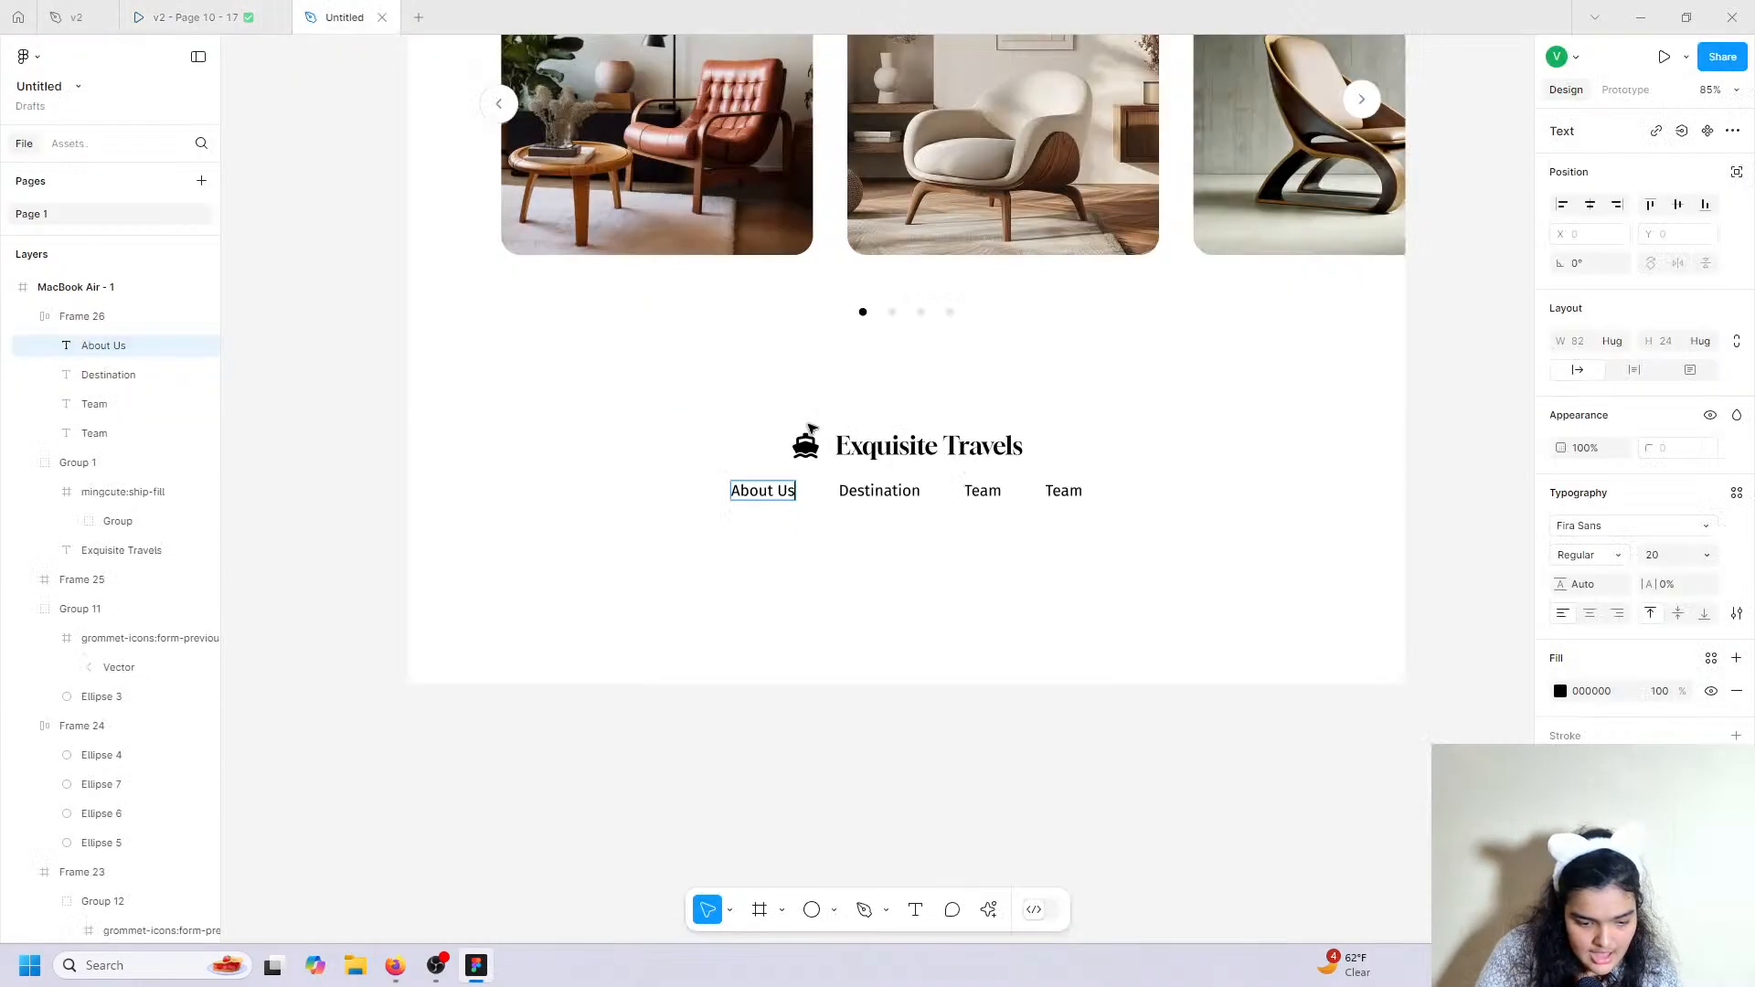
double_click(880, 492)
text(Our Se)
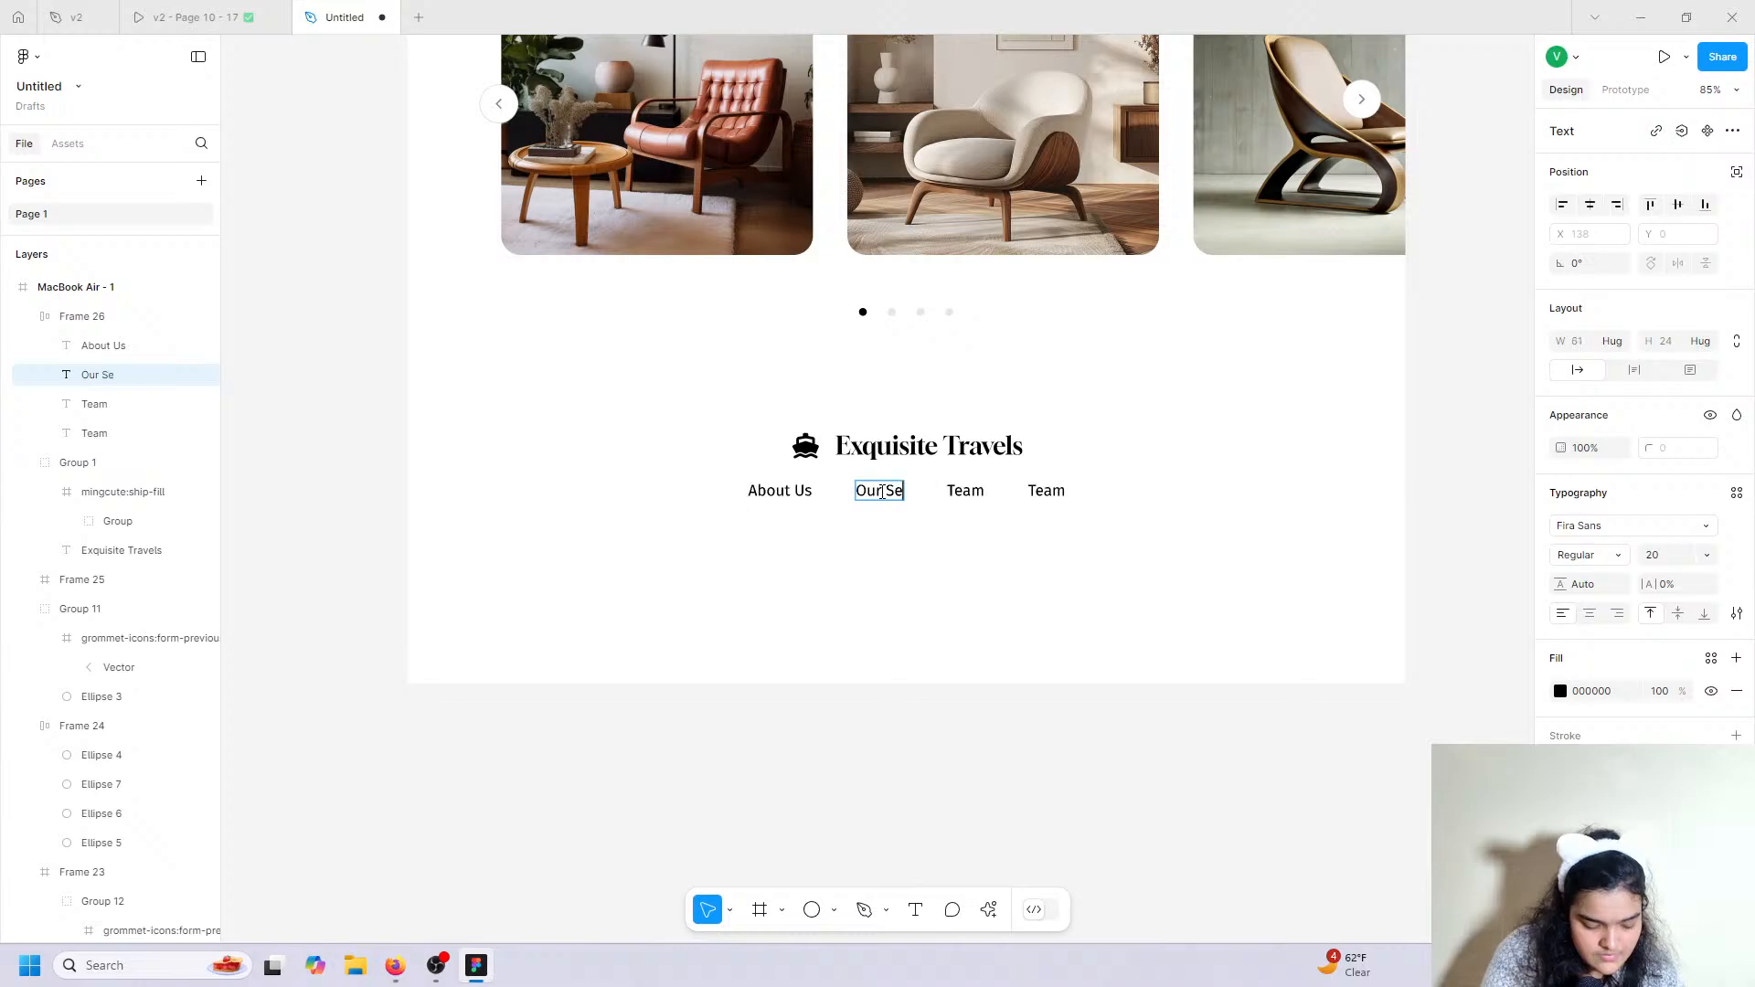
text(rvcies)
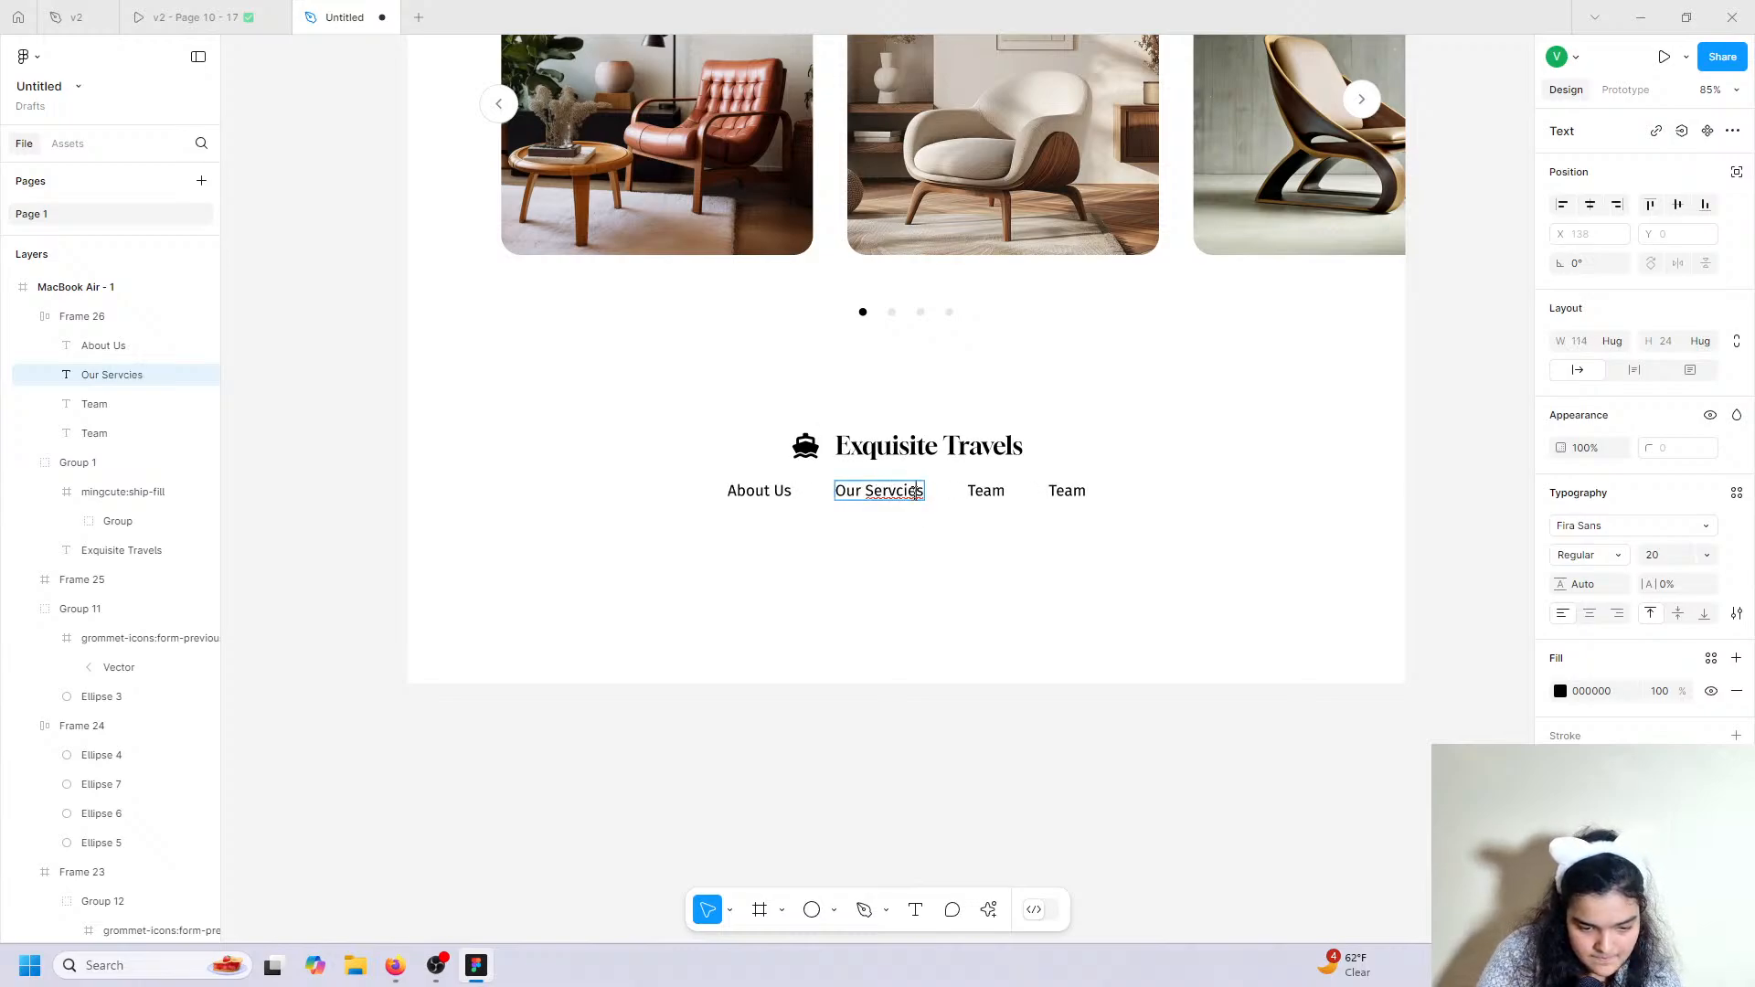
key(BackSpace)
key(BackSpace)
text(ic)
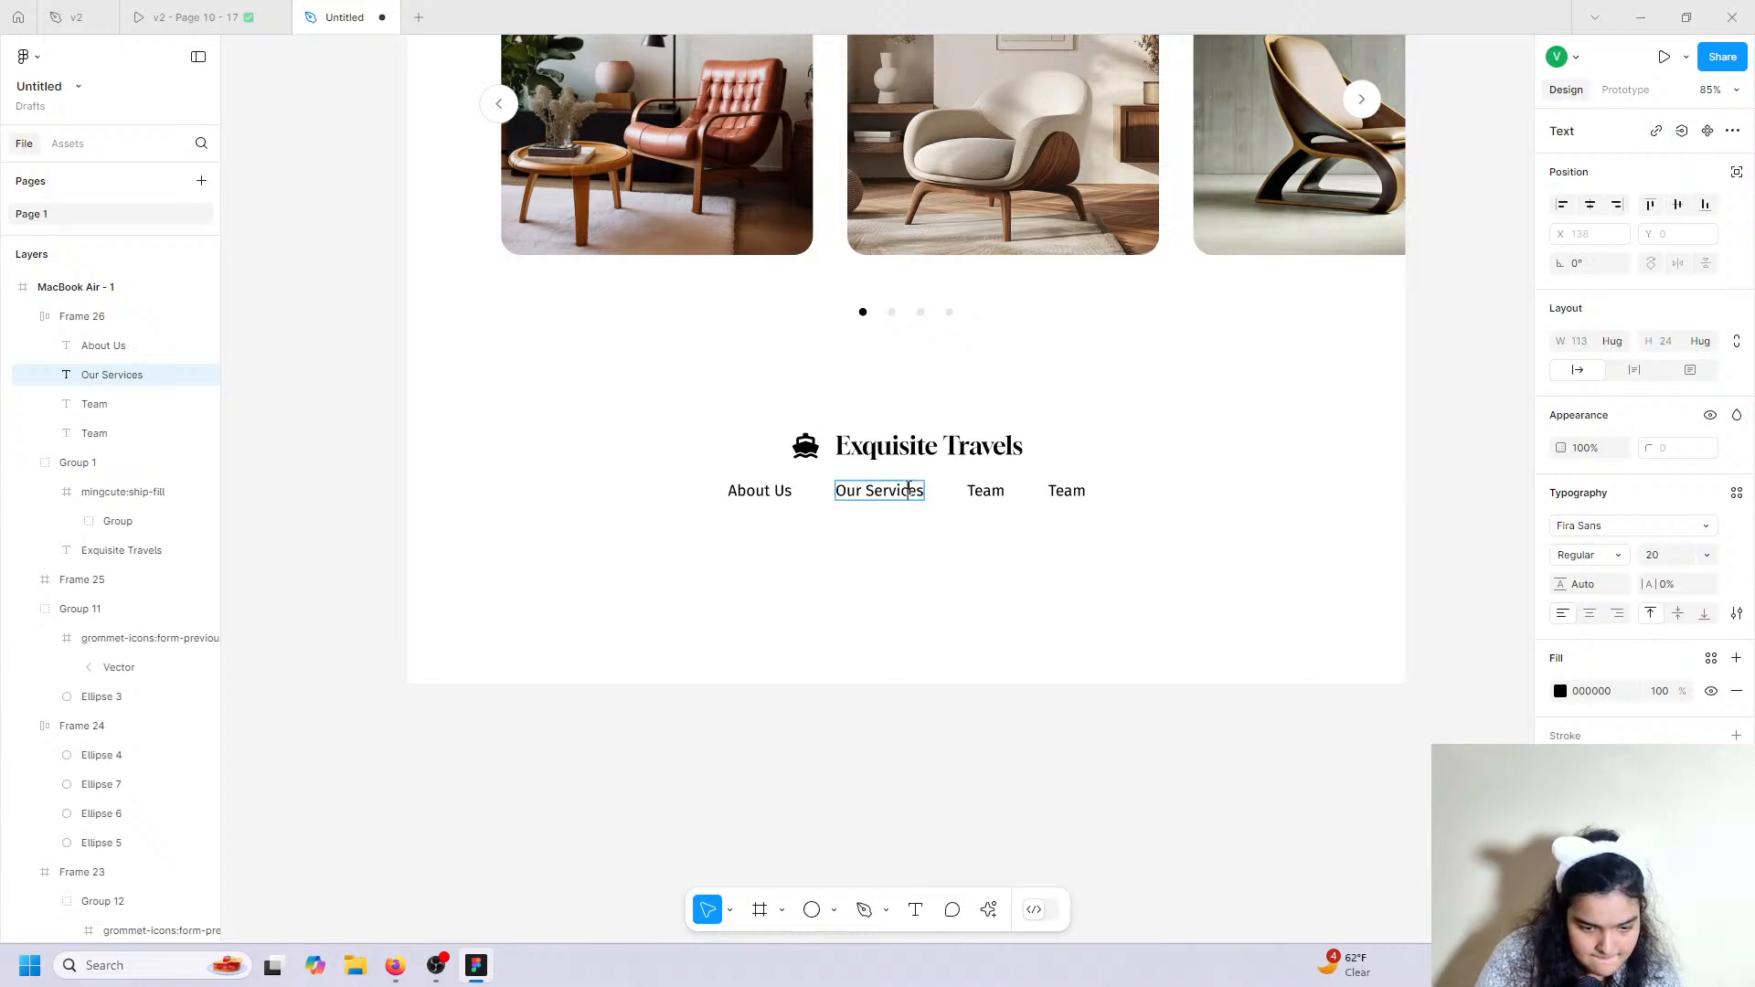
click(245, 9)
click(306, 9)
click(975, 486)
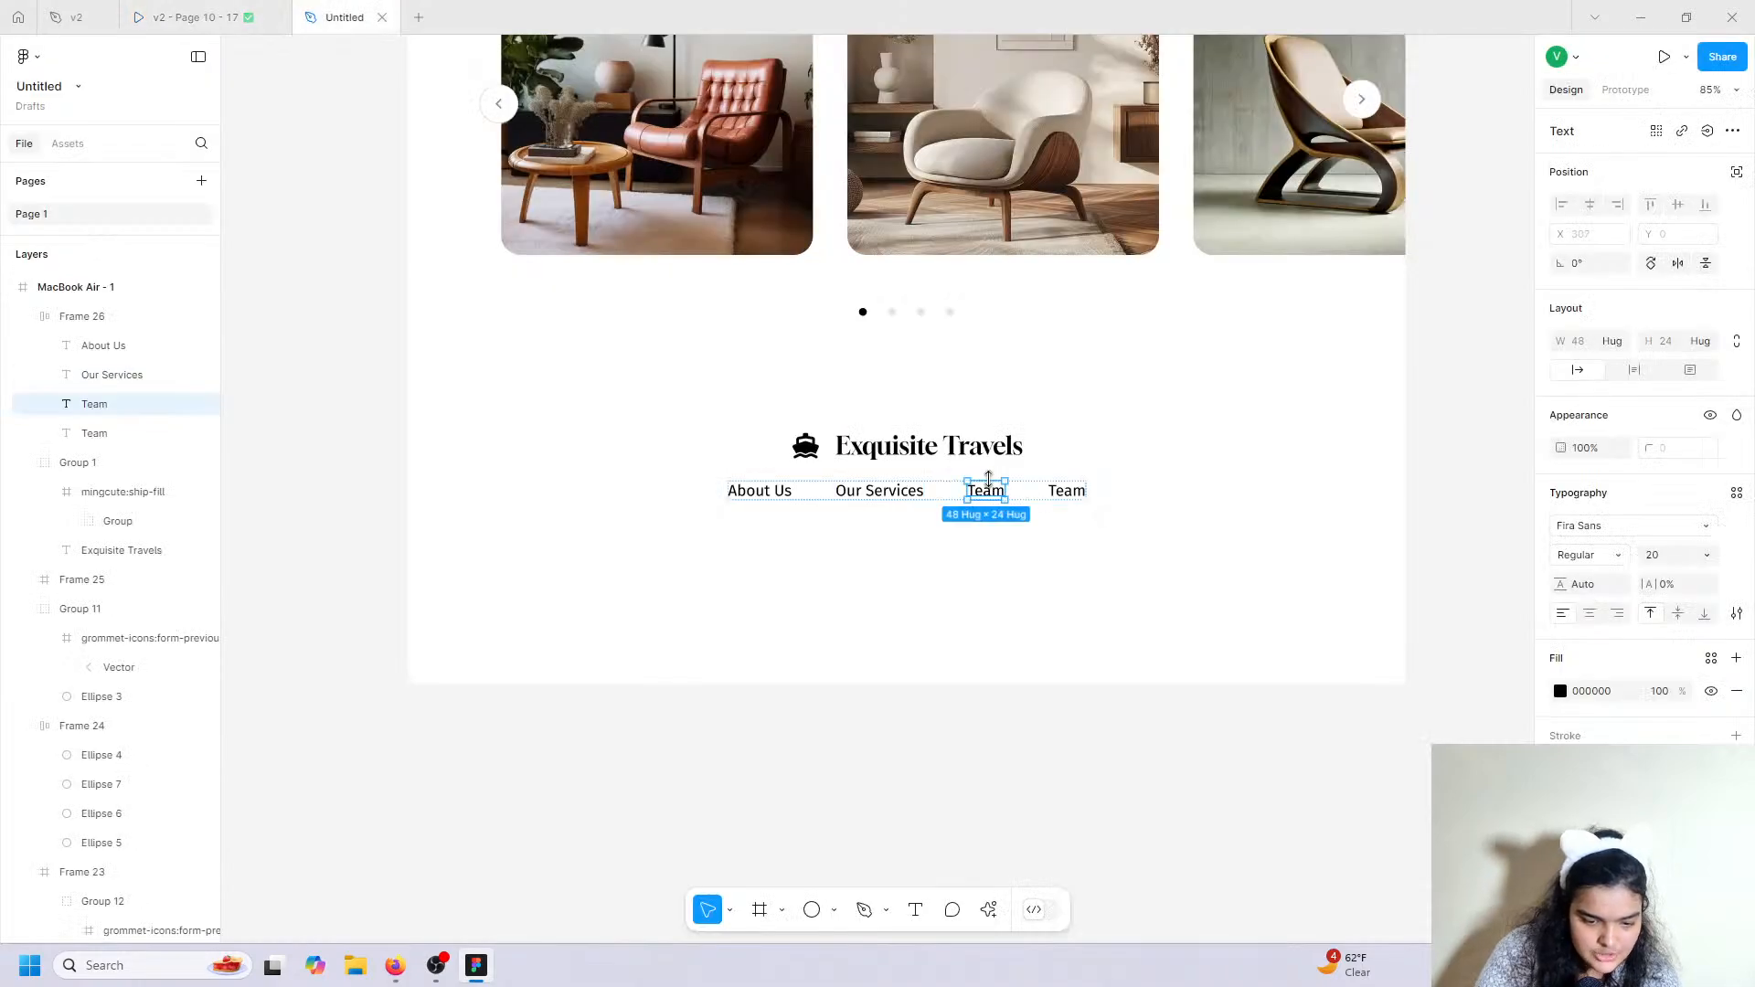
double_click(994, 498)
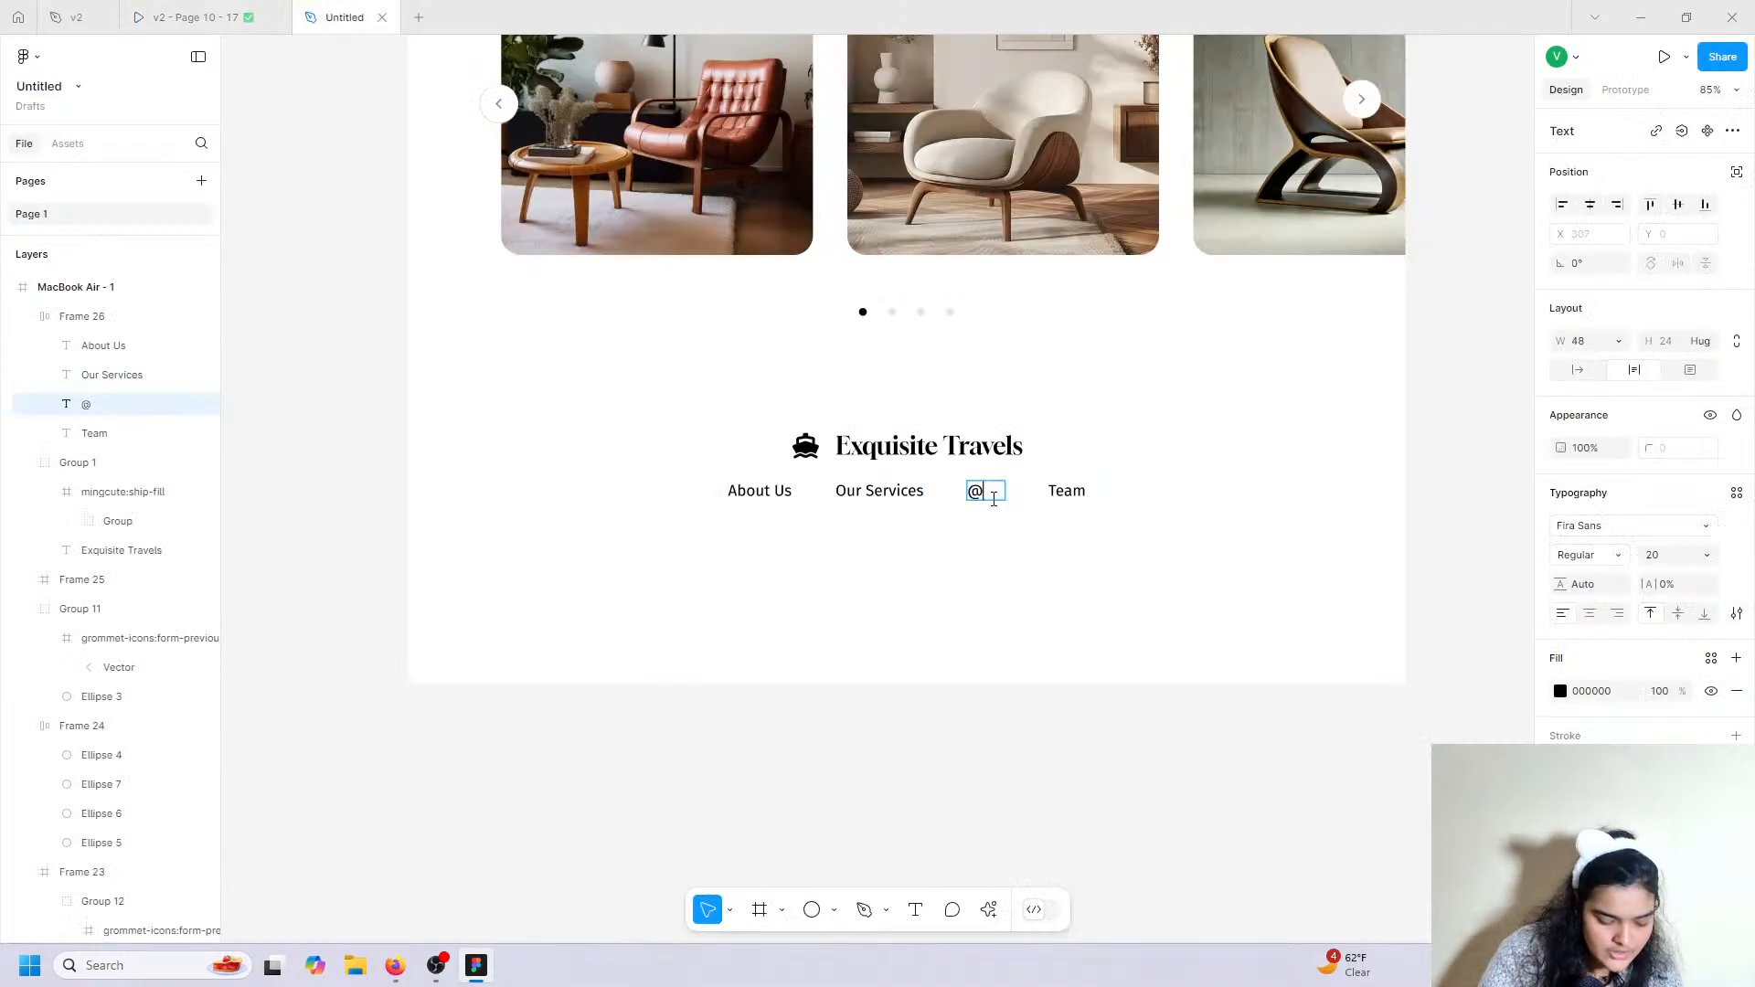
text(@Lux)
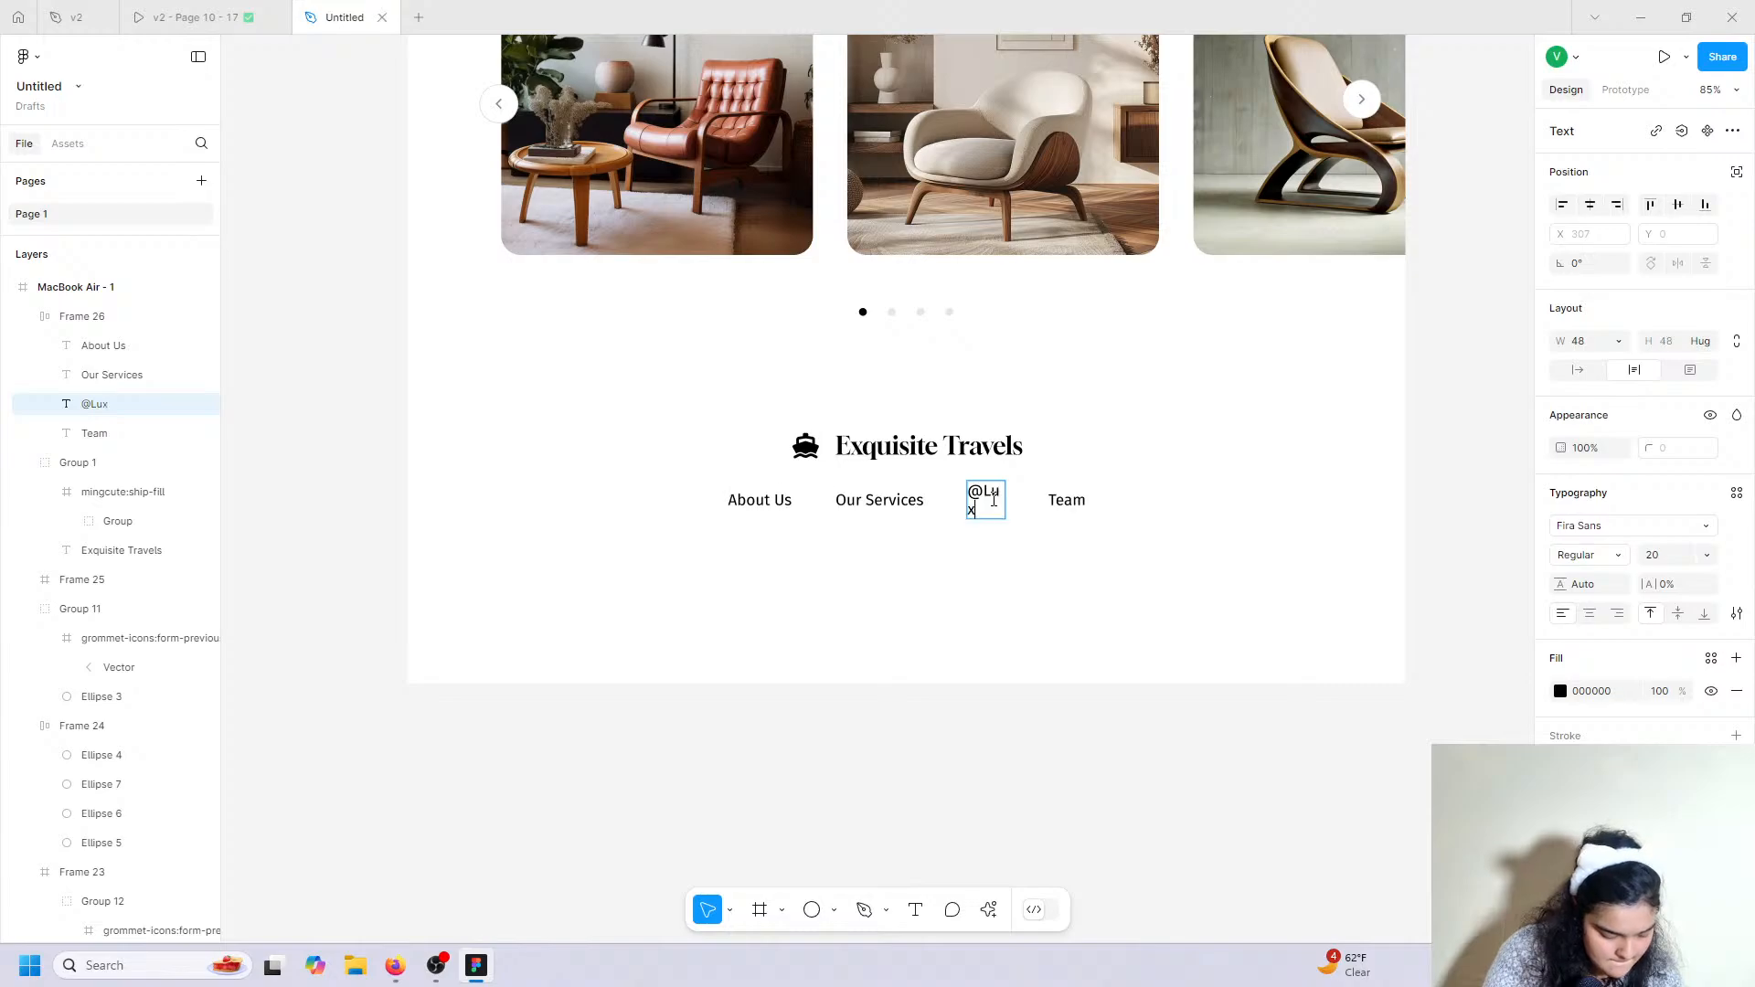
text(uryT)
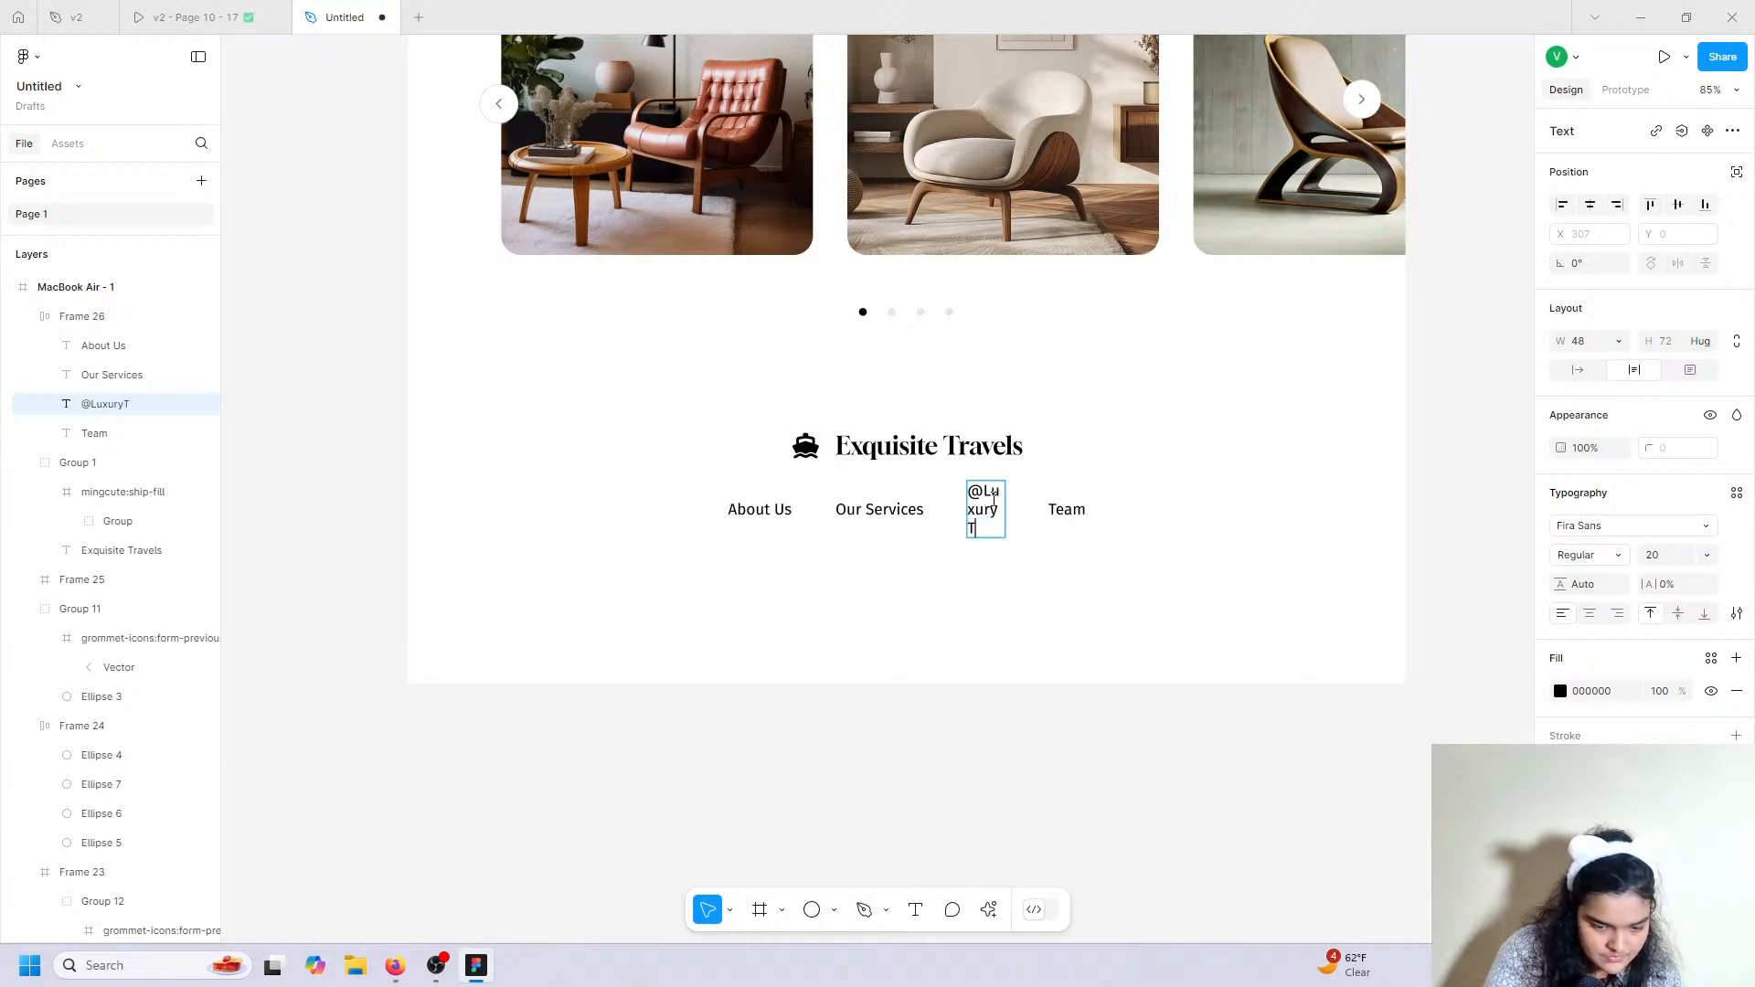
text(ravels)
Change the remaining Team link text to 'Get In Touch'.
double_click(1064, 519)
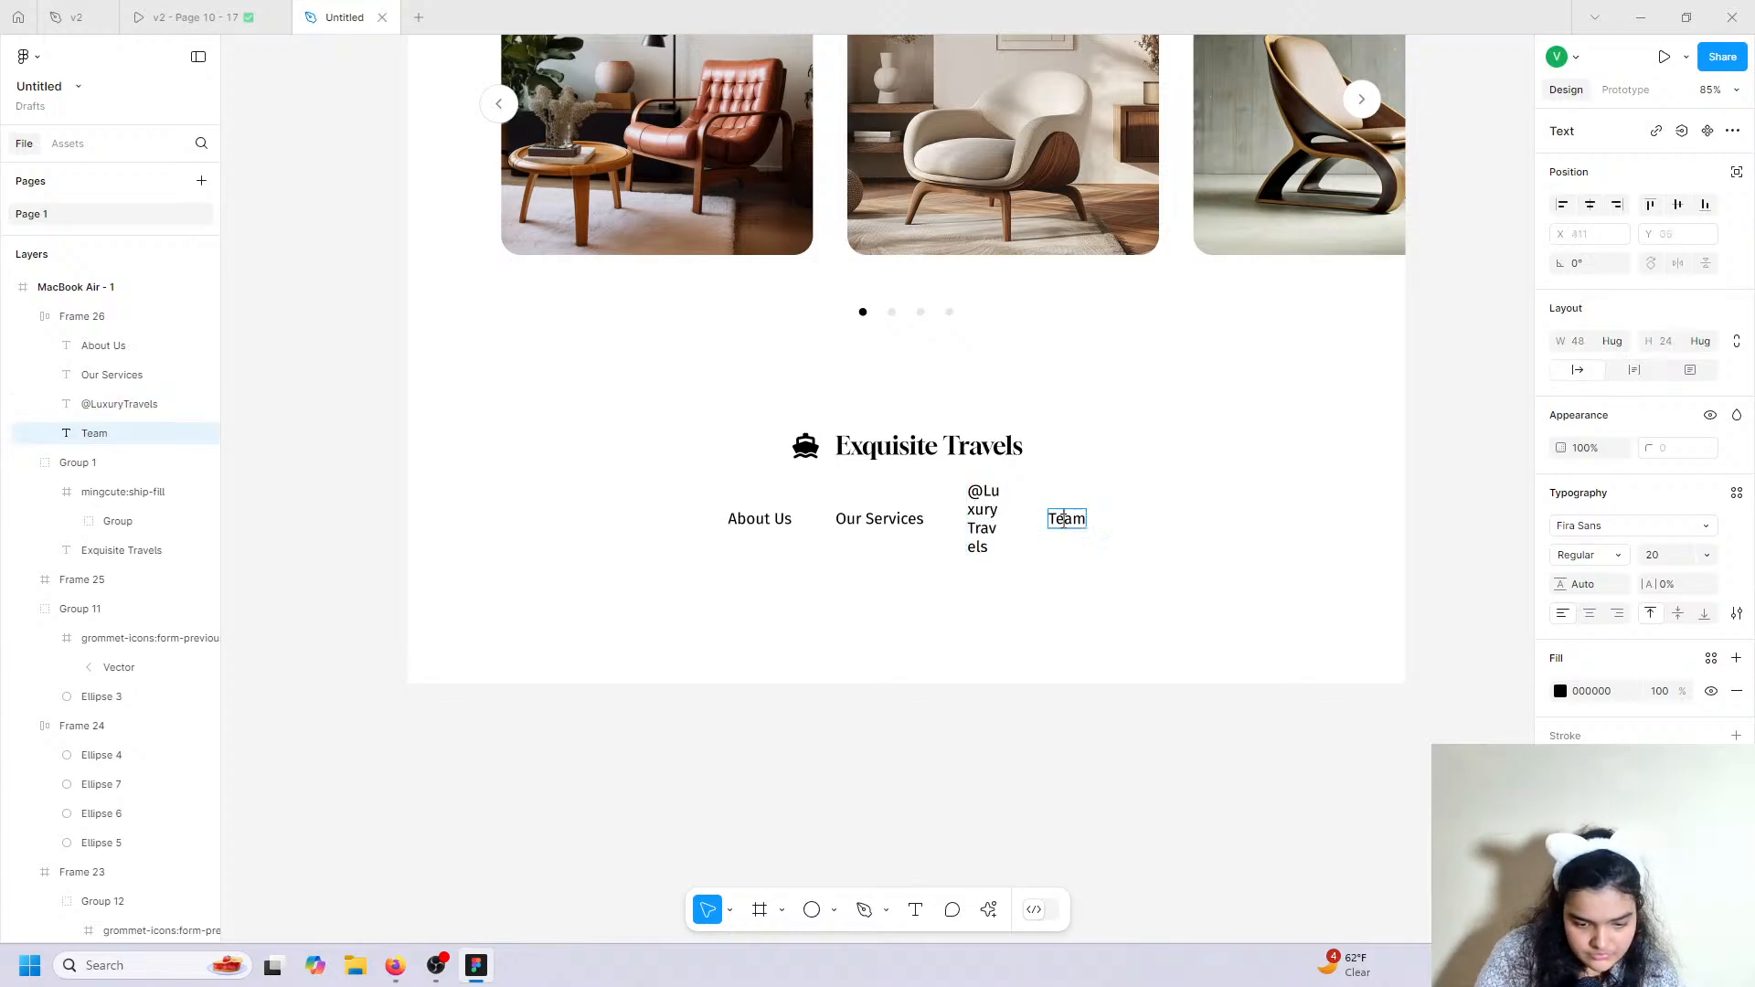
click(146, 8)
click(344, 16)
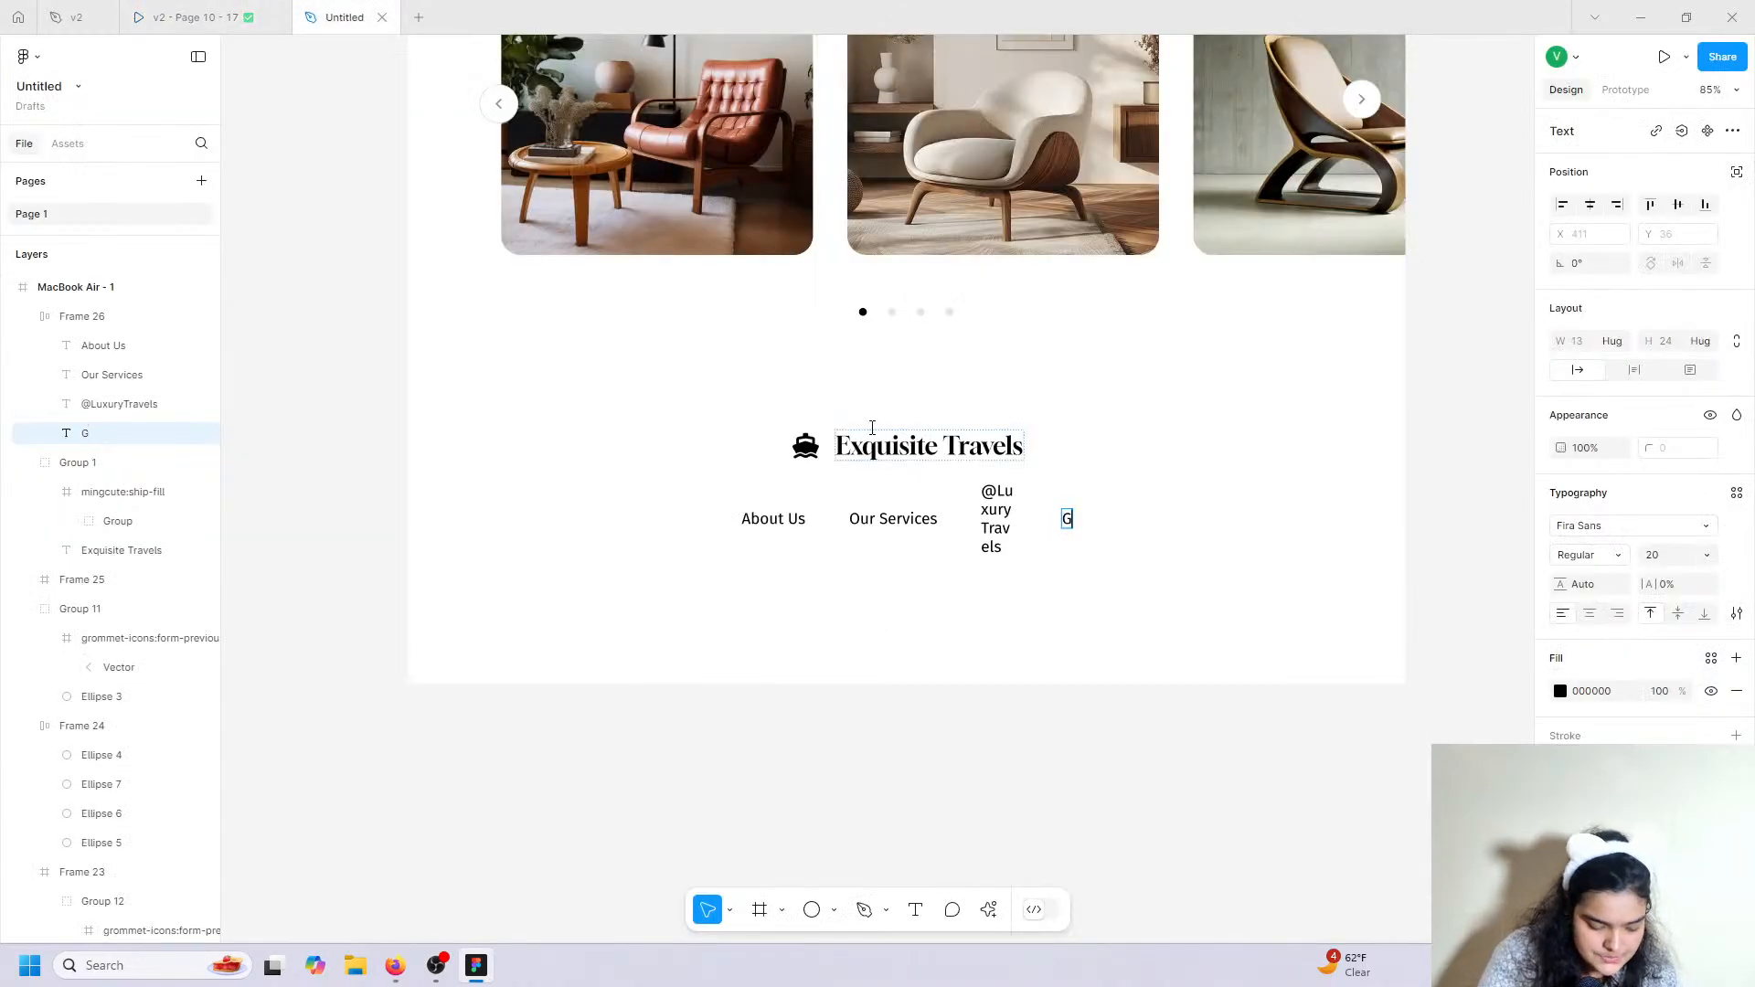
text(Get In Y)
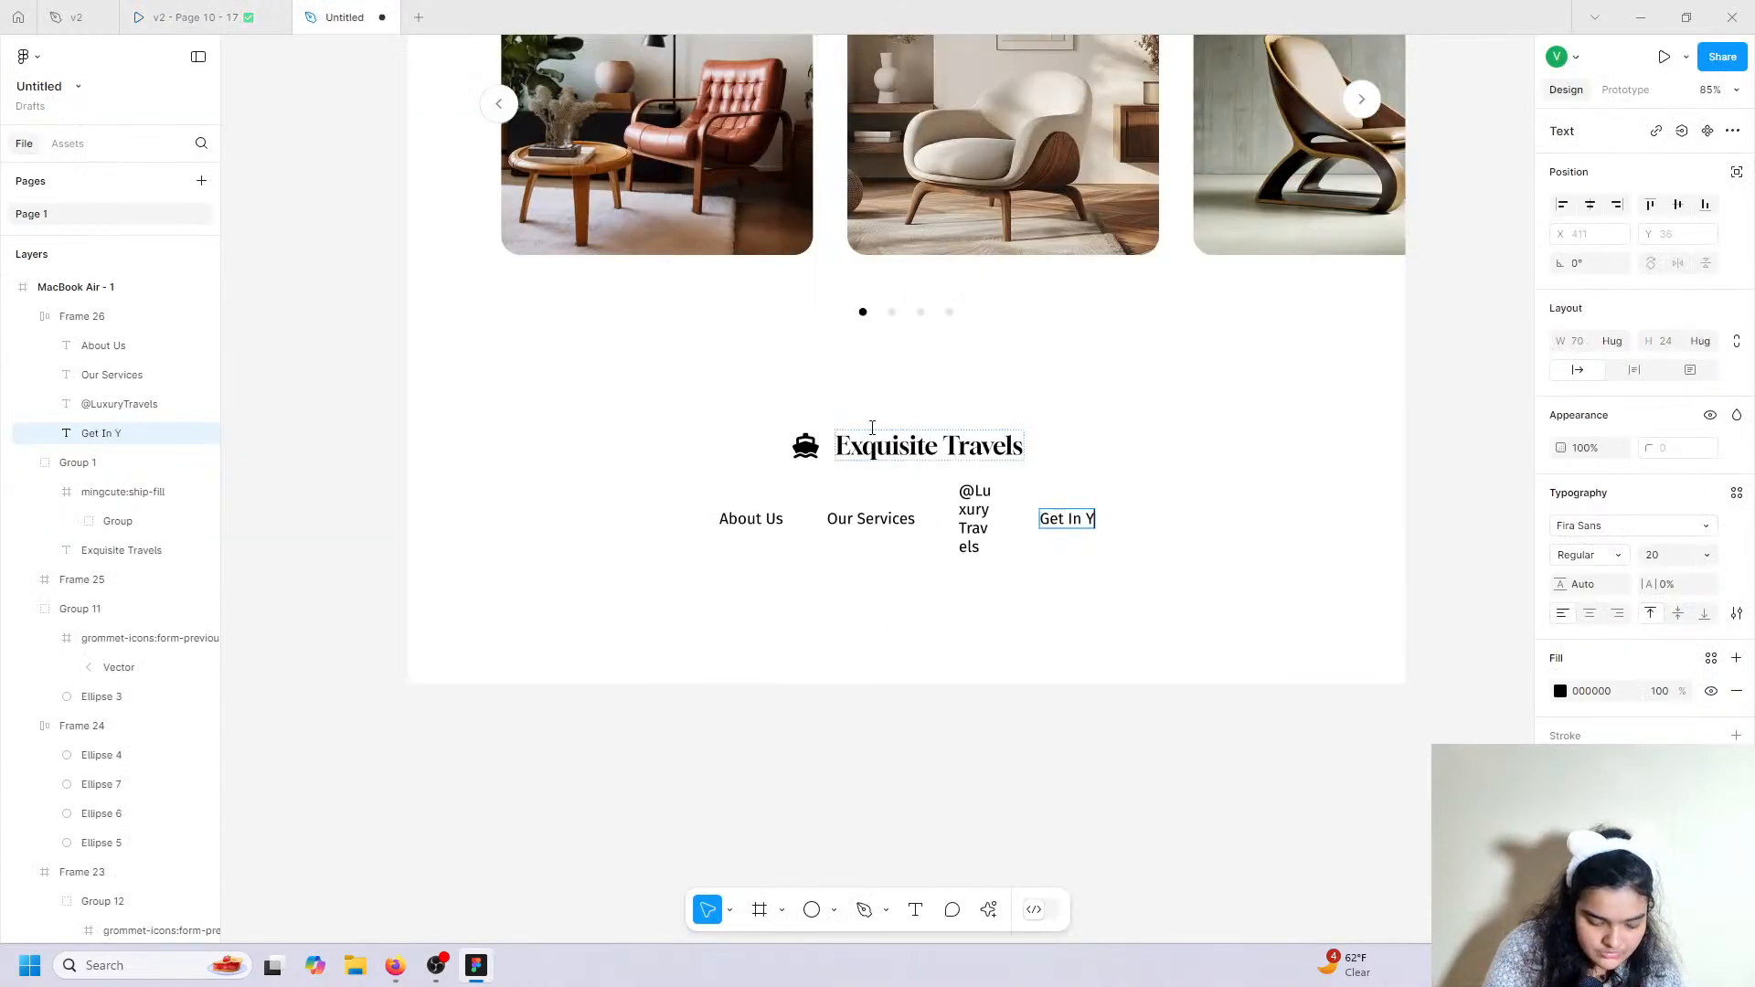
key(BackSpace)
text(ouich)
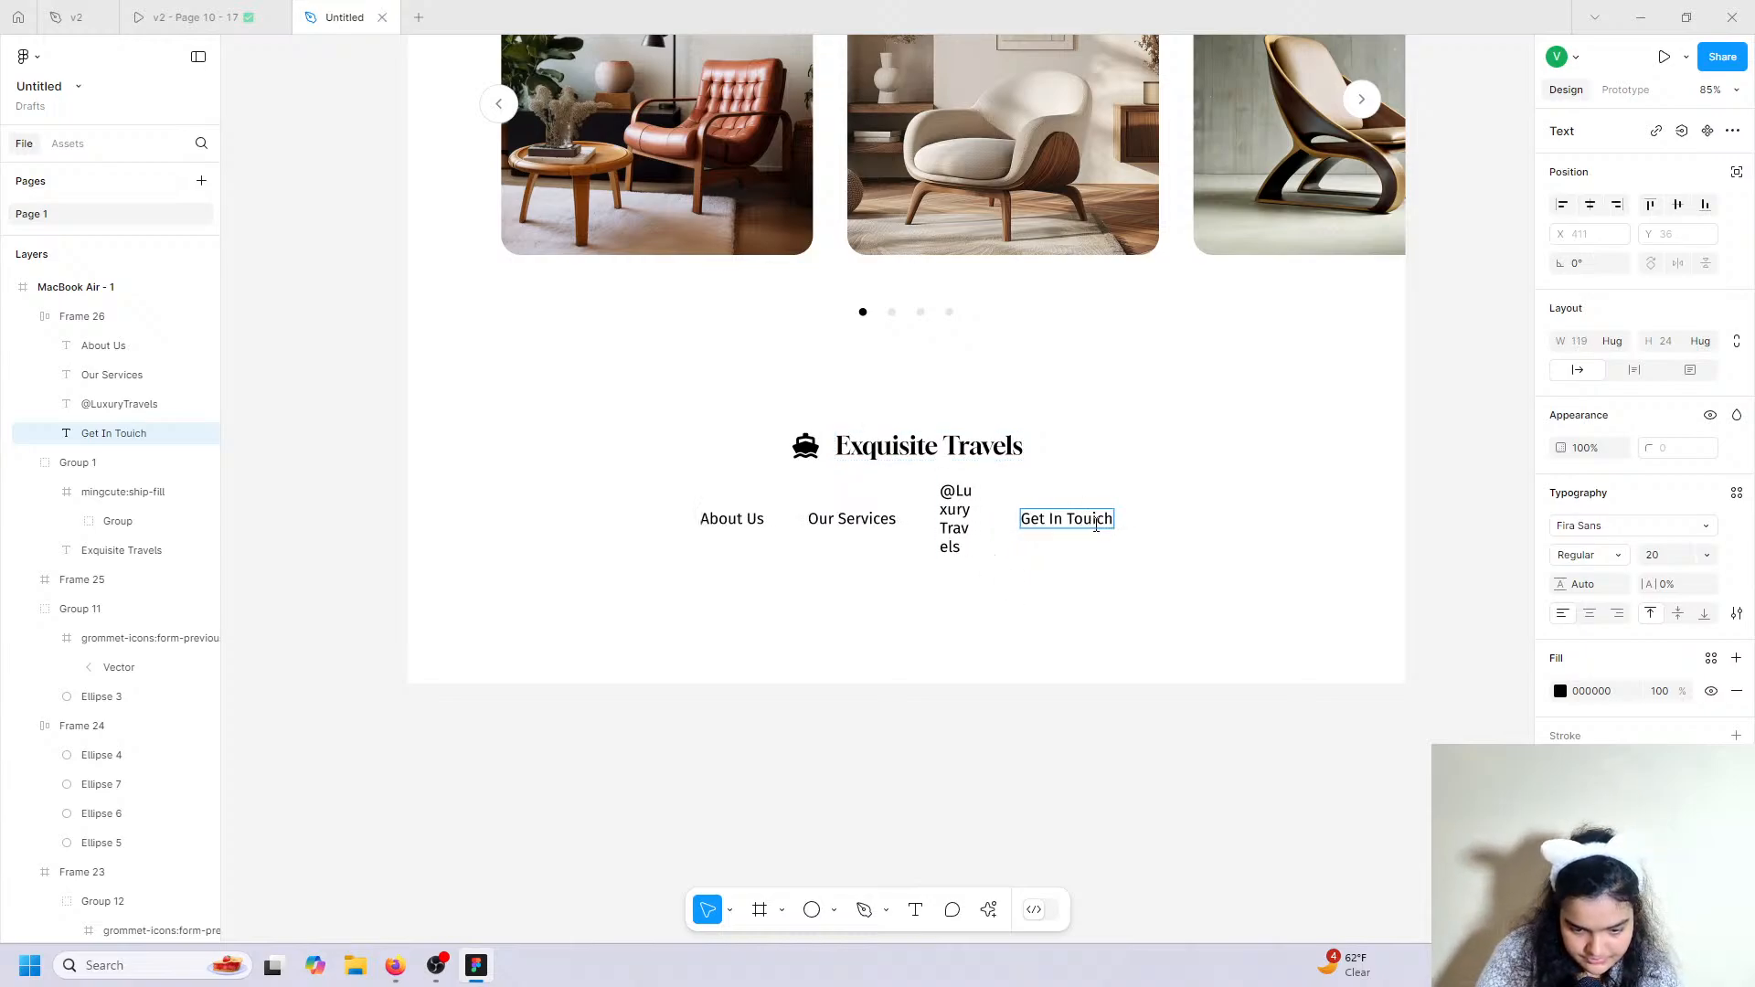
key(BackSpace)
key(BackSpace)
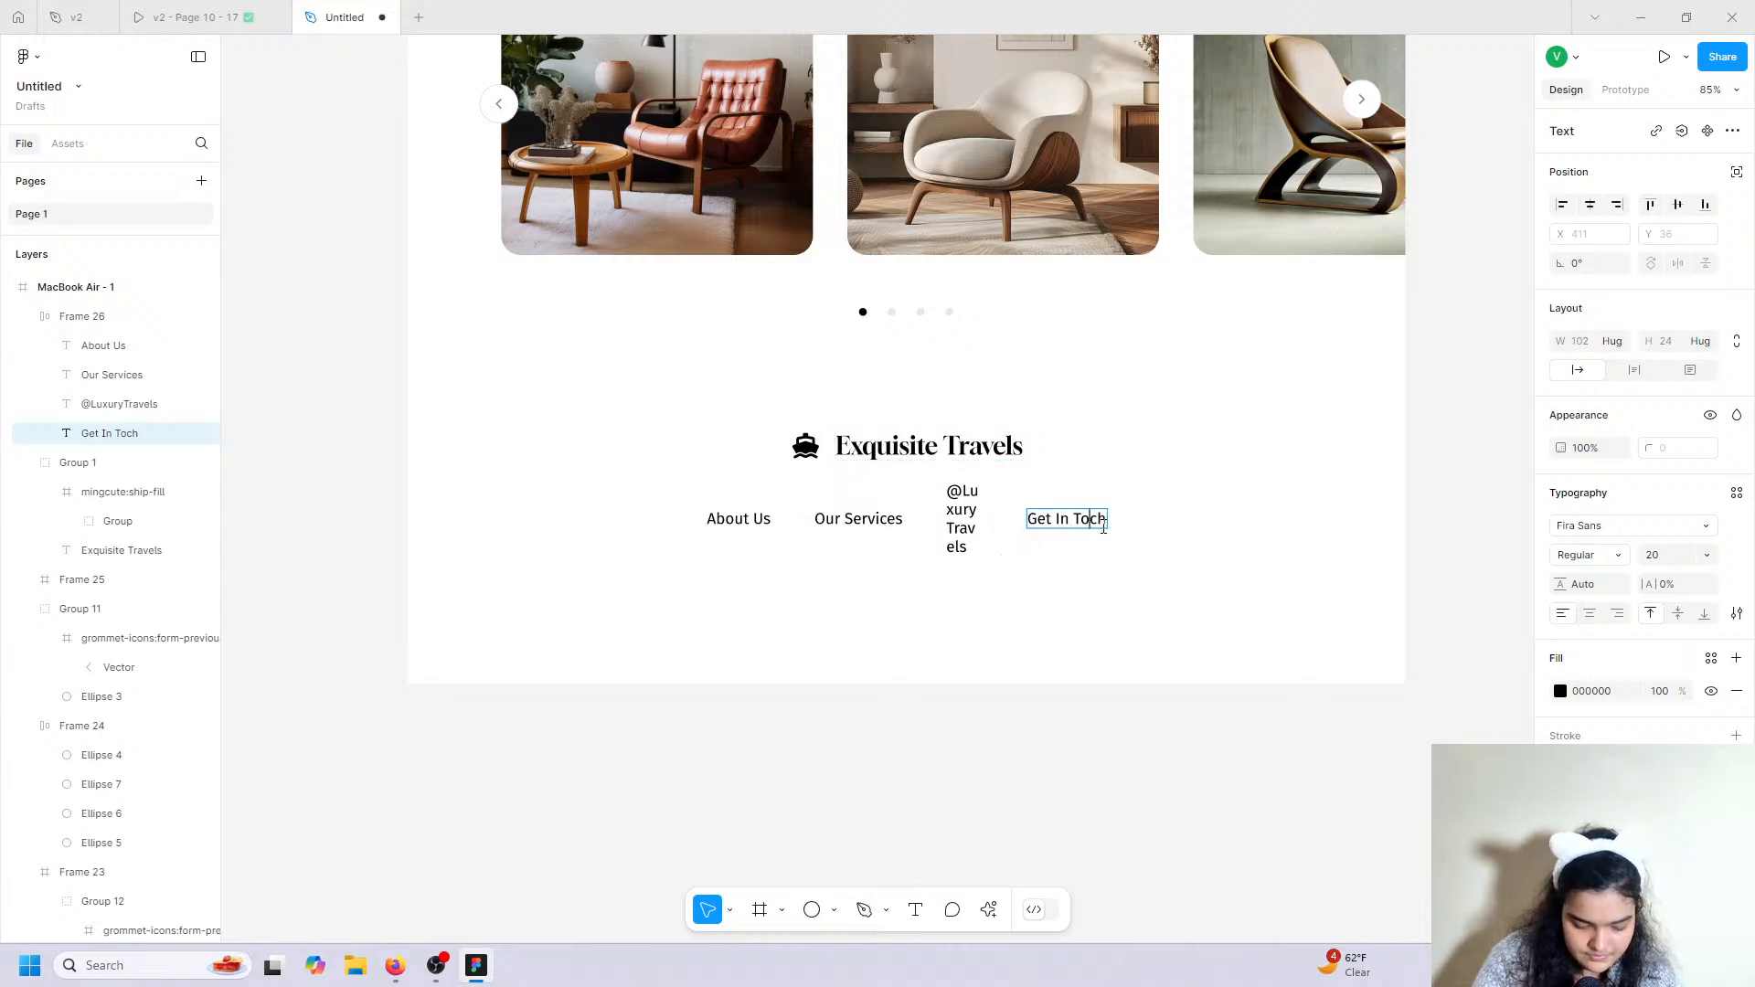
text(u)
key(Escape)
click(960, 508)
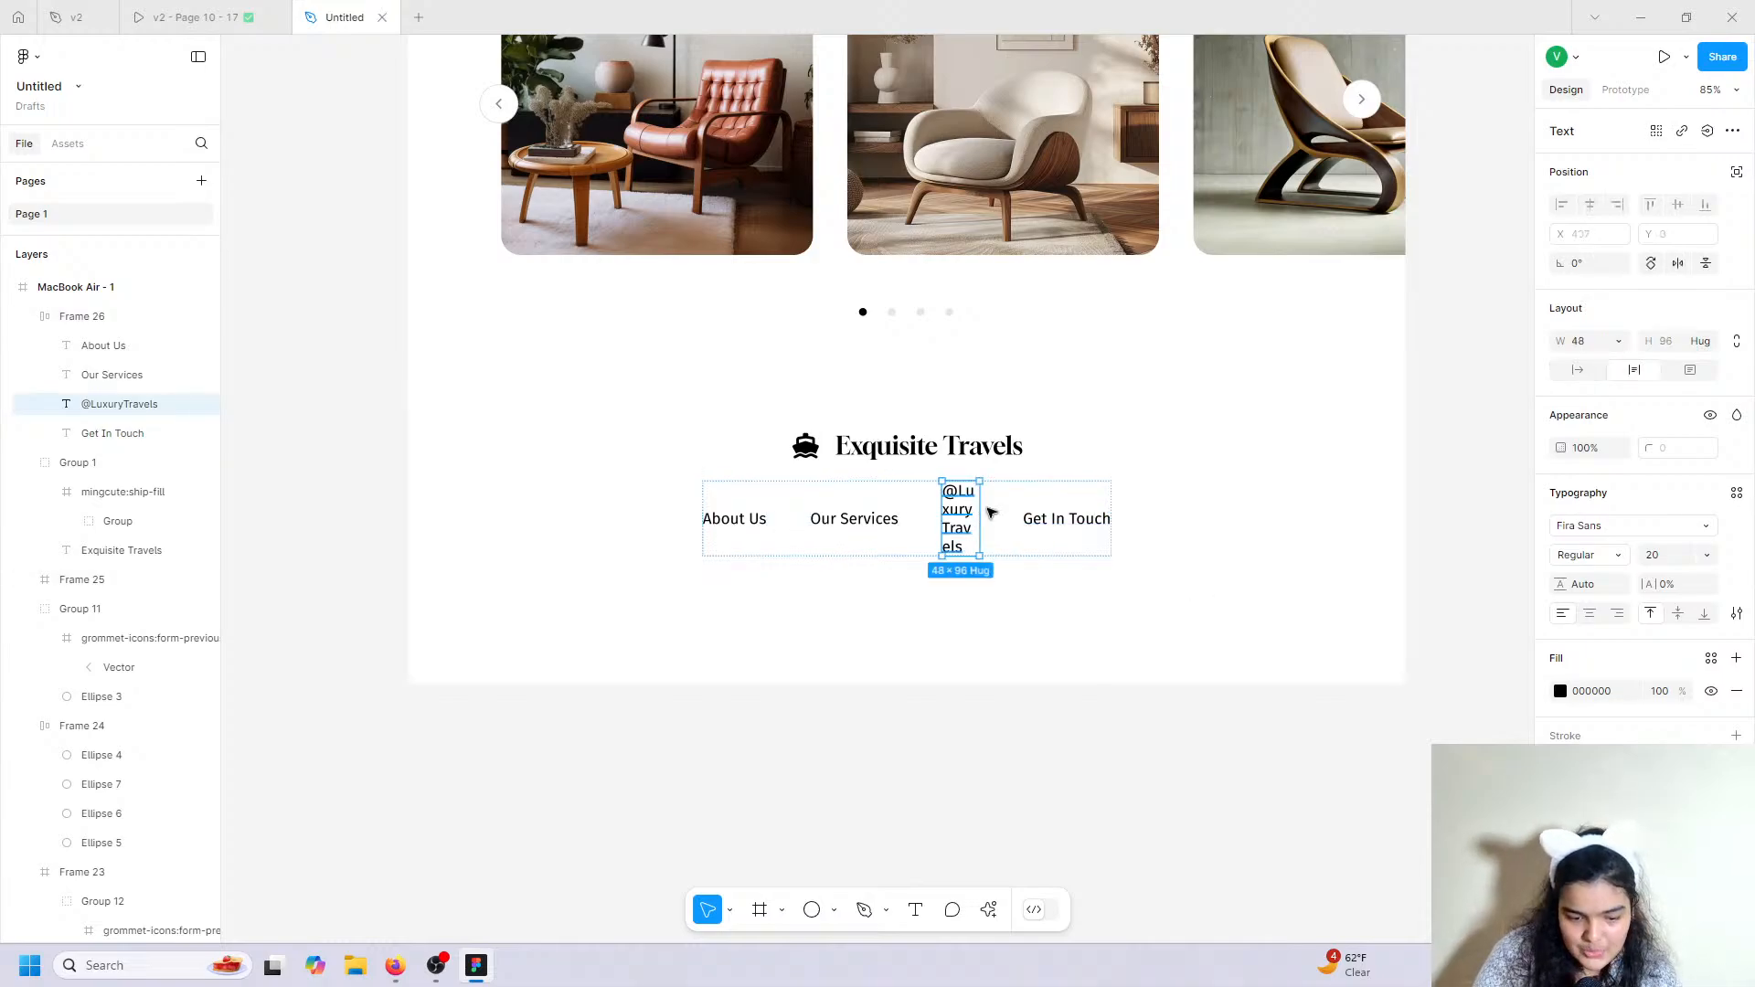
click(1577, 369)
click(1069, 498)
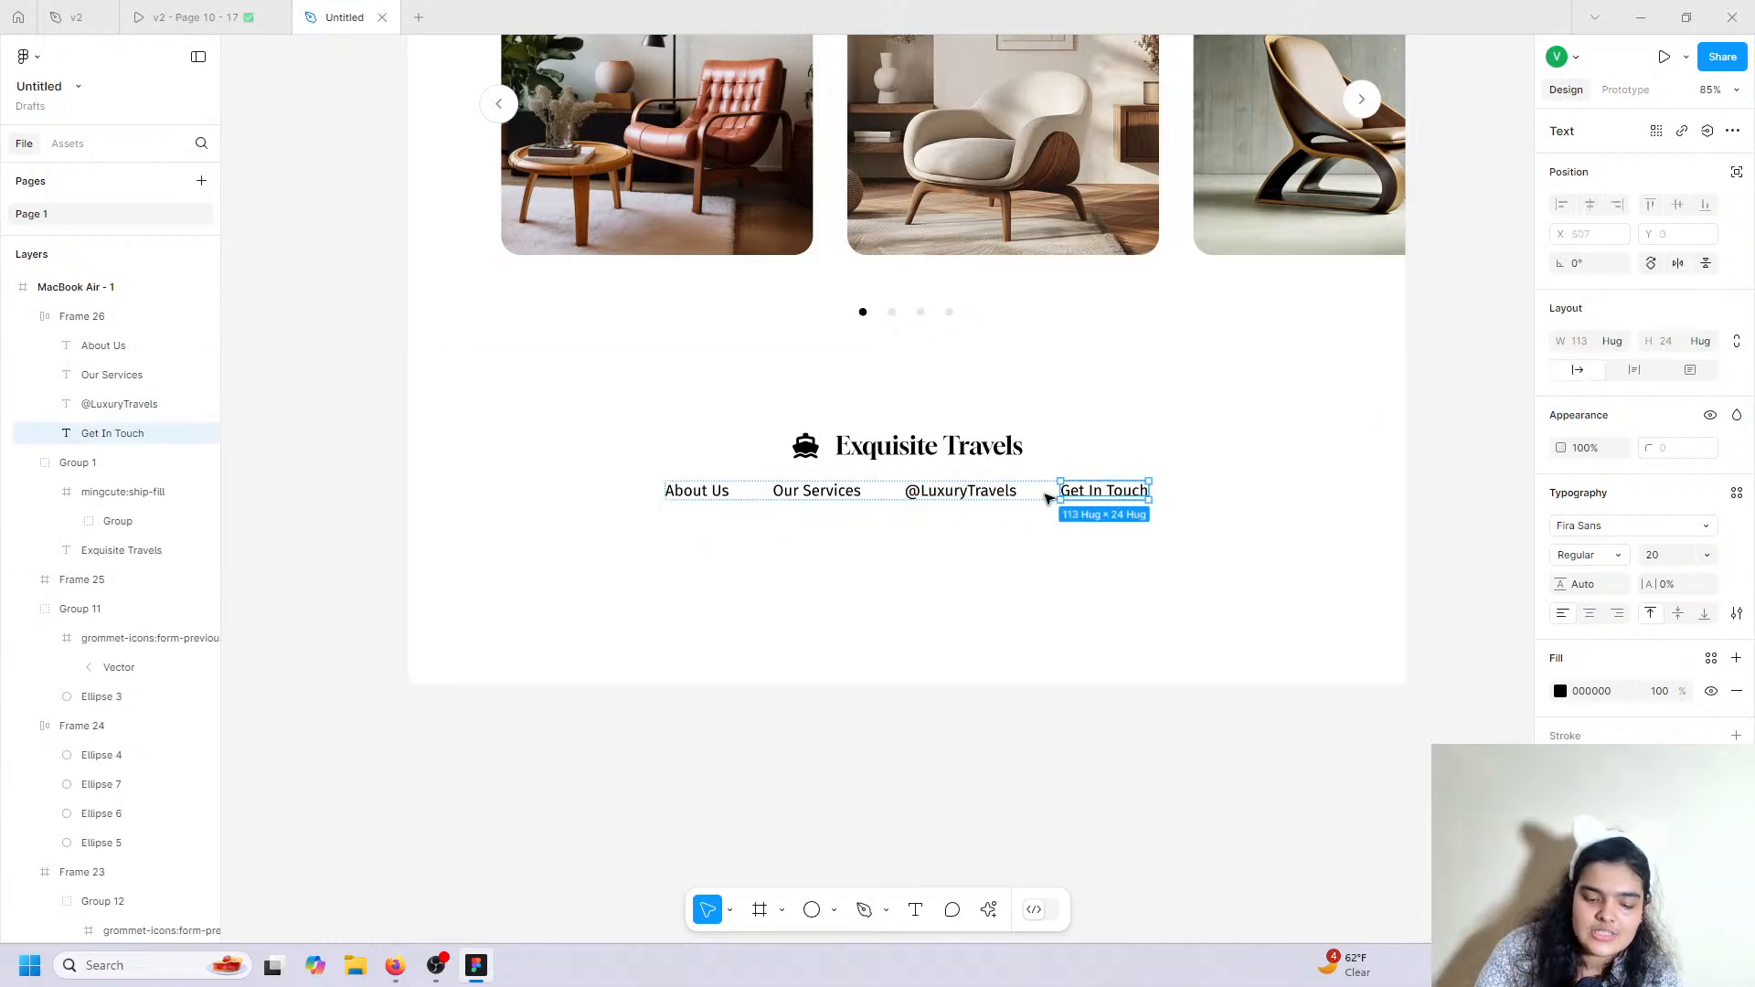
click(1047, 496)
drag(1048, 508, 963, 501)
Draw a straight horizontal divider line across the footer.
click(977, 454)
click(242, 8)
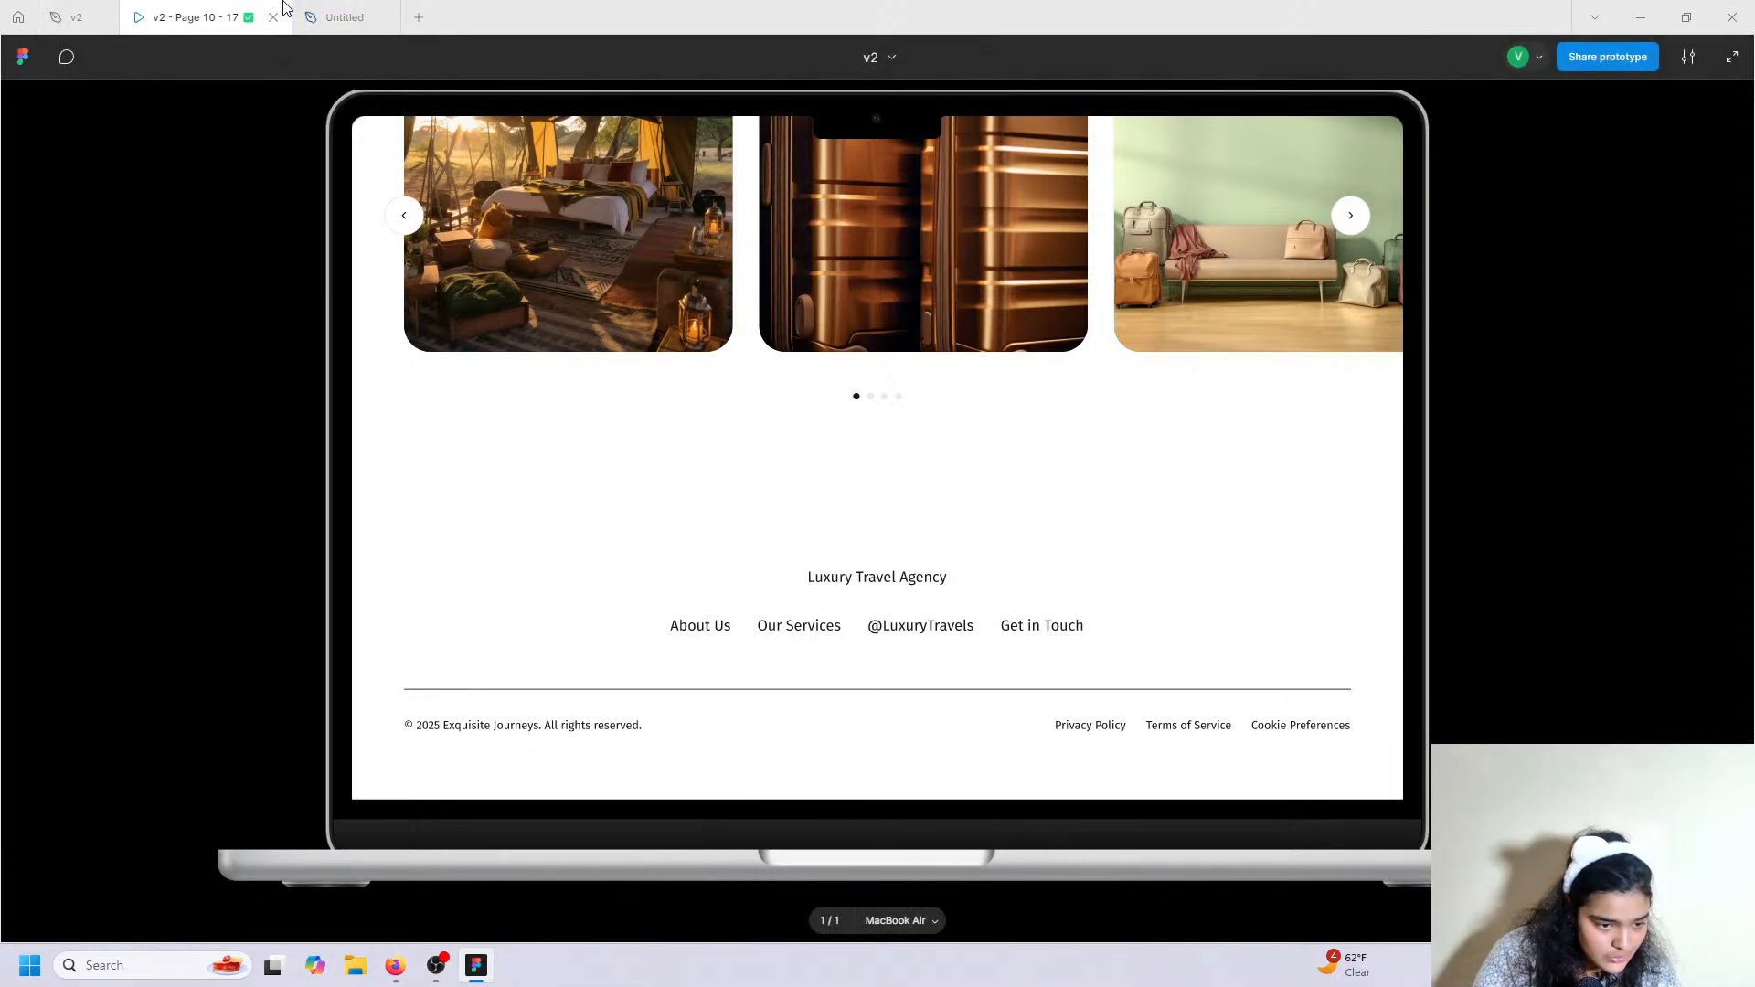
click(316, 13)
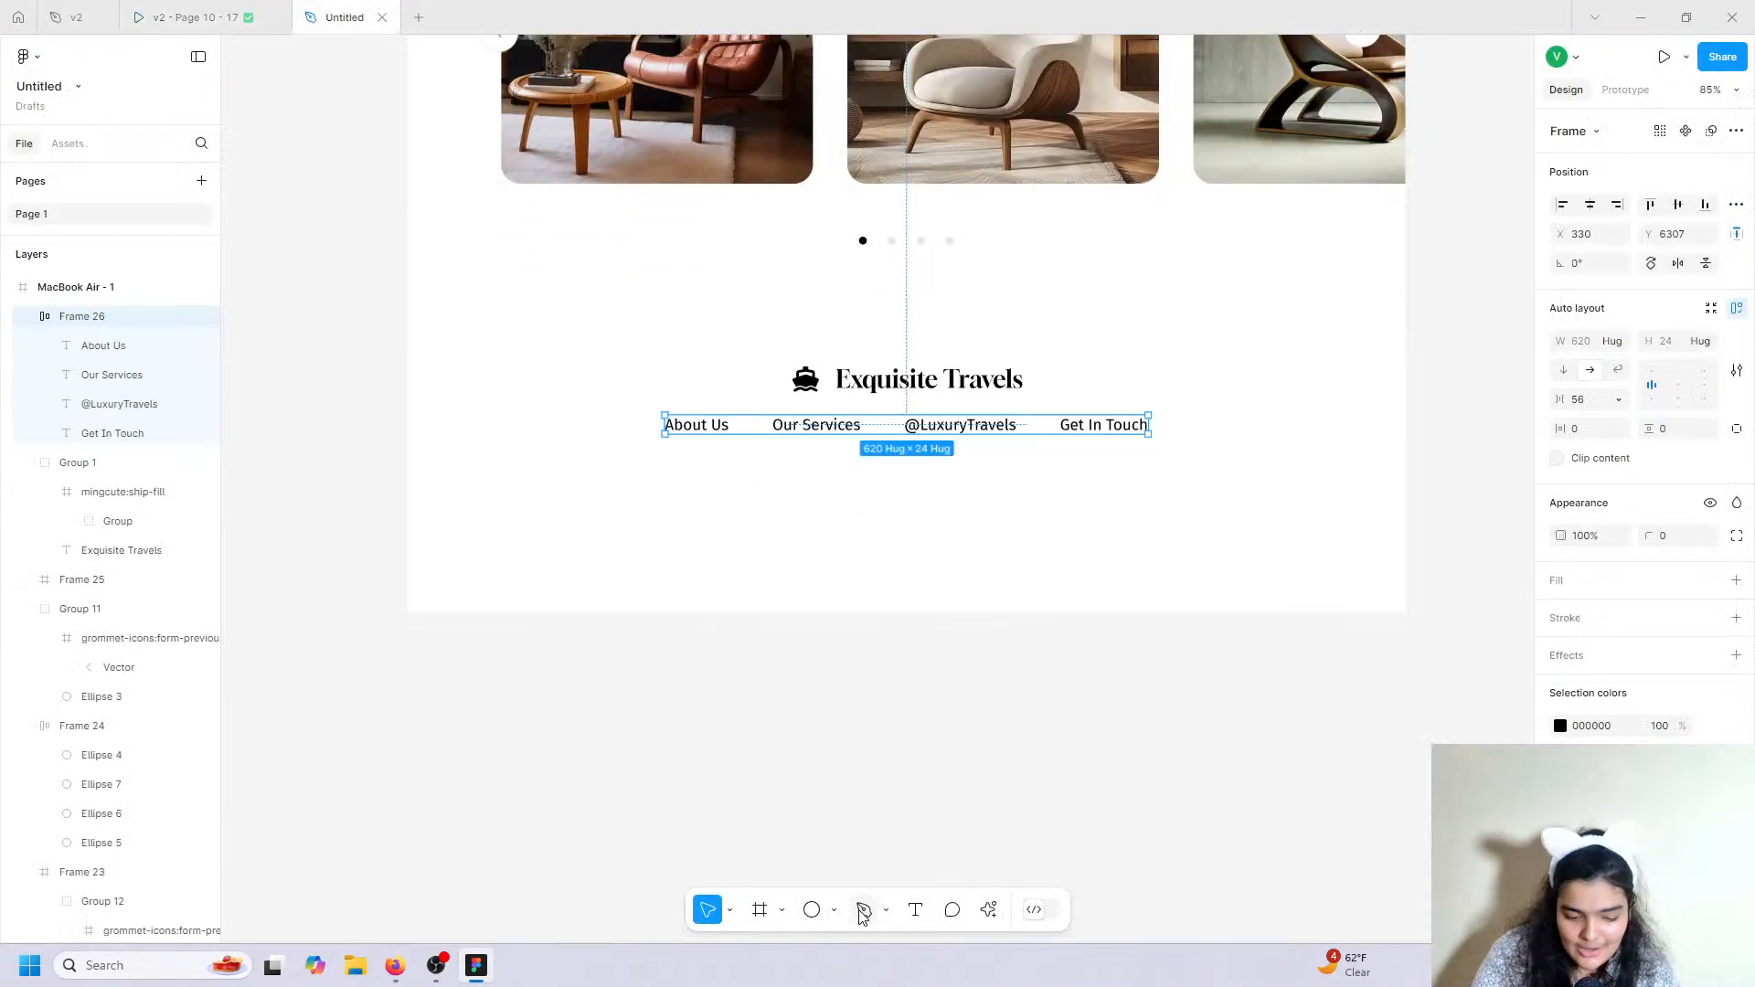
click(862, 910)
click(511, 485)
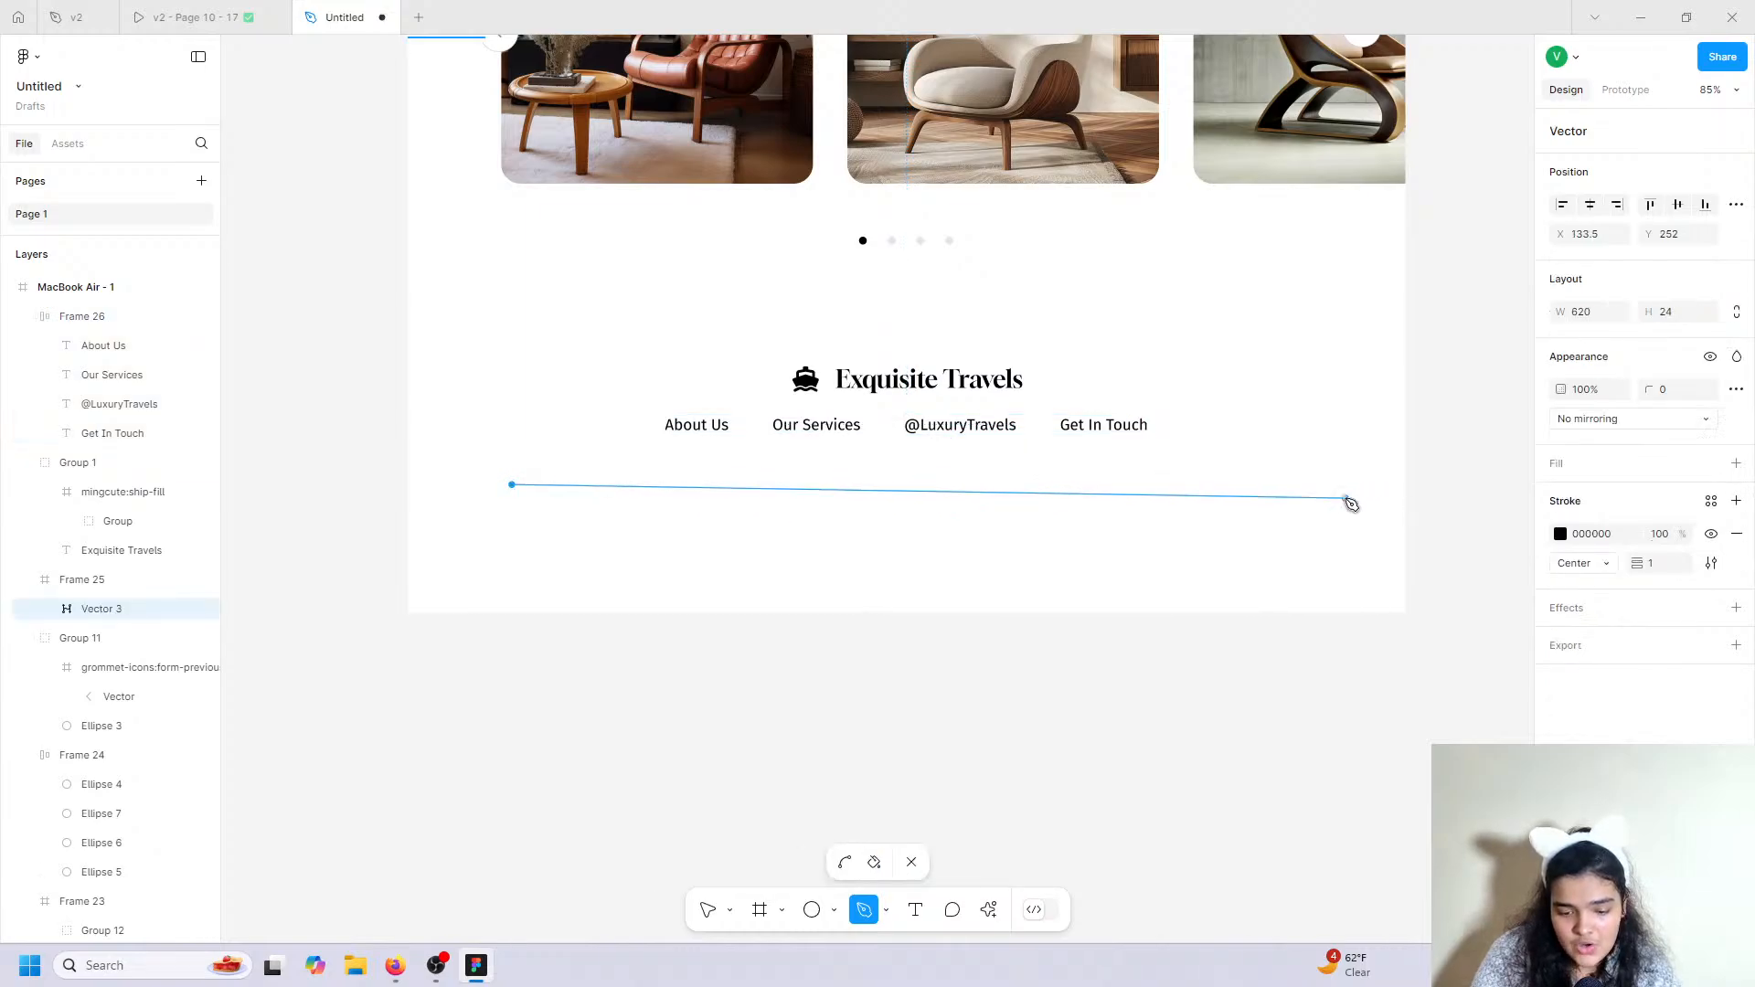
click(1338, 485)
click(707, 910)
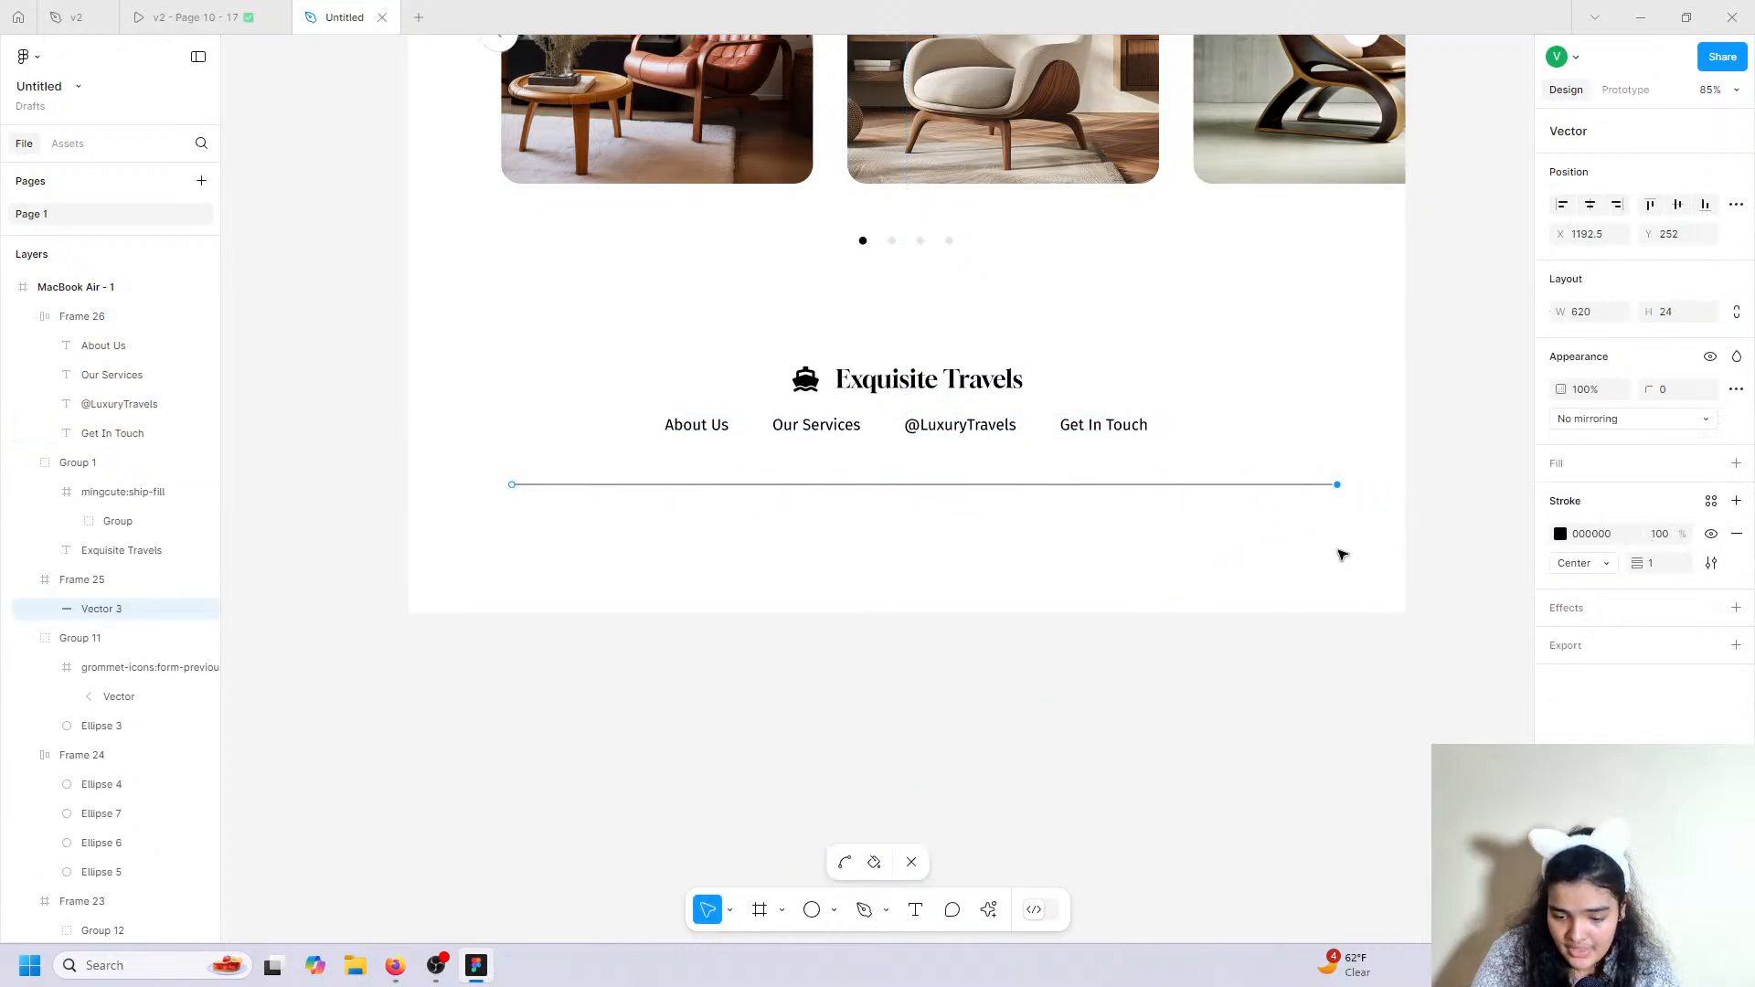
Move the divider beneath the links and shift the logo and links down together.
click(1085, 483)
drag(1085, 483, 1086, 513)
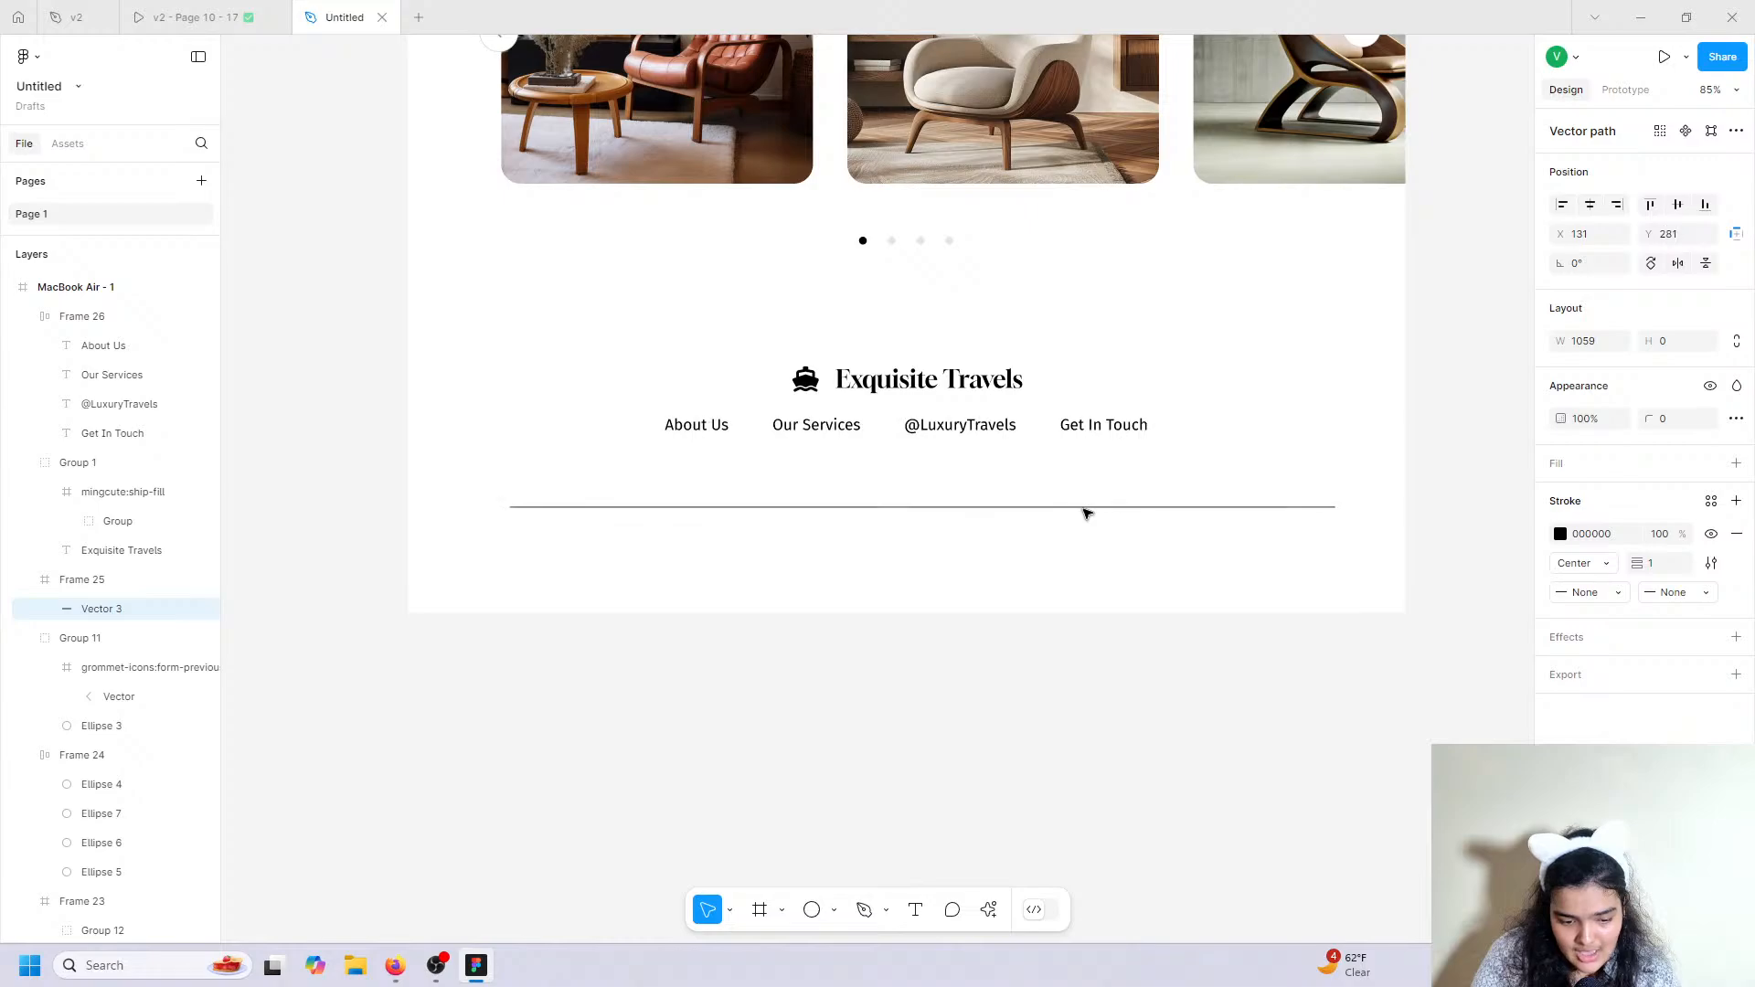
click(914, 380)
shift+click(956, 428)
drag(940, 389, 910, 428)
click(1014, 718)
click(288, 13)
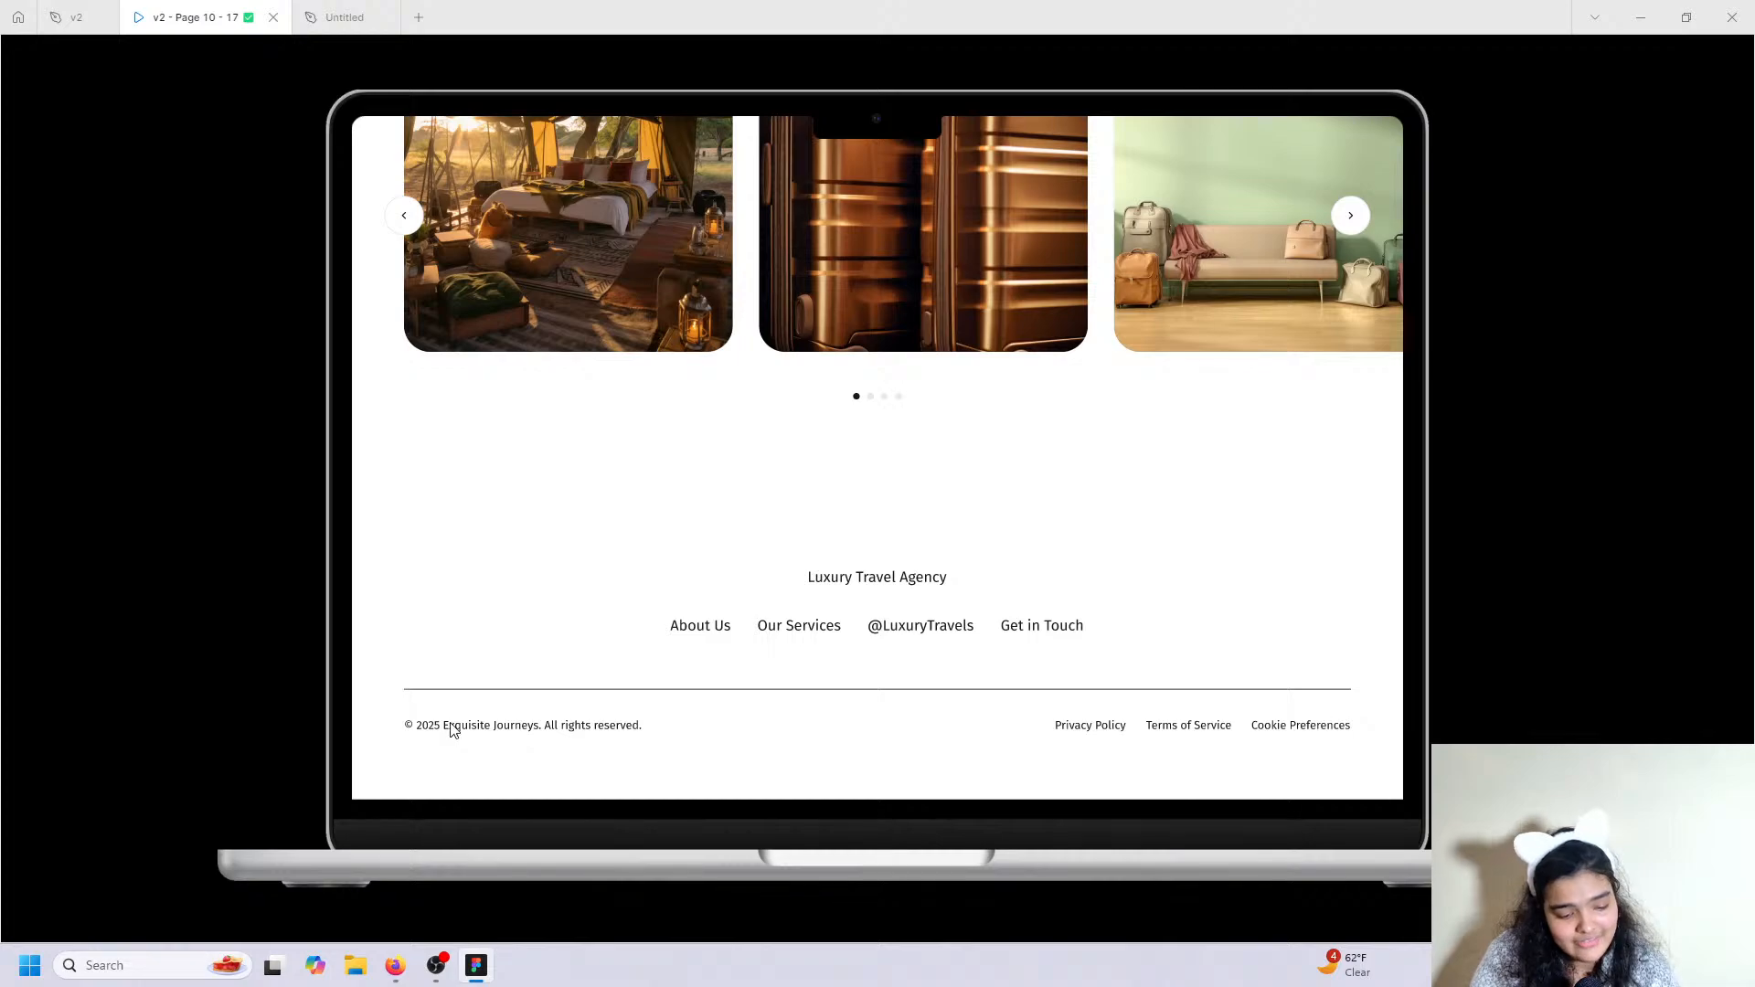
click(300, 18)
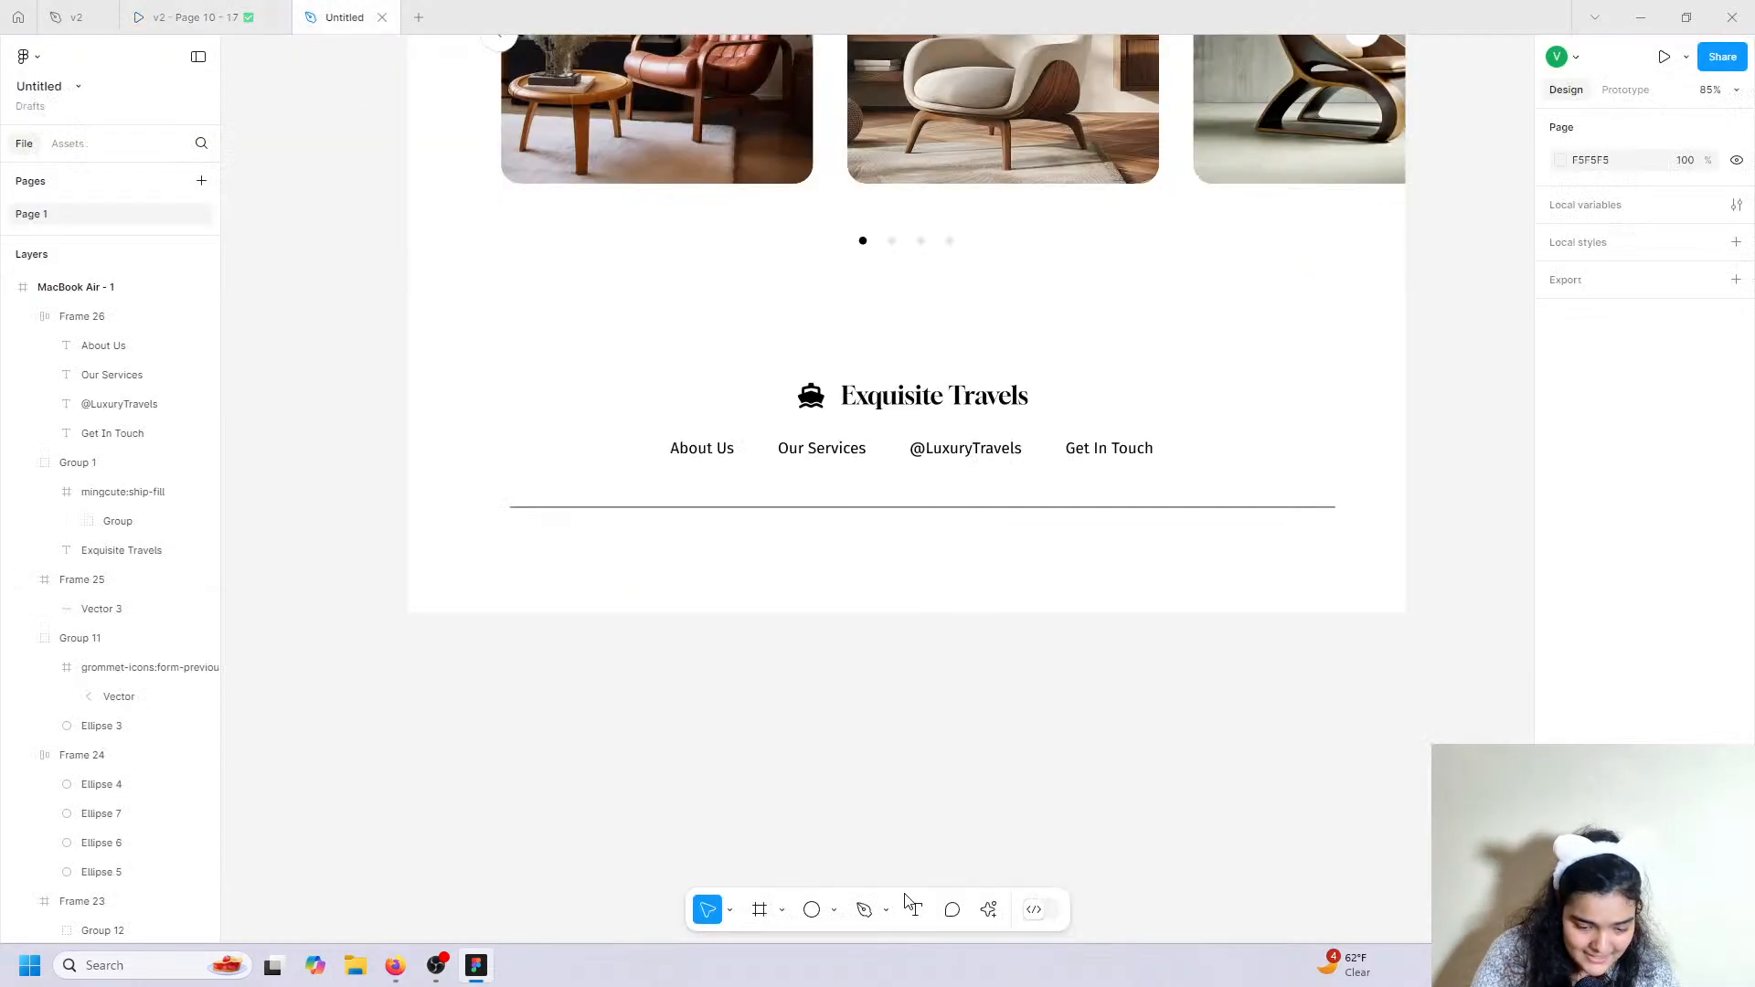
Place a new text box below the divider starting with the © symbol.
click(865, 911)
click(915, 910)
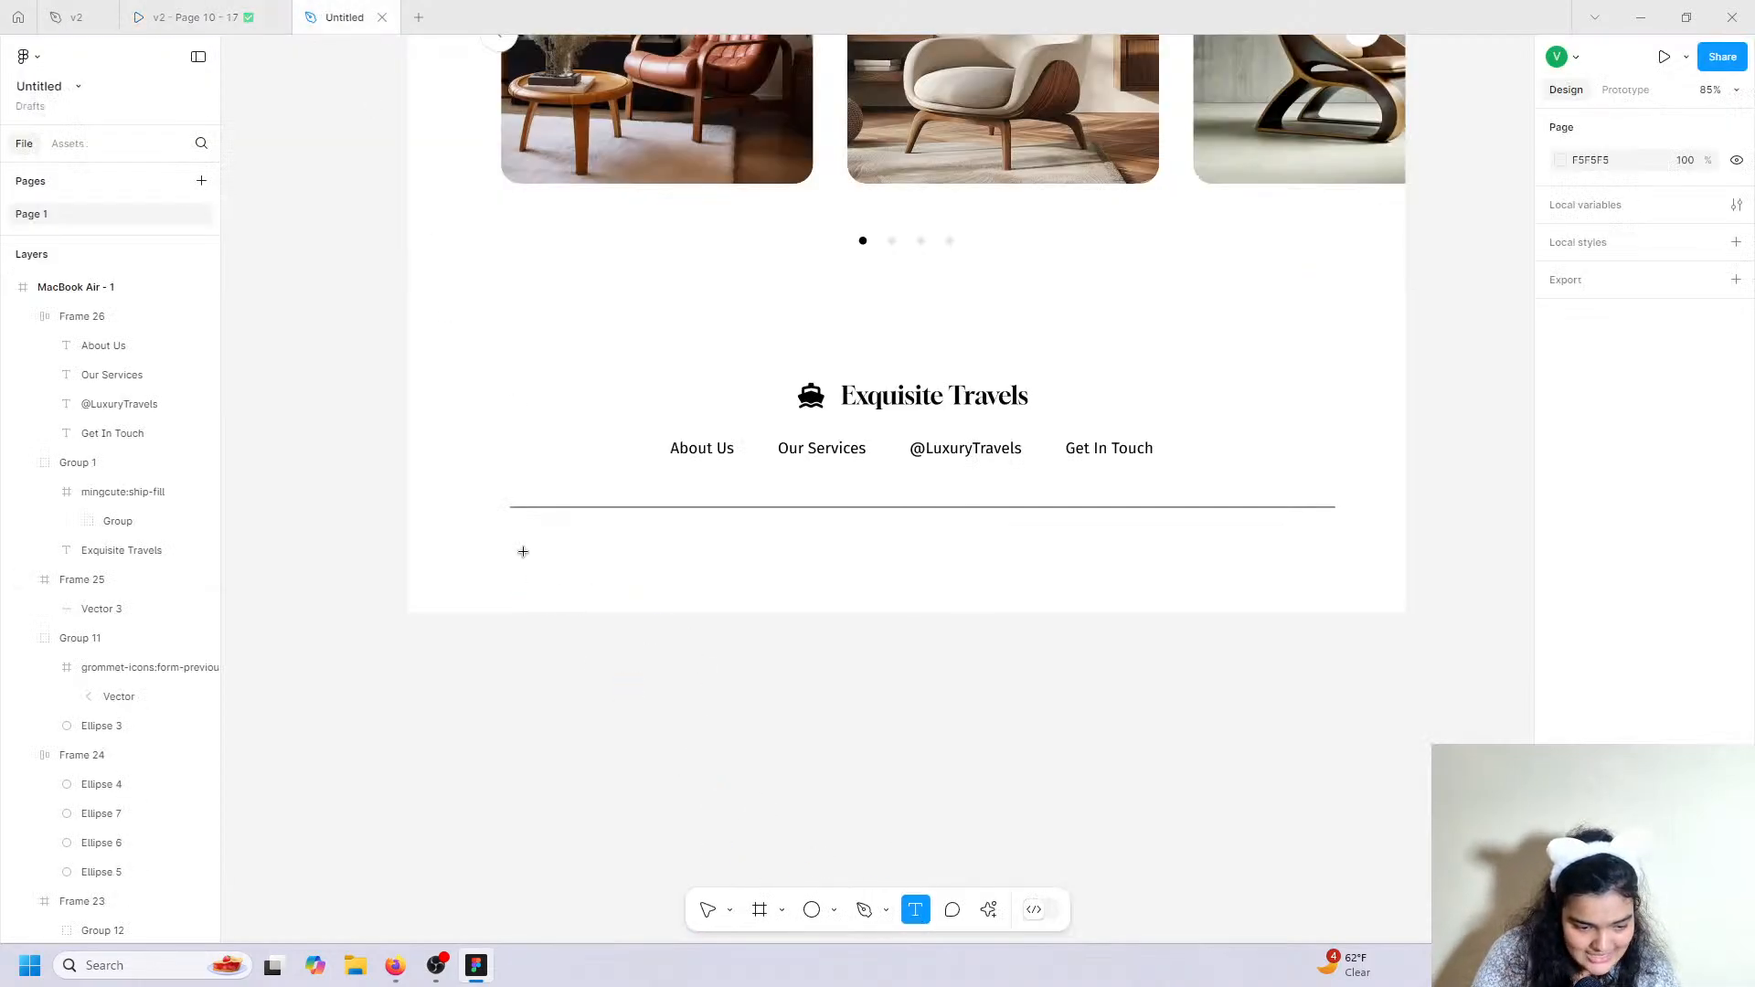
click(515, 533)
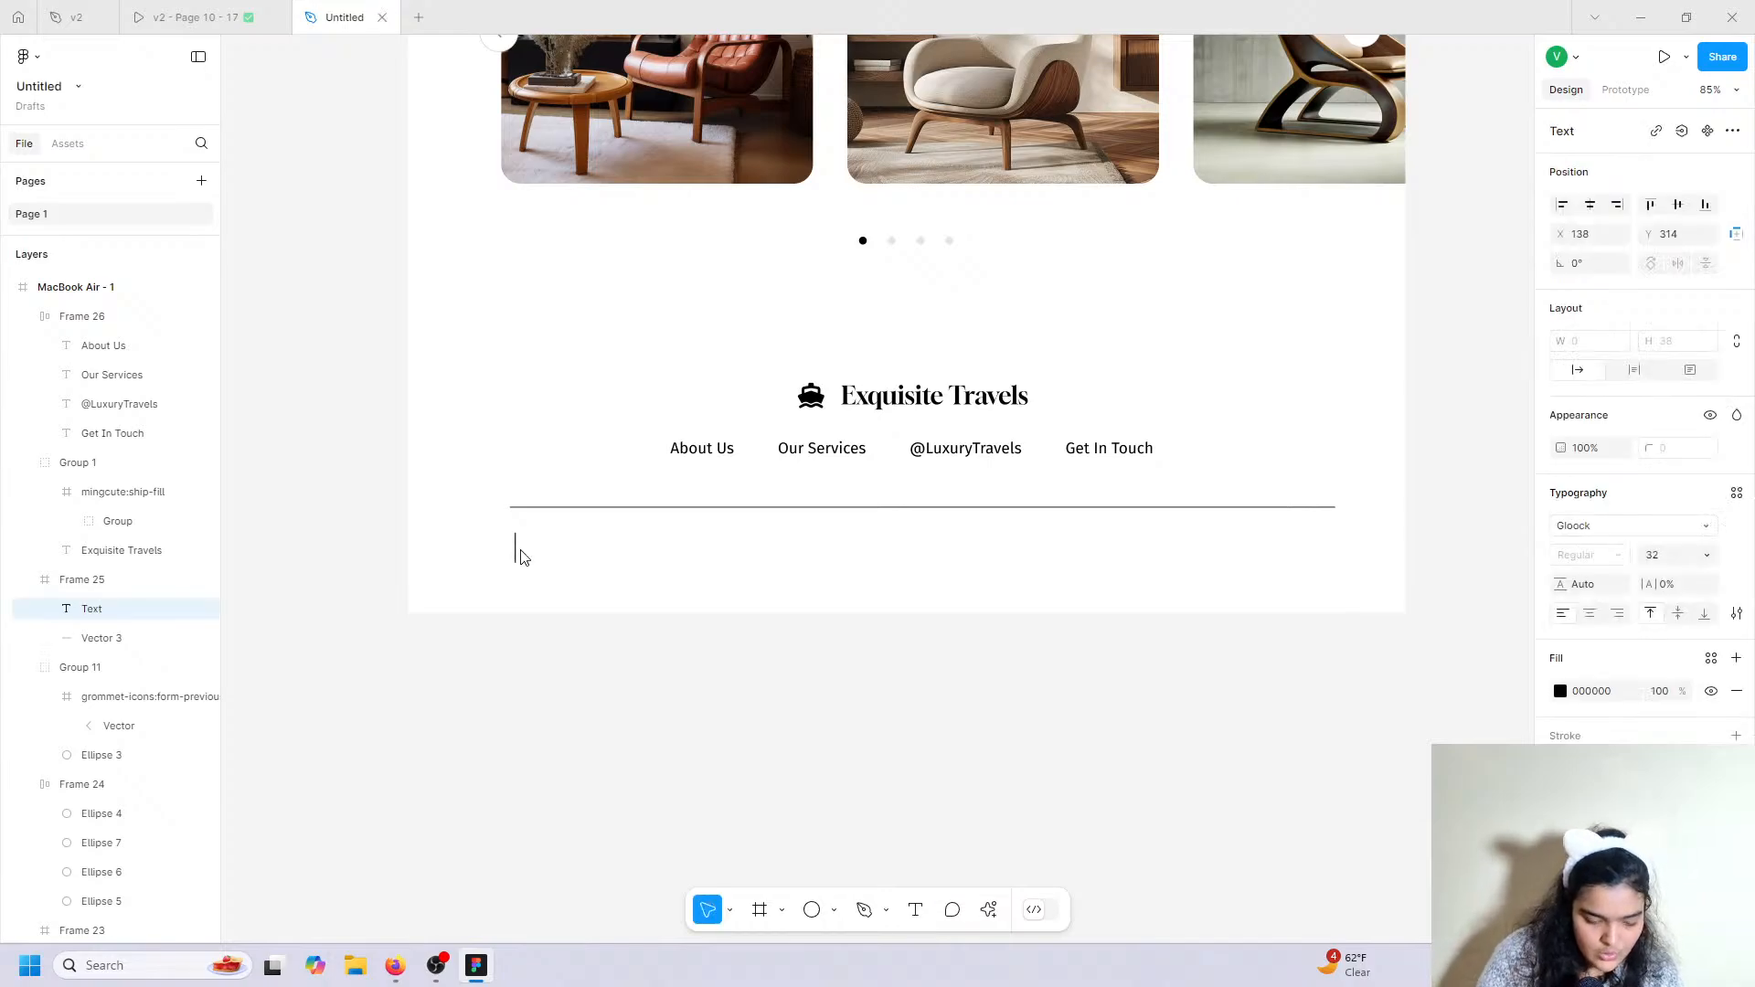
key(super+period)
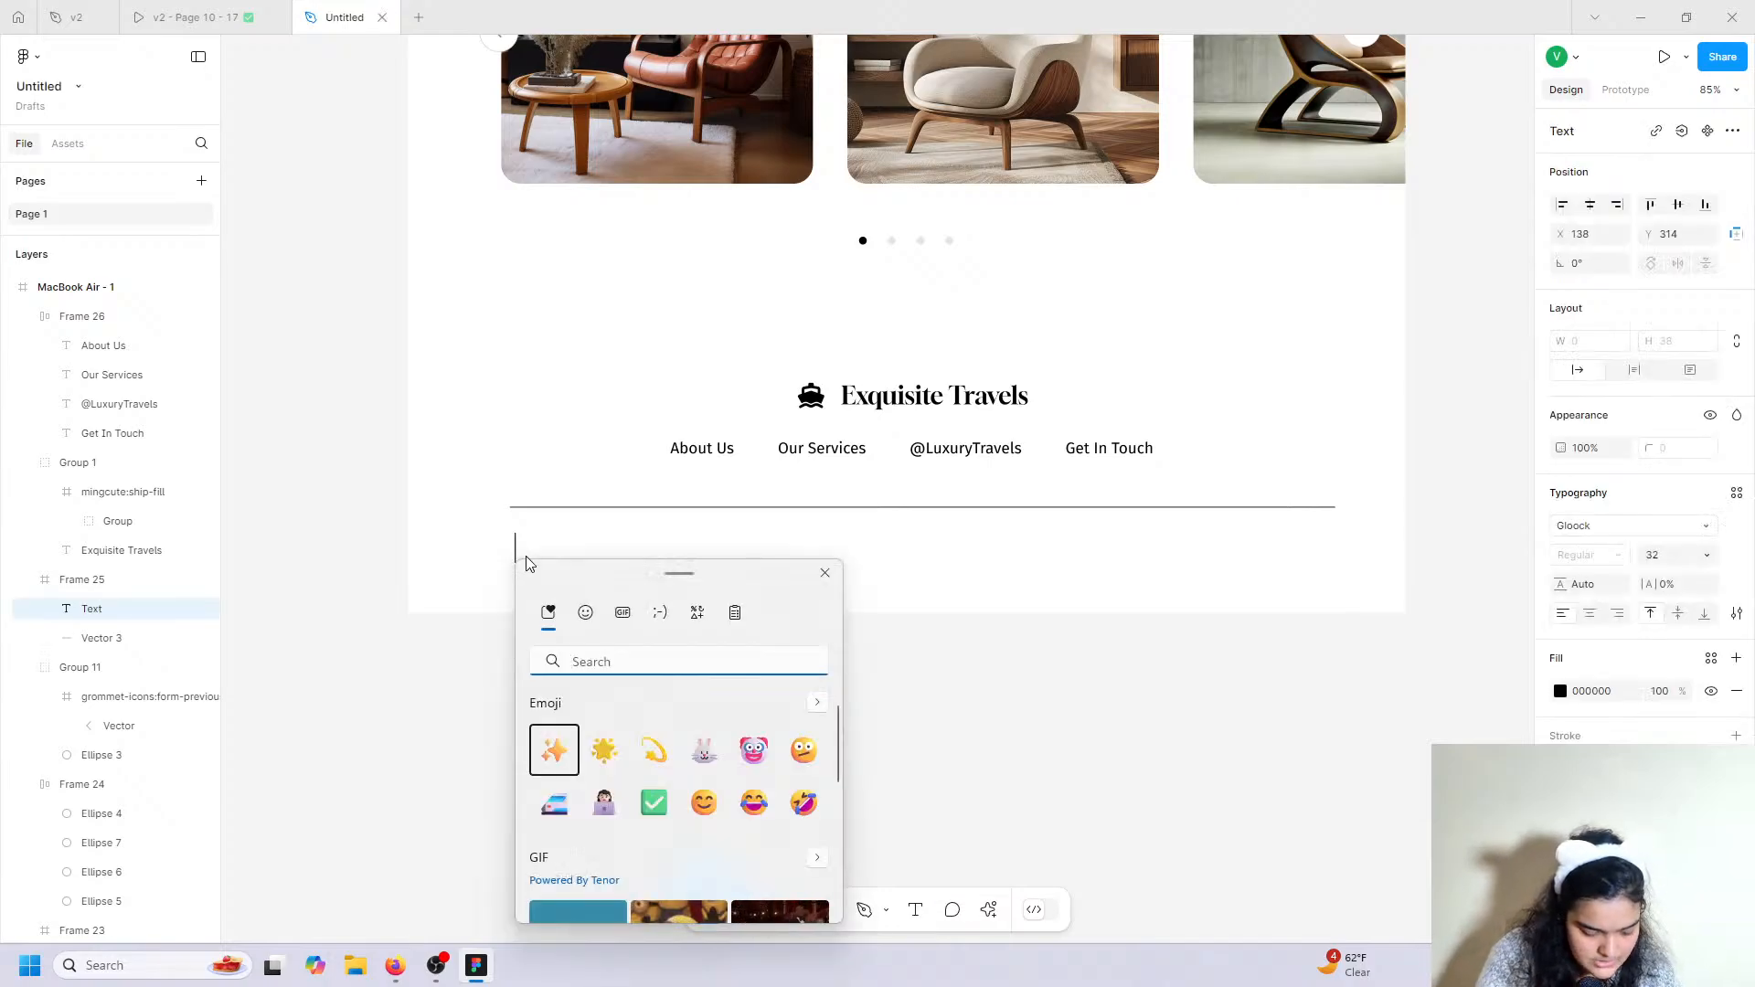
text(c)
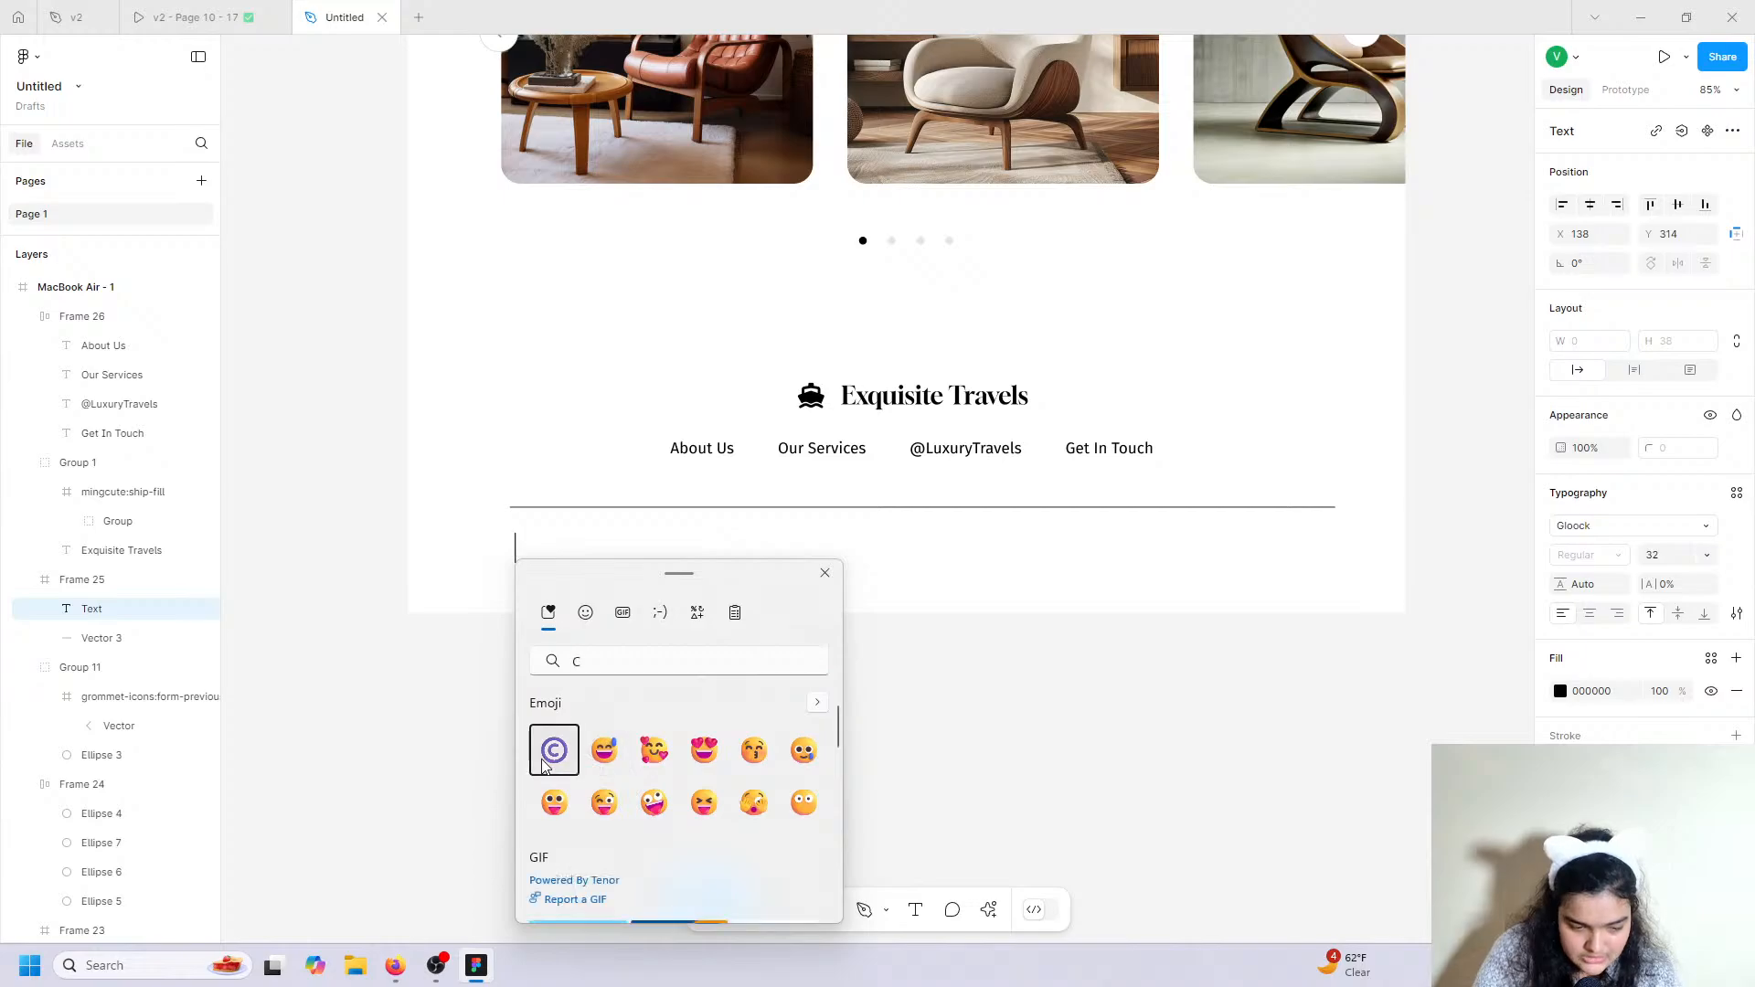
click(543, 766)
click(825, 573)
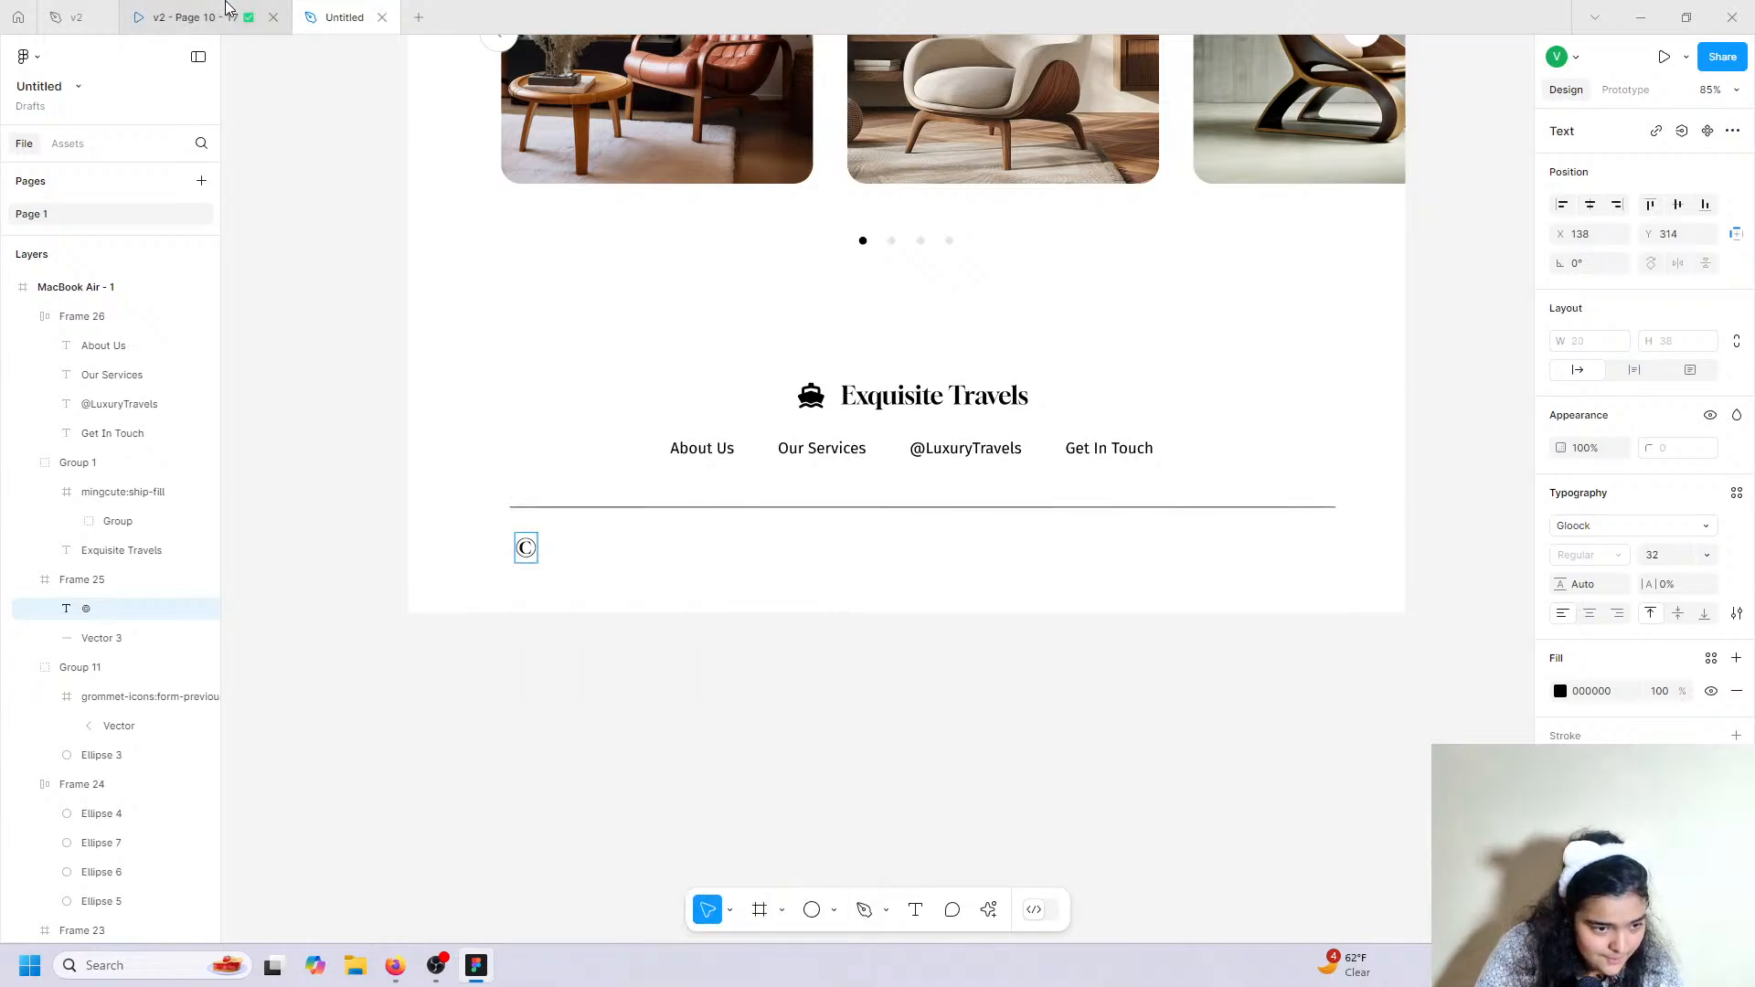
click(196, 17)
click(342, 14)
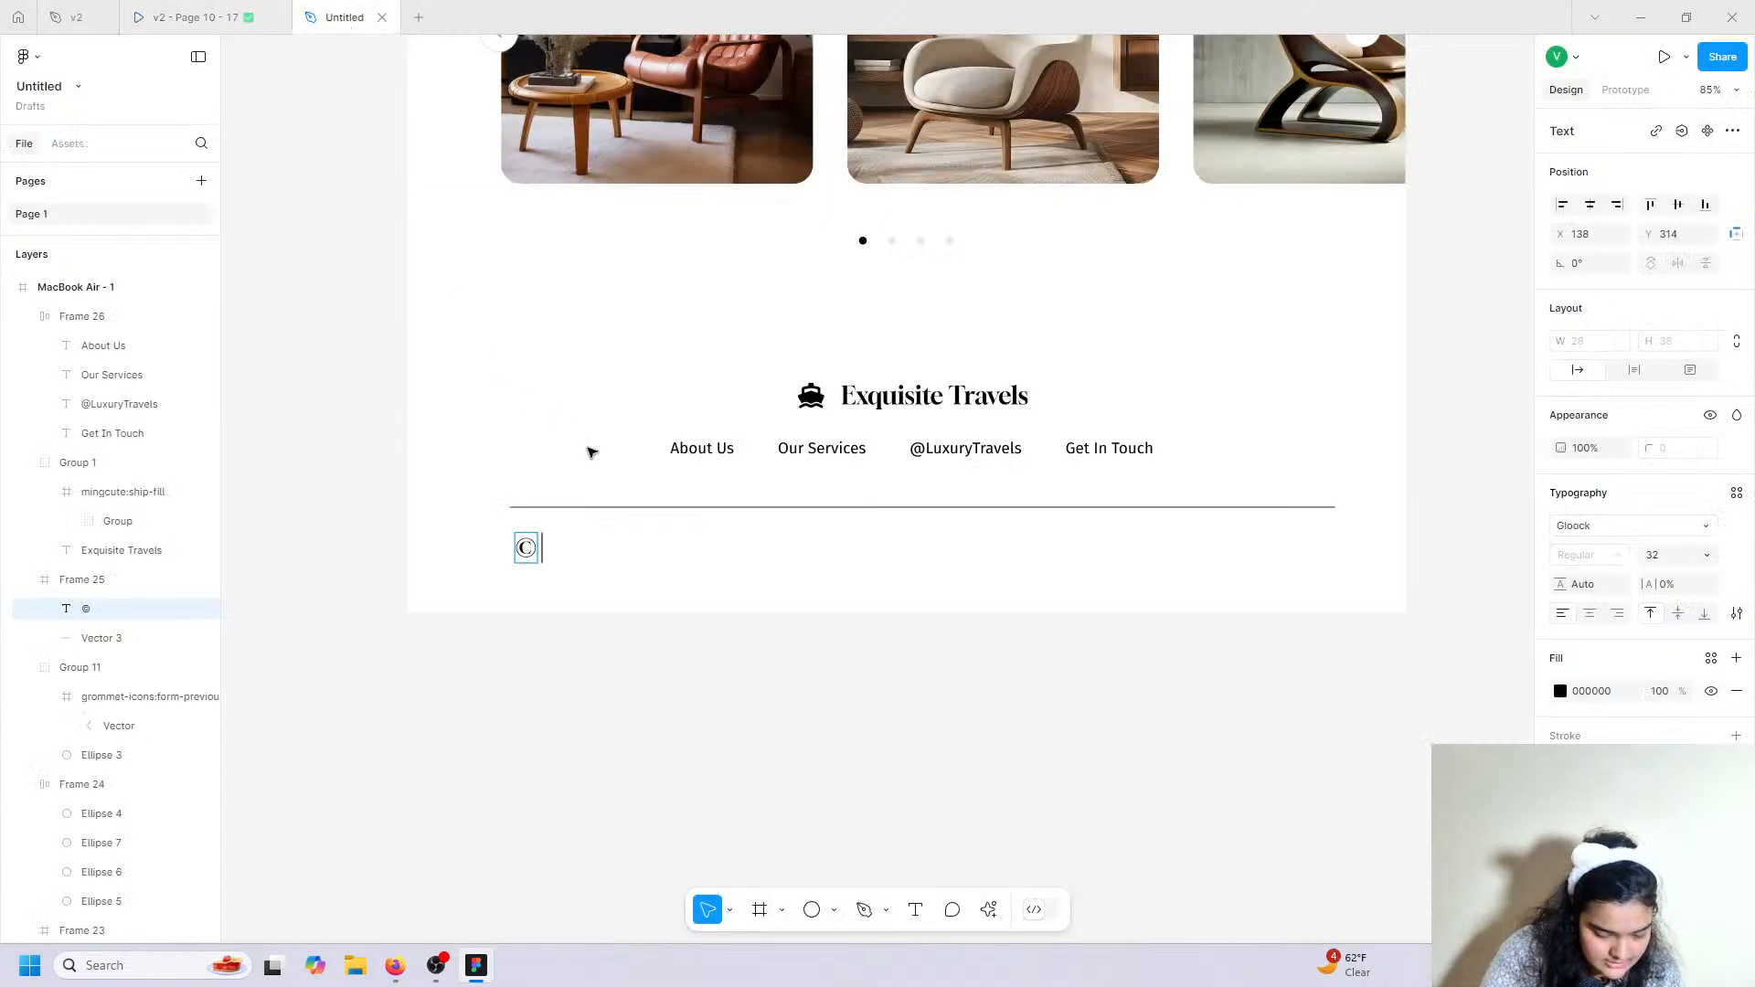
Type the year and 'Exquisite journeys. All rights reserved' after the © symbol.
text(2025)
scroll(590, 452, up, 10)
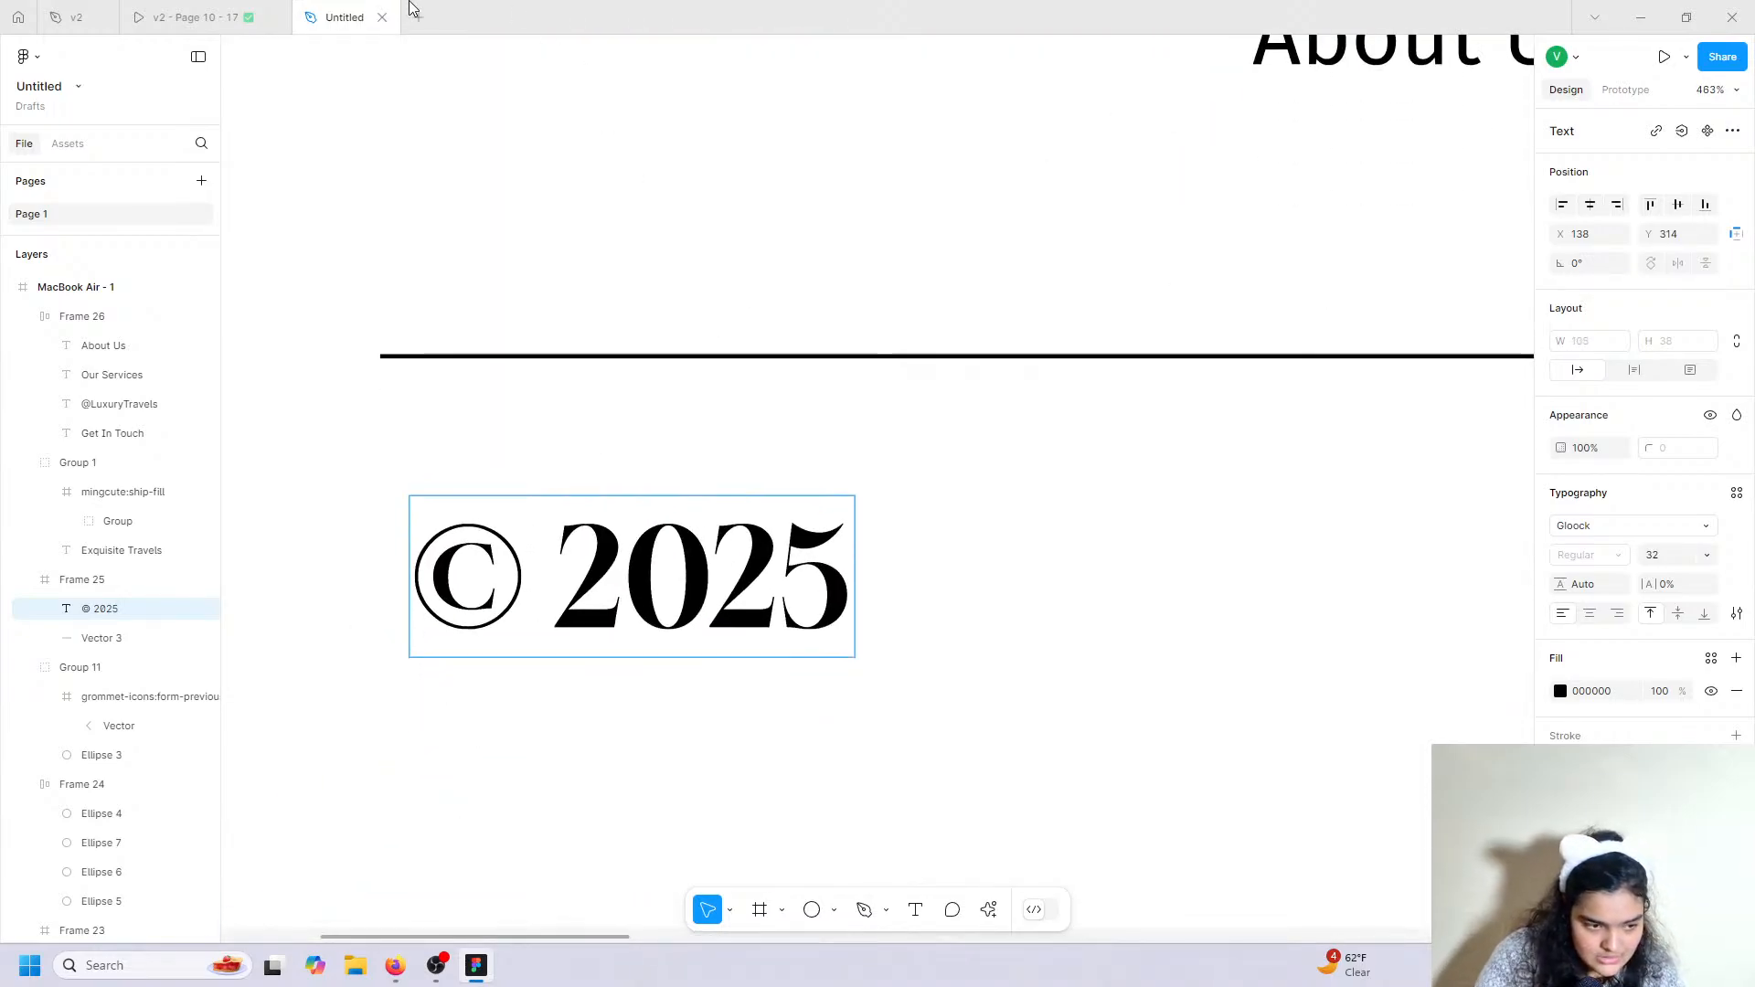
click(196, 17)
click(375, 7)
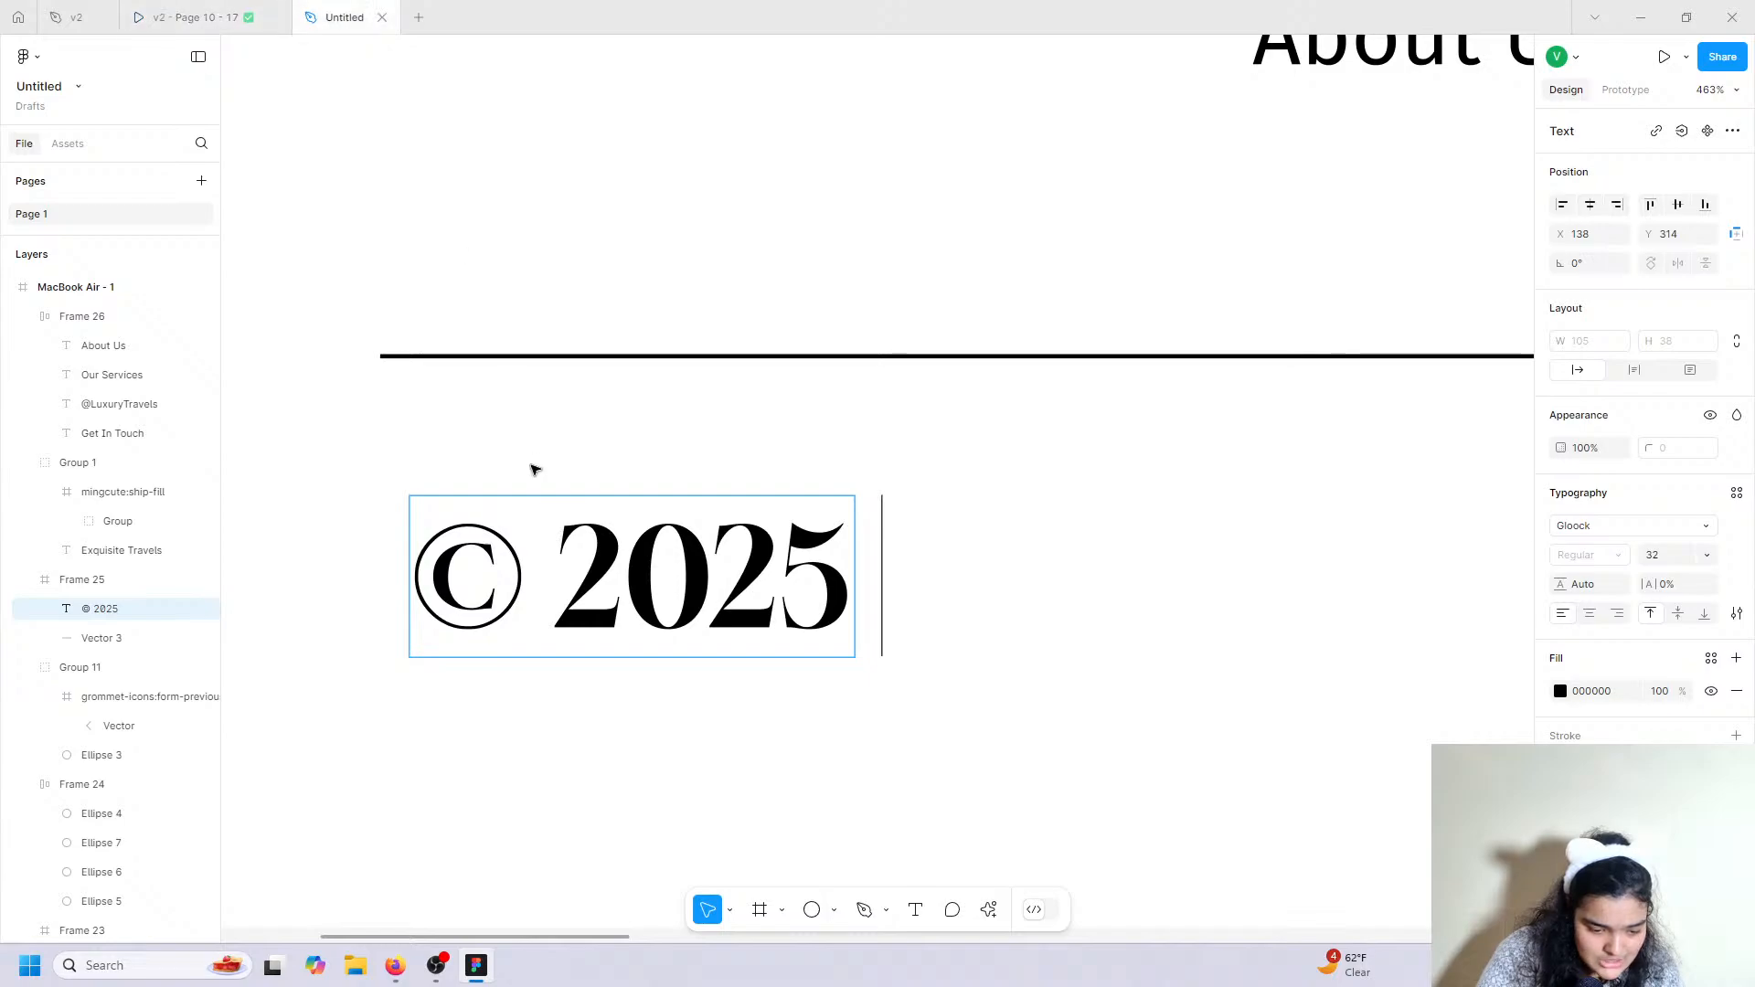
text(Exzz)
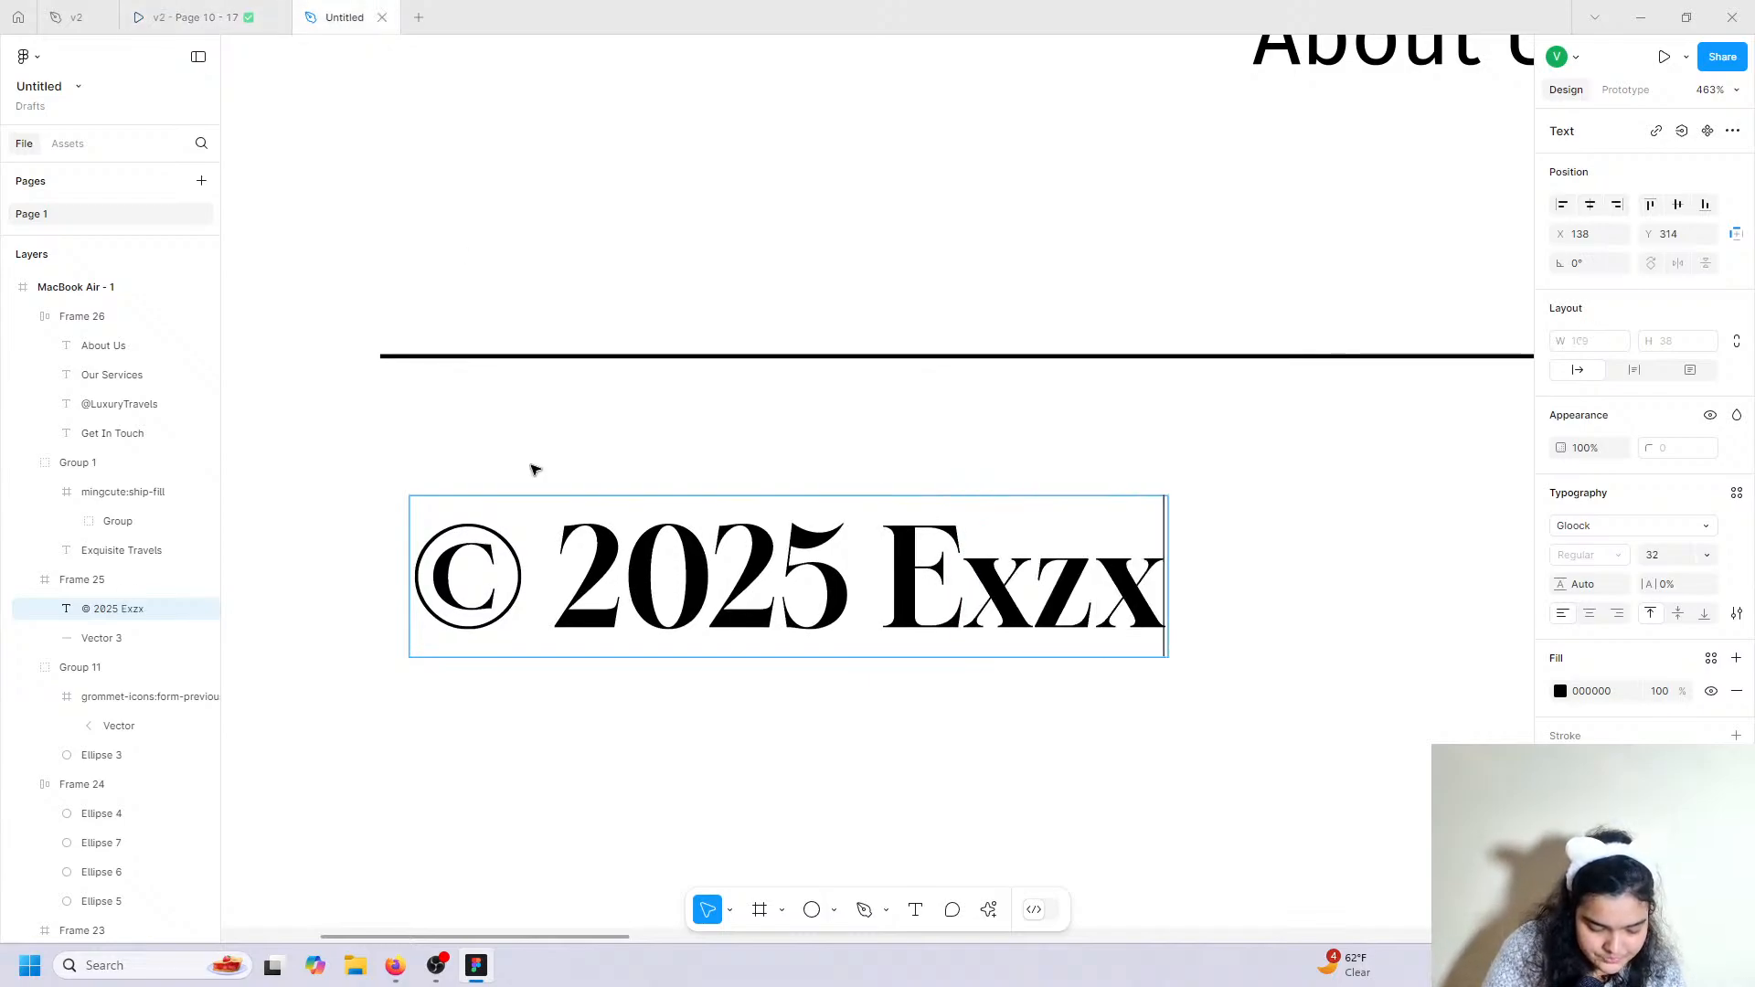
key(BackSpace)
key(BackSpace)
text(quisi)
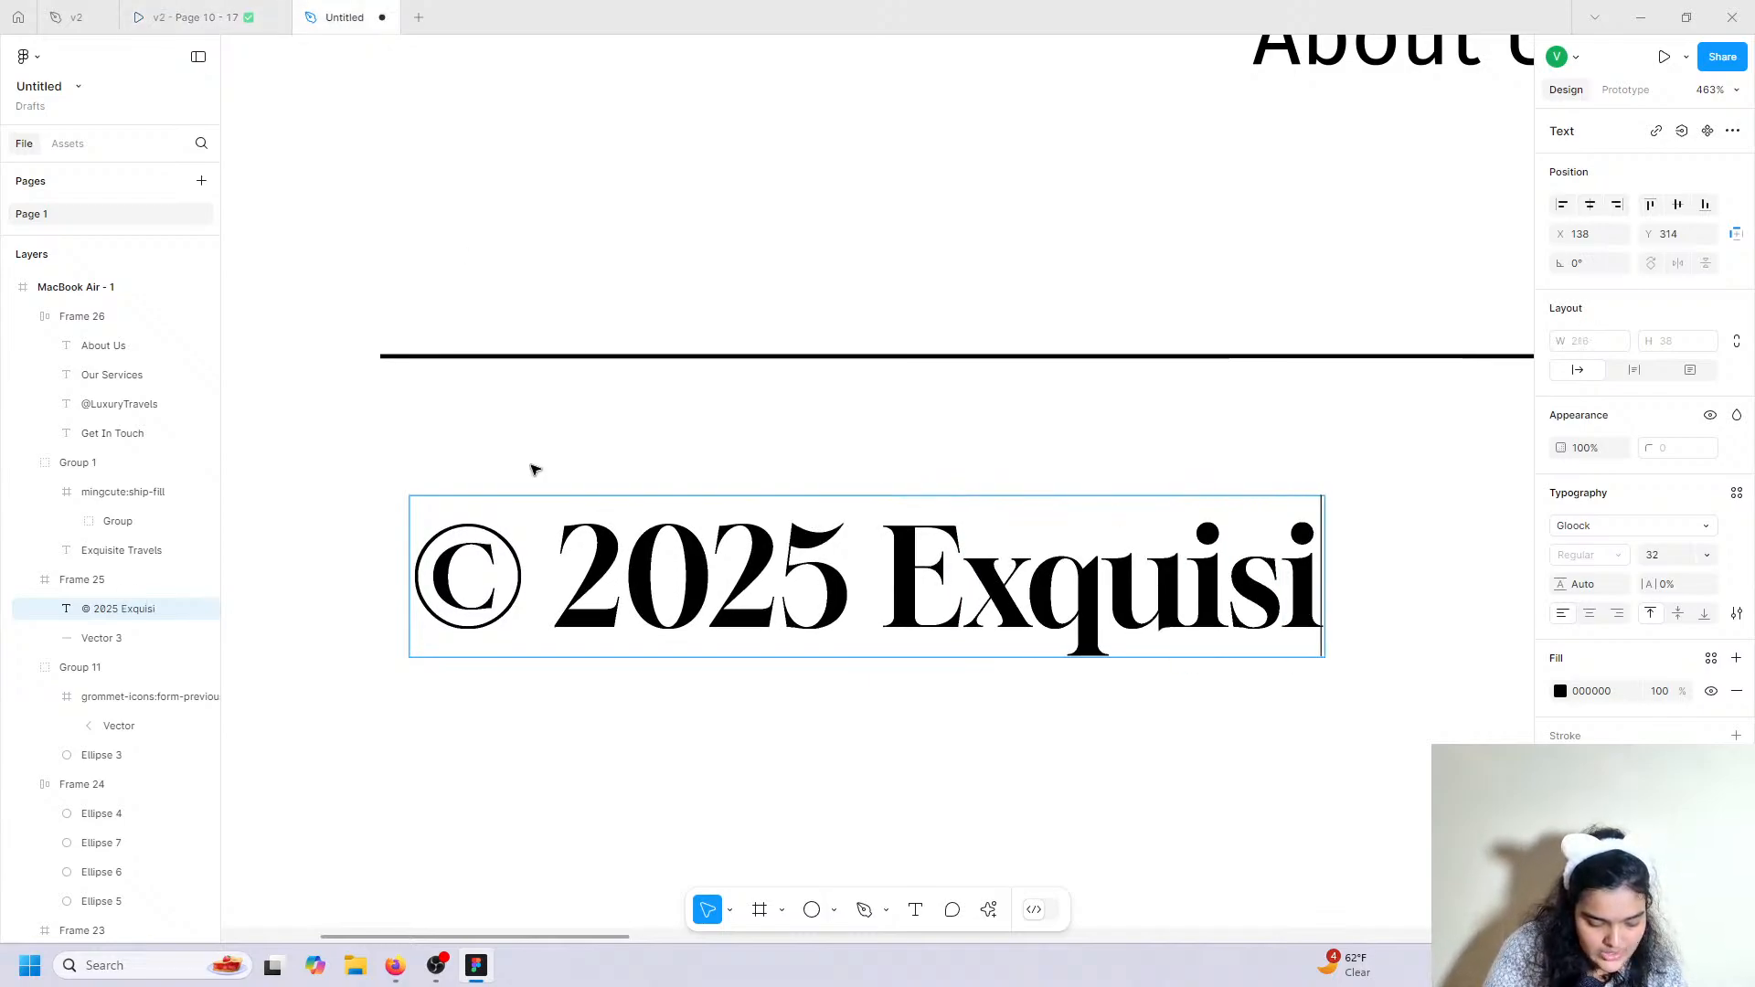
text(te jour)
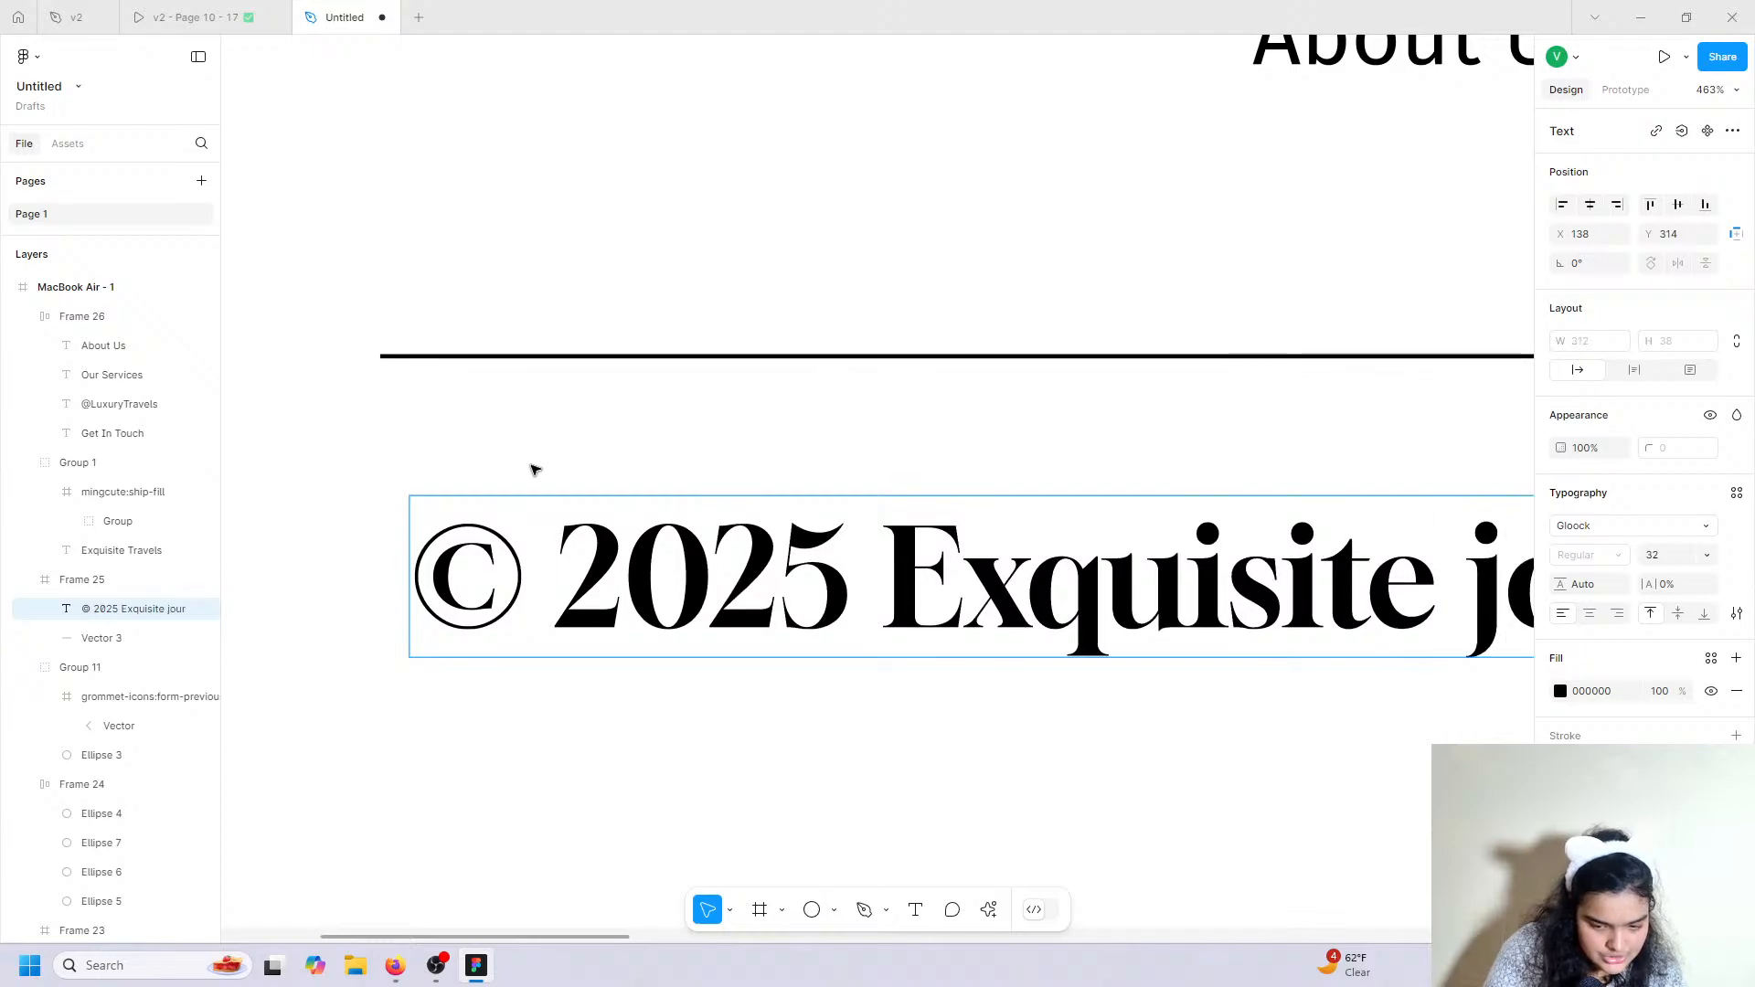
text(neys)
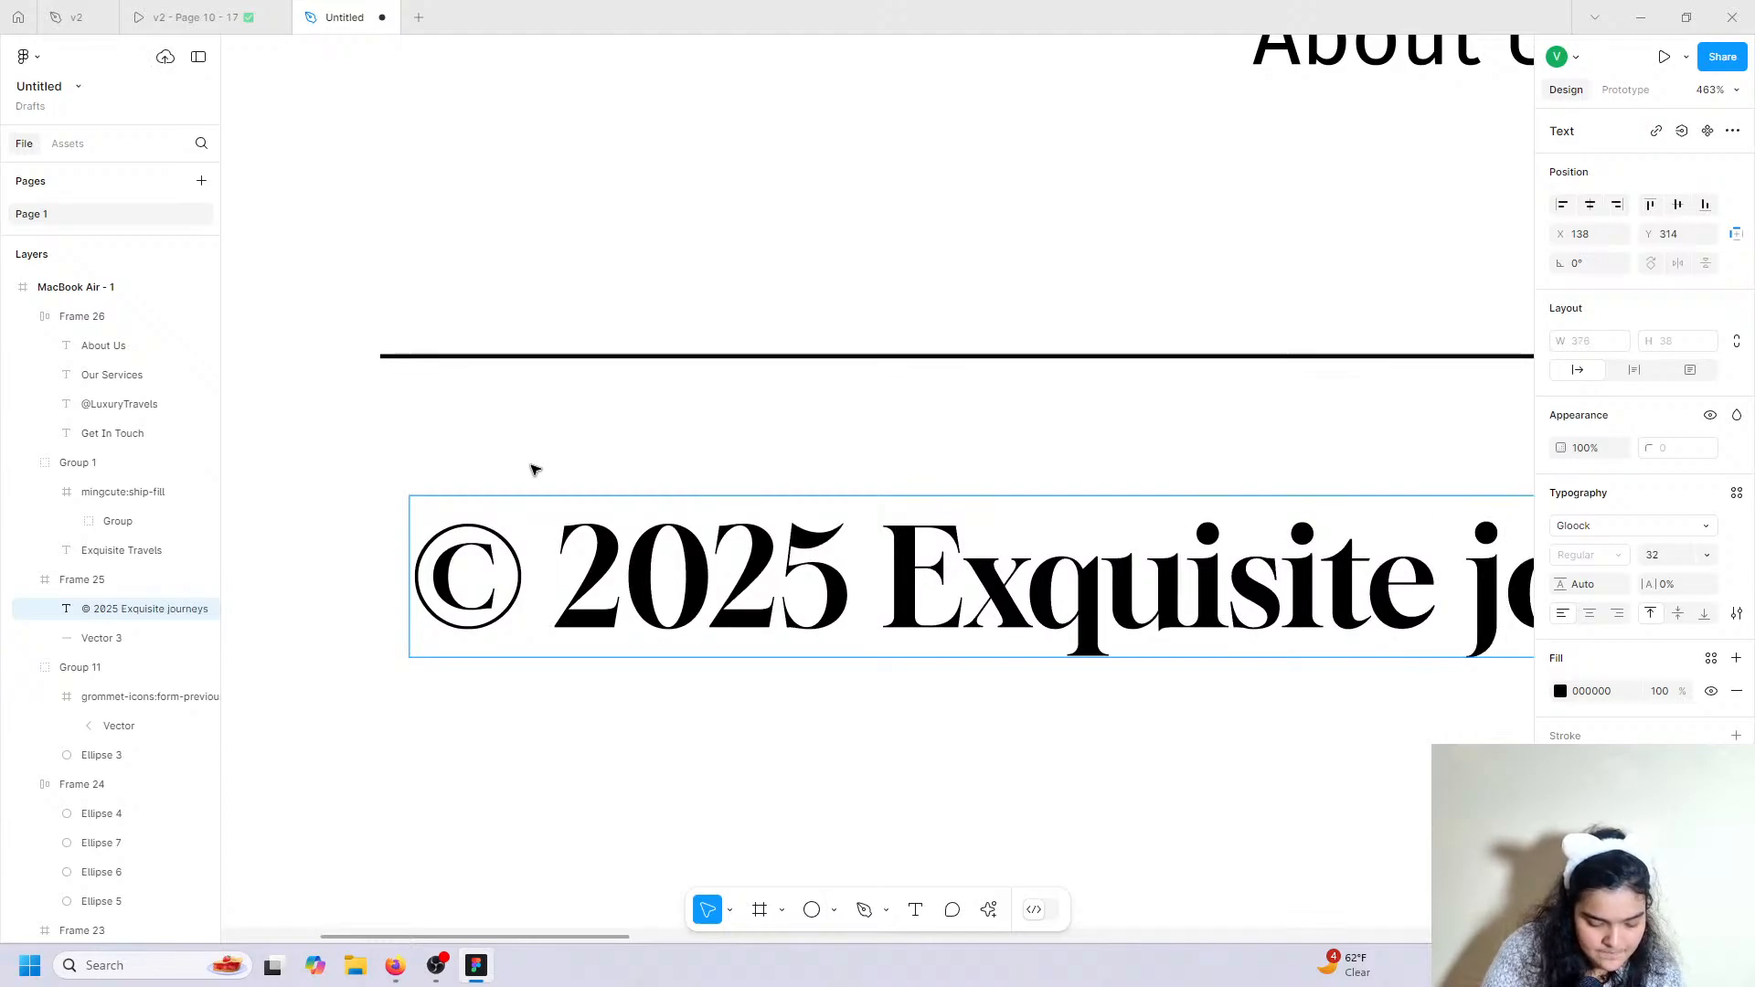
text(. A)
scroll(534, 469, down, 10)
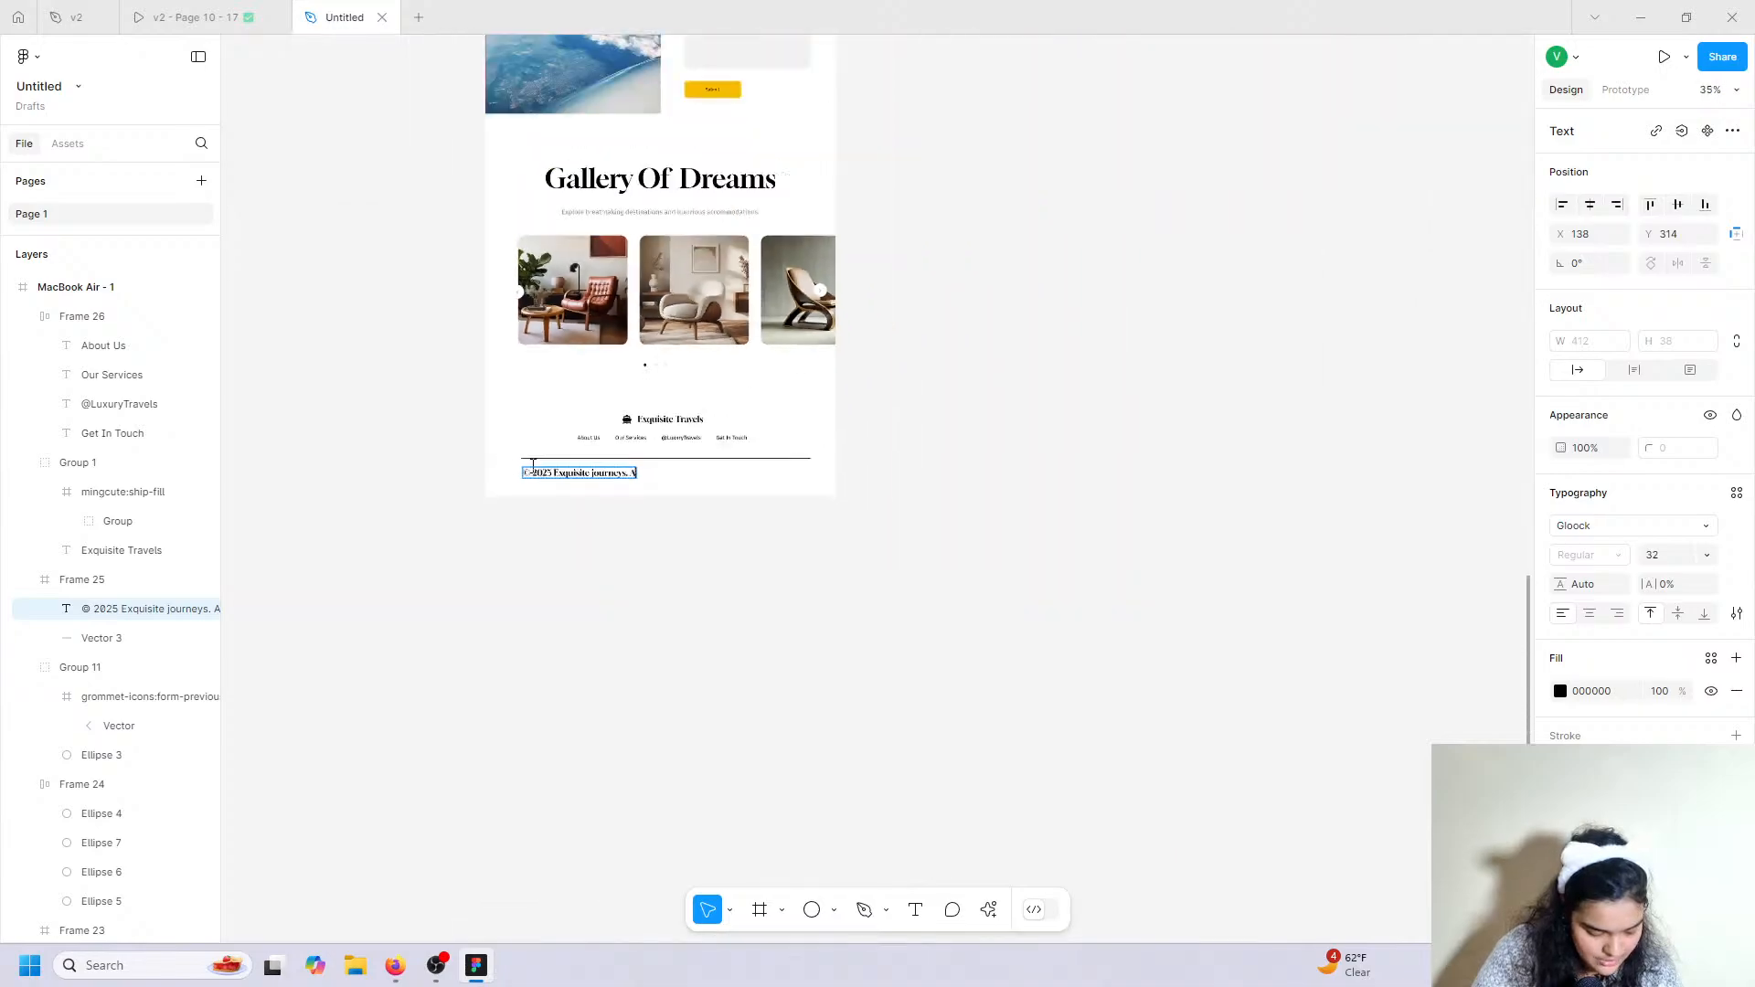
scroll(535, 469, up, 9)
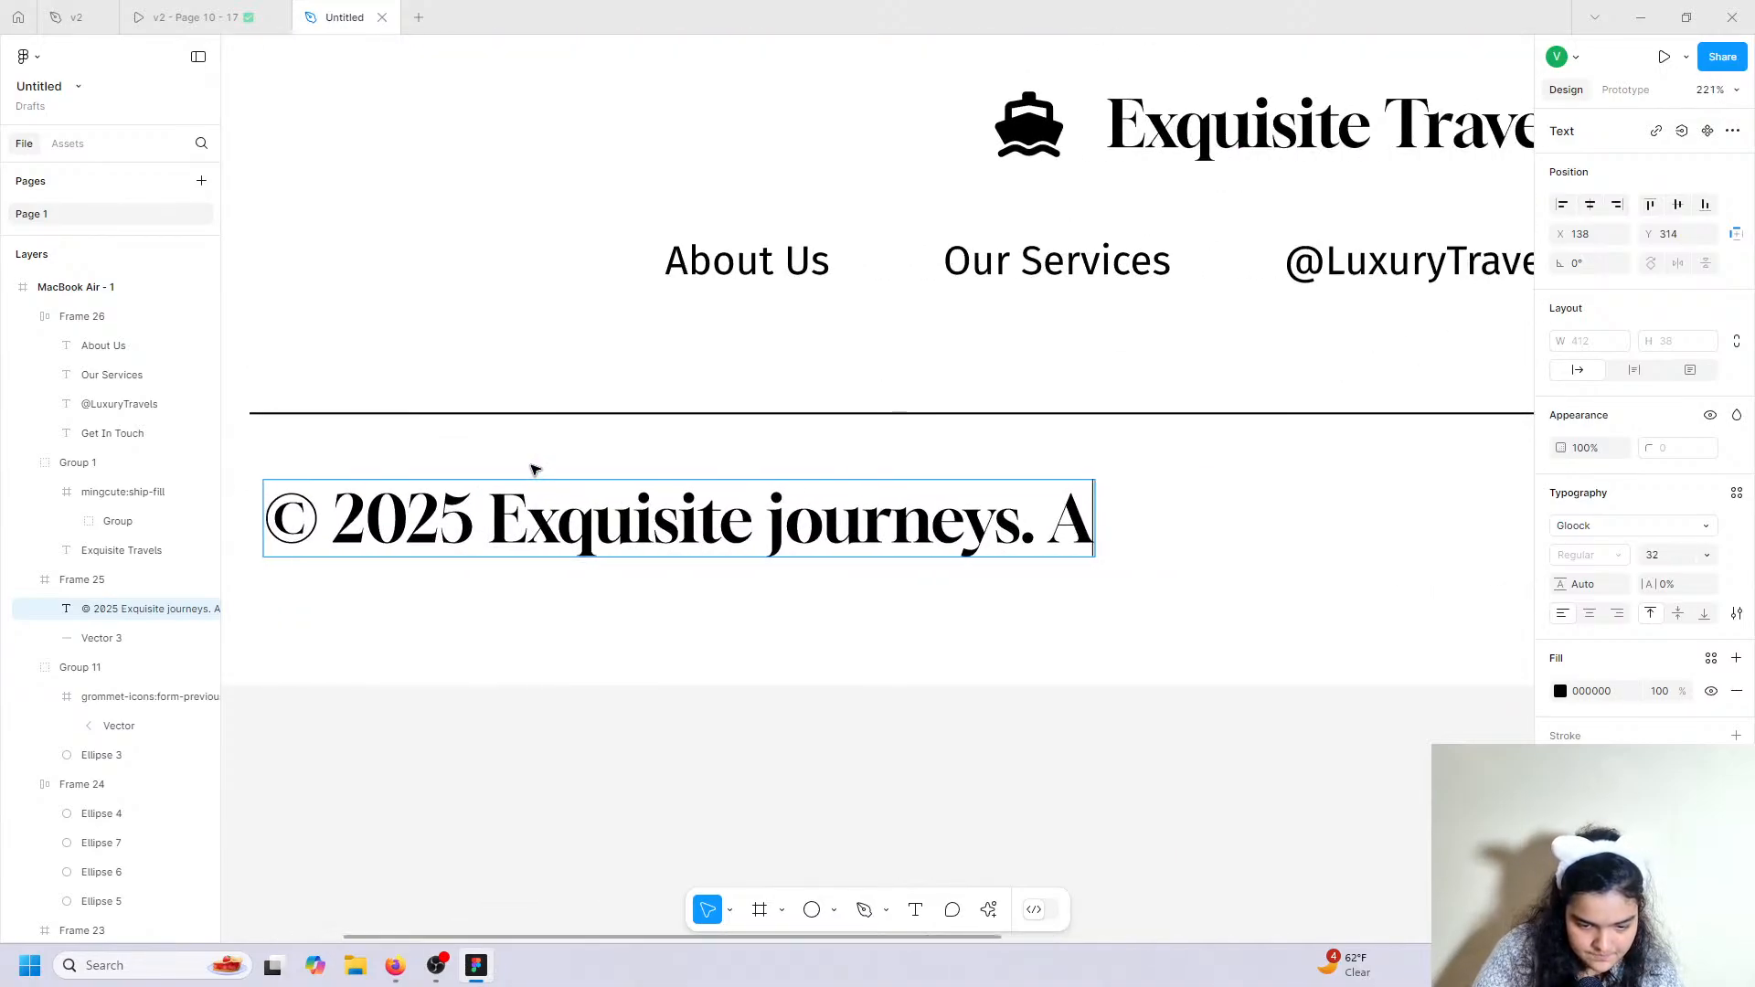
text(ll ri)
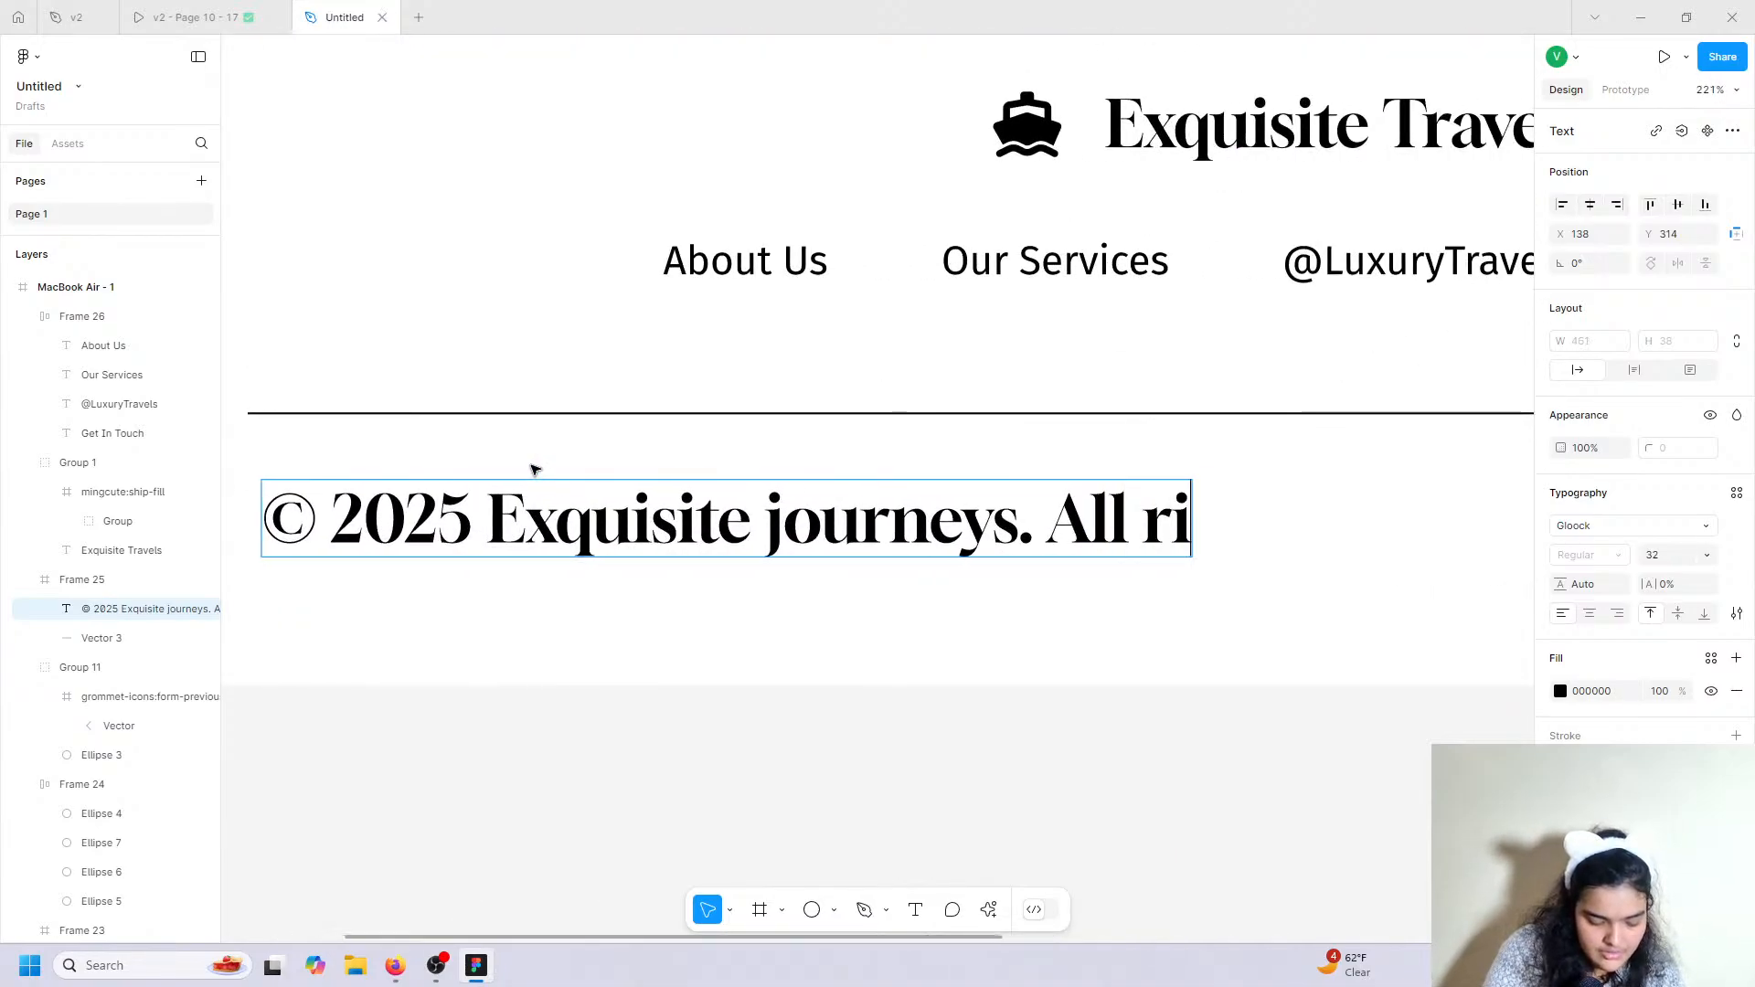
text(ghts r)
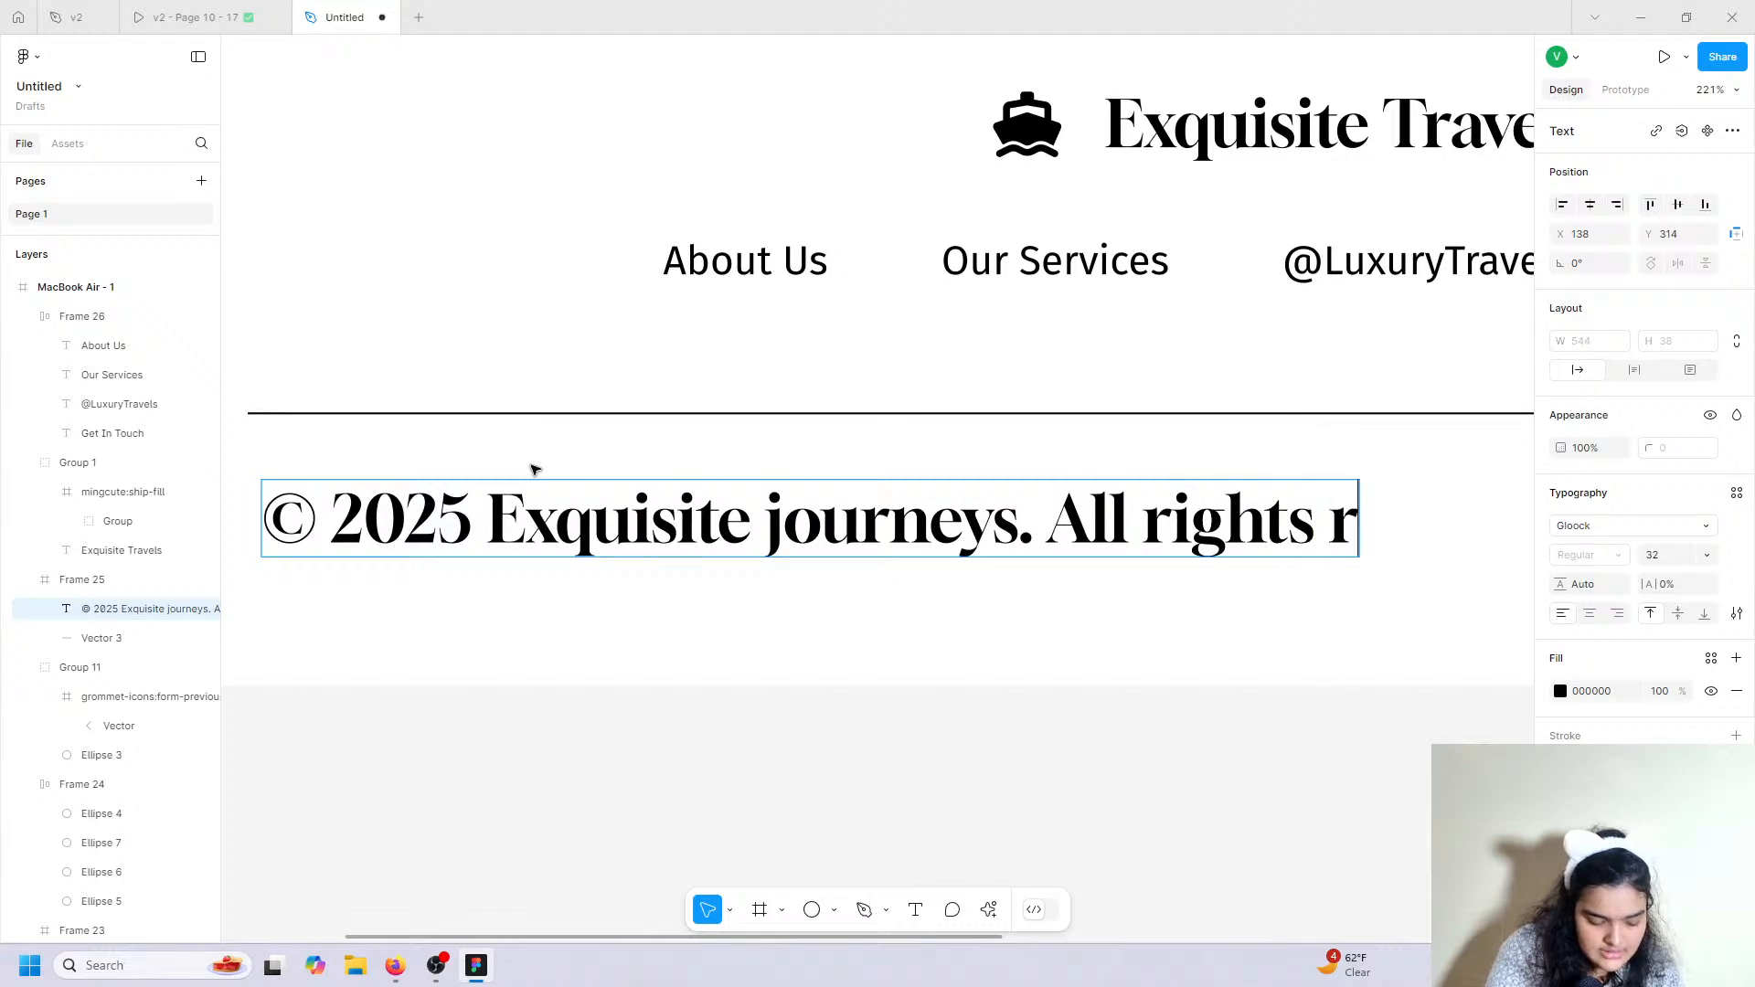
text(eserv)
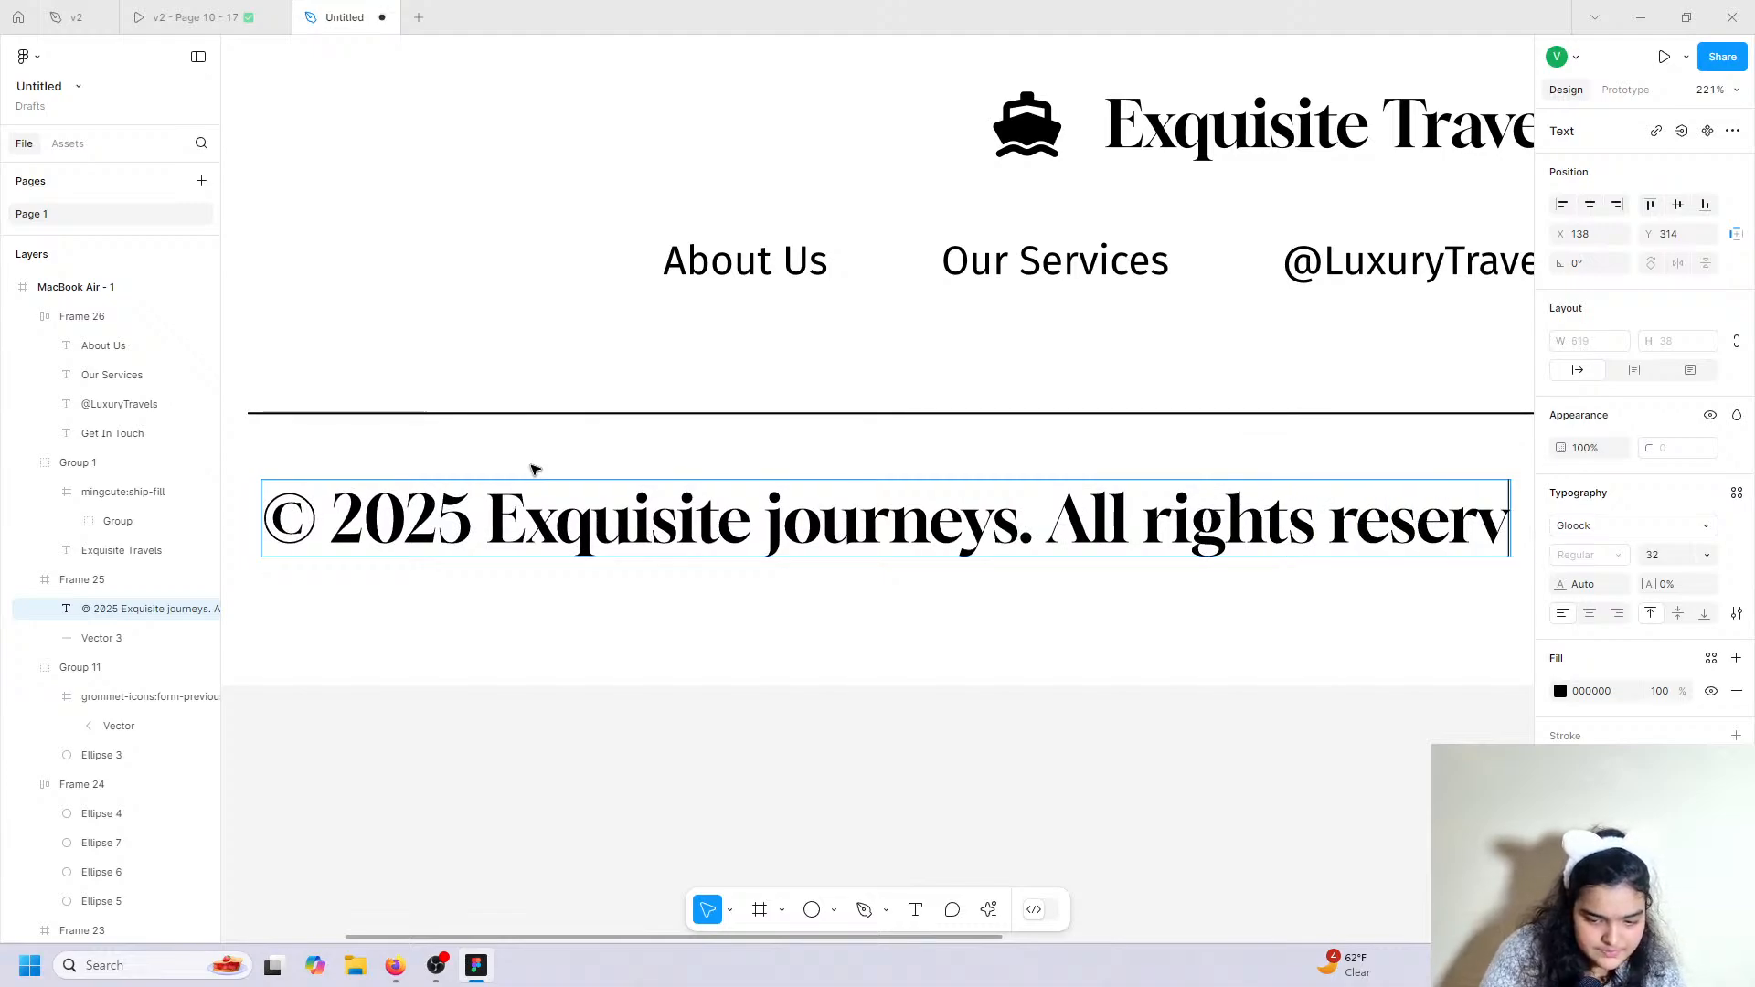
text(esd)
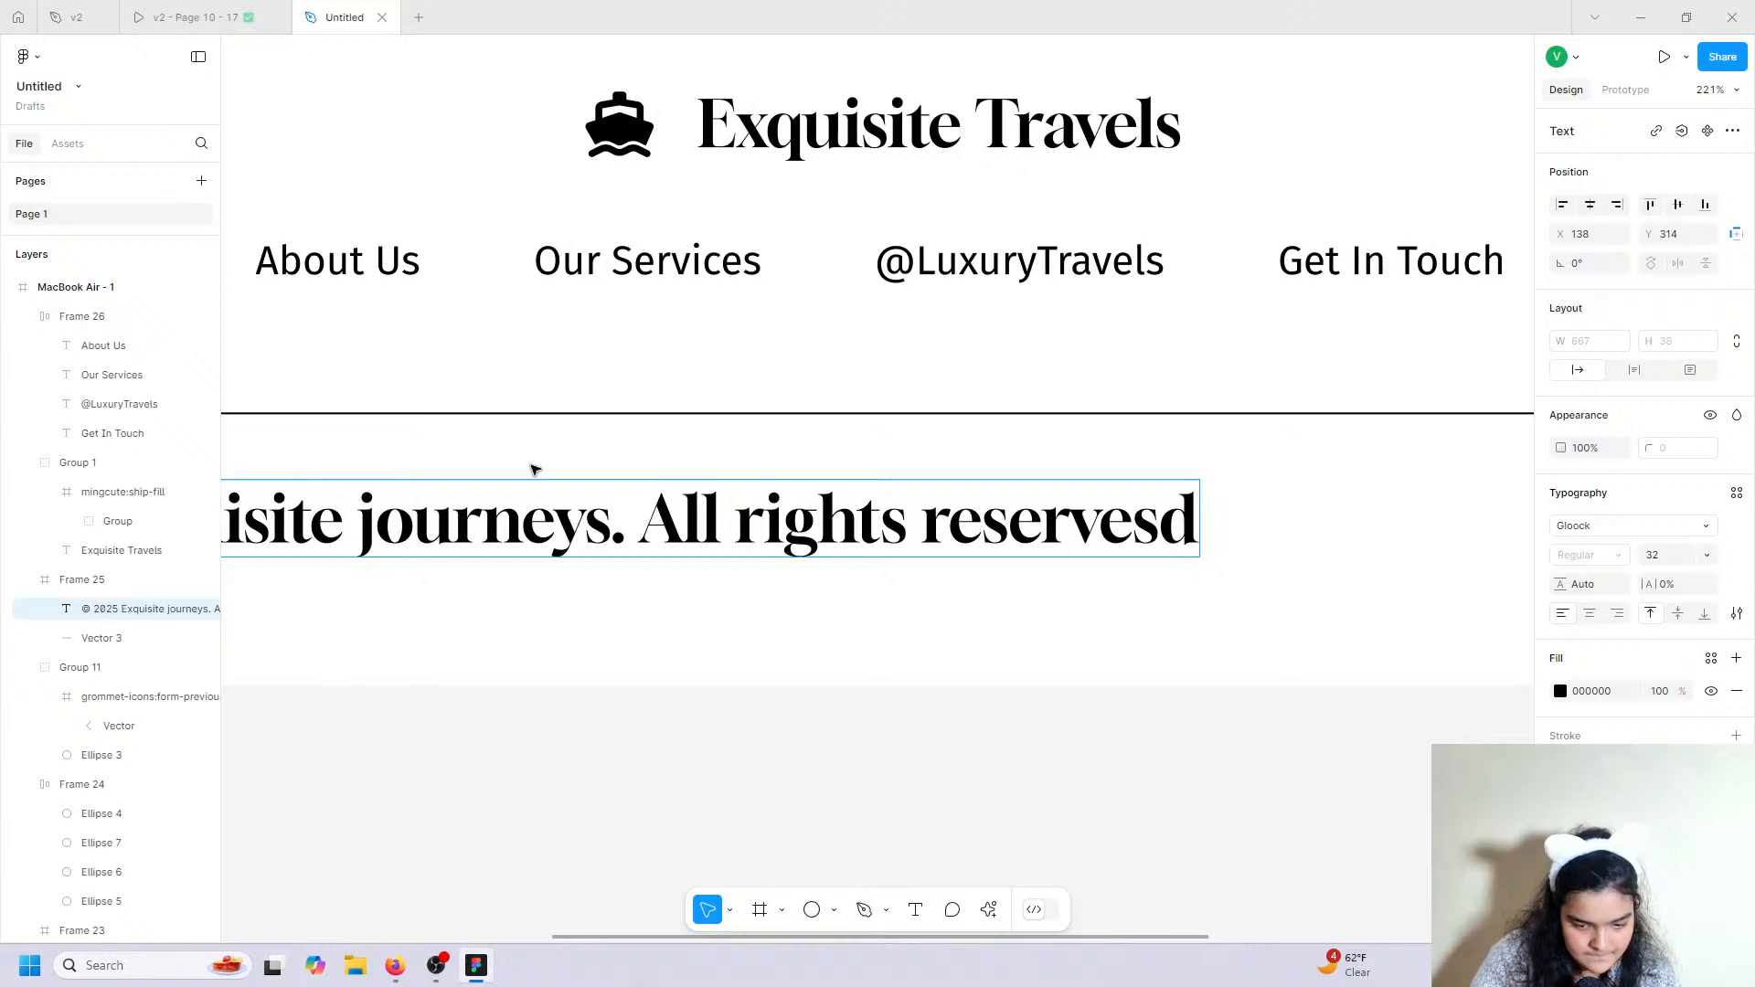
key(BackSpace)
key(BackSpace)
text(d)
key(Escape)
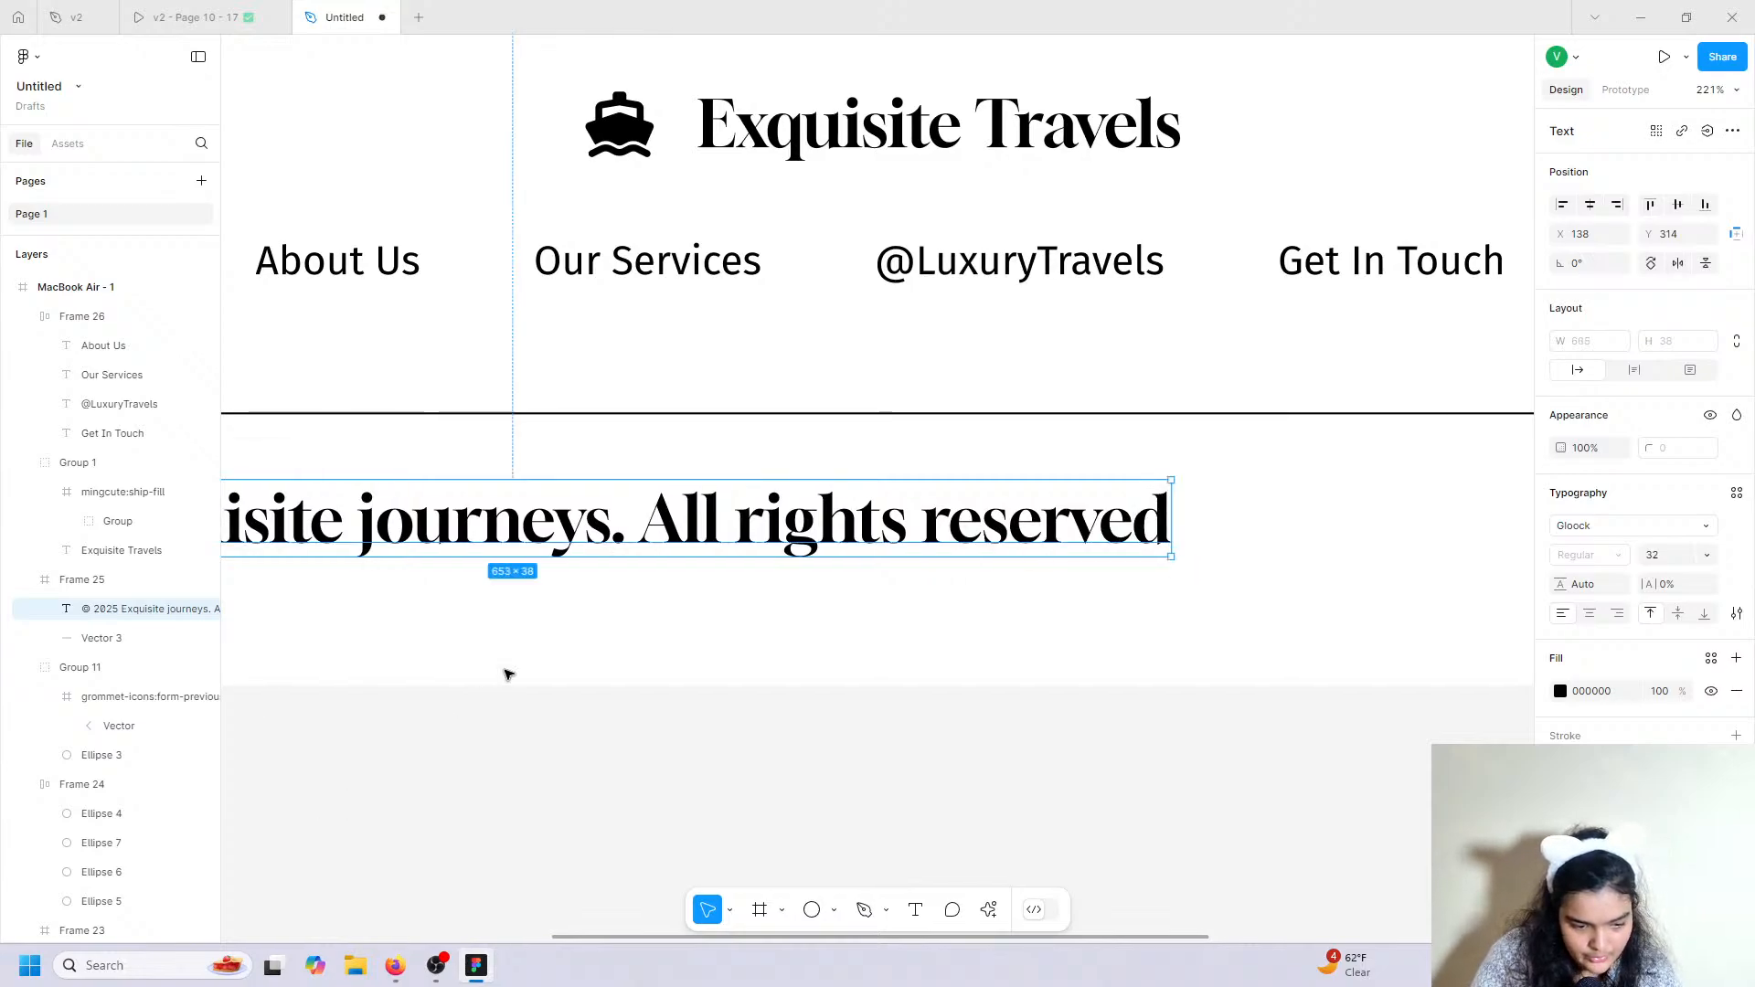
Switch the copyright line to title case in the advanced type settings.
click(1737, 614)
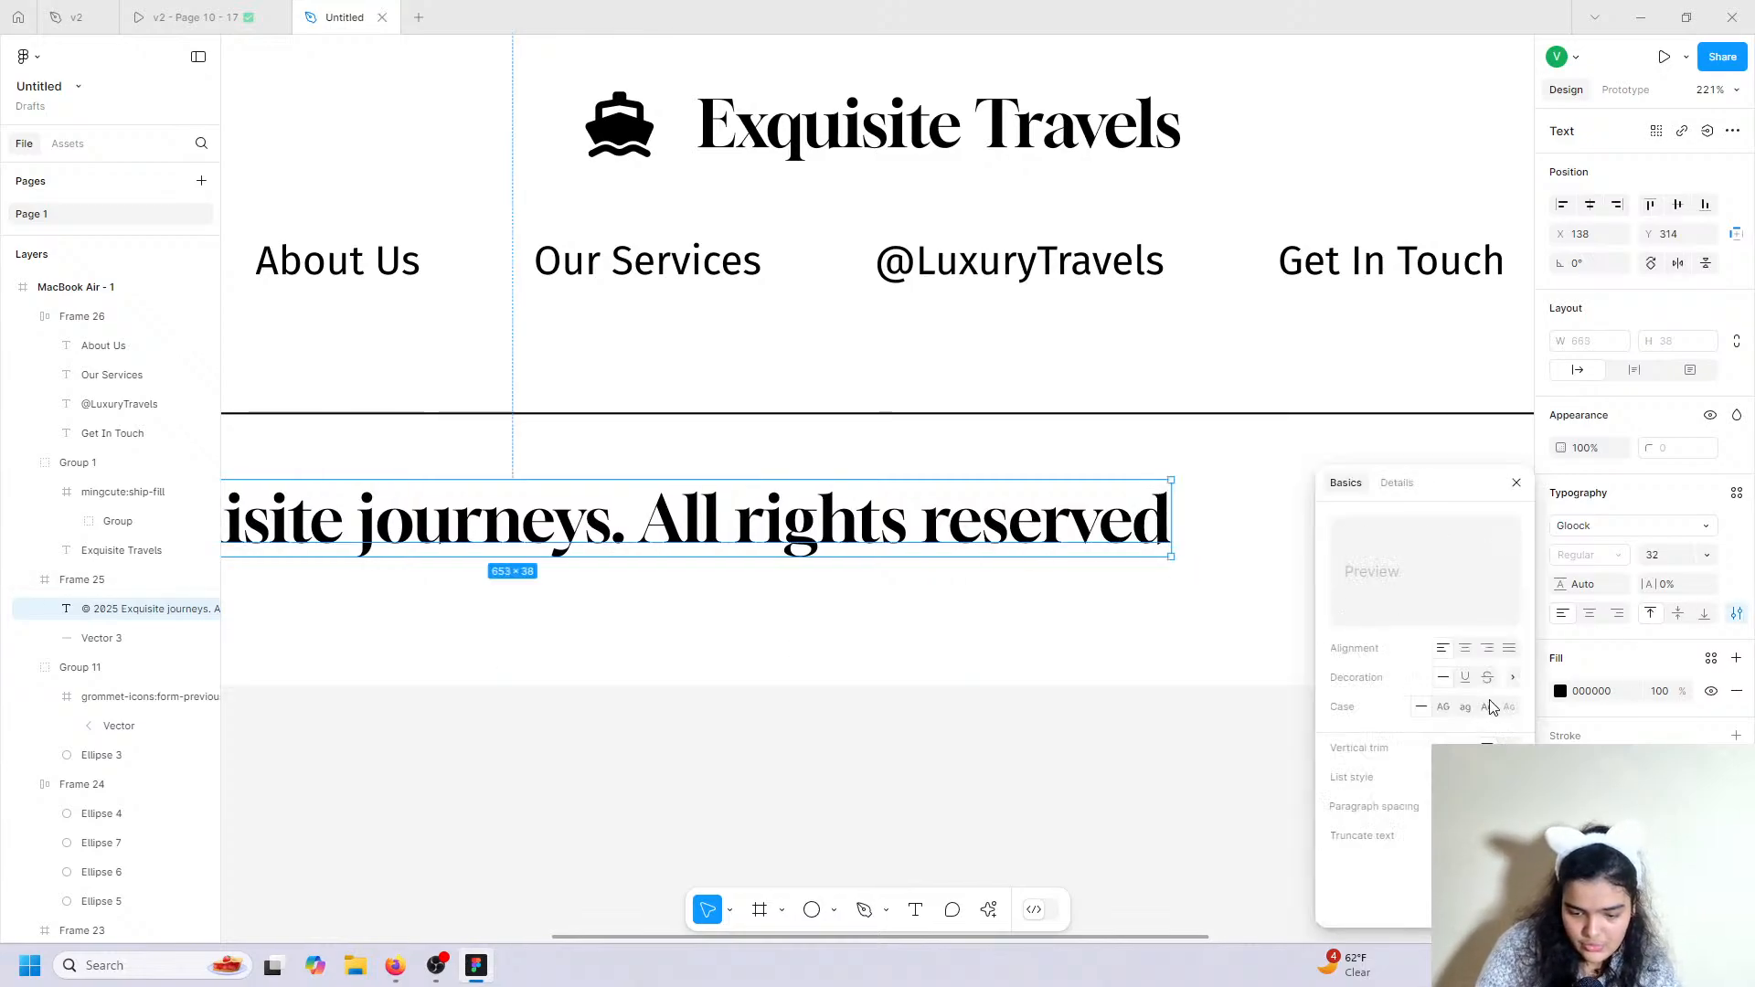
click(1487, 706)
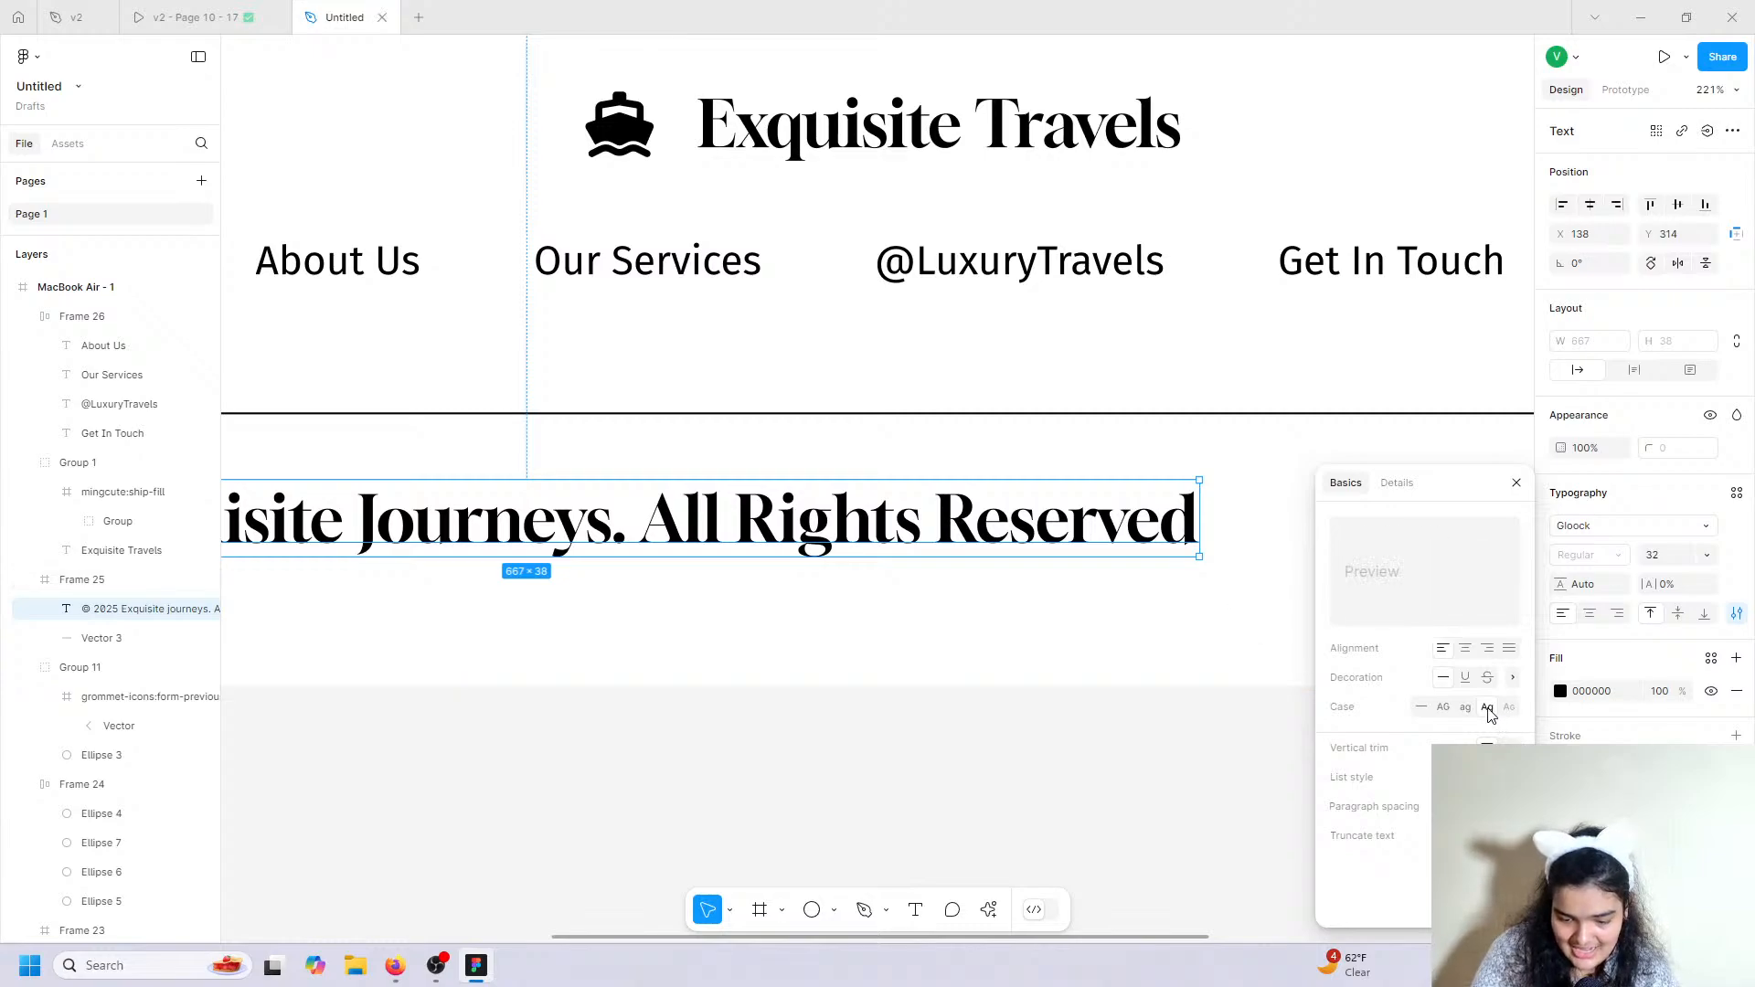
scroll(1279, 602, down, 5)
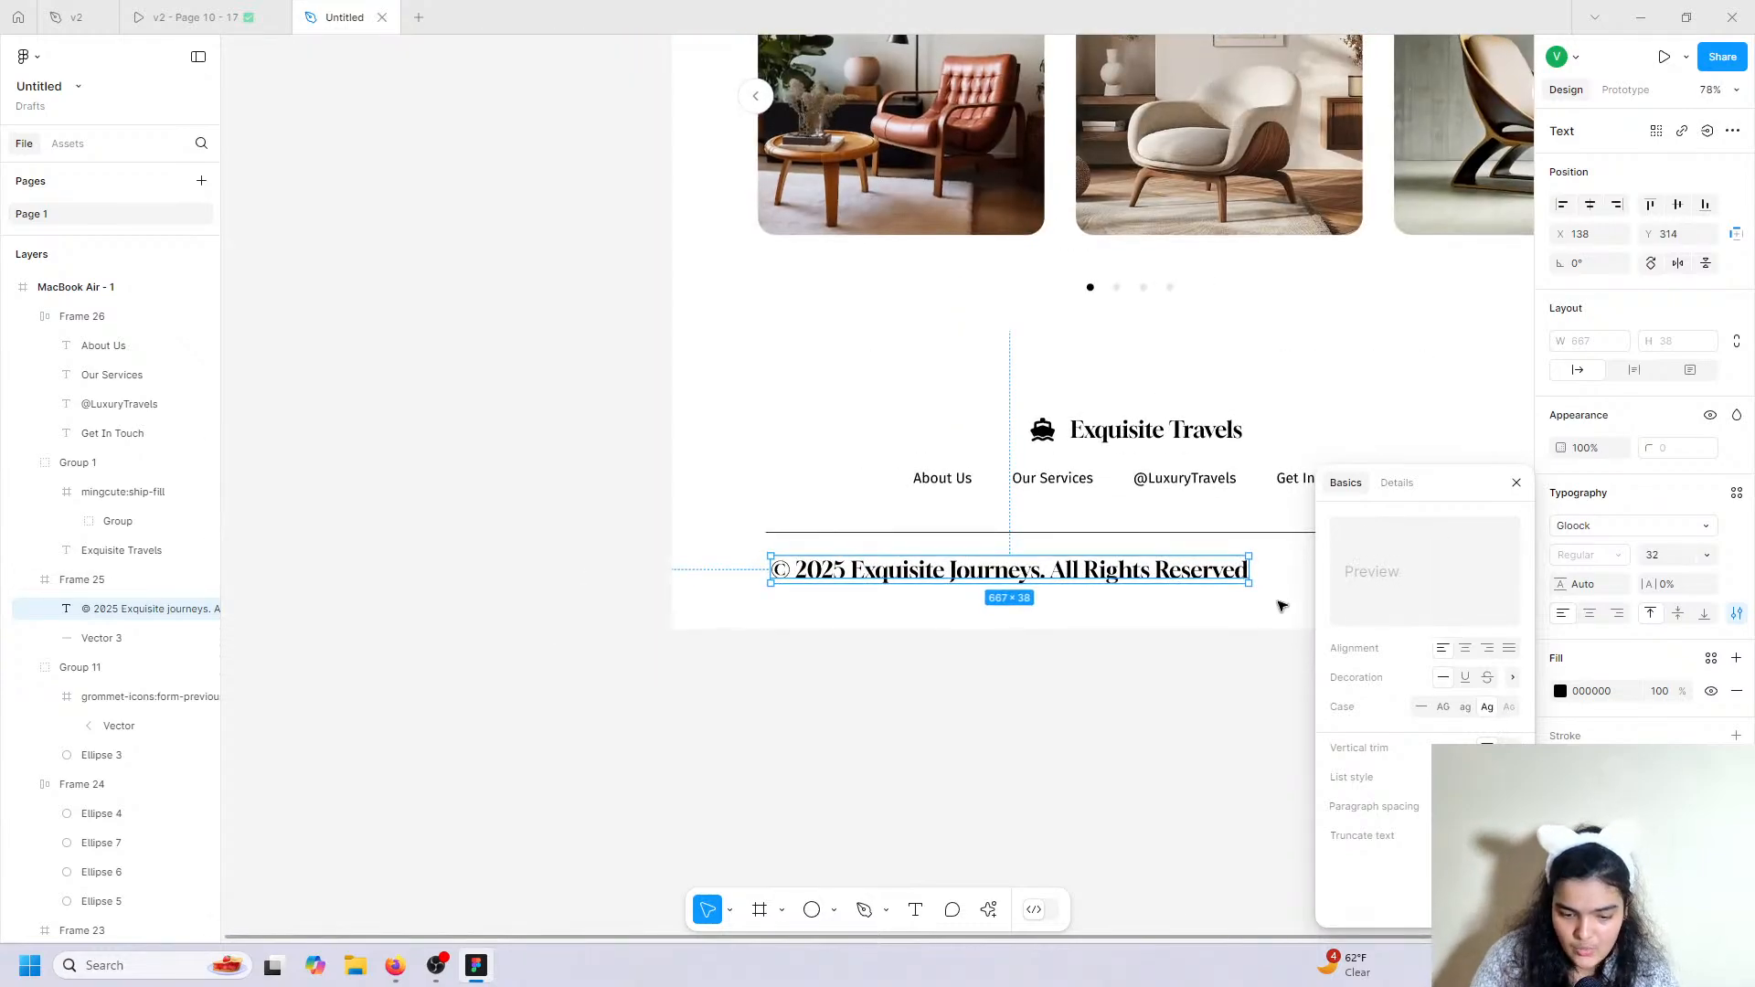
Set the copyright line in Fira Sans and align it with the divider's left edge.
click(1575, 530)
text(fira)
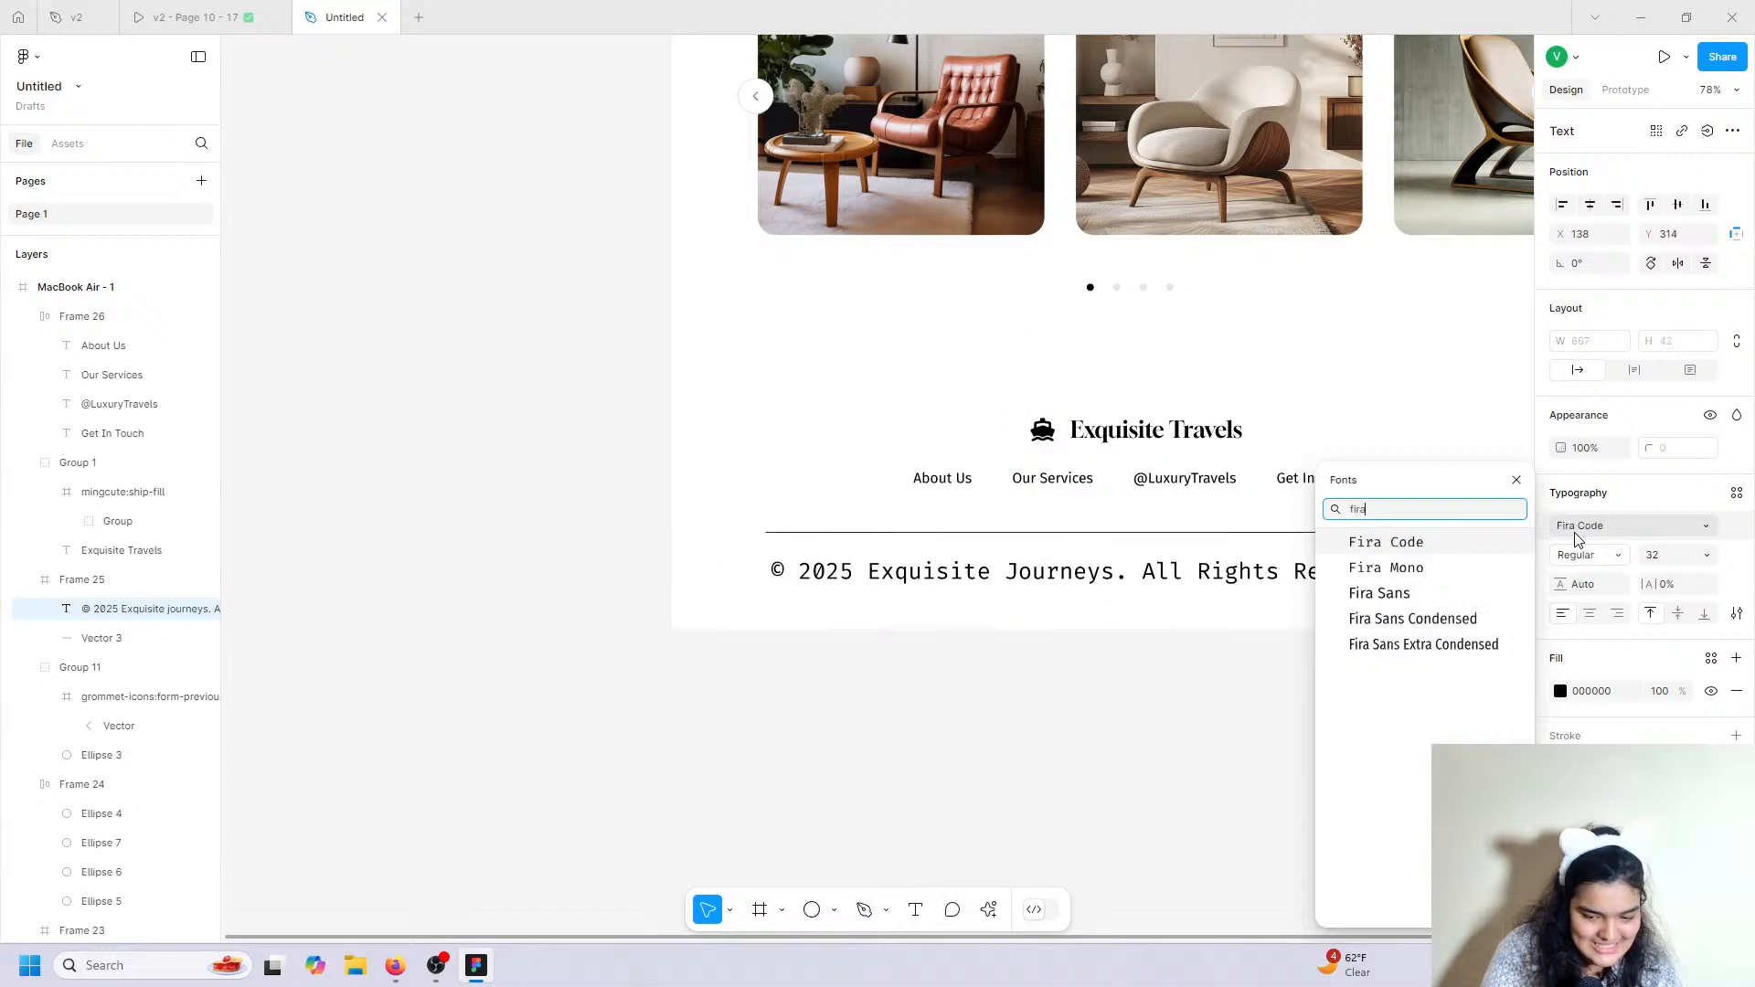
click(1380, 594)
click(1705, 554)
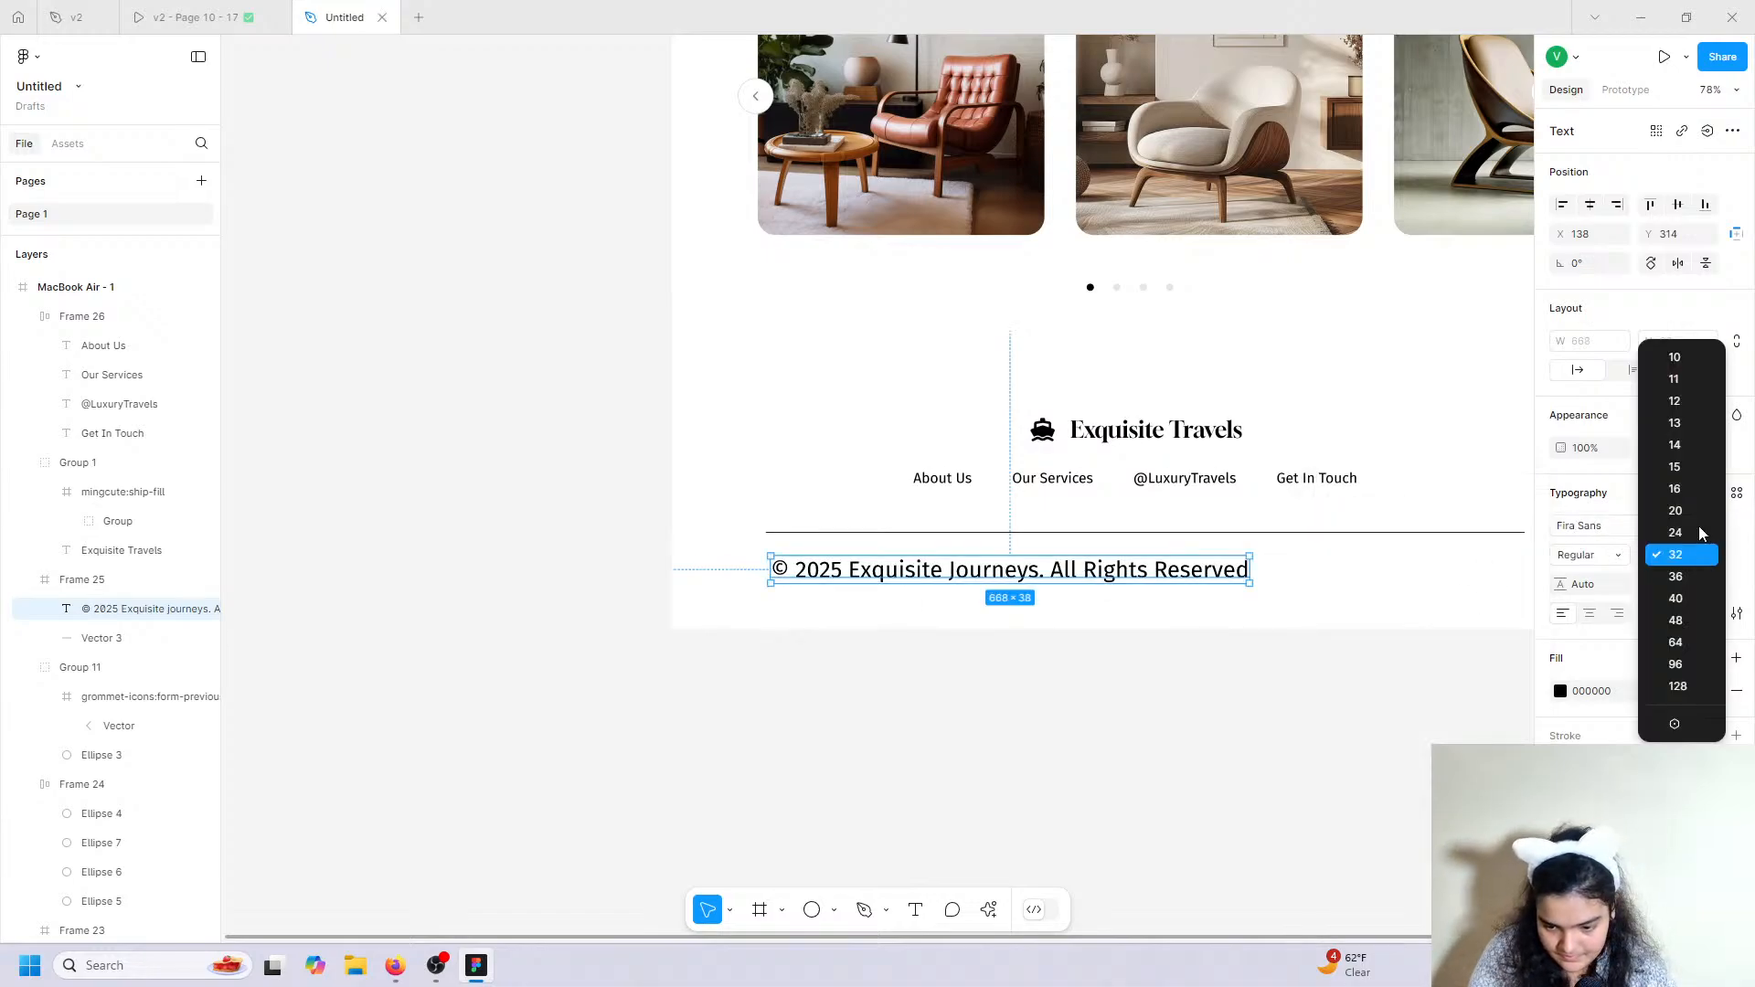
click(1702, 523)
scroll(1058, 601, up, 5)
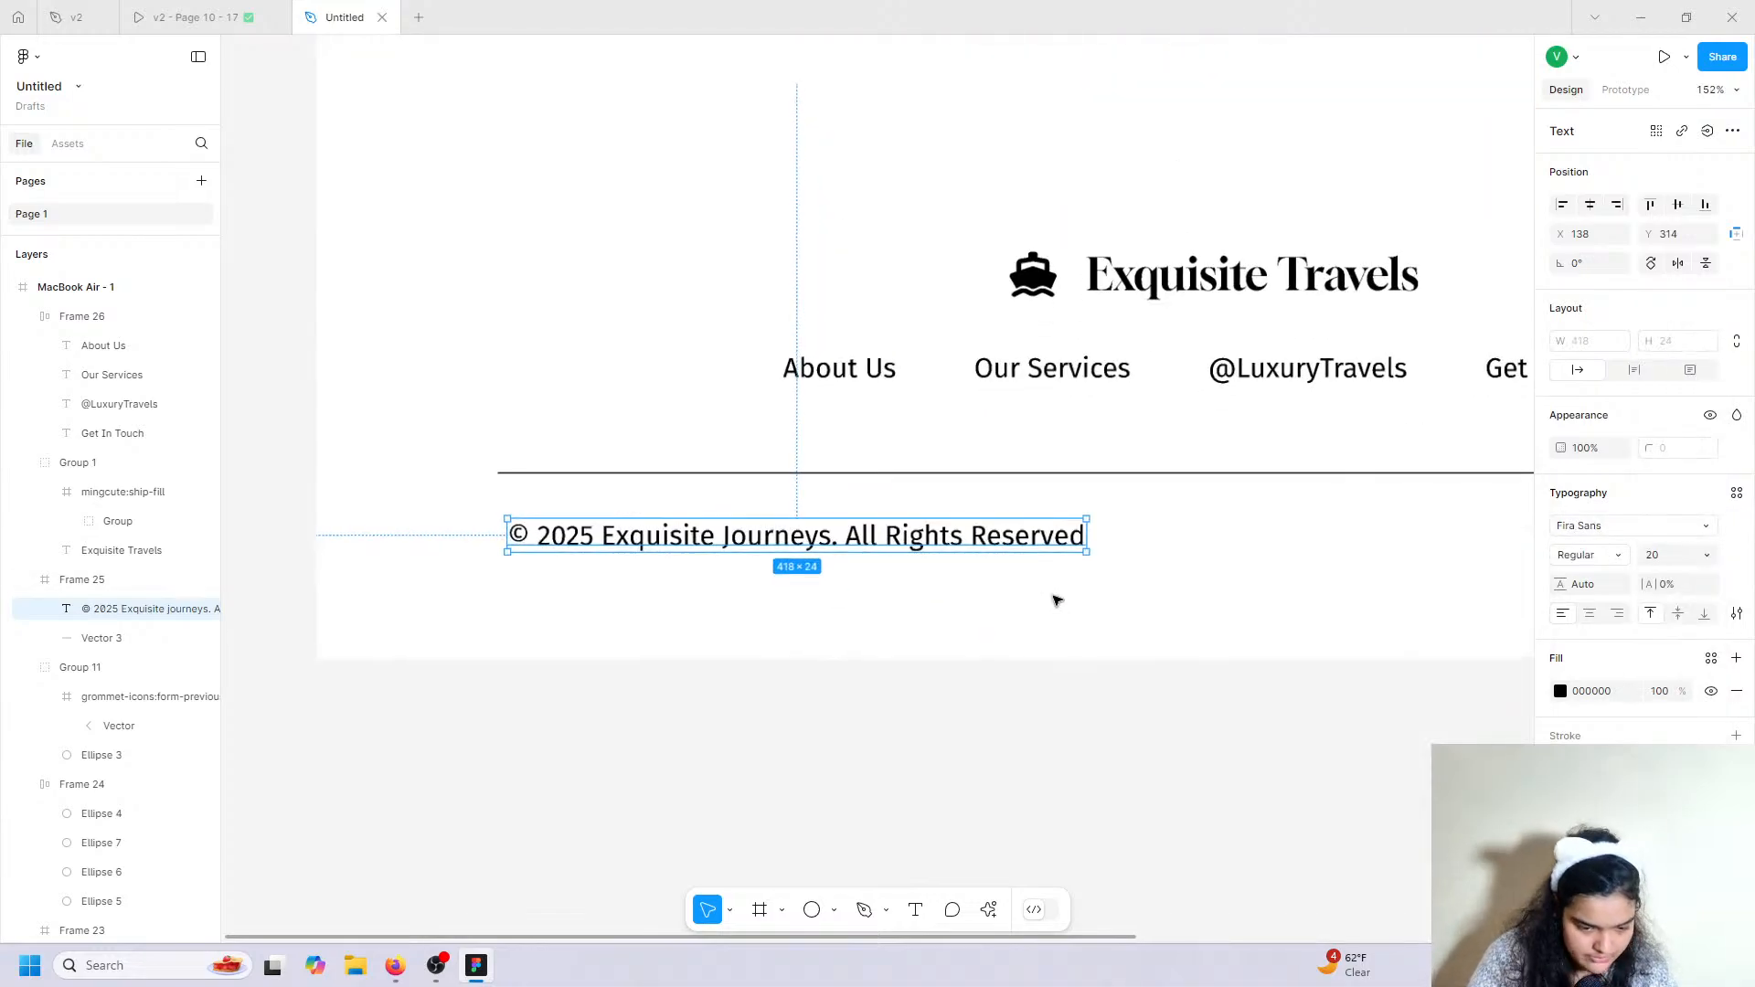
drag(674, 532, 673, 553)
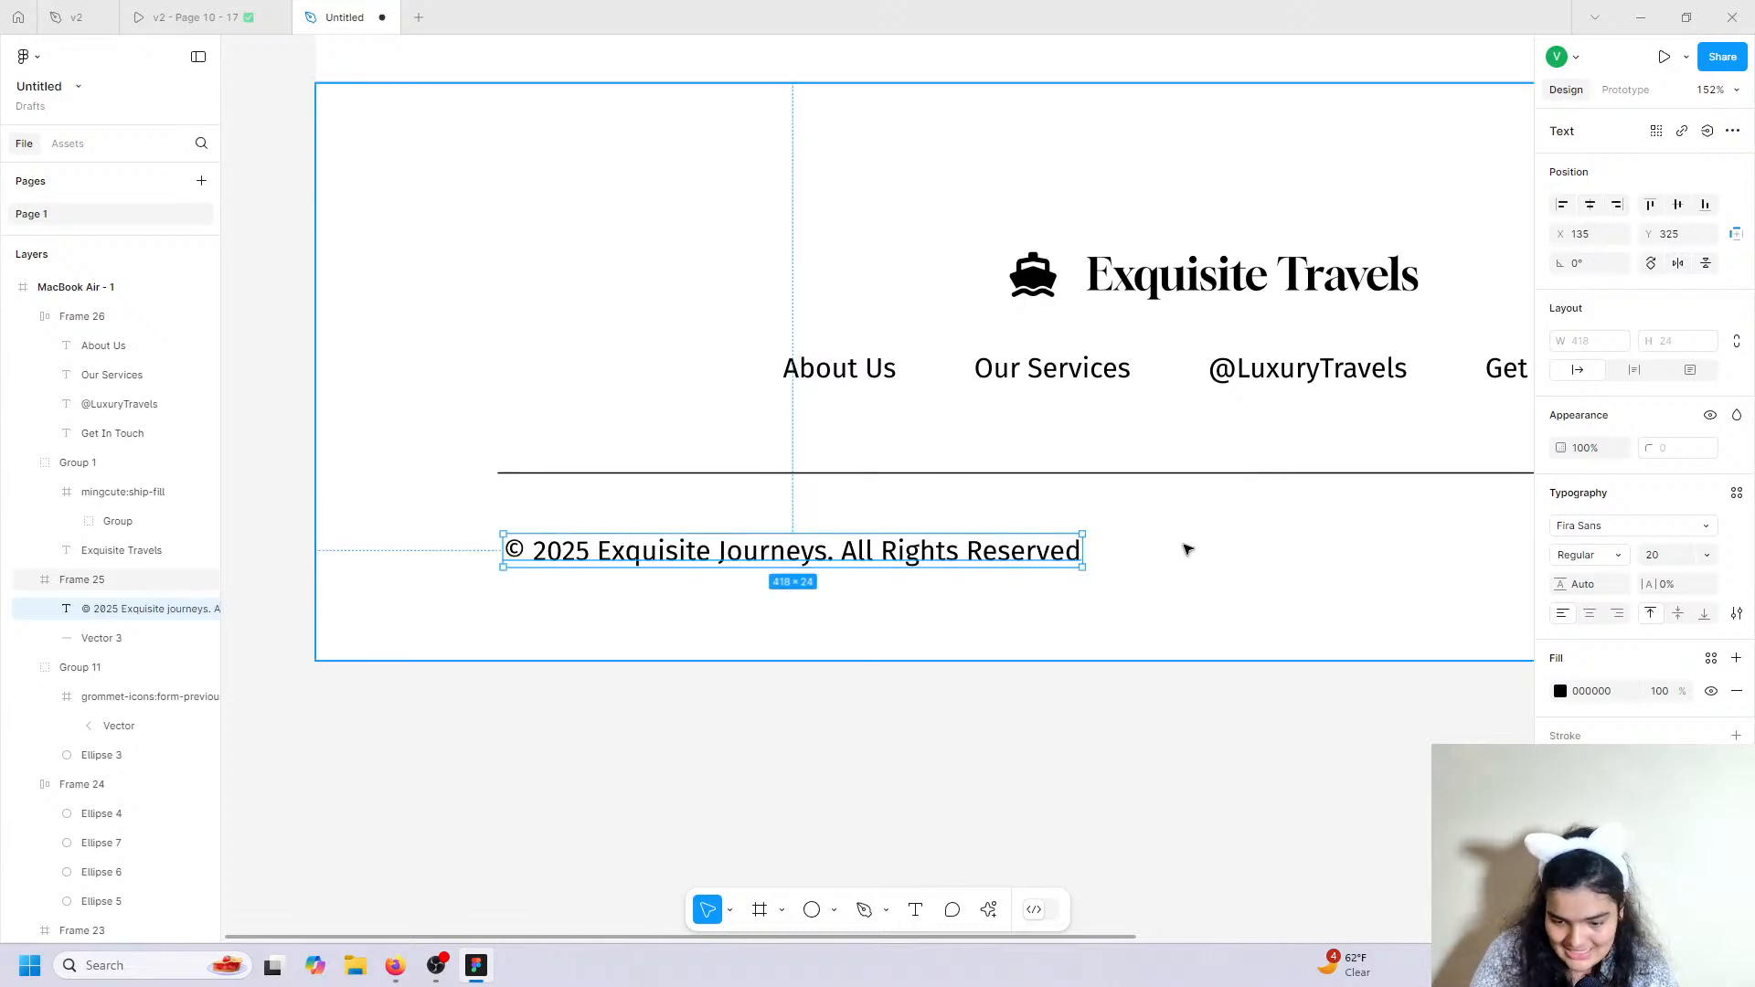
Change the copyright line's font size to 16.
click(1681, 564)
text(16)
key(Return)
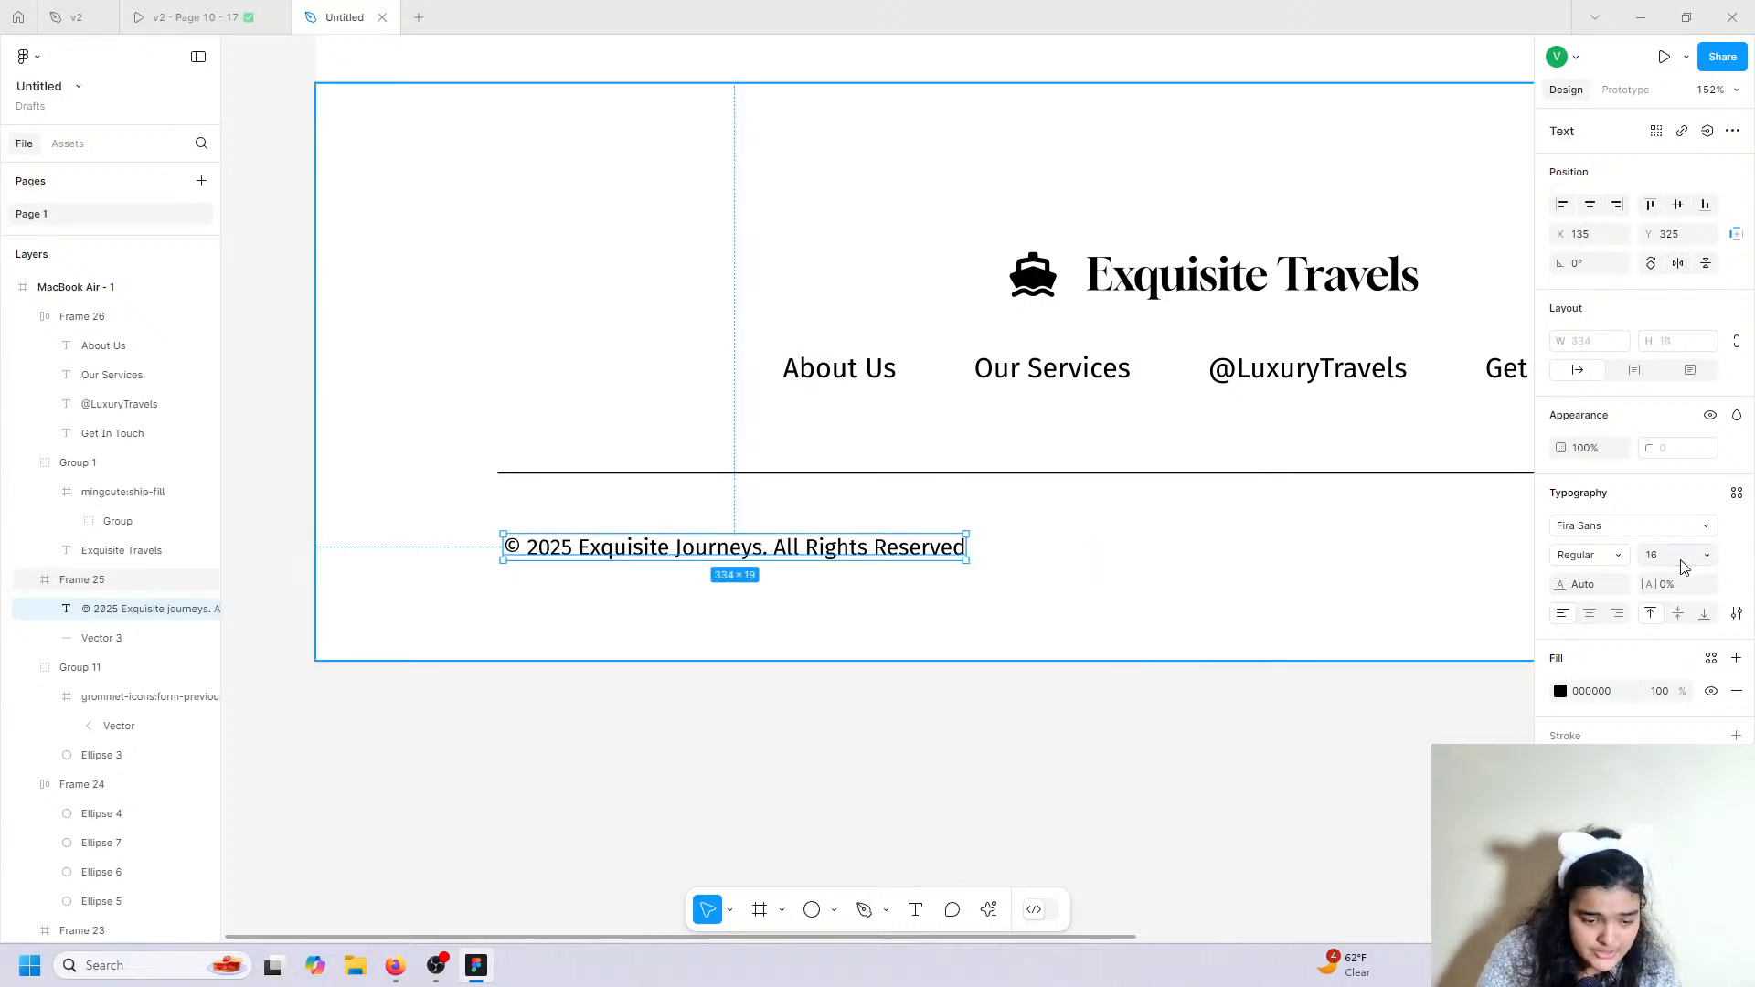
click(689, 696)
scroll(690, 696, down, 8)
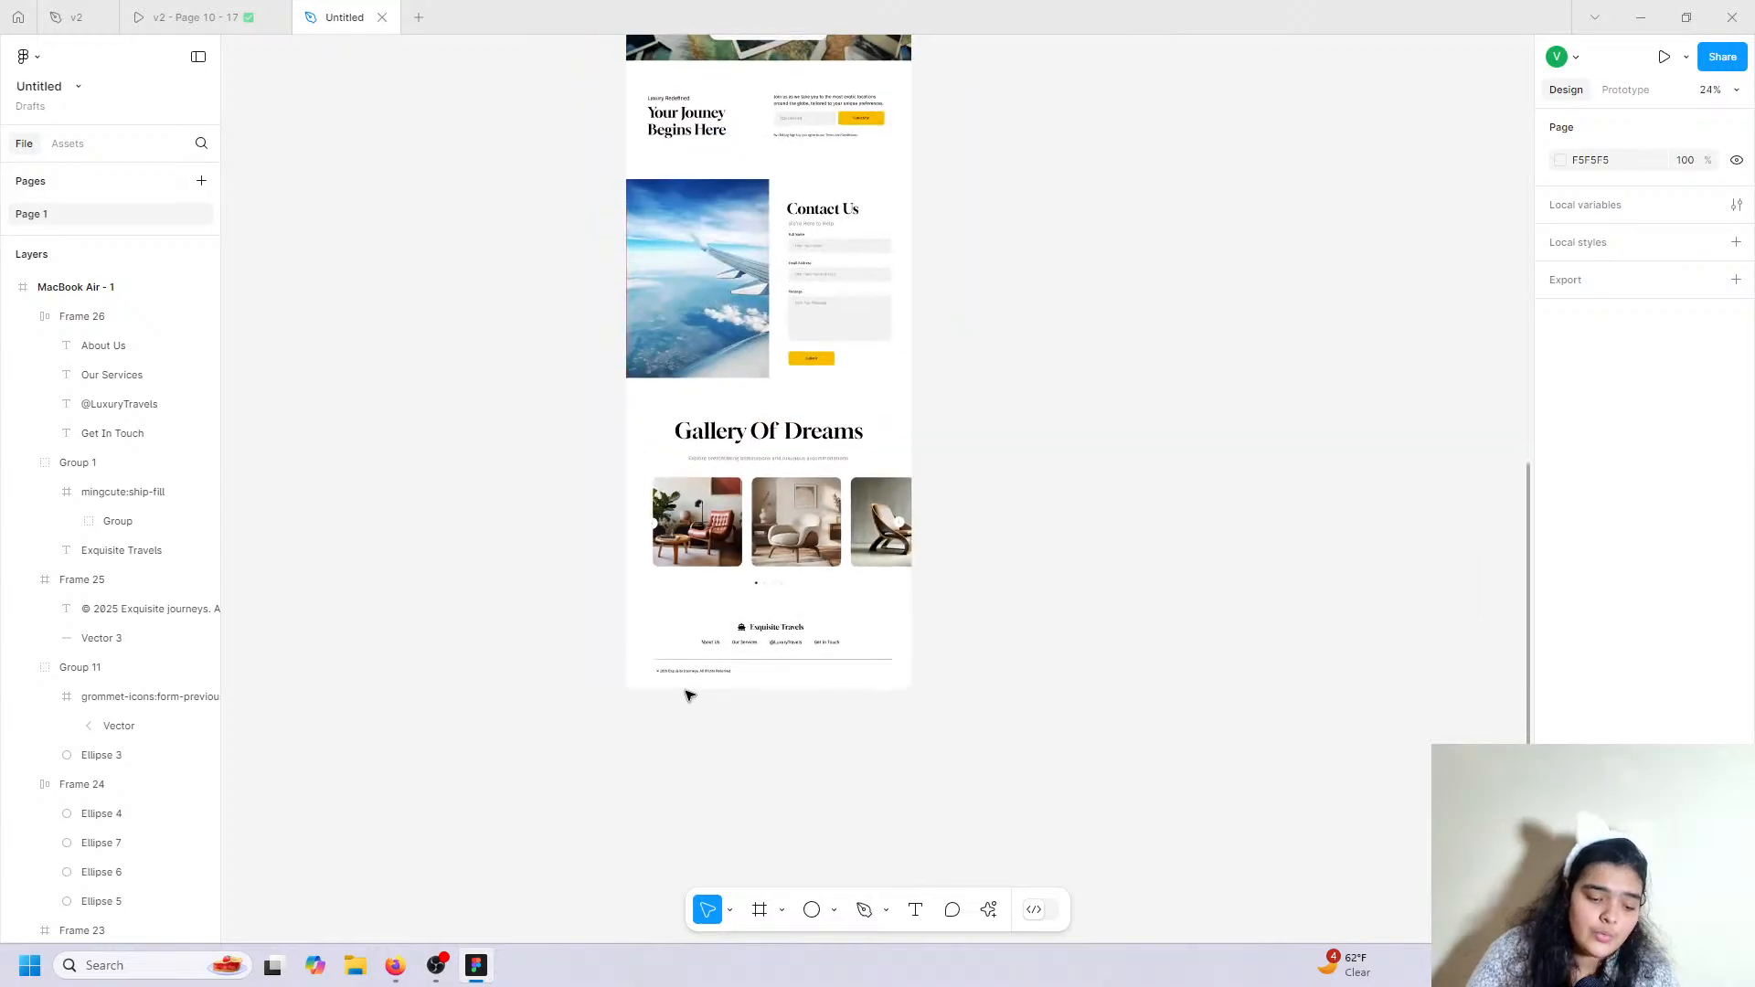
scroll(690, 695, up, 15)
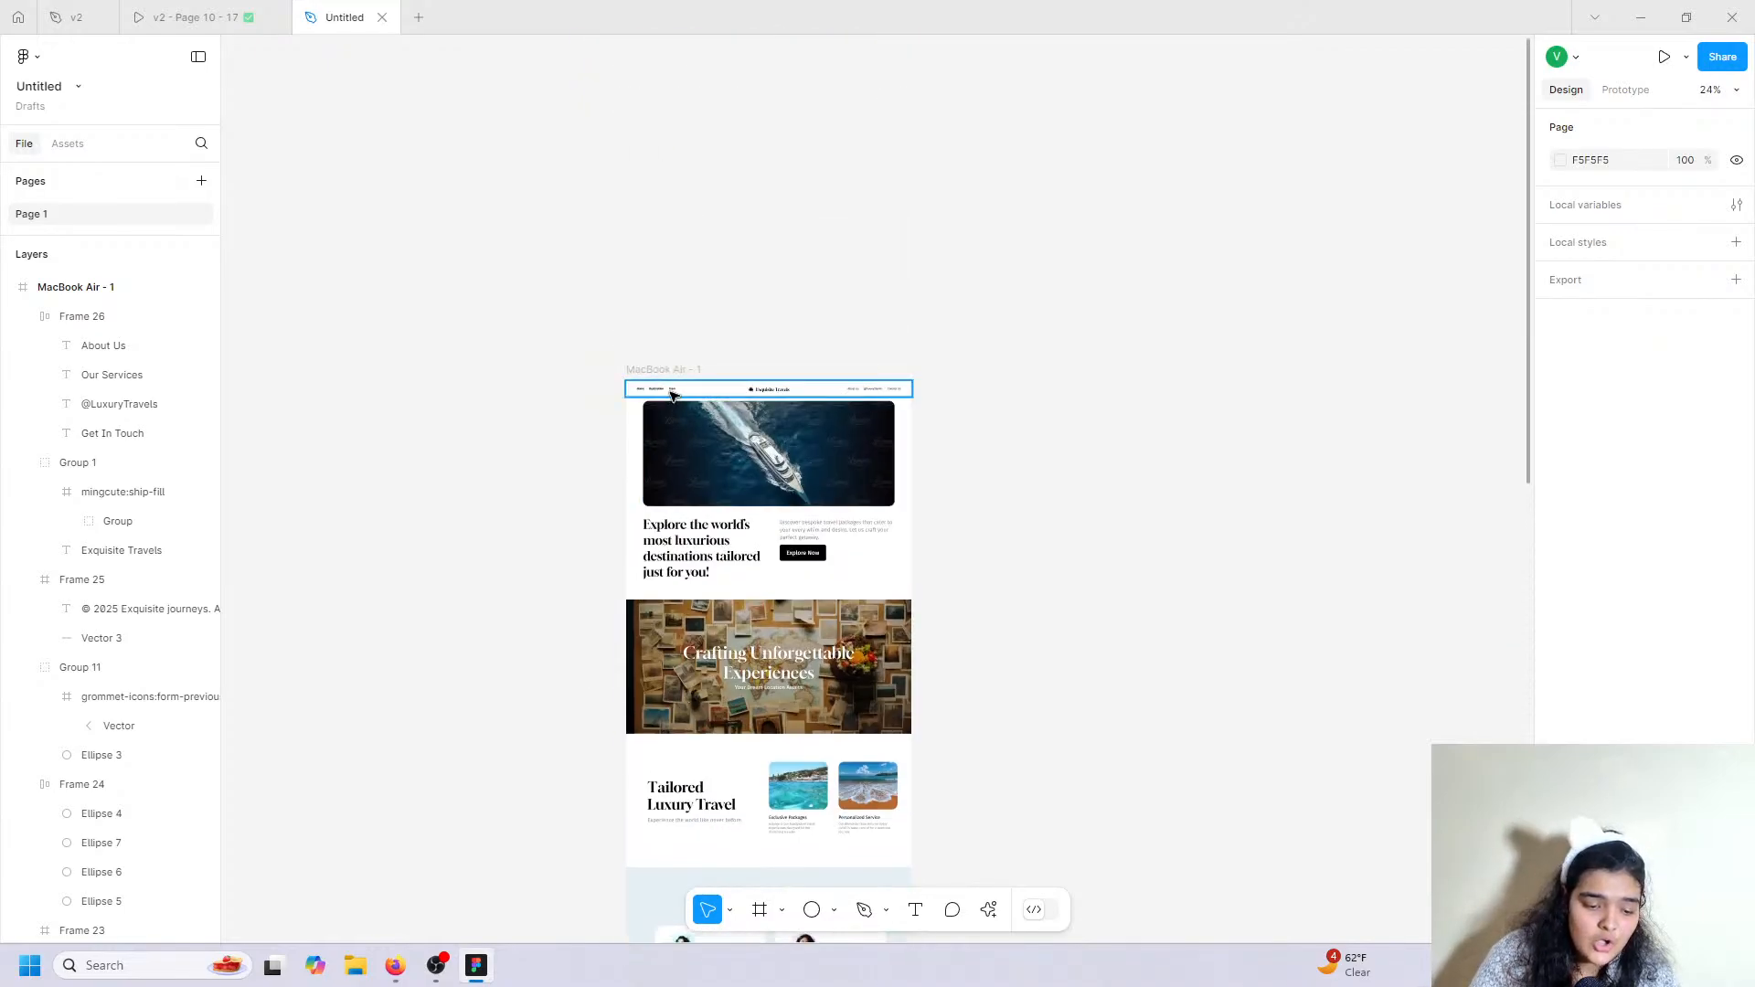
ctrl+click(670, 391)
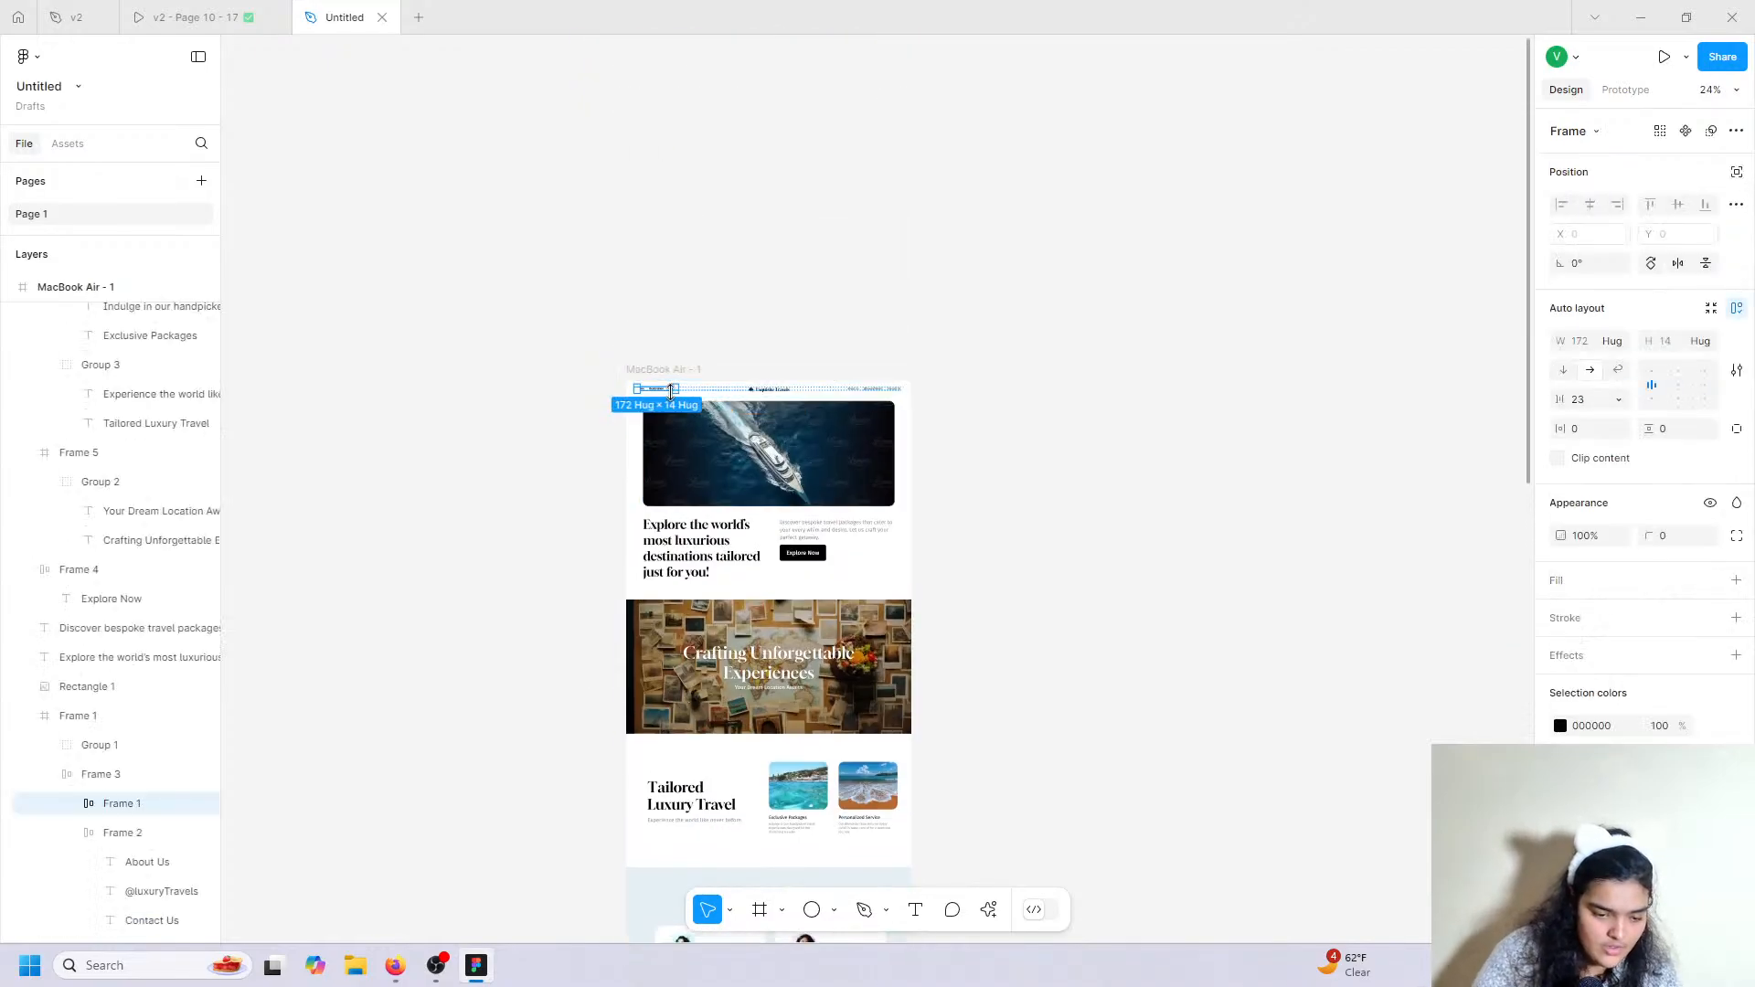
Paste the copied navigation links into the footer and move them to the right side.
scroll(672, 393, down, 15)
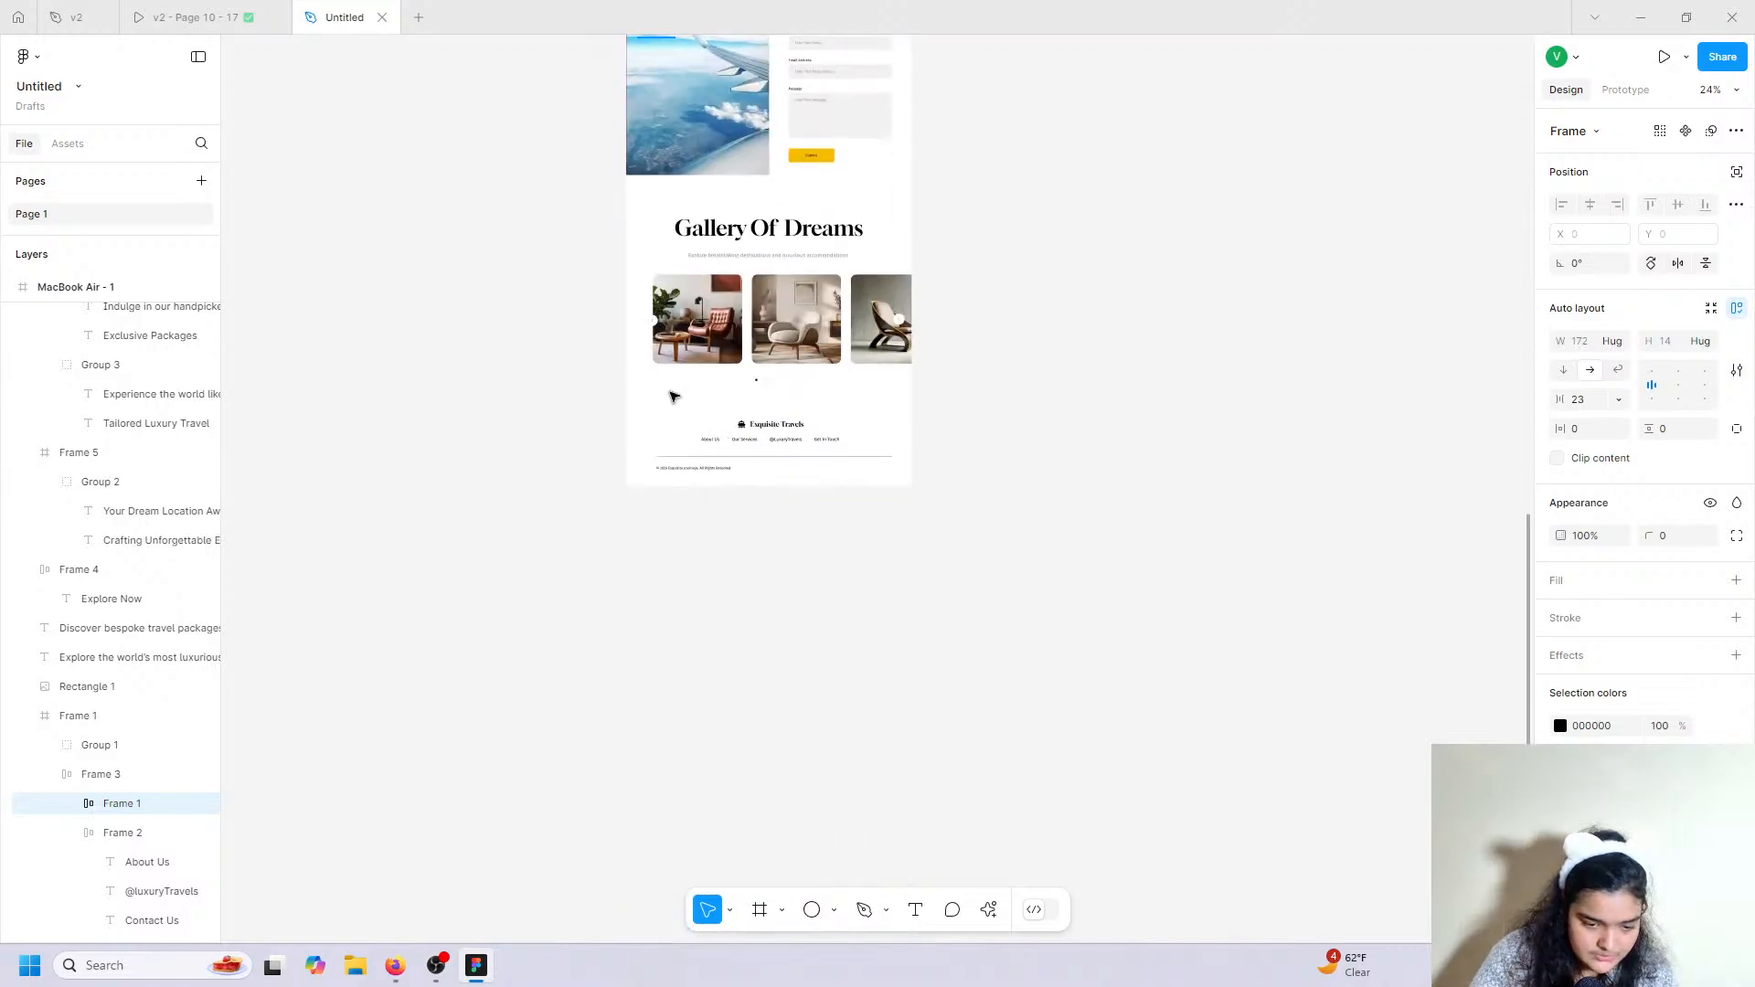
scroll(811, 462, up, 10)
right_click(808, 467)
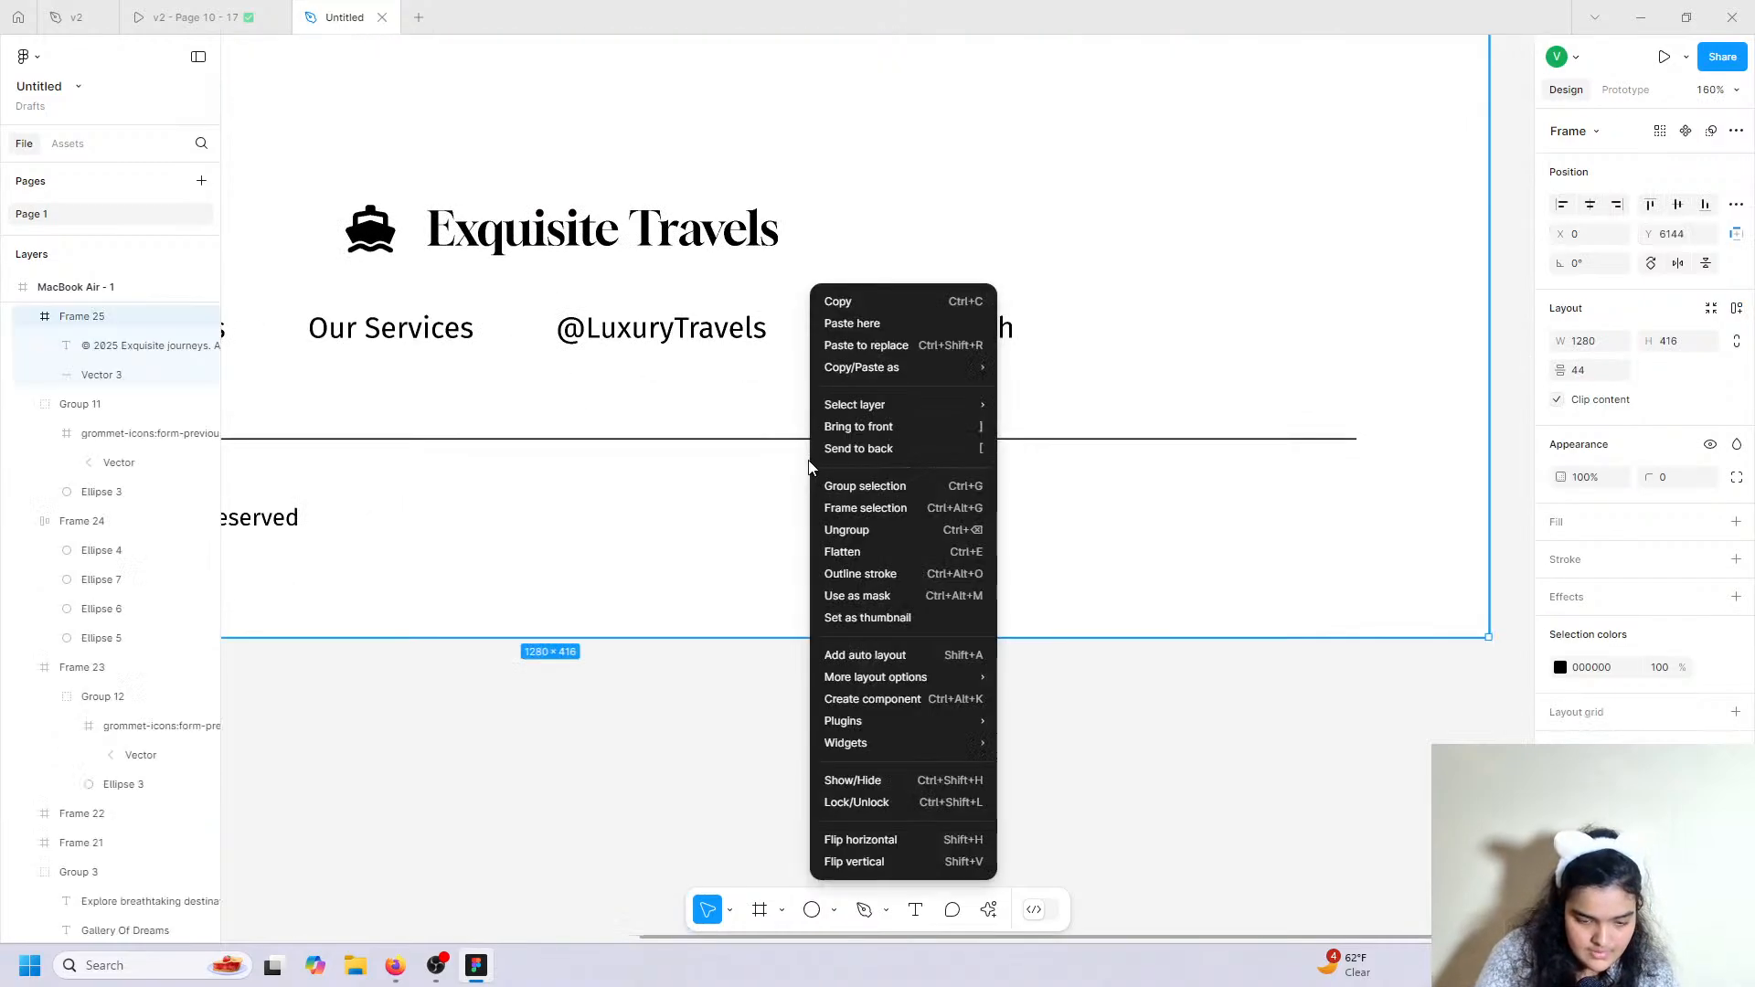
click(703, 710)
right_click(760, 584)
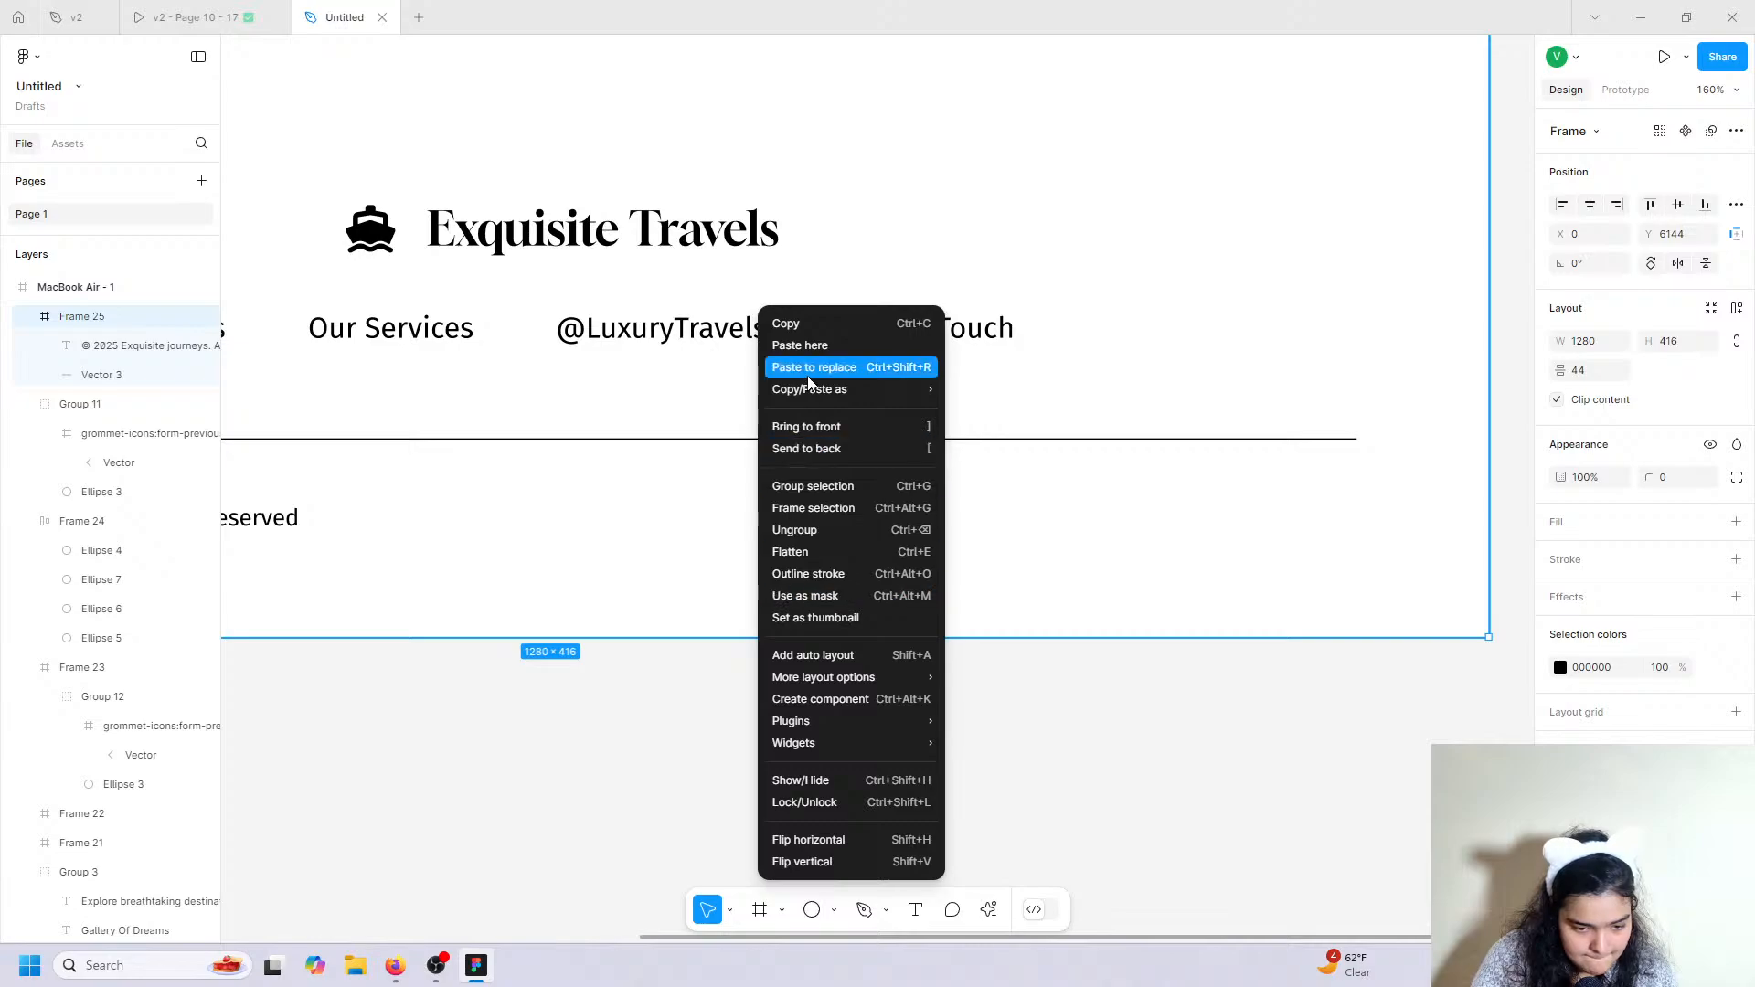
click(808, 345)
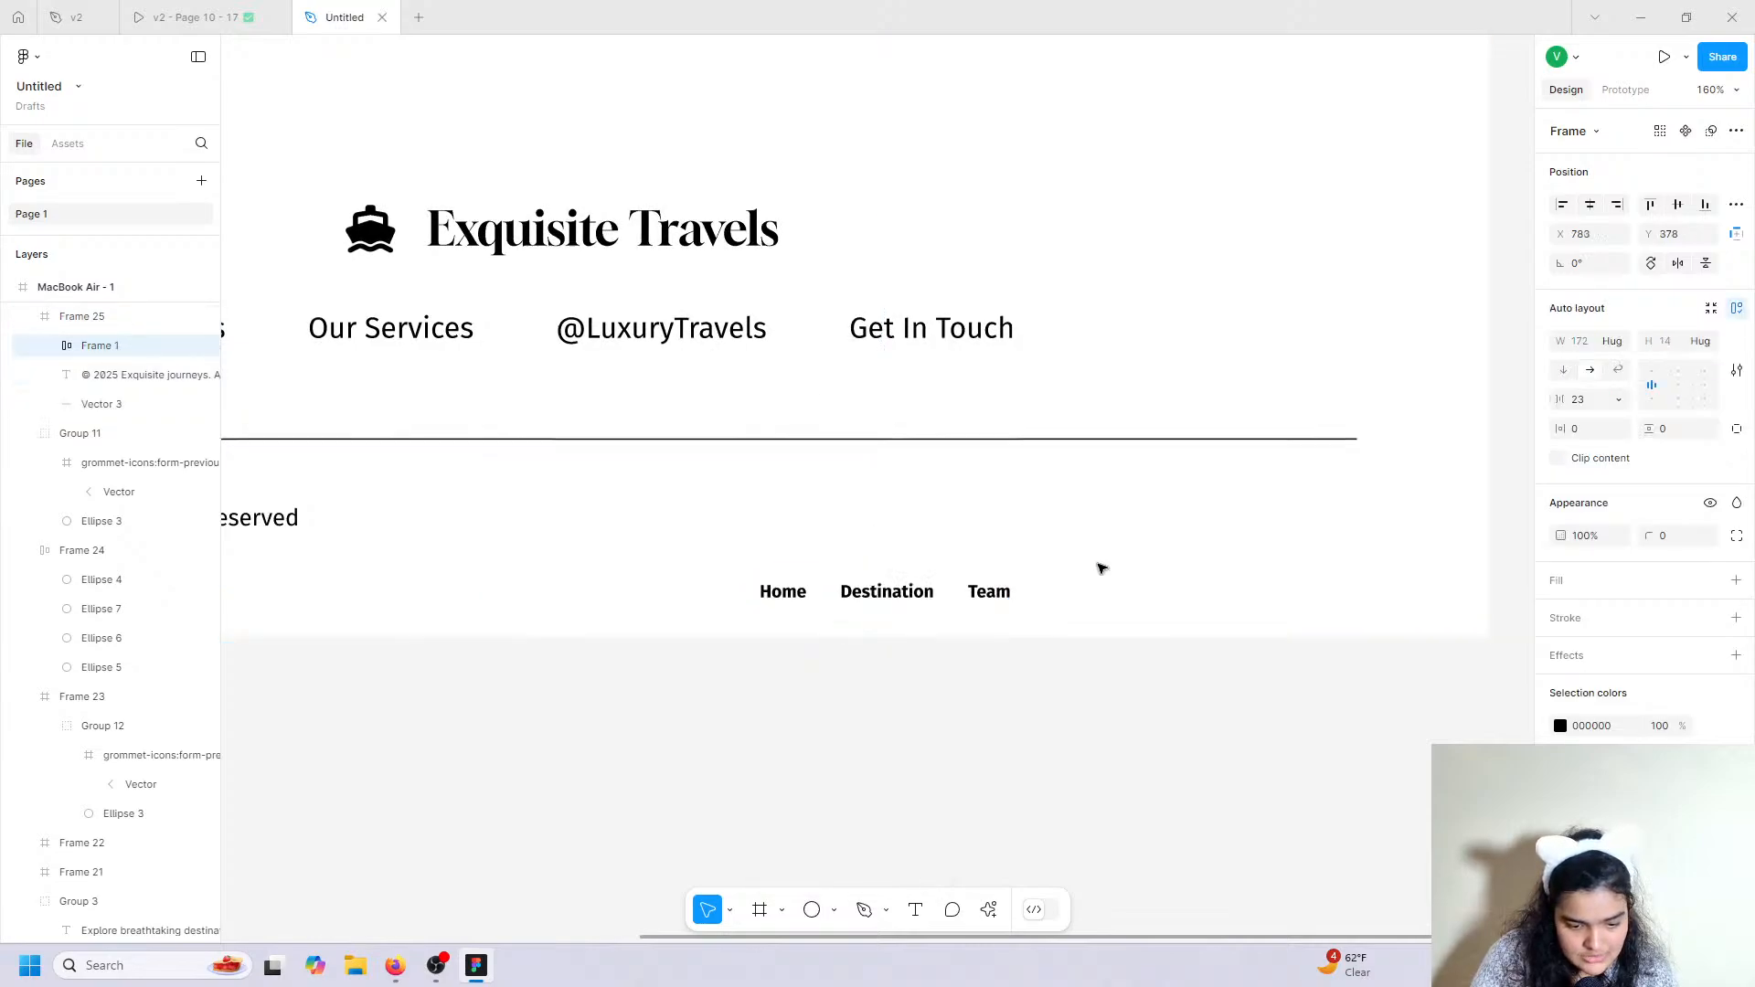
drag(865, 599, 1209, 517)
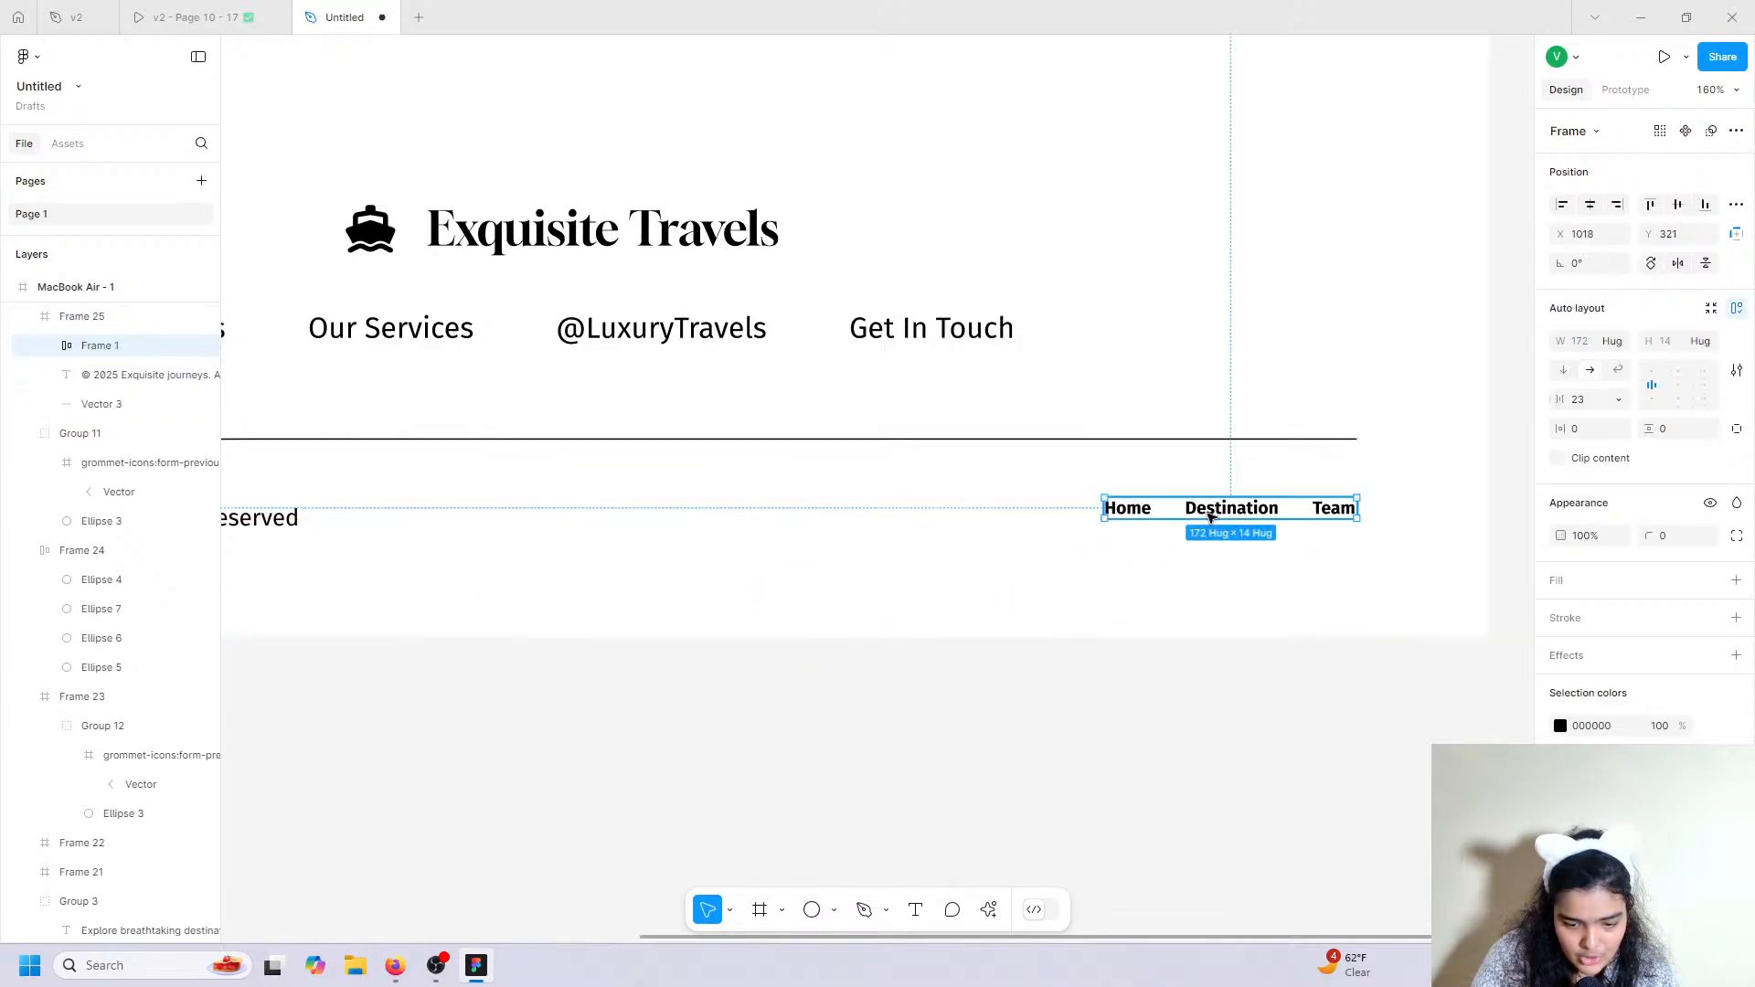
Set the three pasted links to font size 16 and Regular weight.
click(1113, 510)
shift+click(1231, 508)
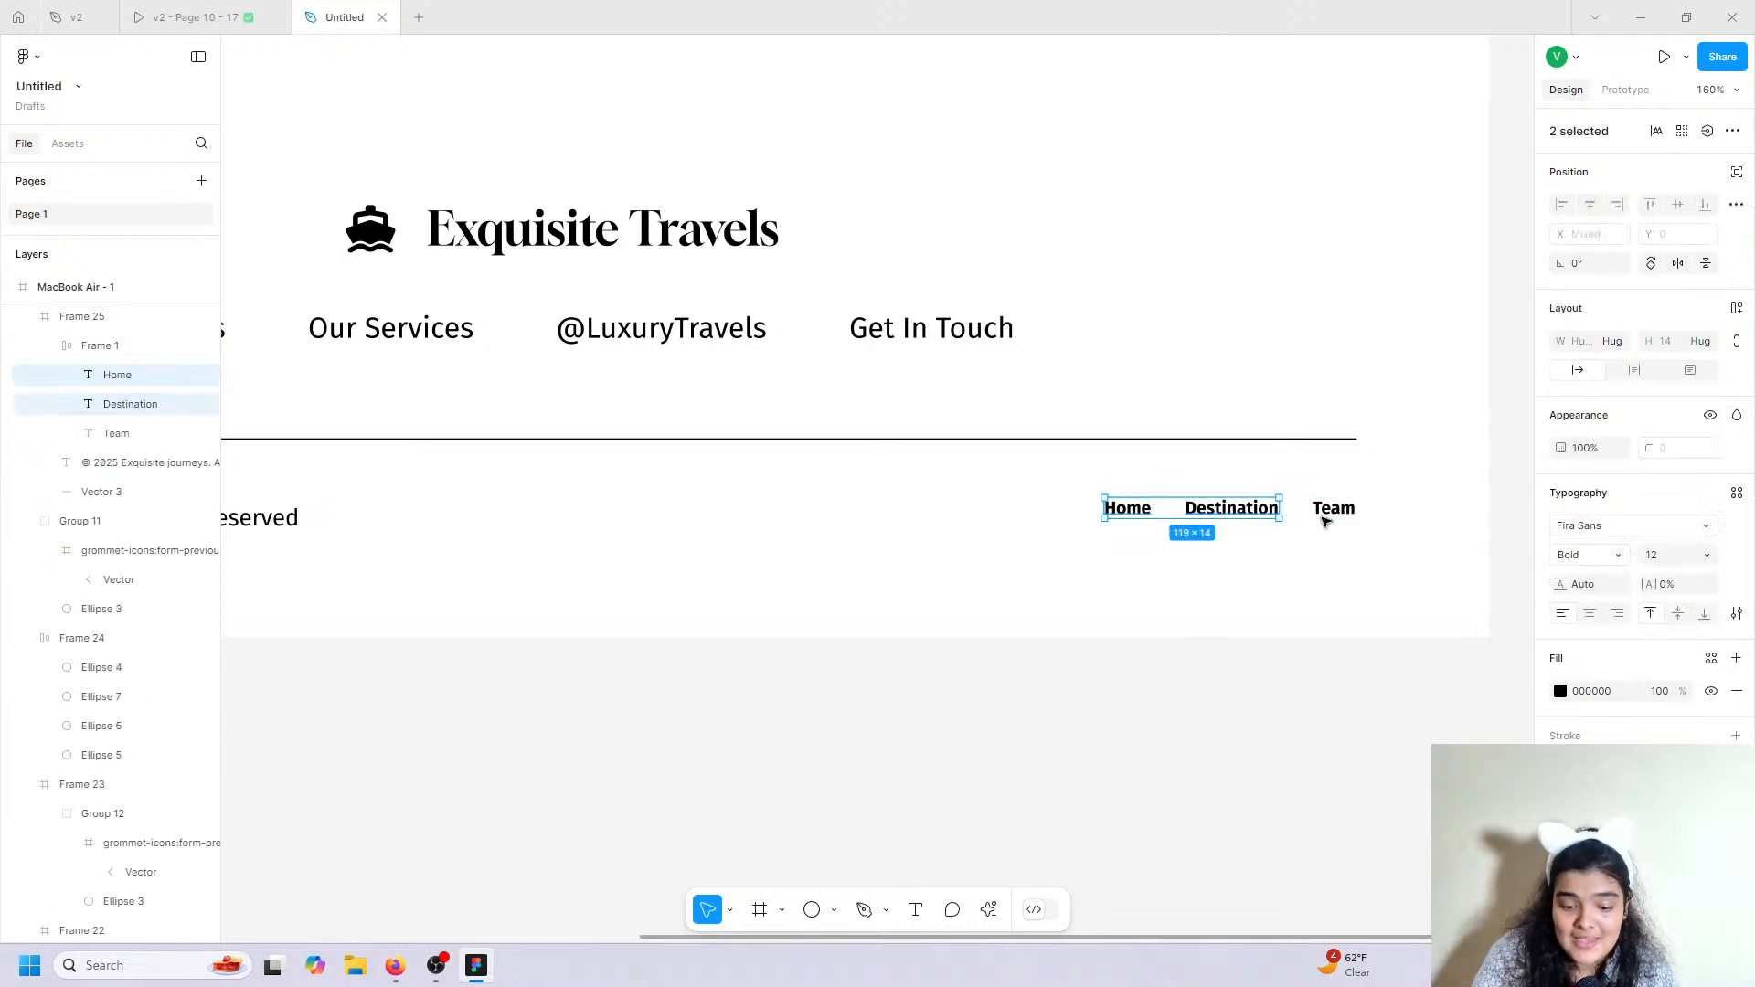
shift+click(1336, 510)
click(1676, 557)
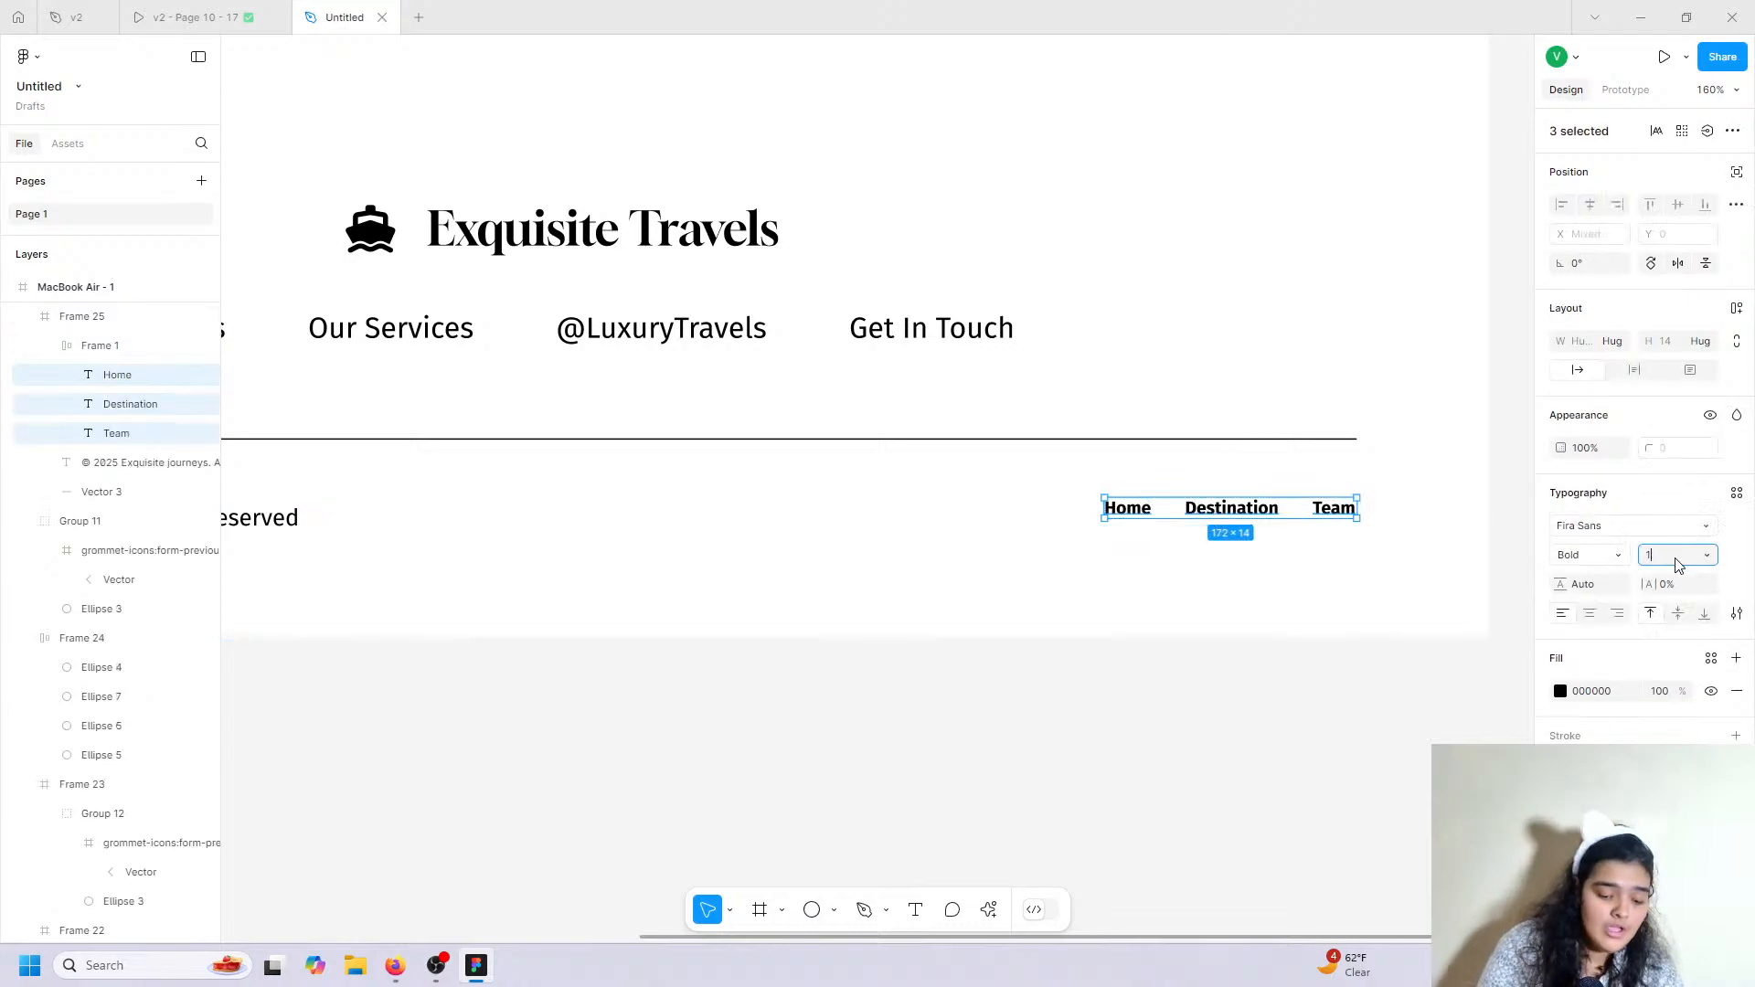
key(Return)
key(Escape)
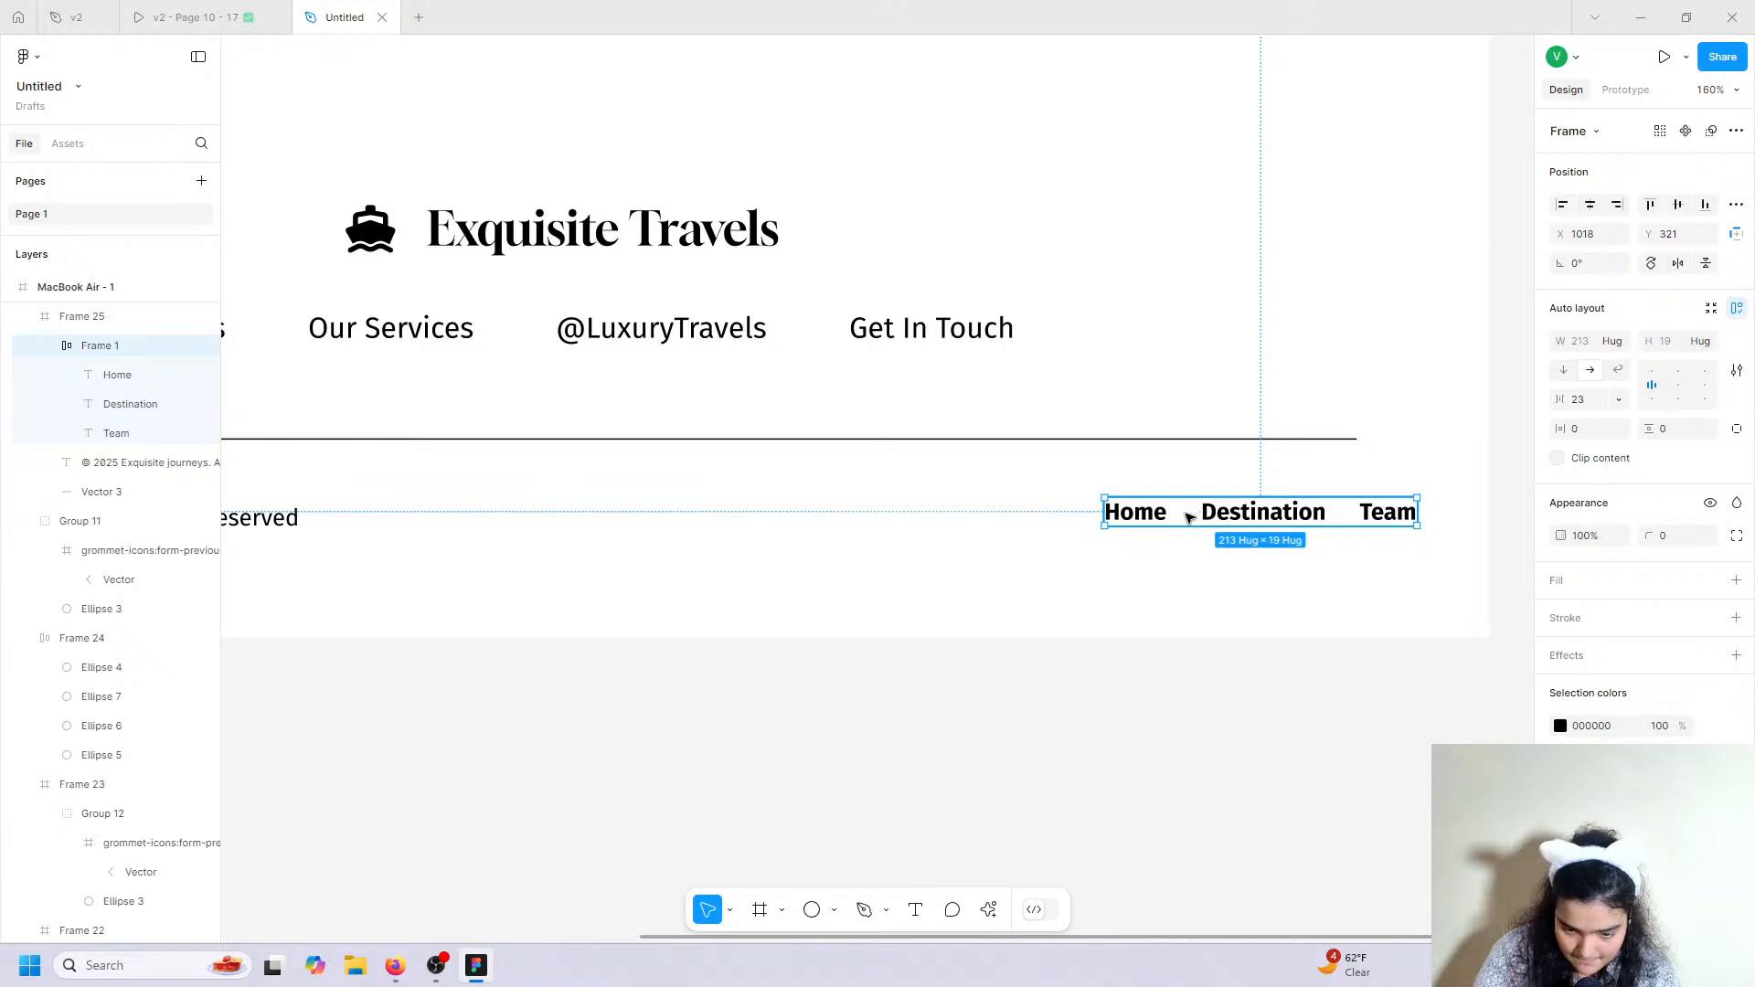
click(1150, 518)
shift+click(1230, 513)
shift+click(1371, 518)
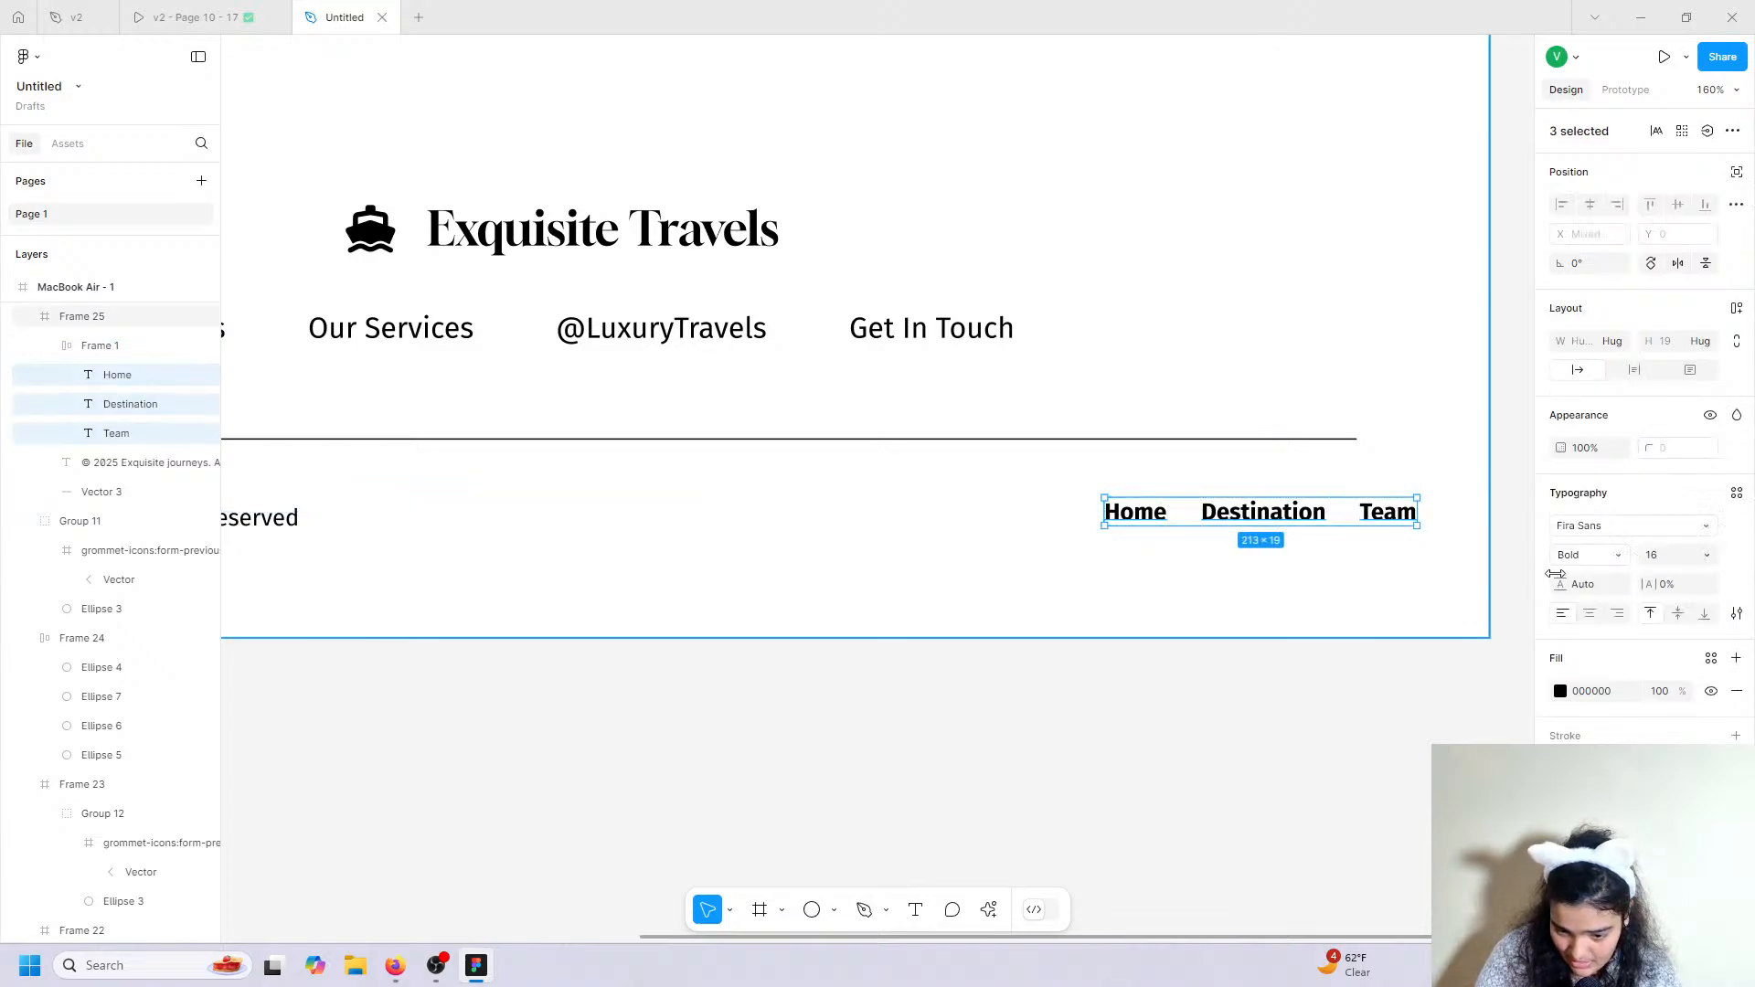
click(1588, 555)
click(1612, 490)
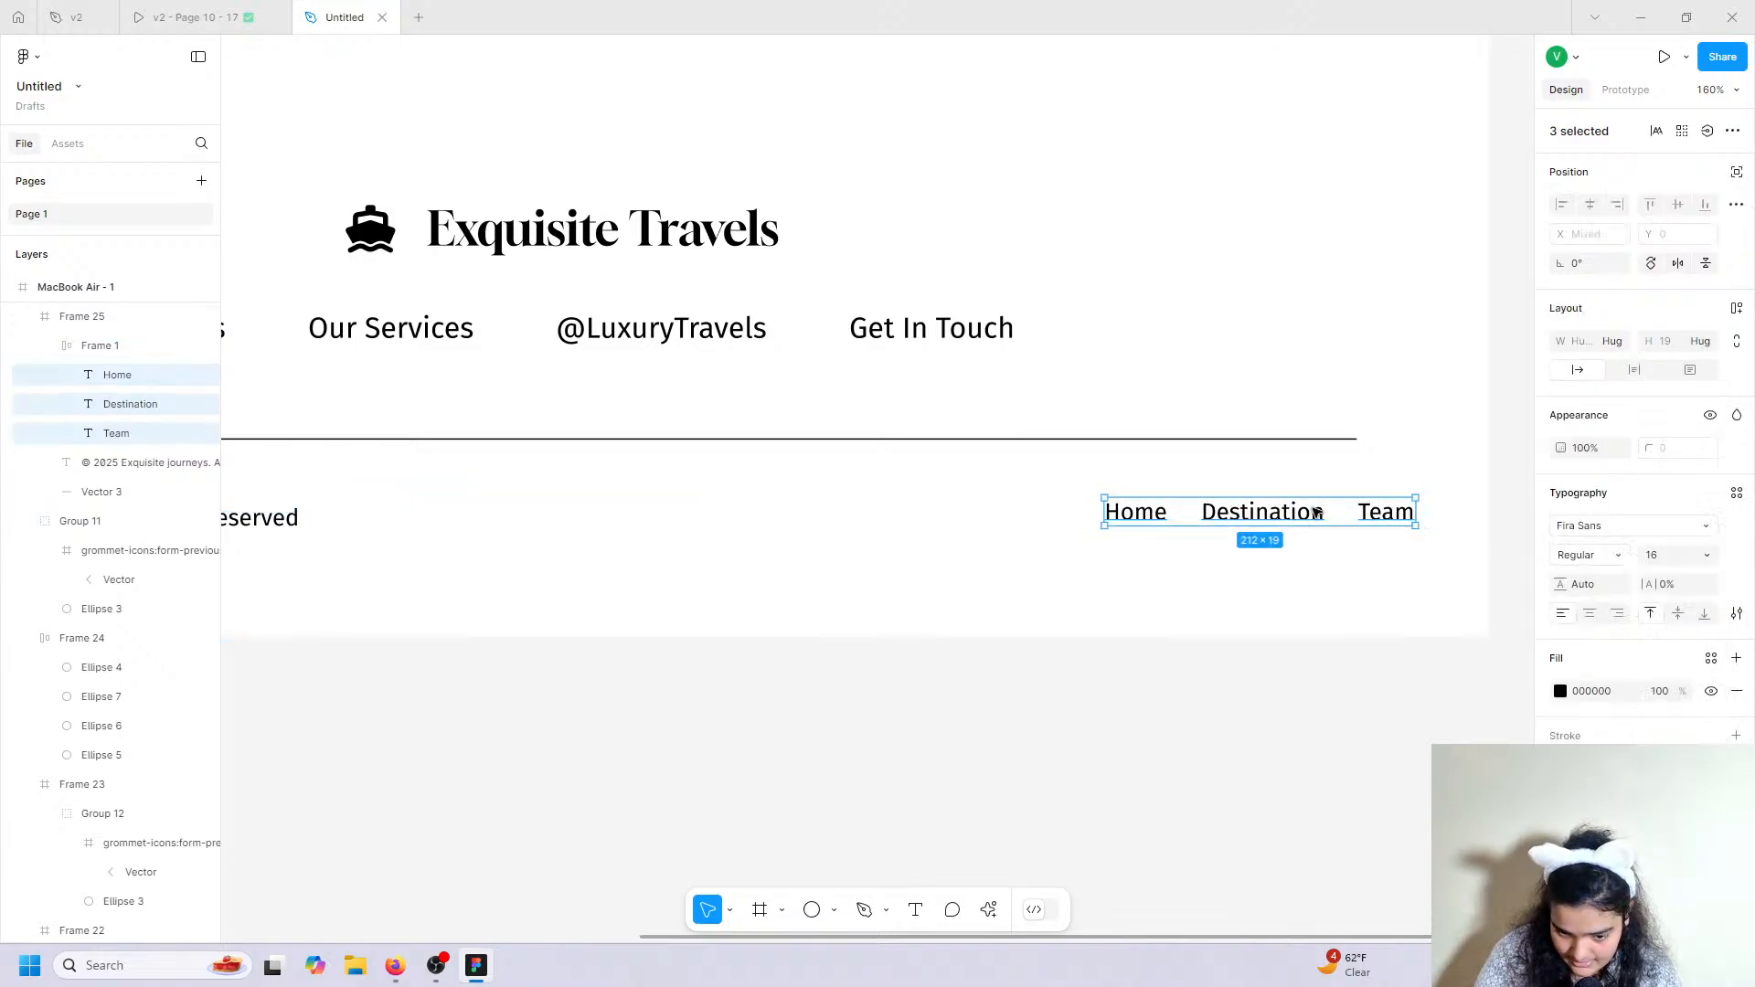
Rename the links Privacy, Cookies and Terms, aligned with the divider's right end.
click(251, 11)
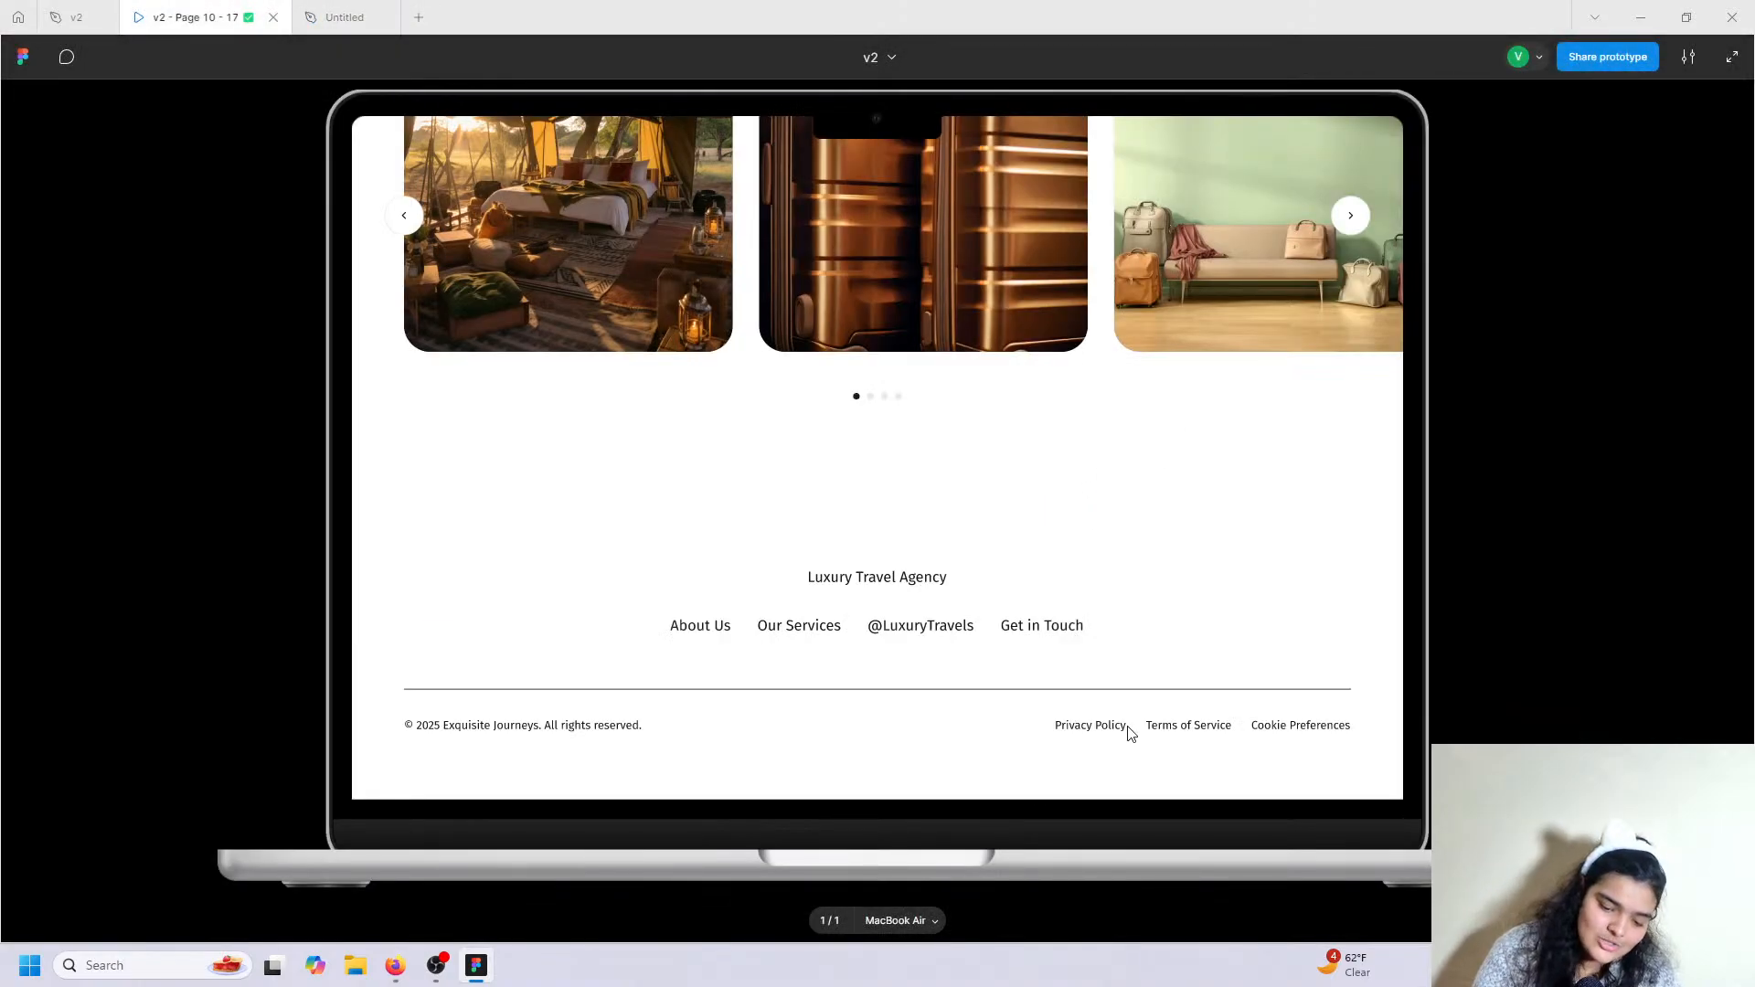
click(333, 13)
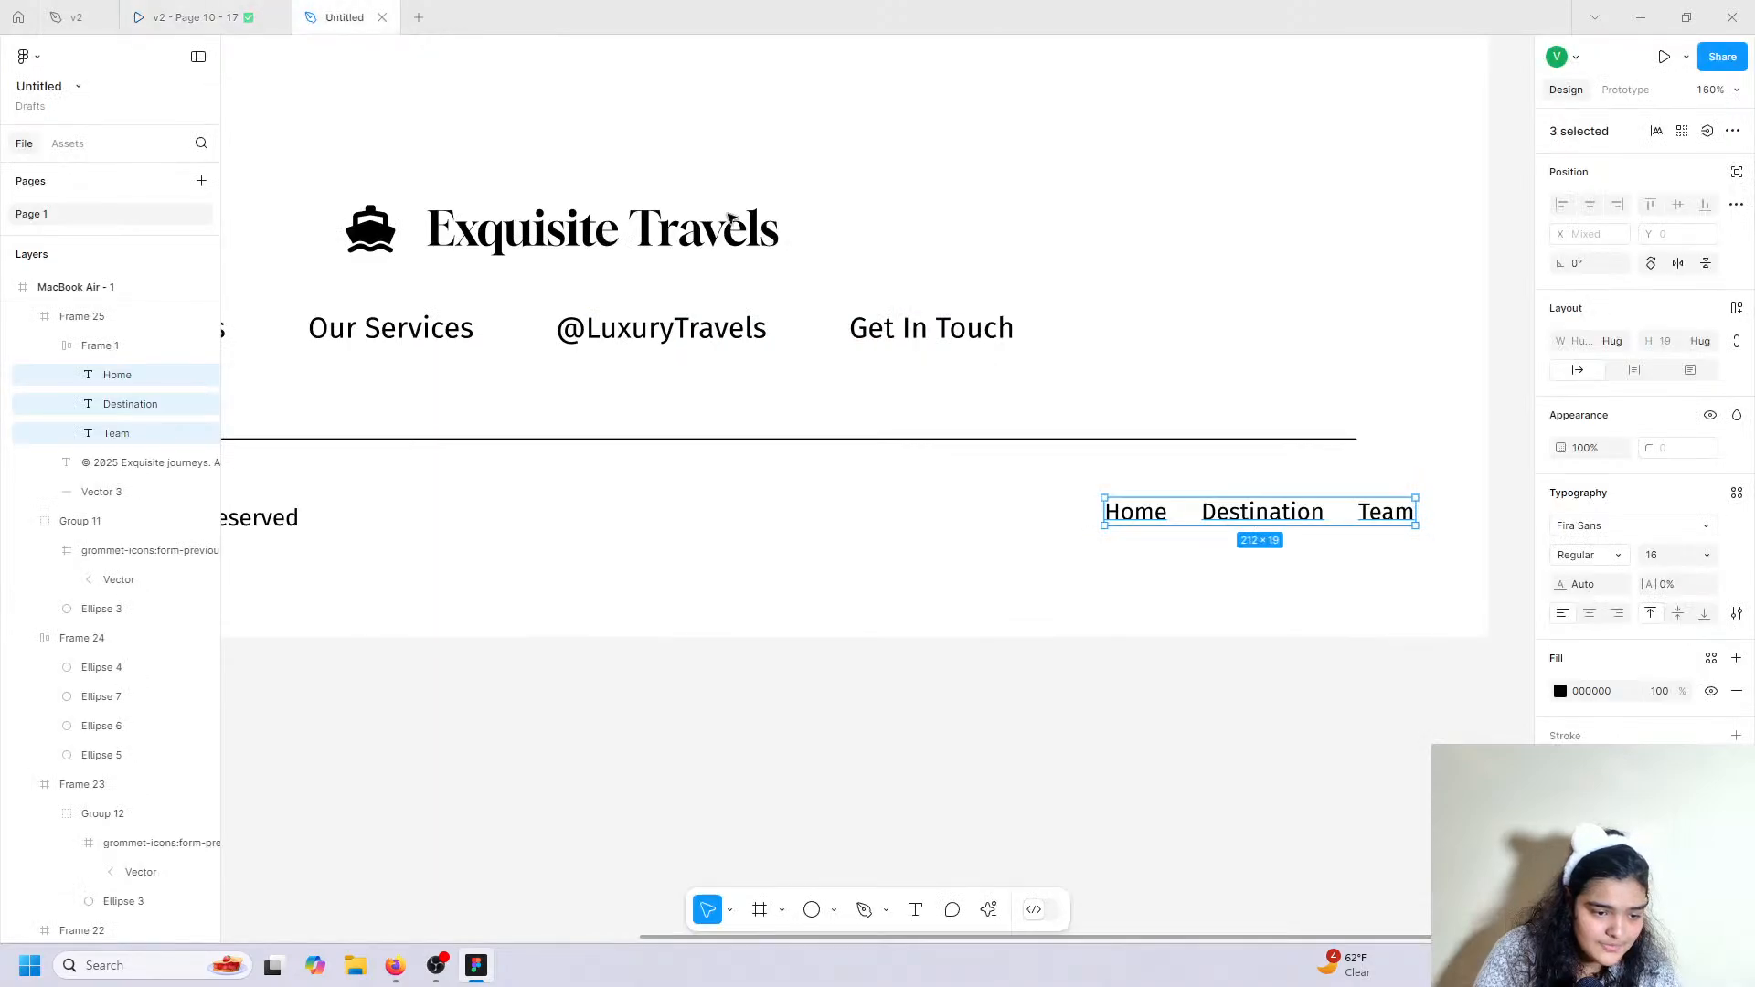
double_click(1166, 518)
text(Pr)
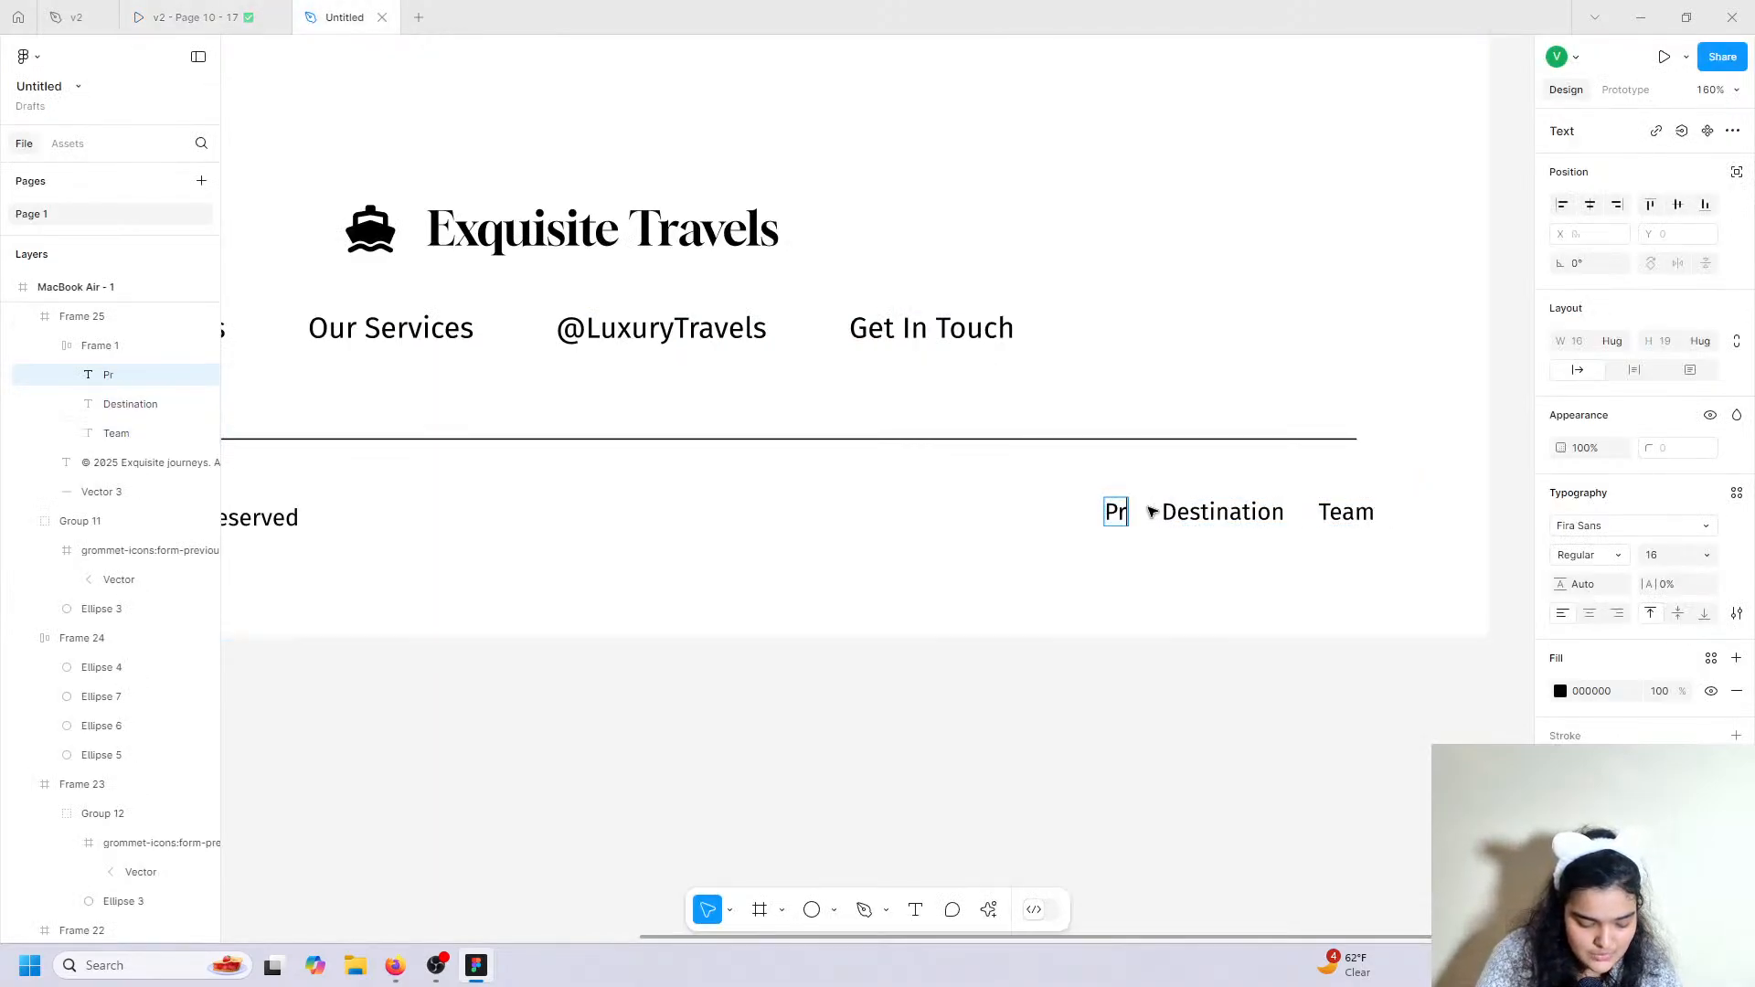
text(ivacy)
double_click(1260, 518)
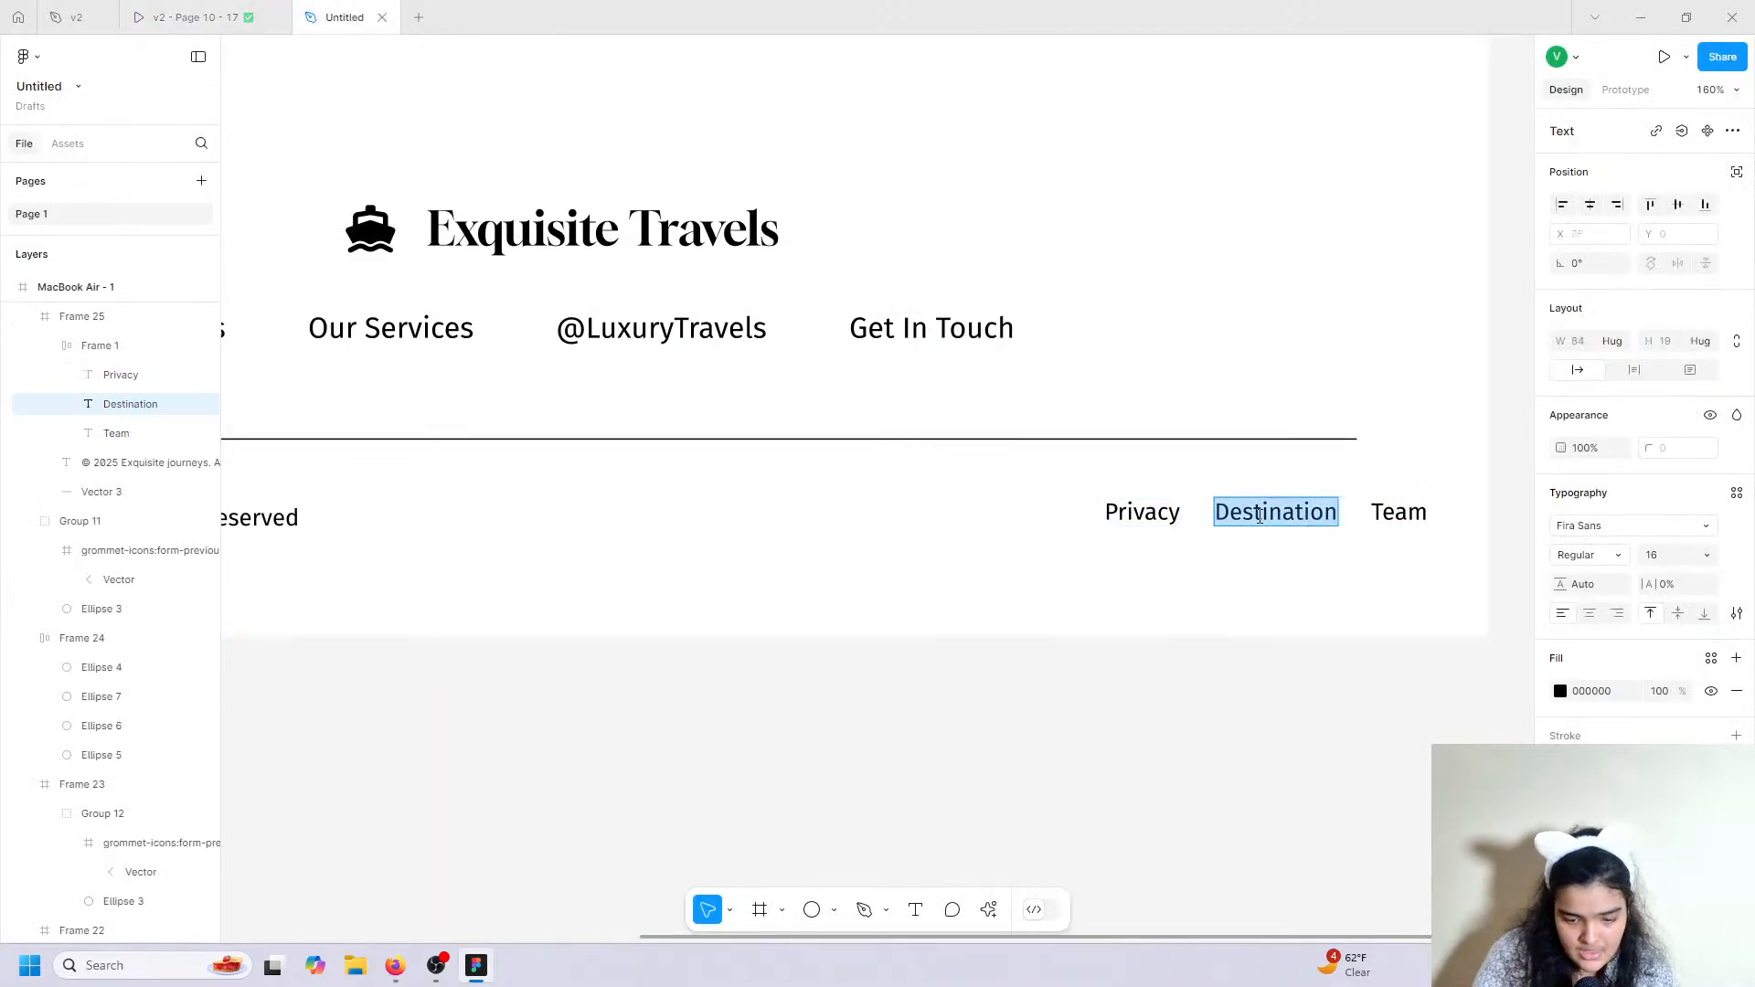
text(Cooik)
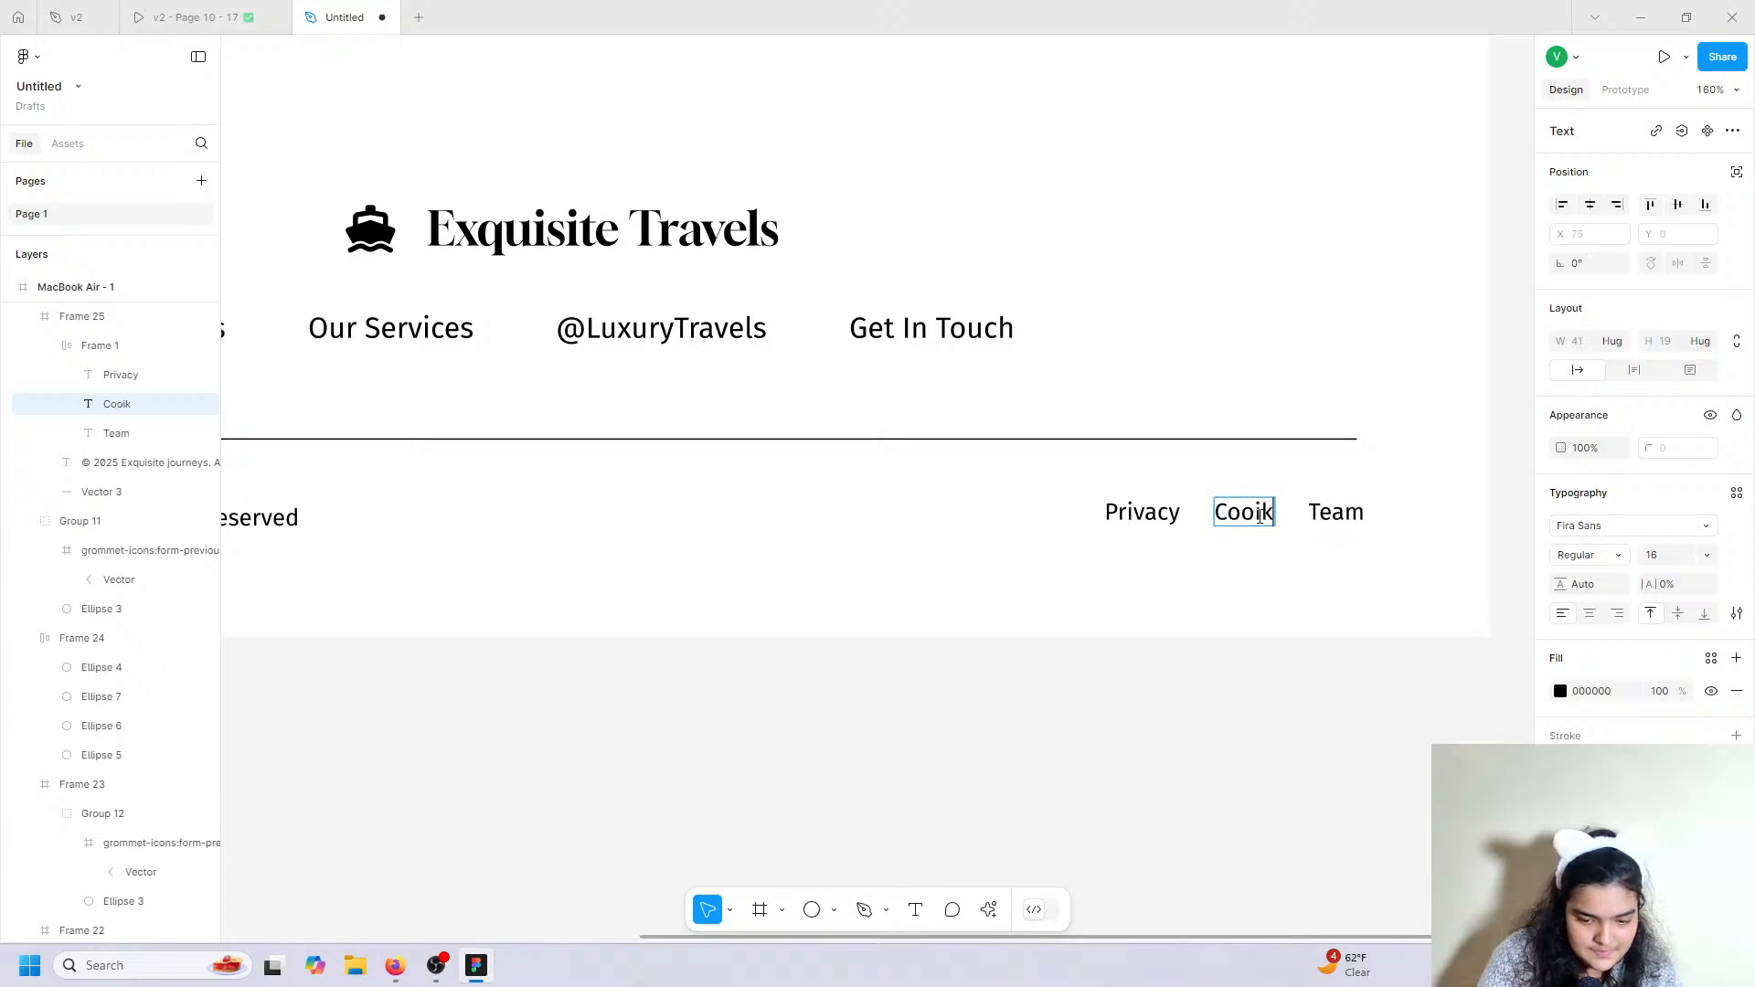
key(BackSpace)
key(BackSpace)
text(kie)
double_click(1353, 517)
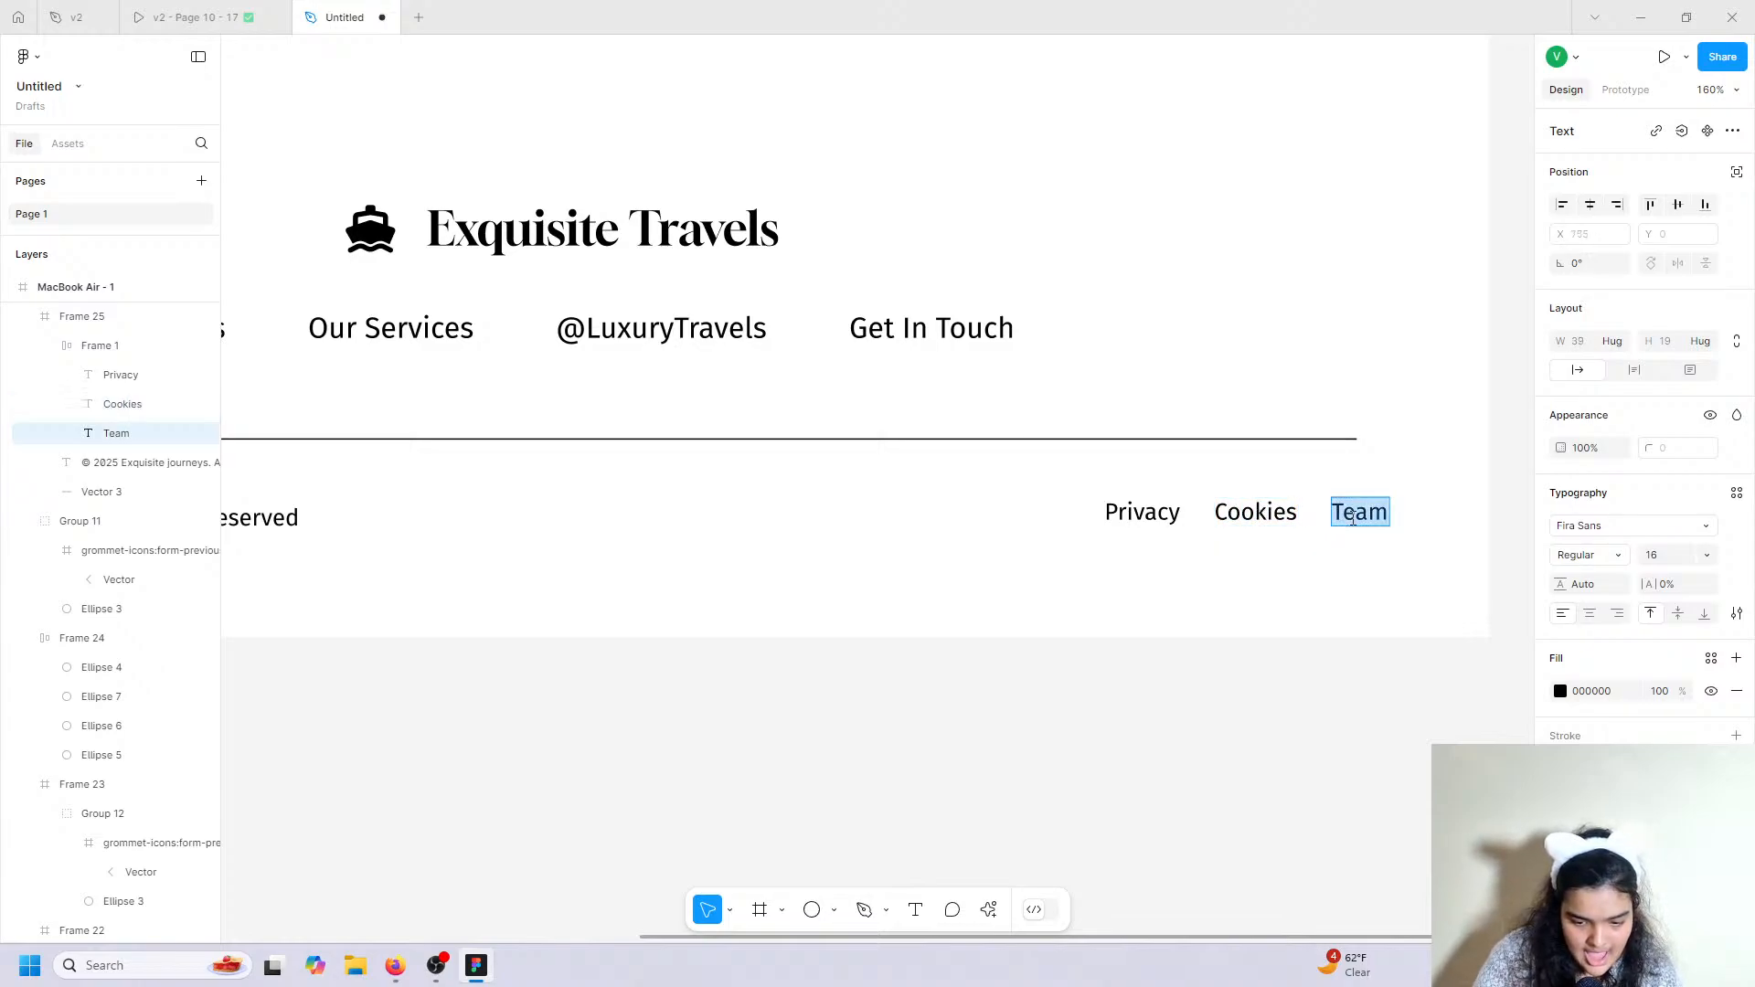
text(Terms)
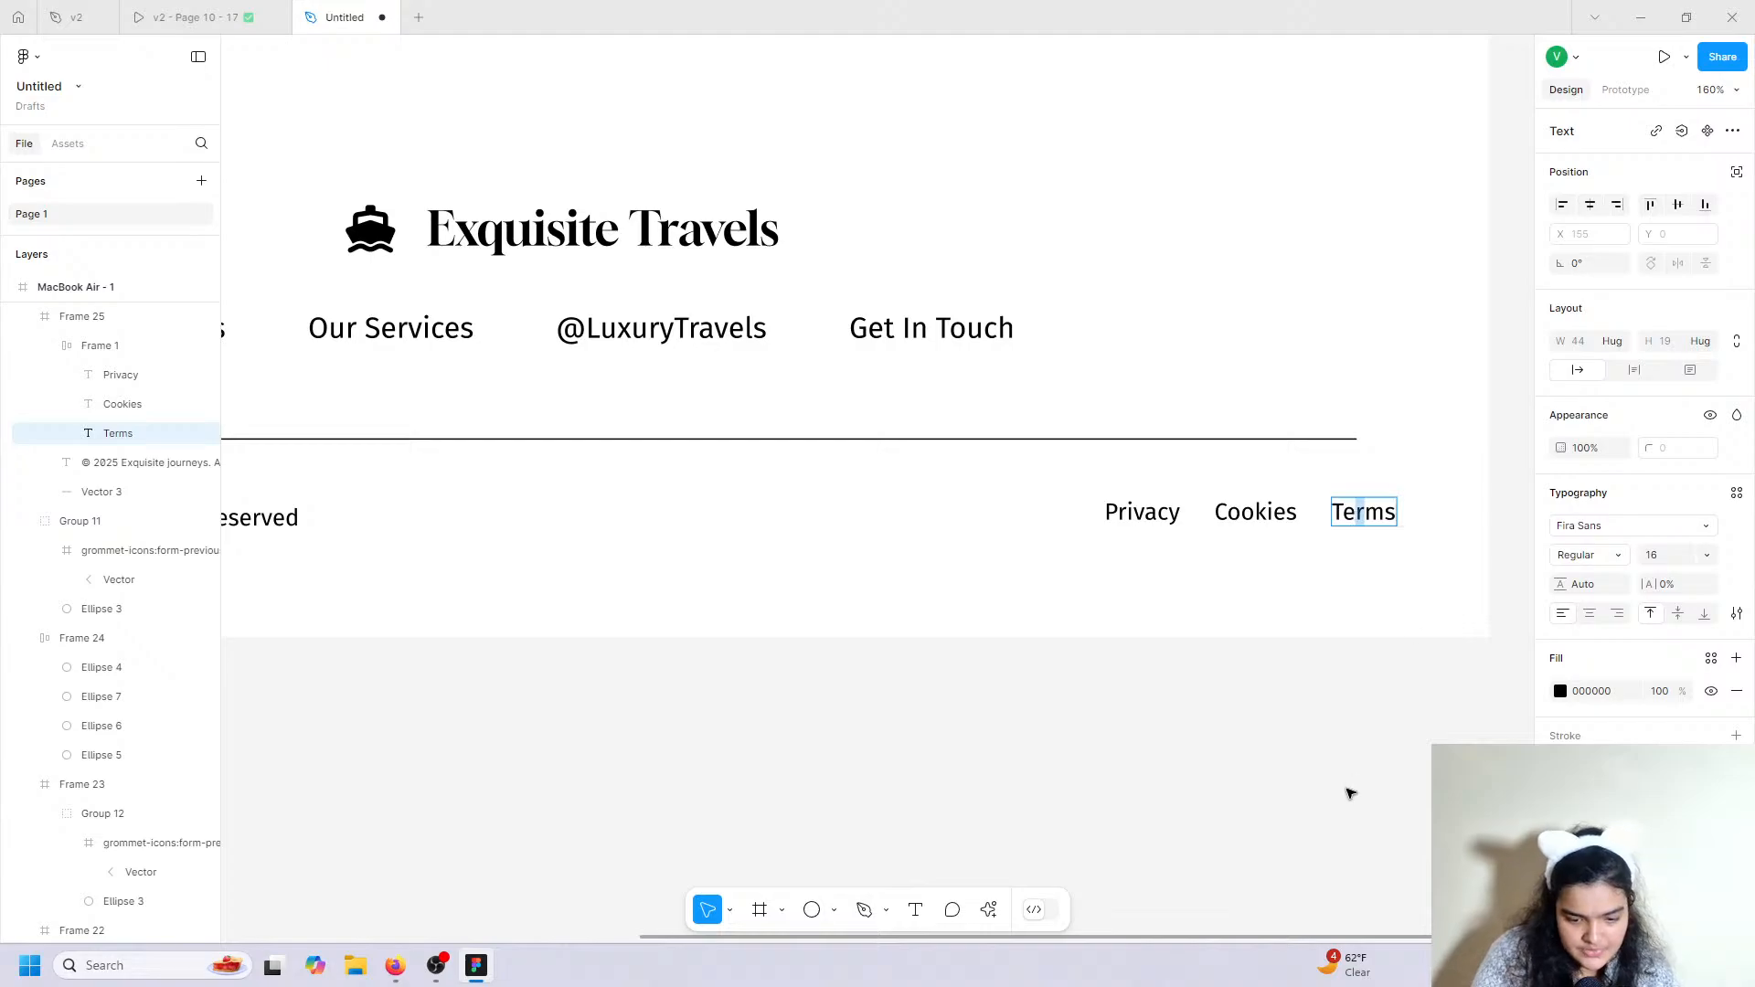
key(Escape)
drag(1211, 507, 1183, 513)
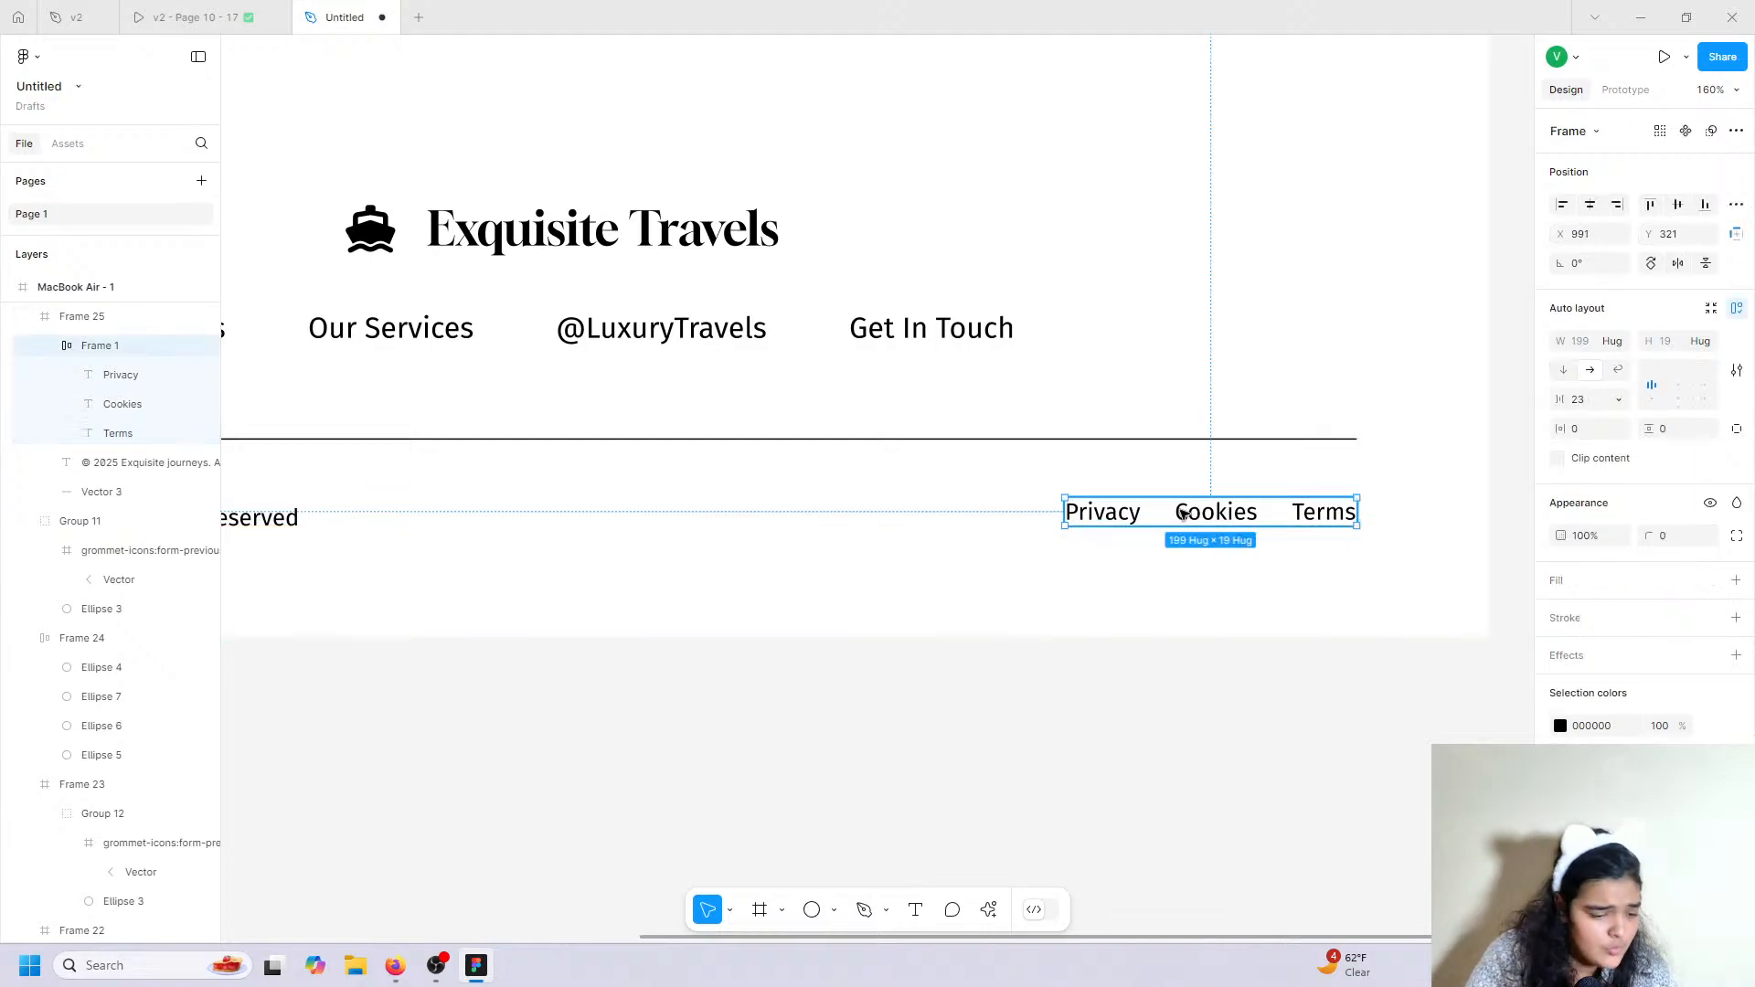
Select the MacBook Air frame, close the old v2 files, and show prototype device settings.
scroll(1183, 512, down, 5)
scroll(1183, 510, up, 2)
scroll(1183, 514, up, 15)
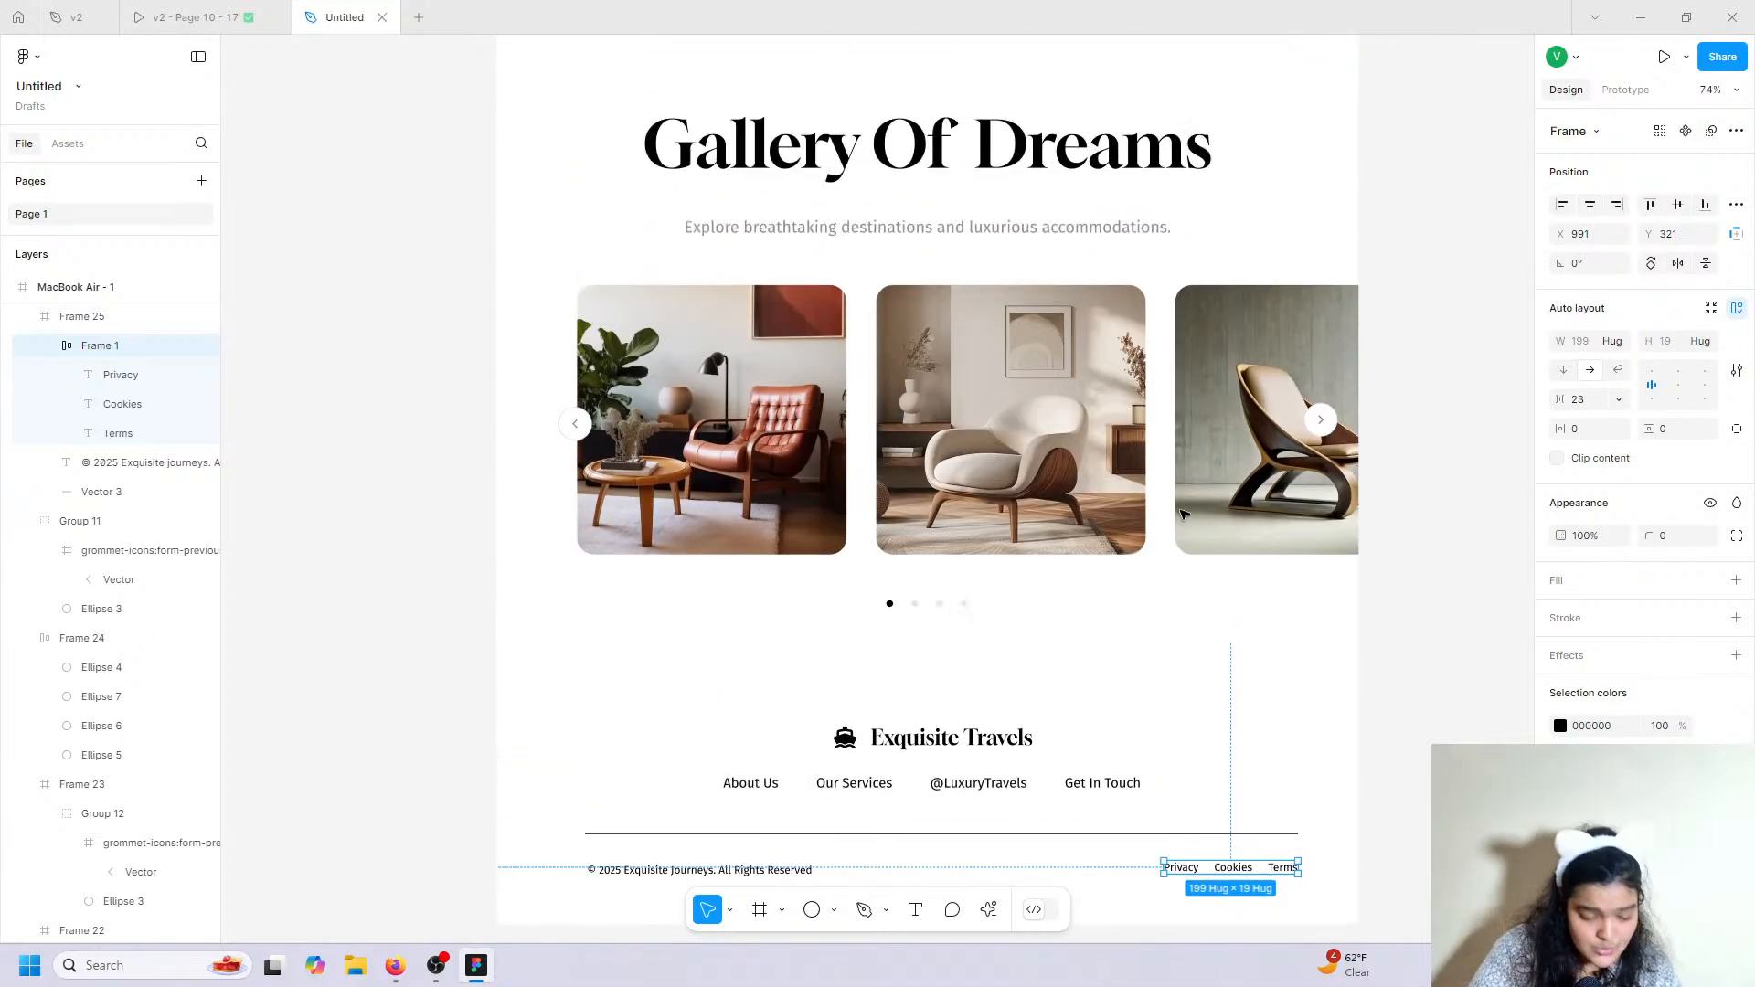
scroll(1183, 515, up, 15)
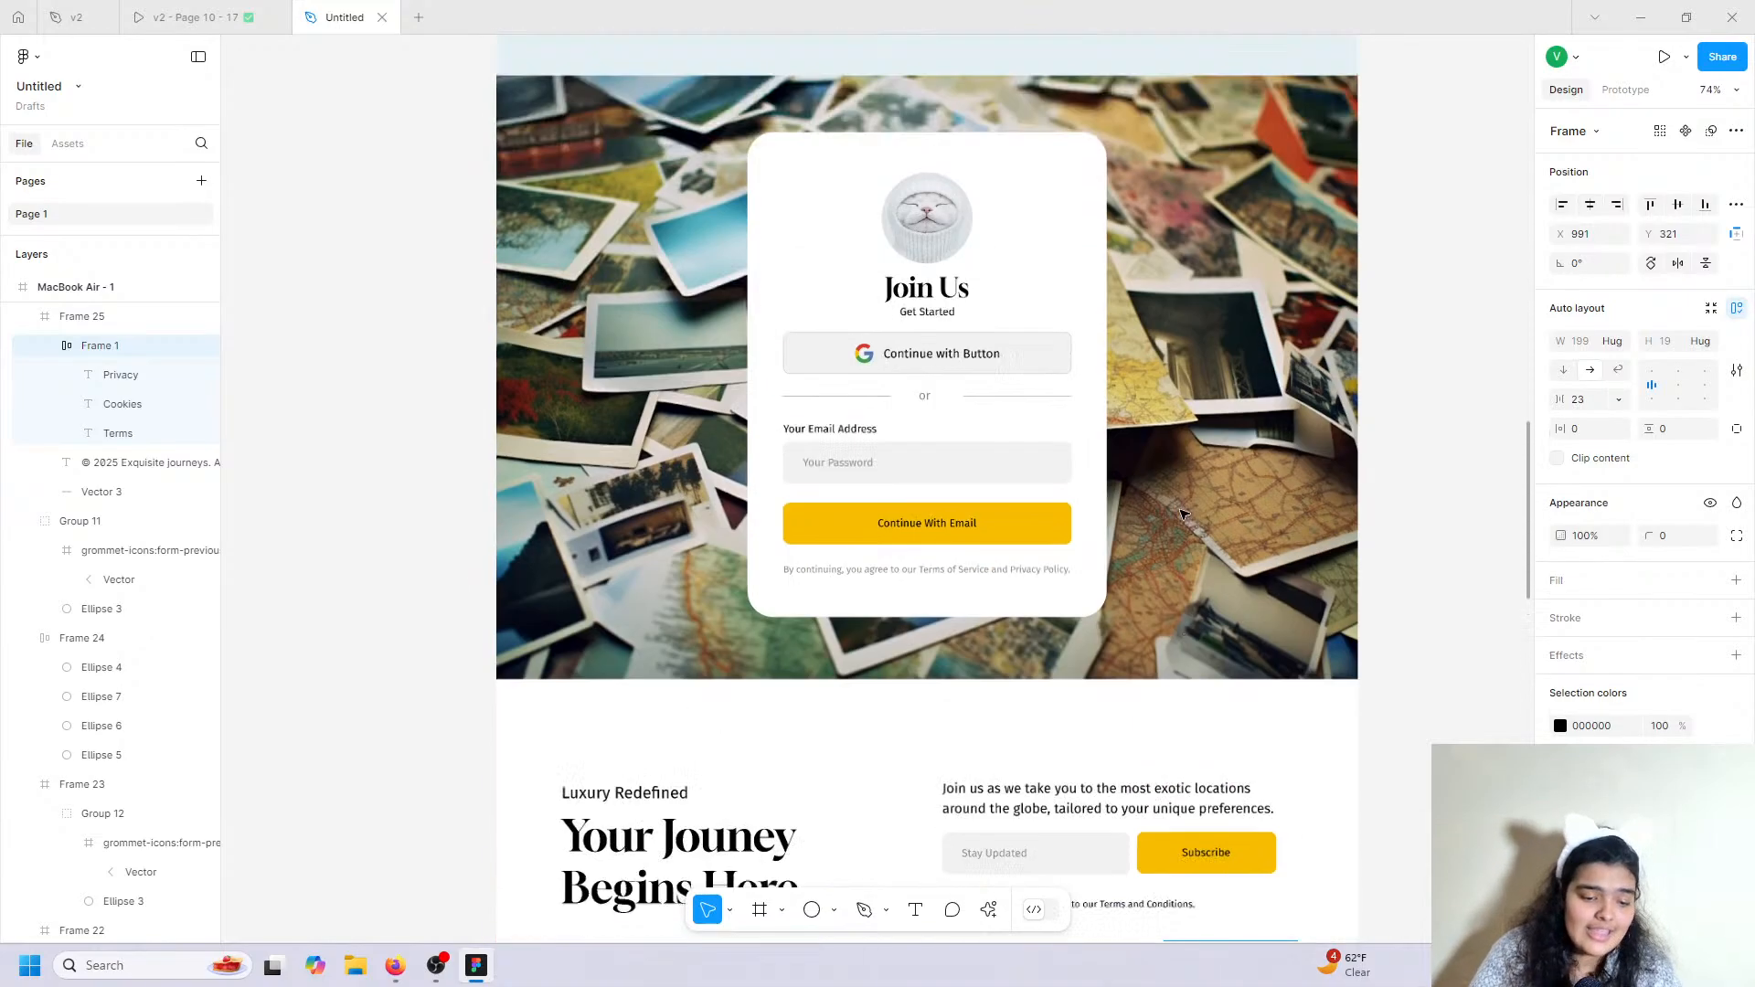
scroll(1183, 515, up, 10)
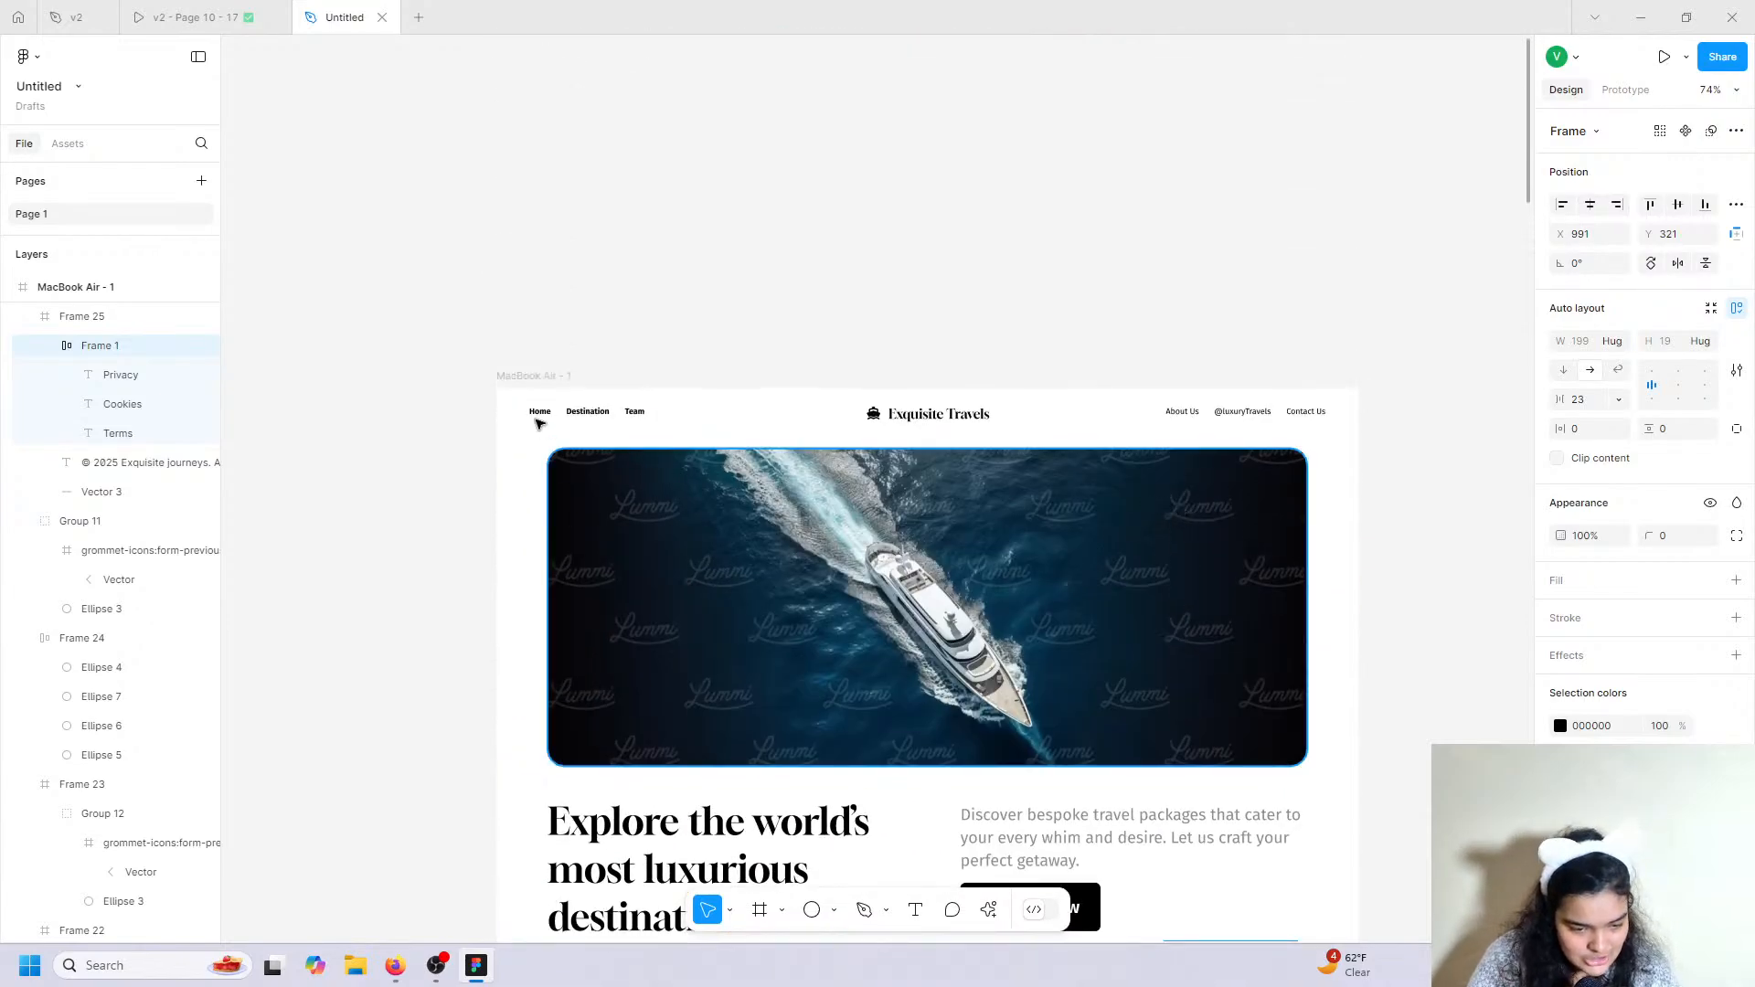
click(511, 376)
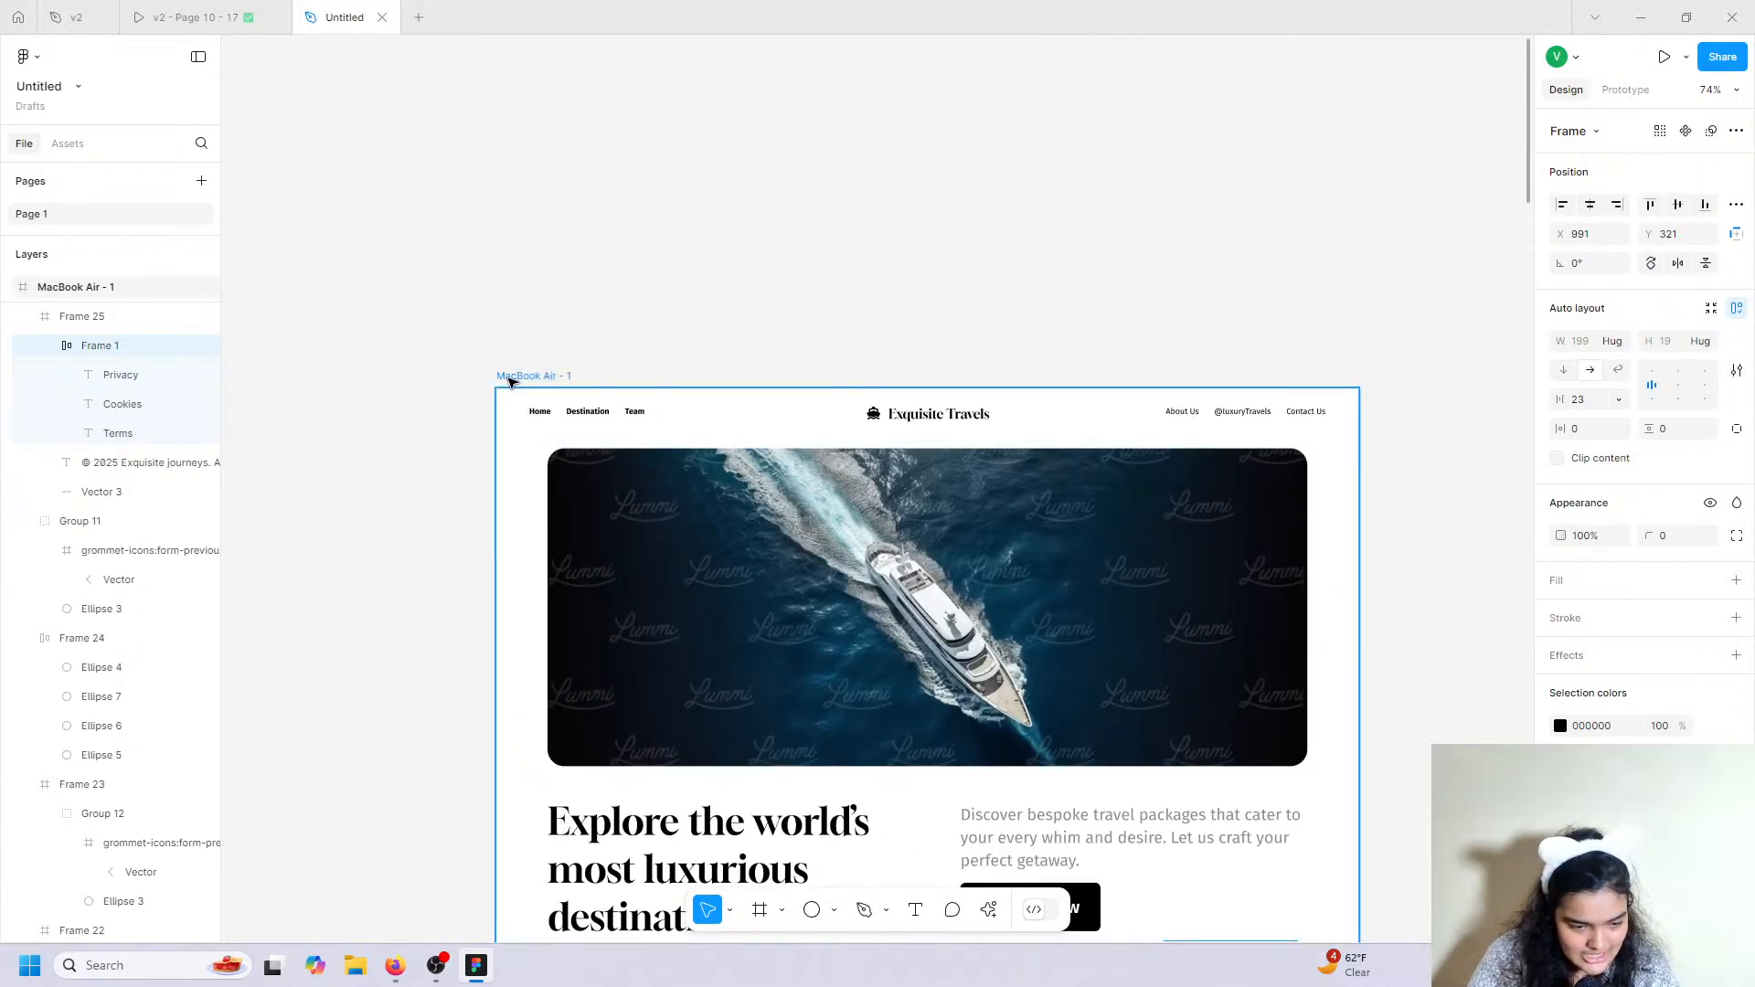
click(1625, 89)
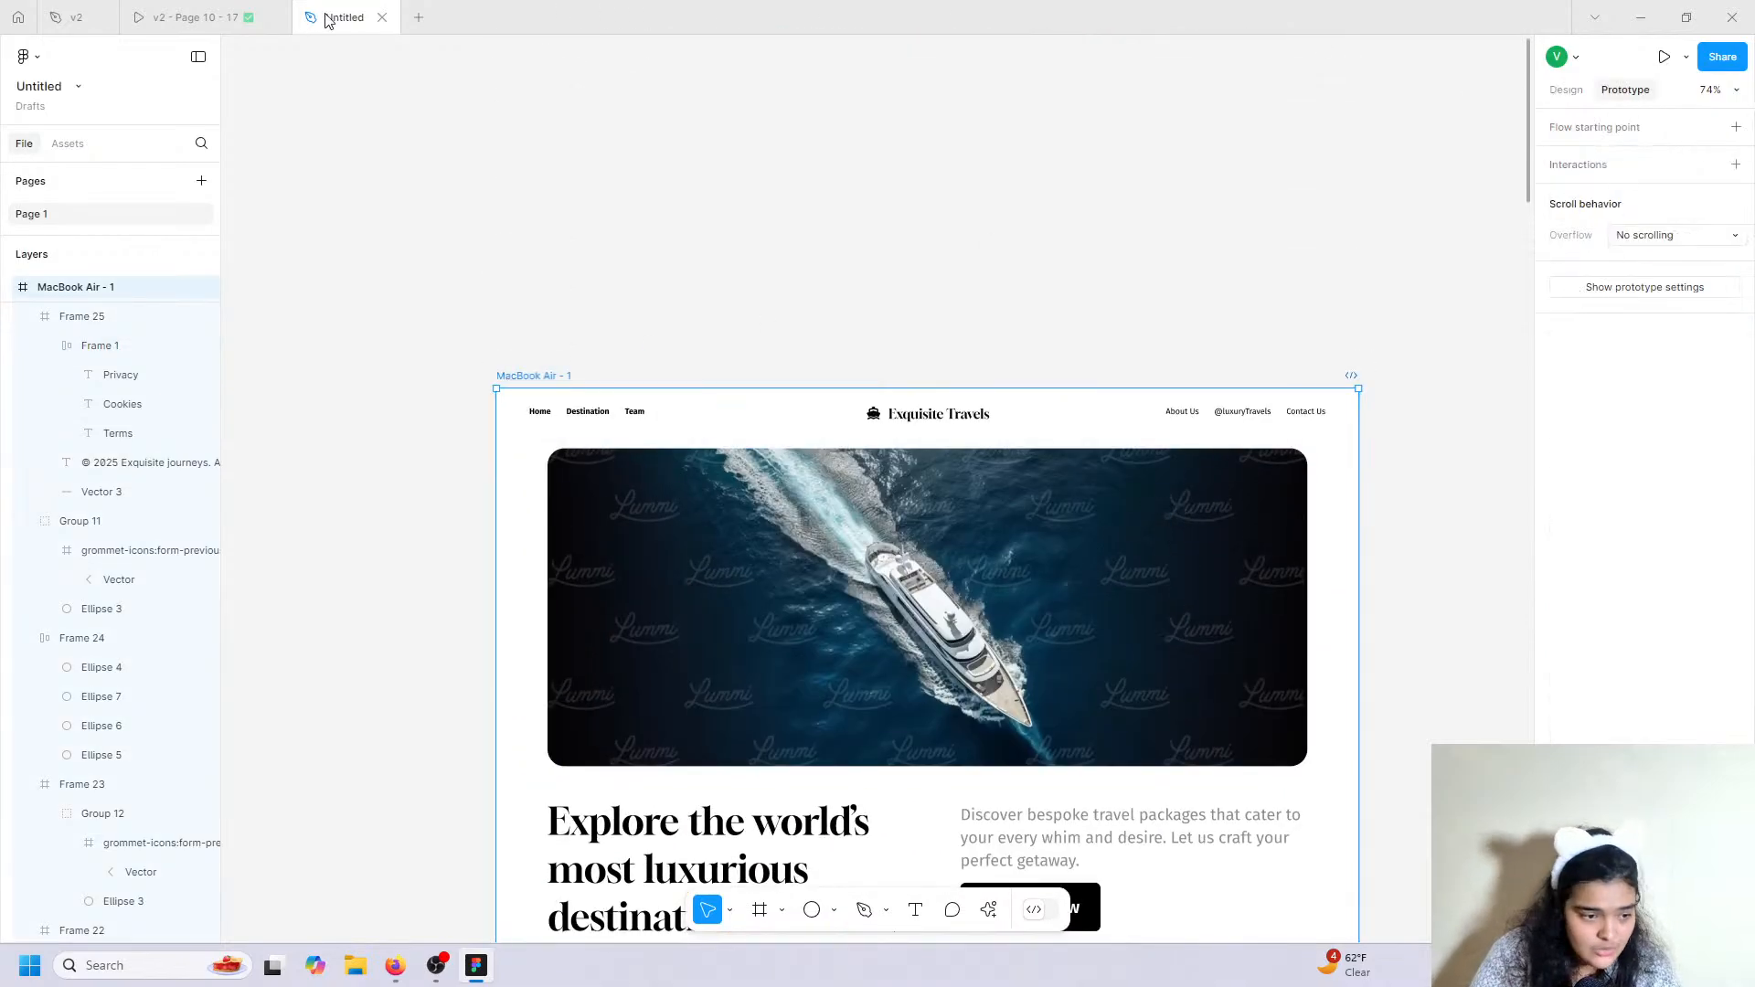
click(274, 18)
click(100, 17)
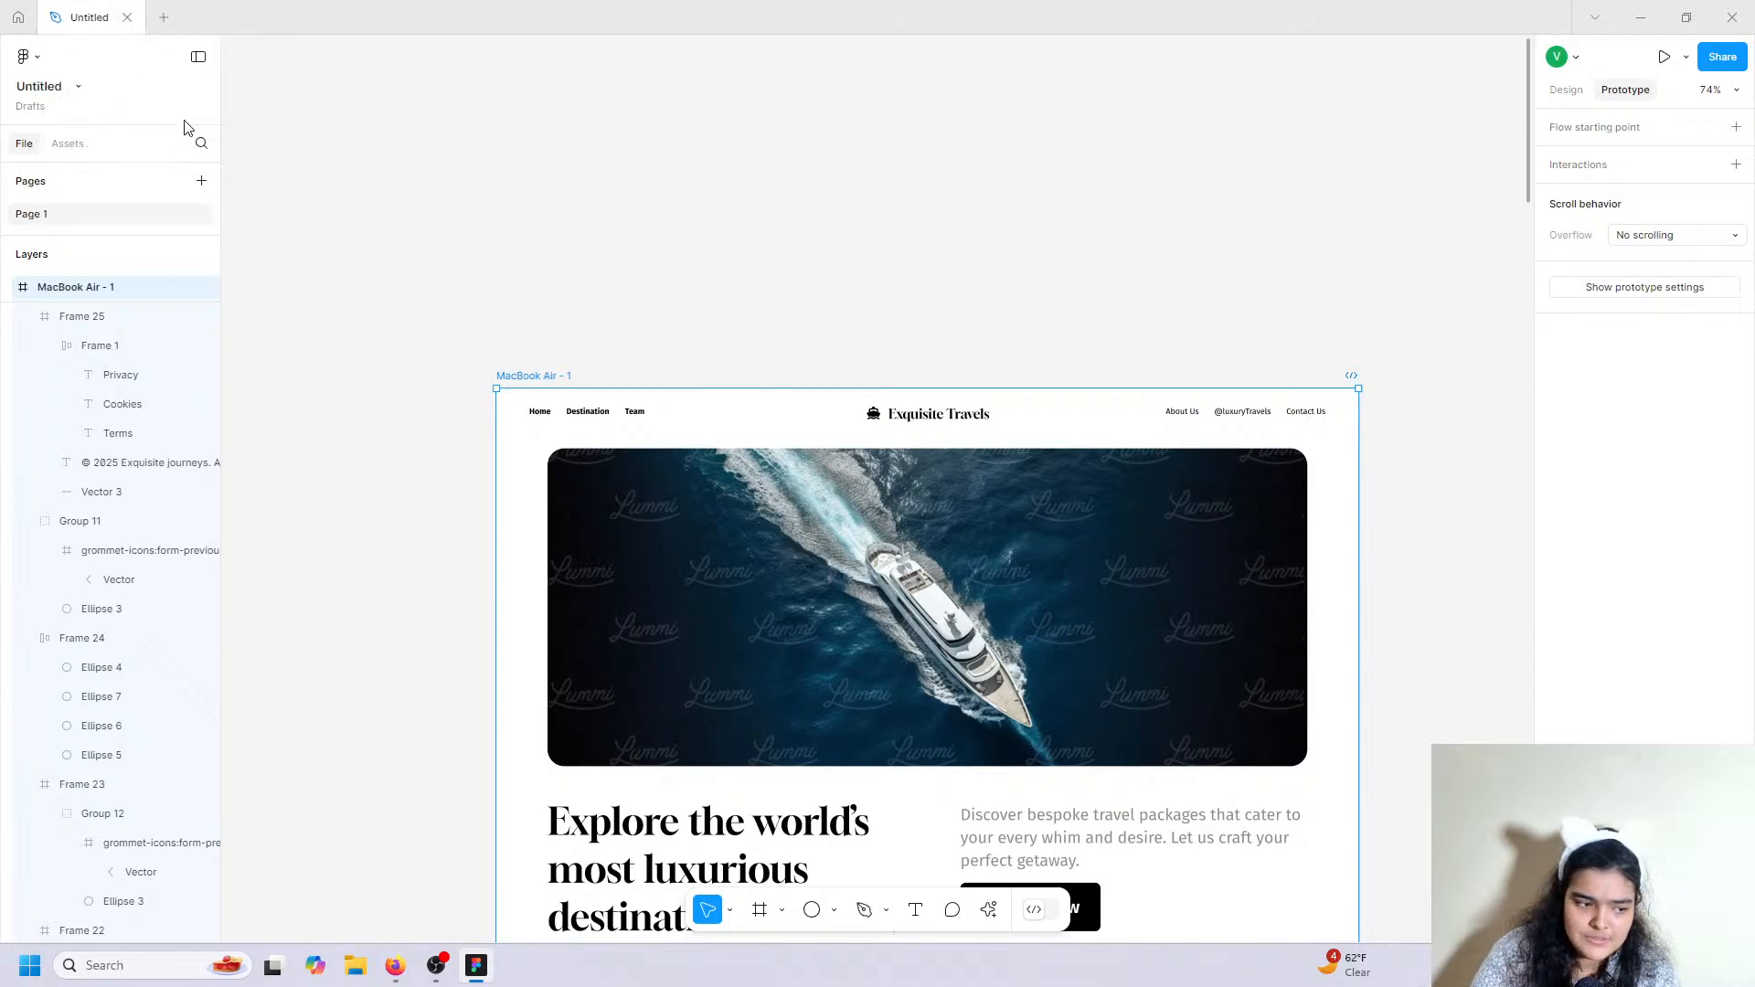
click(1663, 289)
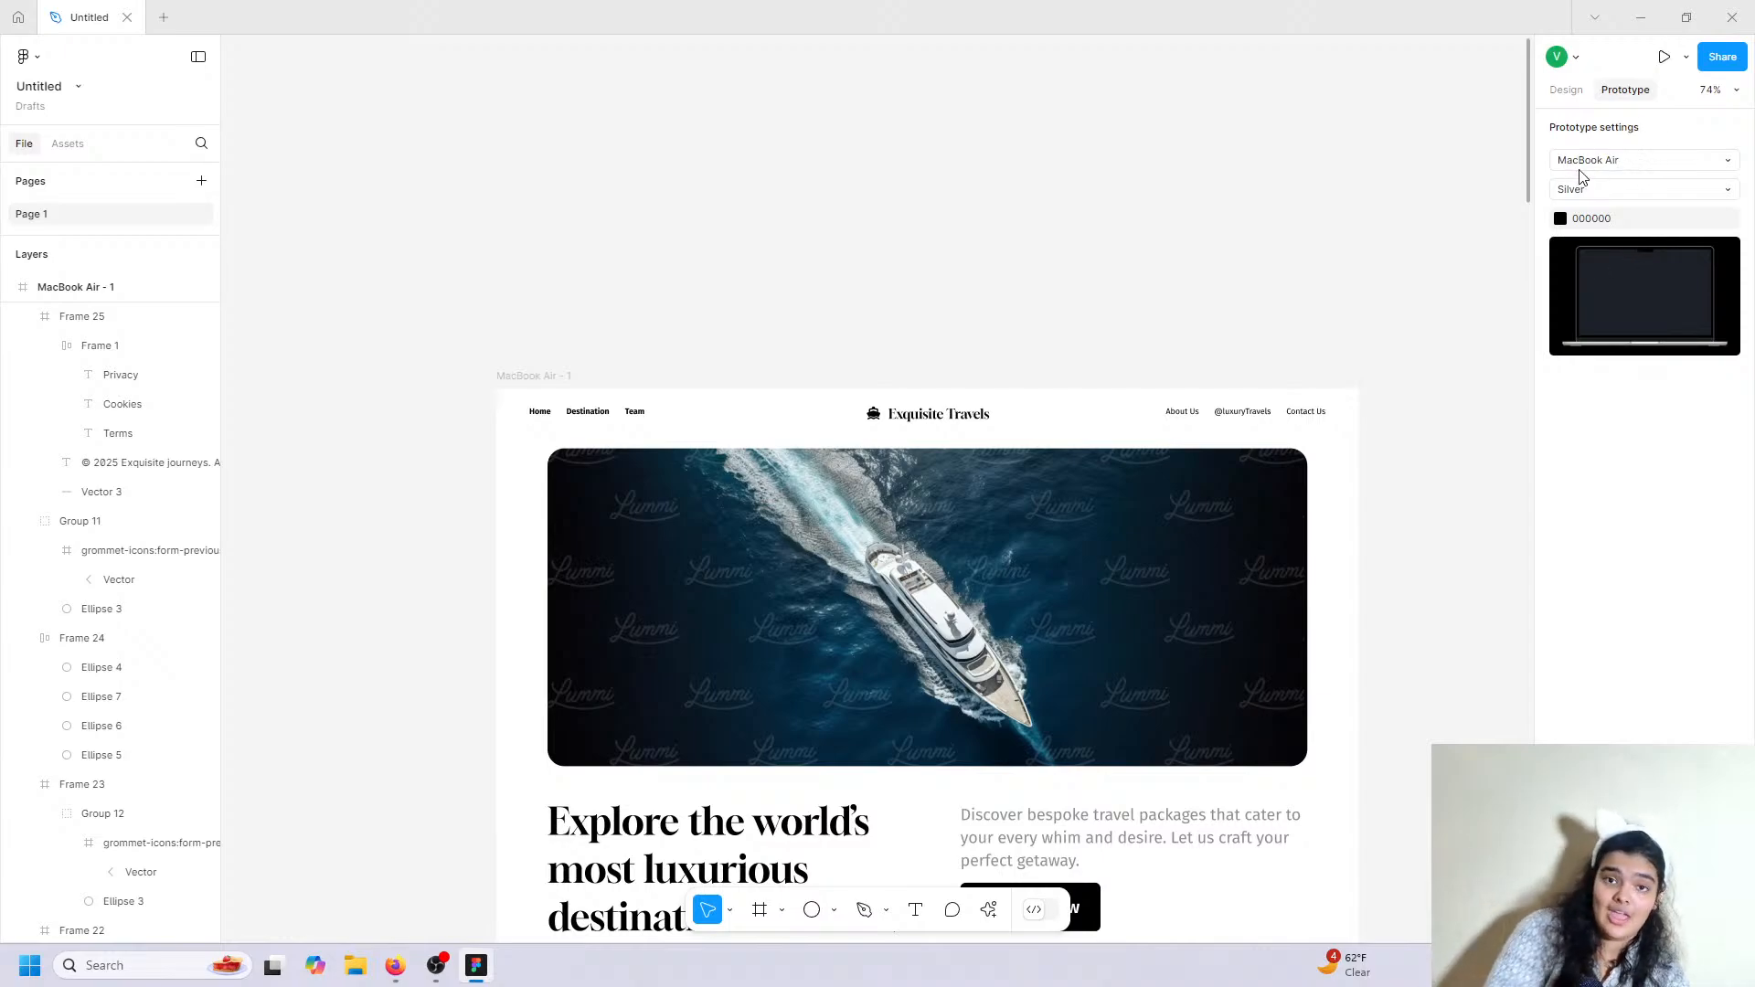
Present the prototype, copy its share link, and post it in the live stream chat.
click(1654, 55)
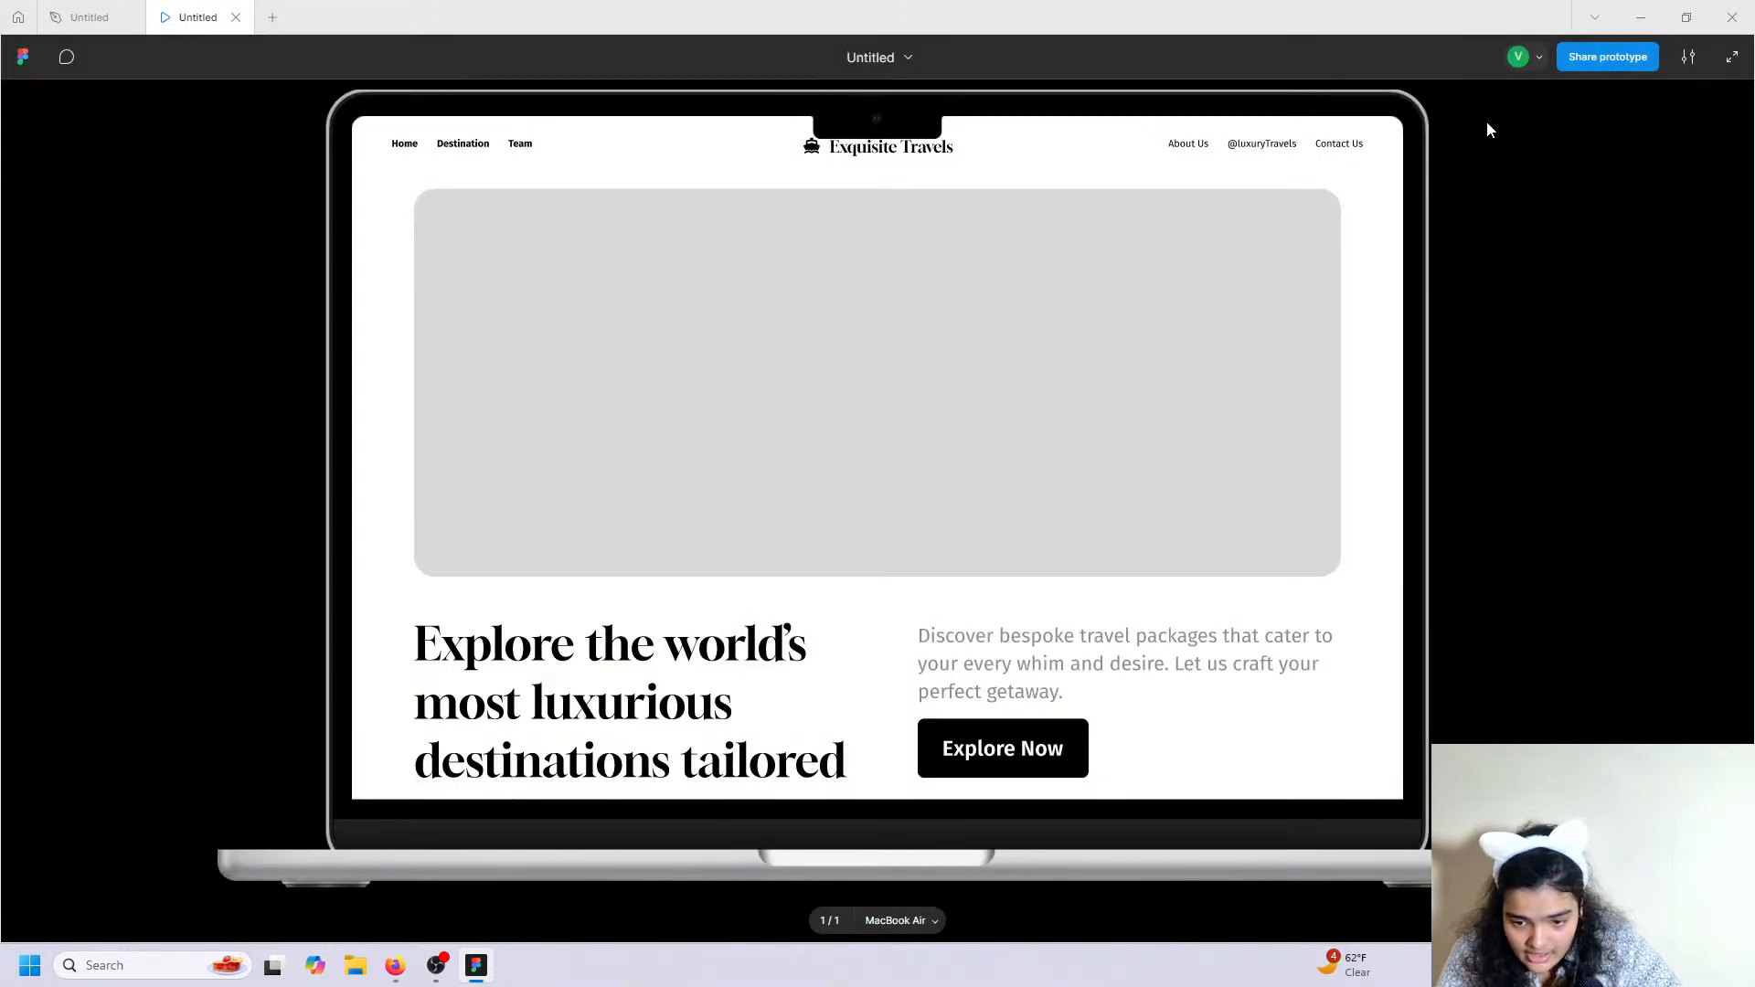
click(1622, 56)
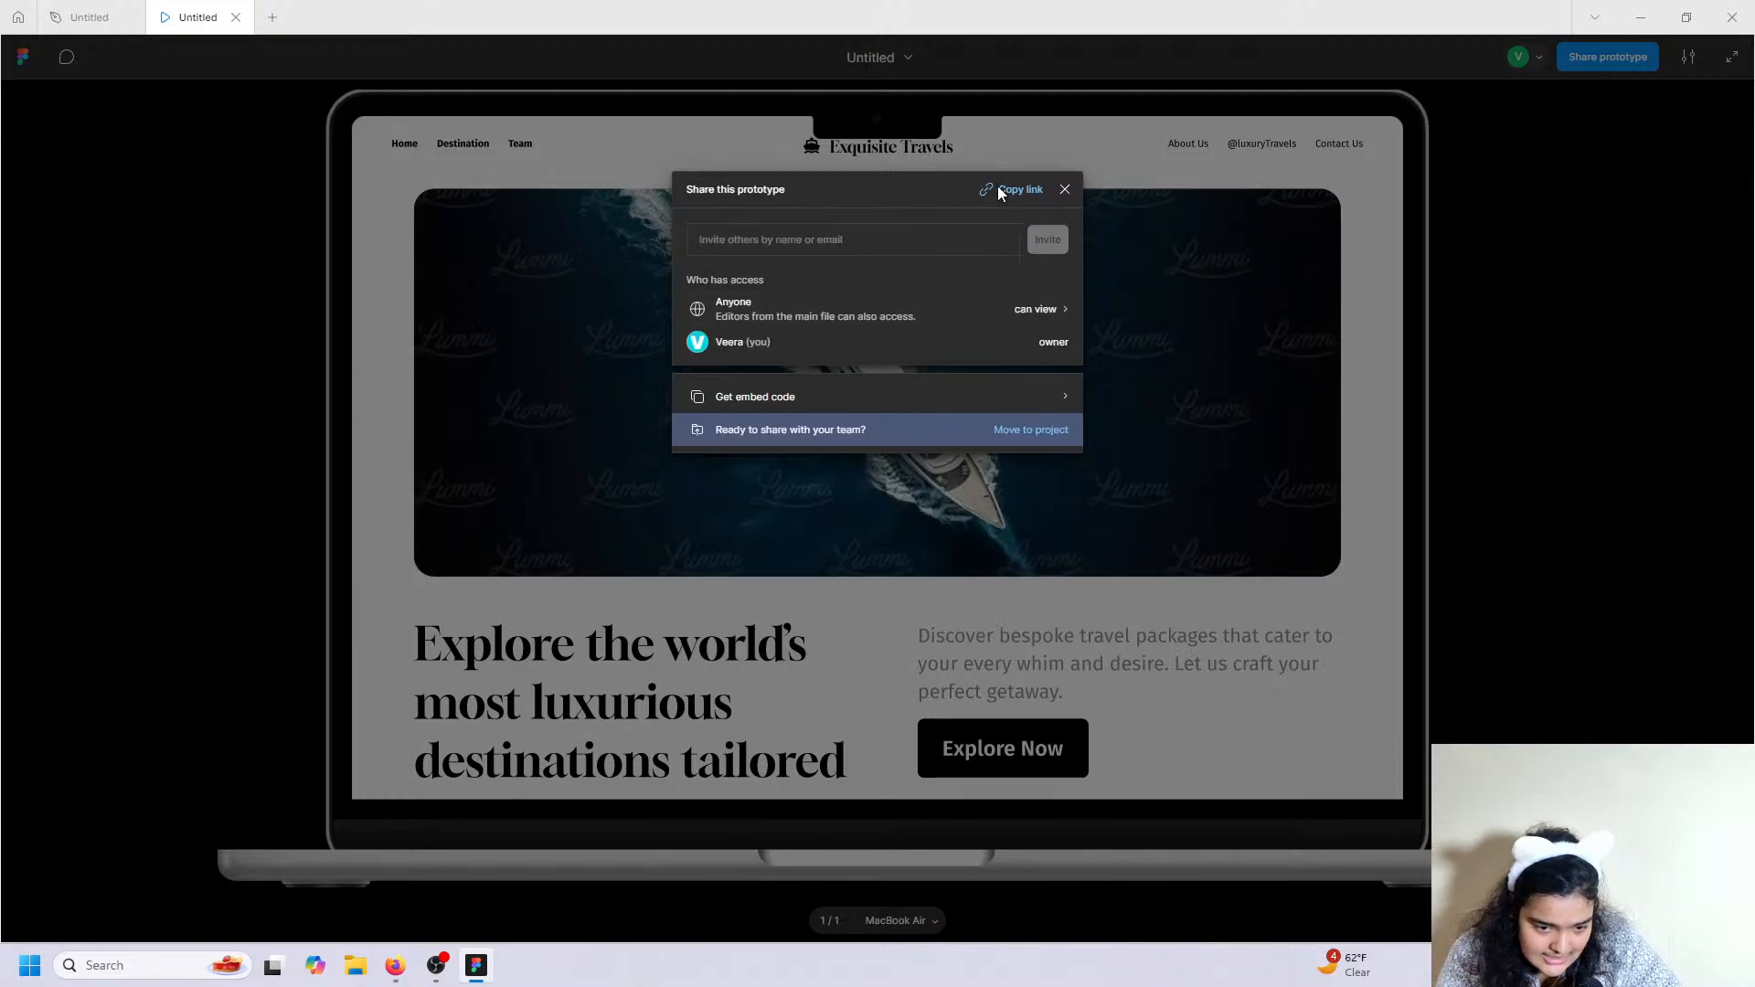
click(395, 966)
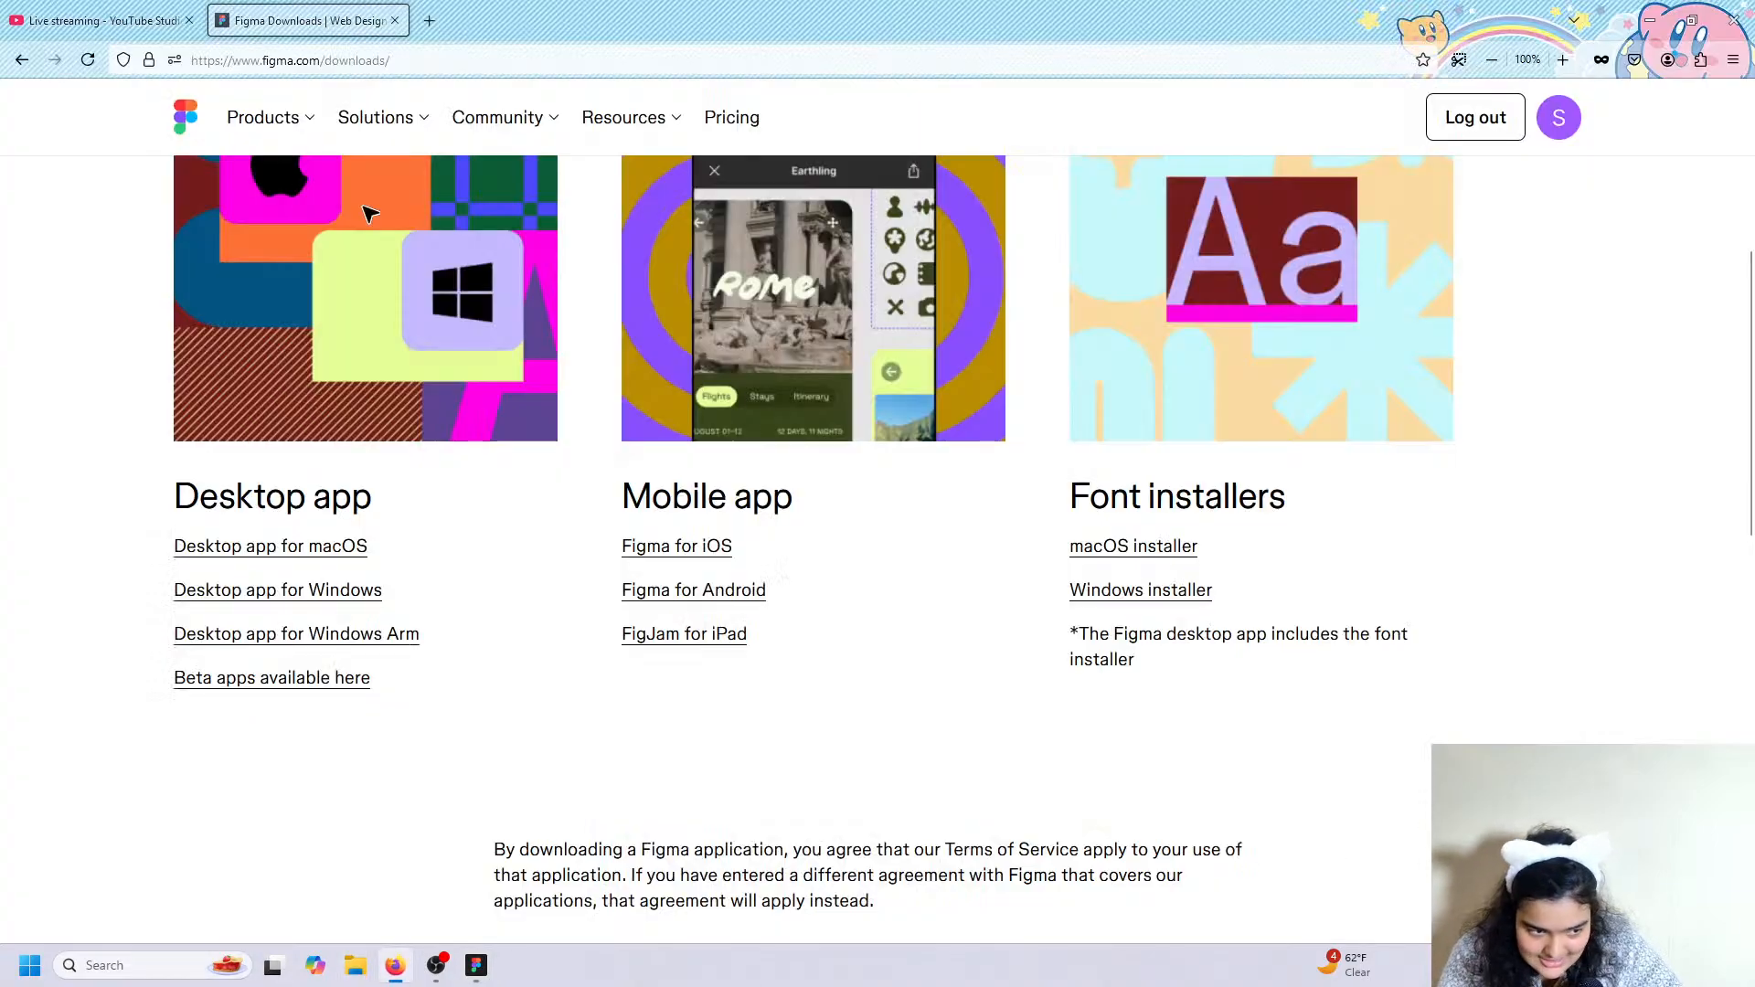
click(96, 20)
right_click(1462, 911)
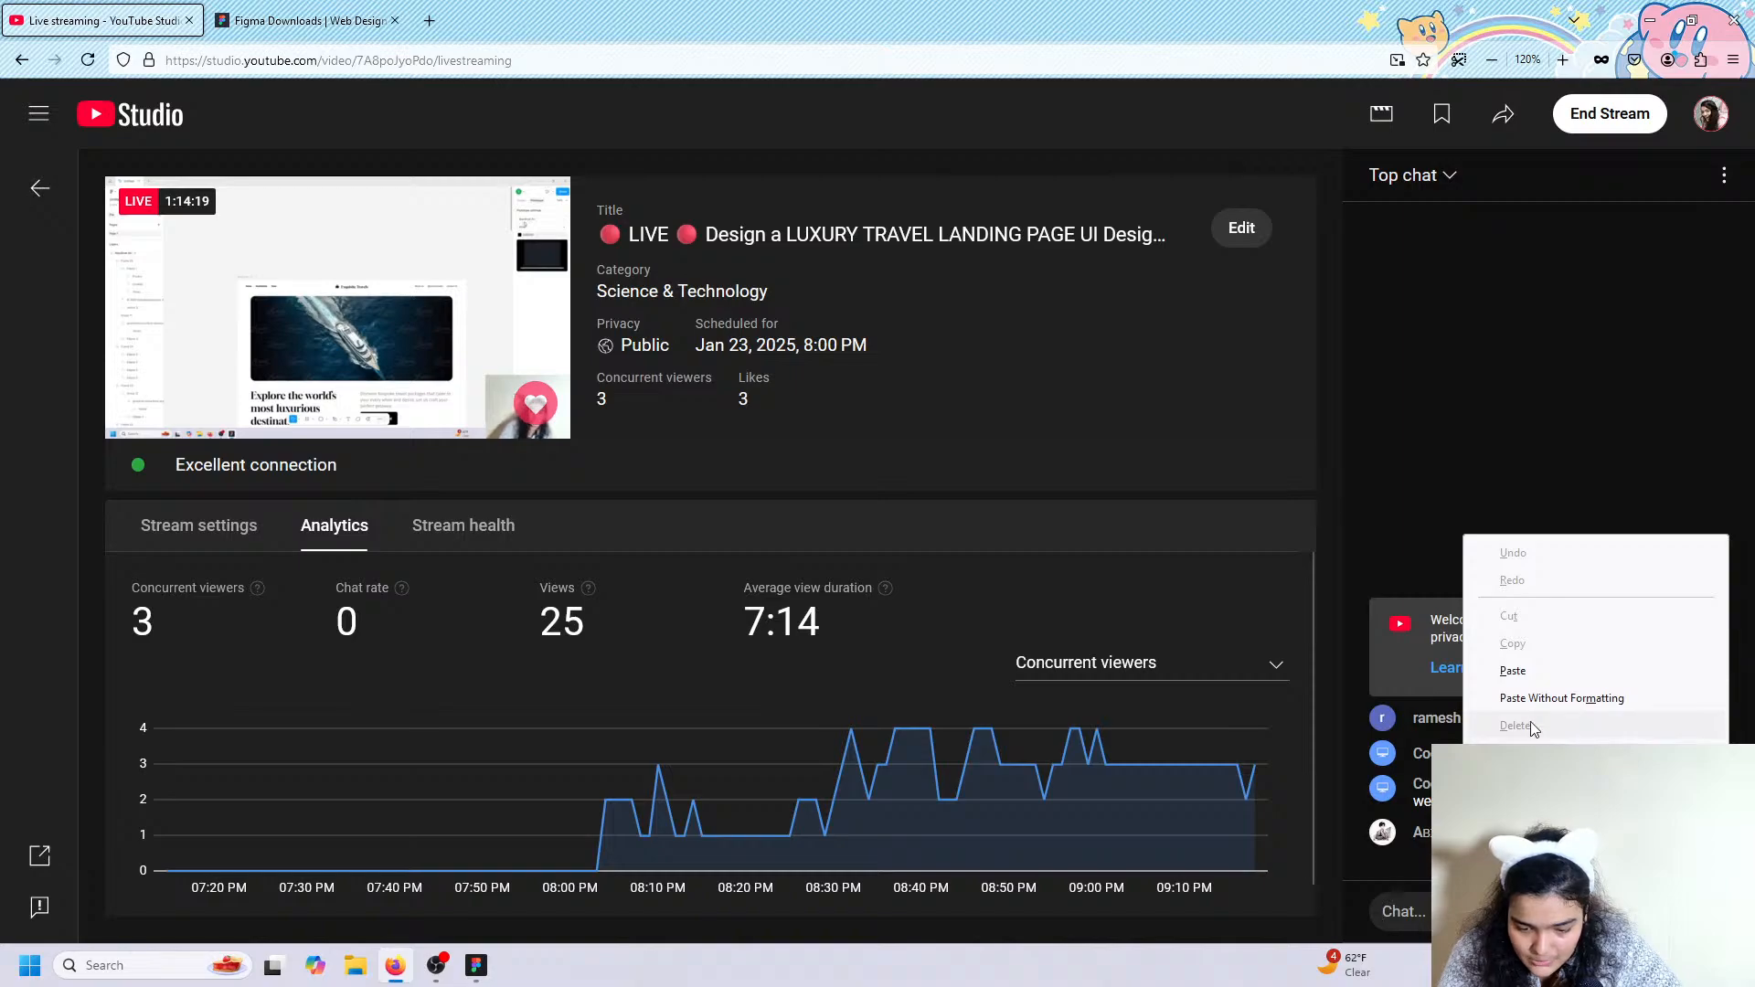
click(1533, 673)
key(Return)
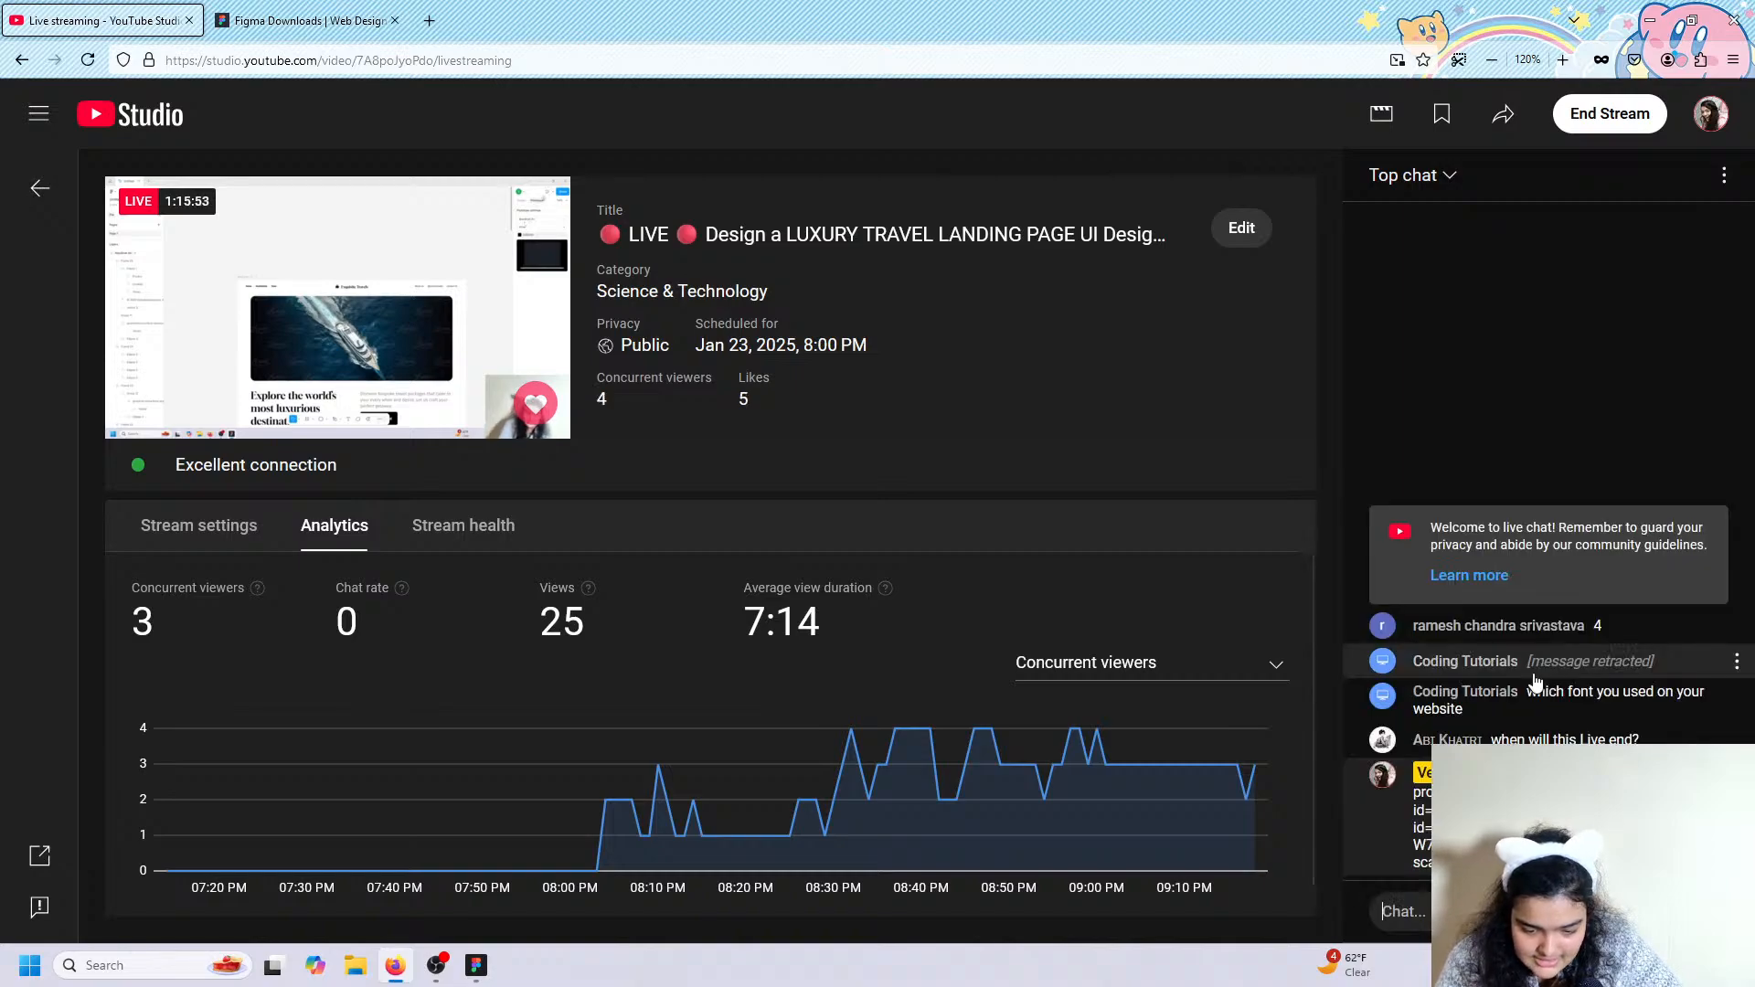
click(1653, 16)
click(1097, 190)
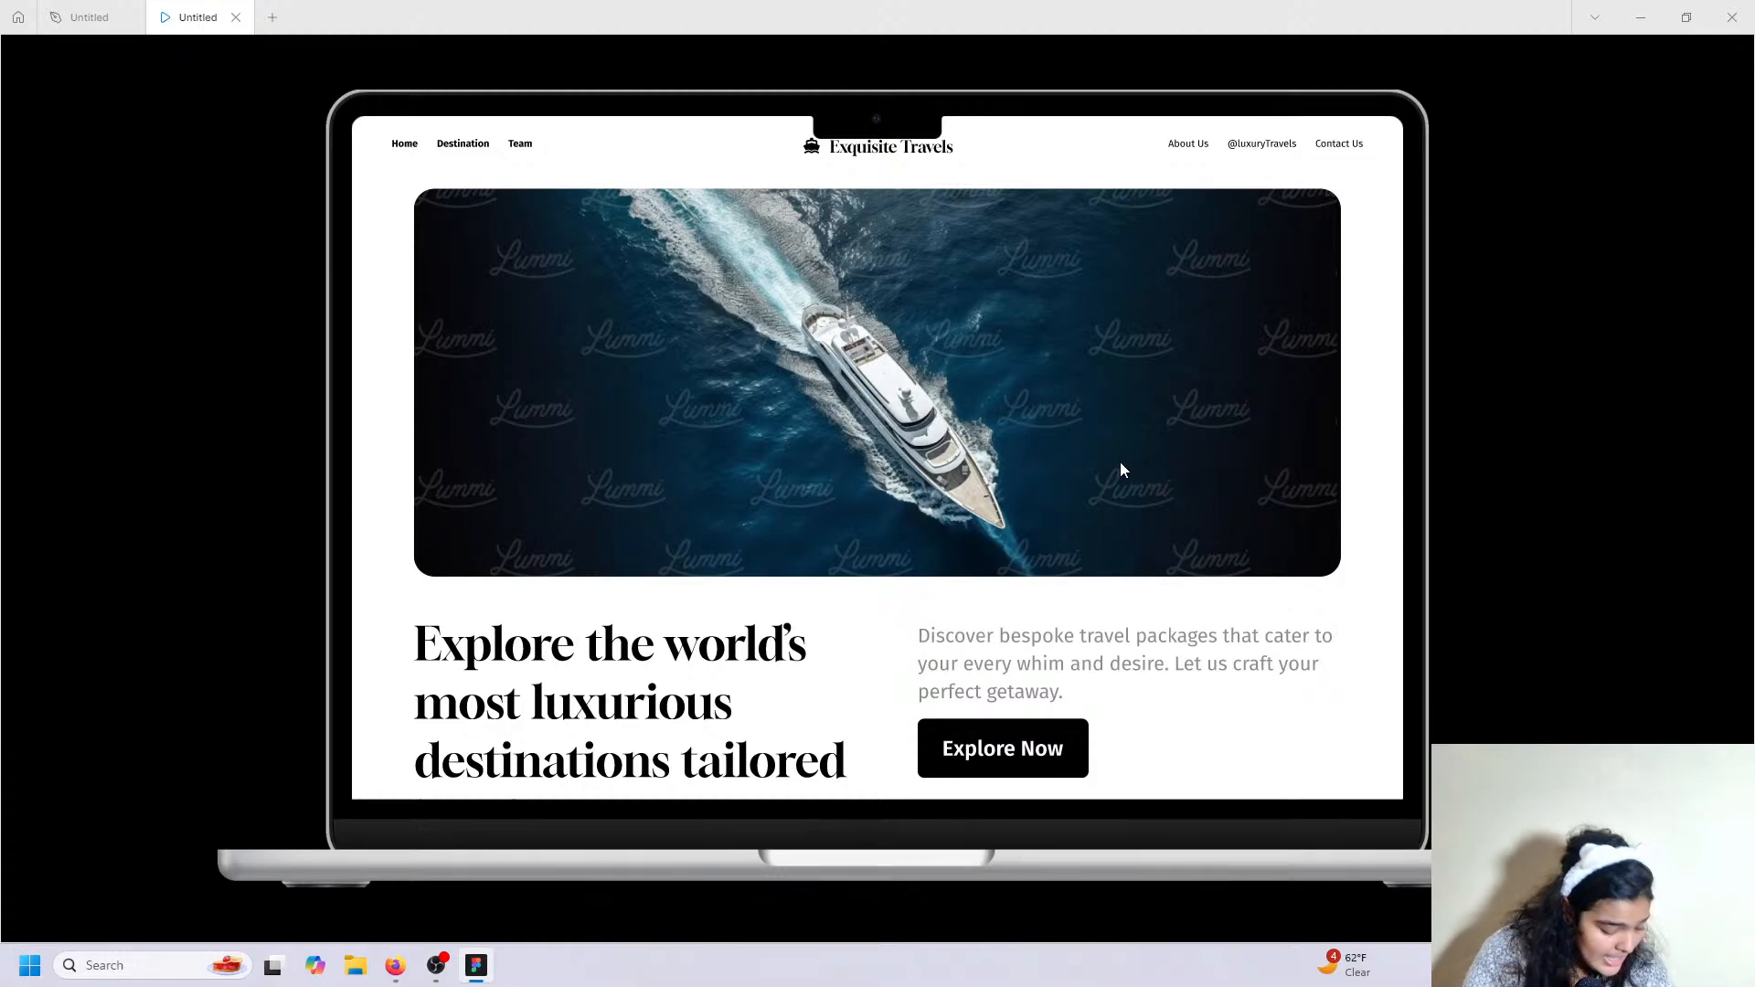
scroll(1066, 298, down, 8)
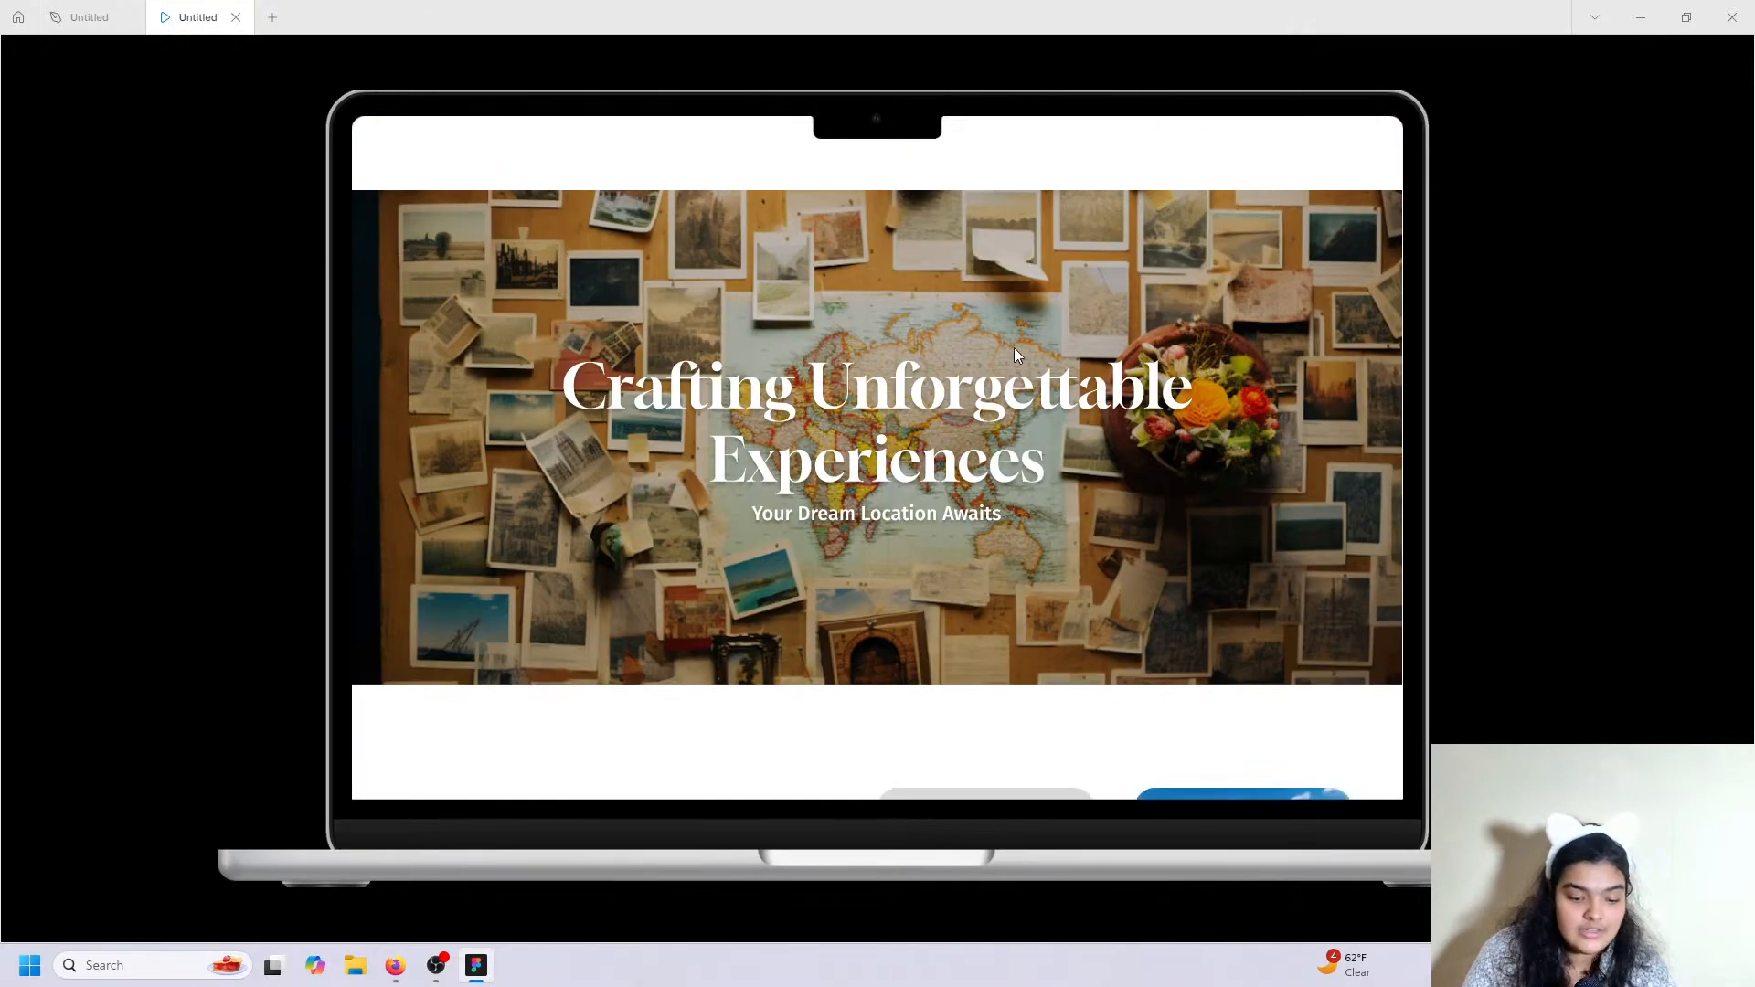
scroll(1013, 348, down, 5)
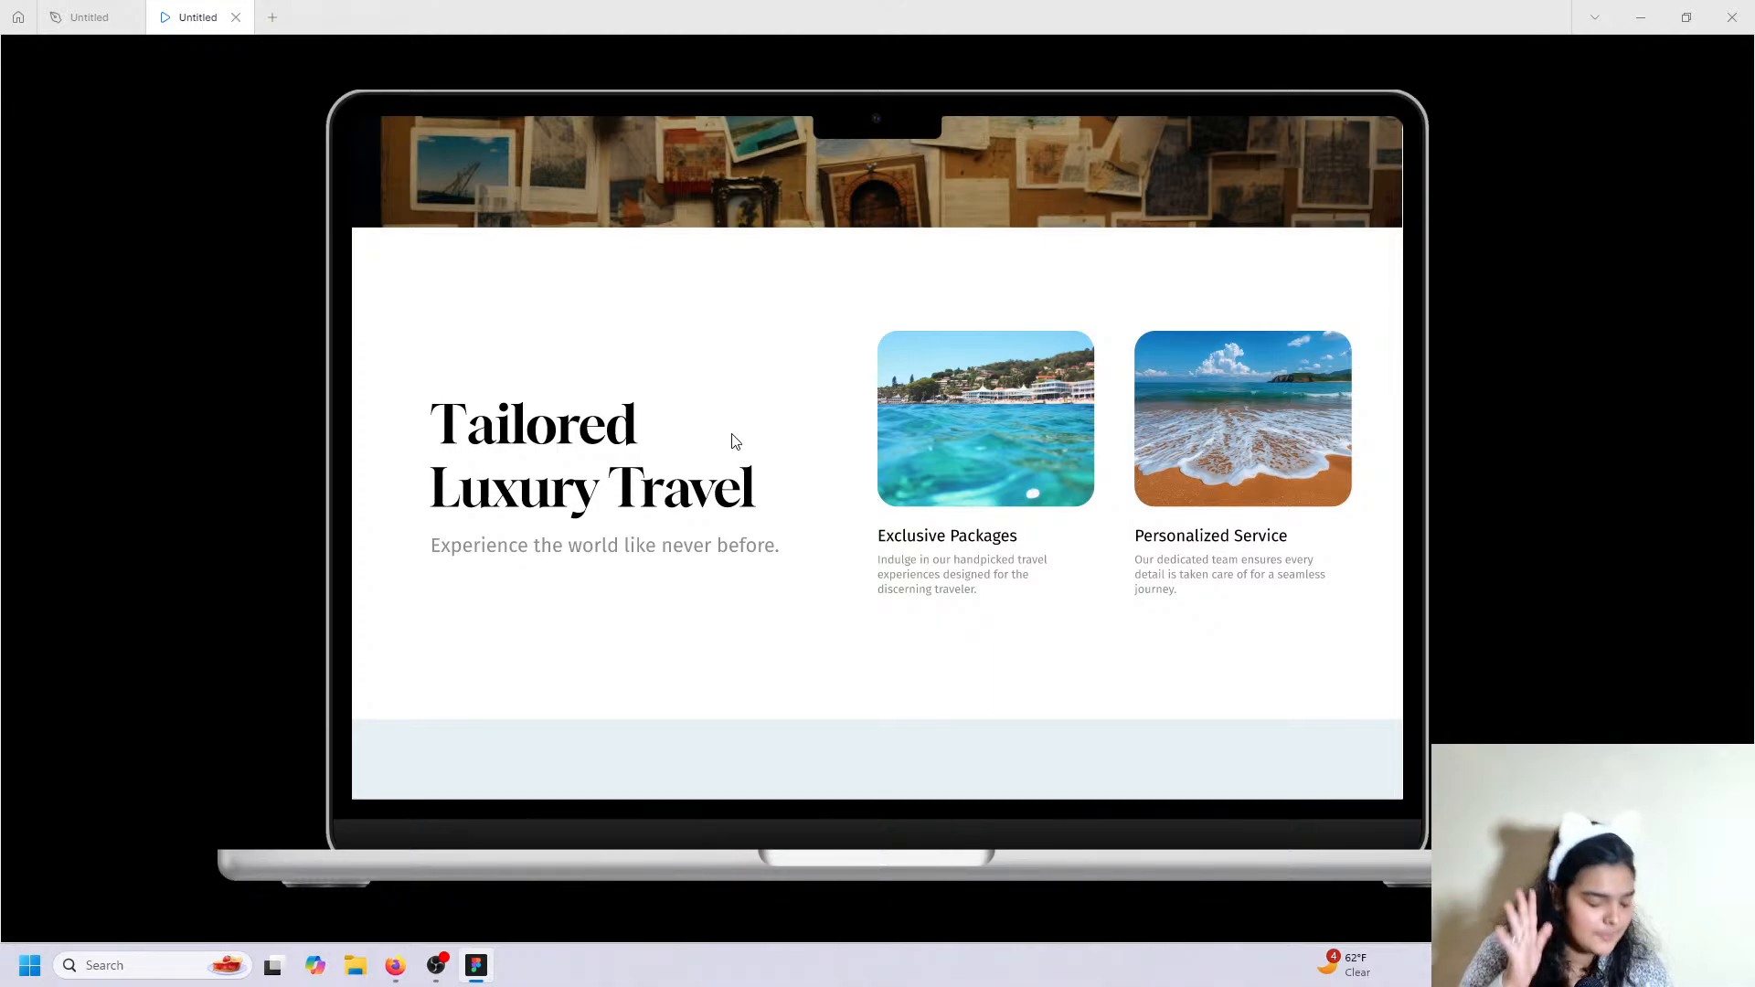
scroll(736, 442, down, 6)
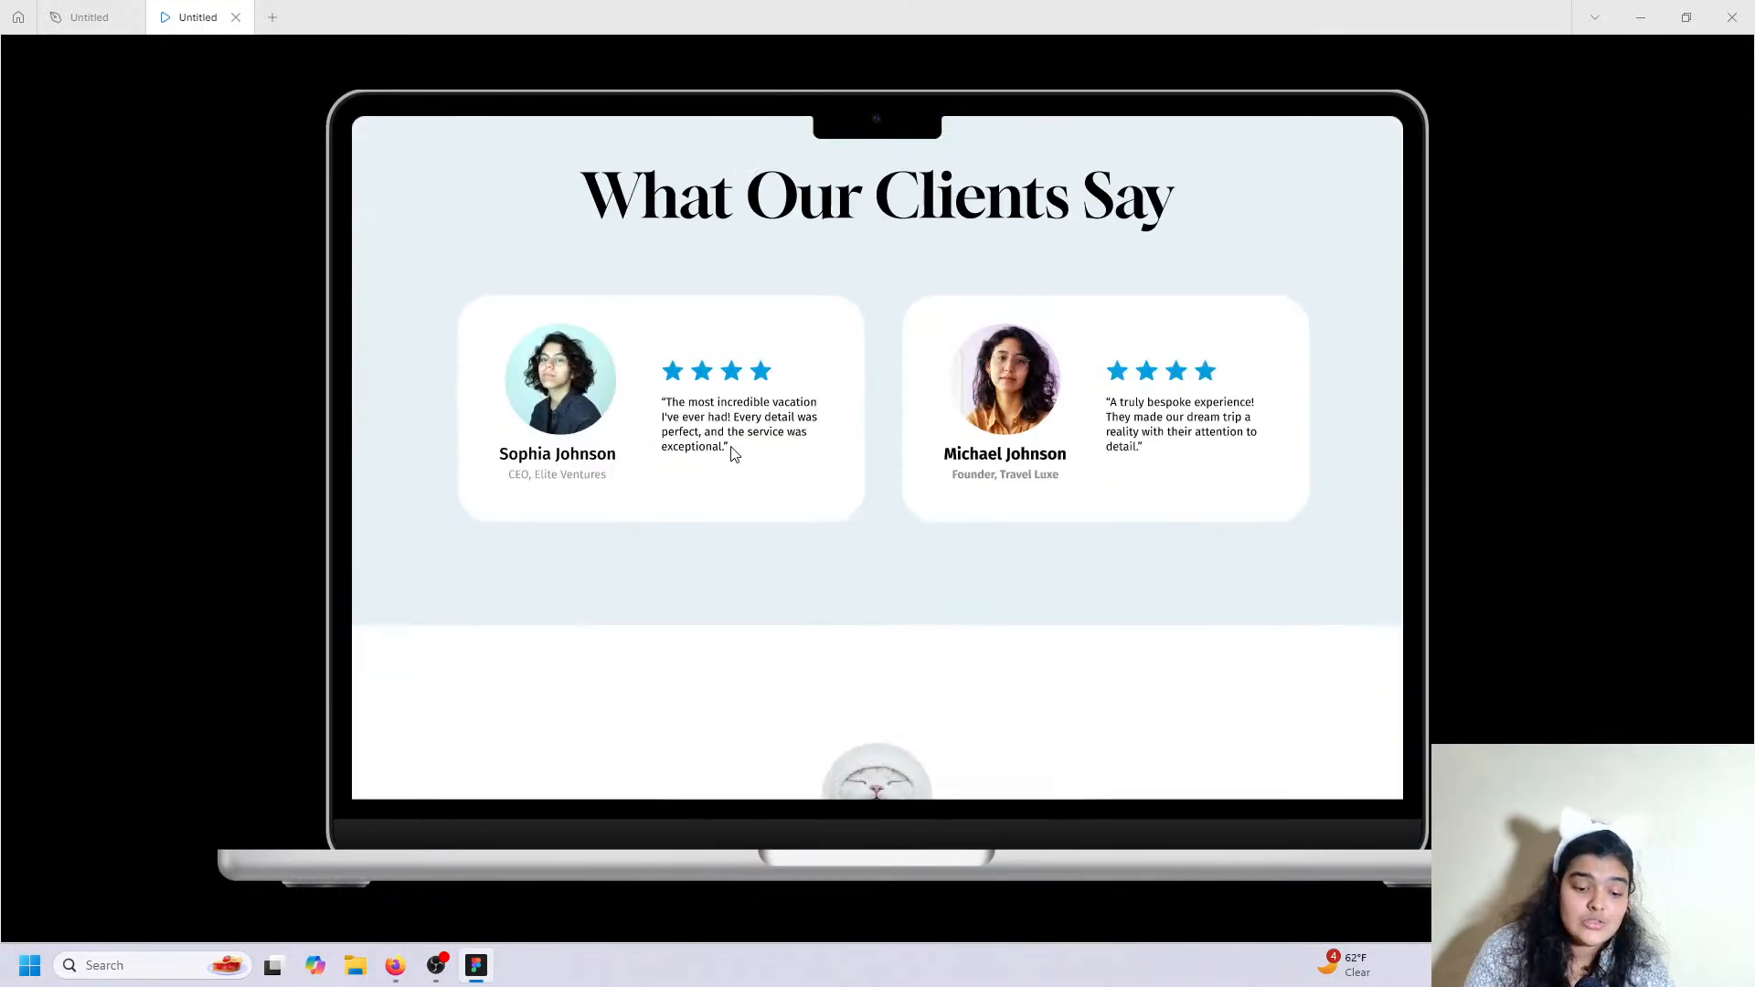
drag(722, 536, 722, 548)
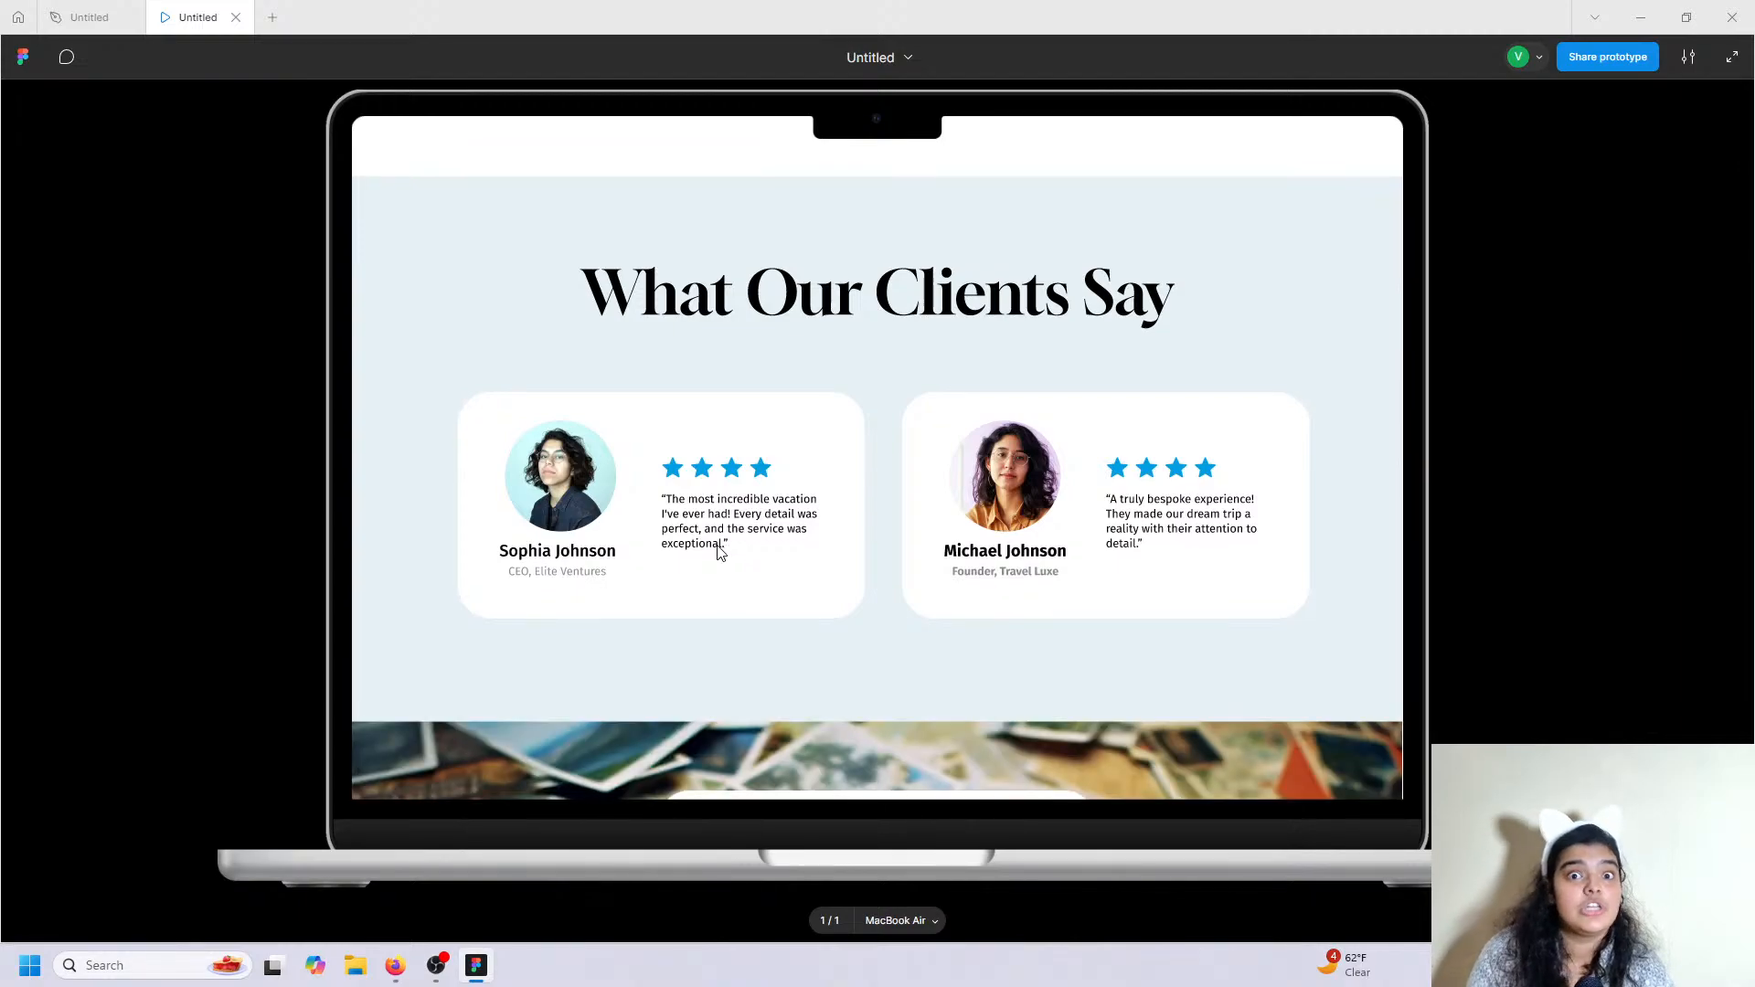
scroll(717, 560, down, 5)
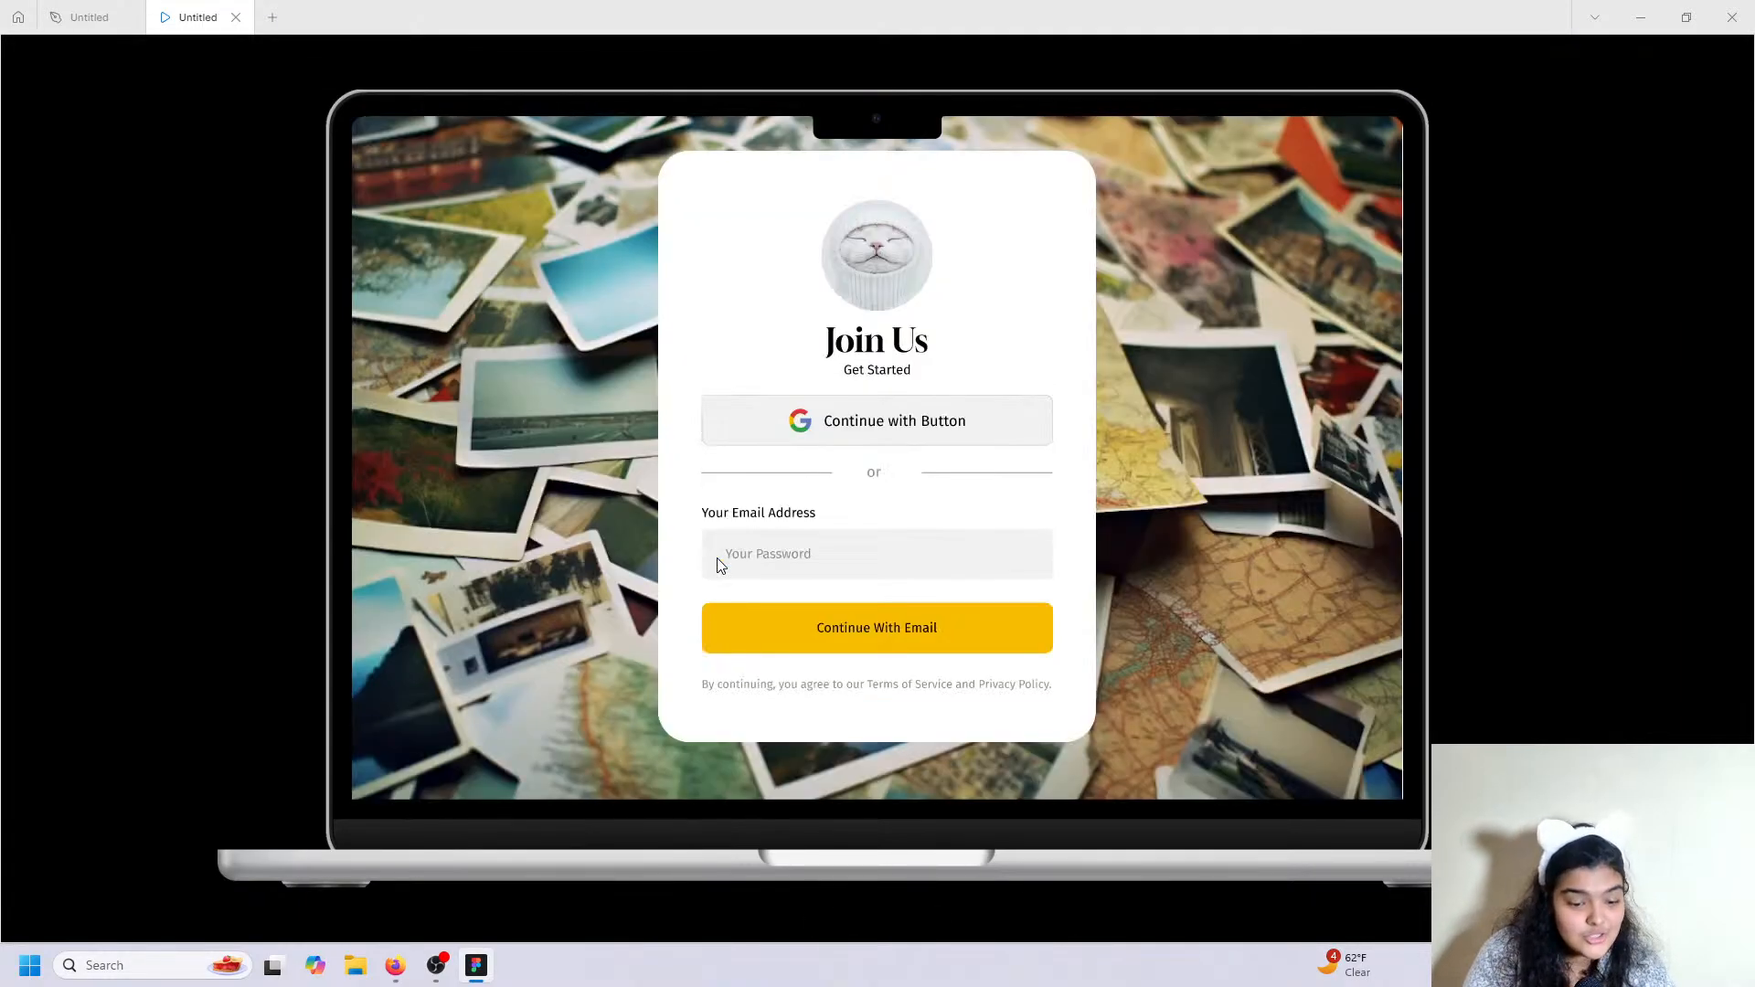
drag(716, 562, 710, 584)
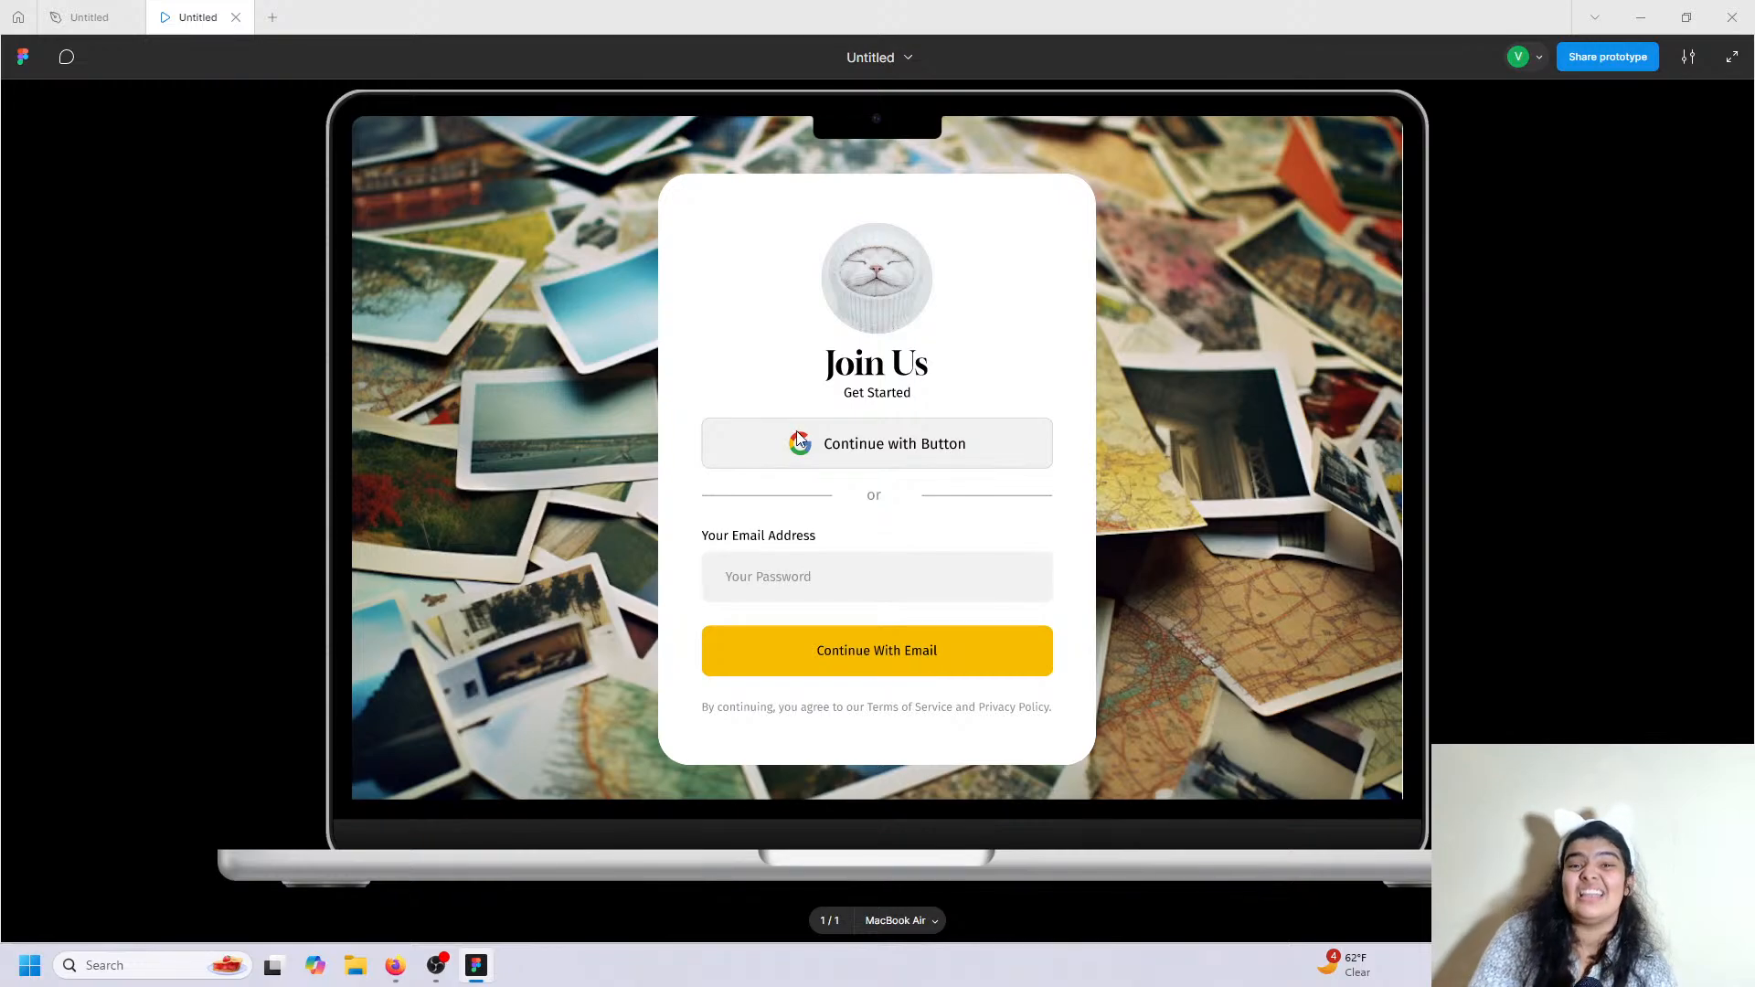
scroll(775, 391, down, 5)
scroll(750, 391, down, 1)
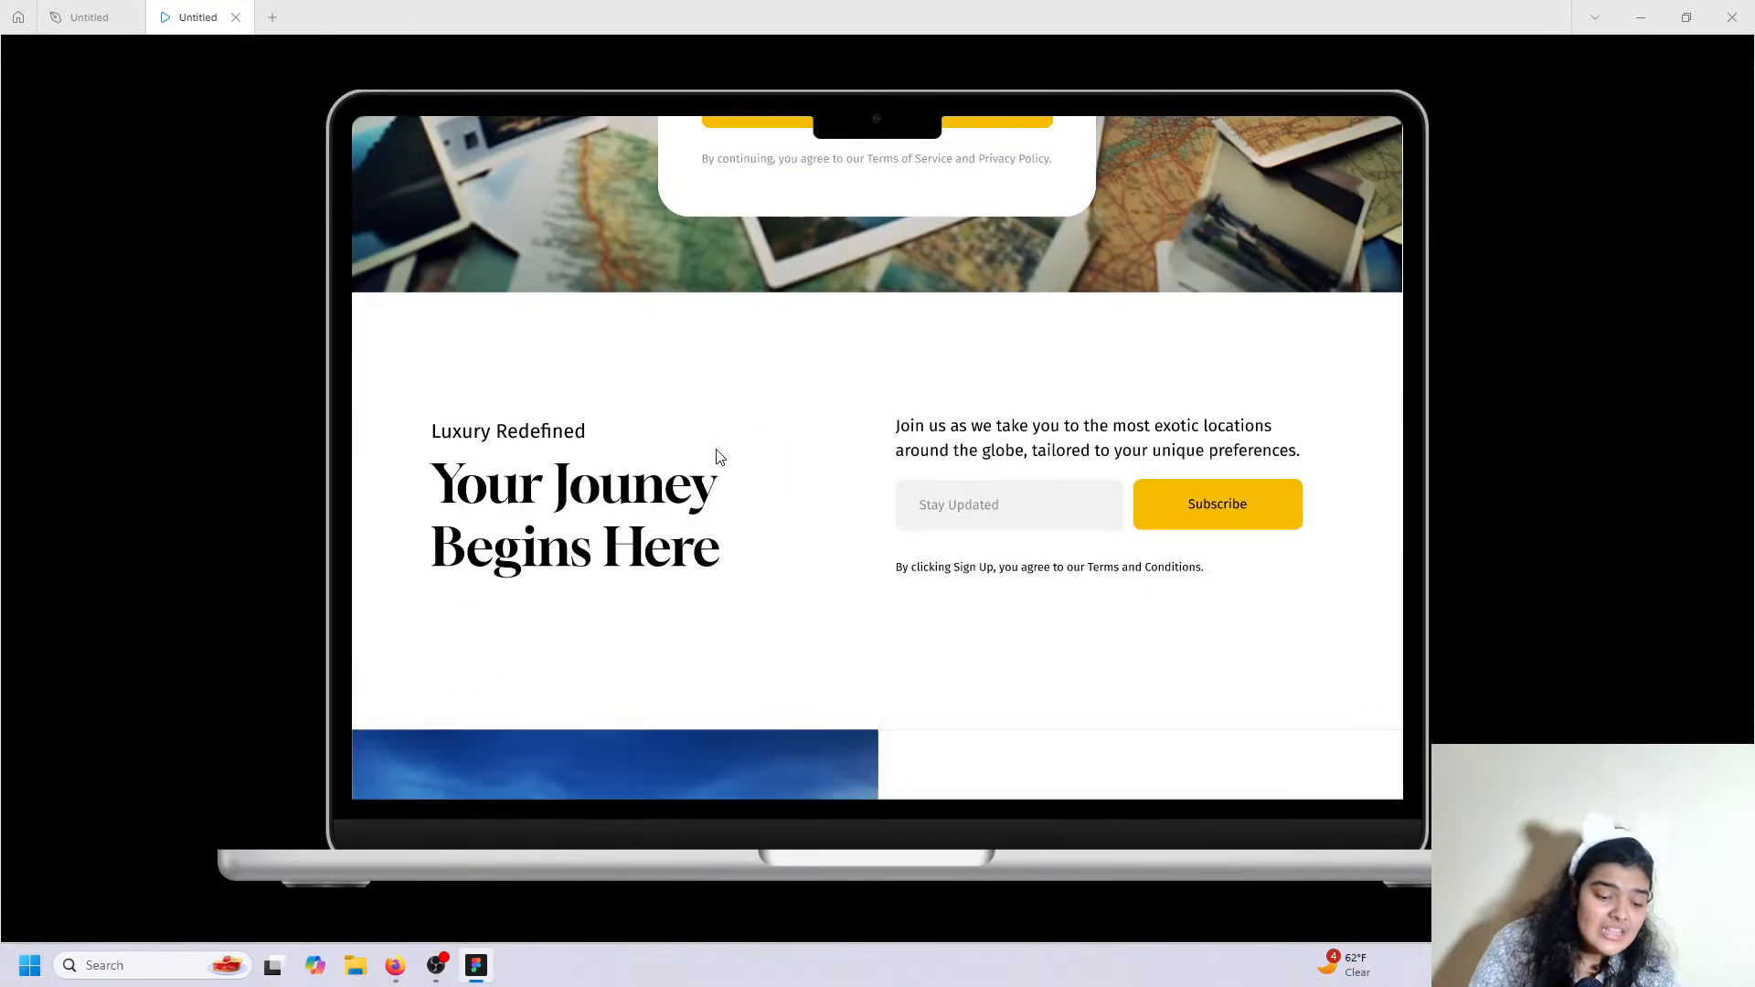
scroll(941, 485, down, 1)
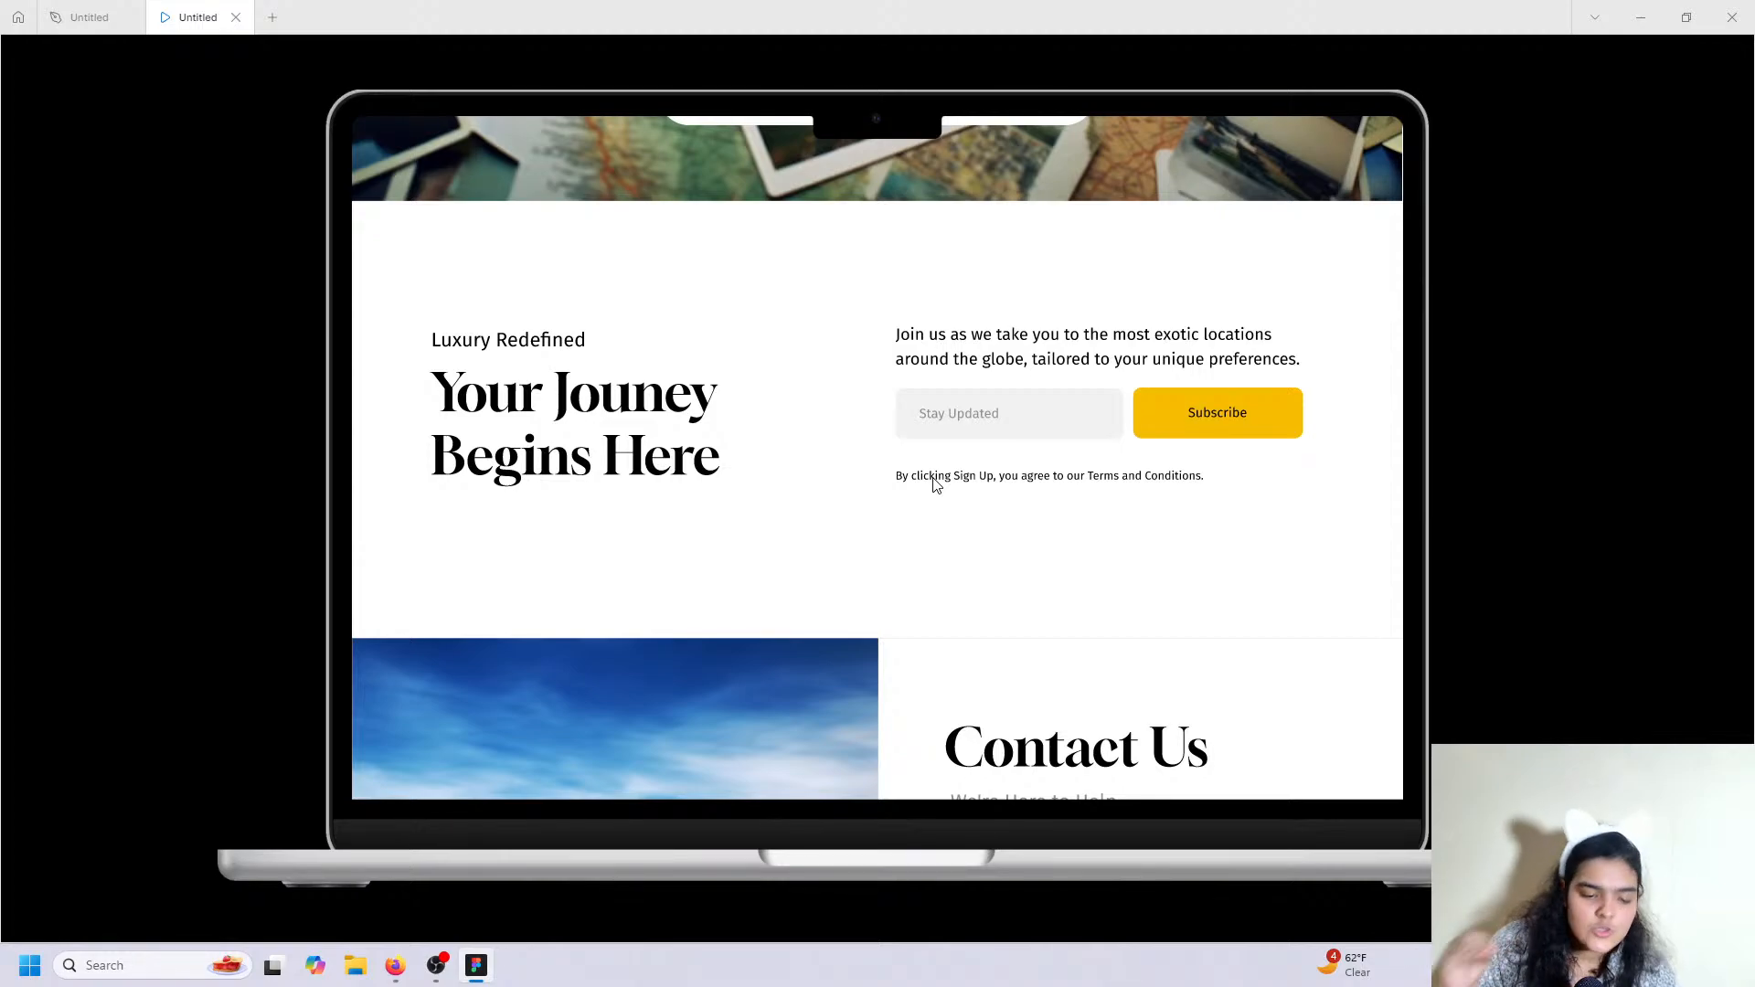
scroll(881, 477, down, 6)
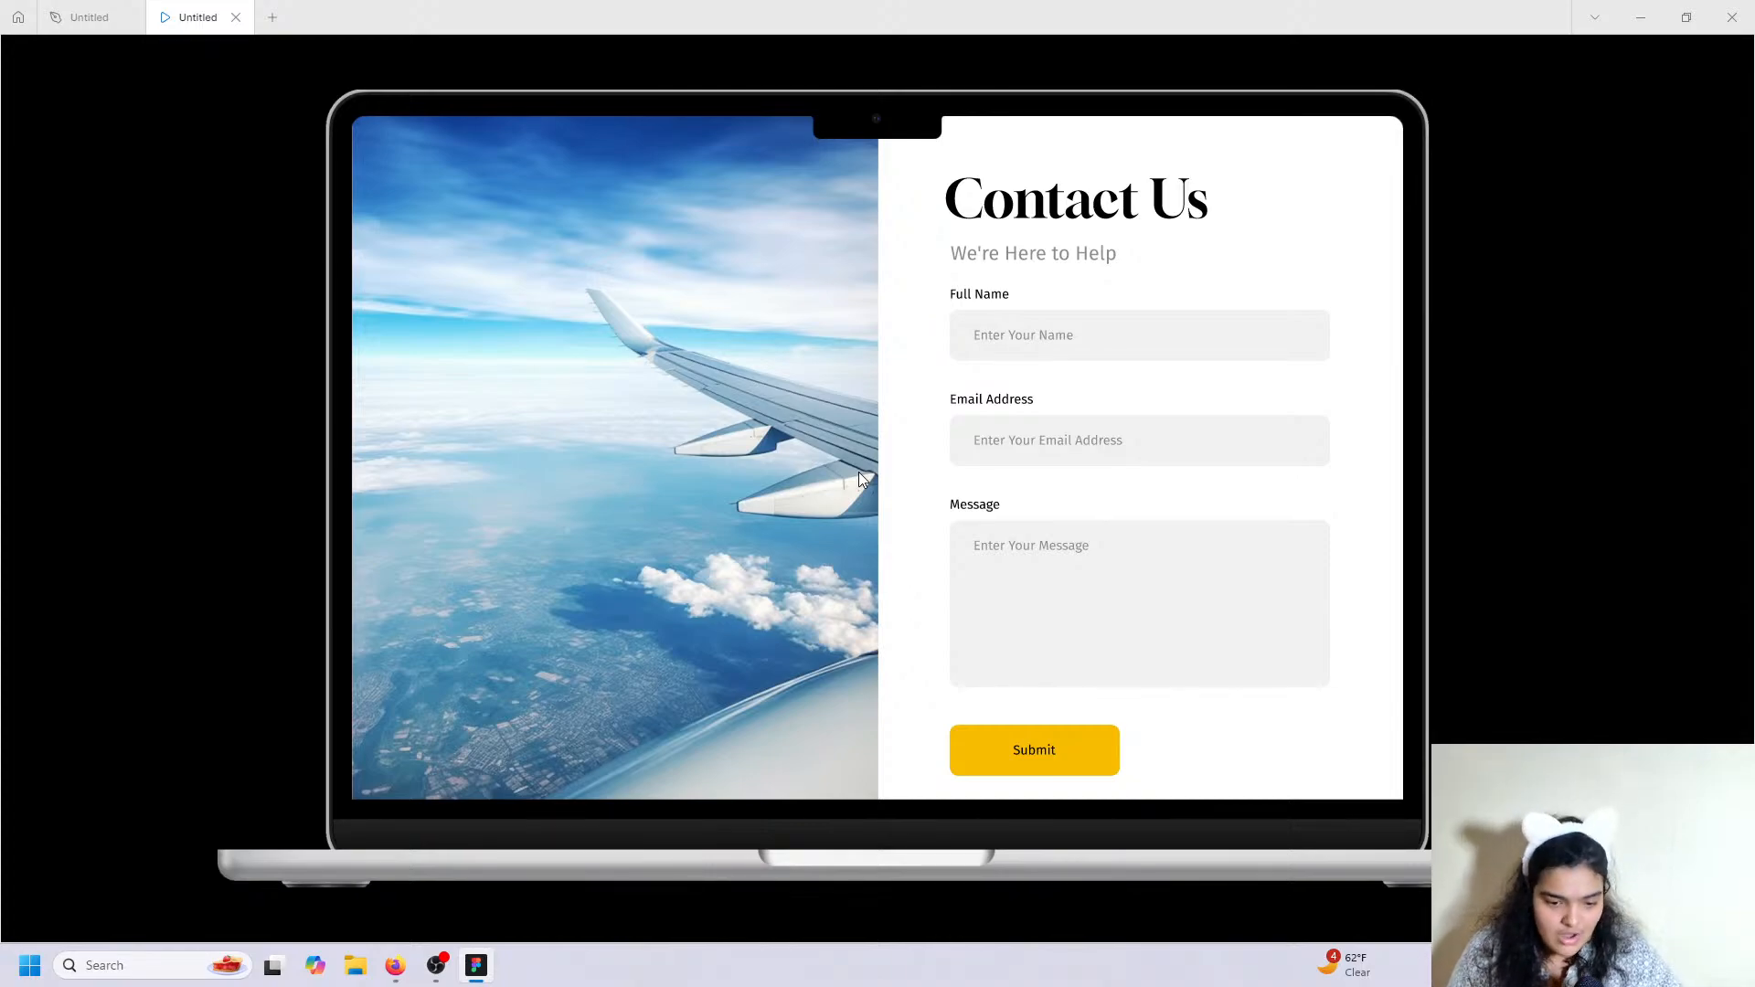
scroll(836, 409, down, 7)
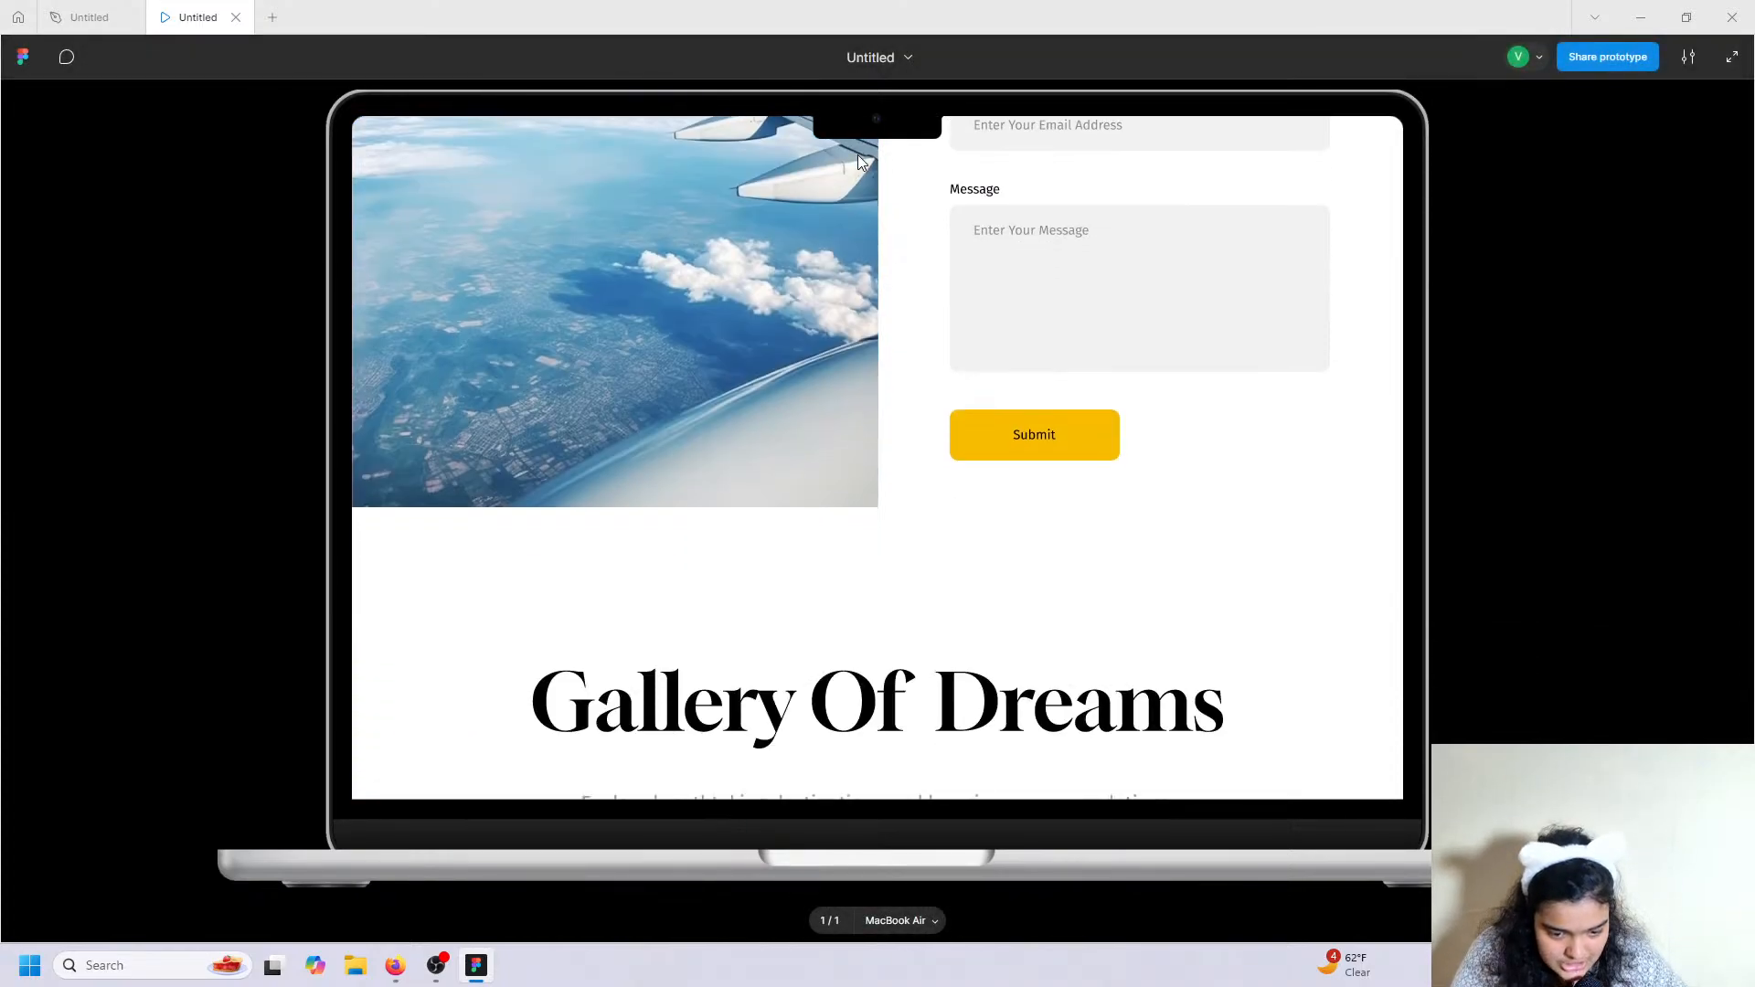
scroll(843, 359, down, 2)
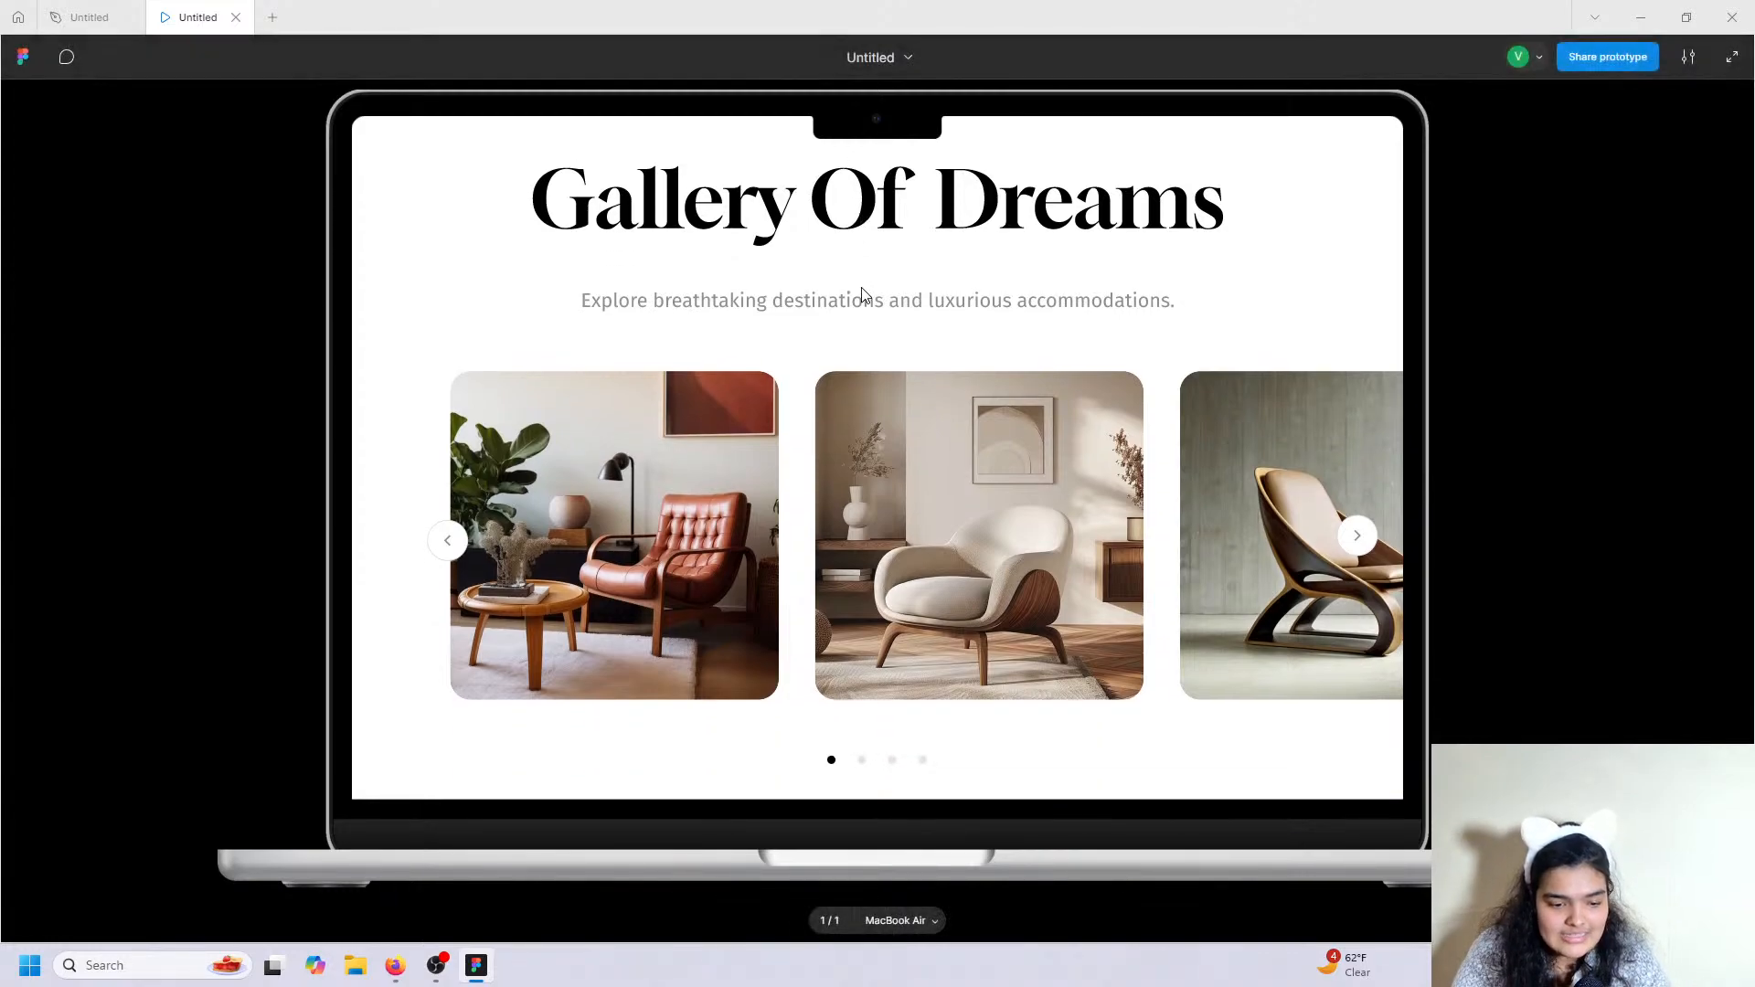
scroll(868, 290, up, 1)
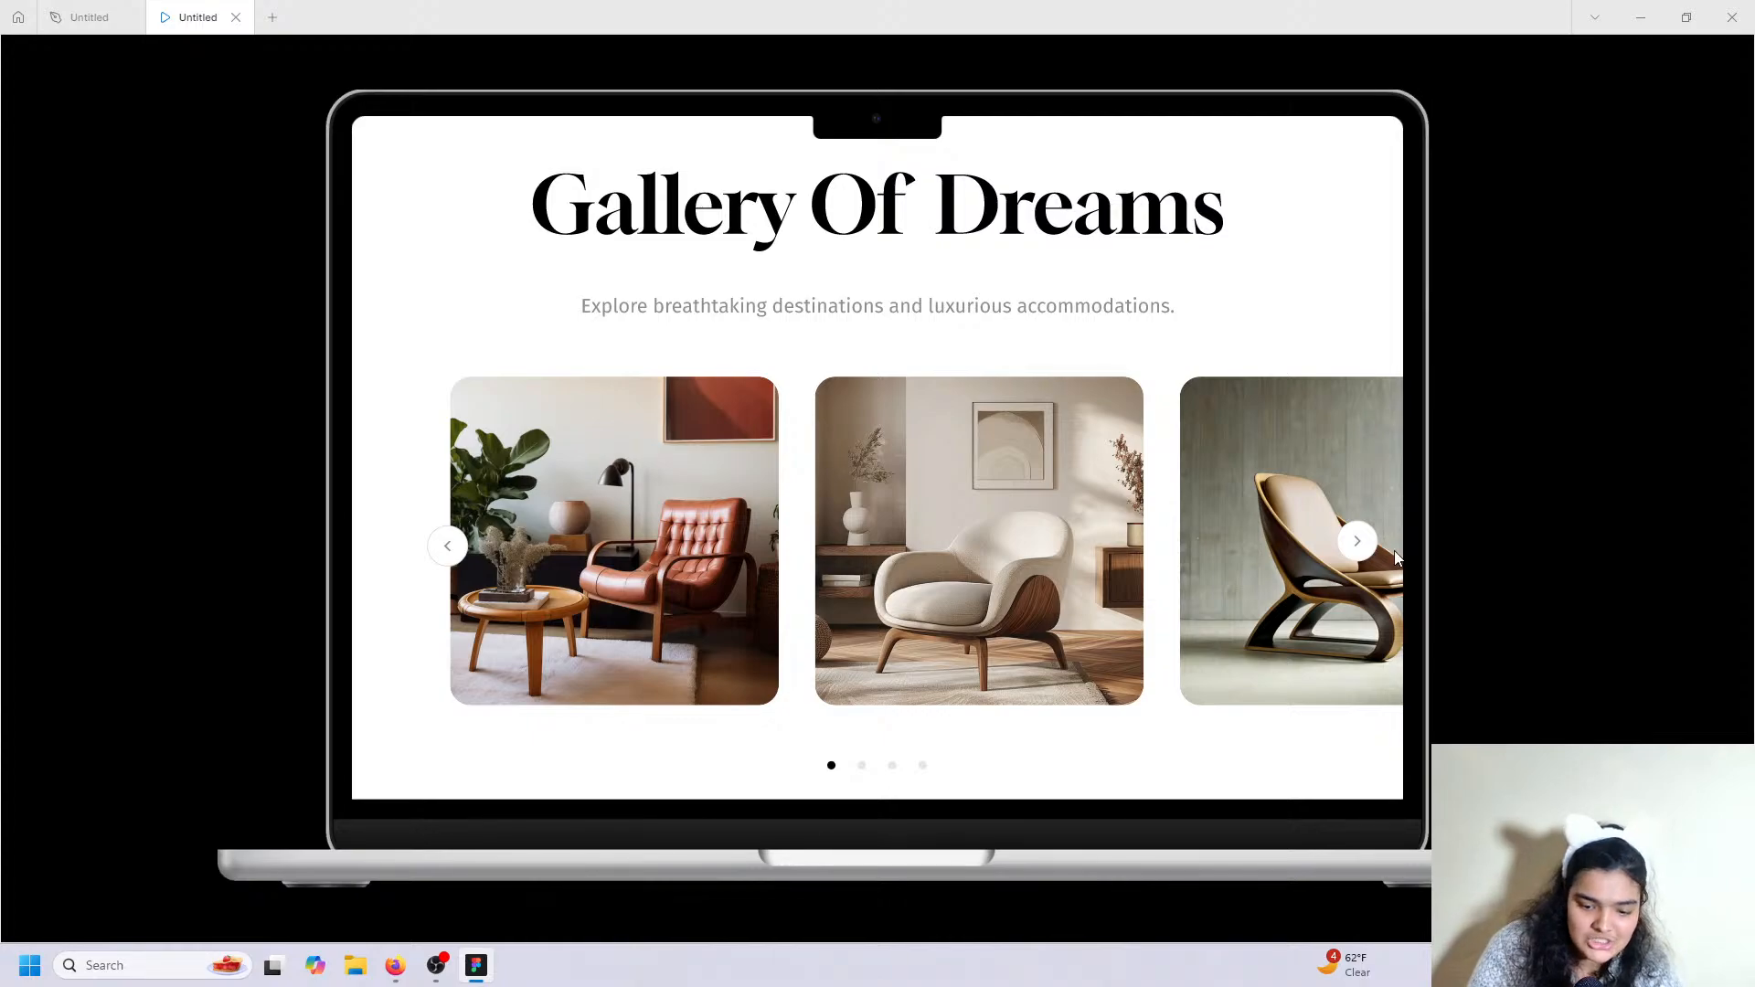
scroll(1082, 302, down, 4)
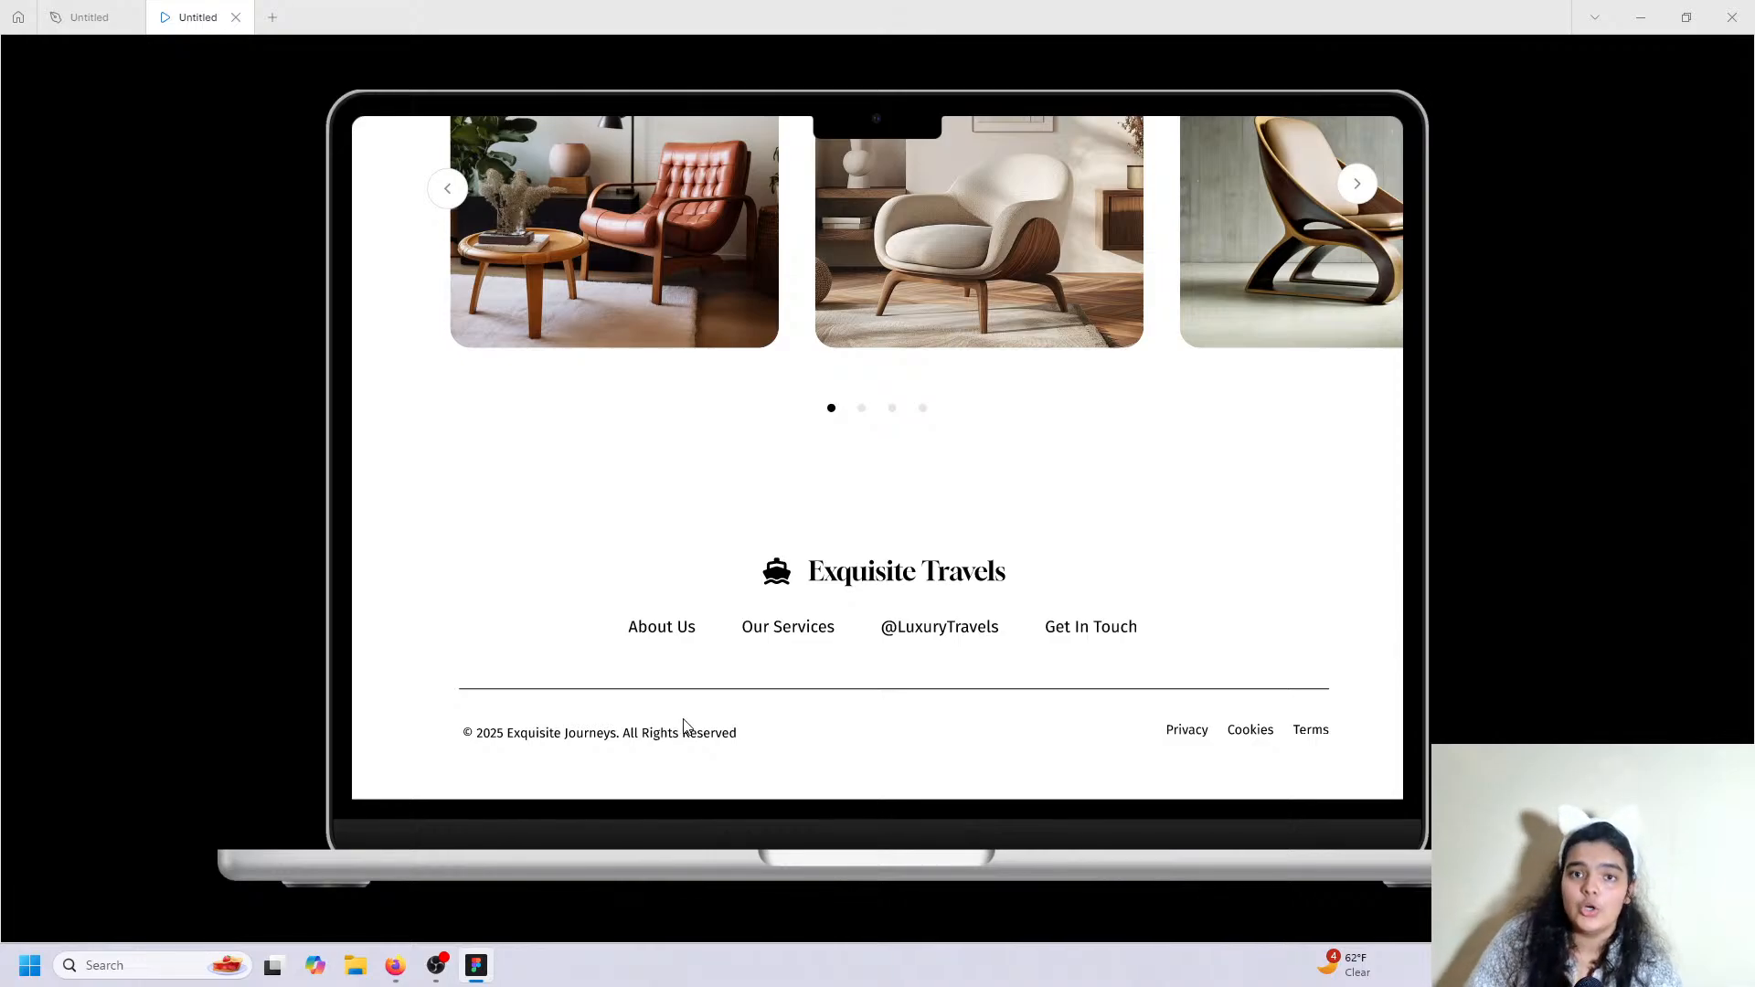
scroll(683, 724, up, 20)
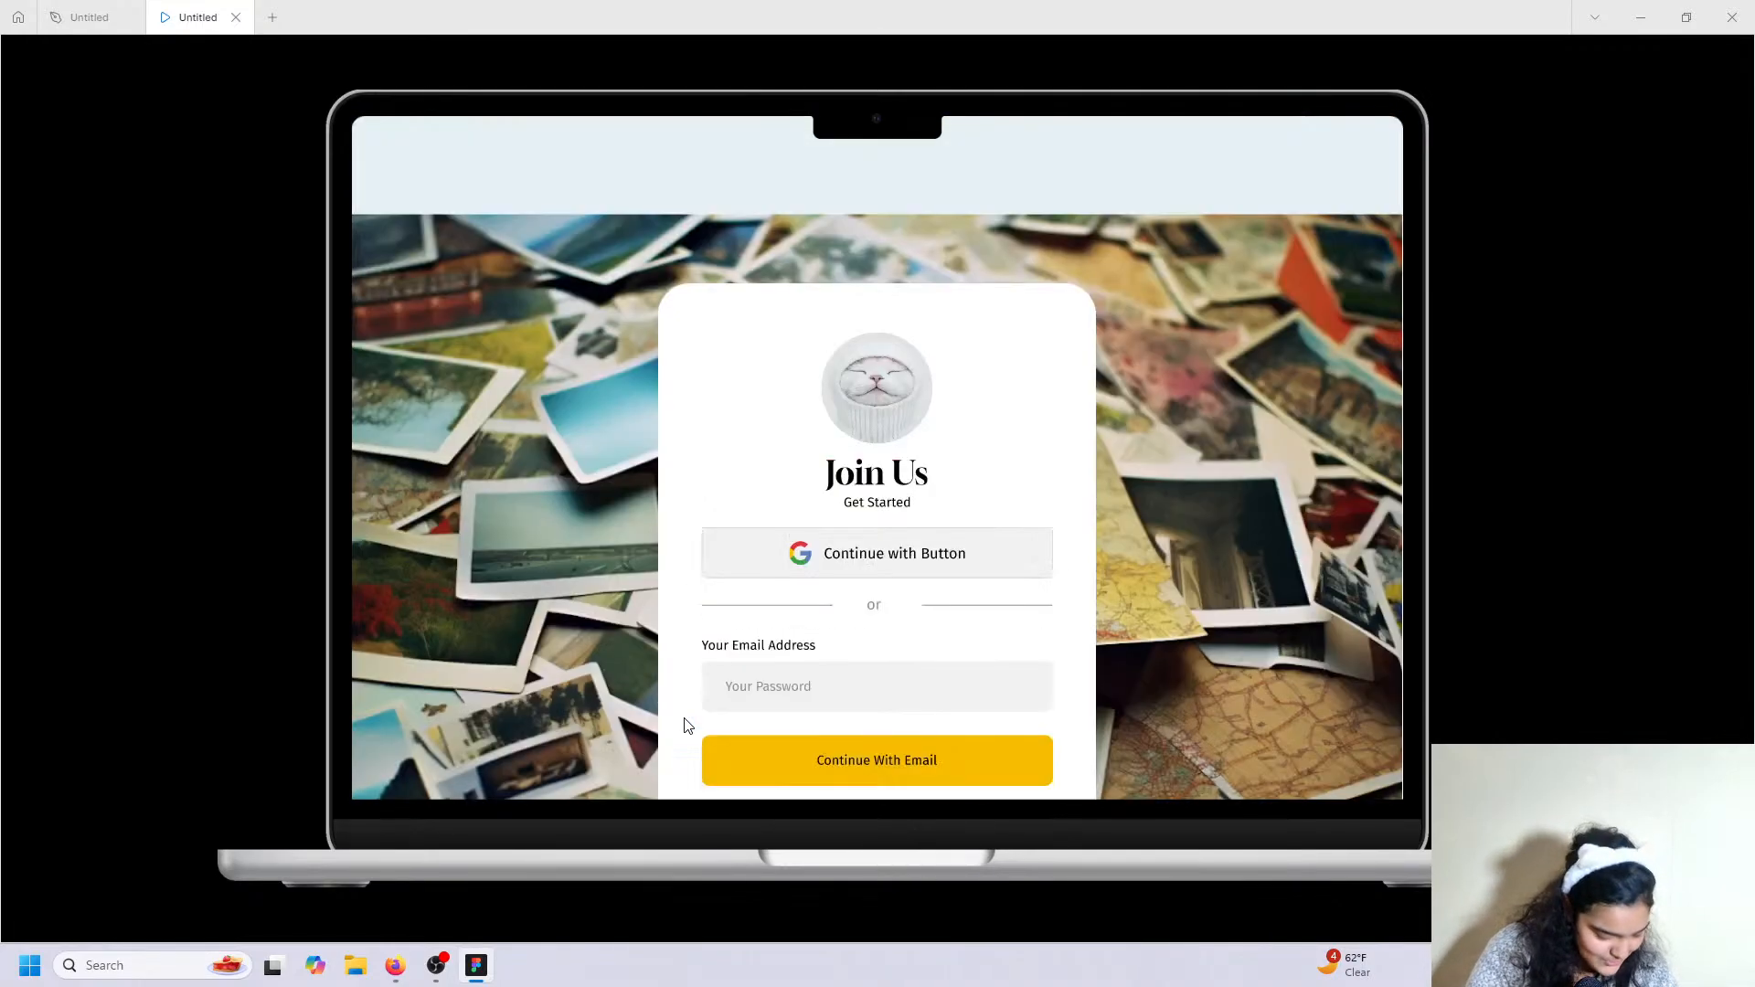
scroll(687, 725, up, 10)
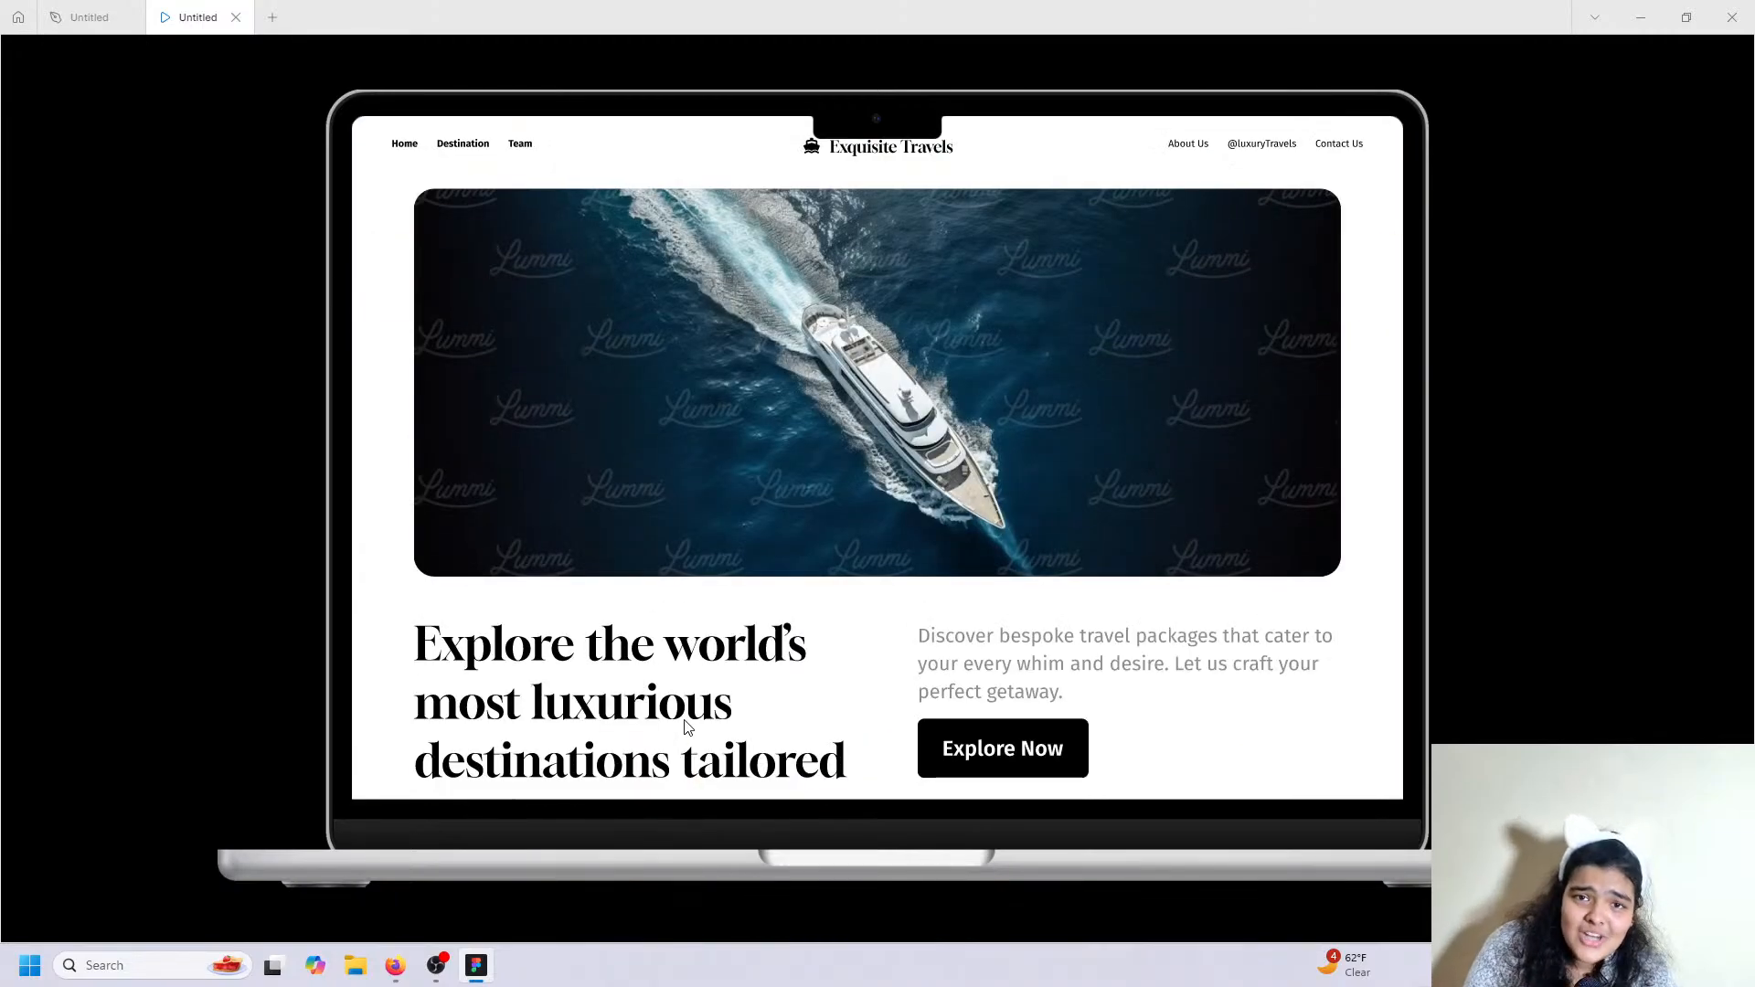